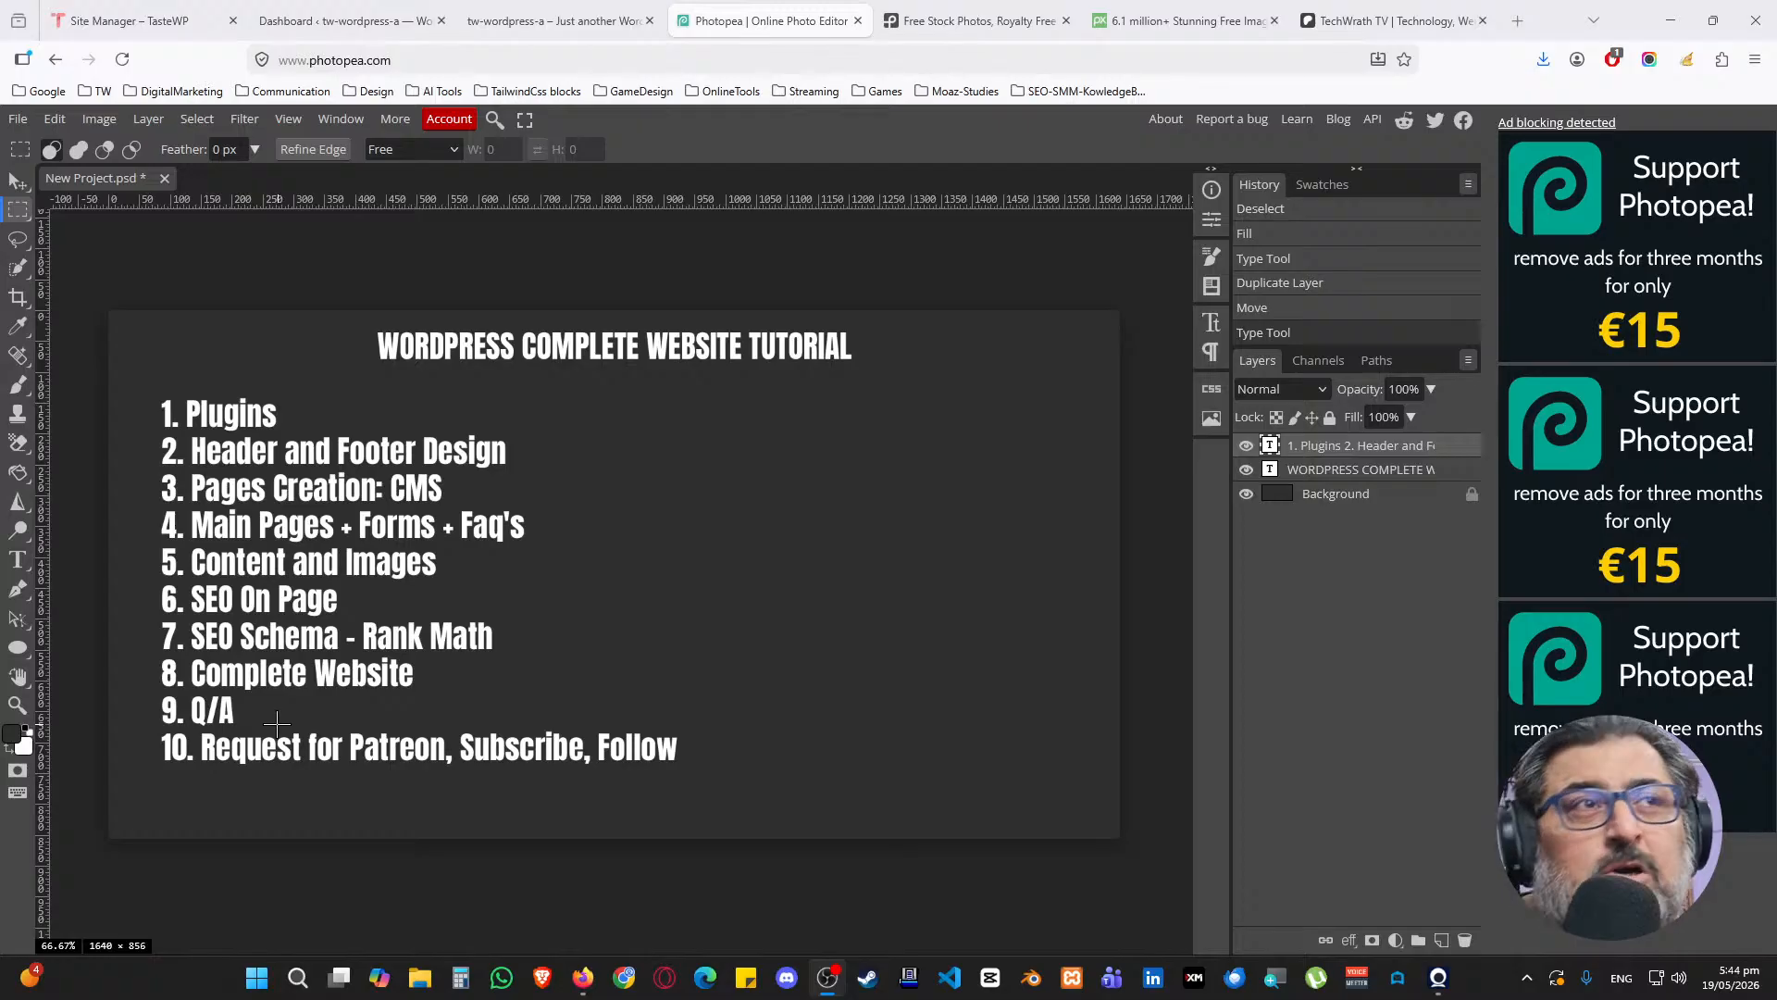
Look over the Patreon, Pixabay, Pexels and Photopea tabs, then show the tw-wordpress-a front page
click(1352, 17)
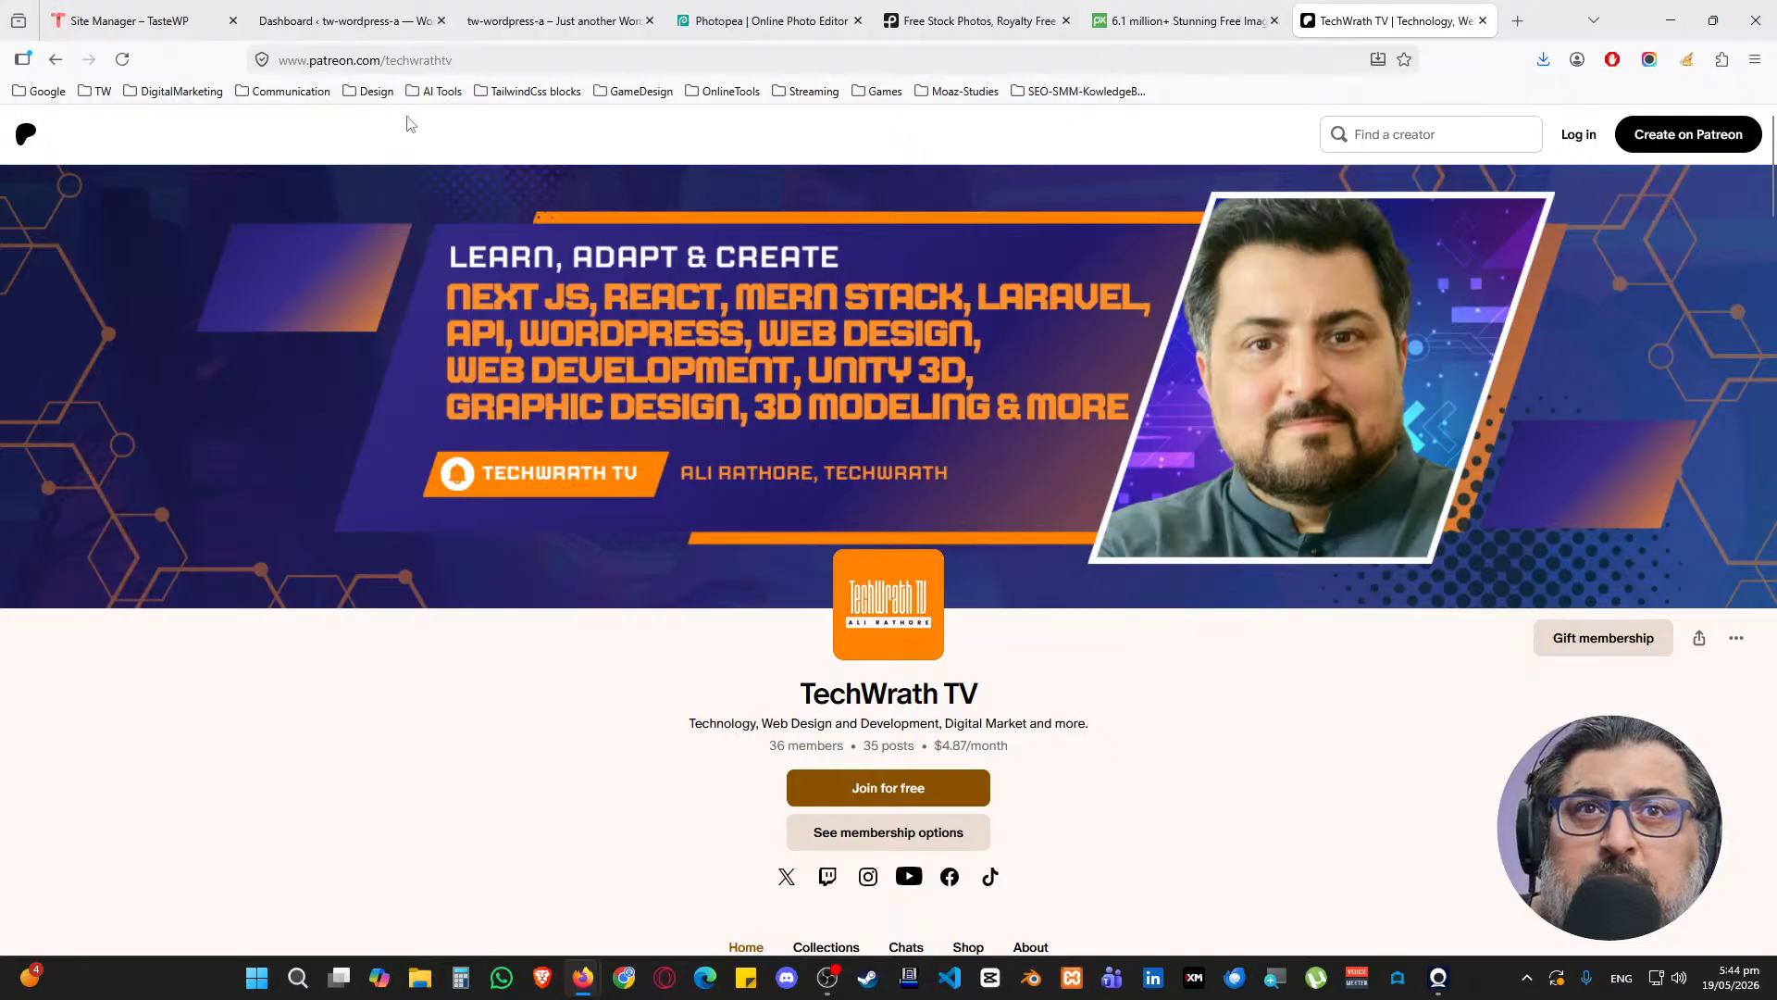
scroll(704, 176, down, 5)
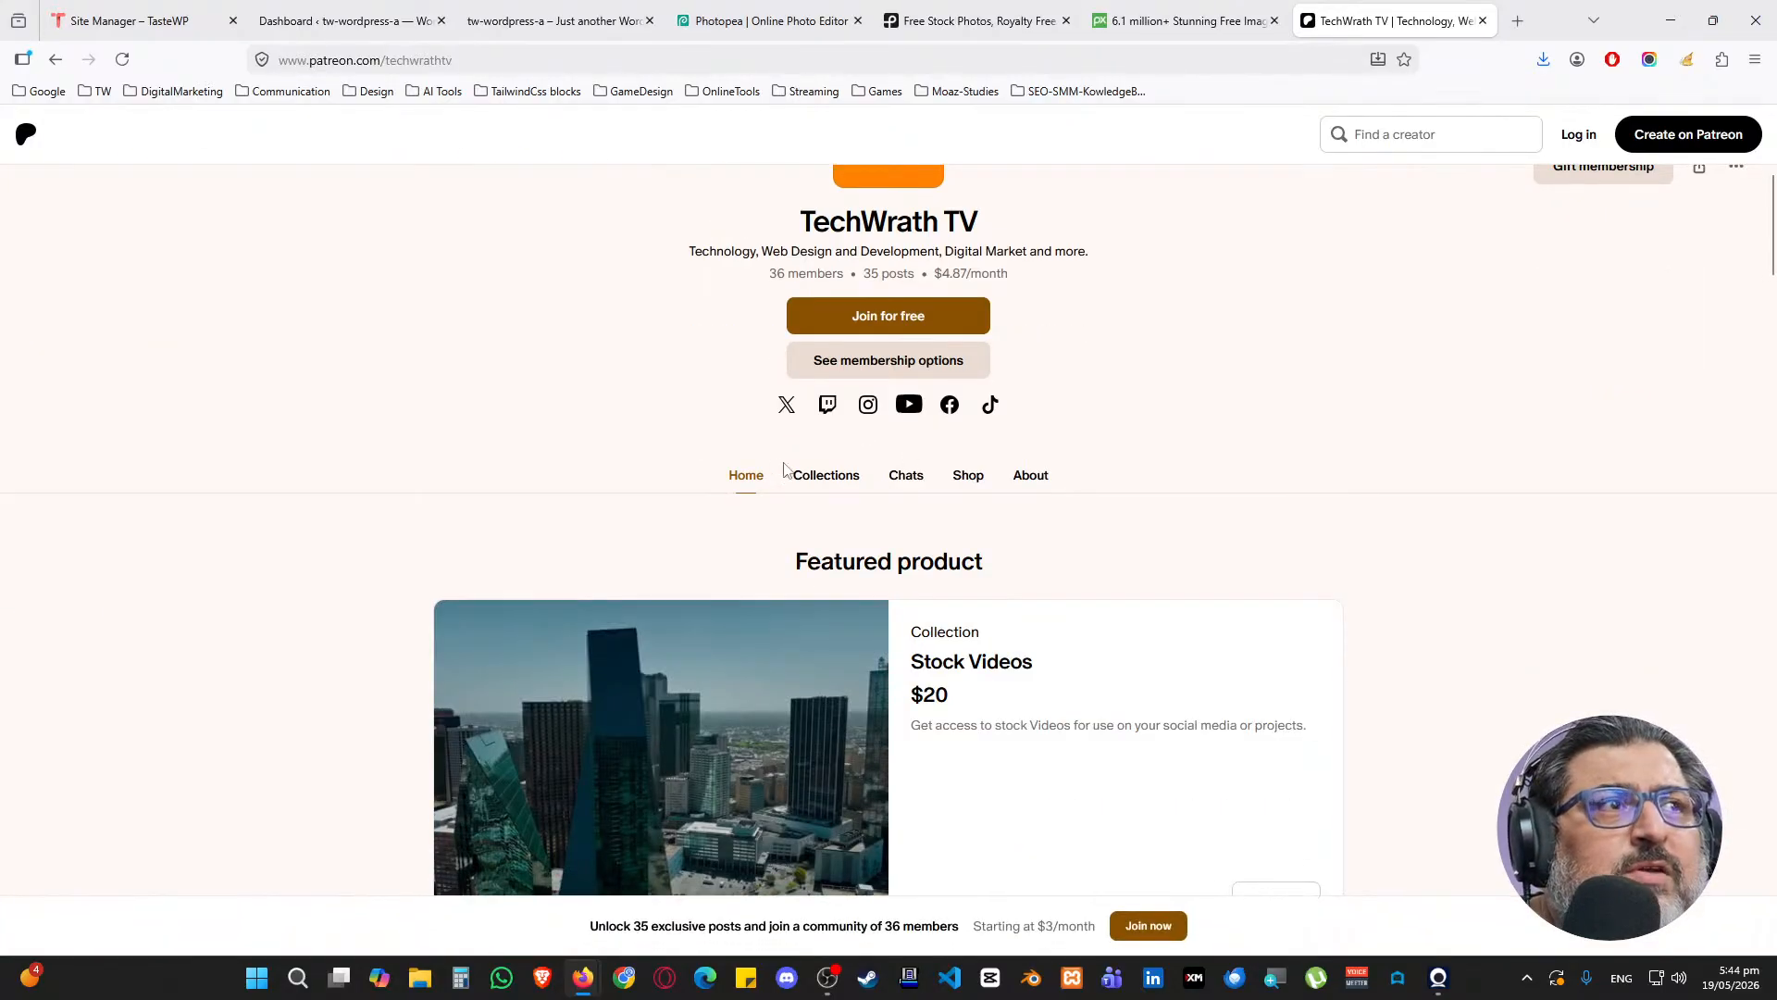
scroll(964, 559, down, 3)
scroll(963, 500, up, 8)
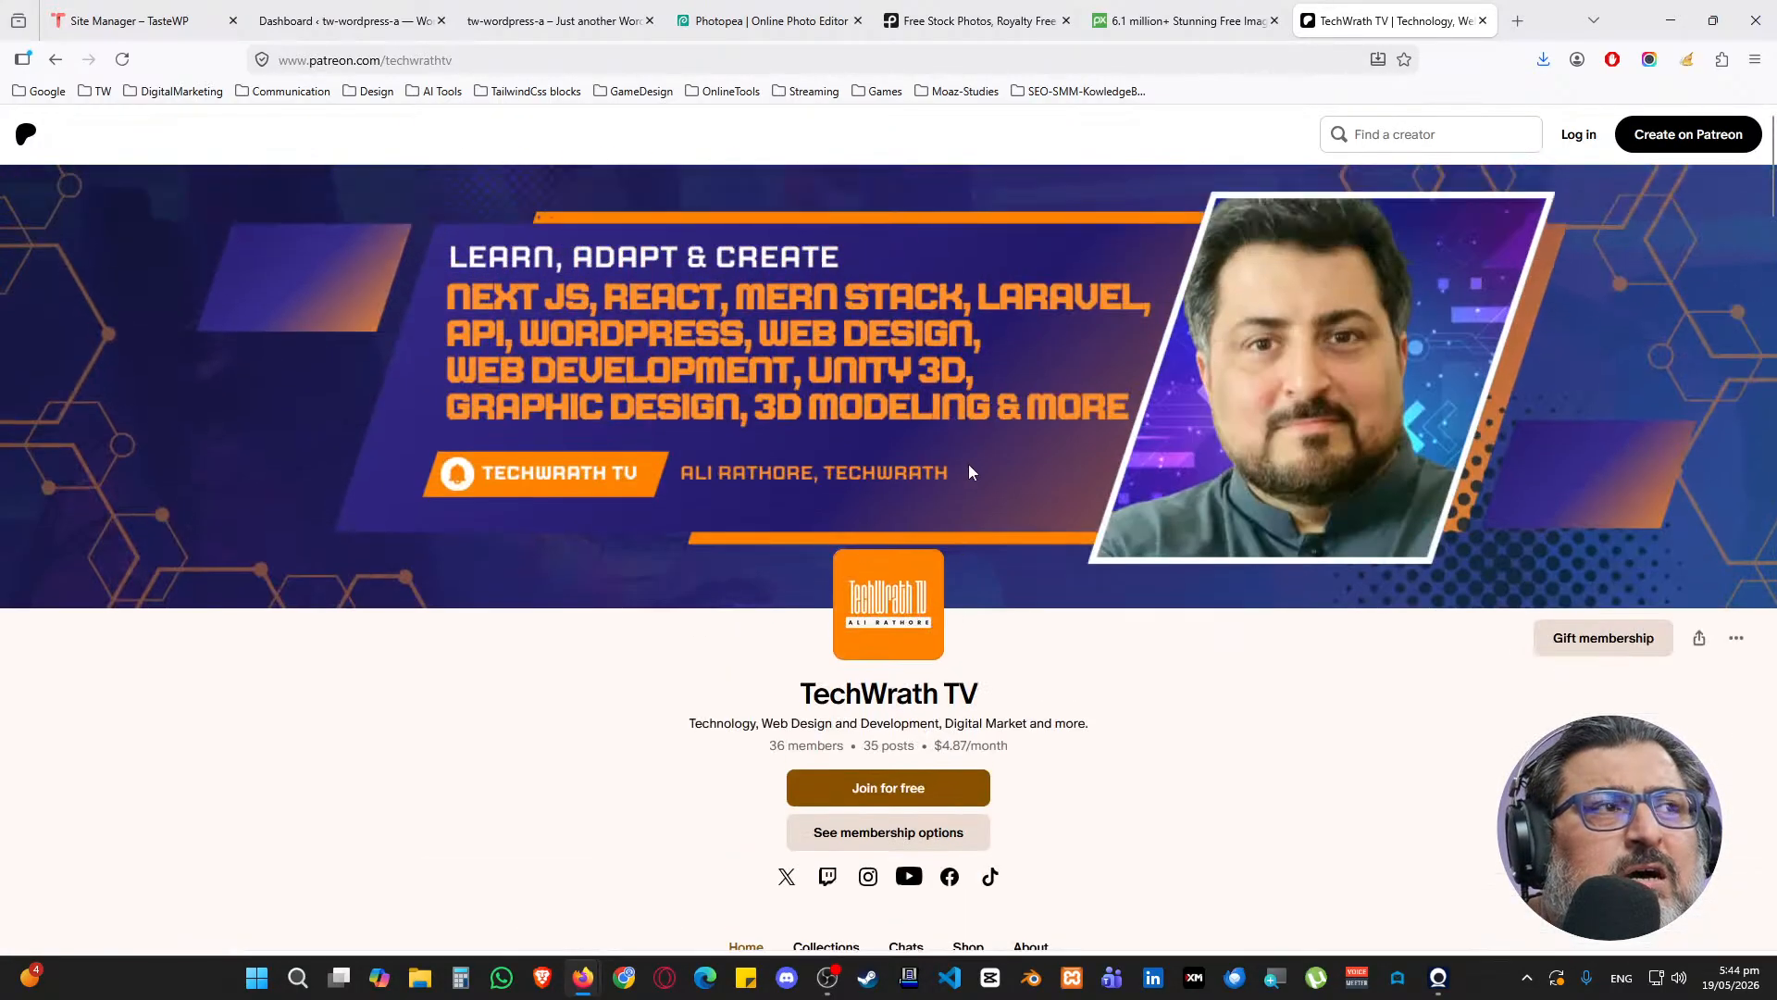
click(1143, 23)
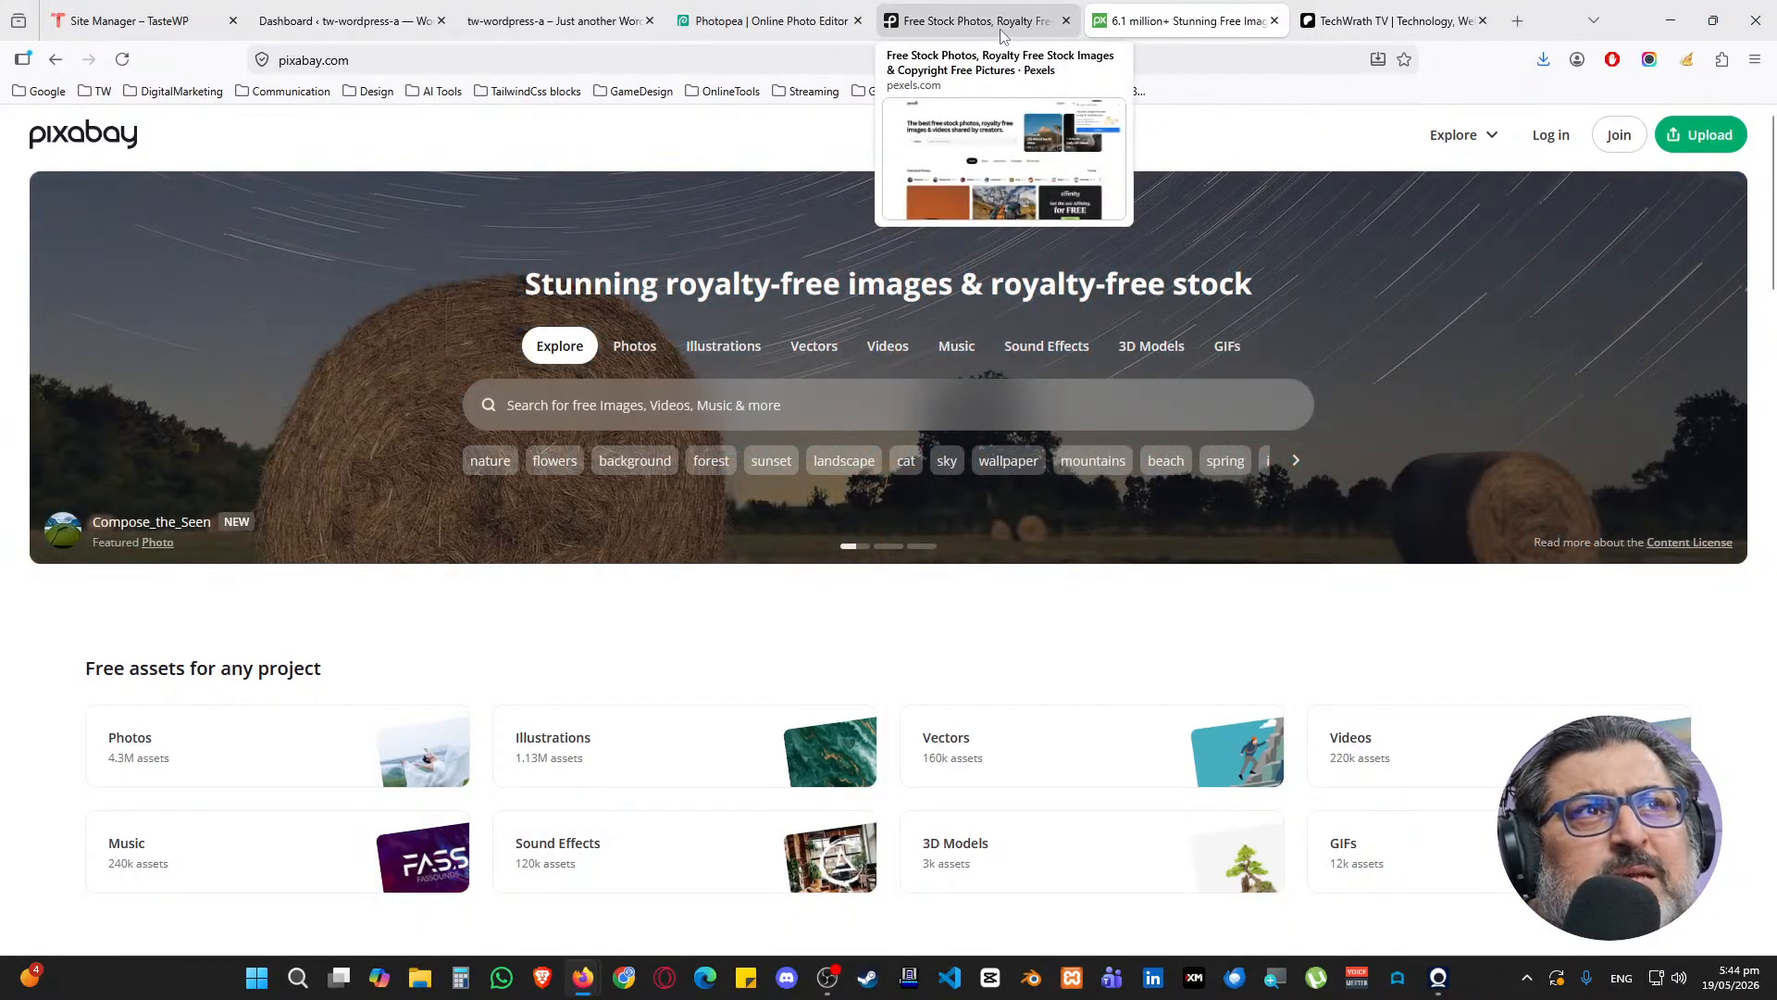
click(1000, 29)
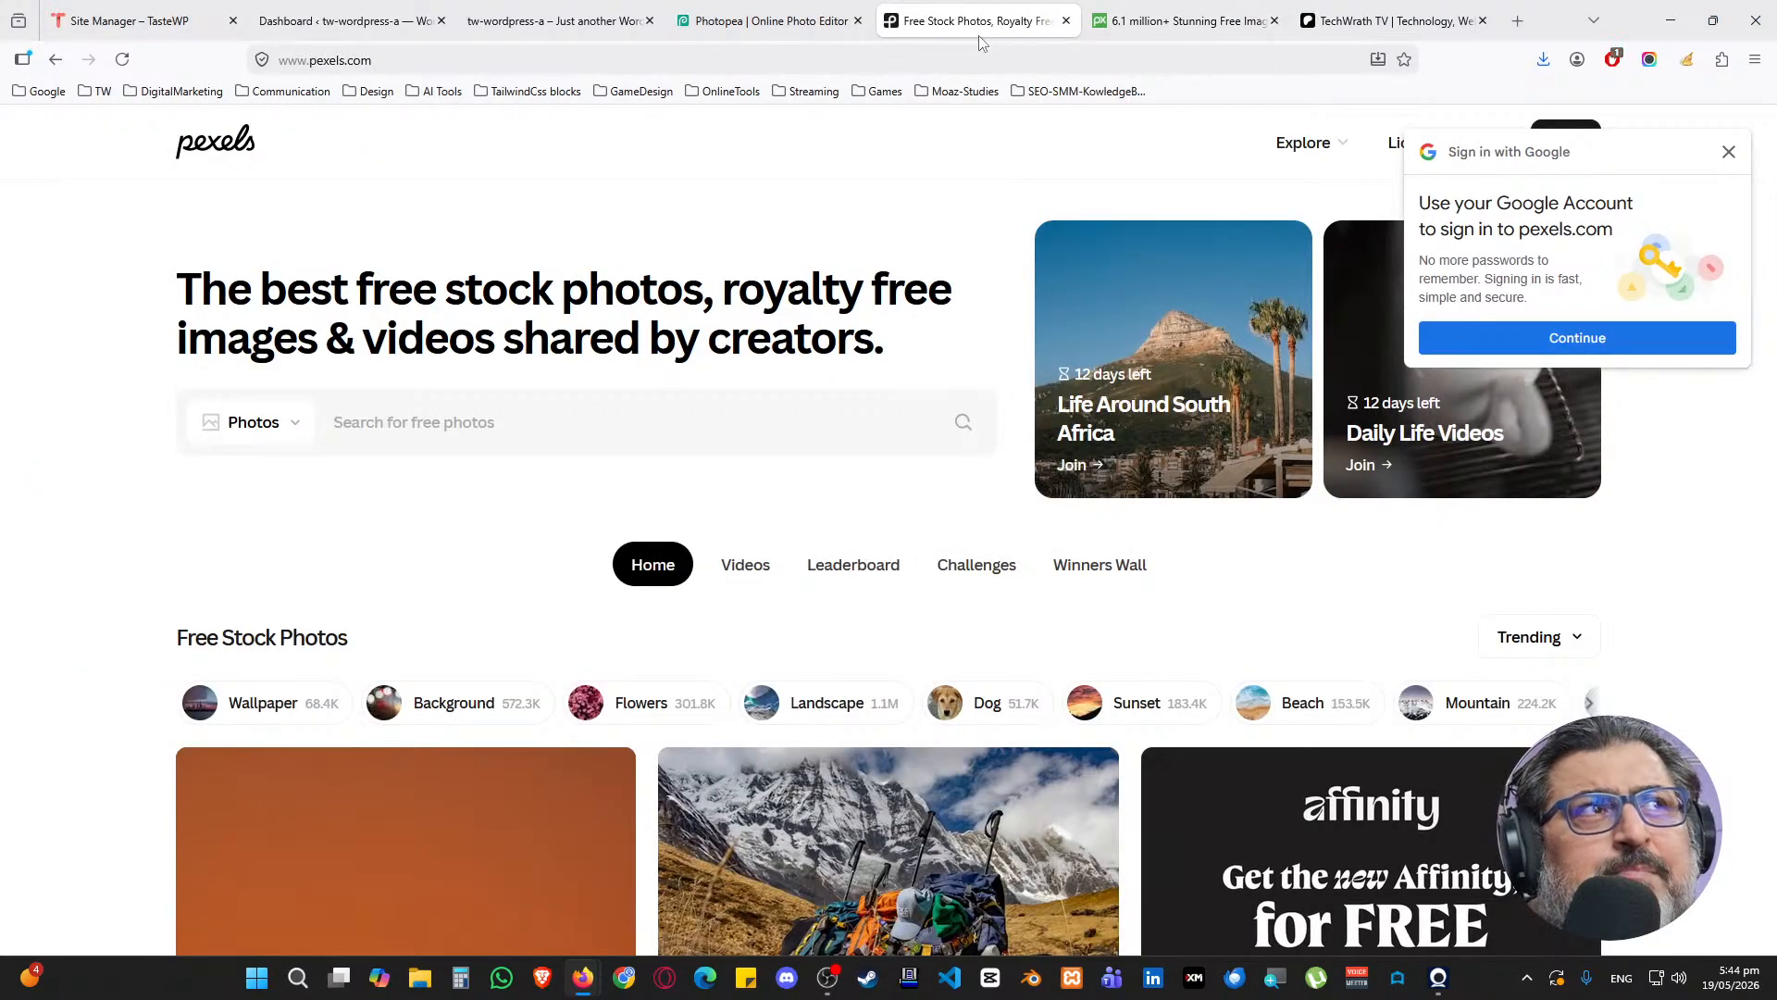
click(768, 19)
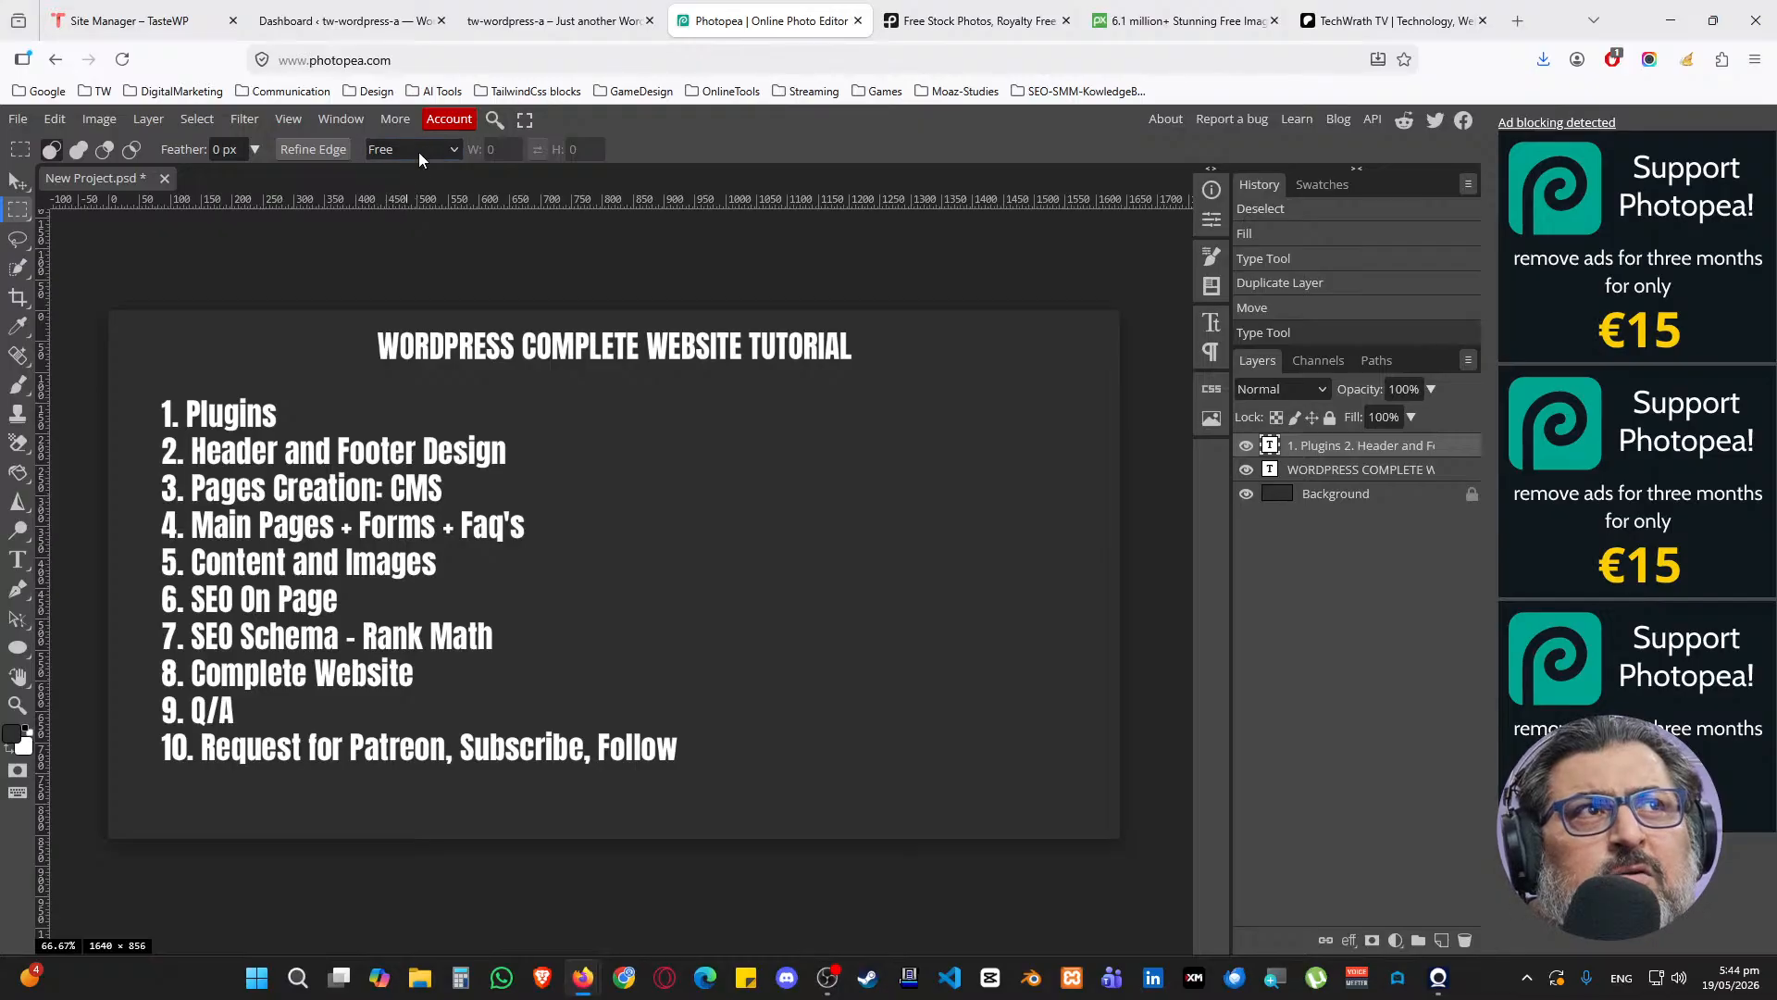
click(507, 9)
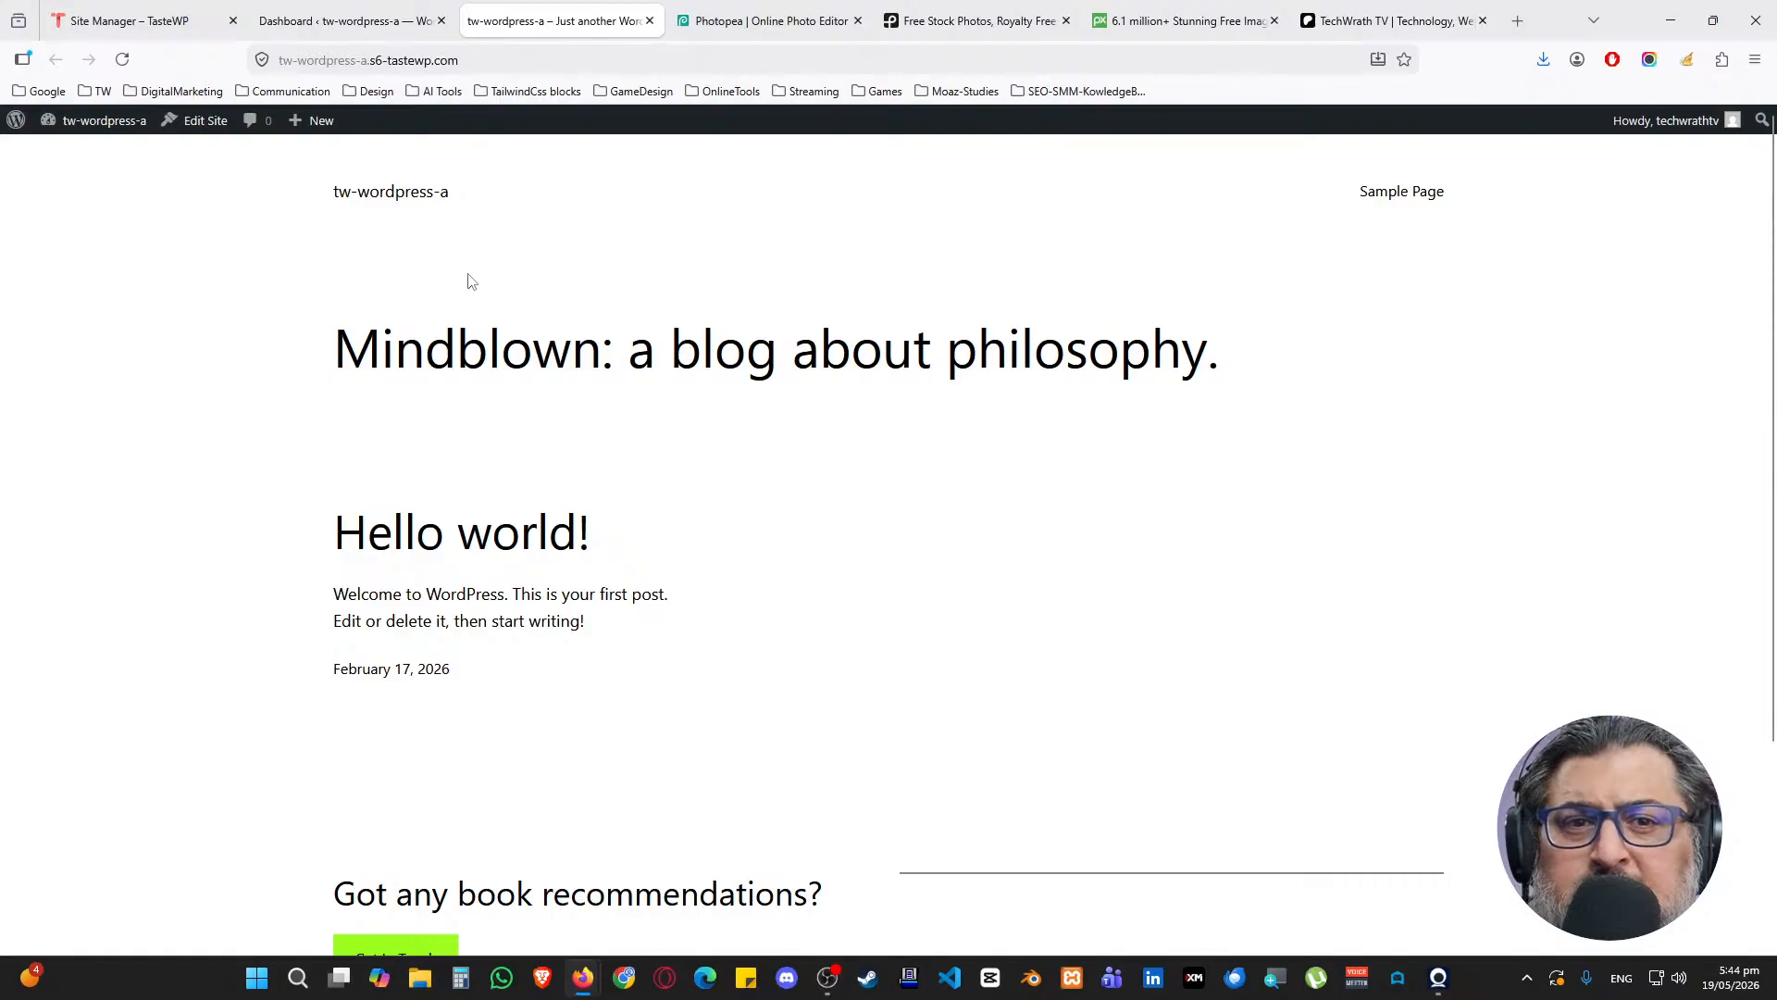
Switch to the tw-wordpress-a admin Dashboard and dismiss the TasteWP setup notice with 'Ok, got it!'
key(ctrl+shift+Tab)
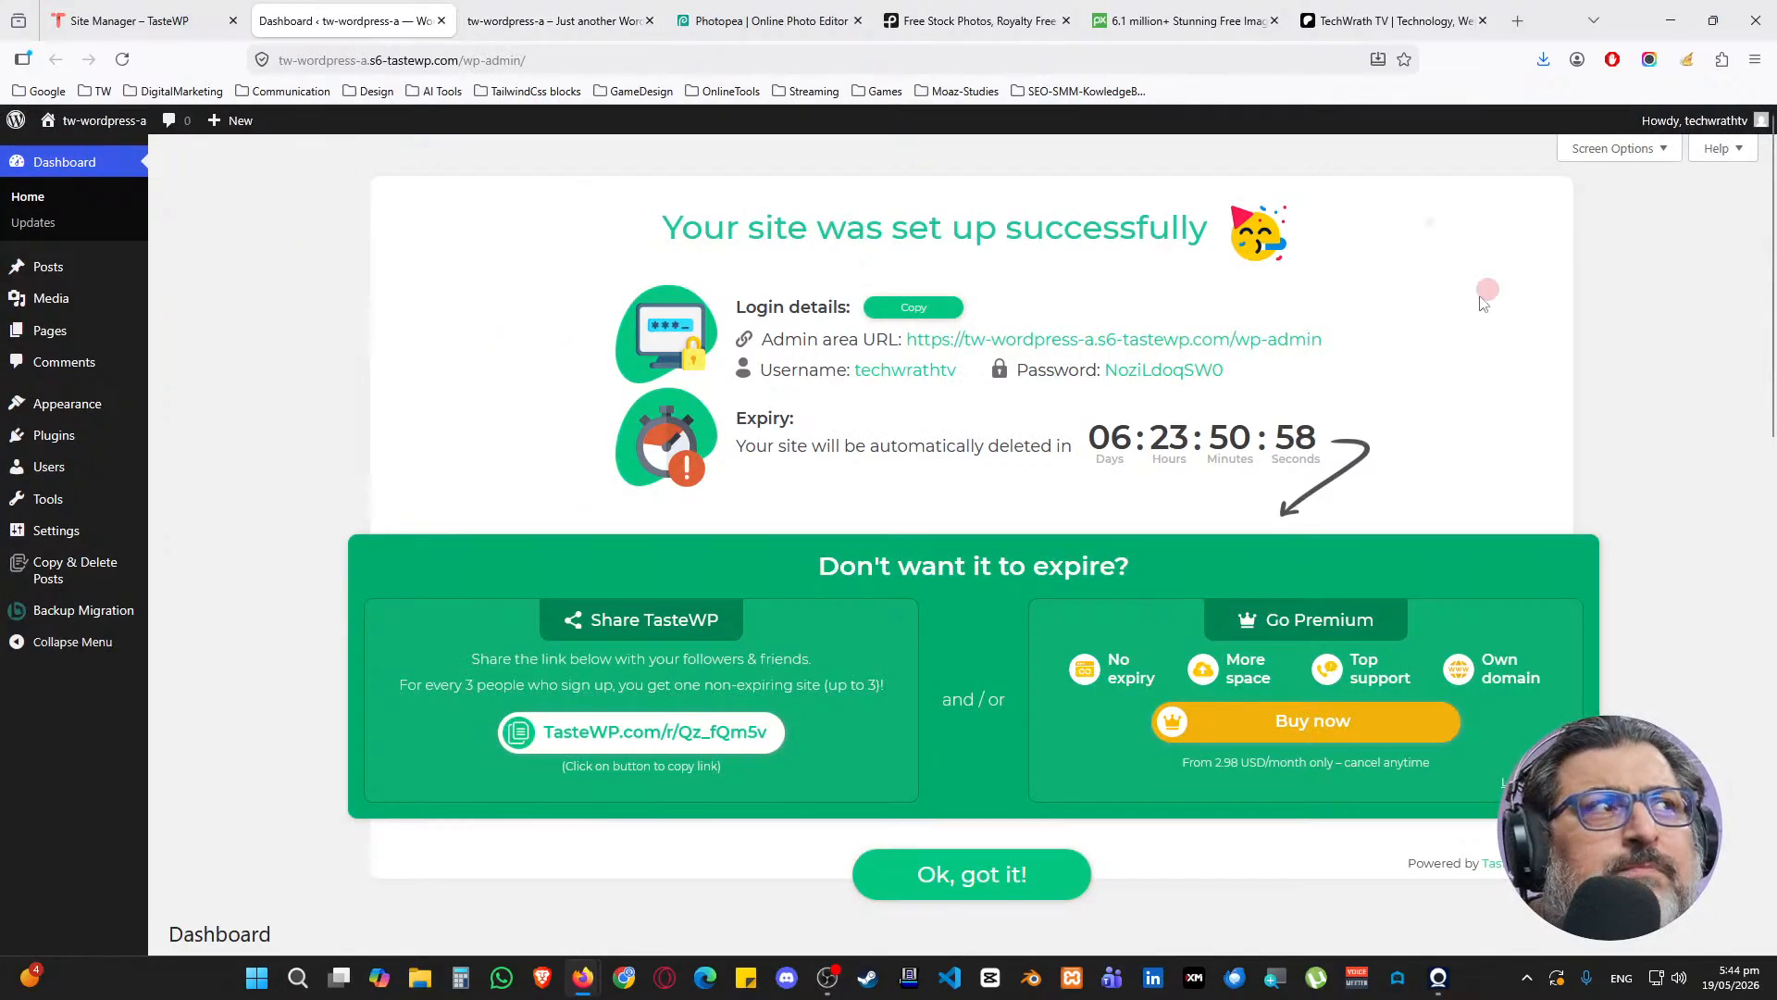
click(982, 875)
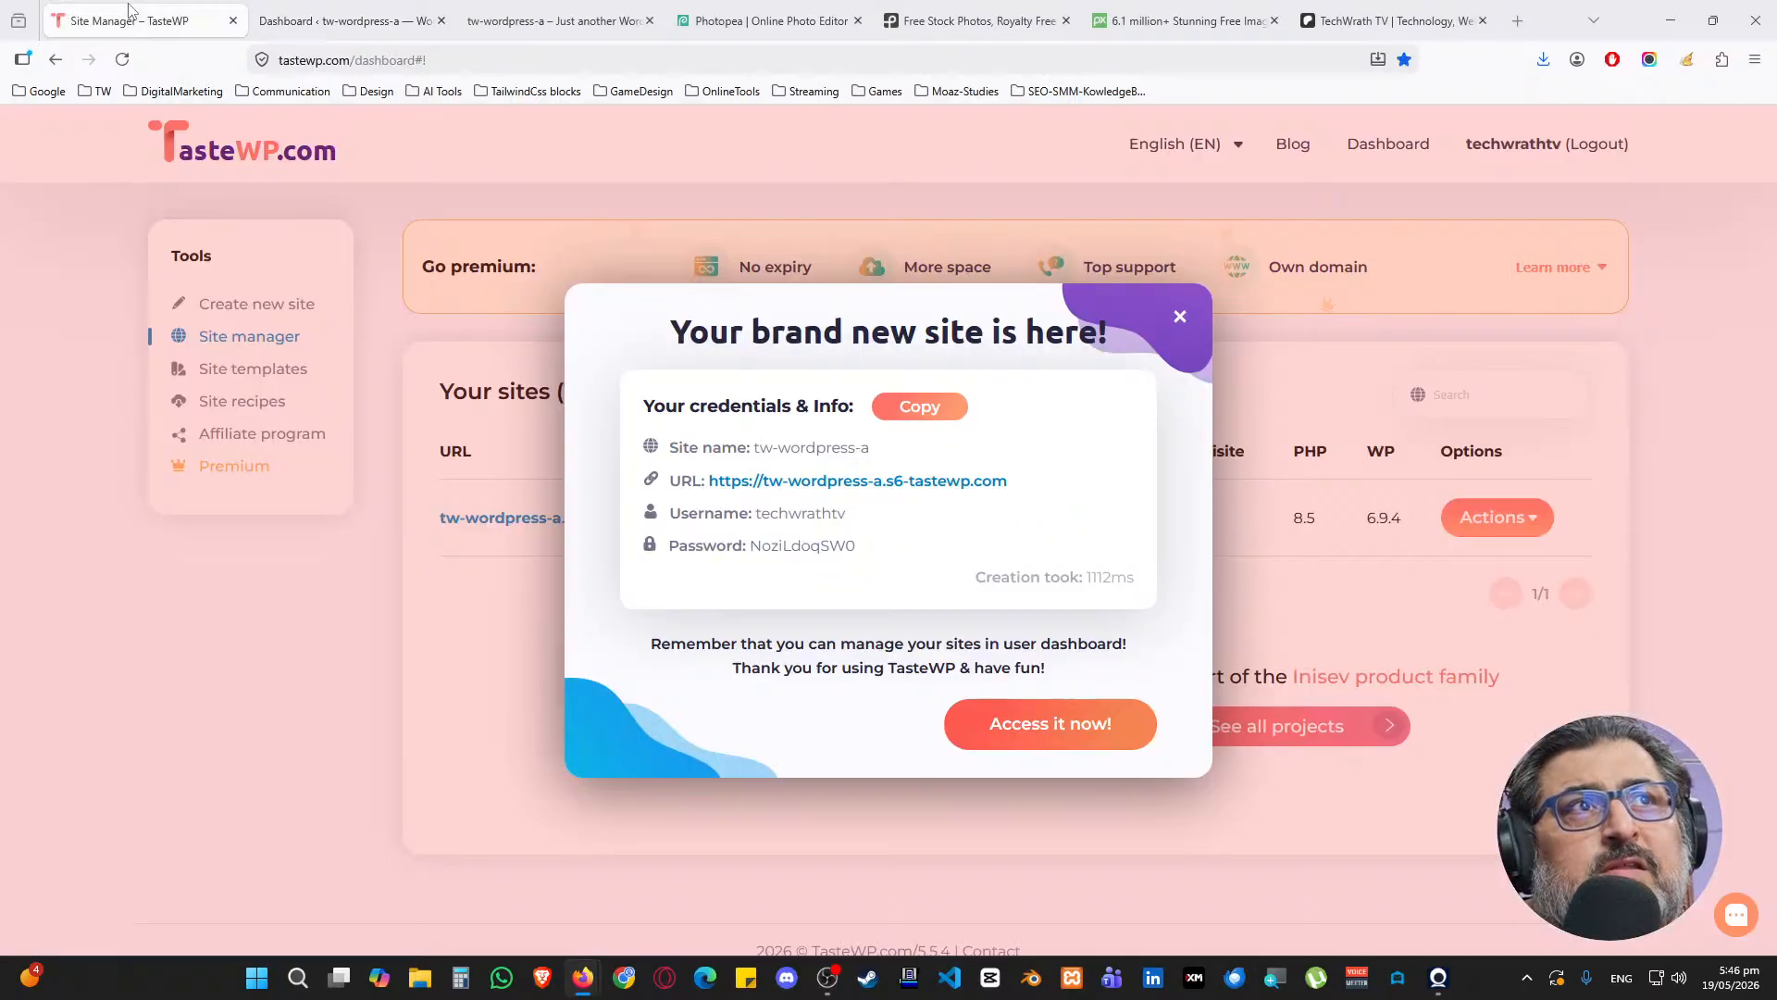
Glance at the TasteWP site manager, then dismiss the Welcome to WordPress panel
click(129, 20)
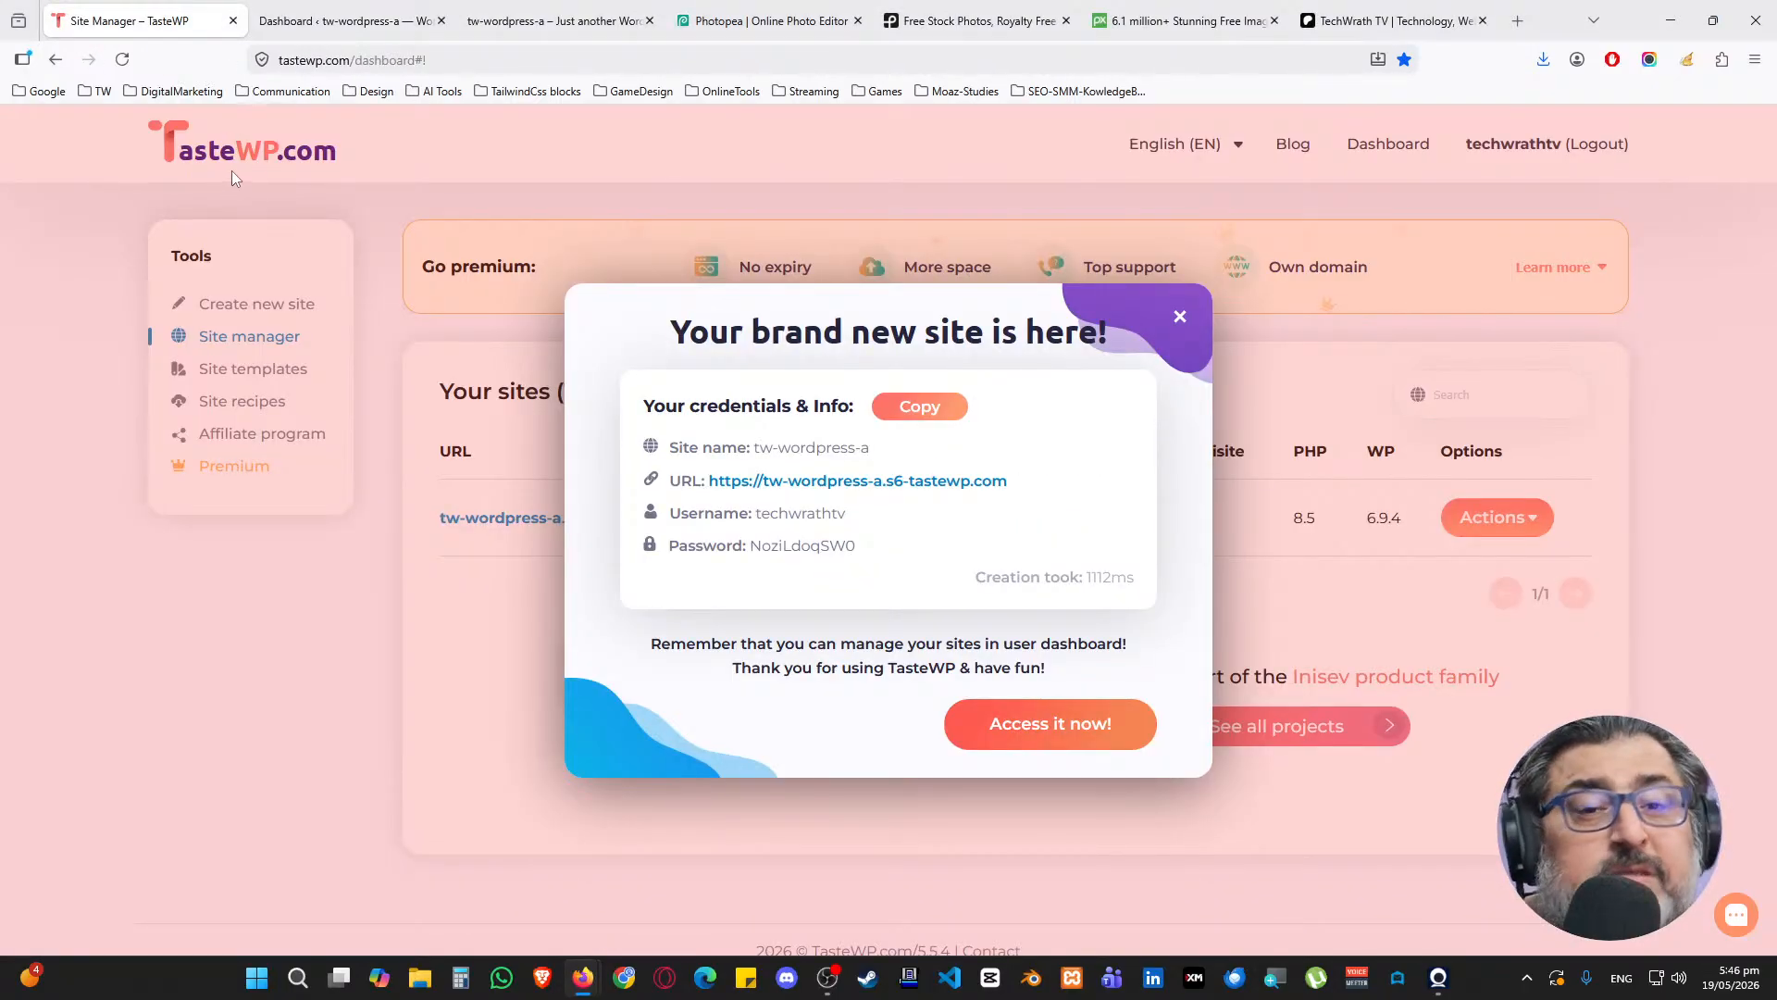
click(337, 8)
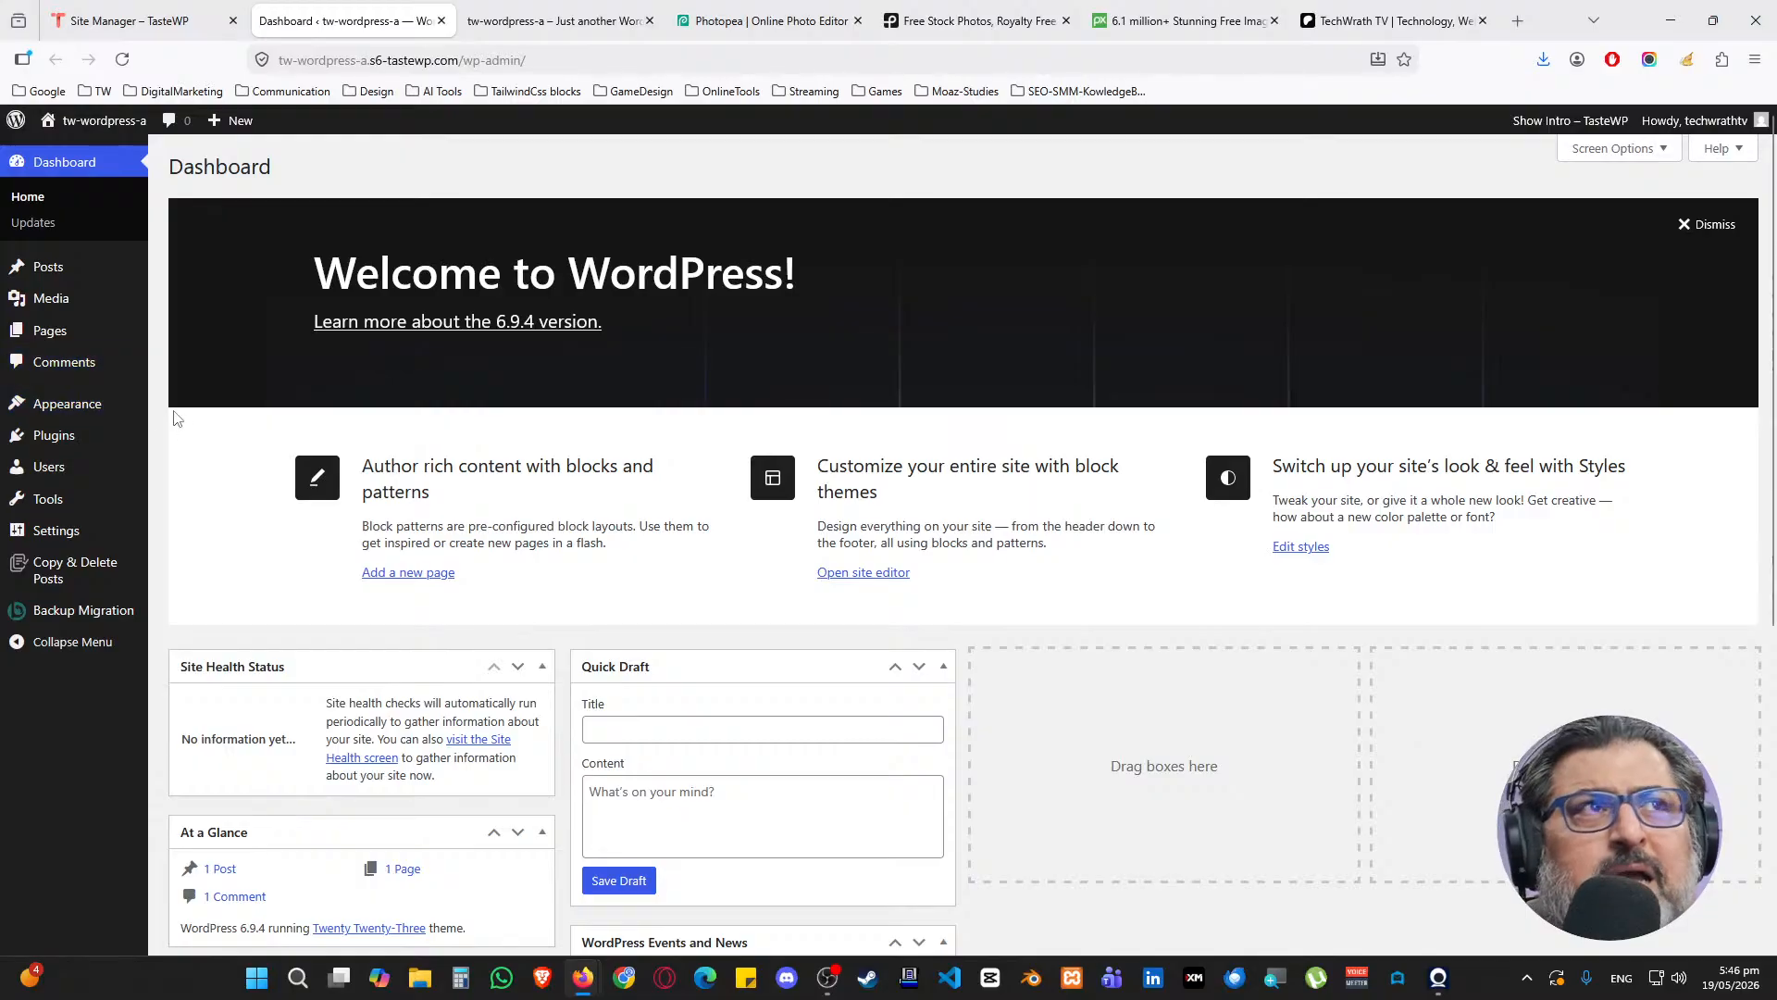
click(1694, 230)
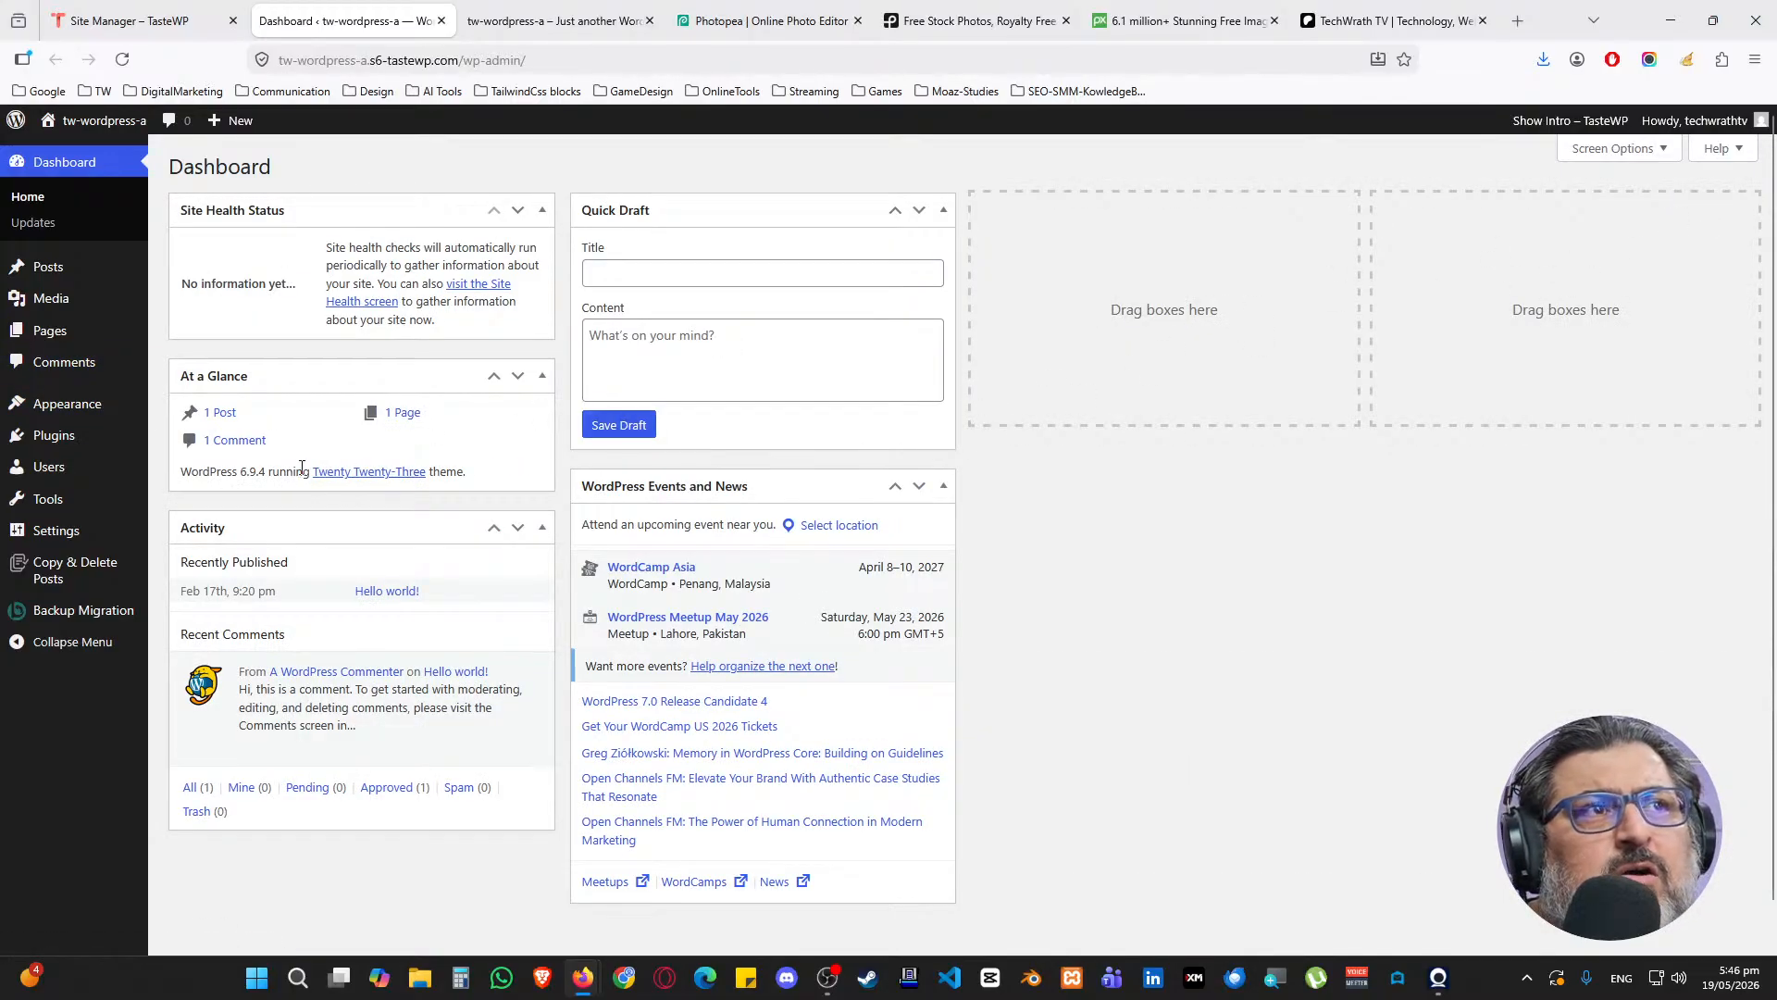
Collapse the Events and News, Quick Draft, Activity, At a Glance and Site Health widgets
click(944, 486)
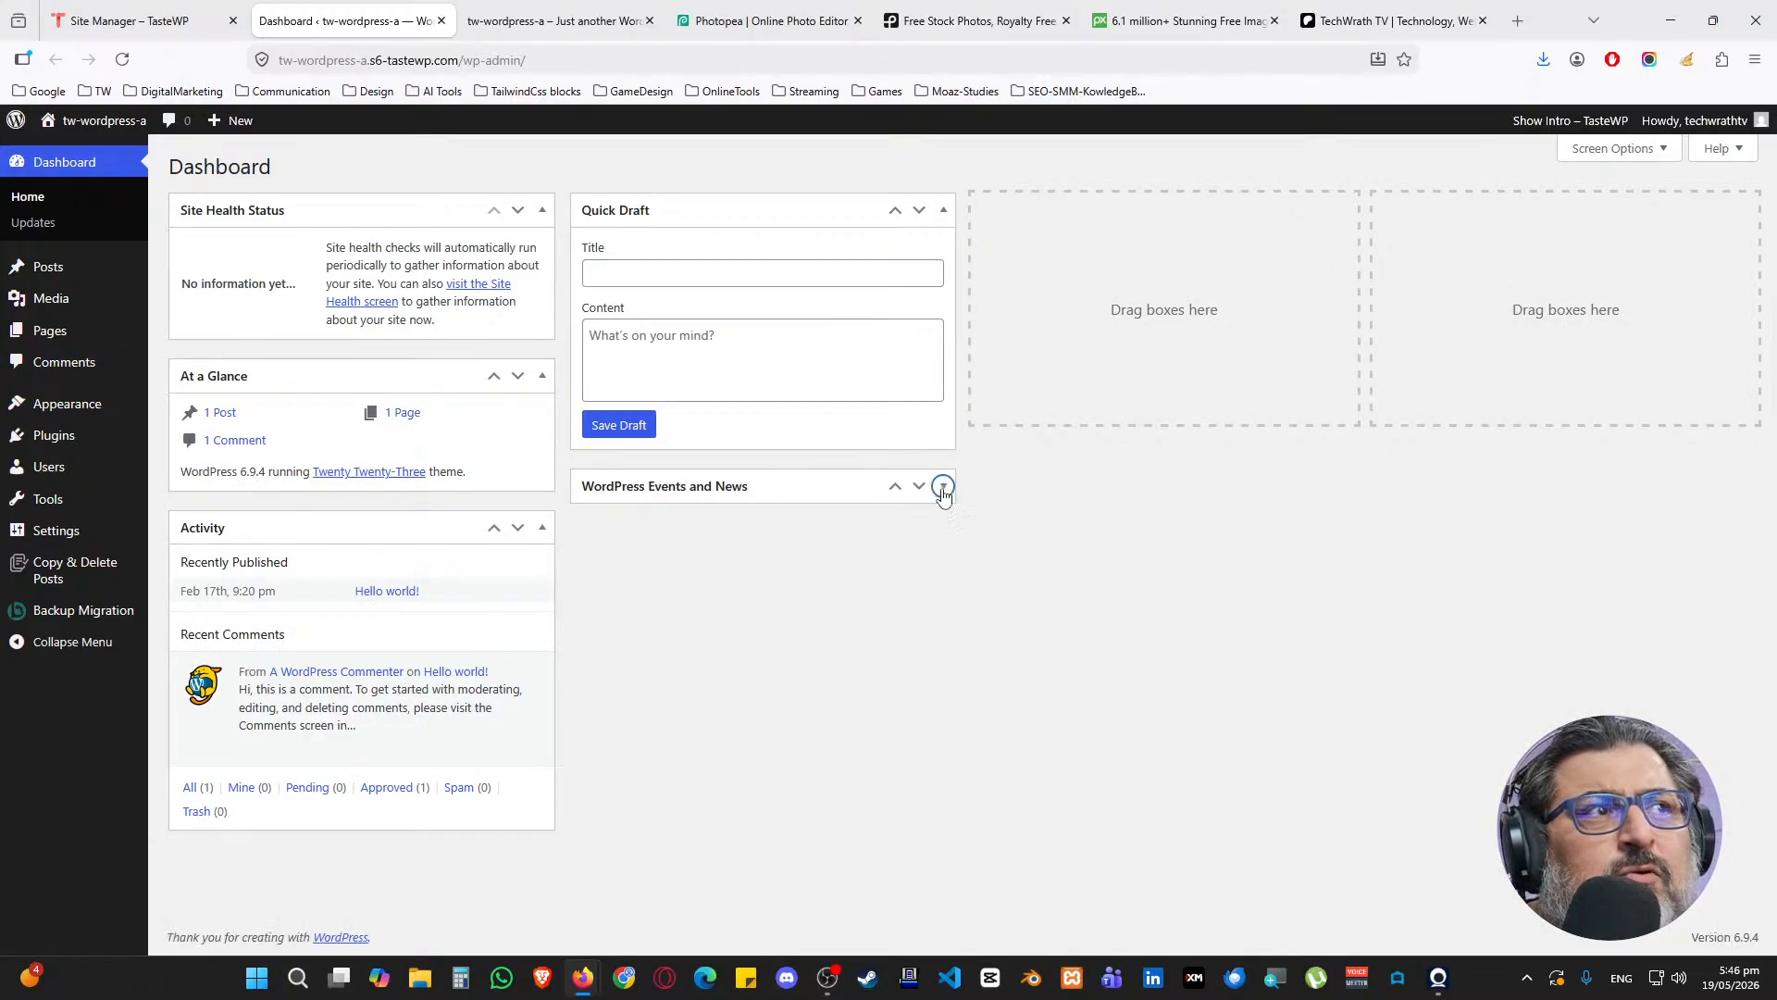
click(943, 210)
click(542, 528)
click(542, 375)
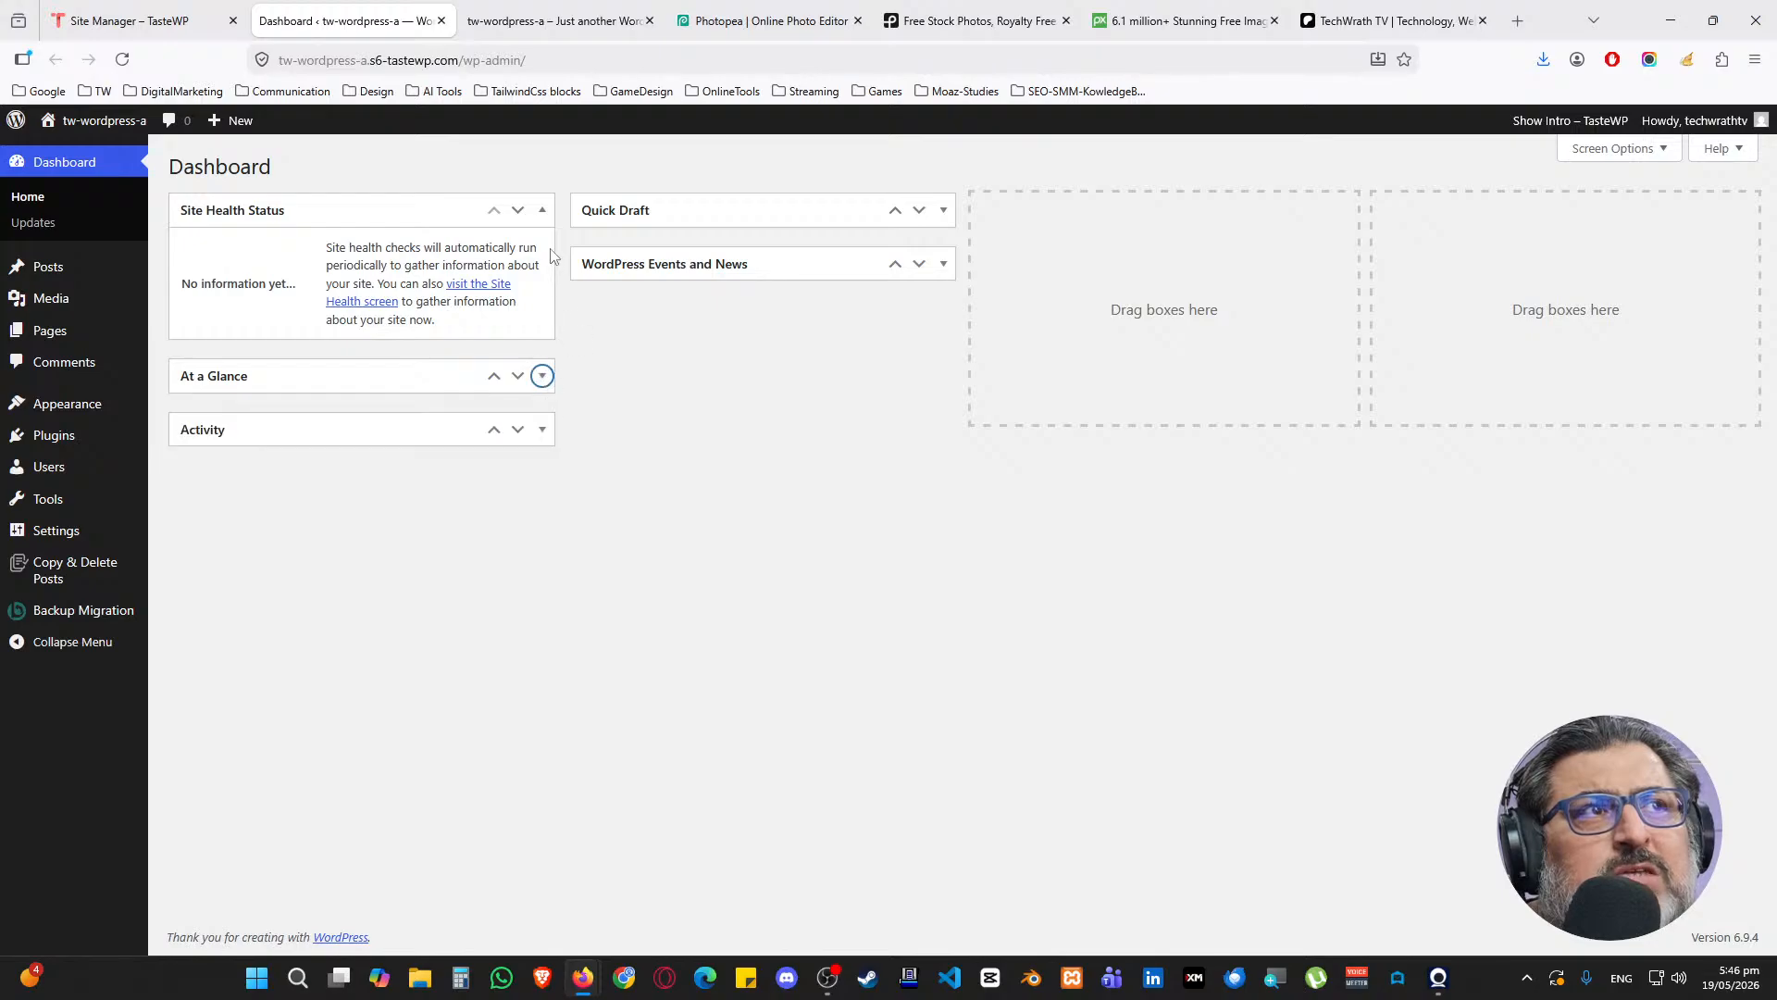
click(543, 210)
mouse_move(97, 276)
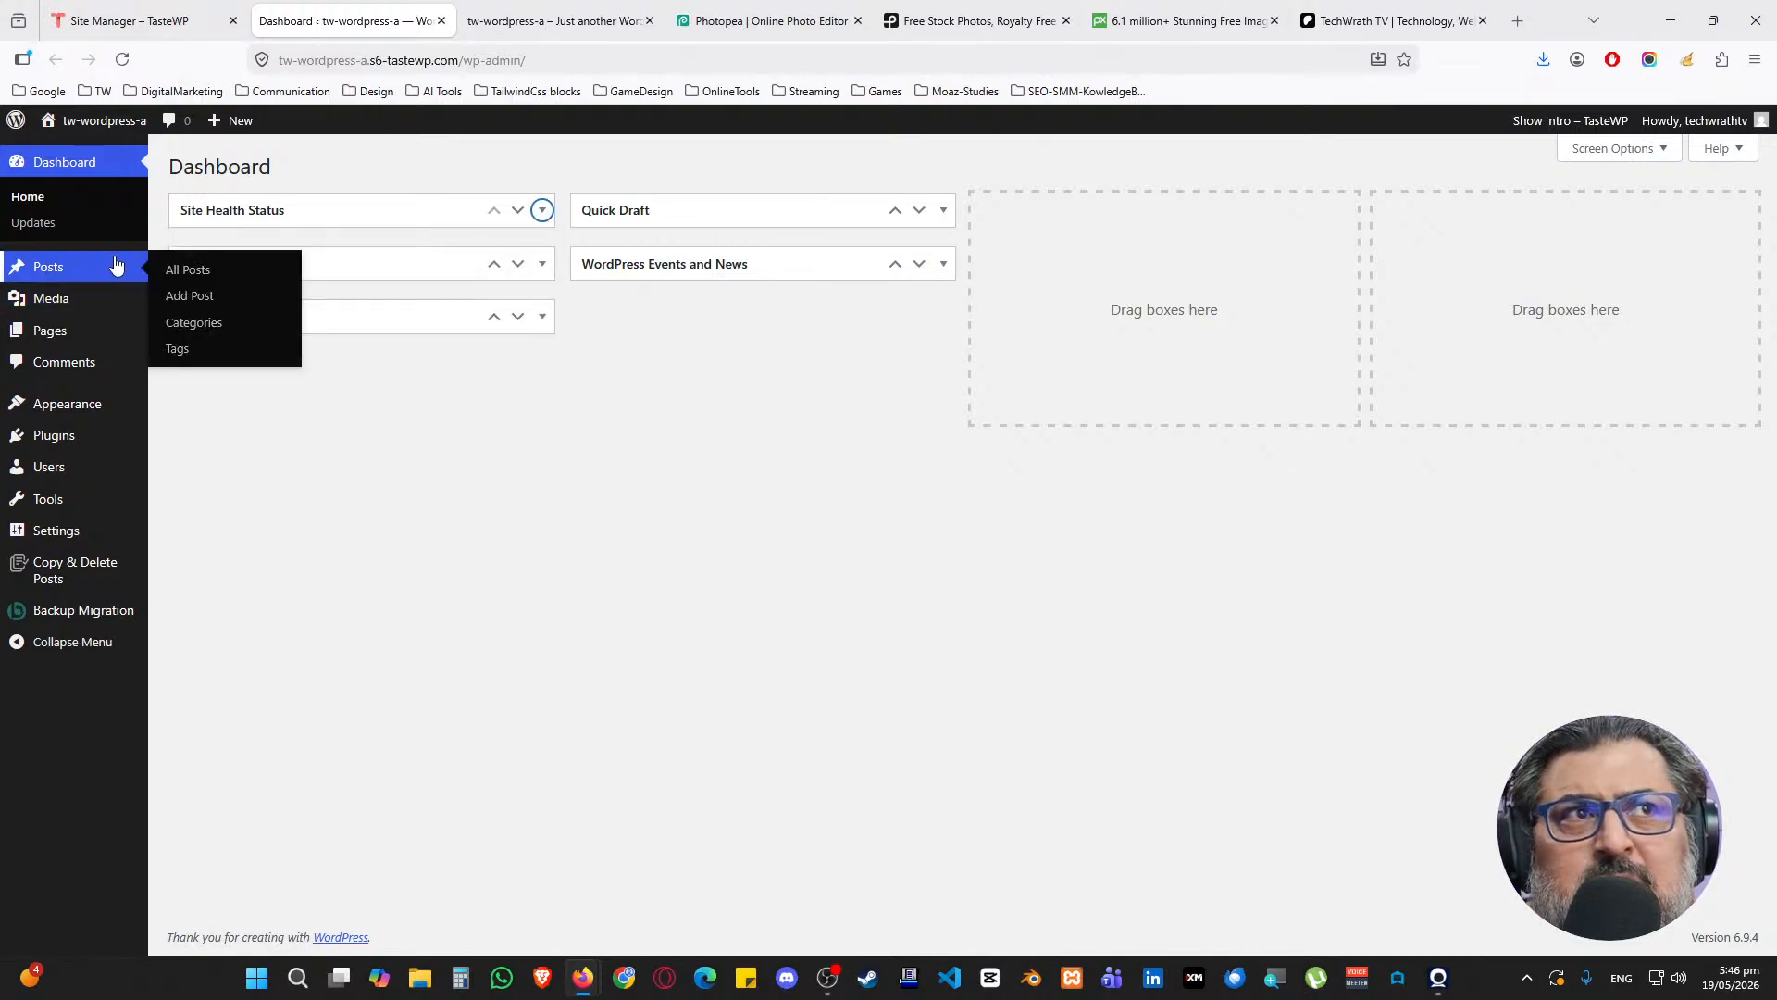
middle_click(185, 267)
Close the backup reminder and move the Hello world! post to the Trash
click(493, 18)
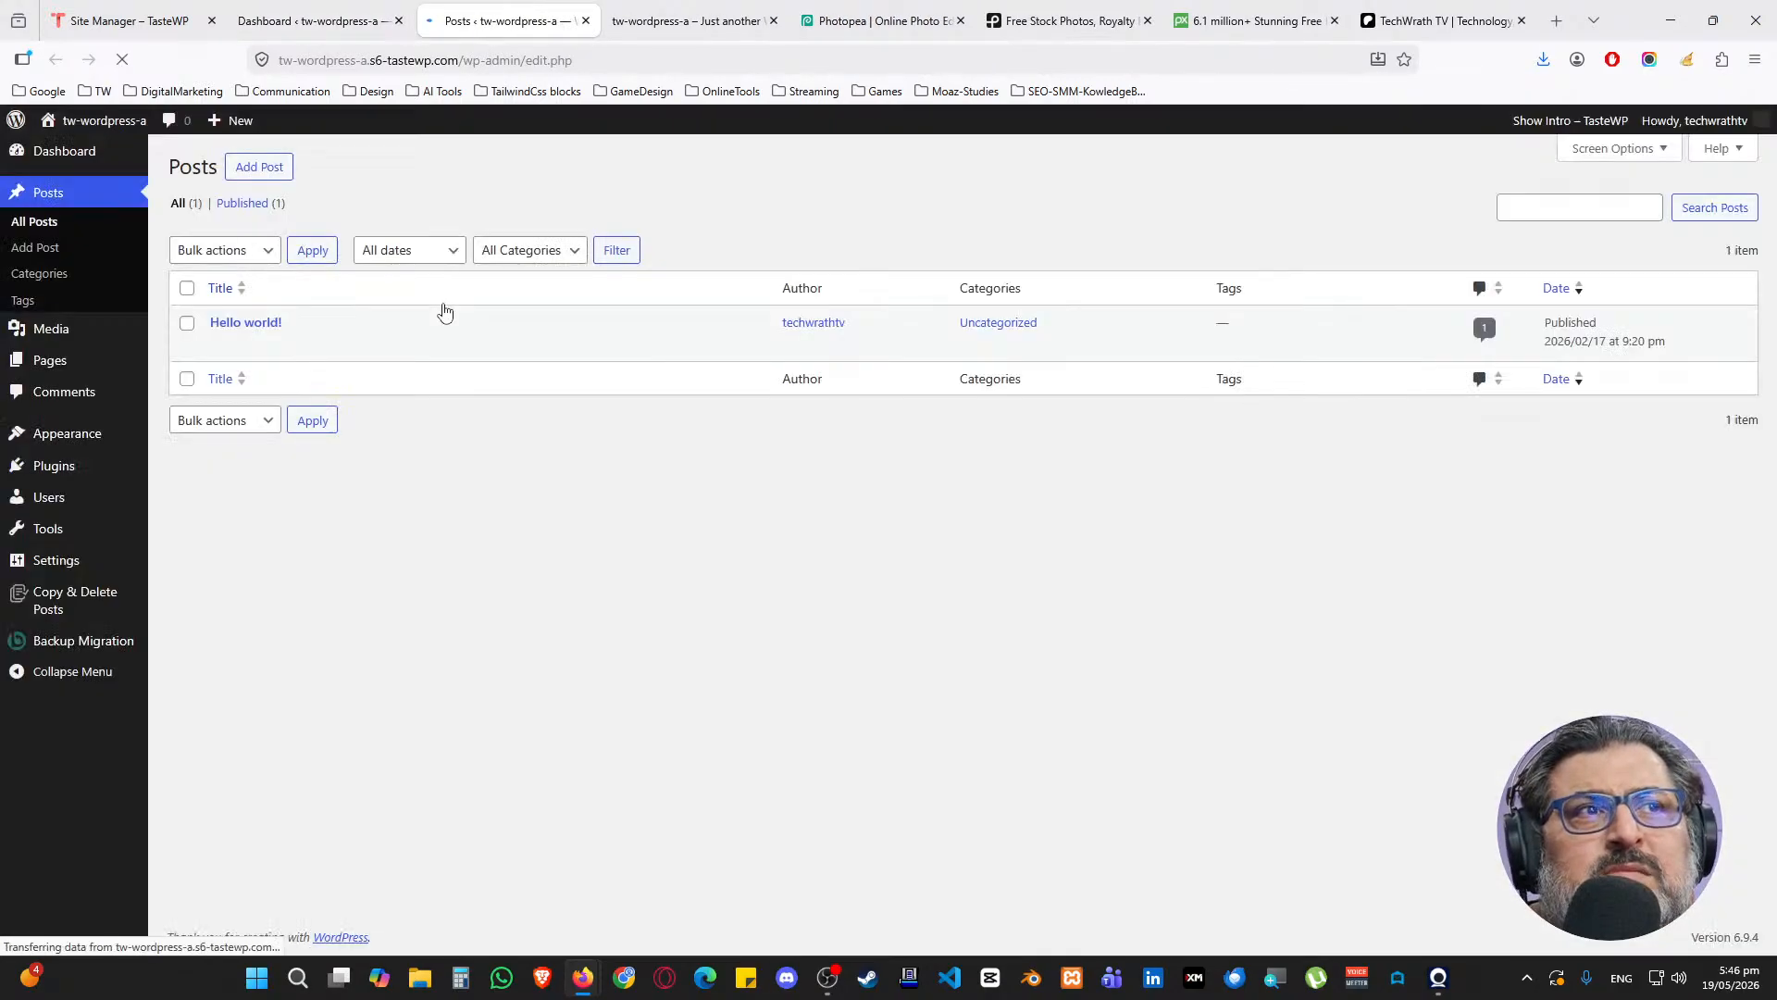
mouse_move(387, 344)
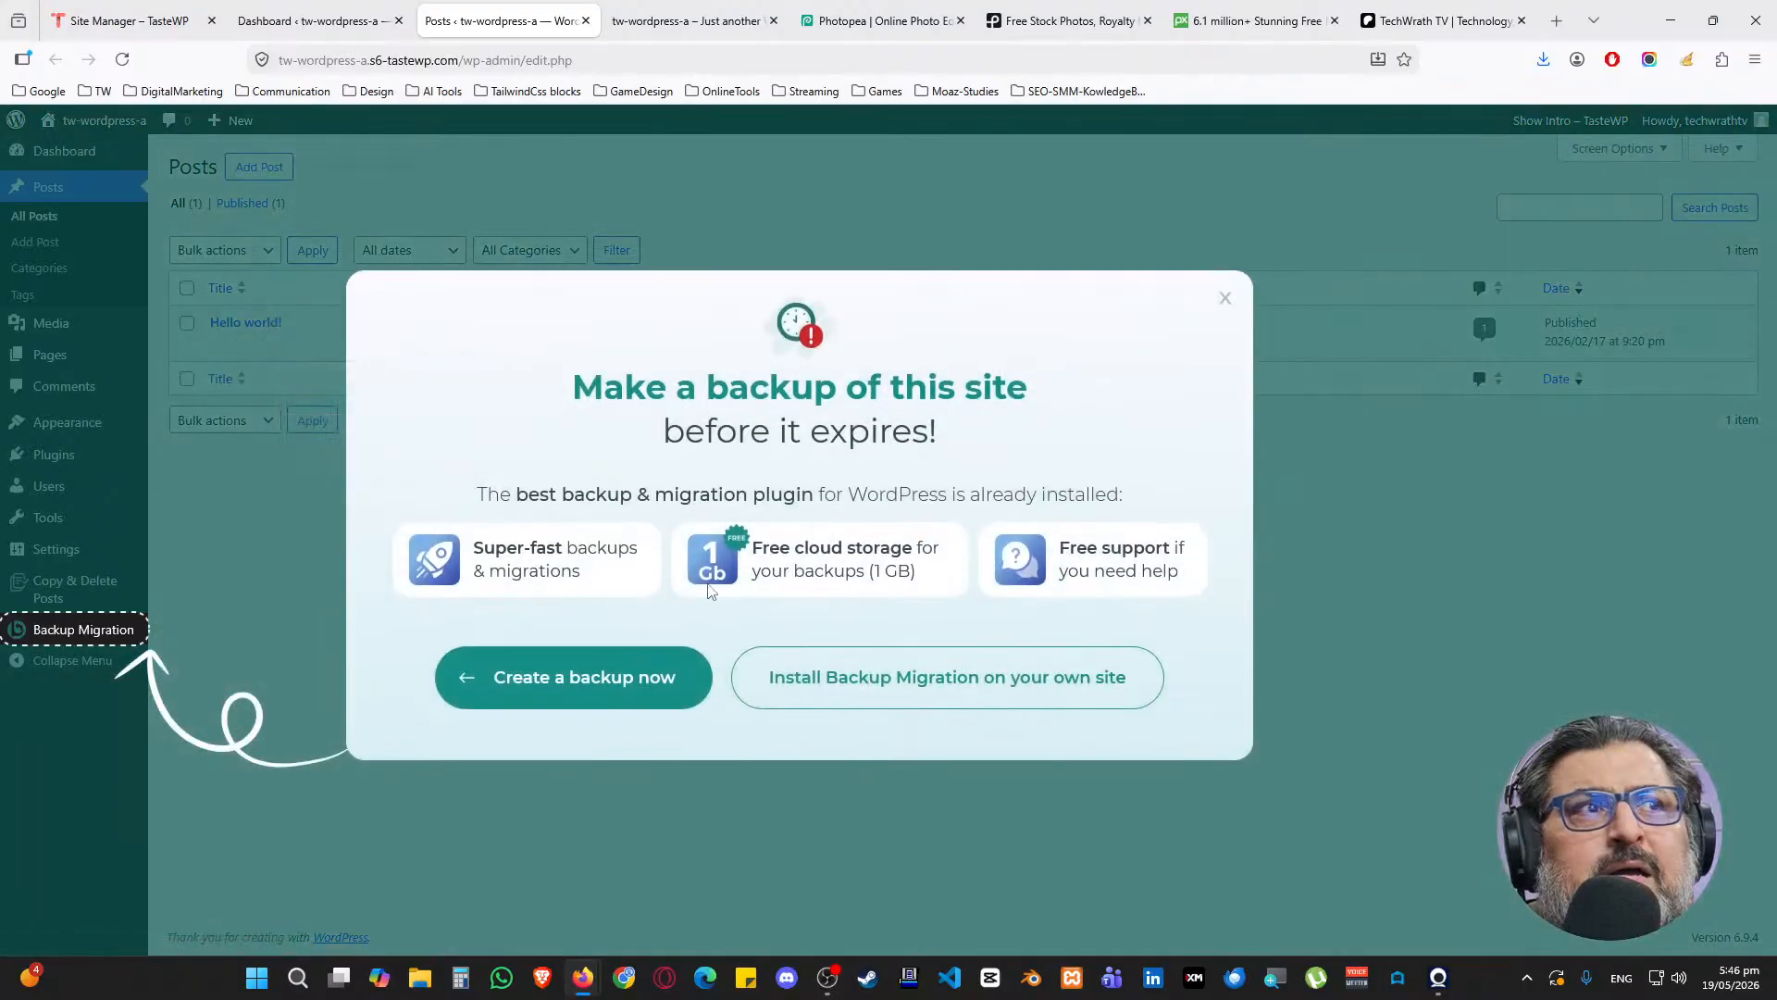
click(1223, 301)
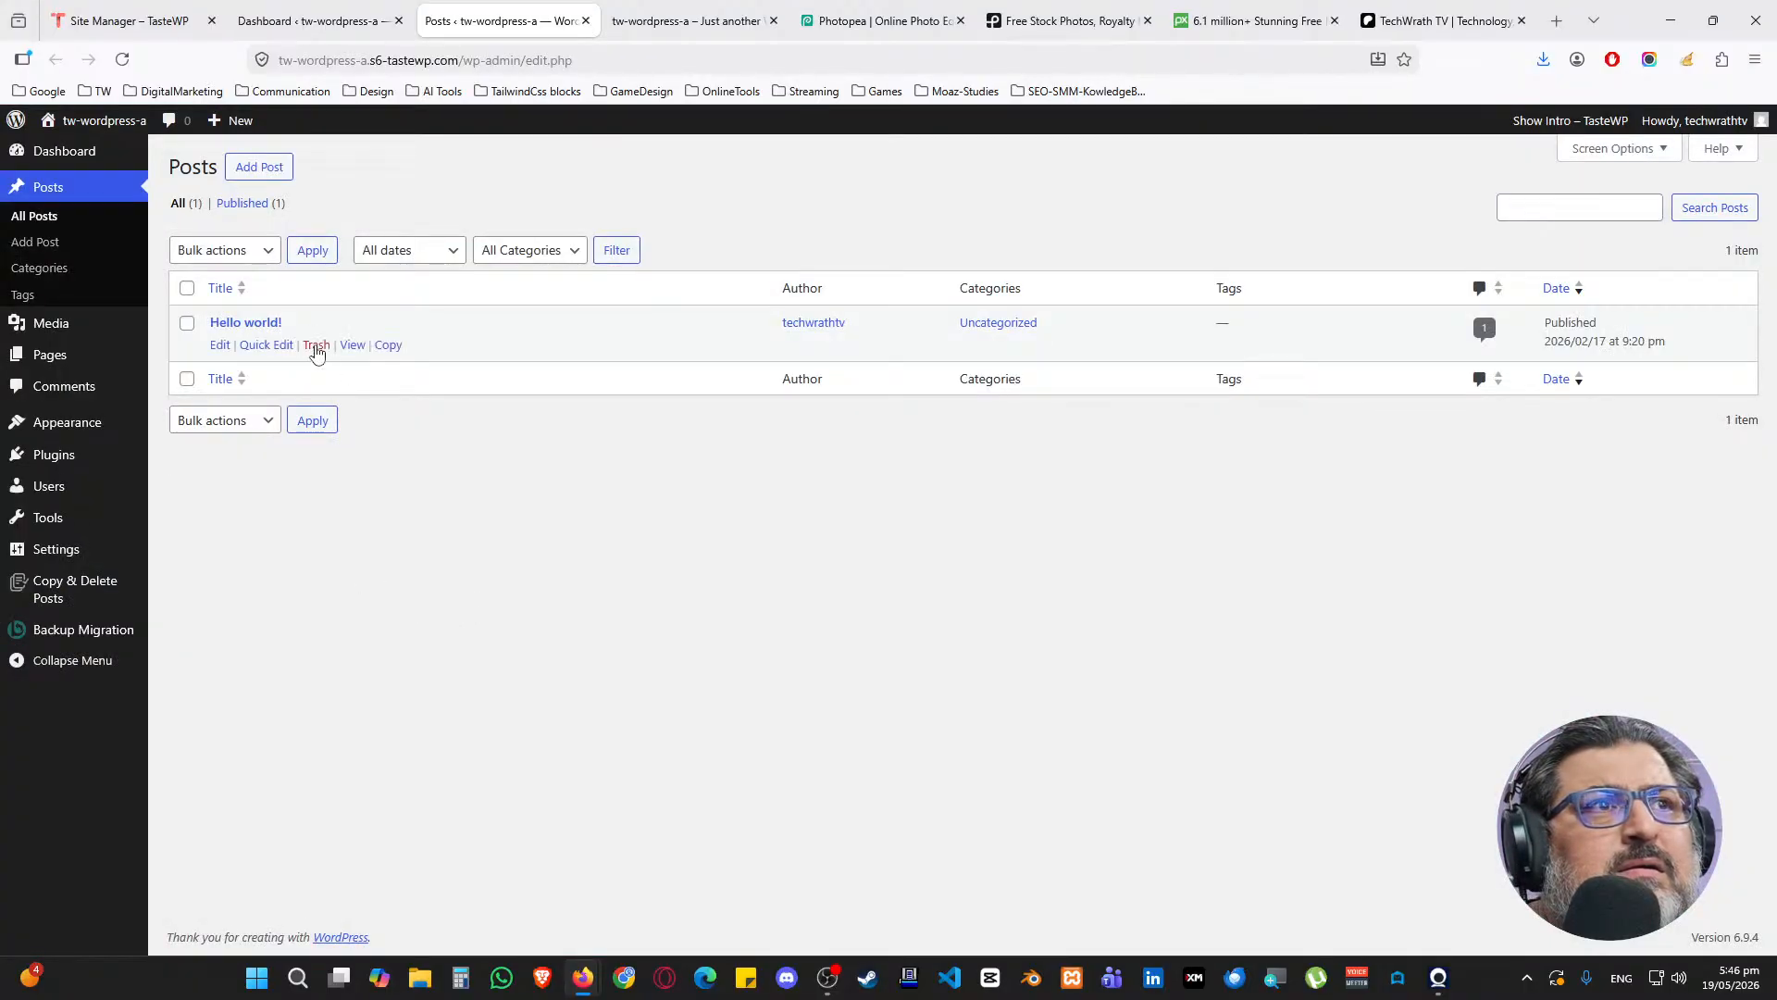
click(315, 345)
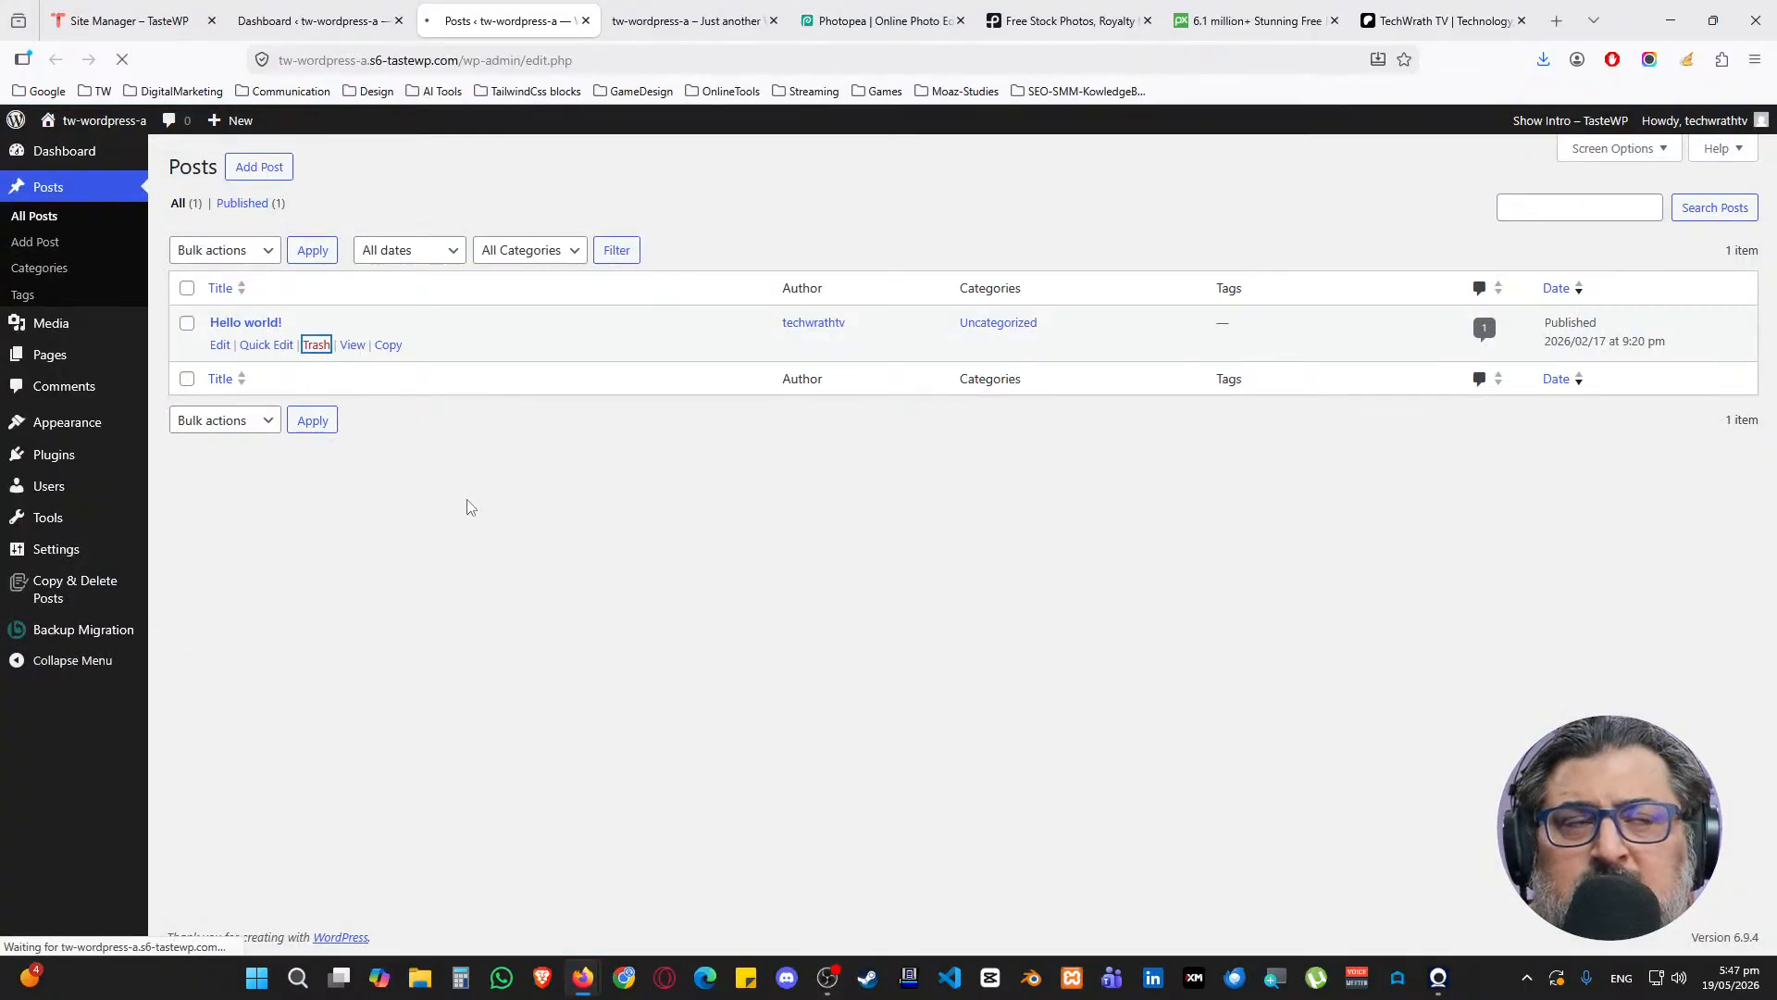
Bulk-trash both pages, Privacy Policy and Sample Page, using Move to Trash
mouse_move(119, 389)
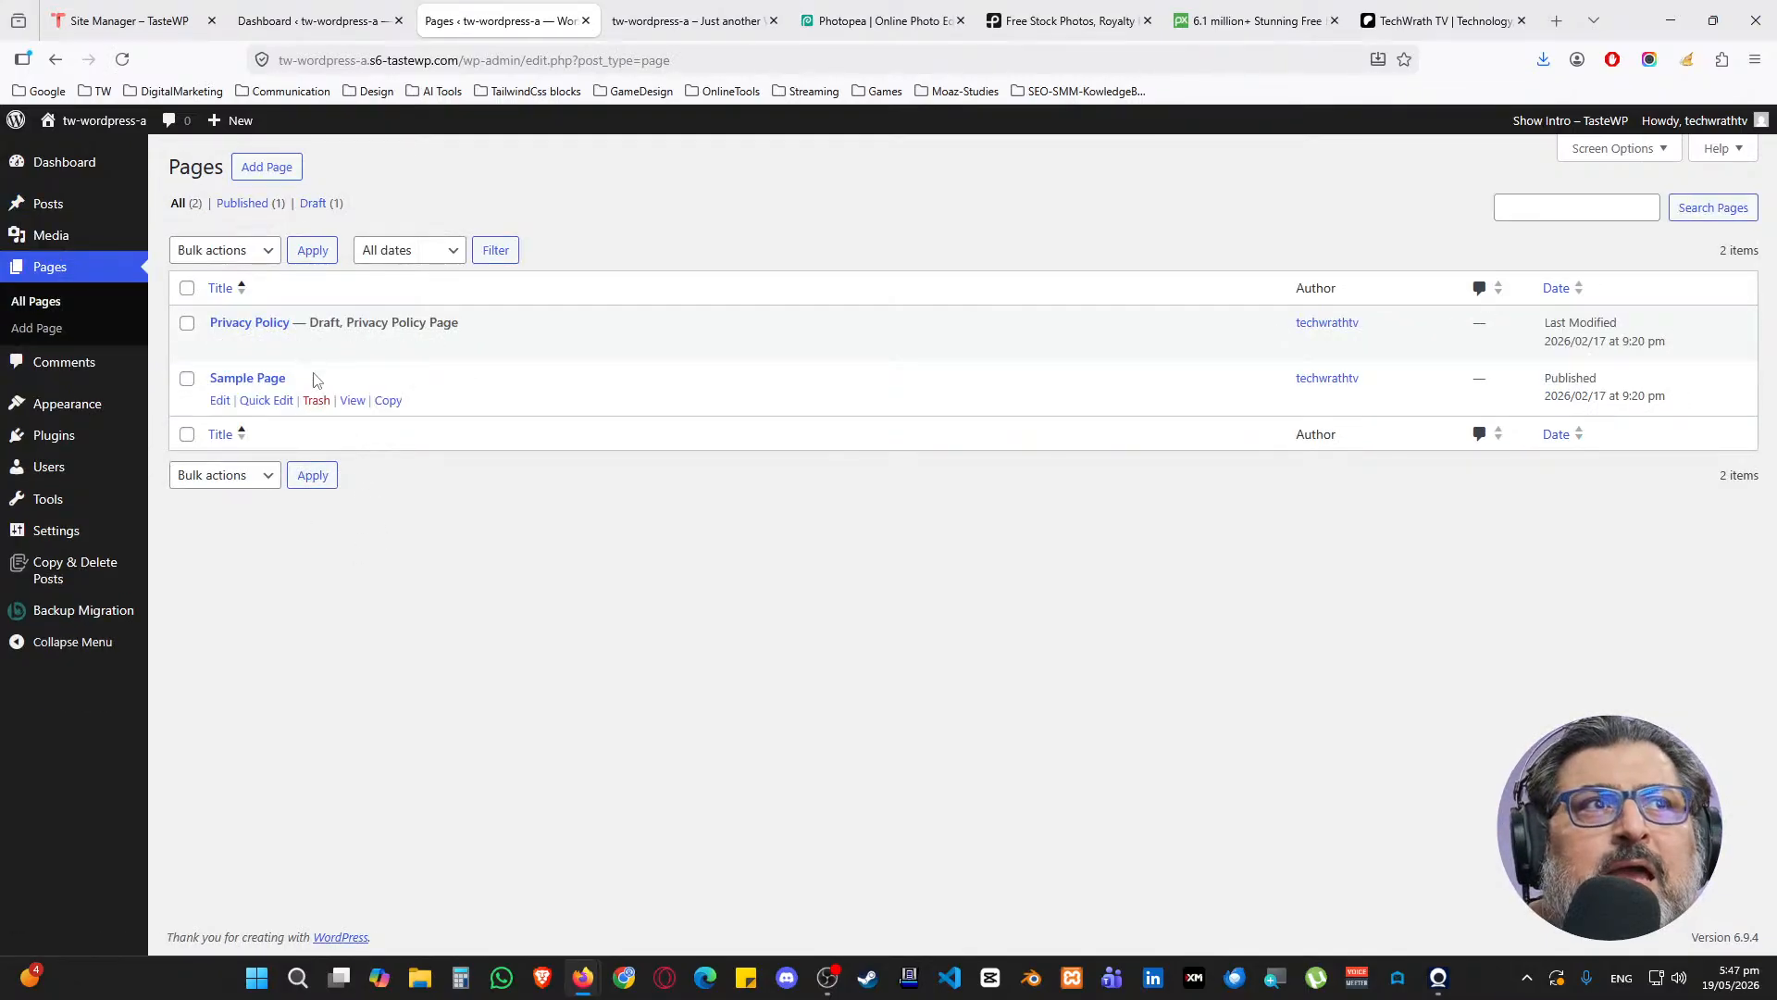
click(186, 288)
click(218, 251)
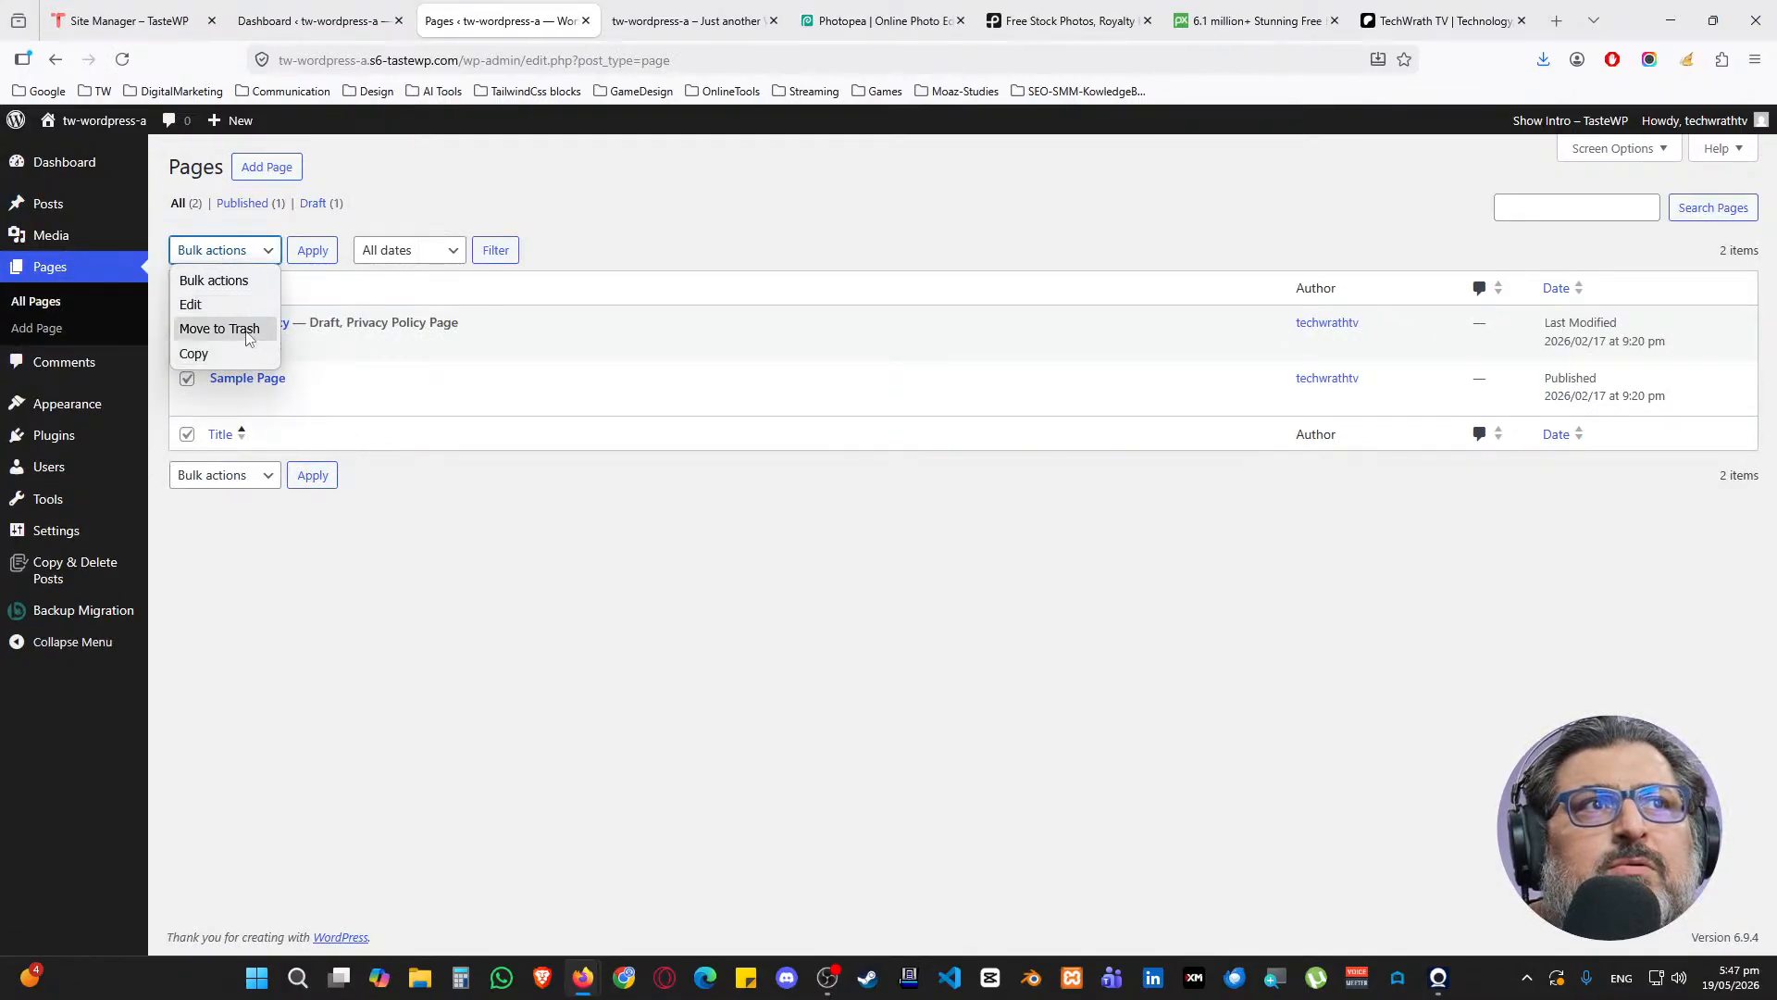
click(242, 330)
click(313, 252)
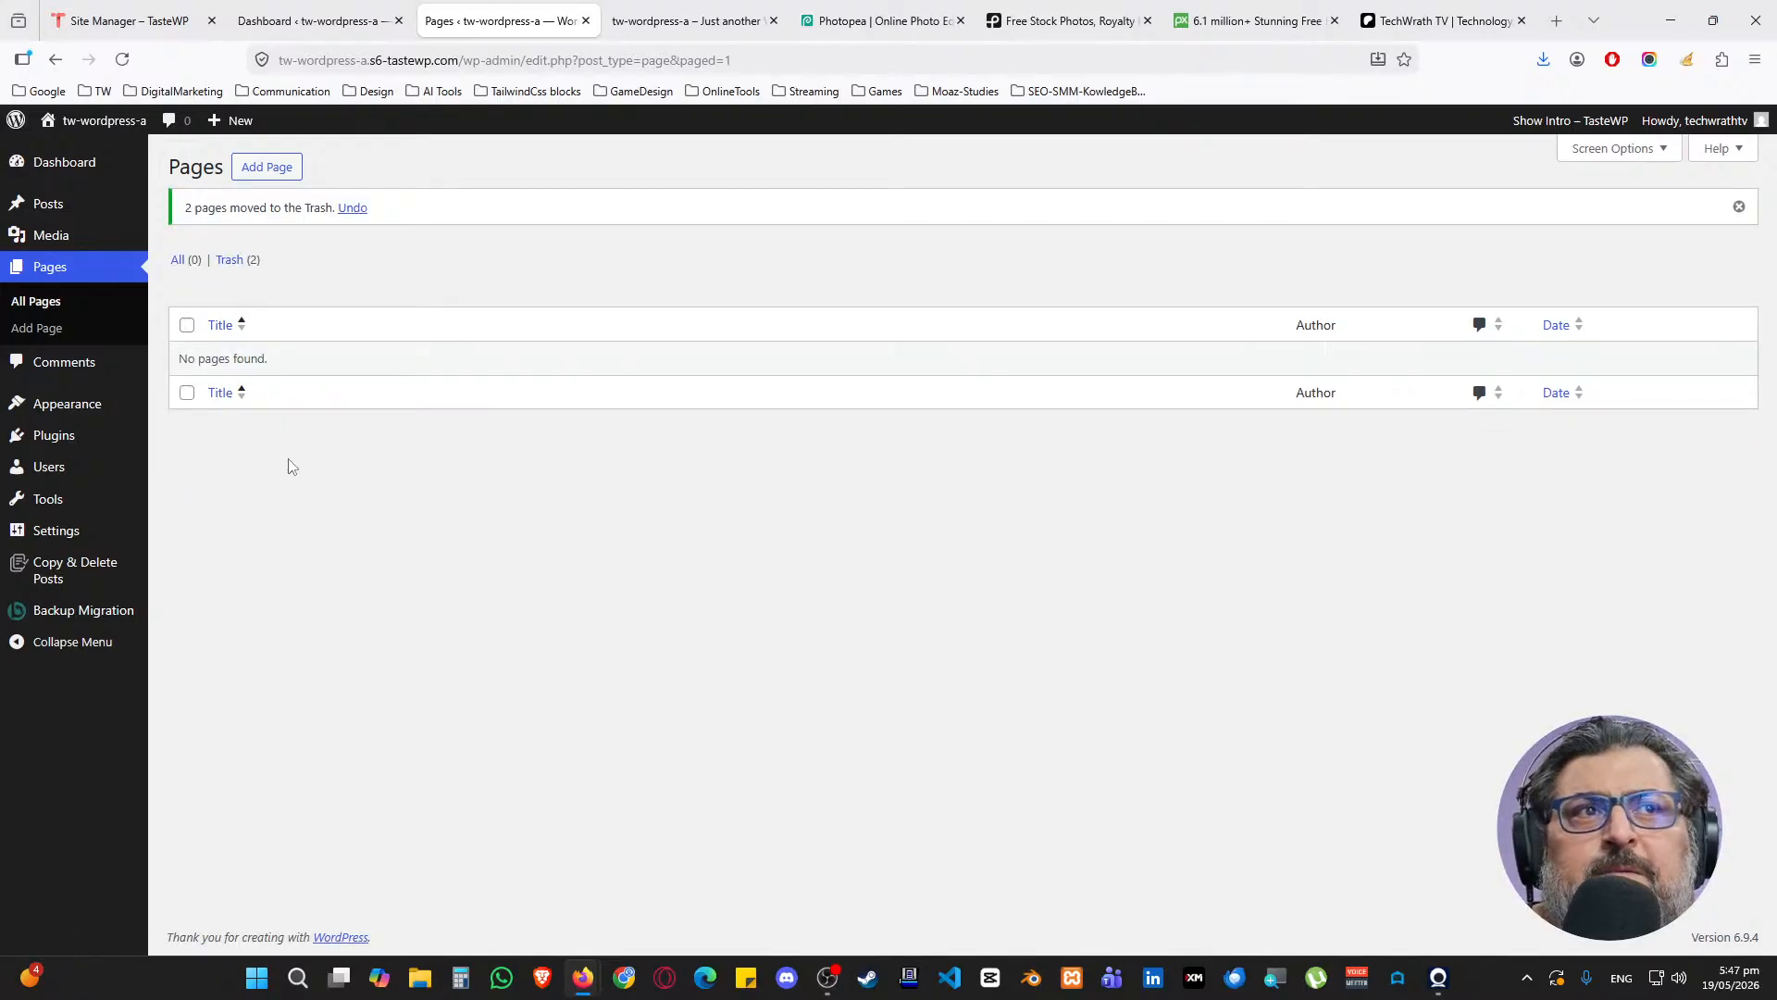
mouse_move(120, 435)
mouse_move(120, 401)
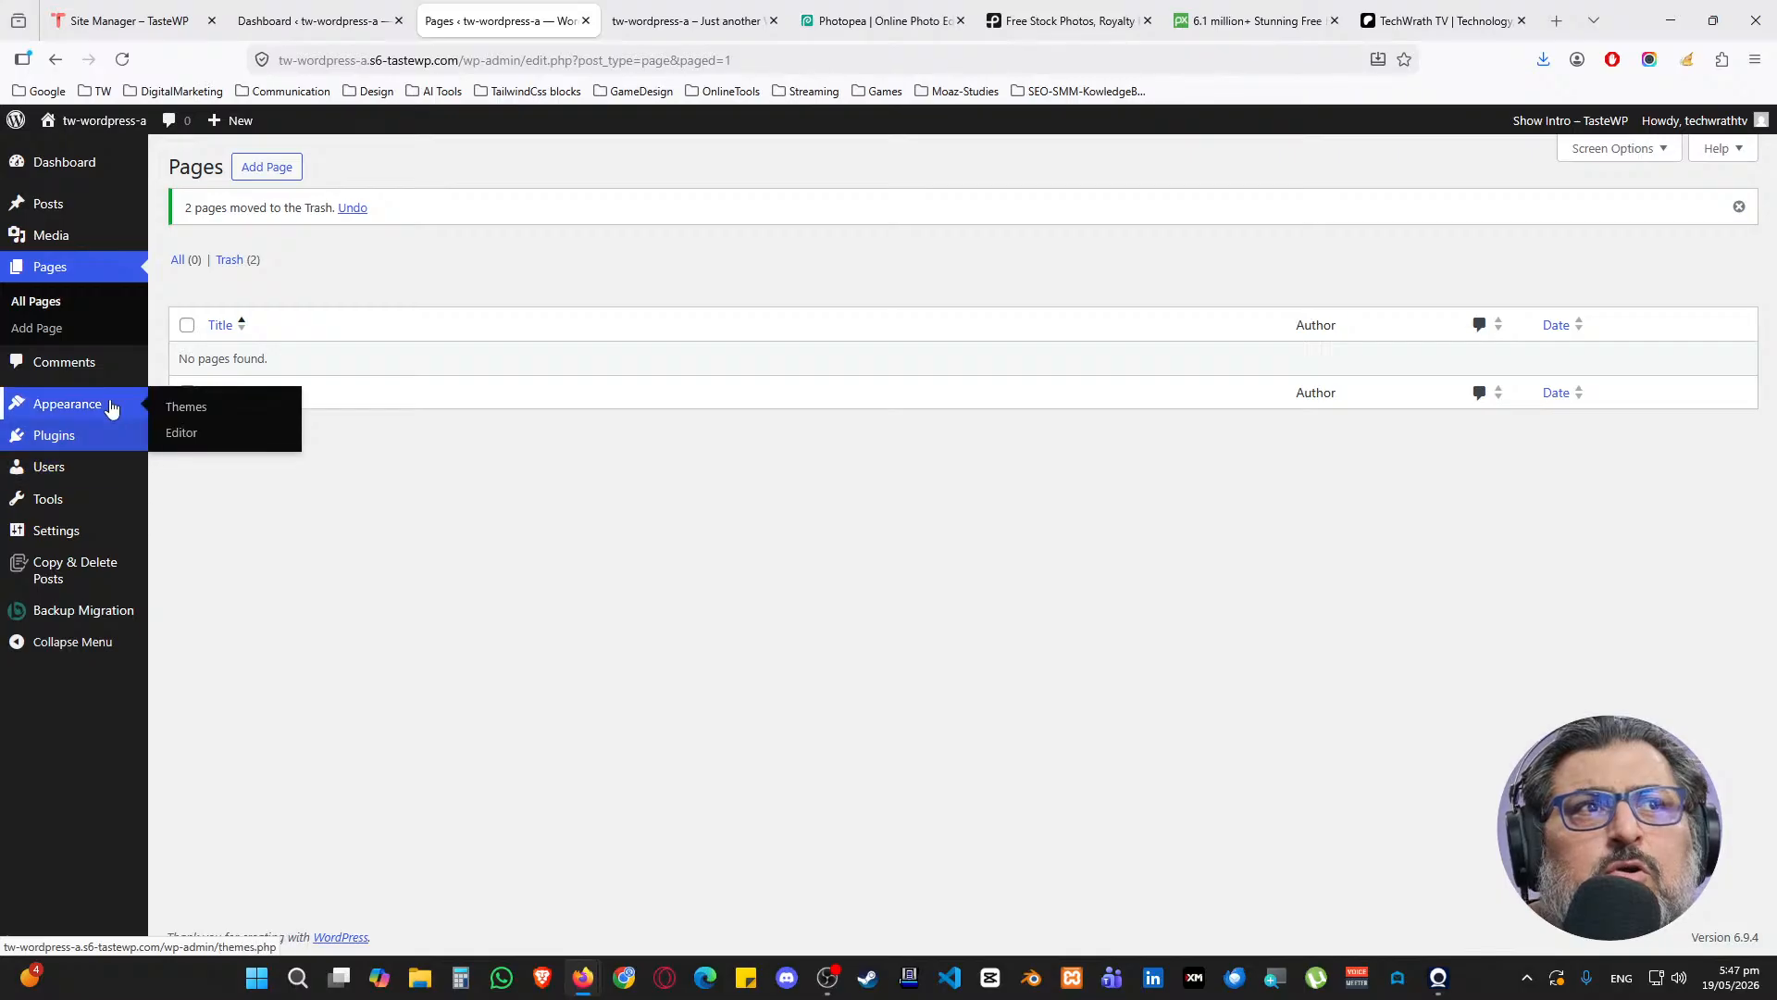
middle_click(178, 401)
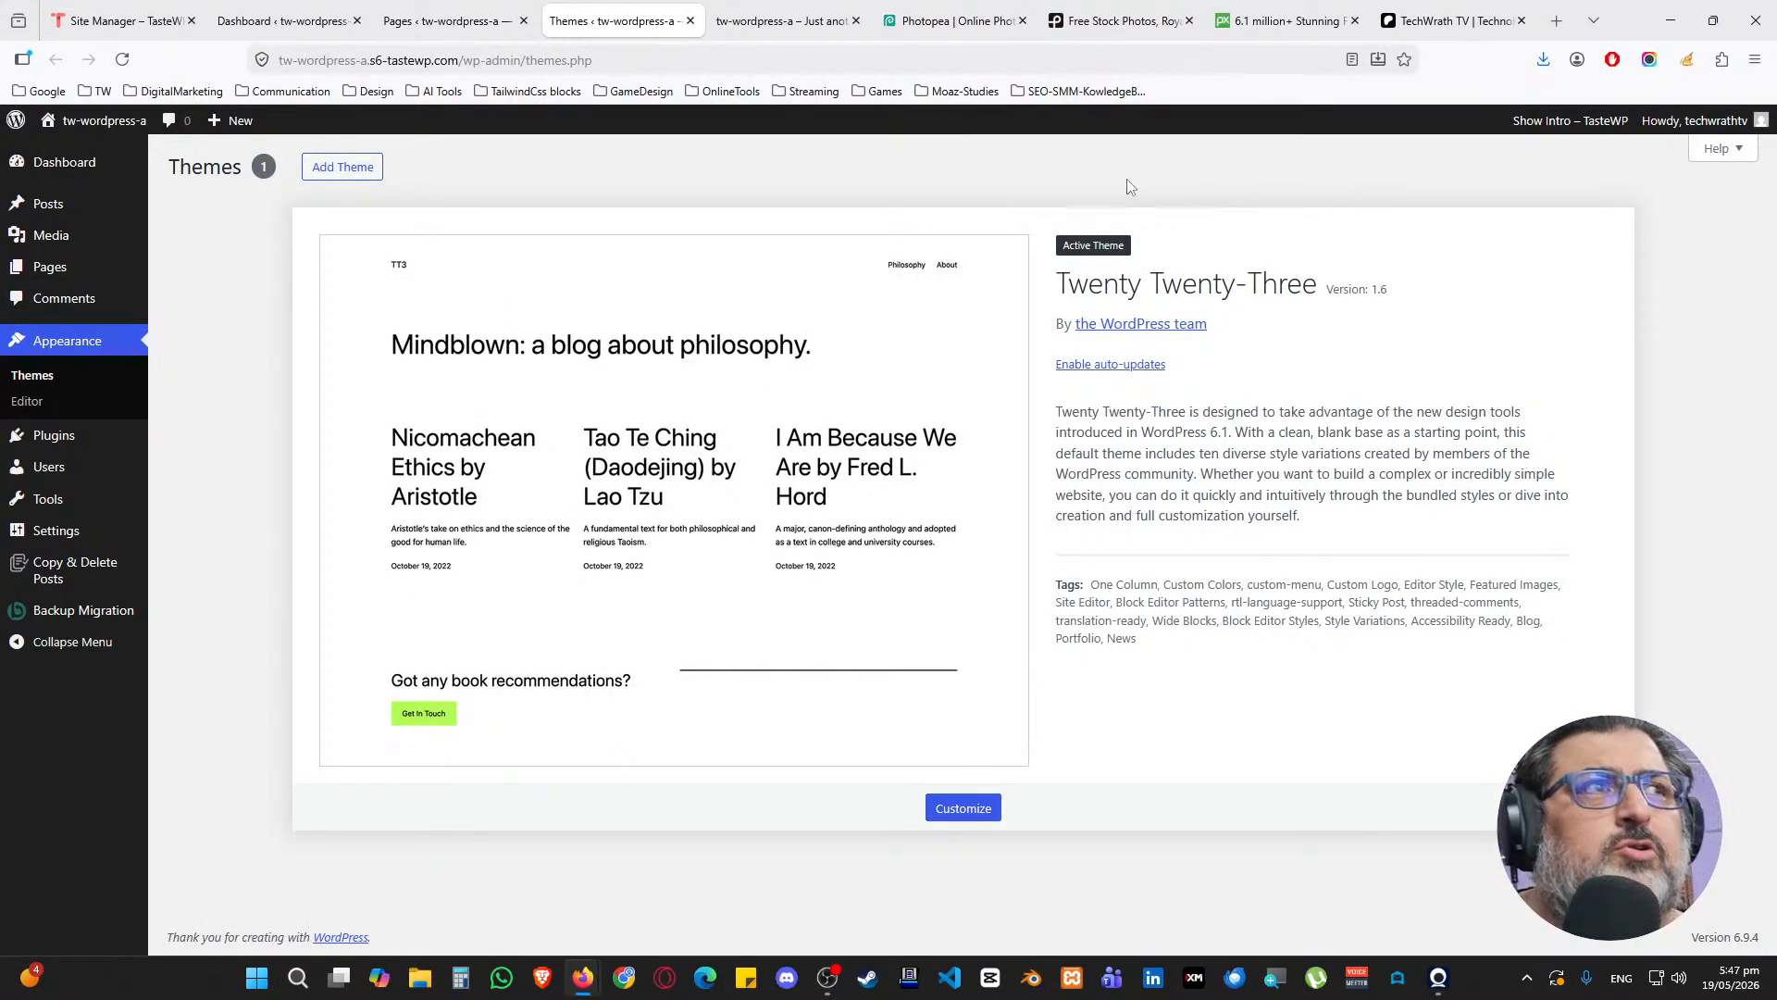
click(375, 164)
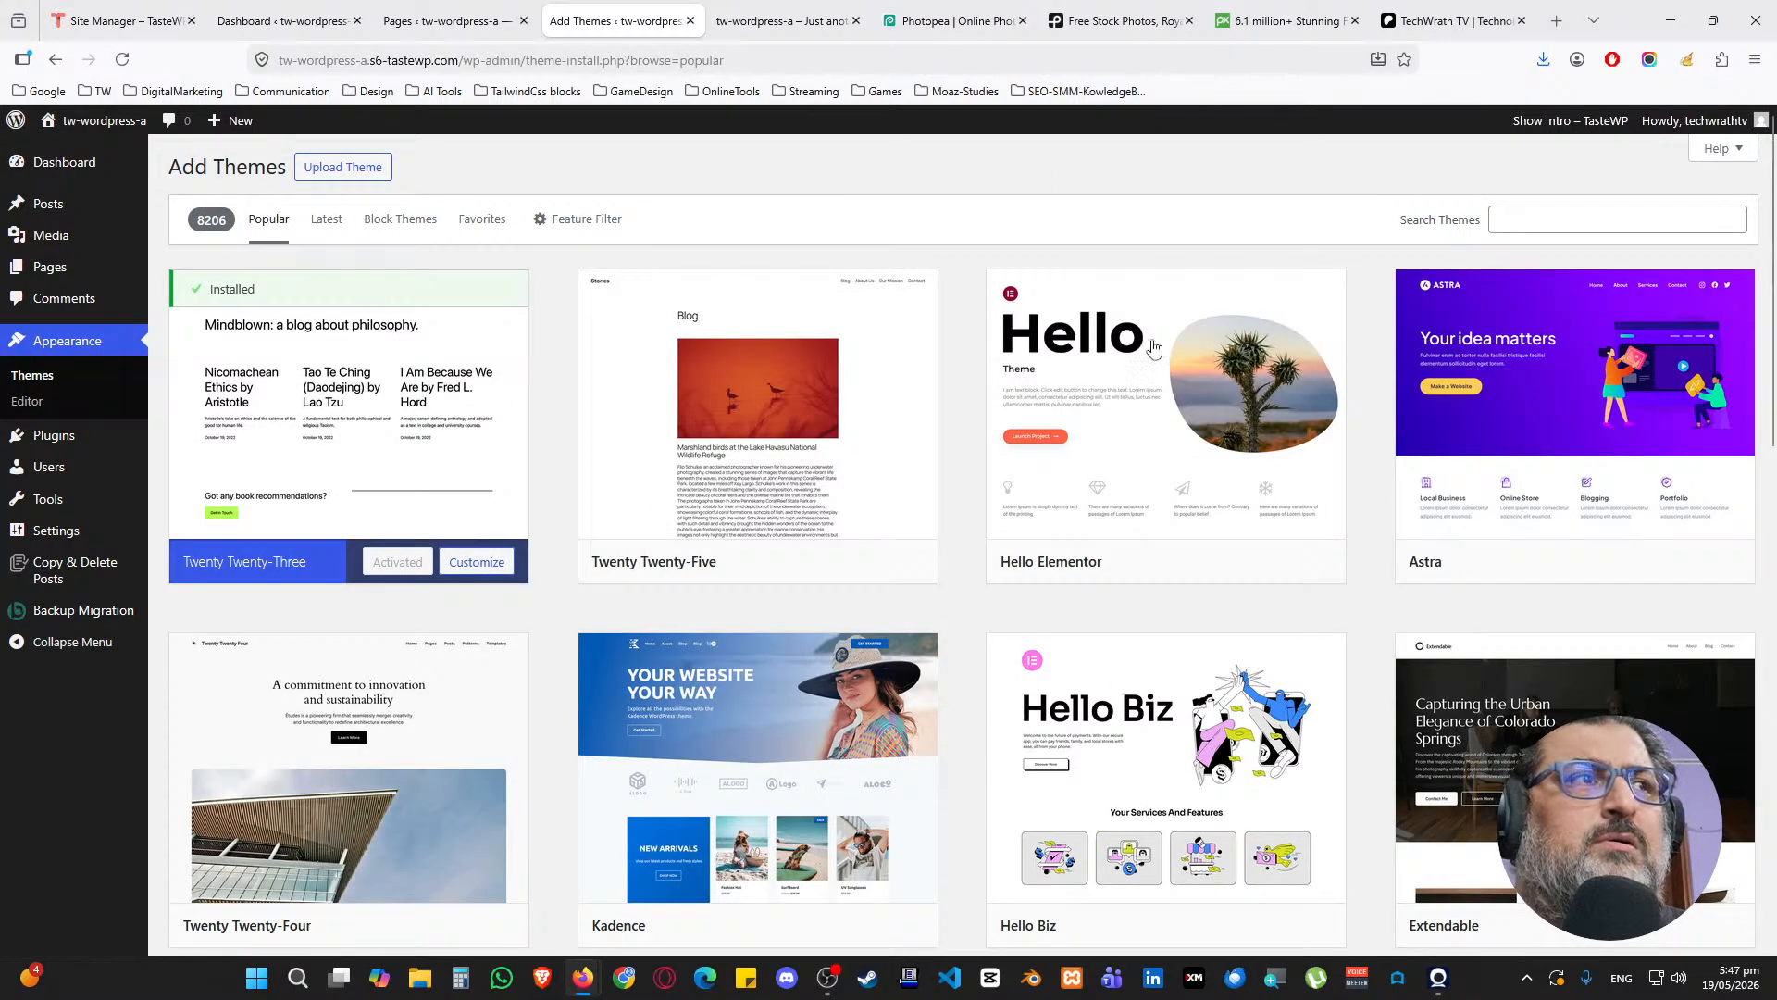
click(1235, 565)
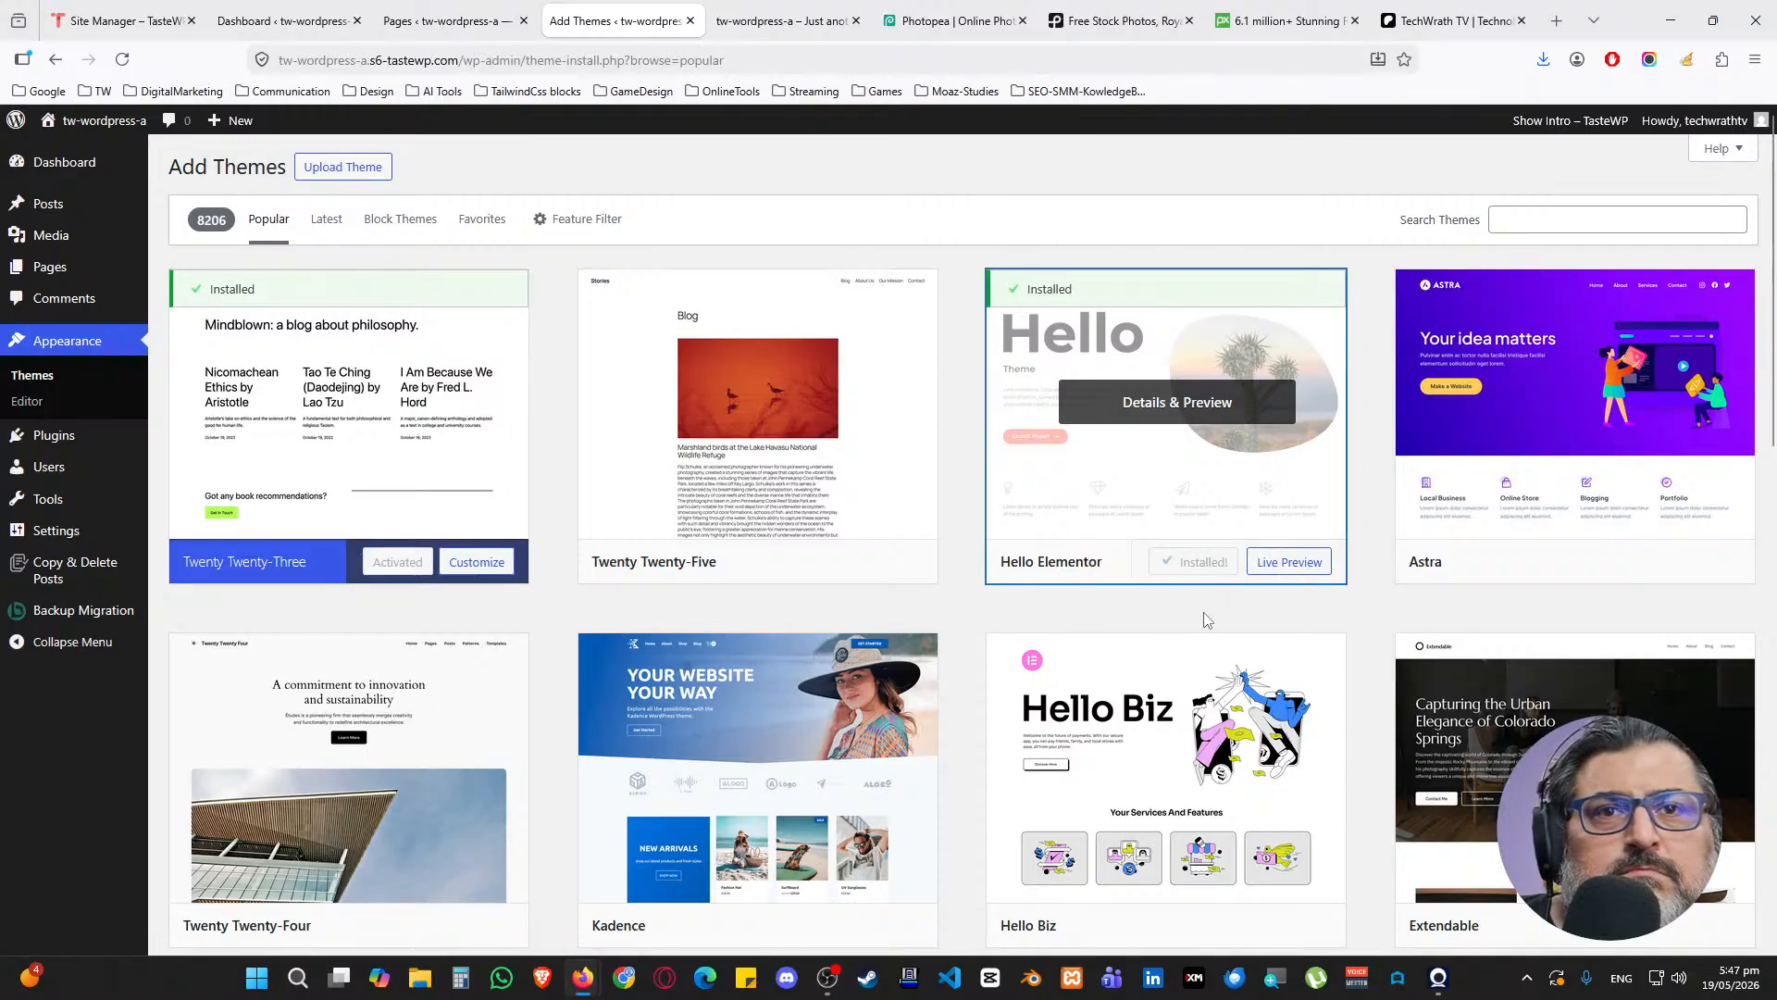
click(1207, 571)
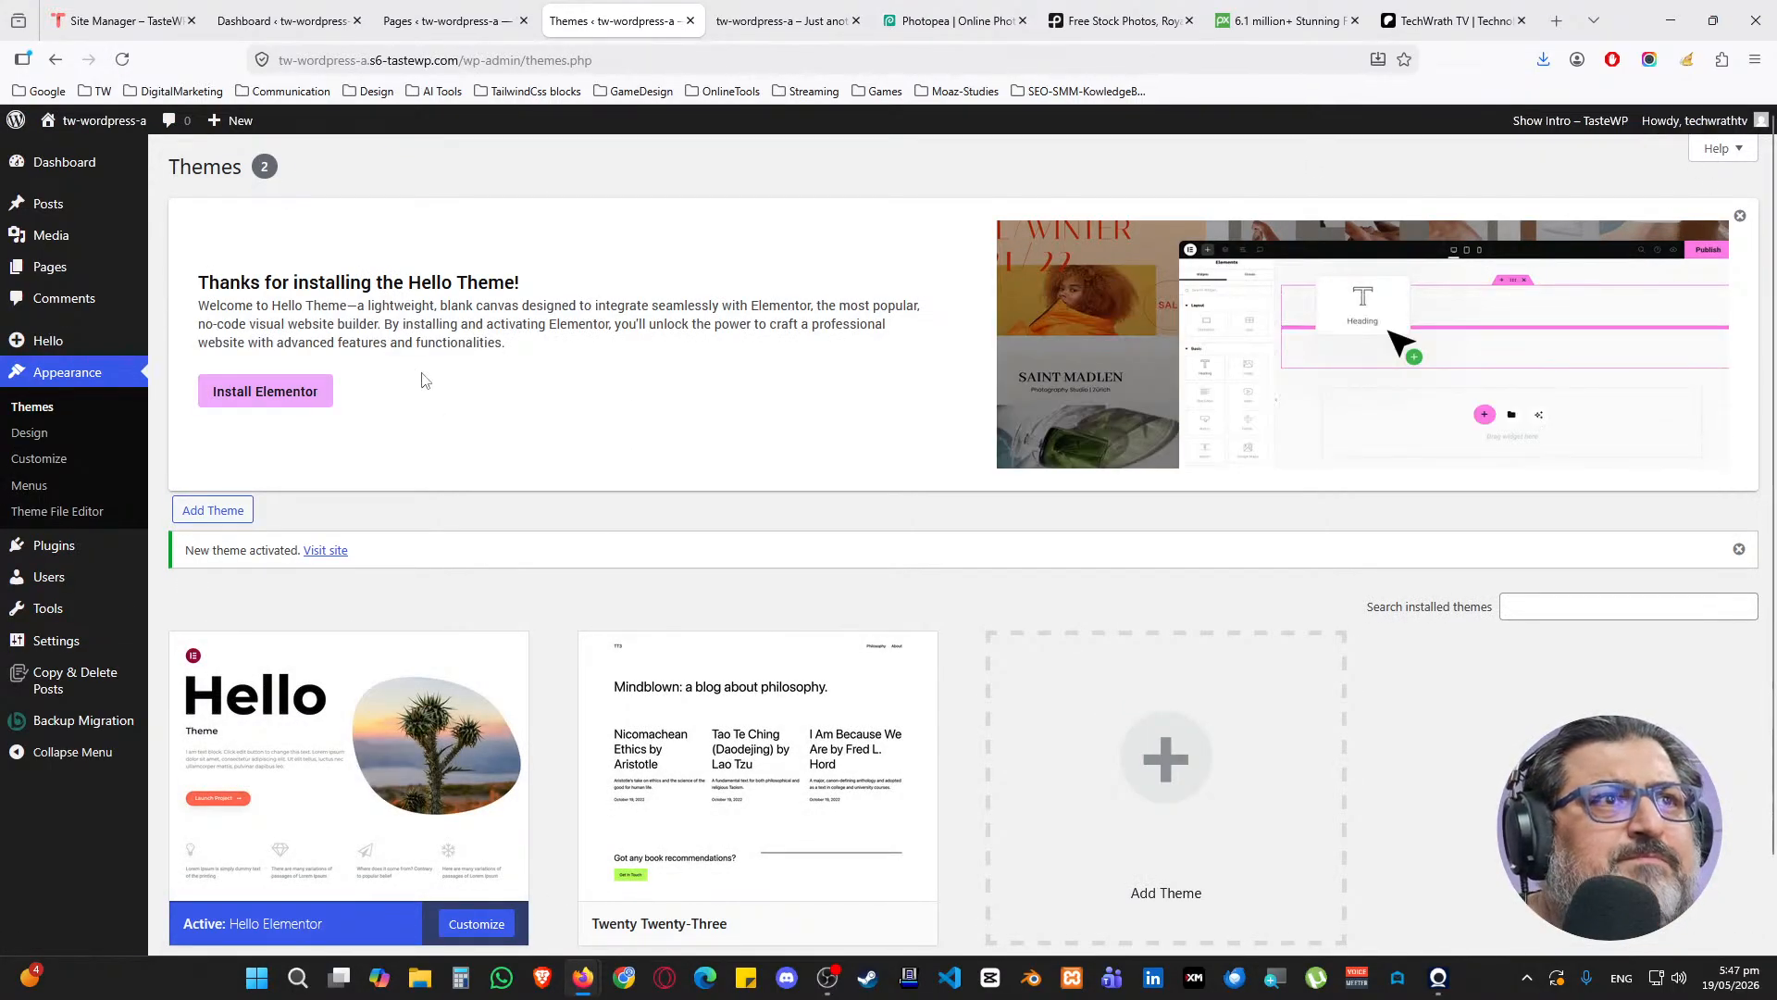
click(278, 392)
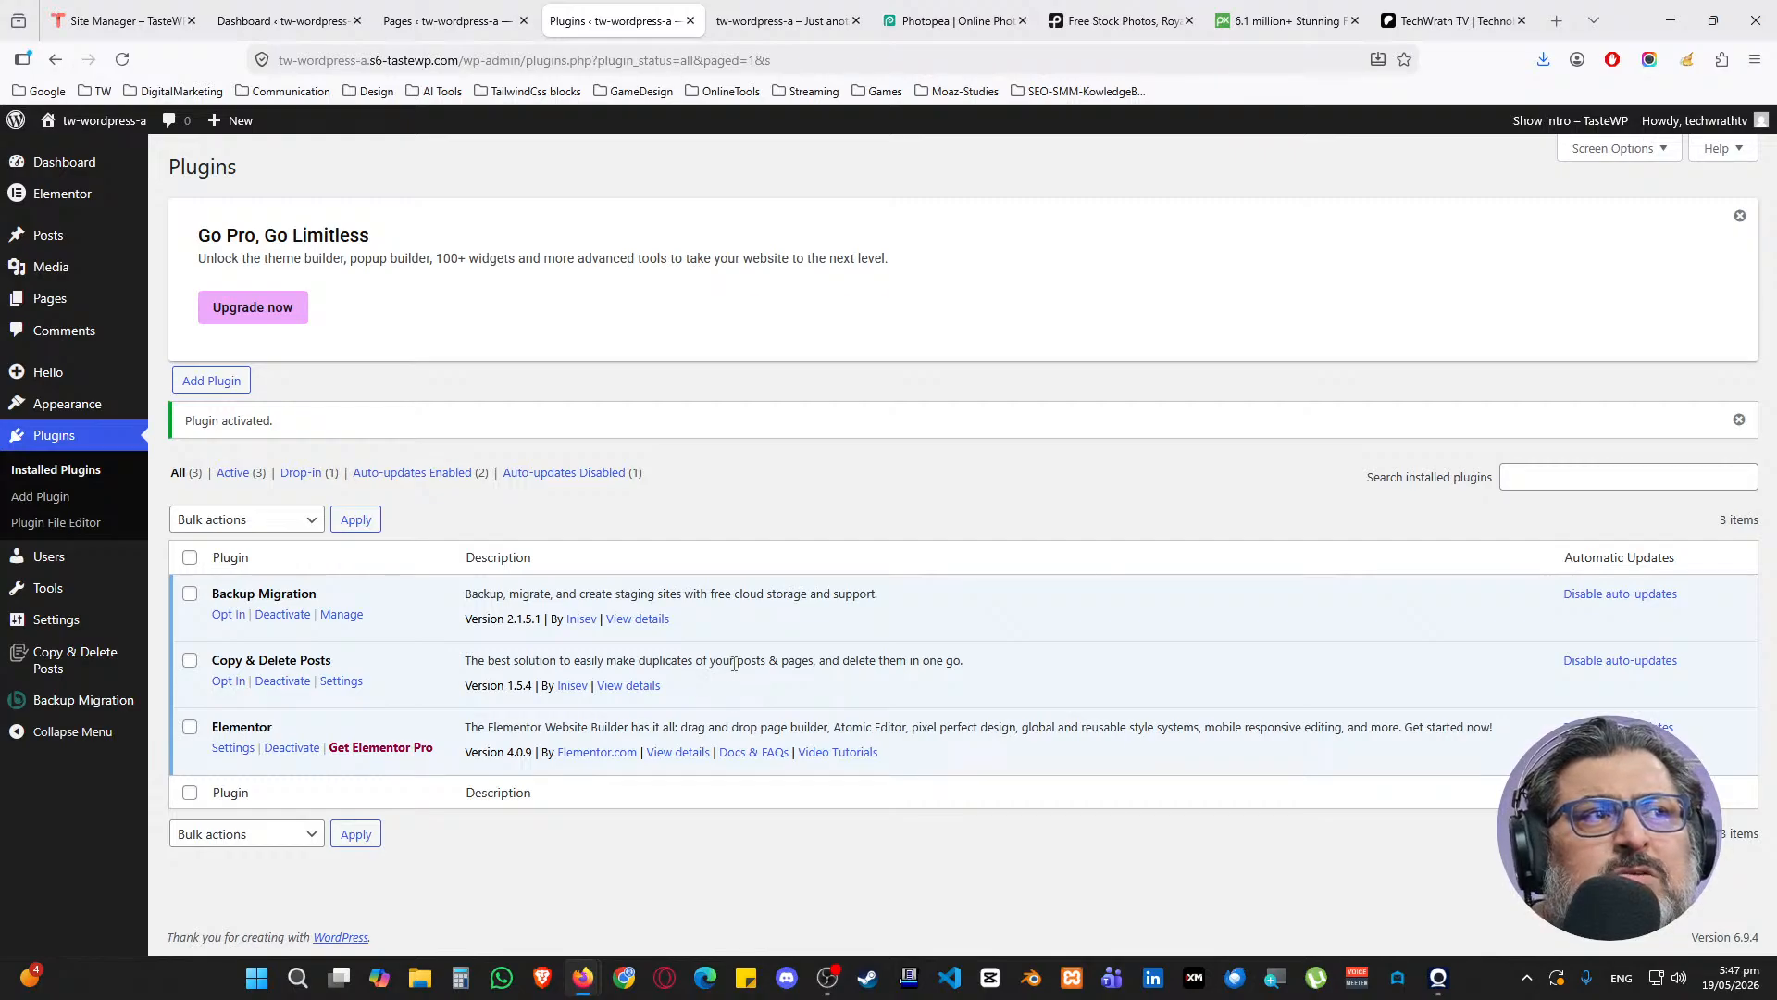
drag(724, 662, 966, 677)
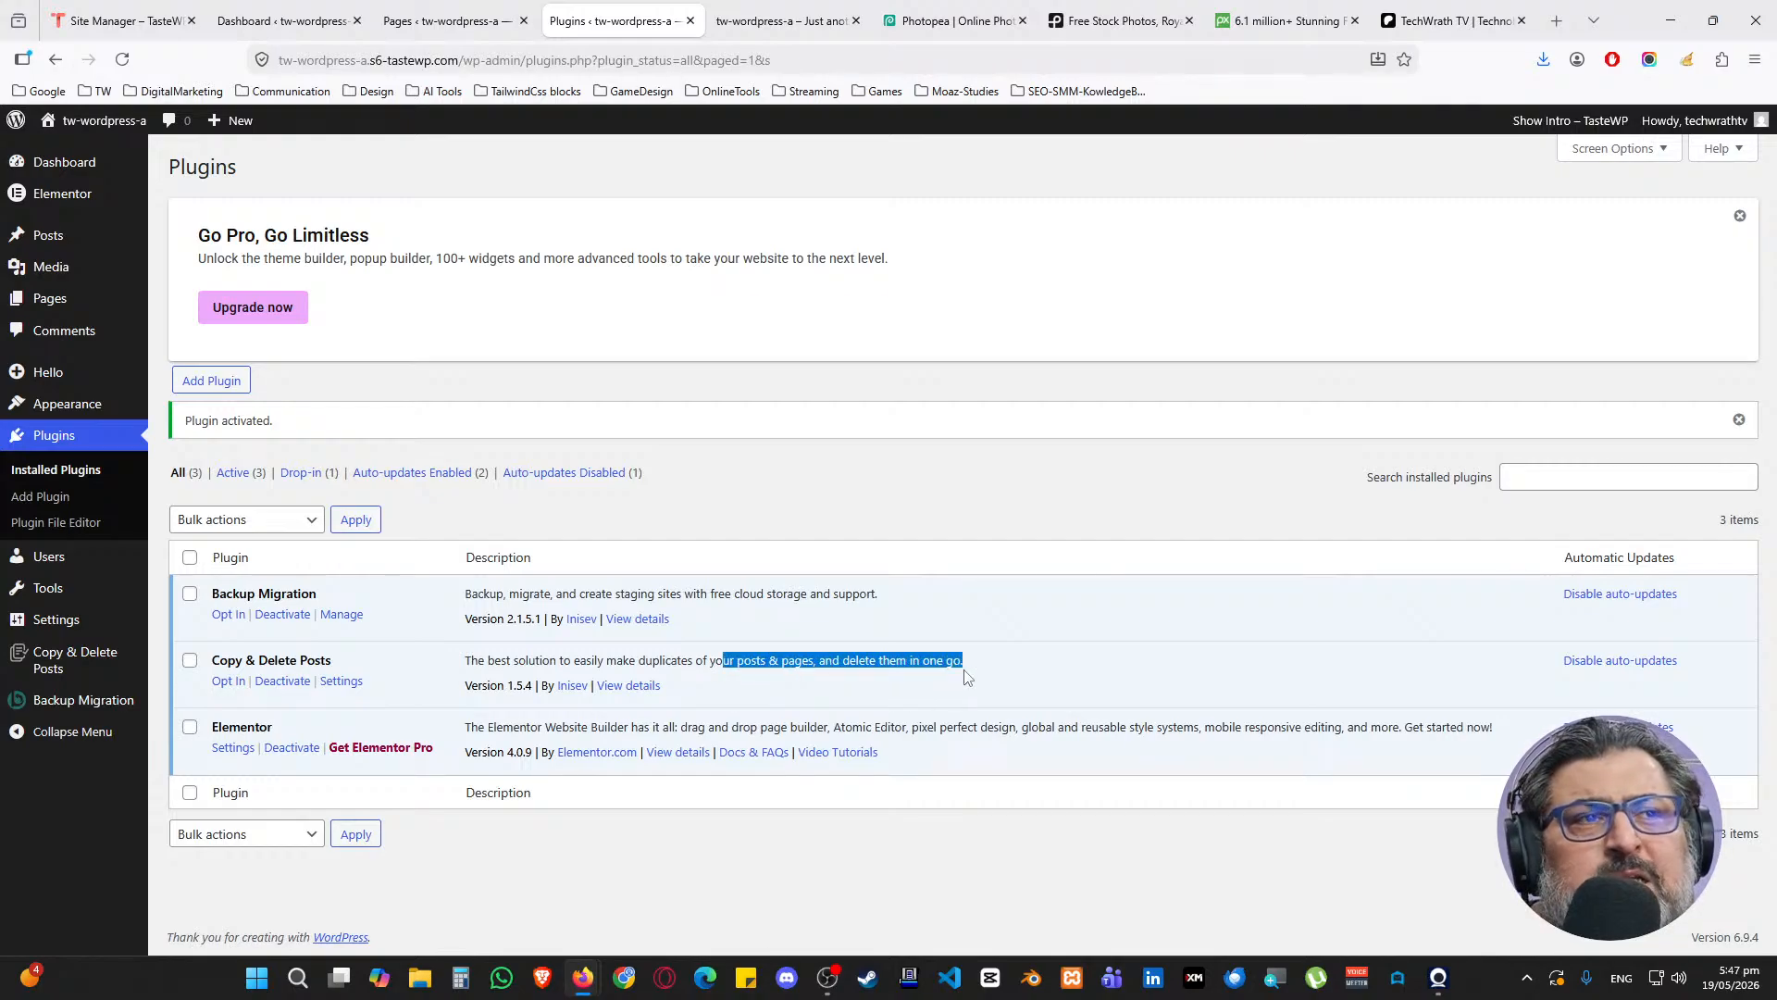
click(959, 676)
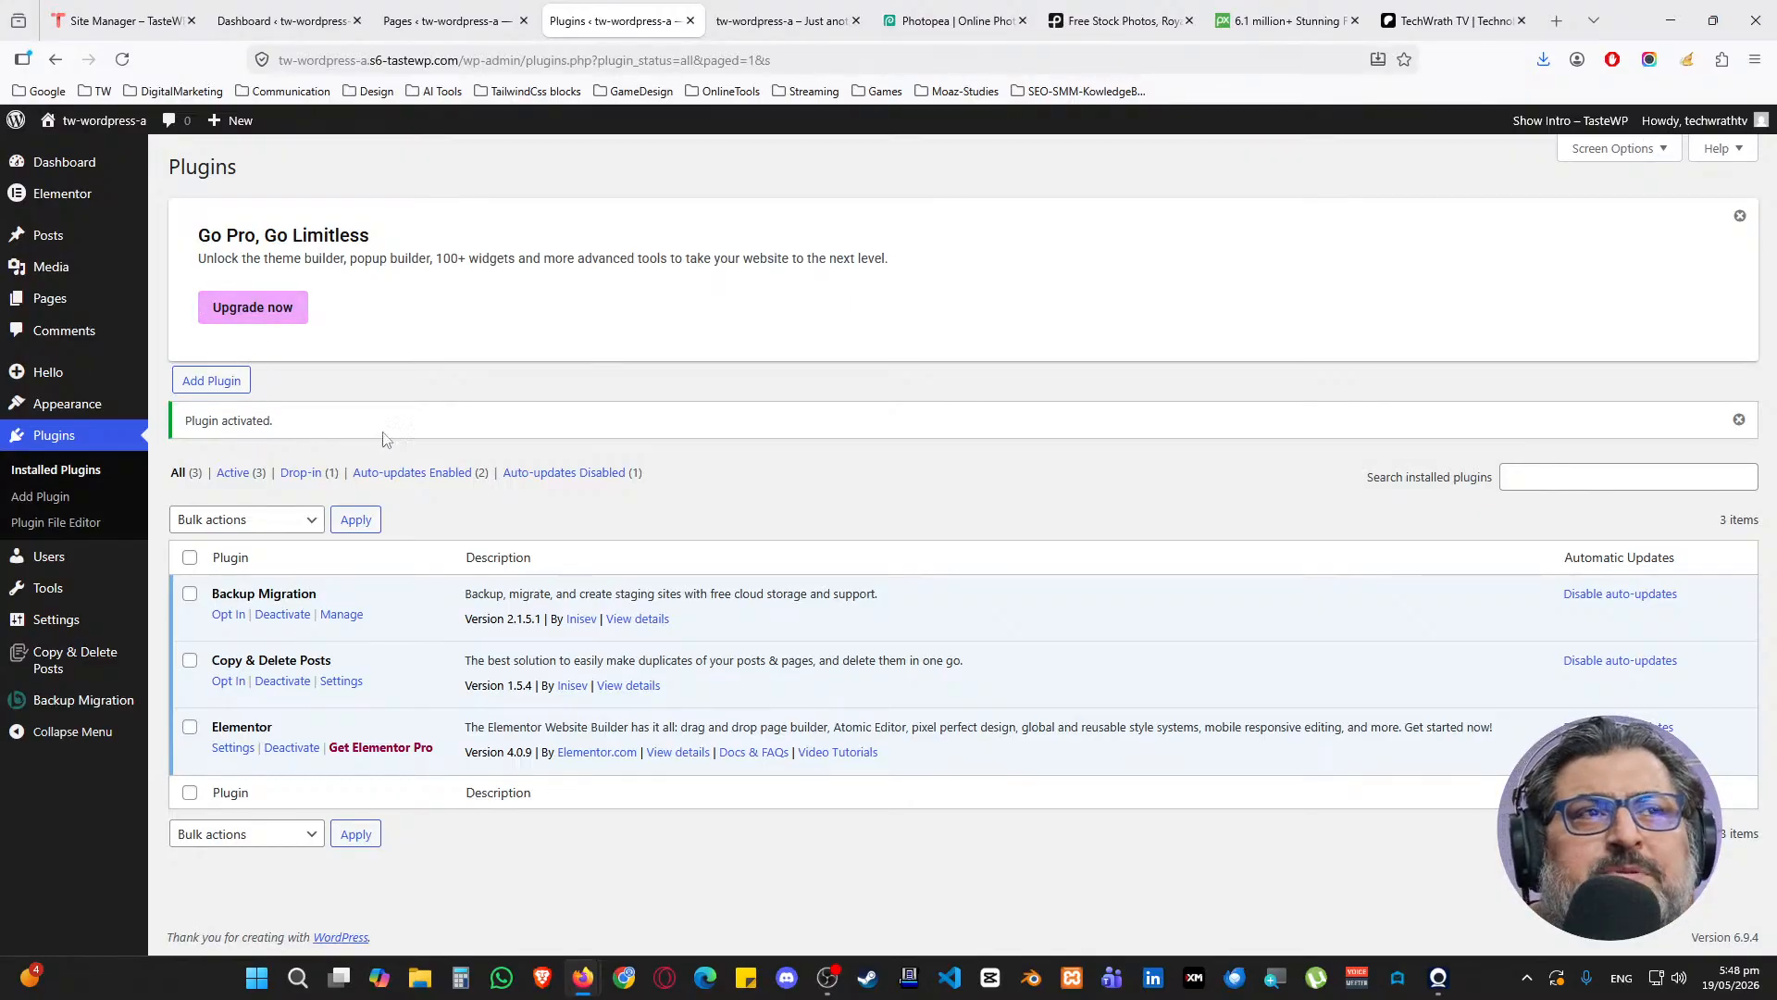
Add a new page titled 'Home' from All Pages and publish it
mouse_move(91, 310)
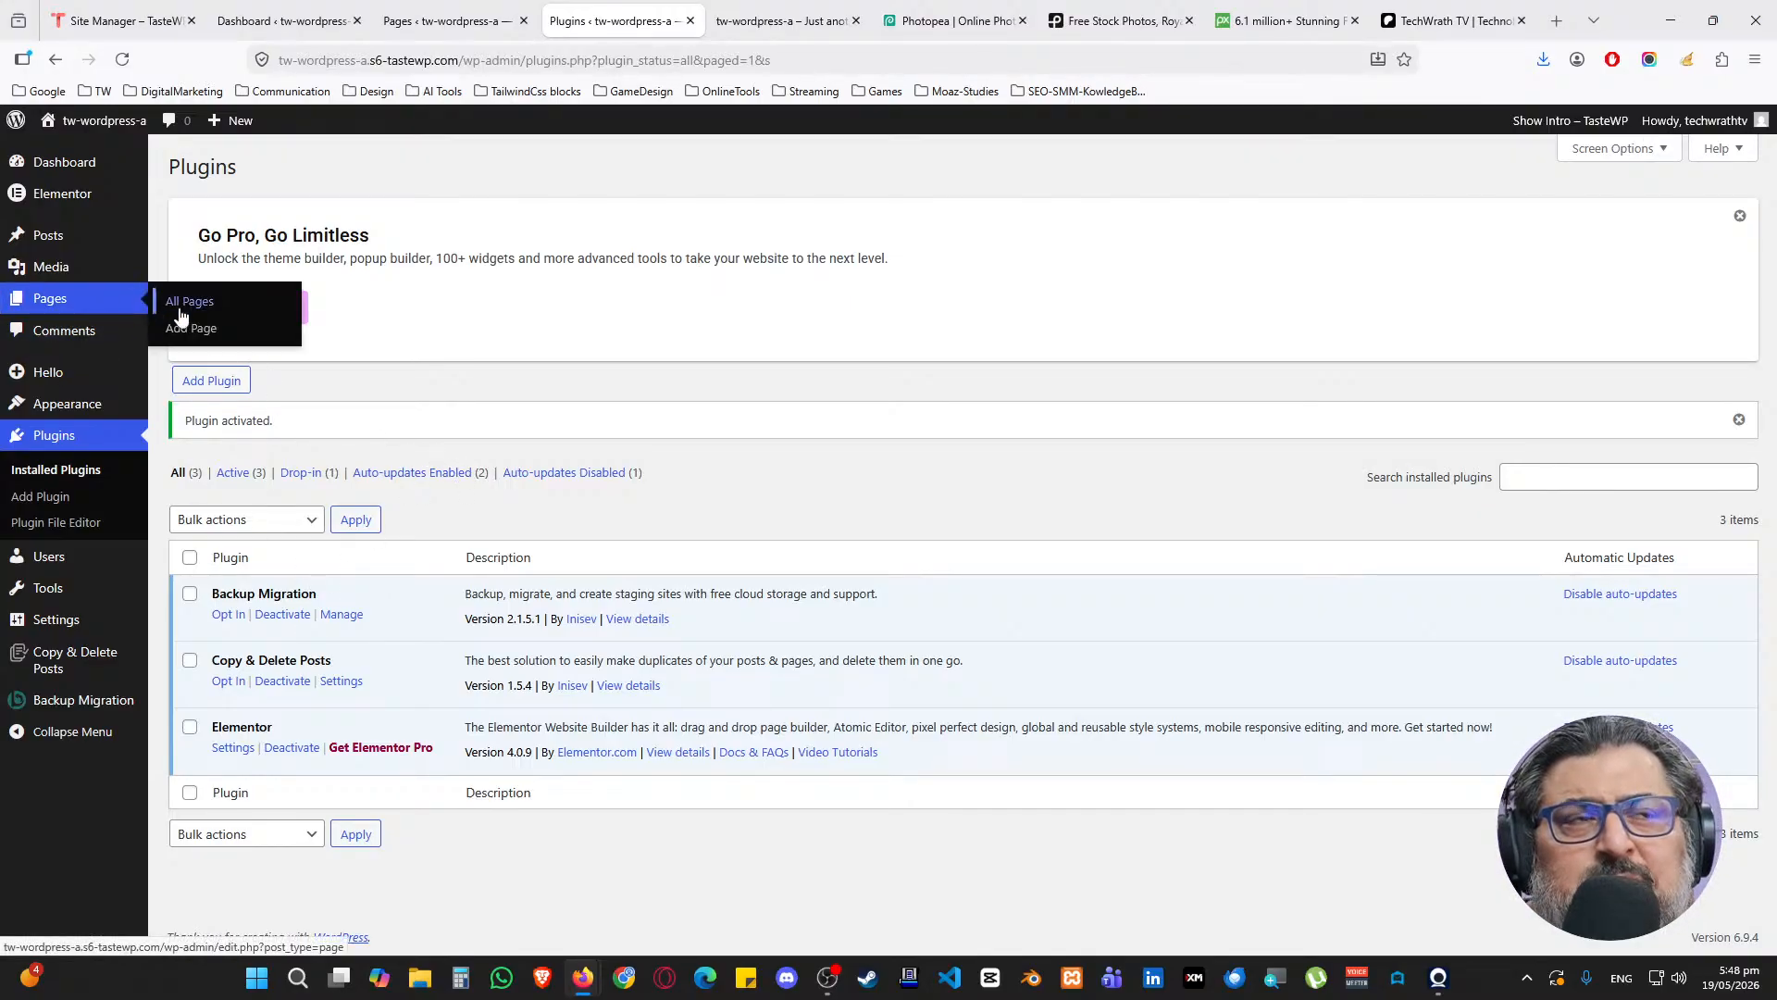
middle_click(180, 310)
key(ctrl+Tab)
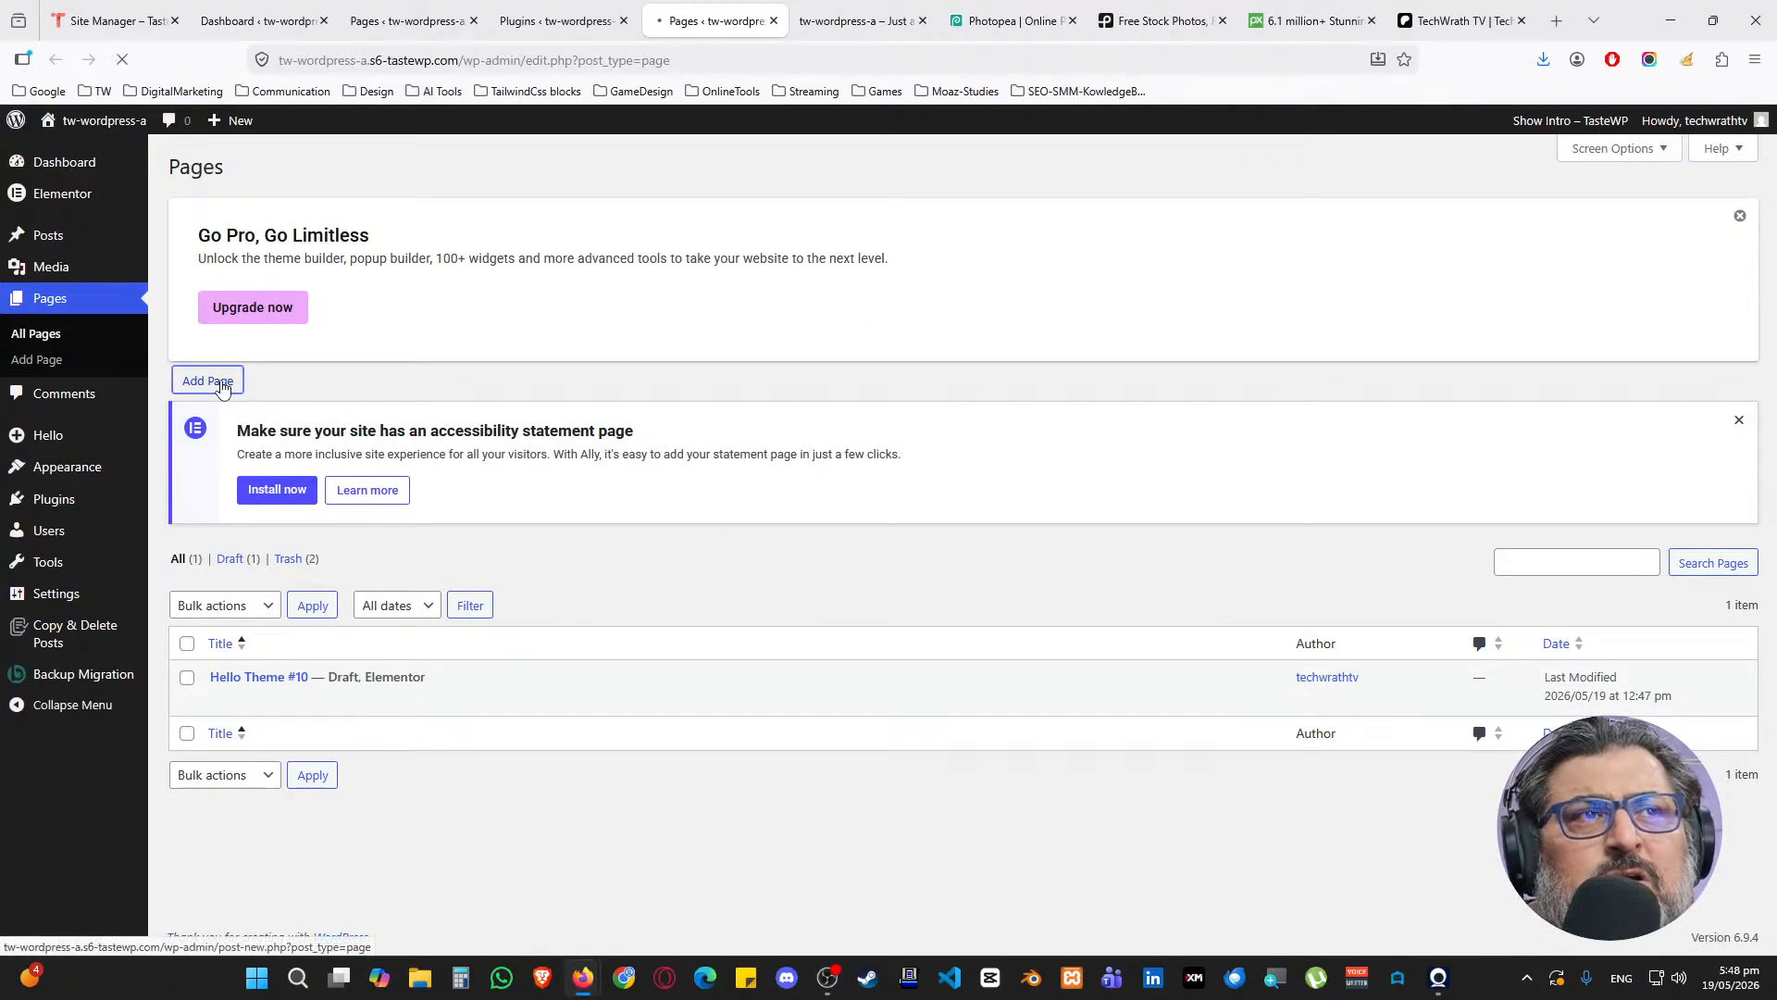
click(223, 385)
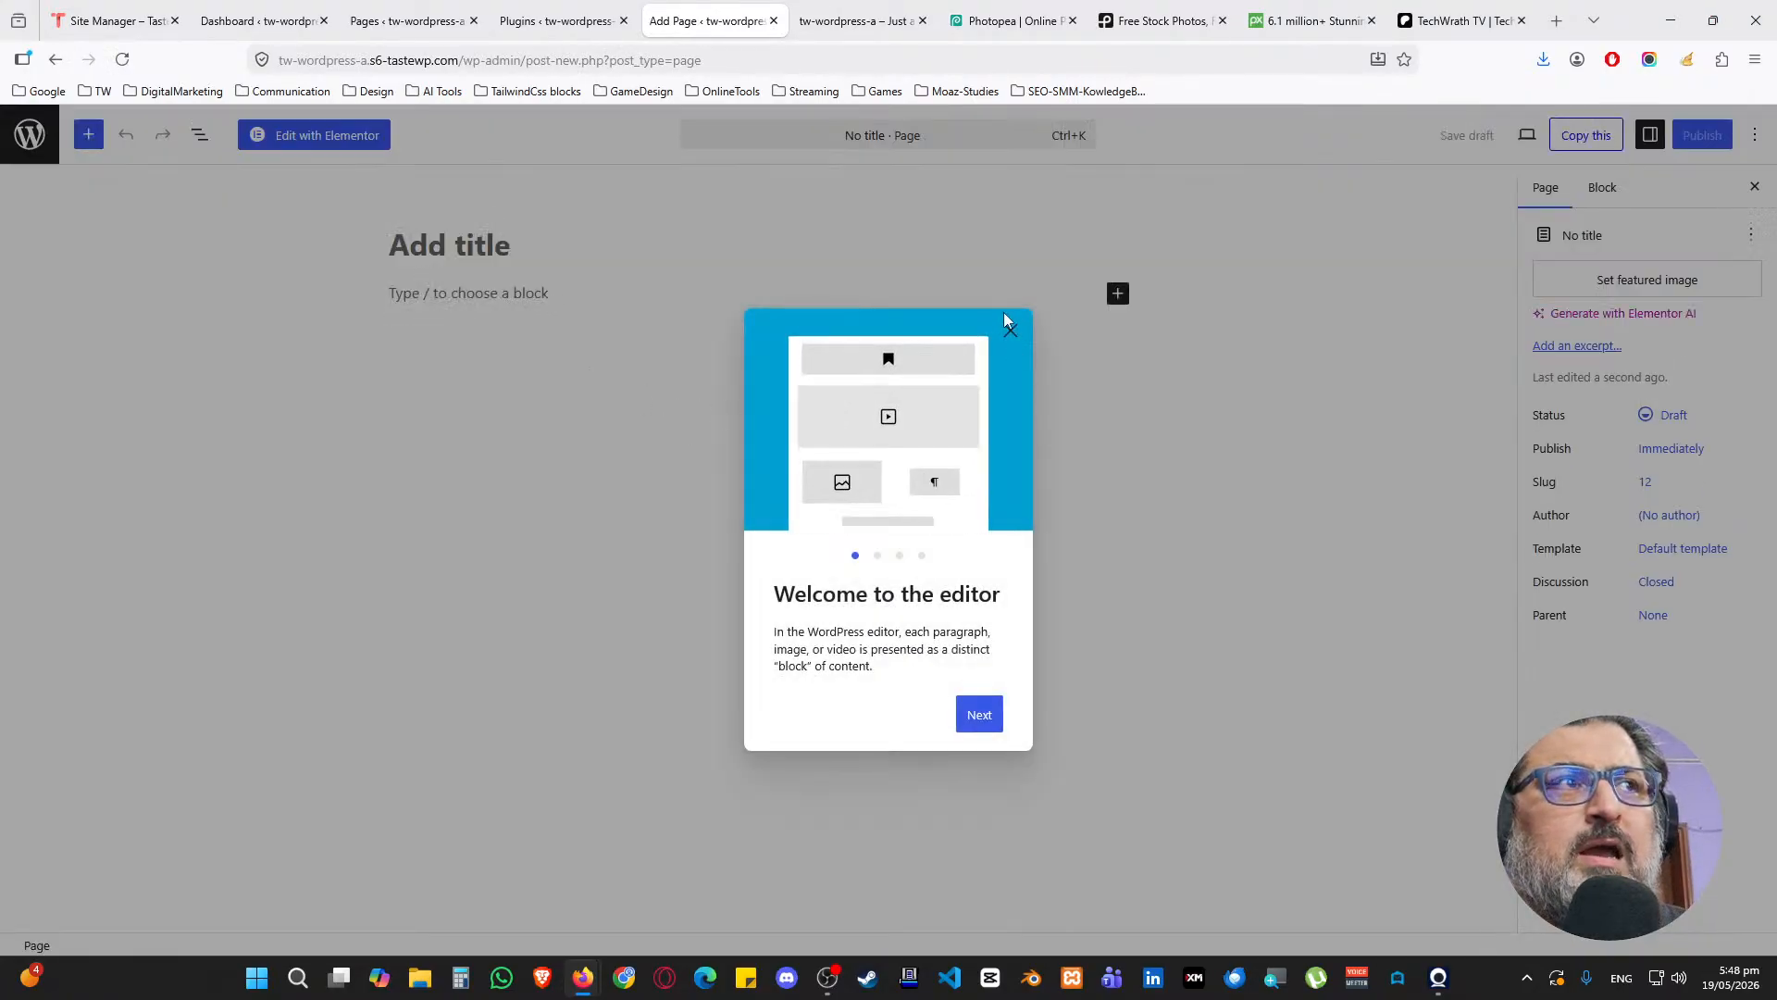
click(1010, 328)
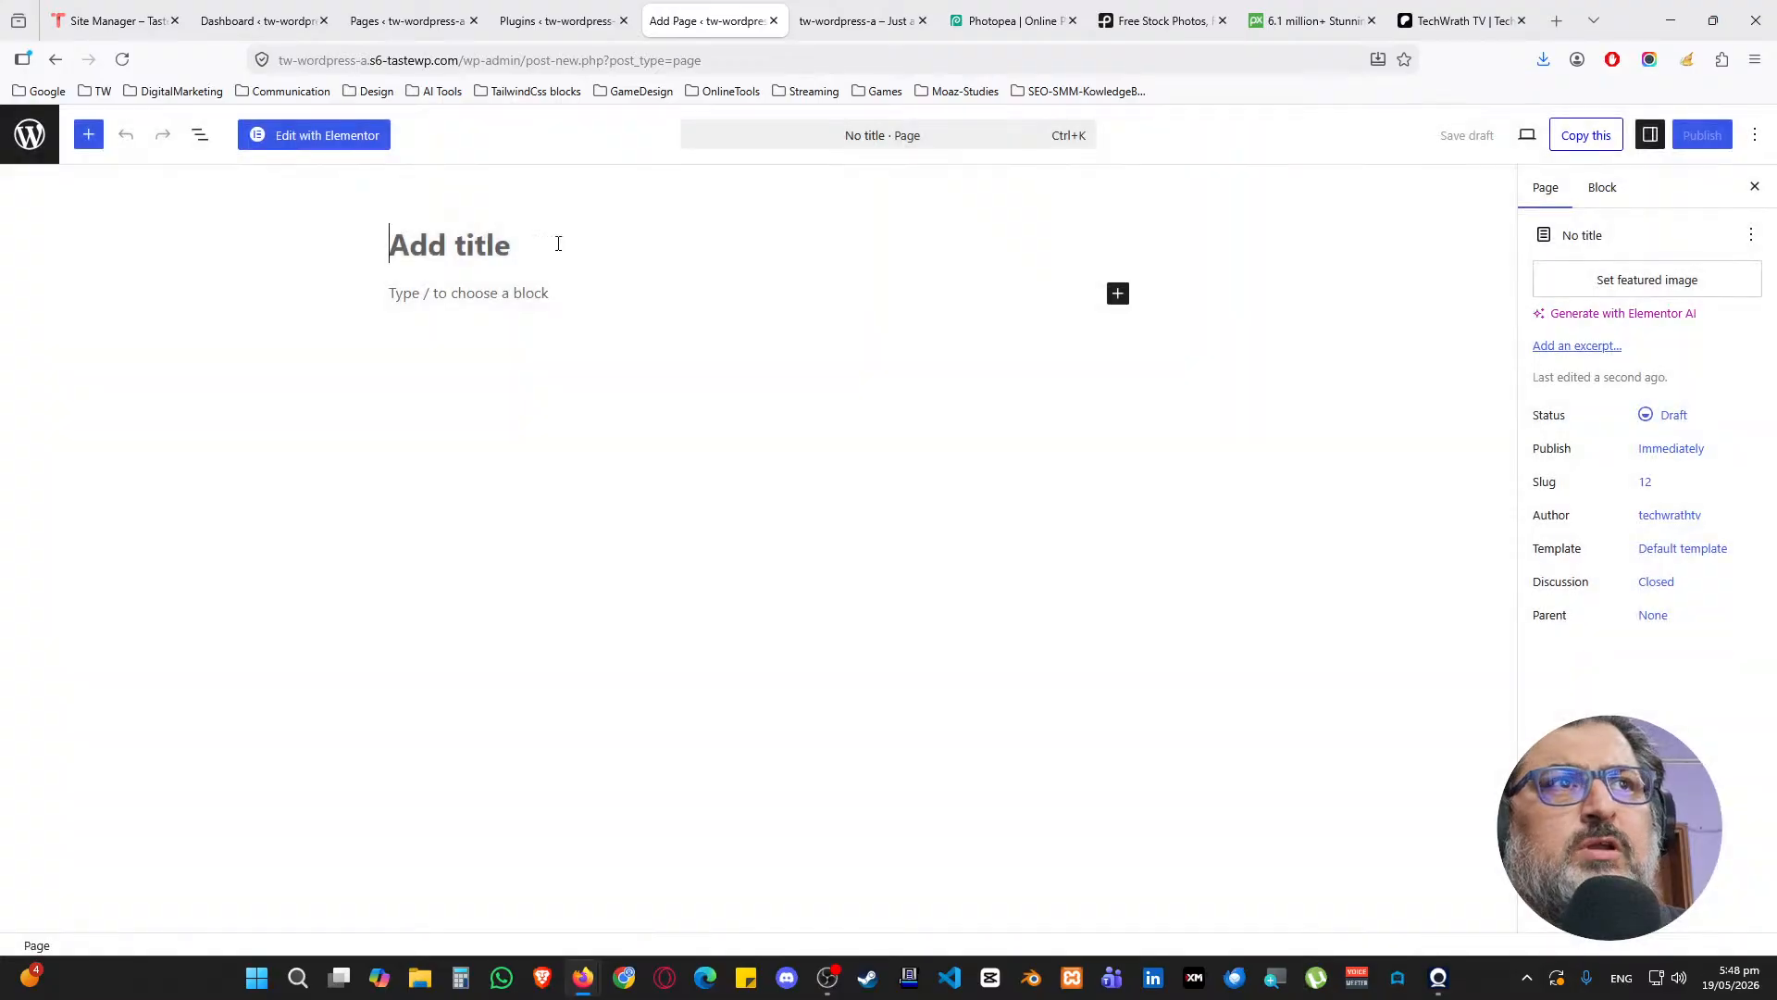
text(Home)
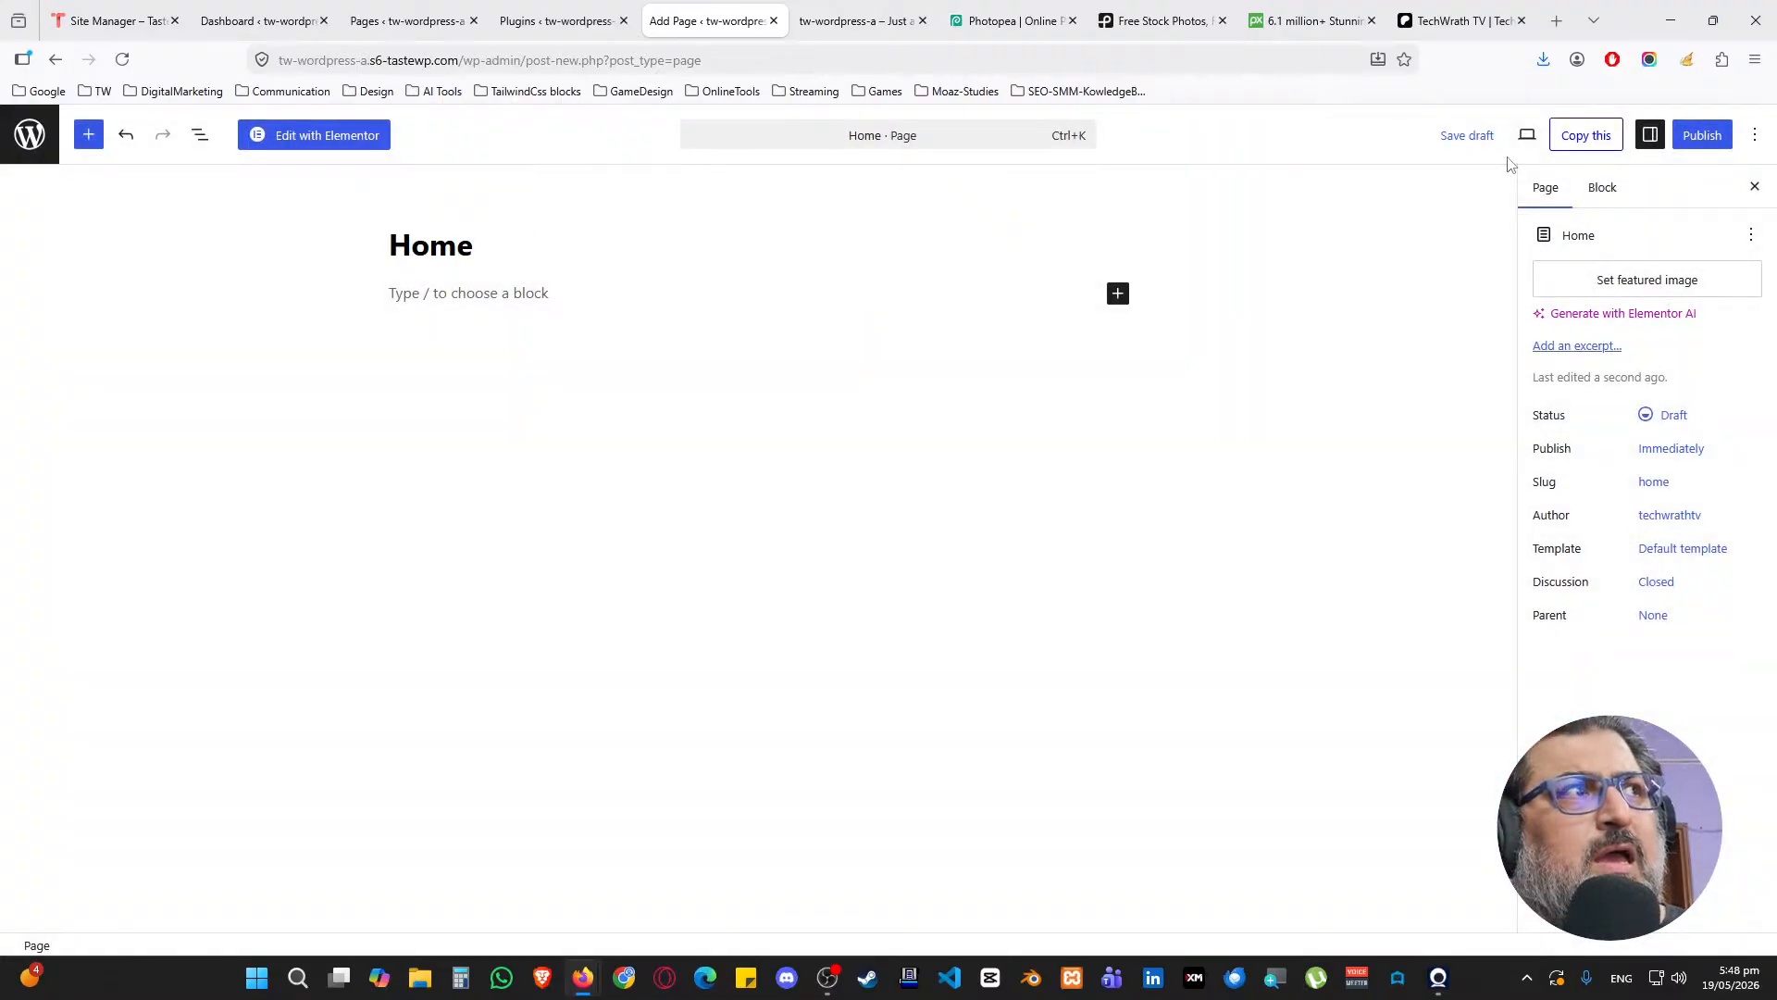
click(1694, 139)
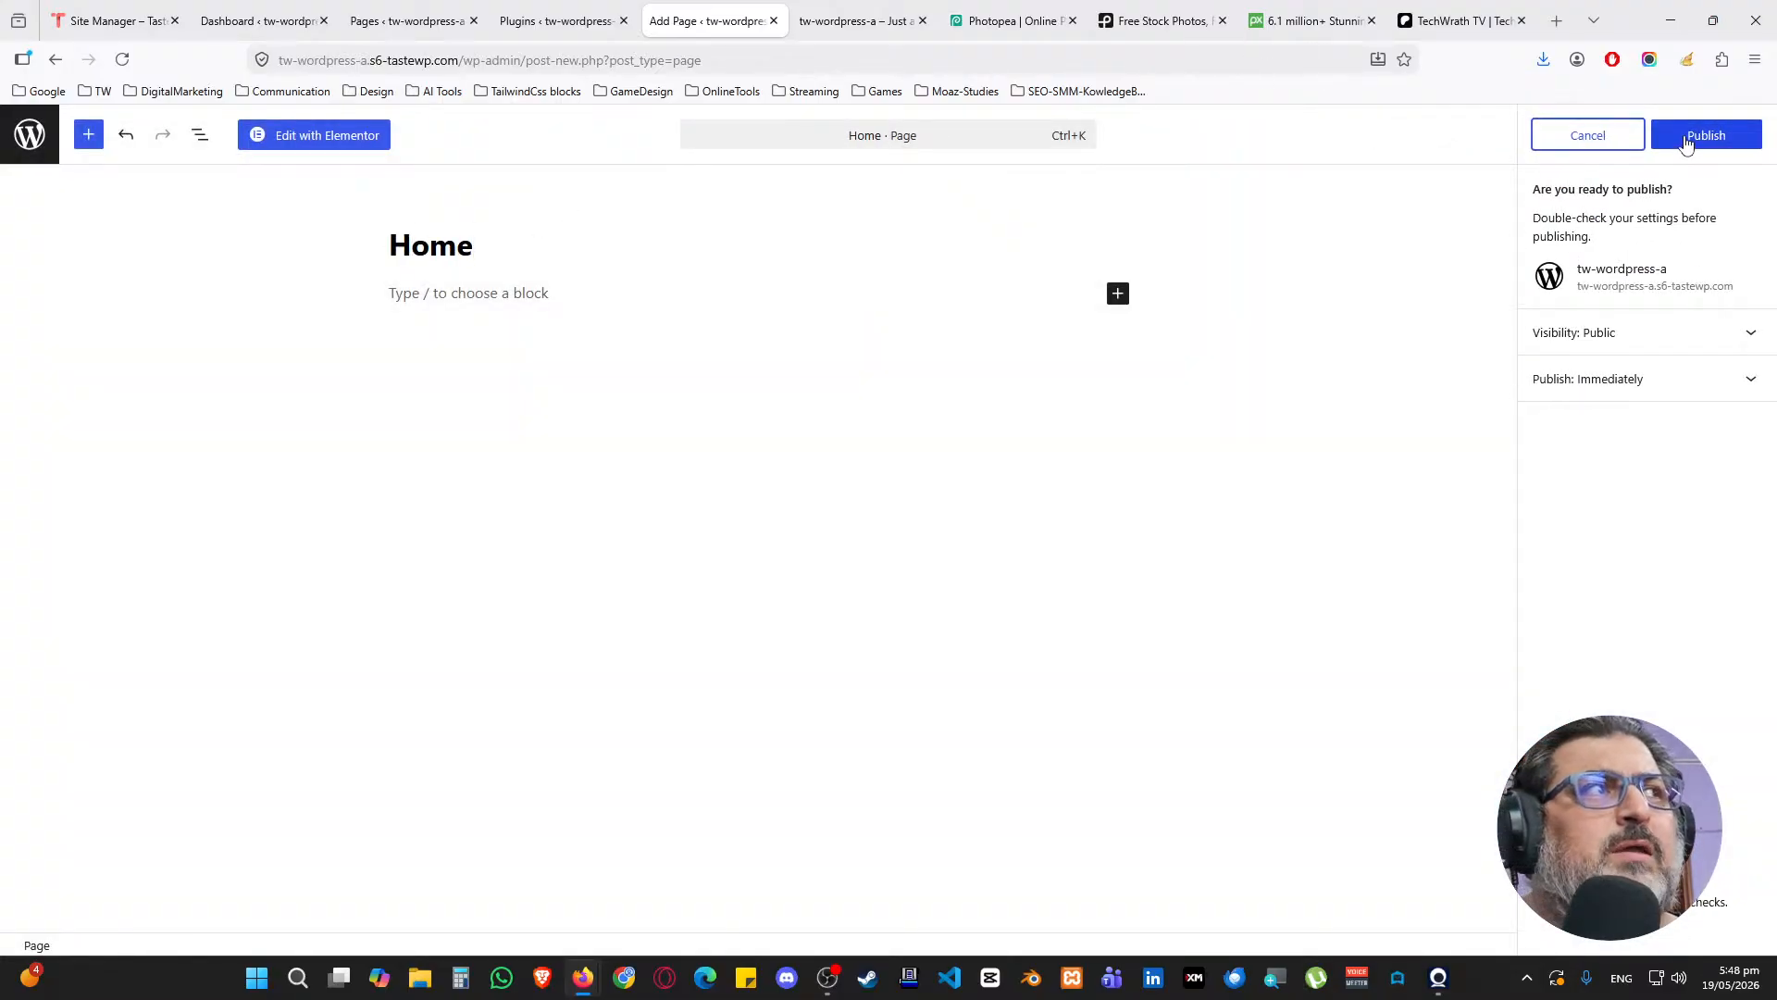
click(1686, 141)
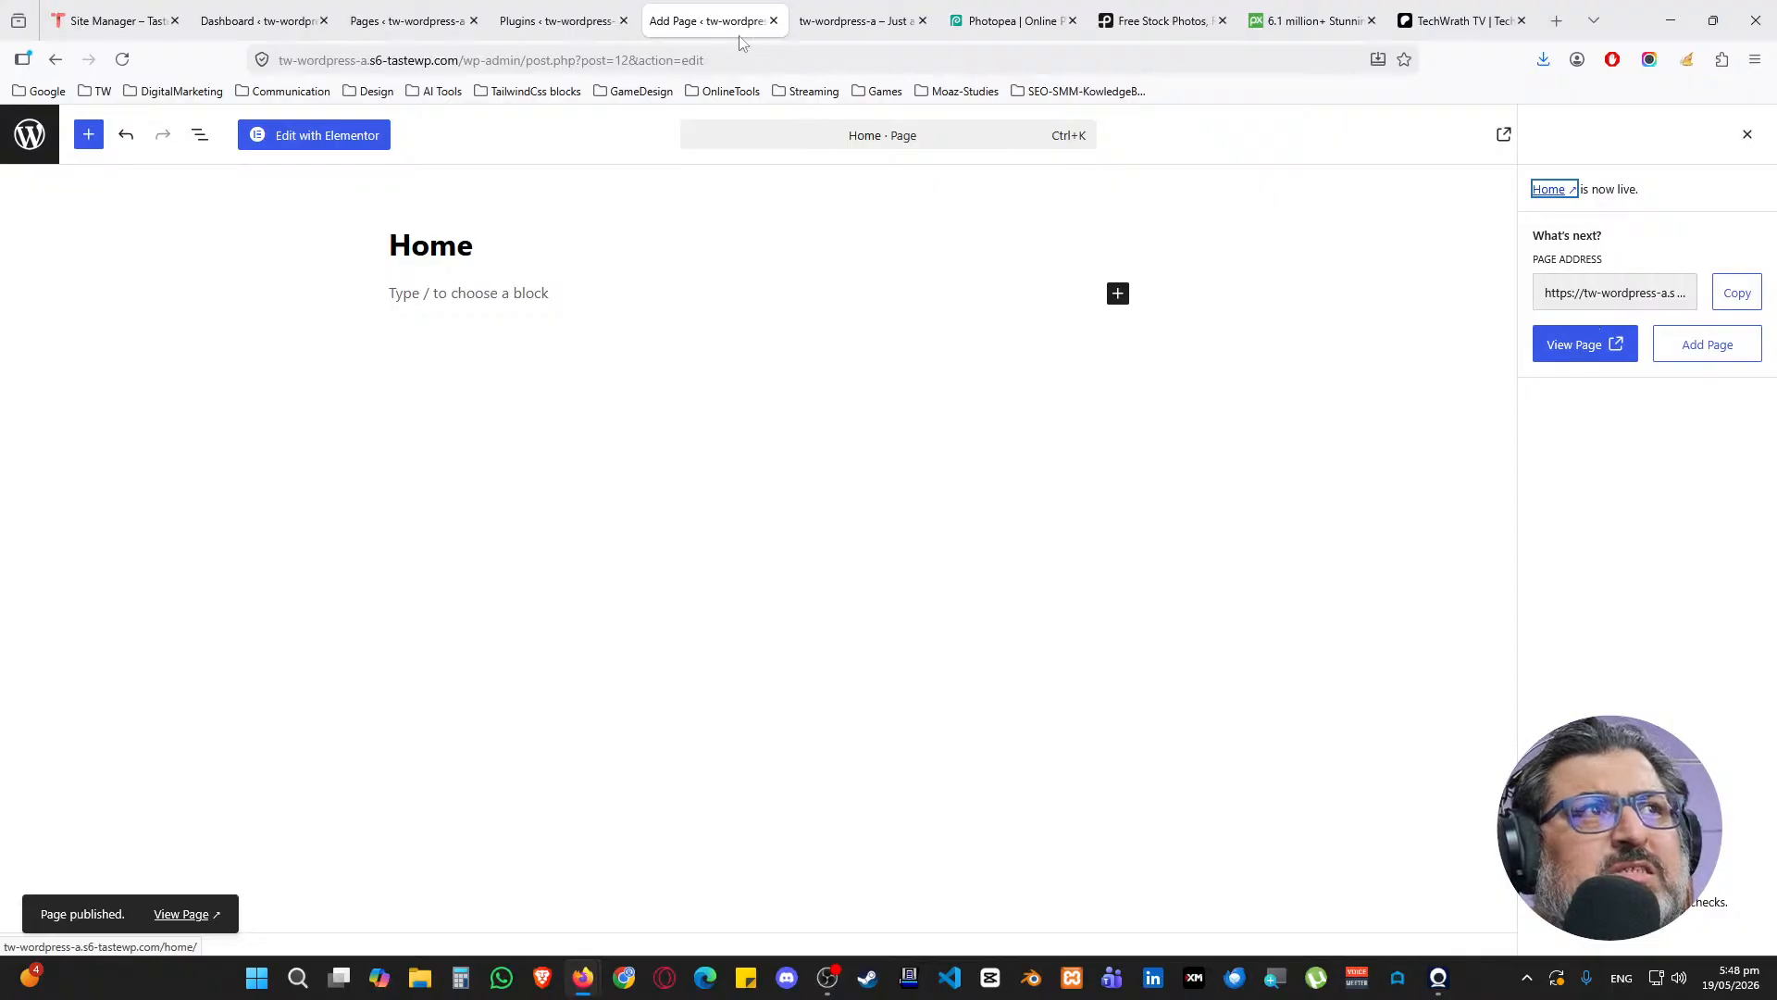
middle_click(694, 7)
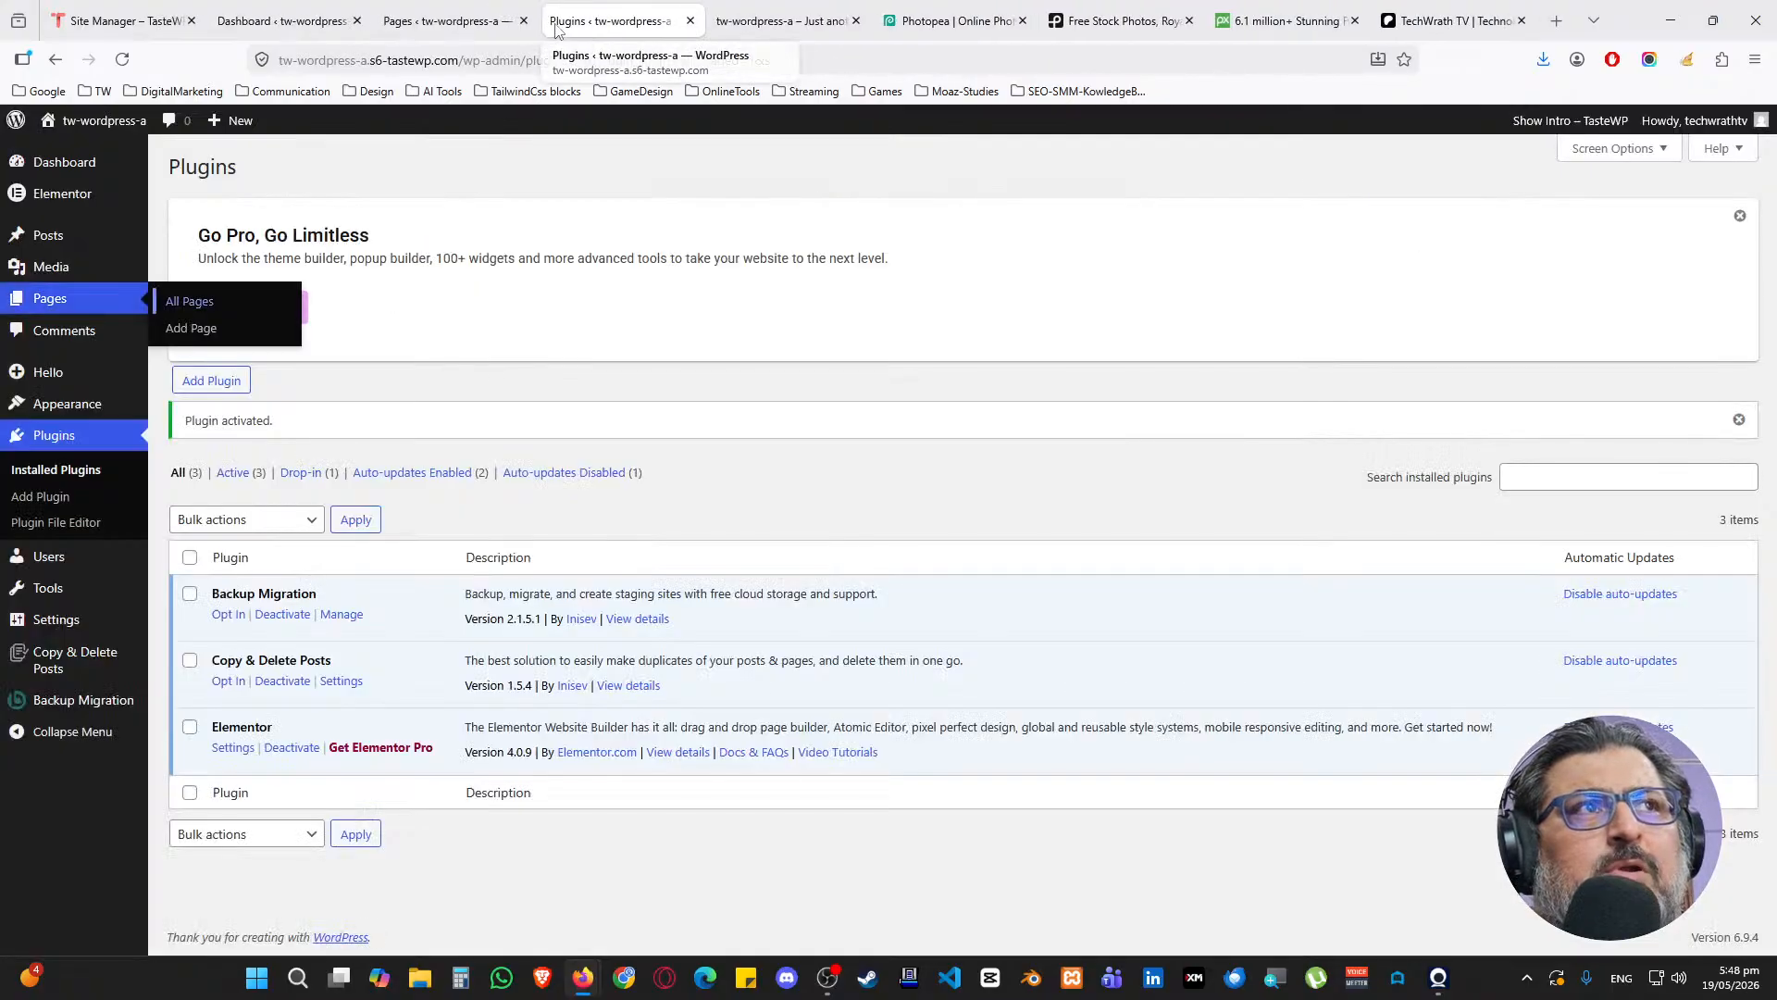
Reload the Pages list and trash the Hello Theme #10 draft, leaving only Home
middle_click(608, 11)
click(454, 20)
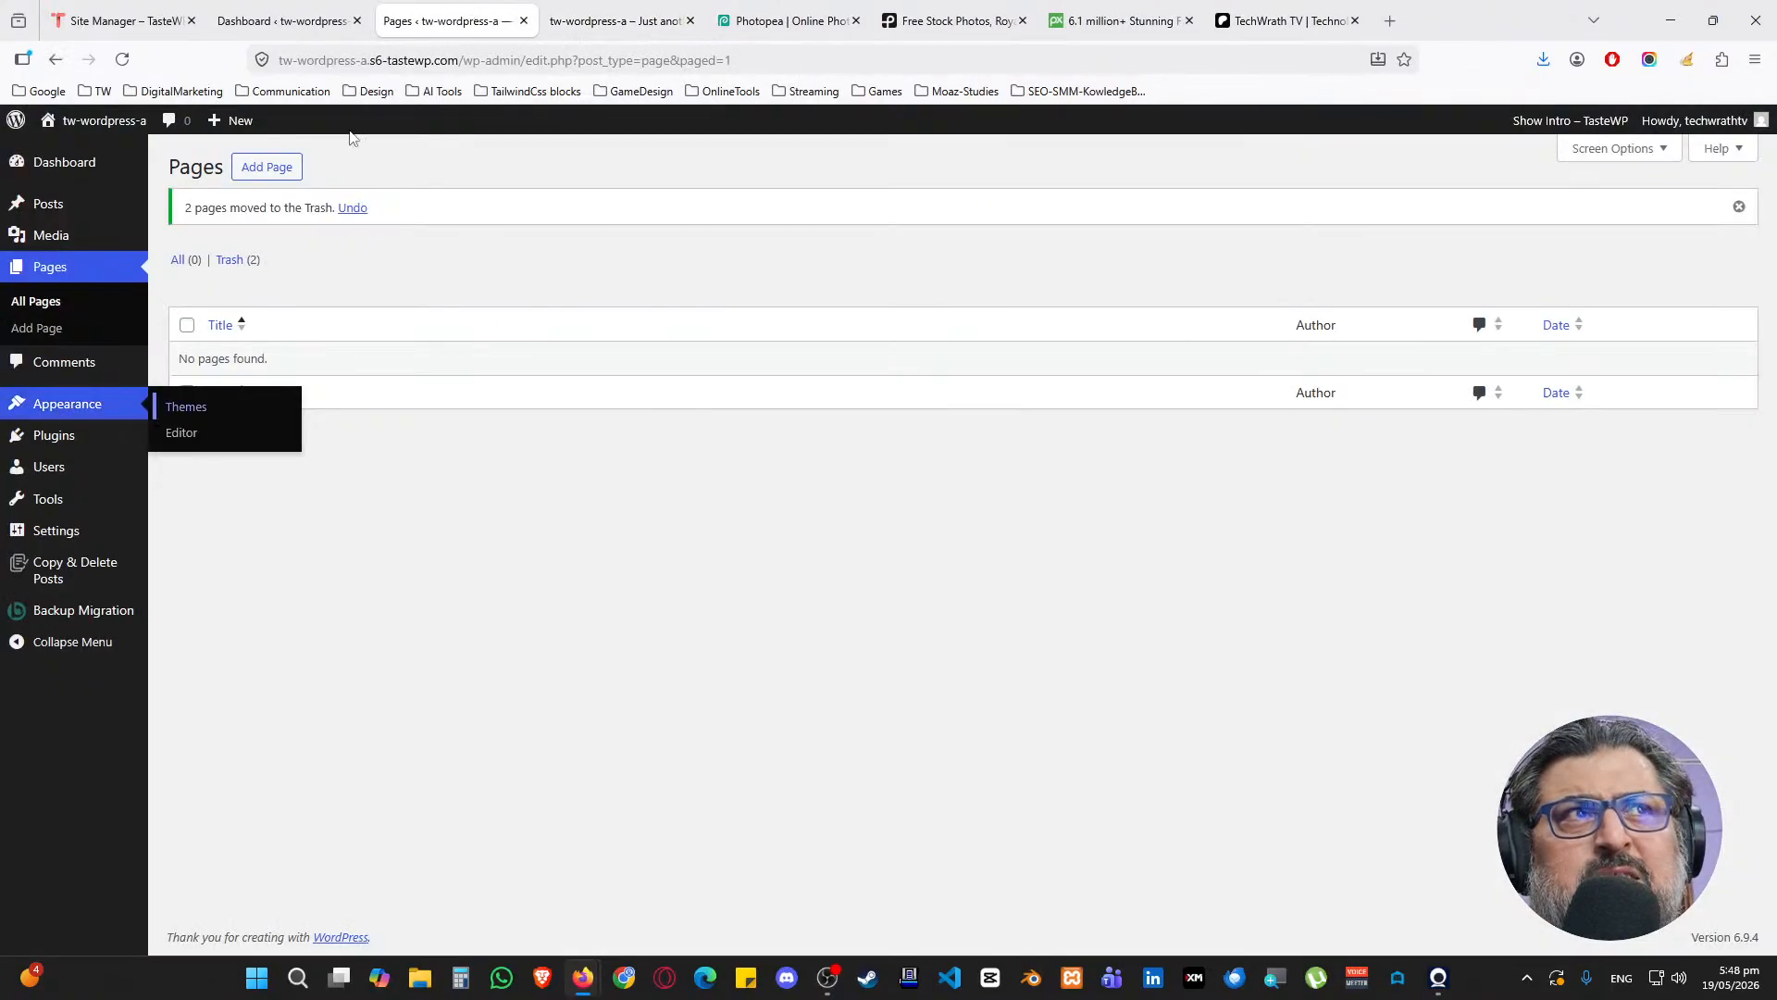
click(134, 67)
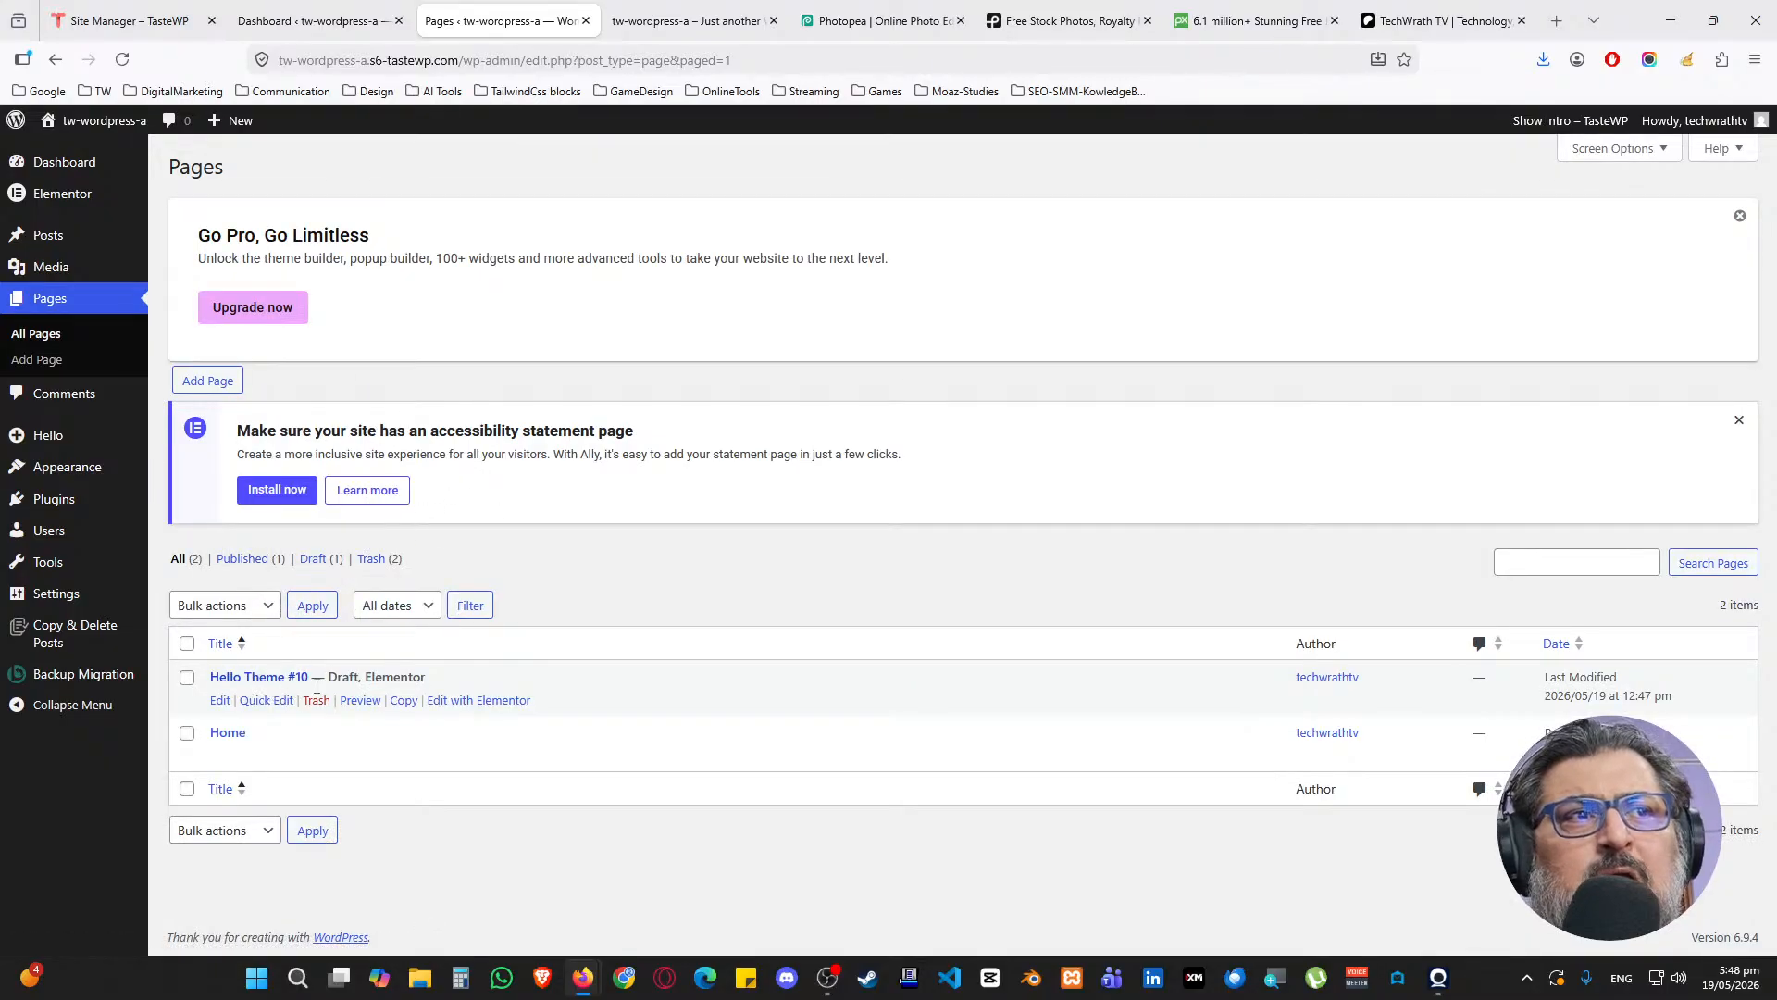
click(316, 702)
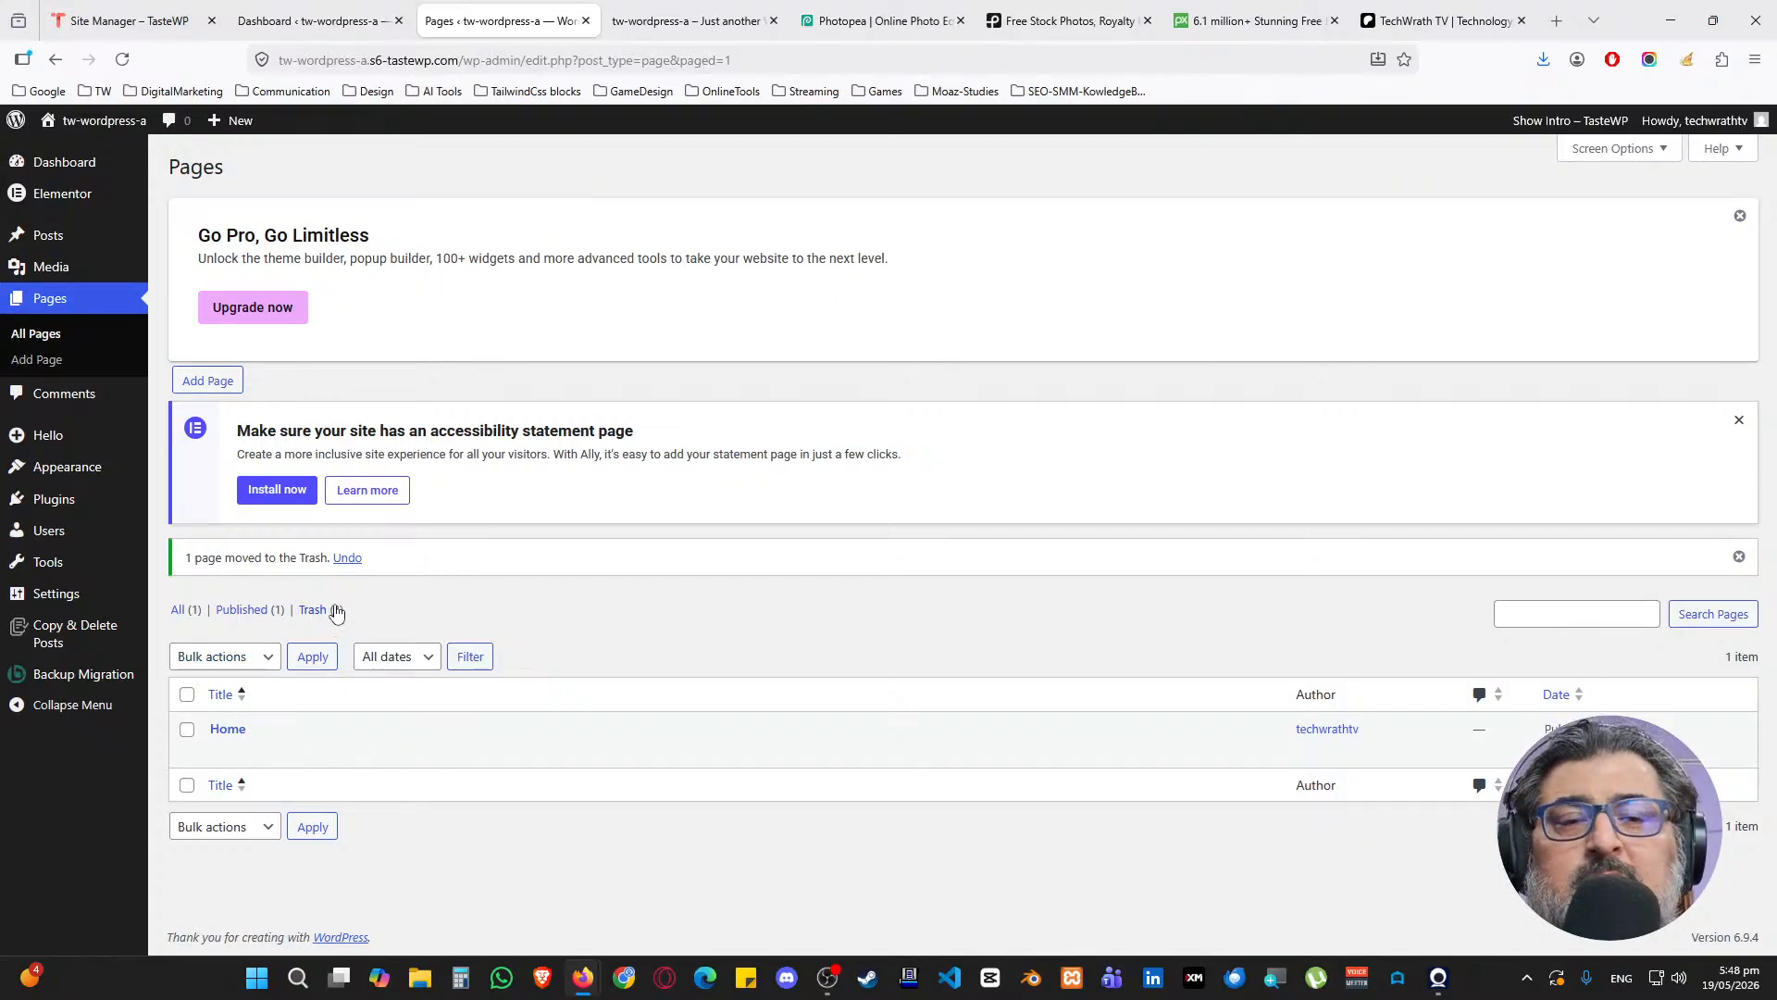
mouse_move(67, 480)
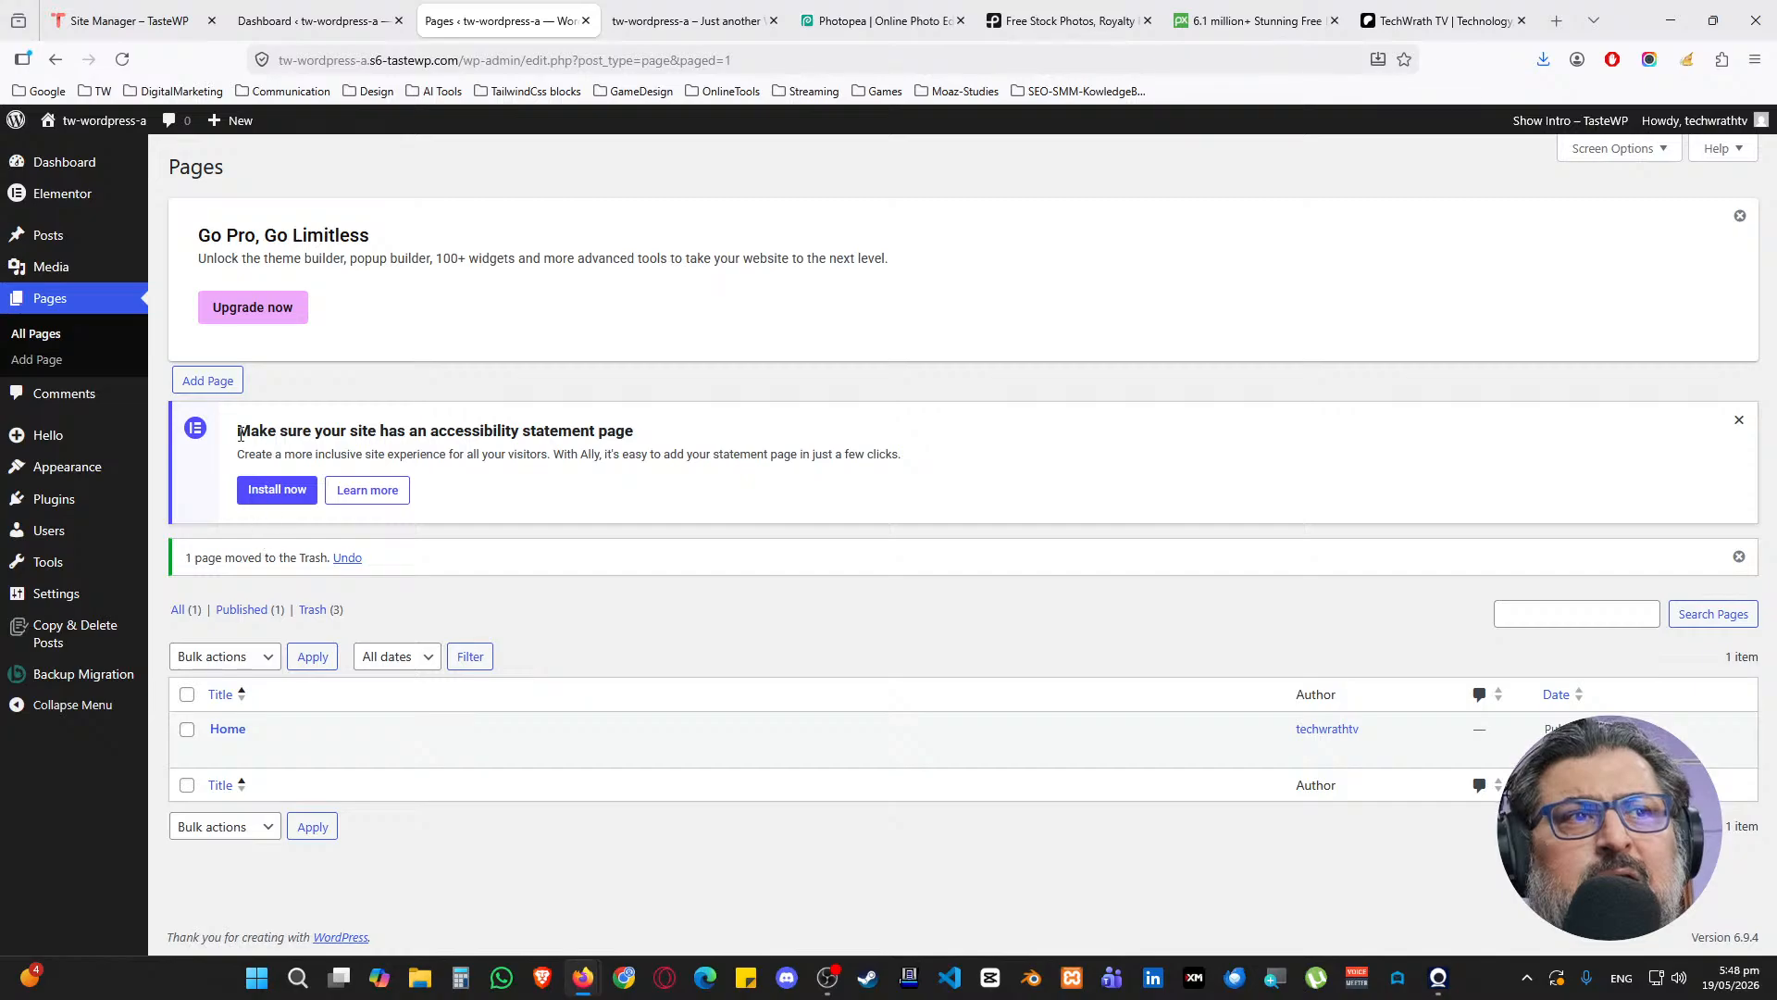
middle_click(208, 380)
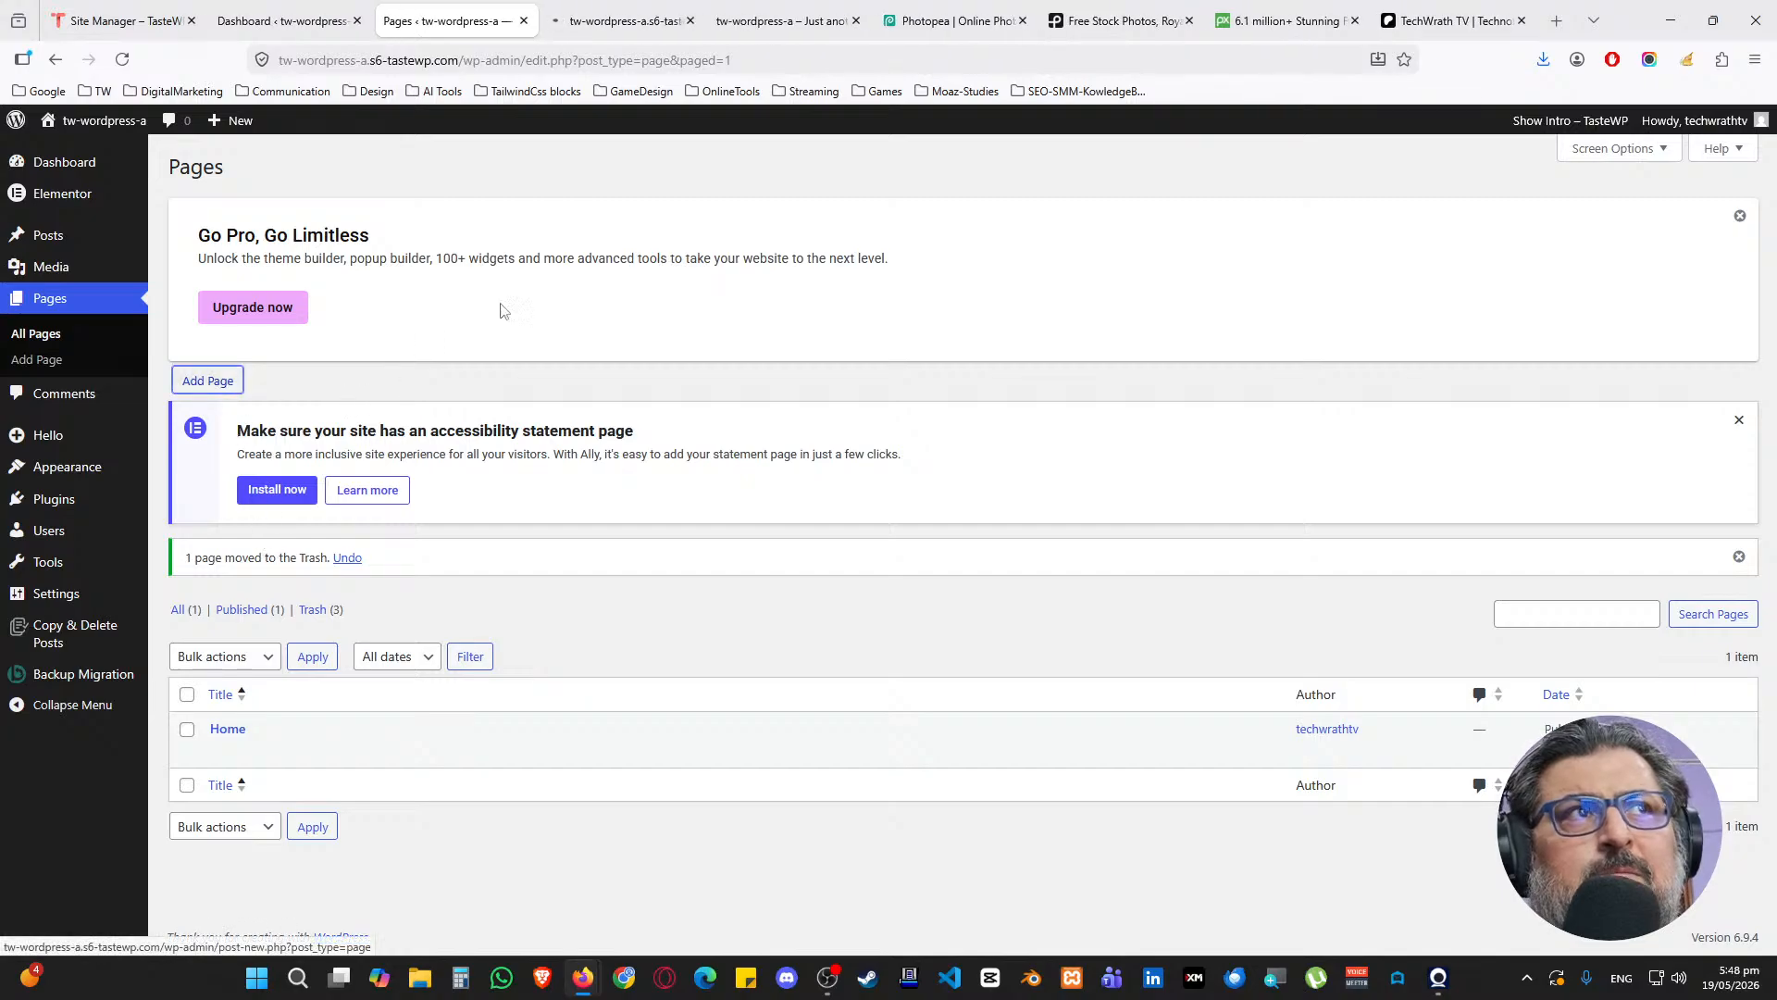
middle_click(611, 14)
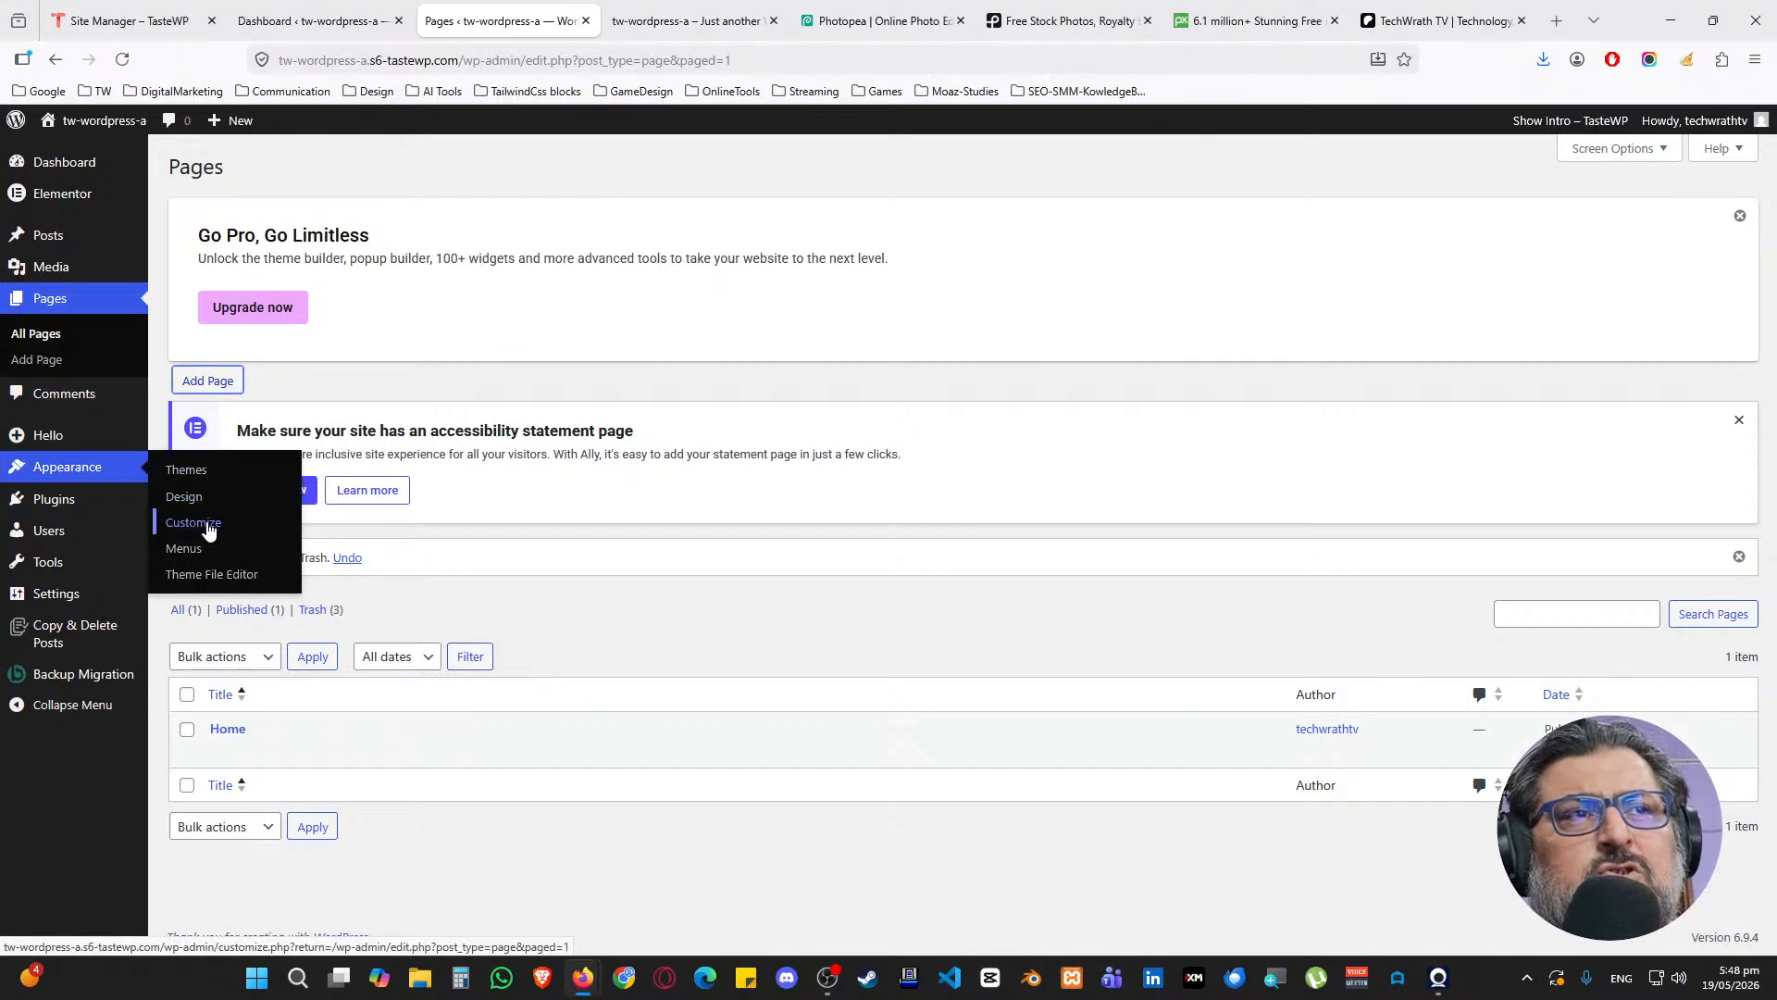
Open Appearance > Customize in a new browser tab and switch to it
middle_click(207, 525)
click(597, 19)
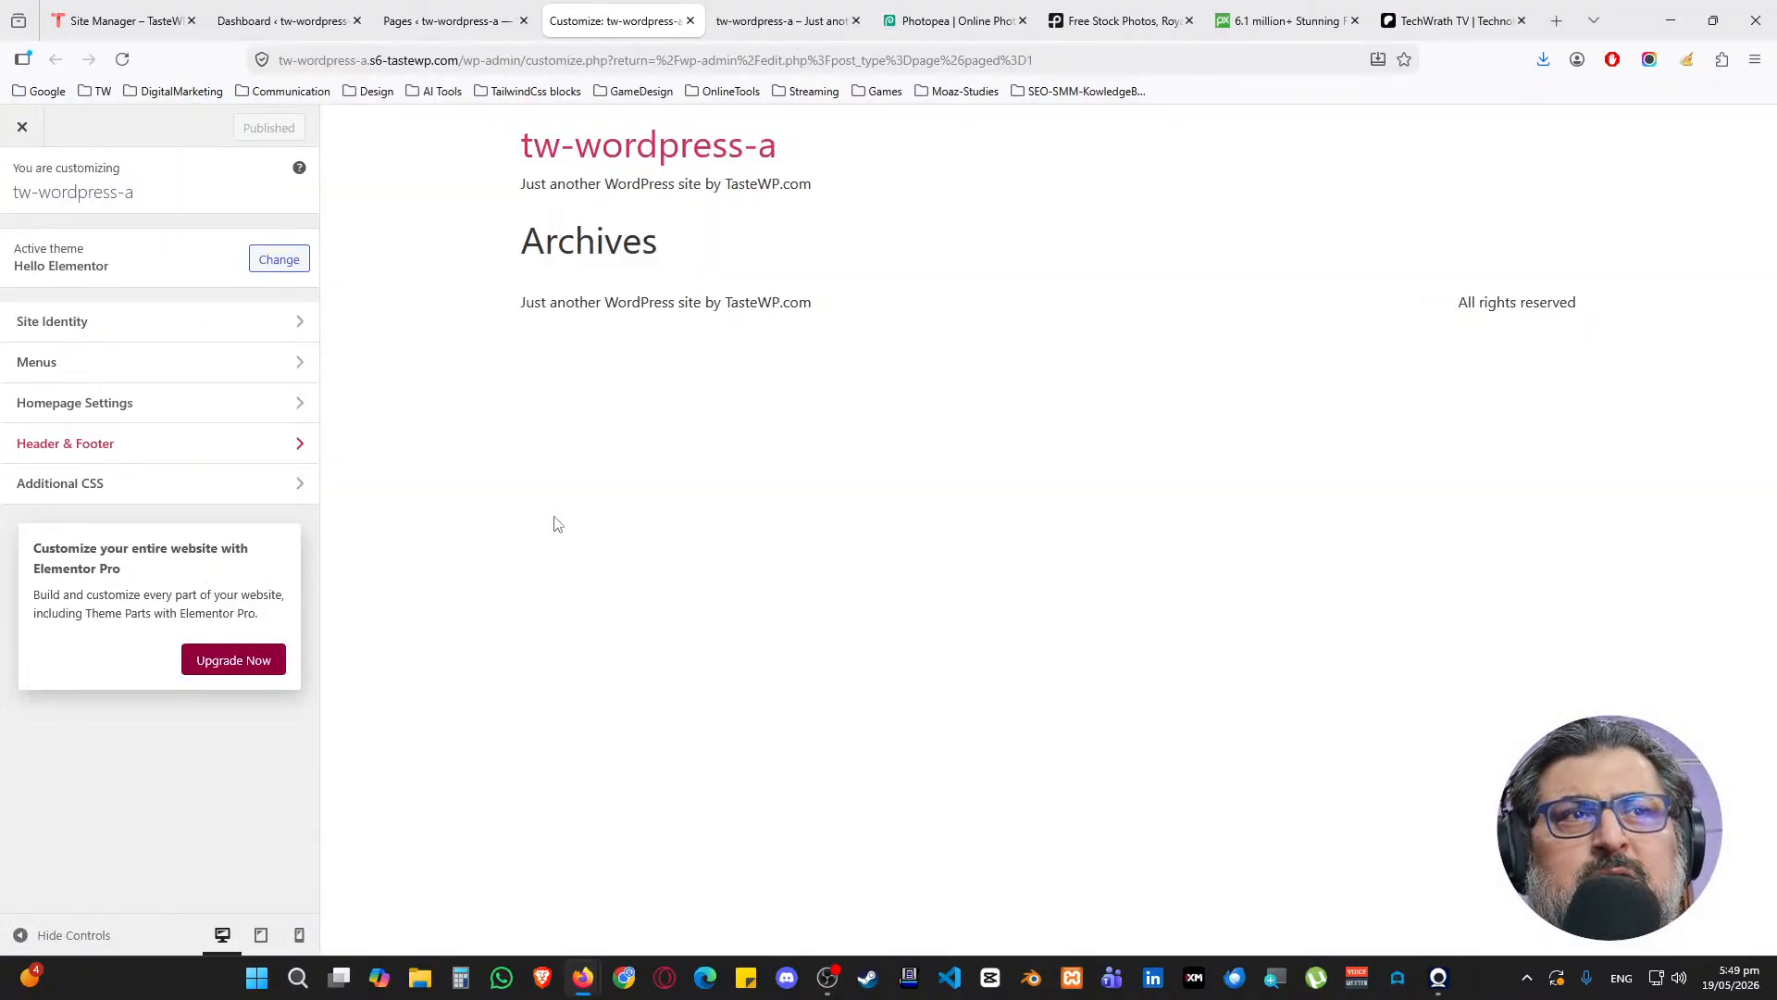
In Site Identity, set title 'TechWrath TV Tutorial' and tagline 'Complete Website Course Demo'
click(79, 321)
click(85, 356)
triple_click(84, 356)
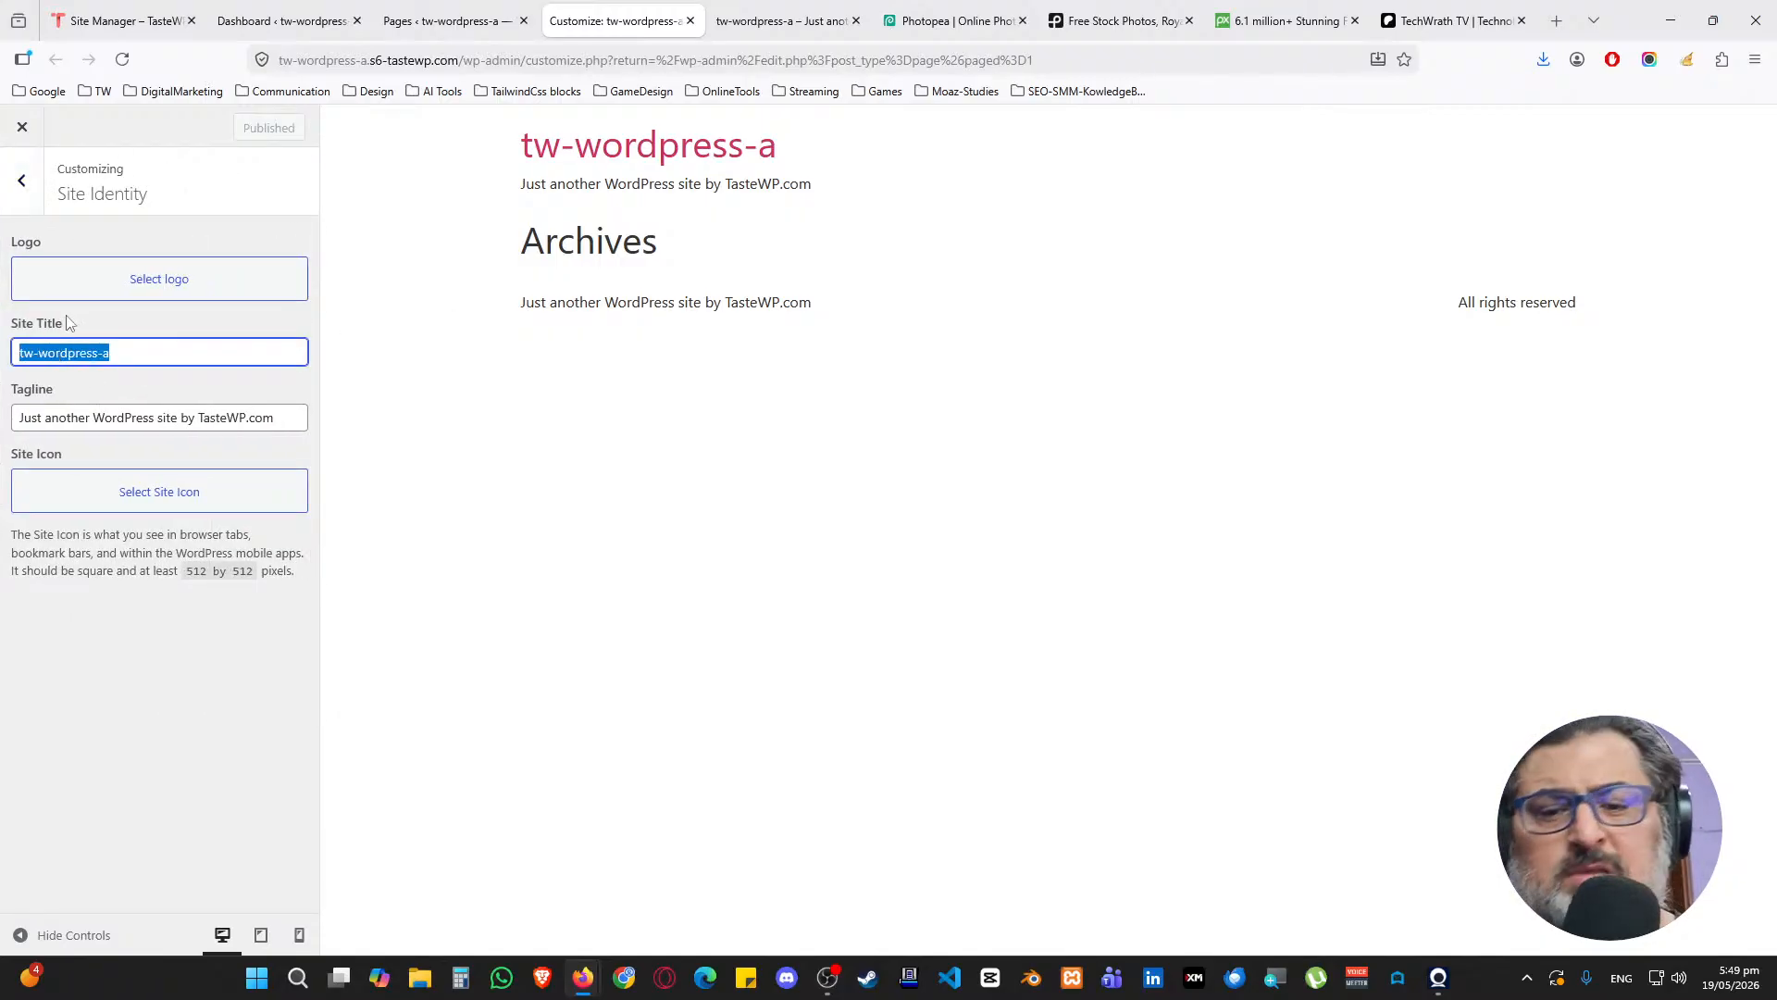
text(TechWrath)
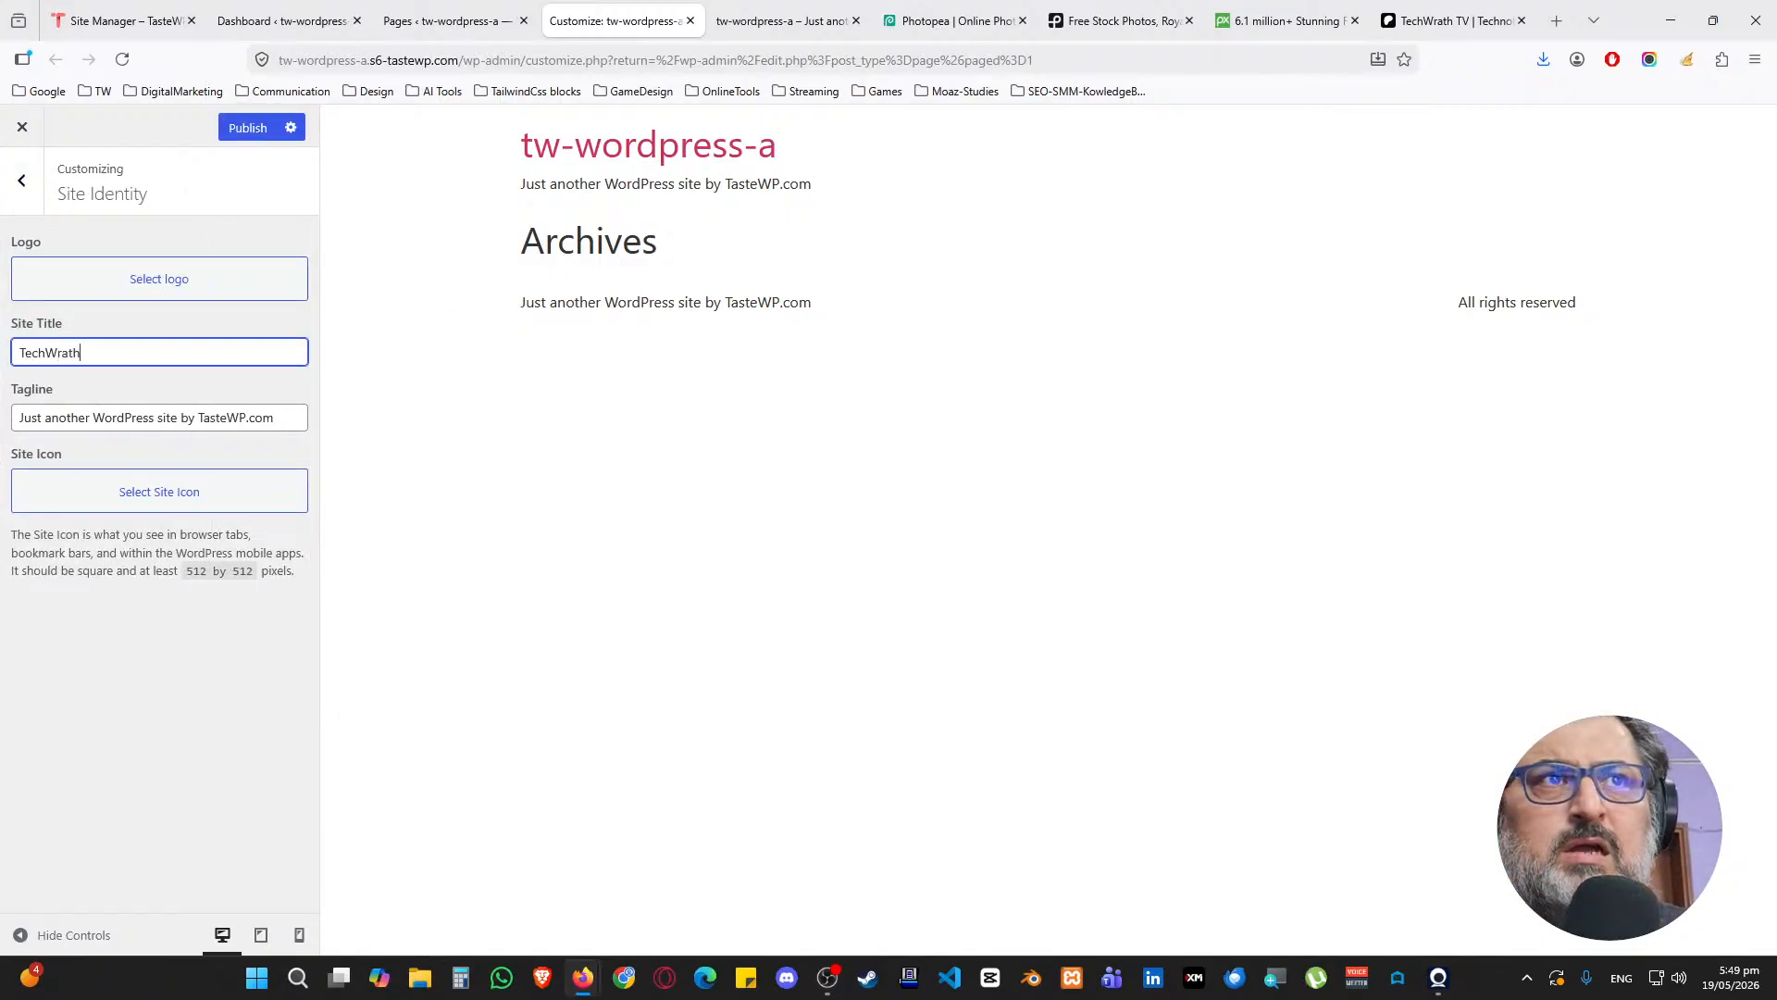
text( TB)
text( TV T)
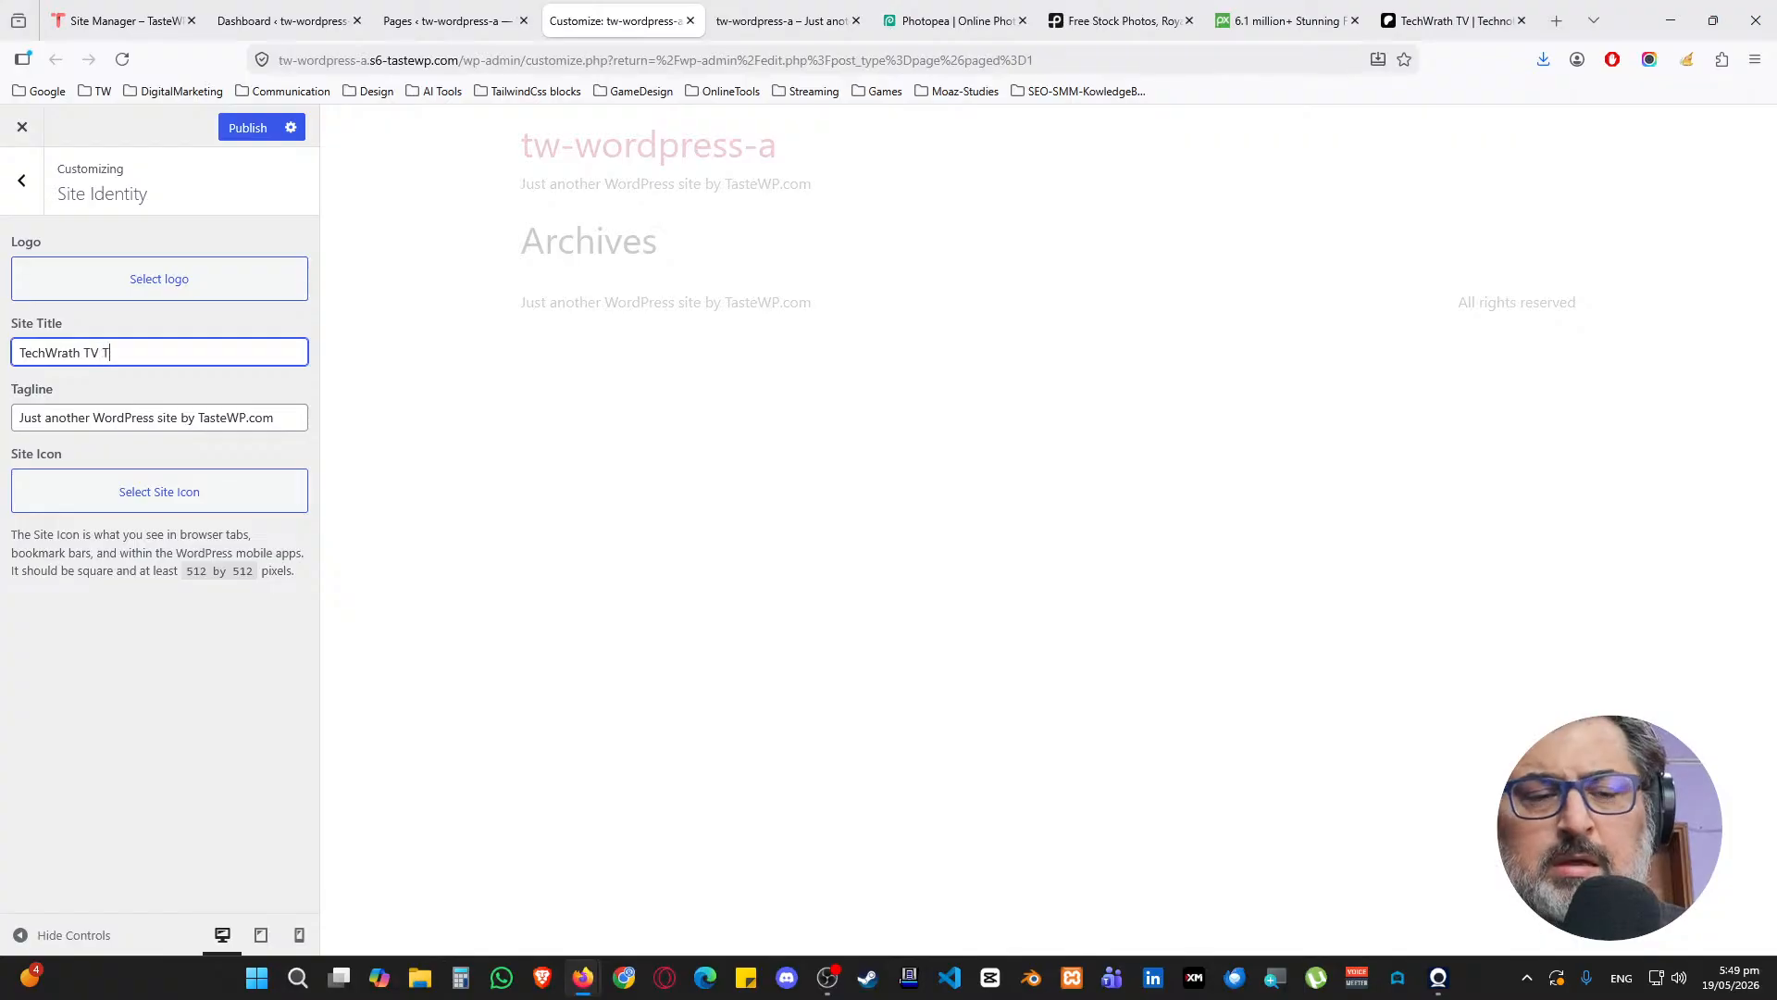
text(utorial)
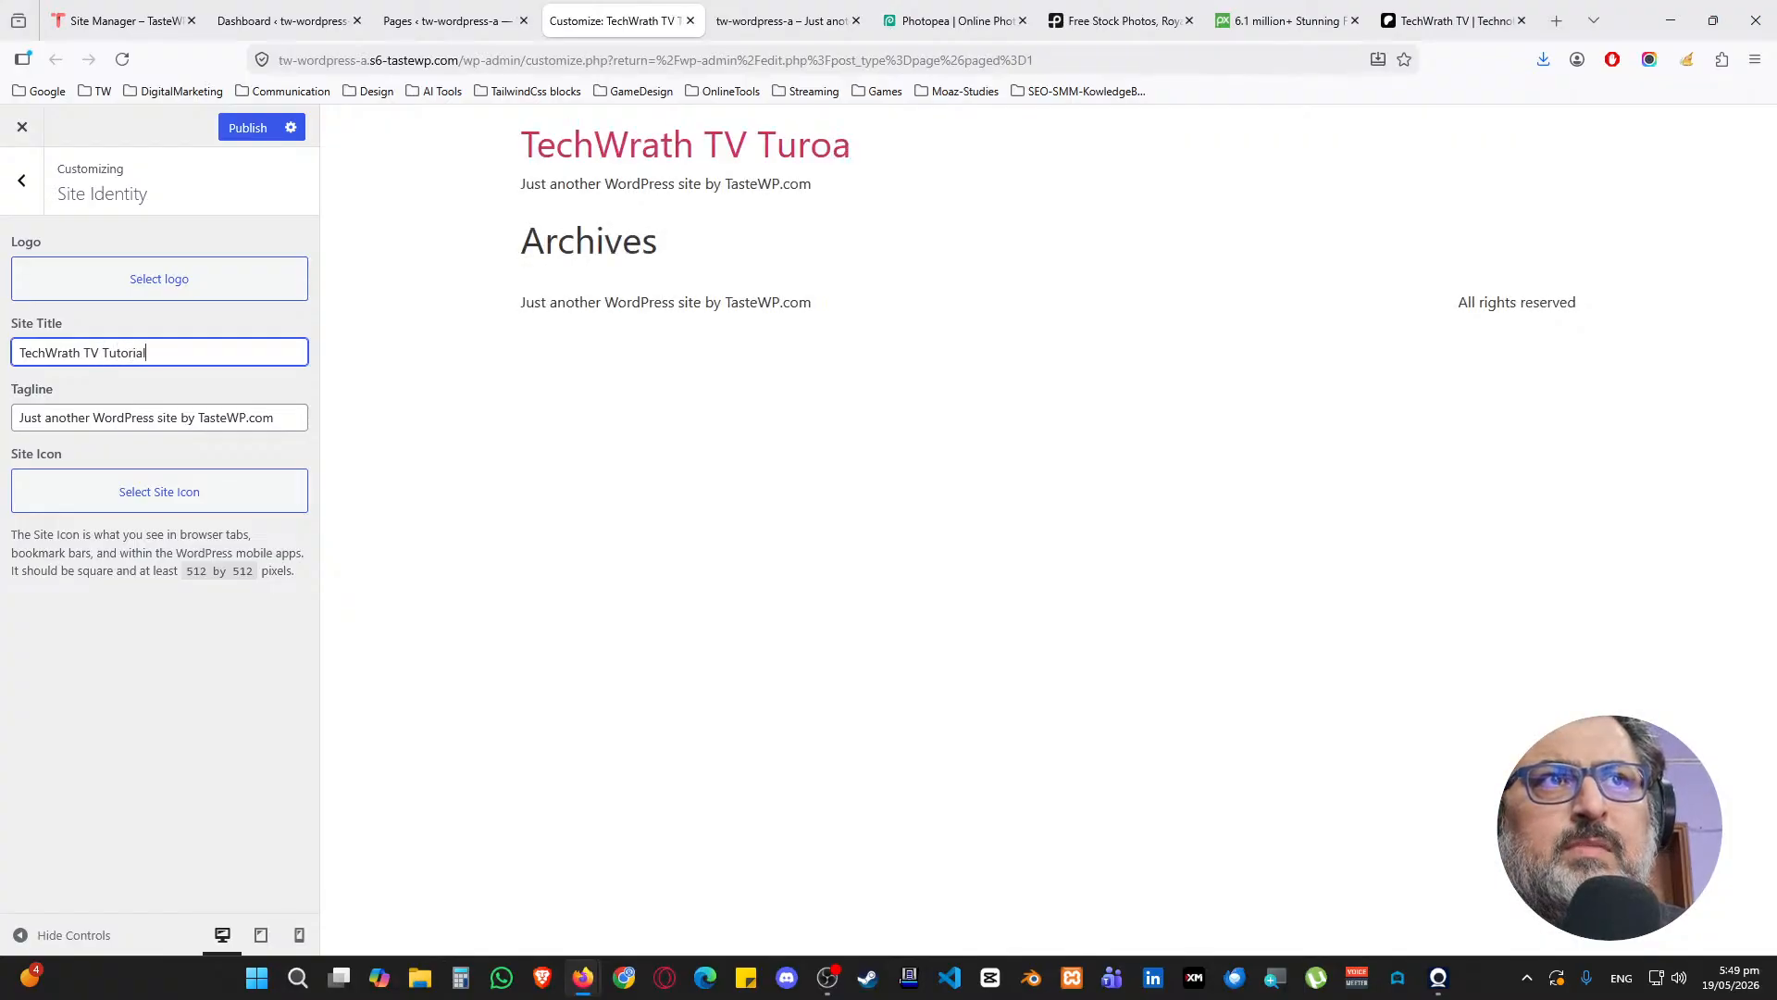
key(Tab)
text(Co)
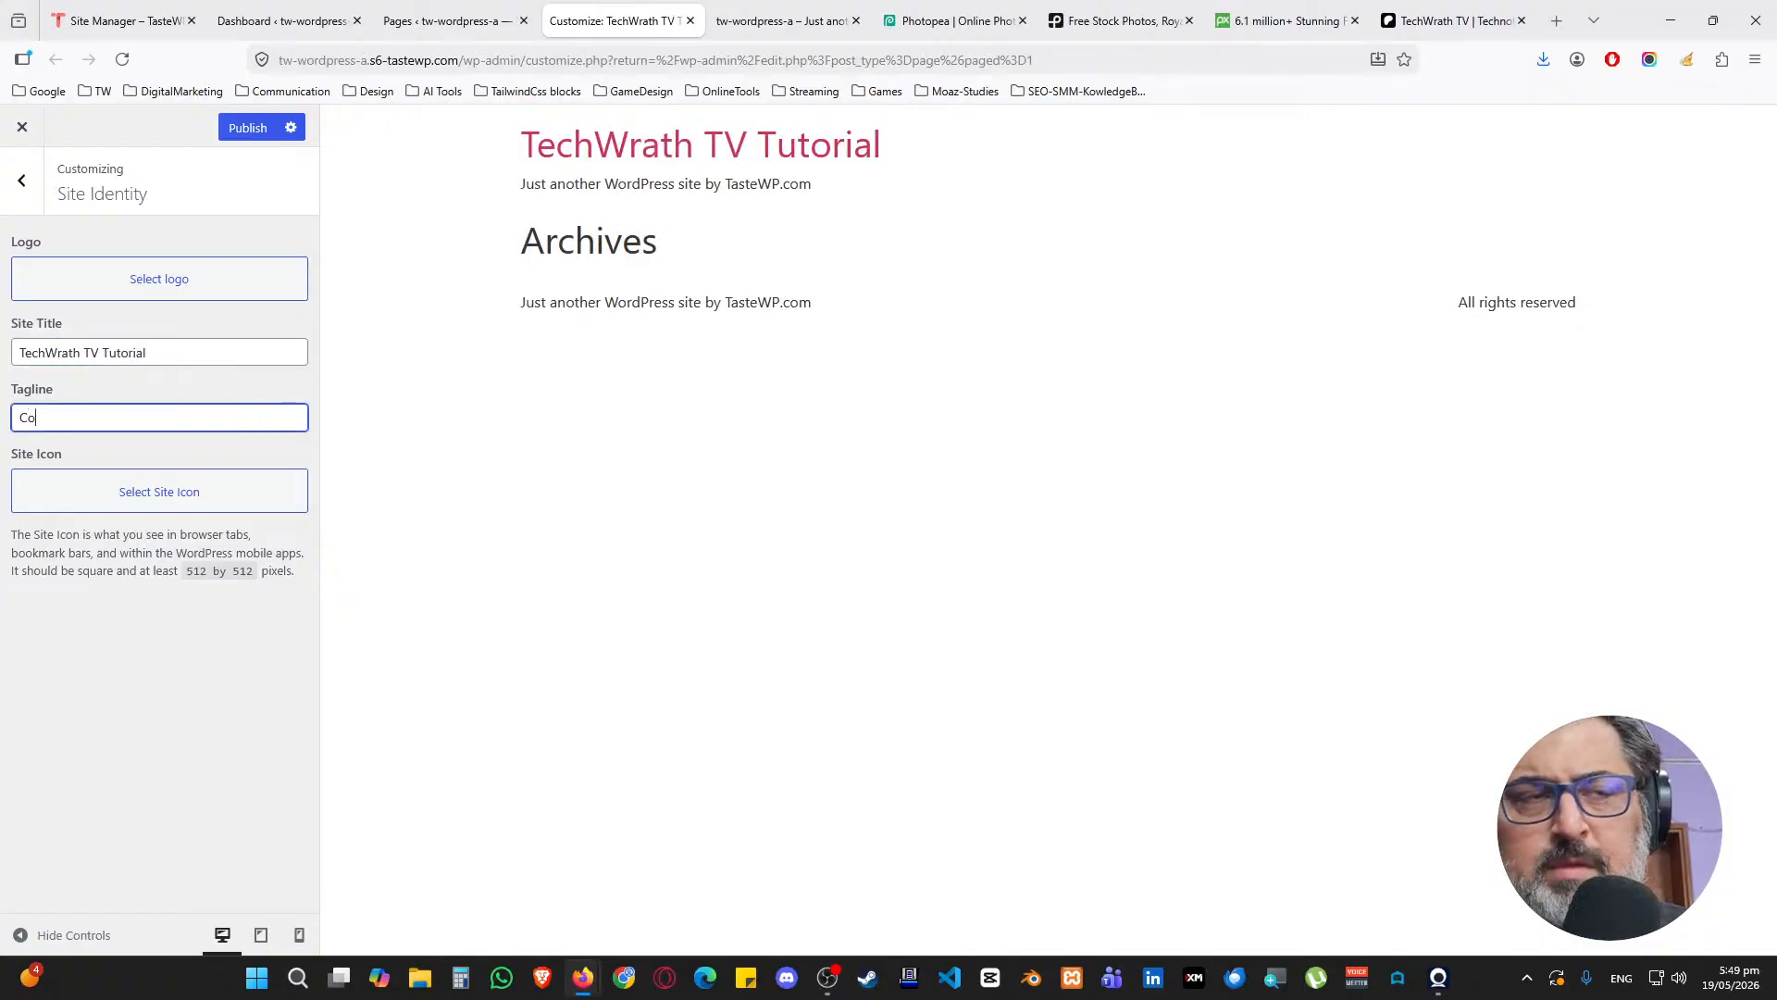
text(mplete Website Cou)
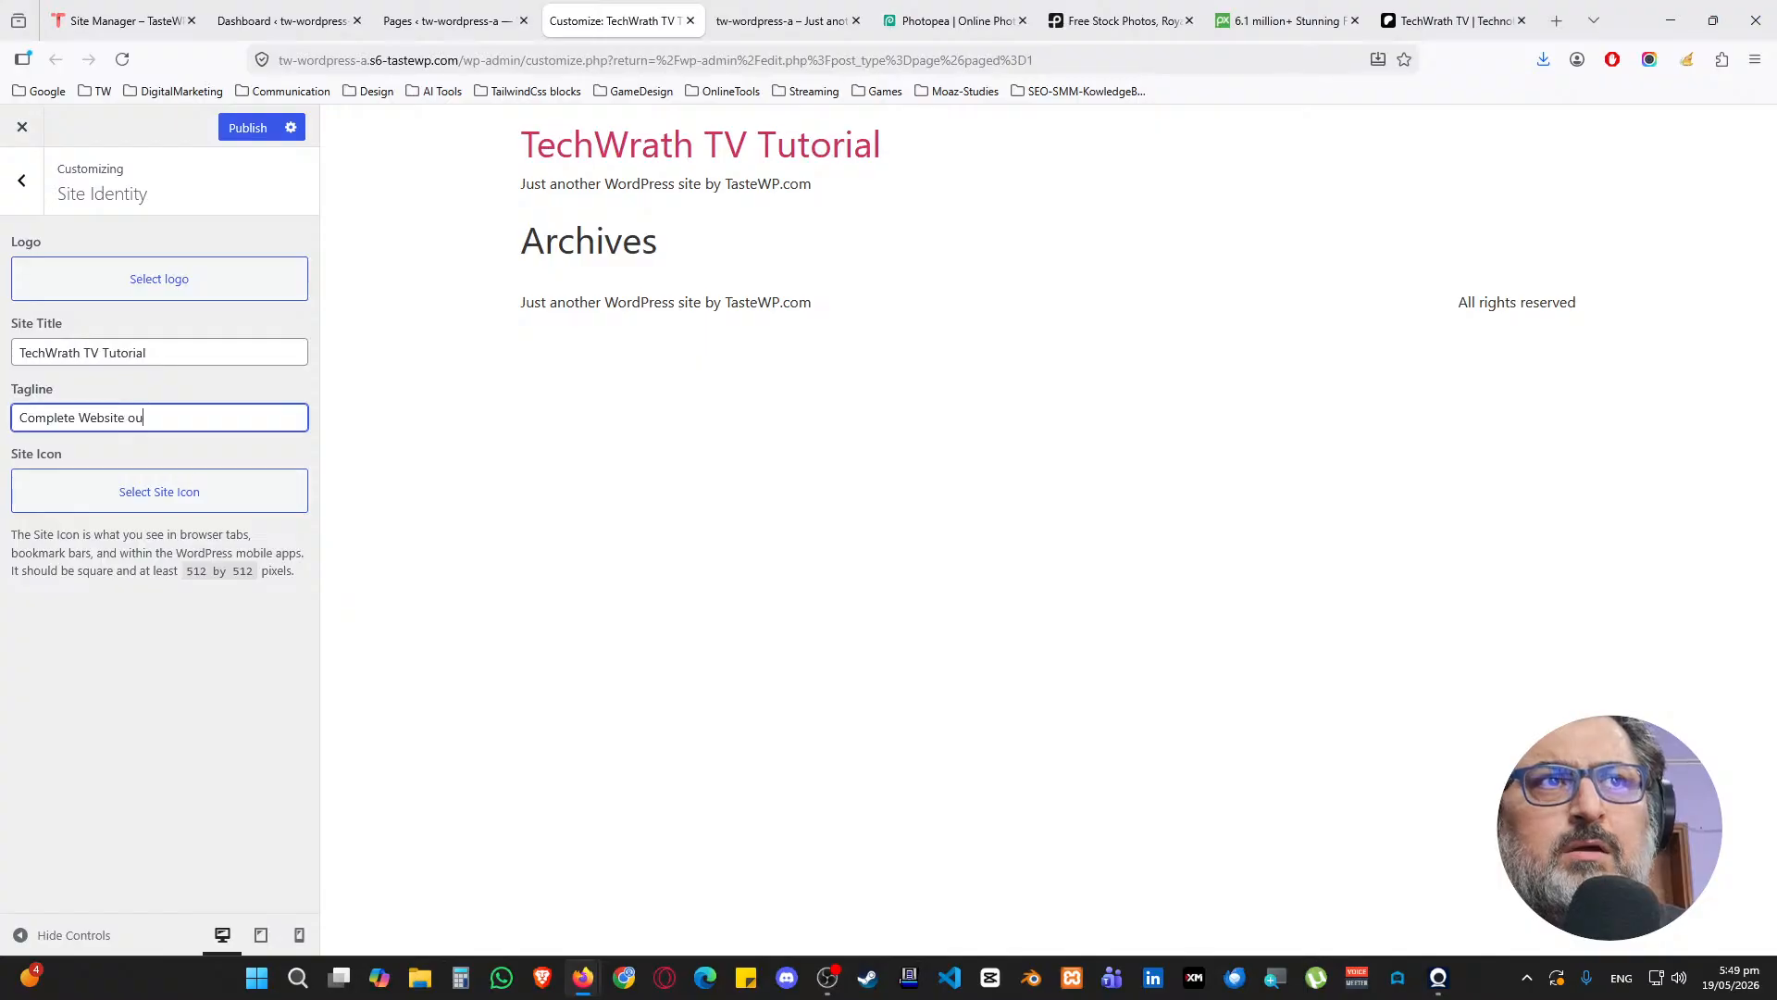
key(BackSpace)
key(BackSpace)
text(Course De)
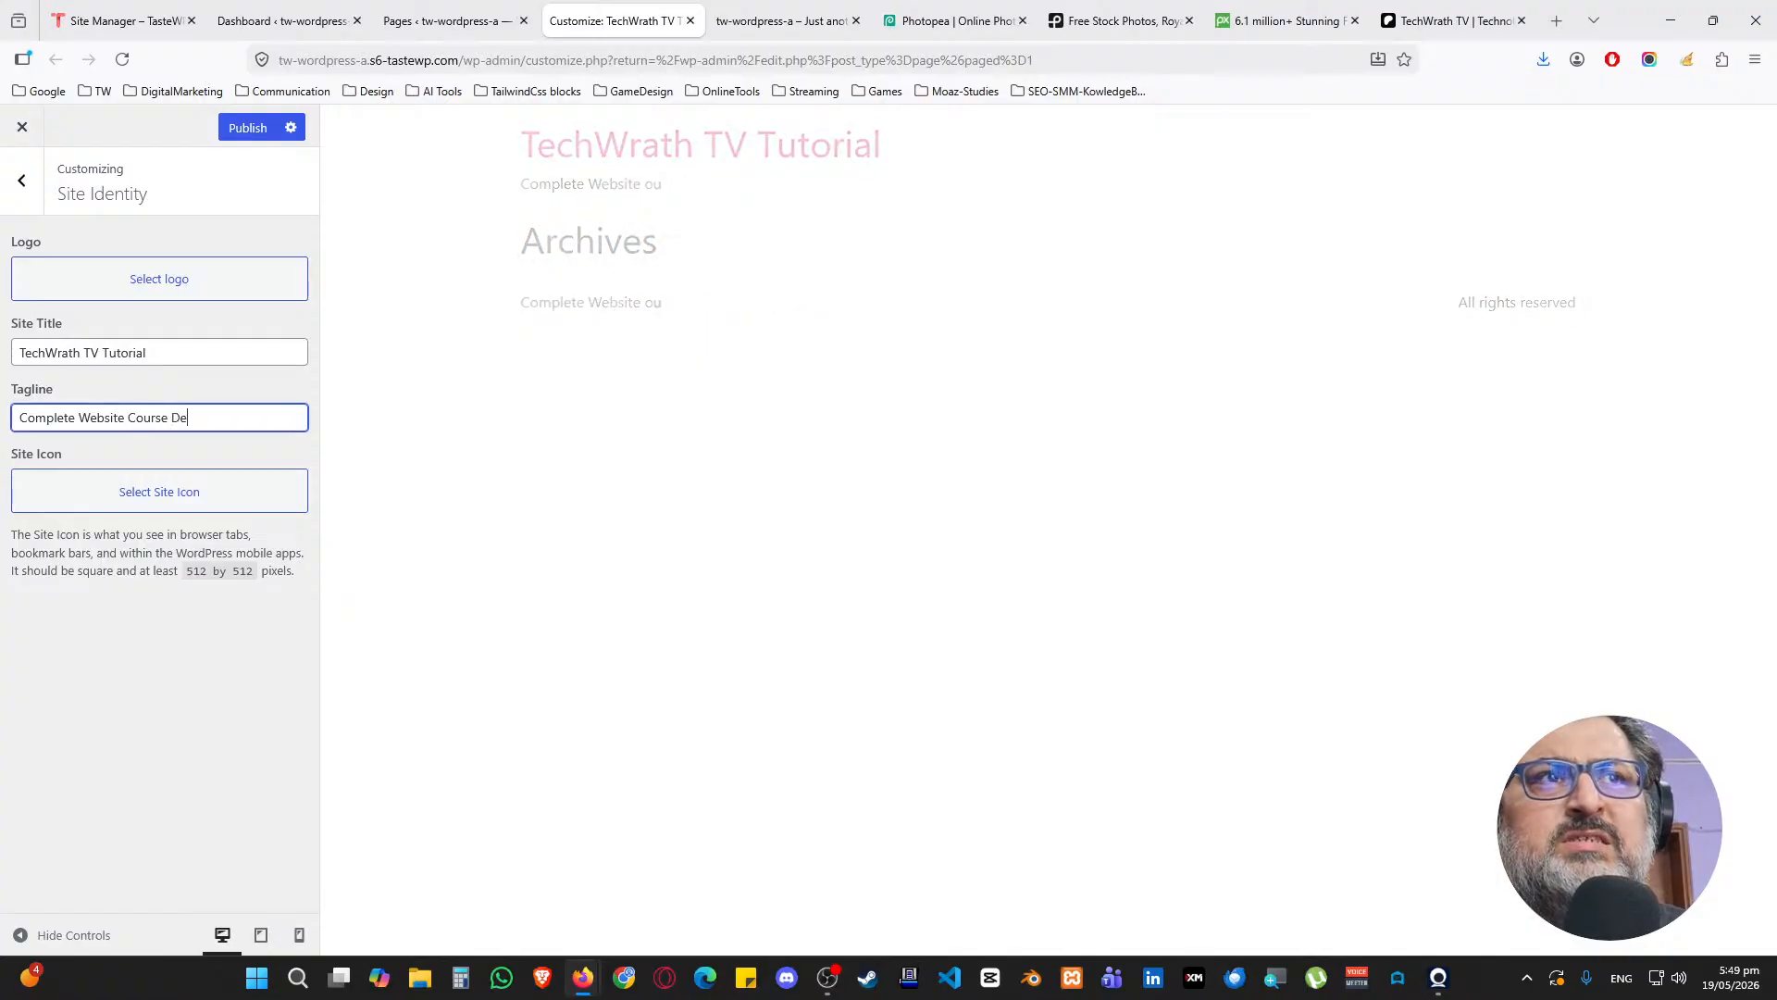
text(mo)
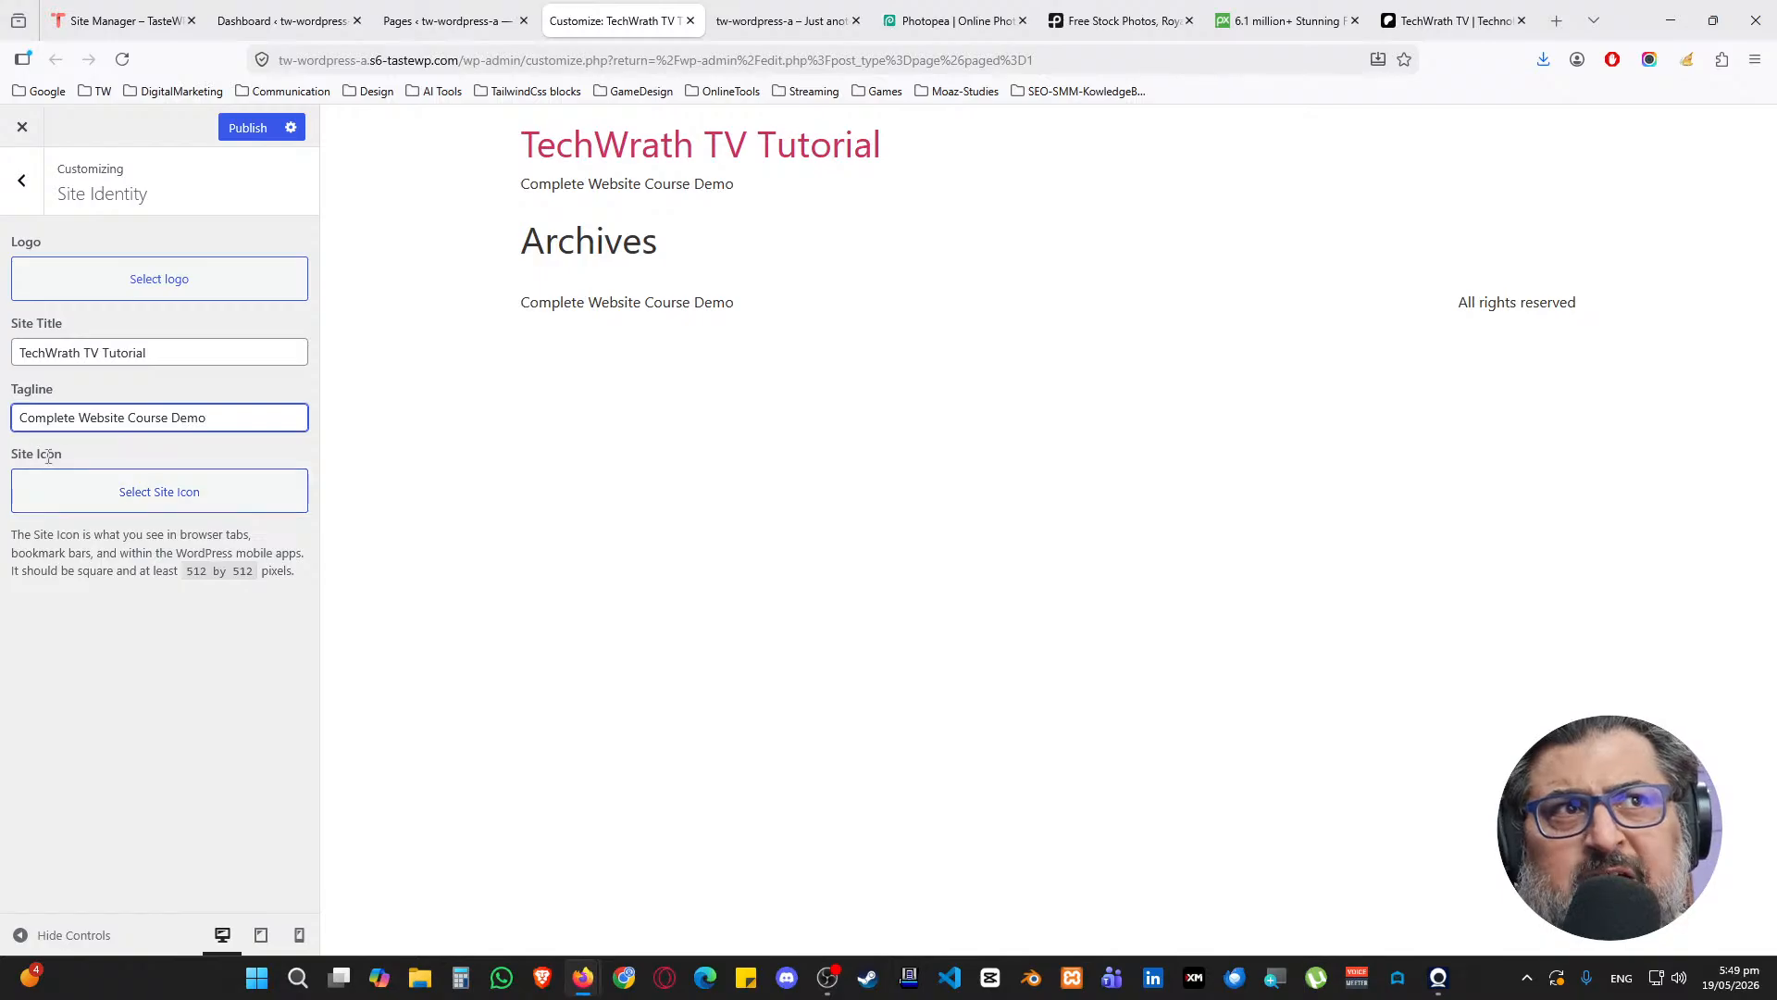
click(154, 502)
Upload 03-Symbol-Logo.webp from the wp-tutorial folder into the Media Library
click(168, 196)
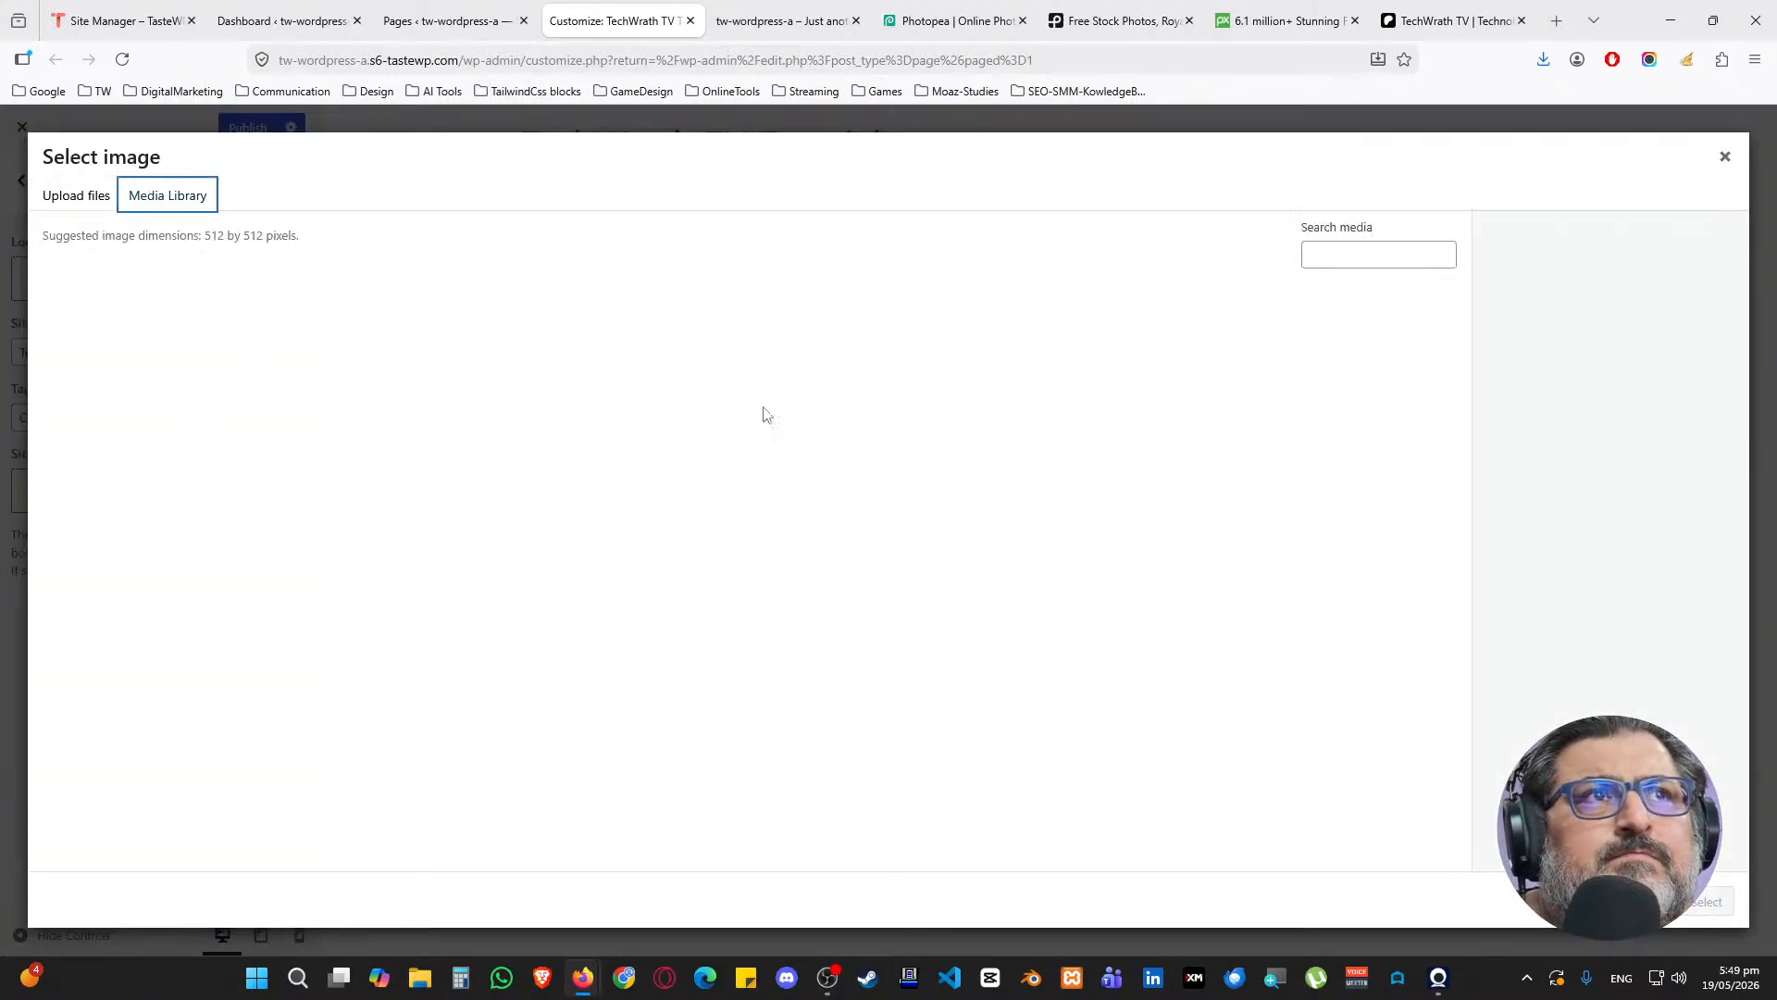
click(76, 195)
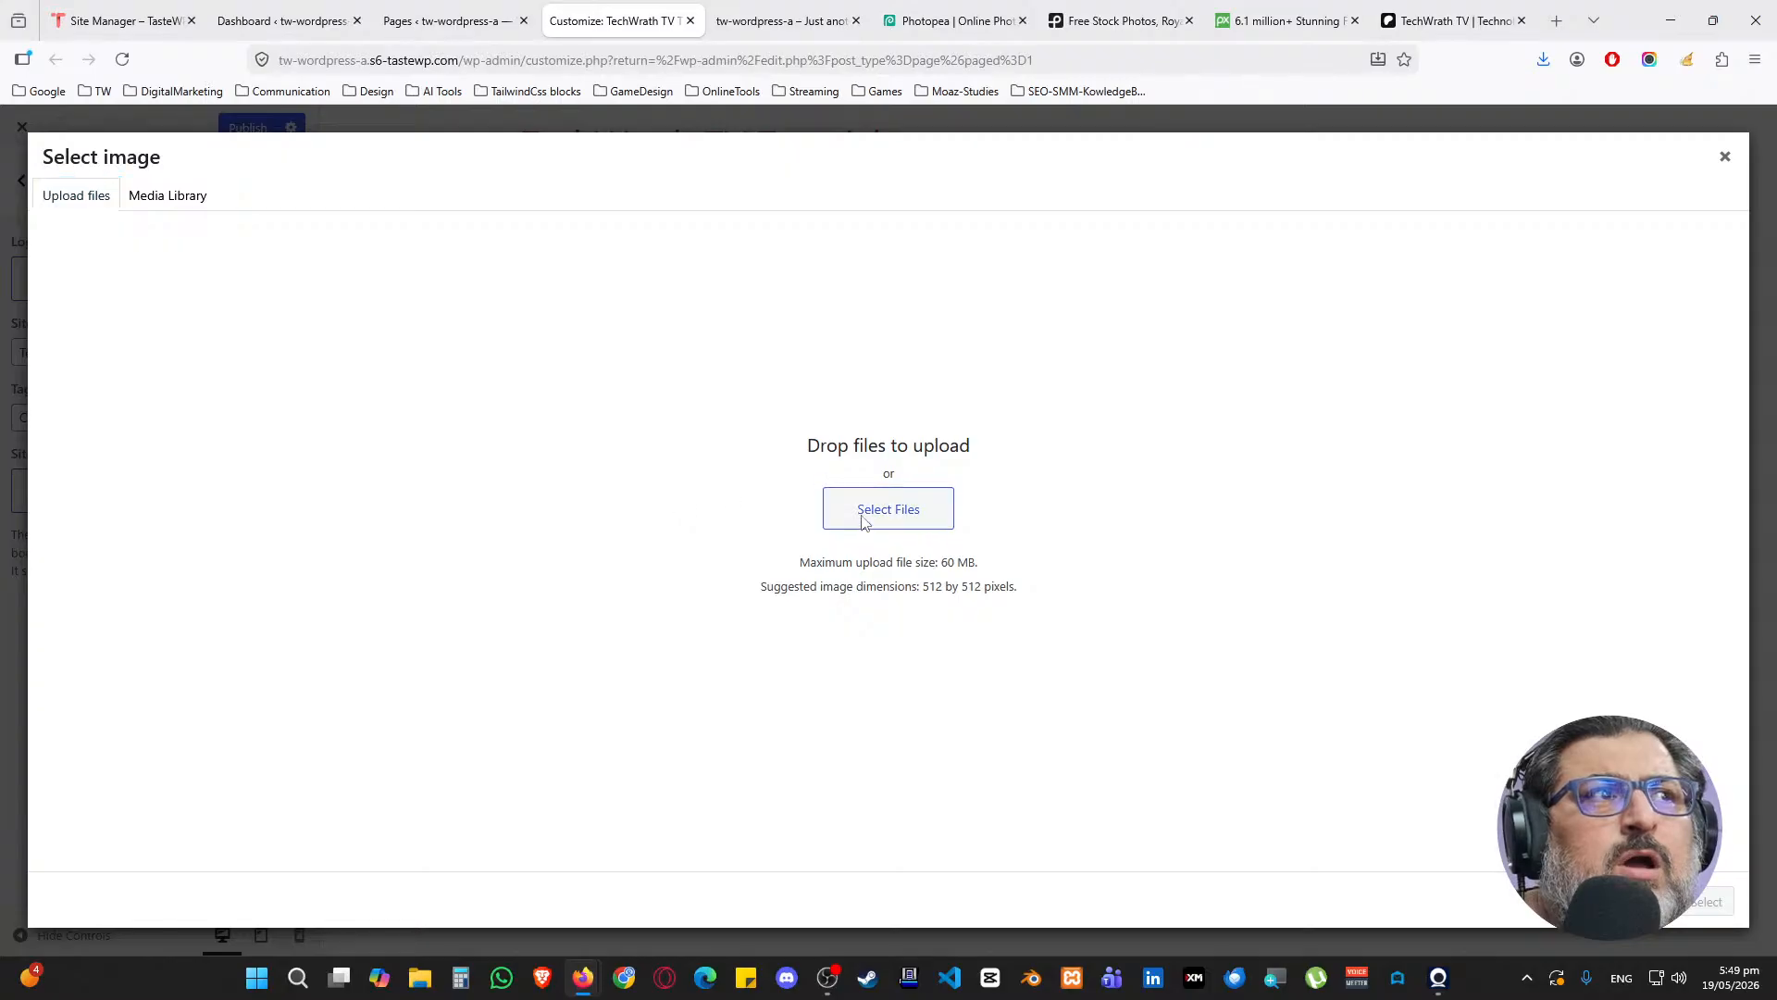
click(875, 512)
click(139, 360)
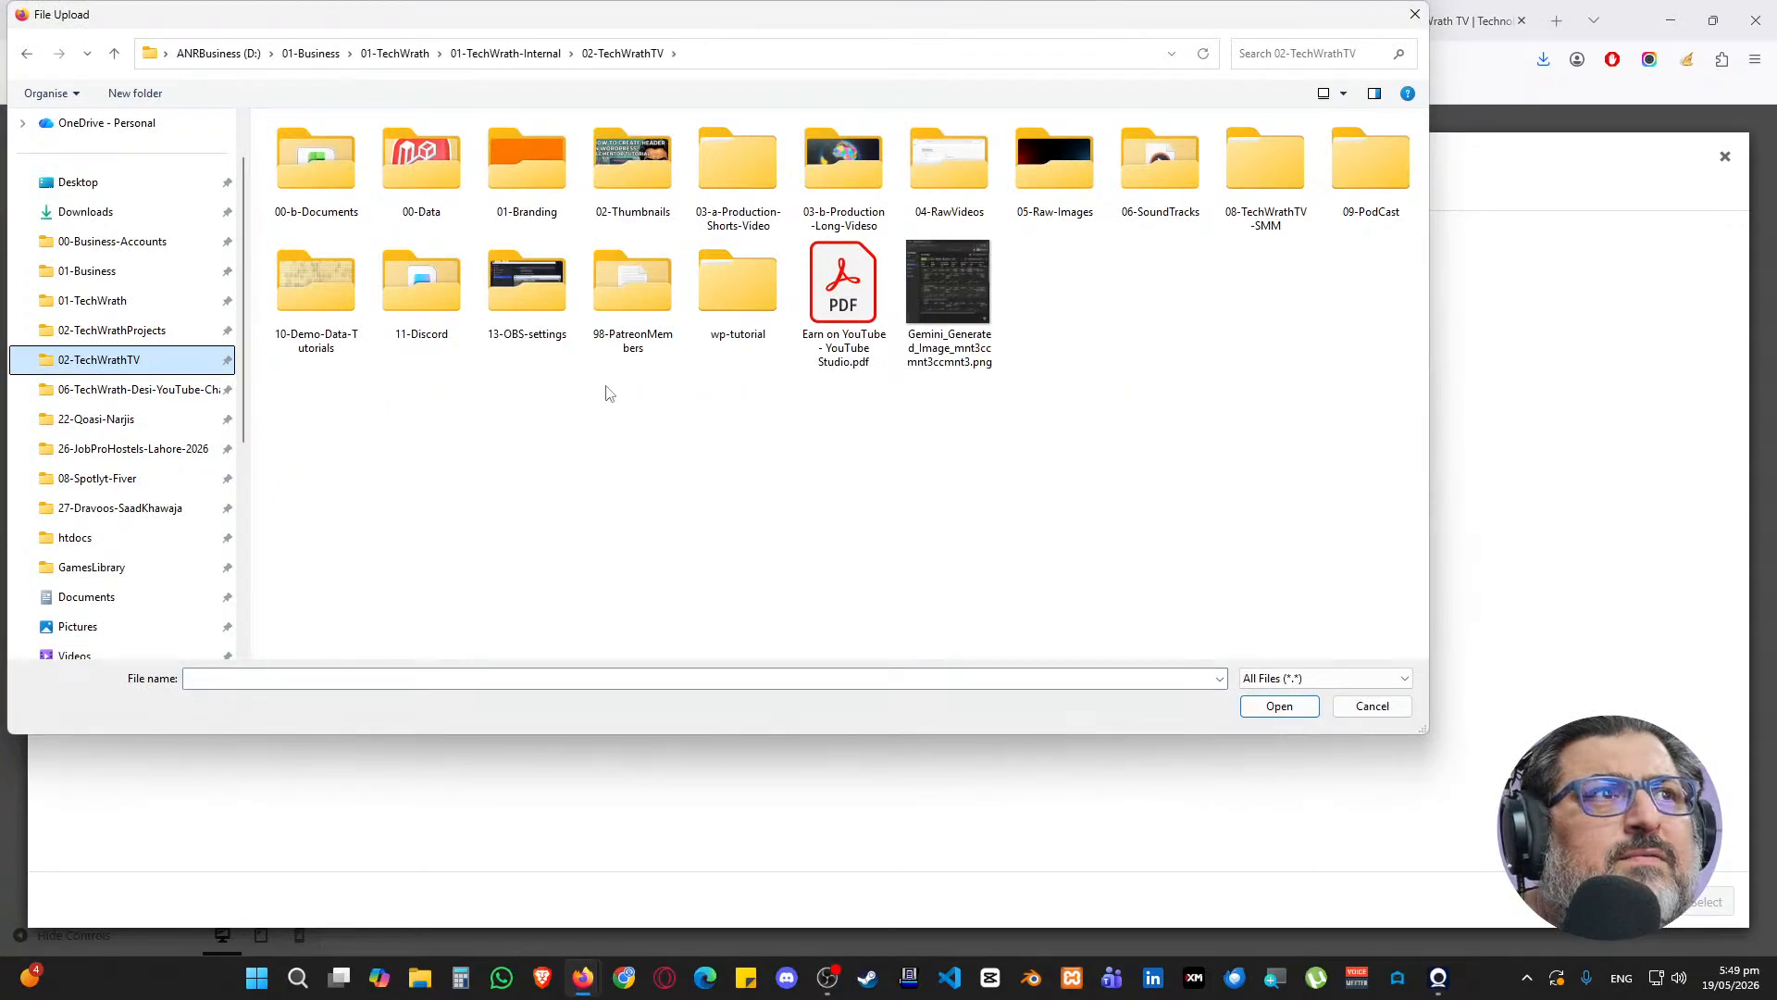
double_click(687, 319)
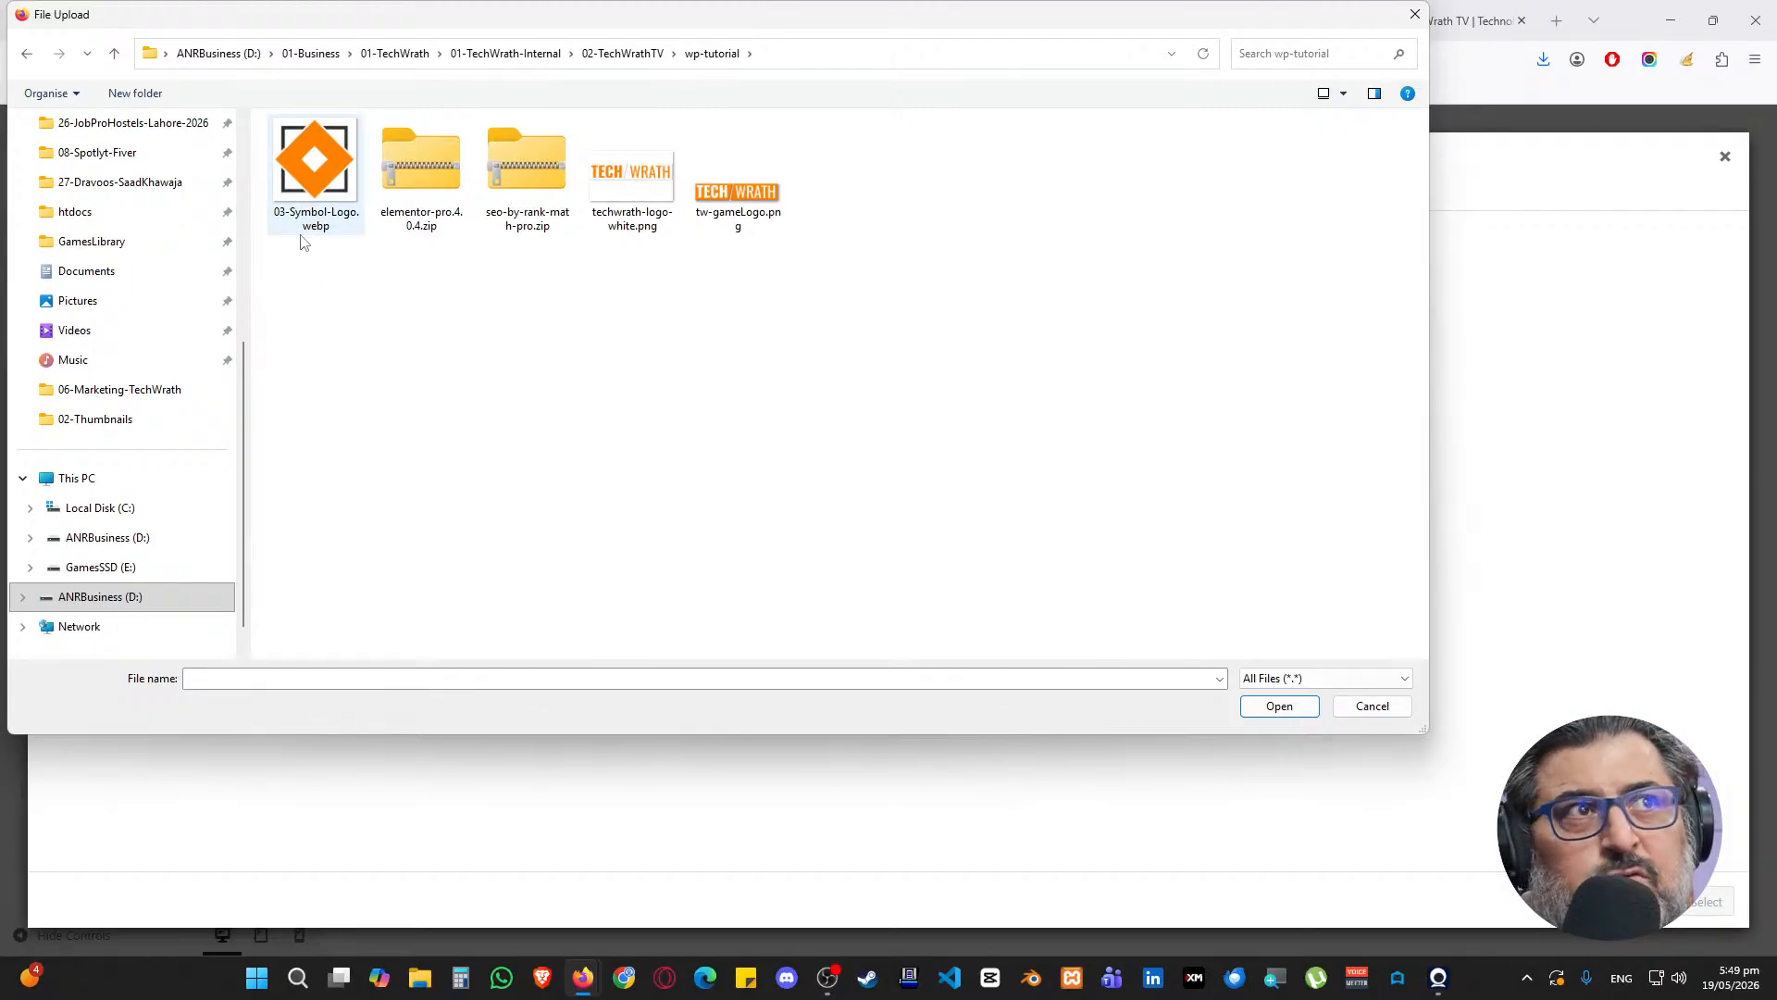
double_click(320, 188)
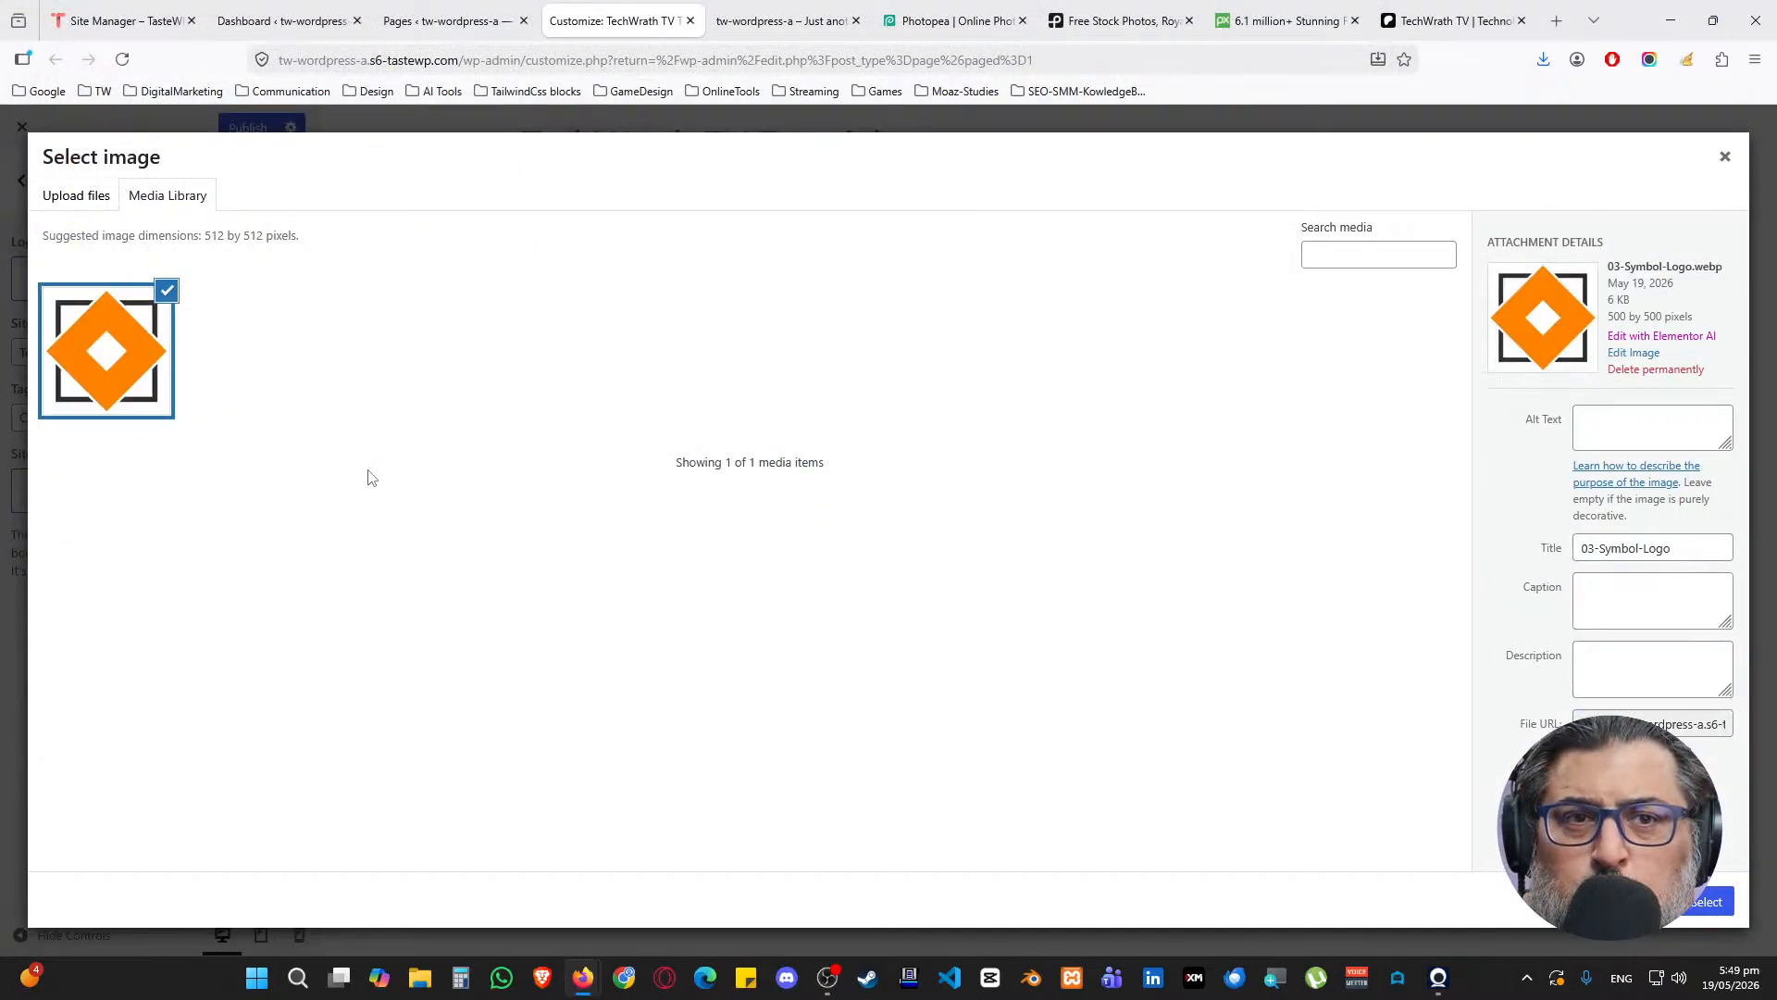
Retitle the image 'tw-logo-123', copy that into Alt Text, and select it as site icon
drag(1700, 549, 1526, 556)
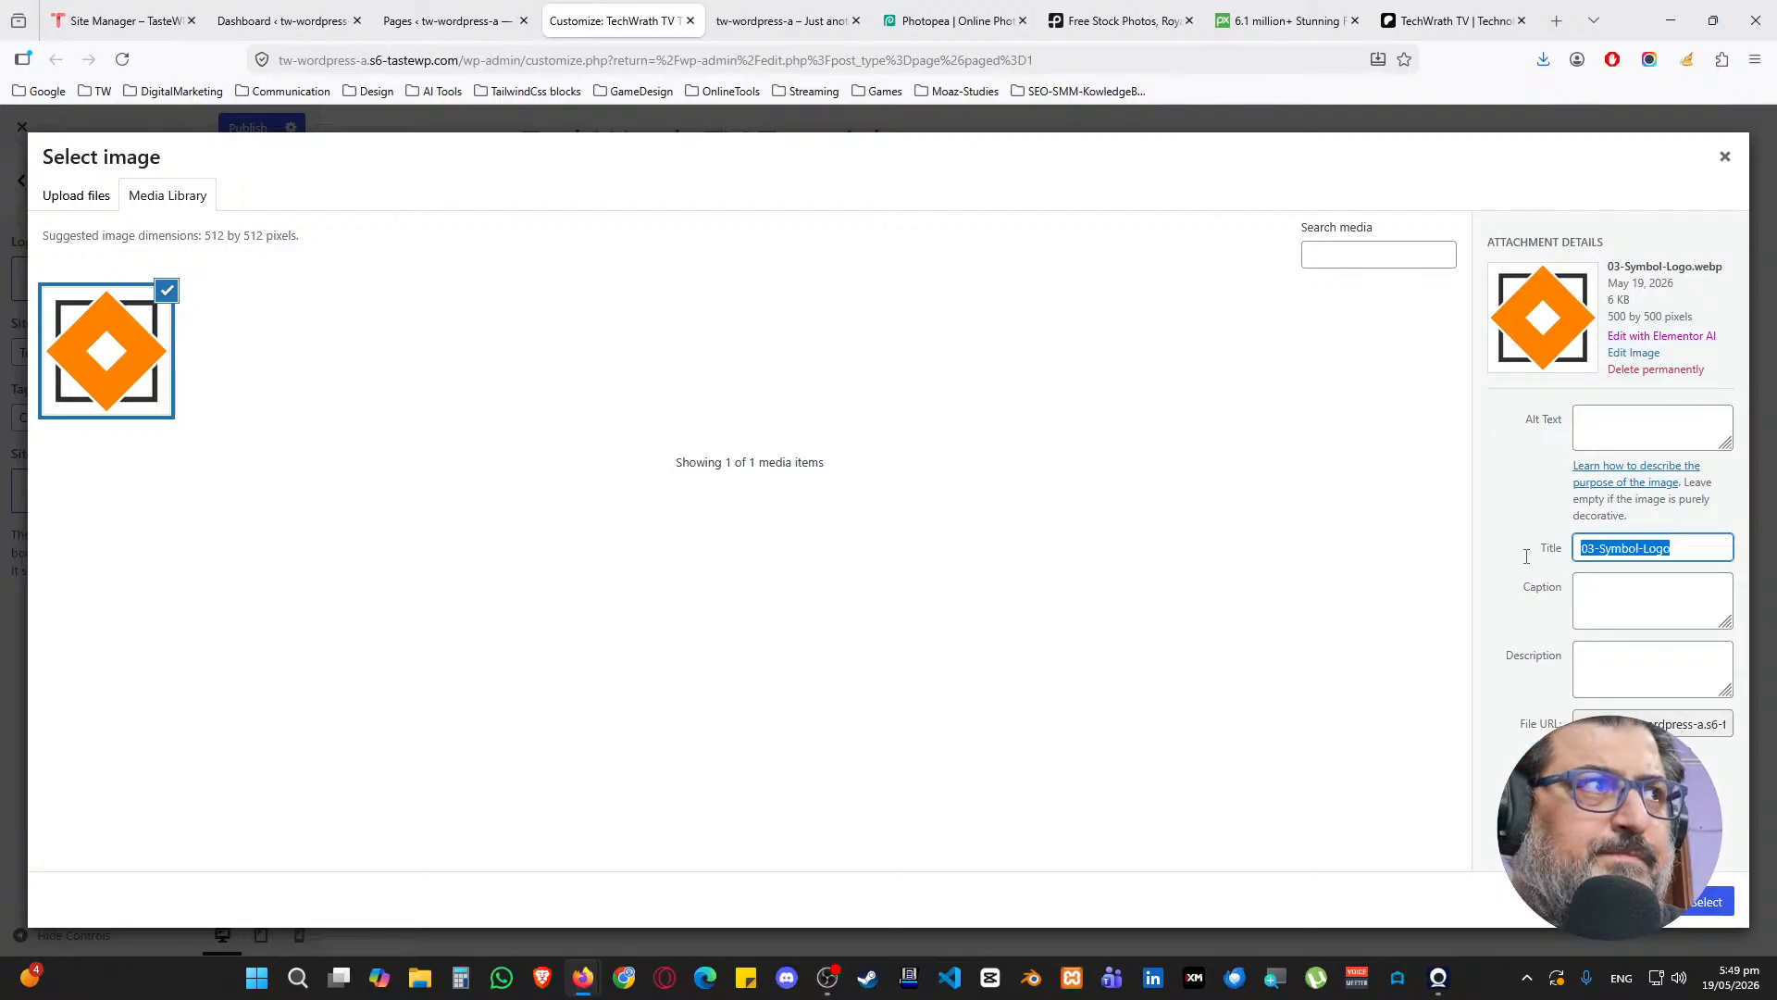
text(tw-logo-)
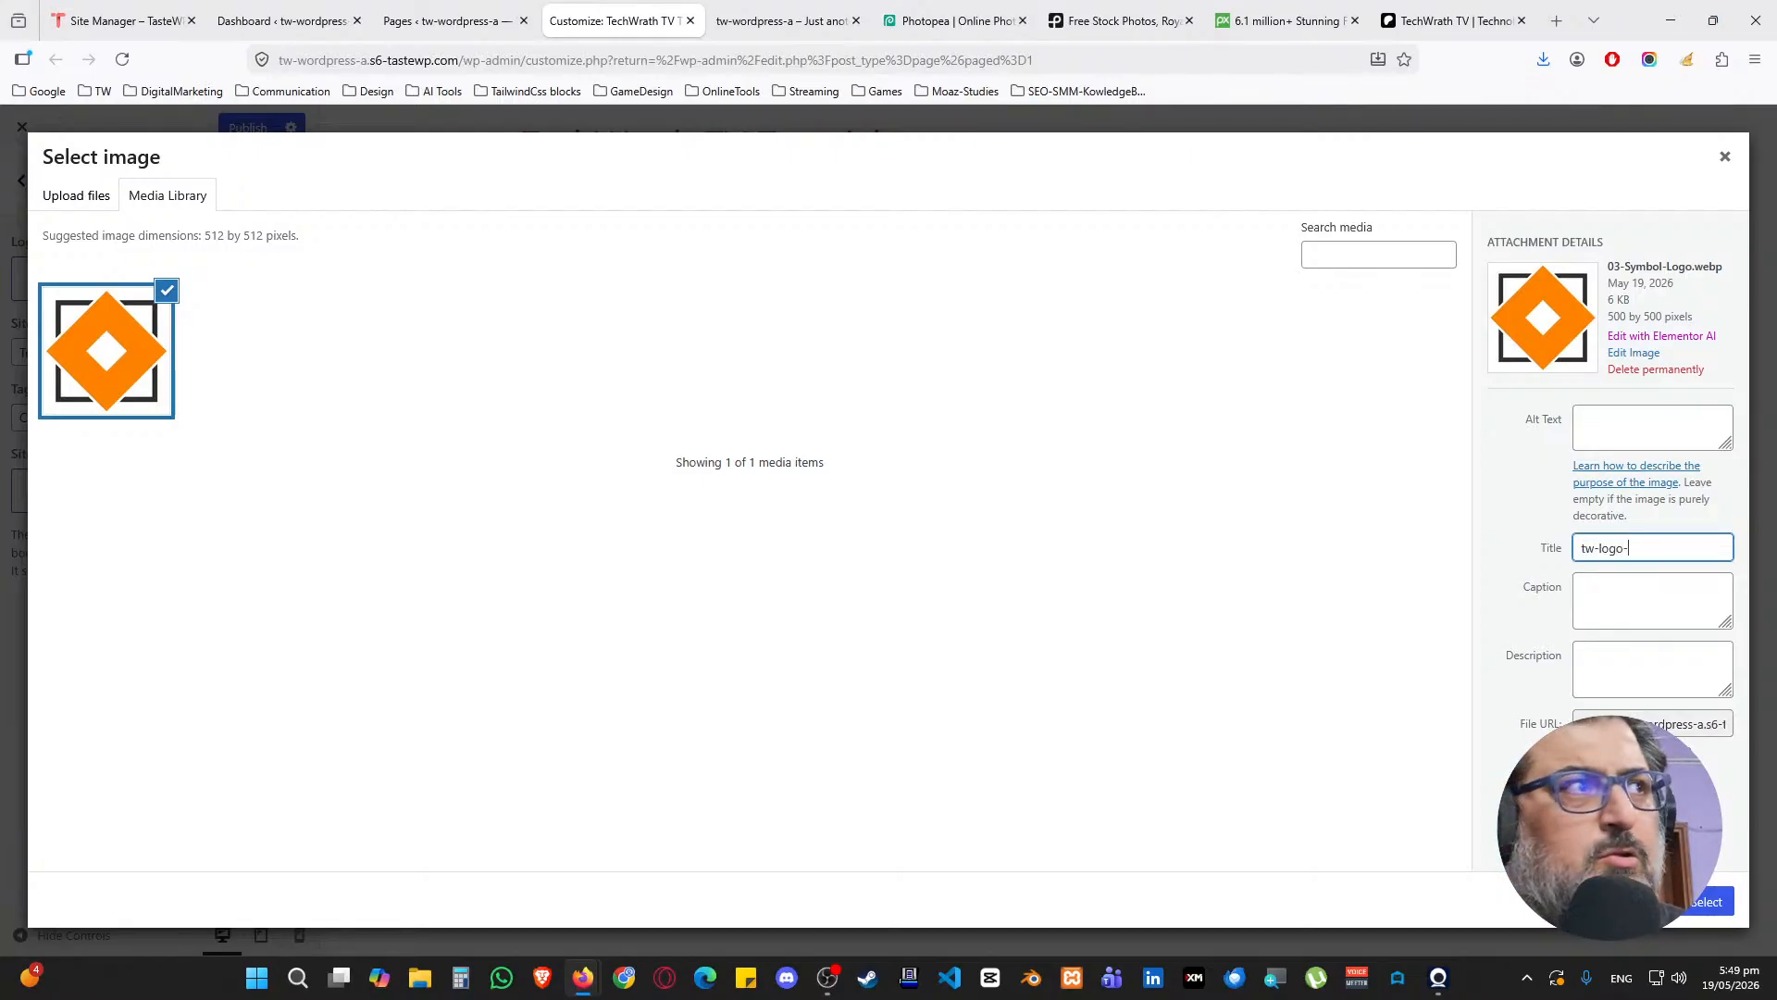
drag(1666, 548, 1560, 539)
key(ctrl+c)
click(1603, 424)
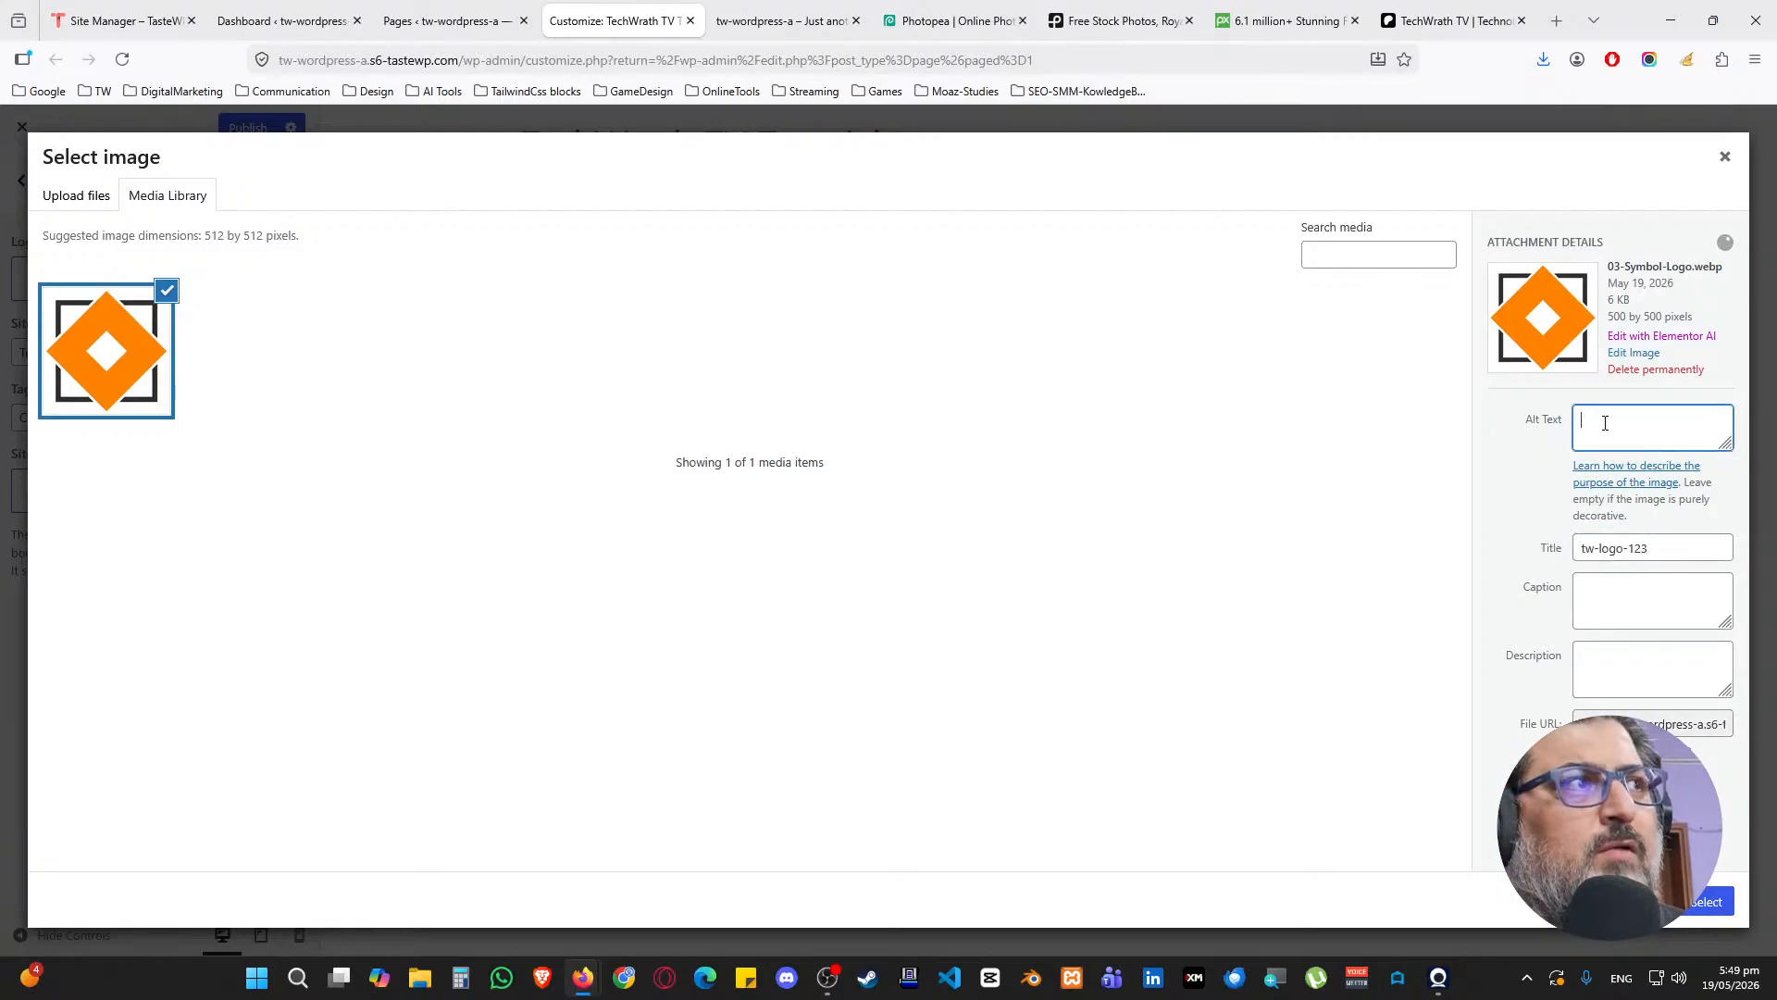
key(ctrl+v)
click(1520, 434)
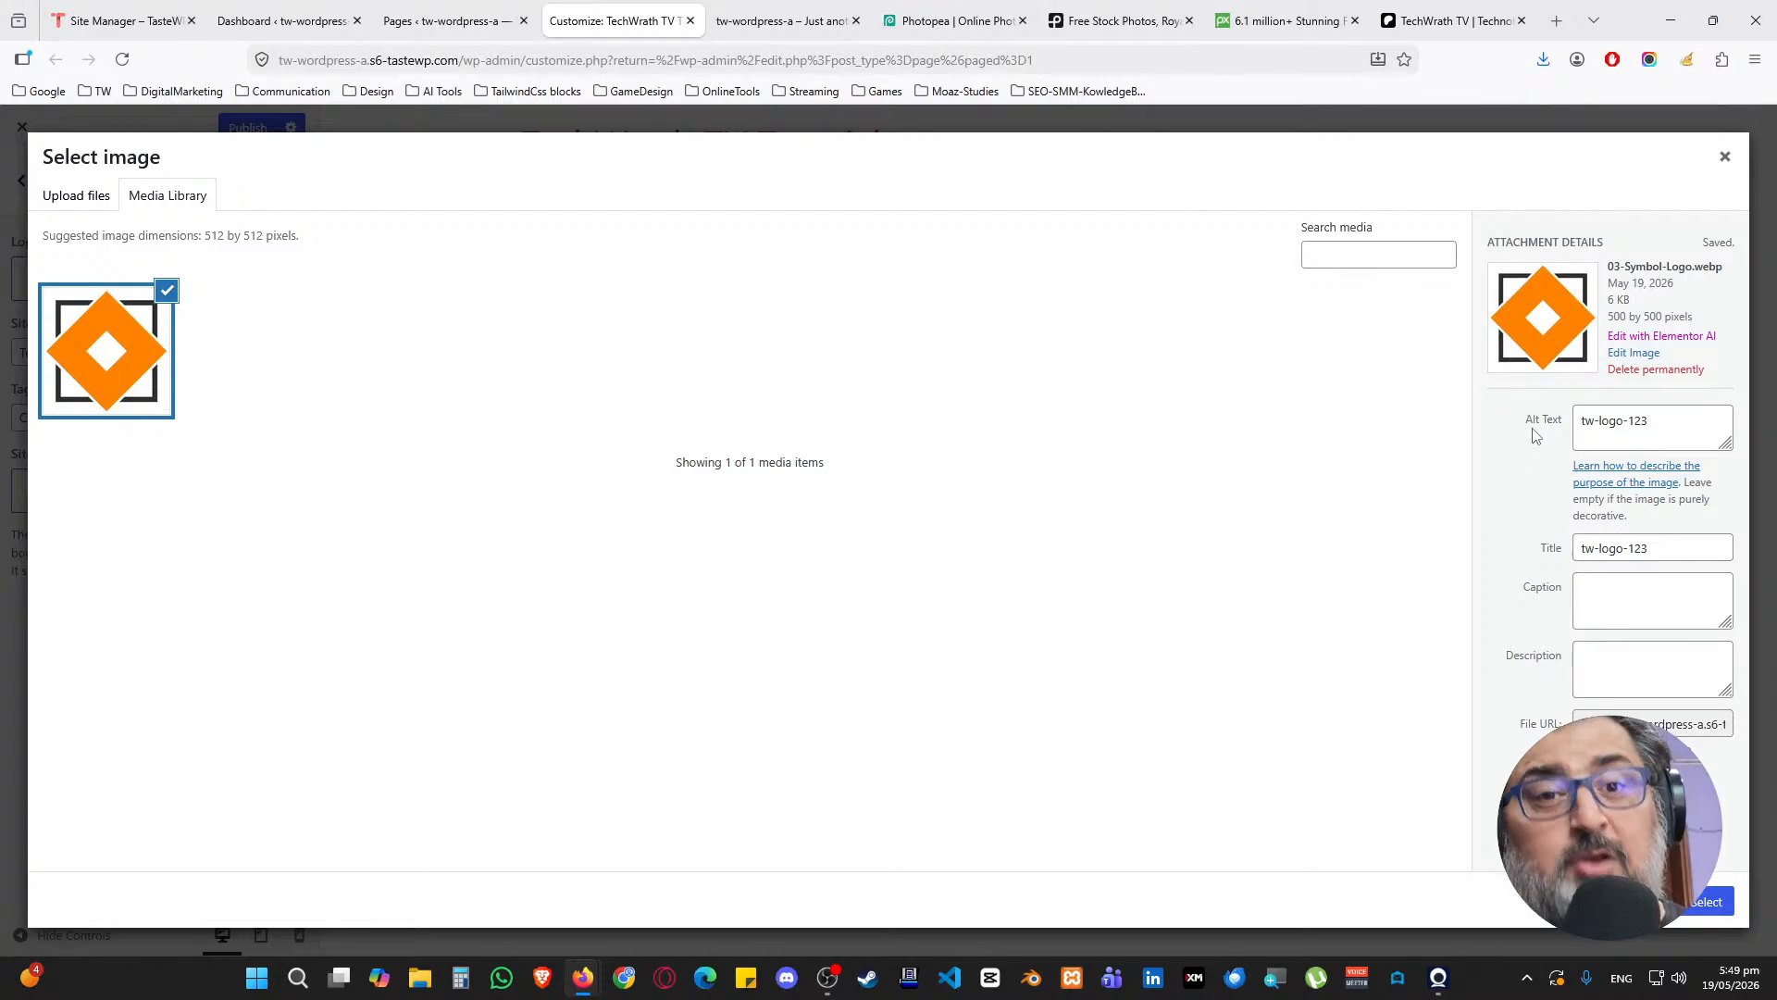
click(1709, 911)
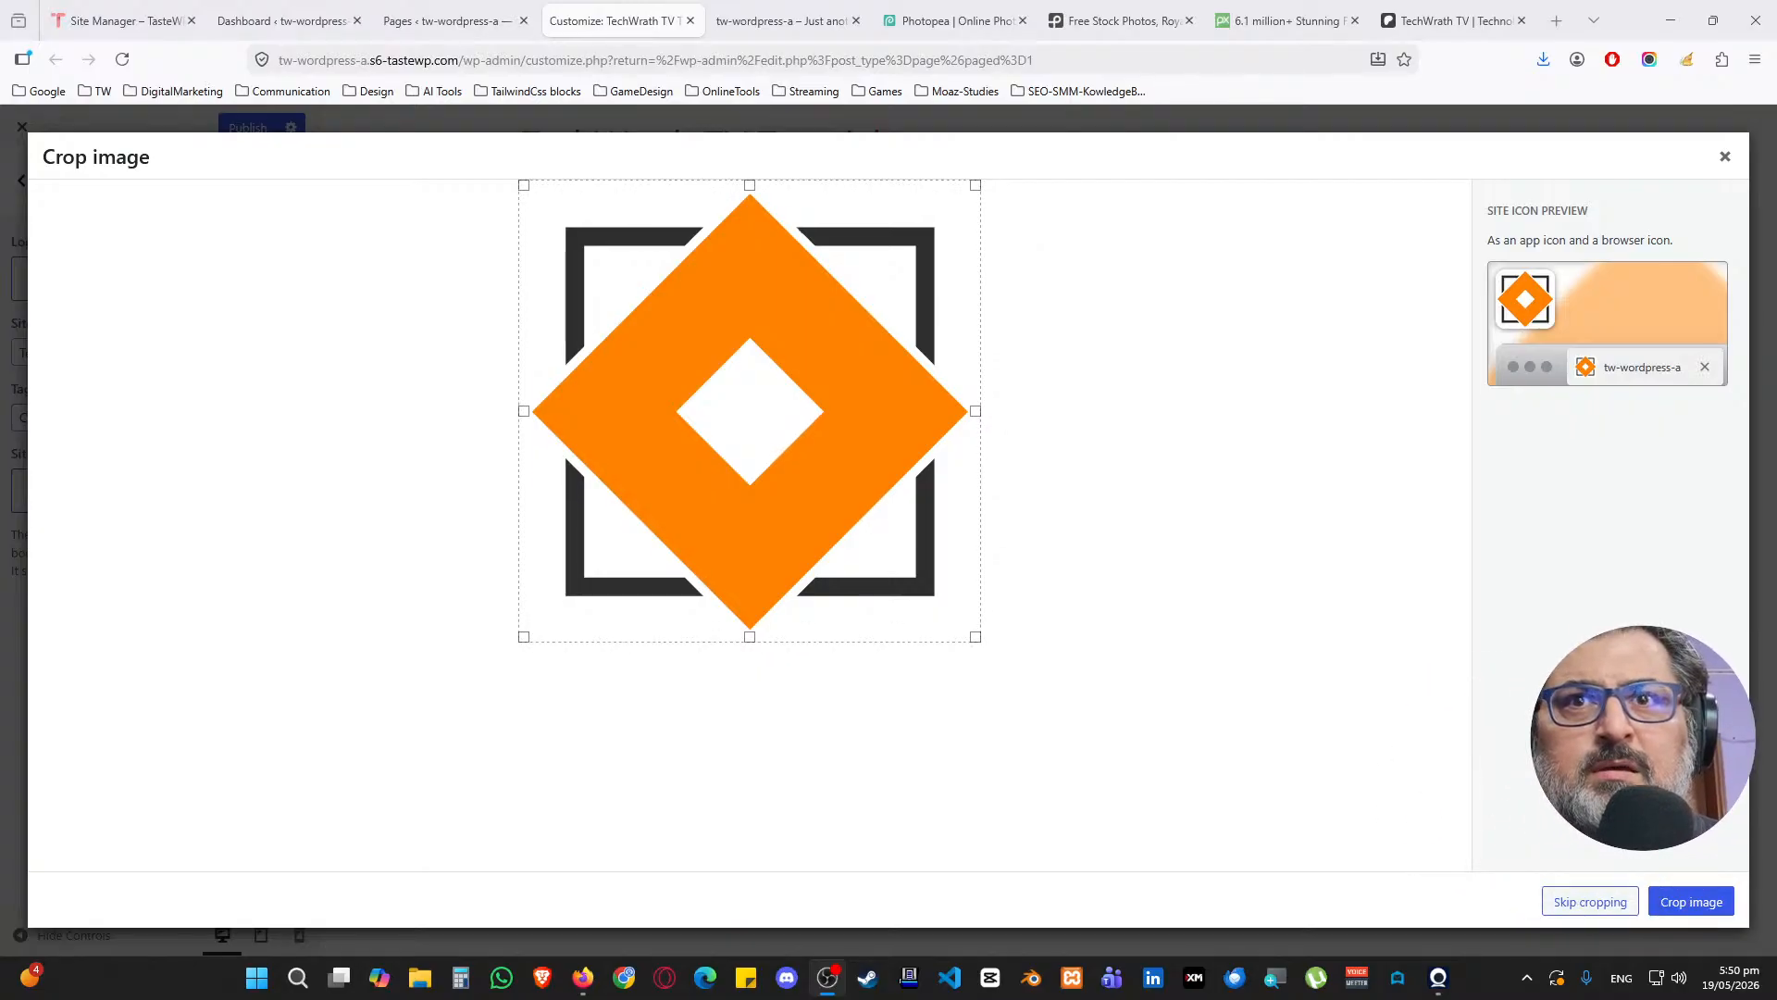
Skip cropping to use the full orange diamond logo as site icon, and publish
click(1571, 911)
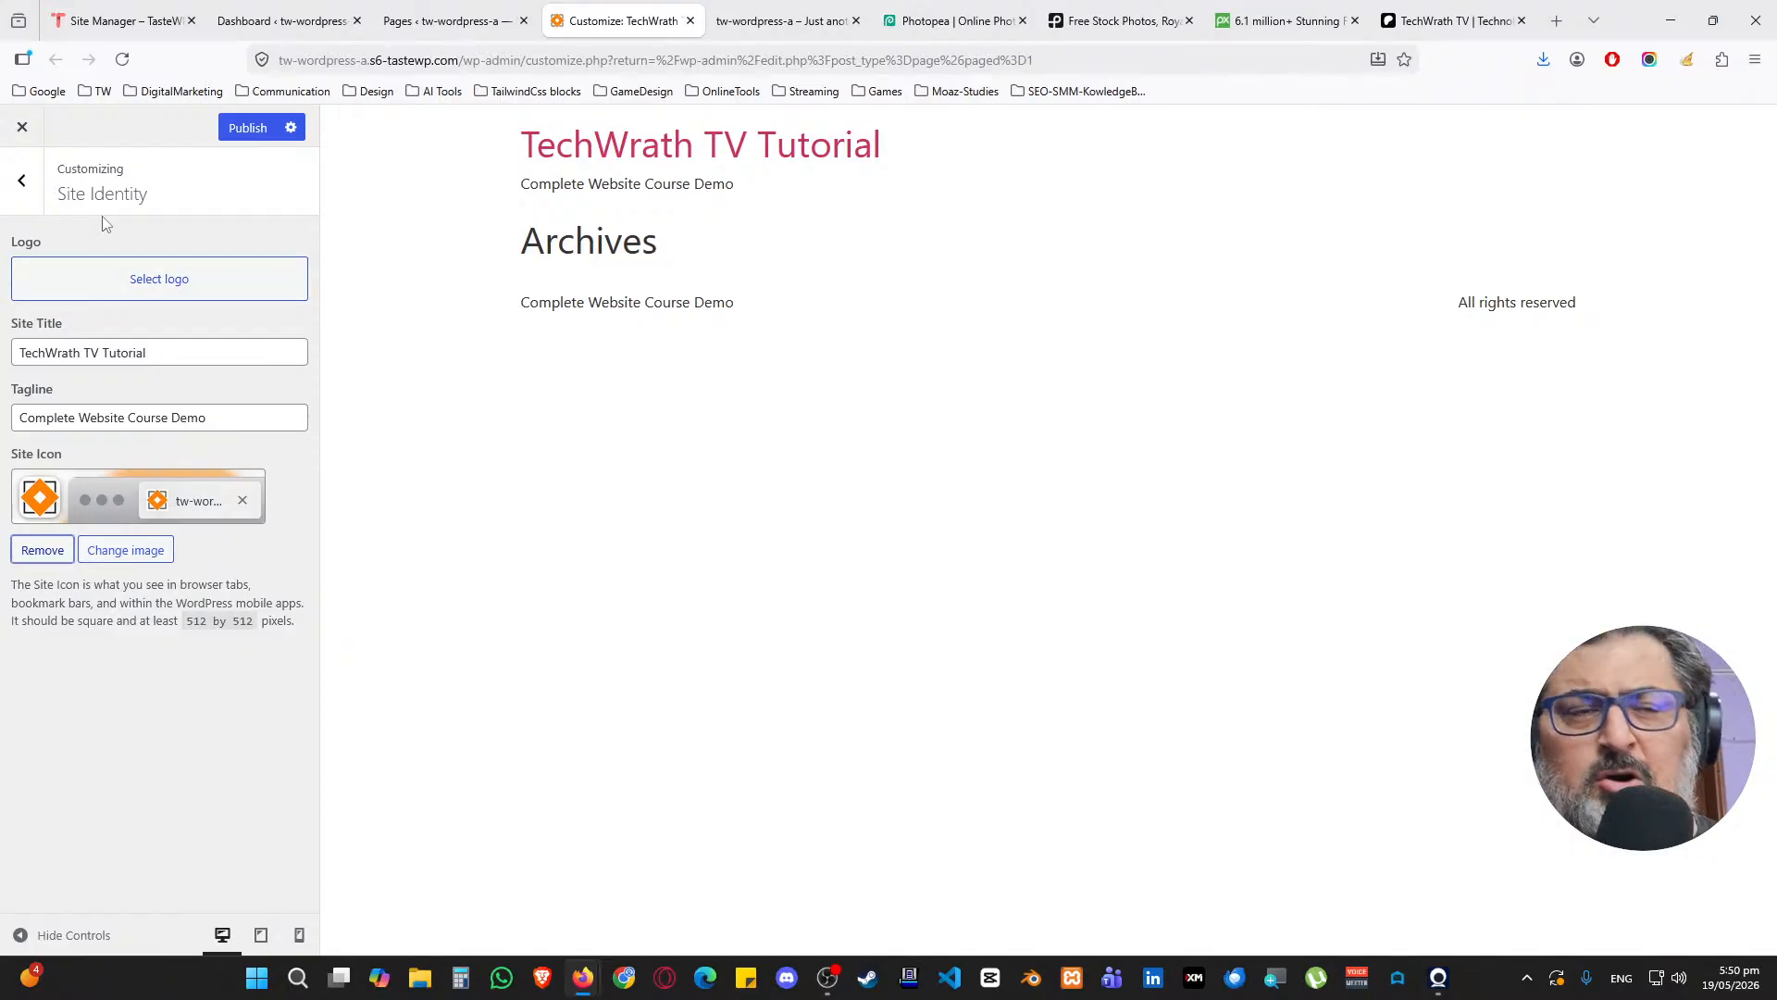
click(248, 130)
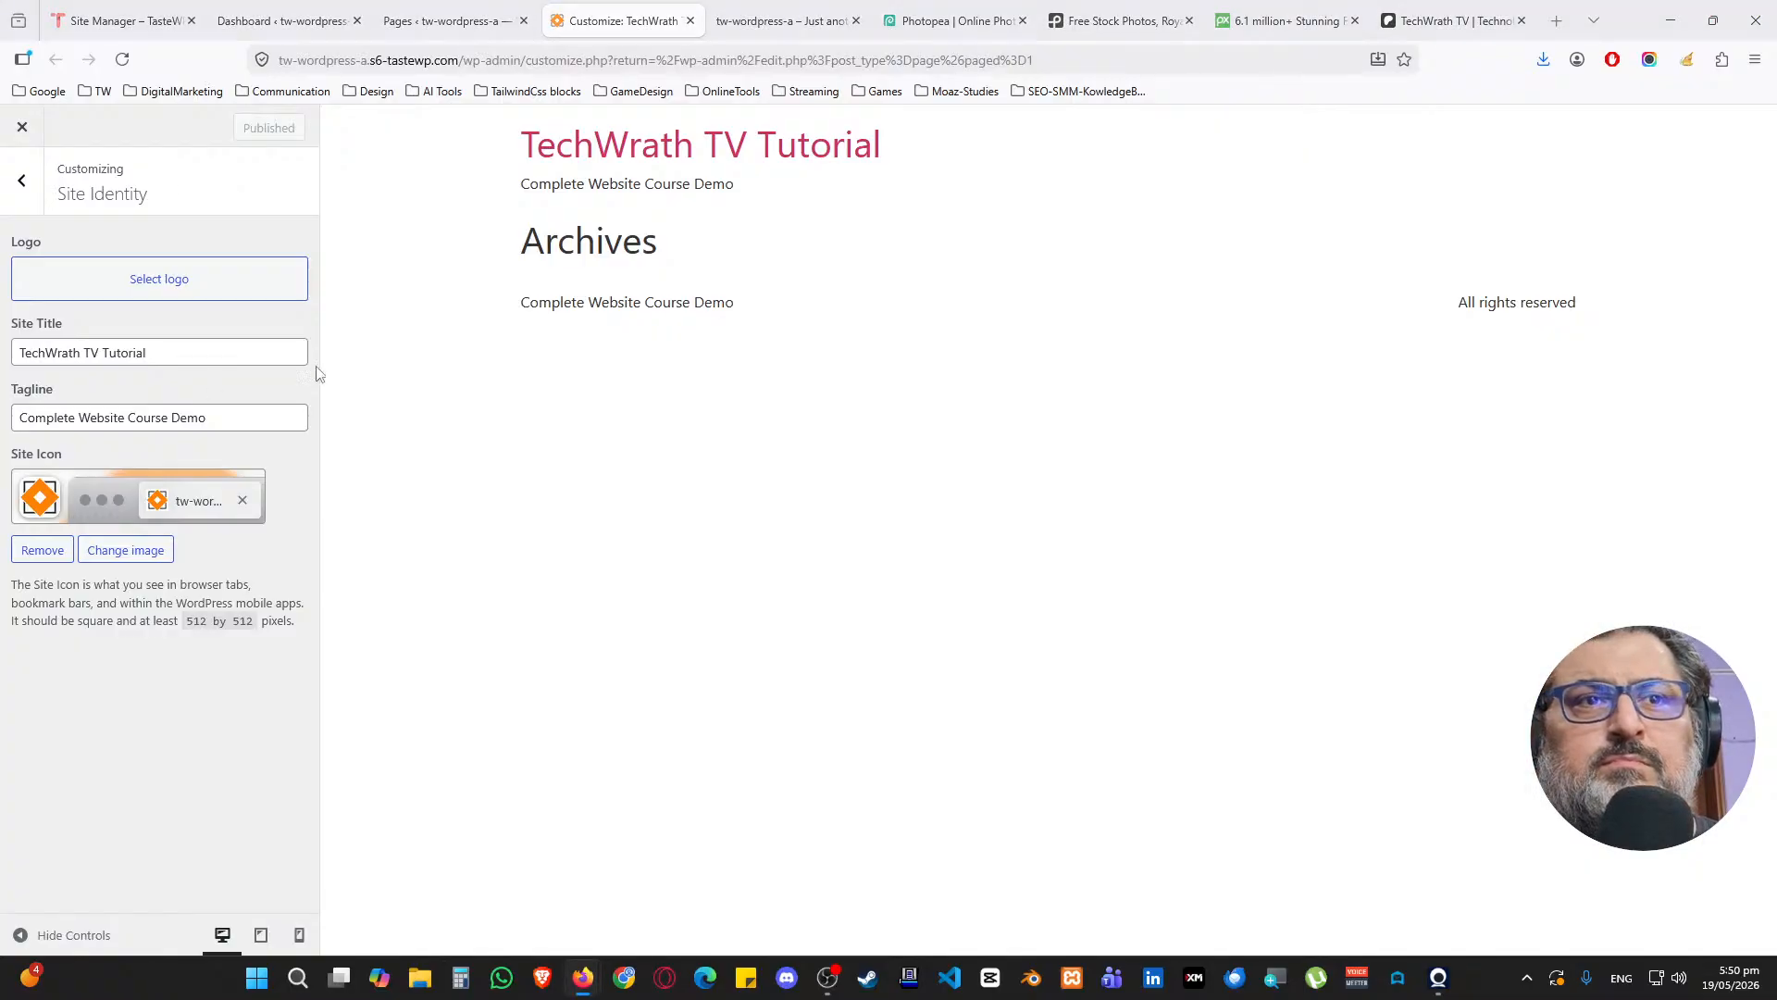
click(21, 180)
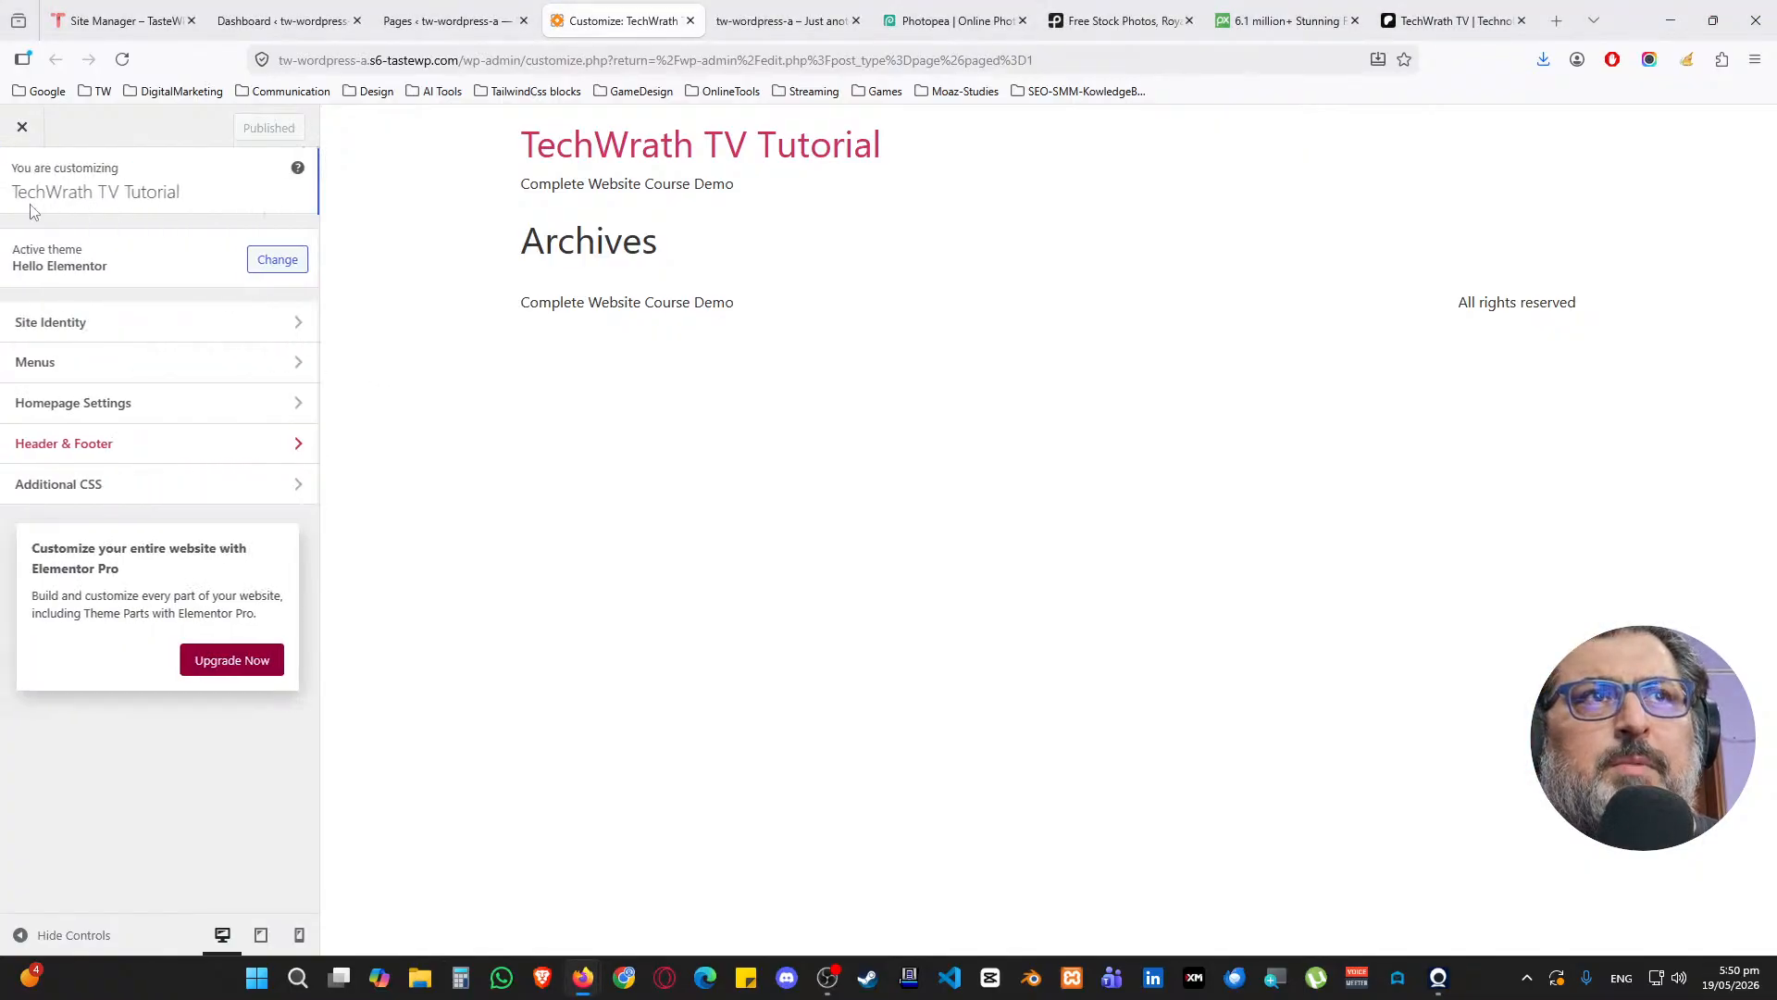
Set the homepage to display the static page Home and publish the change
click(85, 405)
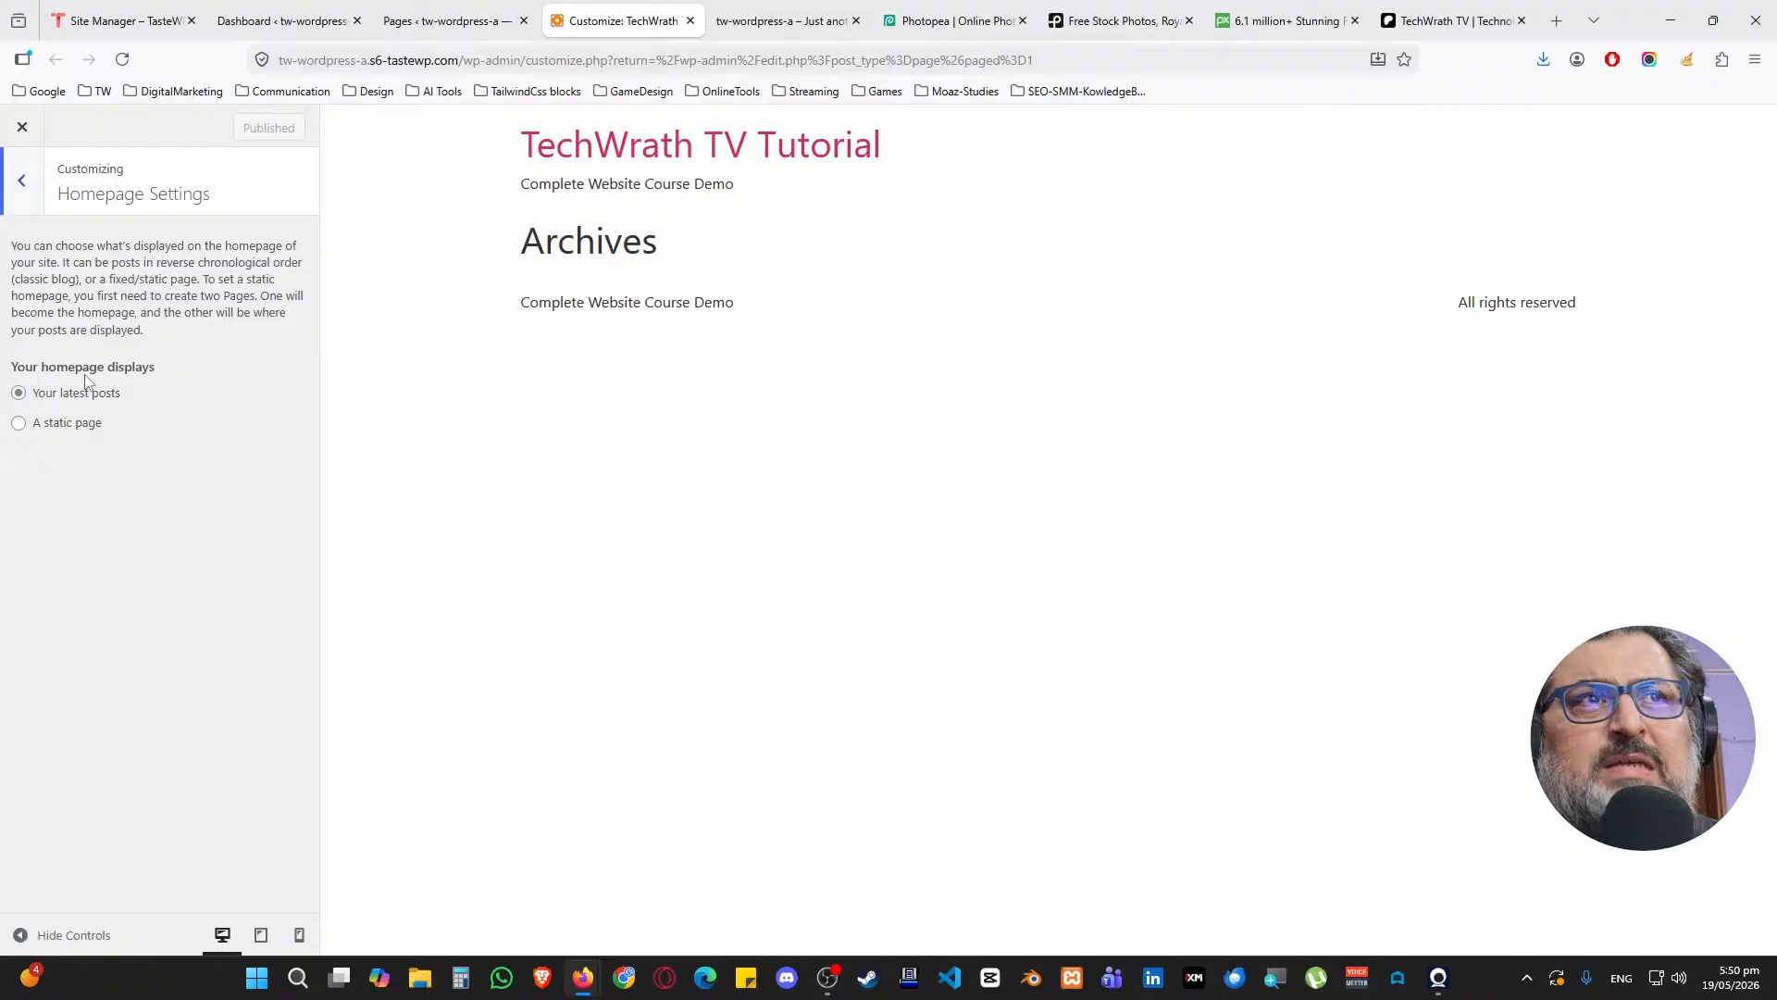
click(61, 424)
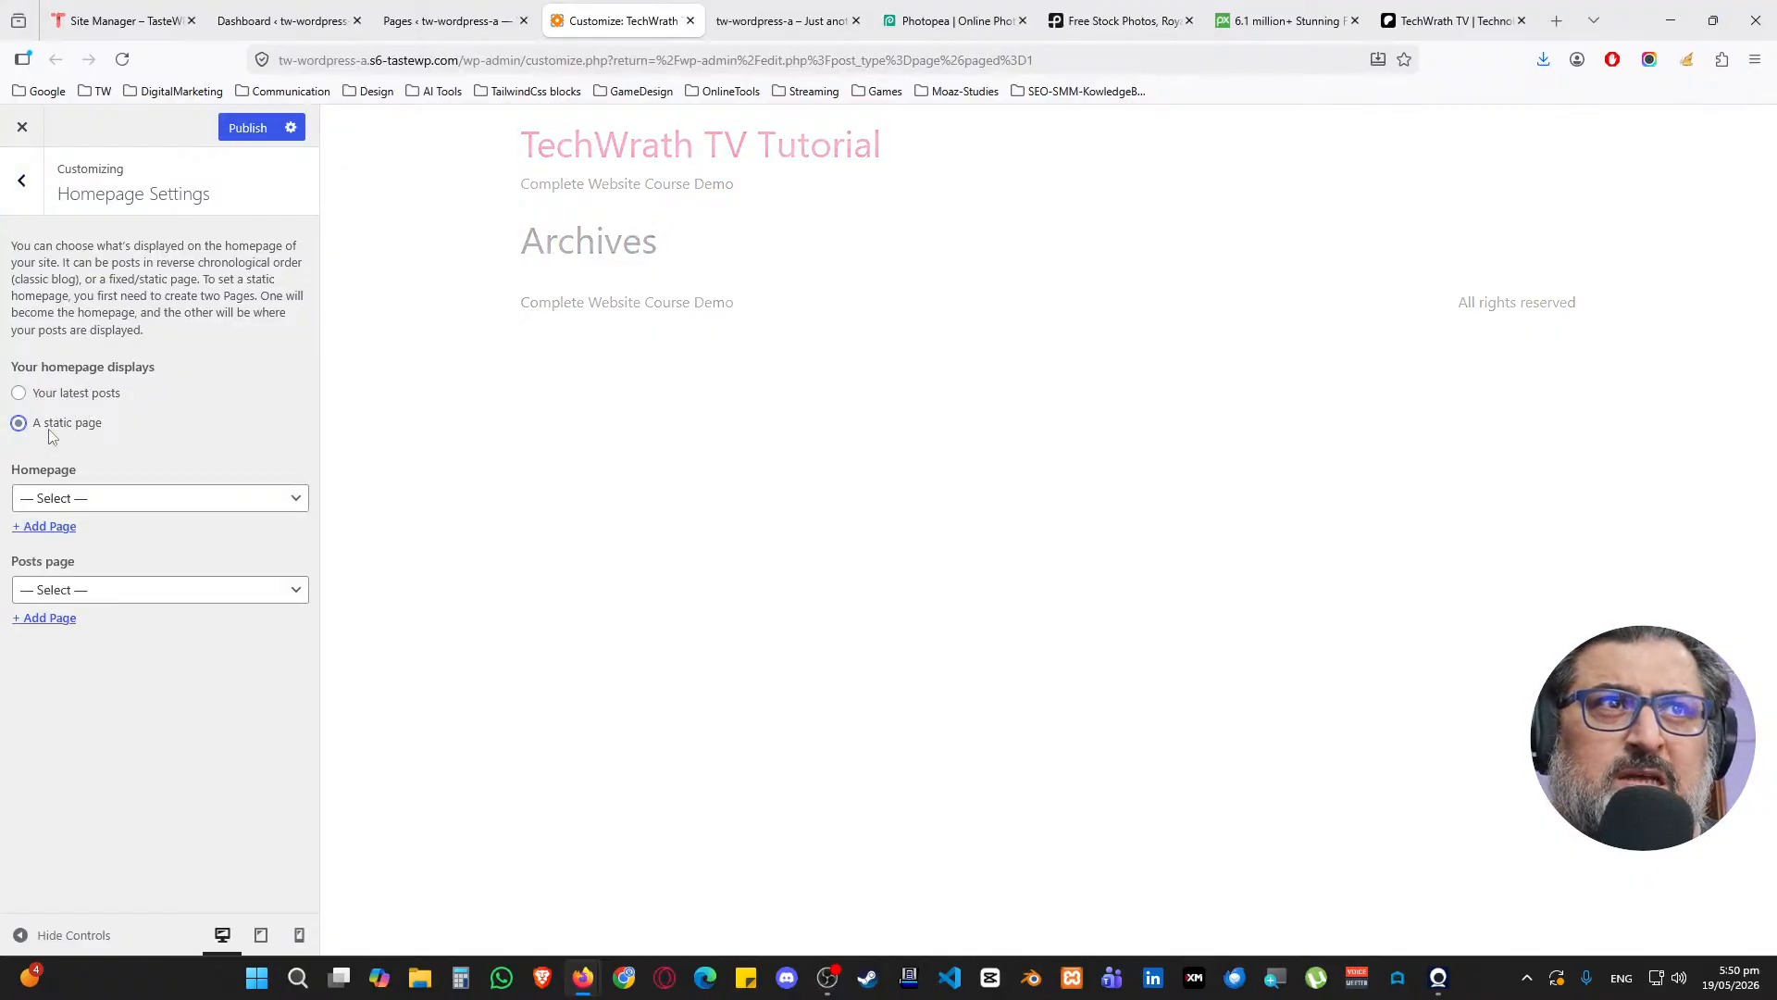
click(46, 498)
click(67, 553)
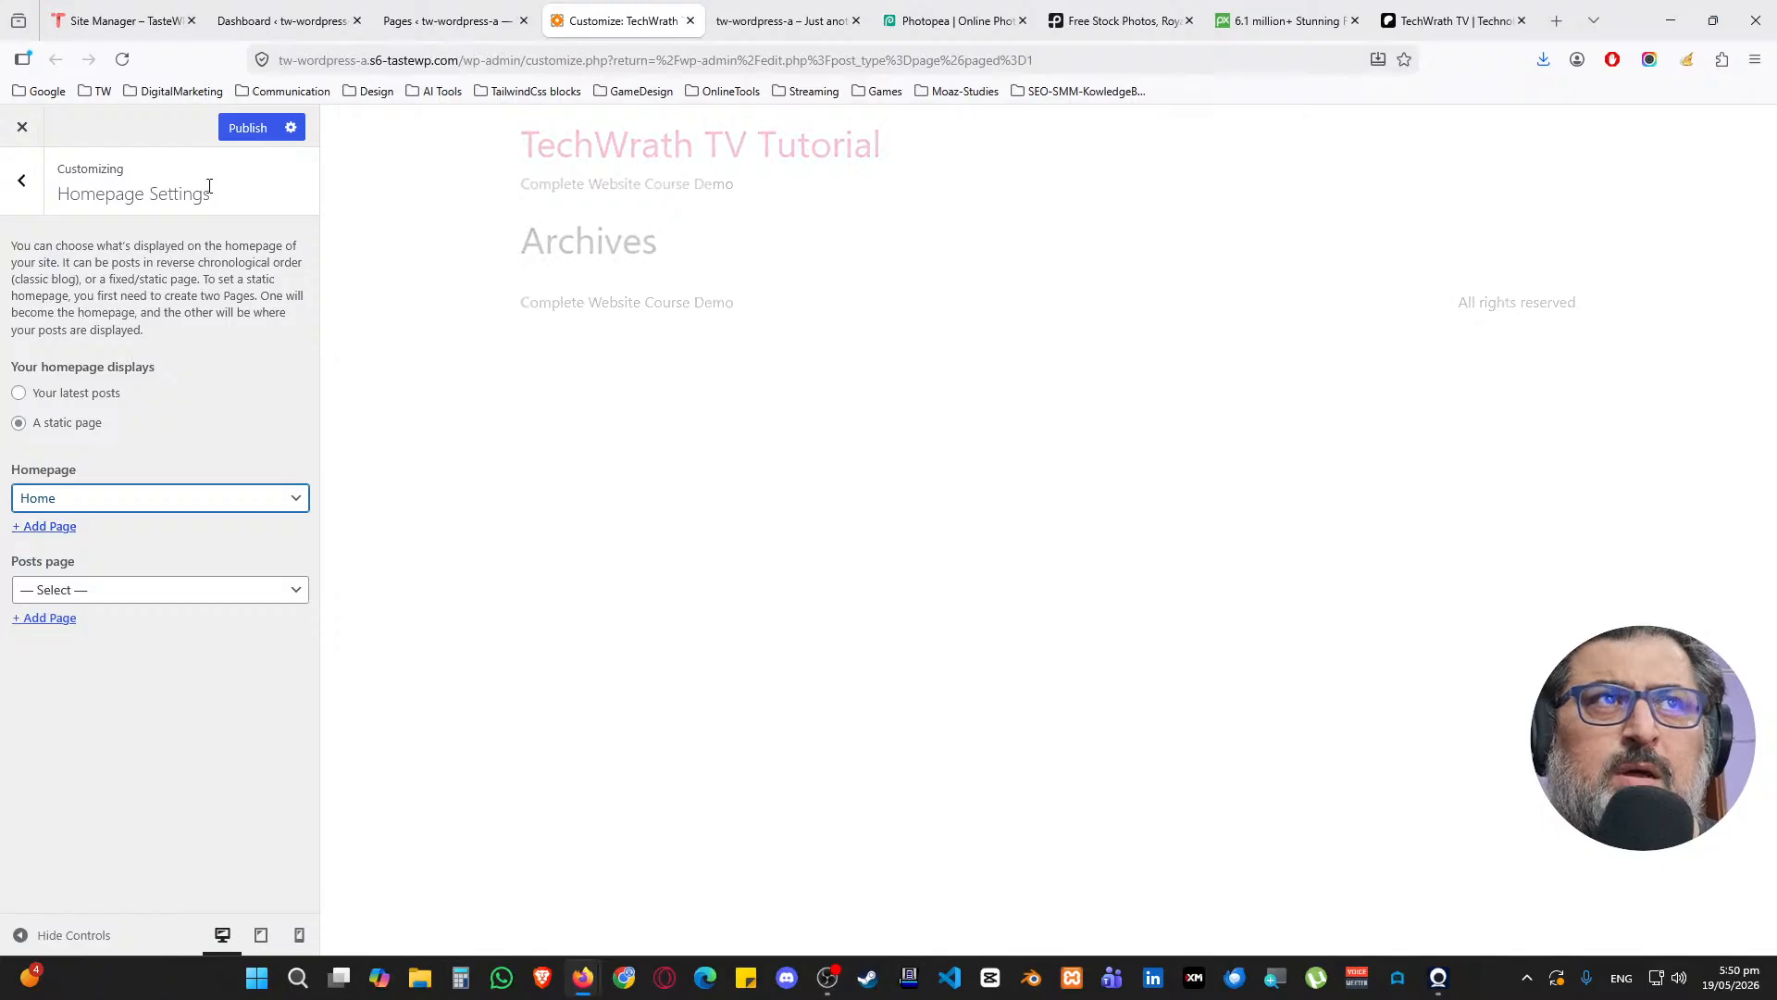
click(257, 132)
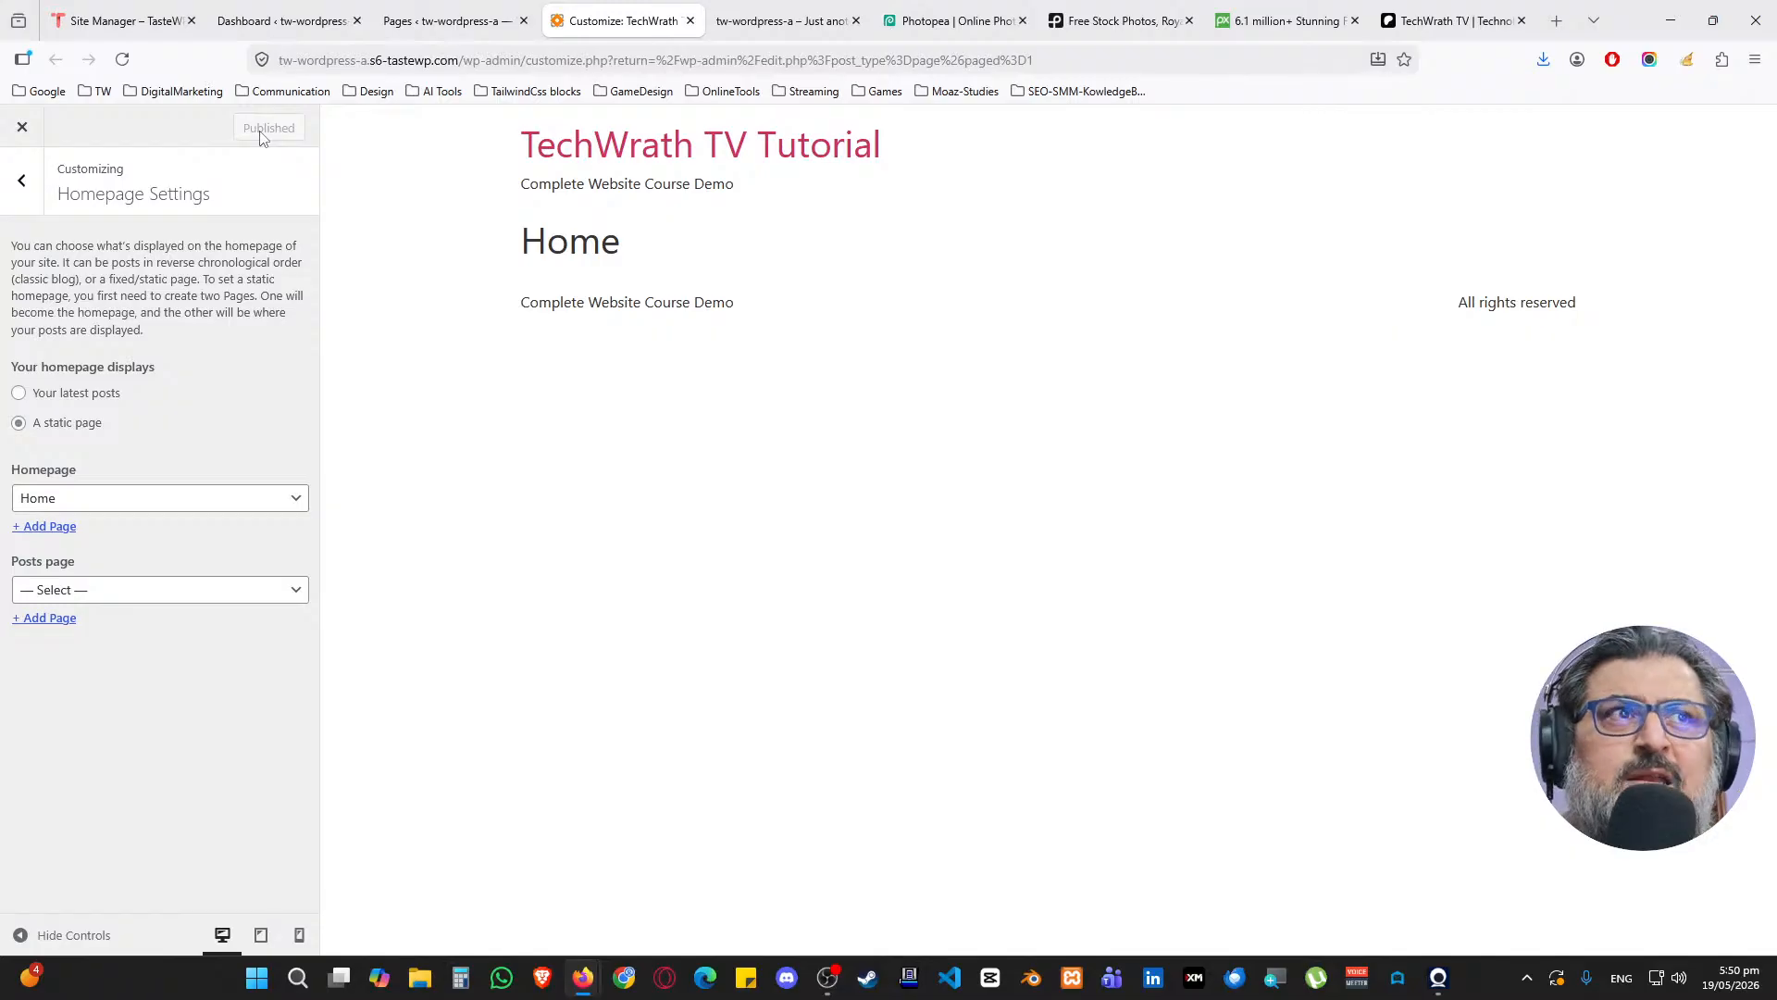
click(21, 181)
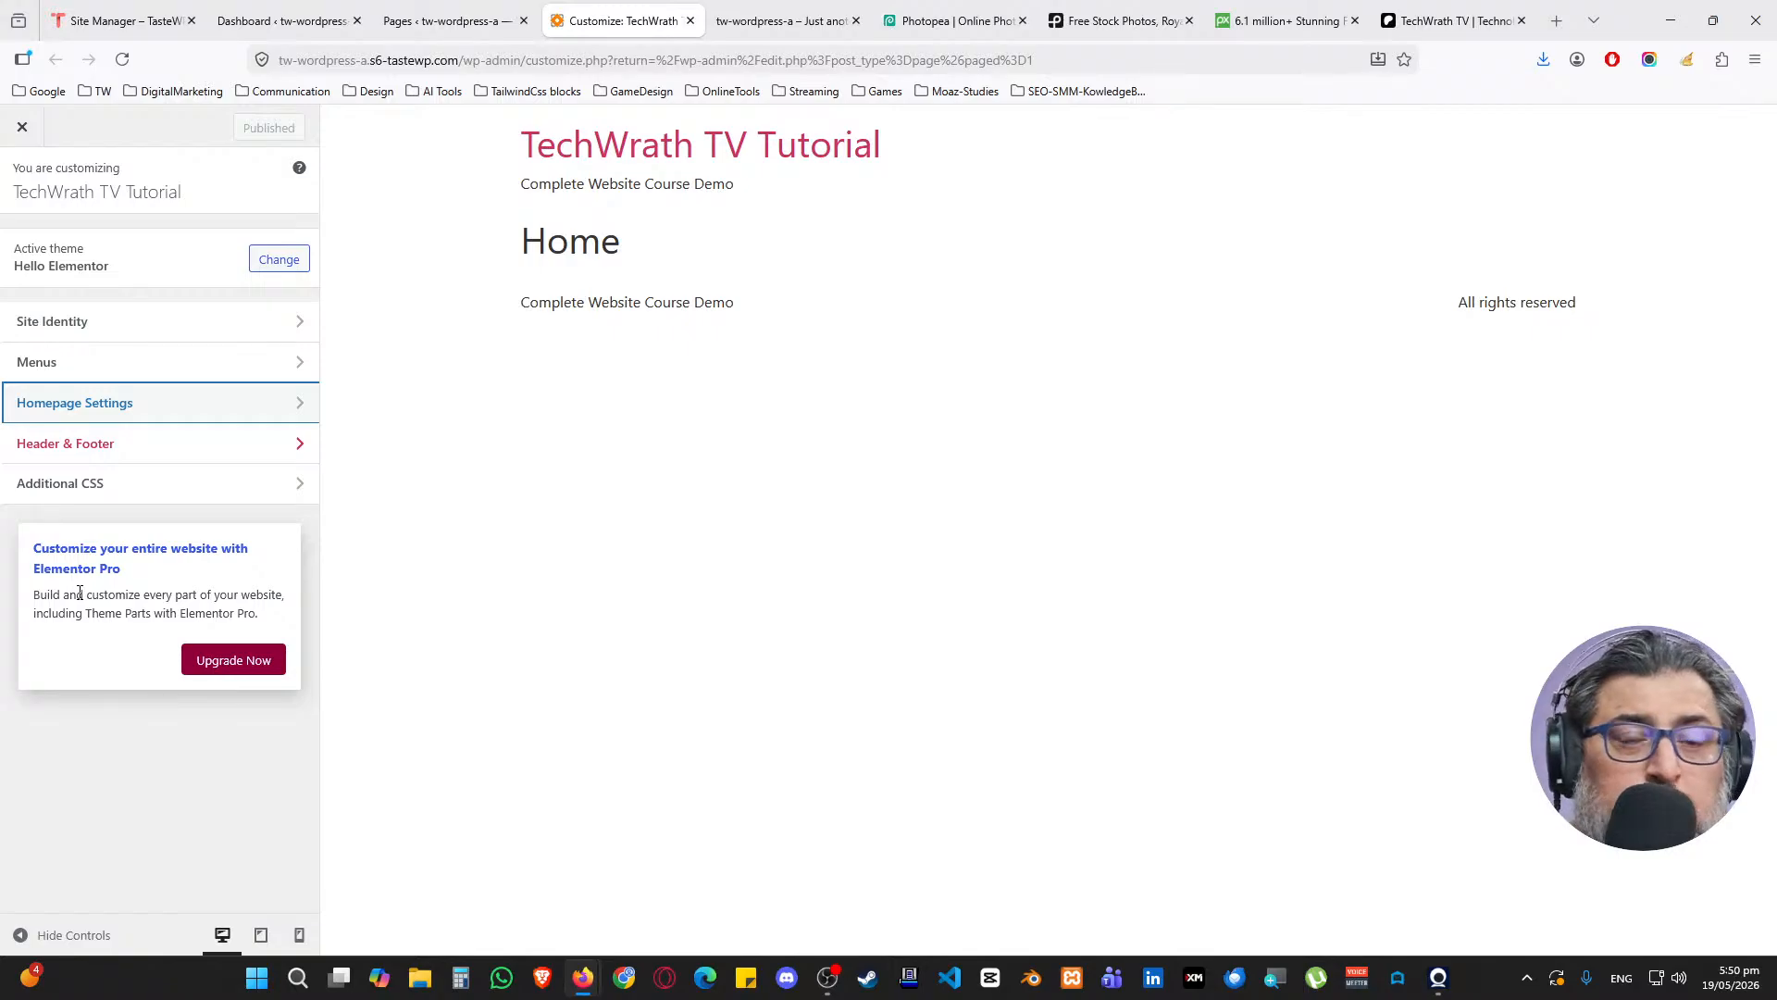
Close the Customizer tab and bring up the Add Plugins page in a new tab
middle_click(606, 20)
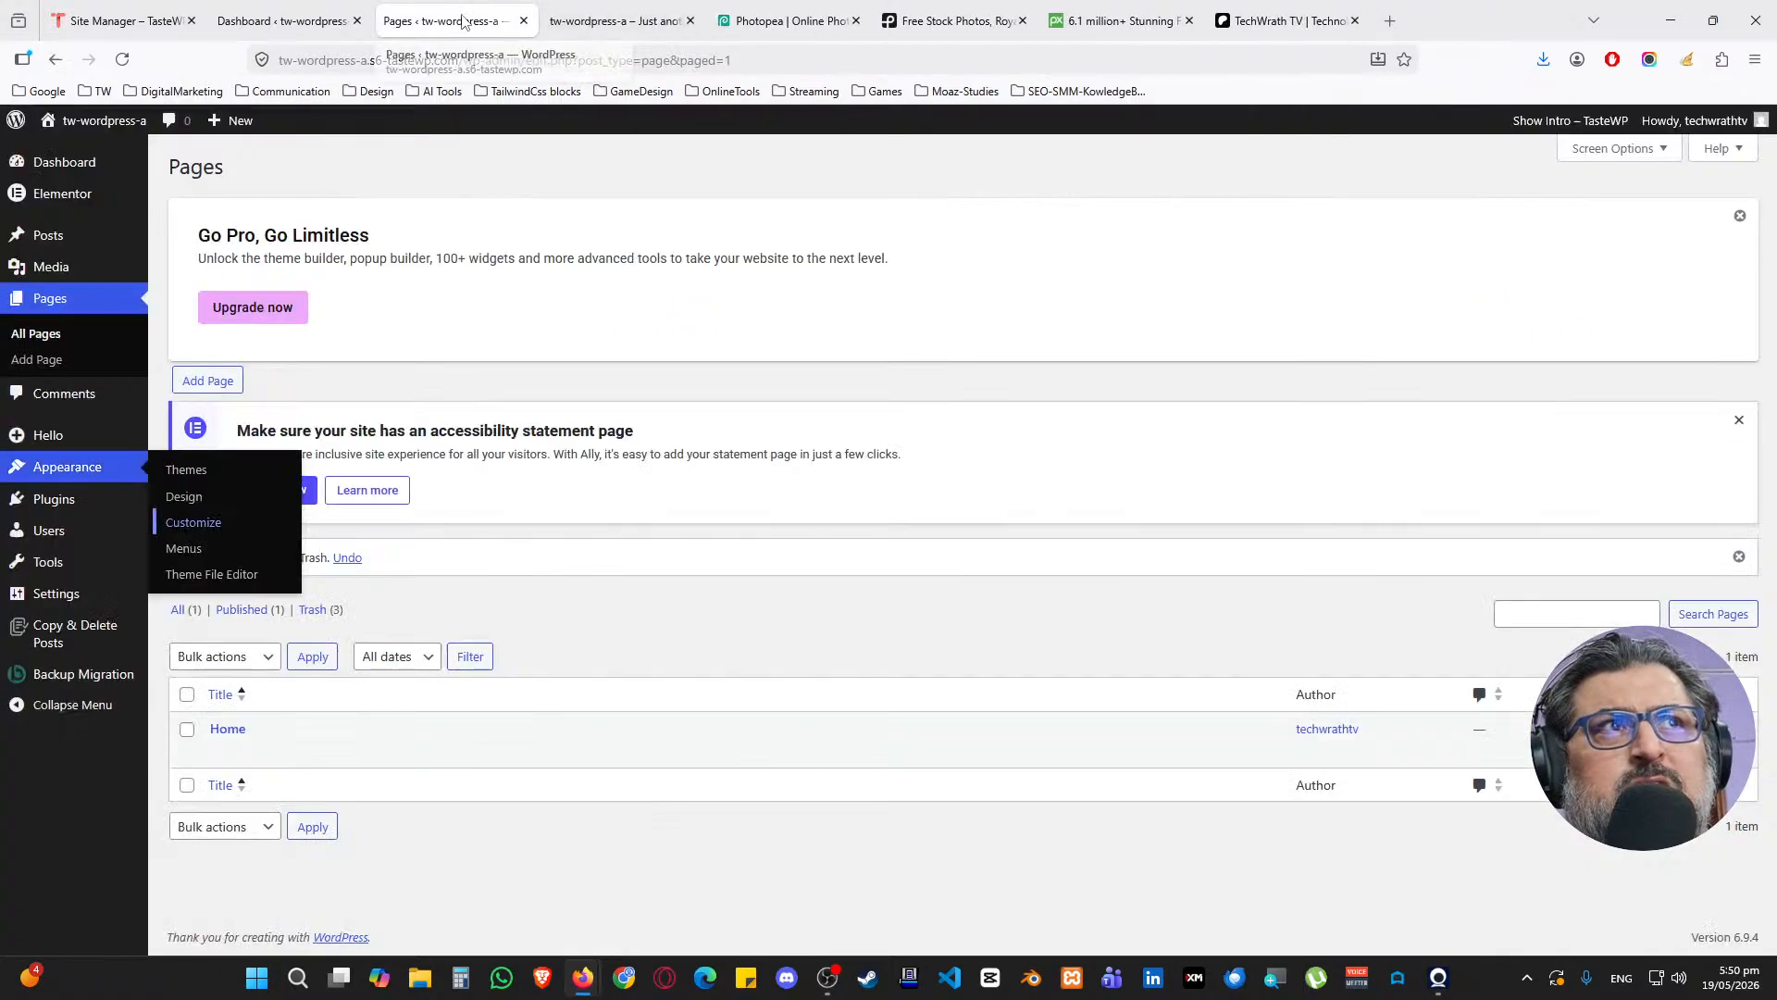
mouse_move(99, 500)
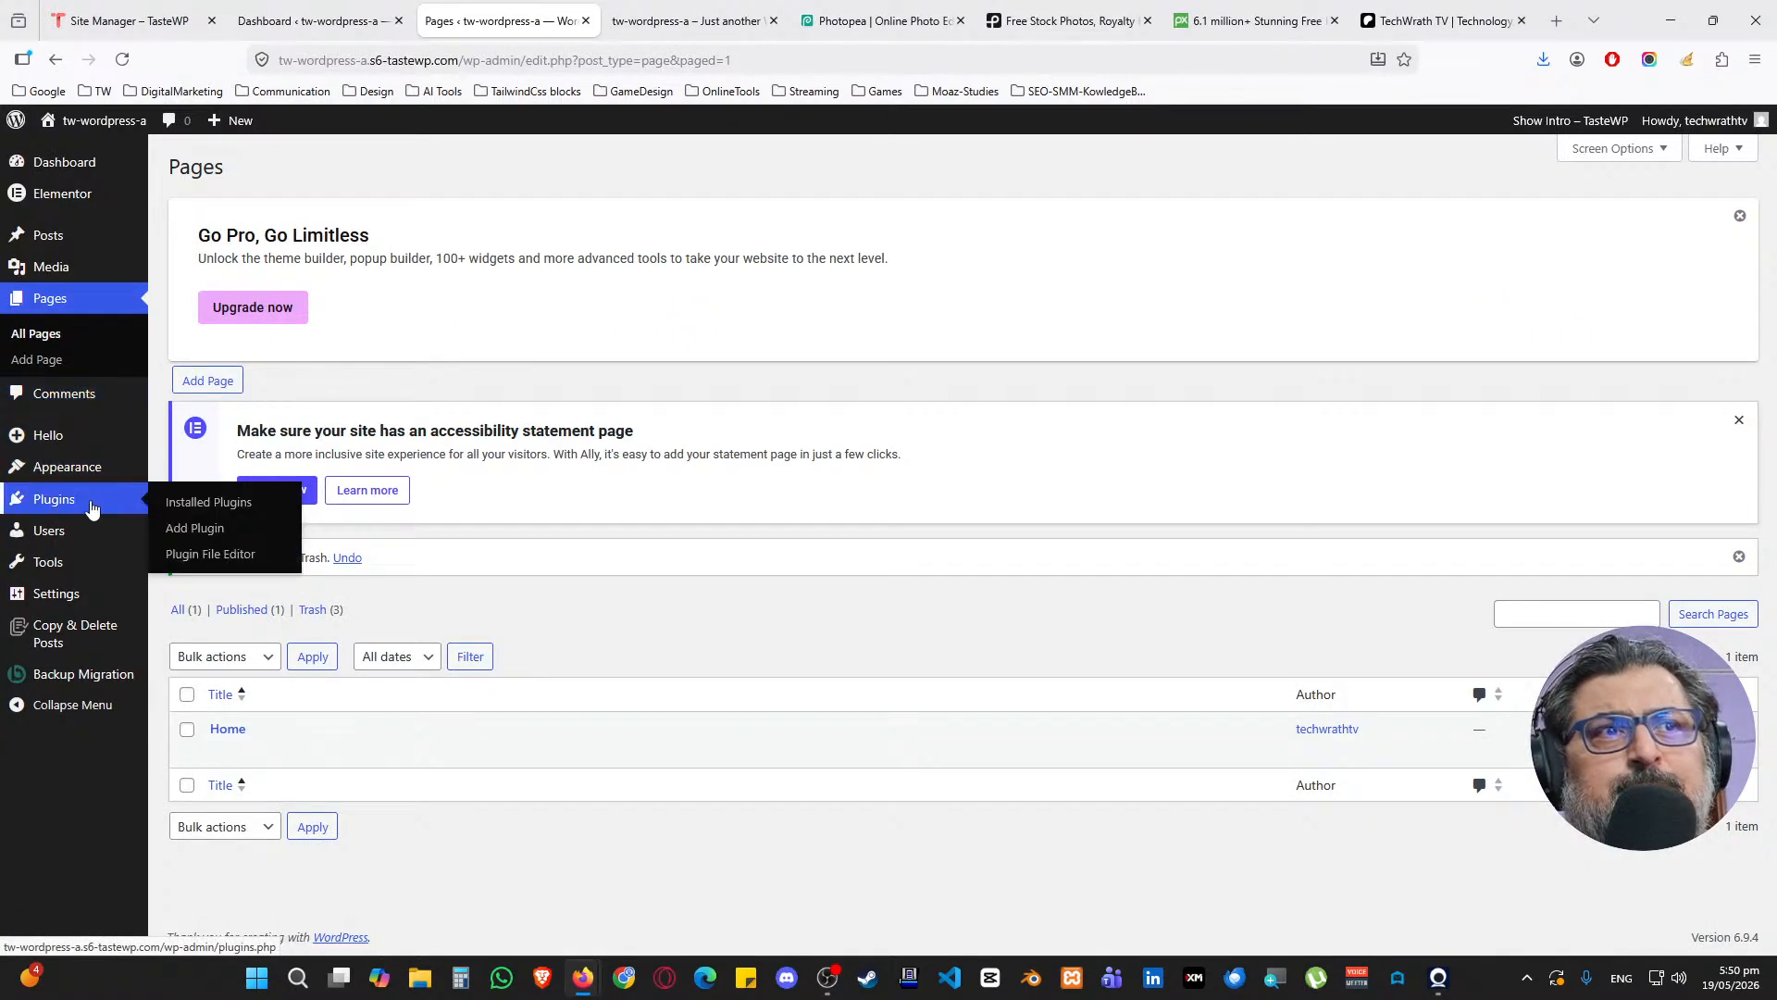
middle_click(189, 501)
click(604, 9)
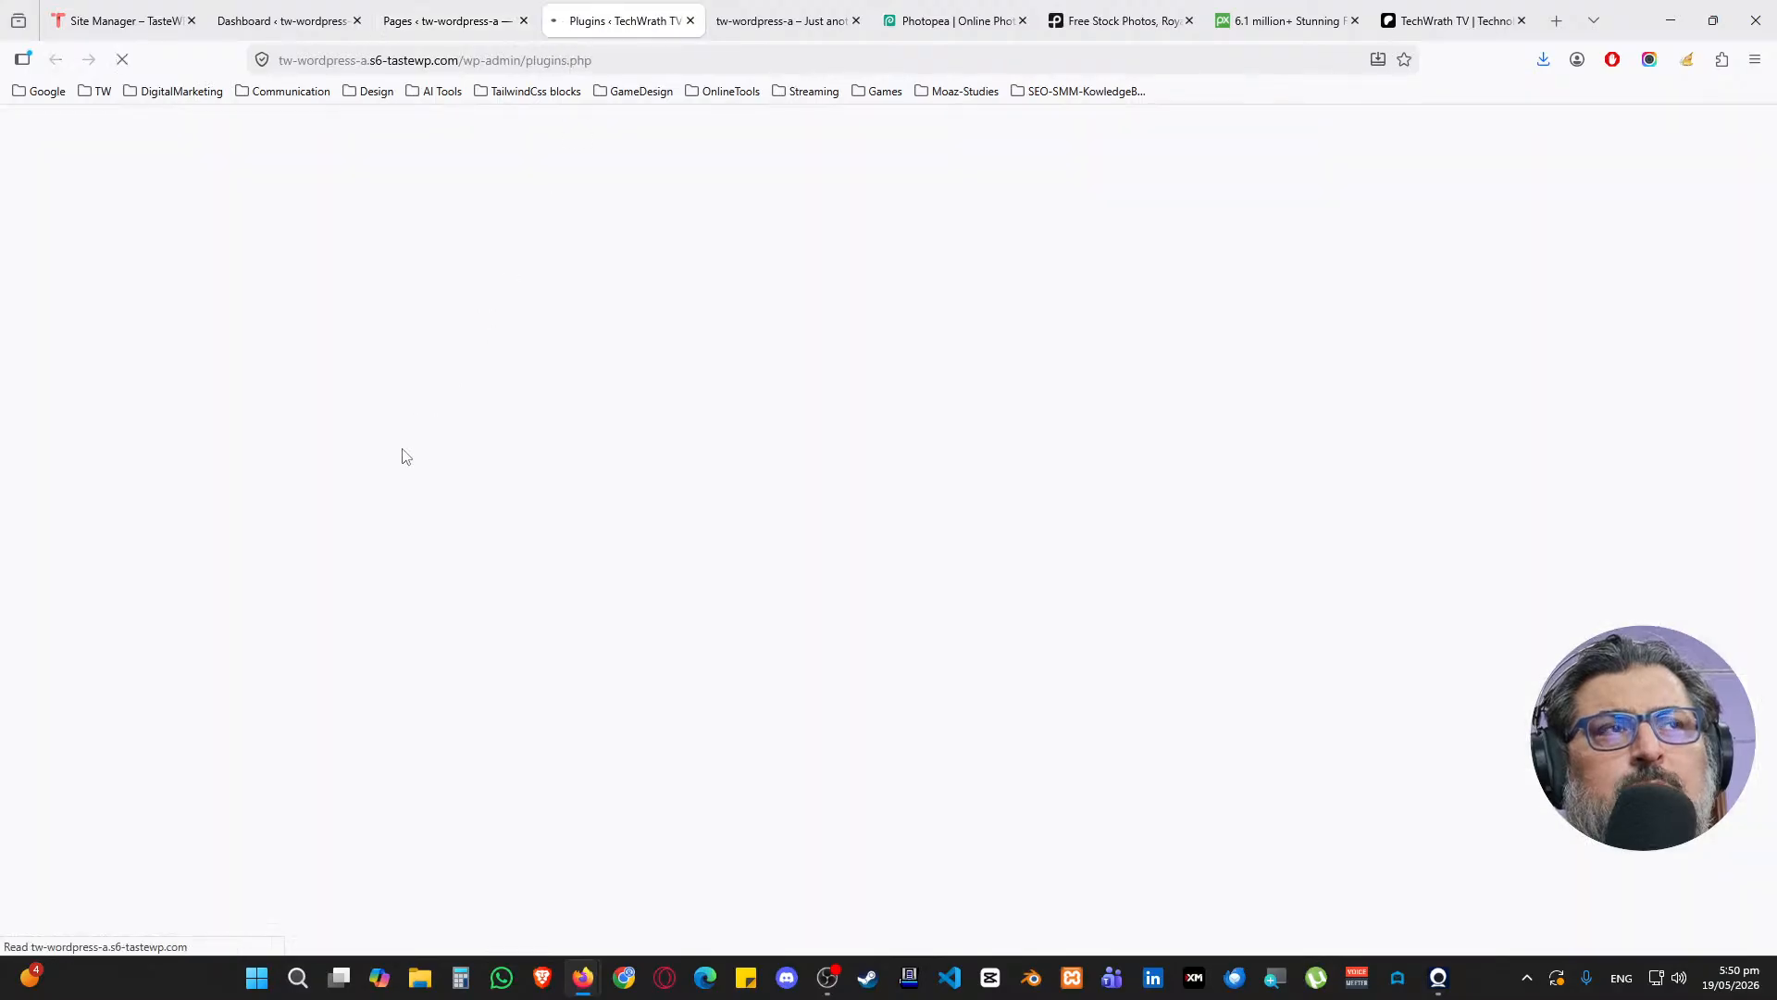
middle_click(236, 382)
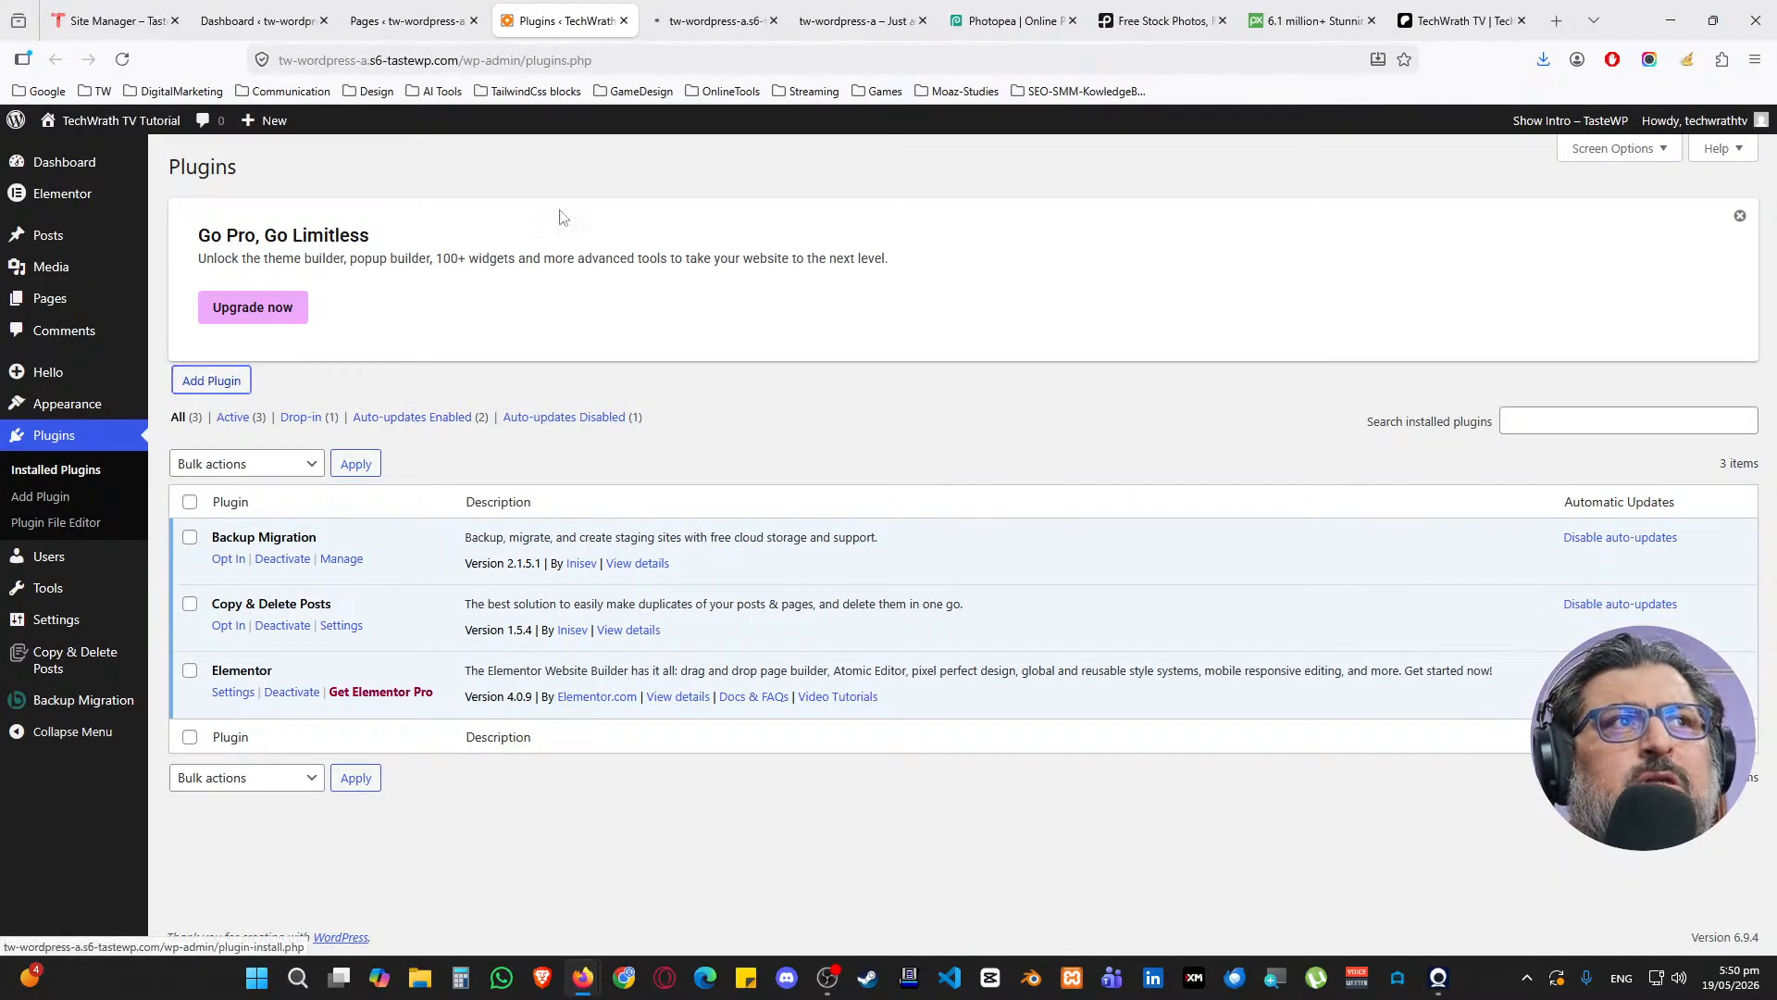
click(671, 17)
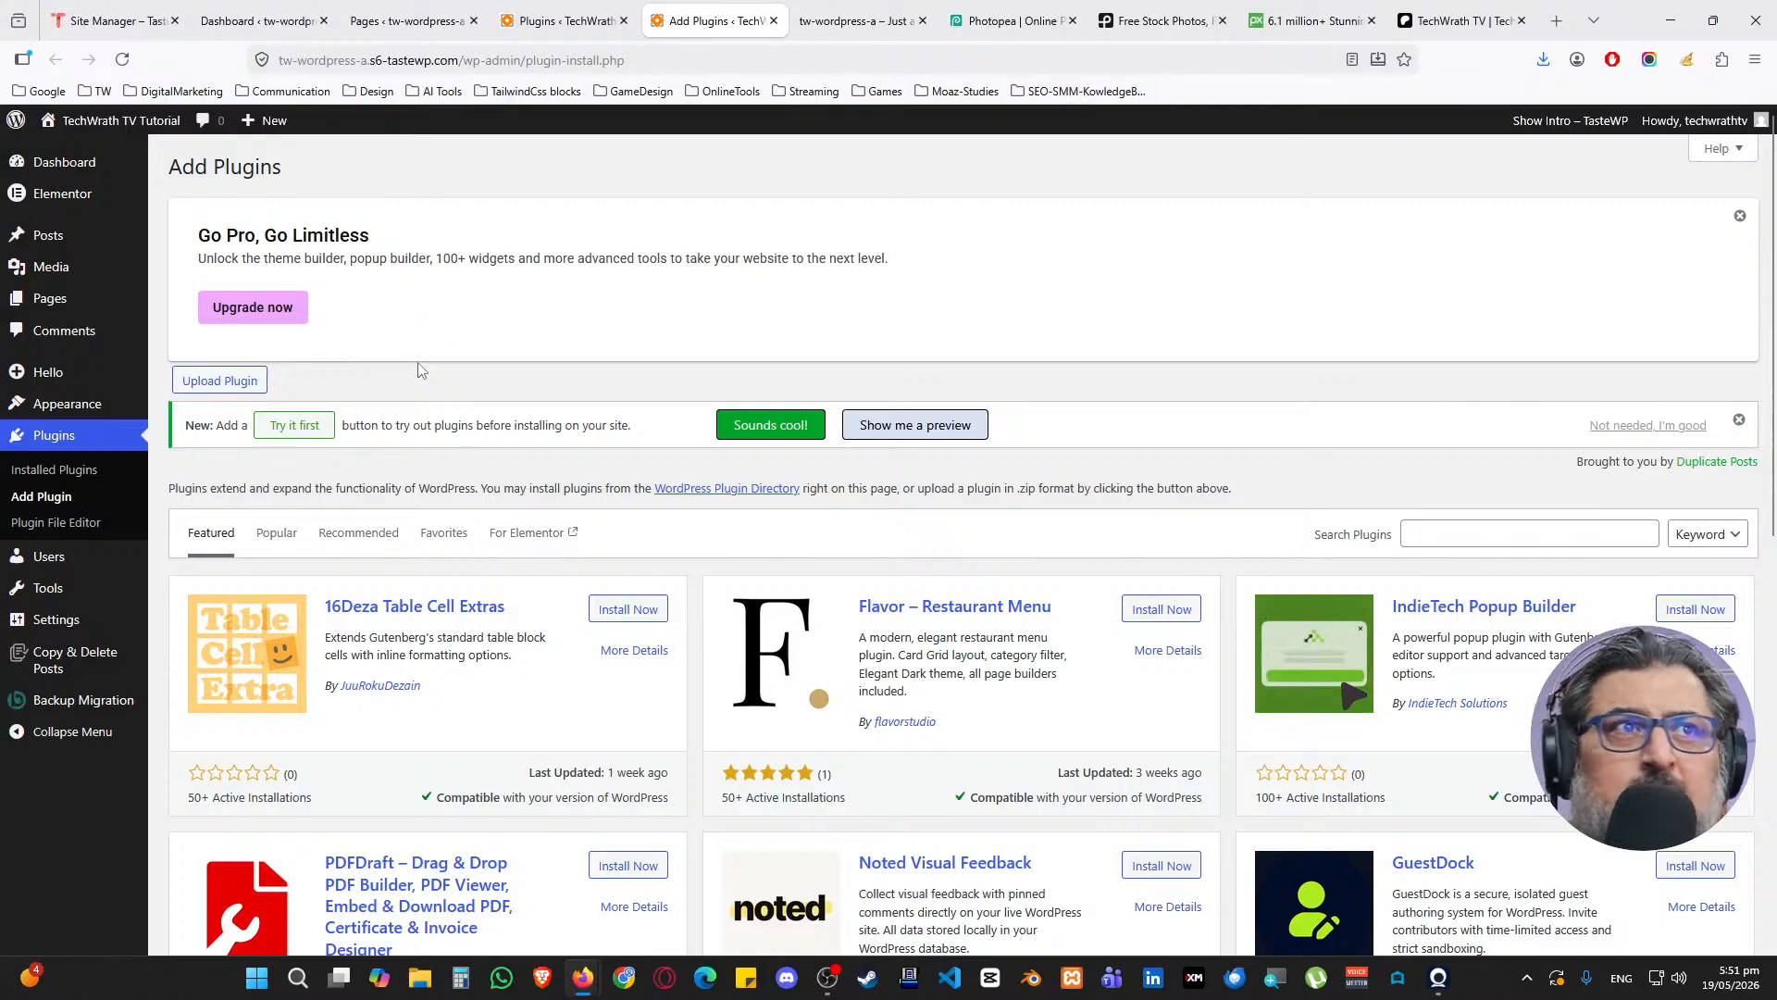
Upload elementor-pro-4.0.4.zip, install it and activate Elementor Pro
click(222, 382)
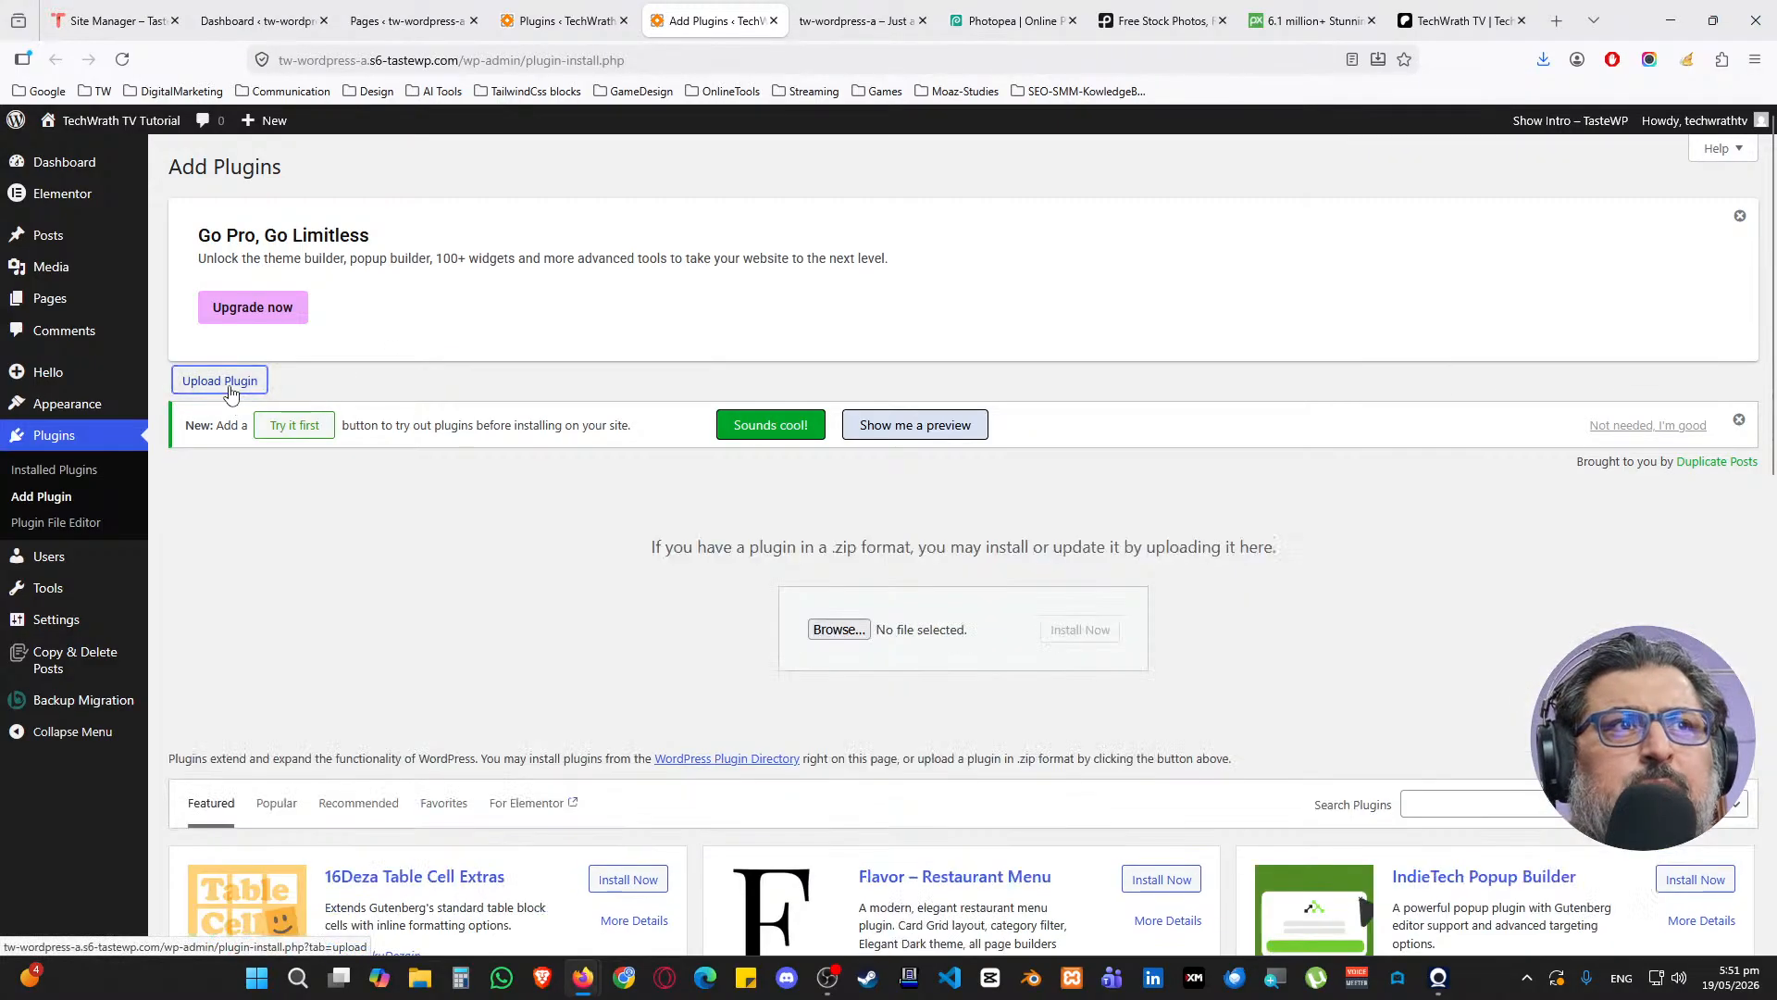
click(836, 626)
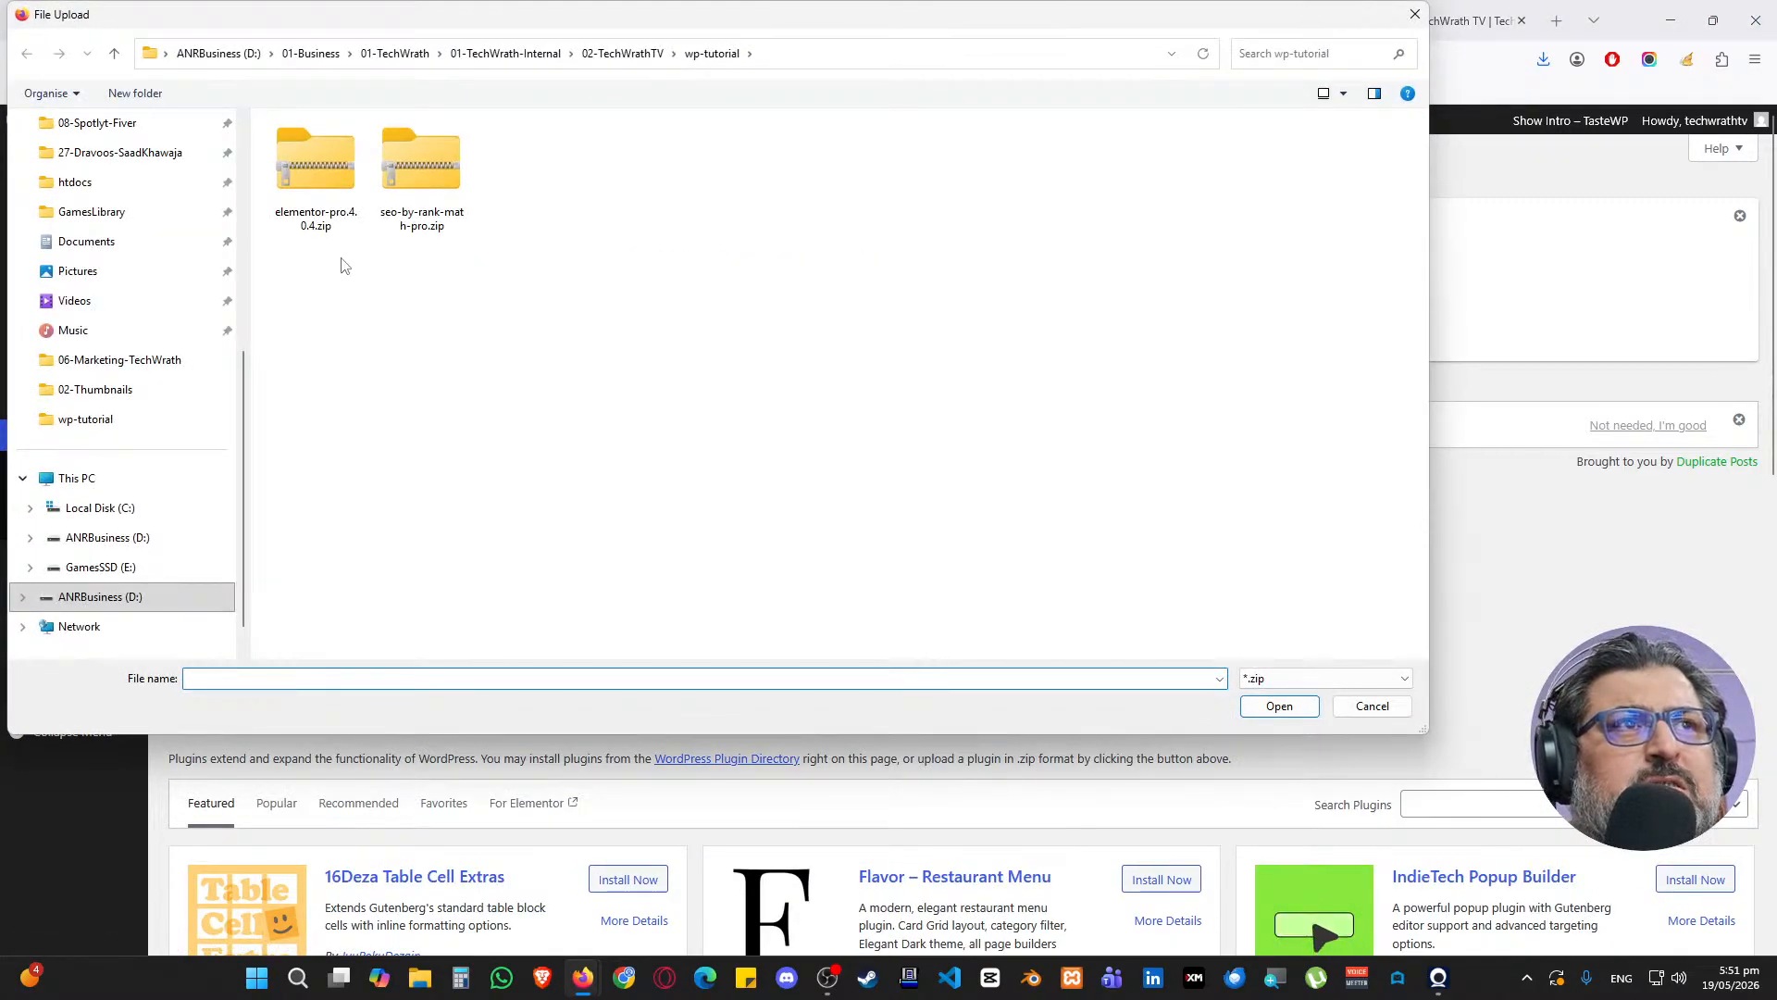
double_click(313, 222)
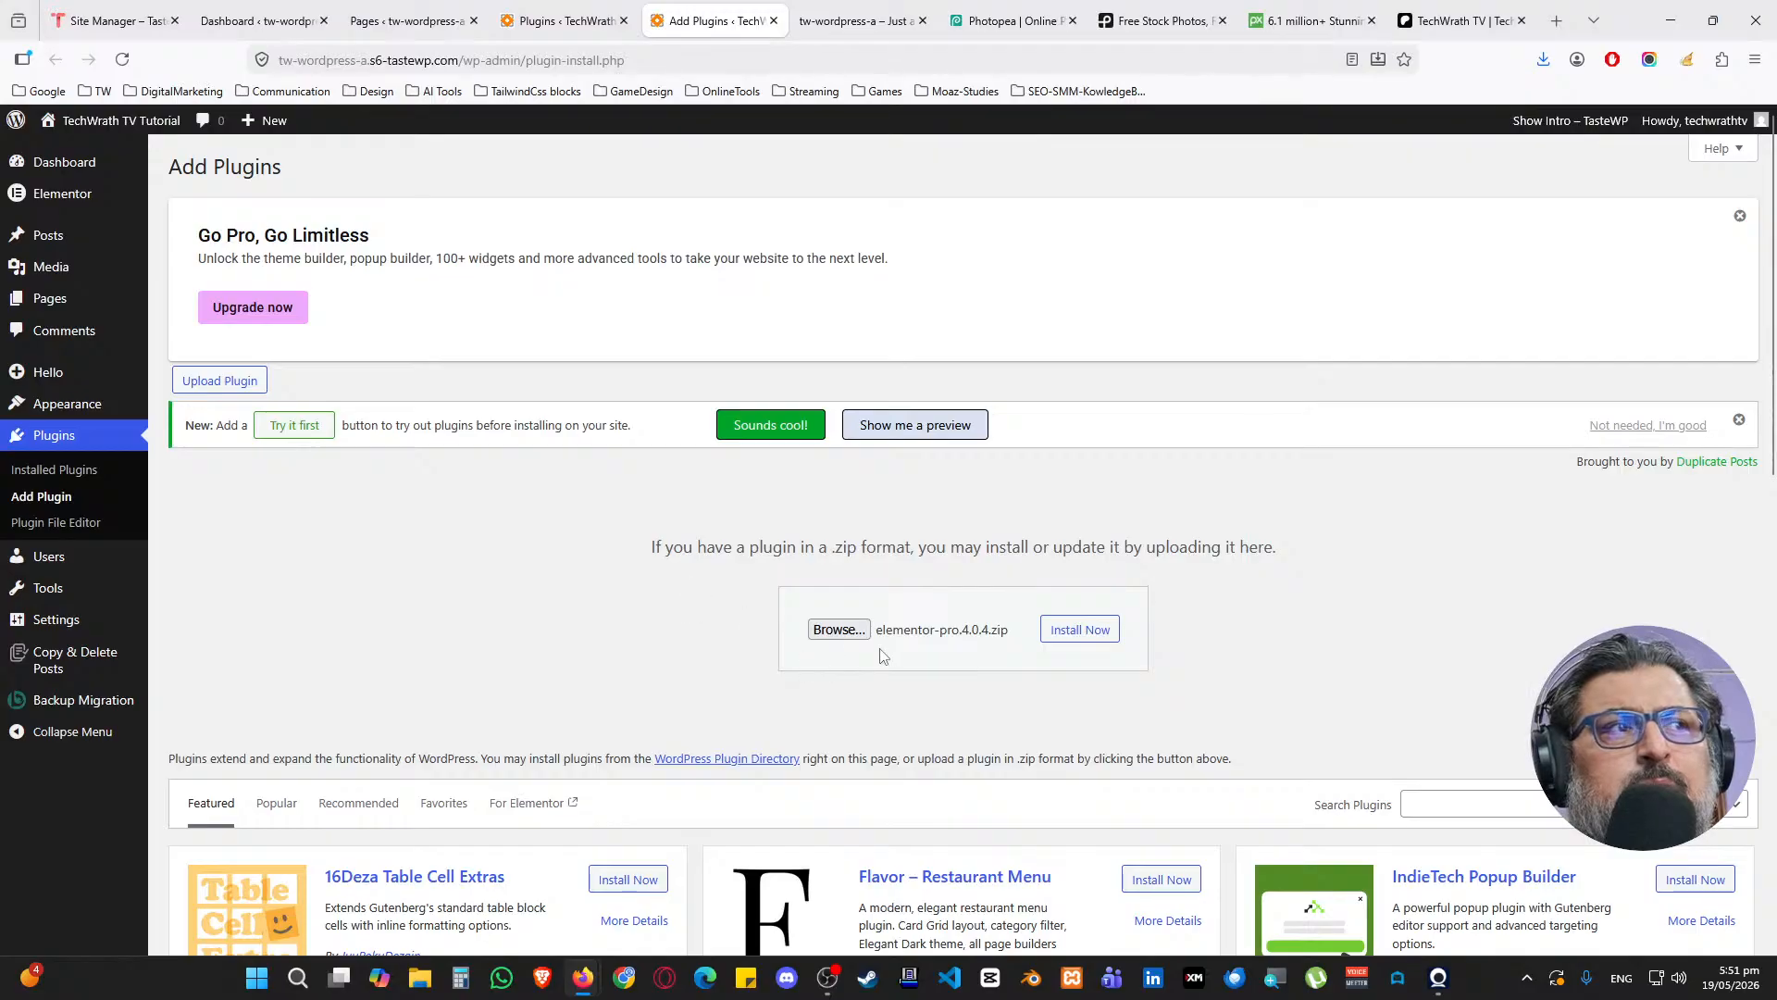
click(1074, 639)
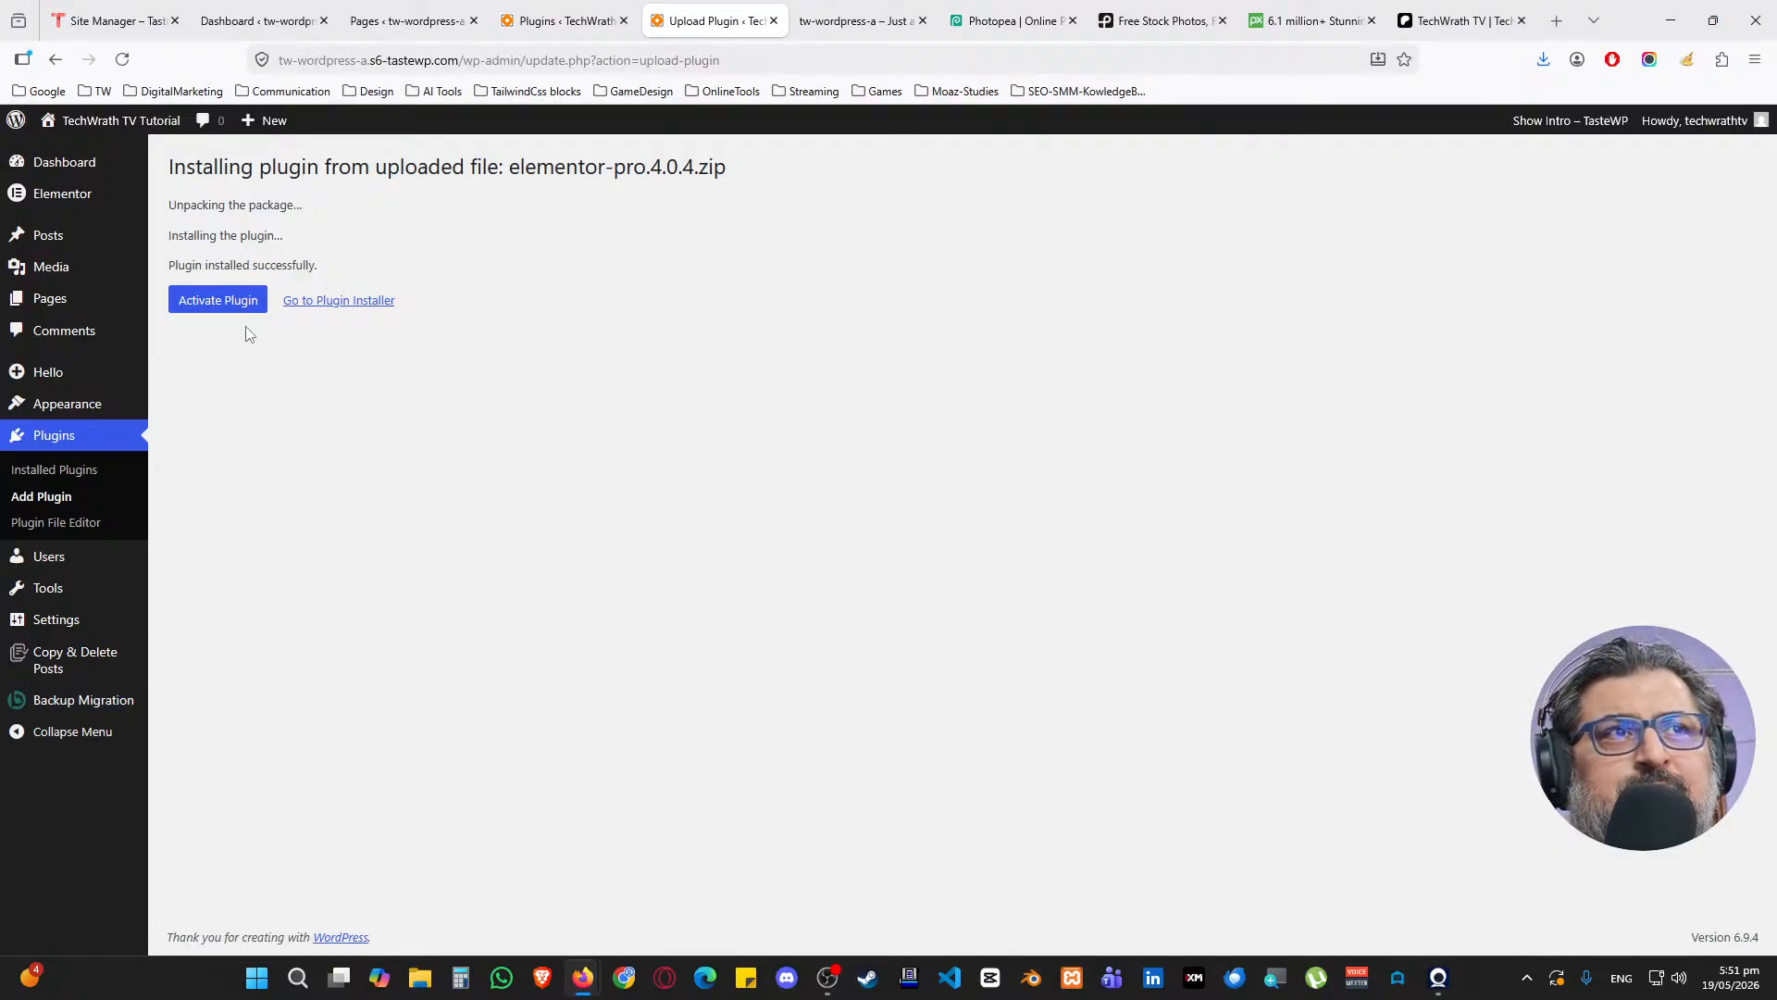
click(229, 304)
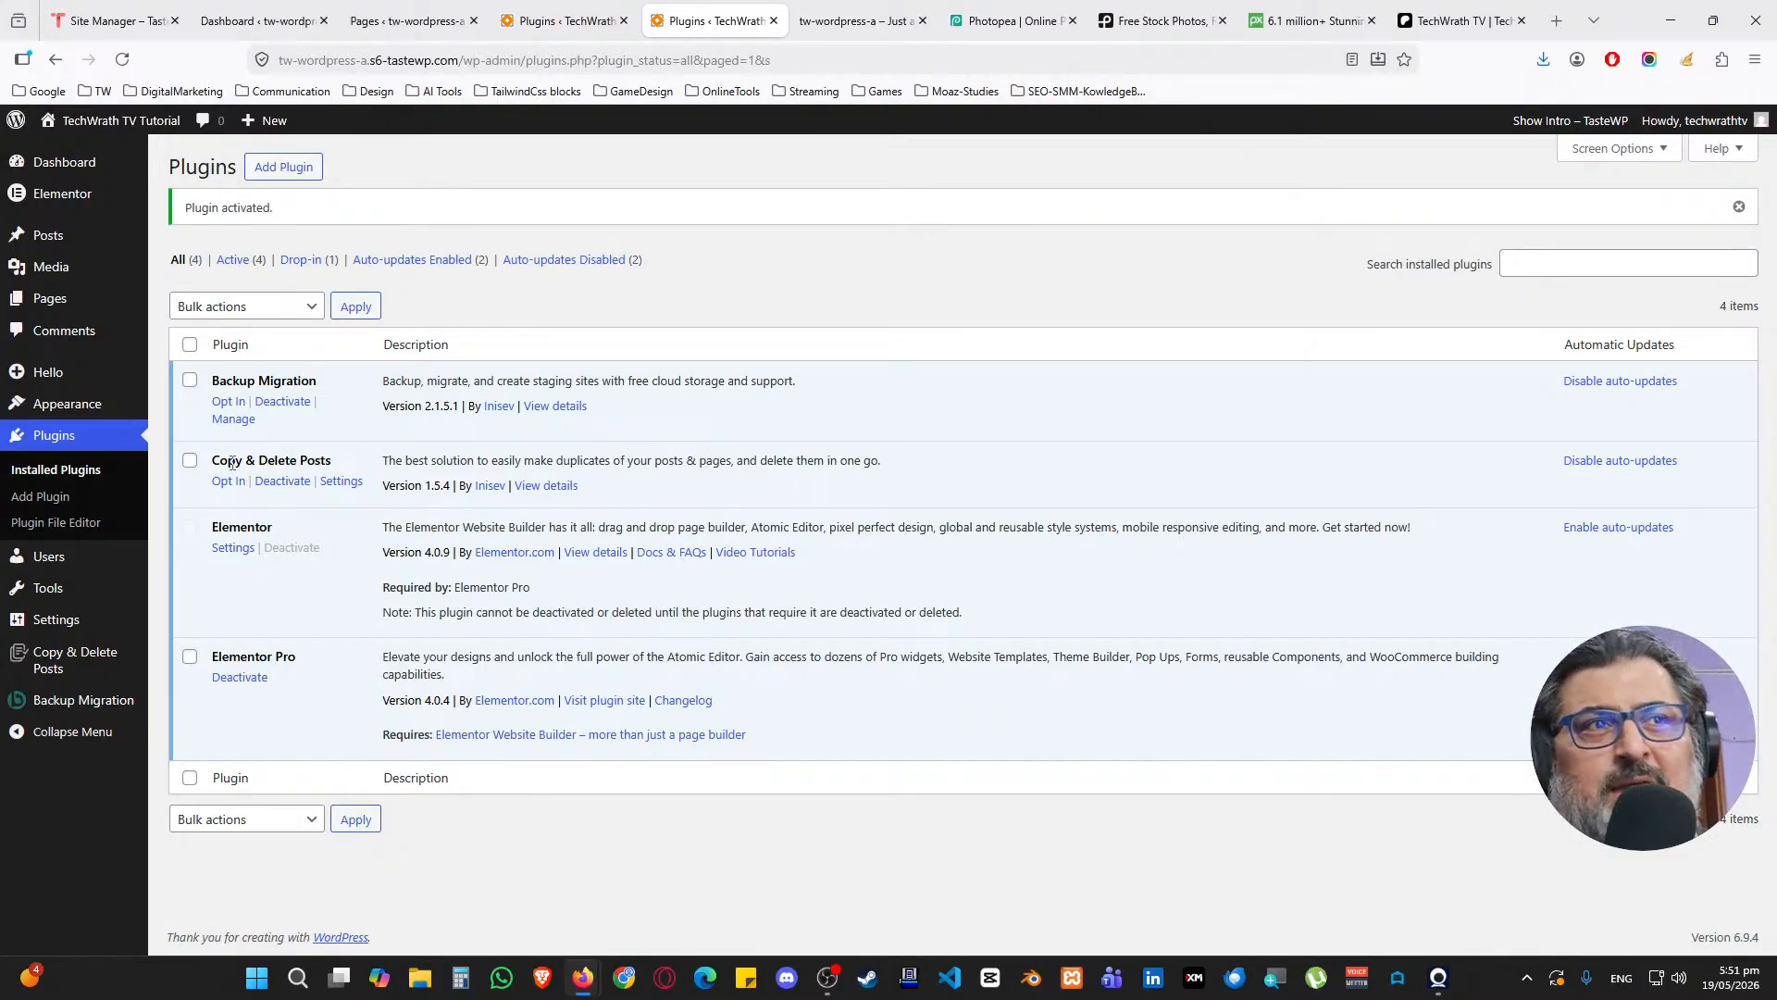
click(285, 183)
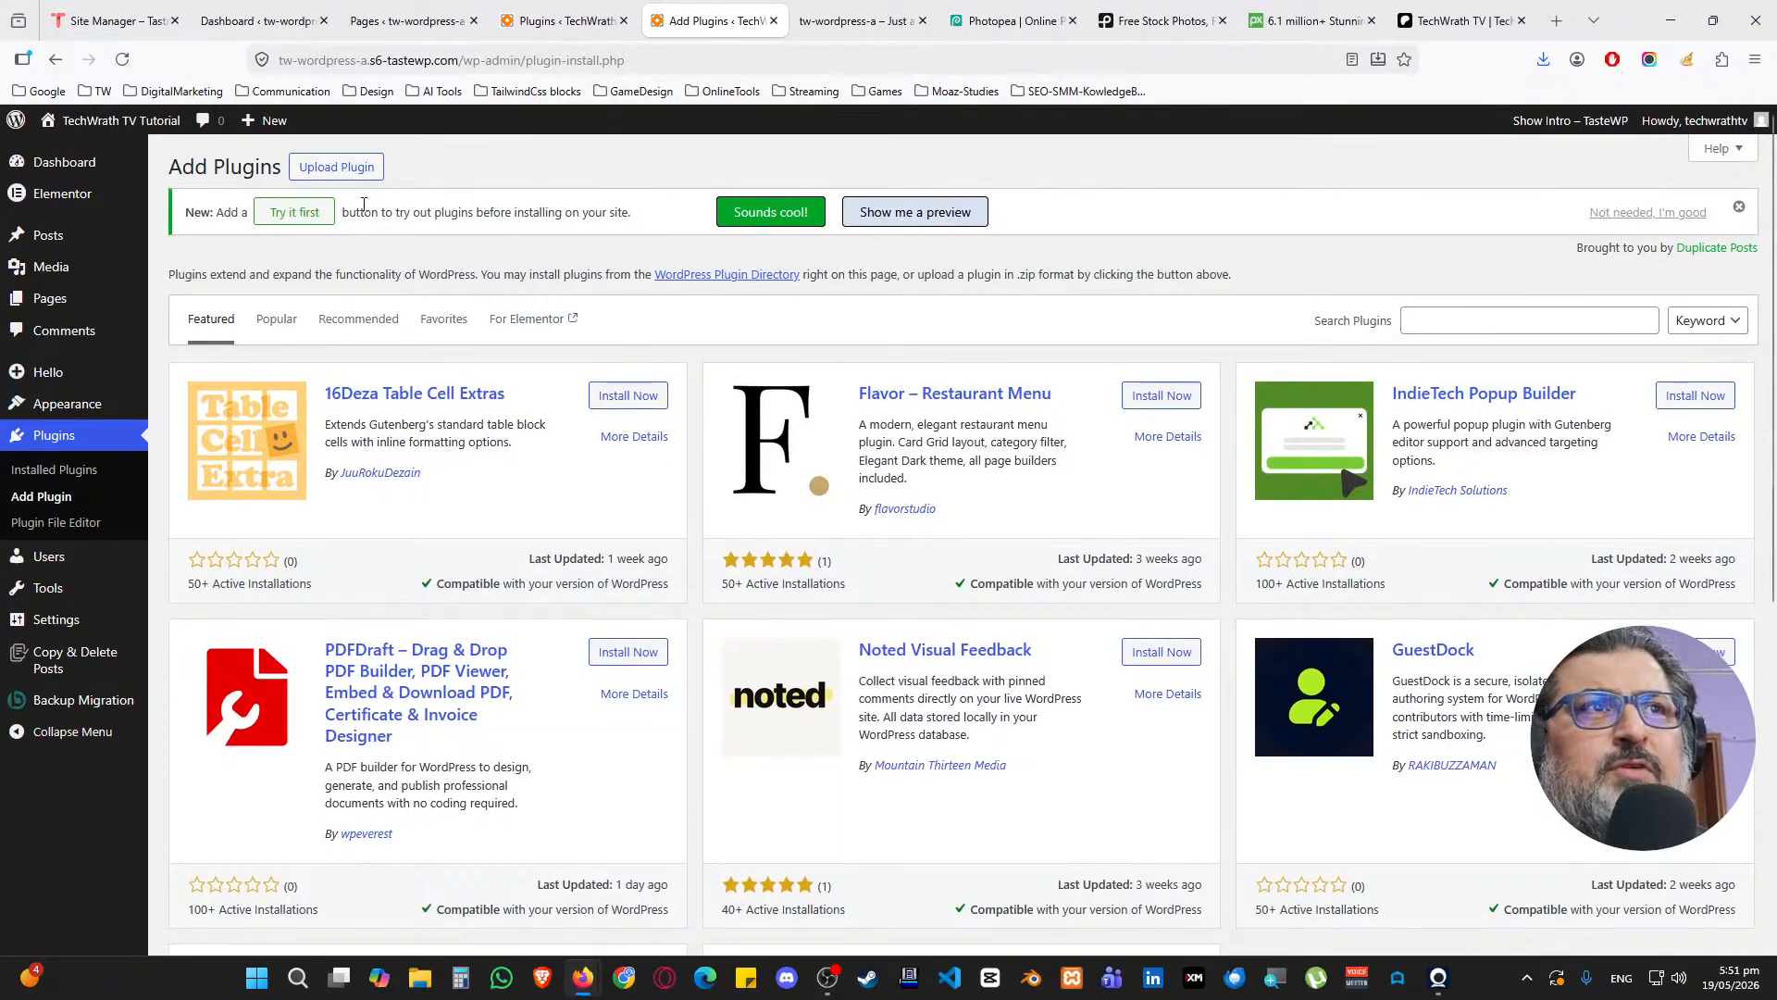
Search the plugin directory for 'rank math' and install Rank Math SEO
click(359, 169)
click(356, 175)
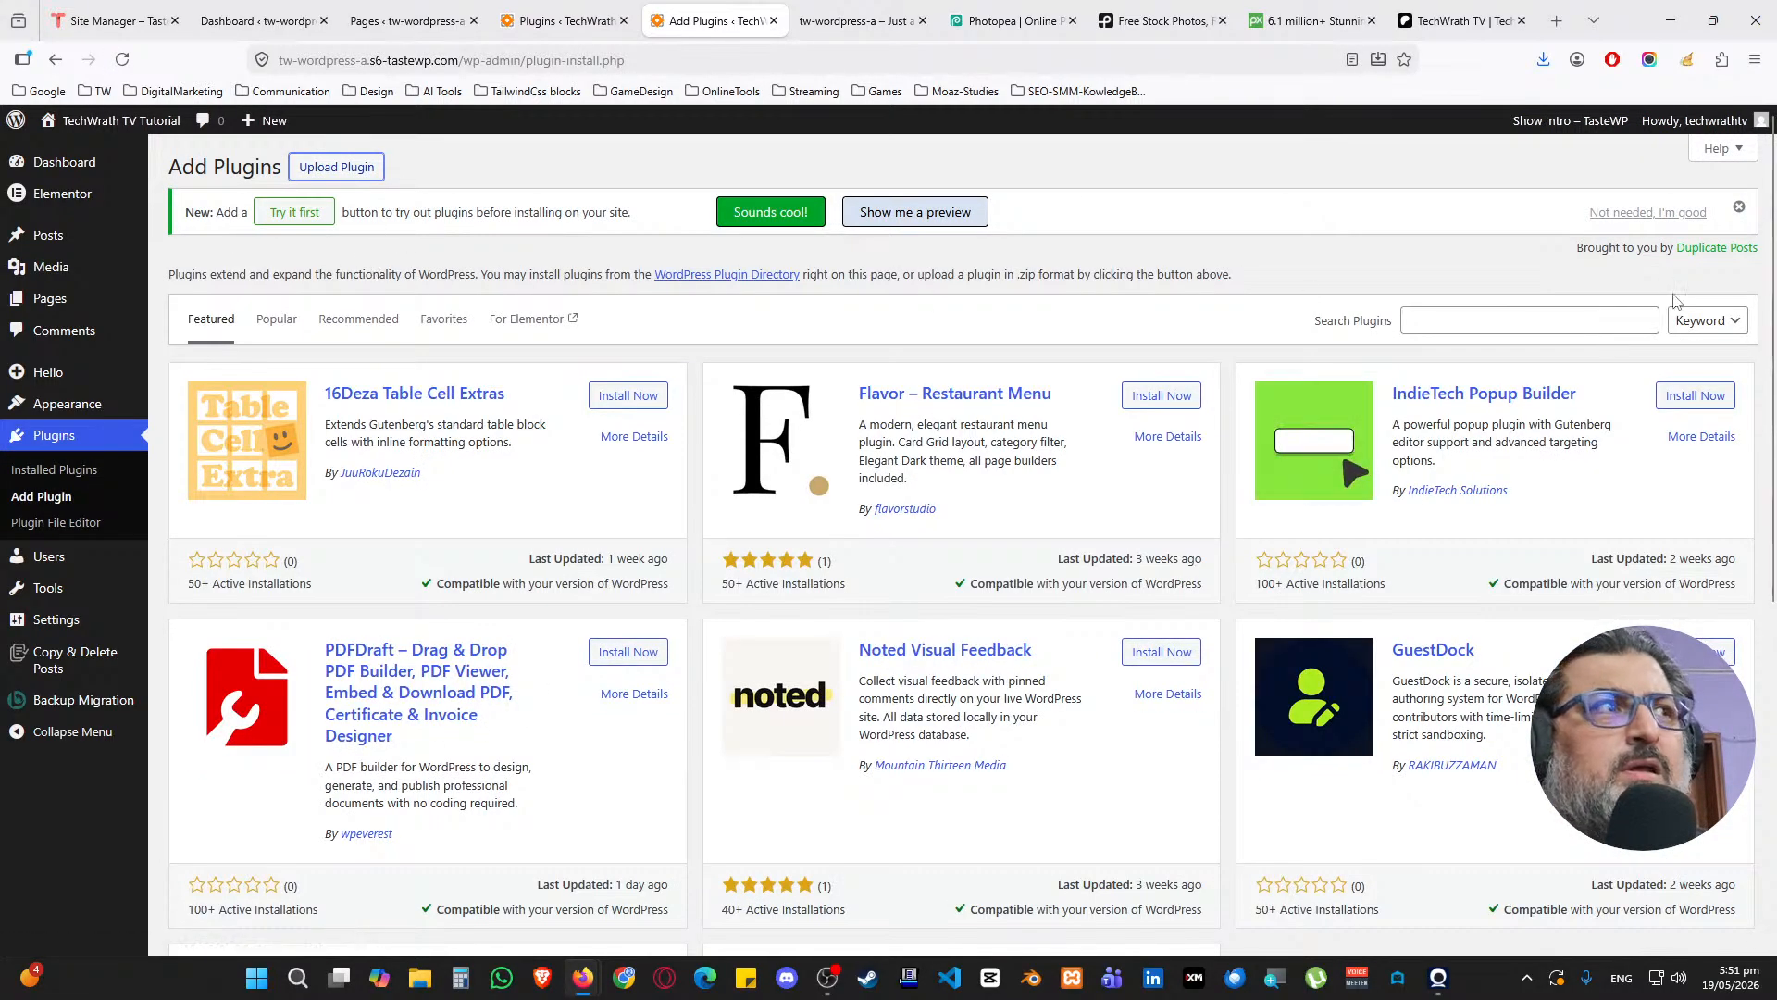
click(1570, 313)
text(rank math)
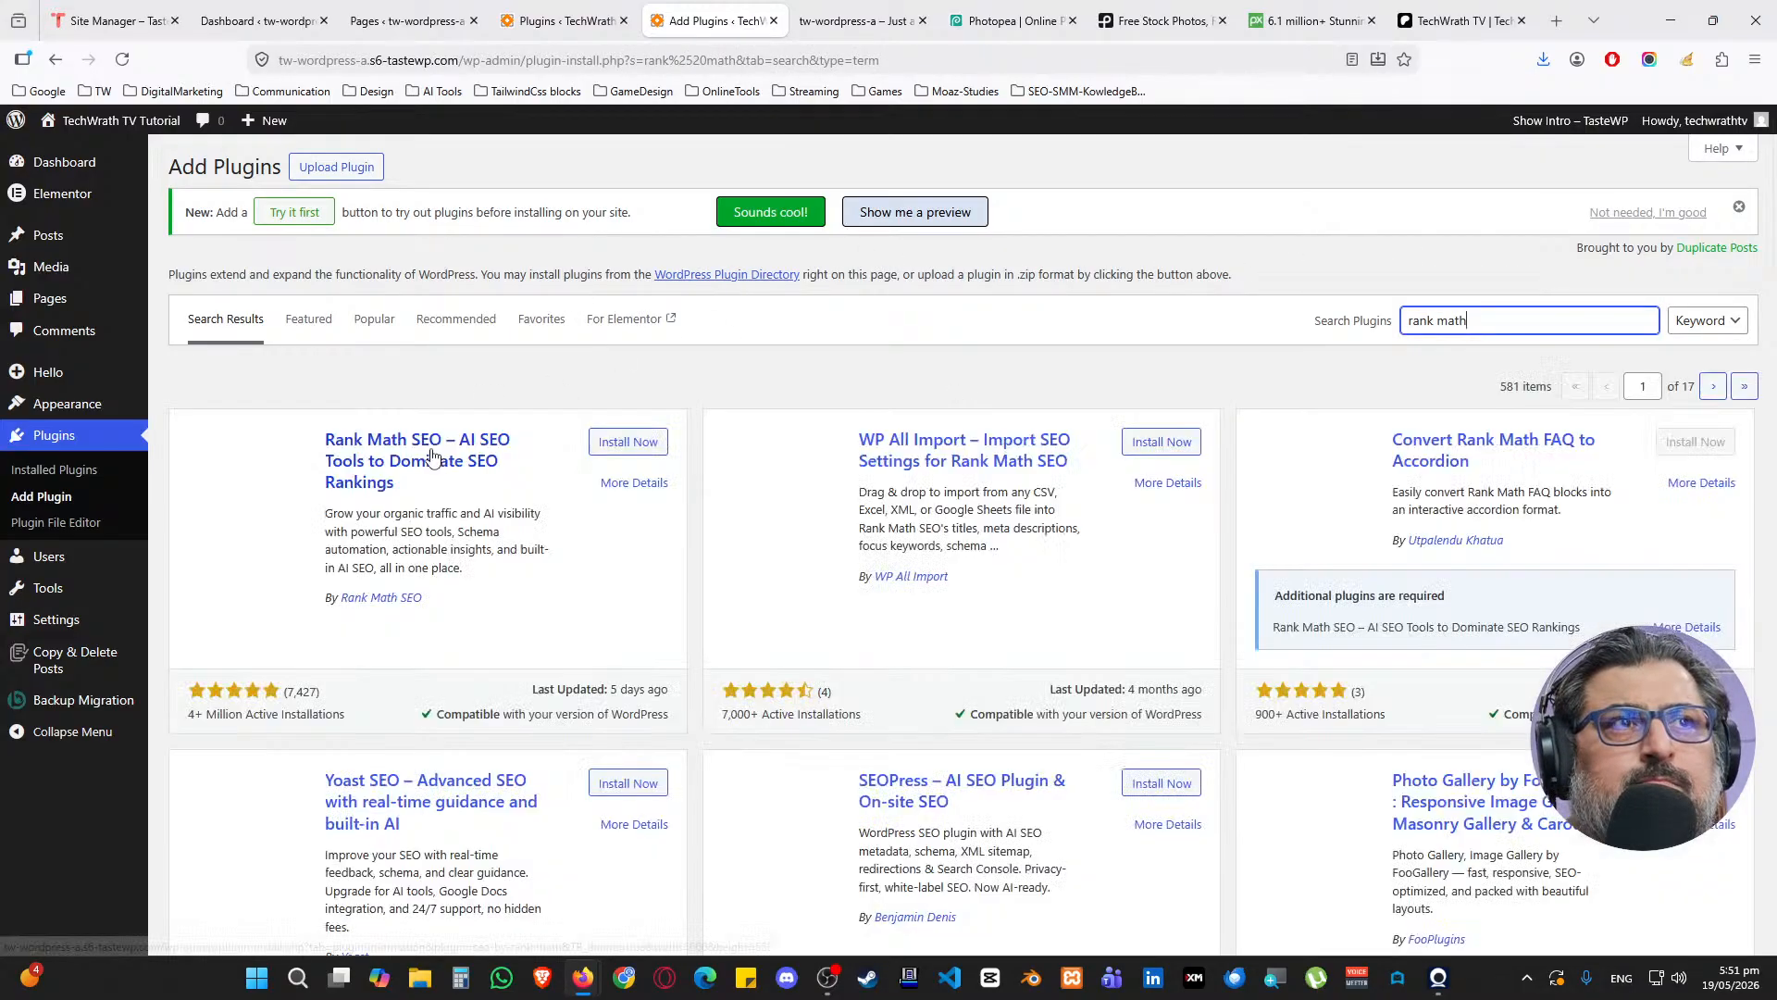
click(572, 721)
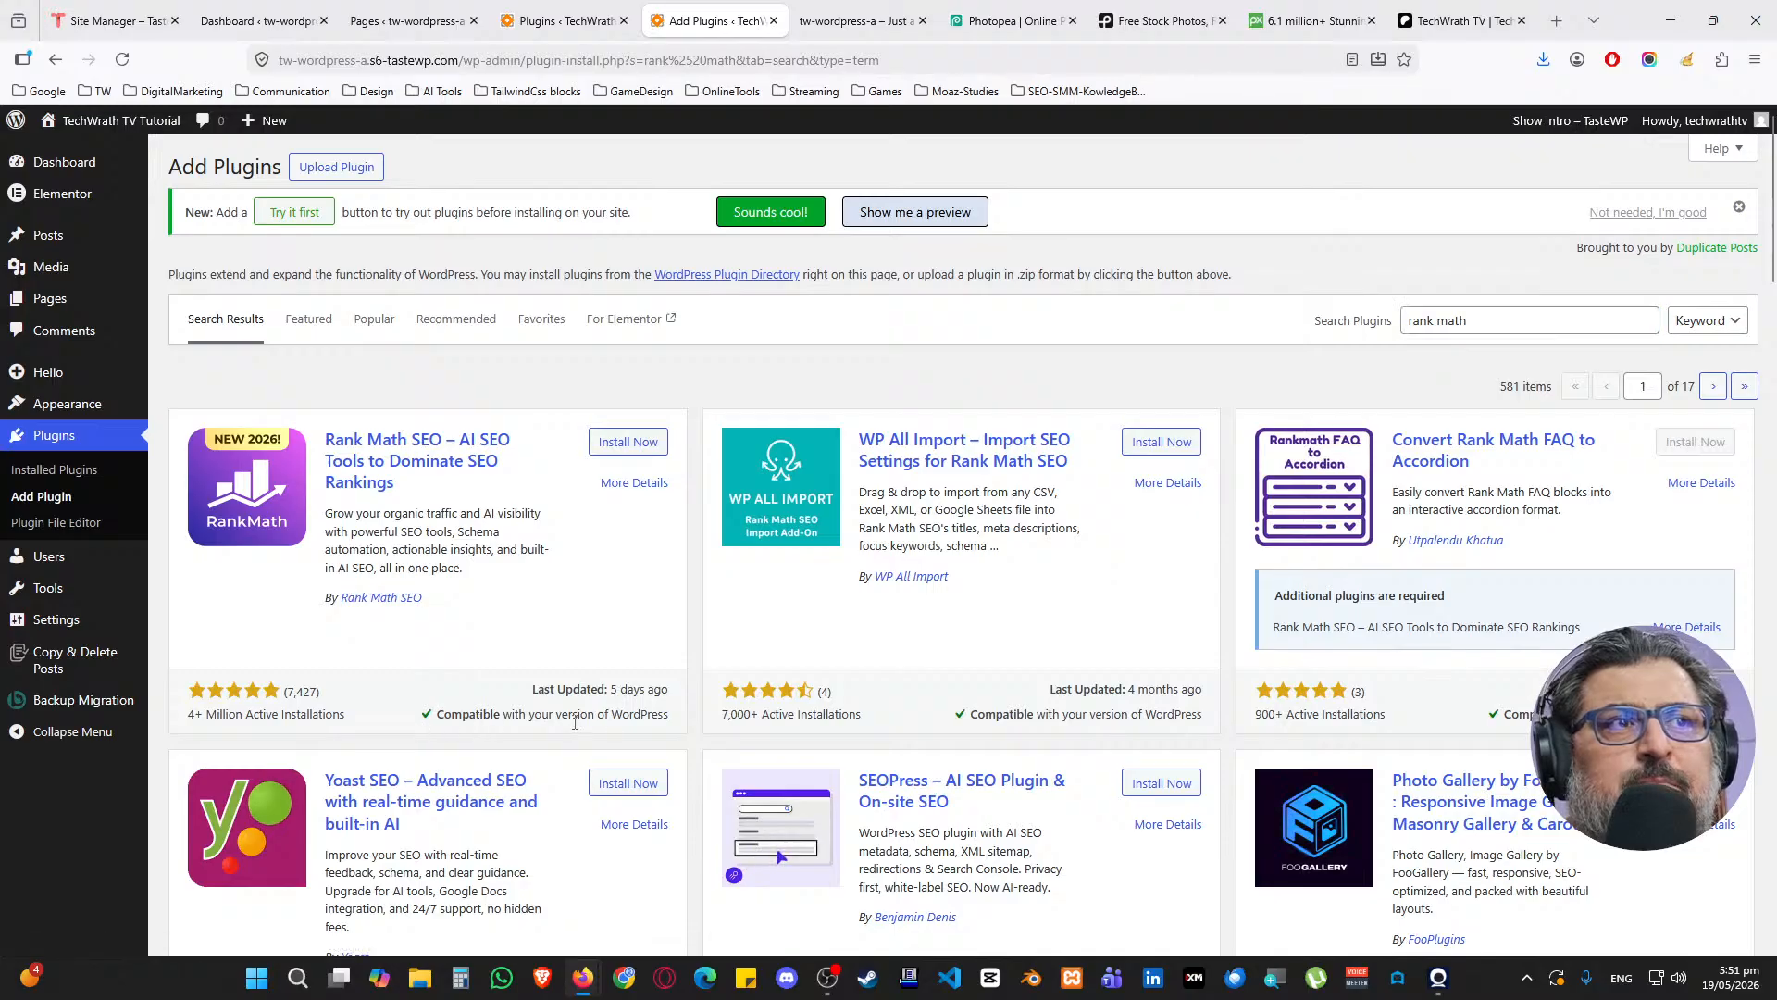
drag(666, 711, 437, 714)
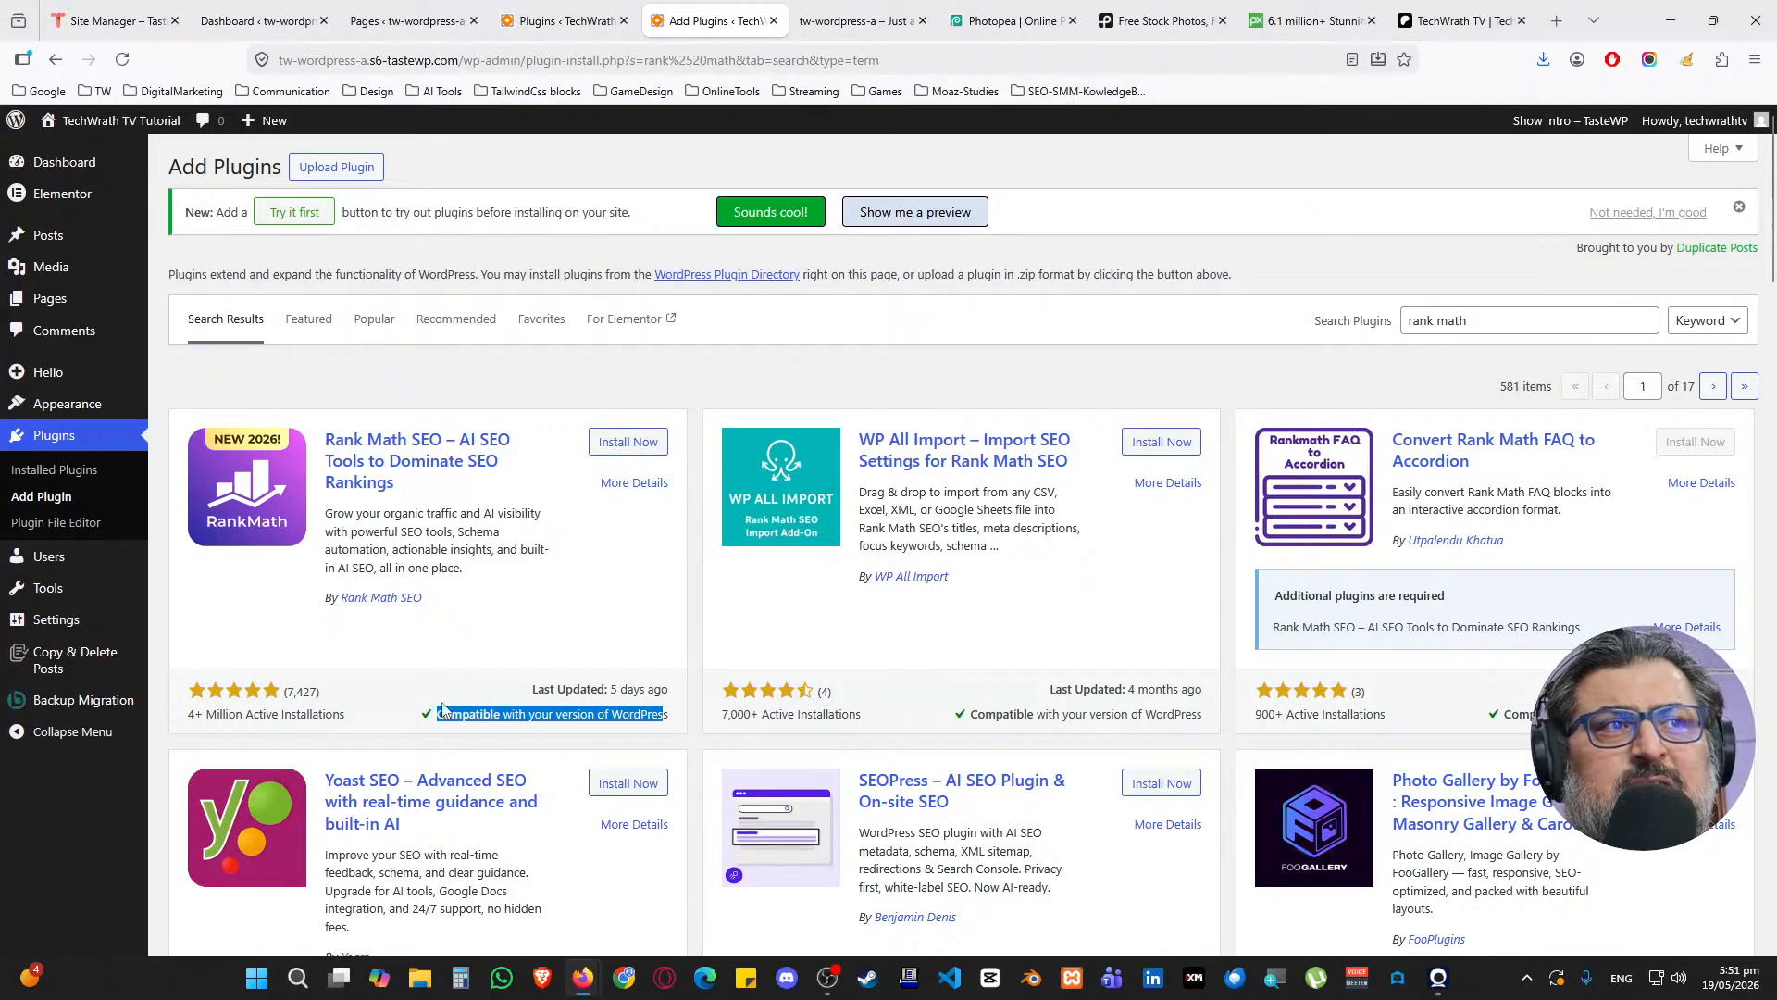
click(628, 443)
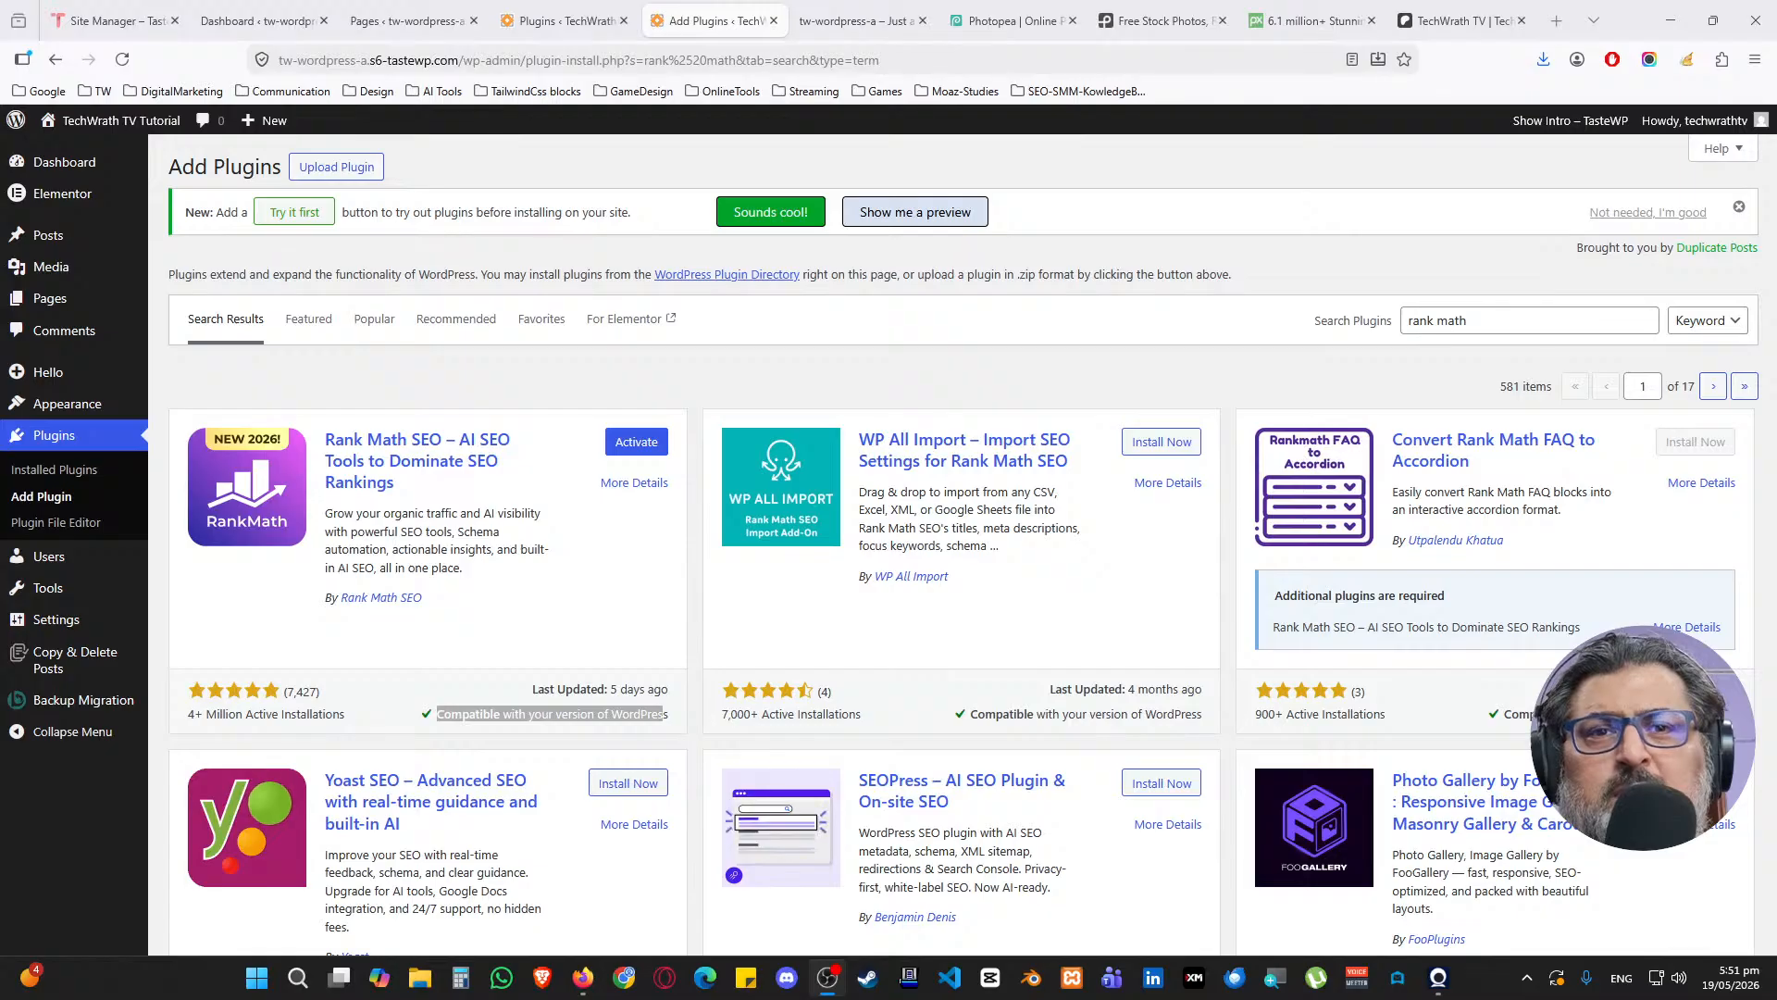
Activate Rank Math SEO and return to the Add Plugins page
key(super+d)
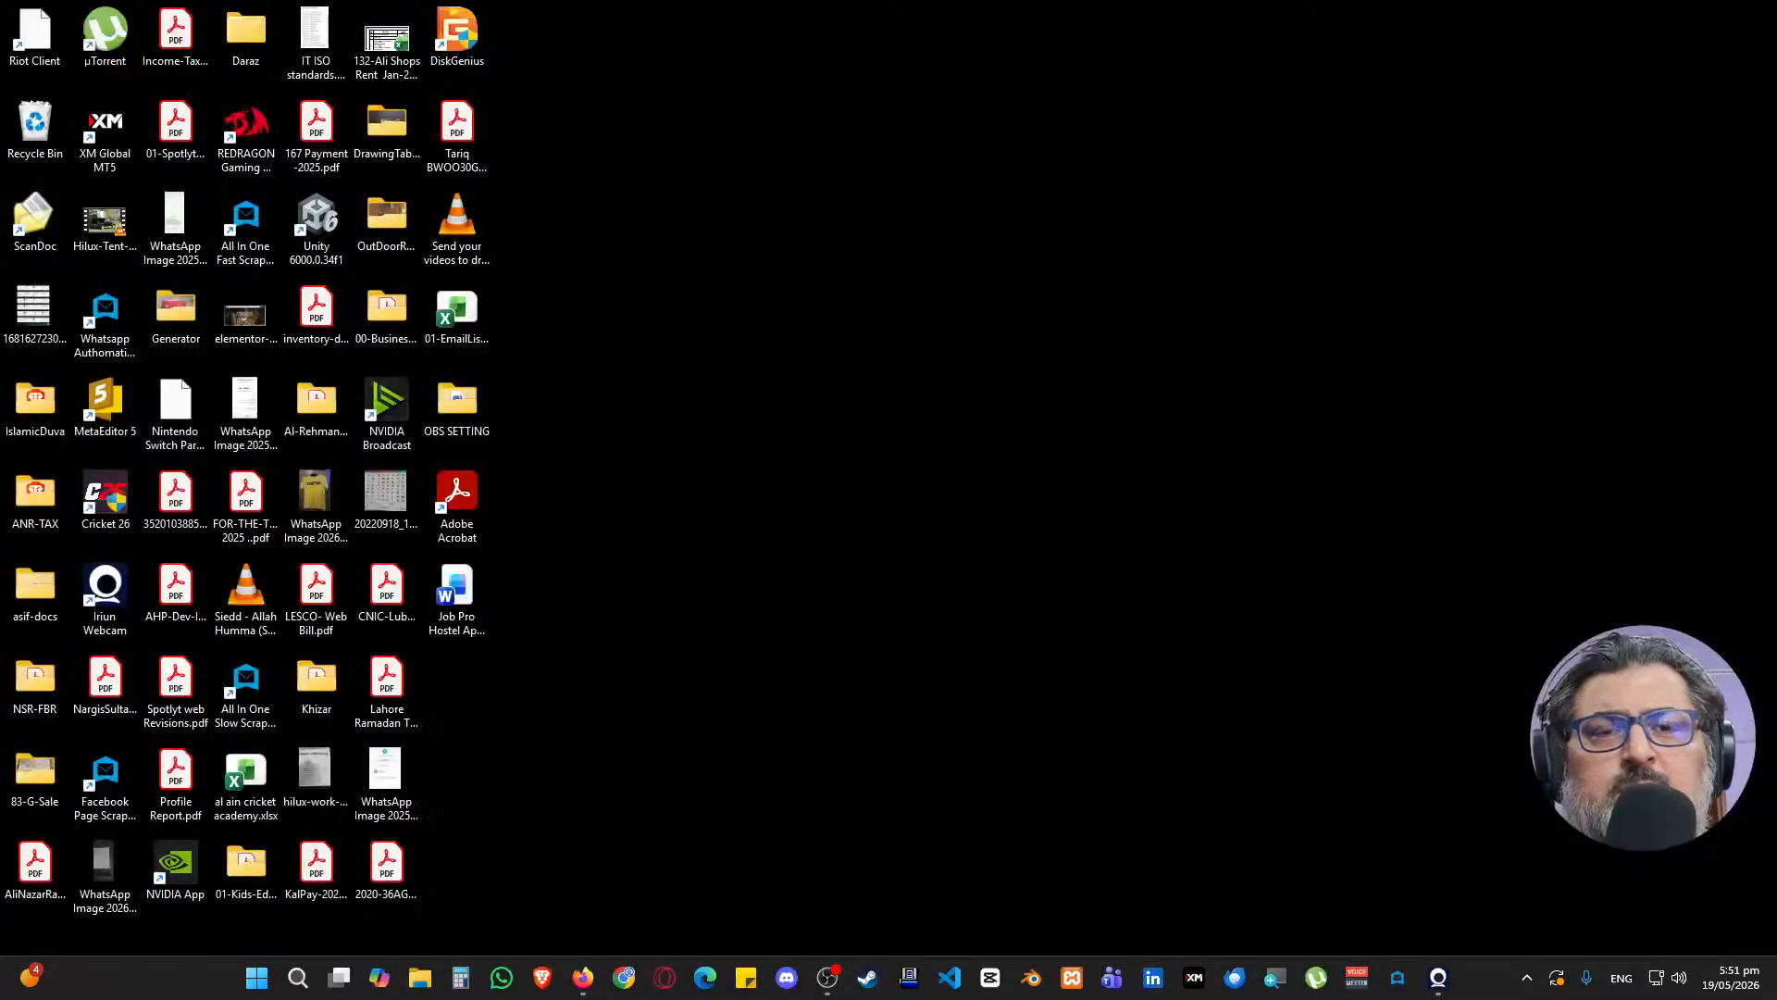
key(super+d)
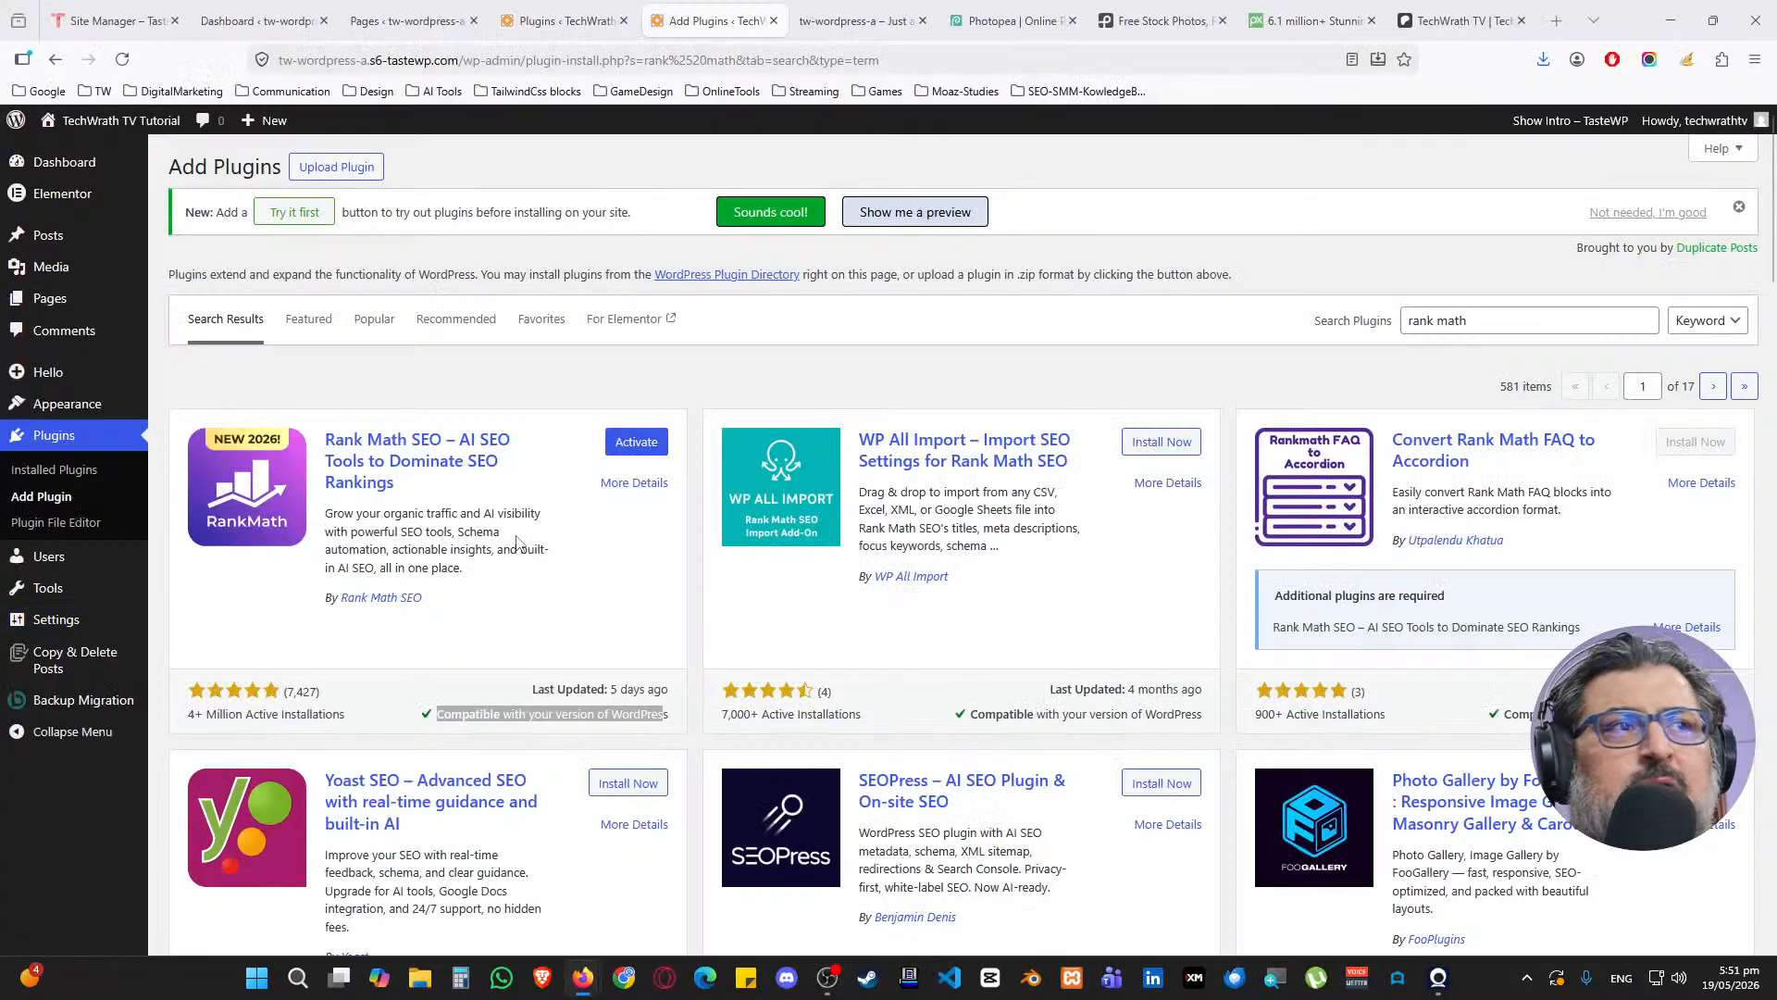
click(584, 599)
click(637, 443)
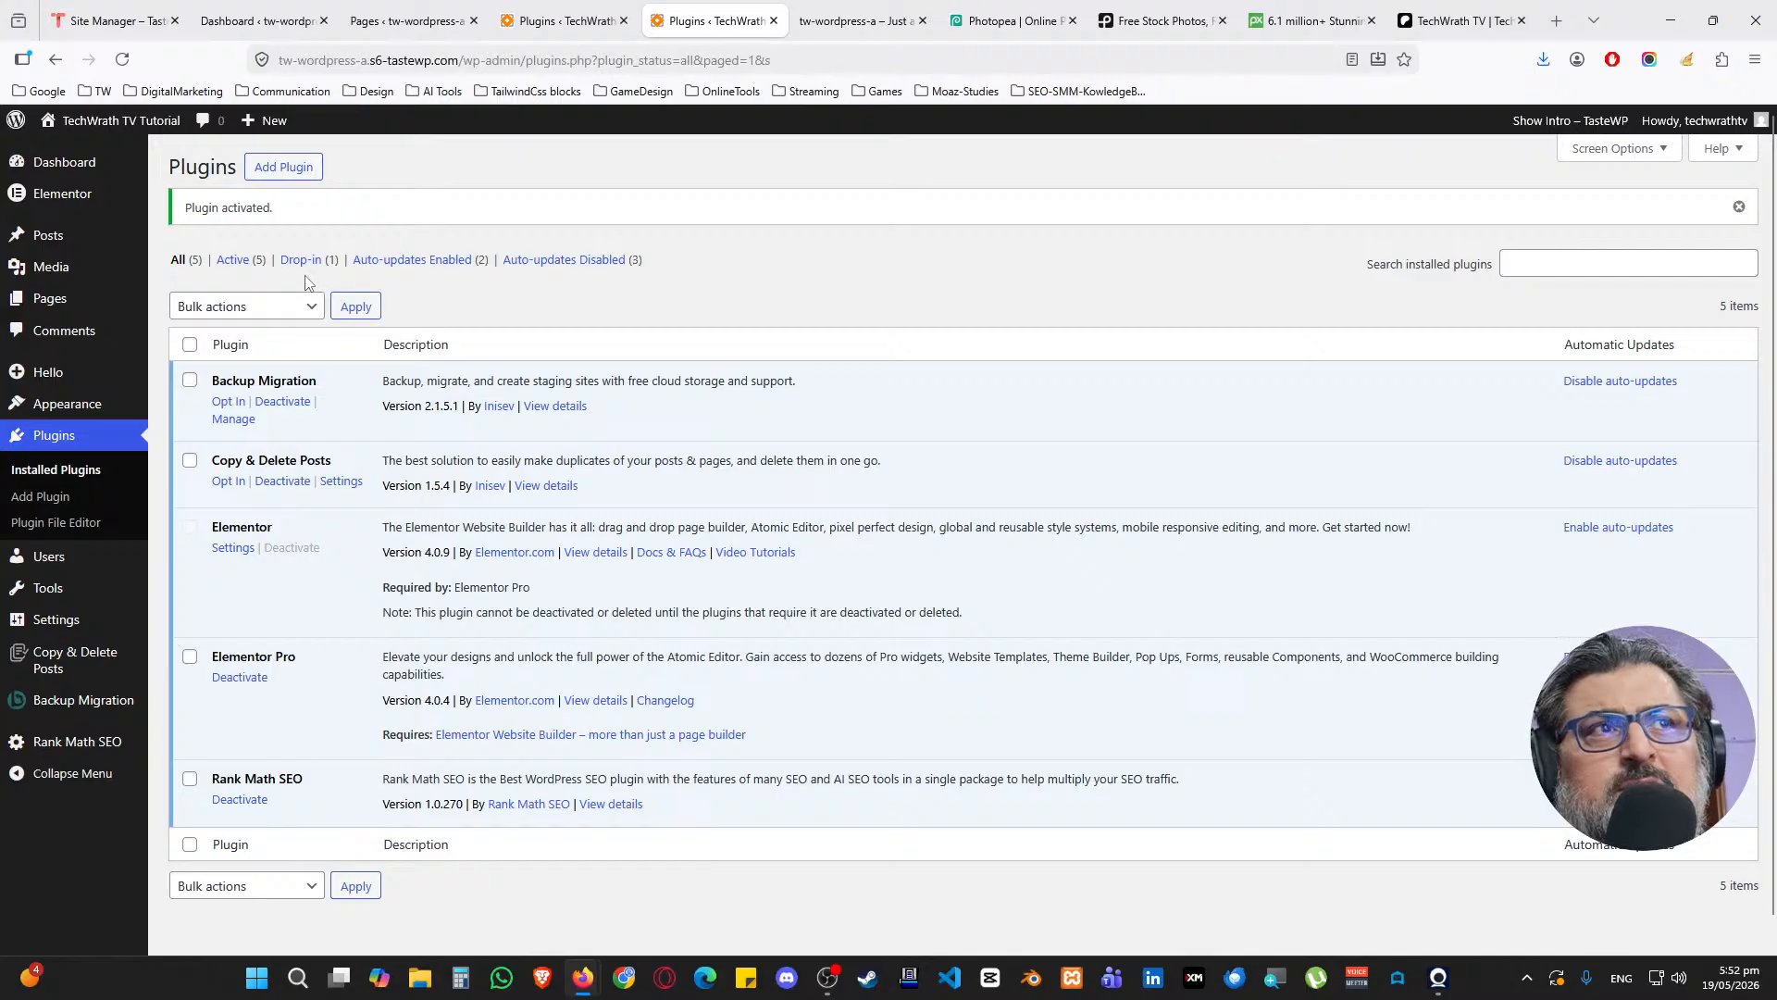
click(307, 178)
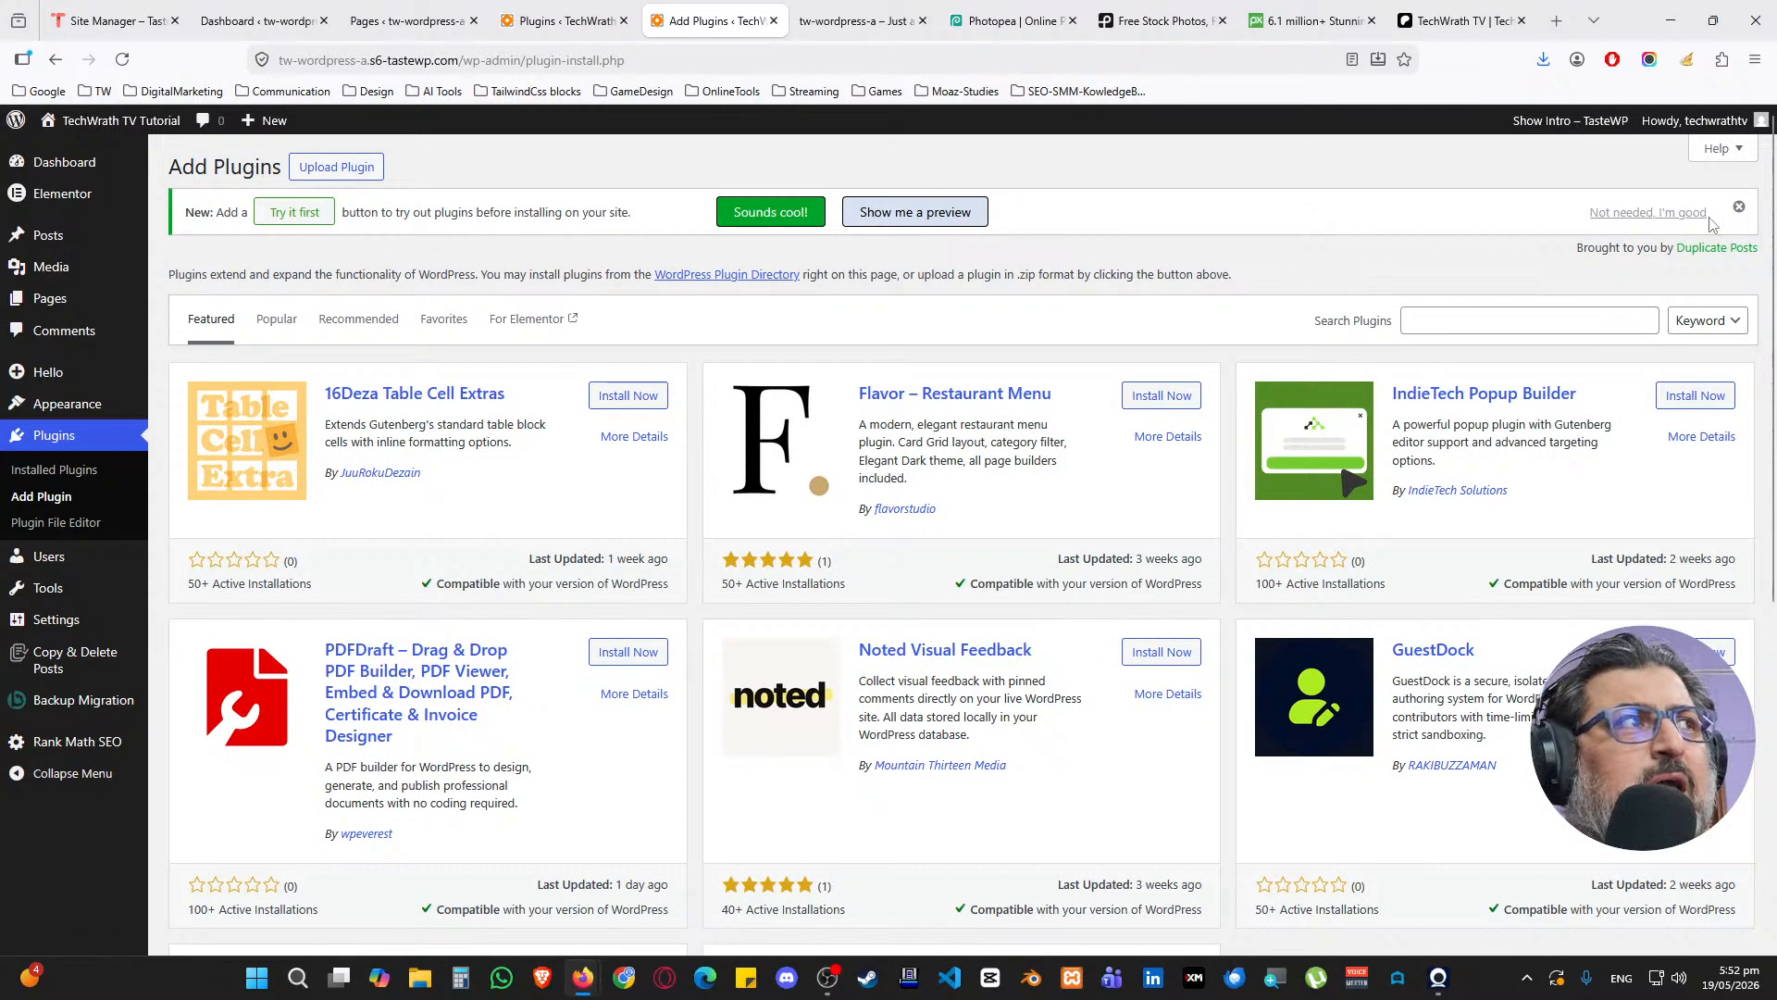
Dismiss the Duplicate Posts notice, then install and activate Rank Math Pro from seo-by-rank-math-pro.zip
click(1740, 206)
click(336, 167)
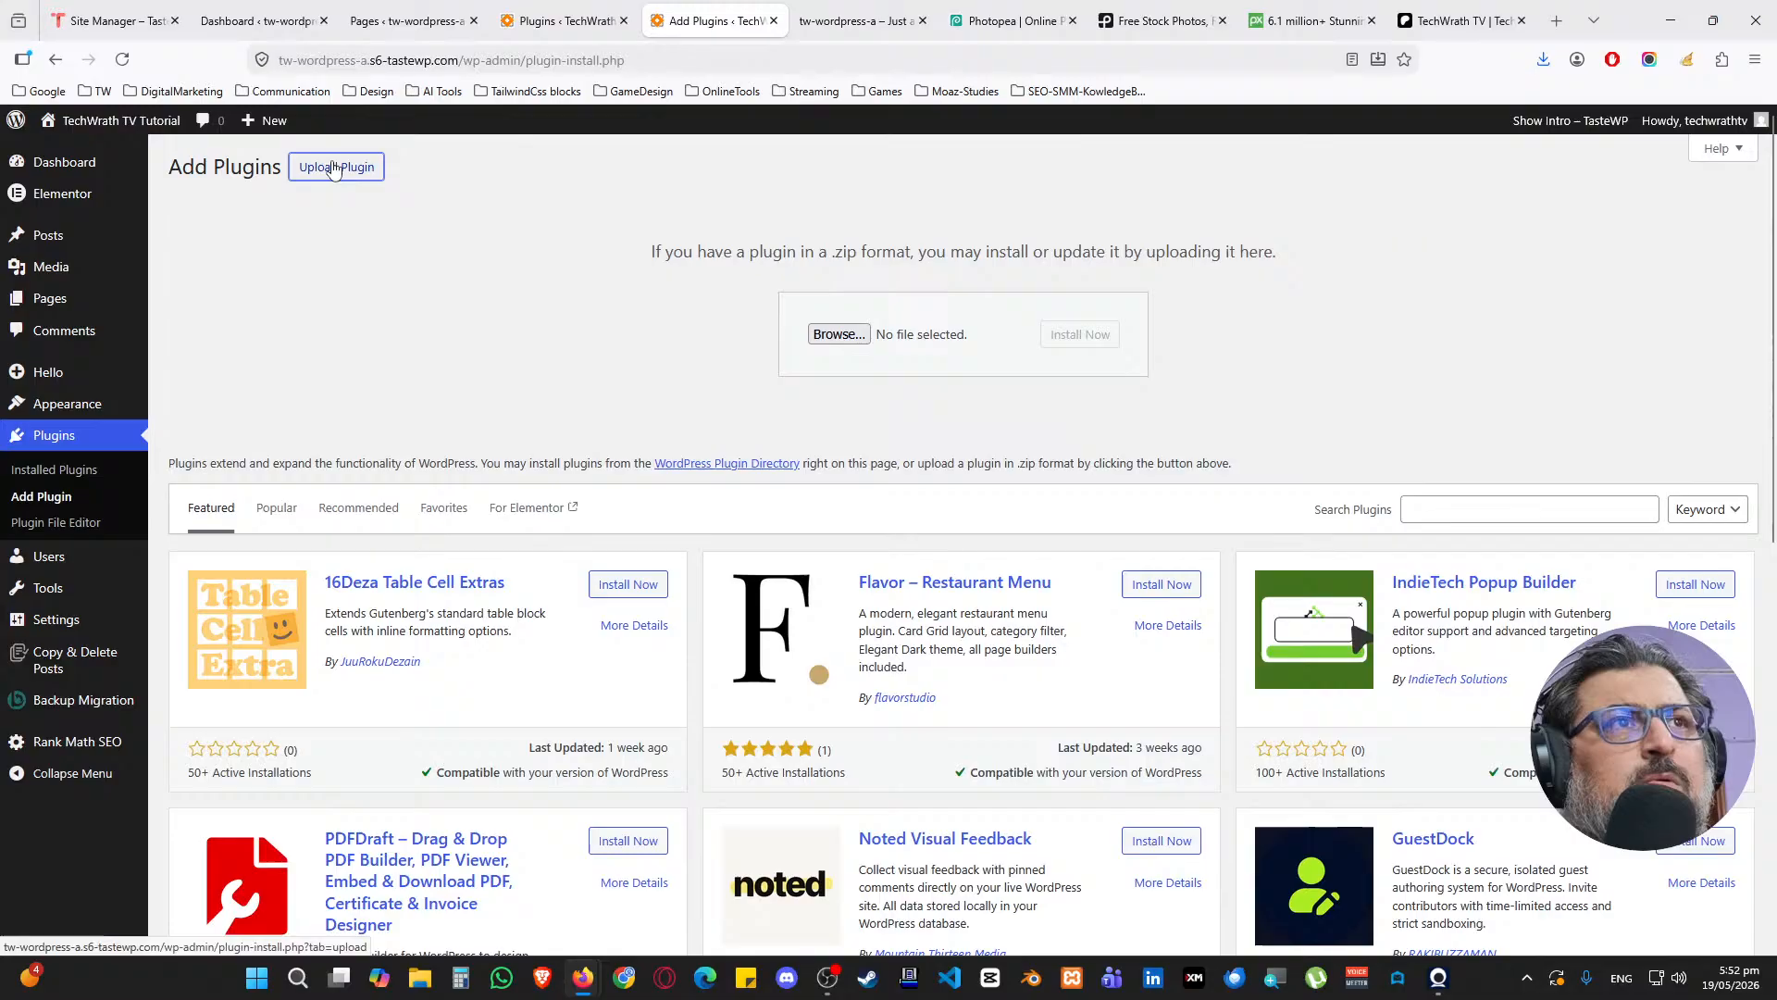
click(838, 335)
double_click(407, 186)
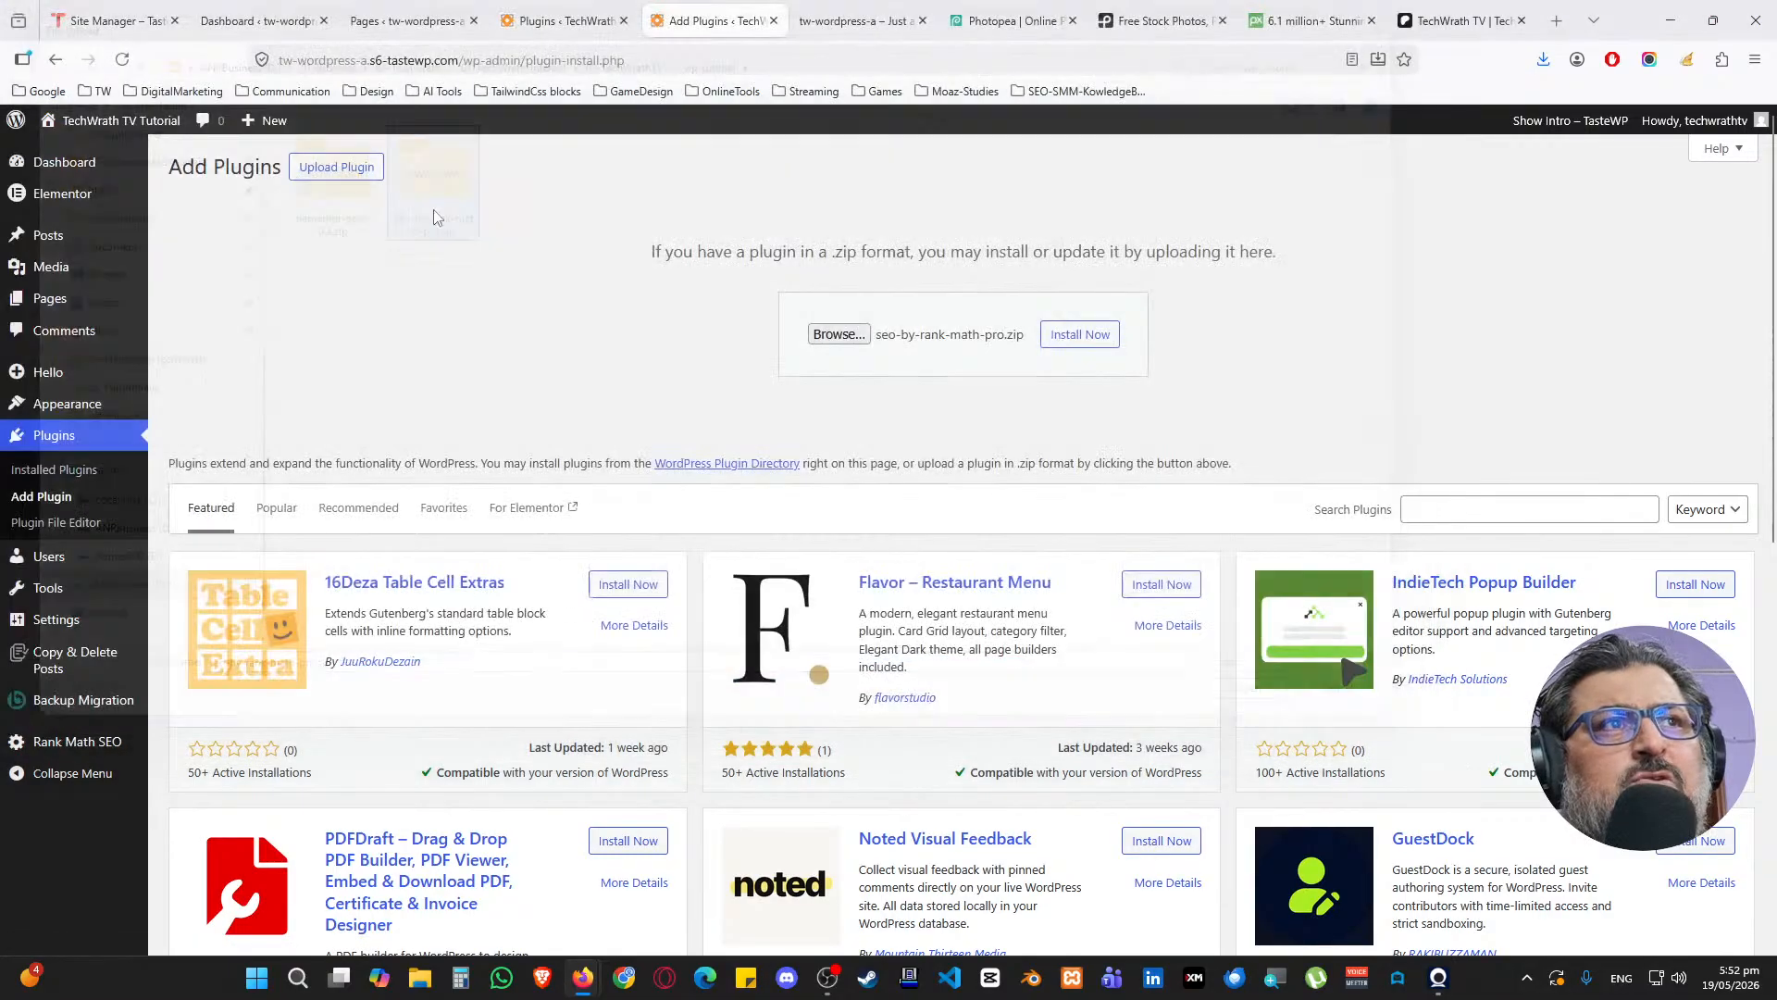
click(1079, 334)
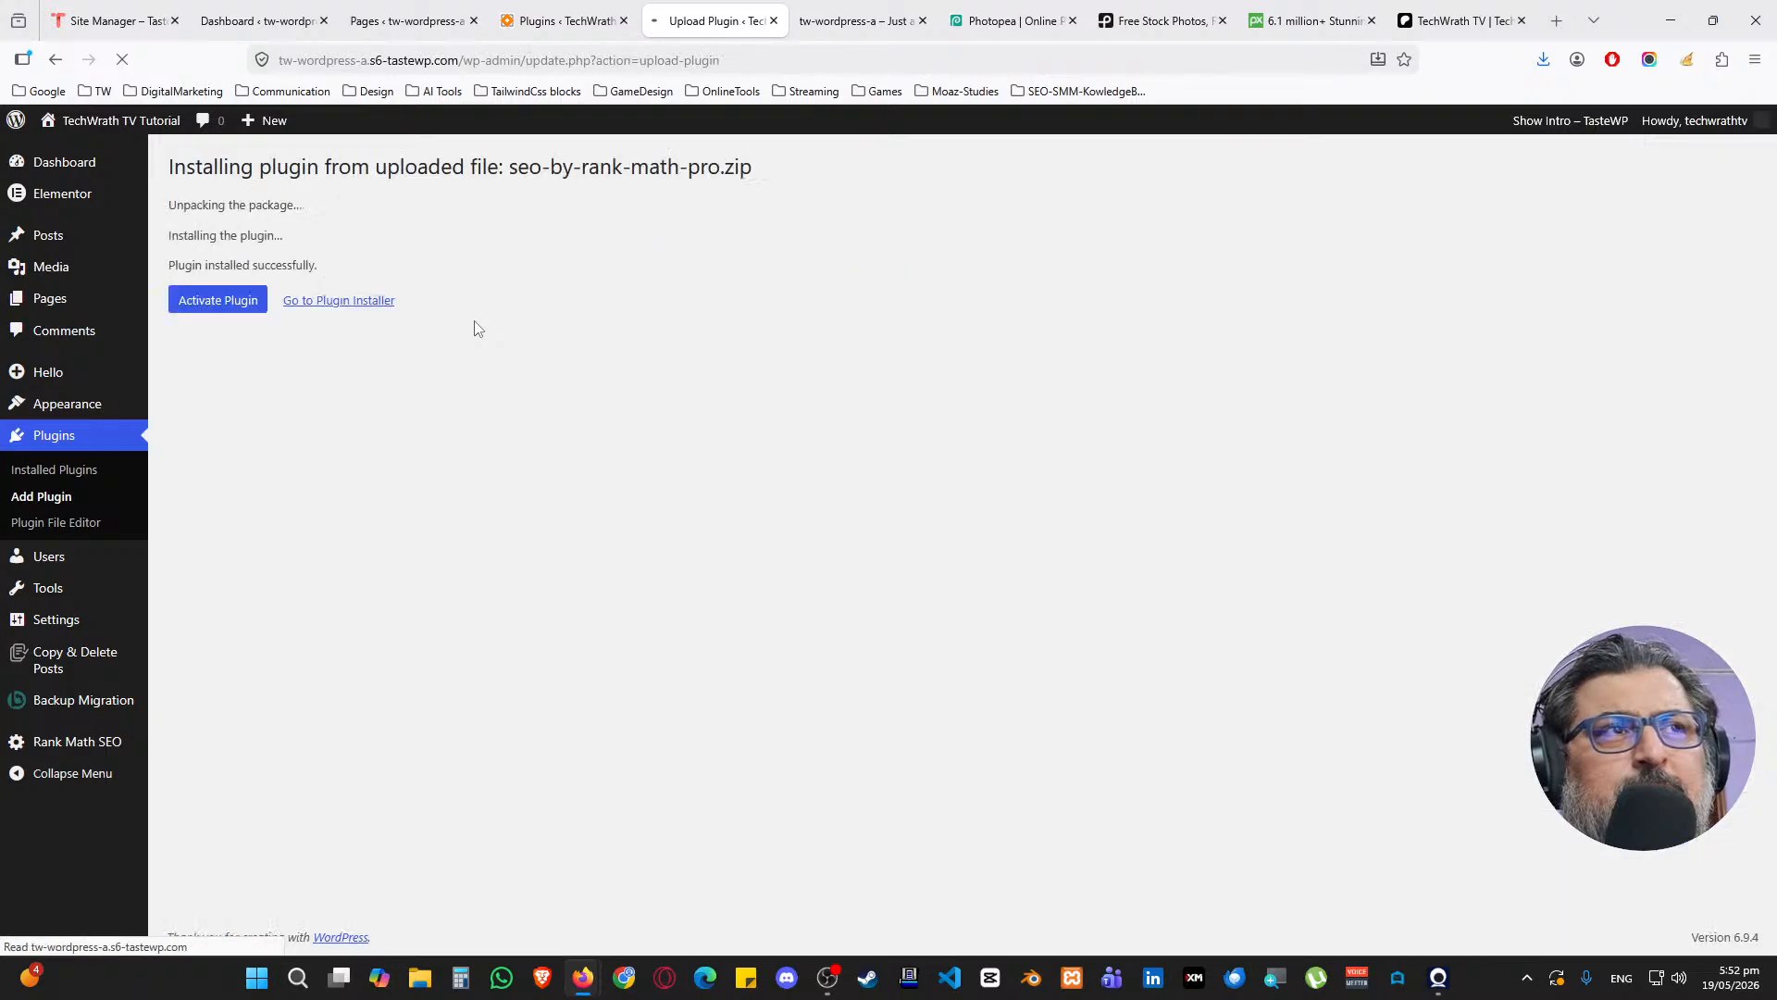
click(209, 306)
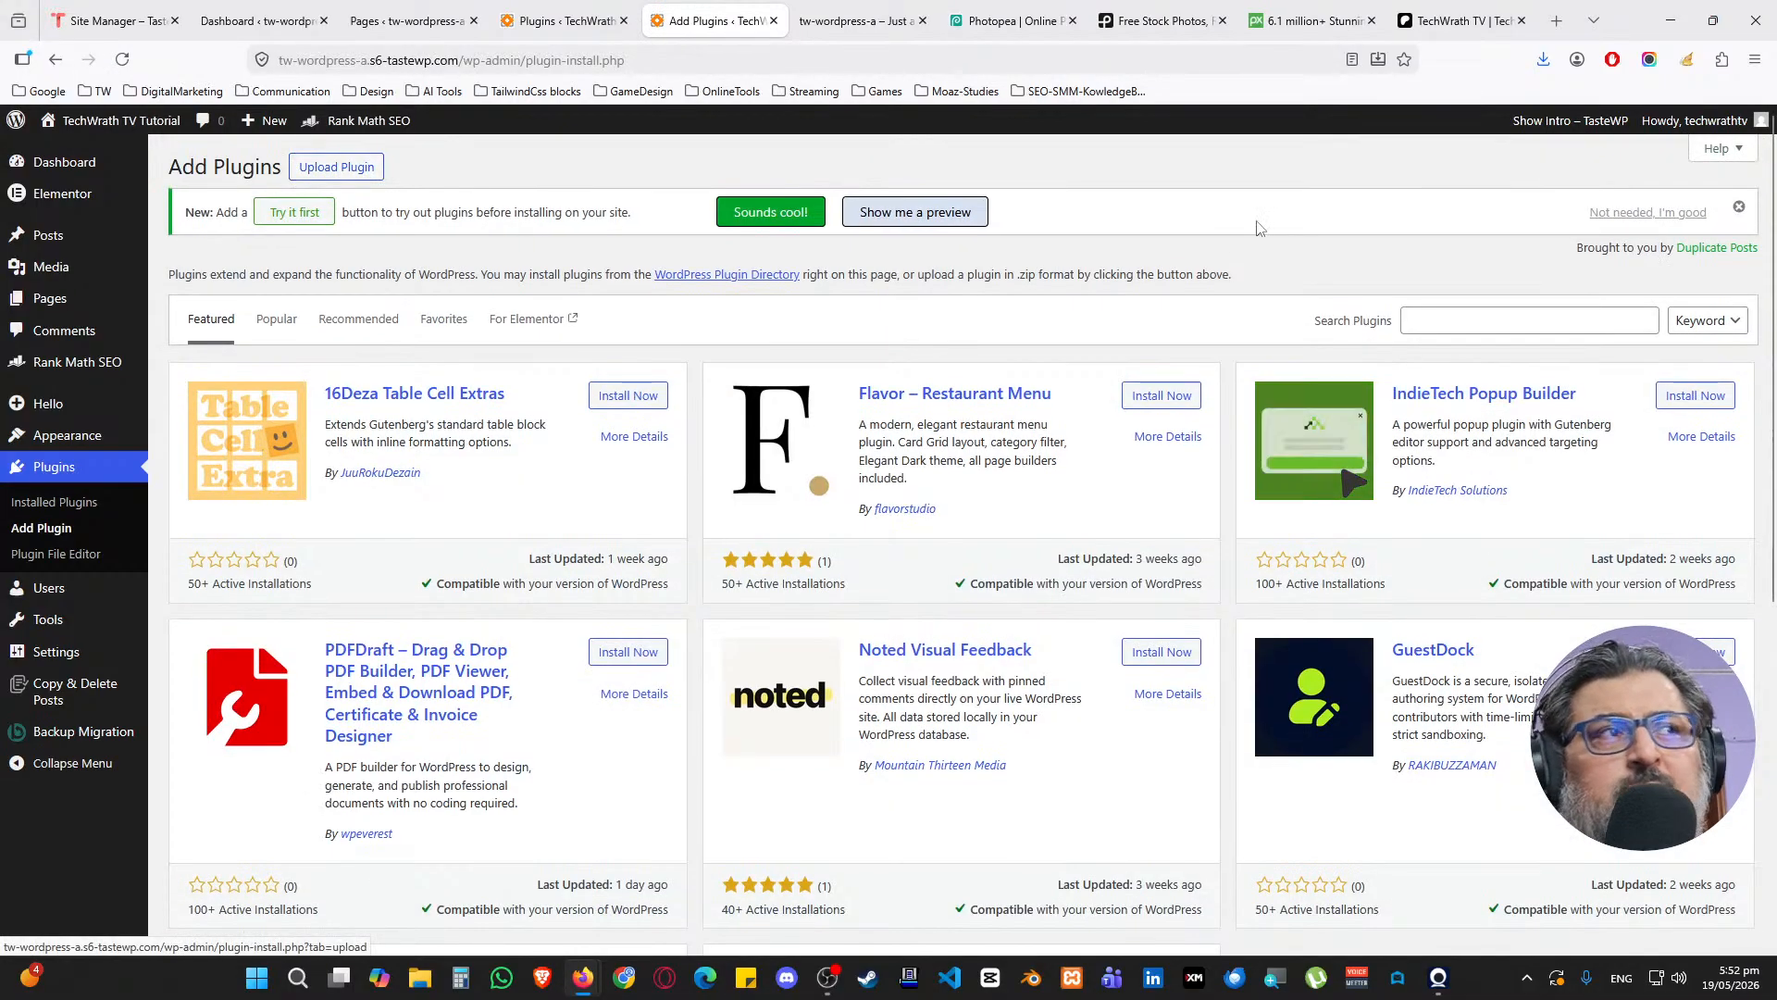
Dismiss the notice, search for a cache plugin, and install and activate WP Fastest Cache 1.4.8
click(1742, 207)
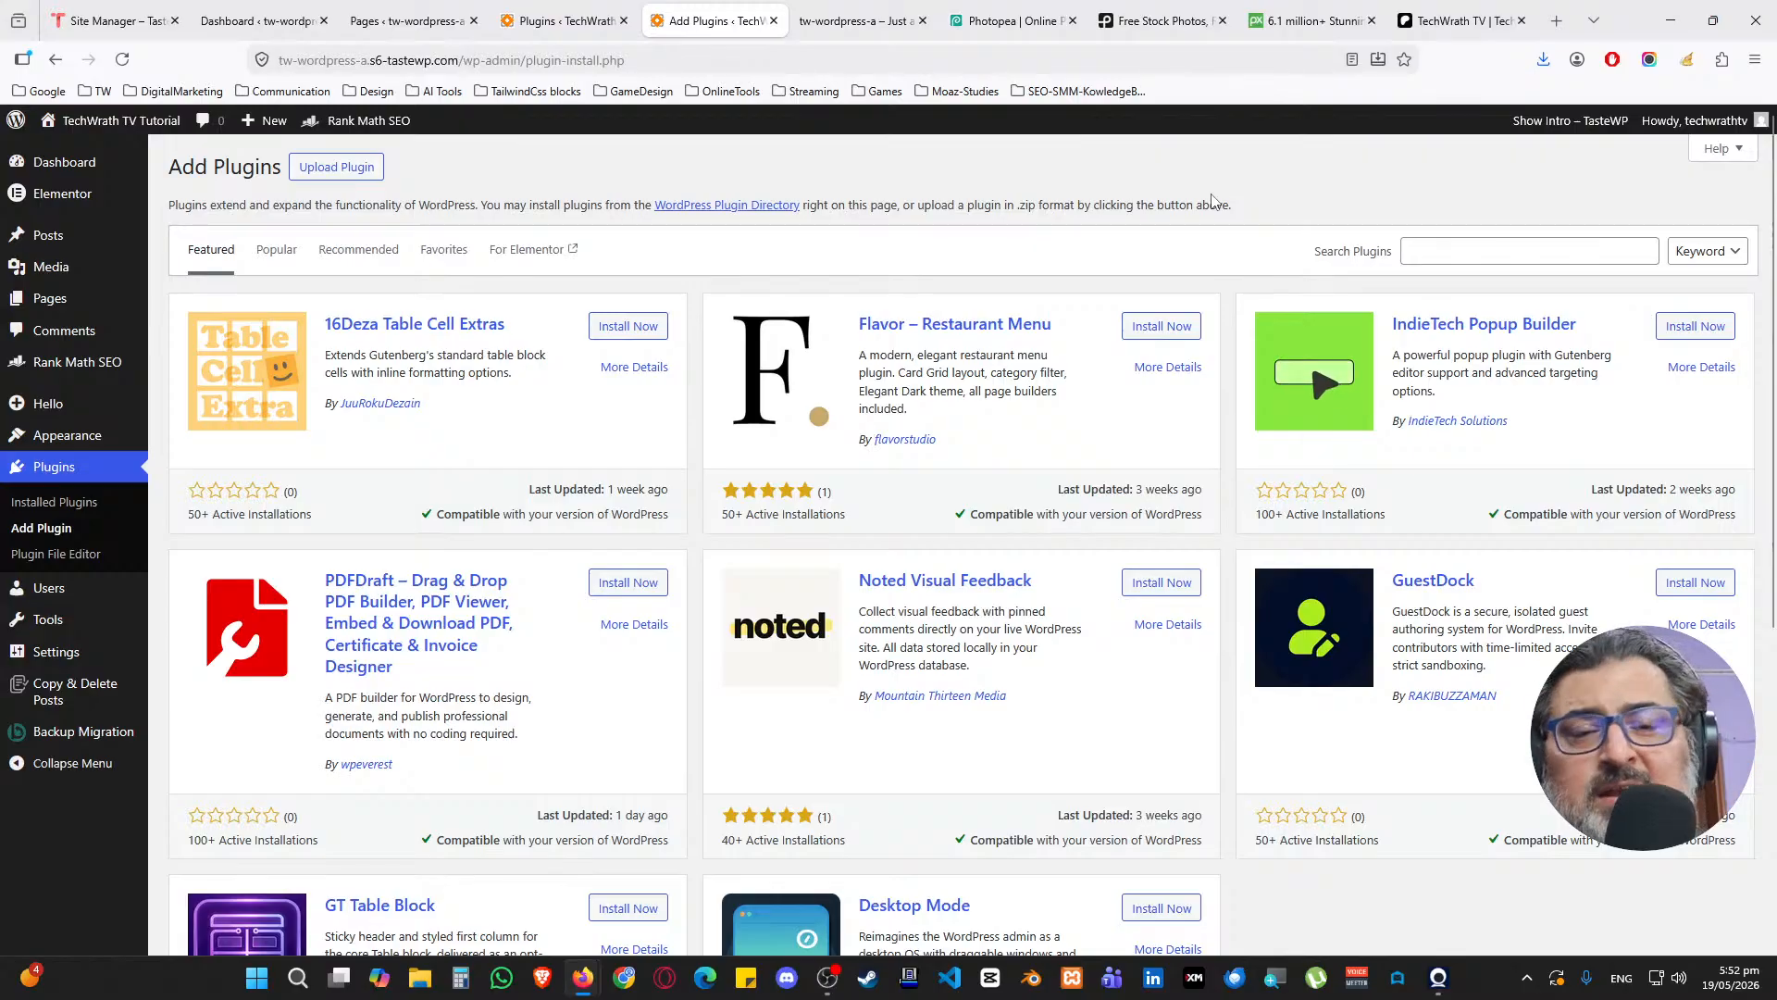
click(1505, 248)
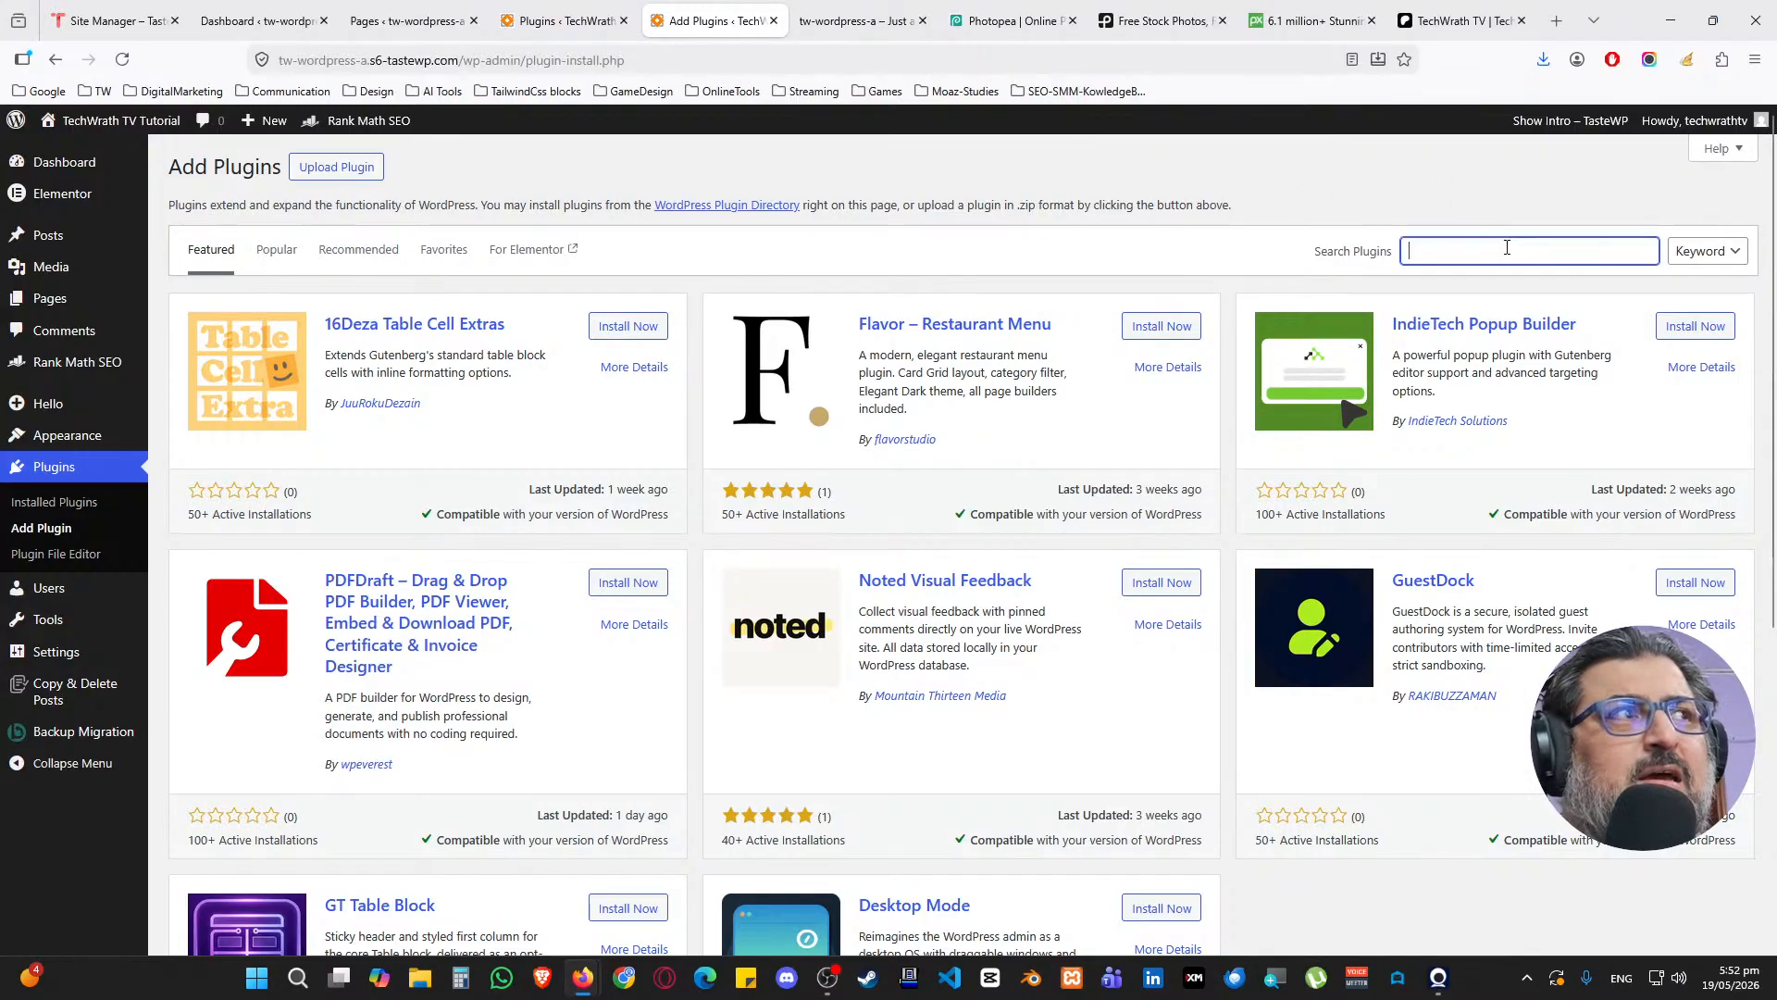
text(lite)
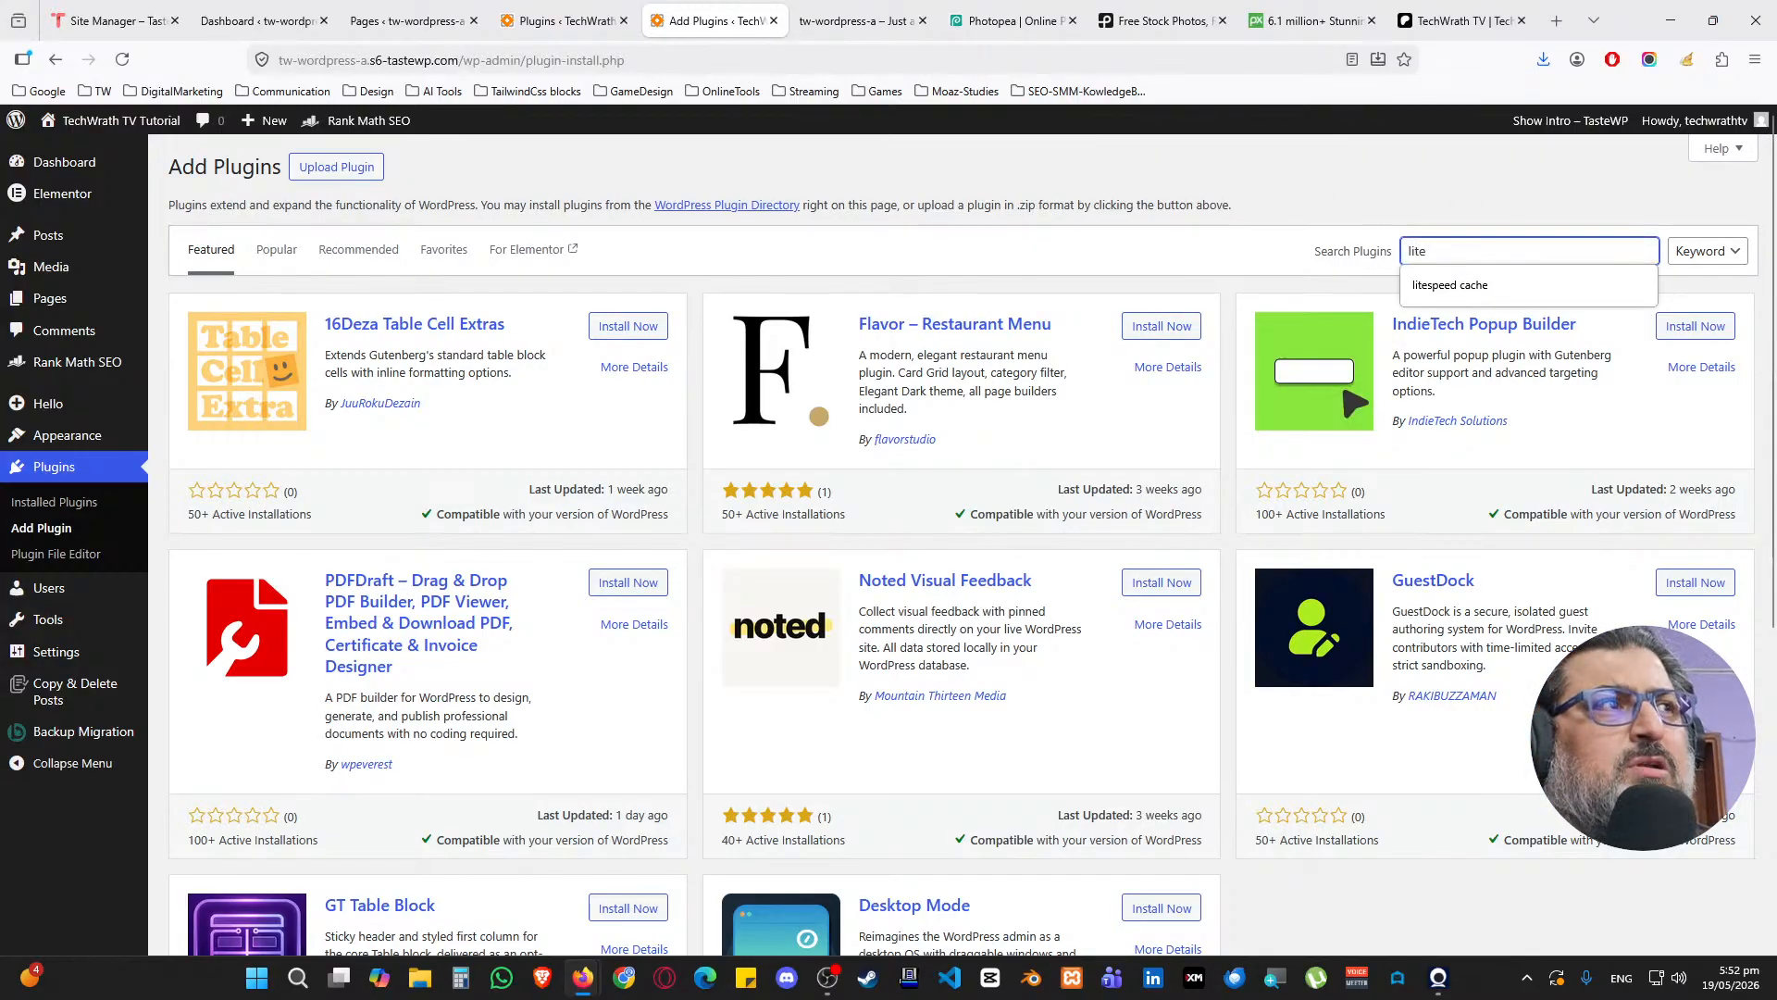
key(Return)
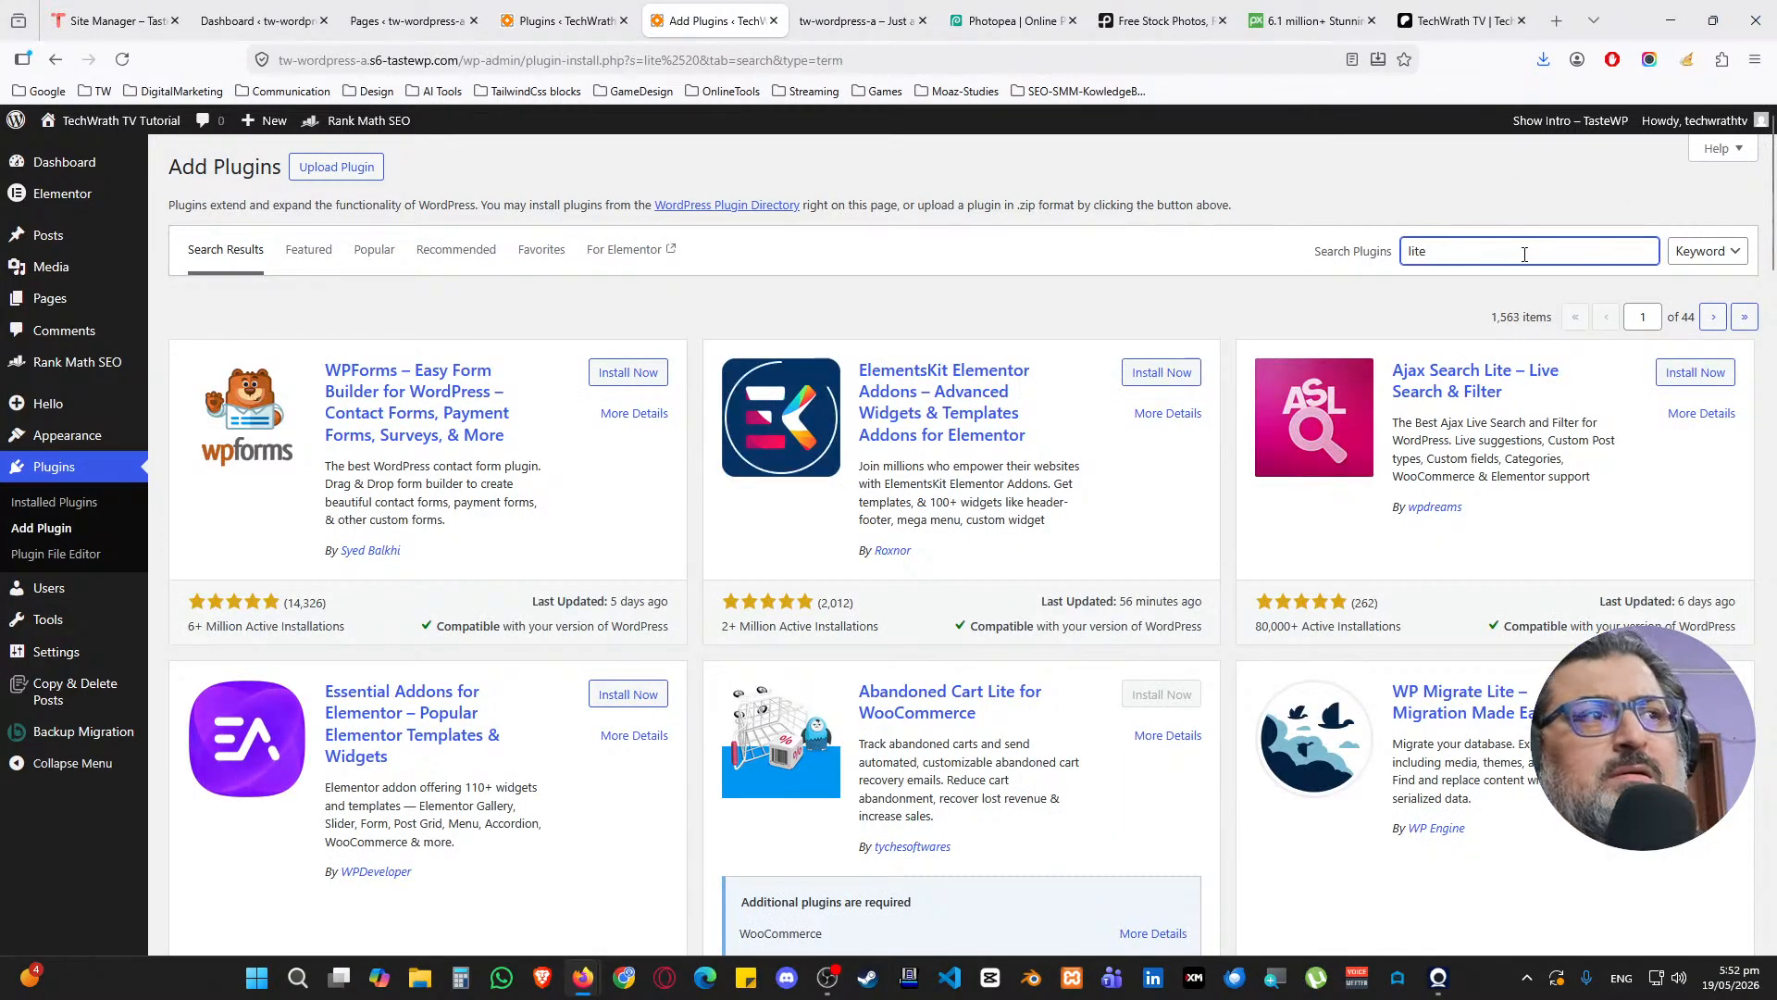
key(BackSpace)
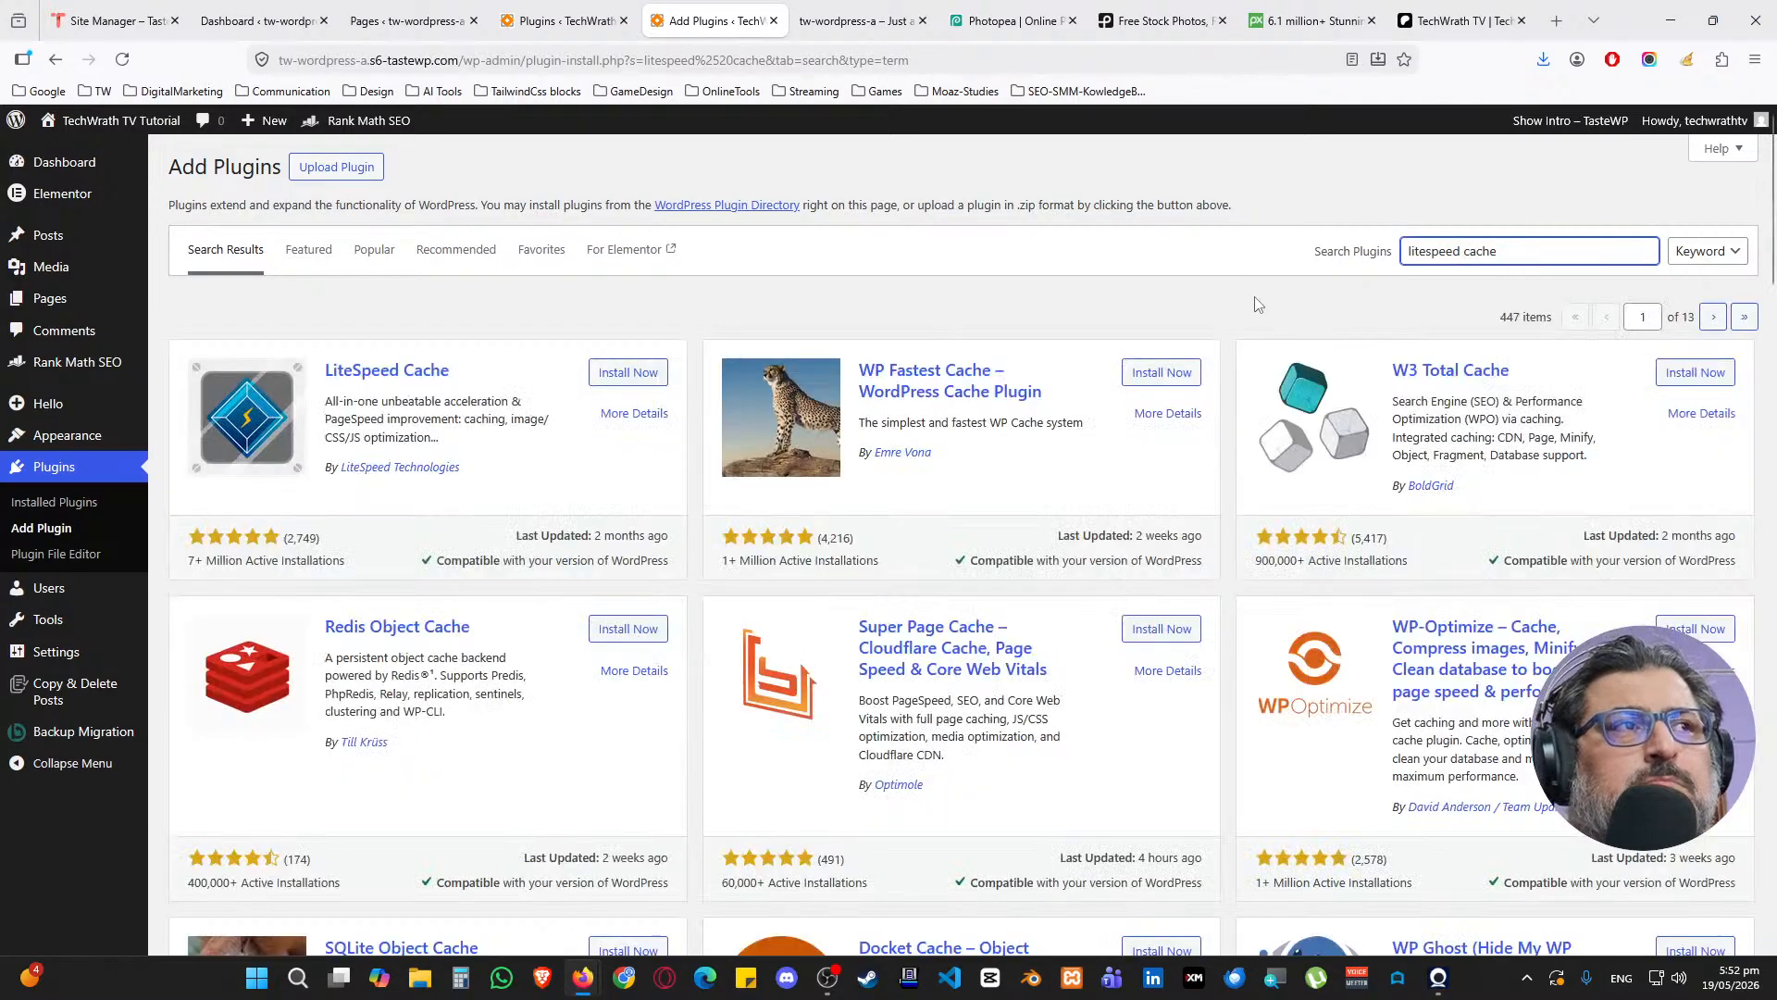
click(1157, 374)
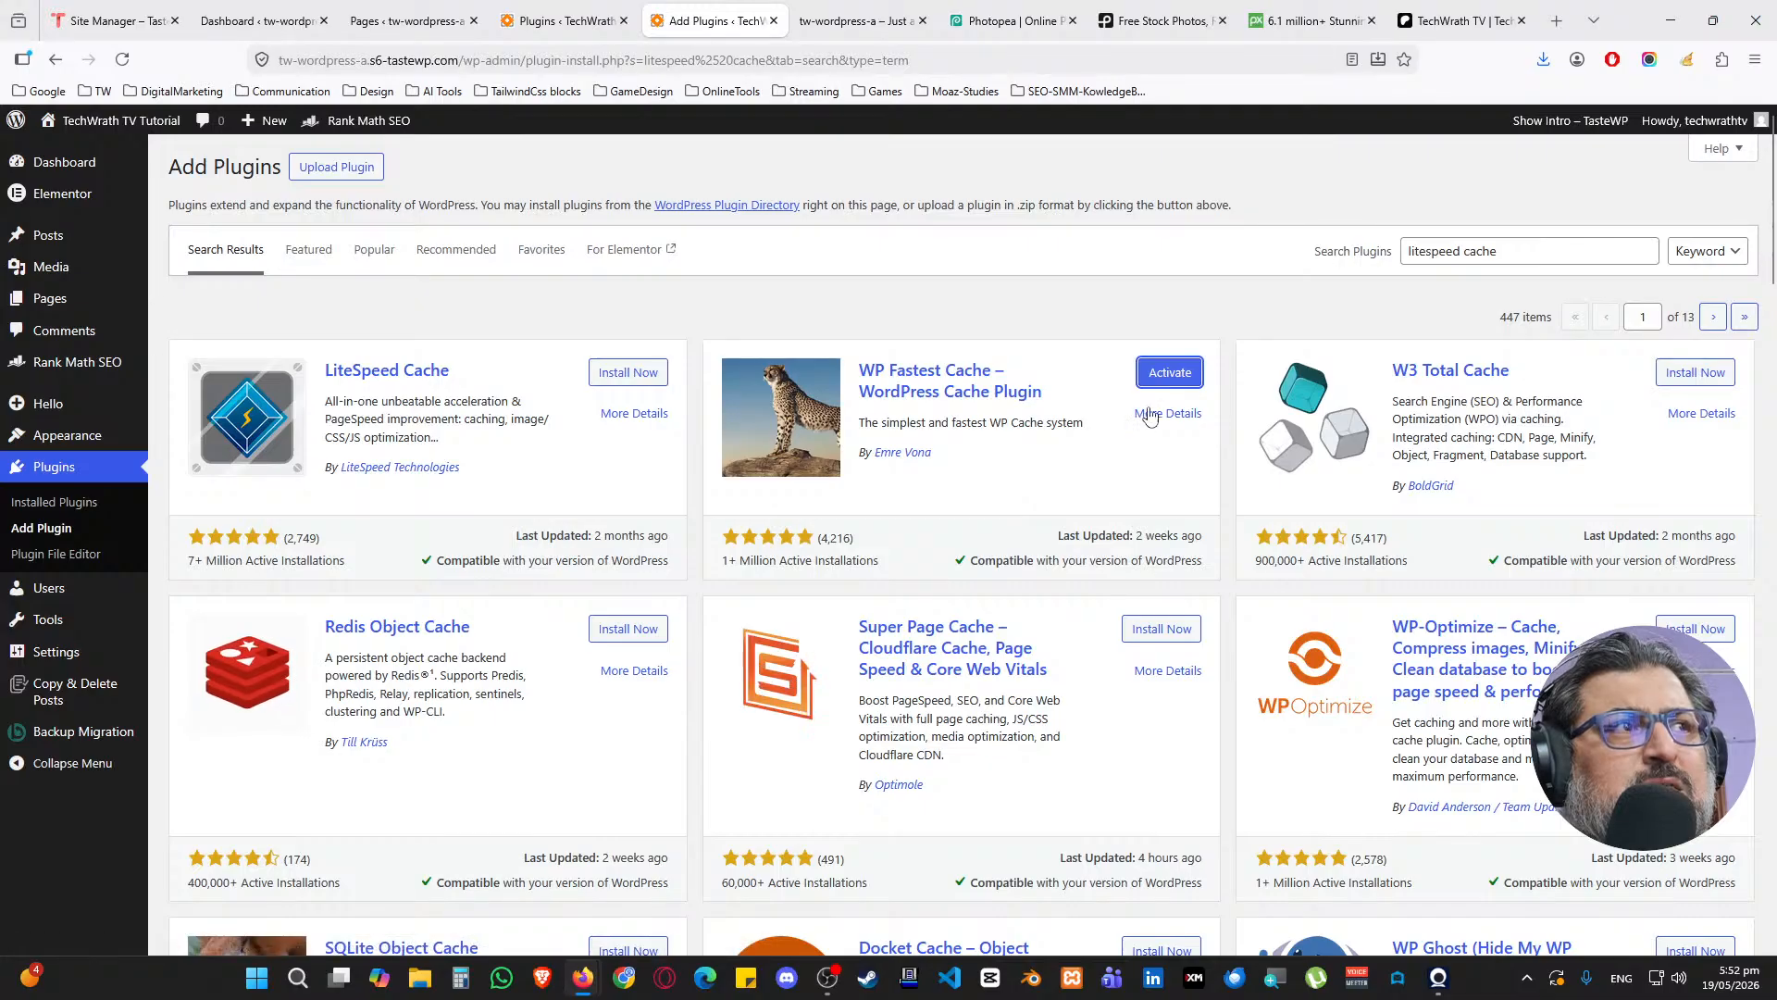
click(1170, 372)
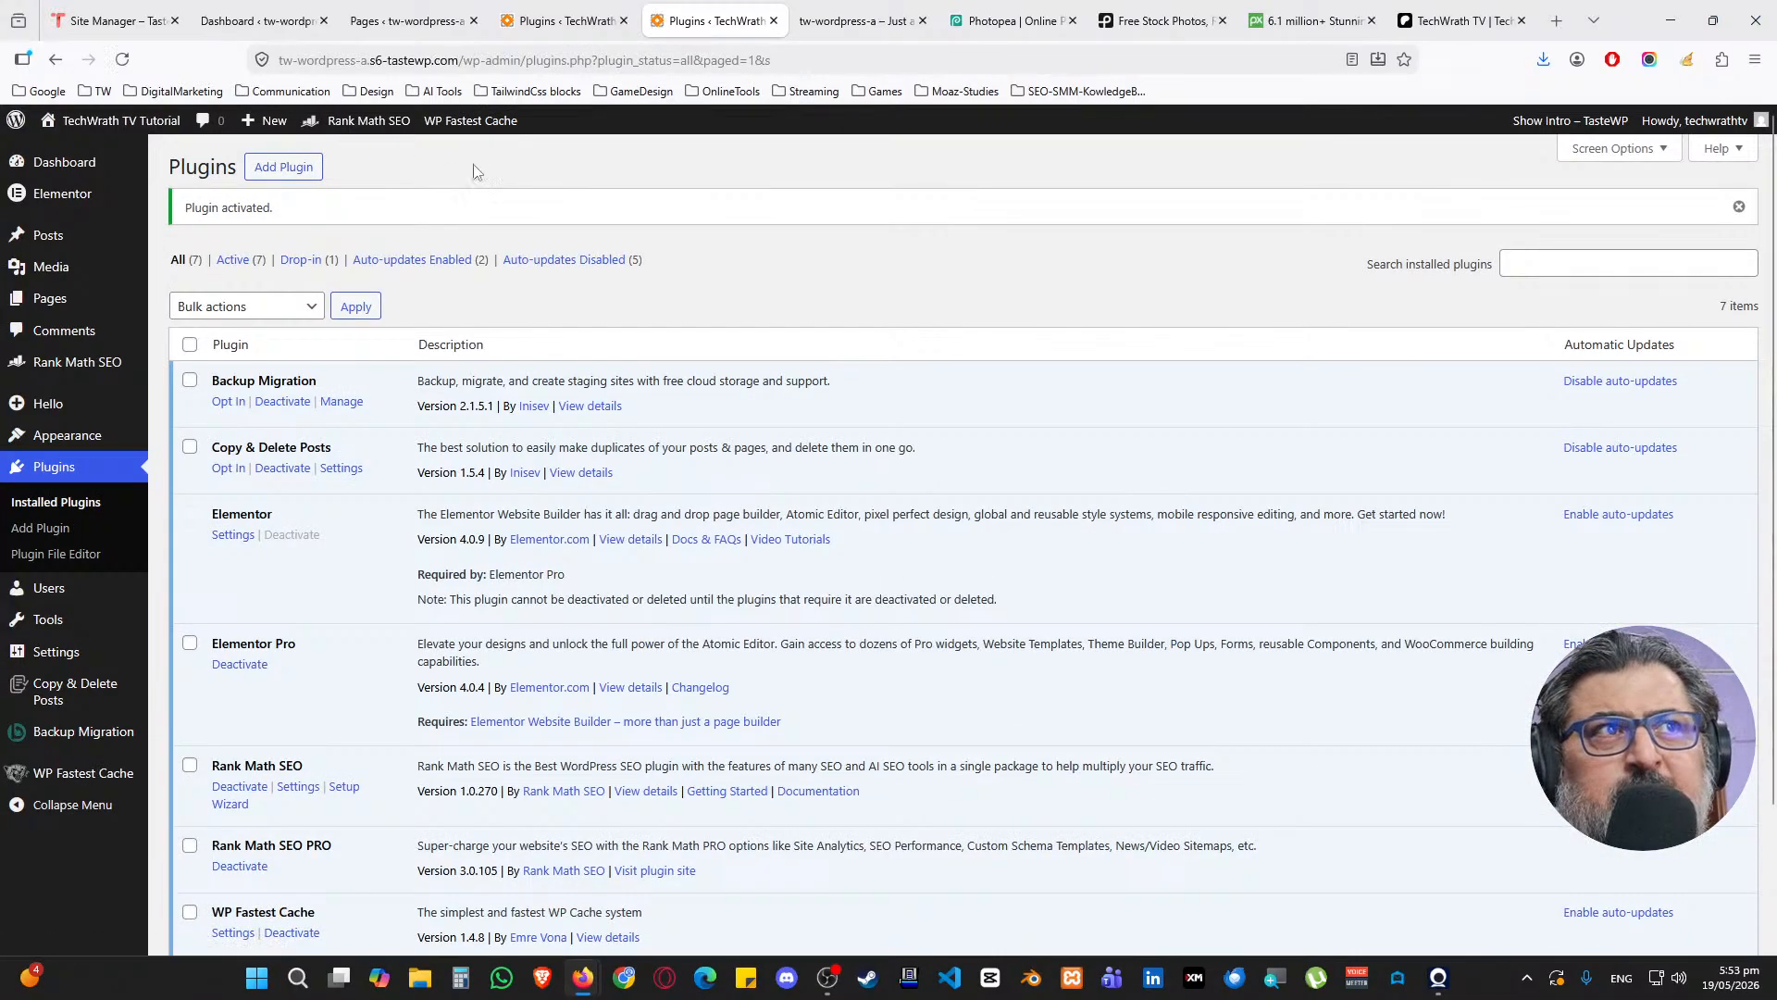
mouse_move(455, 122)
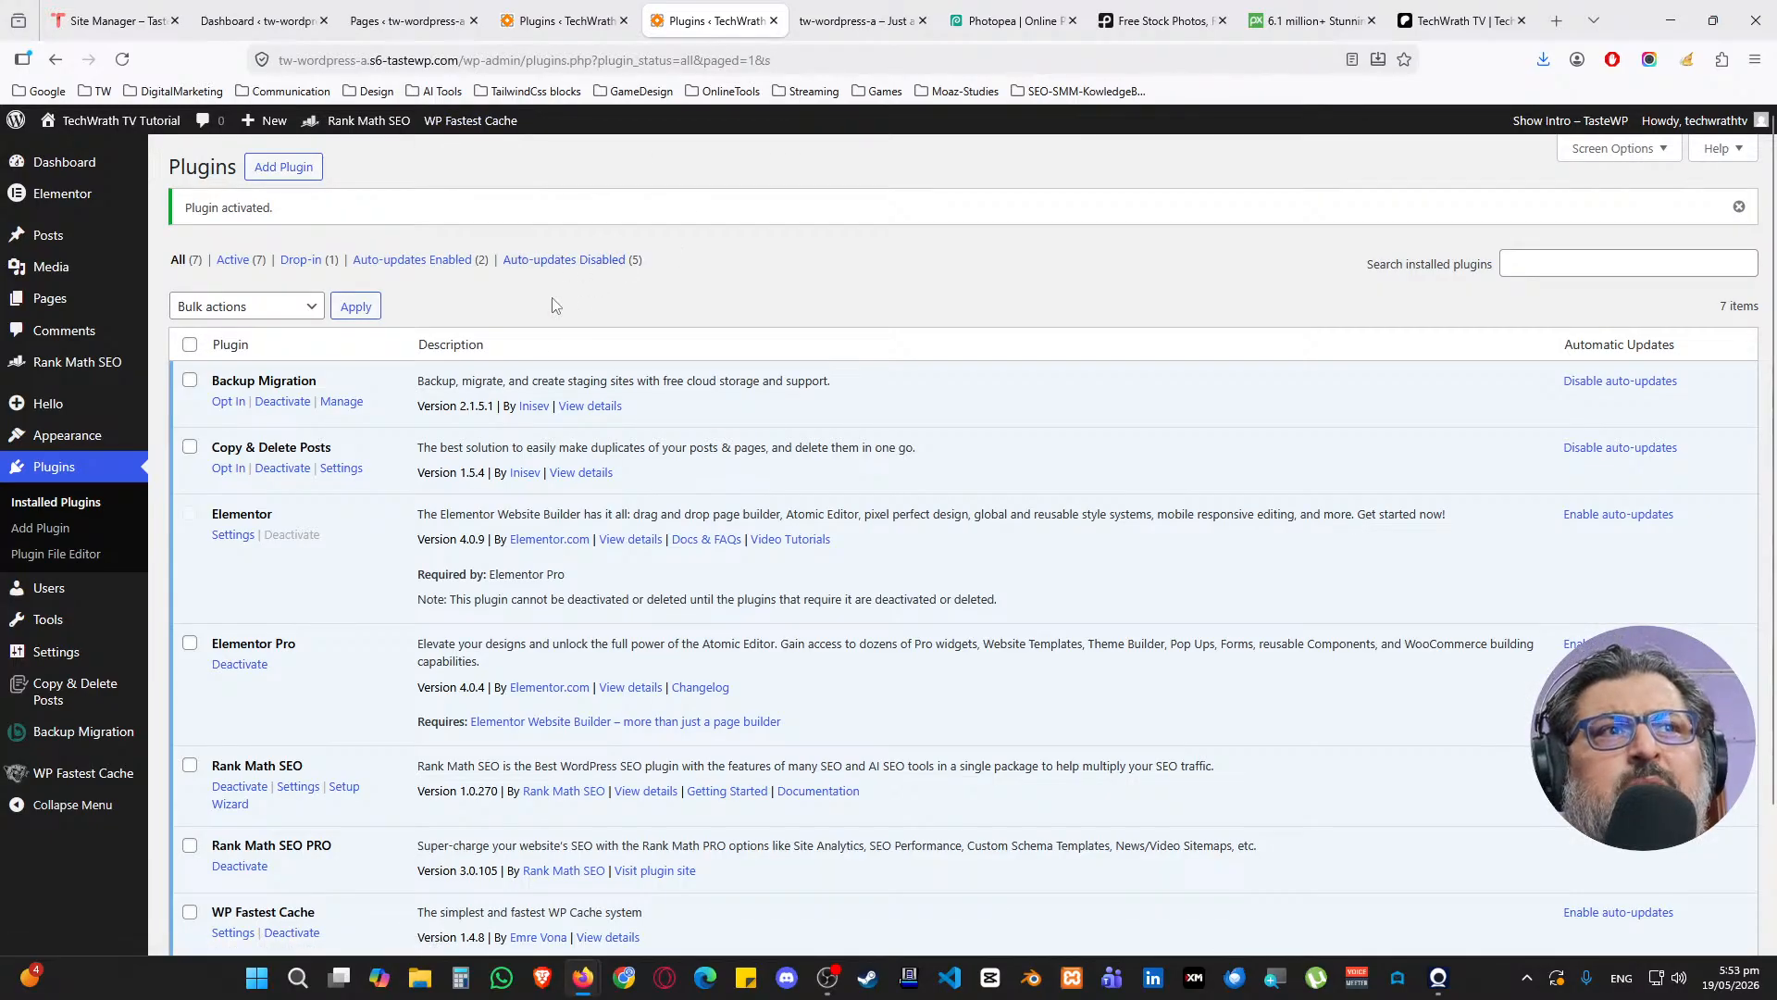
scroll(565, 293, down, 2)
scroll(366, 474, up, 2)
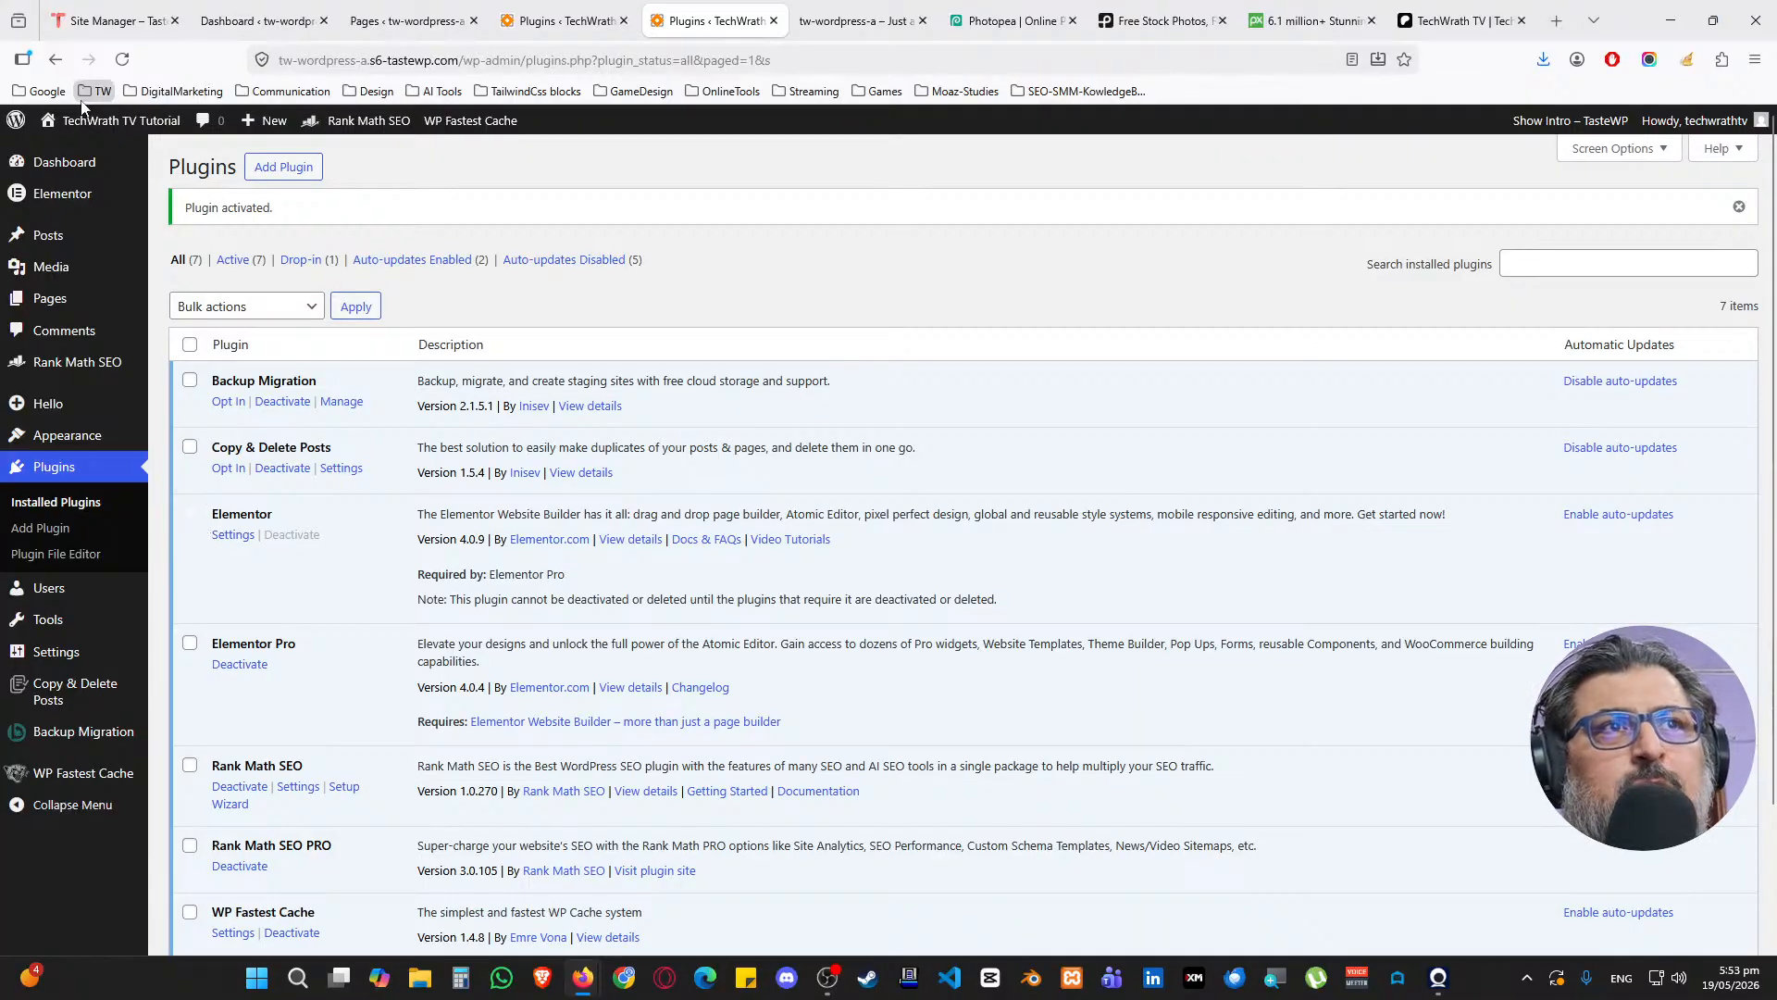
Close the duplicate plugins tab and open Elementor's Settings page from the Dashboard
click(774, 20)
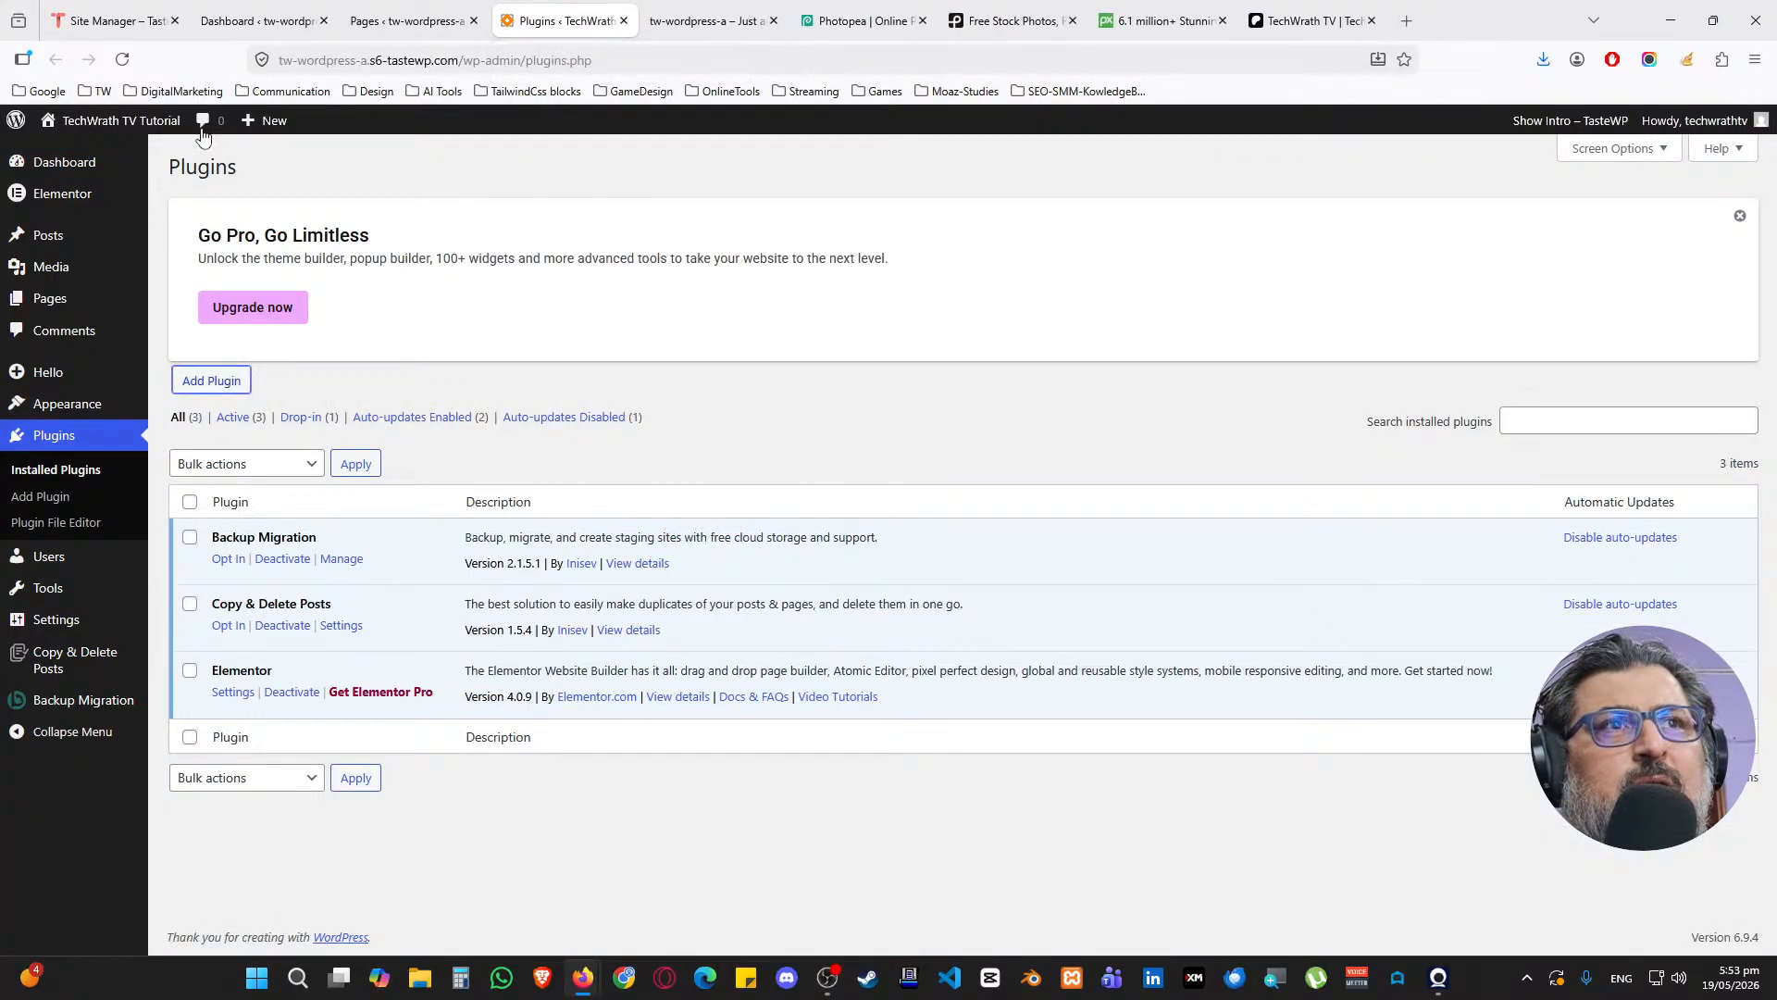
click(94, 165)
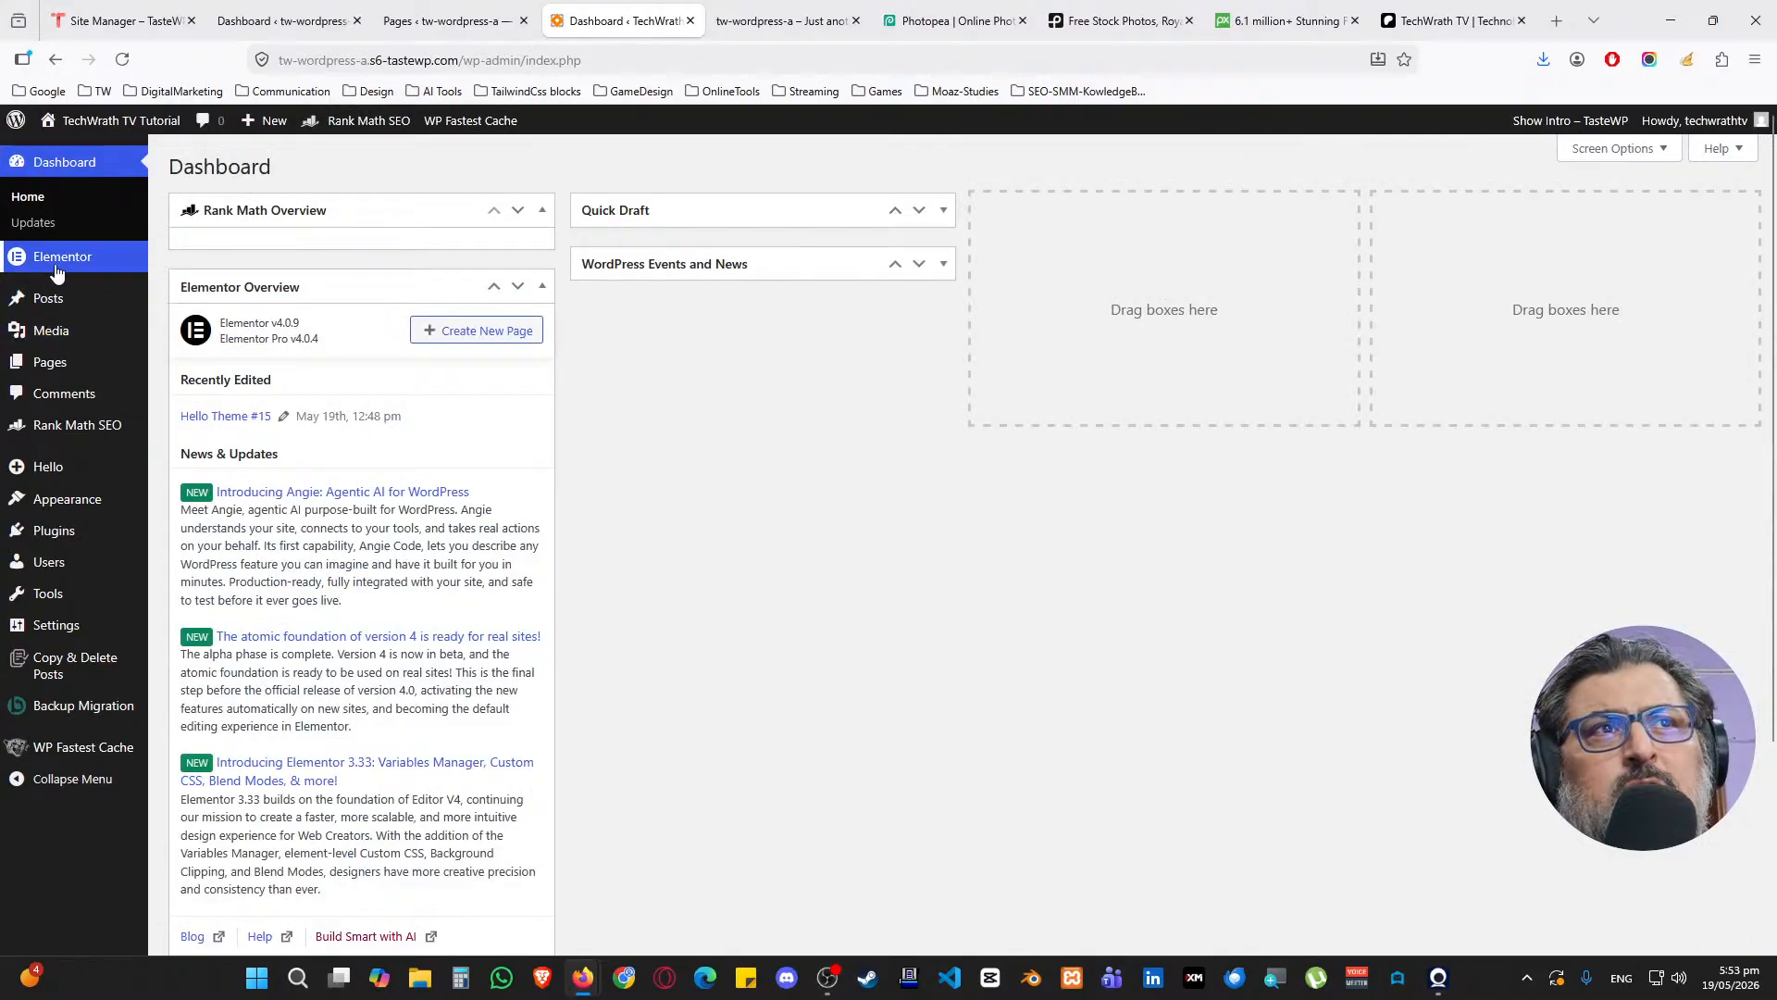
mouse_move(73, 269)
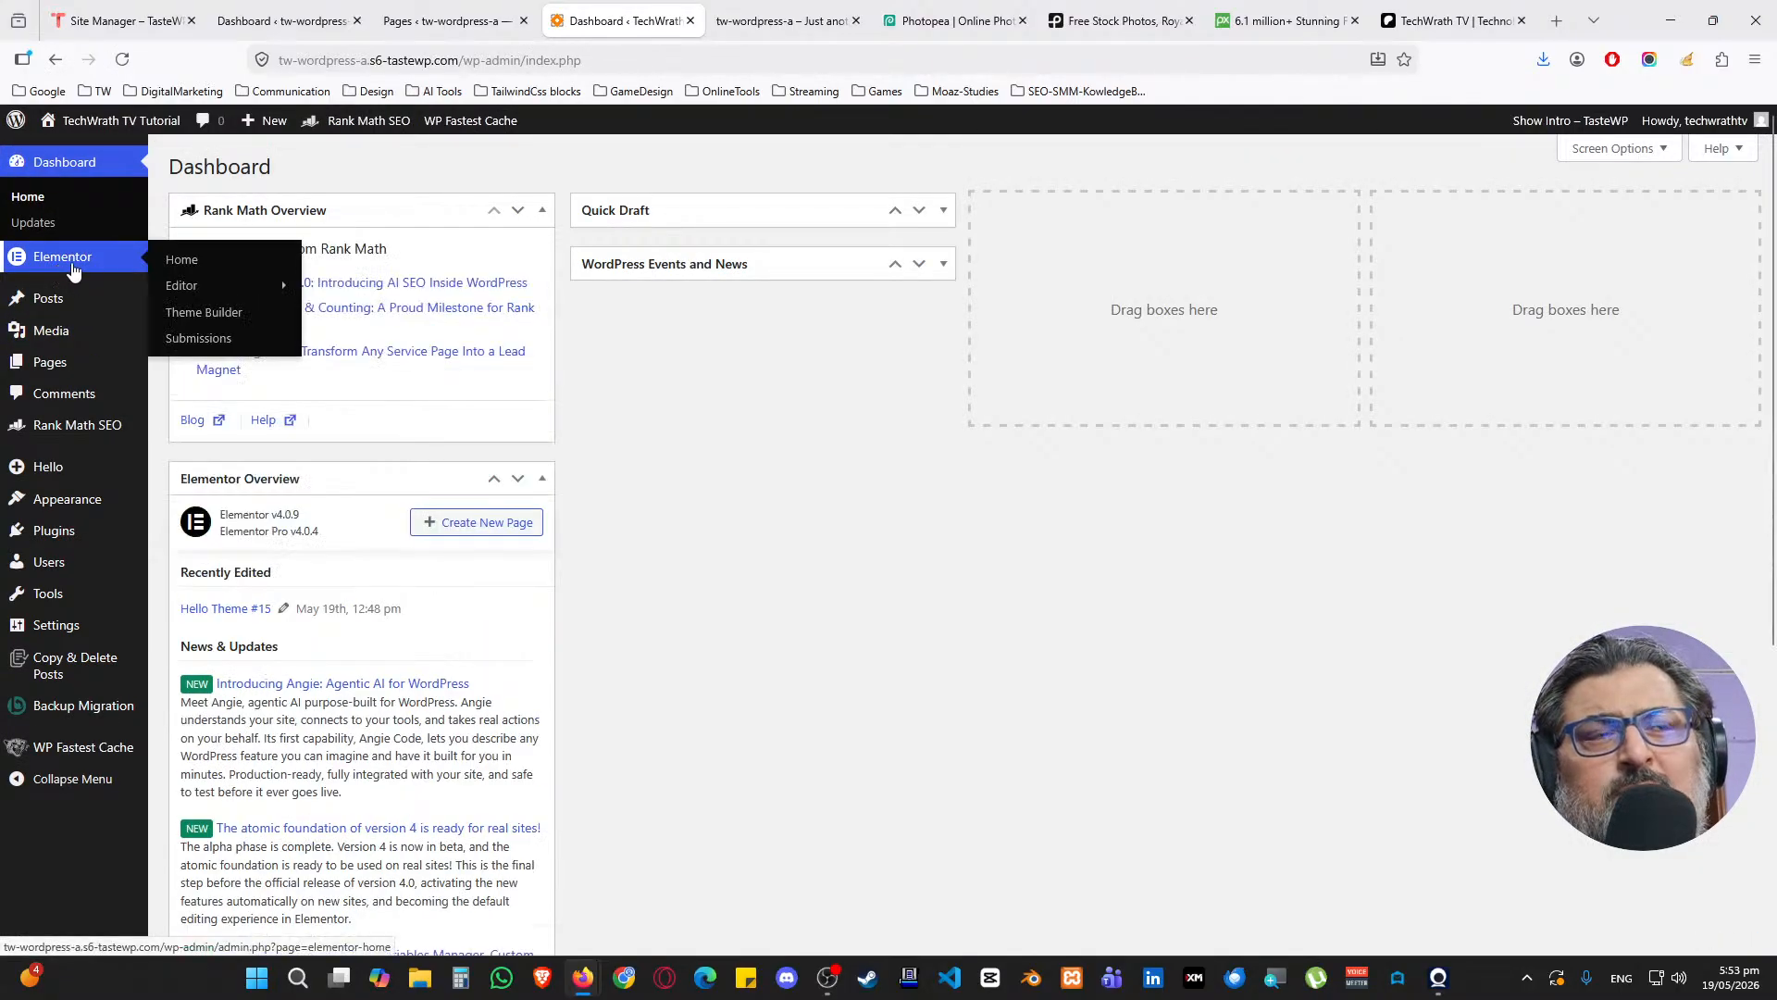
mouse_move(211, 283)
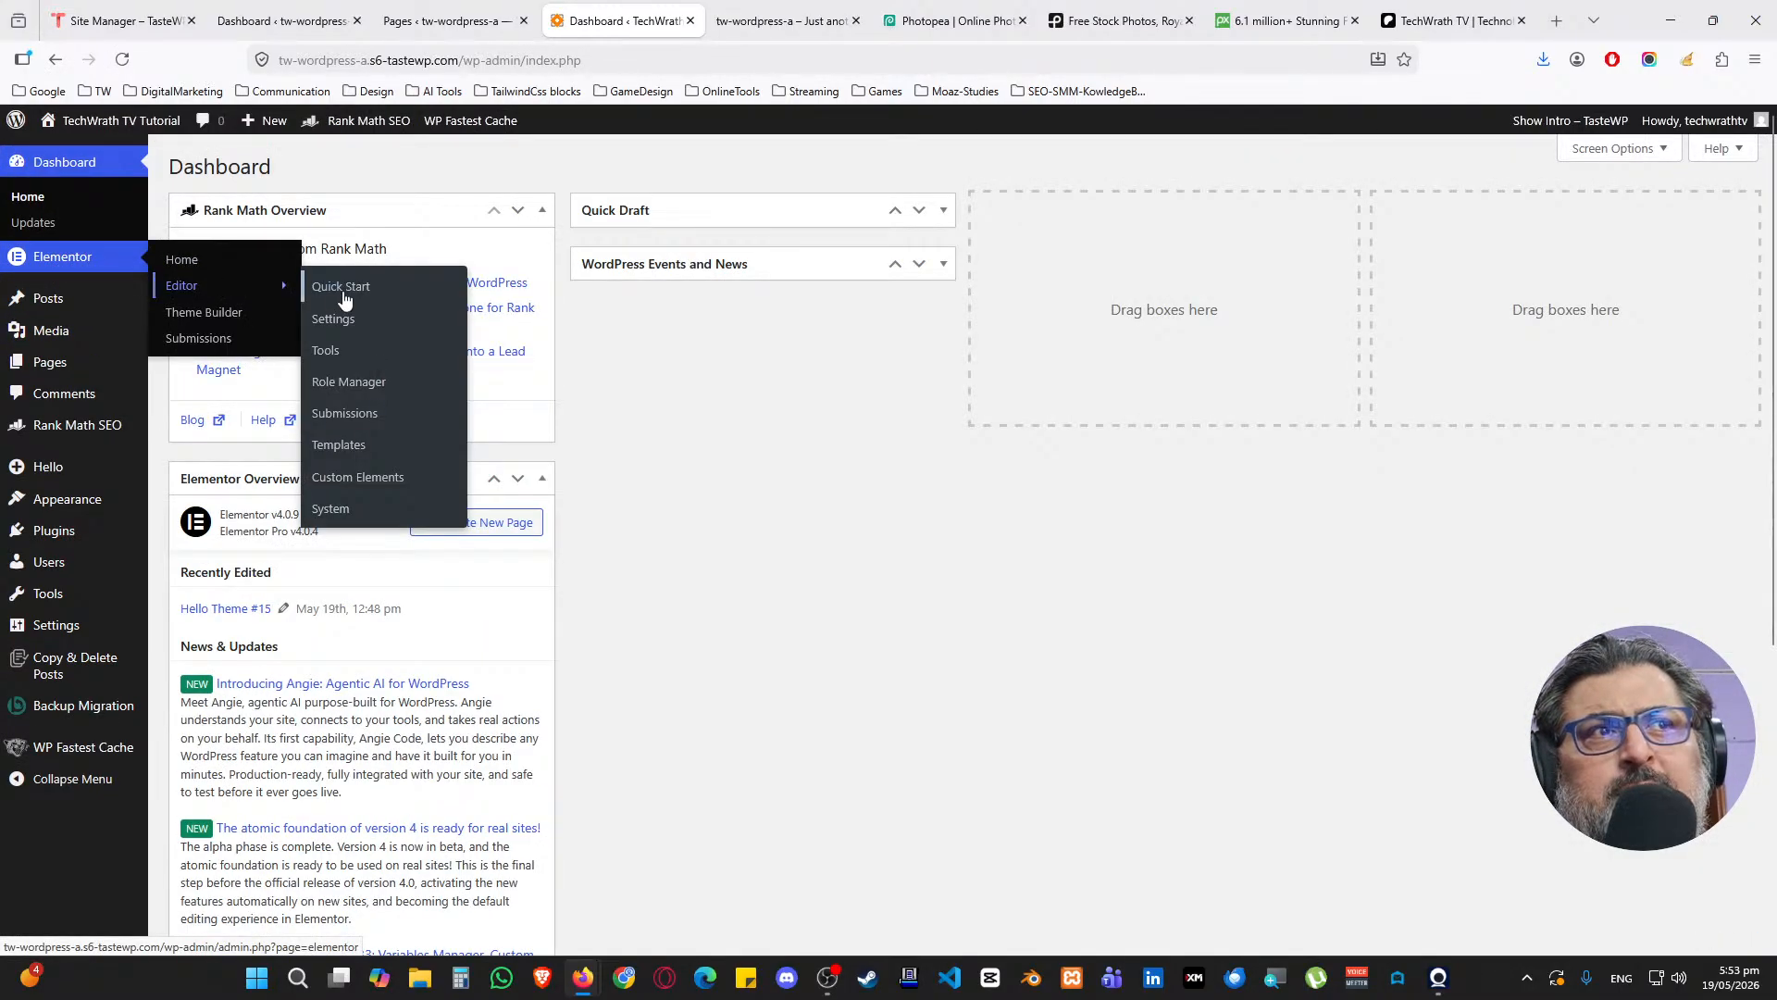
middle_click(353, 321)
click(728, 21)
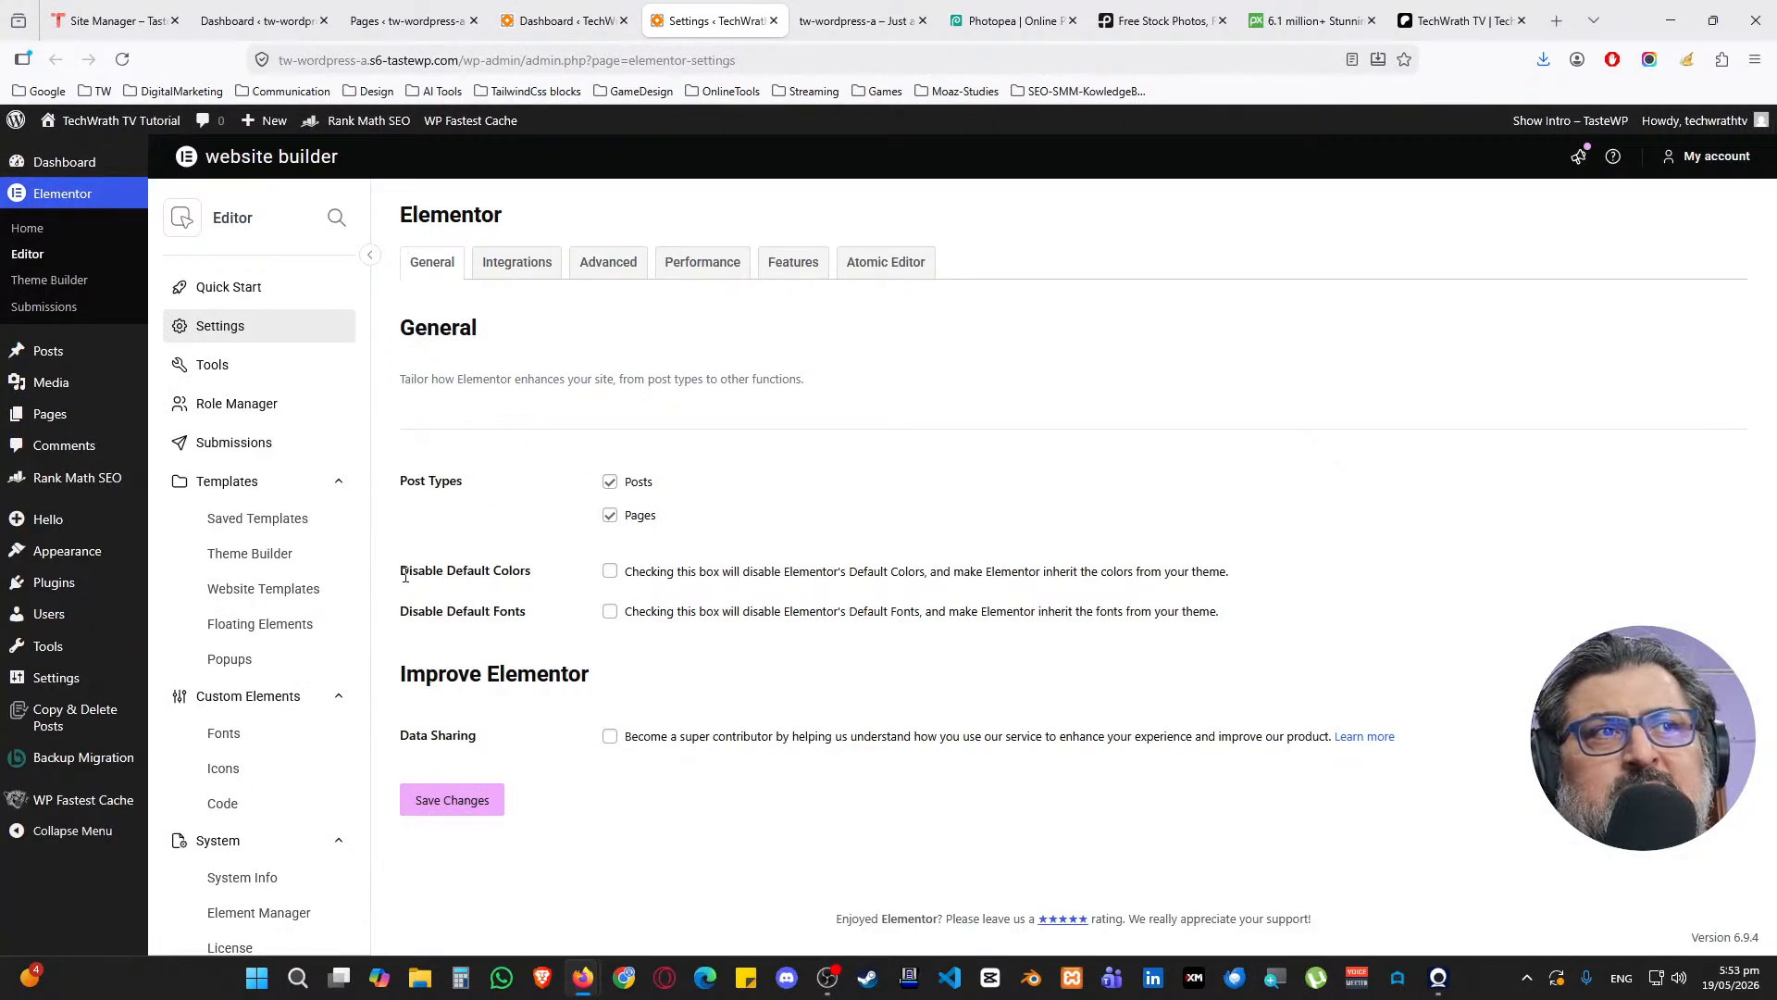
Tick Disable Default Colors and Disable Default Fonts, save, and view the Atomic Editor tab
drag(400, 571, 534, 580)
click(608, 573)
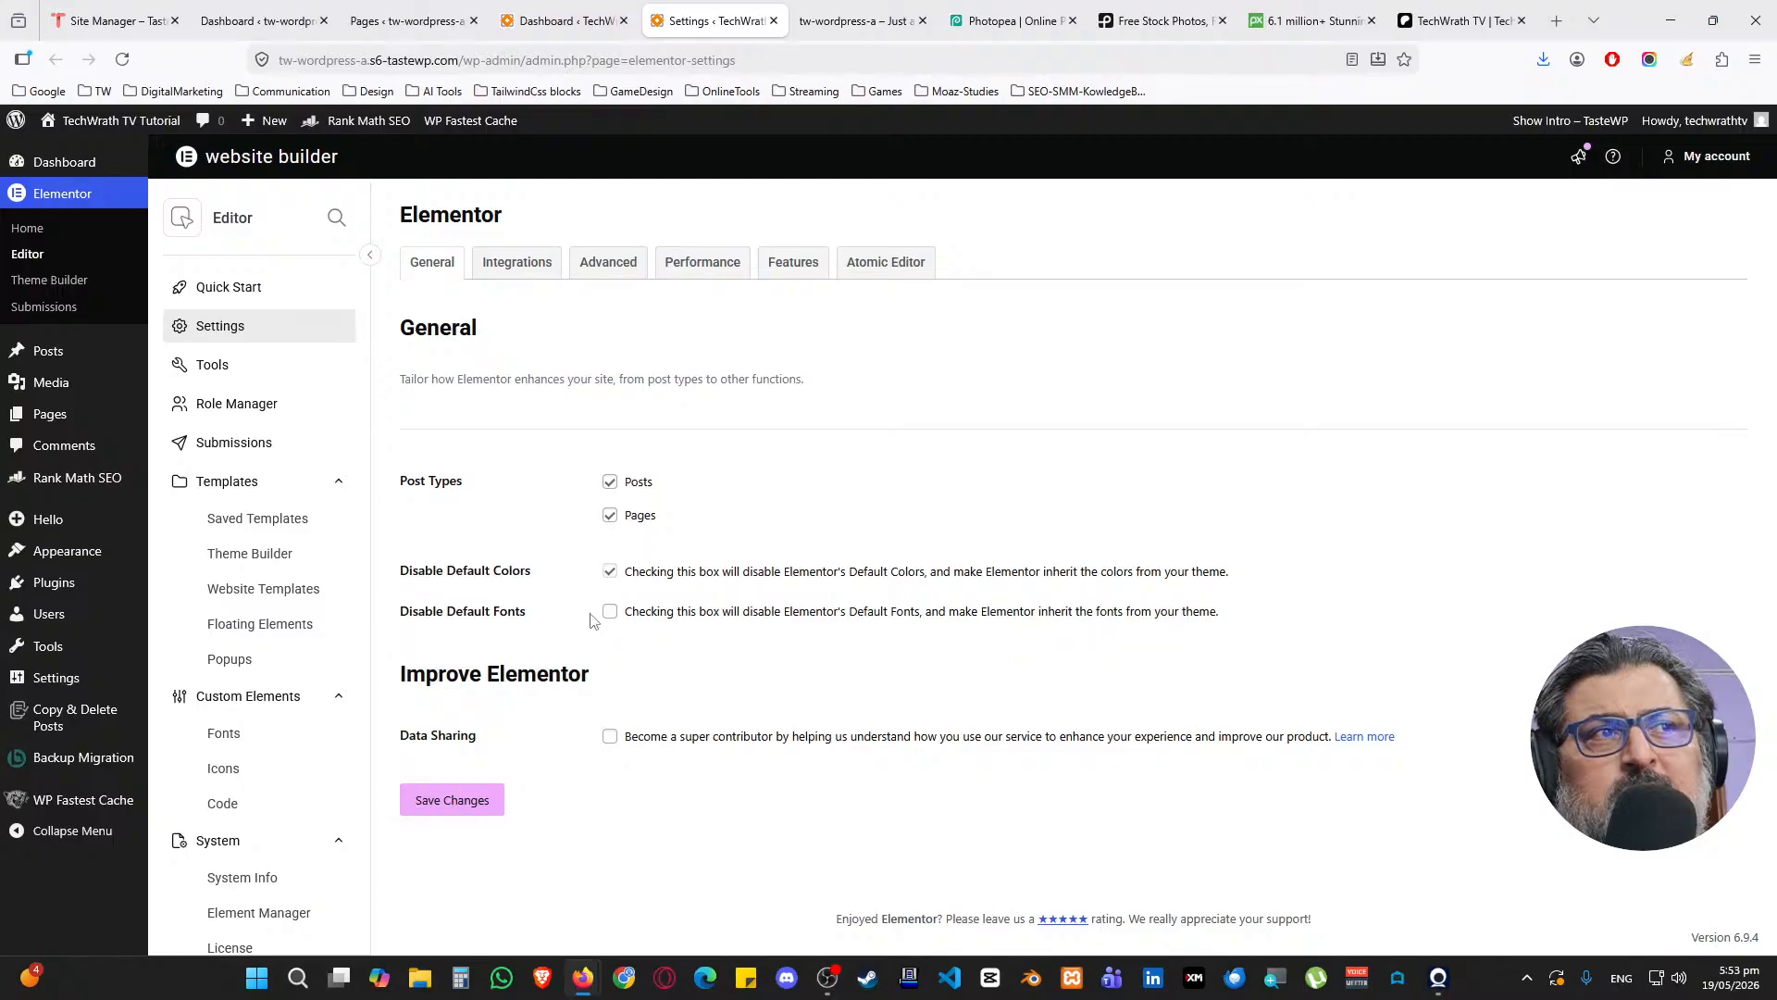
drag(400, 622, 589, 630)
click(596, 632)
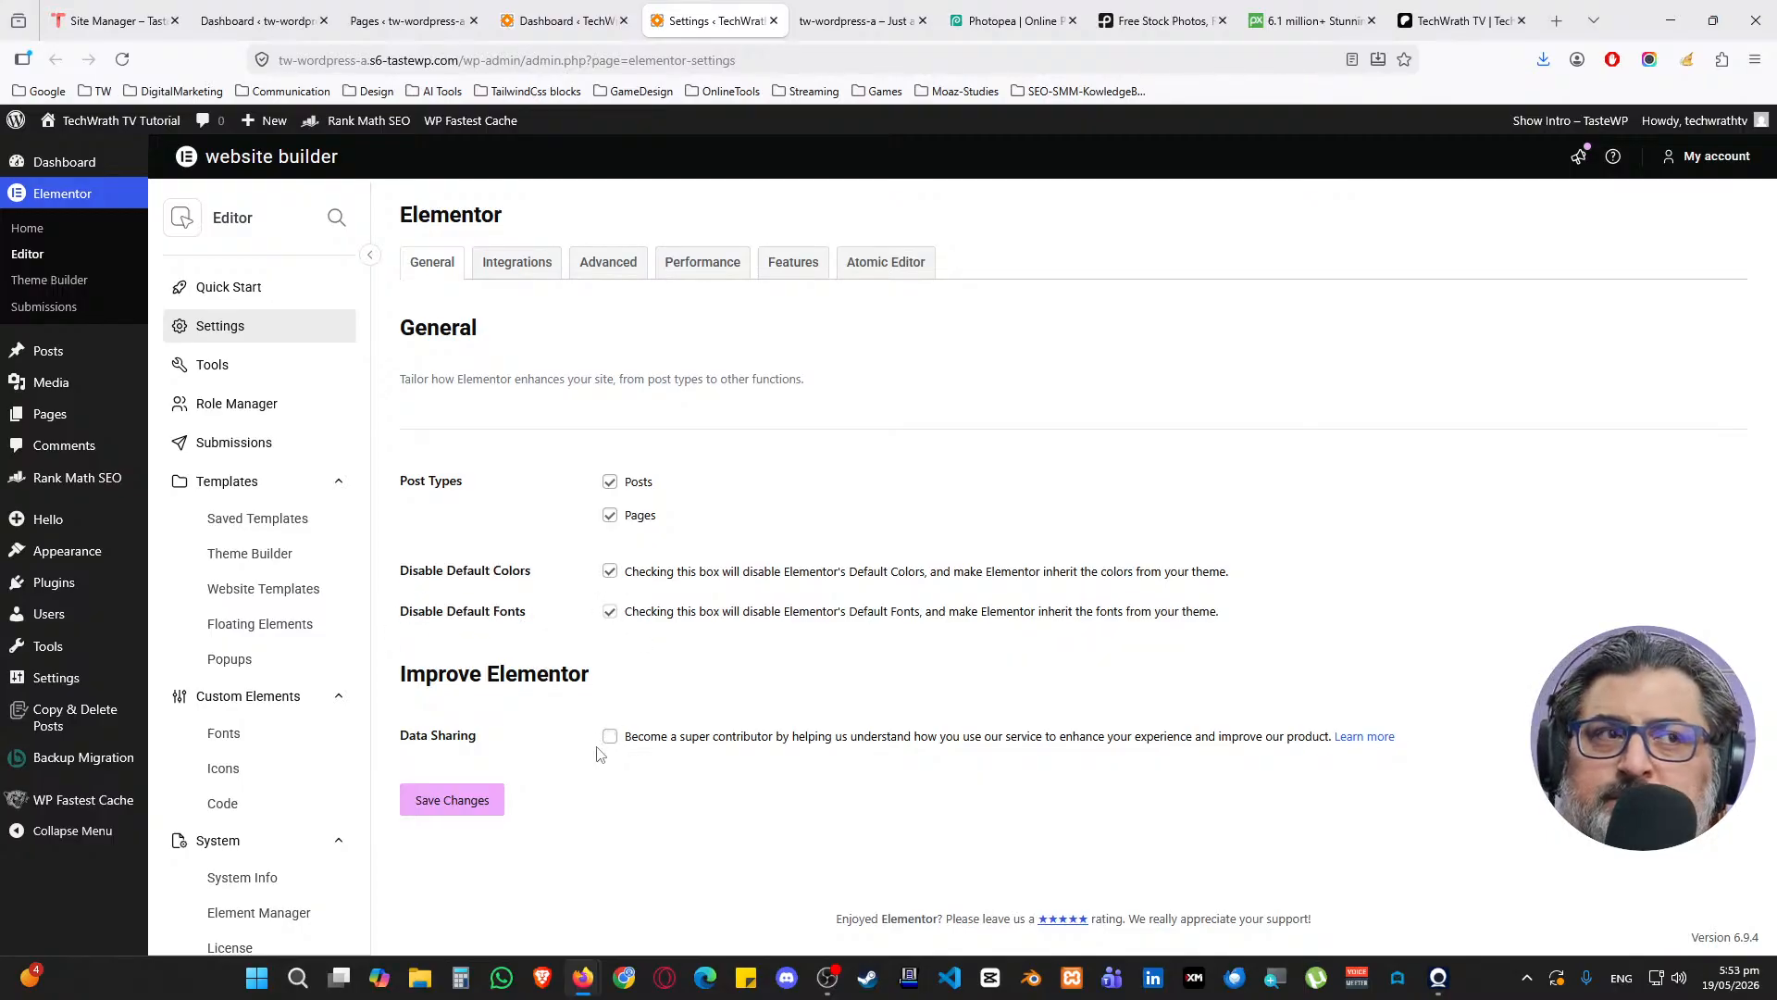
click(457, 812)
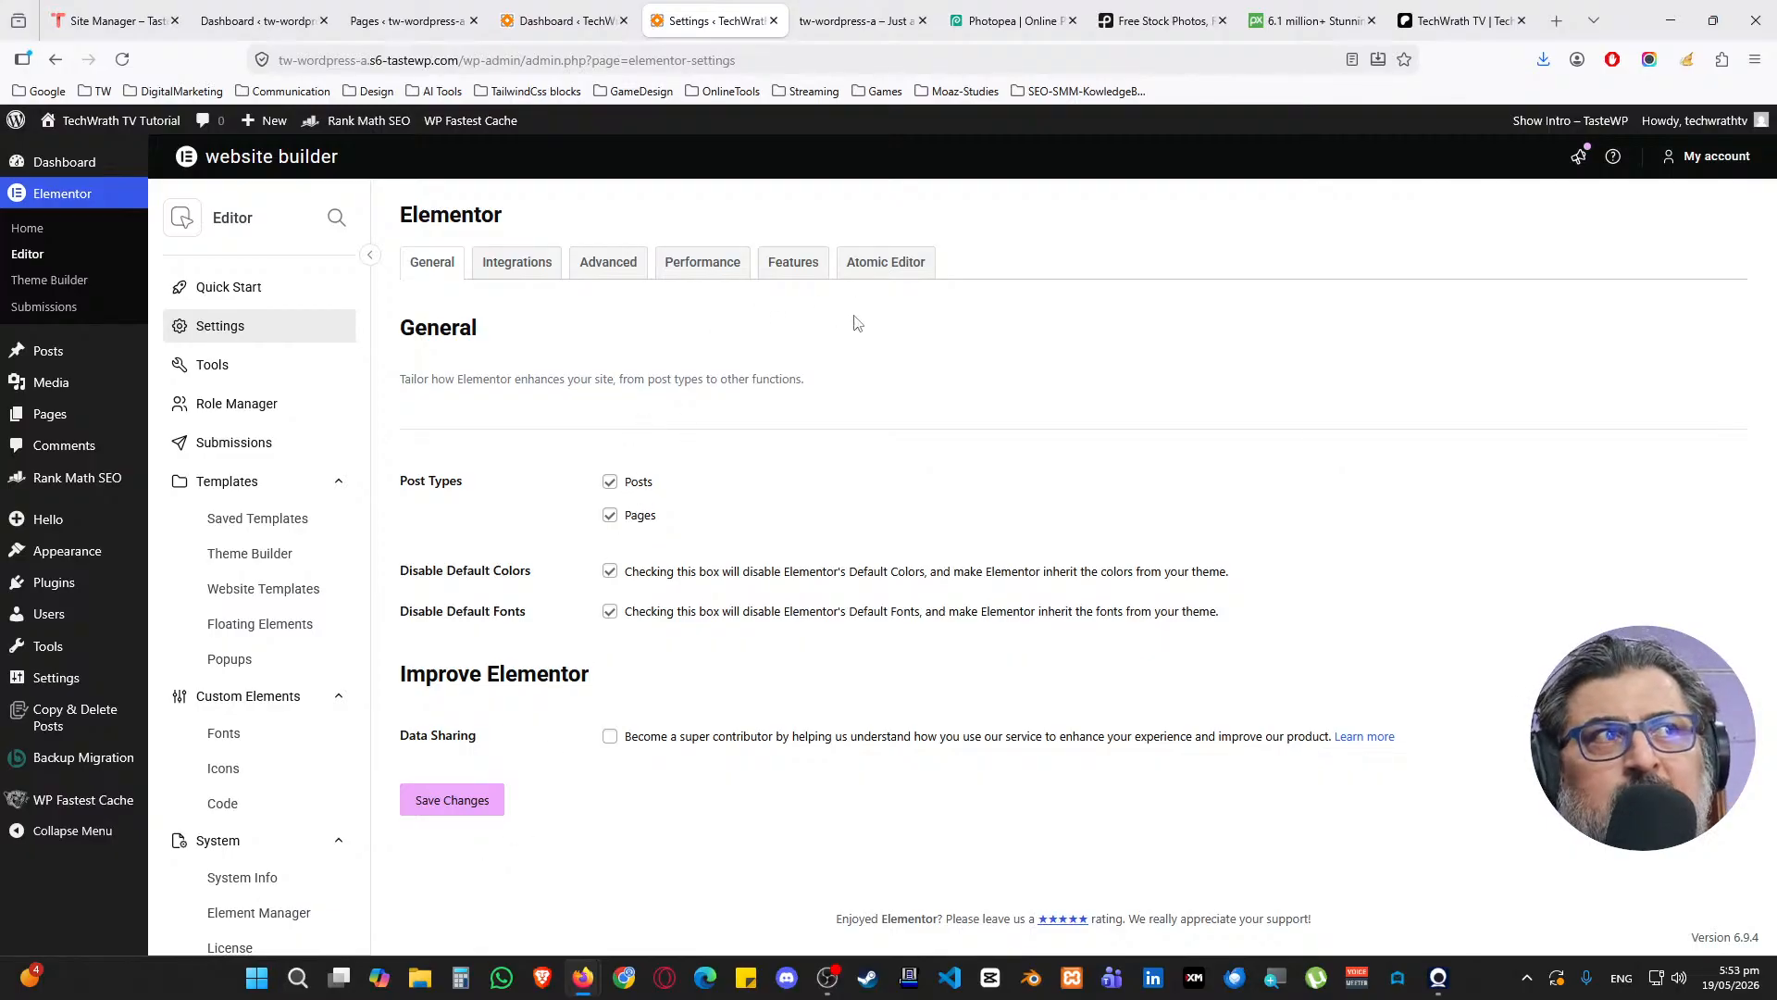
click(866, 278)
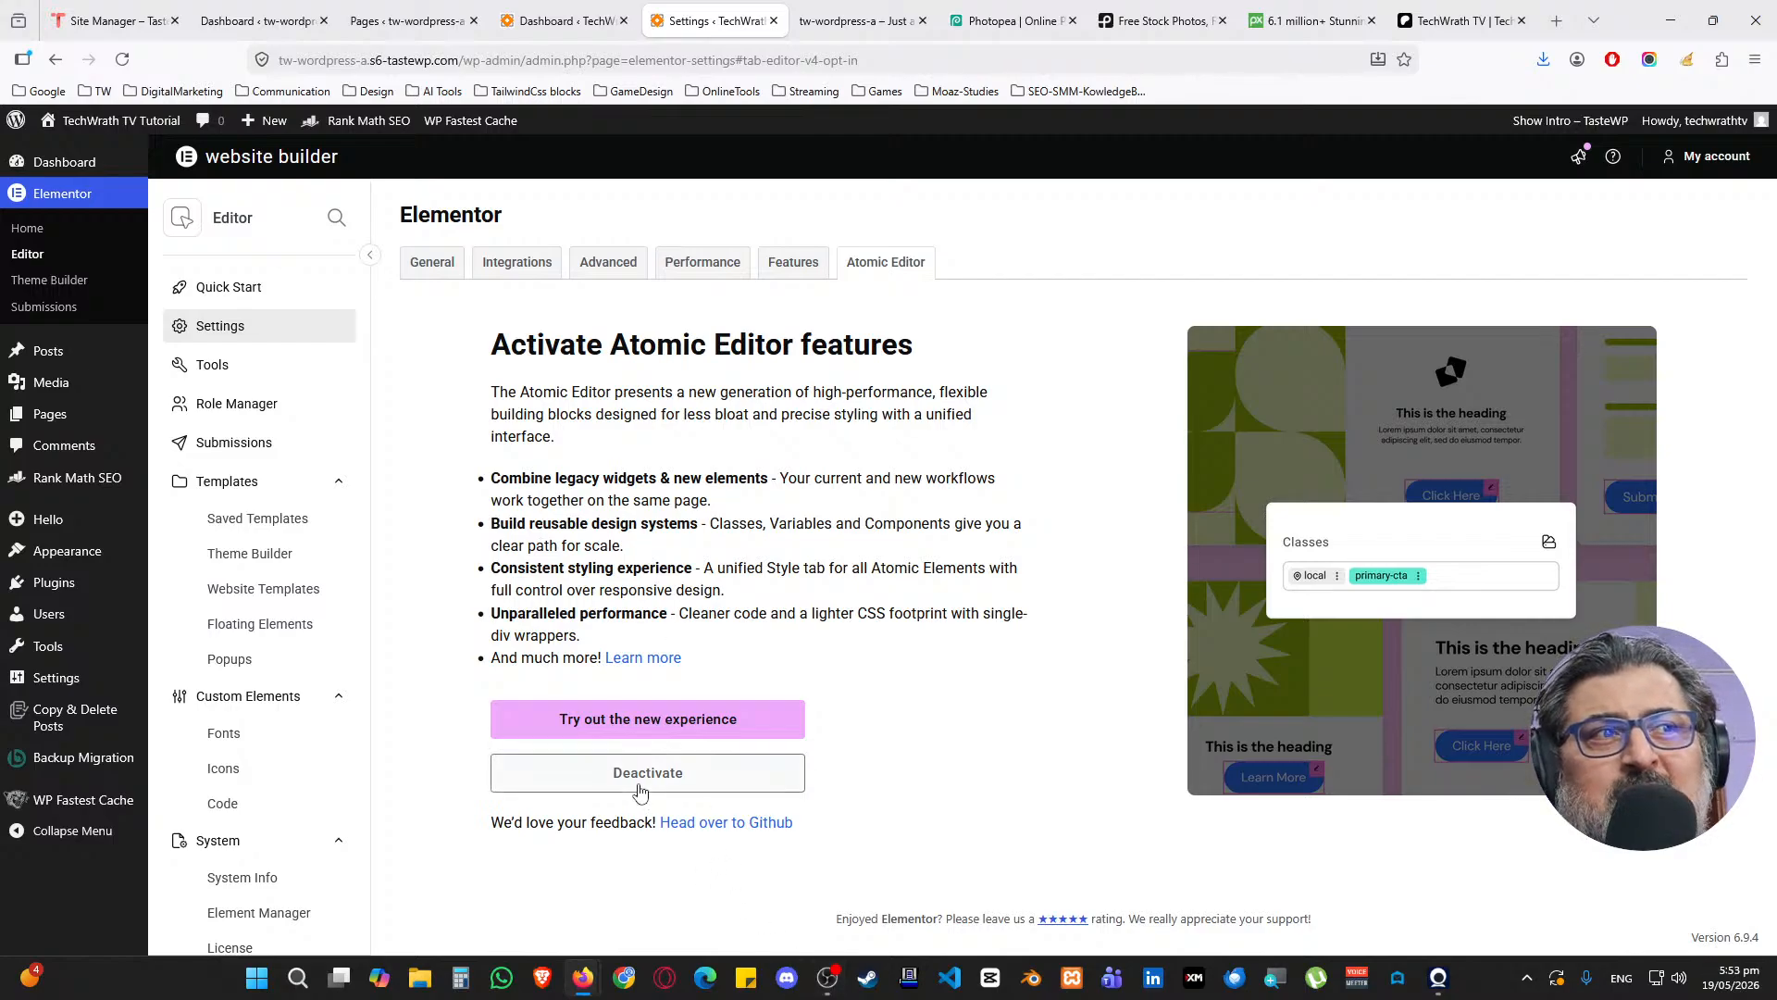
Deactivate the Atomic Editor features, acknowledging the warning
click(687, 769)
click(716, 593)
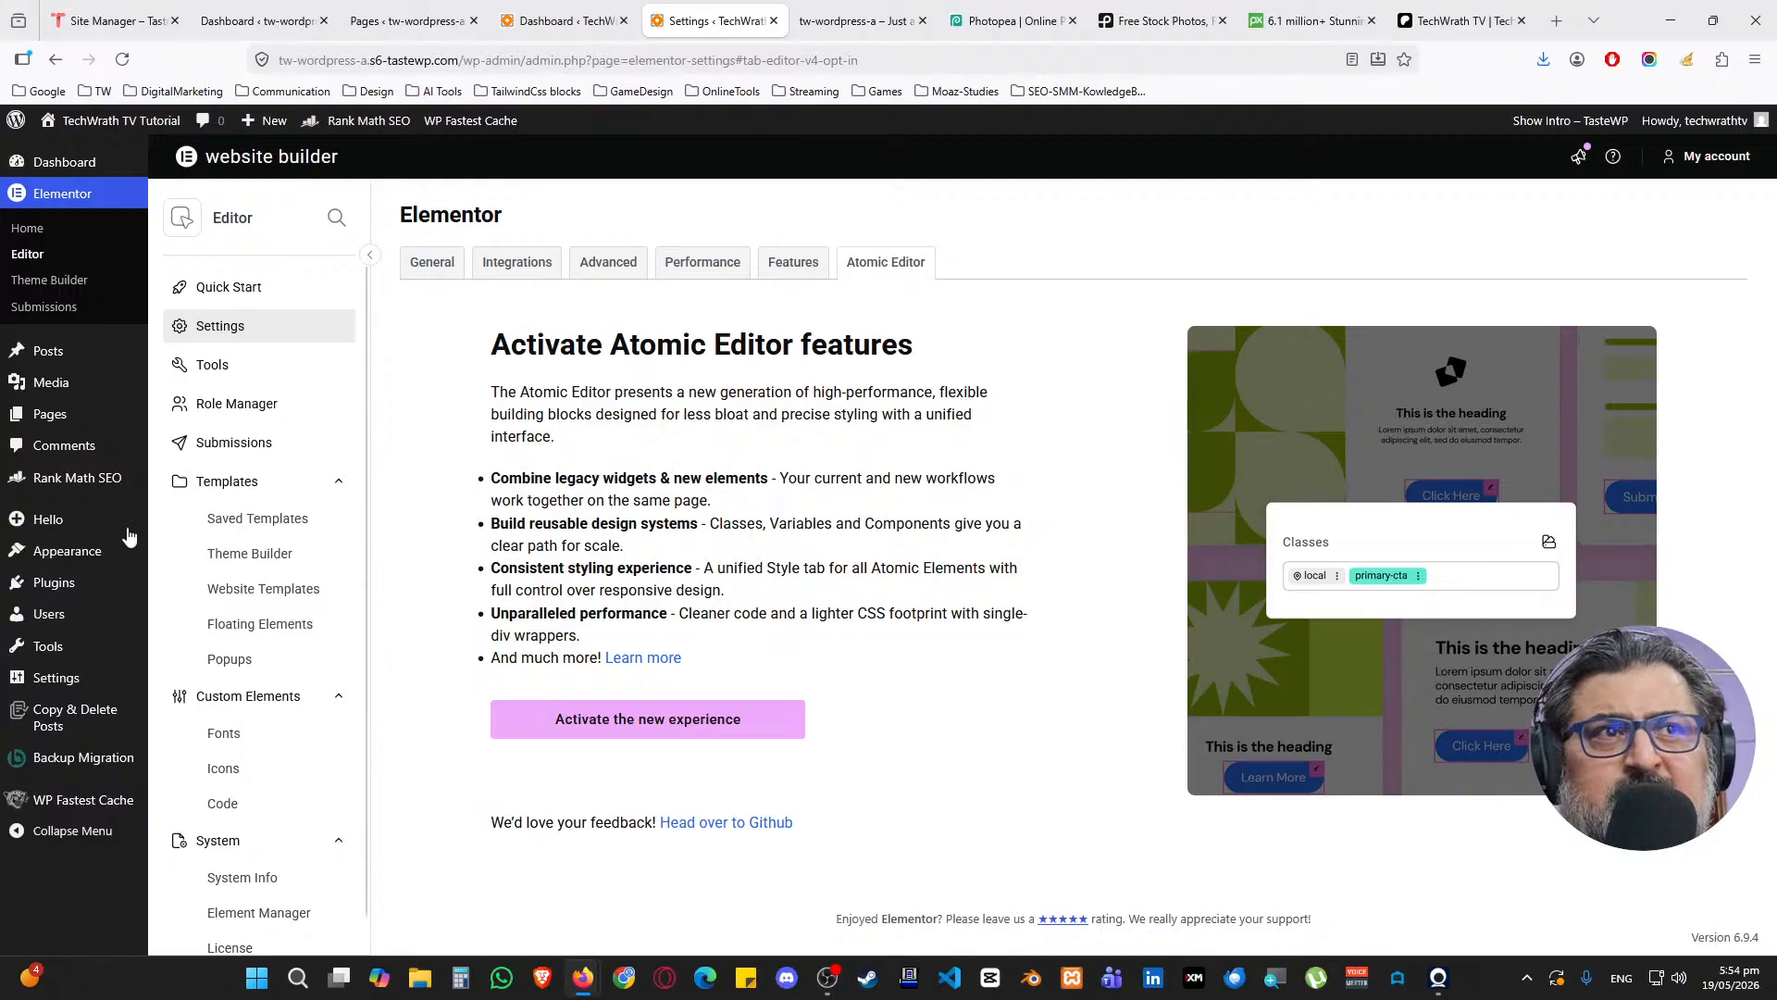
Reopen the Customizer, look through Menus, Header & Footer and Additional CSS, then close it
mouse_move(130, 552)
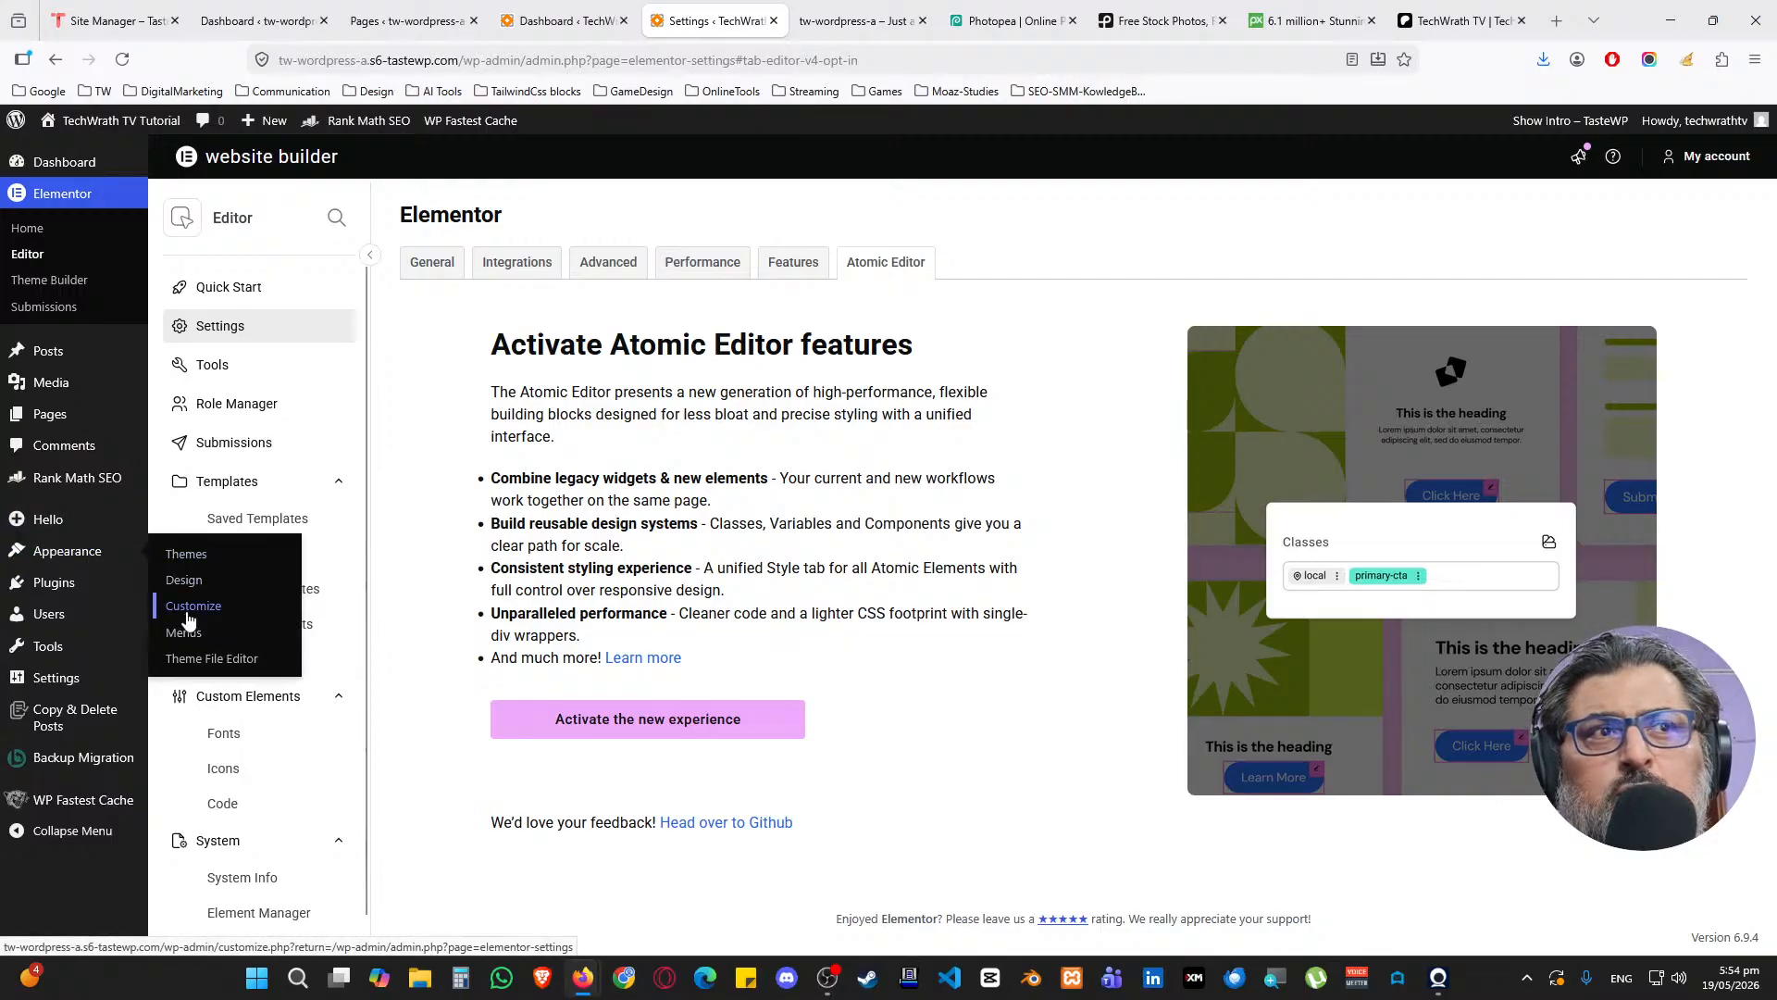
click(188, 614)
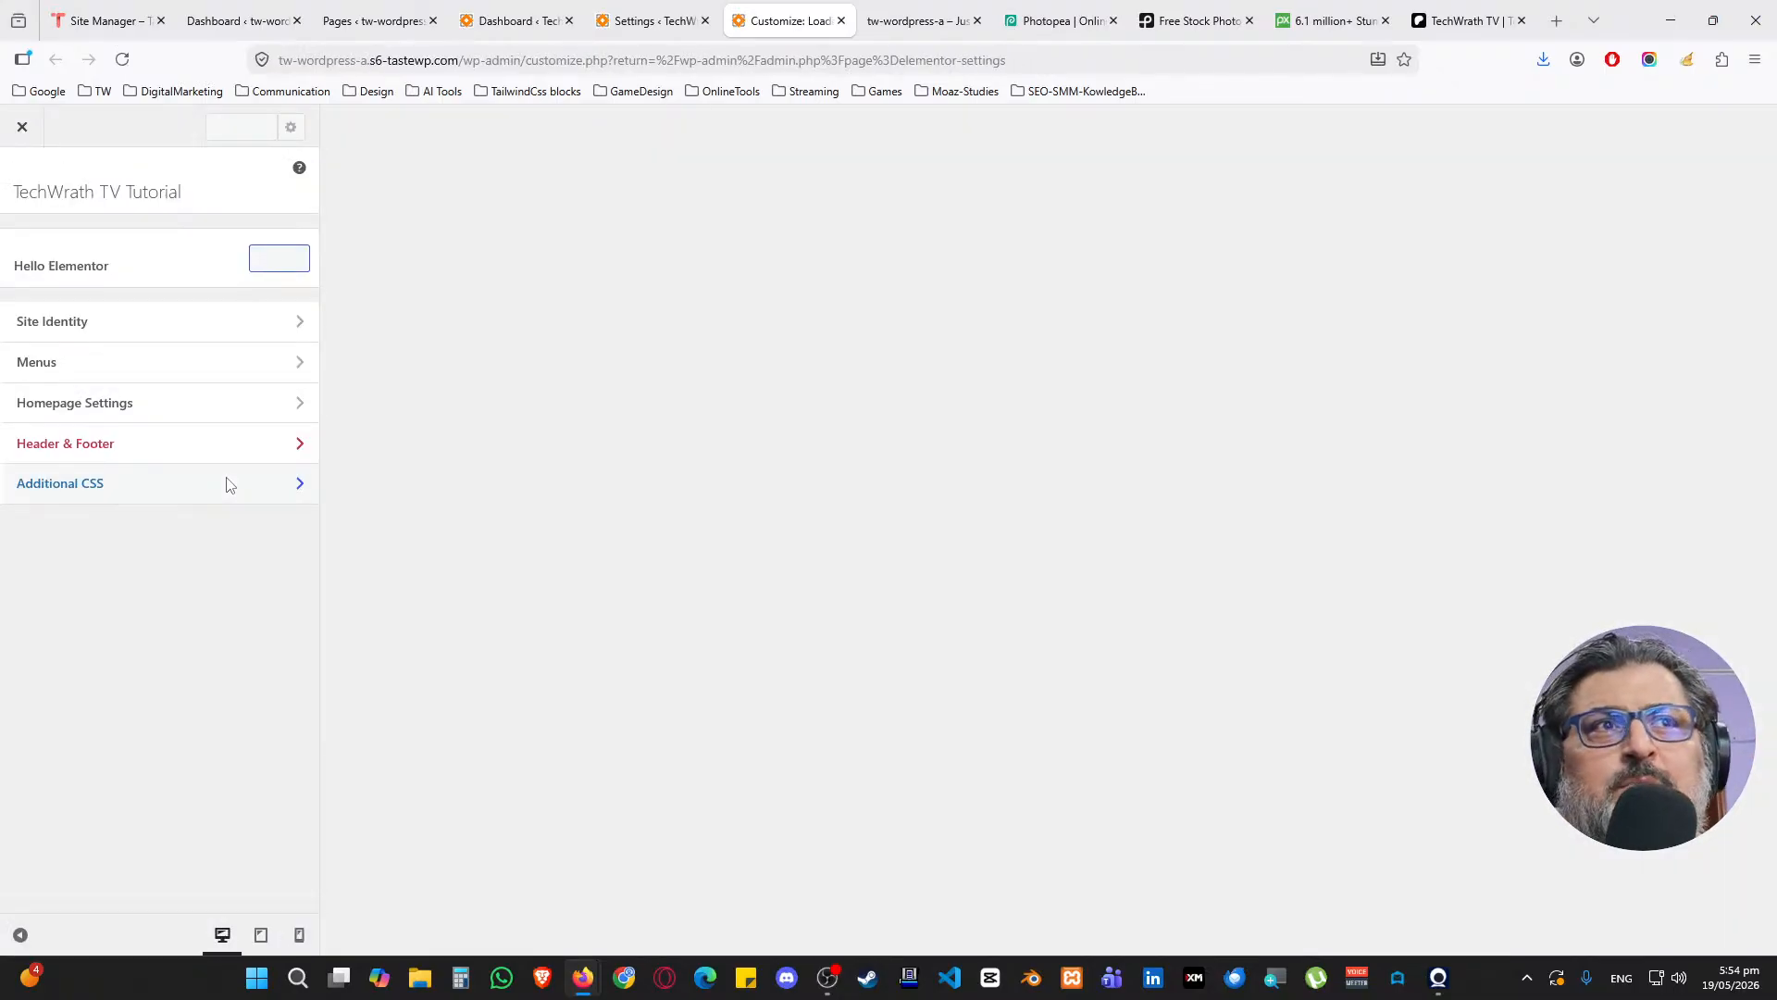
click(176, 362)
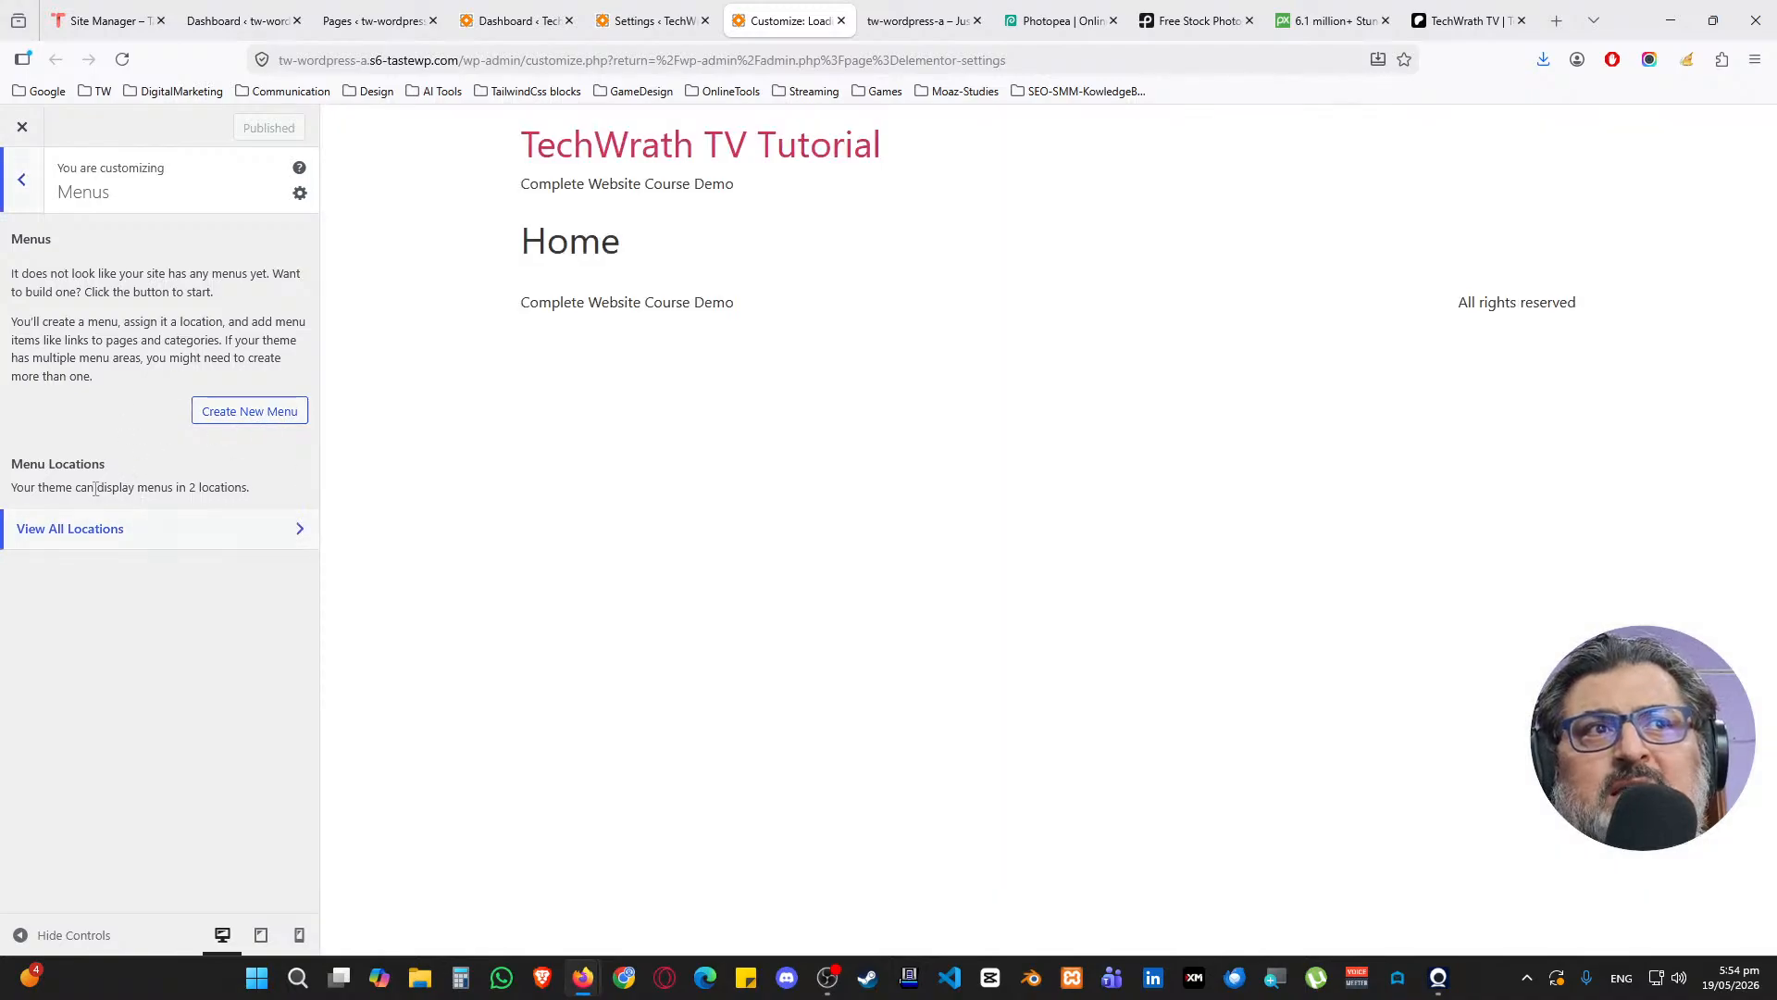
click(28, 181)
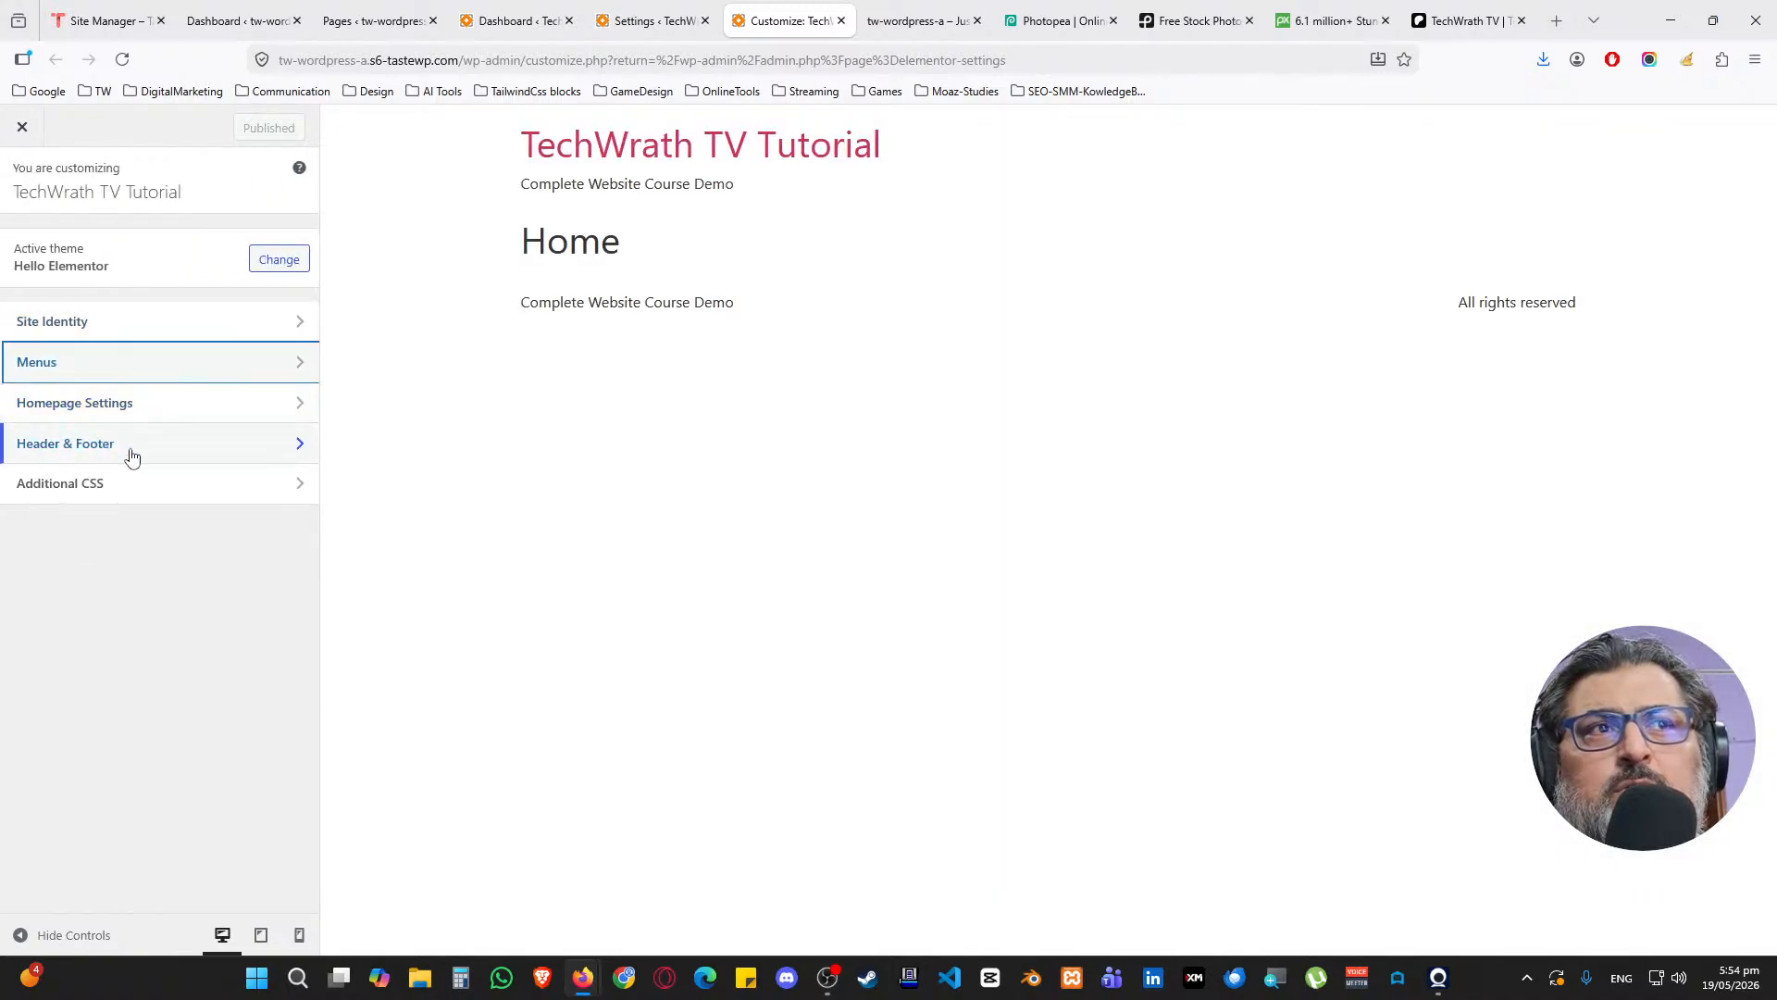
click(72, 446)
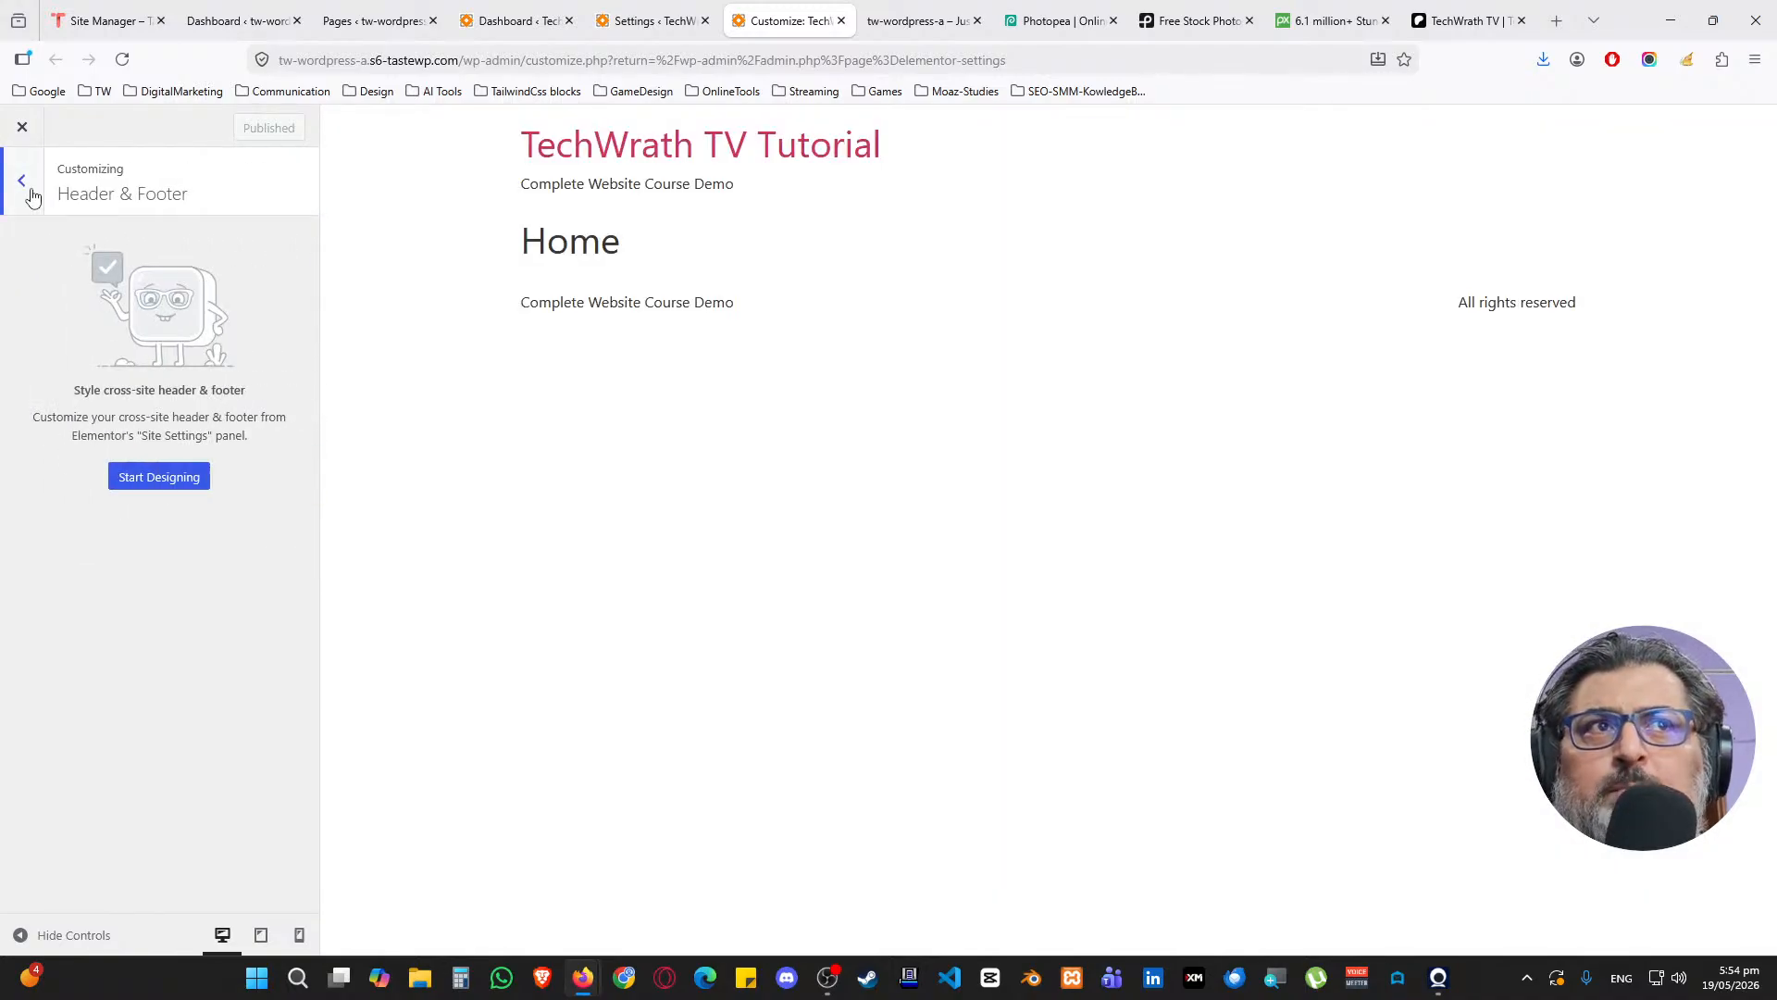
click(30, 189)
click(146, 491)
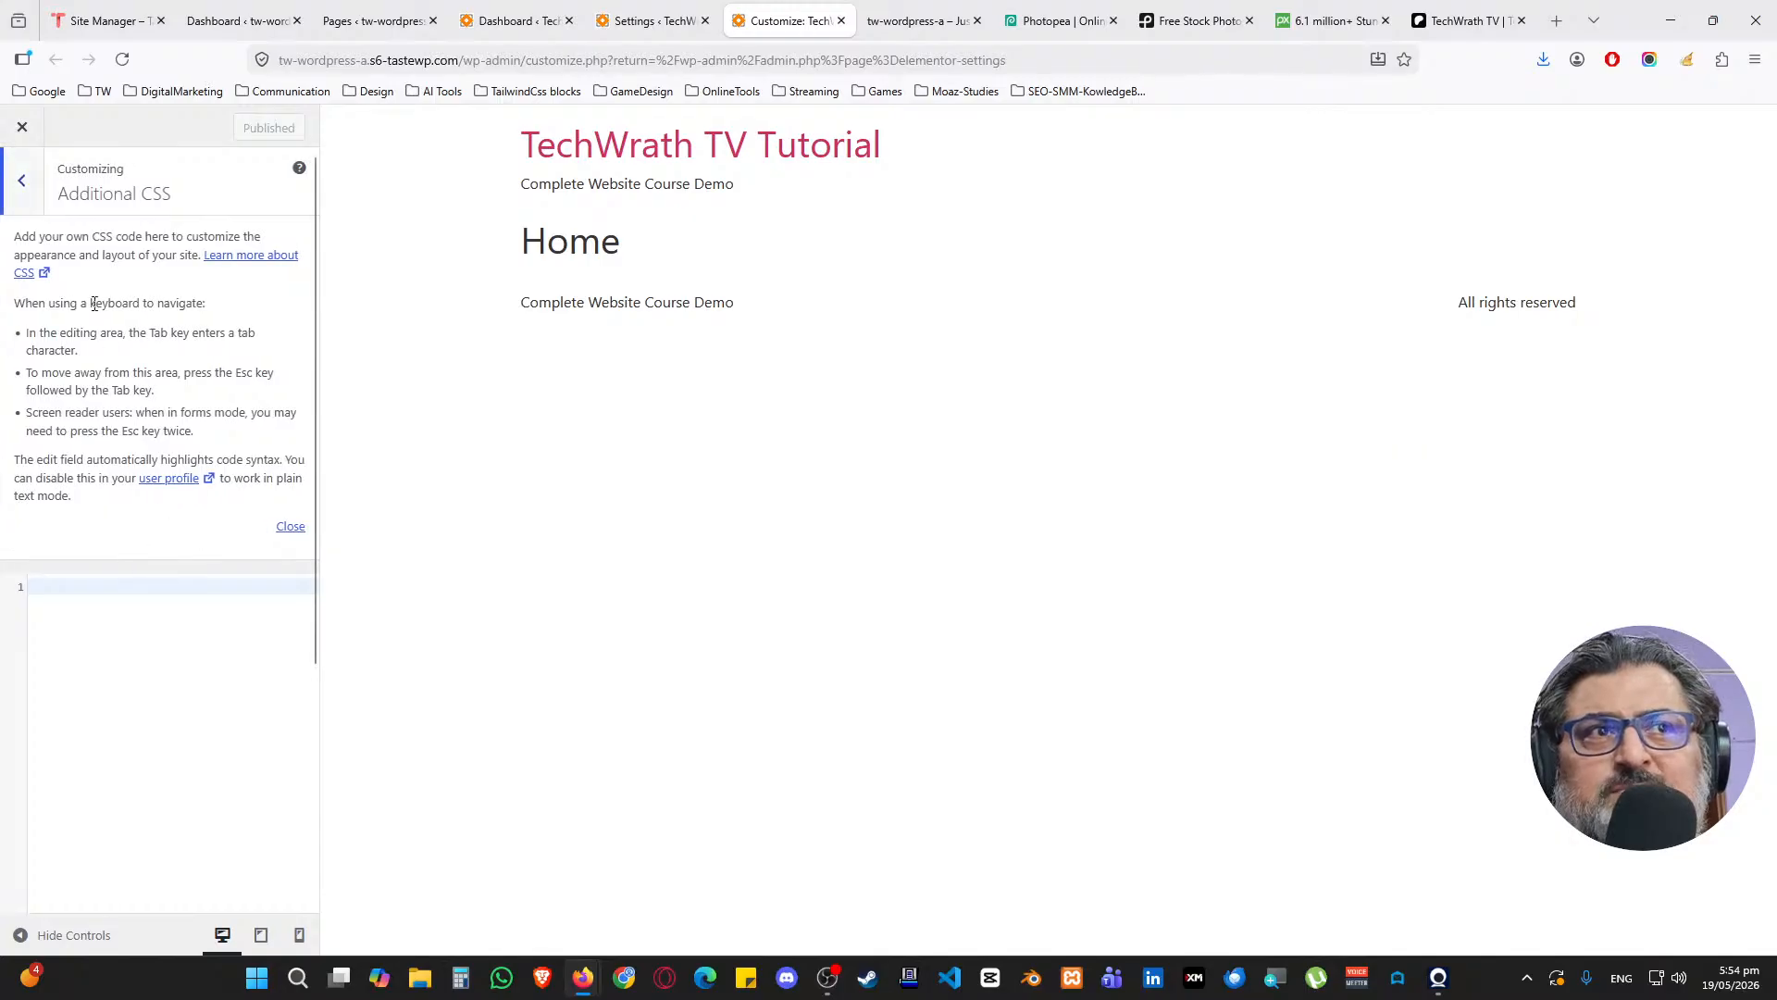
click(37, 189)
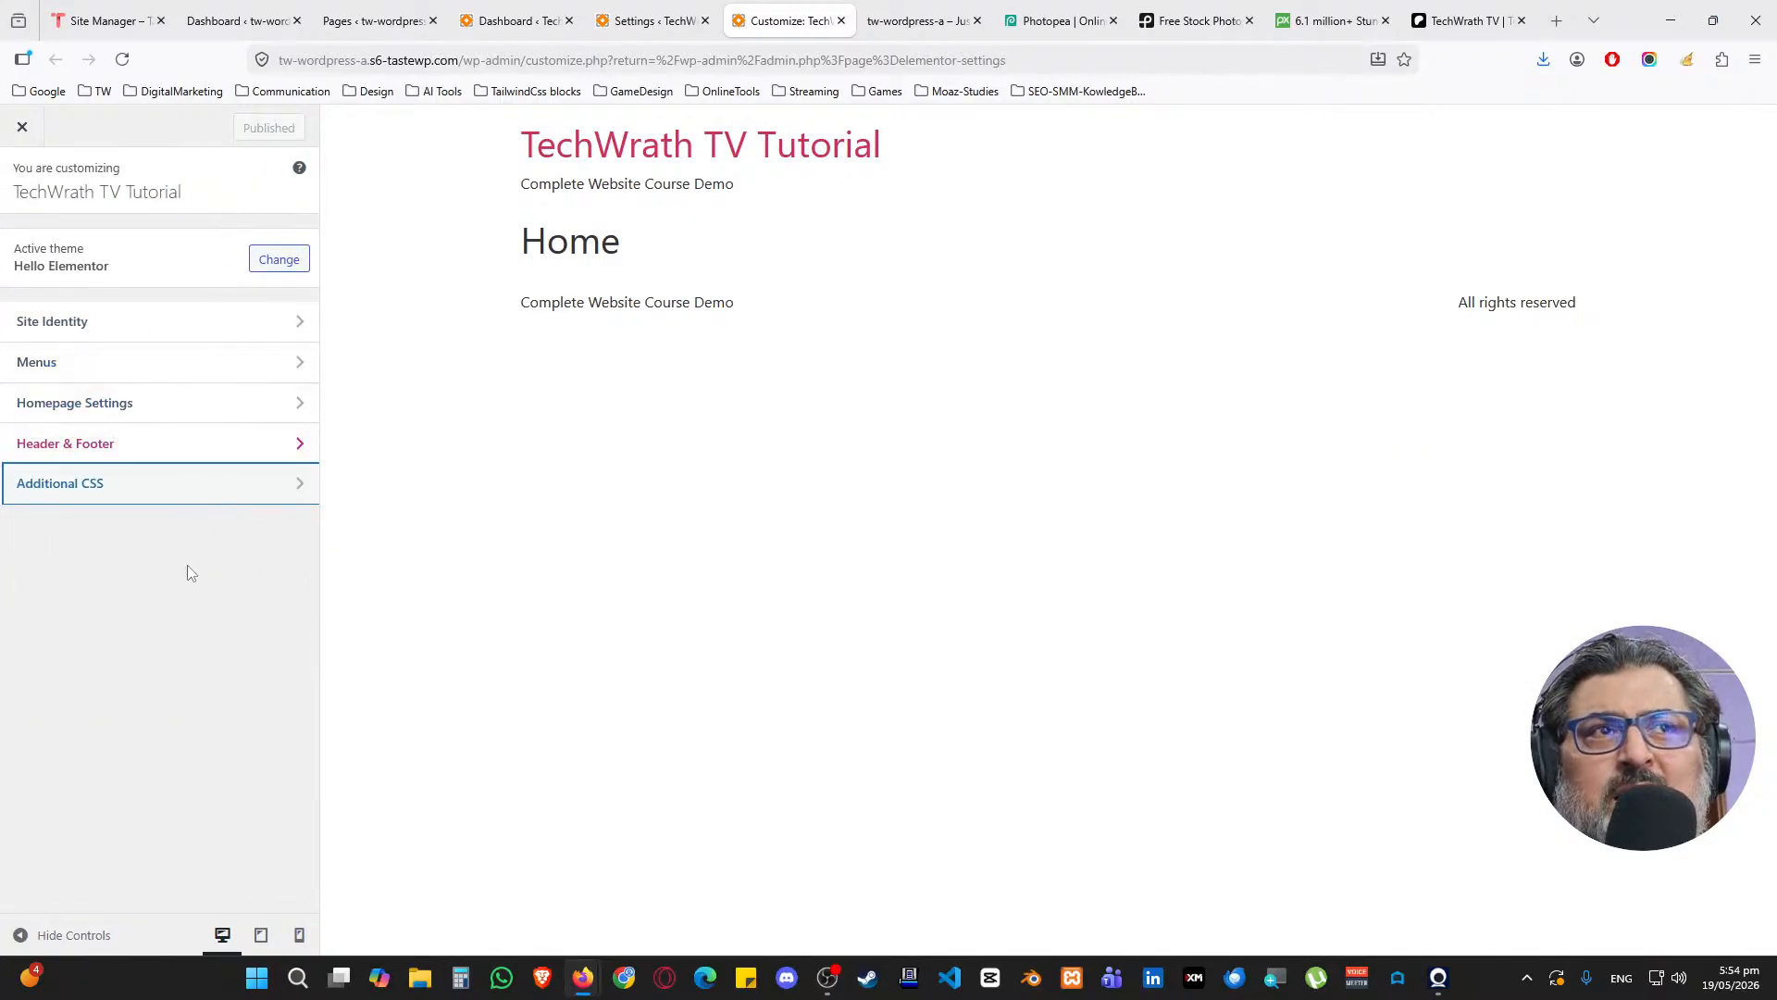
key(ctrl+w)
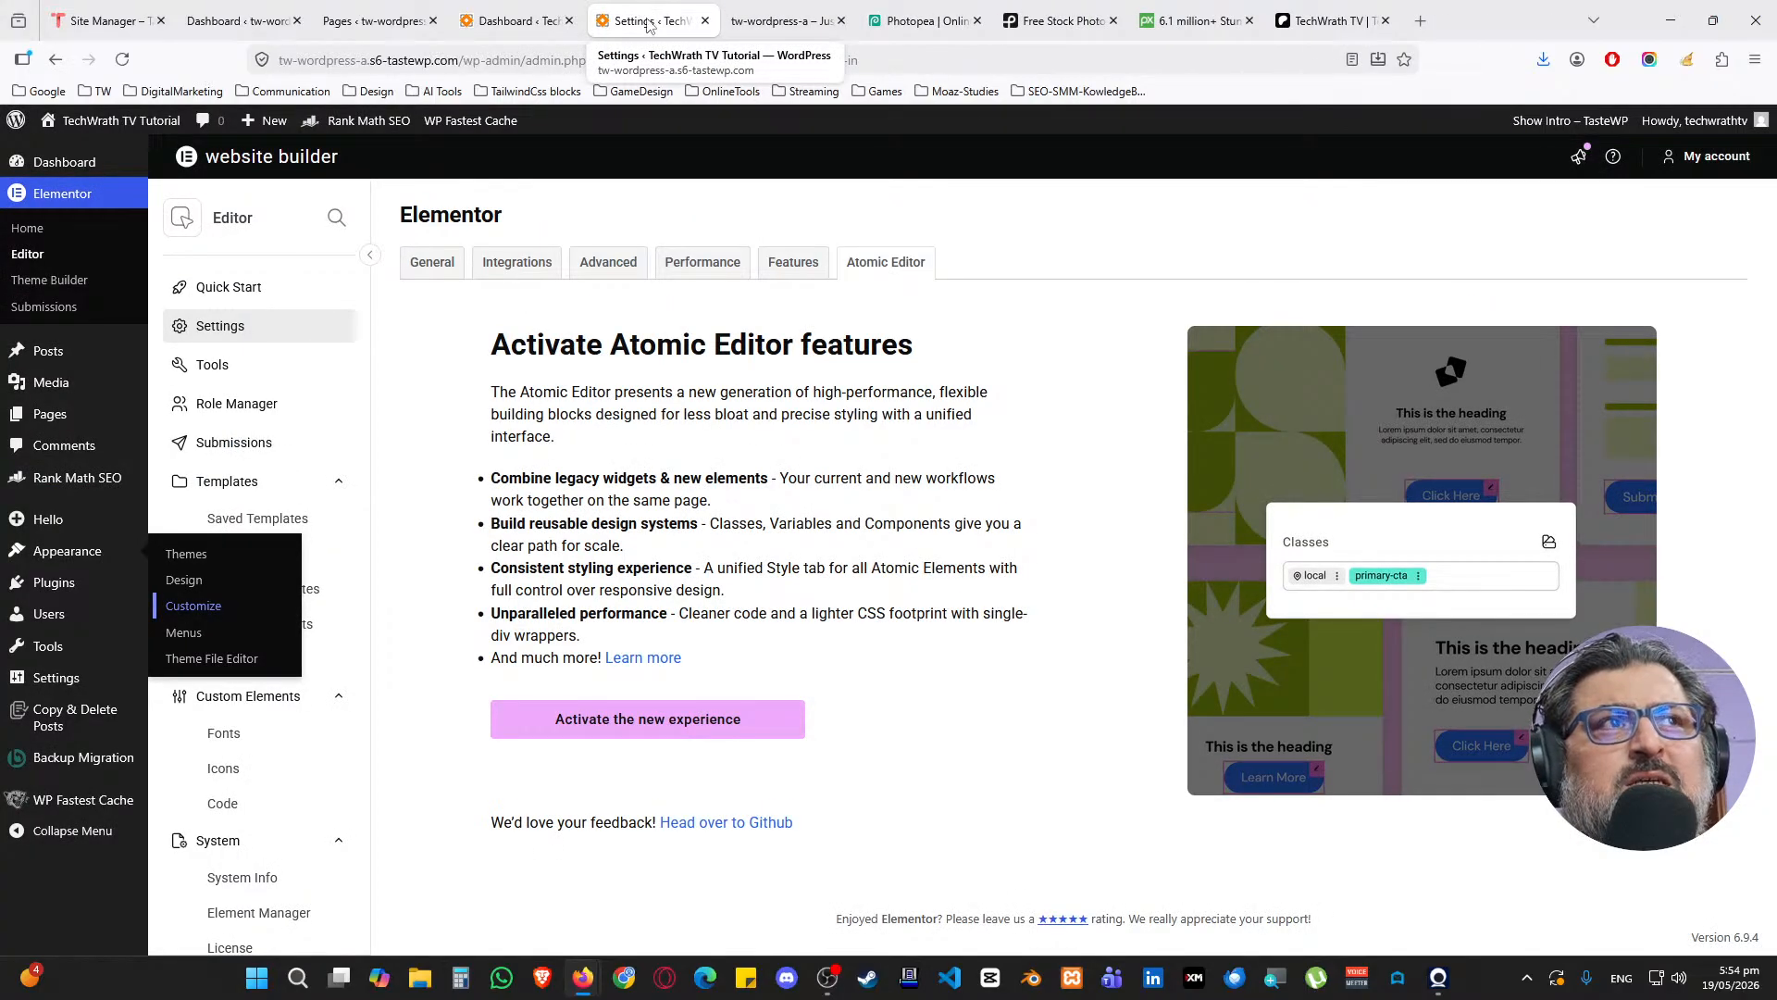
Close the Elementor settings tab, reload the front end, and collapse the Elementor and Rank Math Overview boxes
key(ctrl+w)
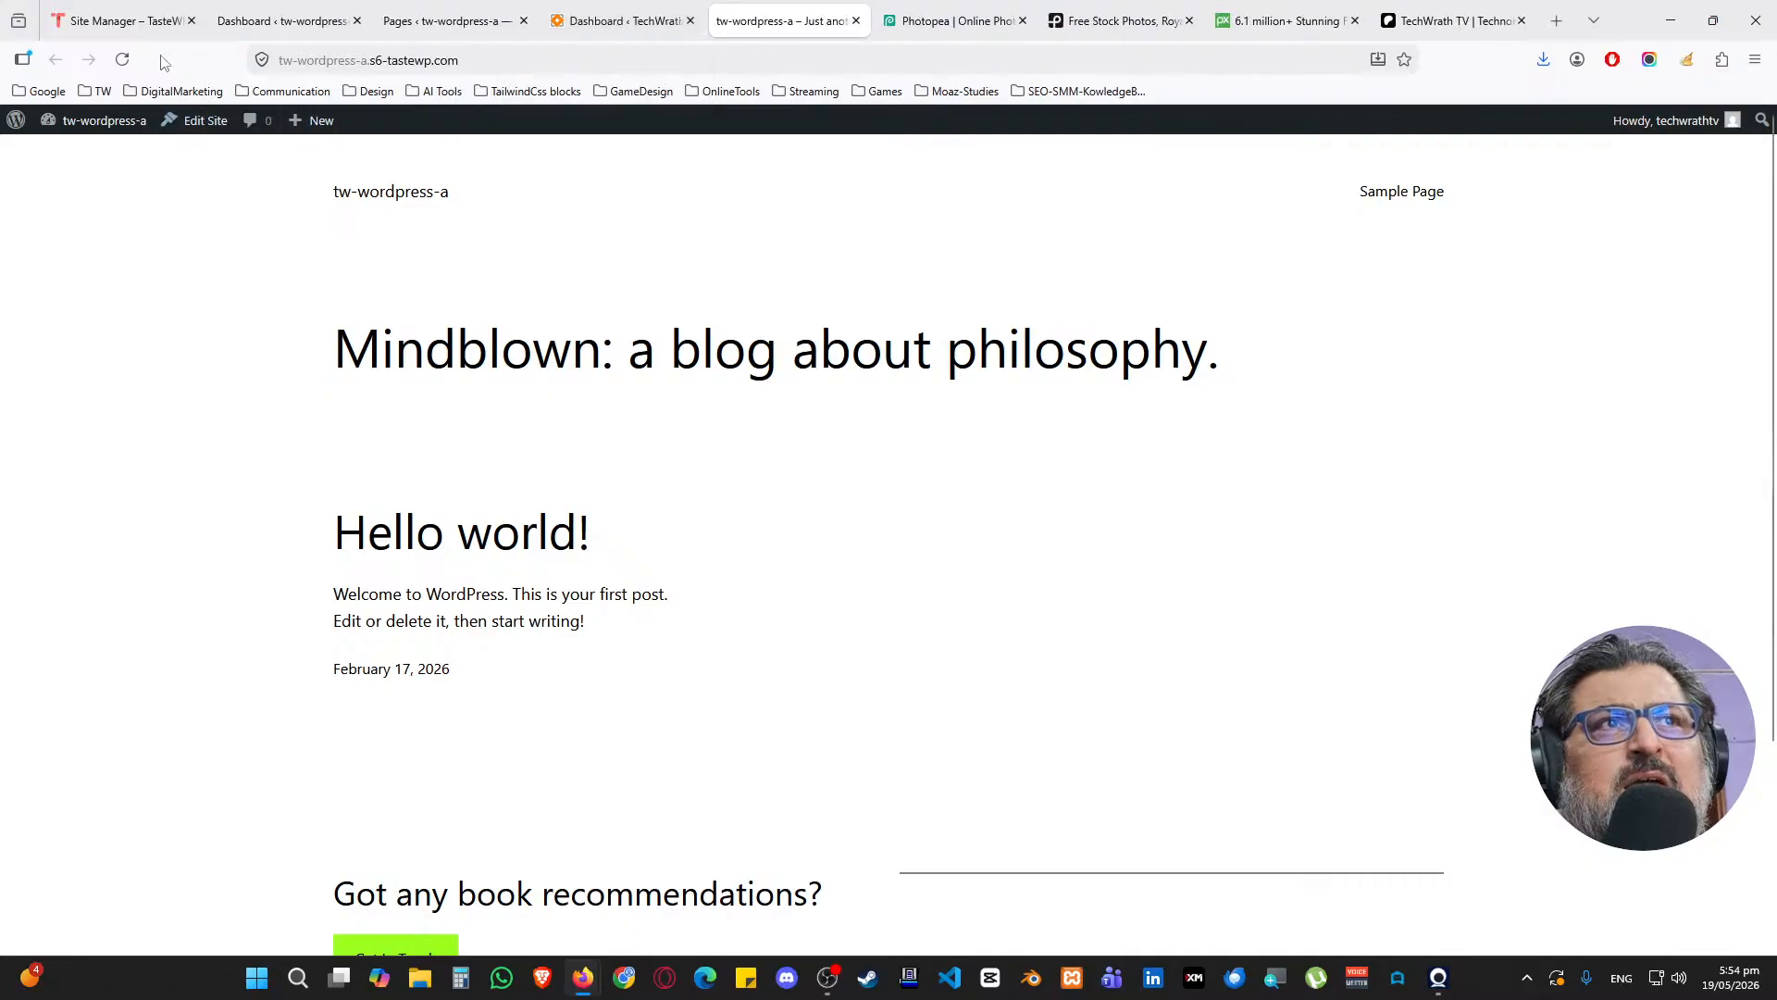
click(123, 59)
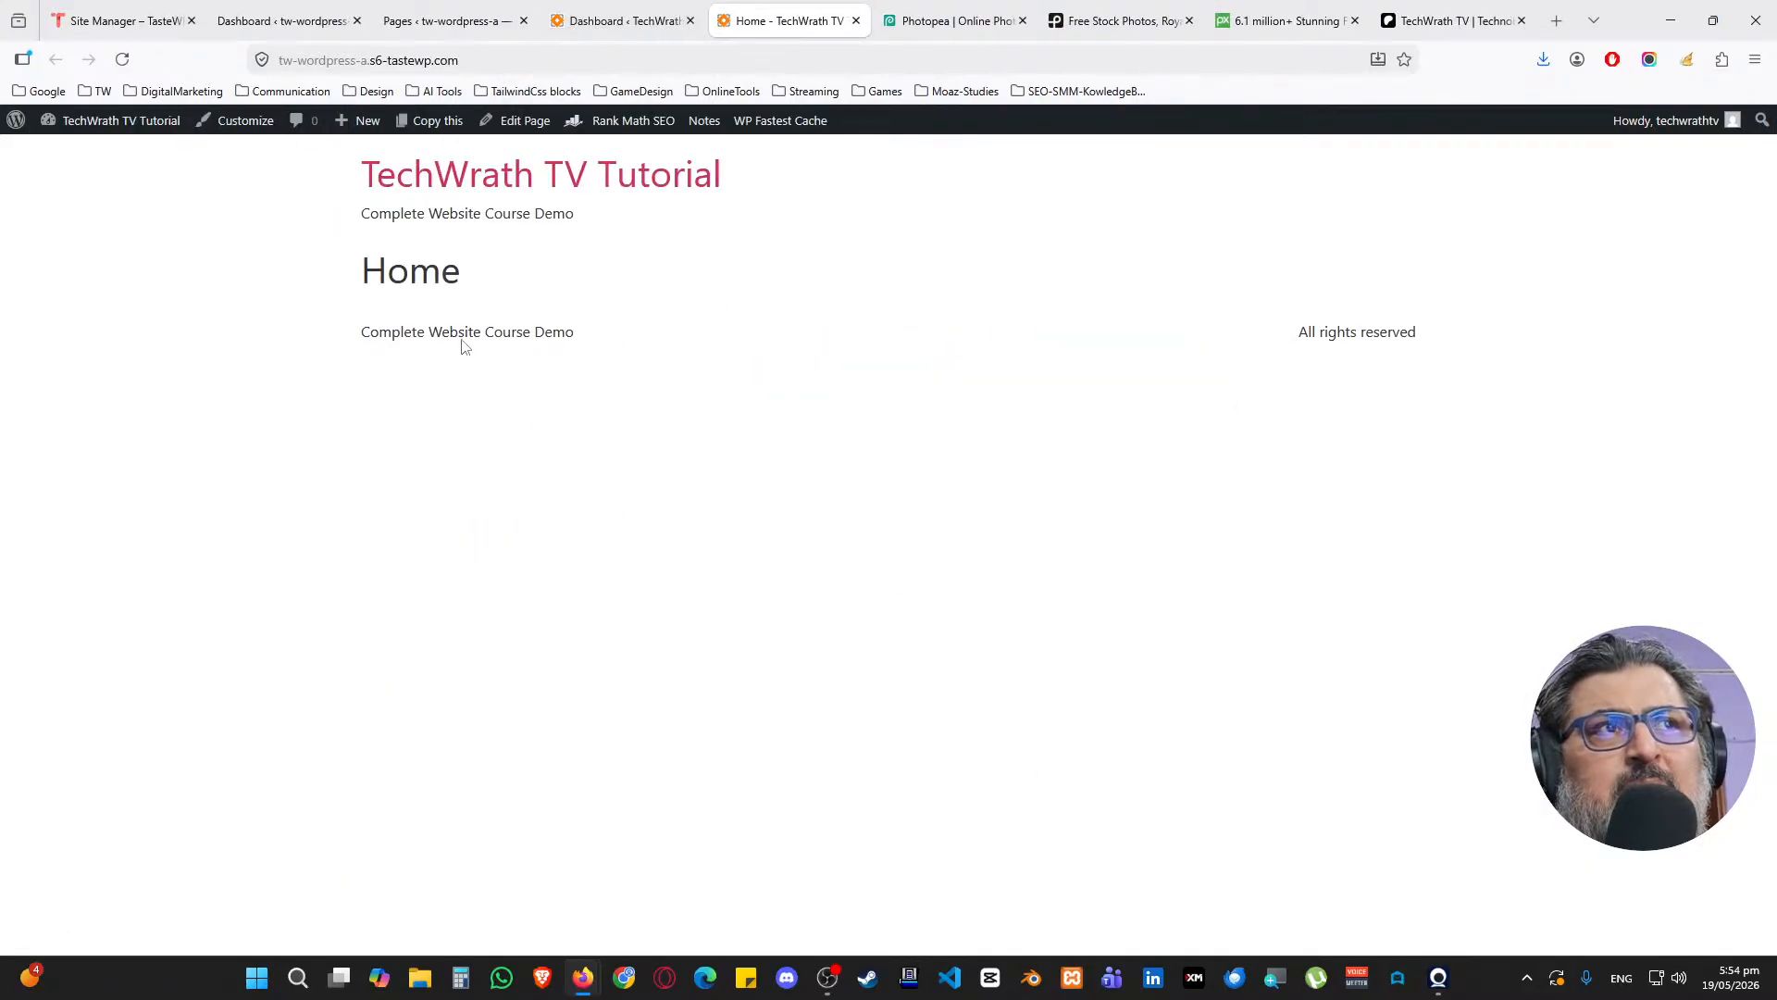
key(ctrl+shift+Tab)
click(542, 478)
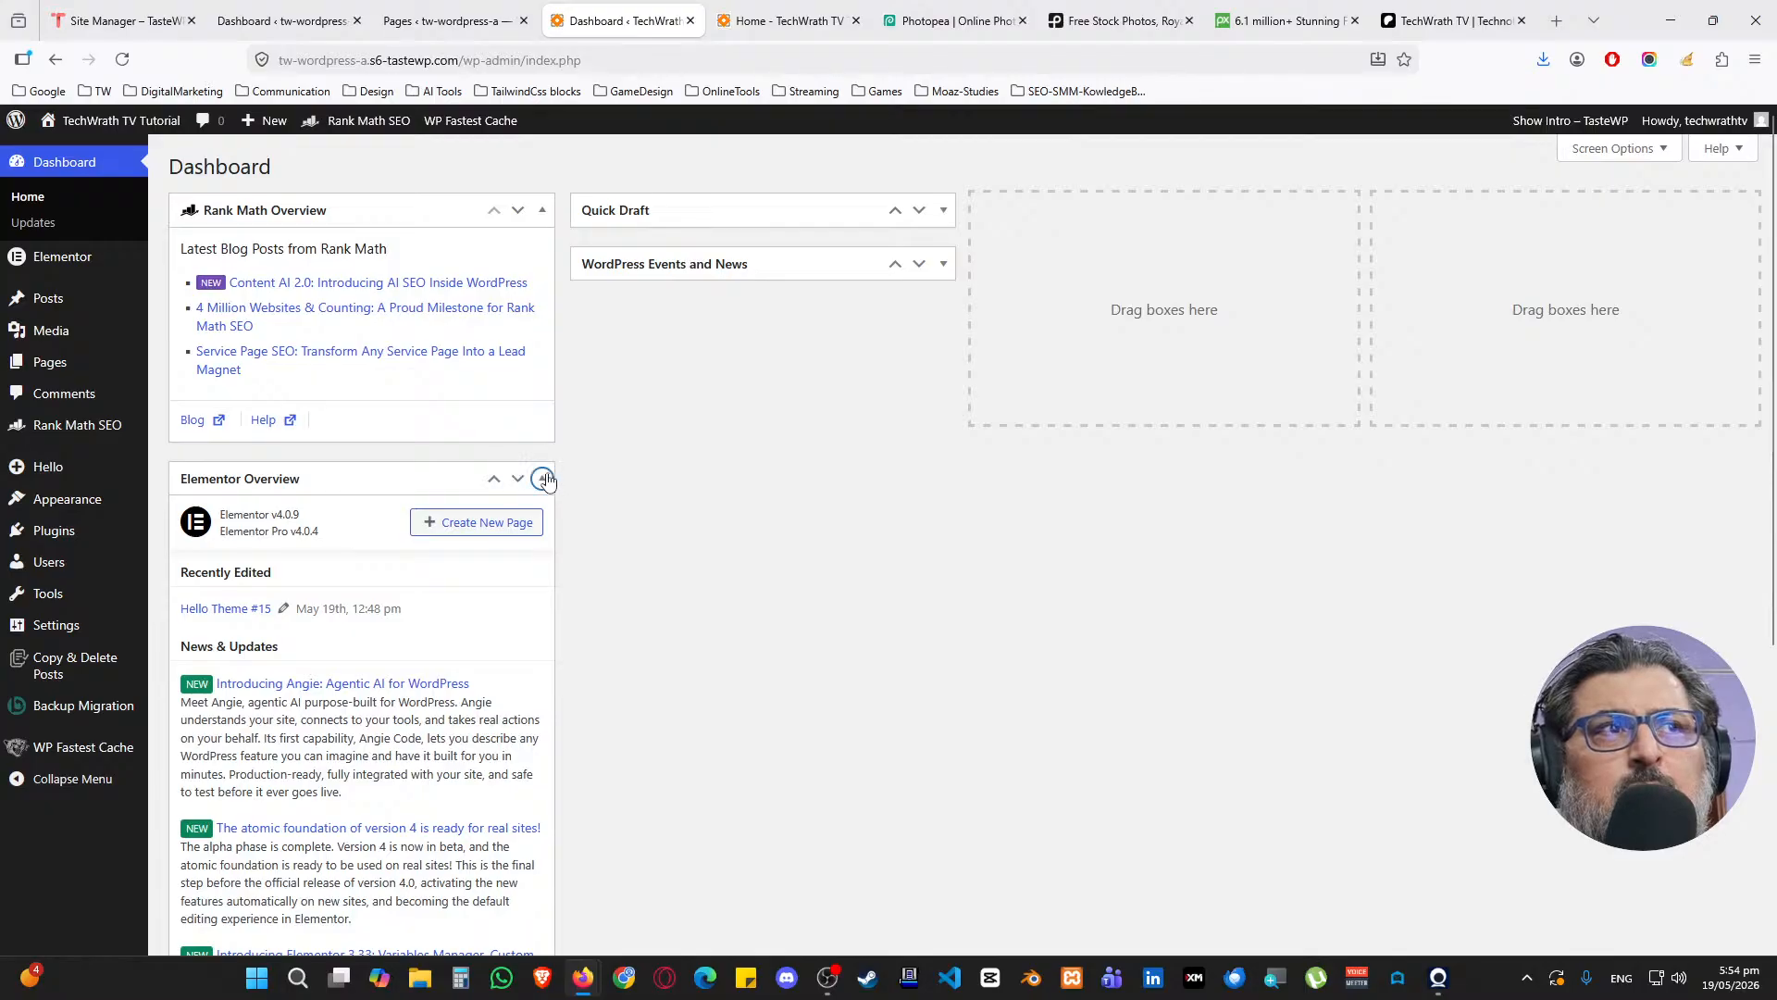
click(542, 210)
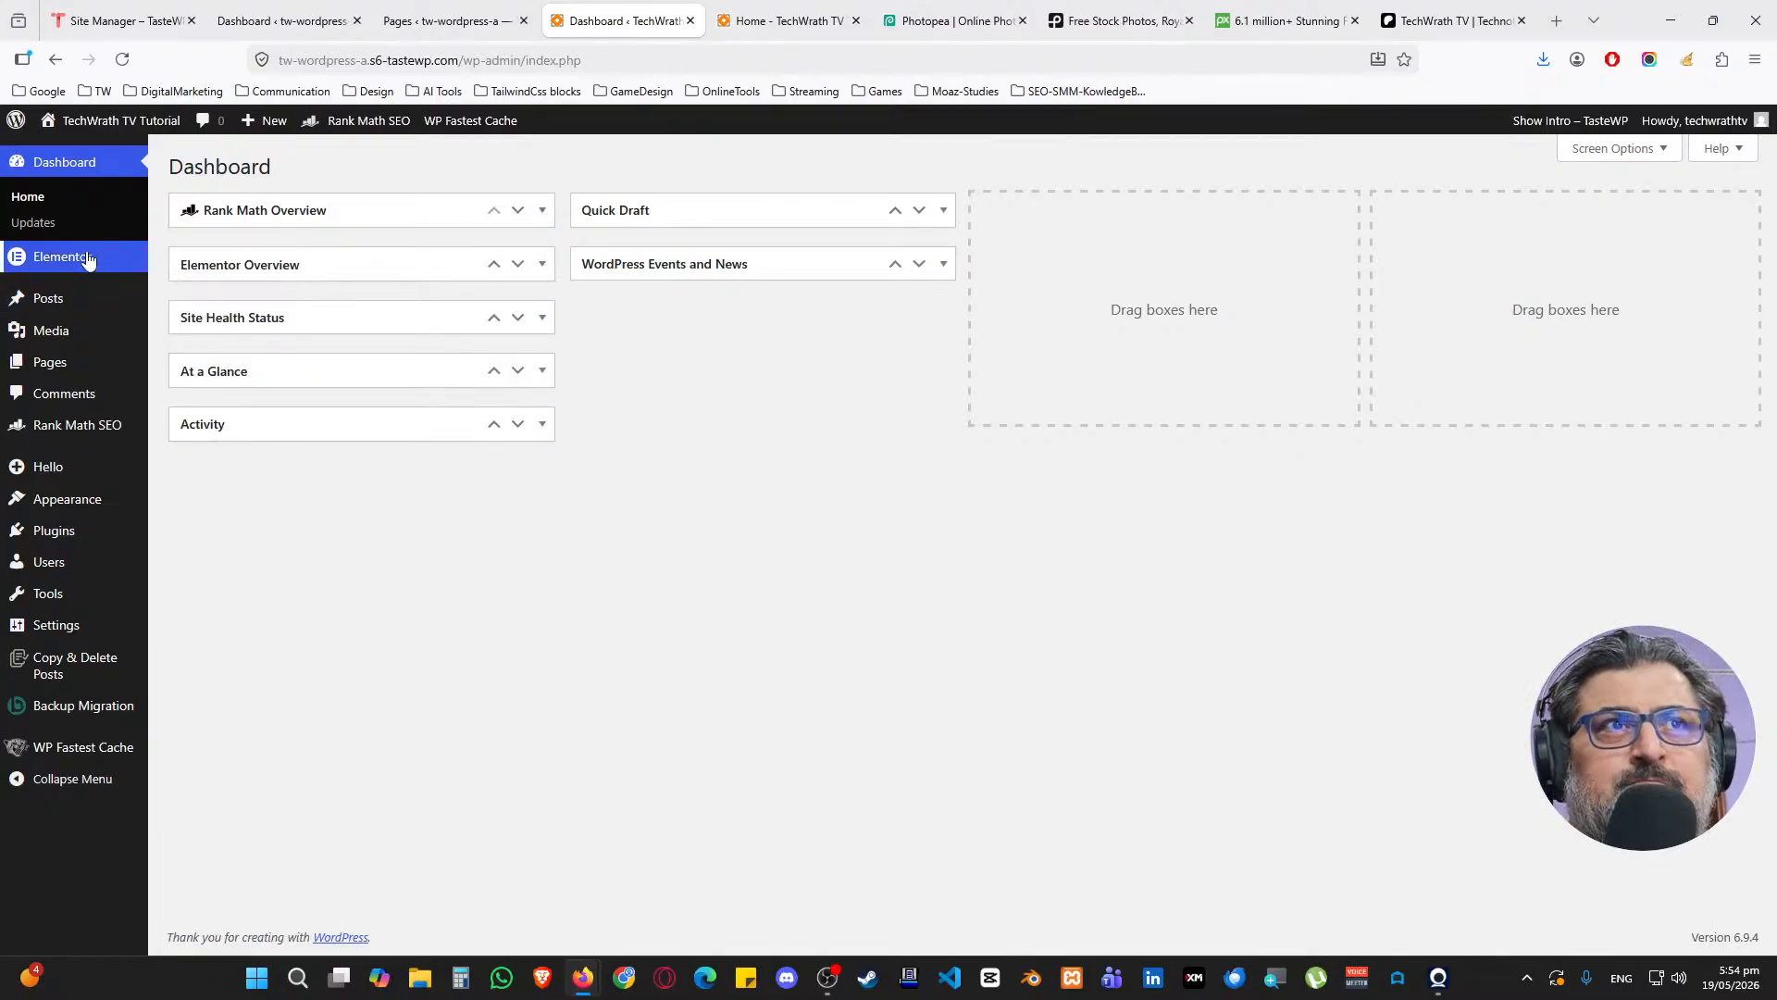
mouse_move(88, 266)
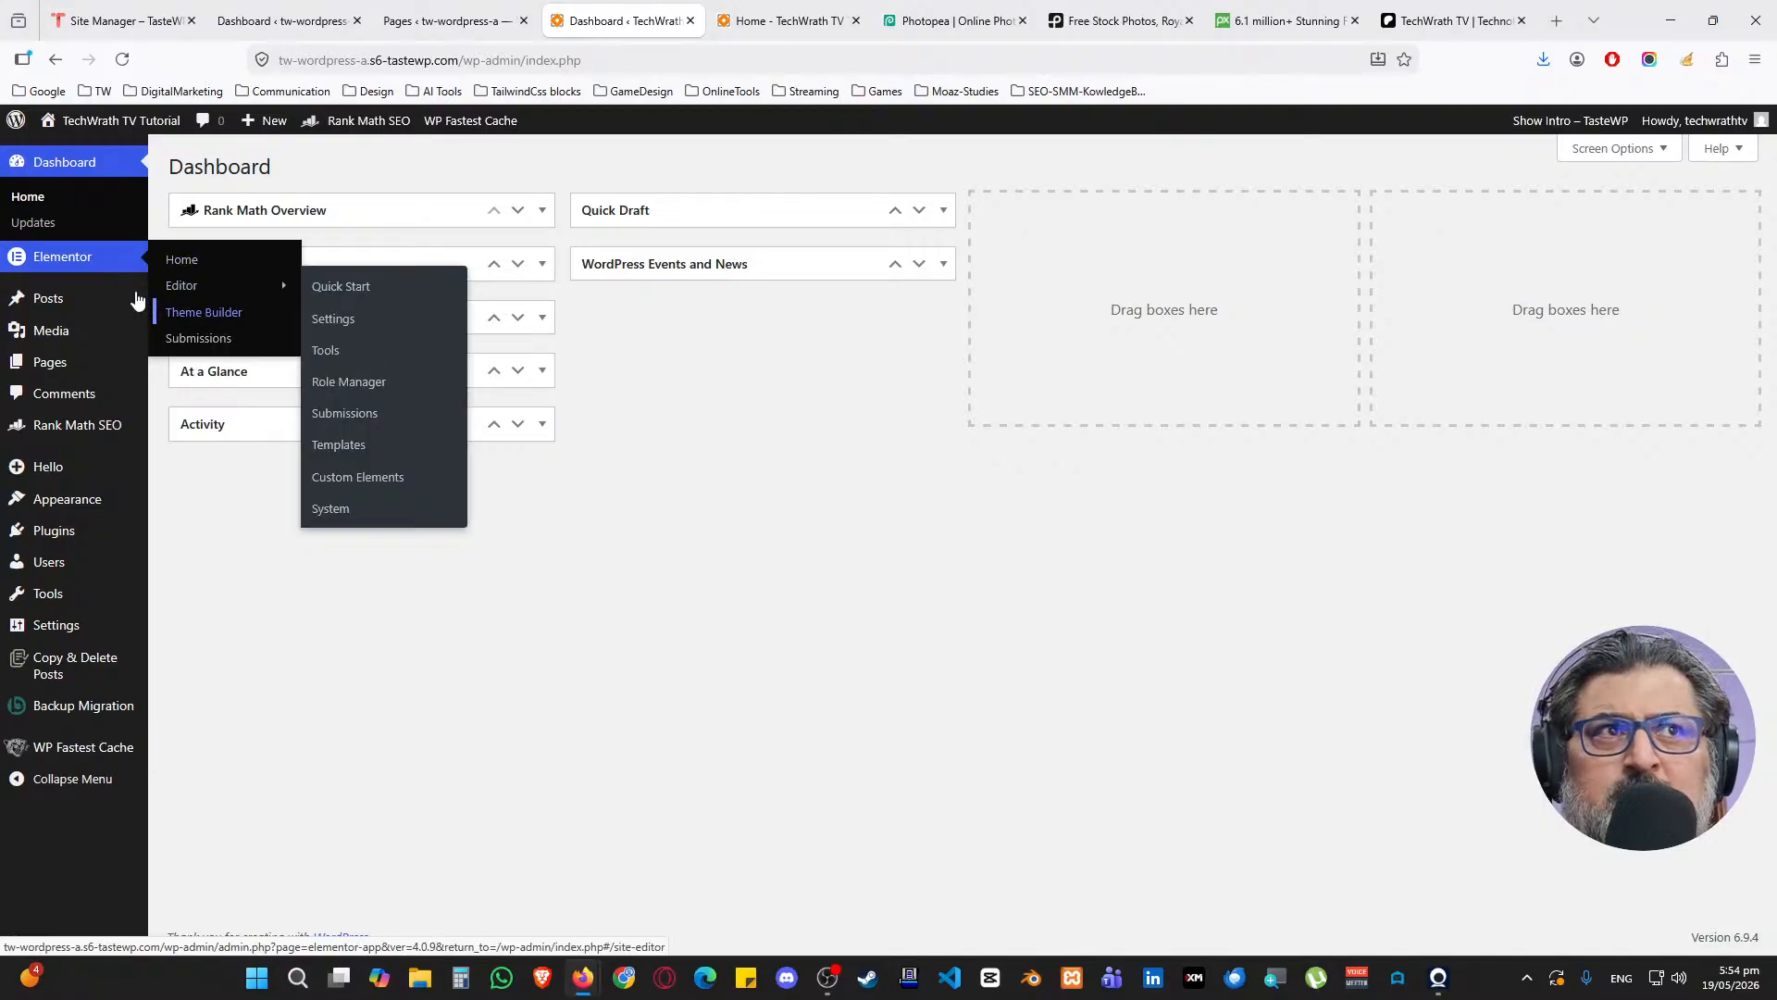
Add a new Header template in the Theme Builder and close the template library, leaving Elementor Header #25 open
middle_click(223, 313)
click(681, 11)
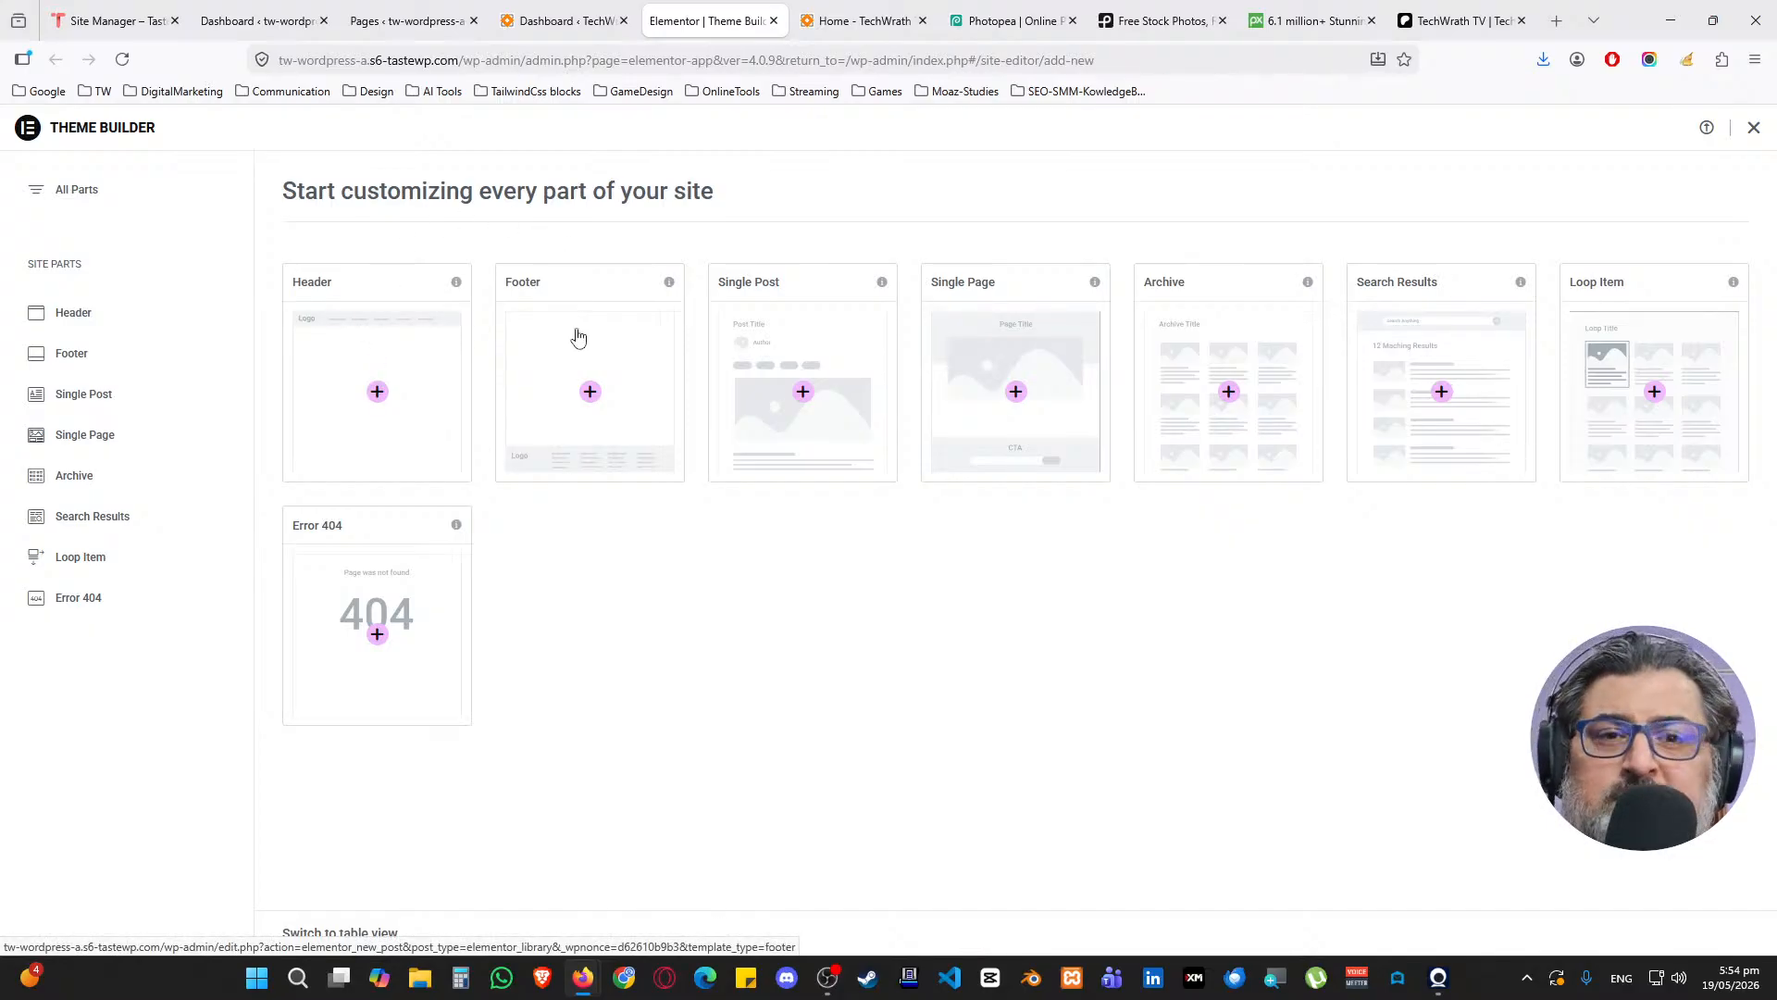
click(397, 394)
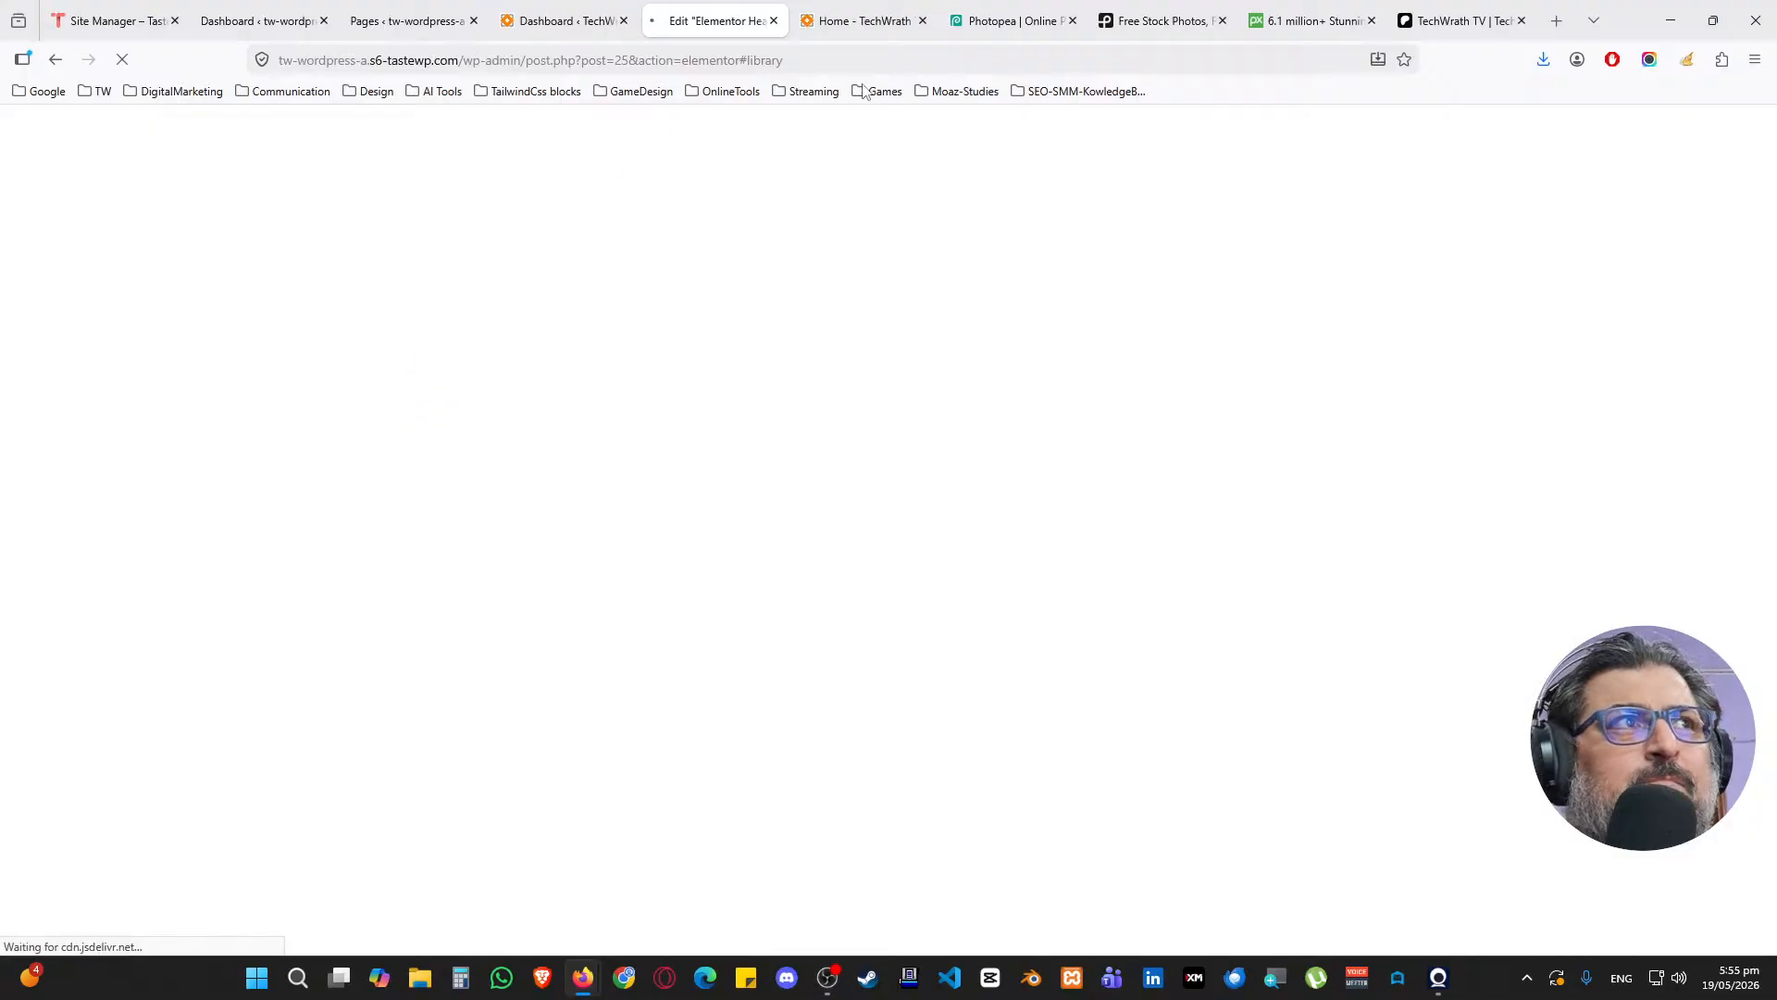
click(1007, 13)
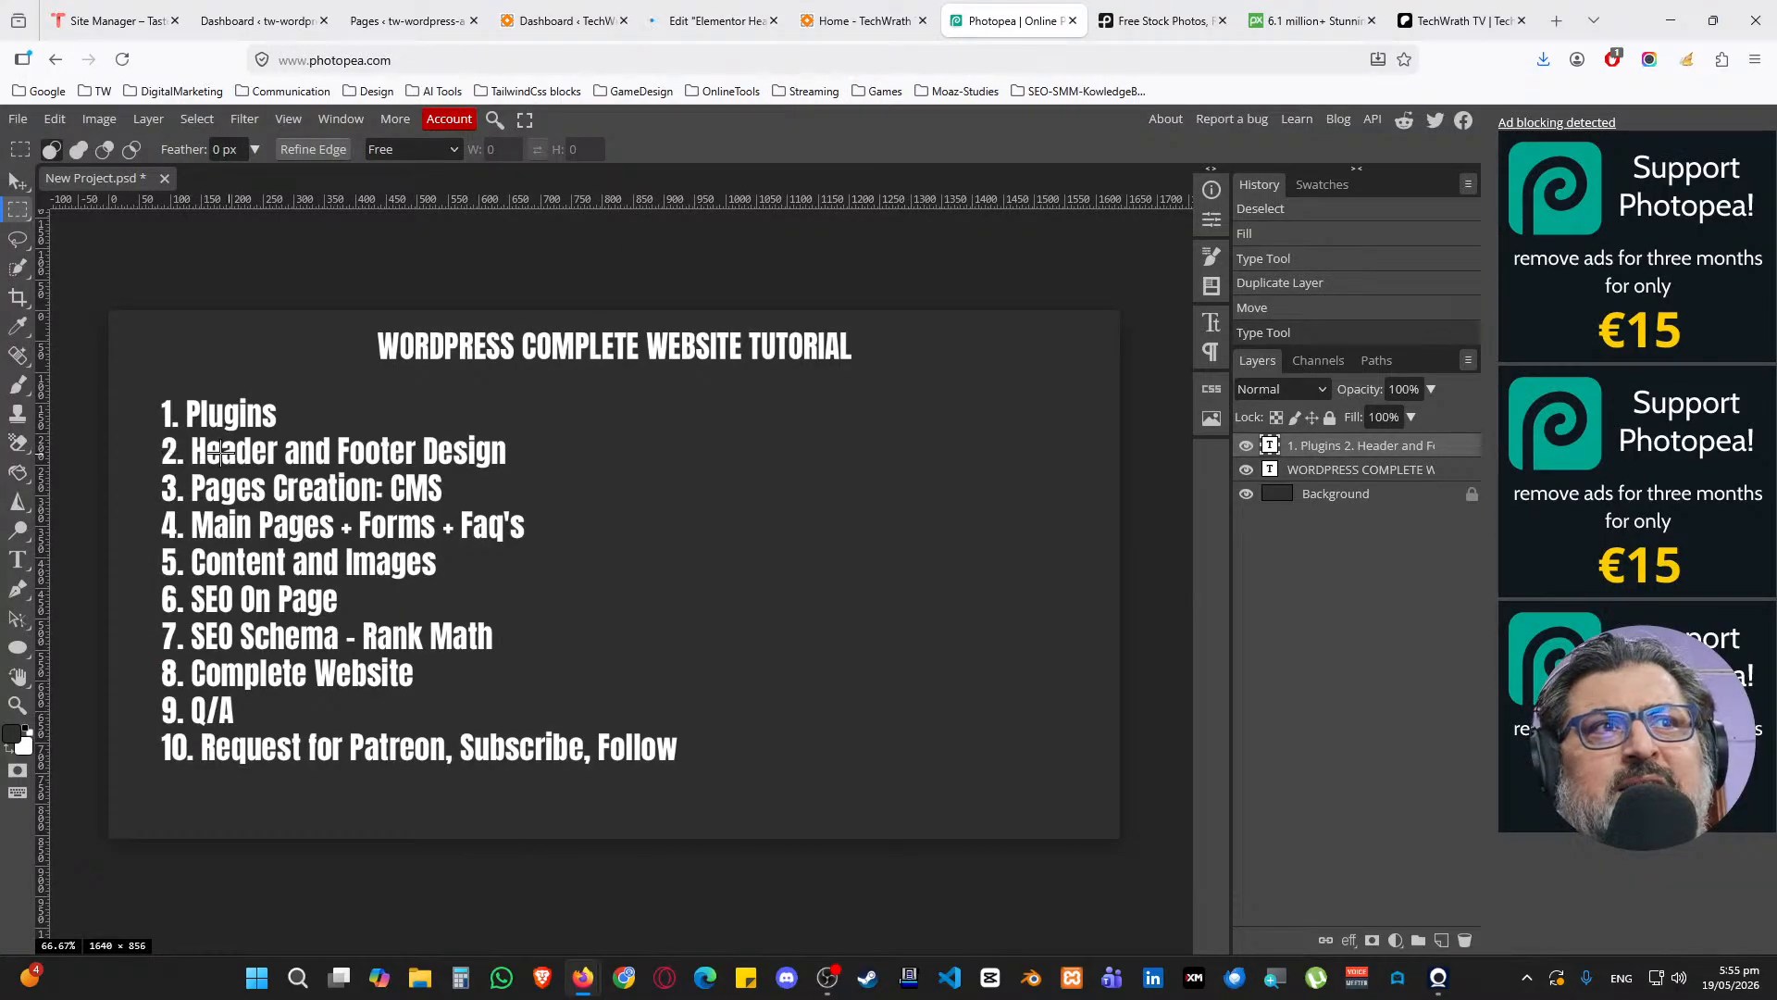
click(718, 17)
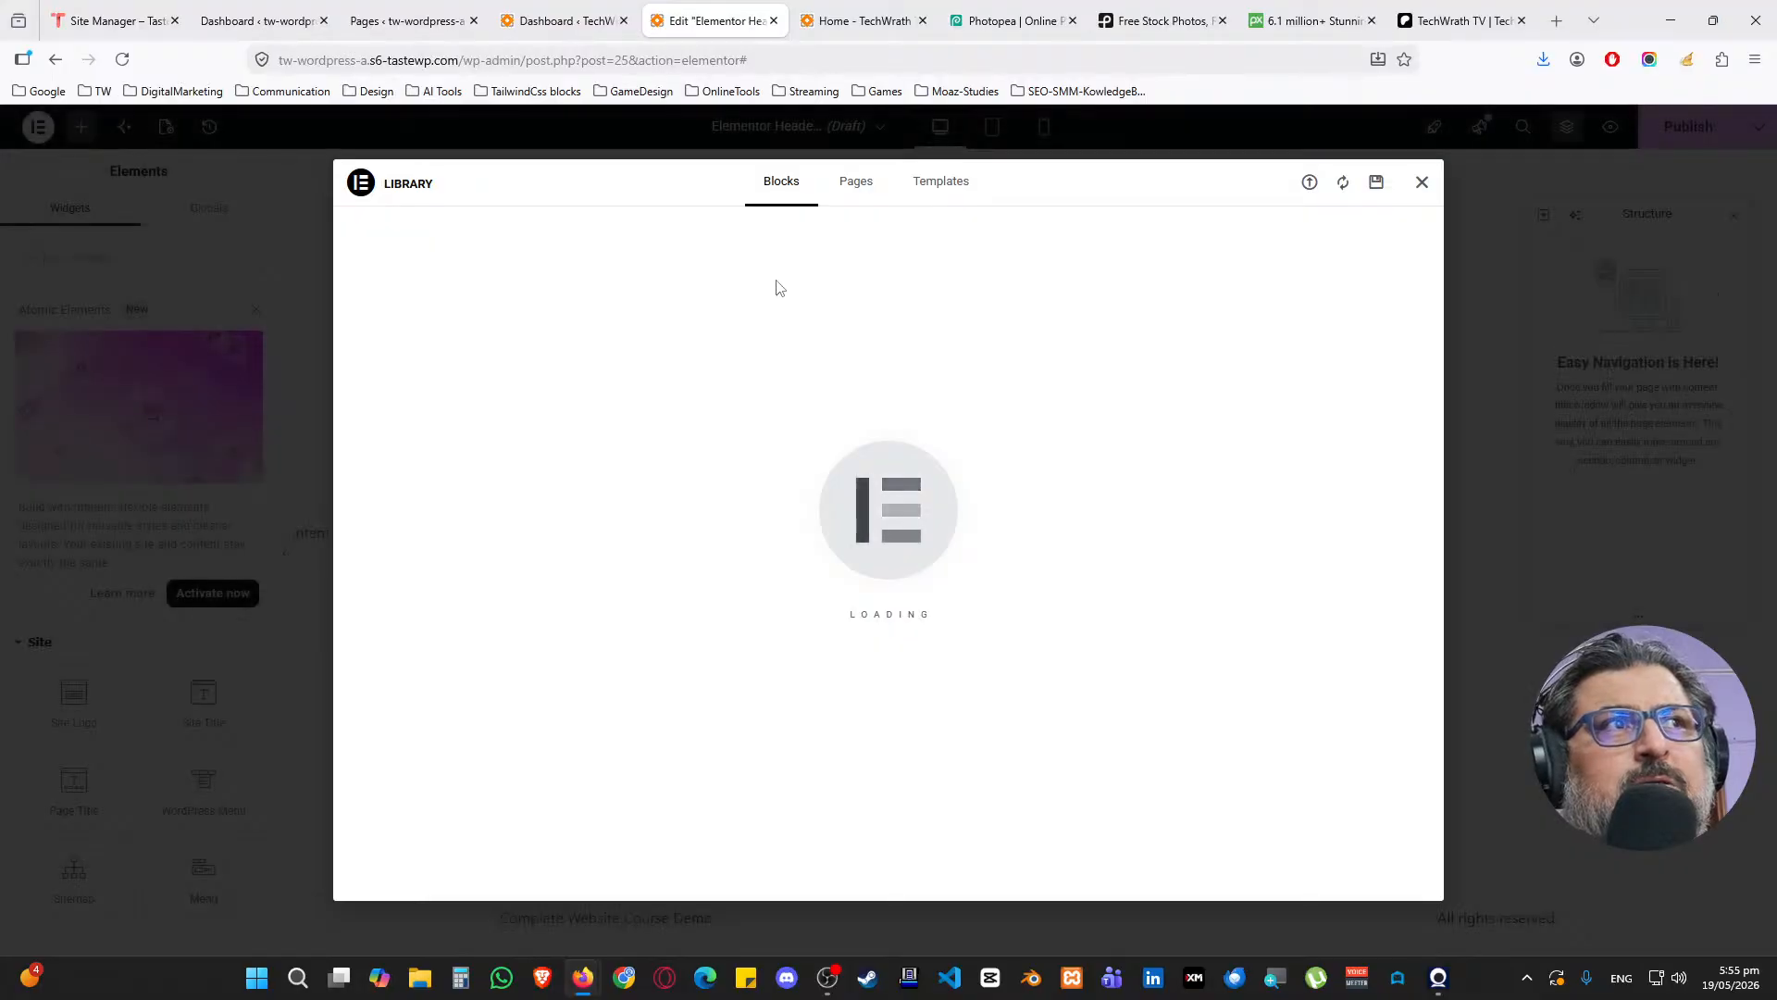
mouse_move(488, 335)
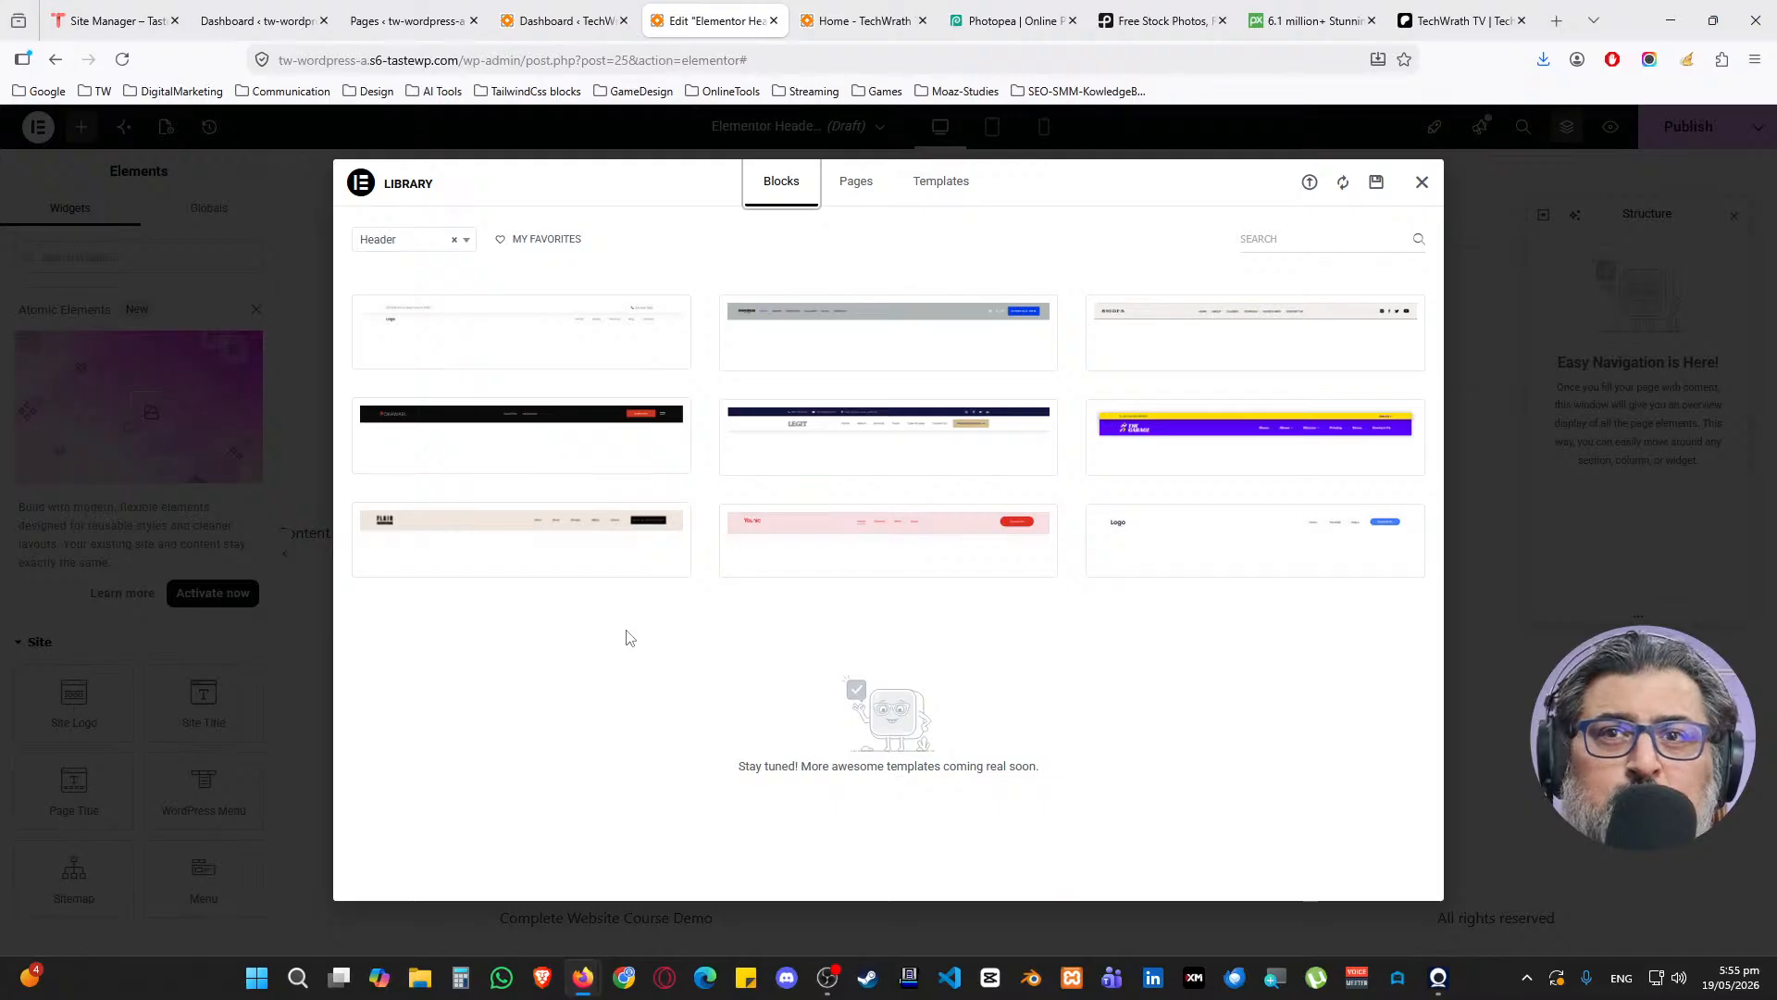
click(1422, 182)
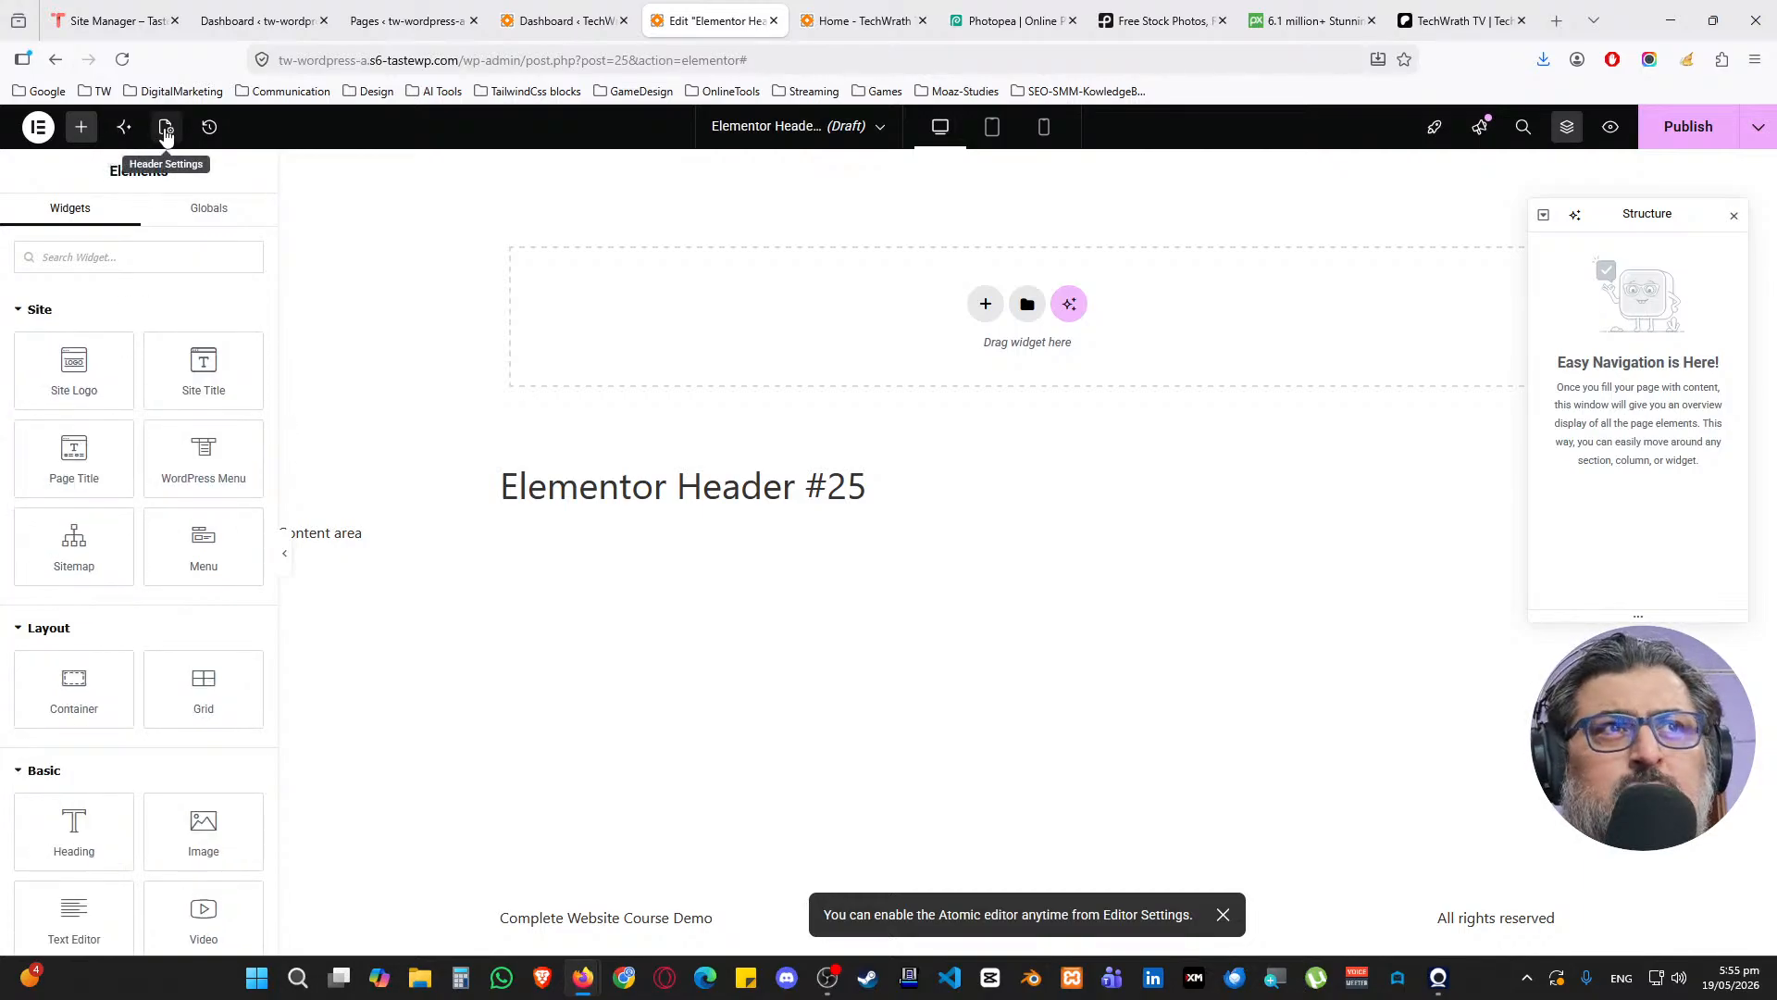
Rename the header template from 'Elementor Header #25' to 'Main Header'
click(166, 130)
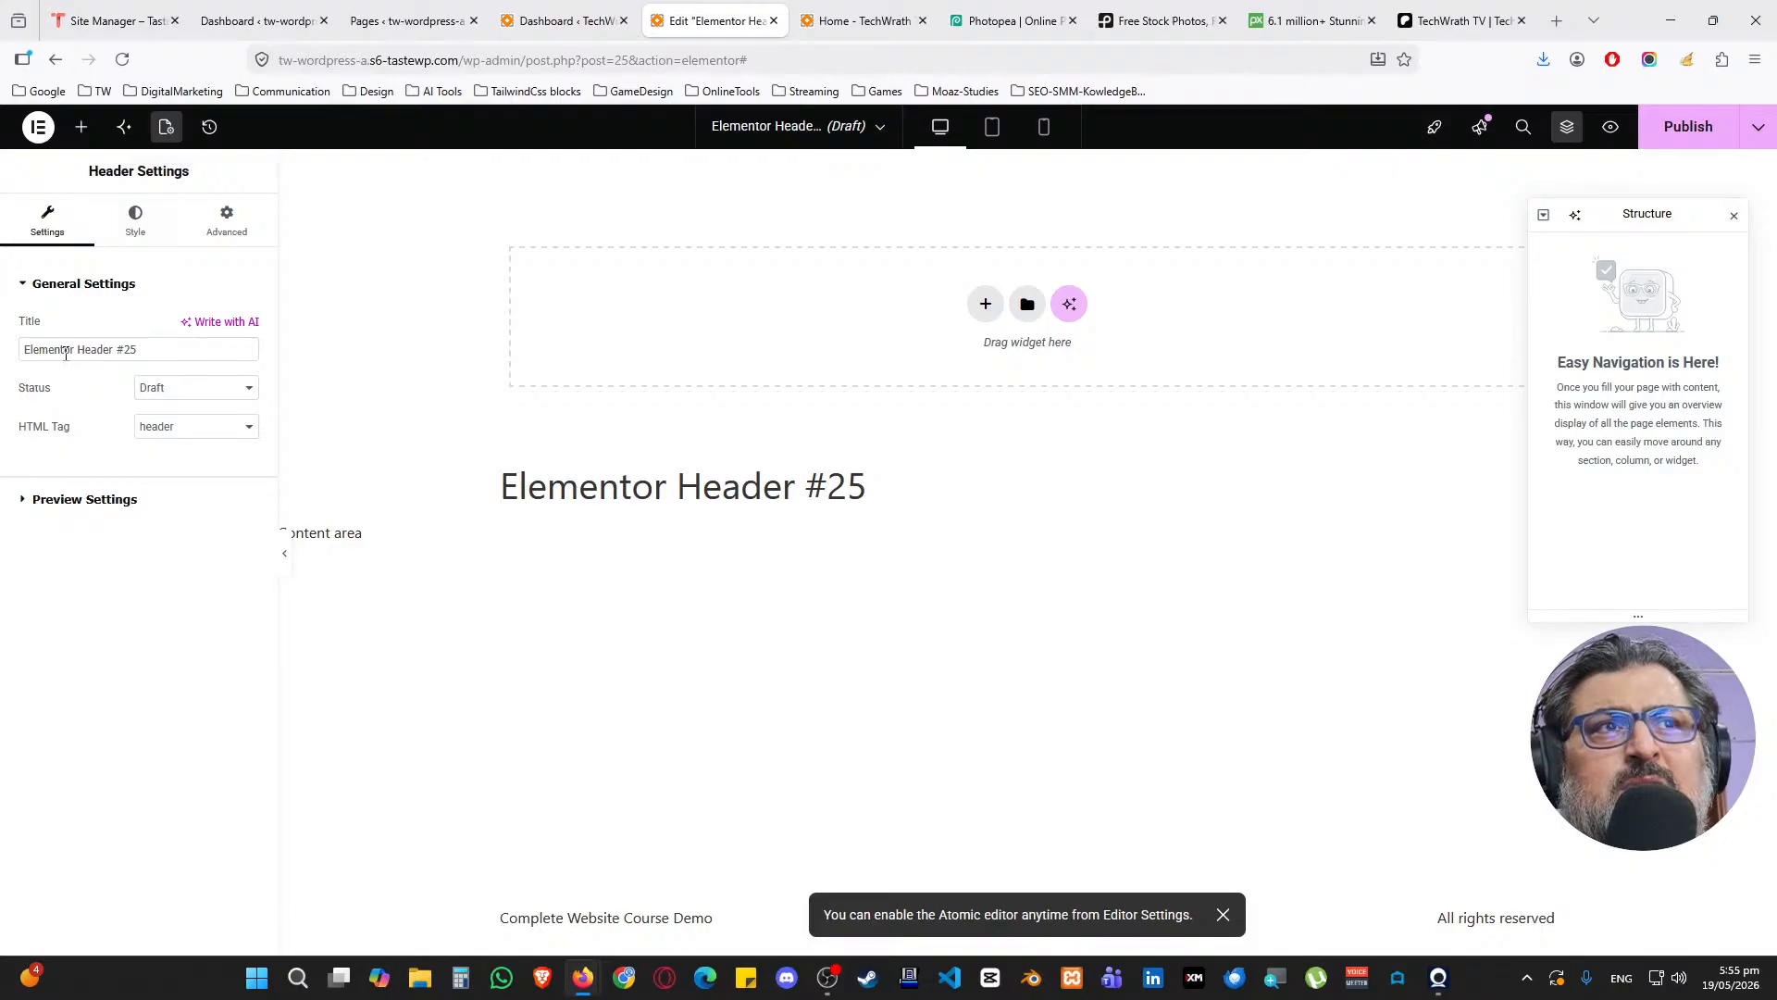
drag(166, 349, 23, 349)
text(Main )
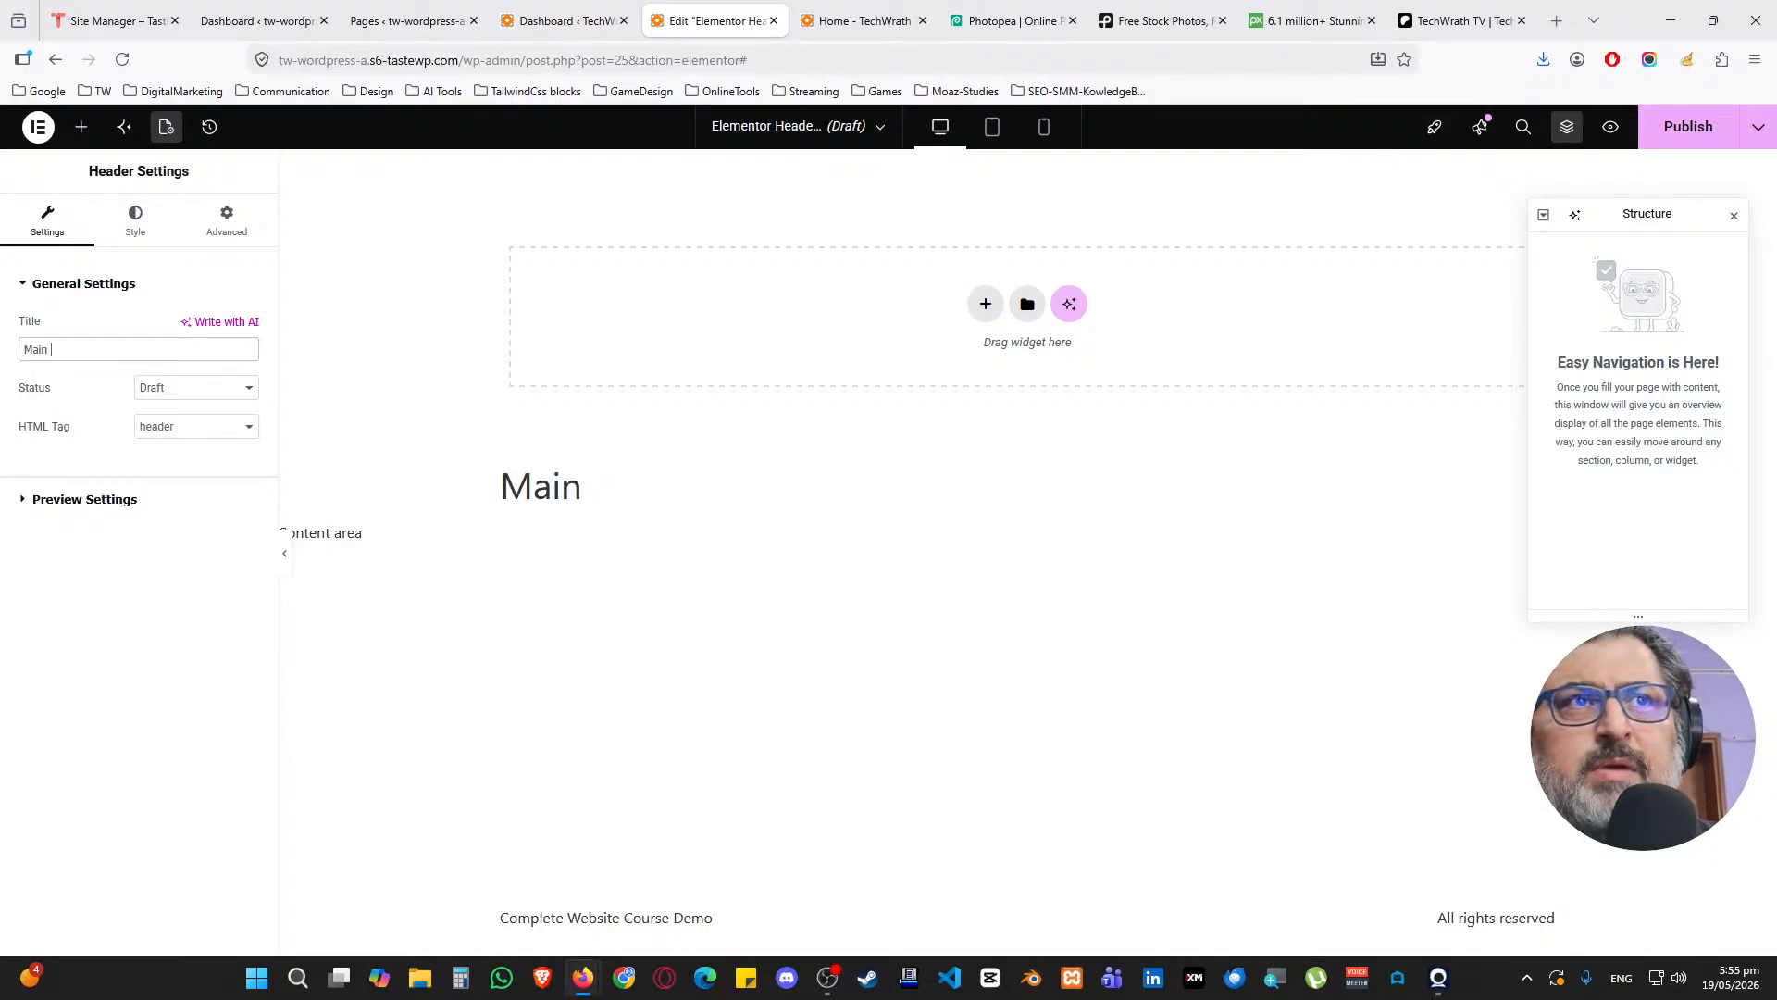
text(Header)
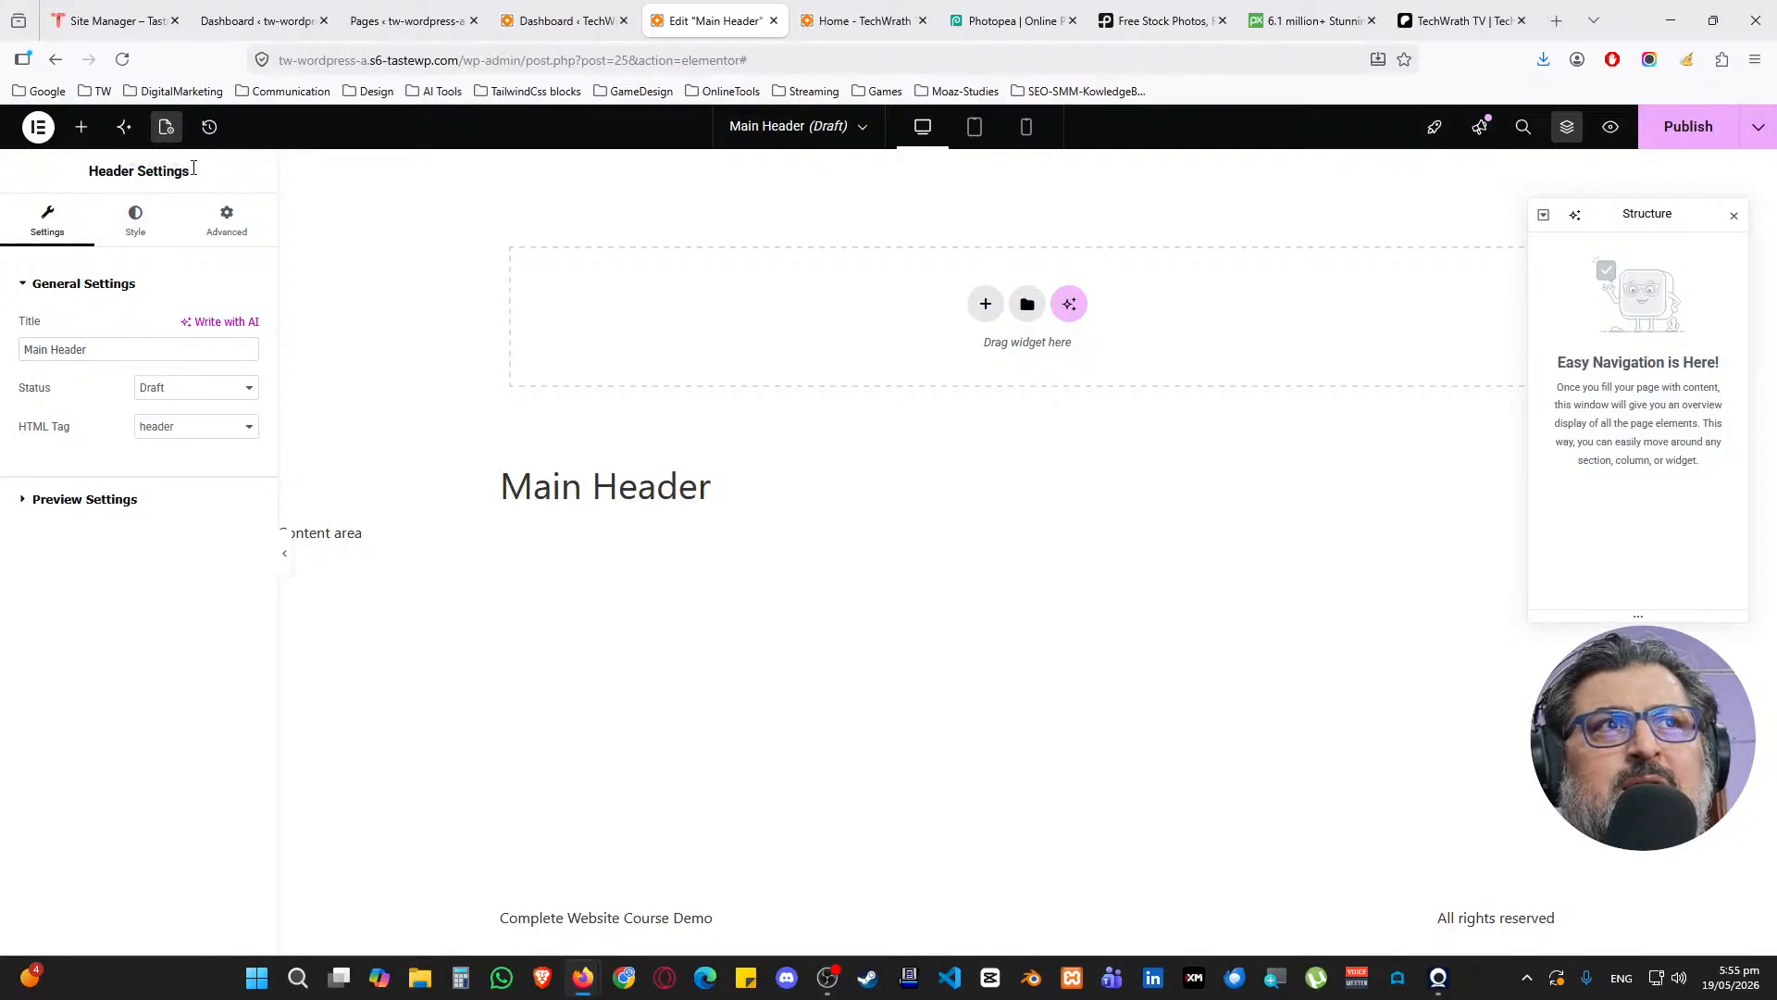
Publish the header with an Include > Entire site display condition
click(81, 127)
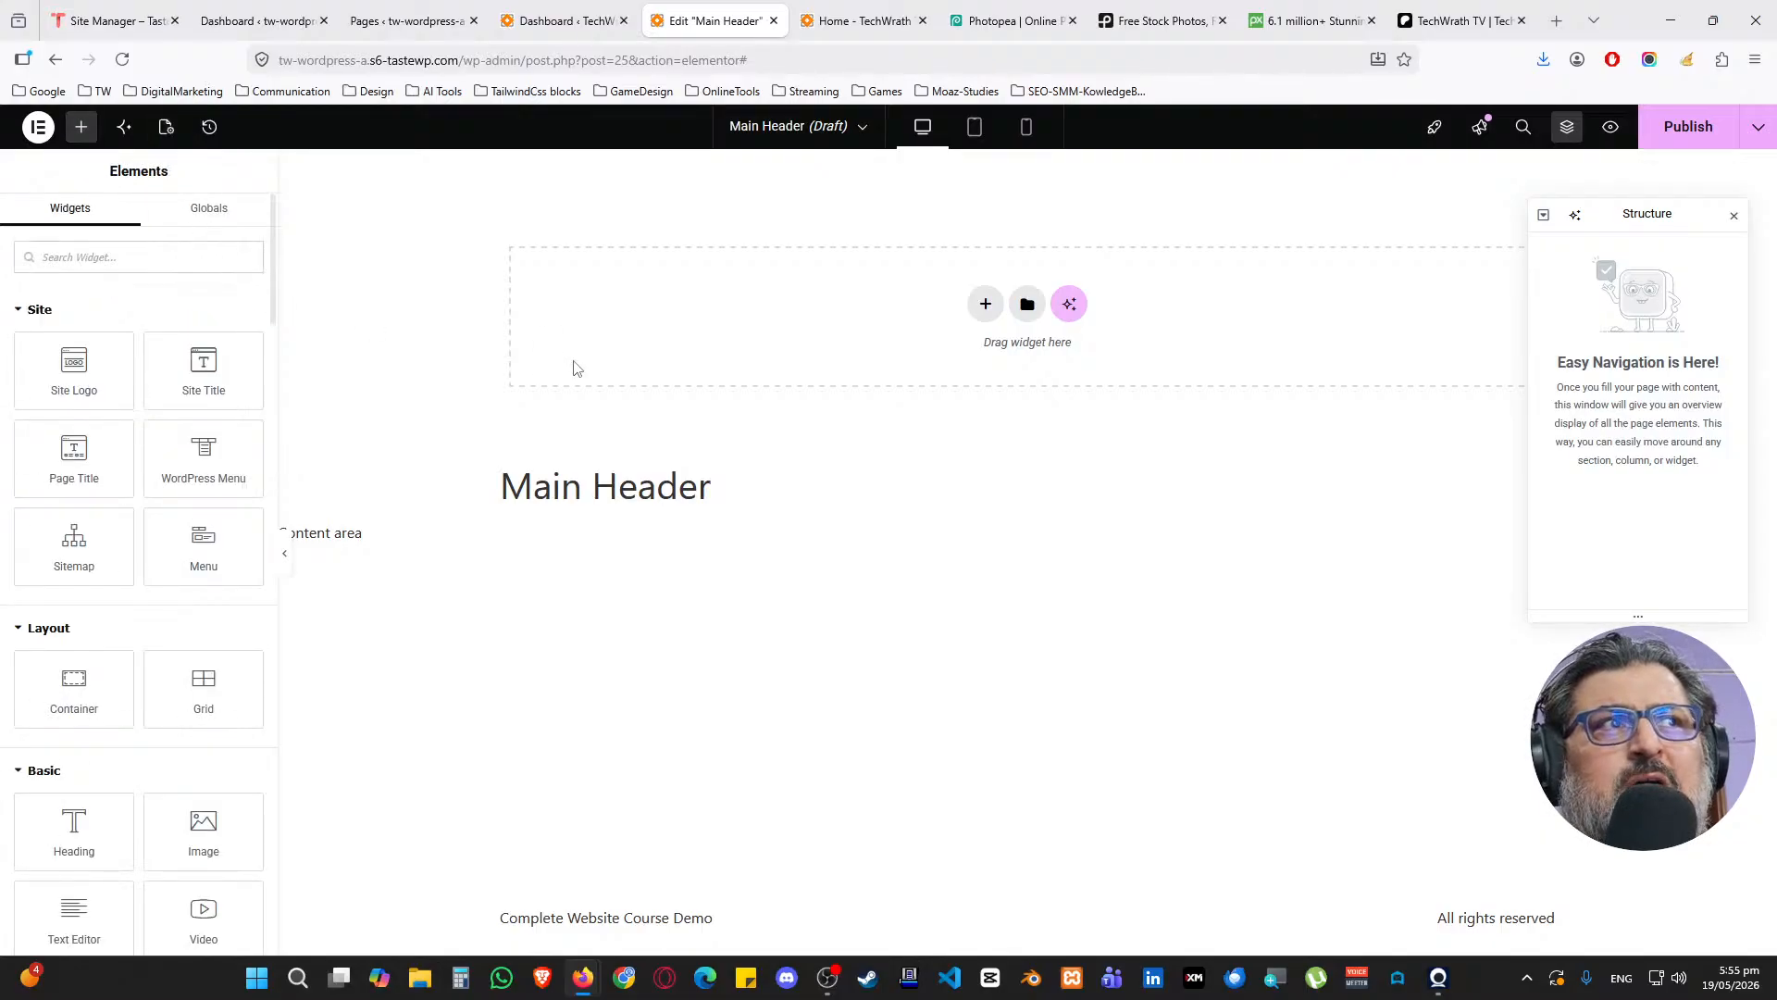
click(1734, 215)
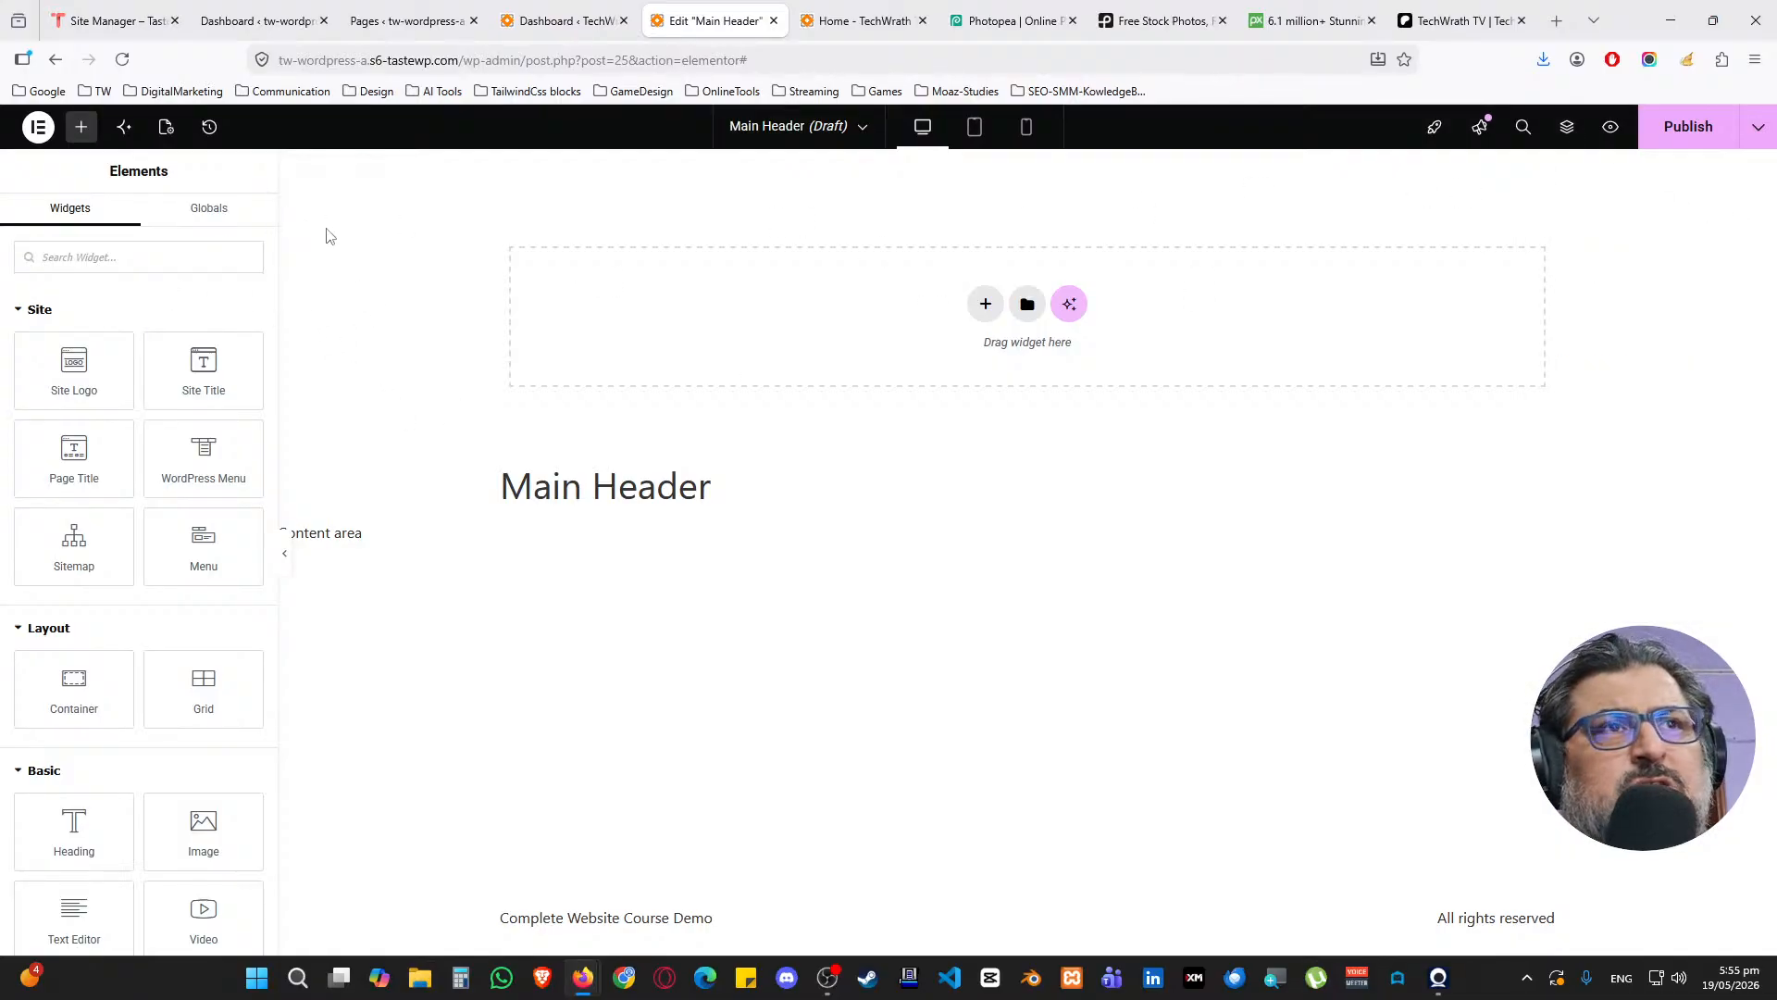
click(1659, 139)
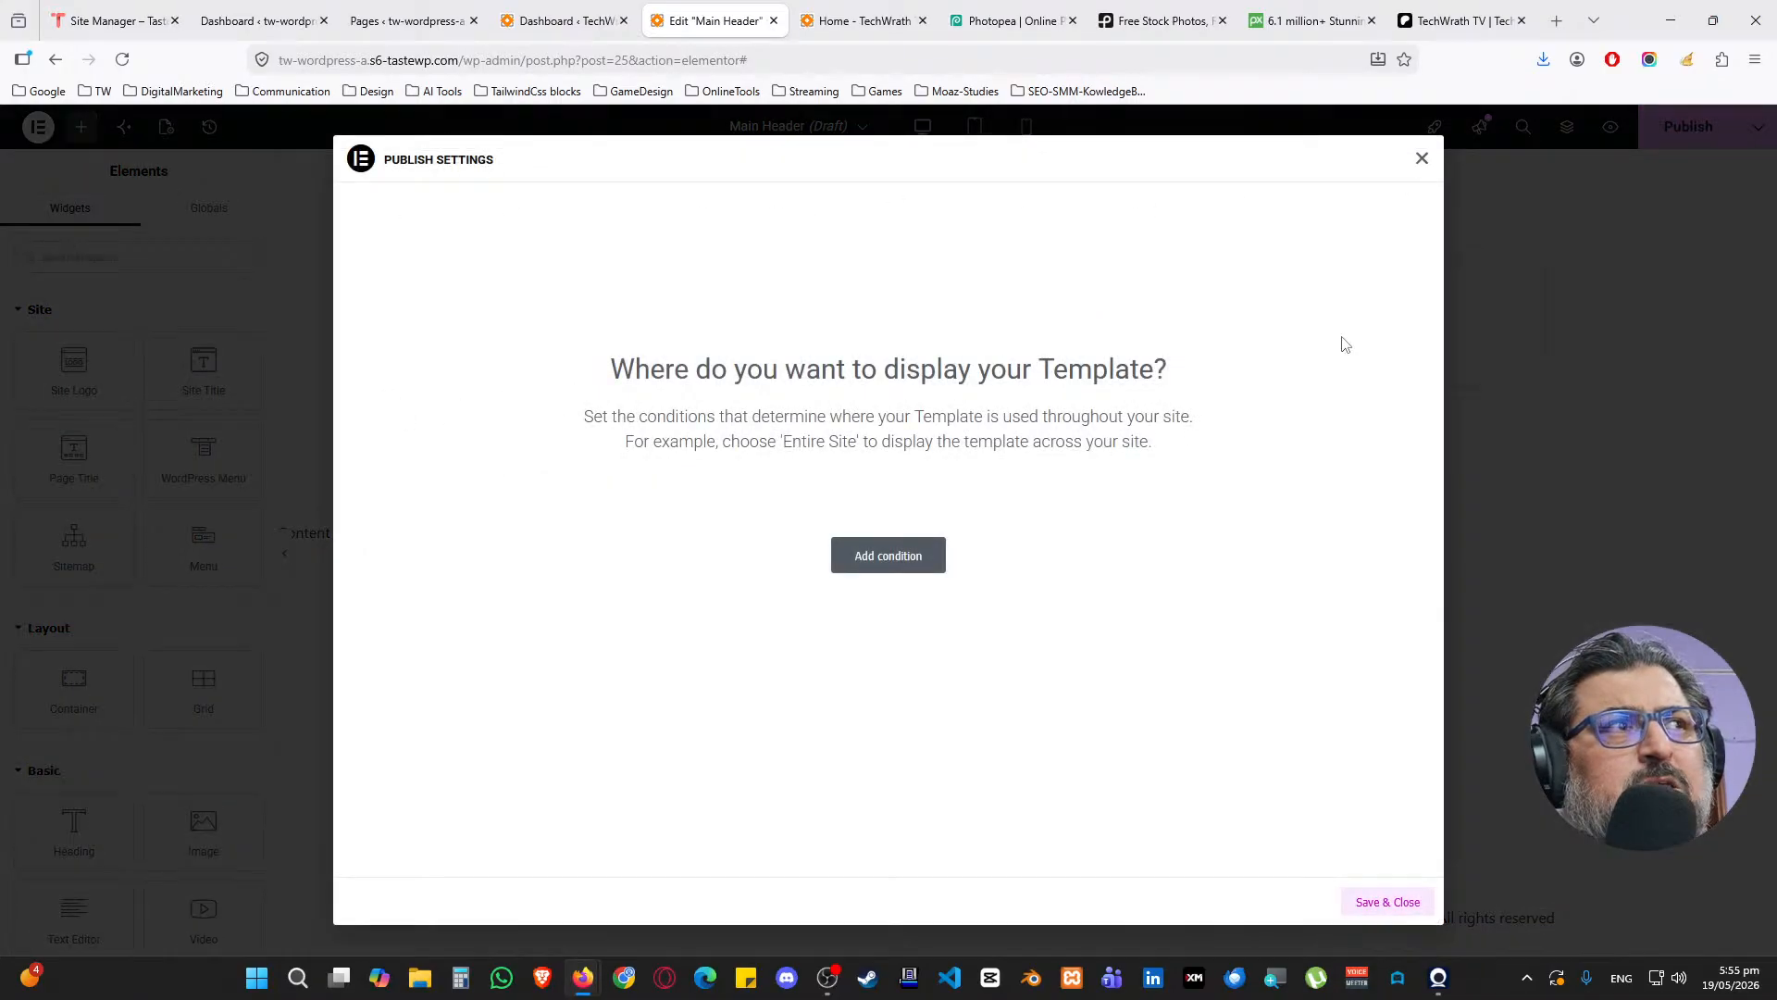
click(842, 567)
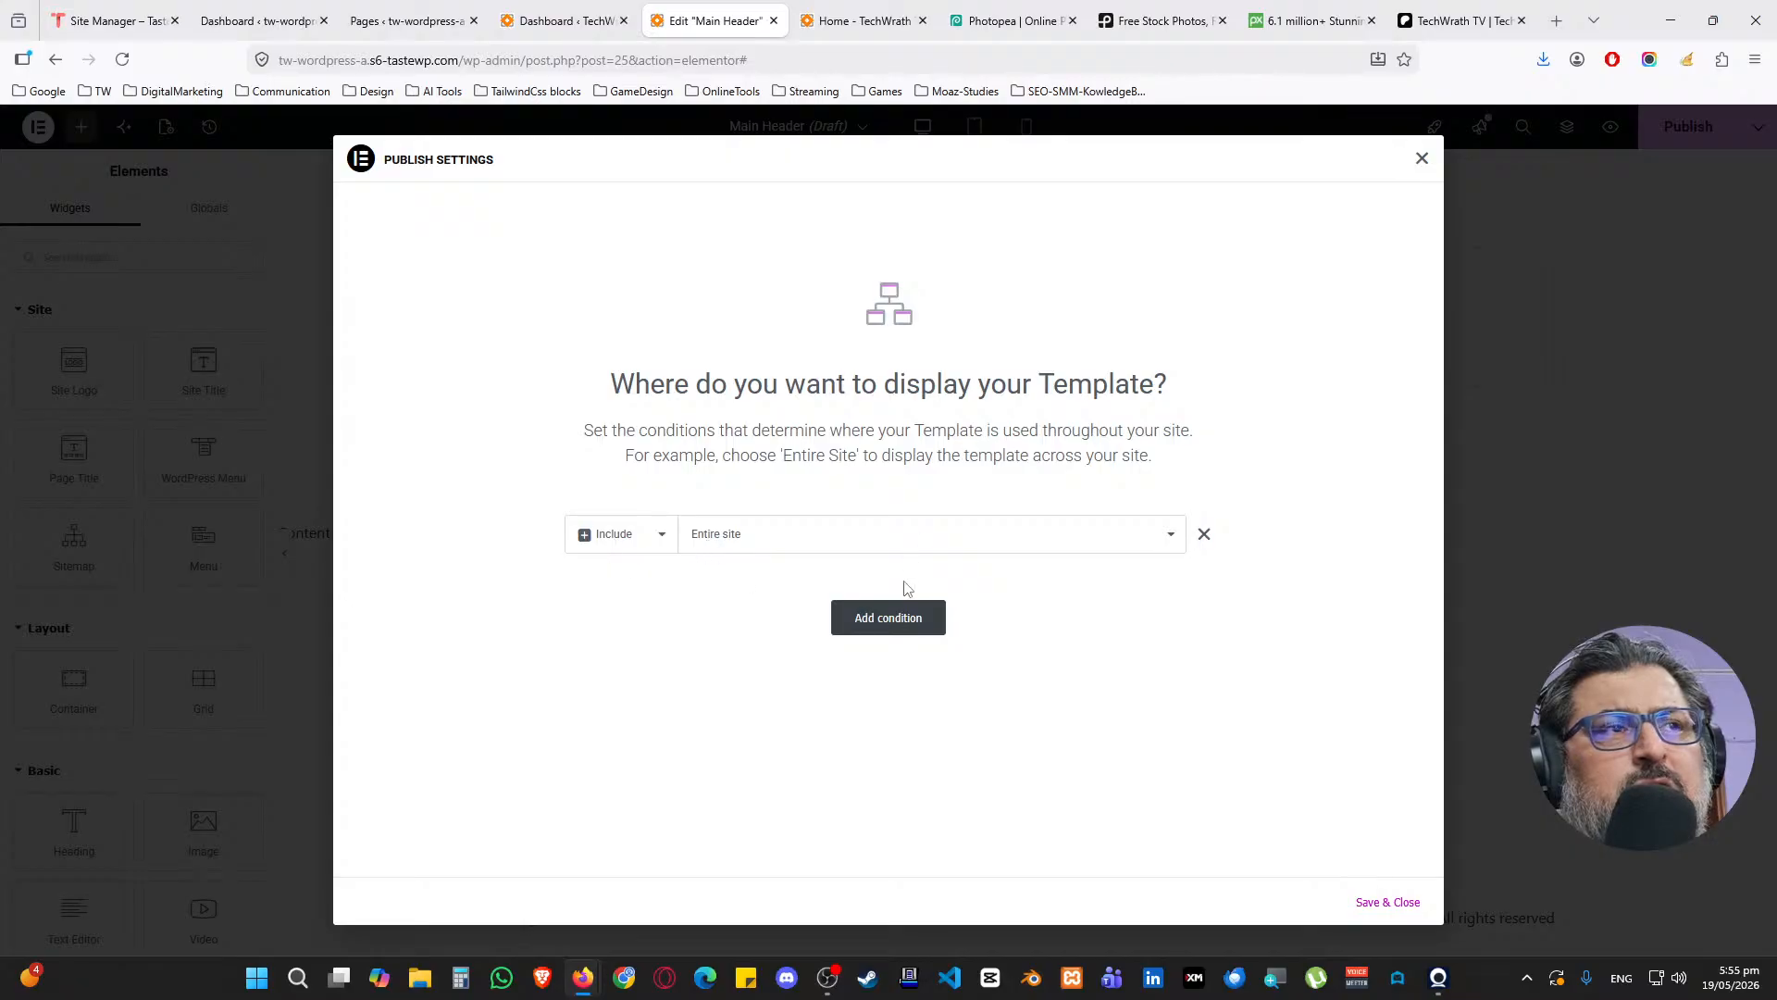
click(1387, 902)
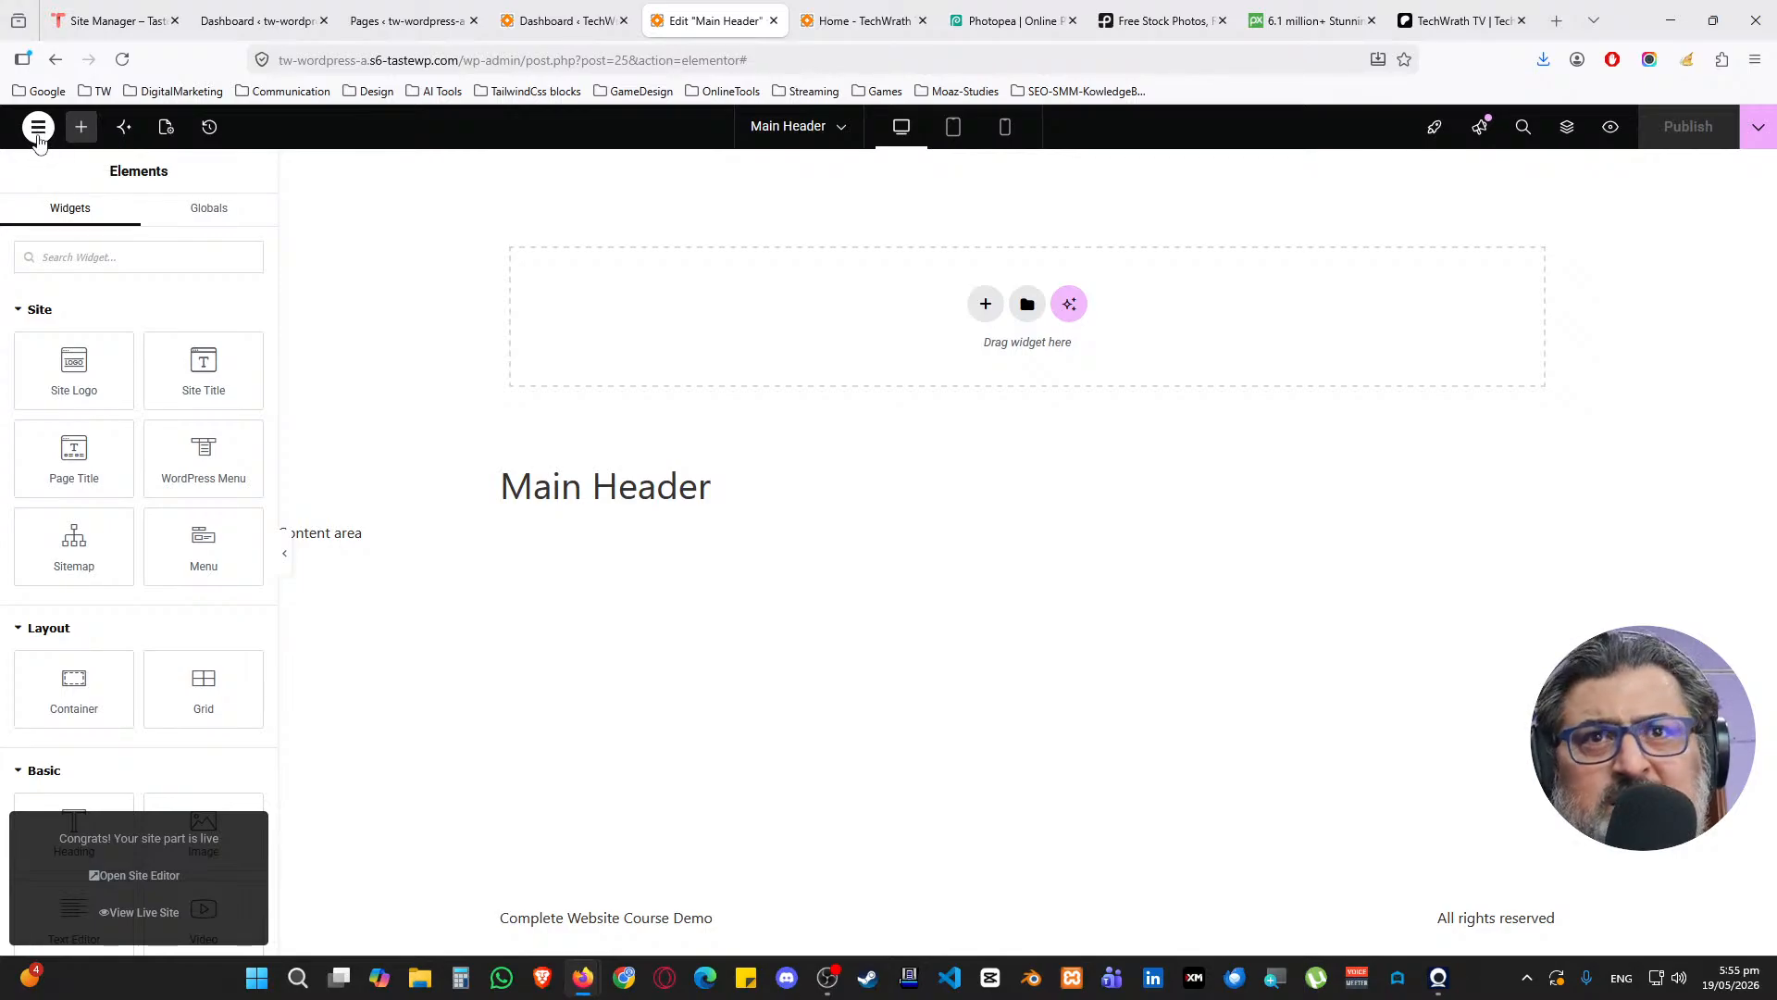
In Site Settings Global Colors, set the Primary colour to #2F2F2F
click(38, 130)
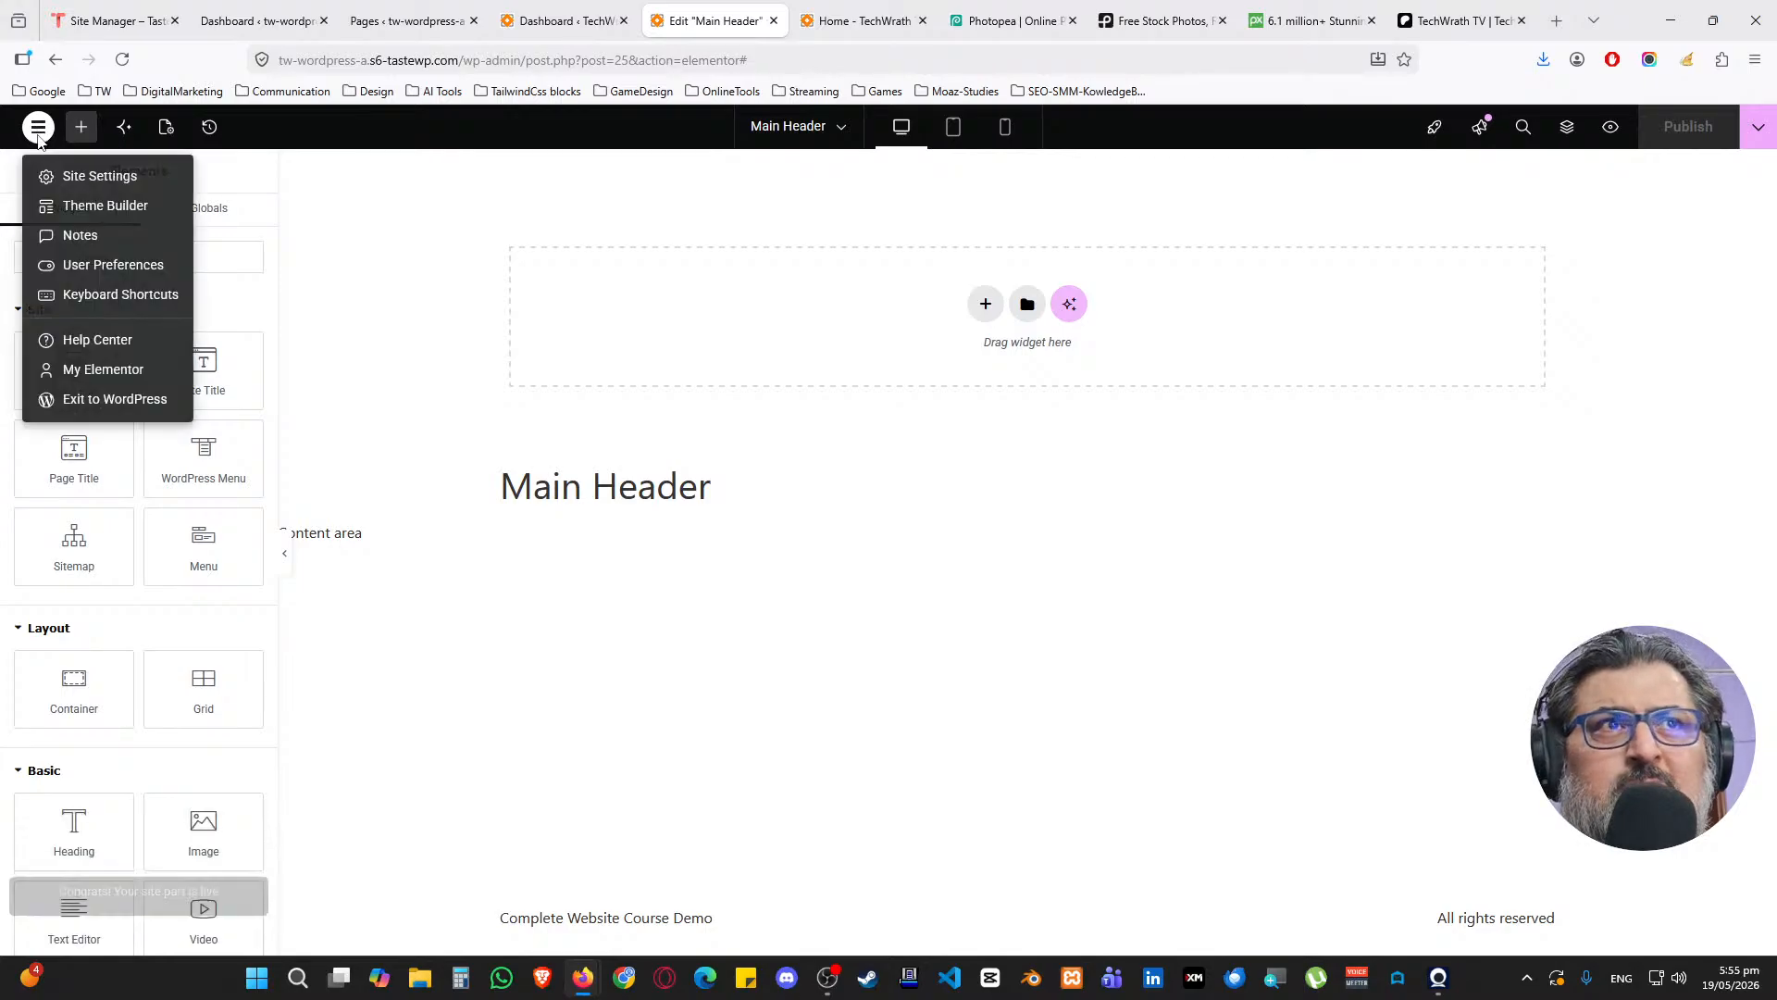
click(83, 185)
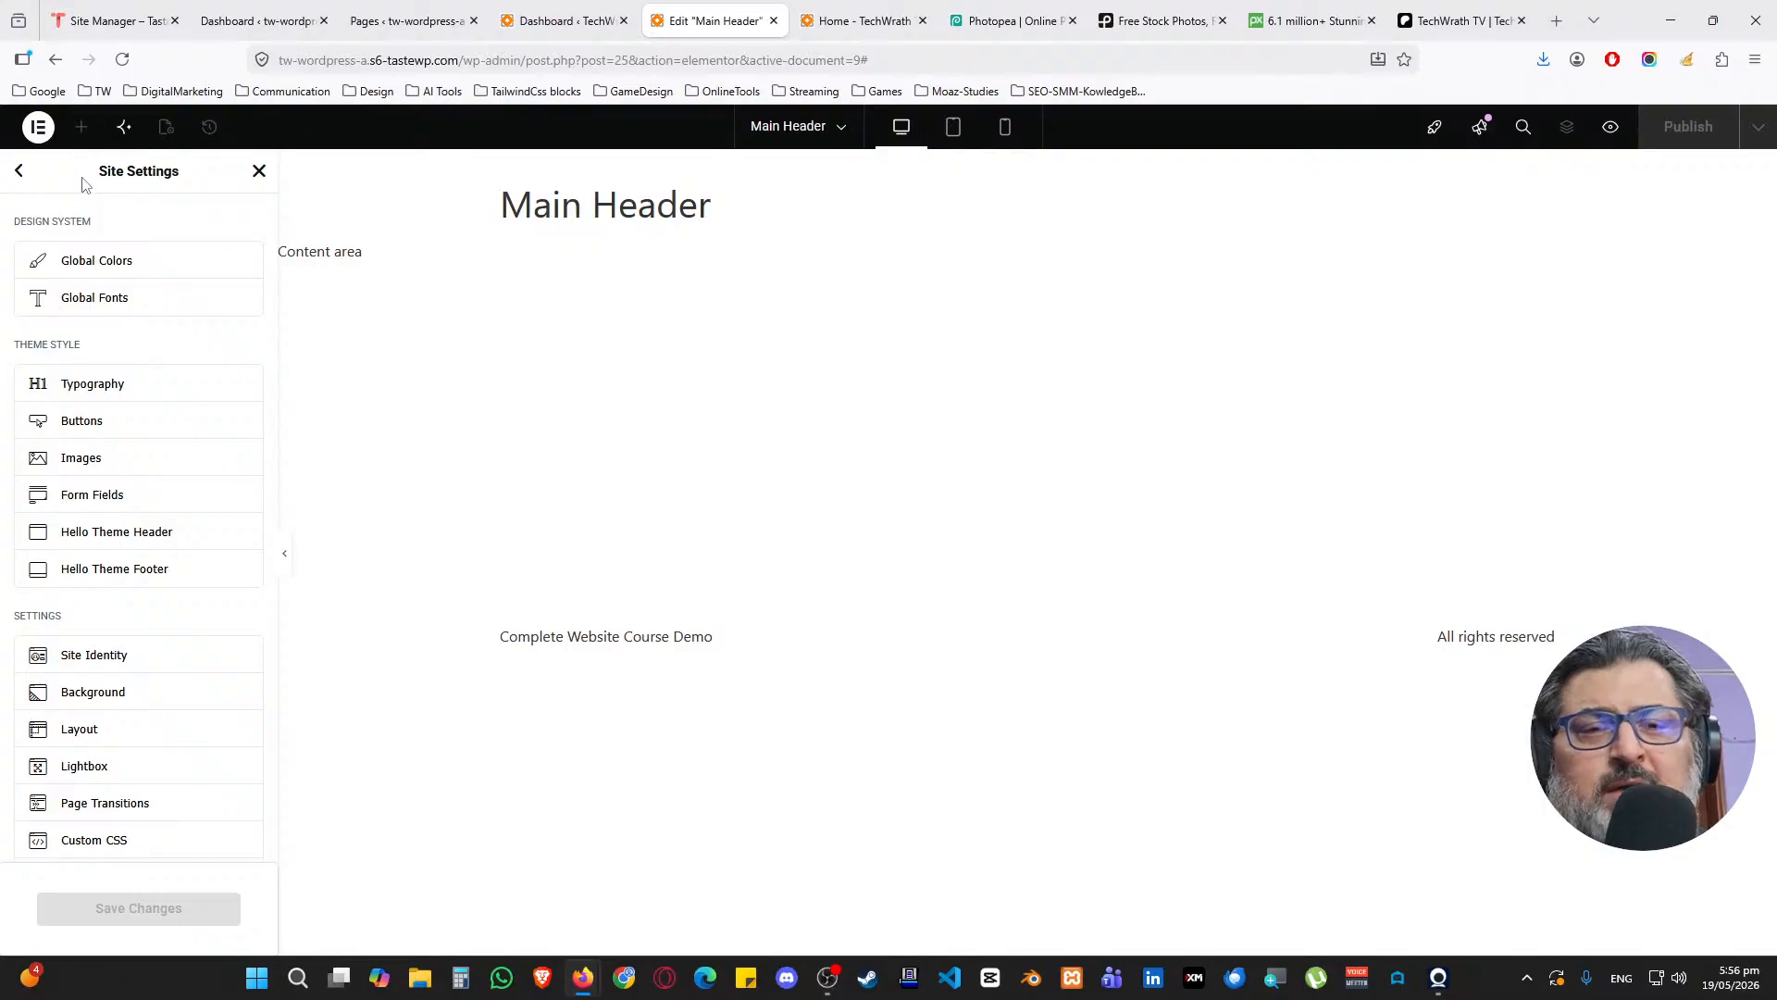
click(71, 263)
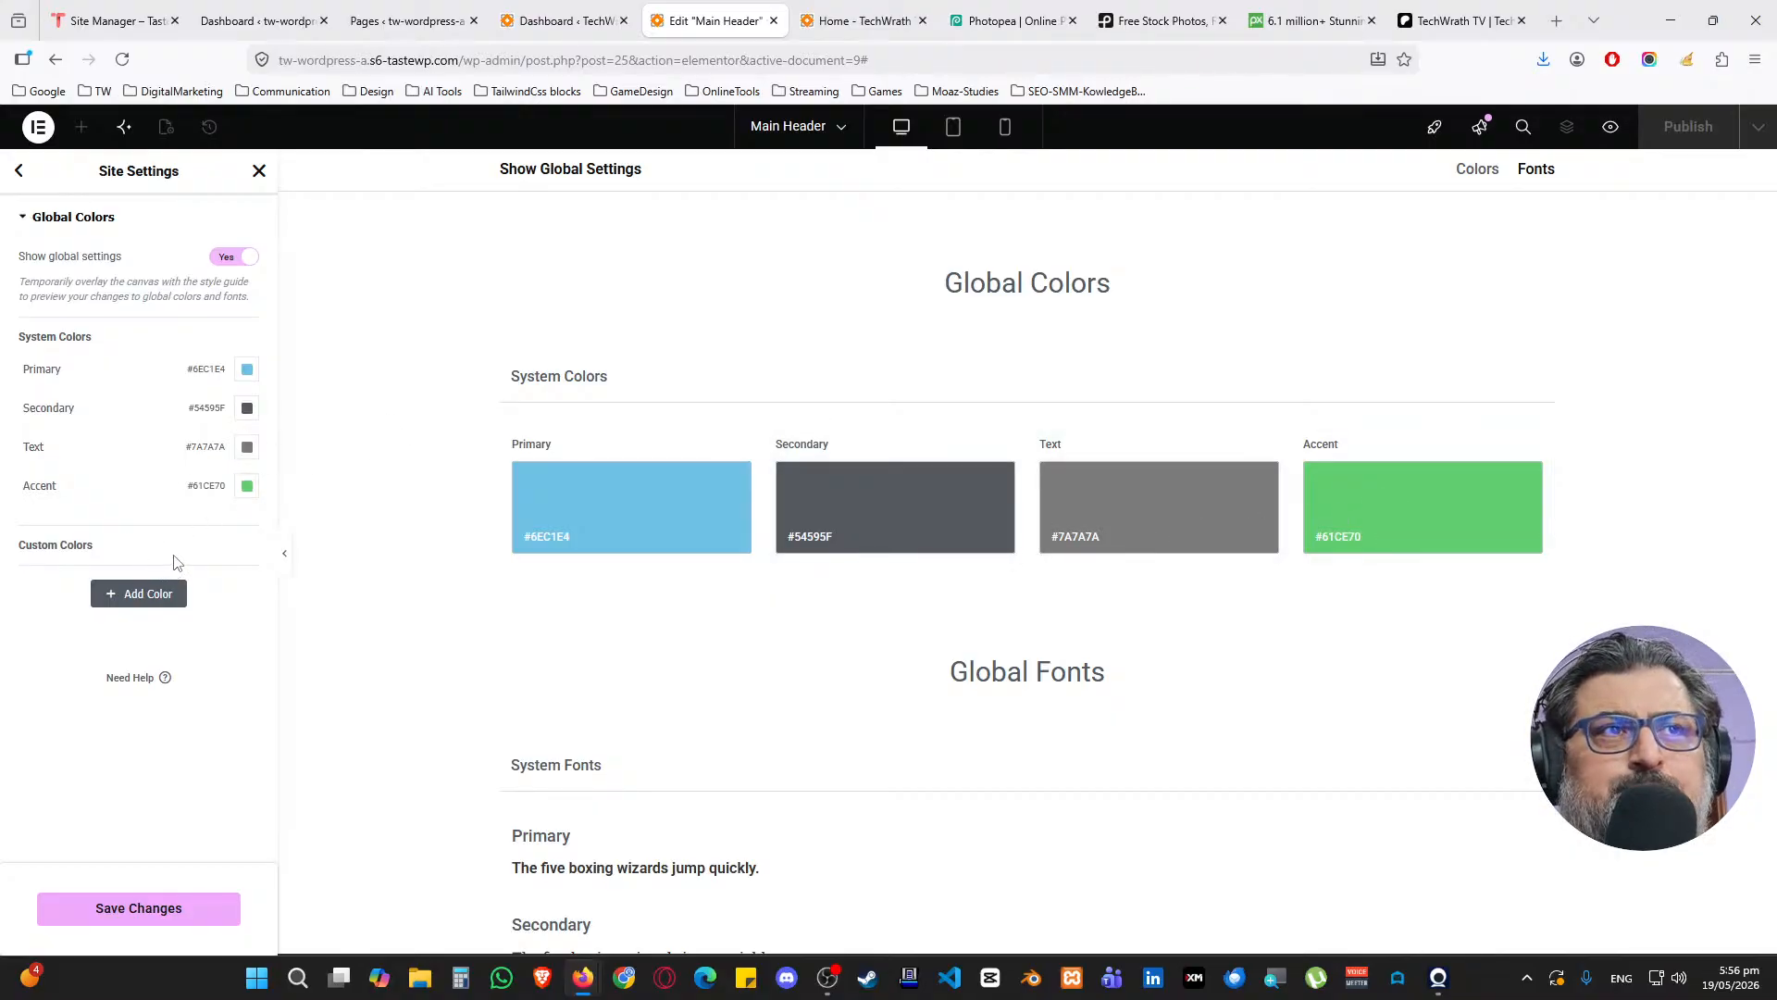
click(247, 368)
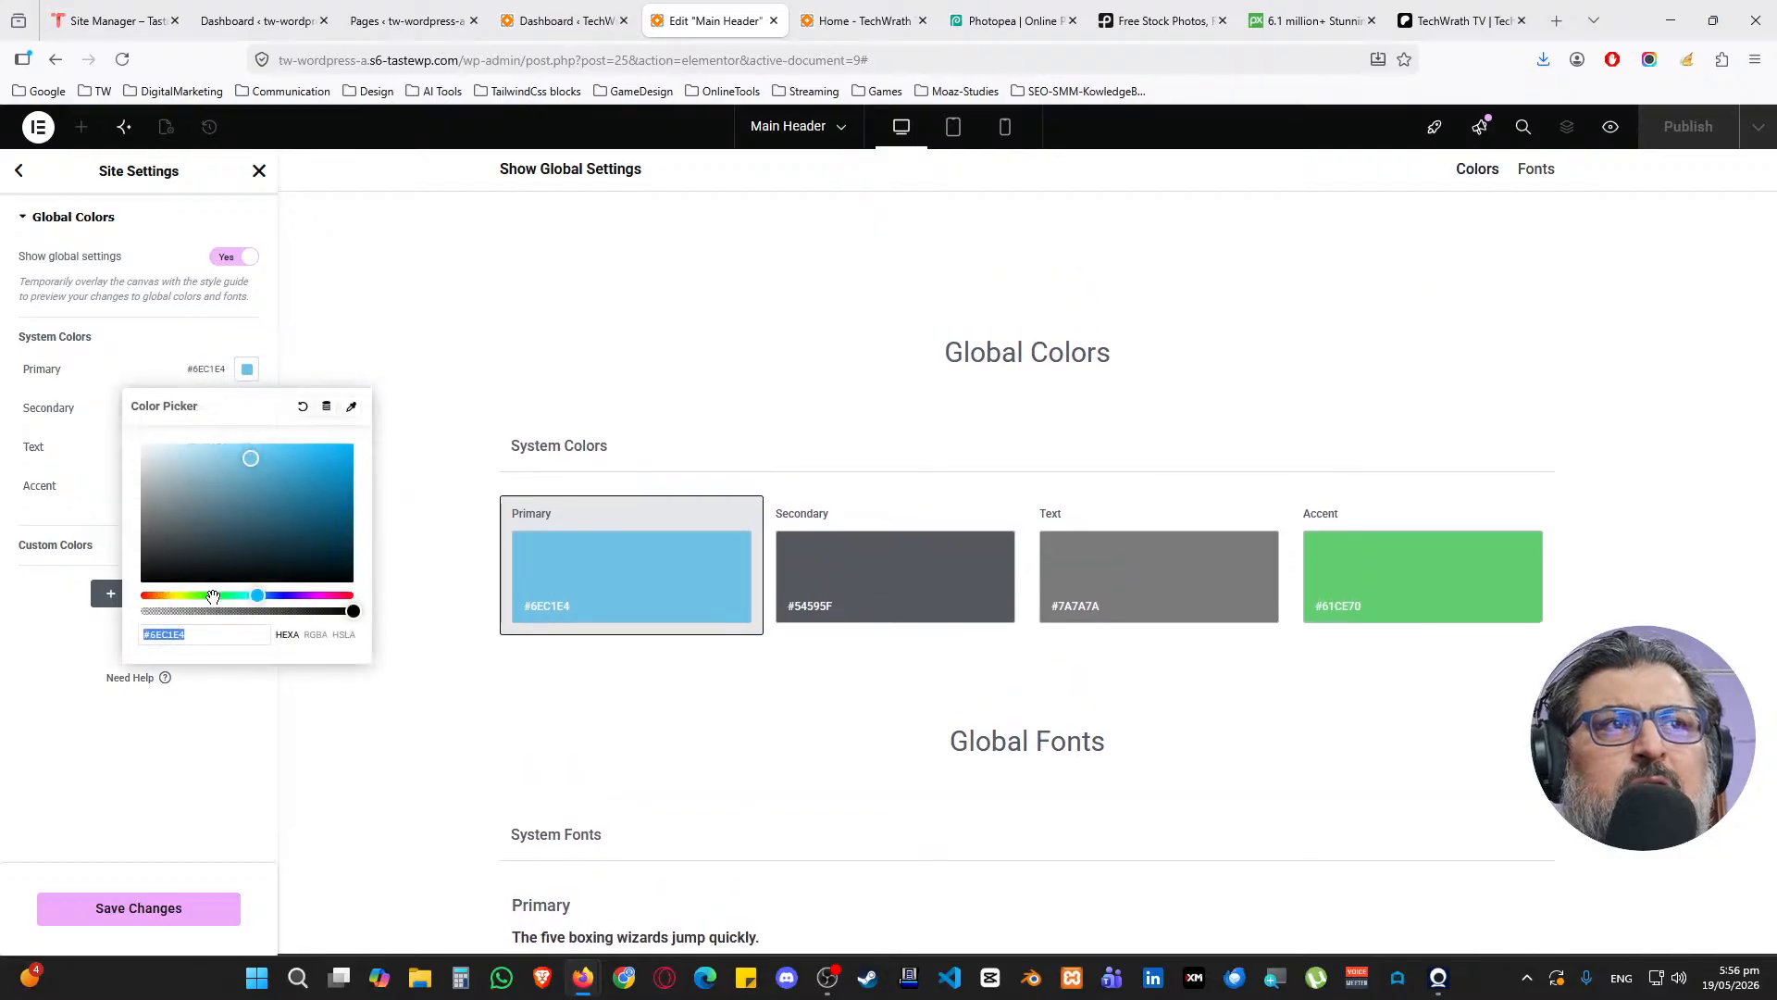
text(#2F2F2F)
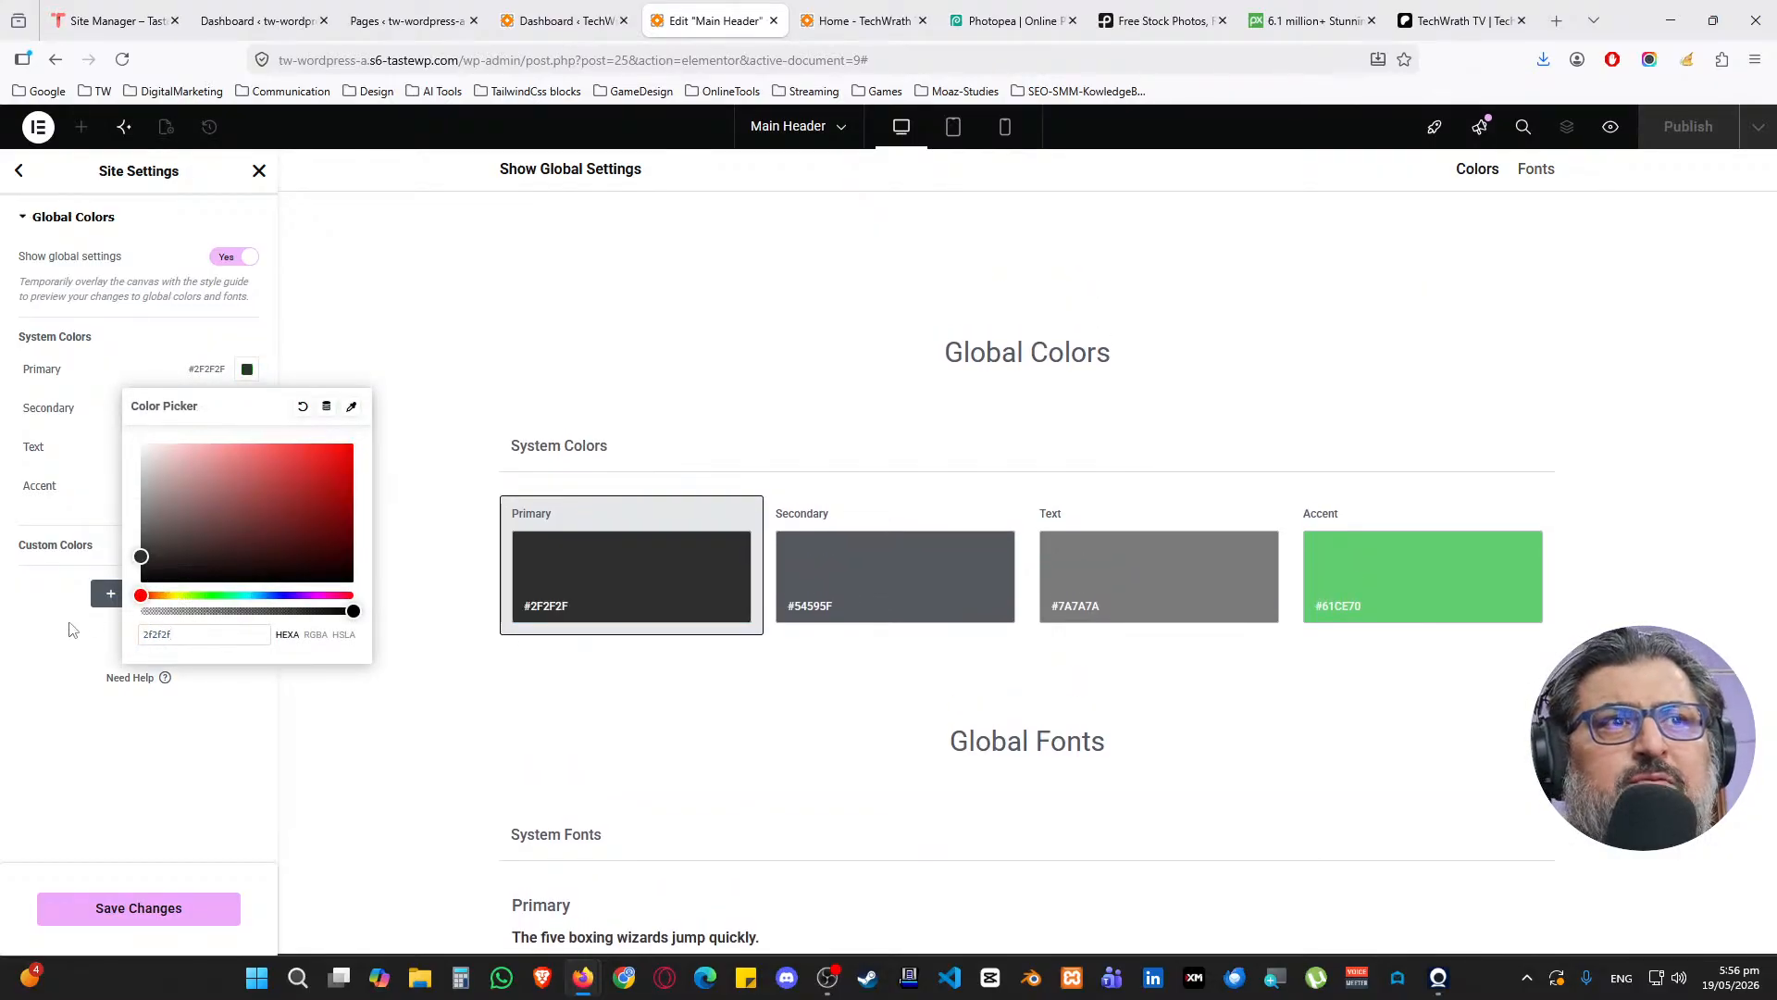
click(51, 617)
Adjust the Accent colour's hue and shade to a bright cyan, #2DC9E9
click(247, 485)
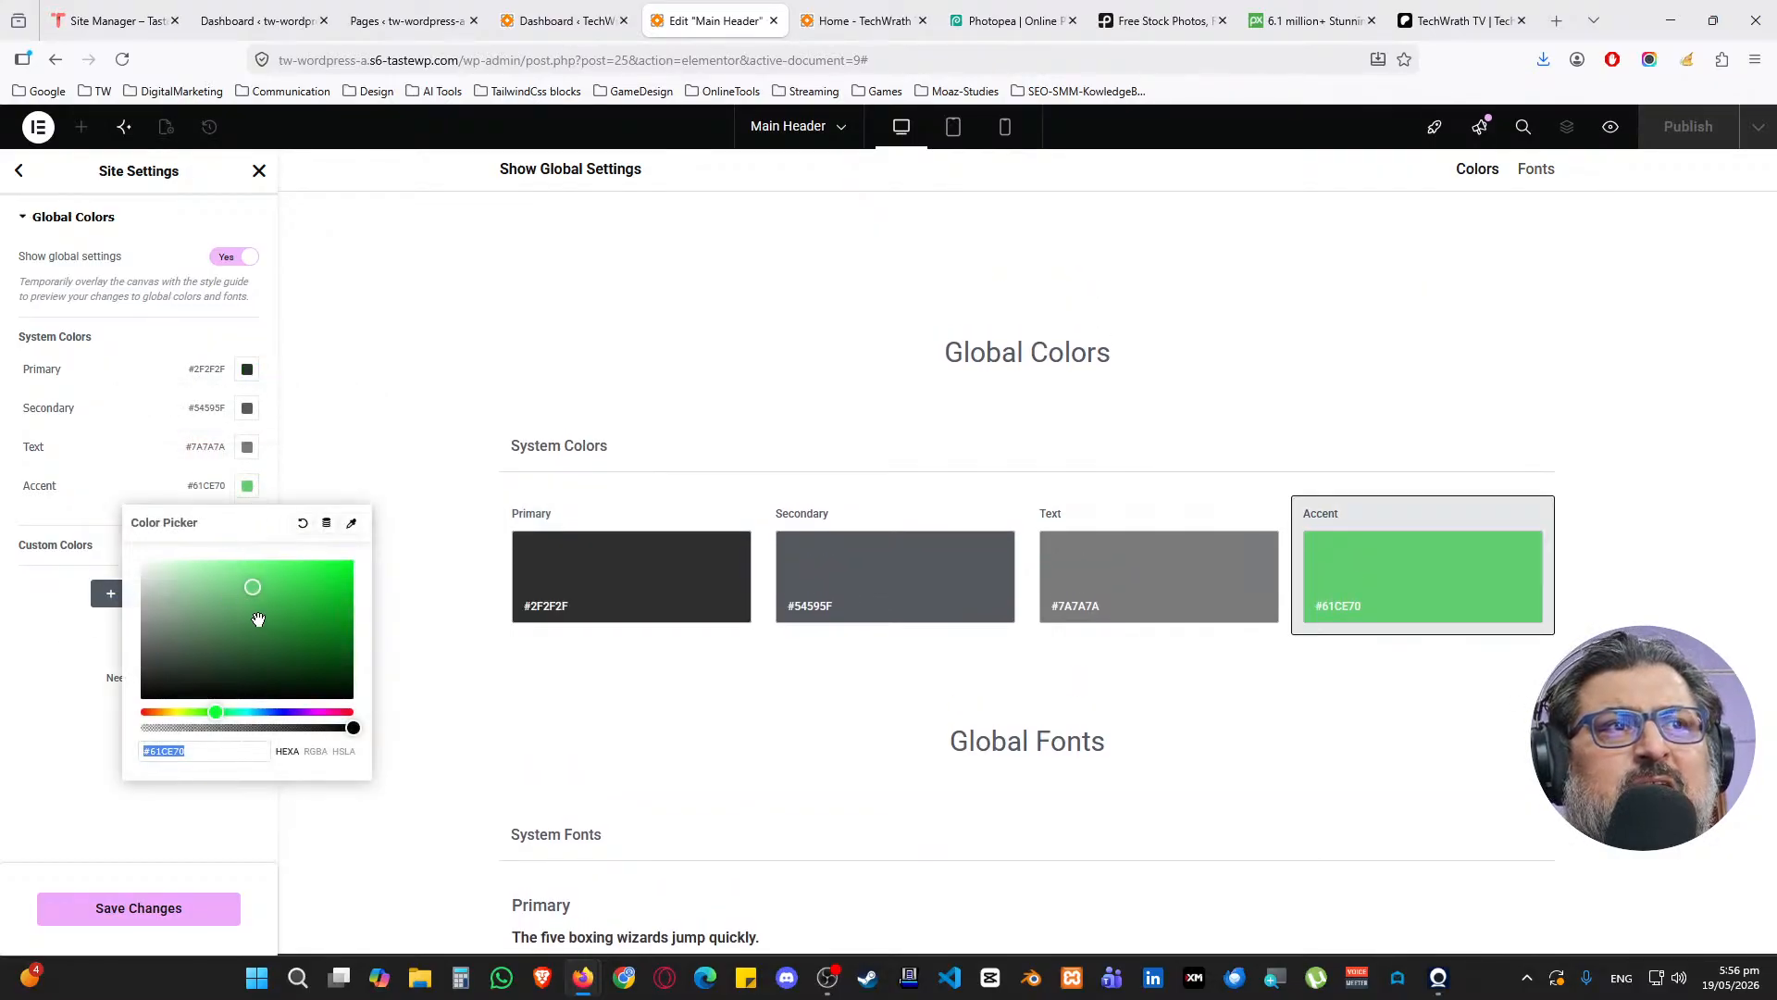
drag(221, 712, 253, 710)
mouse_move(256, 592)
mouse_down()
mouse_move(333, 563)
mouse_move(274, 557)
mouse_move(312, 572)
mouse_up()
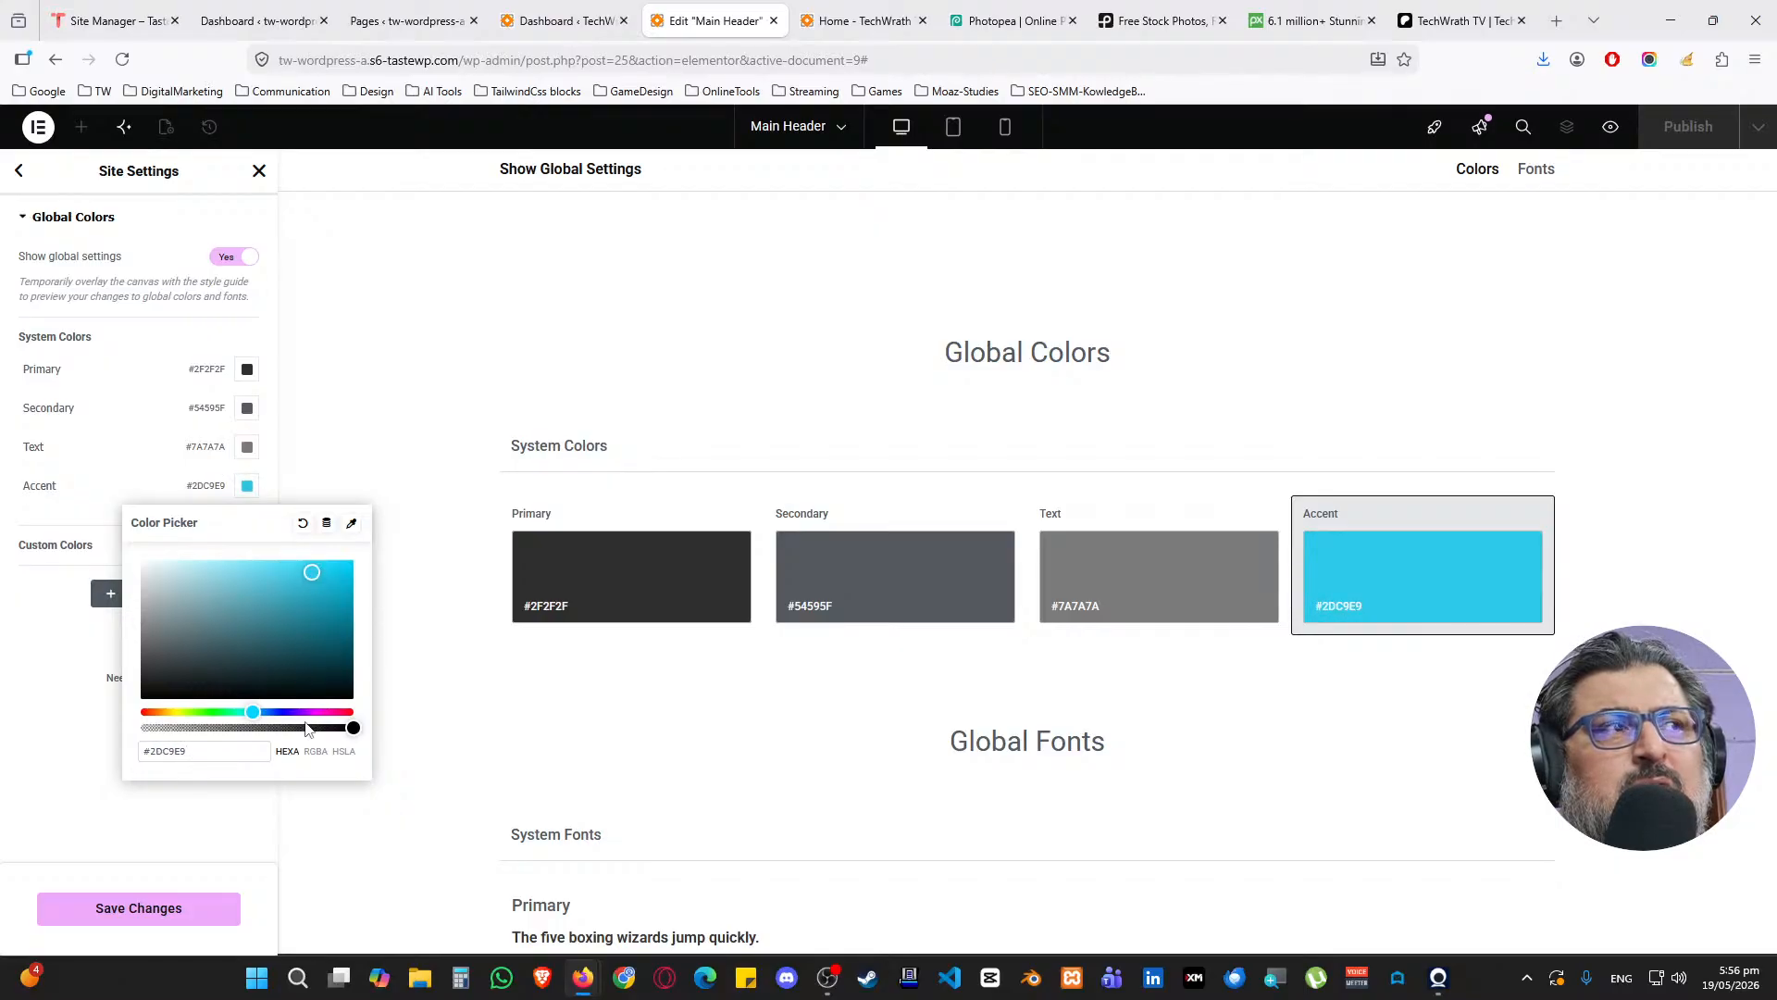
click(33, 653)
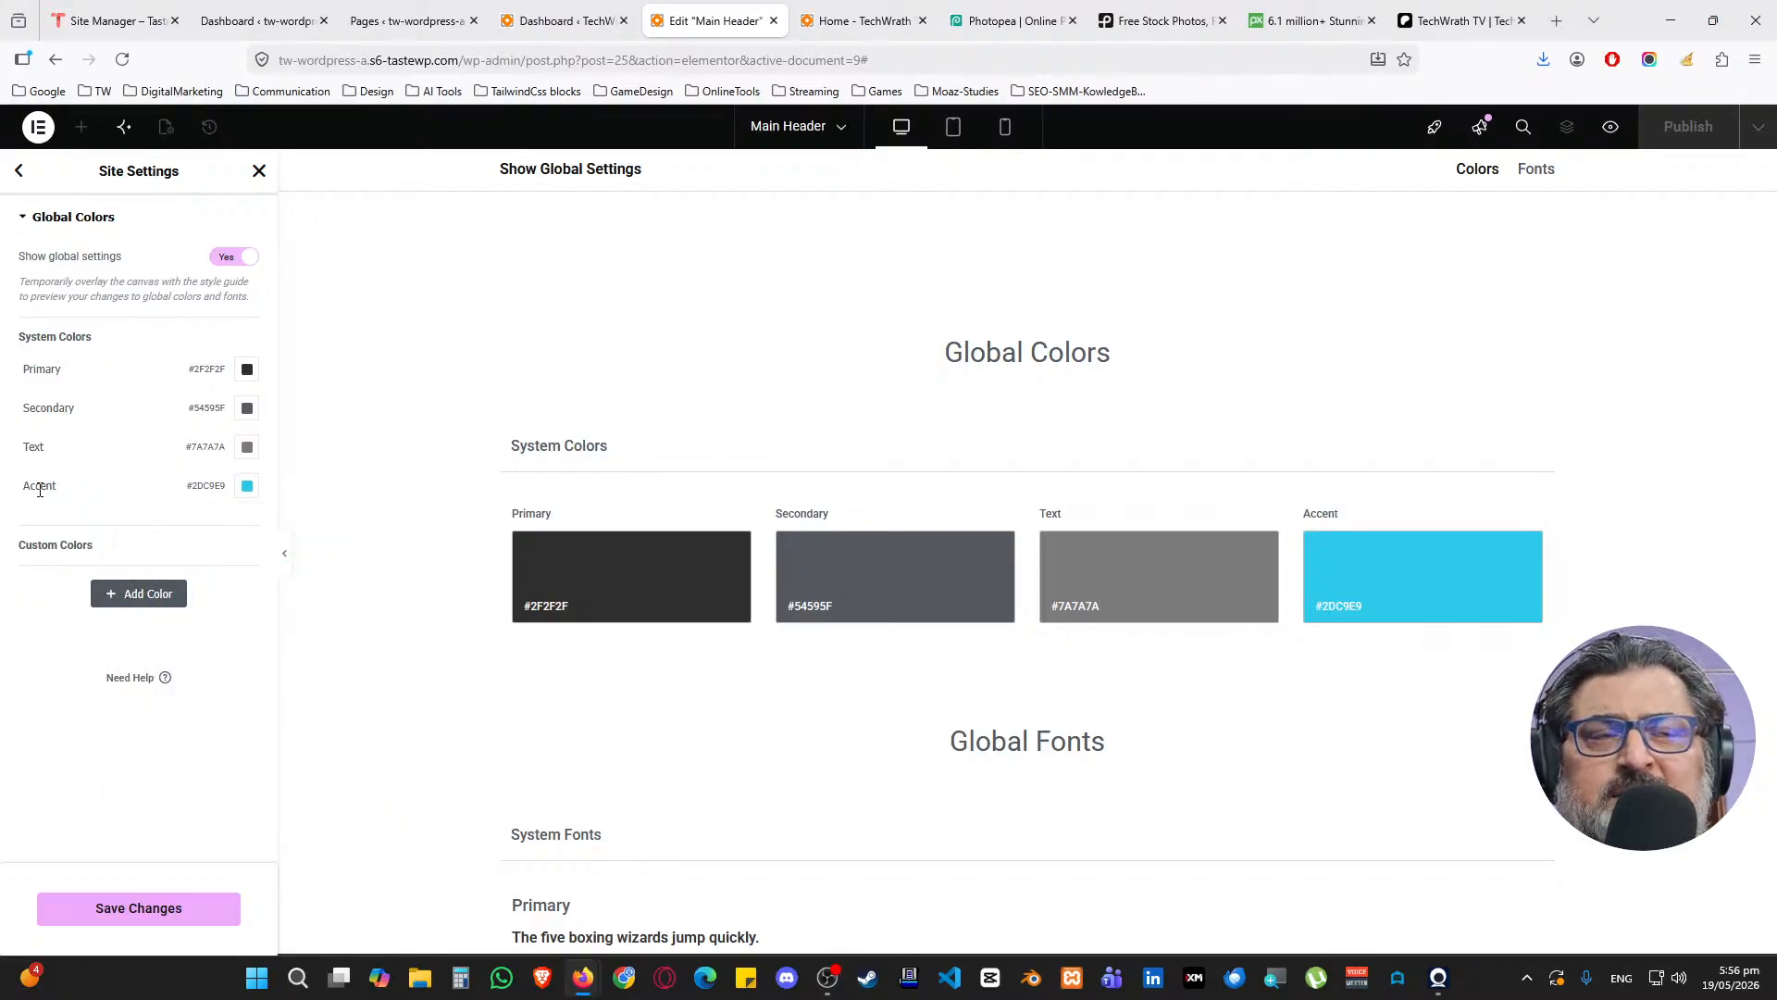
Add a custom global colour named White with value #FFFFFF
click(130, 593)
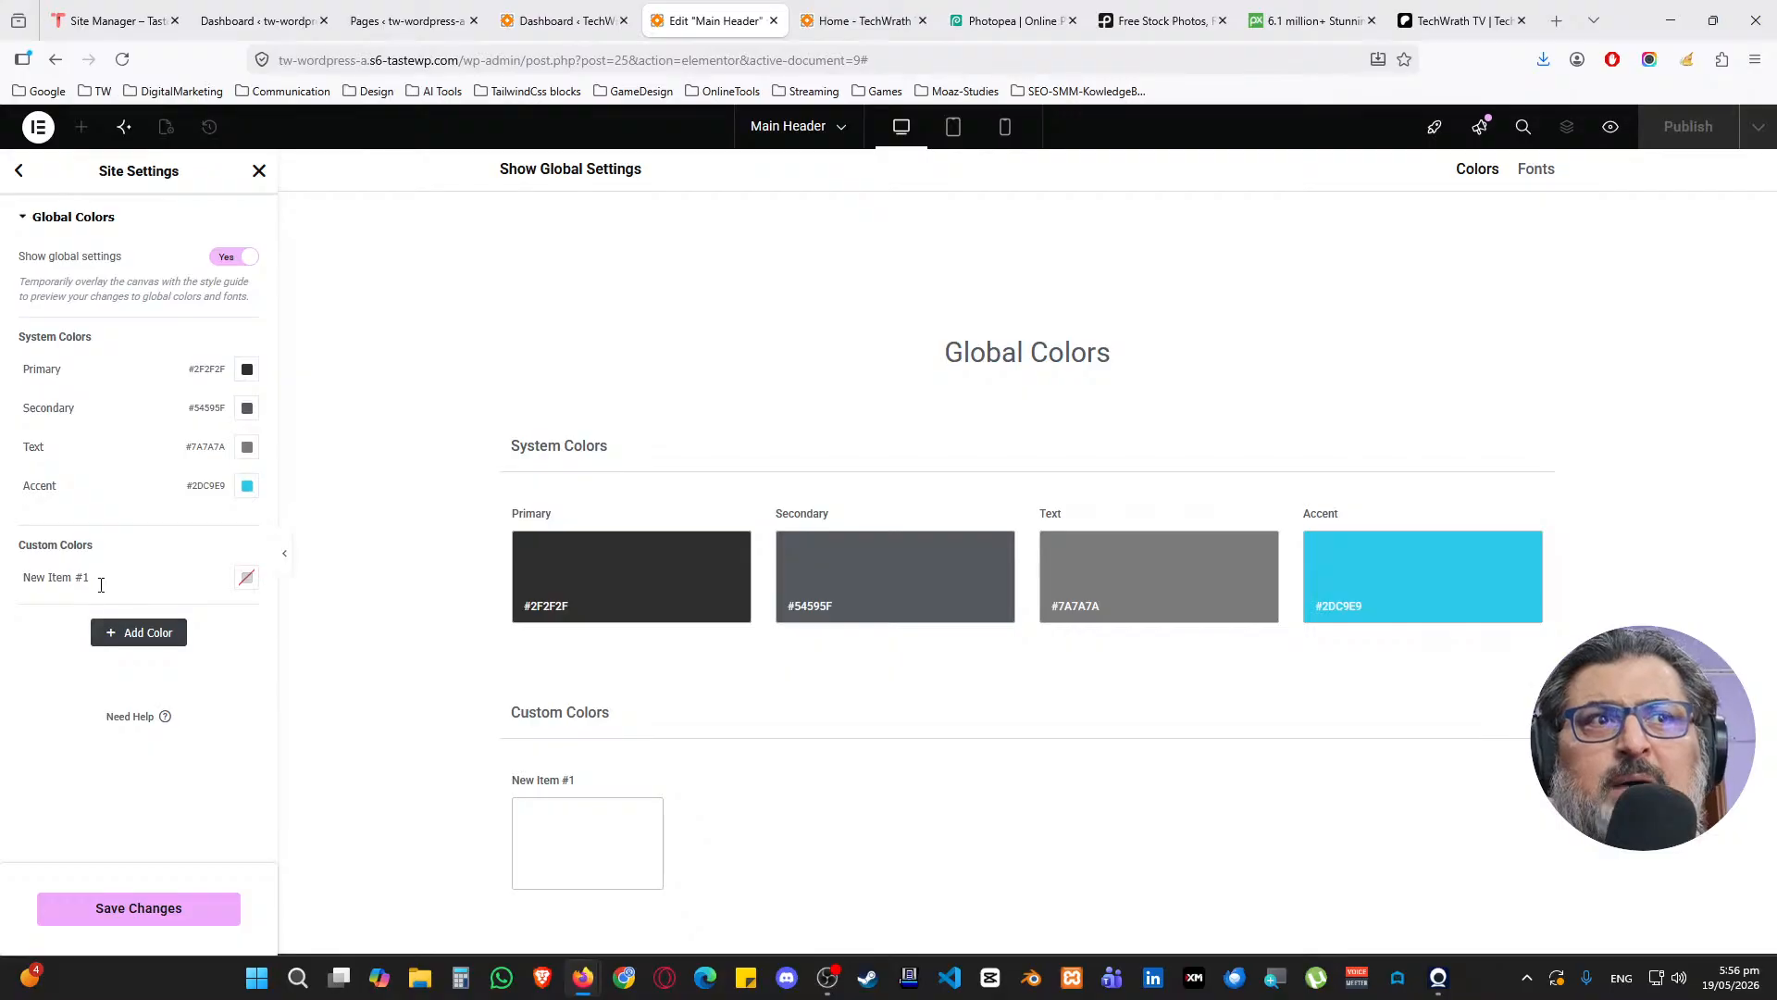
triple_click(99, 578)
text(White)
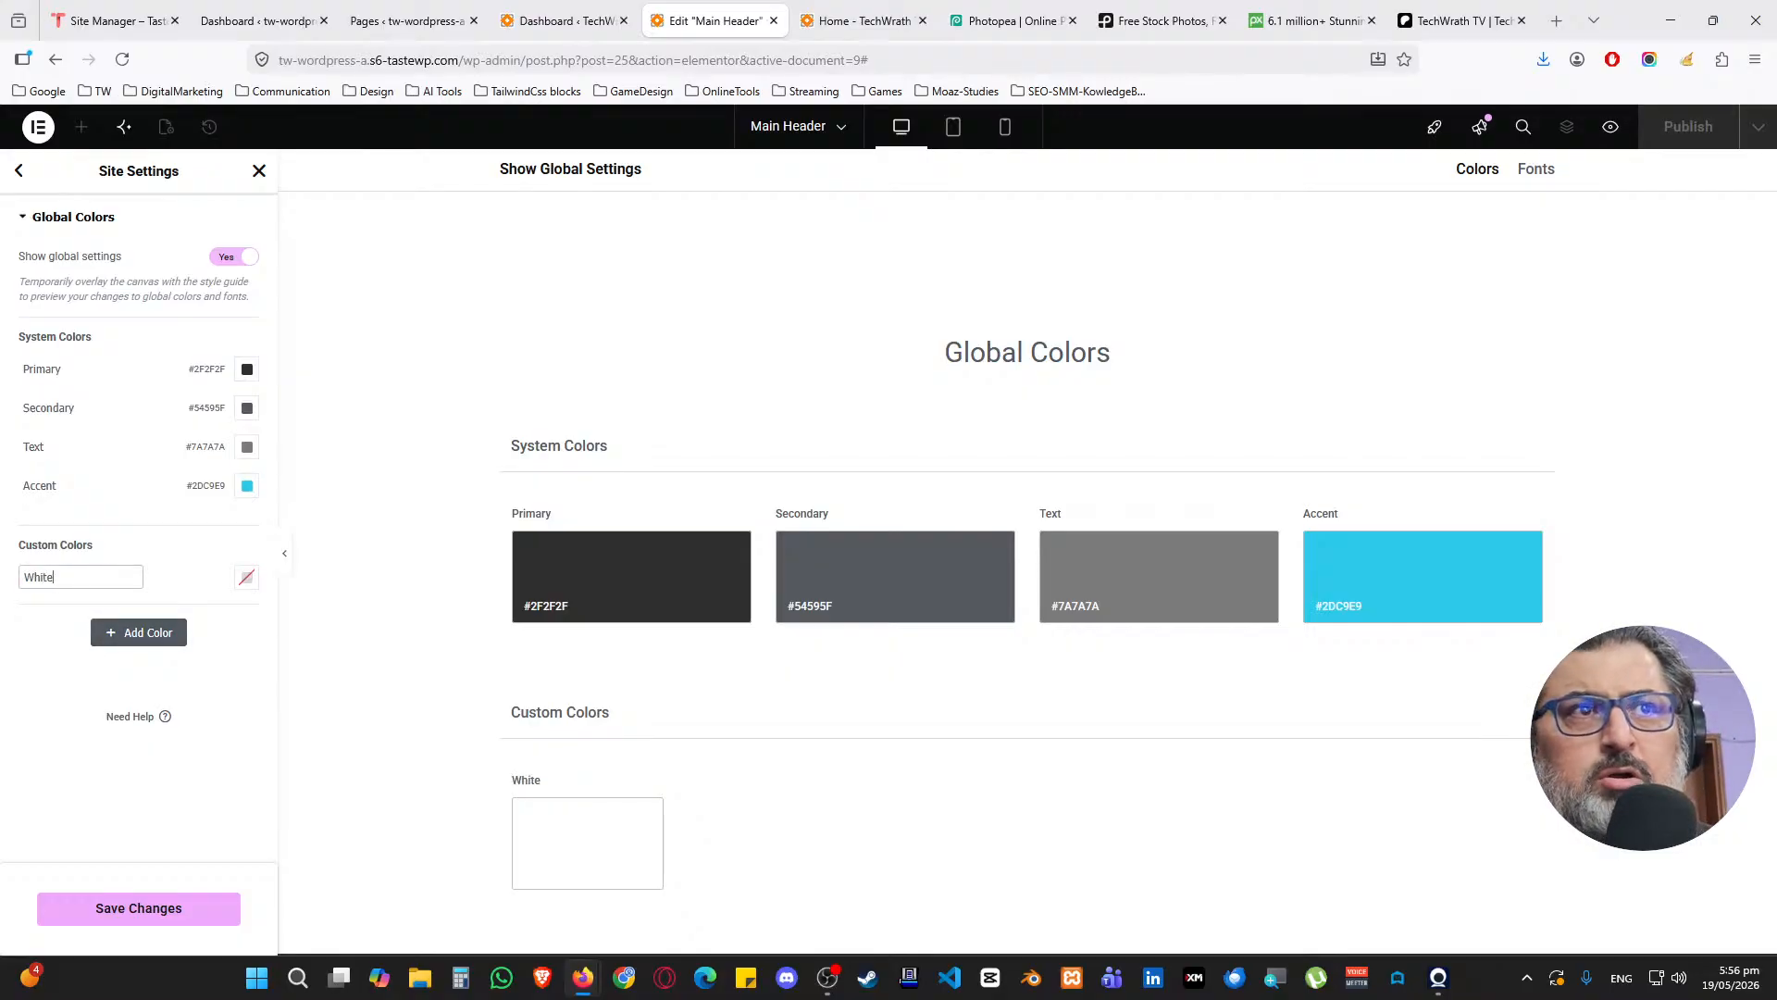
click(246, 577)
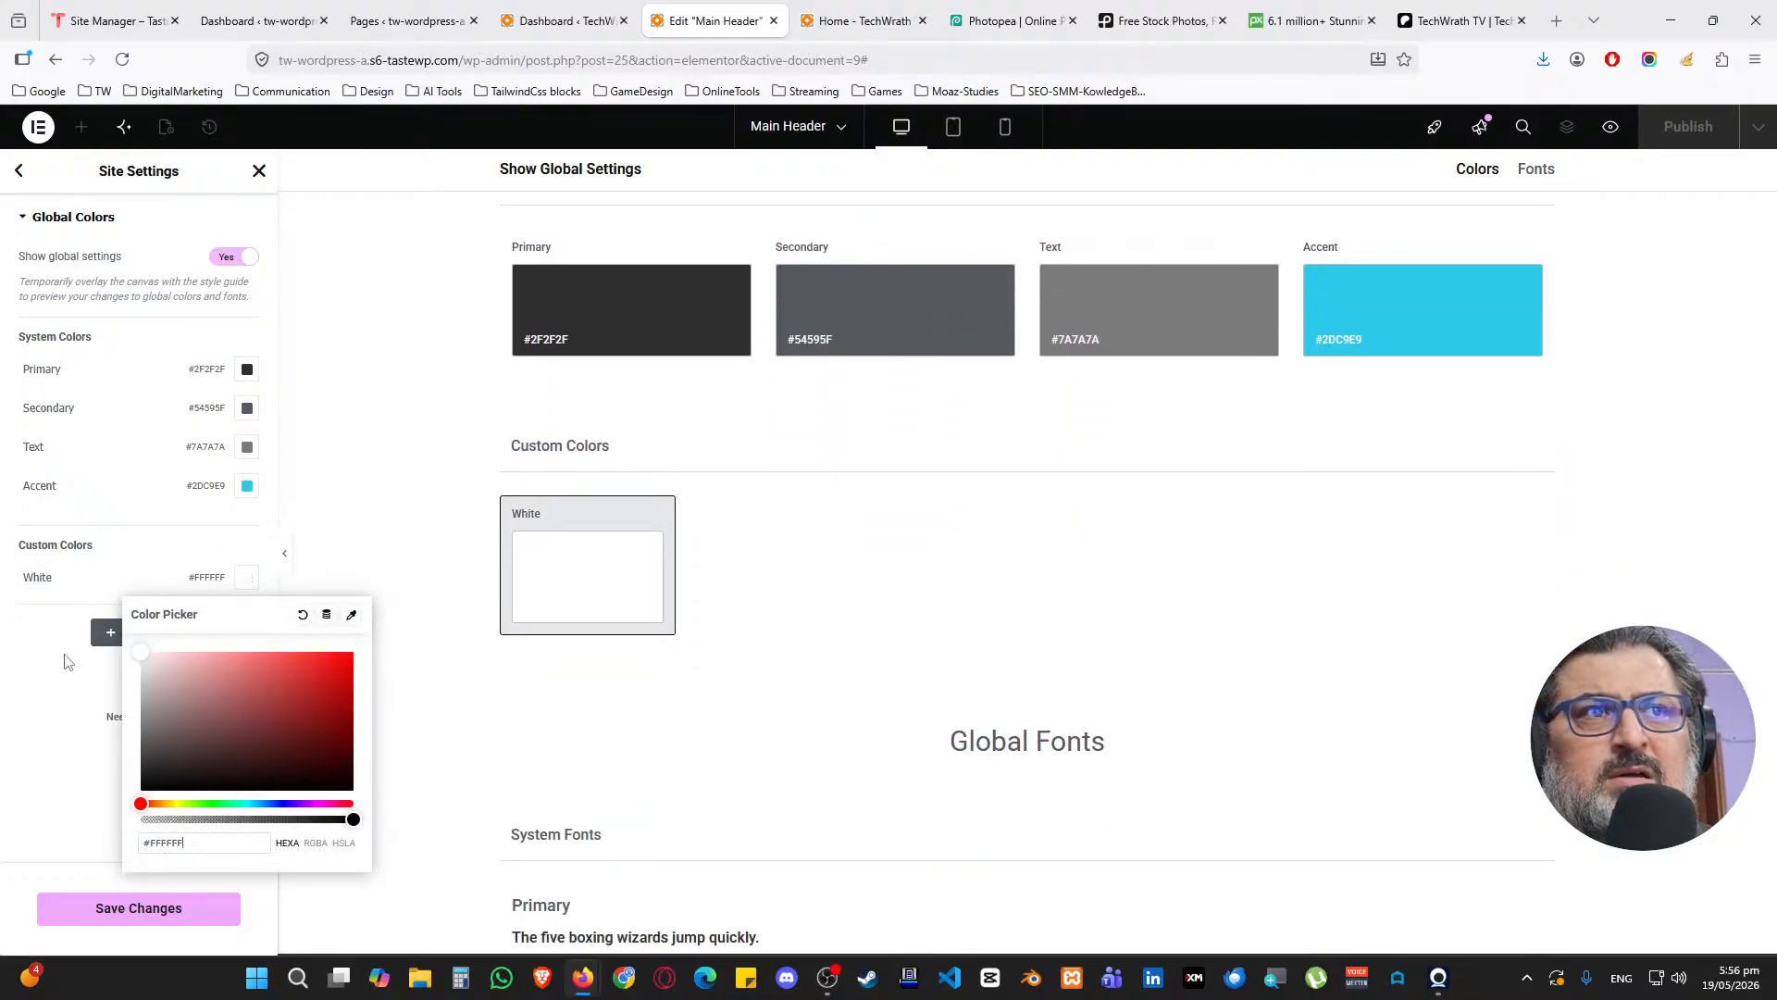
click(50, 633)
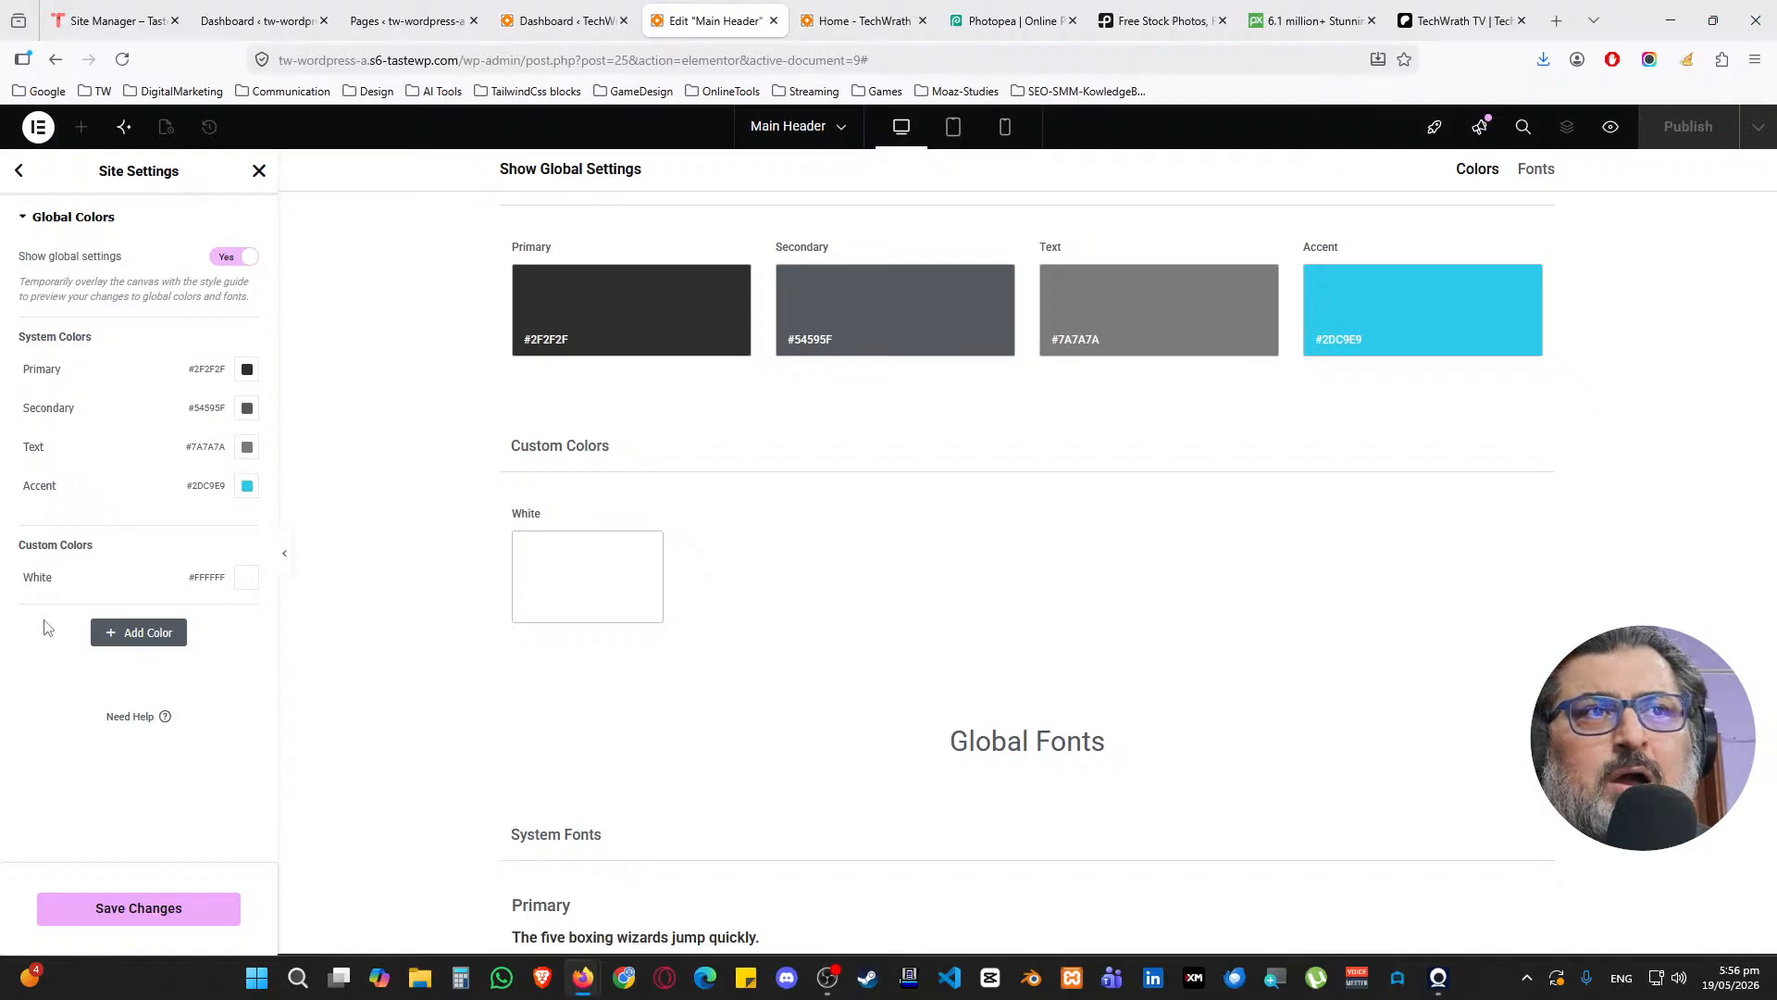
Add an 'off White' global colour set to #FDFDFD and save the site settings
click(137, 633)
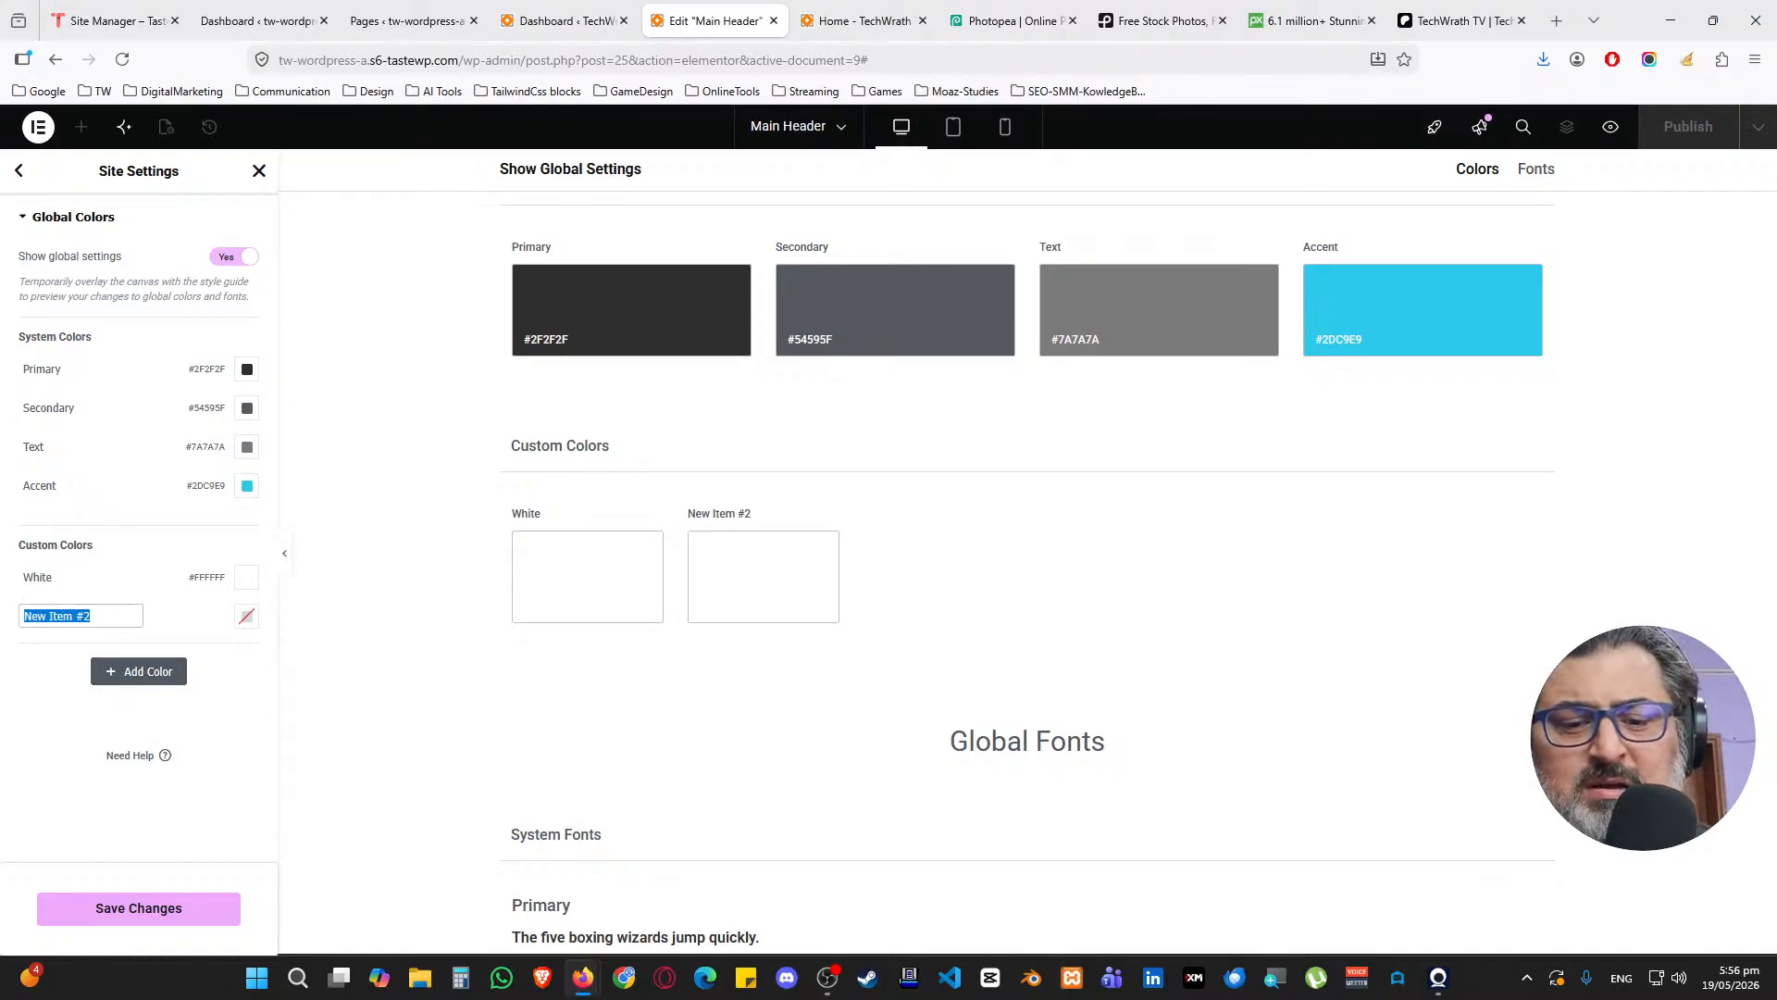
text(O)
key(BackSpace)
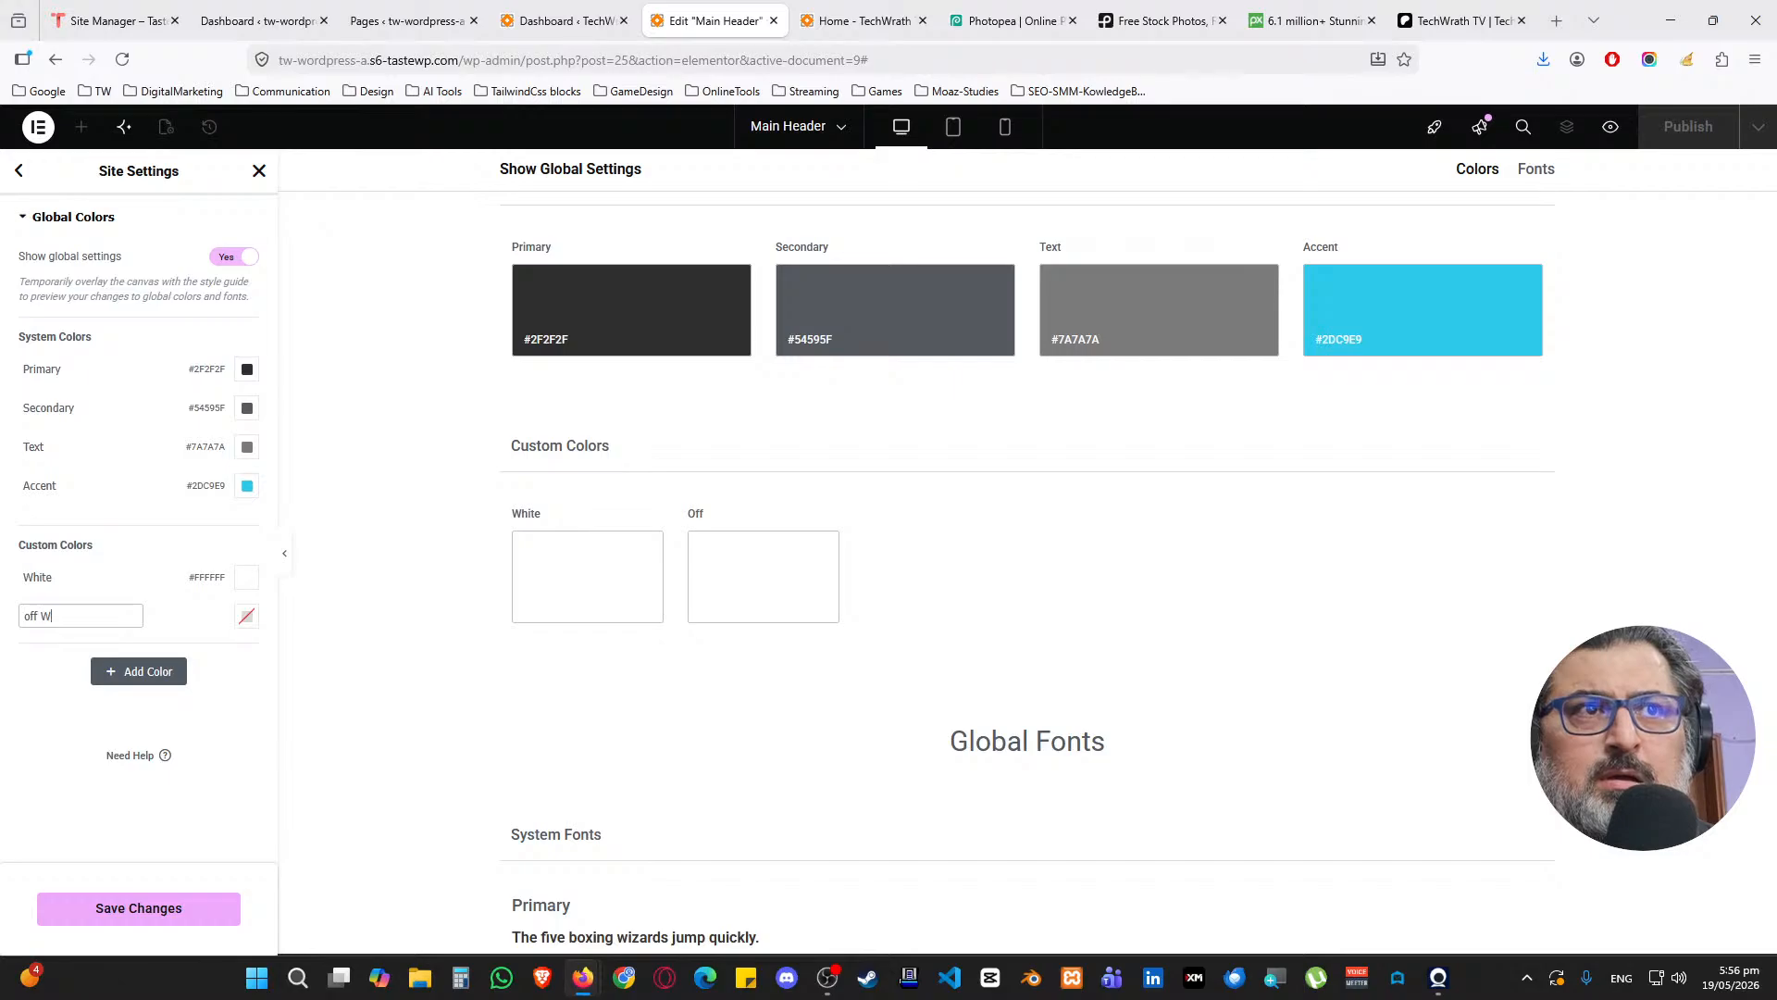
click(246, 616)
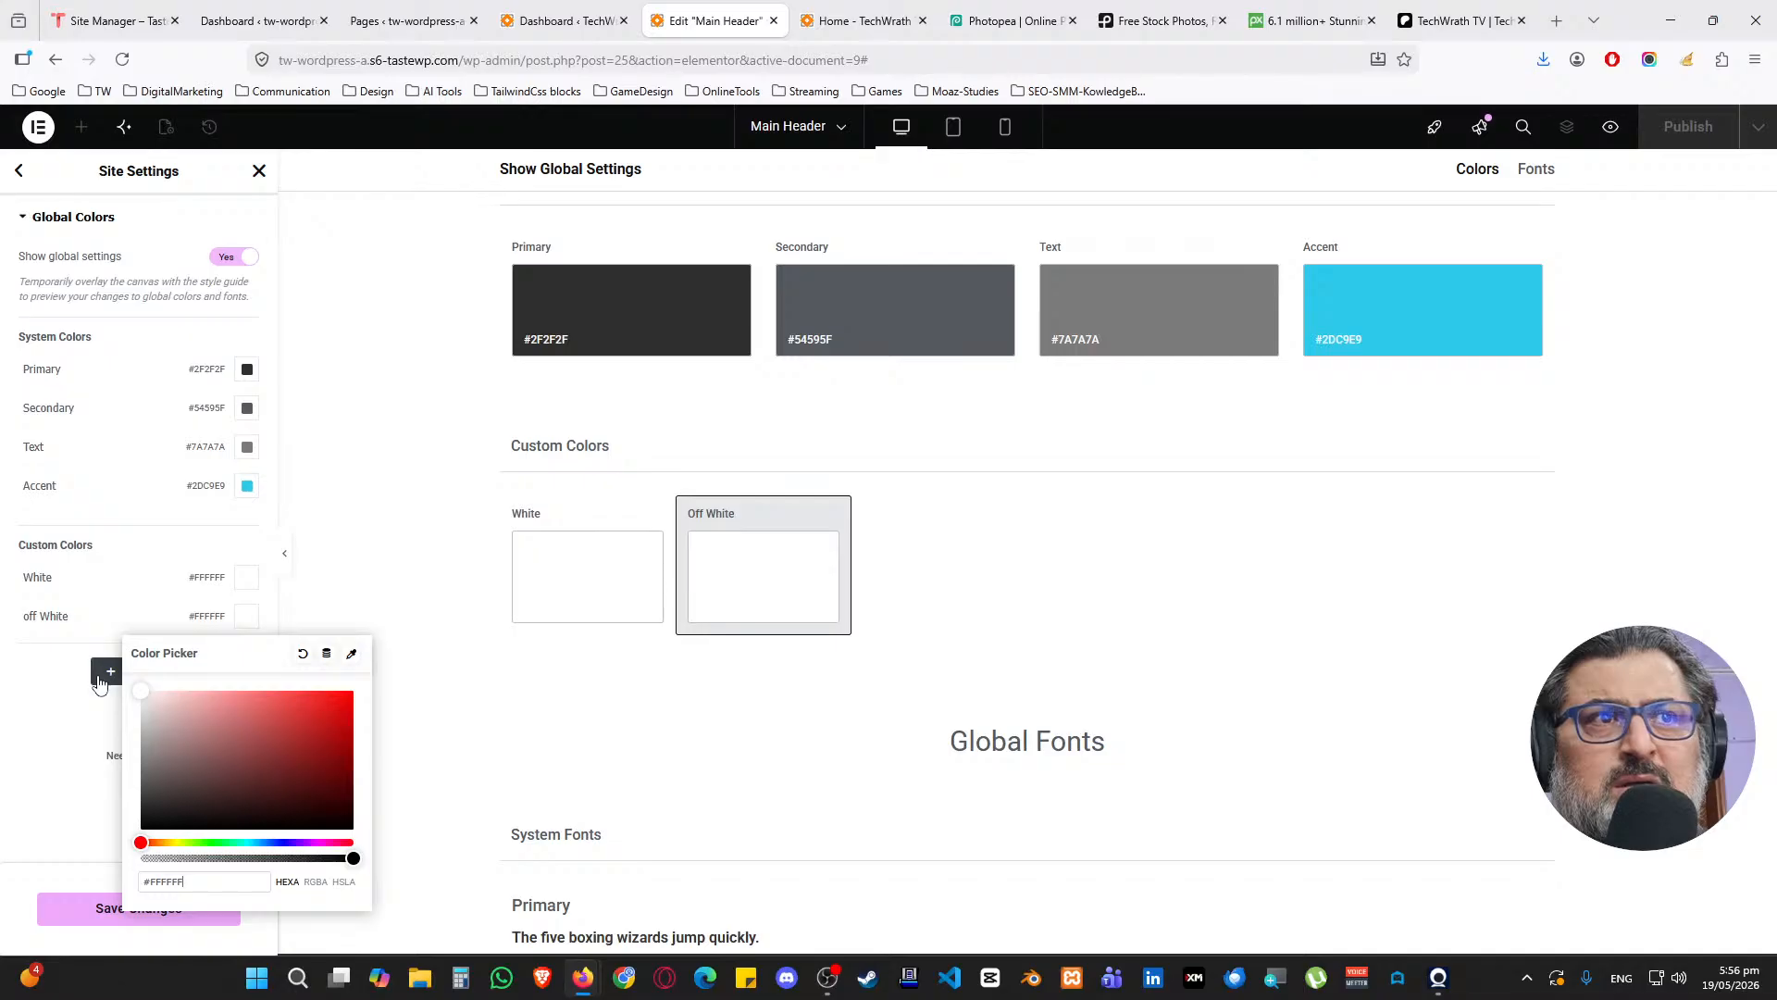
click(136, 692)
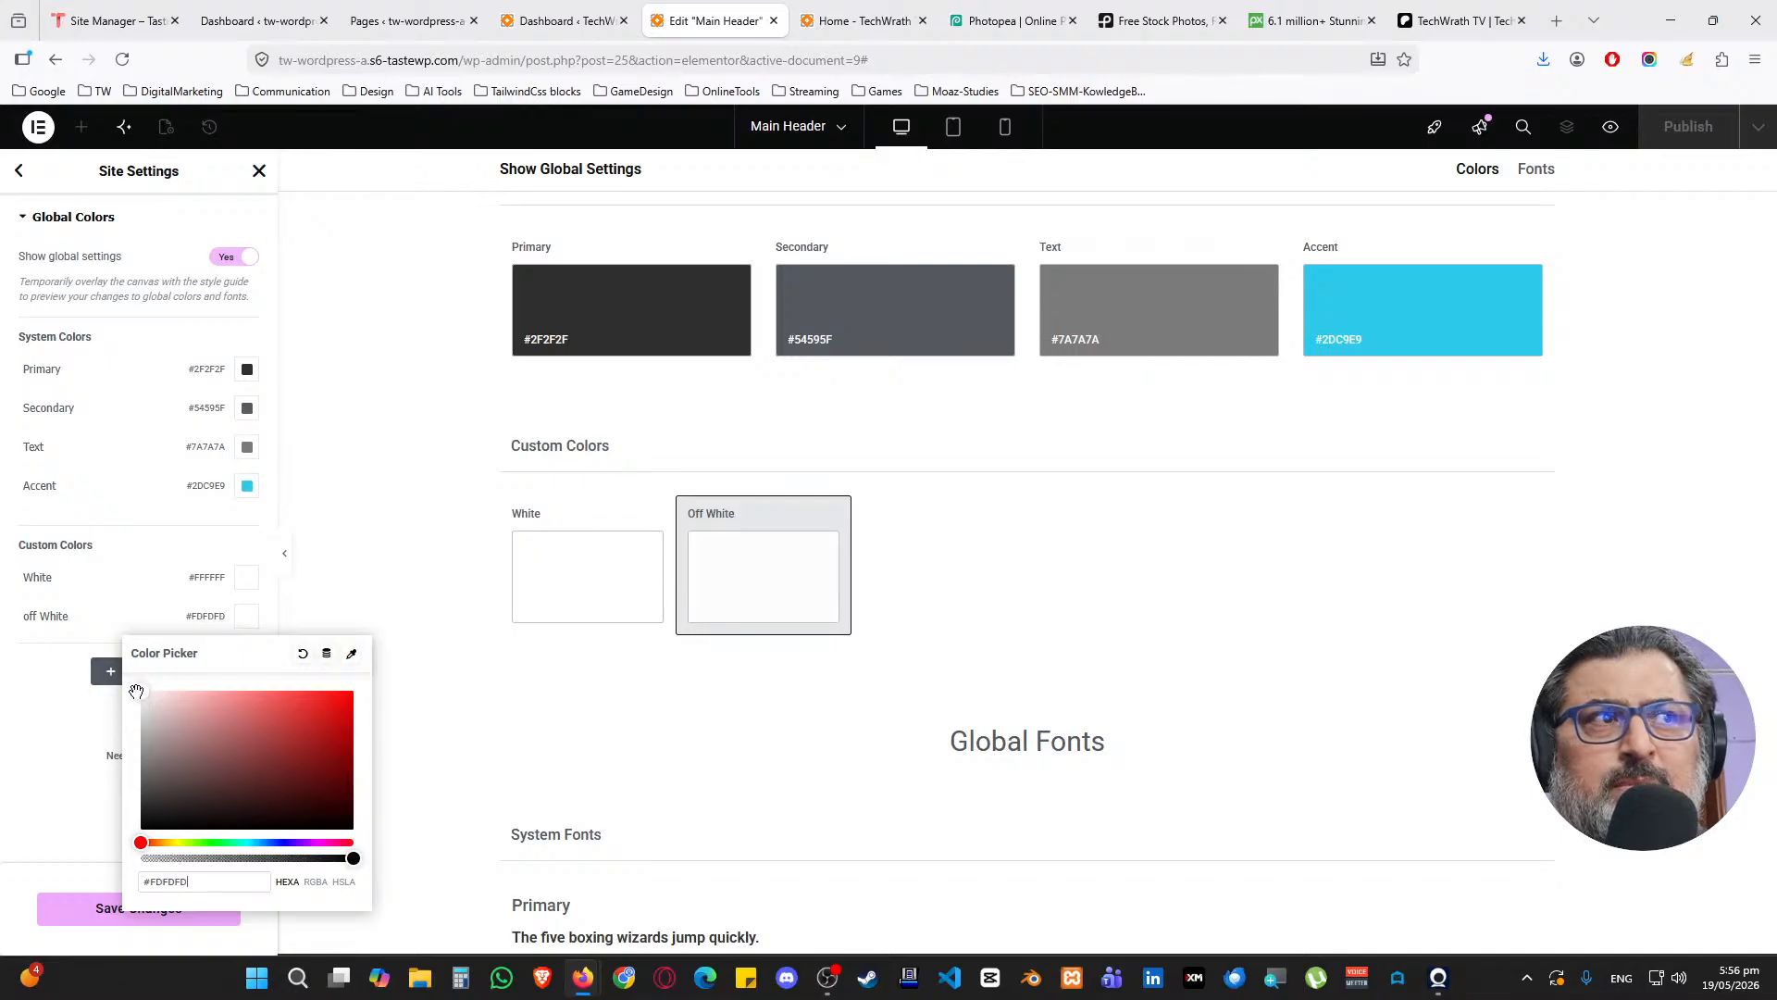
click(77, 721)
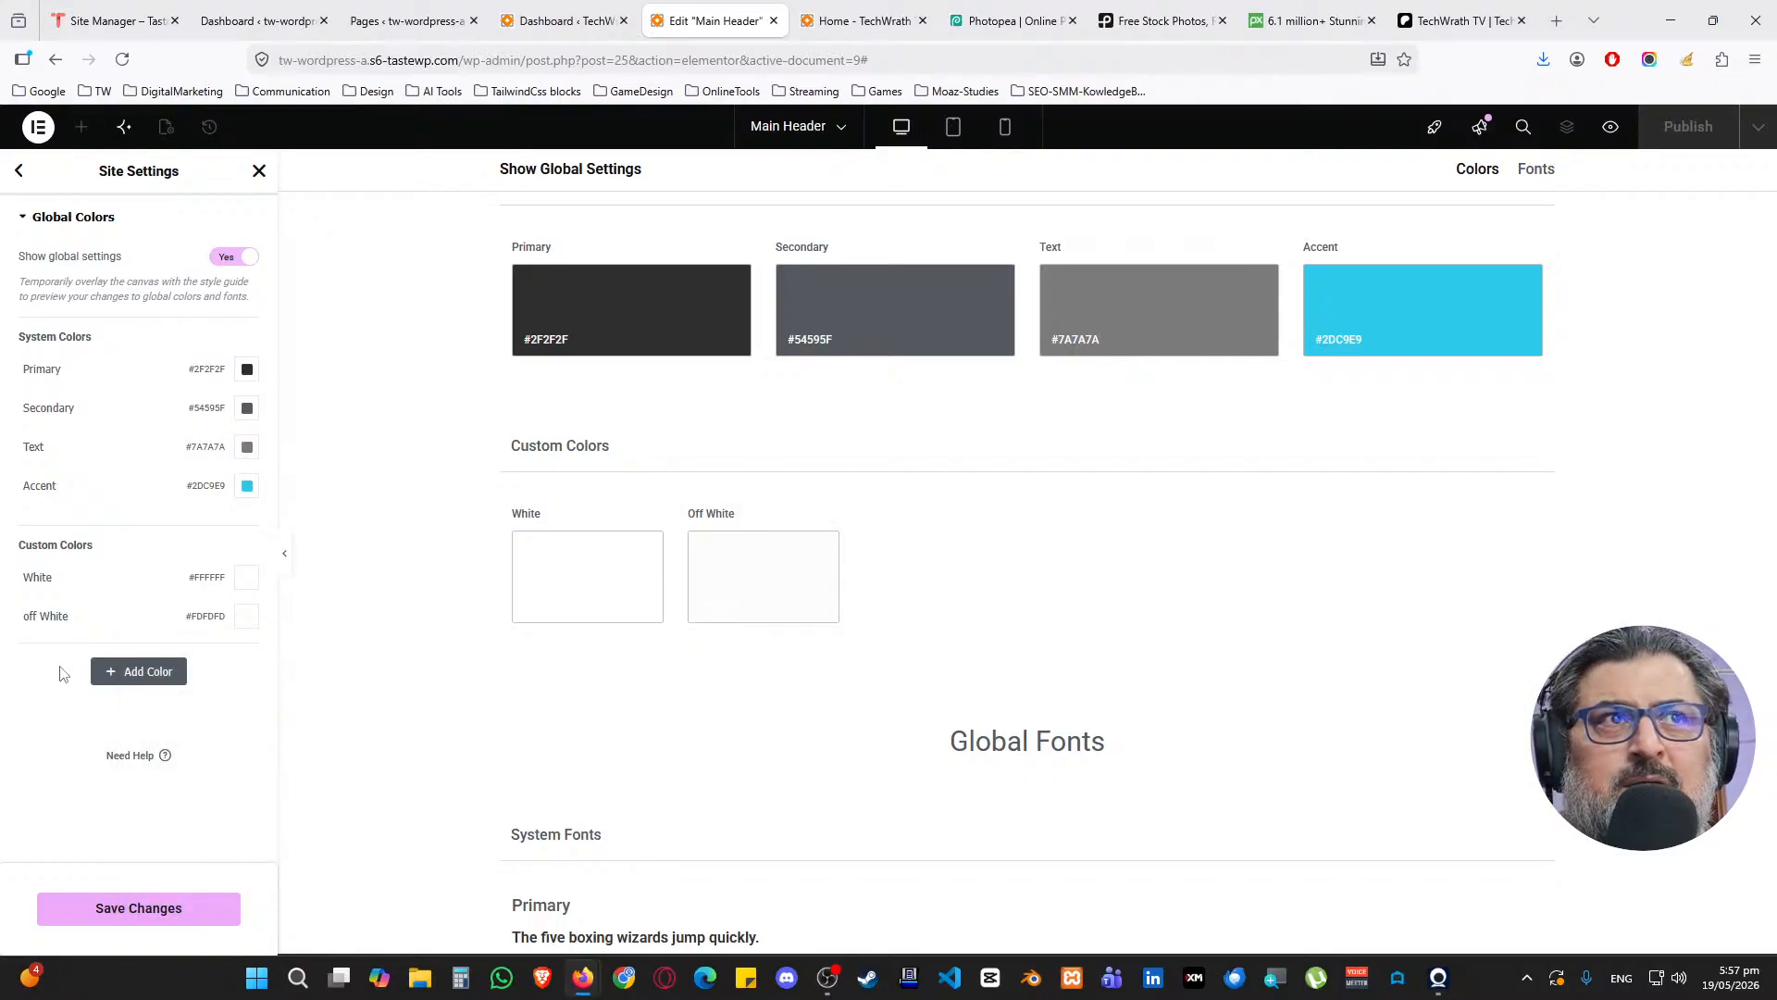
click(135, 921)
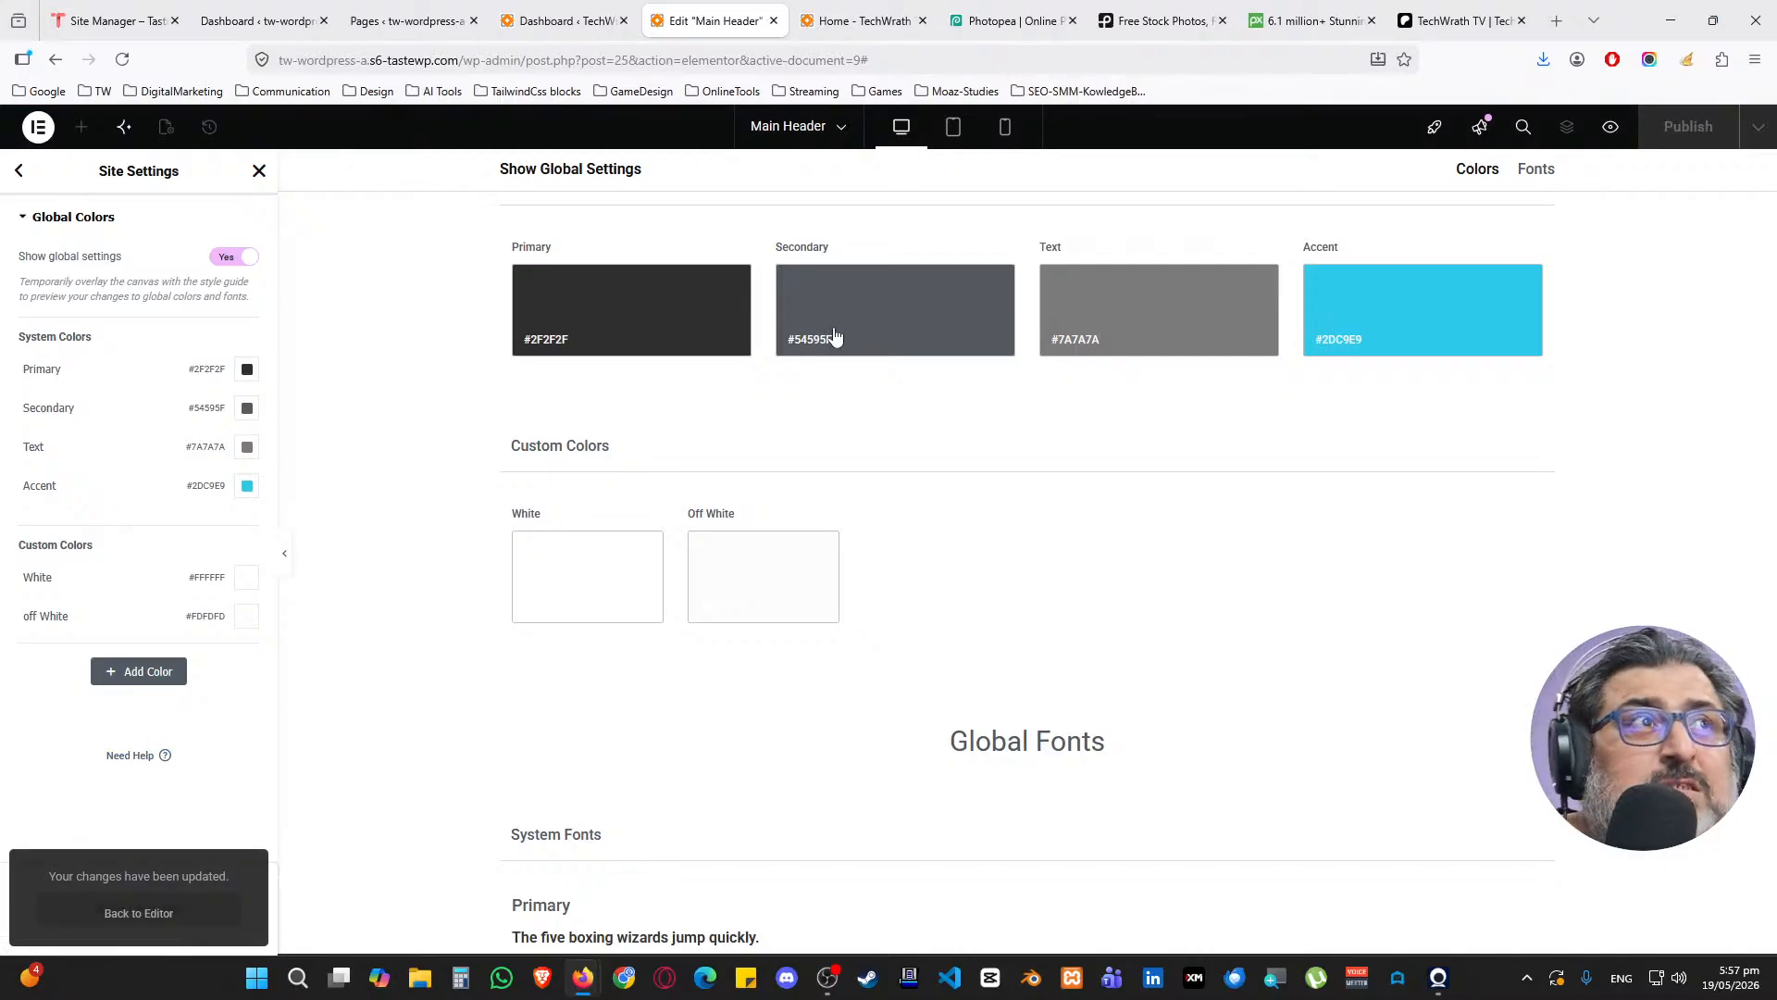
click(1463, 21)
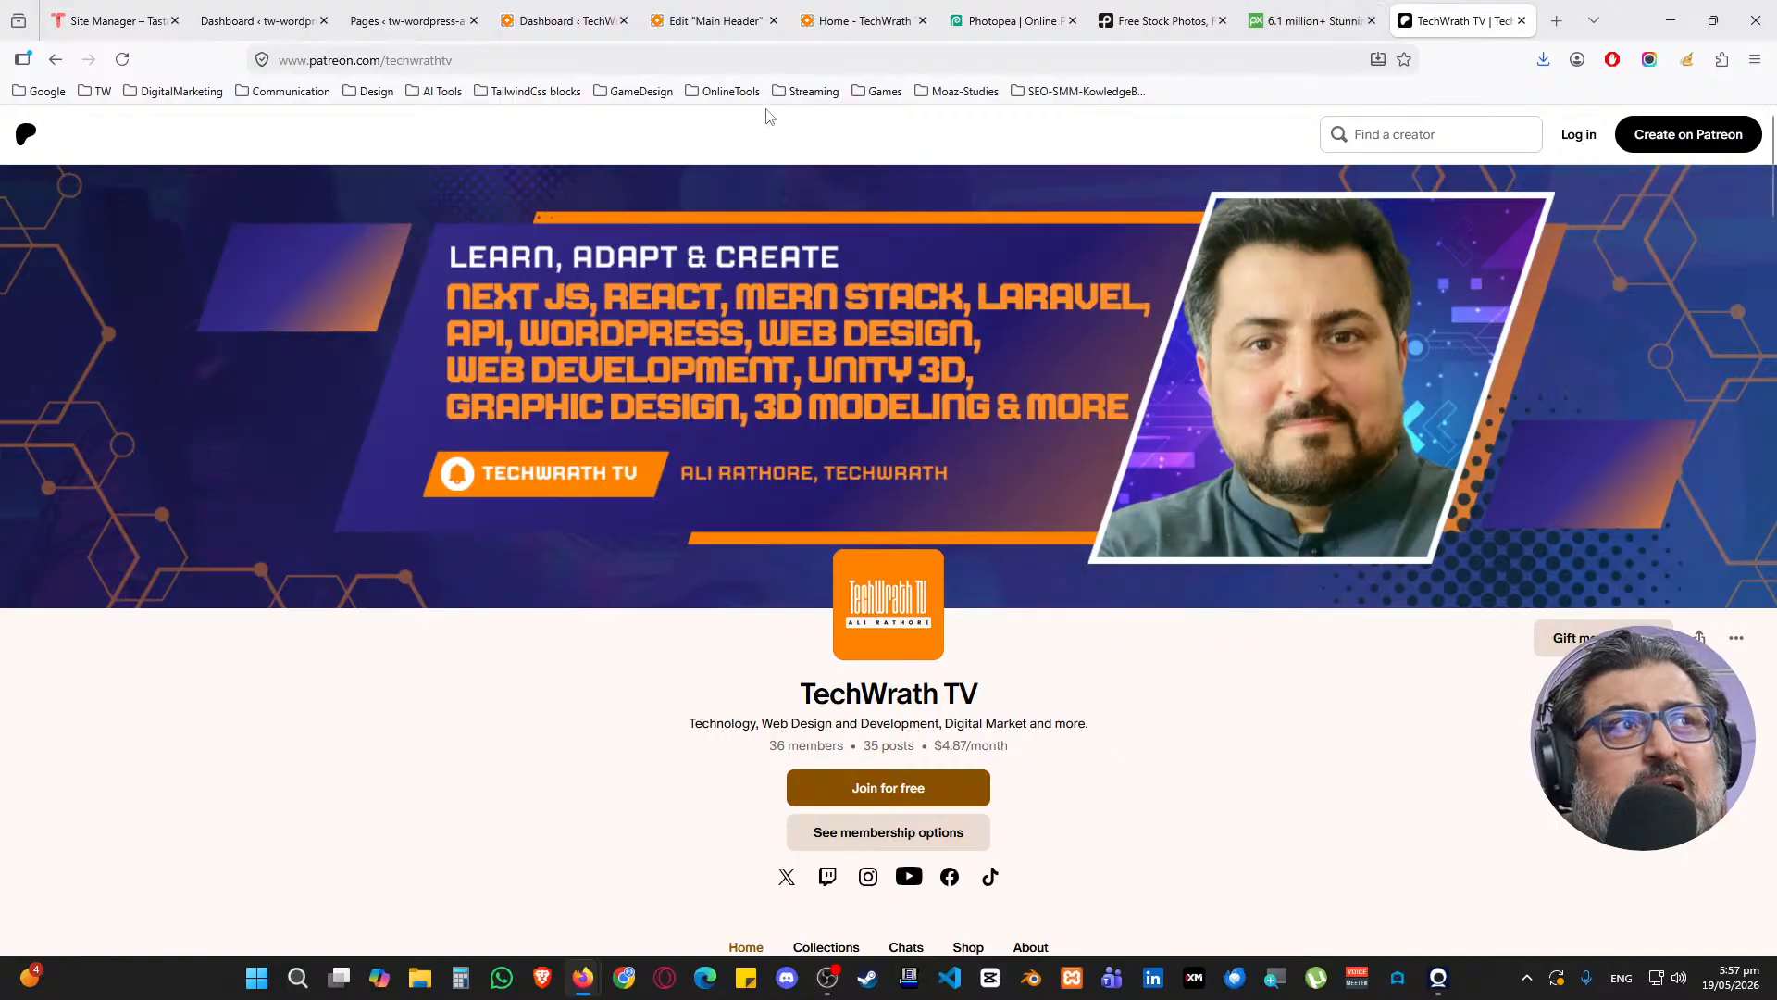
click(723, 9)
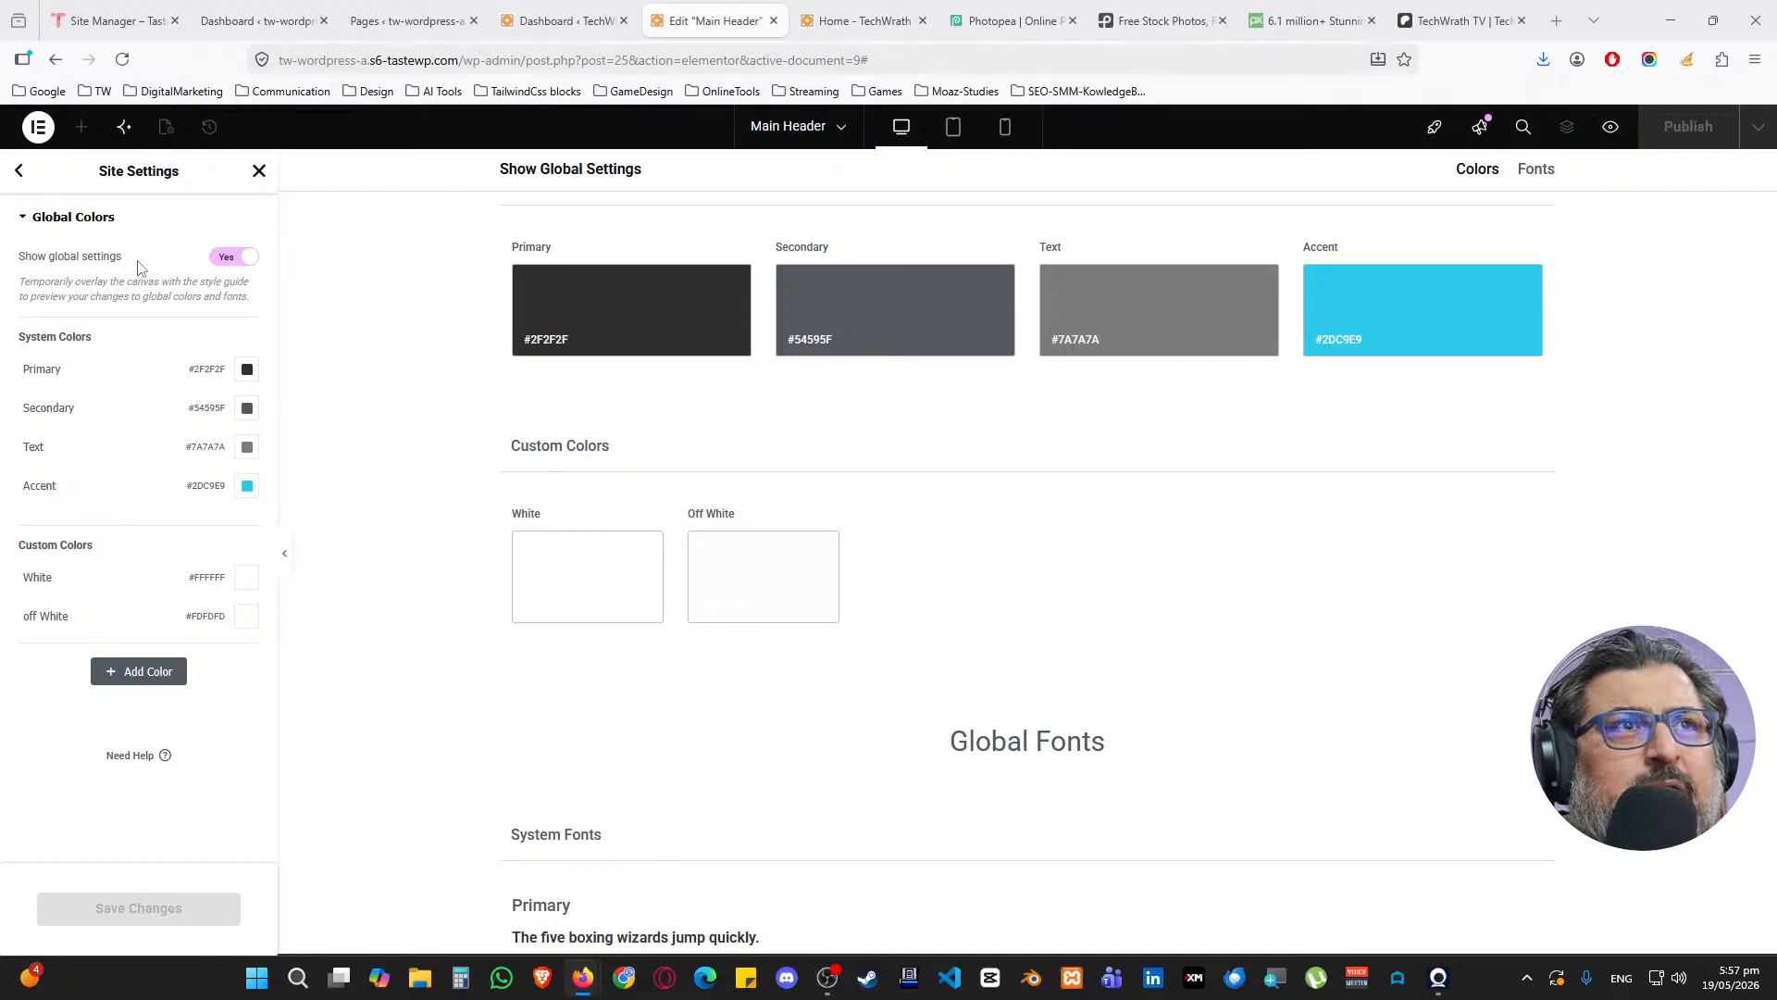
click(23, 175)
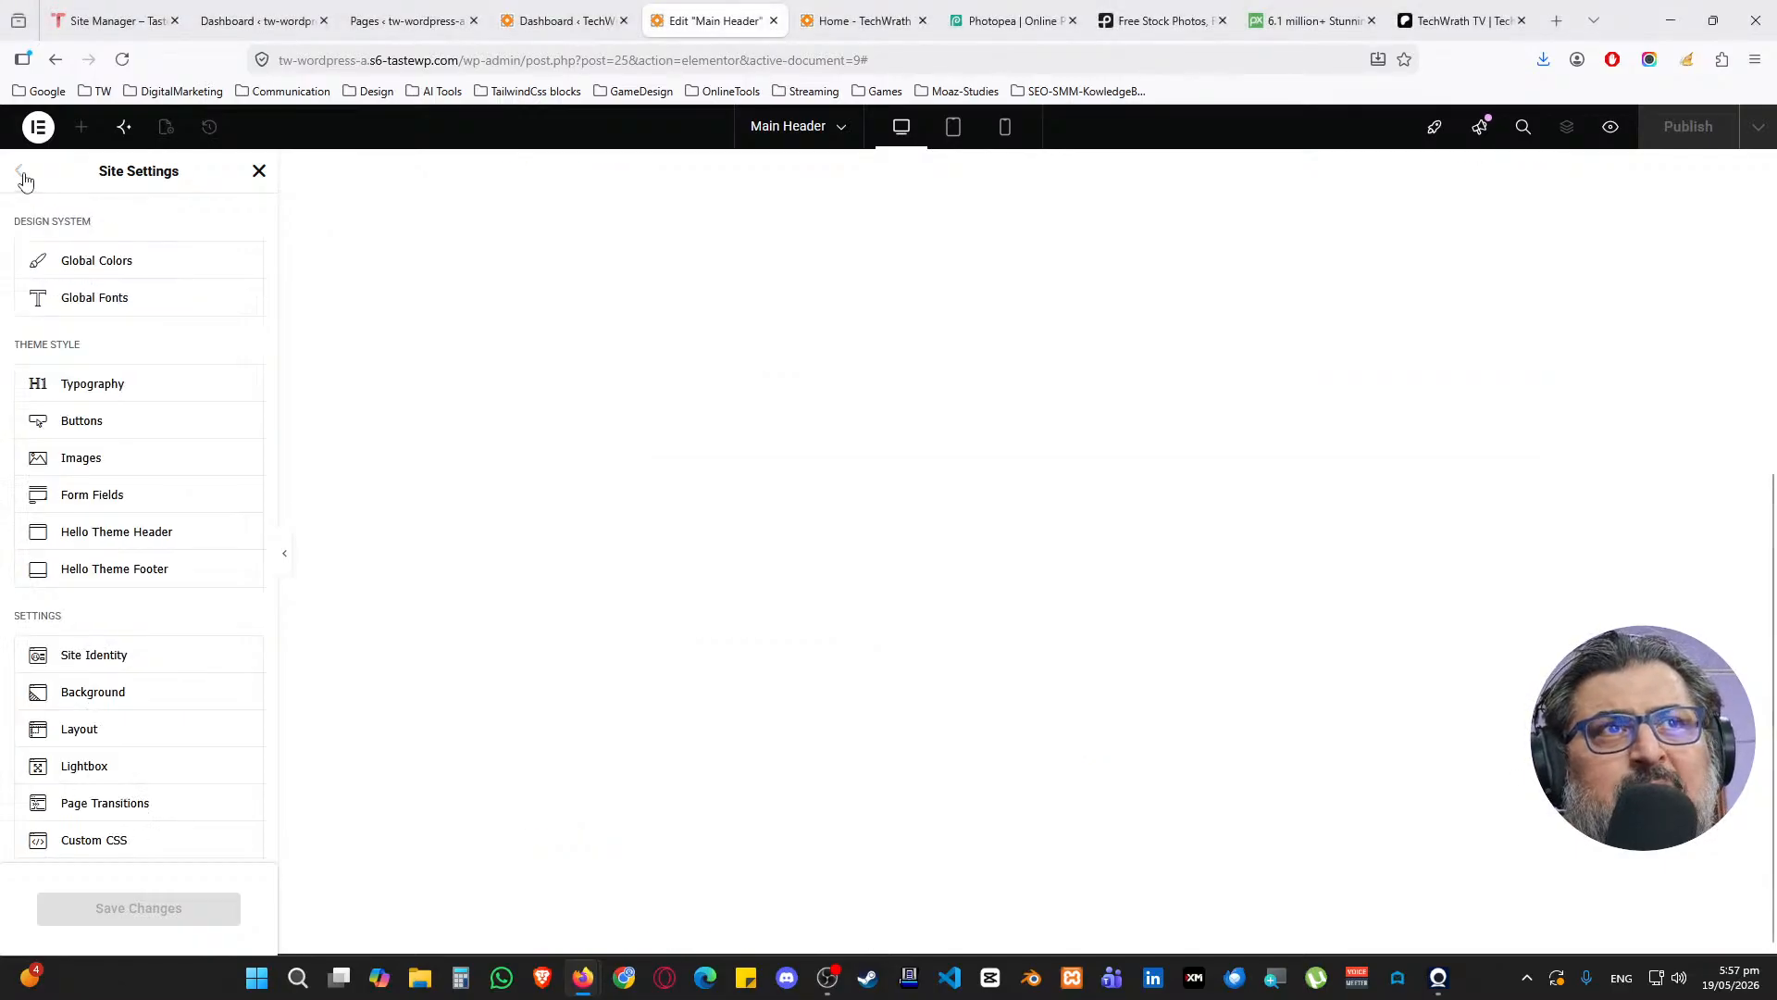
In Global Fonts, set the Primary font size to 2.5 rem
click(81, 301)
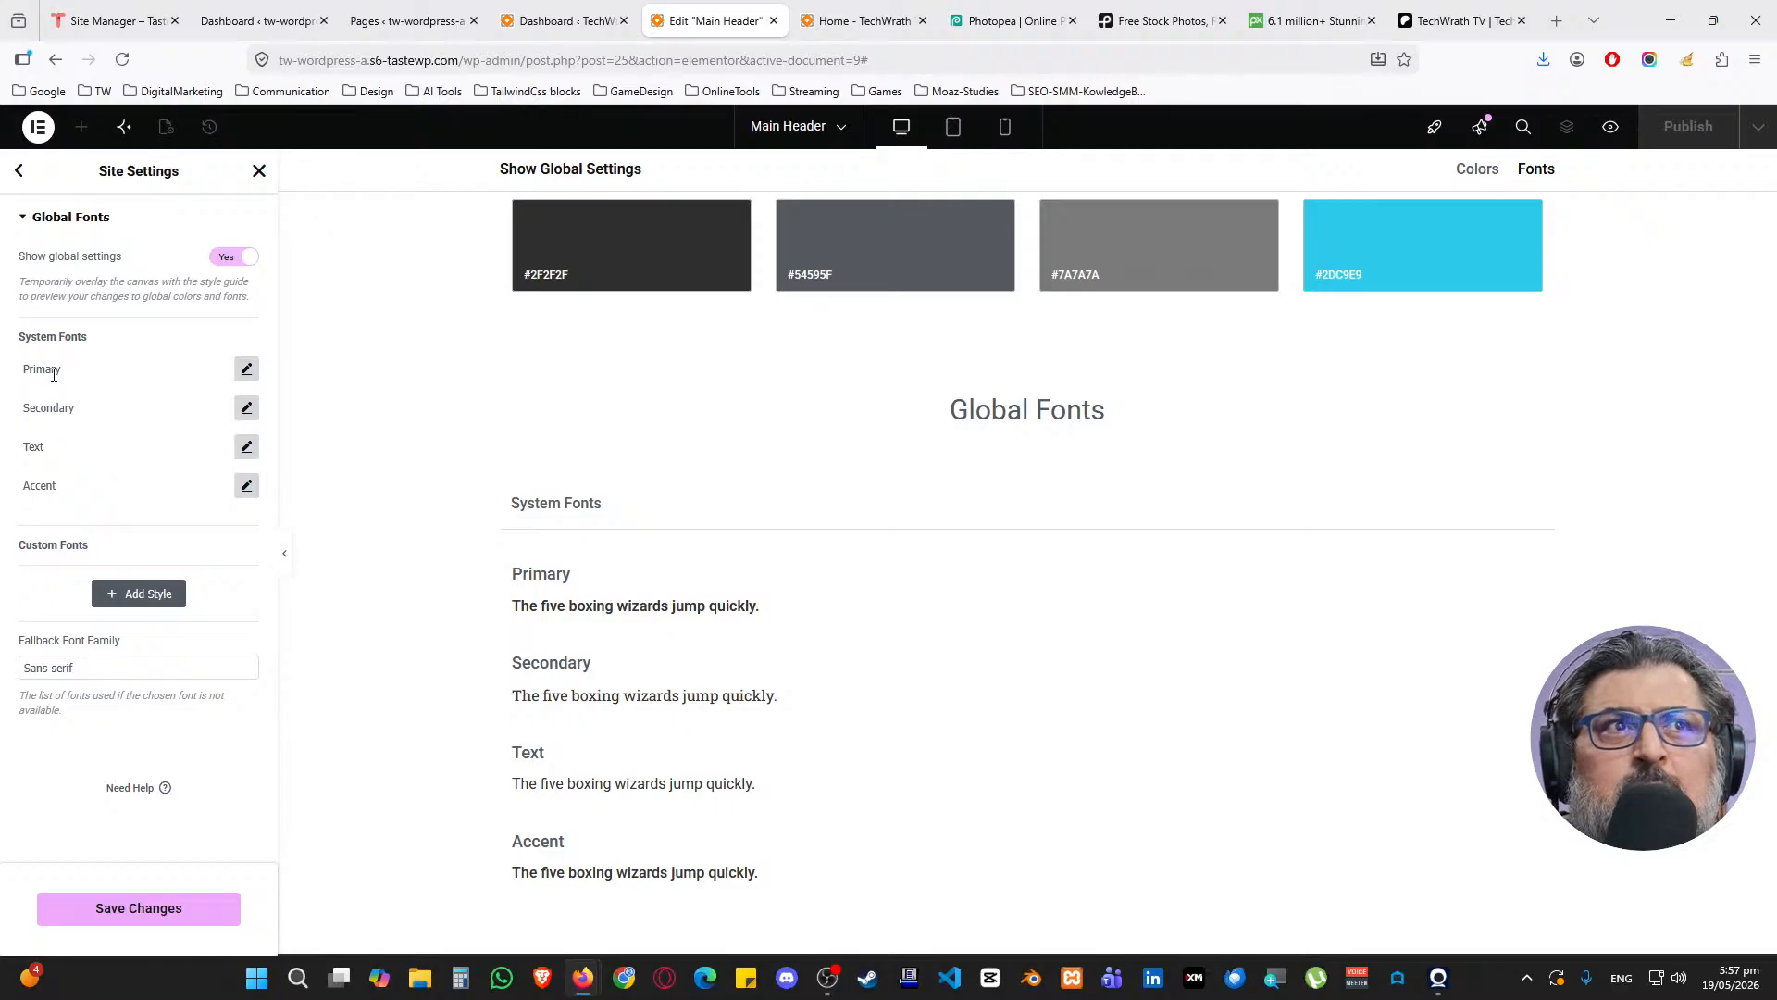
click(246, 370)
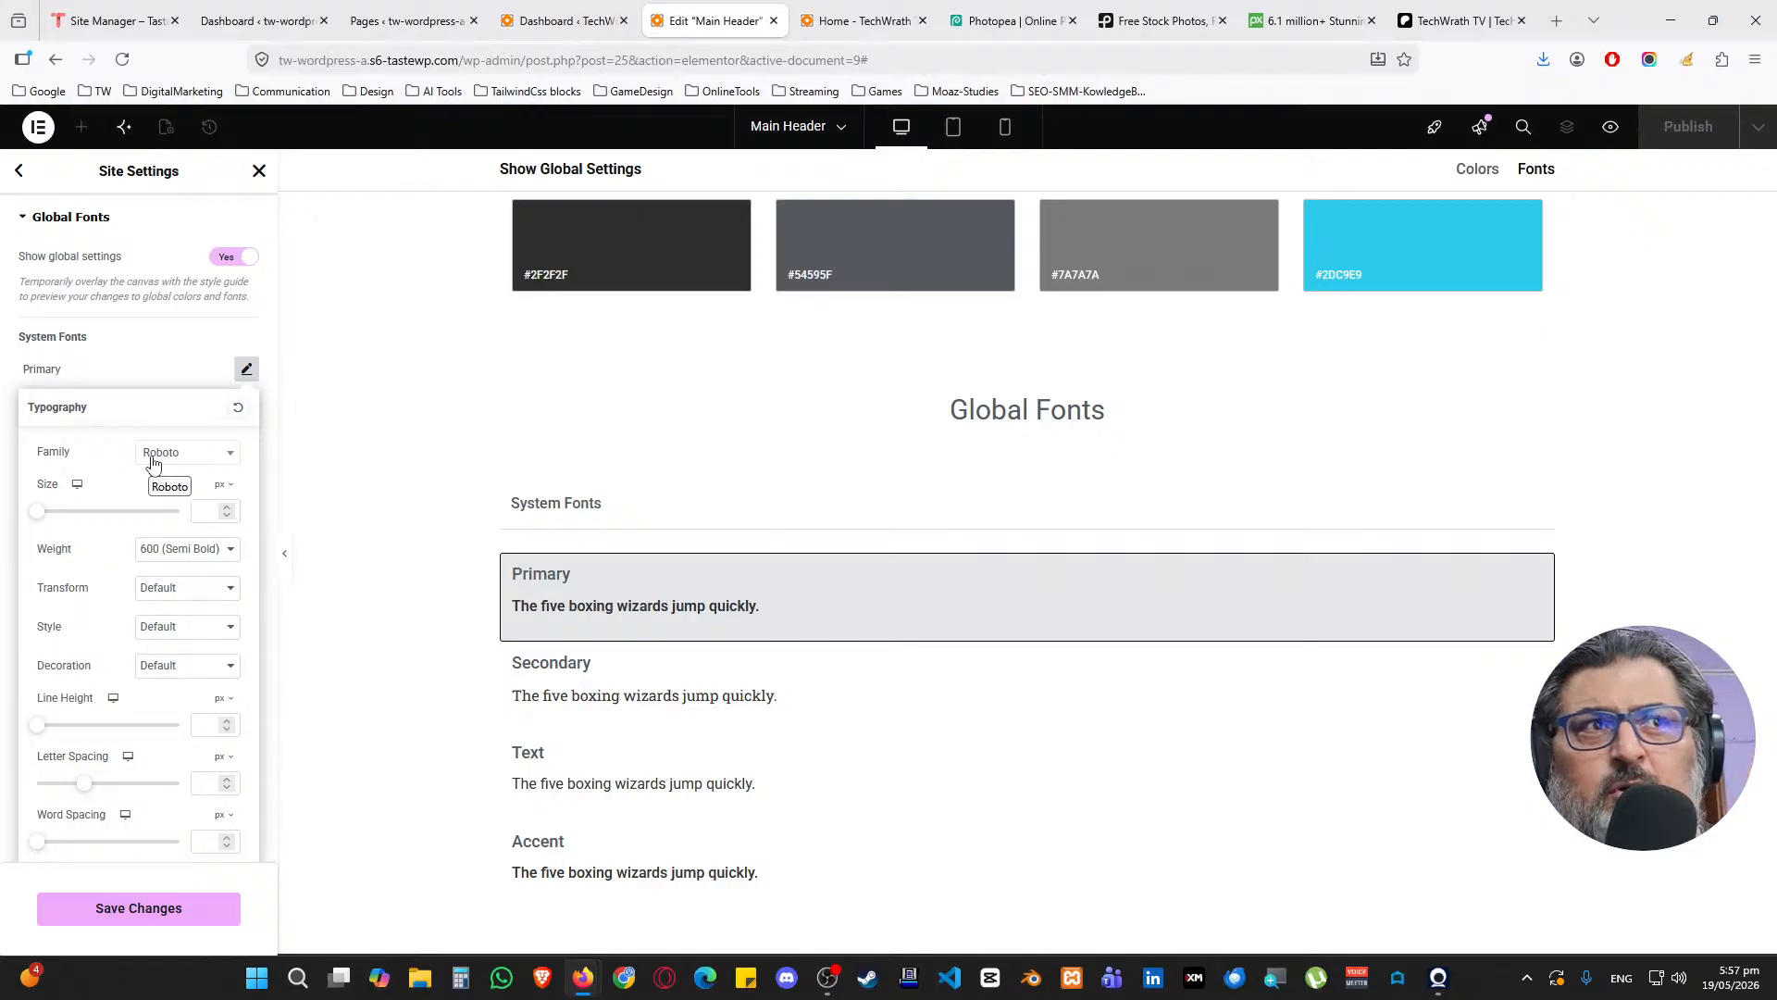
click(221, 485)
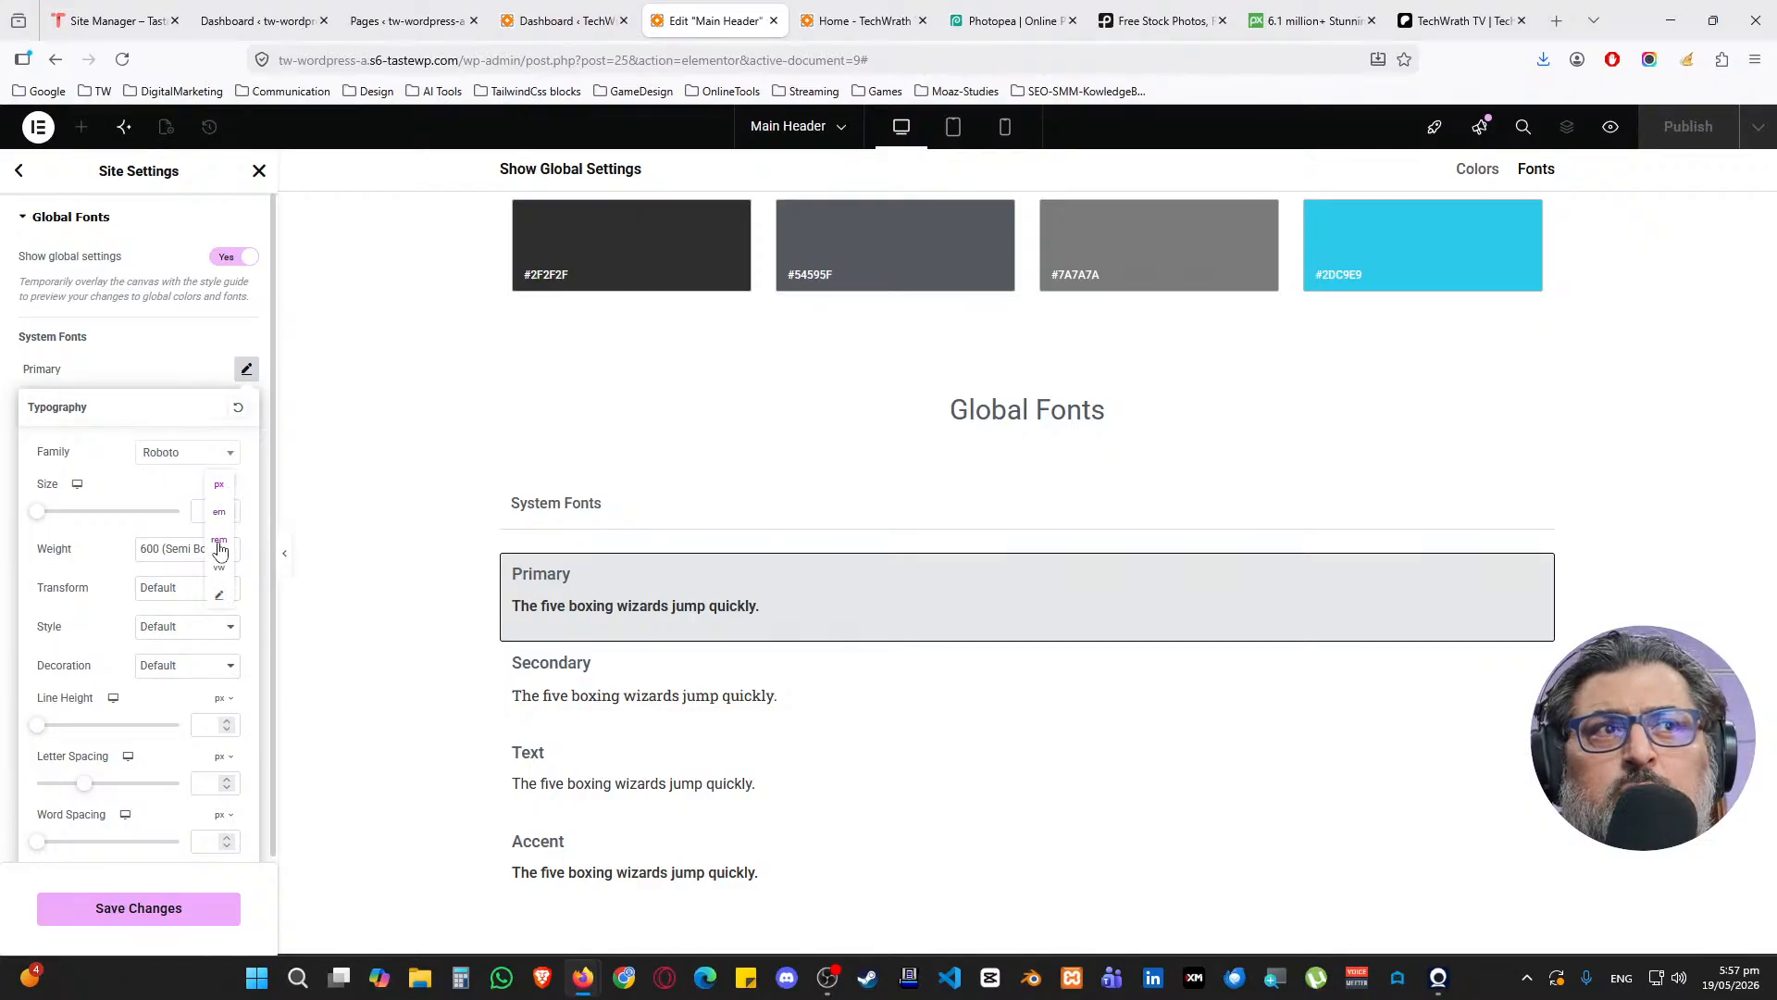
click(220, 544)
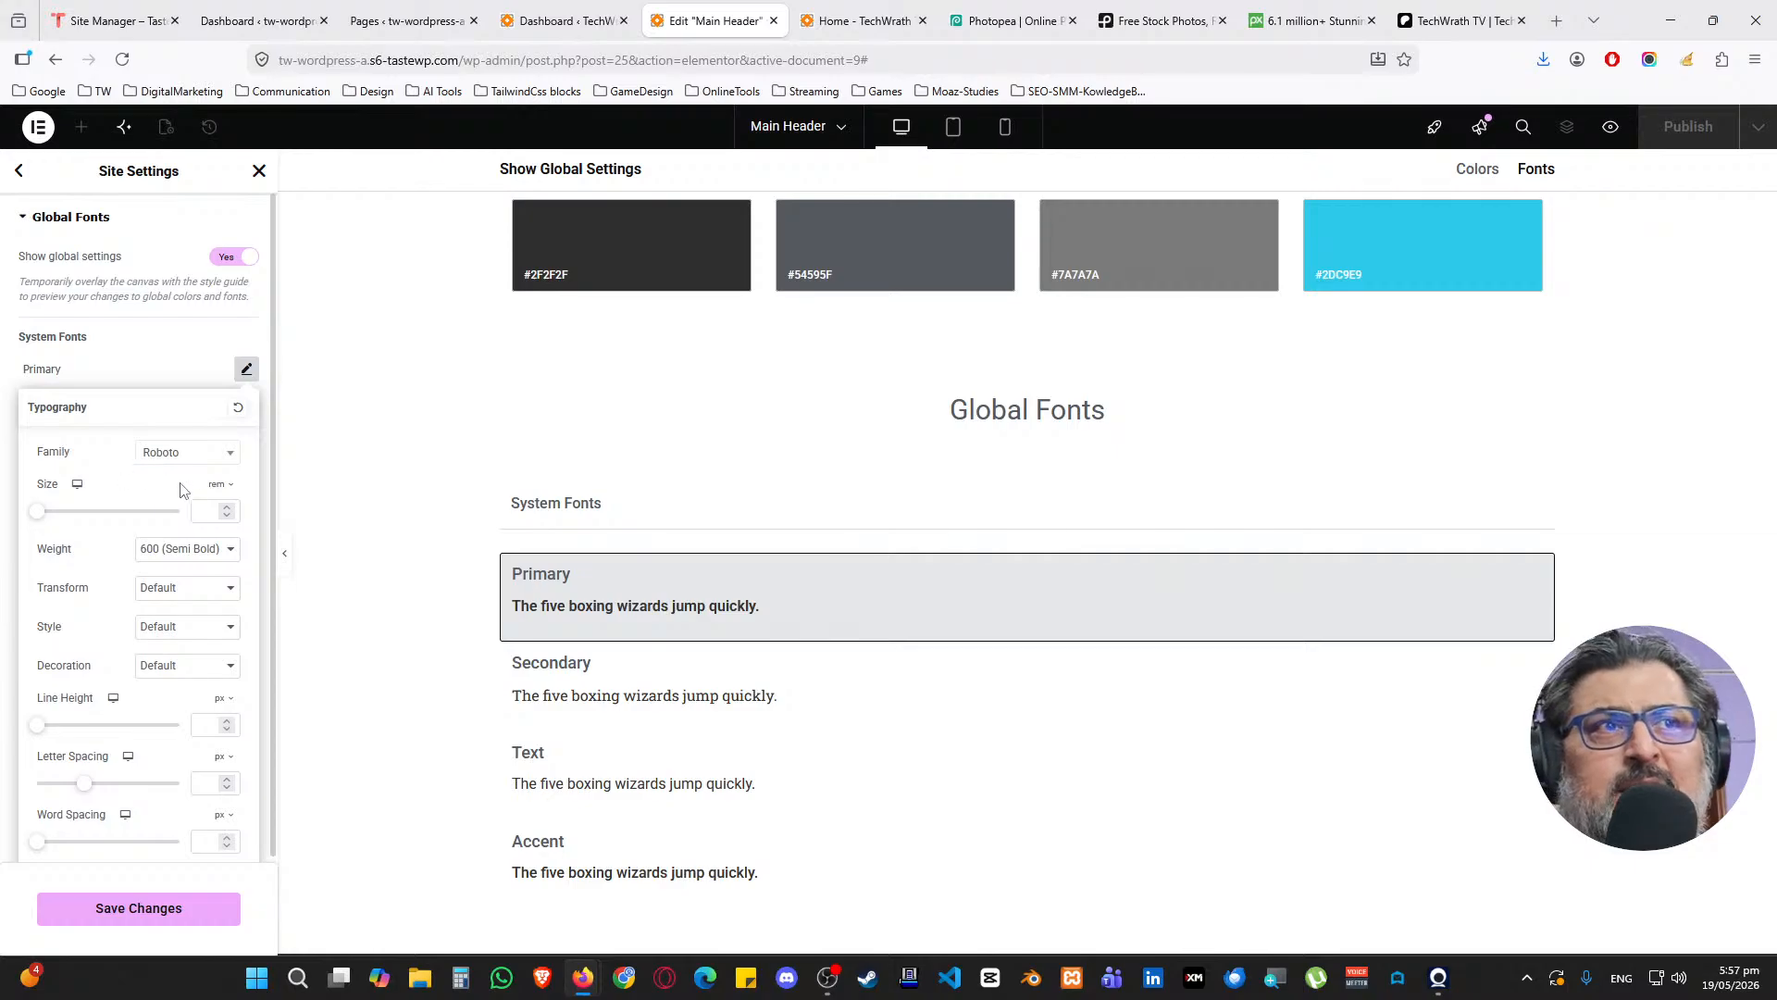
text(2)
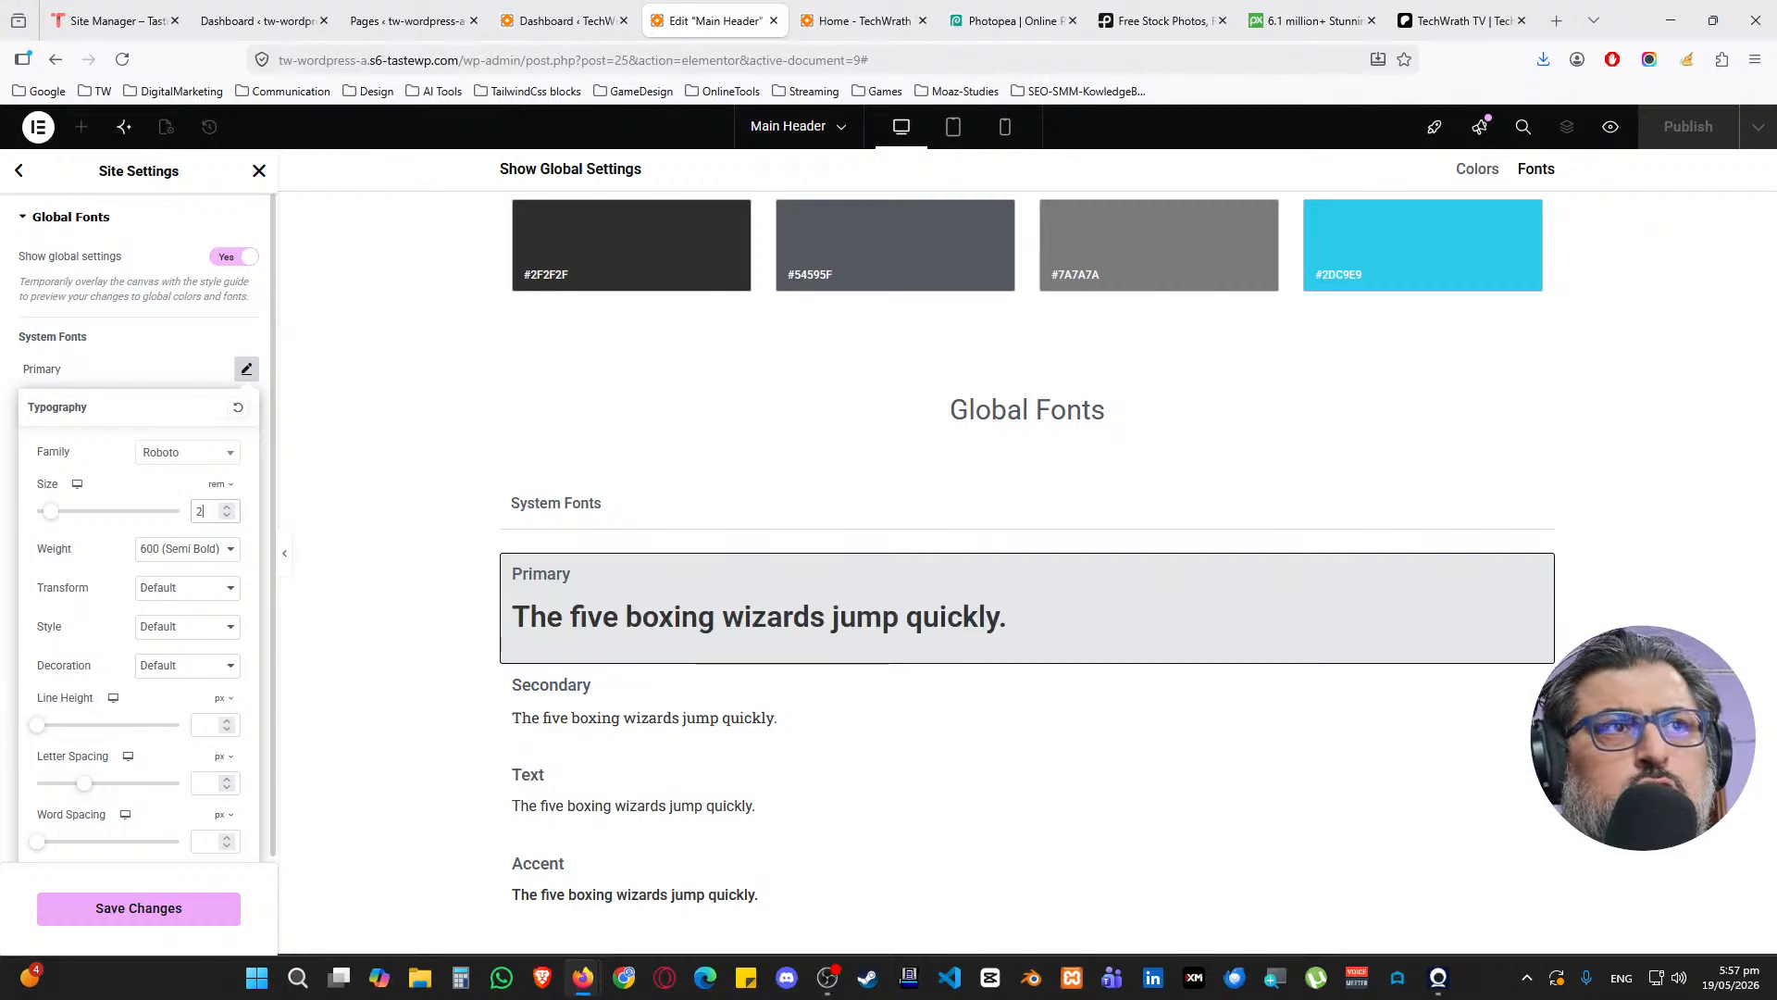
text(.5)
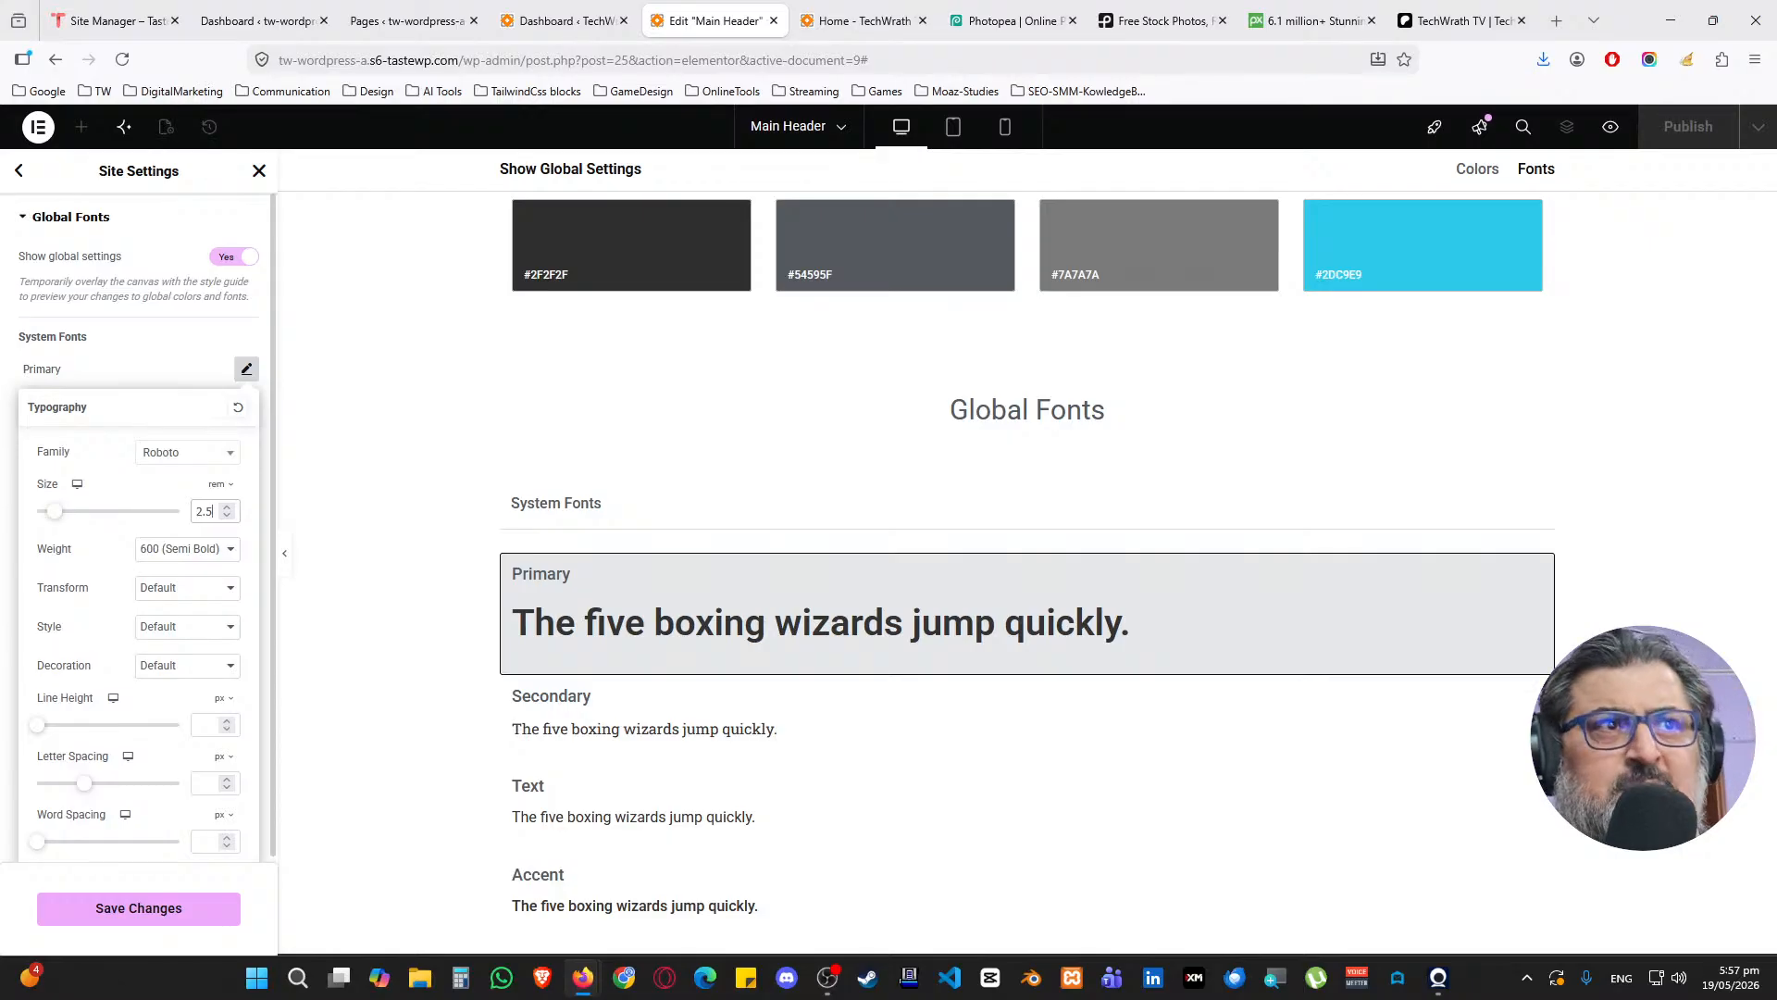
Set the Primary font weight to 700 (Bold), after trying 900 and 800
click(146, 550)
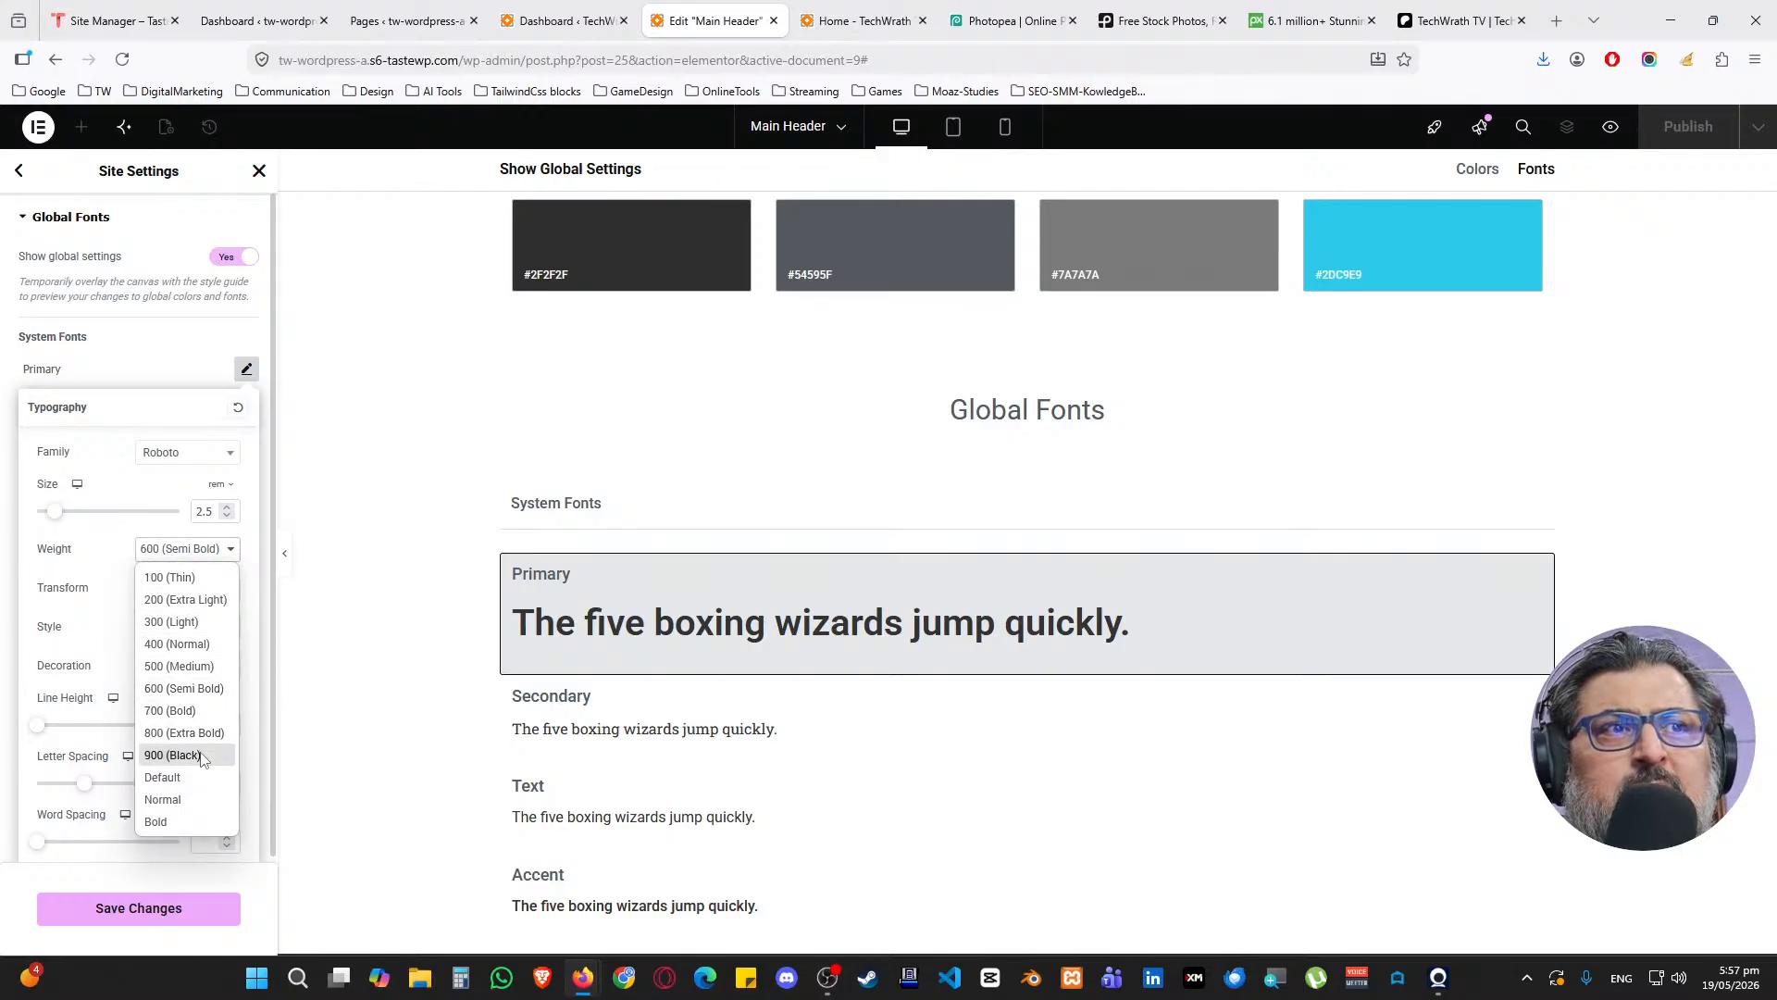
click(205, 754)
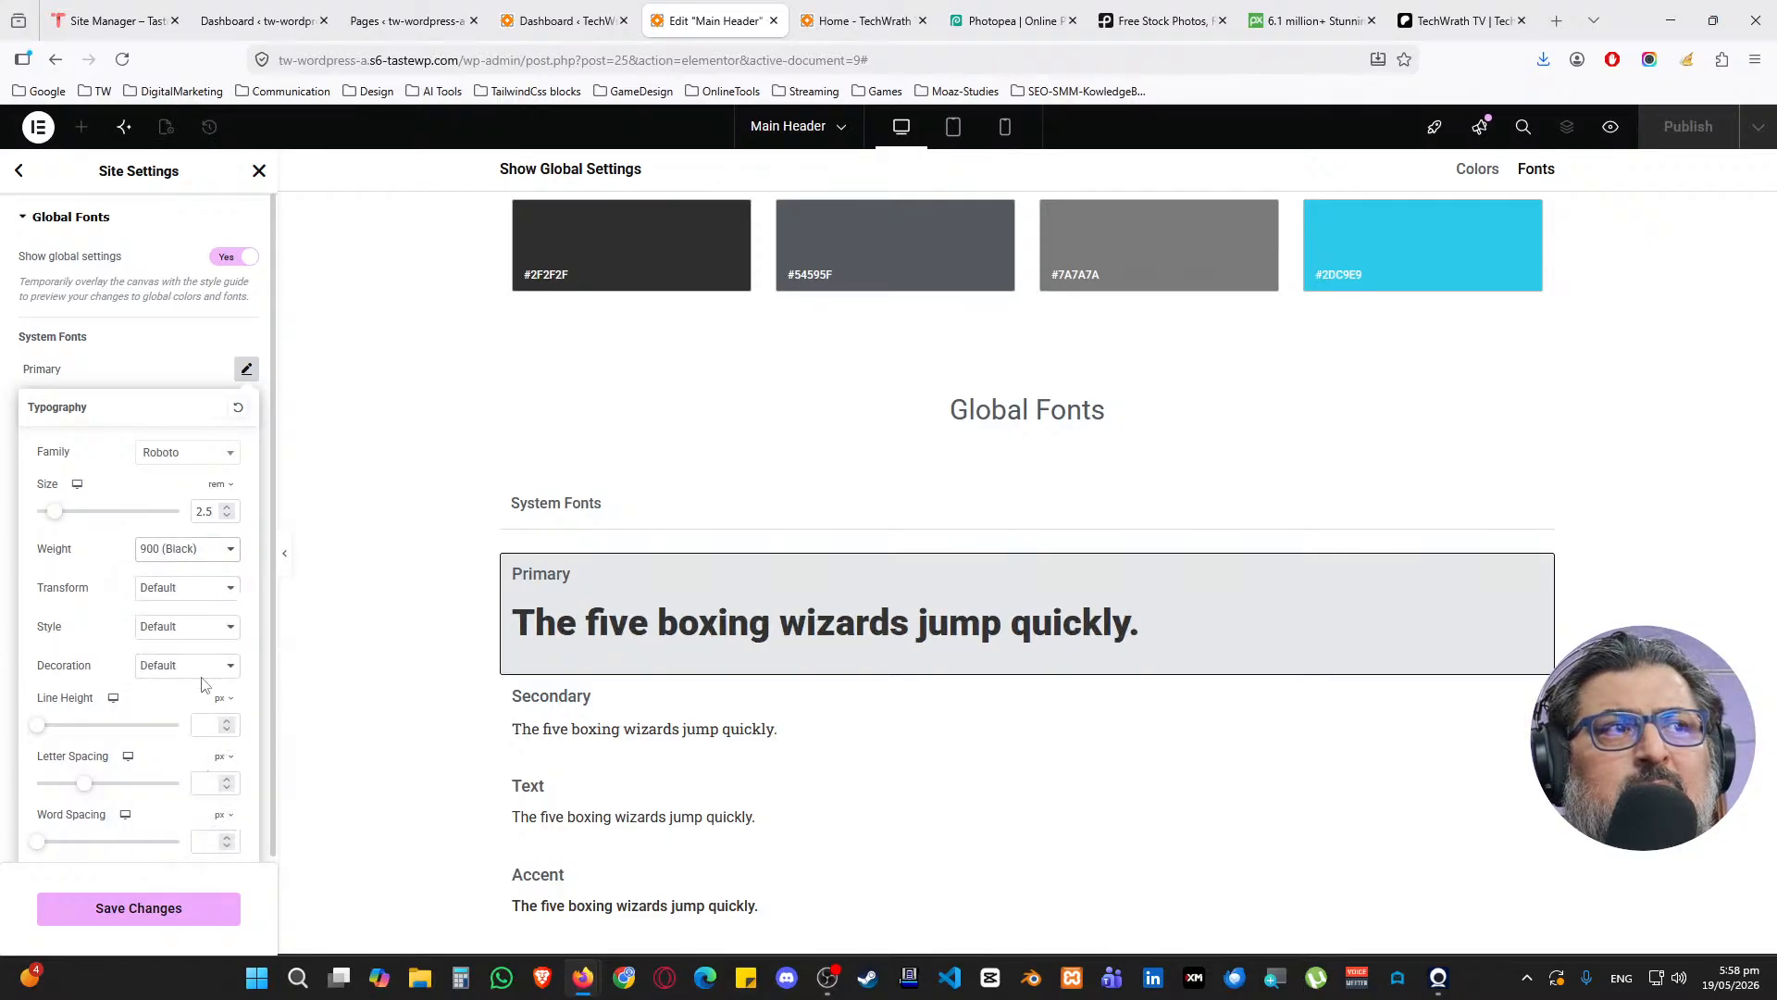
click(182, 555)
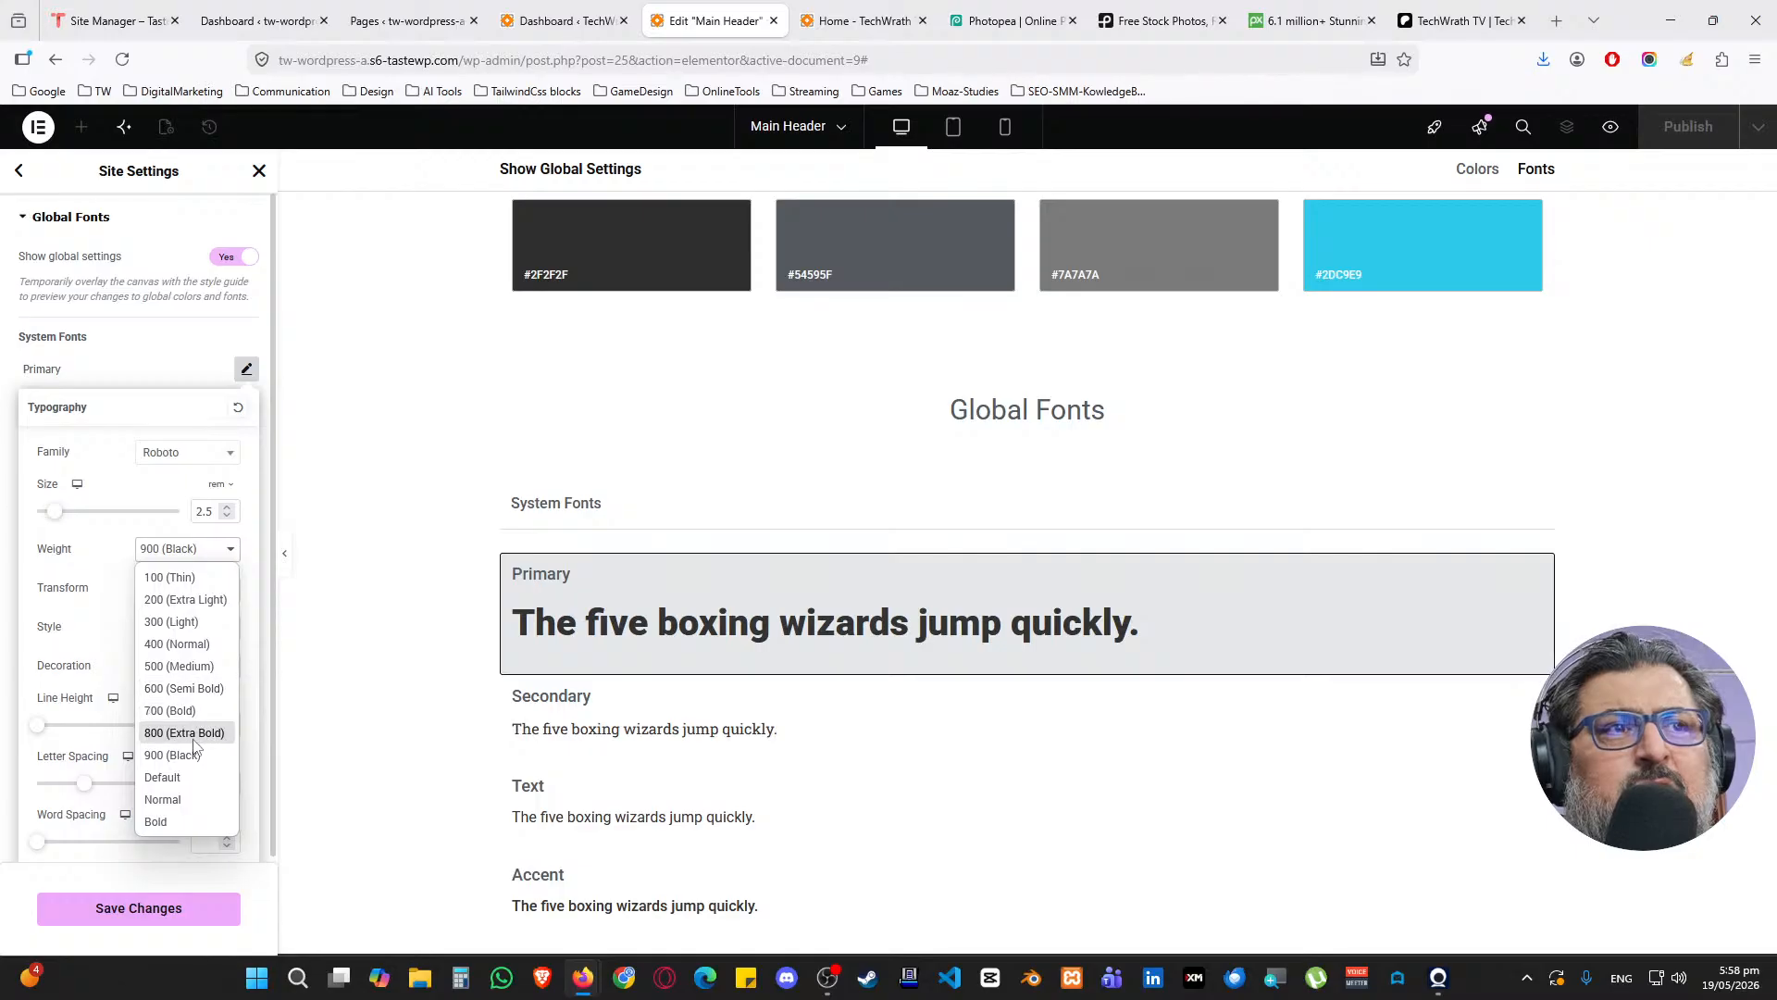
click(185, 731)
click(178, 555)
click(185, 711)
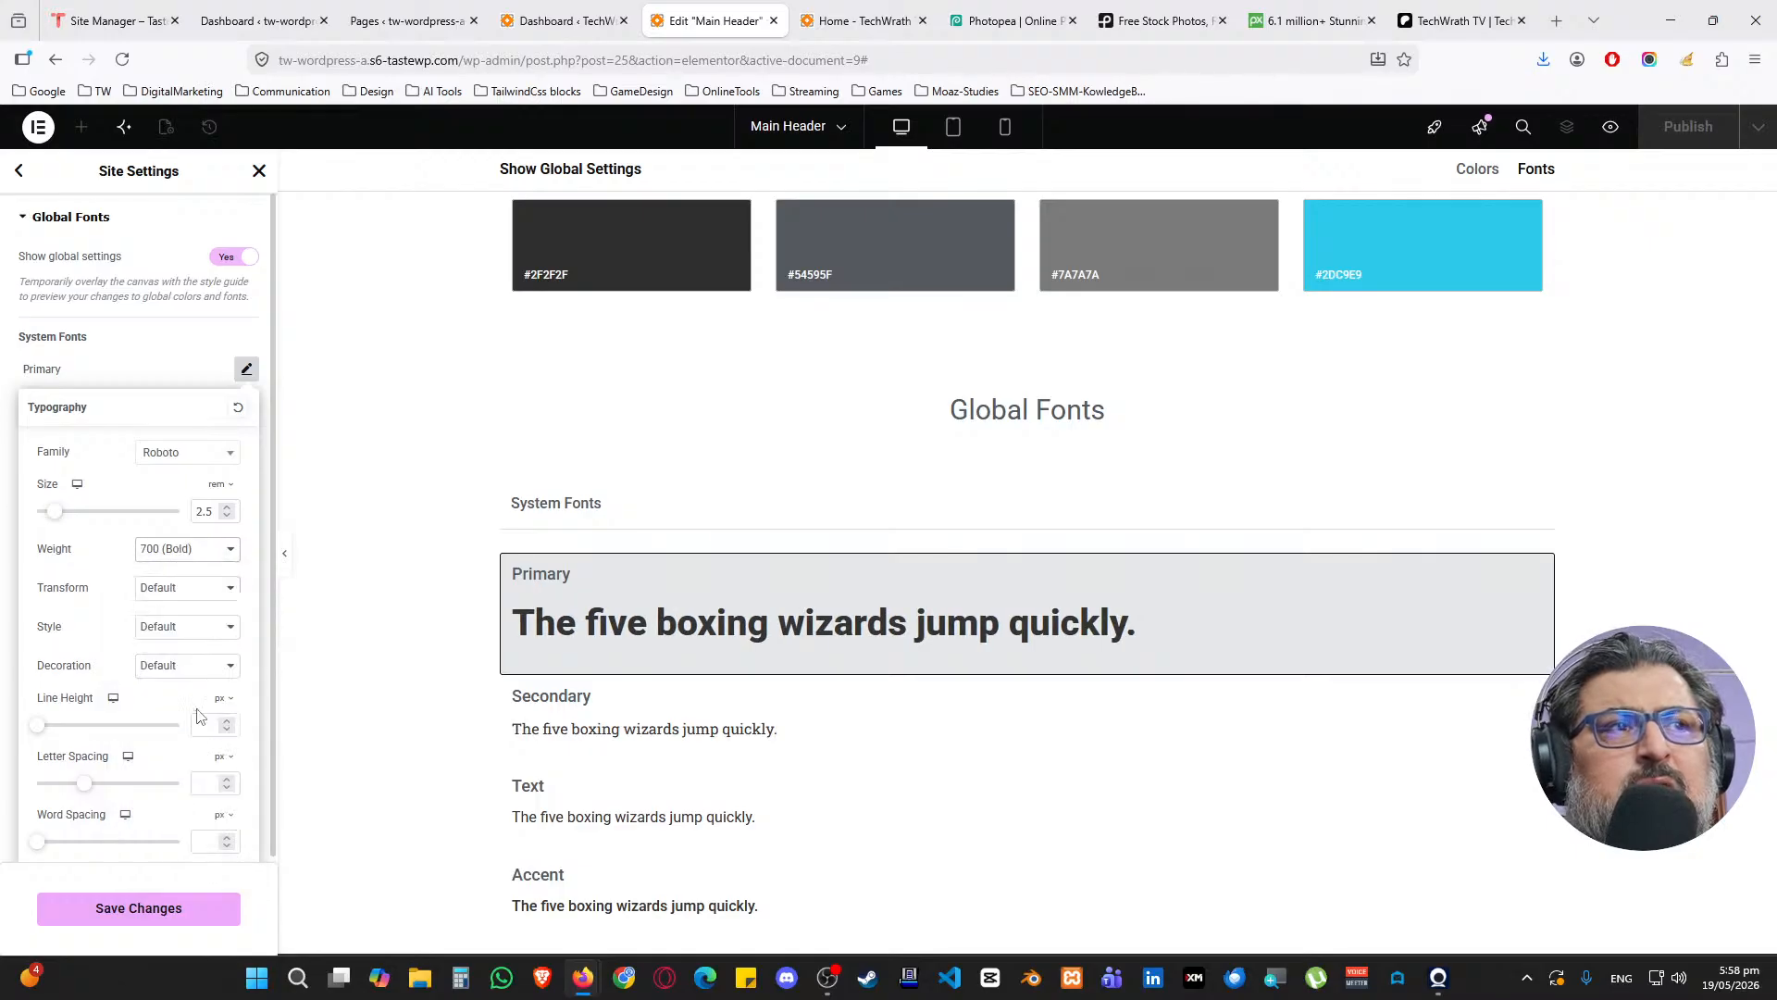
Try Oswald and then Oxygen as the Primary font family
click(187, 452)
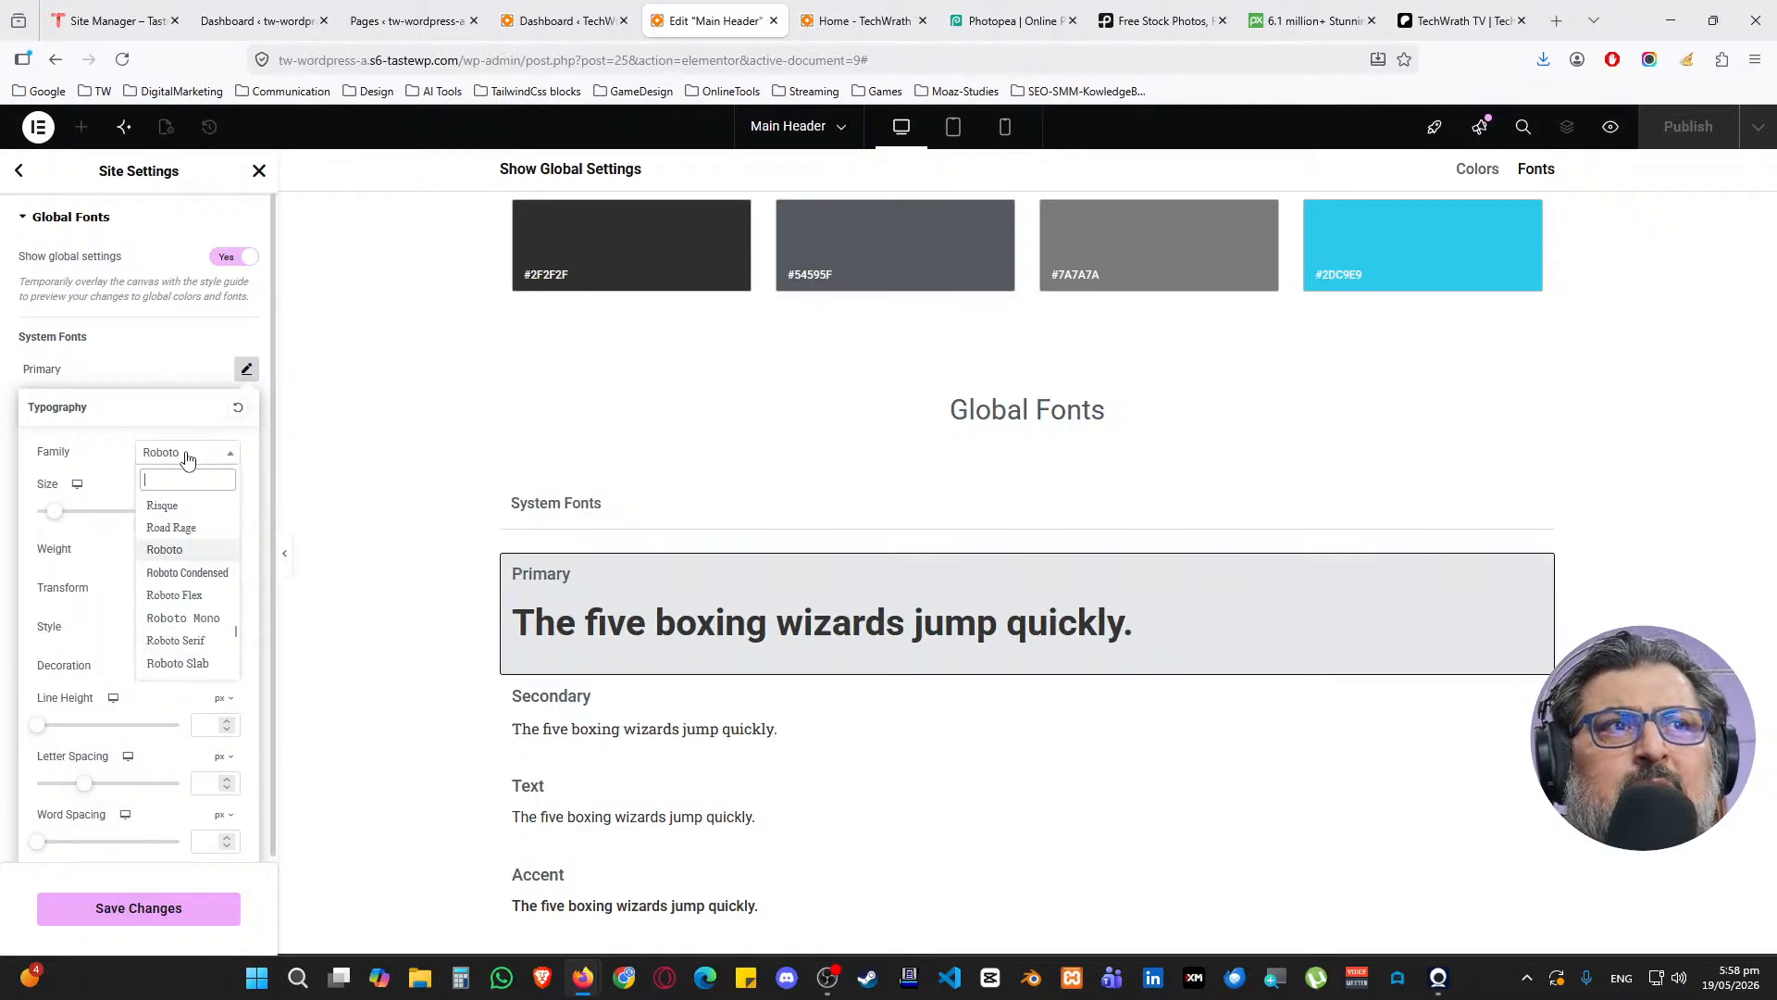
text(osw)
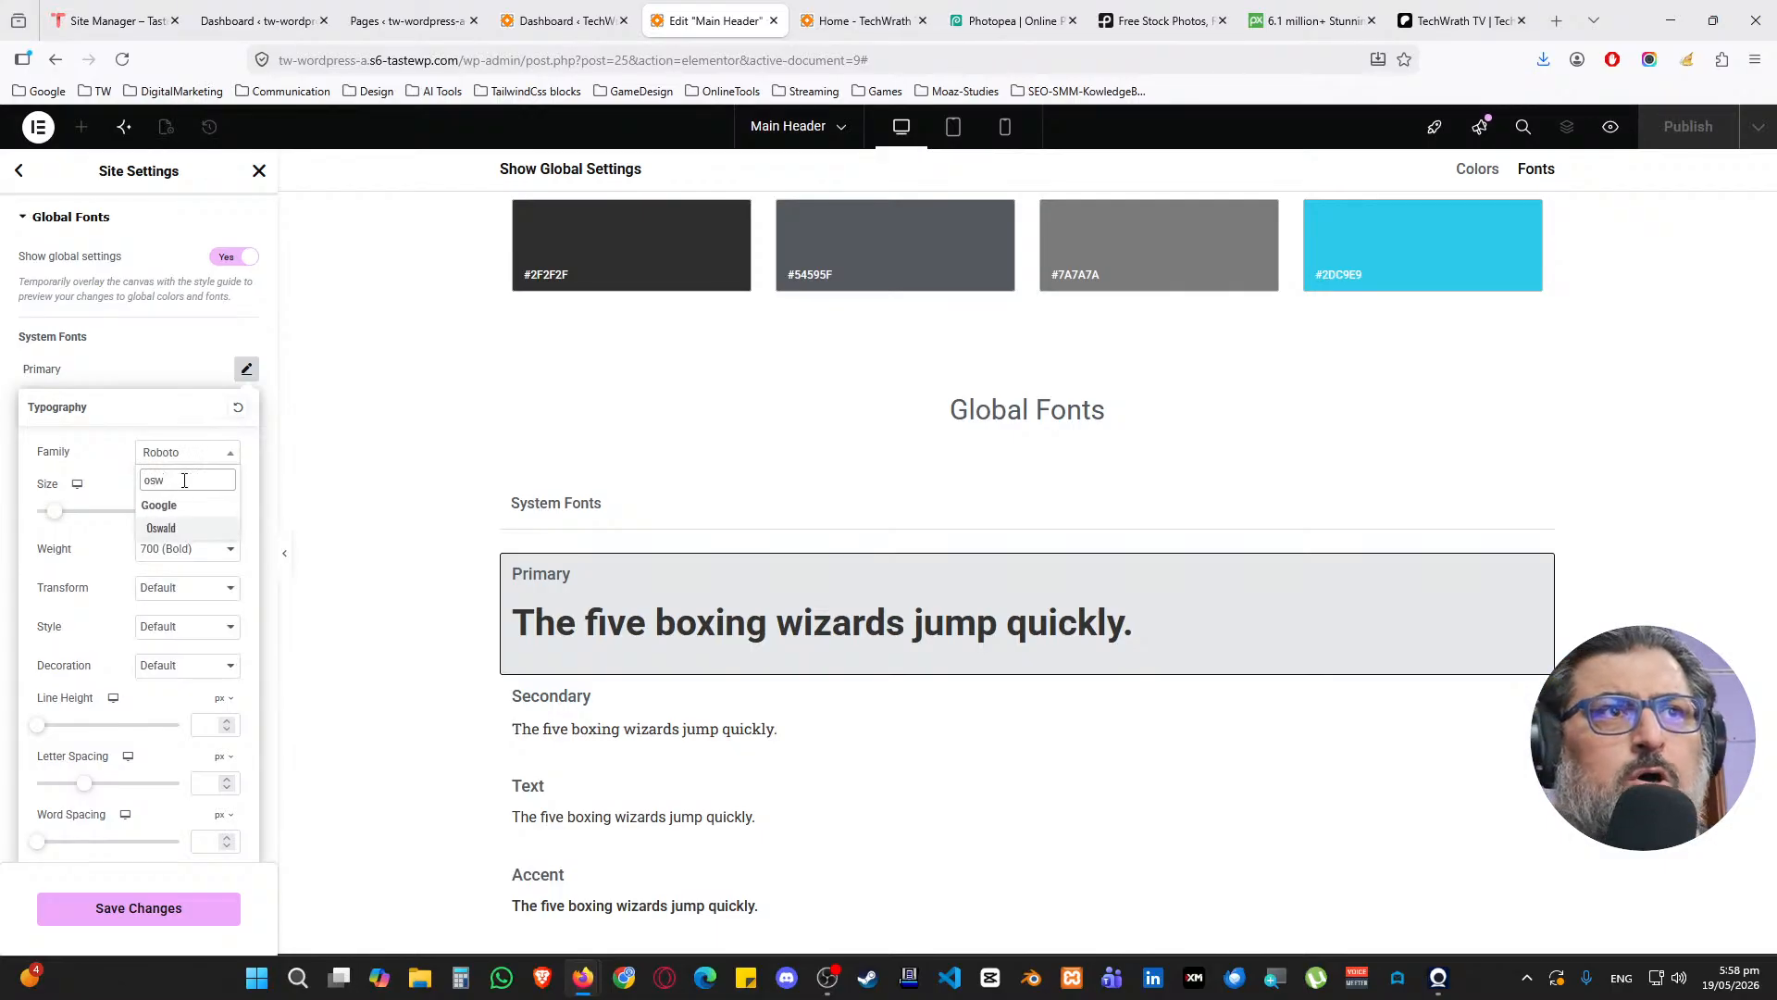
click(182, 531)
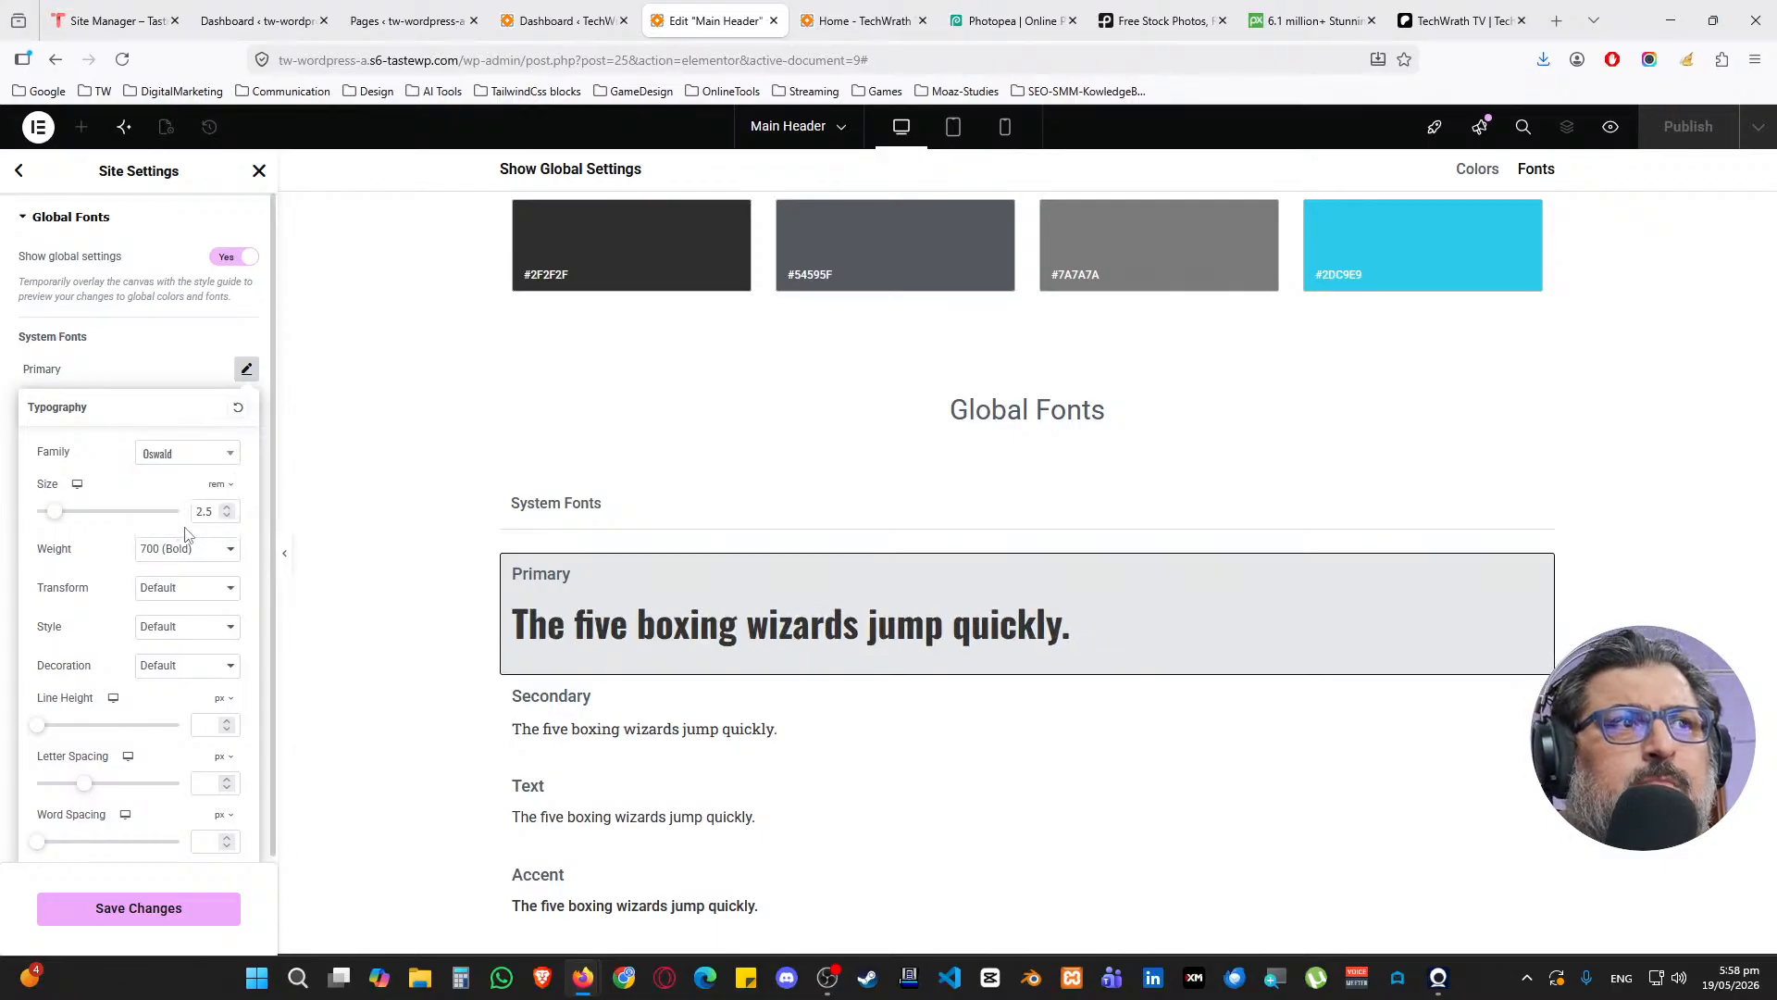
click(172, 454)
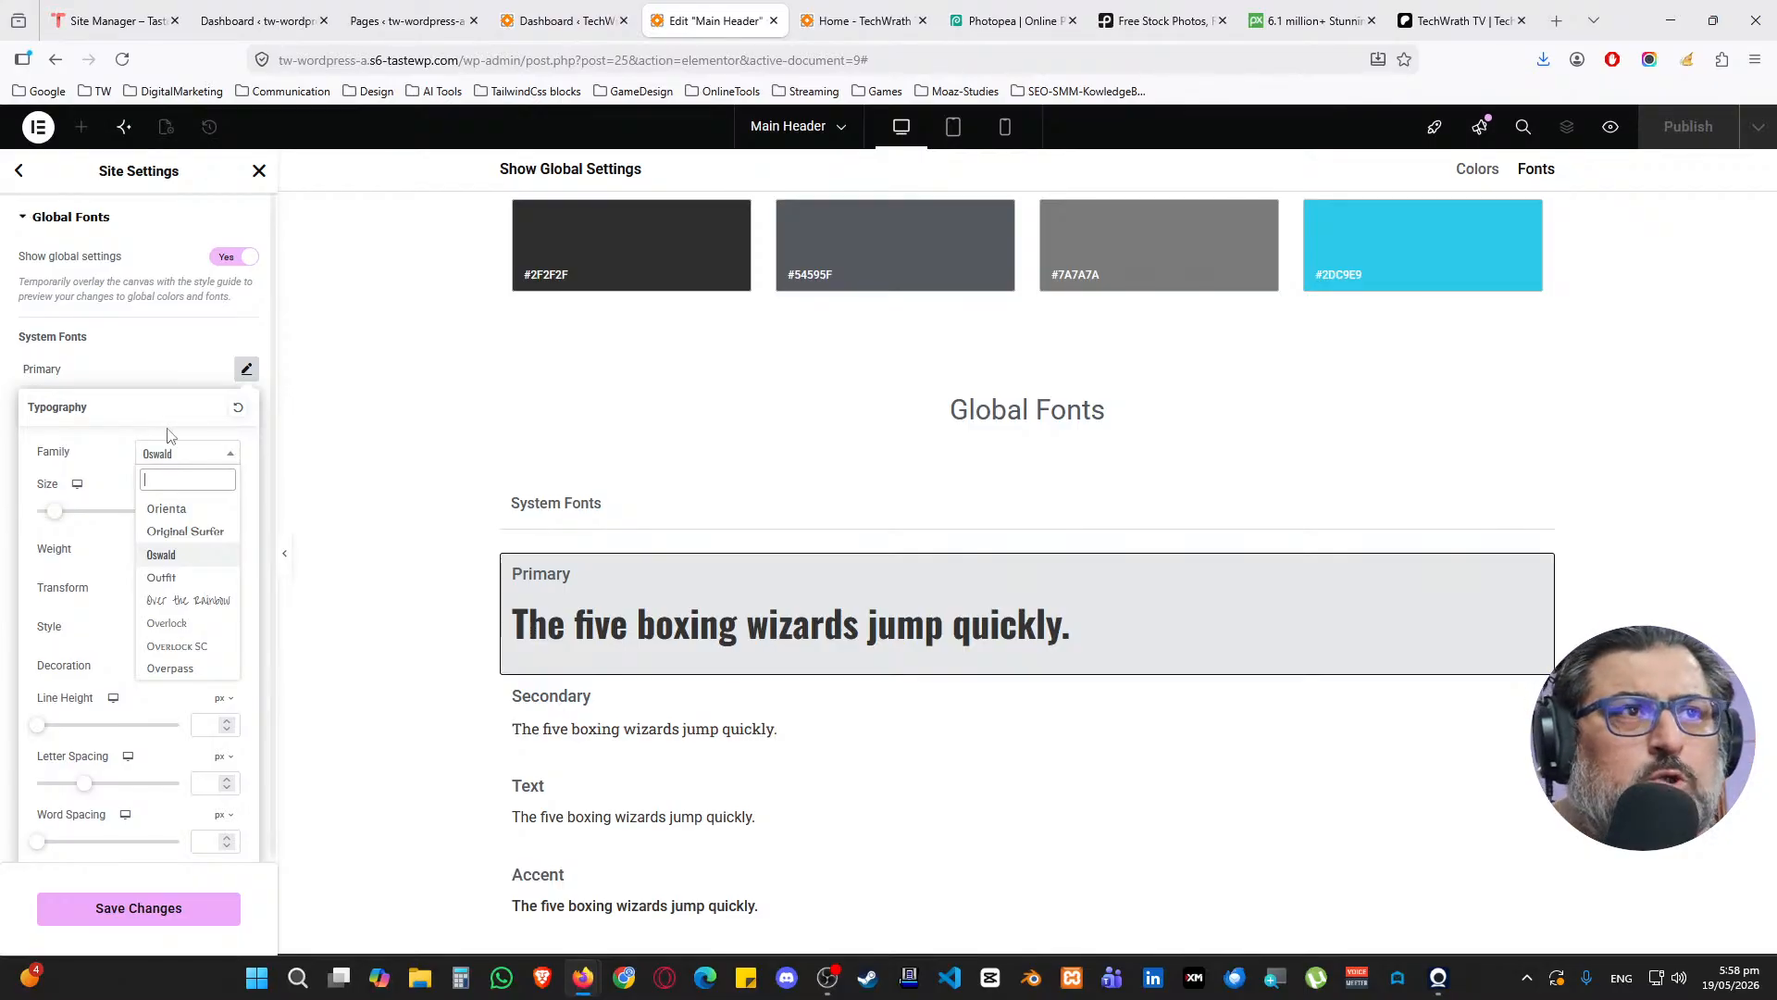
scroll(204, 585, down, 2)
scroll(205, 585, down, 2)
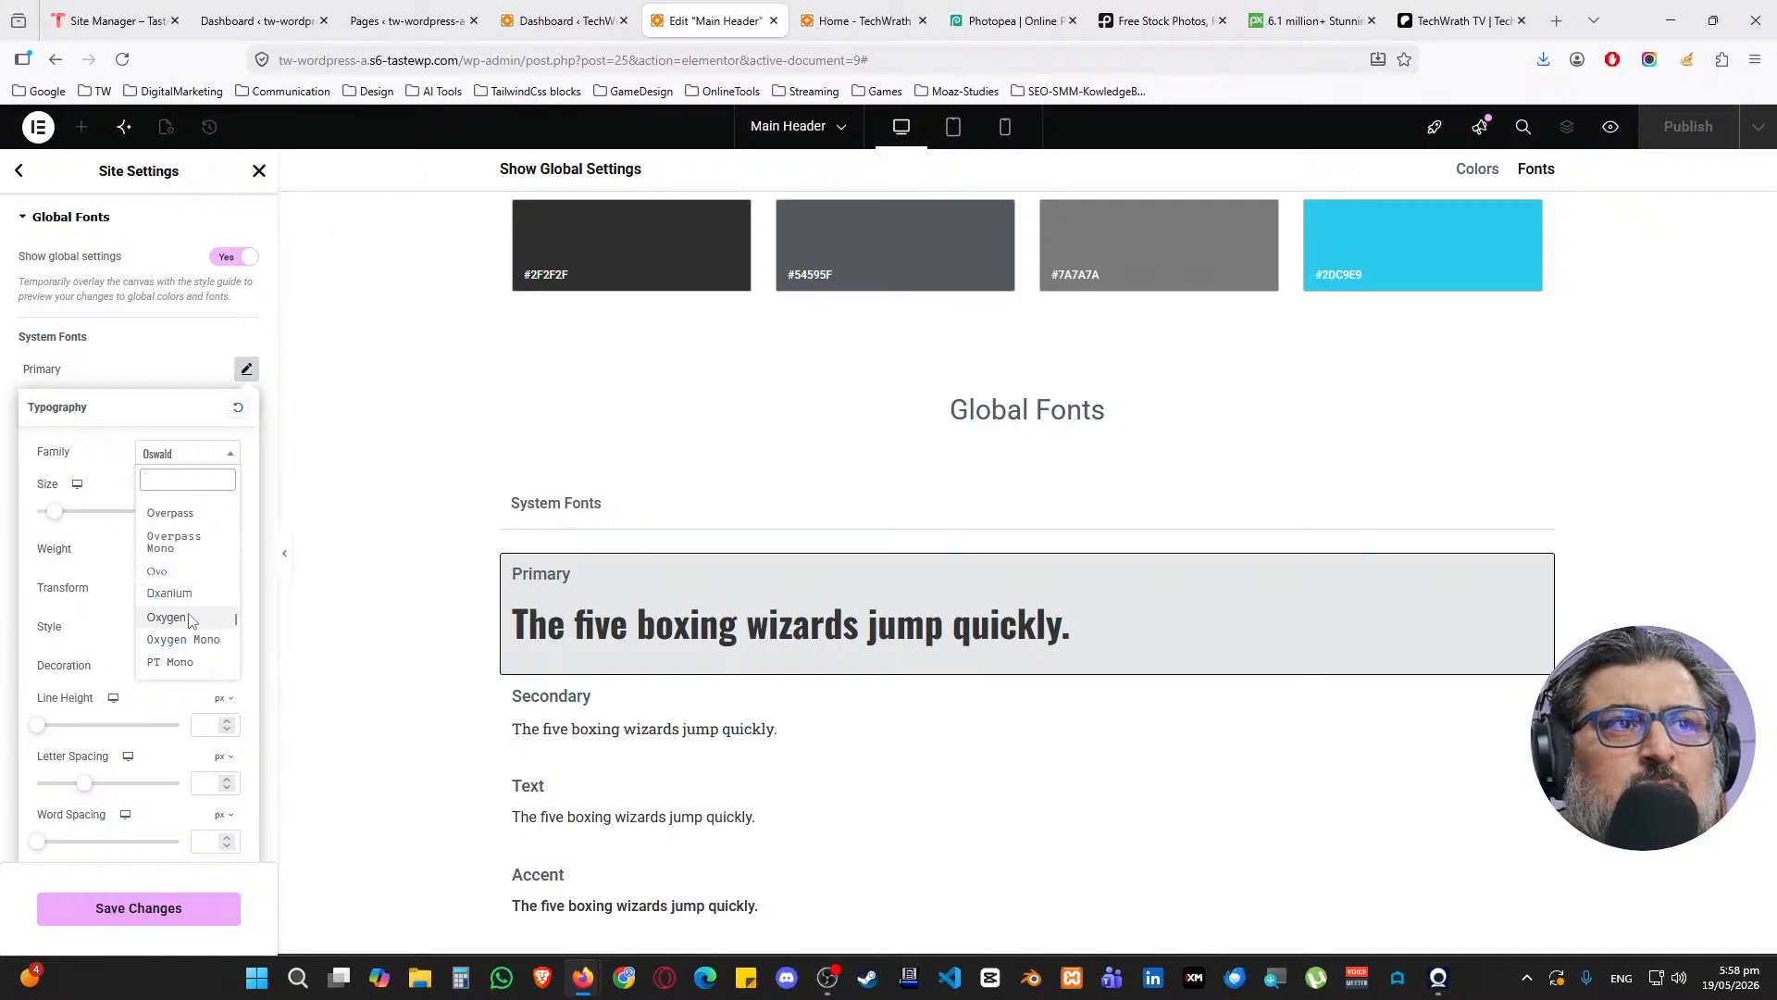
click(185, 617)
Try Oxygen Mono, then settle on Onest as the Primary font family
click(185, 452)
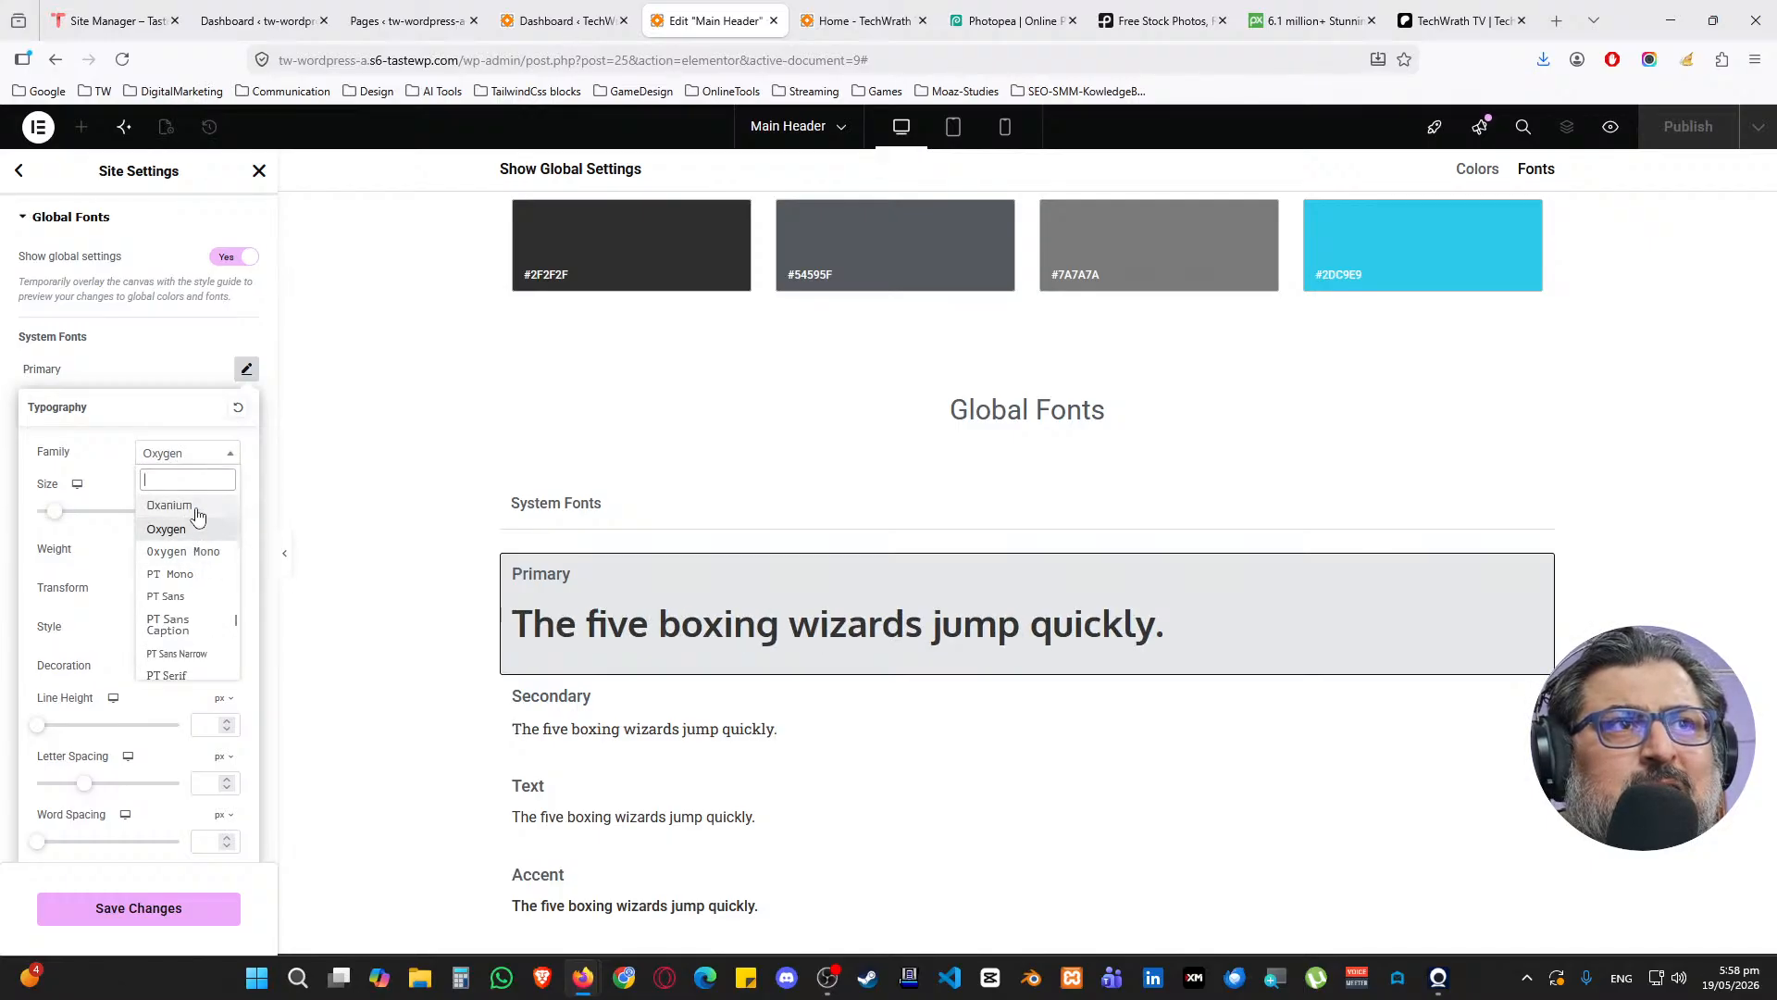
click(196, 549)
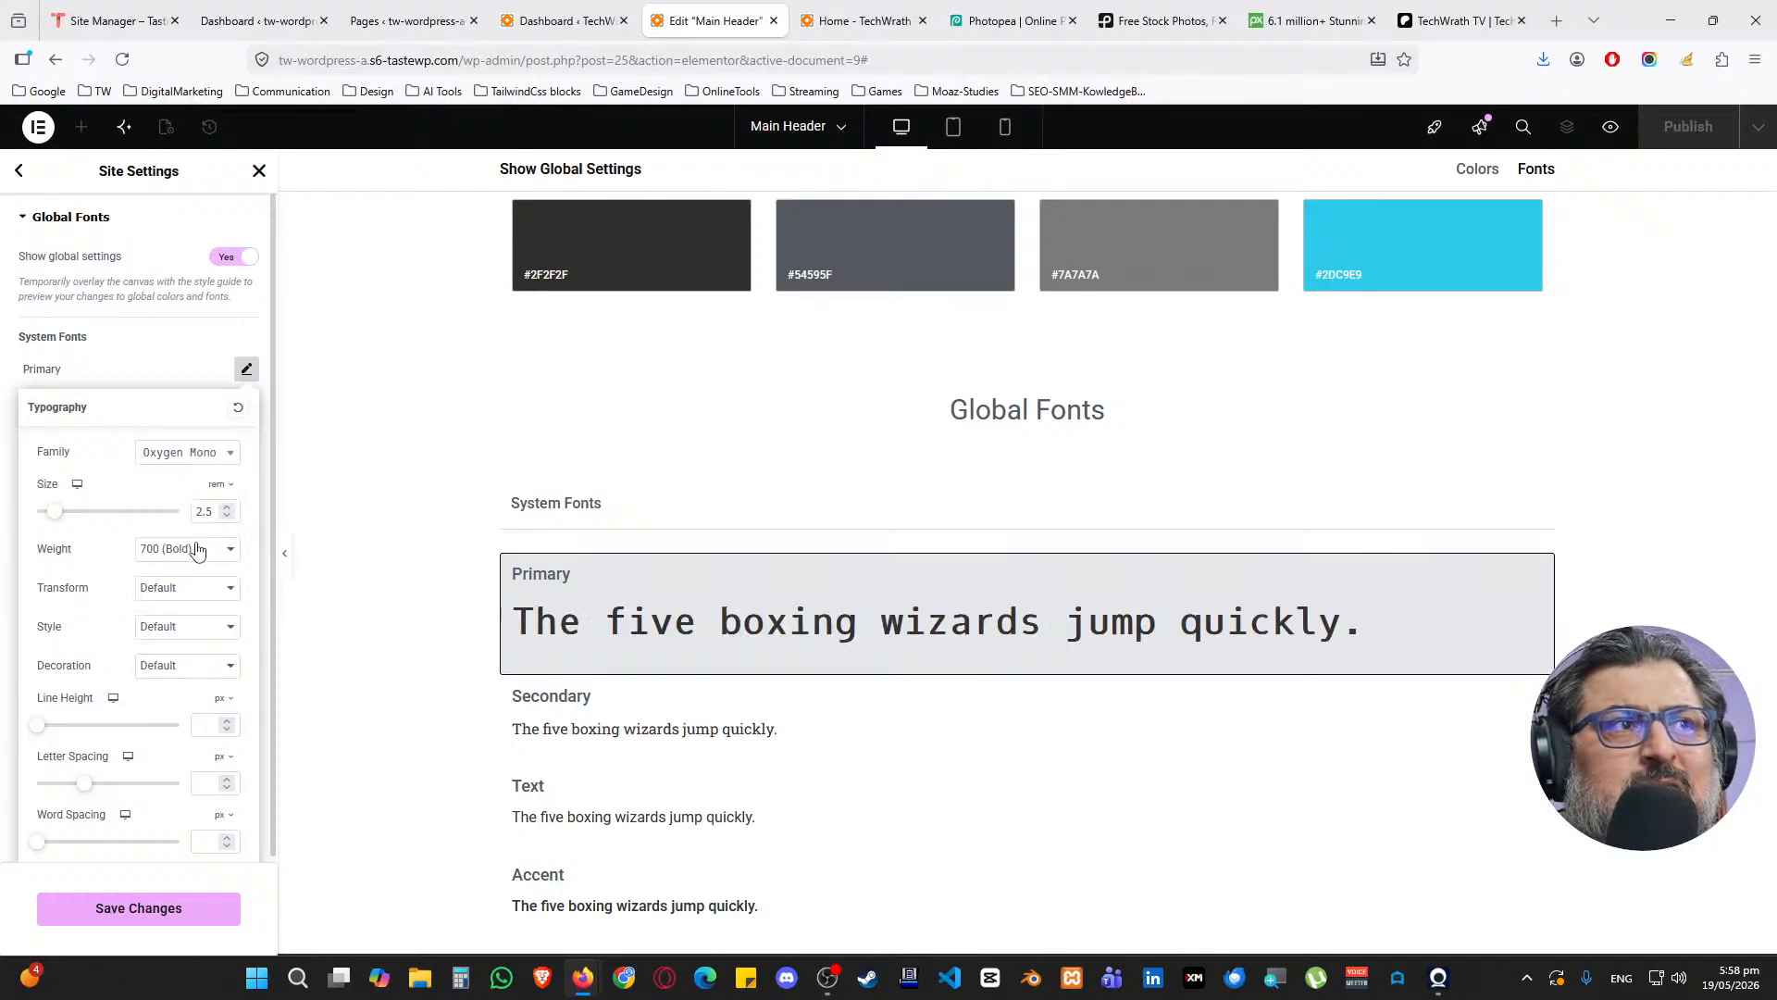
click(185, 453)
scroll(199, 564, down, 4)
scroll(204, 577, up, 8)
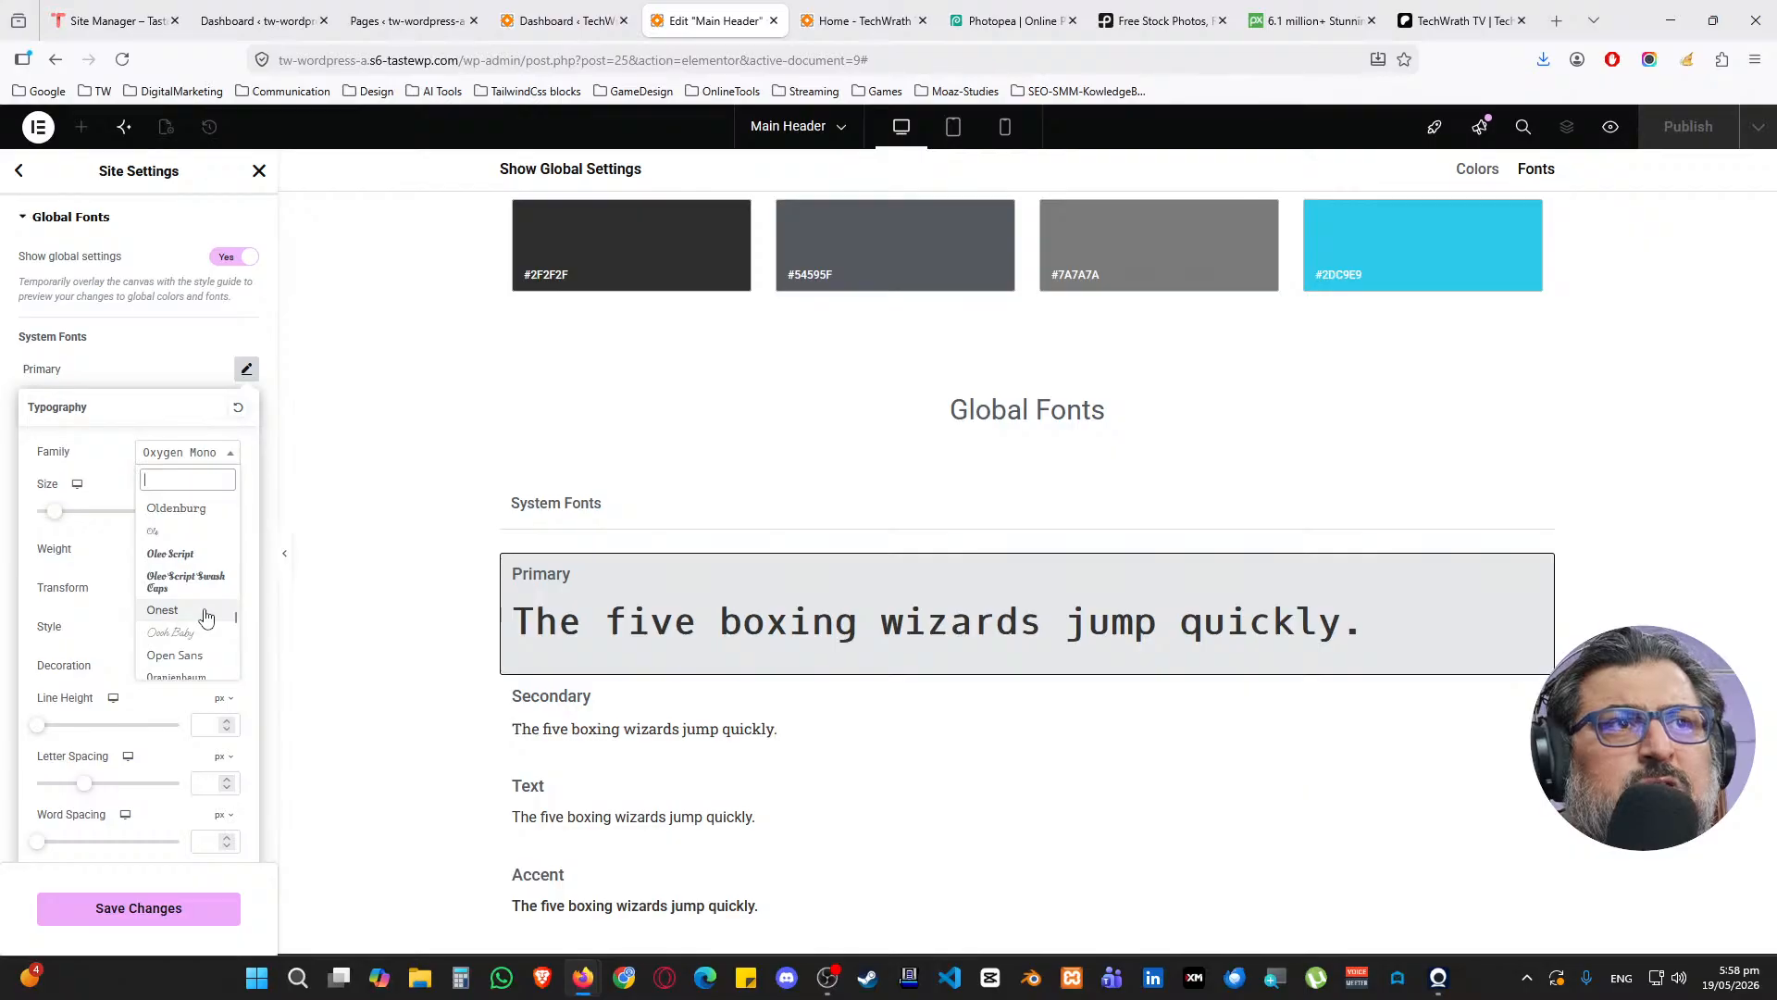
click(205, 612)
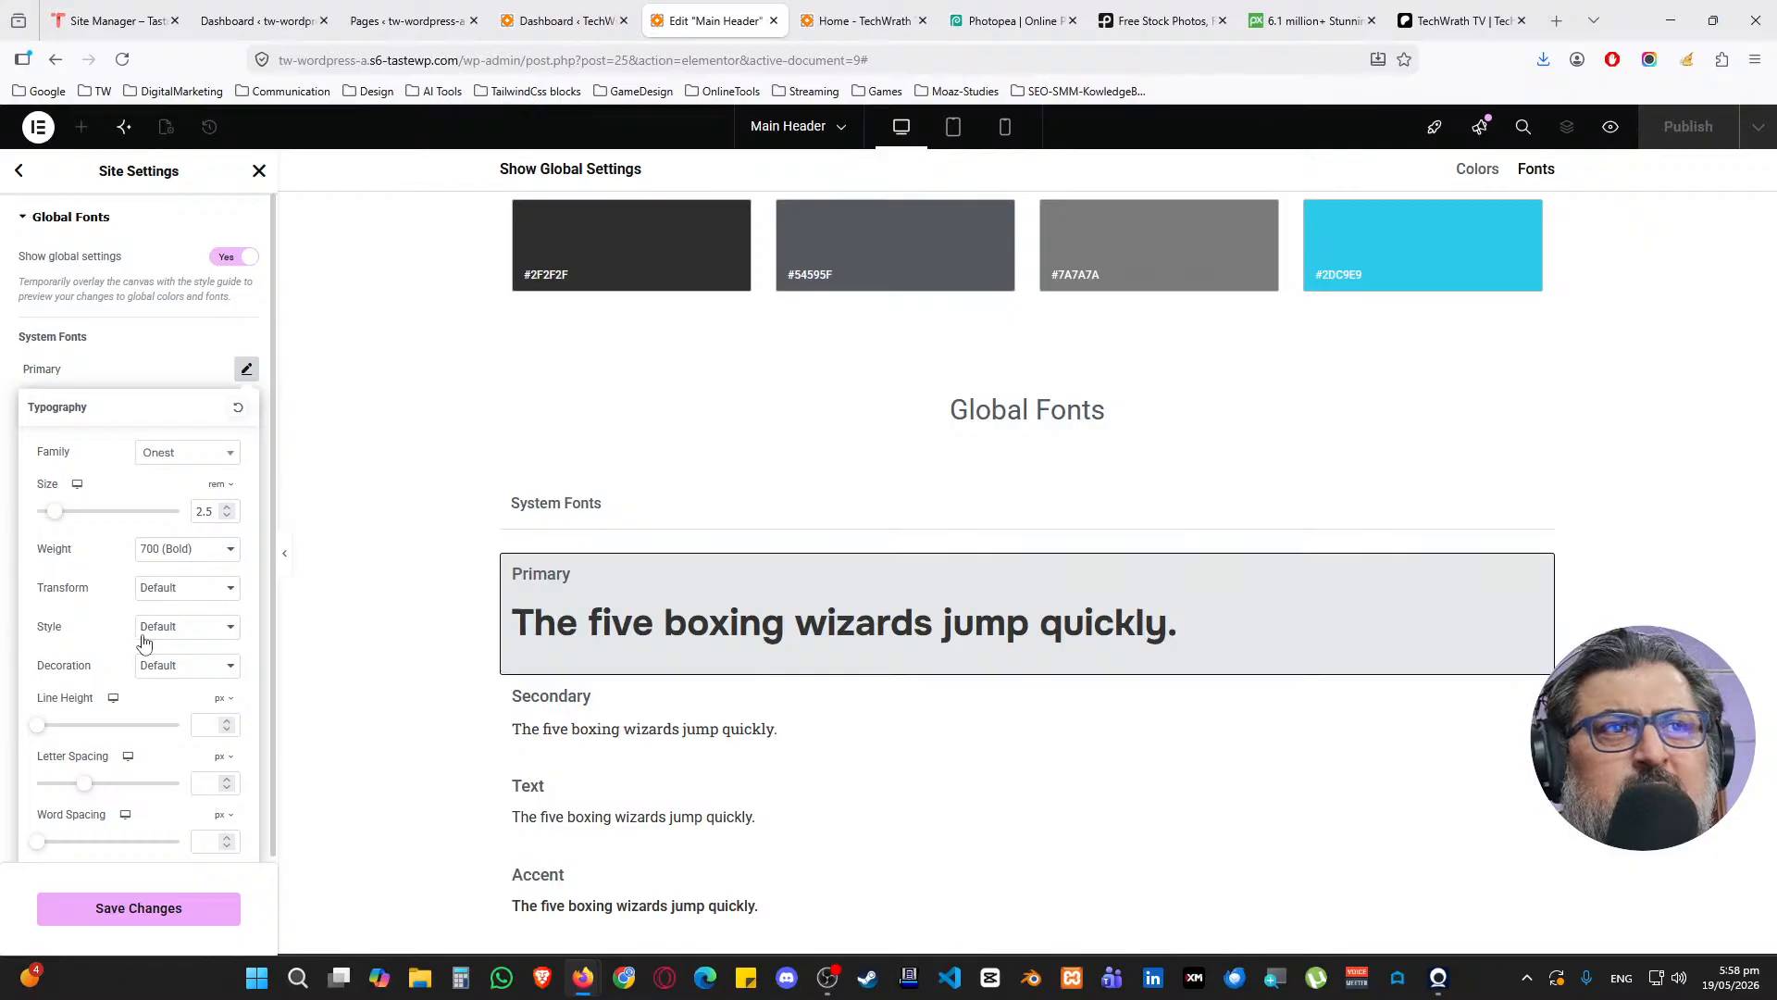
click(176, 384)
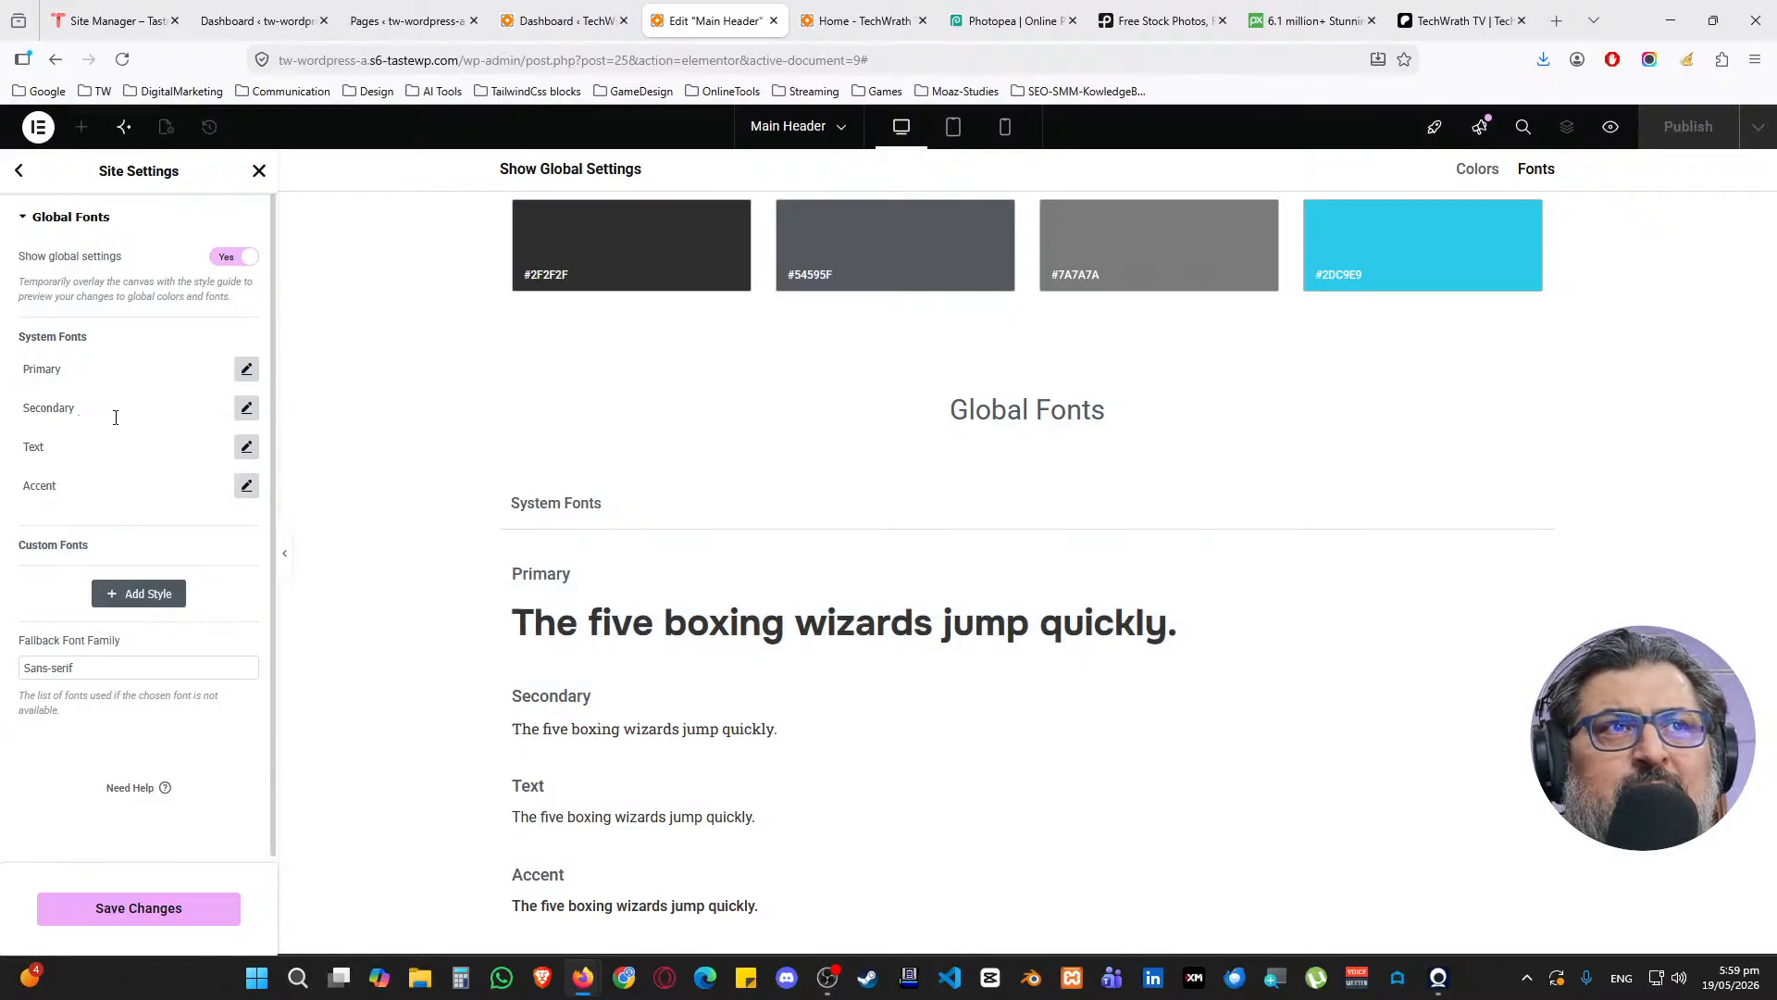
Begin searching Onest for the Secondary font while checking the Primary font's settings
click(246, 409)
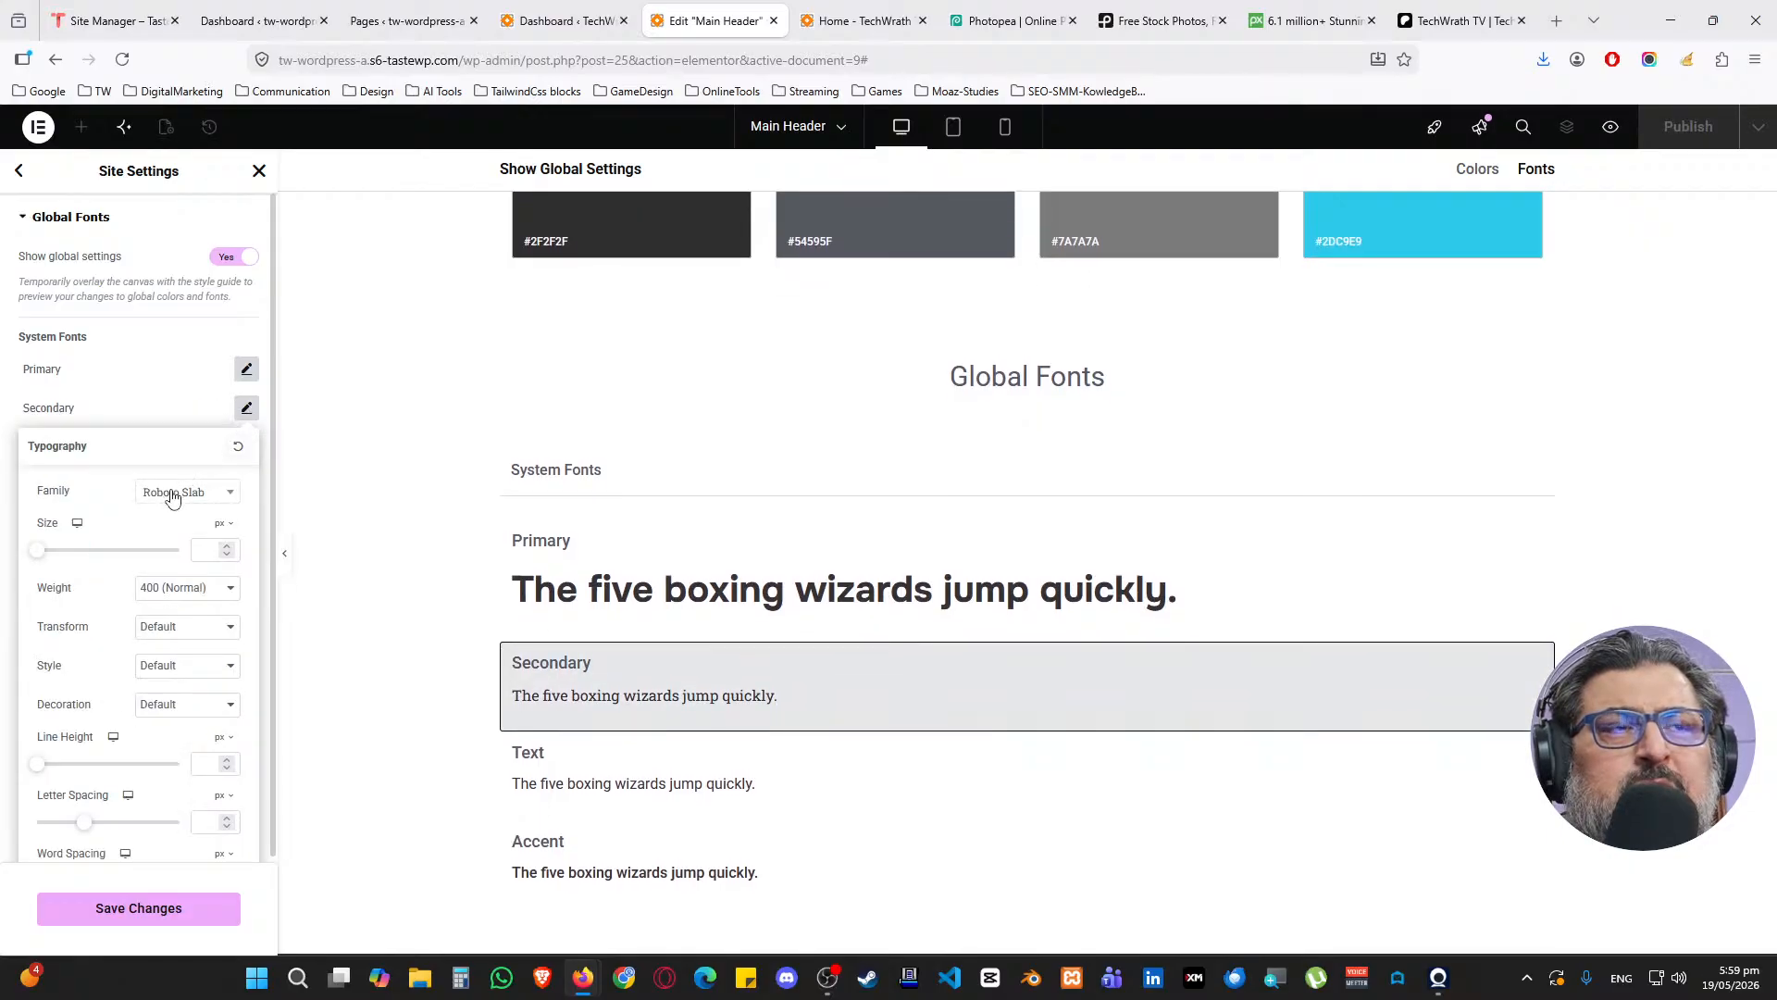
click(246, 368)
click(178, 393)
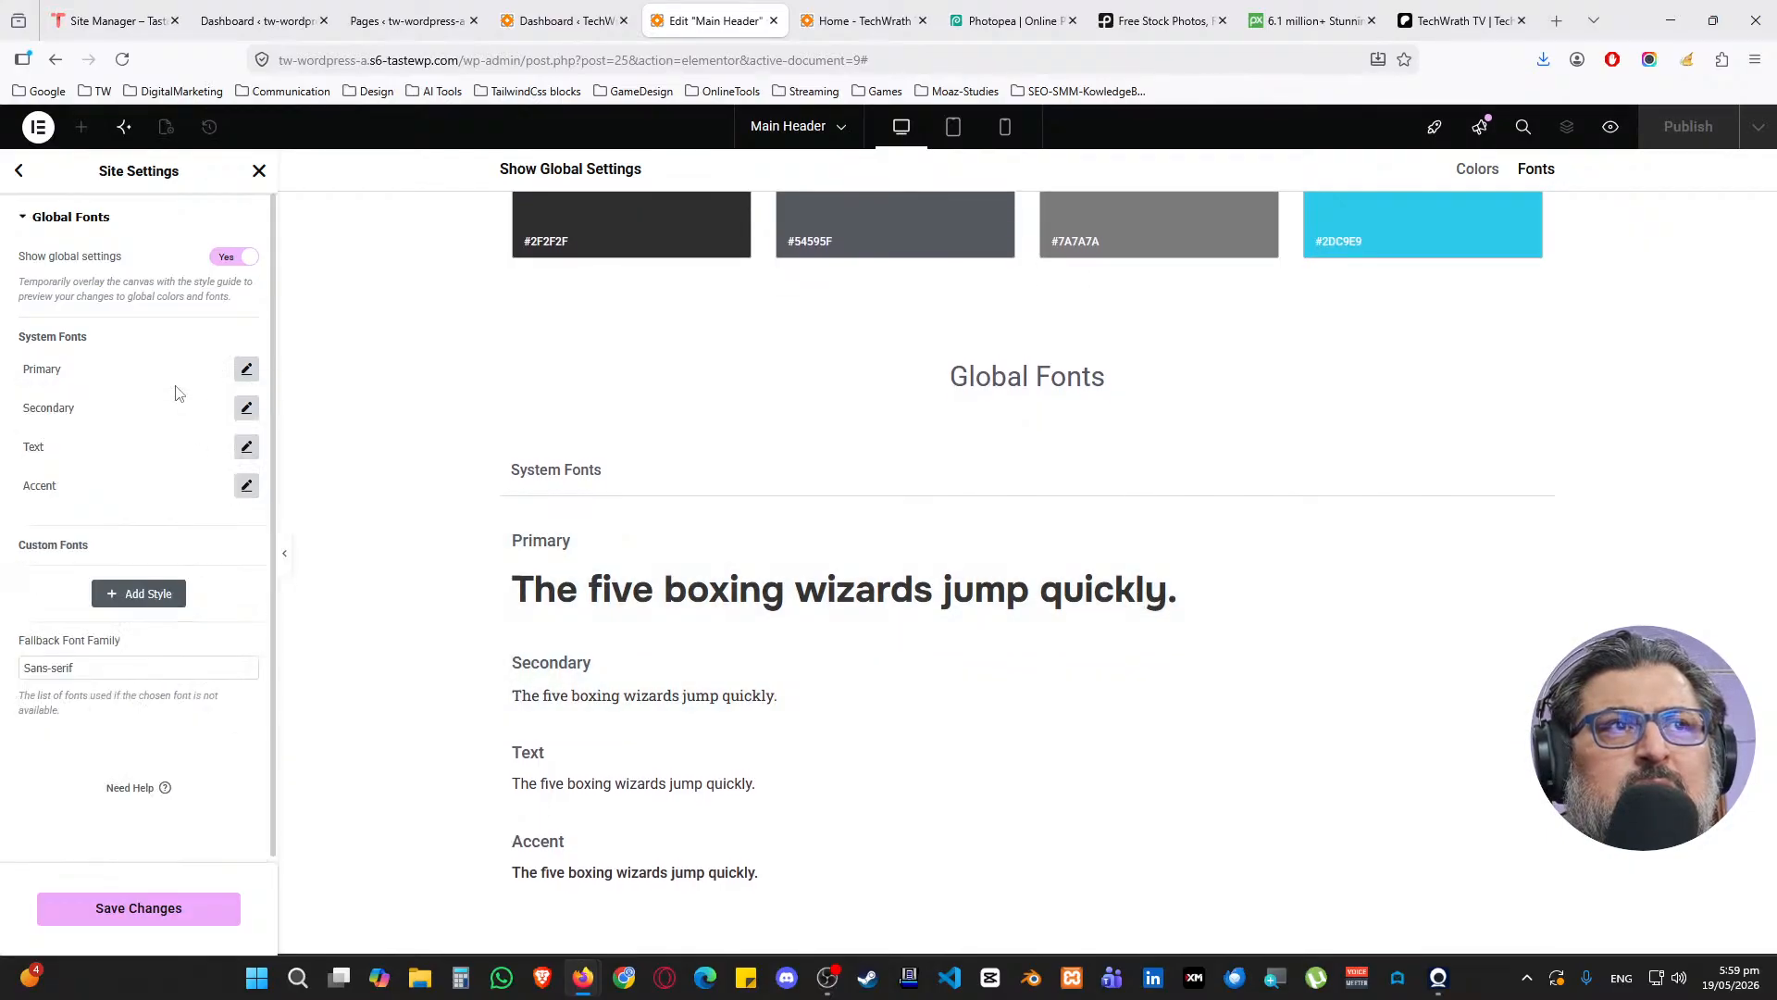
click(246, 368)
click(247, 369)
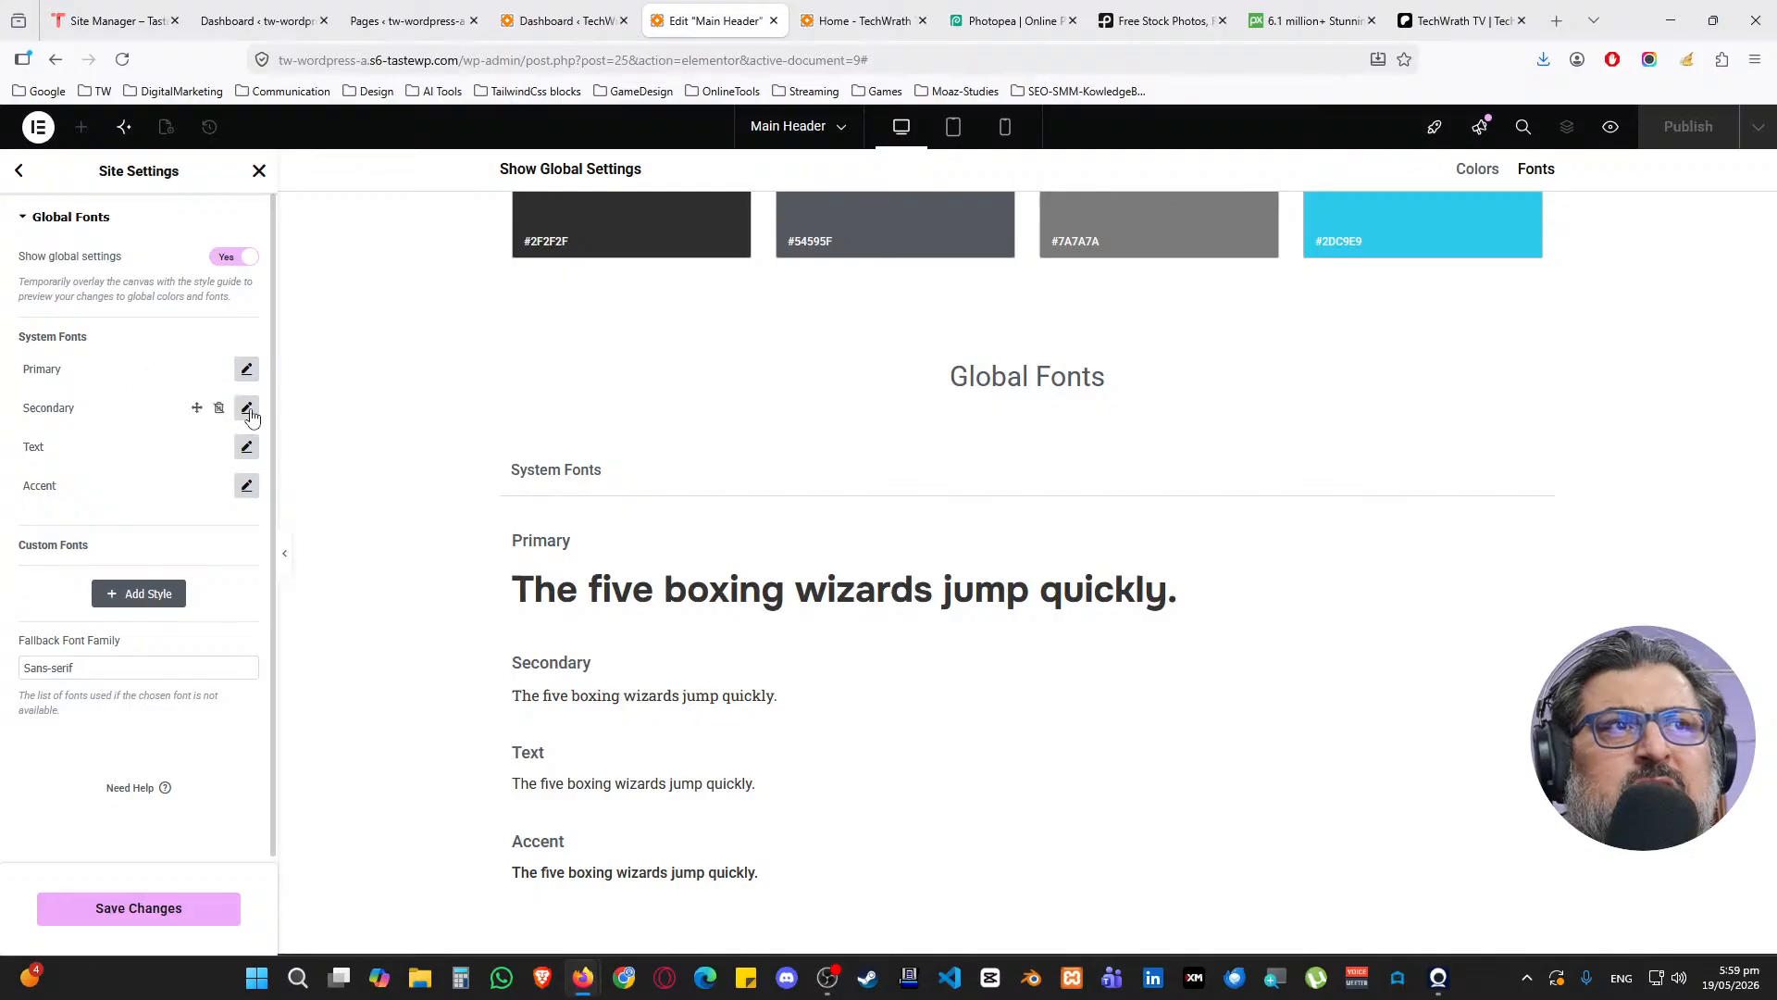
click(246, 409)
click(188, 492)
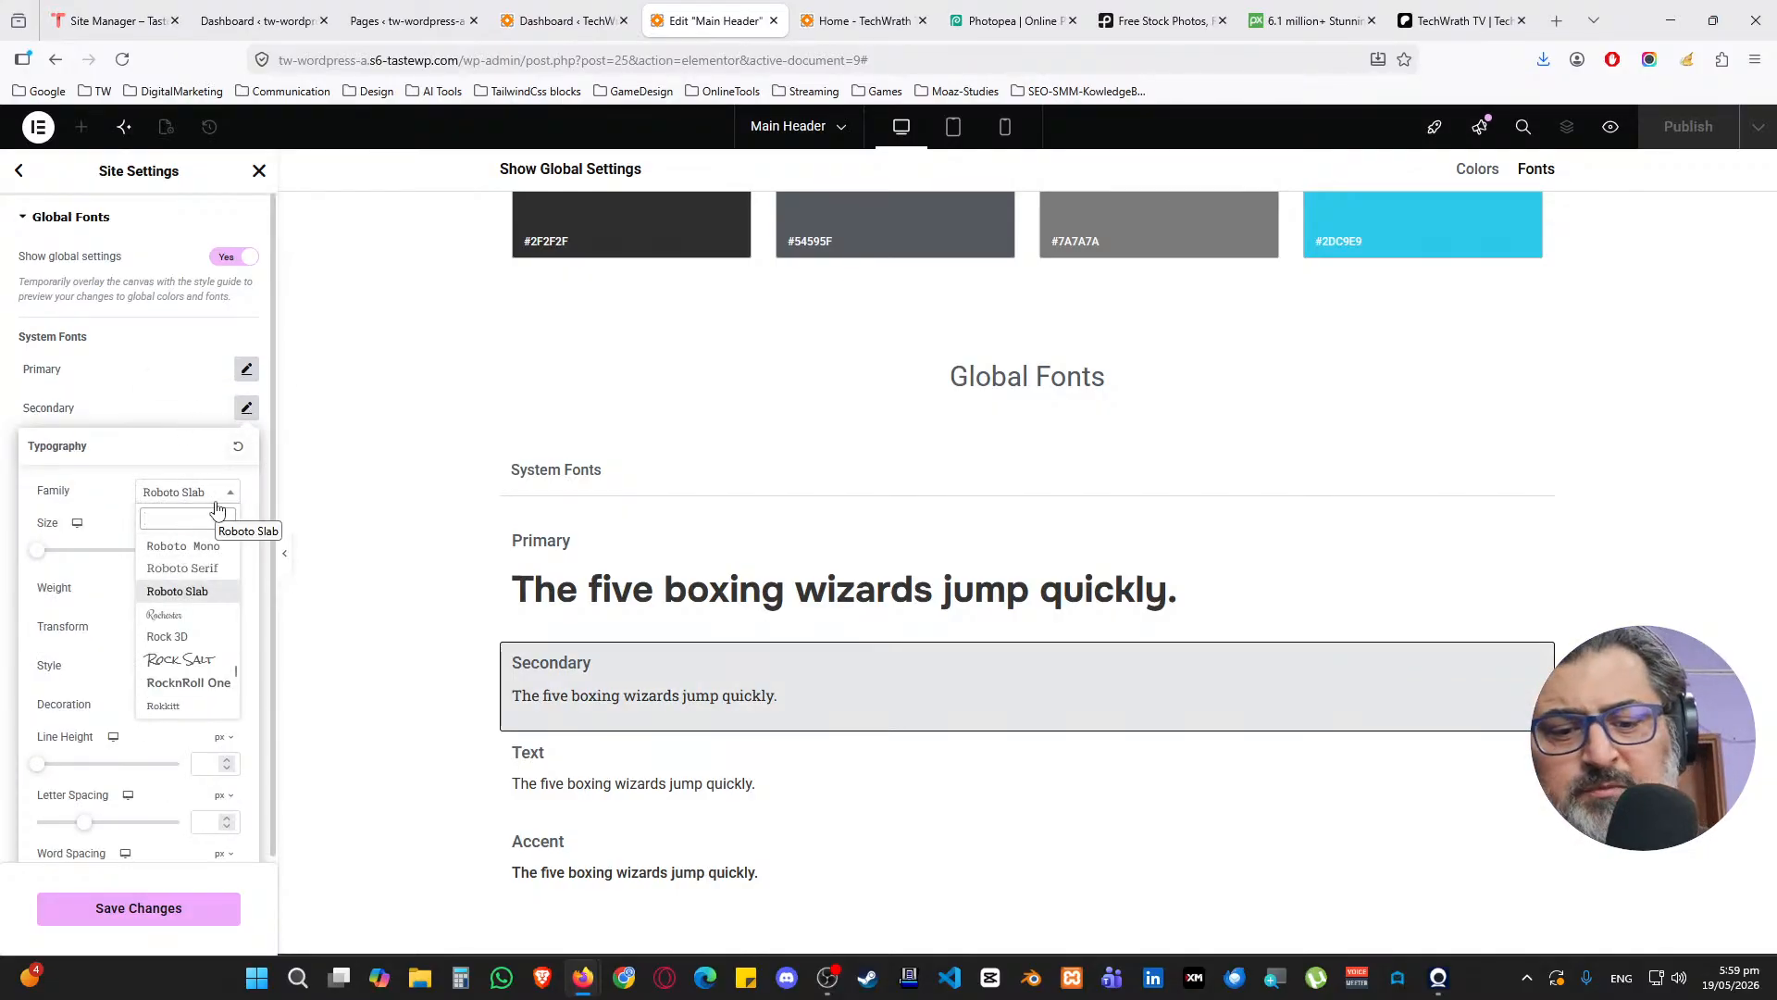
text(onse)
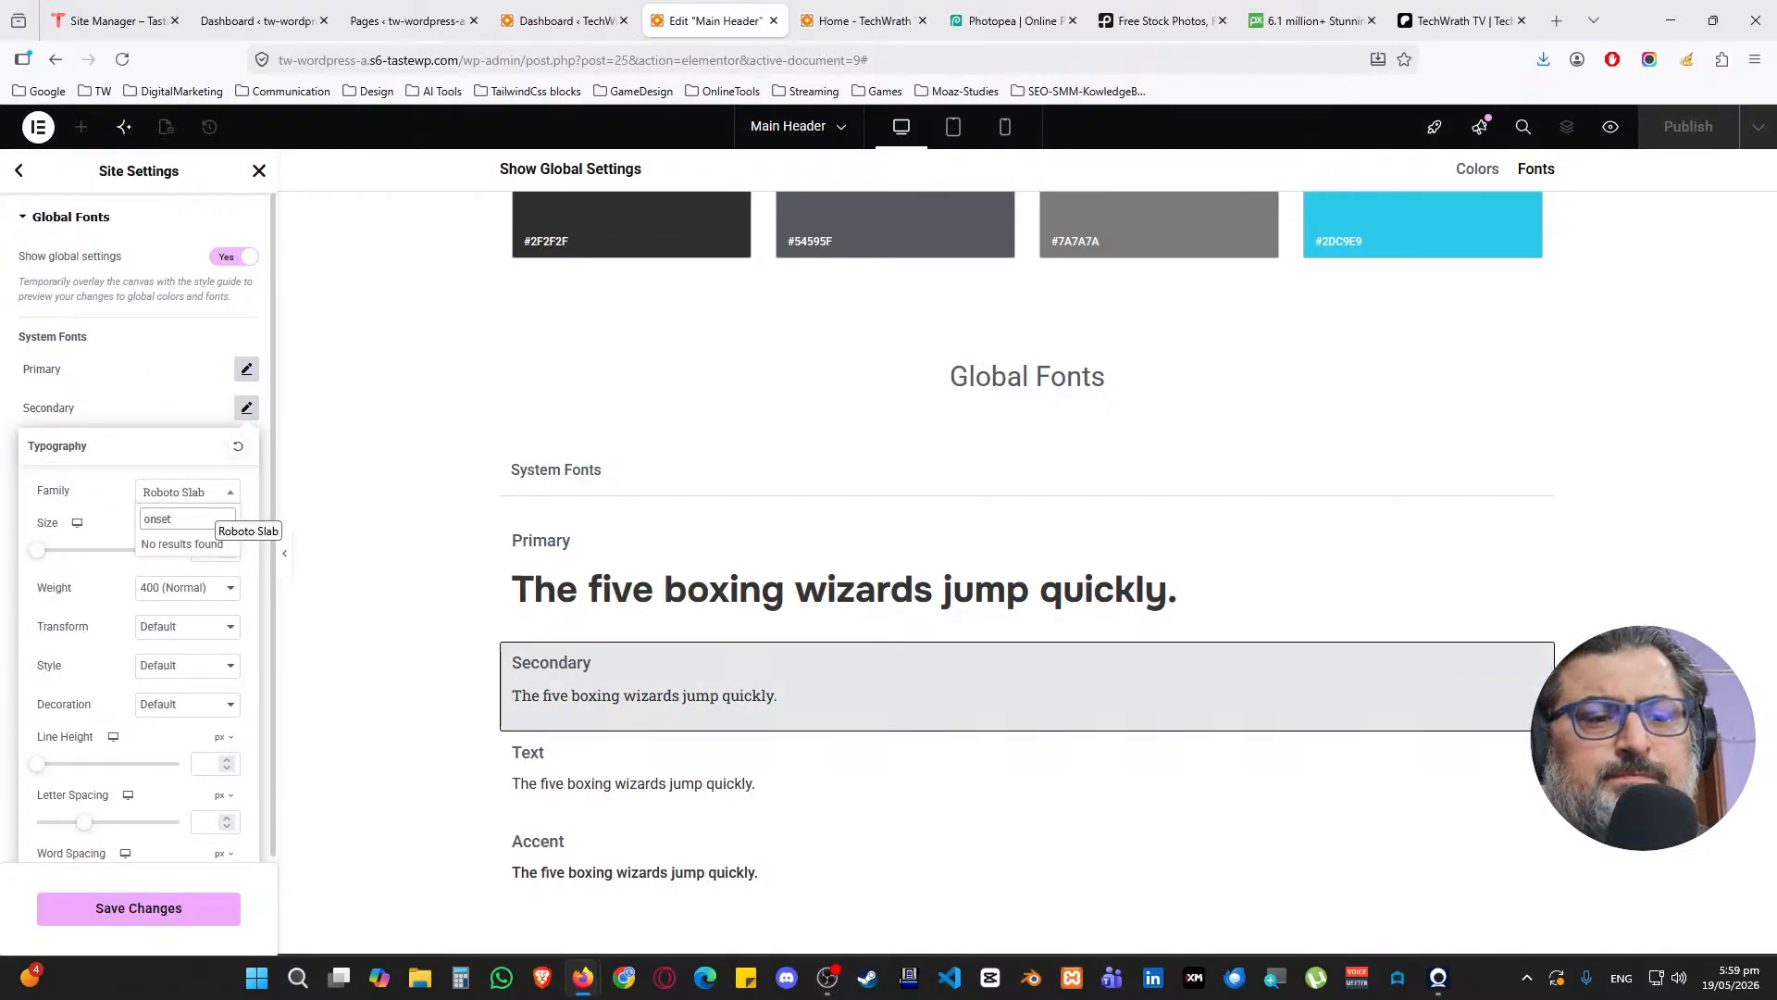
text(t)
key(BackSpace)
key(BackSpace)
key(BackSpace)
key(BackSpace)
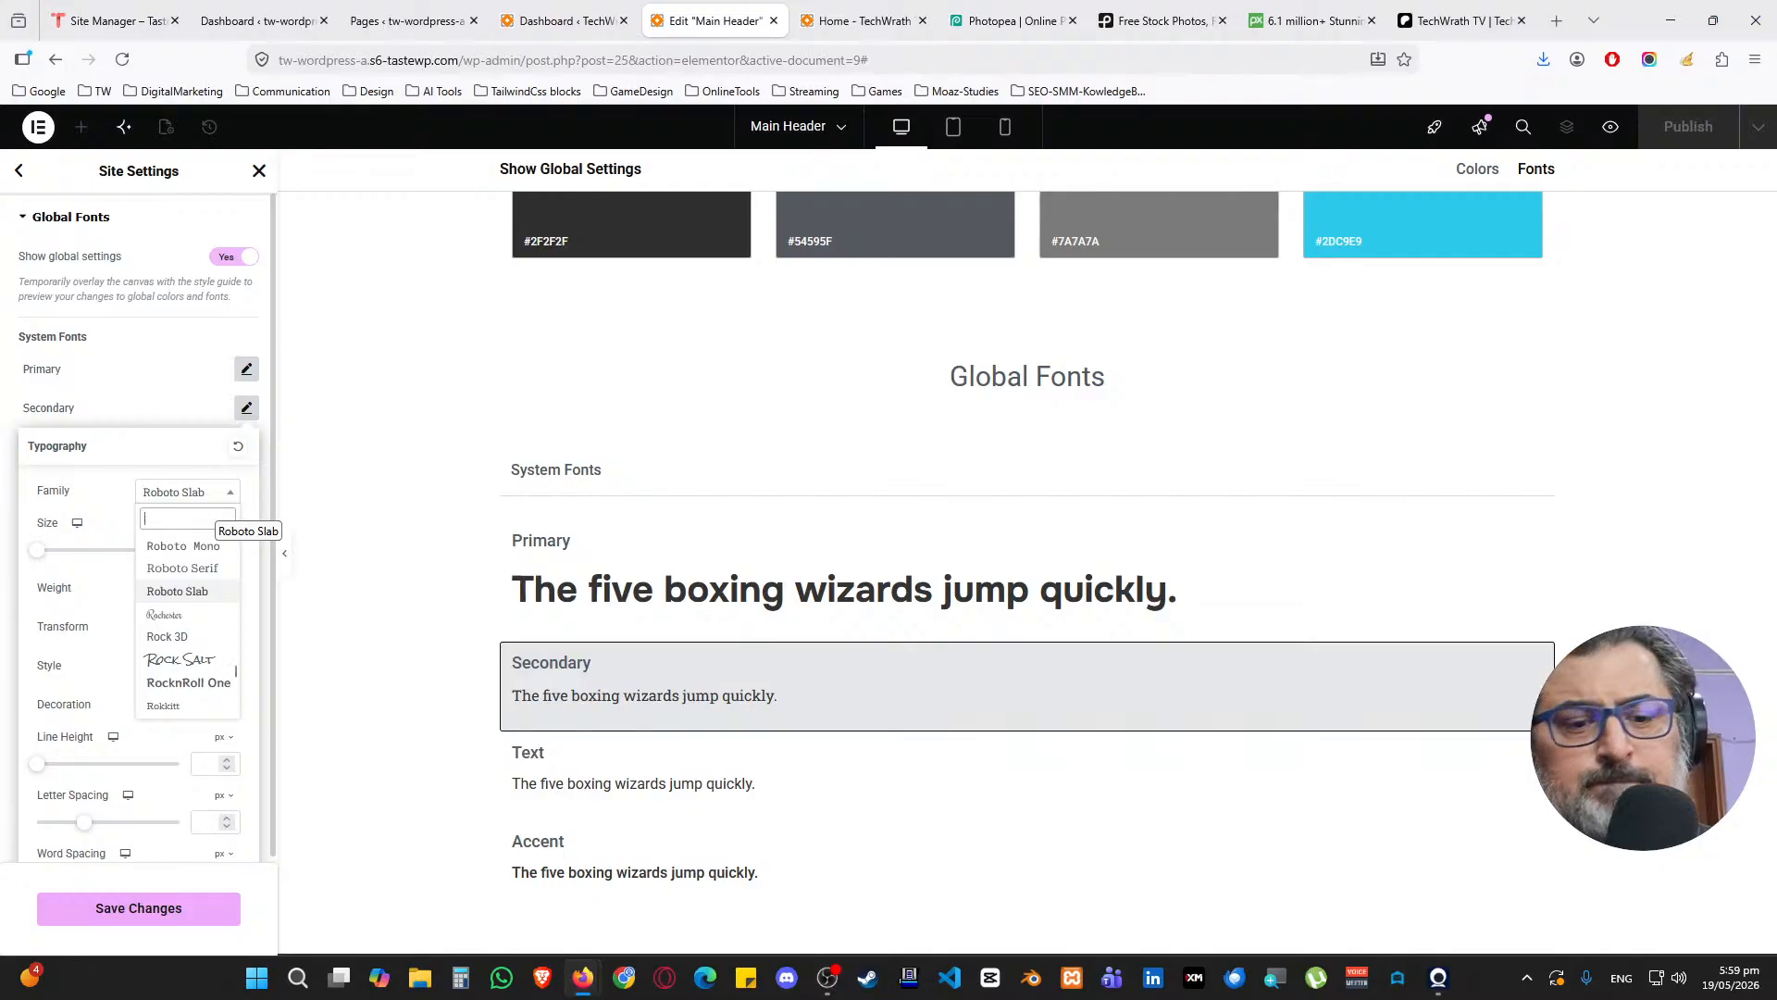
text(ns)
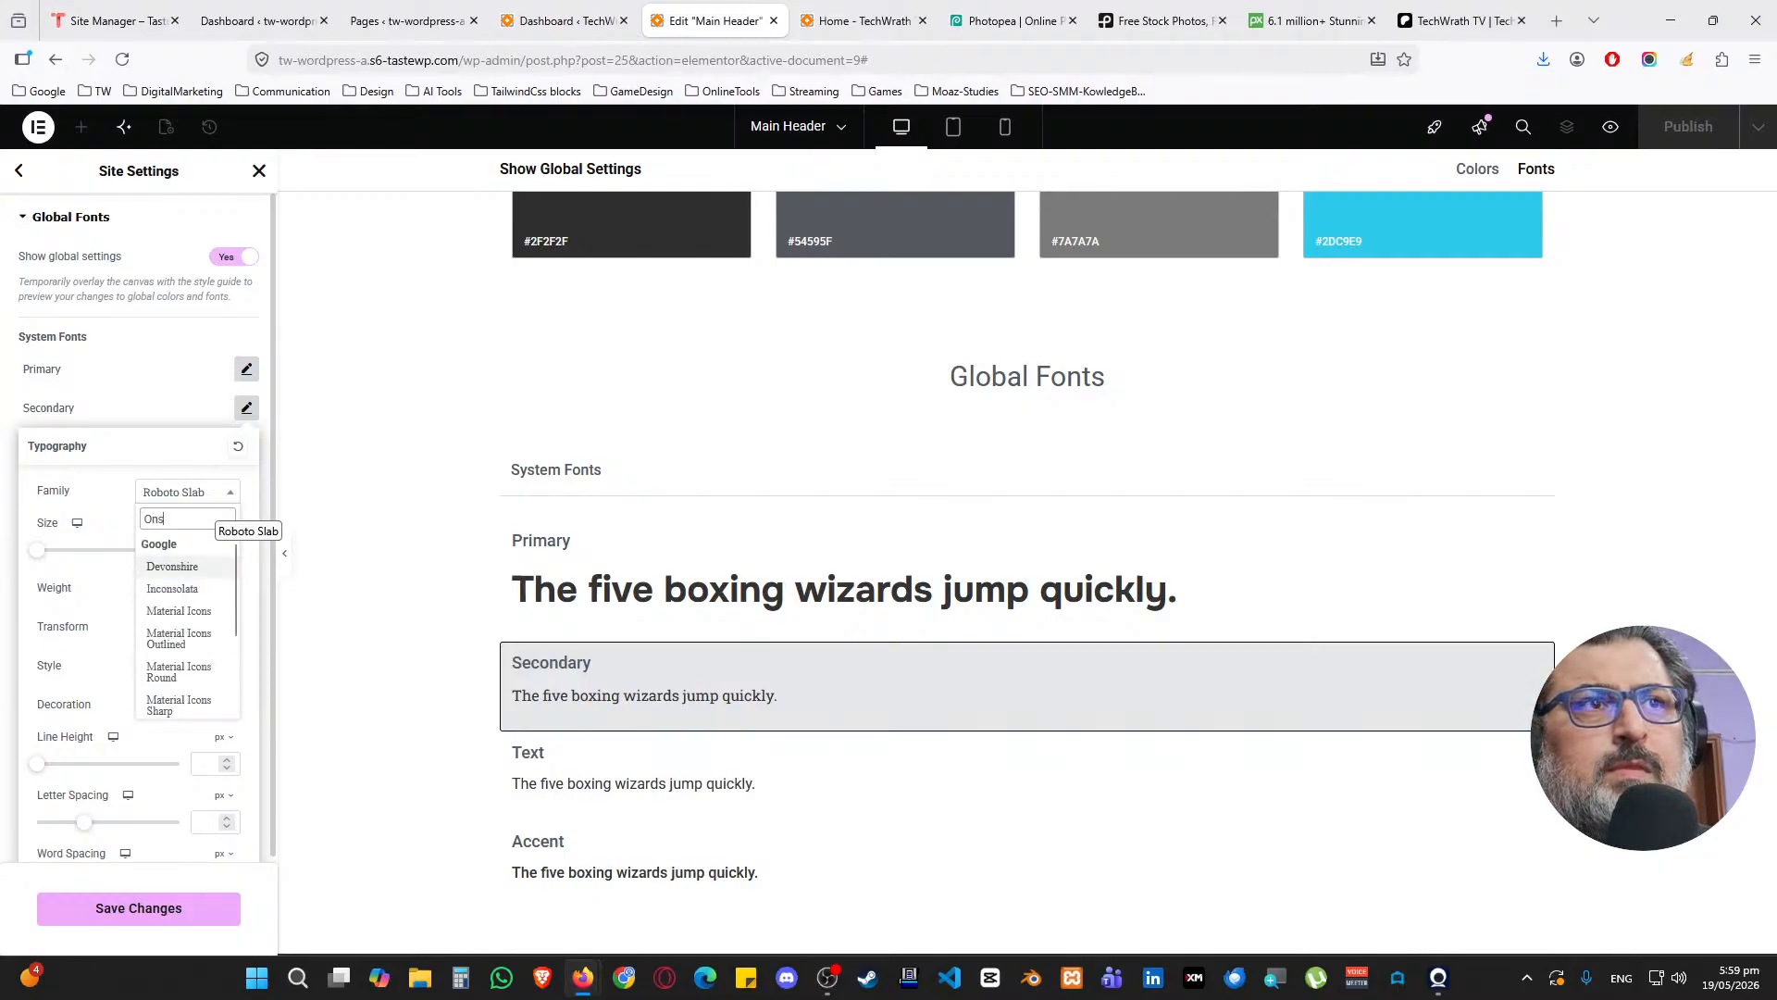
click(198, 387)
click(245, 369)
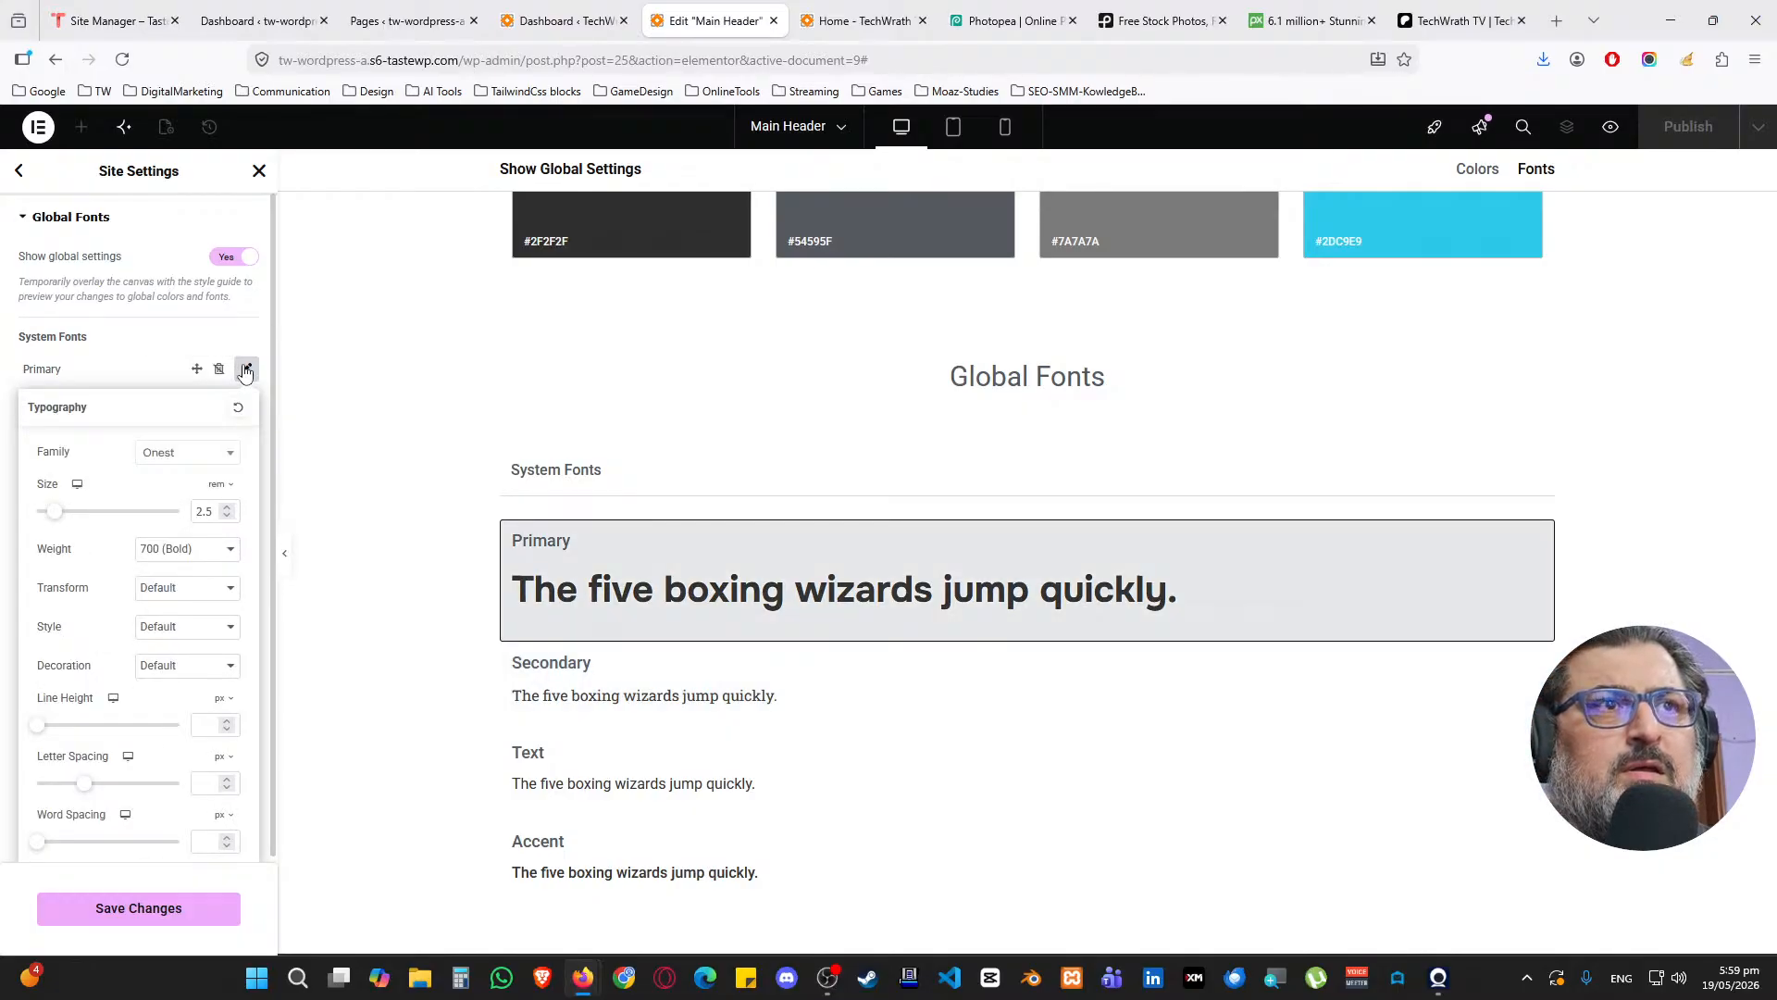
click(245, 369)
Set the Secondary font family to Onest
click(247, 407)
click(185, 493)
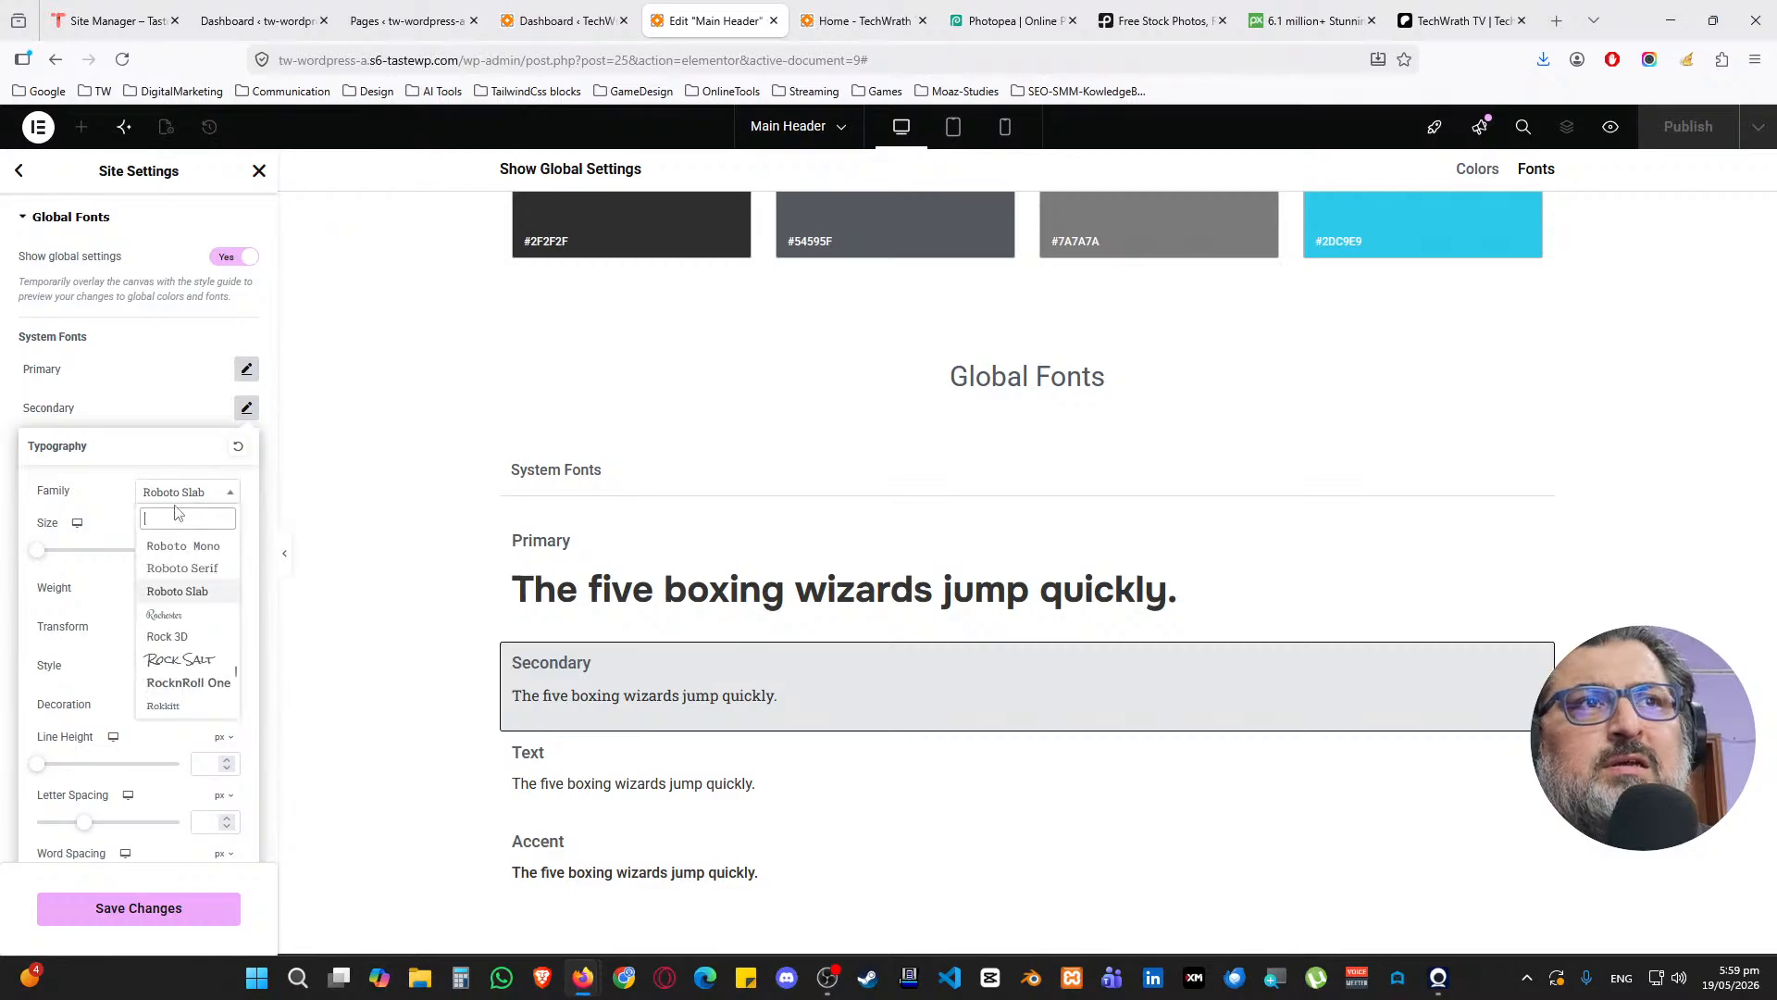
text(onest)
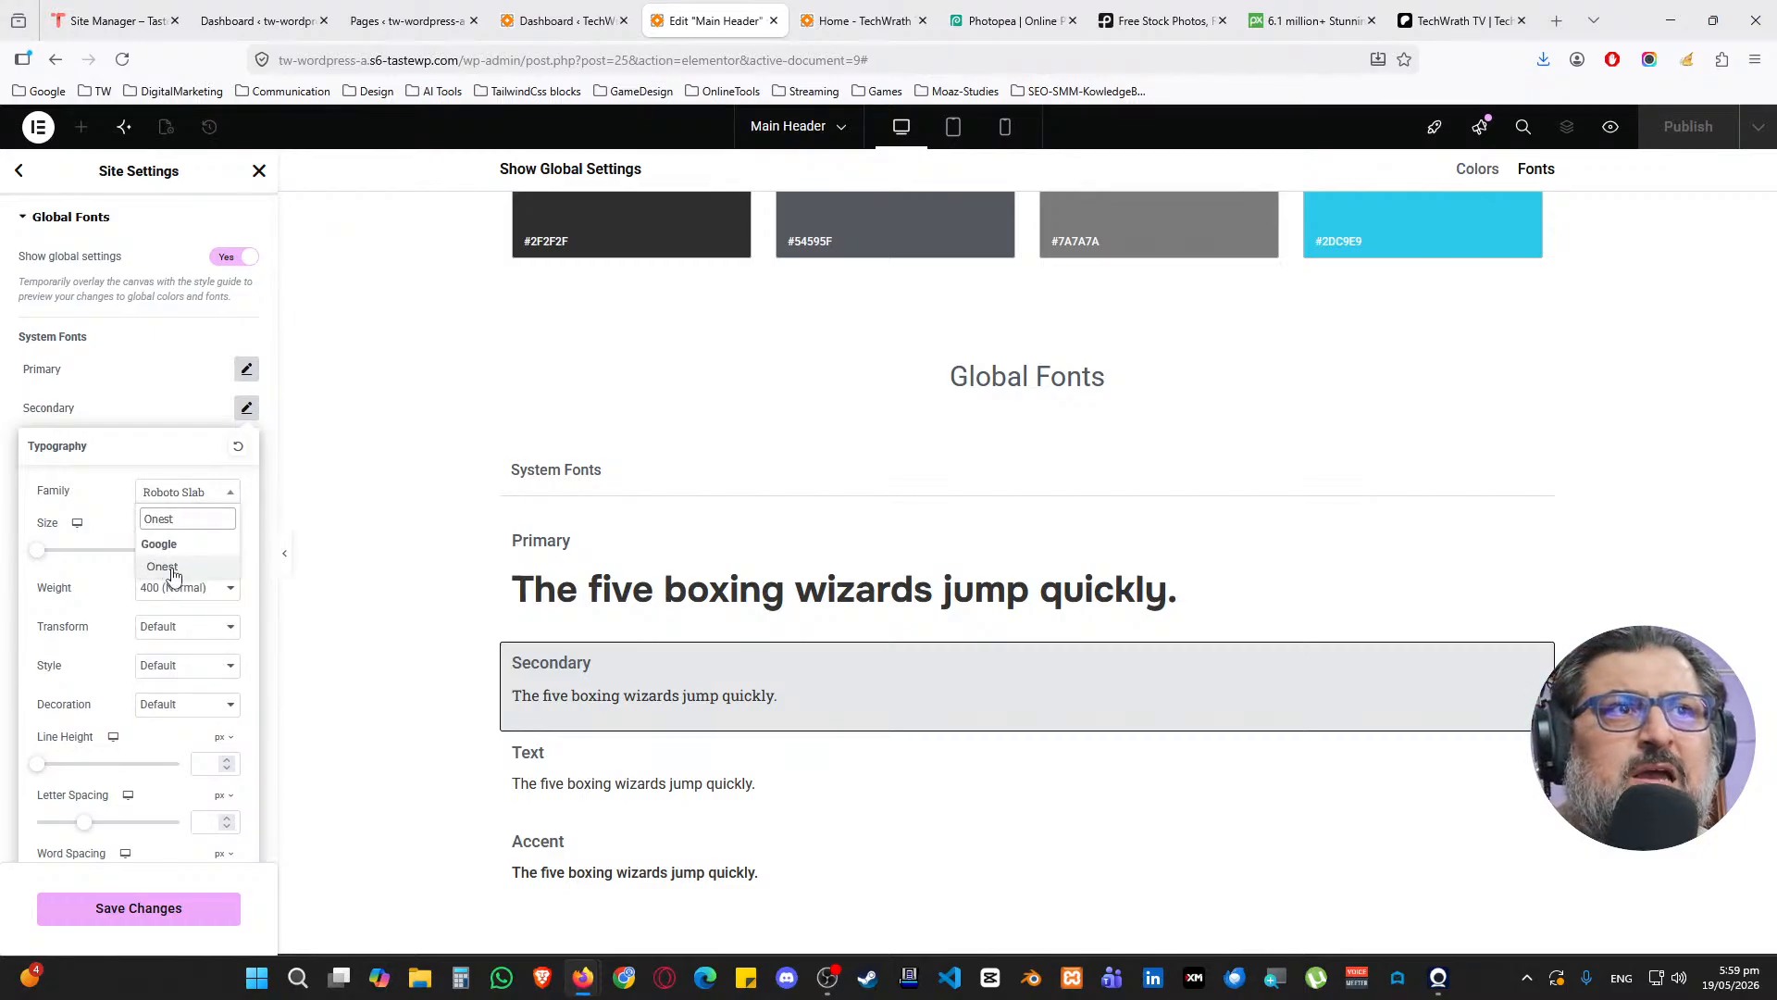
click(176, 572)
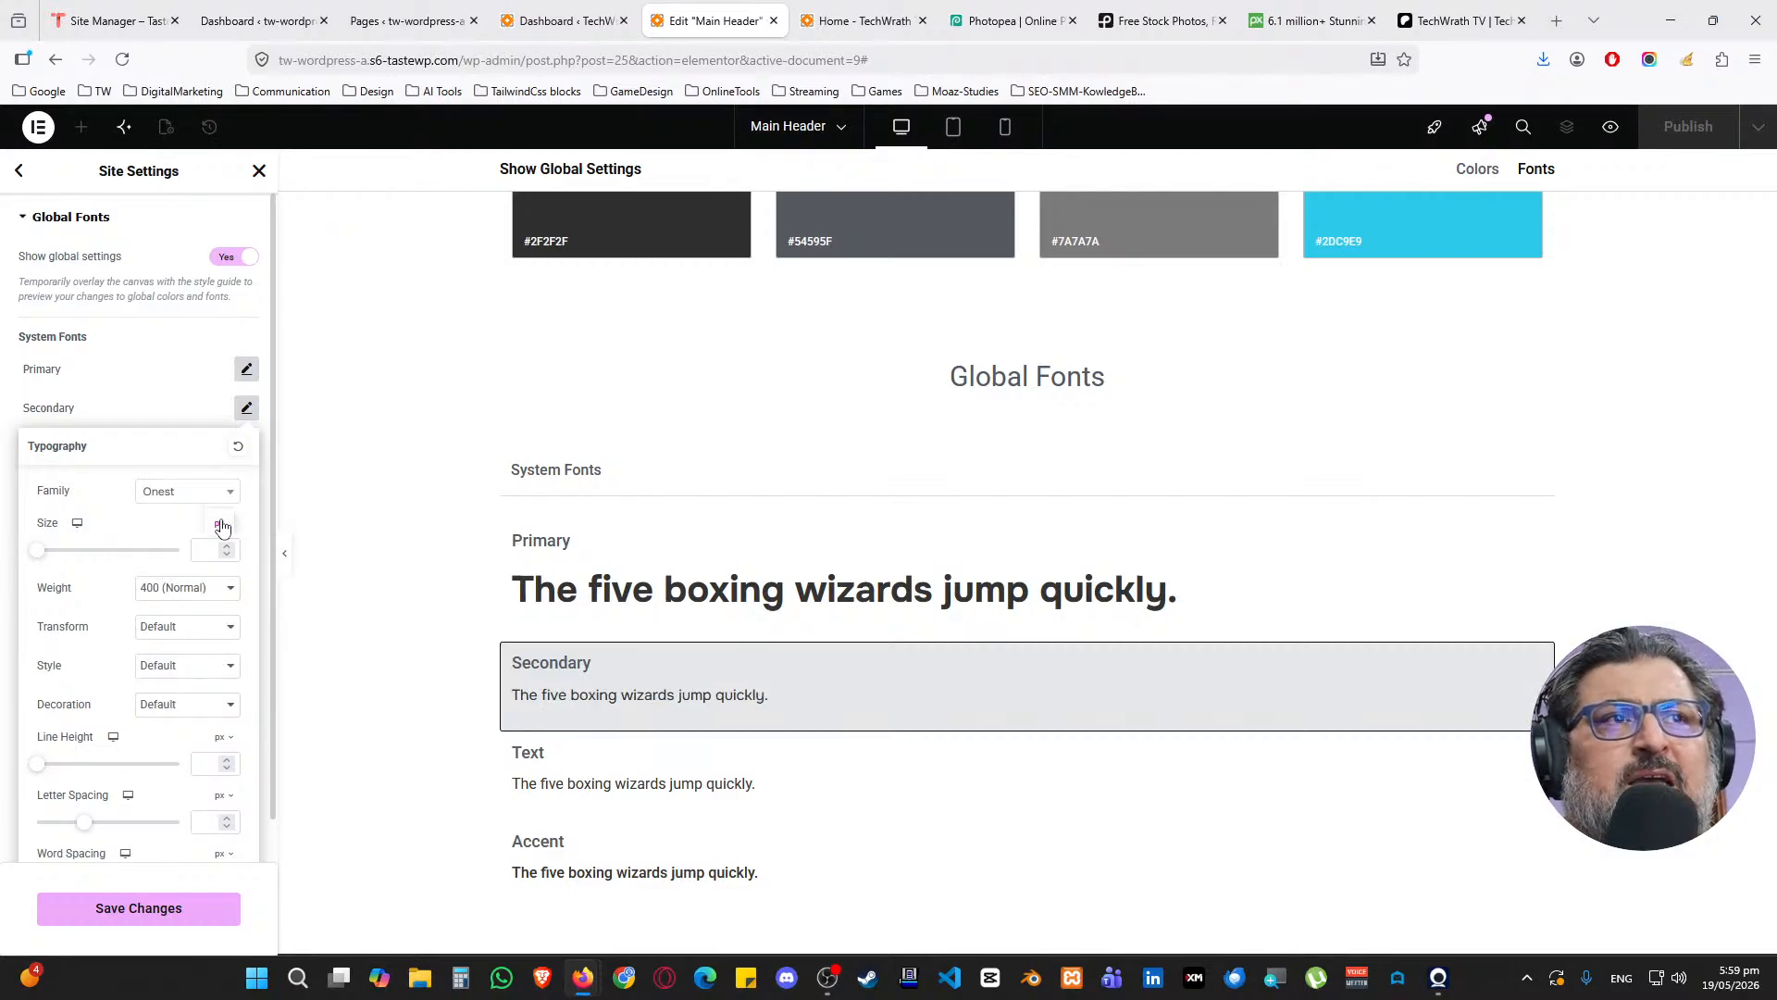
Set the Secondary font size to 2 rem with 600 (Semi Bold) weight
click(222, 524)
click(219, 579)
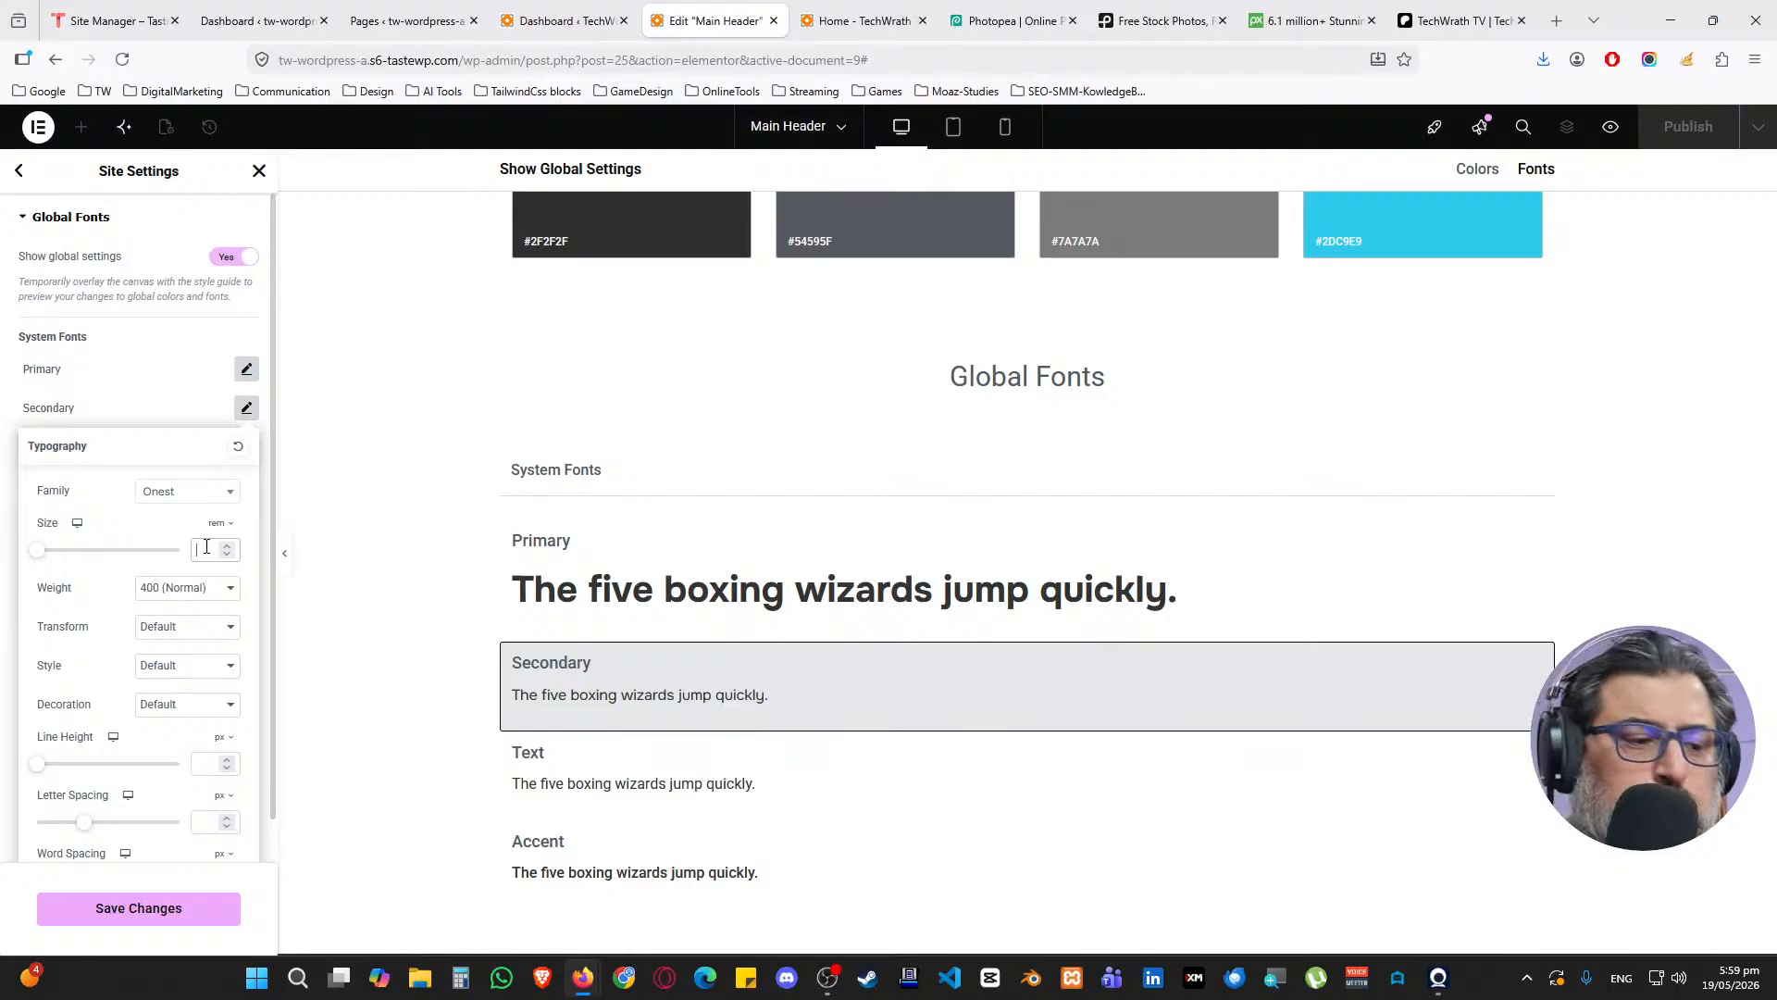
text(2)
click(185, 588)
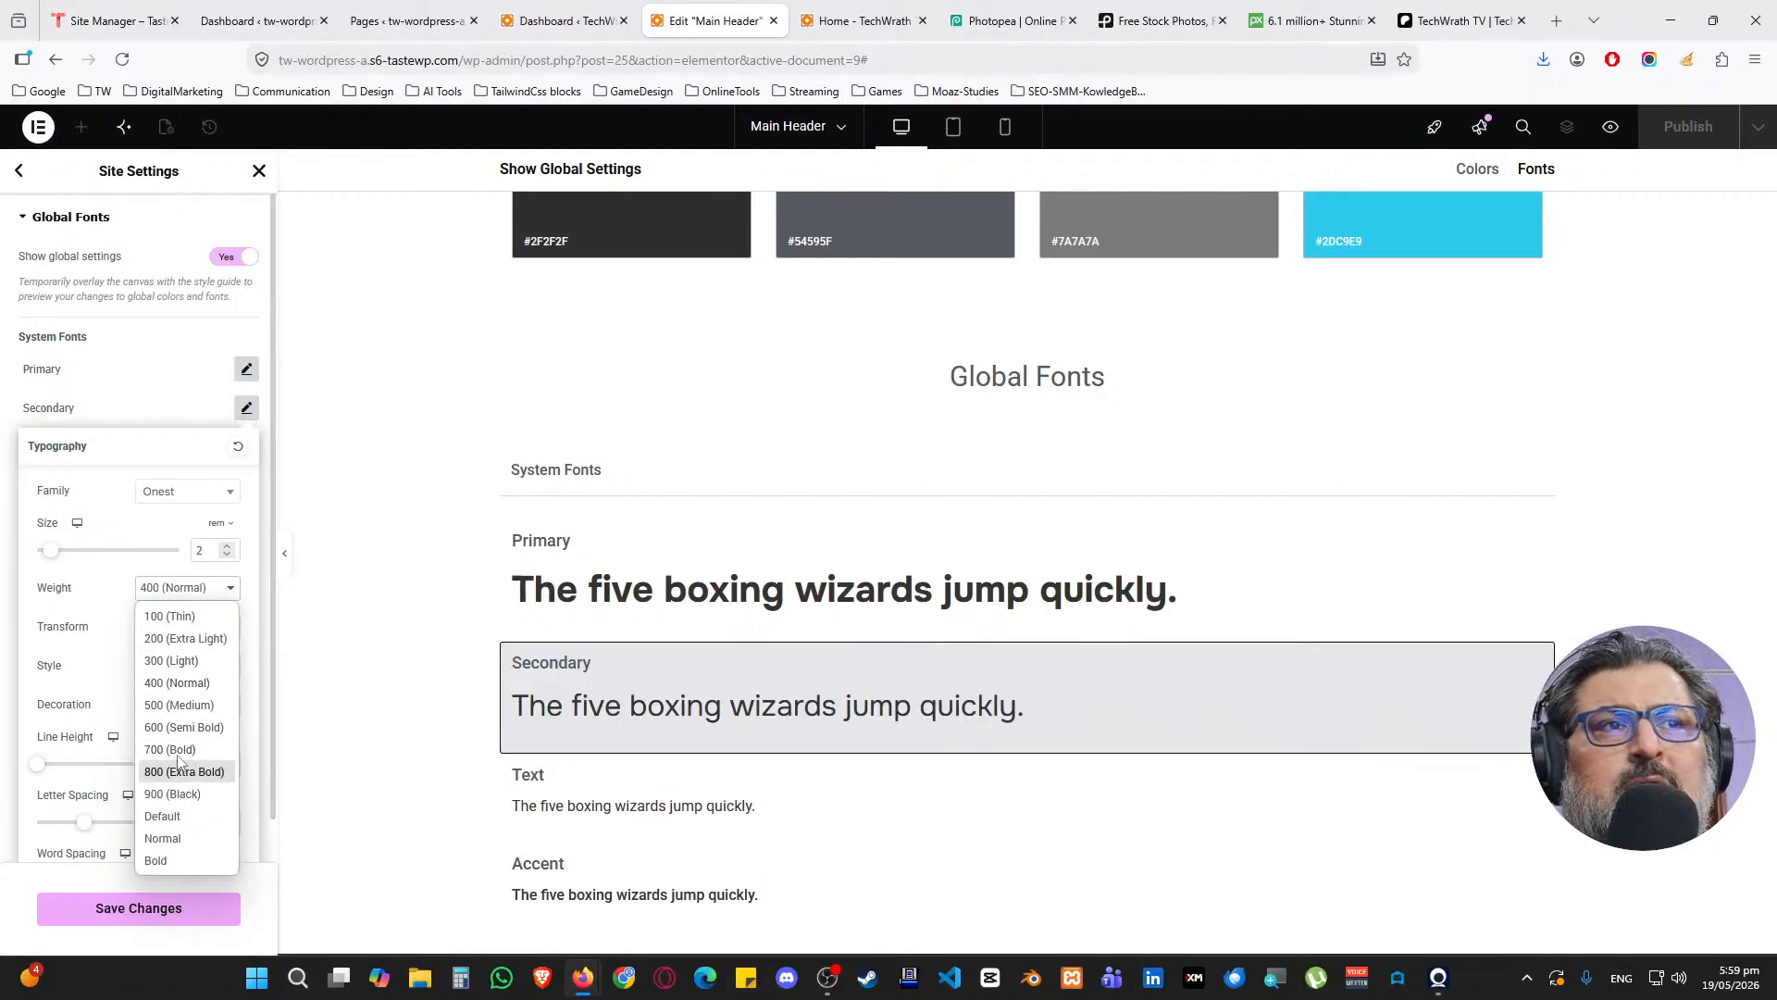
click(189, 730)
click(155, 412)
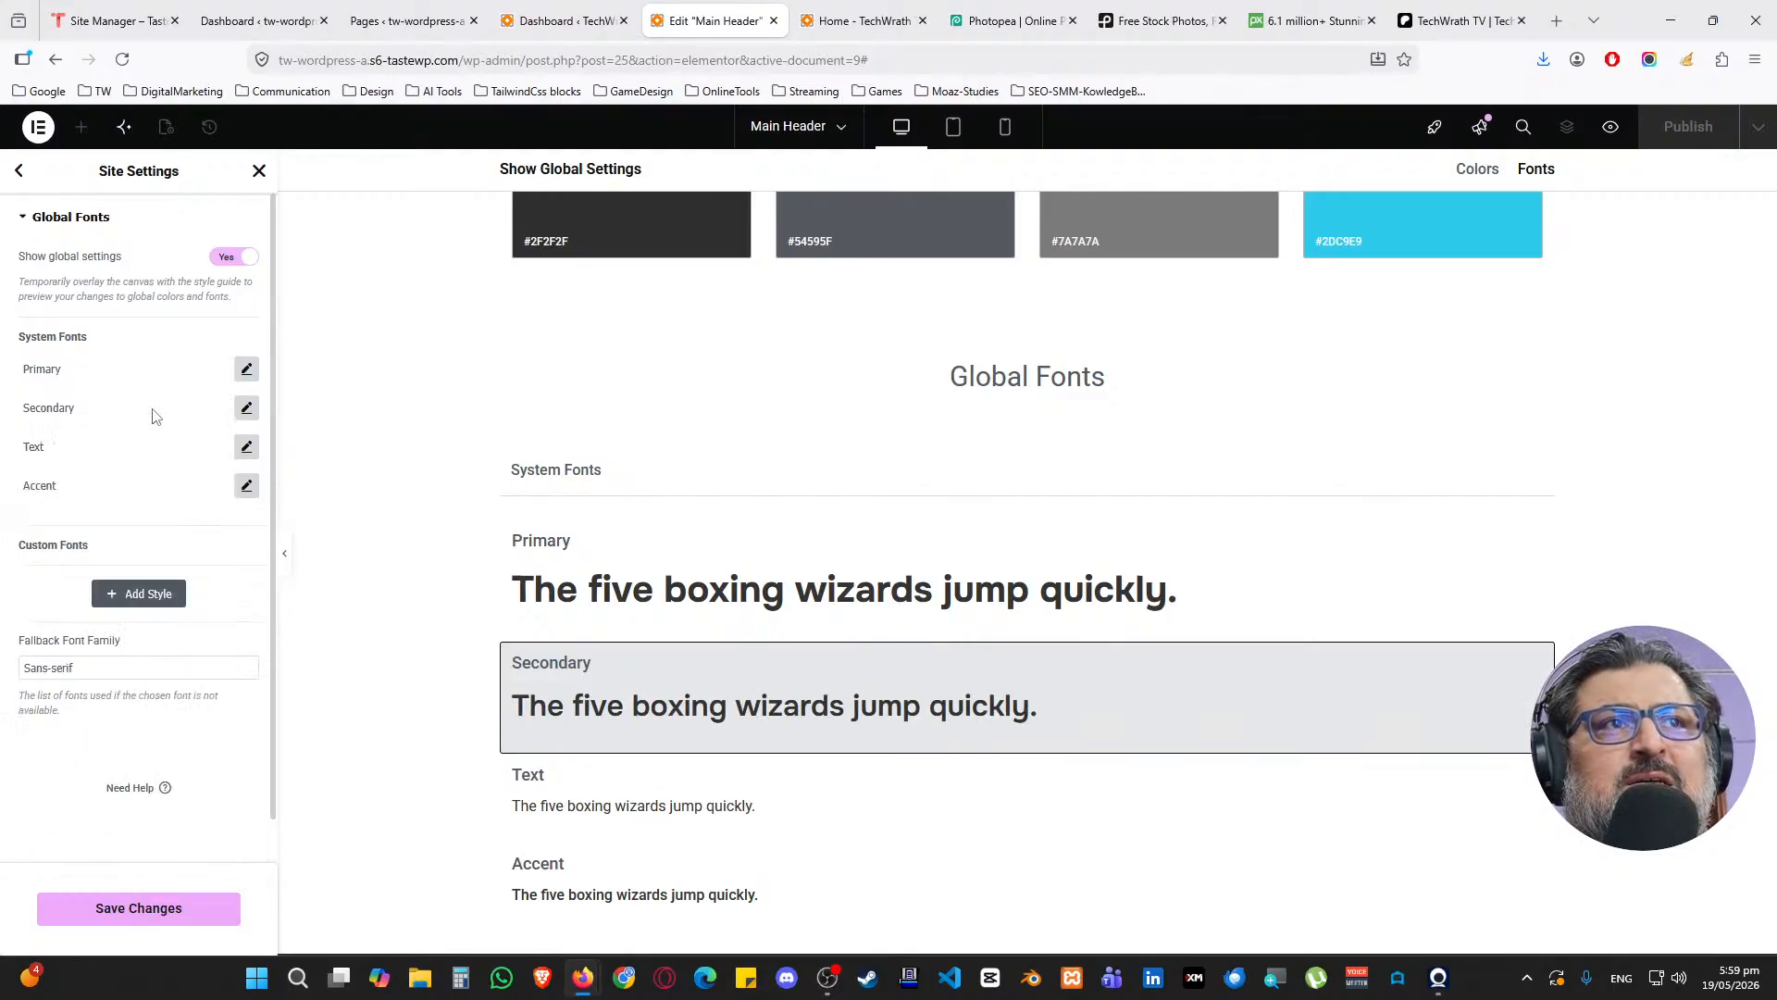
click(246, 447)
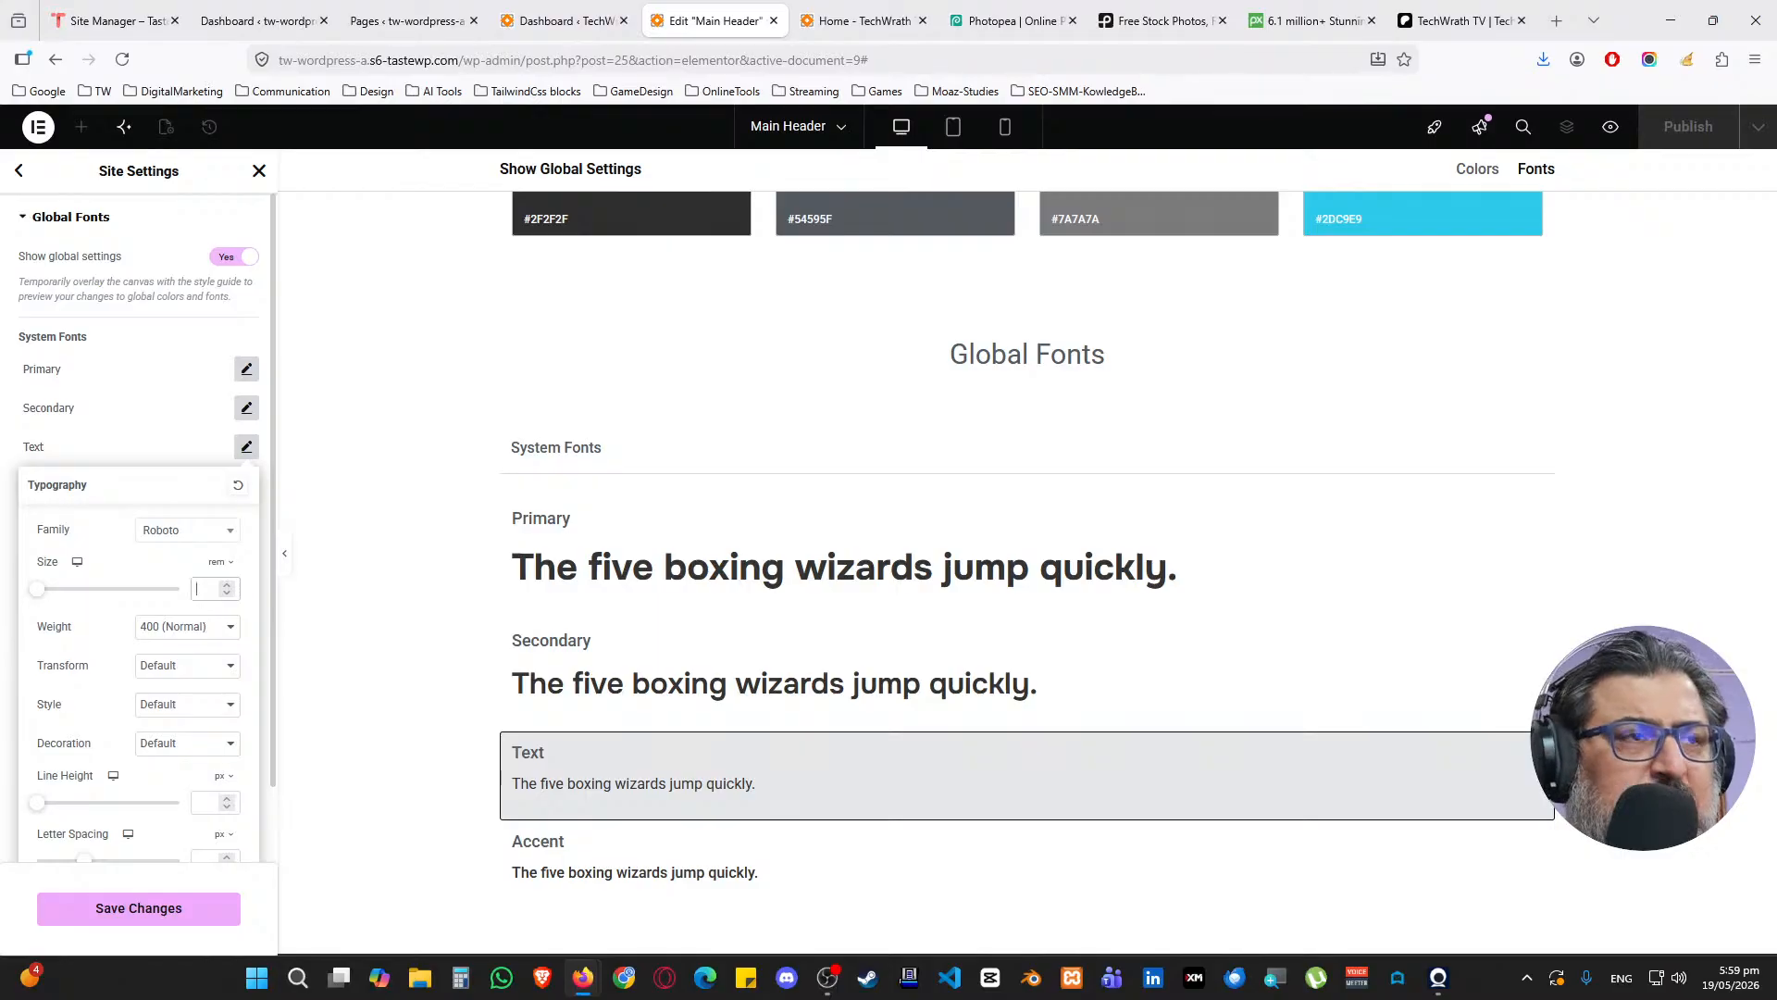
Set the Text font size to 1.25 and keep Roboto as the Accent font
text(1.25)
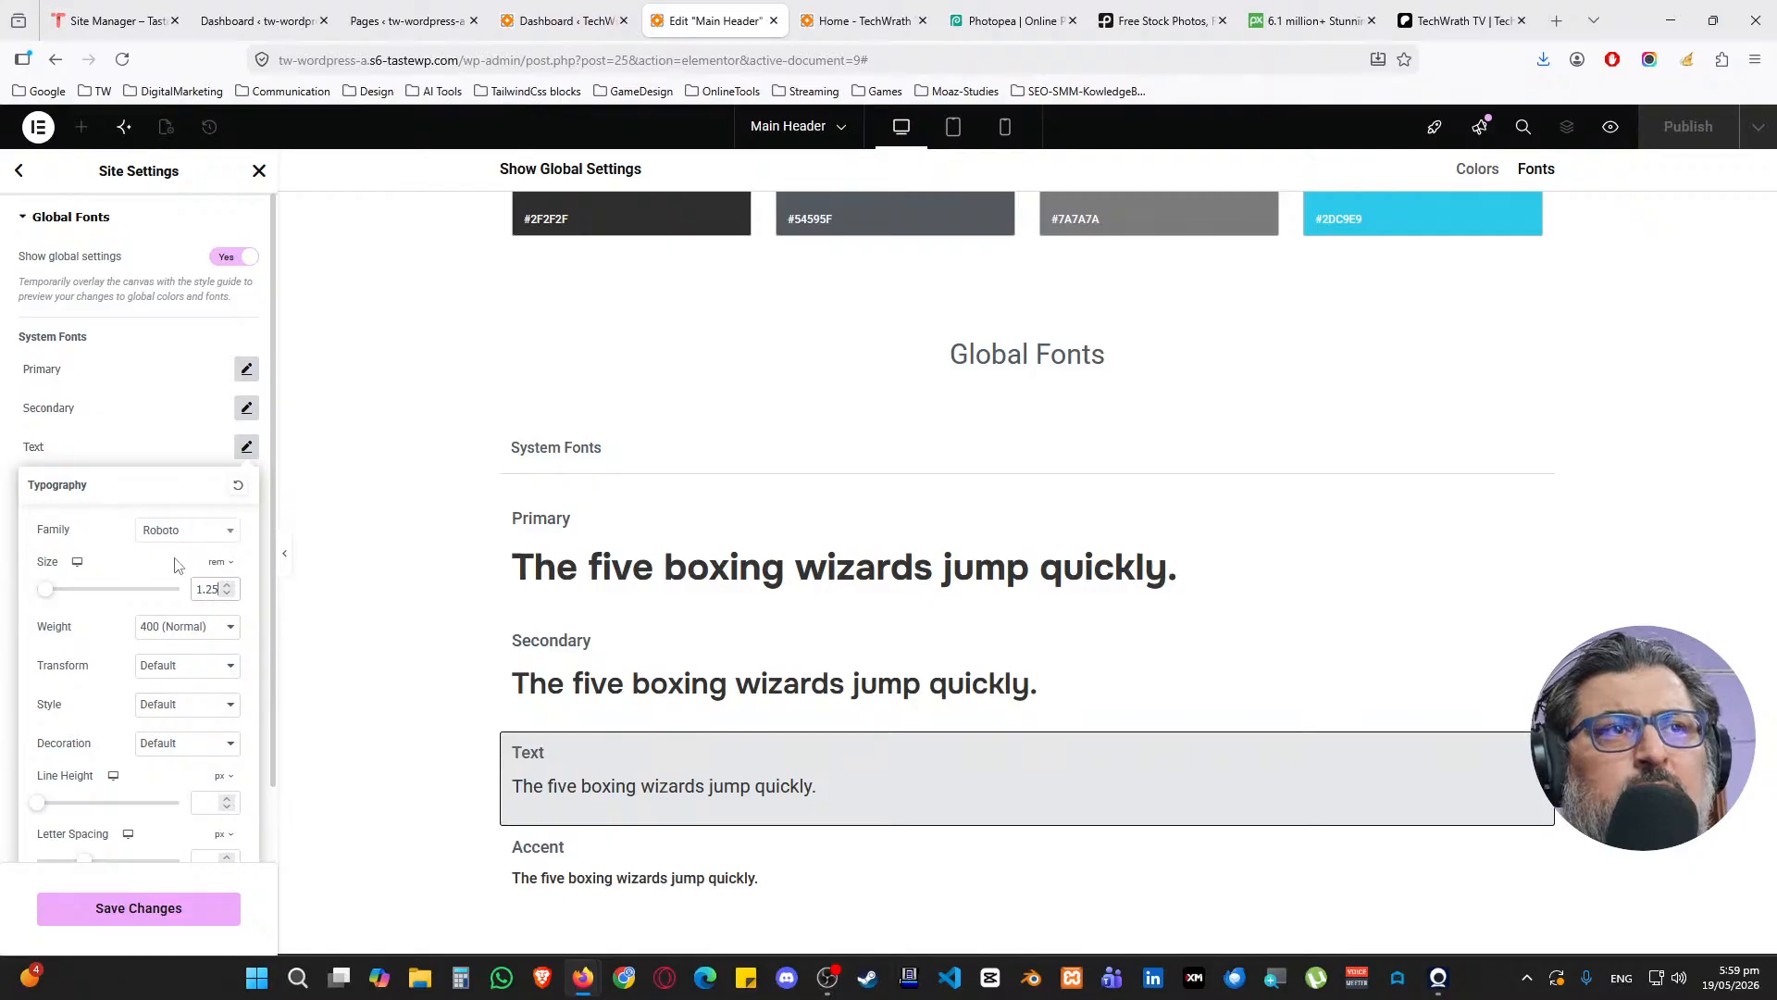
click(169, 439)
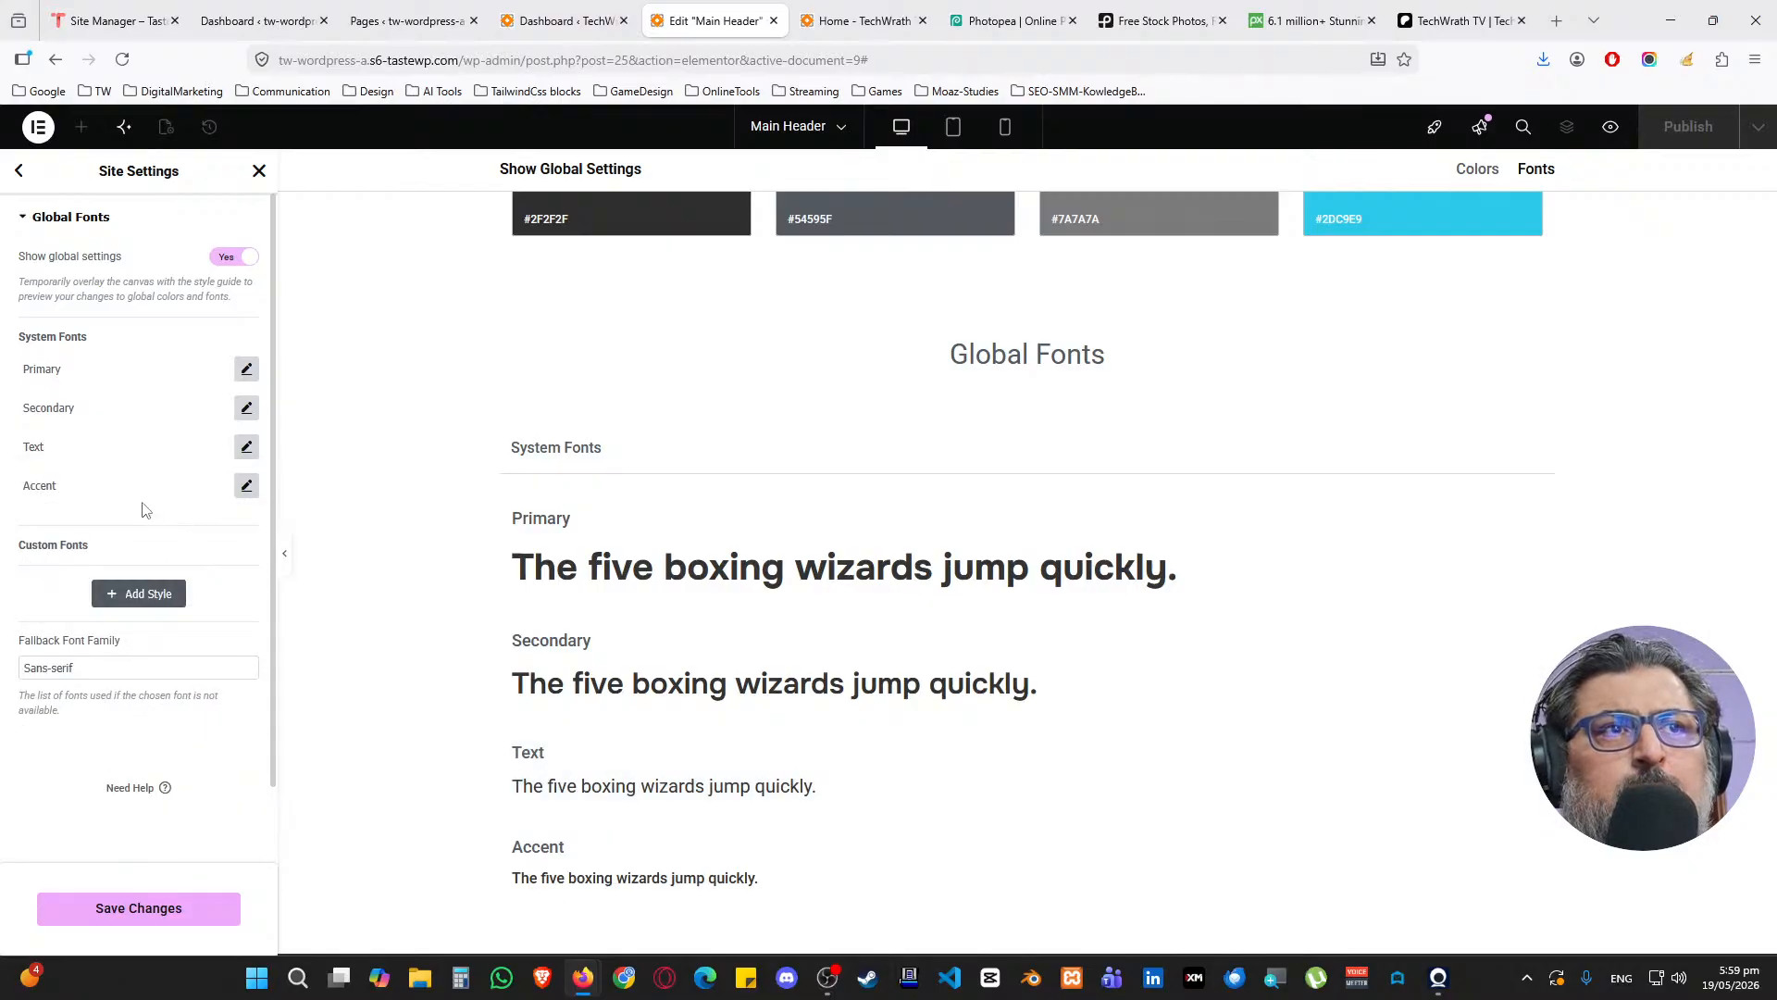
click(246, 485)
click(186, 570)
click(187, 571)
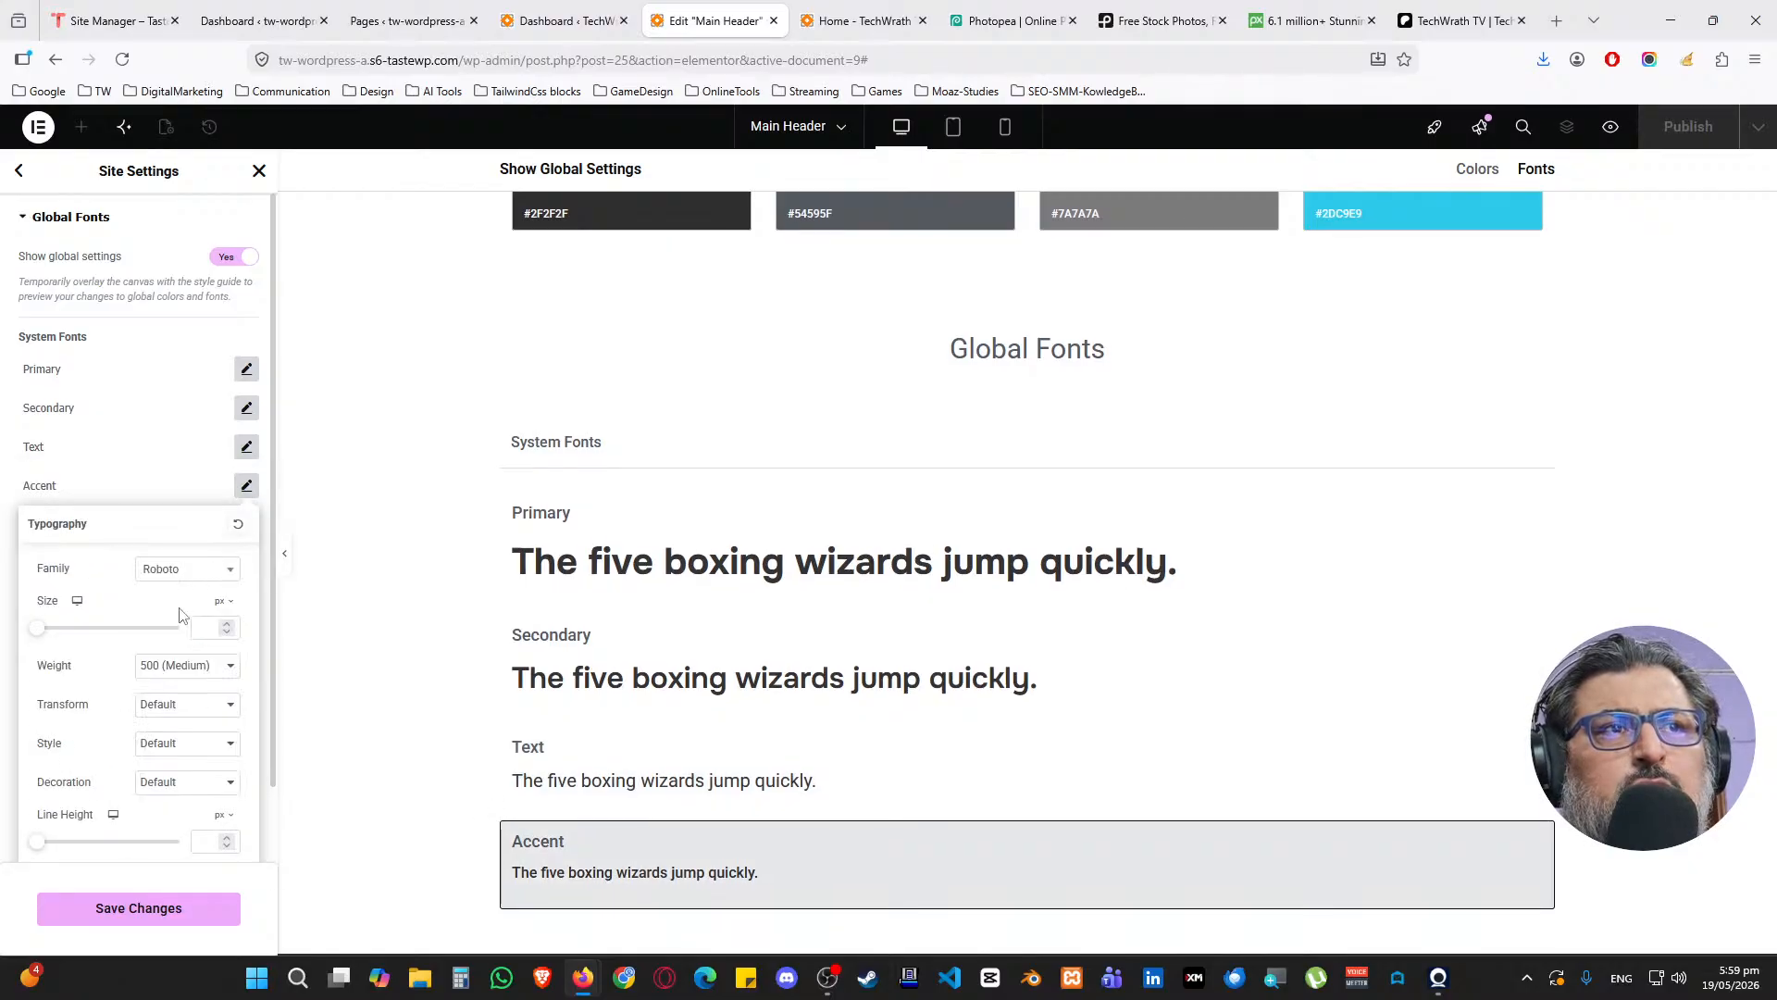
Set the Accent font size to 1.5 and save the global font settings
click(208, 635)
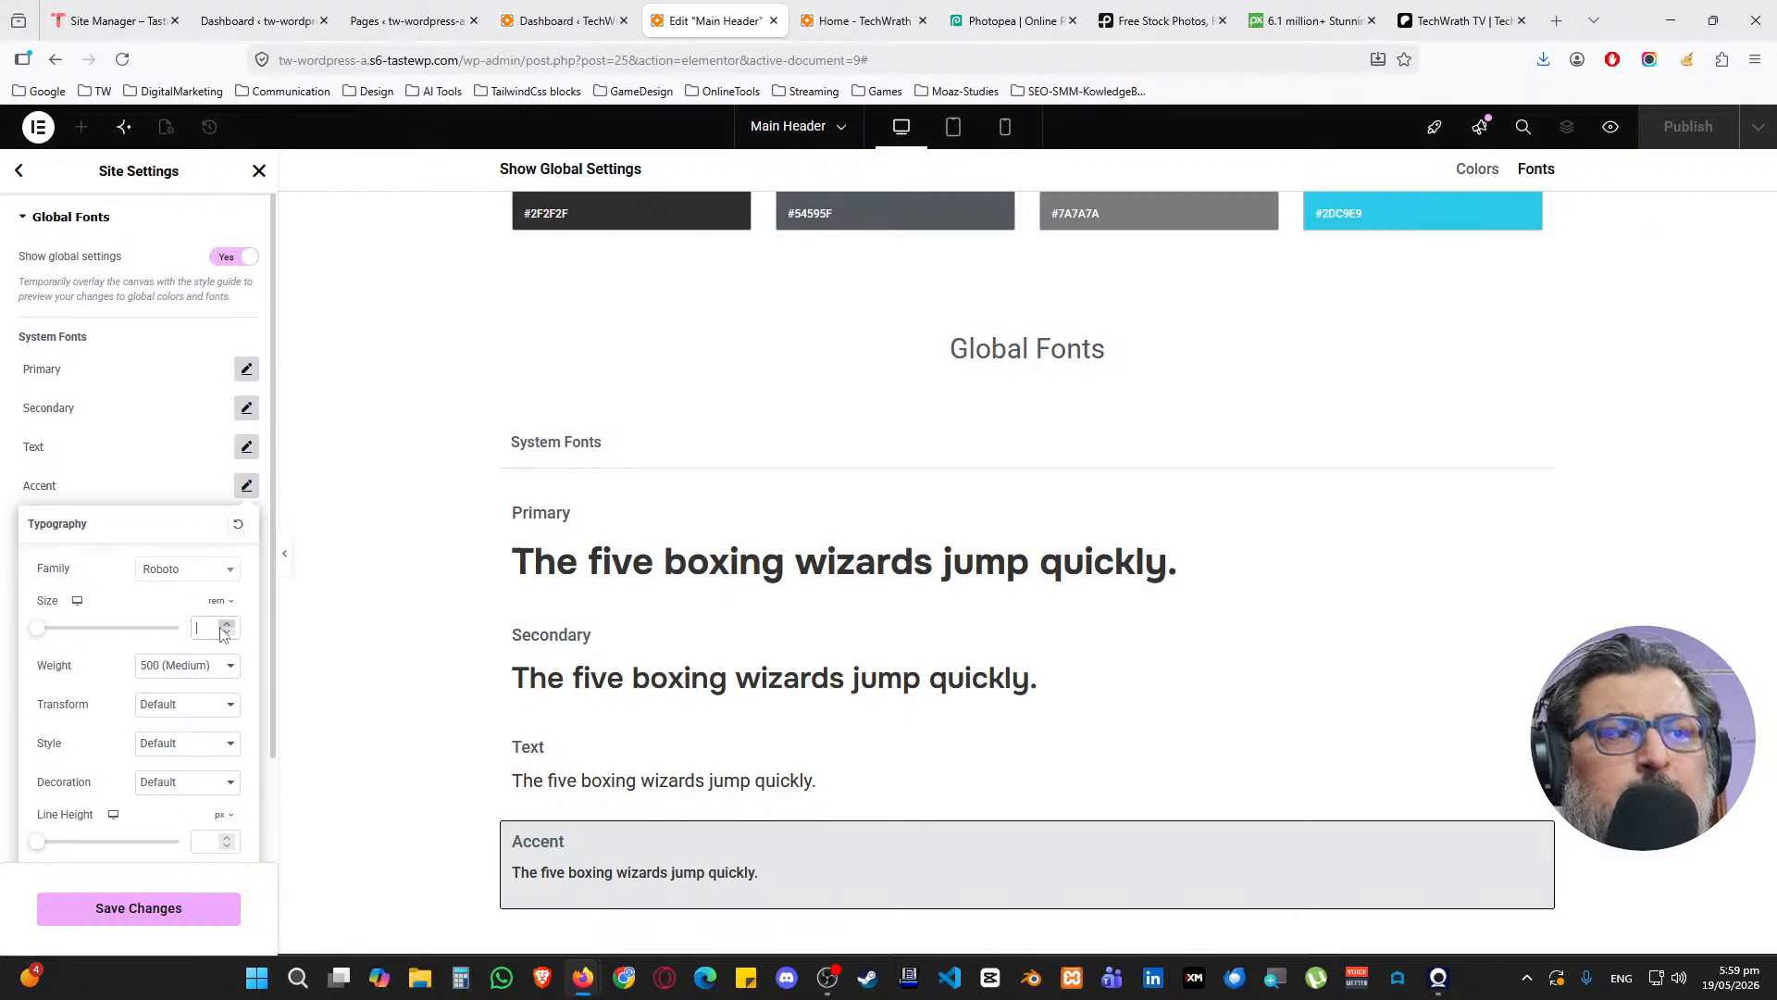
text(1.5)
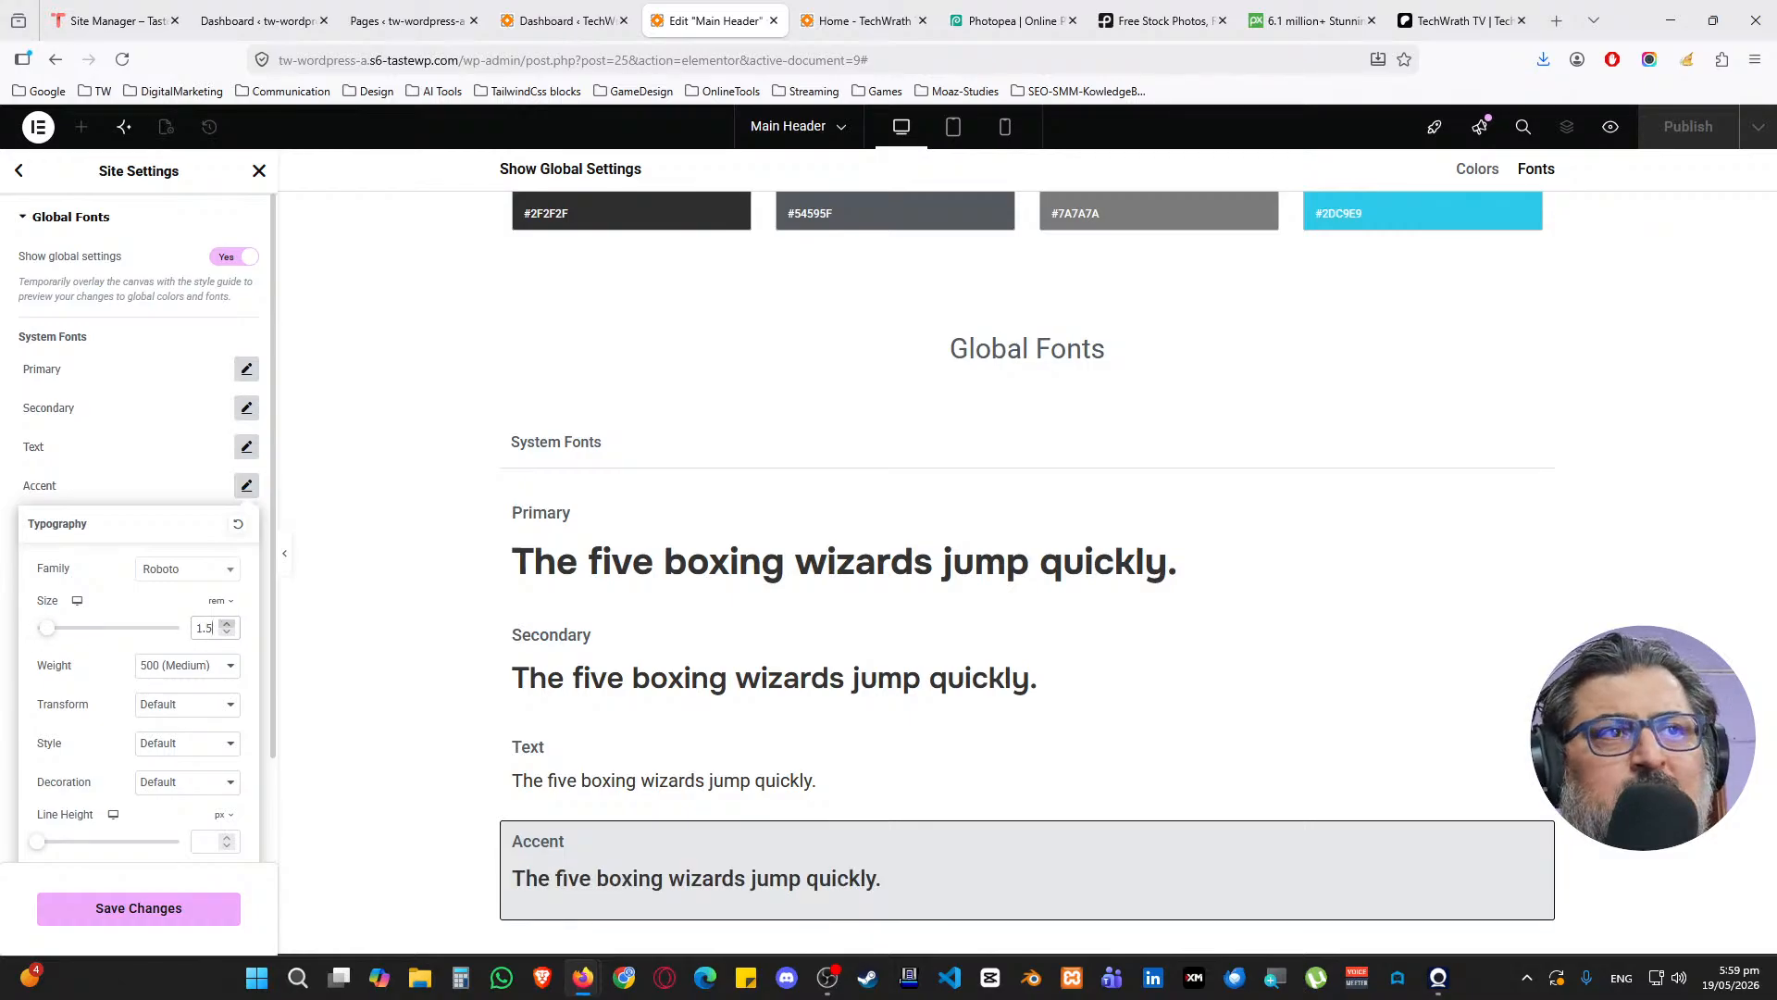
click(157, 497)
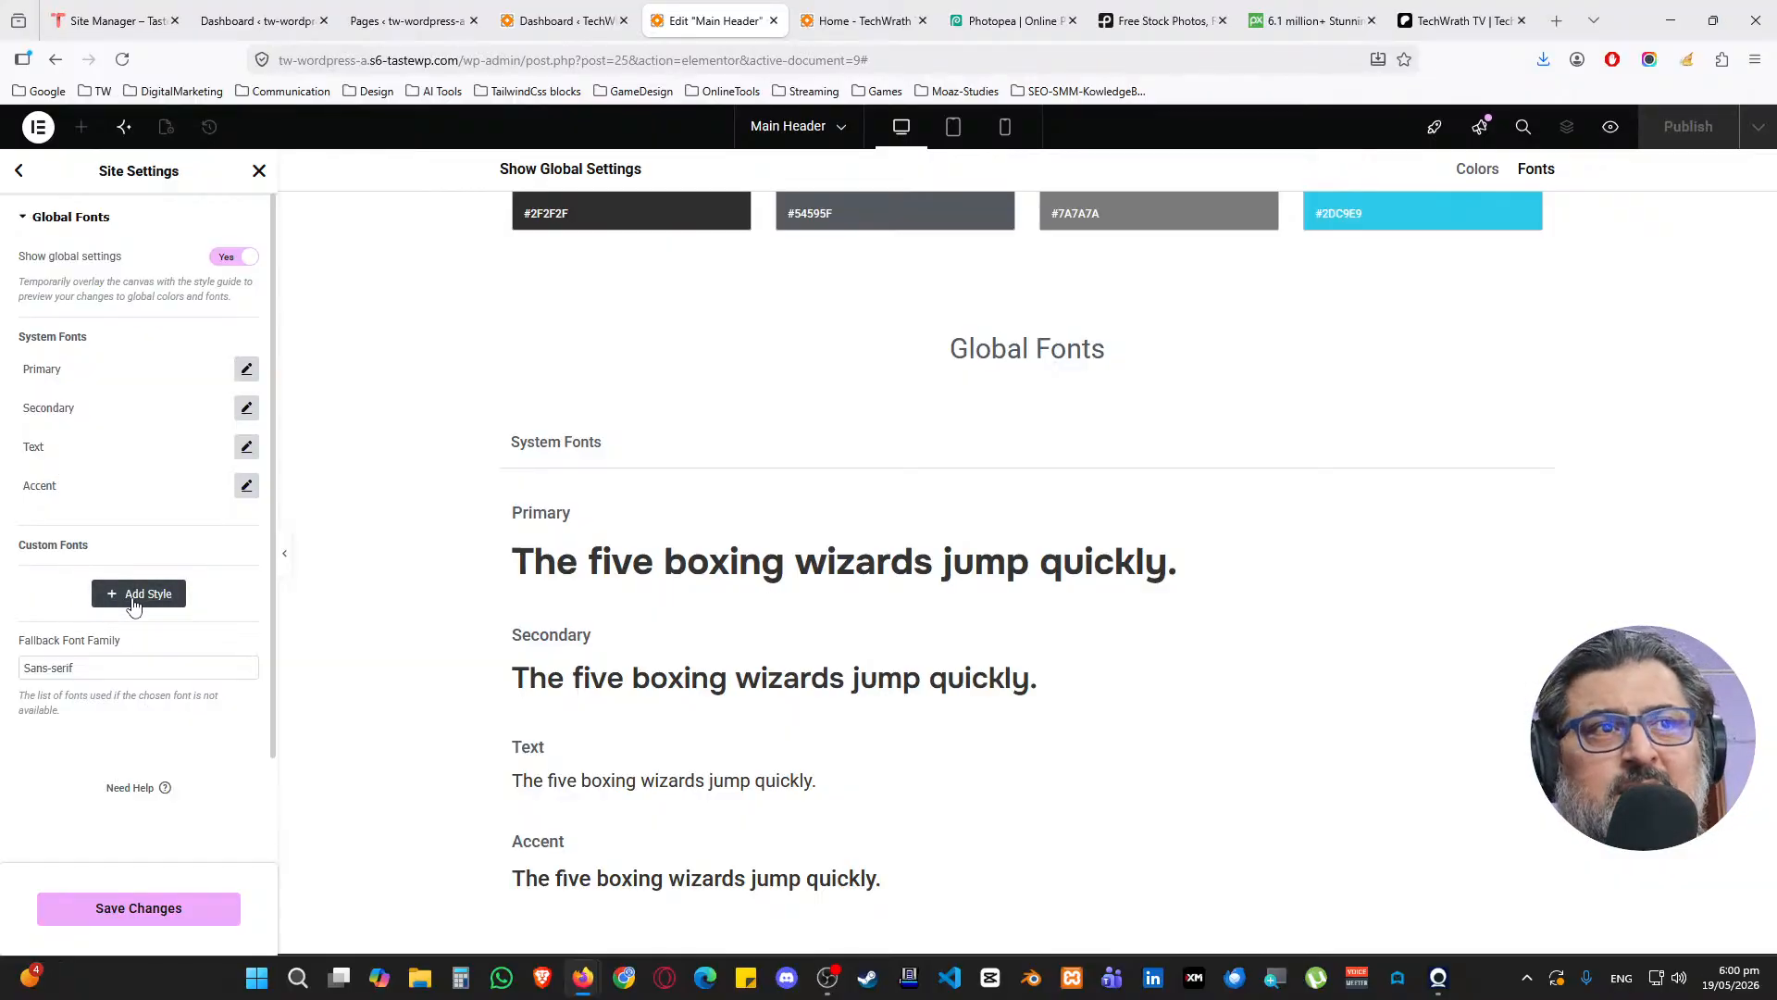
click(127, 908)
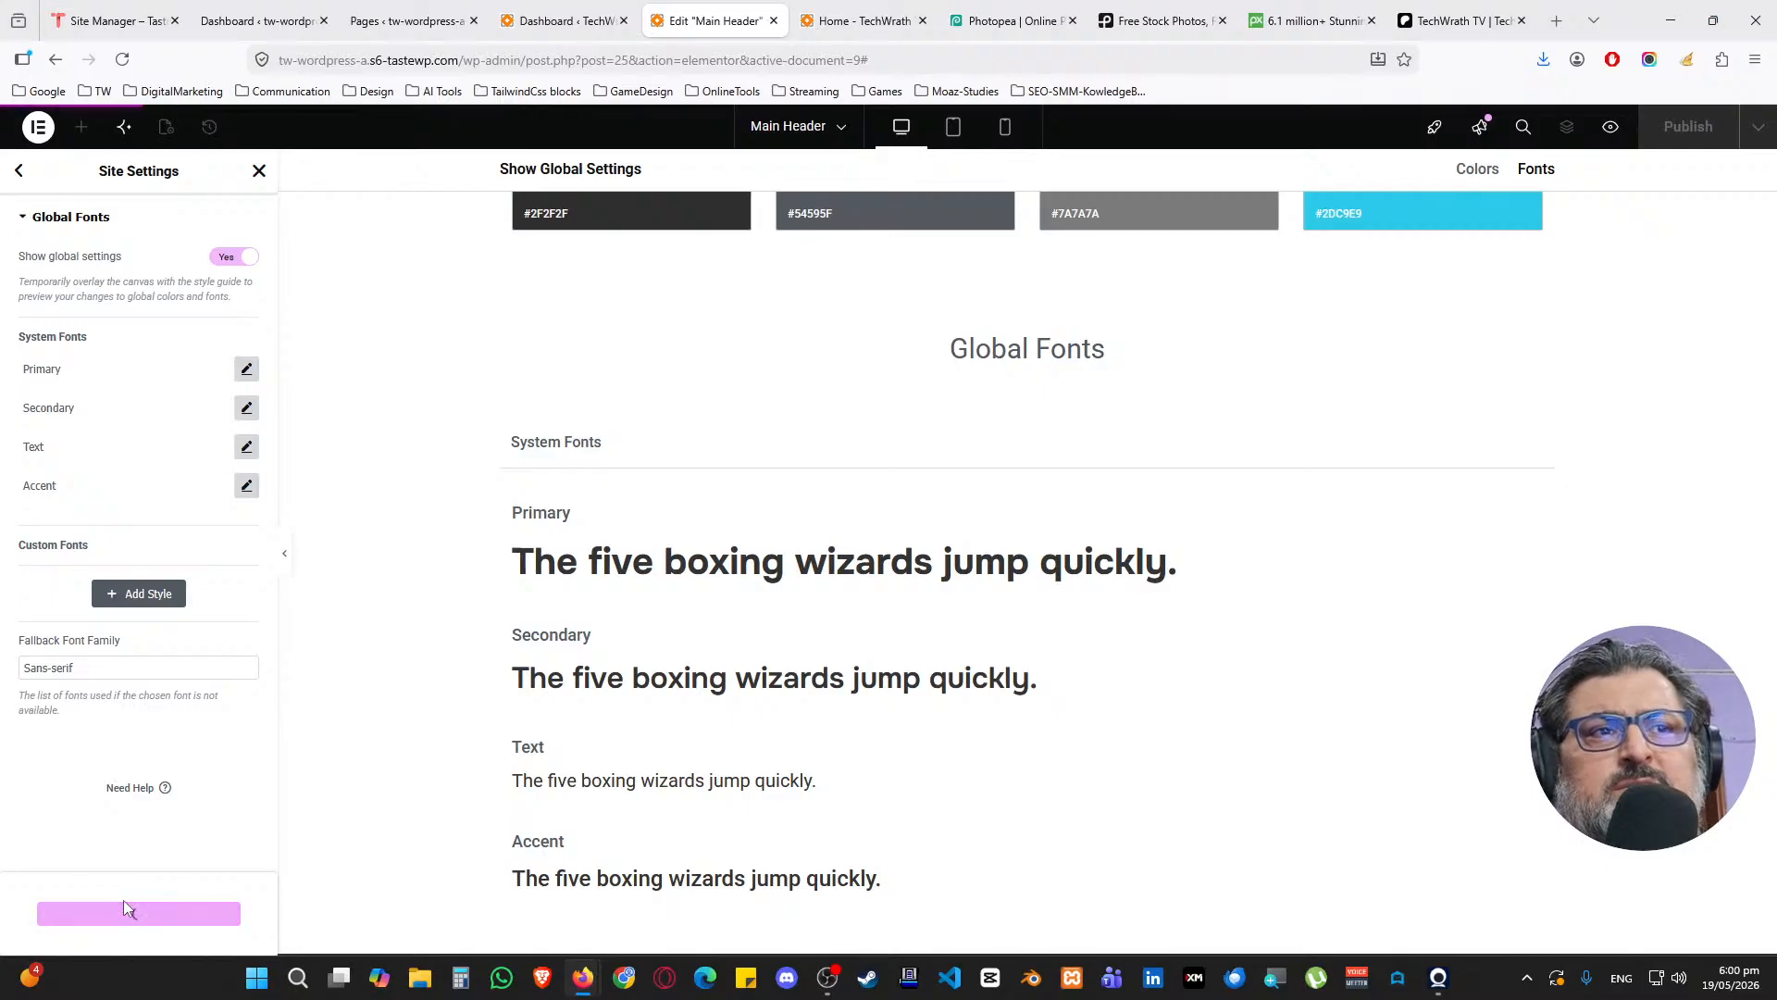
click(18, 172)
Give body text the Secondary colour and Text font, and links the Accent colour and font
click(102, 393)
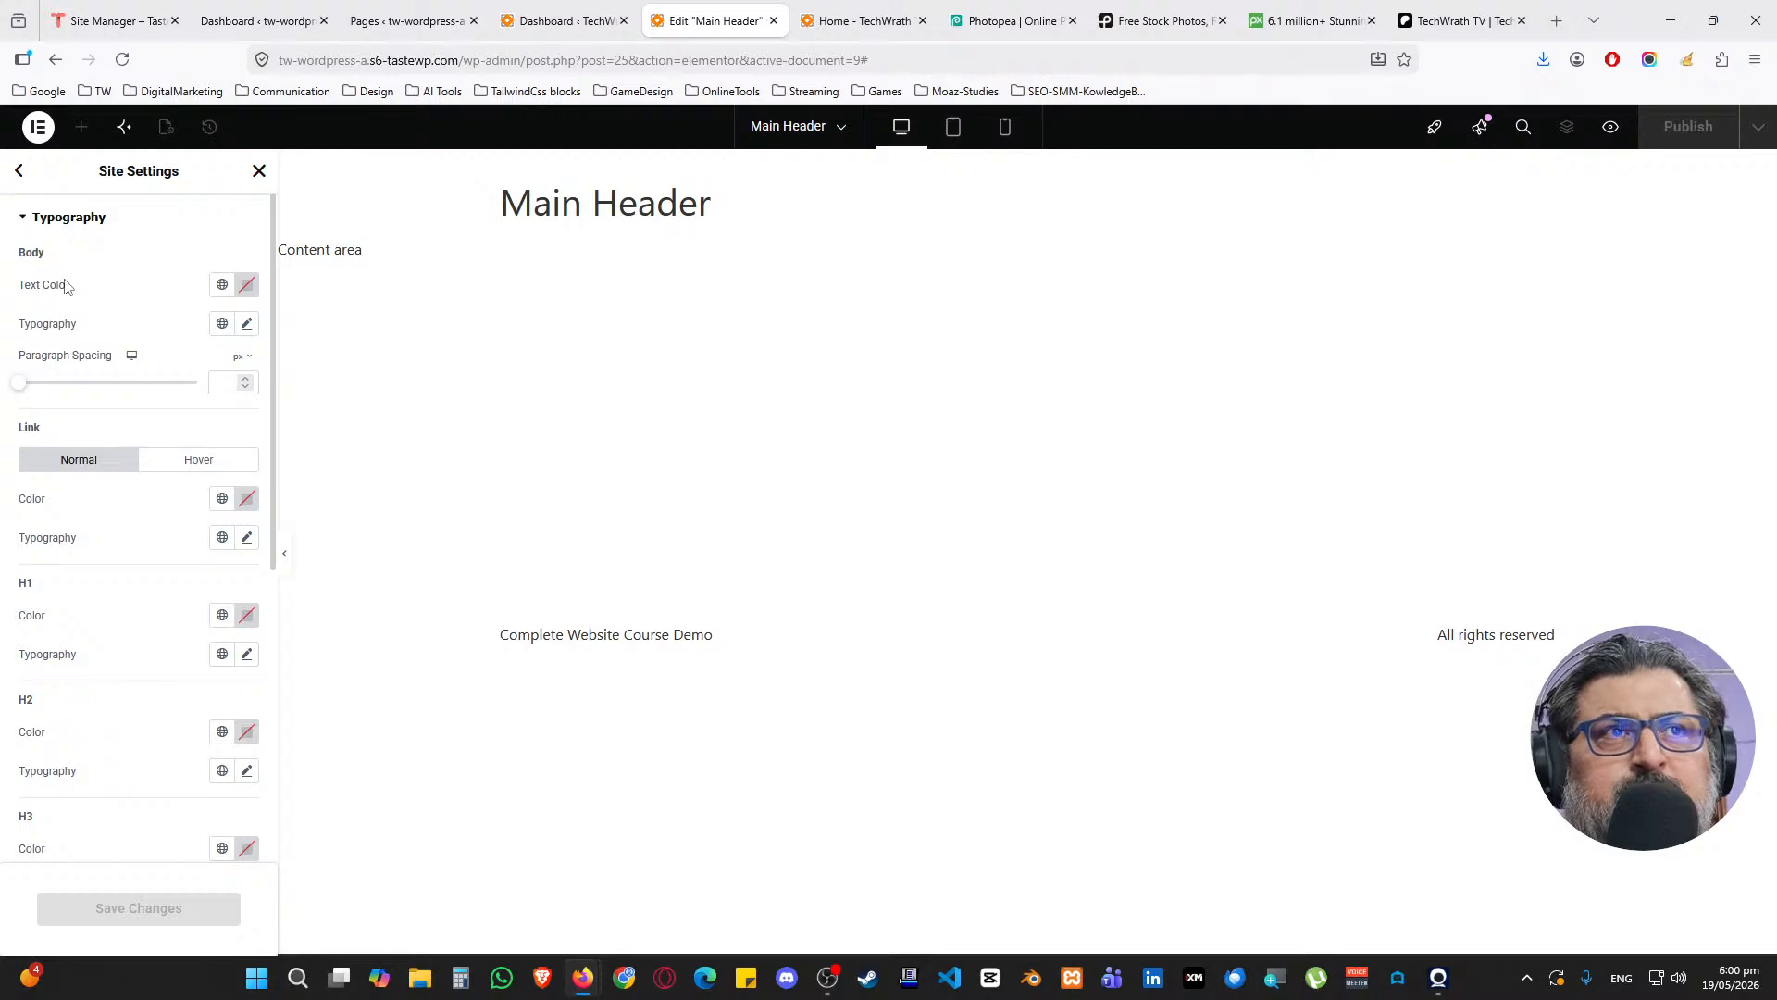
click(222, 285)
click(105, 407)
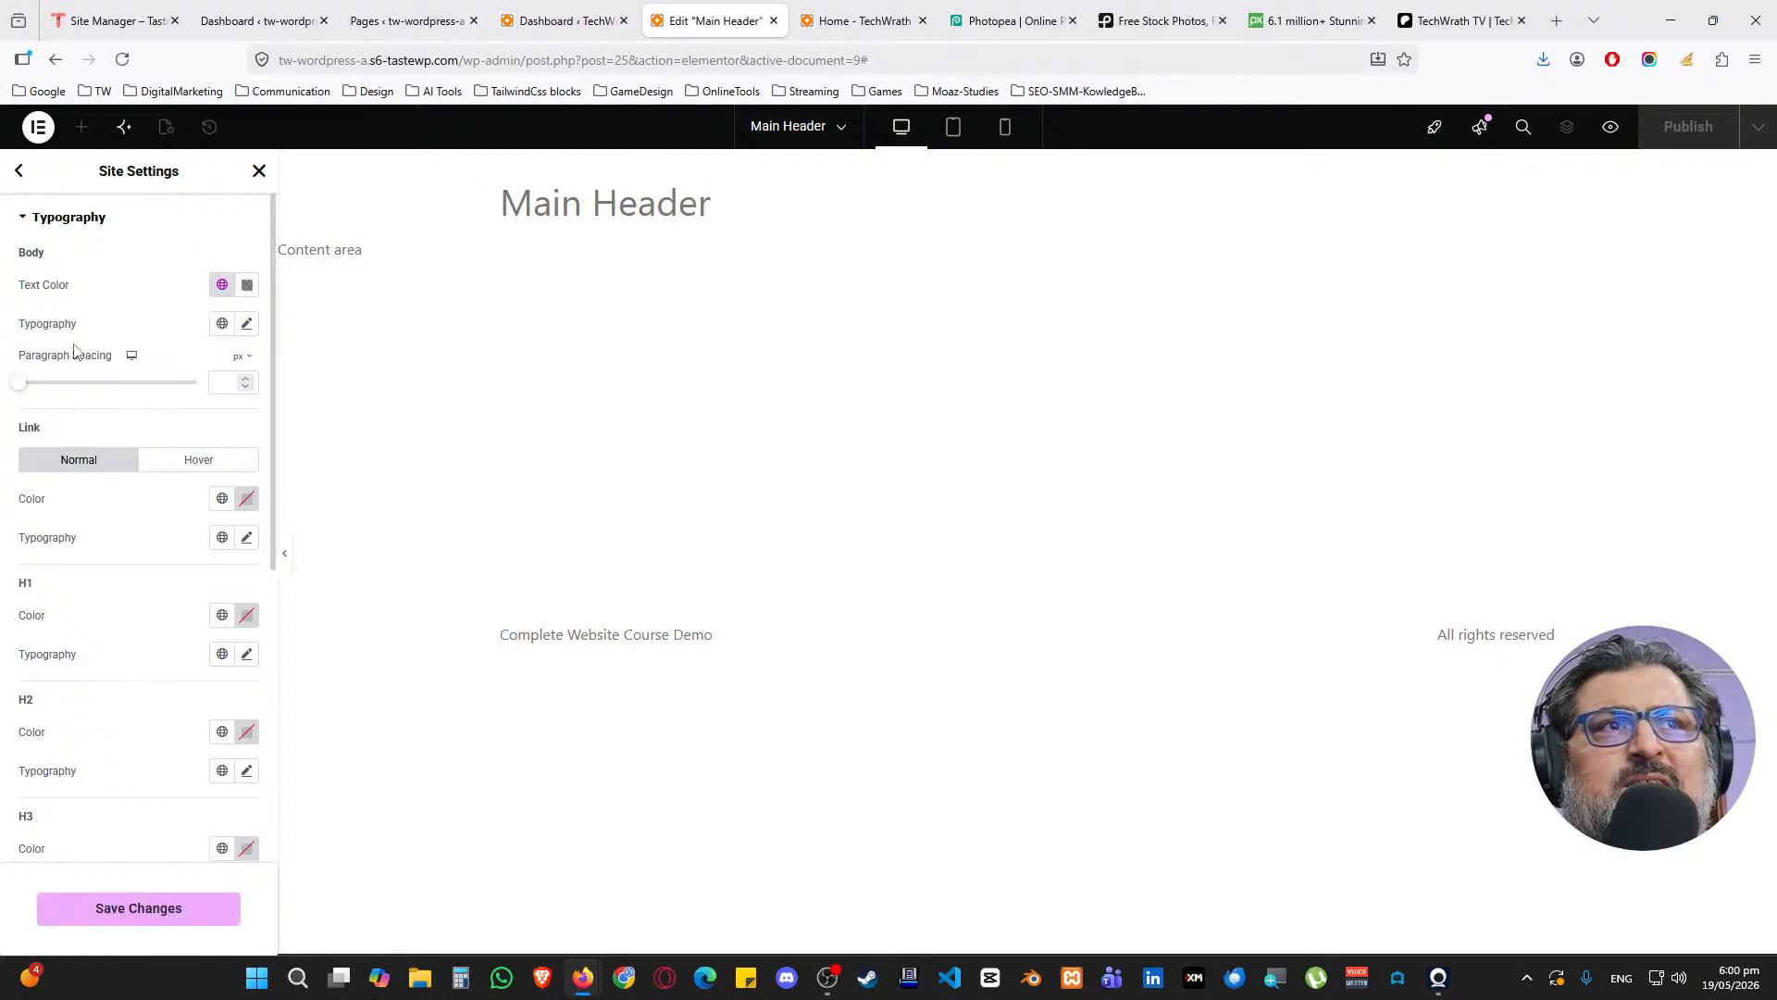
click(221, 325)
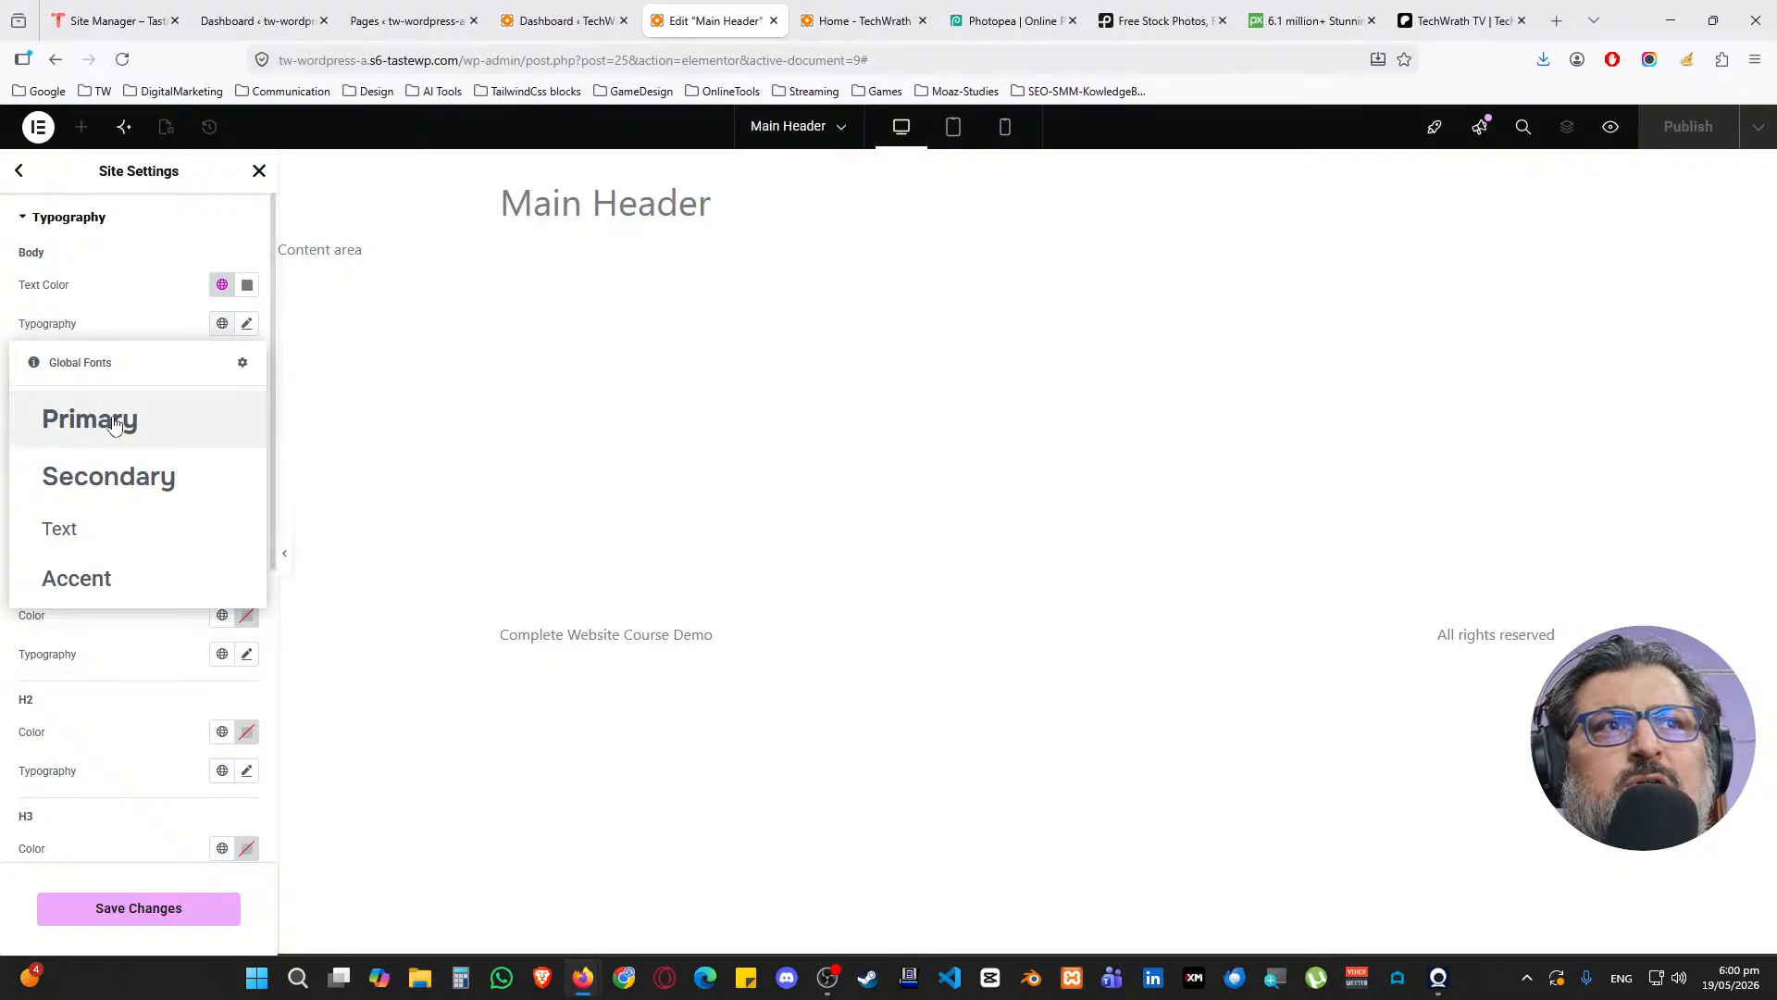
click(64, 525)
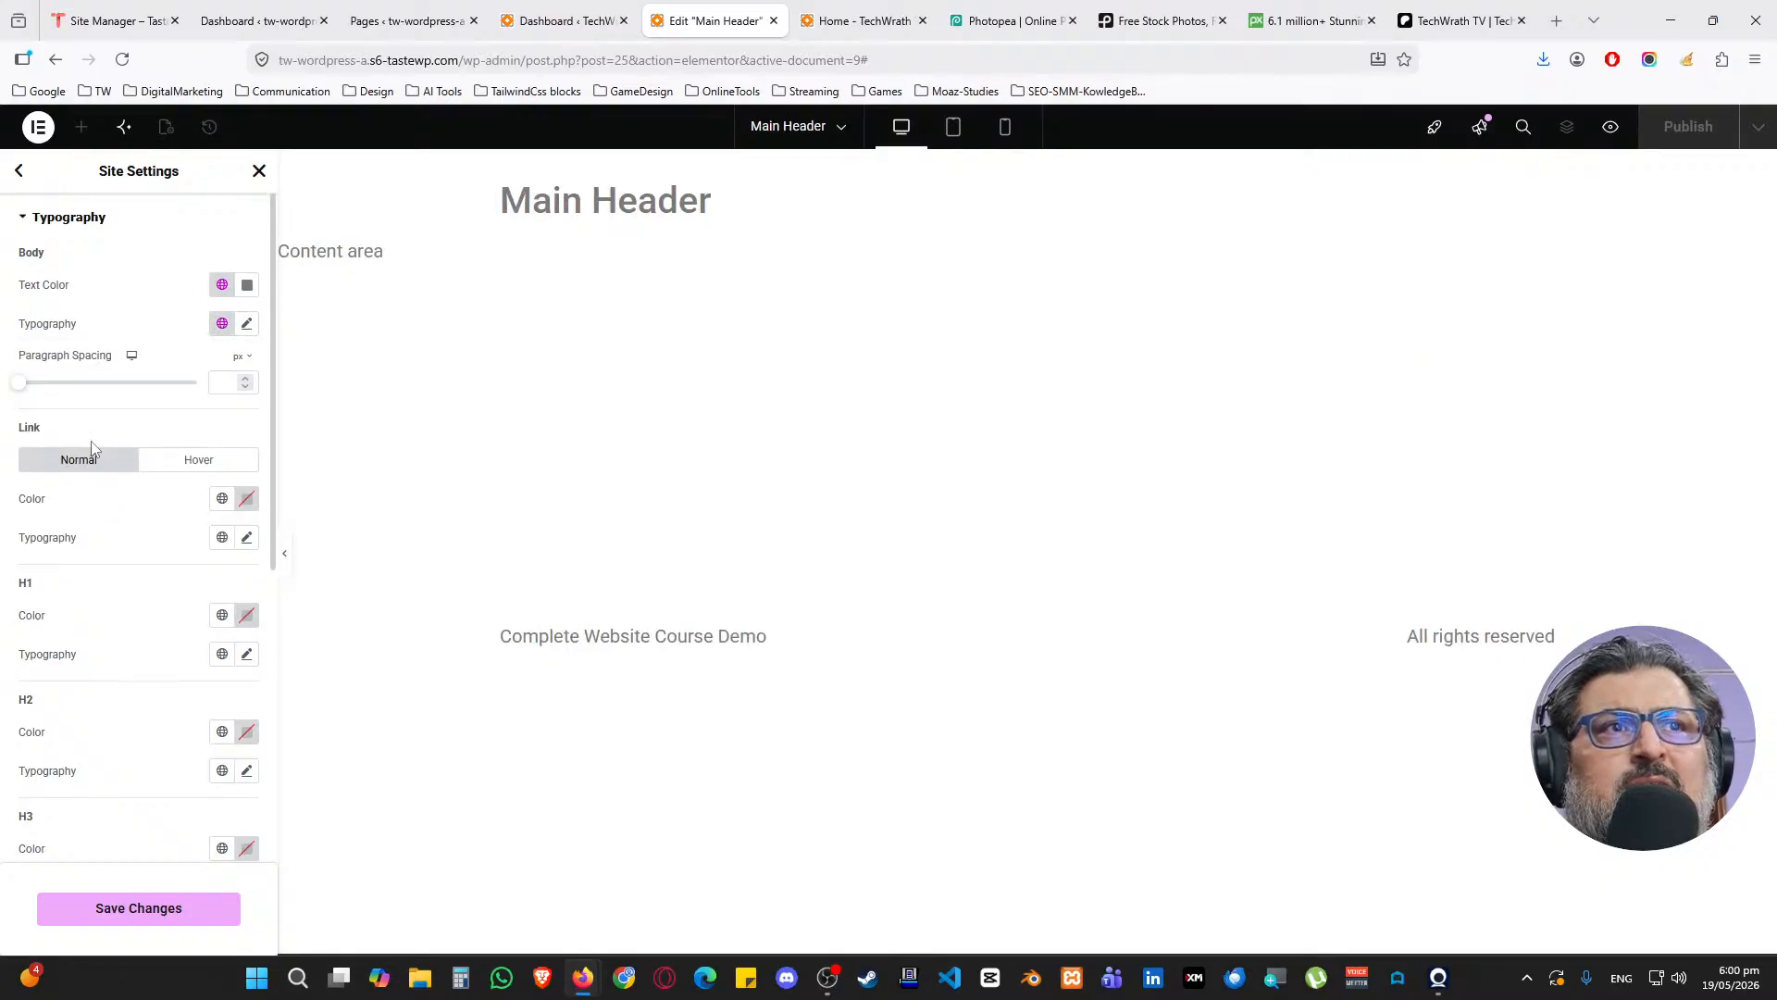
click(218, 503)
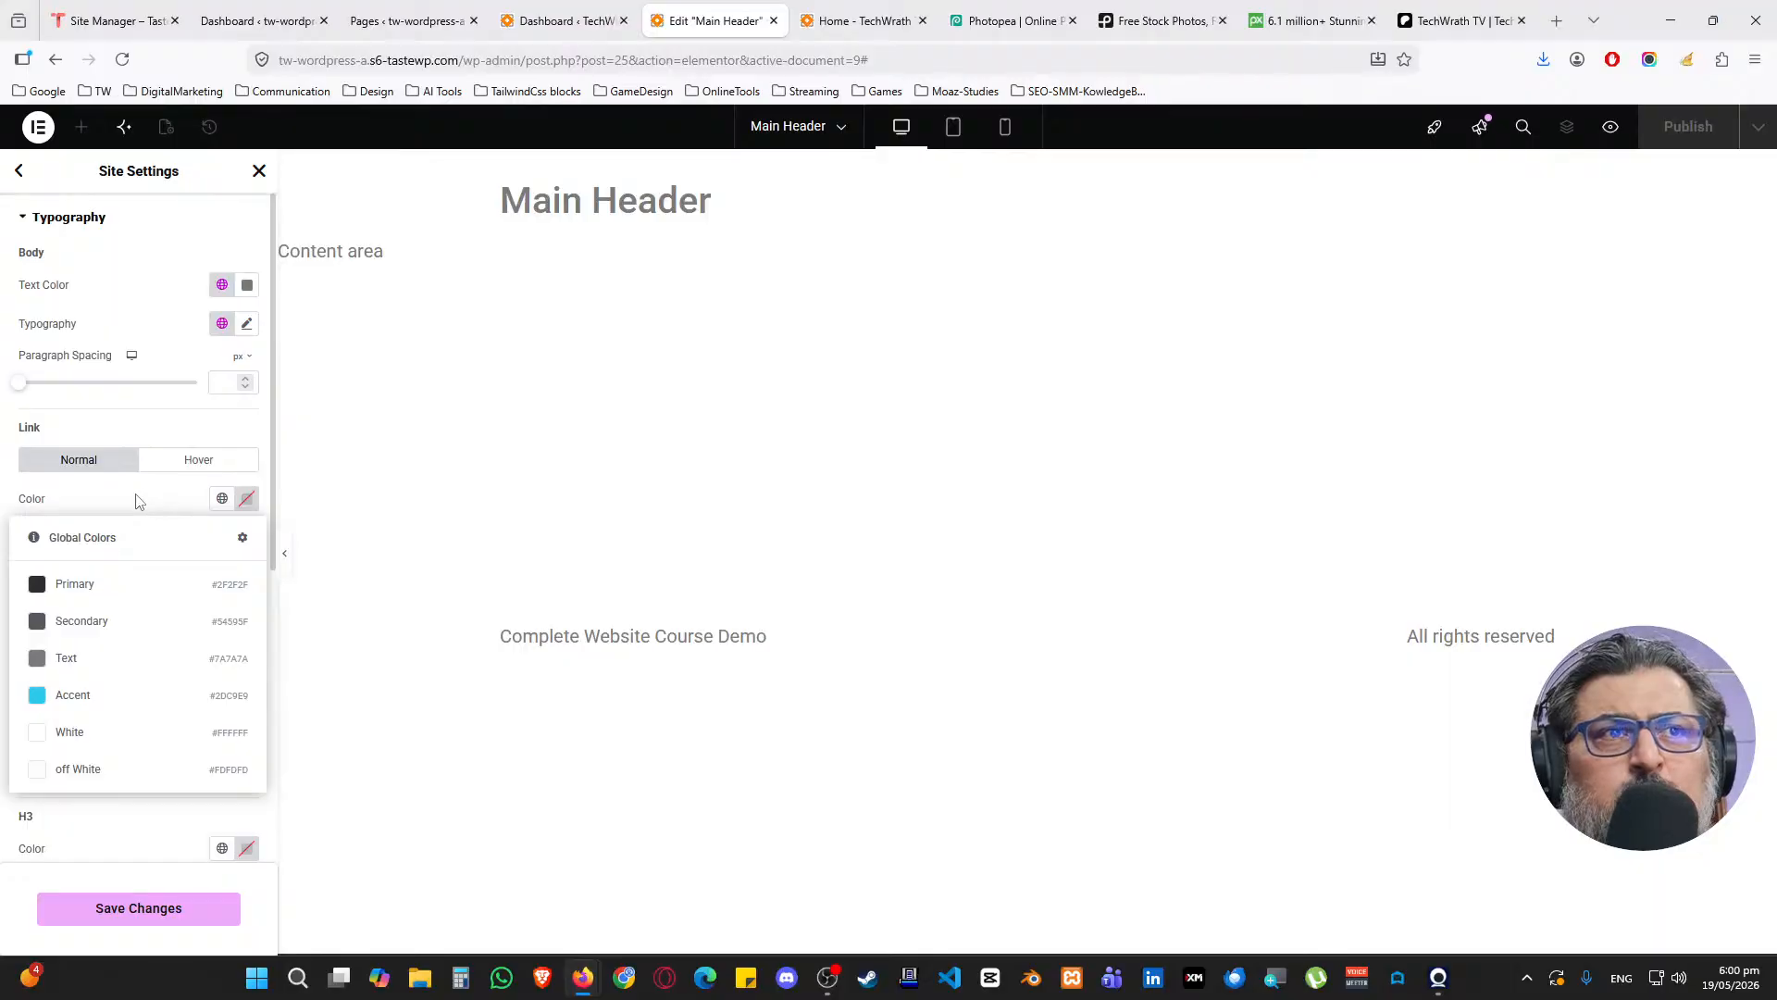
click(87, 695)
click(222, 537)
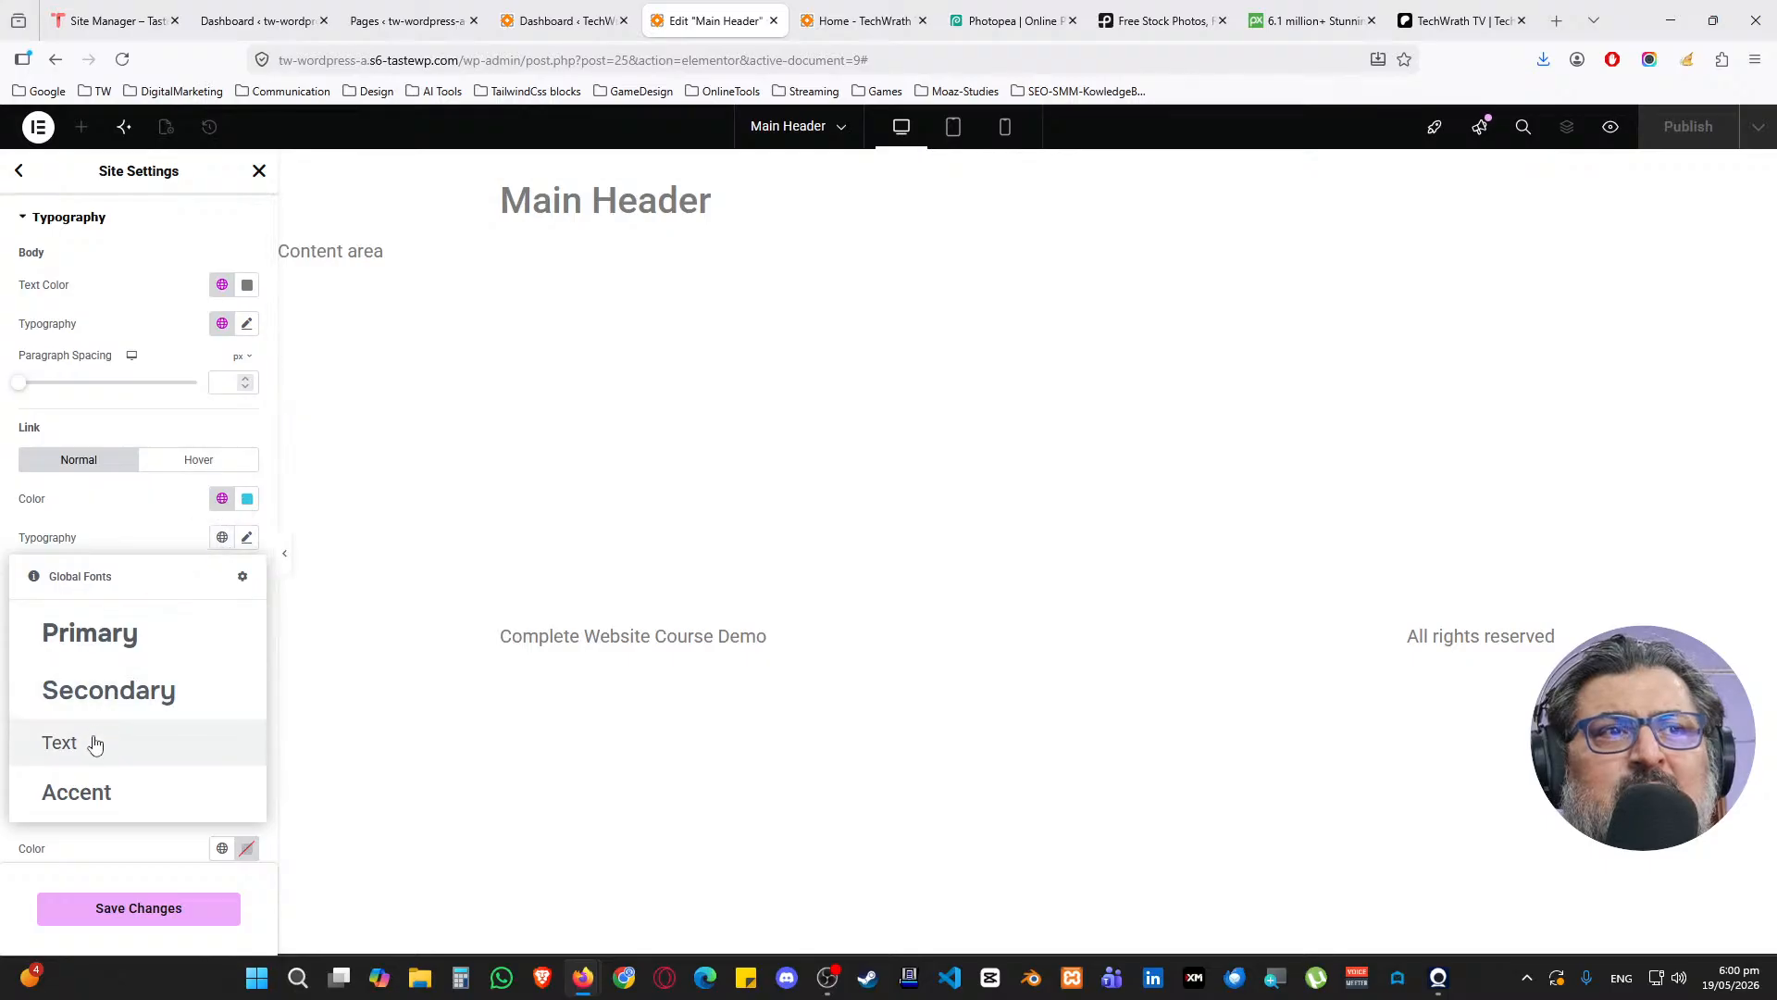
click(87, 787)
Give H1 the Primary colour and font, and H2 the Secondary colour and Primary font
scroll(109, 639, down, 2)
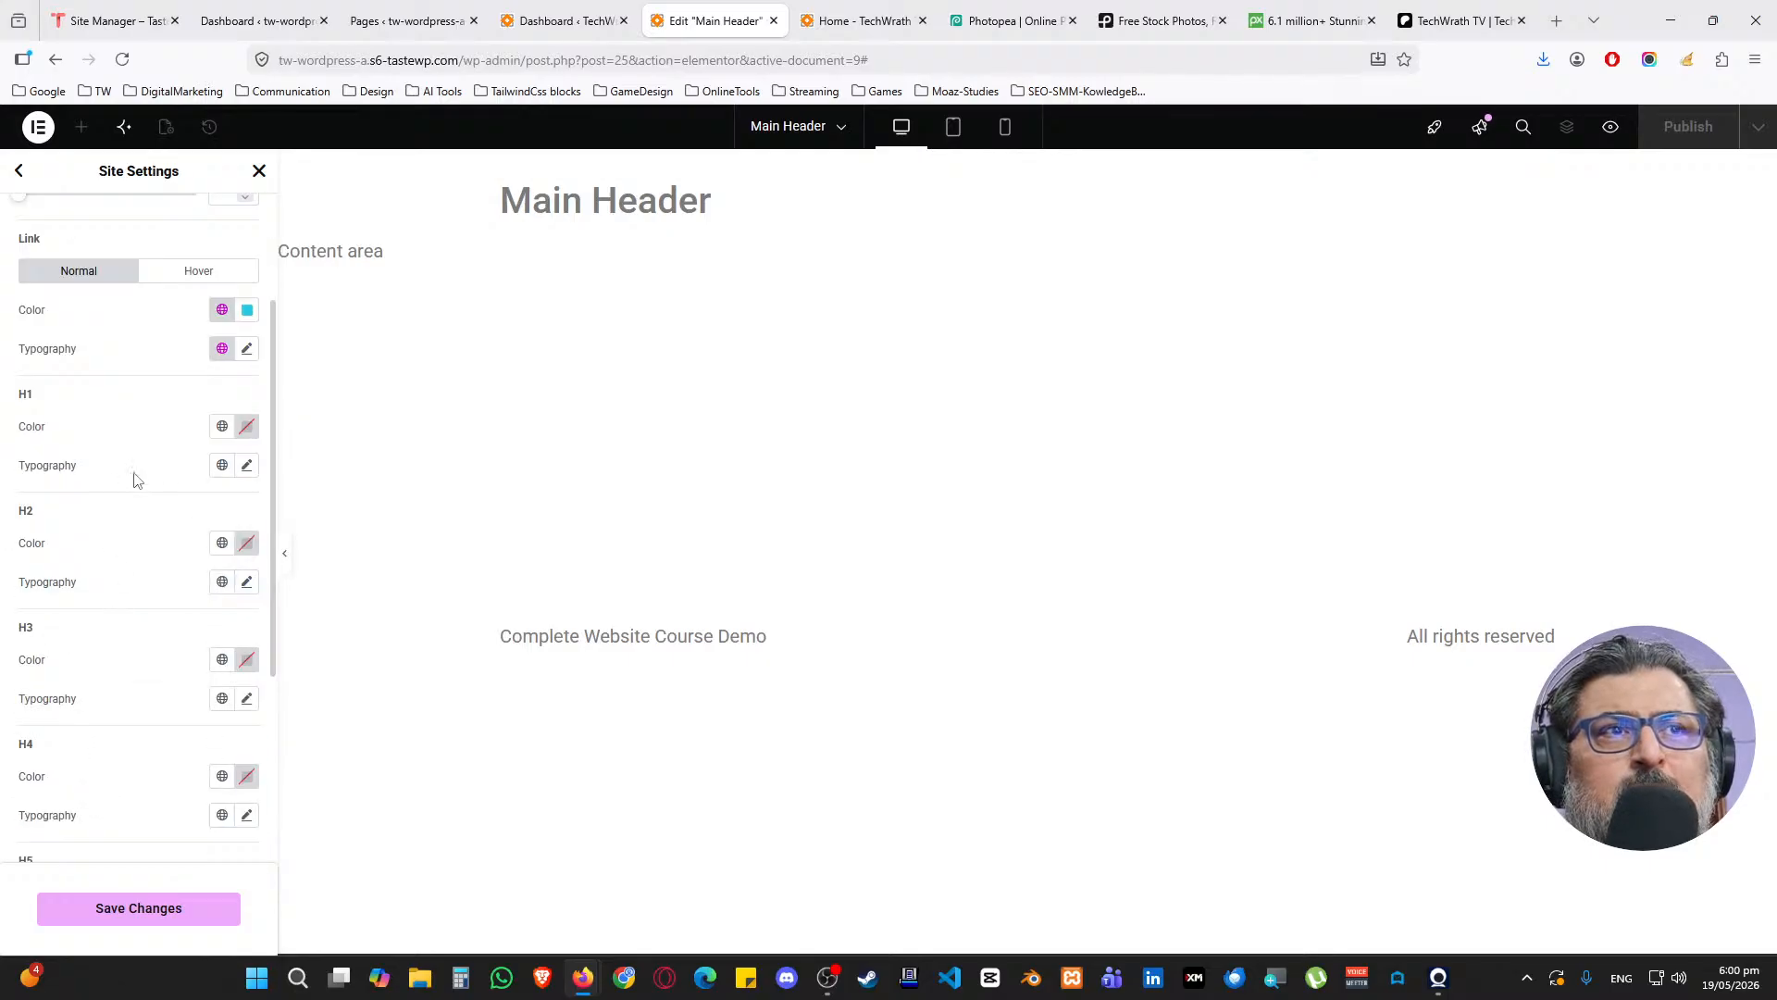
click(223, 426)
click(121, 514)
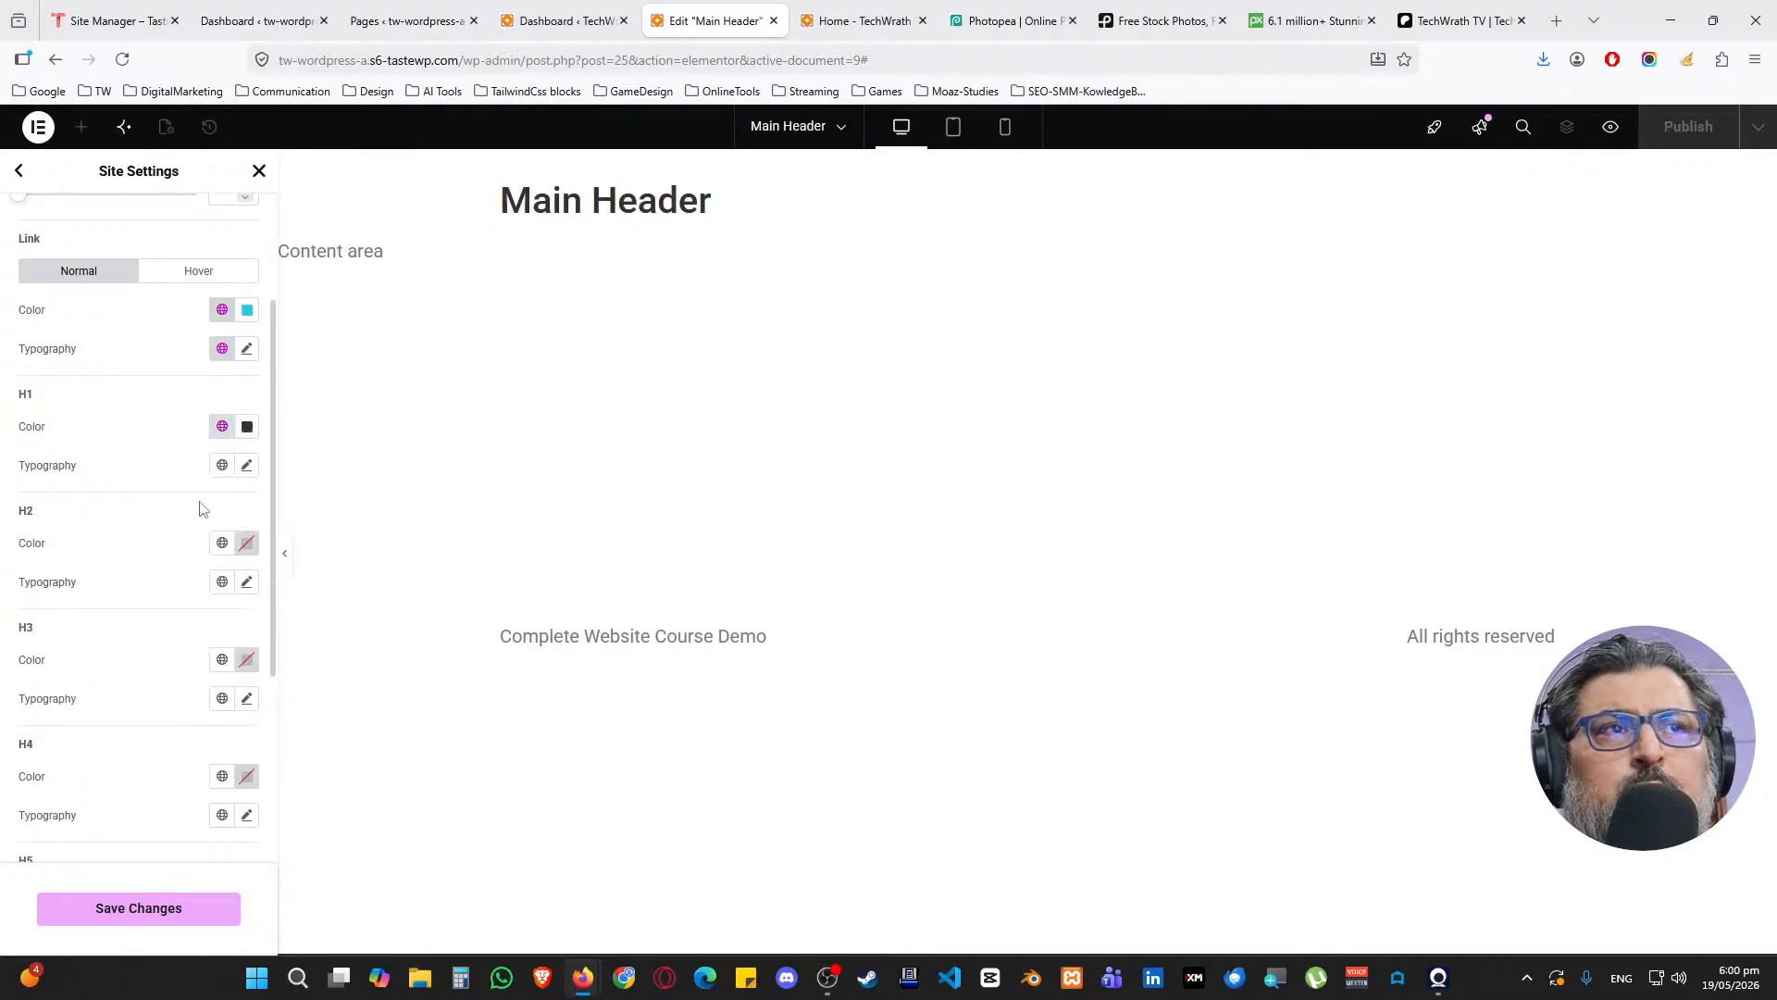
click(222, 465)
click(138, 568)
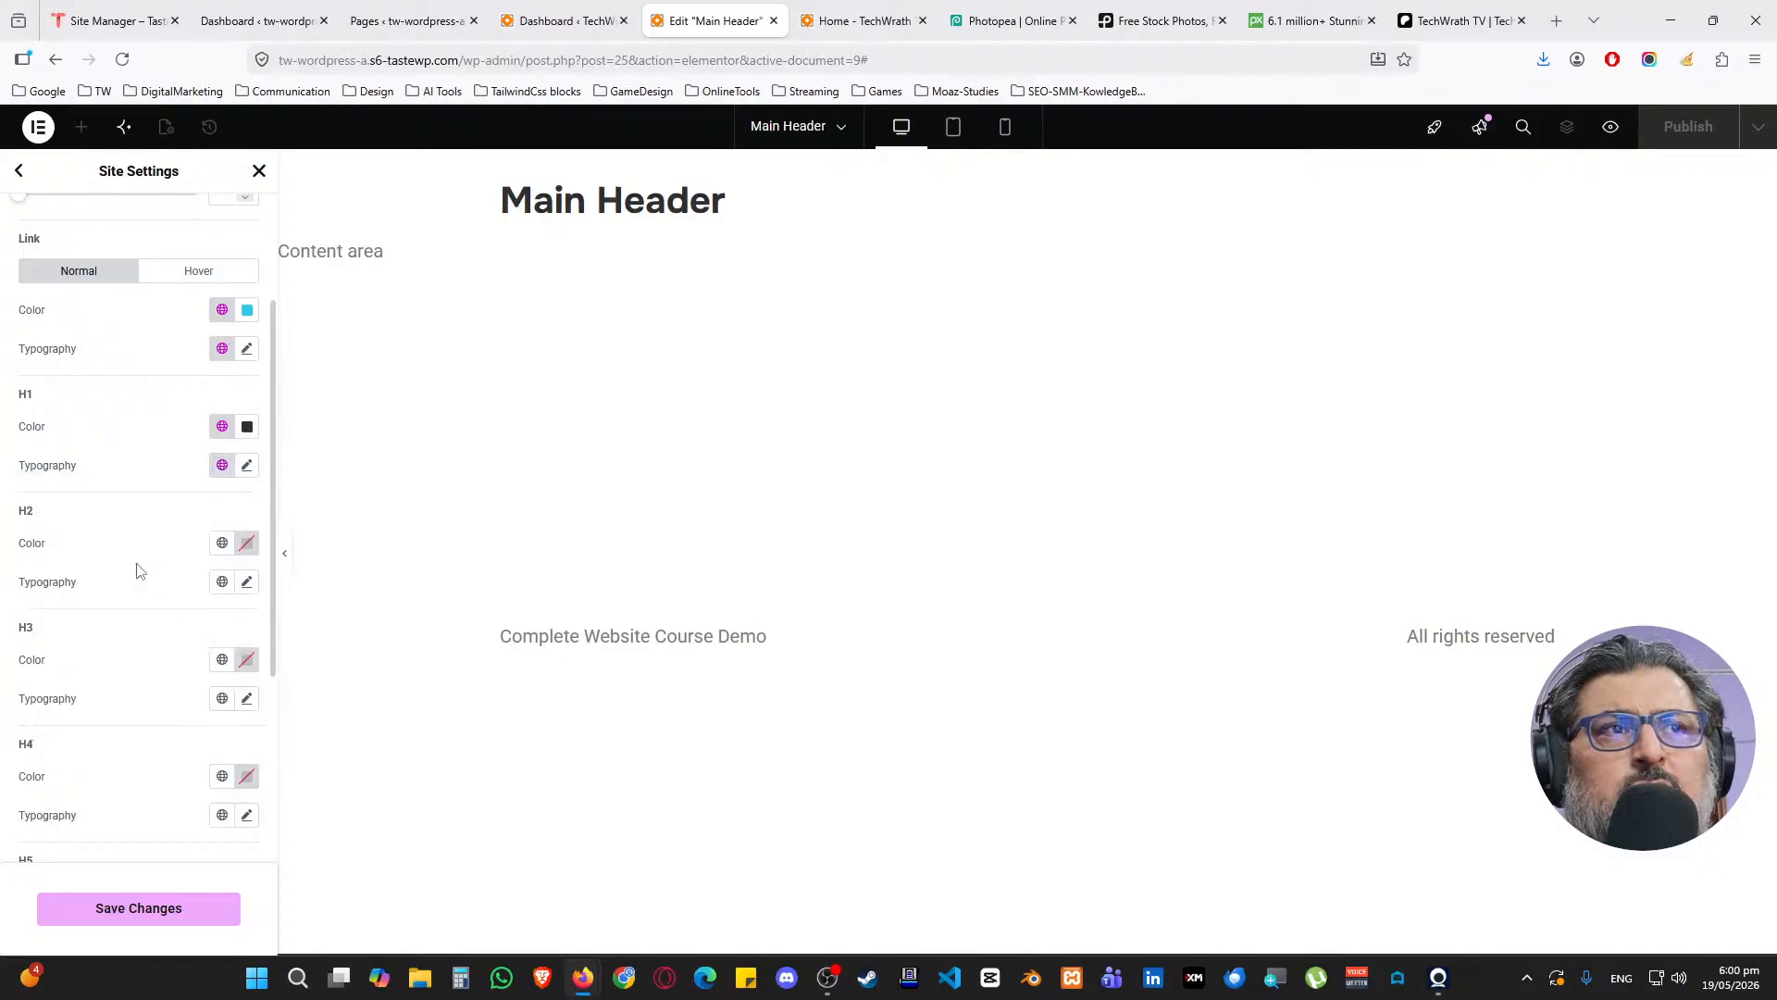
click(222, 542)
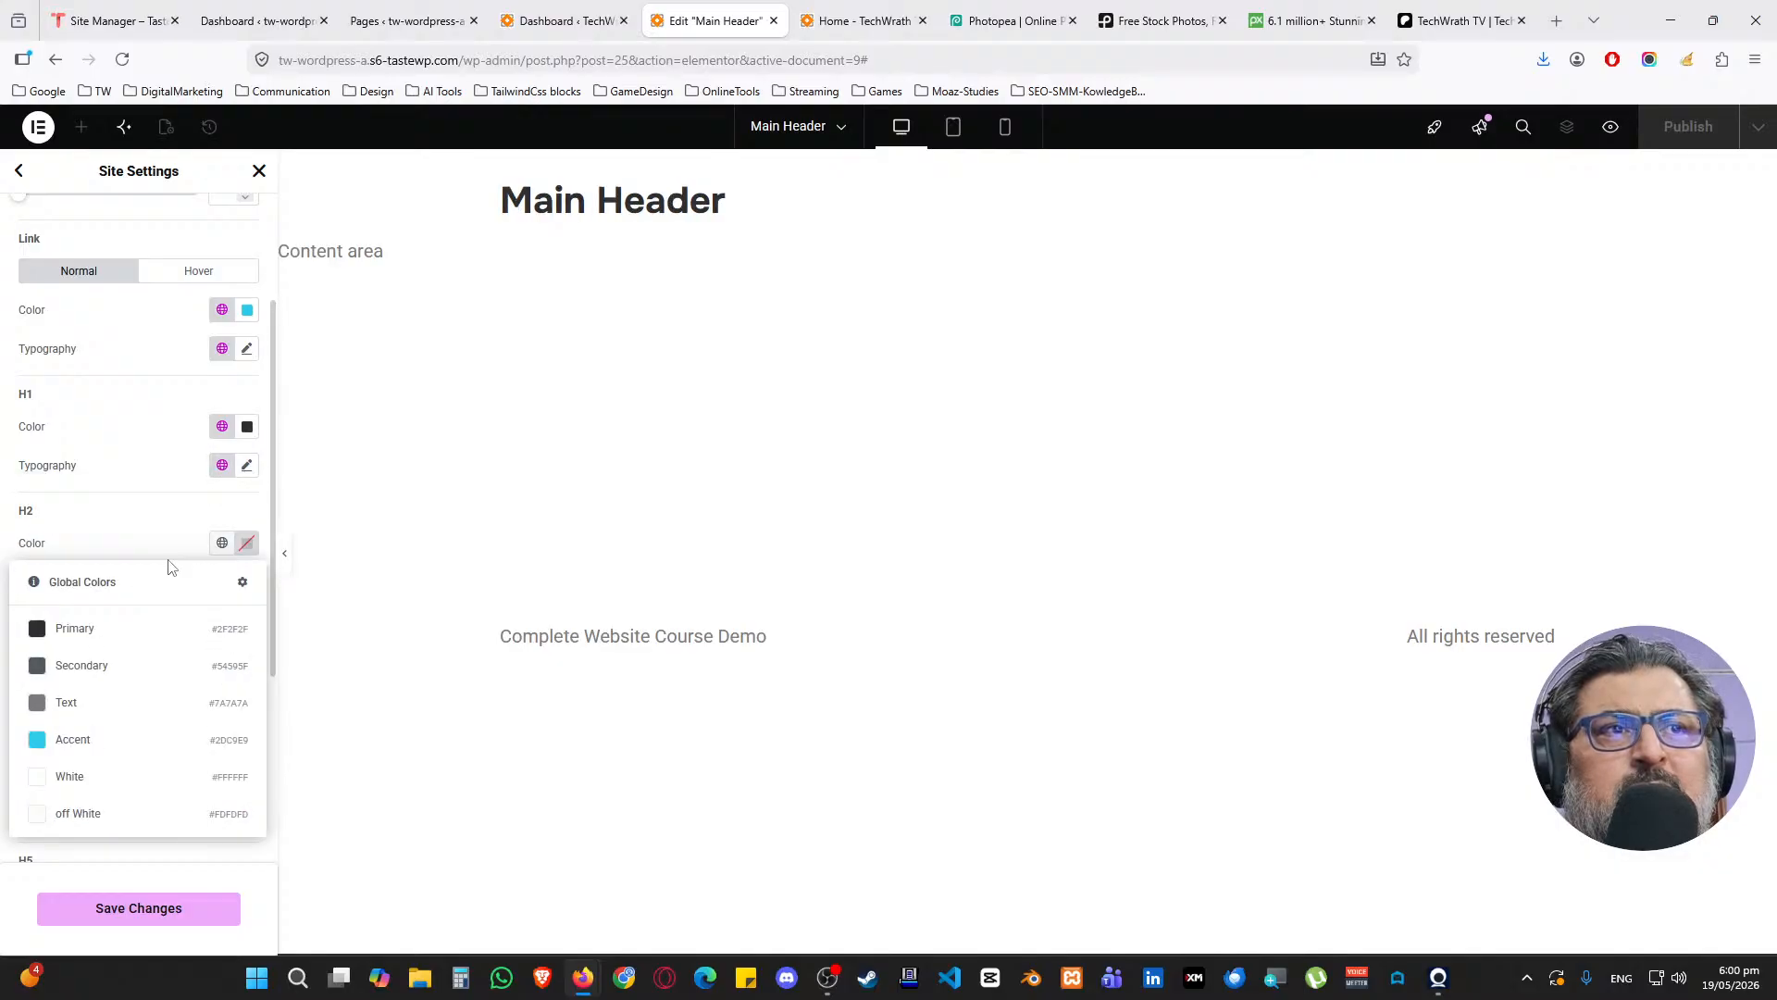
click(121, 665)
click(222, 581)
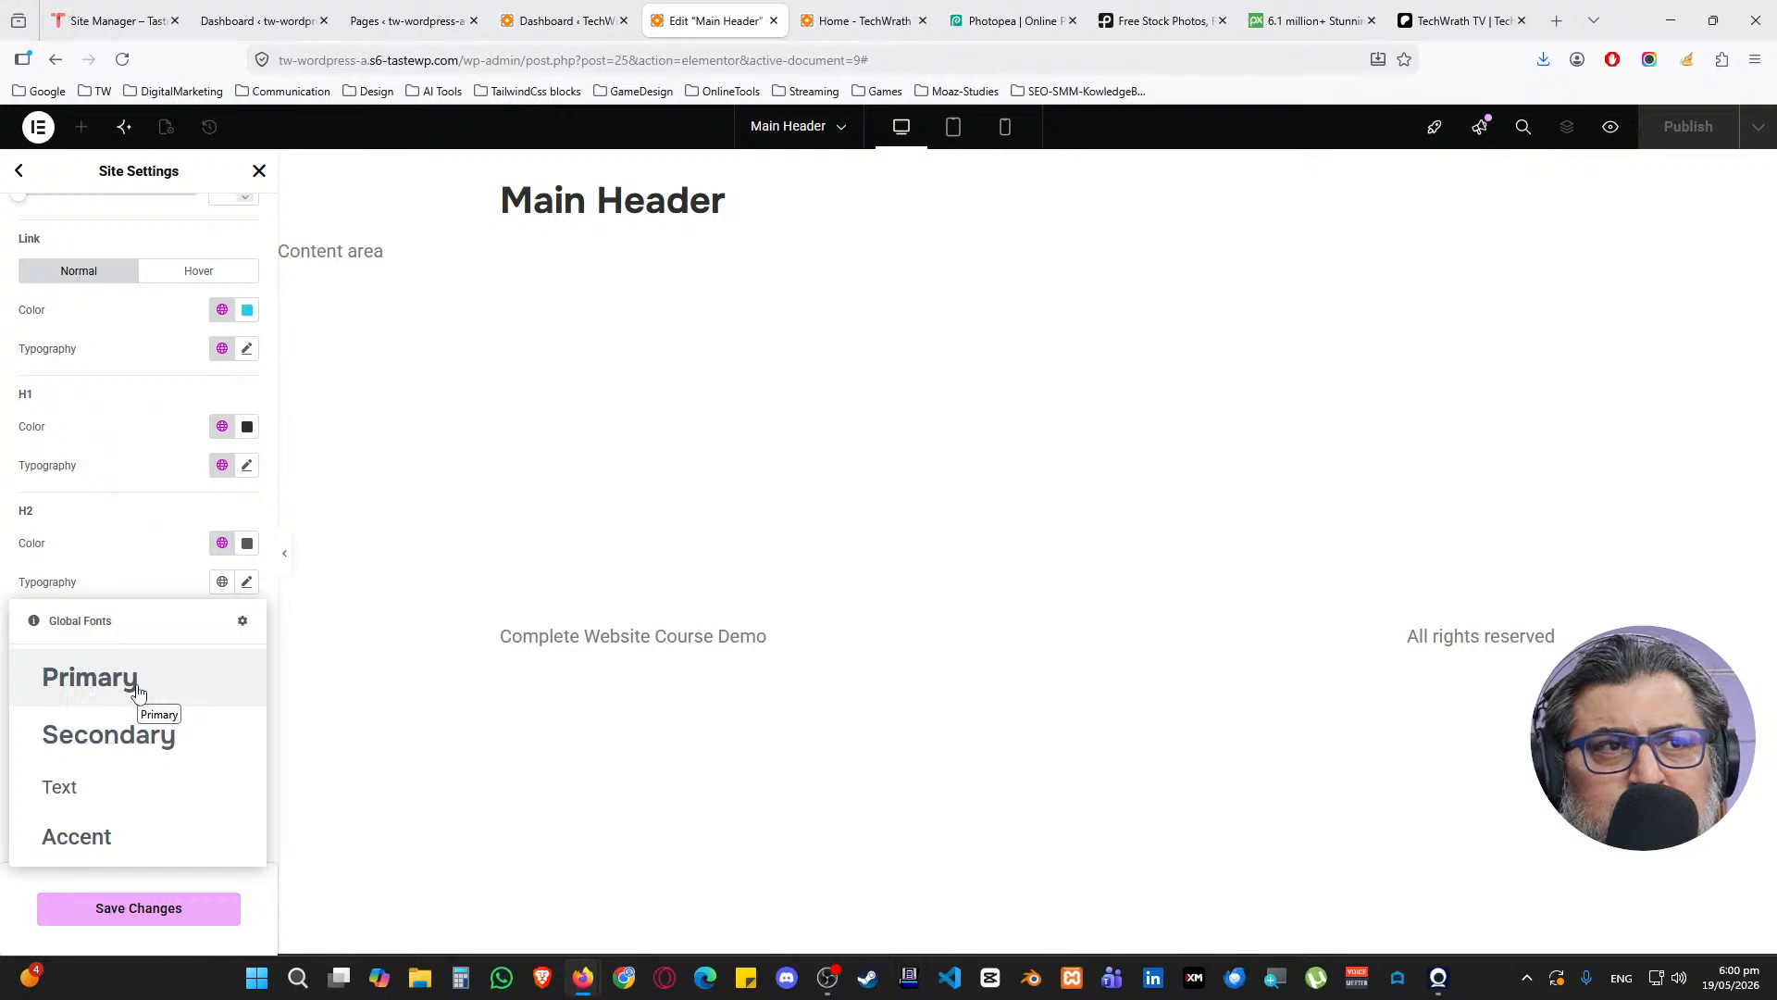
click(129, 733)
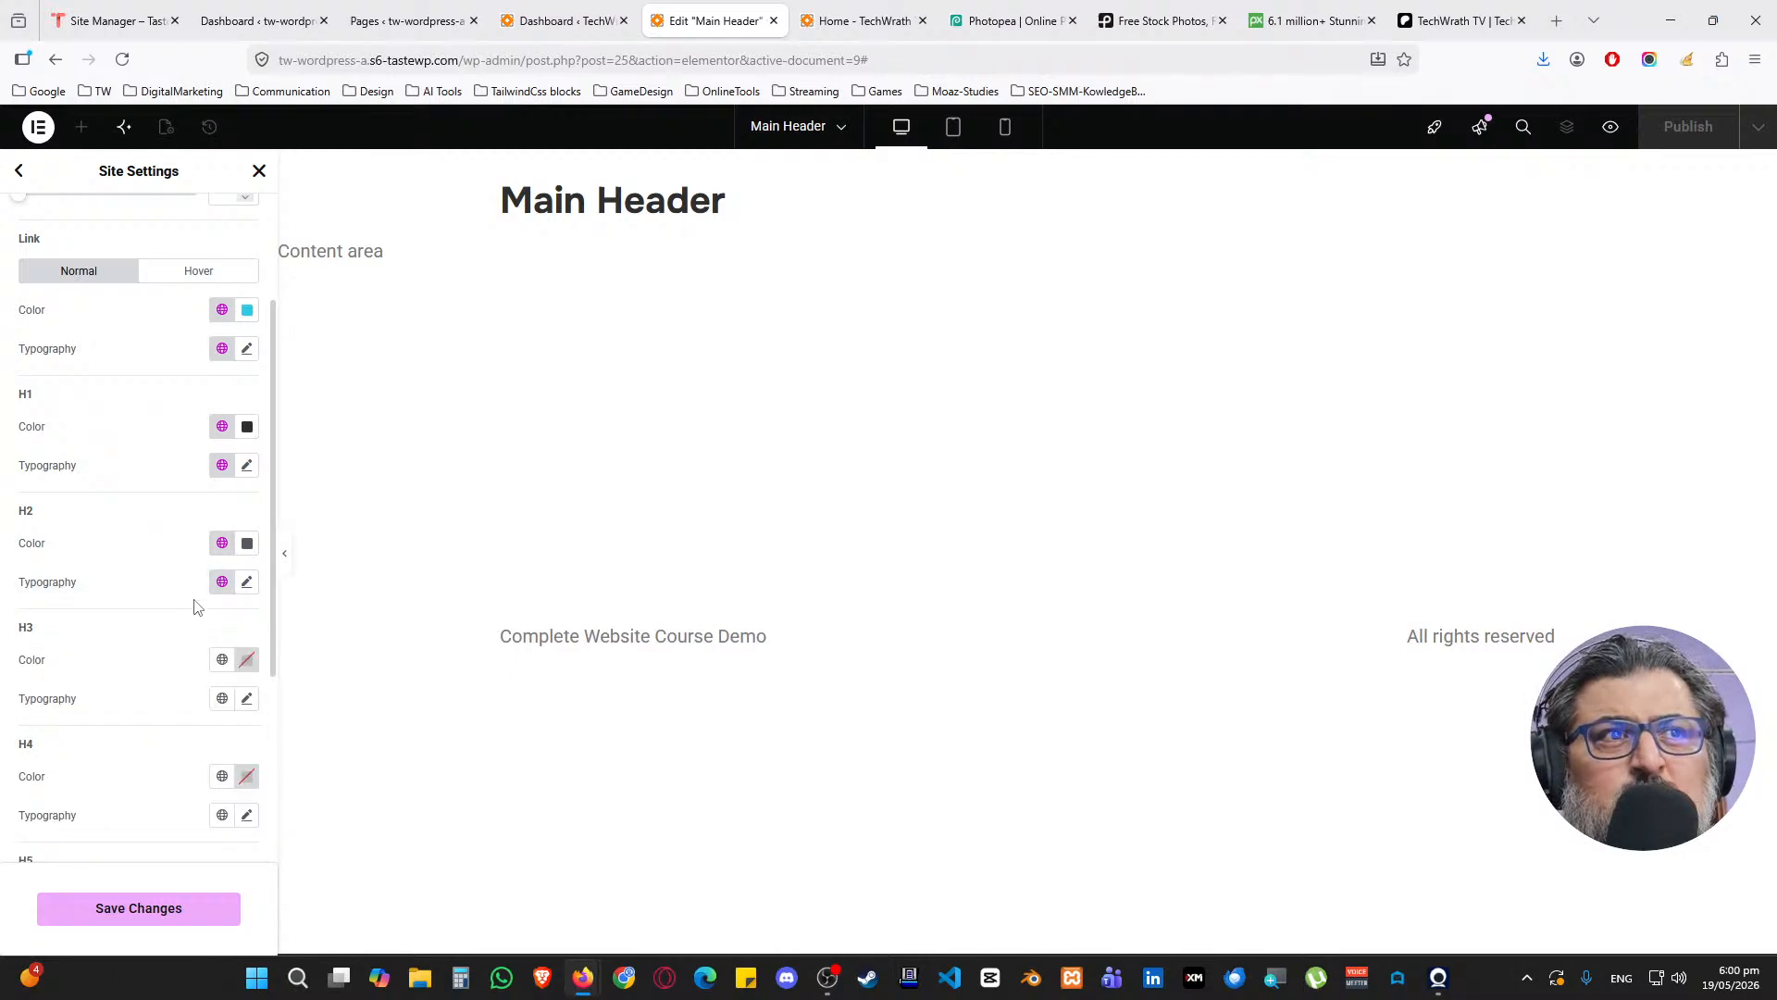
click(223, 582)
click(139, 680)
Switch H2 to the Secondary global font and give H3 the Secondary colour
scroll(159, 622, down, 1)
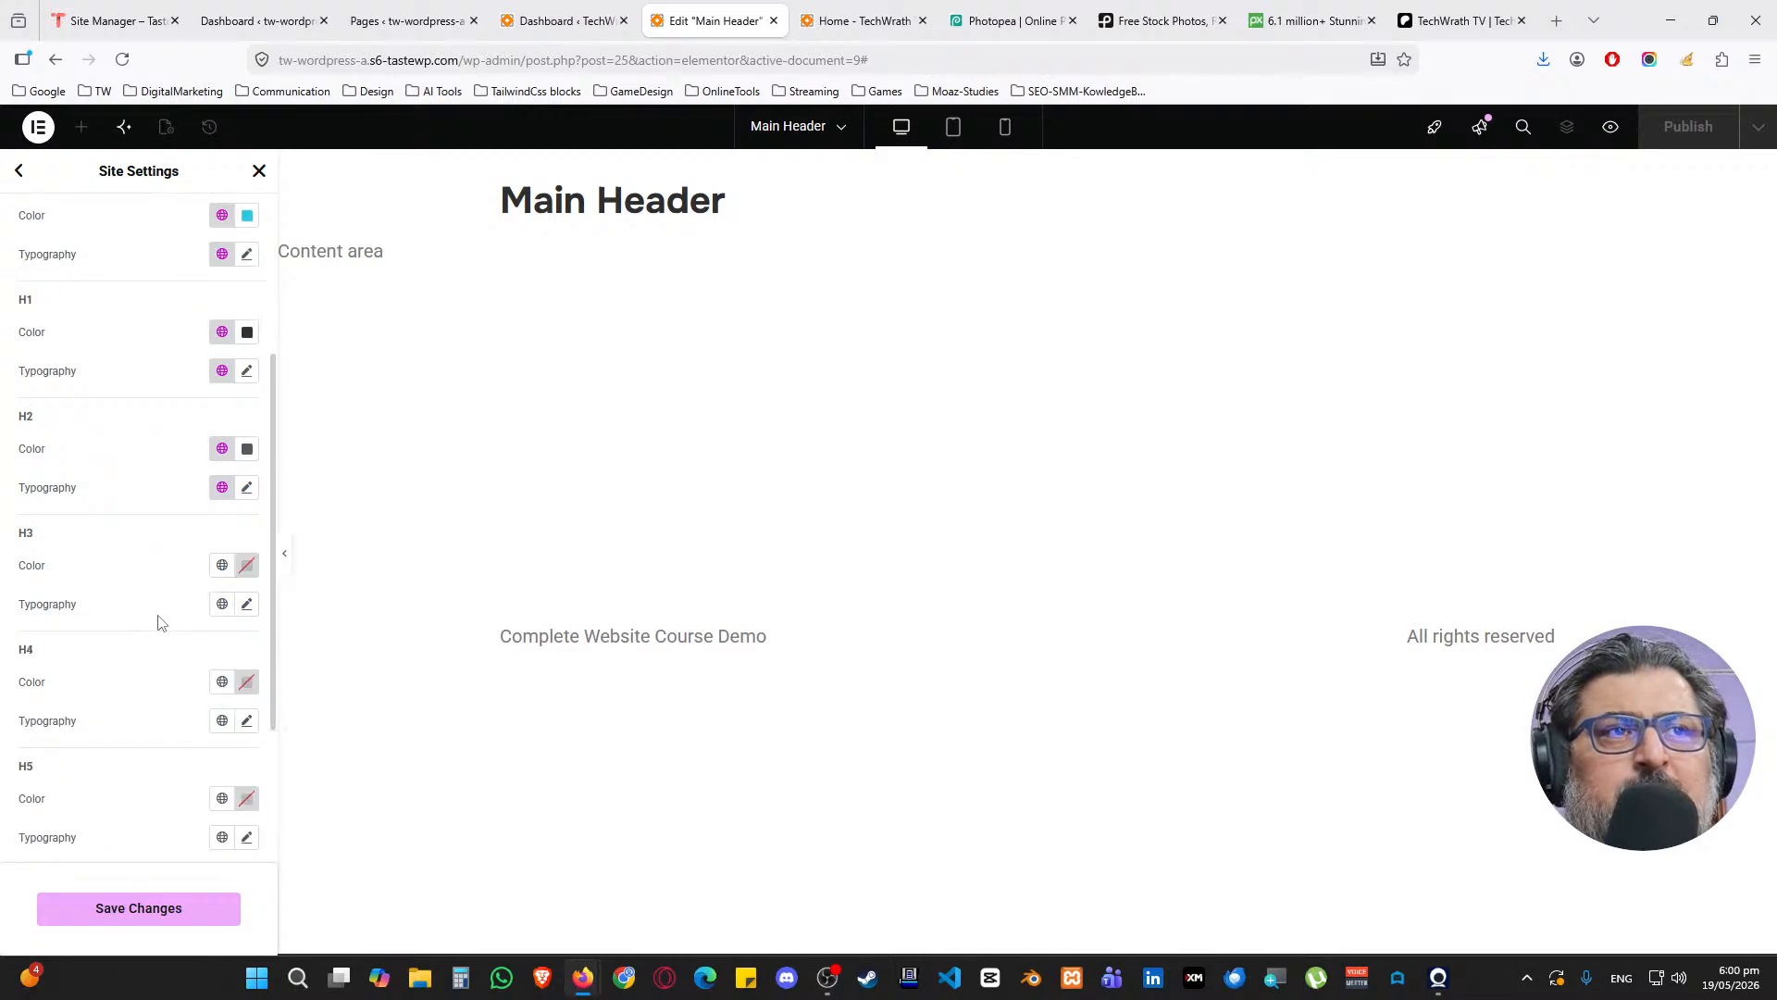
click(222, 451)
click(222, 458)
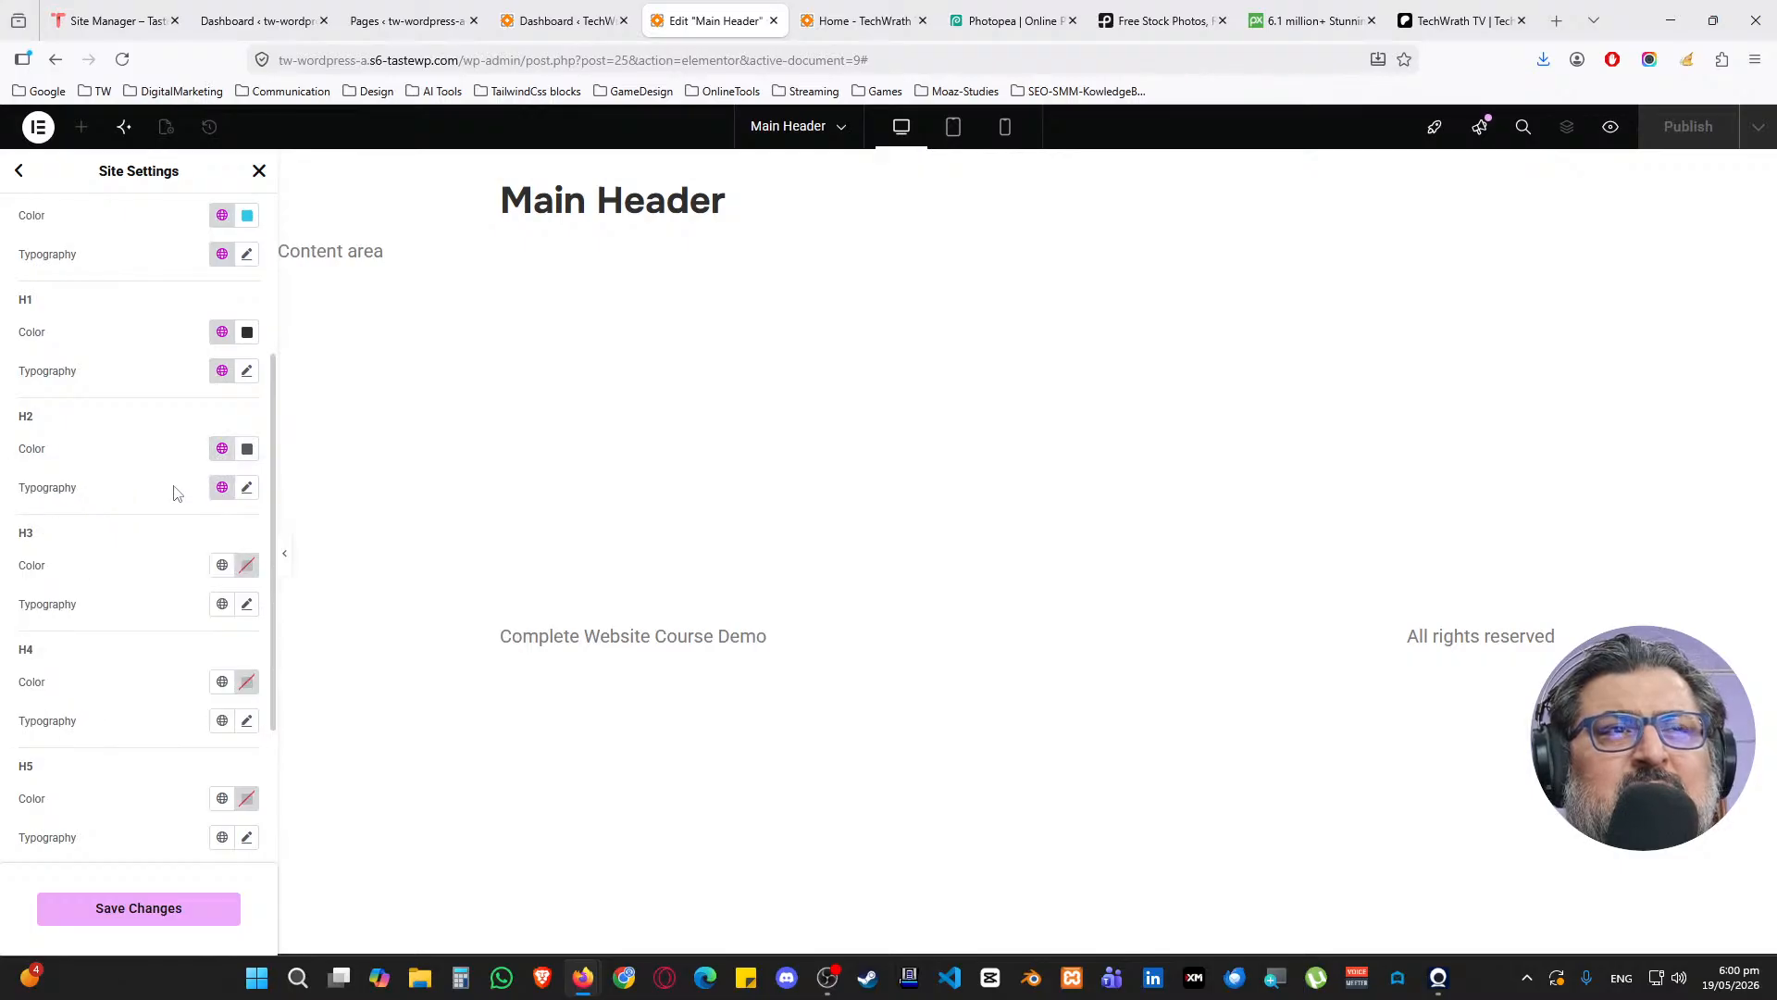
scroll(164, 517, up, 1)
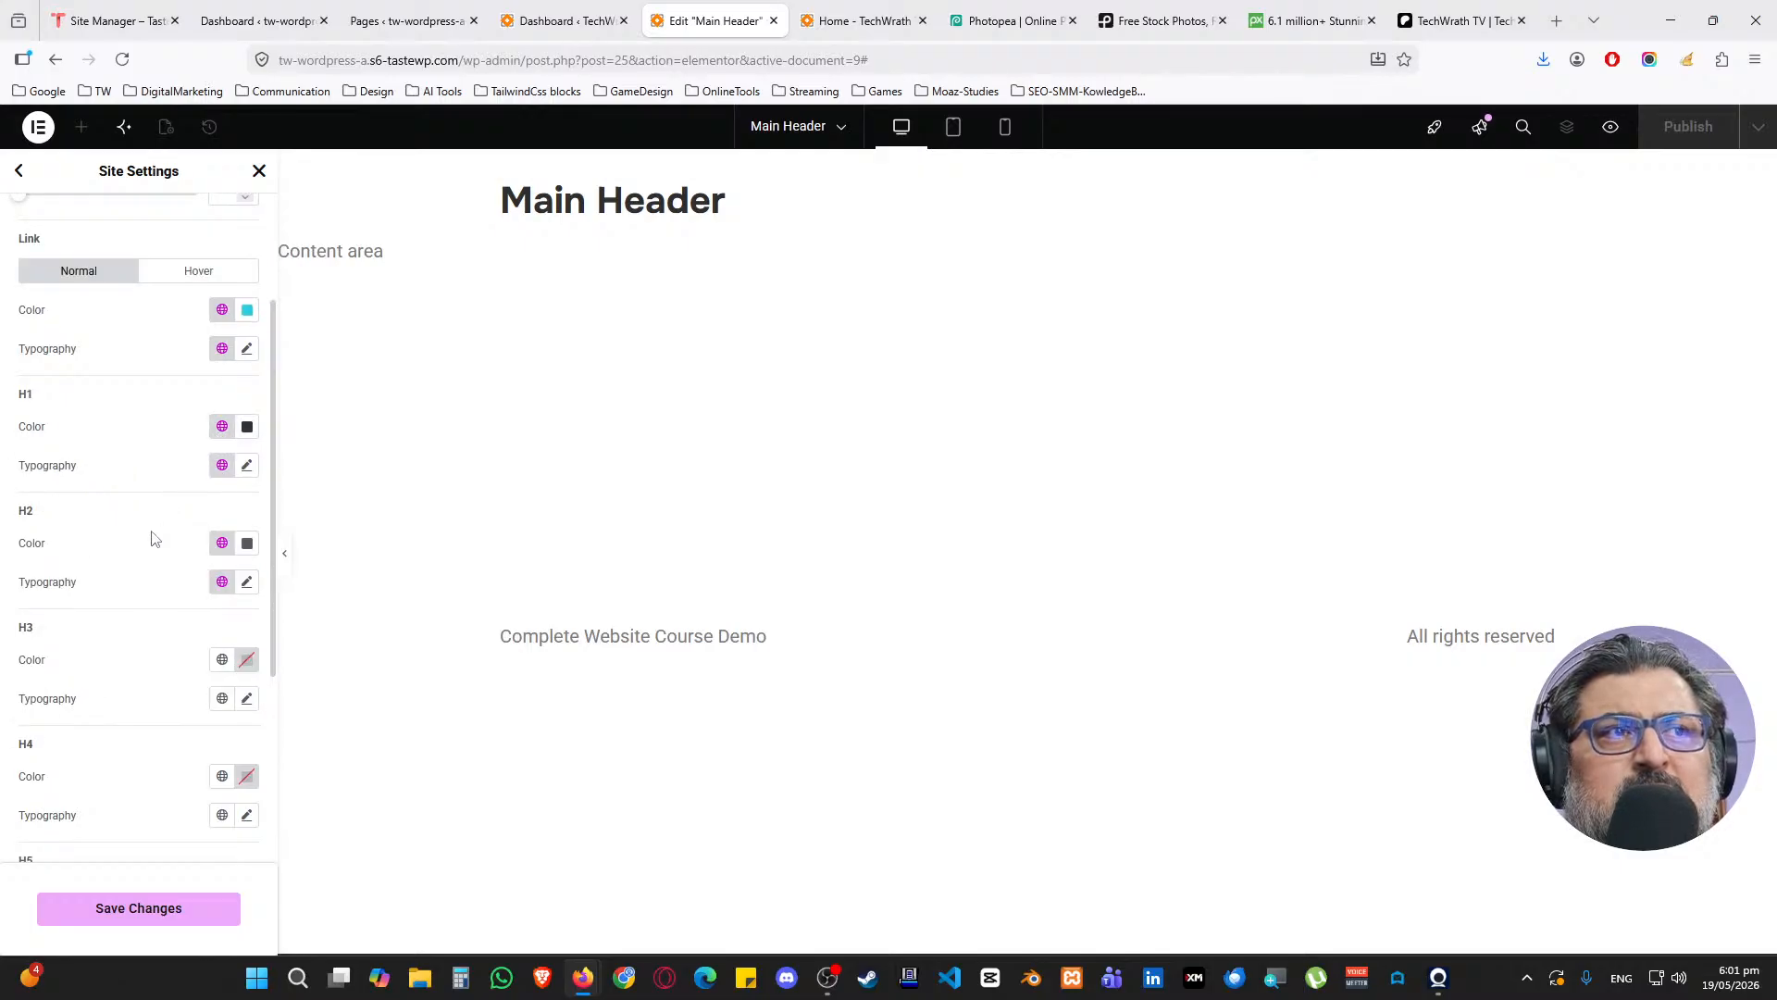
scroll(153, 540, down, 1)
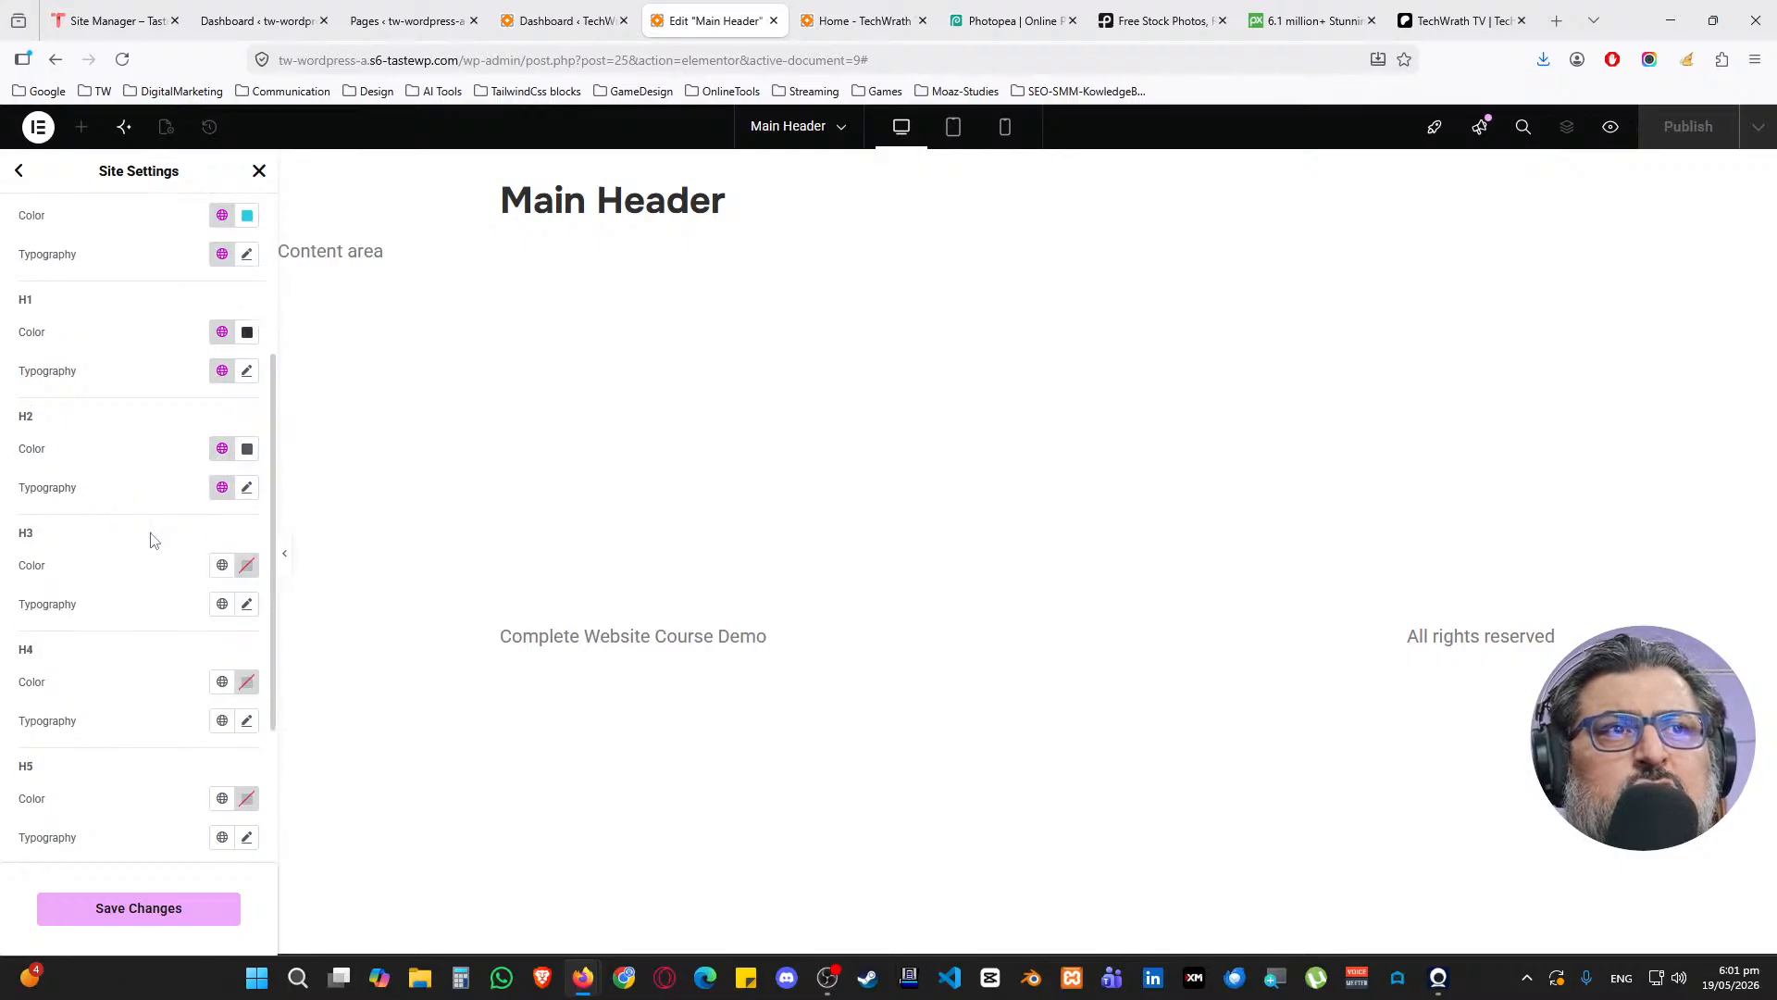
click(223, 487)
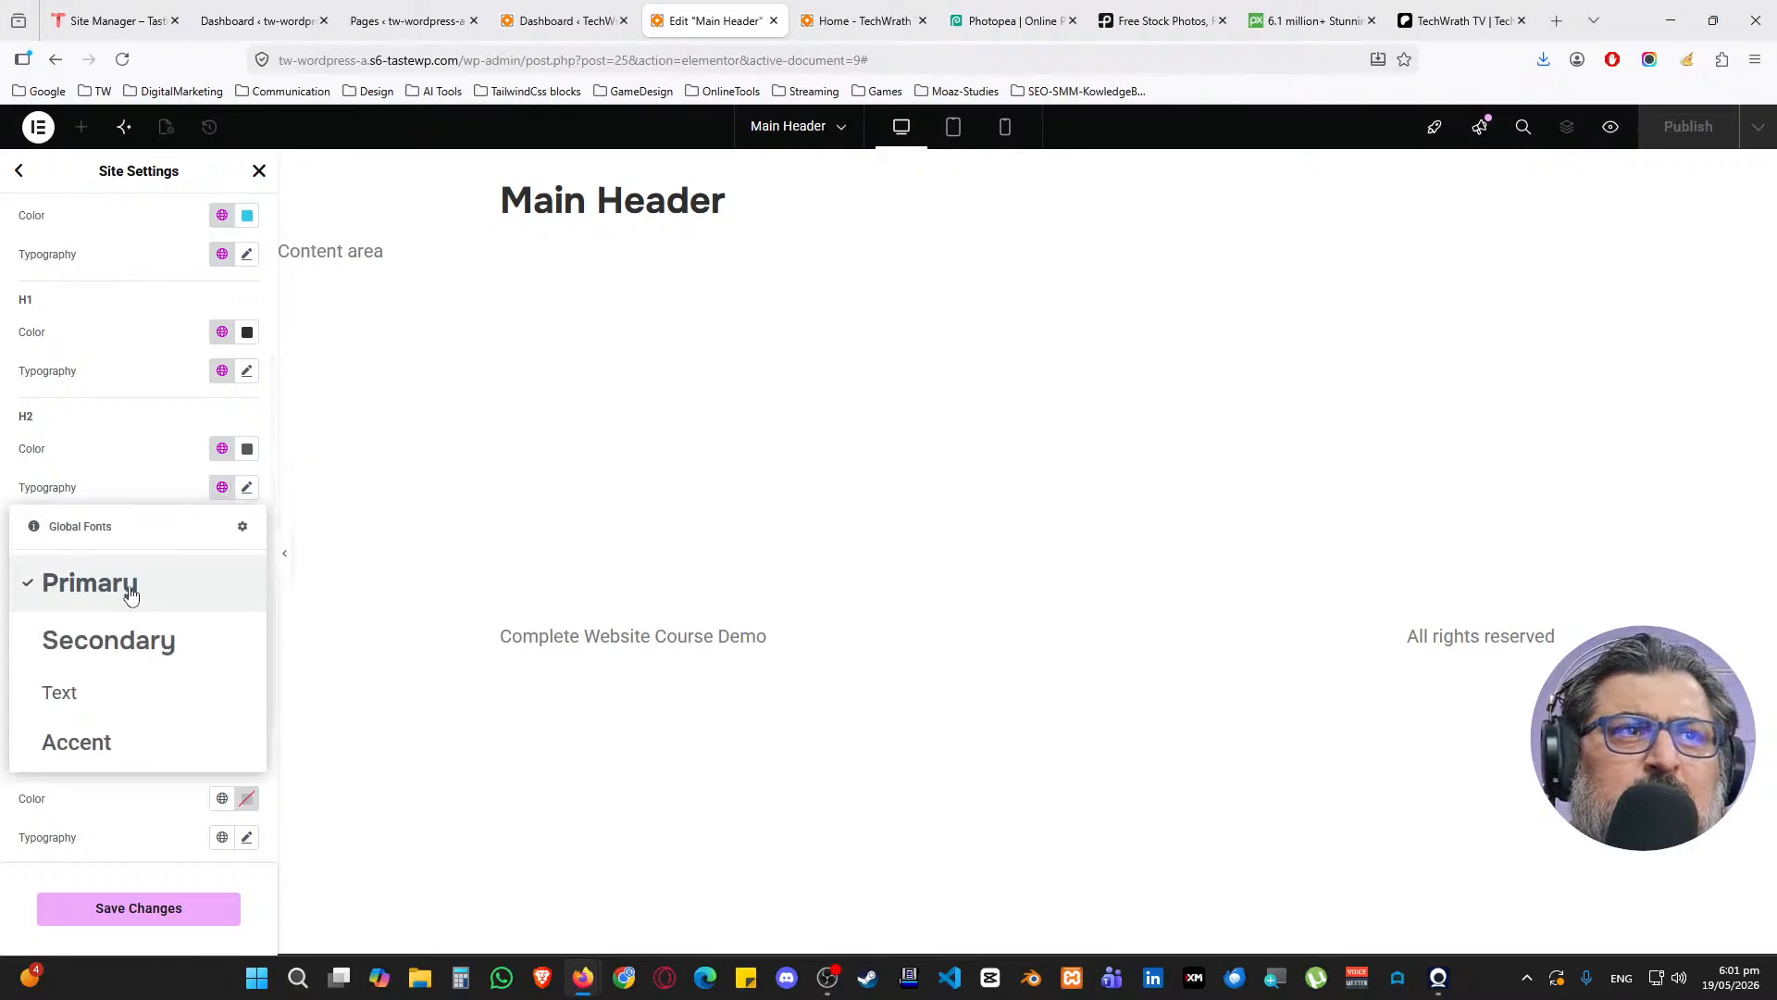
click(138, 655)
scroll(128, 512, down, 1)
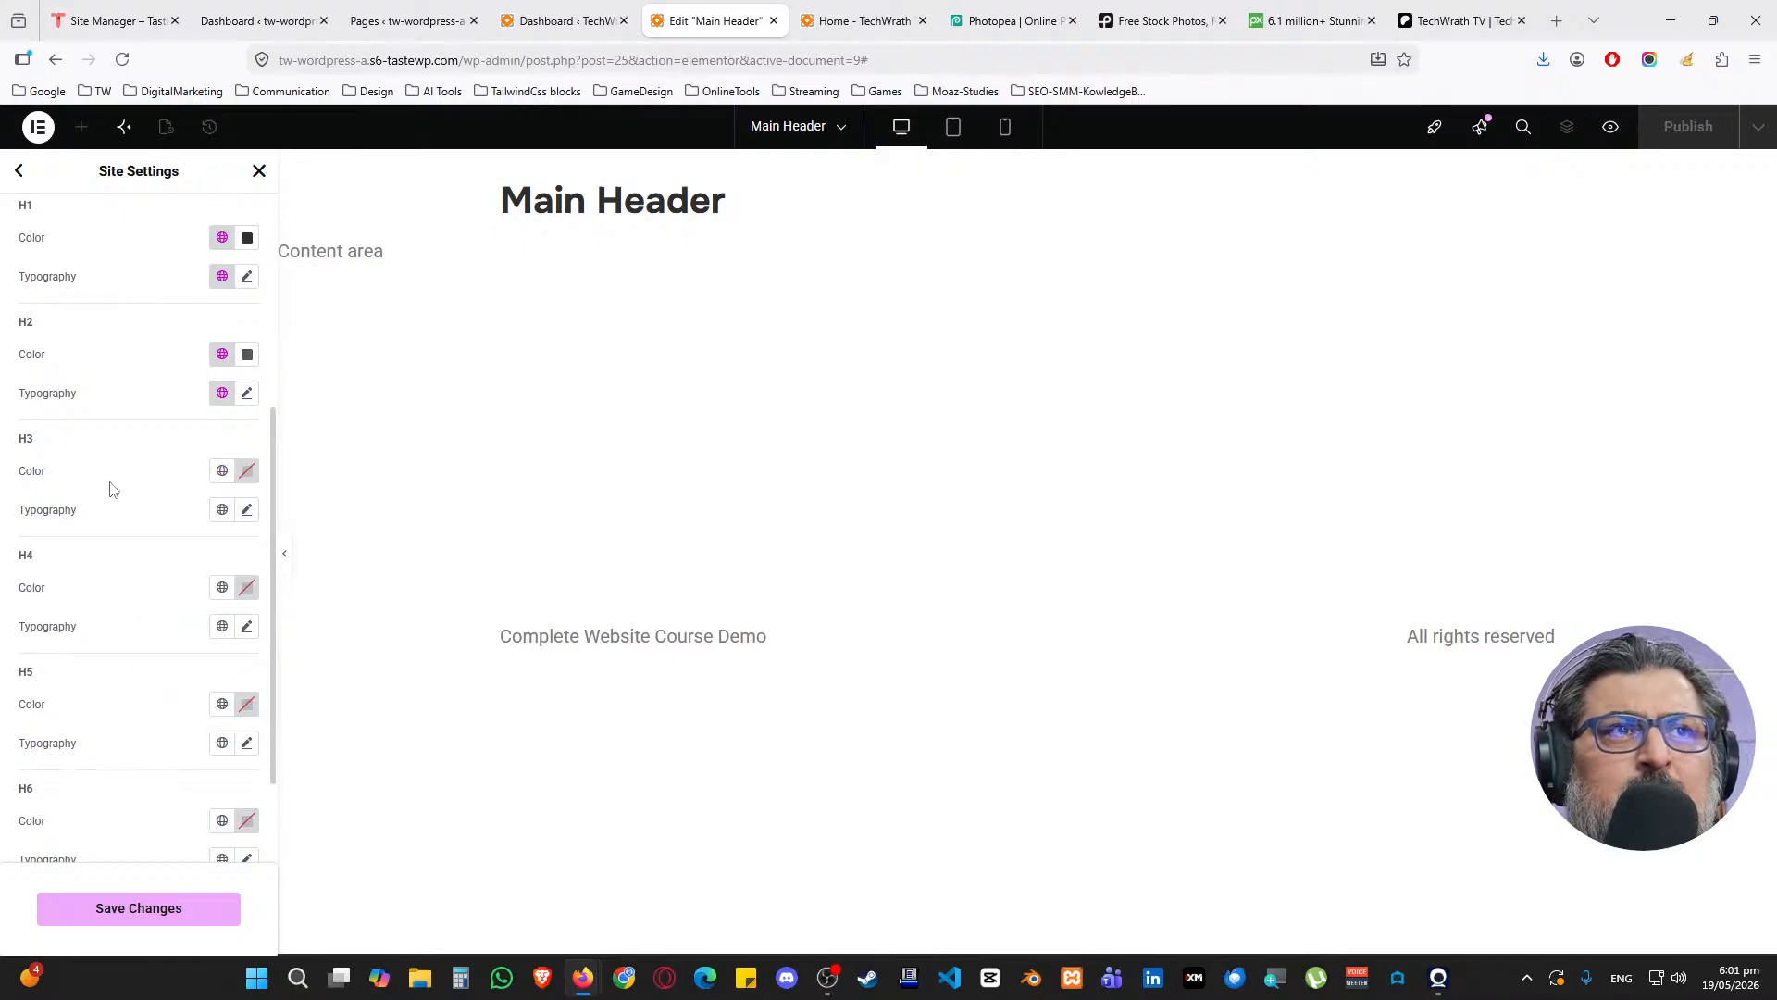
click(222, 472)
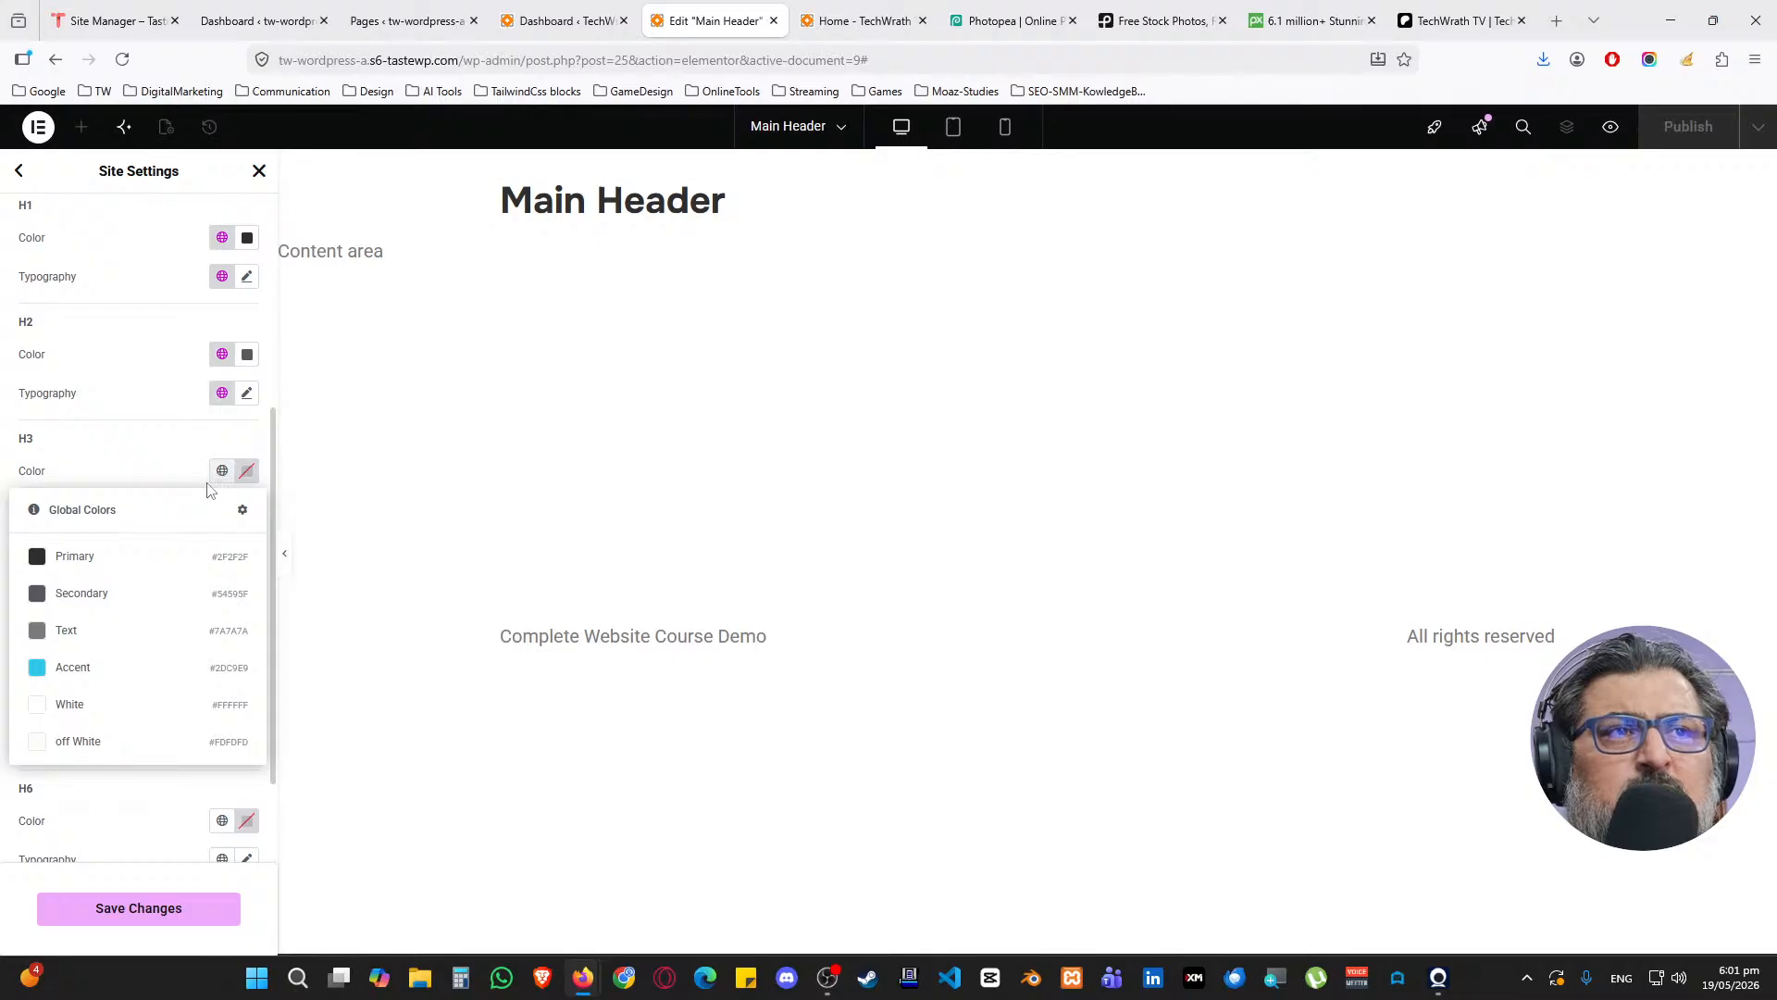
click(119, 594)
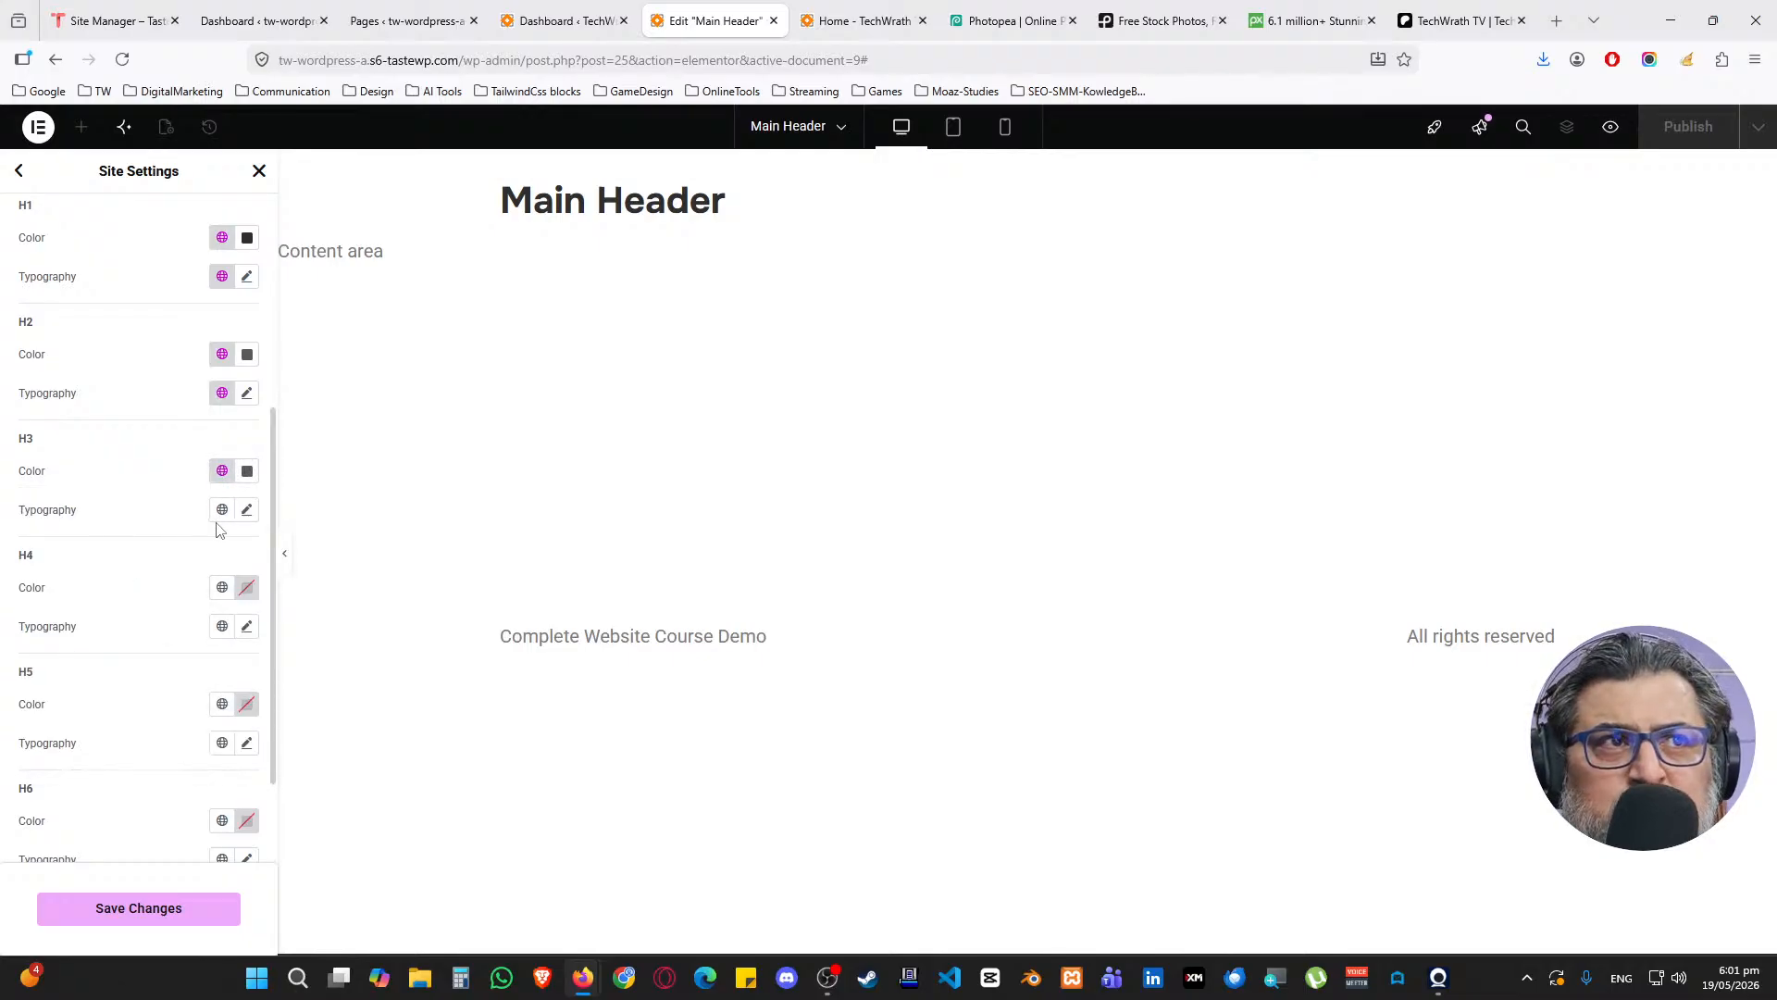
Give H3 custom typography: Roboto, 1.8 rem, weight 500 (Medium)
click(247, 510)
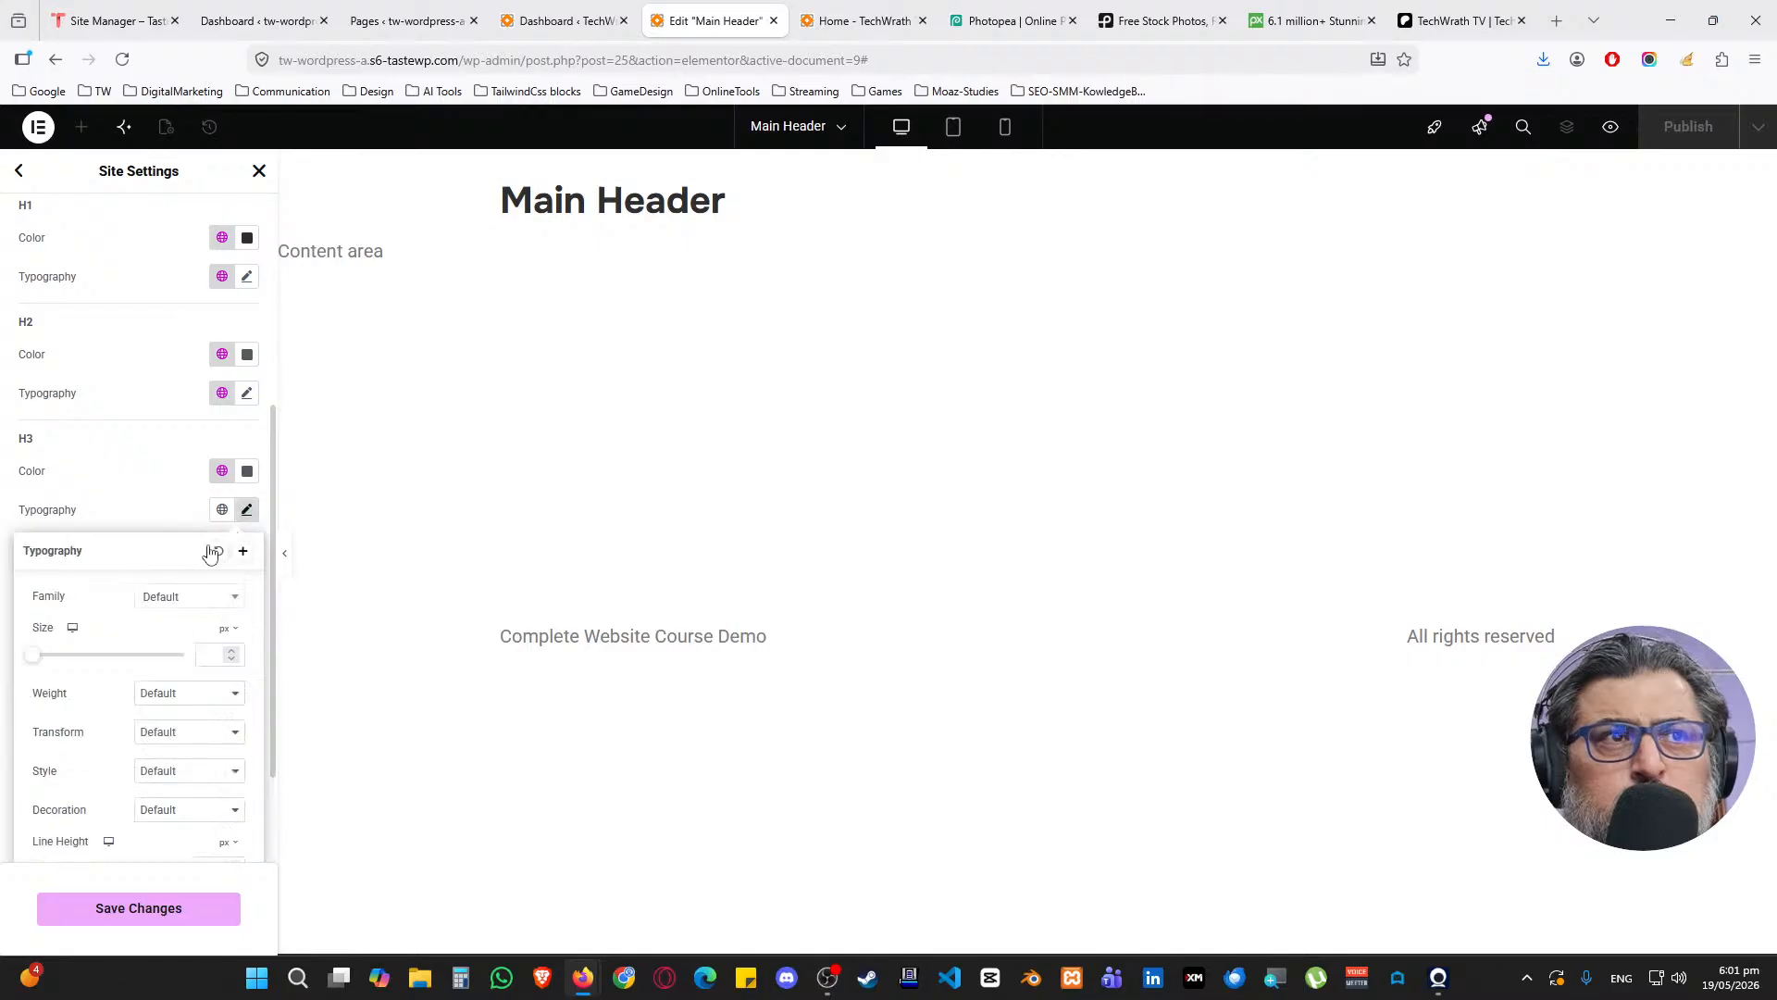
click(181, 597)
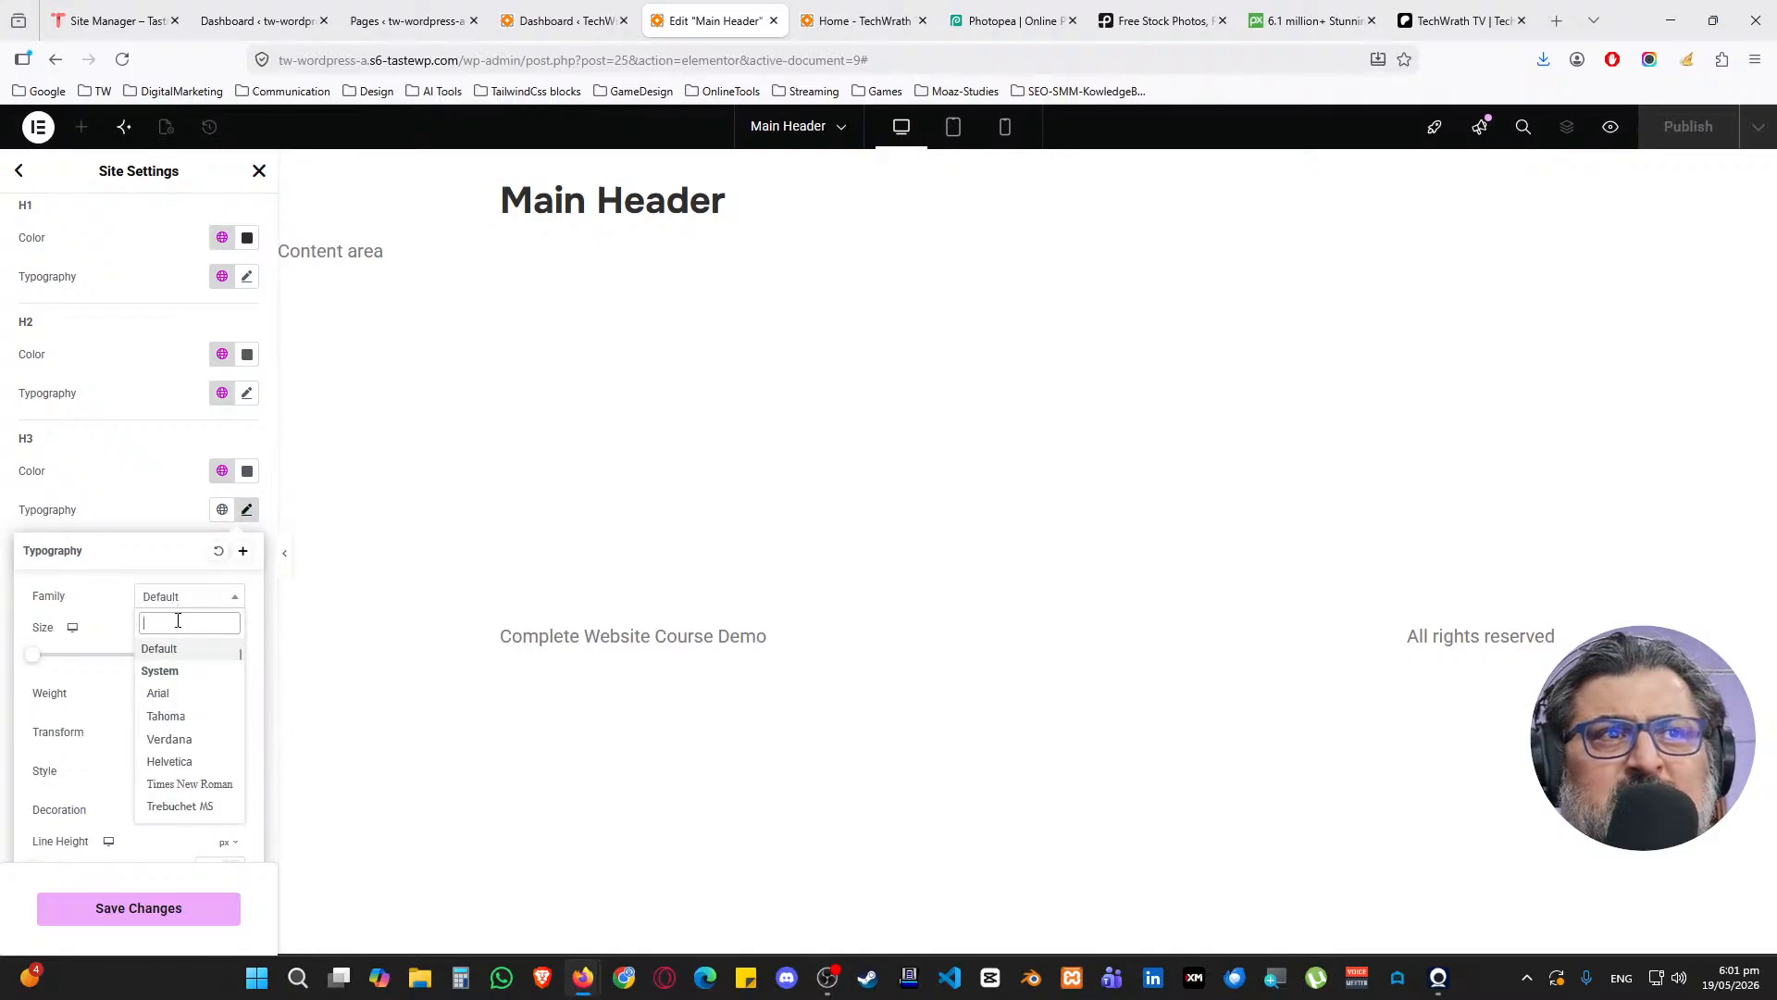
text(rob)
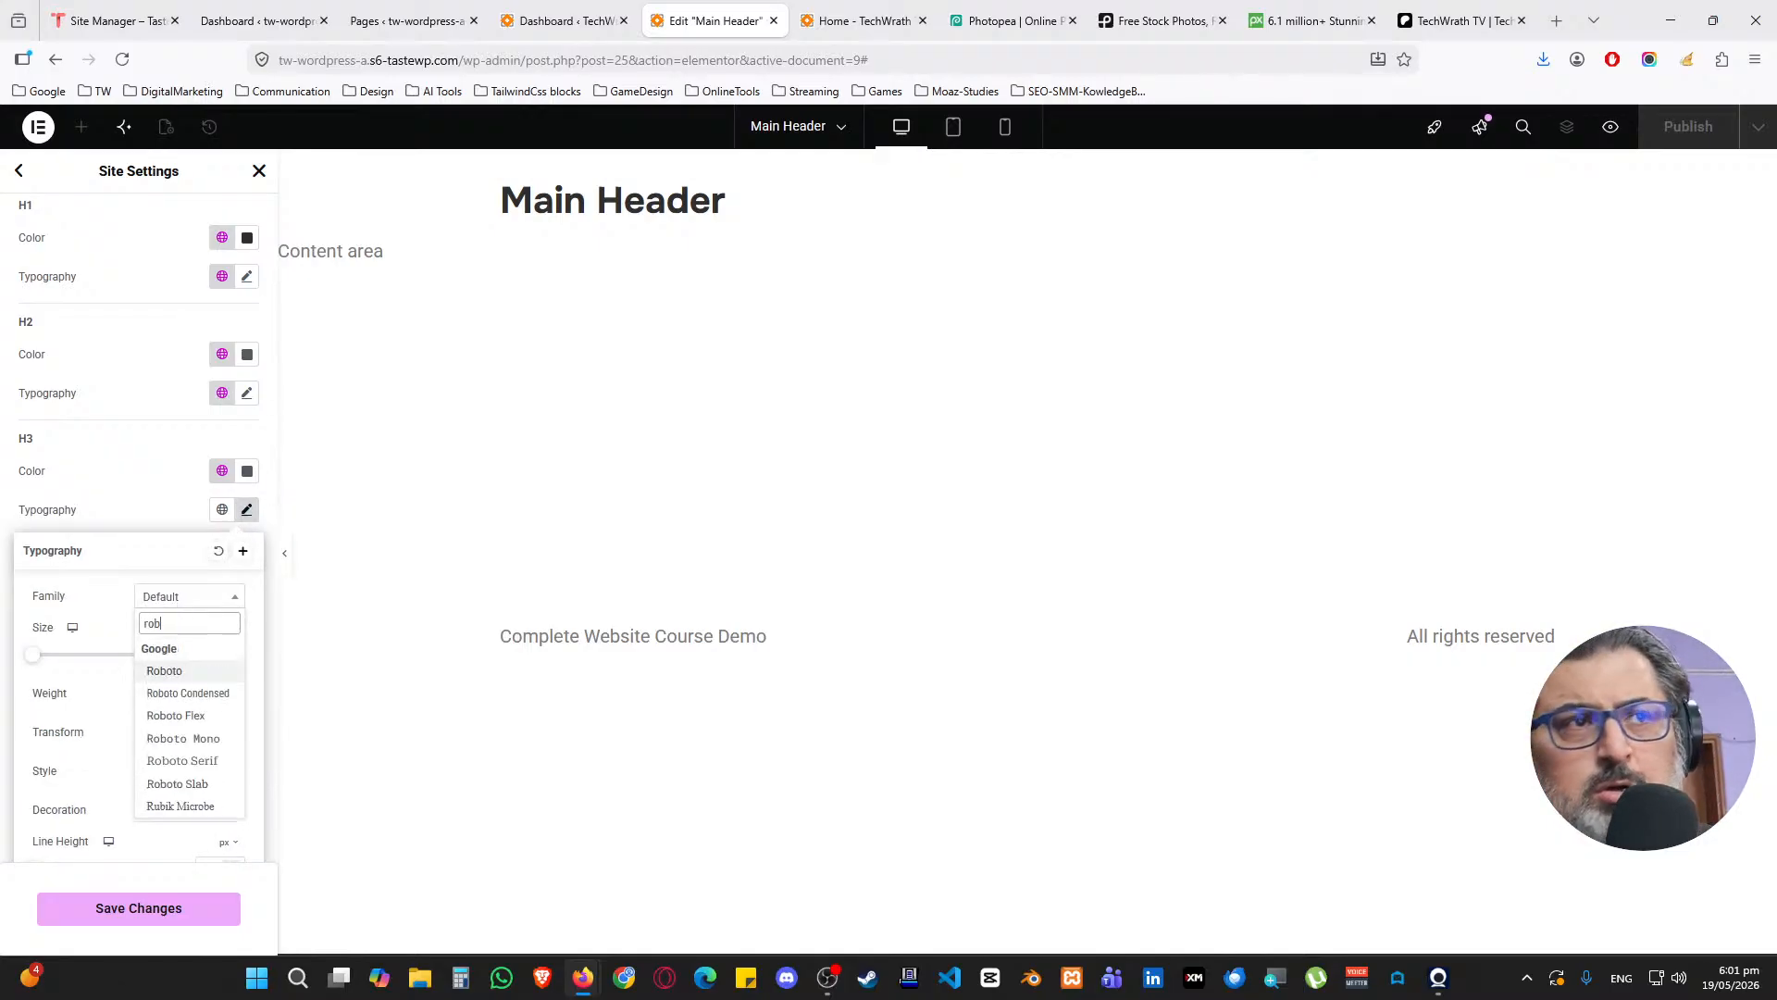
click(184, 673)
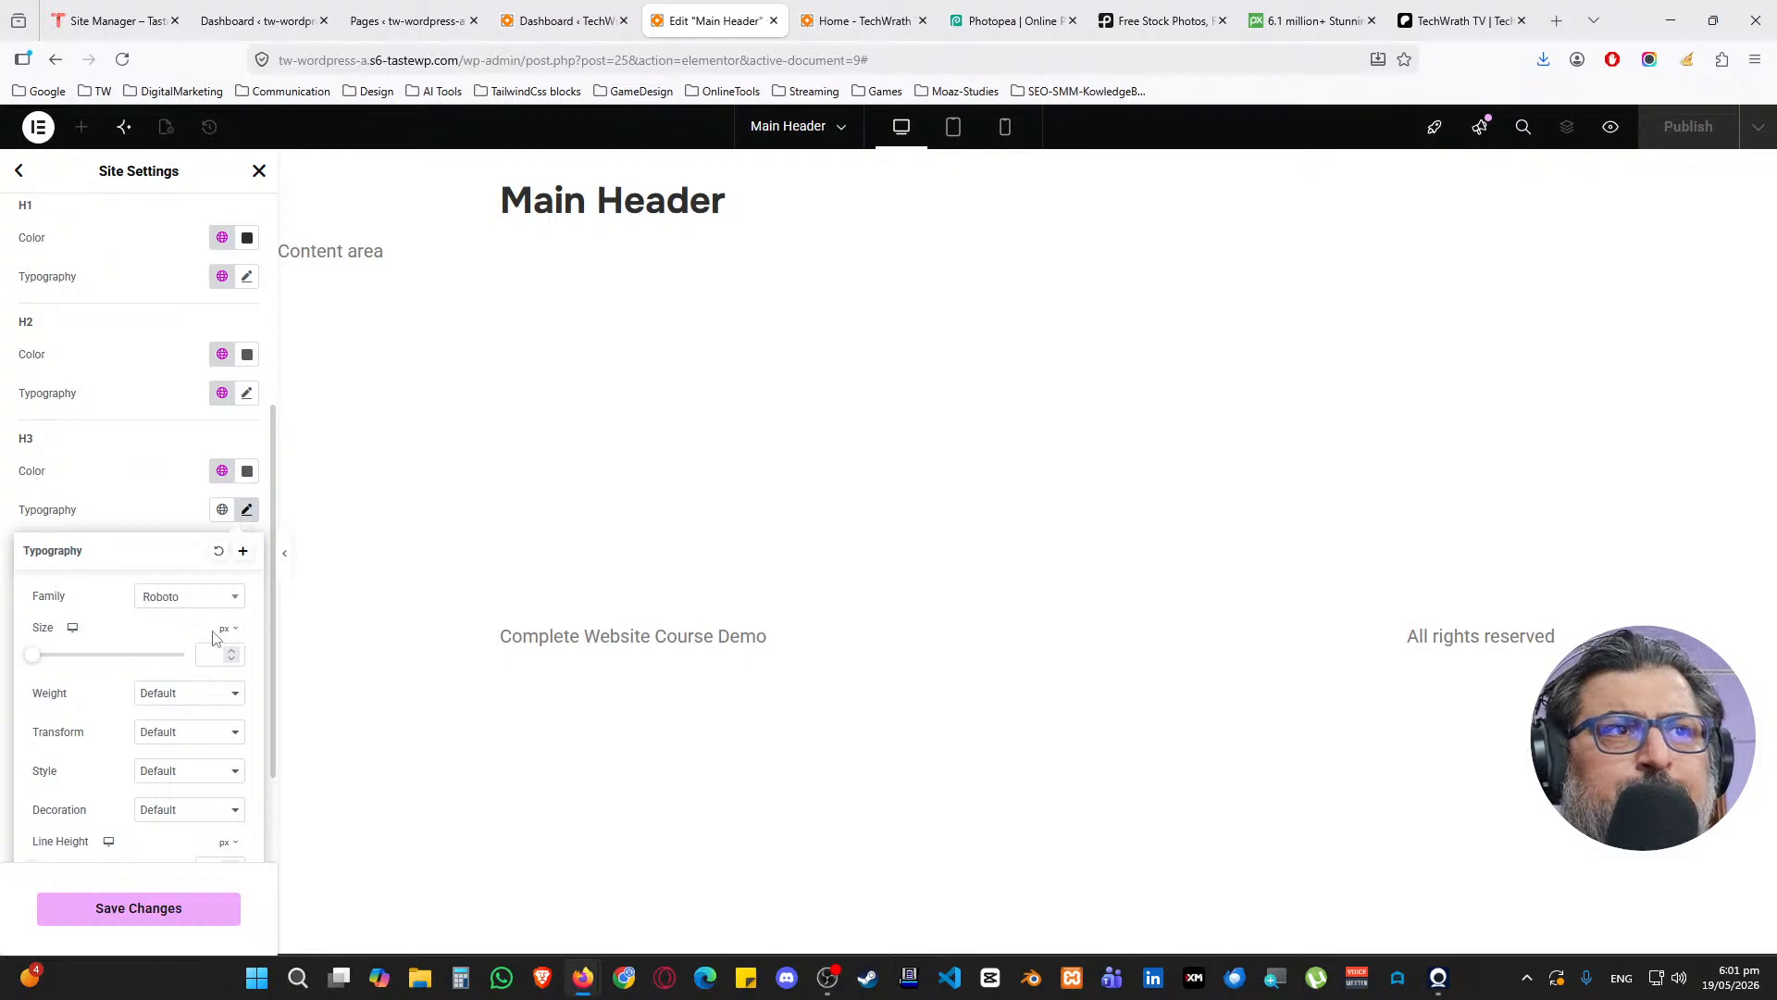
click(228, 629)
click(225, 685)
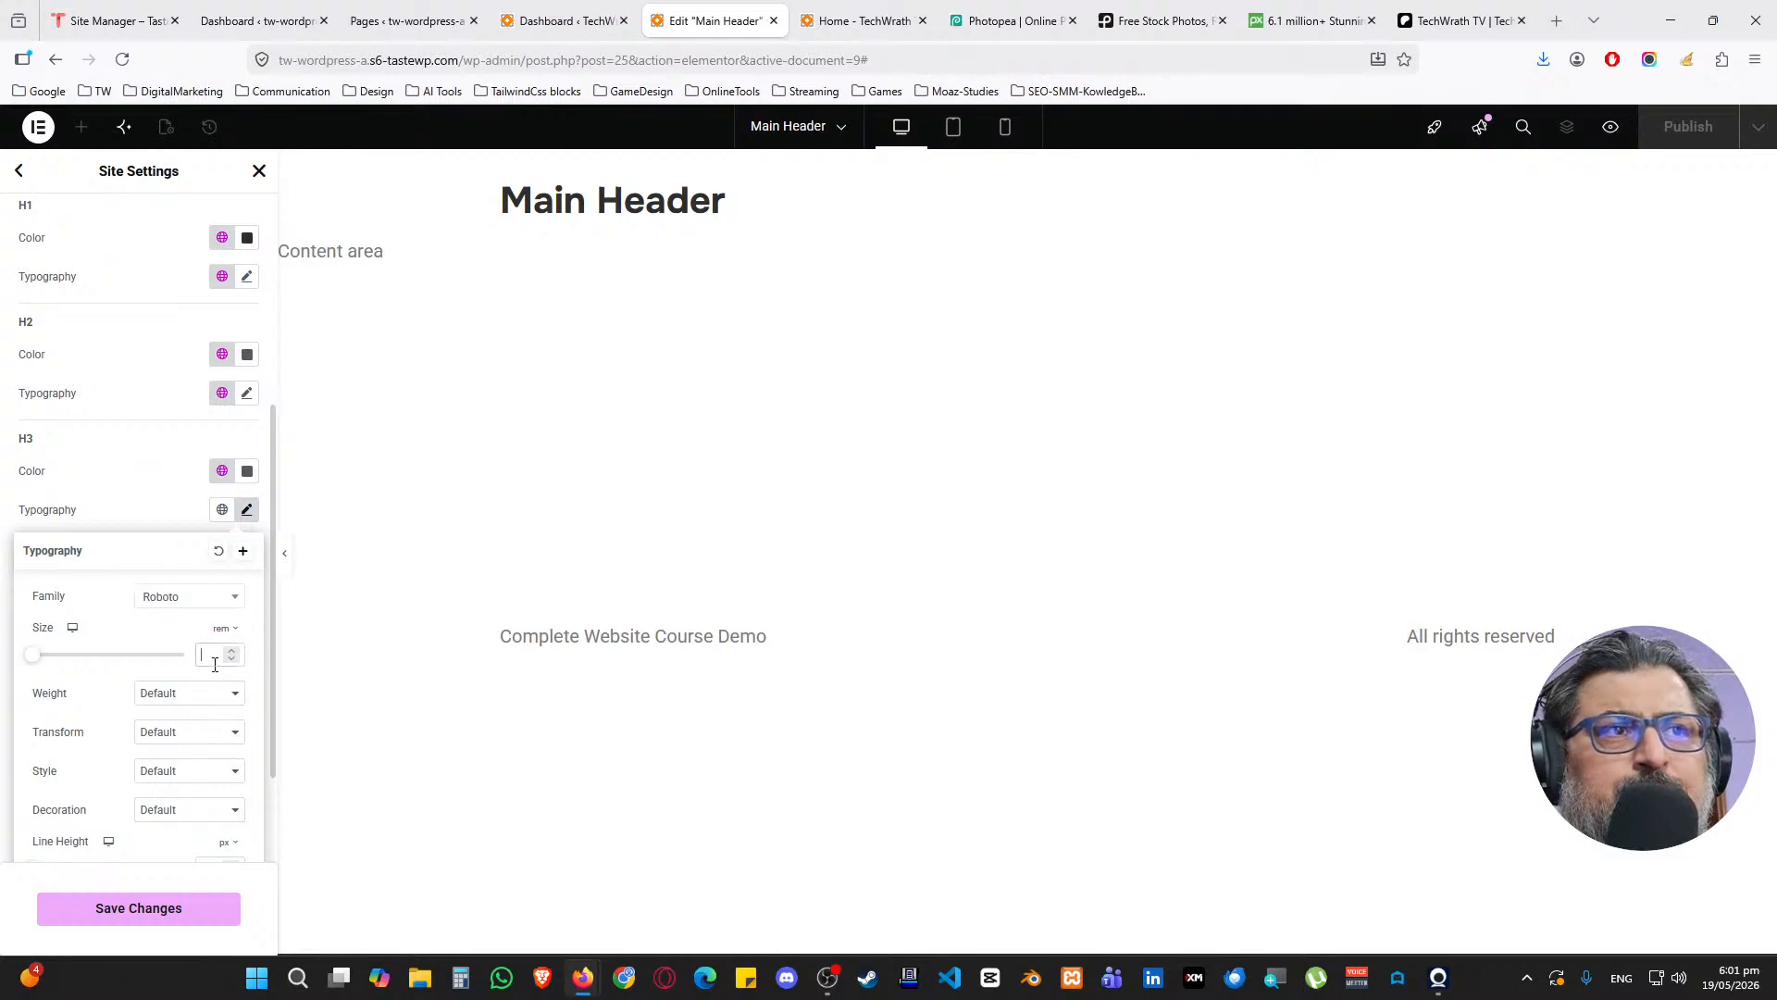
text(1)
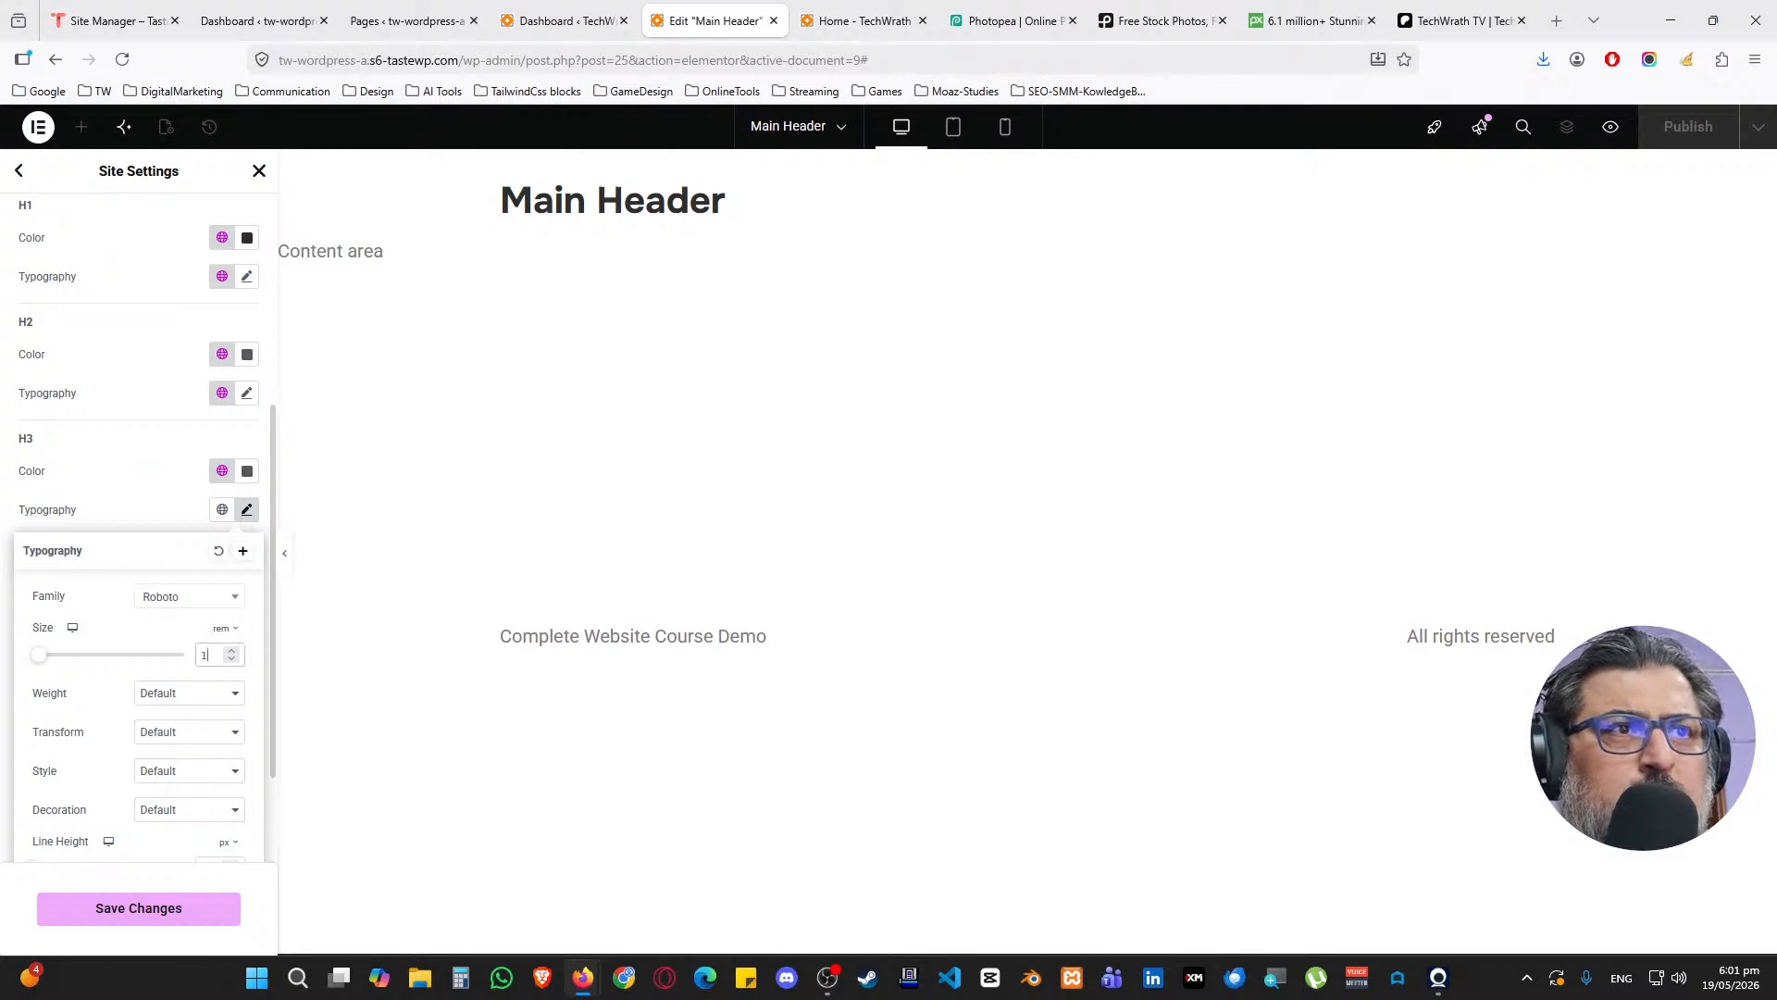
text(.8)
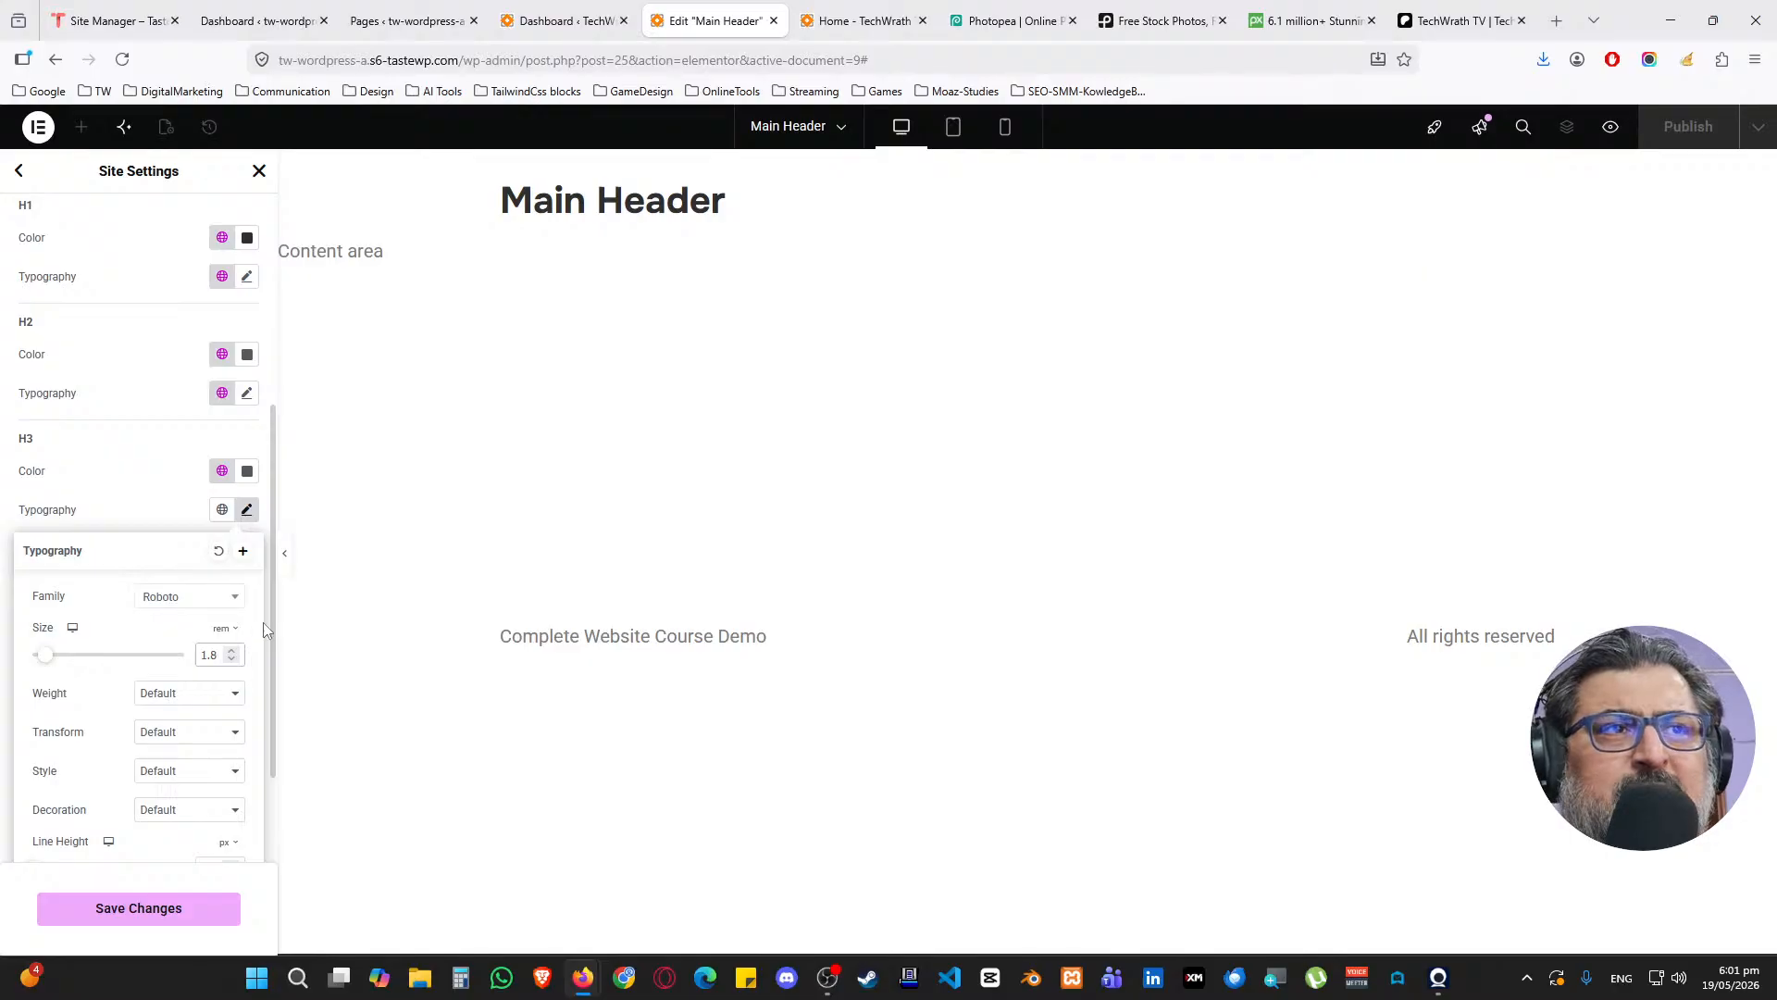
click(202, 694)
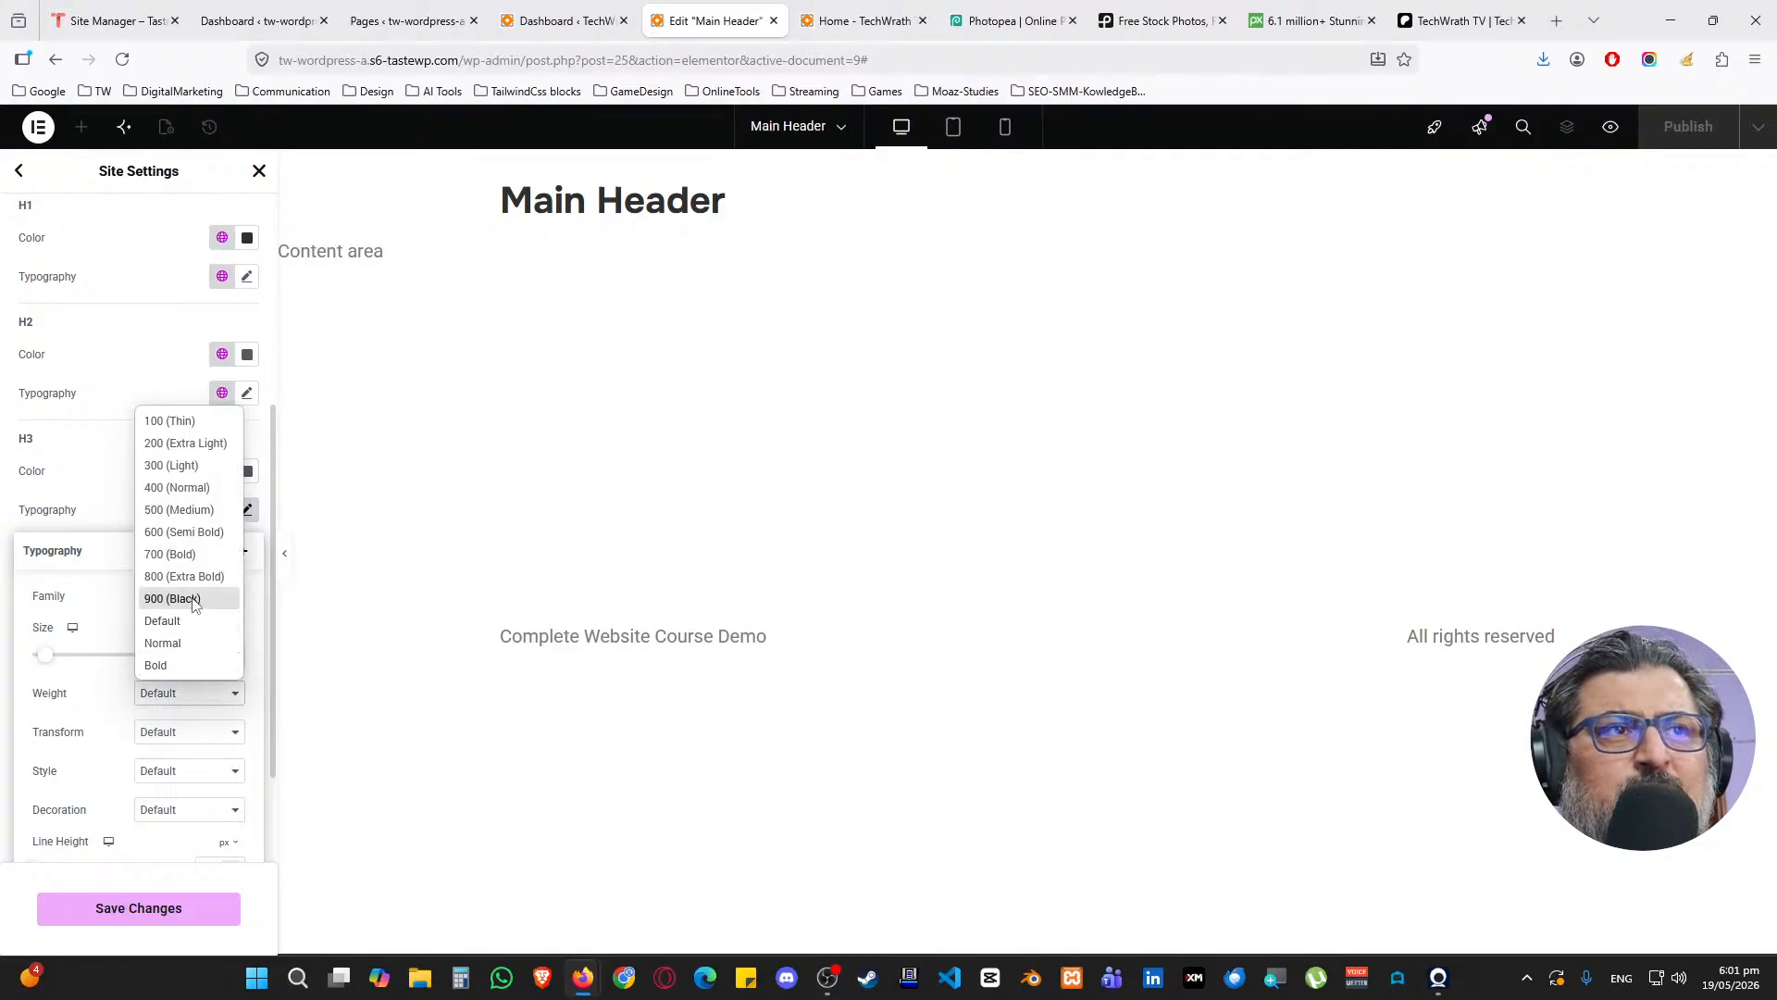
click(206, 510)
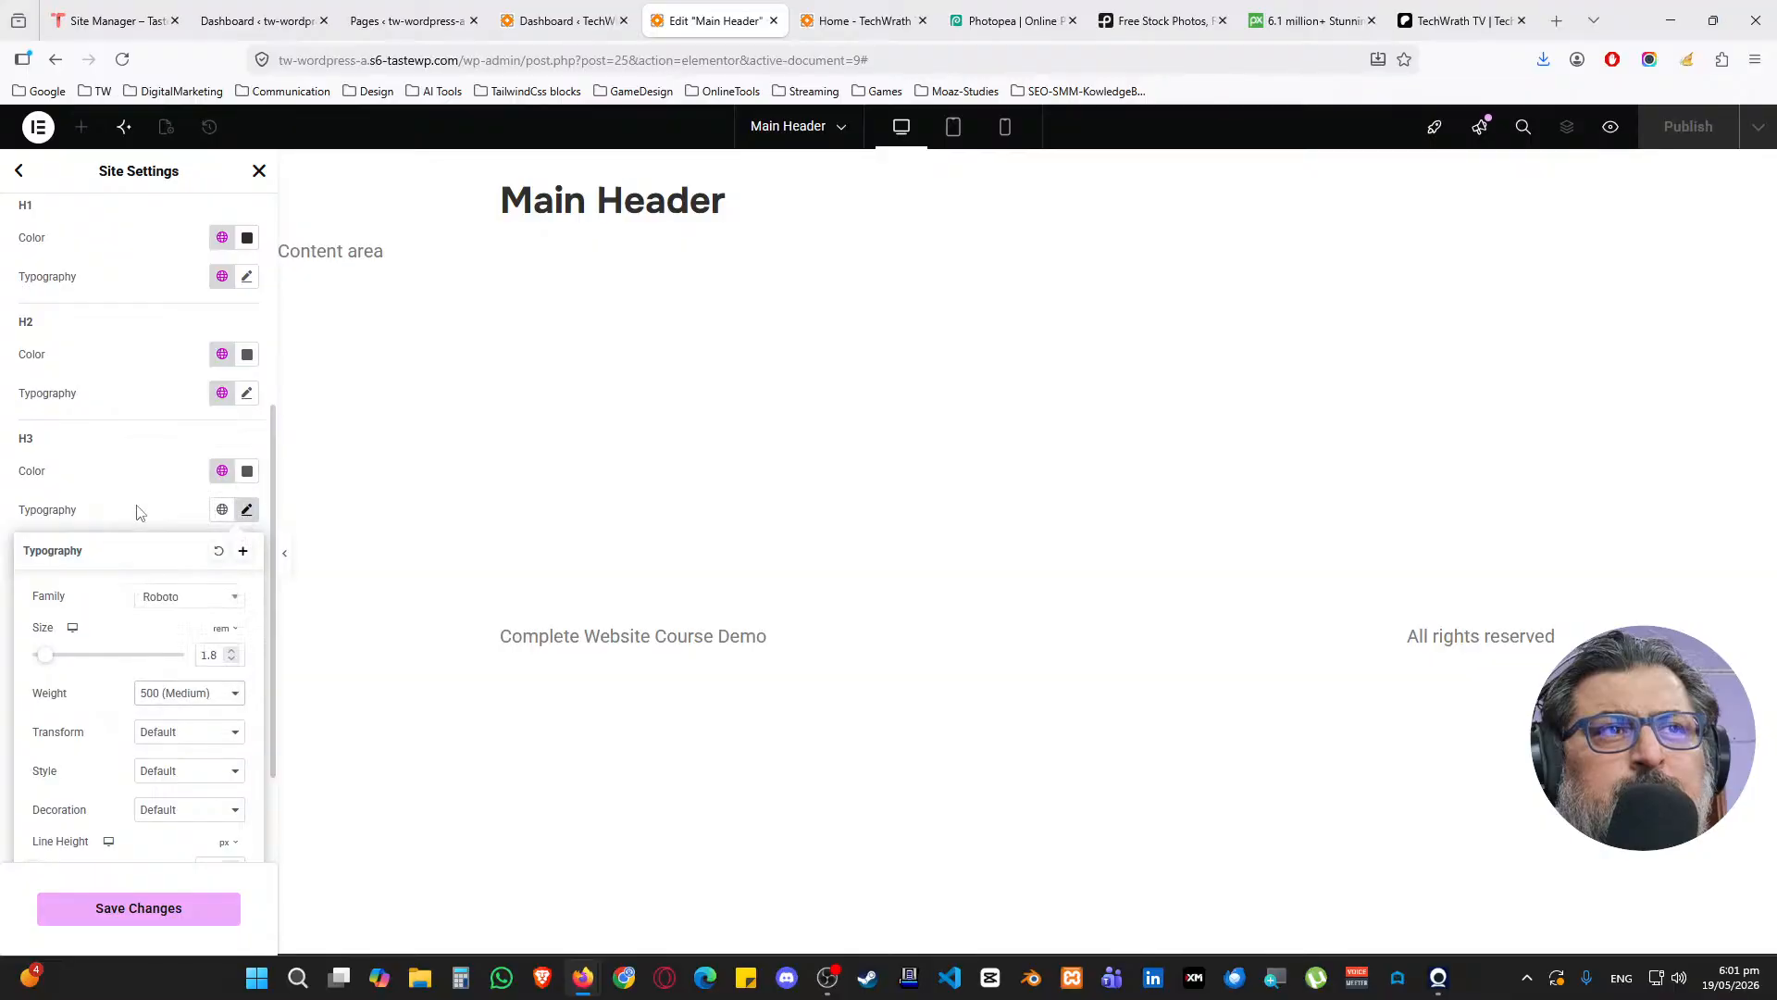
click(139, 511)
scroll(97, 484, down, 2)
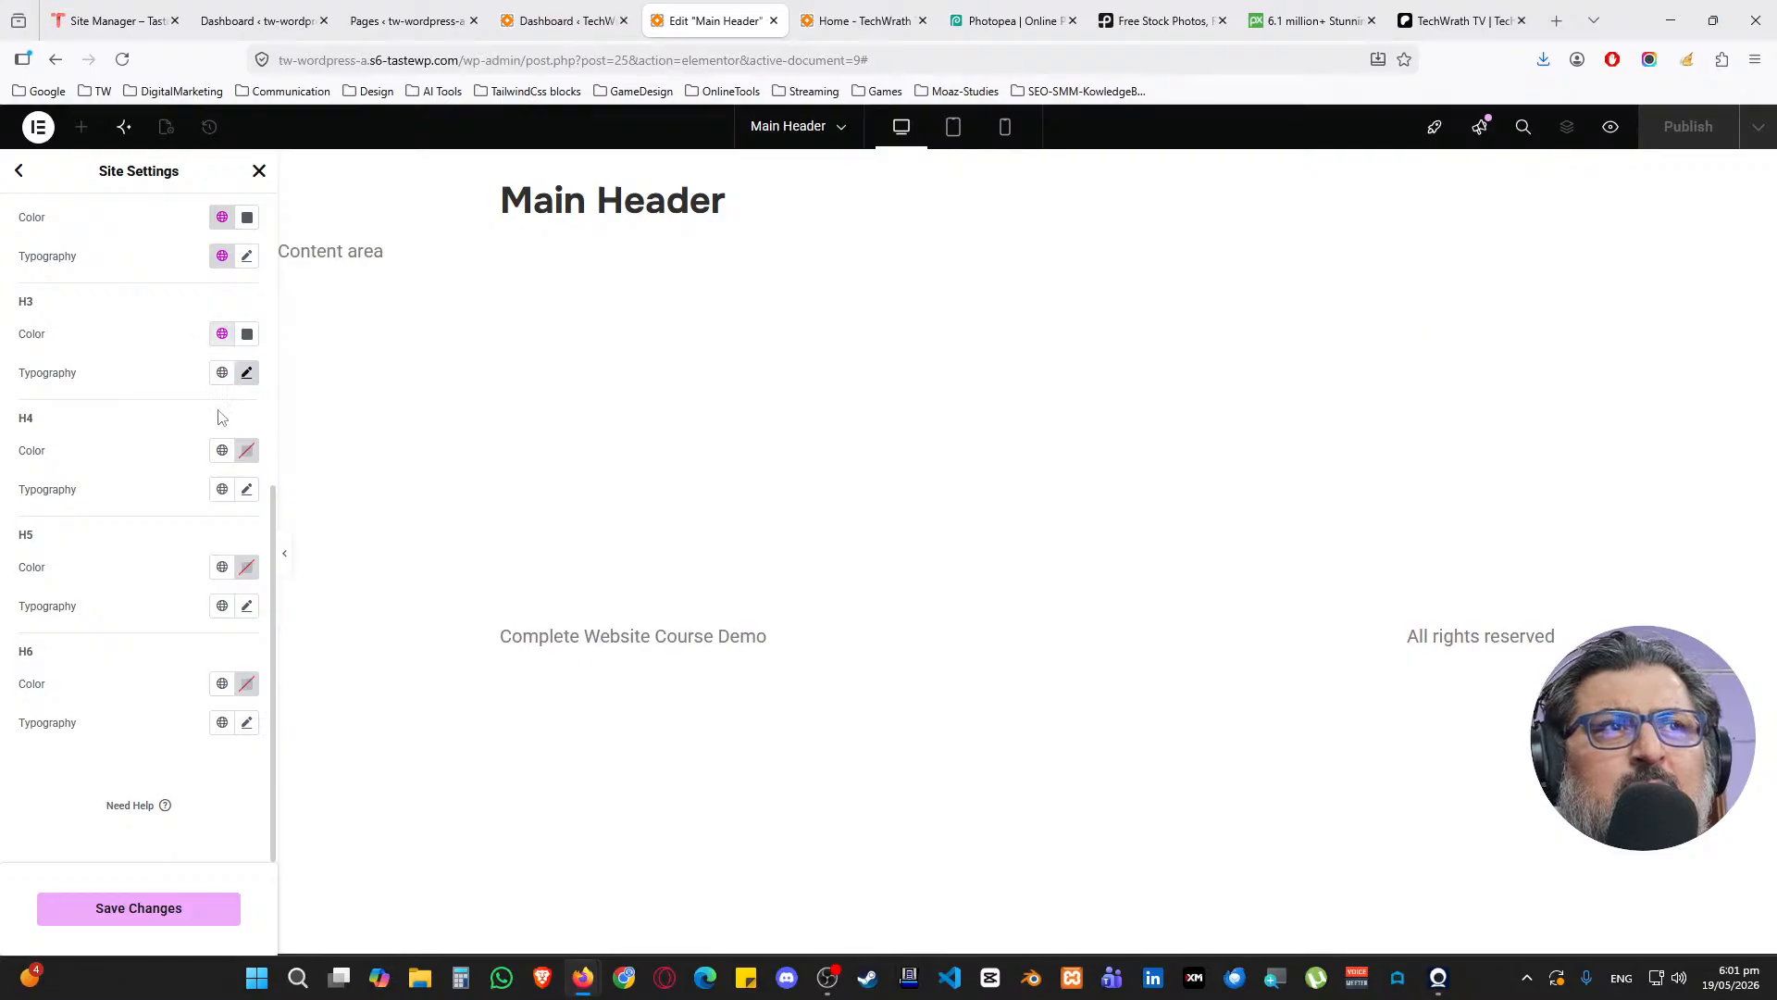
Give H4 headings a dark global colour and the Roboto font family
click(222, 450)
click(95, 571)
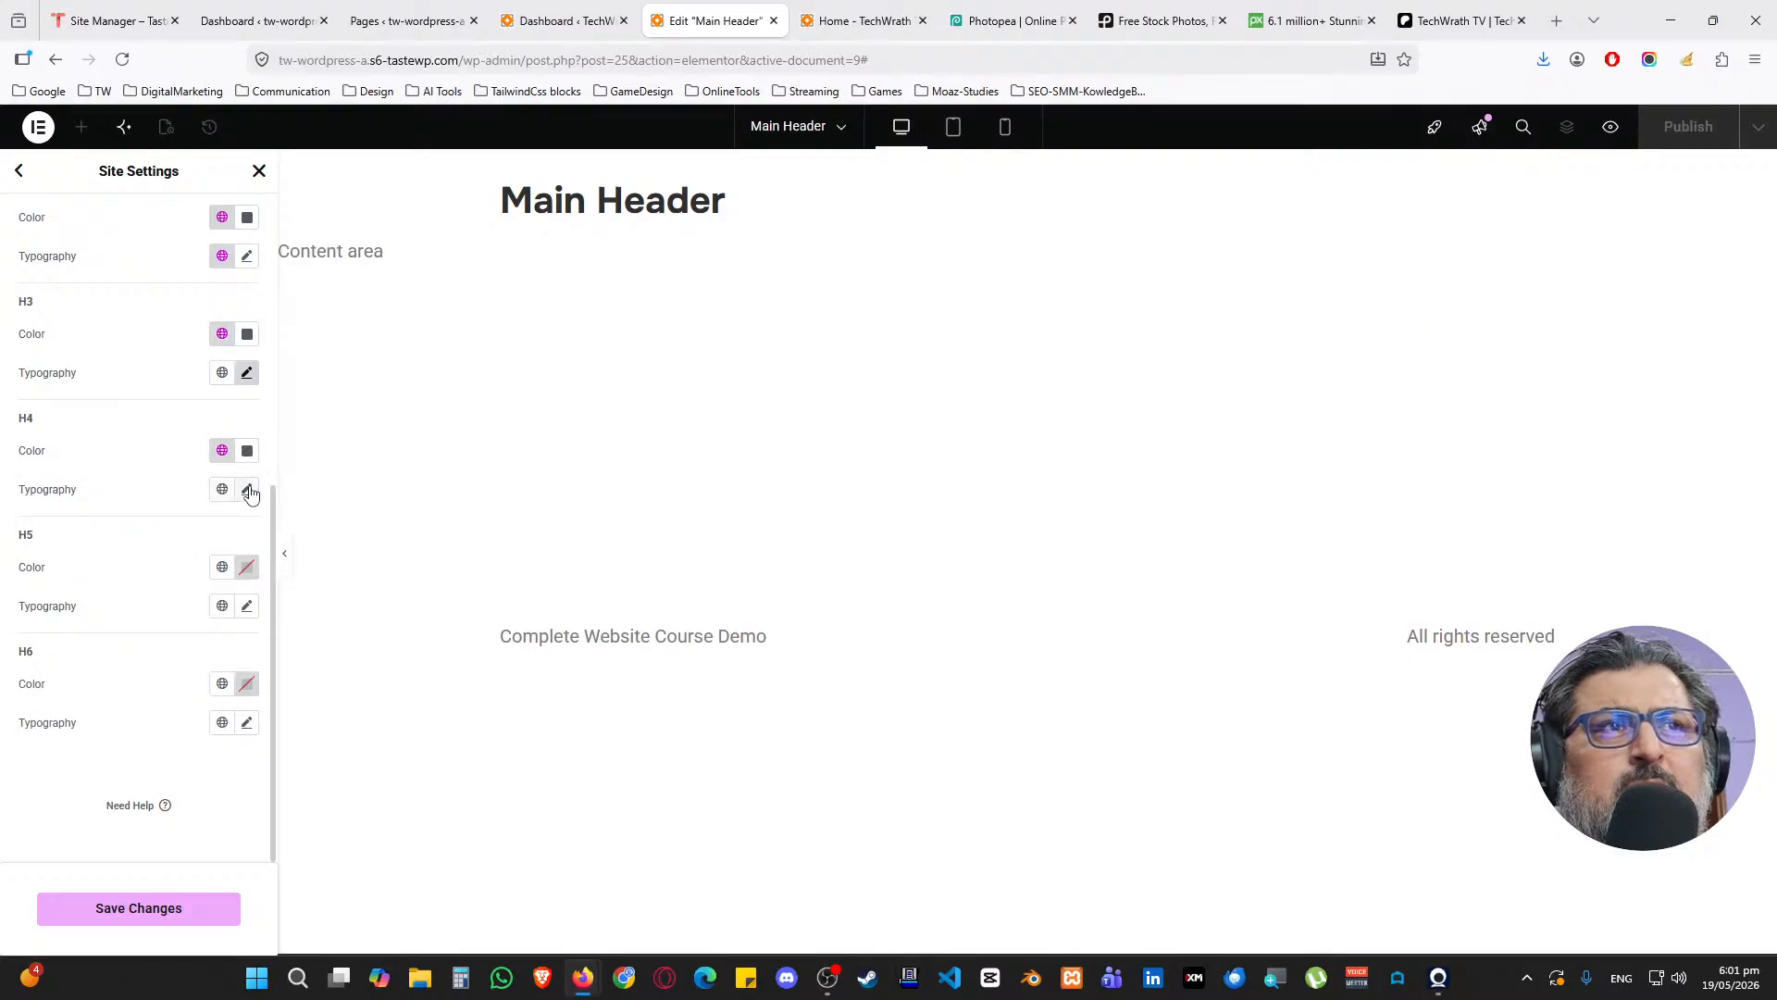
click(246, 489)
click(185, 576)
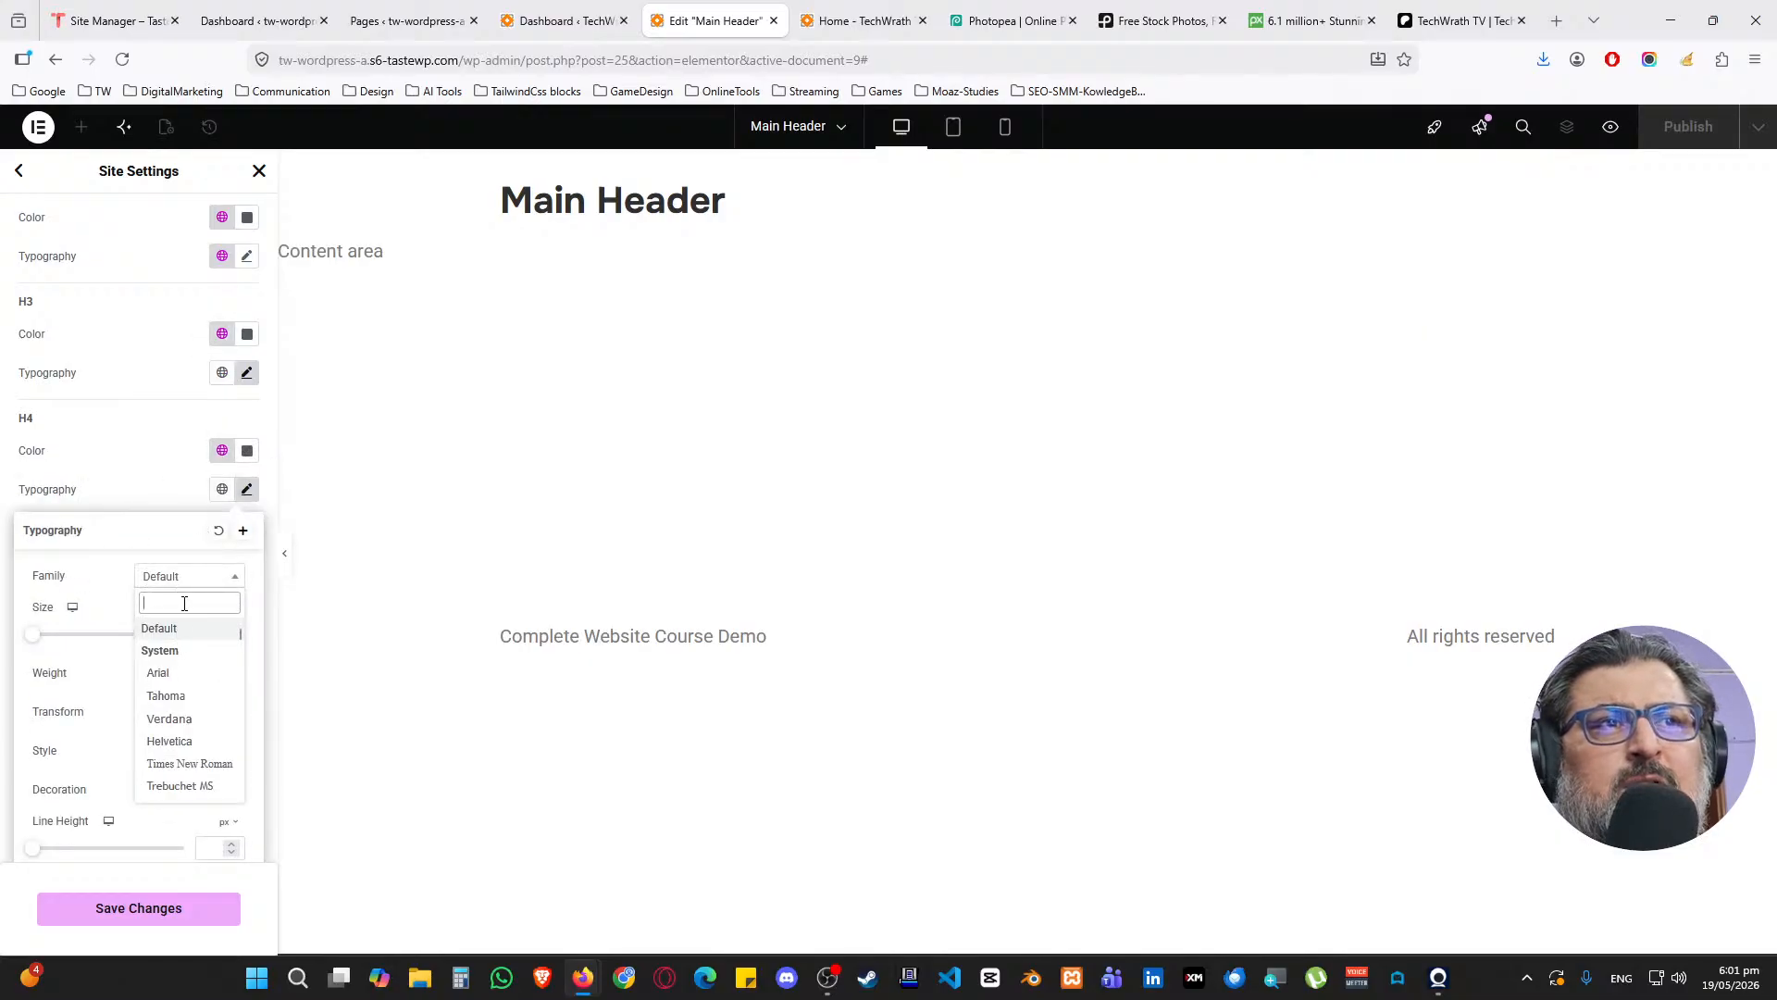
text(robo)
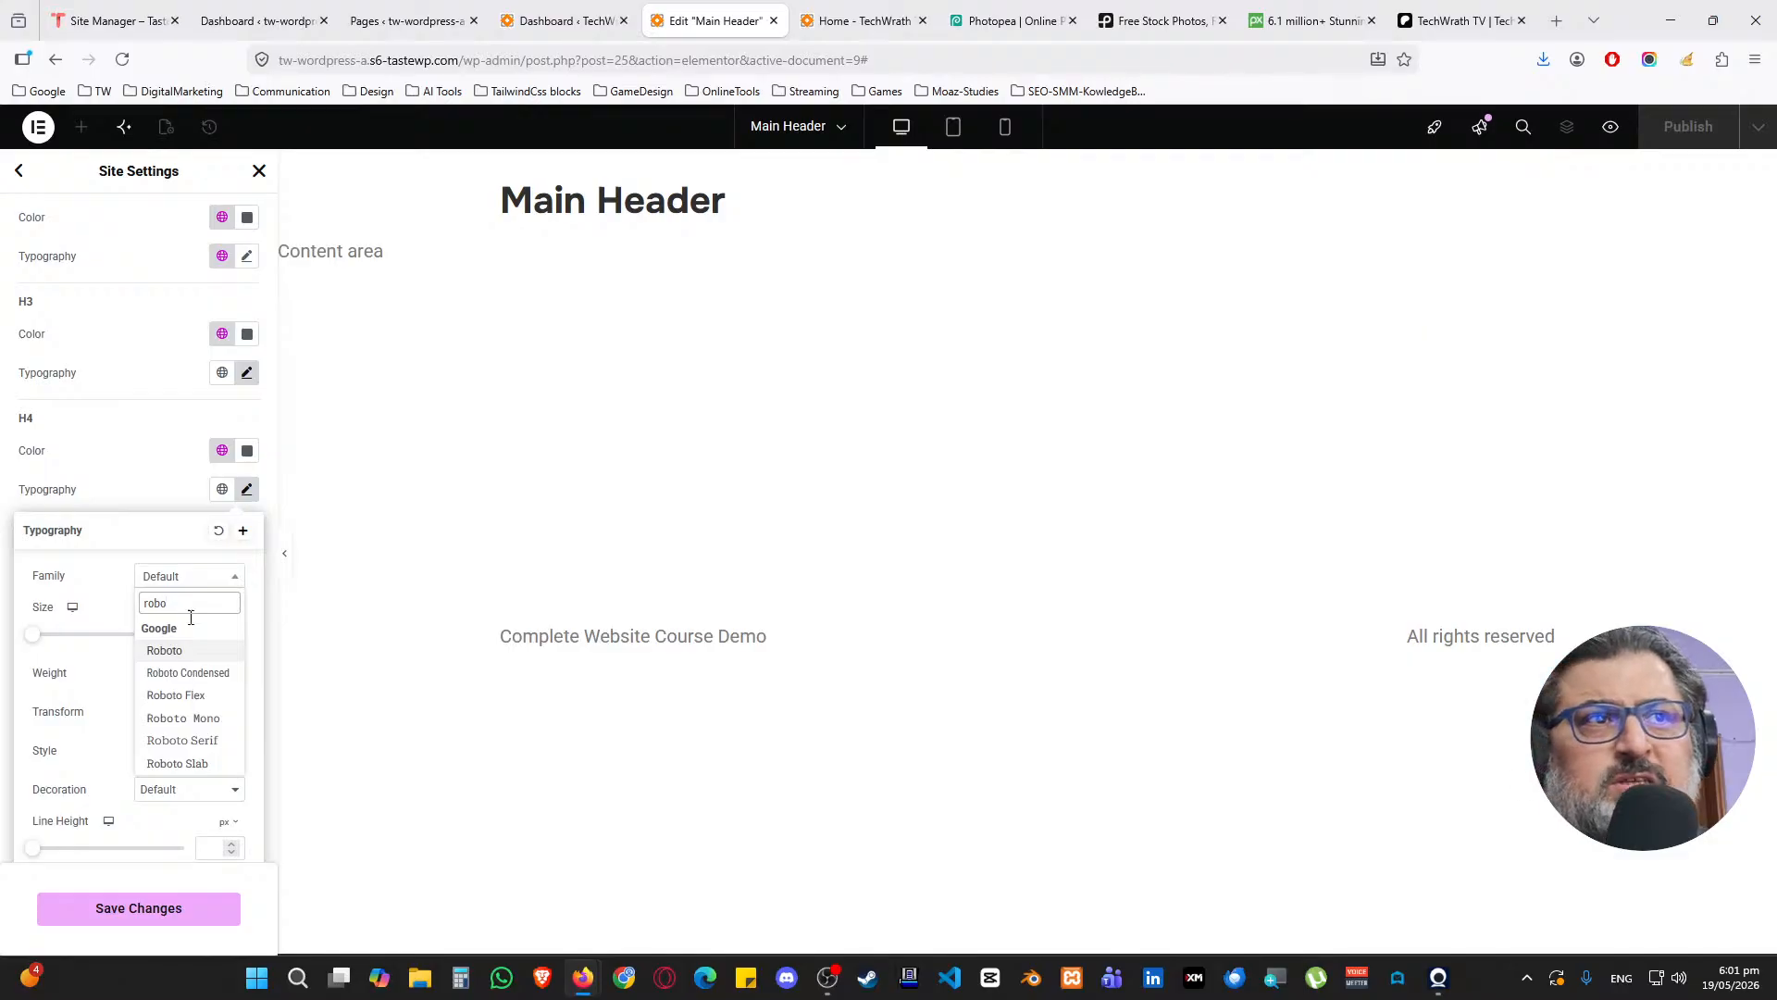
click(176, 650)
Set the H4 font size to 1.6 rem and weight to 500 (Medium)
click(231, 611)
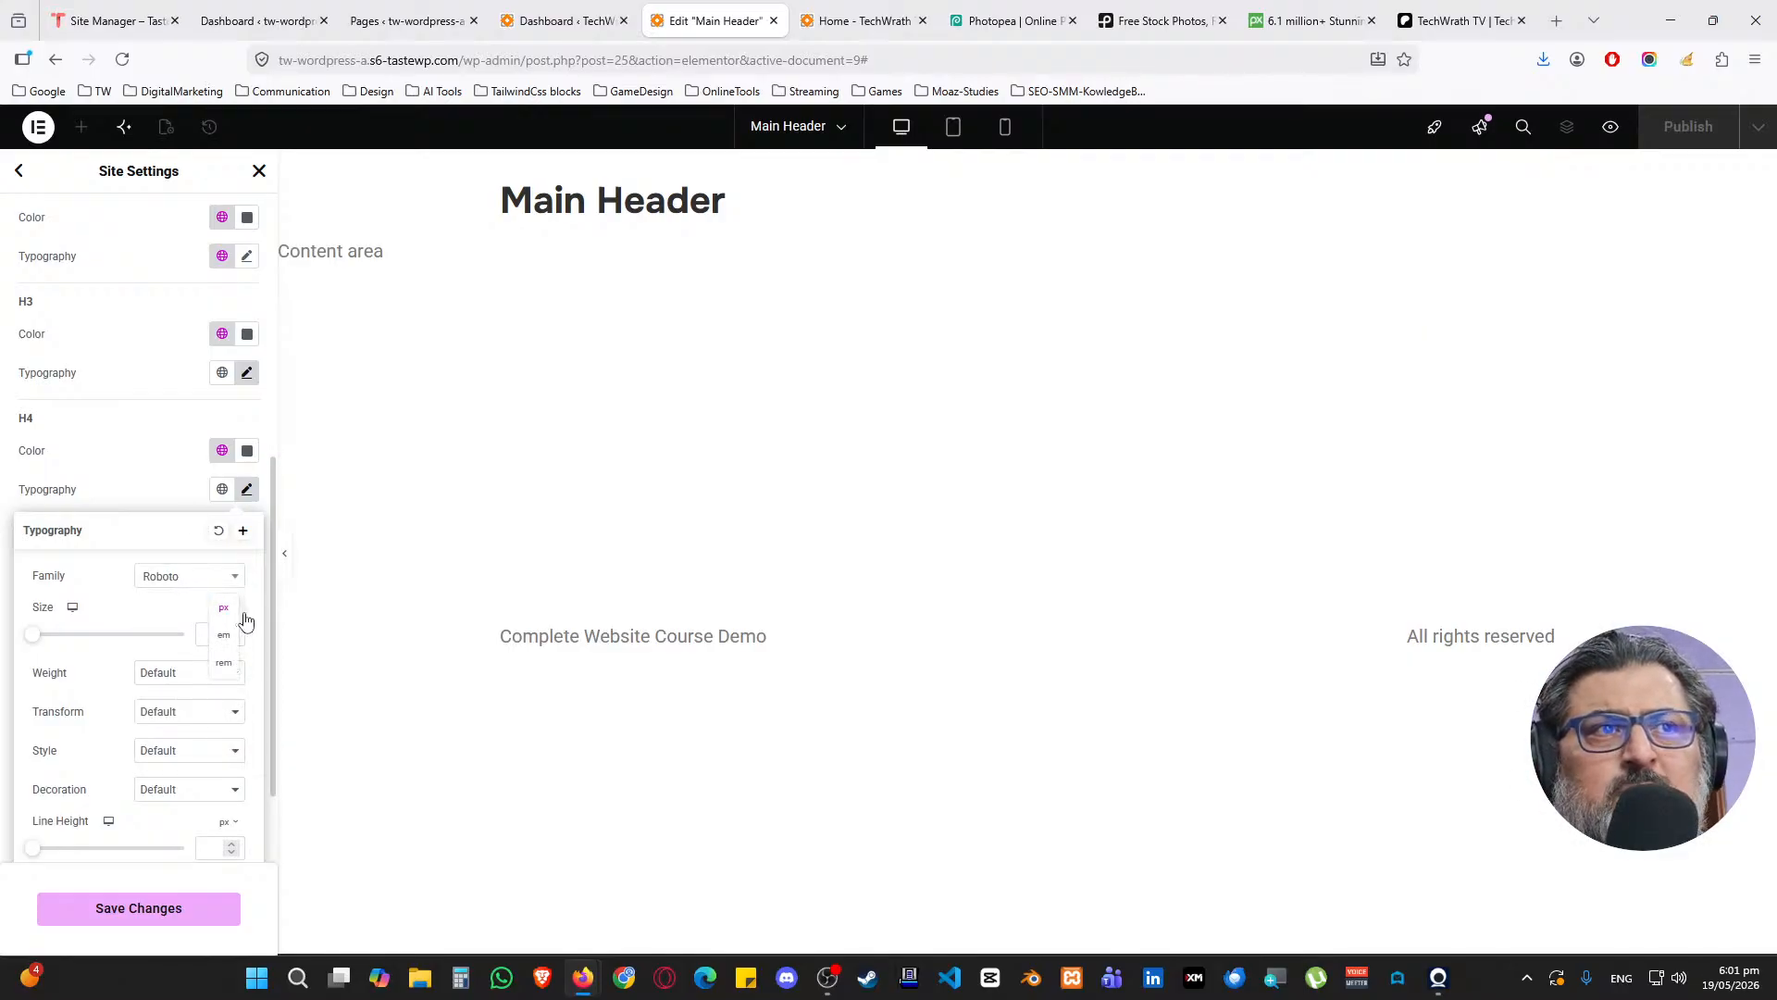
click(224, 663)
text(1)
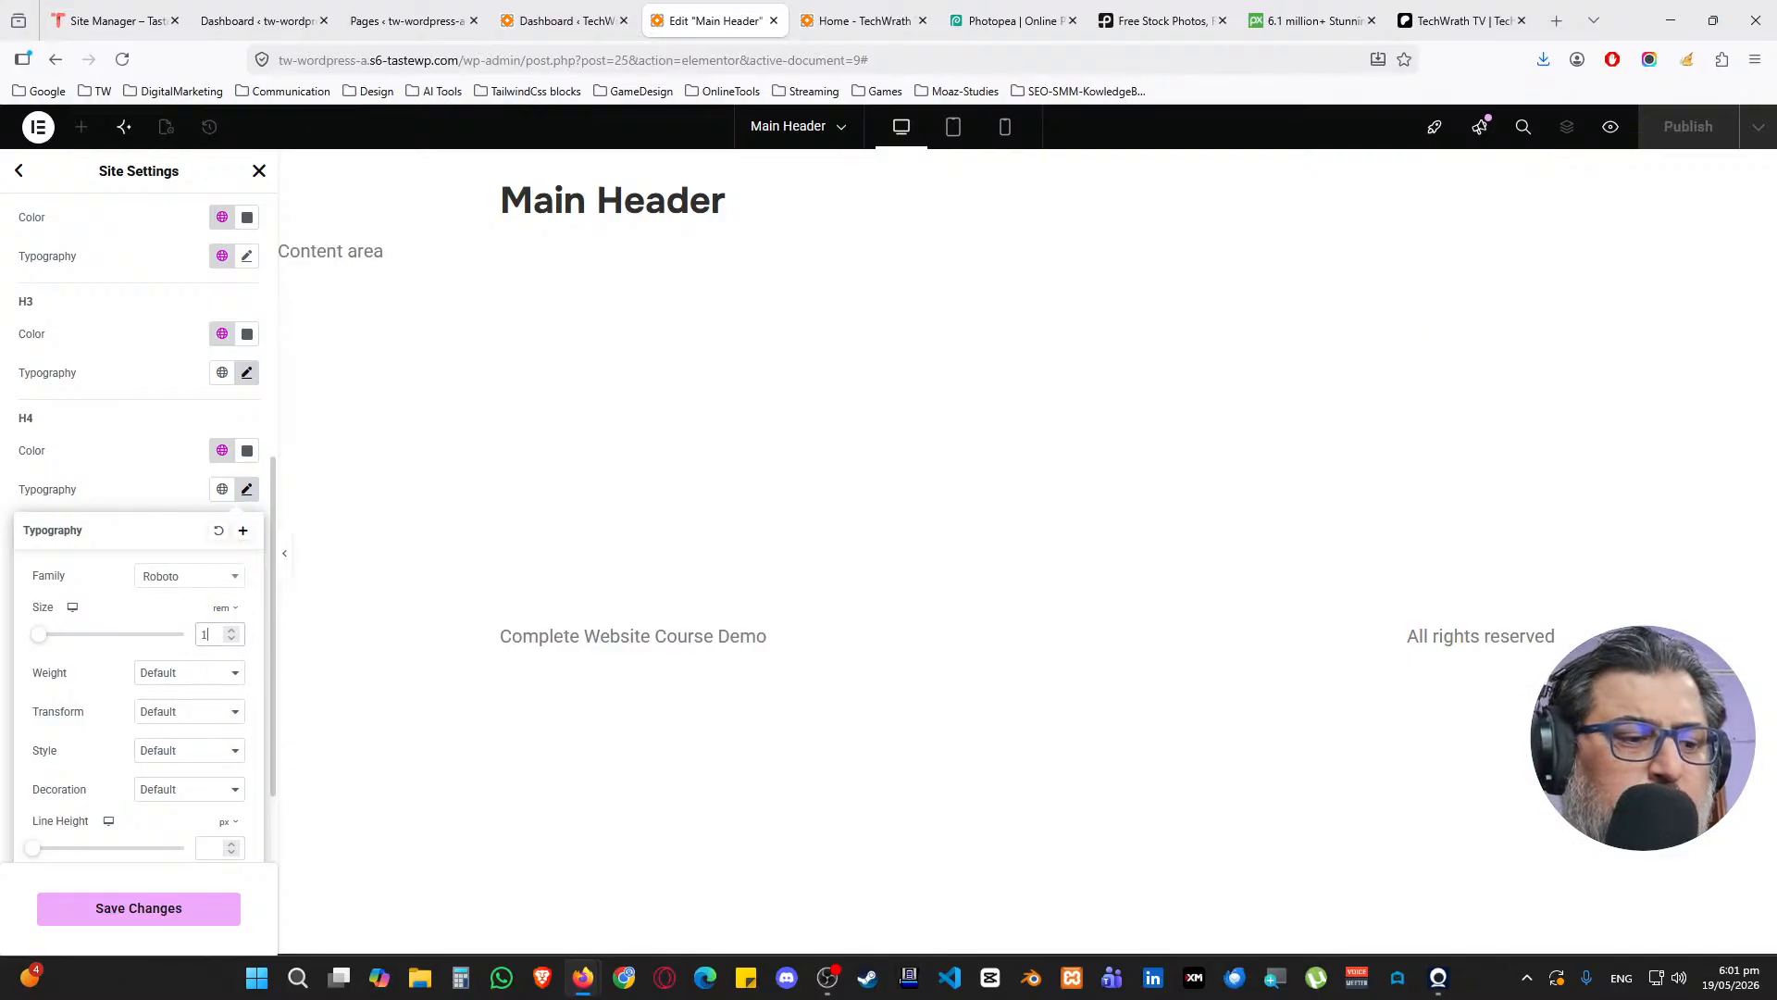
text(.6)
click(168, 673)
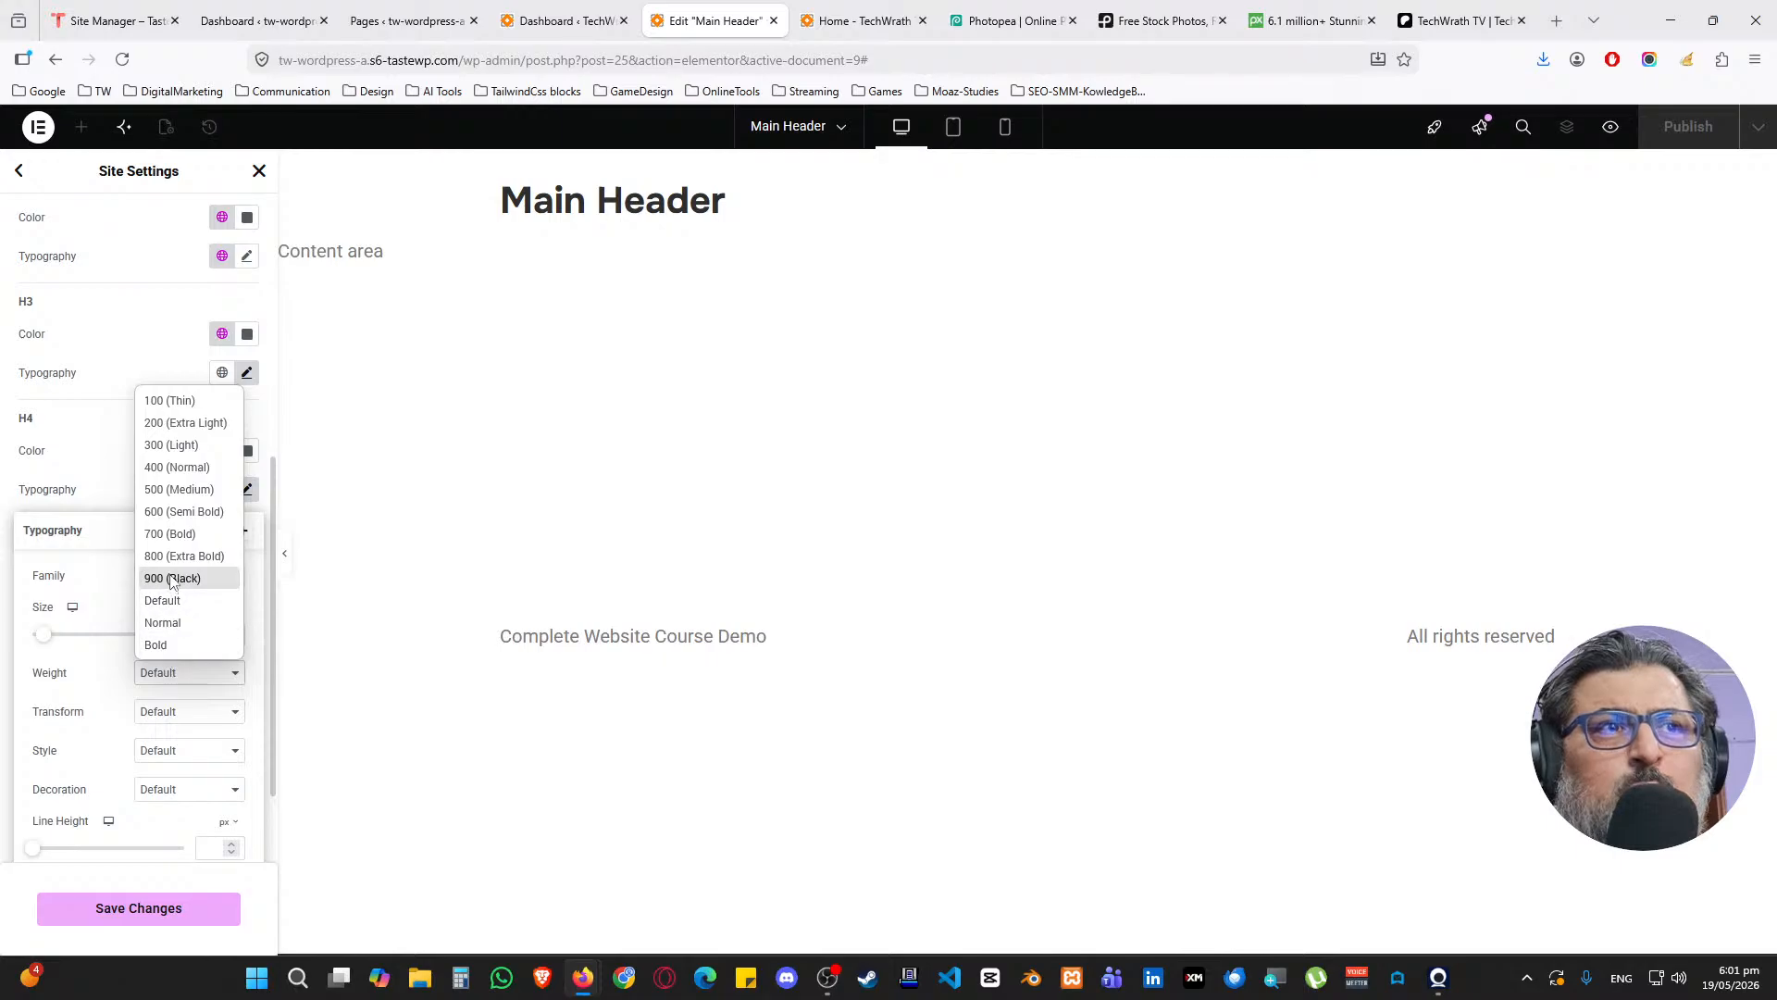
click(176, 489)
click(99, 484)
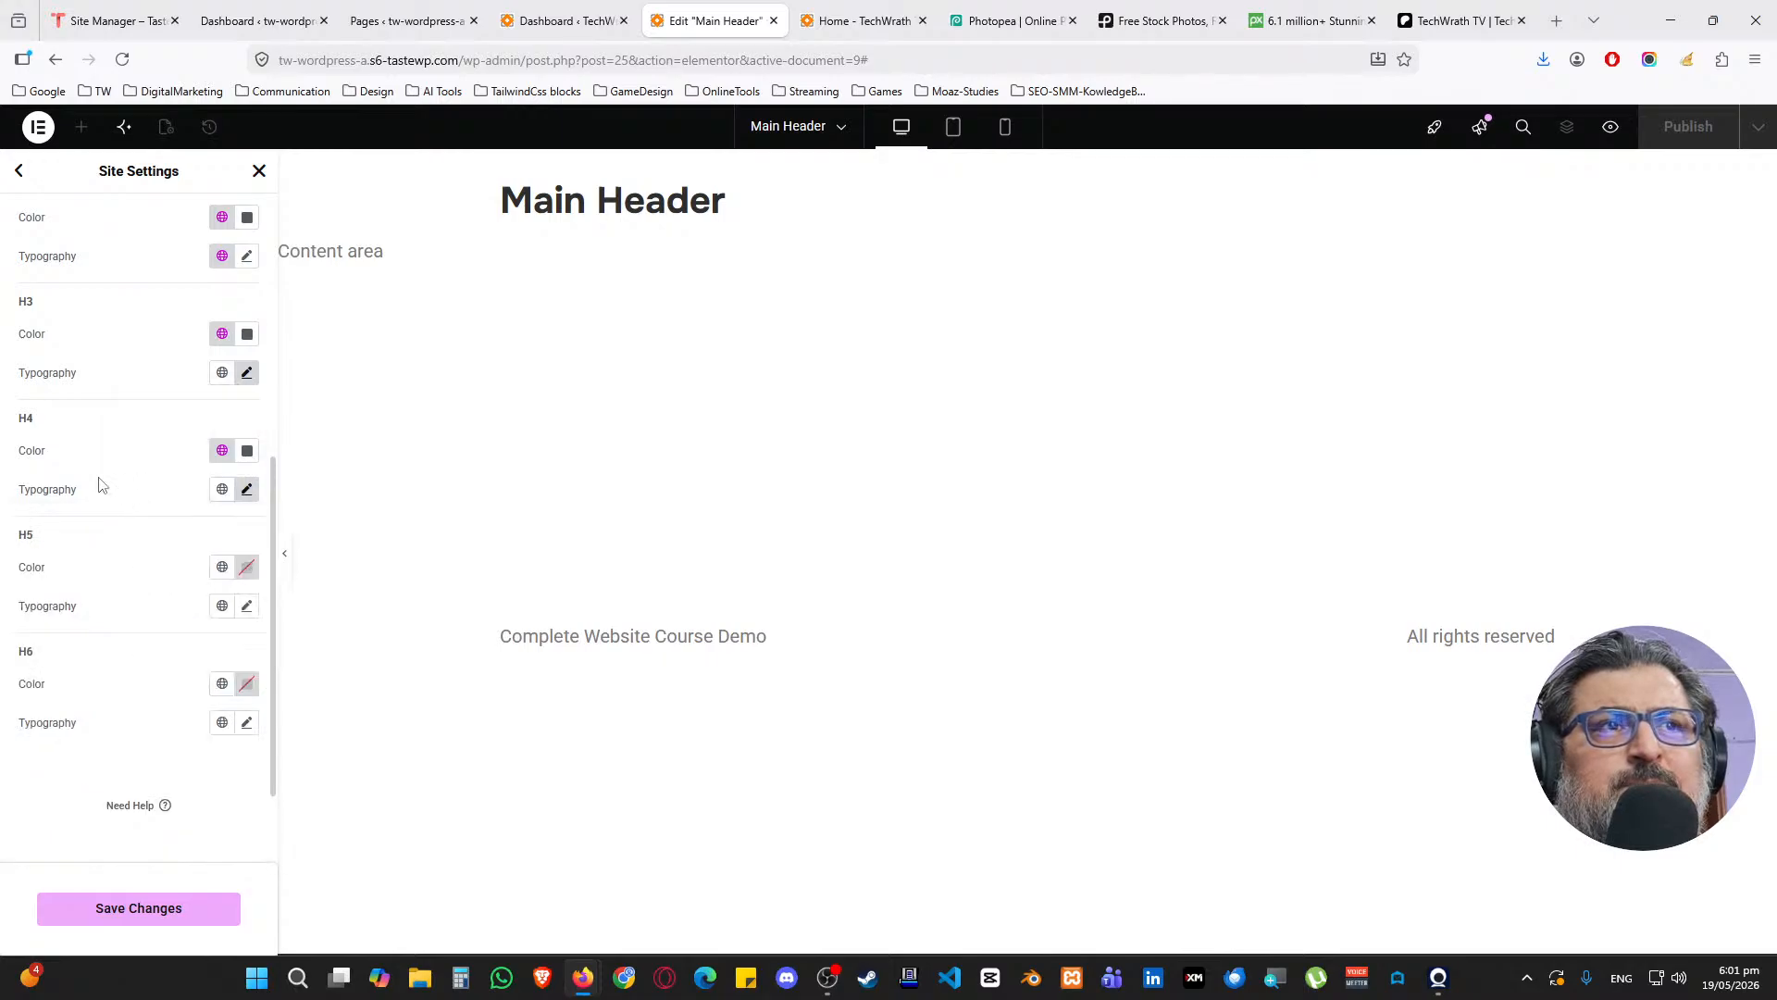
Give H5 headings a dark global colour and the Roboto font family
click(222, 566)
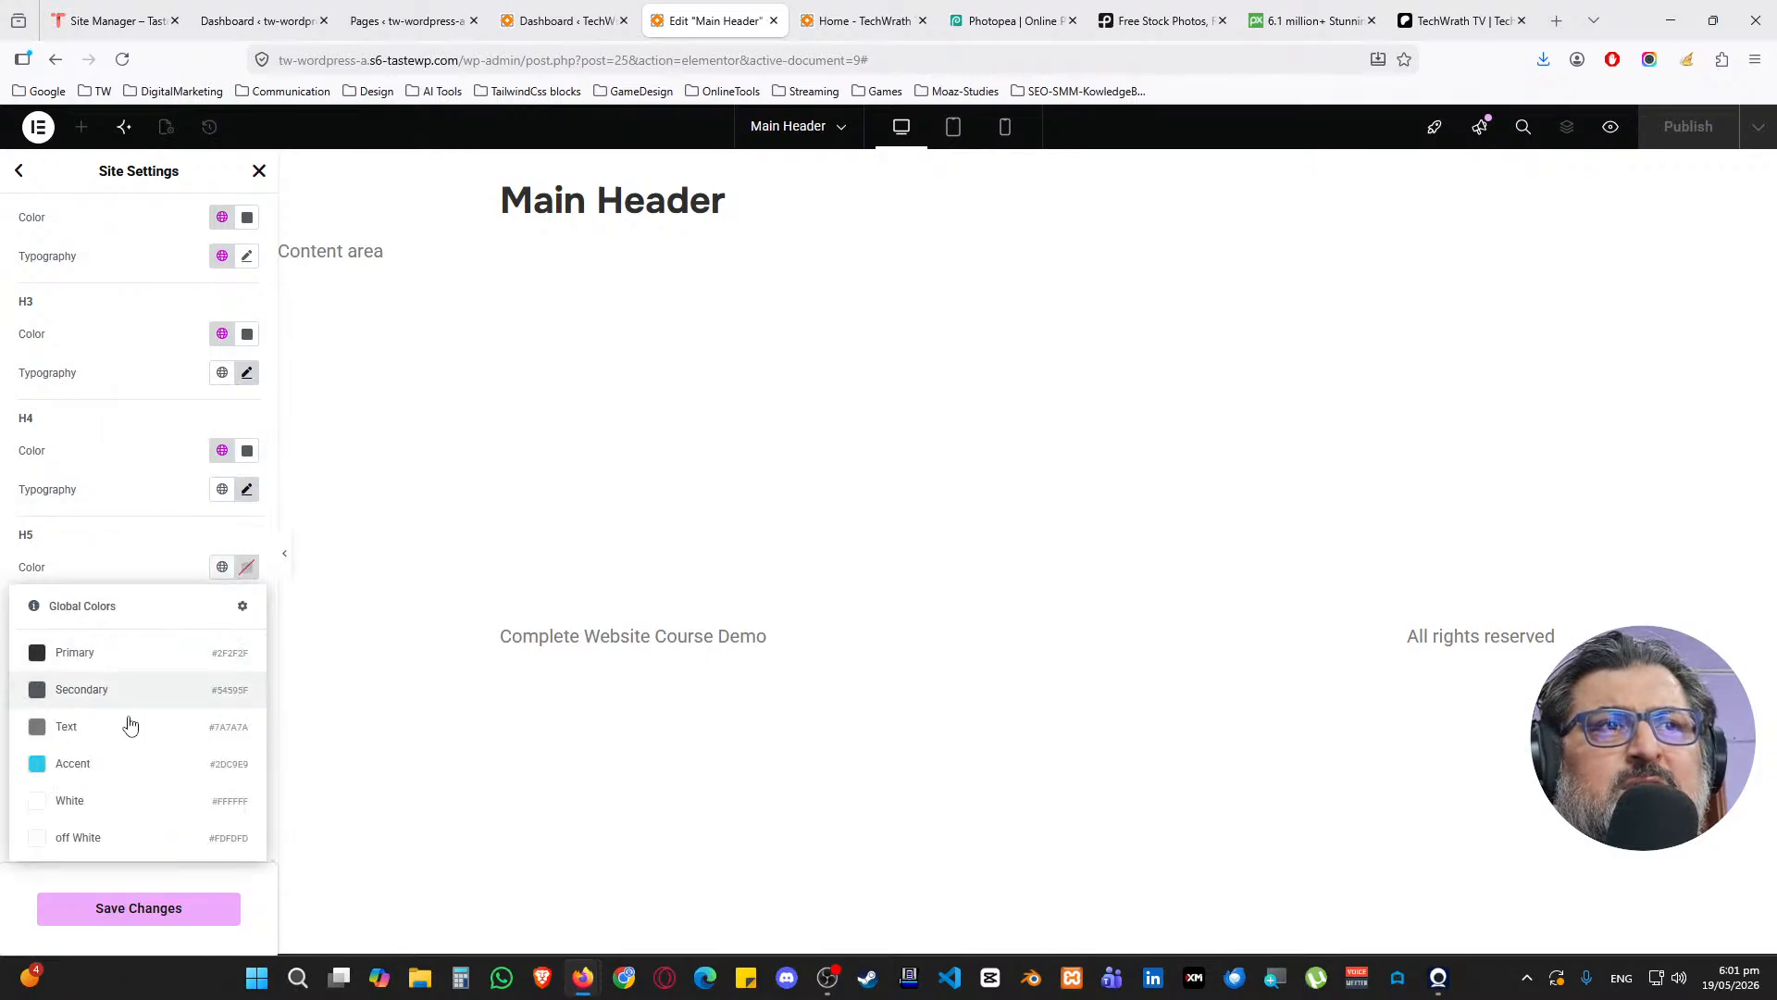
click(145, 711)
click(246, 606)
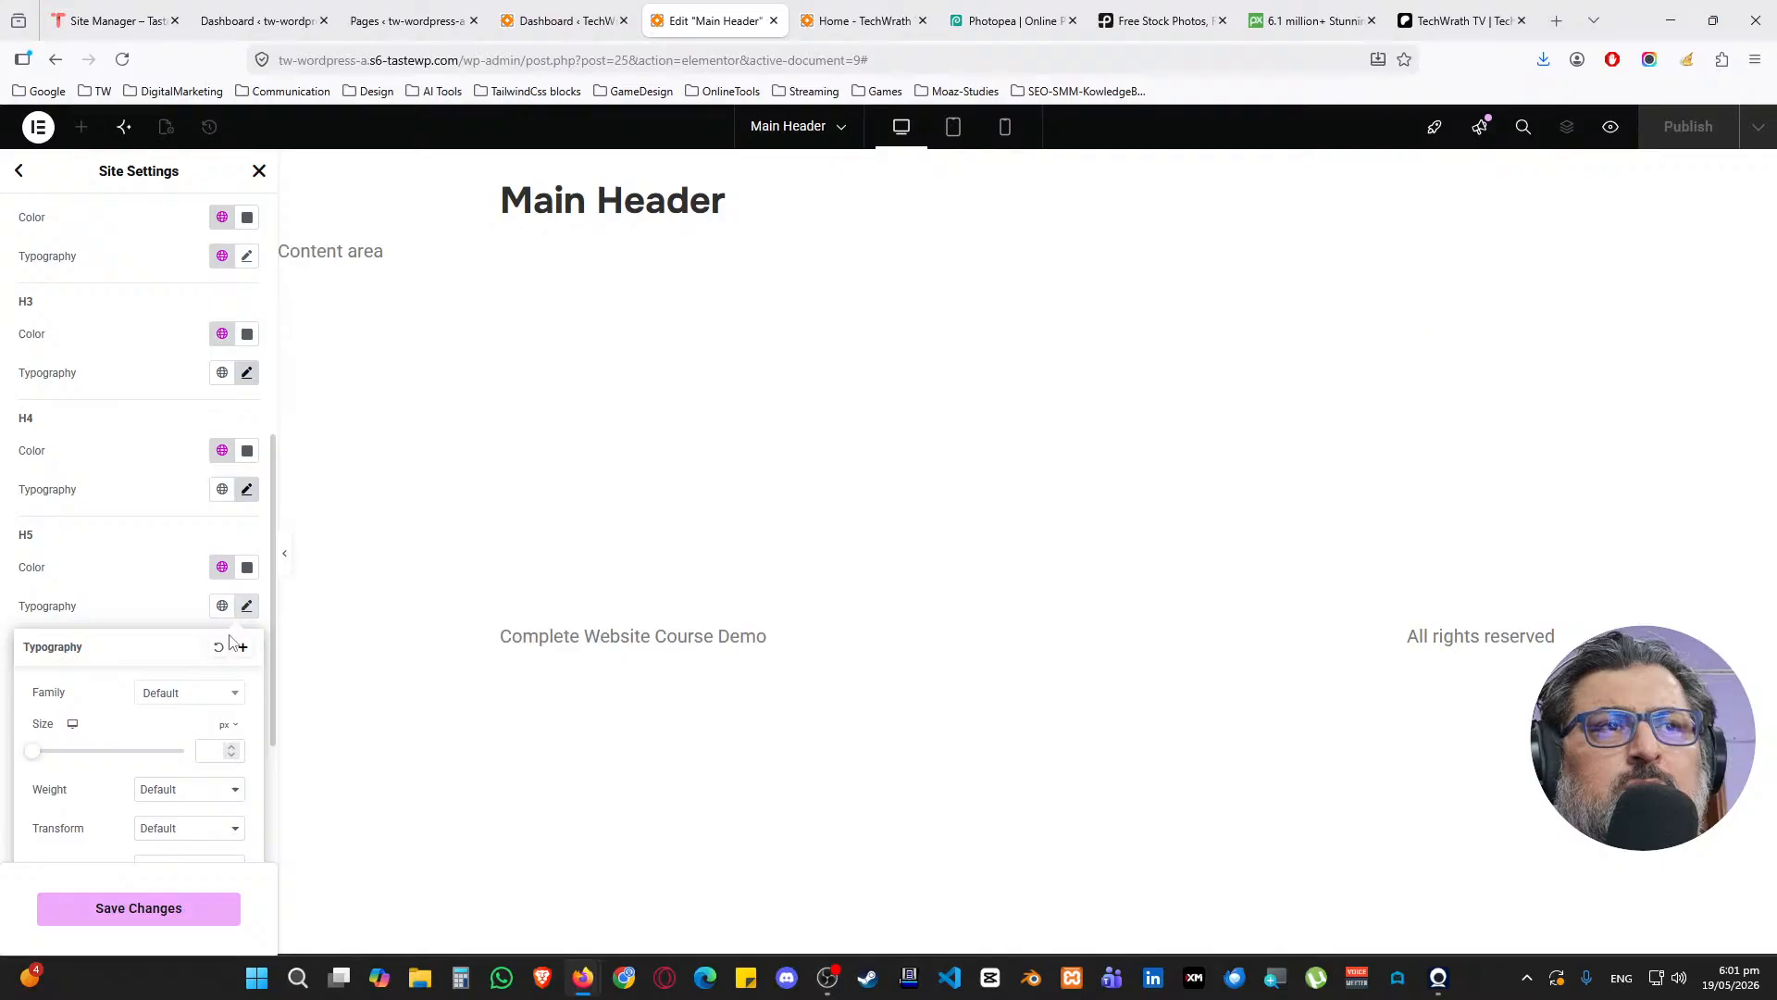
click(174, 692)
text(robo)
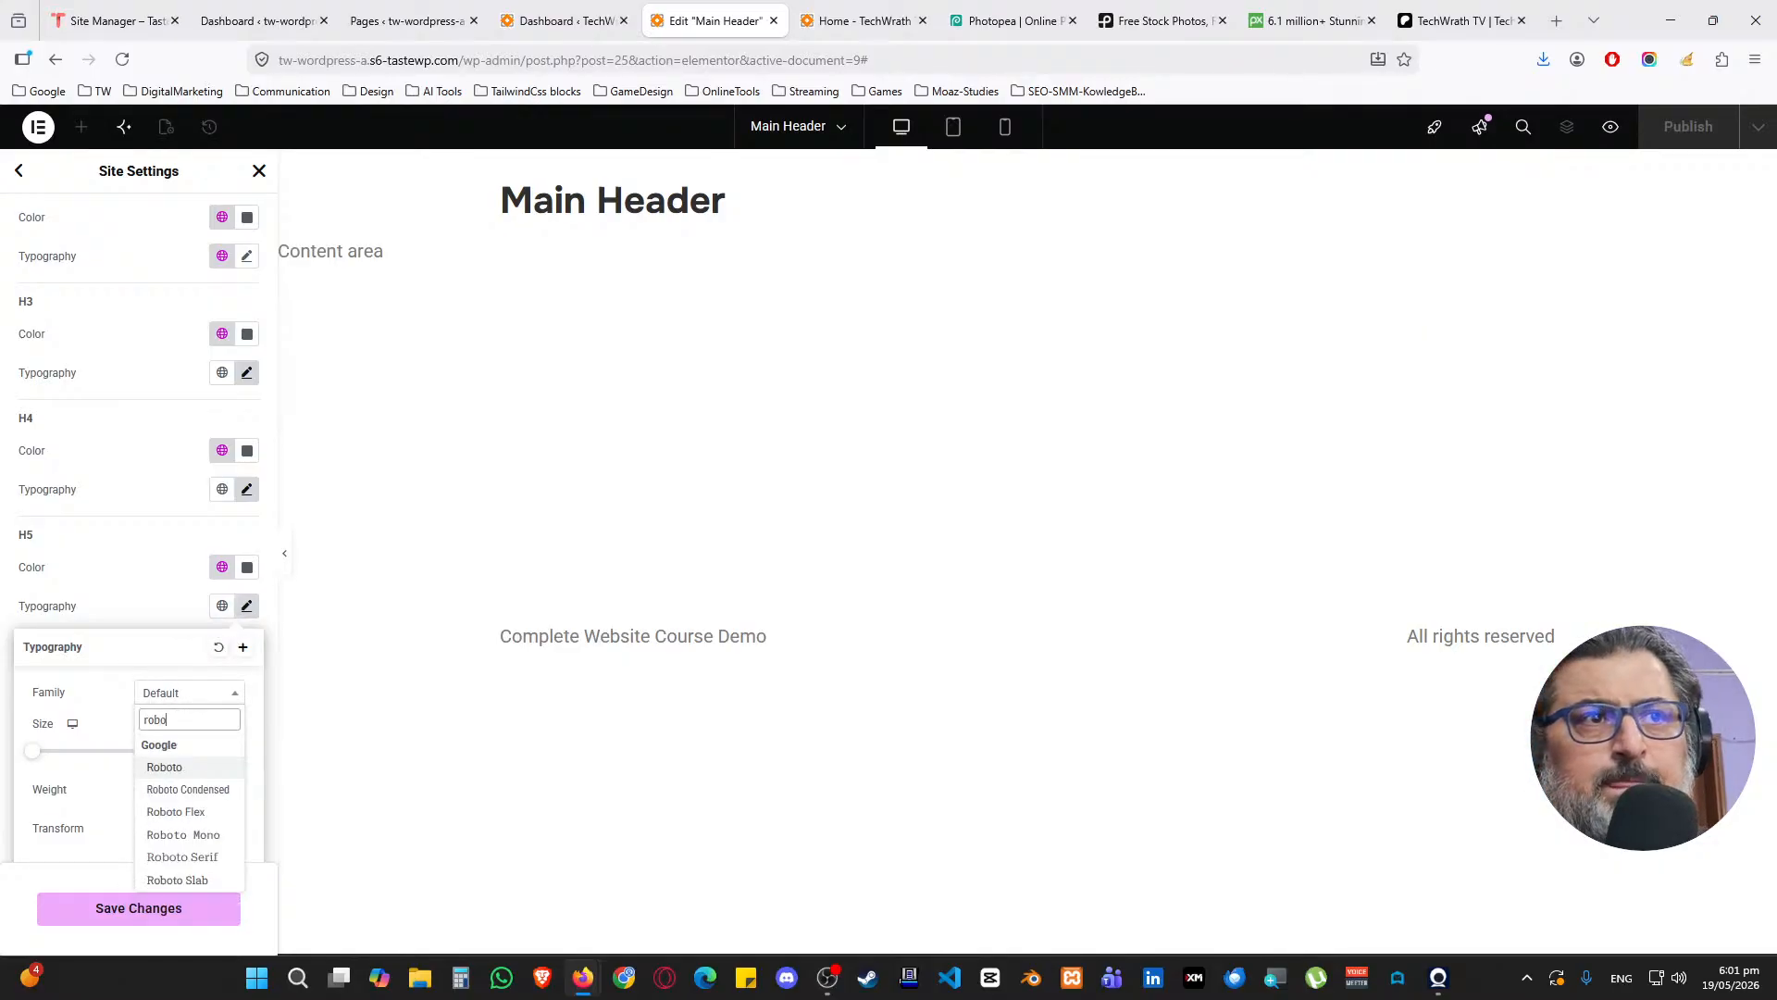
click(188, 769)
Set the H5 font size to 1.4 rem and weight to 500 (Medium)
scroll(187, 773, down, 2)
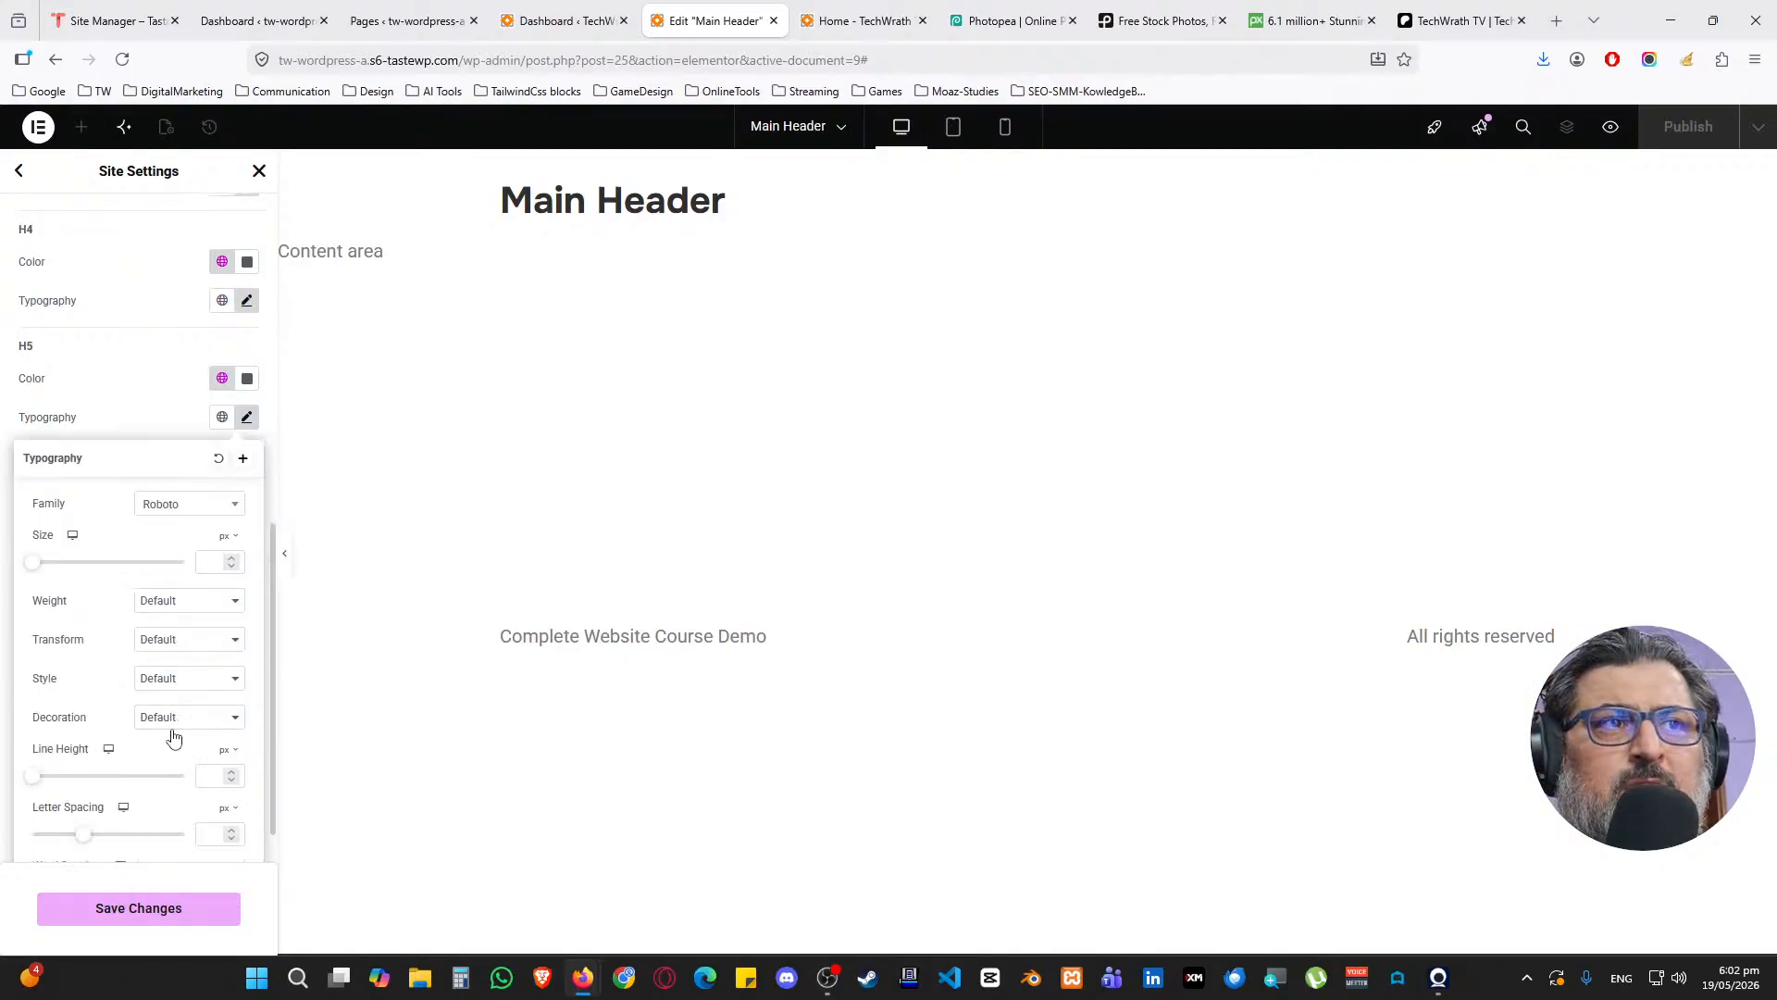
click(230, 546)
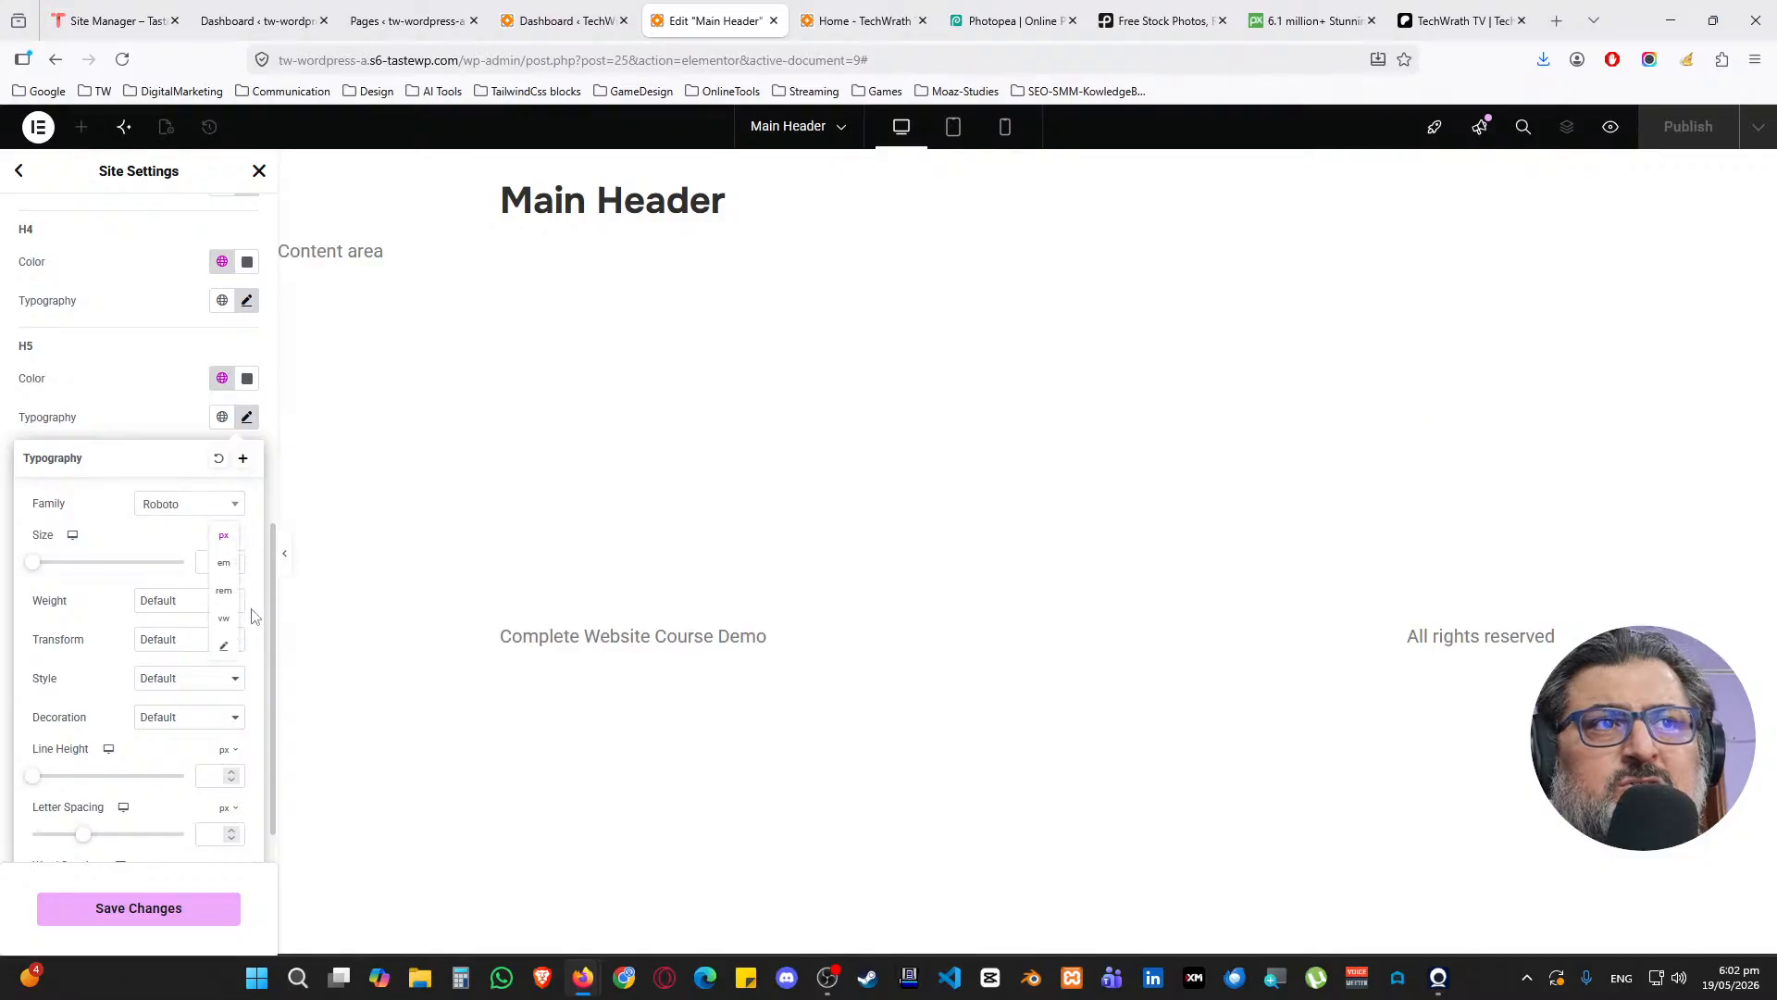
click(225, 594)
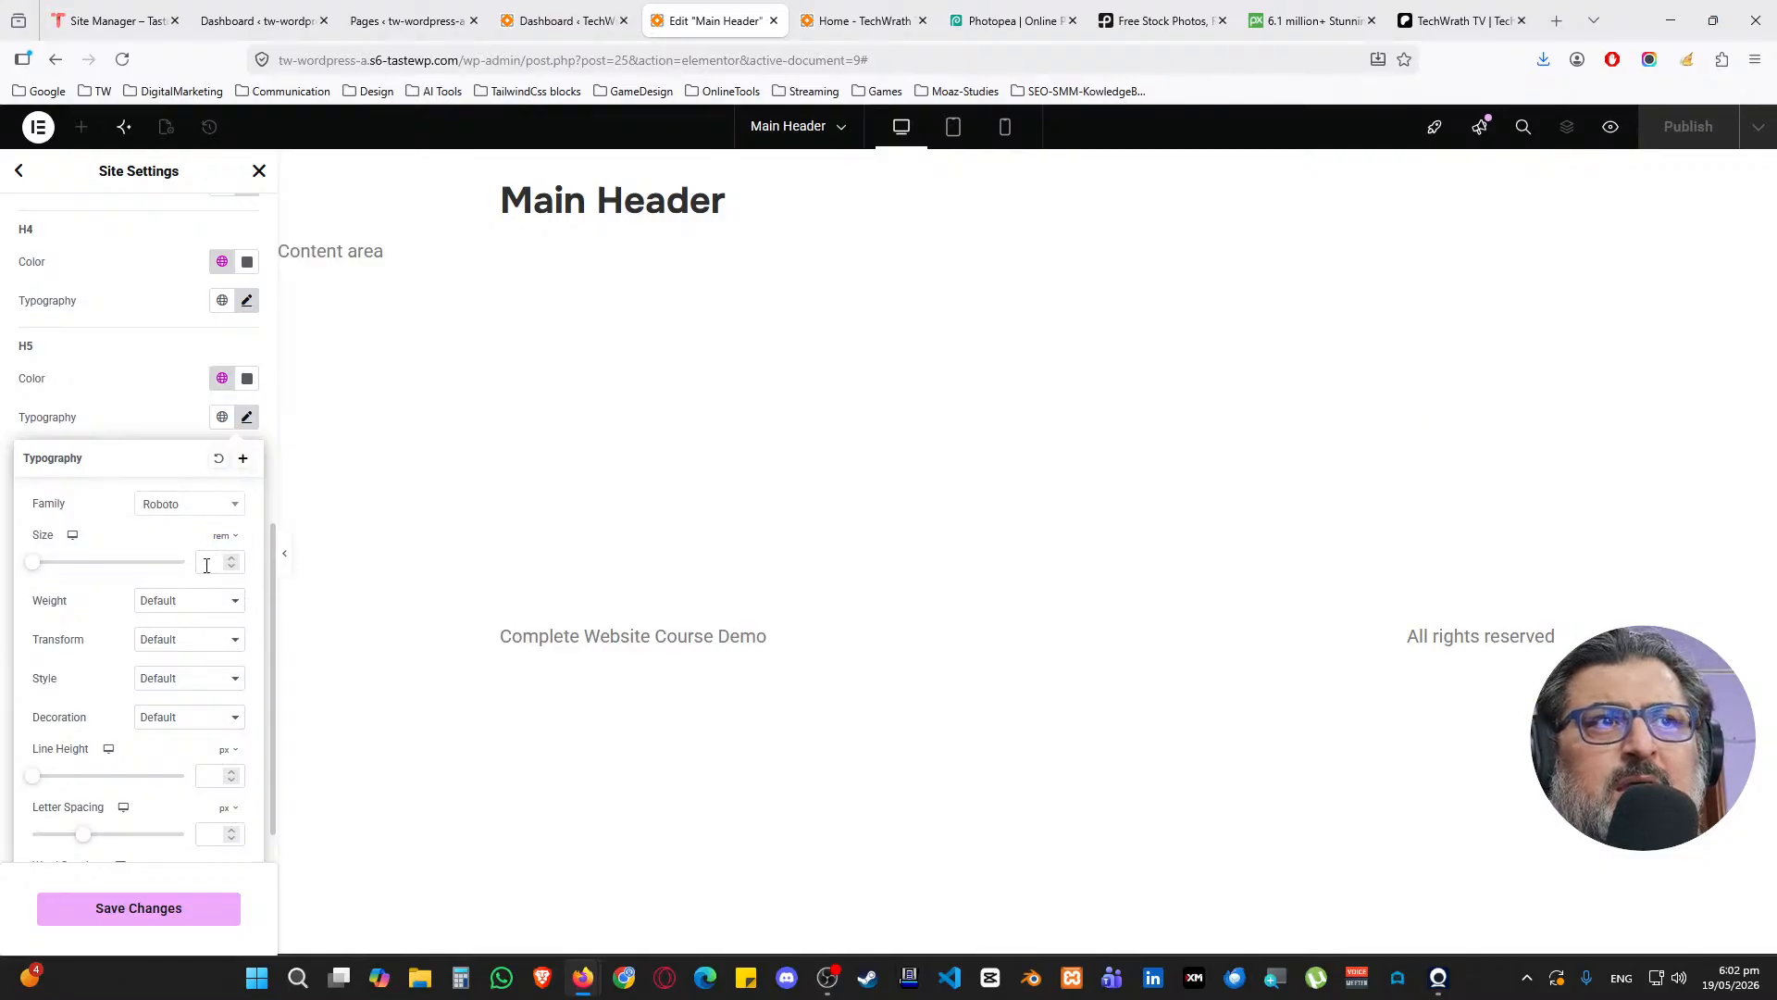
text(1.4)
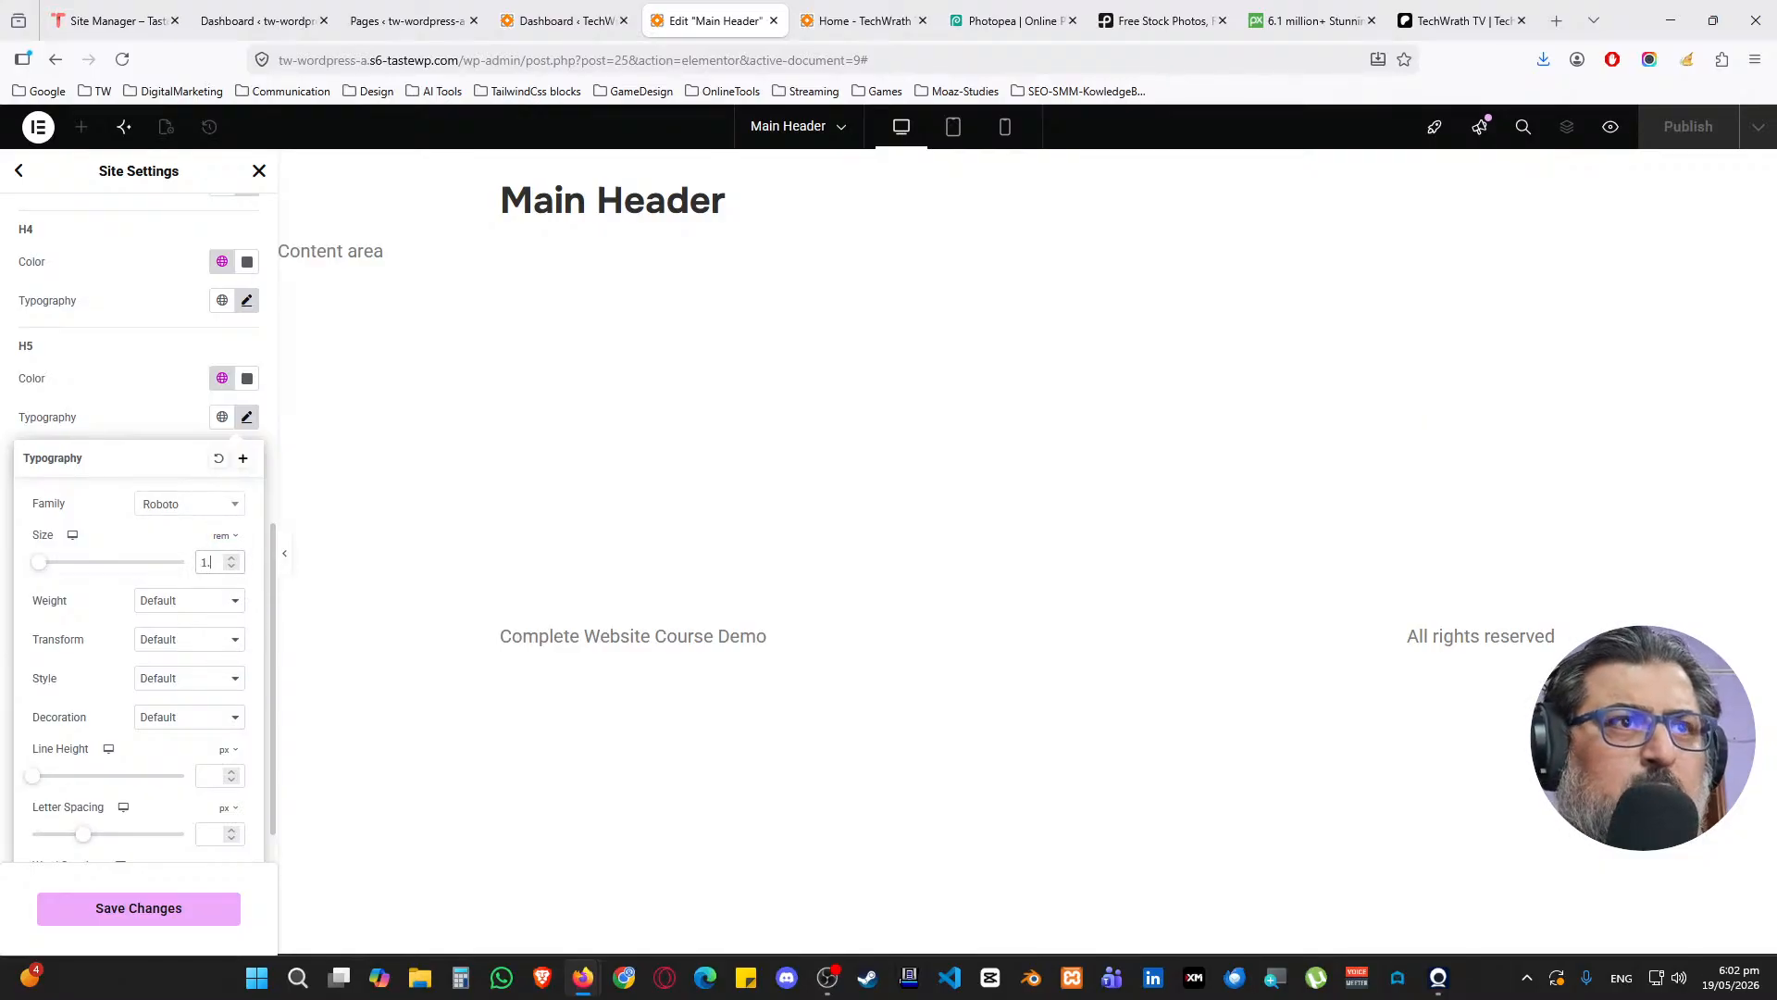
click(165, 600)
click(180, 724)
click(152, 418)
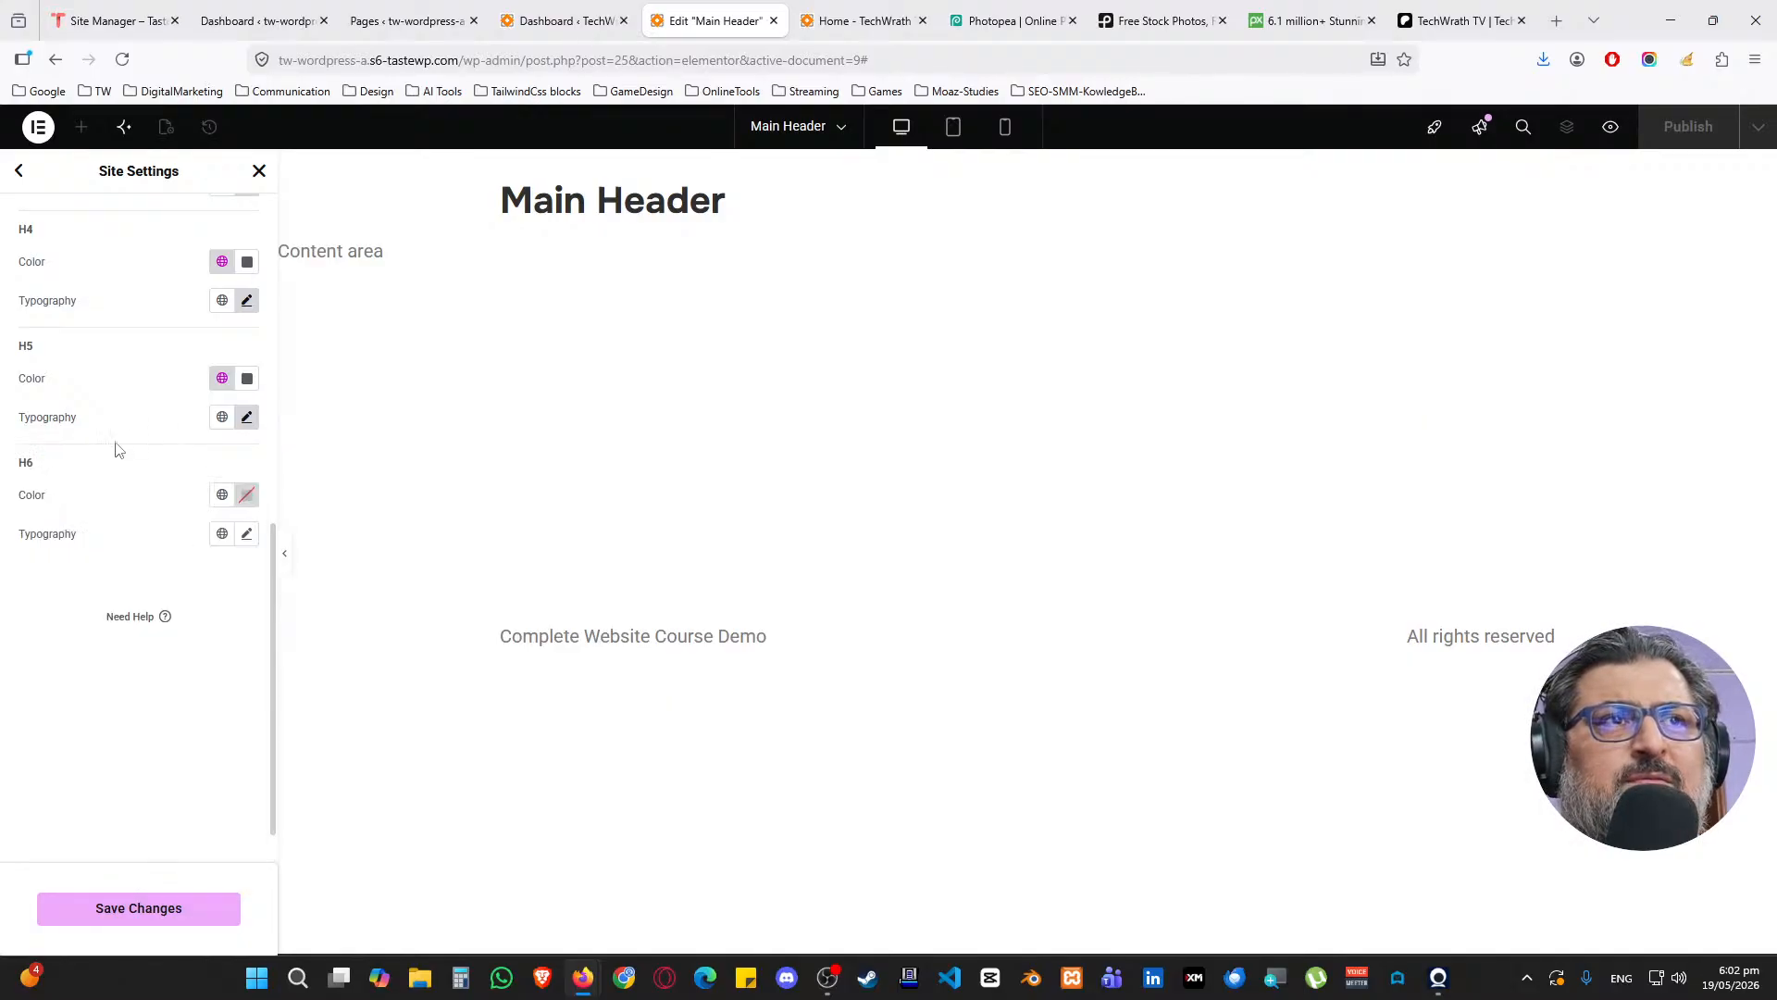
Give H6 headings the Secondary global colour and the Roboto font family
click(222, 494)
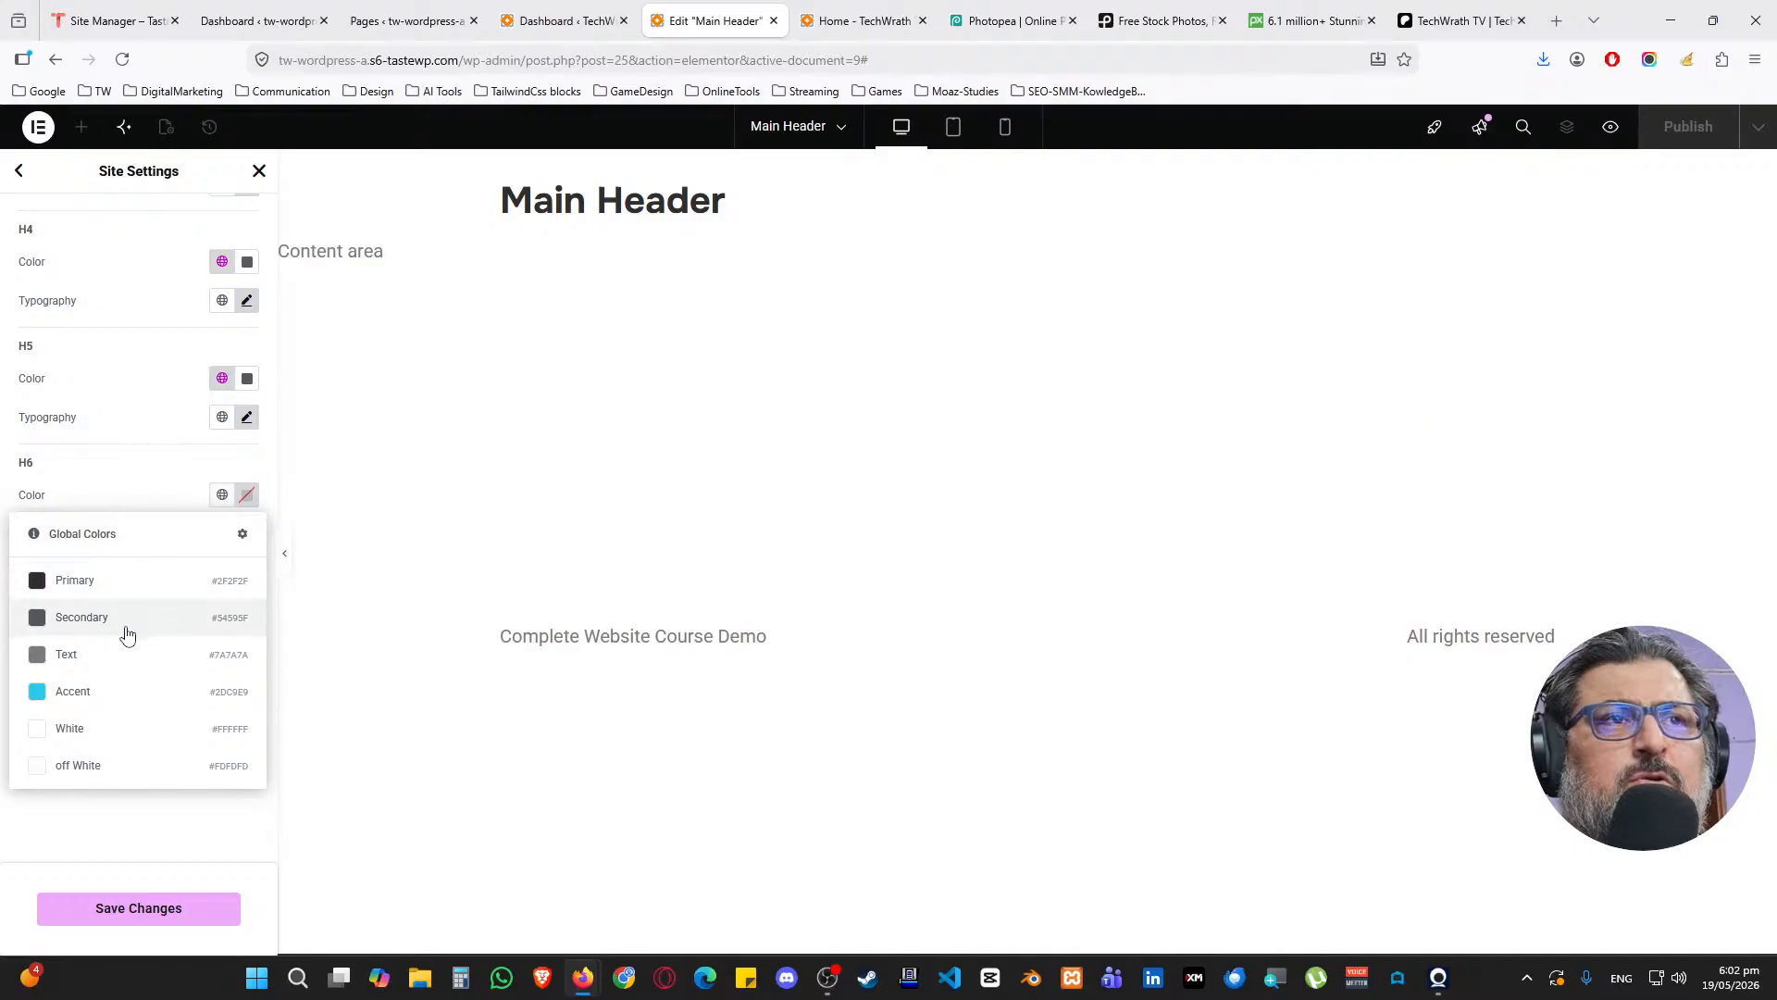
click(127, 619)
click(246, 722)
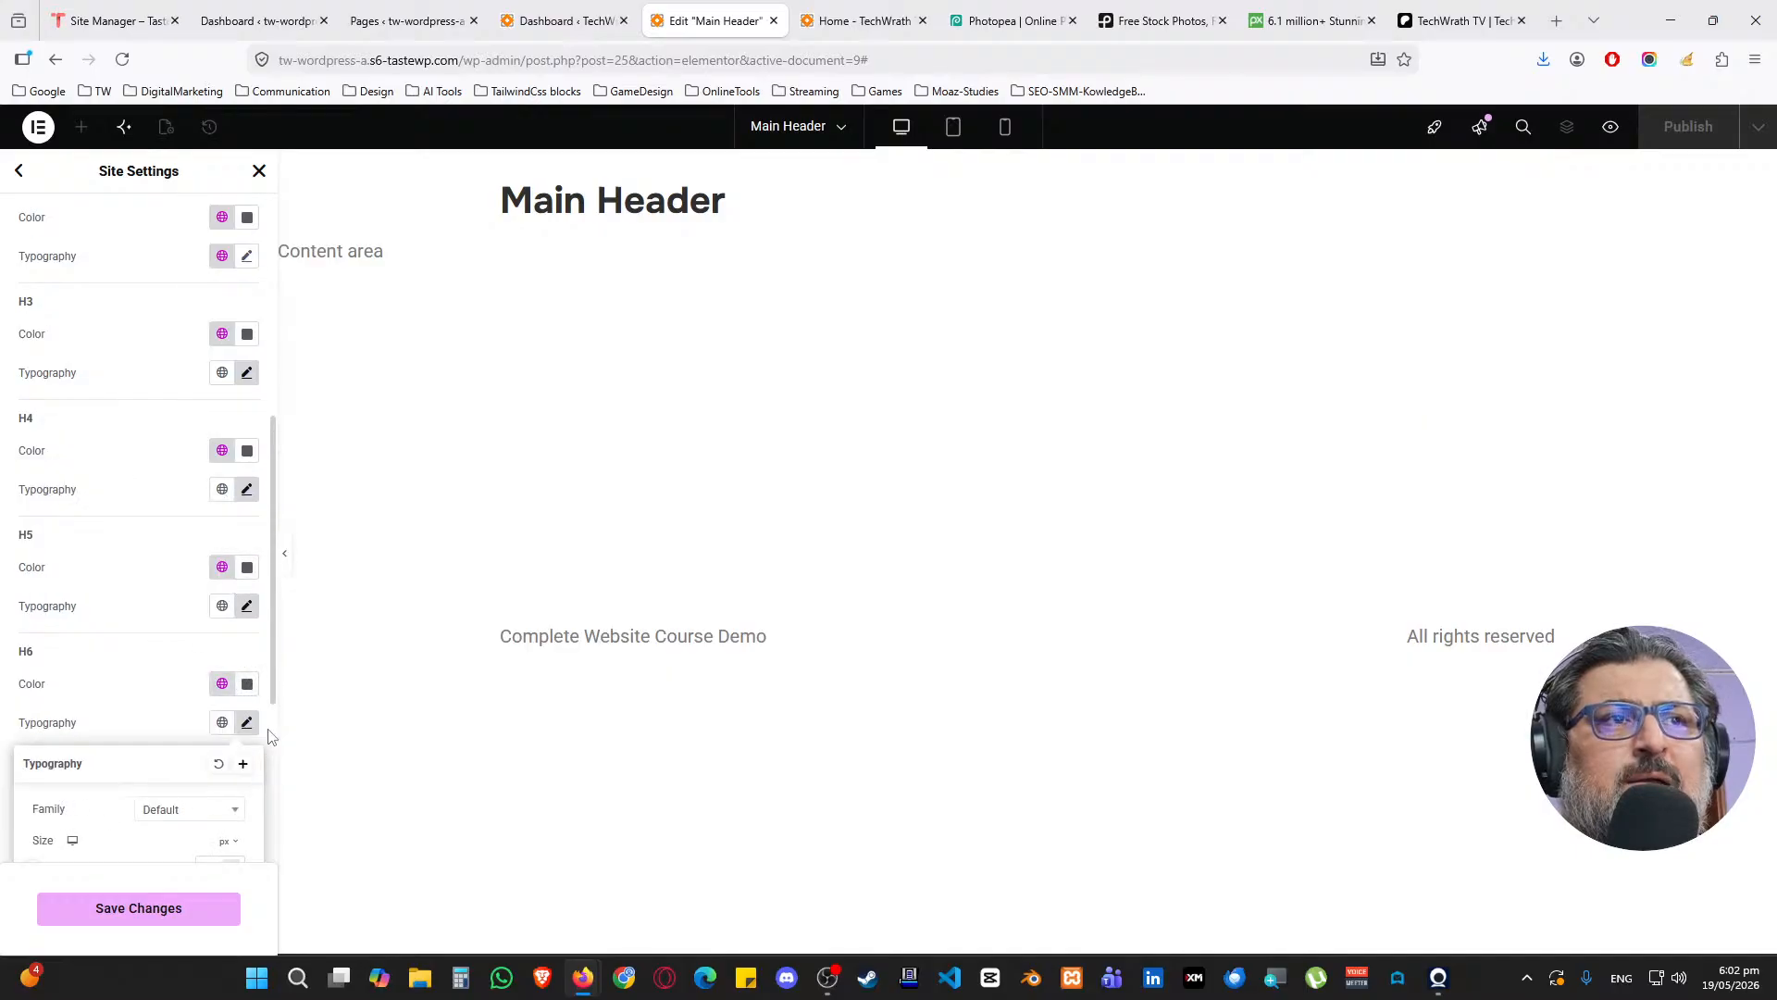
click(208, 808)
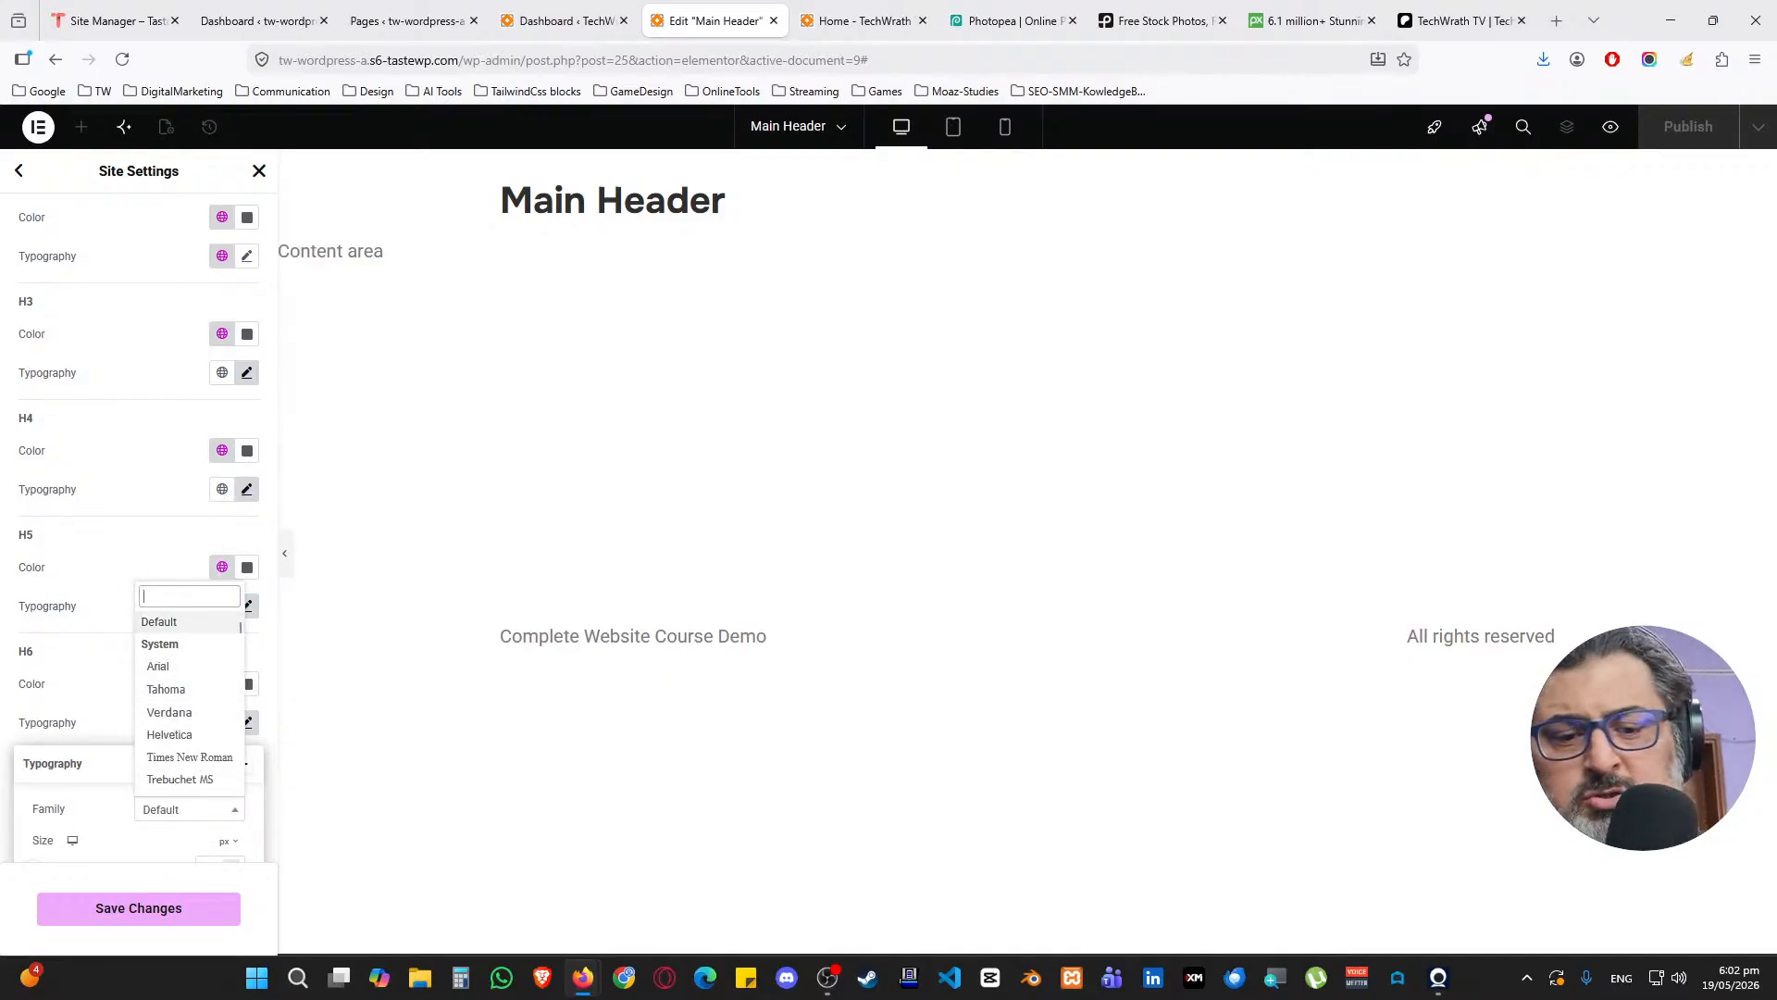
text(robo)
click(179, 676)
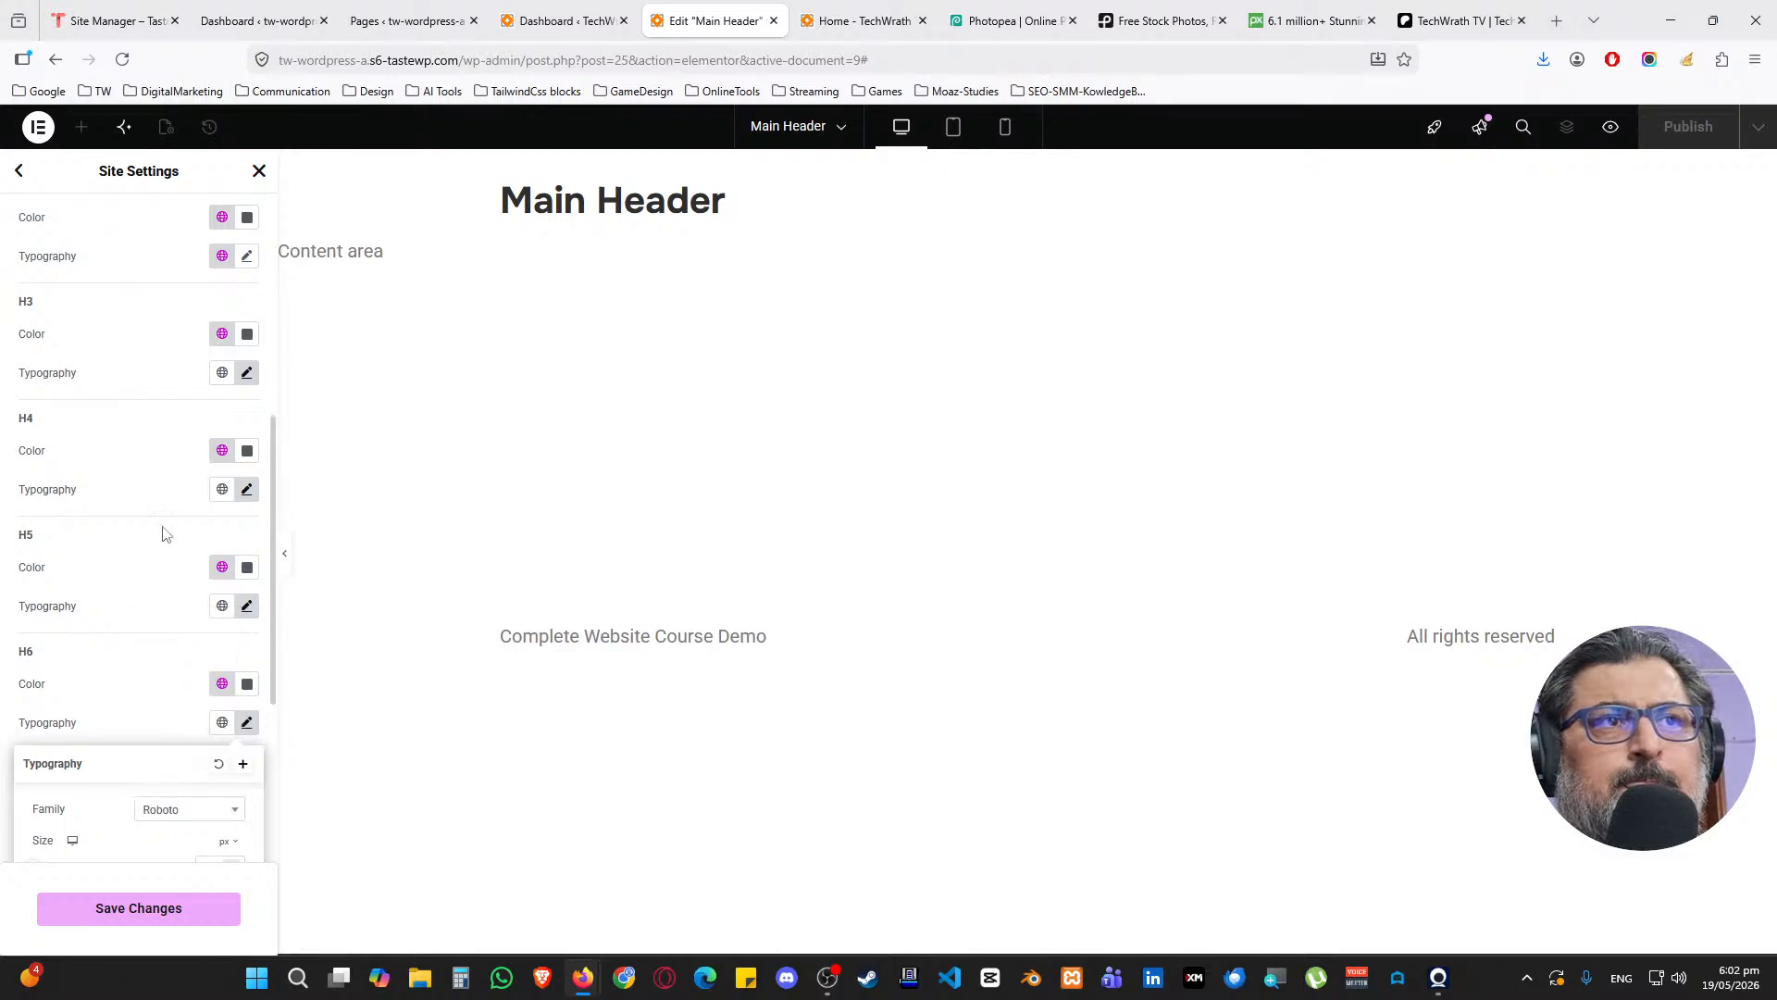
Set H6 to 1.2 rem, weight 500 (Medium), and save the site settings
scroll(171, 551, down, 4)
click(228, 479)
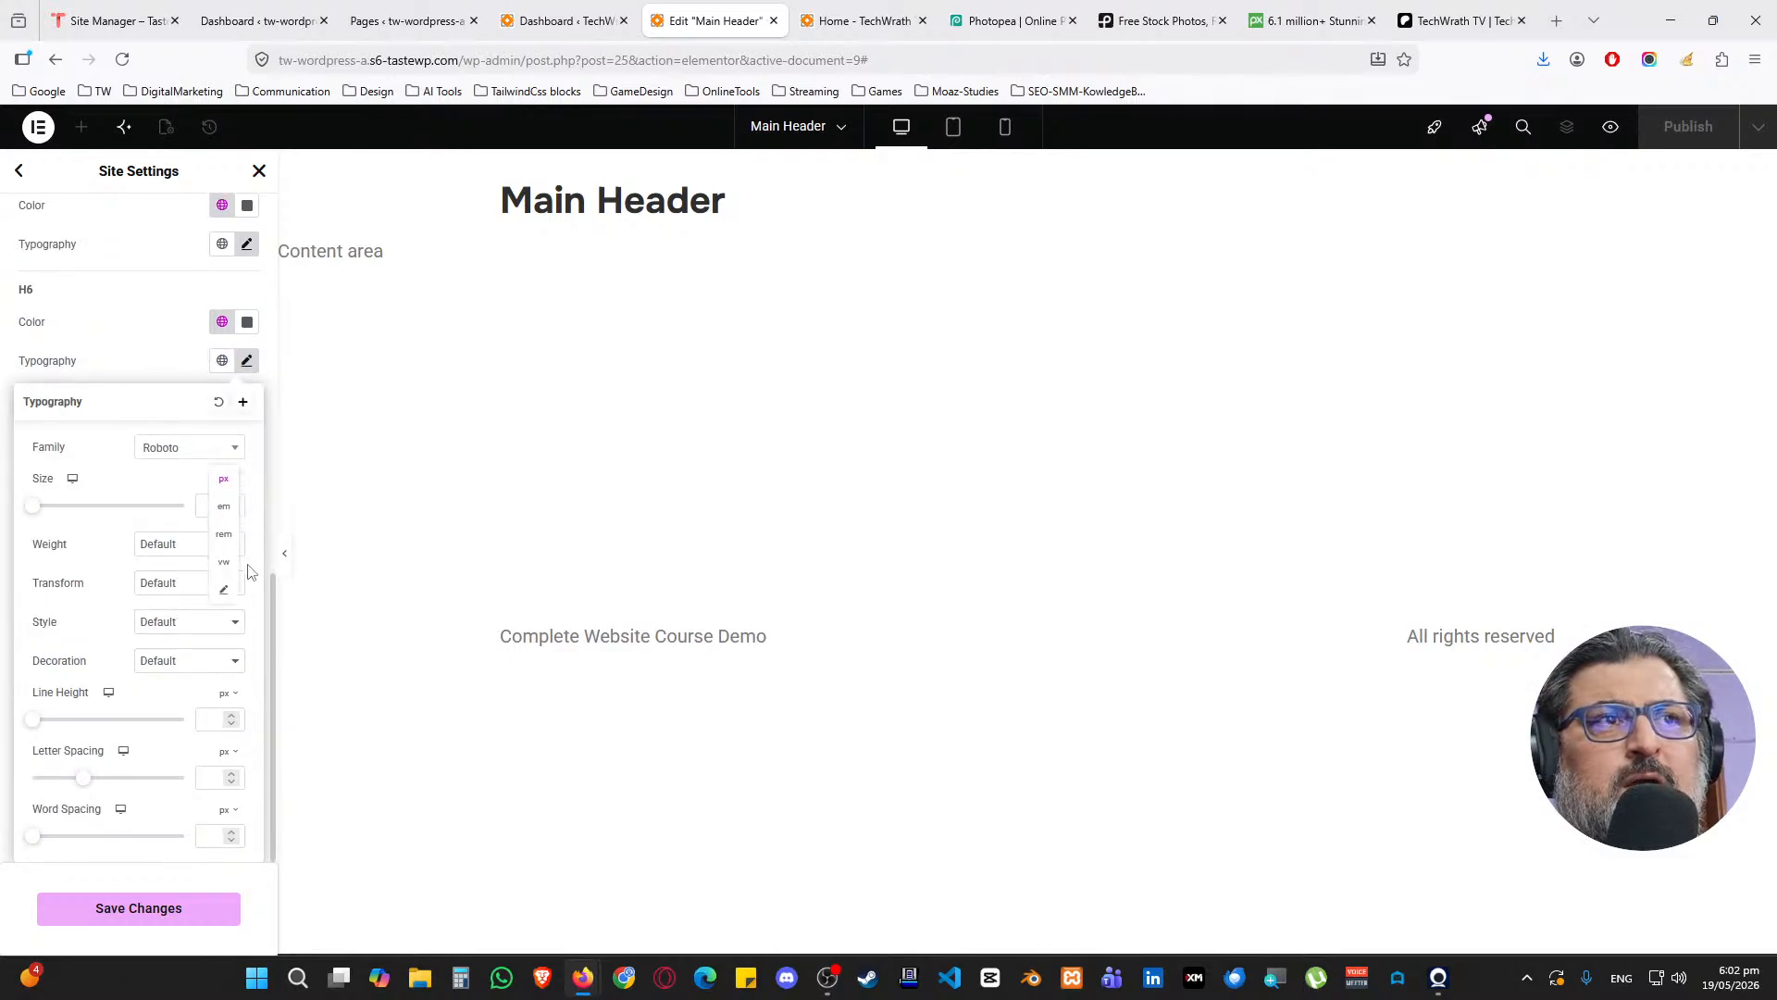
click(223, 534)
text(1.2)
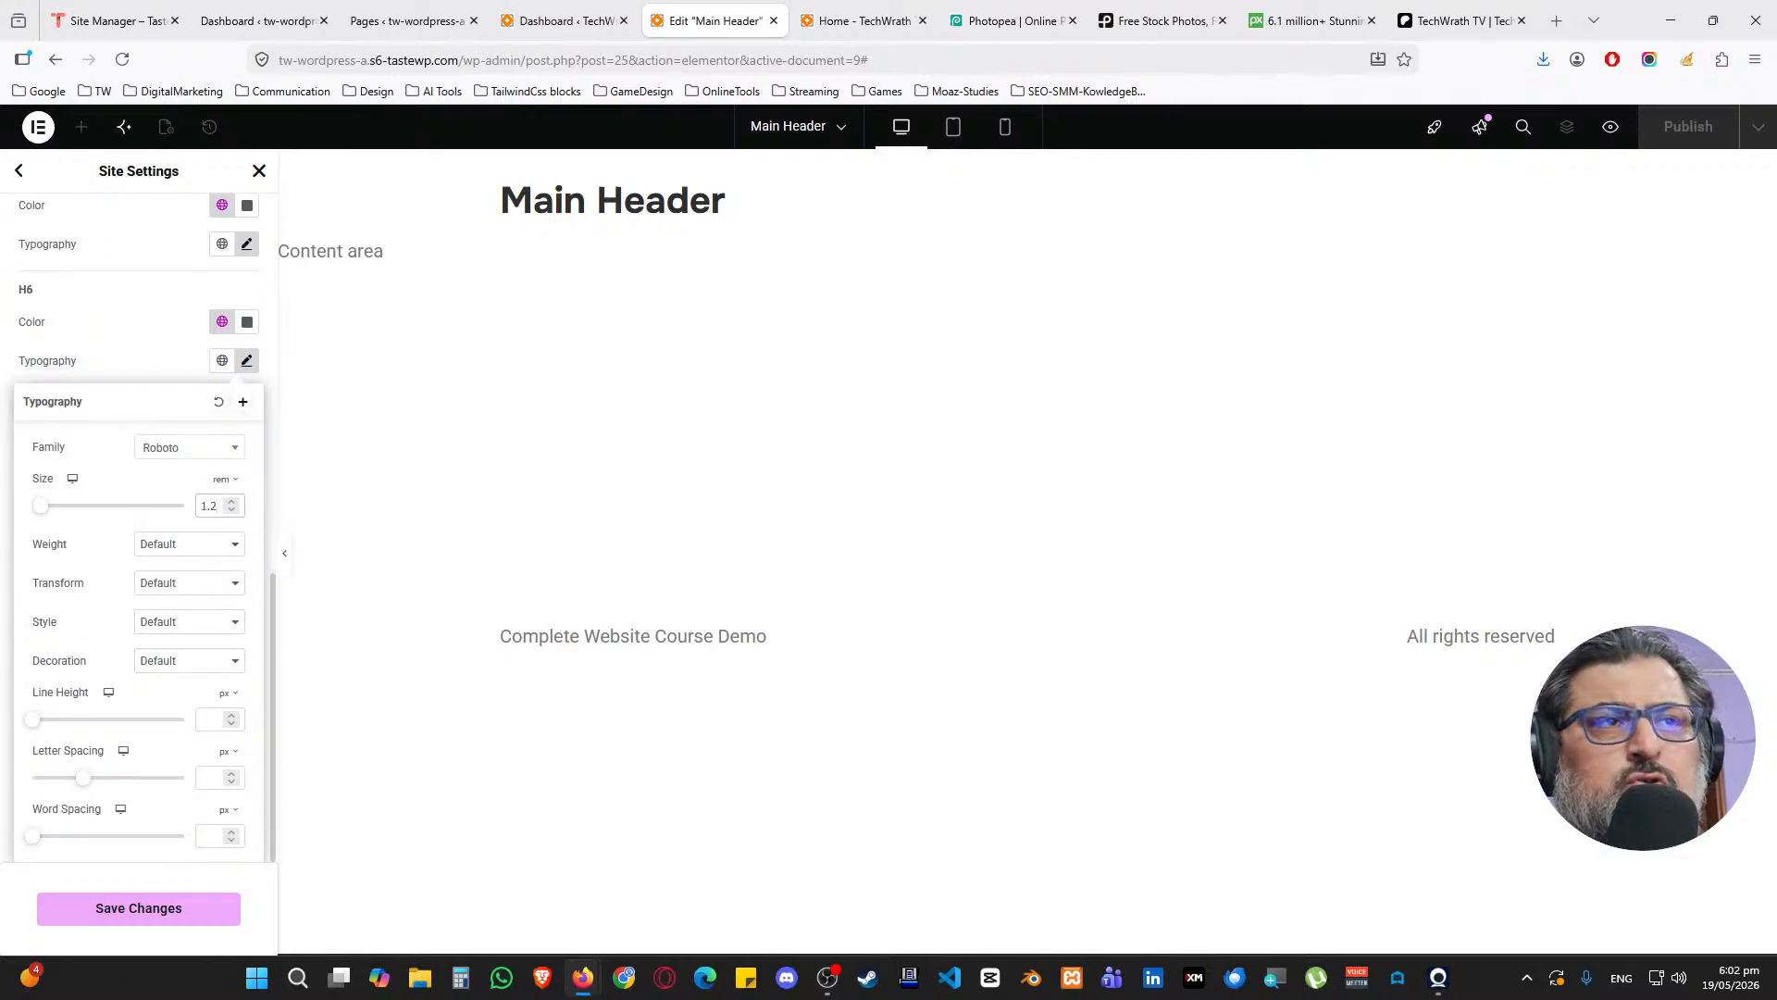
click(167, 548)
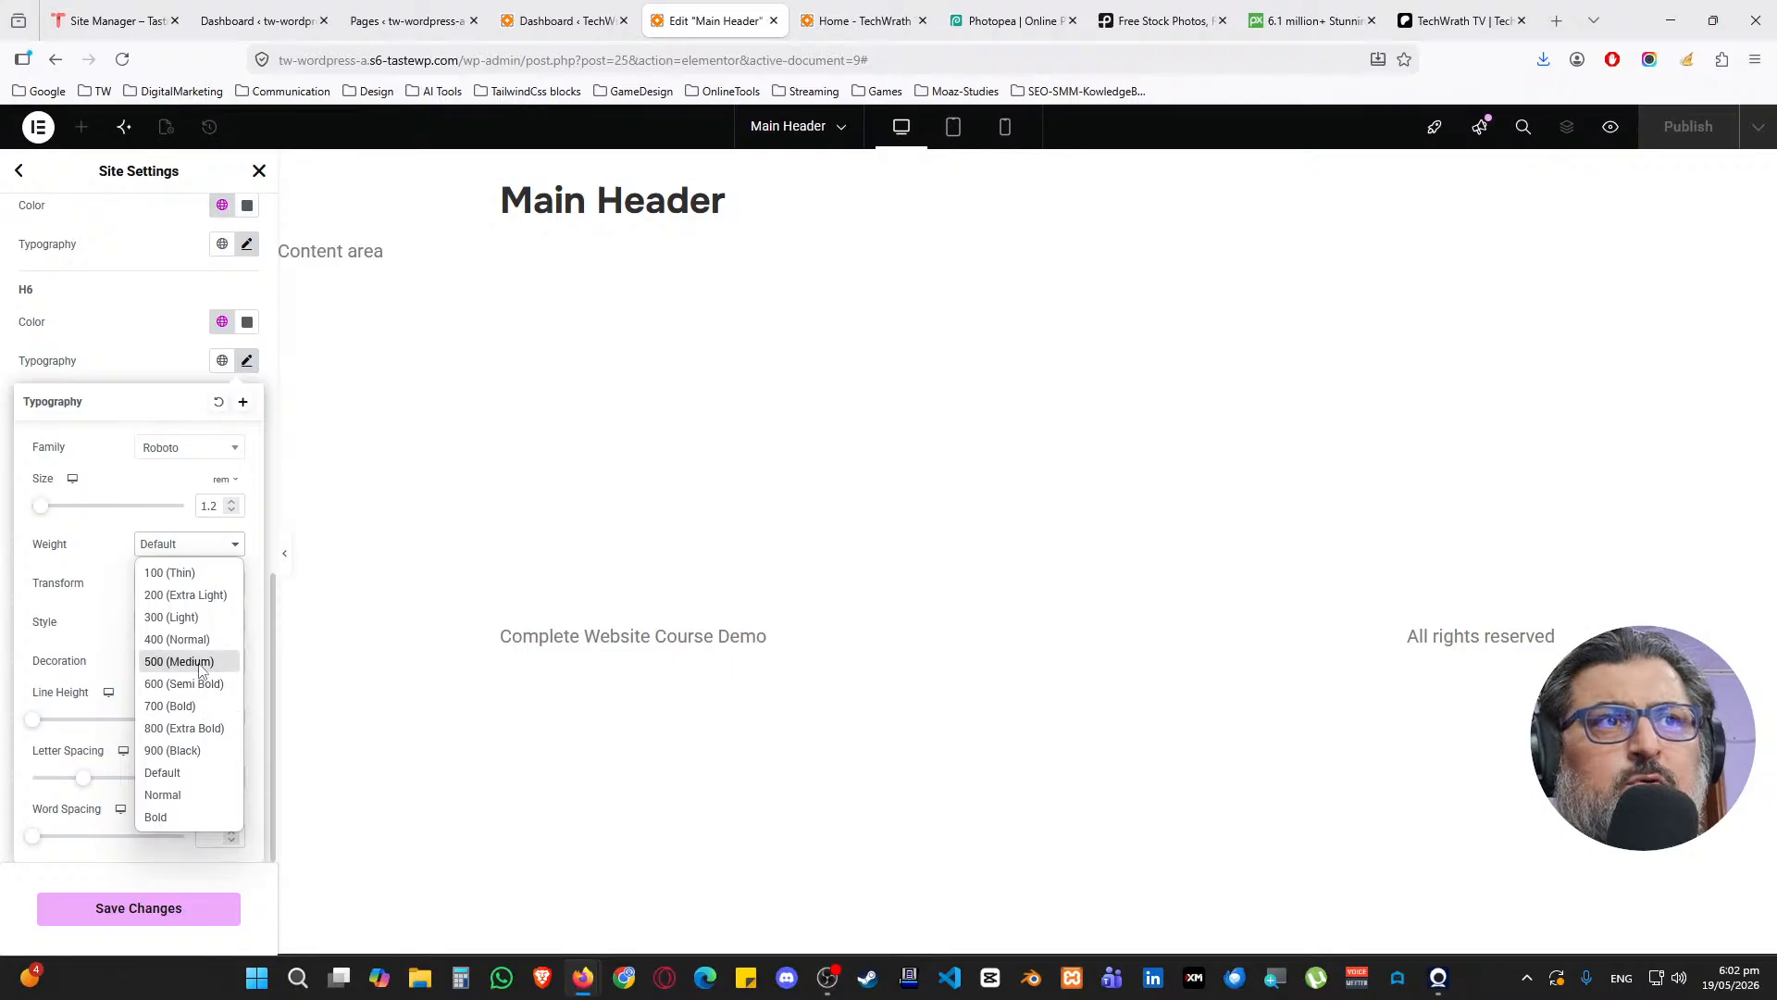
click(212, 668)
click(138, 908)
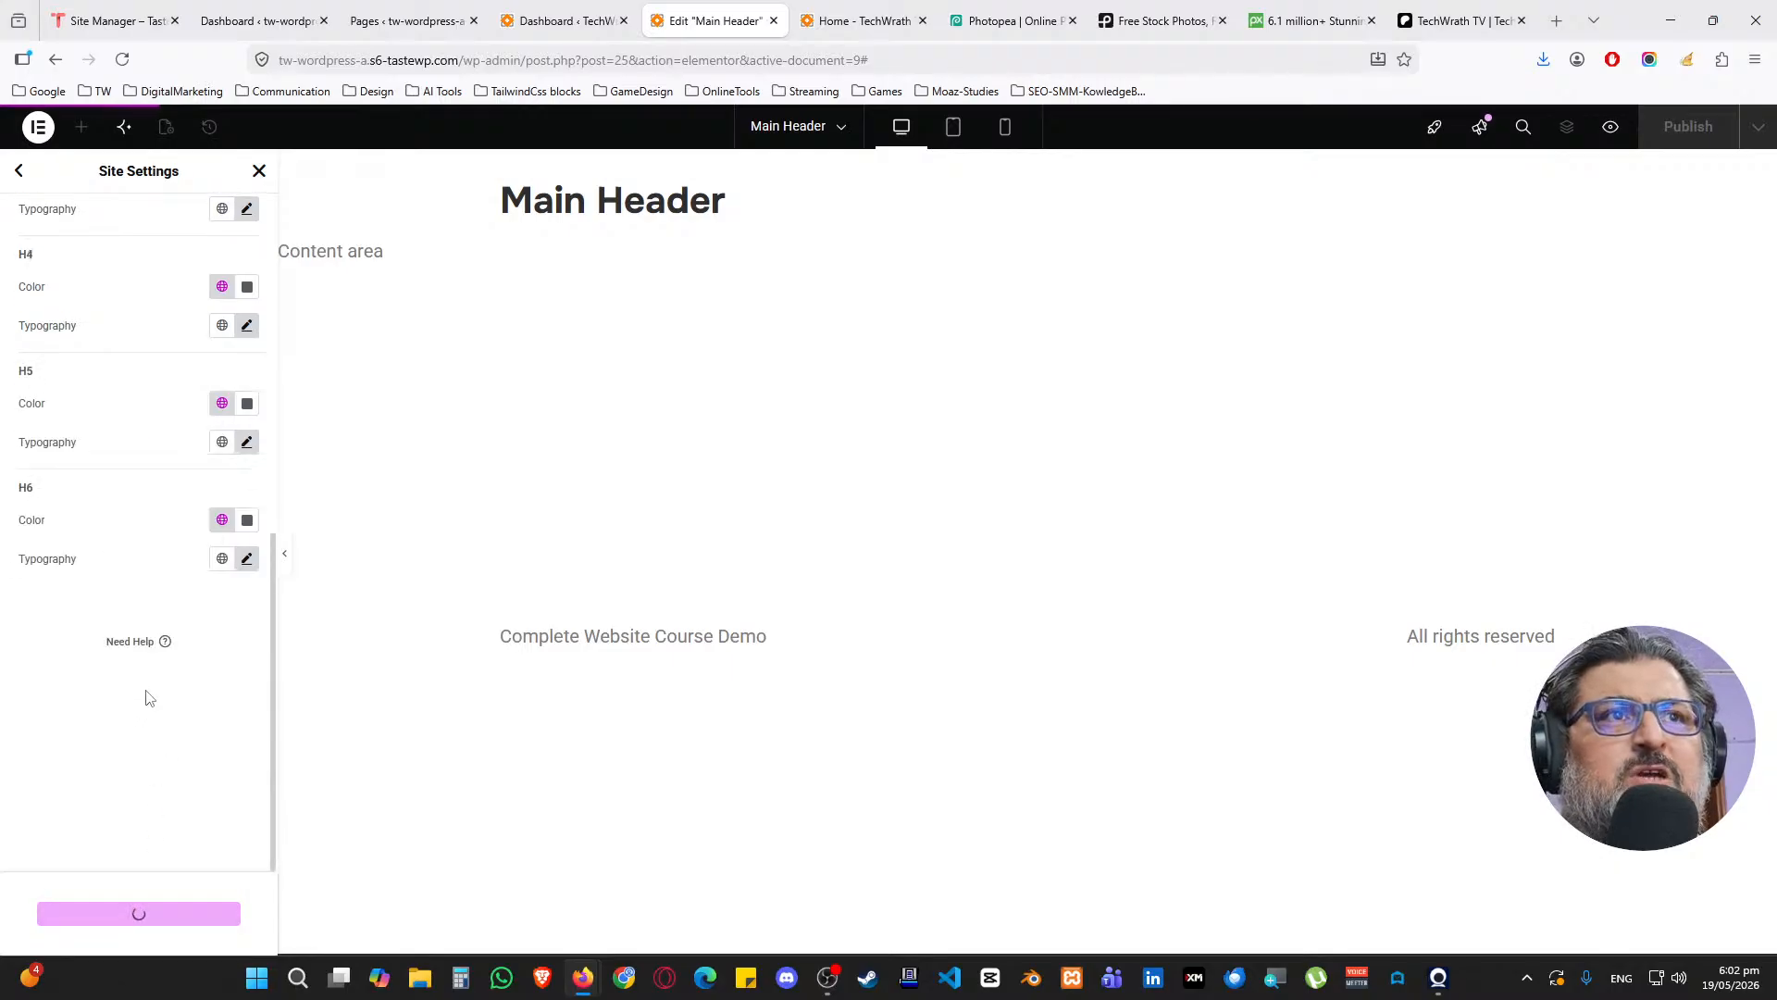
Look over the Typography panel, then return to the main Site Settings menu
scroll(177, 627, up, 4)
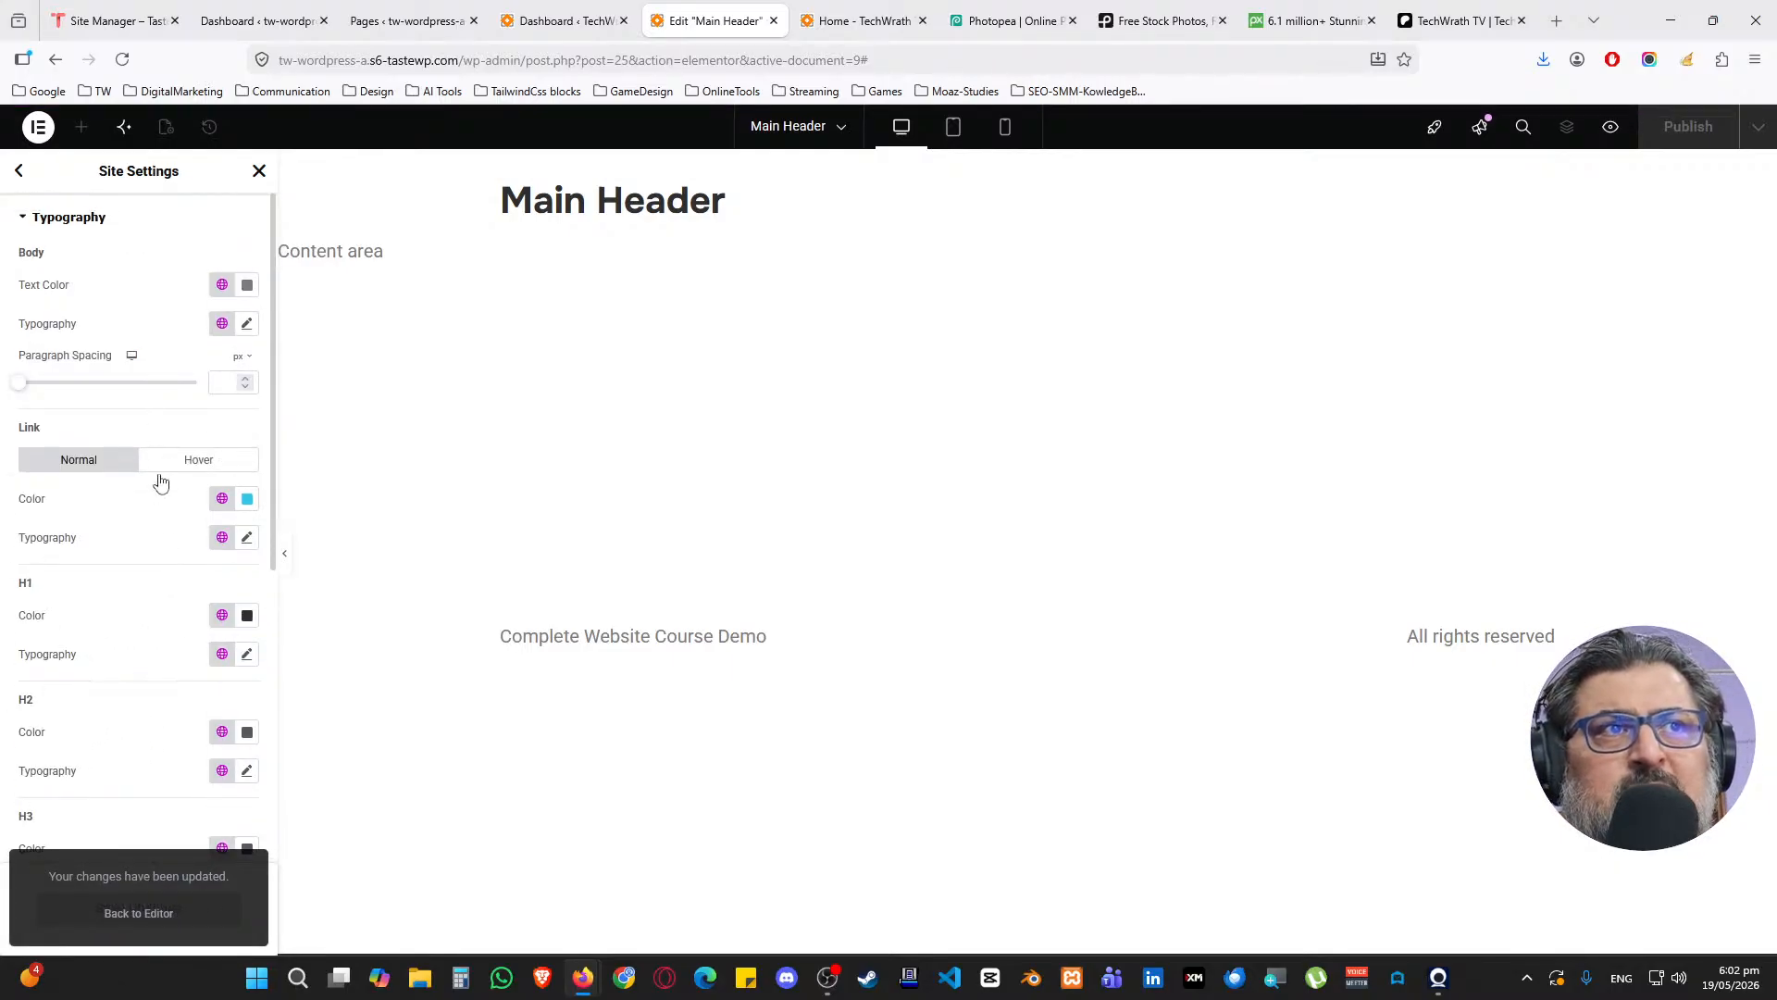
scroll(160, 611, down, 5)
scroll(157, 625, up, 5)
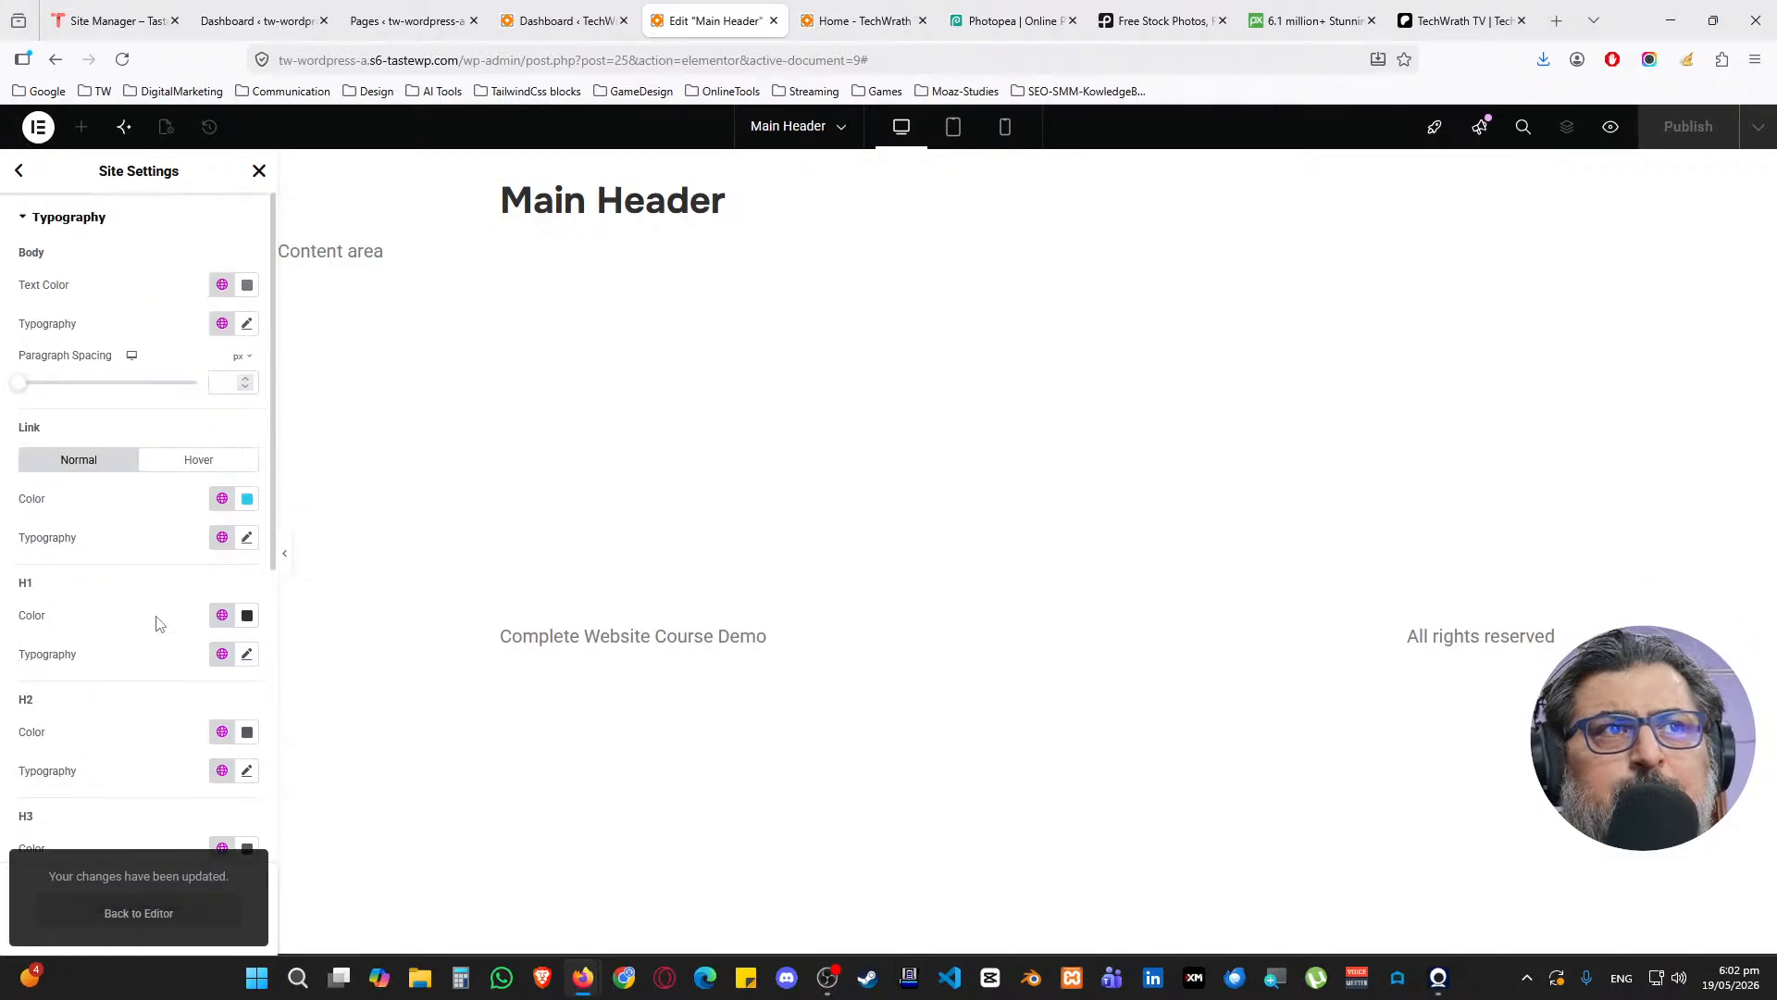
click(21, 171)
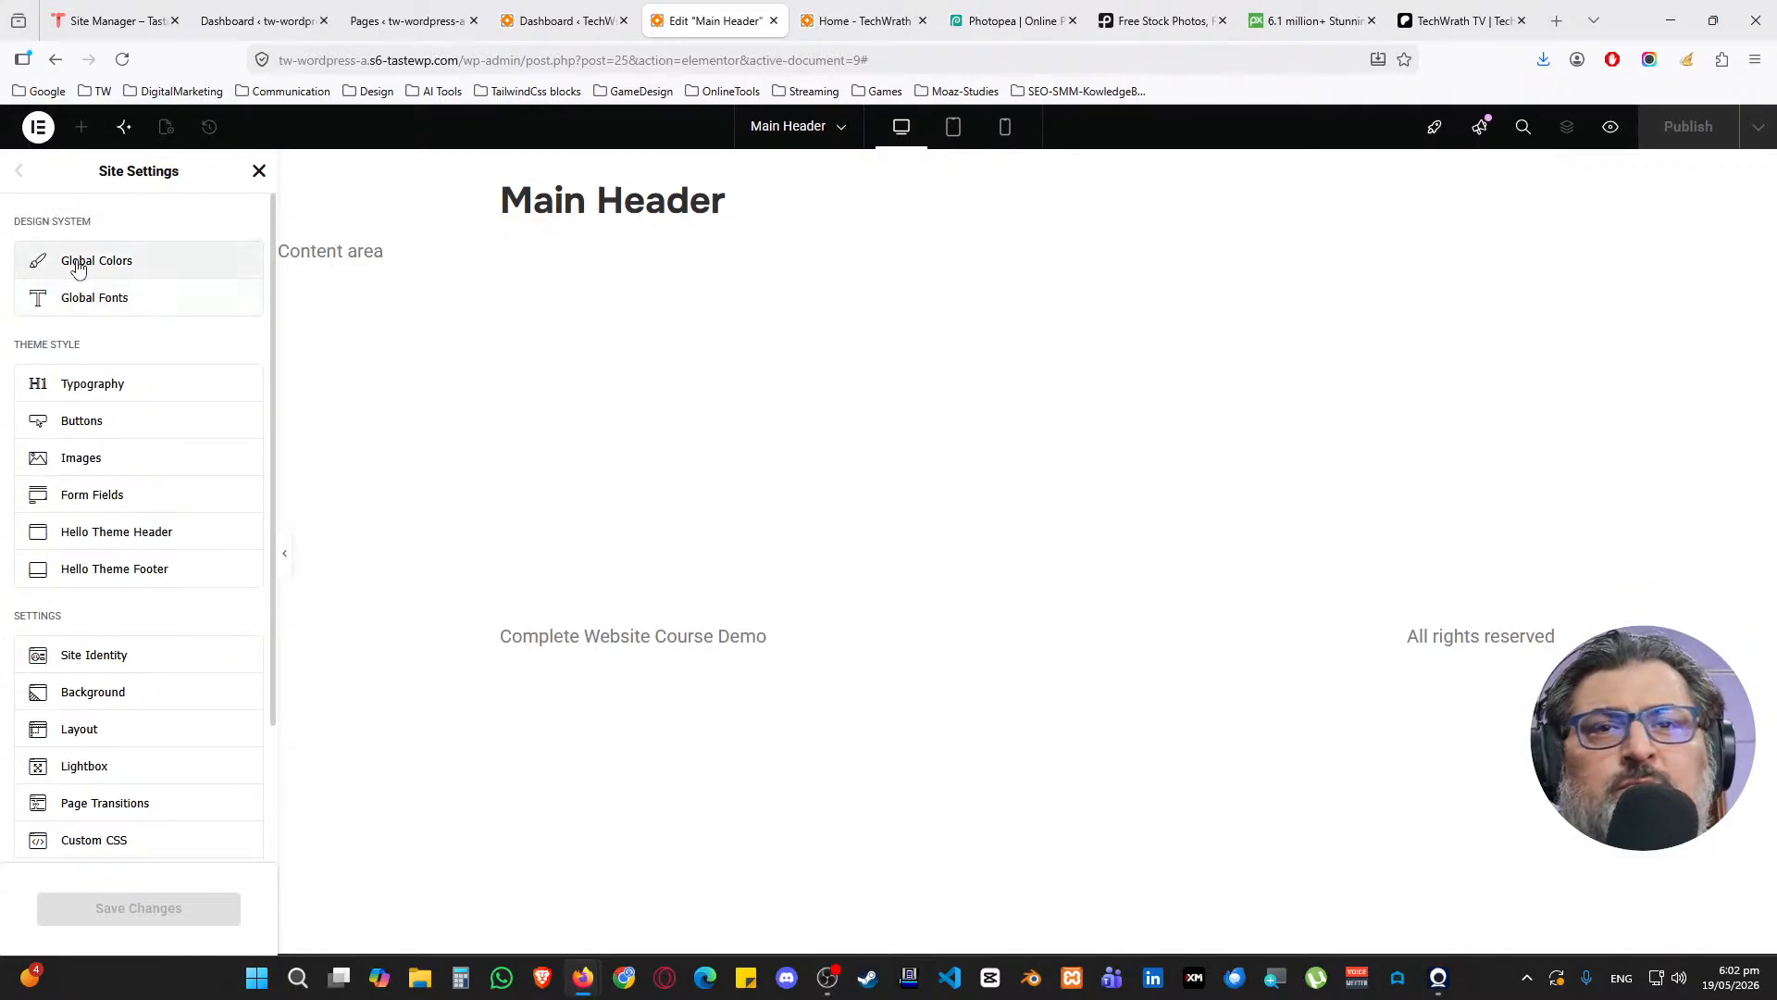
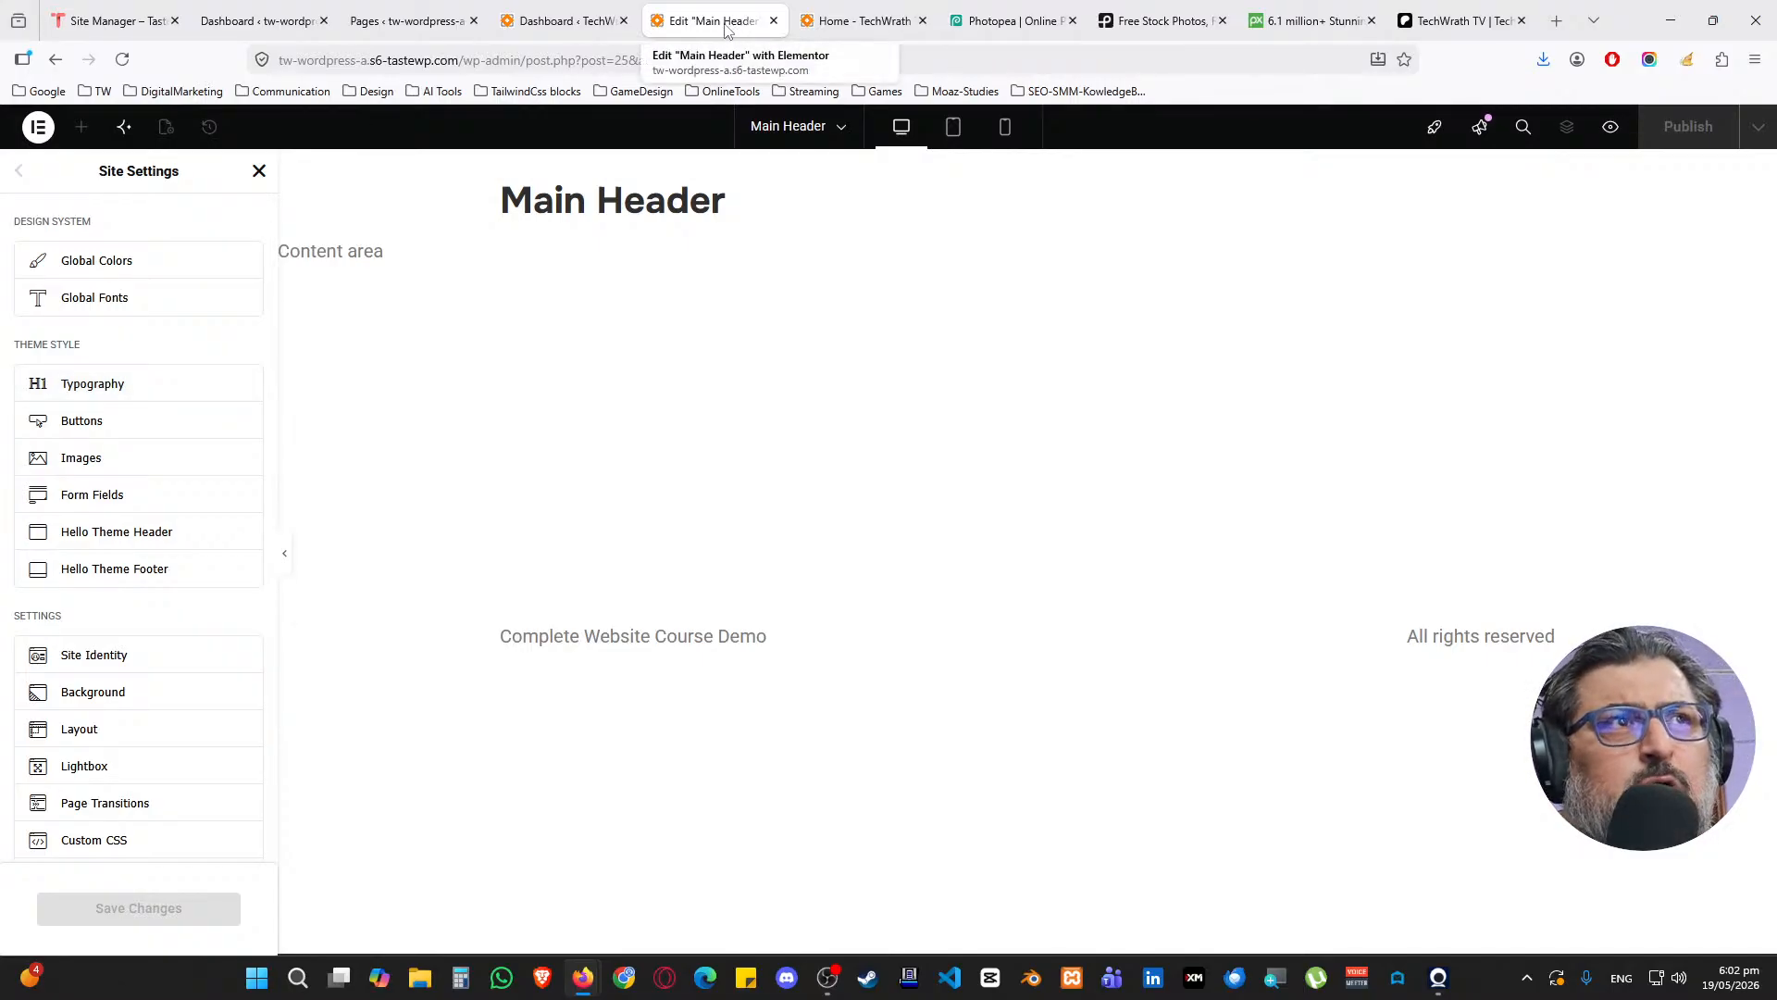
Close Site Settings and reopen them from the editor's main menu
click(260, 180)
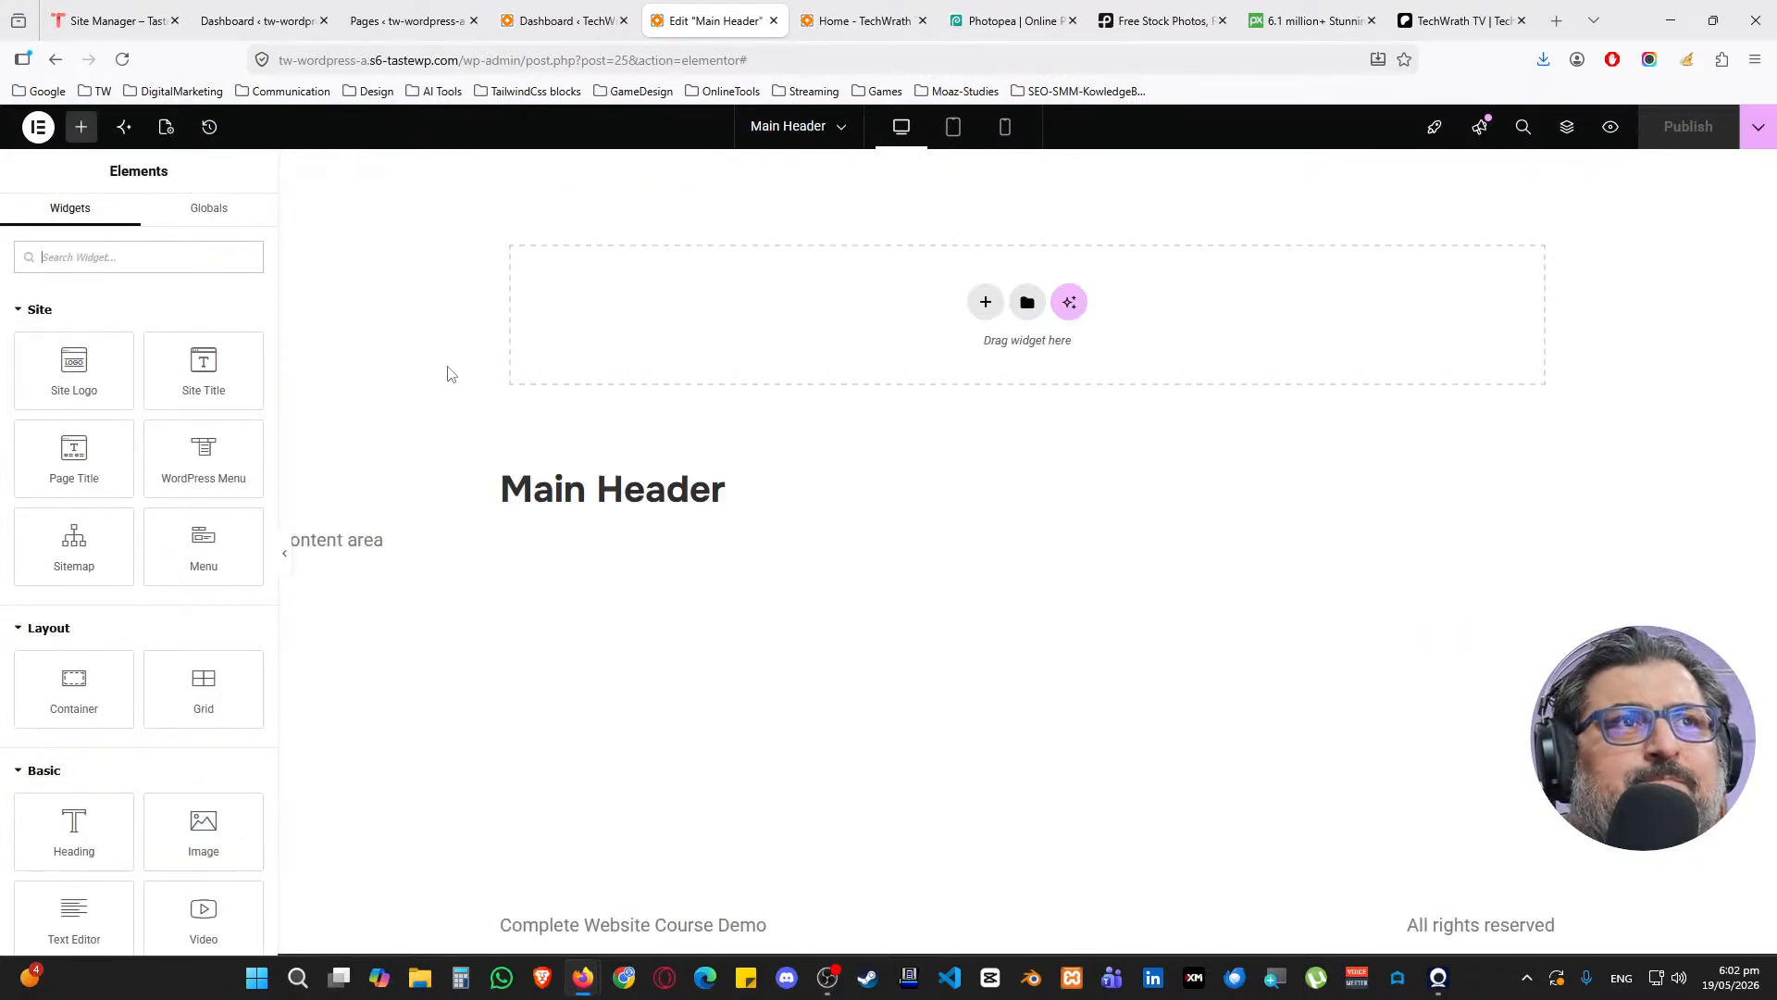
click(37, 127)
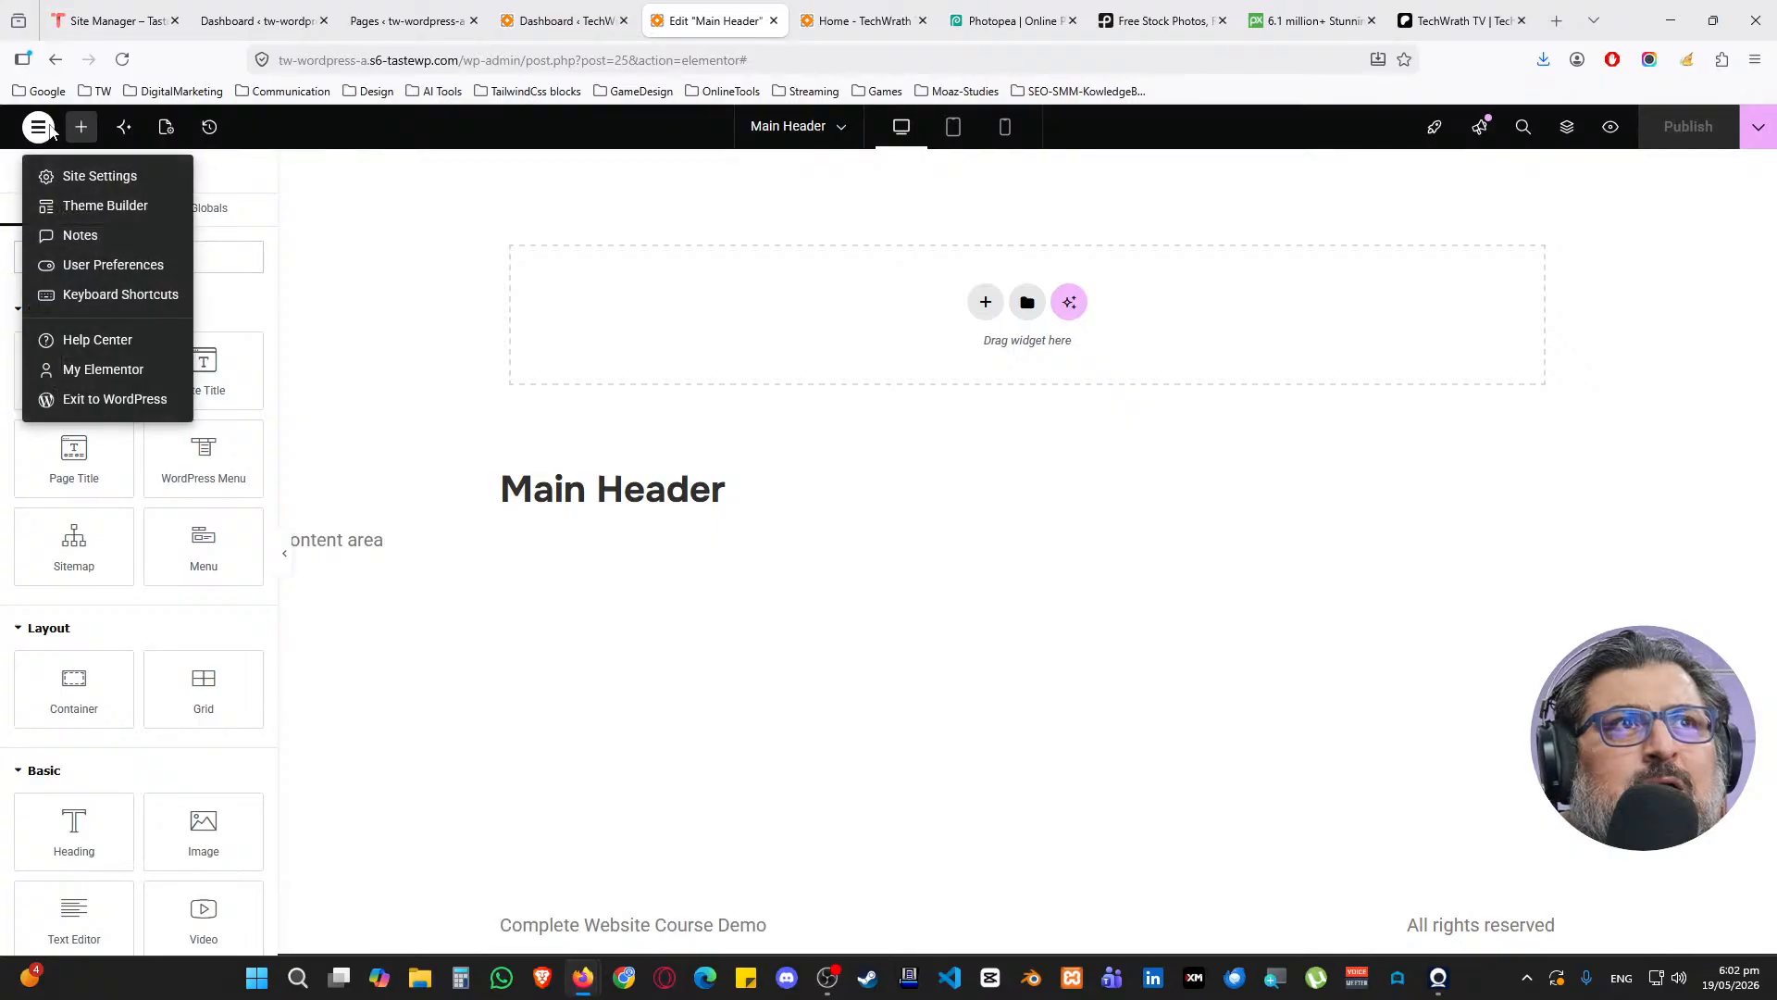
click(86, 182)
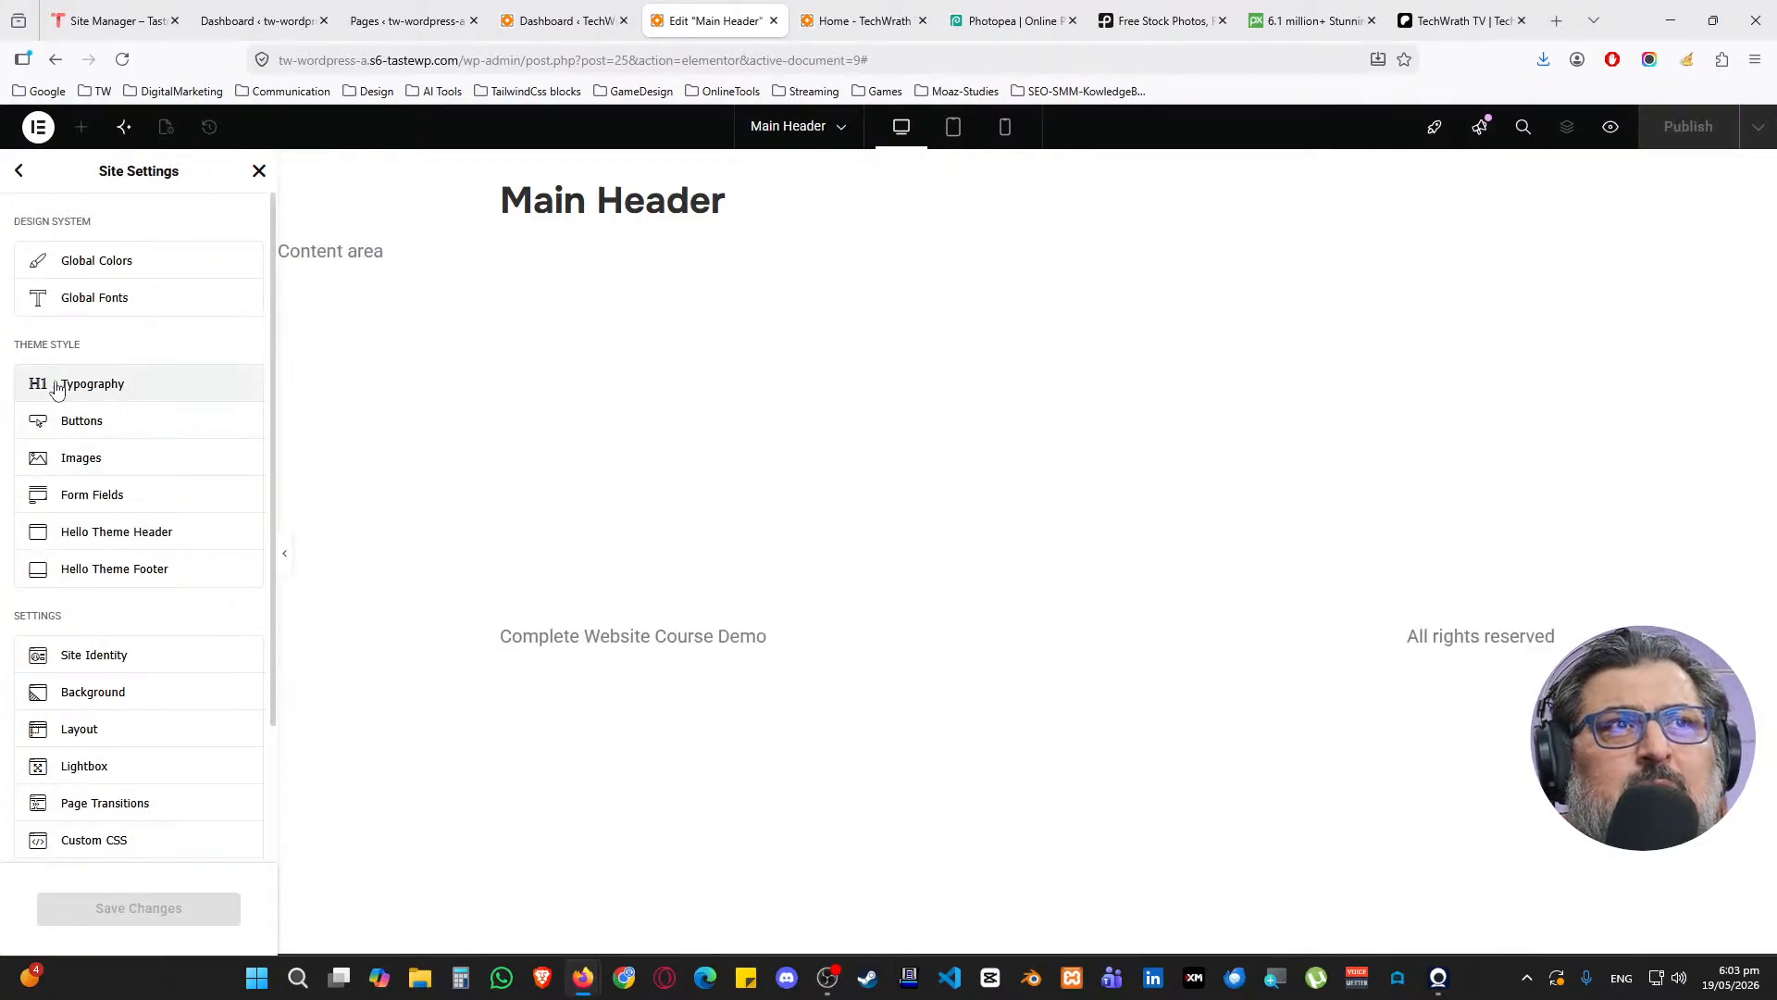
scroll(90, 519, down, 2)
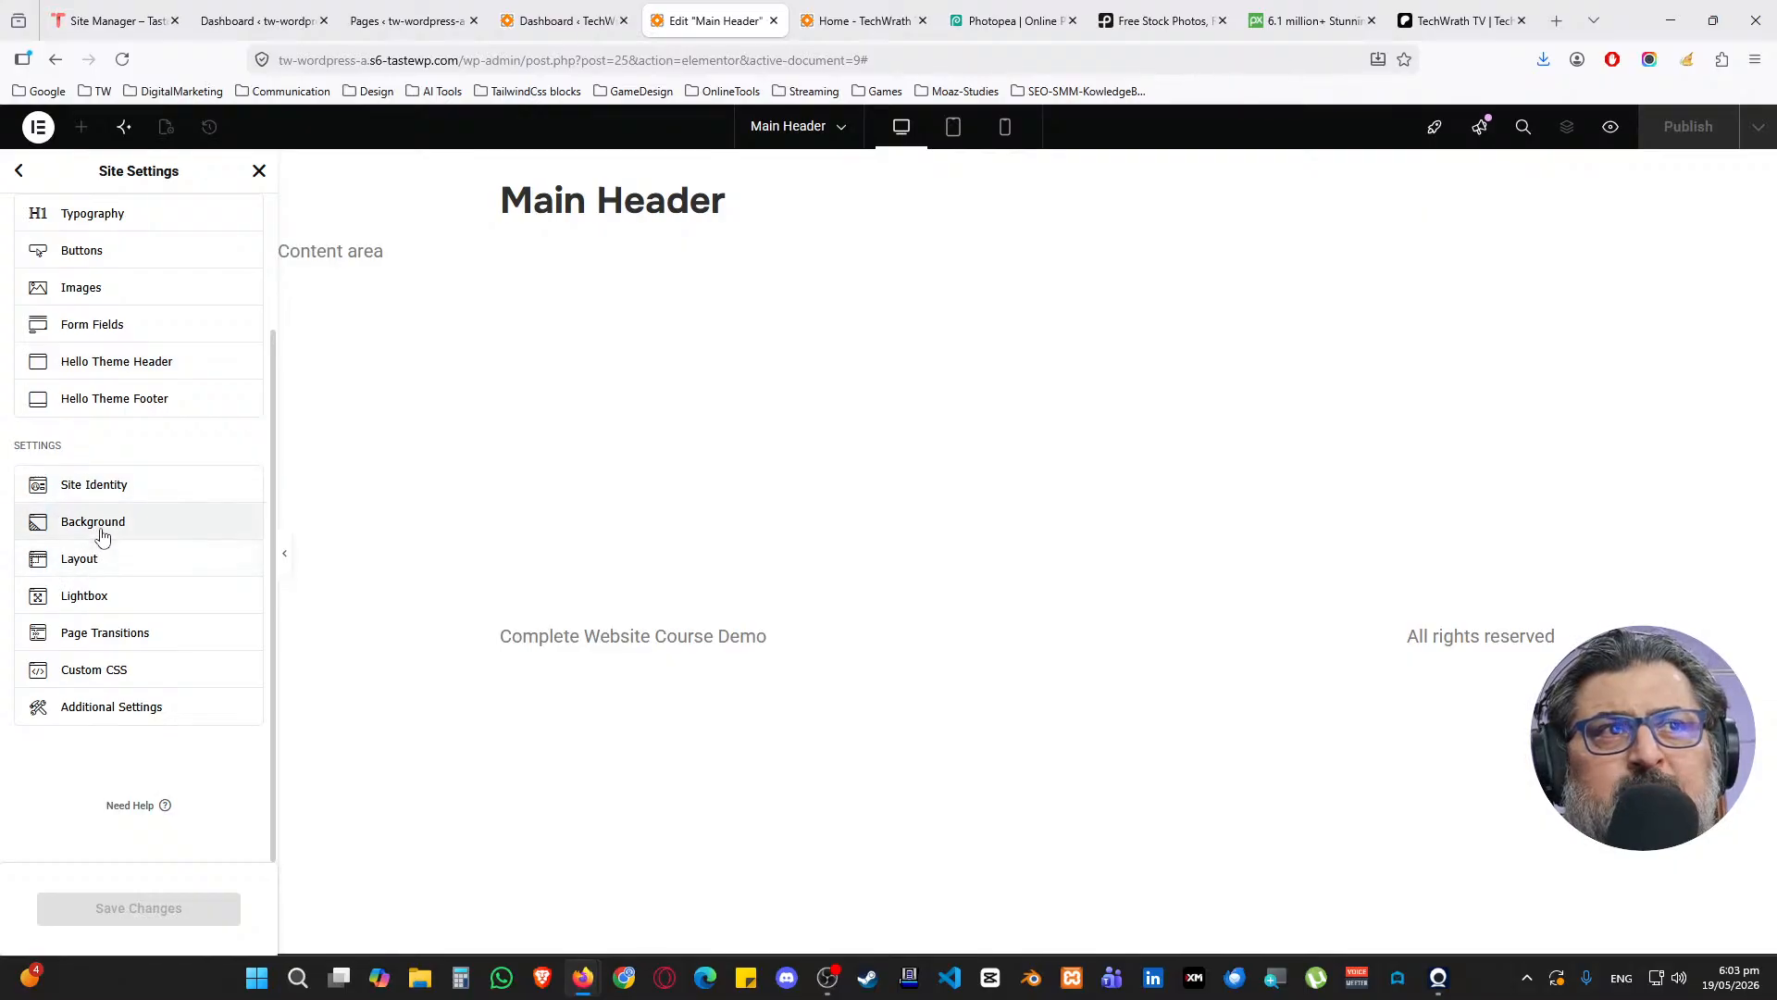
Set the site background to Classic with the global off White colour and save
click(100, 523)
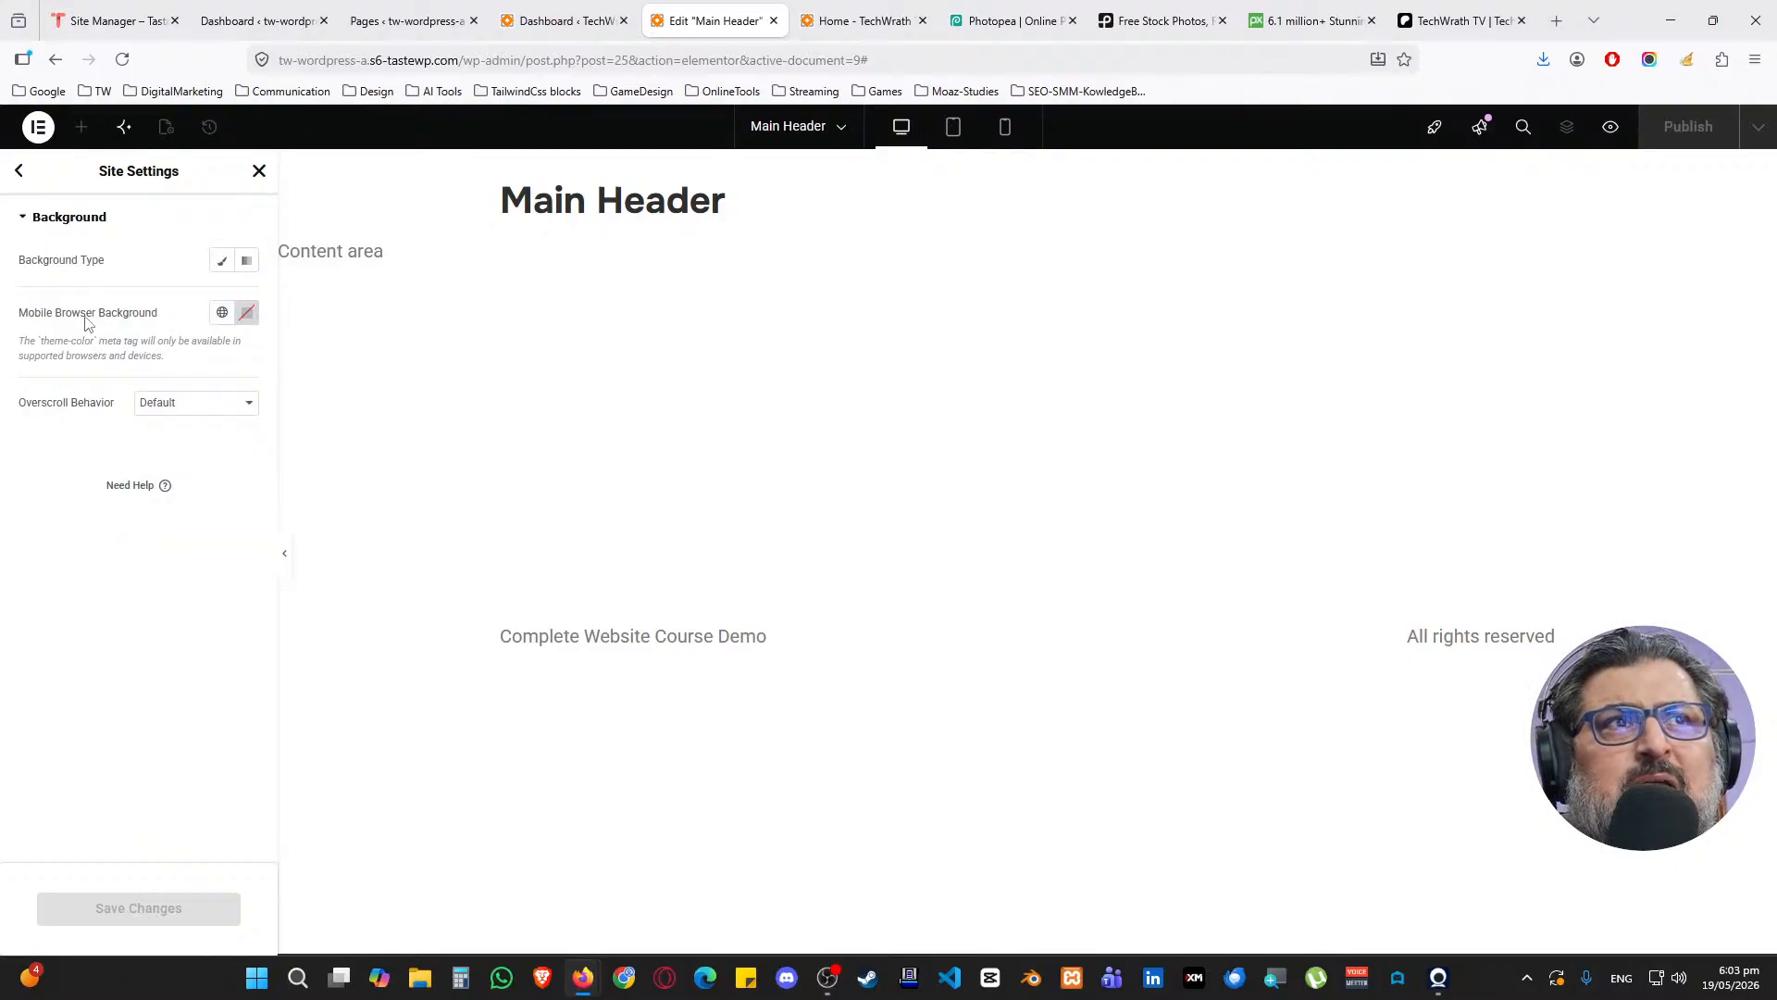
click(222, 260)
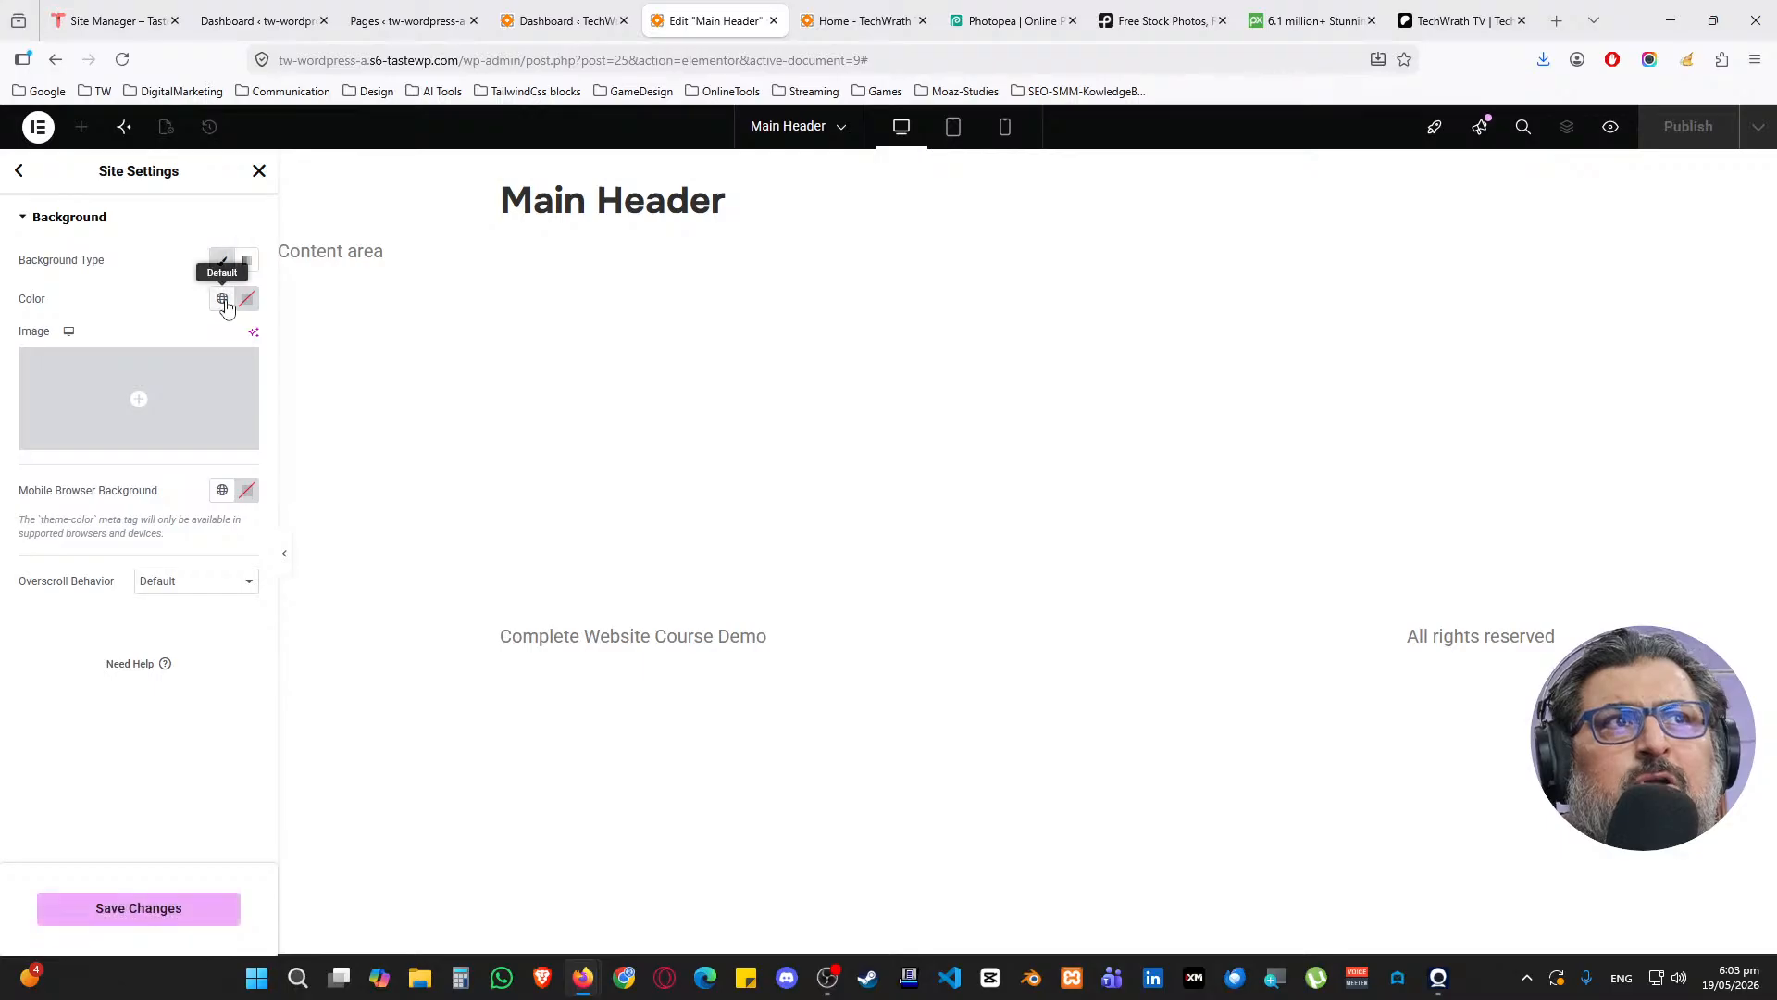
click(222, 298)
click(82, 571)
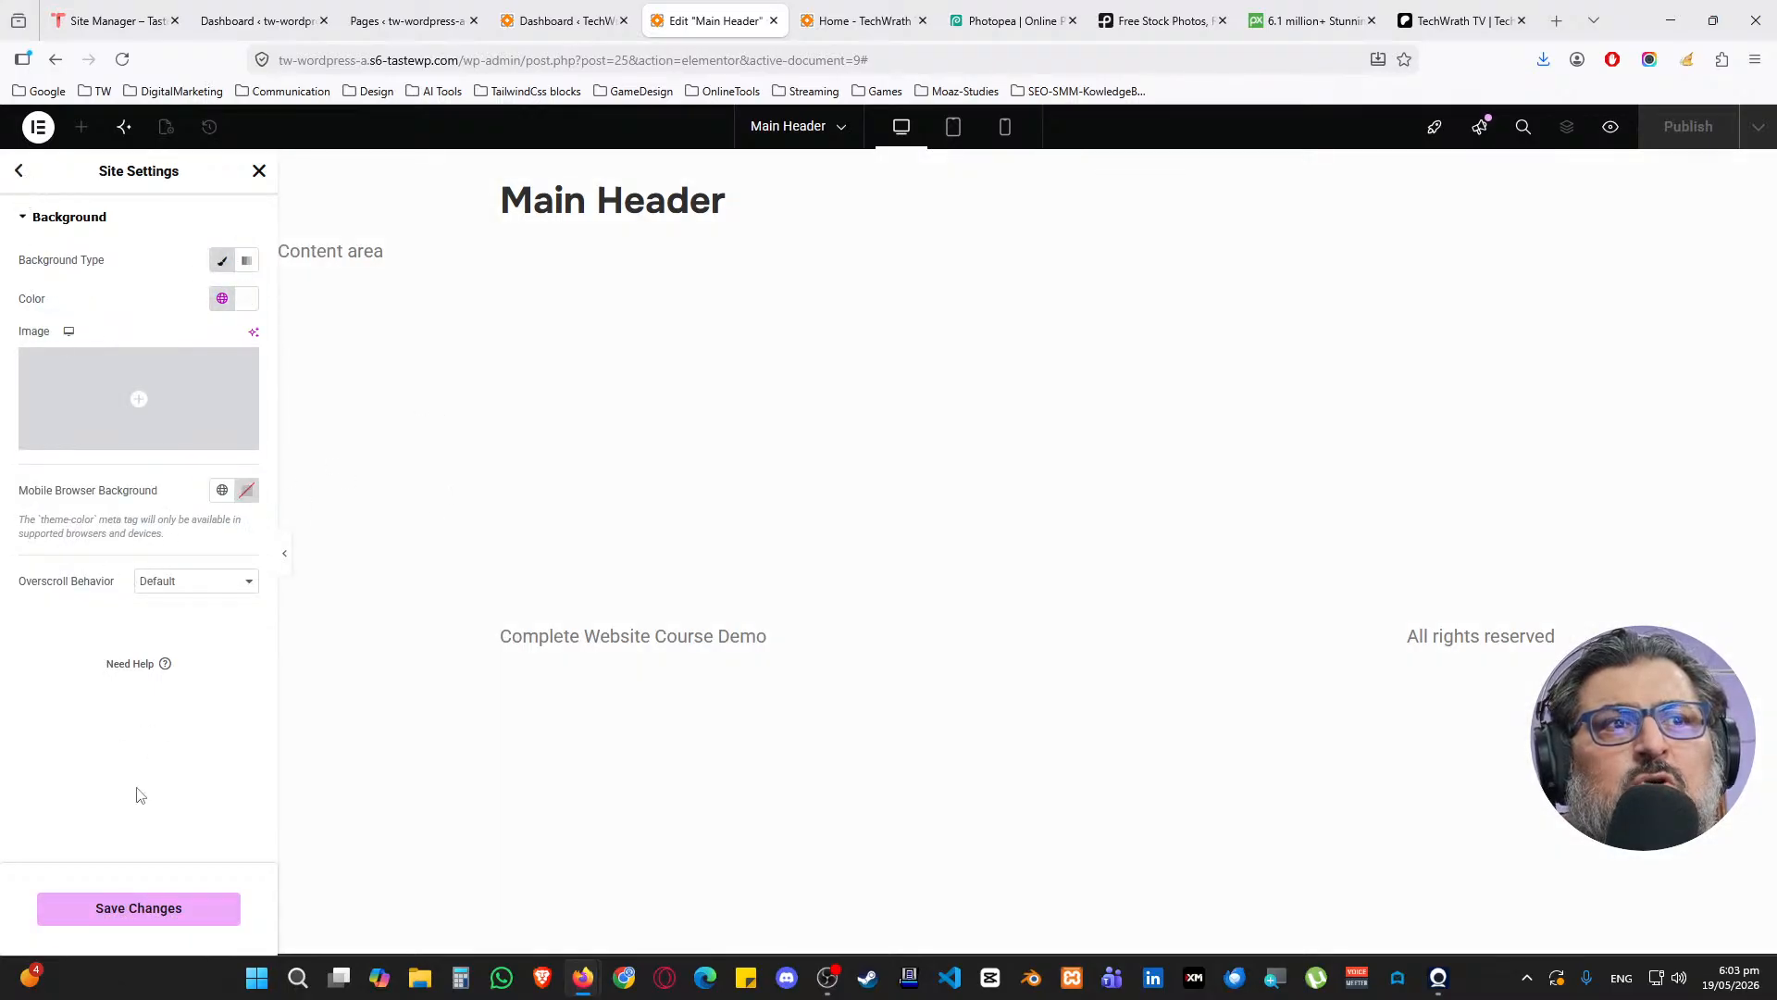
click(115, 913)
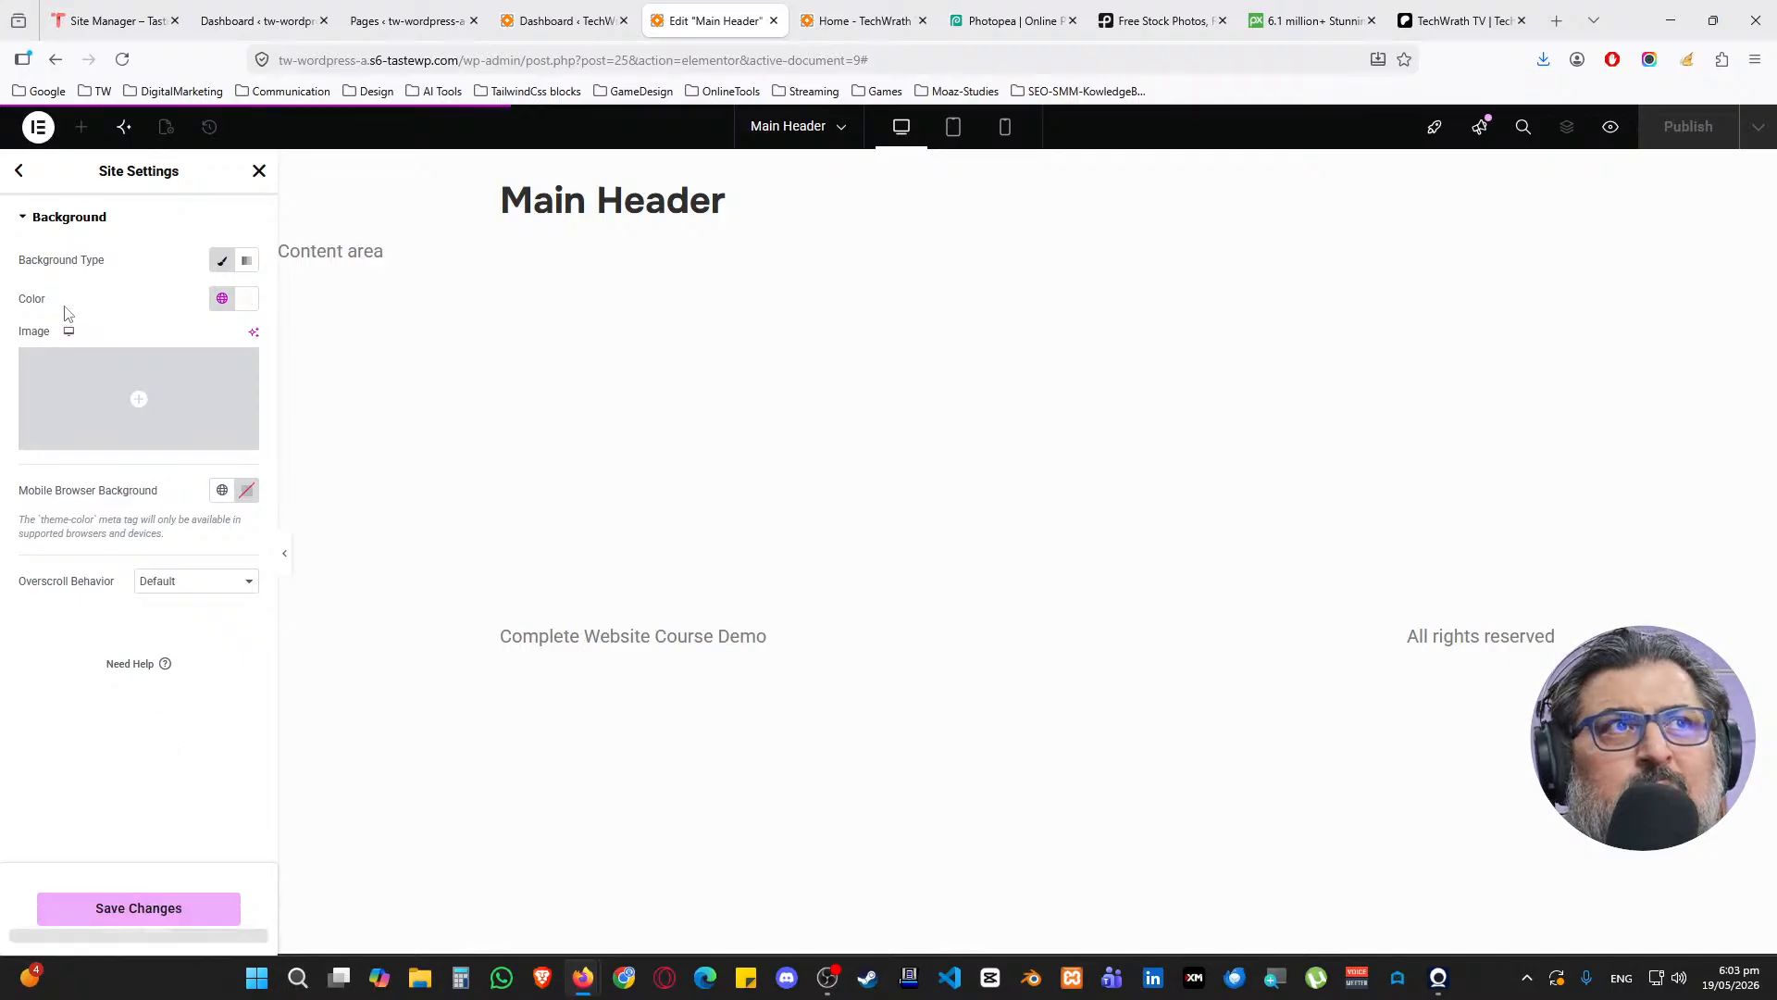
click(20, 172)
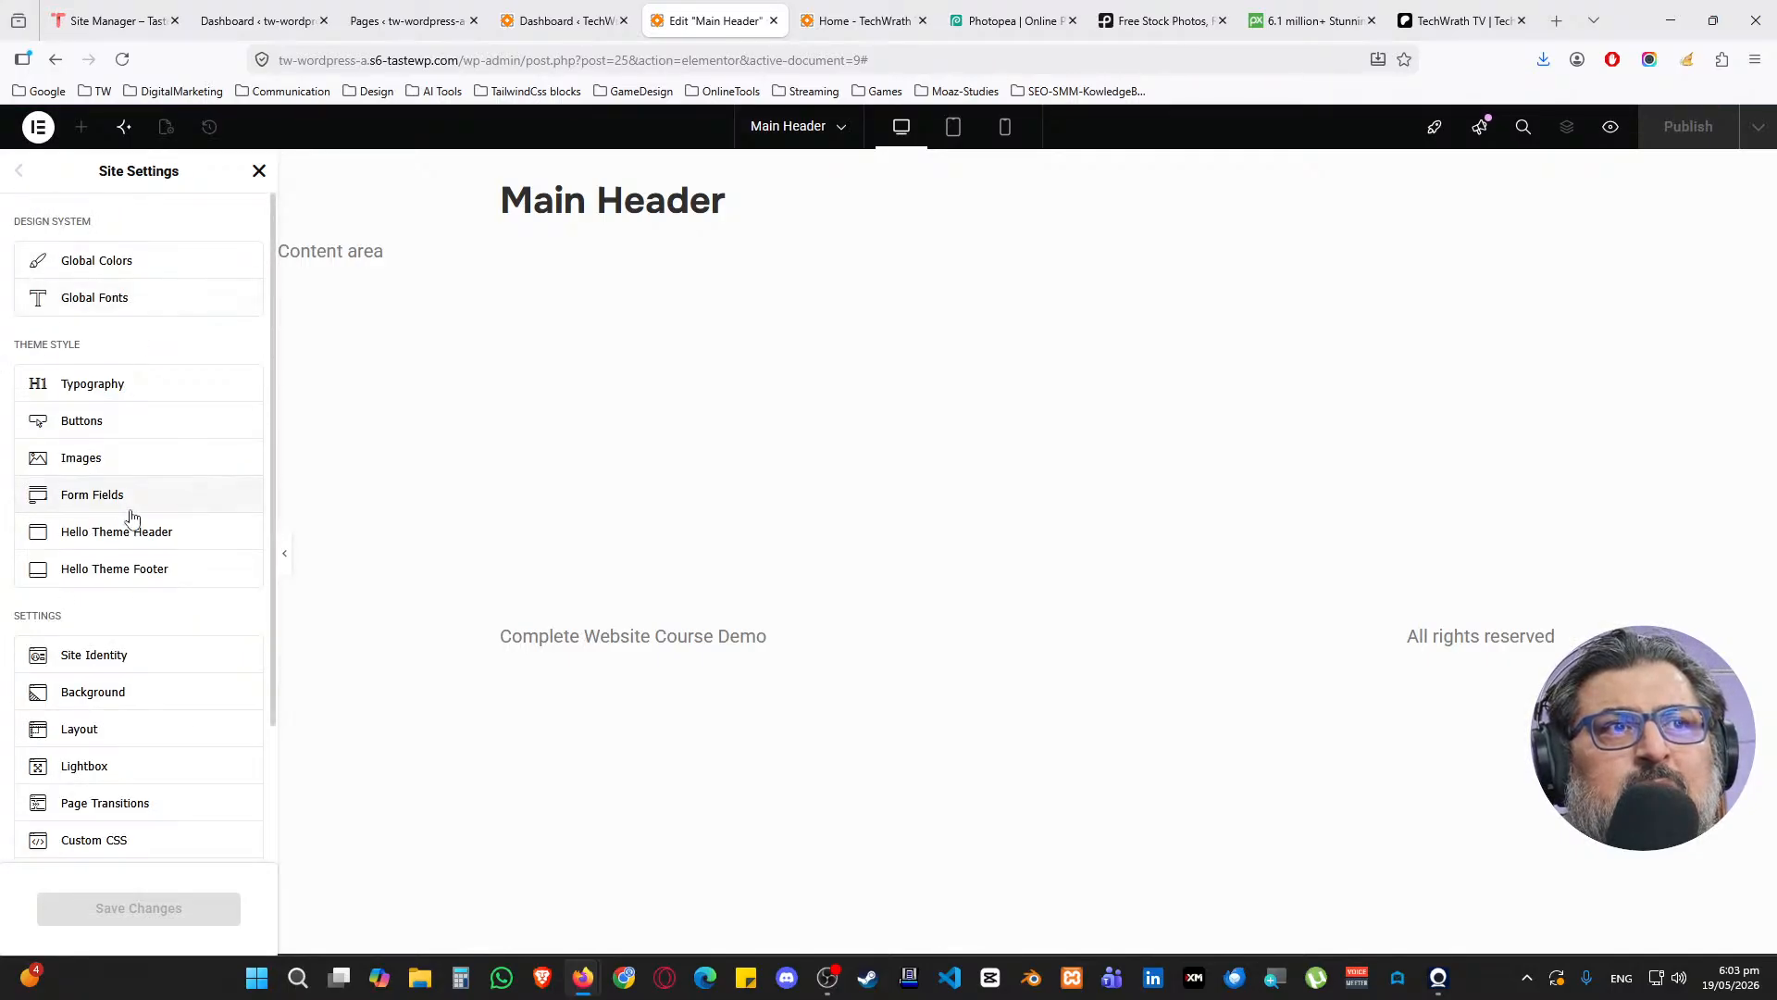
scroll(92, 583, down, 1)
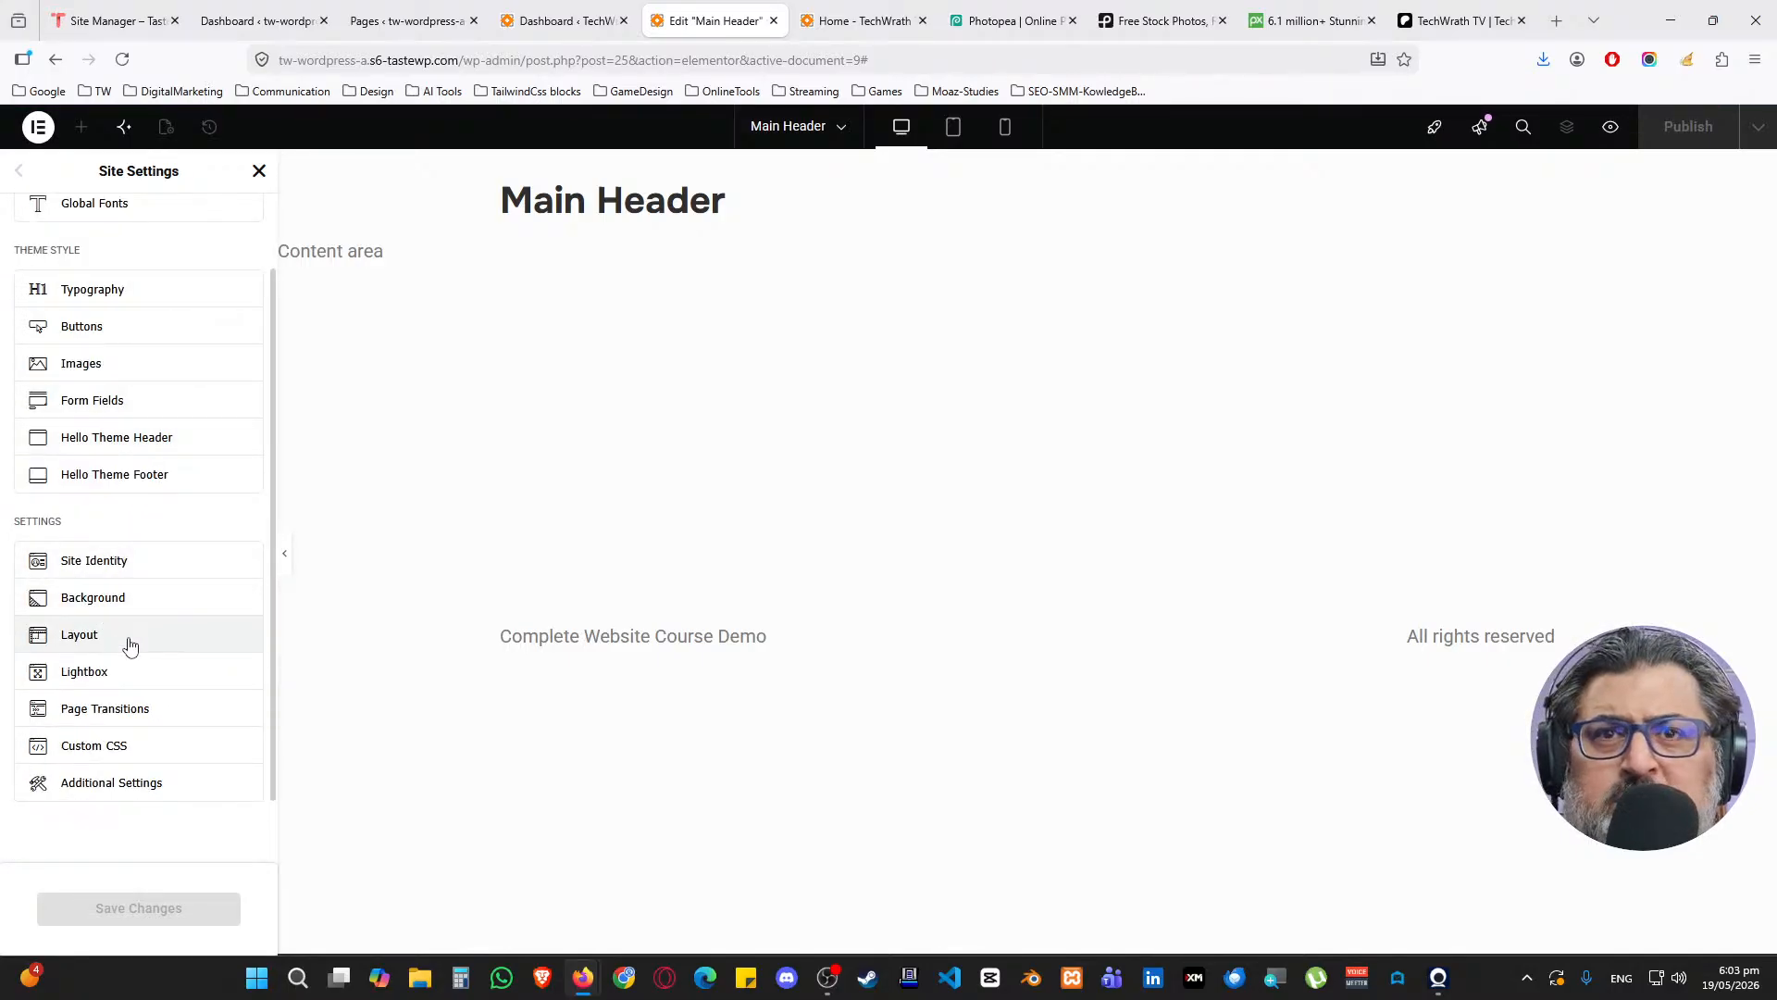
Set the layout content width to 1300 and gaps to 0, save, and close Site Settings
click(124, 641)
double_click(224, 279)
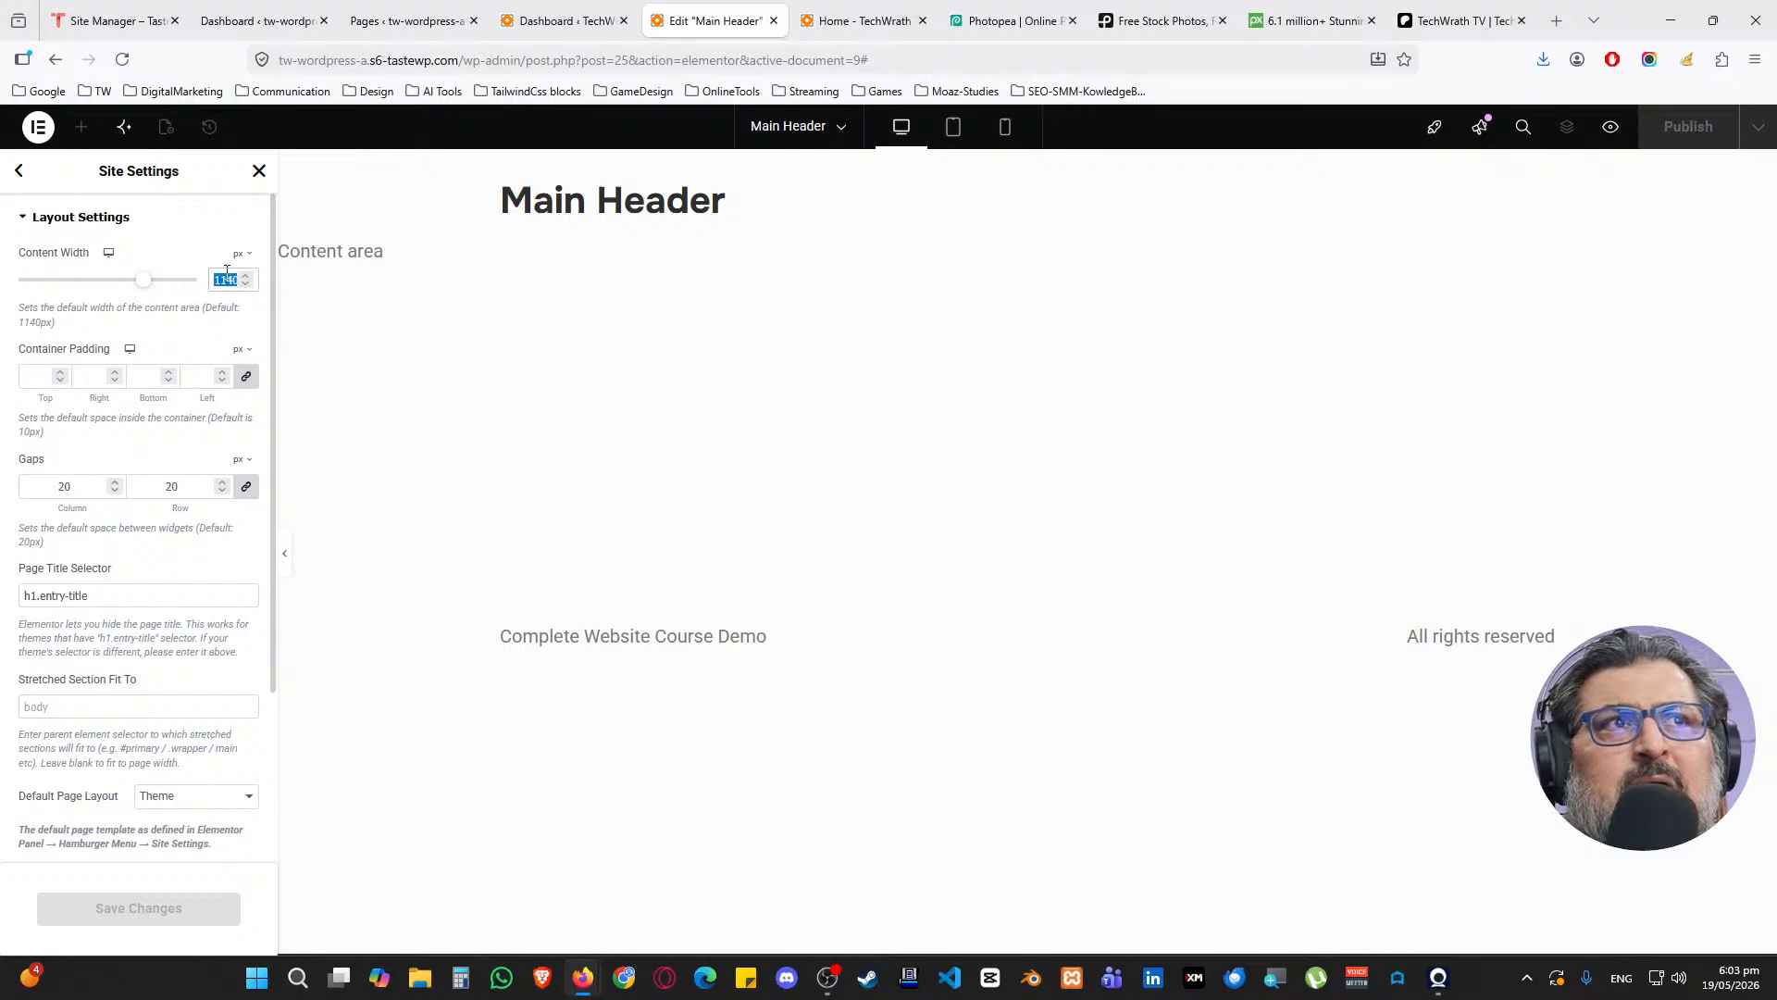
text(1300)
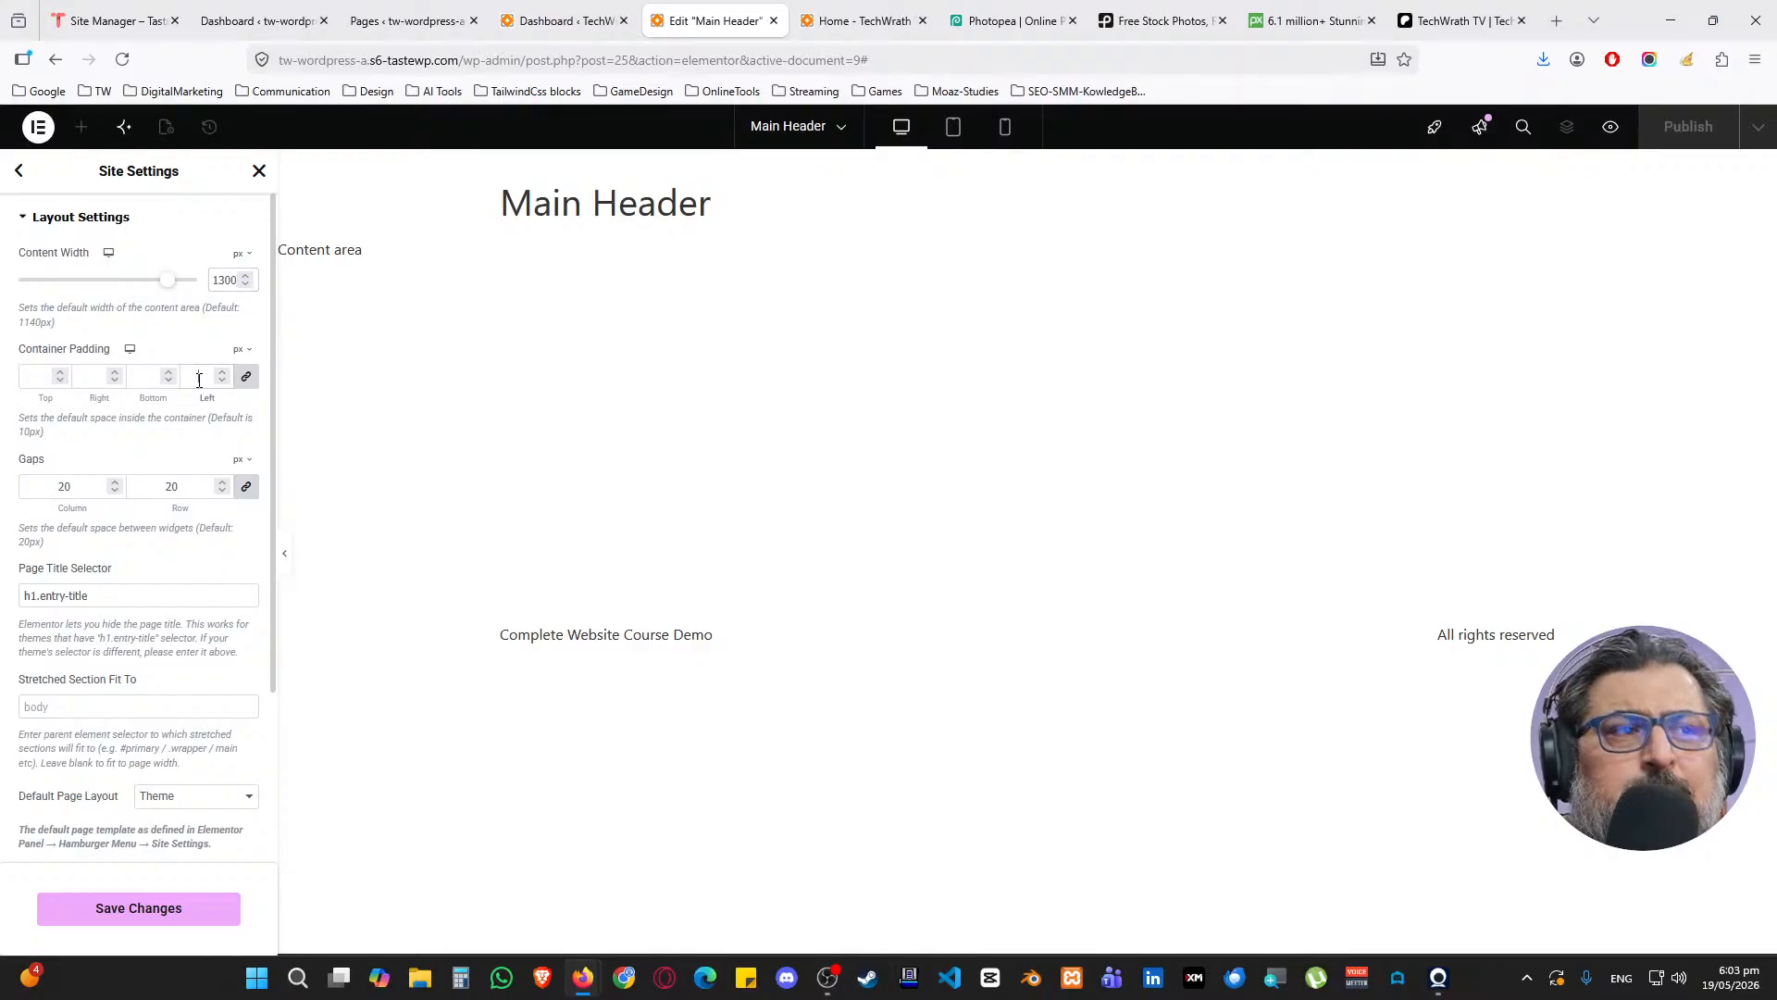
drag(180, 480, 146, 489)
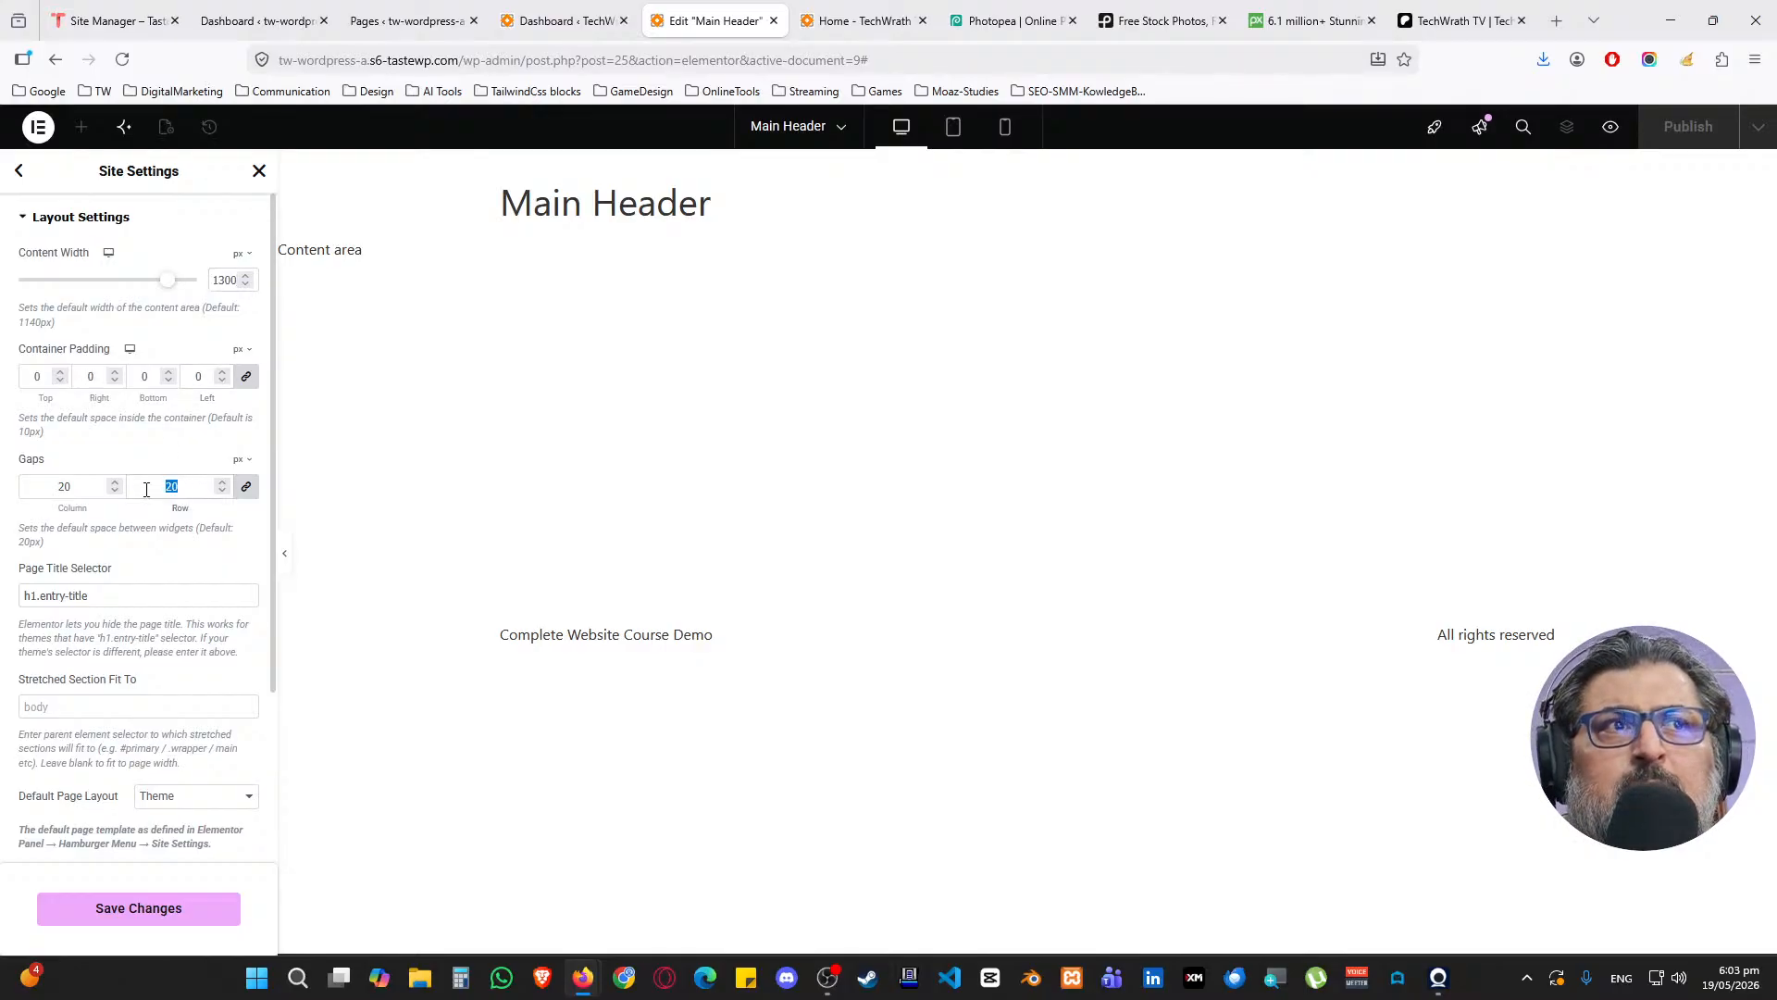
text(0)
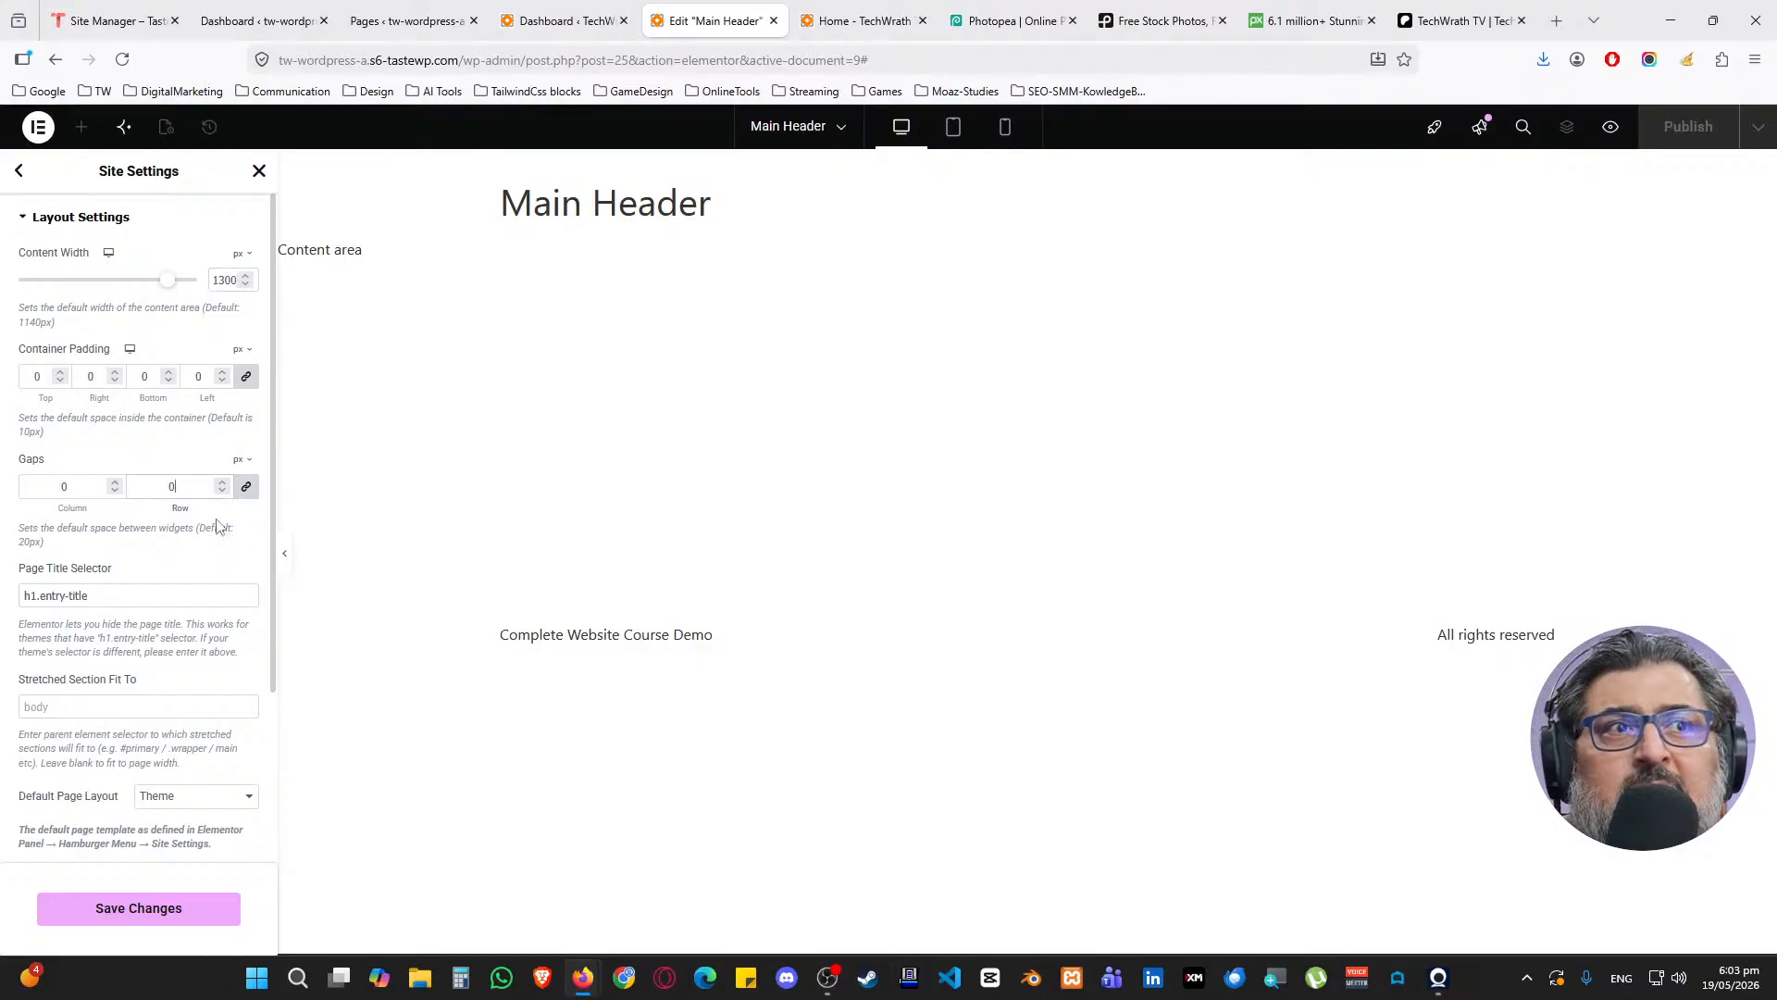
scroll(217, 526, down, 3)
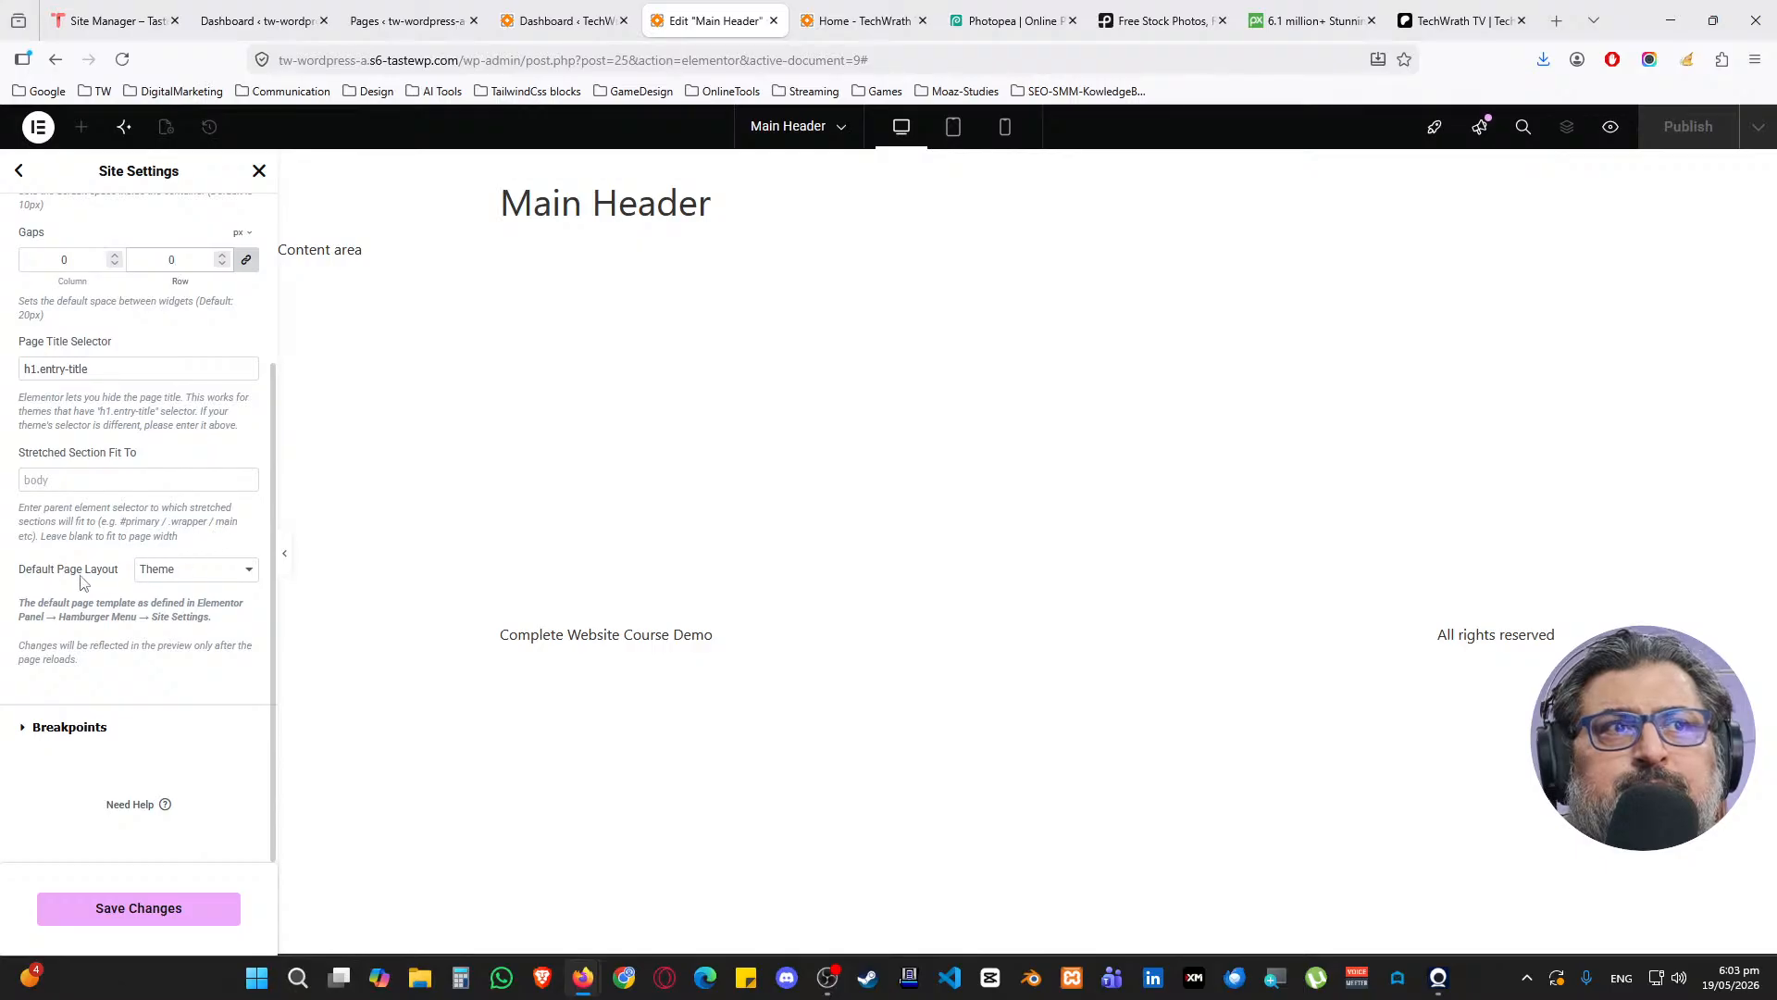
click(140, 915)
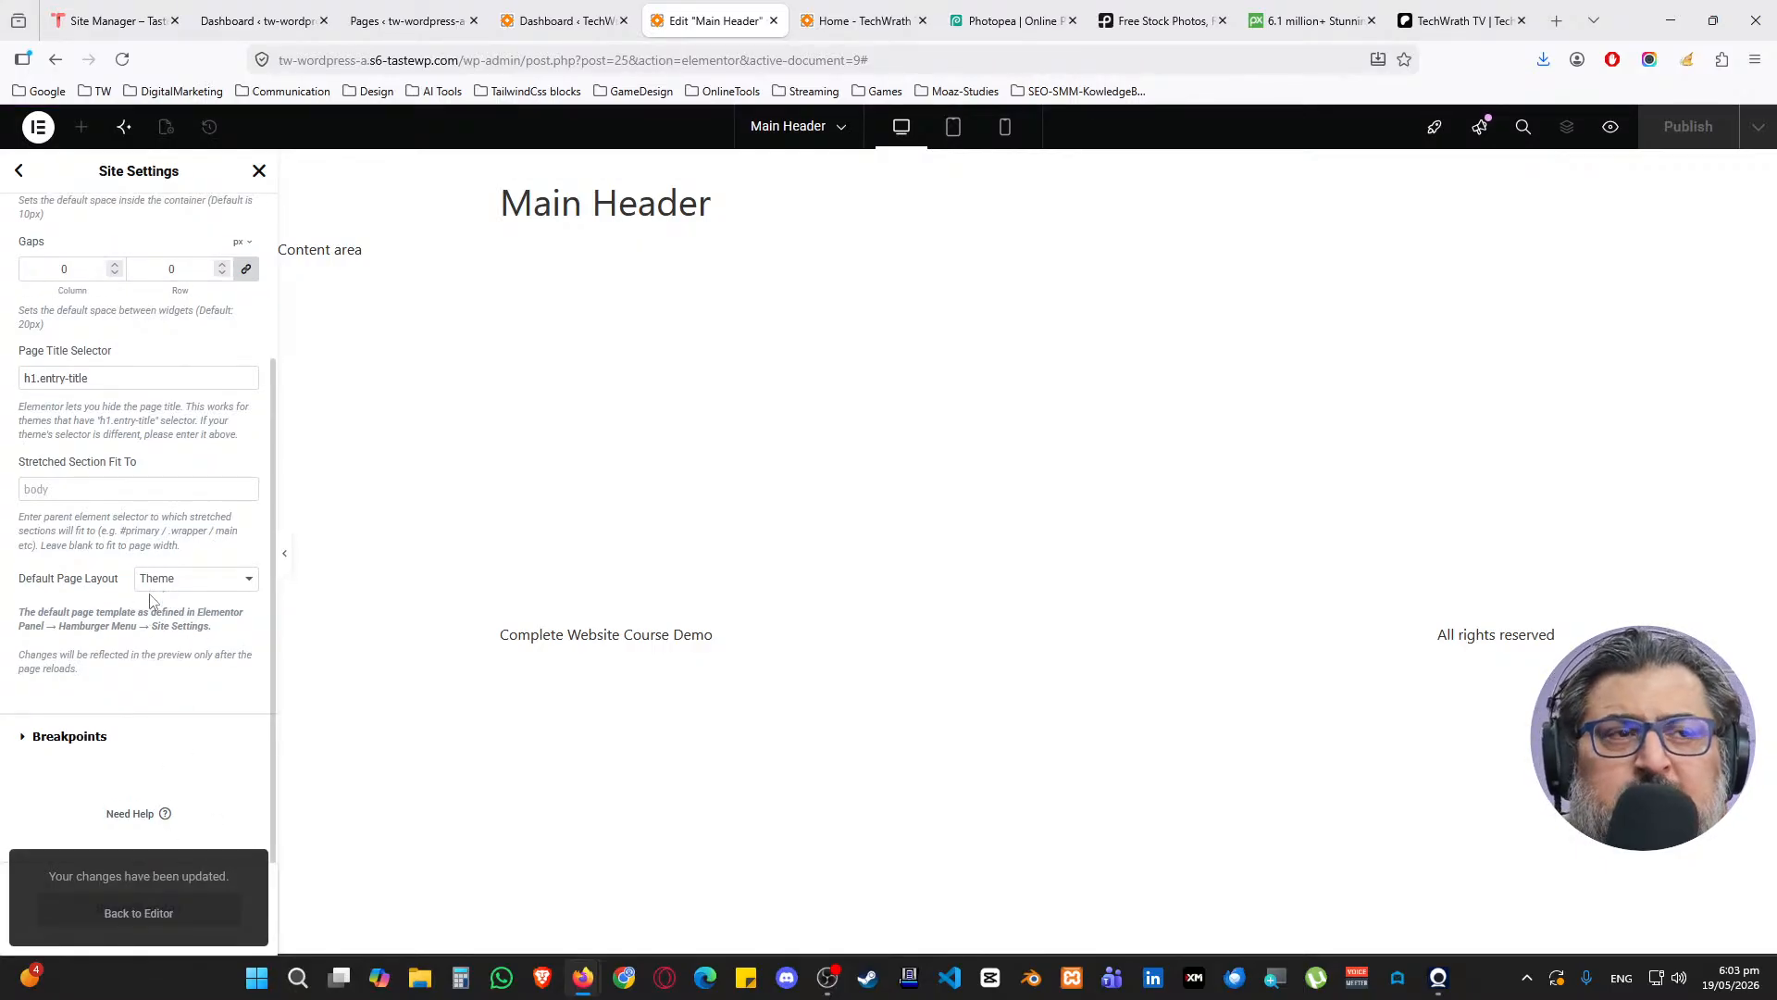
scroll(121, 602, up, 3)
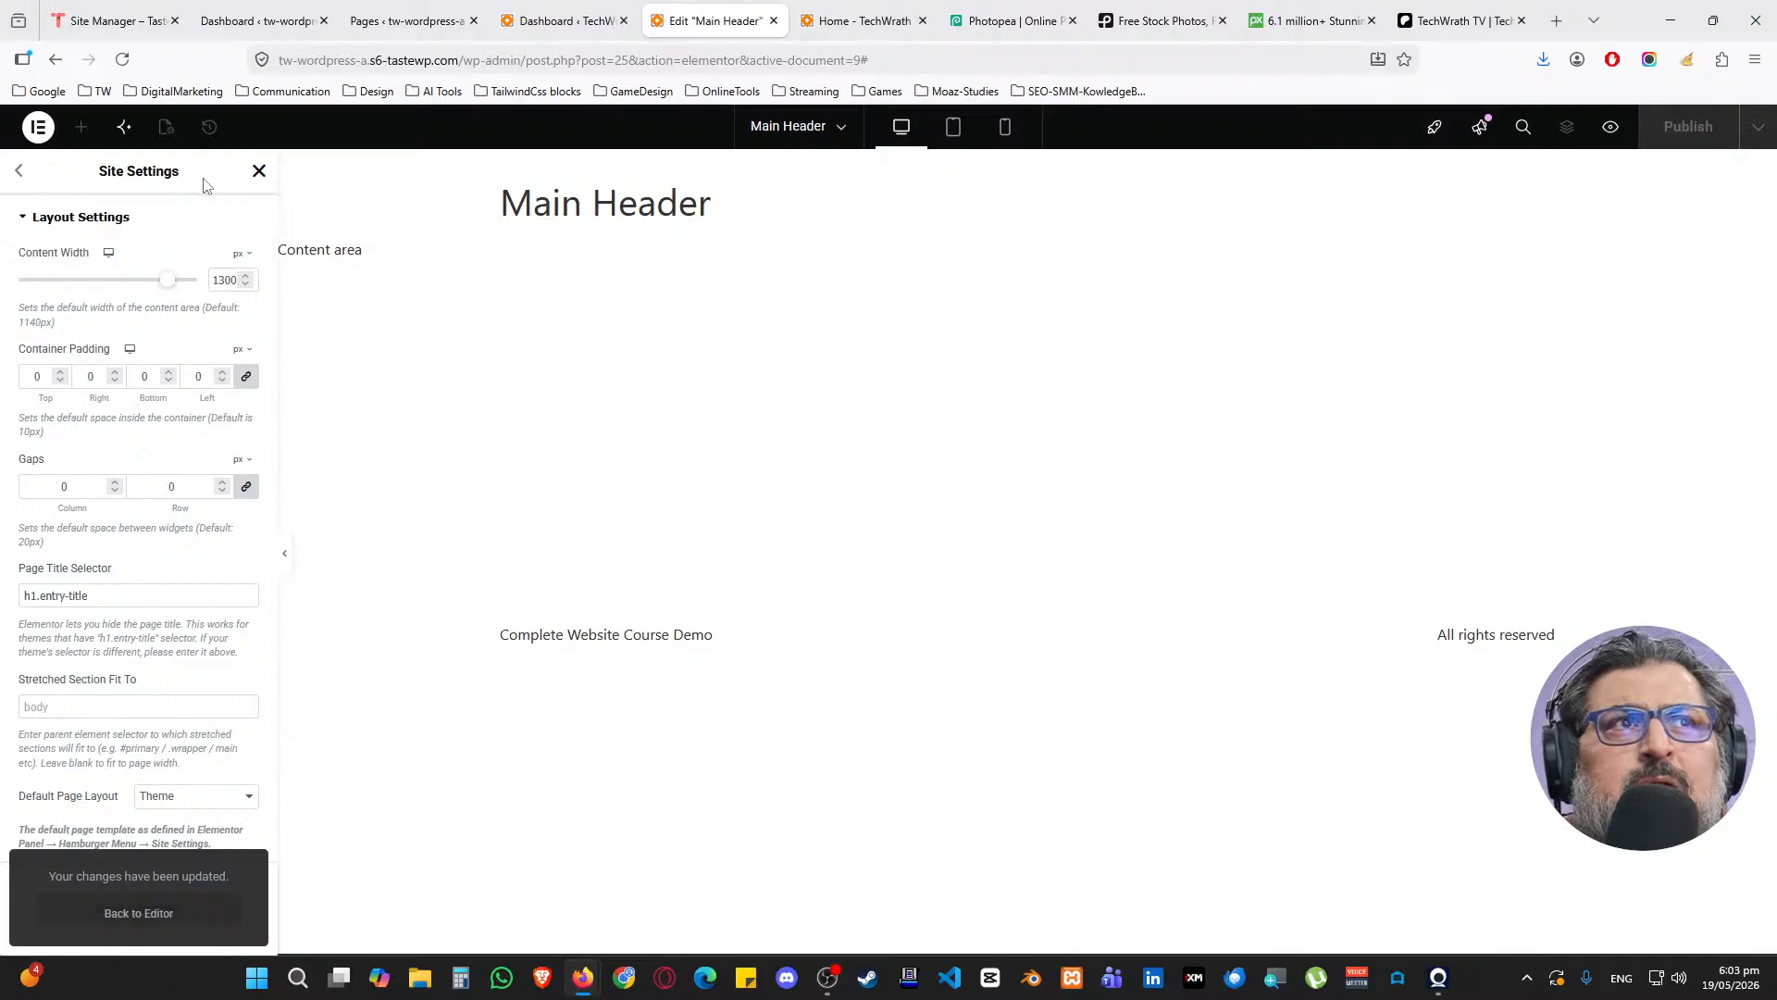
click(259, 174)
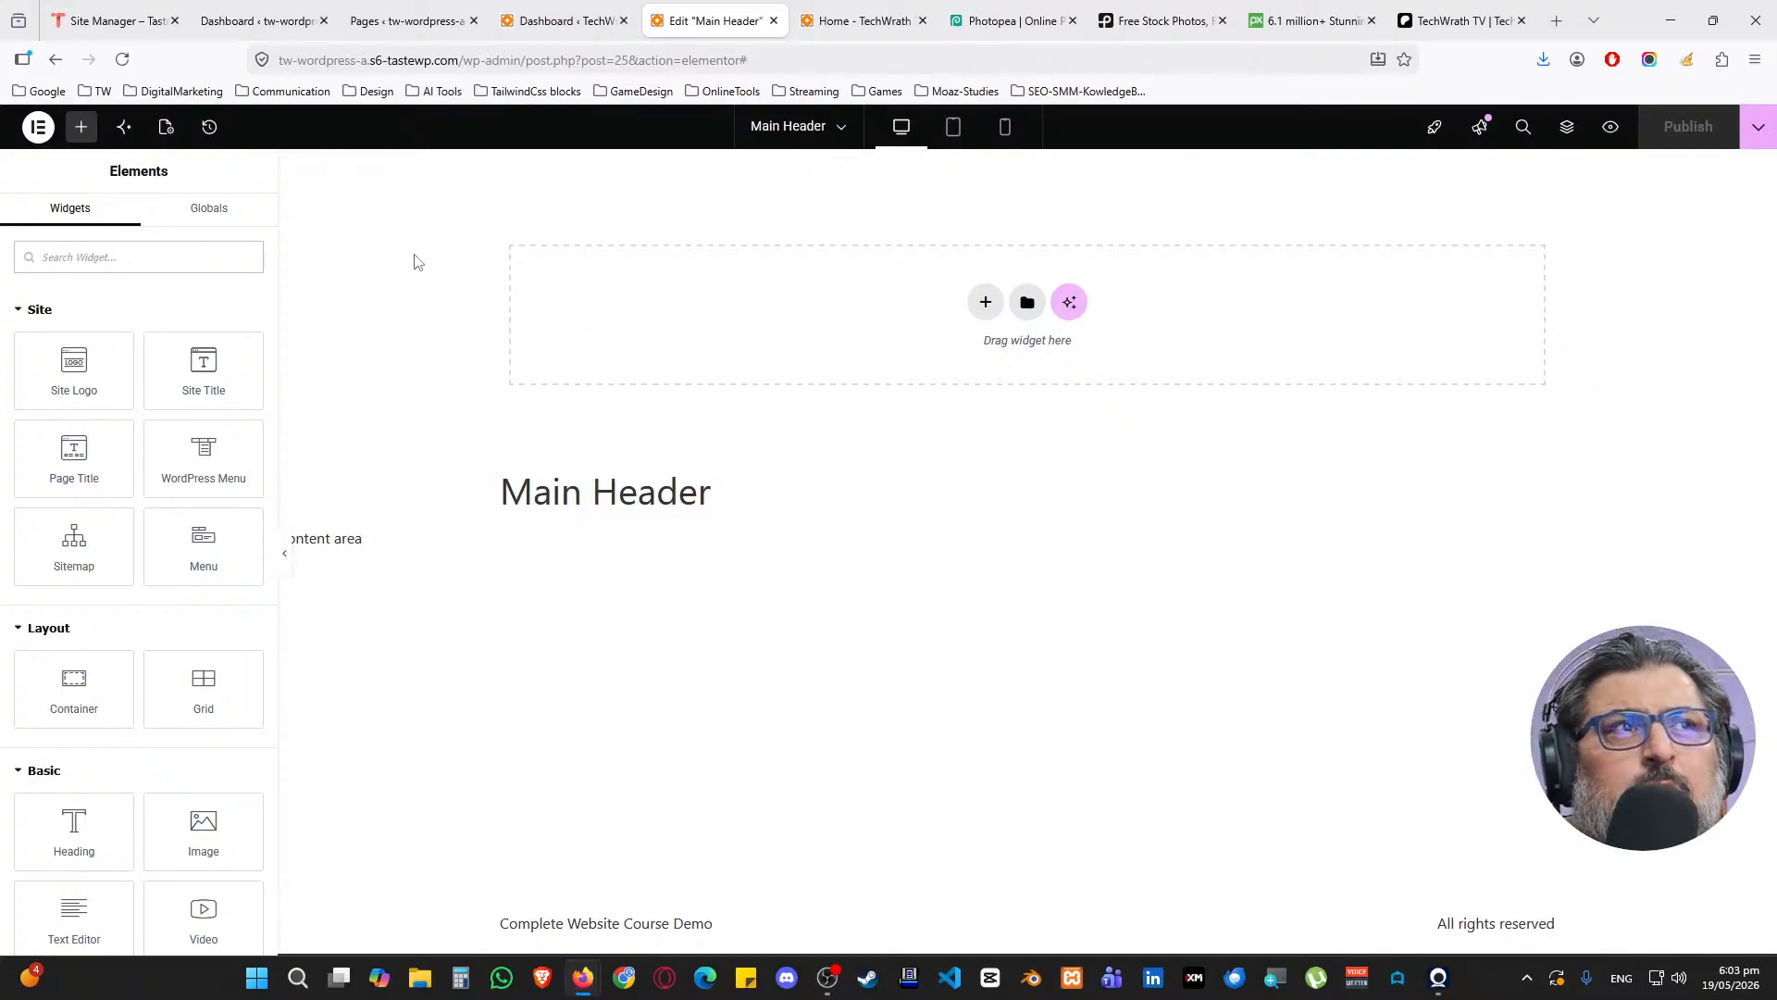
click(1649, 59)
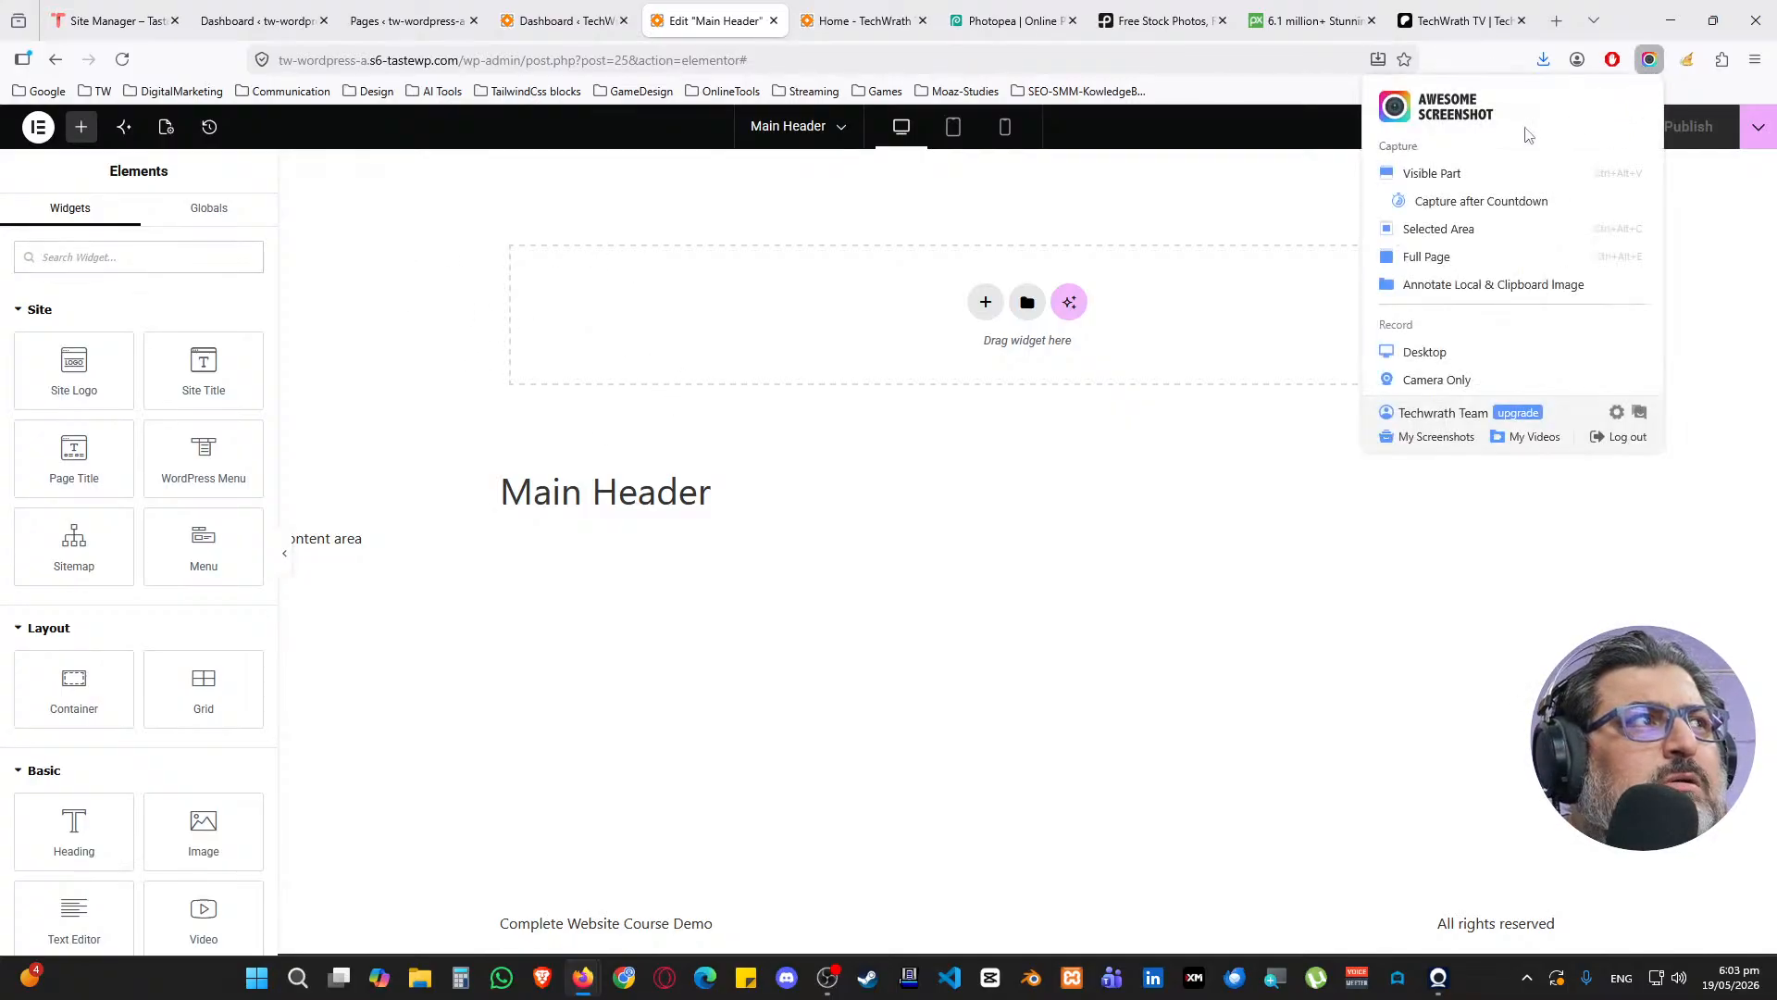
click(1475, 174)
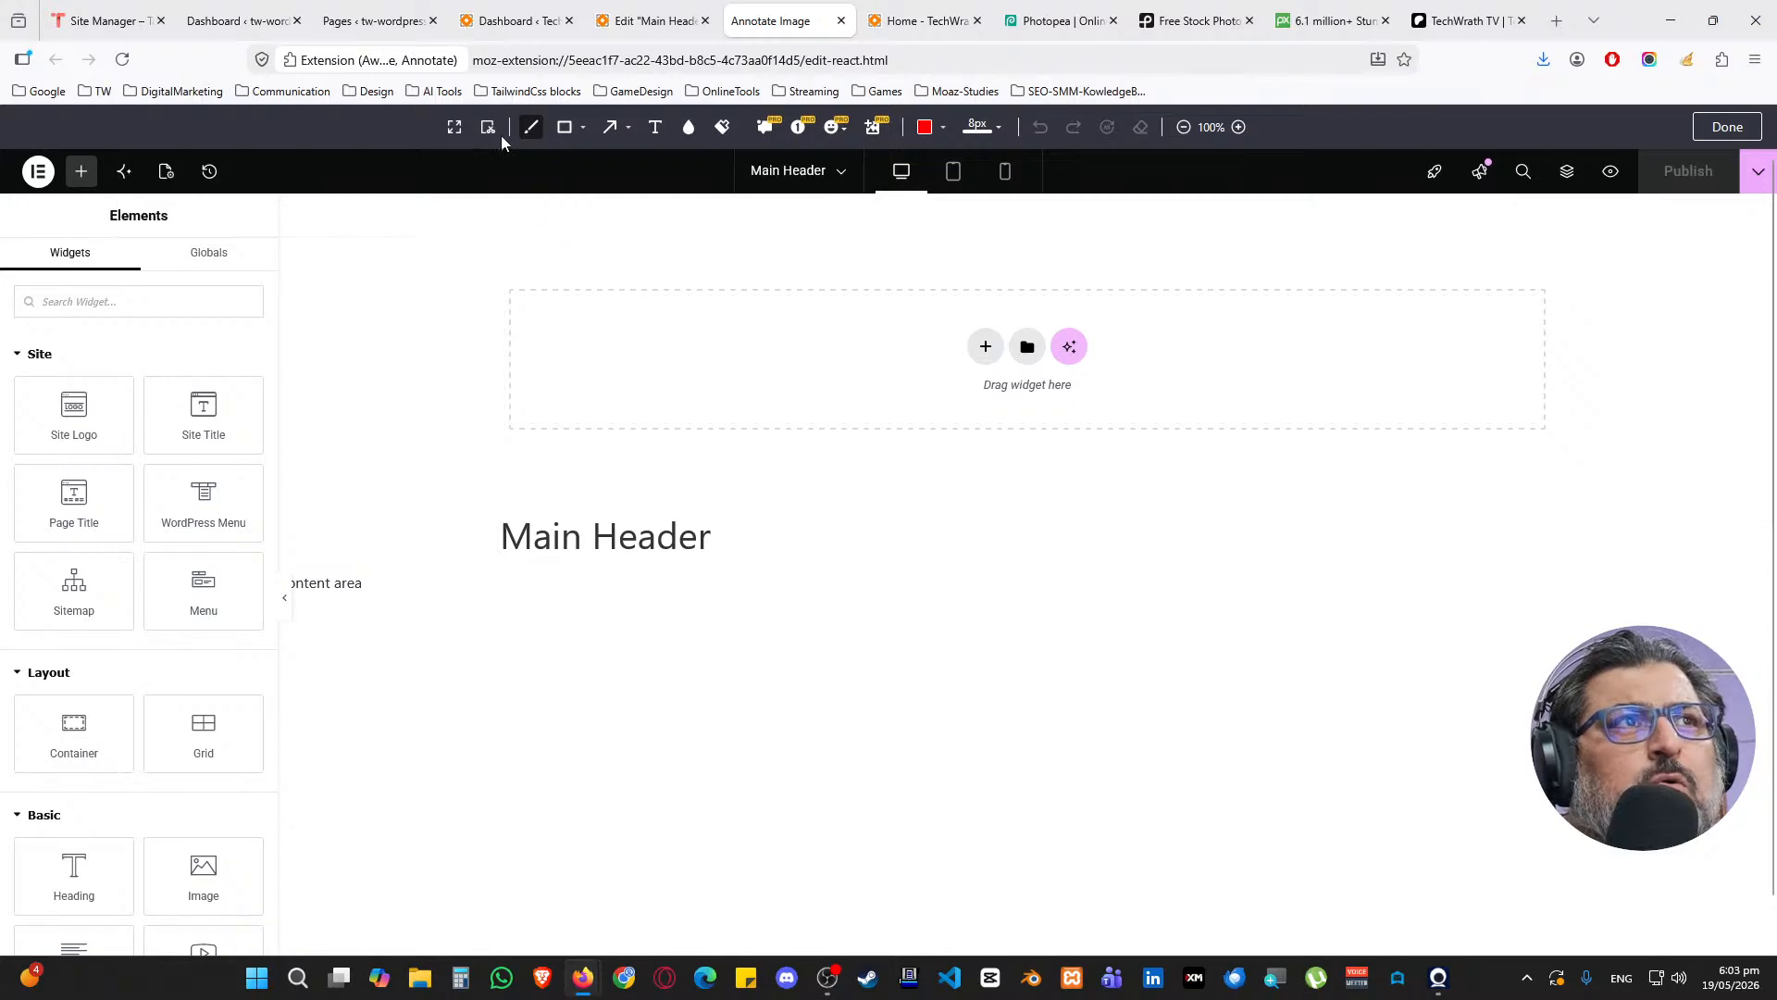
click(567, 127)
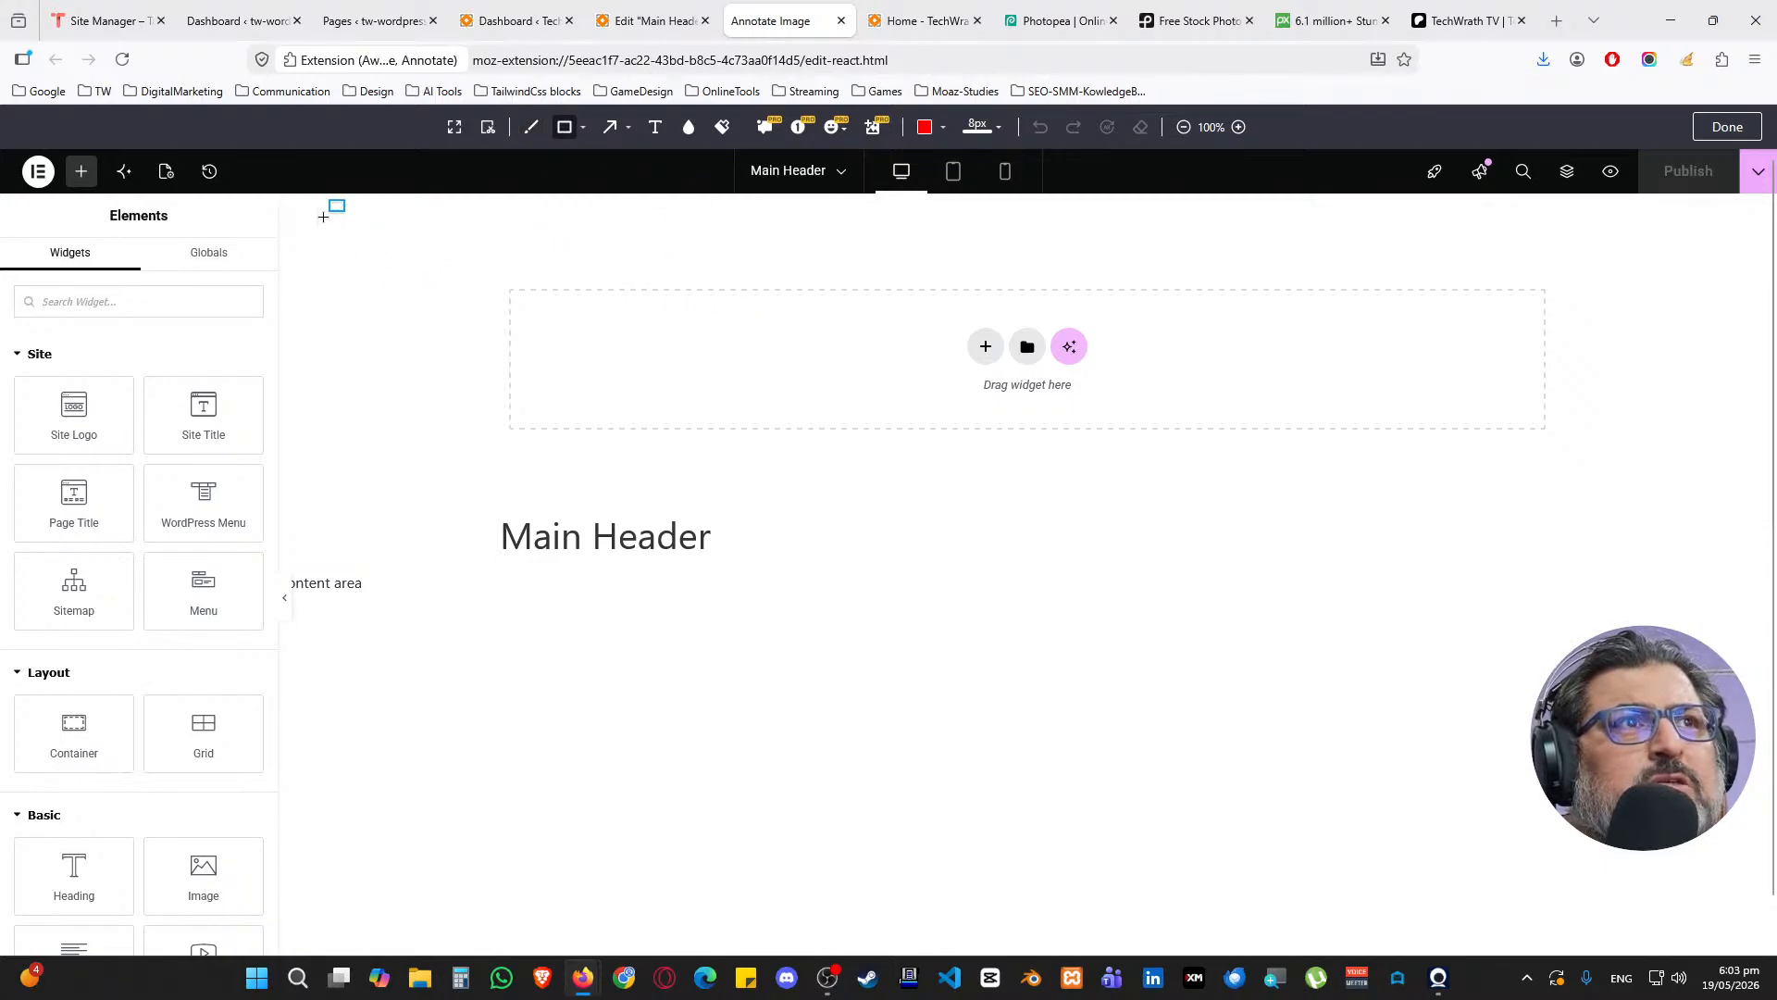
mouse_move(394, 216)
mouse_down()
mouse_move(706, 301)
mouse_move(1478, 343)
mouse_move(1699, 317)
mouse_move(1691, 306)
mouse_up()
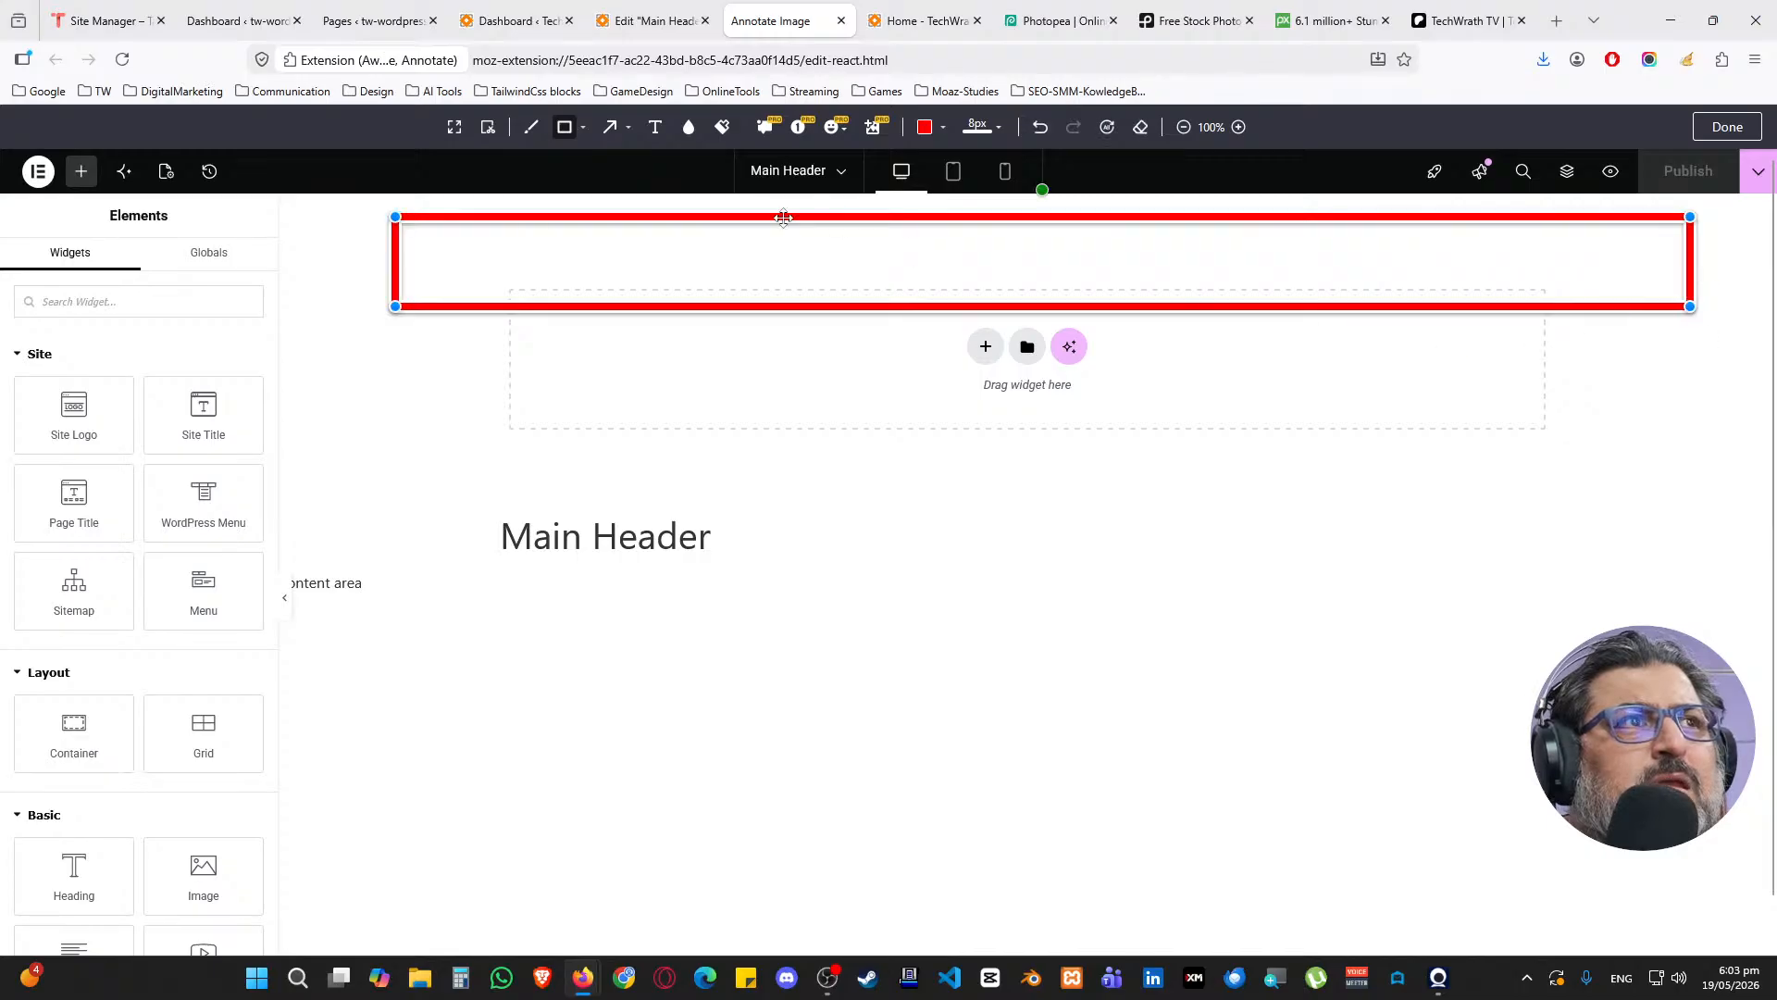
click(531, 127)
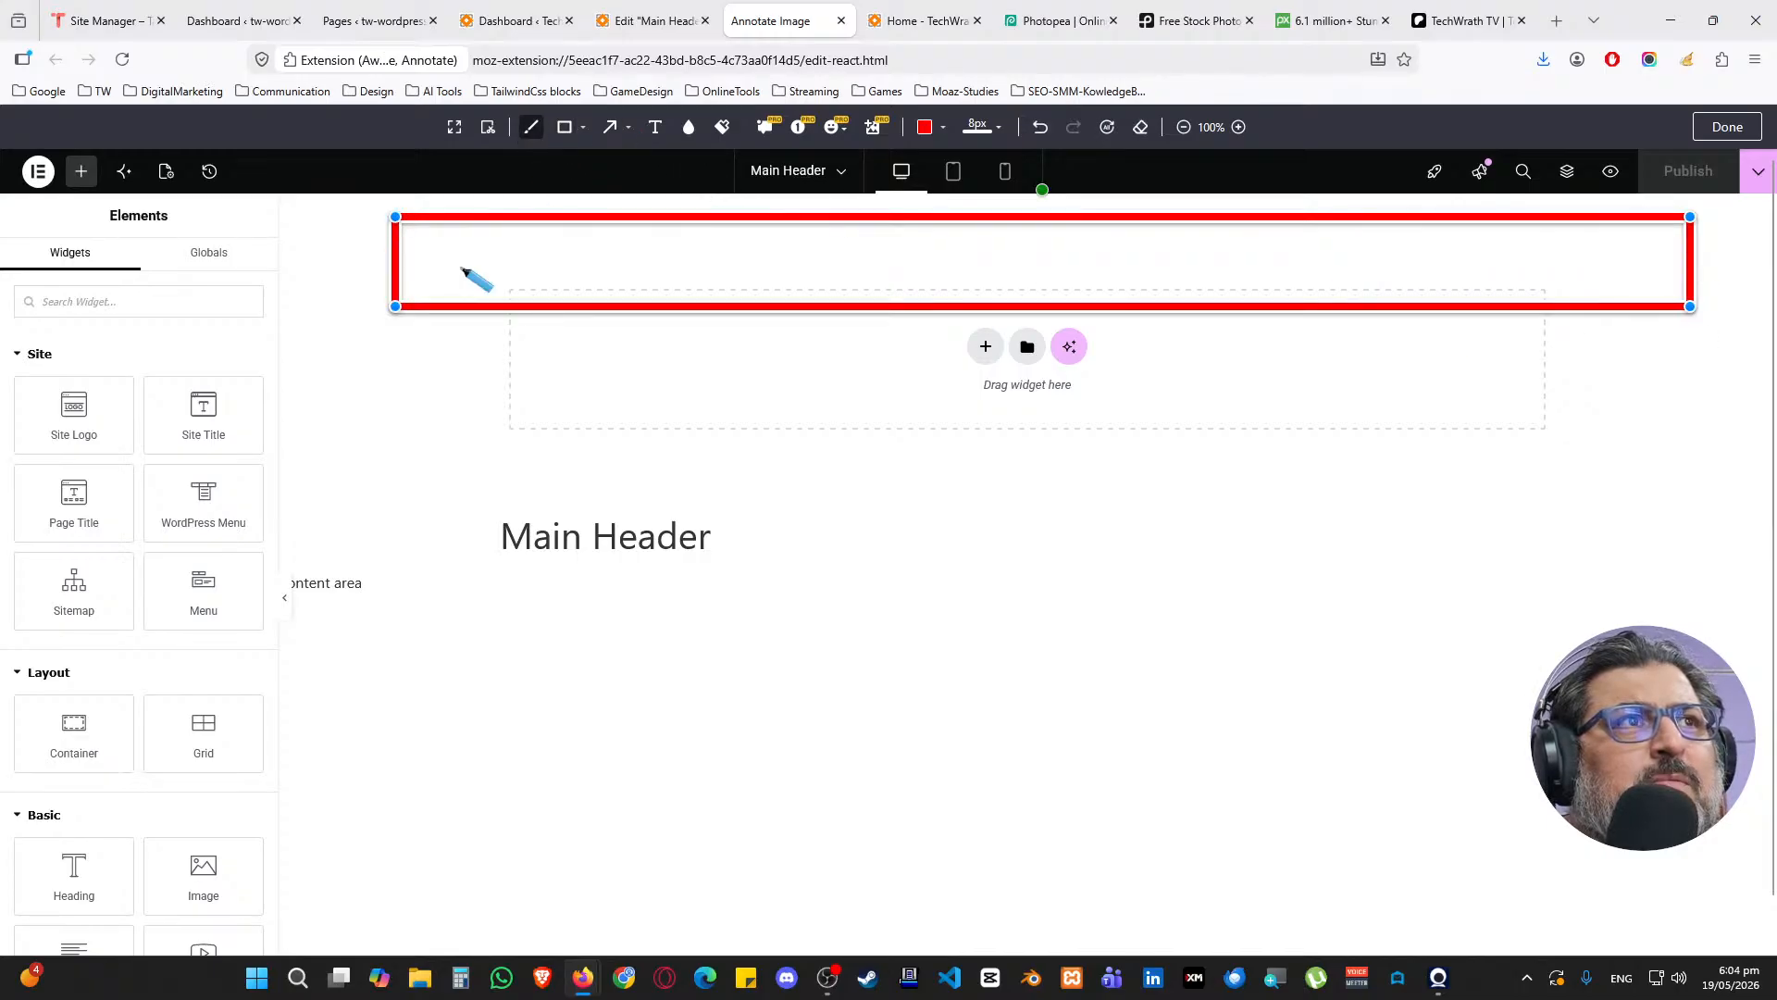
mouse_move(433, 230)
mouse_down()
mouse_move(566, 287)
mouse_move(500, 238)
mouse_move(442, 231)
mouse_up()
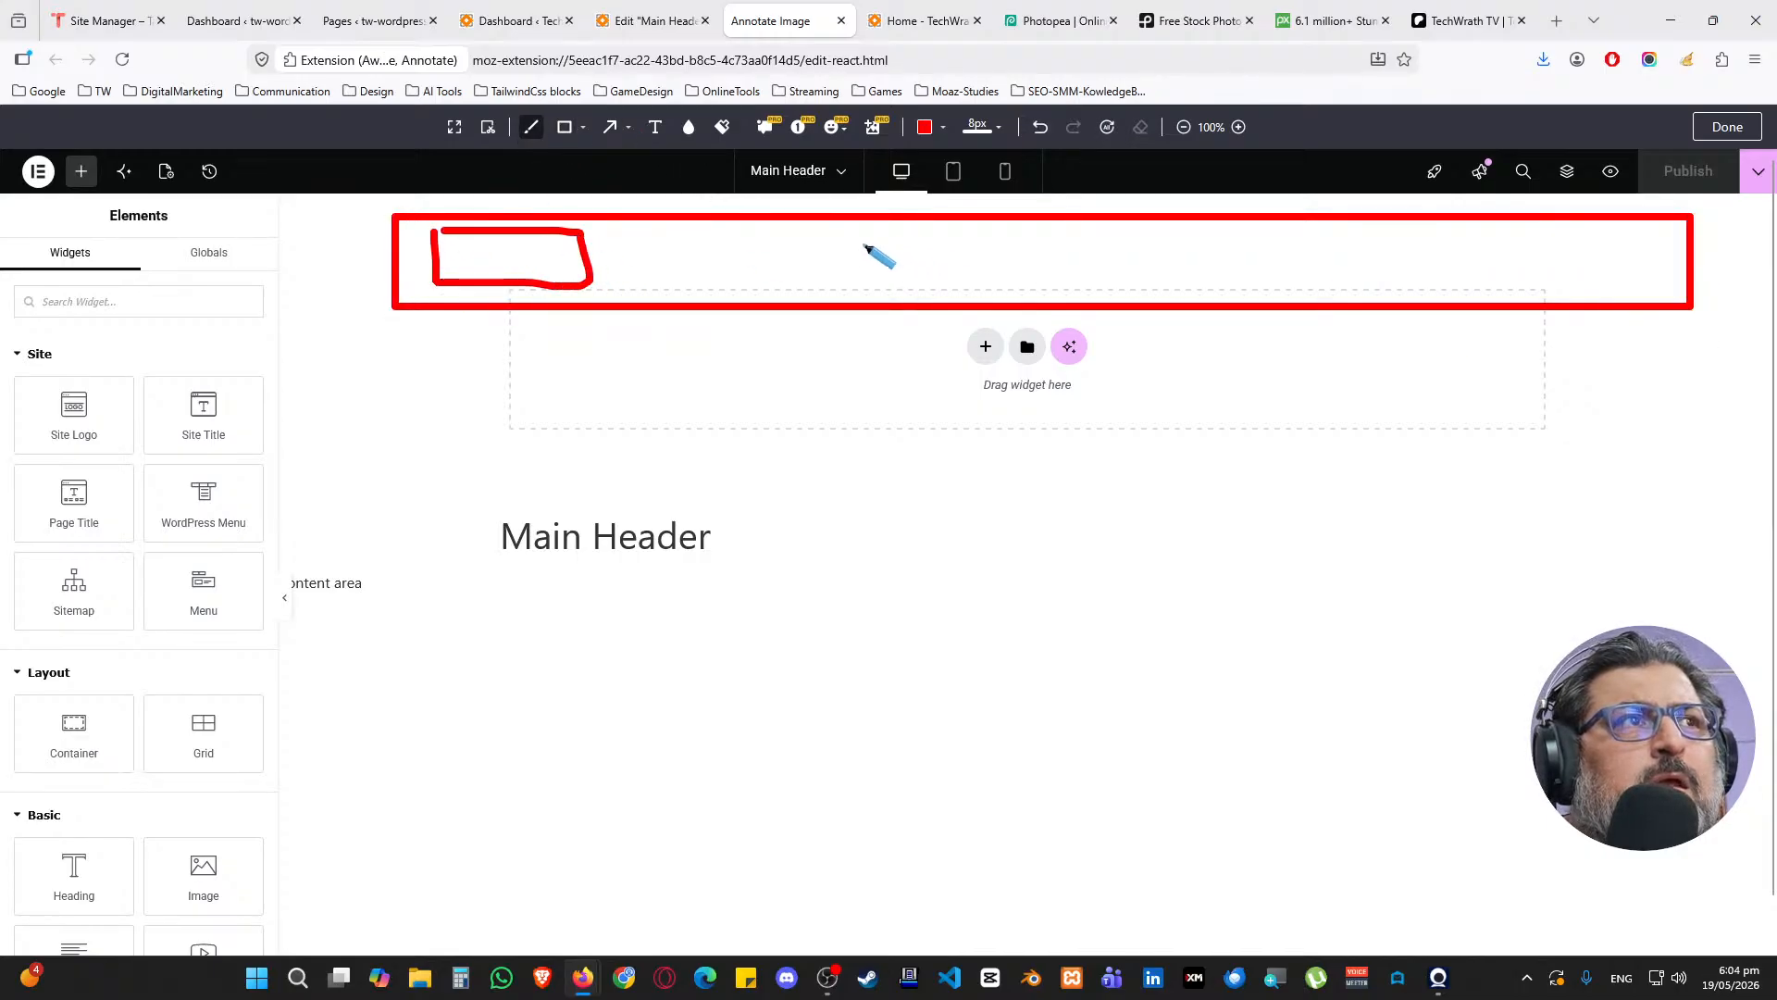
mouse_move(722, 236)
mouse_down()
mouse_move(1349, 238)
mouse_move(1069, 288)
mouse_up()
drag(945, 294, 714, 238)
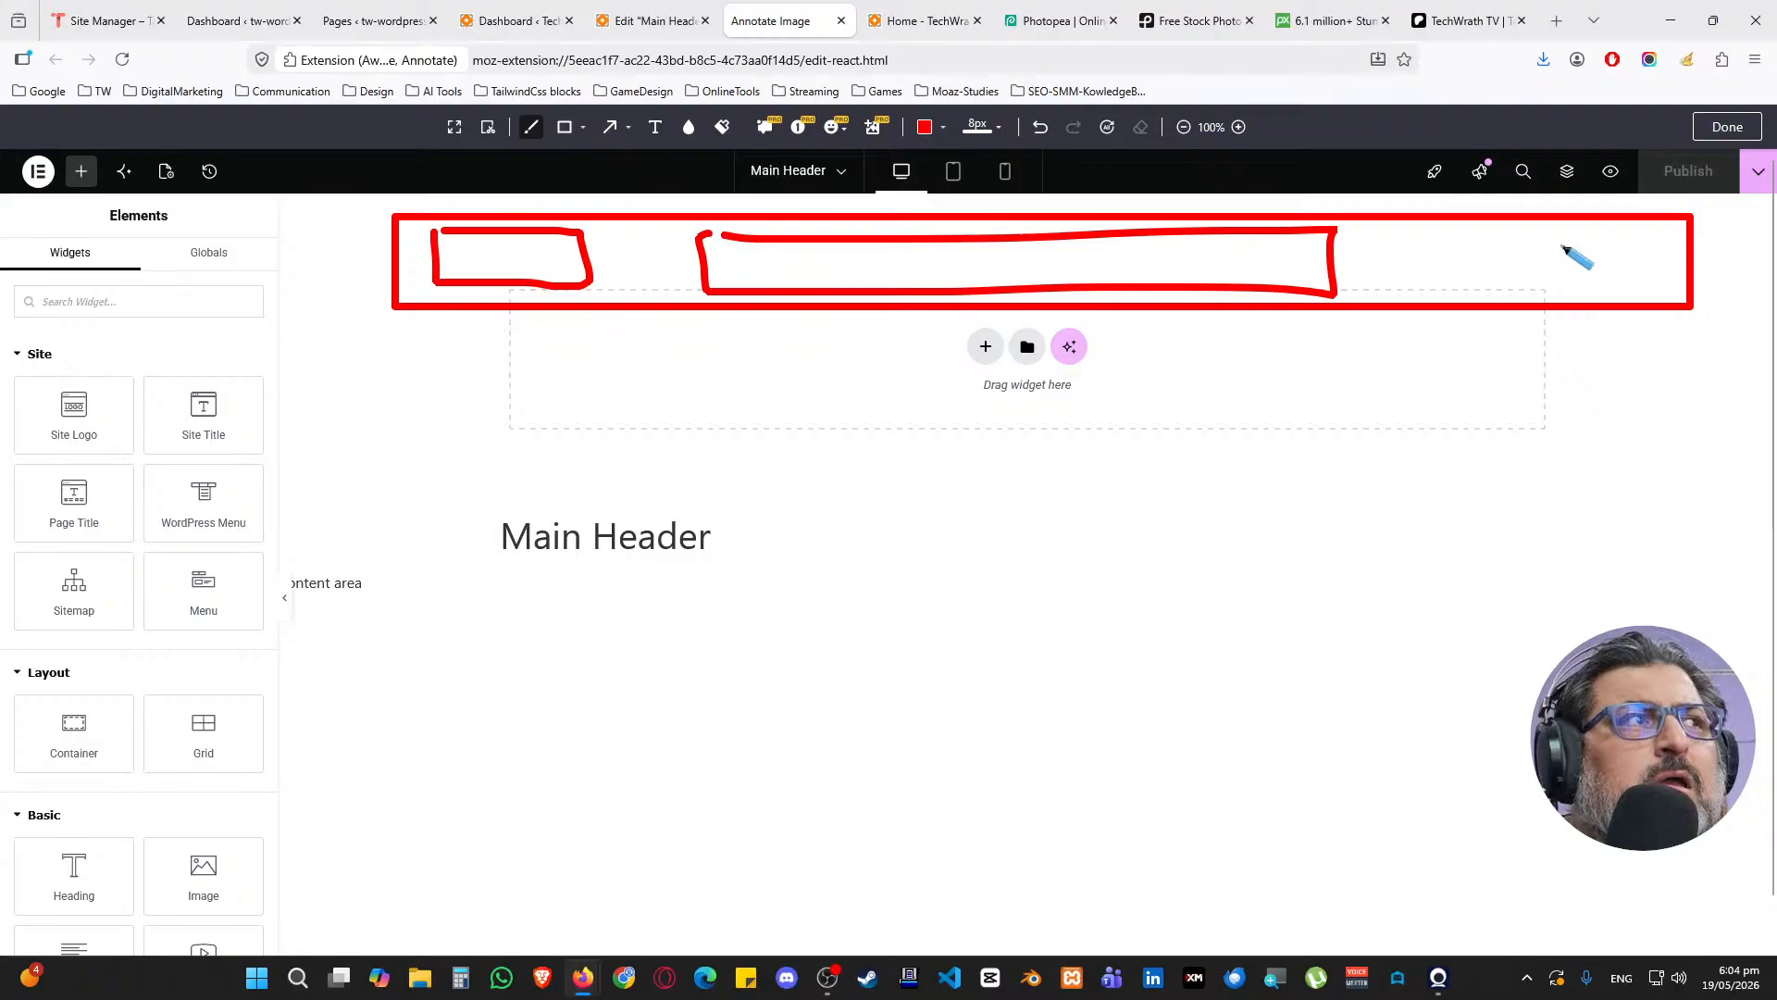
mouse_move(1502, 241)
mouse_down()
mouse_move(1670, 230)
mouse_move(1389, 285)
mouse_move(1571, 233)
mouse_up()
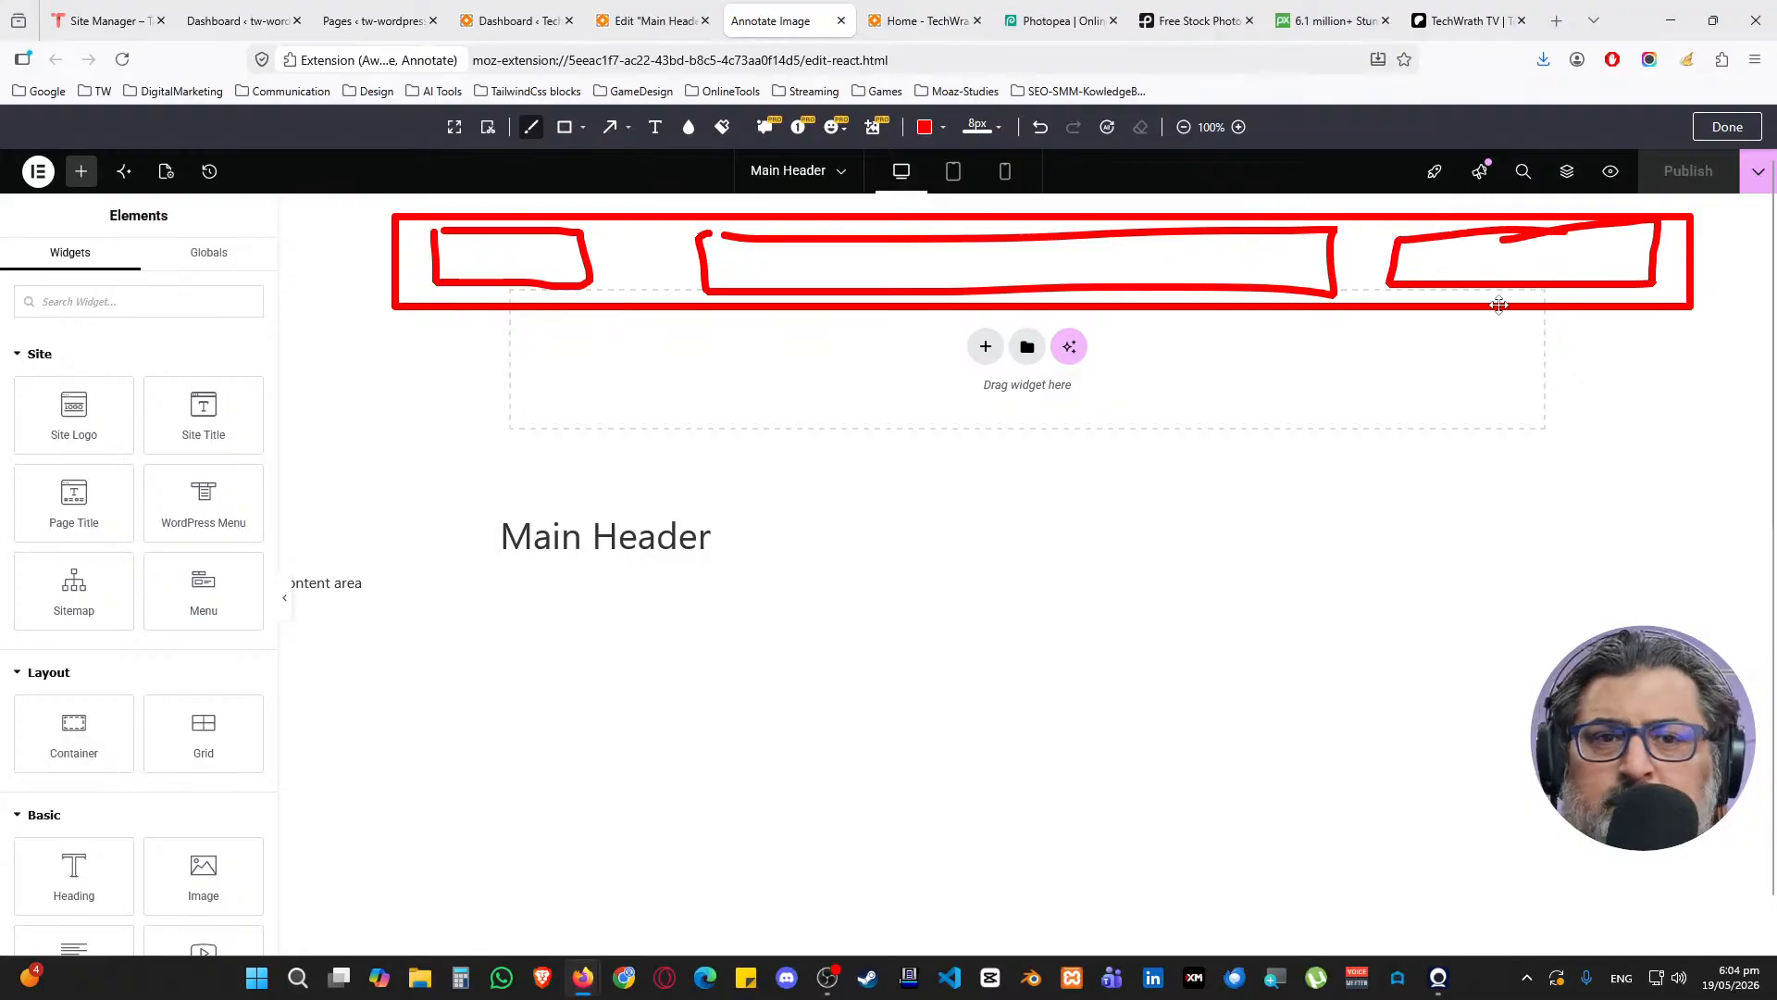
mouse_move(344, 221)
mouse_down()
mouse_move(367, 225)
mouse_move(352, 283)
mouse_move(383, 331)
mouse_move(373, 414)
mouse_move(403, 397)
mouse_up()
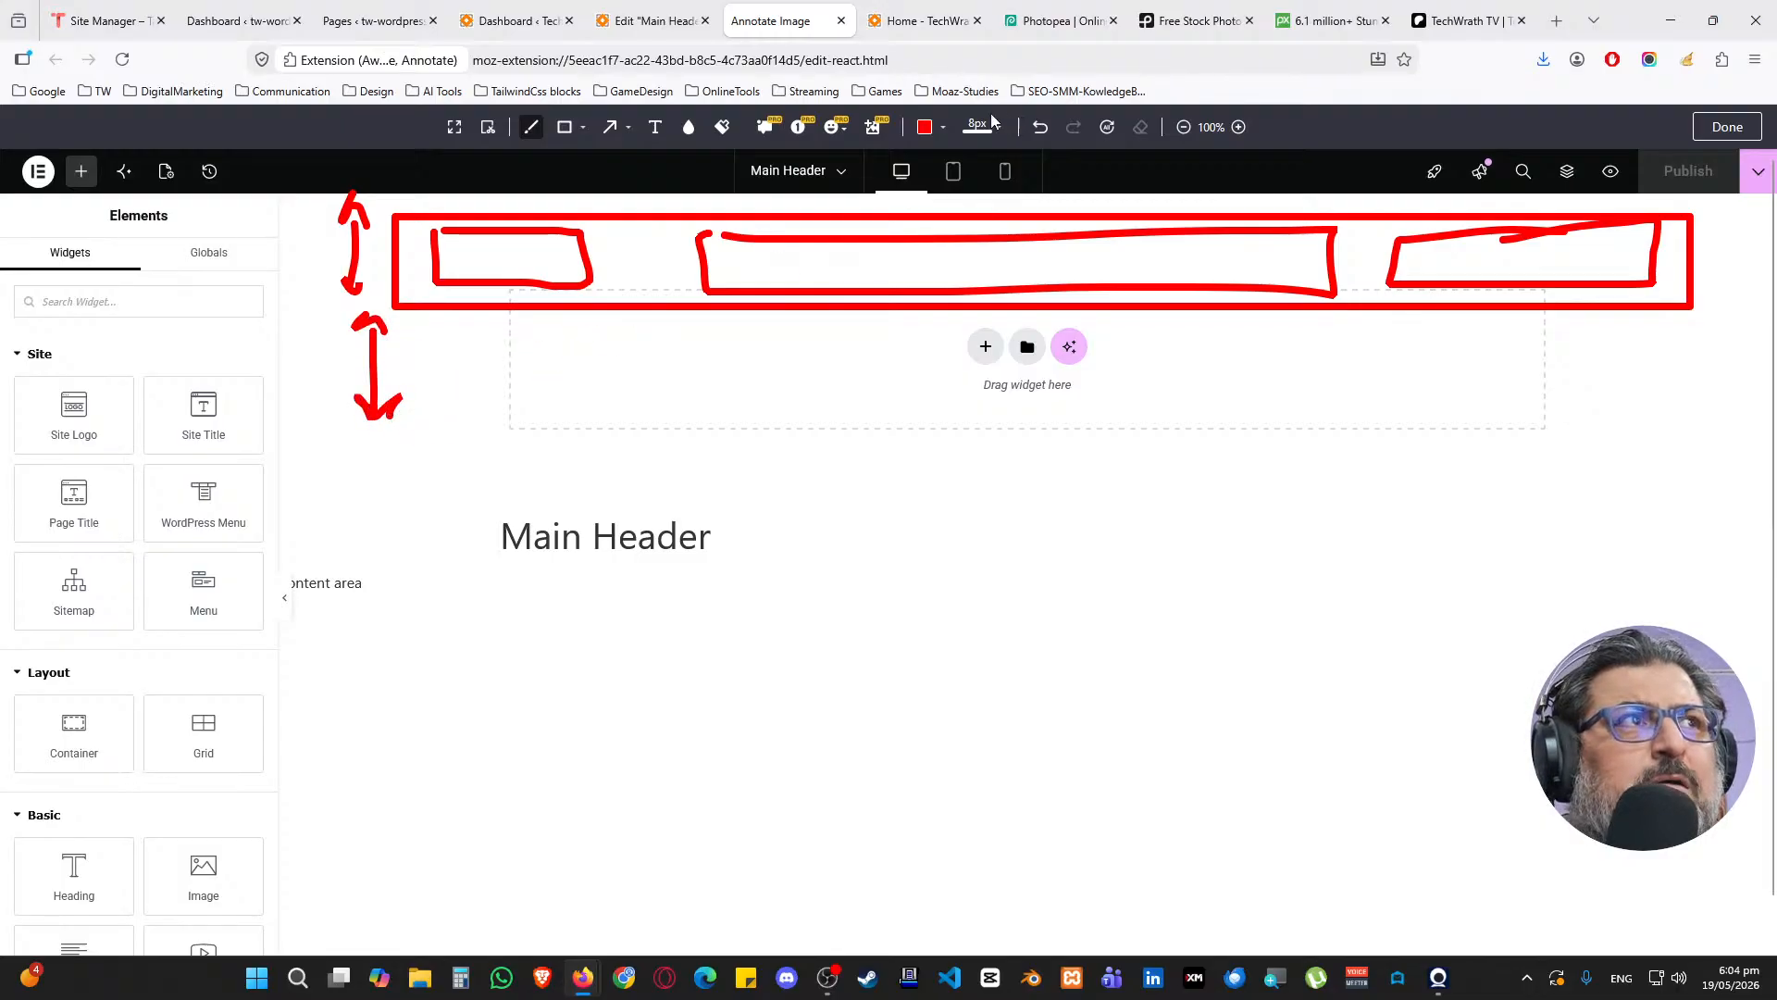
middle_click(771, 23)
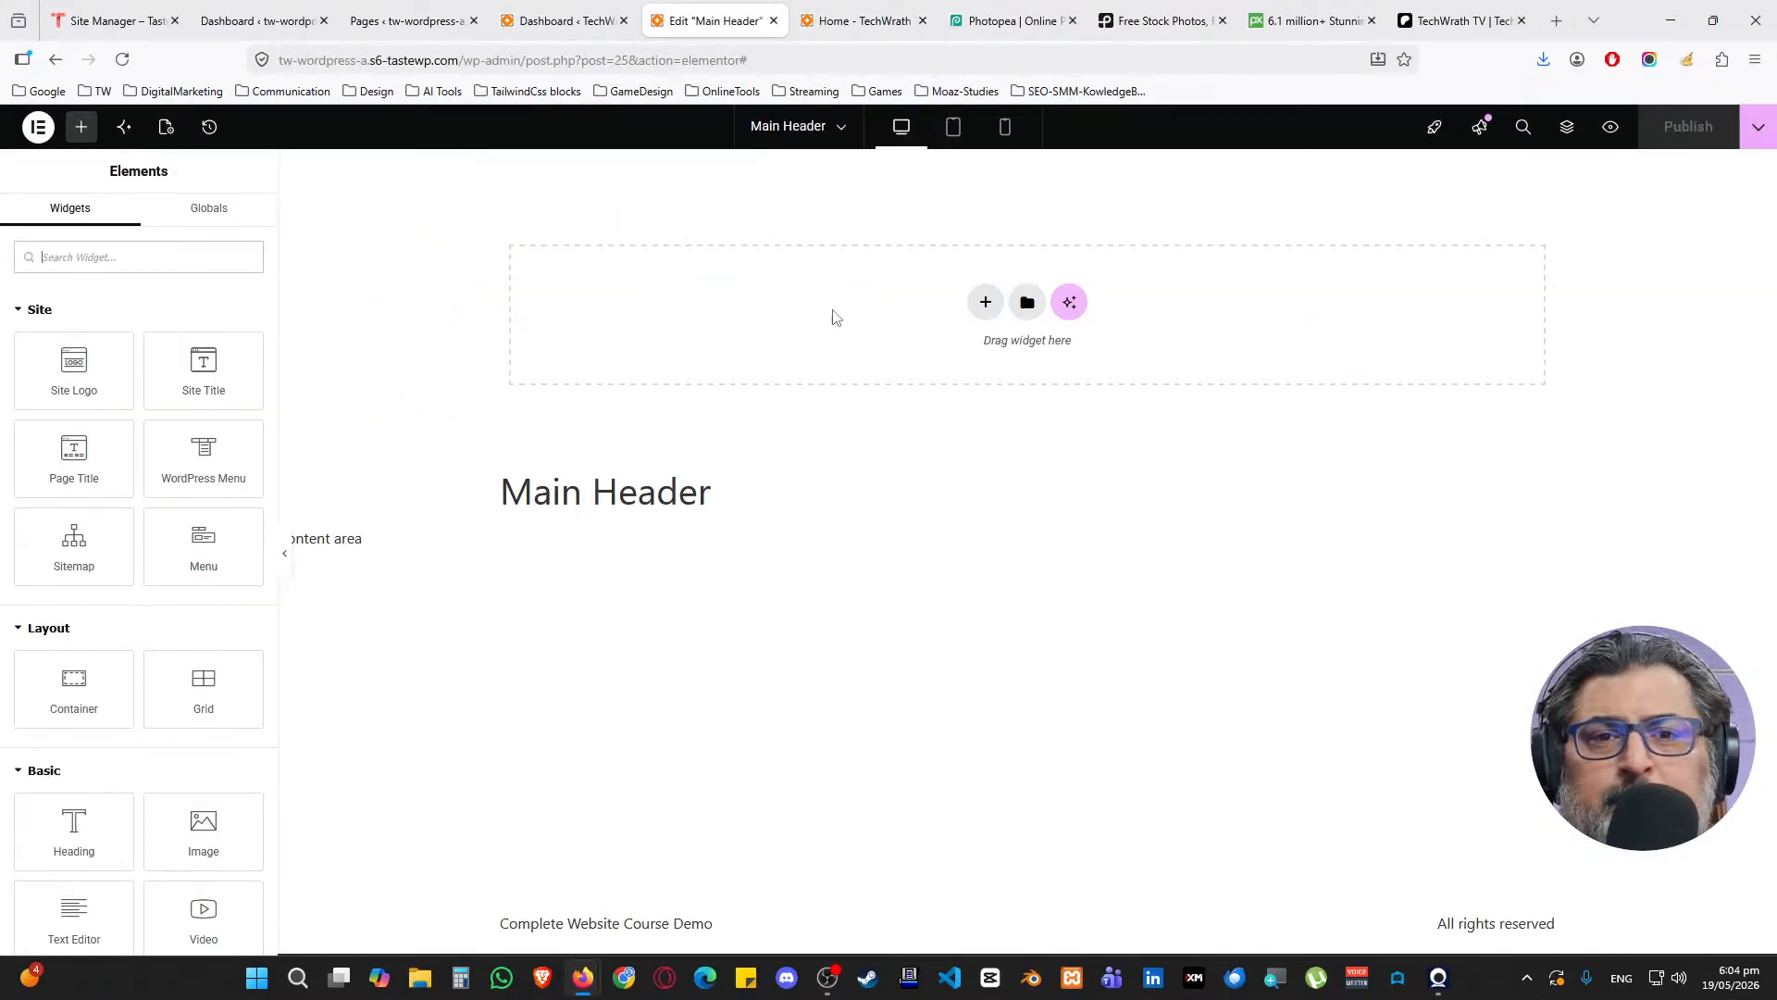
Insert a three-column flexbox container at the top of the template
click(984, 302)
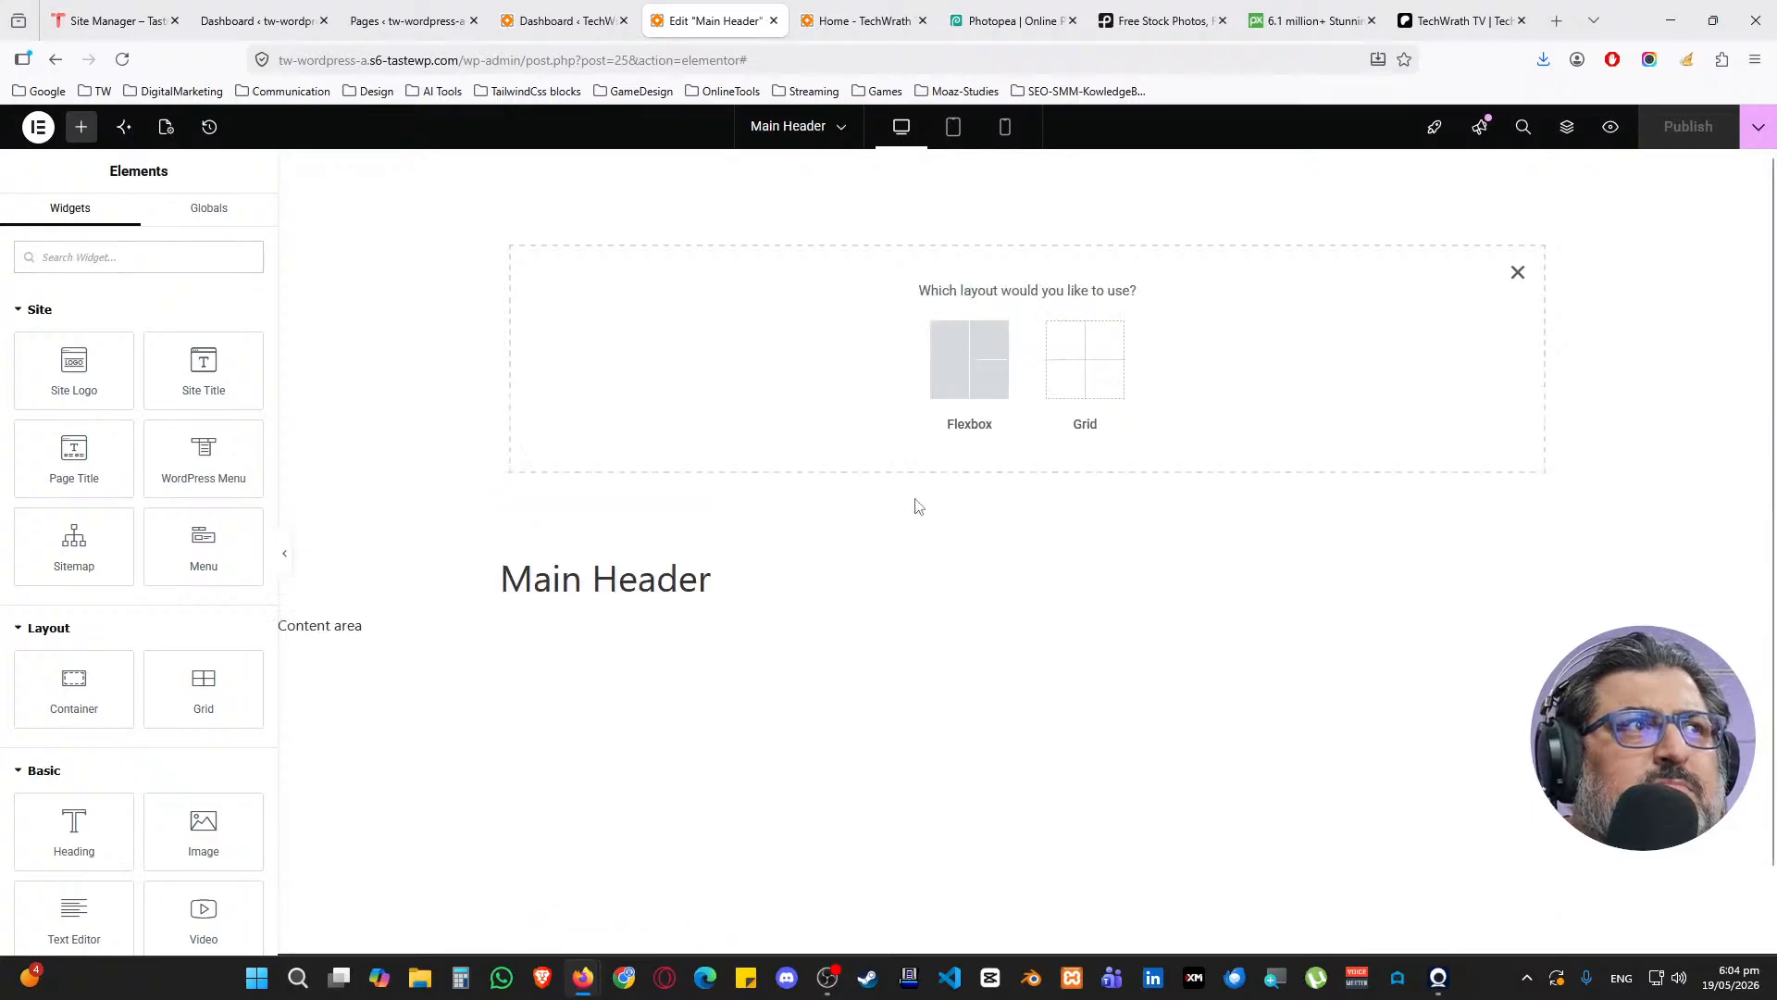
click(972, 352)
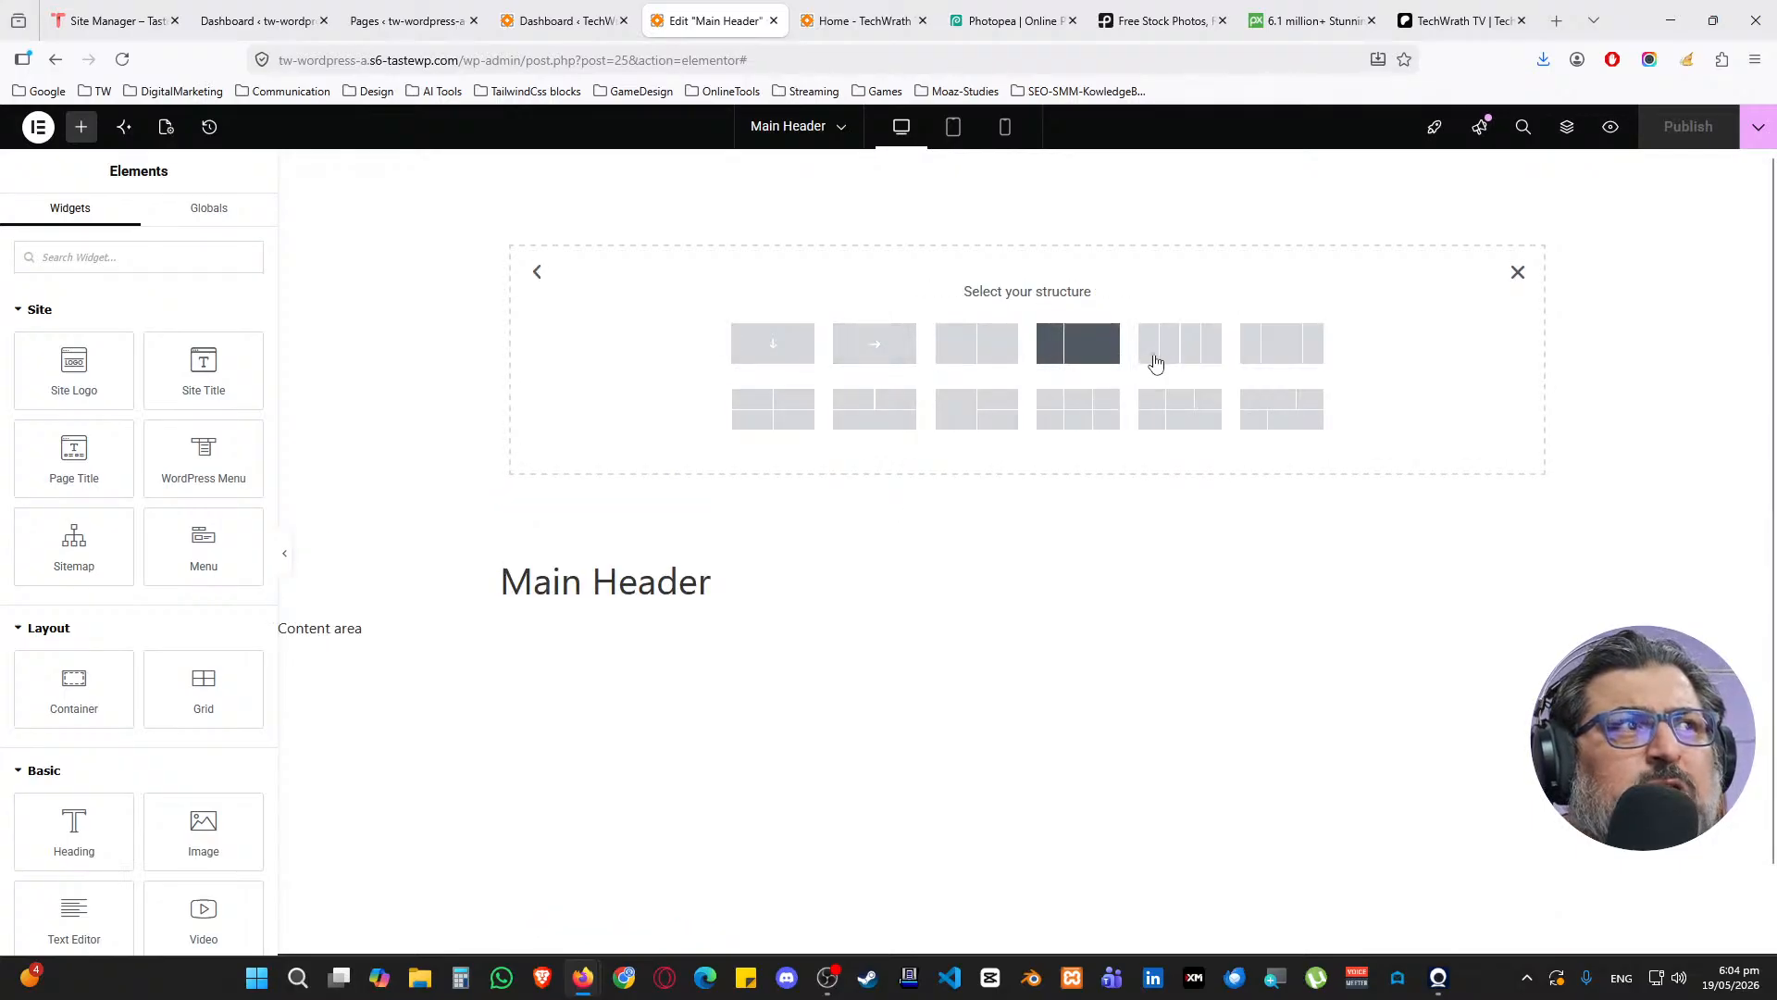
click(1282, 361)
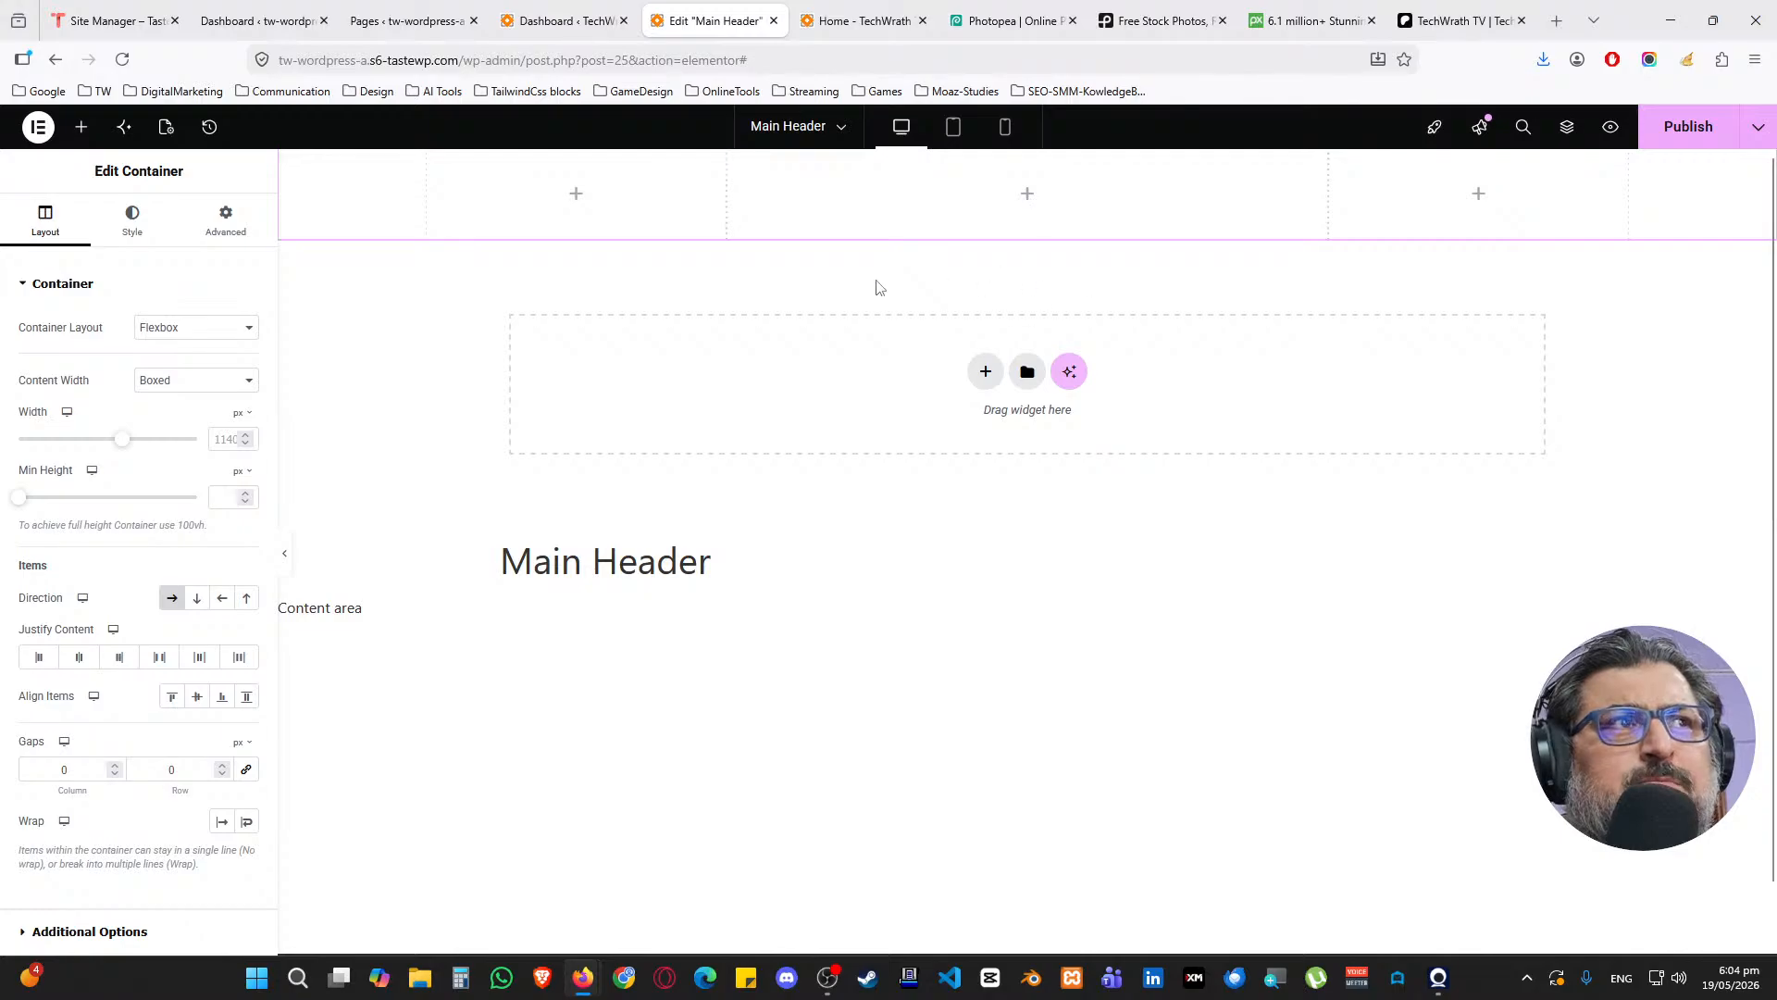
Open and close the Structure navigator, then reload the editor without saving
right_click(387, 202)
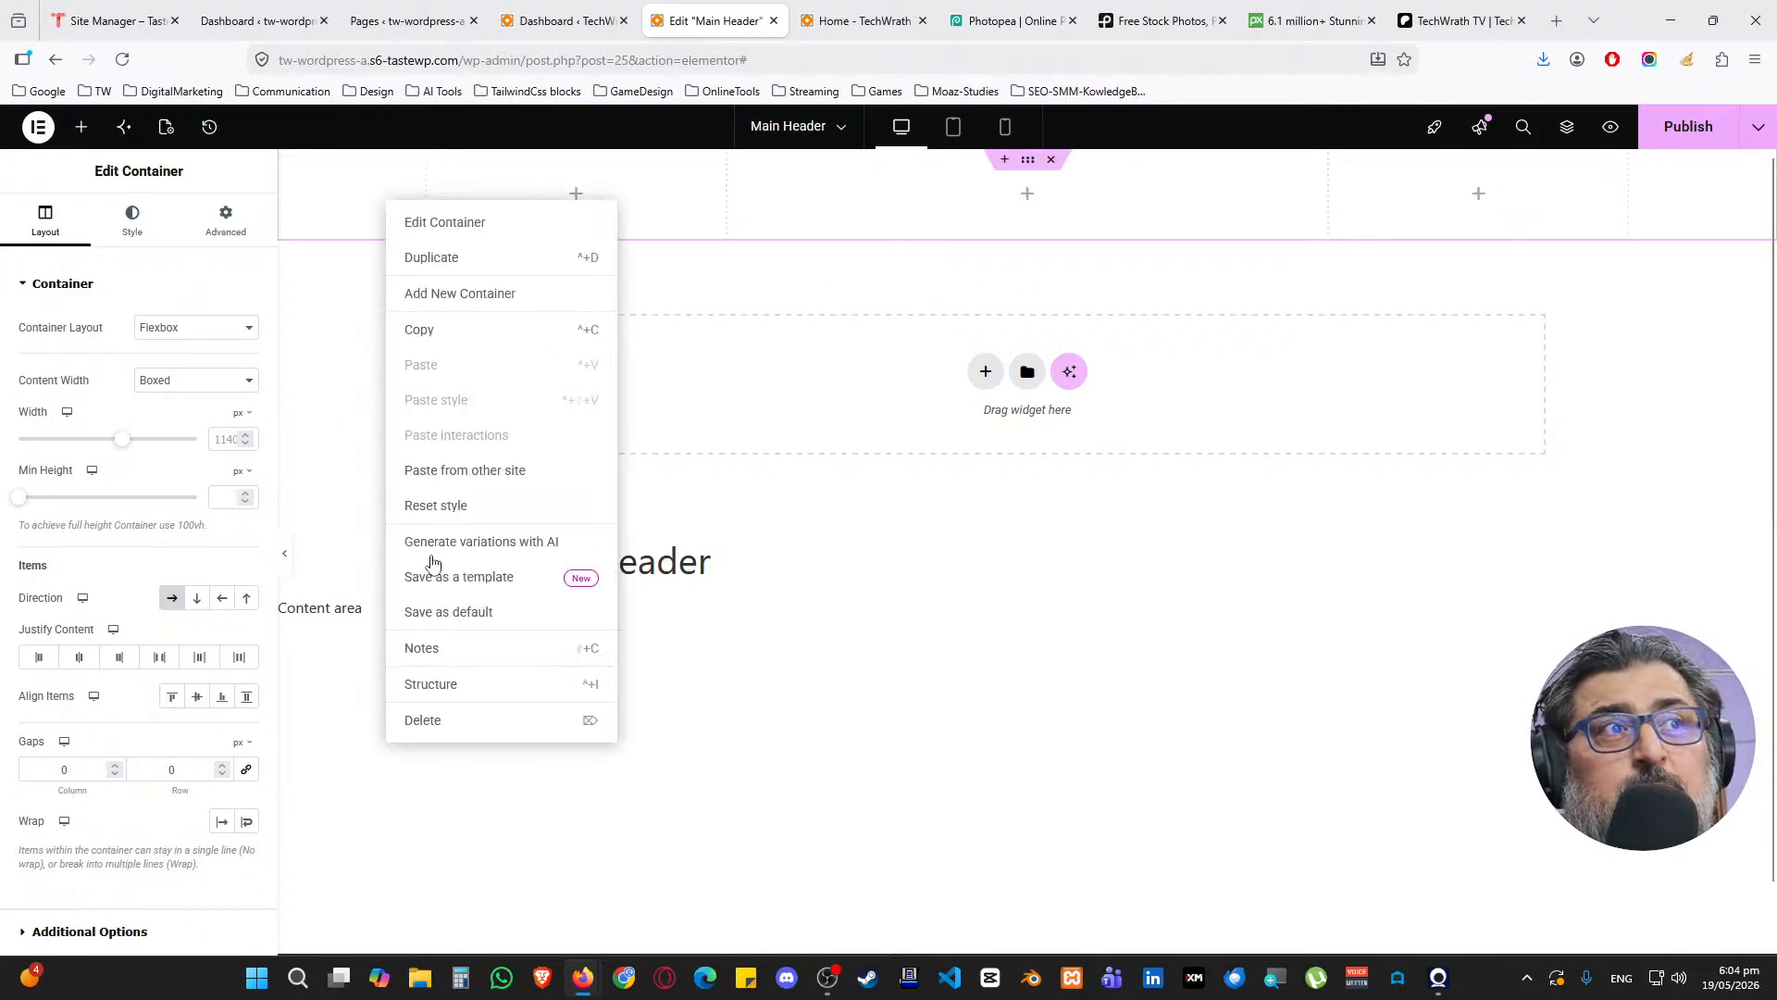
click(431, 685)
drag(1629, 216, 1410, 492)
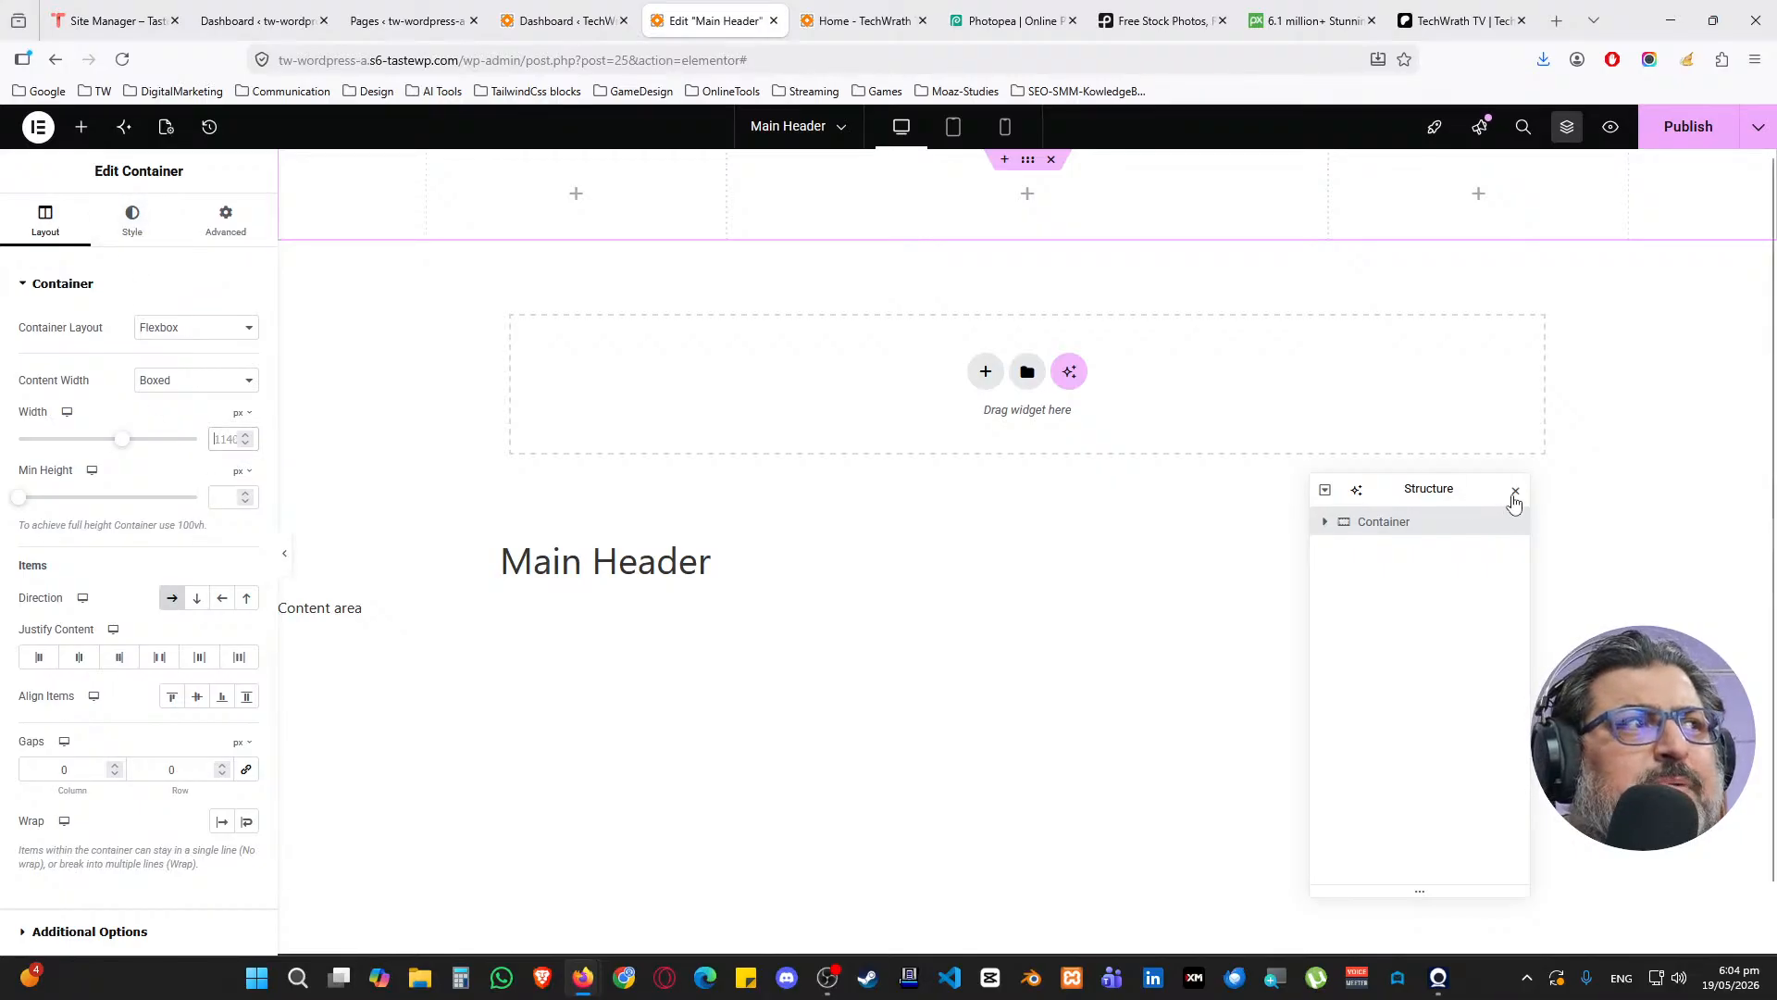
click(1515, 489)
click(121, 60)
click(894, 571)
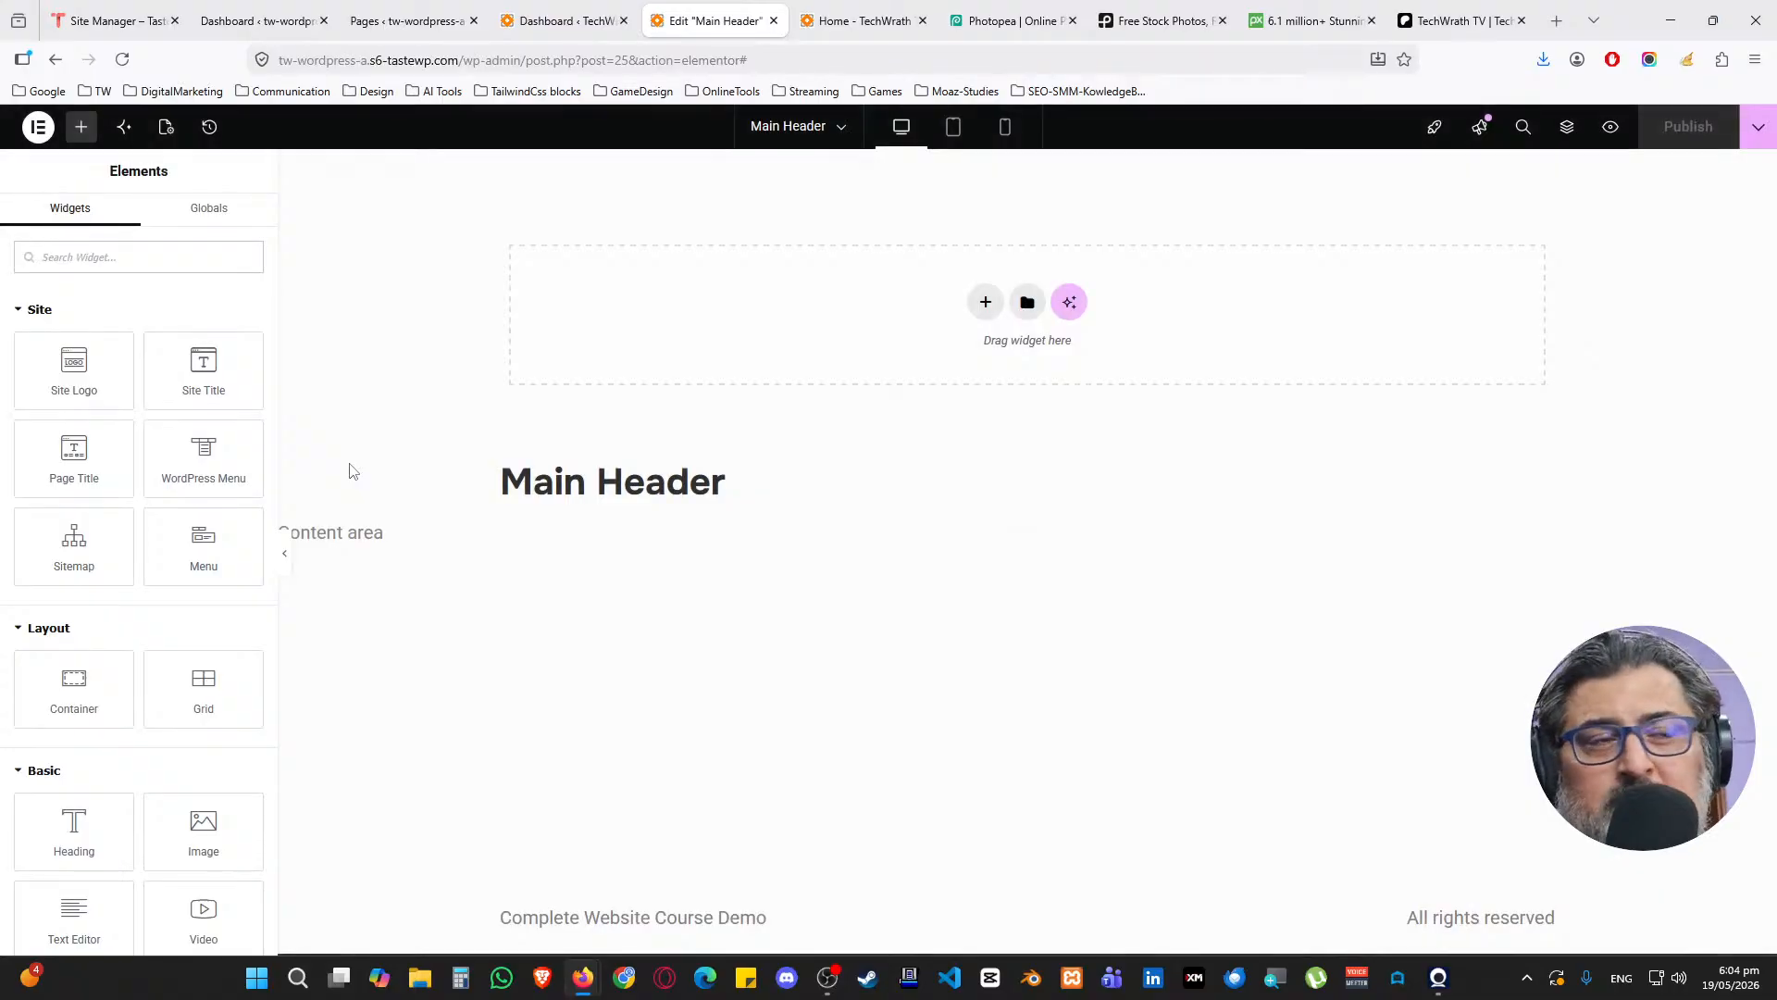
Insert a 25/50/25 three-column flexbox container and dismiss the checklist
click(986, 302)
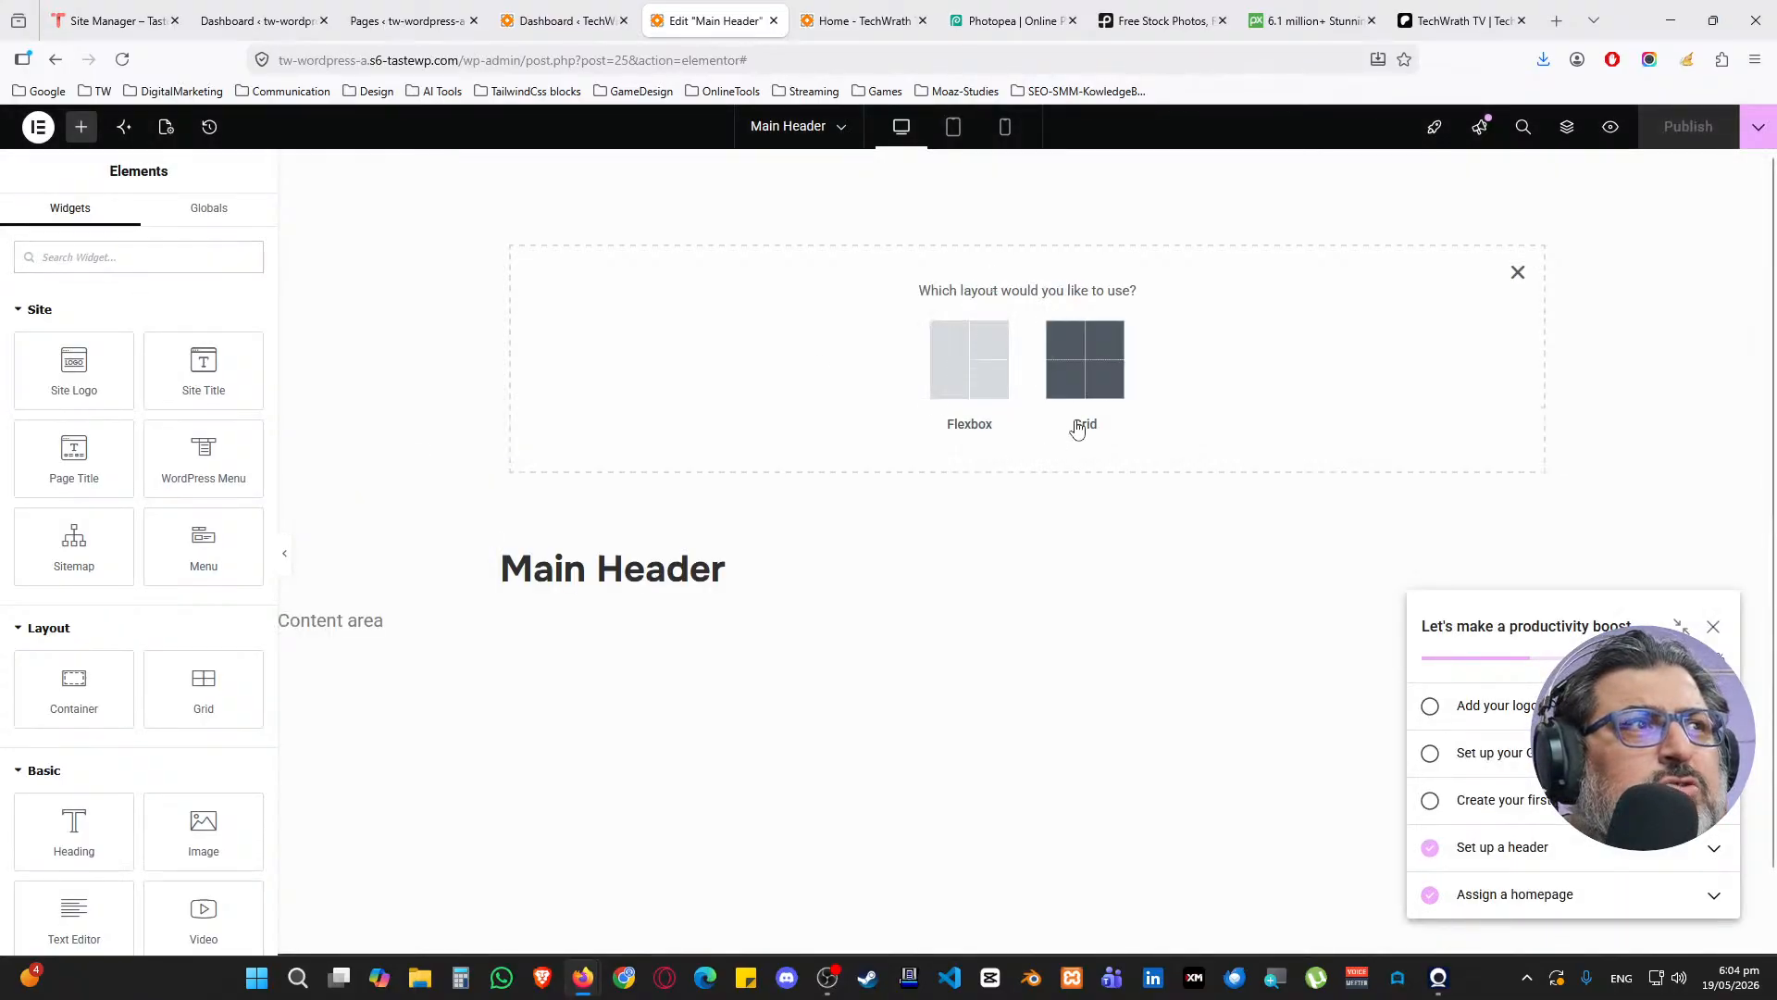
click(968, 352)
click(1283, 343)
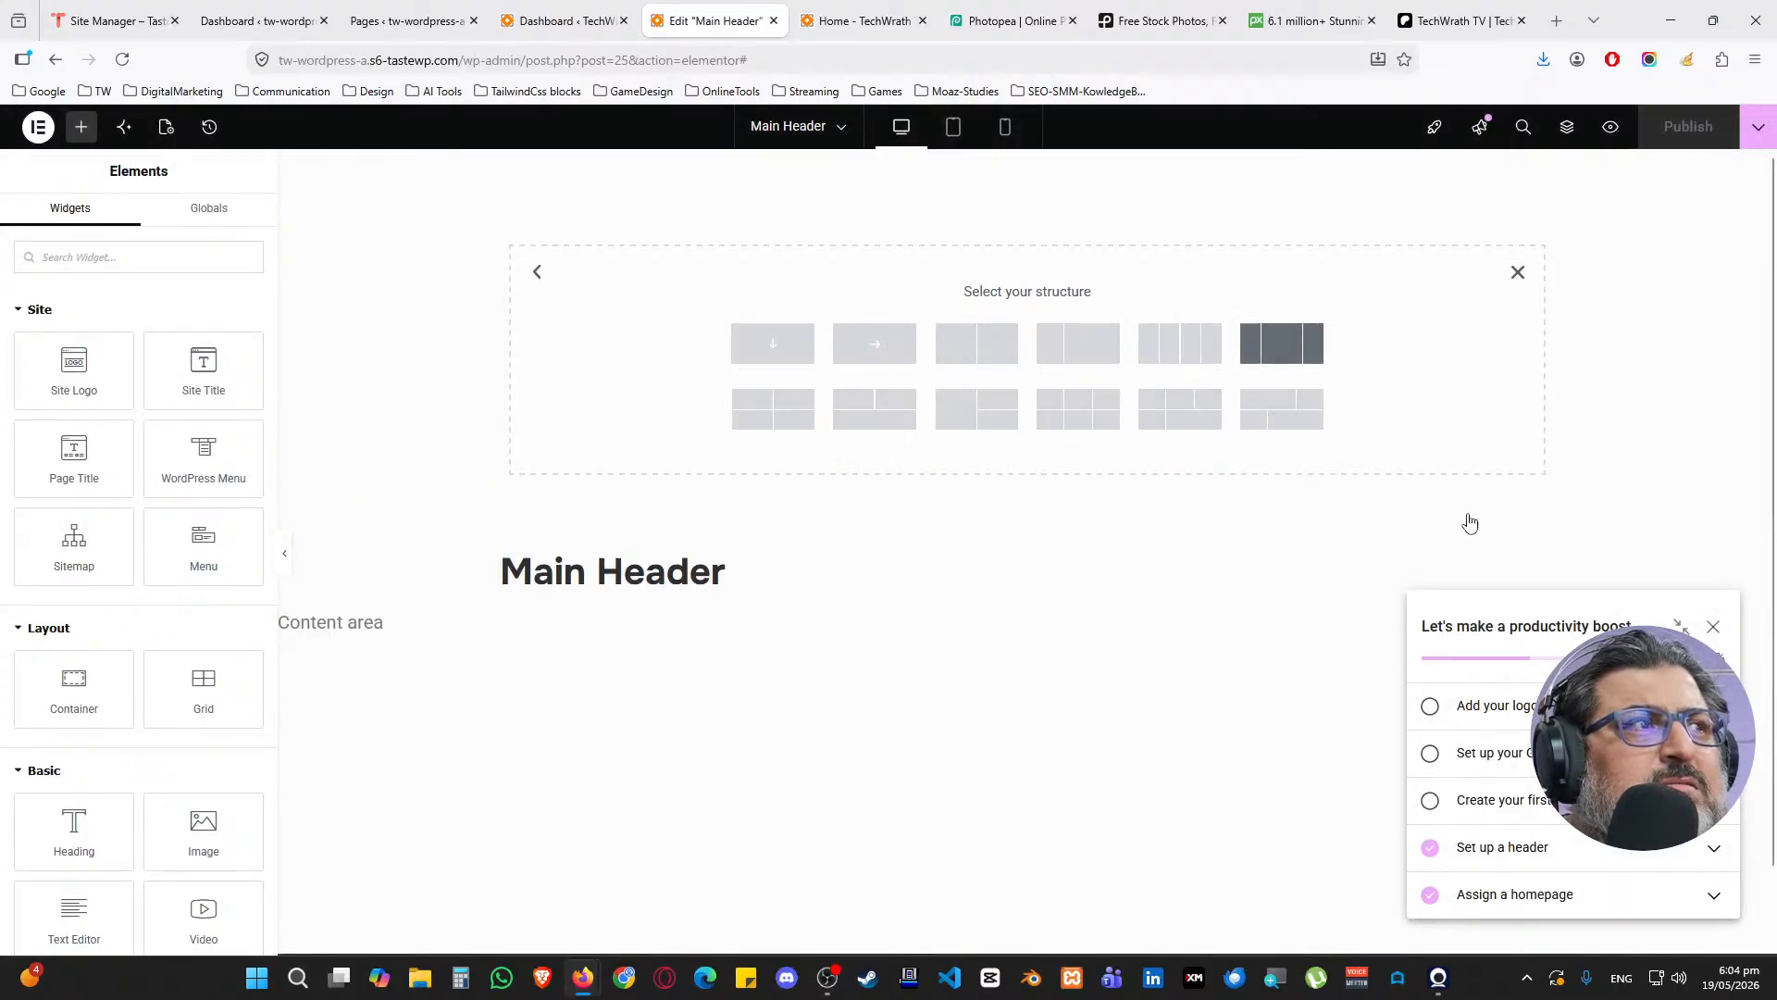
click(1713, 628)
Open the Structure navigator beside the canvas and select the outer container
right_click(742, 220)
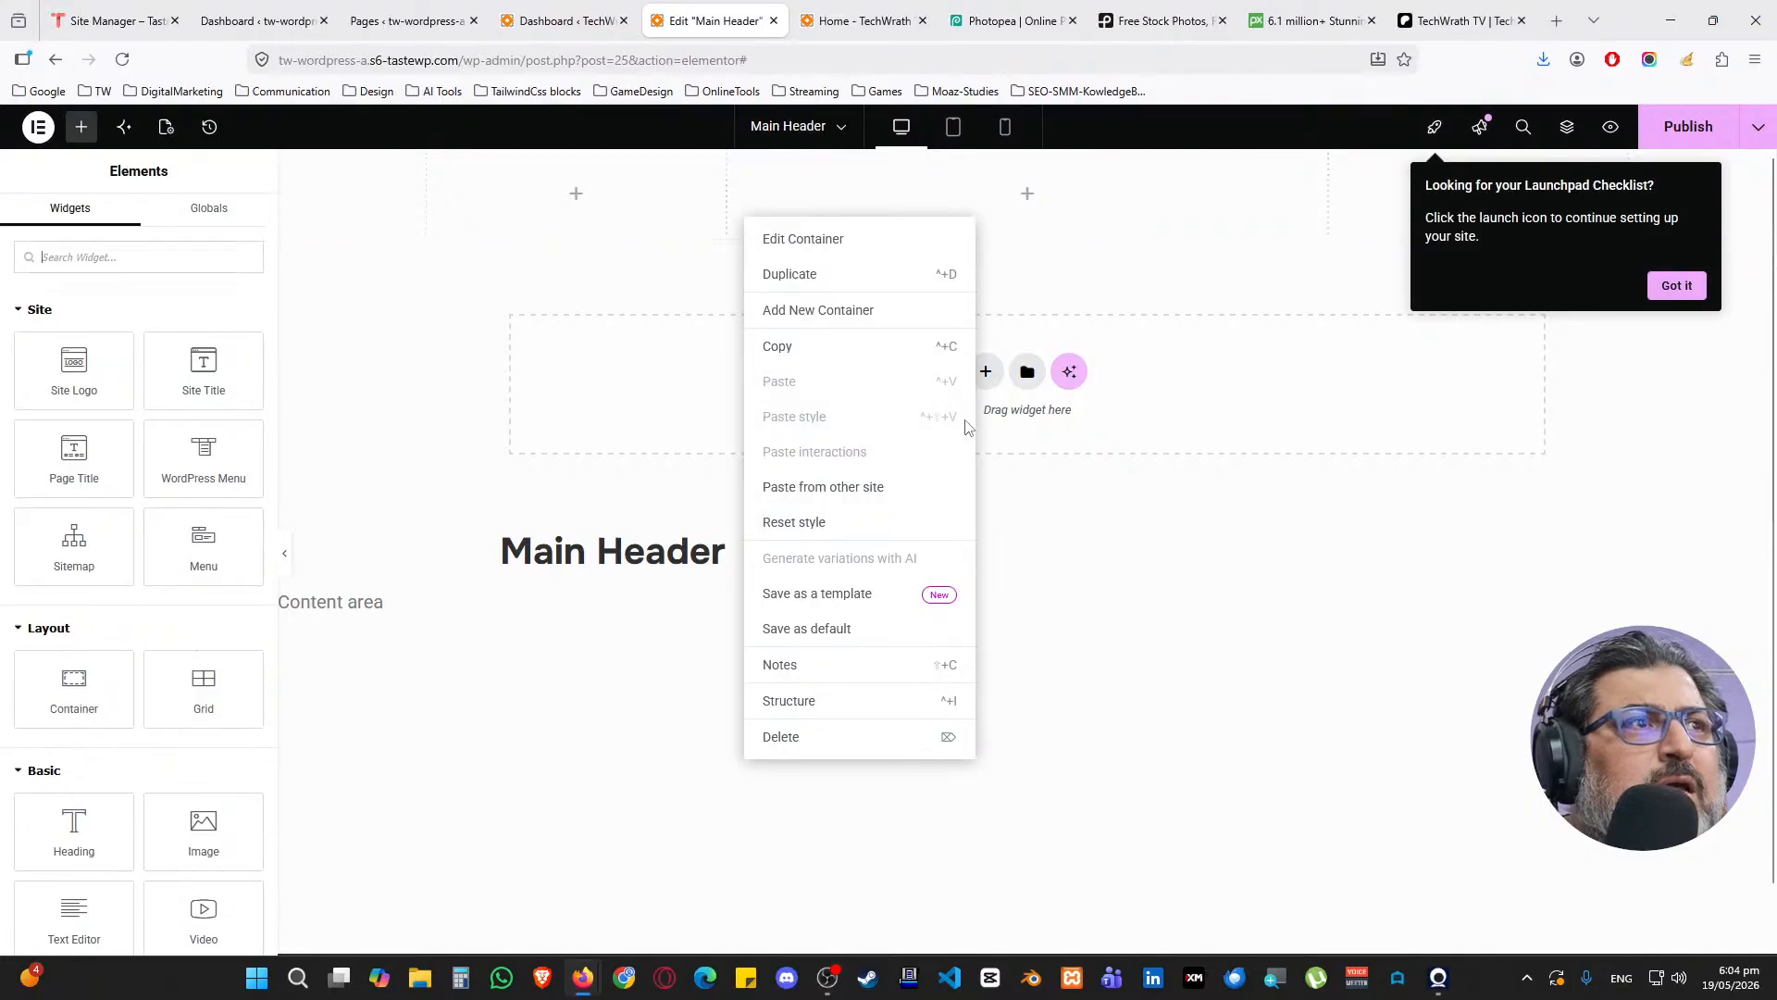
click(806, 700)
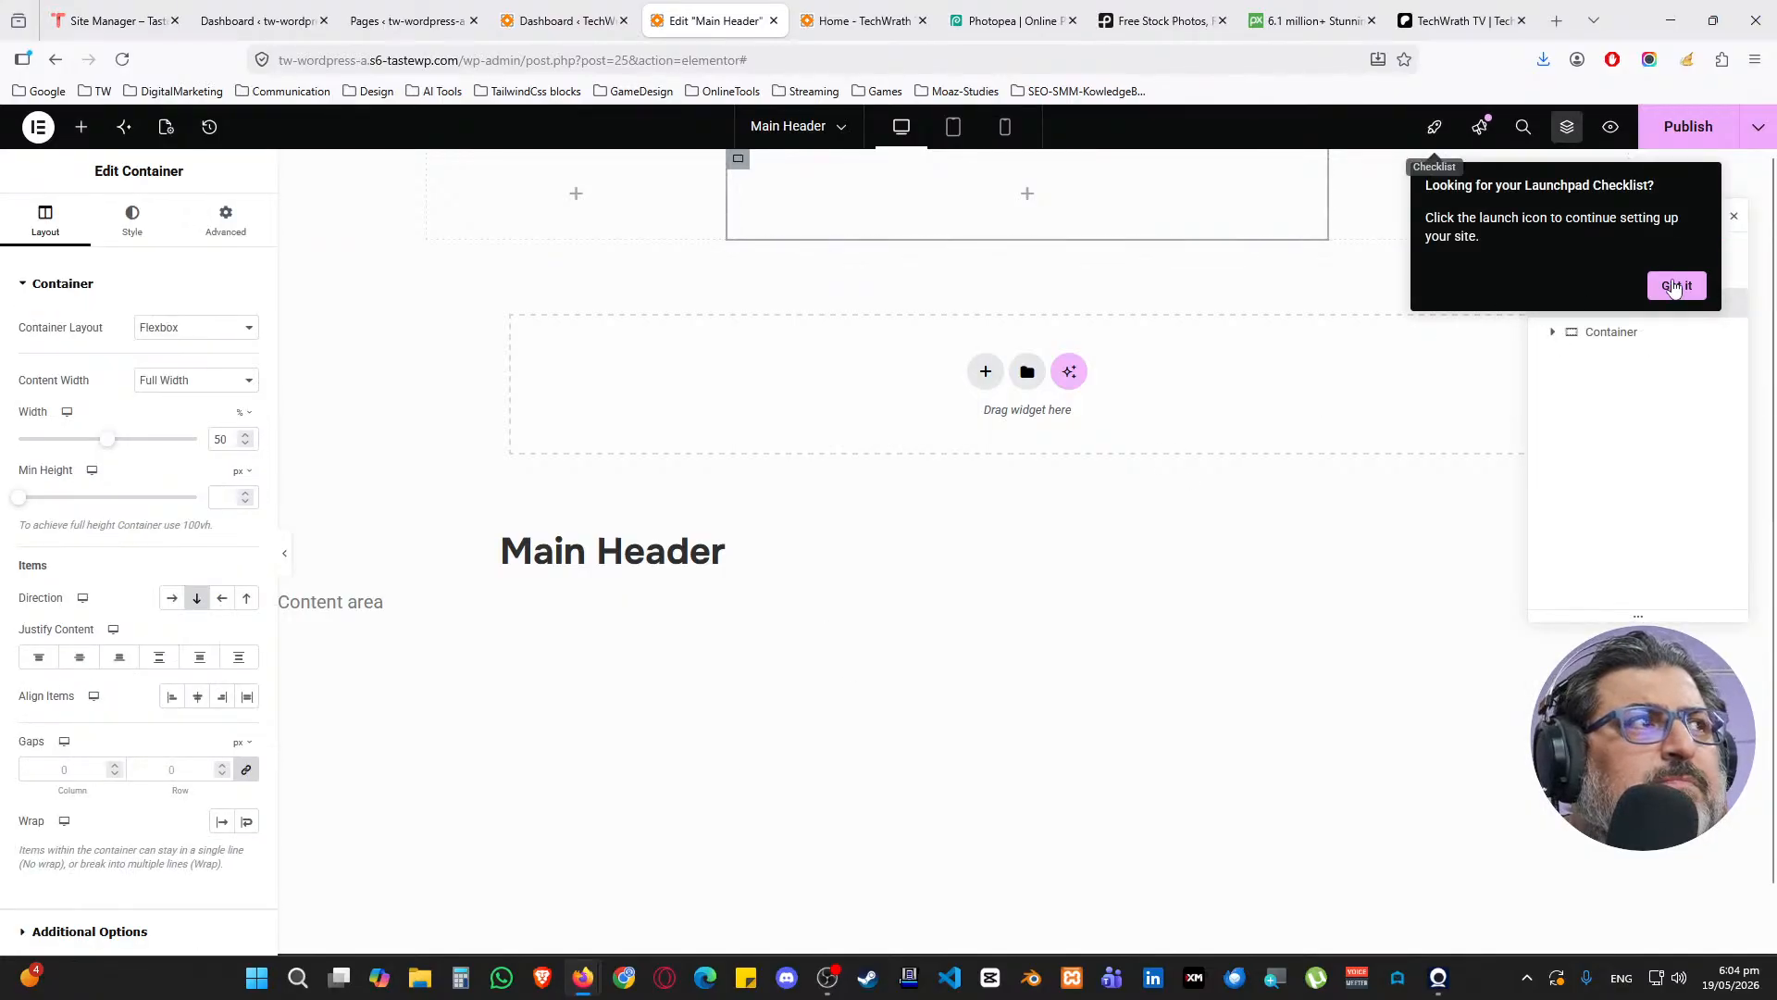
click(1676, 285)
drag(1647, 213, 1405, 384)
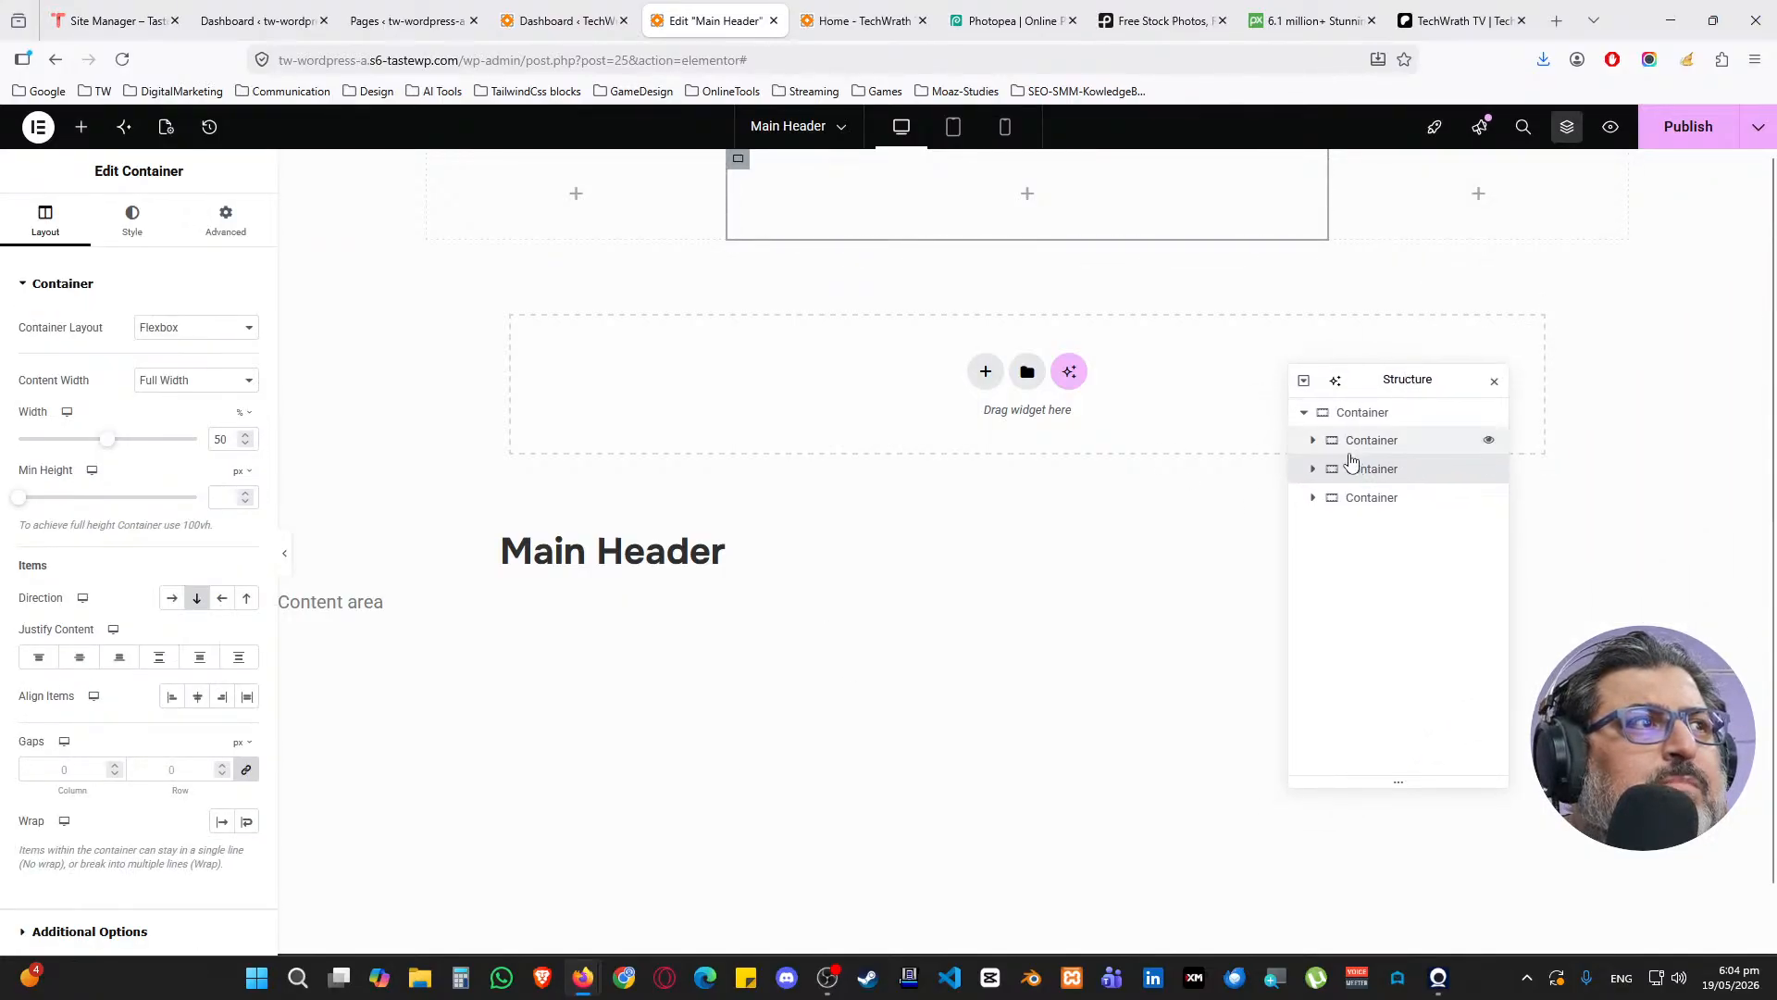
click(1353, 416)
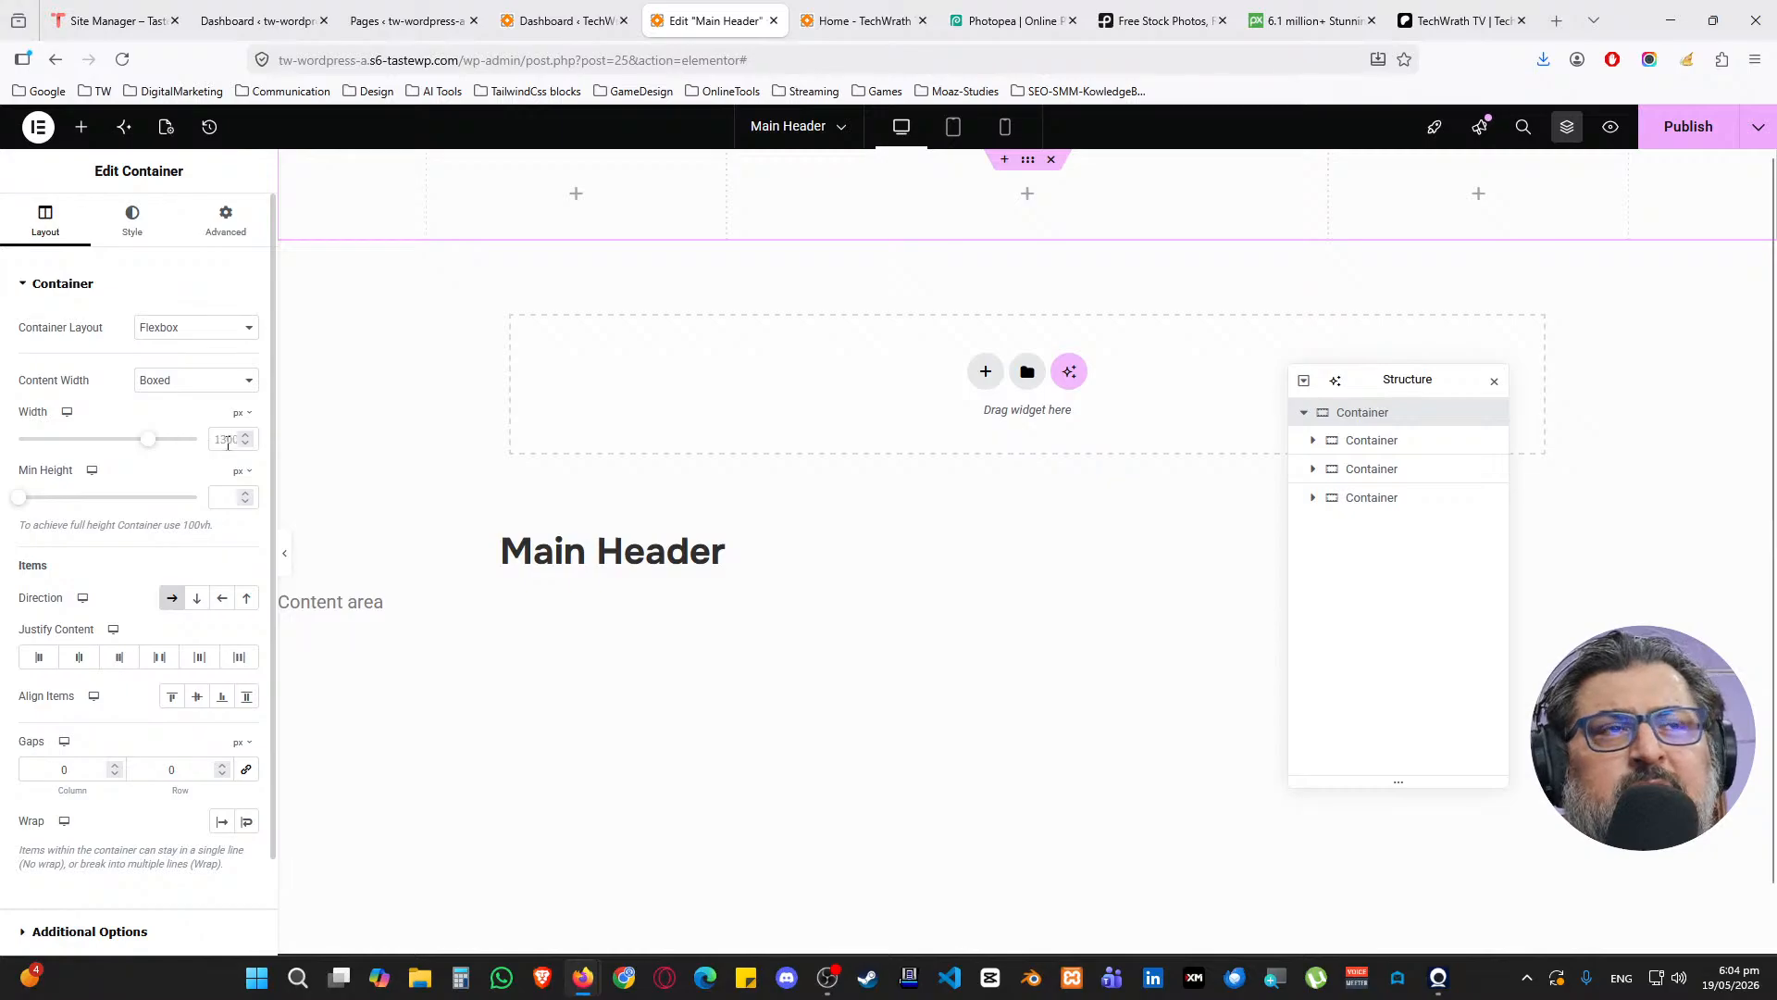
Unlink the outer container's padding and enter 25 px top and bottom values
click(226, 227)
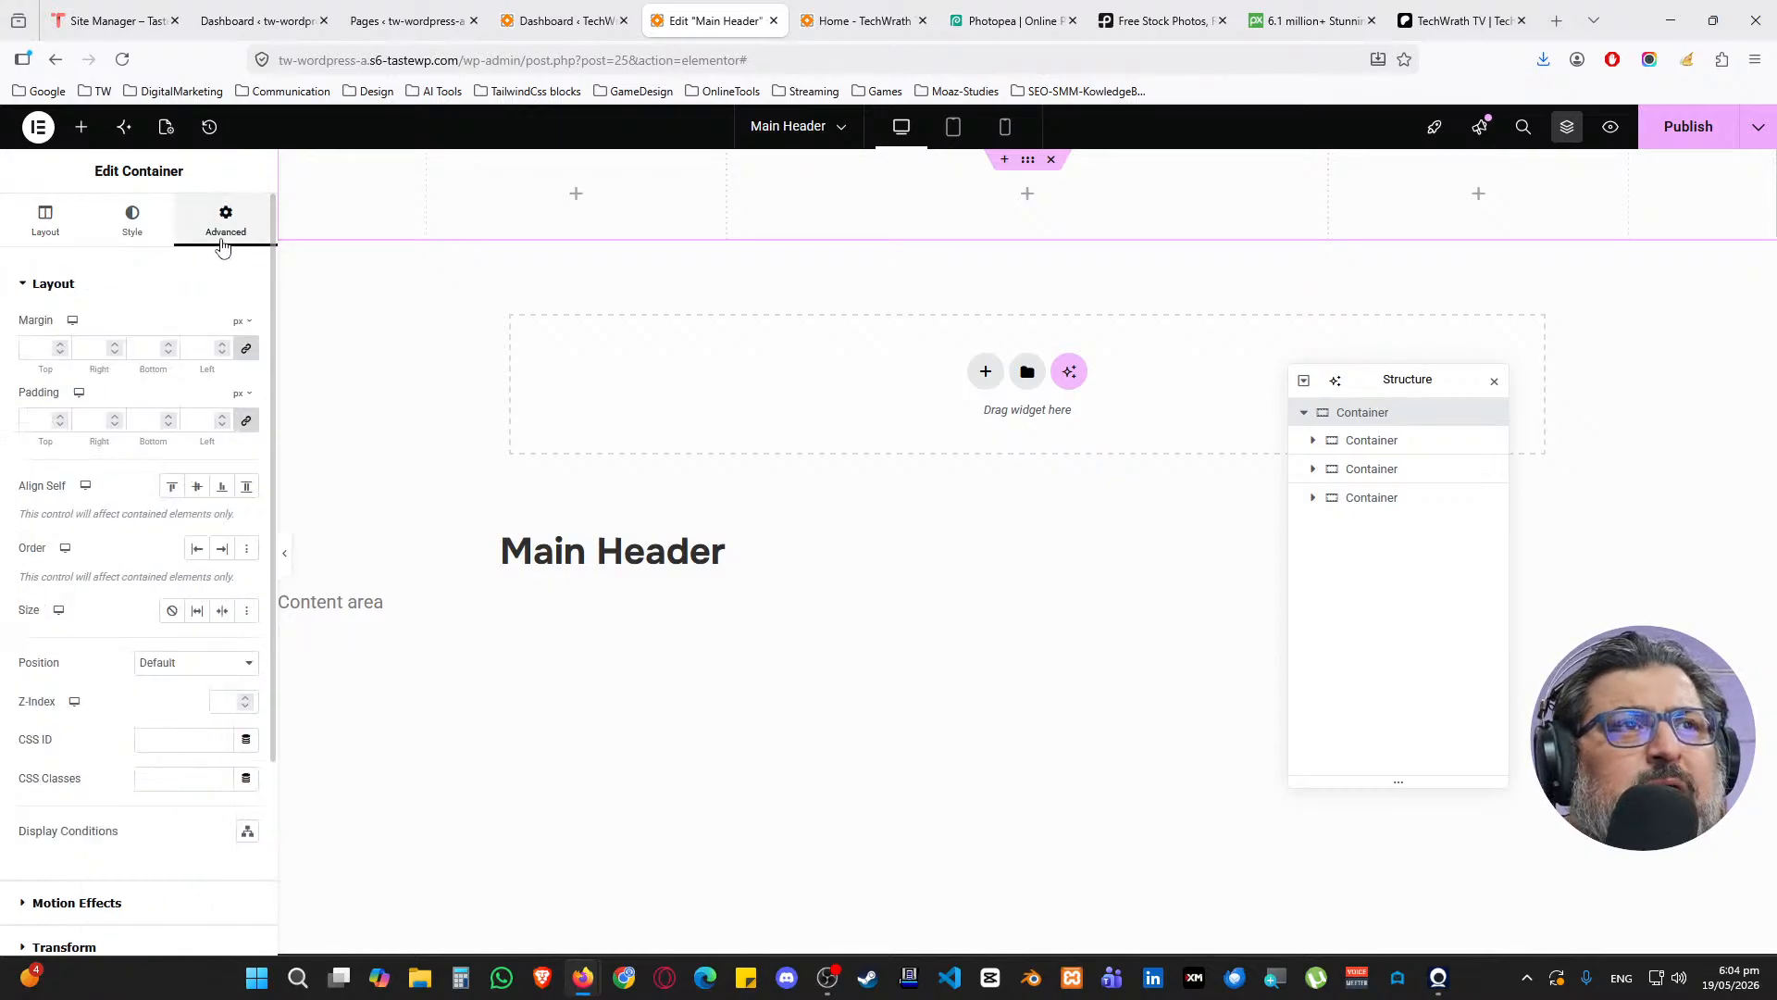
click(248, 421)
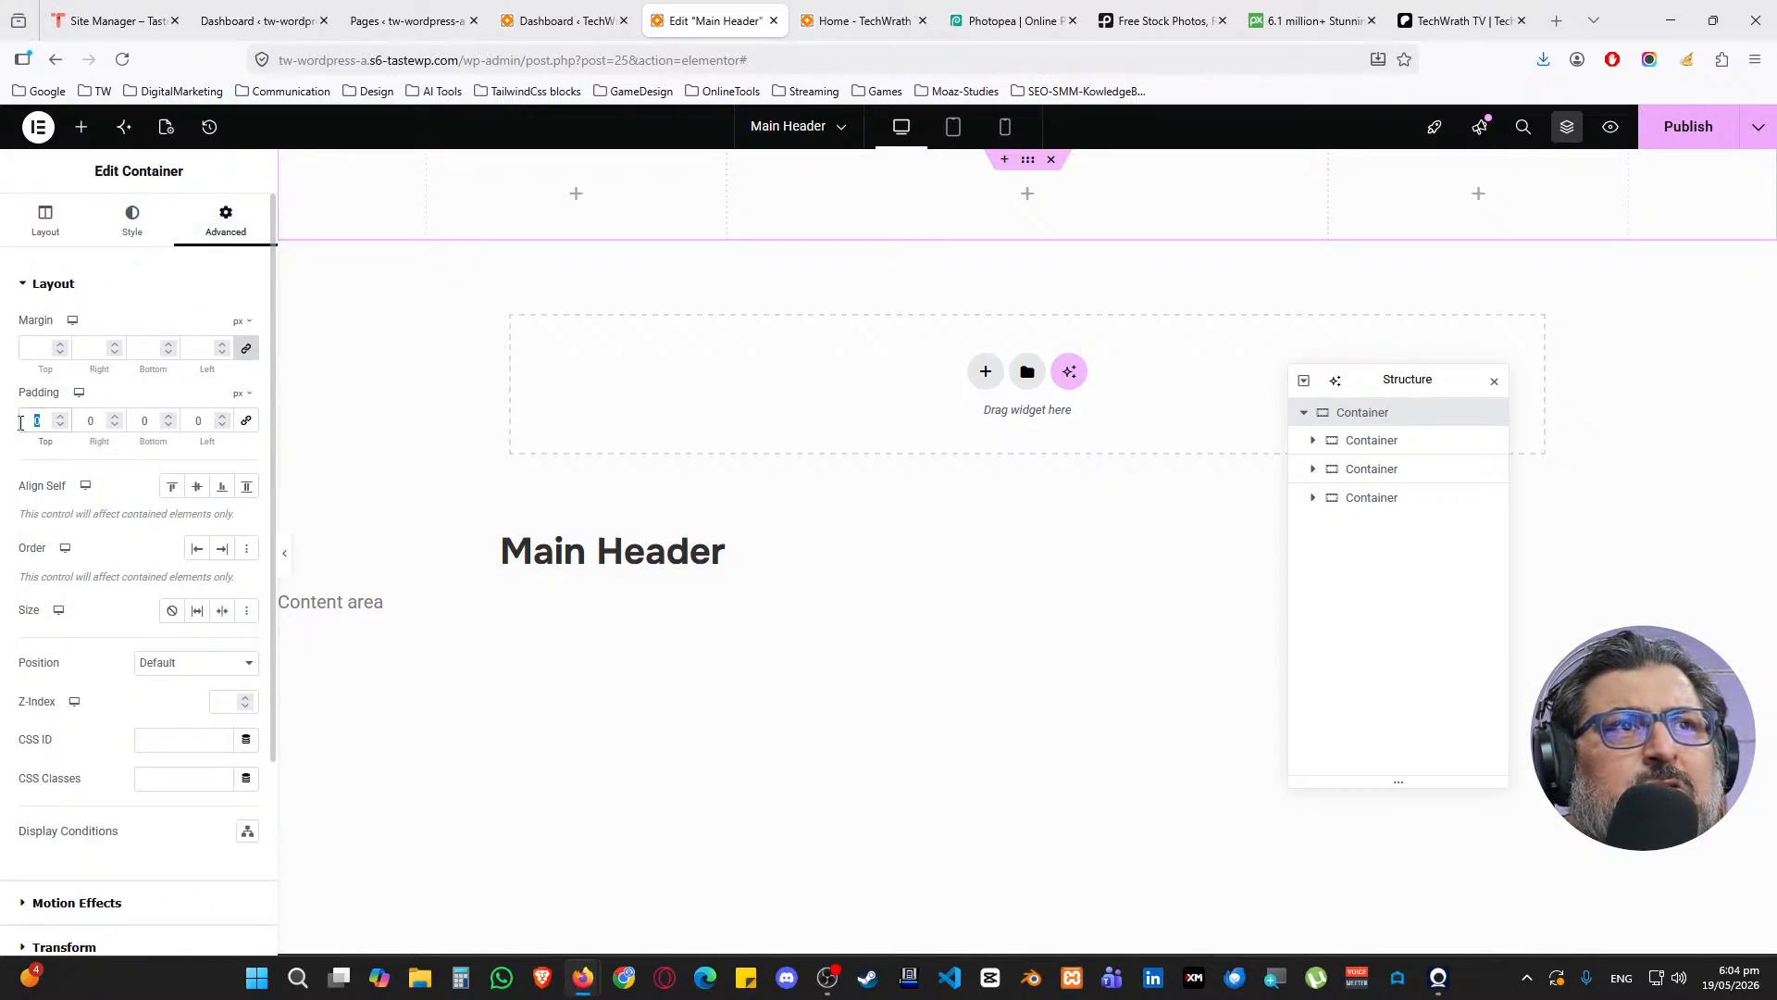
text(50)
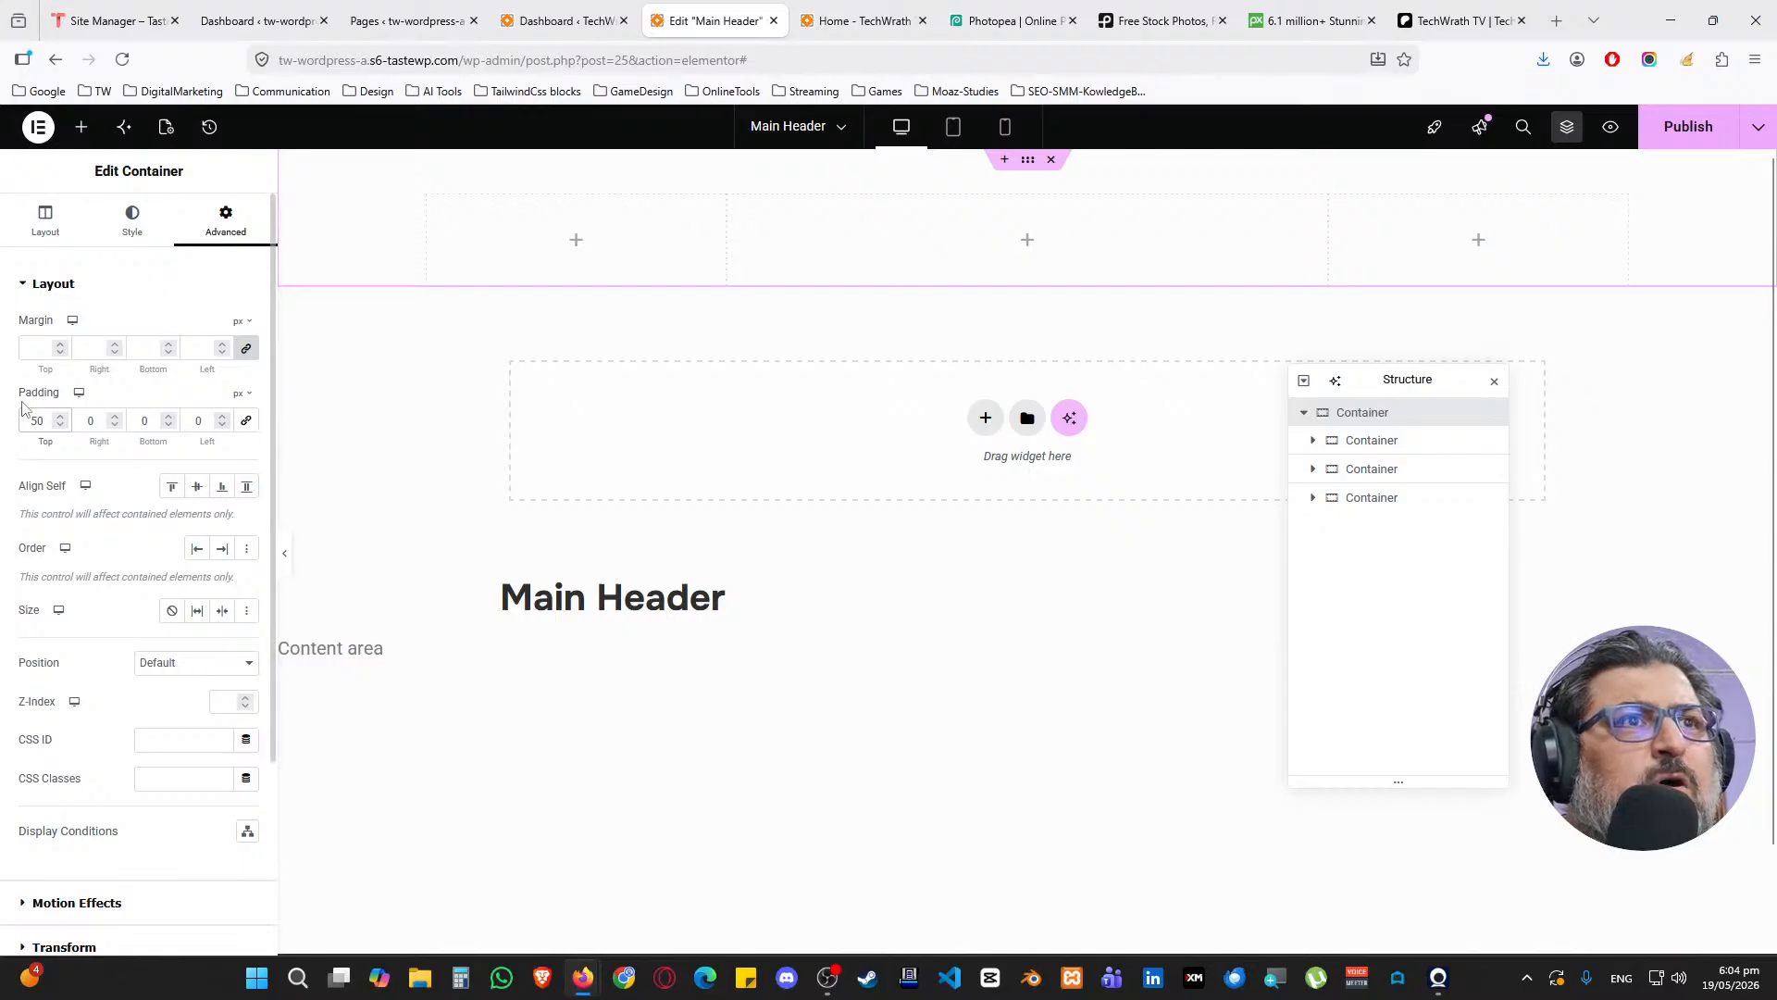
text(25)
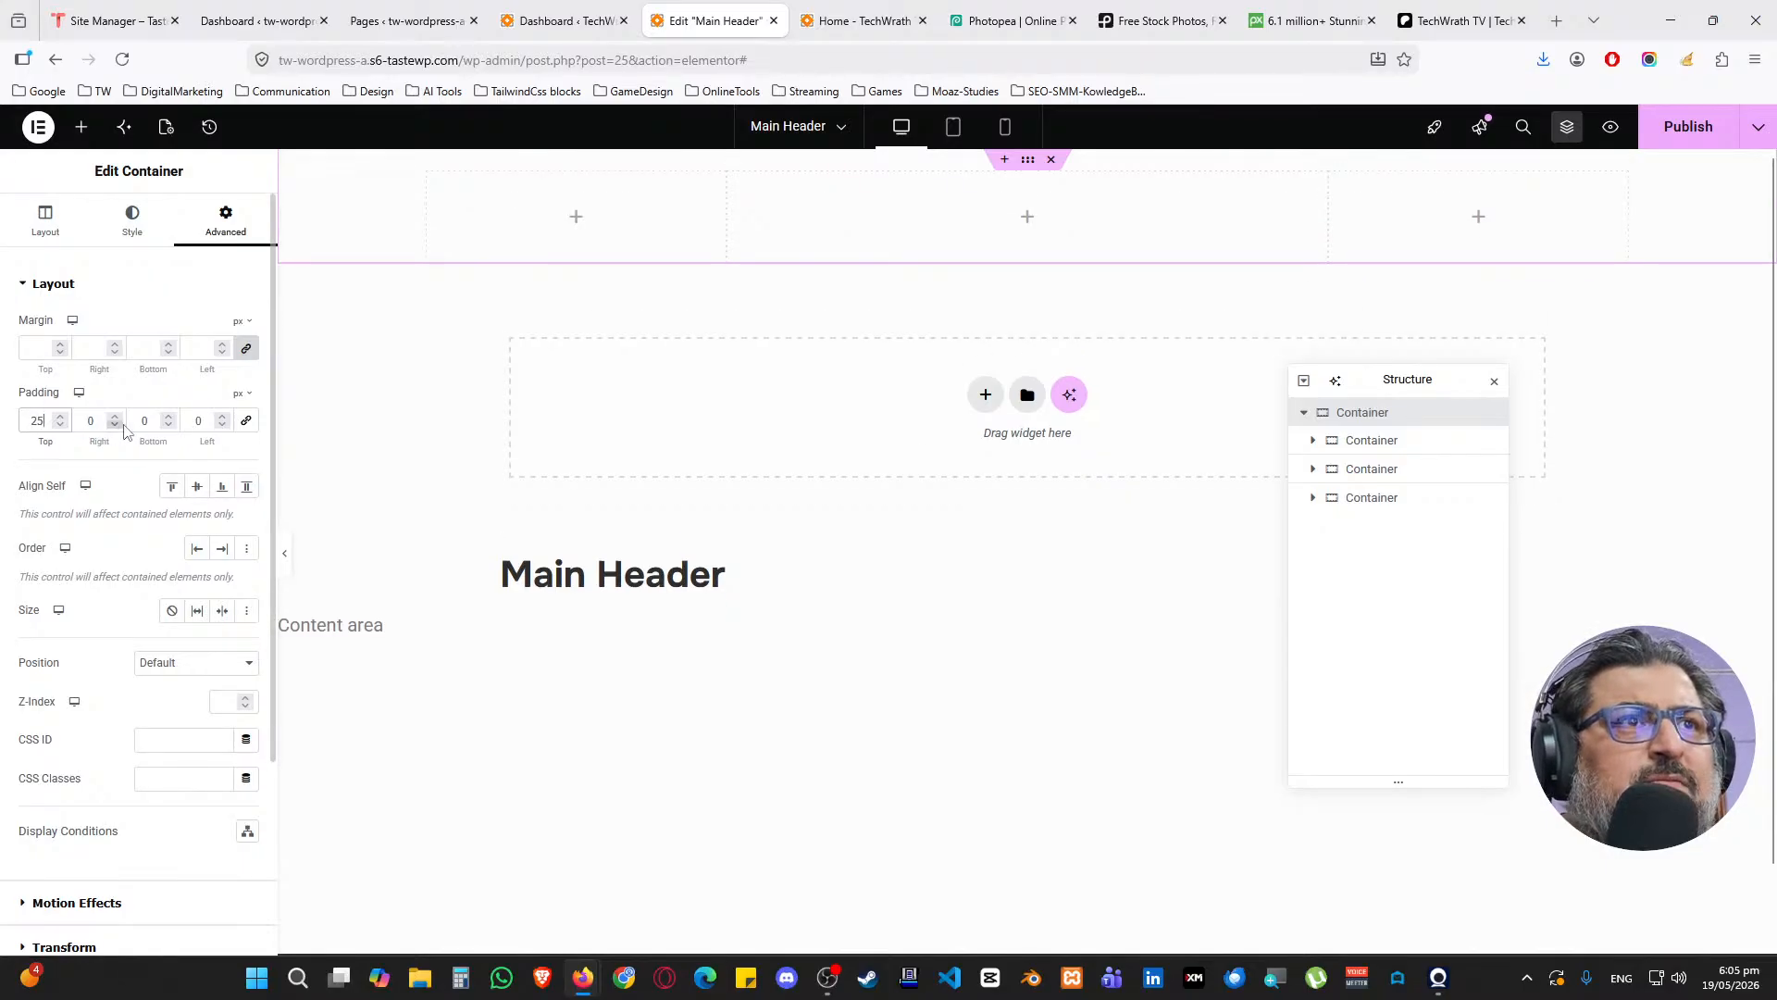
text(25)
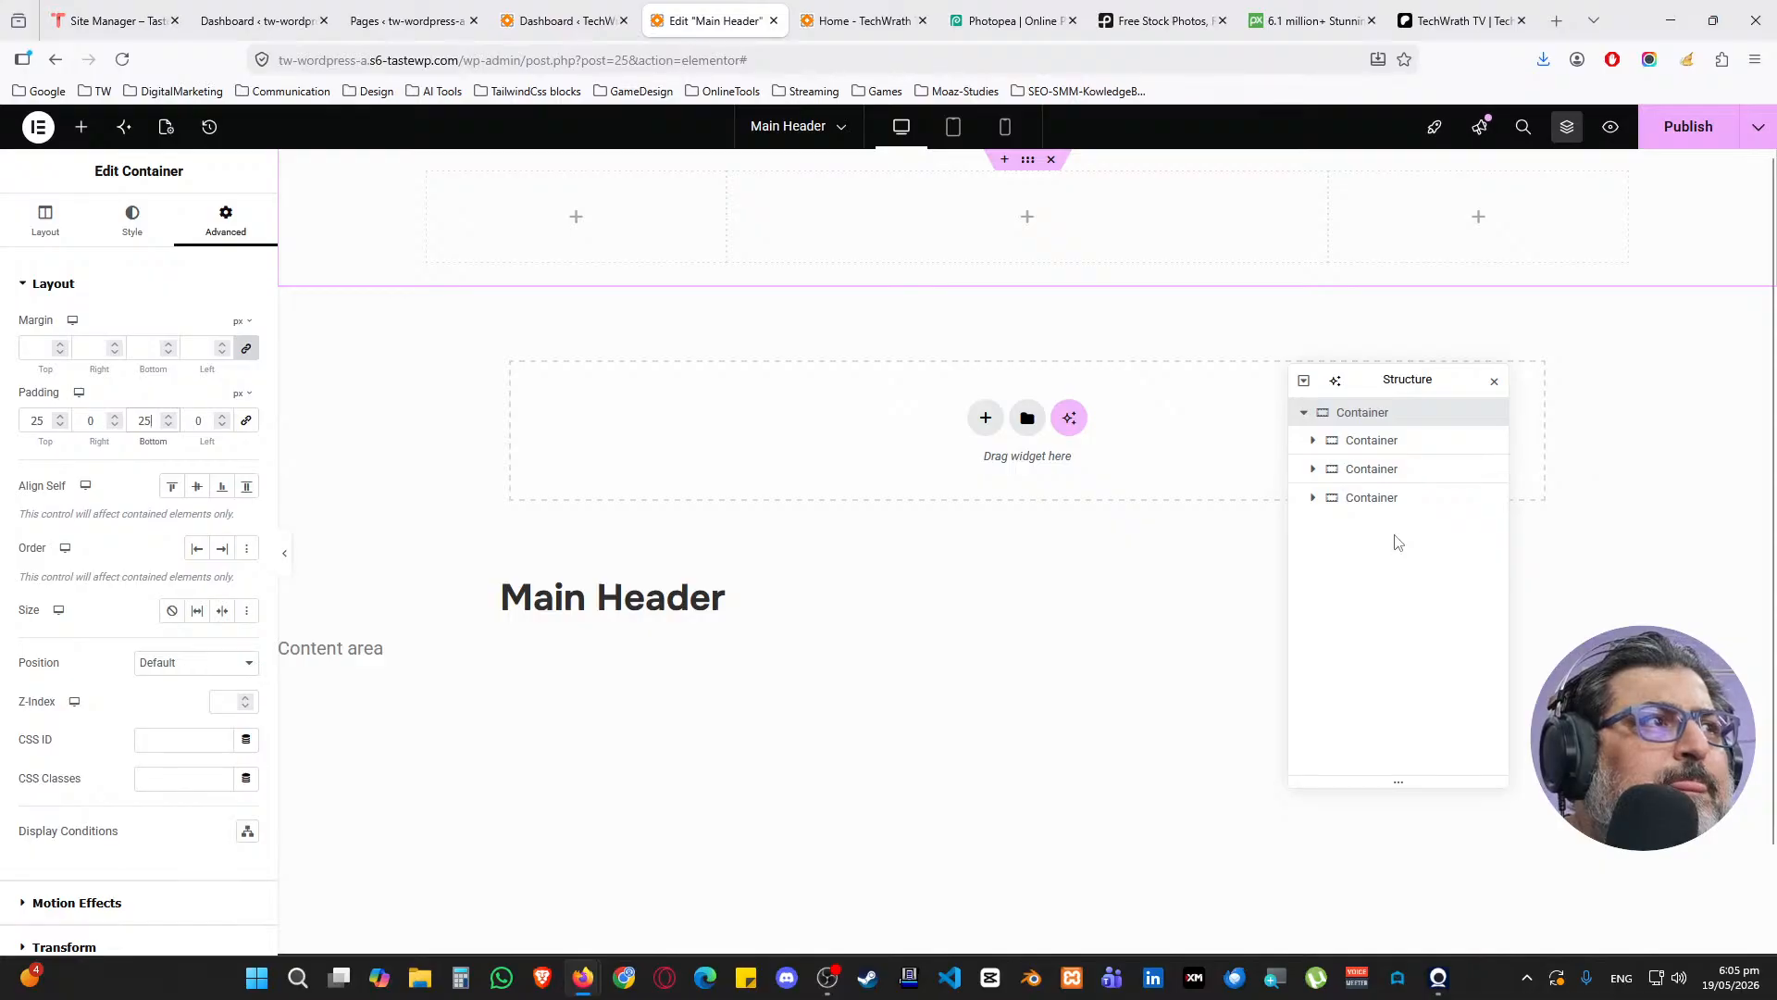
click(1381, 442)
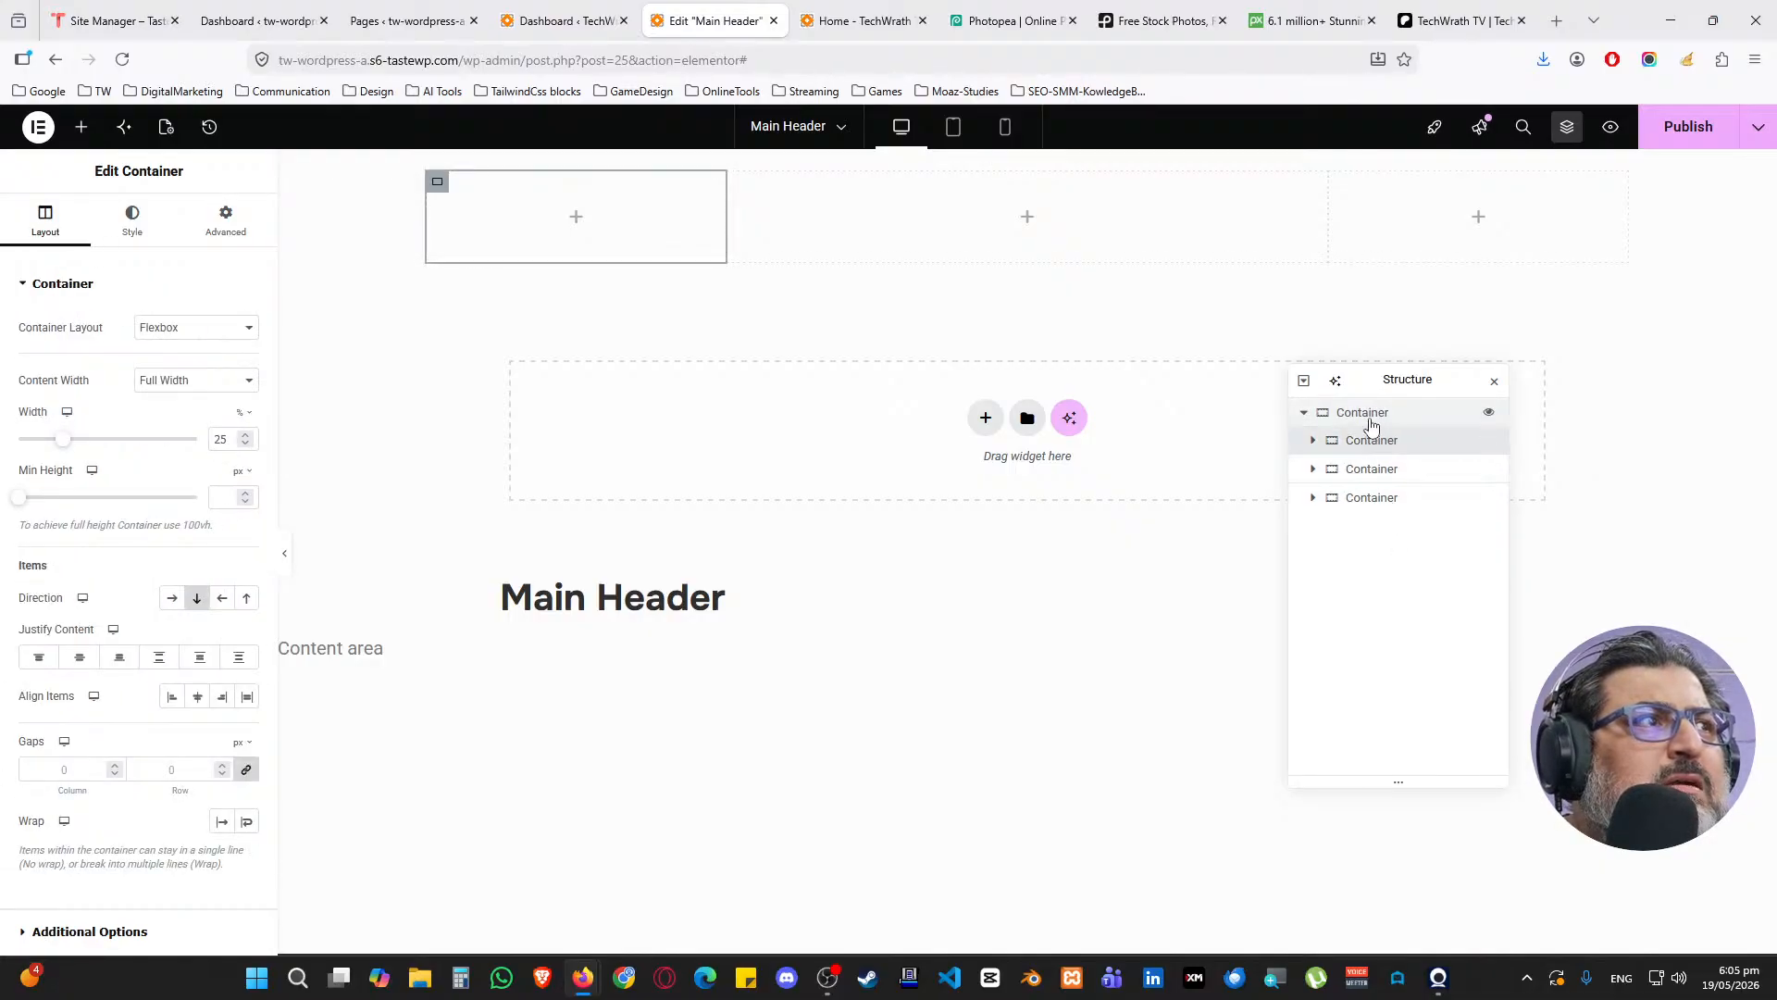
click(1368, 418)
Give the container a classic White background and a 50 px border radius
click(132, 222)
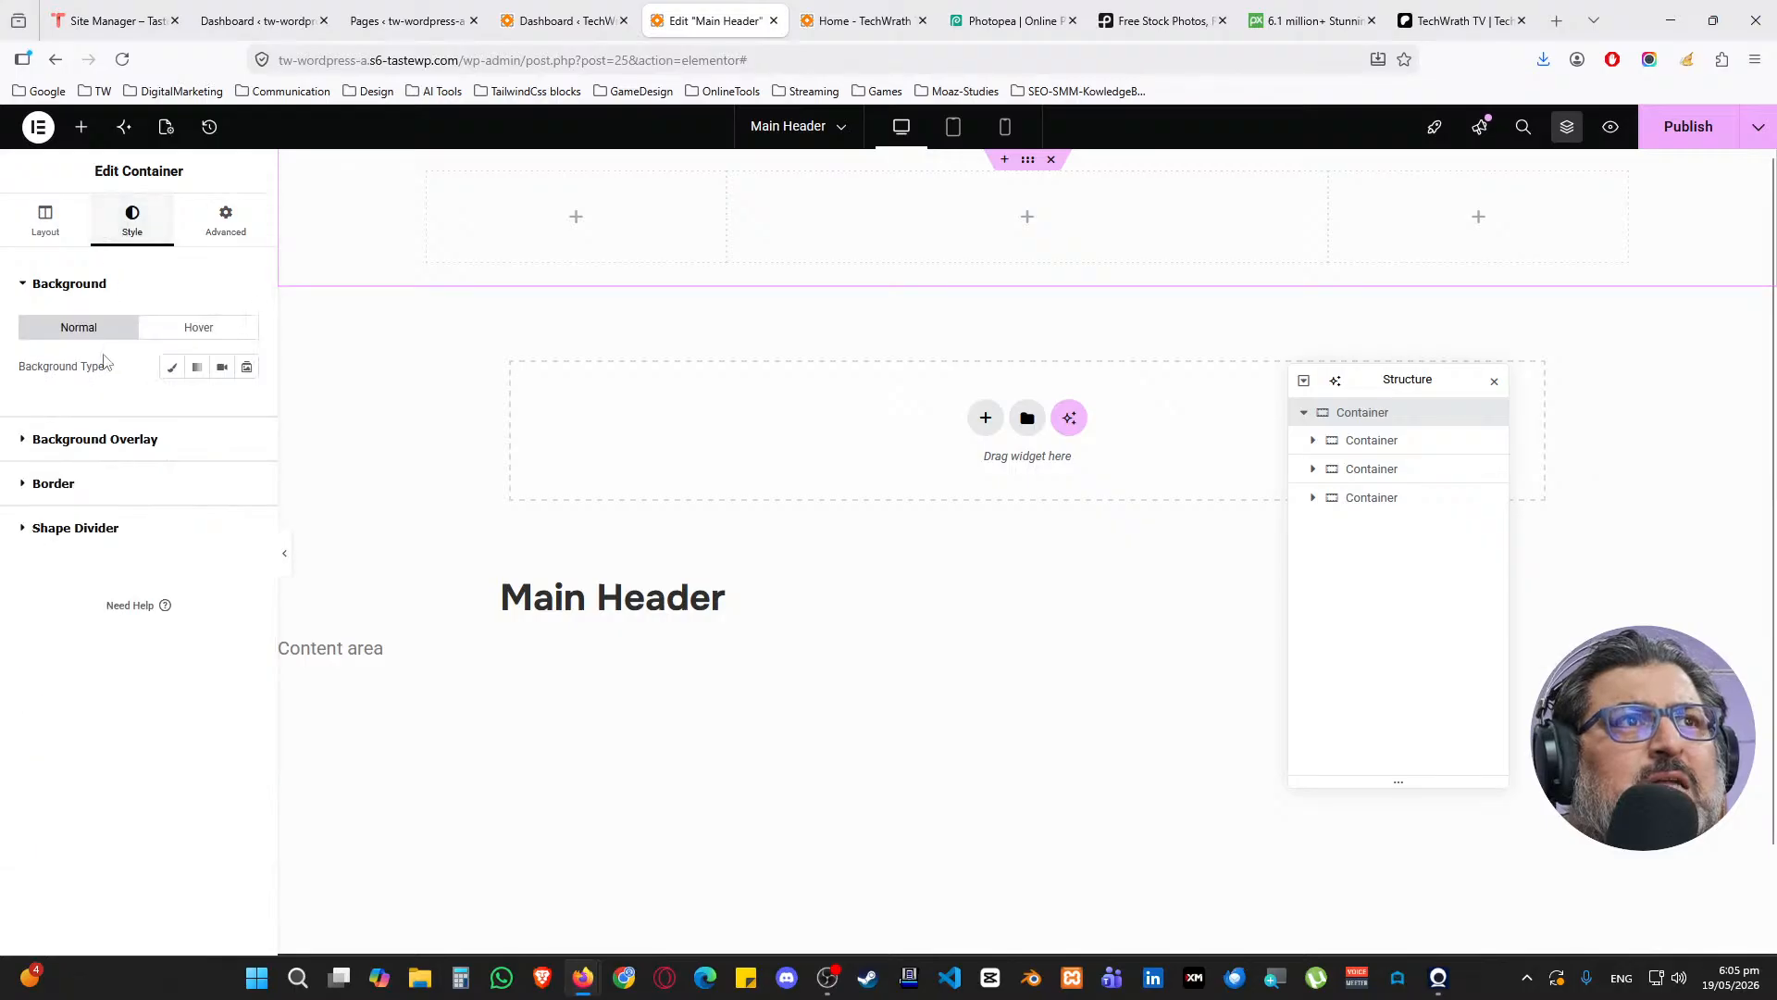
click(171, 367)
click(223, 404)
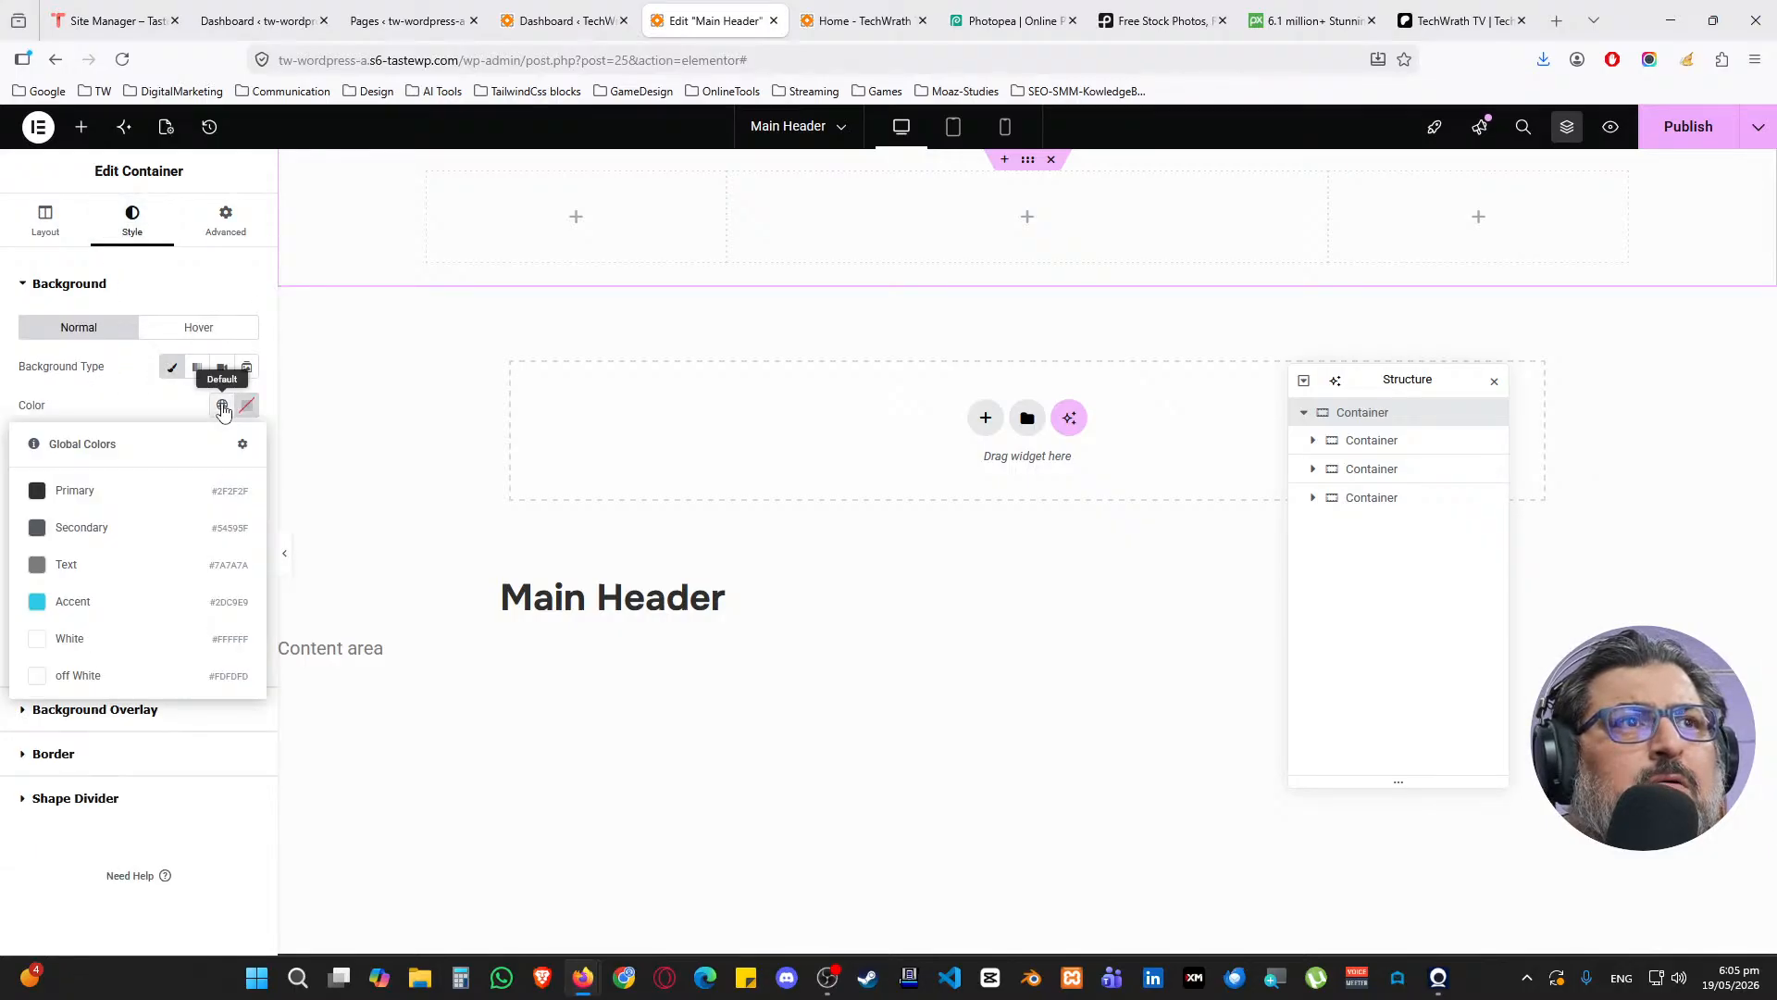
click(132, 651)
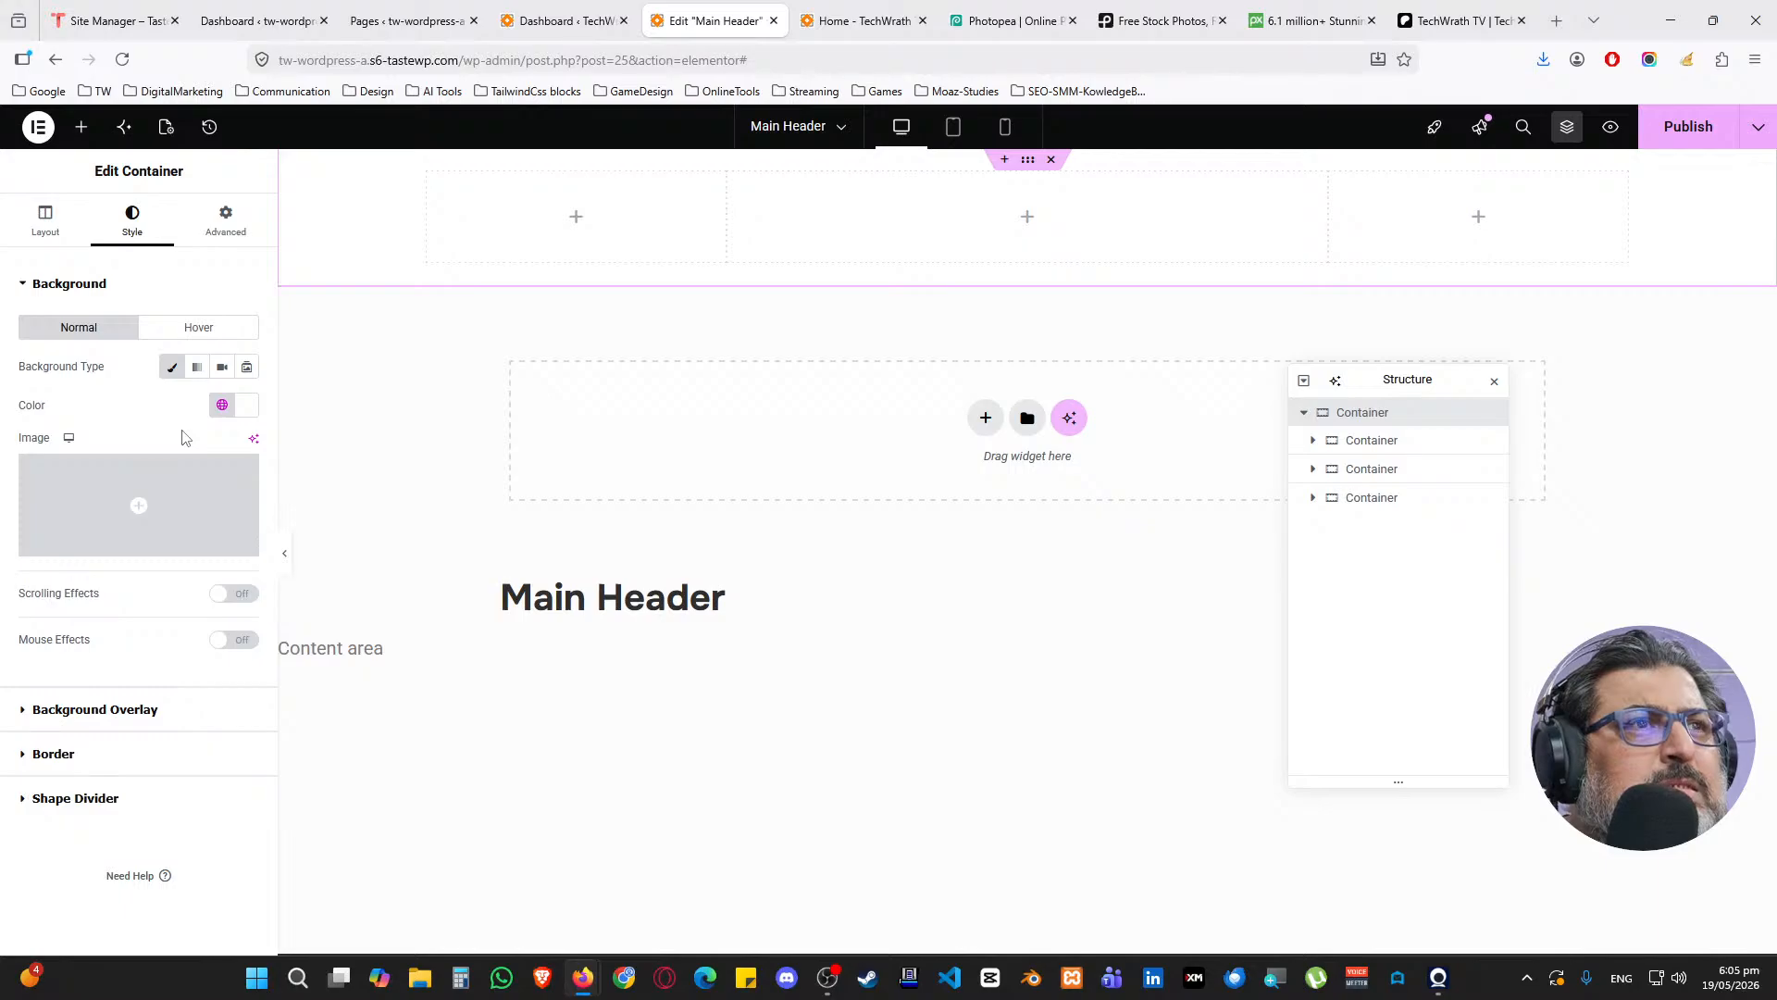
click(82, 290)
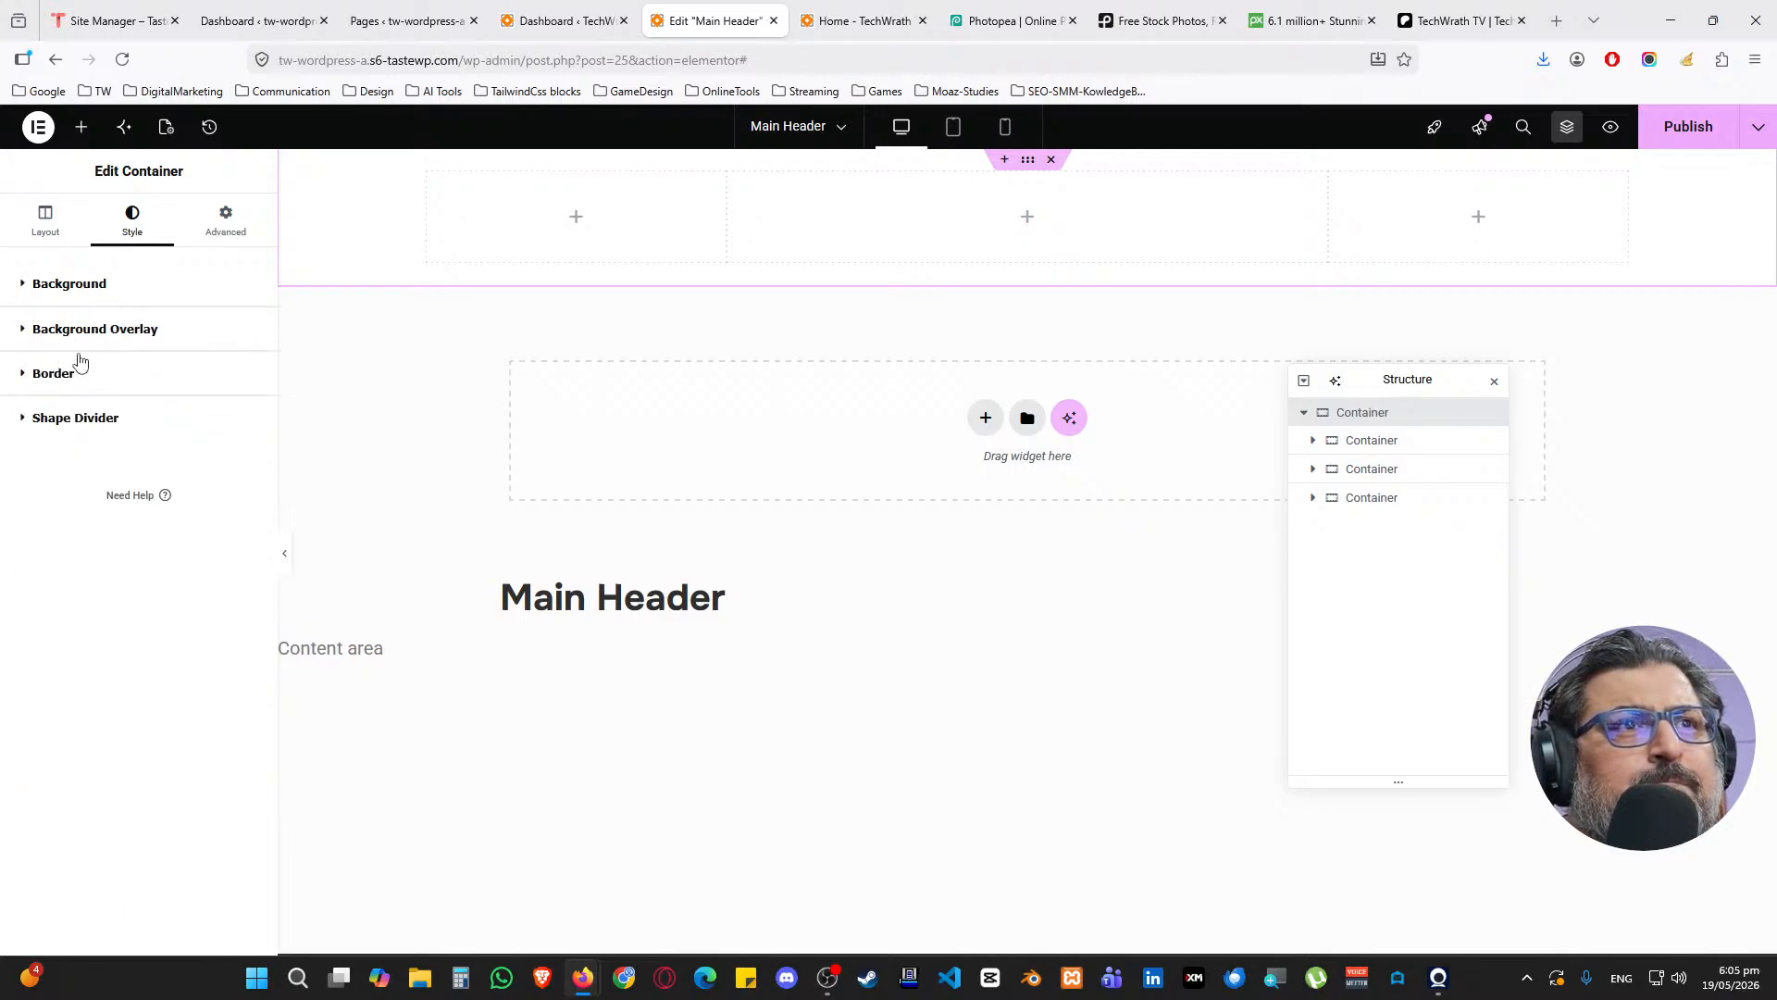
click(91, 379)
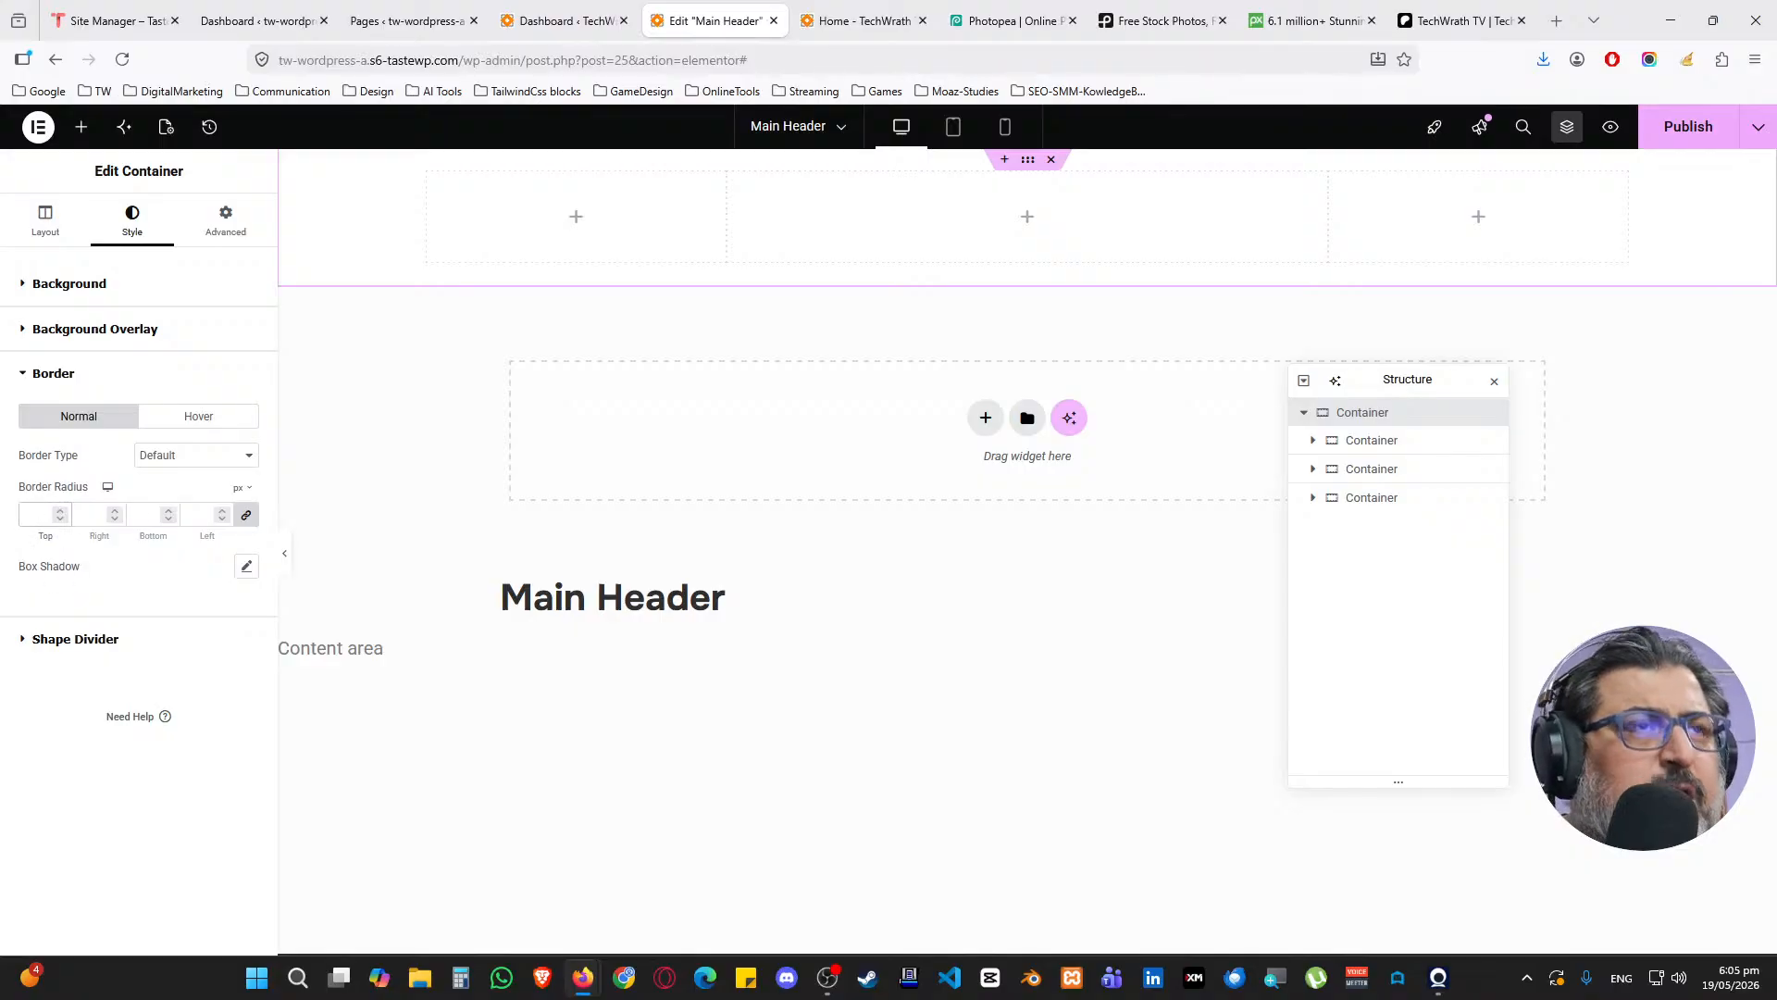
text(50)
Set the container's left and right margins to 50 px
click(223, 239)
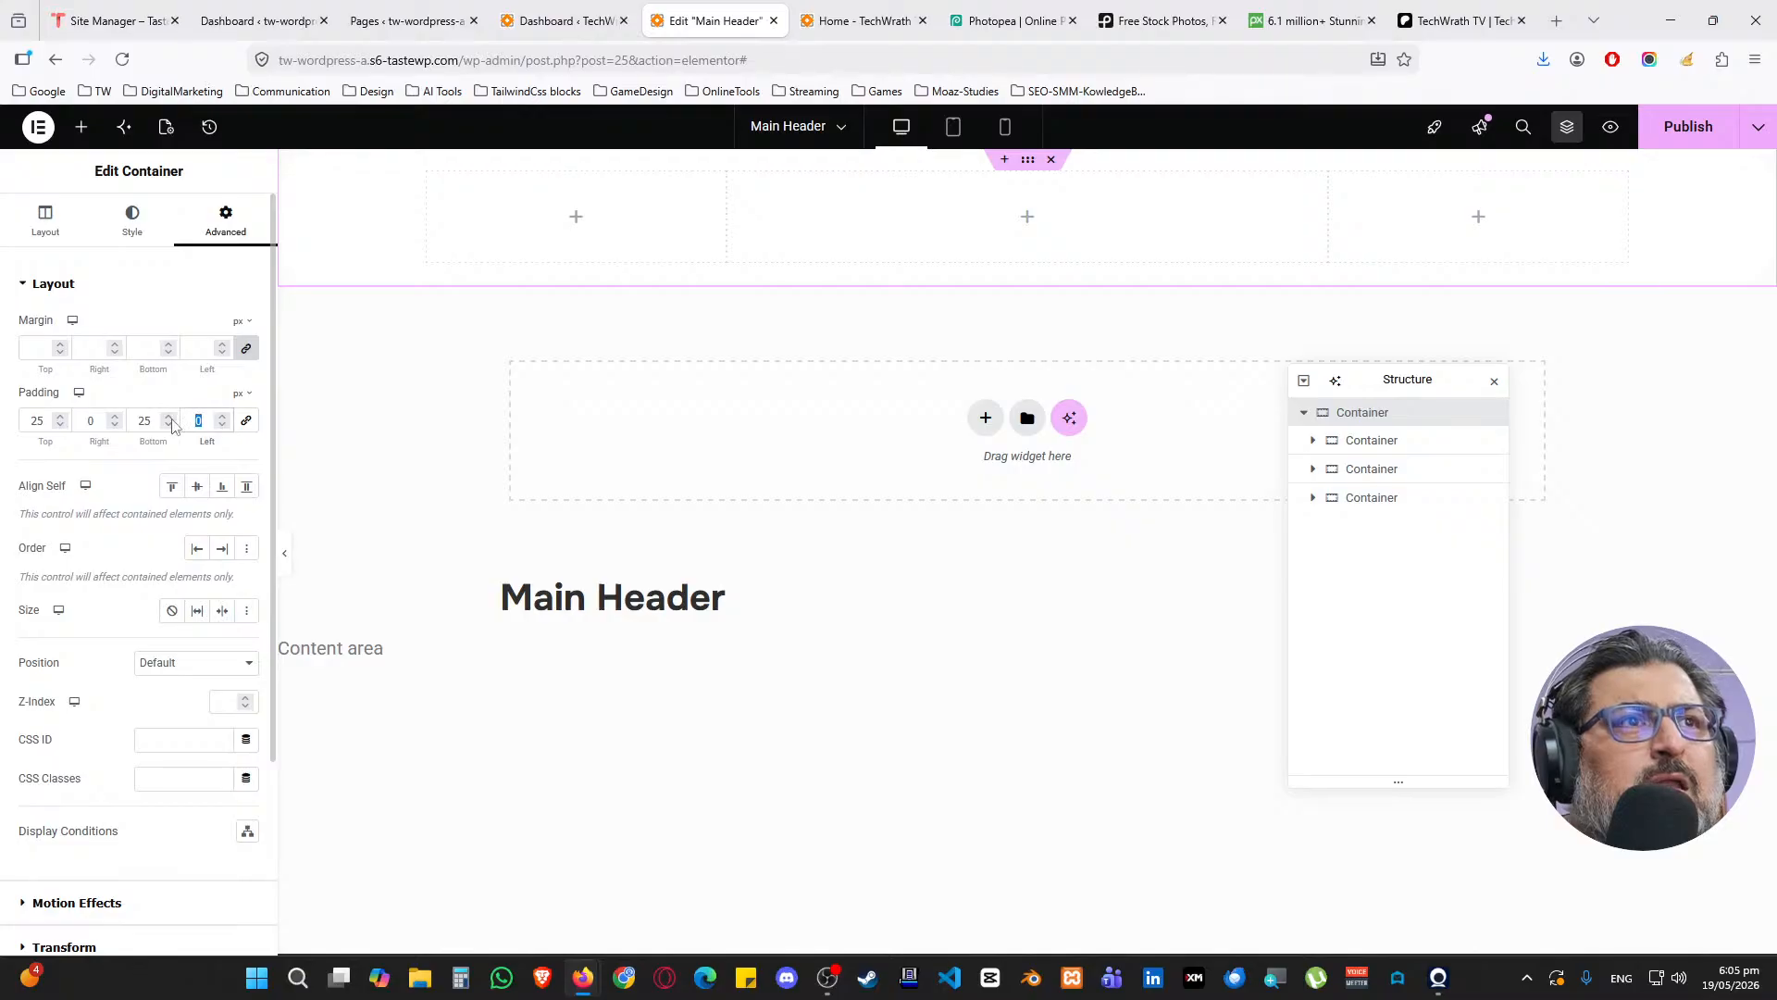
text(50)
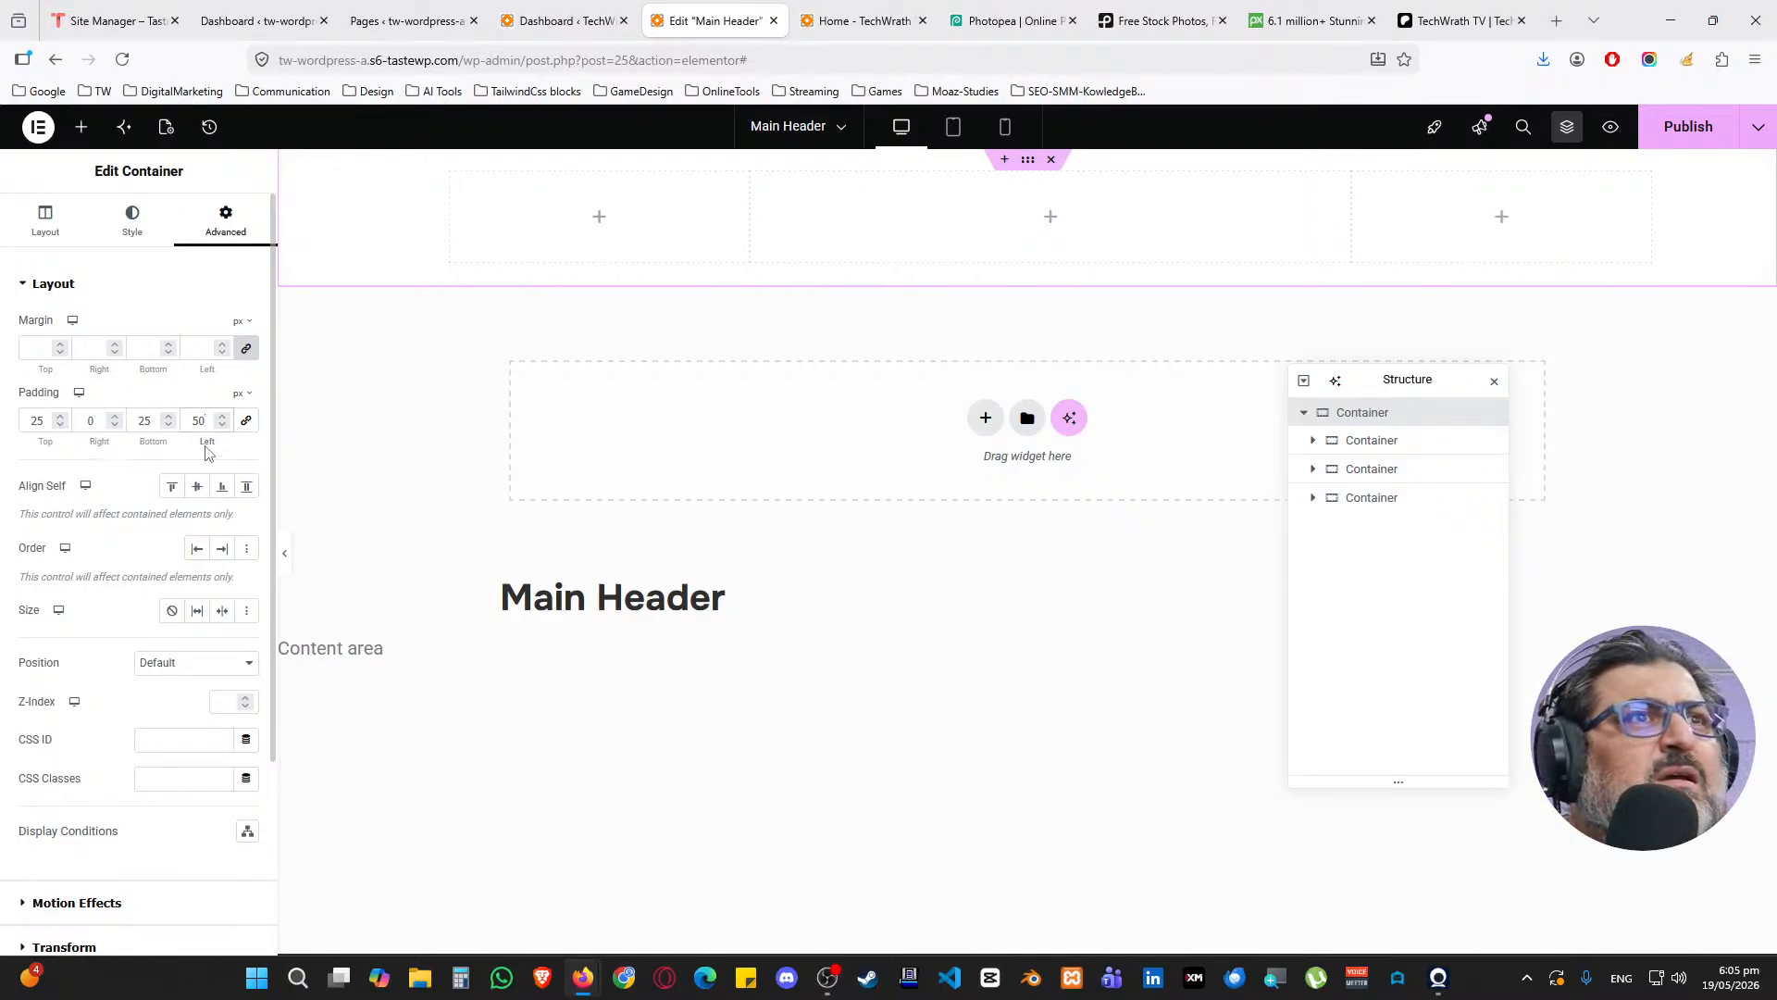
text(0)
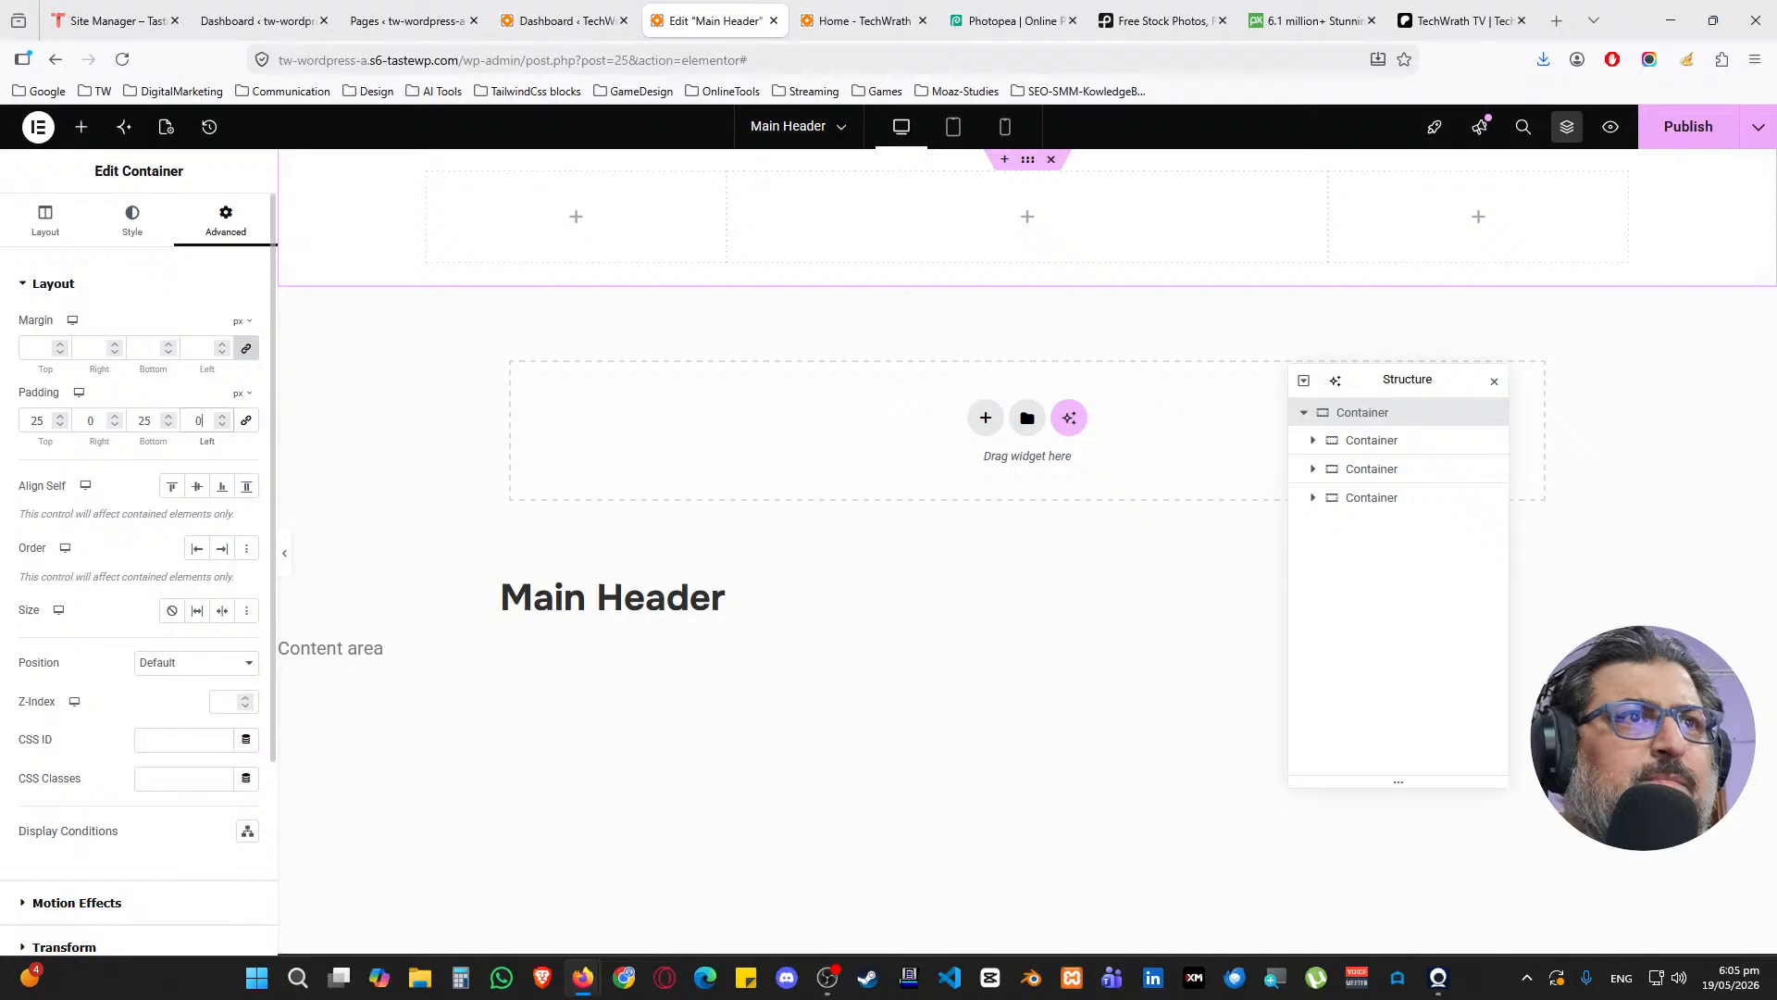
click(247, 348)
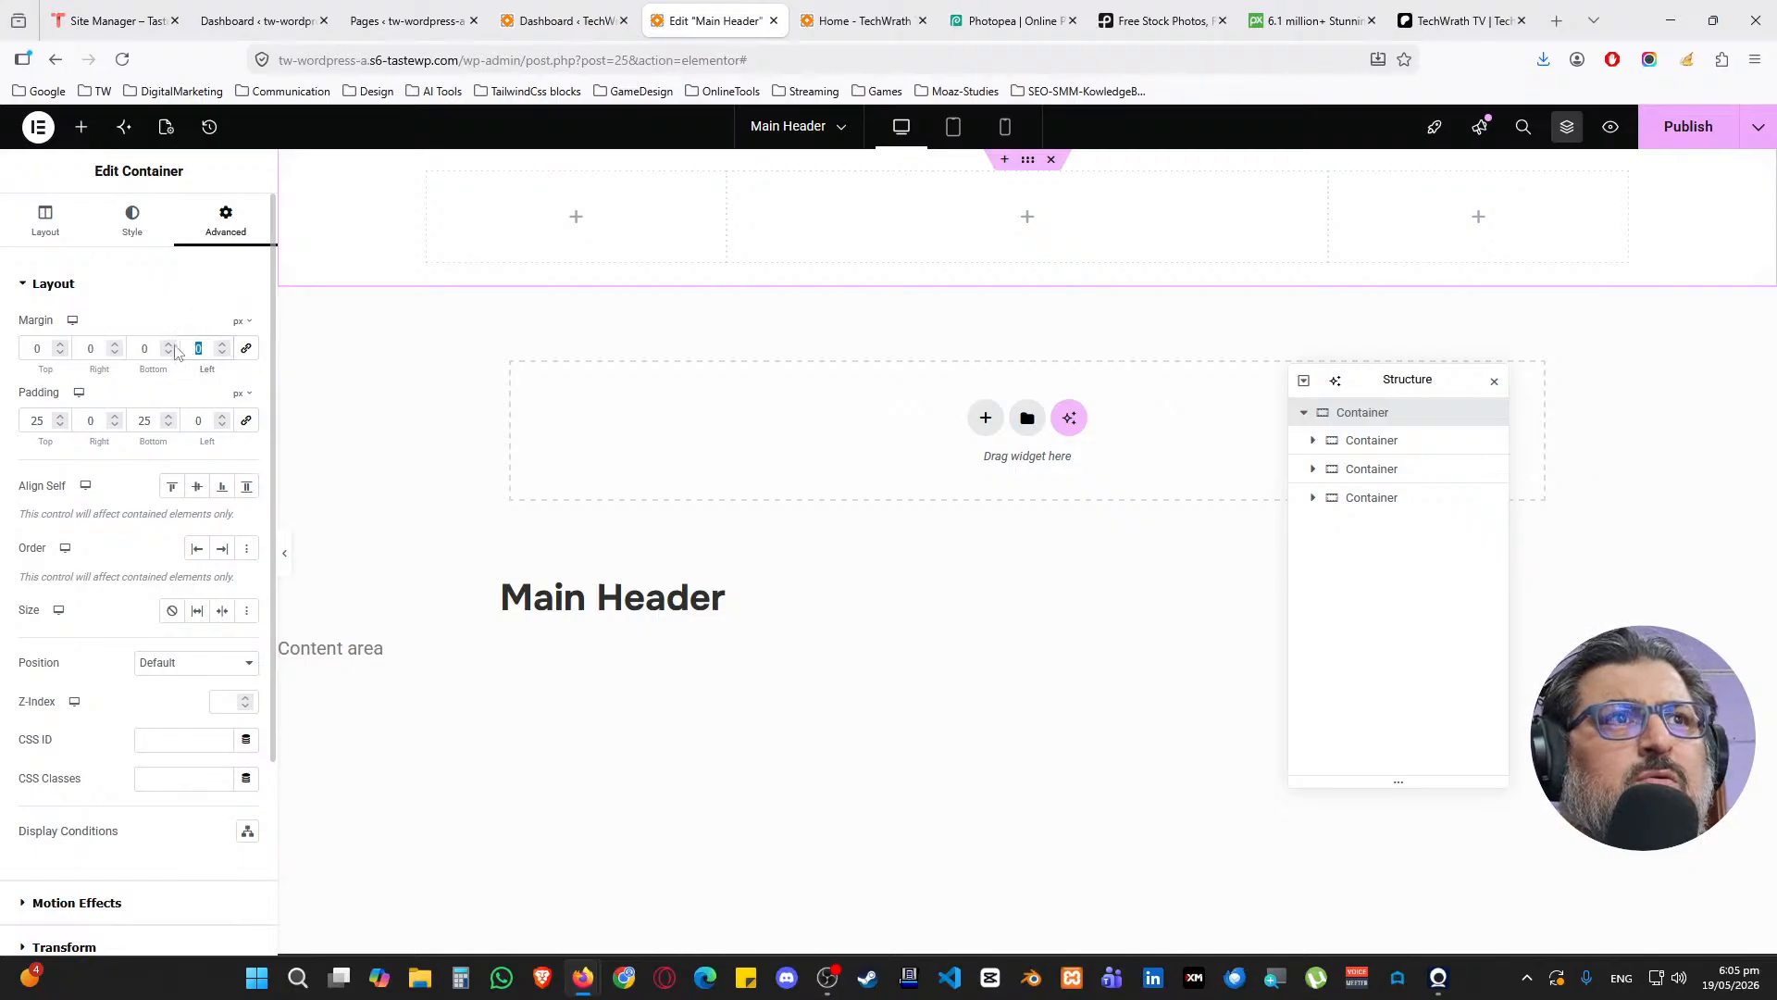
text(50)
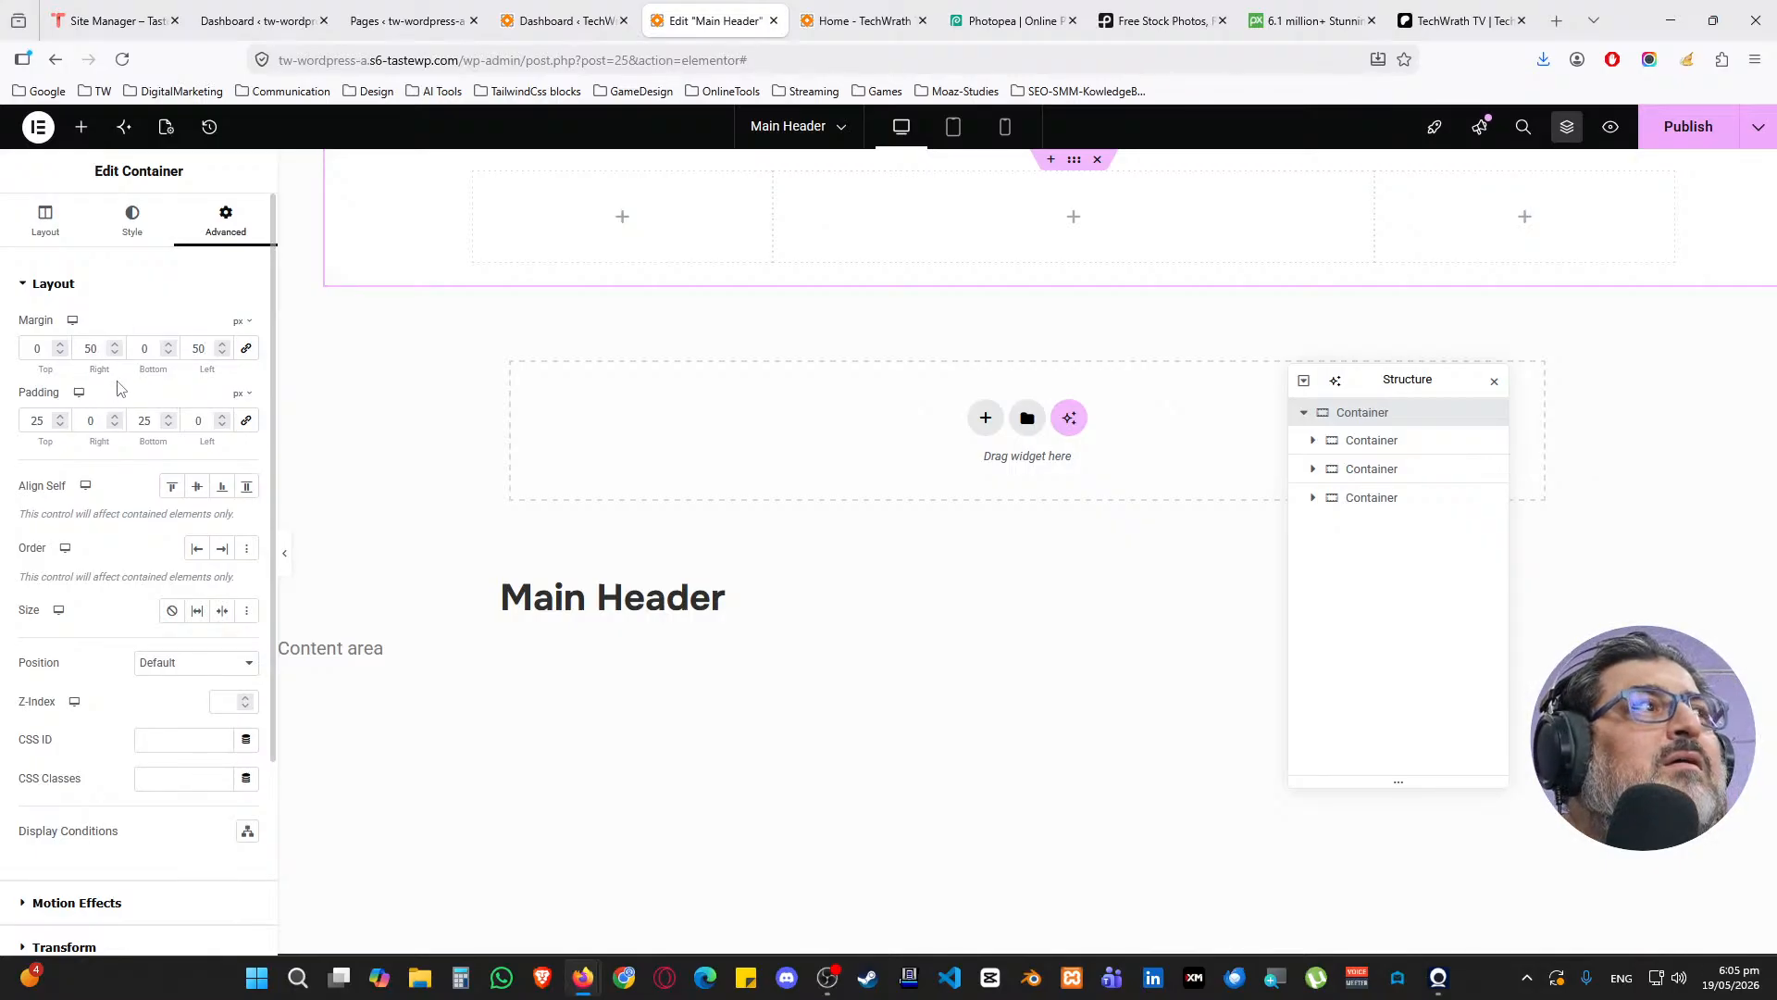
Switch the header background to the cyan Accent global colour
click(132, 220)
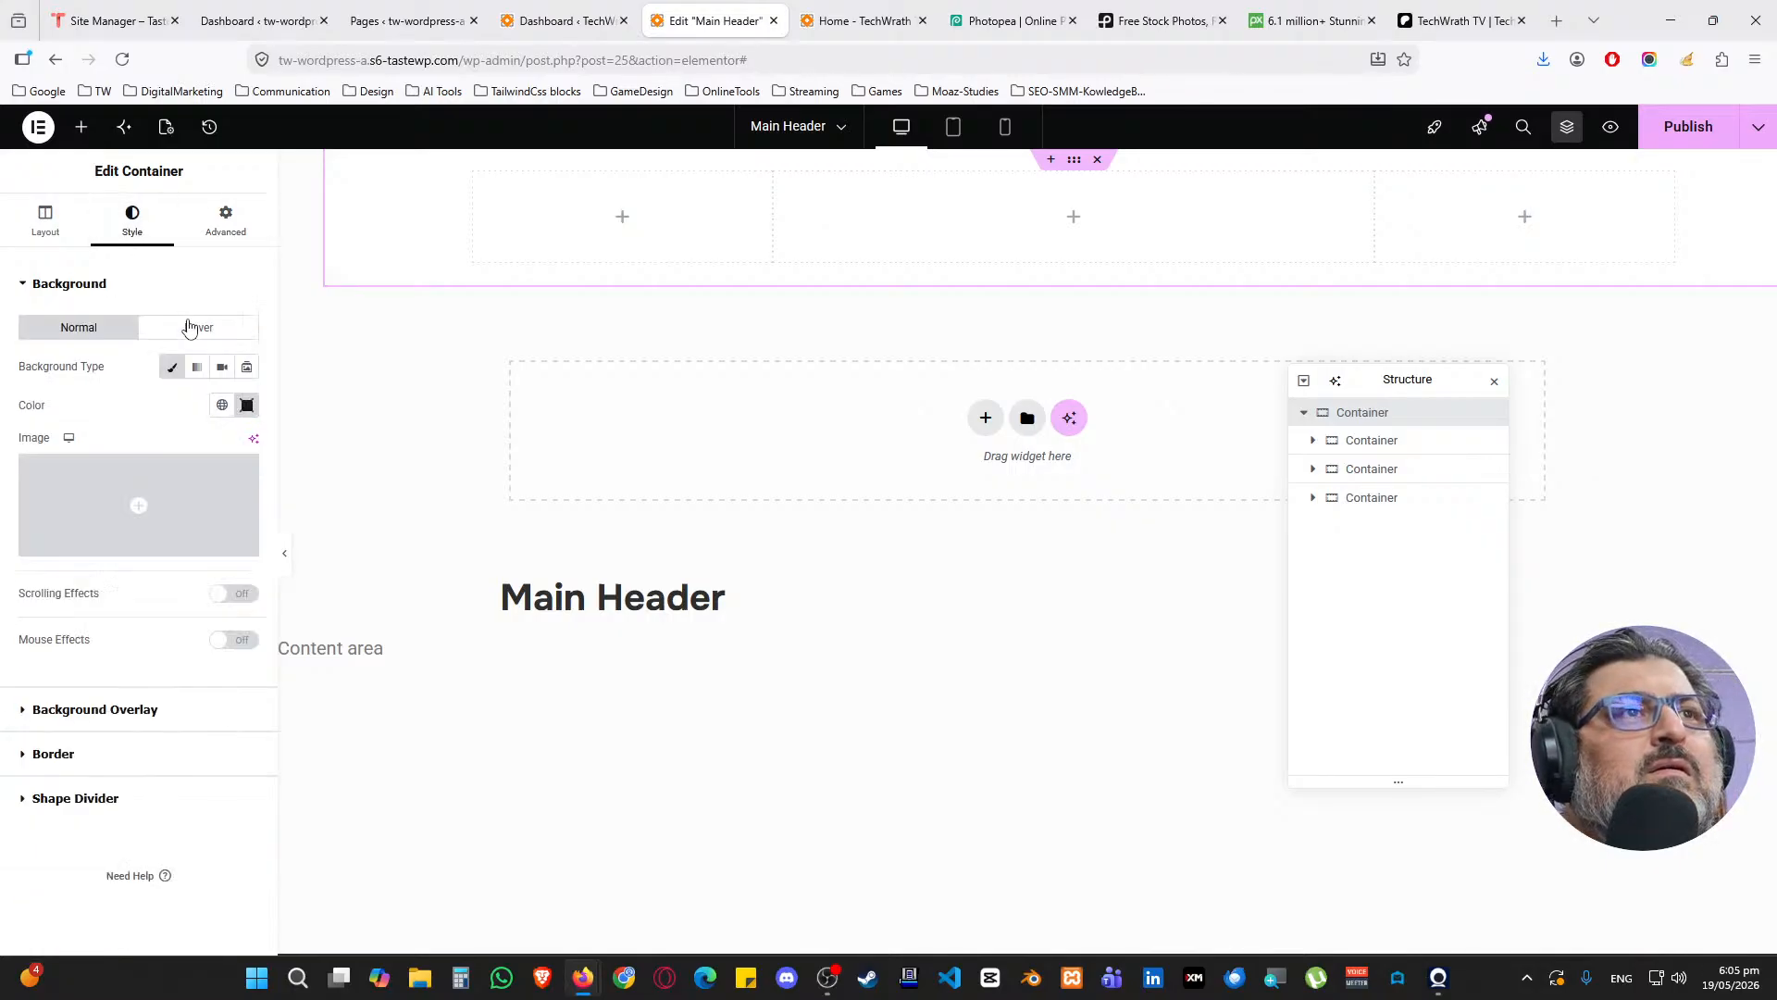
click(222, 404)
click(74, 601)
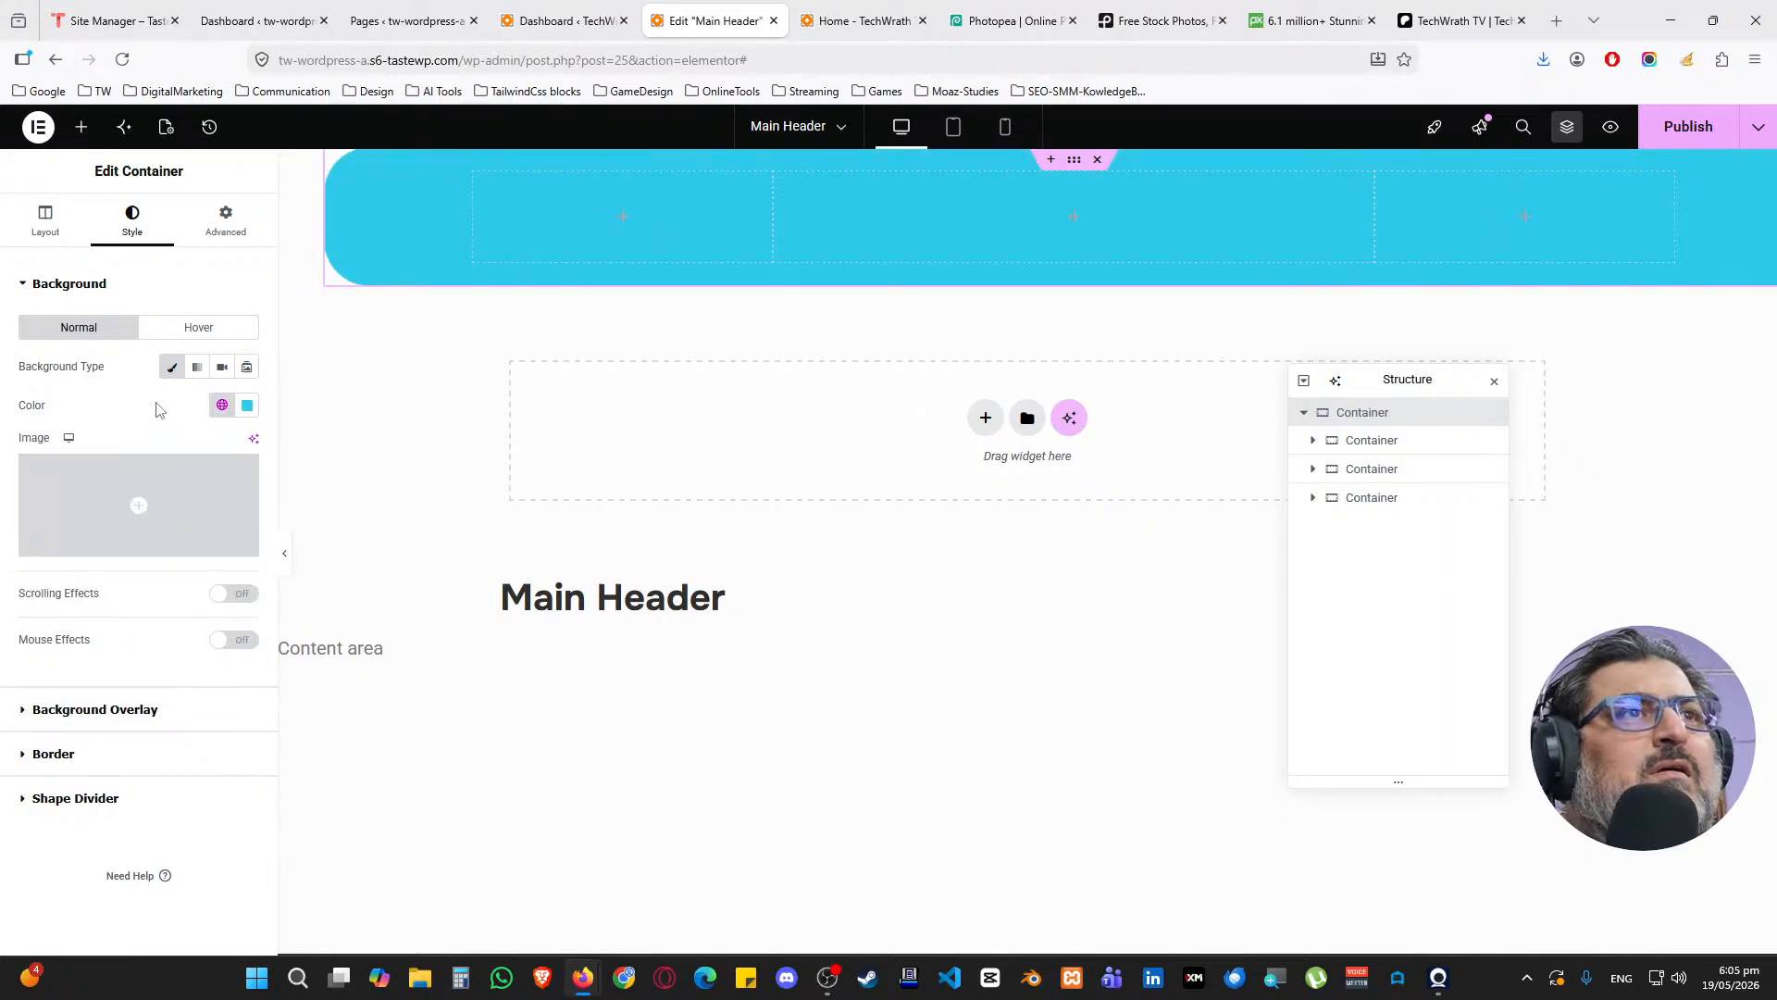
click(228, 224)
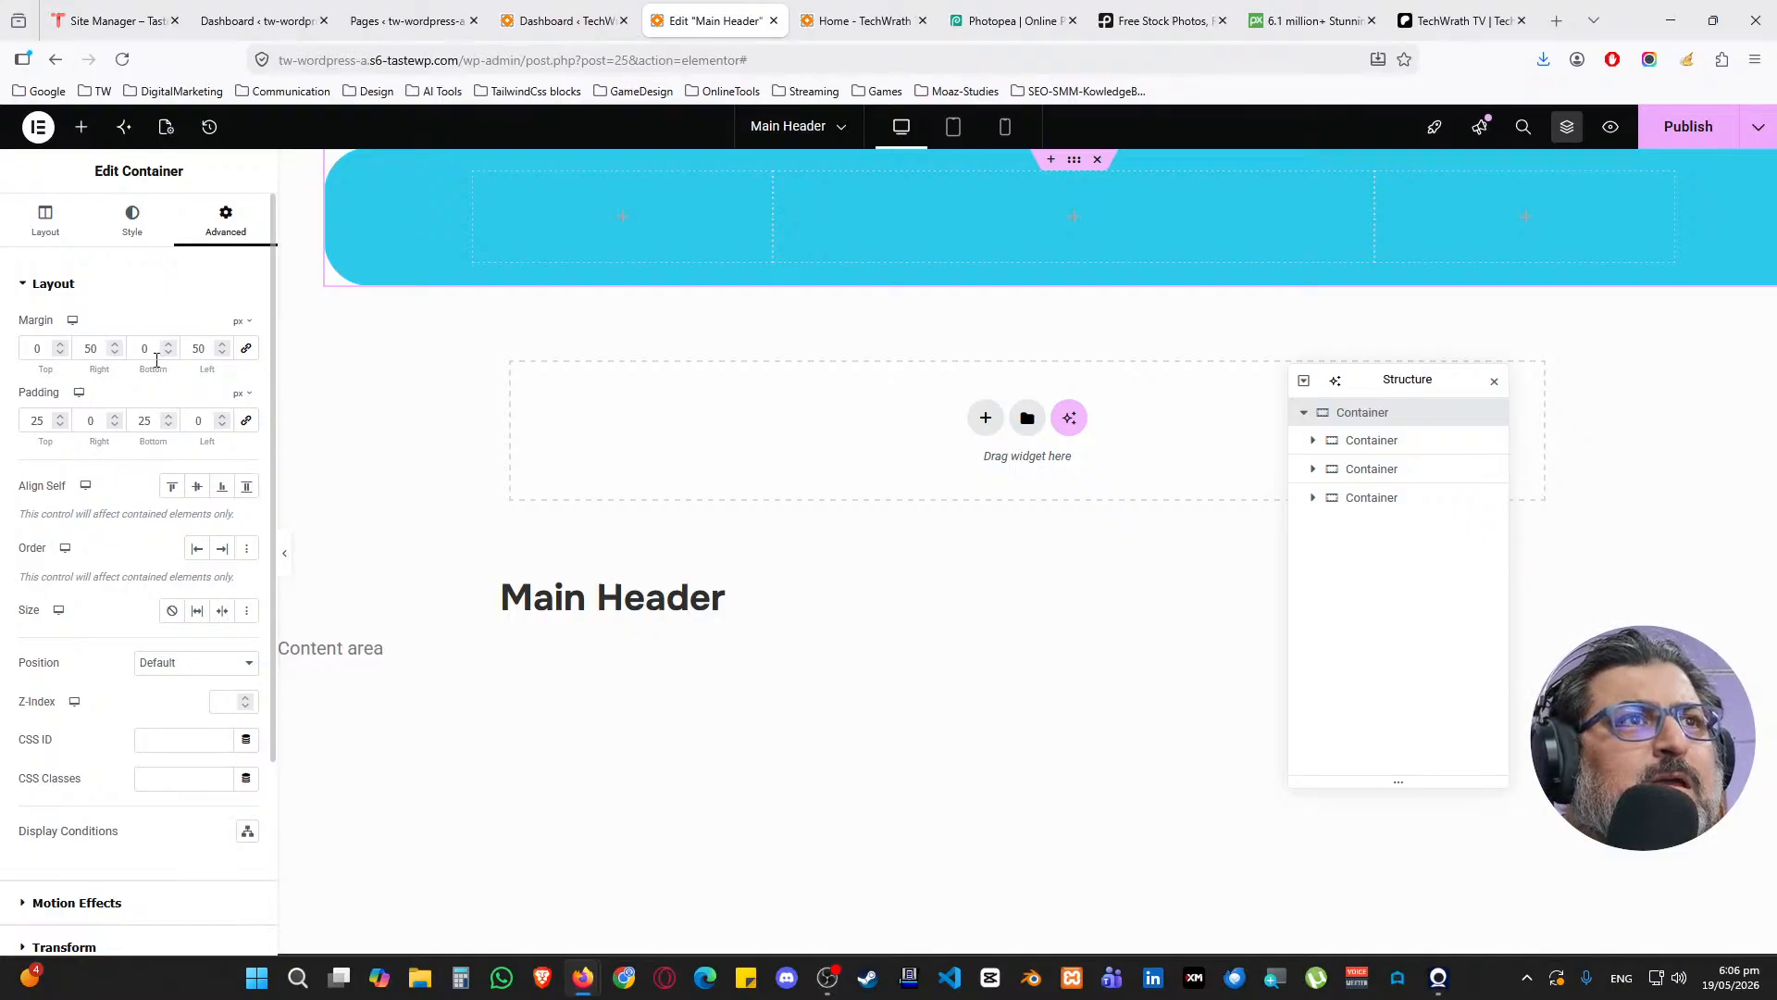
click(1094, 160)
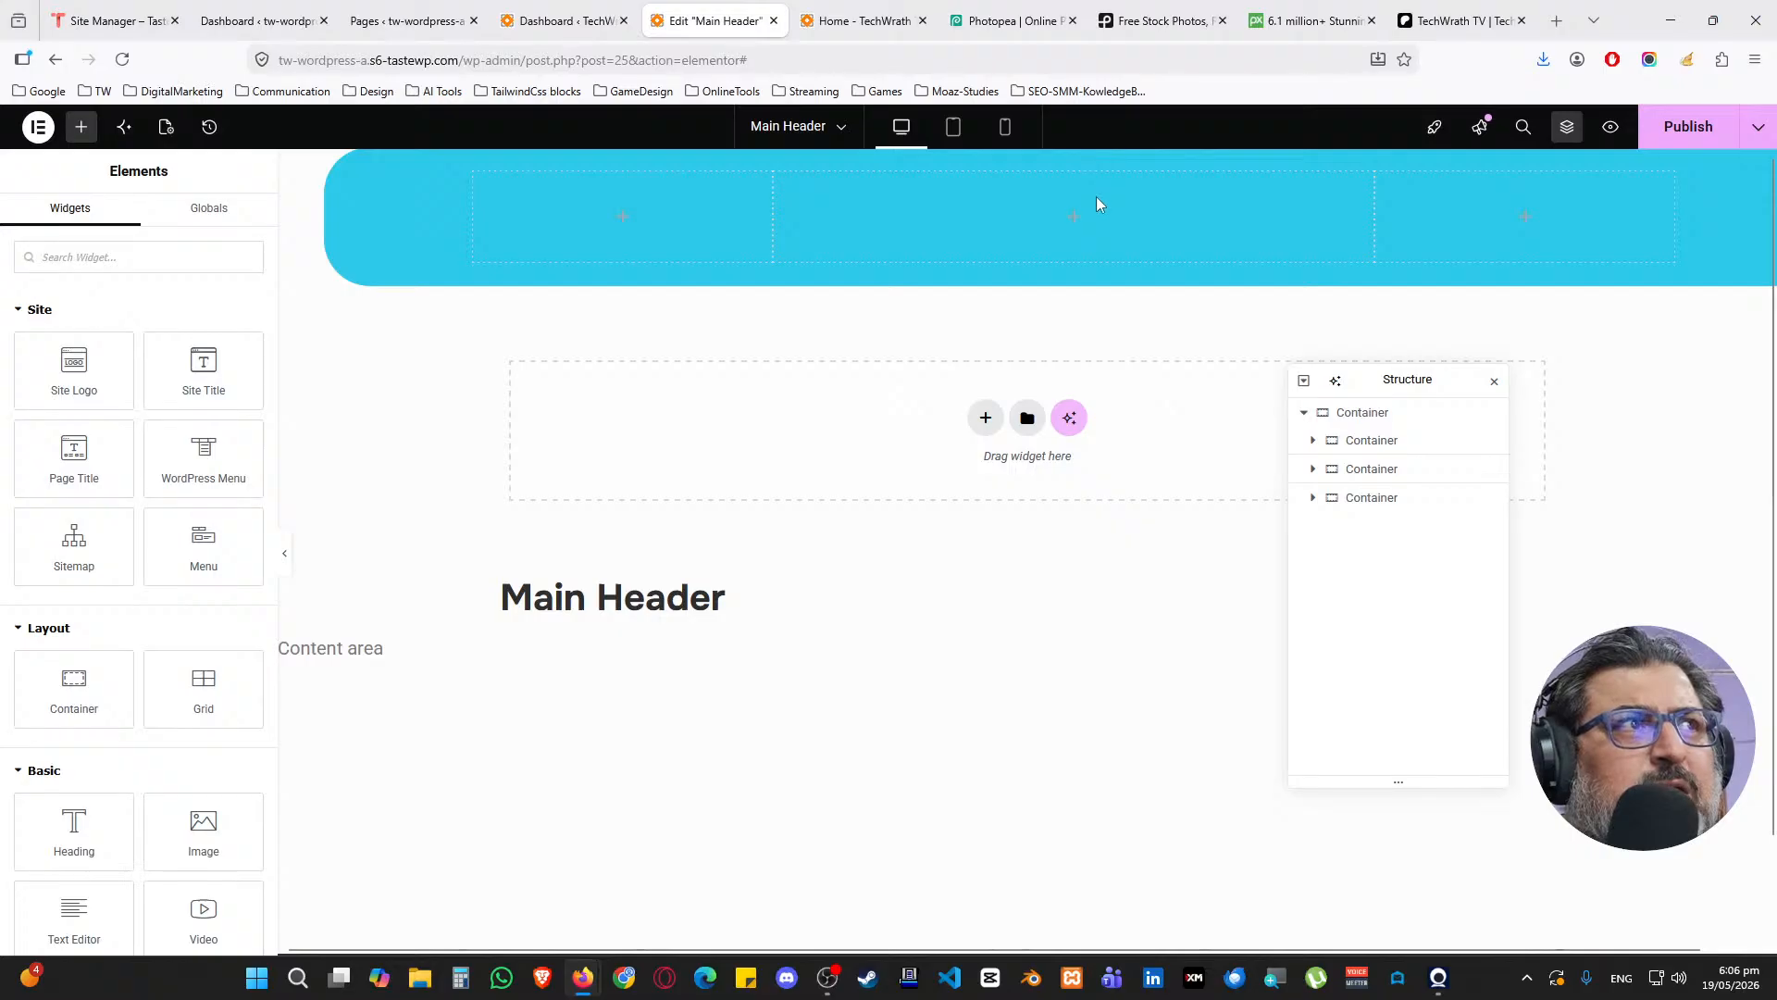
right_click(1365, 414)
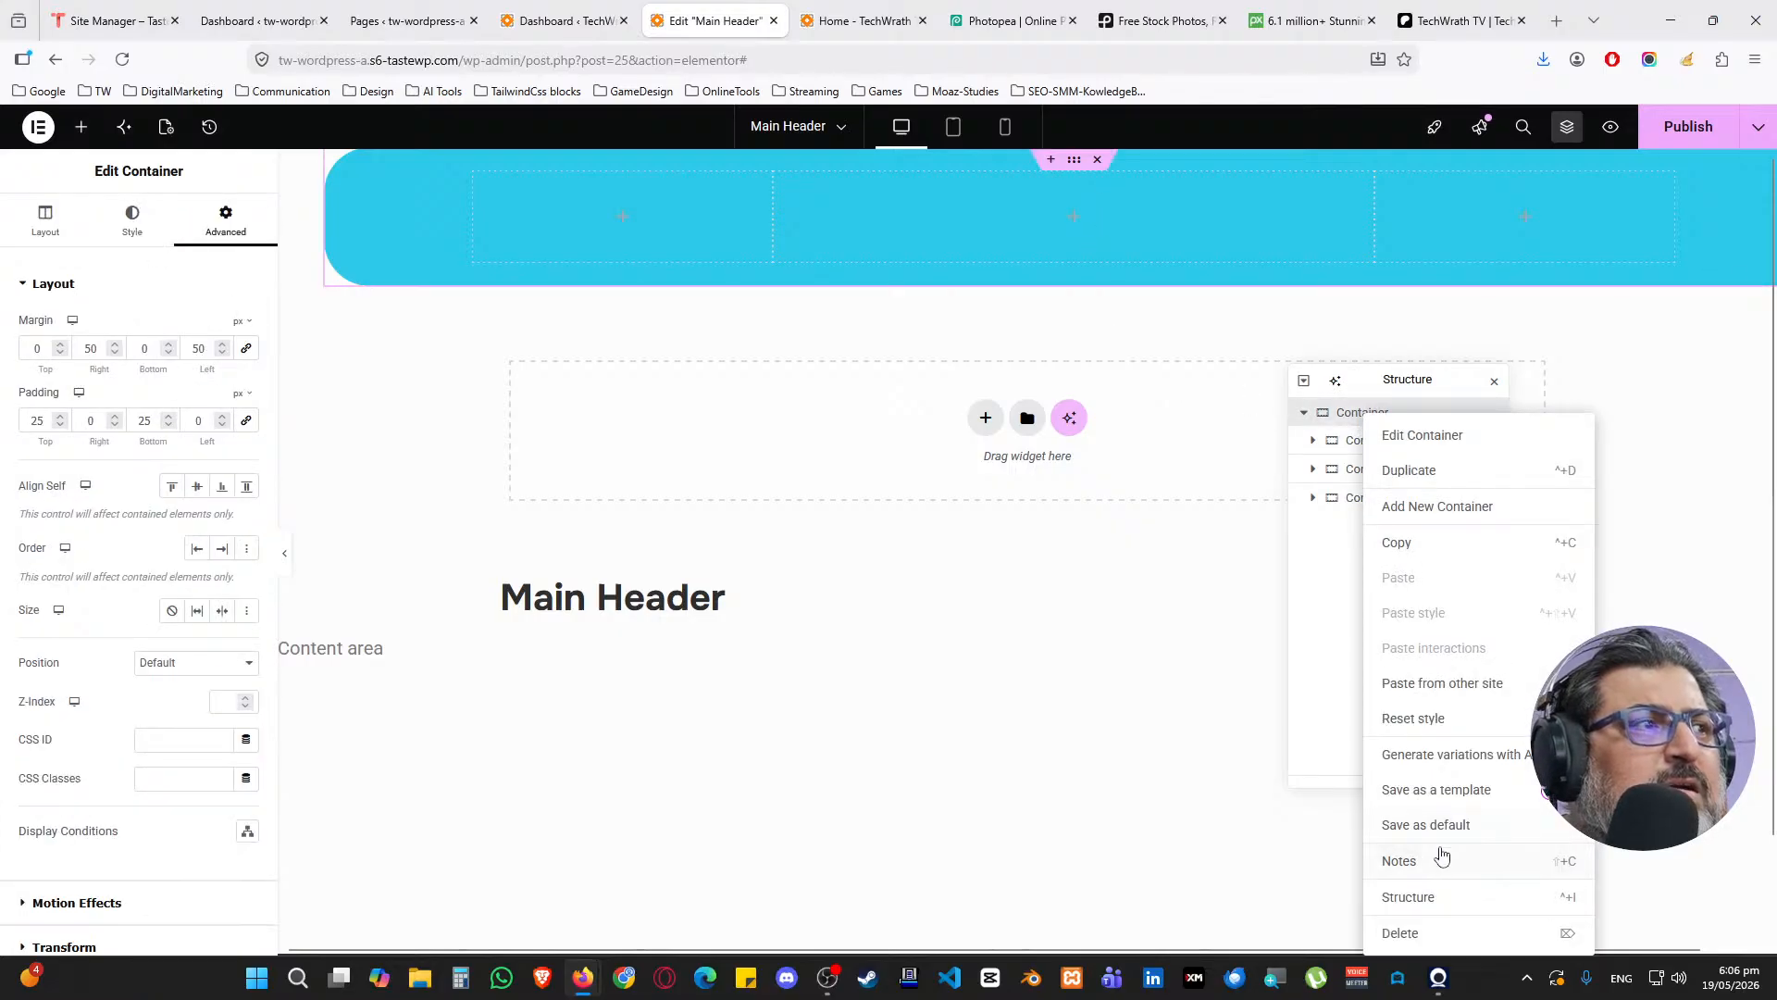
Delete the header container and insert a single empty flexbox container
click(1416, 932)
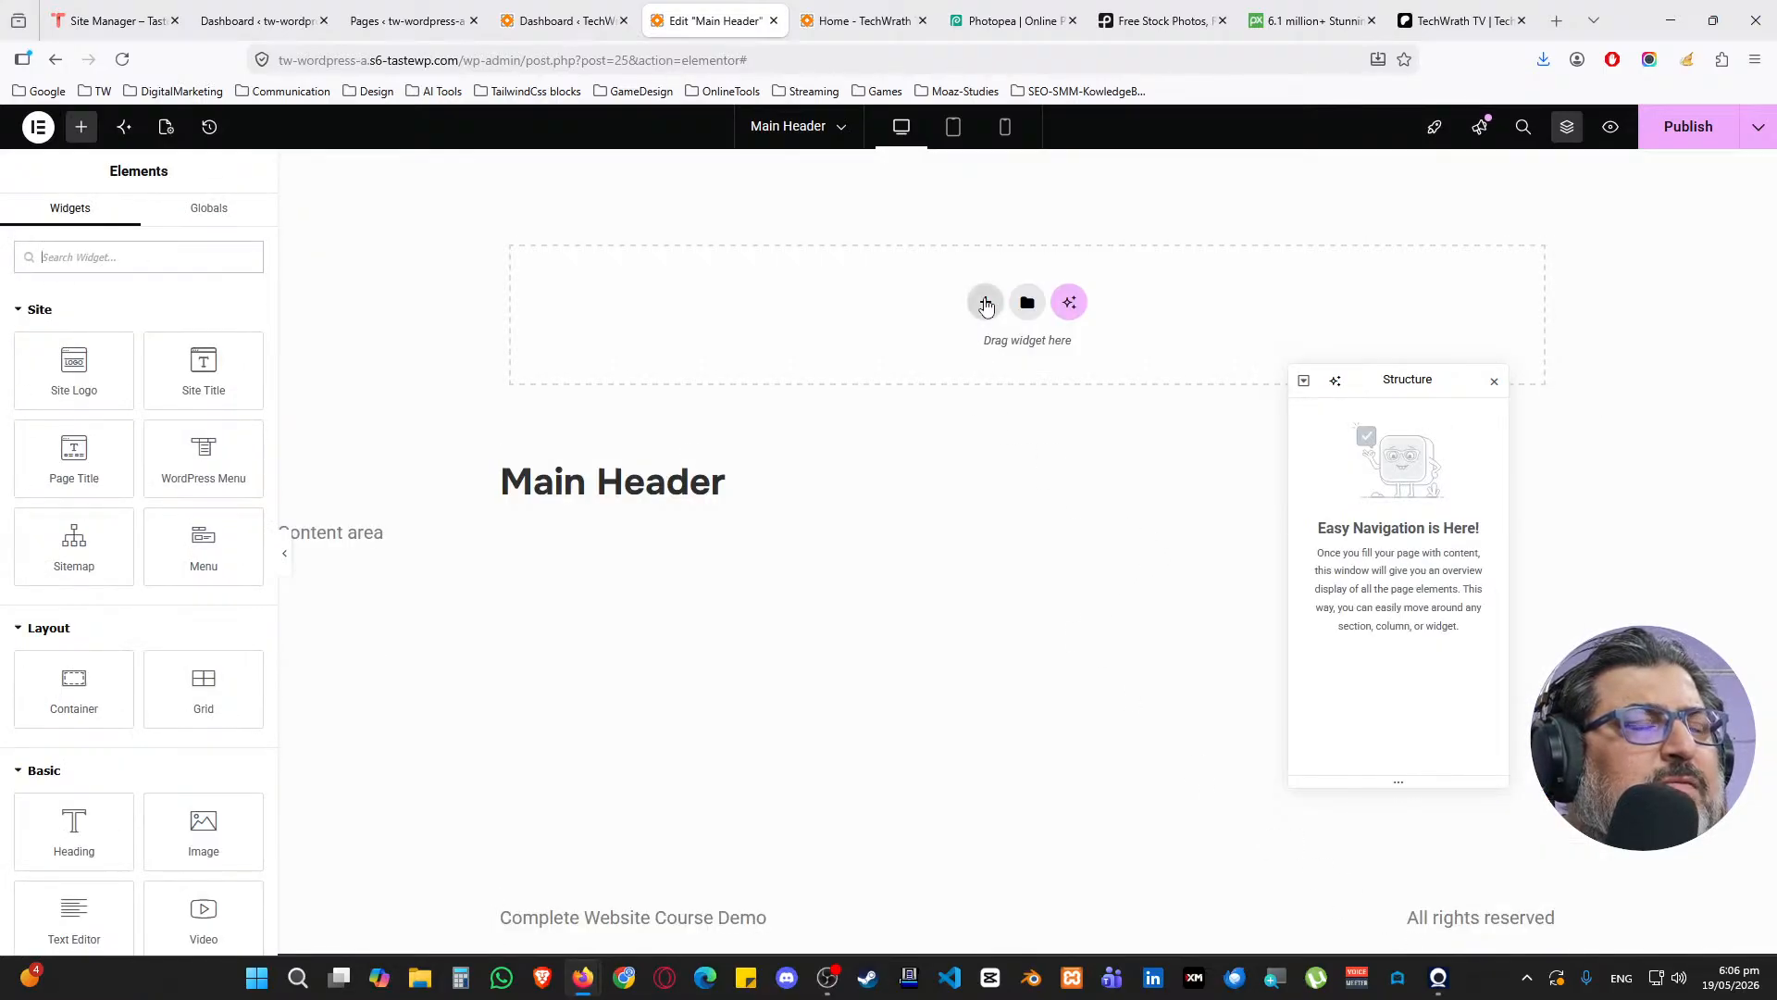
click(985, 303)
click(968, 361)
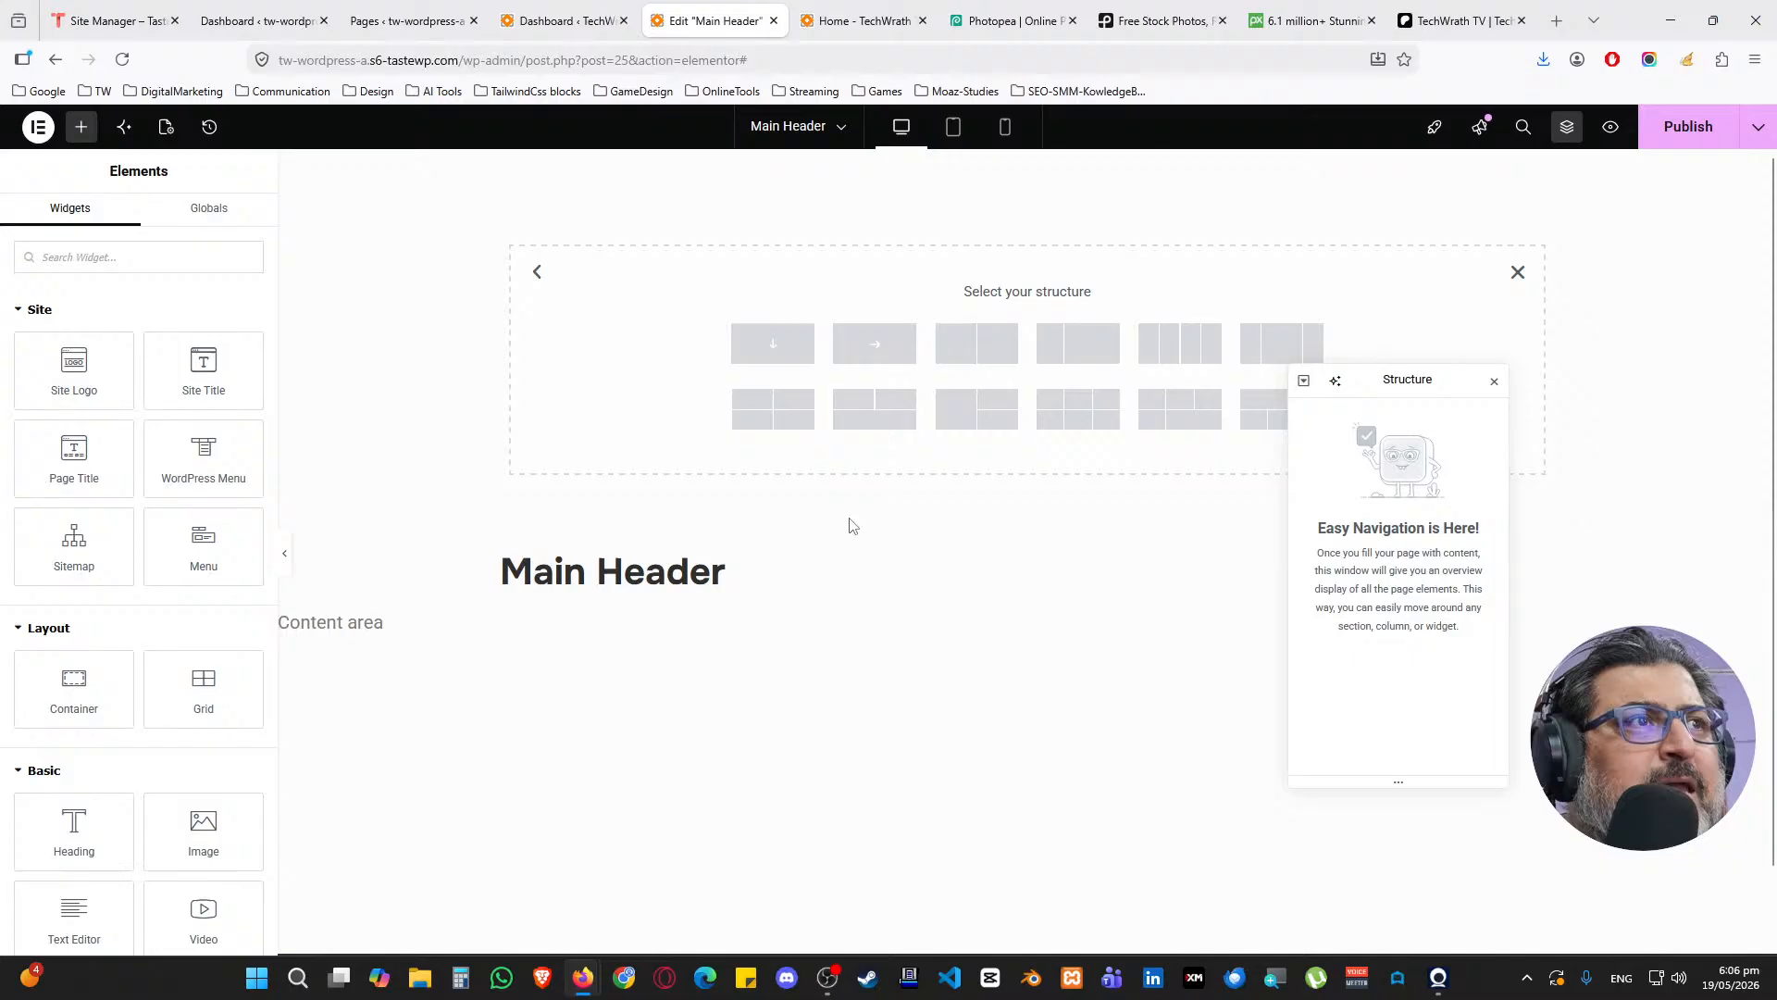
click(774, 349)
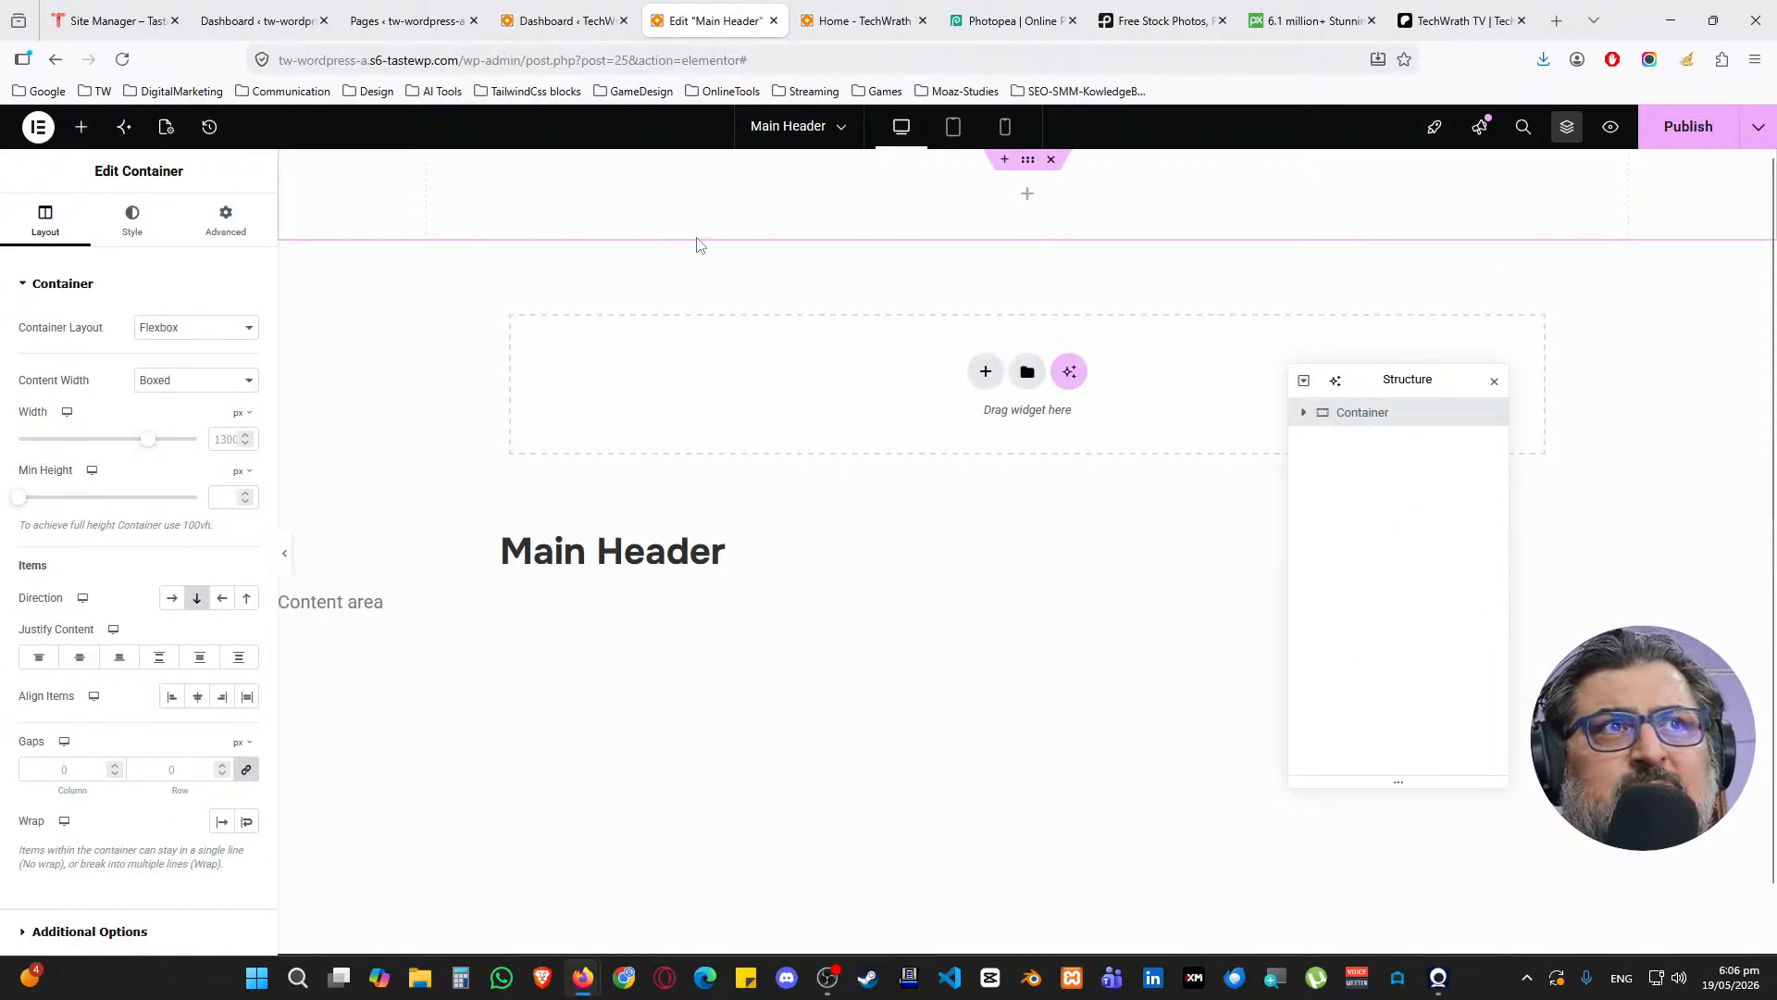
Nest a new Container inside the header container and select it
click(82, 126)
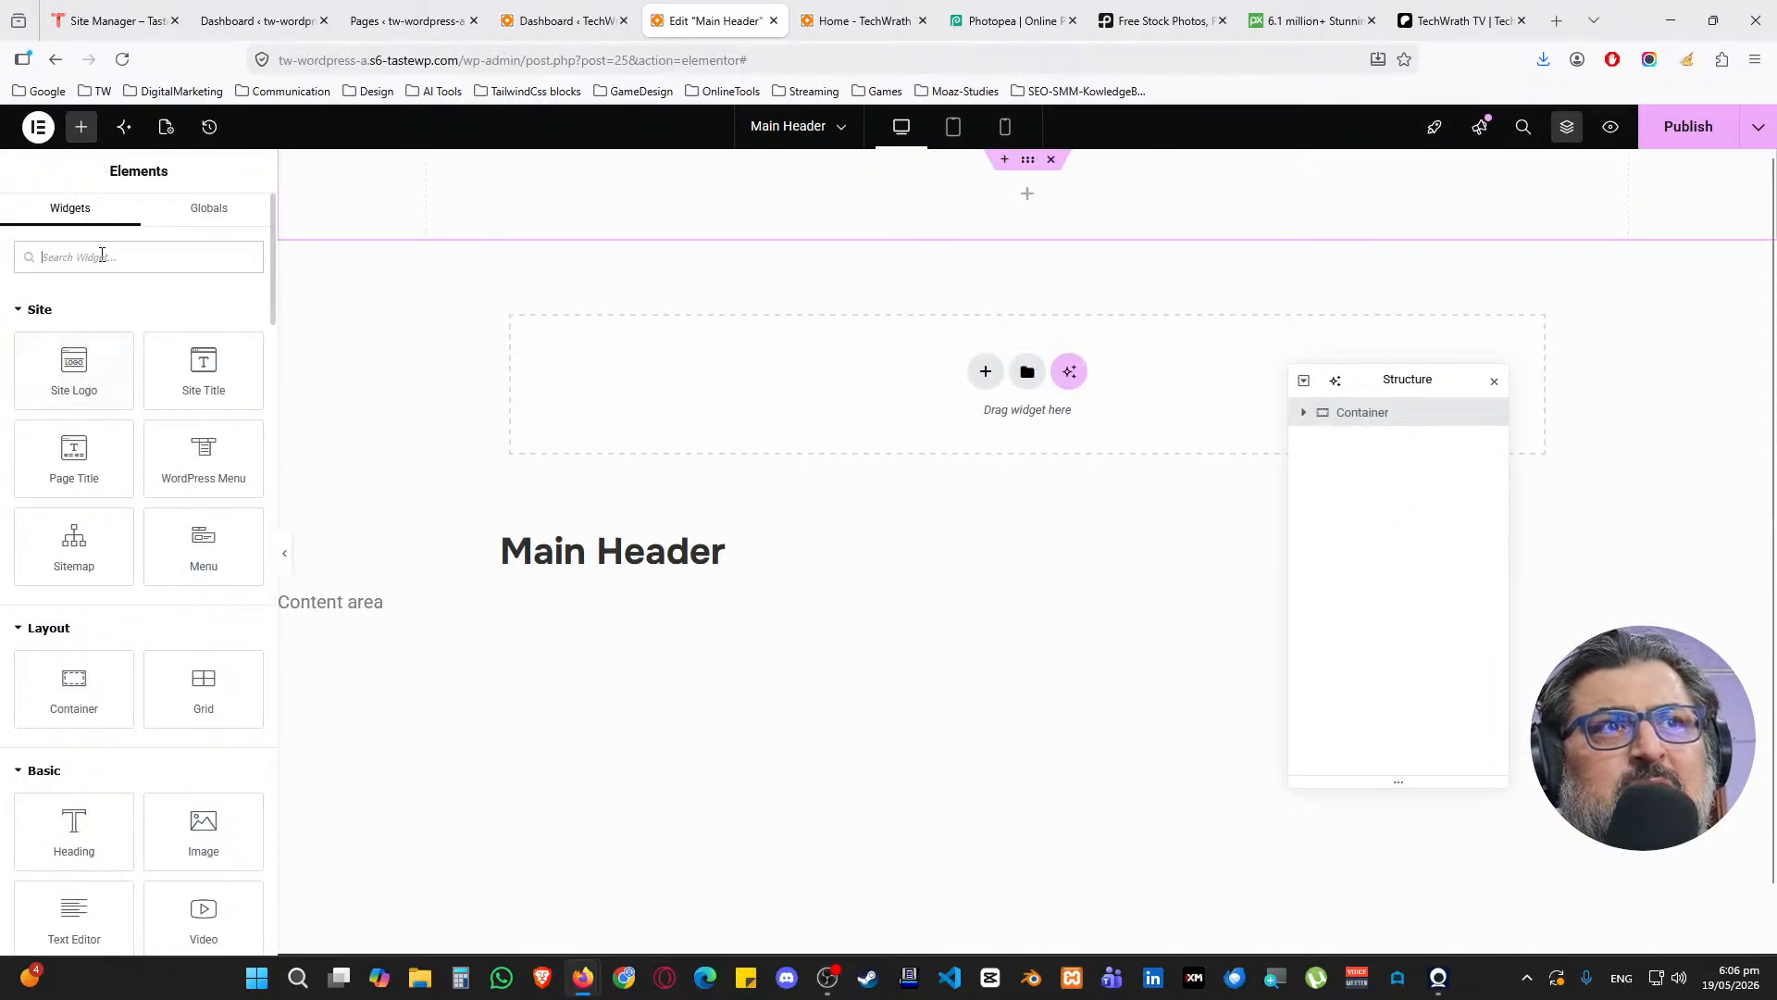
drag(74, 685, 914, 209)
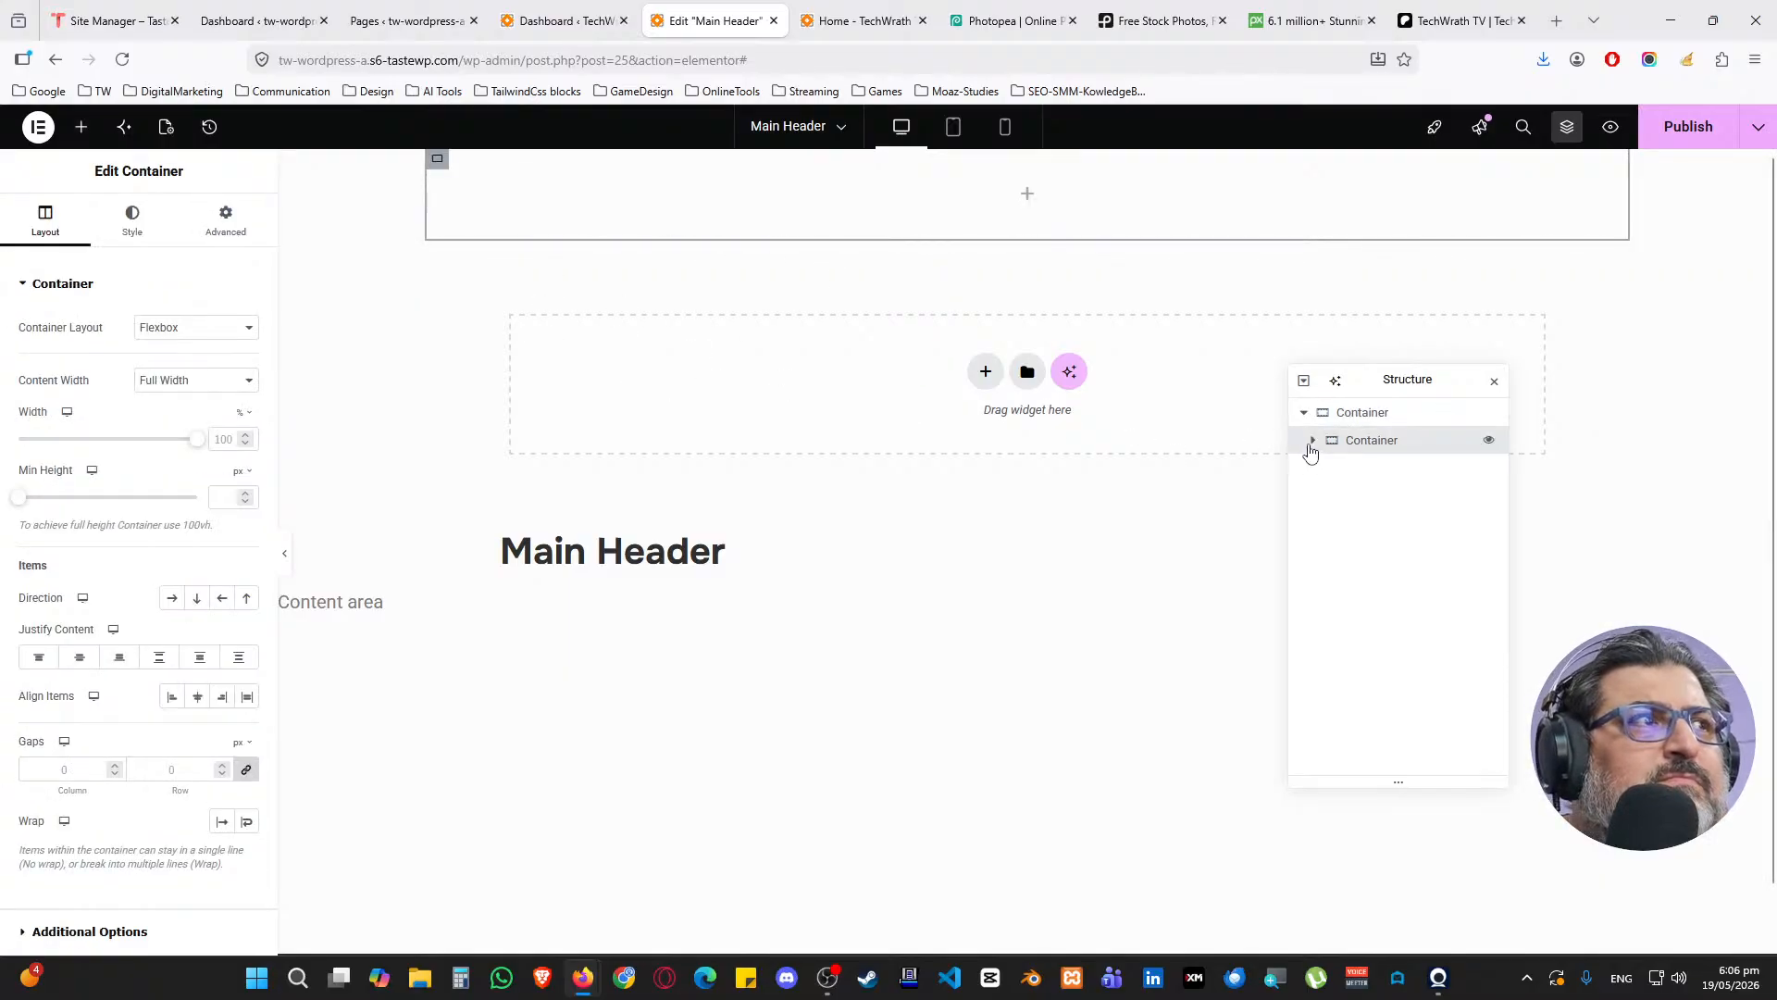
click(1347, 418)
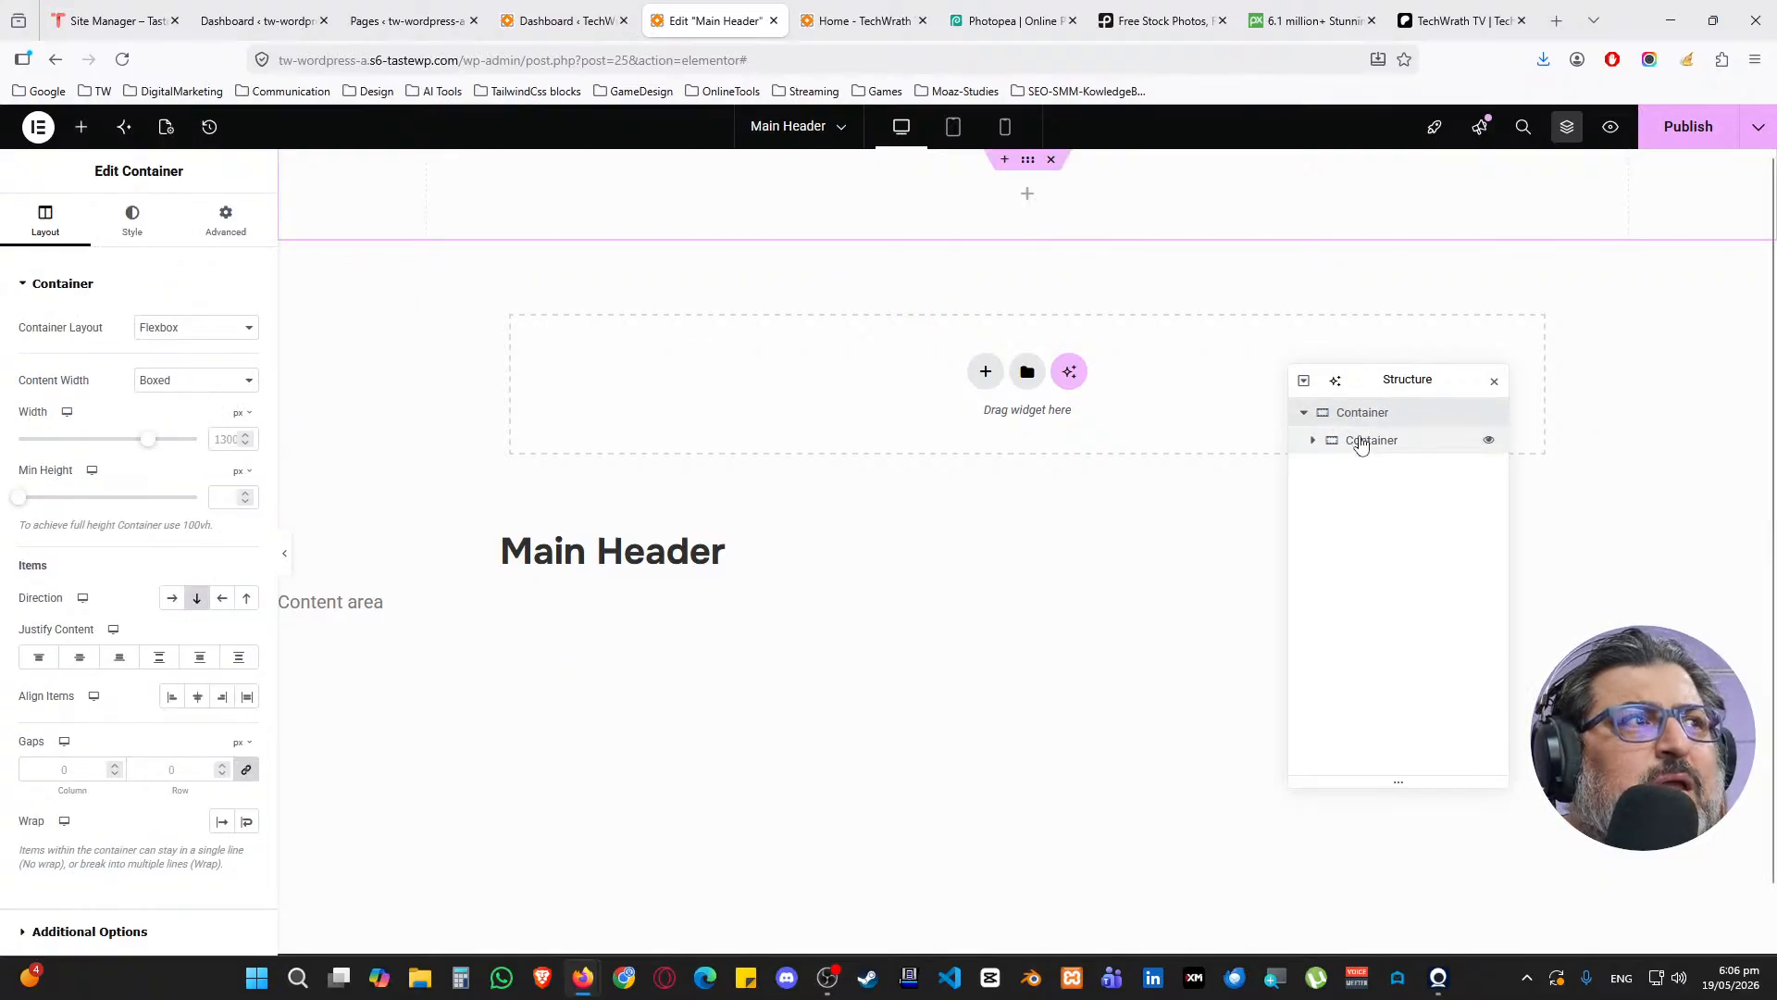
click(1312, 437)
click(1367, 450)
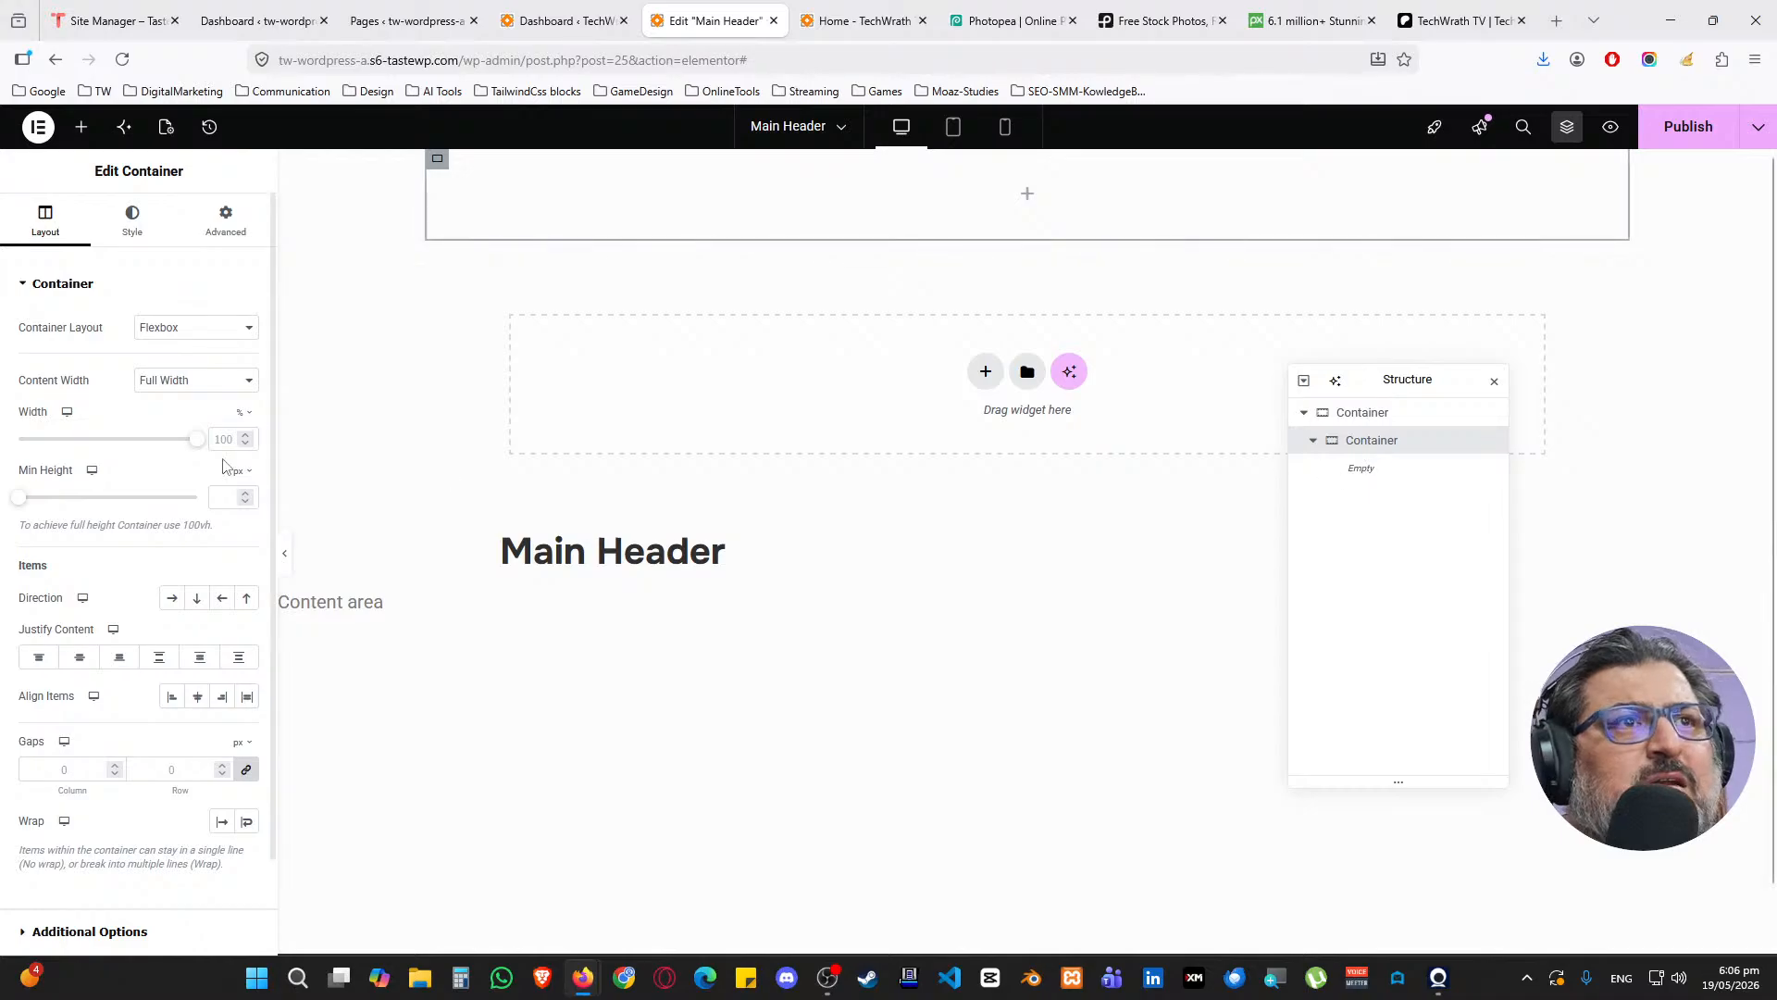
Add an inner container, duplicate it twice, and set the direction to Row
click(83, 127)
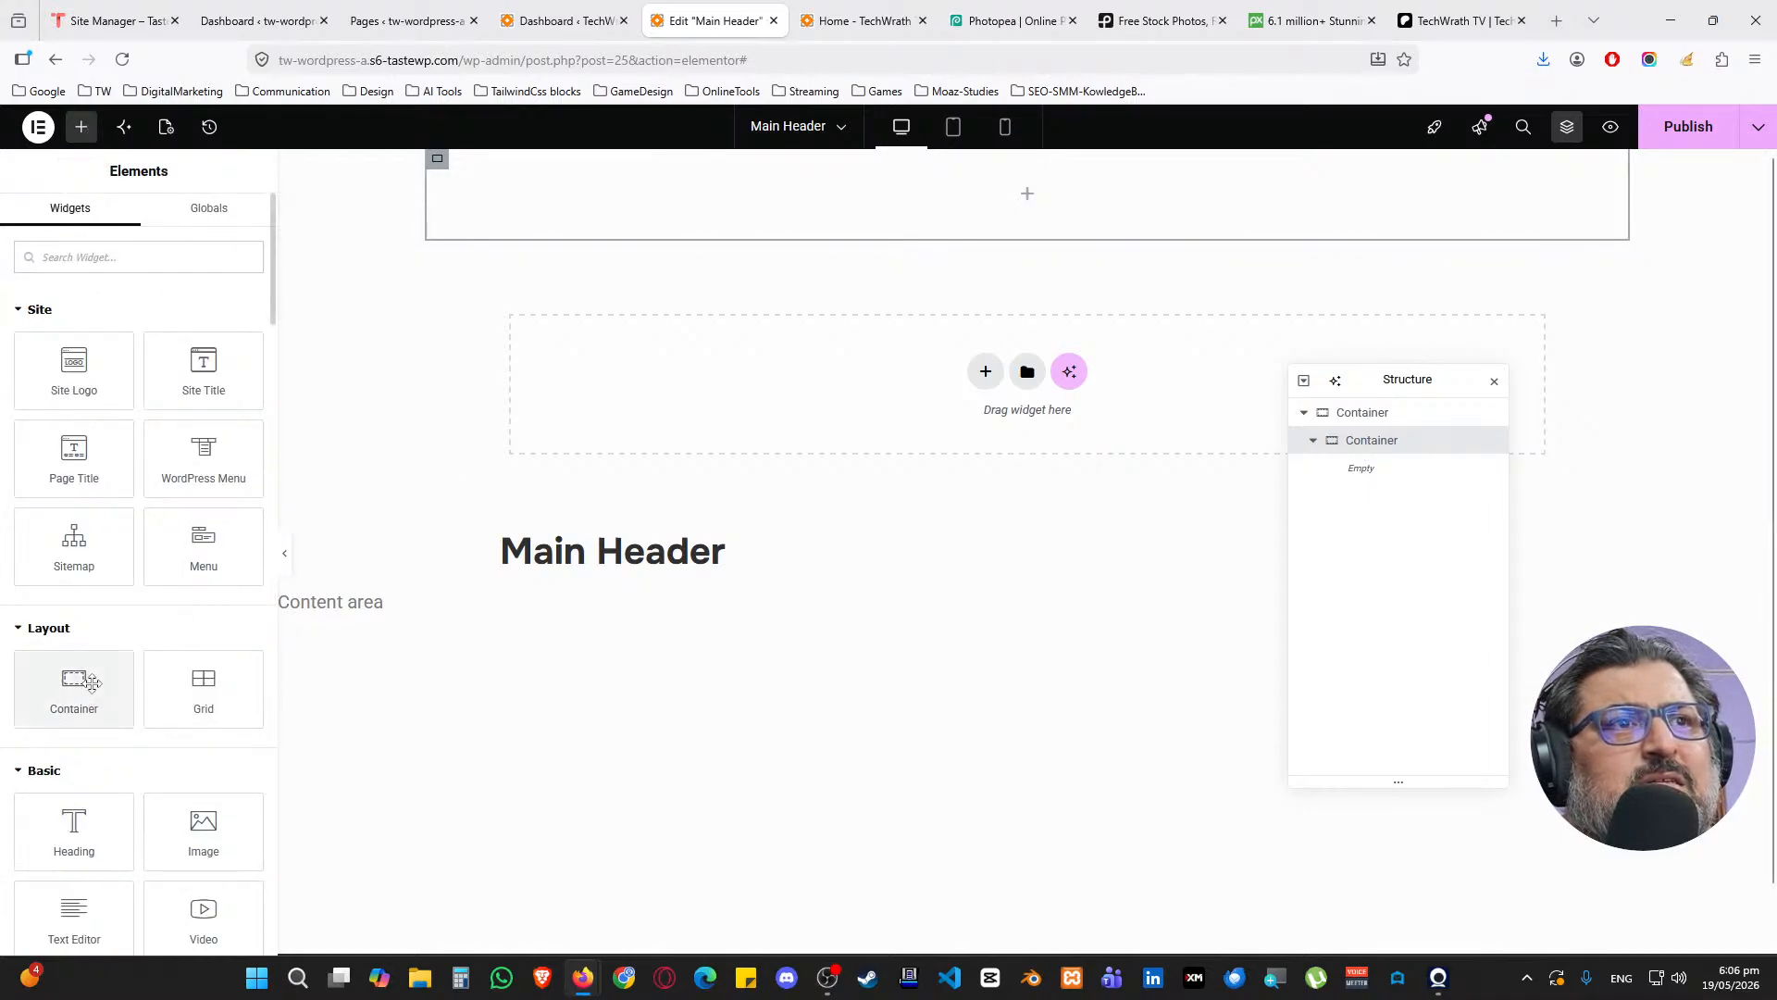
drag(74, 689, 1033, 229)
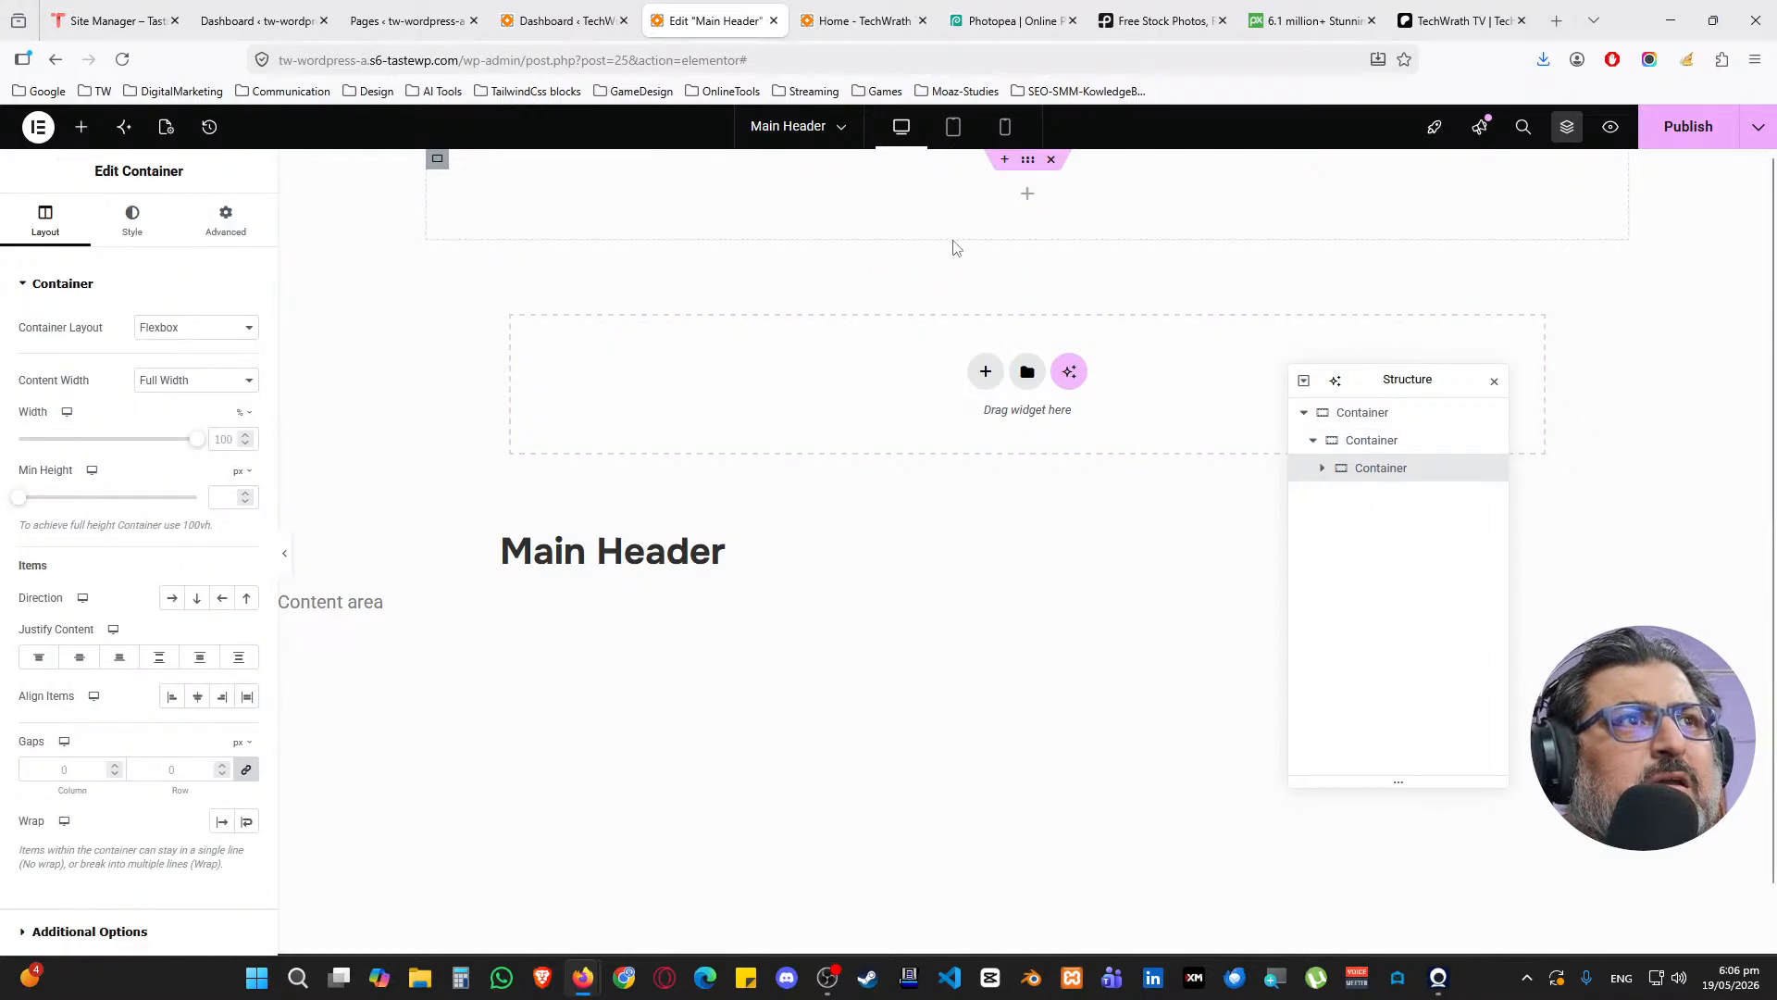
right_click(1368, 470)
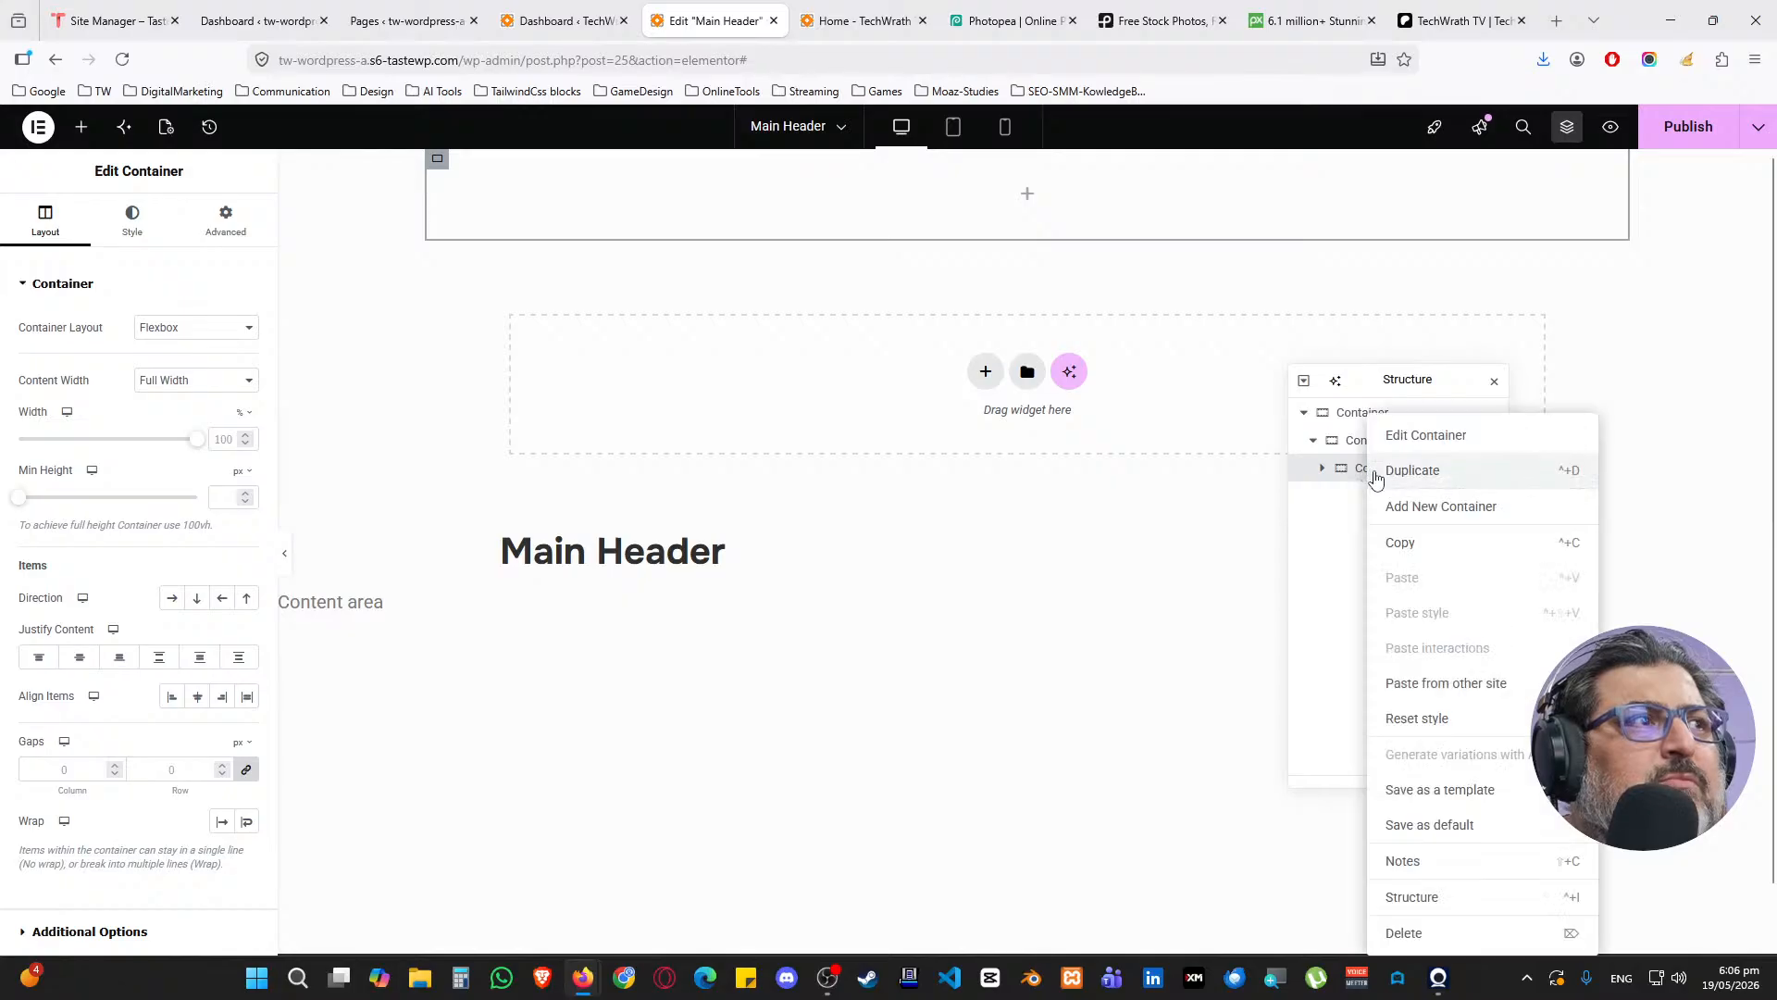
click(1408, 471)
right_click(1382, 505)
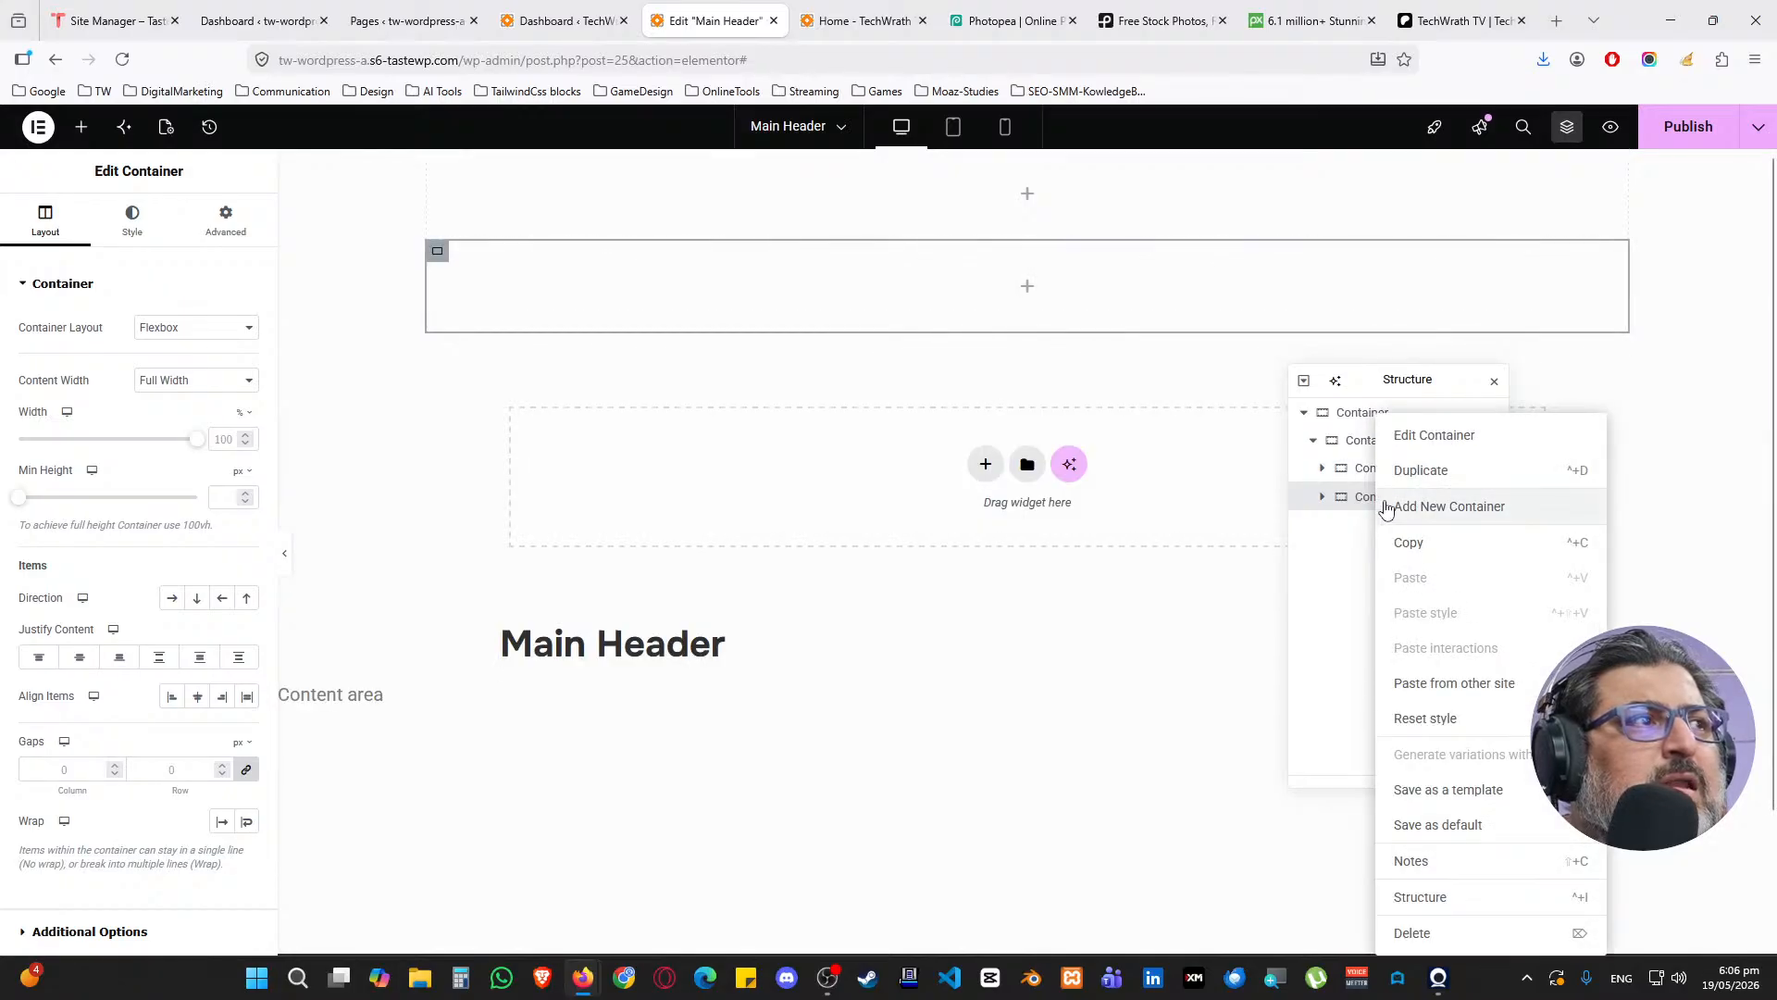
click(1399, 469)
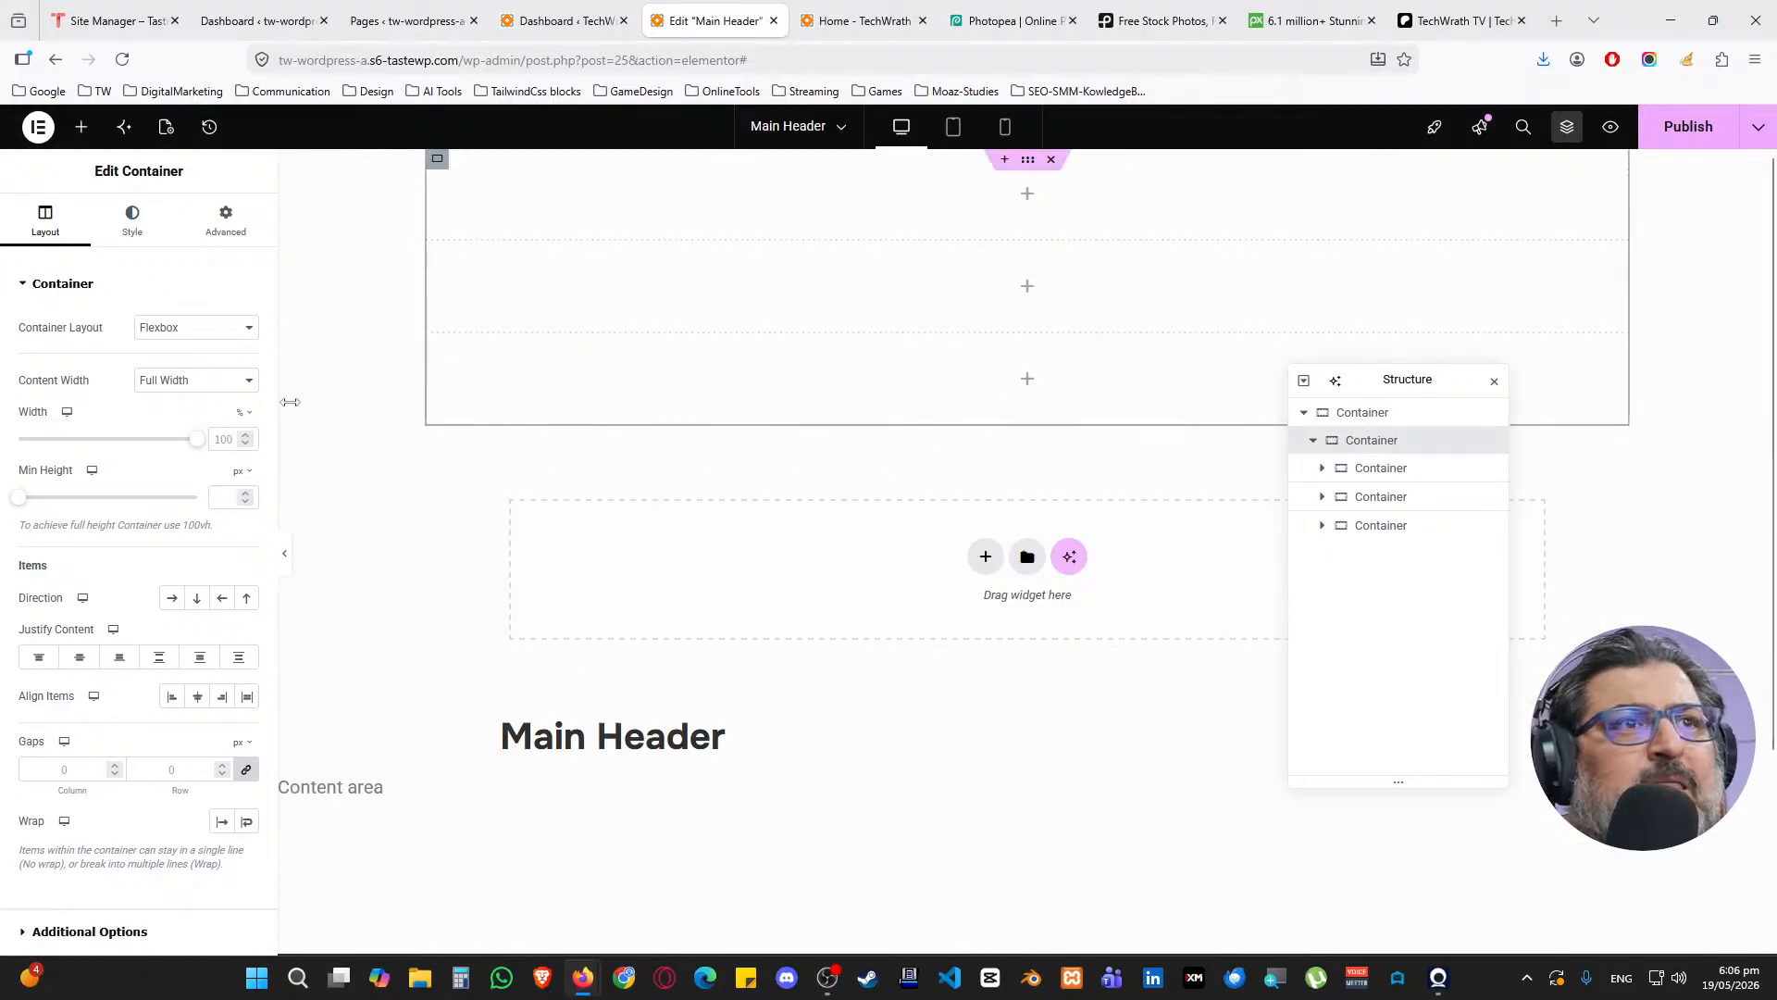
click(172, 598)
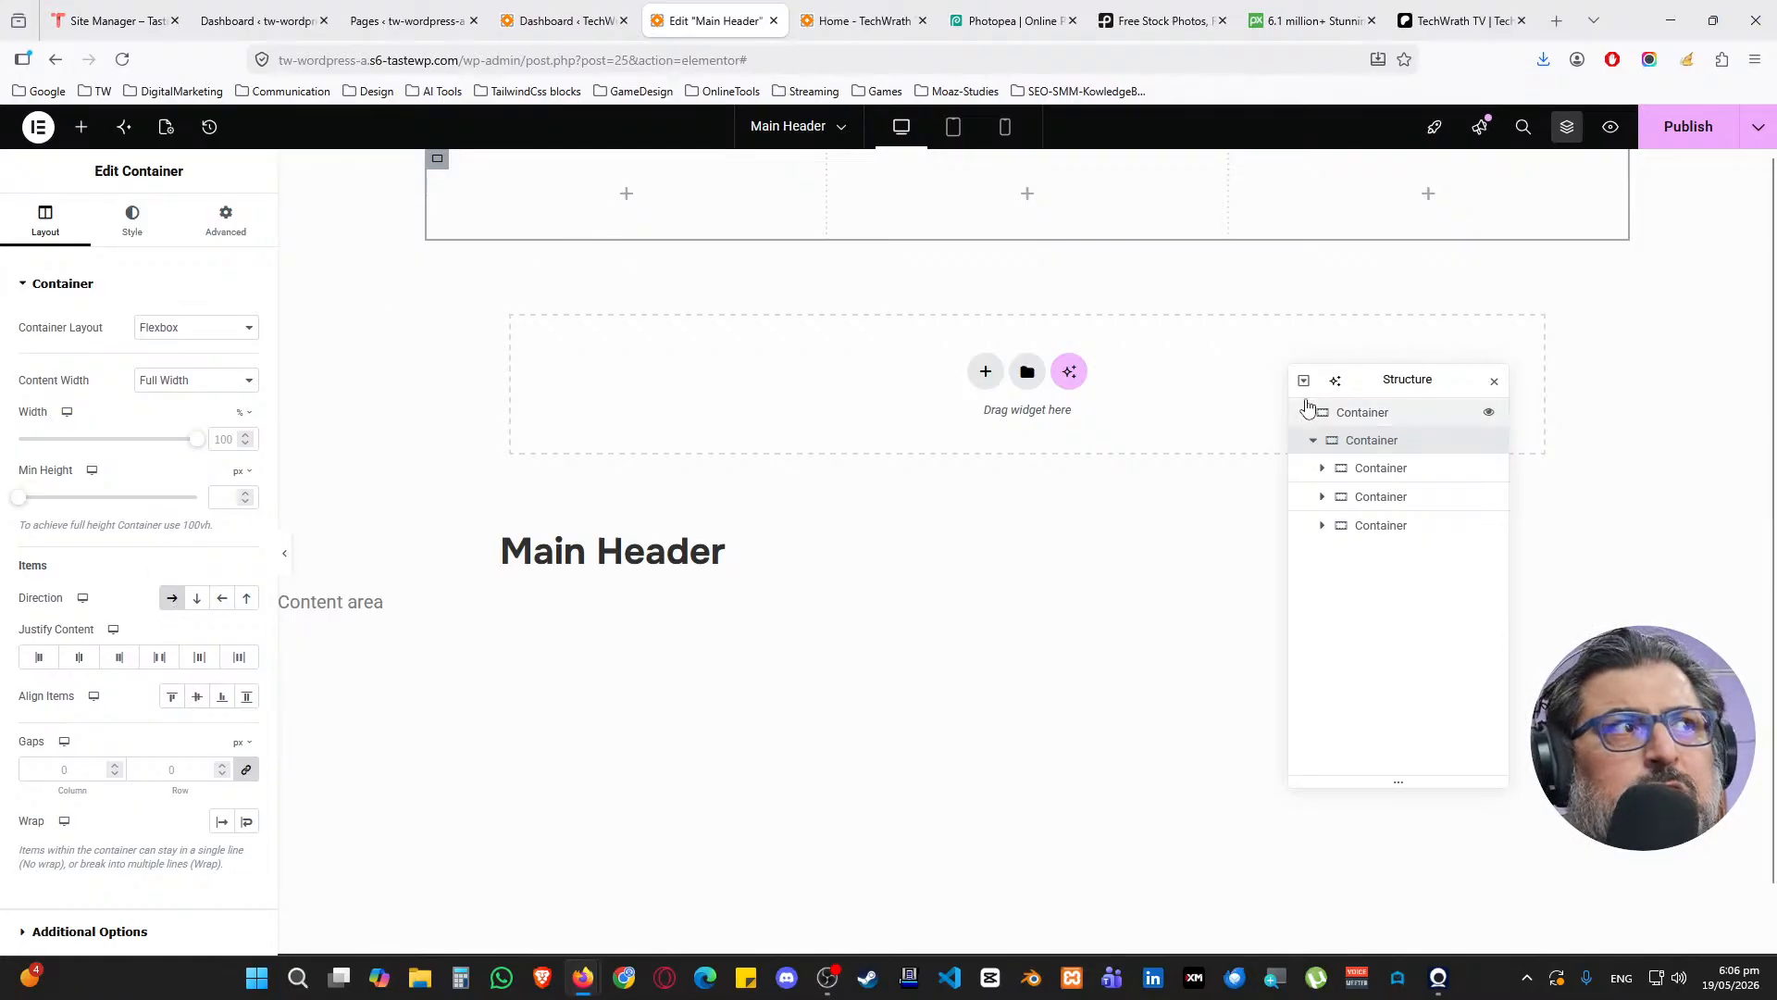
click(1388, 426)
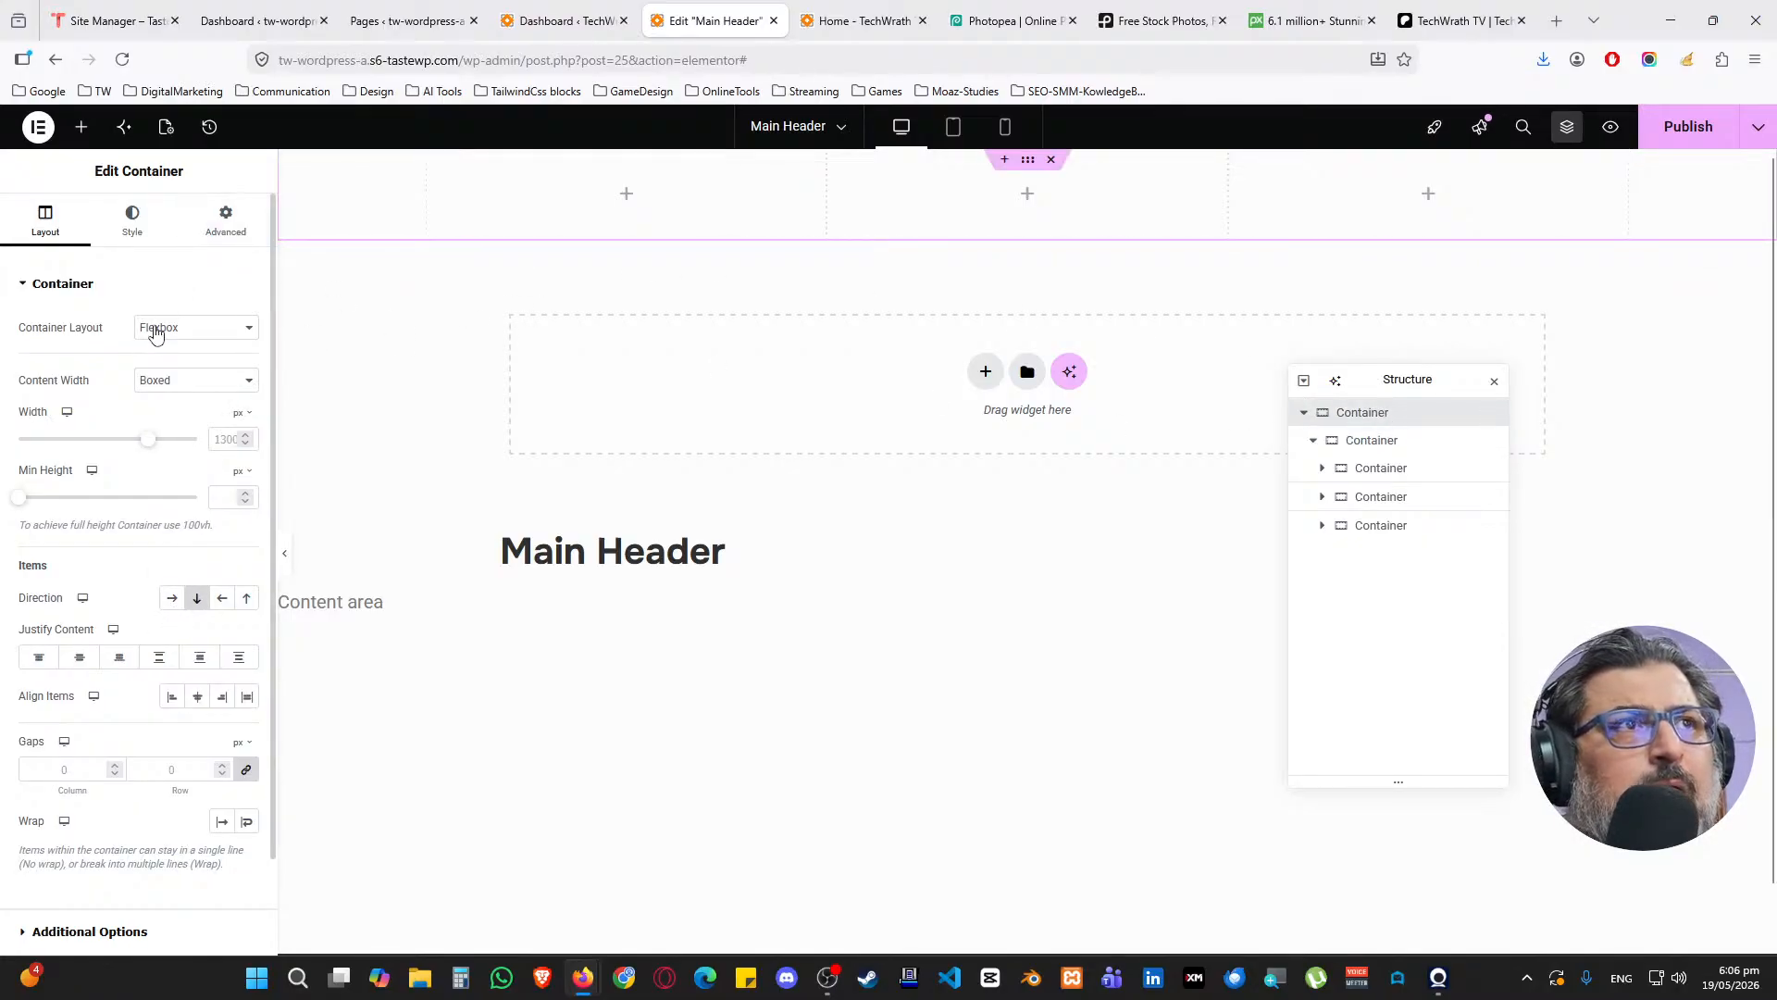
Set the outer container's top and bottom padding to 25 px
click(226, 223)
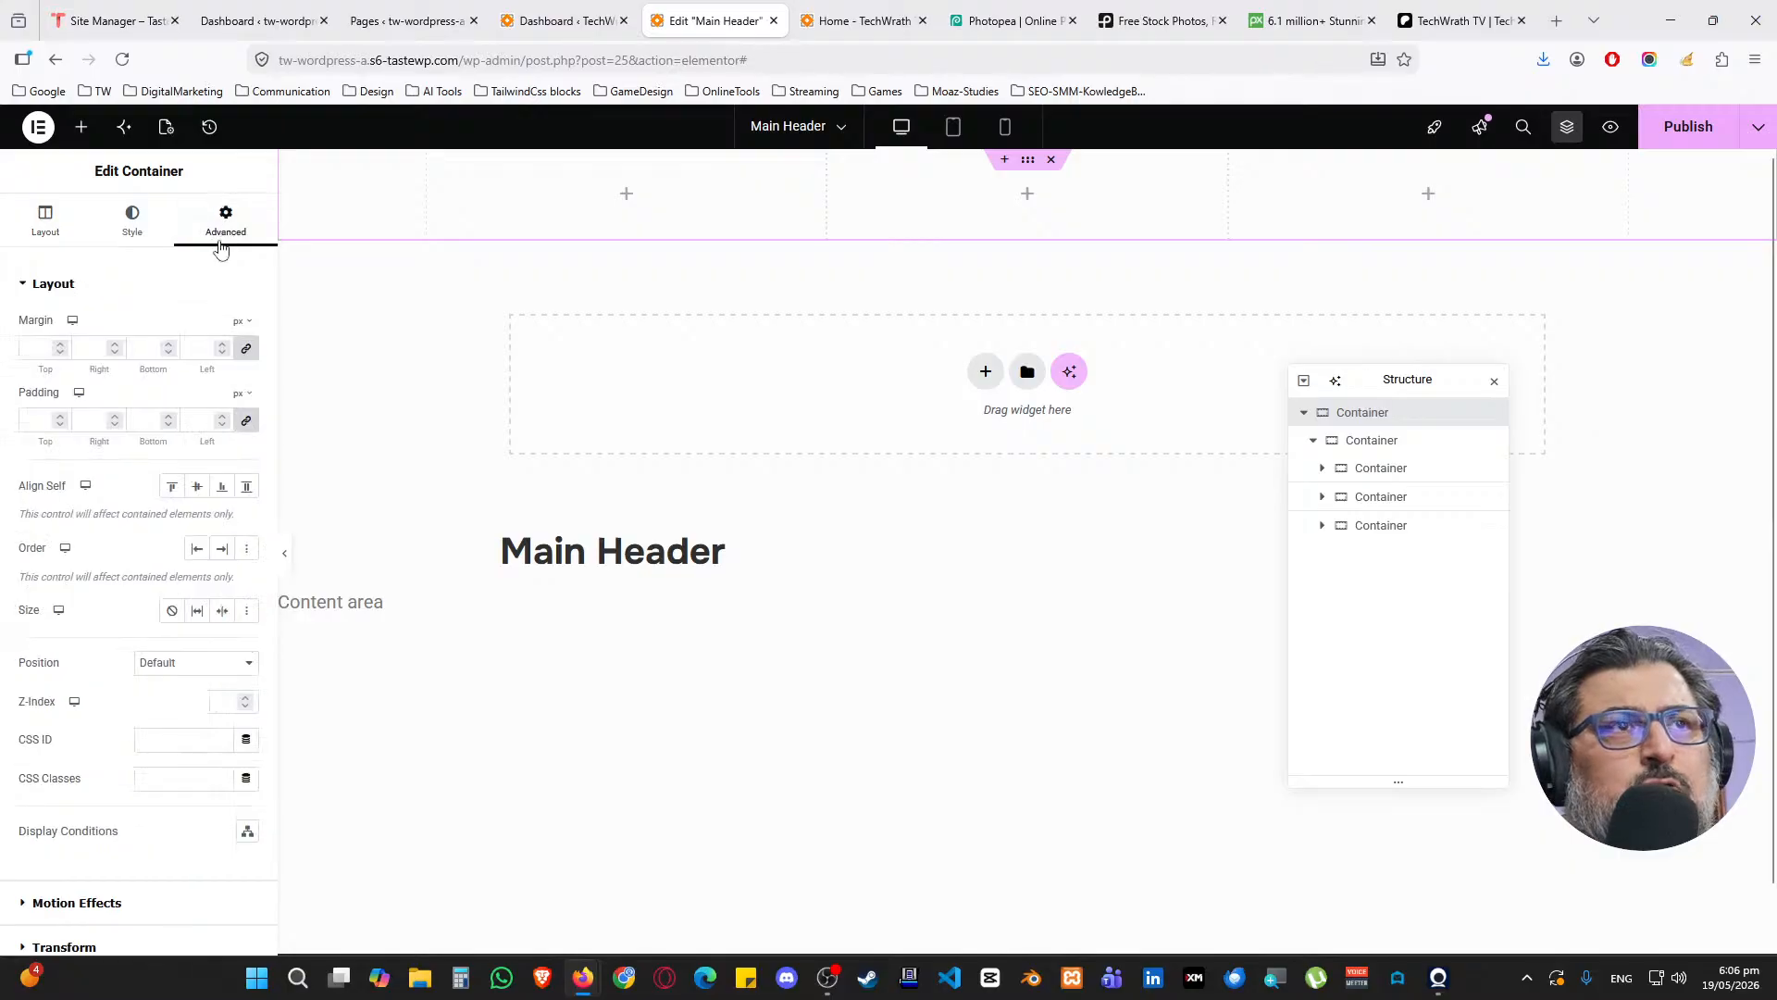
click(246, 422)
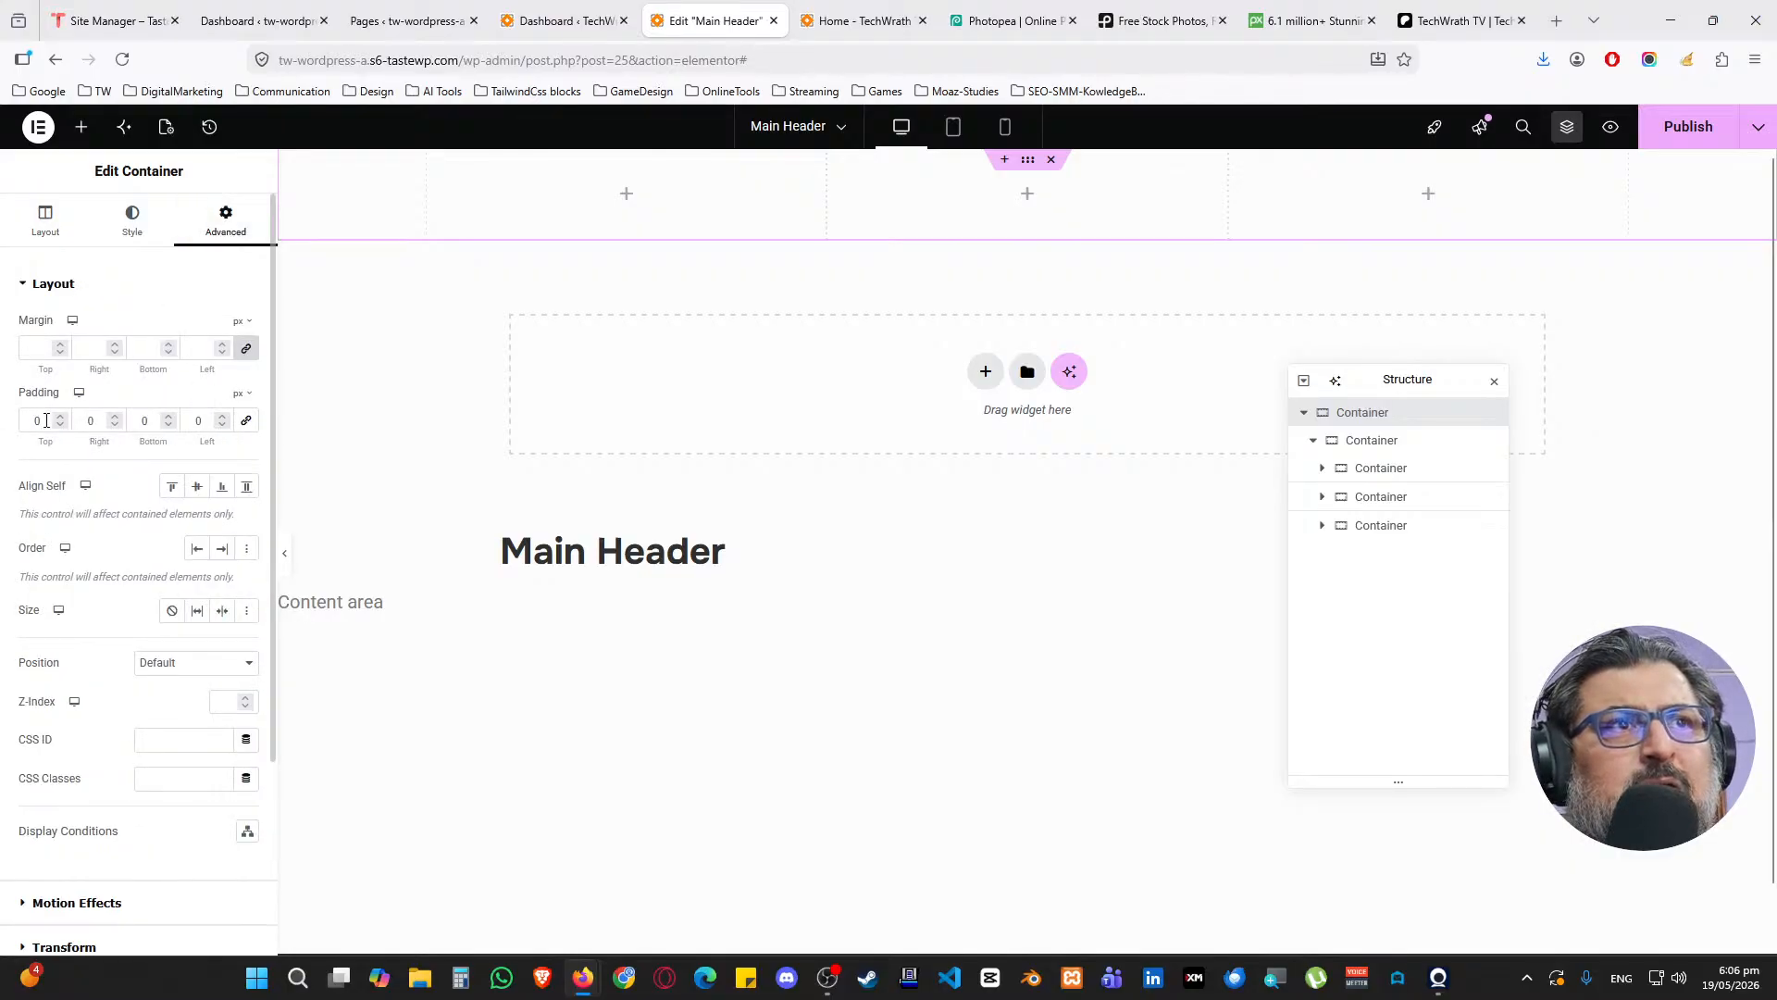
double_click(46, 421)
text(25)
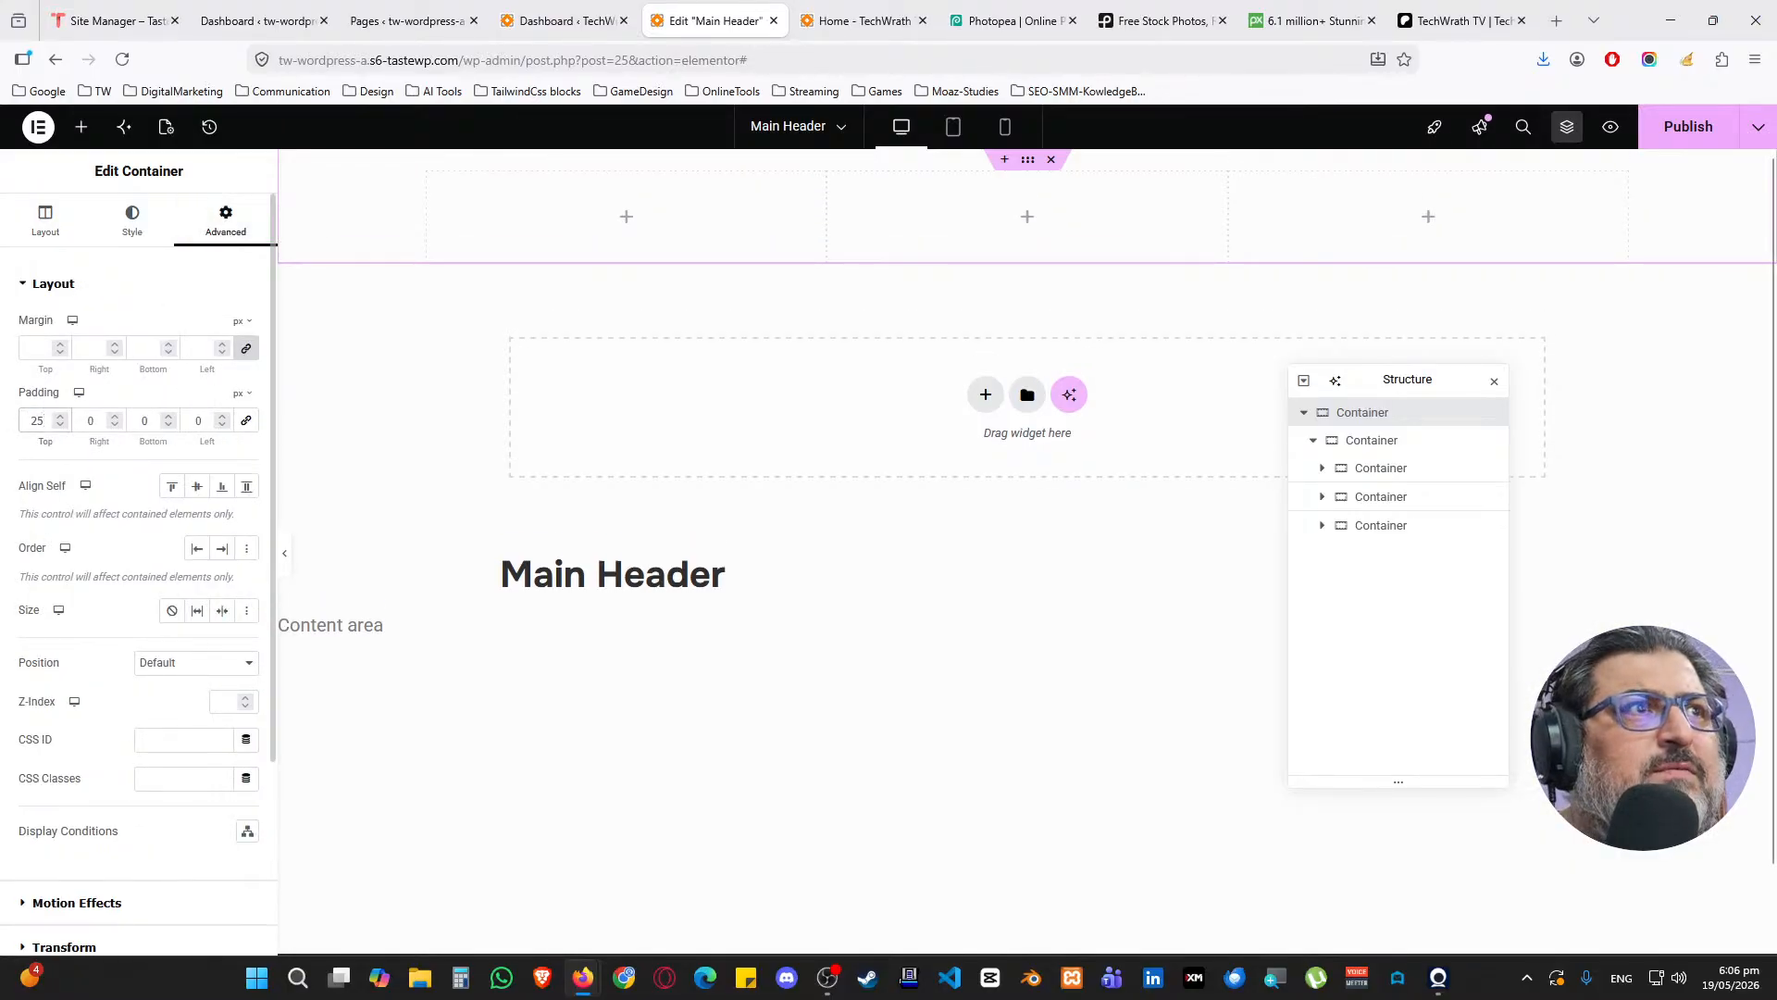
key(Tab)
text(25)
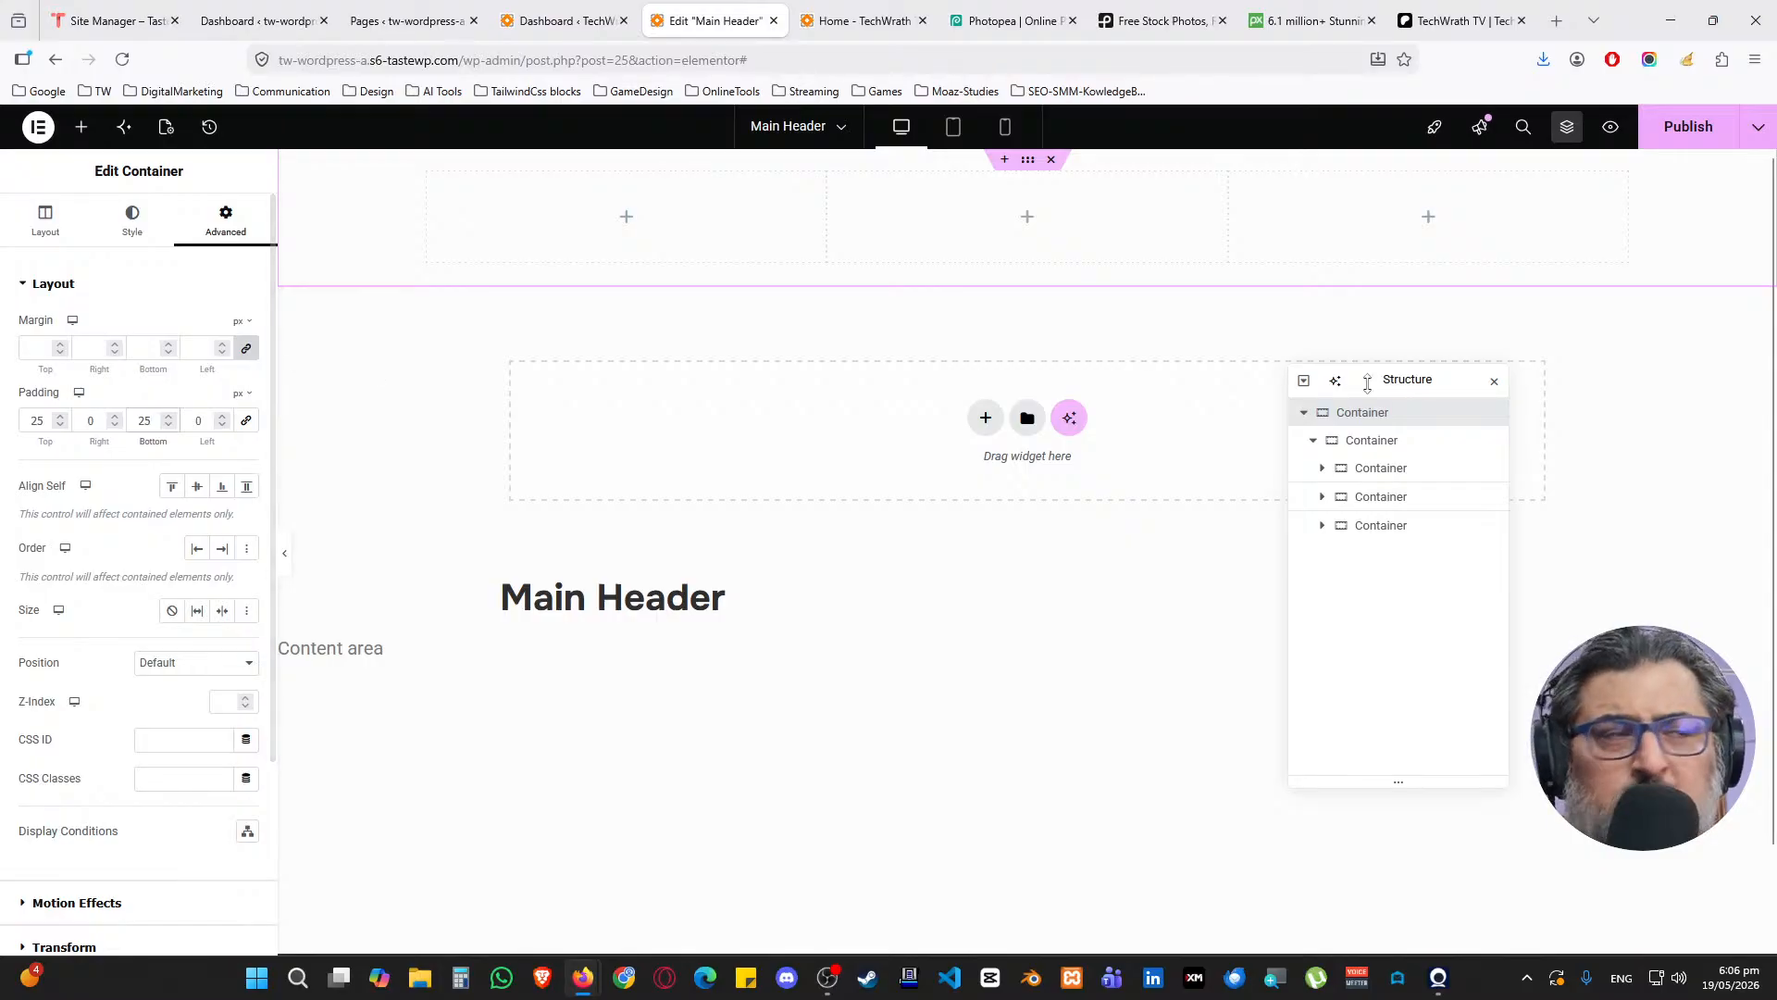
Give the nested row container a global White background
click(1378, 445)
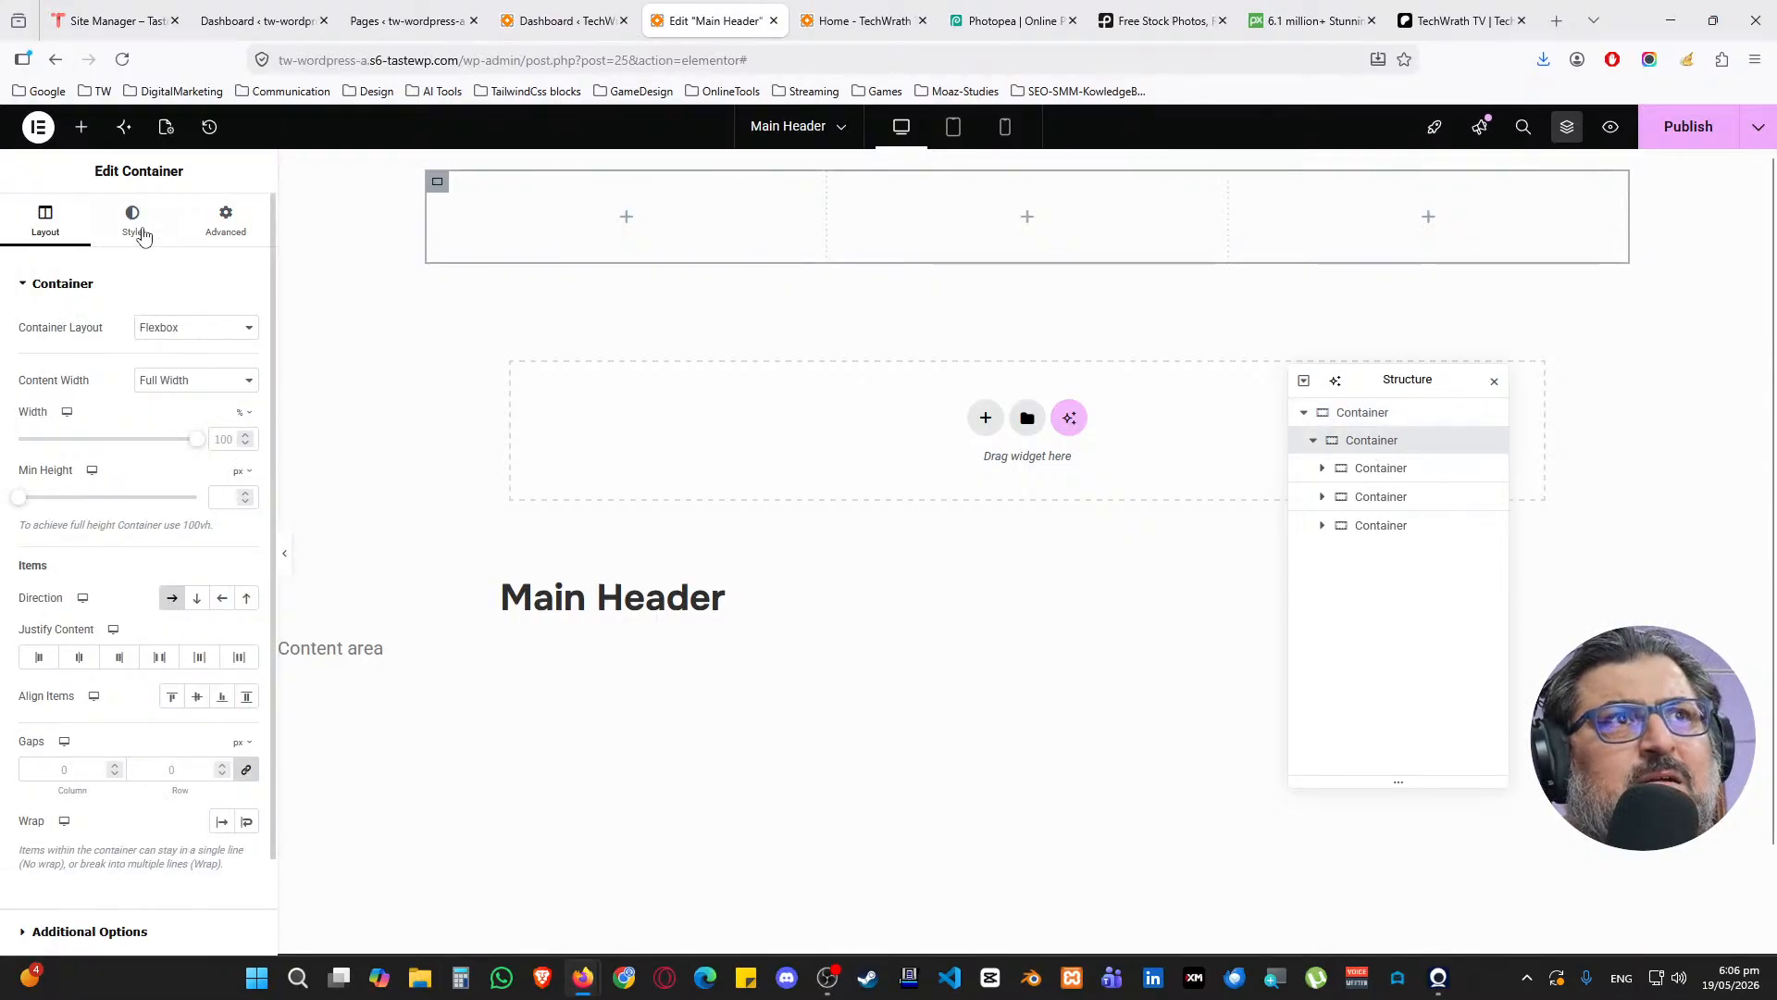
click(136, 227)
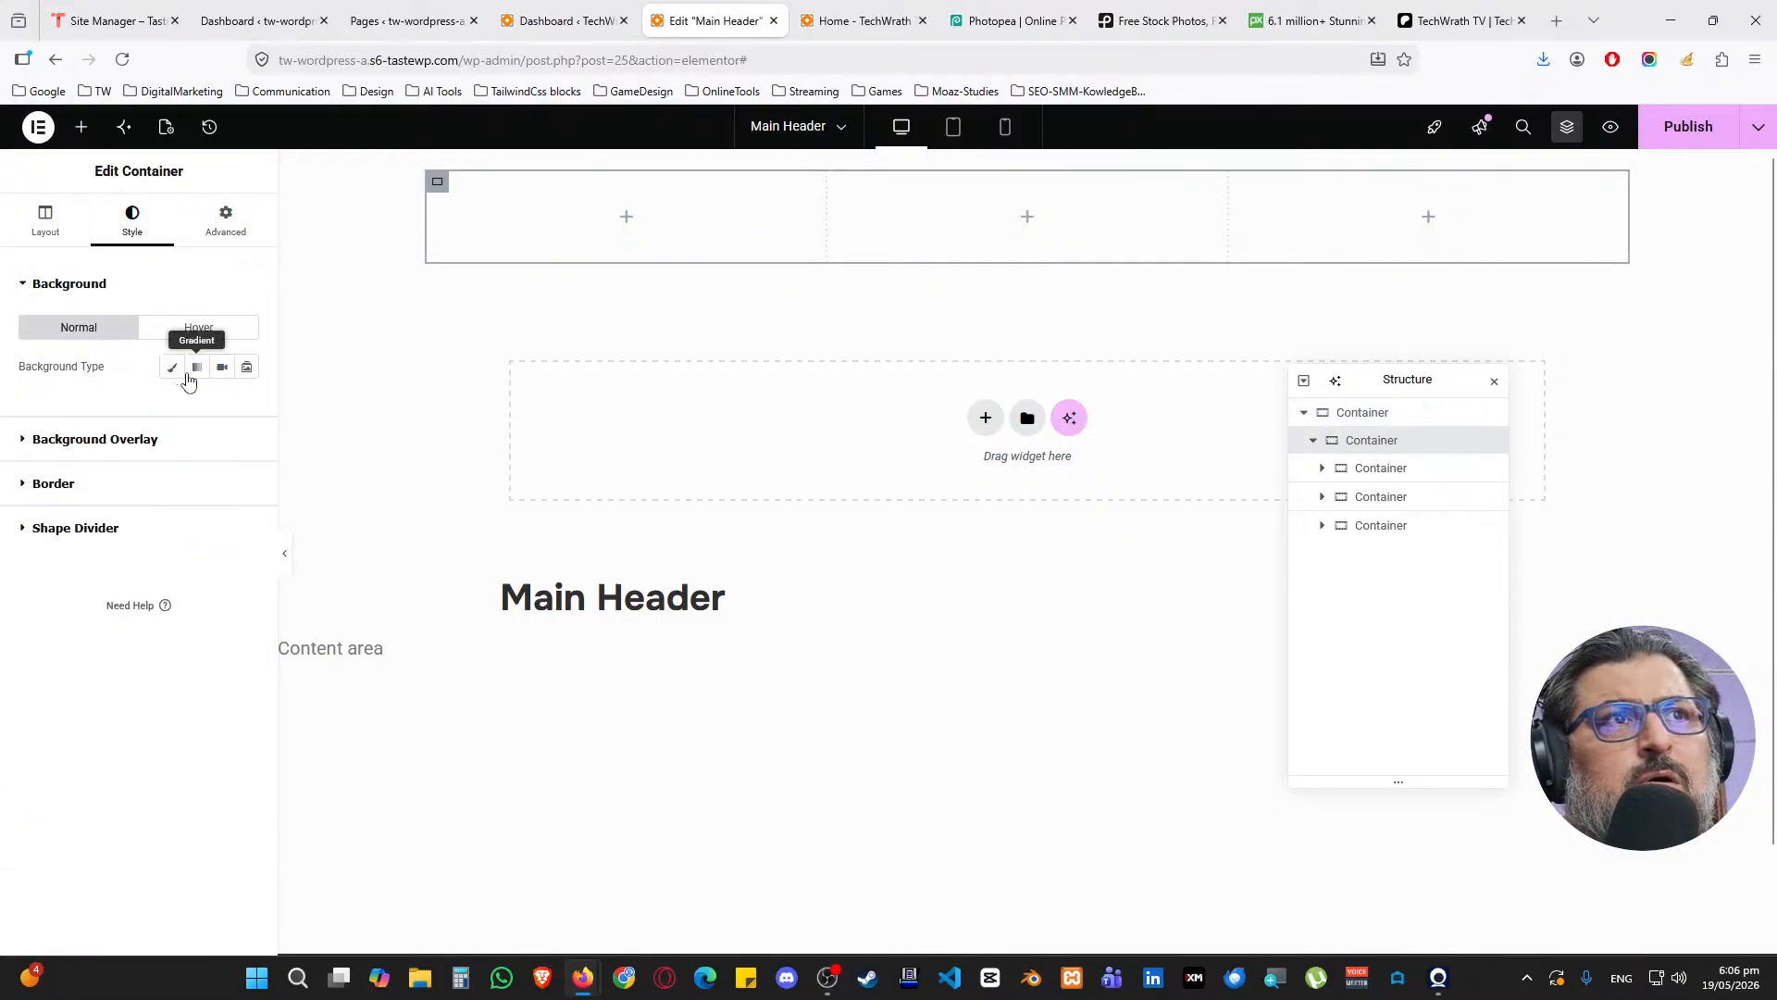
click(196, 368)
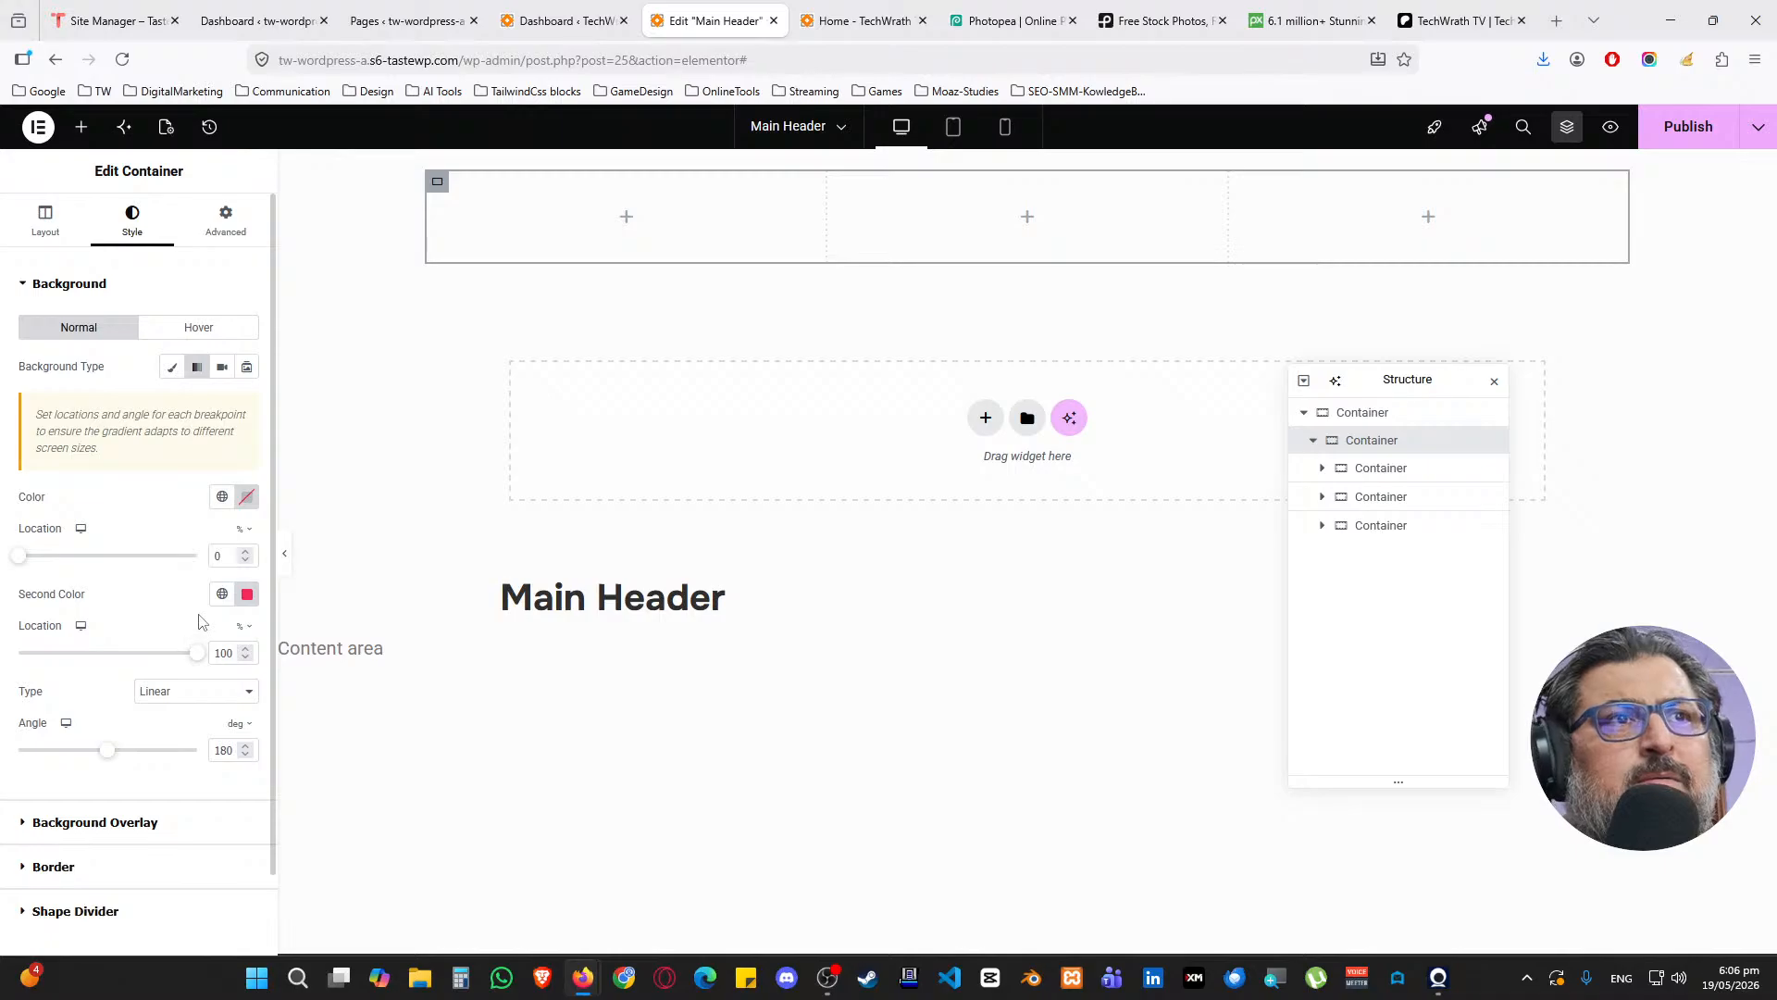
click(222, 404)
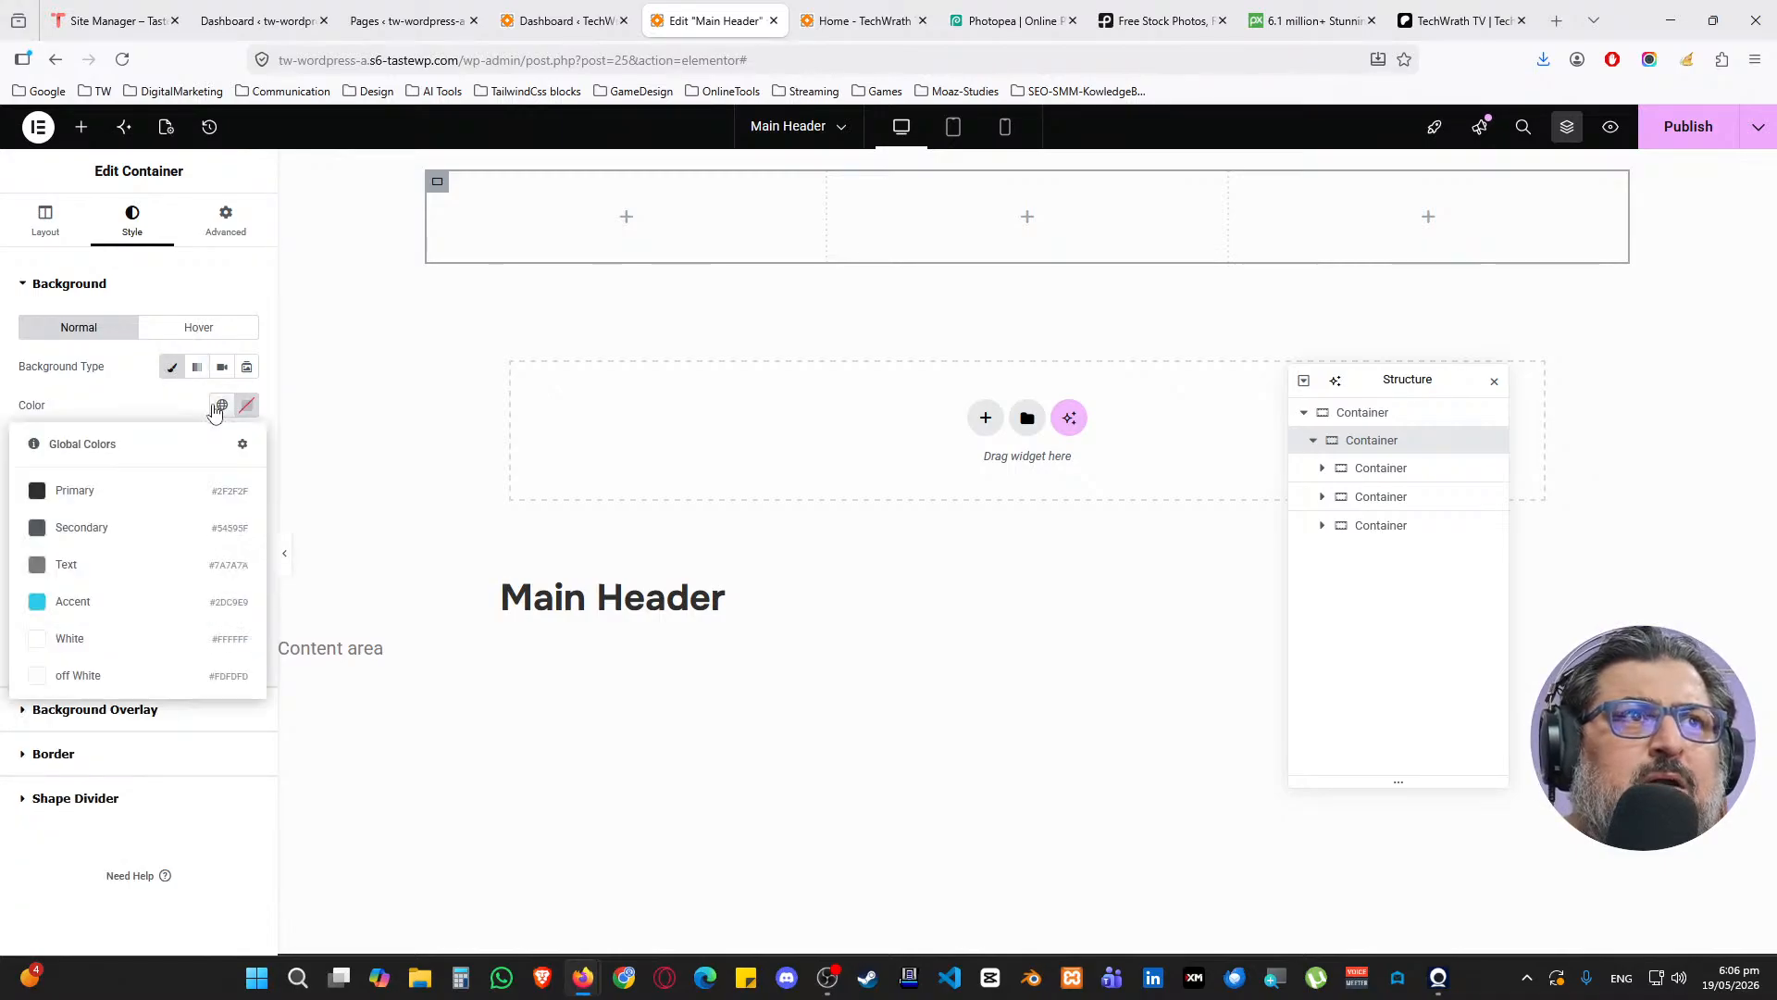
click(102, 641)
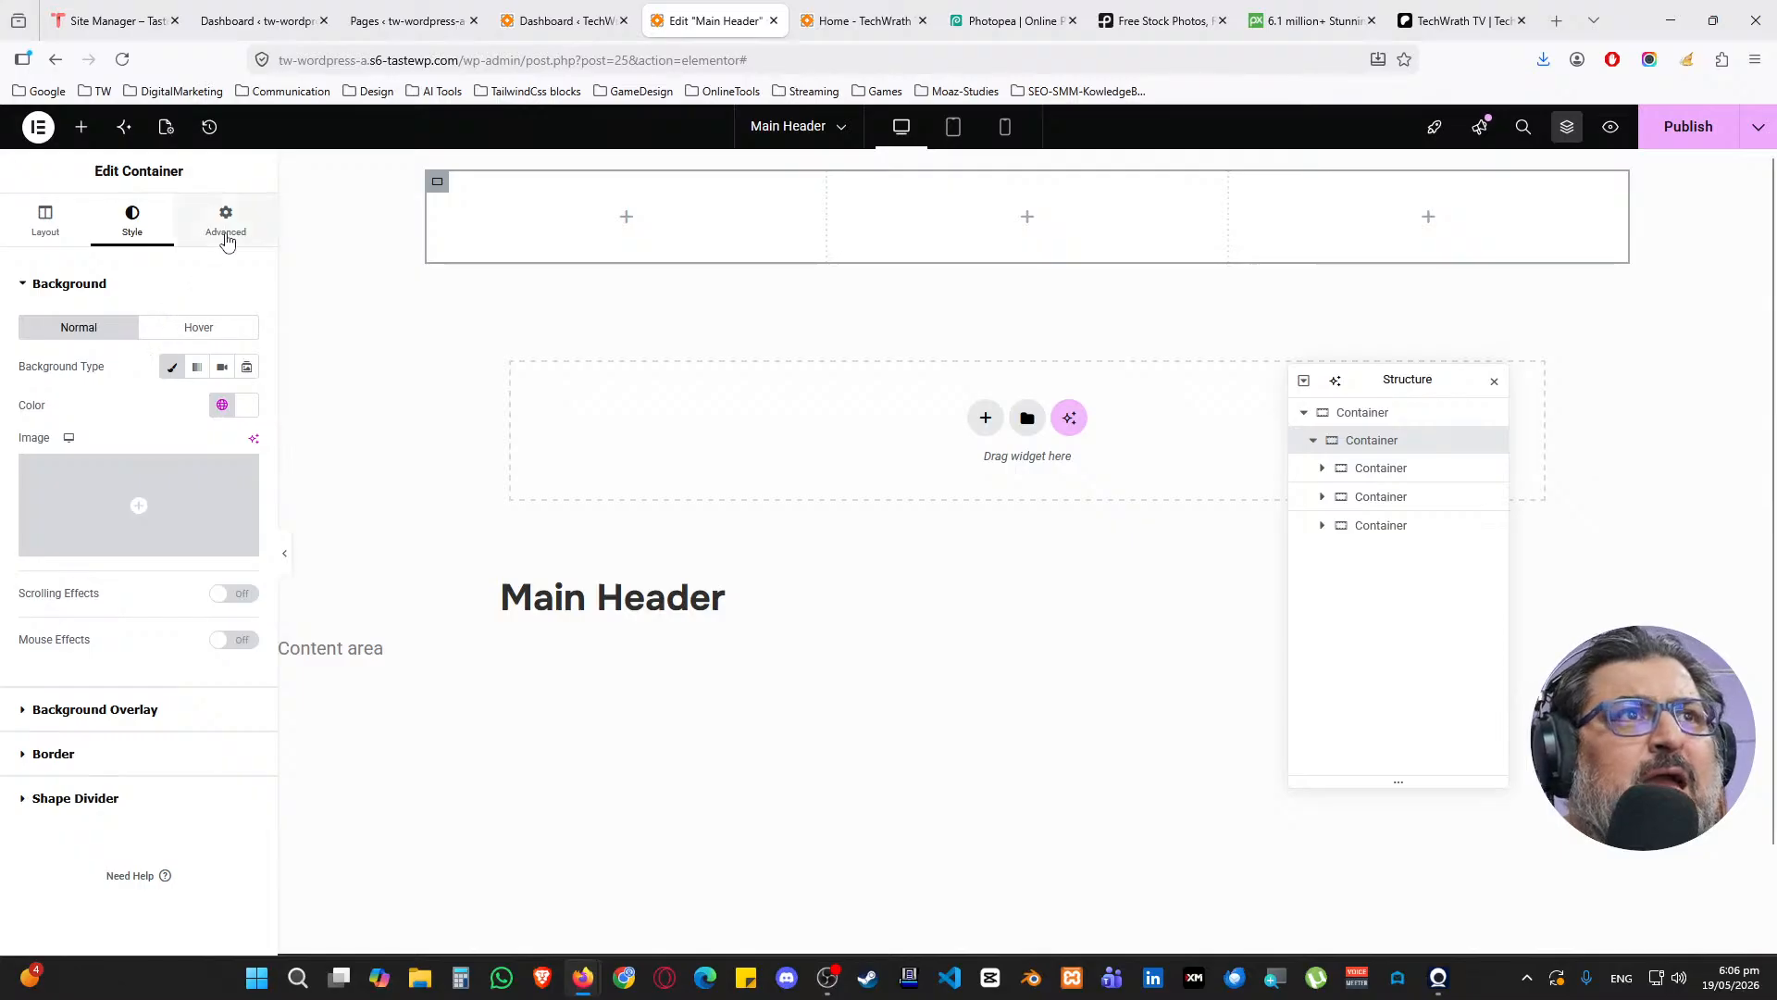
click(226, 222)
click(132, 222)
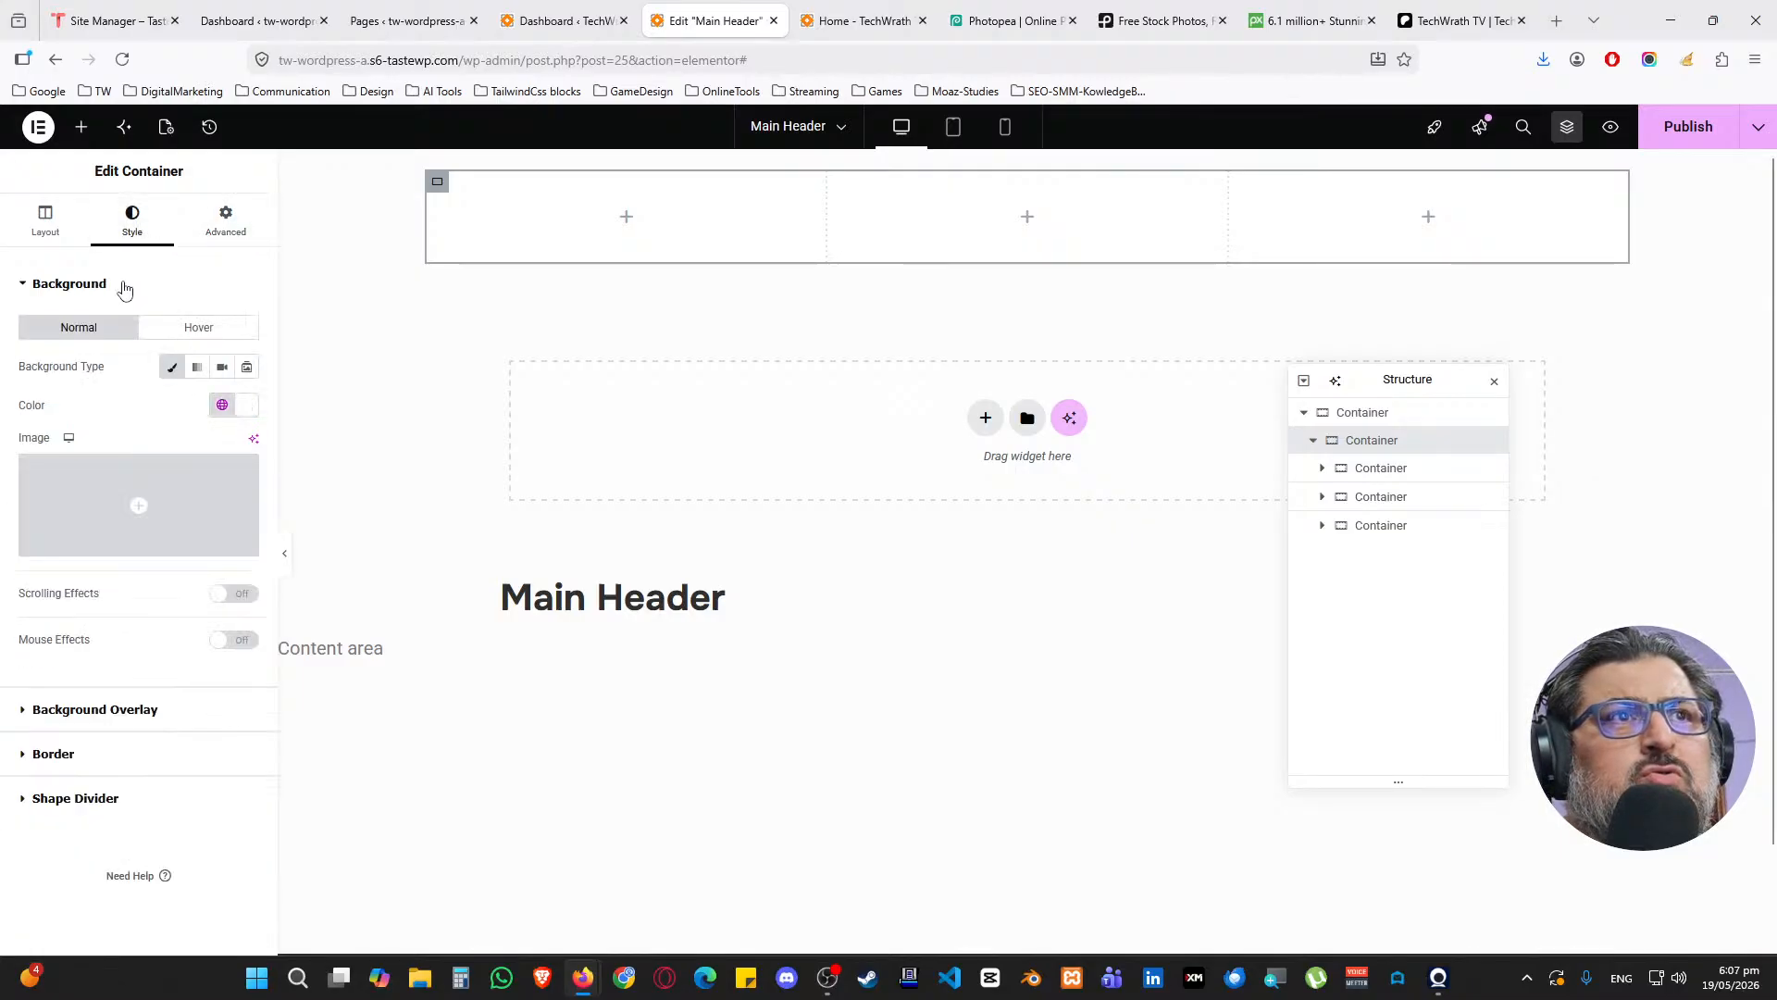
Set the nested row's border radius to 50 px
click(123, 283)
click(57, 374)
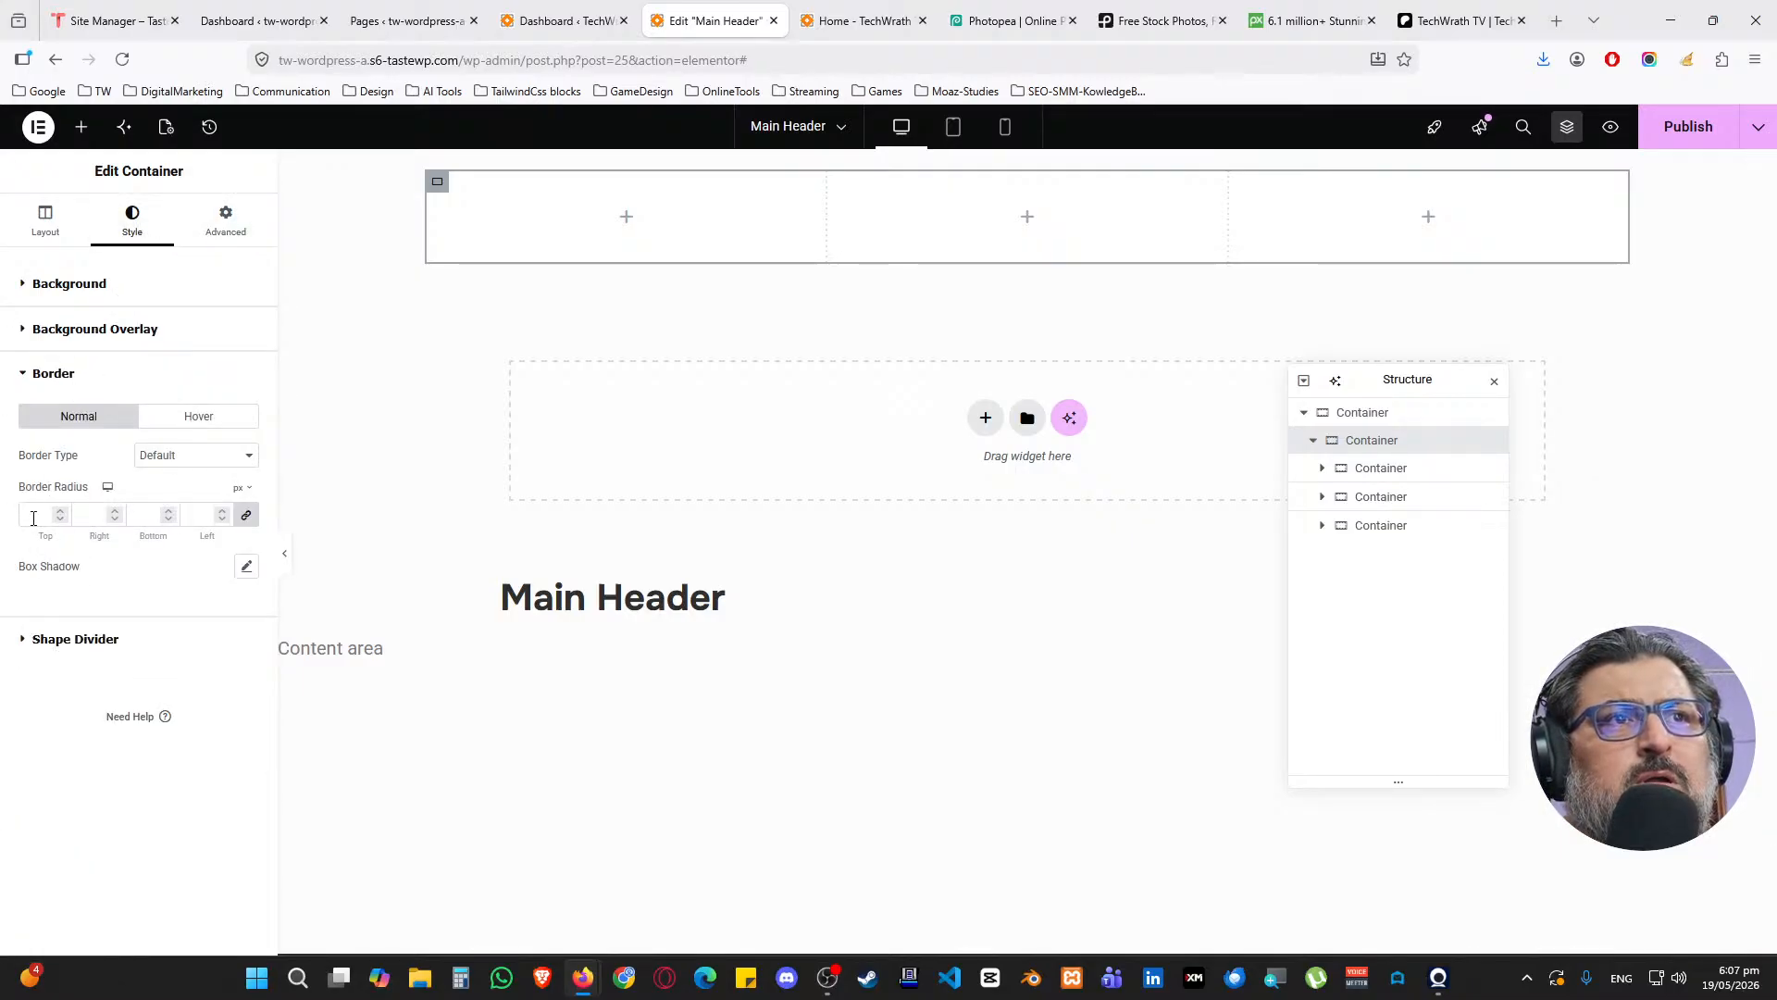
click(22, 515)
text(50)
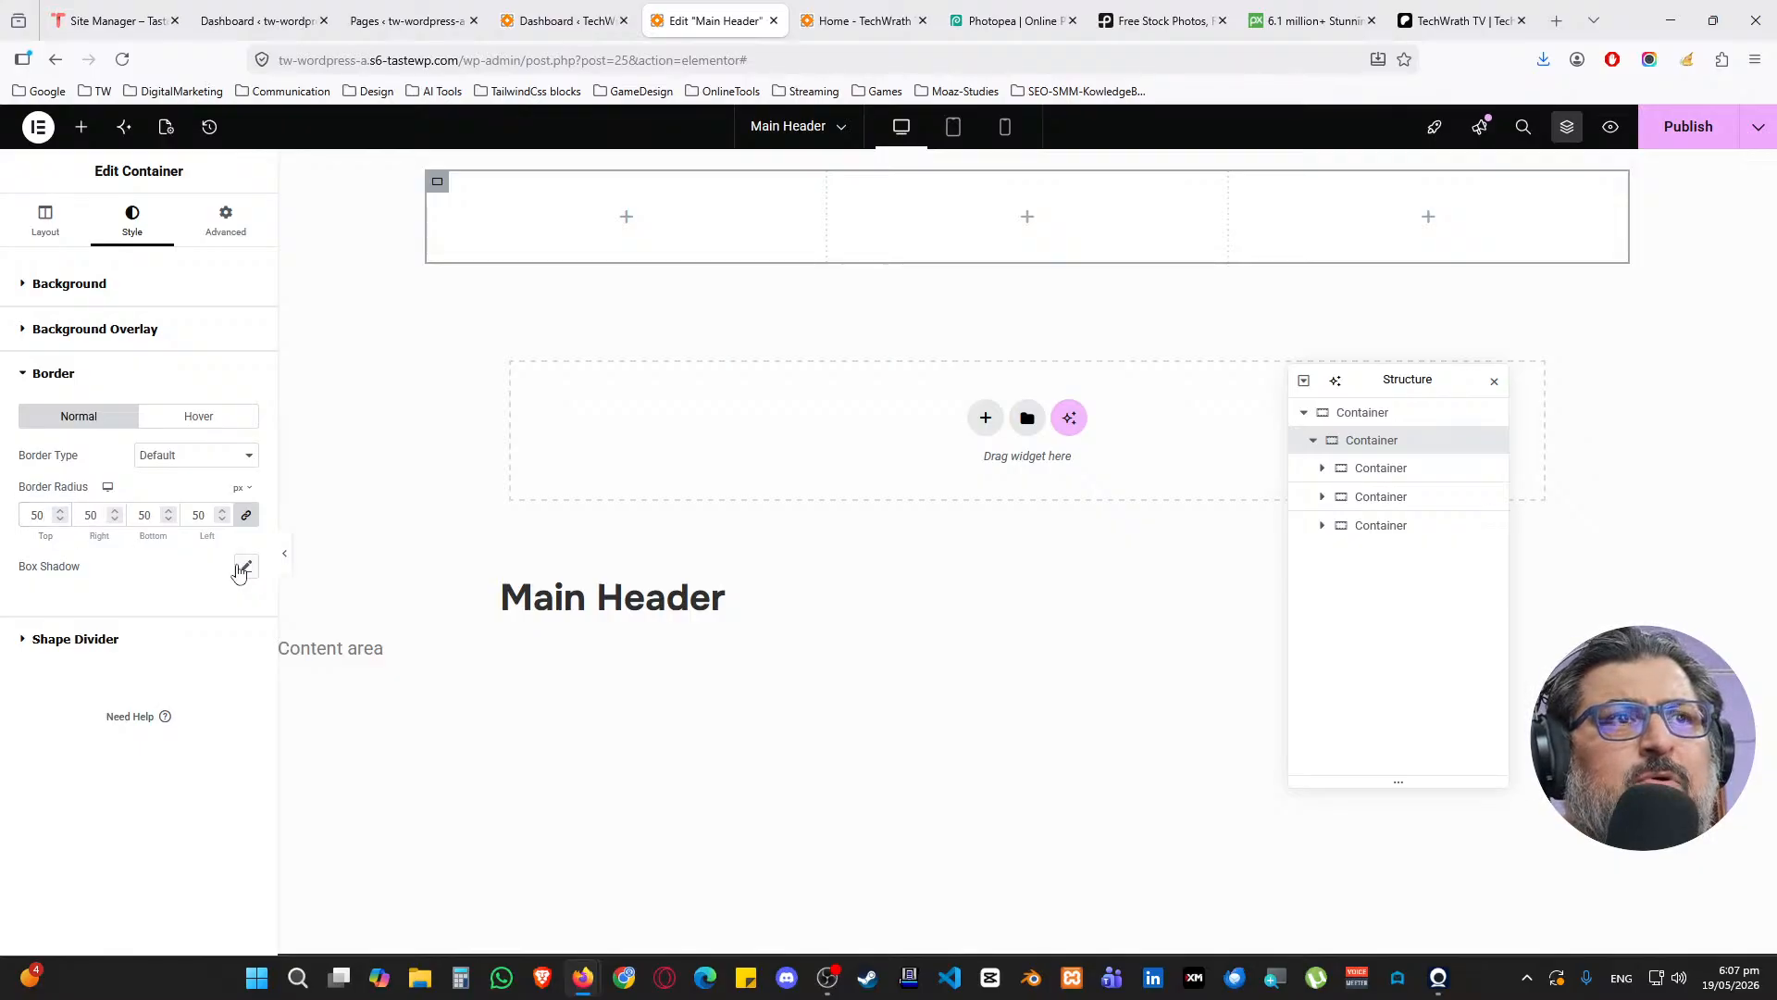
Add a box shadow with horizontal 2, vertical 2, blur 5 and spread 2
click(246, 565)
click(232, 657)
click(231, 702)
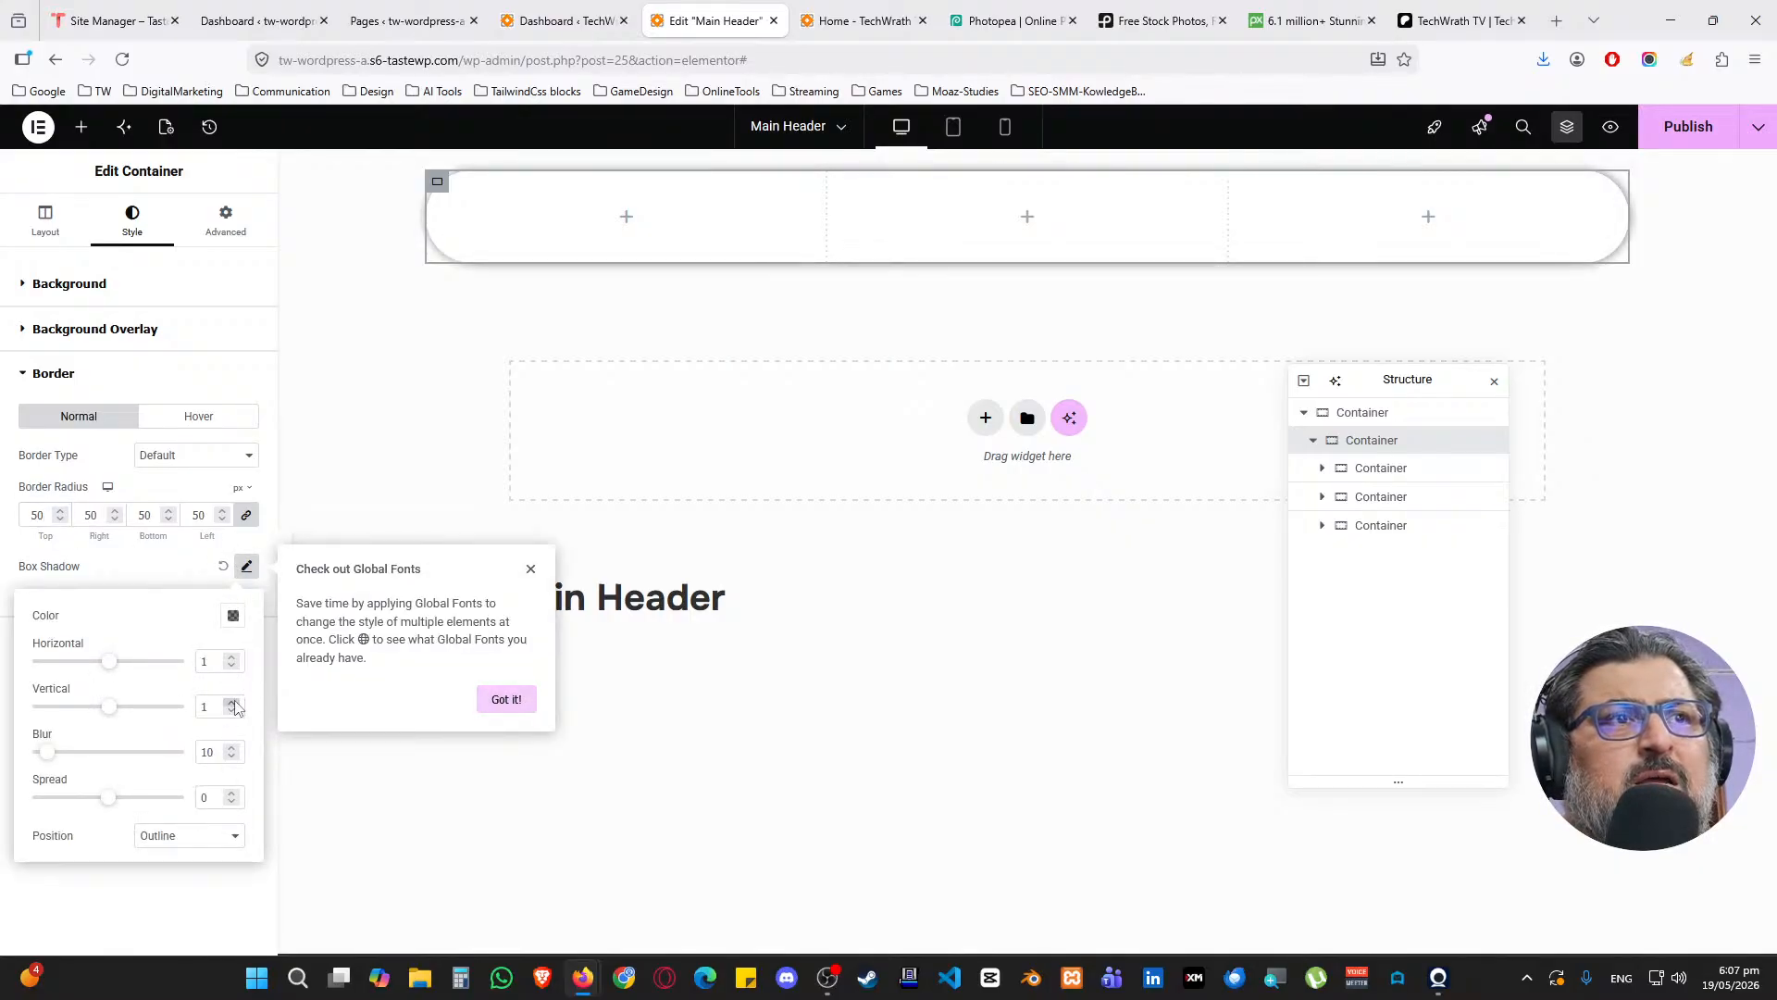
click(231, 657)
click(231, 702)
click(231, 793)
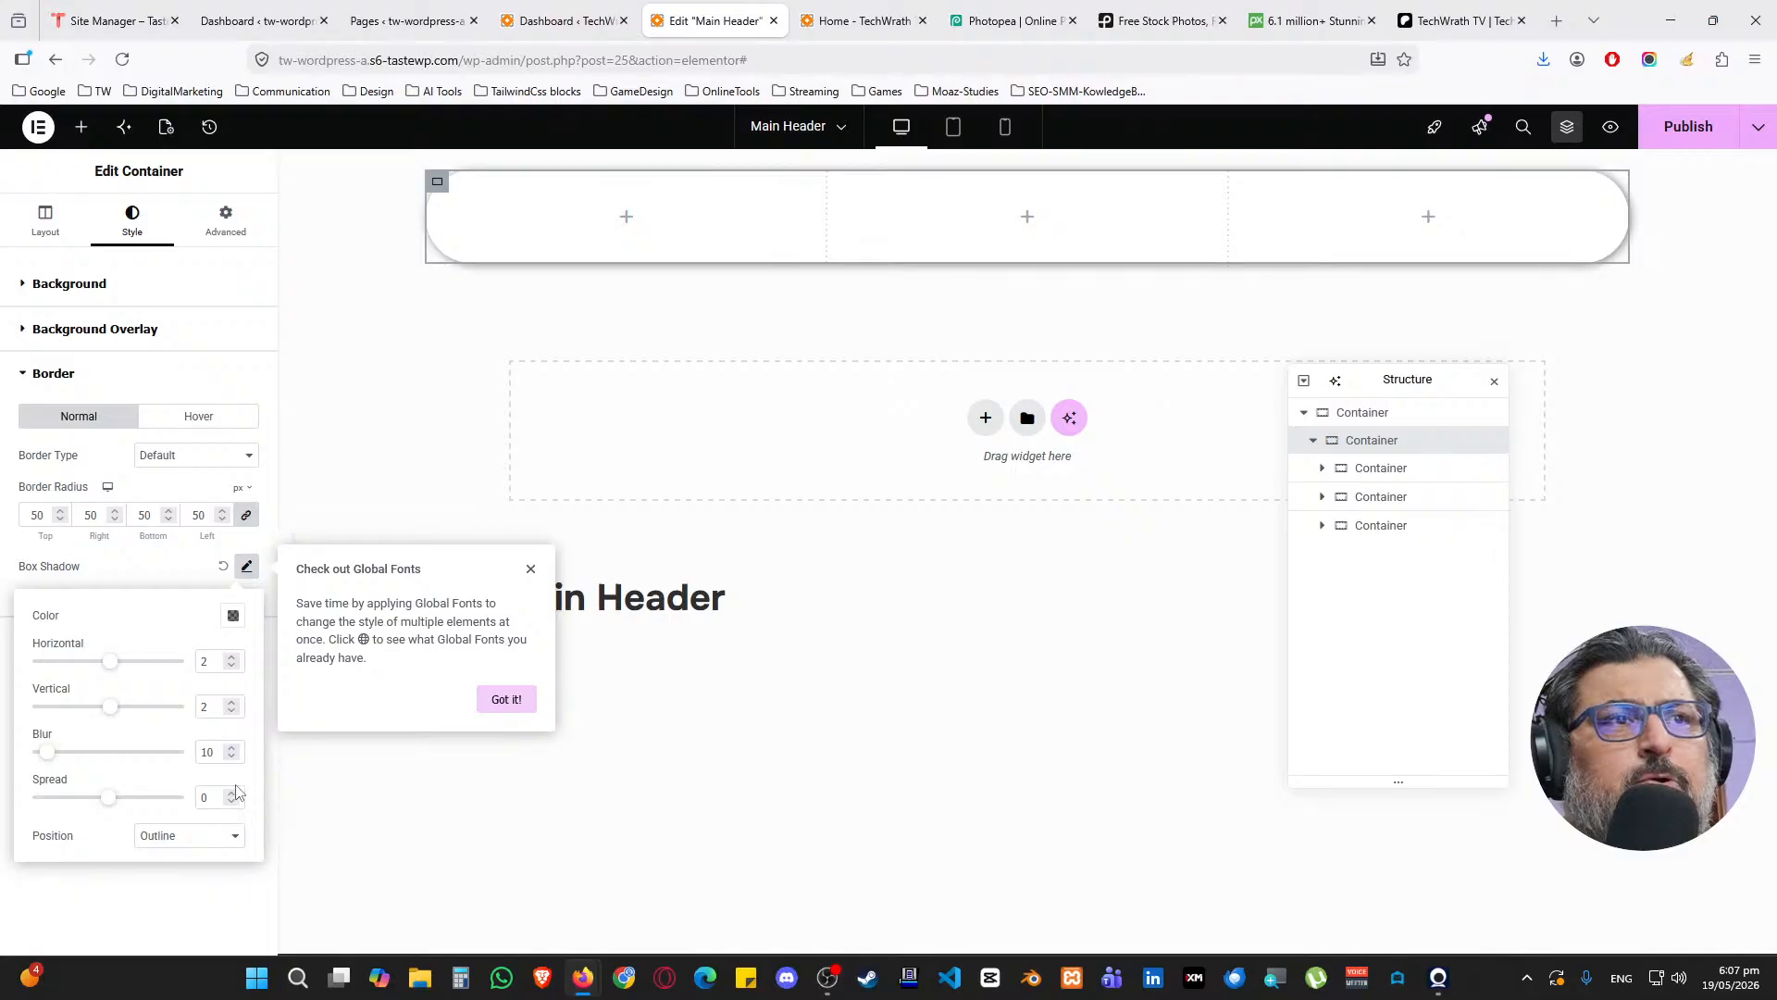
click(232, 793)
drag(214, 751, 173, 736)
text(5)
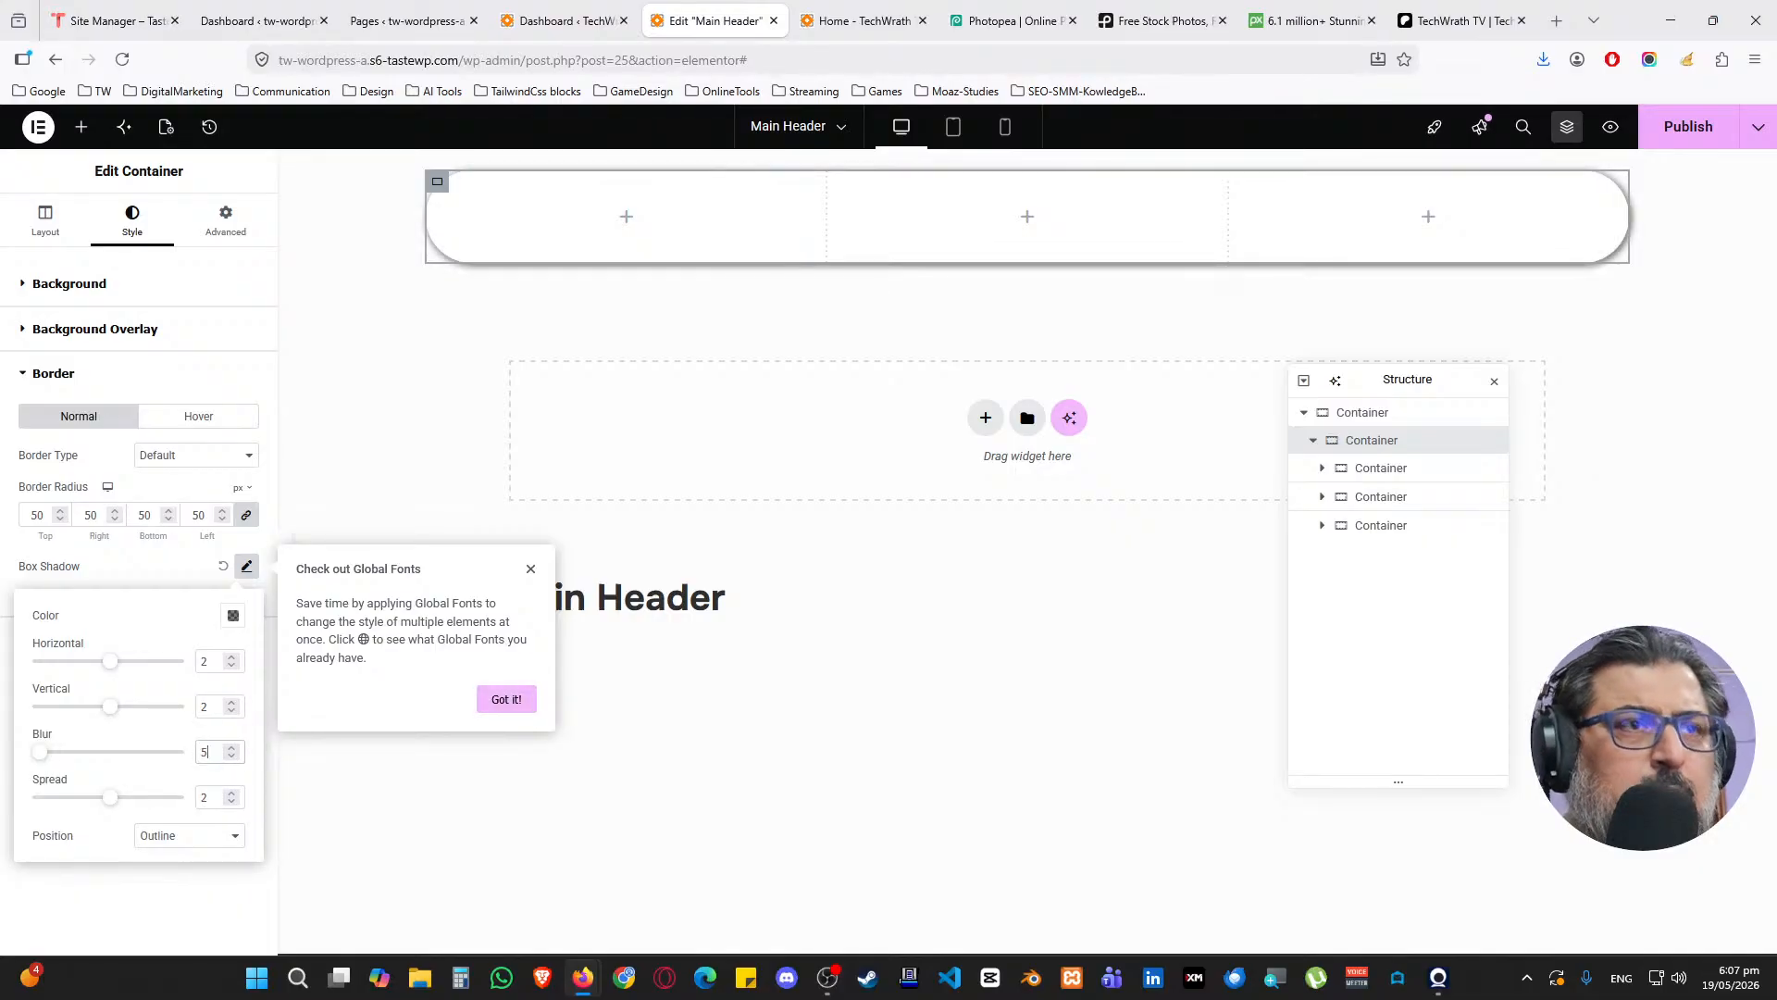
Set the shadow colour to black at 10% opacity
click(232, 618)
click(239, 878)
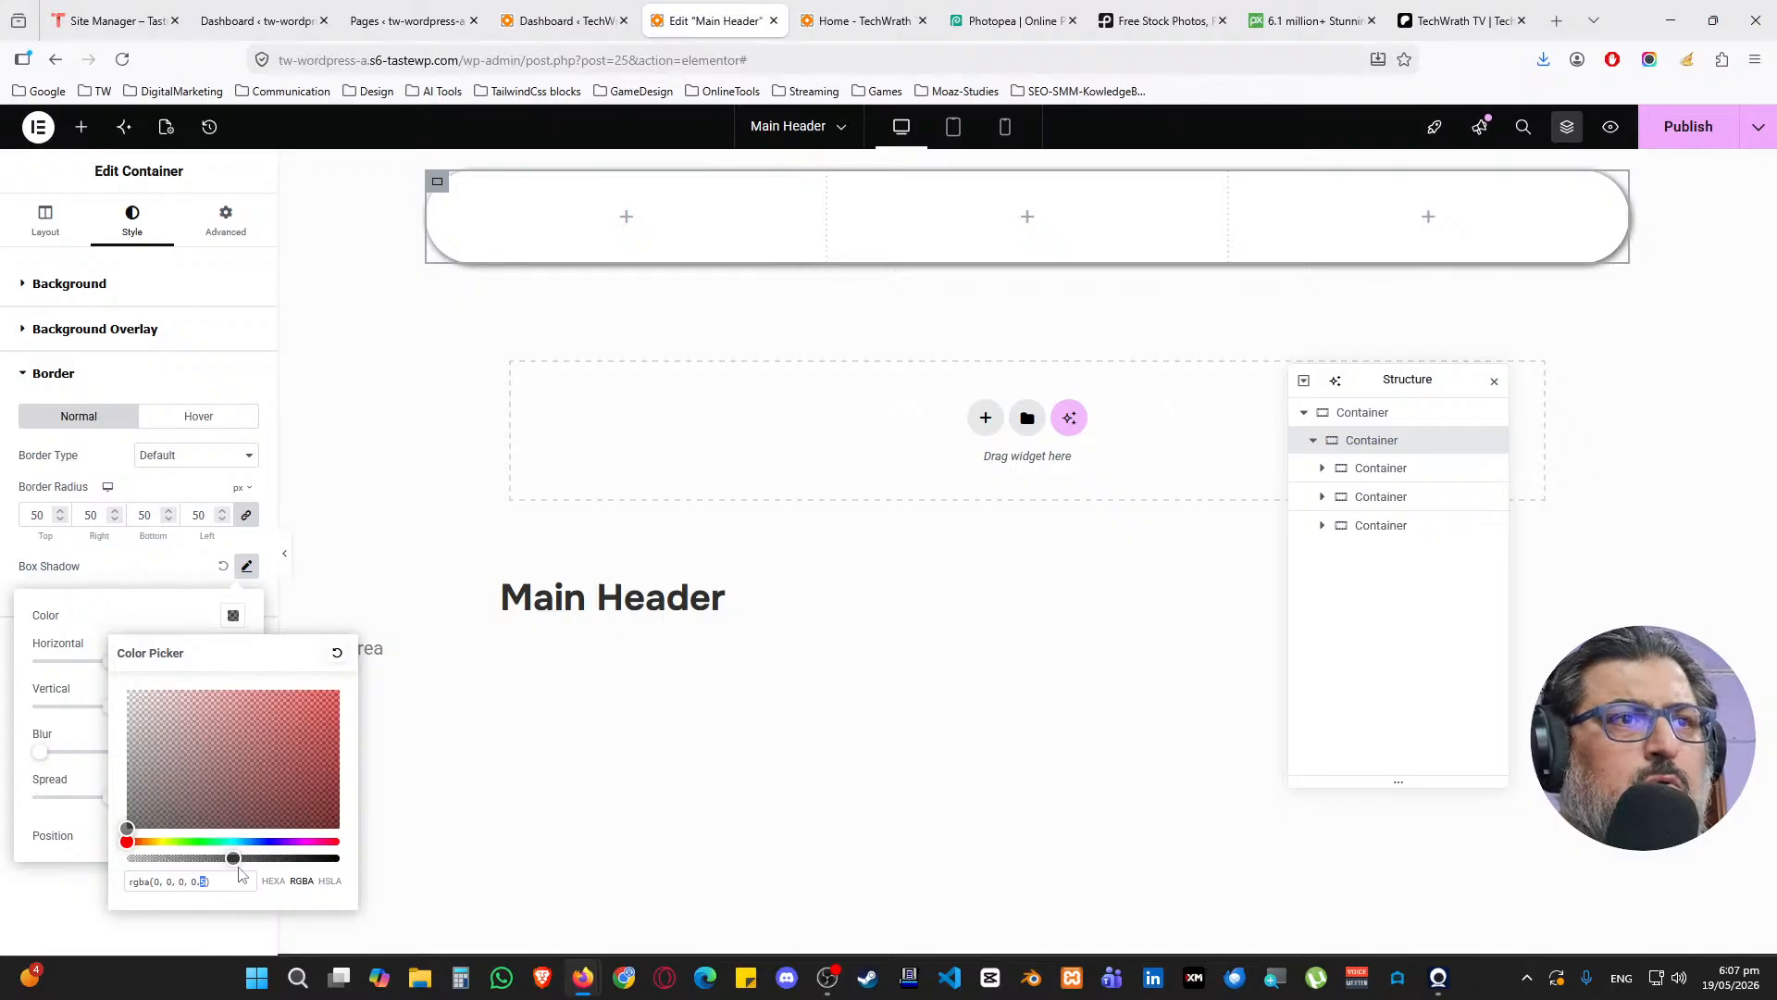
text(10)
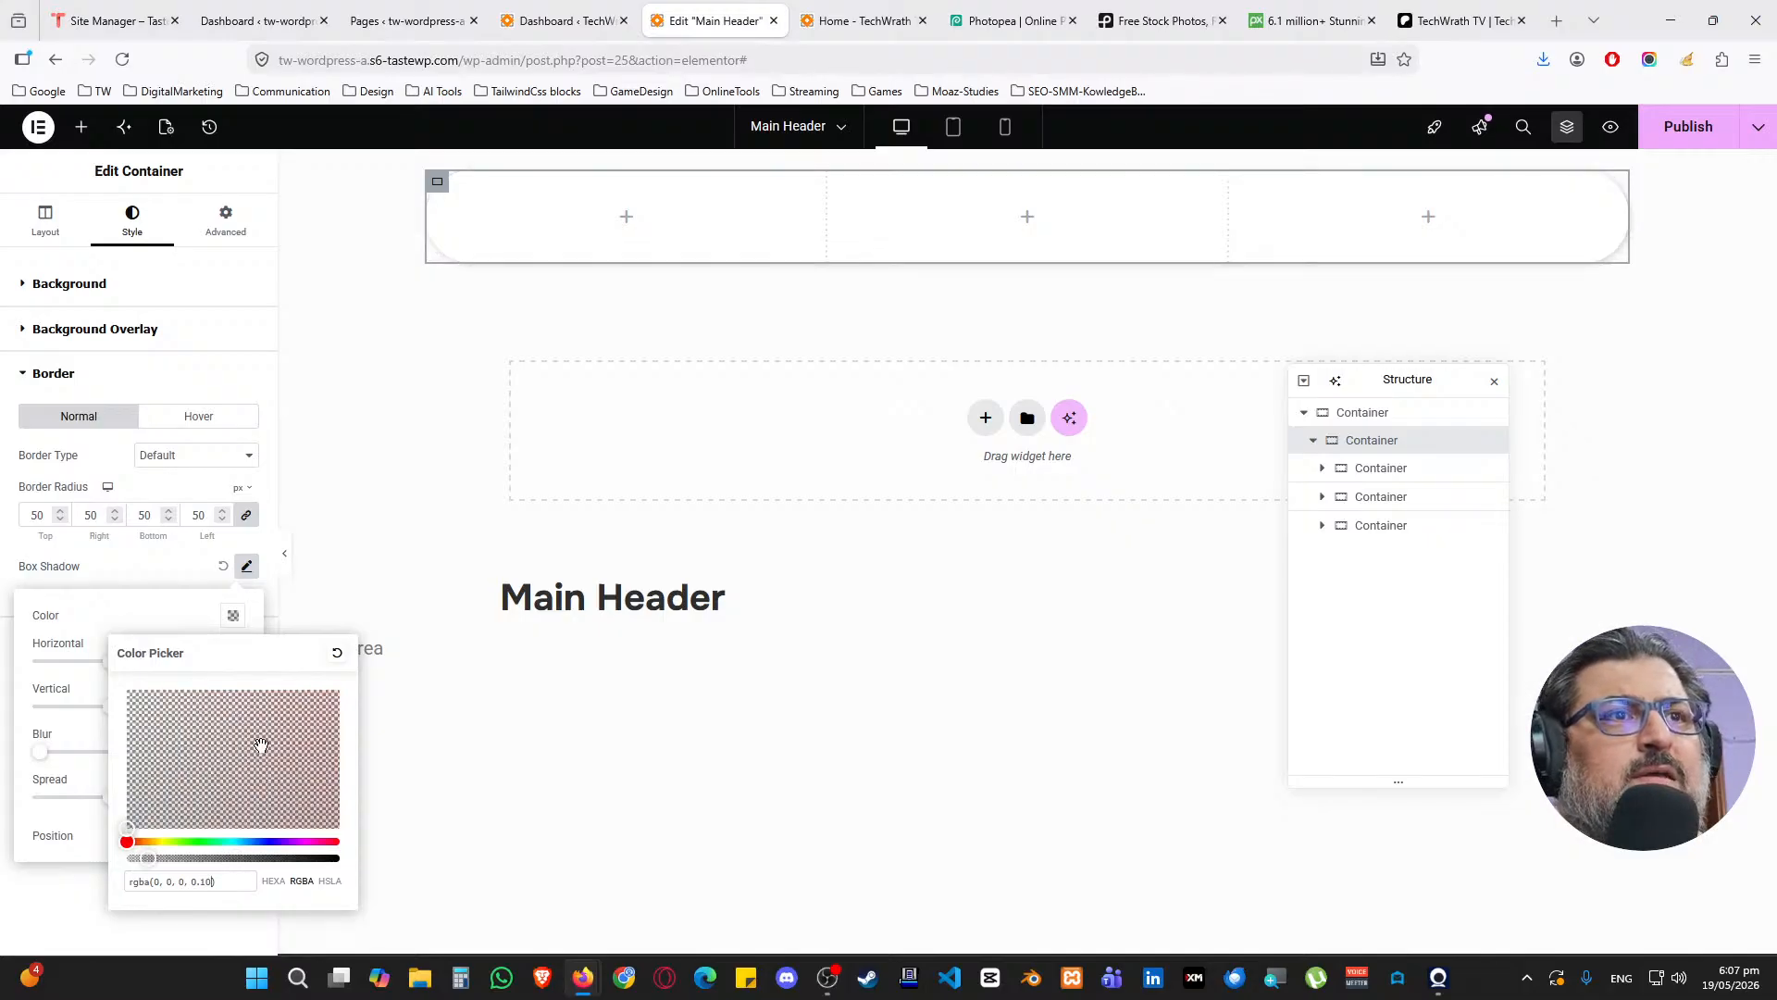
click(186, 604)
click(169, 577)
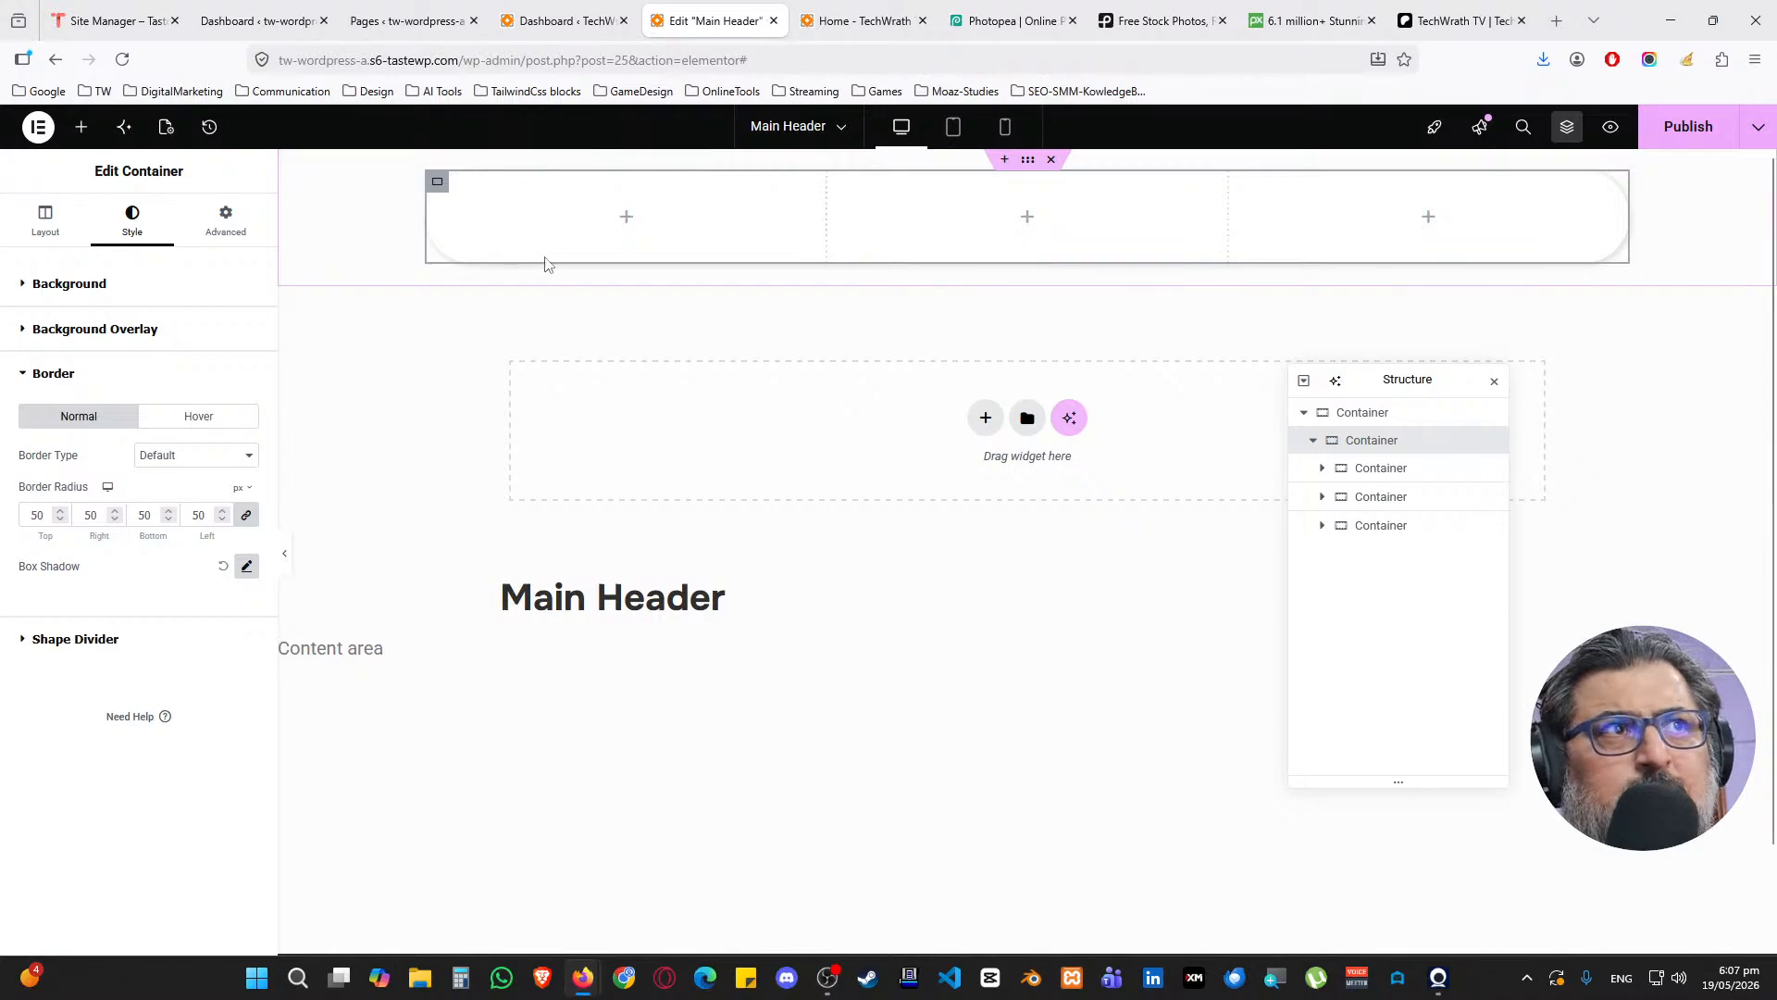
Try widths of 30 and then 40 on the first header column
click(437, 220)
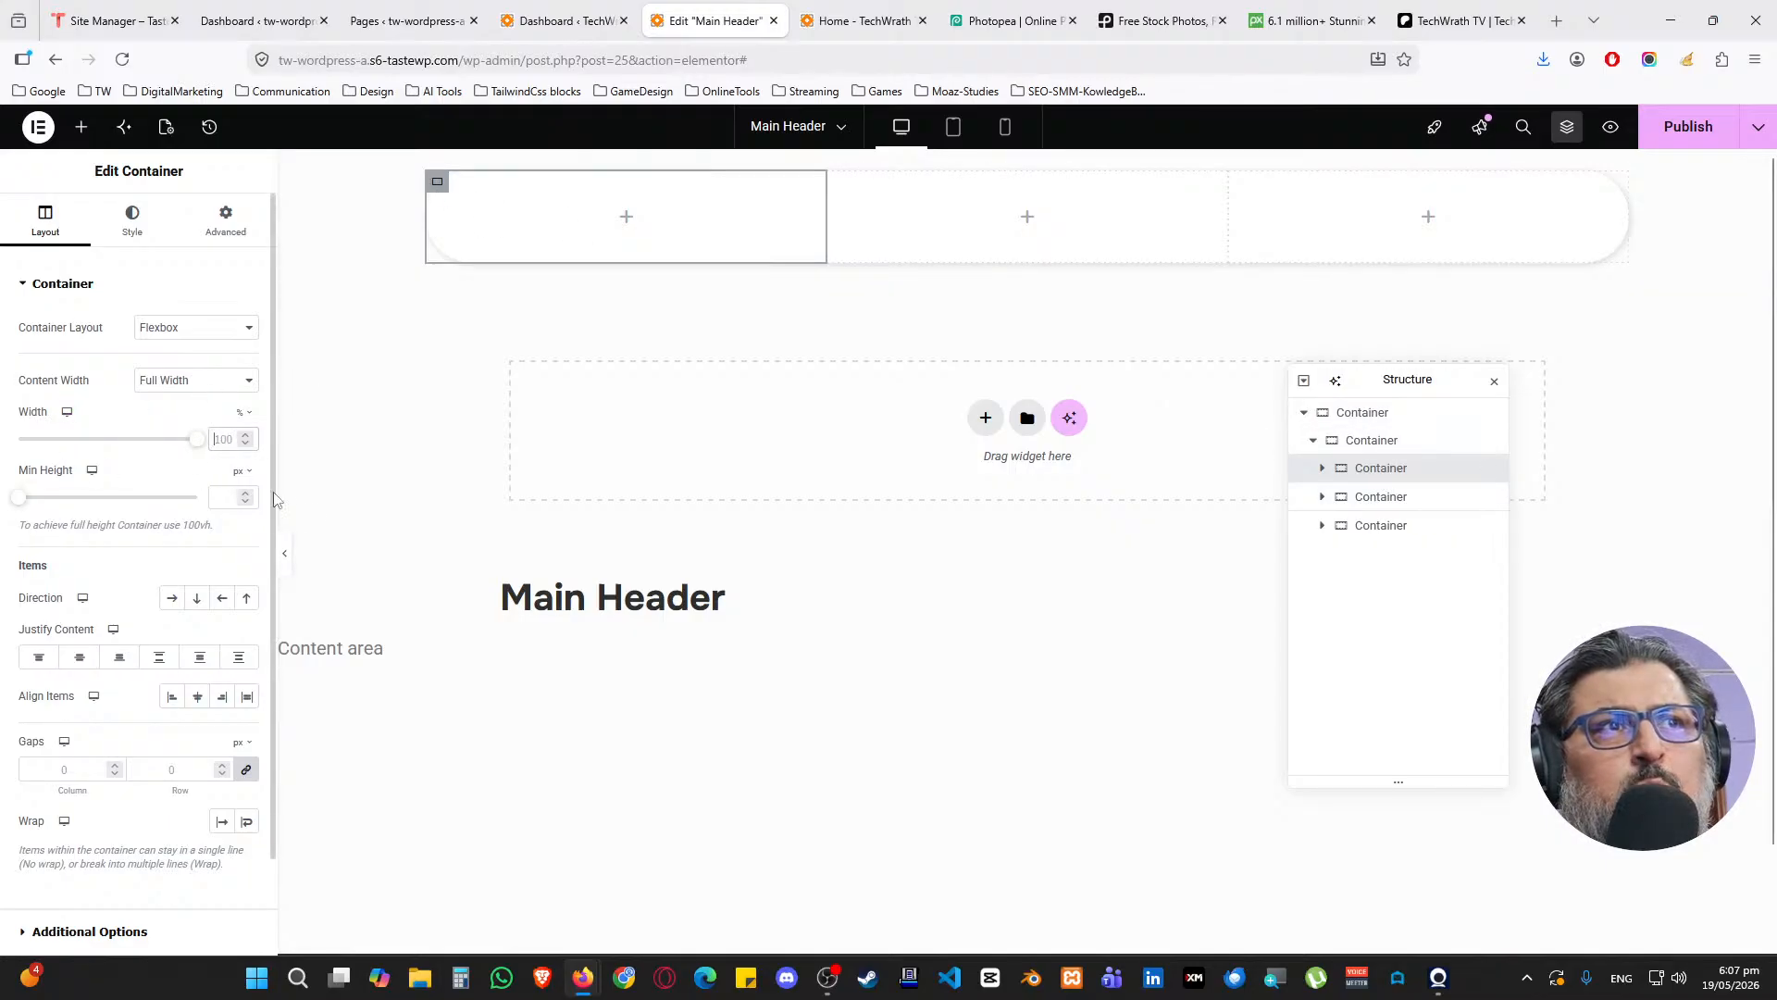
text(20)
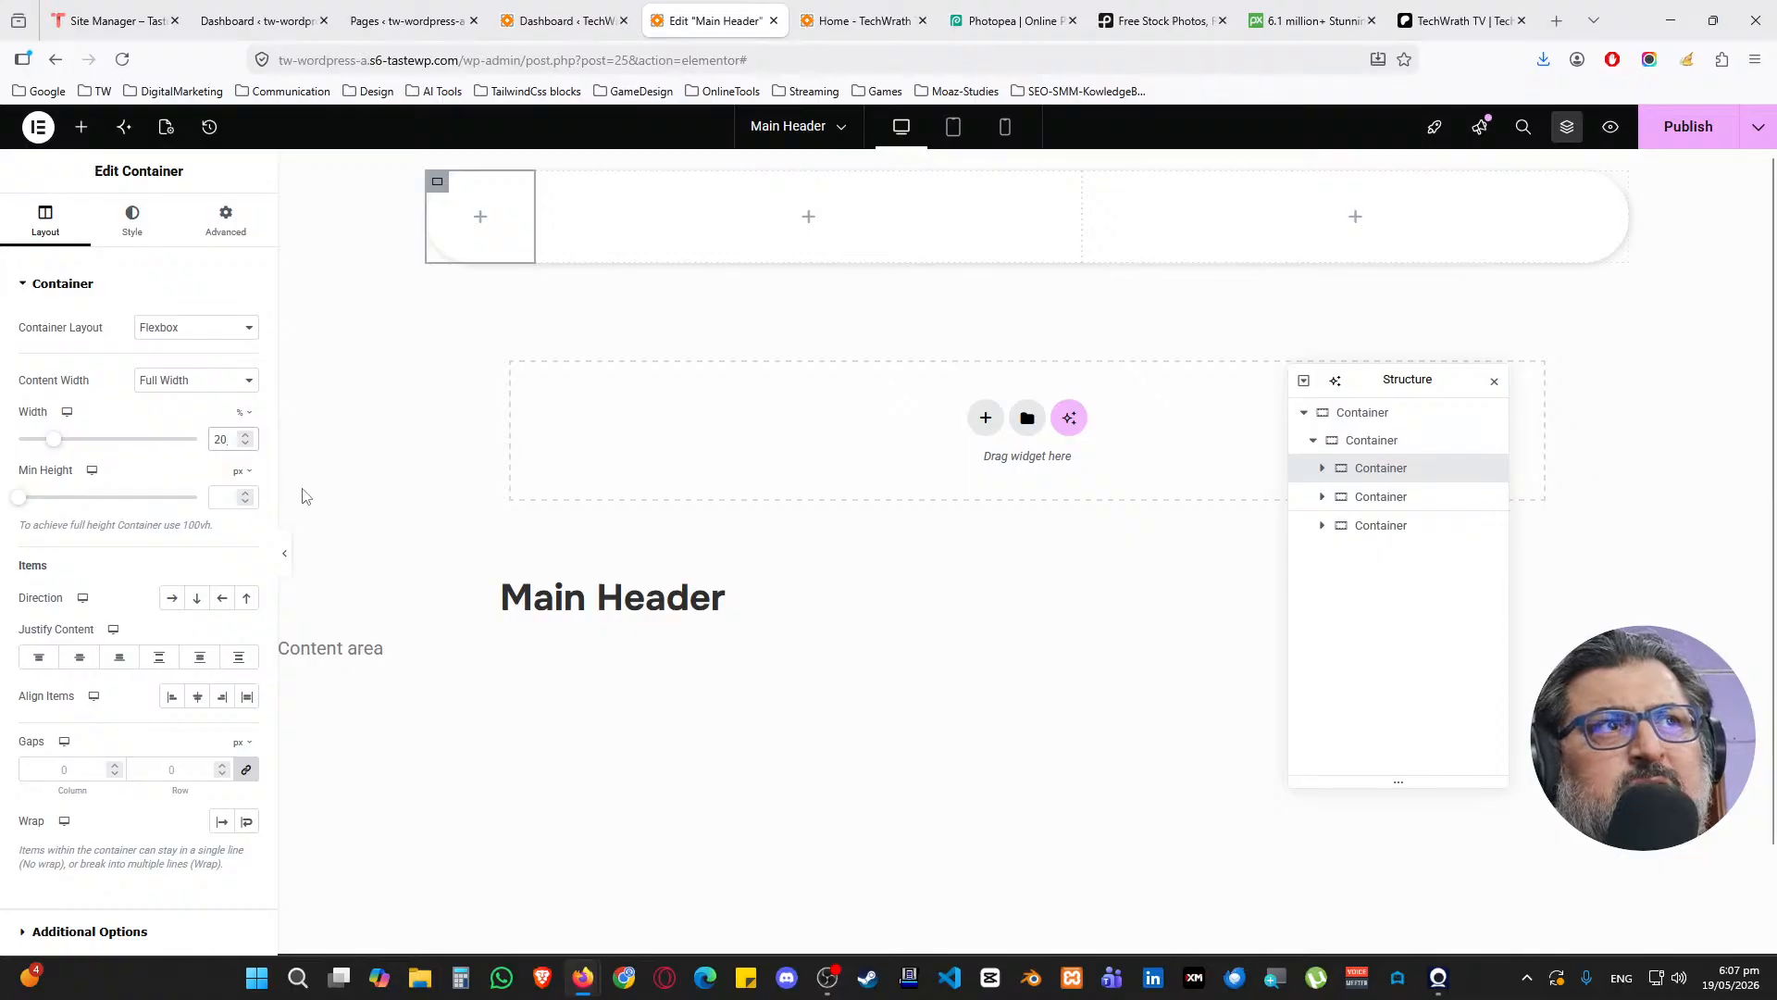
double_click(220, 438)
text(30)
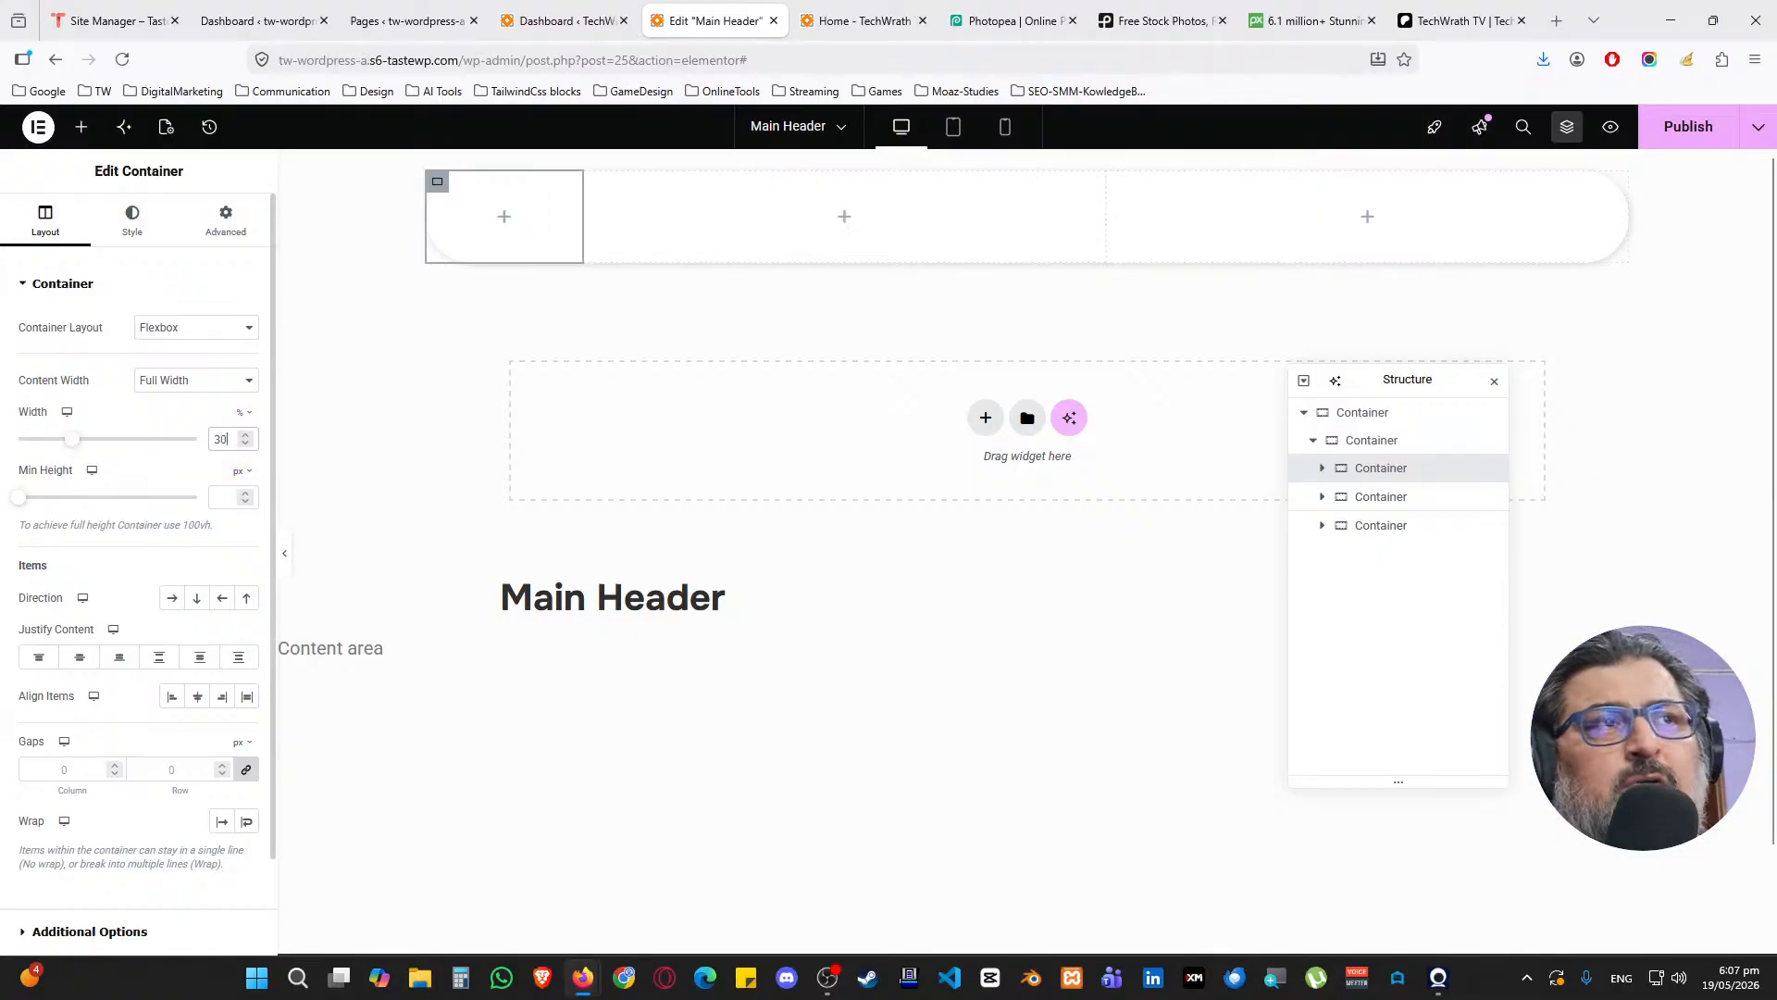
double_click(209, 442)
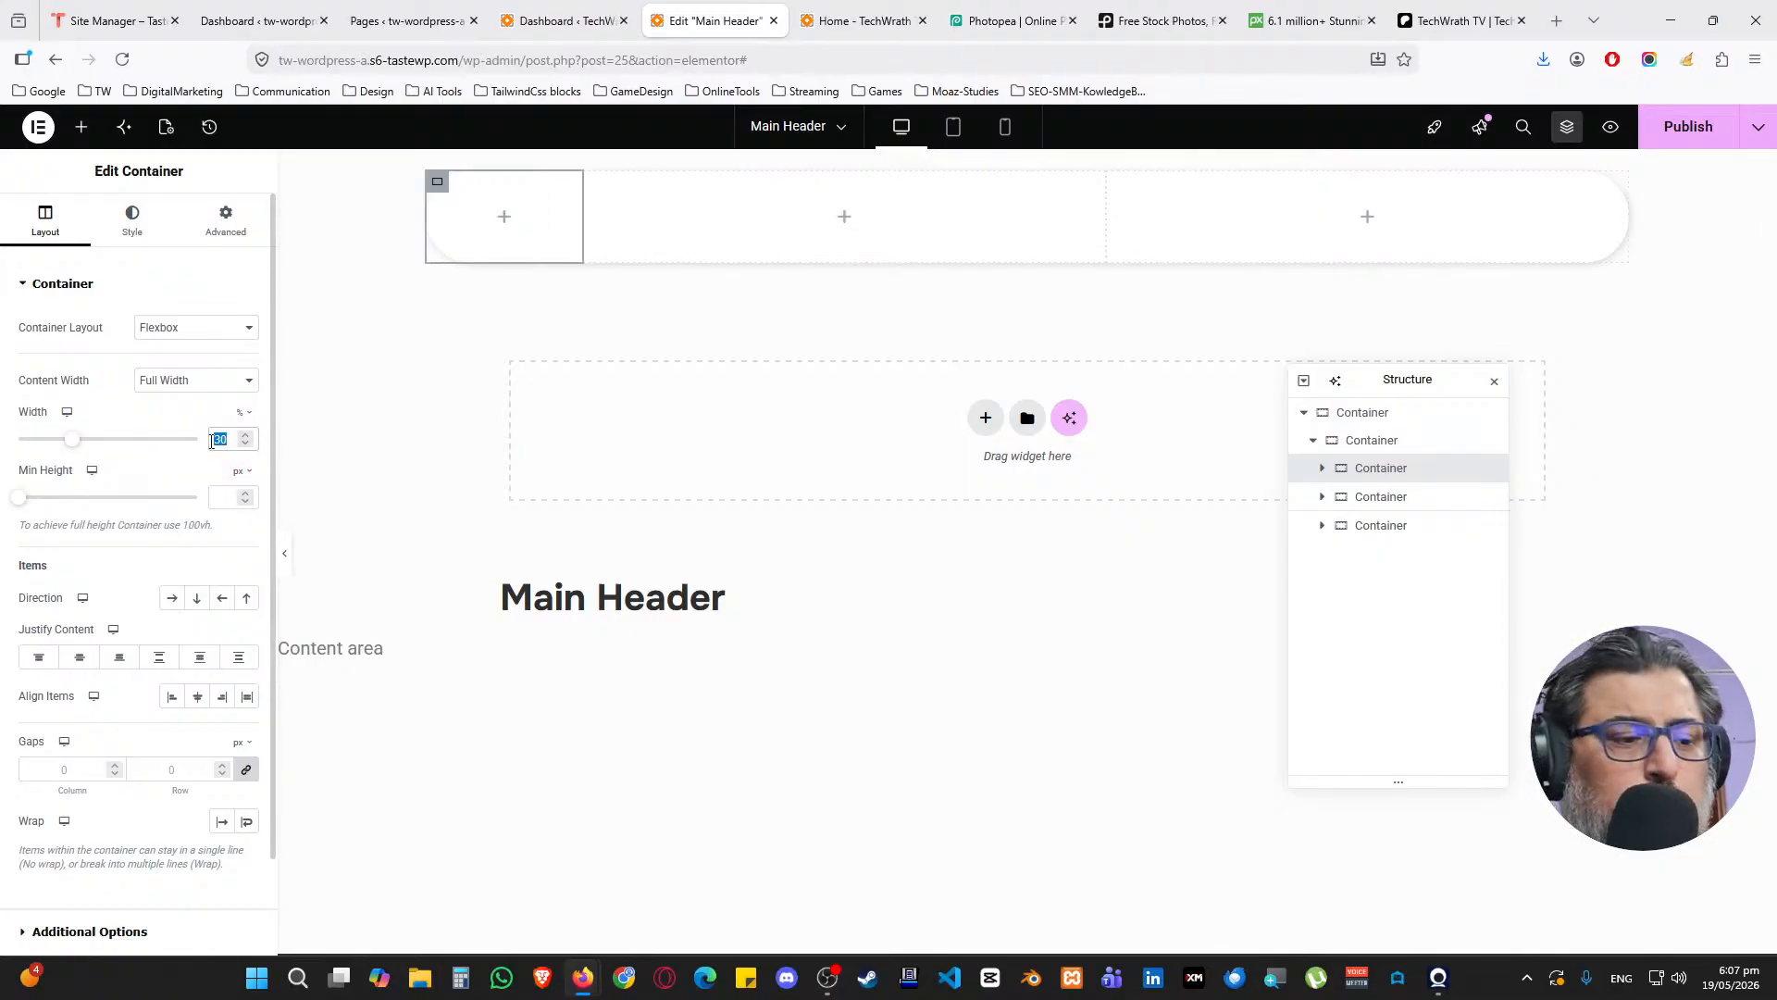
text(40)
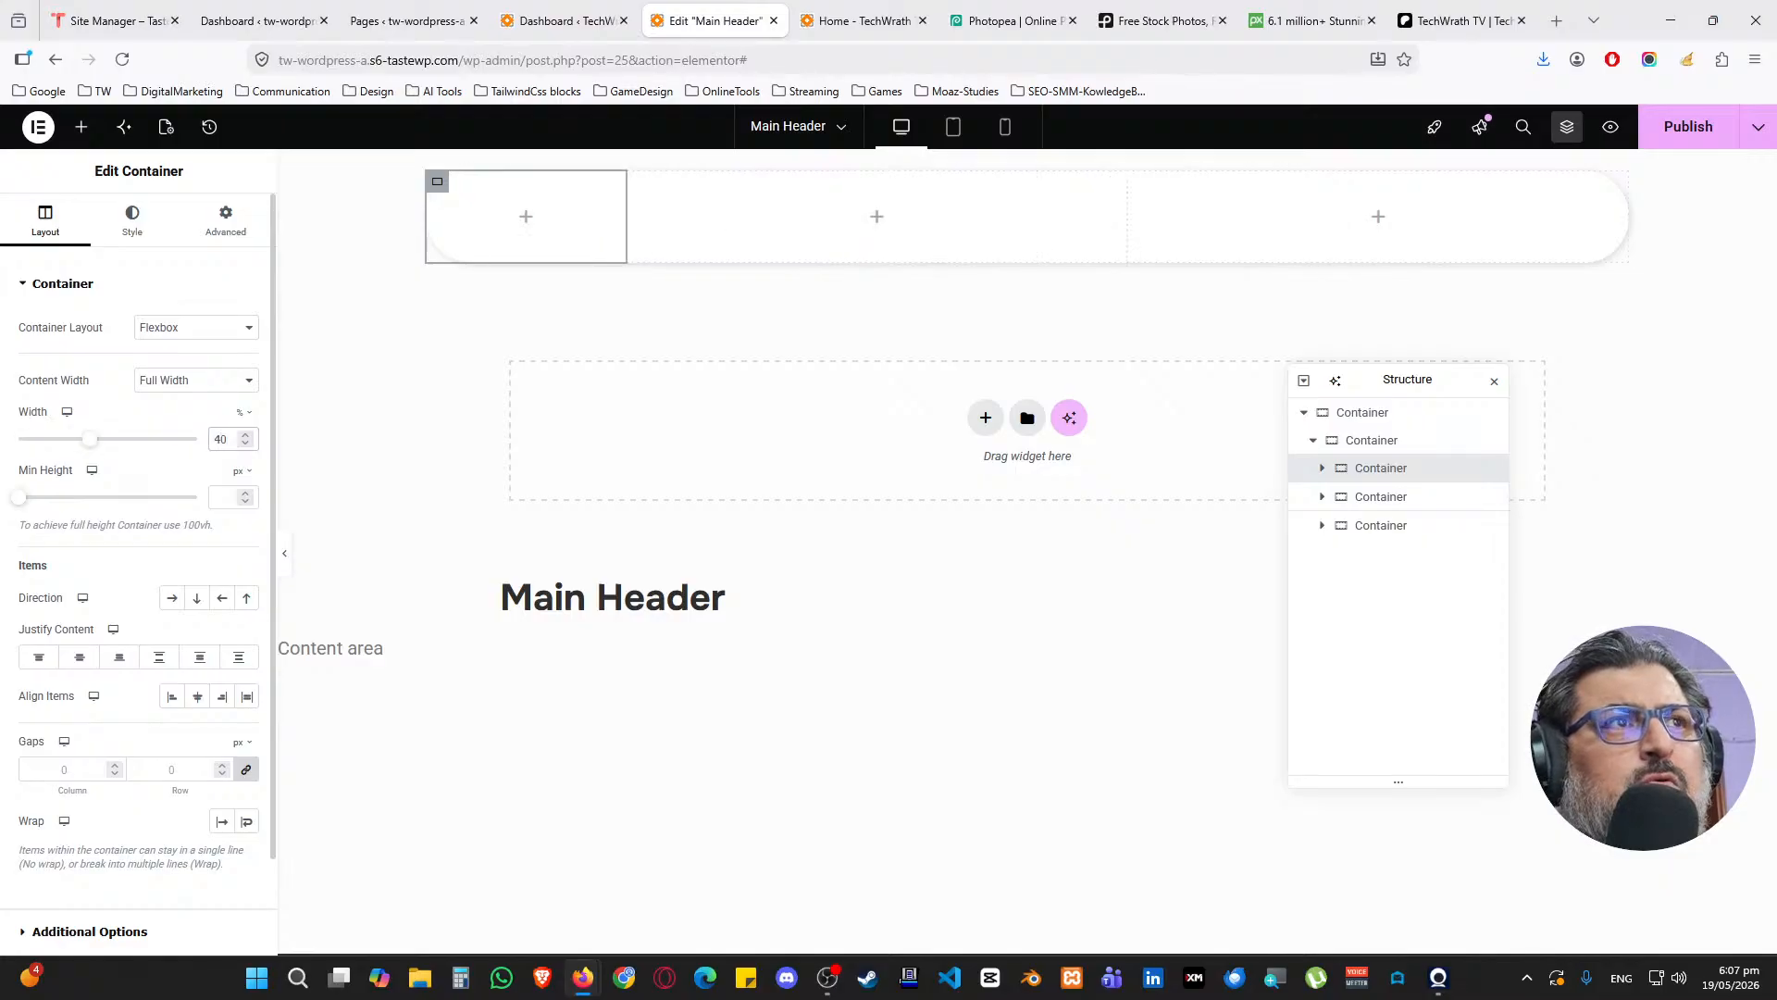
Clear the left column's width so all three columns share equal widths
click(1397, 498)
click(1398, 527)
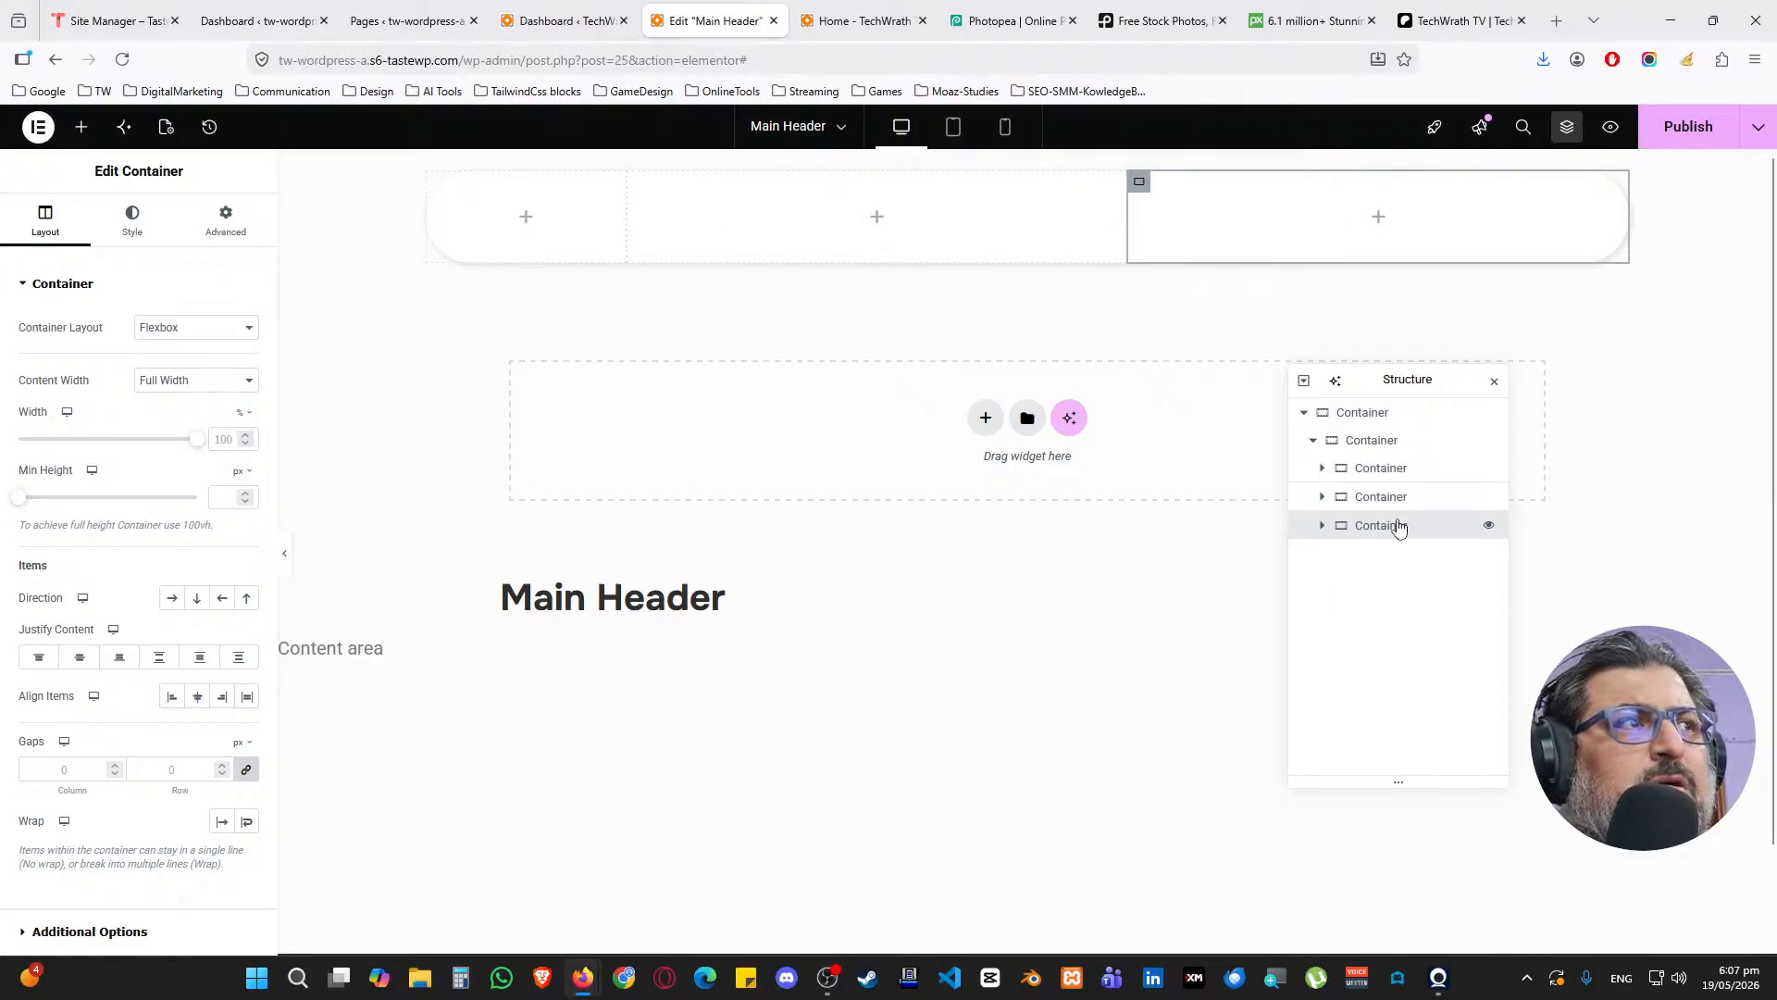
click(1379, 499)
click(1383, 481)
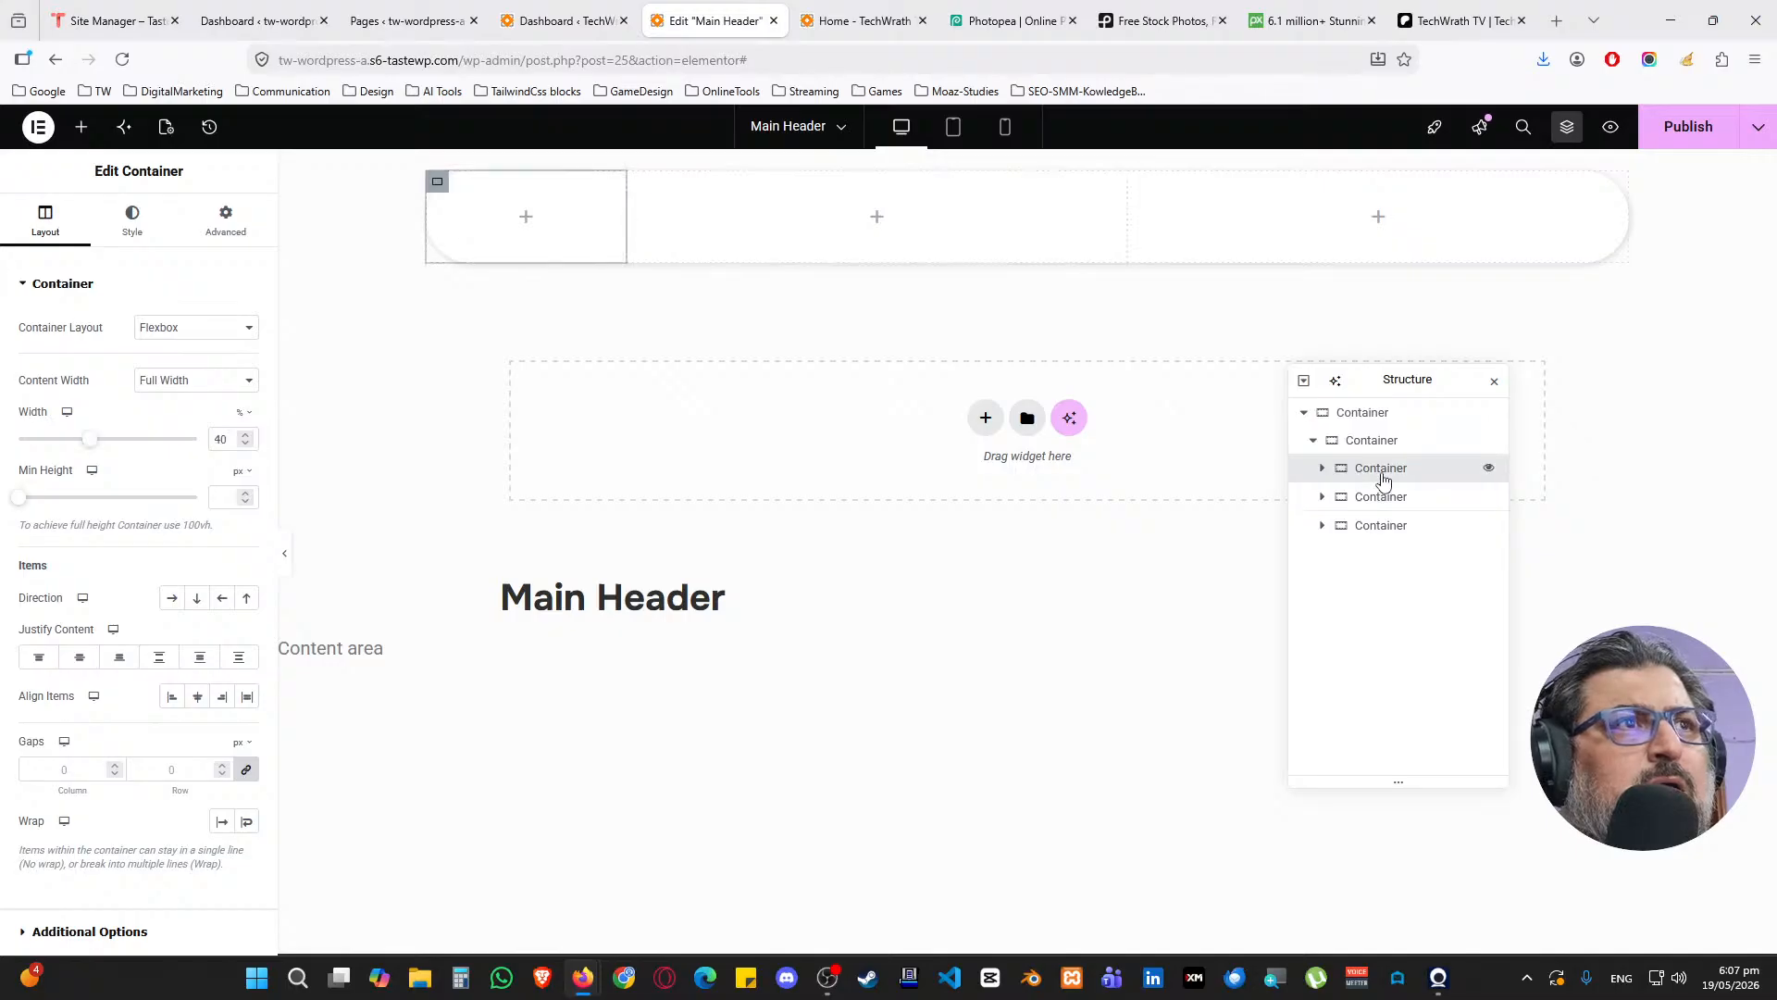
click(1393, 451)
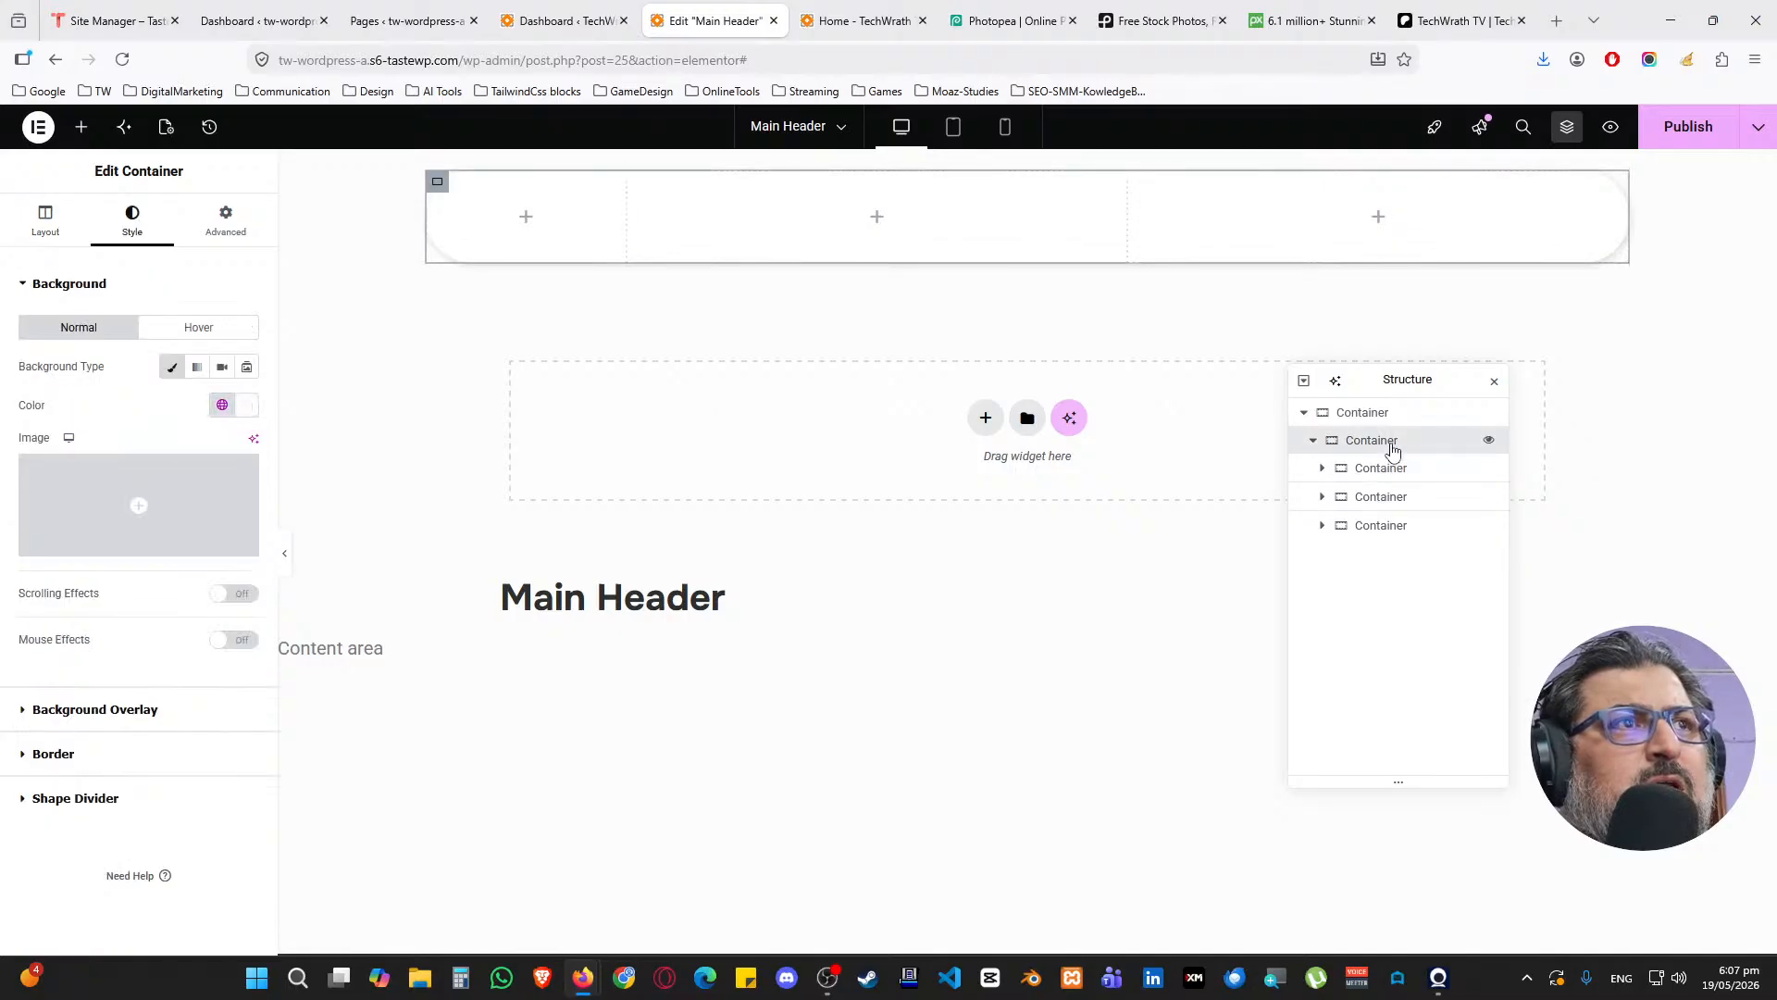
click(1393, 469)
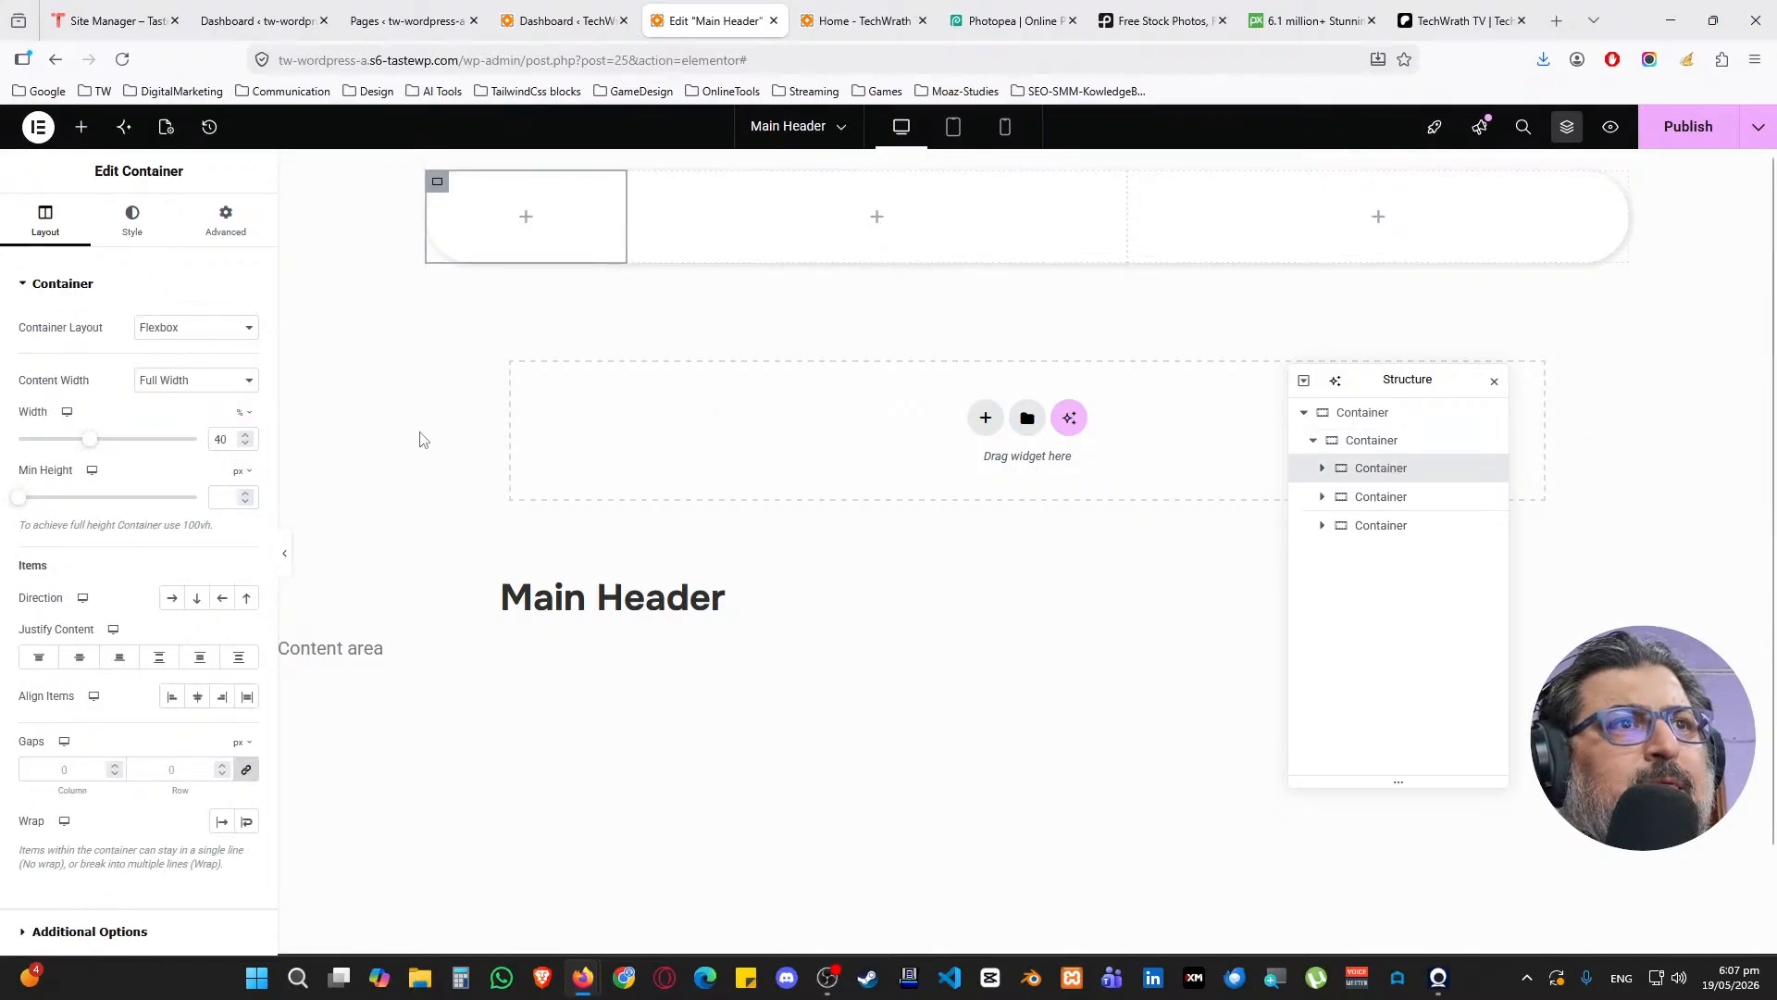
double_click(221, 439)
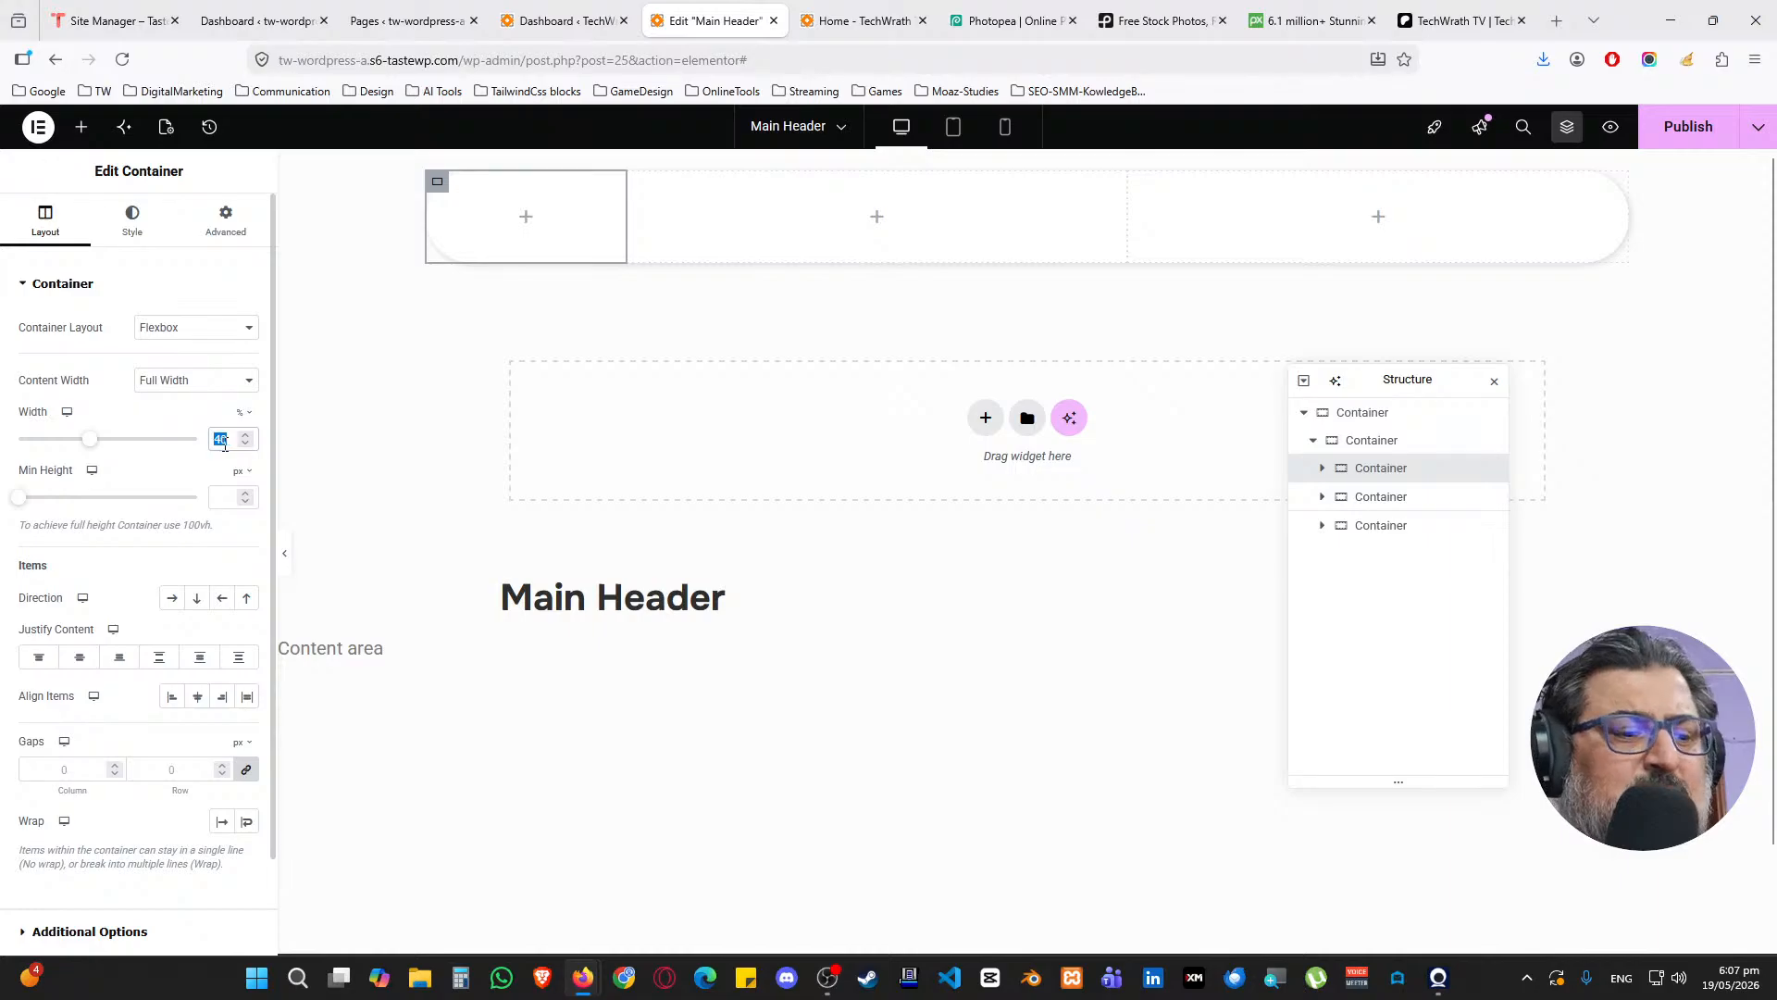
key(BackSpace)
click(78, 139)
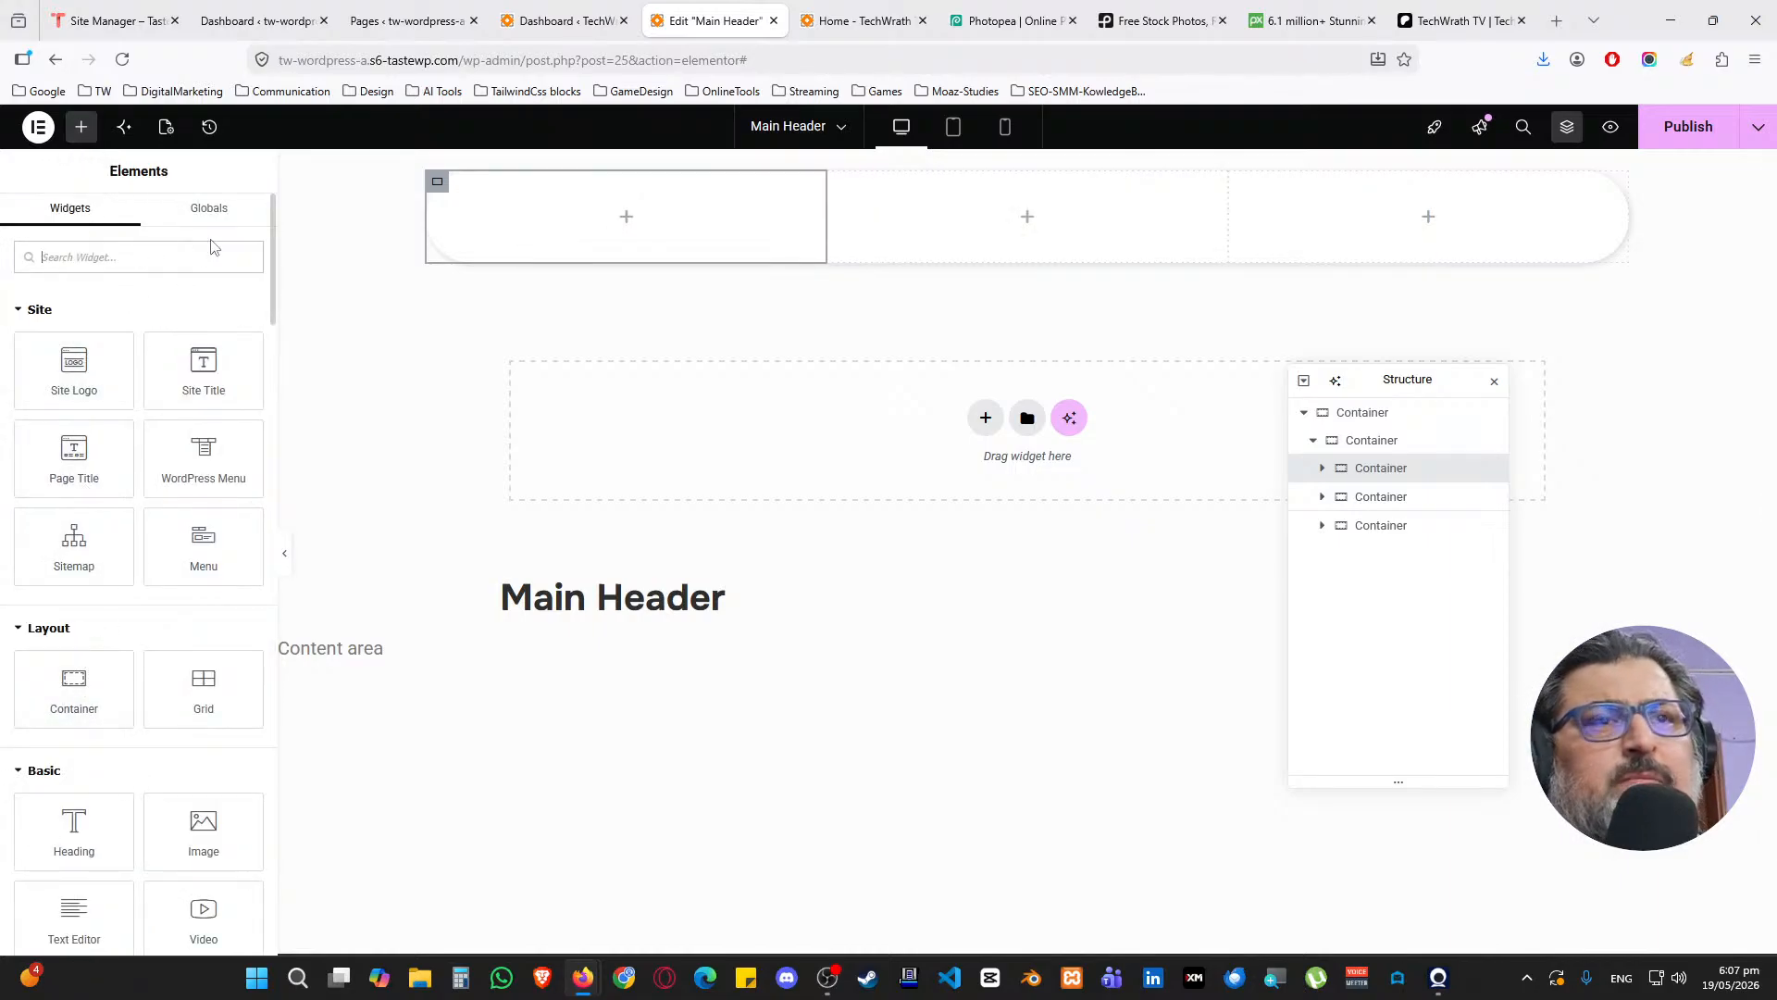
Place an Image widget in the first column and upload tw-gameLogo.png
text(image)
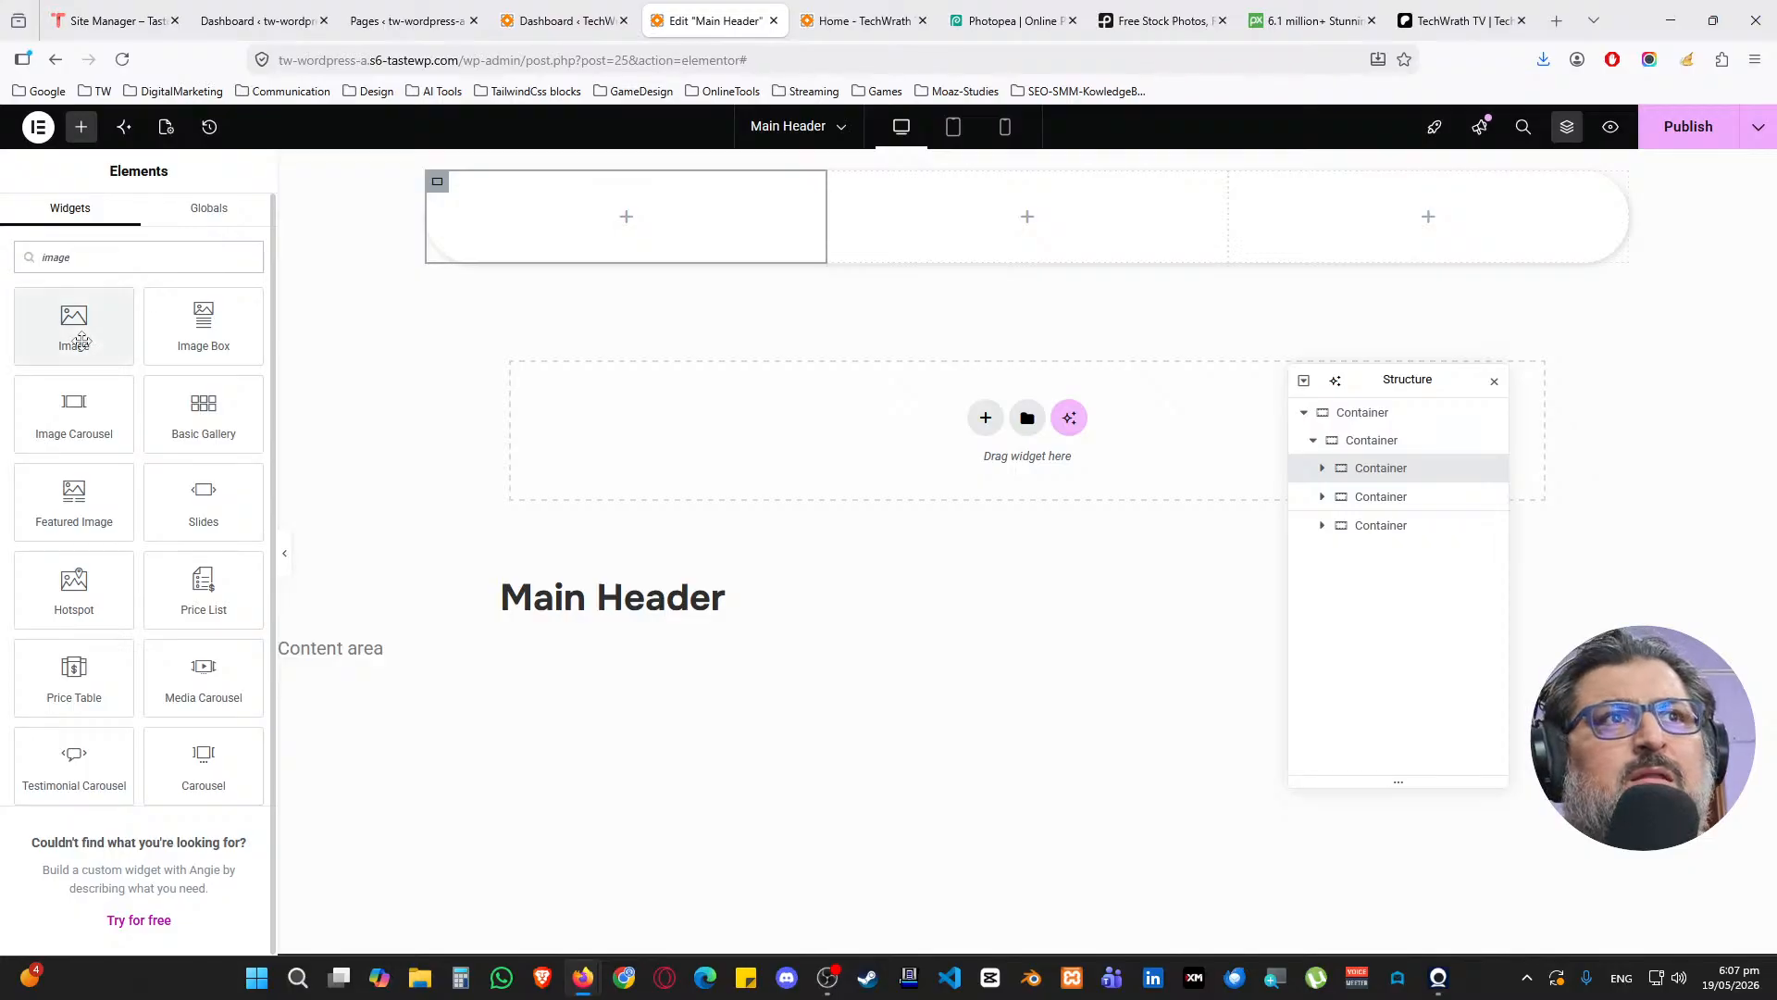
drag(74, 326, 551, 277)
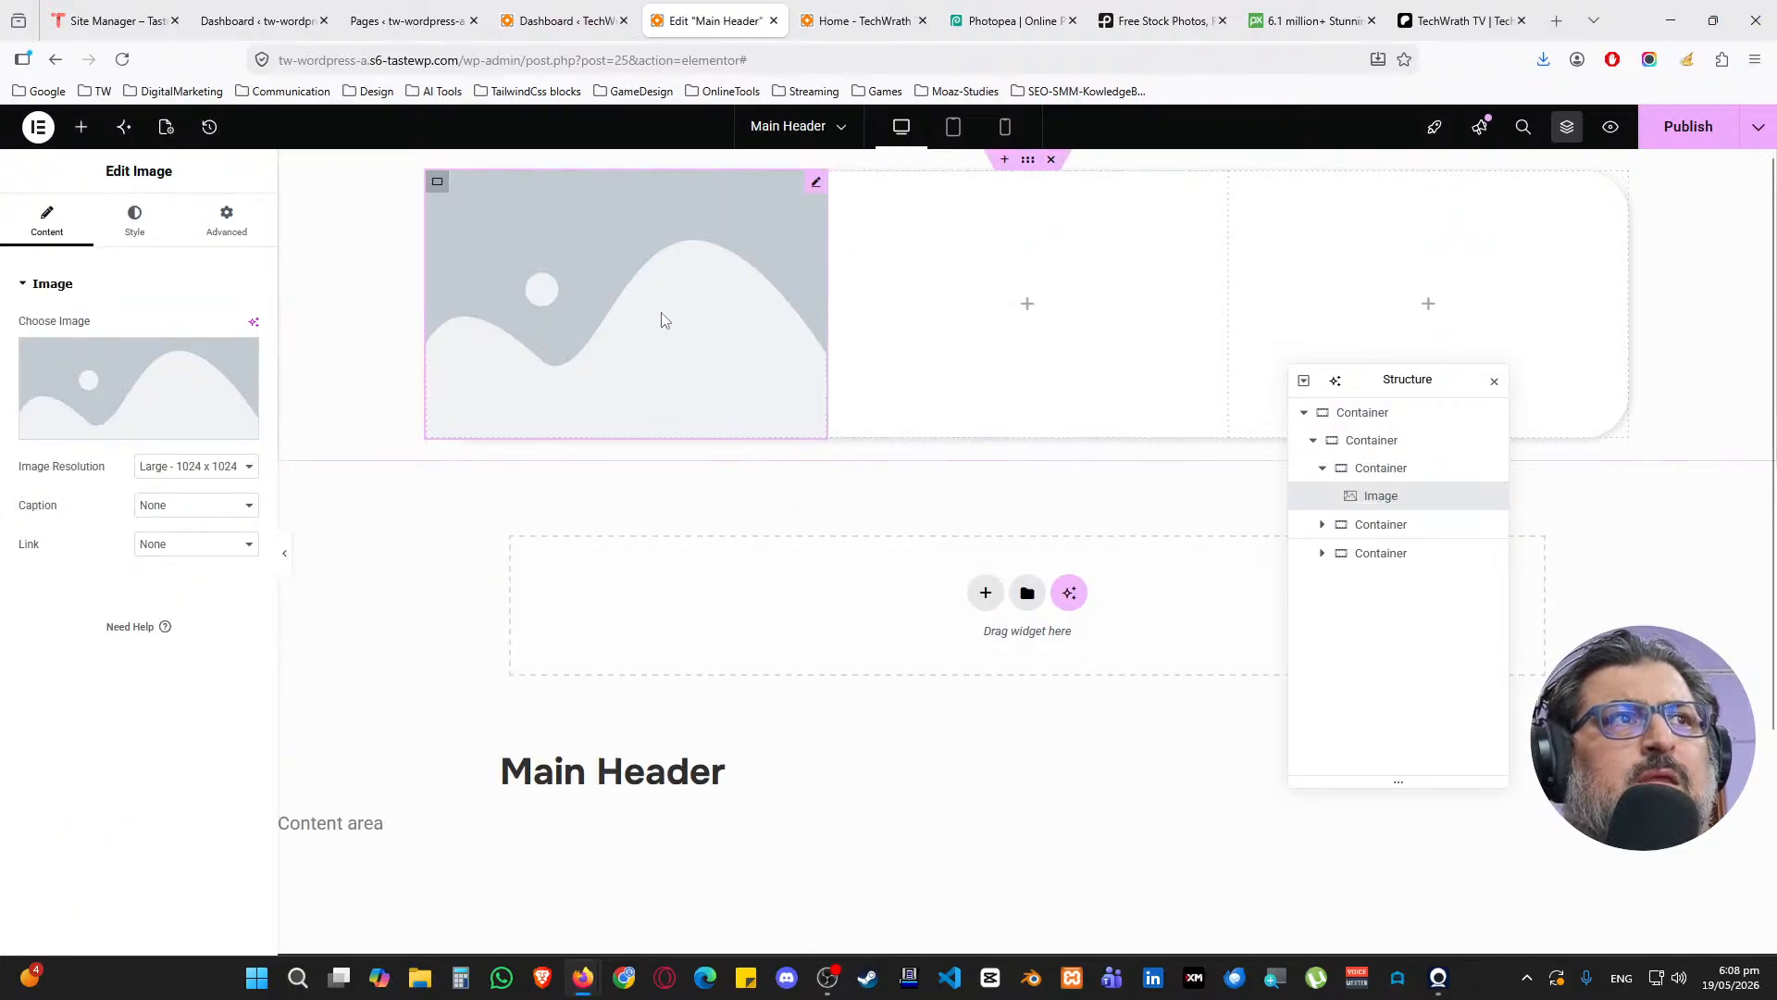
click(113, 393)
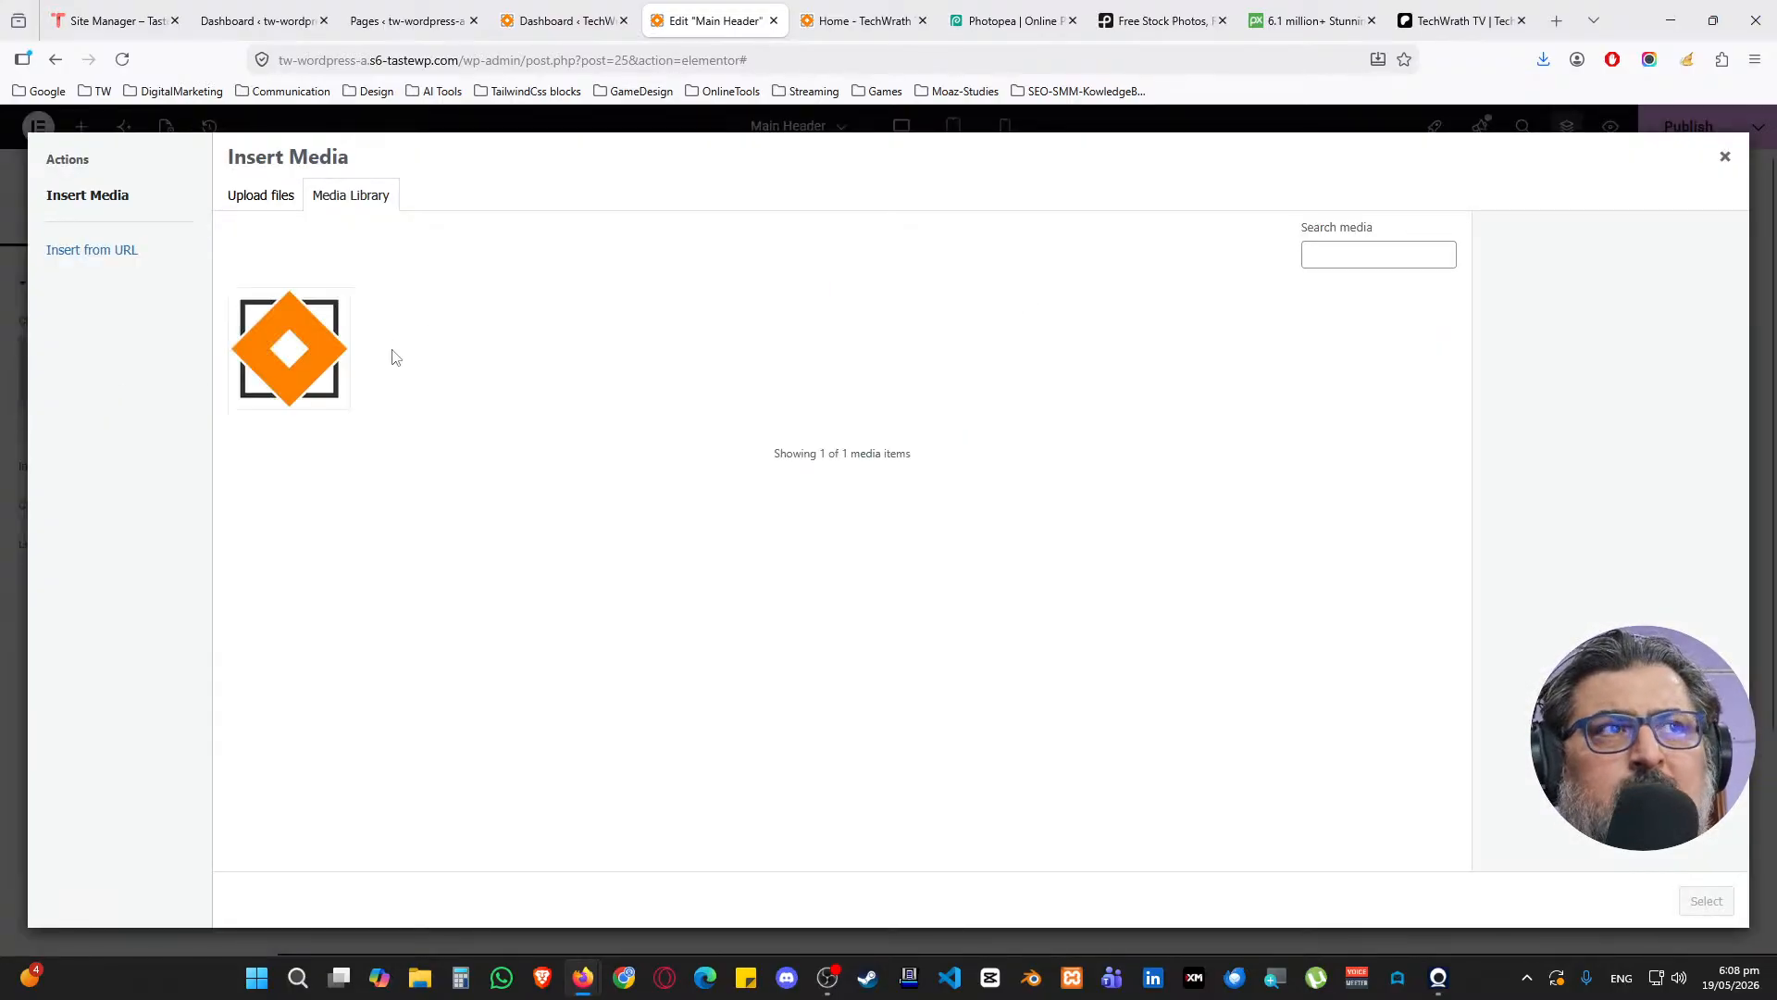
click(278, 196)
click(980, 500)
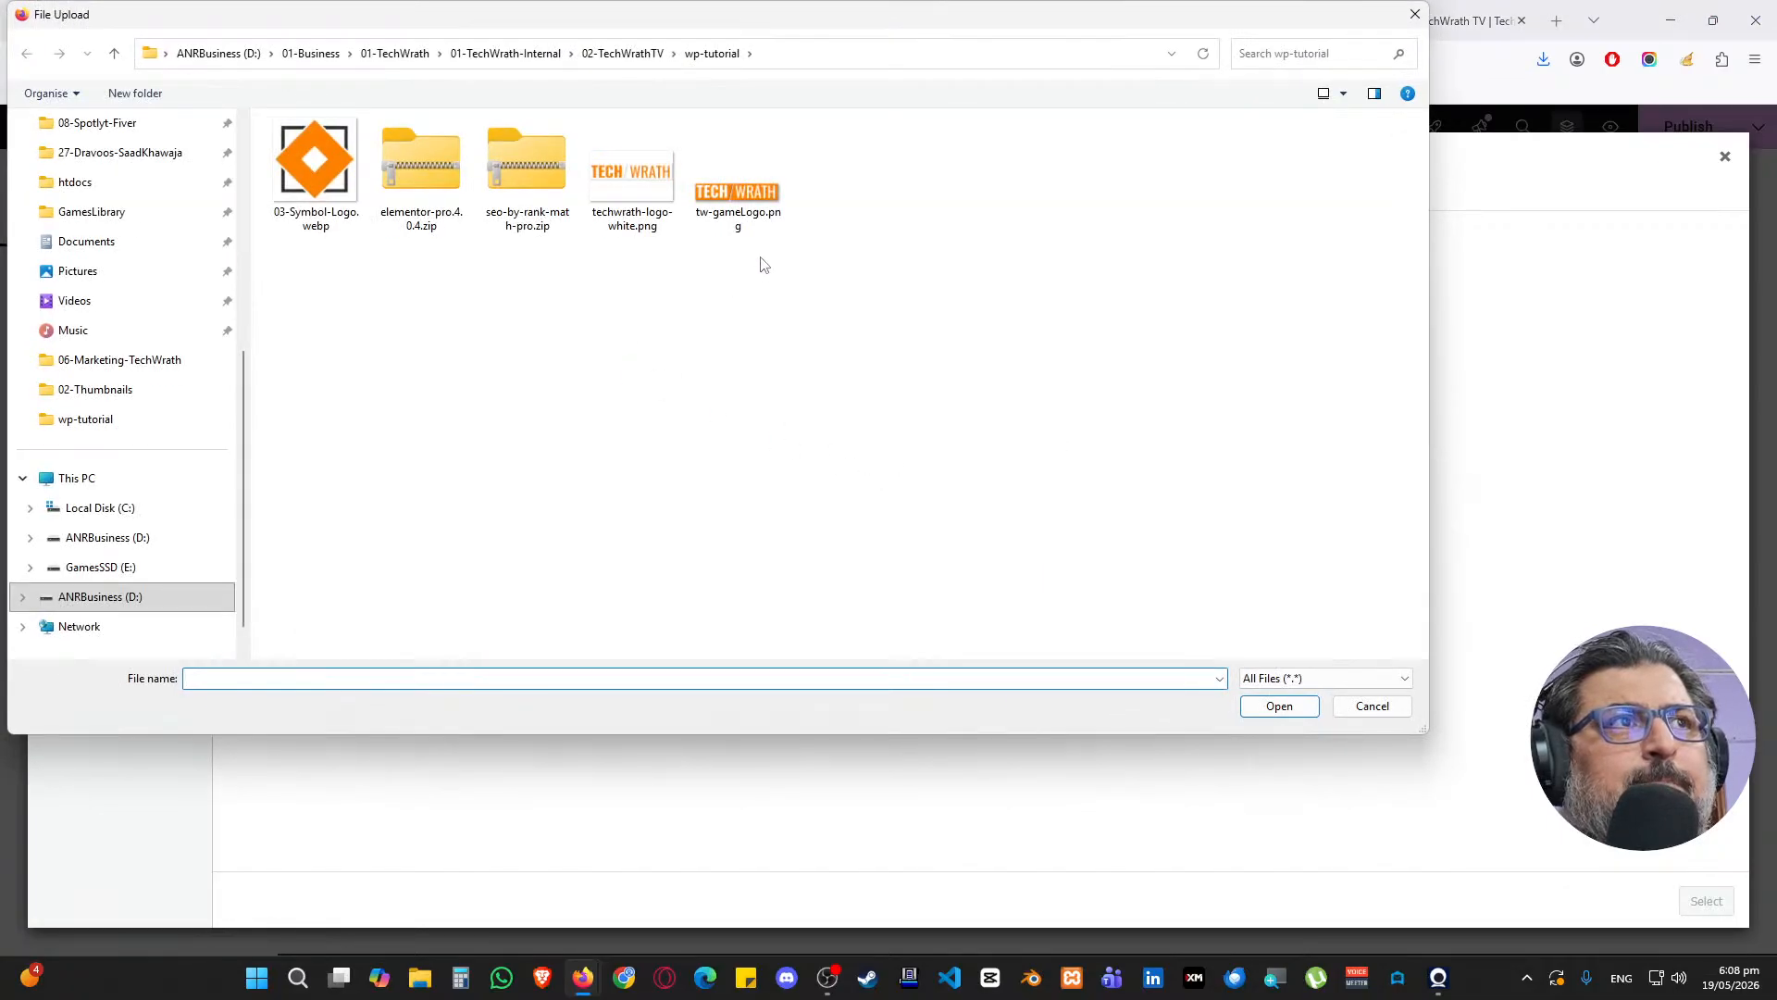
double_click(714, 243)
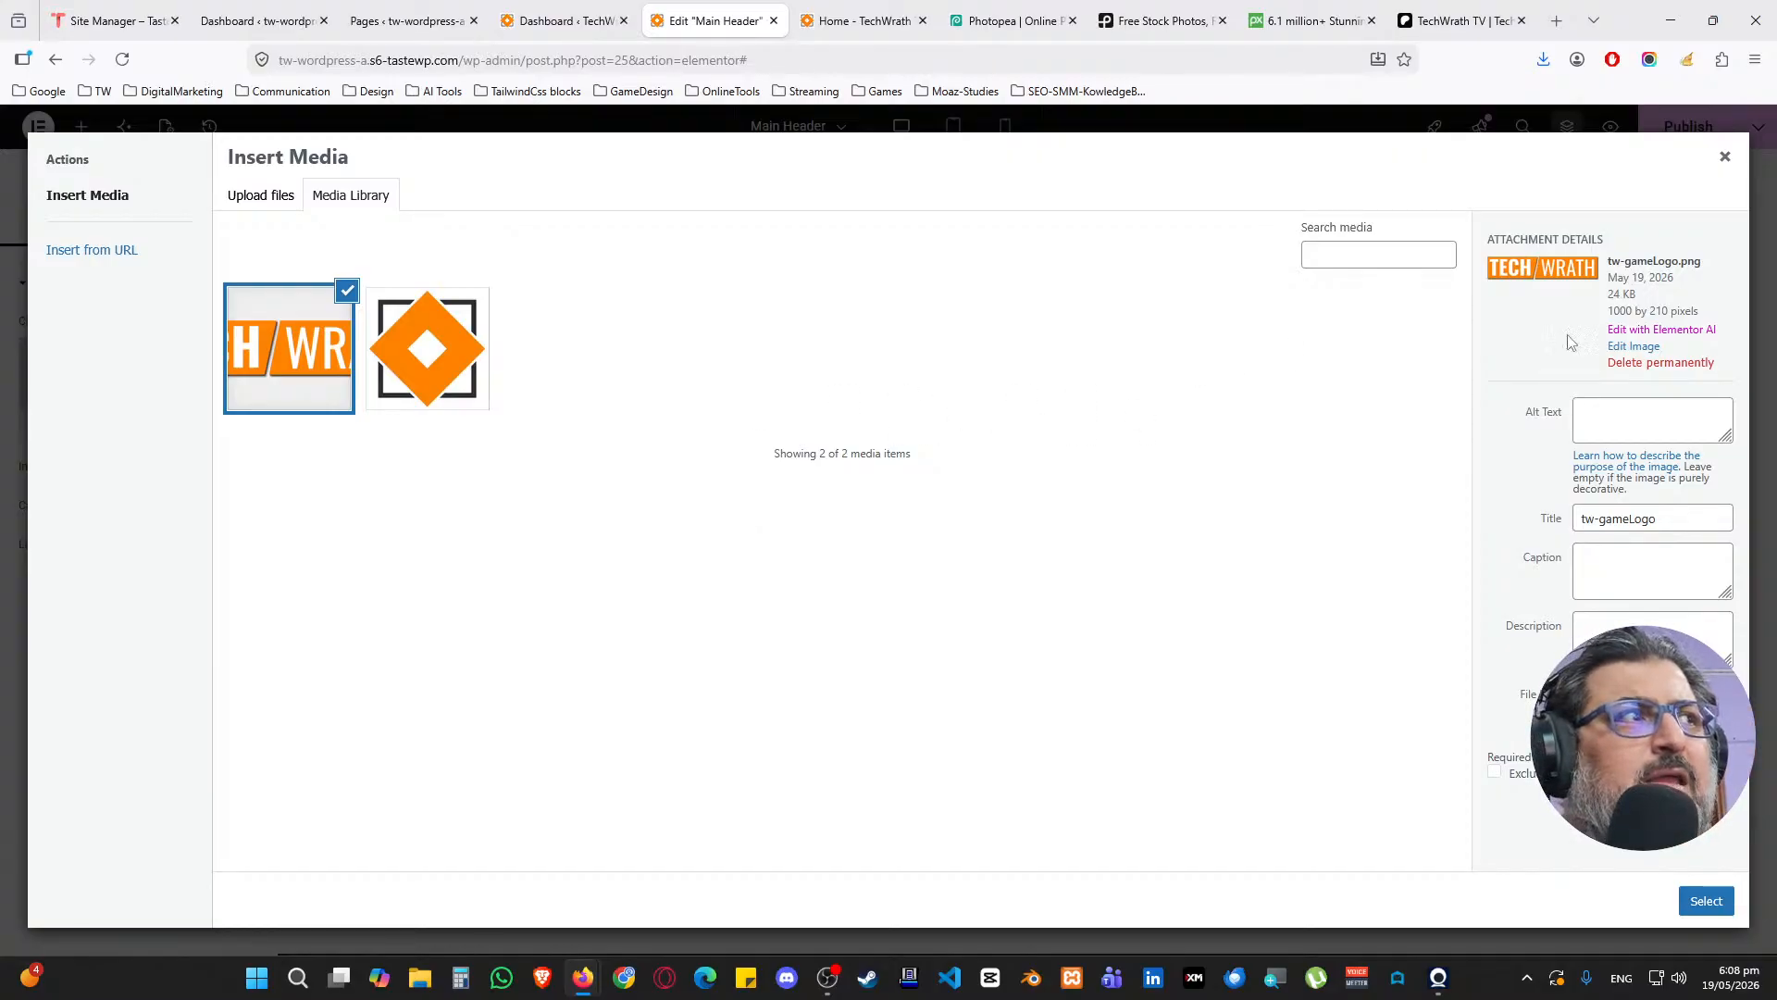
Permanently delete the uploaded tw-gameLogo.png and switch to the Photopea tab
drag(1683, 263, 1699, 270)
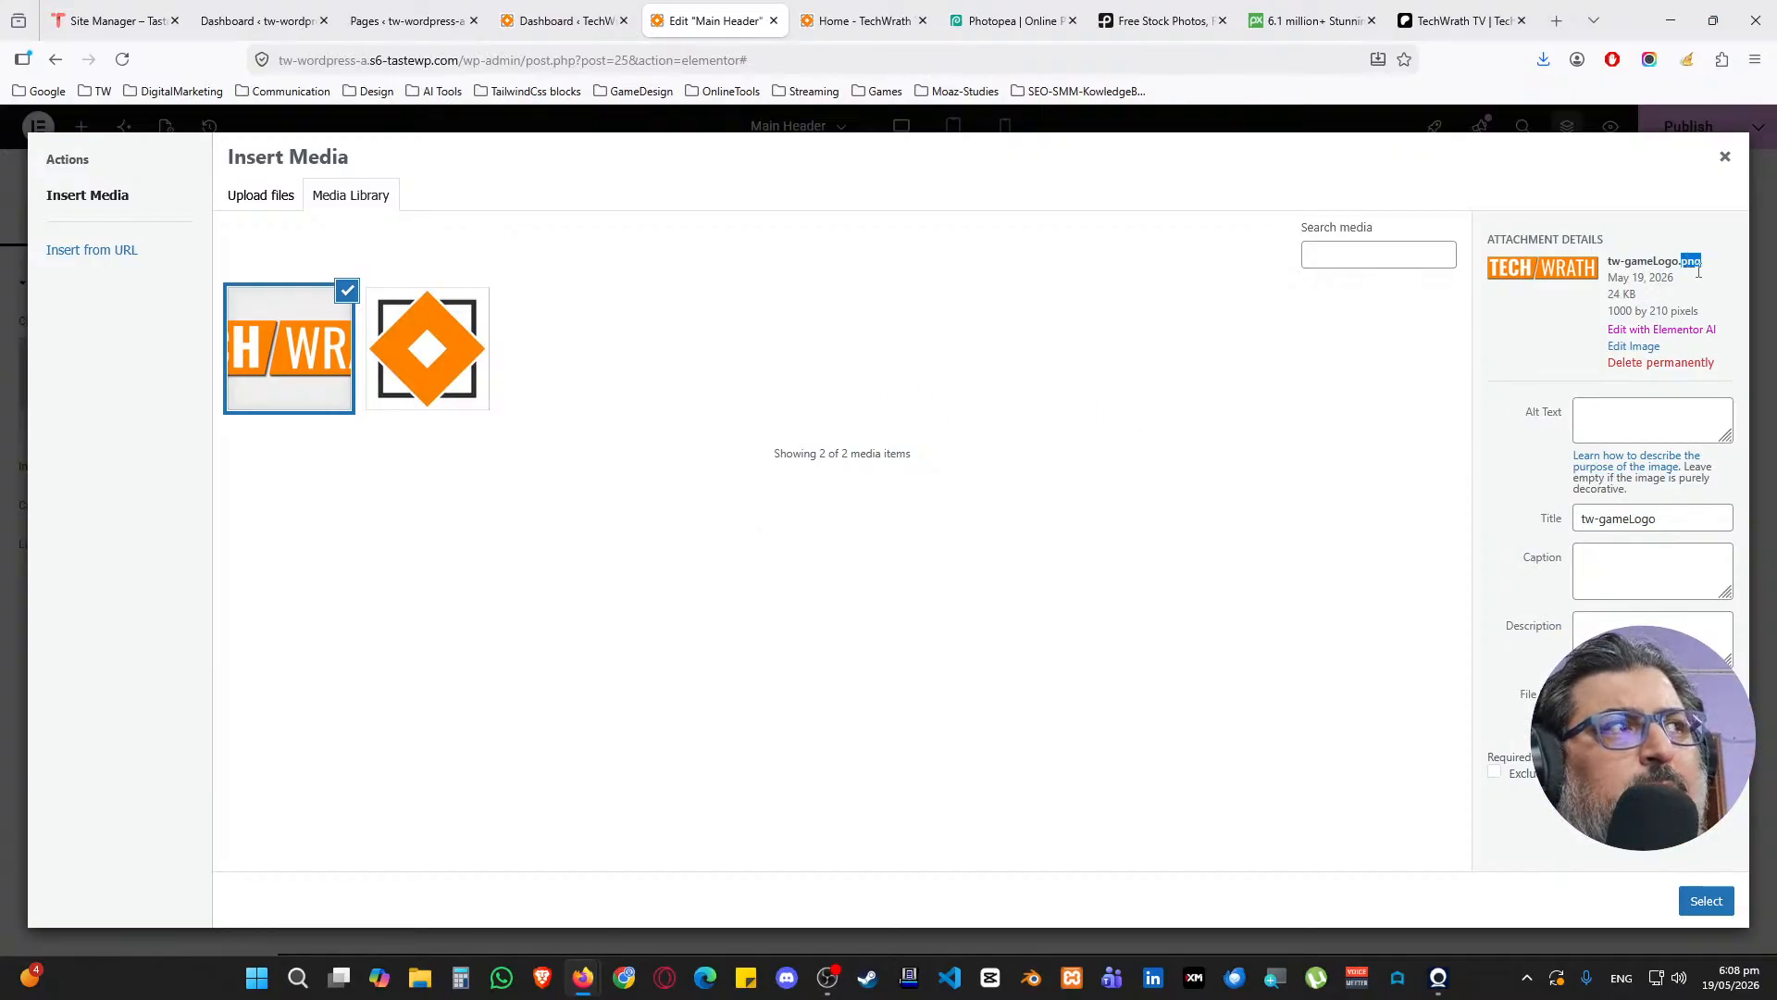
click(1661, 362)
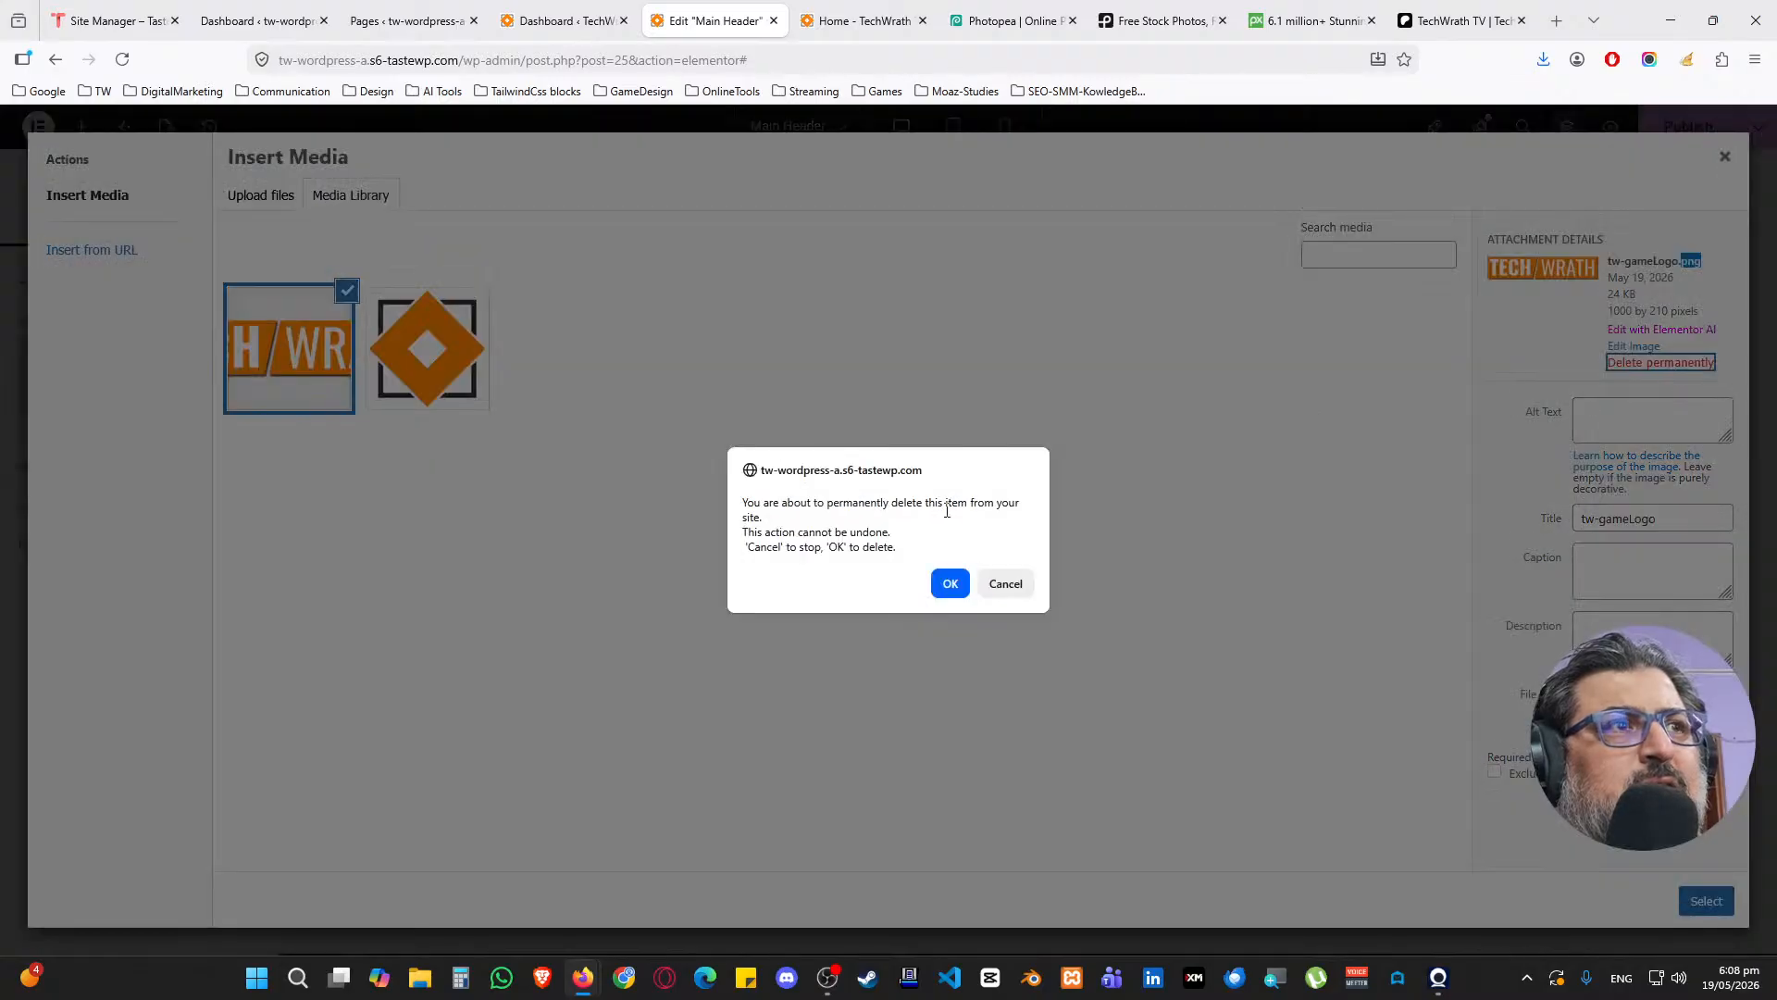
click(952, 583)
click(1012, 20)
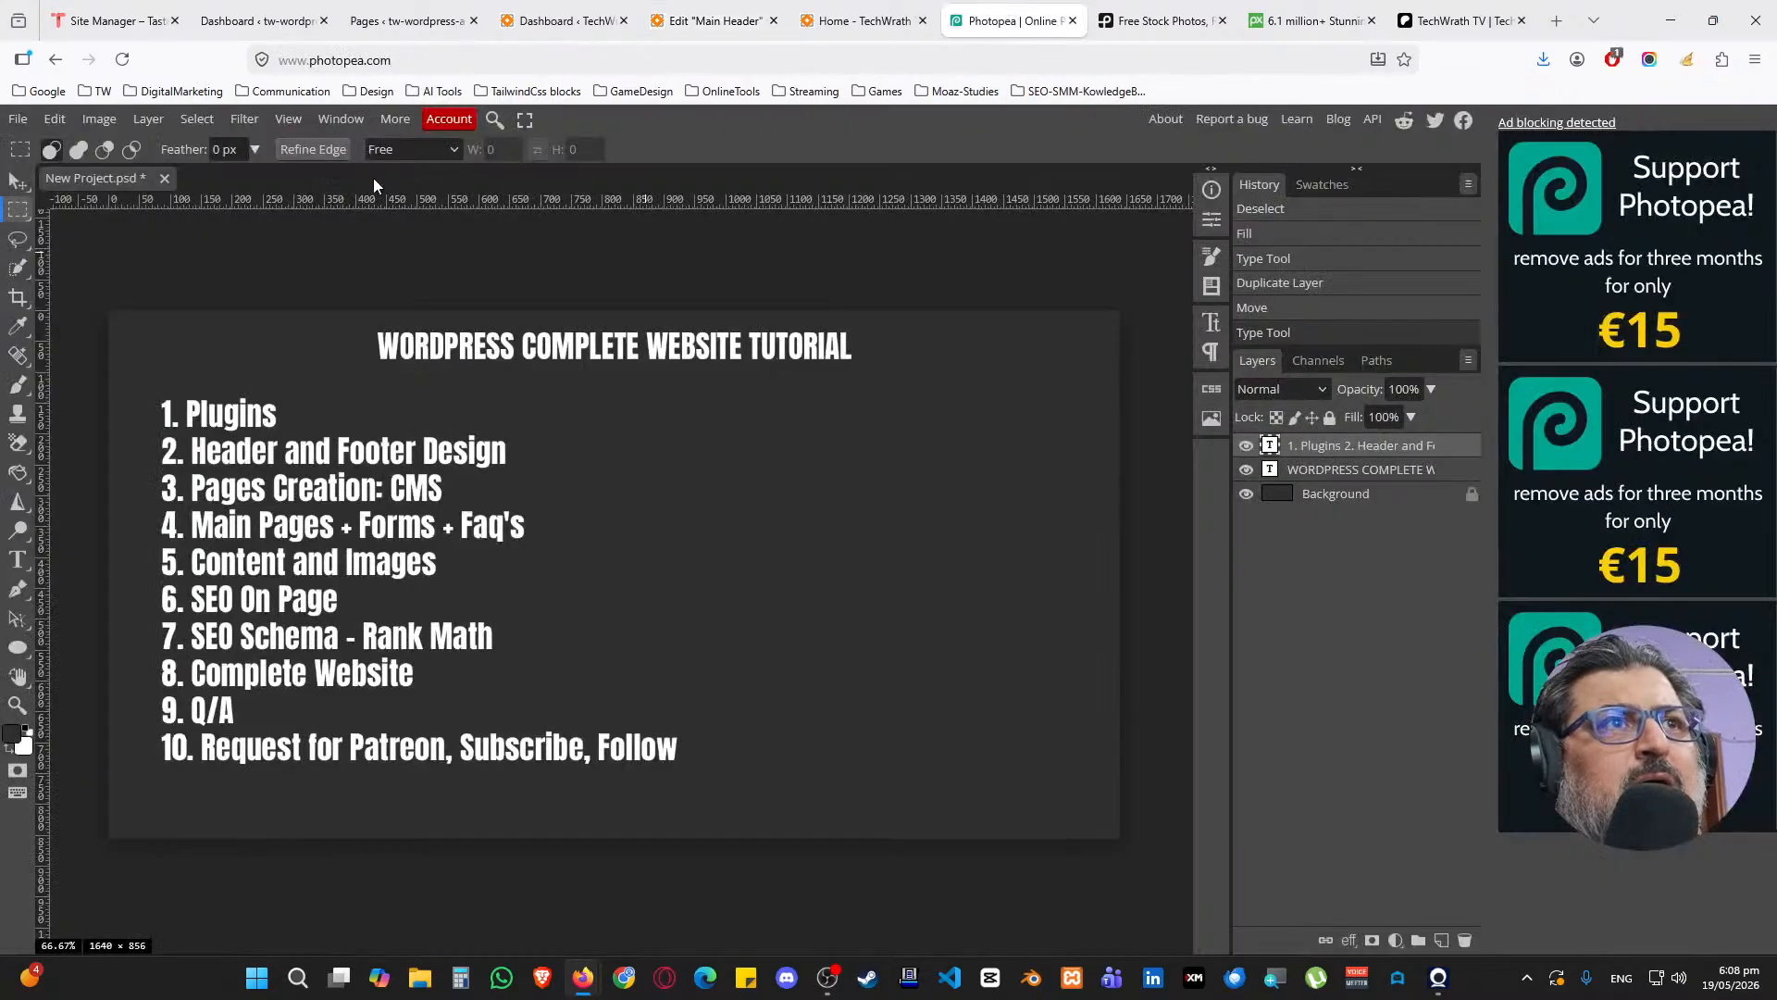
Load tw-gameLogo.png into Photopea from the file browser
click(420, 977)
drag(829, 171, 0, 268)
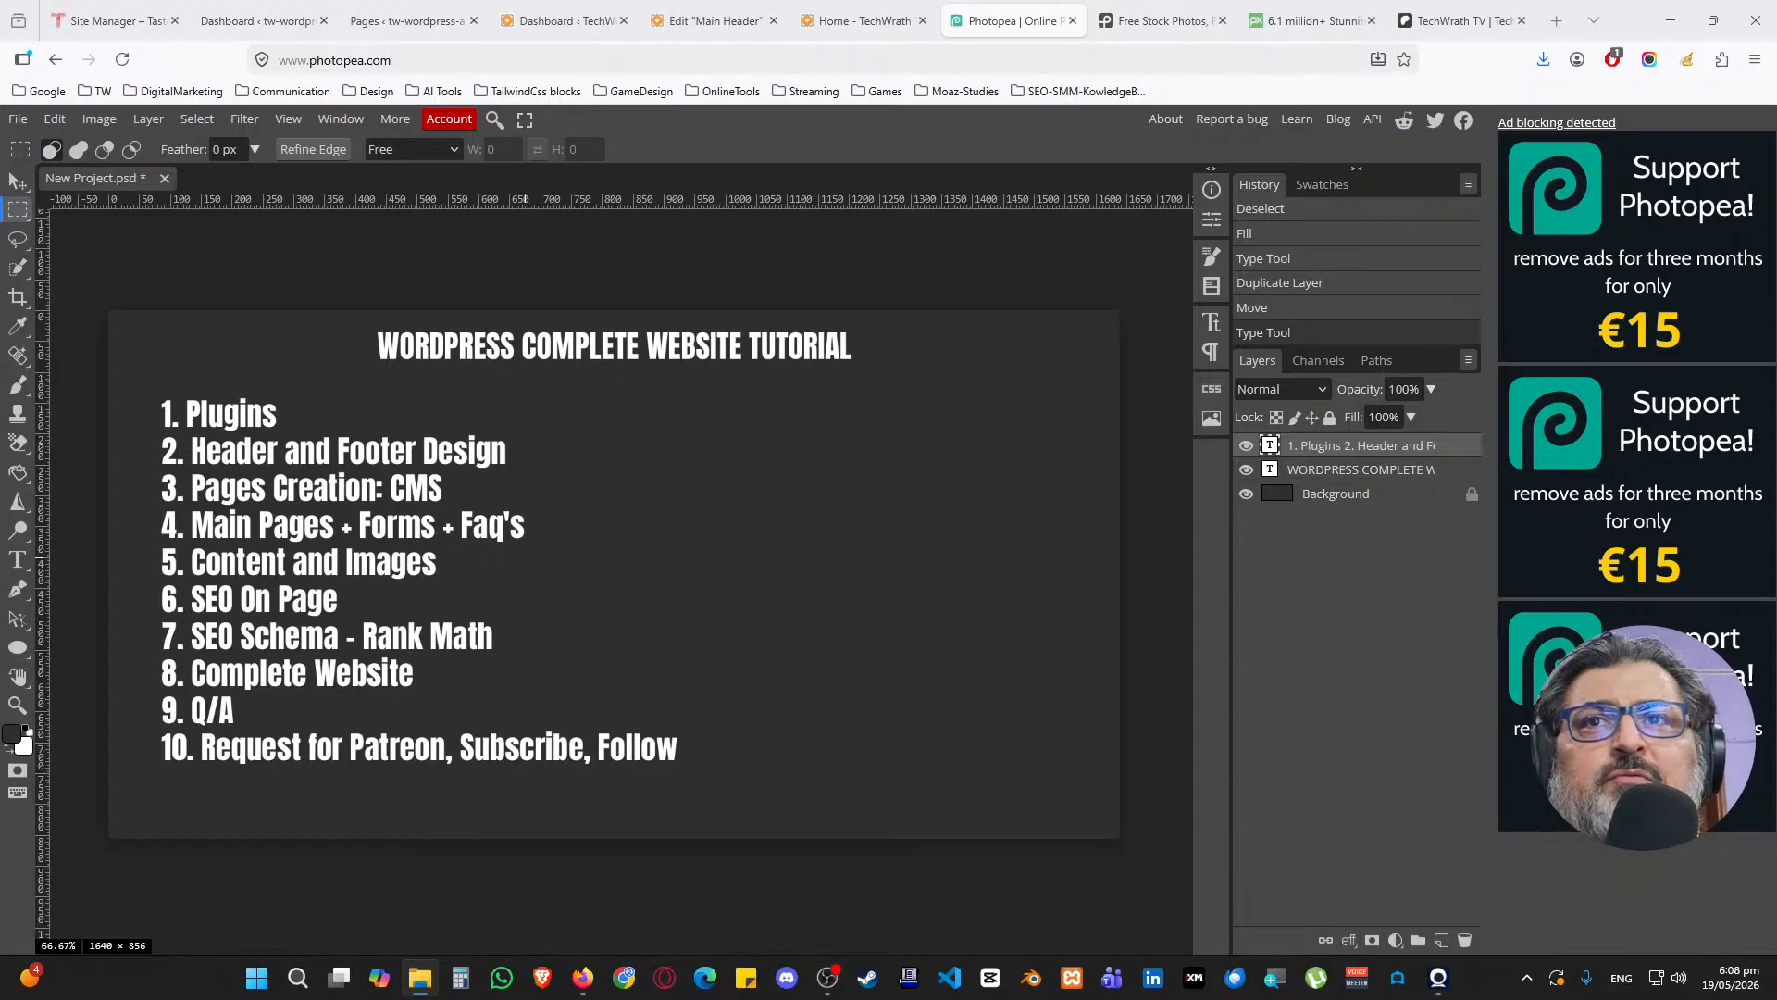
drag(0, 178, 421, 178)
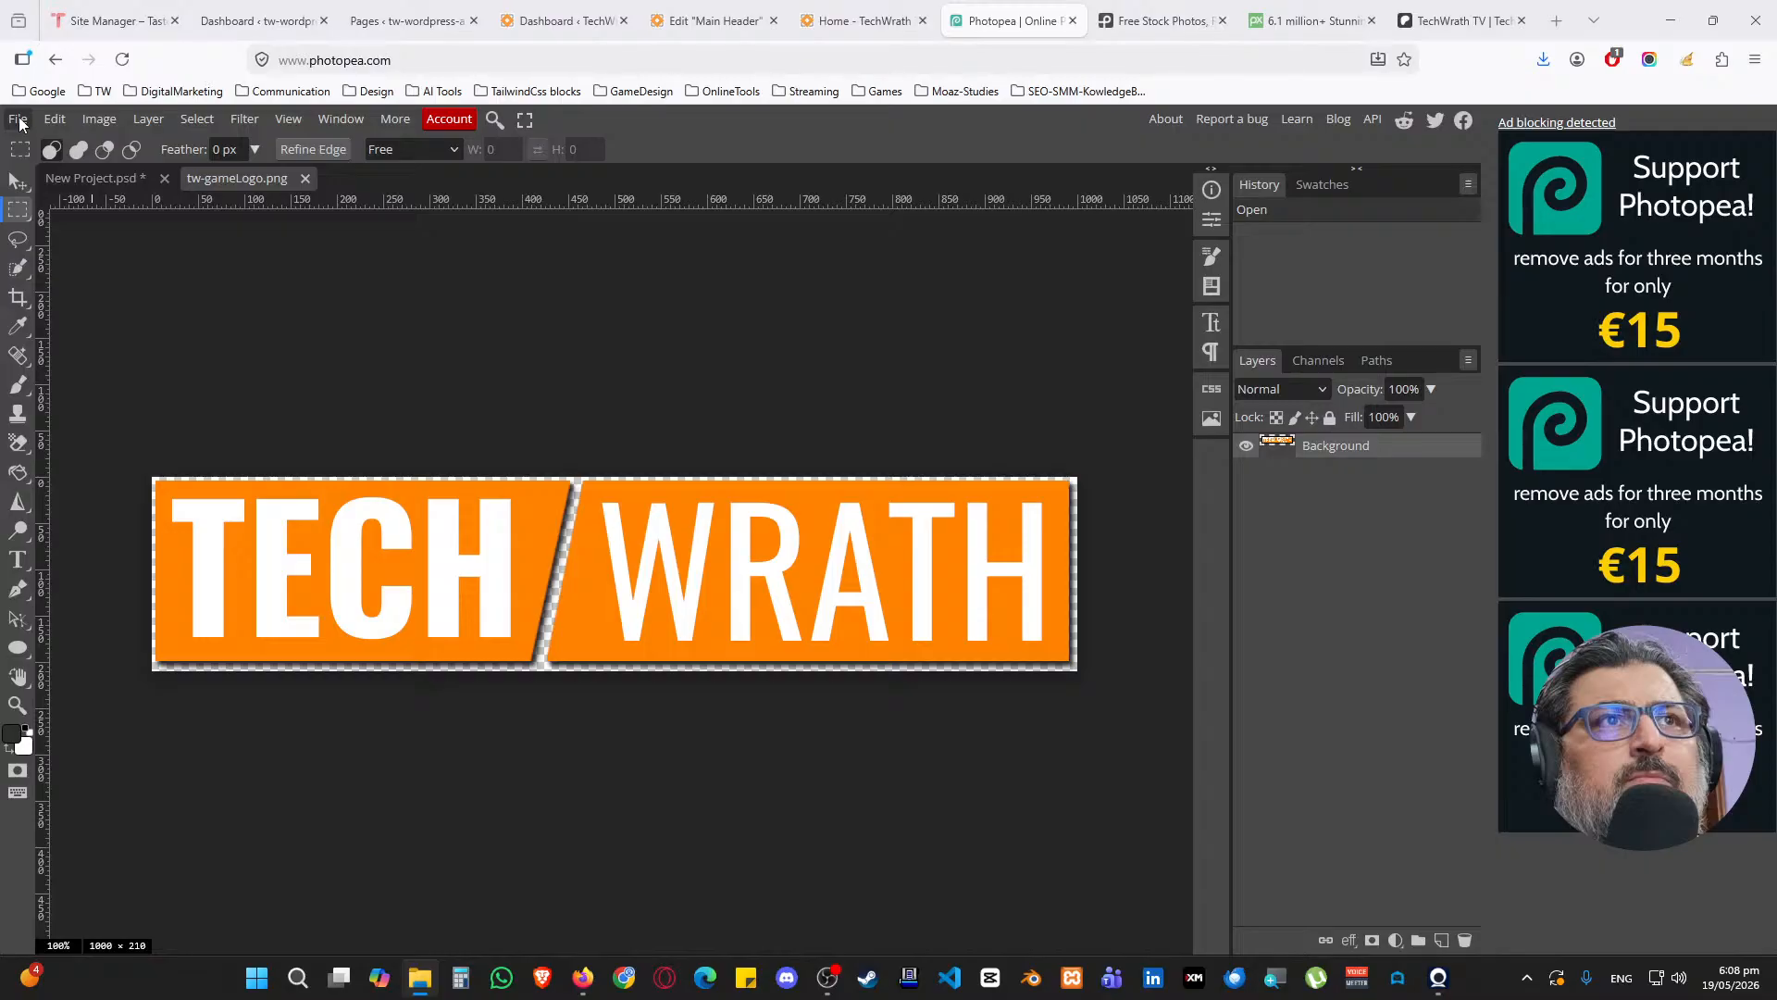
Export the logo as tw-gameLogo.webp (1000×210 px) and return to the WordPress Pages tab
click(17, 119)
mouse_move(90, 401)
click(226, 453)
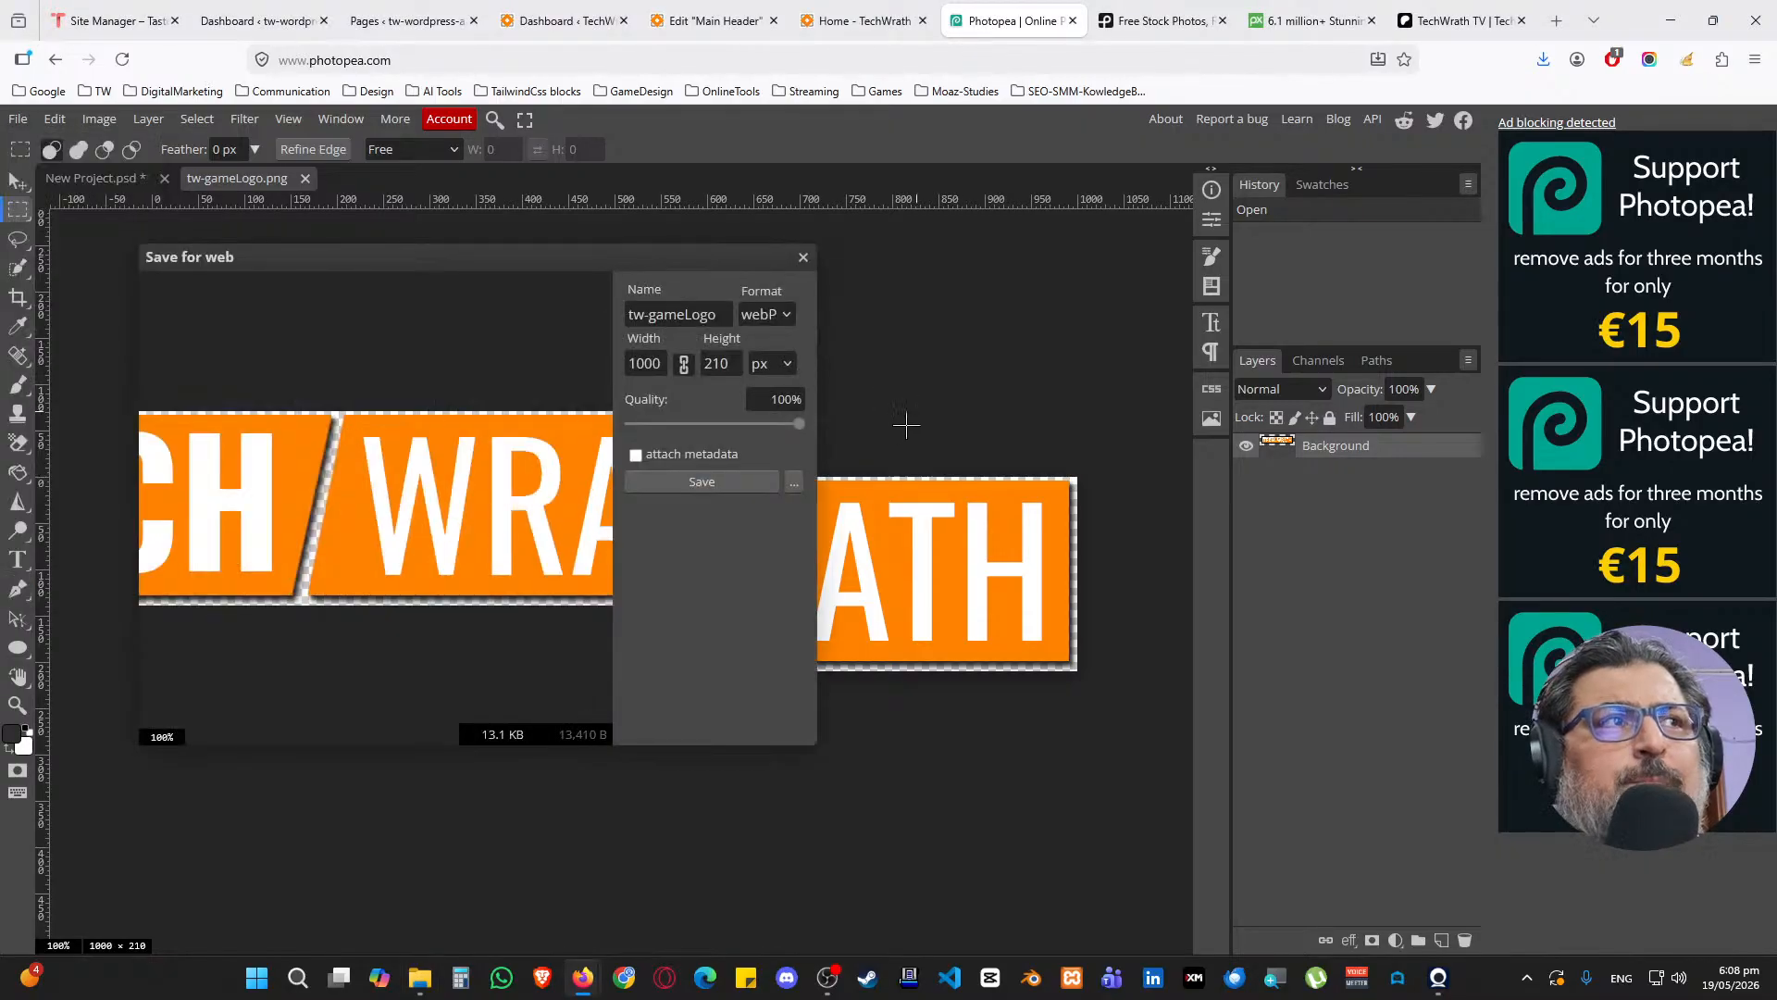
click(722, 316)
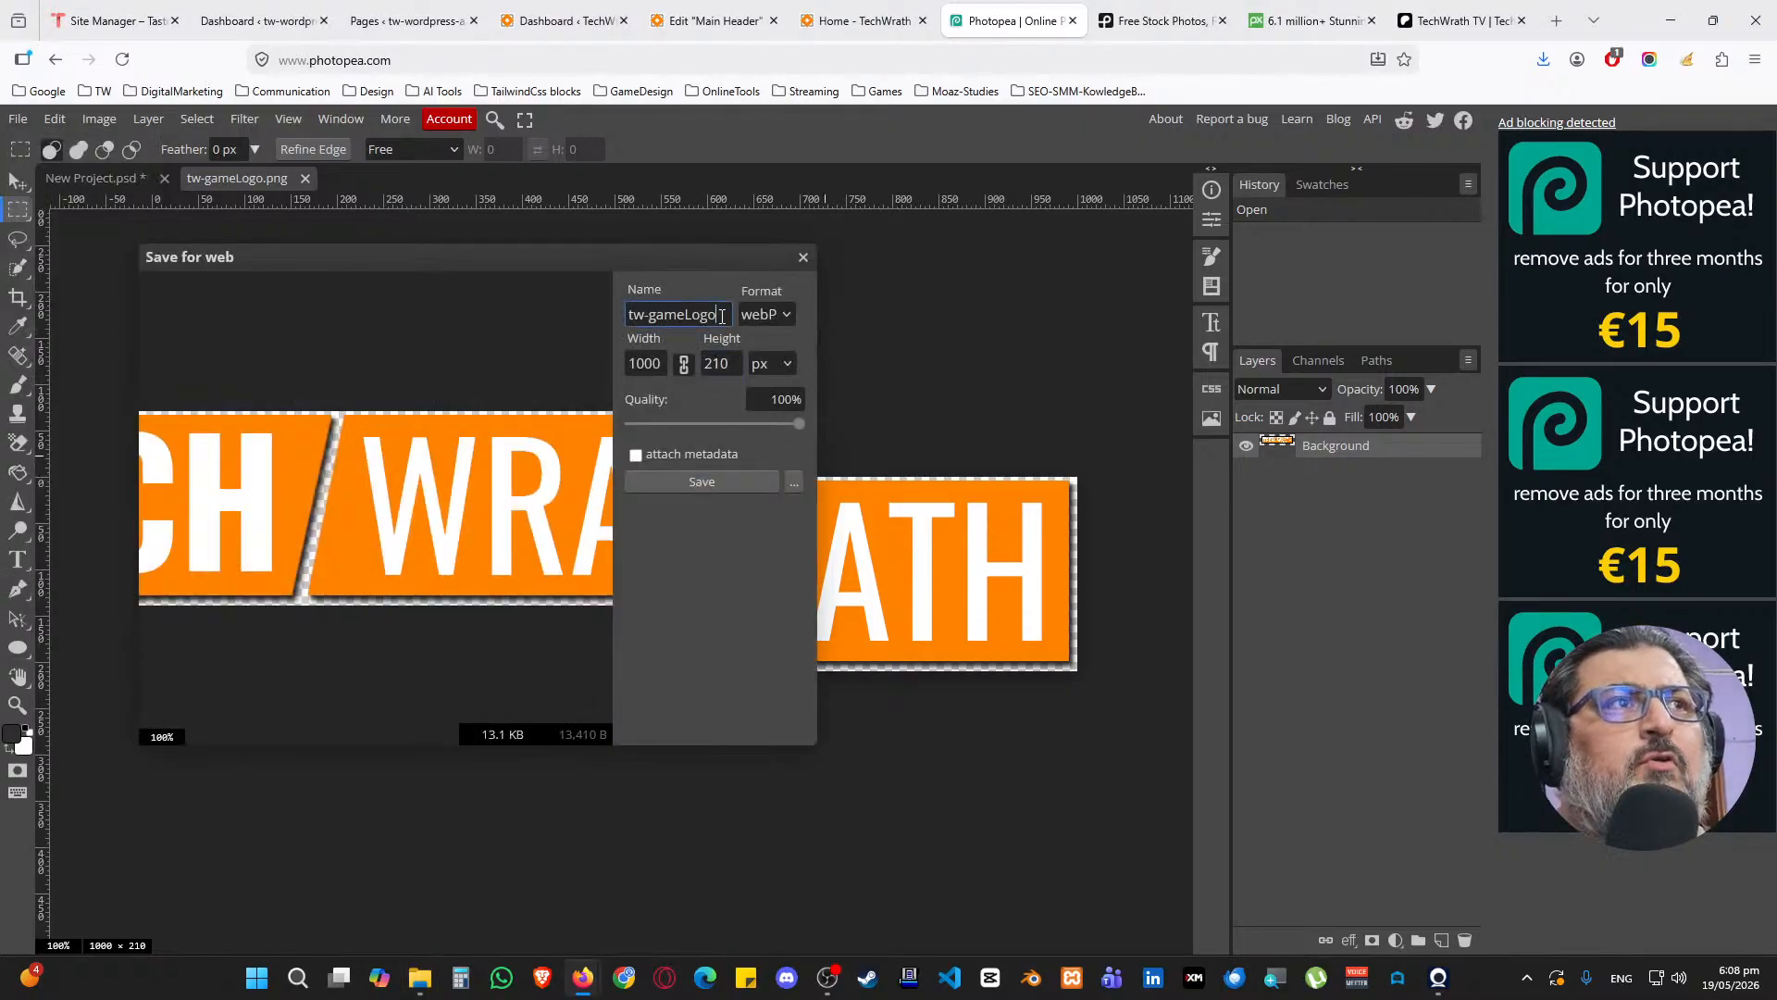
click(735, 486)
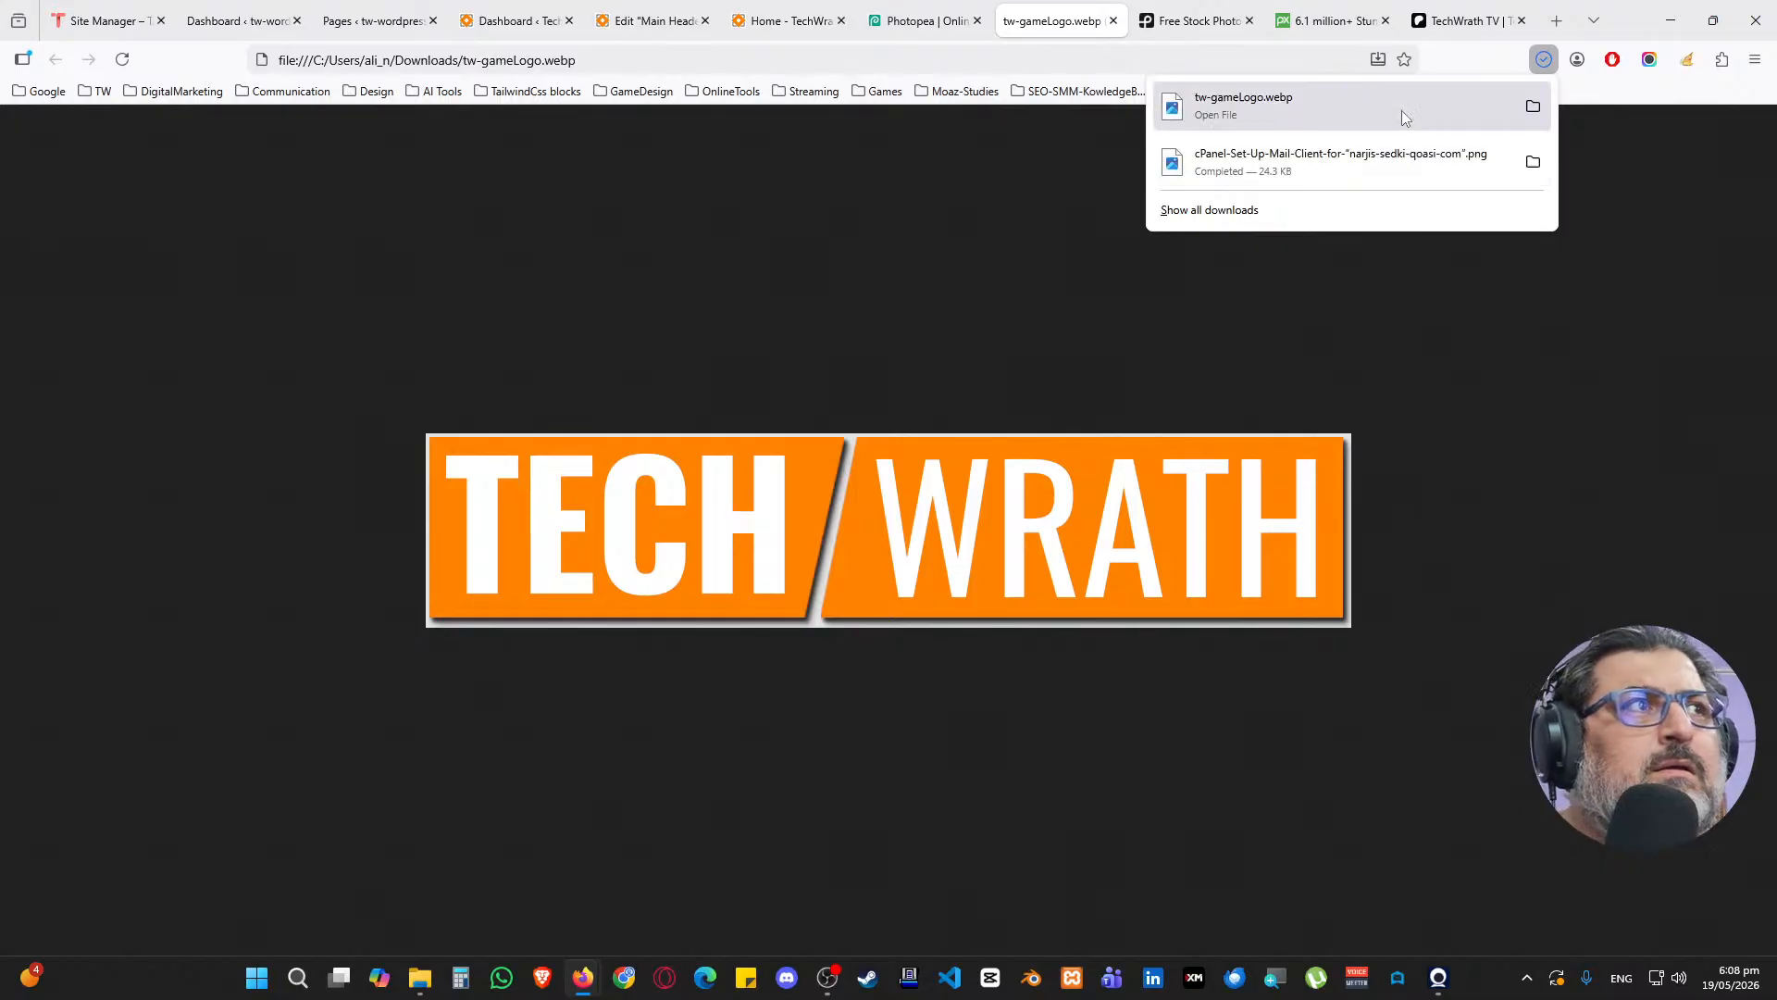
click(1530, 116)
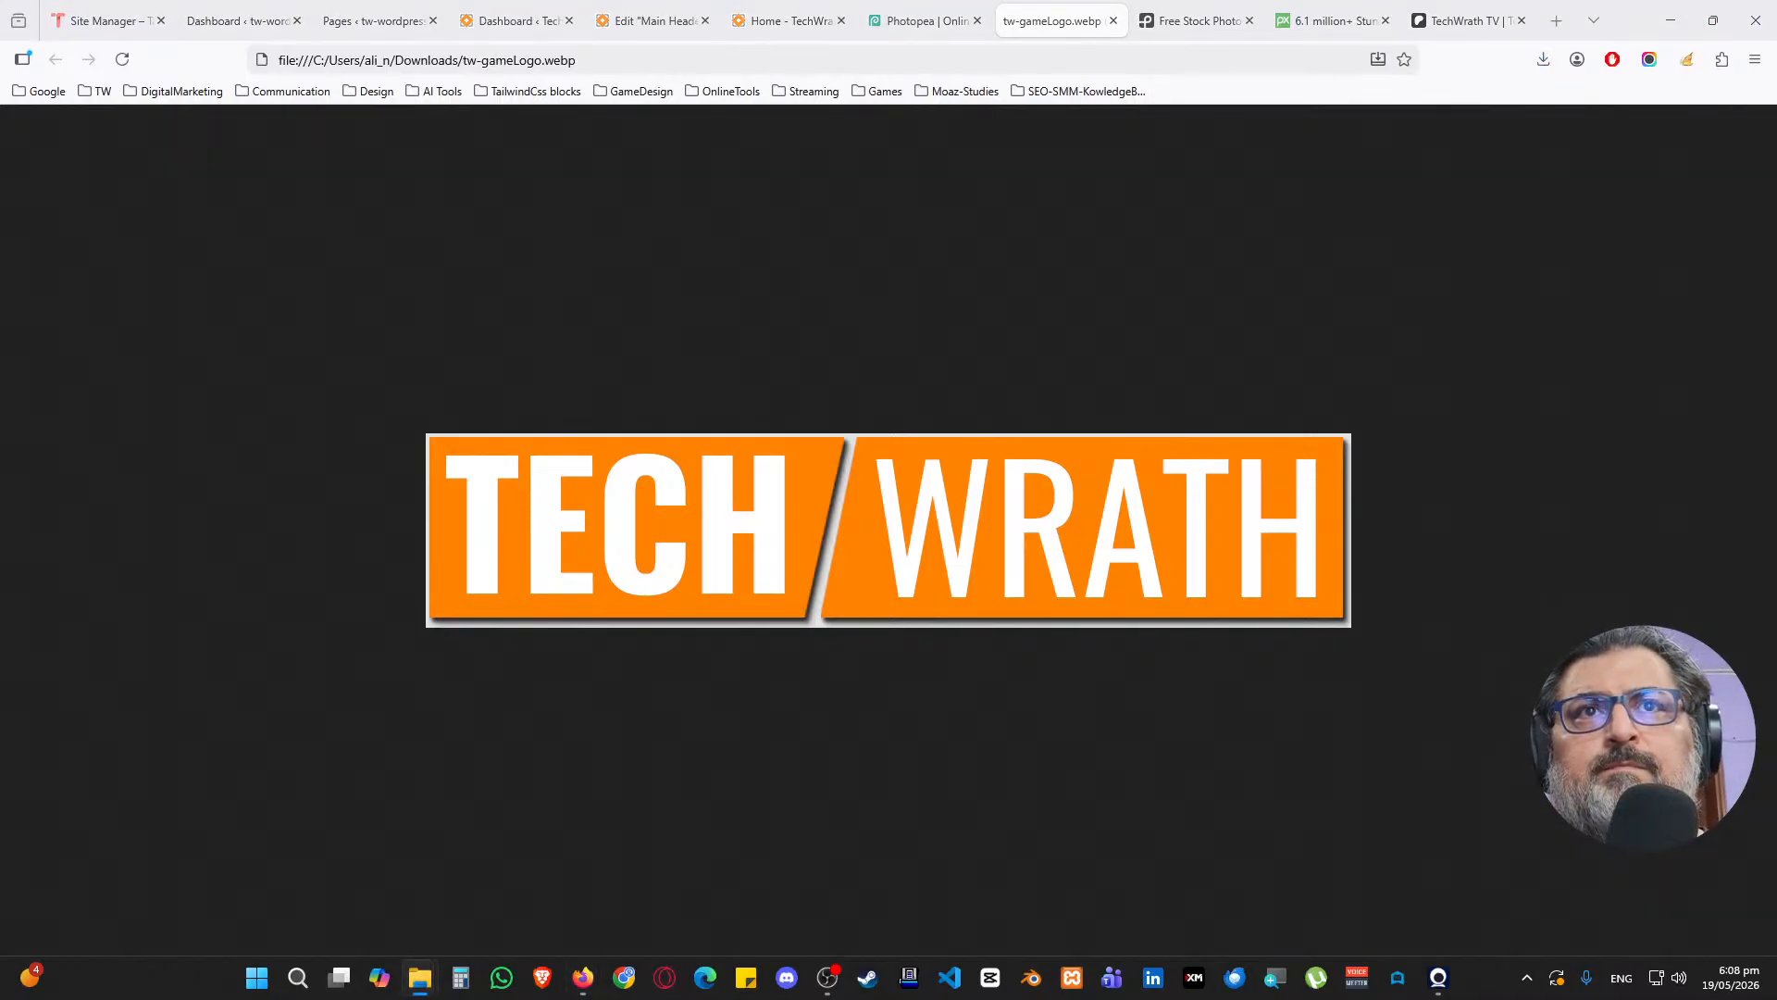
middle_click(1038, 13)
click(377, 9)
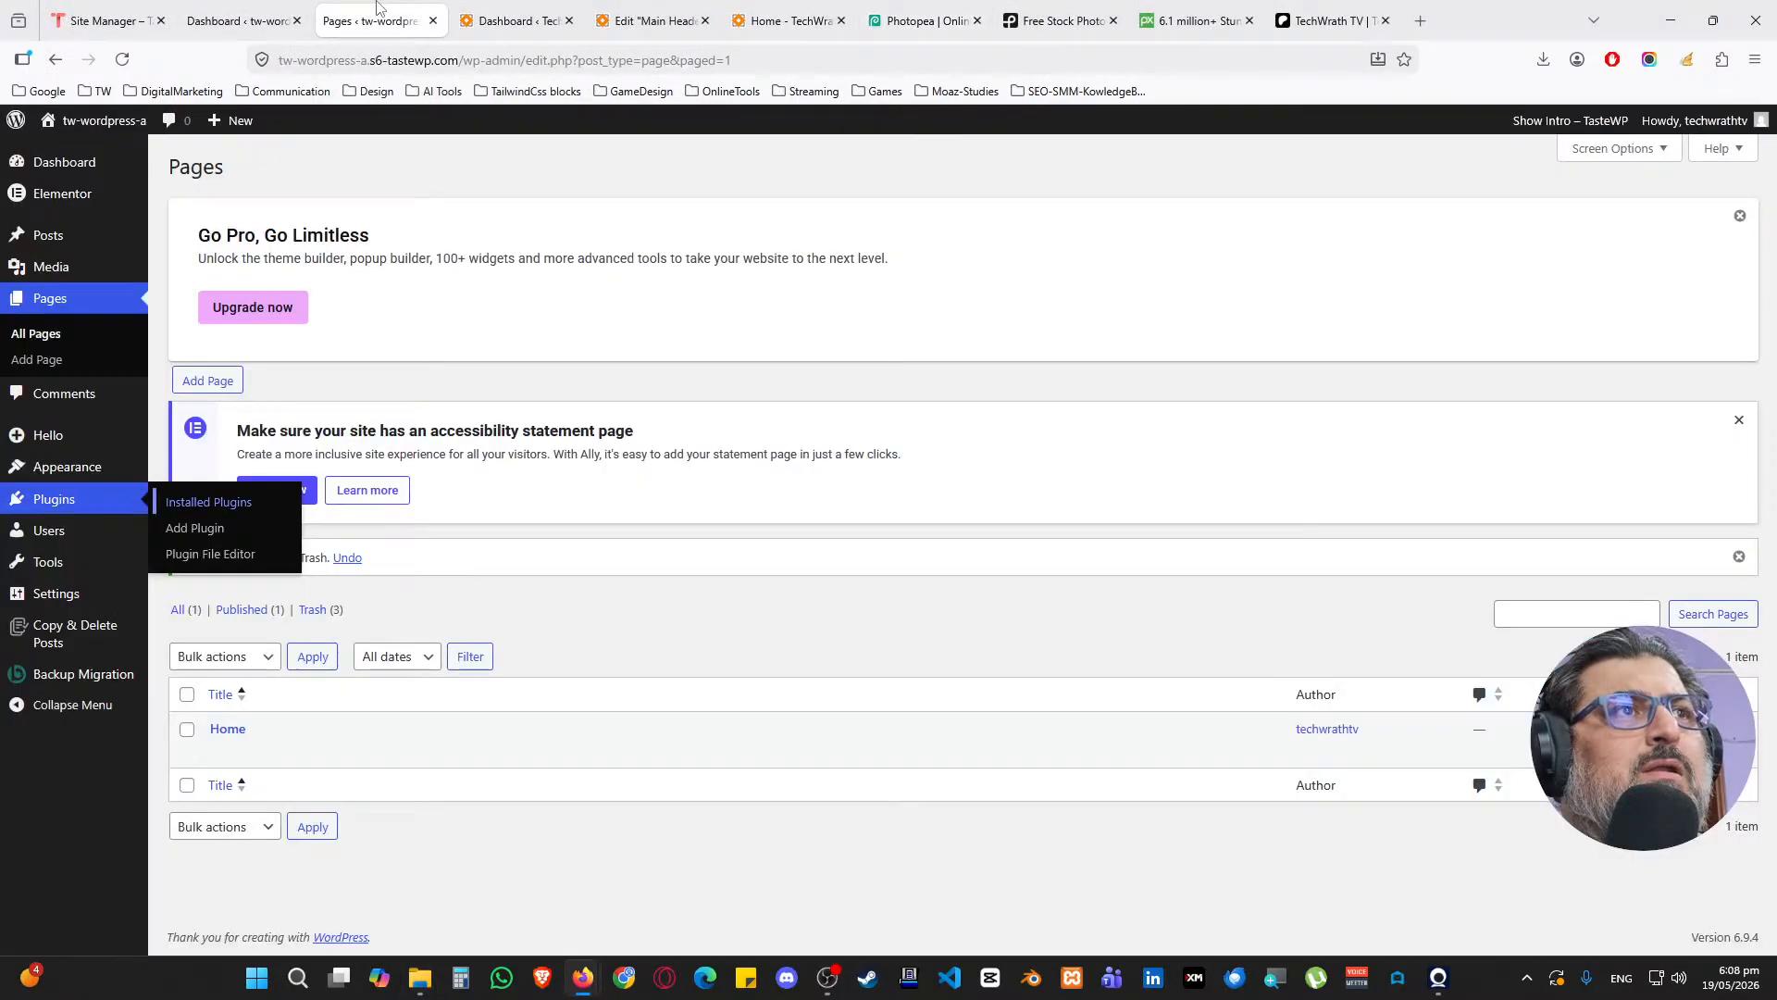
Back in the Main Header editor, permanently delete the old PNG logo from the media library
click(268, 12)
click(664, 13)
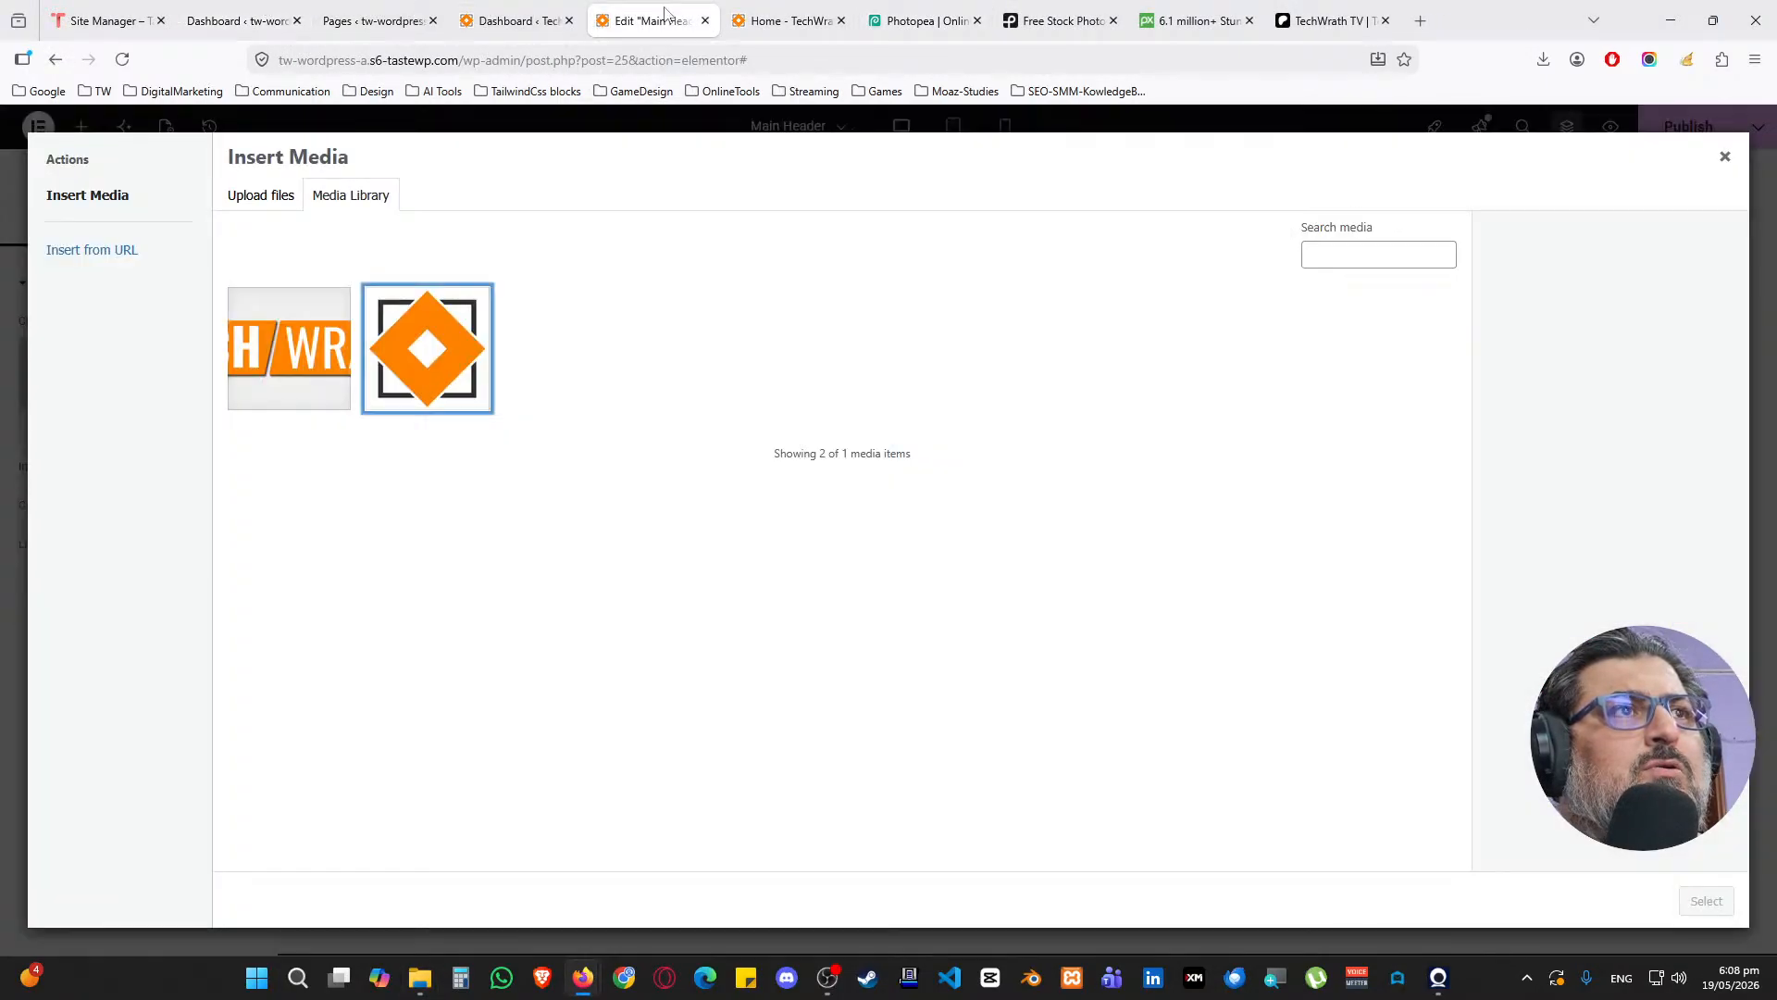
click(289, 337)
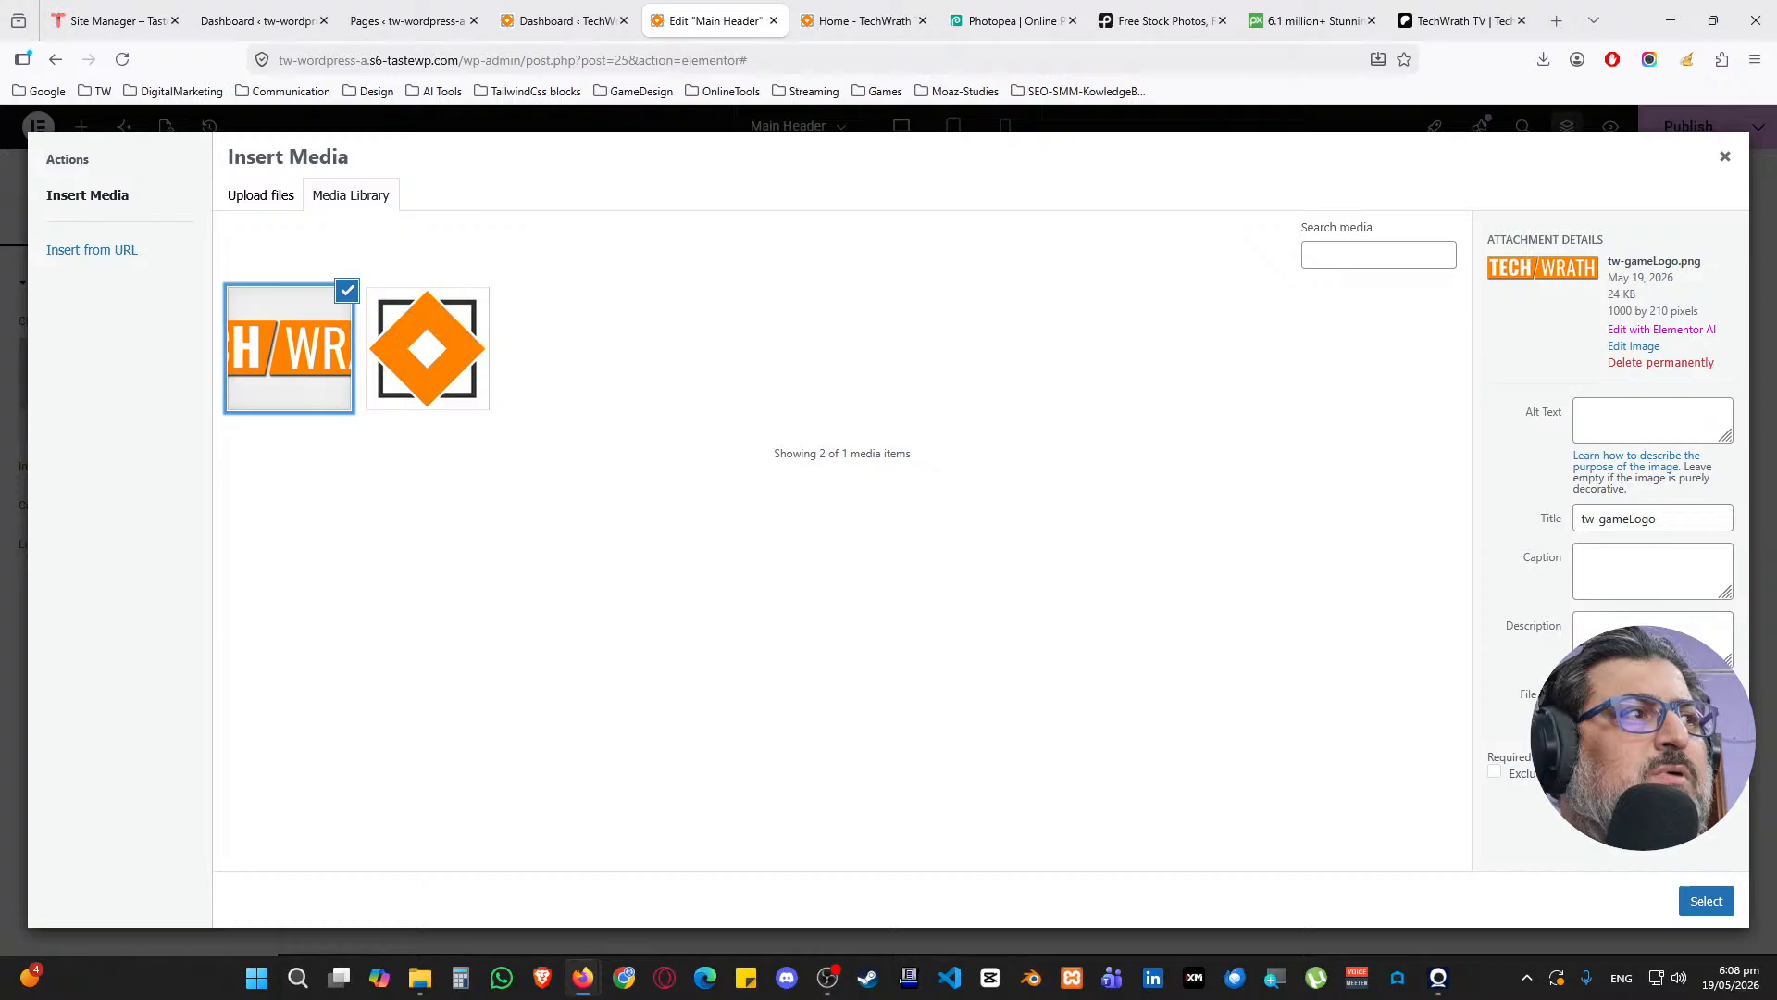
click(1645, 364)
click(946, 584)
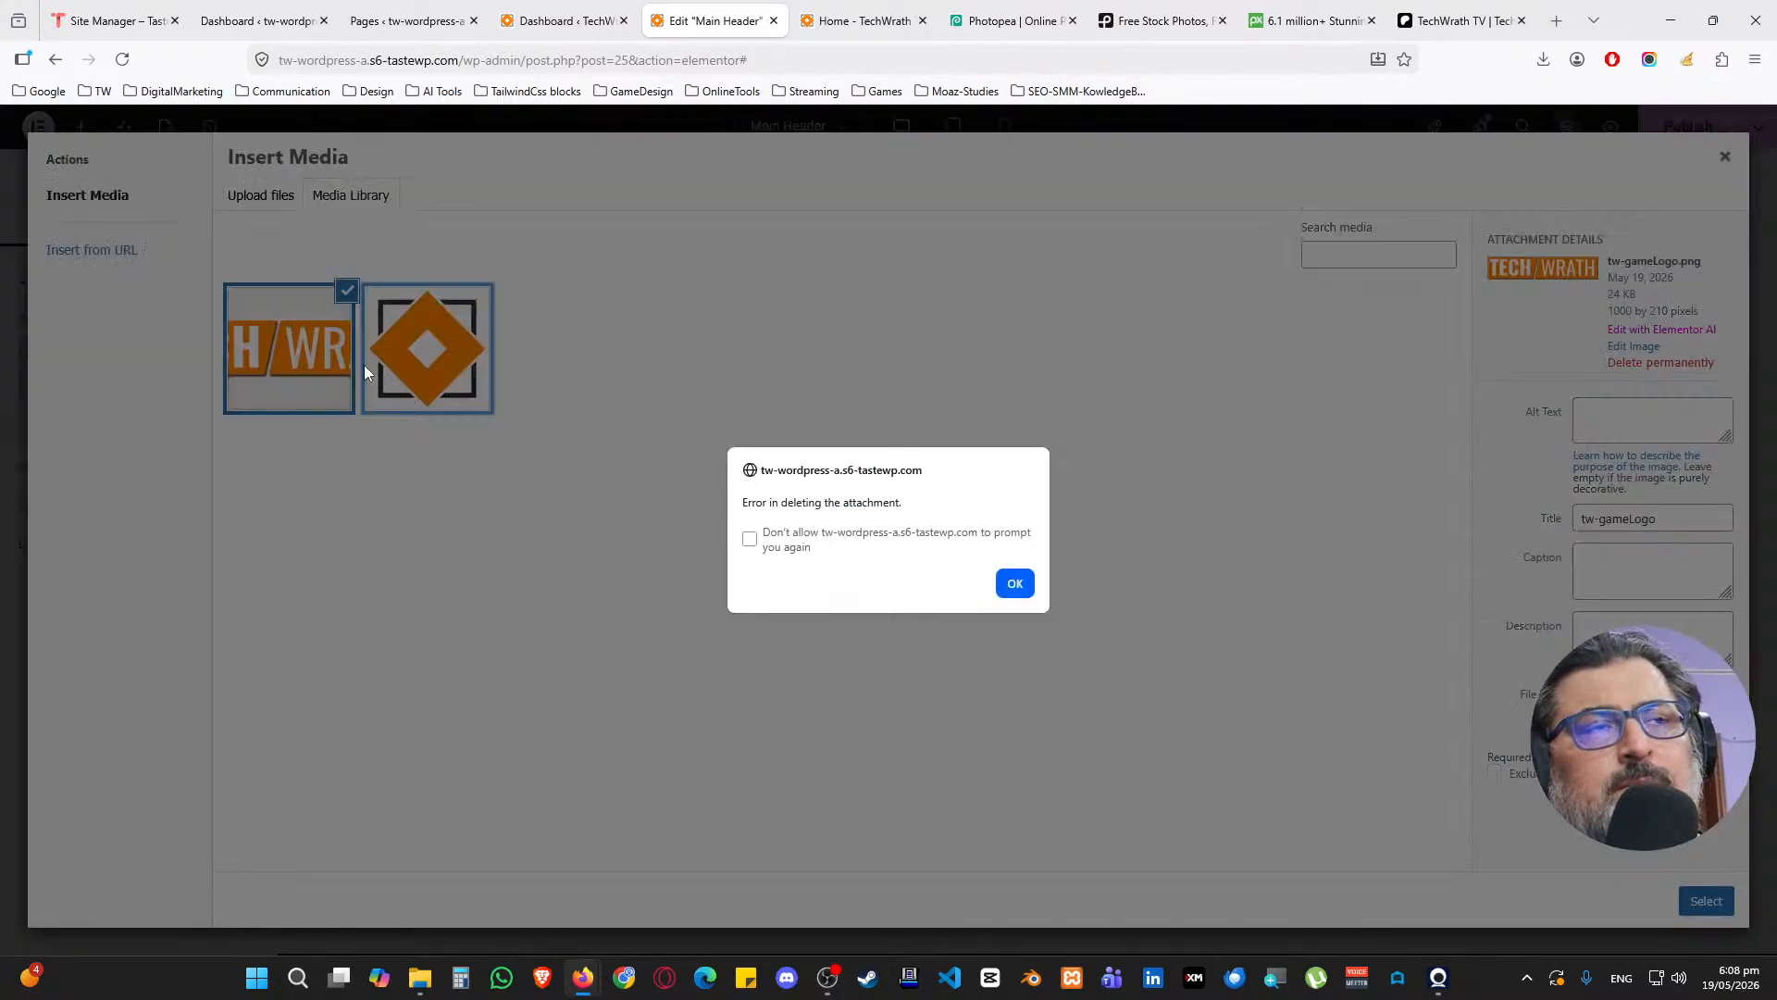
click(1015, 583)
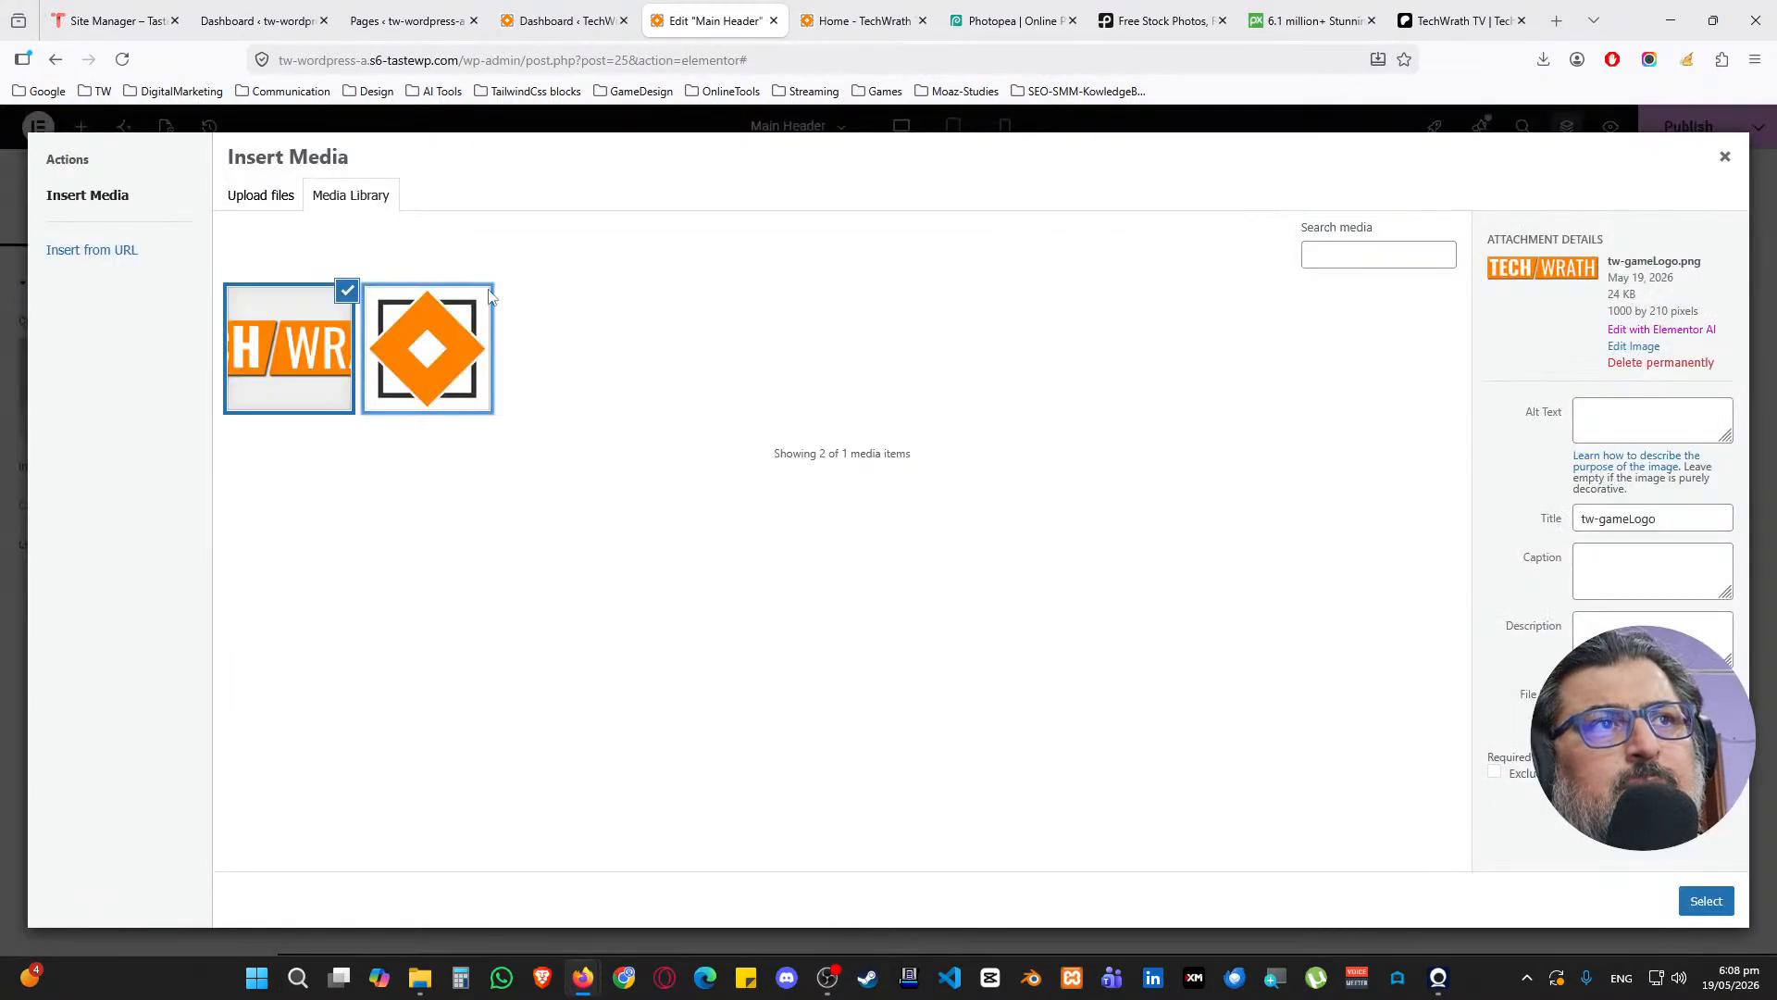
Upload tw-gameLogo.webp with alt text tw-gameLogo and insert it into the image widget
click(282, 202)
click(979, 500)
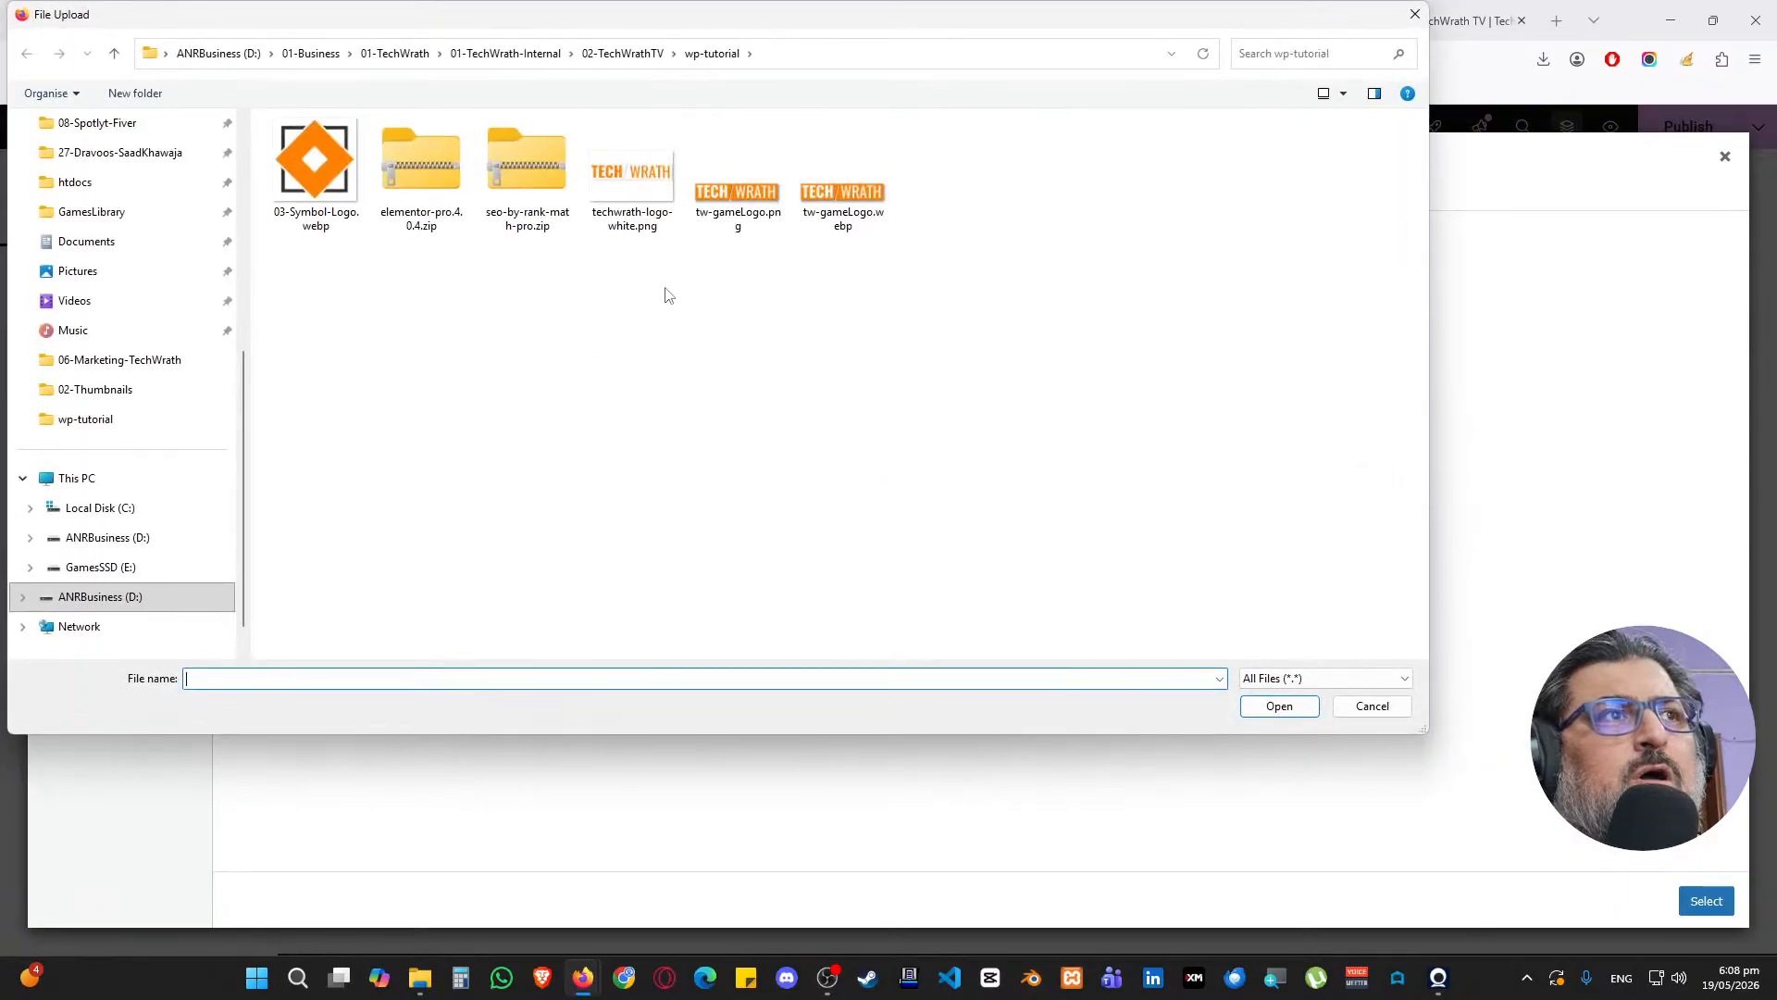
double_click(829, 215)
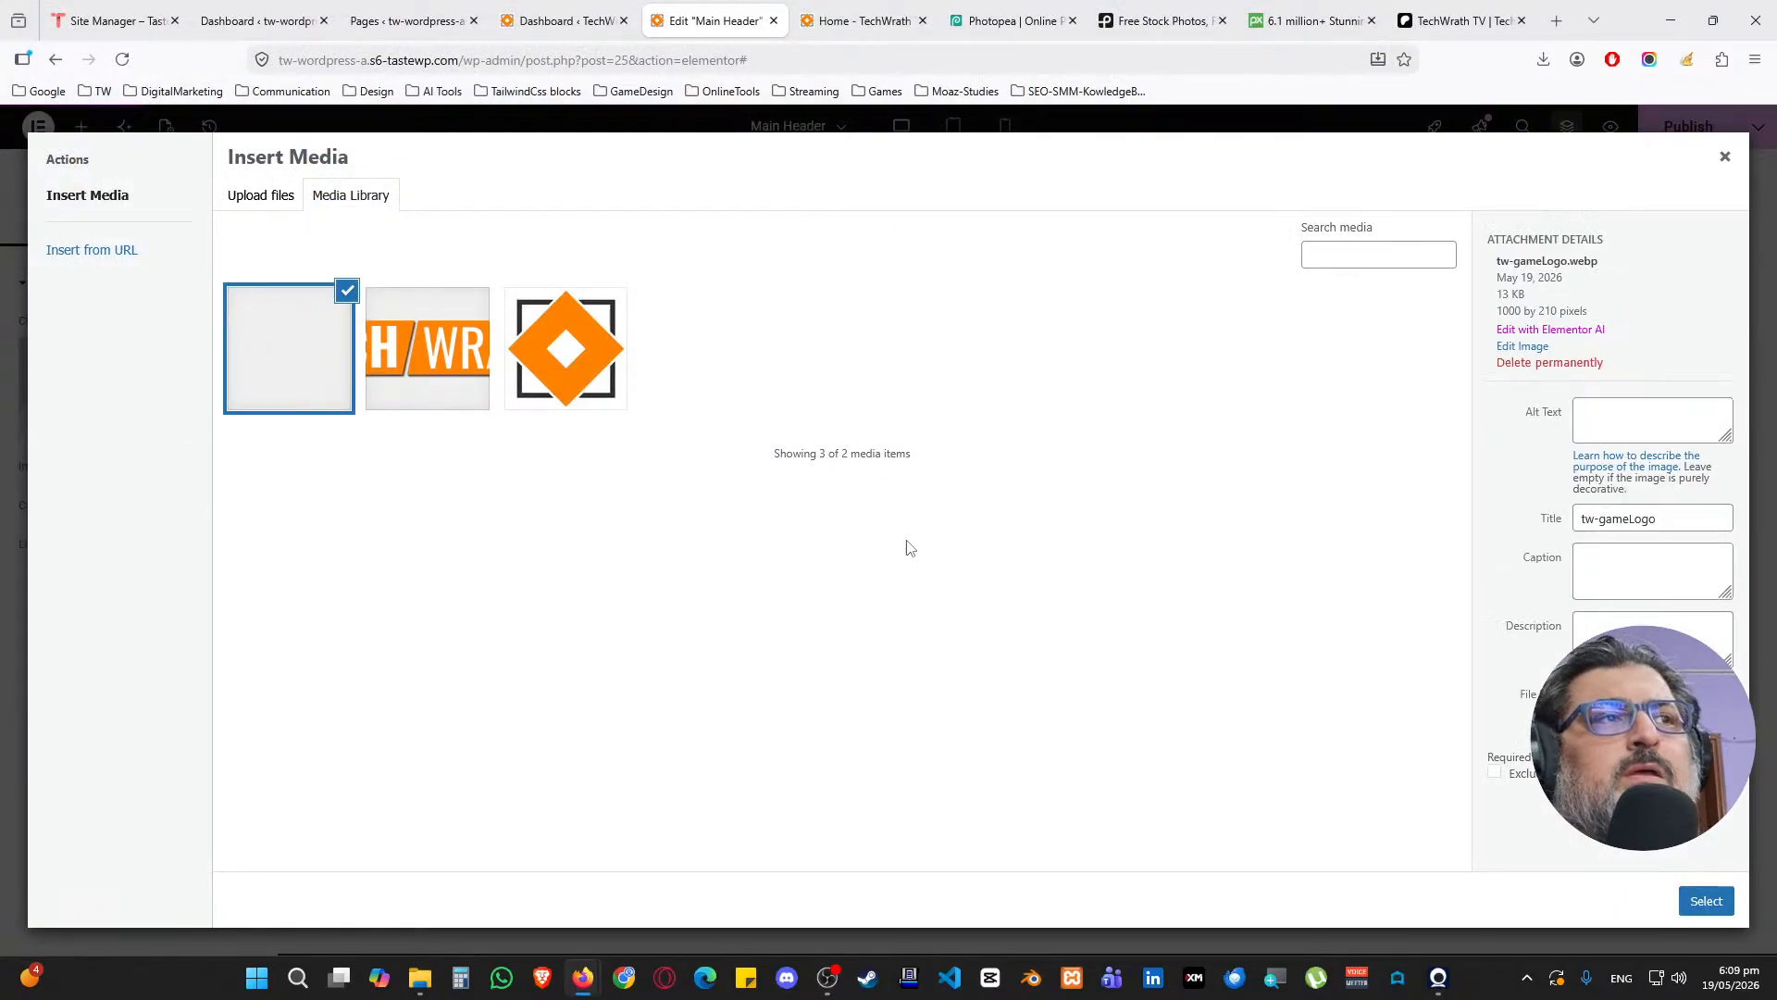
drag(1727, 519, 1436, 511)
key(ctrl+c)
click(1662, 425)
key(ctrl+v)
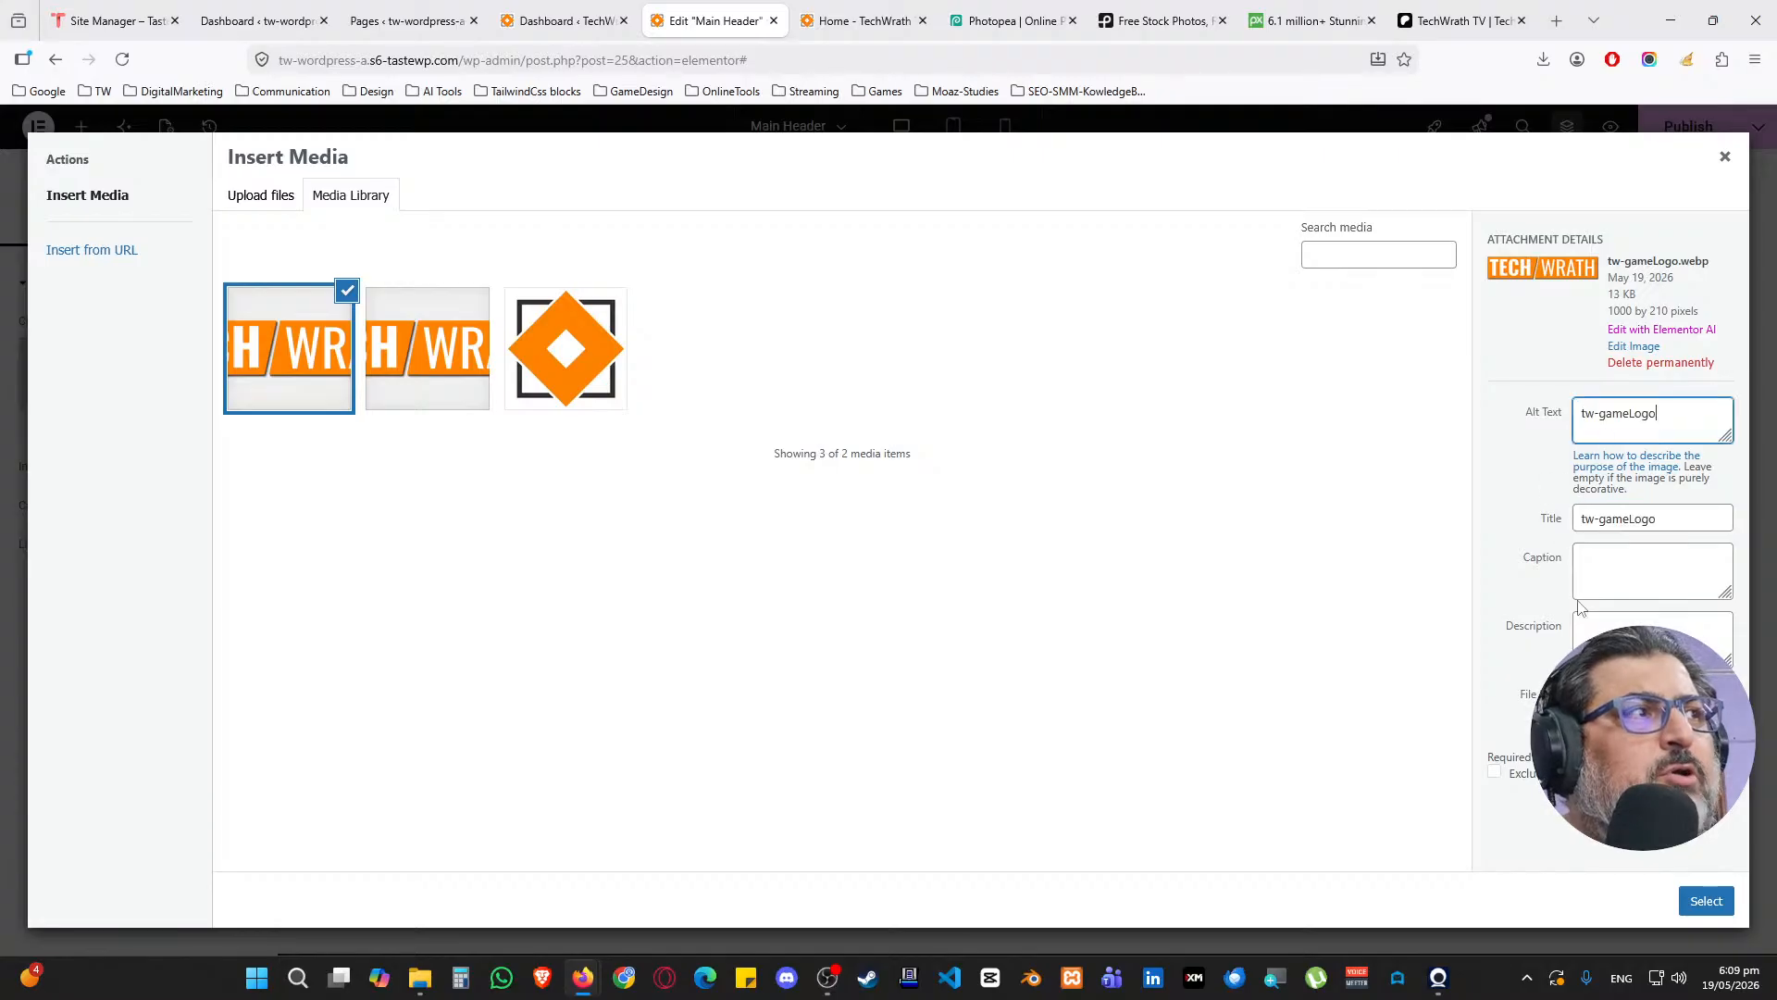
click(1706, 901)
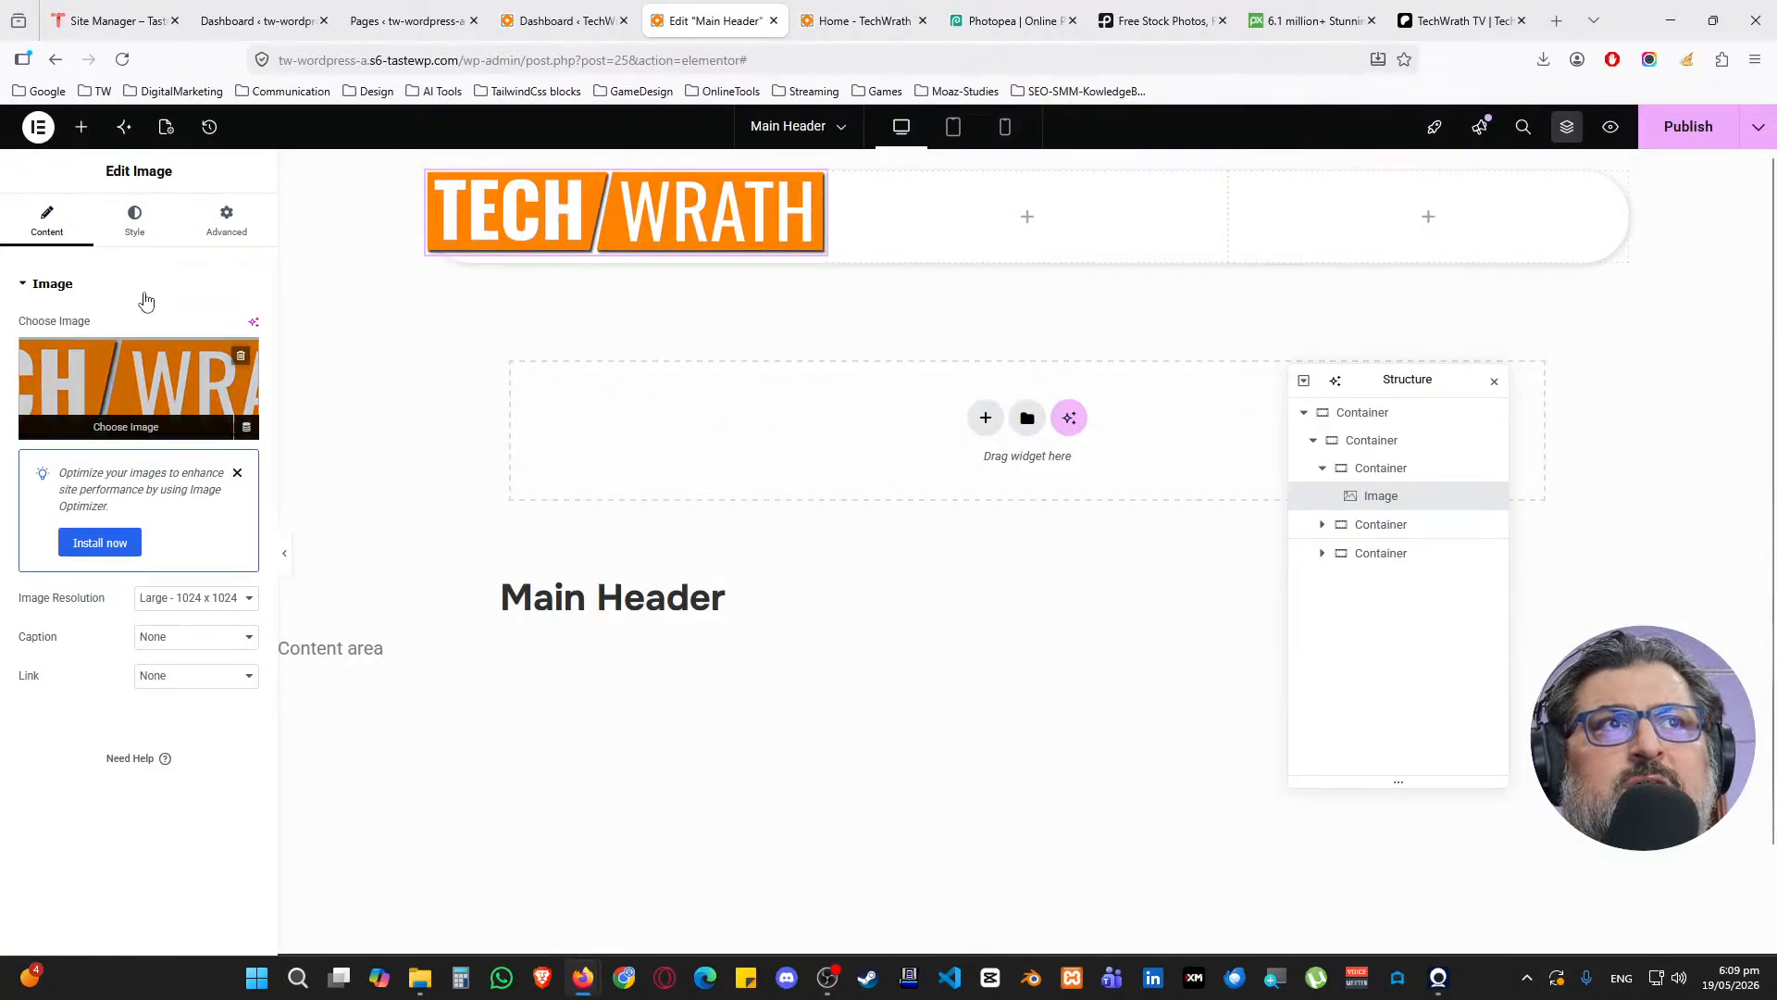
Set the logo image's width to 50%
click(139, 236)
click(222, 386)
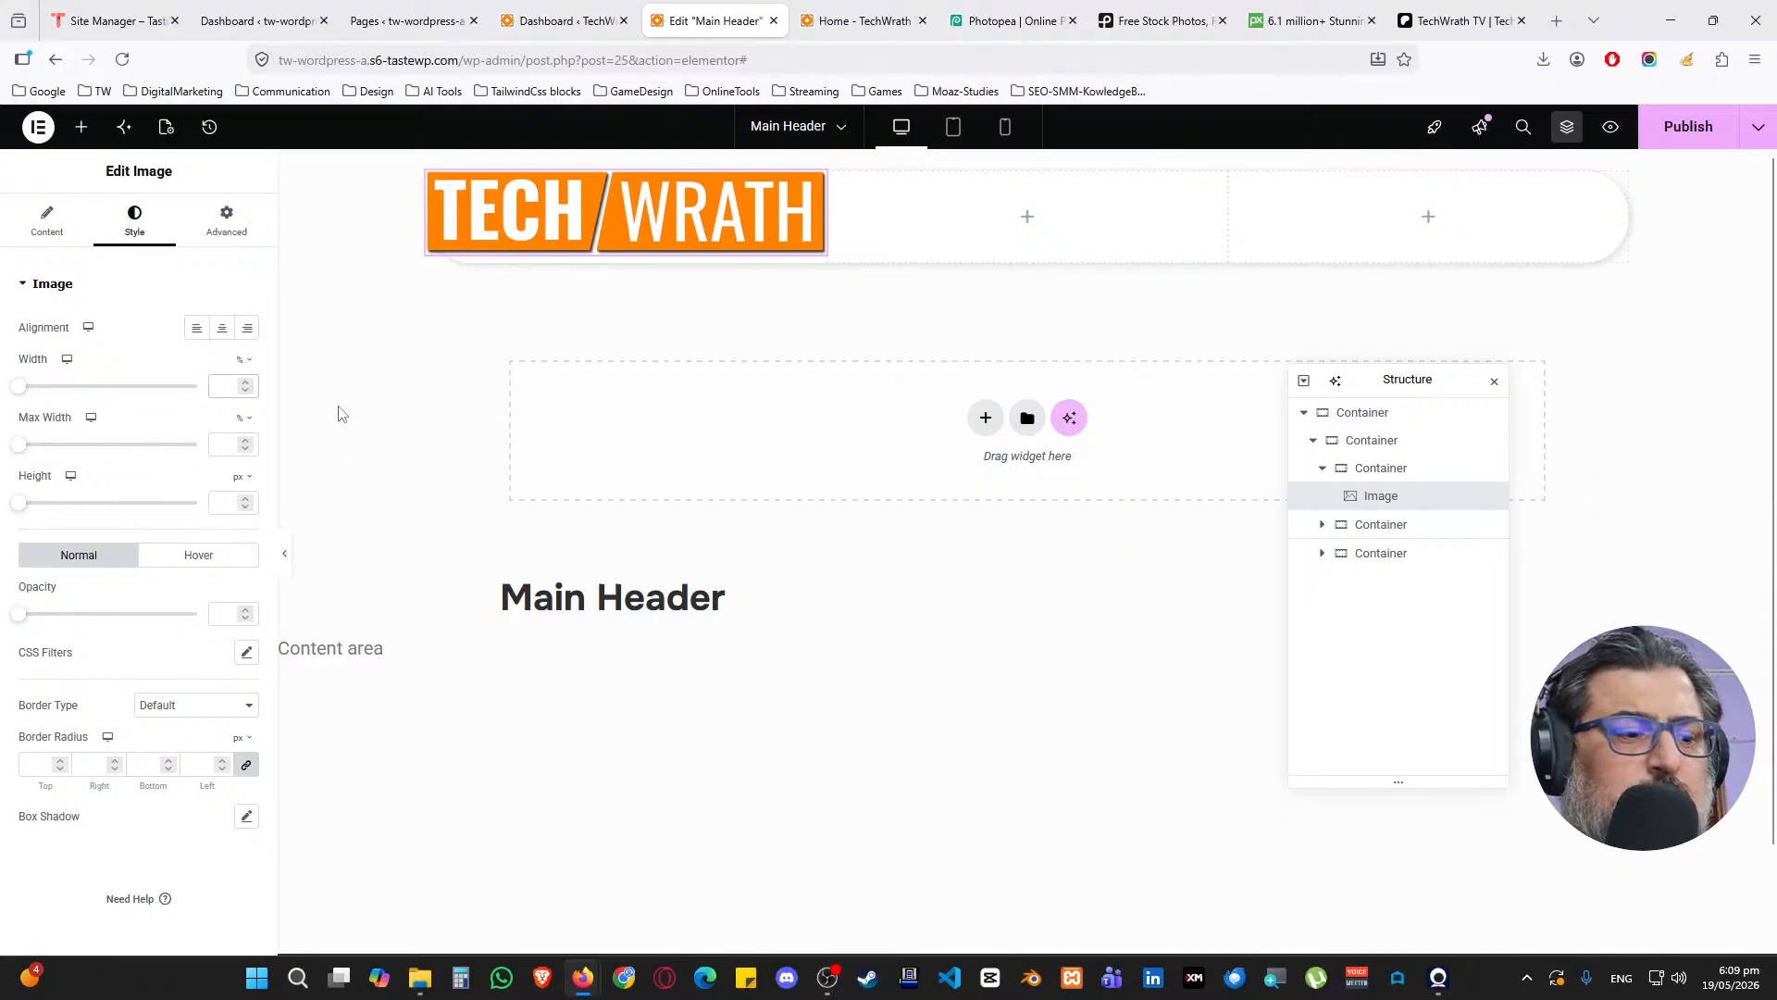
text(50)
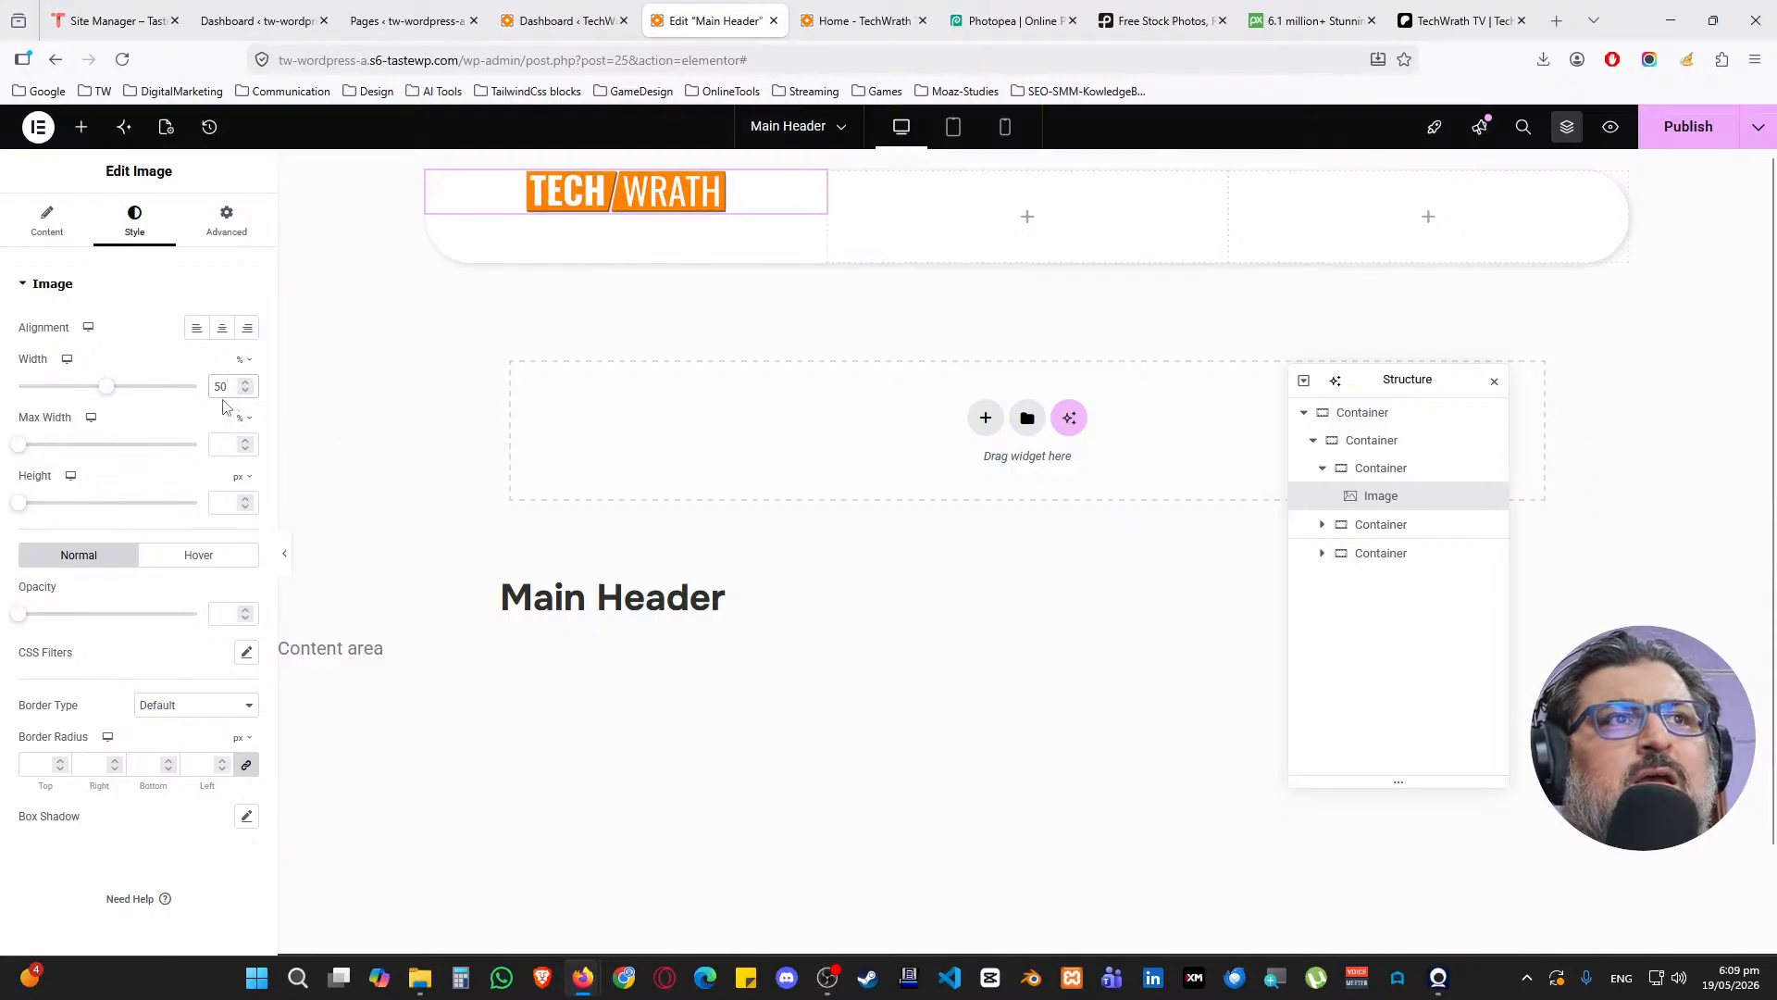
Centre the logo in its column on both axes and set the column width to 50%
click(69, 226)
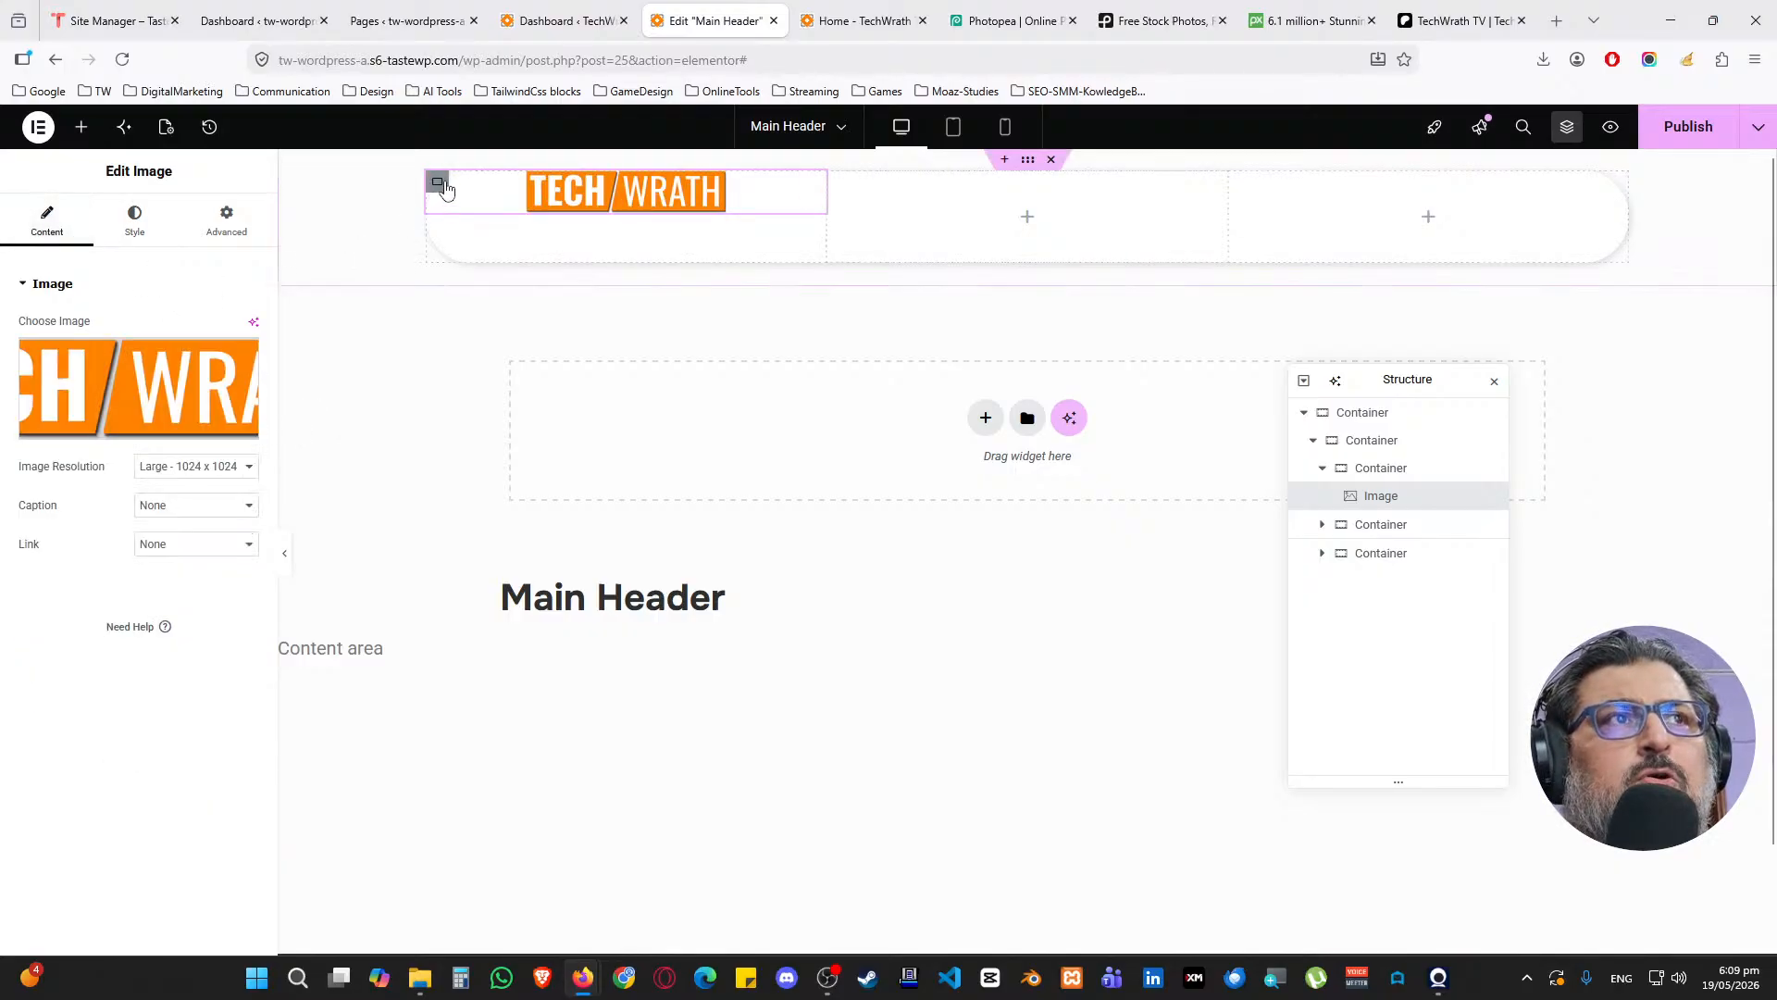
click(437, 181)
click(79, 657)
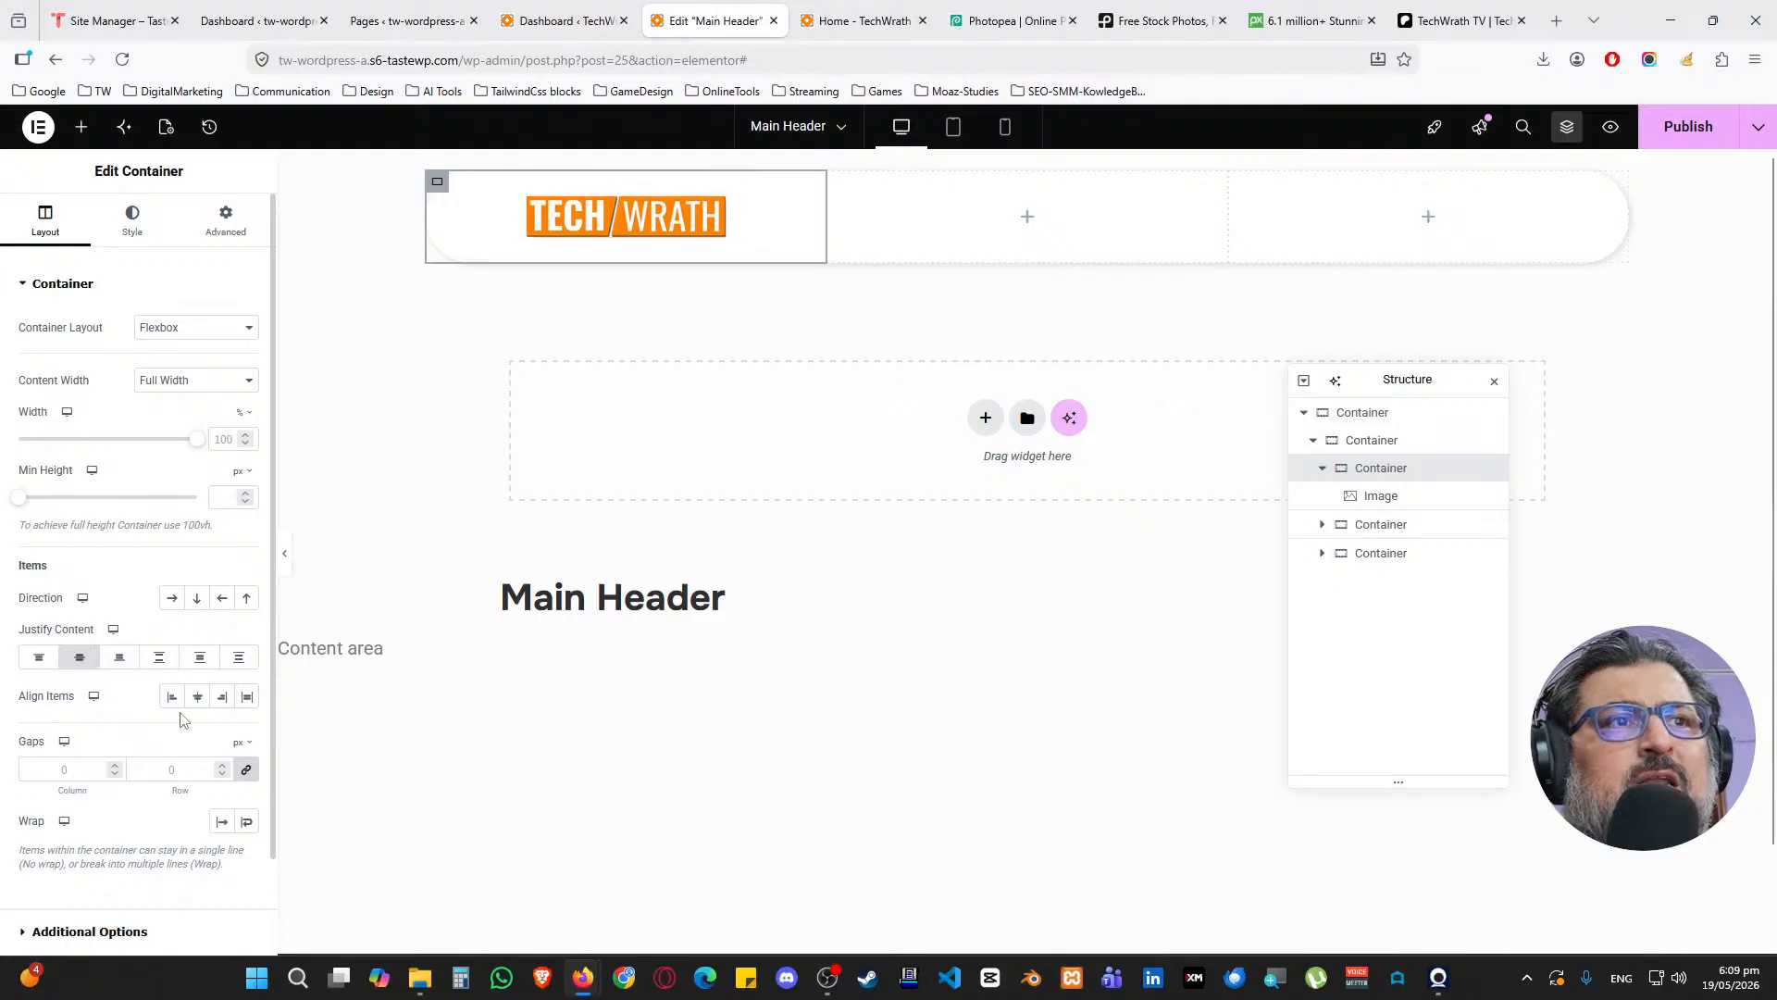
click(197, 696)
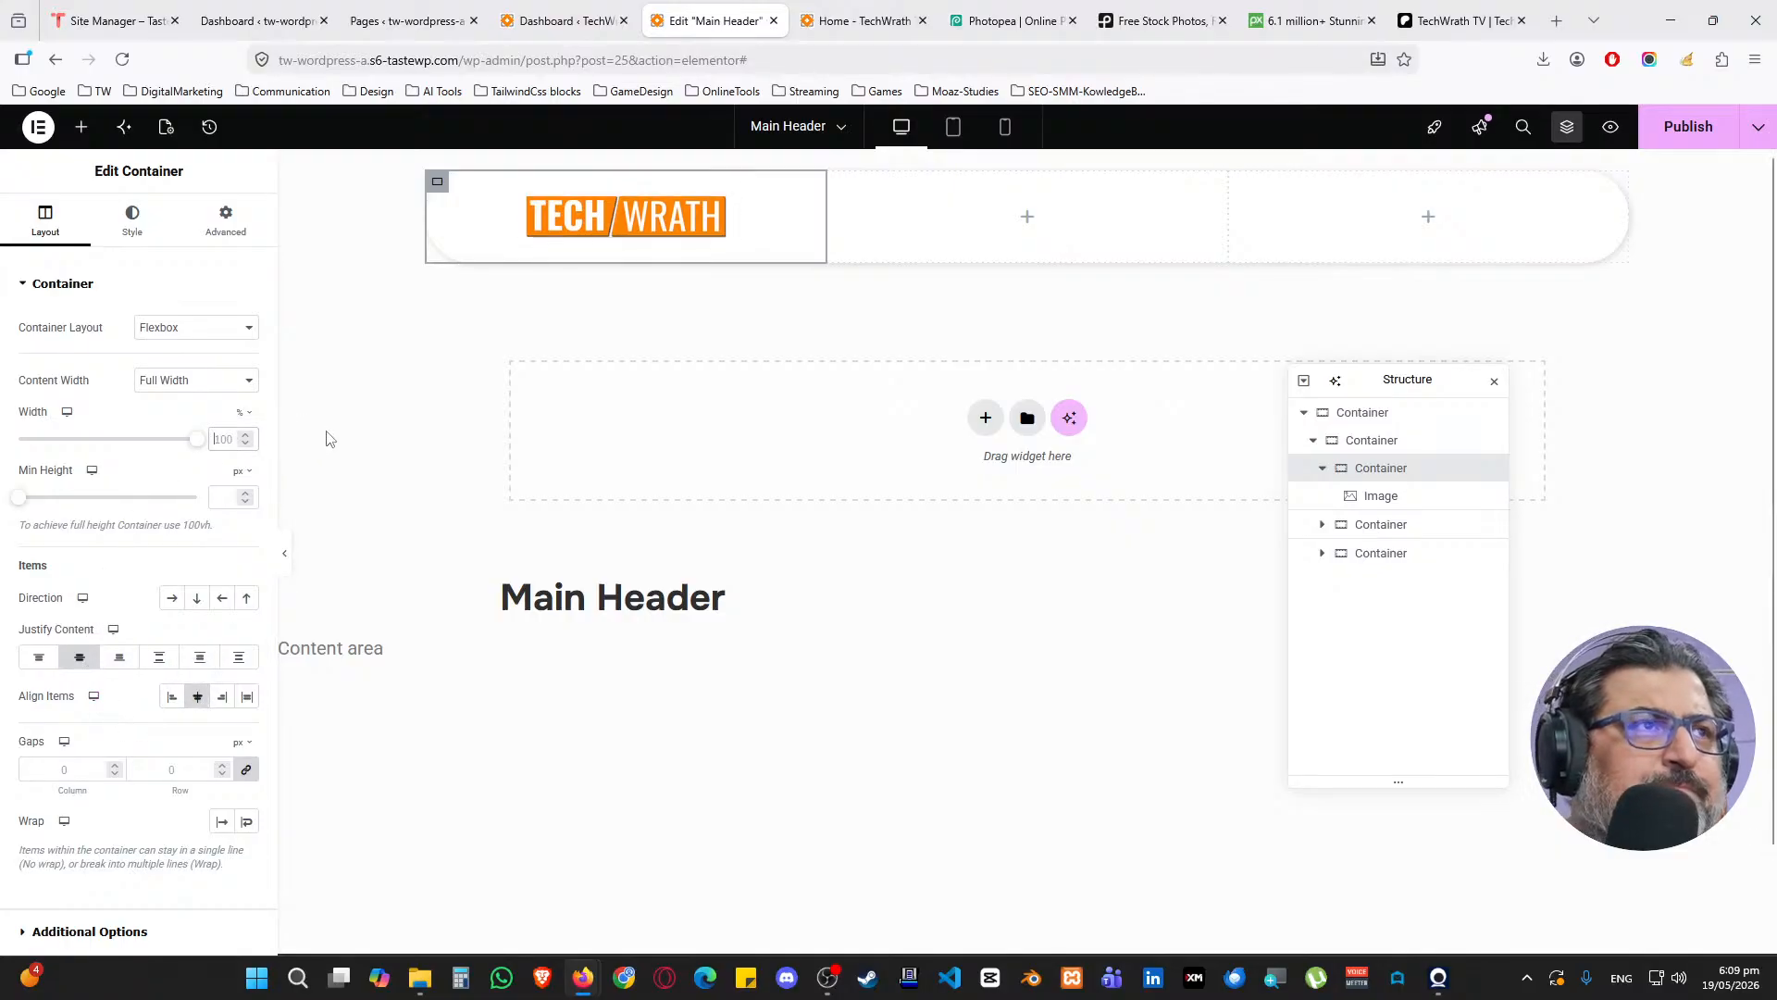
text(50)
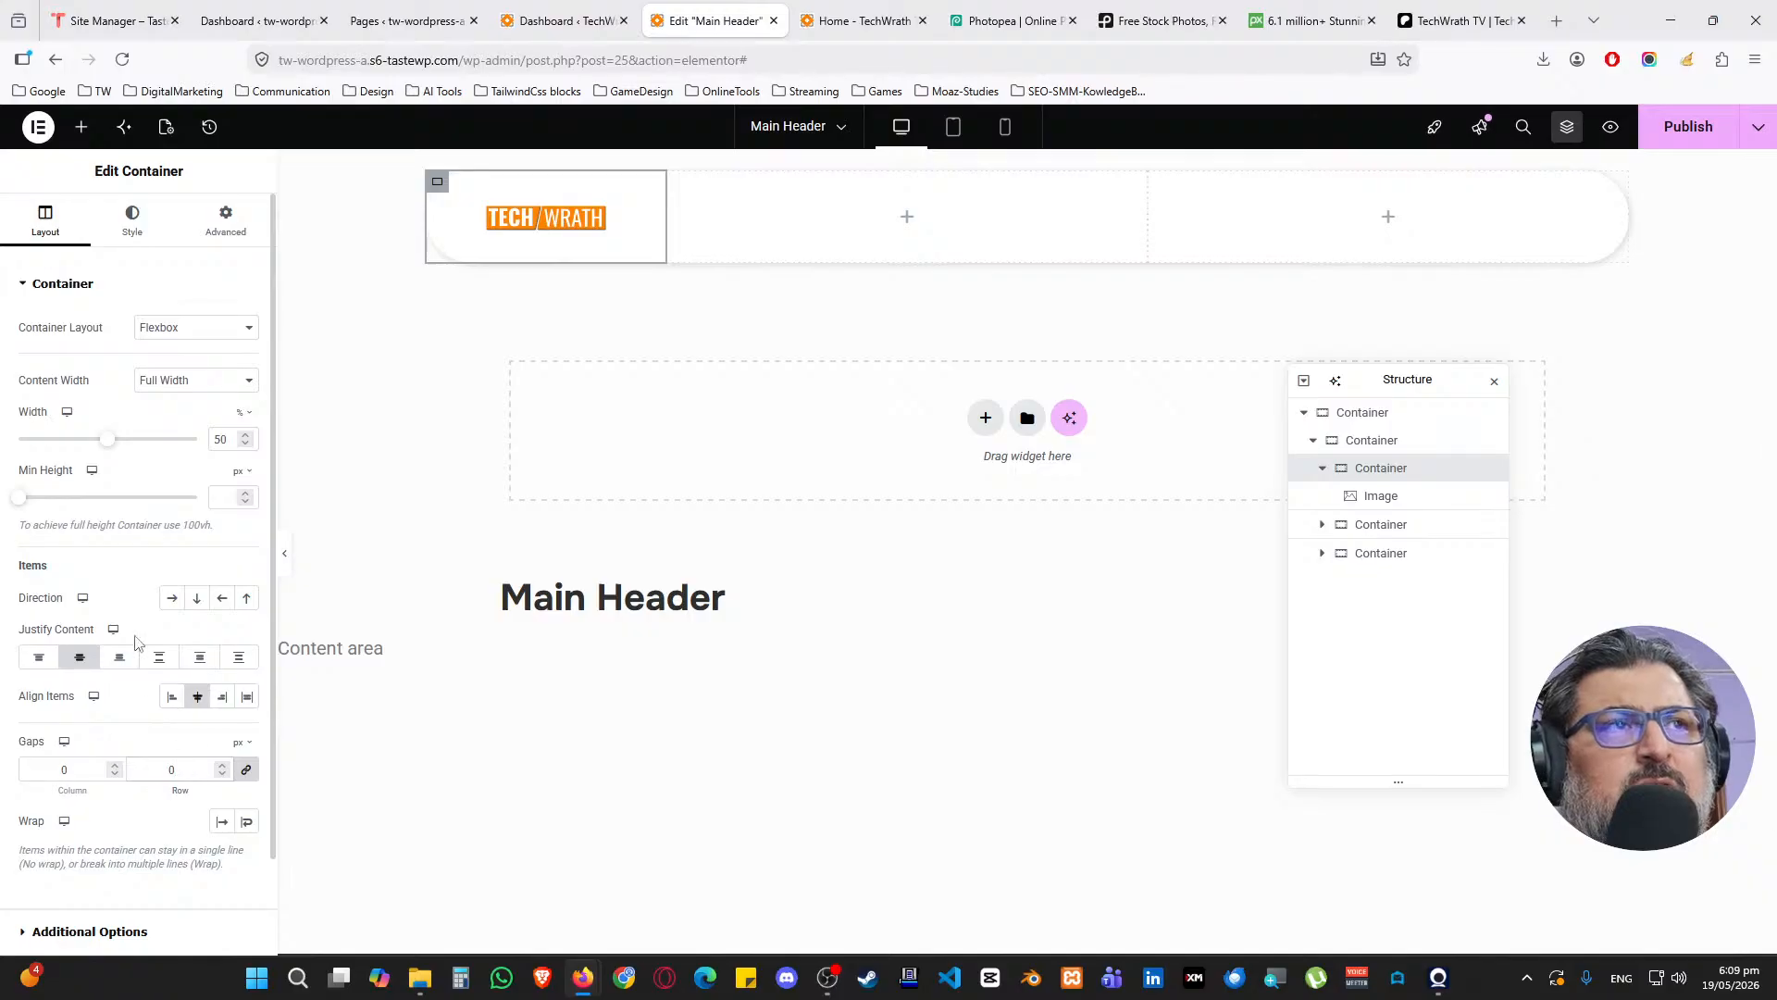
Zero the logo column's margins and clear the logo's width setting
click(240, 227)
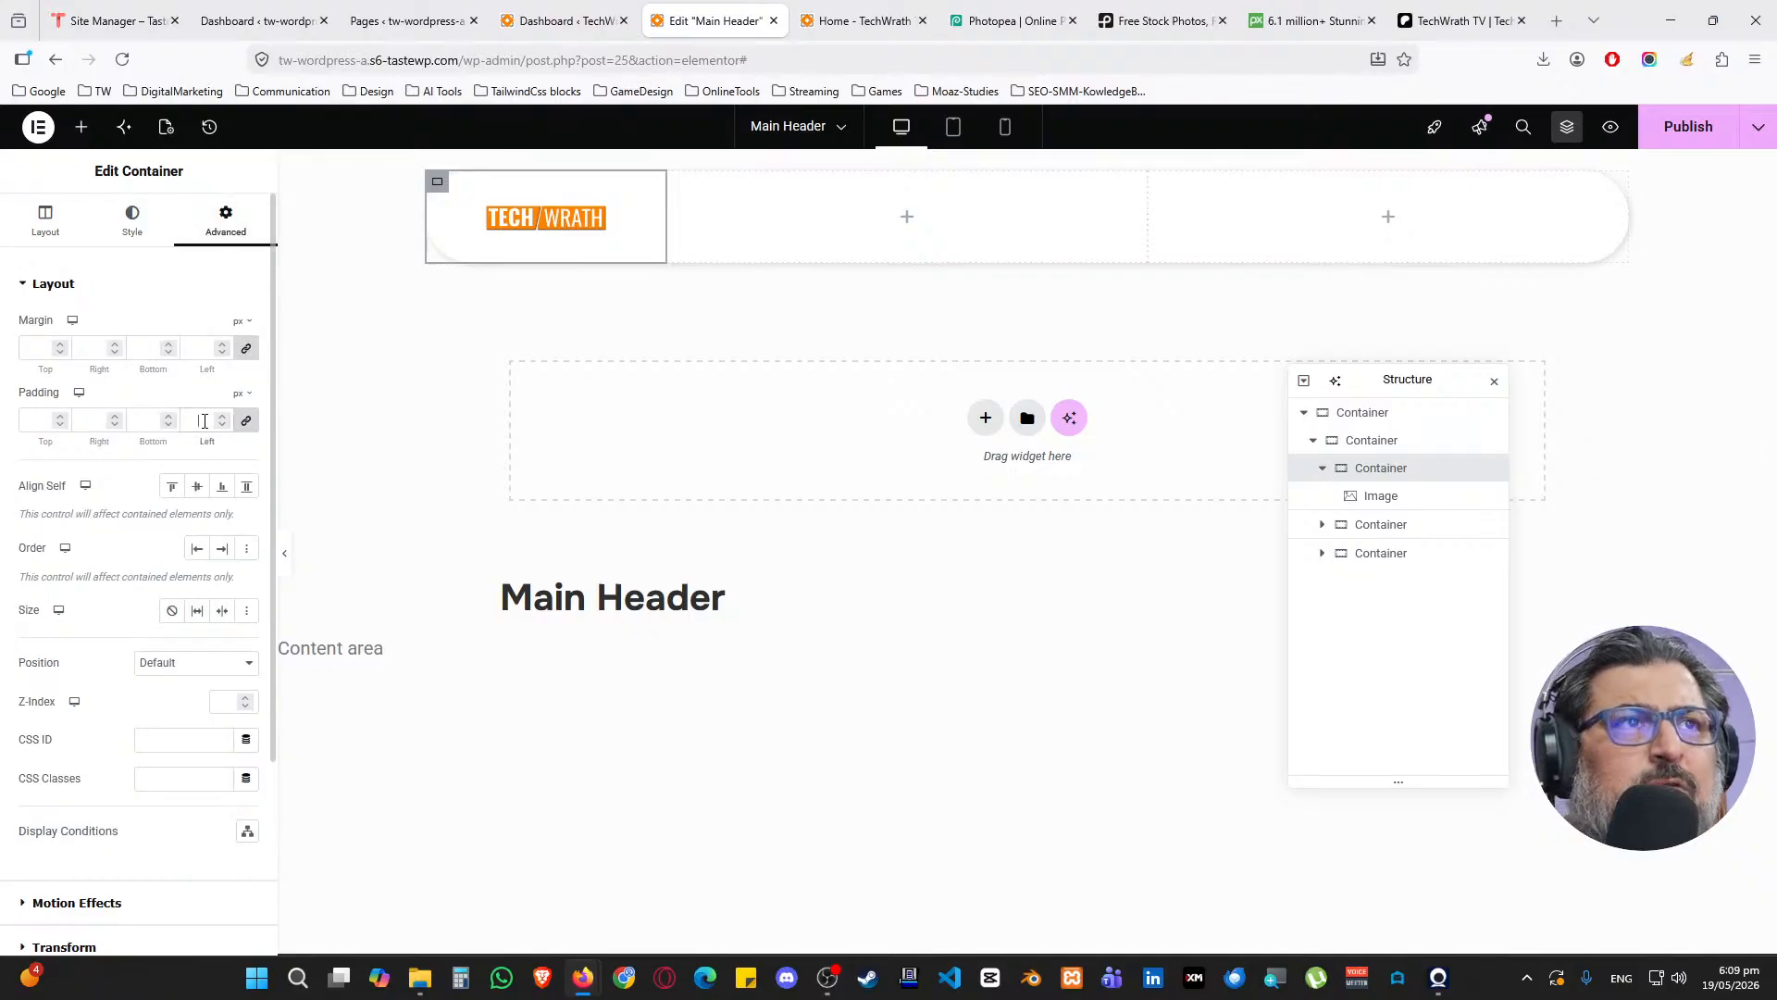
click(200, 348)
text(0)
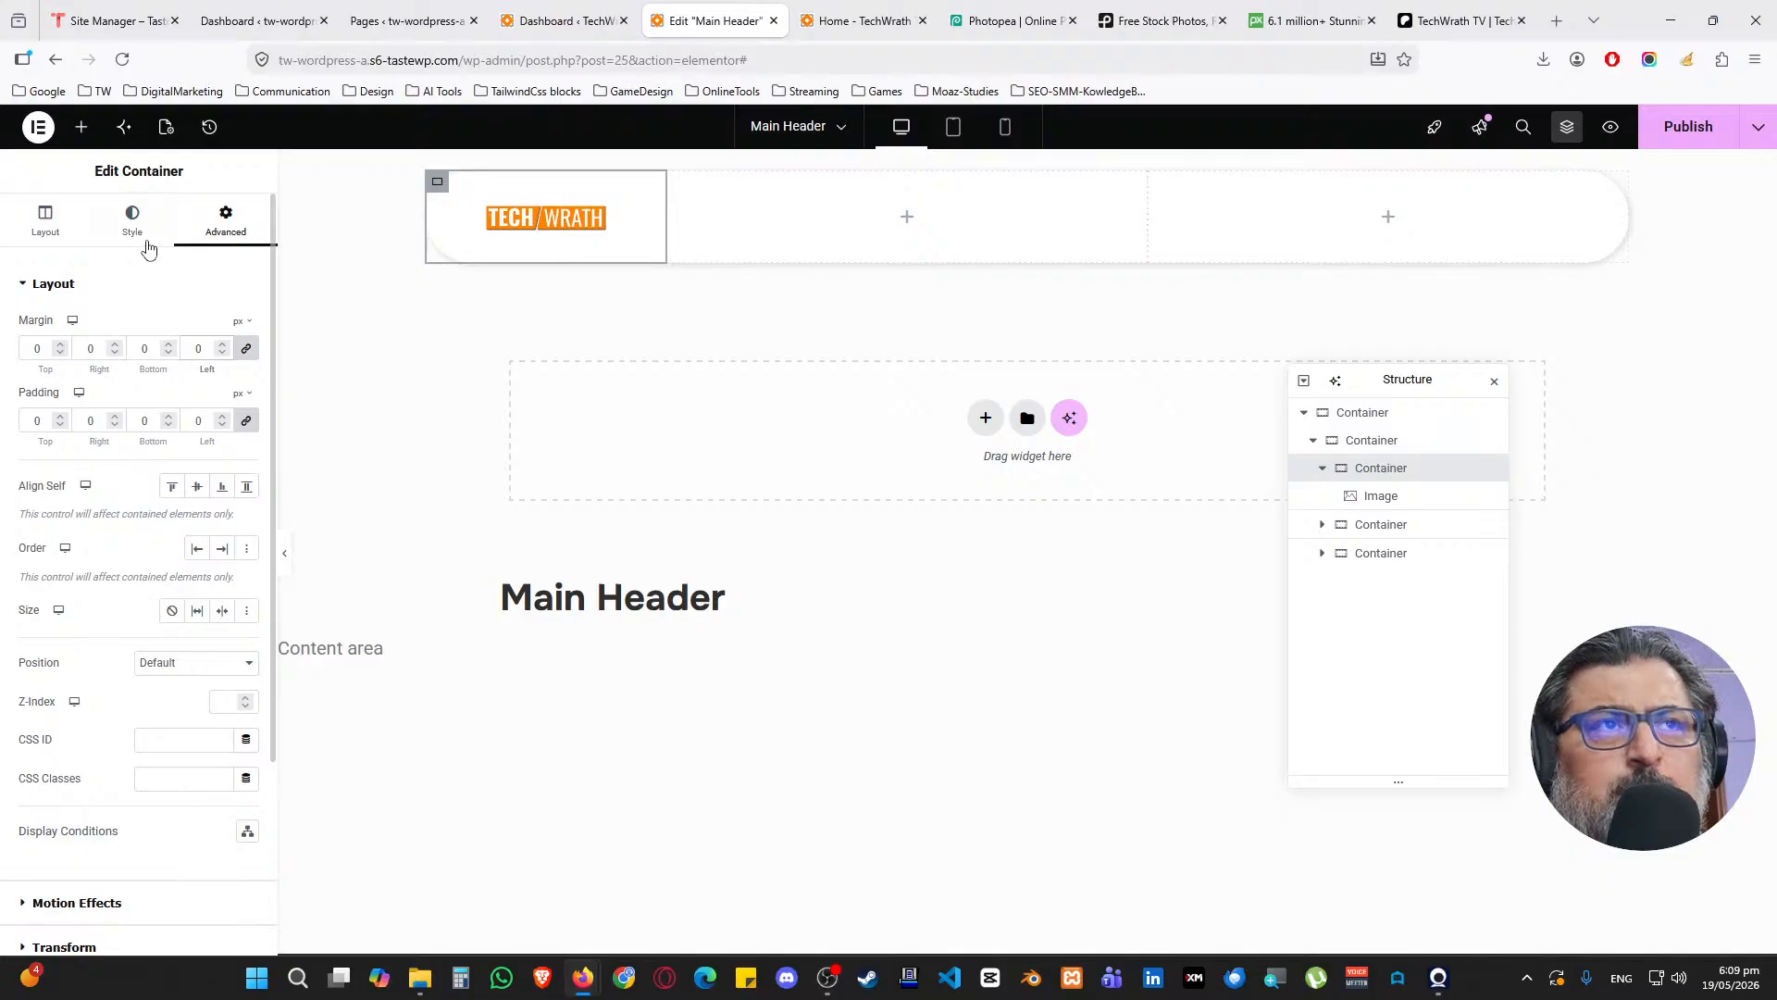
click(565, 222)
click(135, 222)
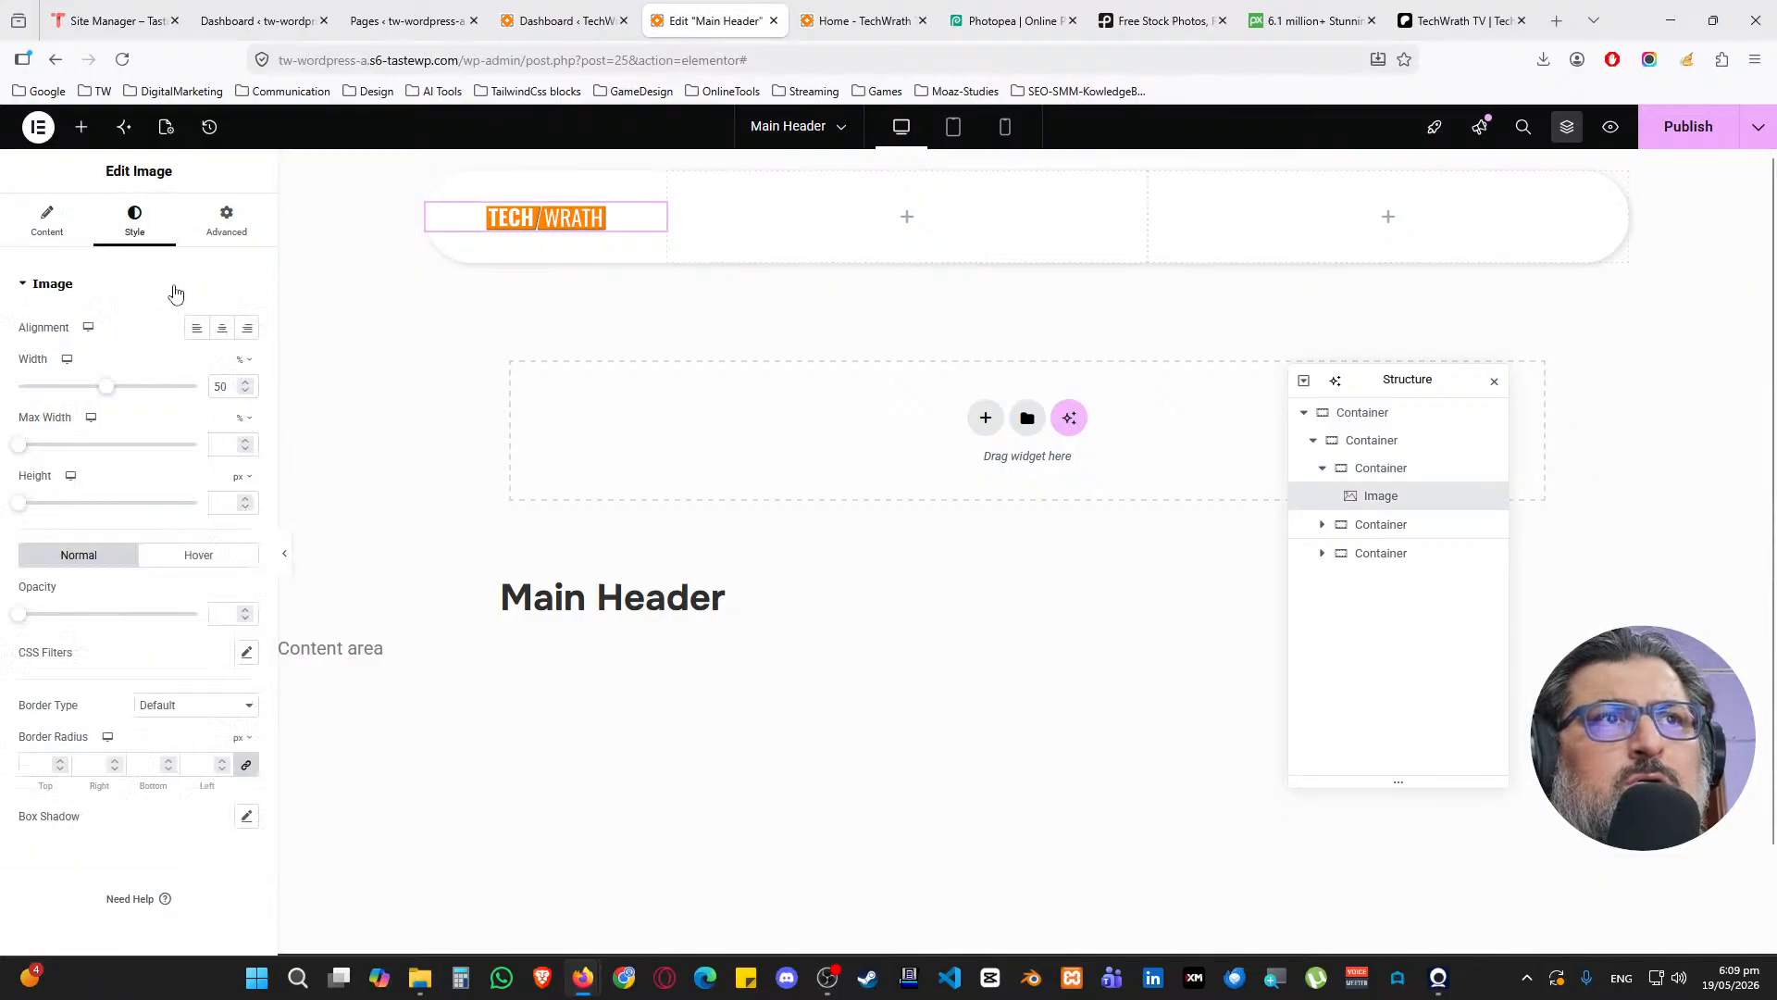
key(BackSpace)
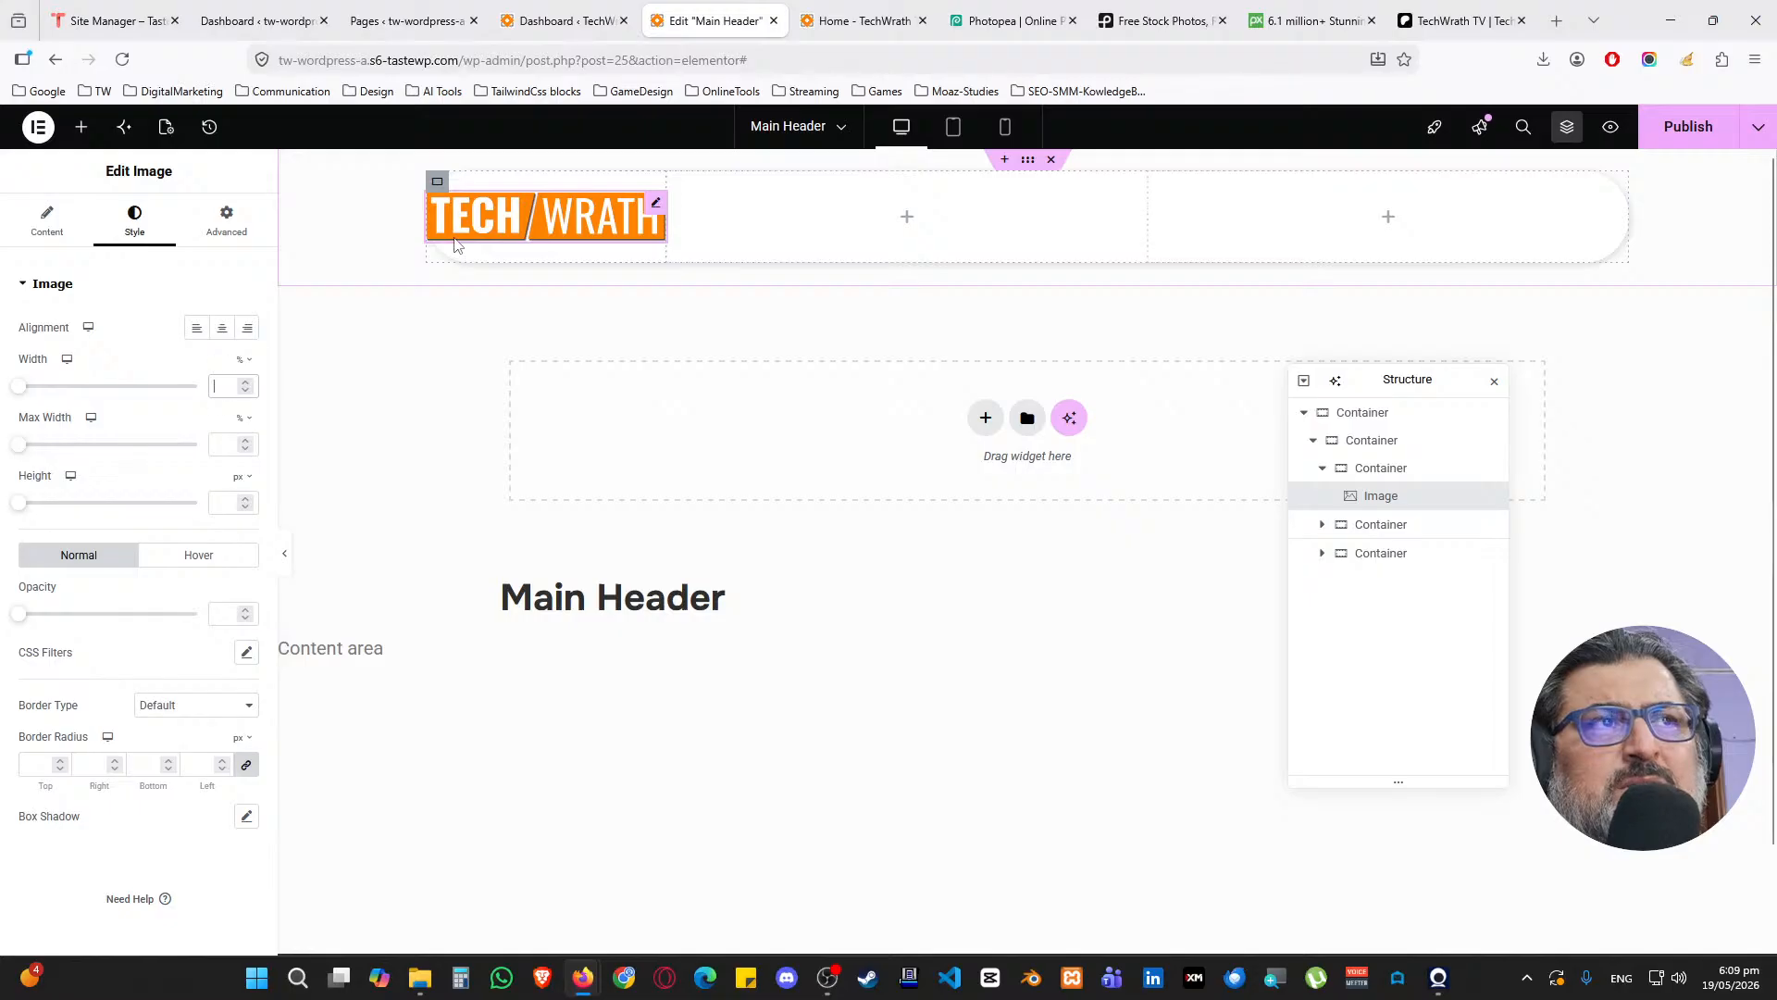
Try unlinked logo padding and a 53% width, then restore the logo to full width
click(226, 227)
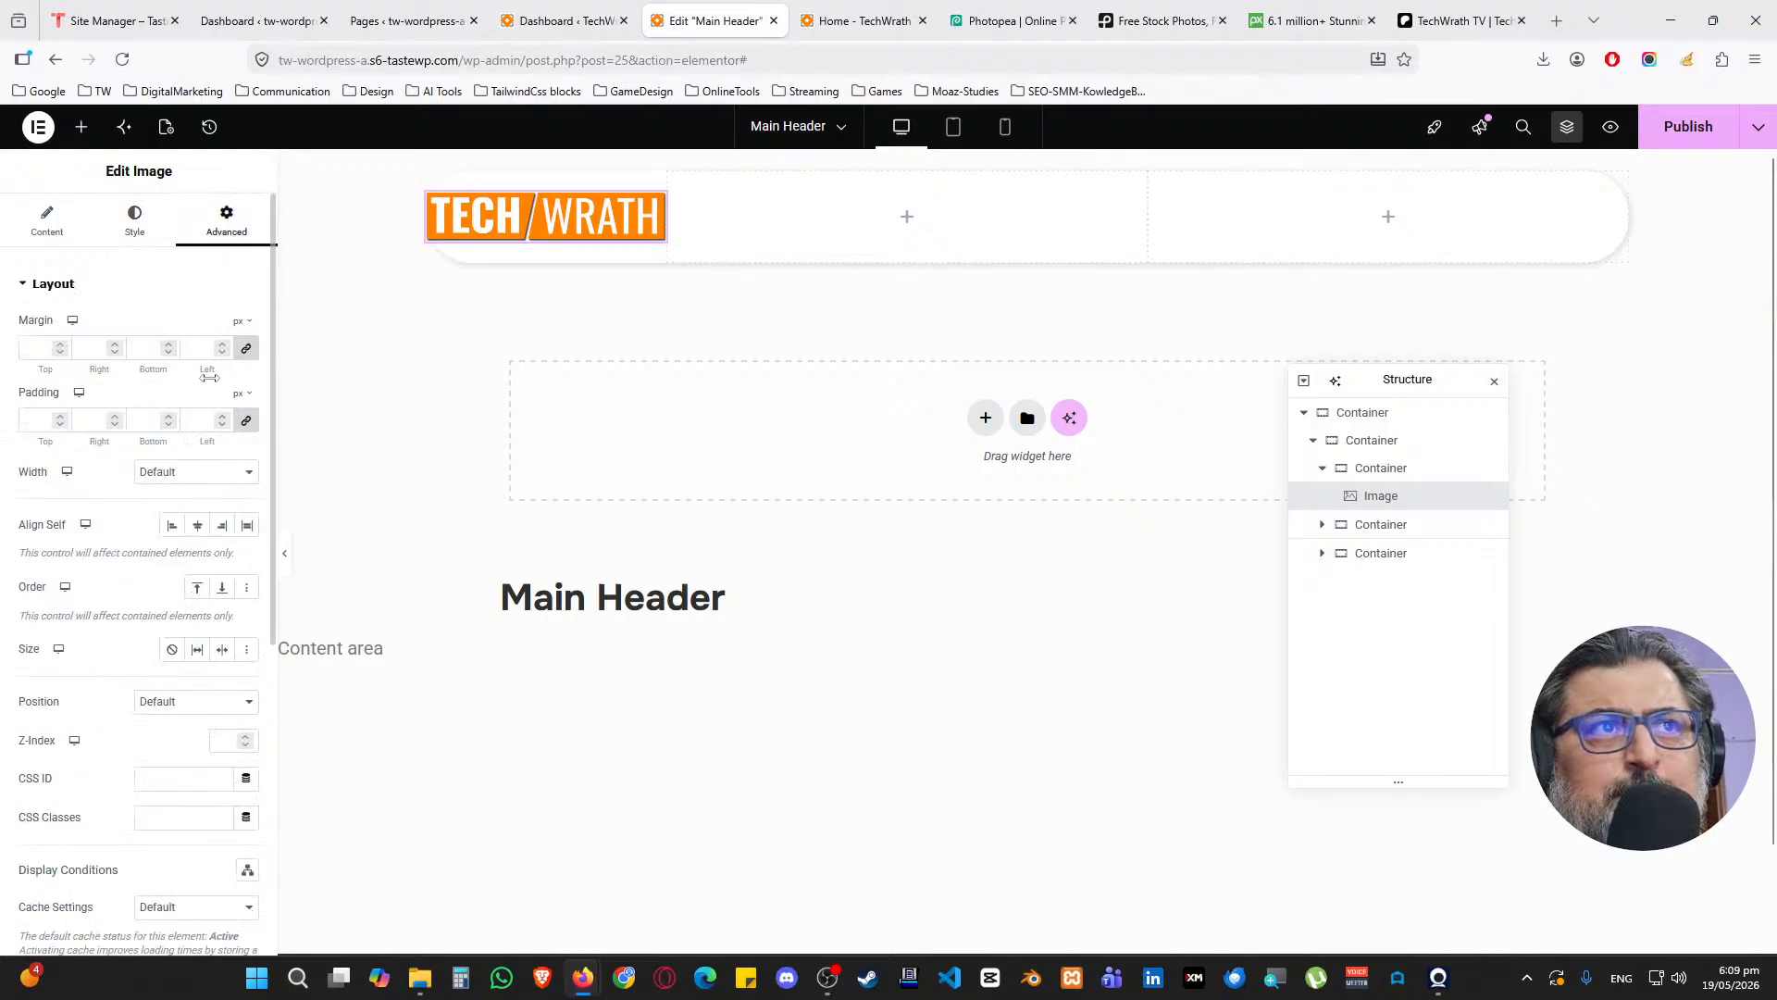
click(247, 422)
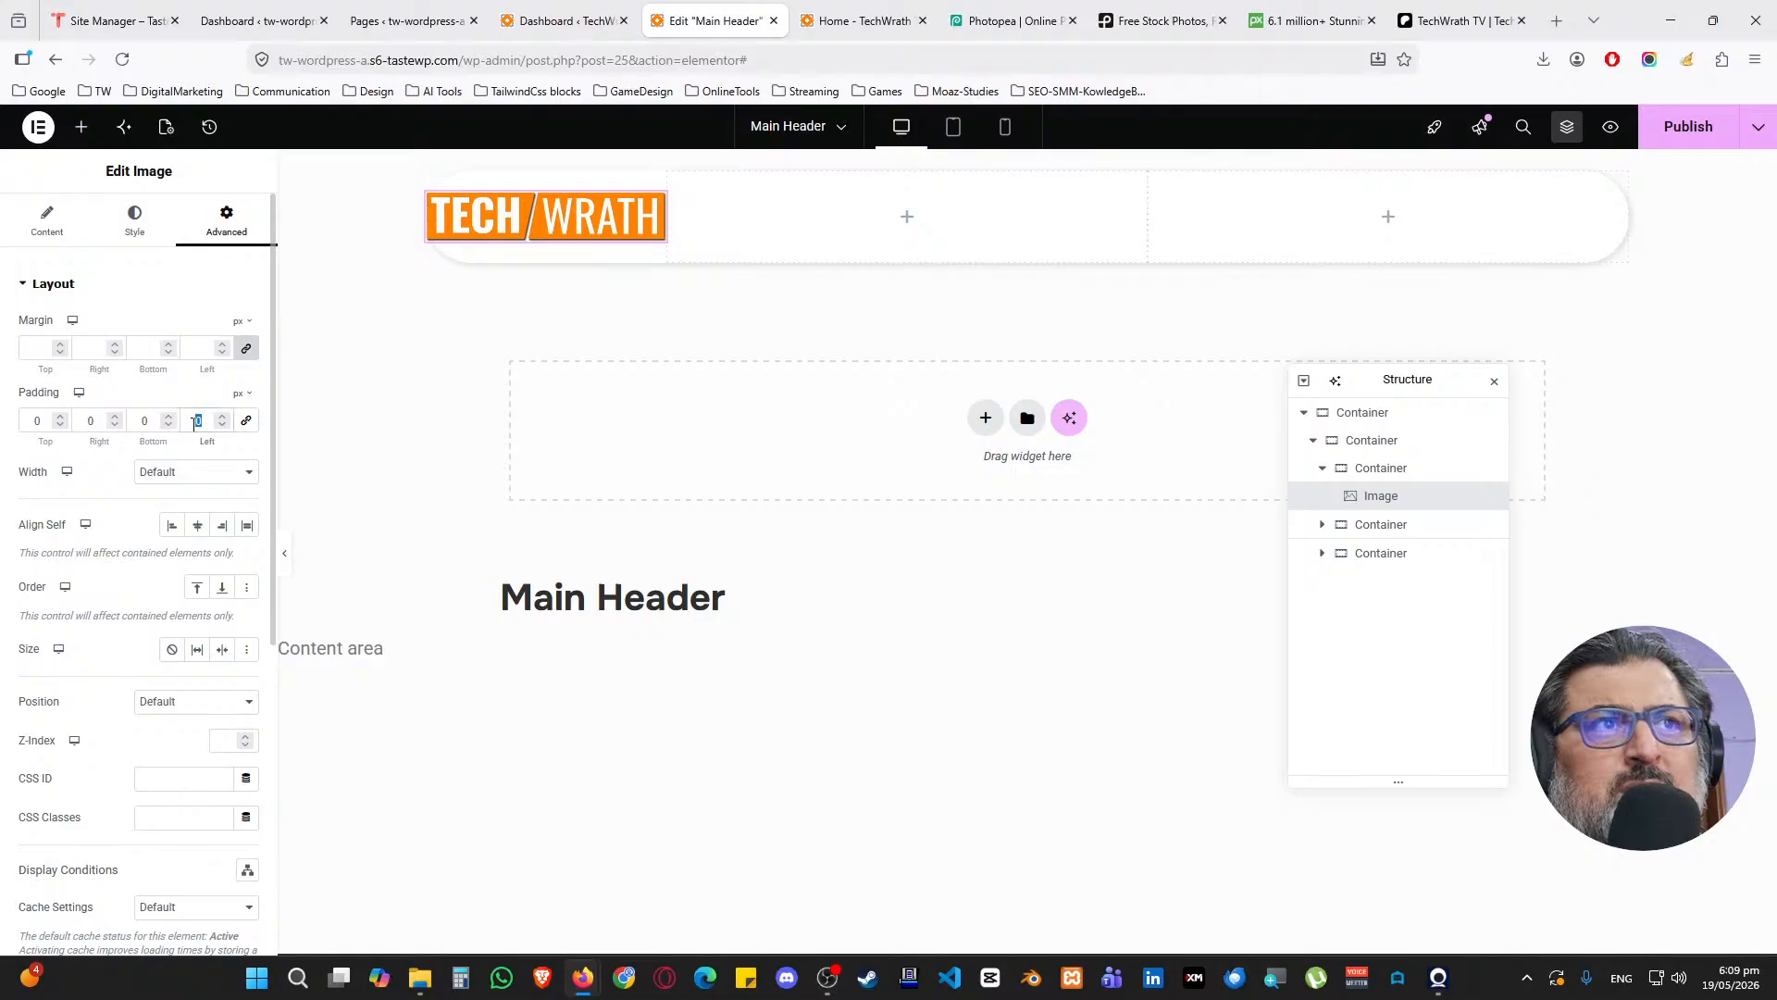
text(50)
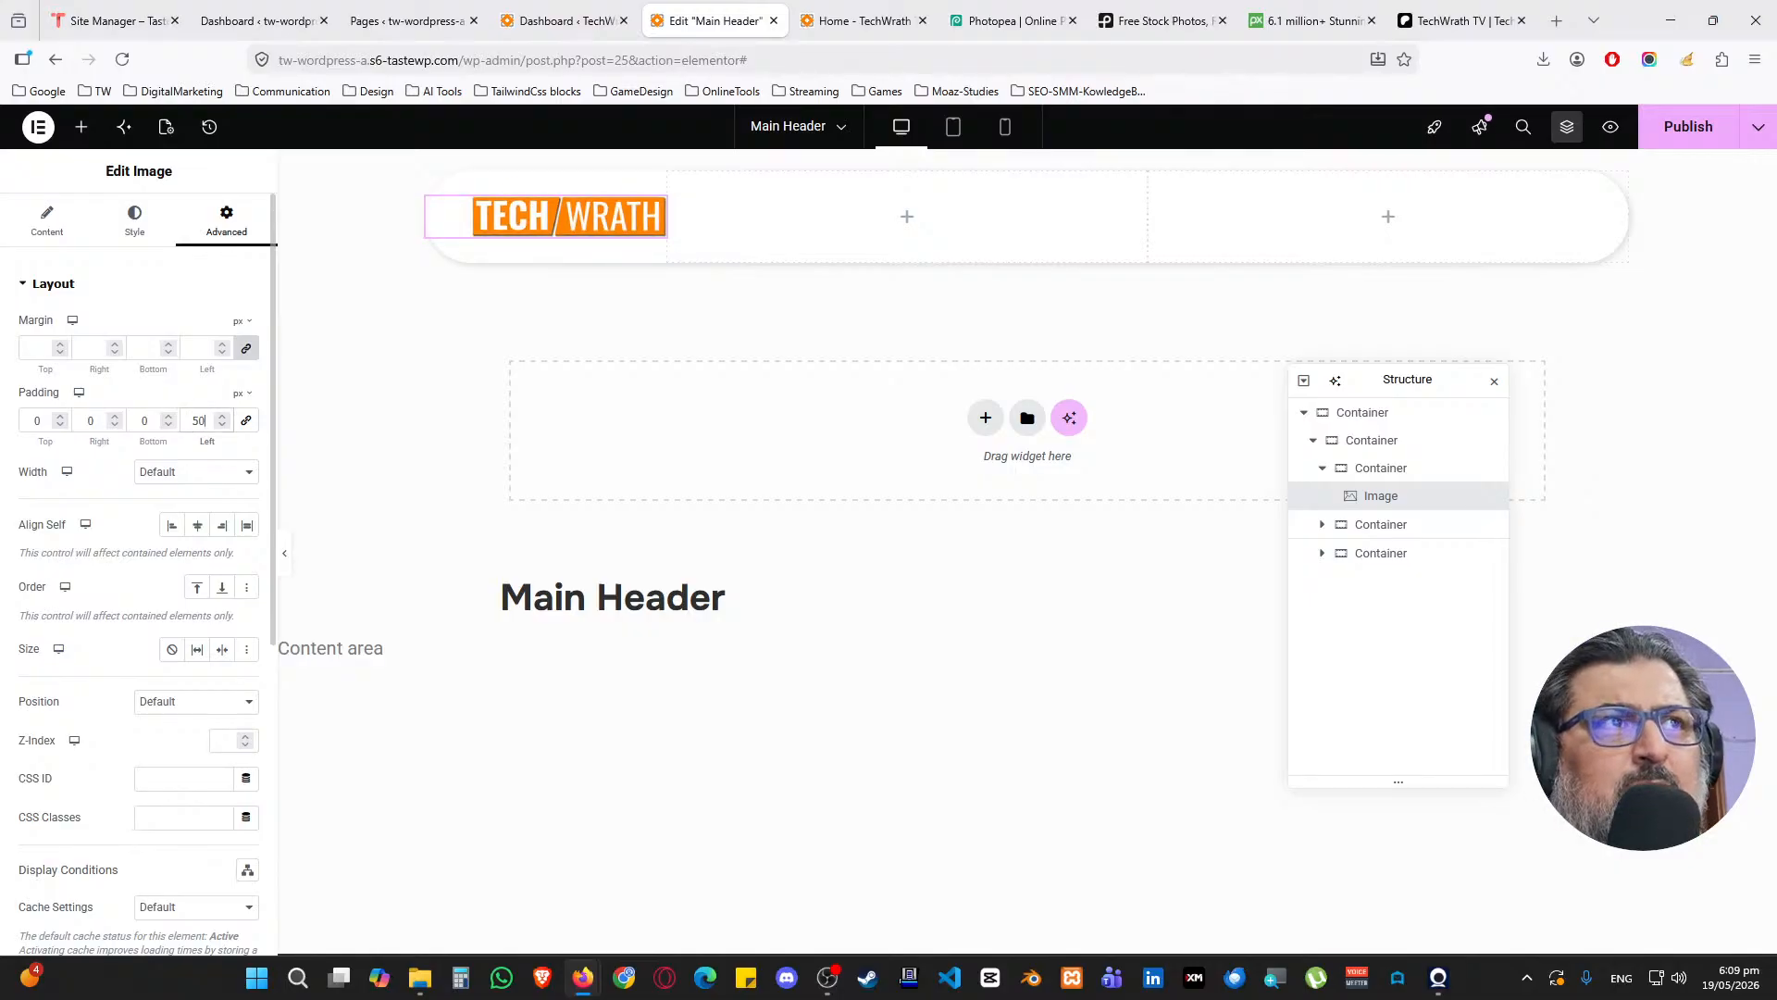
text(0)
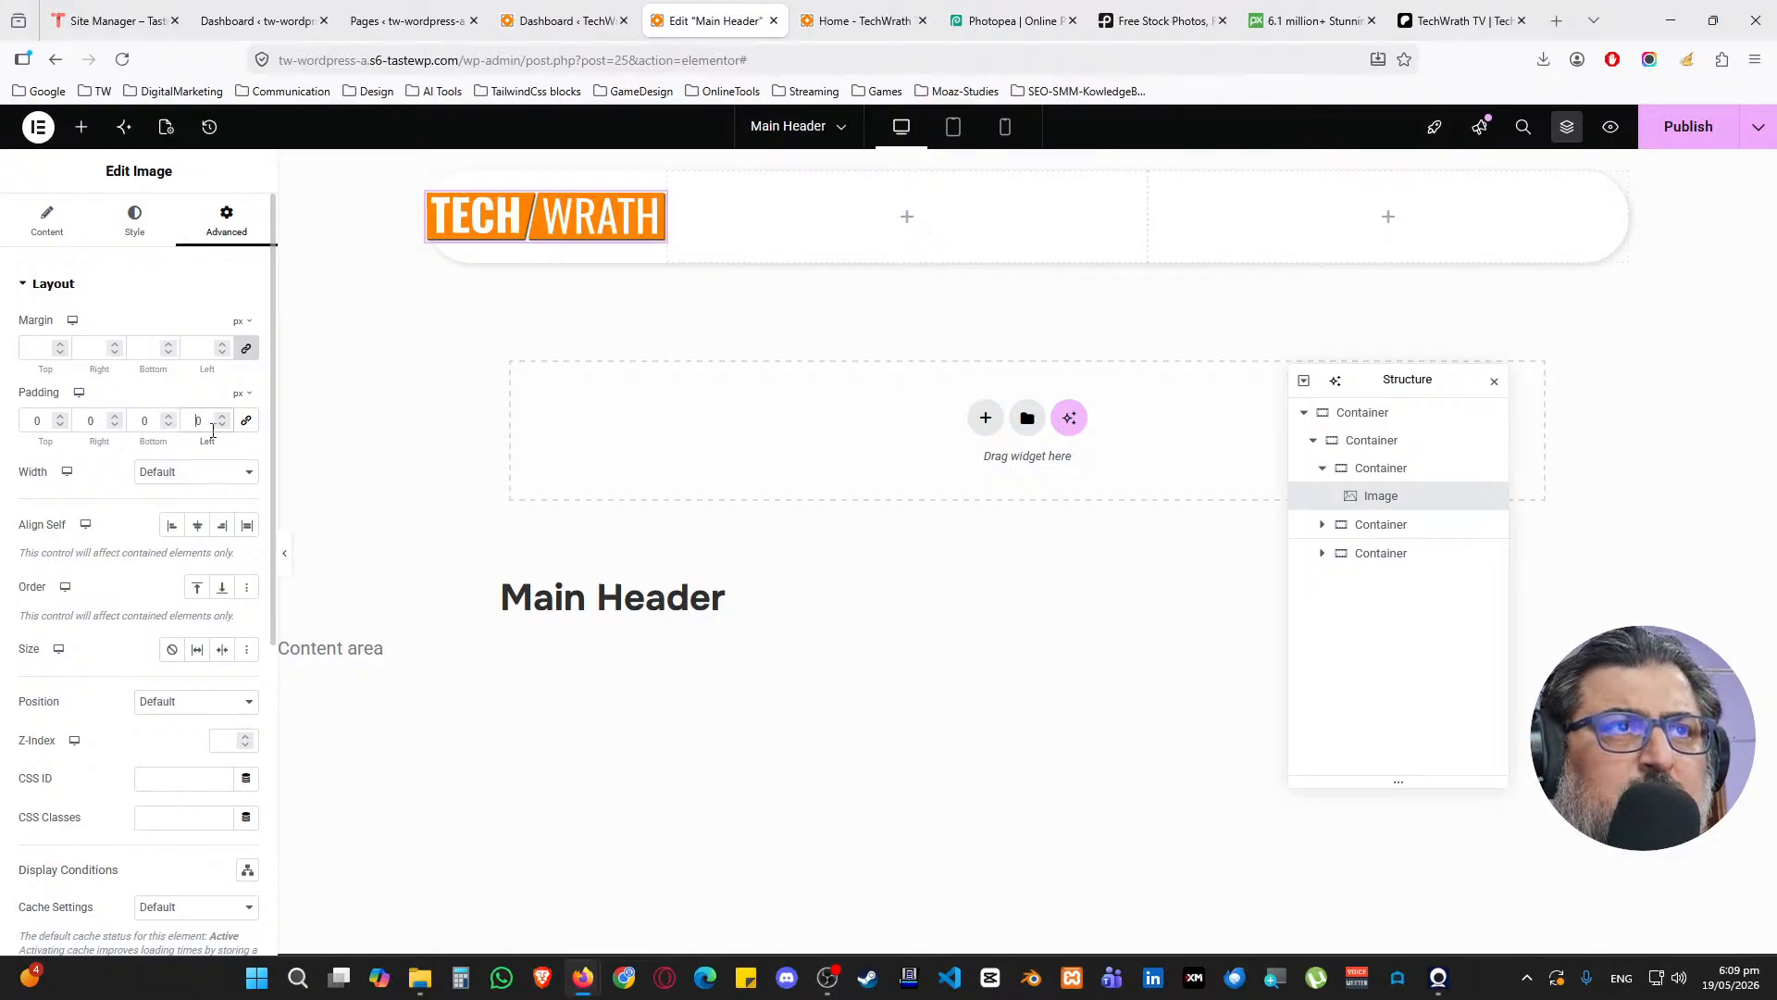
click(140, 227)
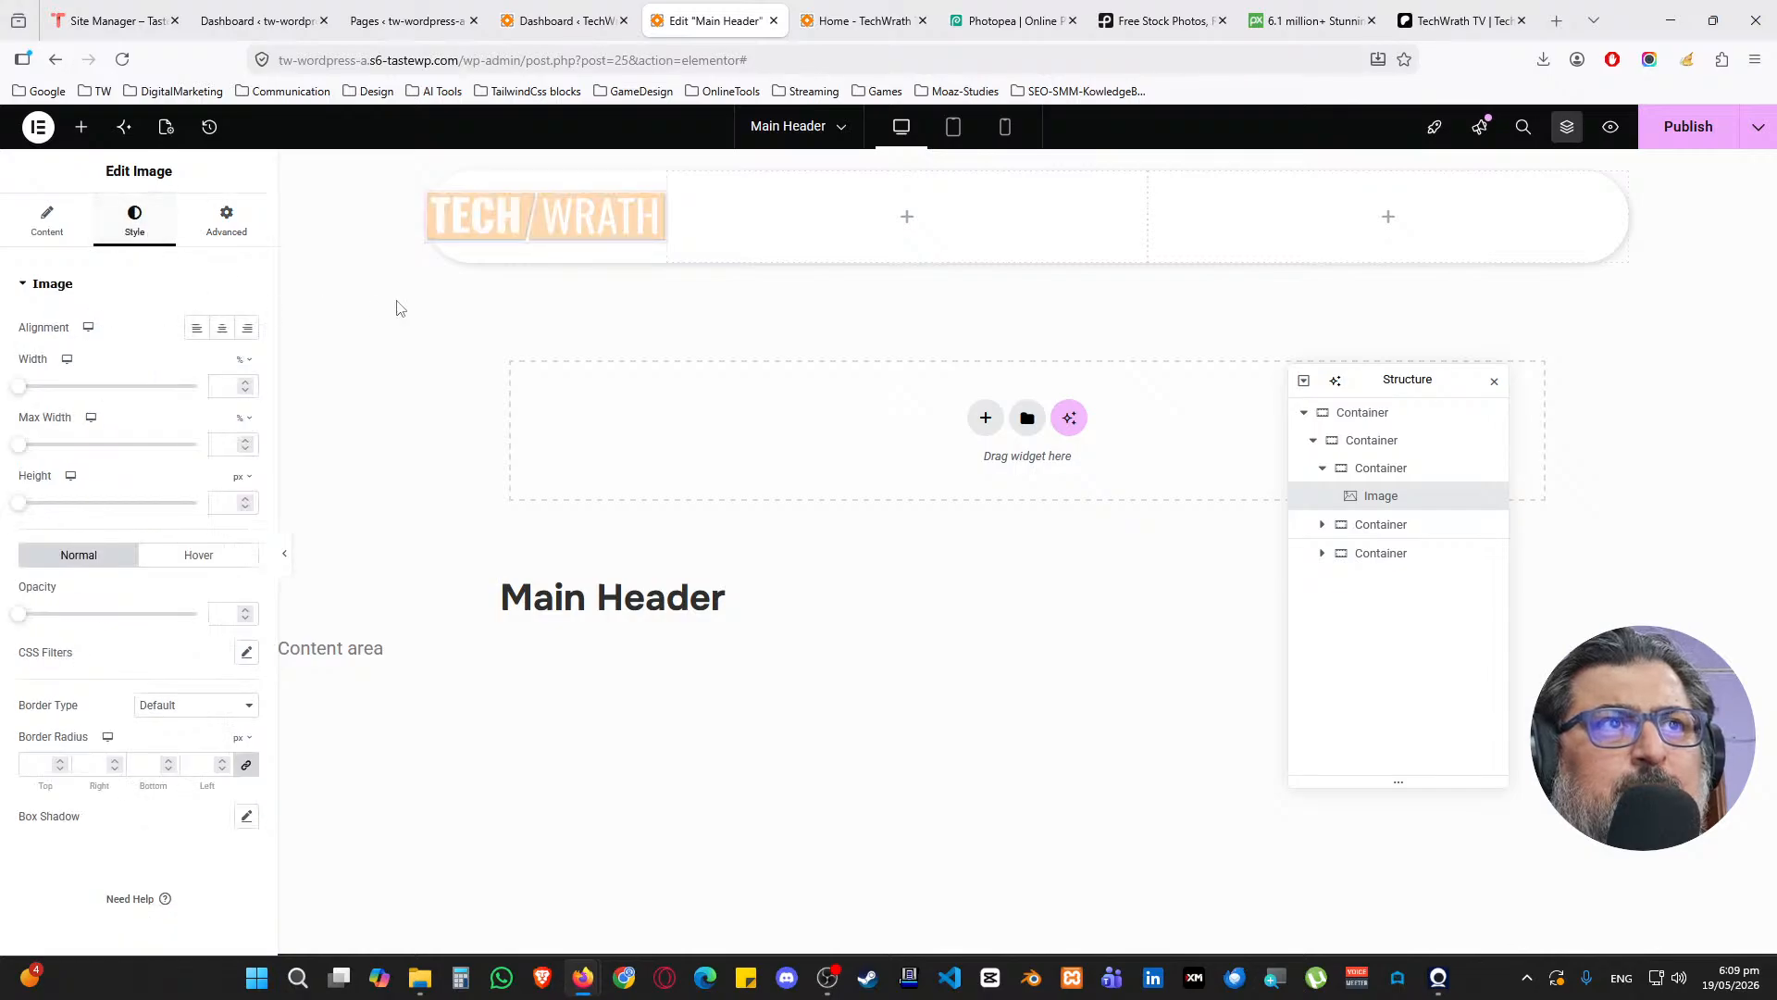
click(246, 389)
text(53)
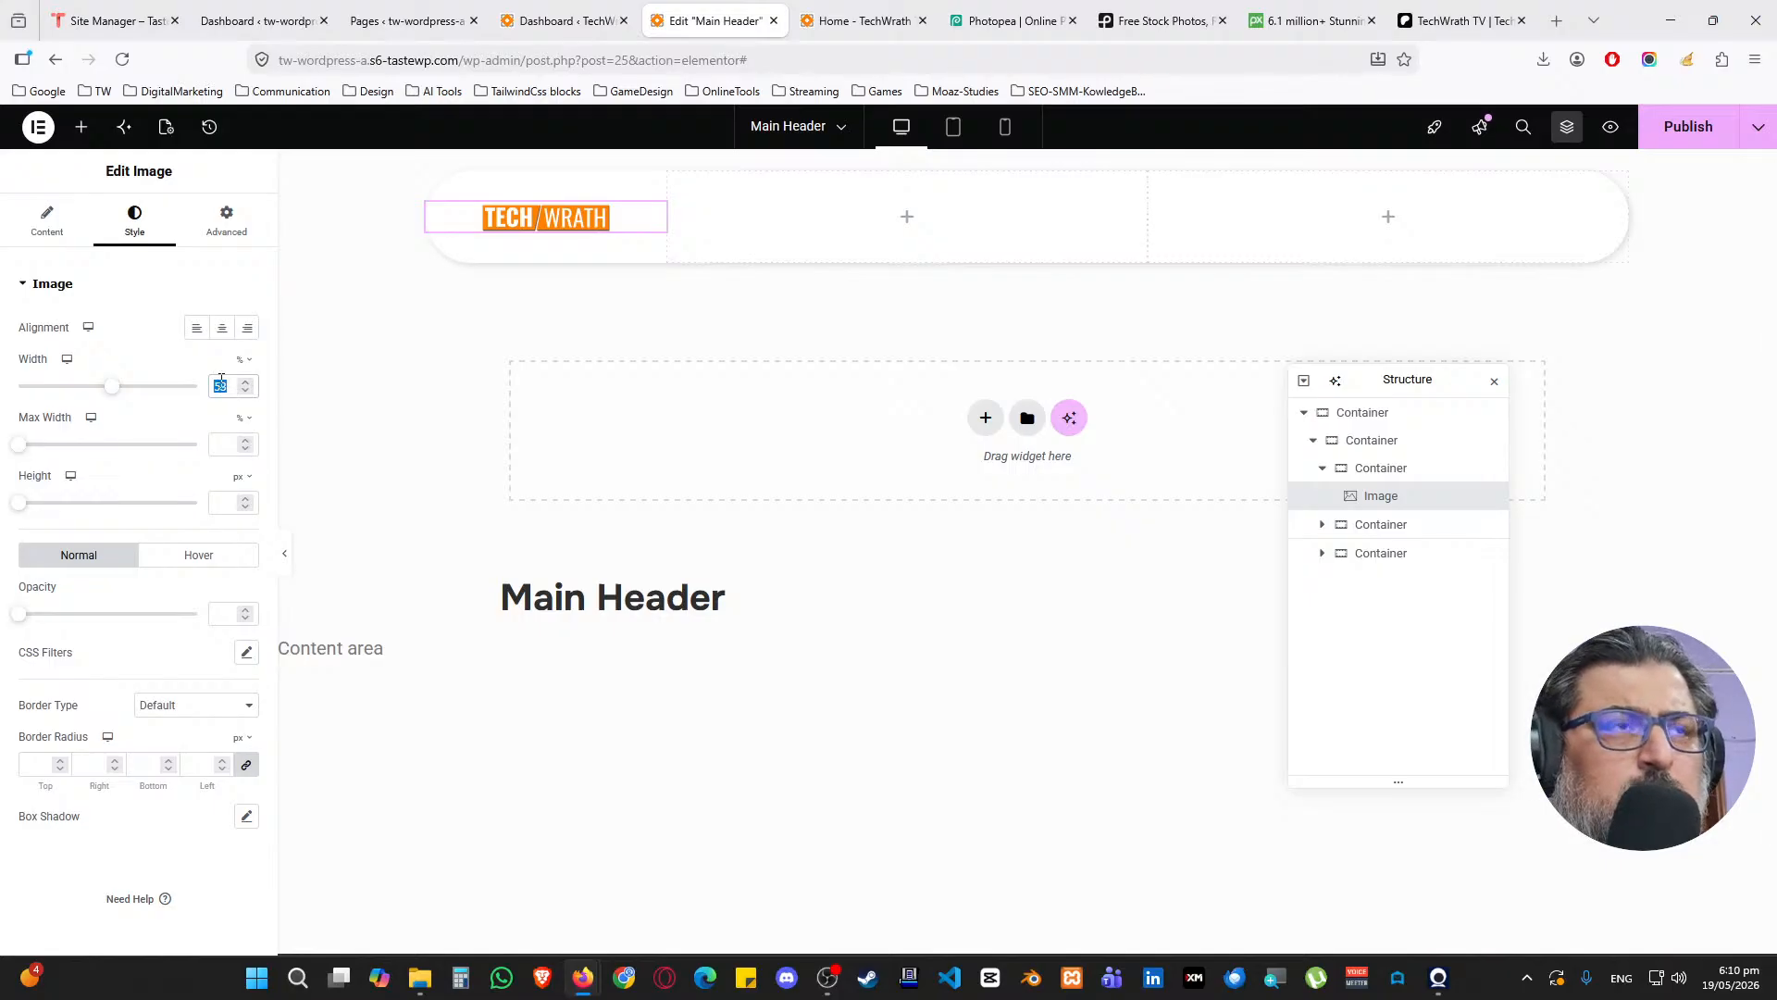
key(BackSpace)
Unlink the logo column's padding and set its left padding to 50 px
click(1382, 468)
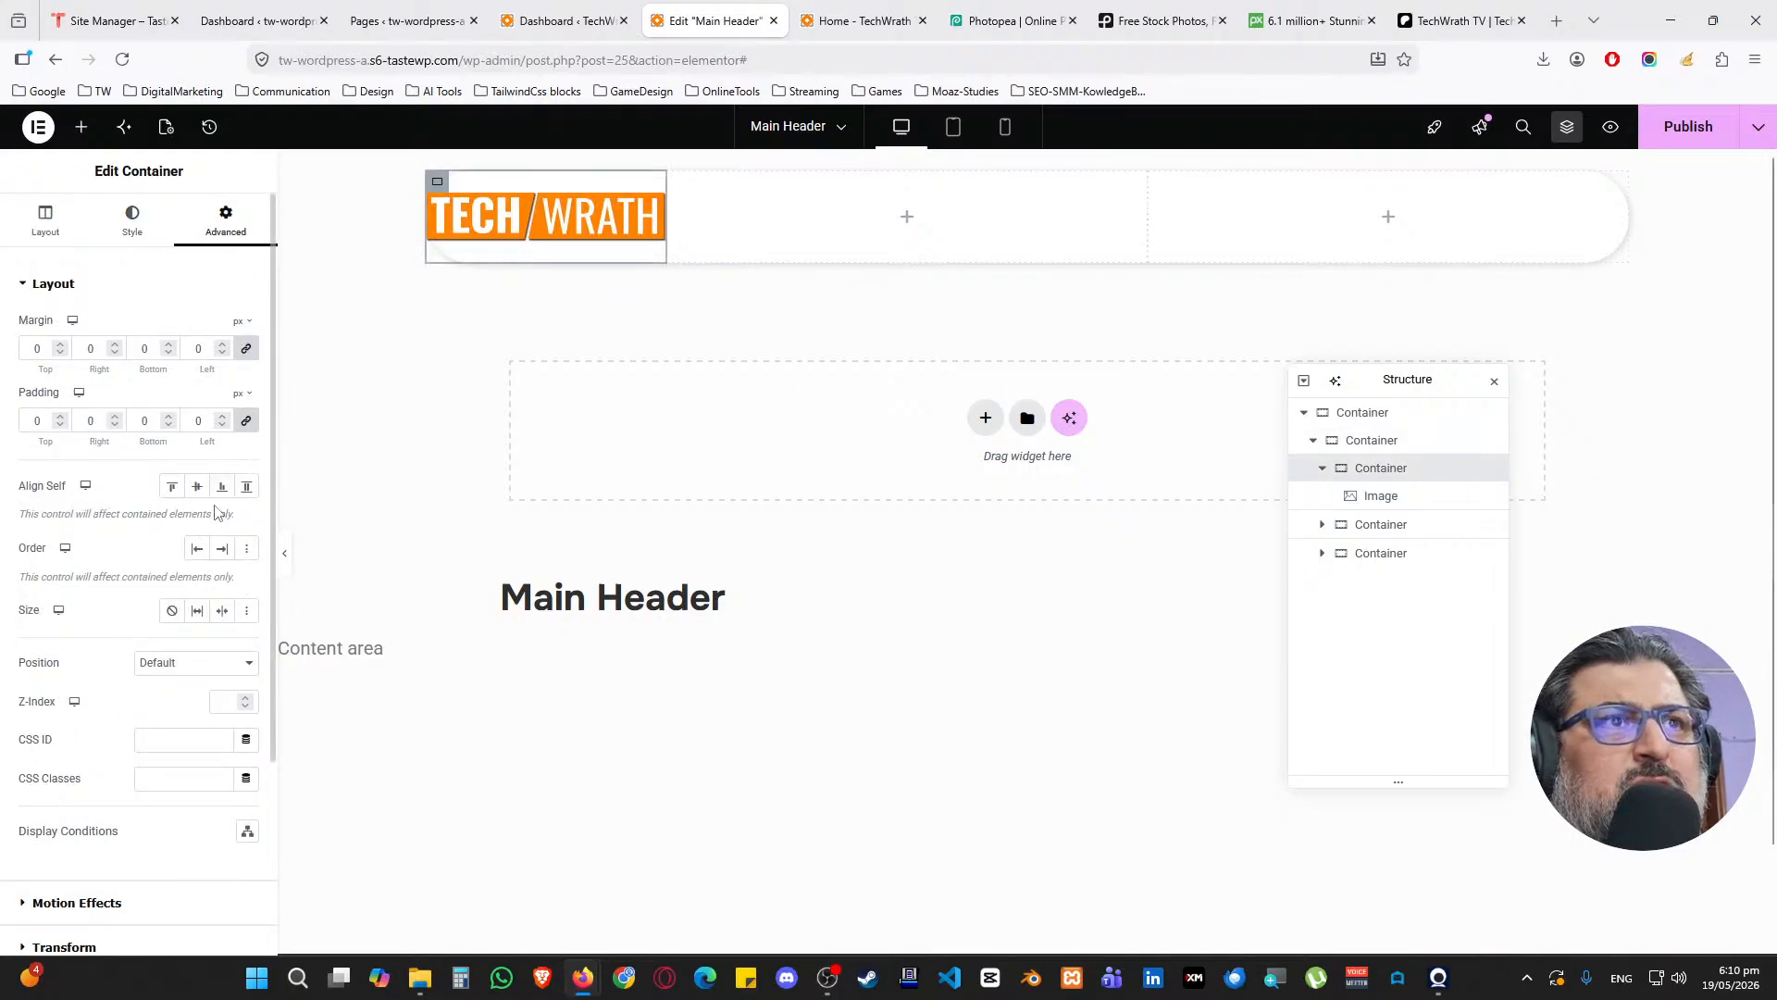
click(124, 237)
click(214, 232)
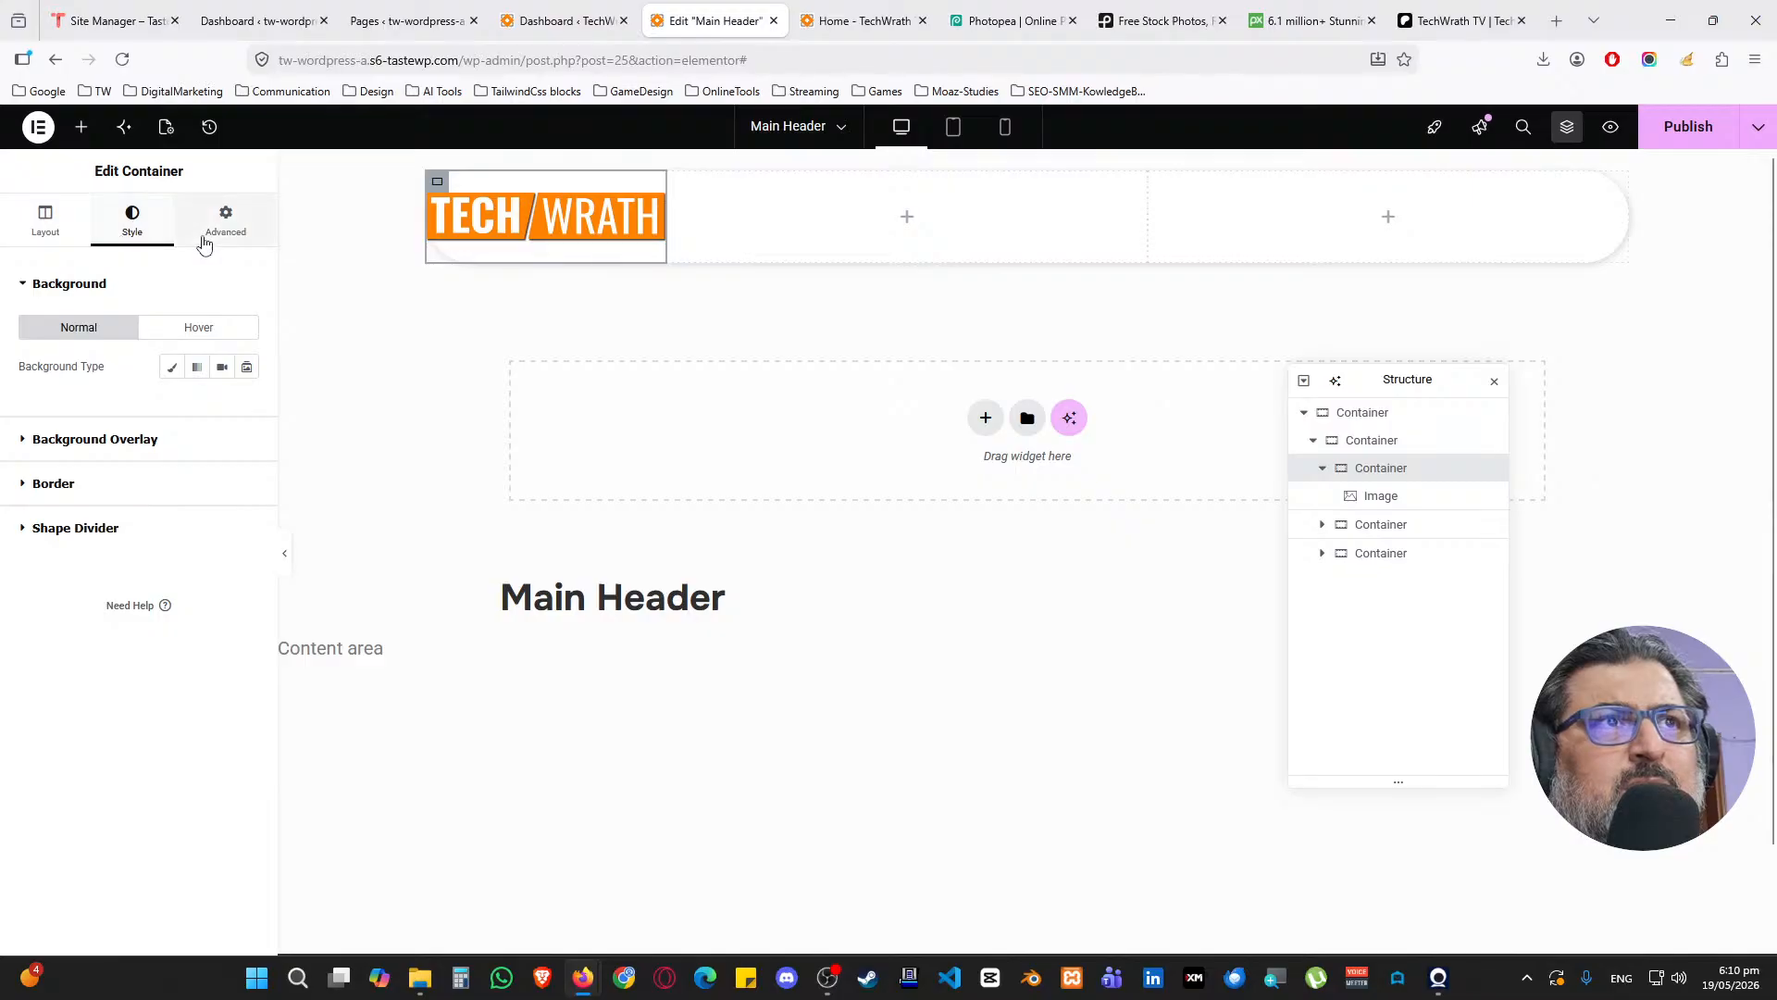
click(243, 424)
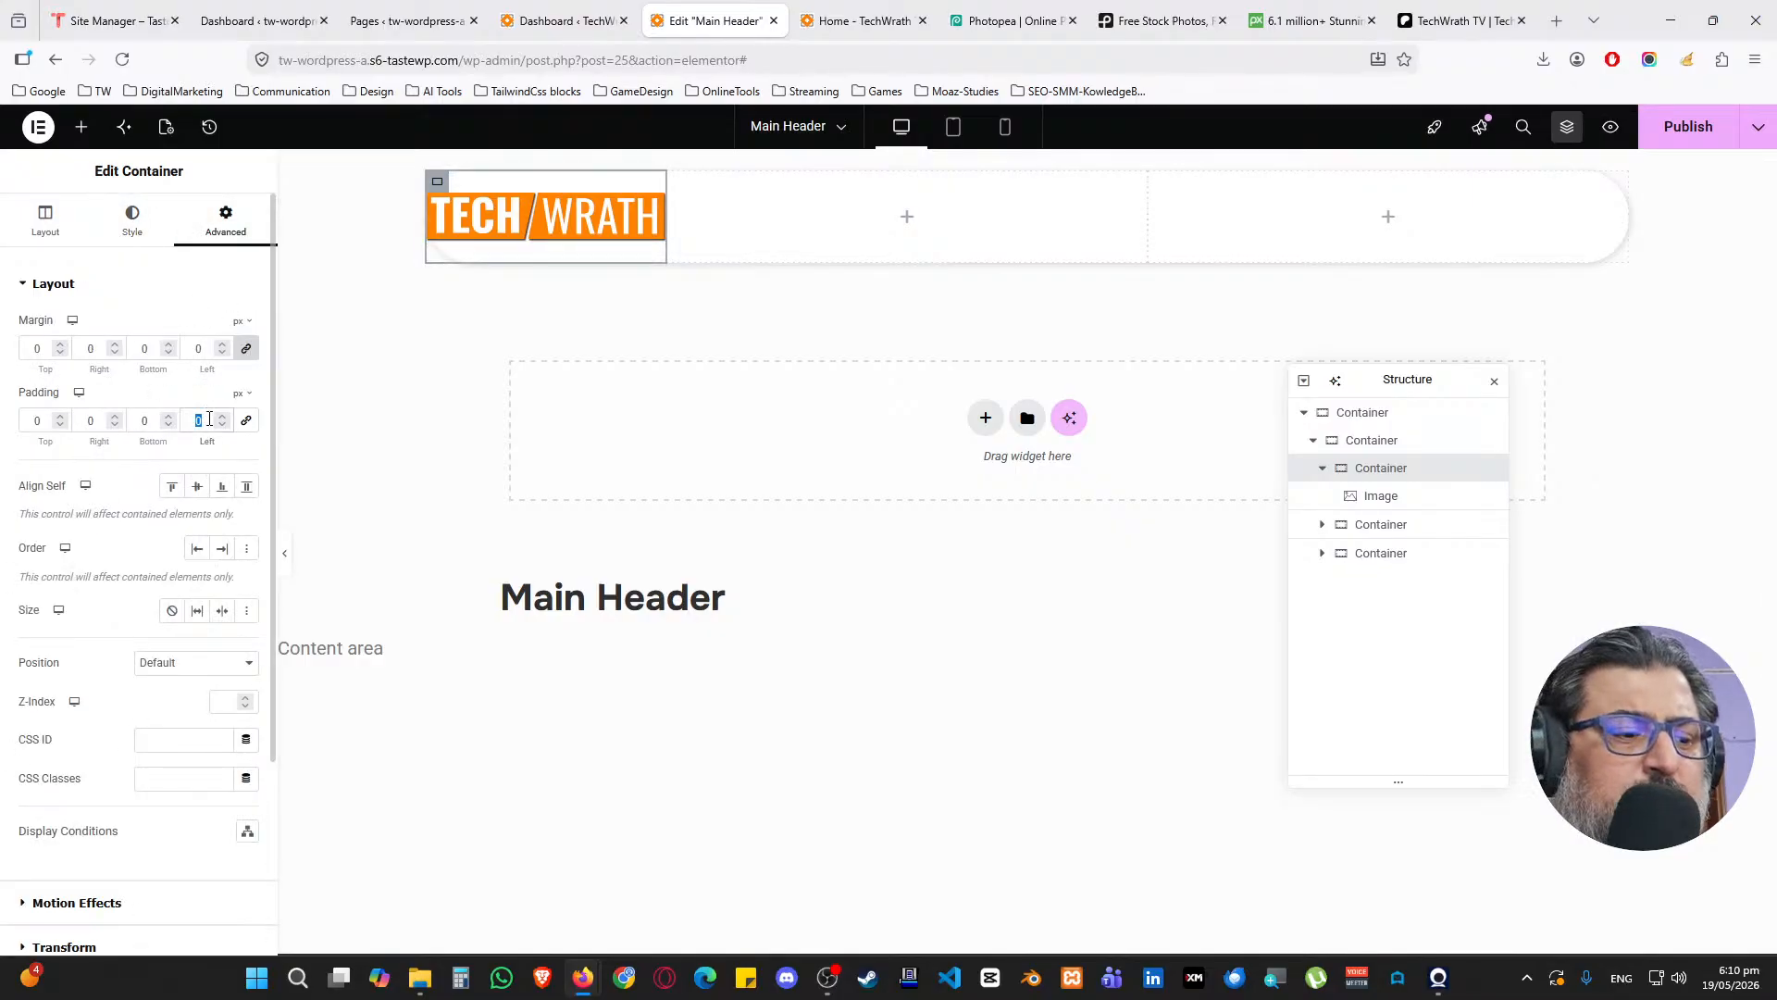
text(50)
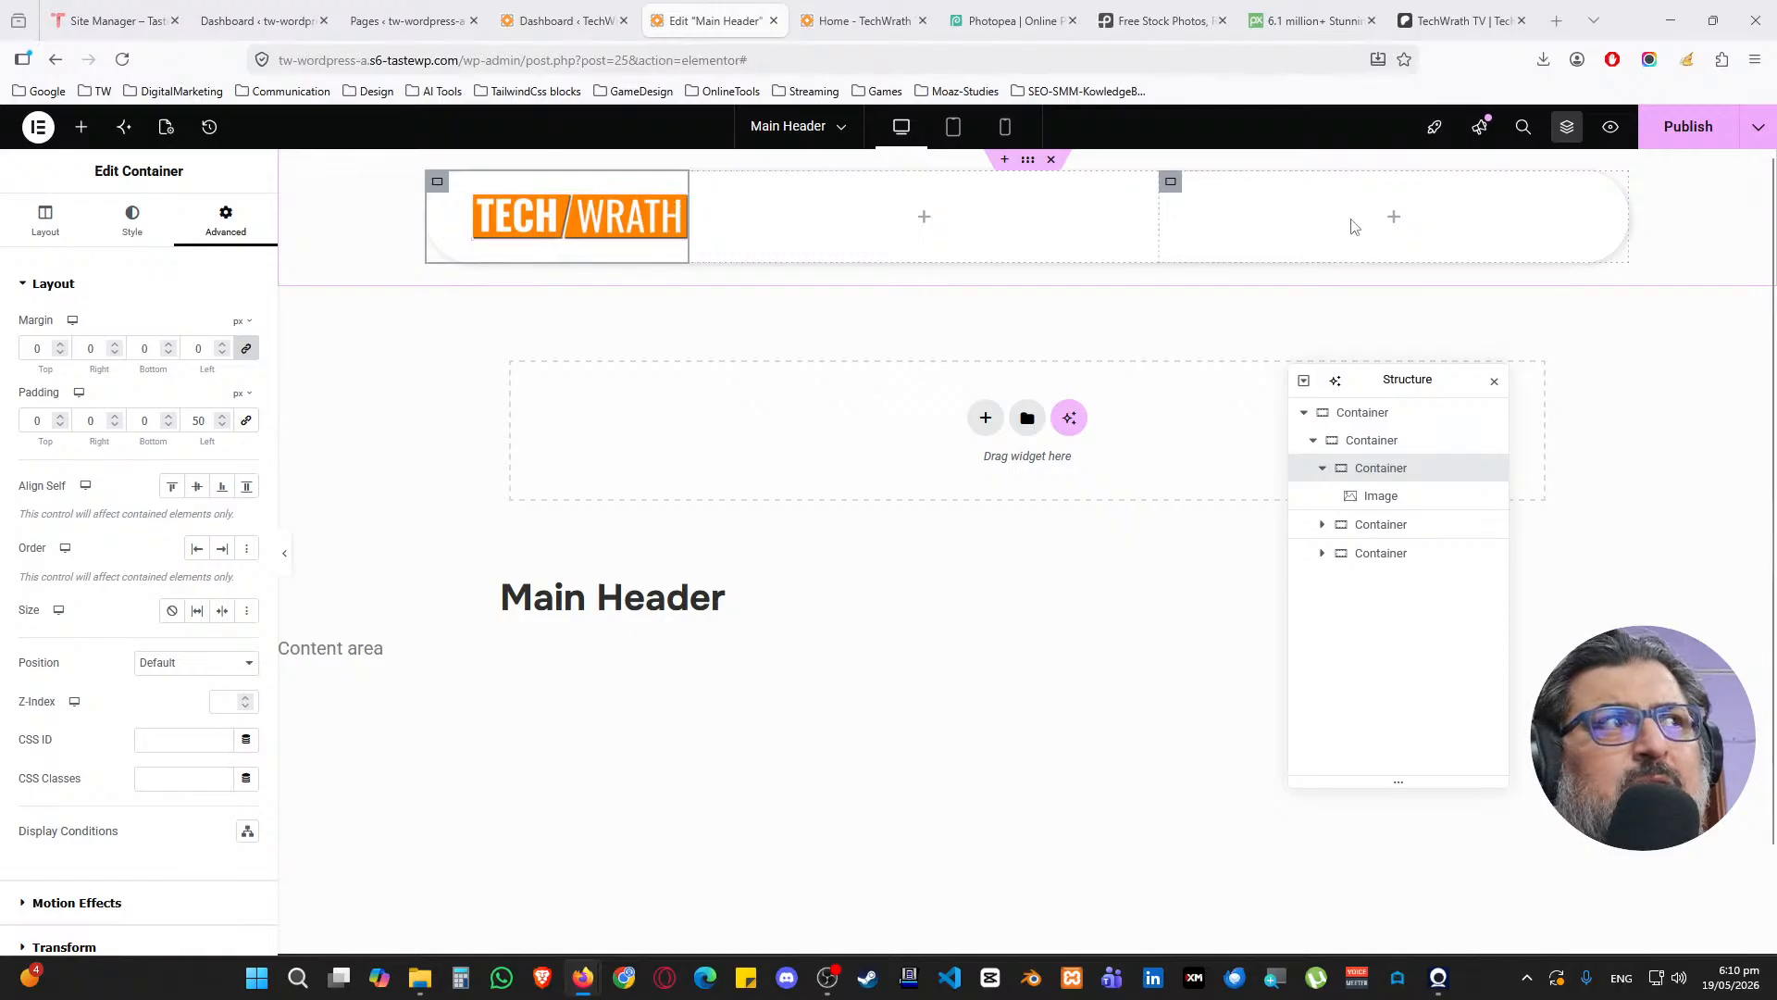
Set the right header column's width to 40%
click(1171, 181)
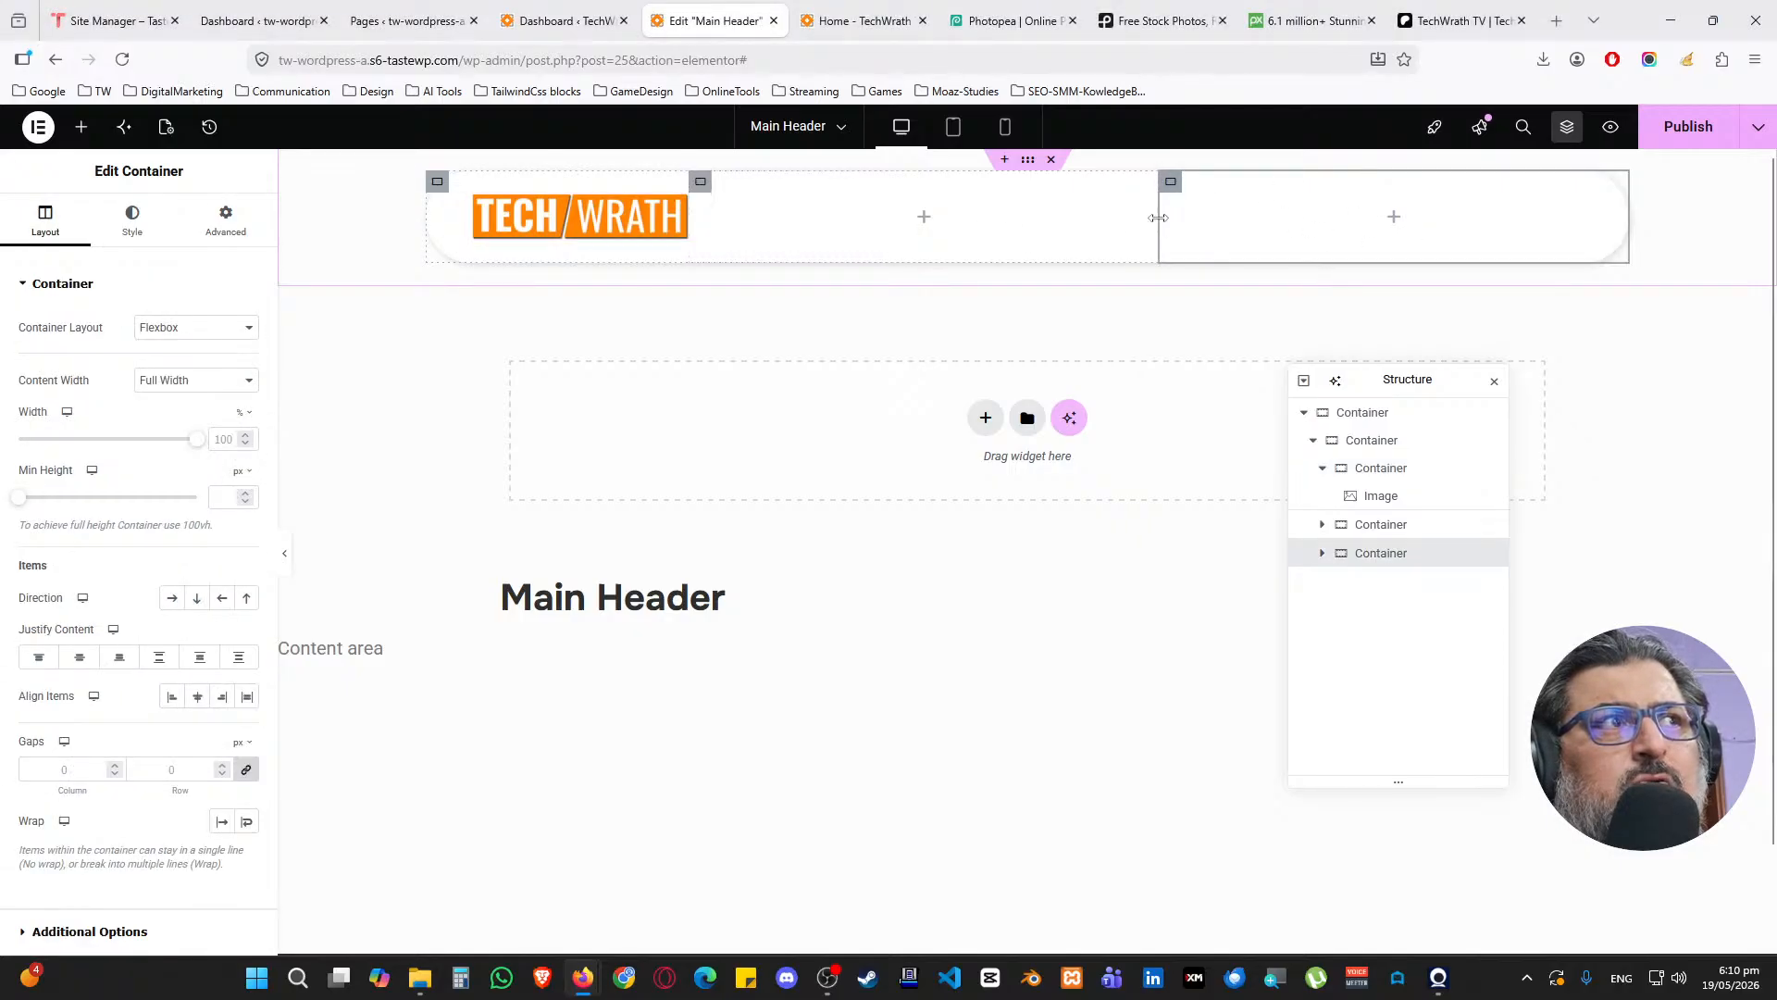
drag(1158, 218, 1264, 239)
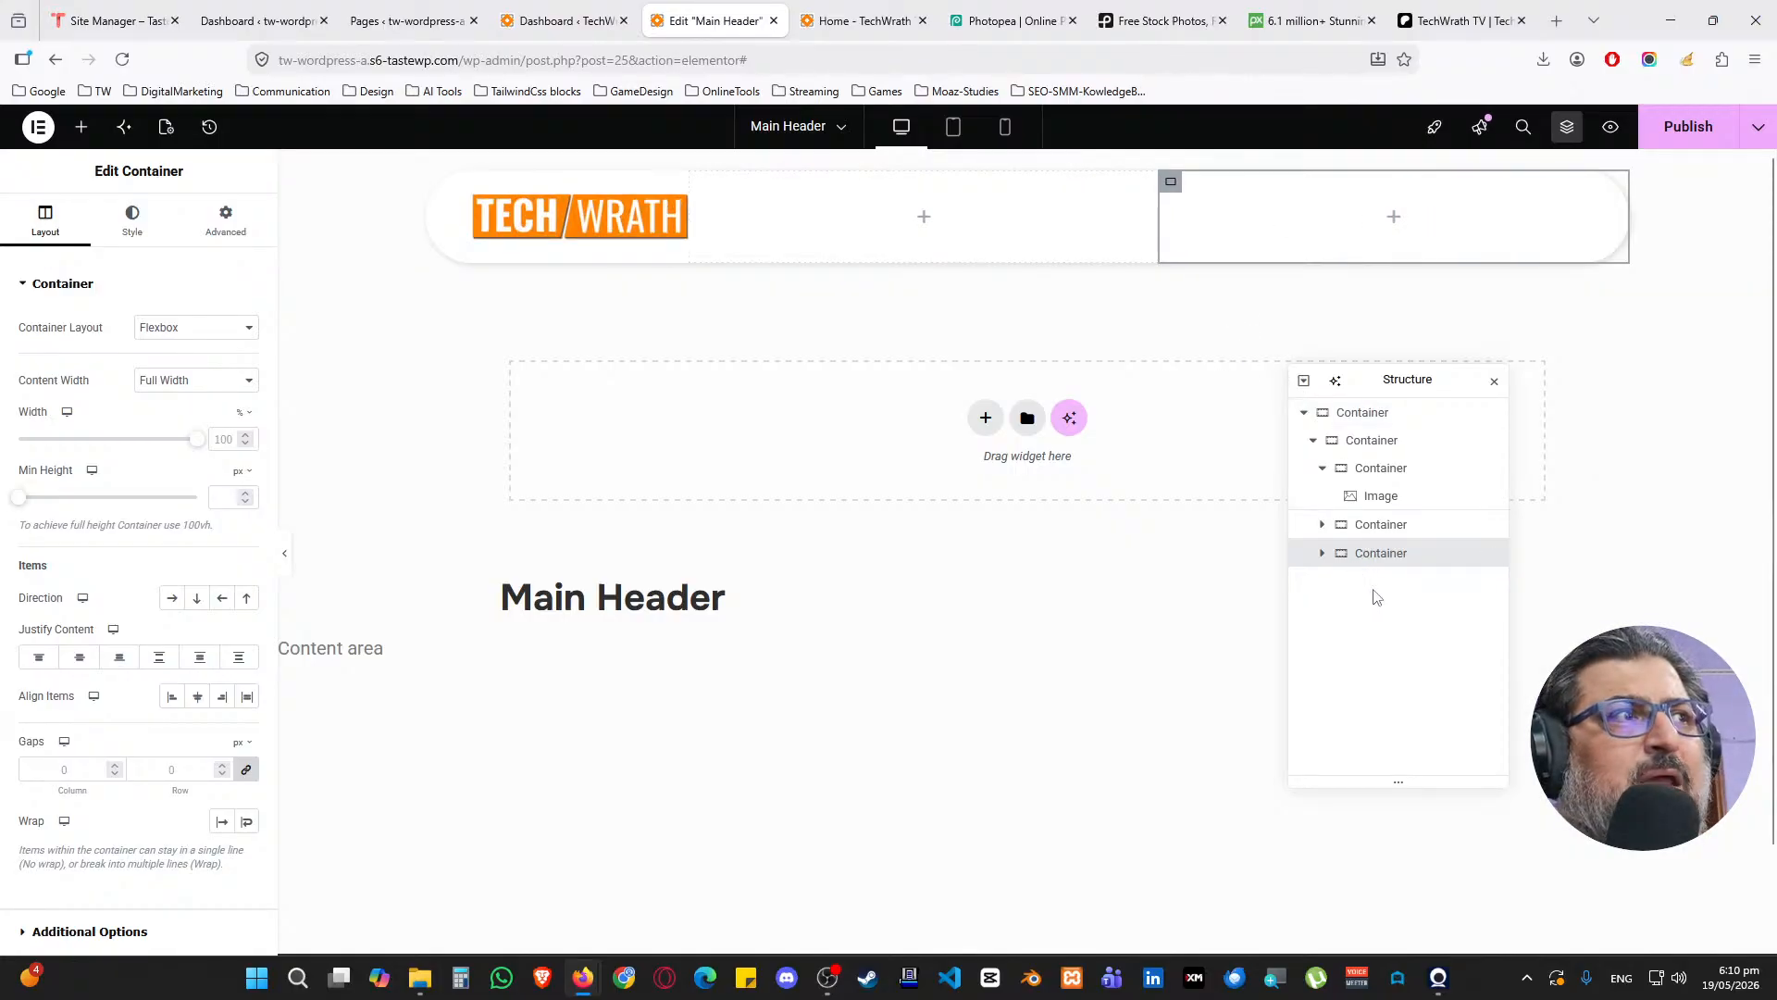
click(1322, 555)
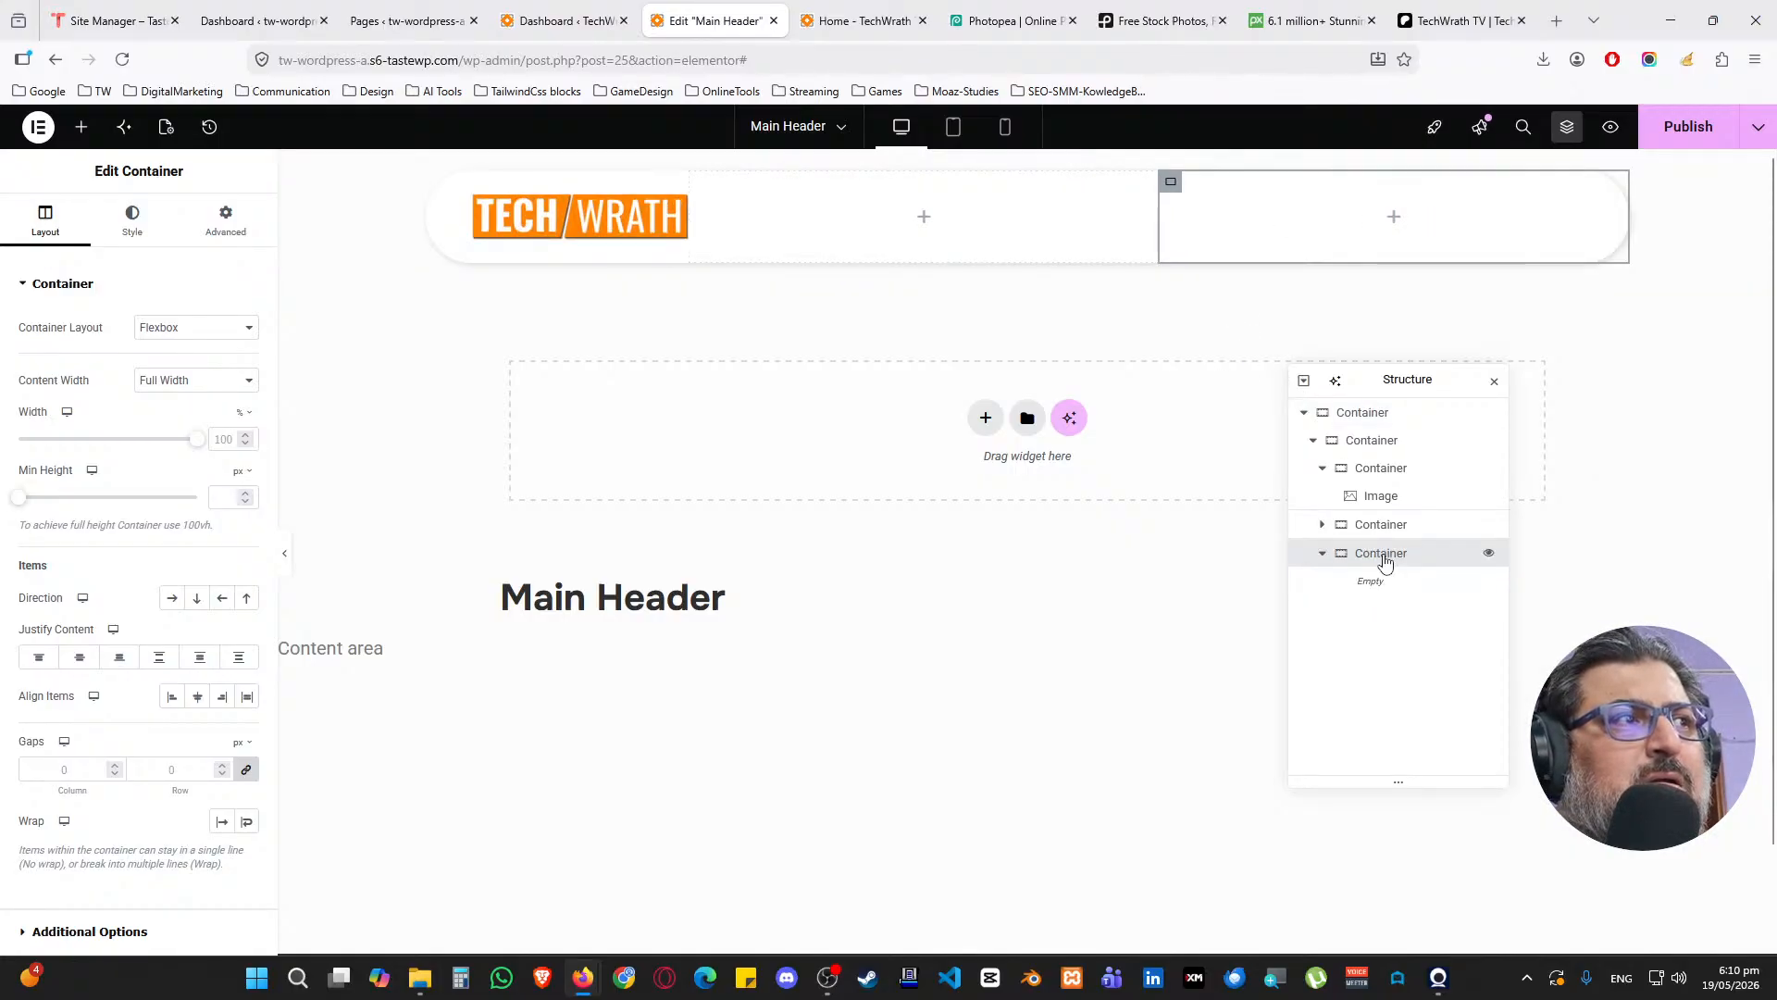
click(1323, 553)
click(1344, 477)
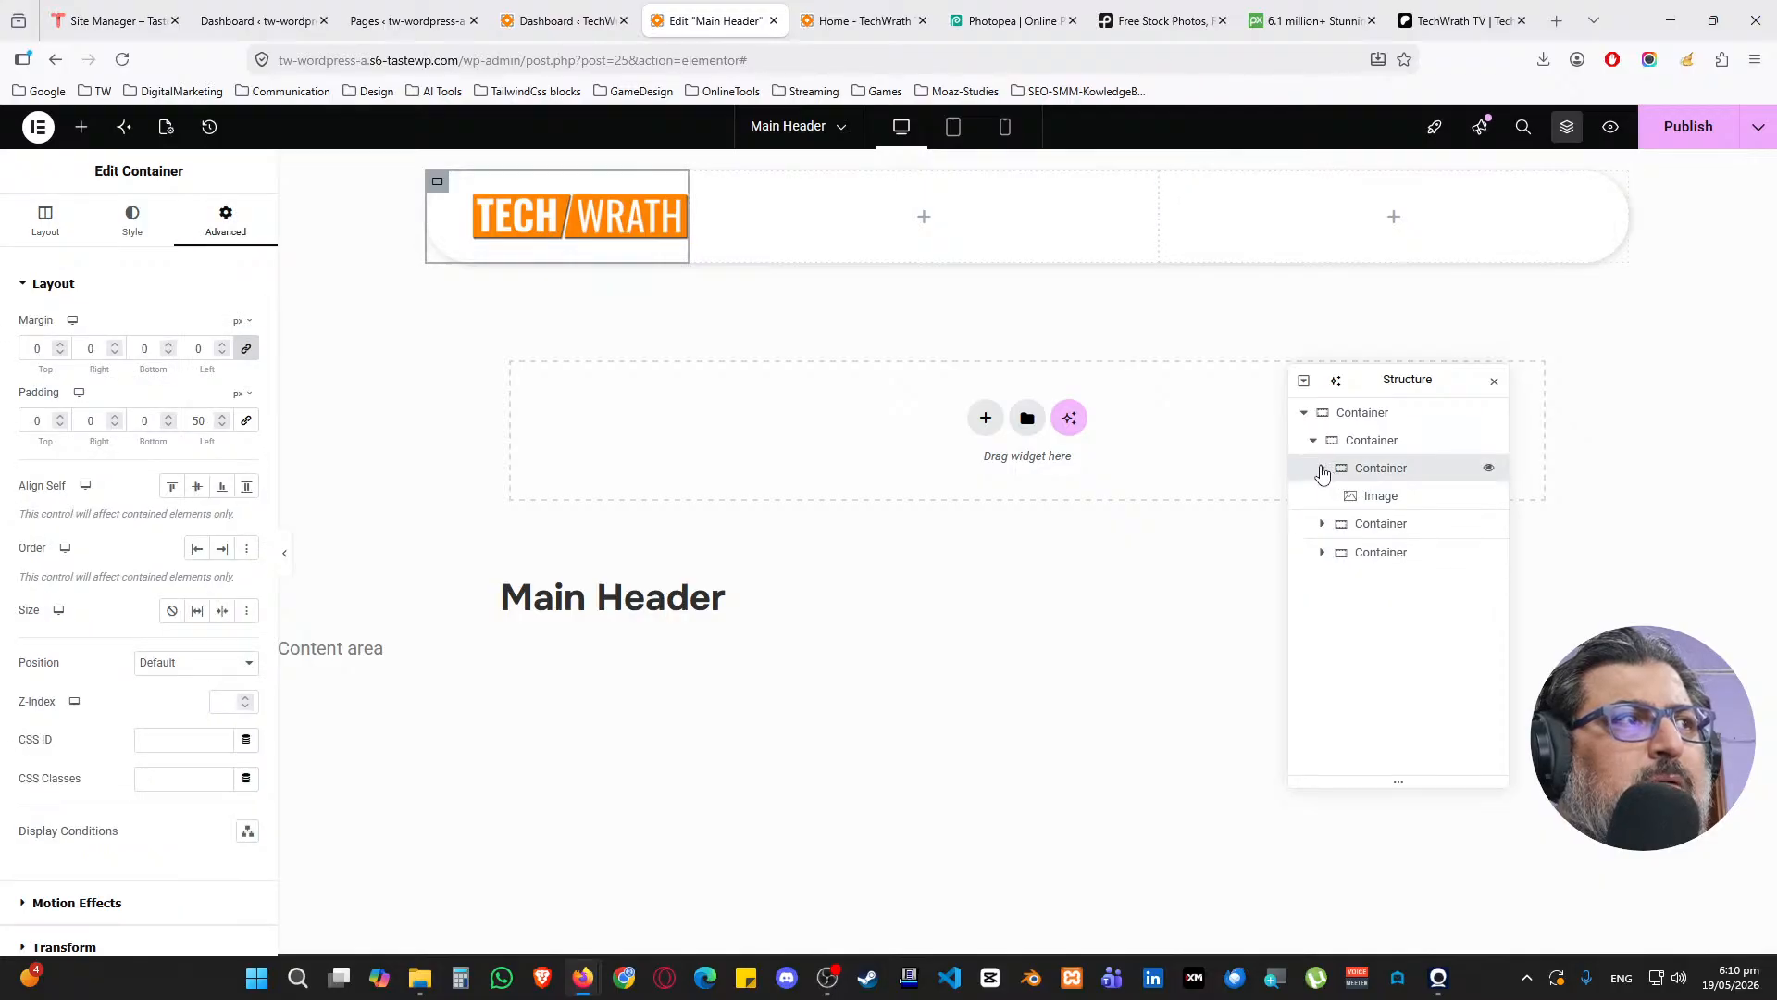
click(1322, 467)
click(1365, 497)
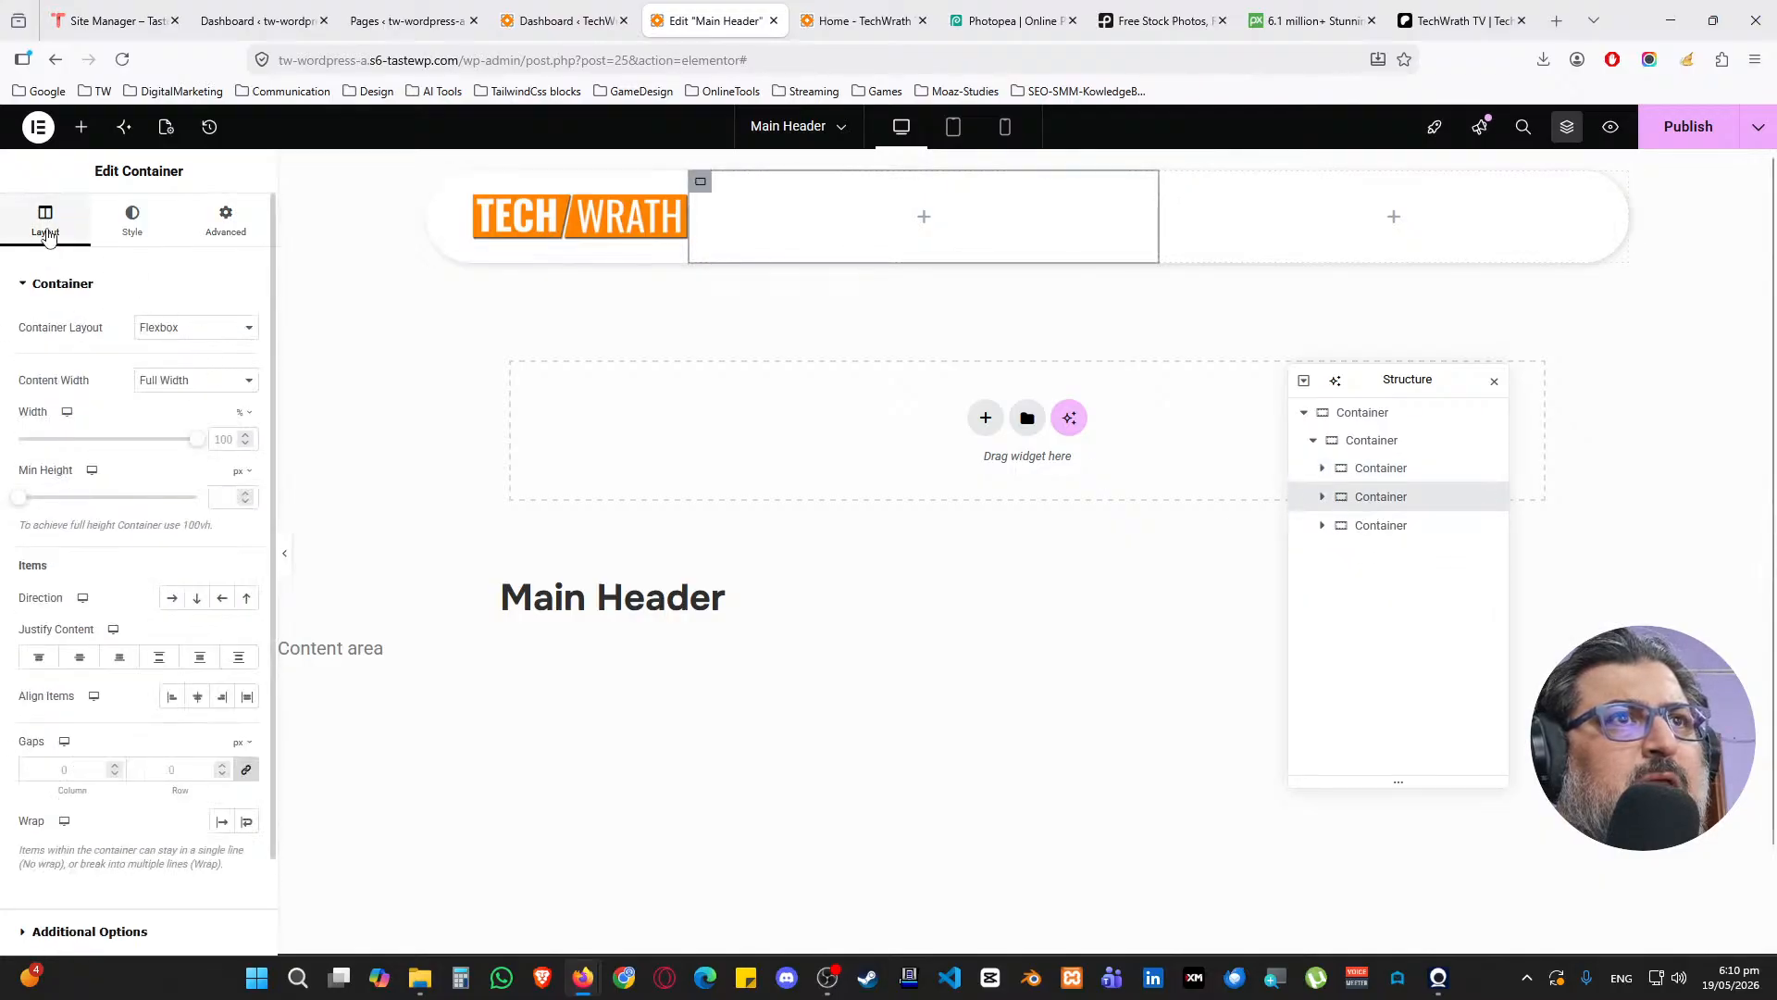
click(1377, 526)
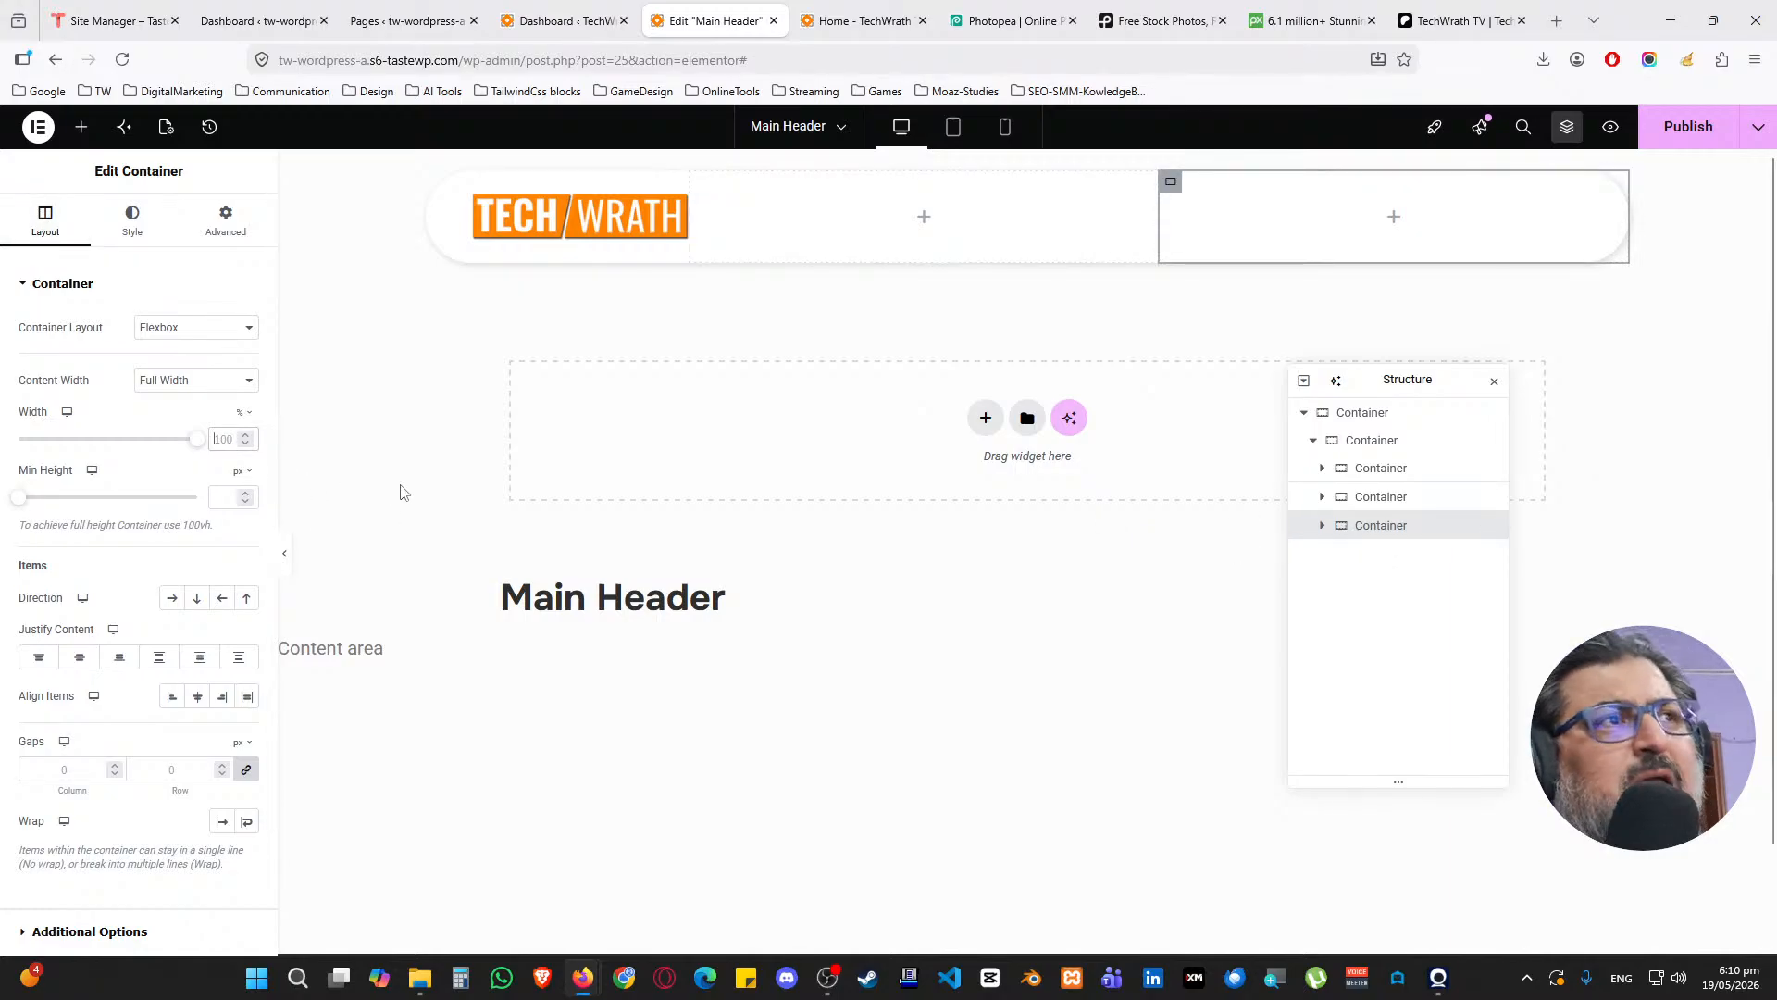
text(20)
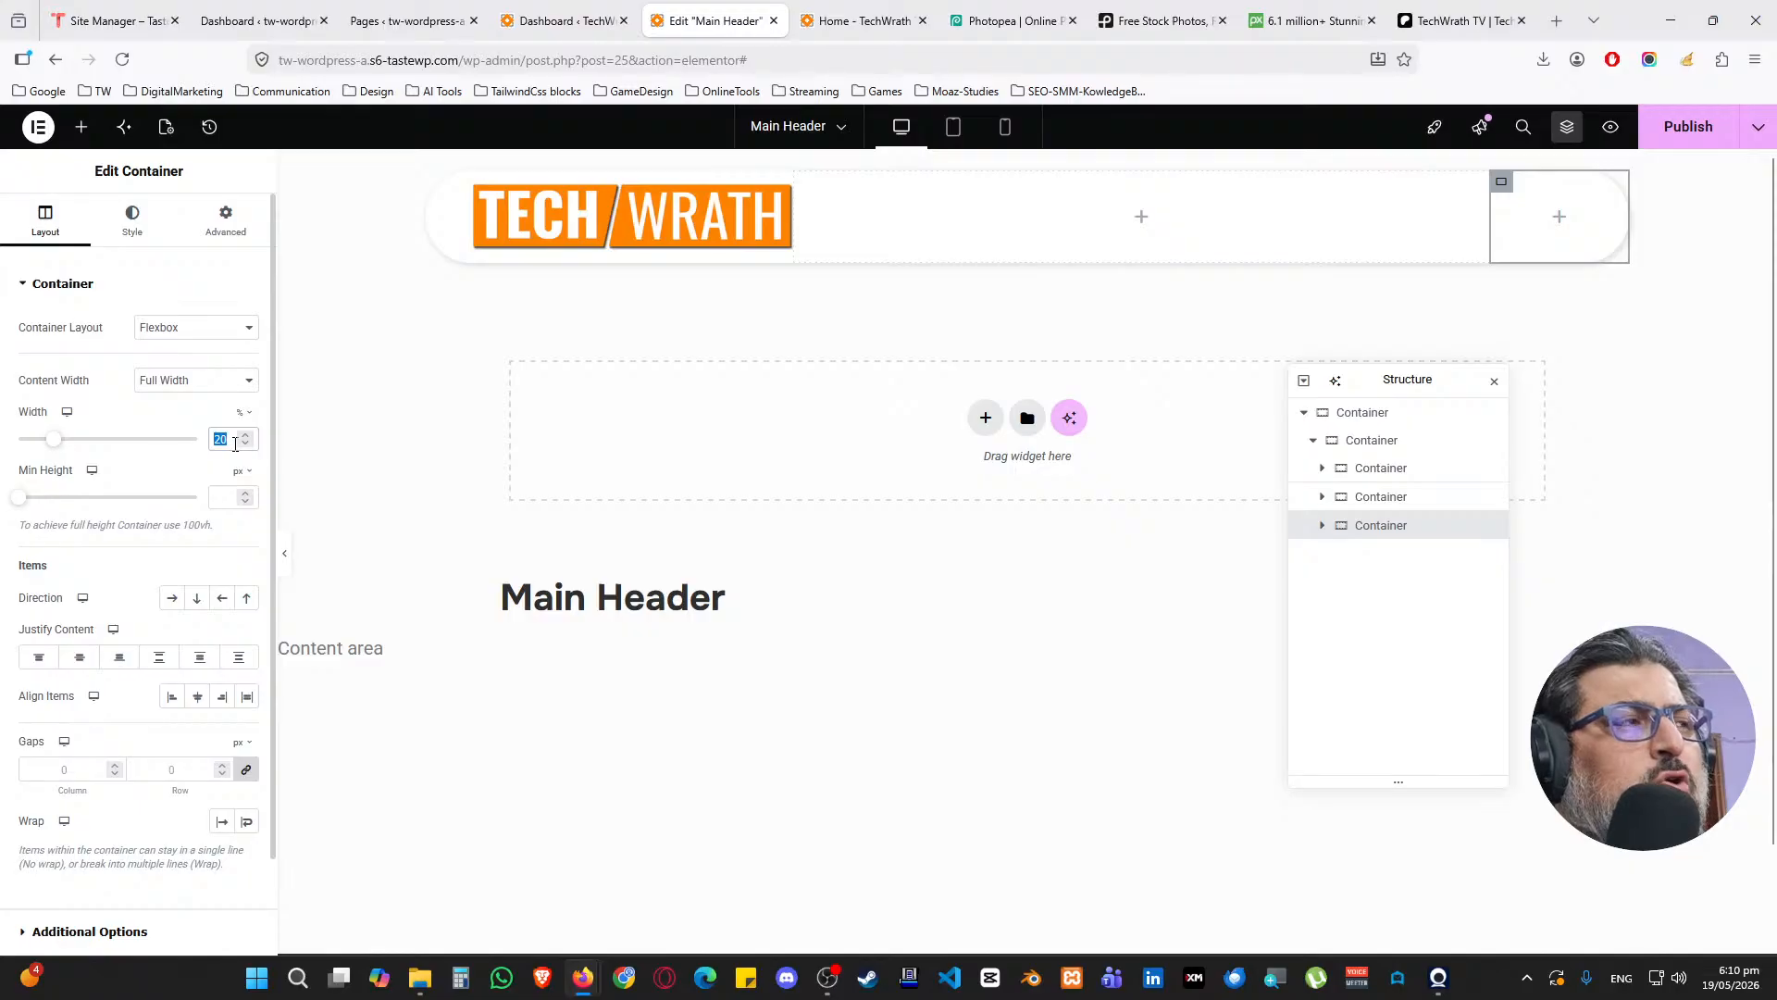
text(35)
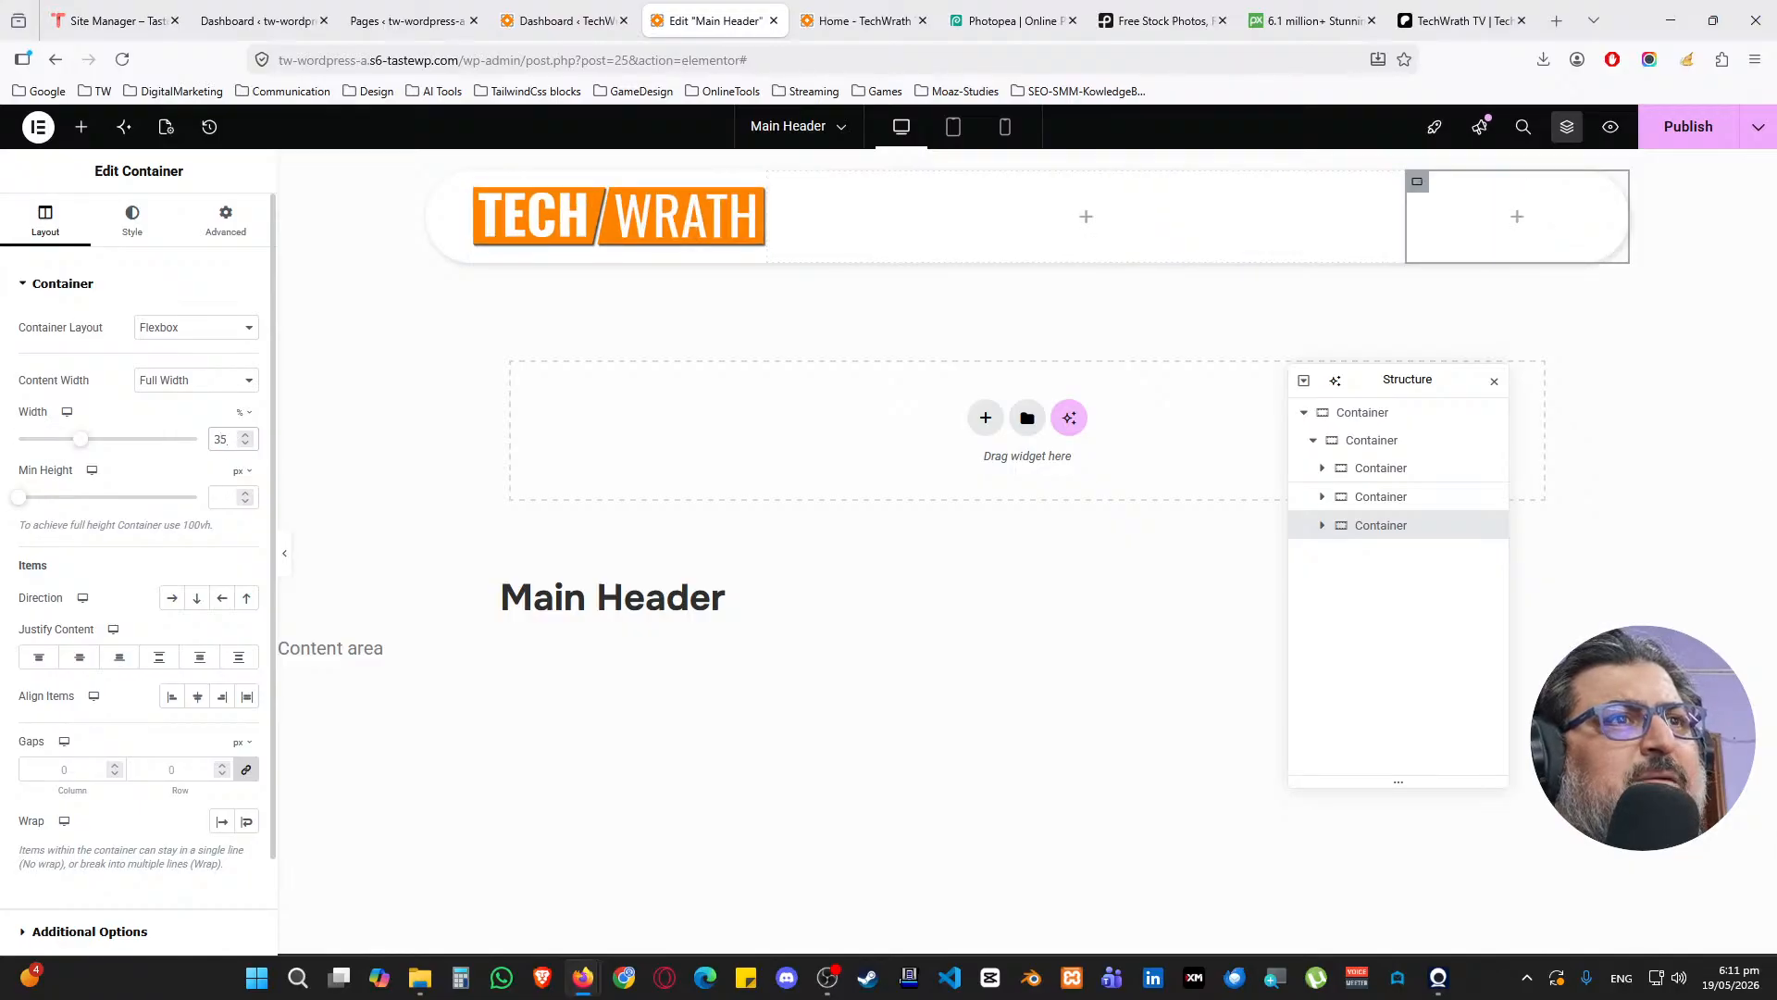
click(246, 434)
click(246, 434)
click(246, 435)
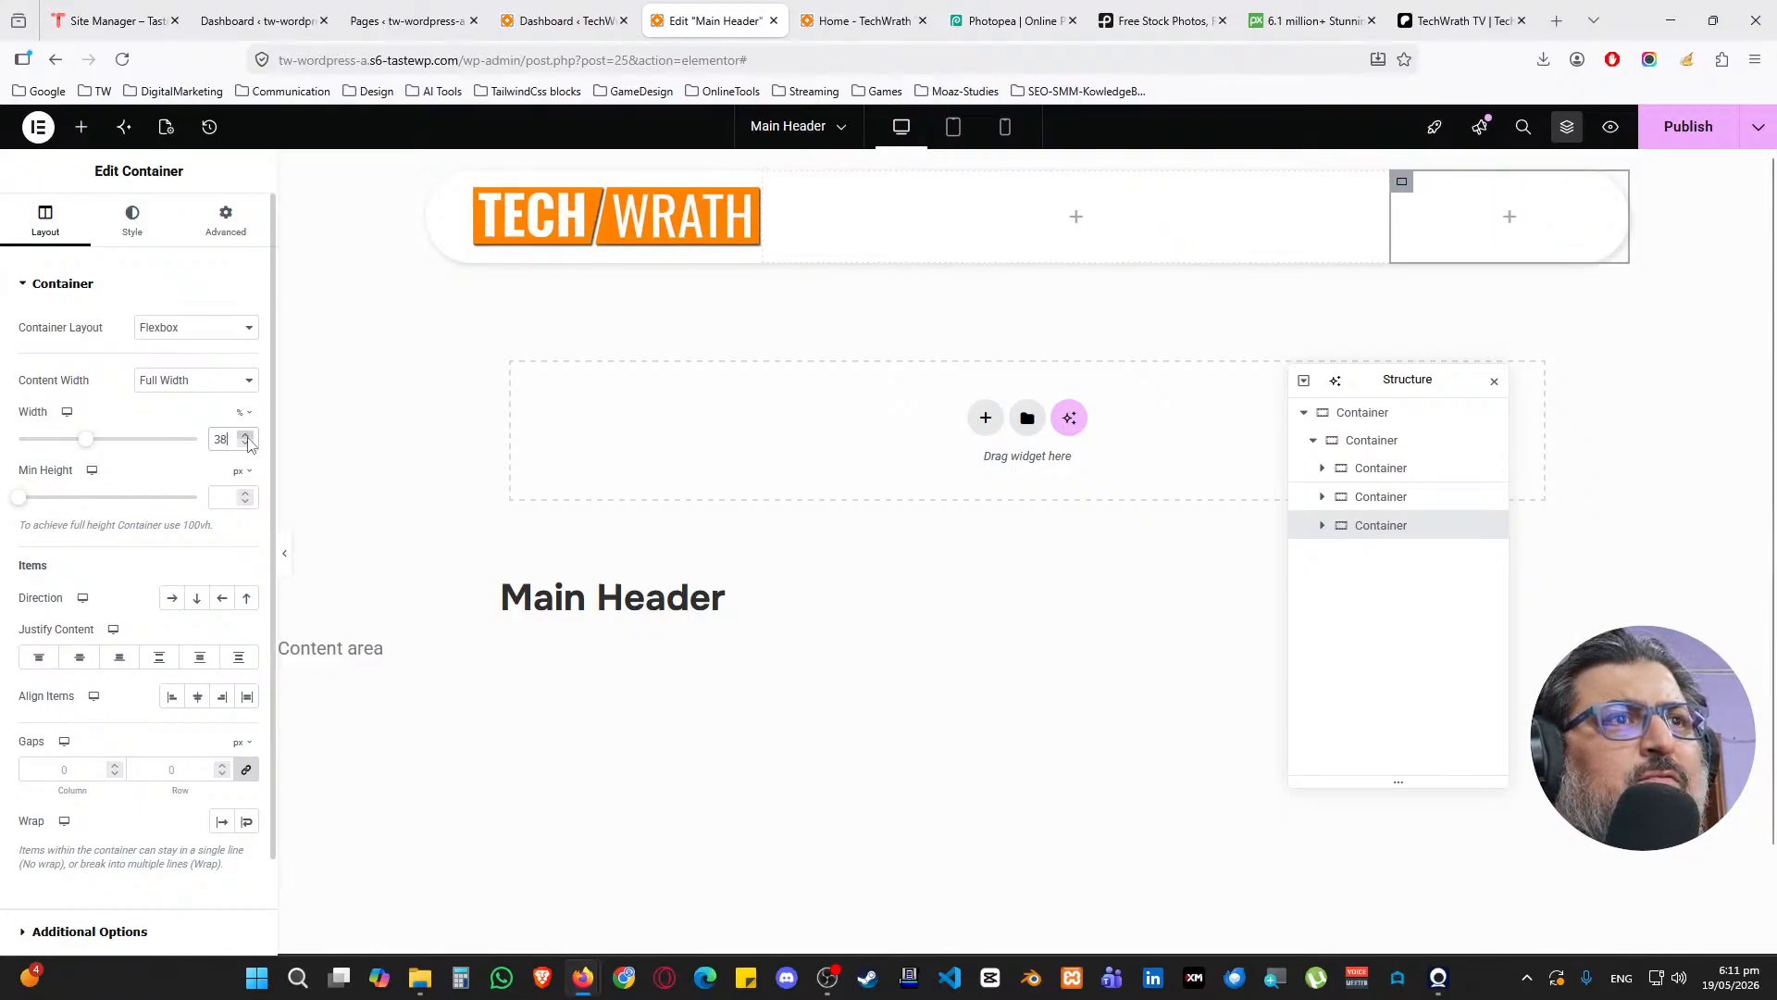
click(246, 434)
click(246, 434)
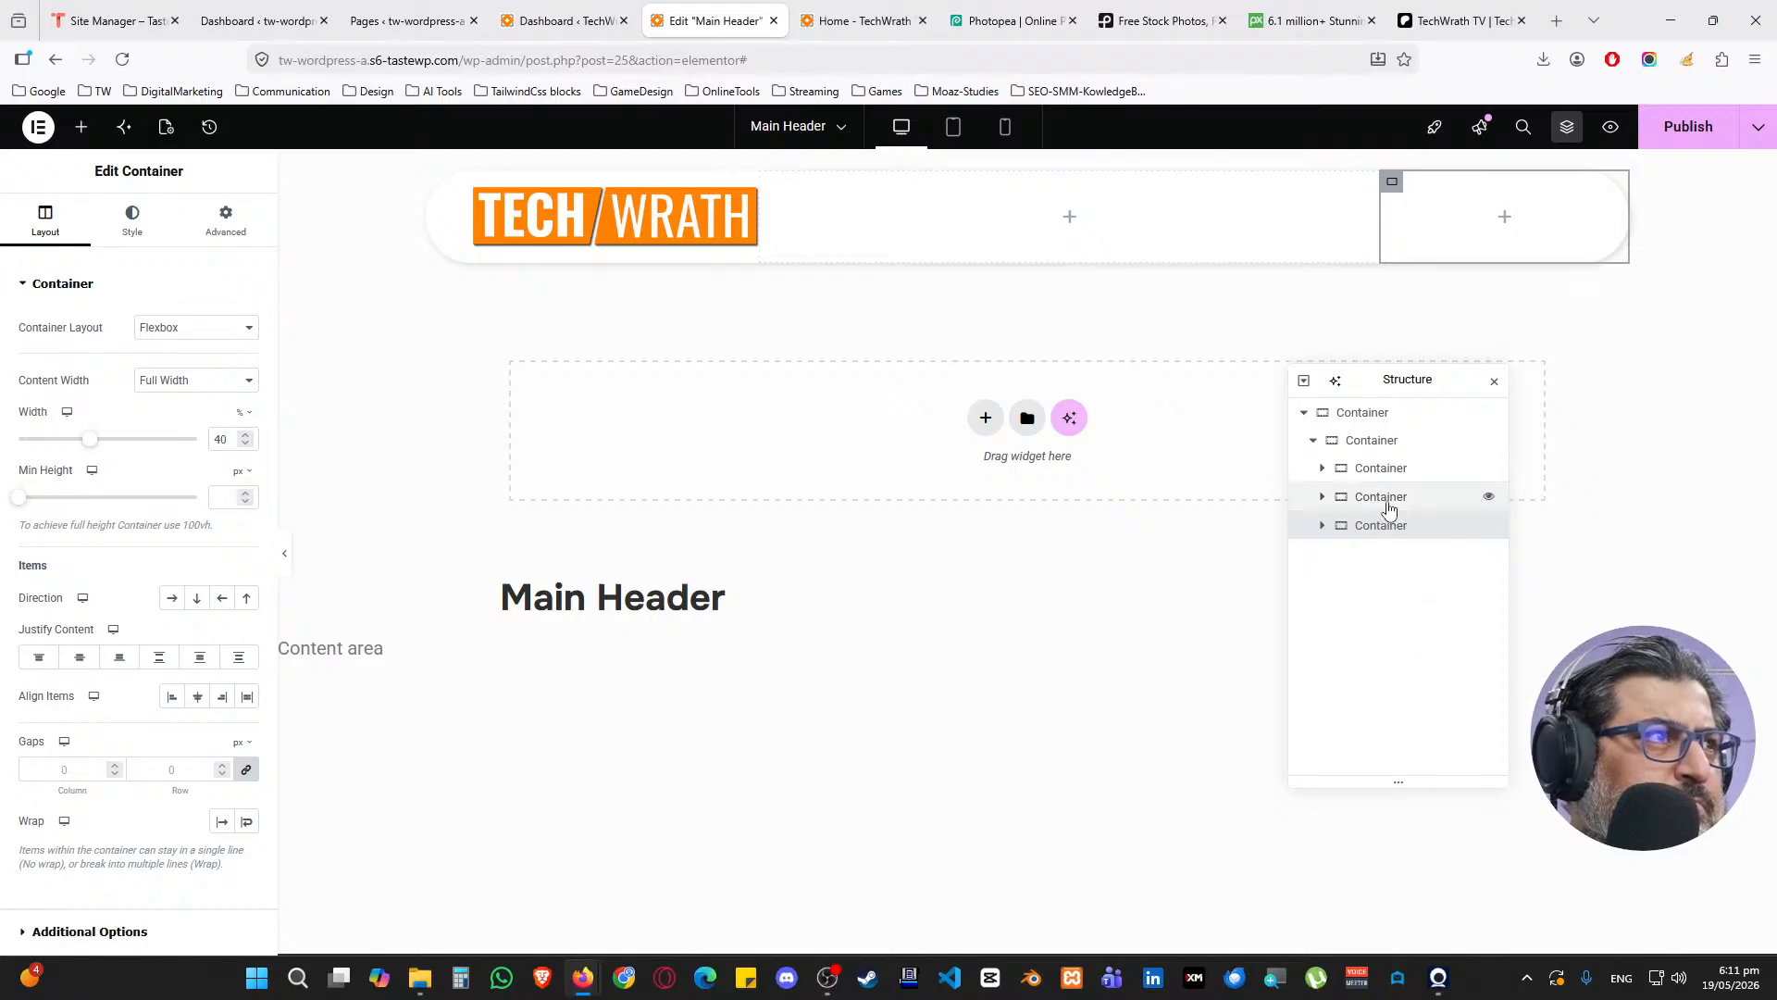
Reorder the columns in the Structure navigator so the 40% column sits last
drag(1385, 505, 1396, 468)
drag(1366, 562, 1398, 487)
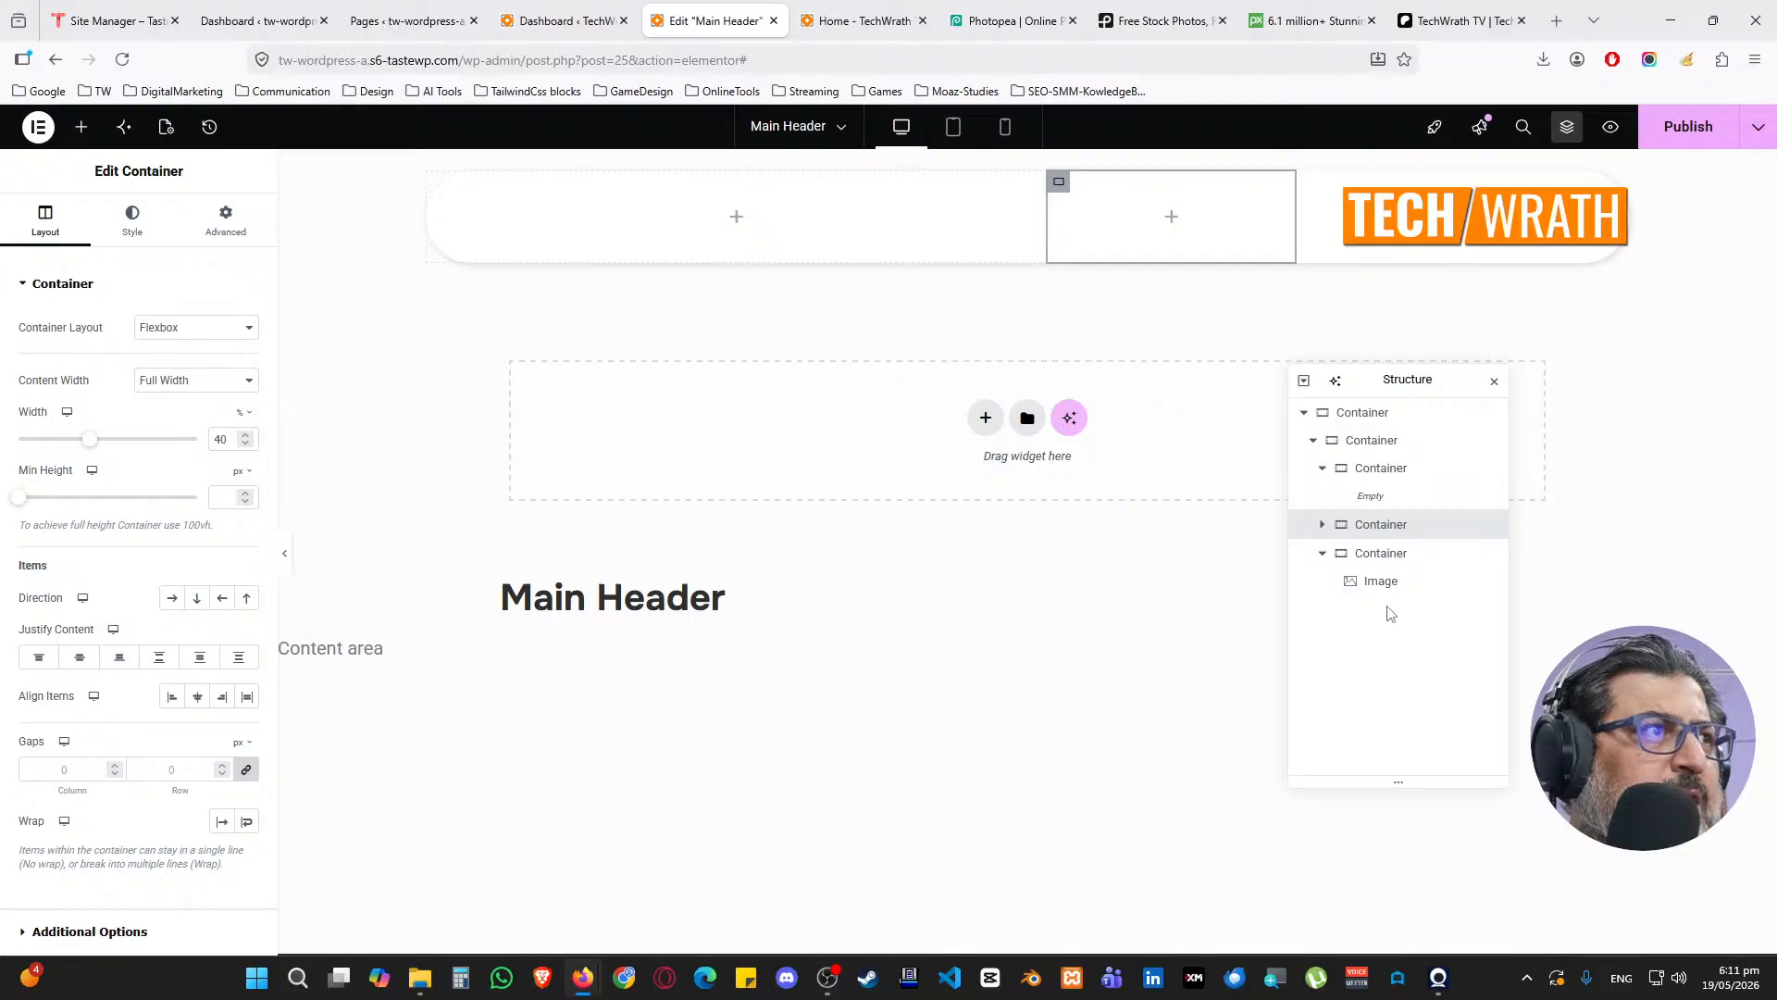
drag(1384, 560, 1393, 472)
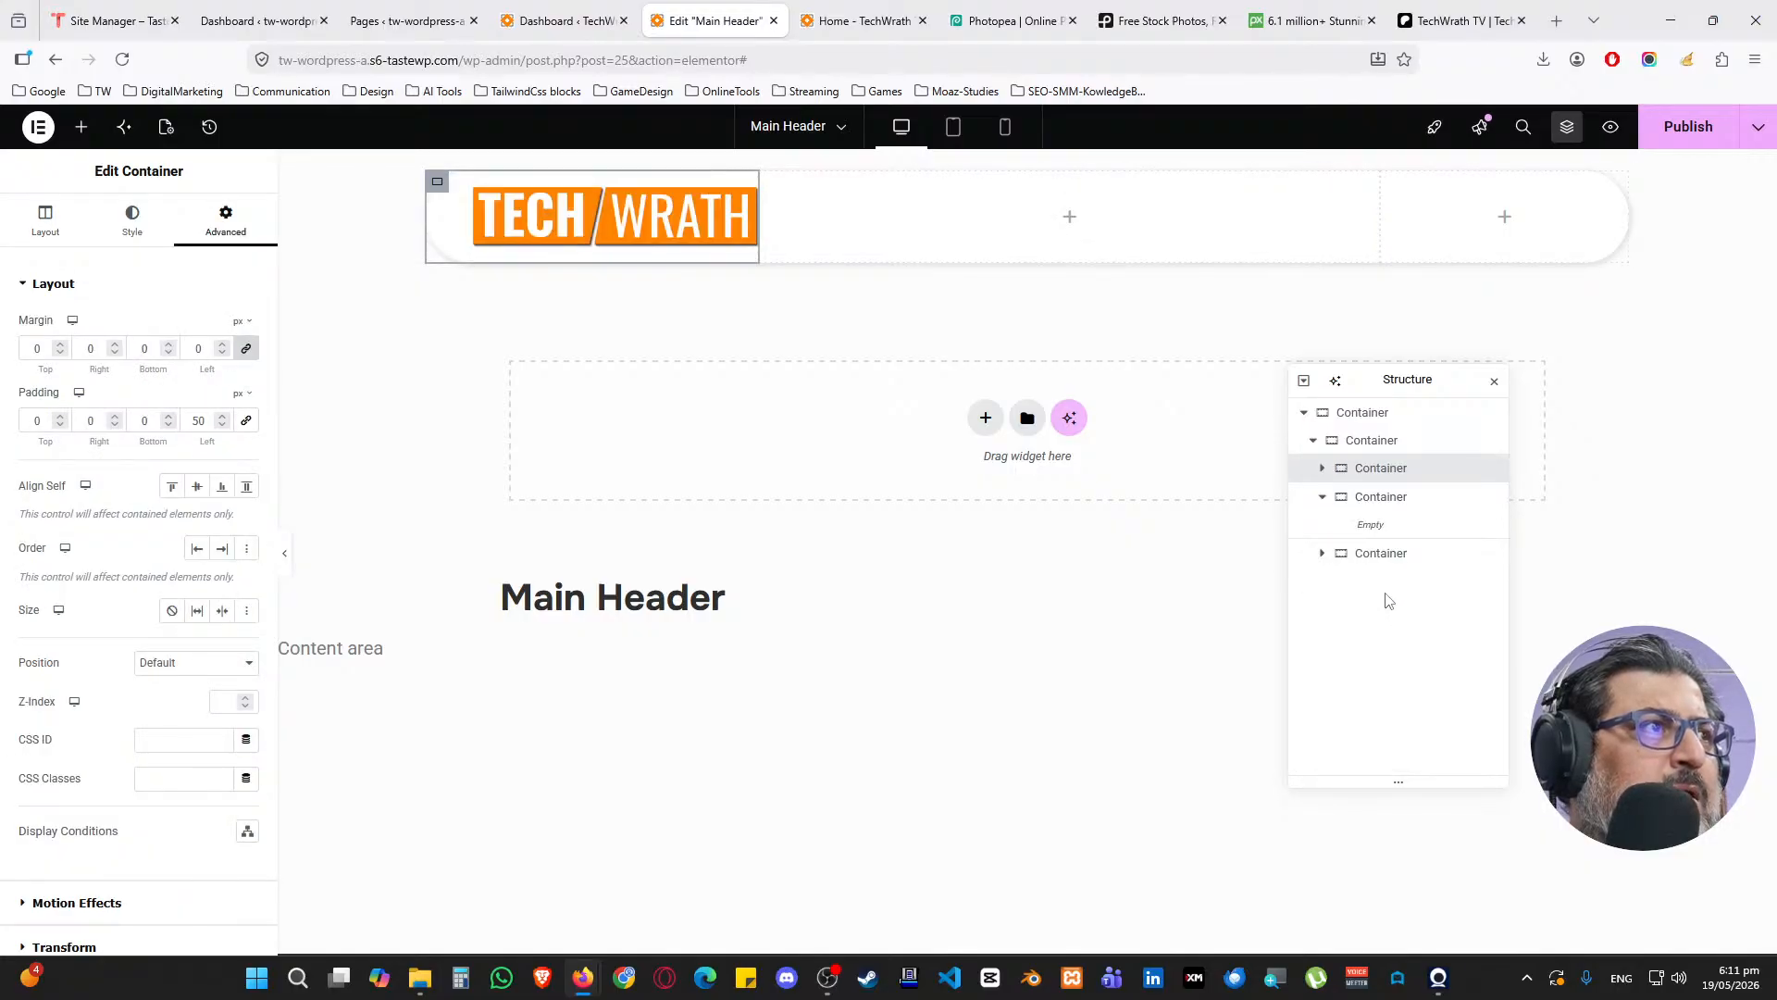
mouse_move(1377, 553)
mouse_down()
mouse_move(1389, 516)
mouse_move(1388, 532)
mouse_up()
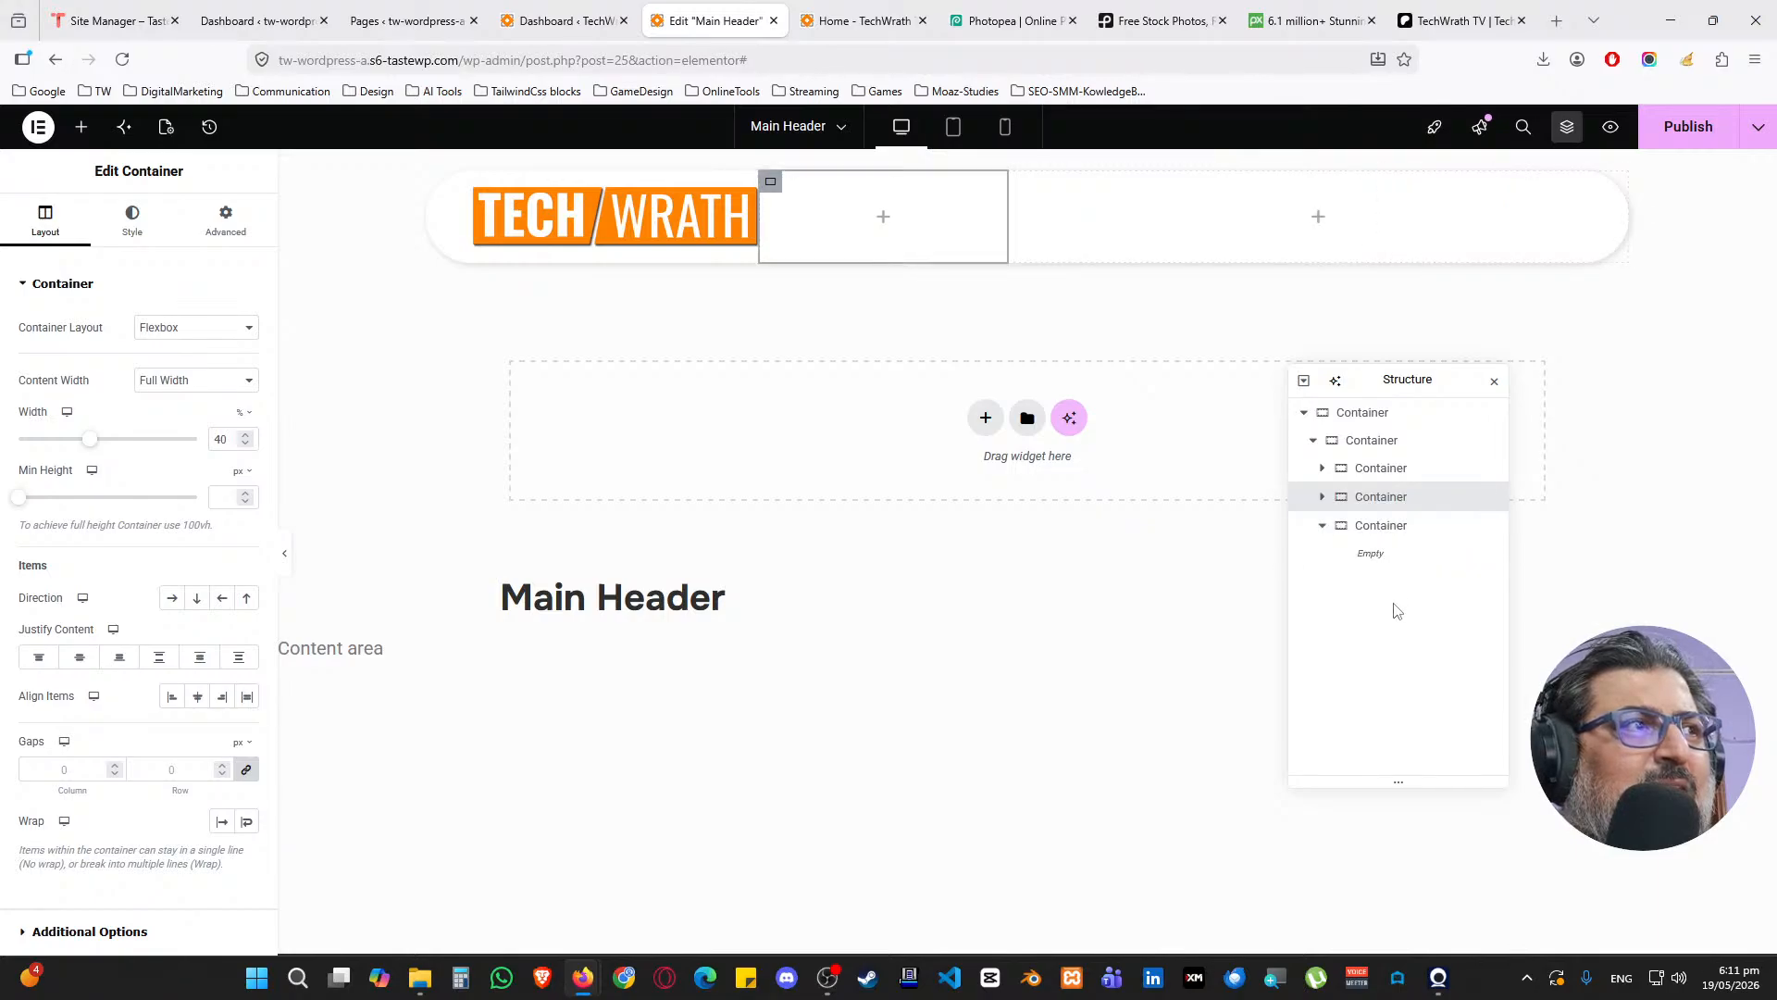
click(1329, 528)
click(1378, 505)
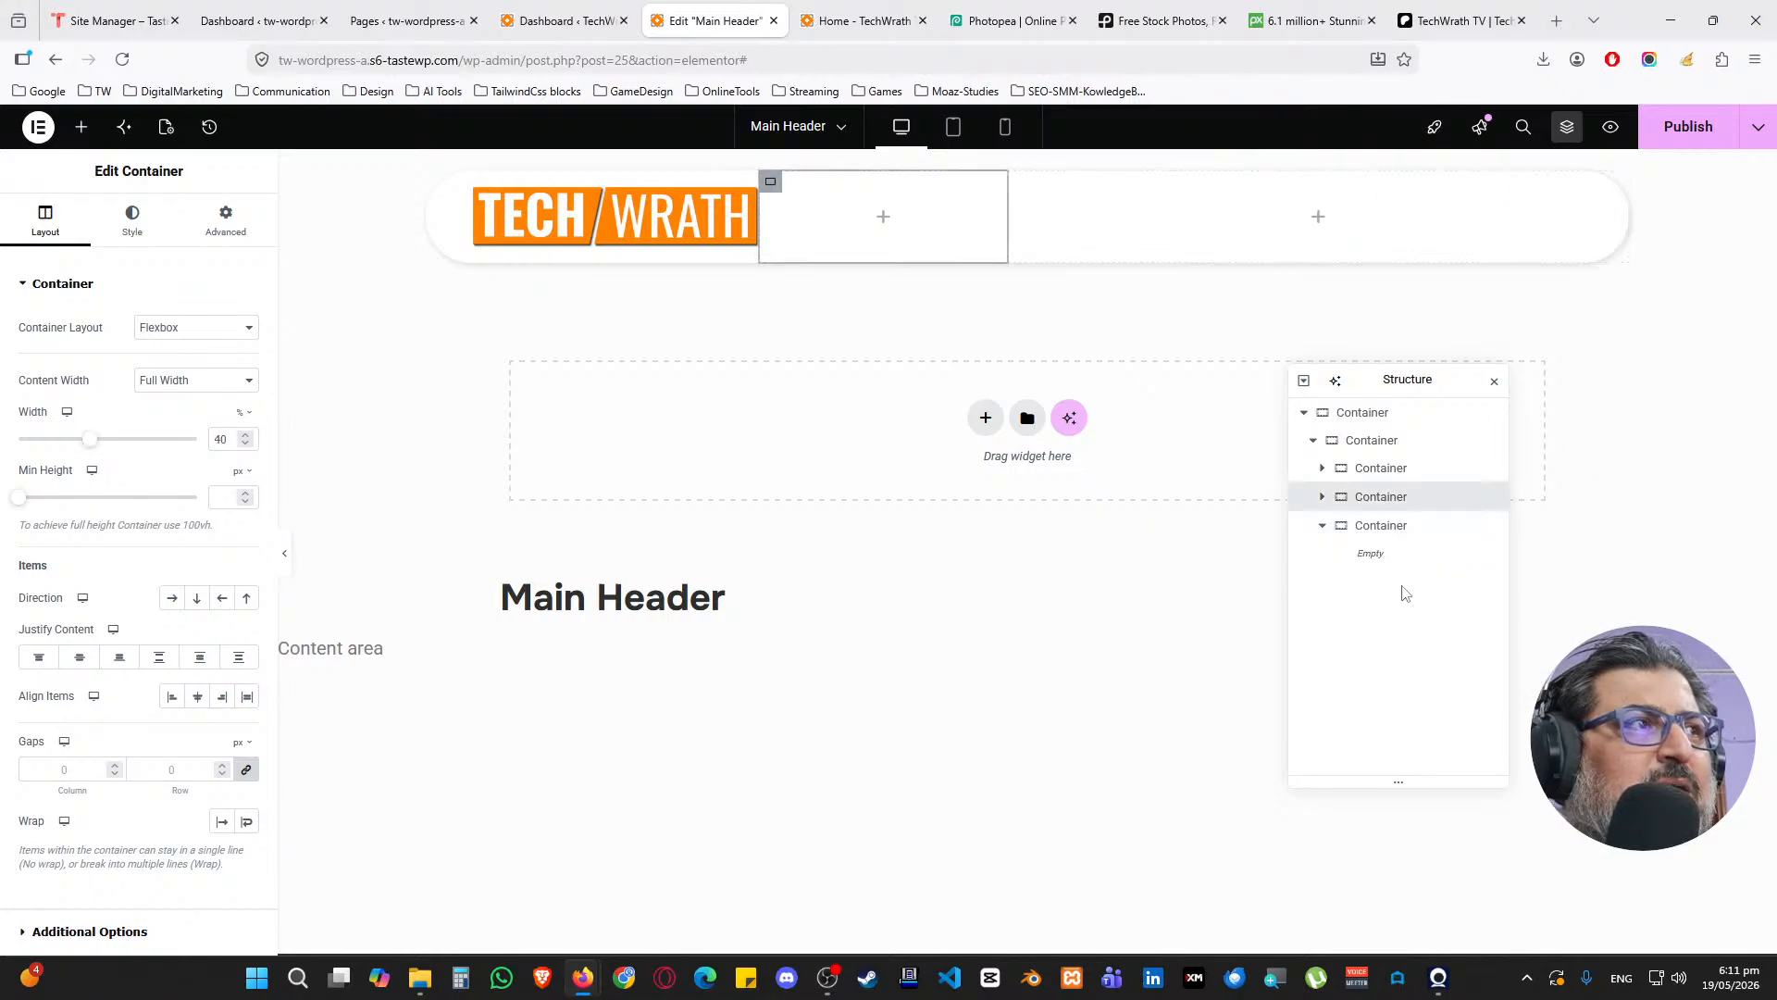
click(1421, 527)
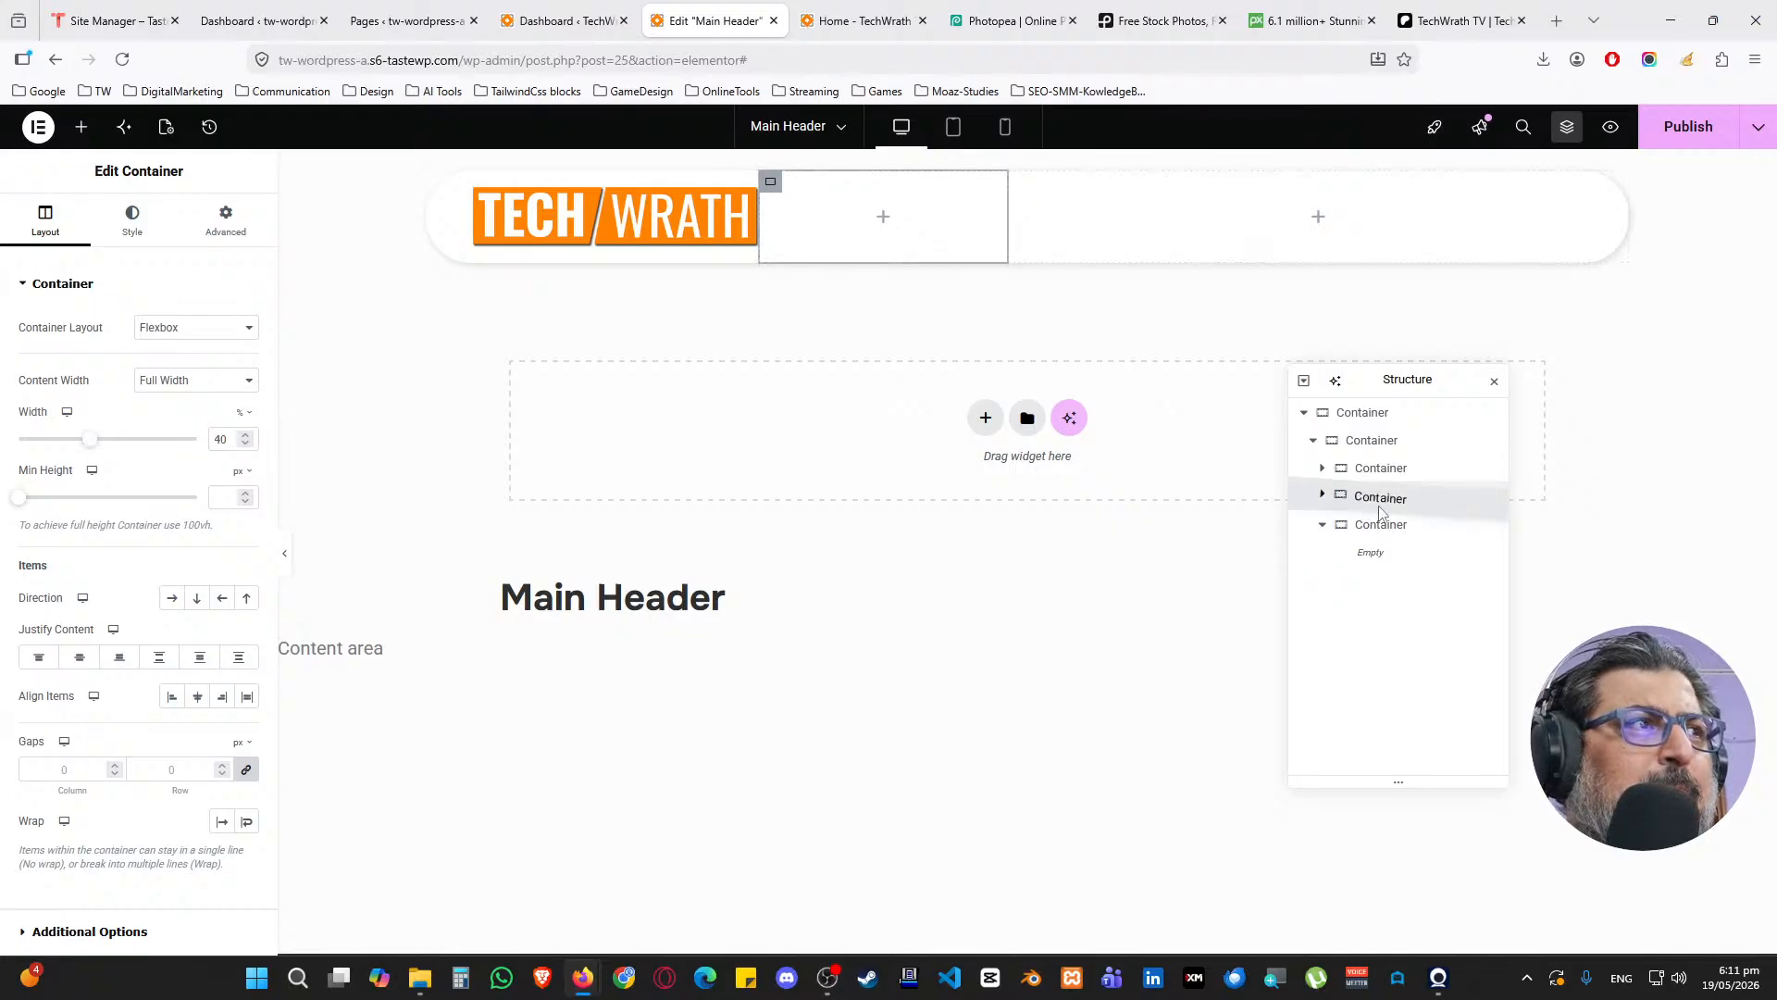
drag(1395, 504, 1395, 553)
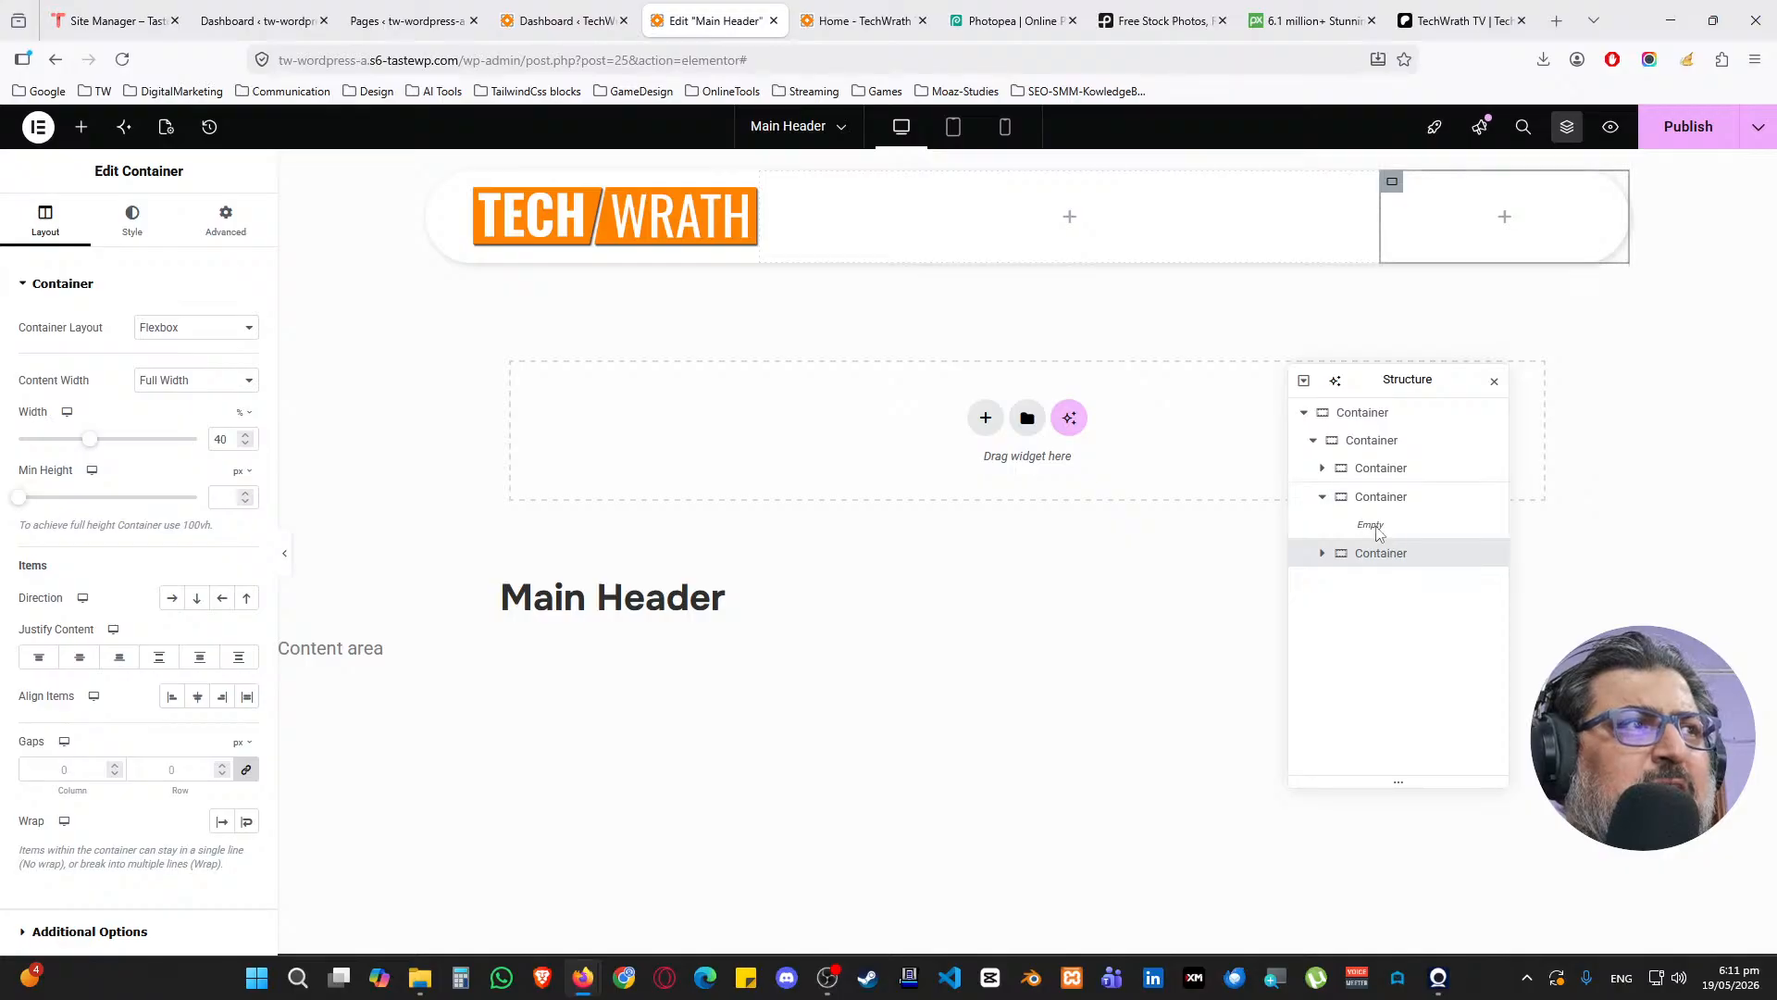
Search for the Button widget and drop it into the header's right column
click(81, 127)
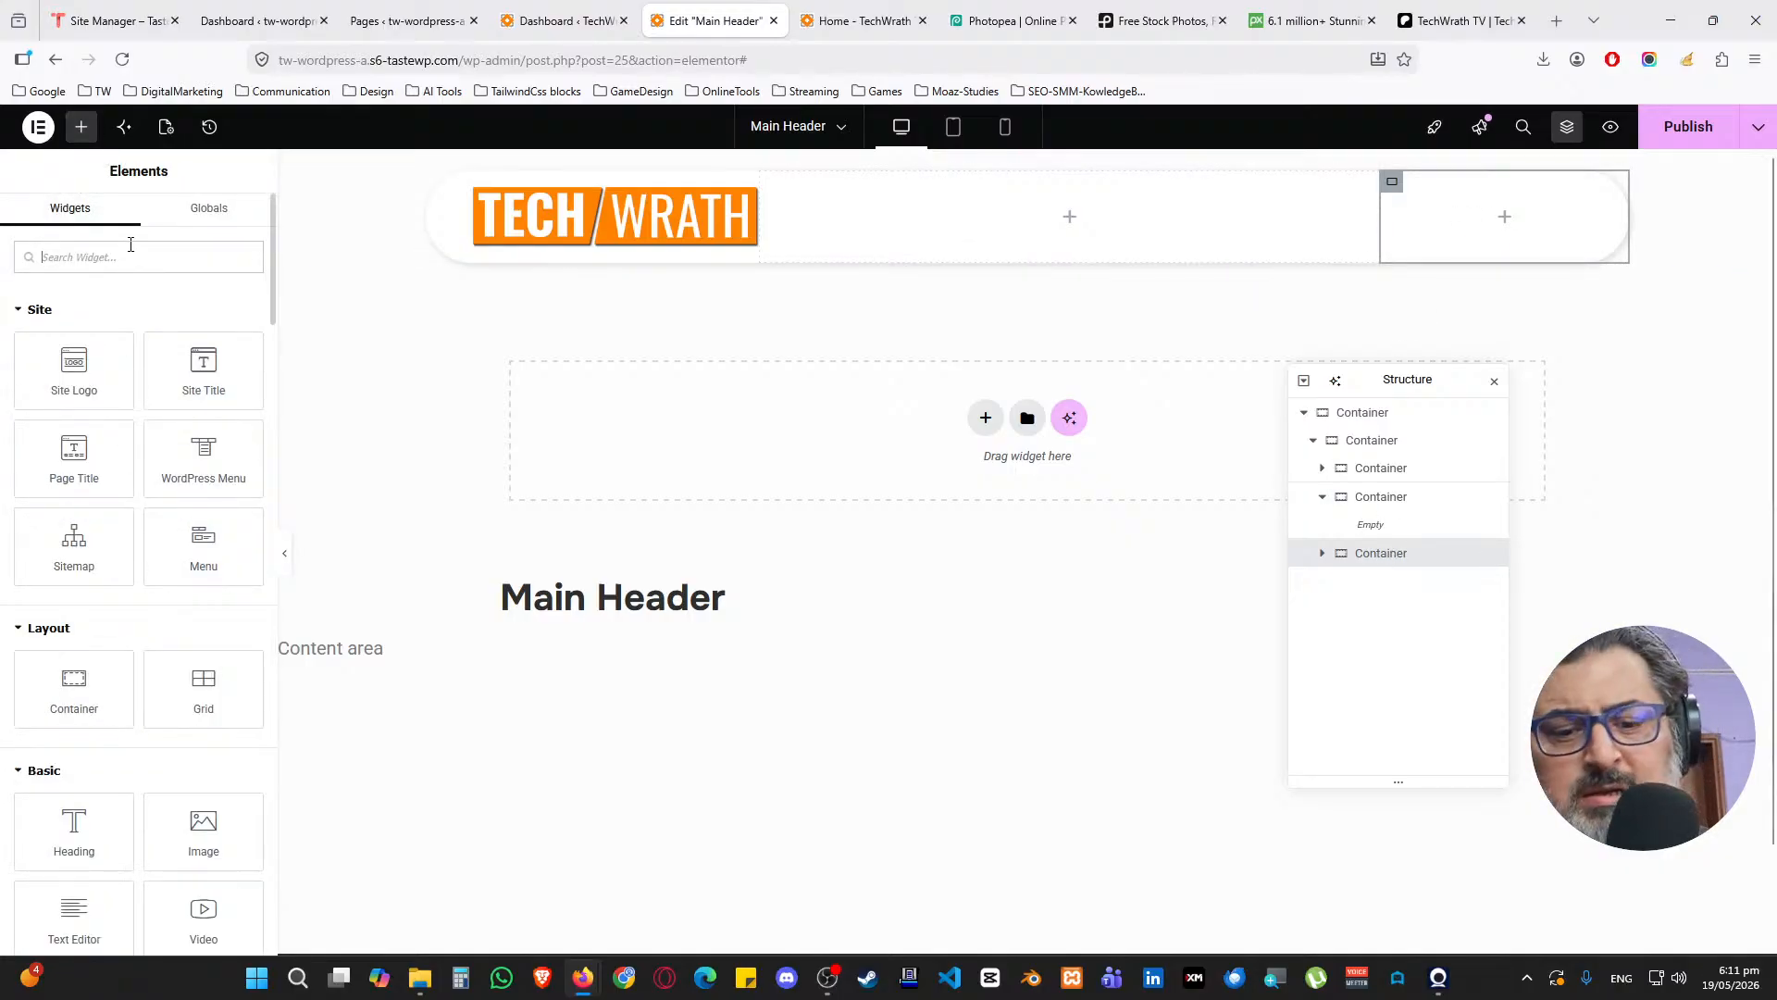
text(button)
drag(47, 302, 1486, 252)
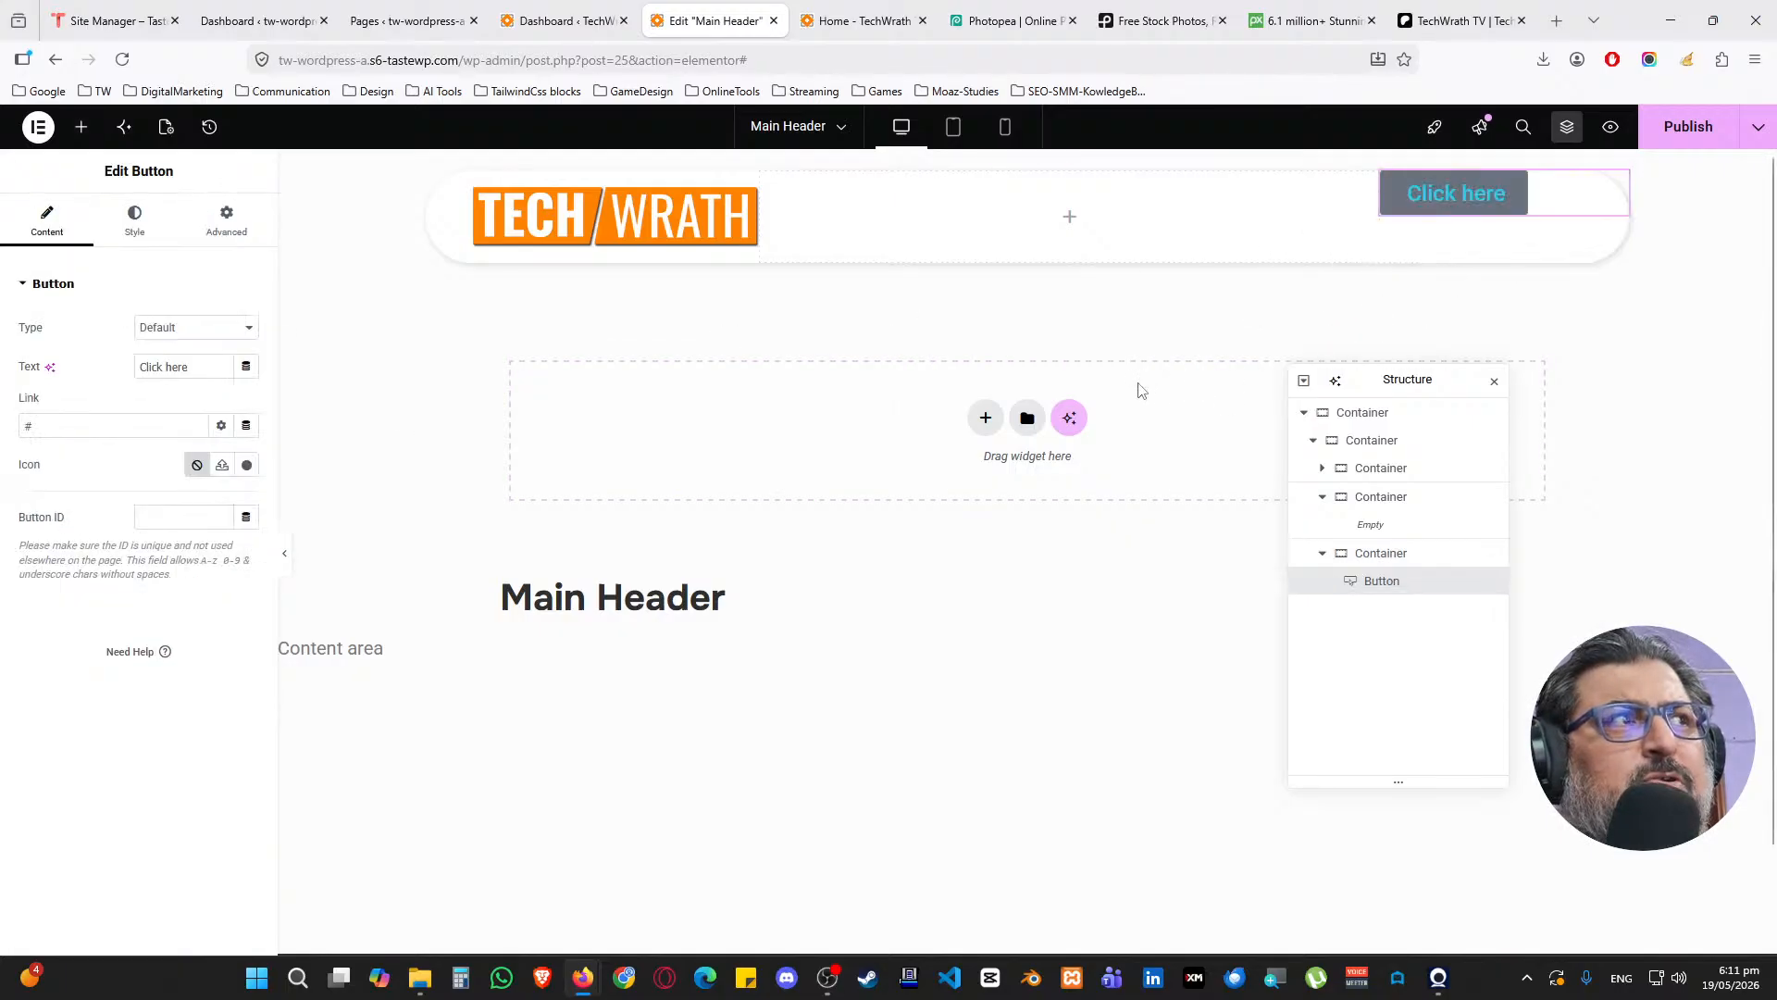
Centre the button horizontally and vertically in its column, then select its Click here label
click(1374, 553)
click(80, 656)
click(197, 696)
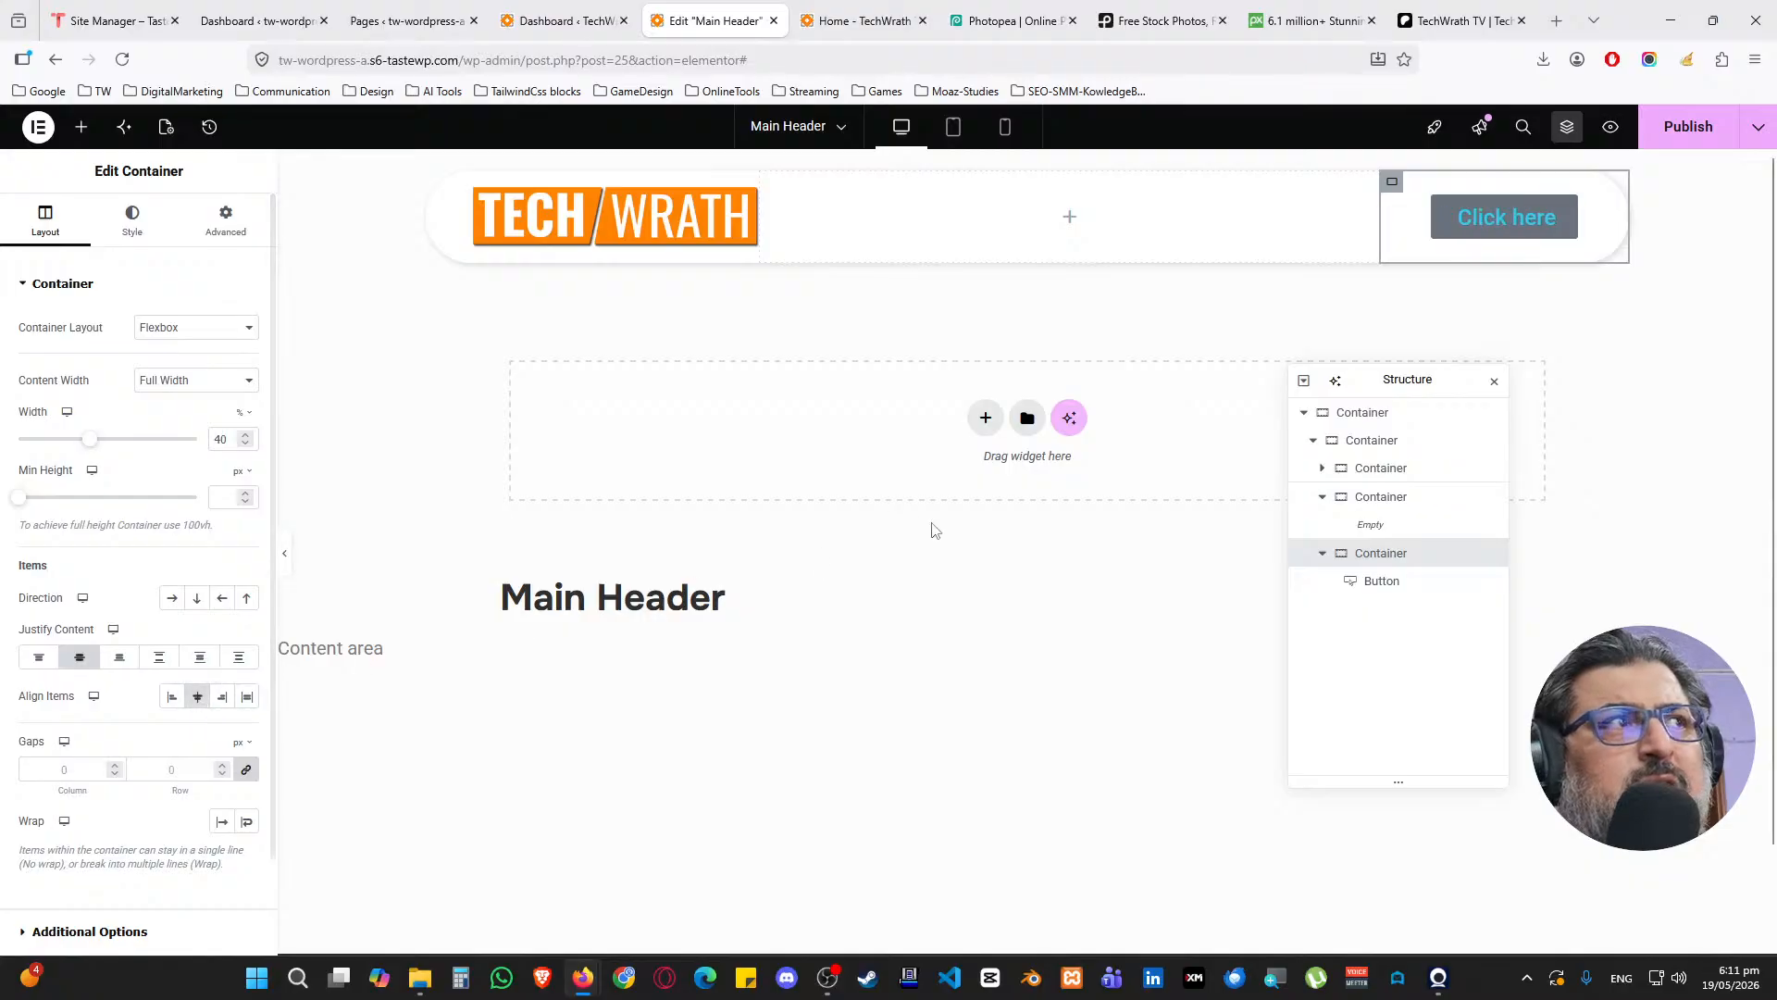
click(1380, 583)
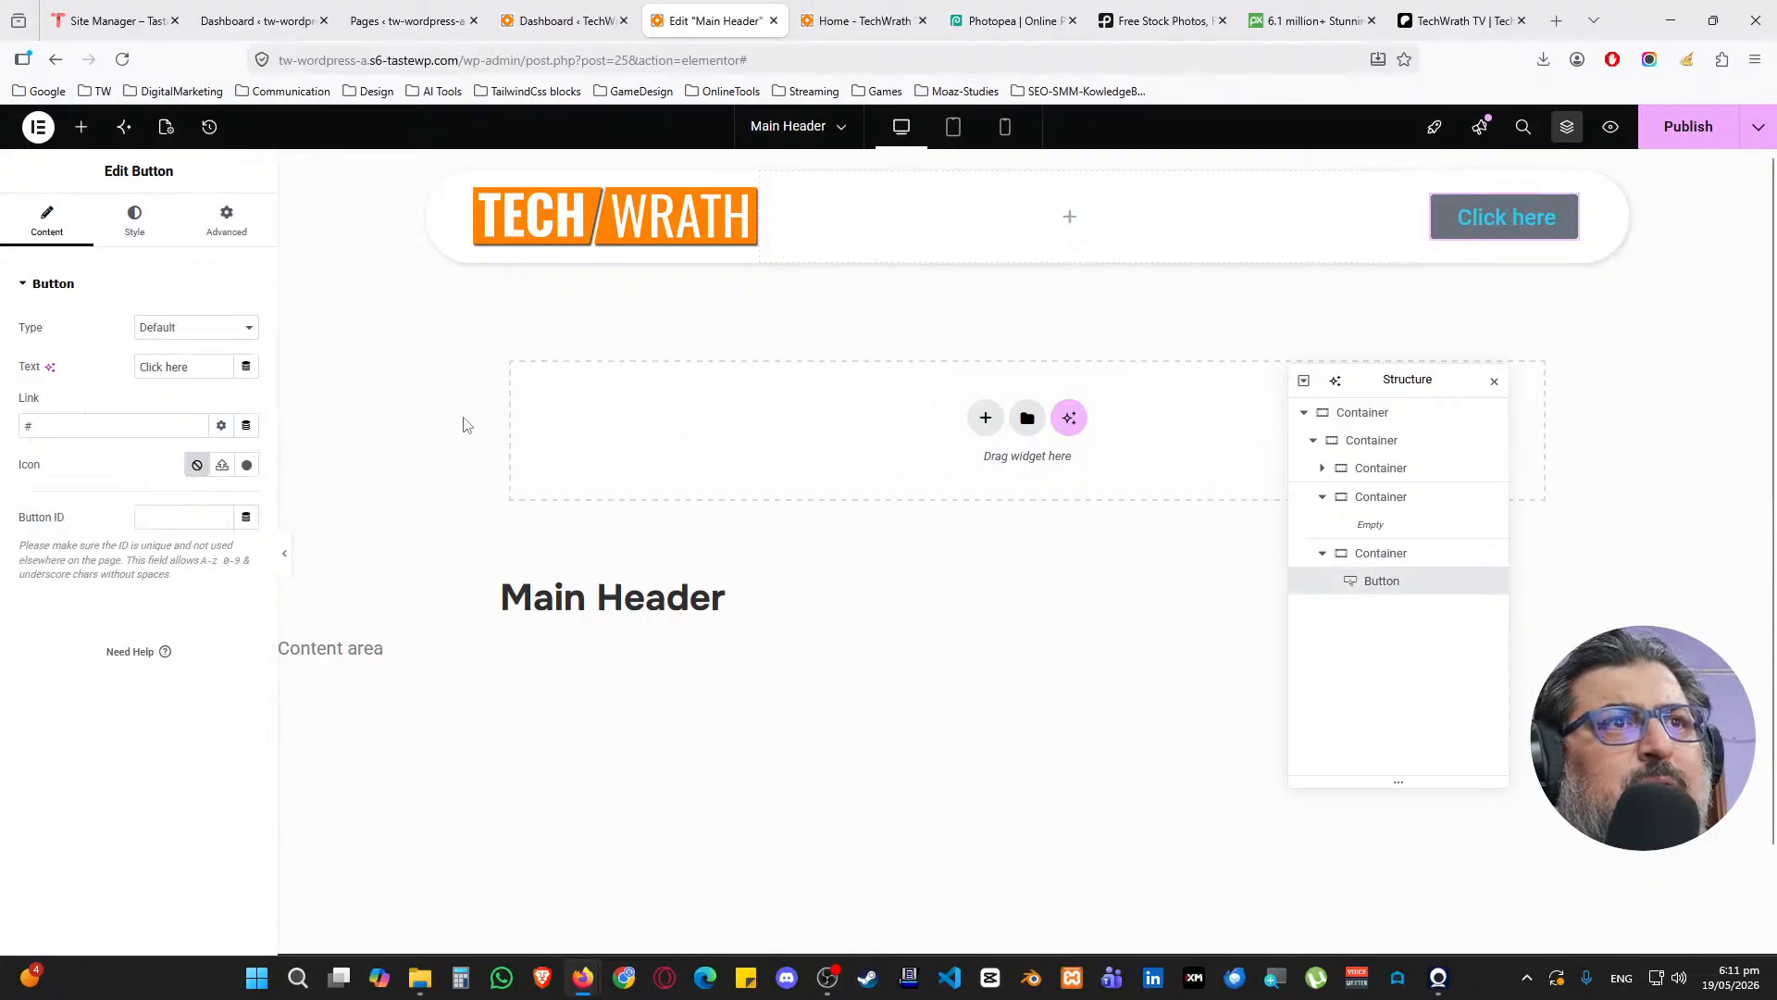
drag(186, 367, 112, 378)
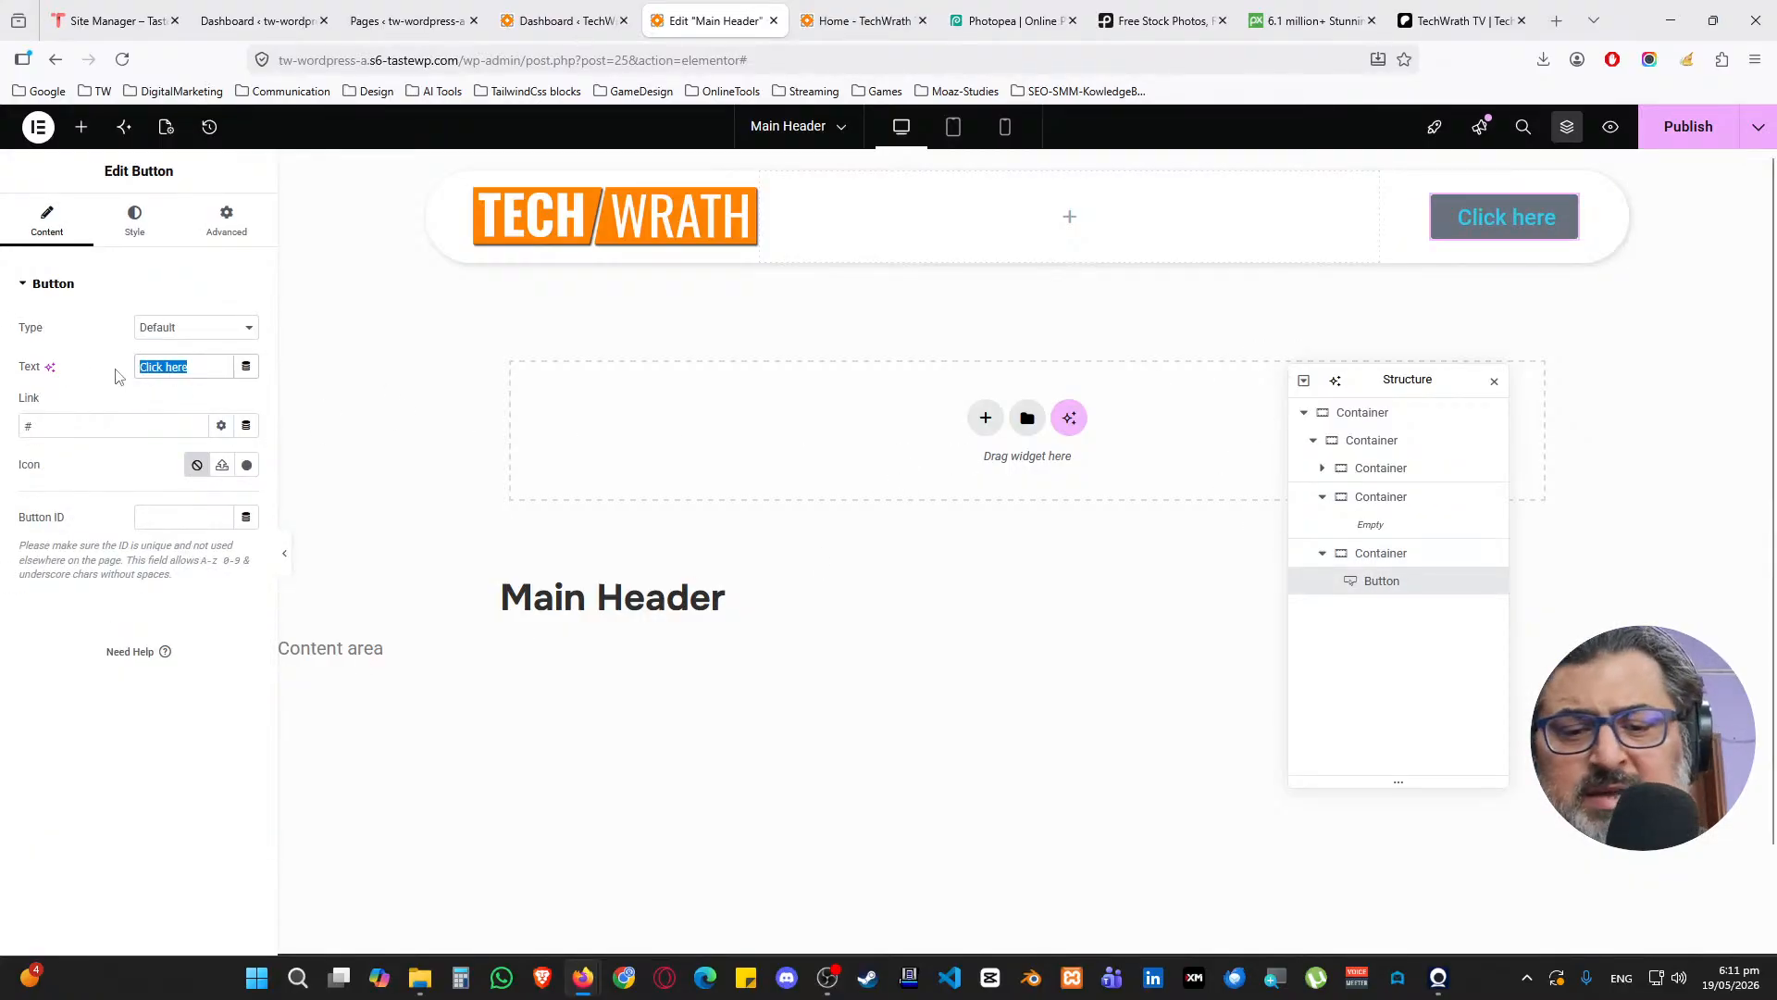
Give the button the WhatsApp icon from the Icon Library
click(246, 464)
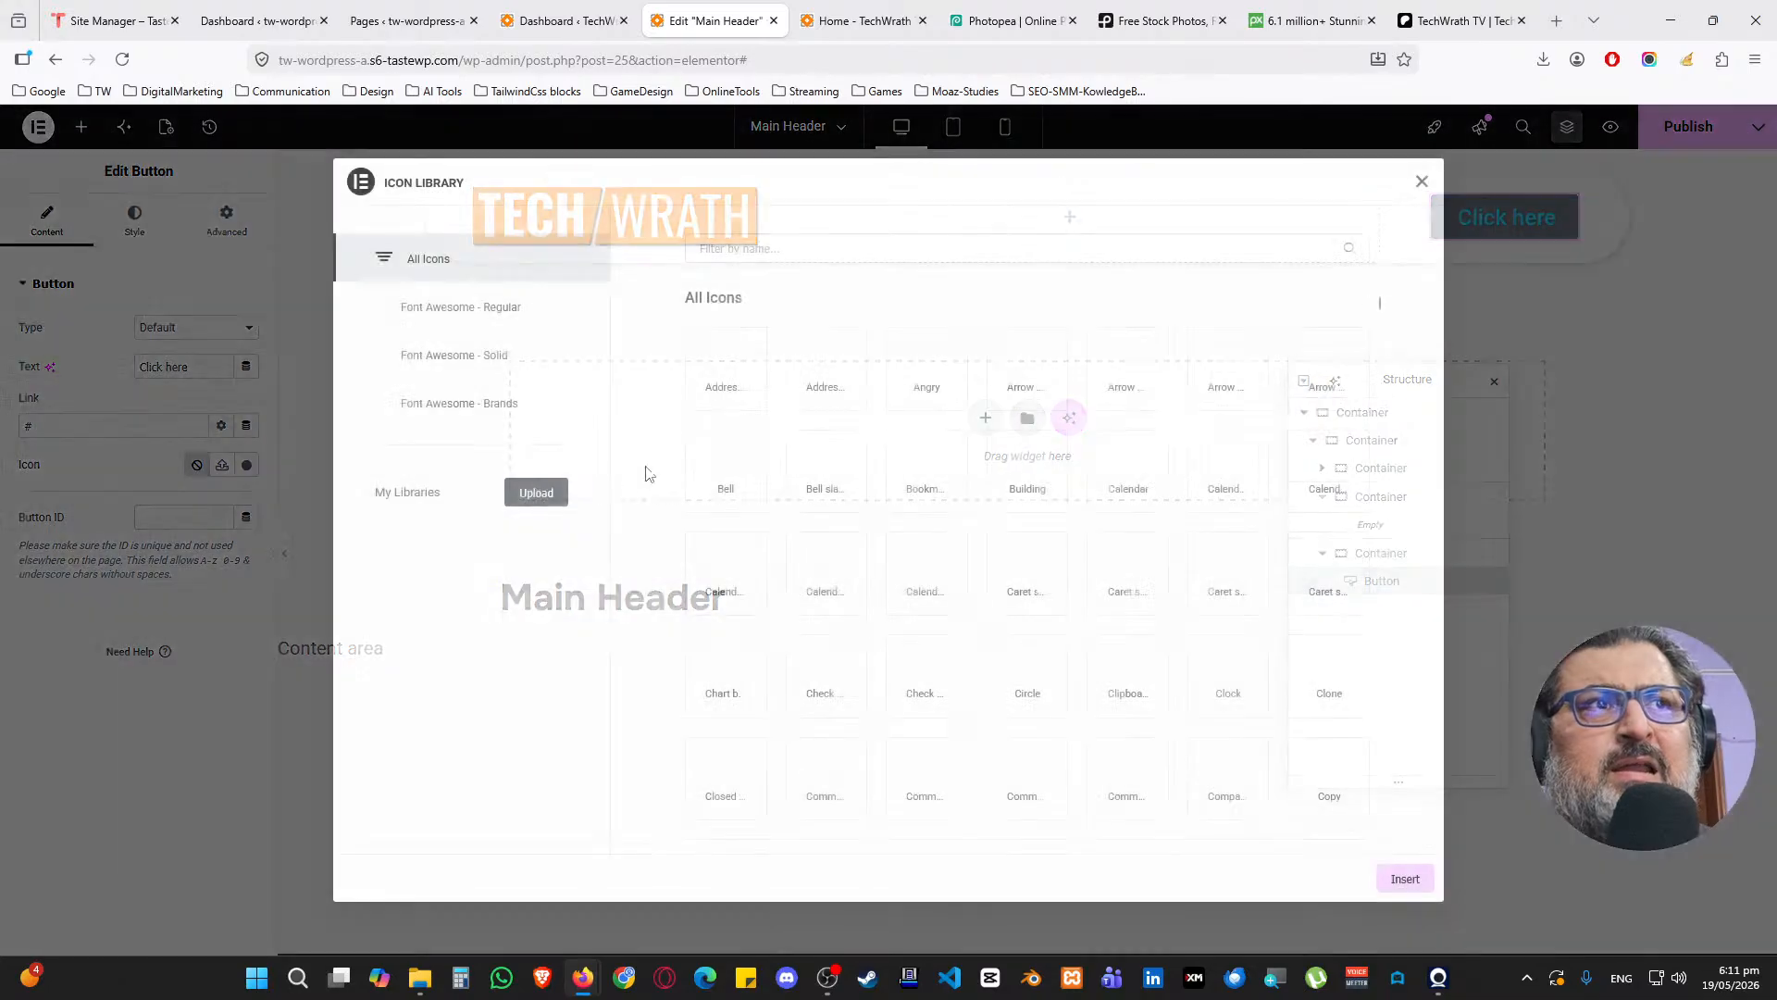
click(783, 249)
text(whats)
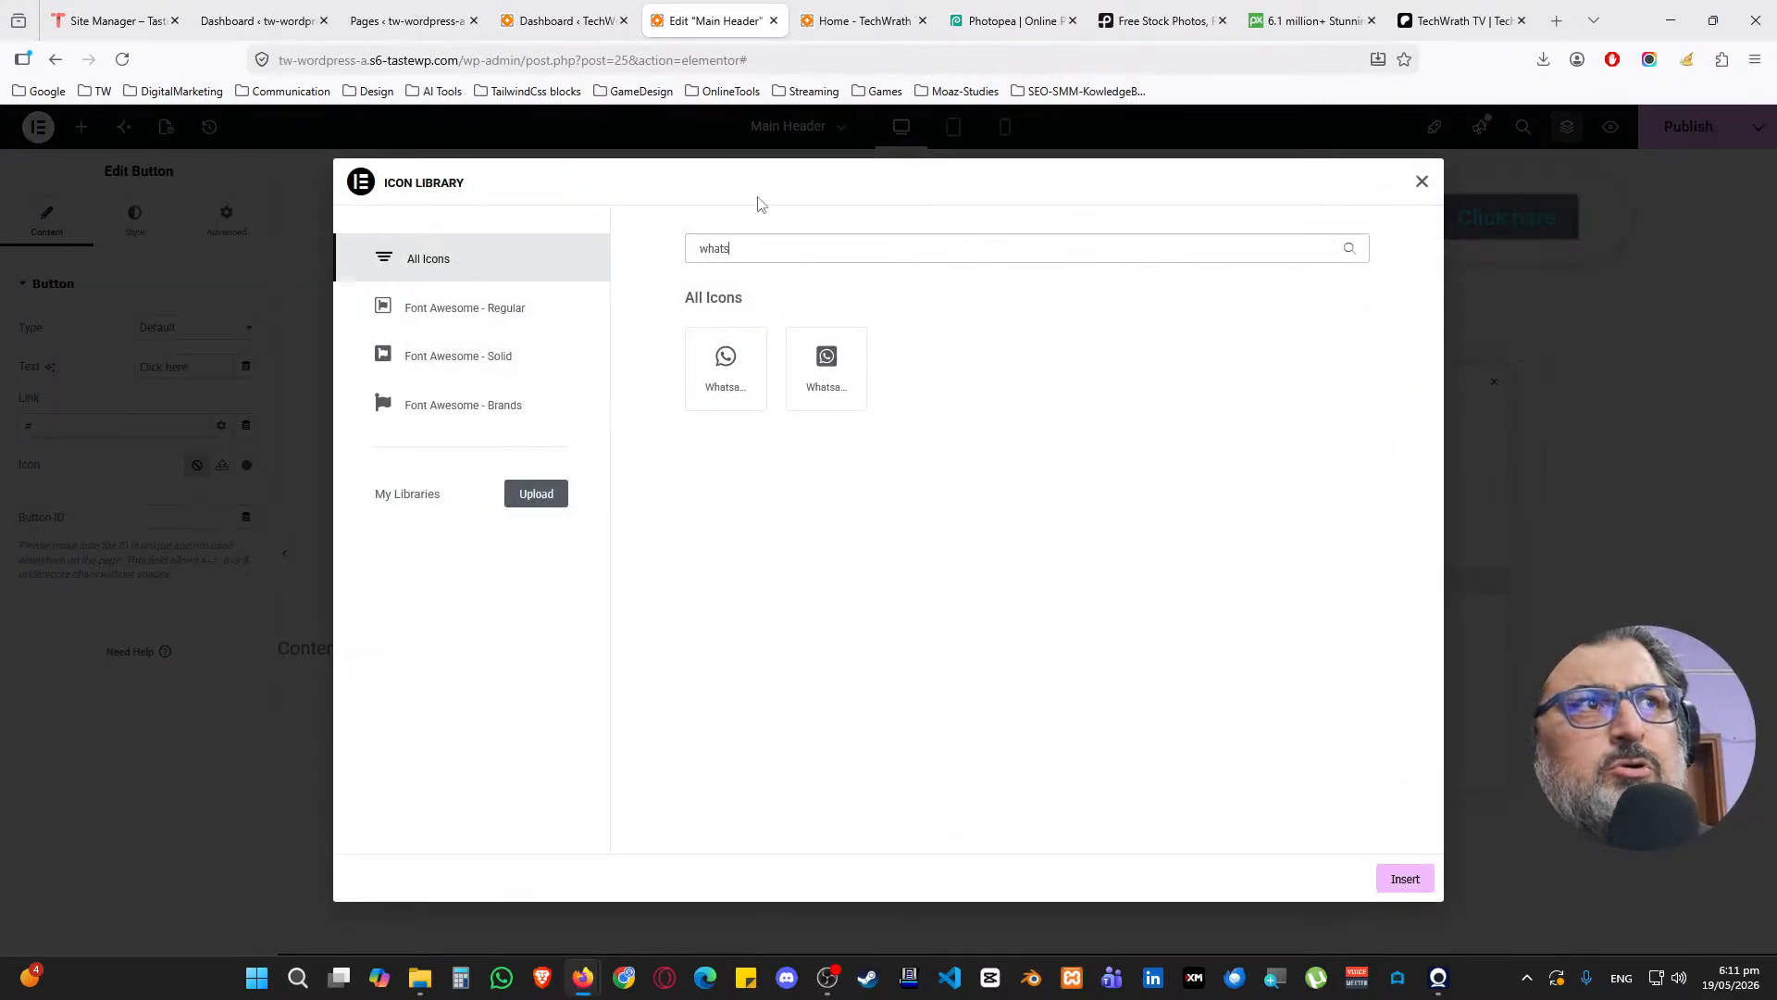
click(726, 365)
click(1405, 879)
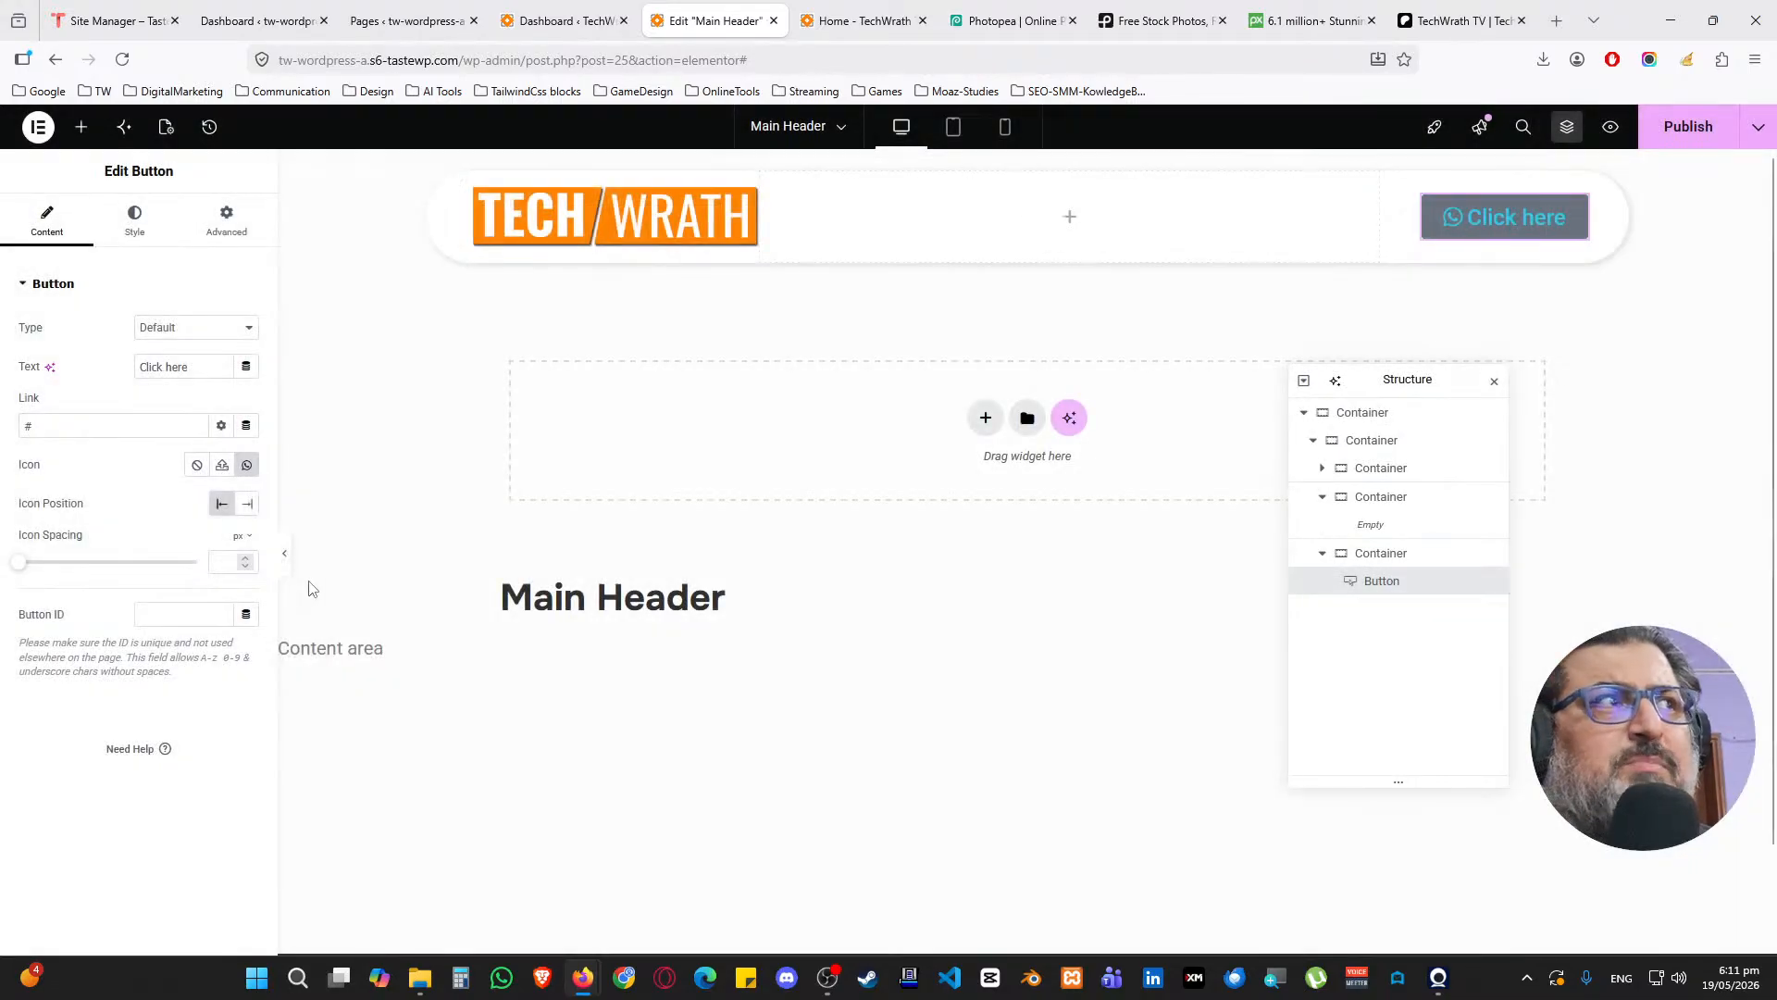
Replace the button's Click here label with the WhatsApp phone number
drag(188, 367, 121, 367)
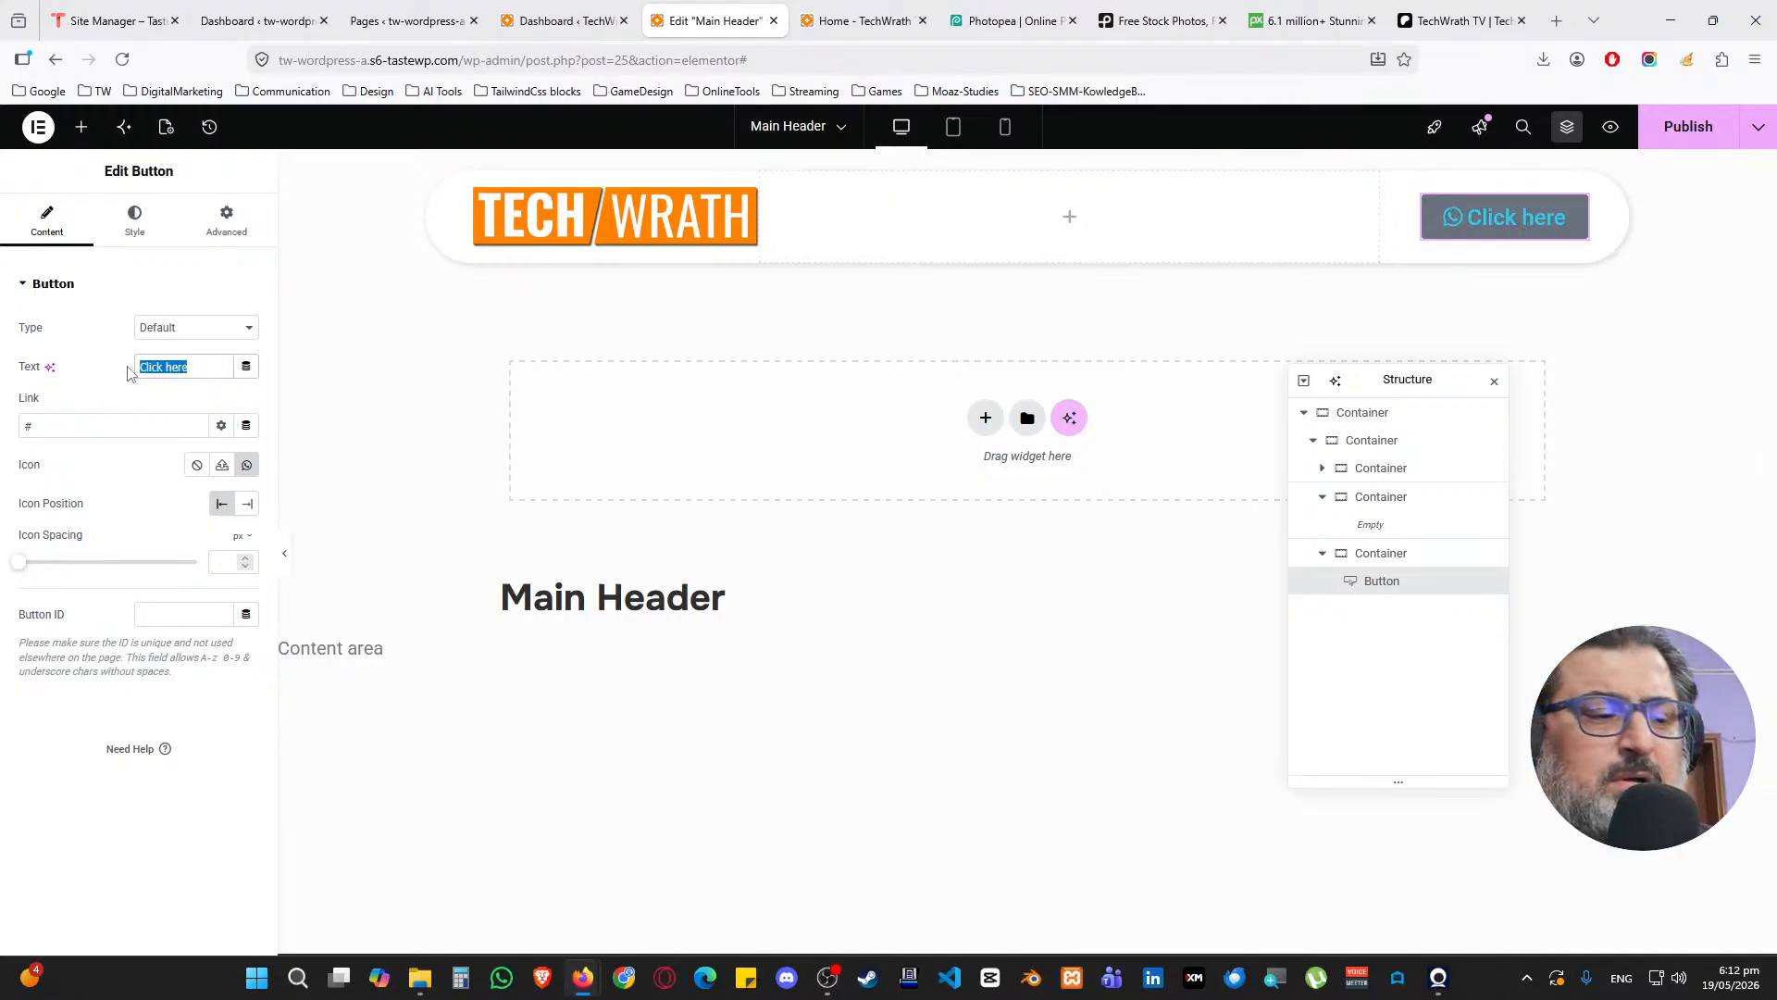
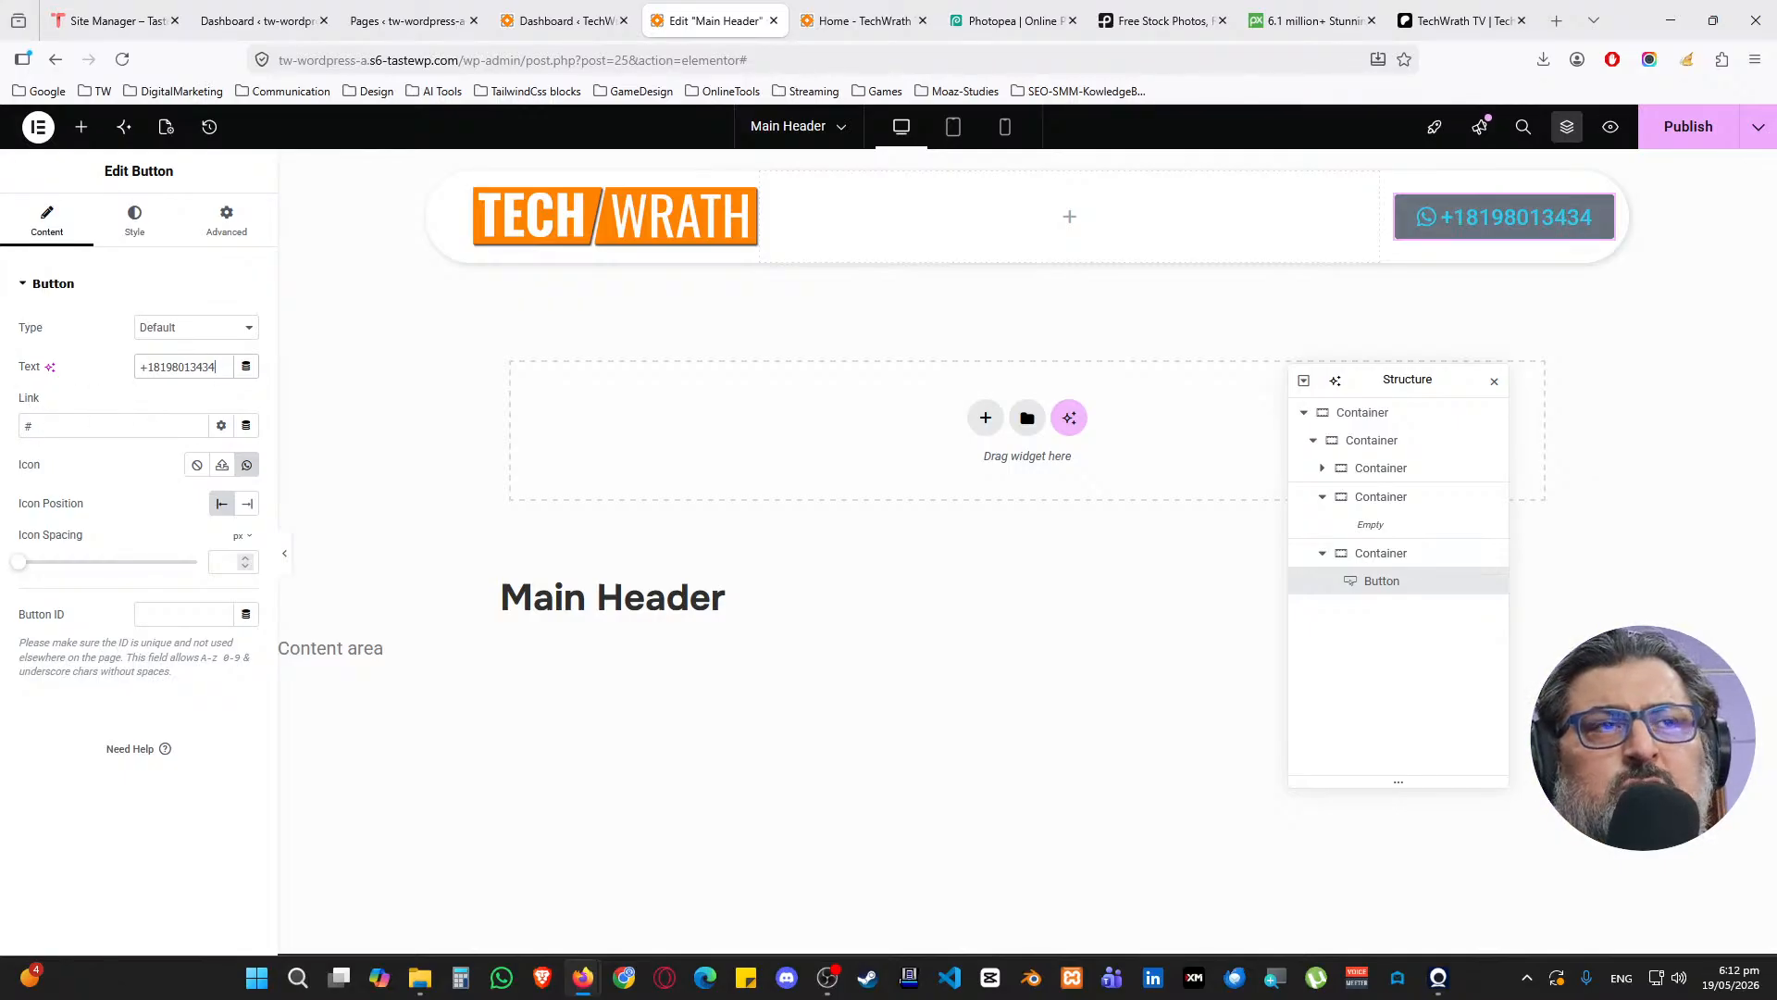
click(55, 423)
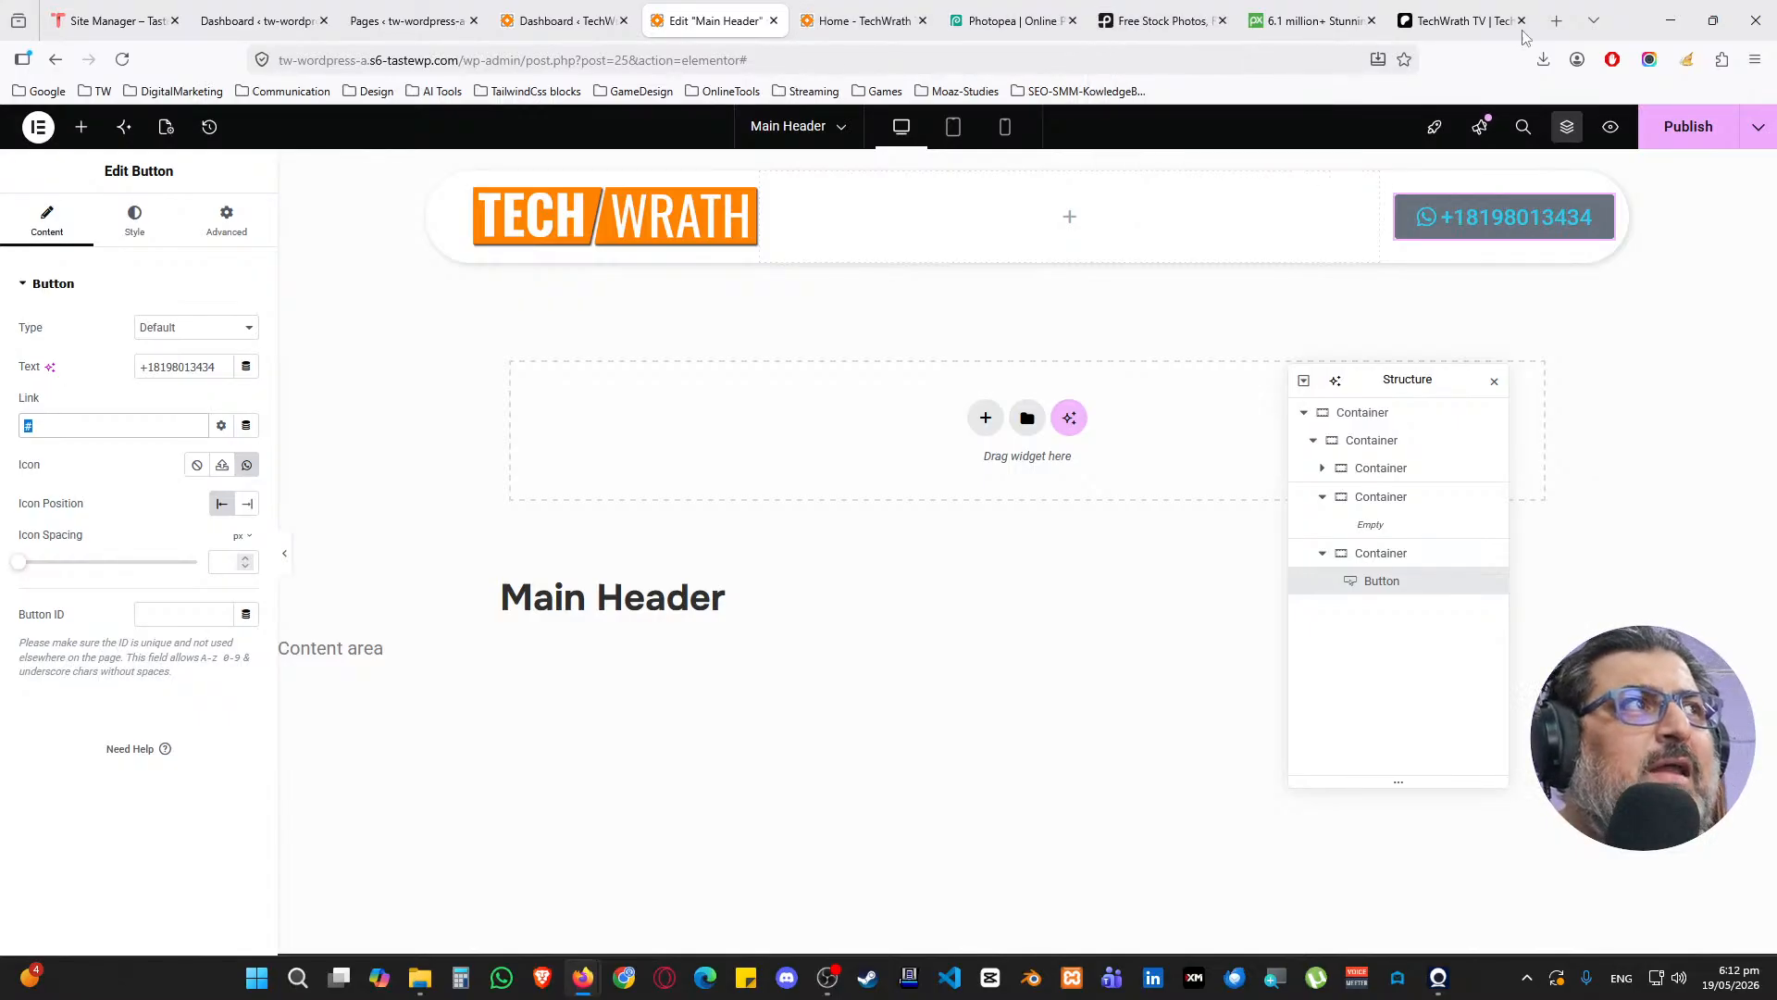
click(1556, 21)
text(whatsap url)
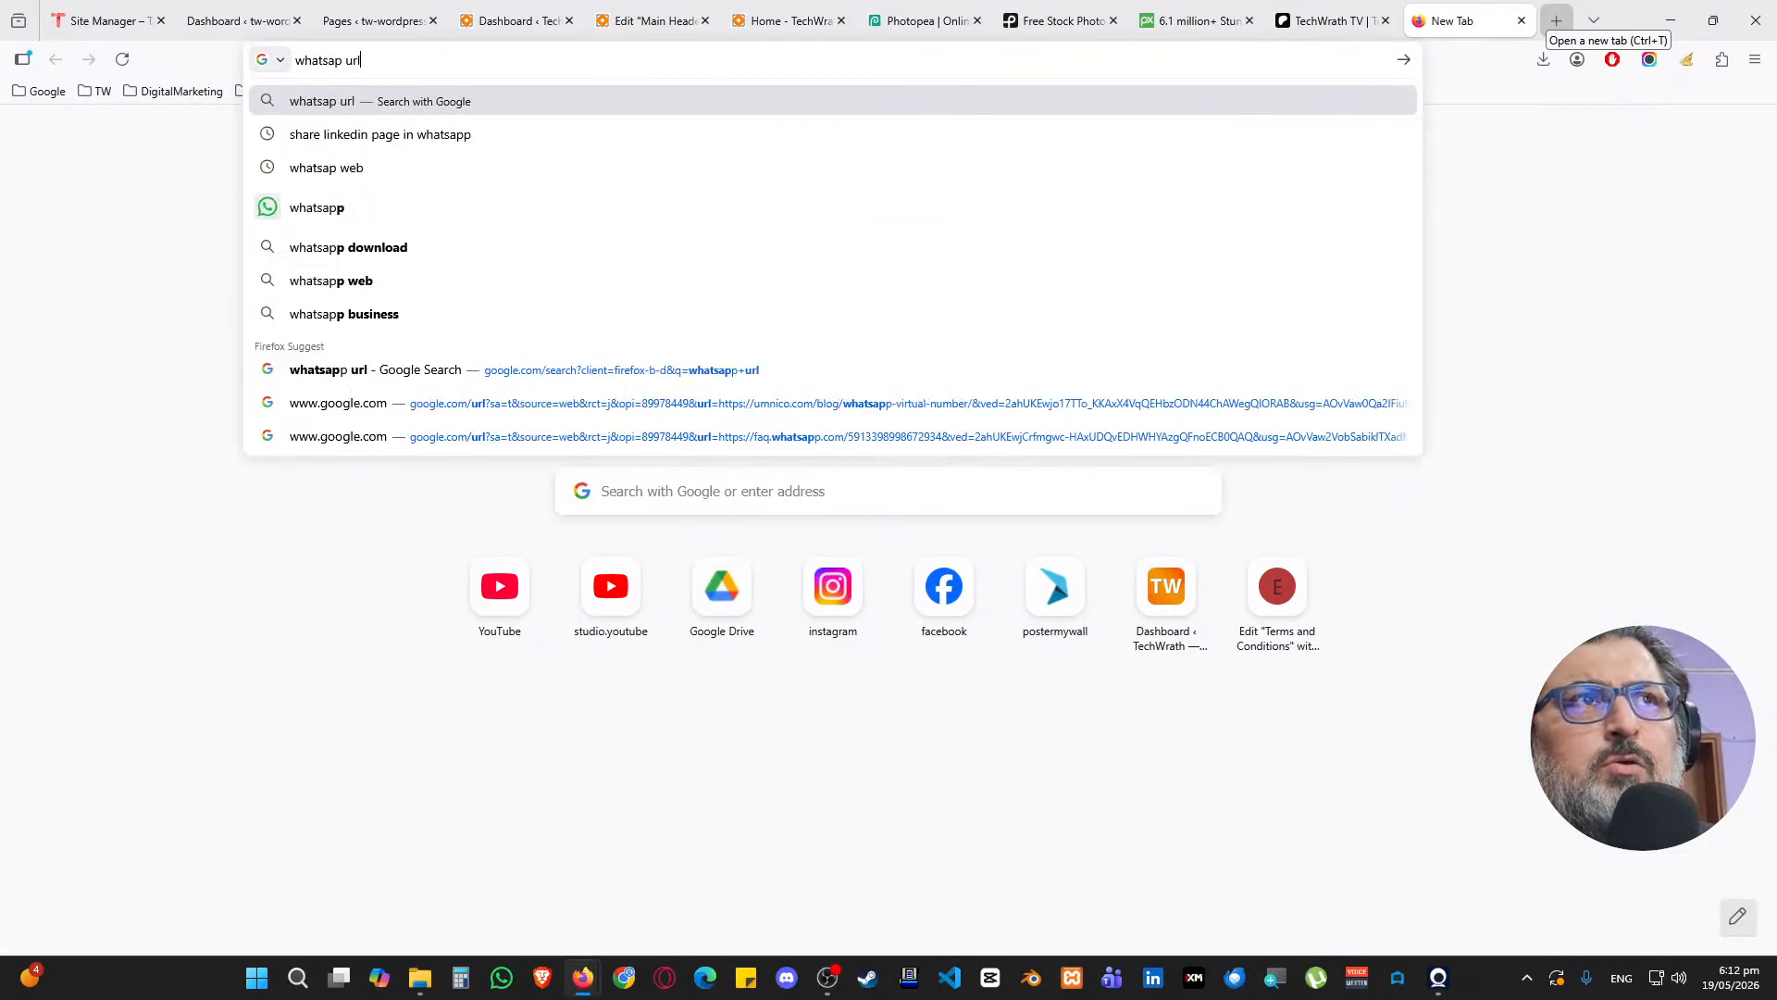
key(Return)
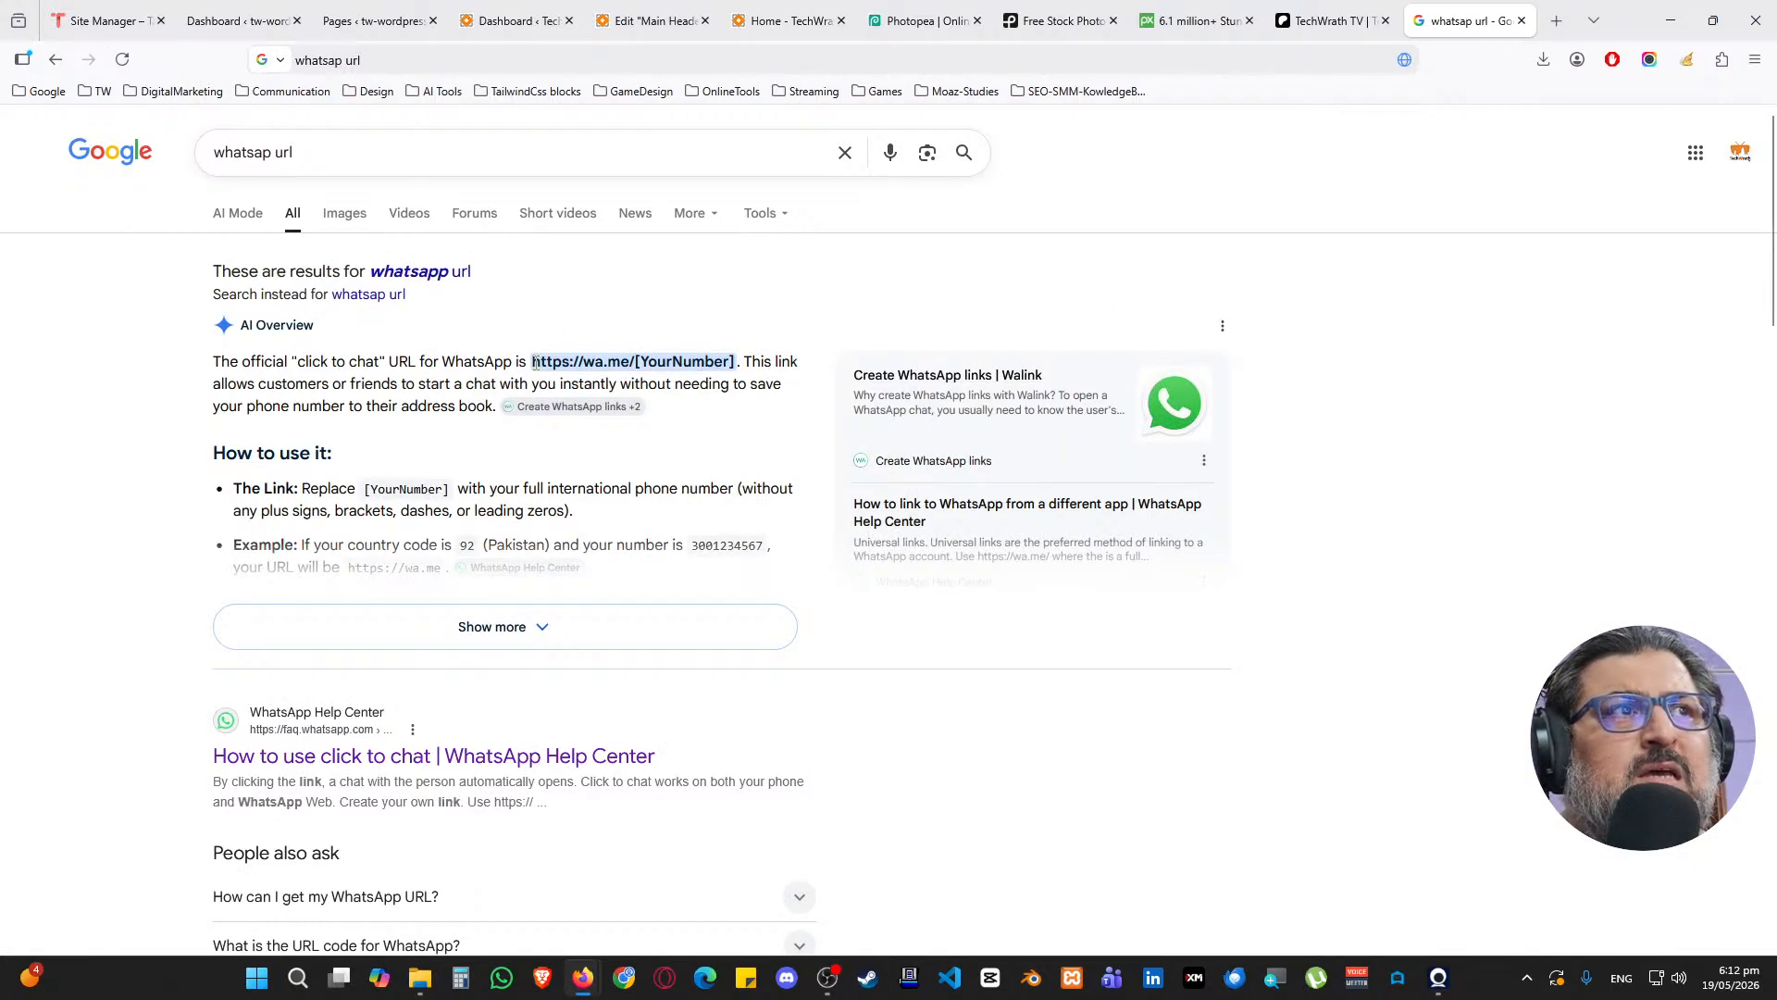
drag(534, 363, 637, 363)
key(ctrl+c)
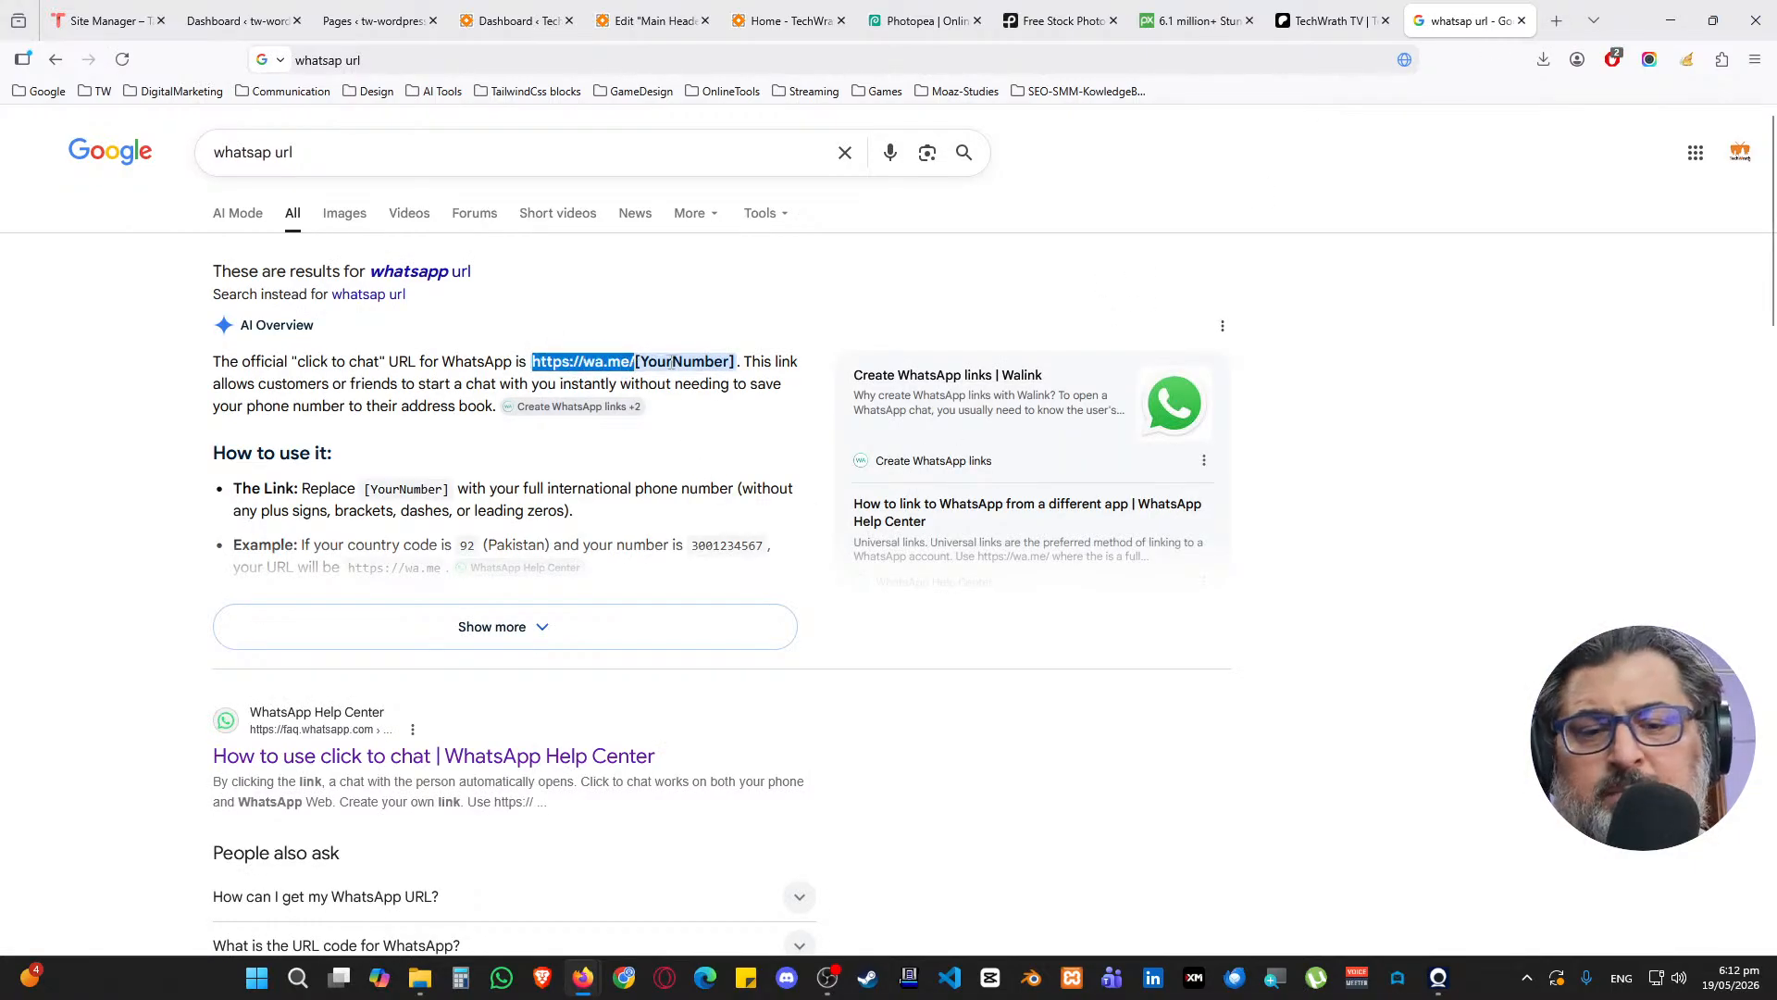
click(680, 22)
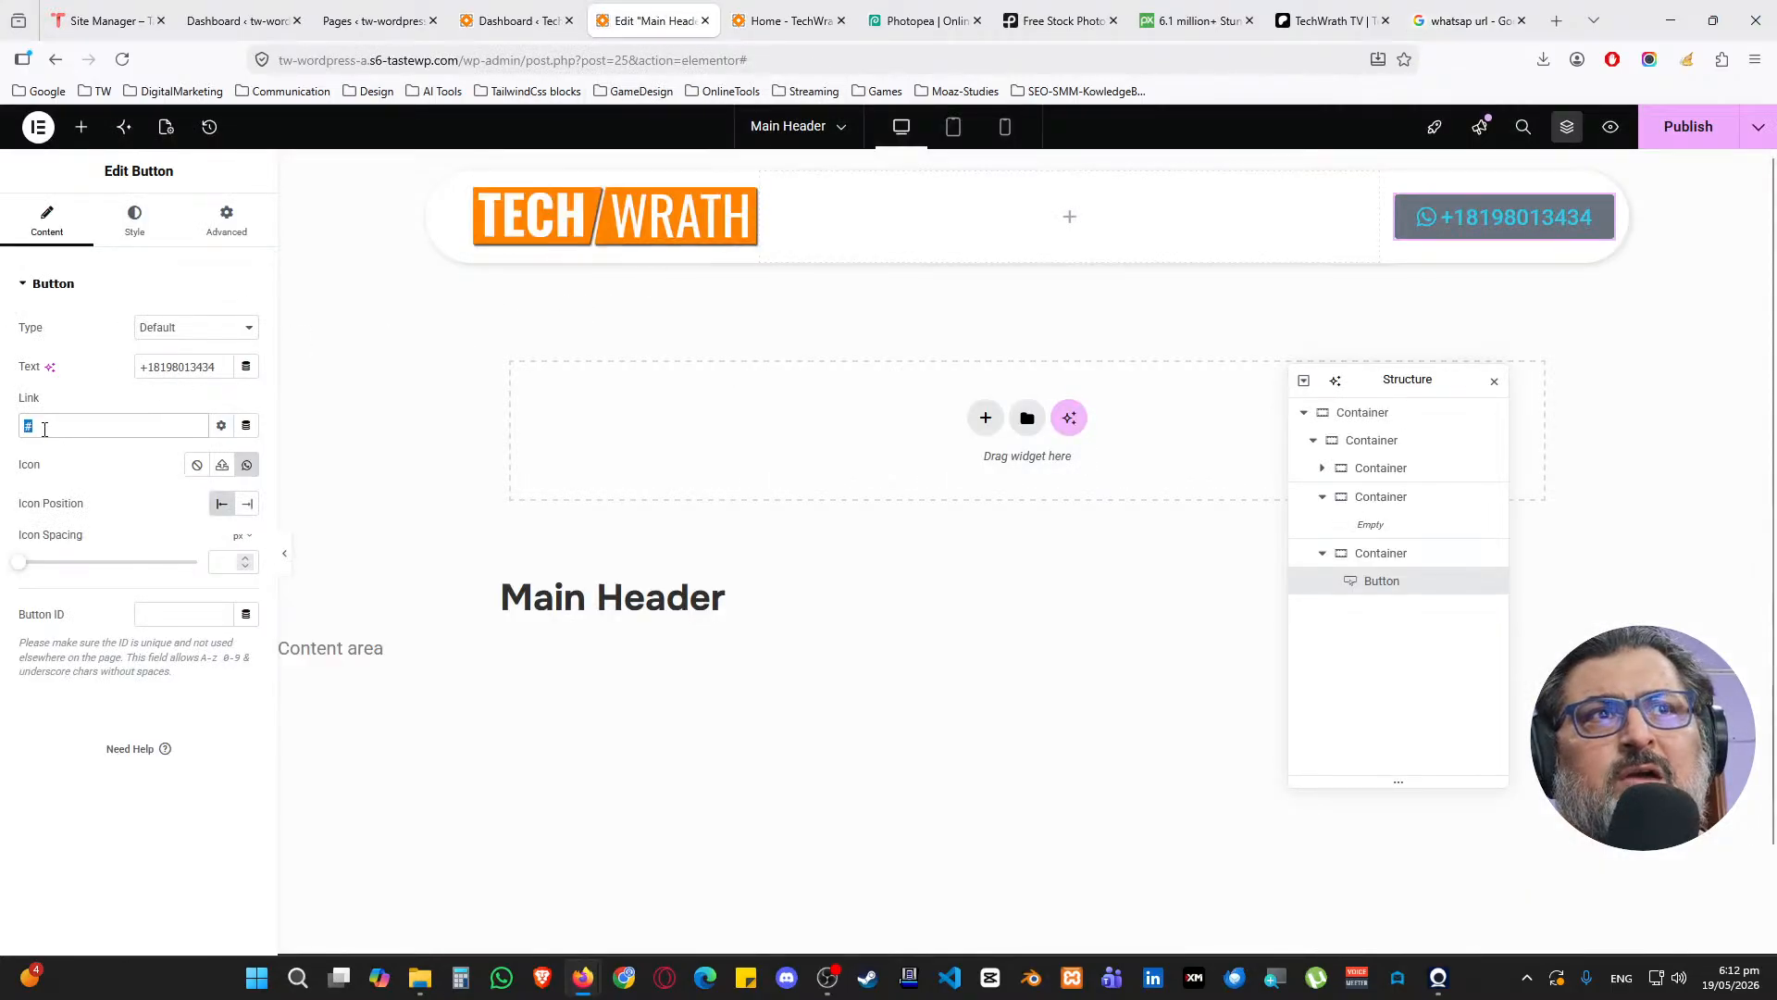
key(ctrl+v)
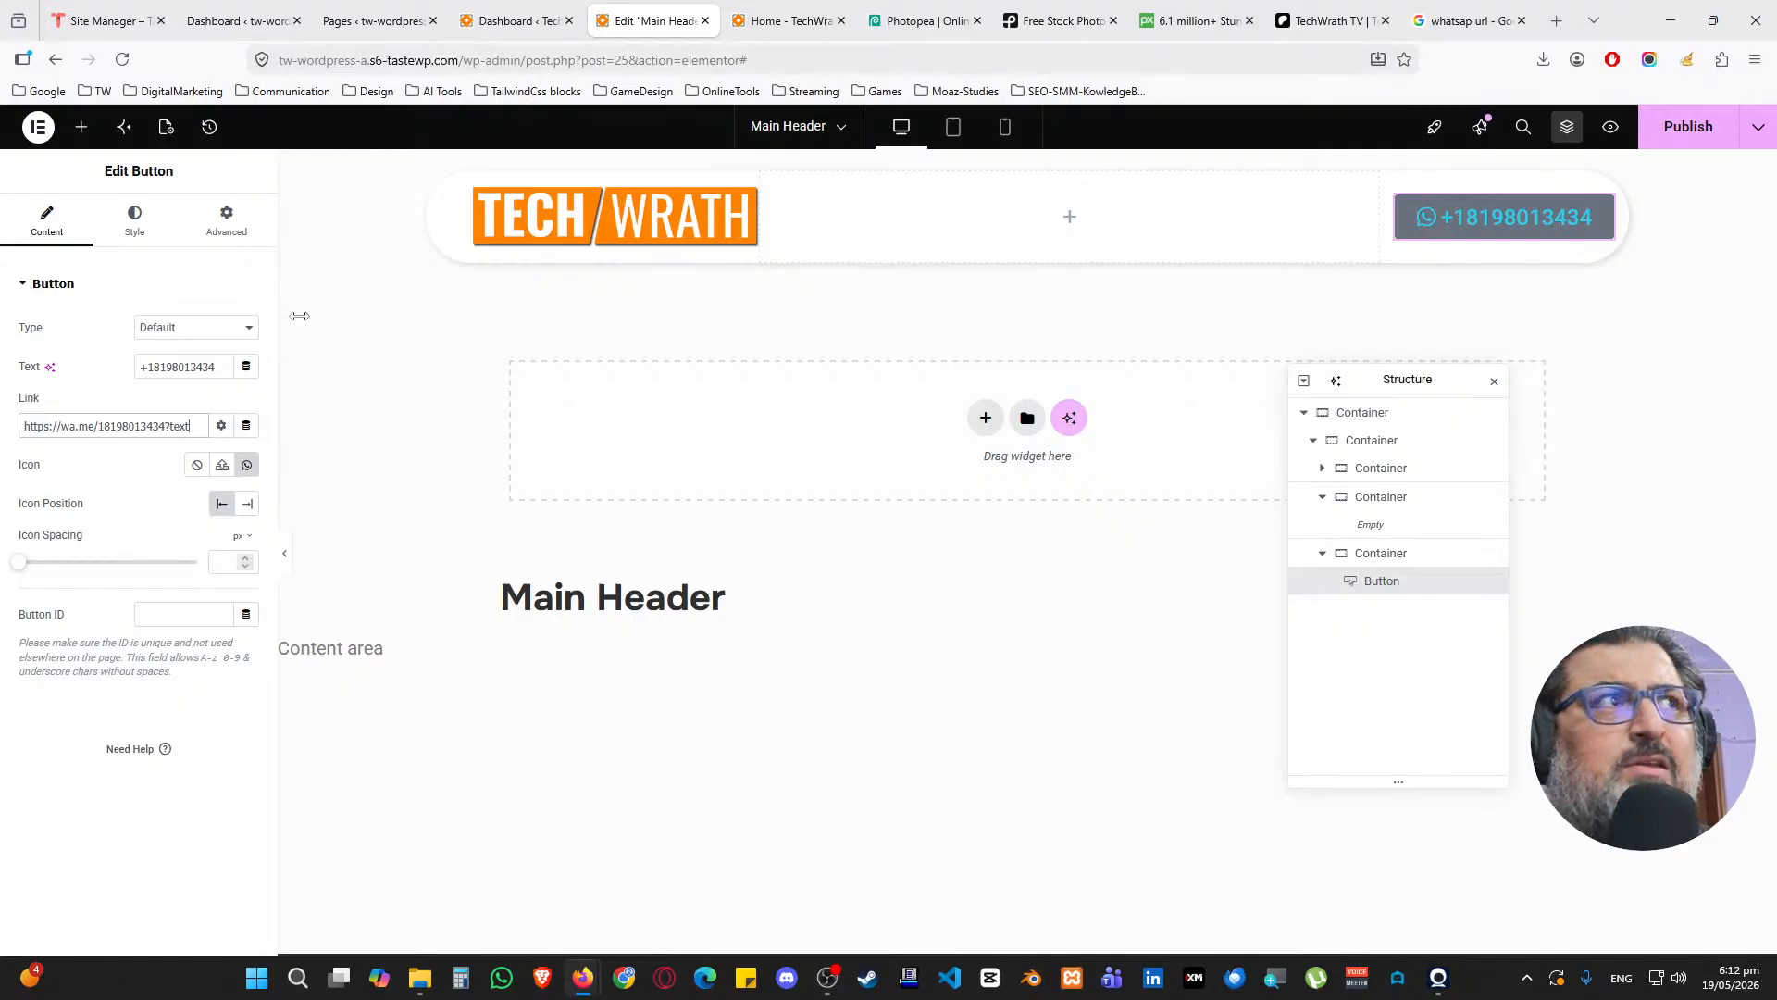
click(1463, 20)
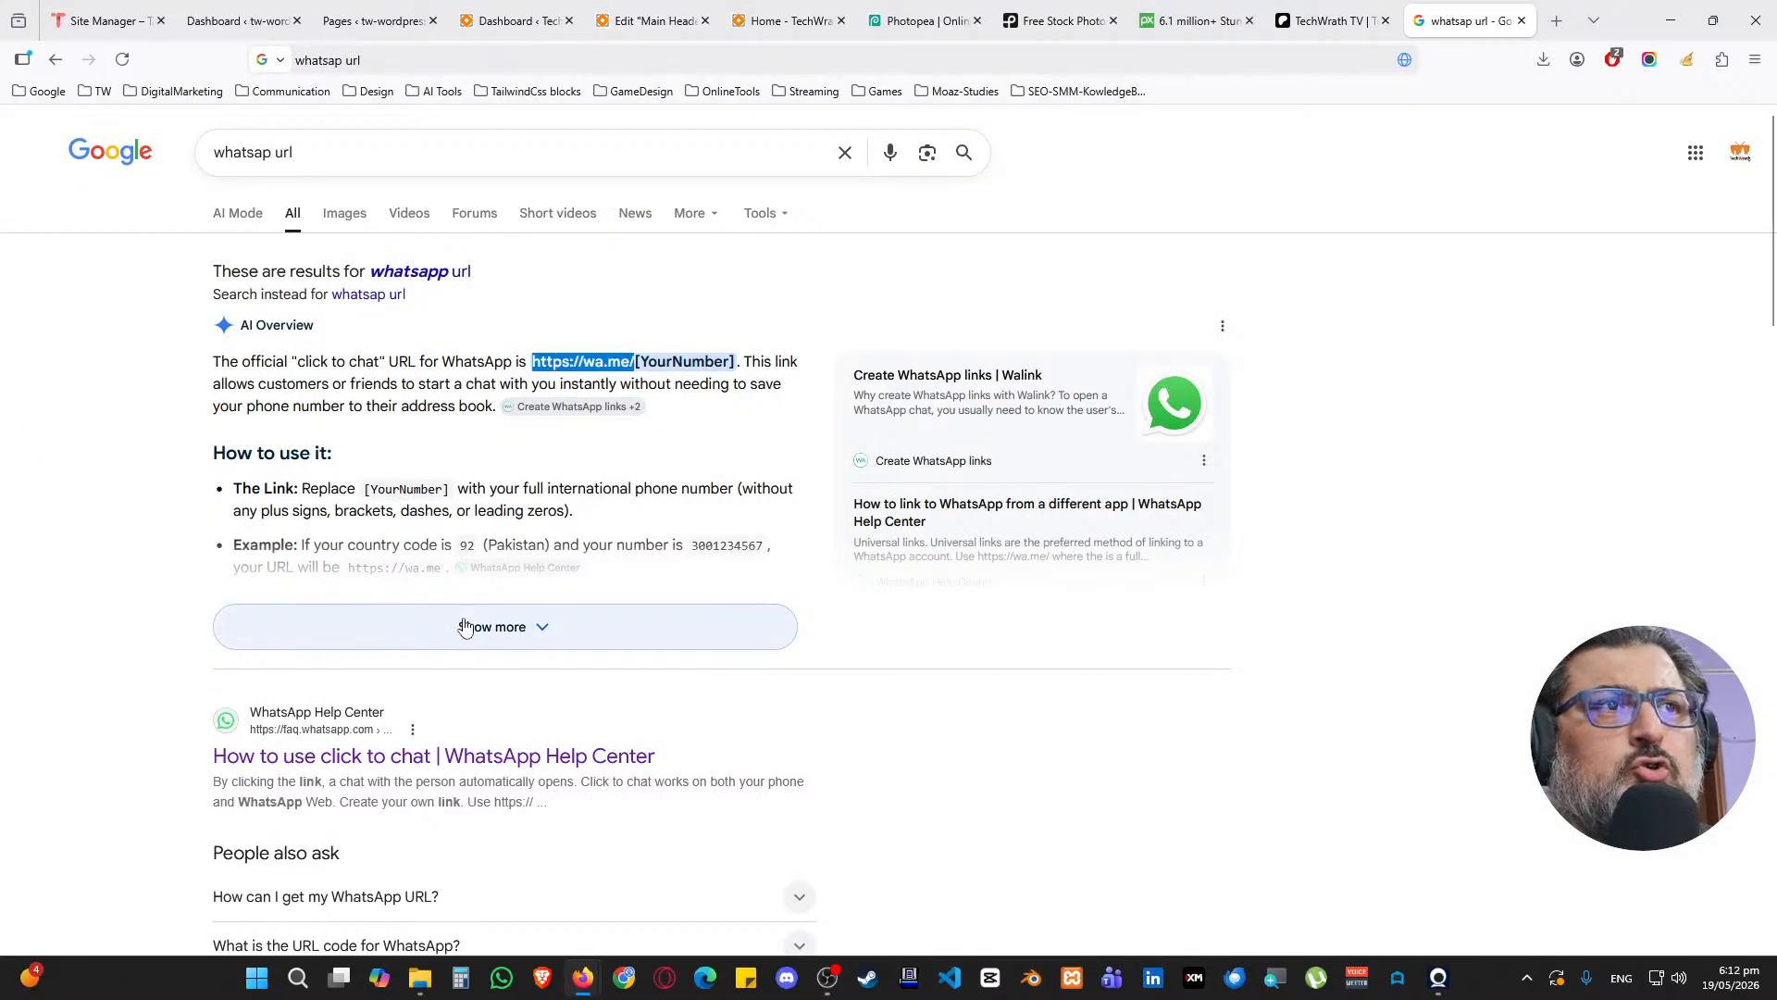
Open WhatsApp's 'How to use click to chat' article and copy the %20 space code from its example
scroll(468, 620, down, 2)
middle_click(476, 563)
scroll(506, 568, down, 2)
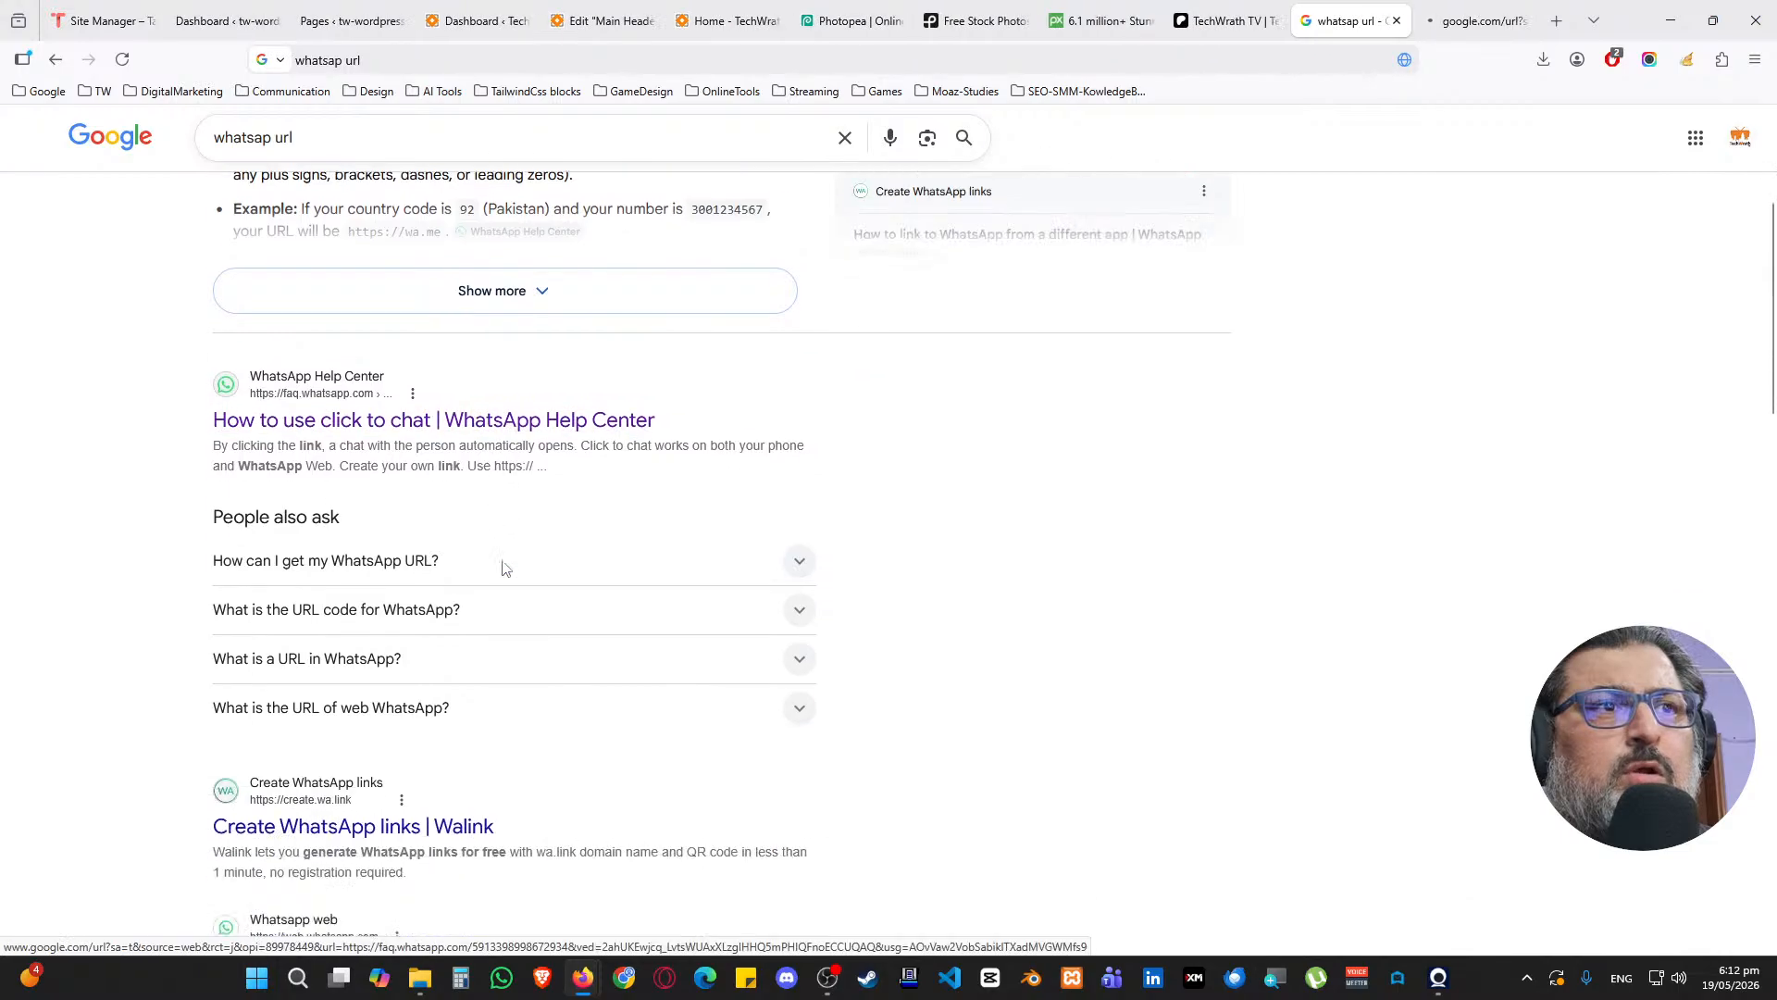
click(1370, 9)
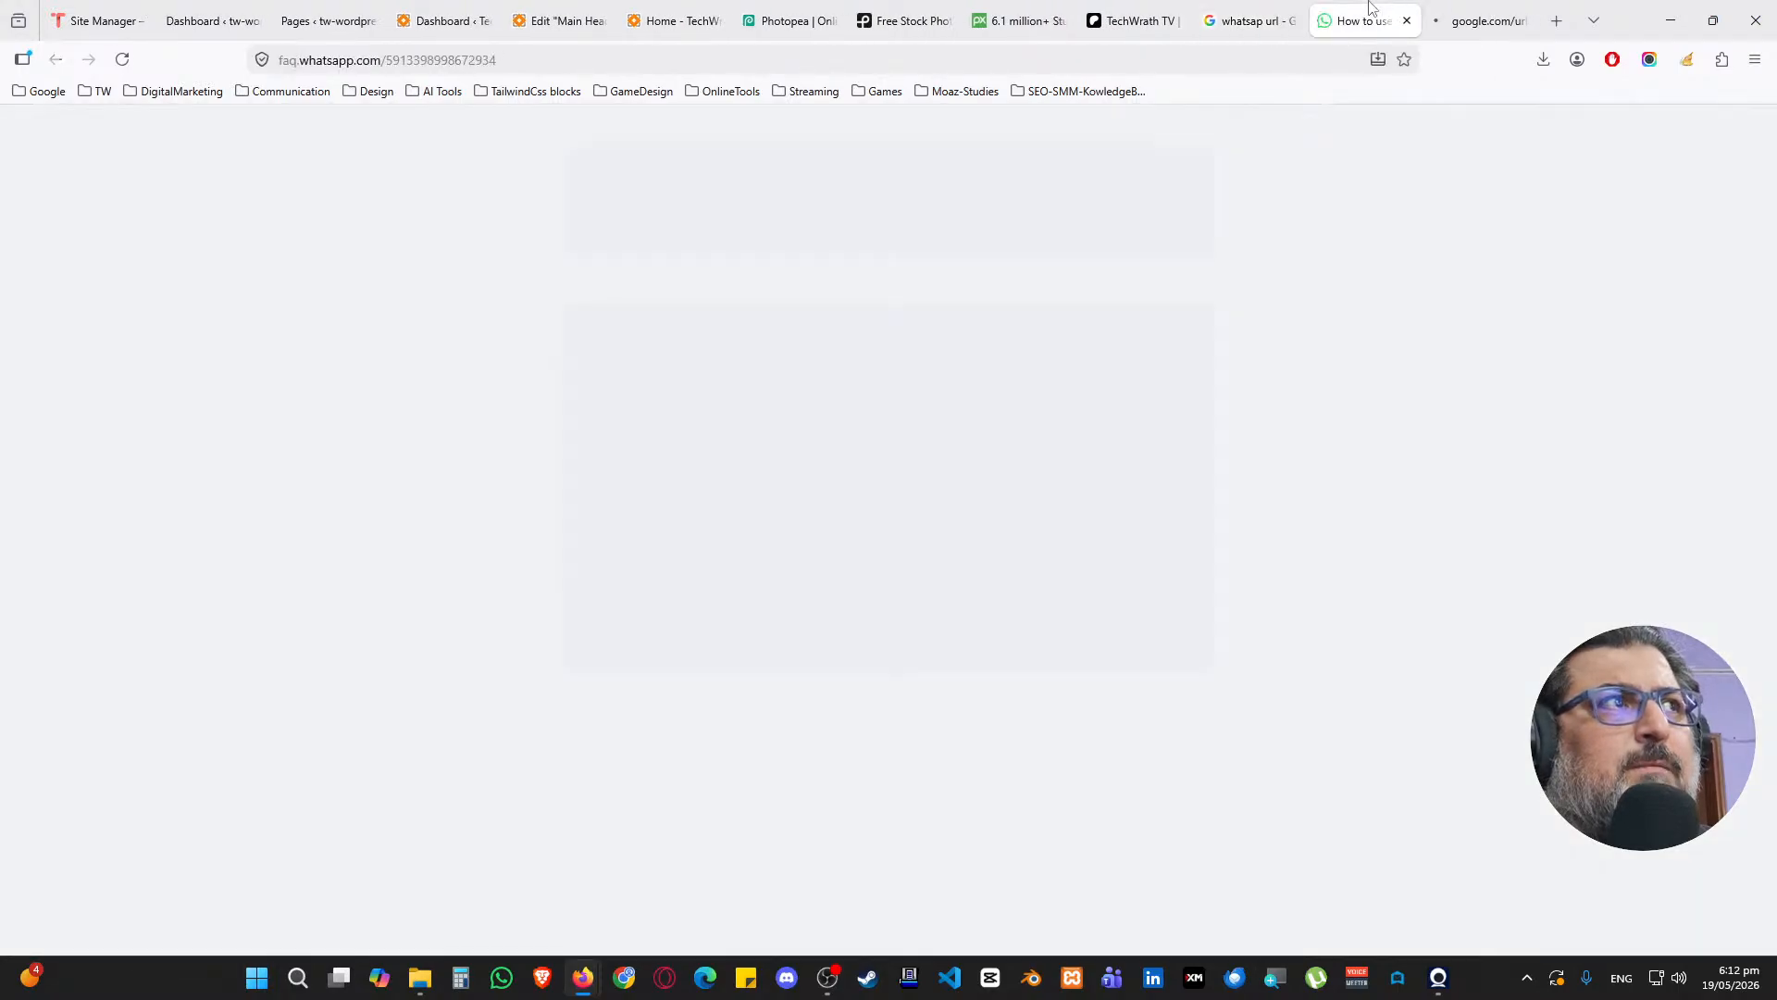
scroll(820, 503, down, 4)
scroll(820, 503, down, 2)
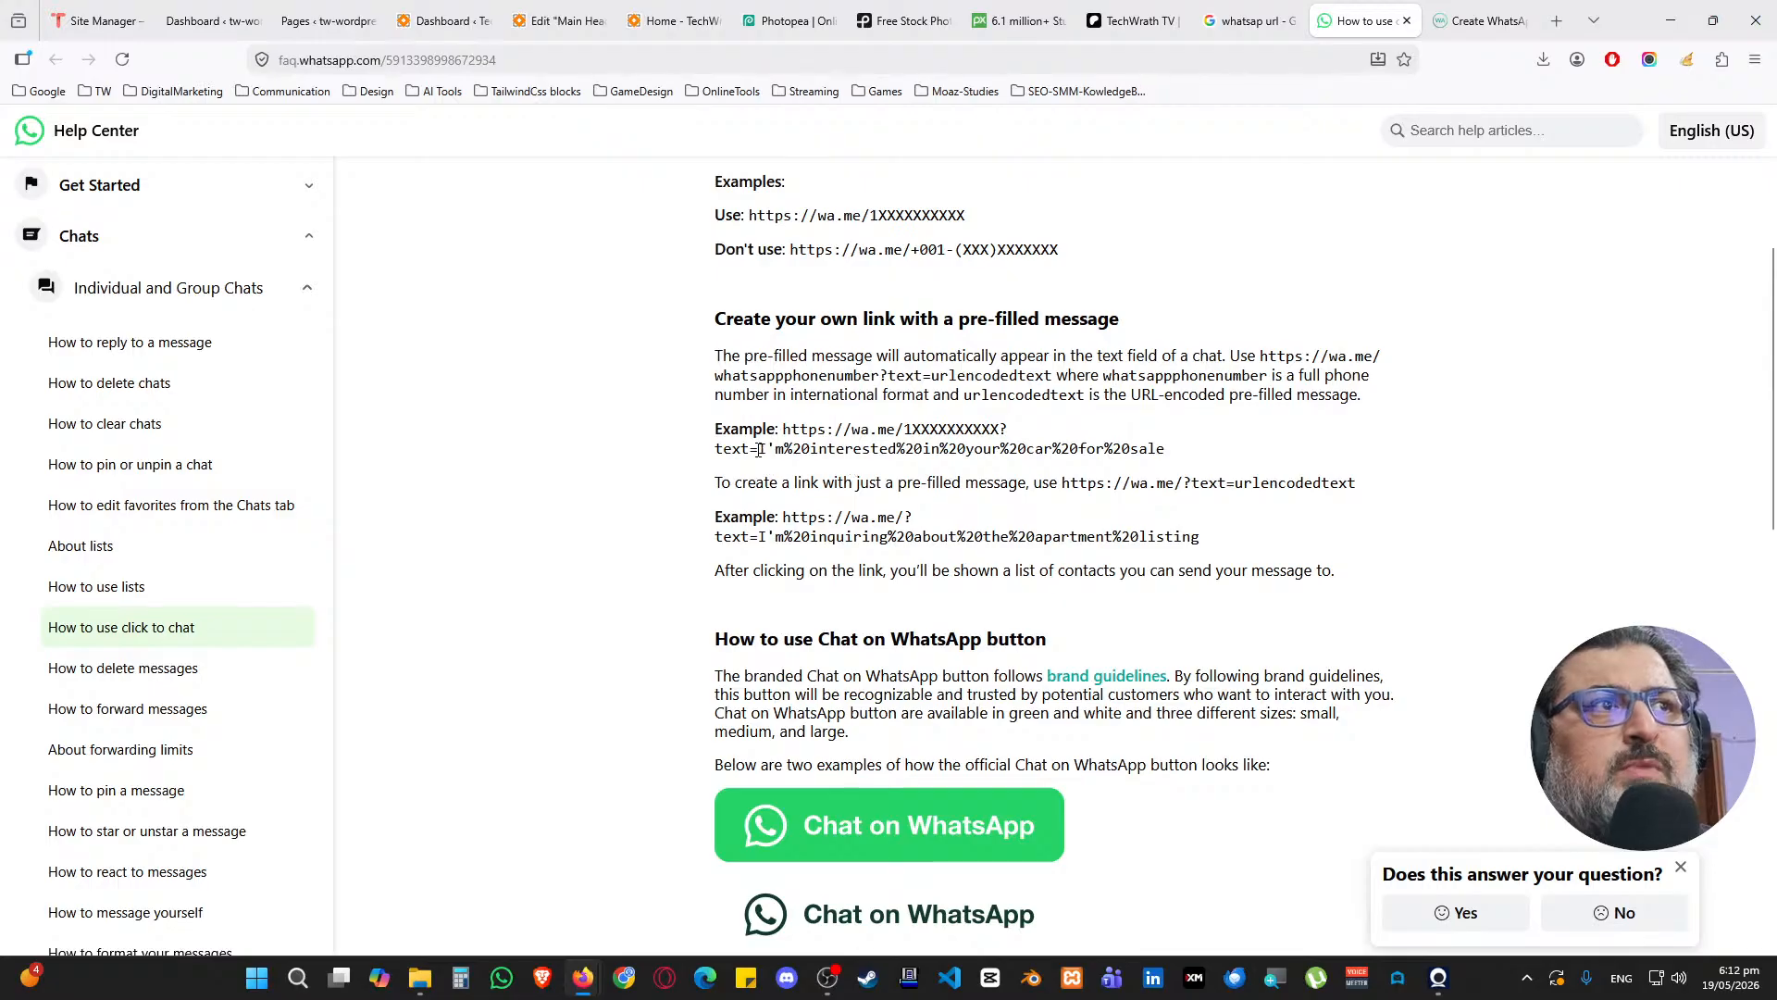
click(793, 457)
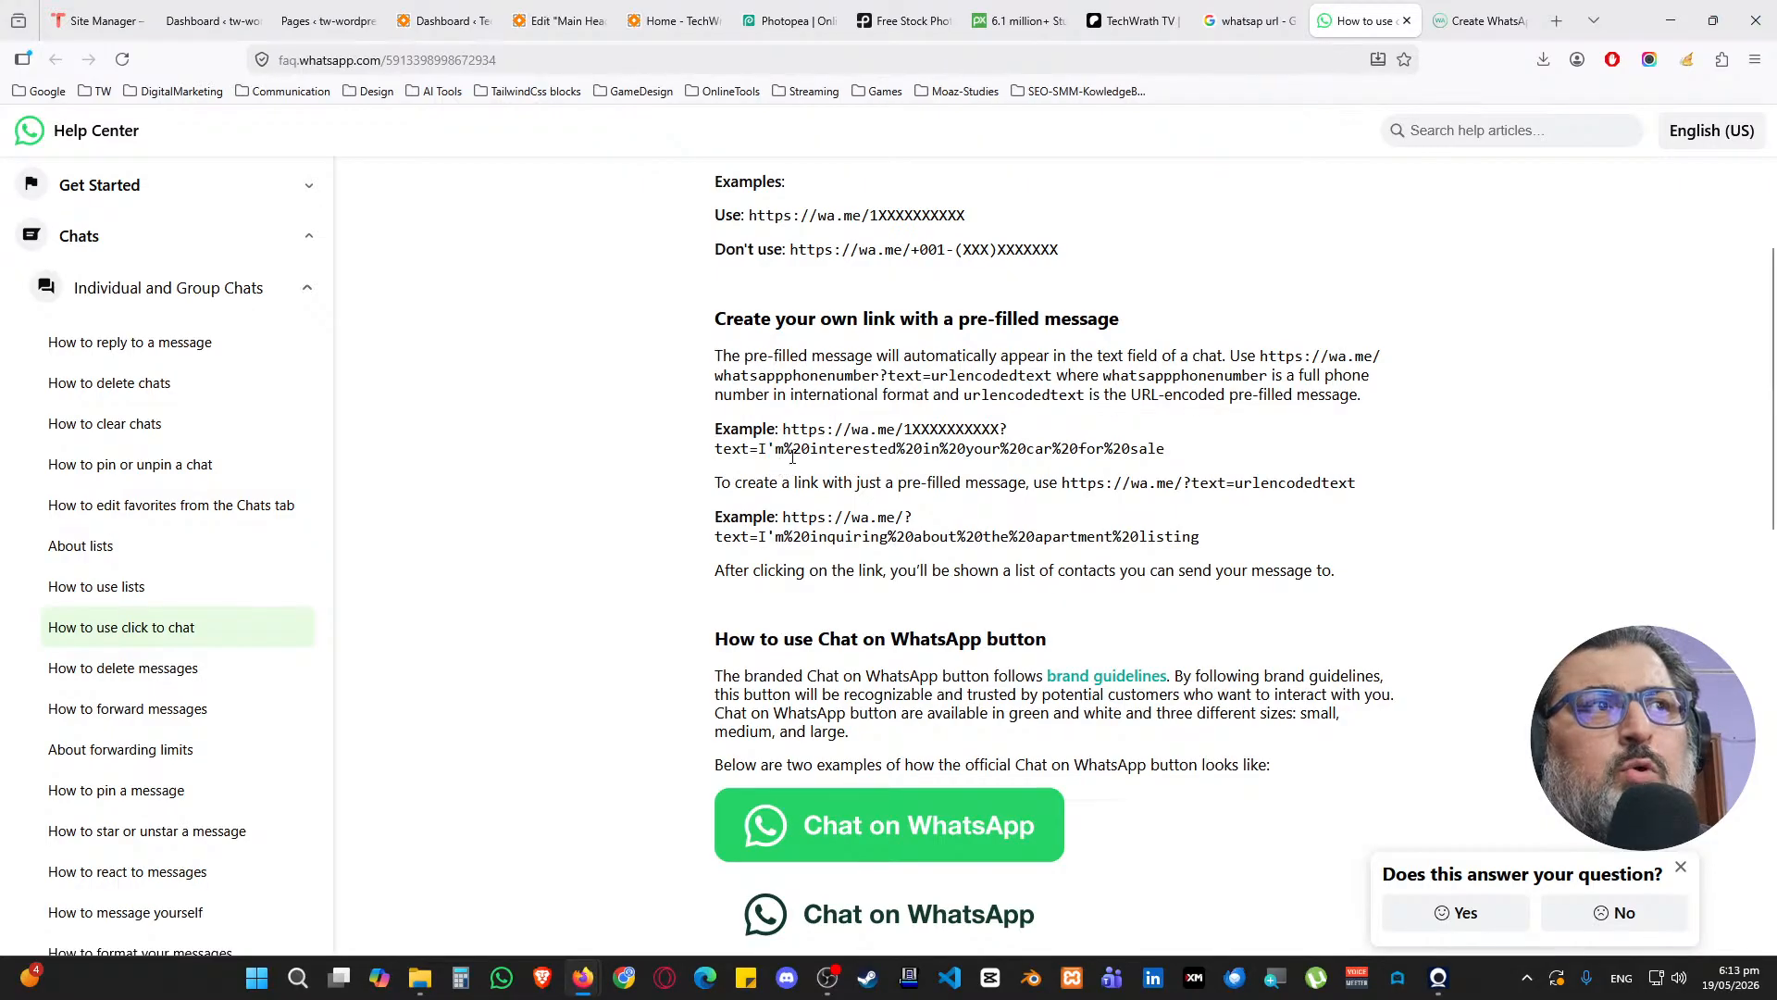
drag(793, 450, 815, 456)
key(ctrl+c)
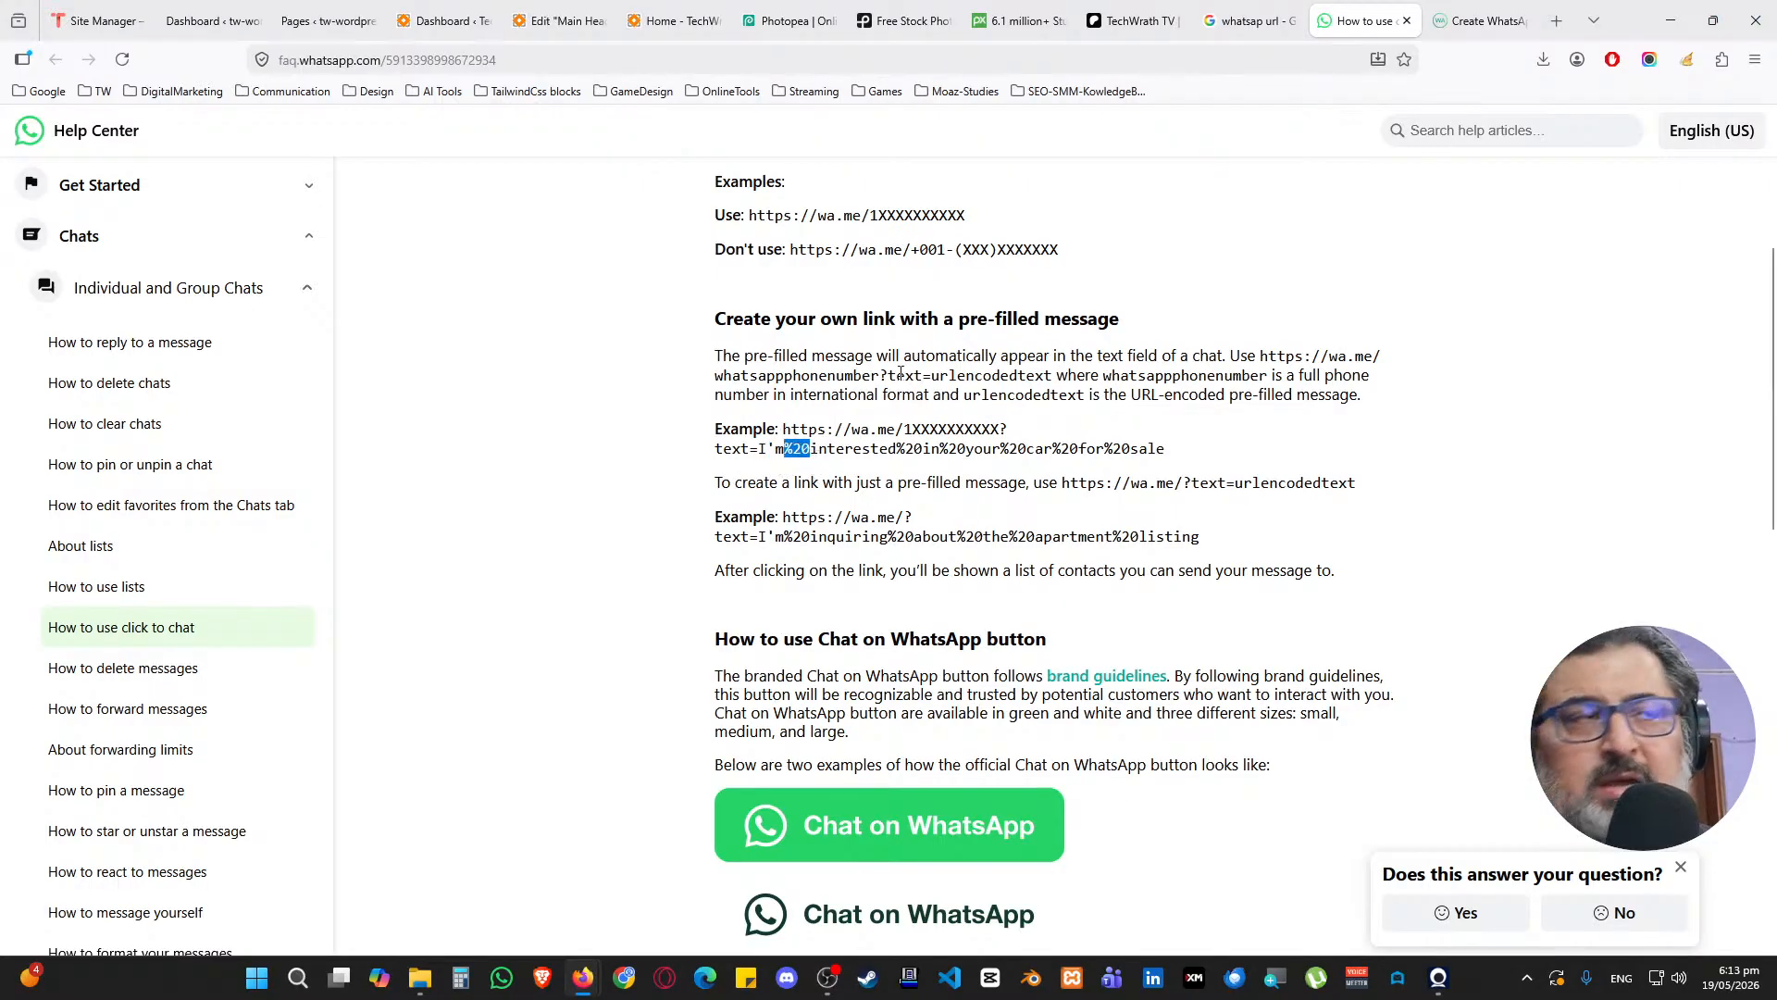
click(579, 28)
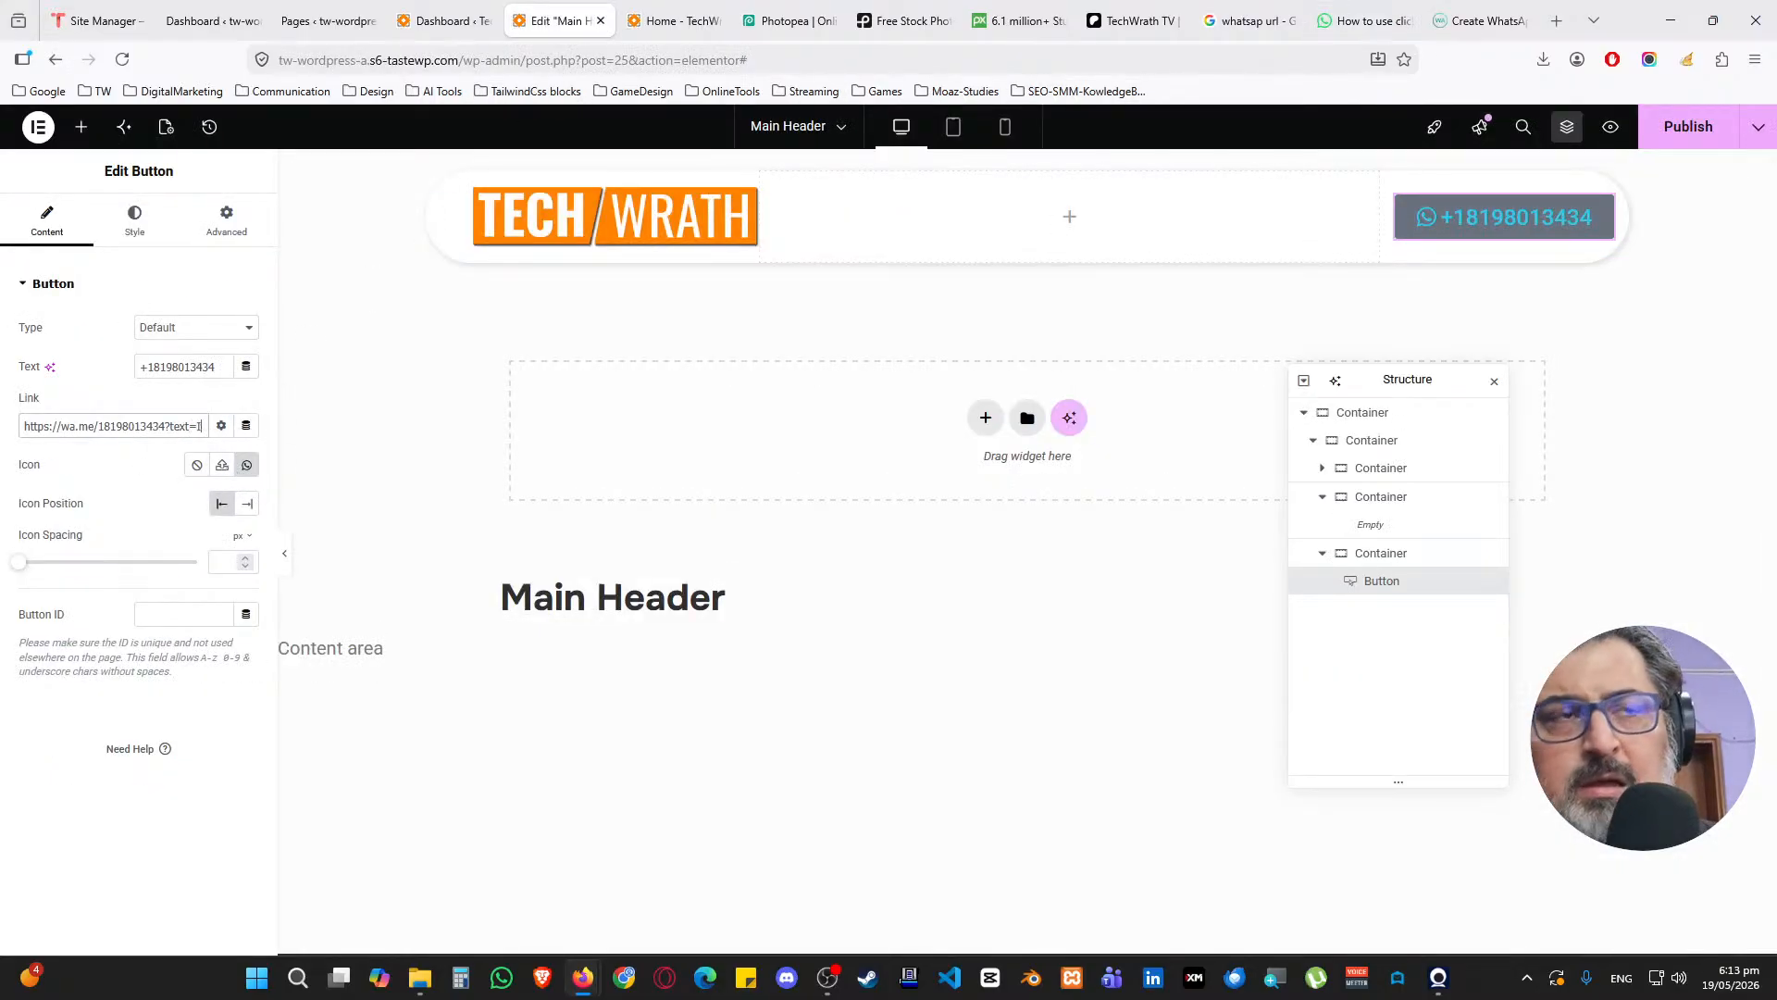
Extend the WhatsApp link message with '%20am%20interested' using pasted %20 space codes
key(ctrl+v)
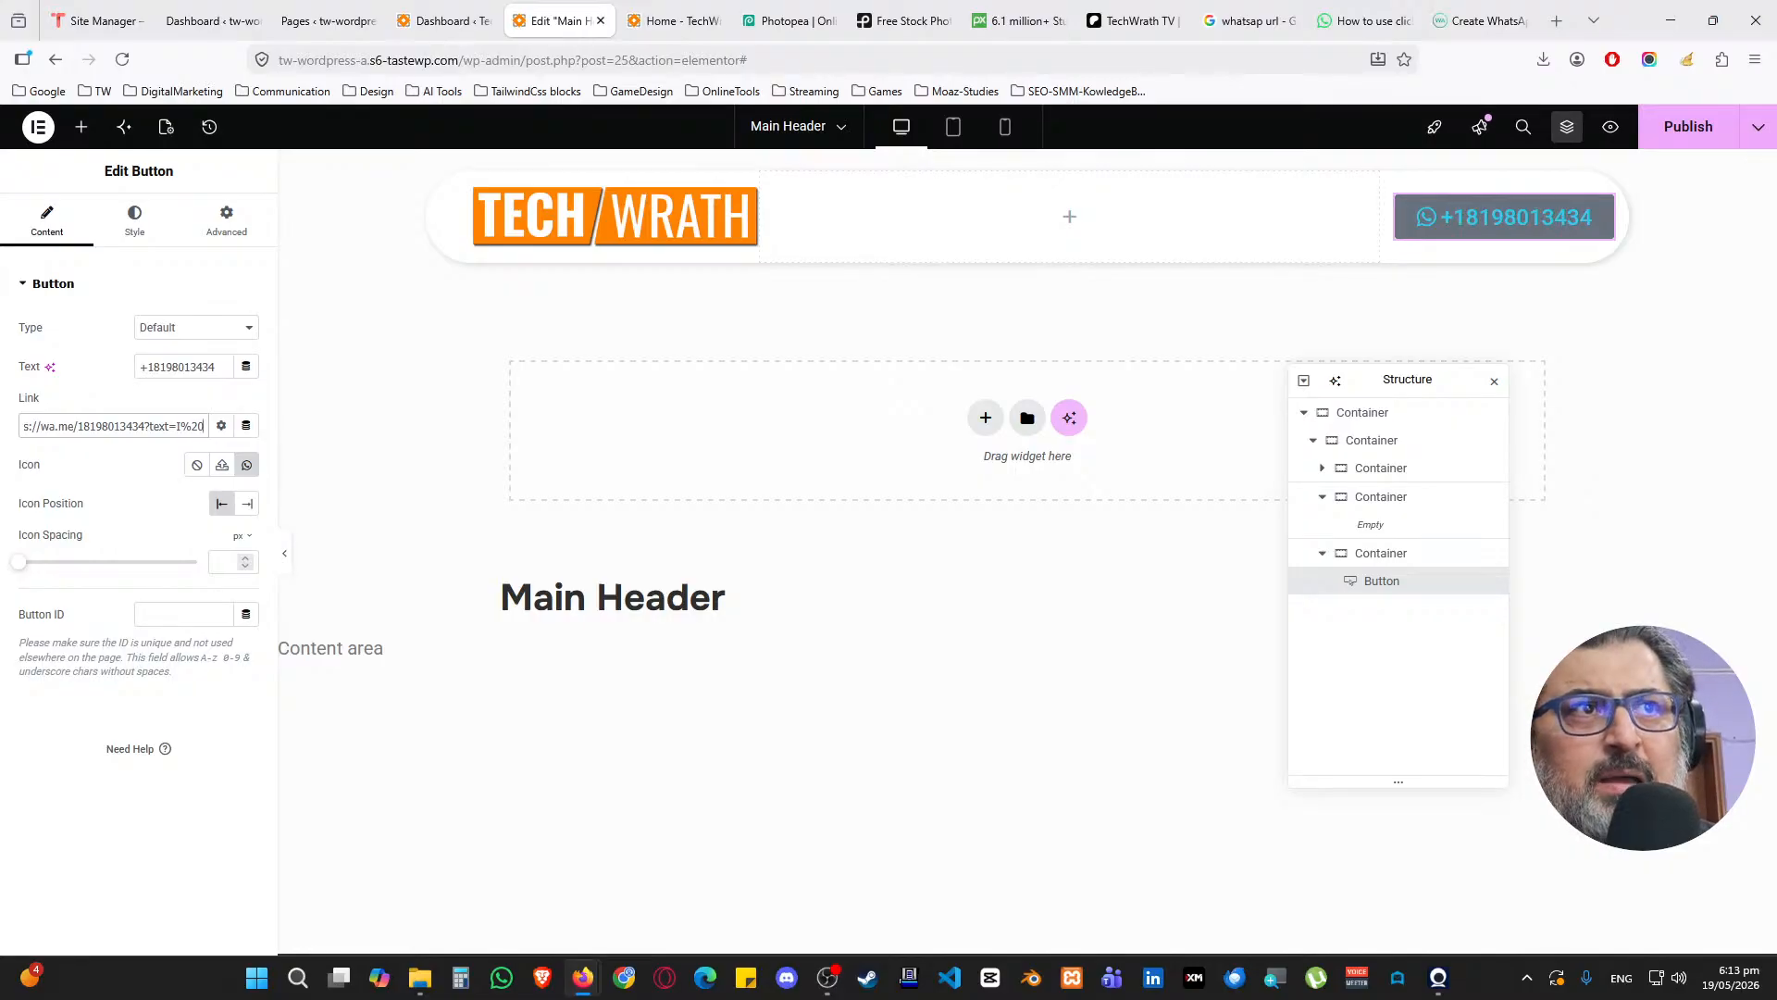
text(am)
key(ctrl+v)
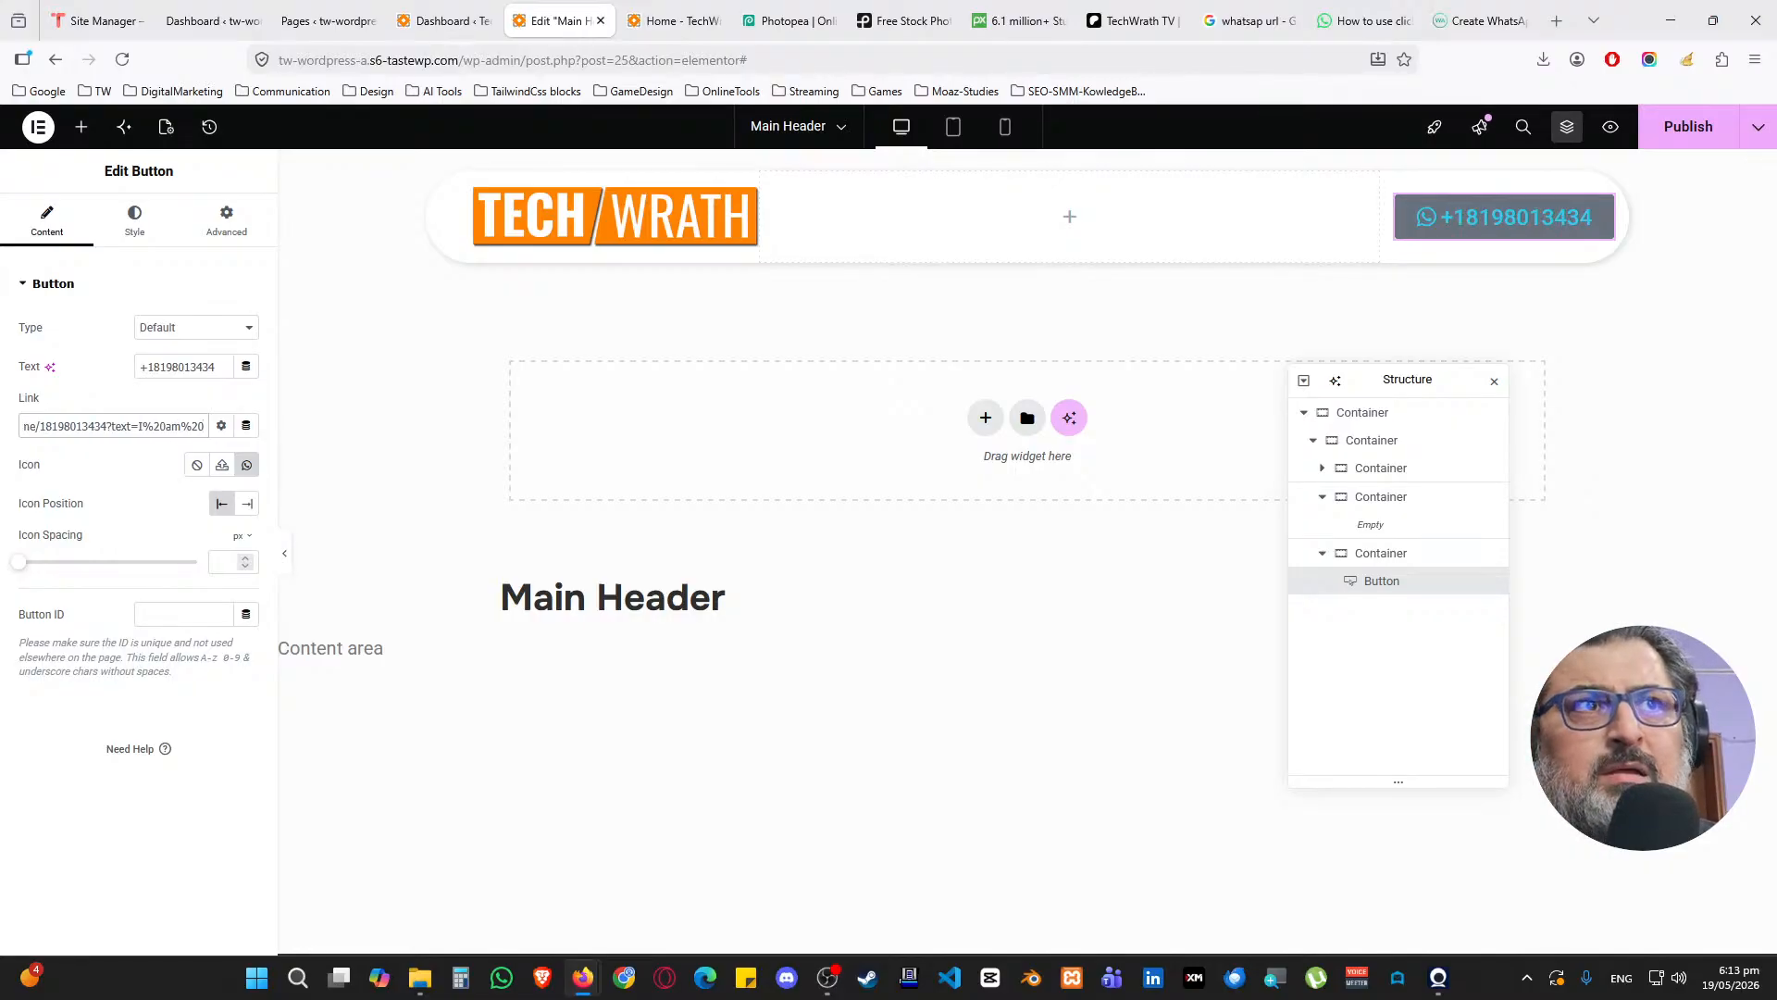
text(interested)
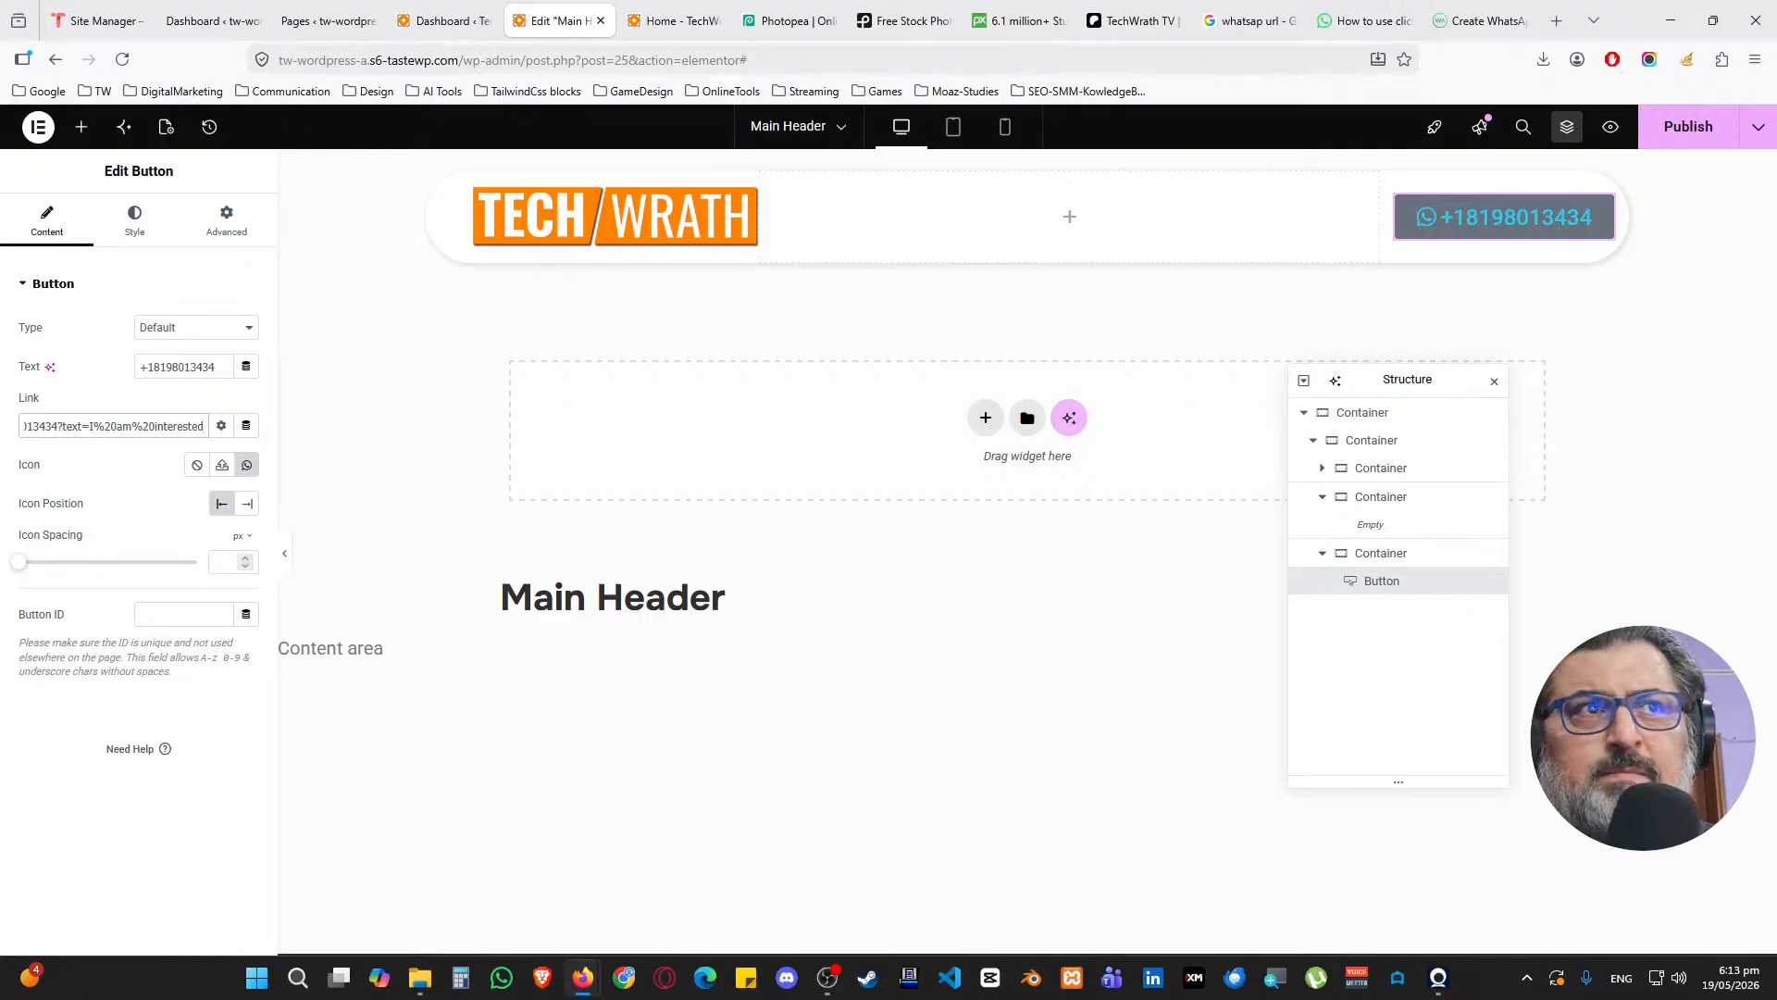
Make the button's link open in a new window
click(221, 426)
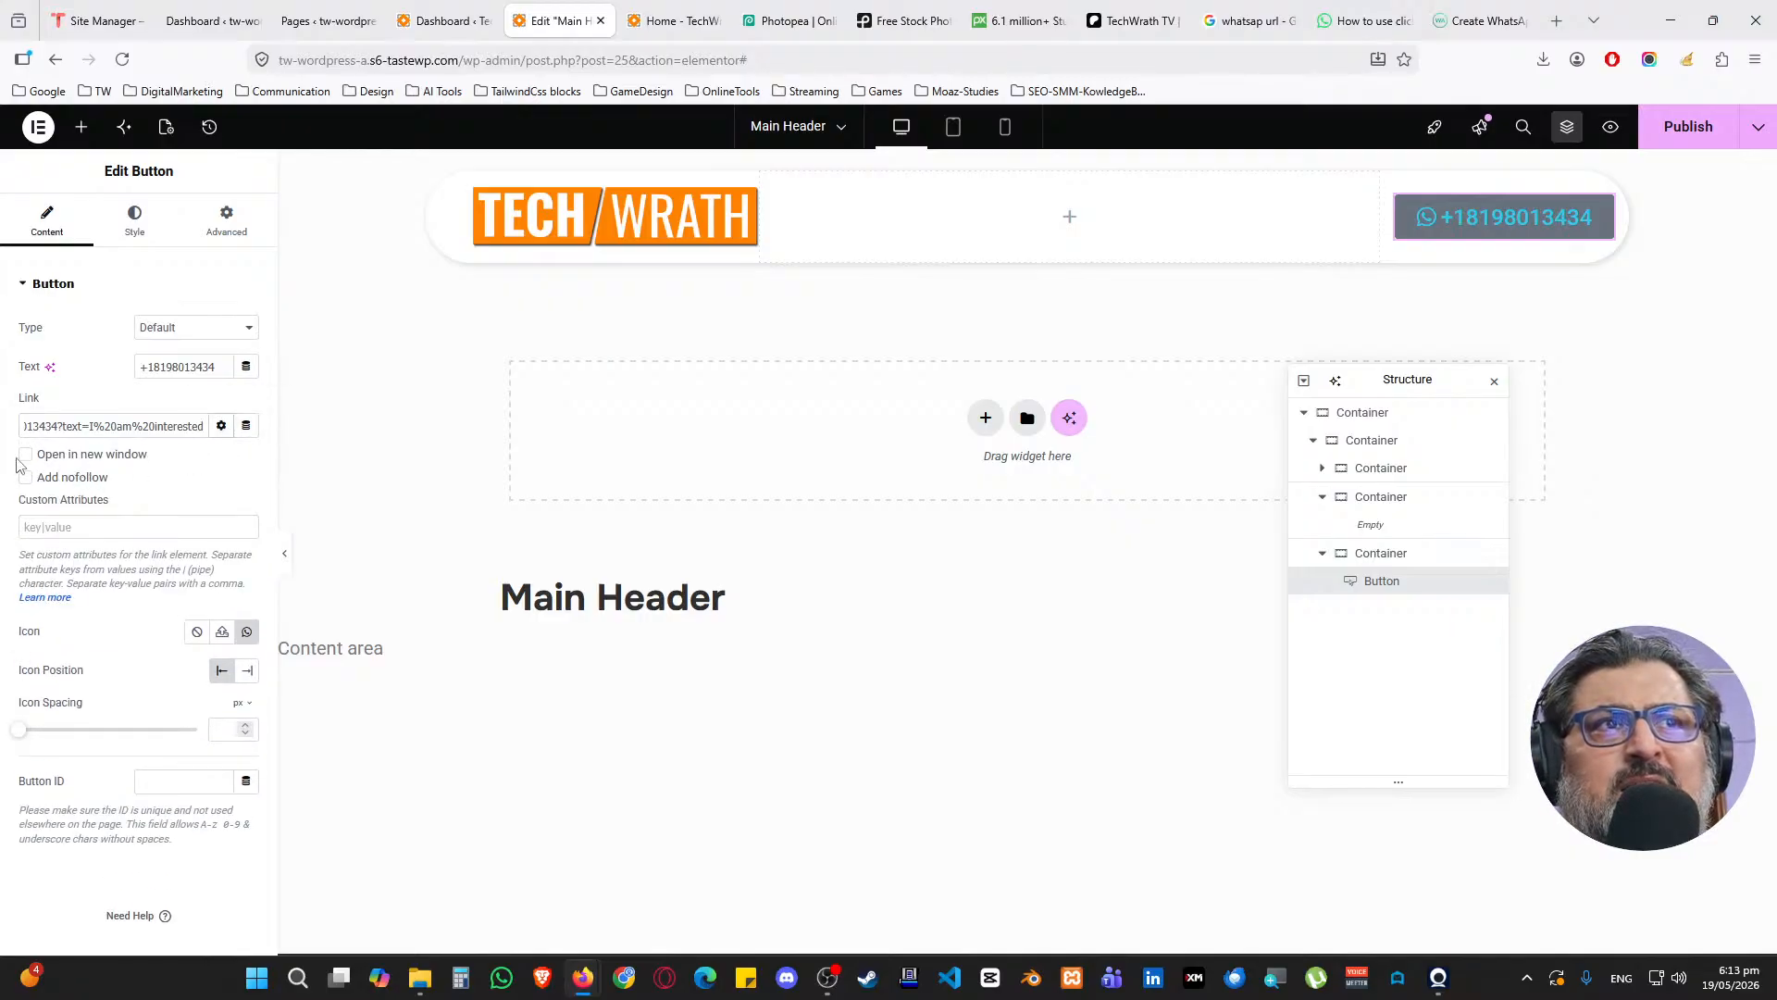
click(27, 457)
click(221, 426)
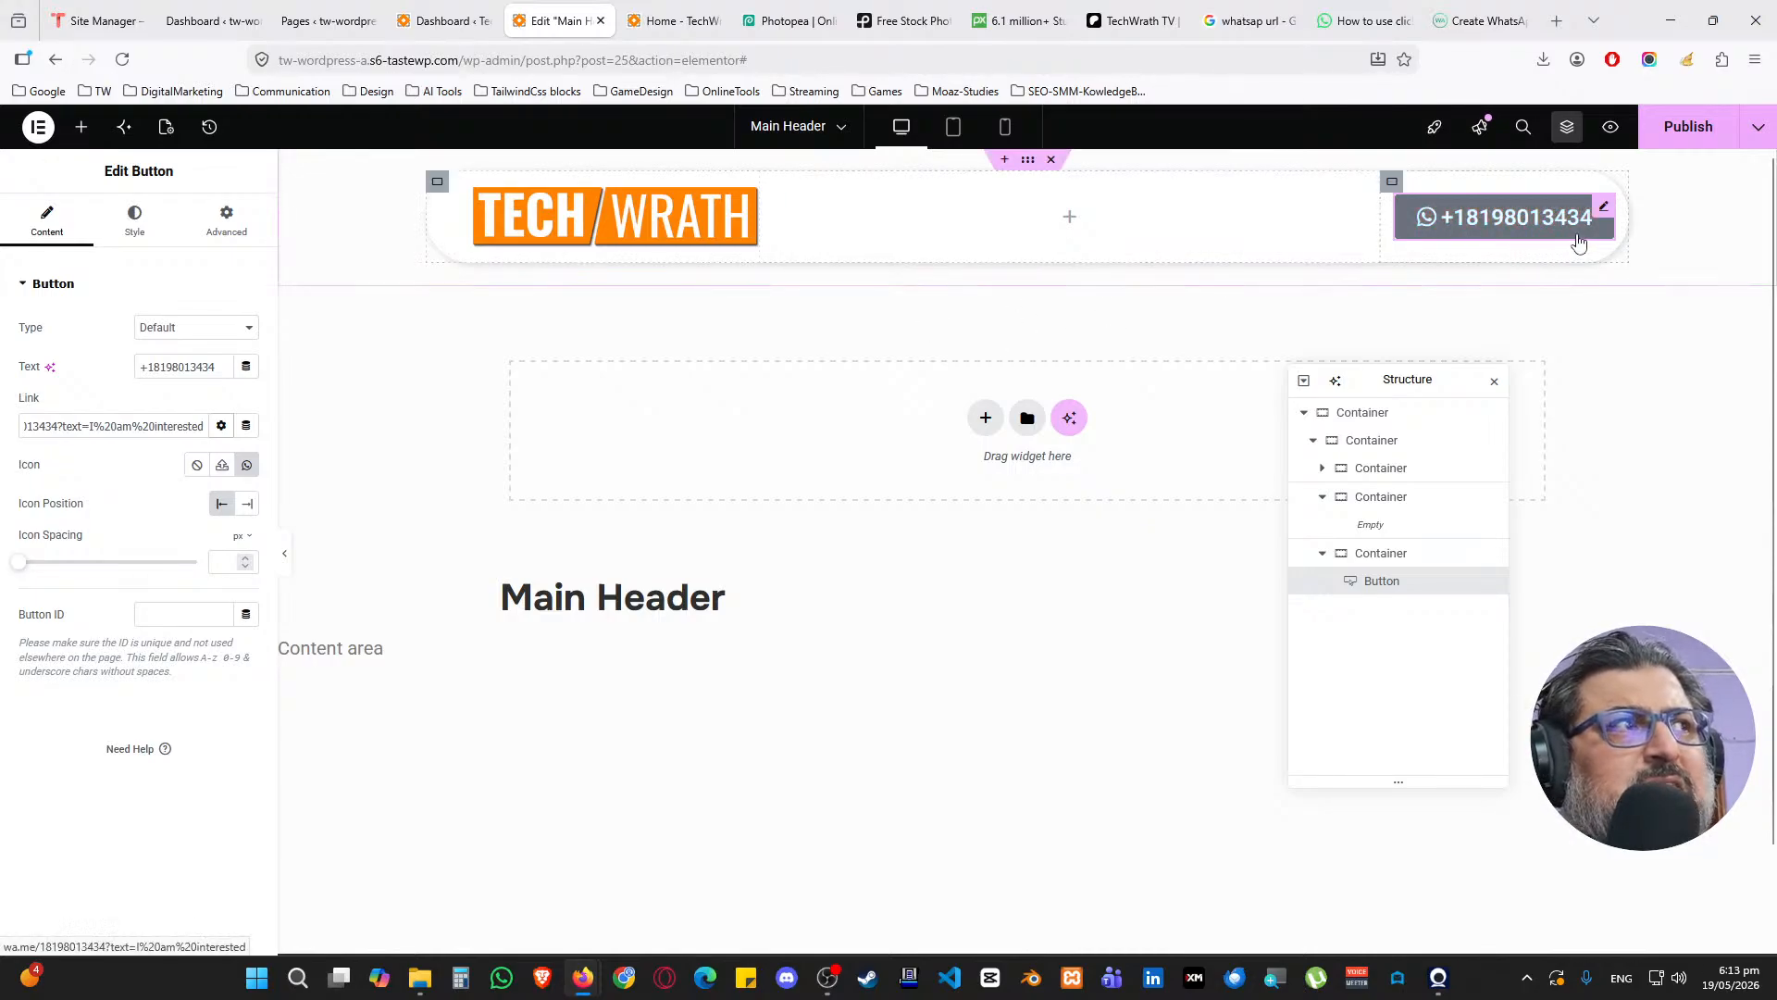
click(222, 234)
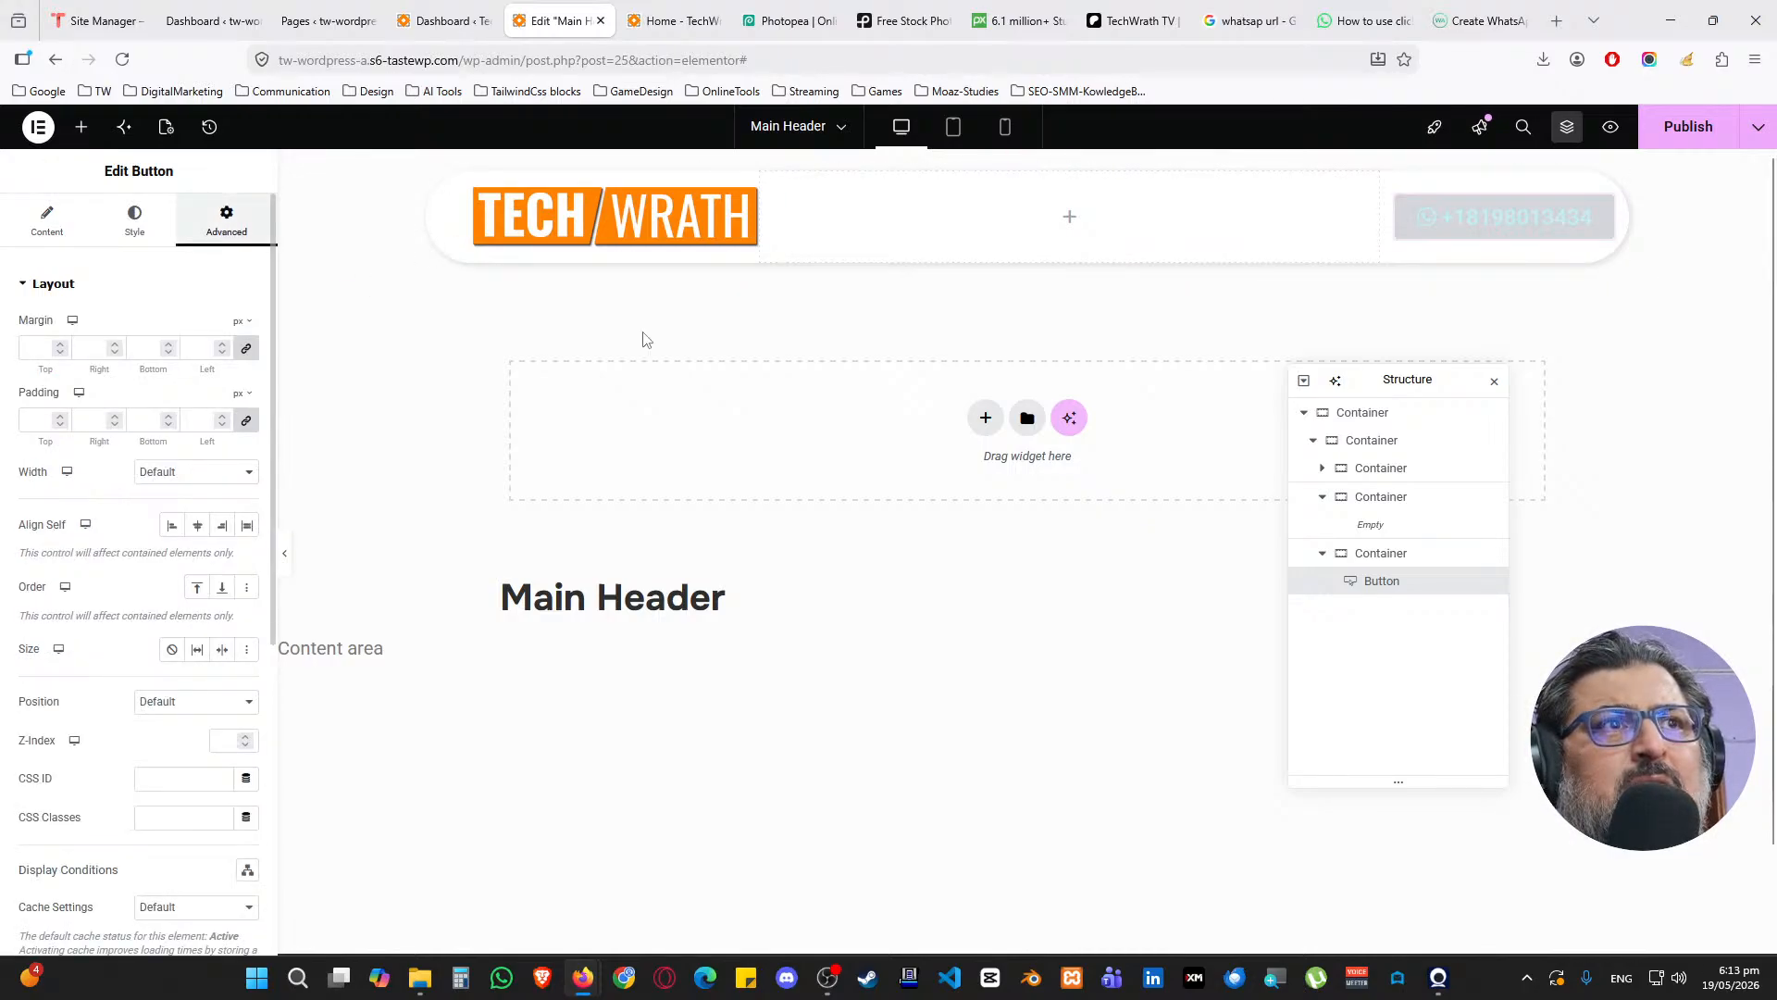
Set the button's parent container right padding to 50 px, then reselect the WhatsApp button
click(1381, 553)
click(238, 243)
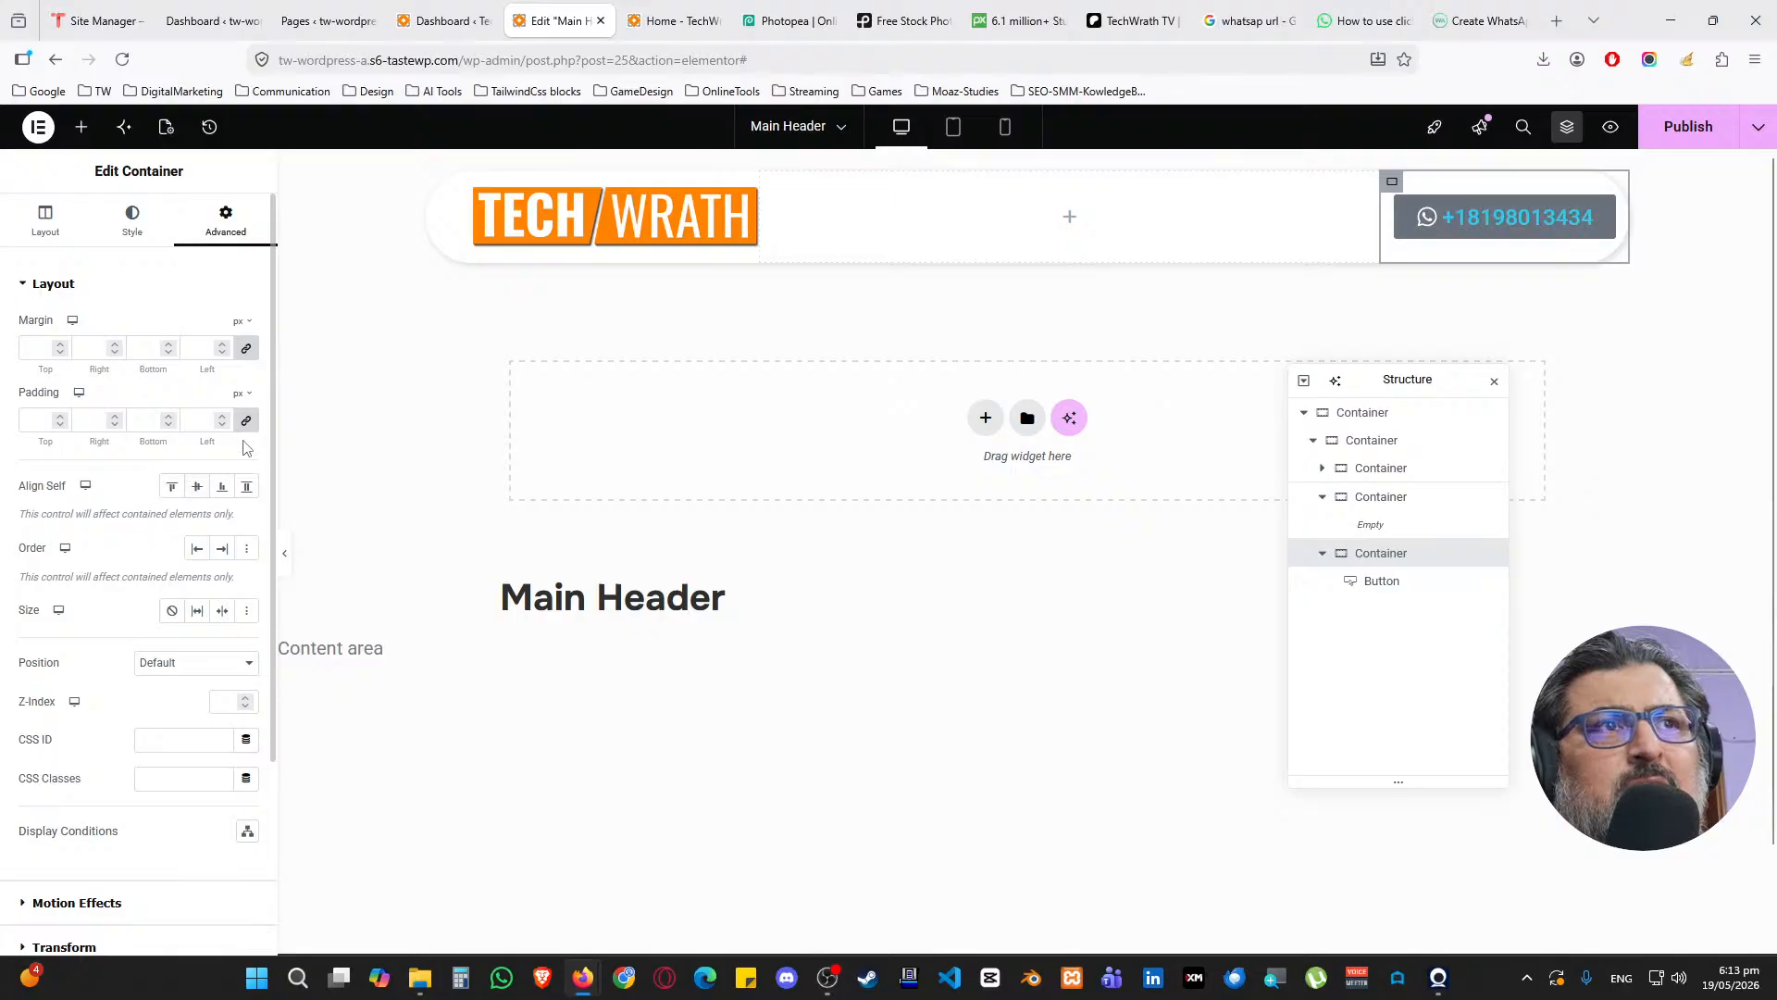
double_click(86, 424)
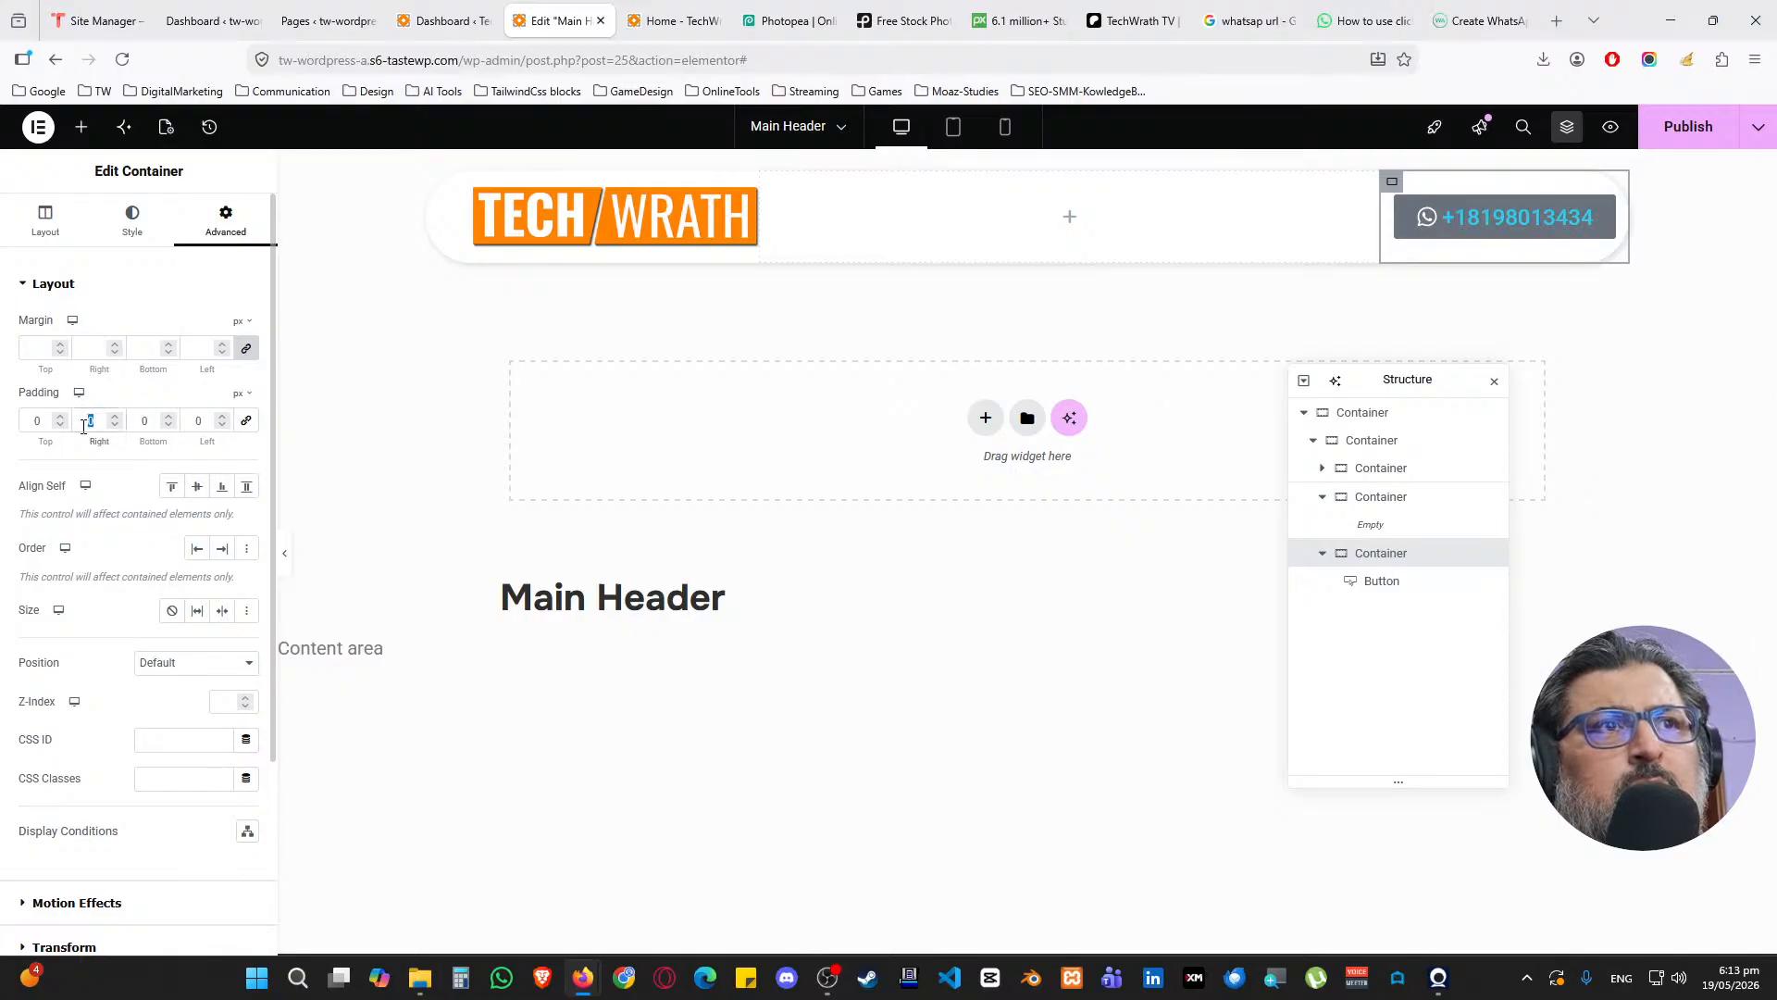
text(25)
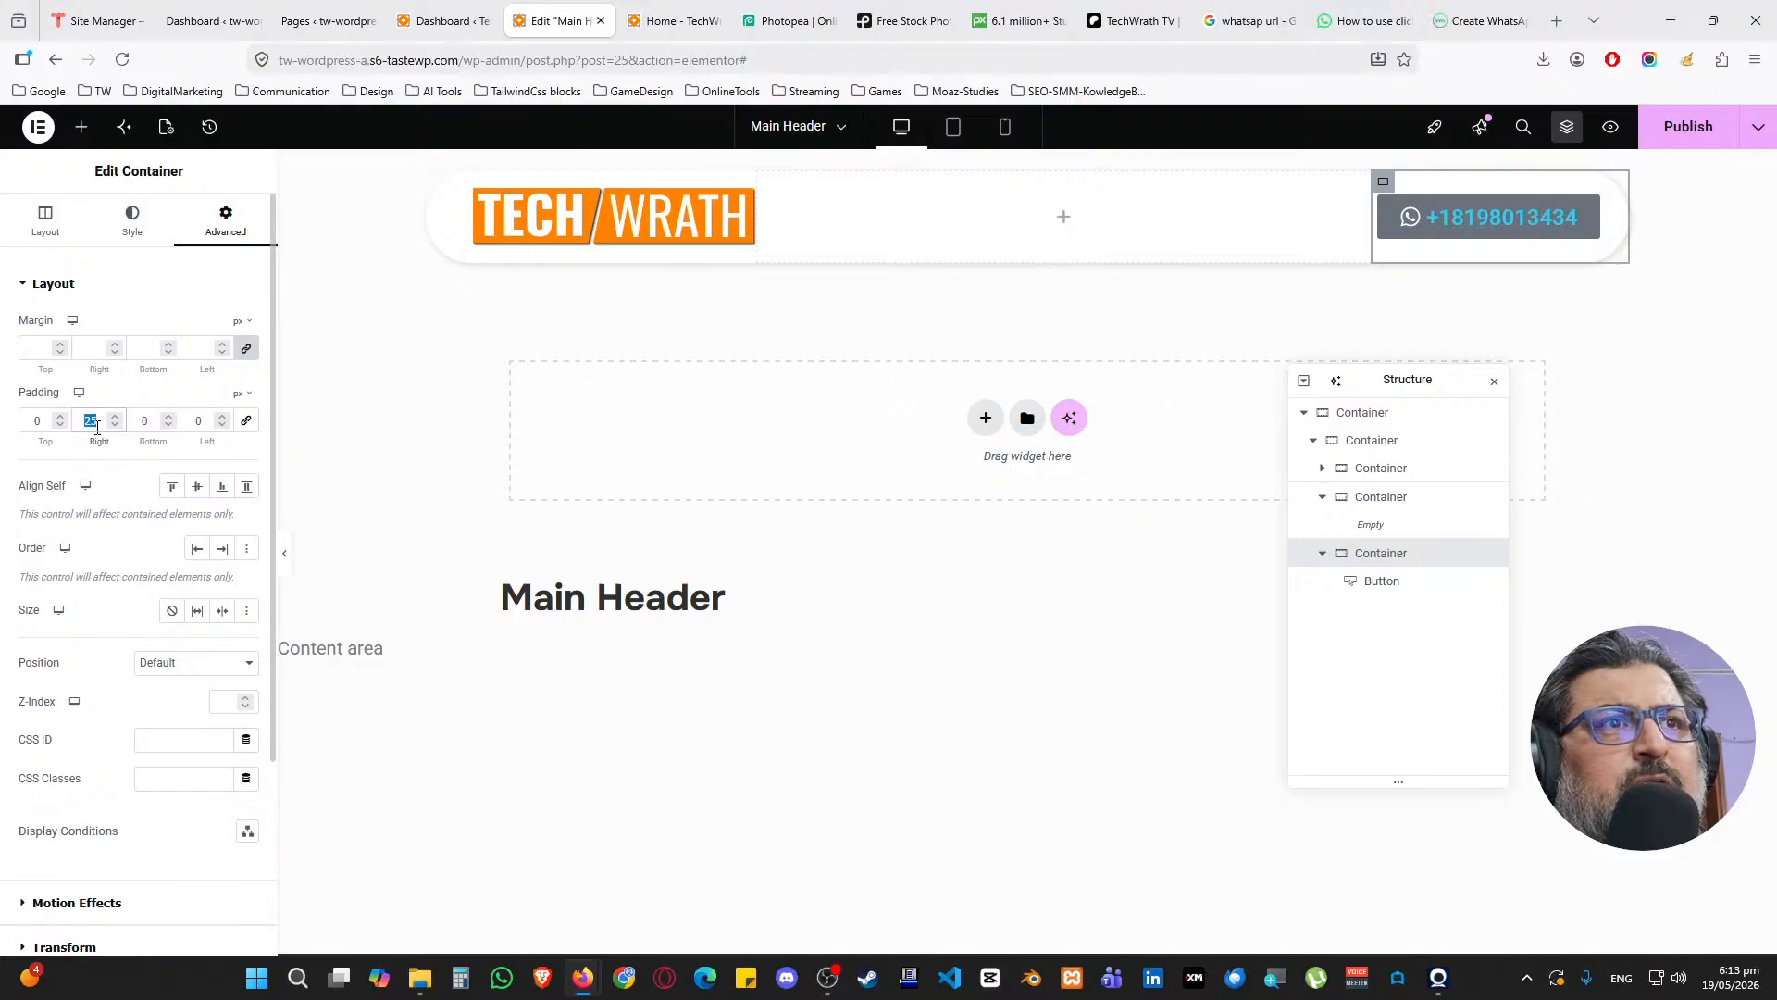
text(50)
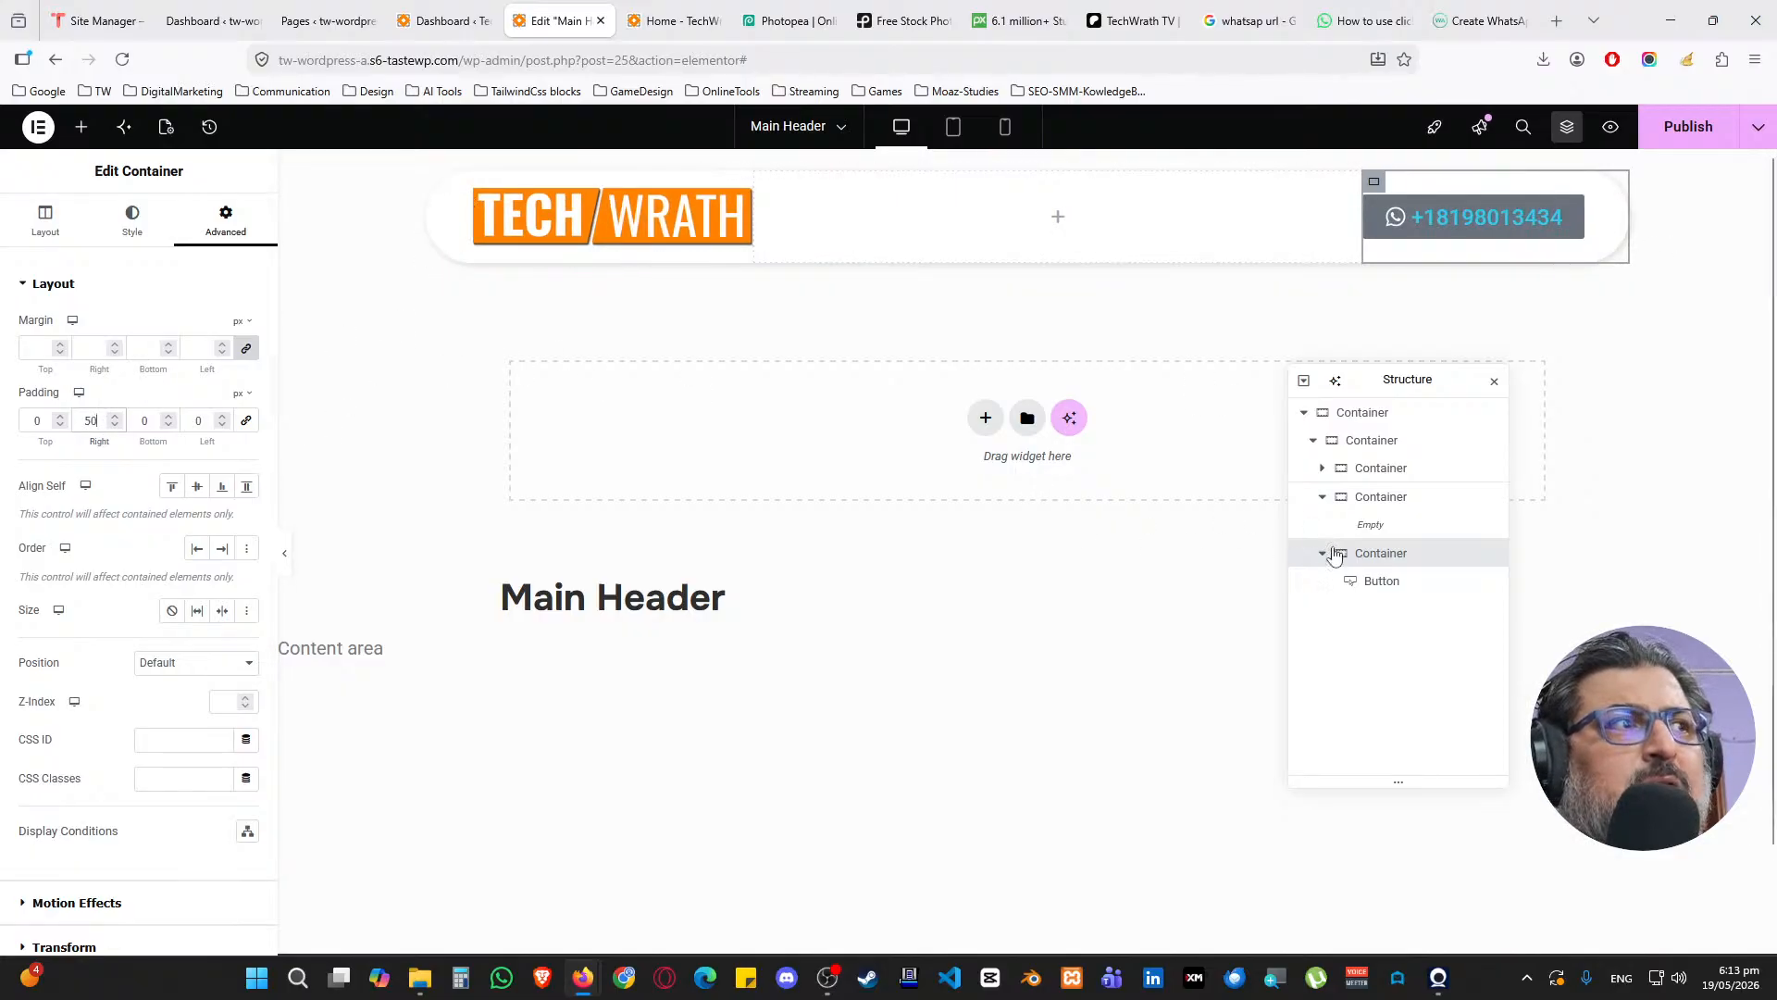
click(1420, 583)
Apply a global font to the button's typography, trying Secondary and other options
click(47, 222)
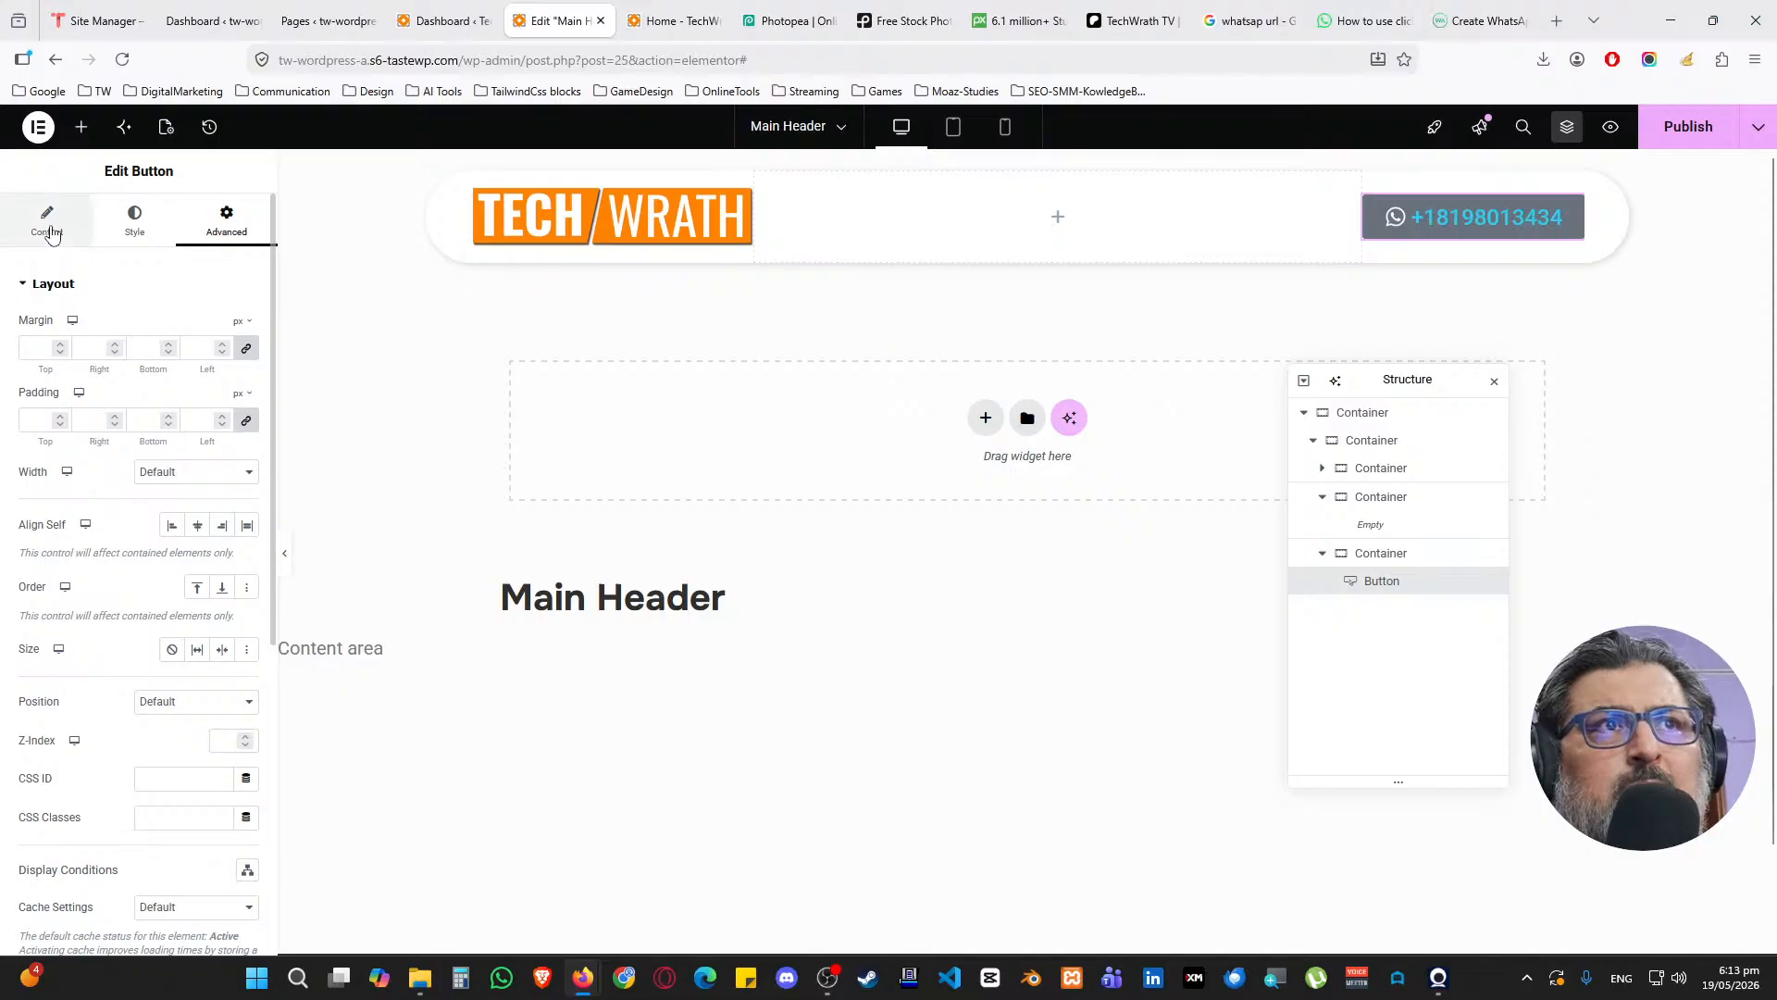
click(135, 222)
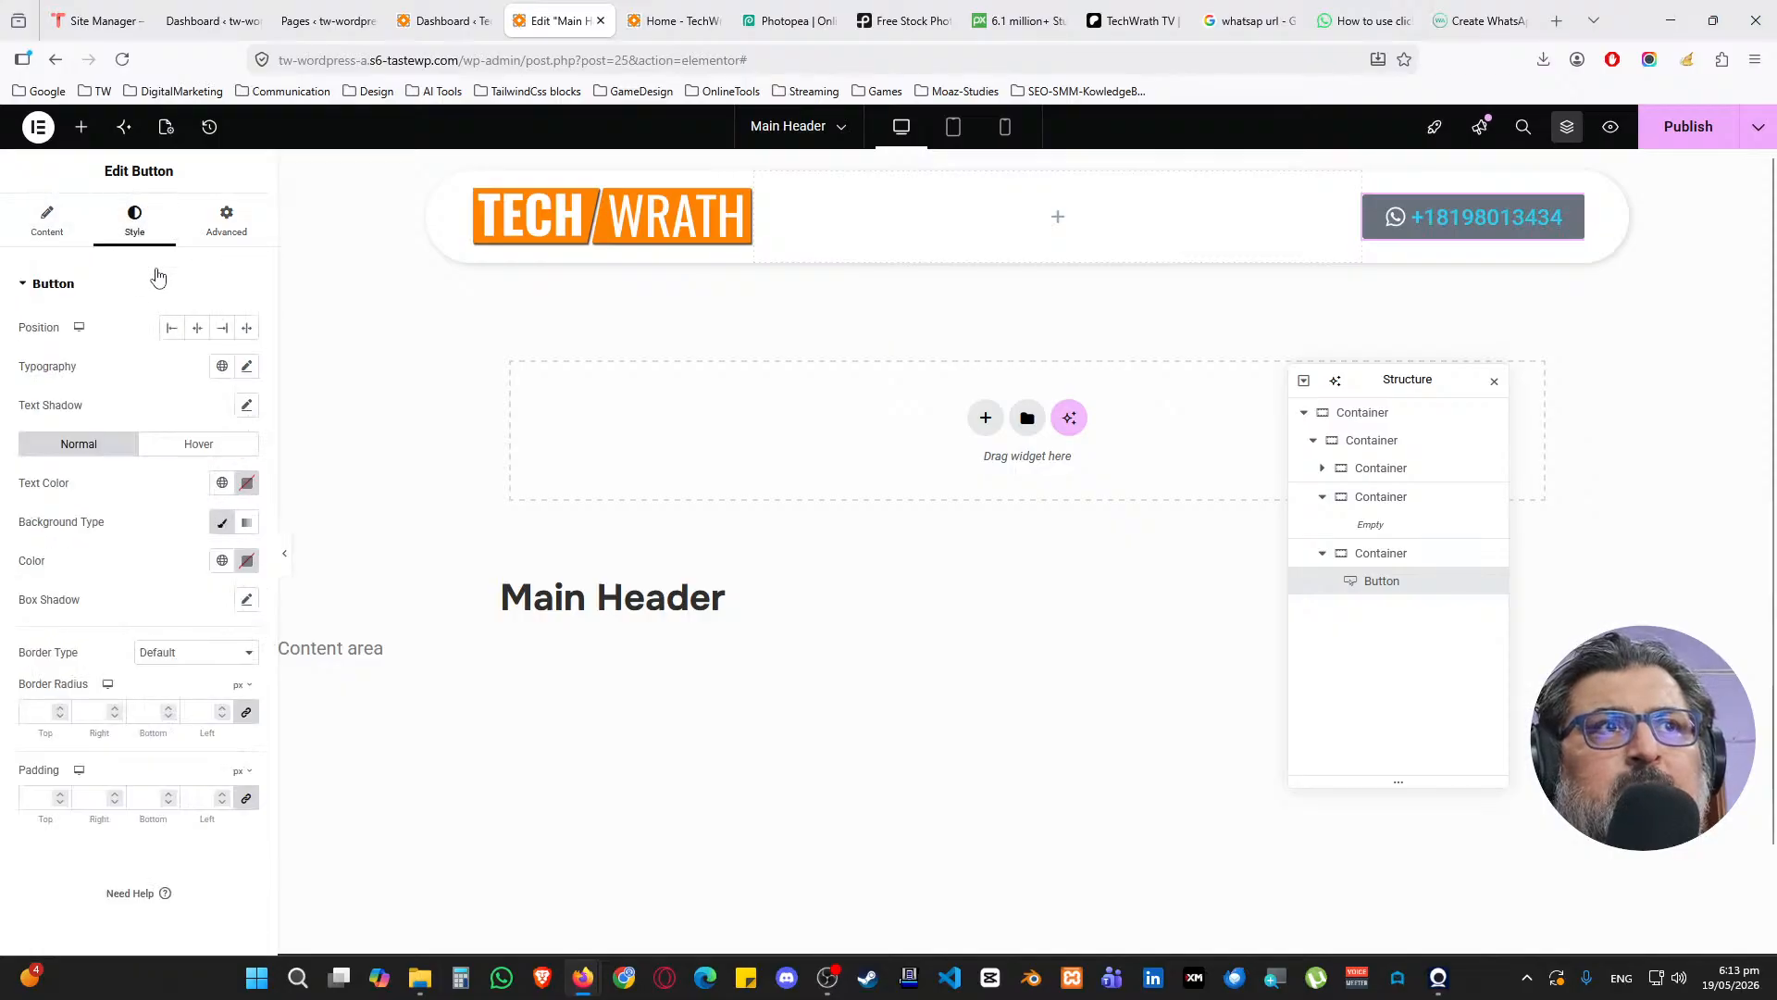
click(220, 367)
click(221, 368)
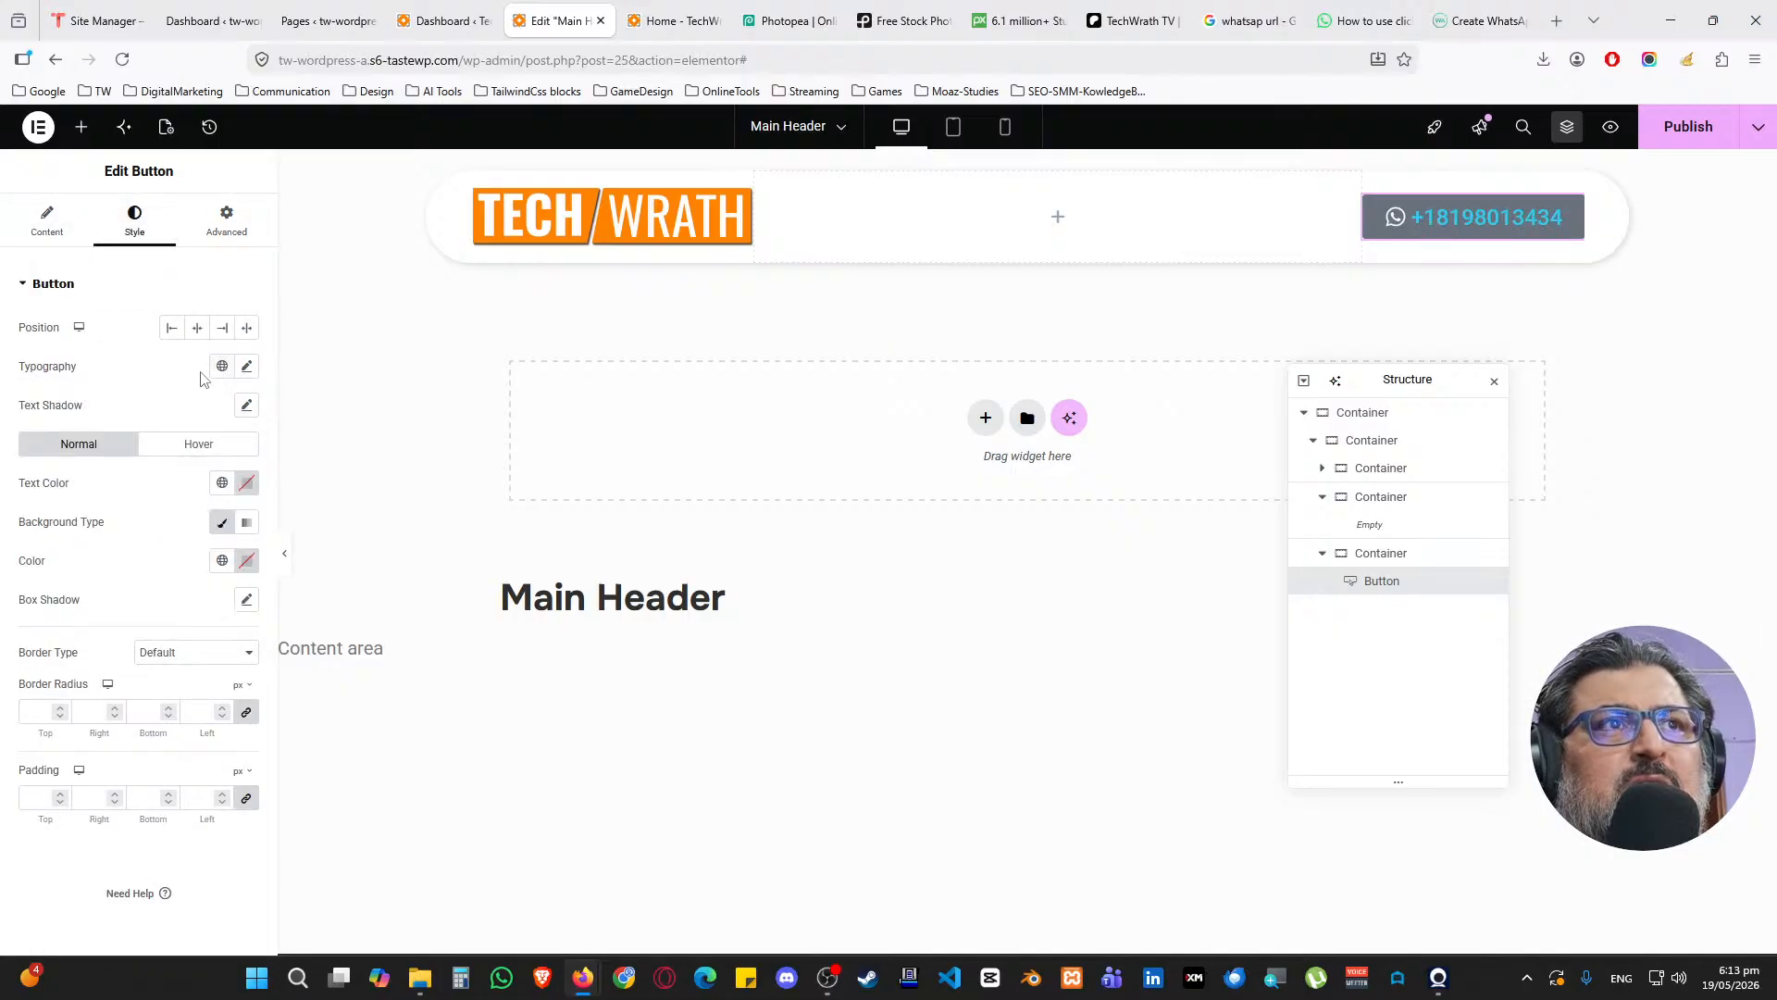
click(220, 368)
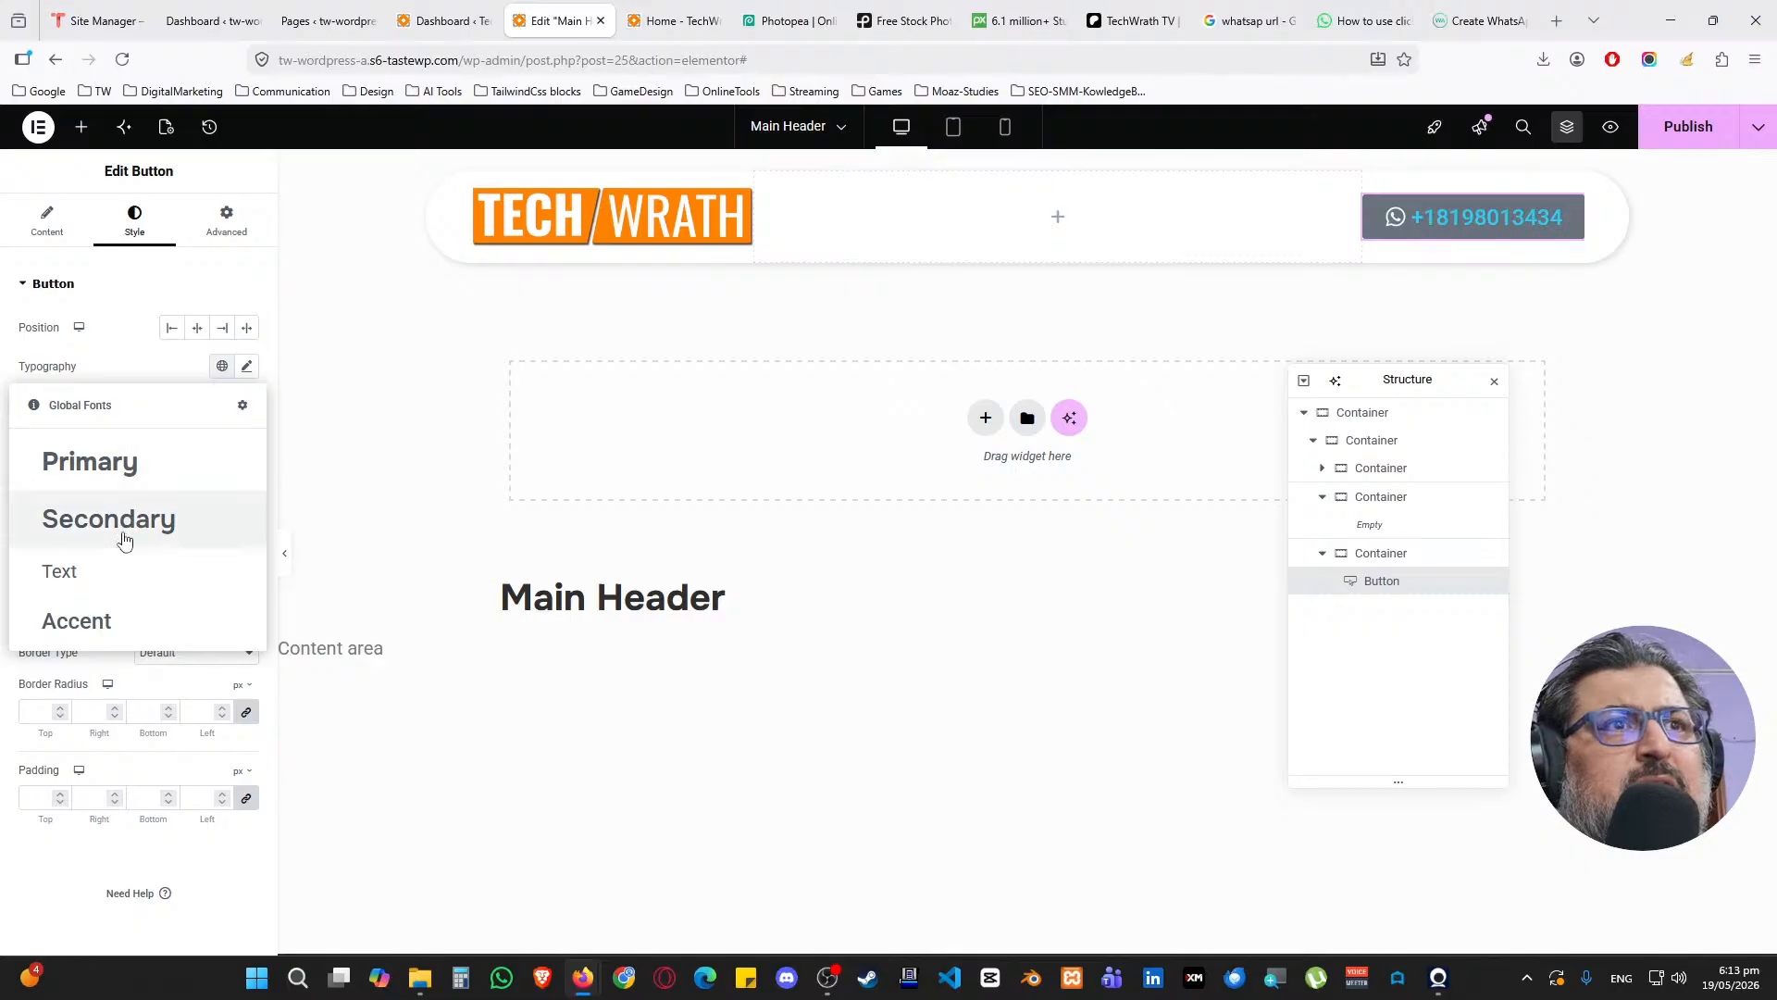
click(127, 538)
click(221, 367)
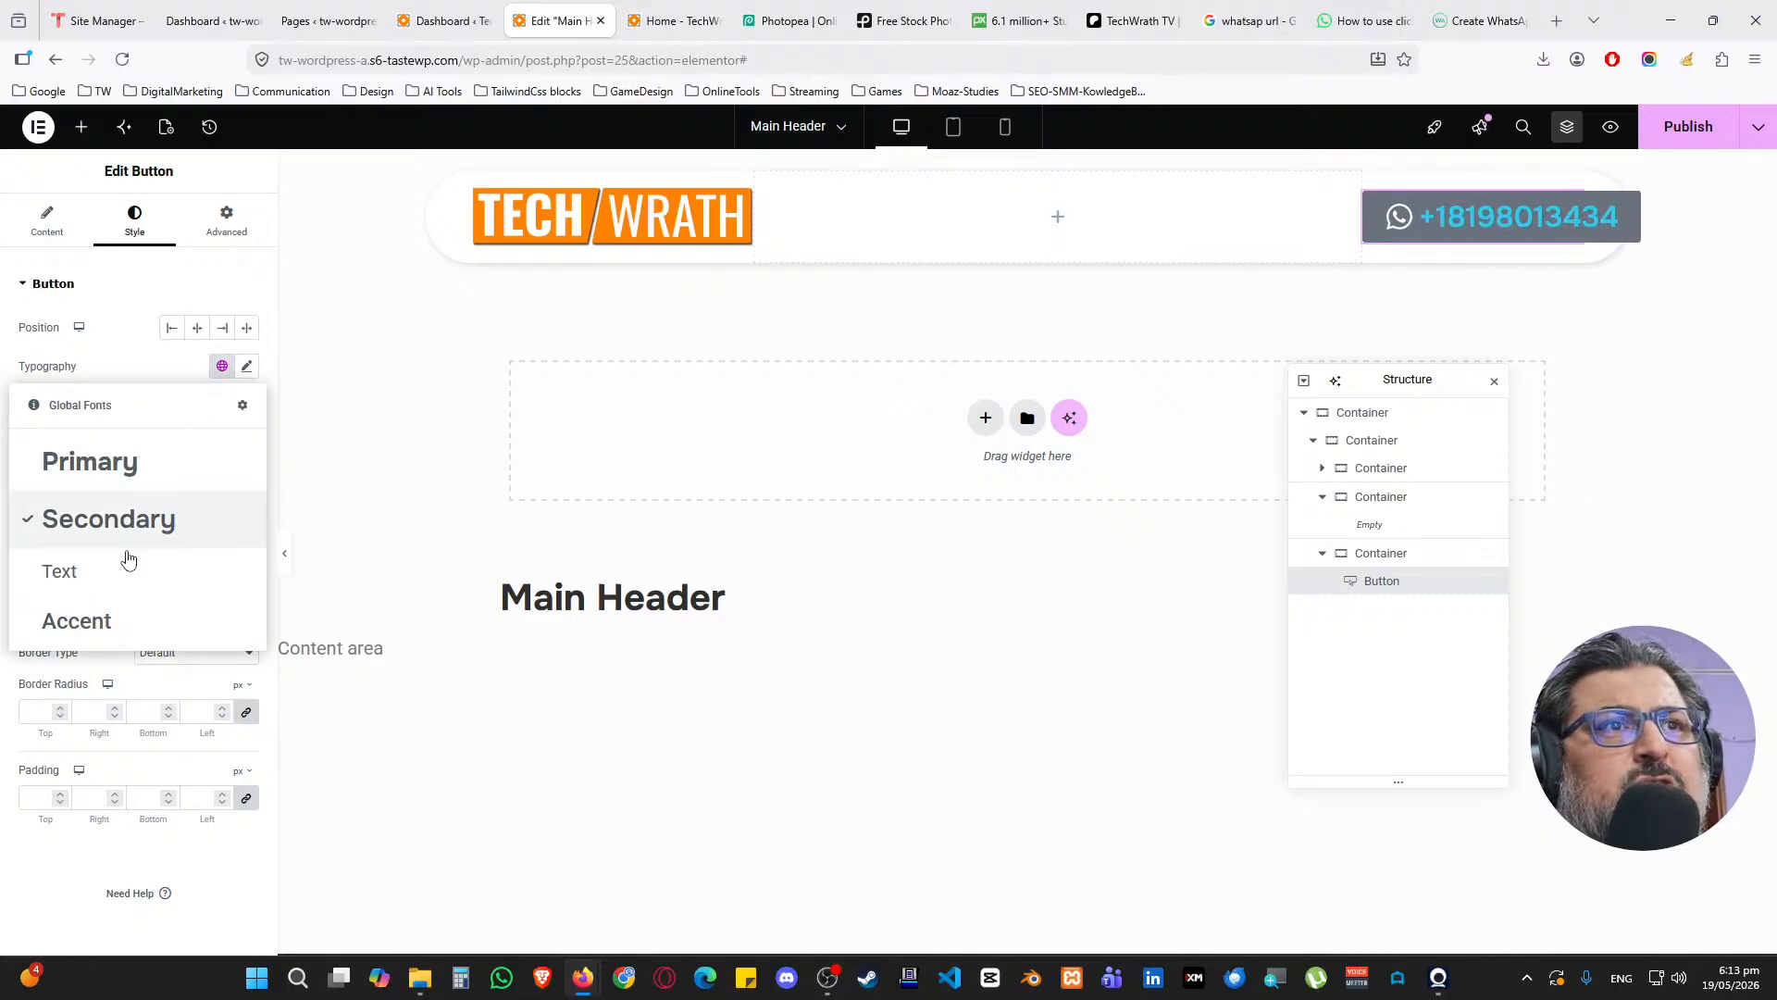
click(110, 628)
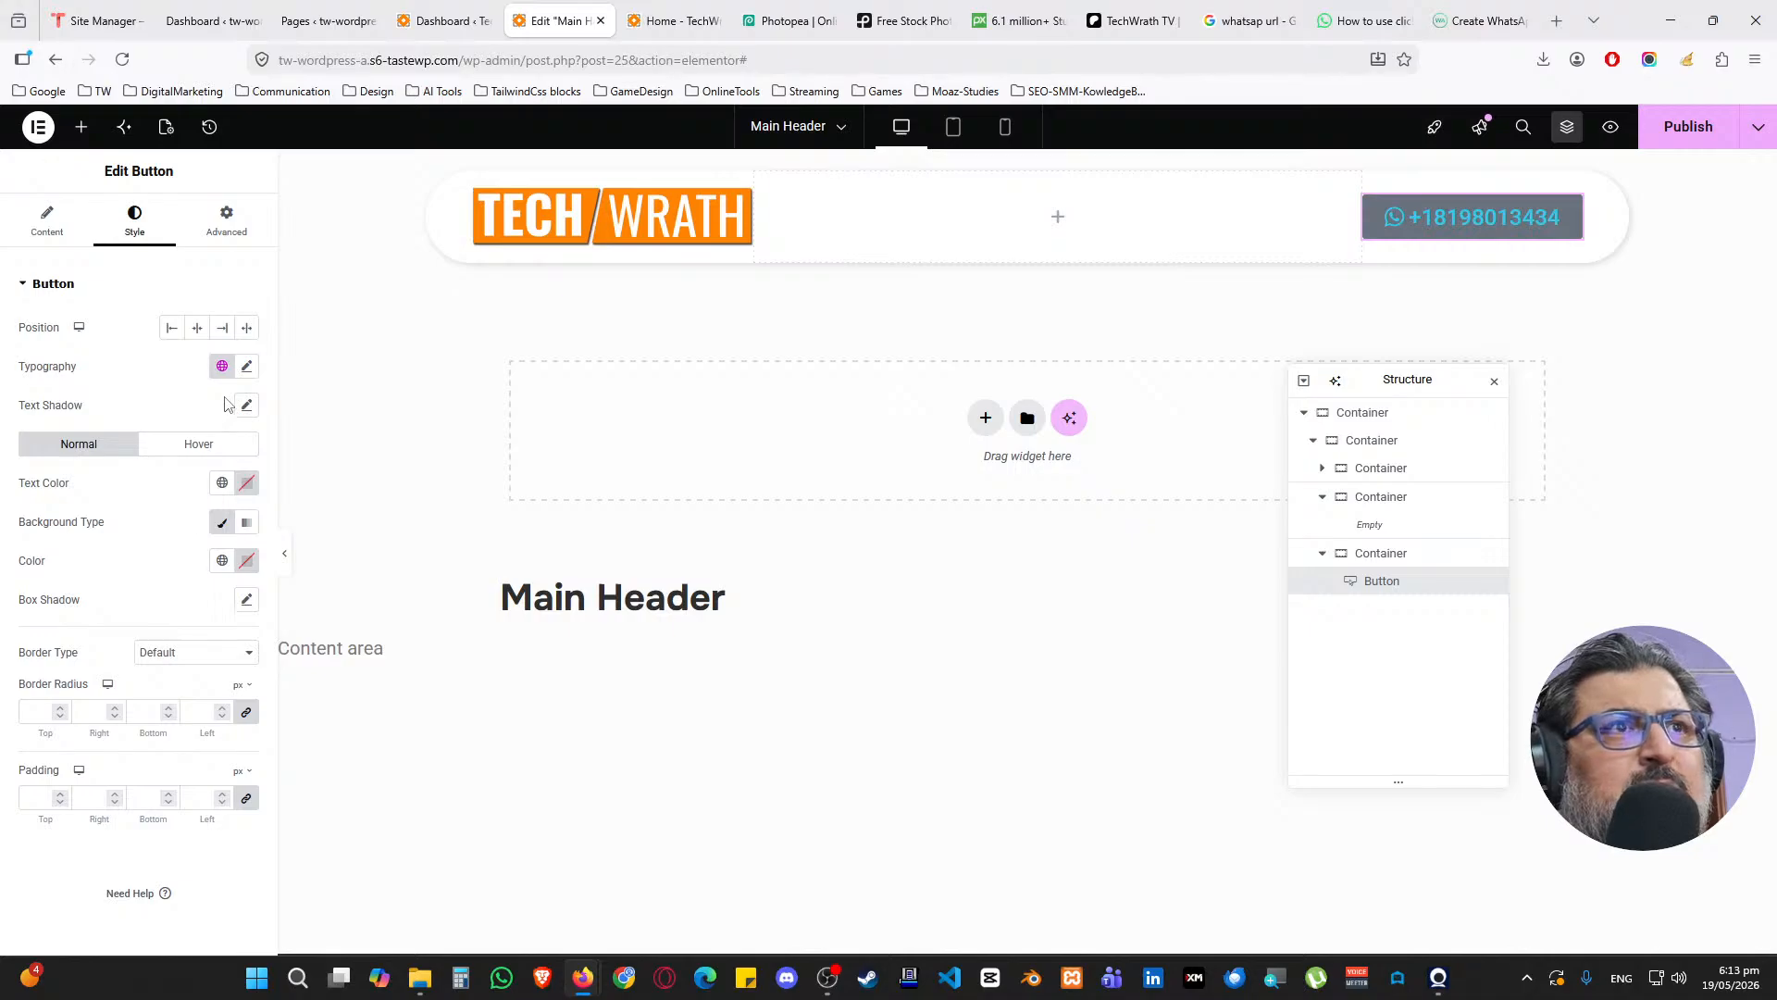
click(223, 367)
click(119, 621)
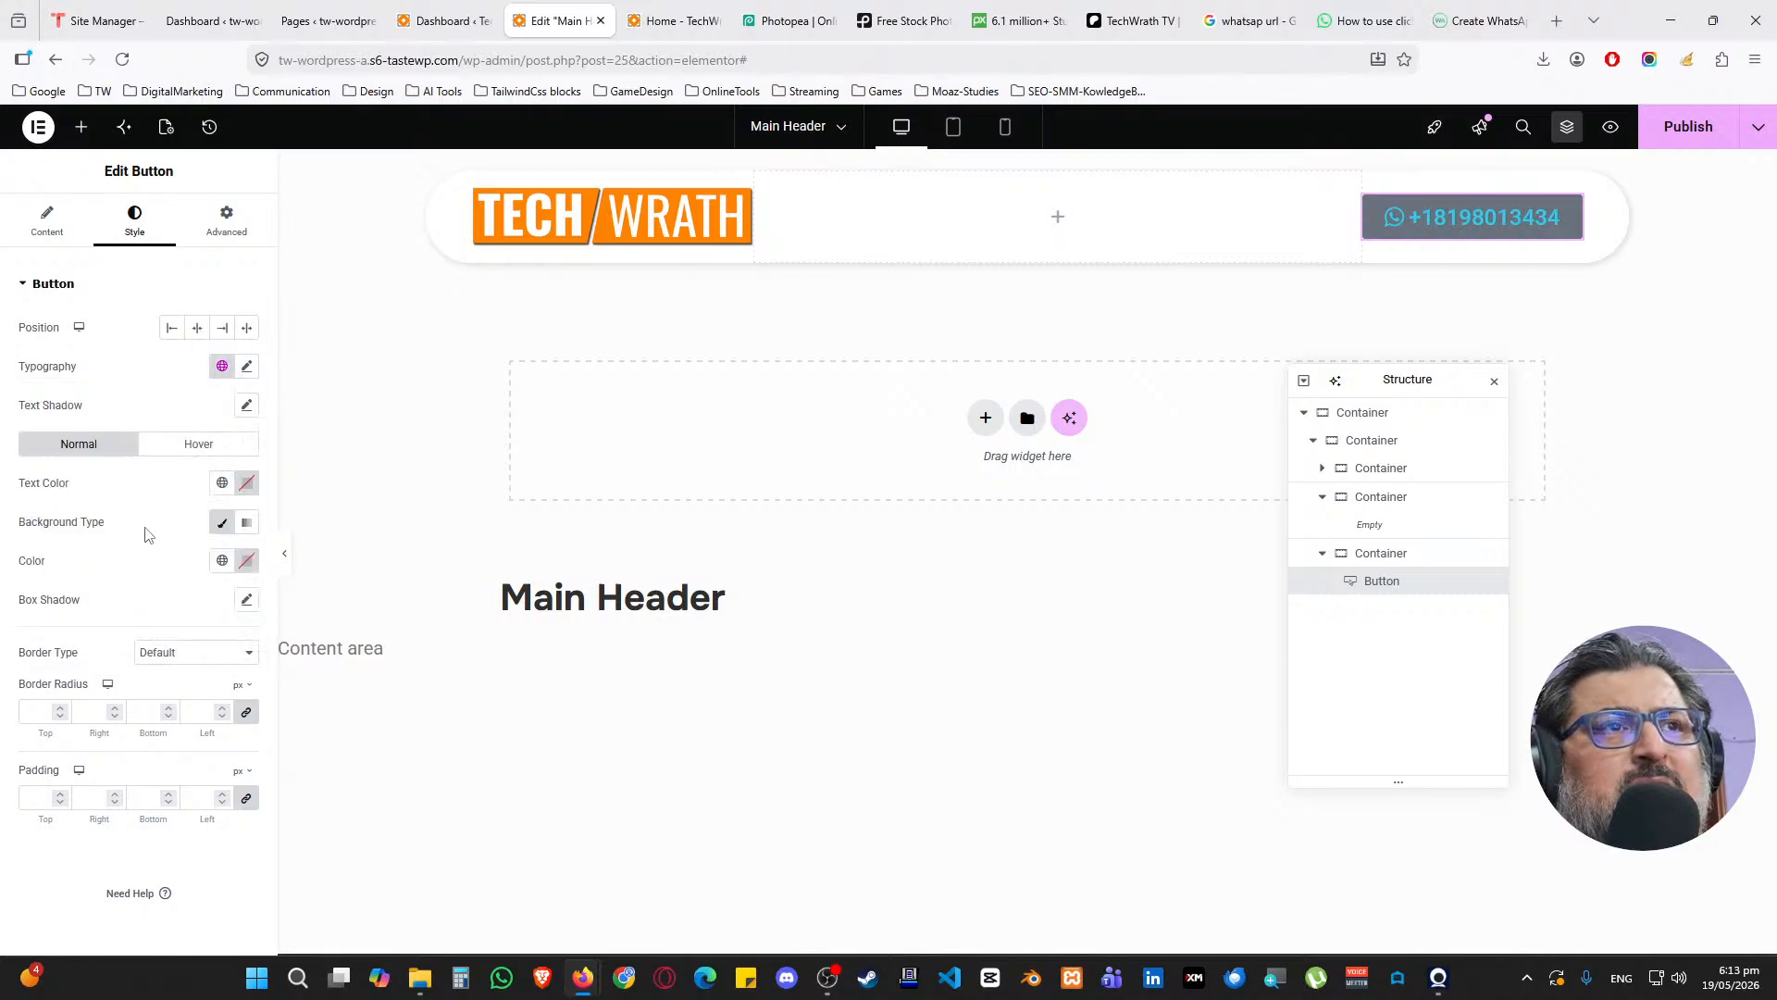
Make the button text White and its background the cyan Accent colour
click(222, 482)
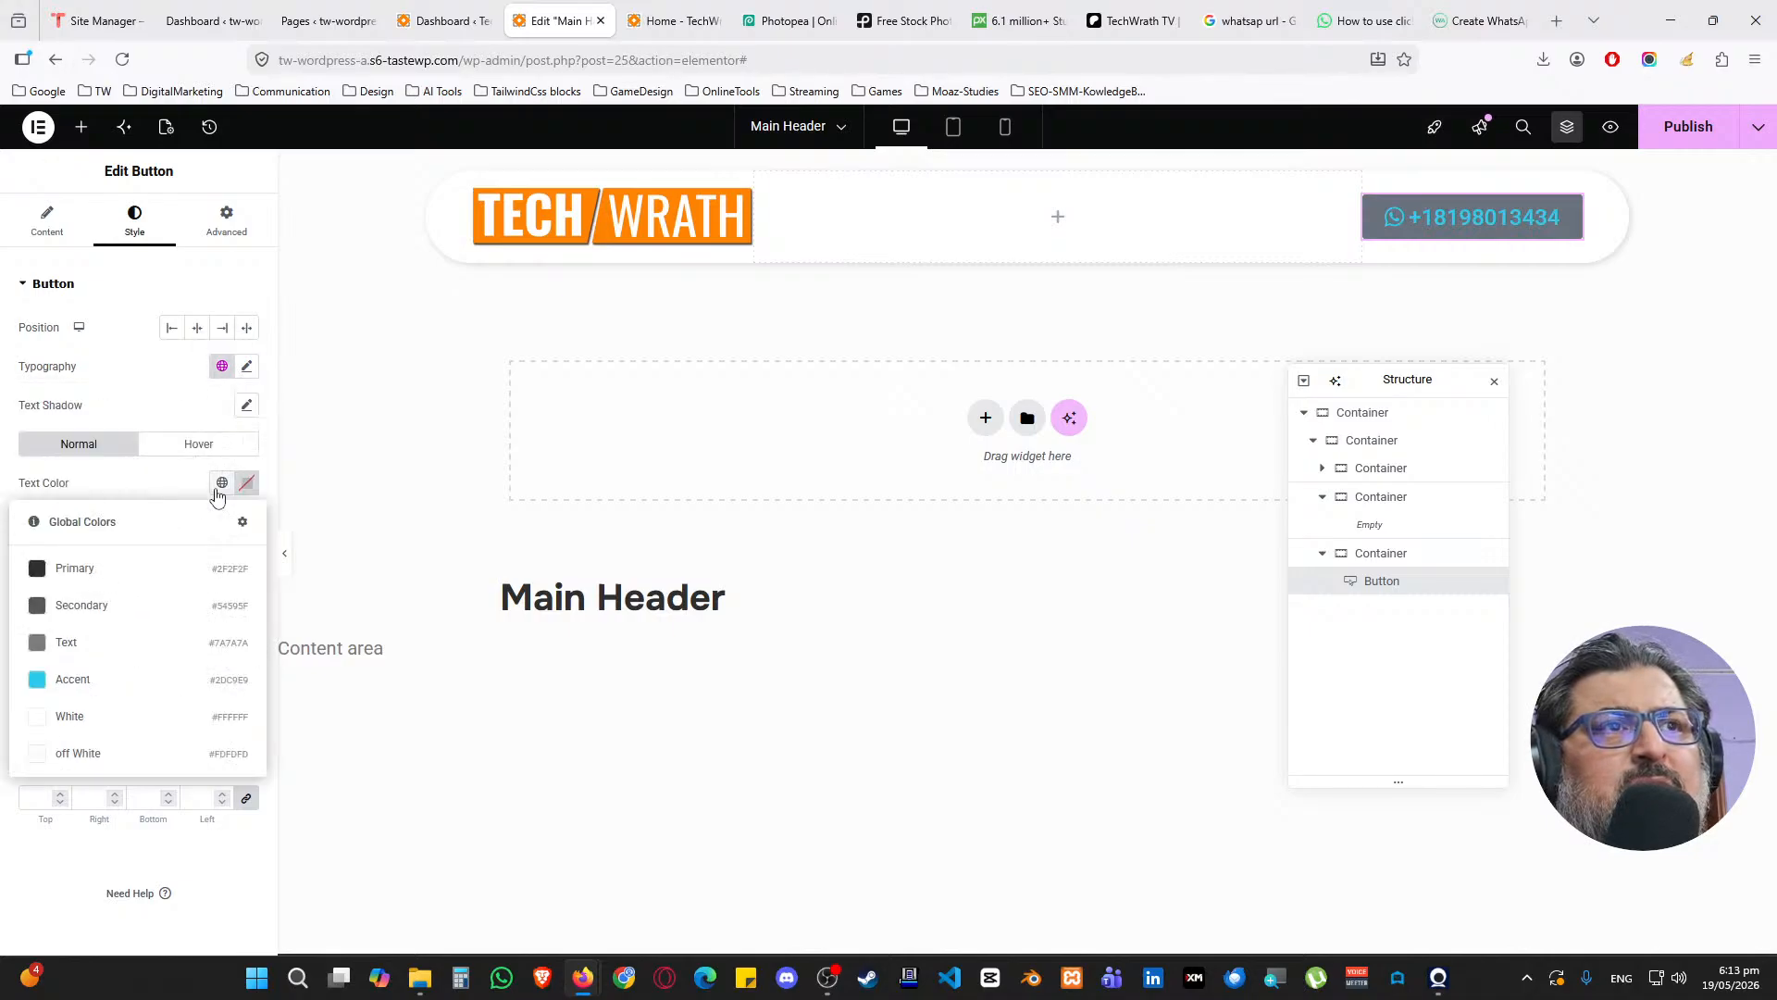
click(115, 748)
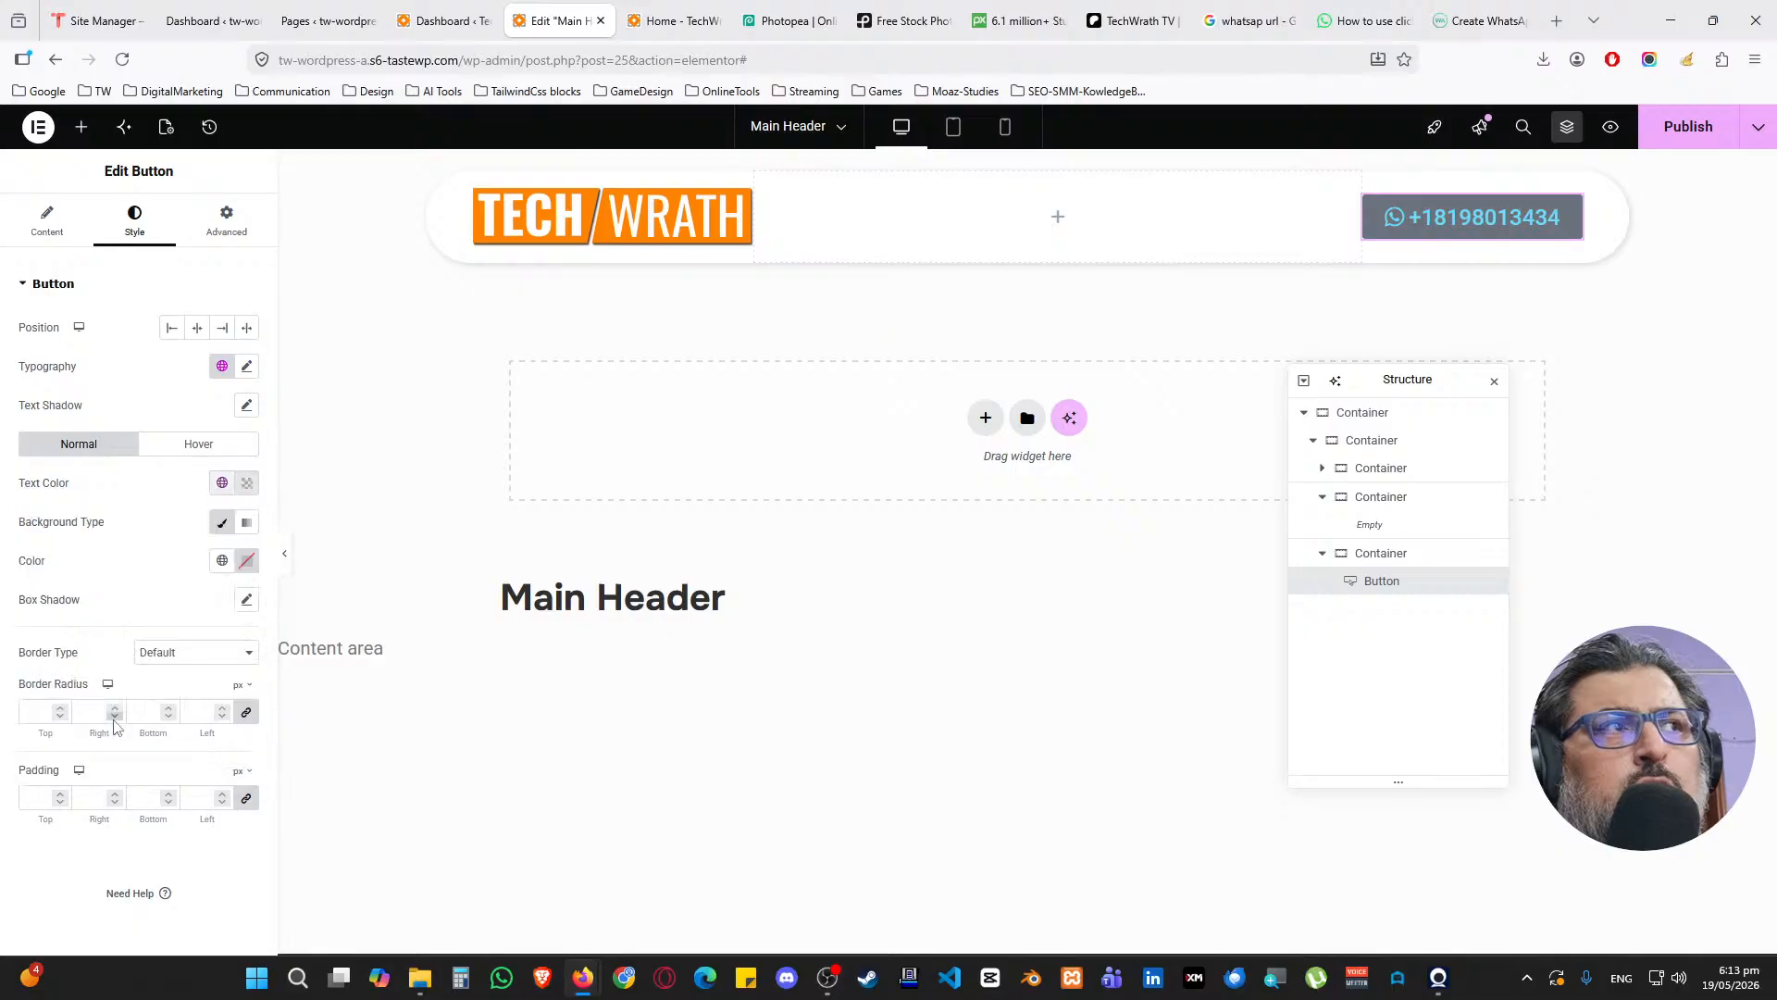
click(221, 561)
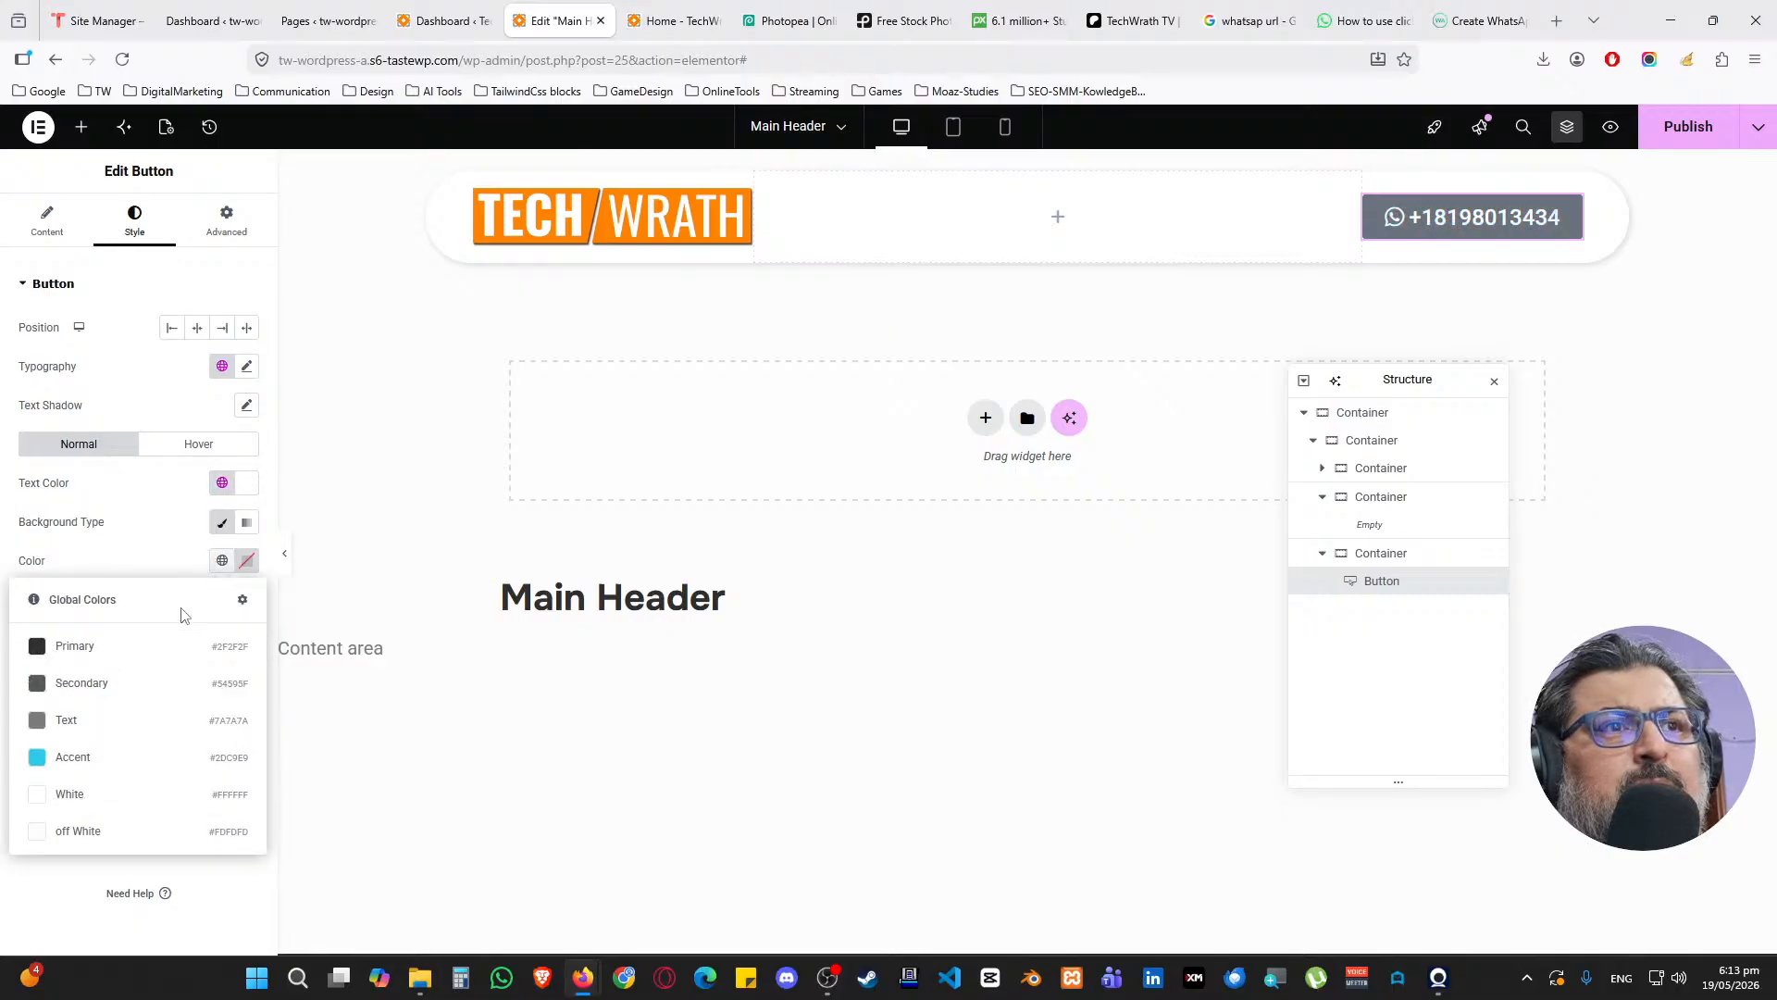
click(107, 756)
On hover, set the button text to White and the background to dark grey Secondary
click(185, 446)
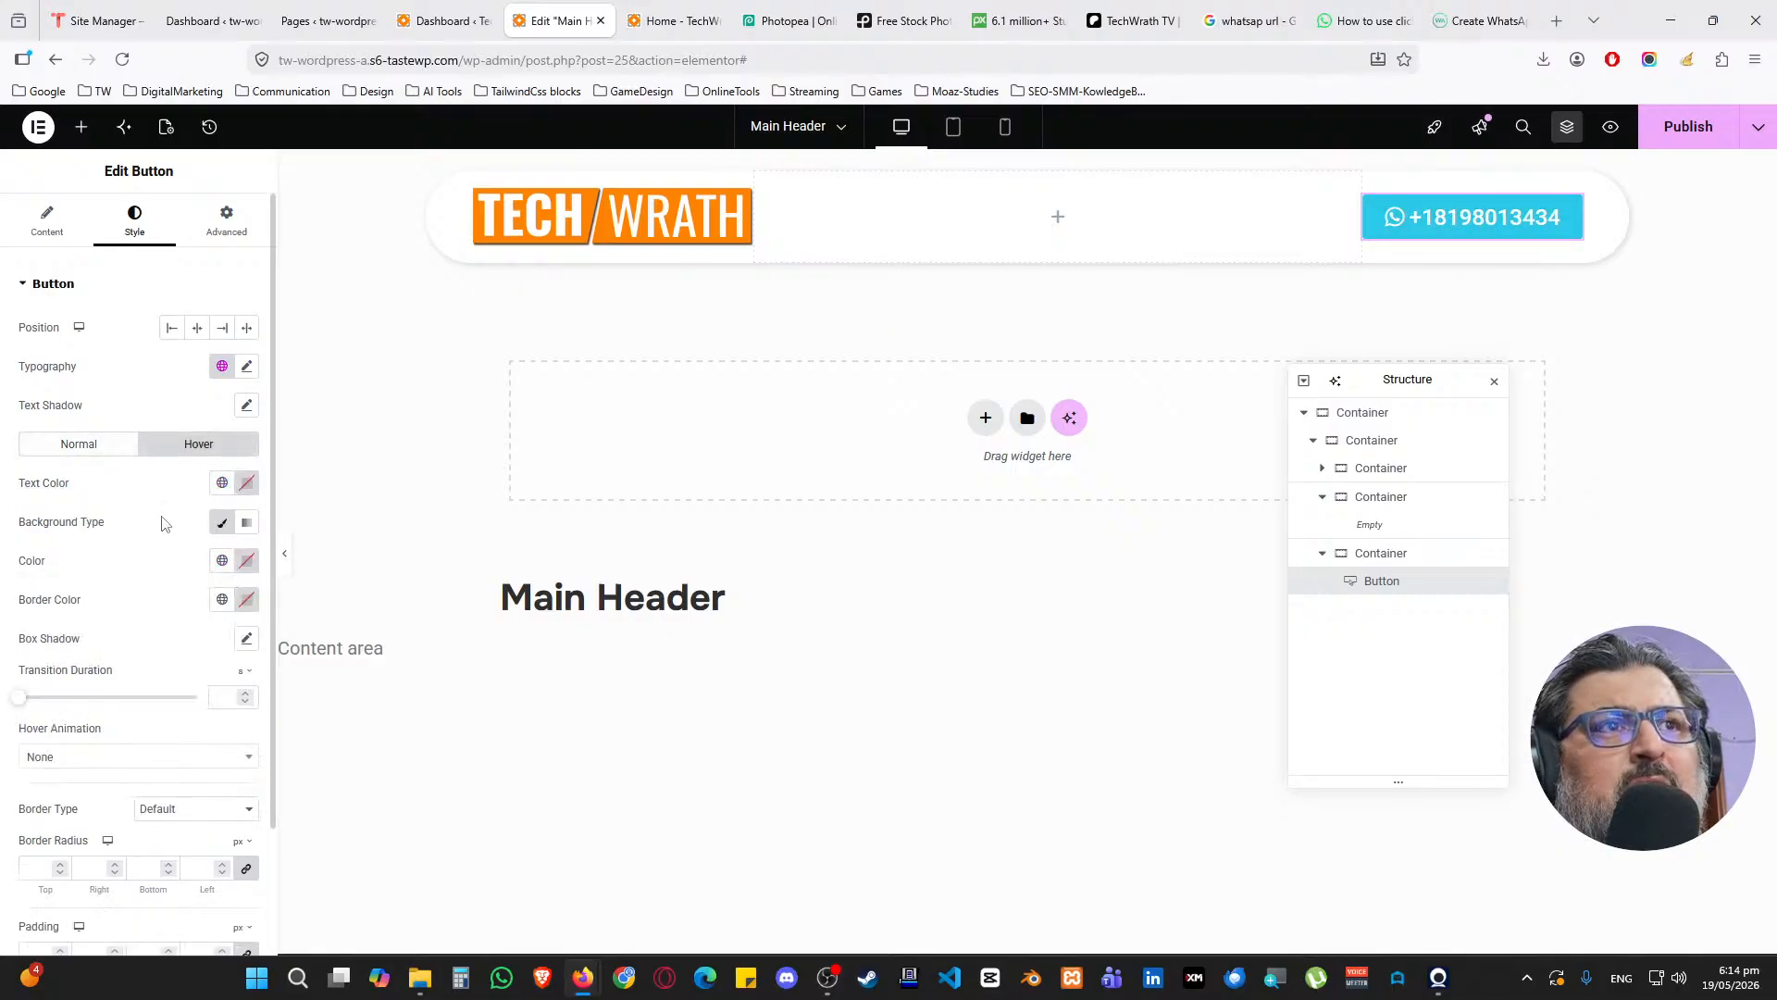
click(222, 482)
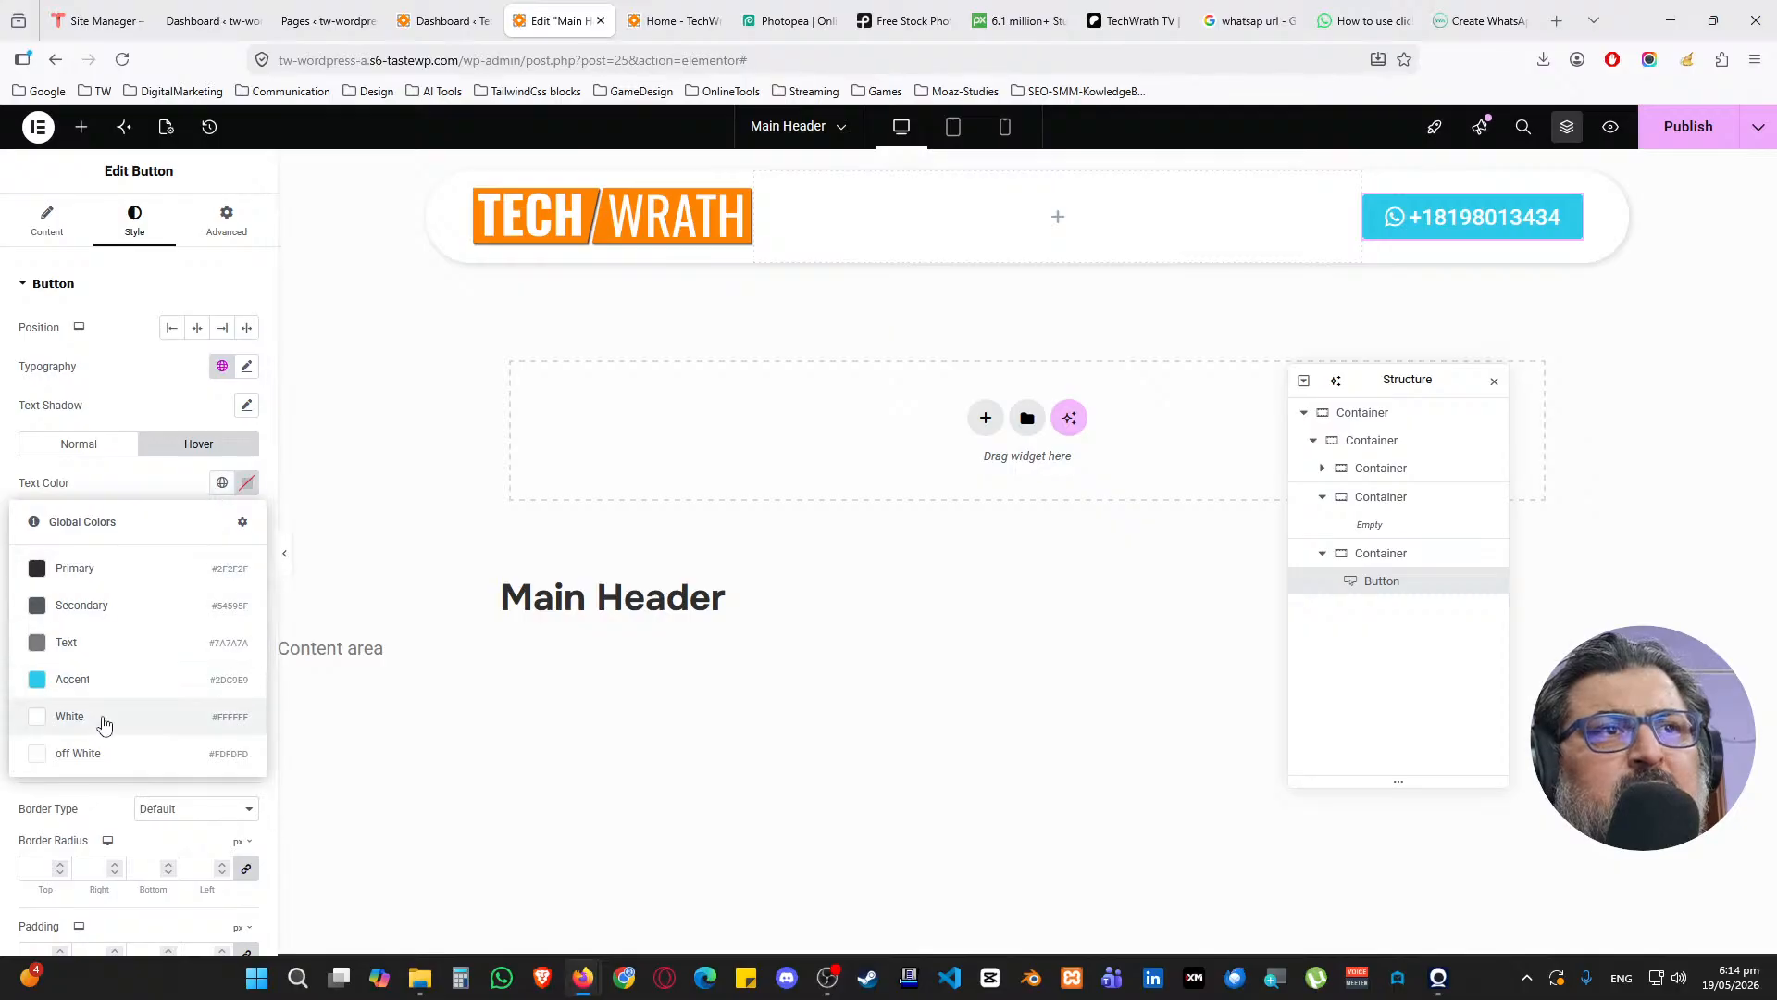
click(104, 723)
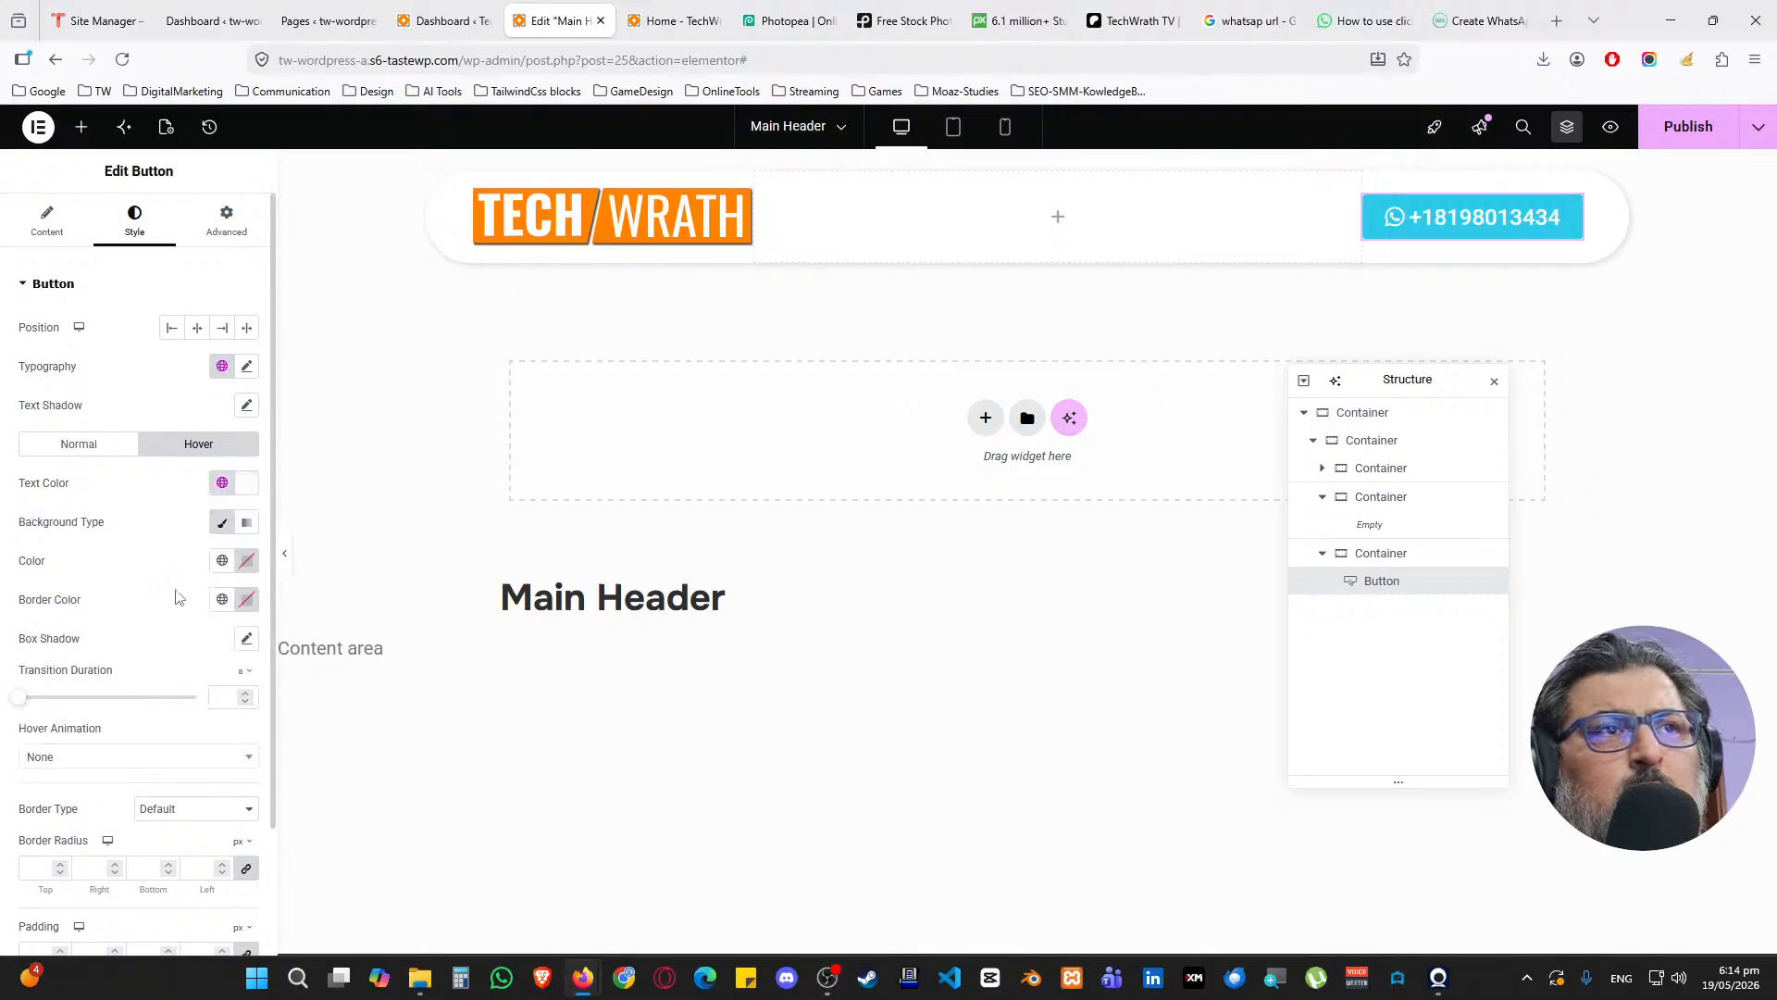
click(222, 563)
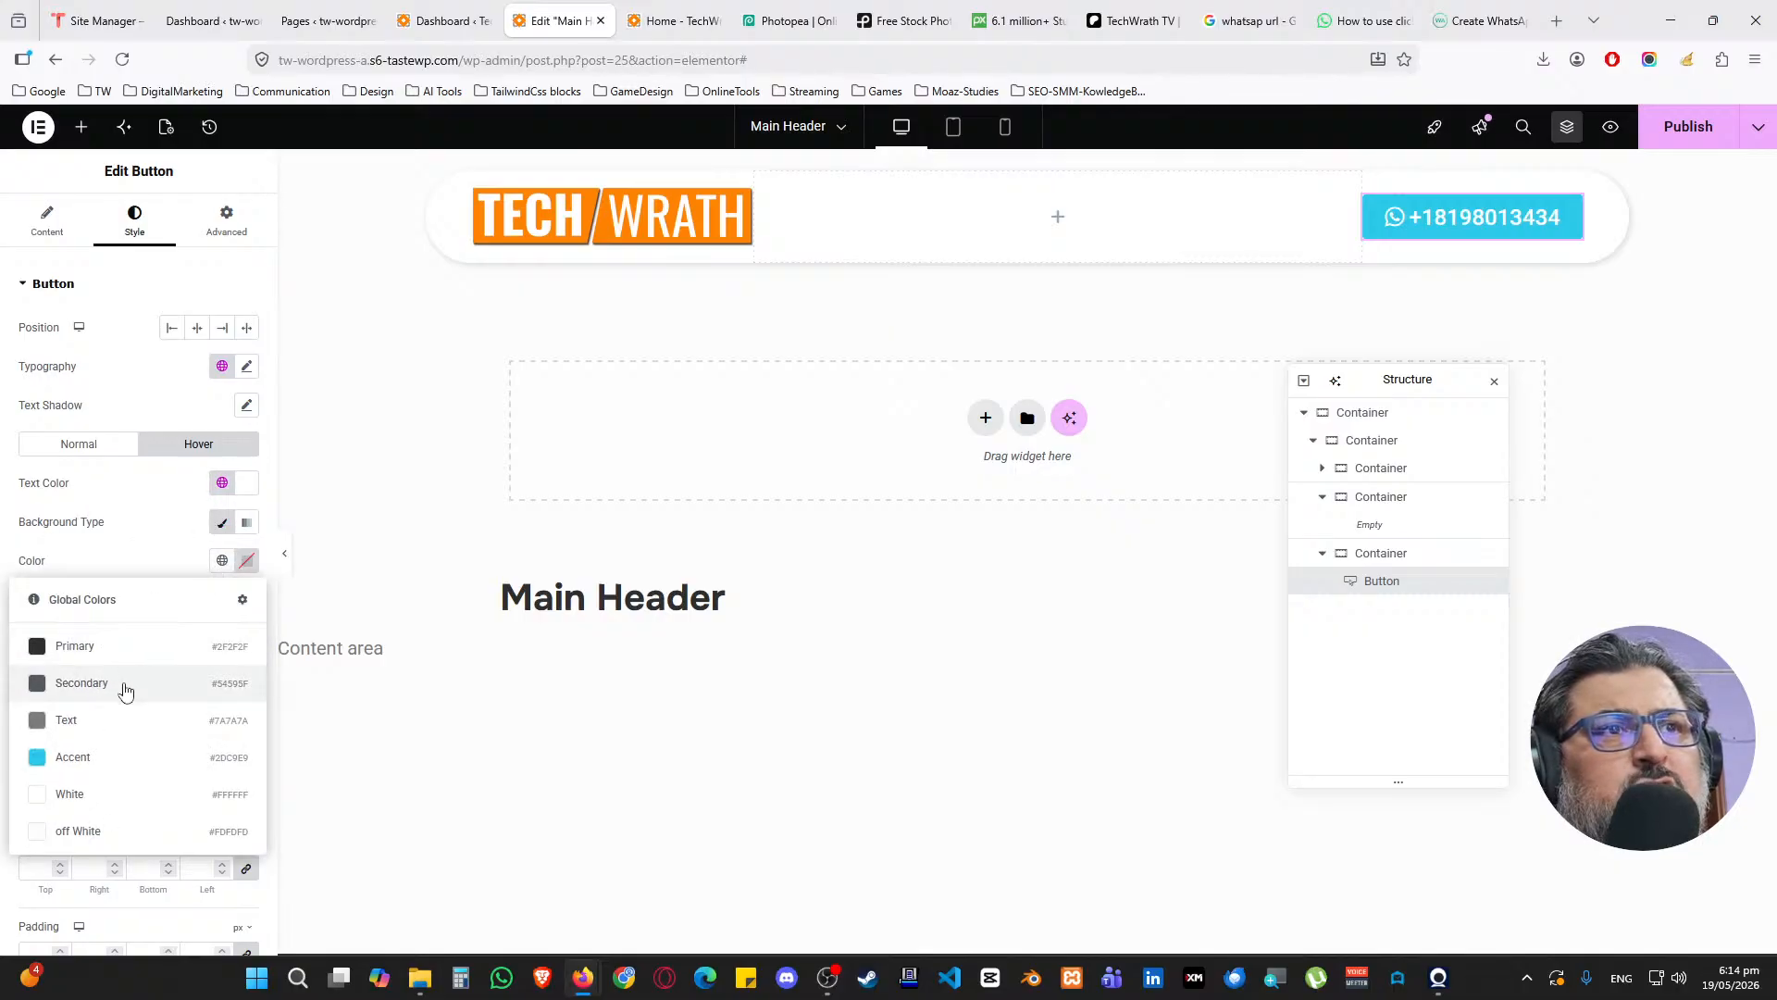
click(125, 692)
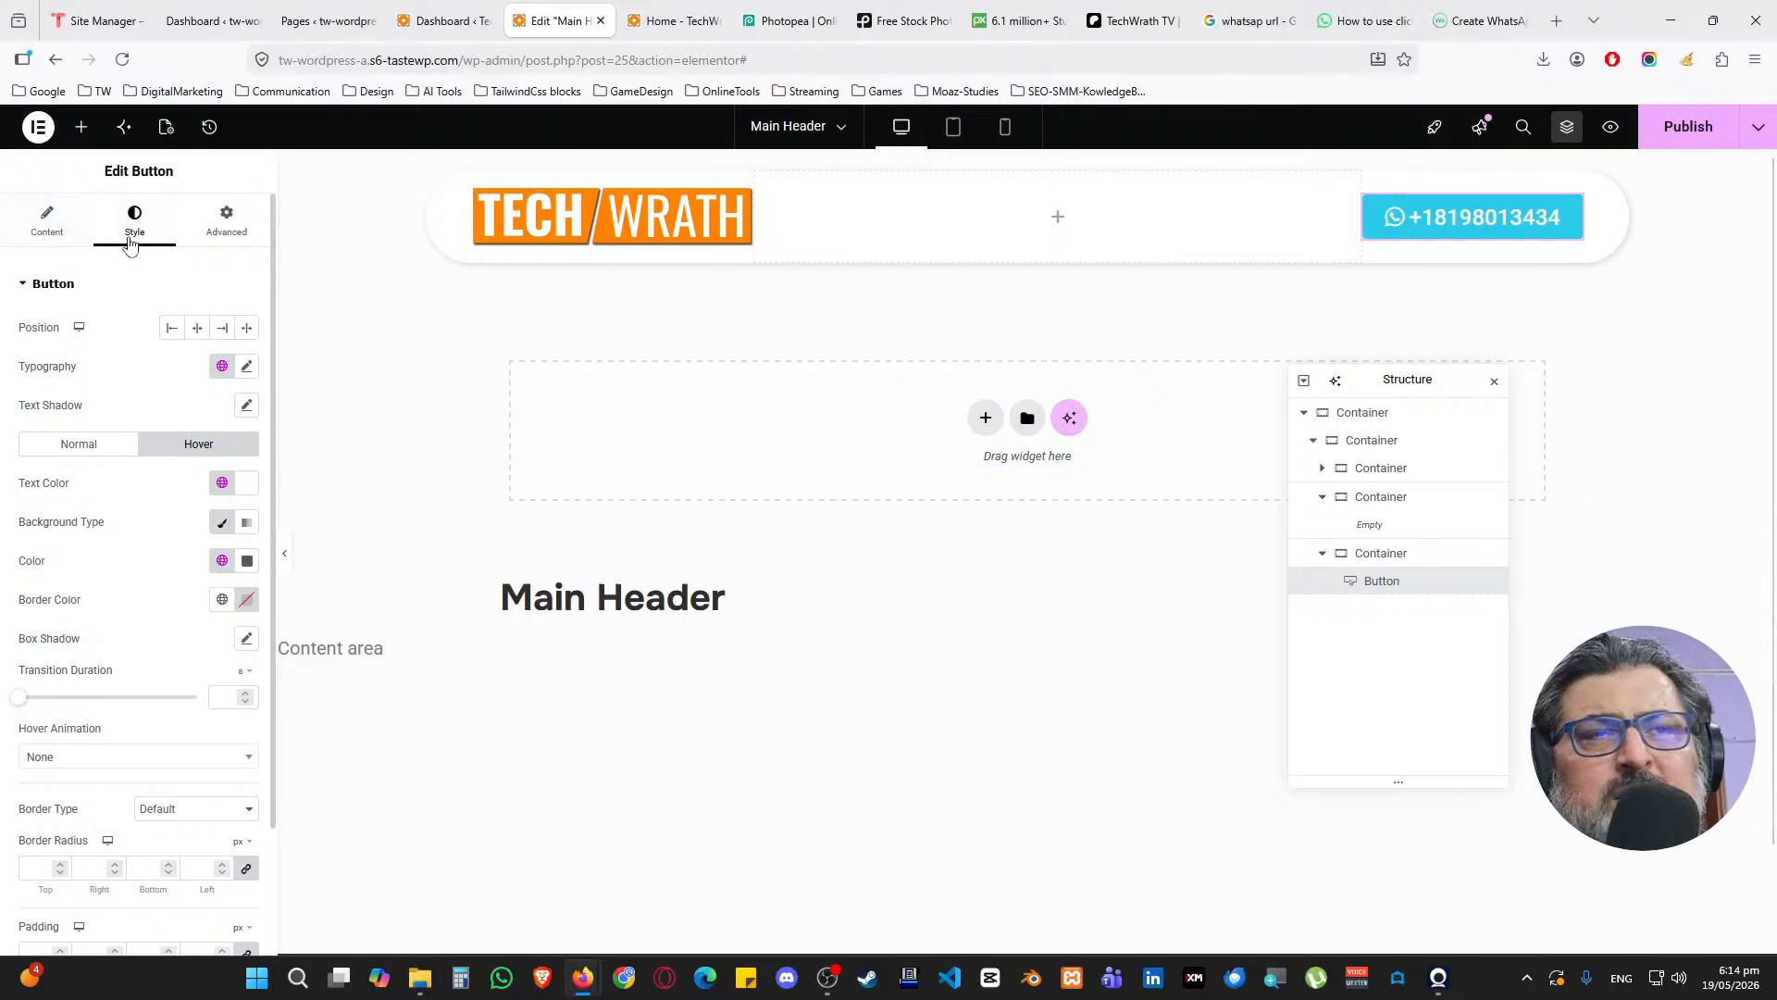
Try the Shrink hover animation on the button, then remove it
scroll(125, 419, down, 2)
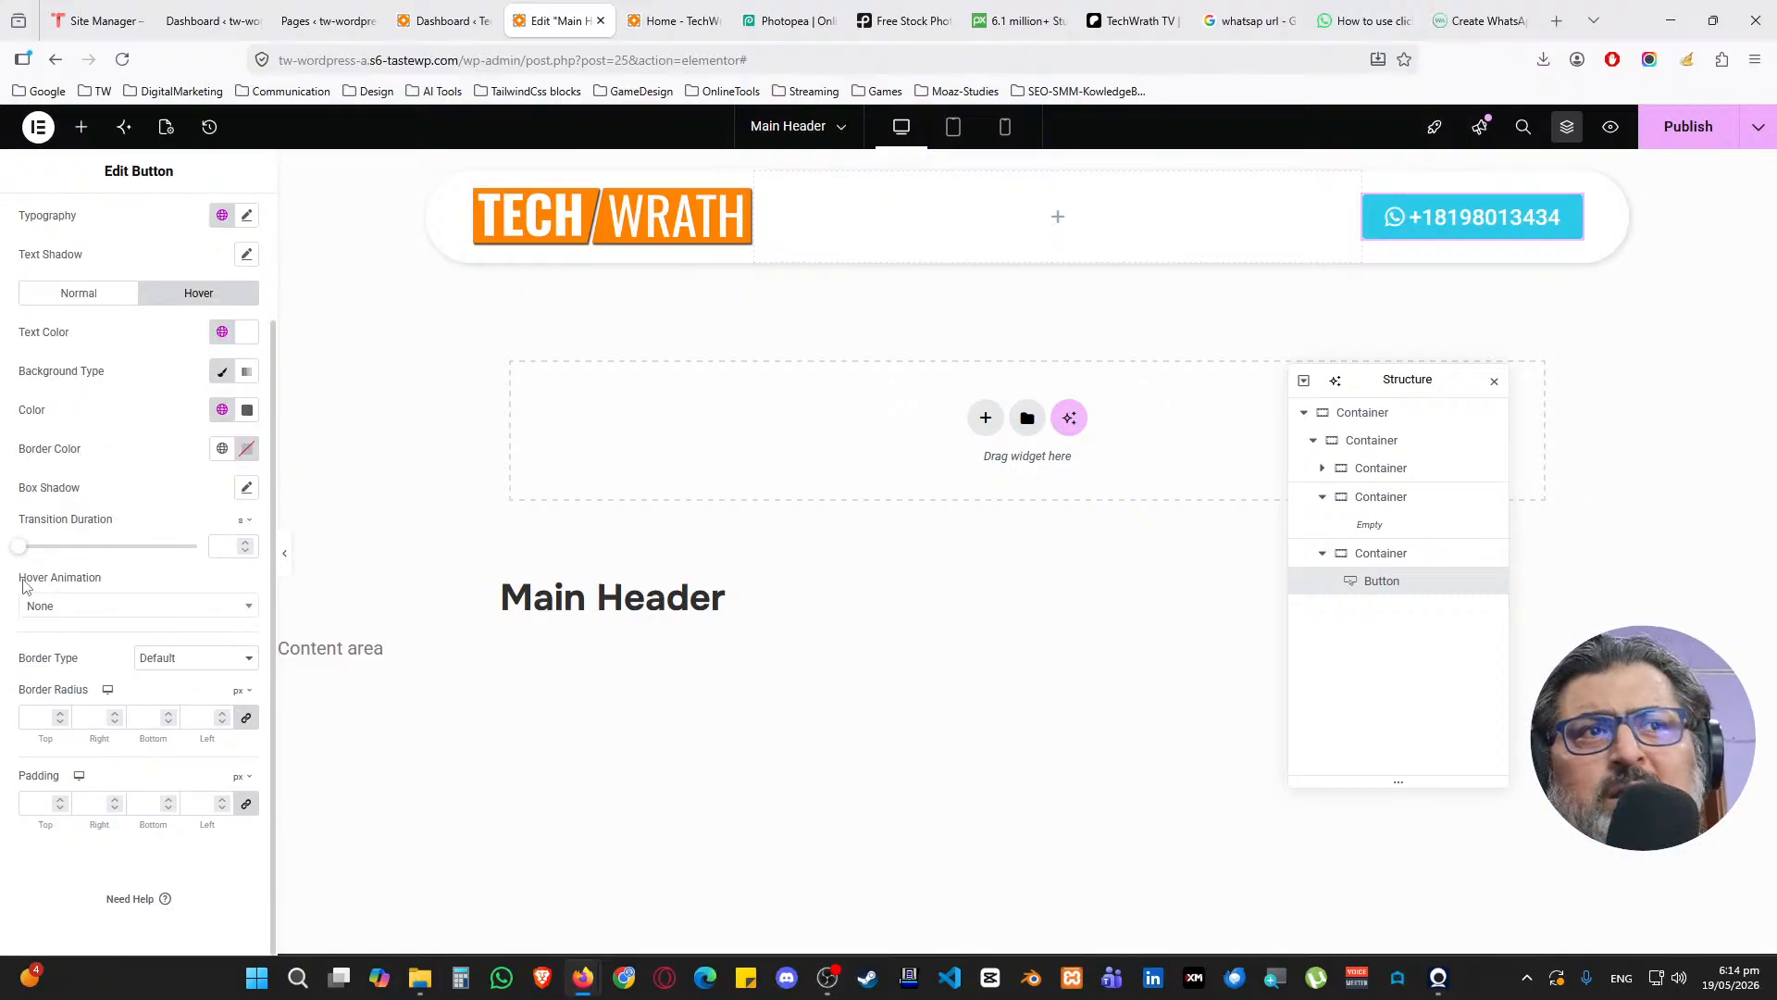
click(70, 606)
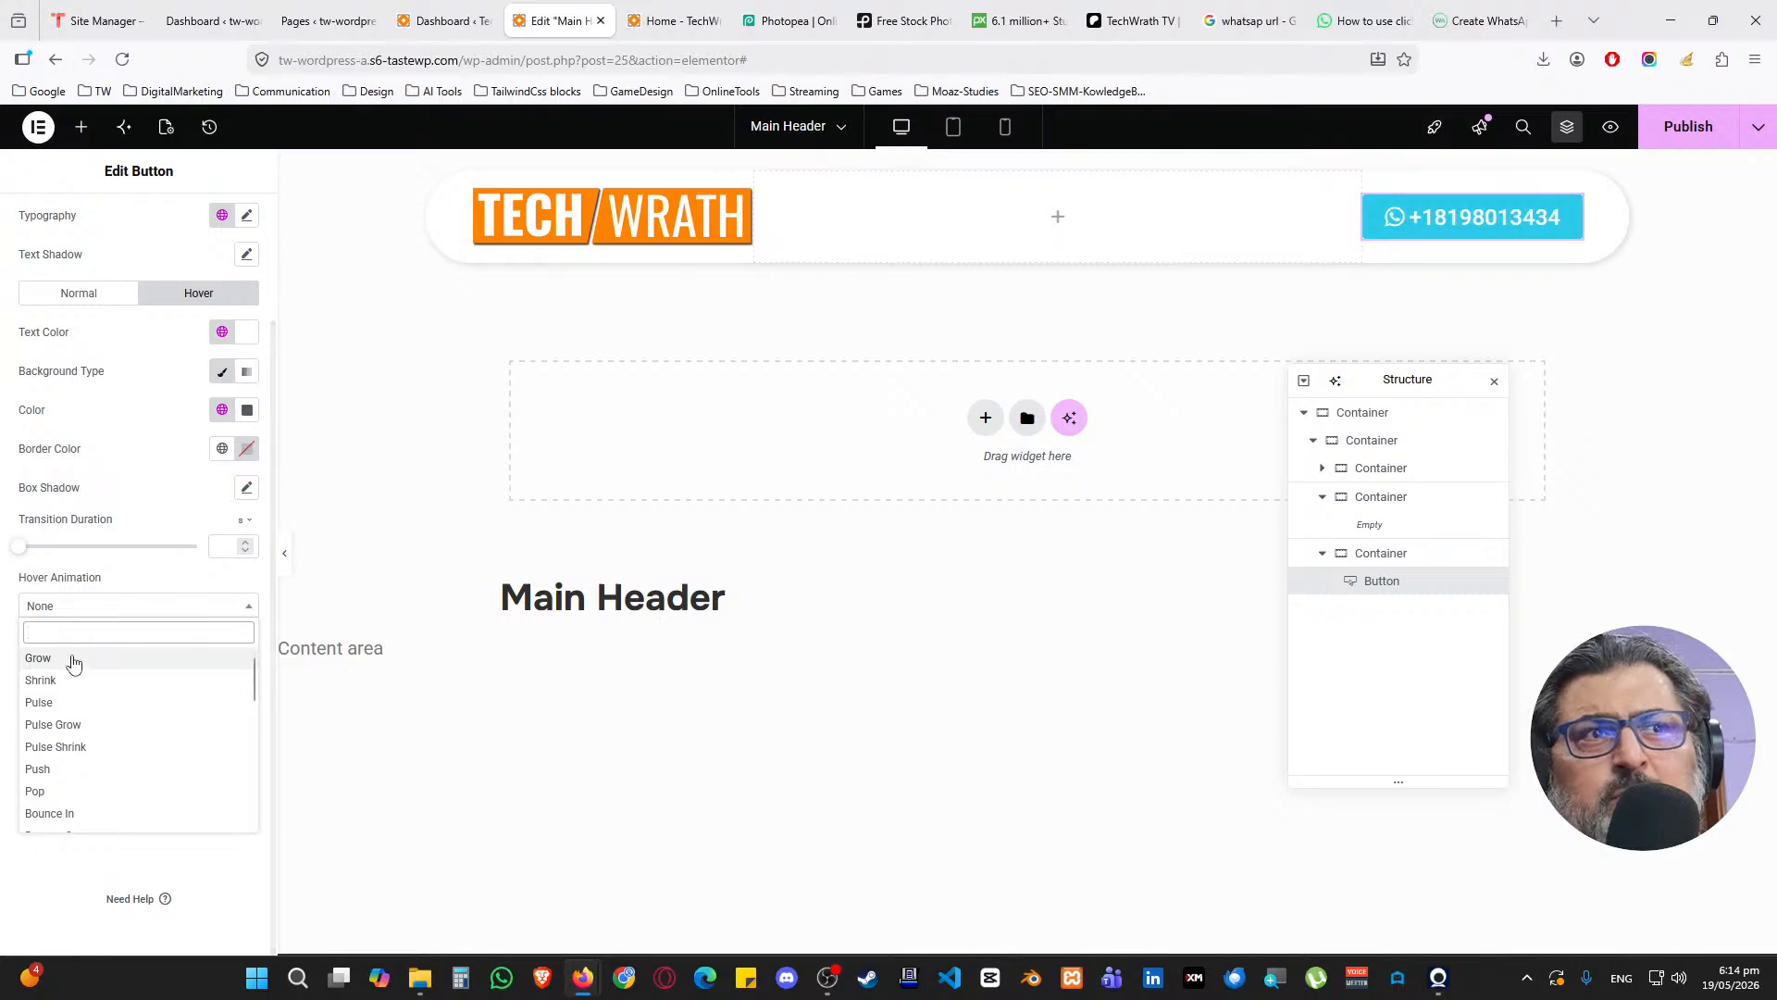
click(73, 694)
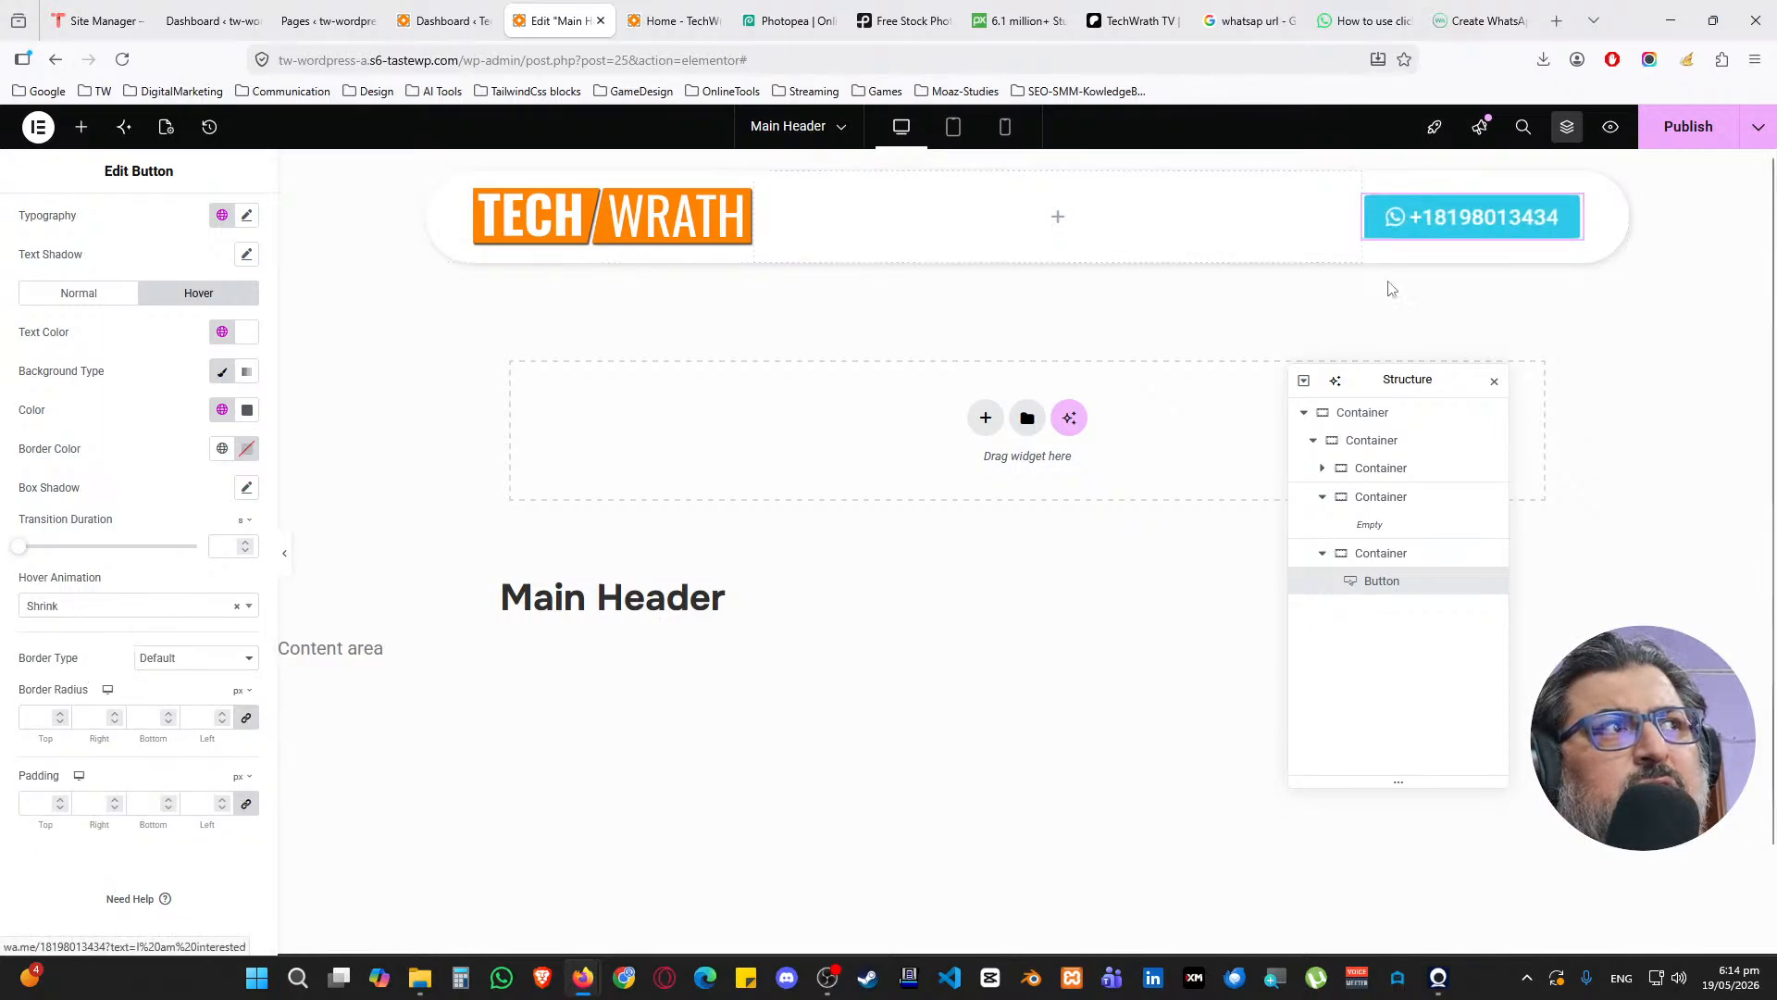
click(46, 607)
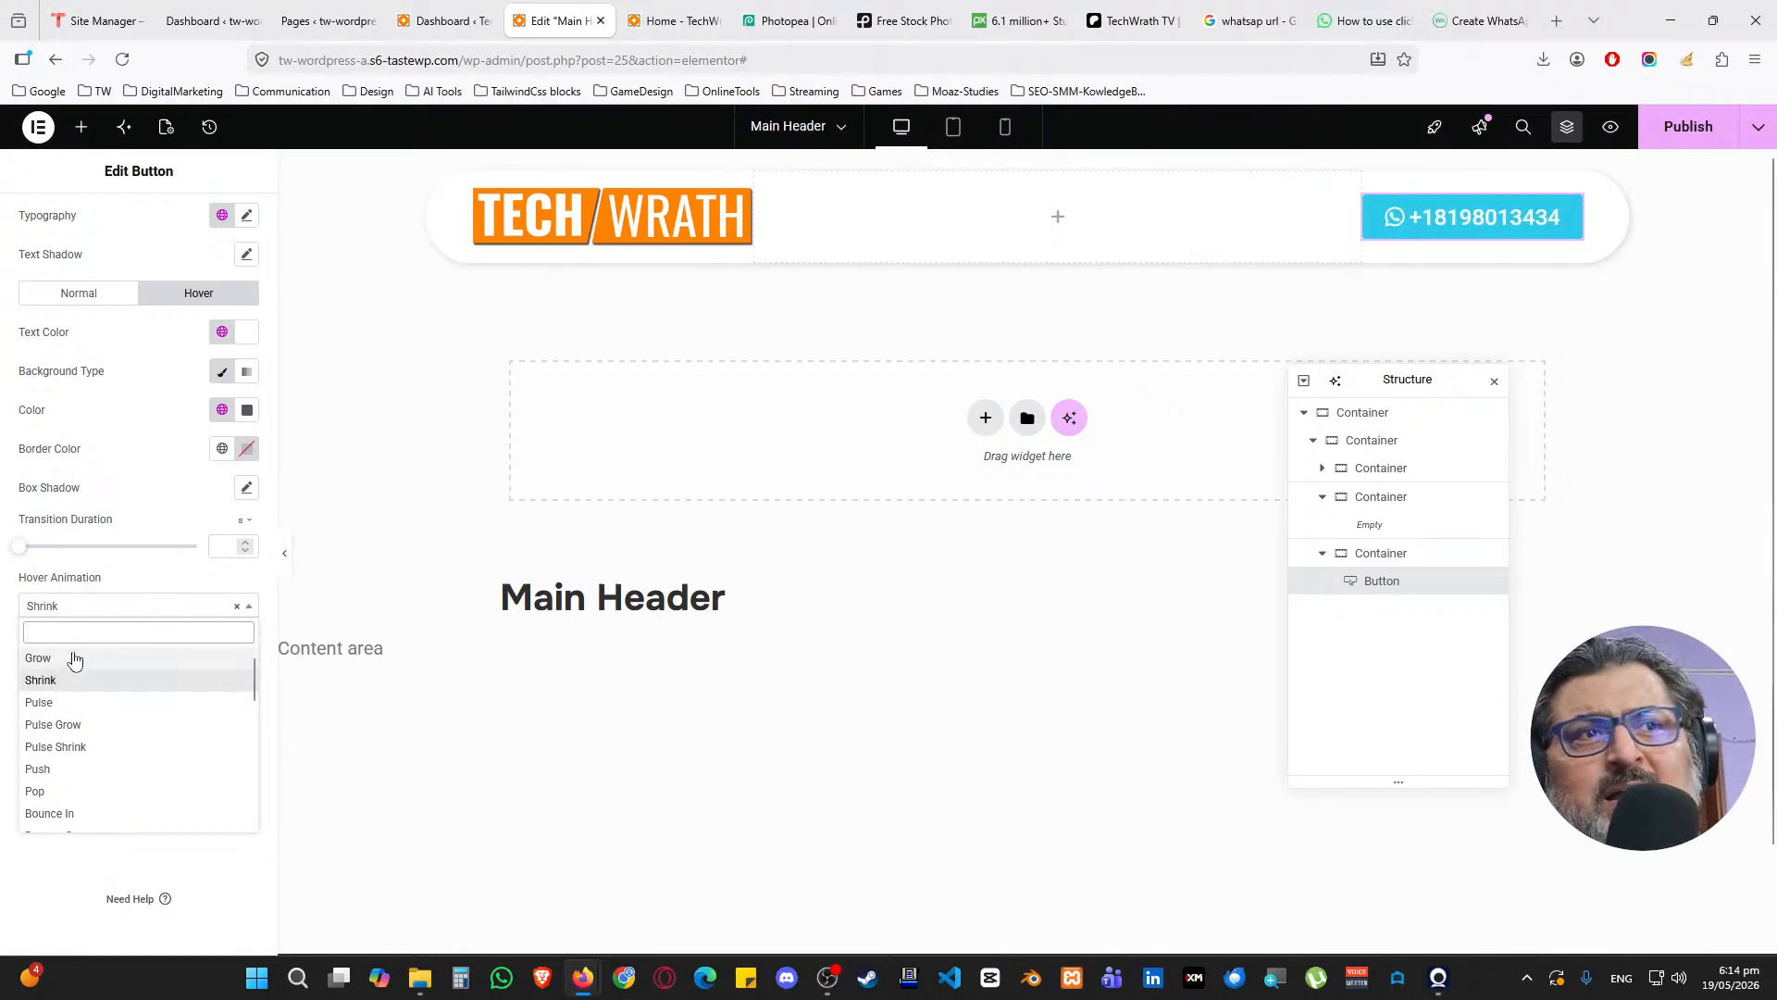
click(237, 607)
click(161, 578)
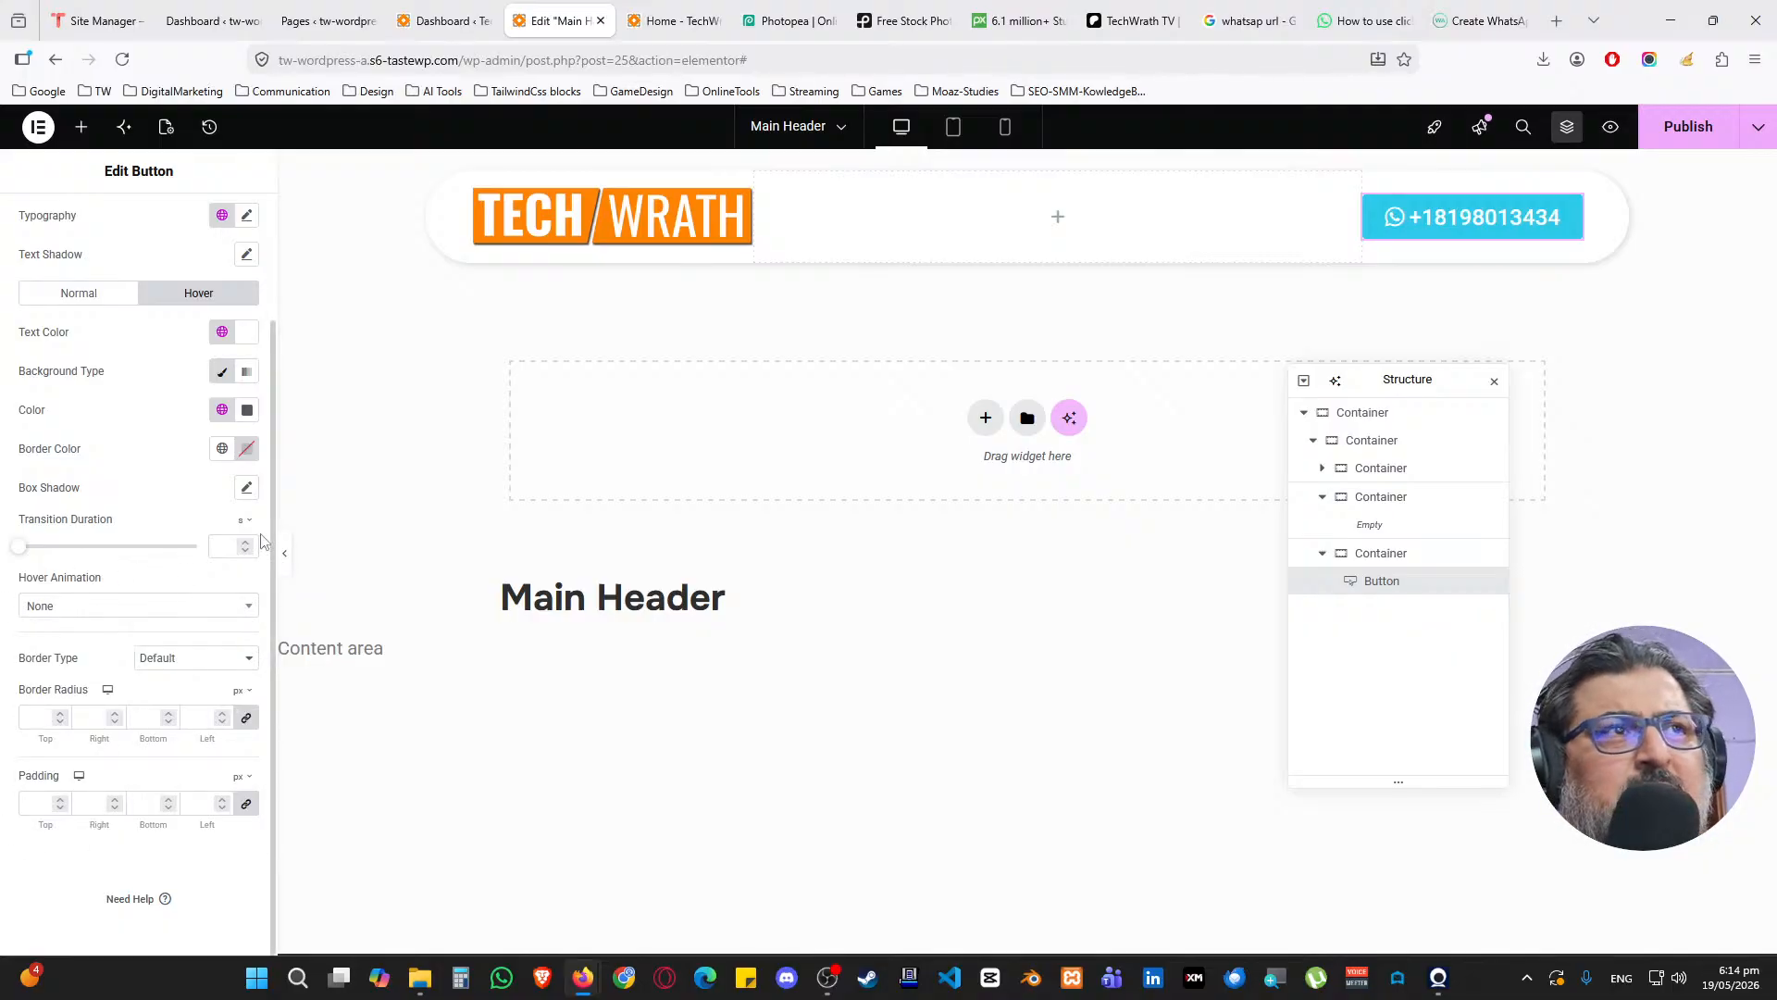
Give the button a 50 px border radius and clear its padding values
click(37, 717)
text(50)
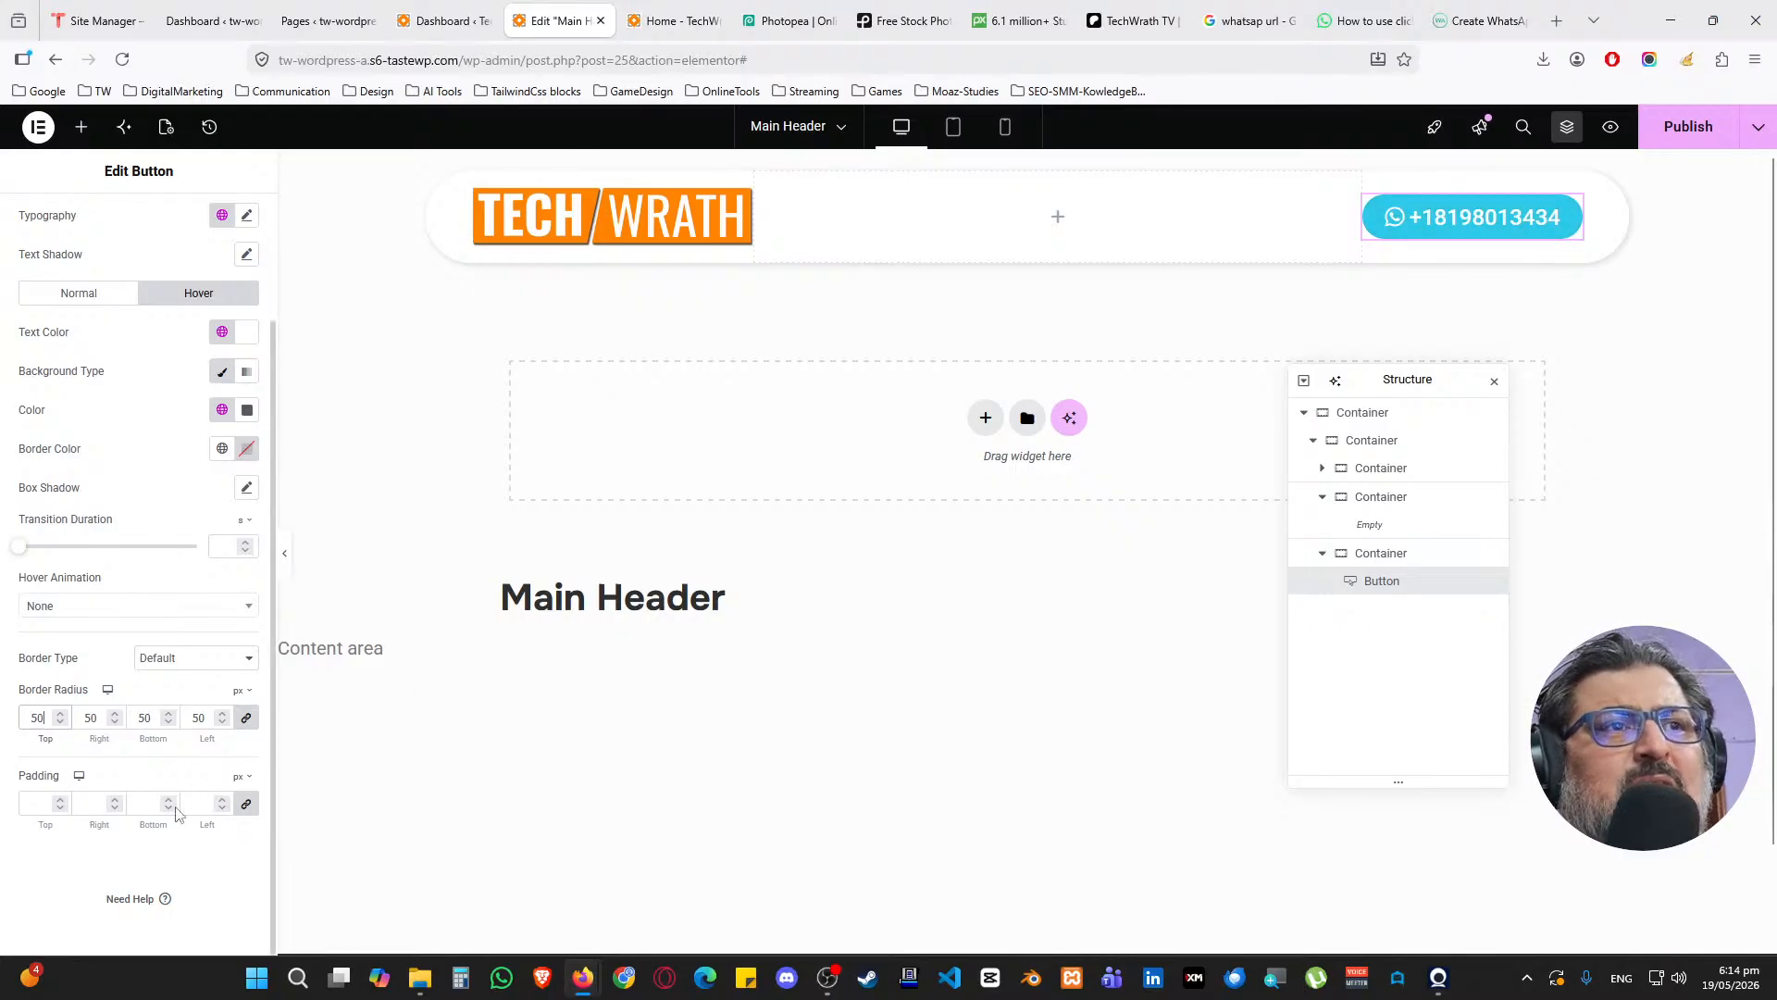
click(170, 803)
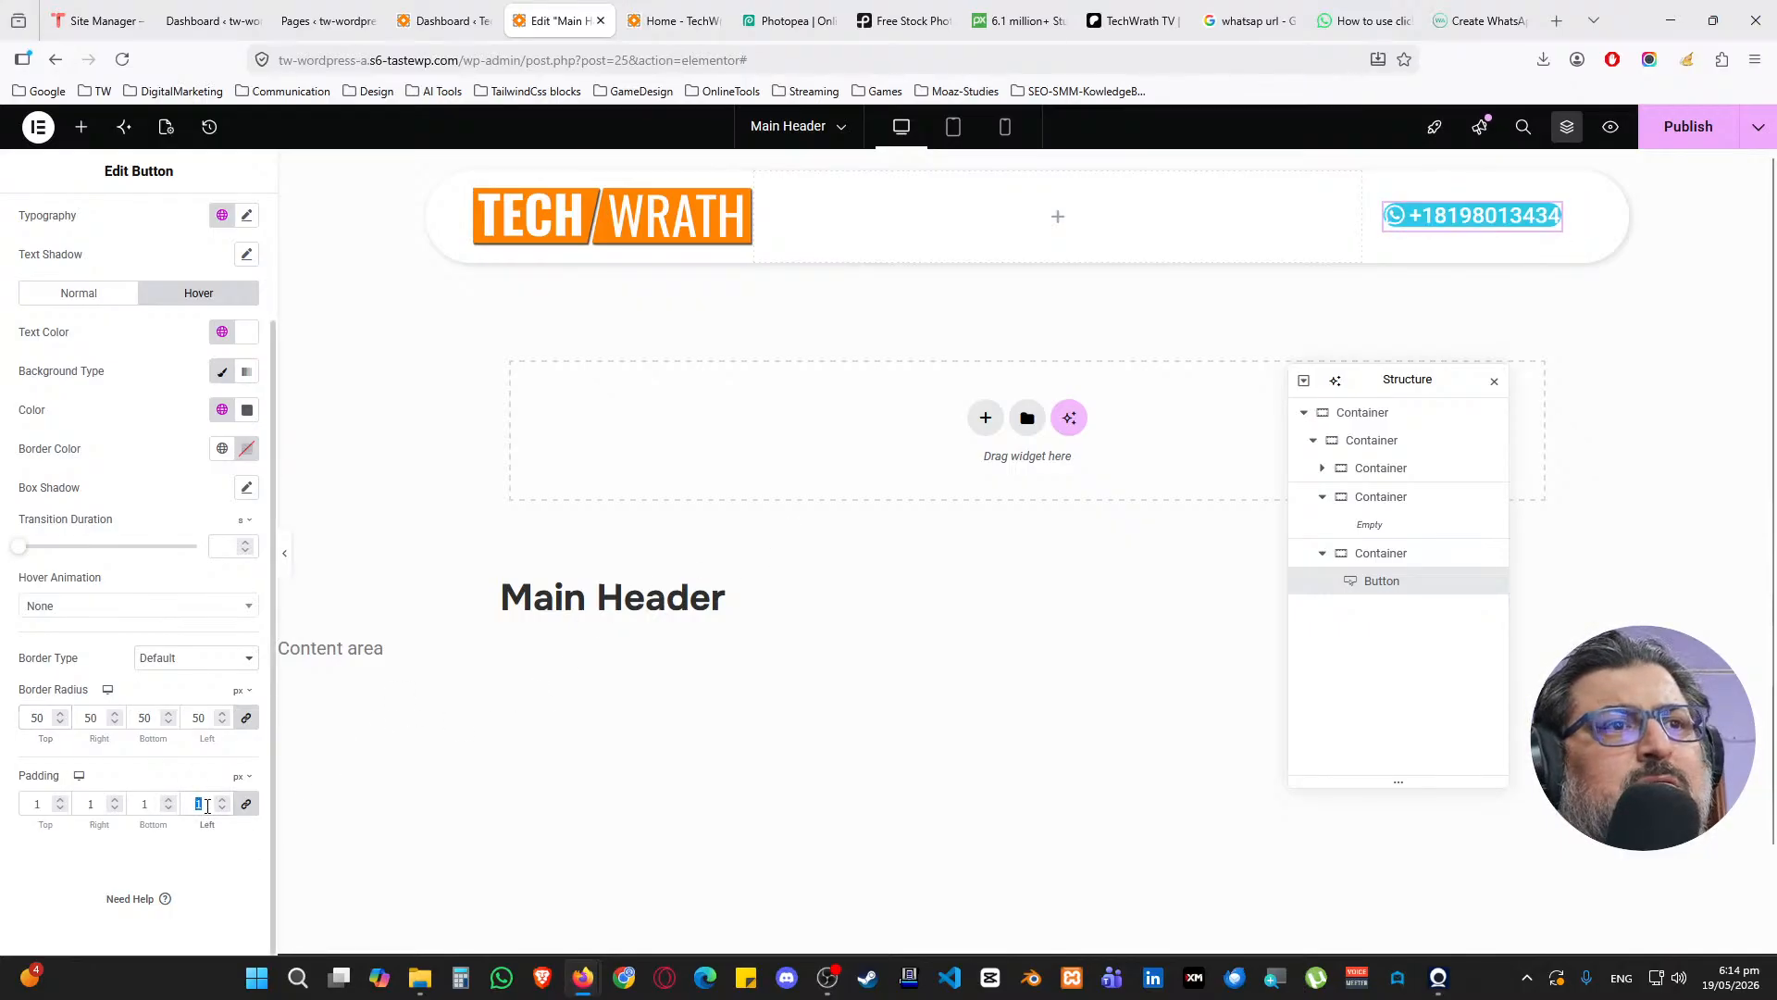
key(BackSpace)
Review the button's Content, Style and Advanced settings, ending on Style
scroll(234, 645, up, 2)
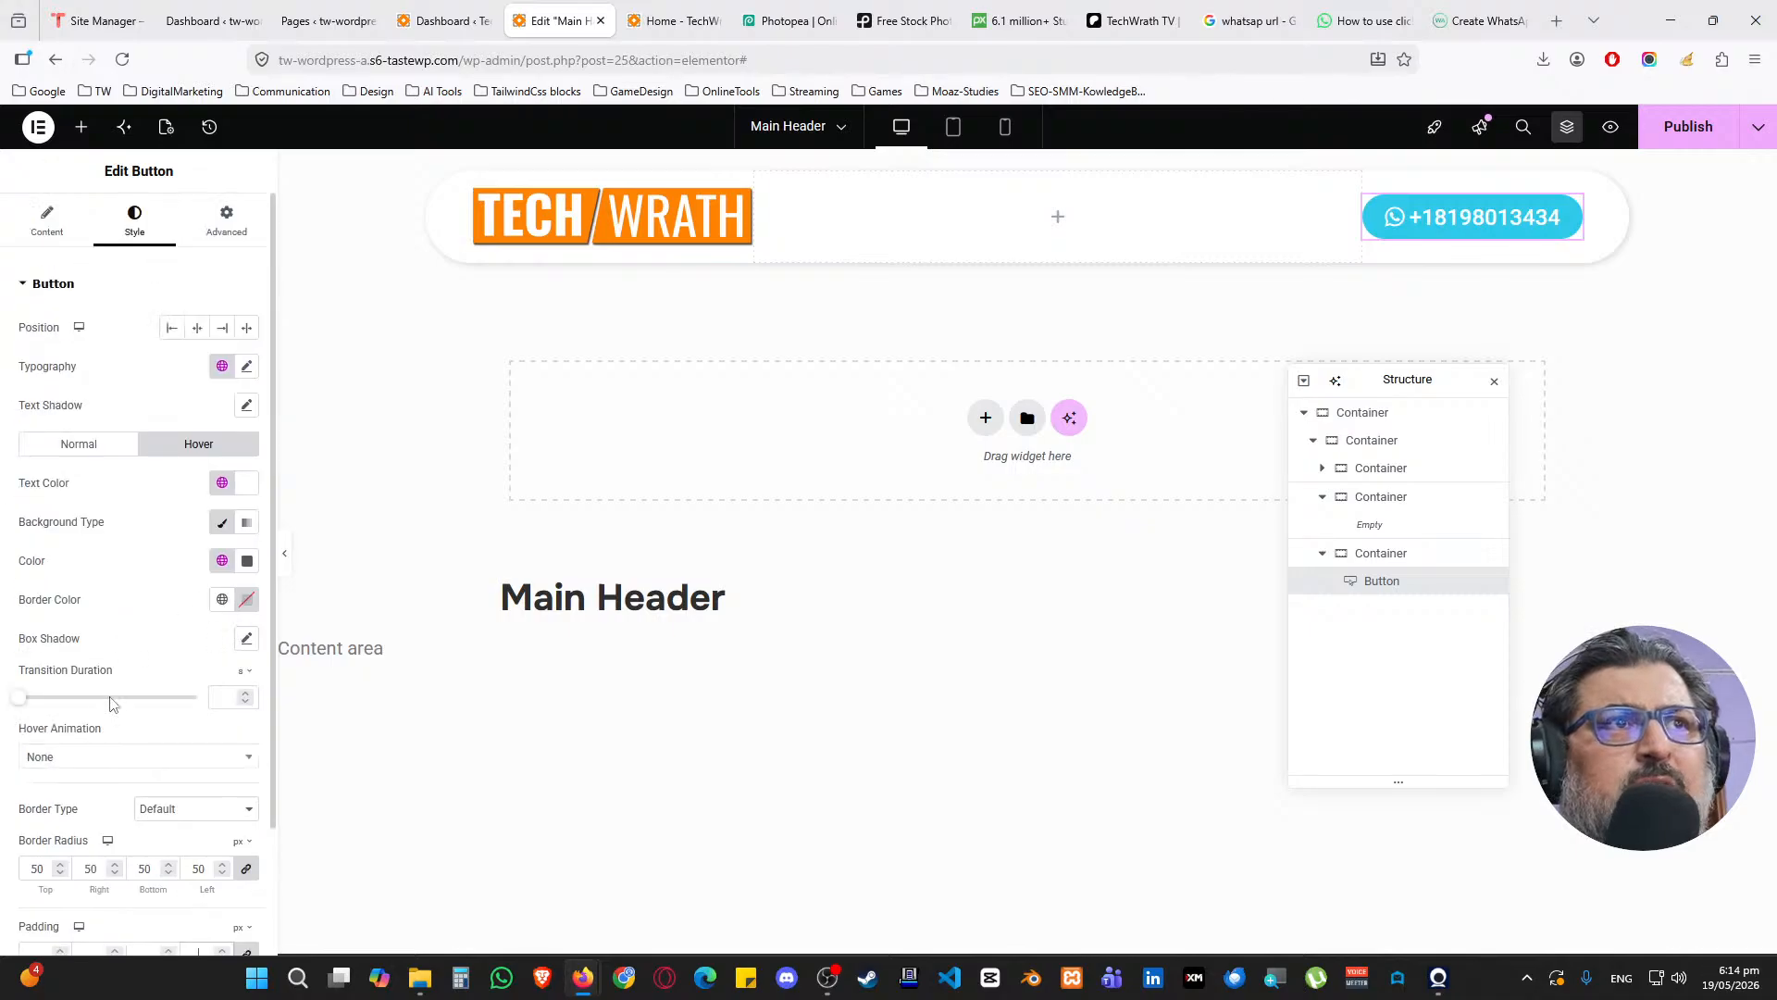
scroll(139, 622, down, 2)
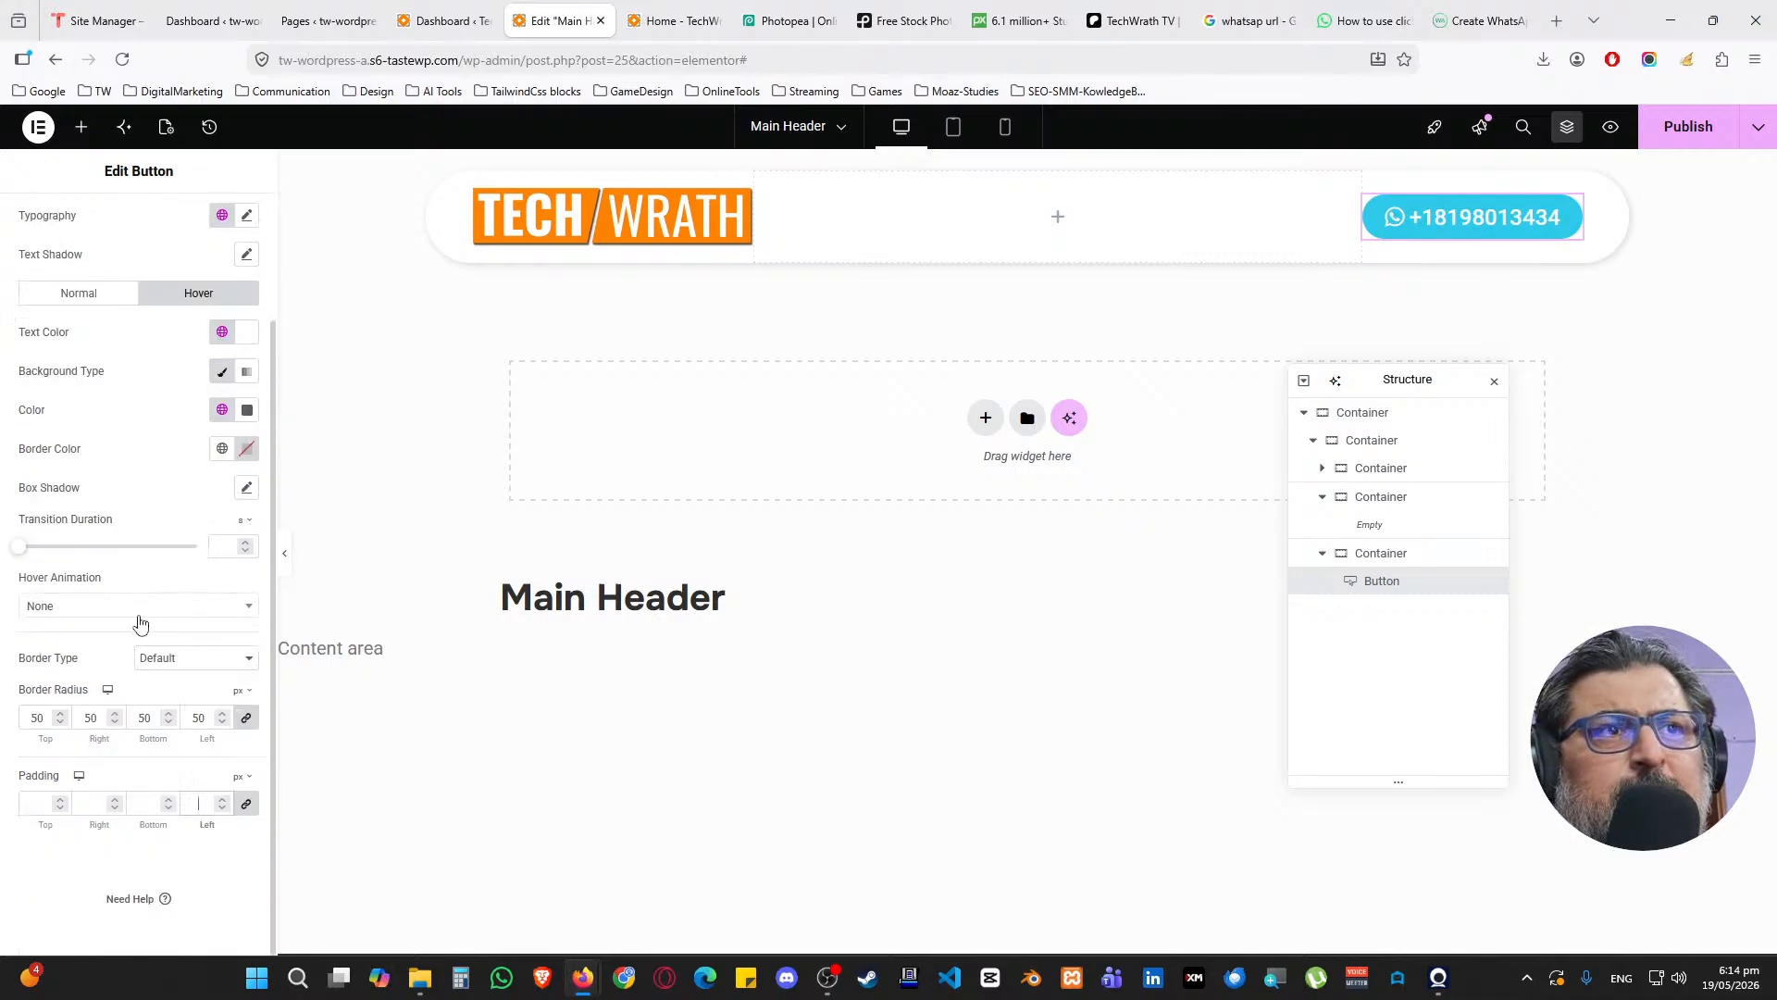
scroll(138, 622, up, 2)
click(62, 238)
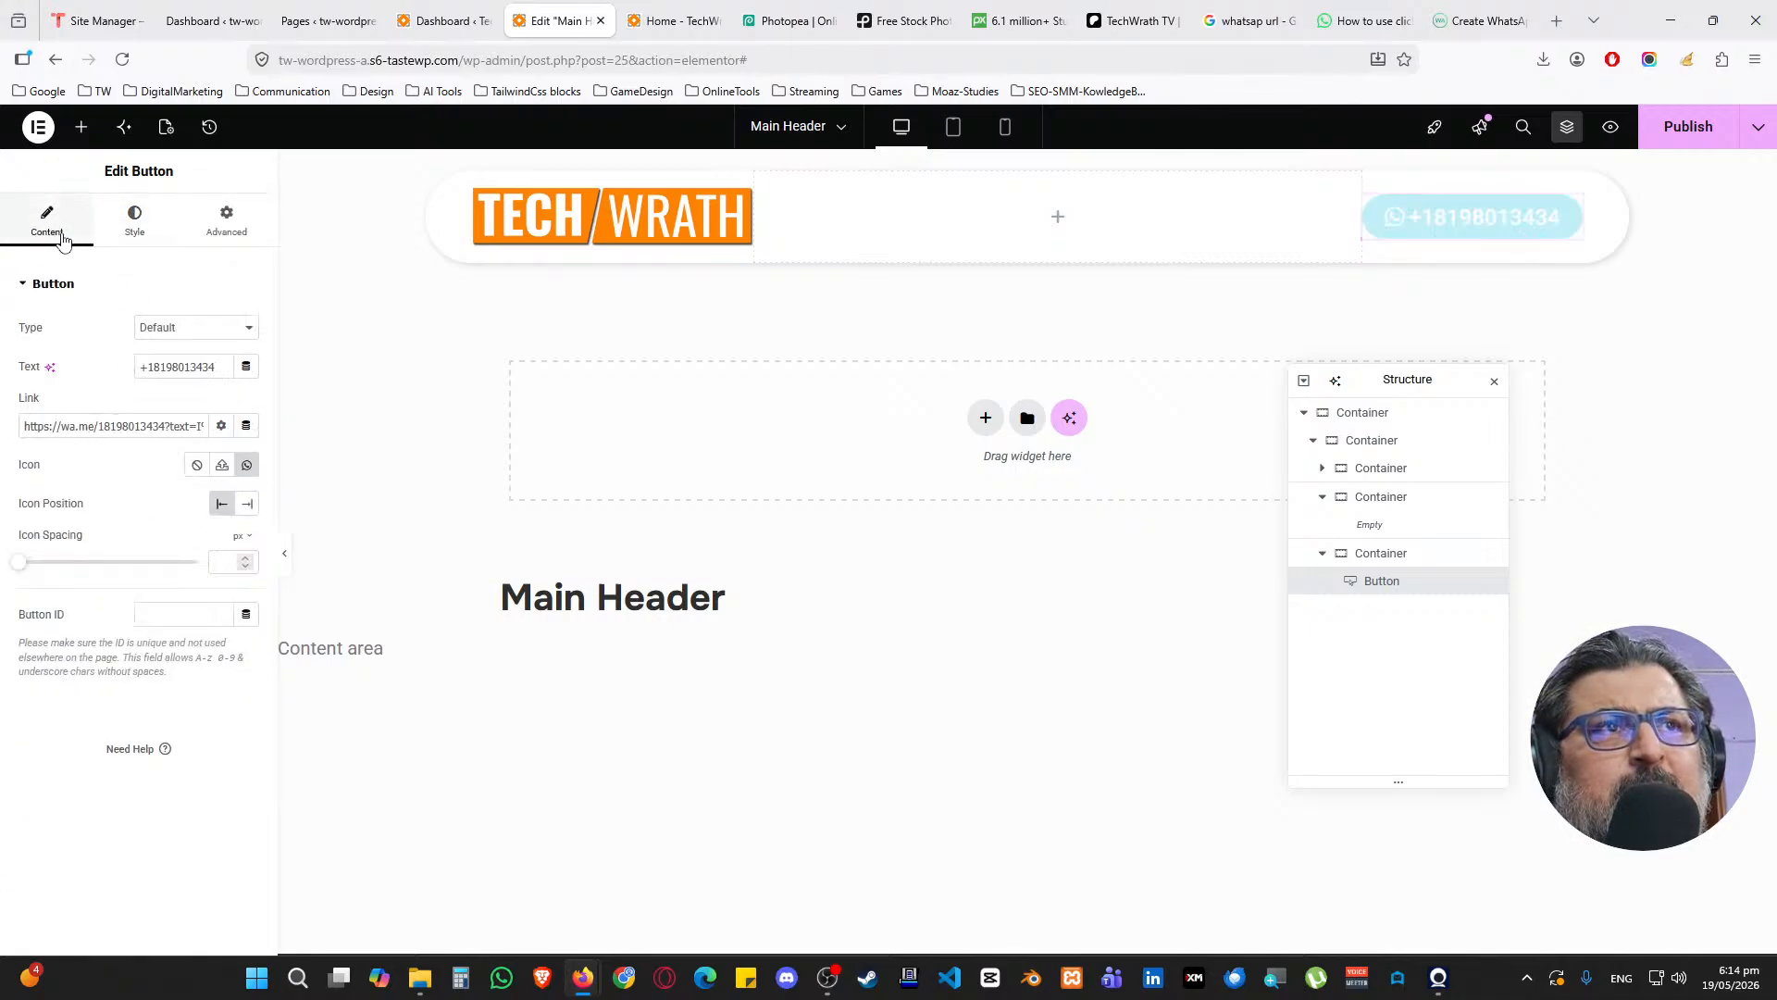
click(131, 233)
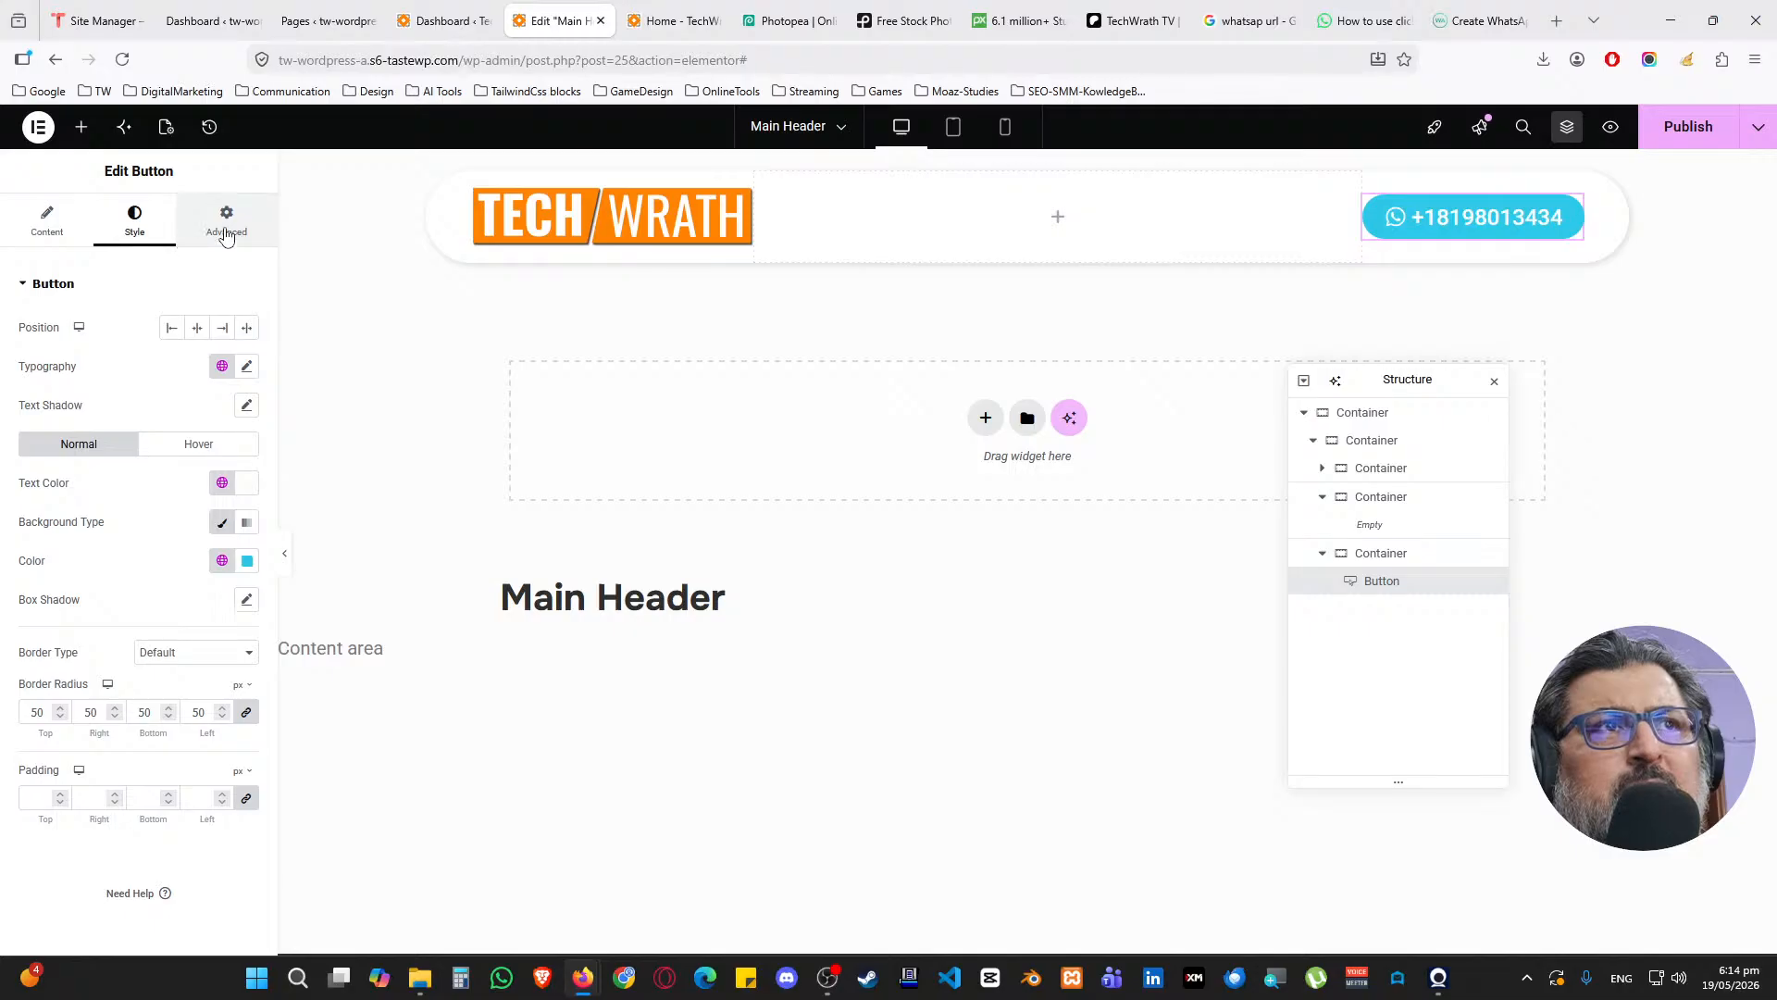
click(222, 237)
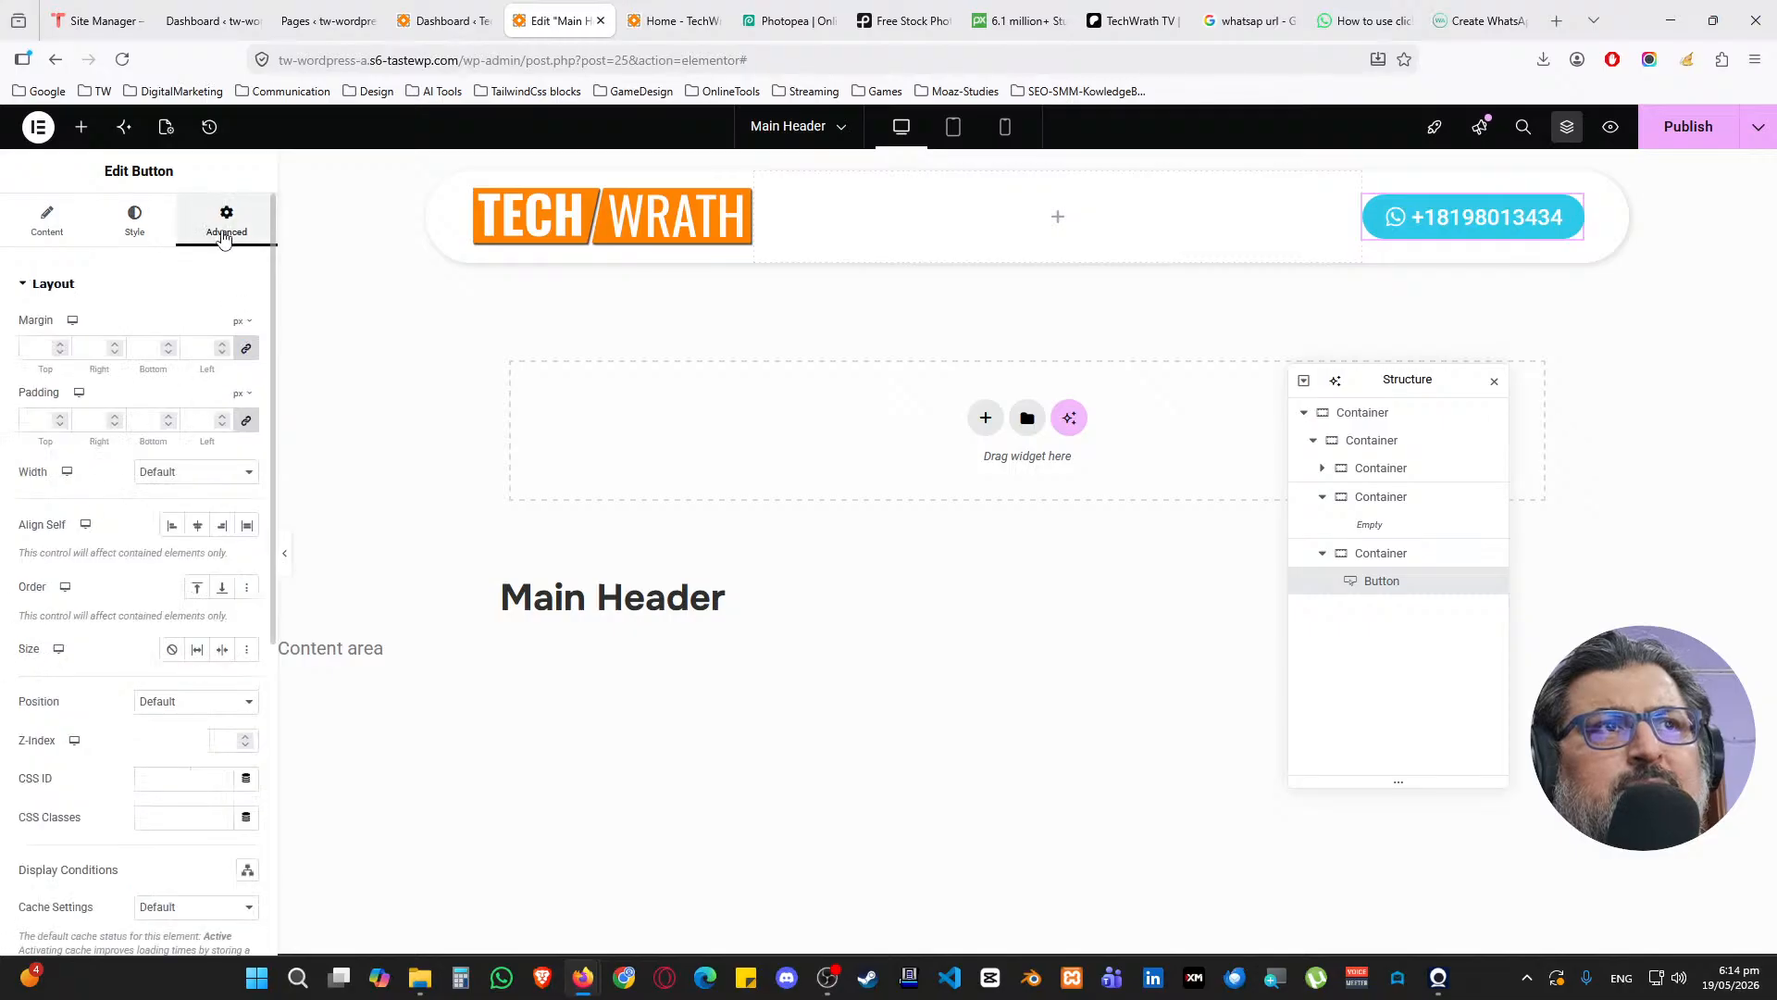
click(147, 235)
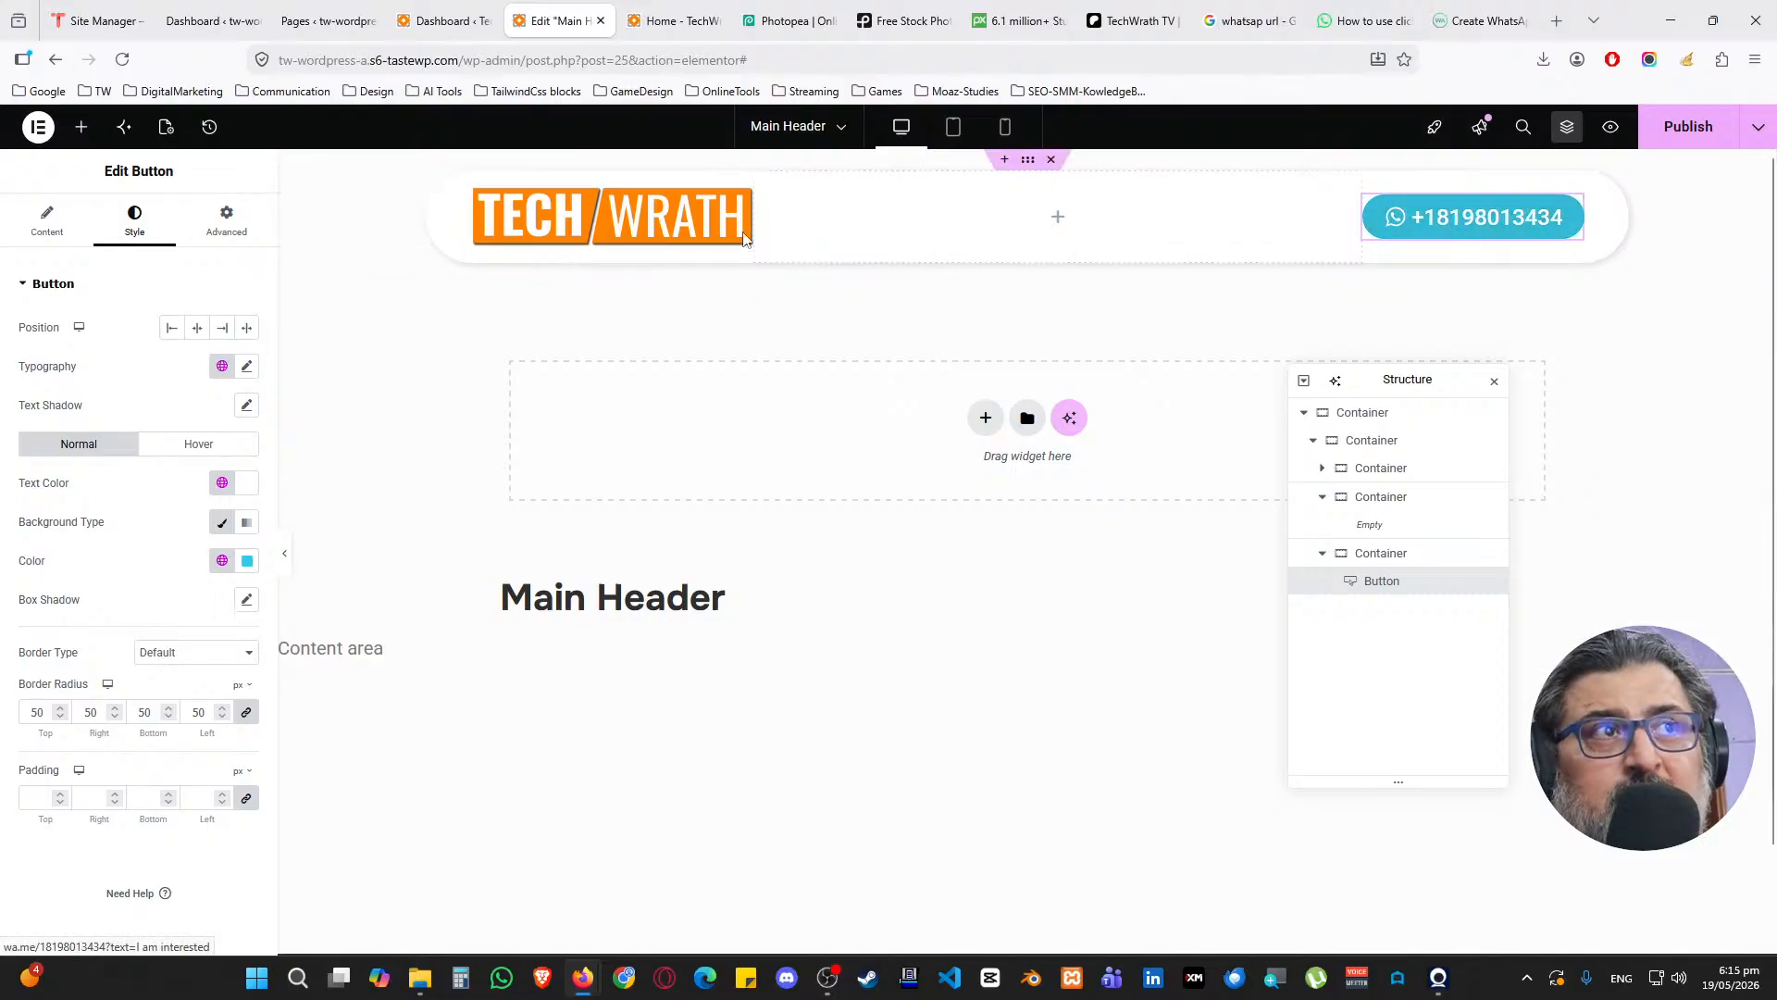
Lower the logo container's width from 50% to 40% and publish
click(740, 203)
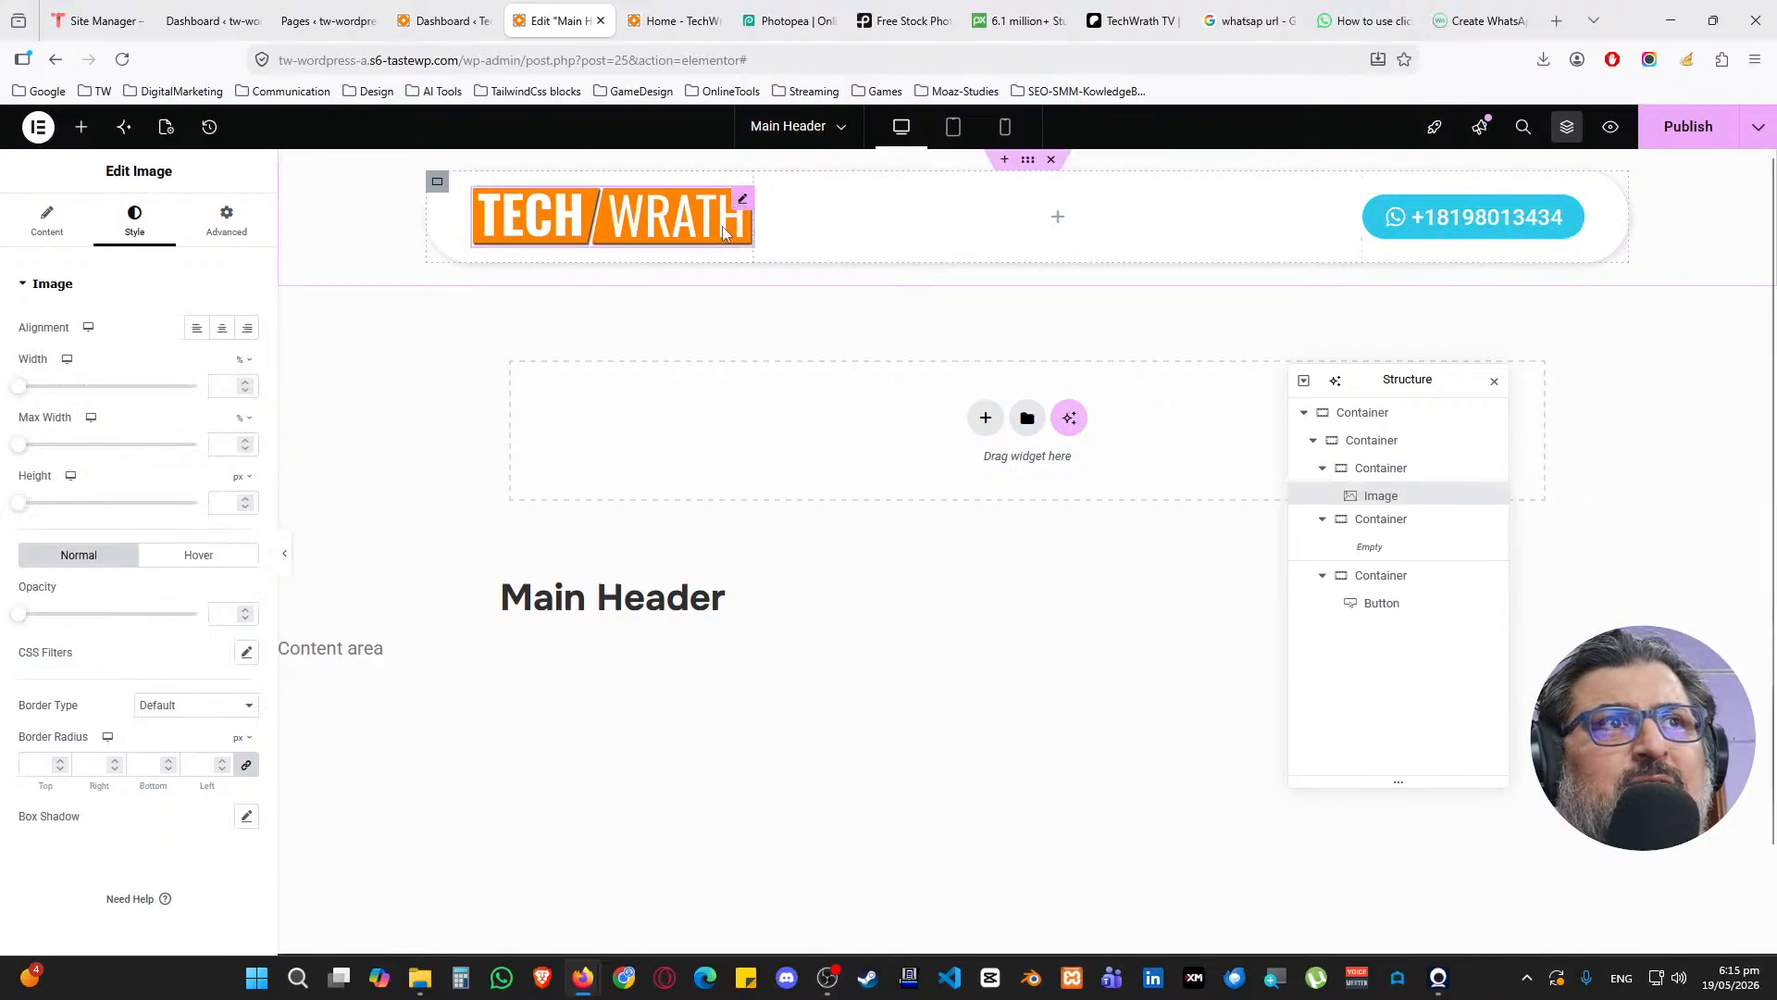
click(1382, 470)
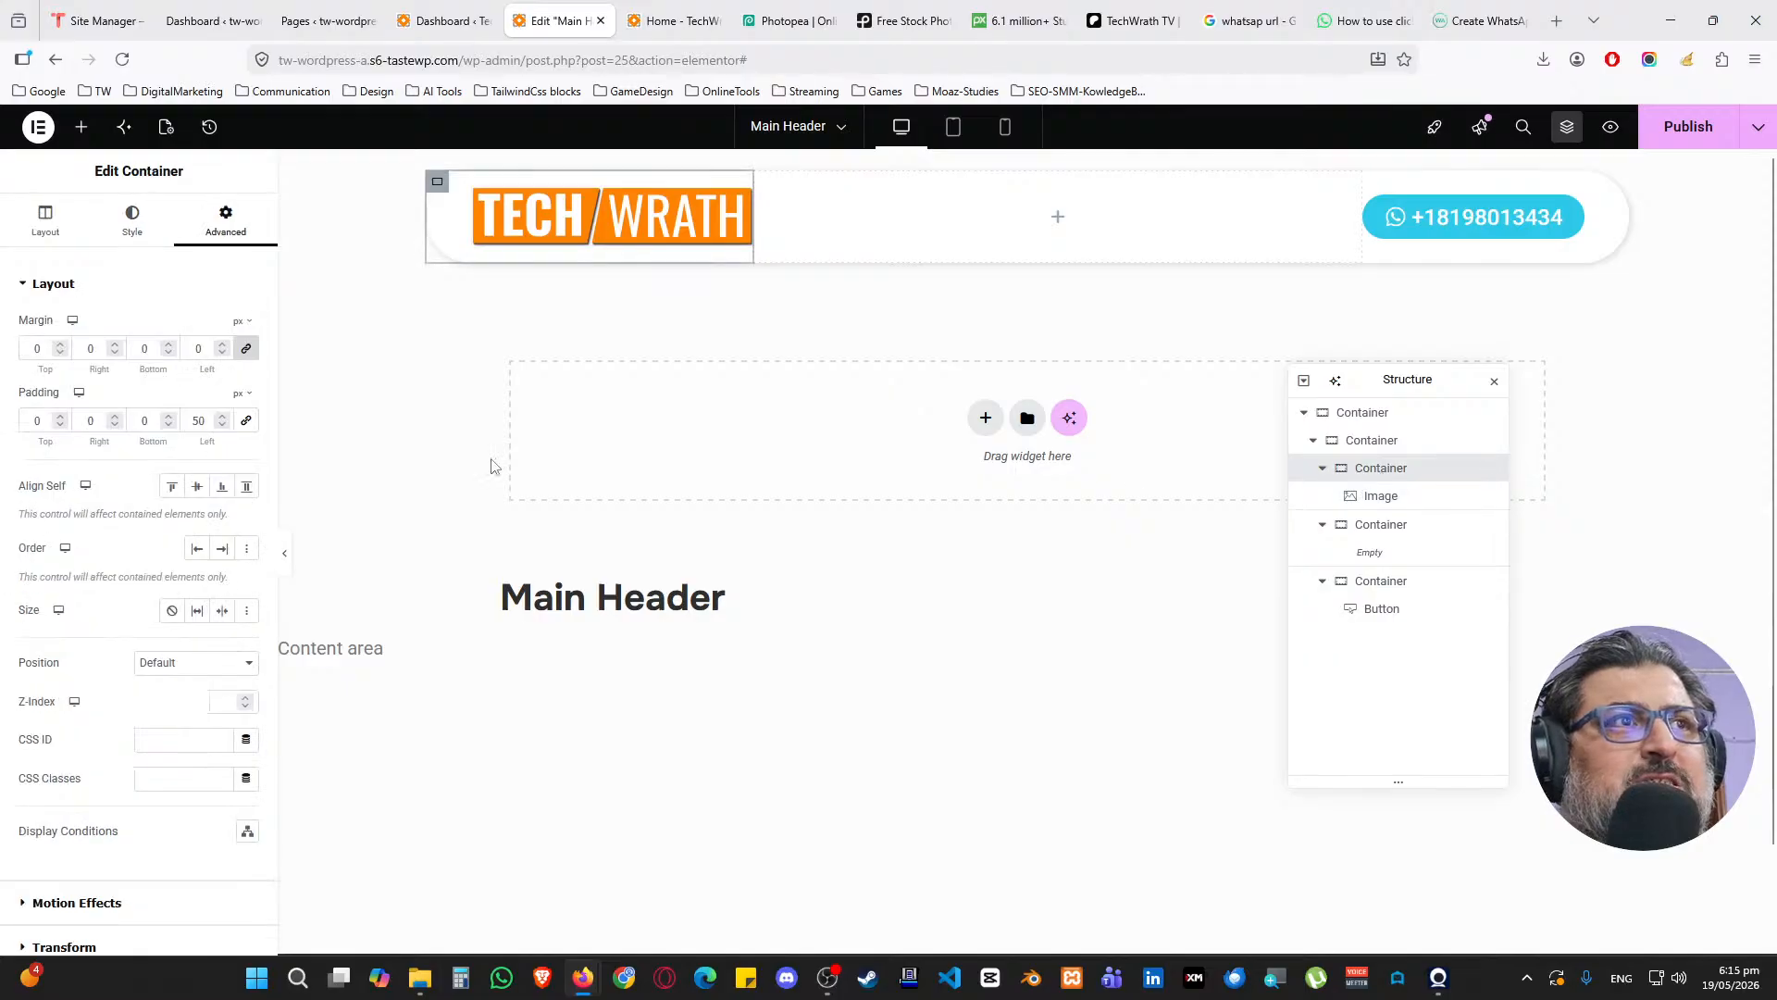
click(46, 222)
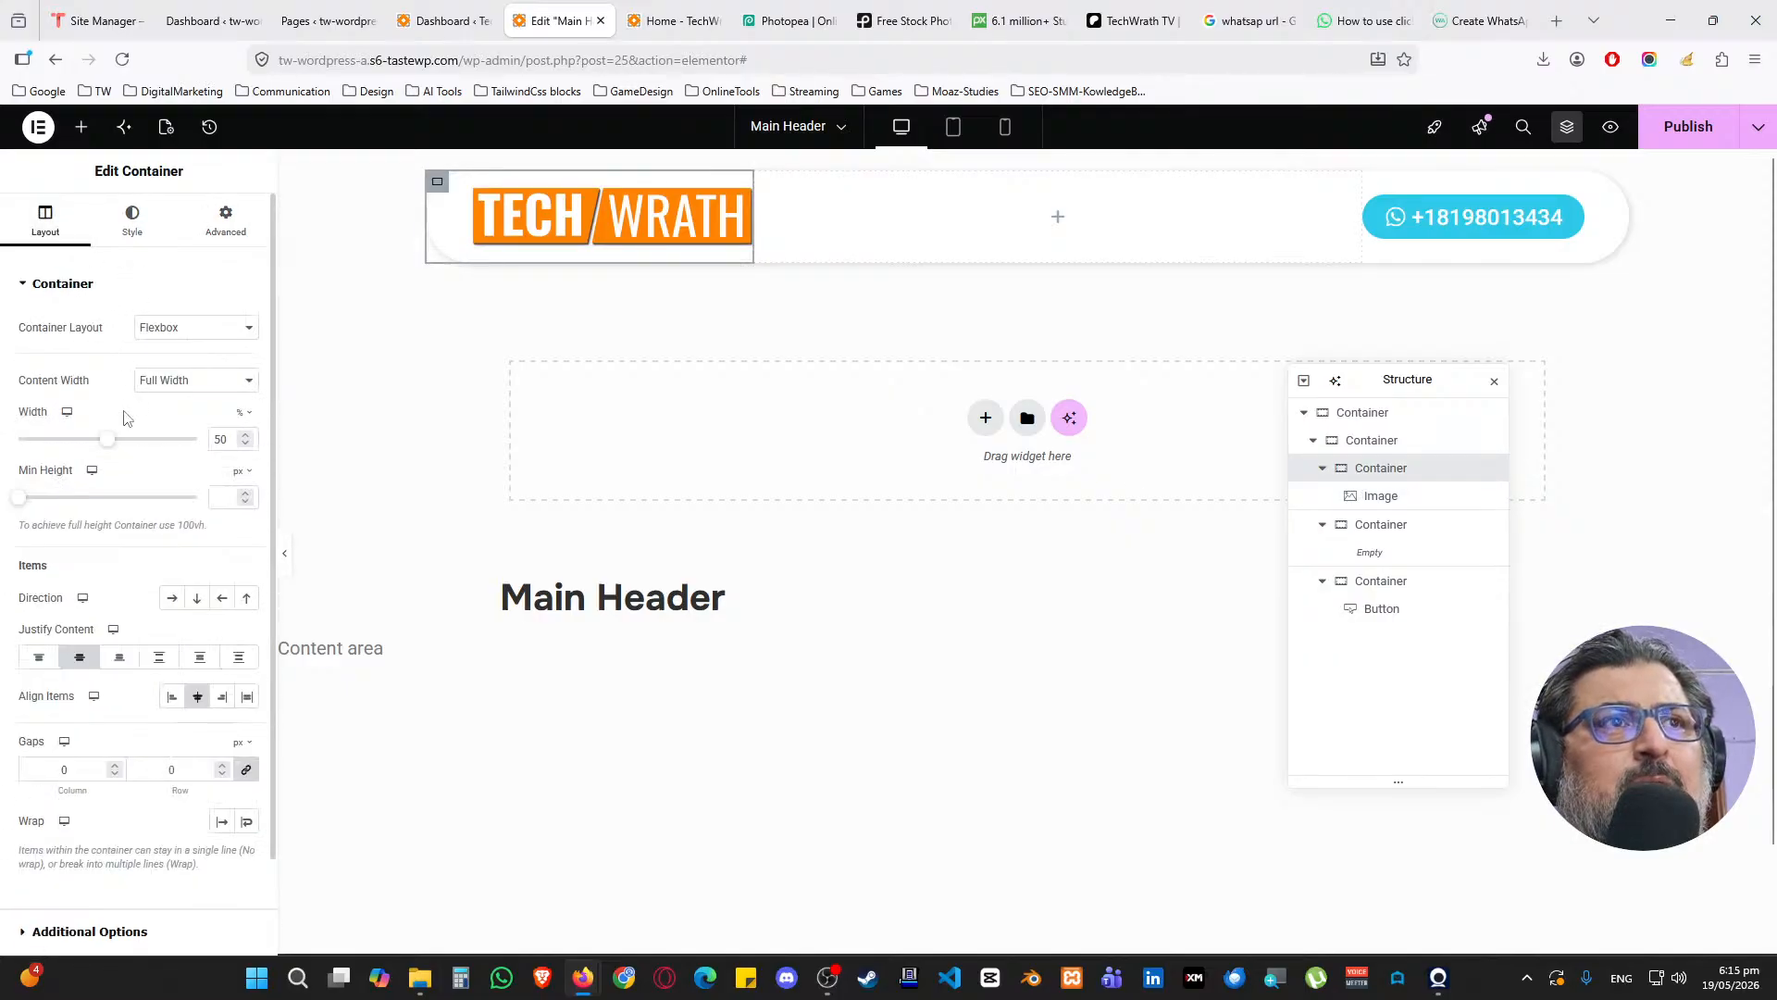
click(245, 445)
click(245, 446)
click(245, 445)
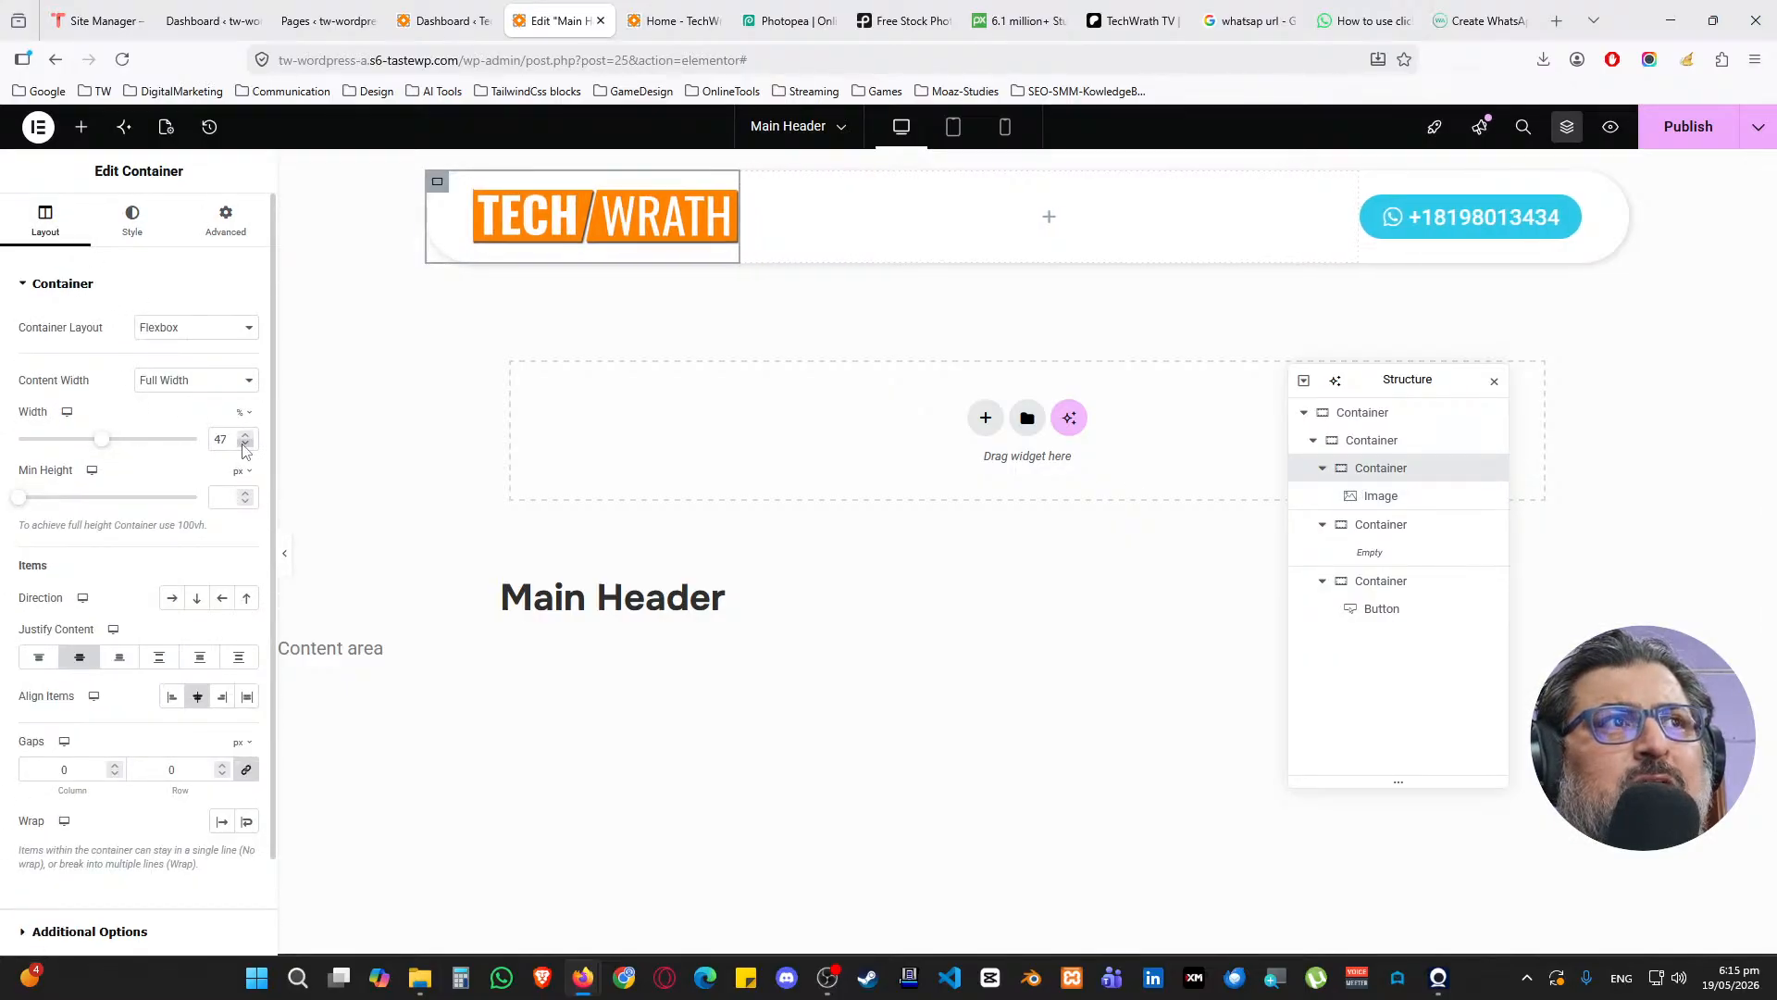
click(245, 446)
click(246, 445)
click(246, 446)
click(246, 445)
click(246, 445)
click(245, 445)
click(245, 445)
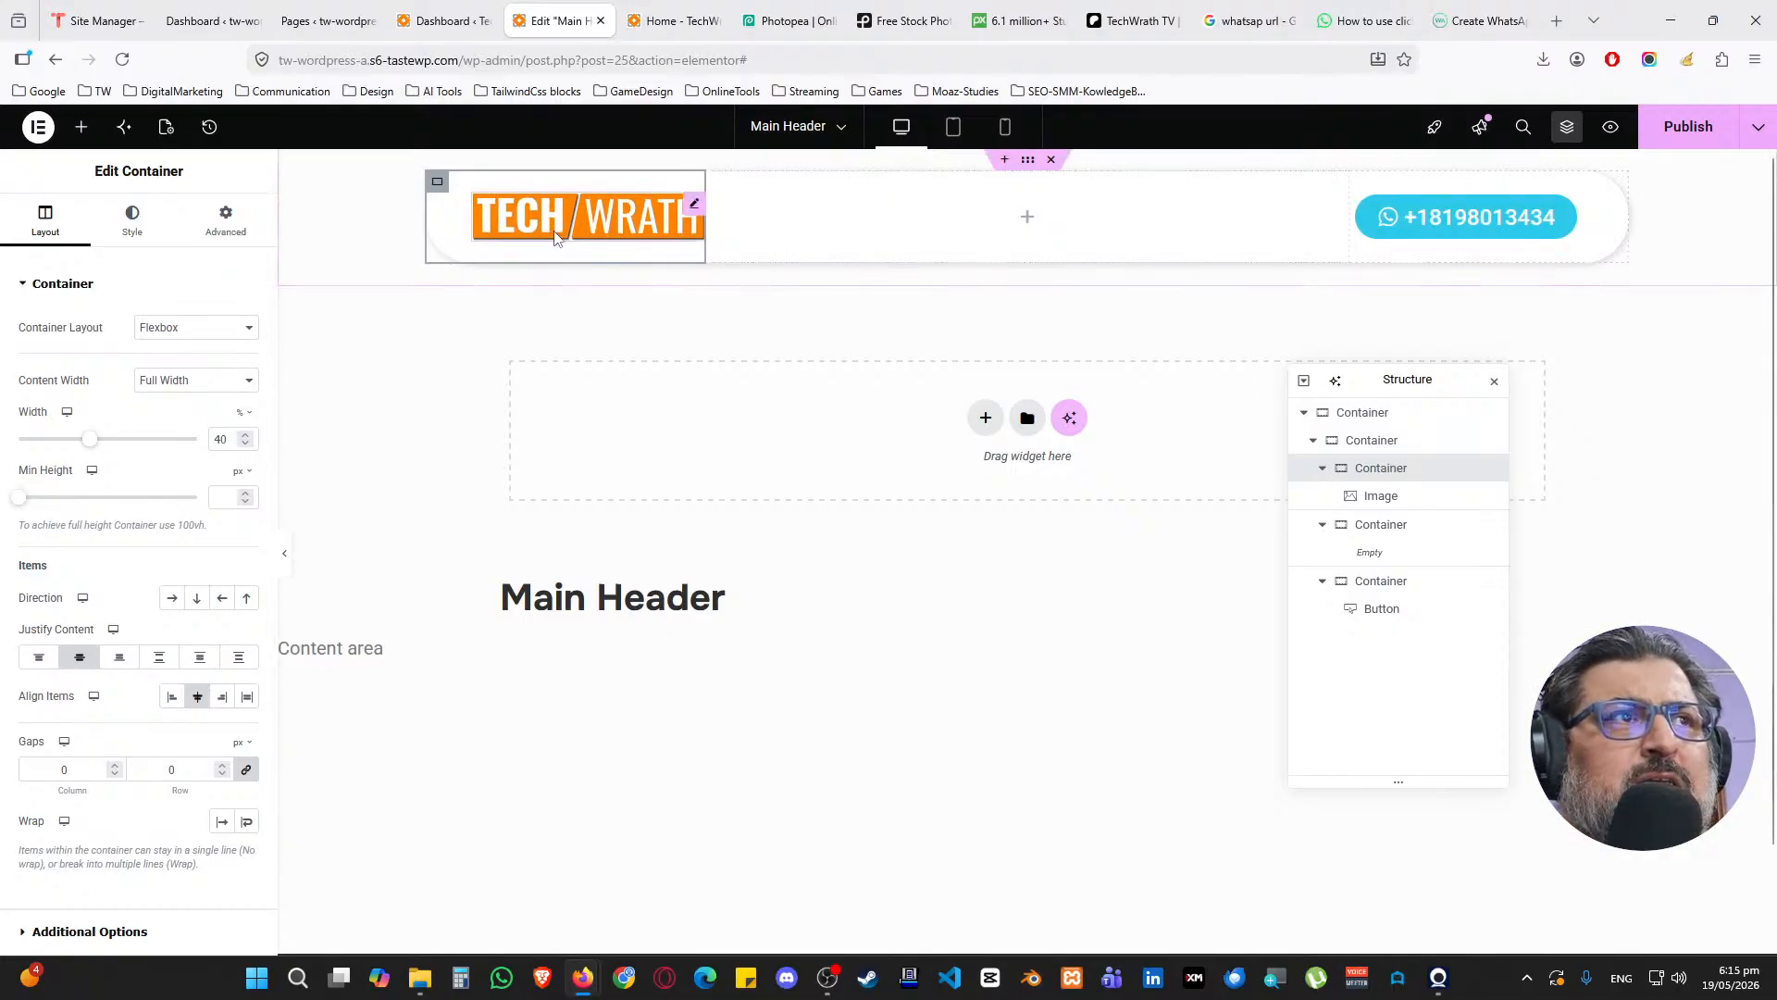
click(1027, 217)
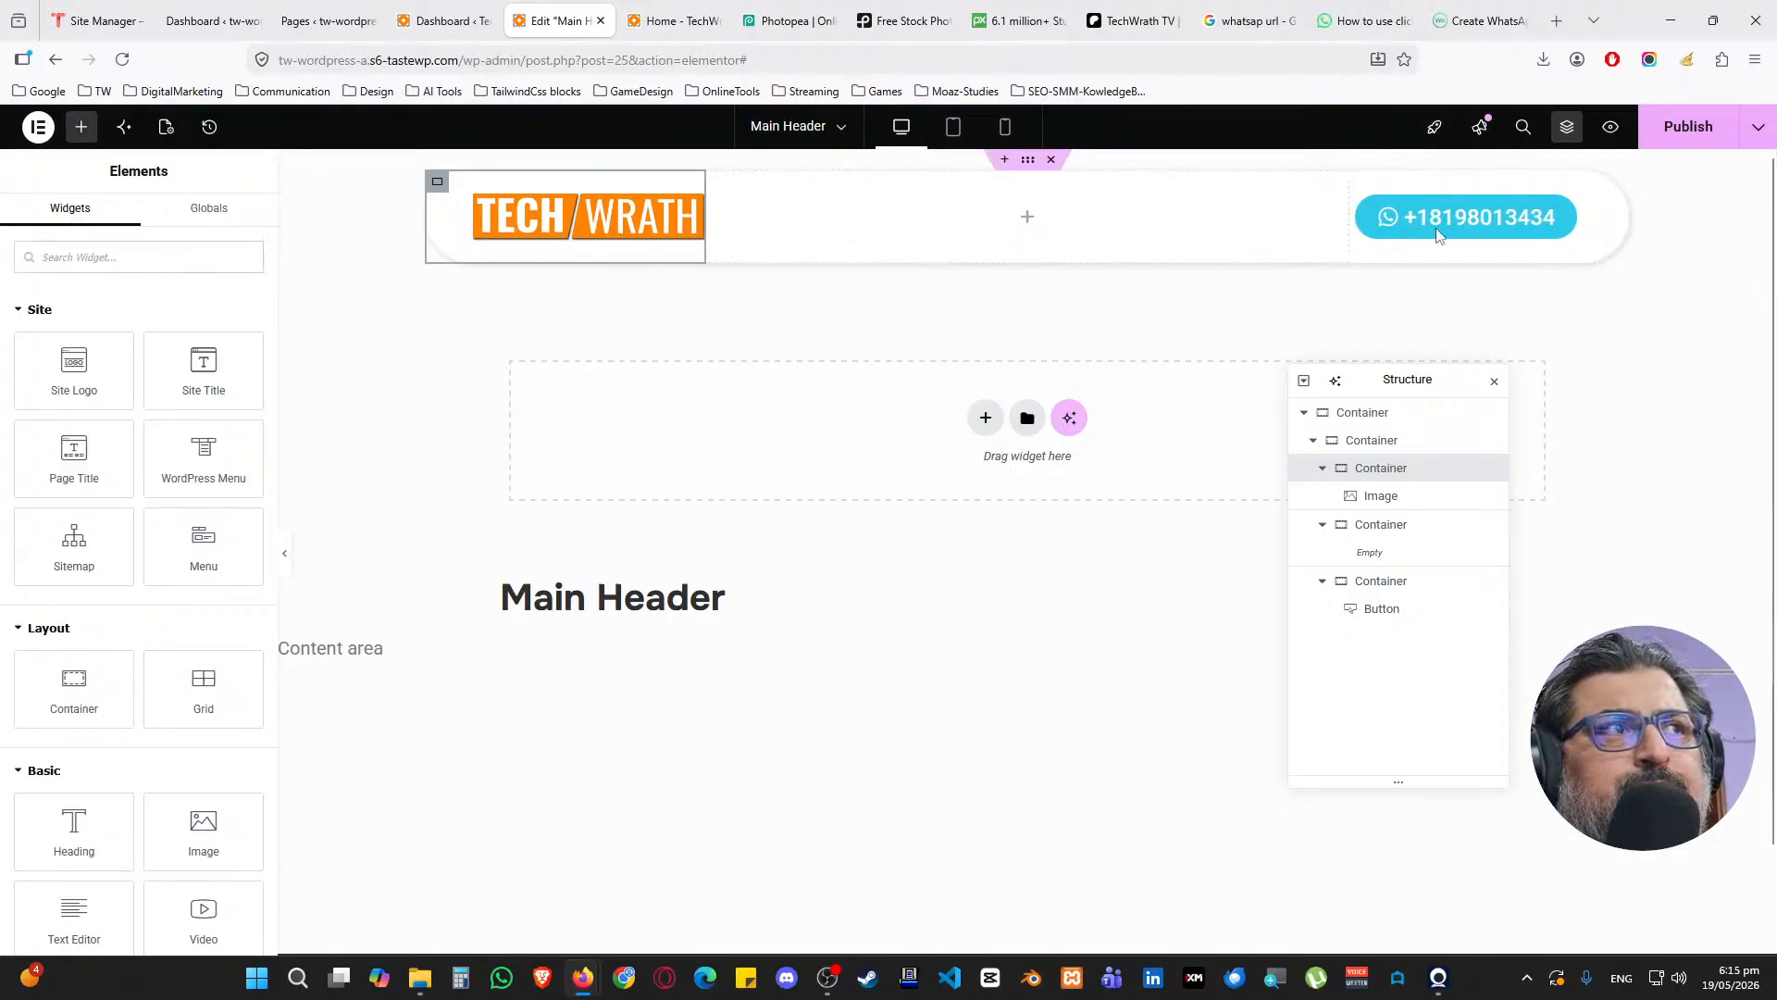
click(1689, 132)
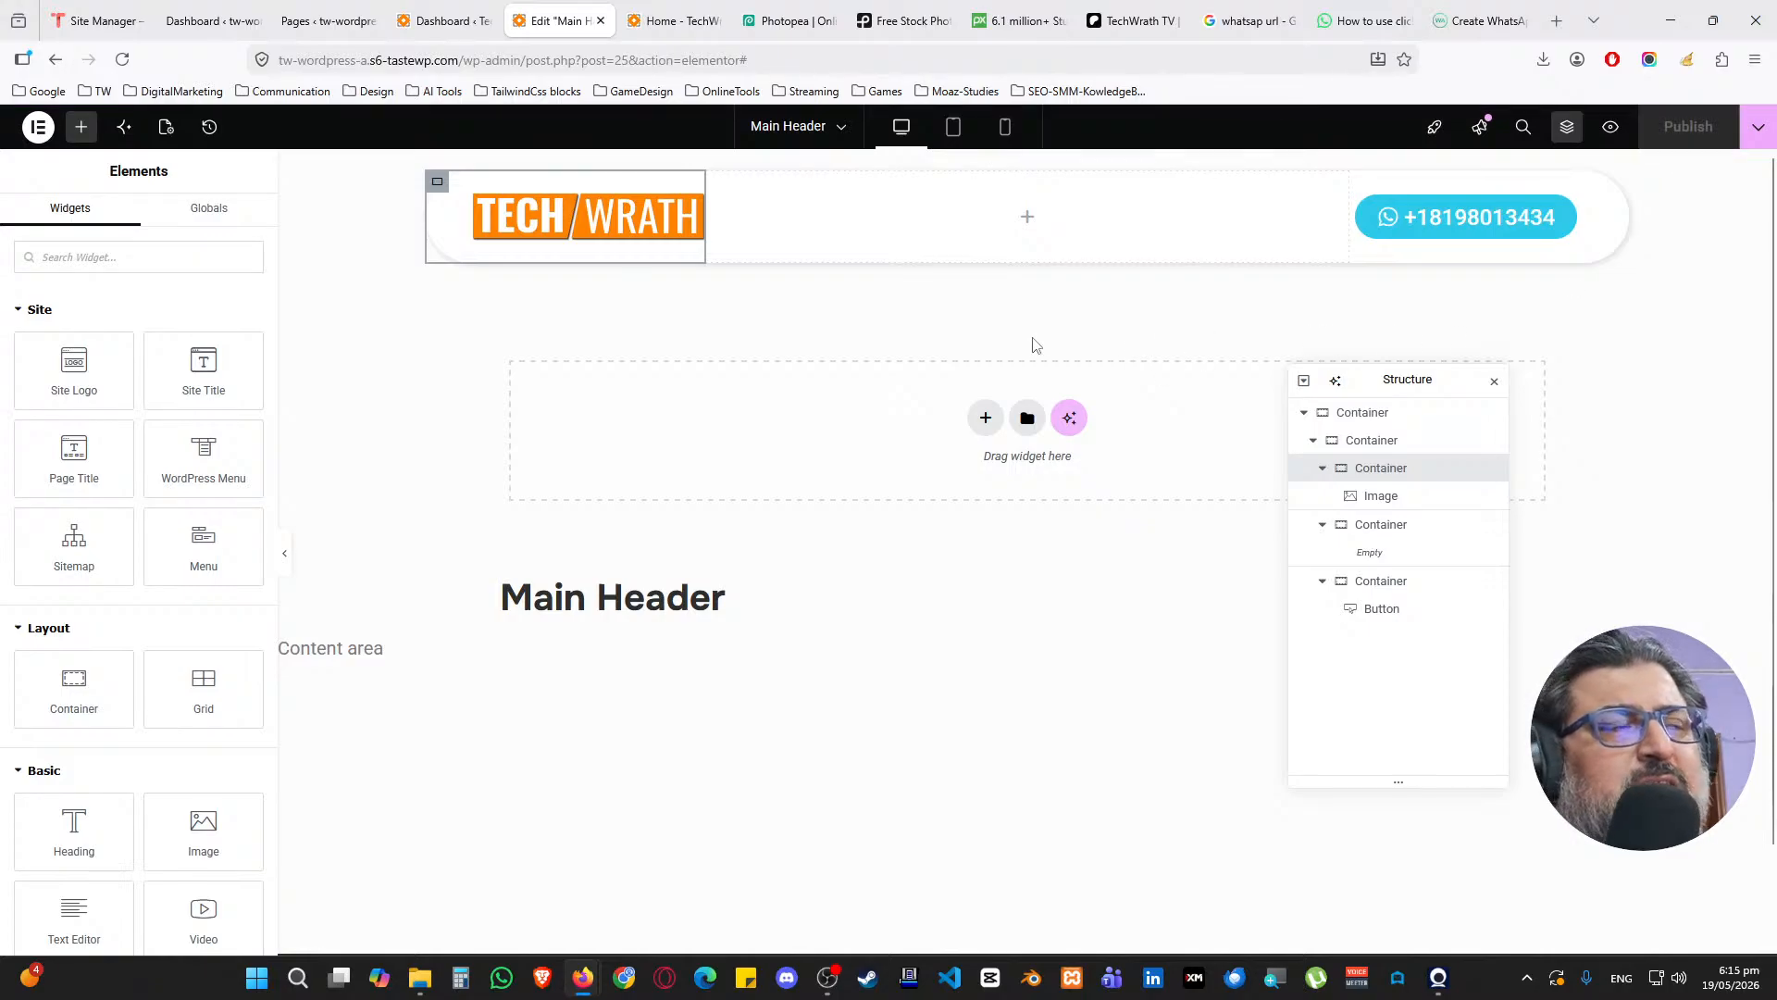
click(668, 20)
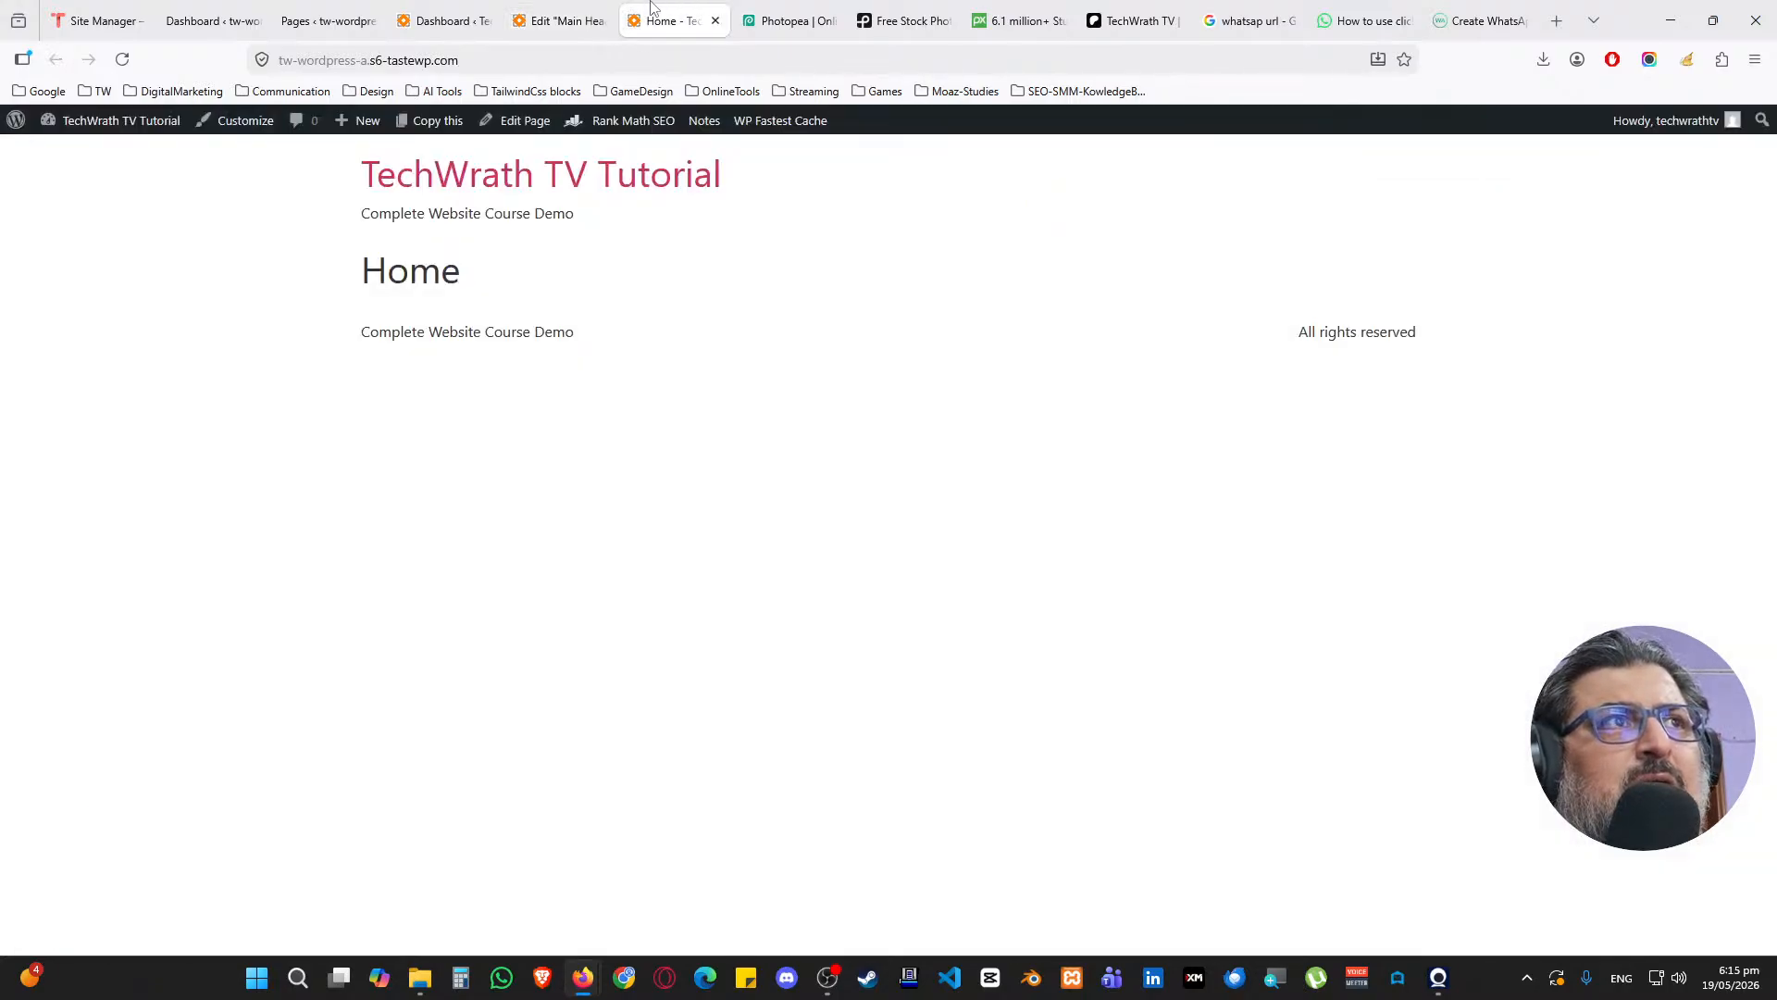
click(123, 60)
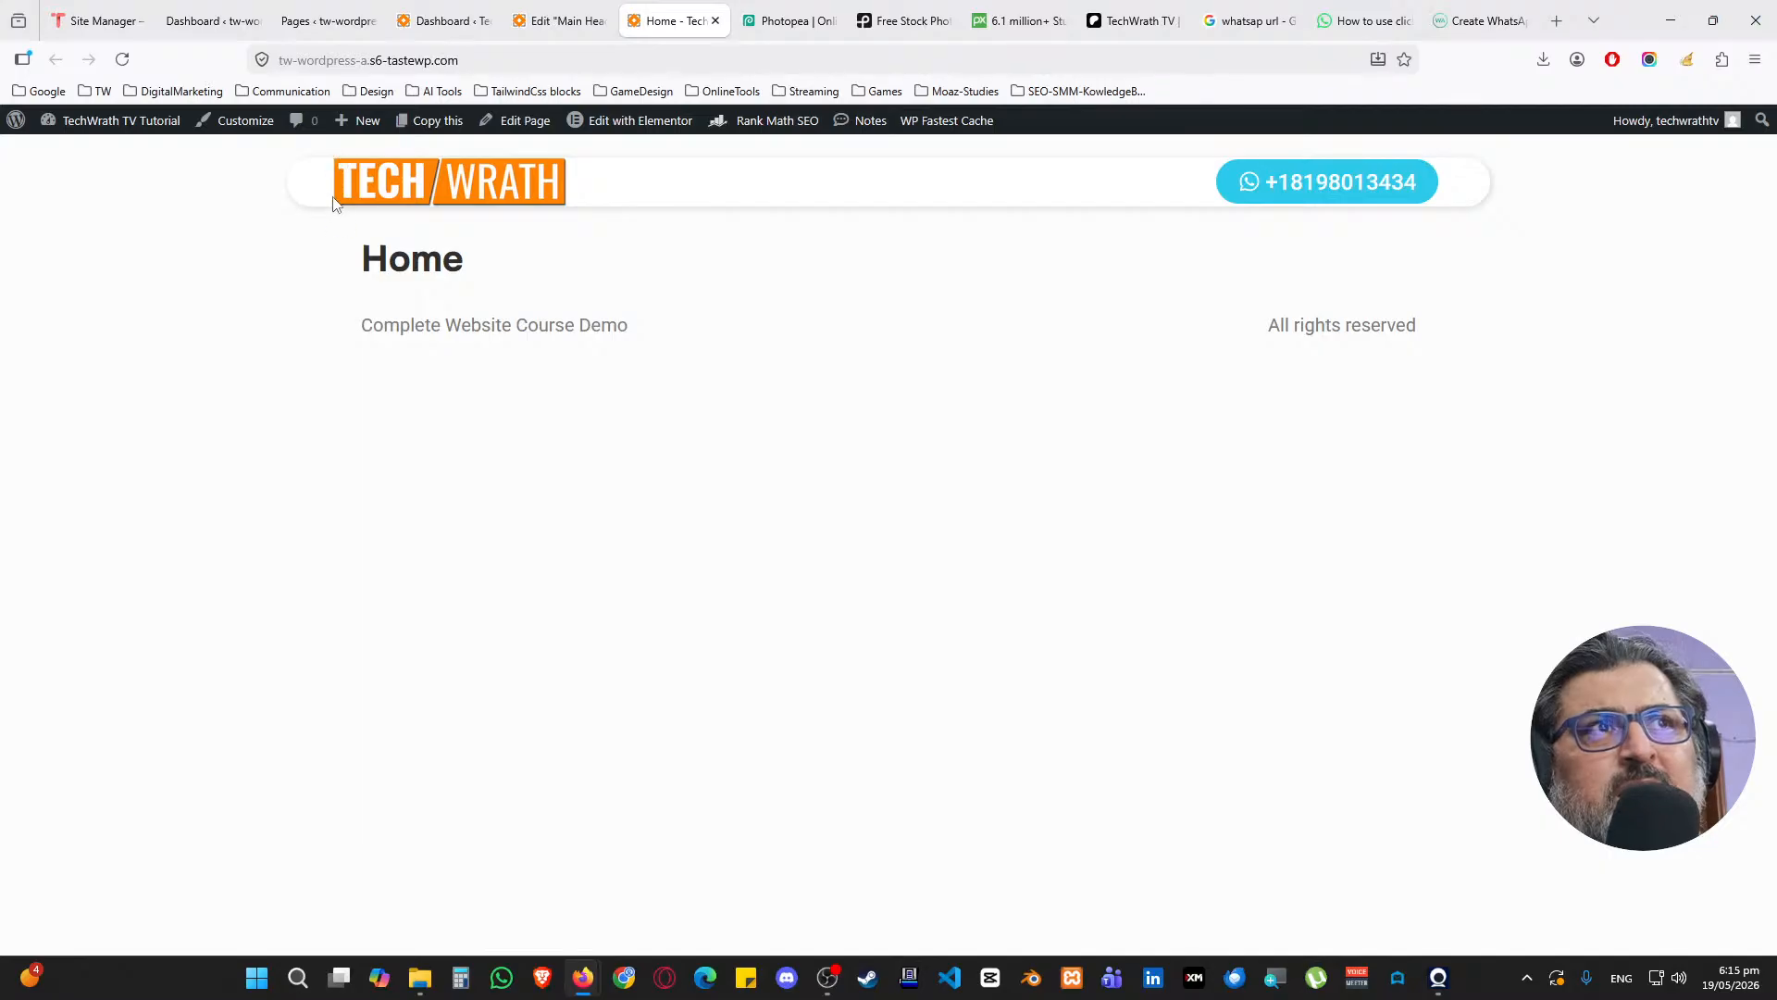
click(546, 20)
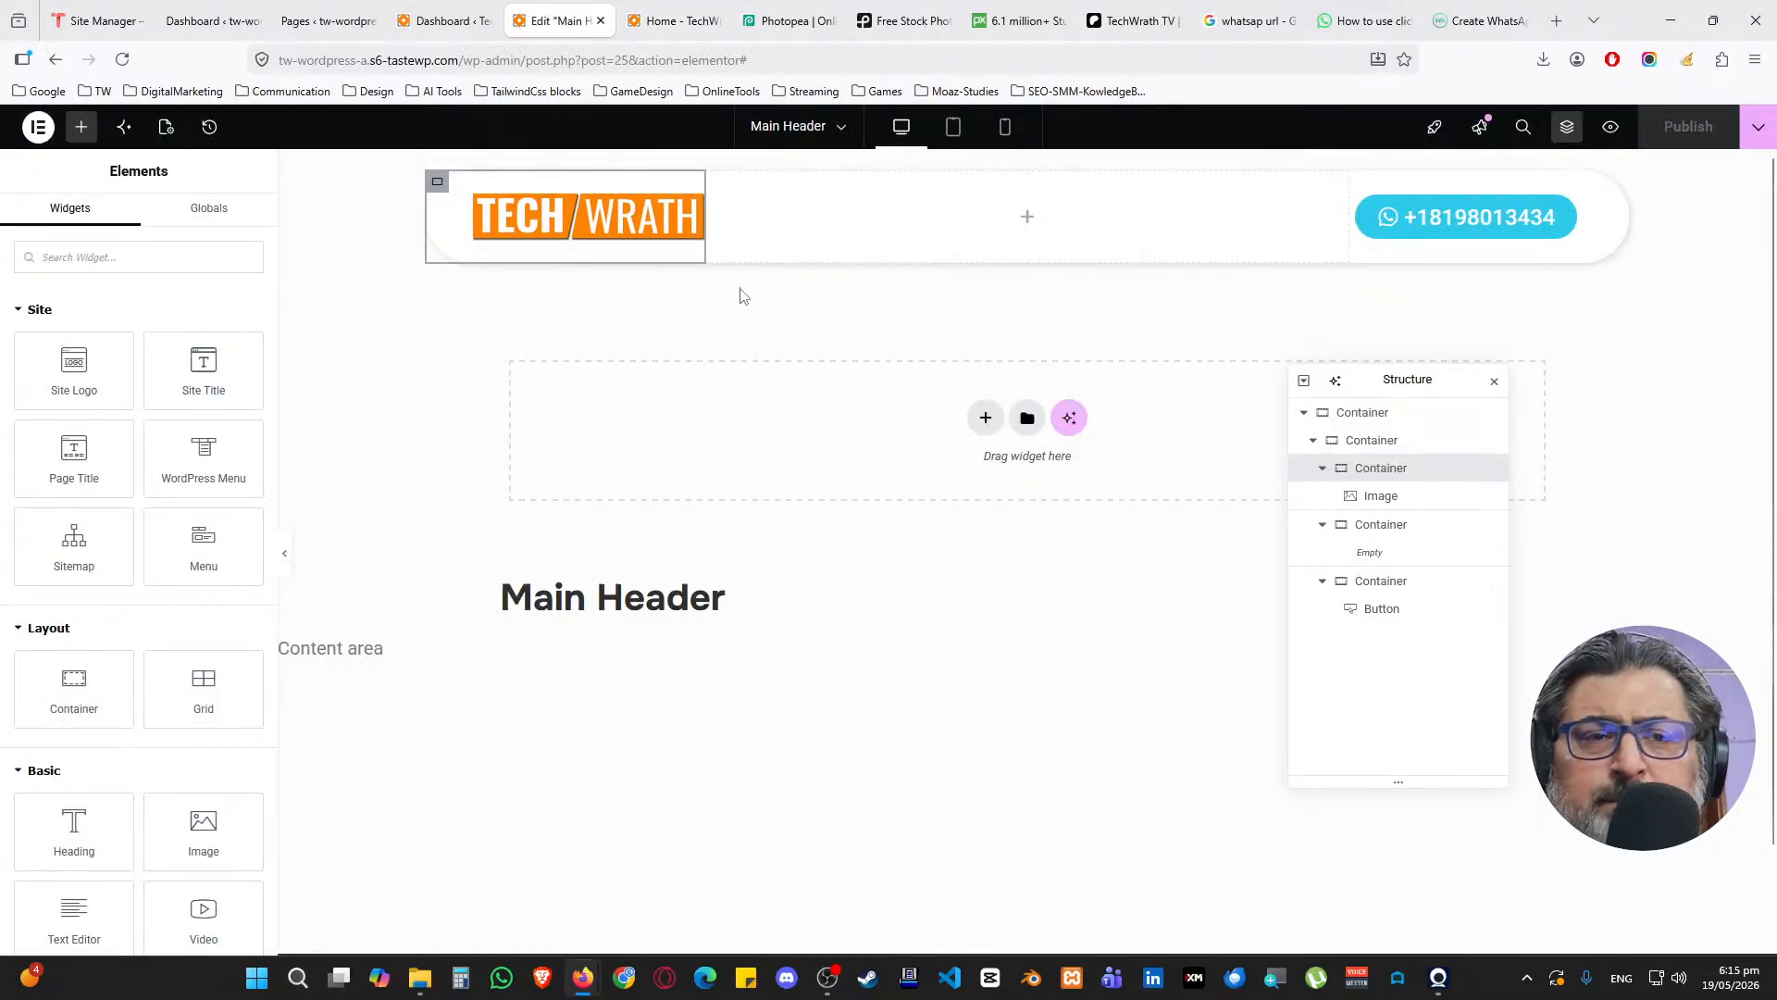
Unlink the inner container's padding and set top and bottom to 25 px
click(1361, 446)
click(231, 220)
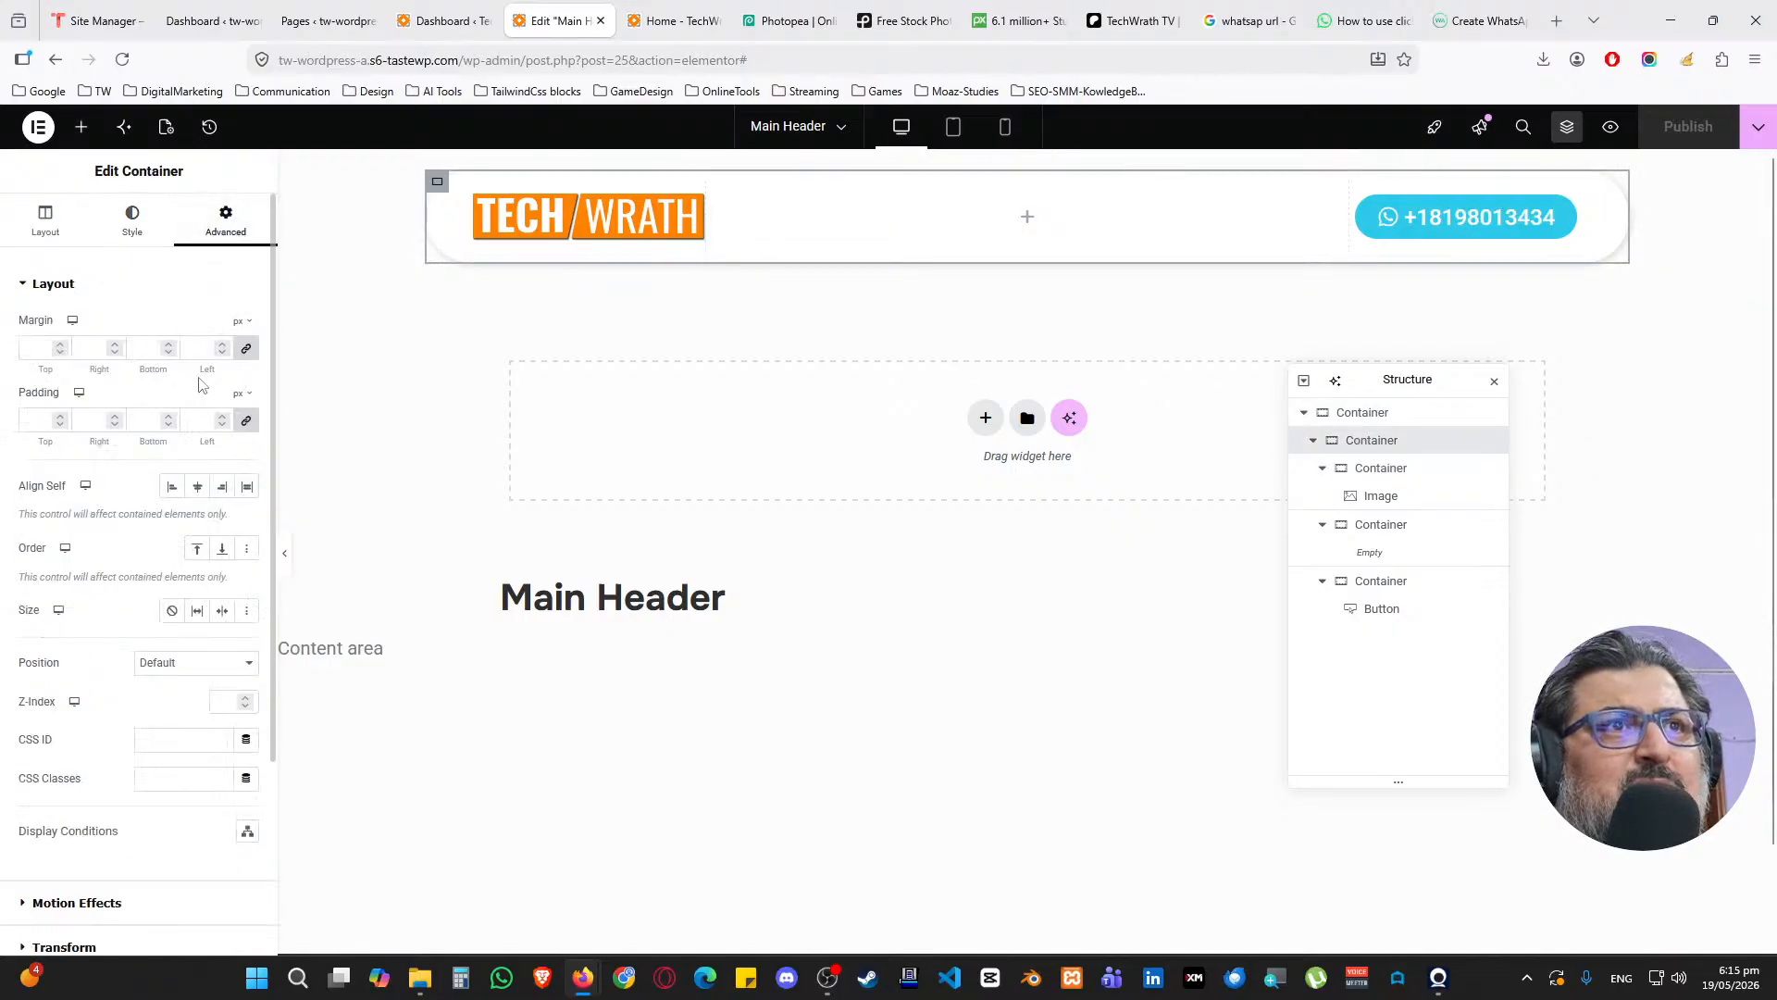
click(246, 420)
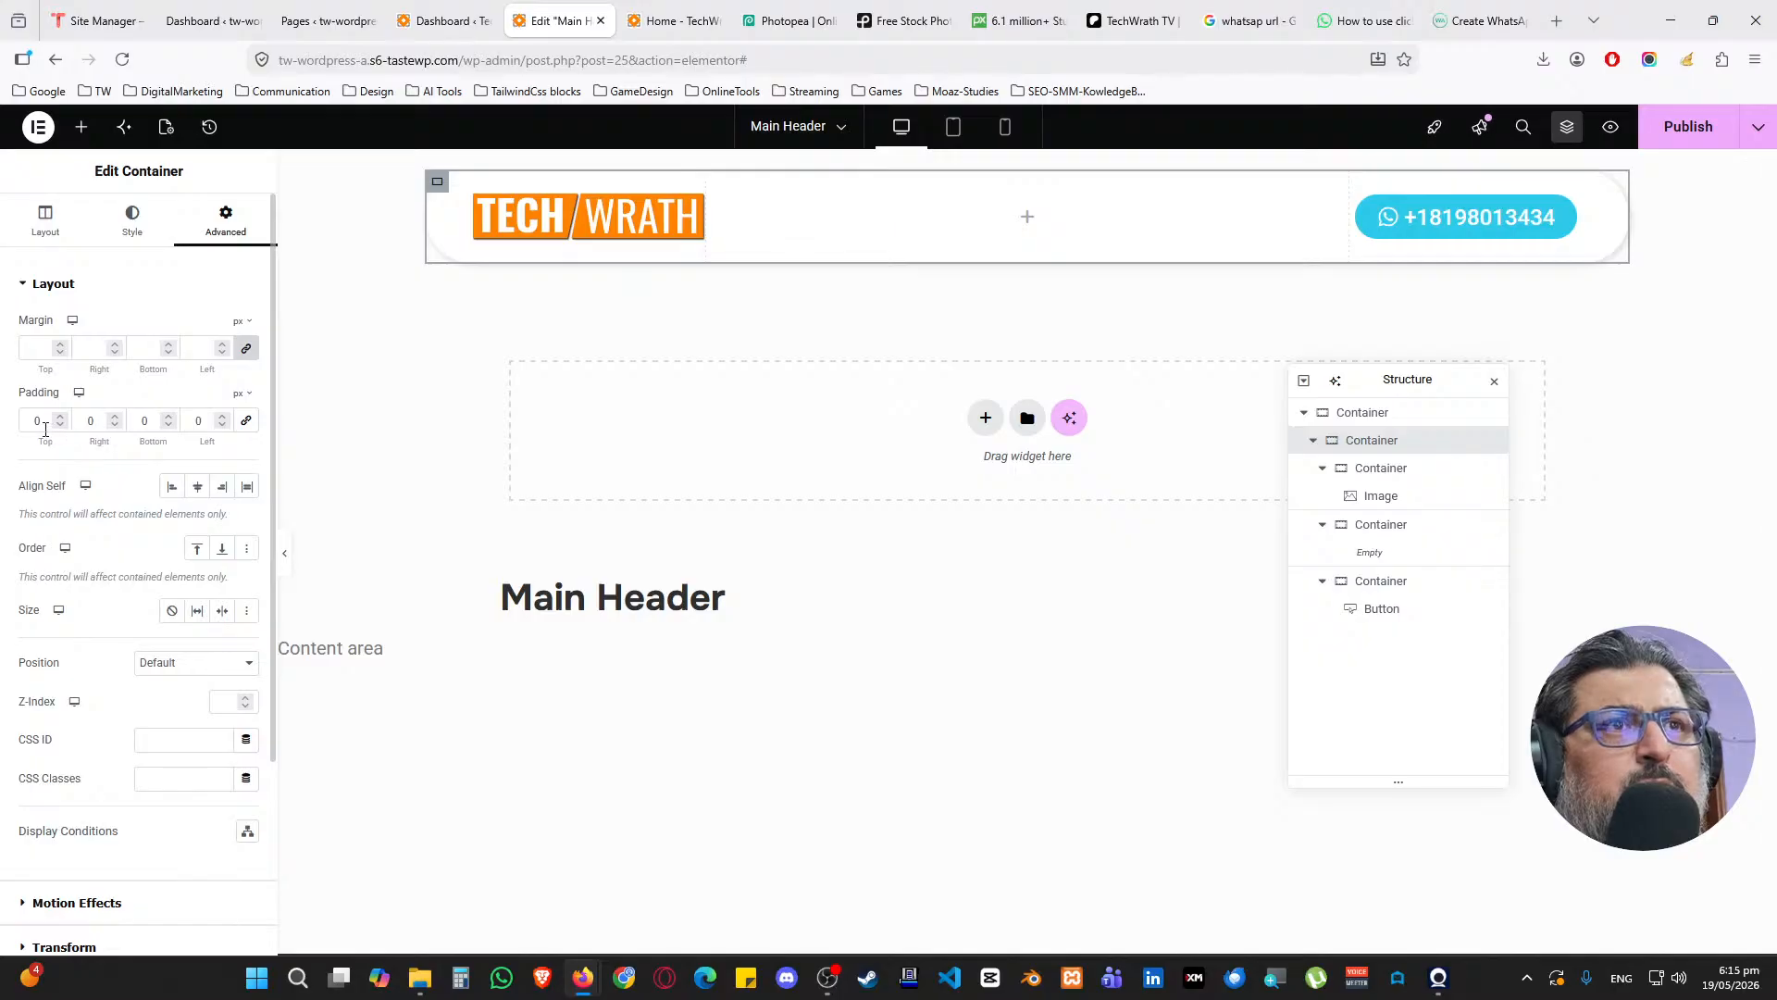
text(25)
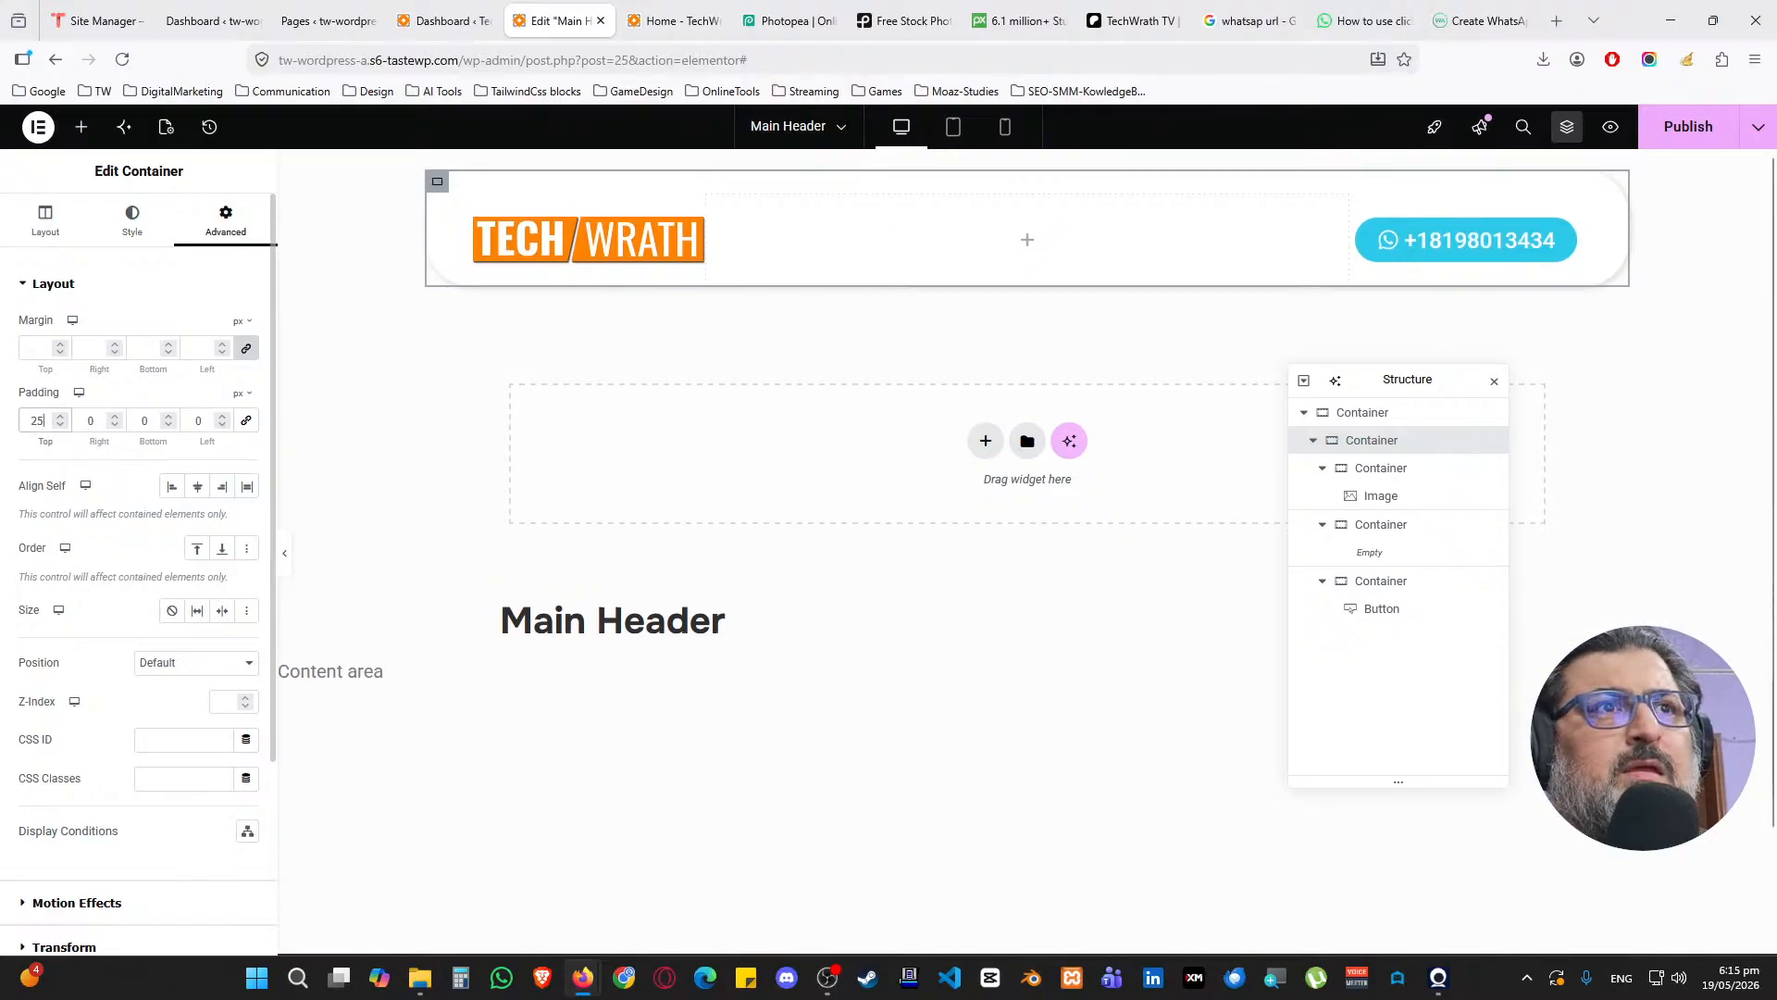
double_click(148, 421)
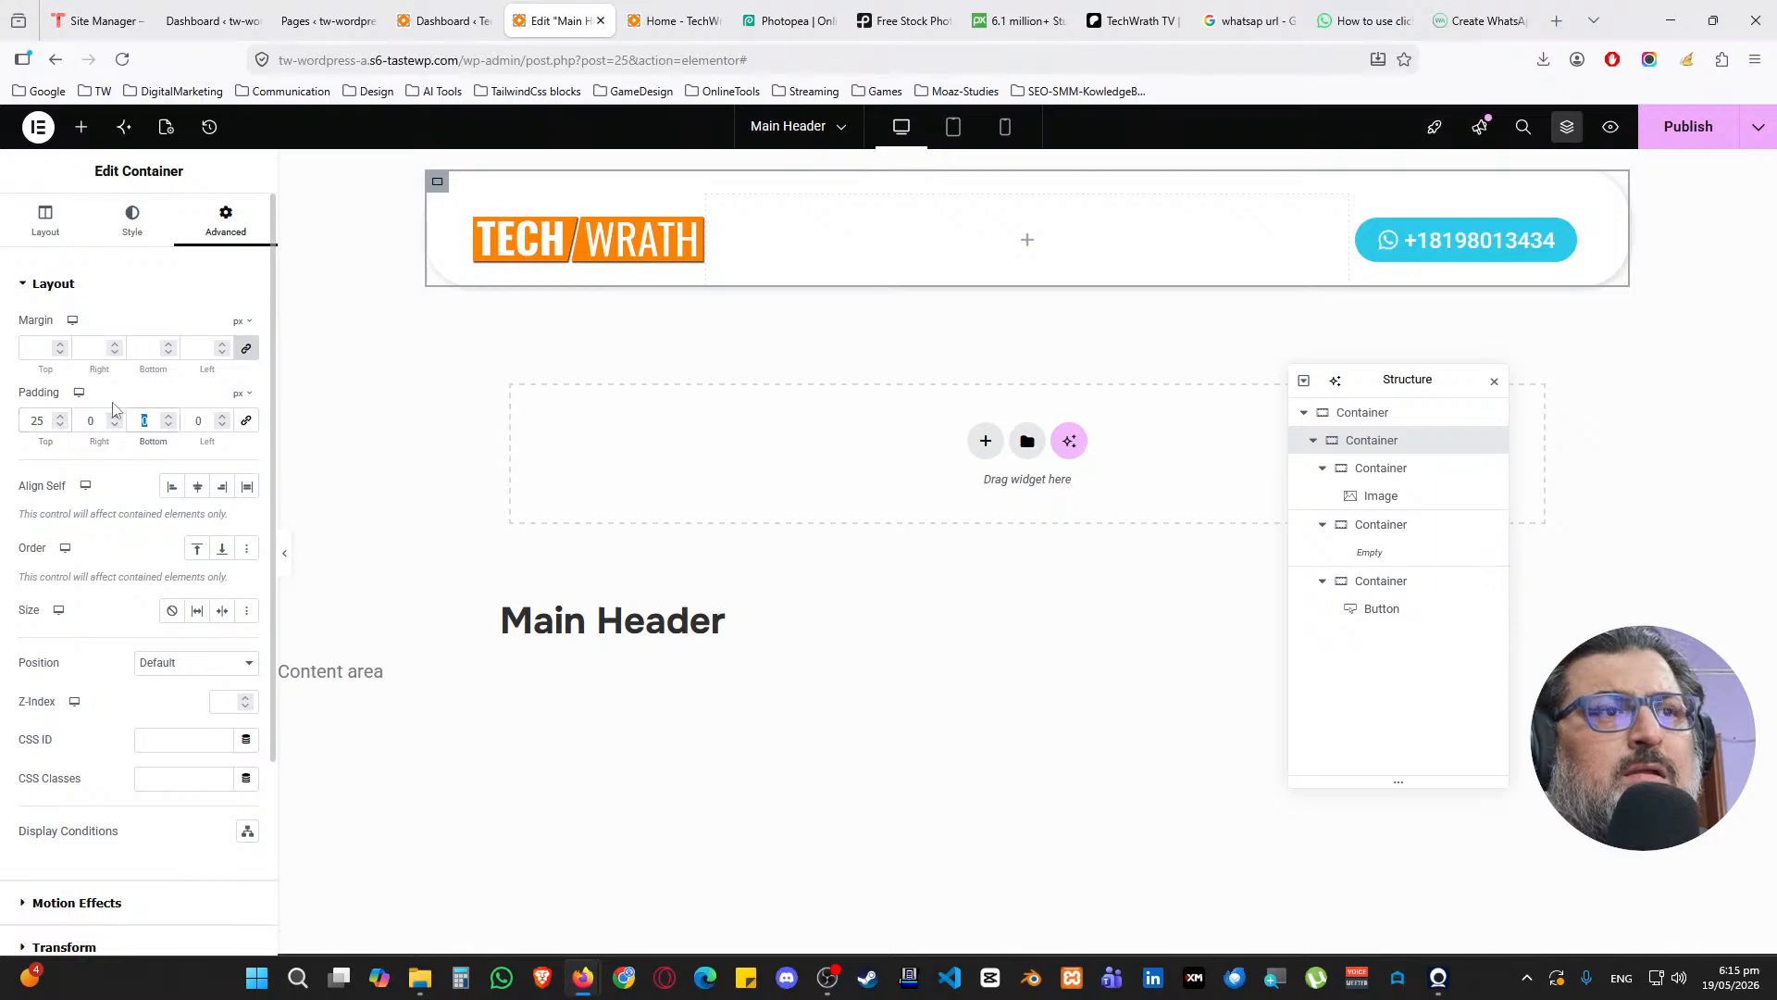
text(25)
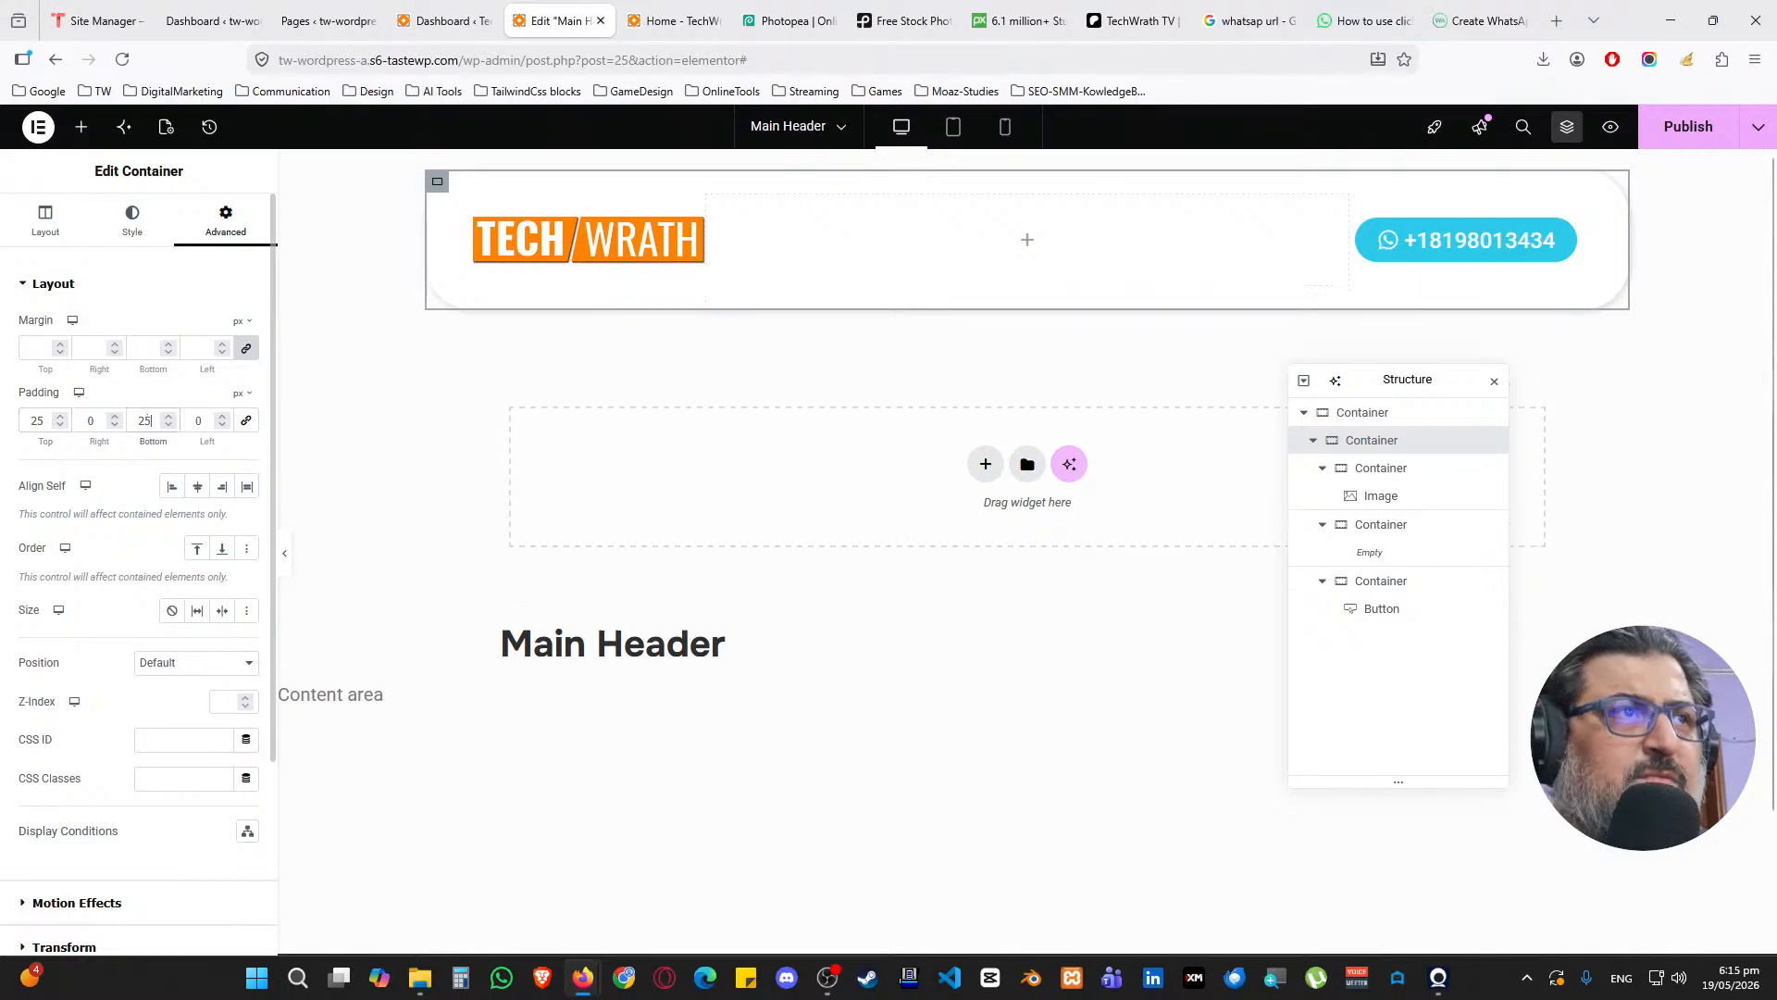
Publish the header and reload the Home page to check the taller header
click(1685, 127)
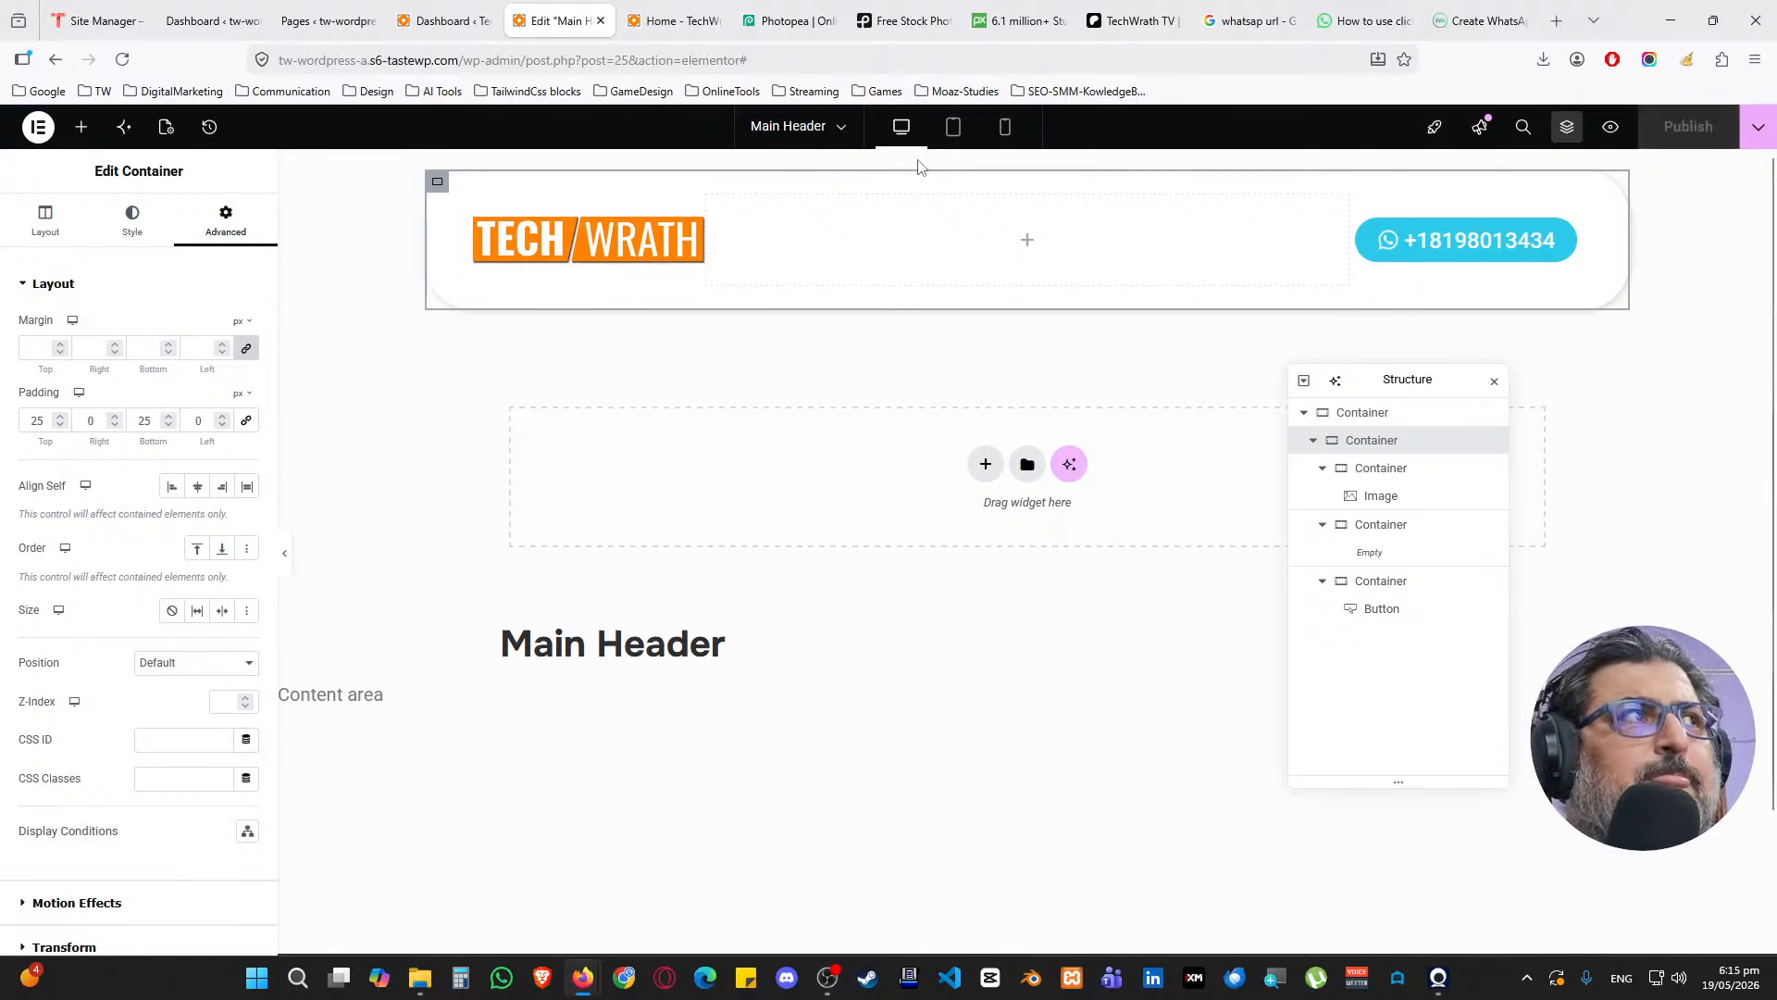
click(674, 20)
click(122, 59)
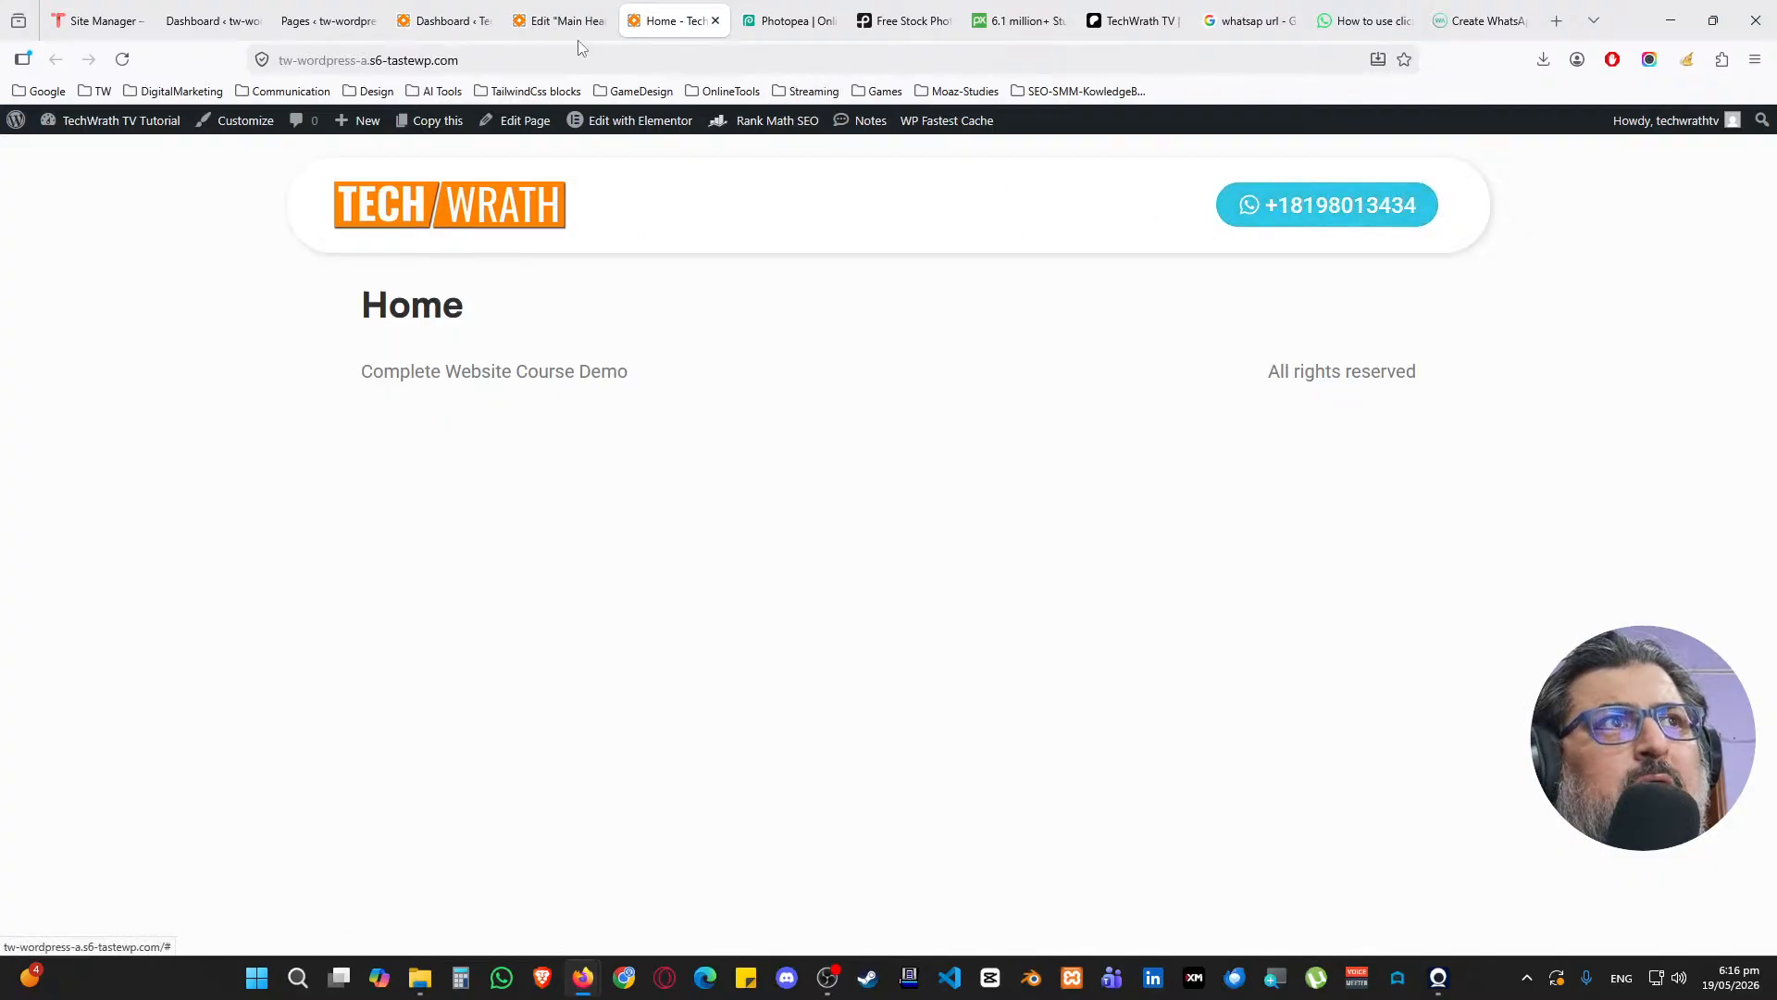
click(565, 21)
Set the TechWrath logo's link to the custom URL techwrath.com
click(694, 242)
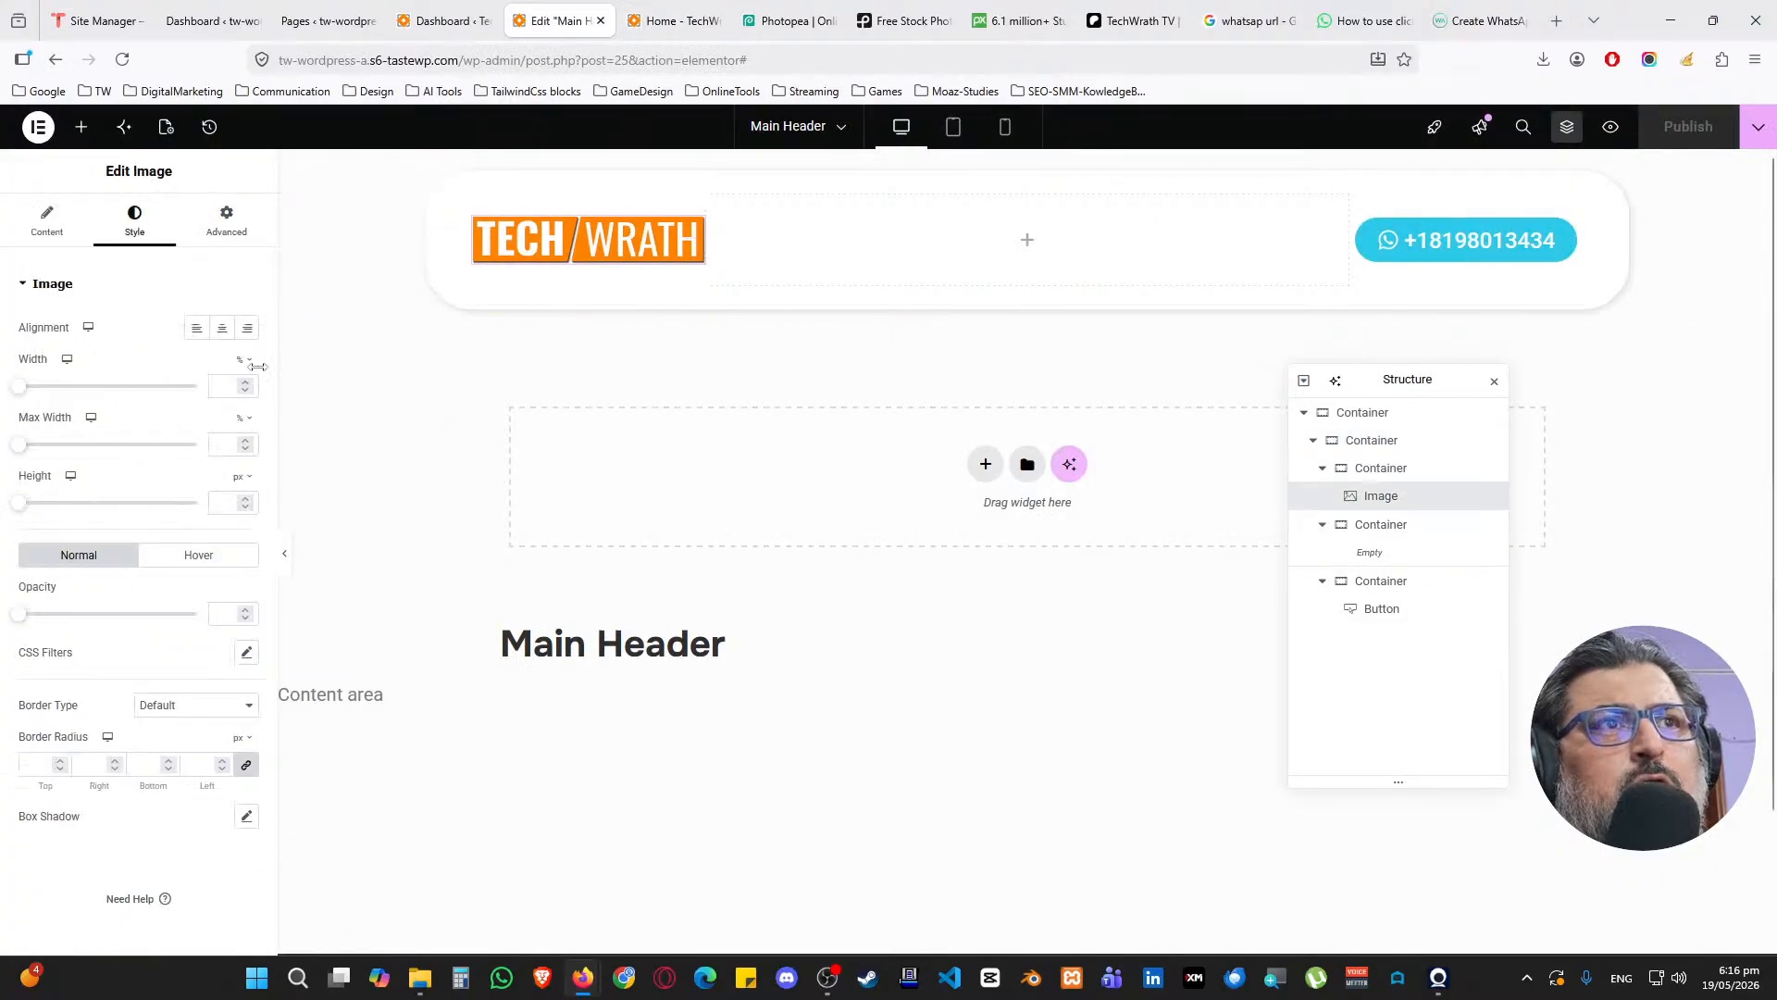
click(65, 231)
click(237, 472)
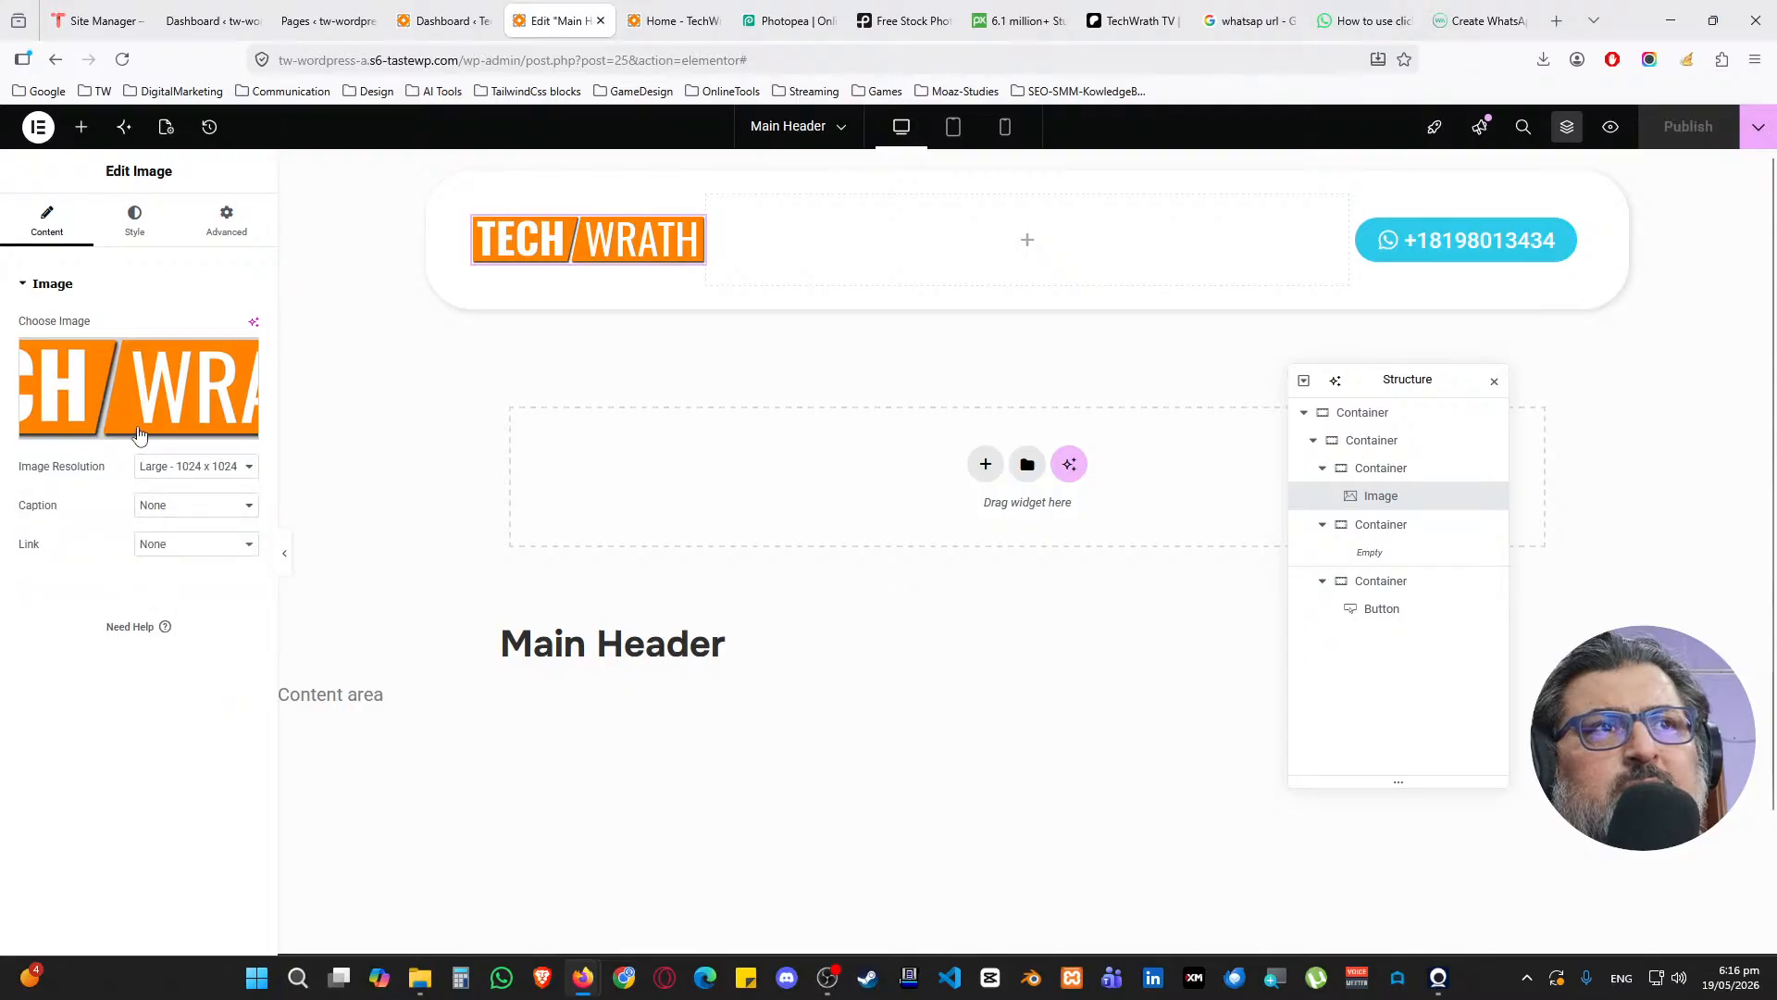
click(141, 548)
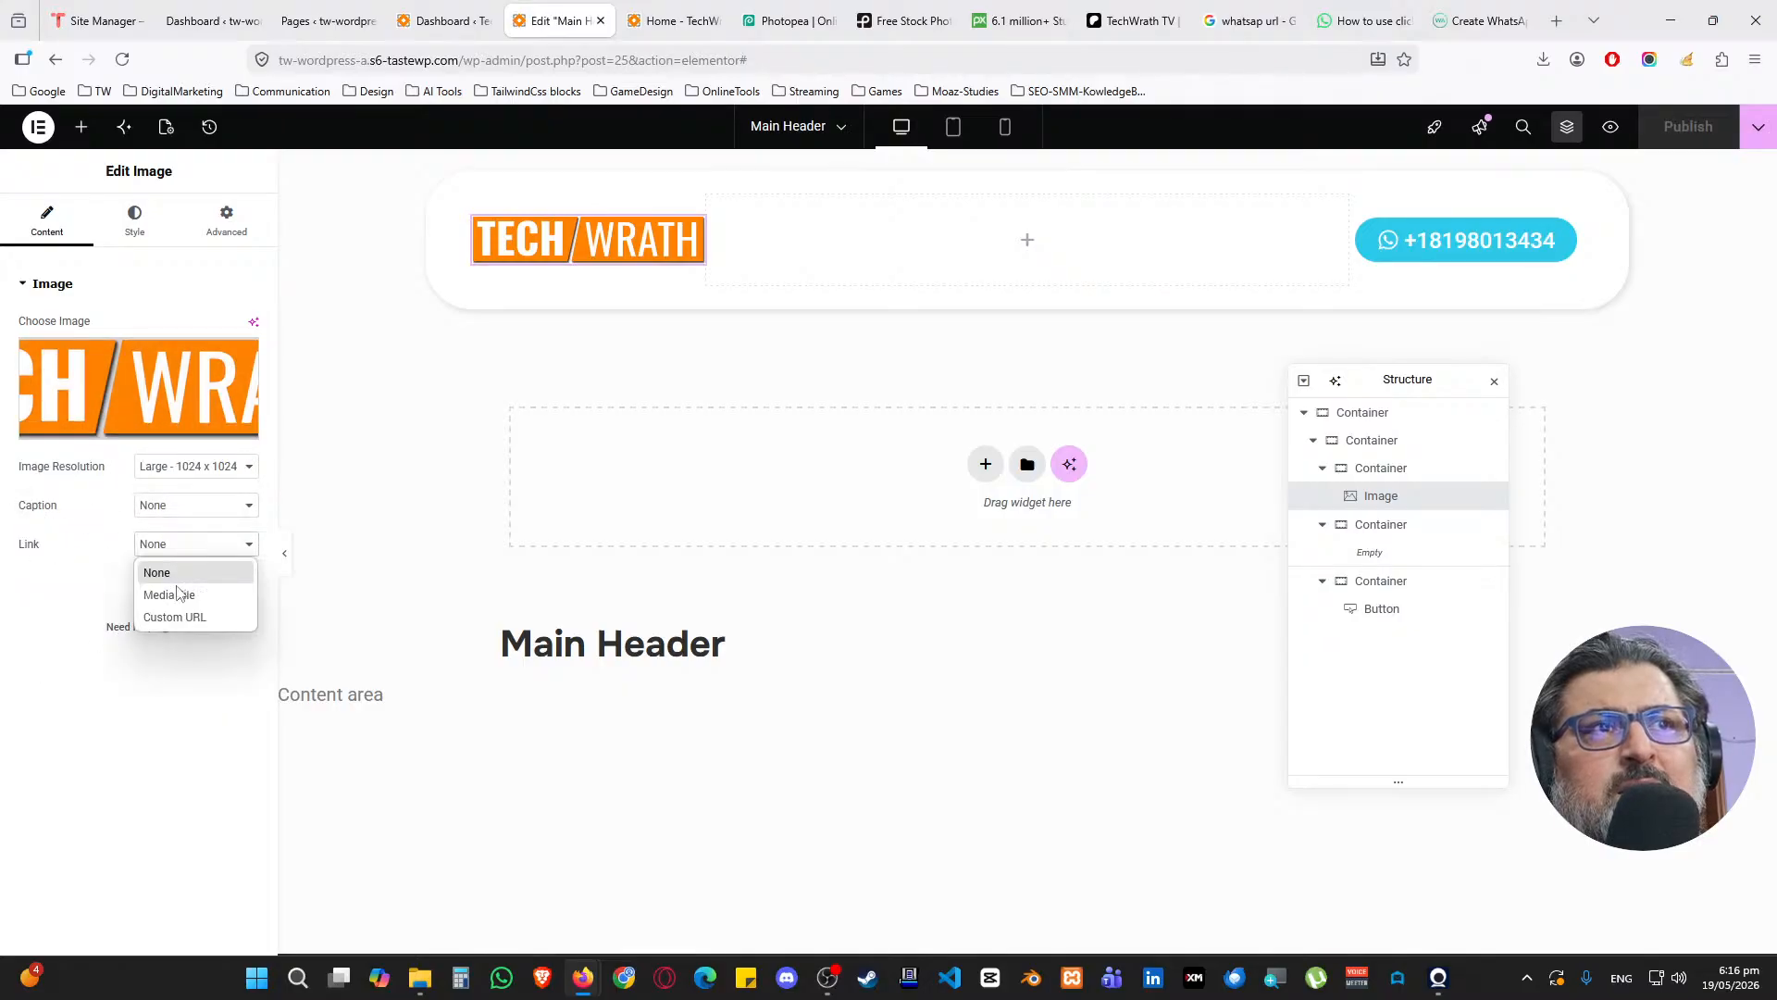
click(185, 618)
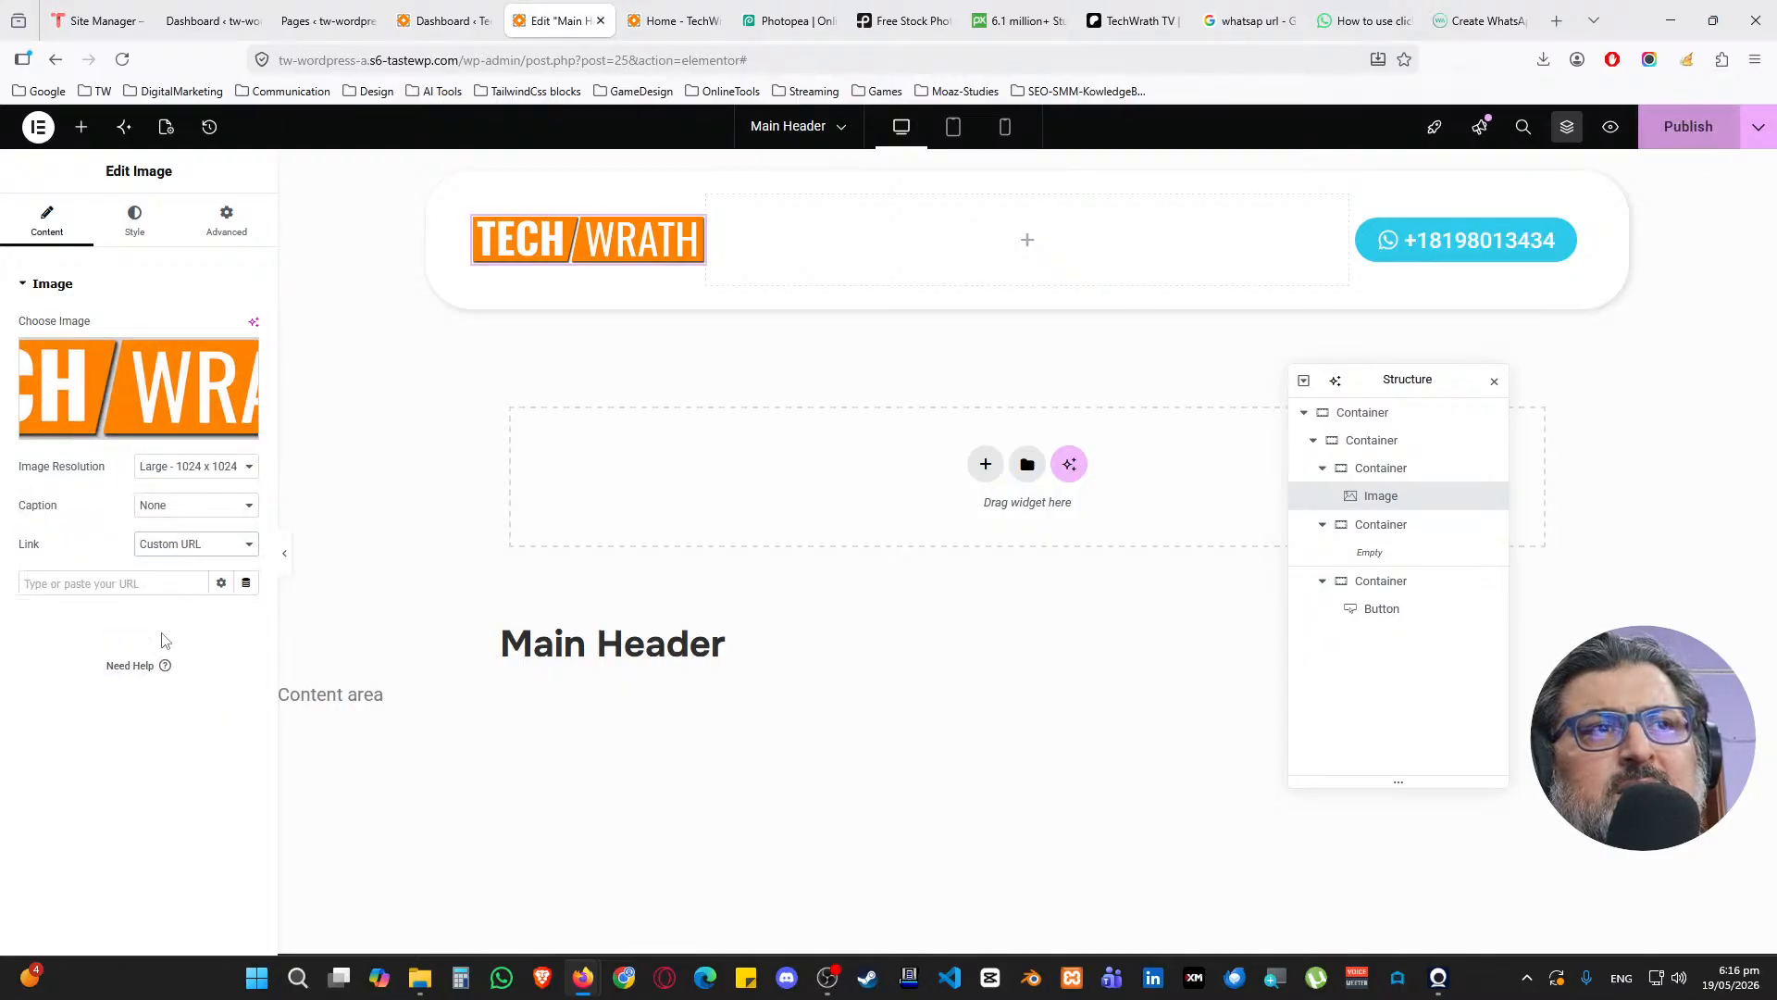
click(94, 584)
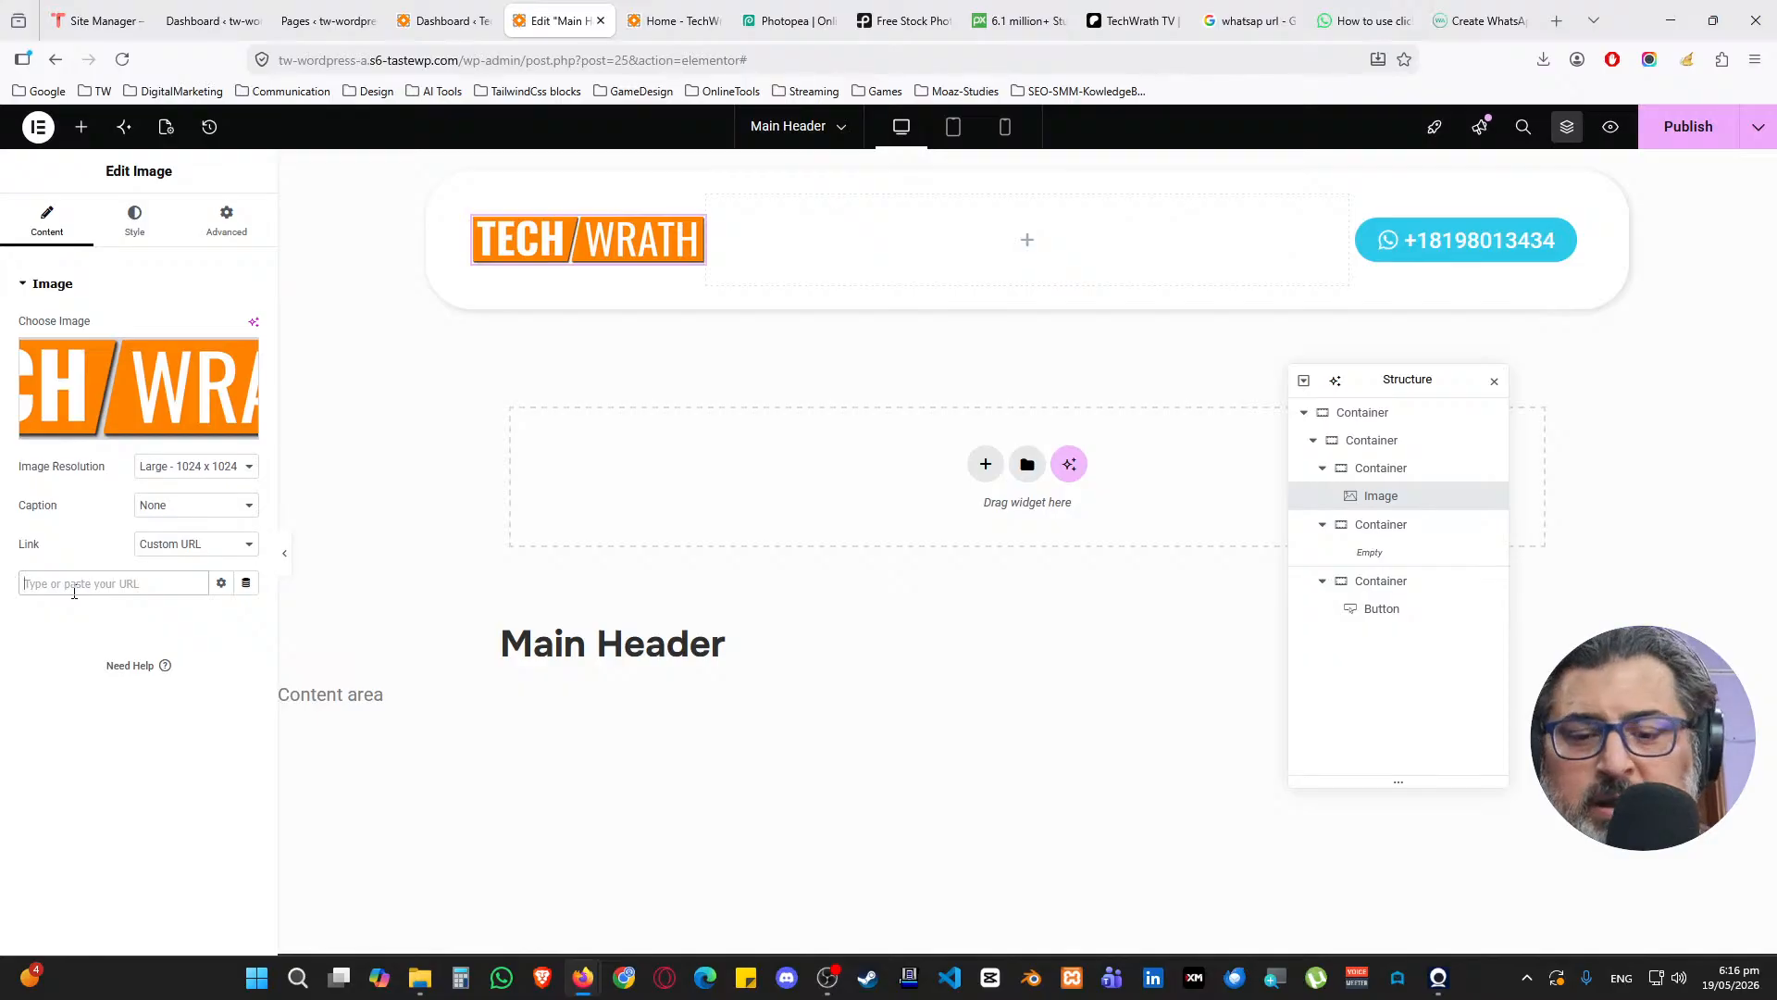
text(techwrath.com)
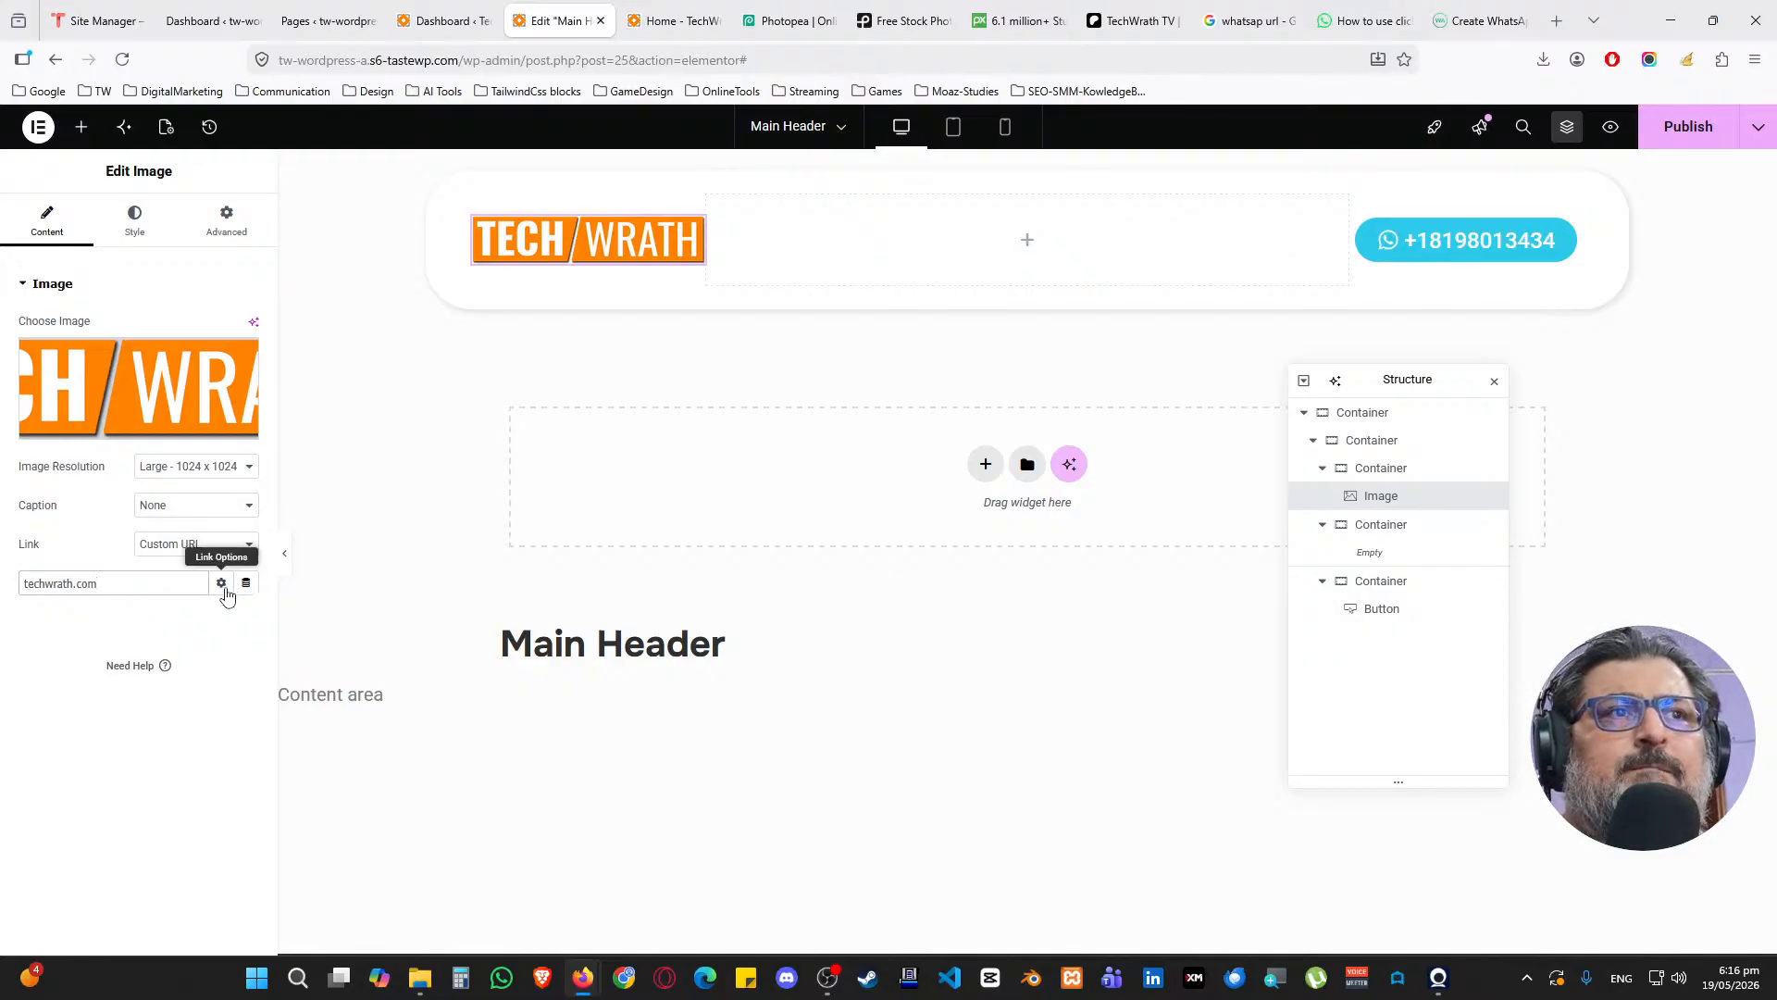
Publish the logo link and reload the Home page to test it
click(1683, 133)
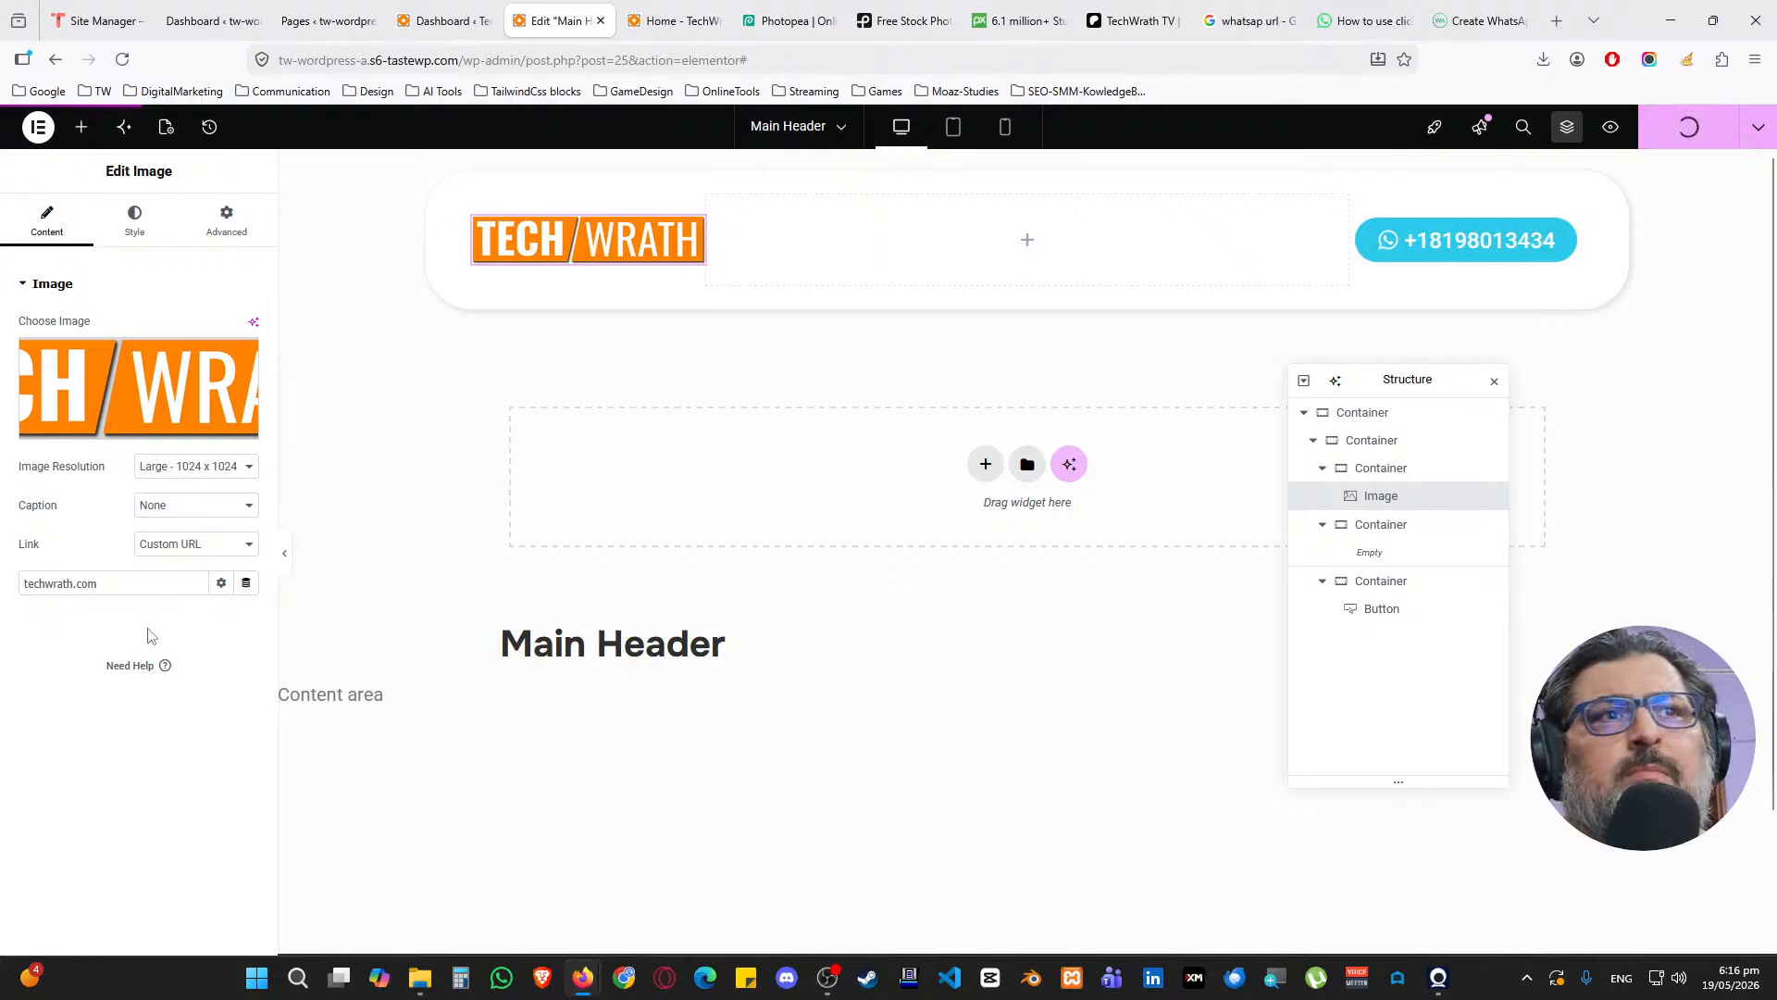
click(673, 21)
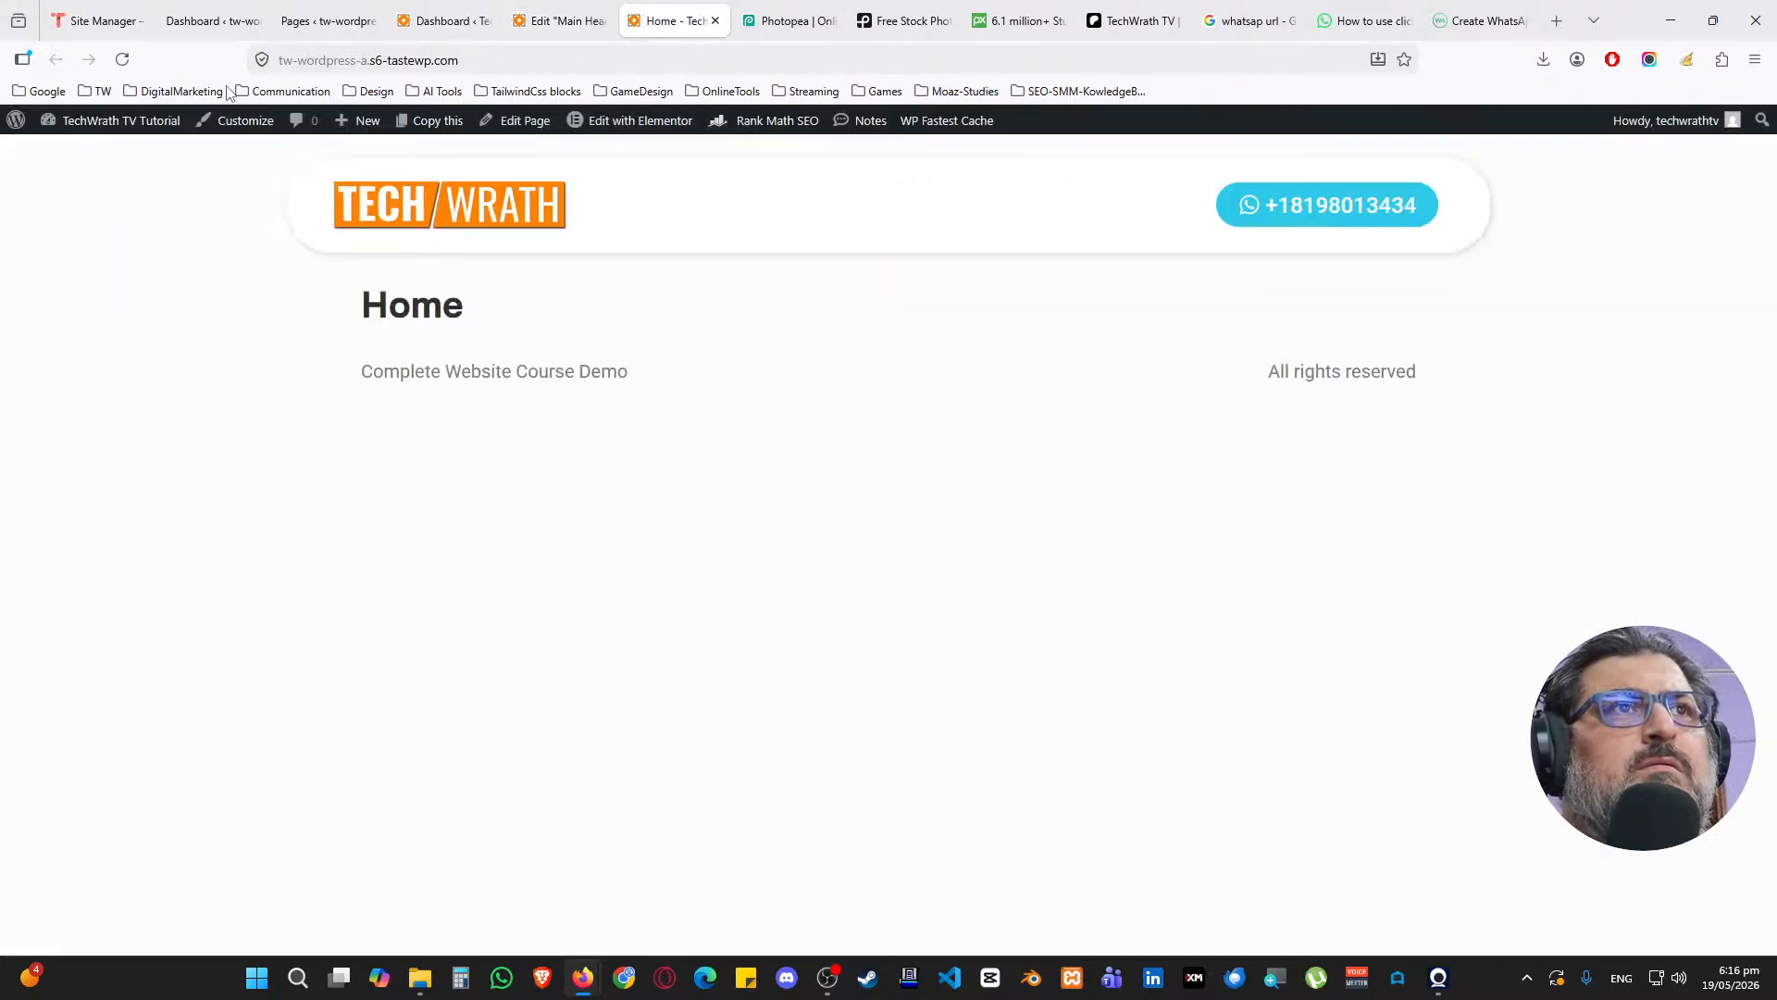
click(122, 61)
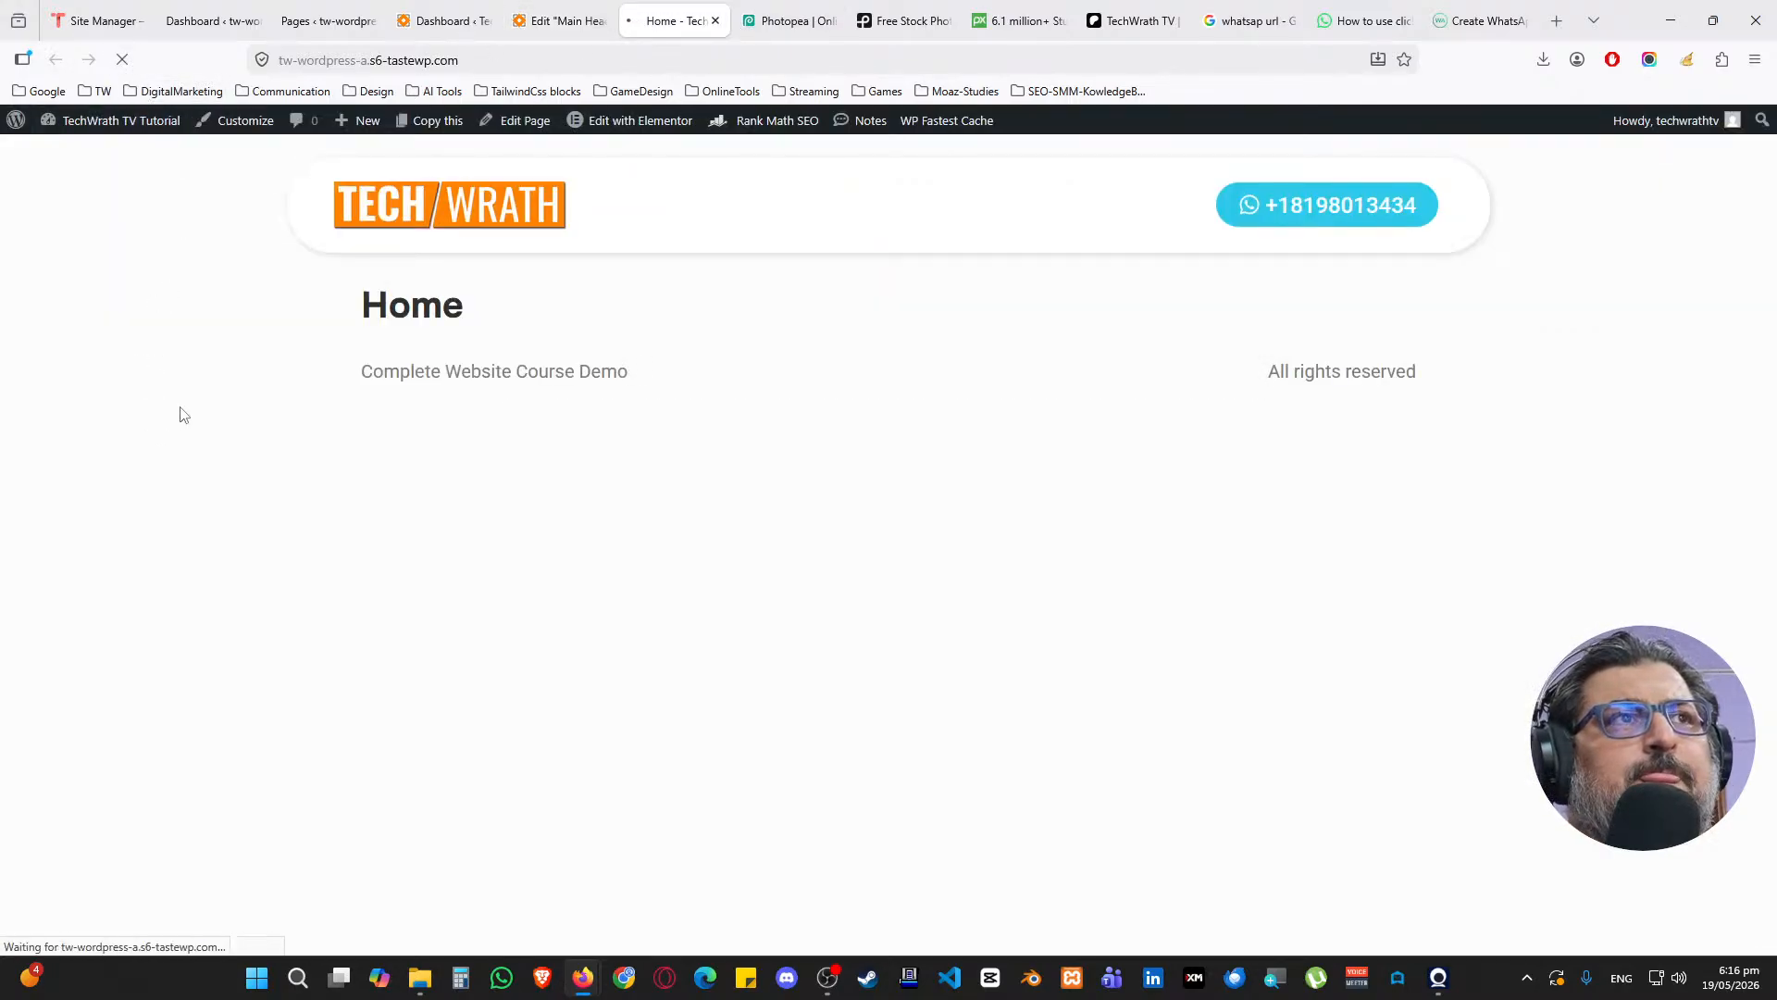
click(545, 19)
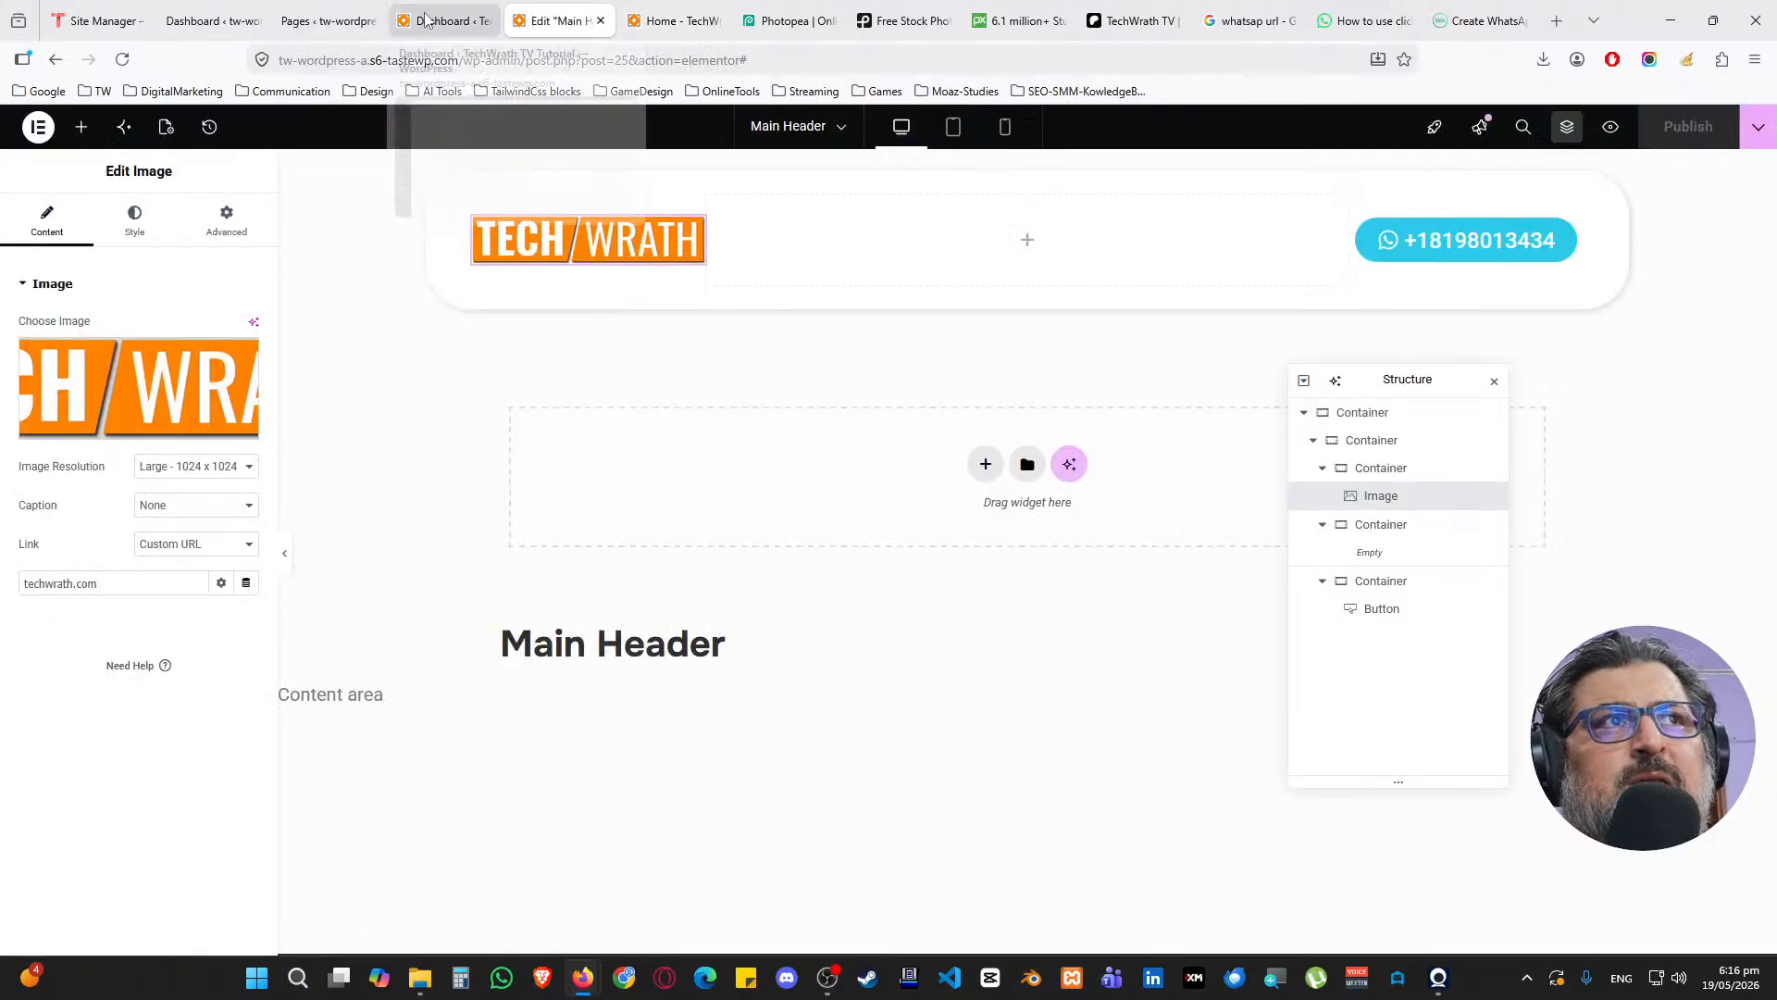
Go to Elementor Settings > Features in the dashboard
click(443, 20)
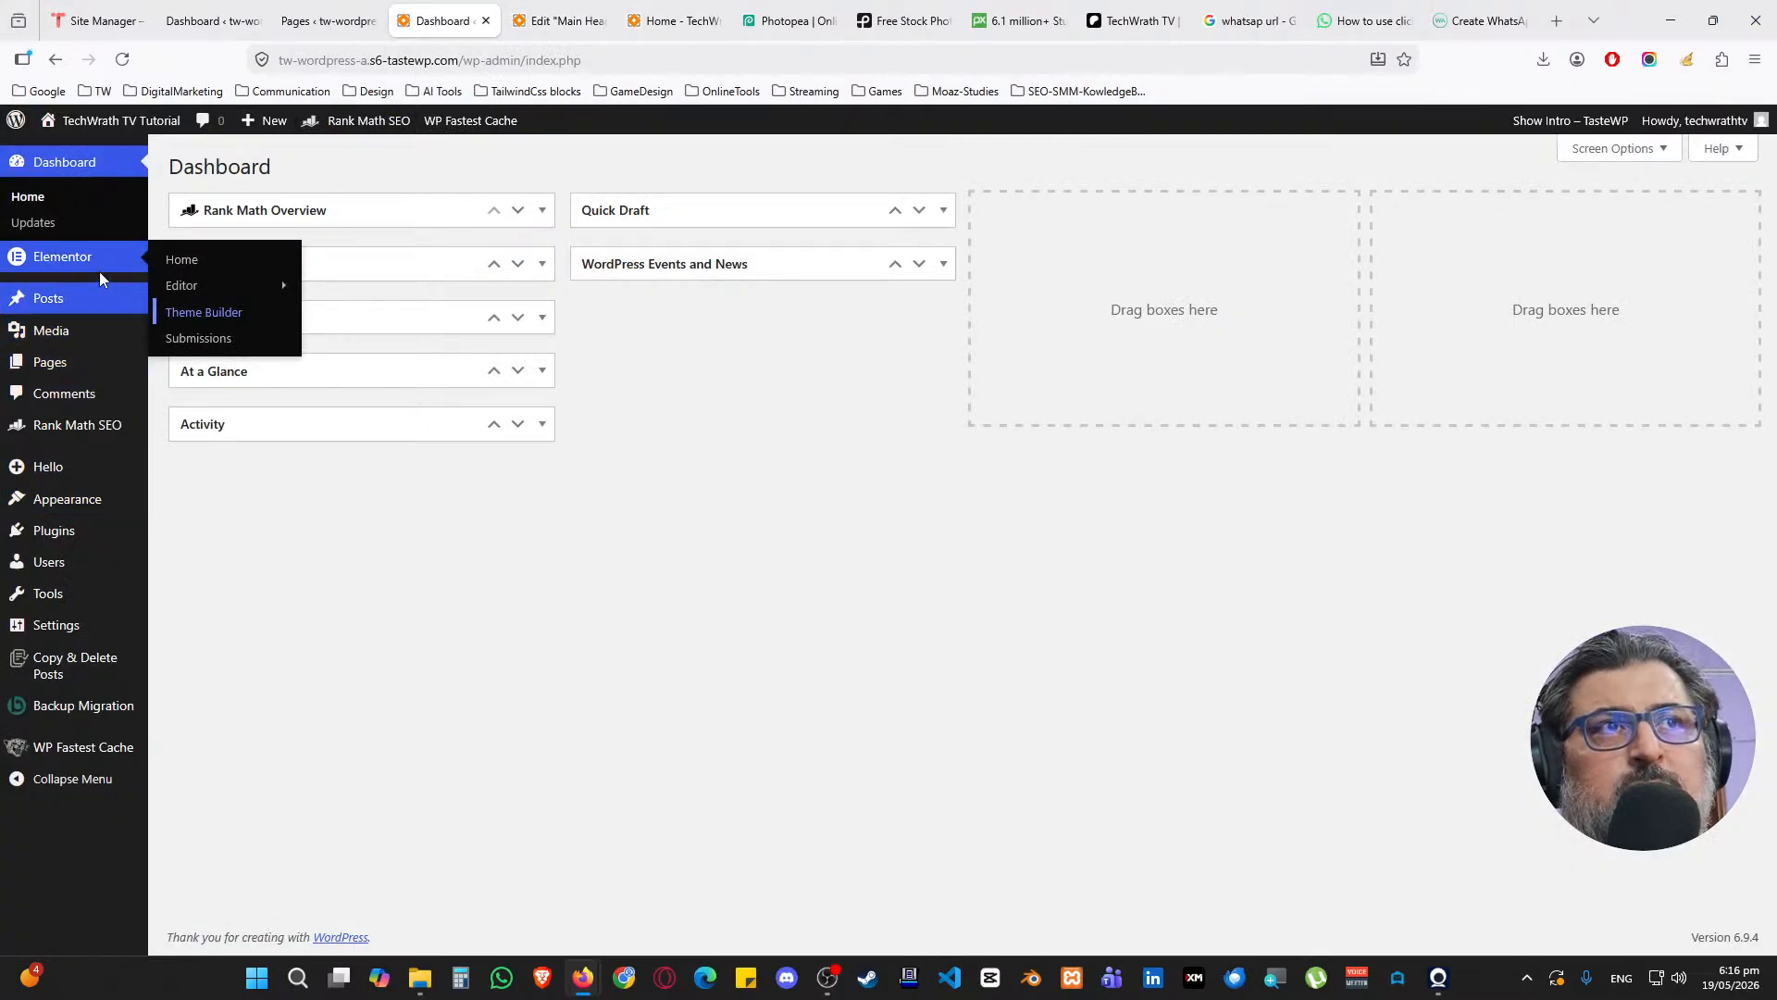
mouse_move(228, 290)
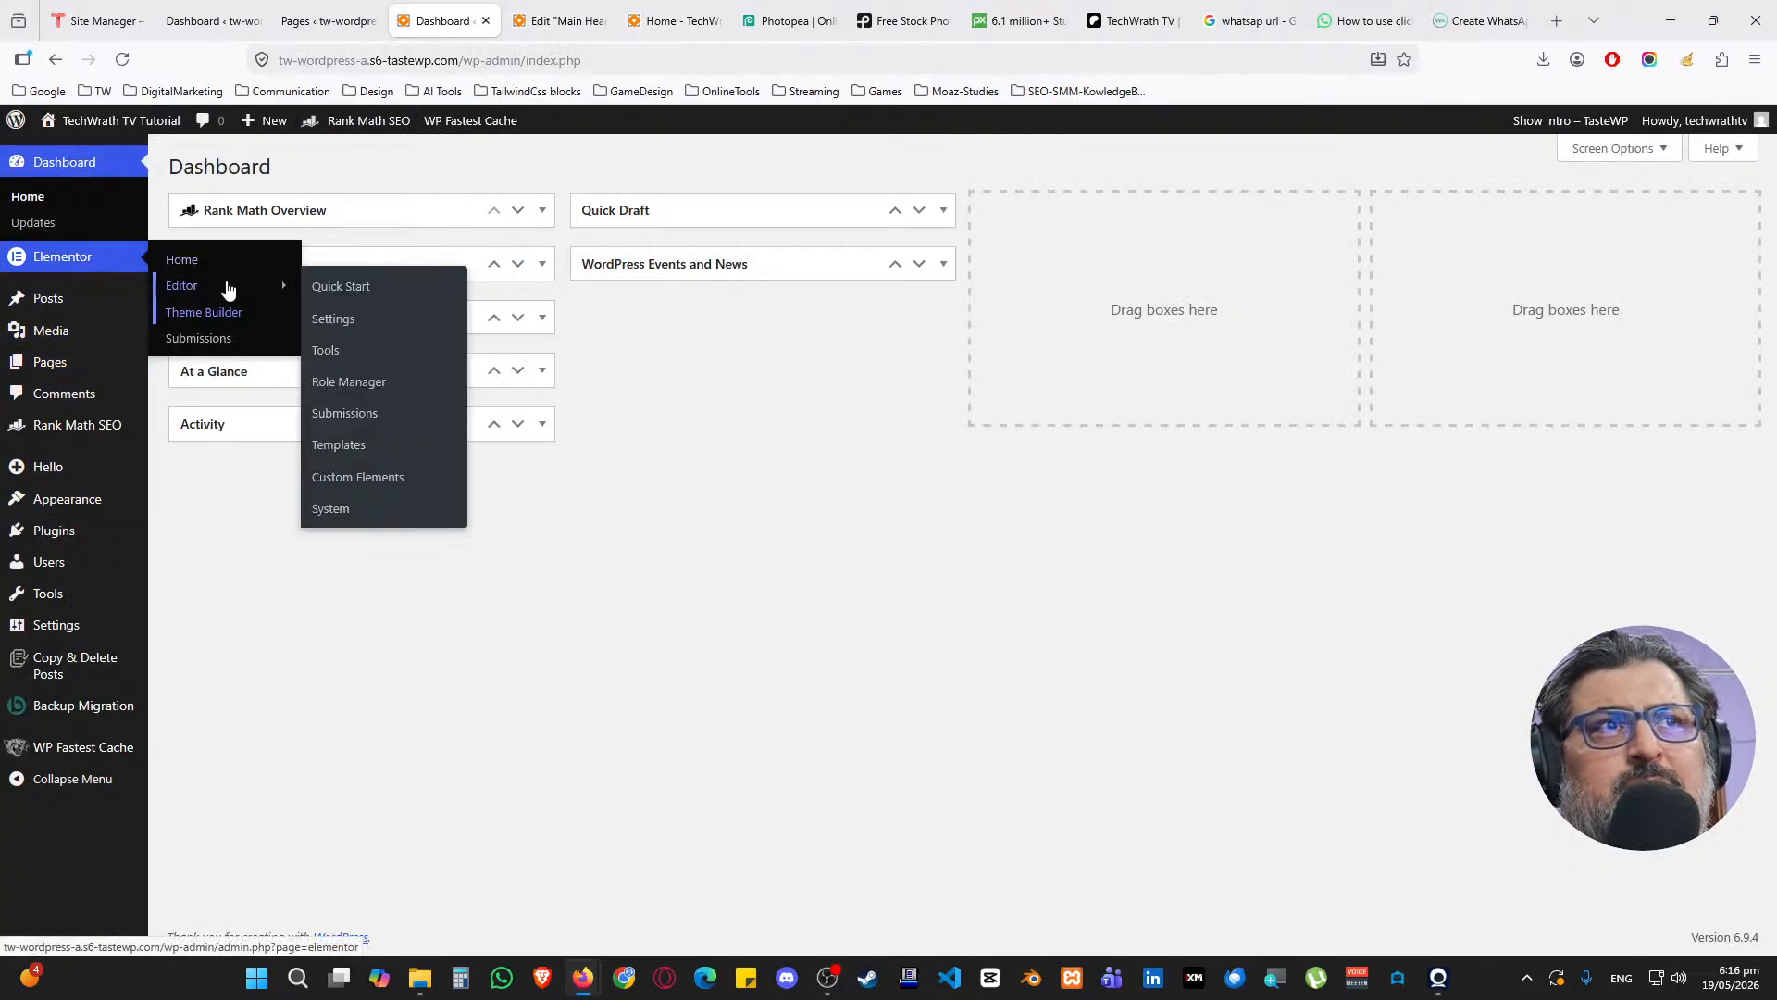
click(338, 318)
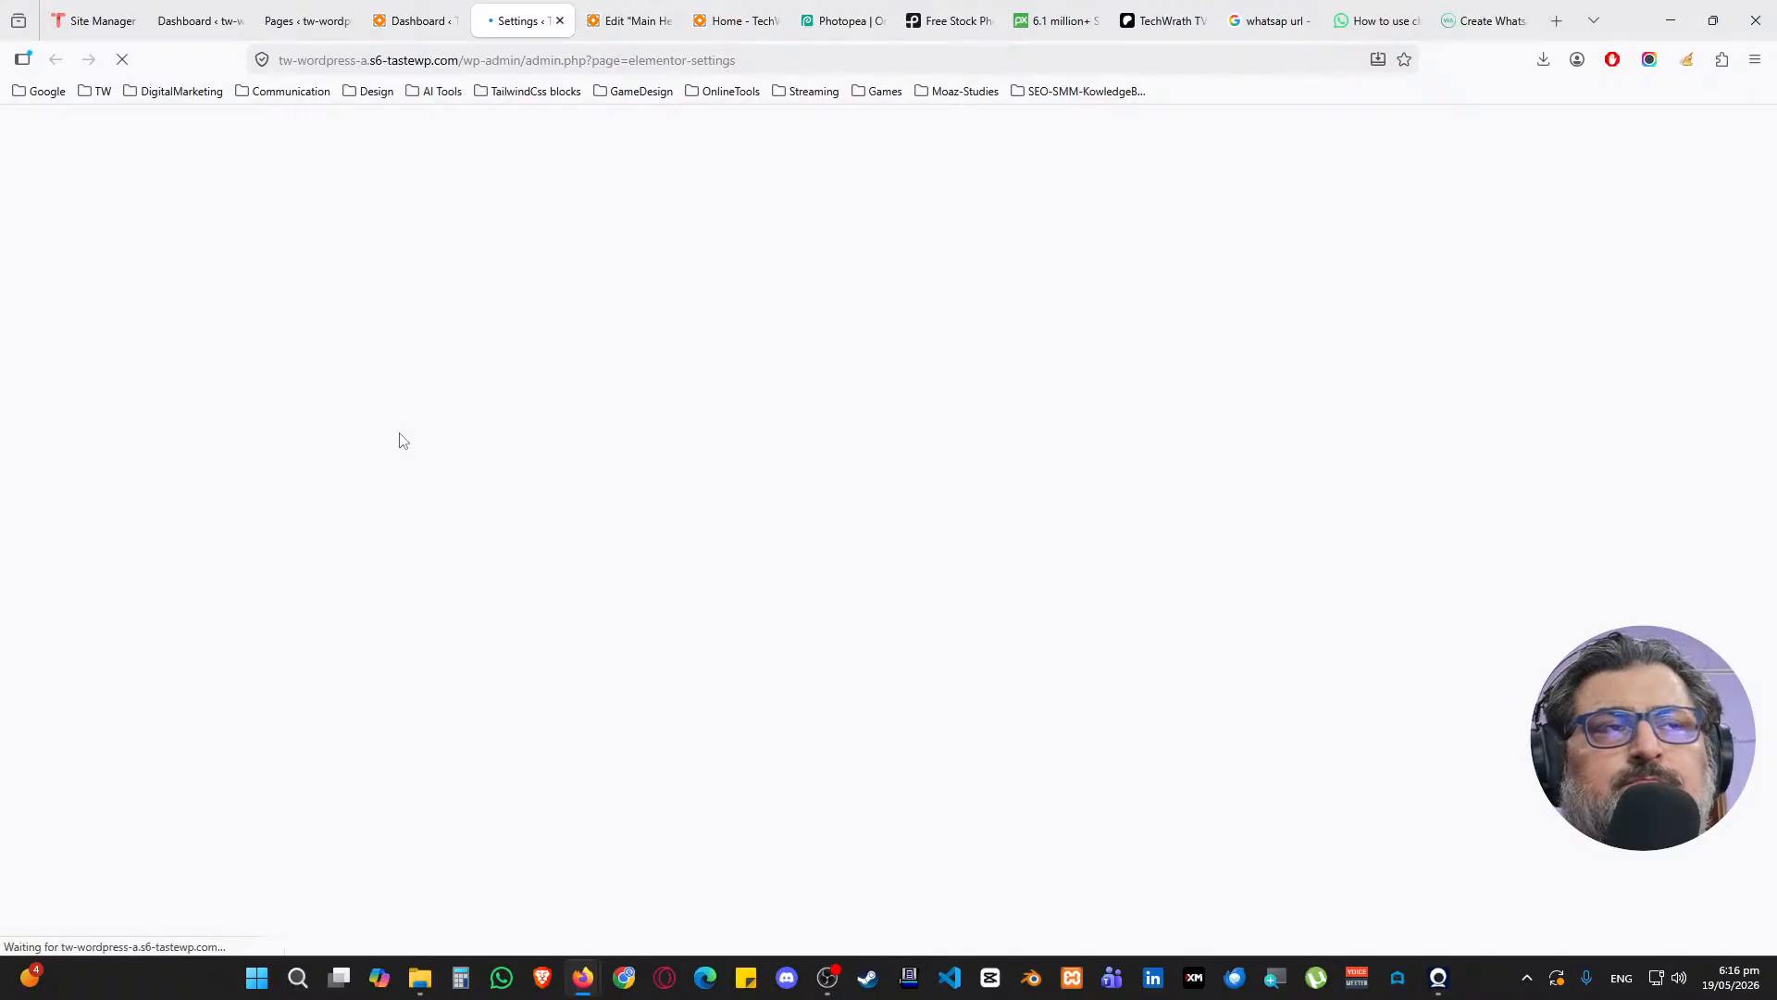
click(780, 271)
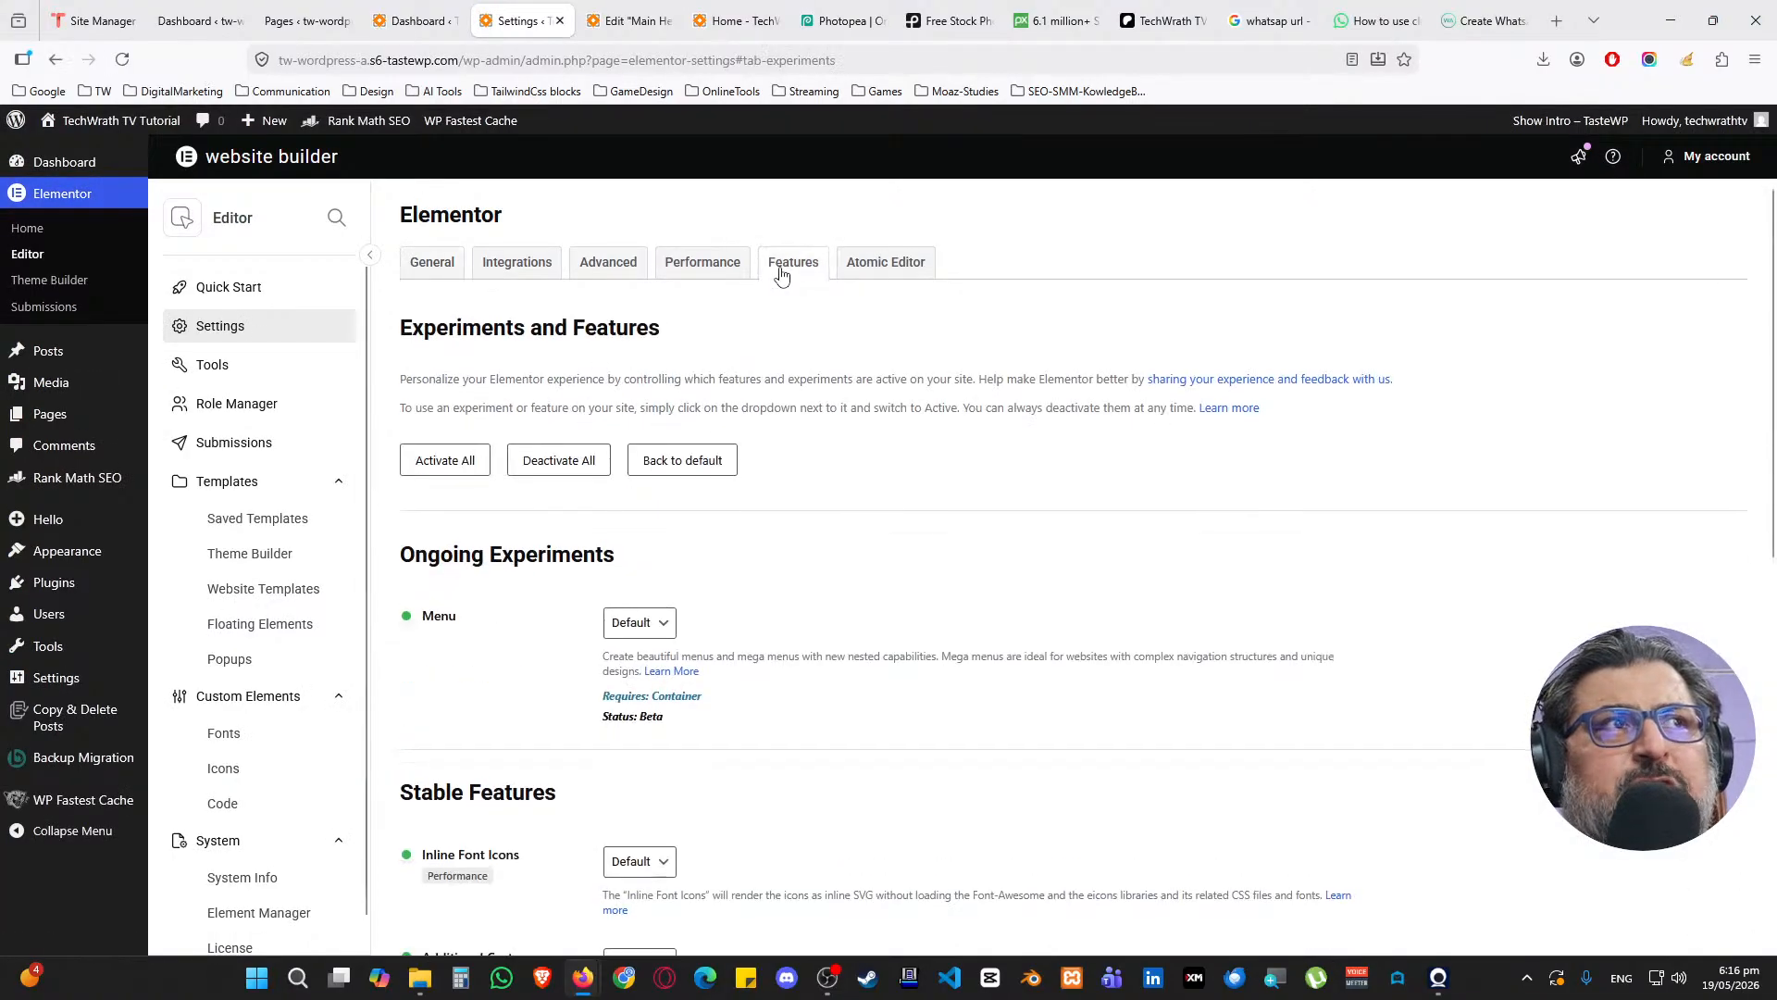
scroll(426, 630, down, 2)
Set the Menu experiment to Active, save changes, and return to the header editor
double_click(459, 437)
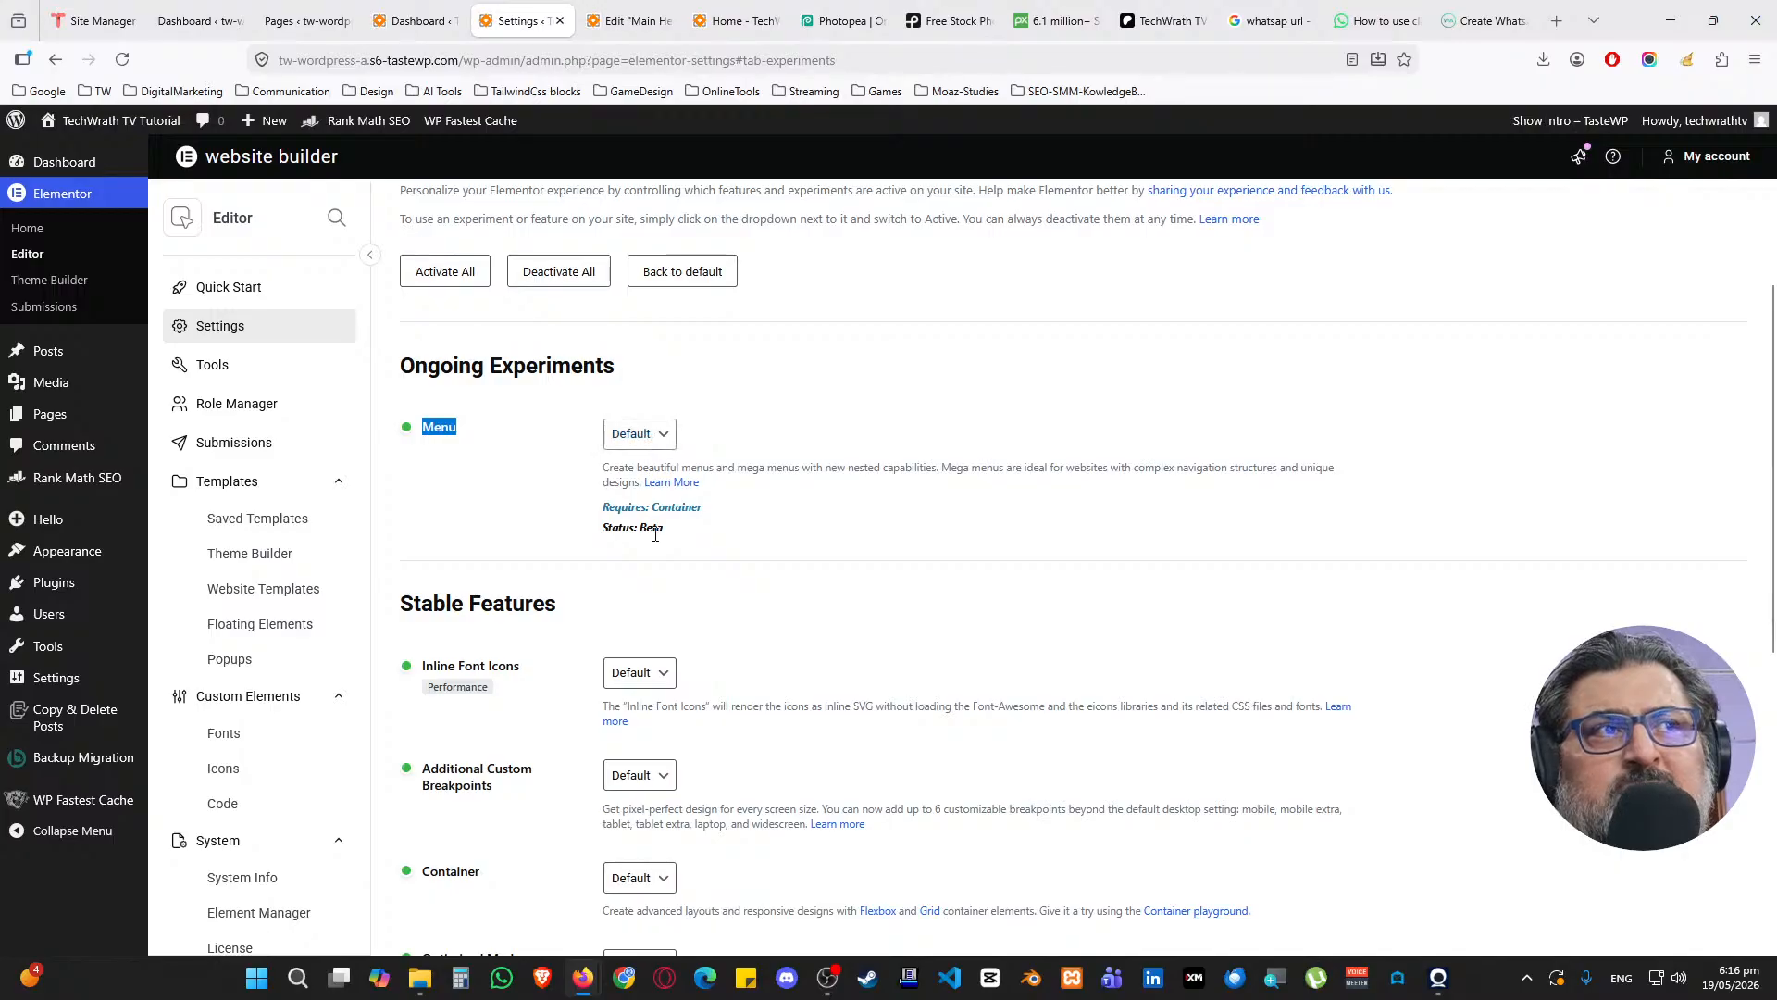
click(646, 437)
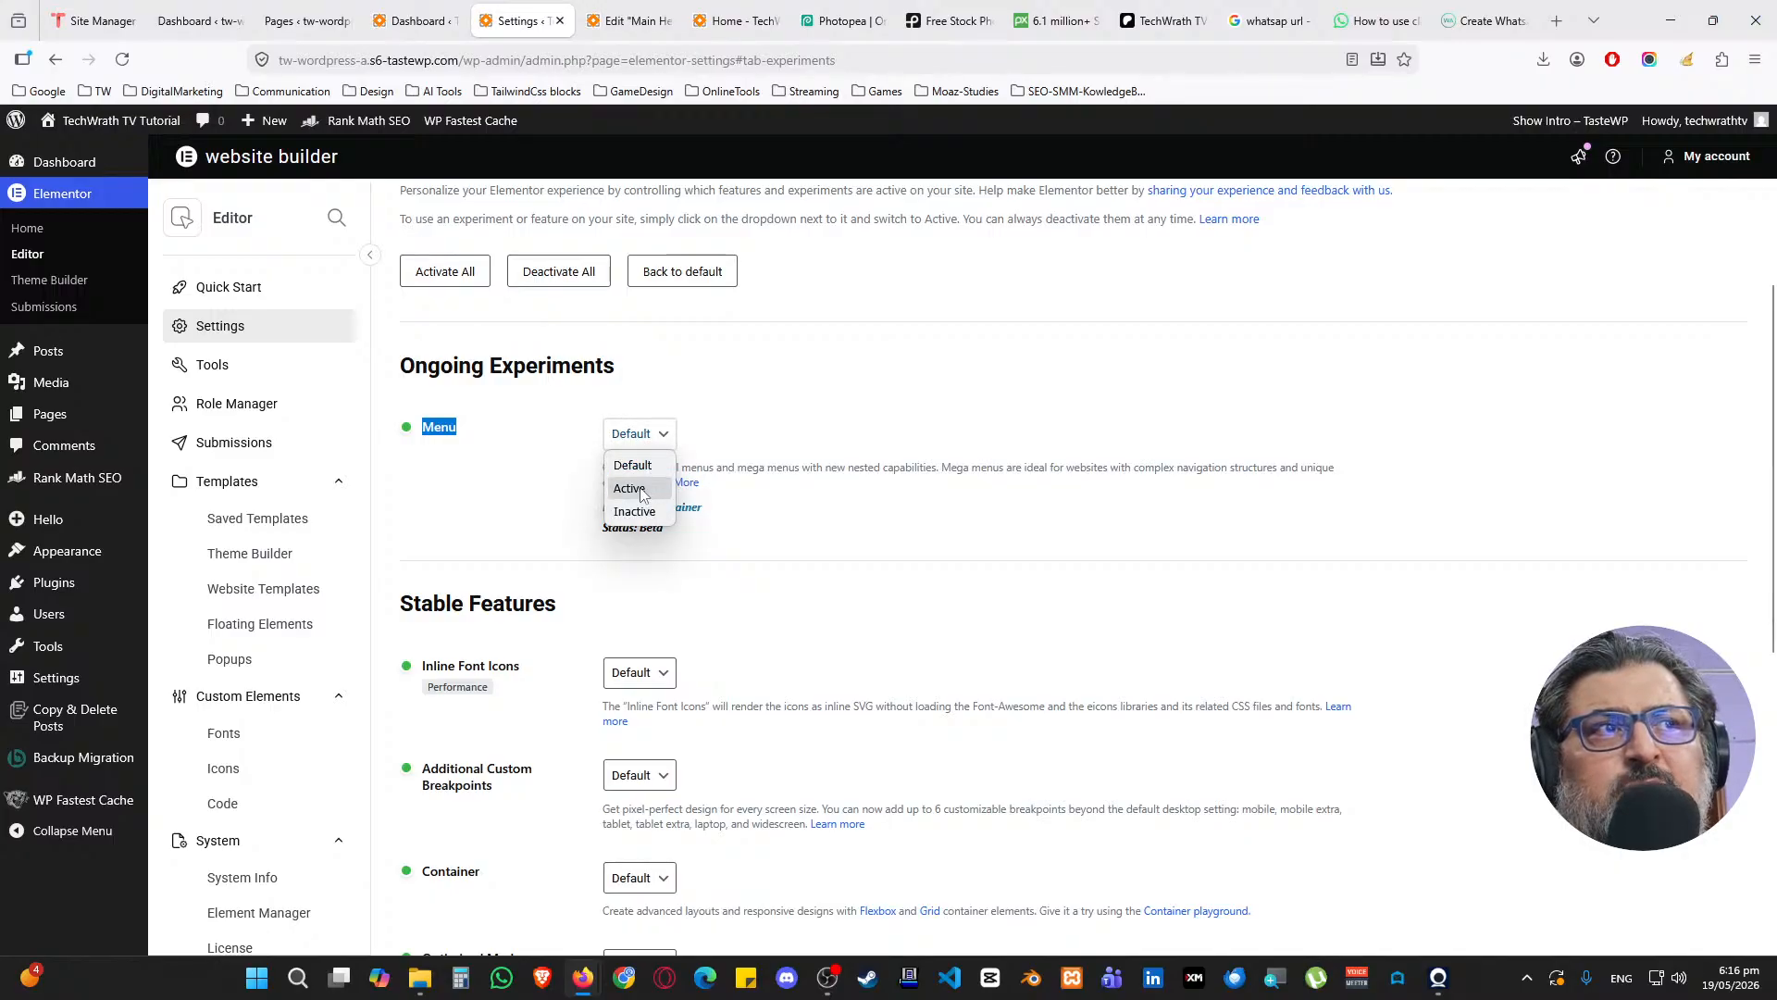
click(632, 489)
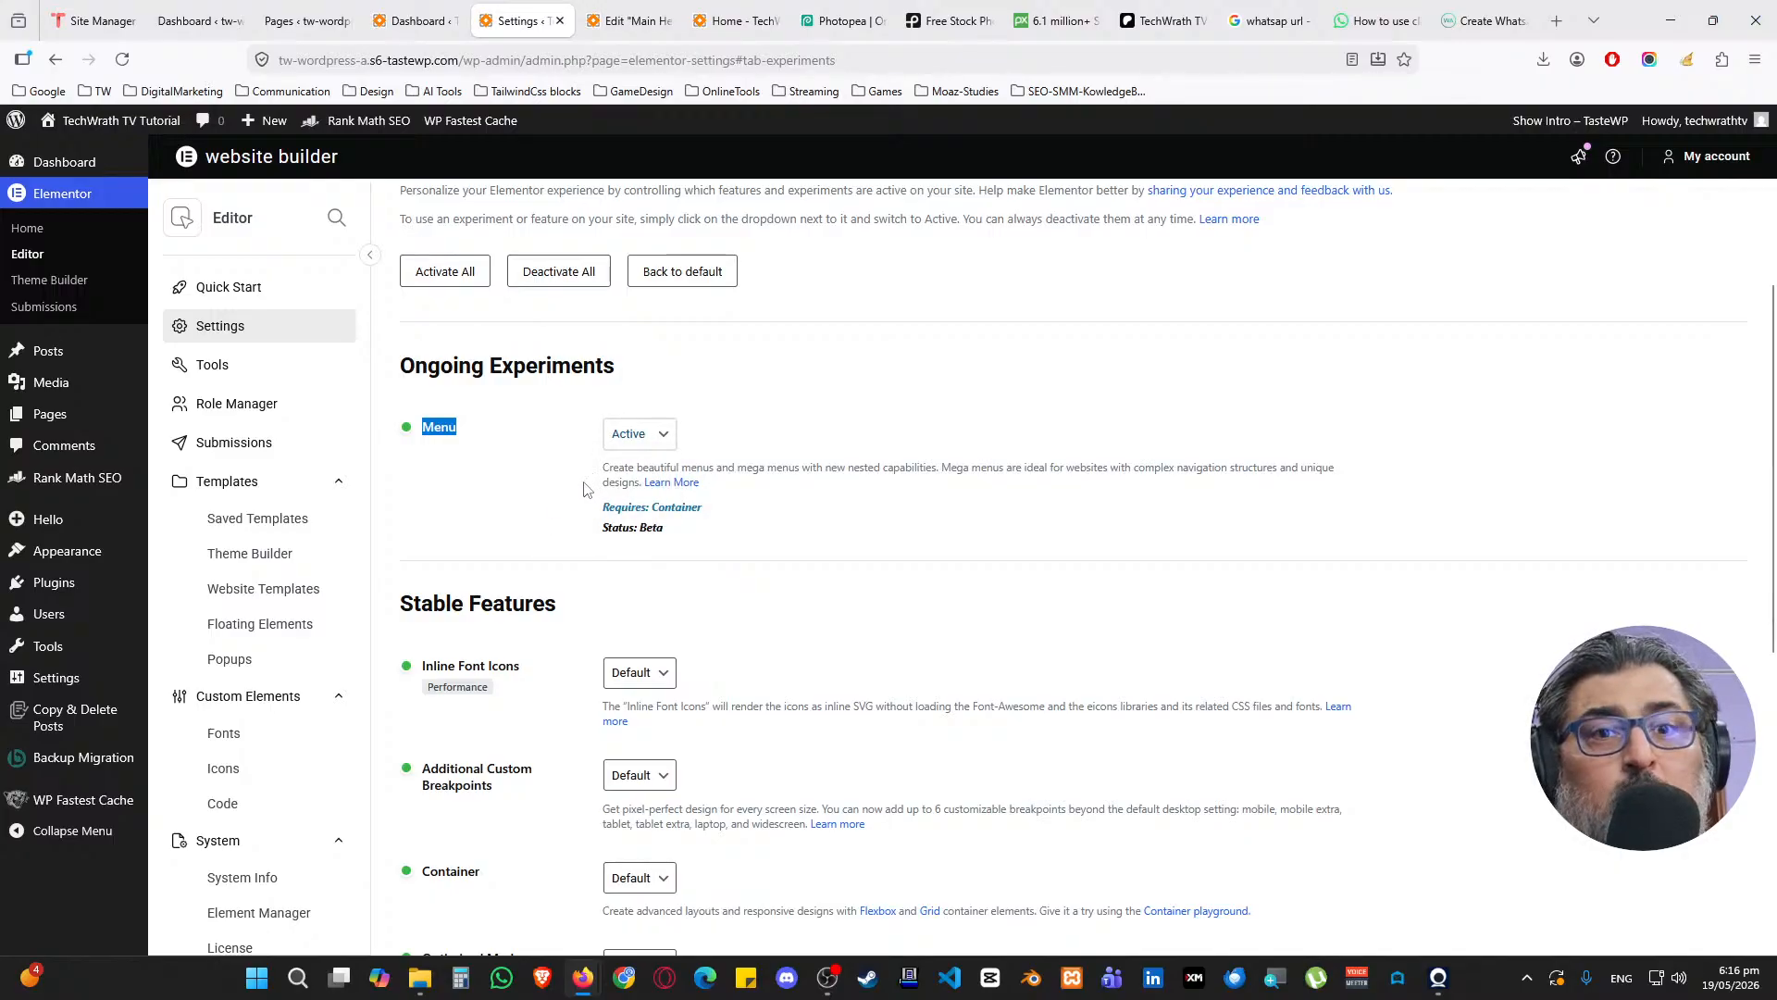
scroll(556, 482, down, 6)
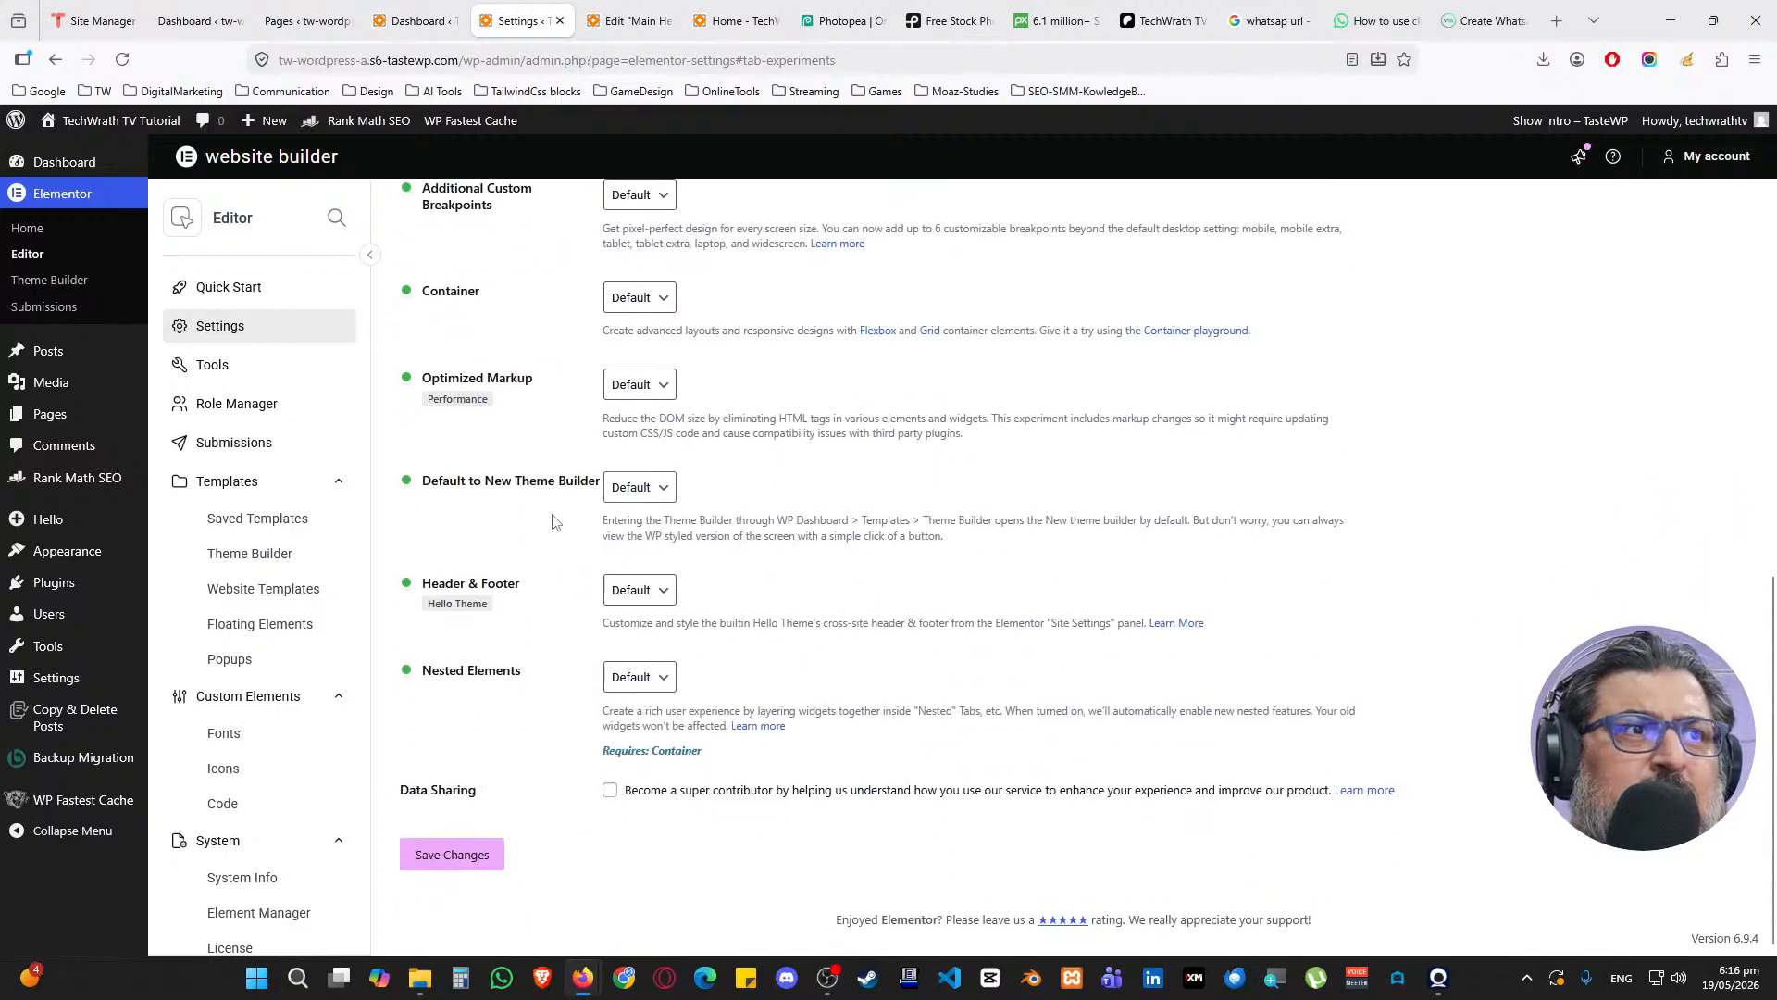
click(456, 854)
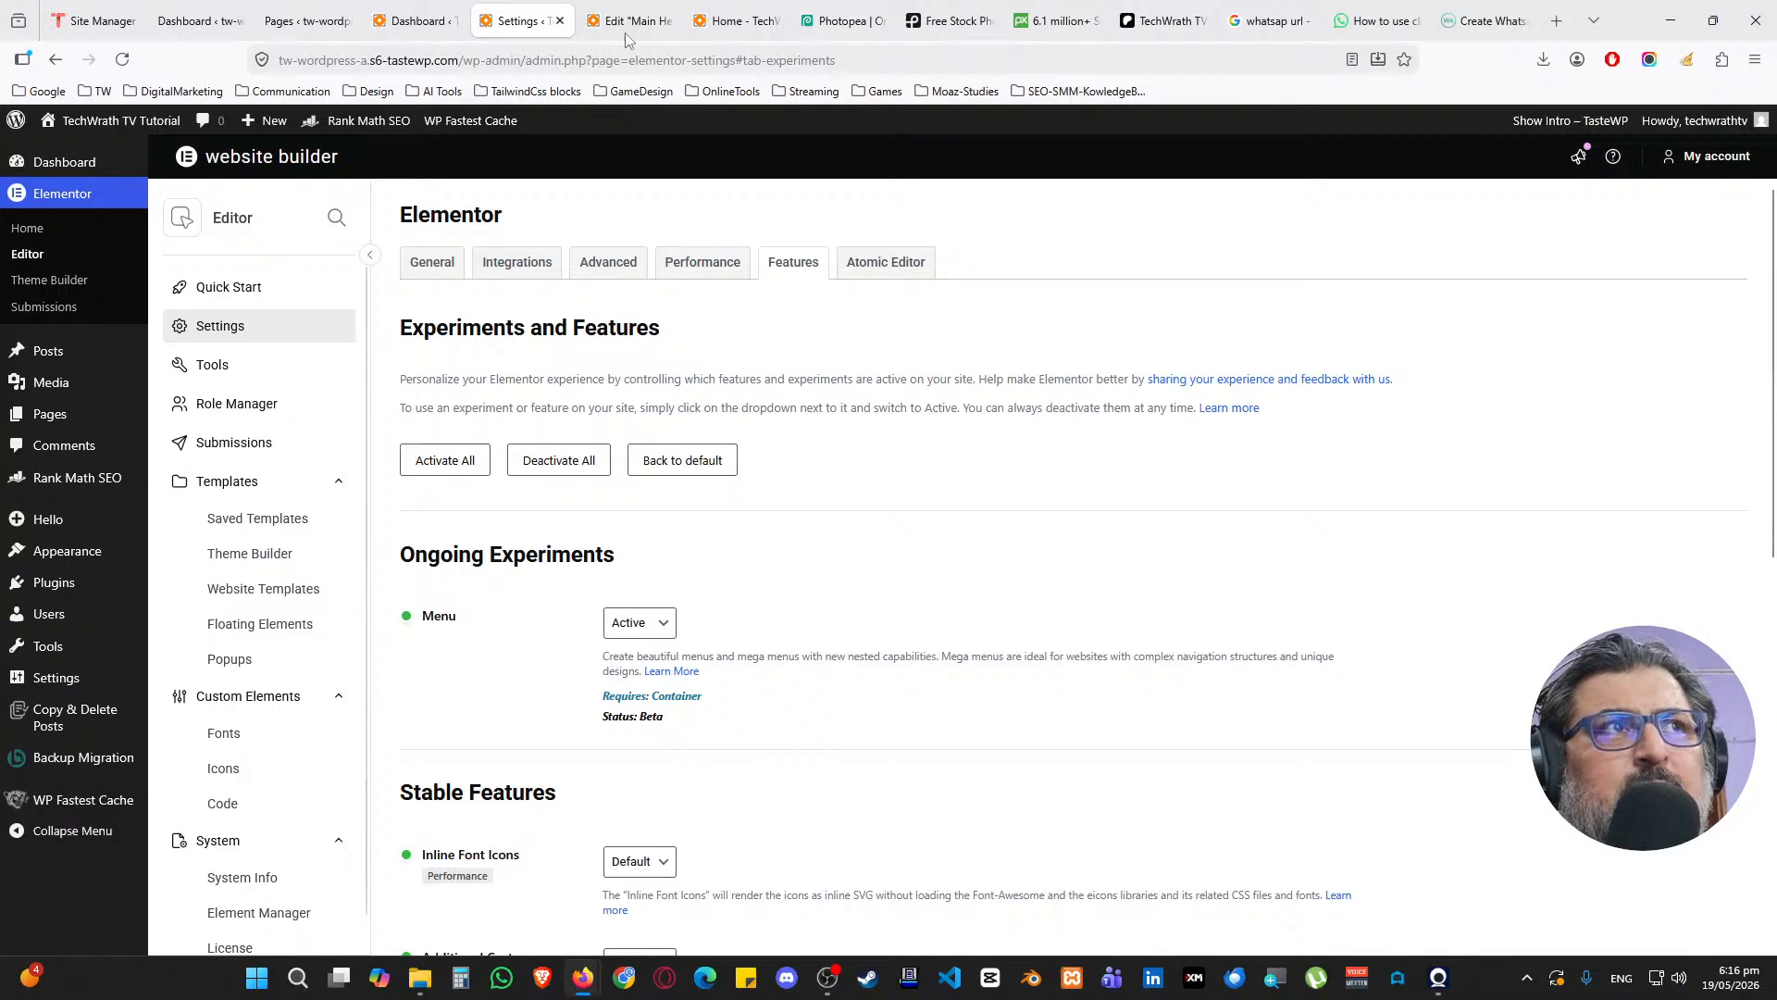
click(633, 9)
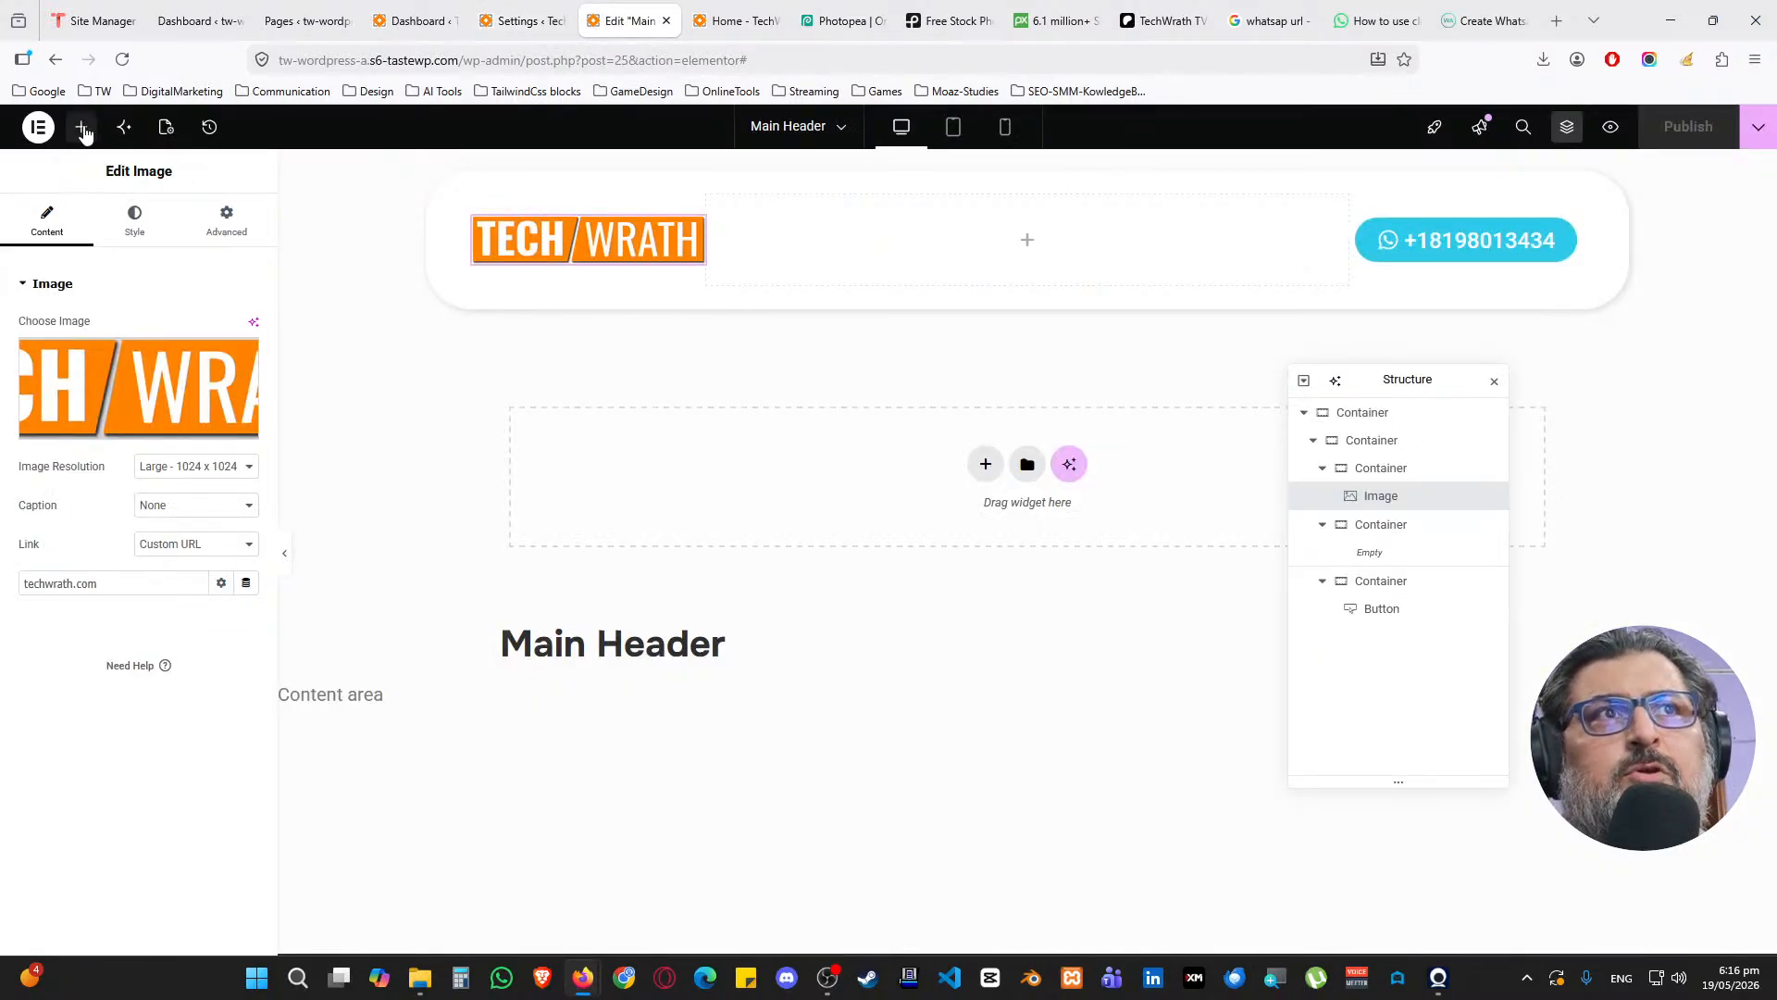
Search the widget list for 'menu' and open Appearance > Menus in a new tab
click(81, 127)
text(menu)
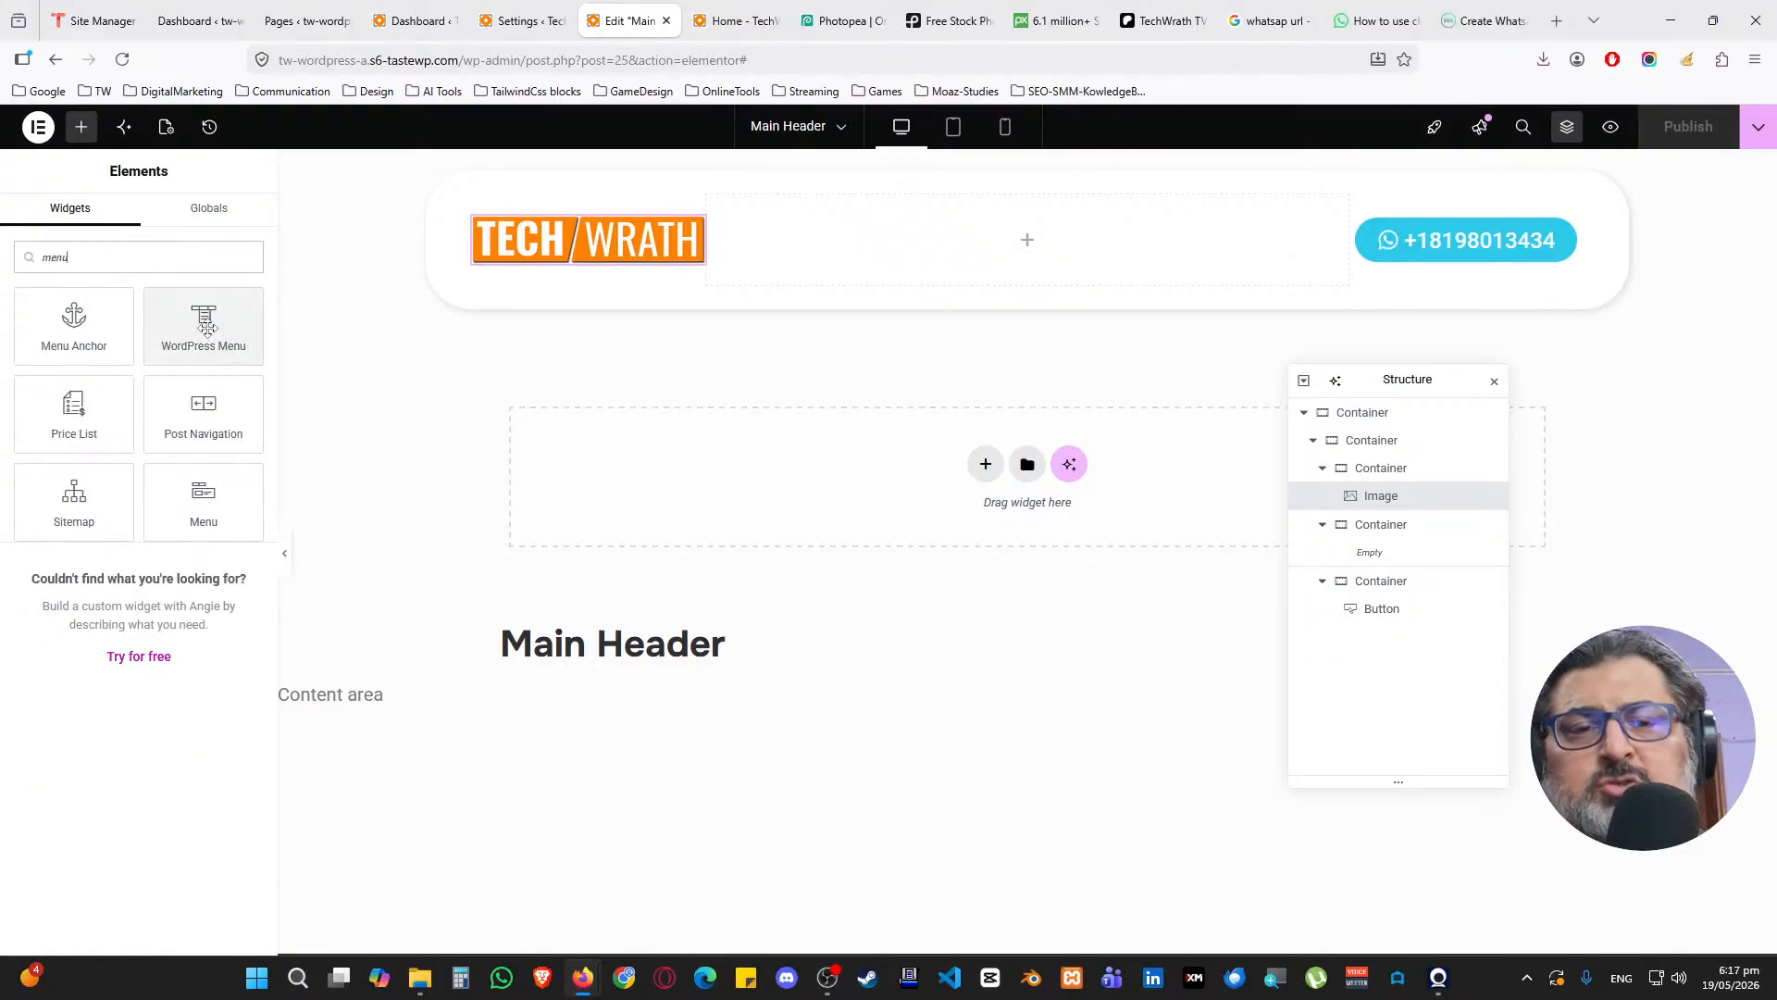
click(414, 20)
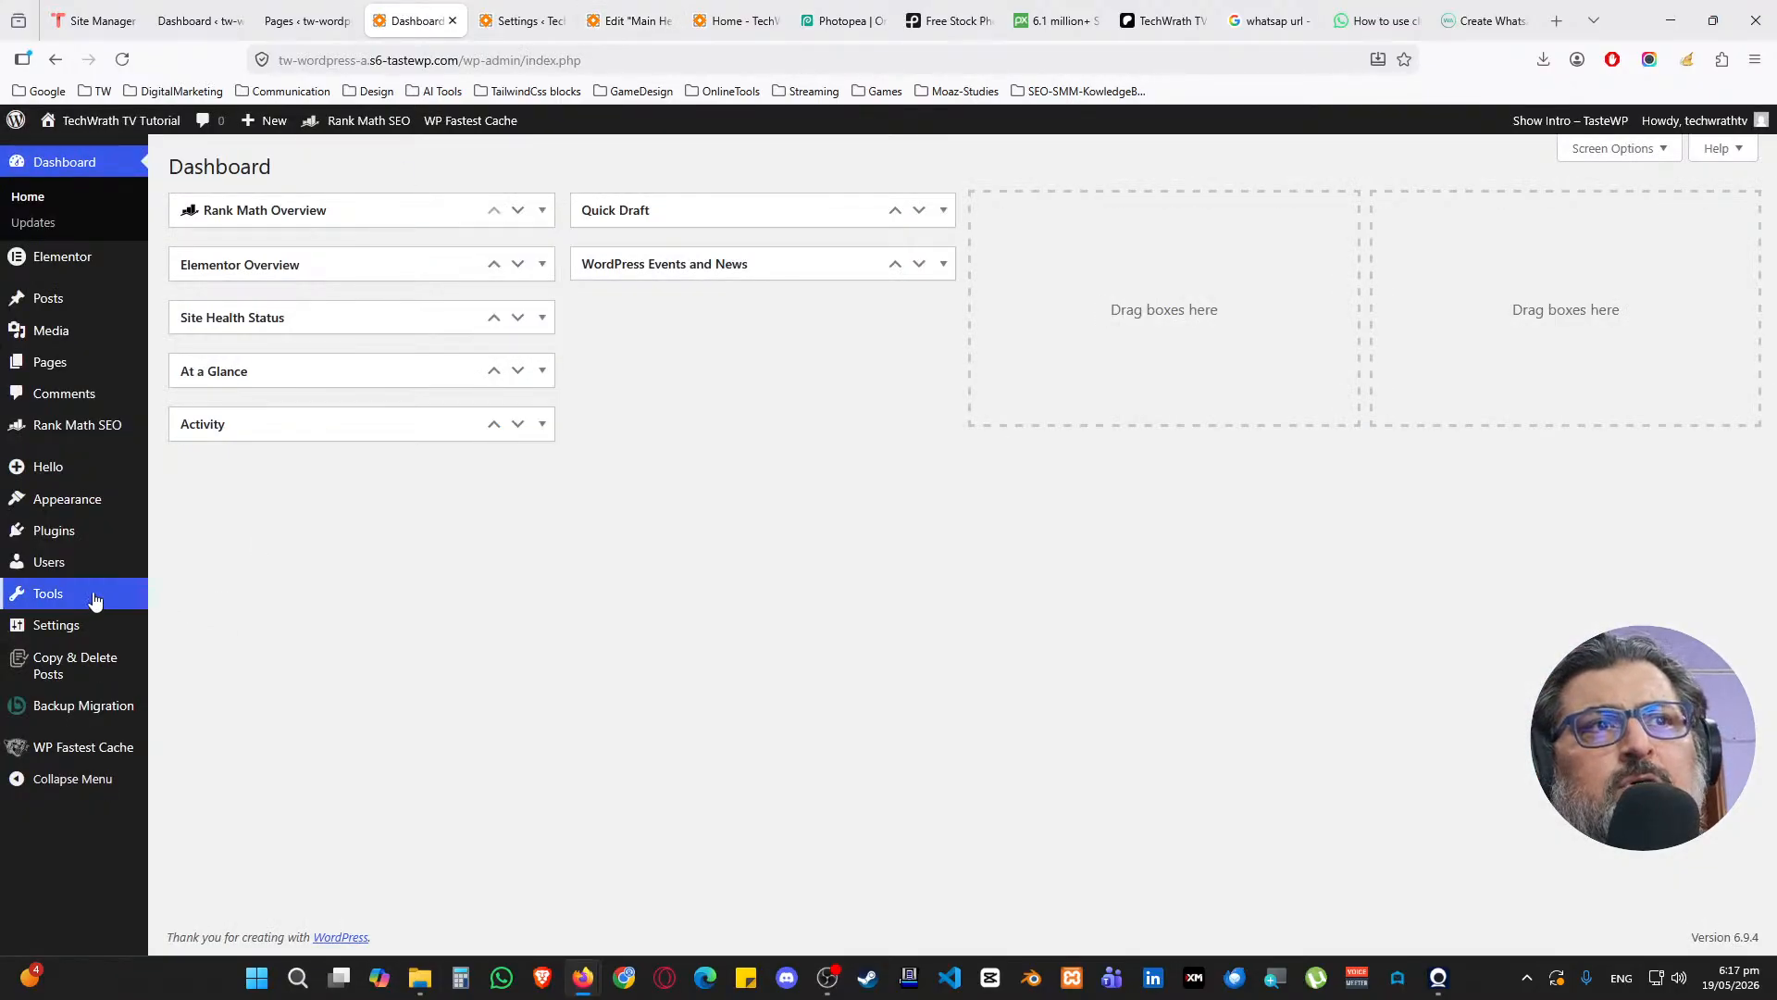
mouse_move(93, 522)
middle_click(180, 580)
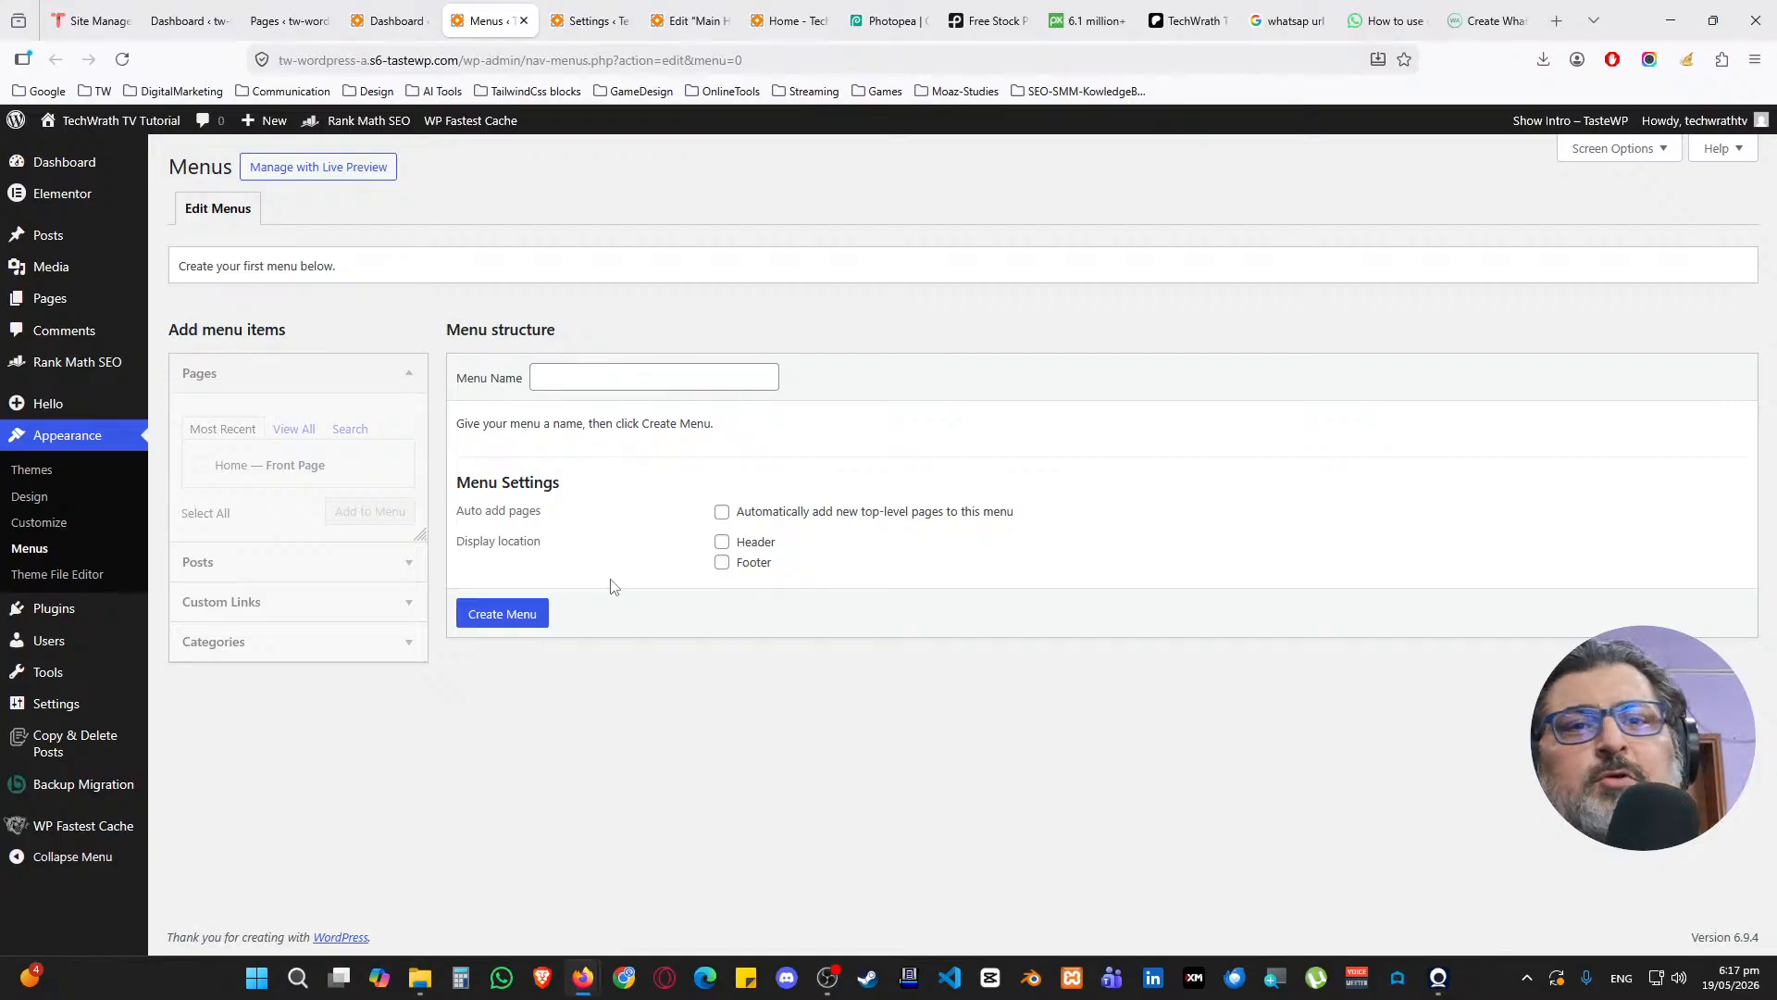
Reload the Main Header editor so the new Menu widget appears
click(599, 23)
click(689, 21)
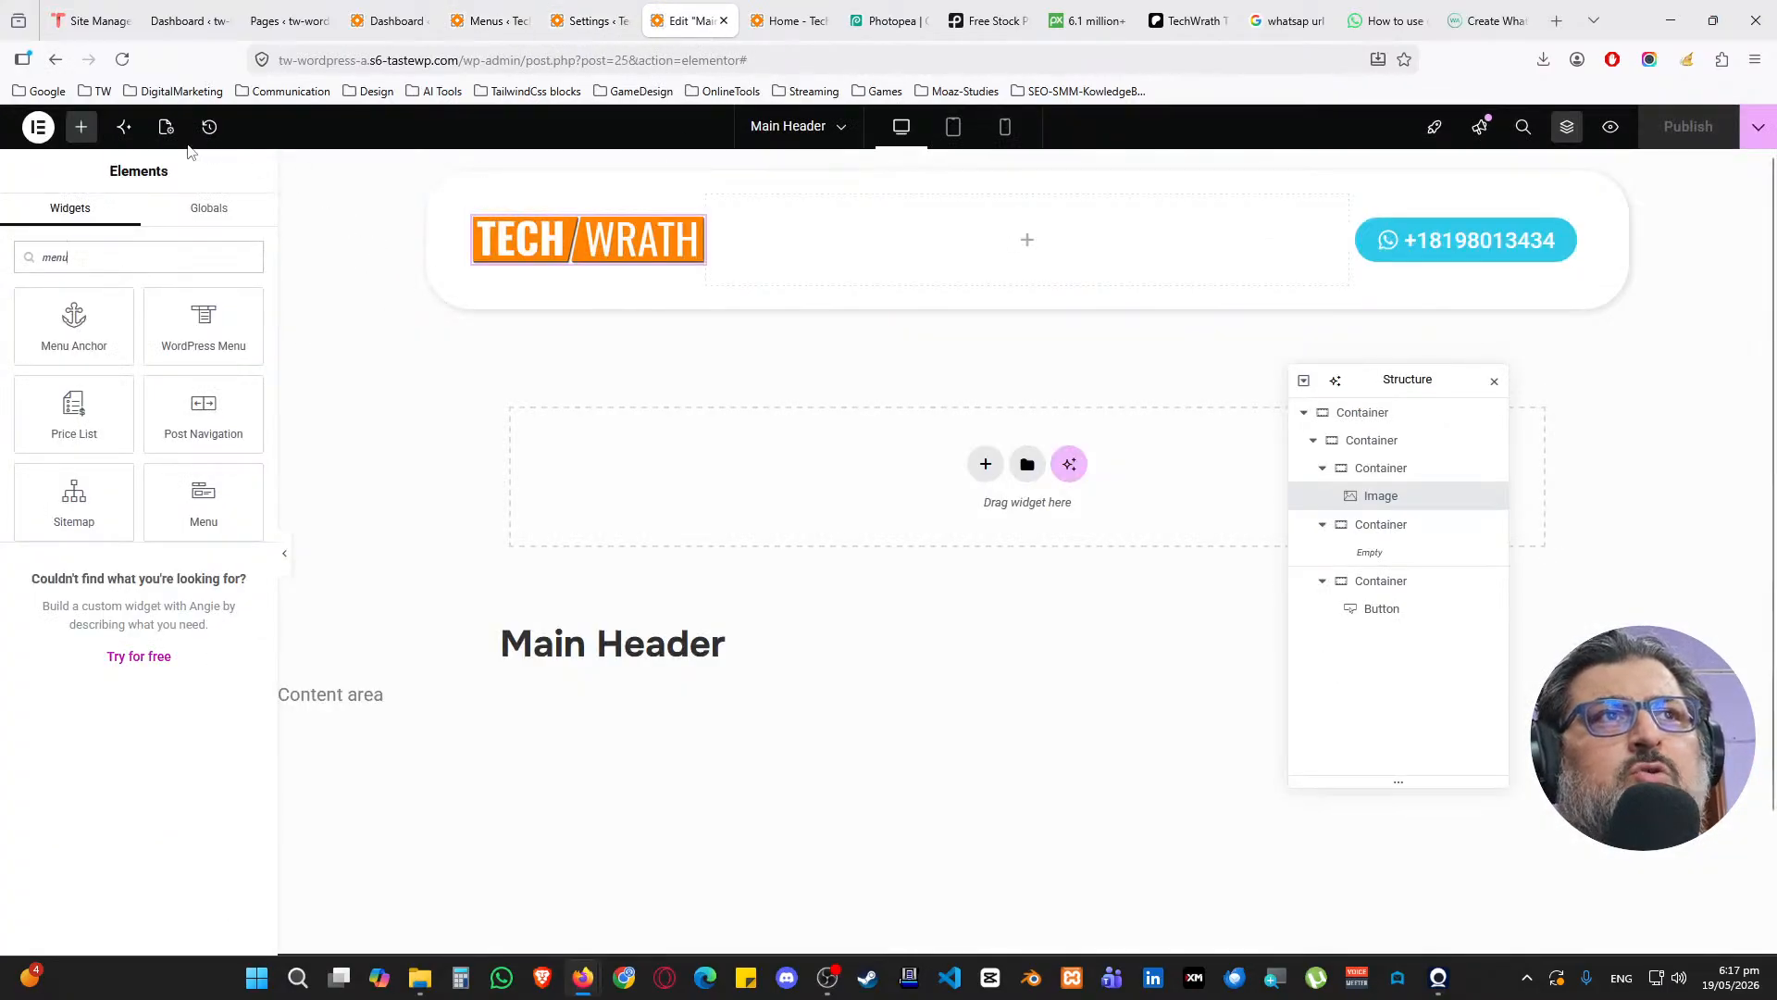
click(122, 60)
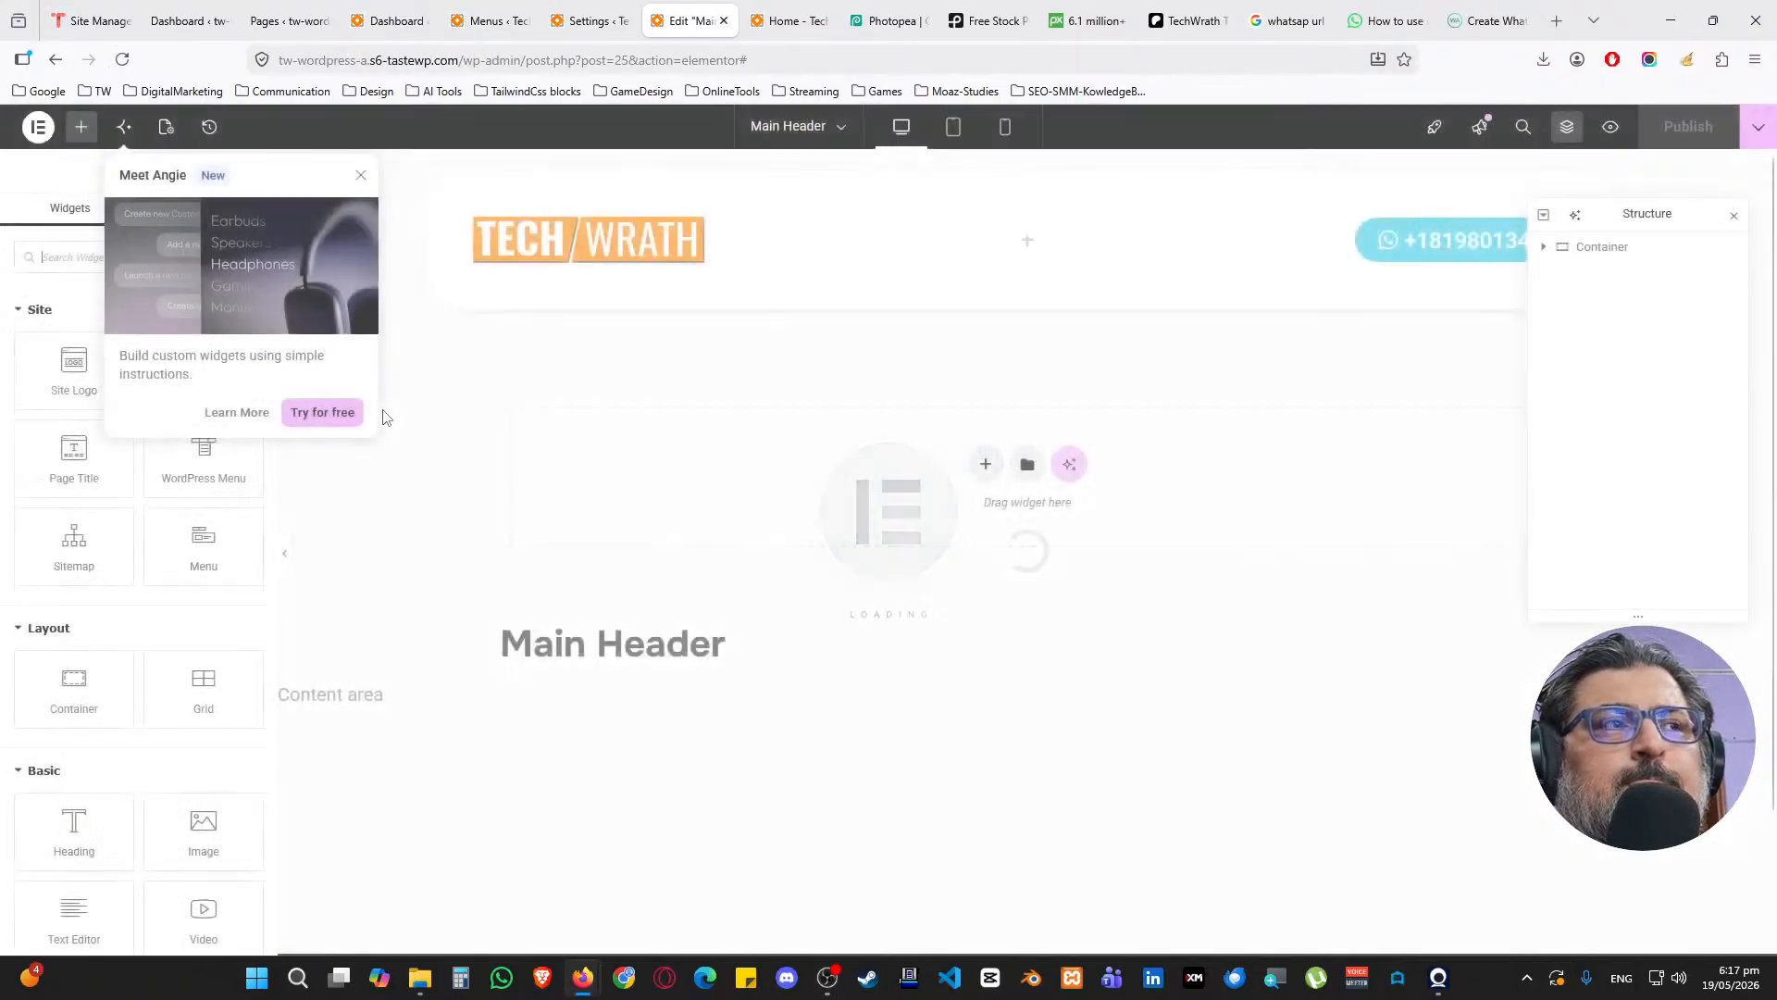
Drag the Menu widget into the header's empty middle container
click(361, 176)
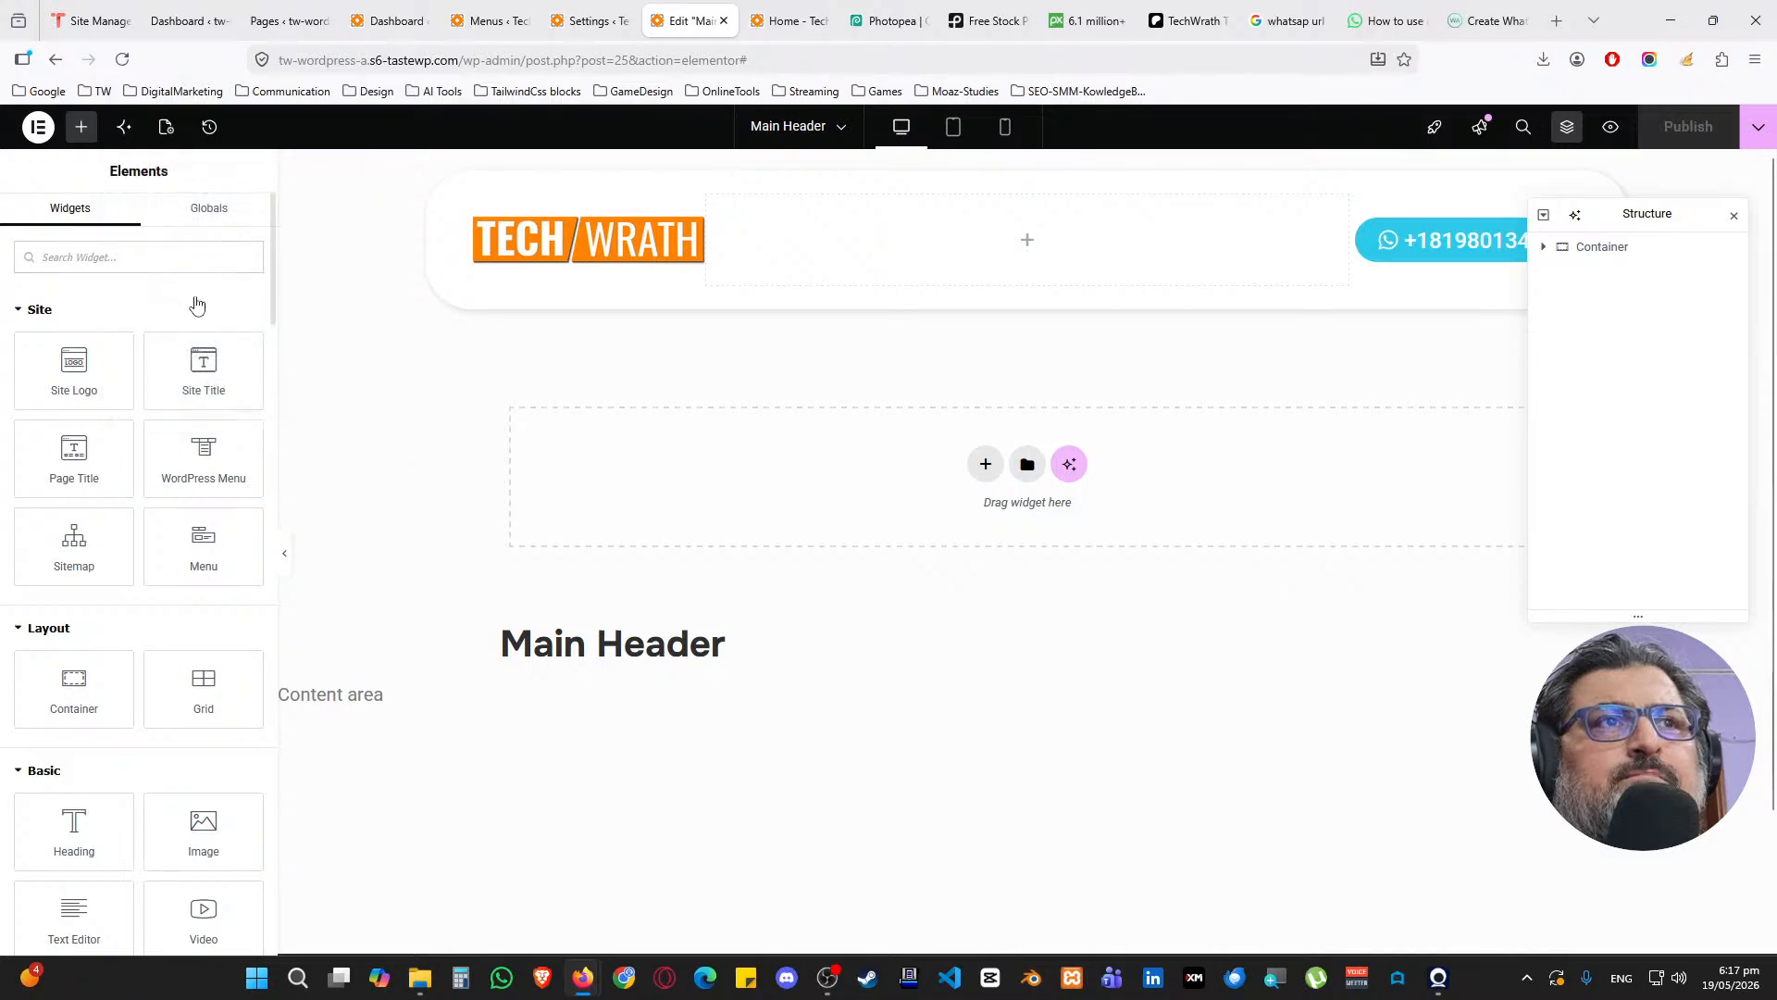
click(151, 259)
text(menu)
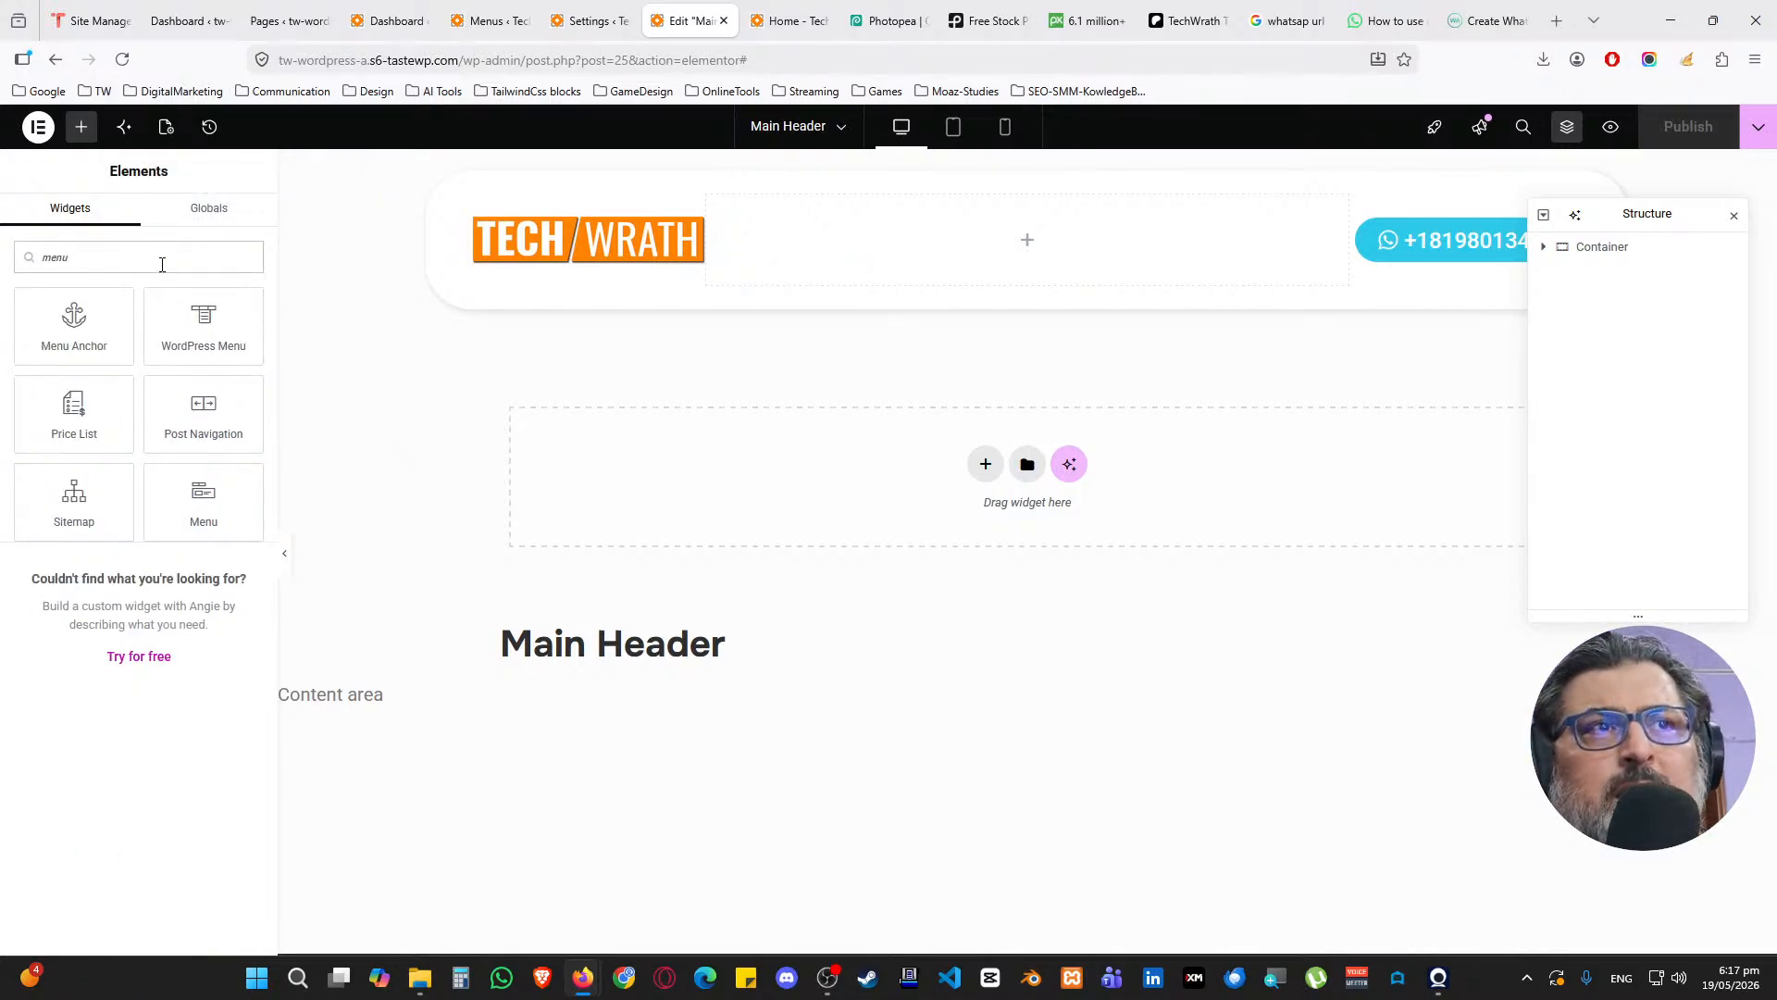
drag(220, 520, 995, 258)
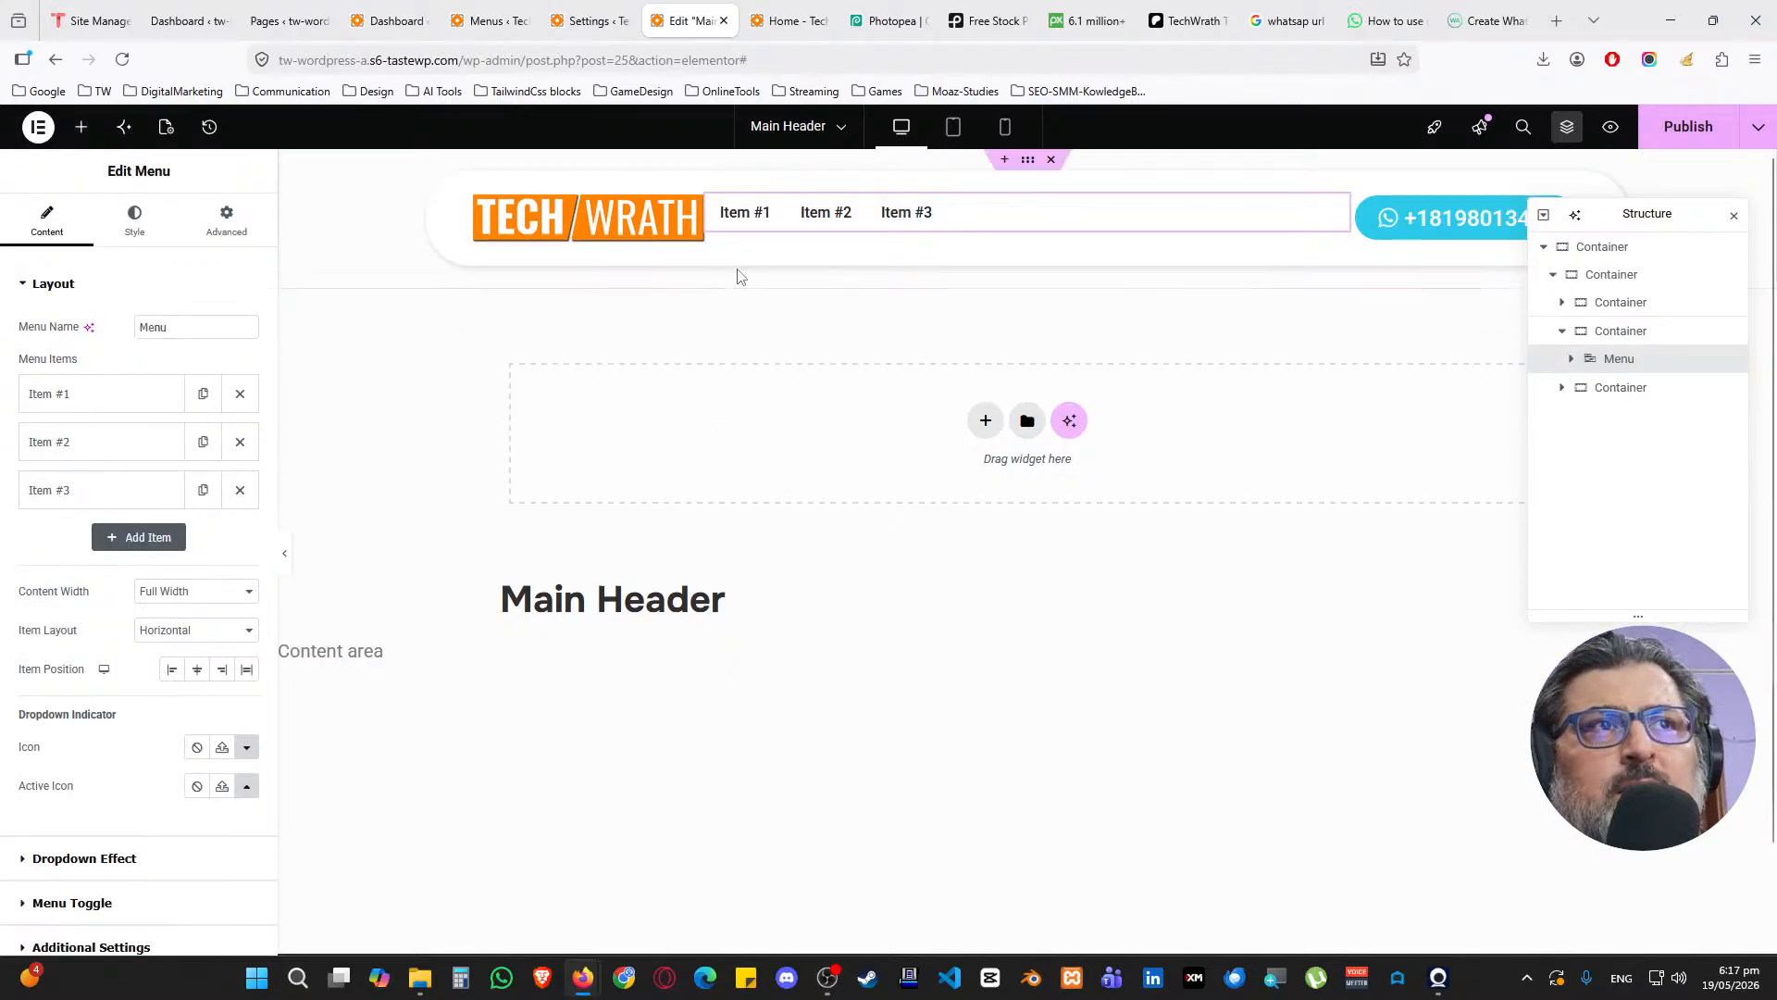
Set the middle container's Justify Content and Align Items to Center
click(1618, 332)
click(80, 657)
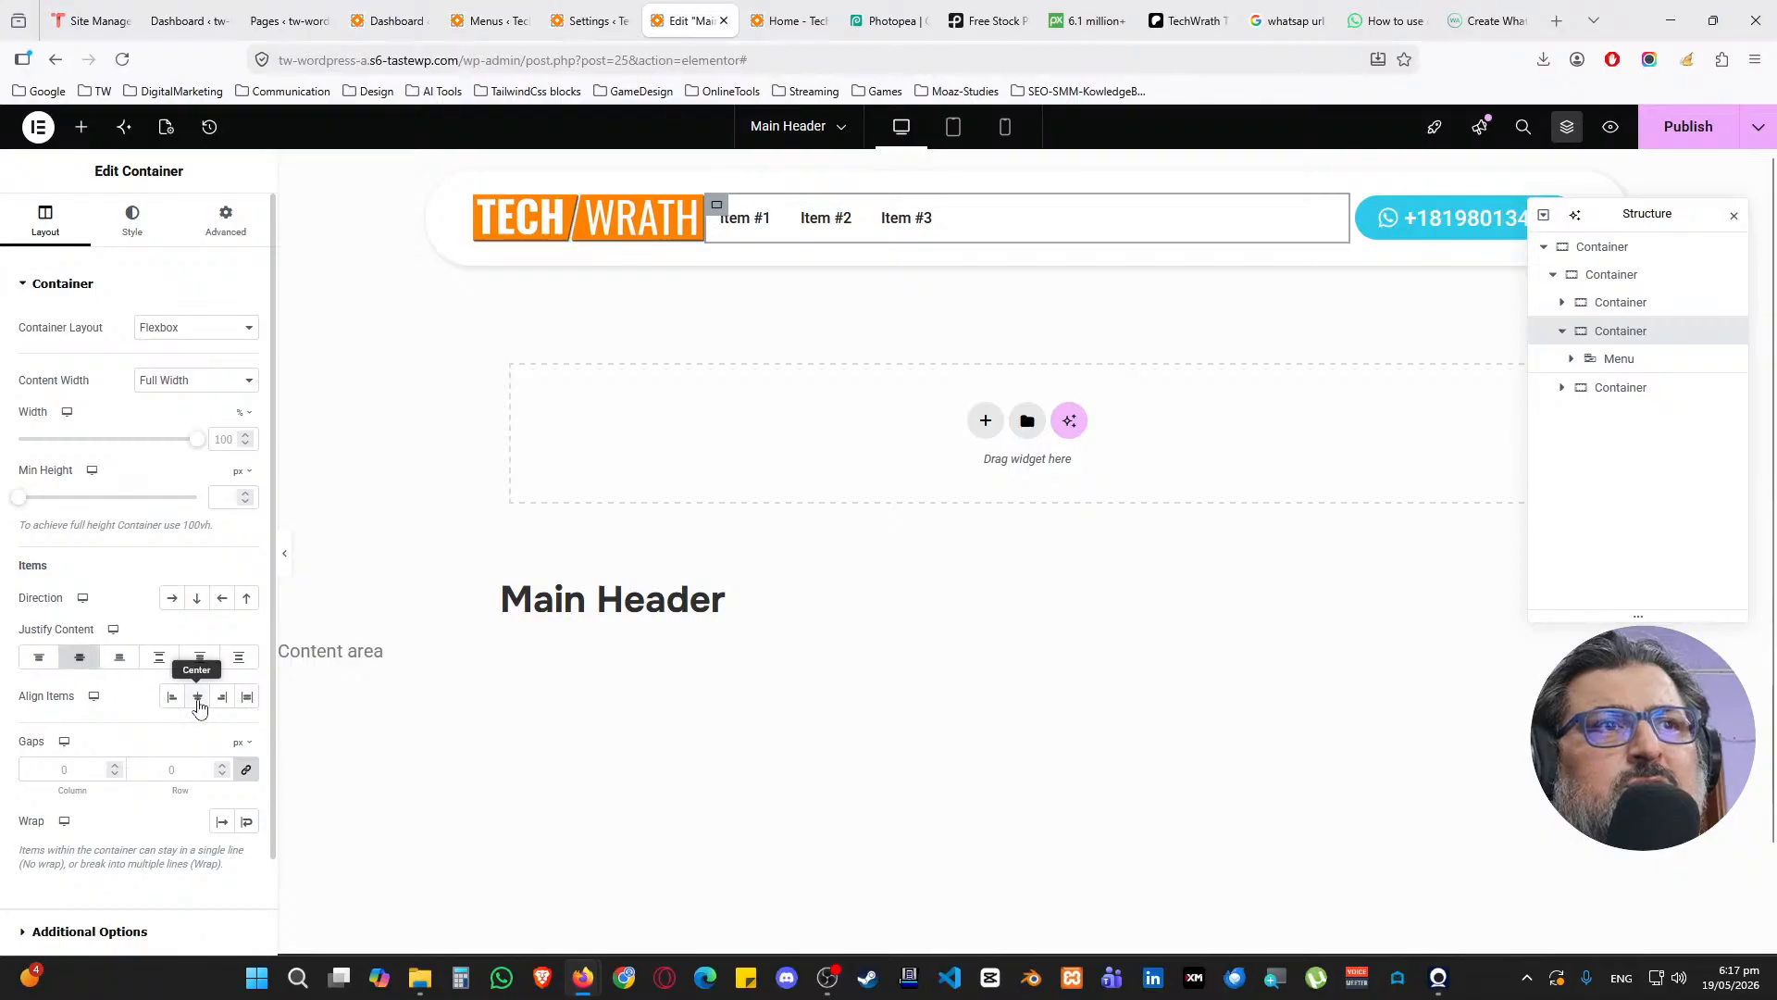
click(197, 696)
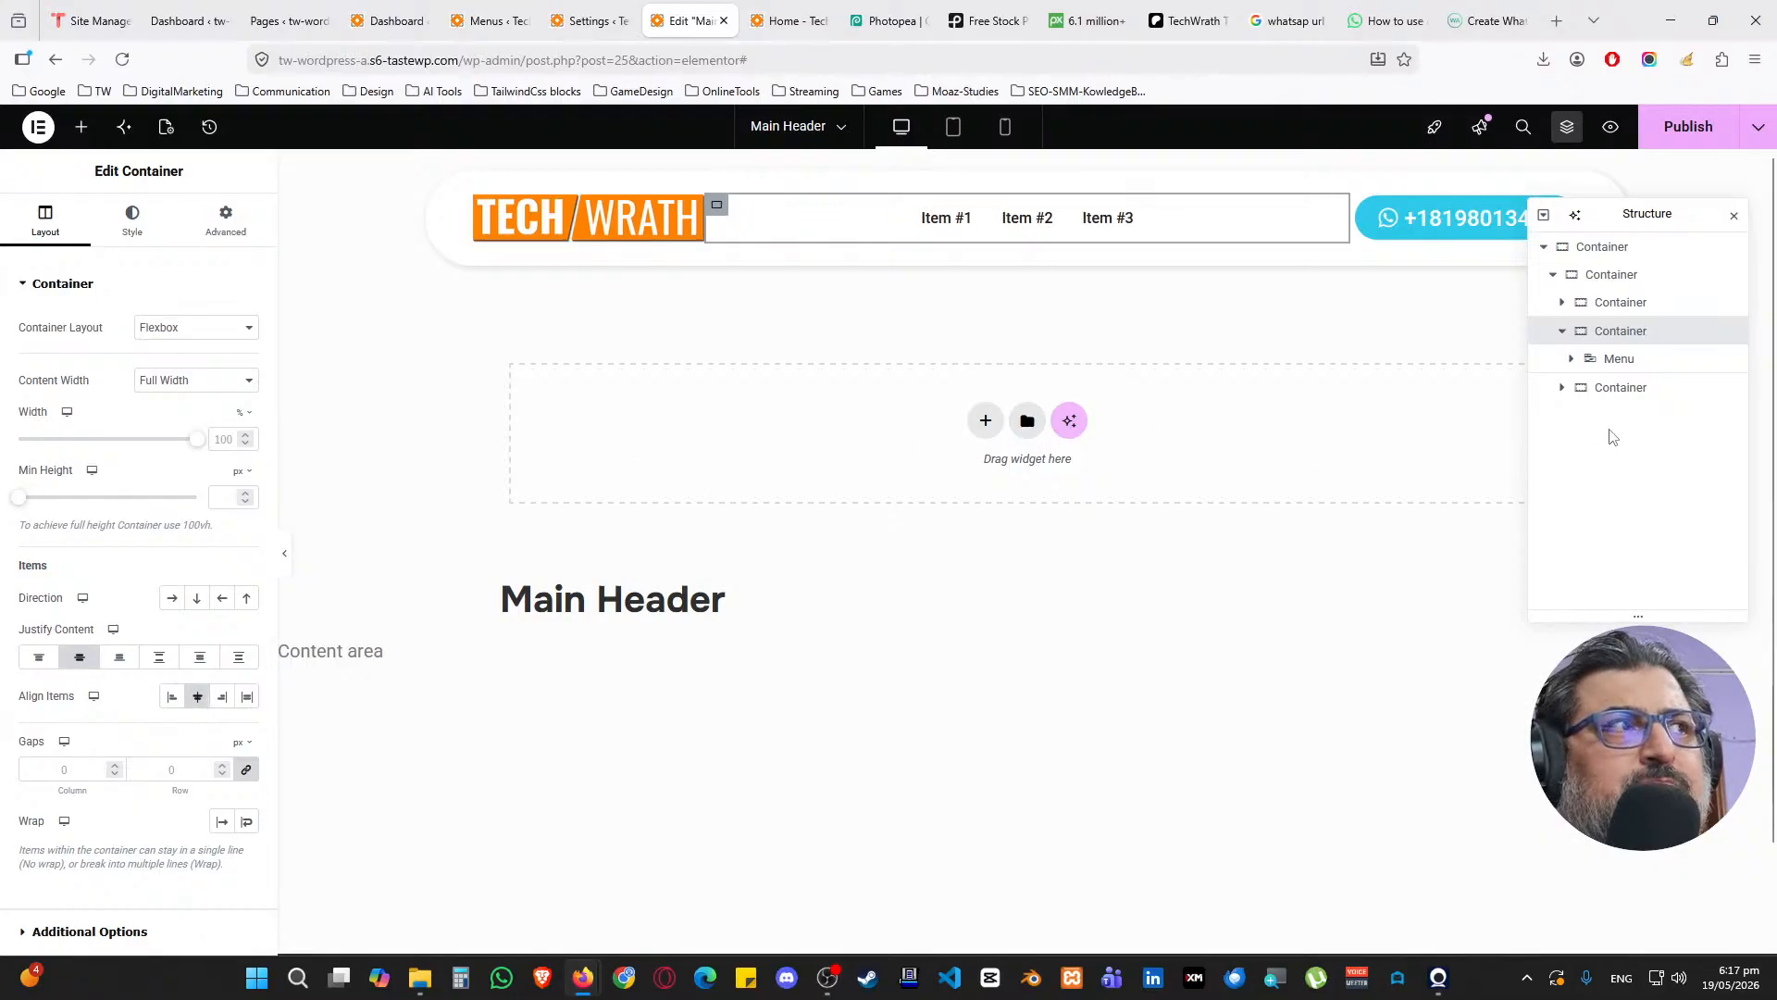
Delete placeholder Items #3 and #2 from the menu
click(1620, 359)
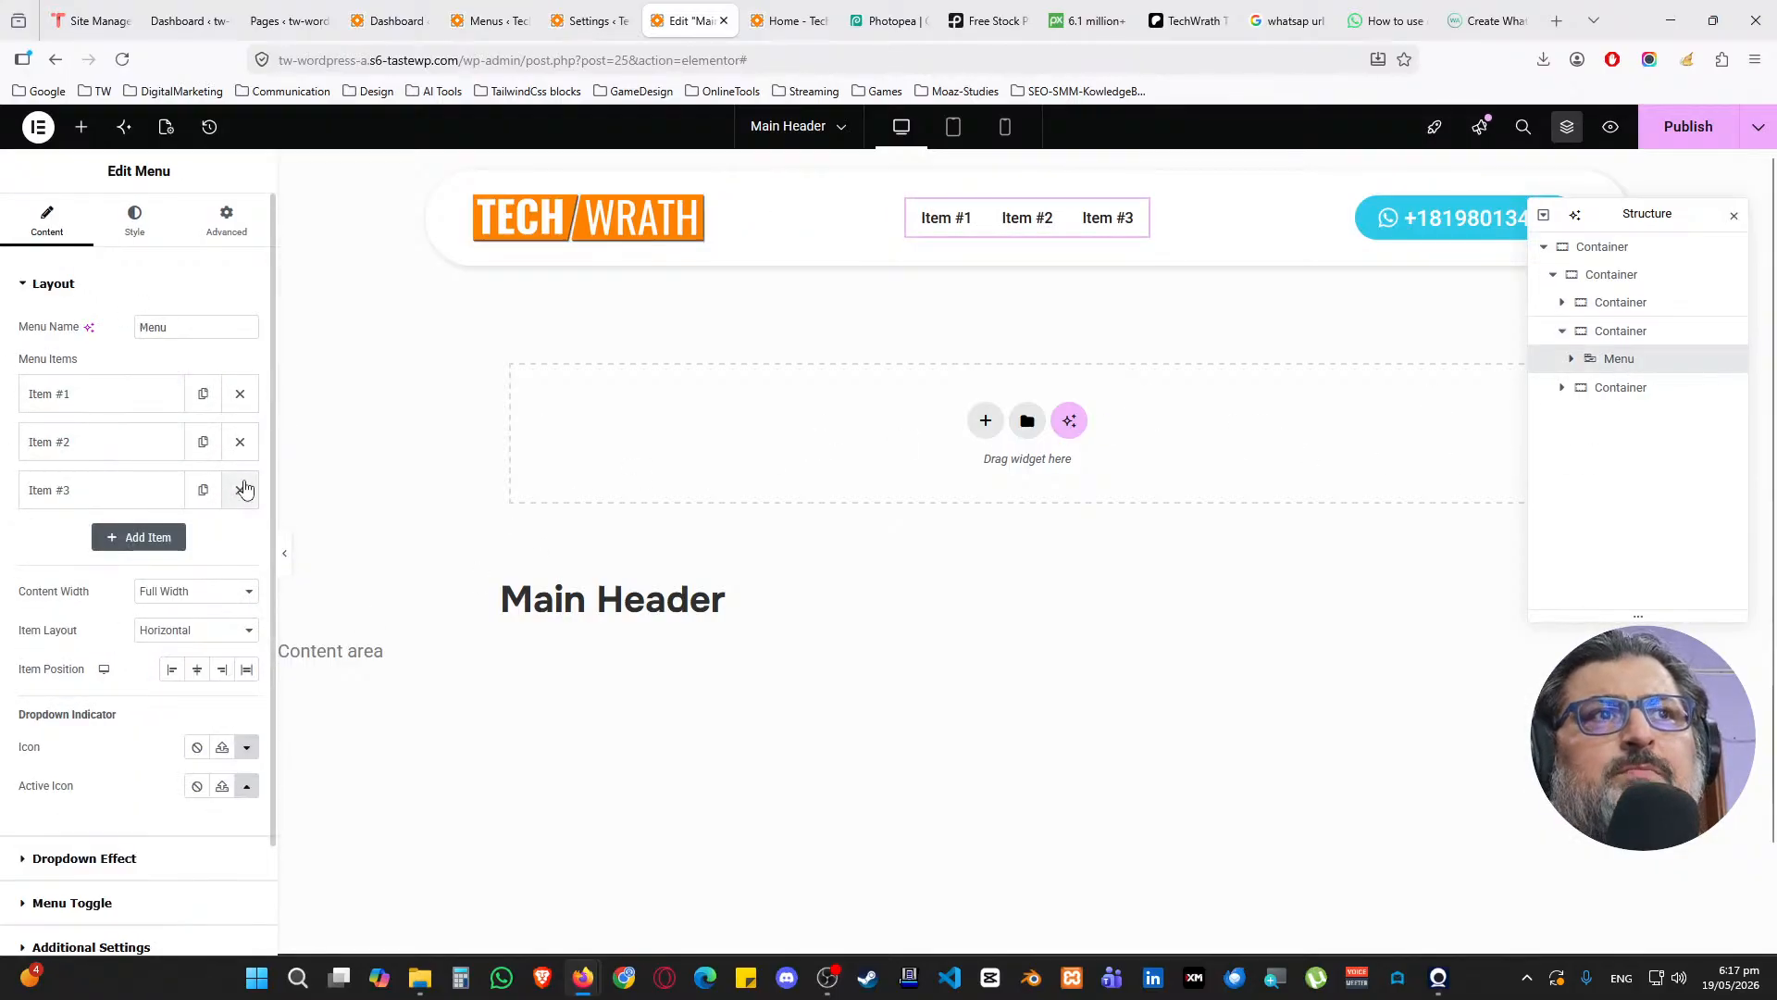
click(240, 489)
click(240, 442)
Expand the first menu item and rename its title to Home
click(91, 394)
triple_click(127, 461)
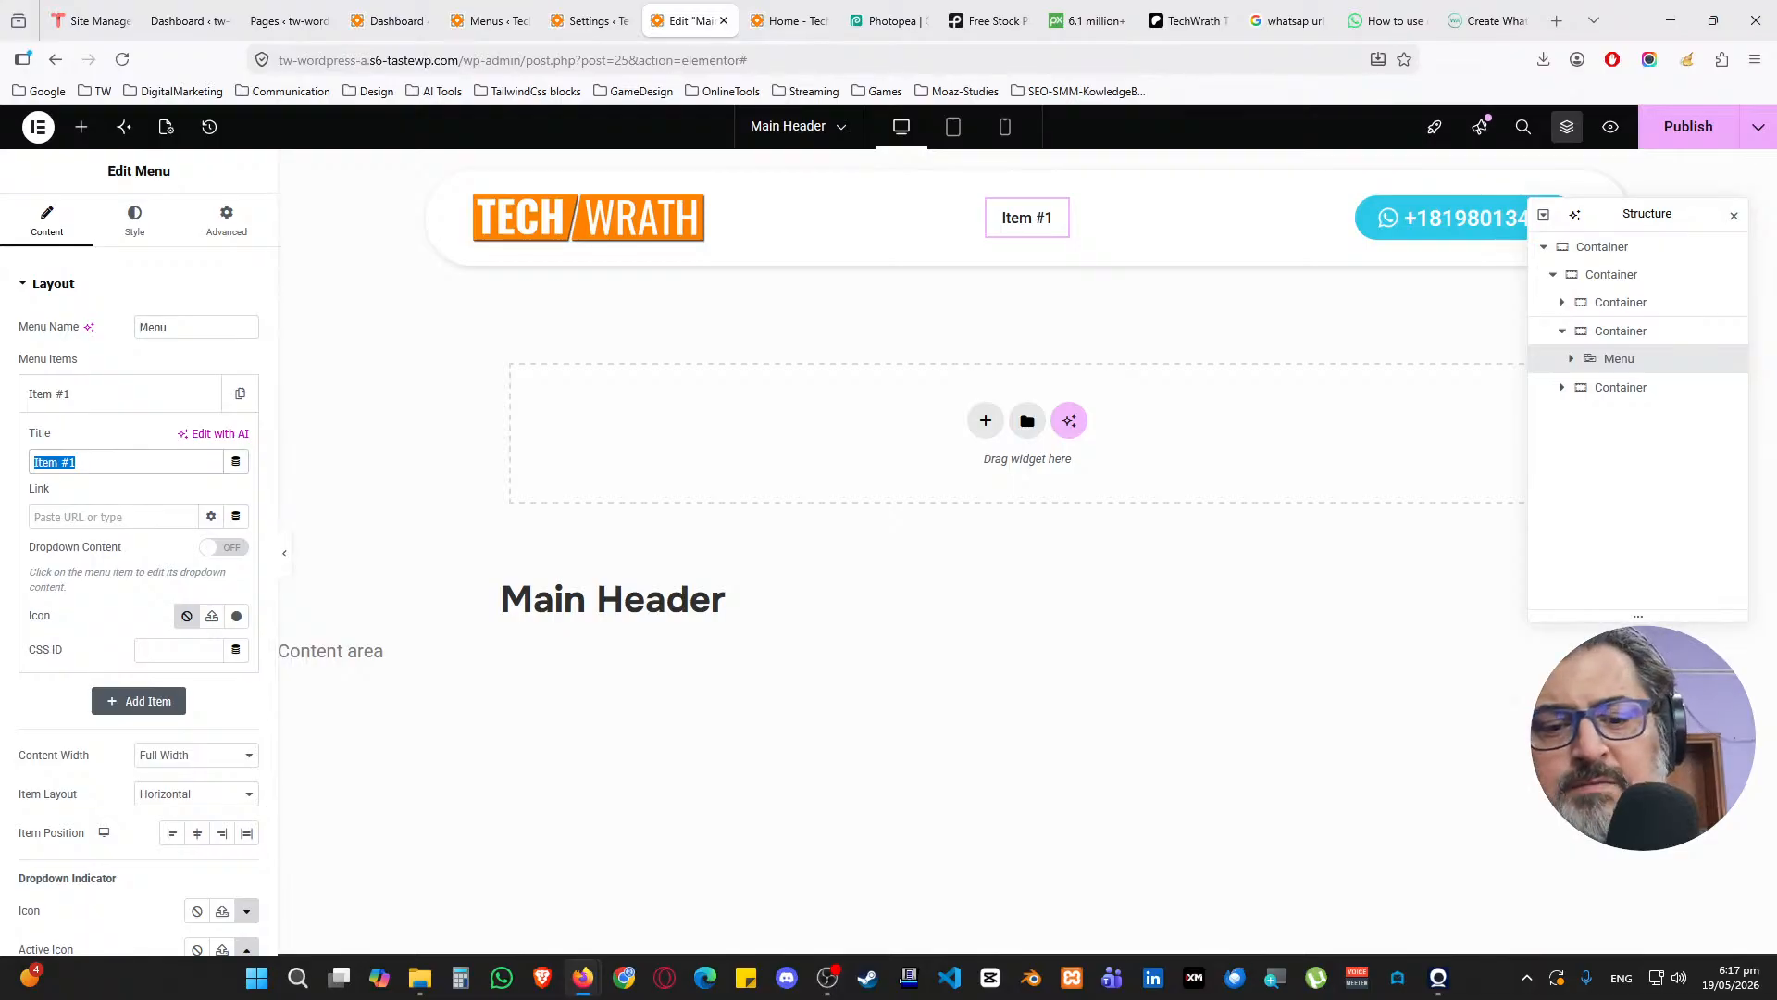
text(Home)
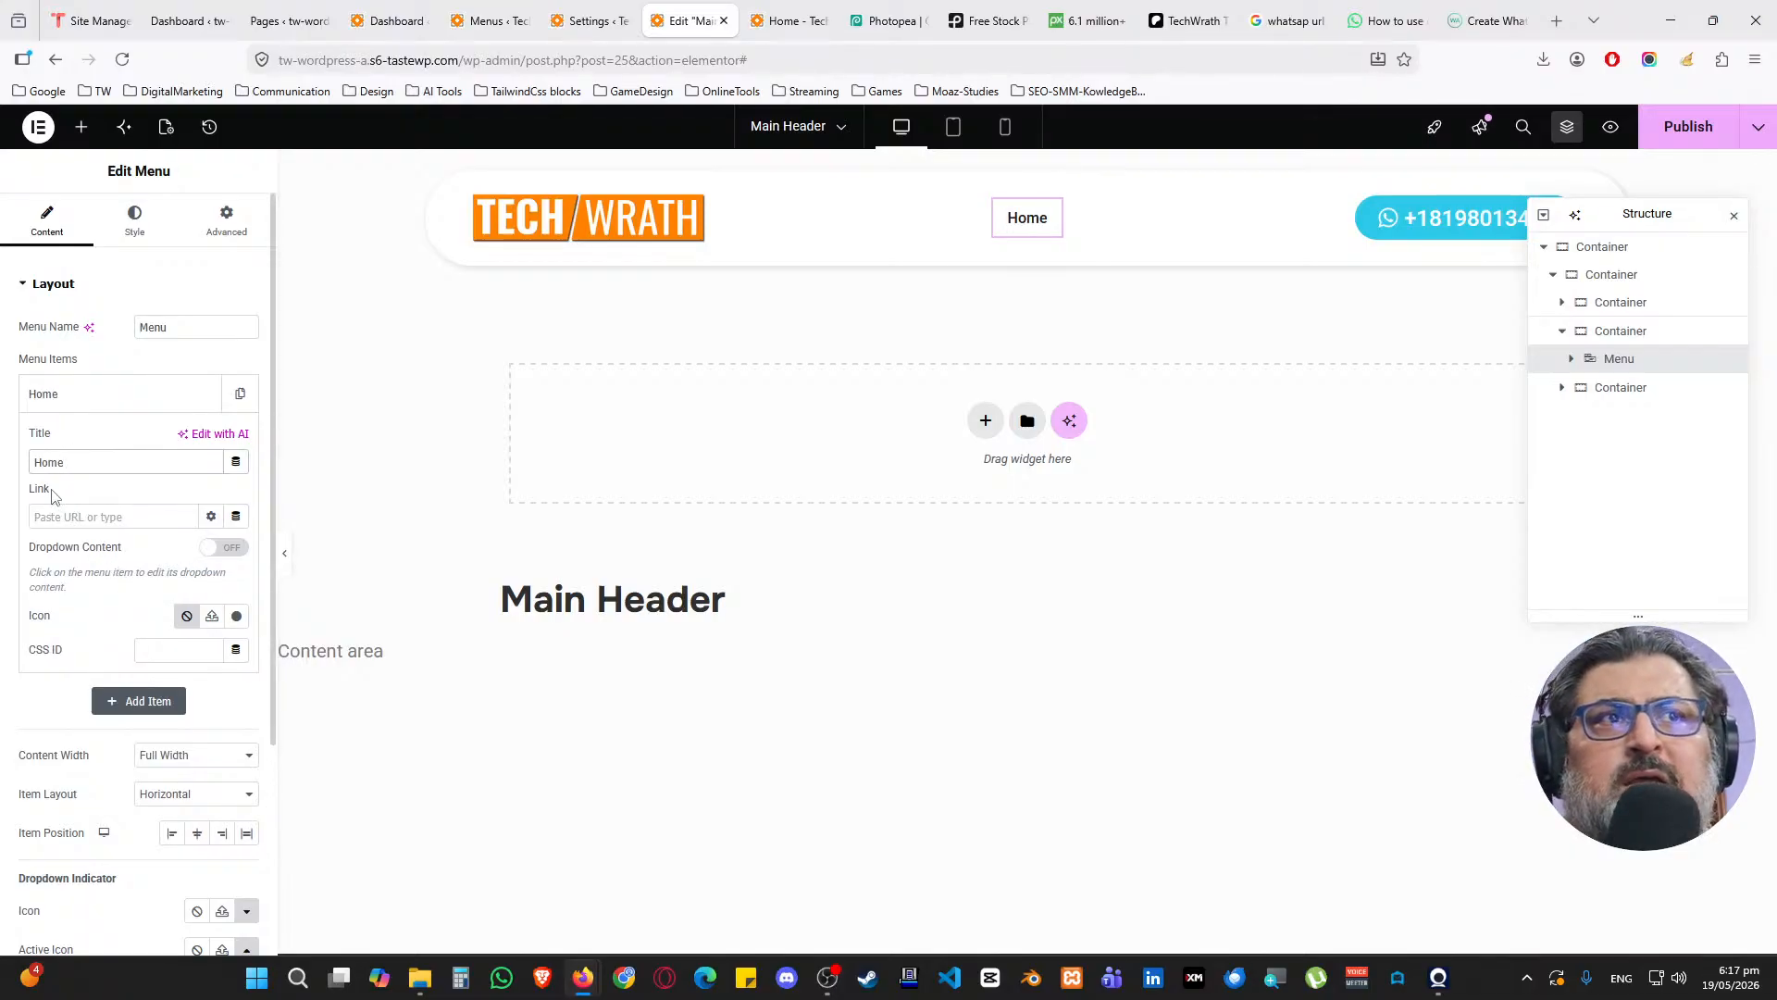
Review the Home item's dynamic link tags without choosing one, then go to the menu's Style settings
click(236, 516)
scroll(148, 668, down, 5)
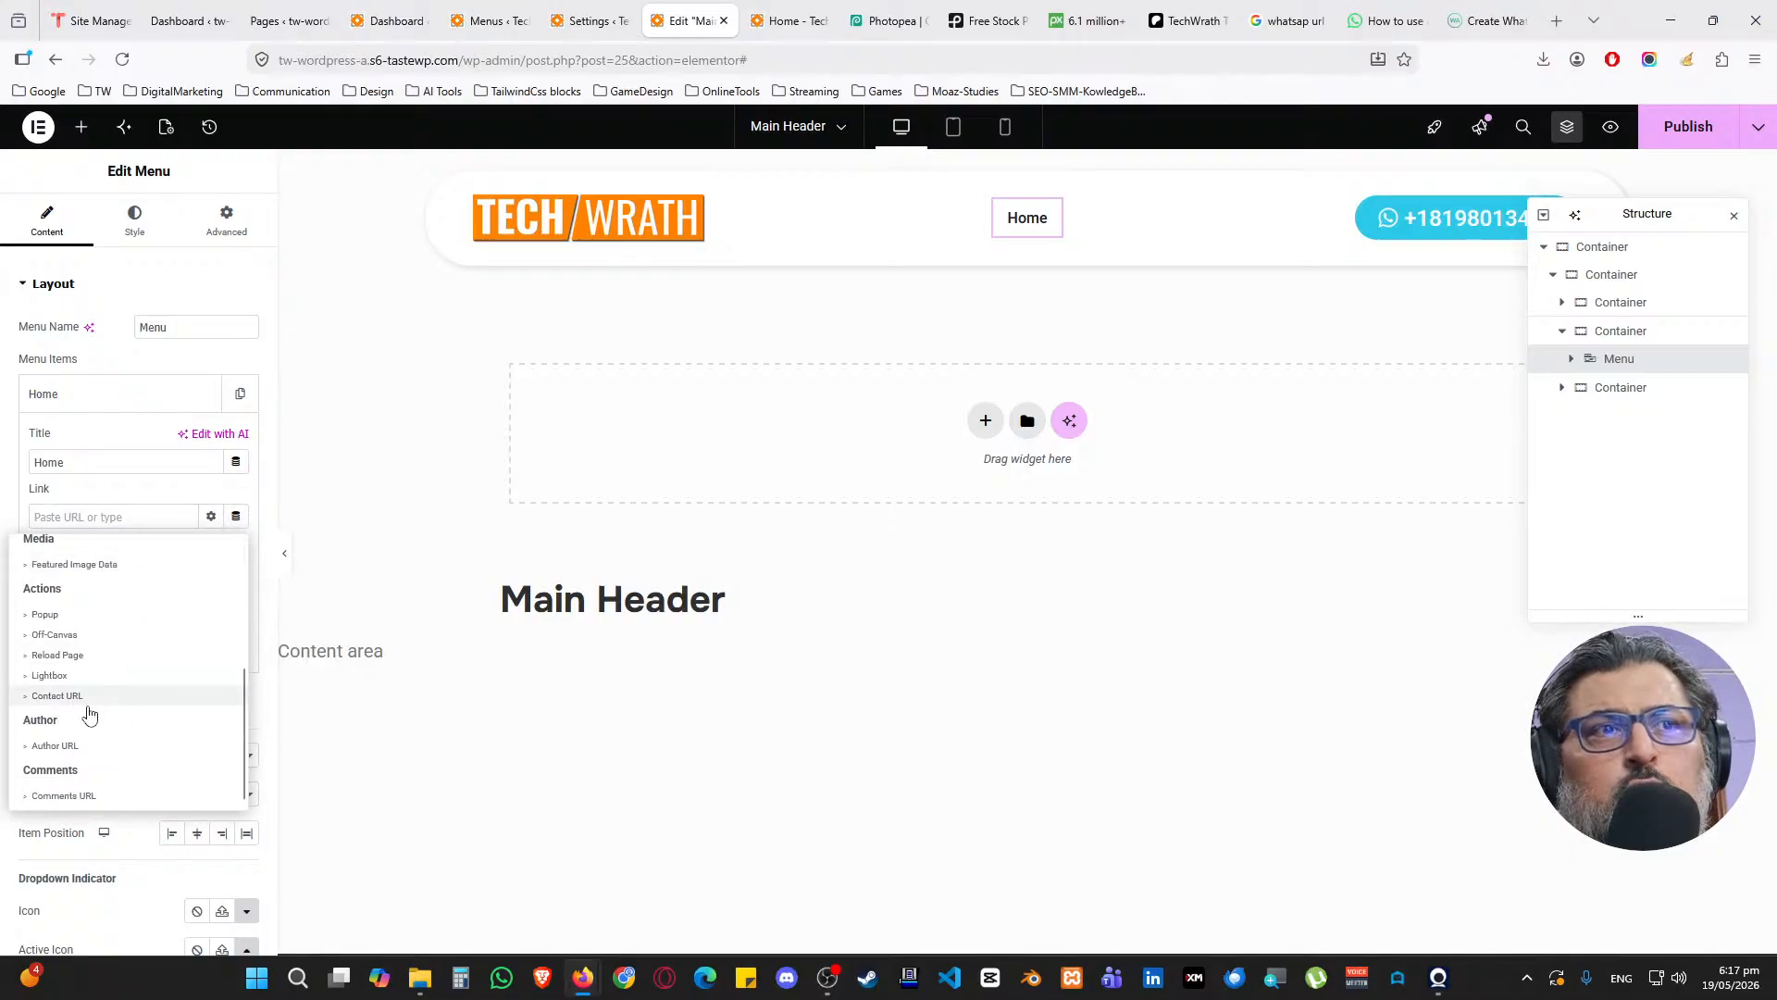
scroll(93, 726, up, 1)
scroll(90, 732, down, 1)
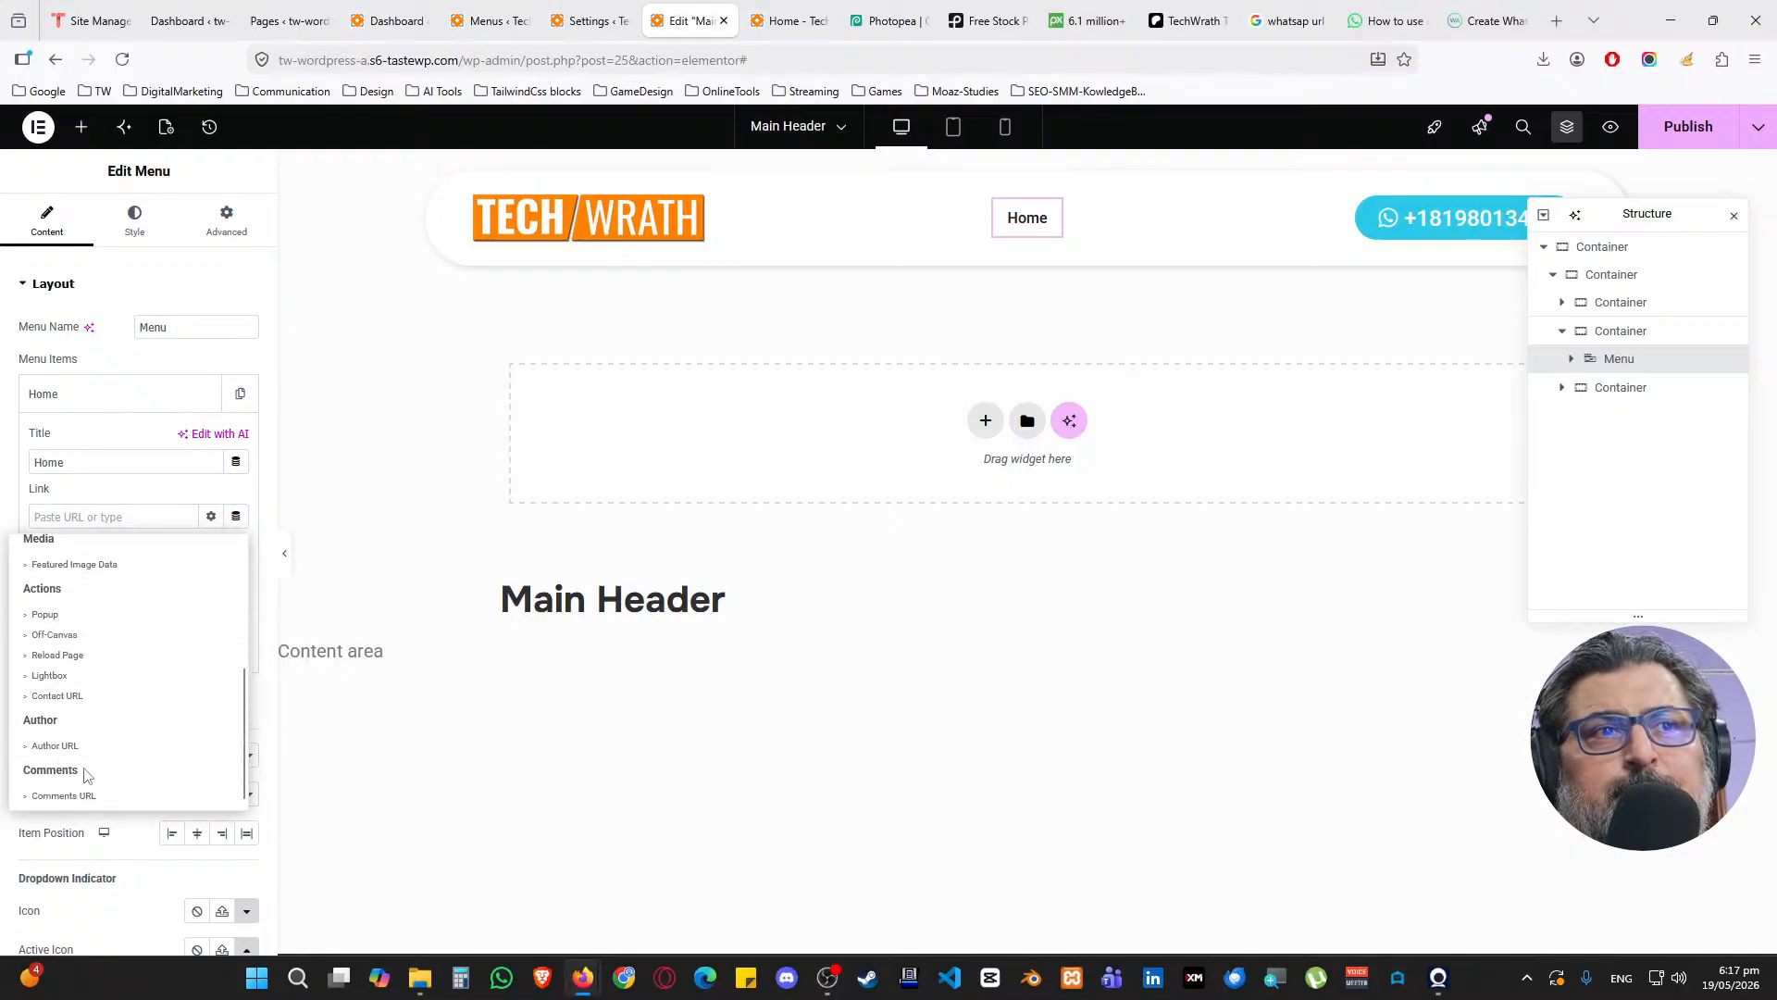
scroll(108, 719, up, 1)
scroll(102, 731, up, 2)
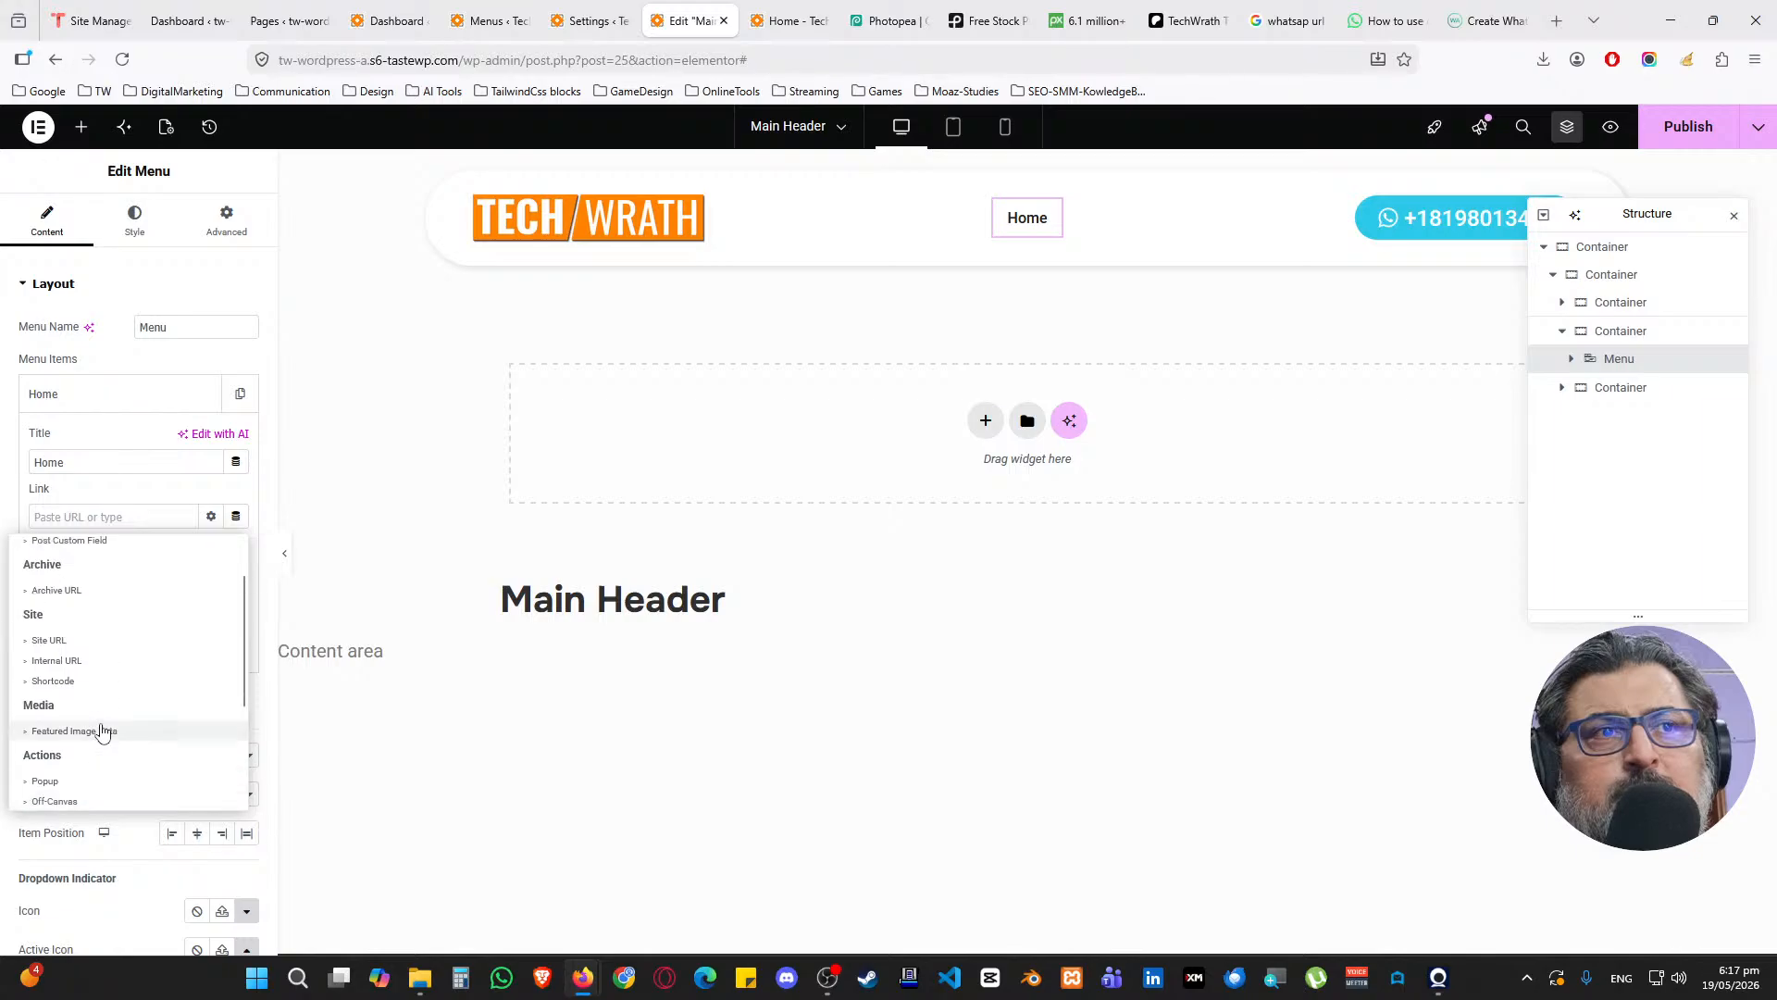
scroll(118, 613, down, 3)
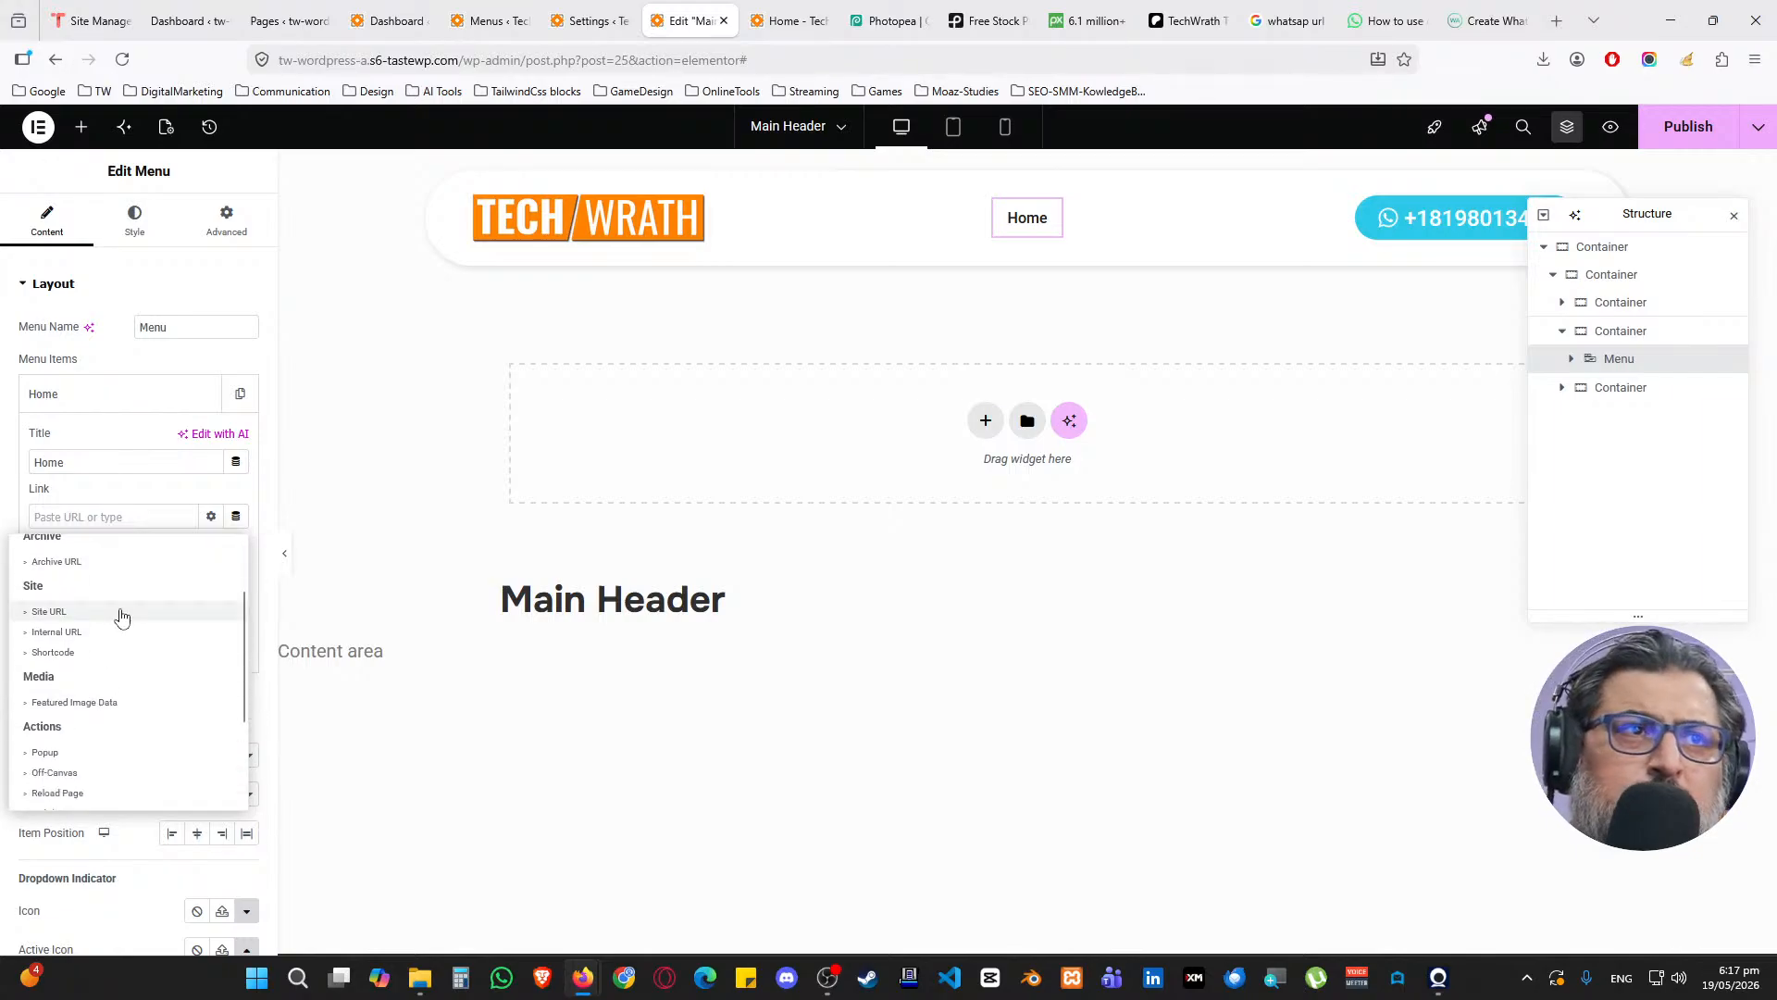
click(143, 486)
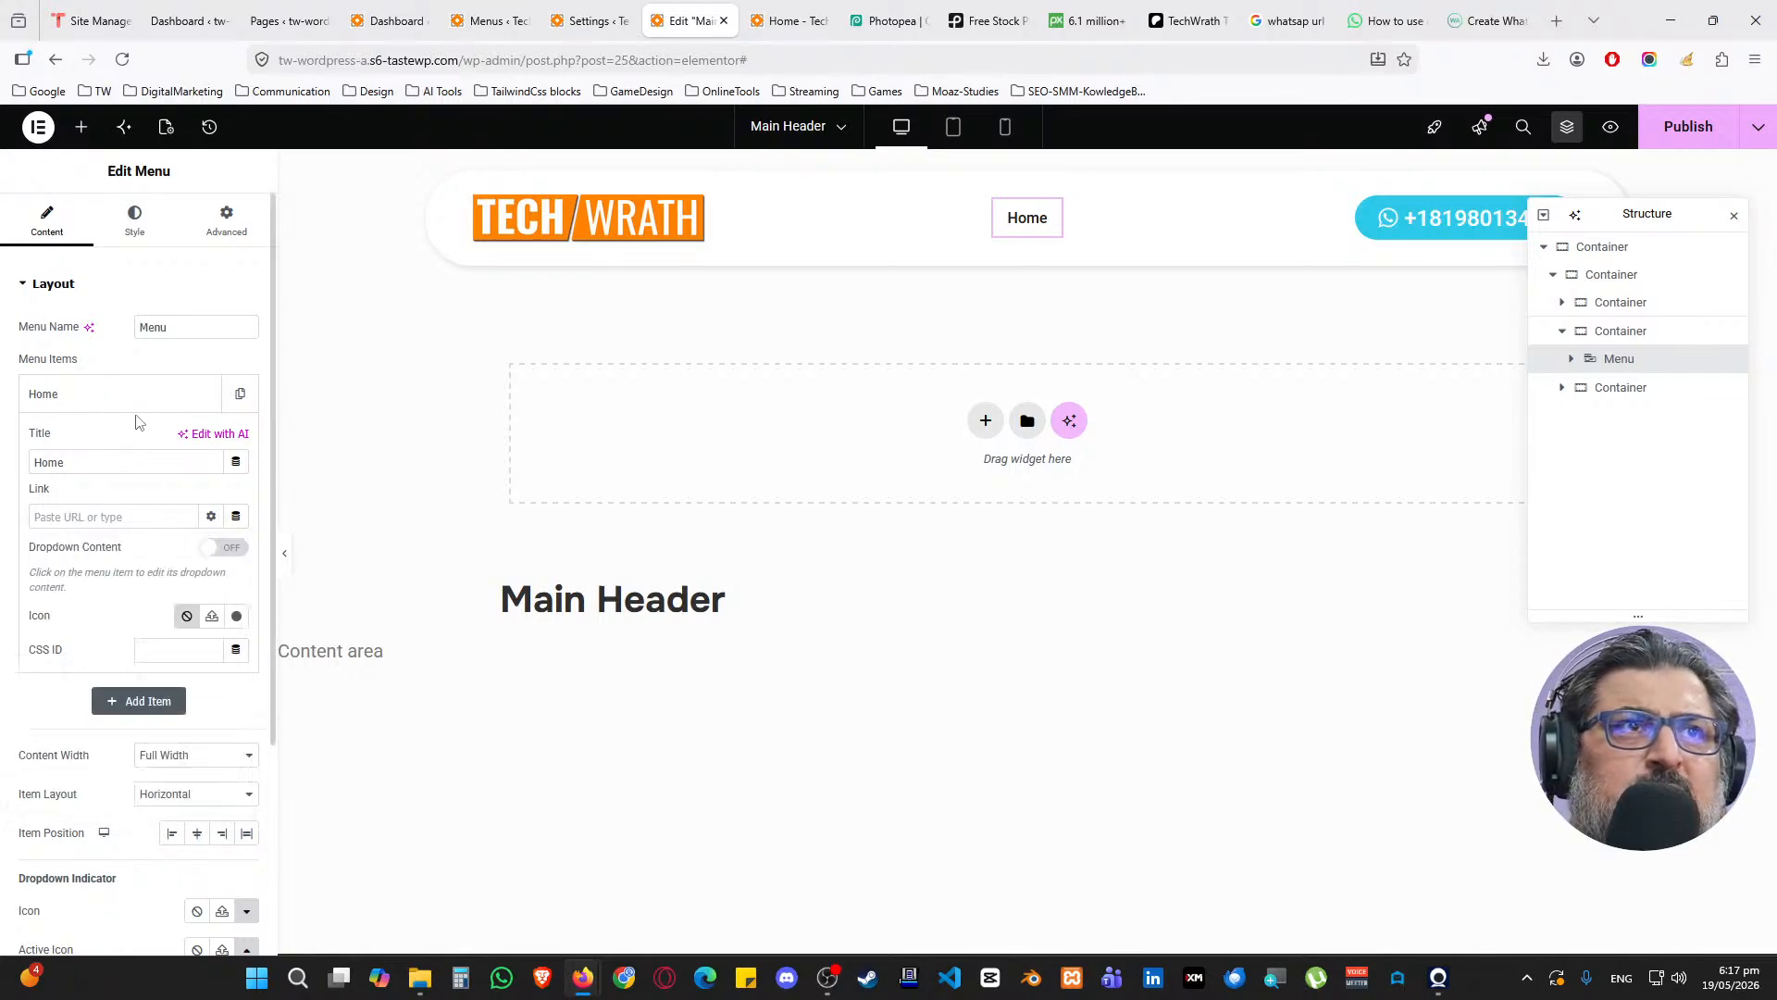
click(236, 516)
scroll(120, 698, down, 5)
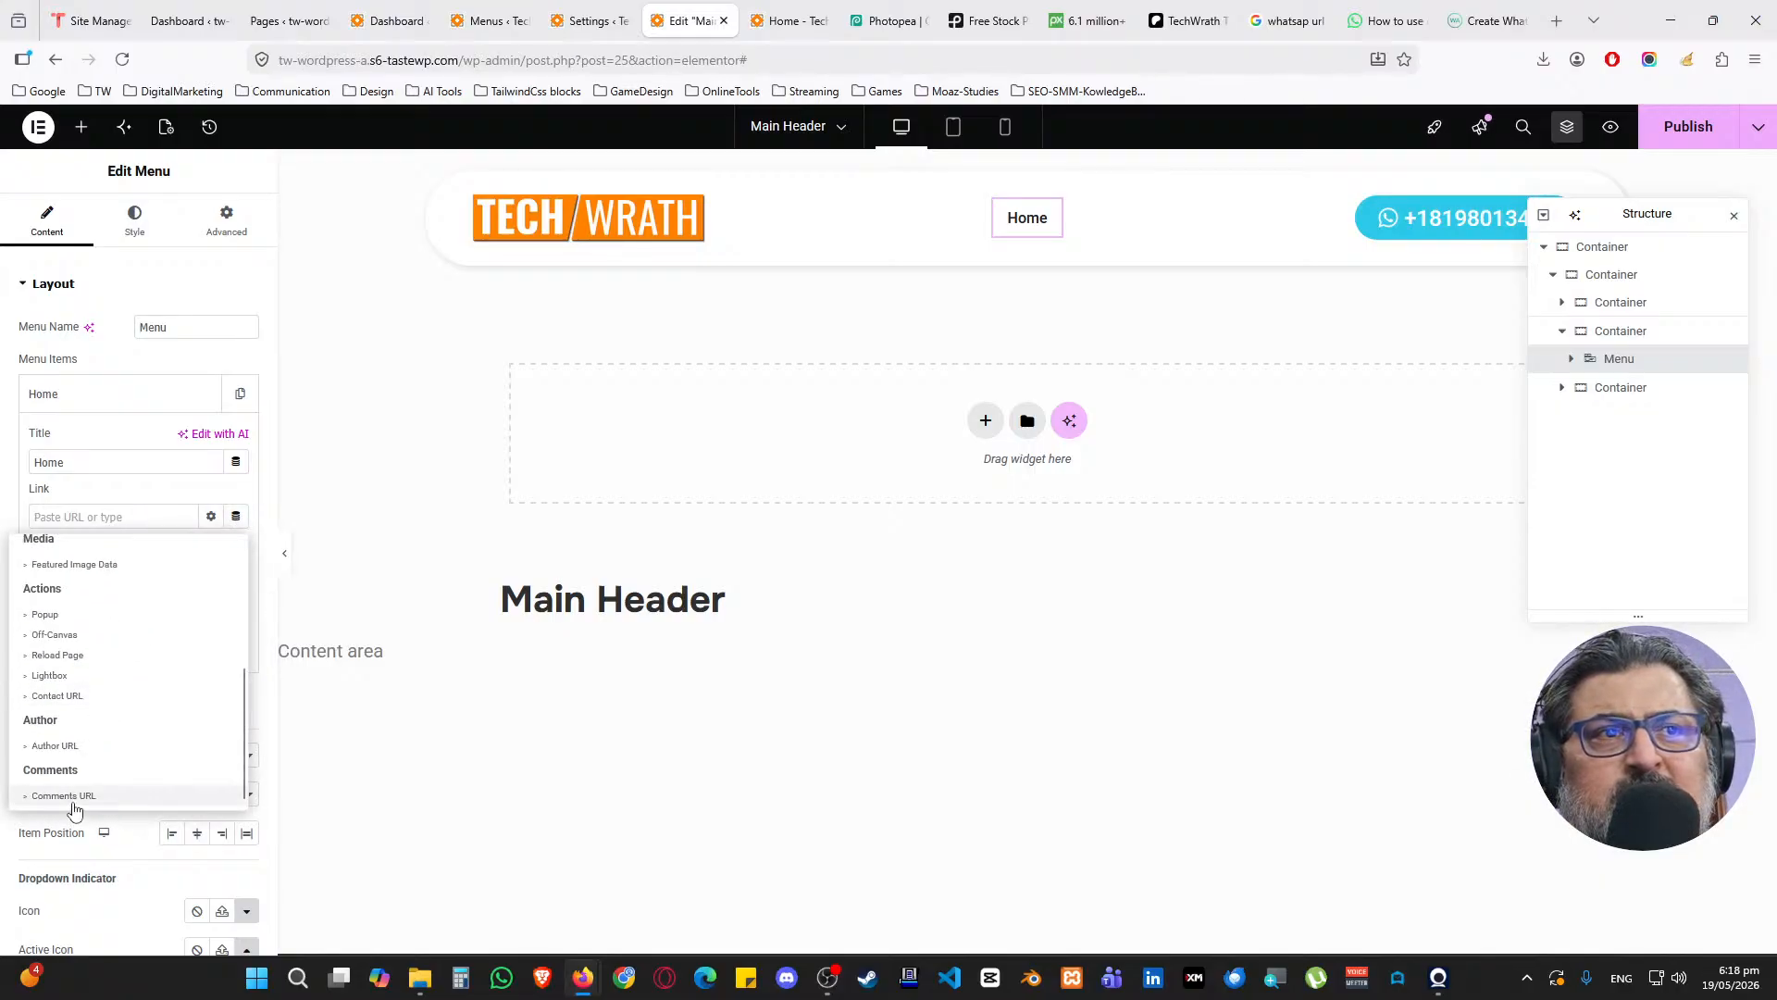
click(157, 497)
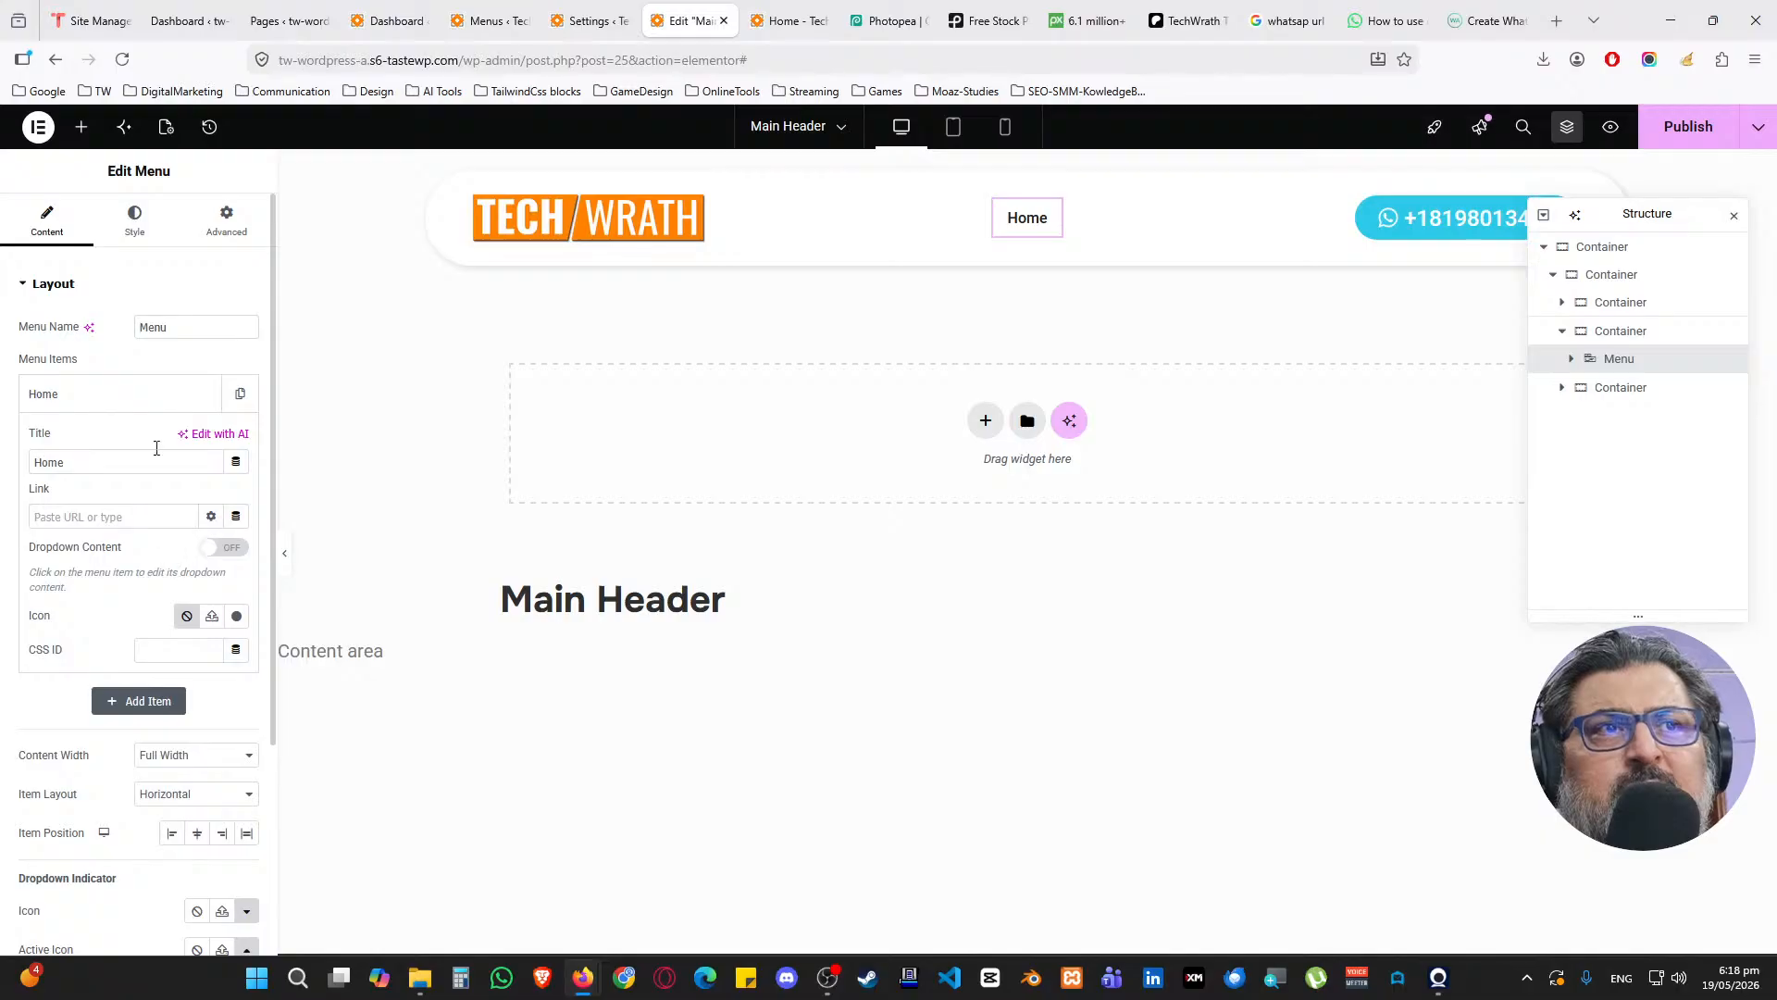
click(106, 396)
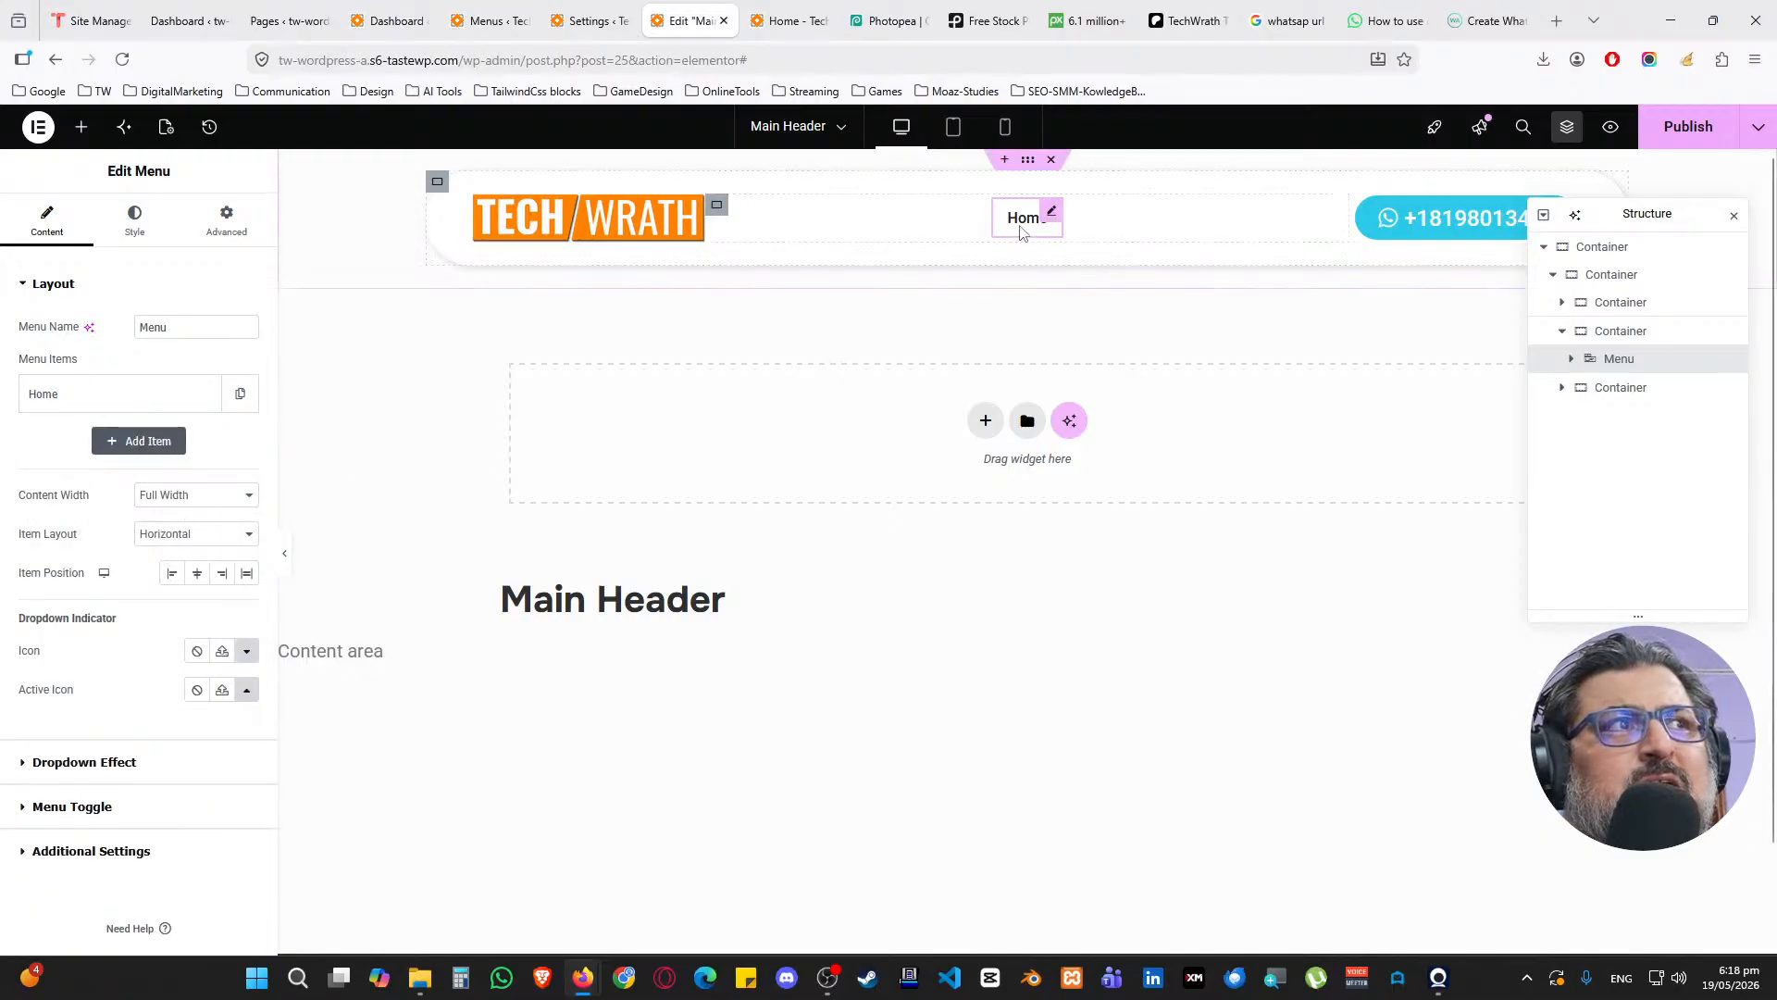
click(134, 222)
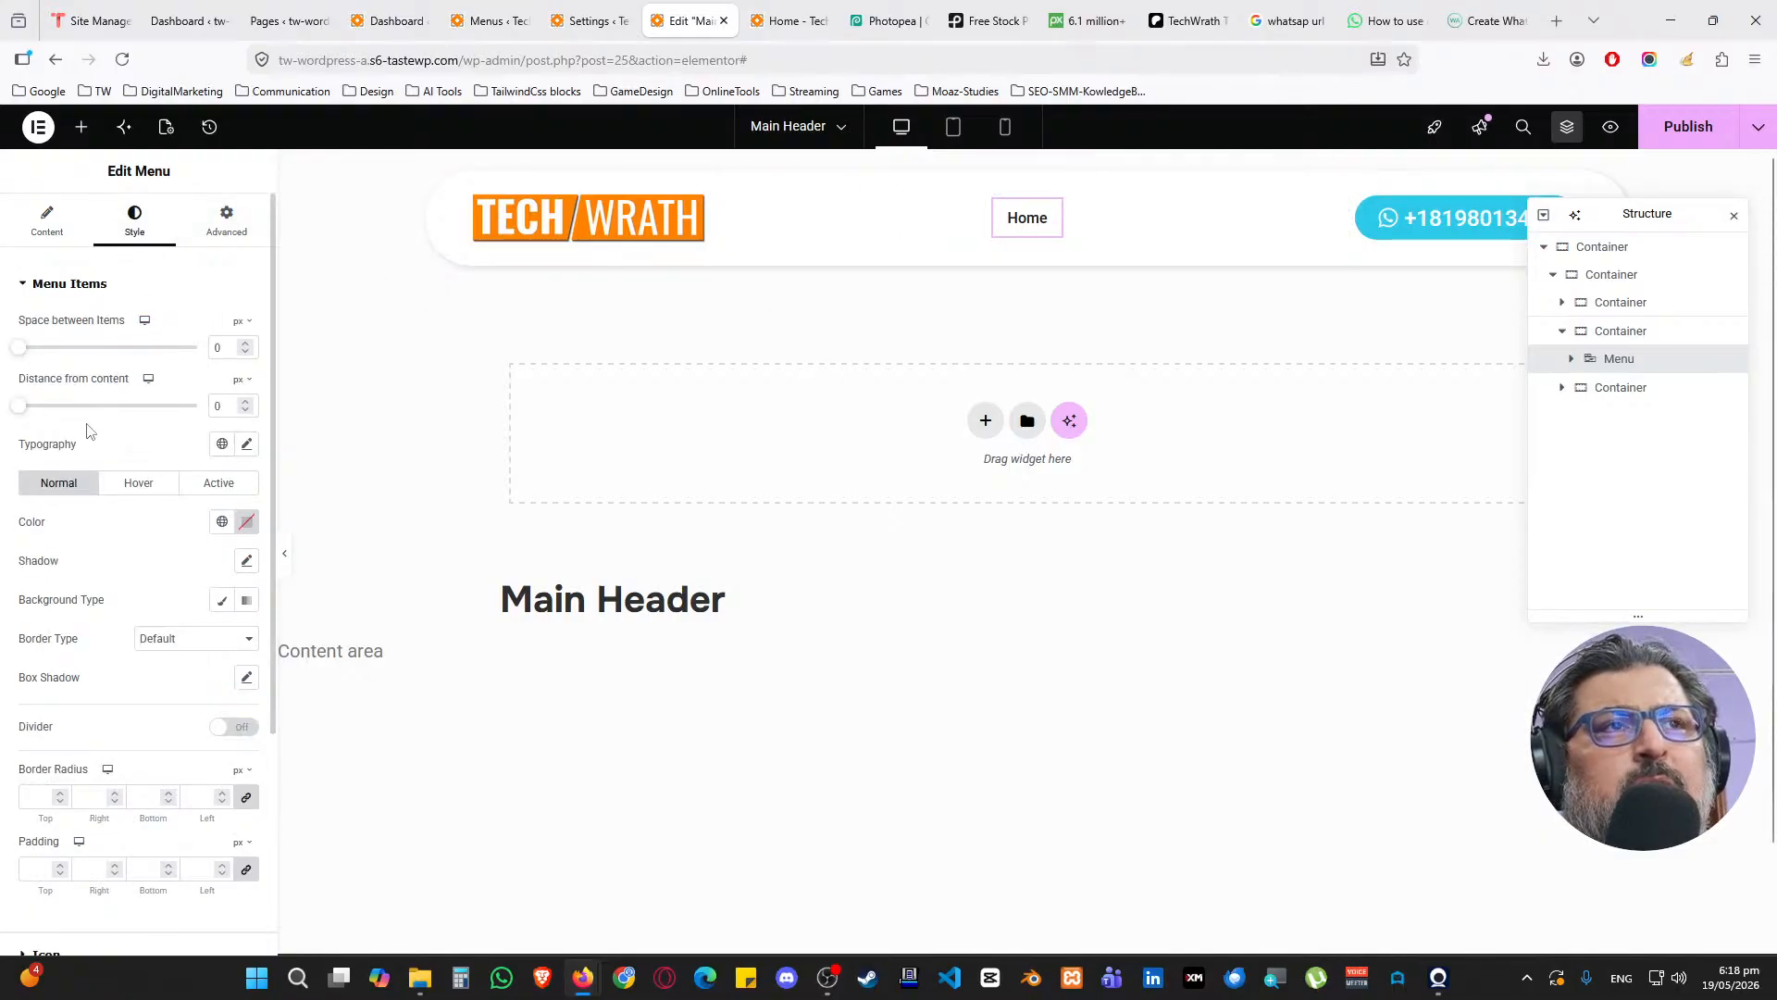
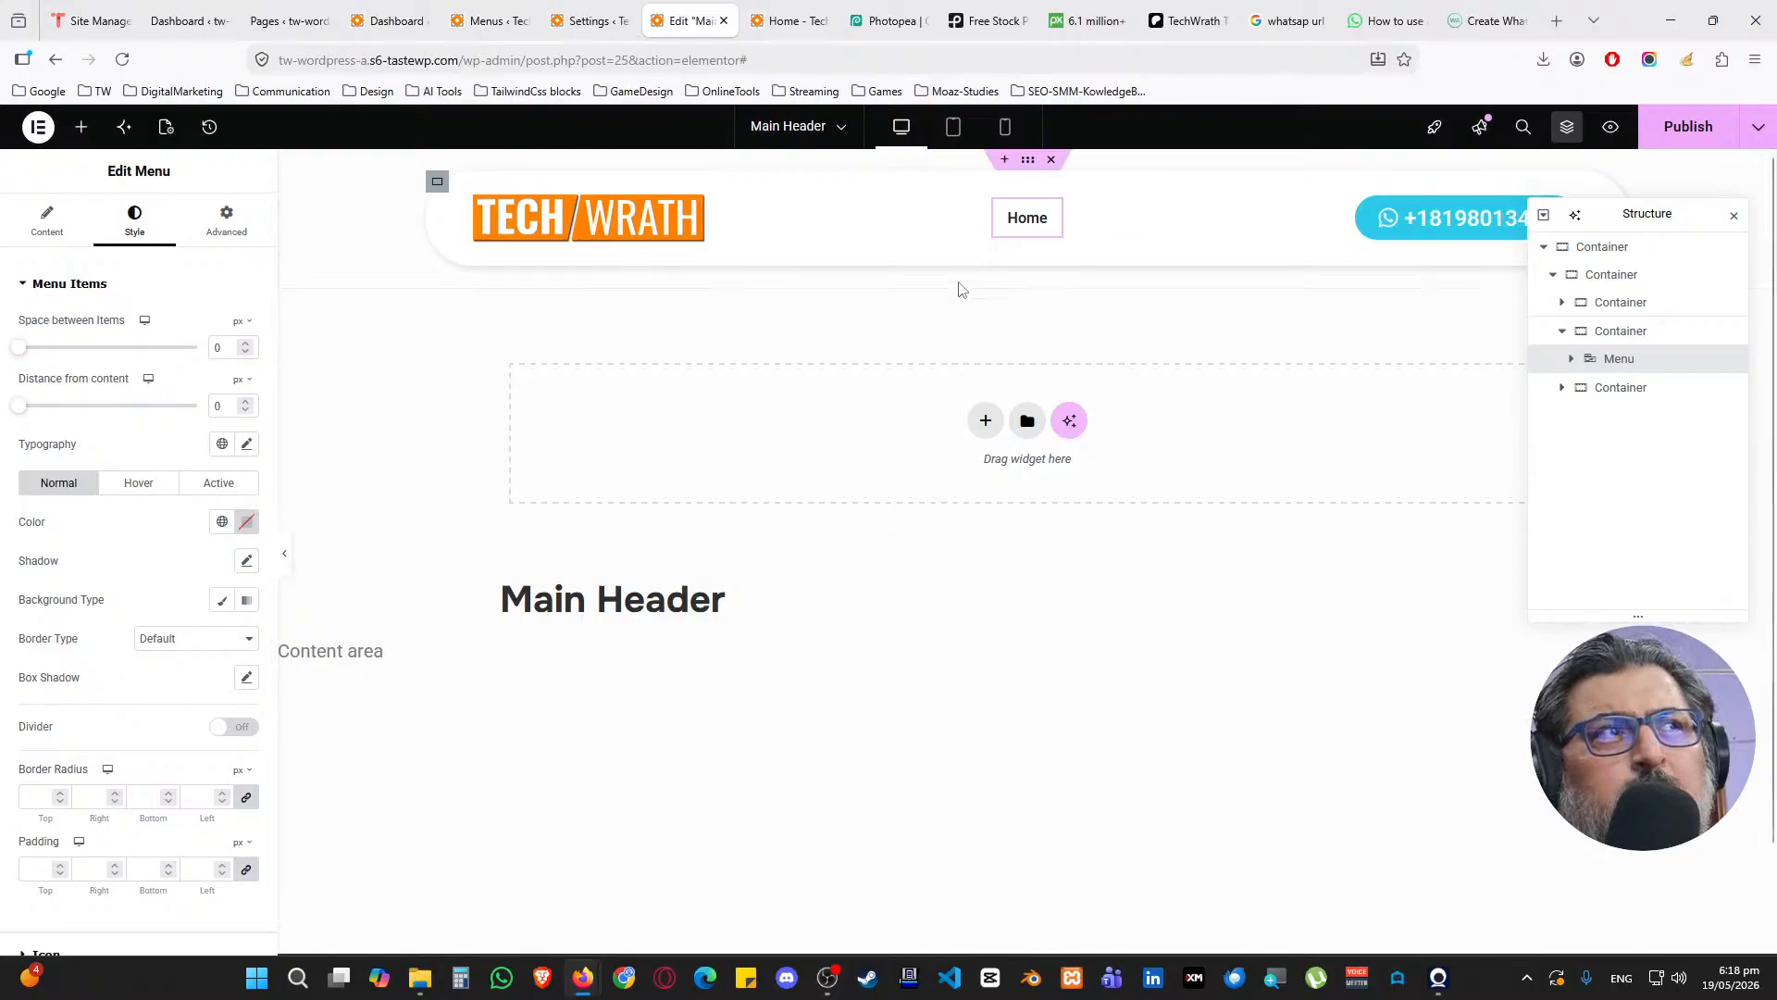
Set the menu items' hover text colour to the global cyan Accent colour
click(148, 490)
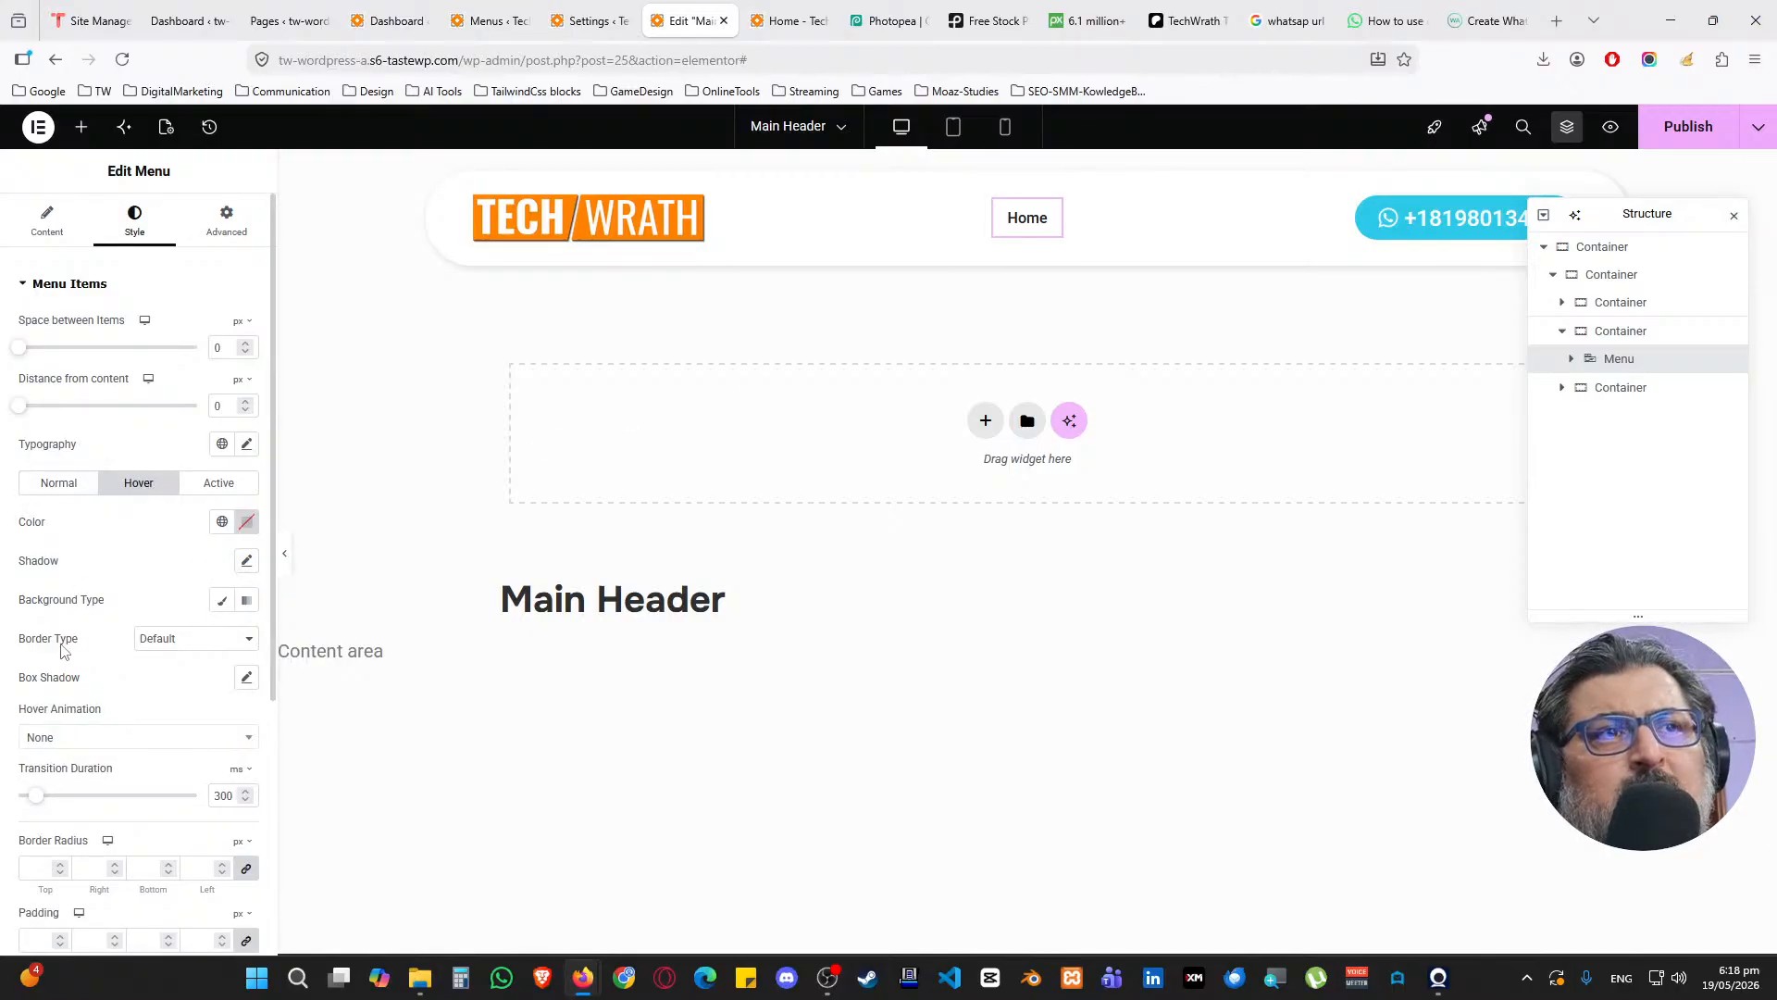
scroll(129, 650, down, 1)
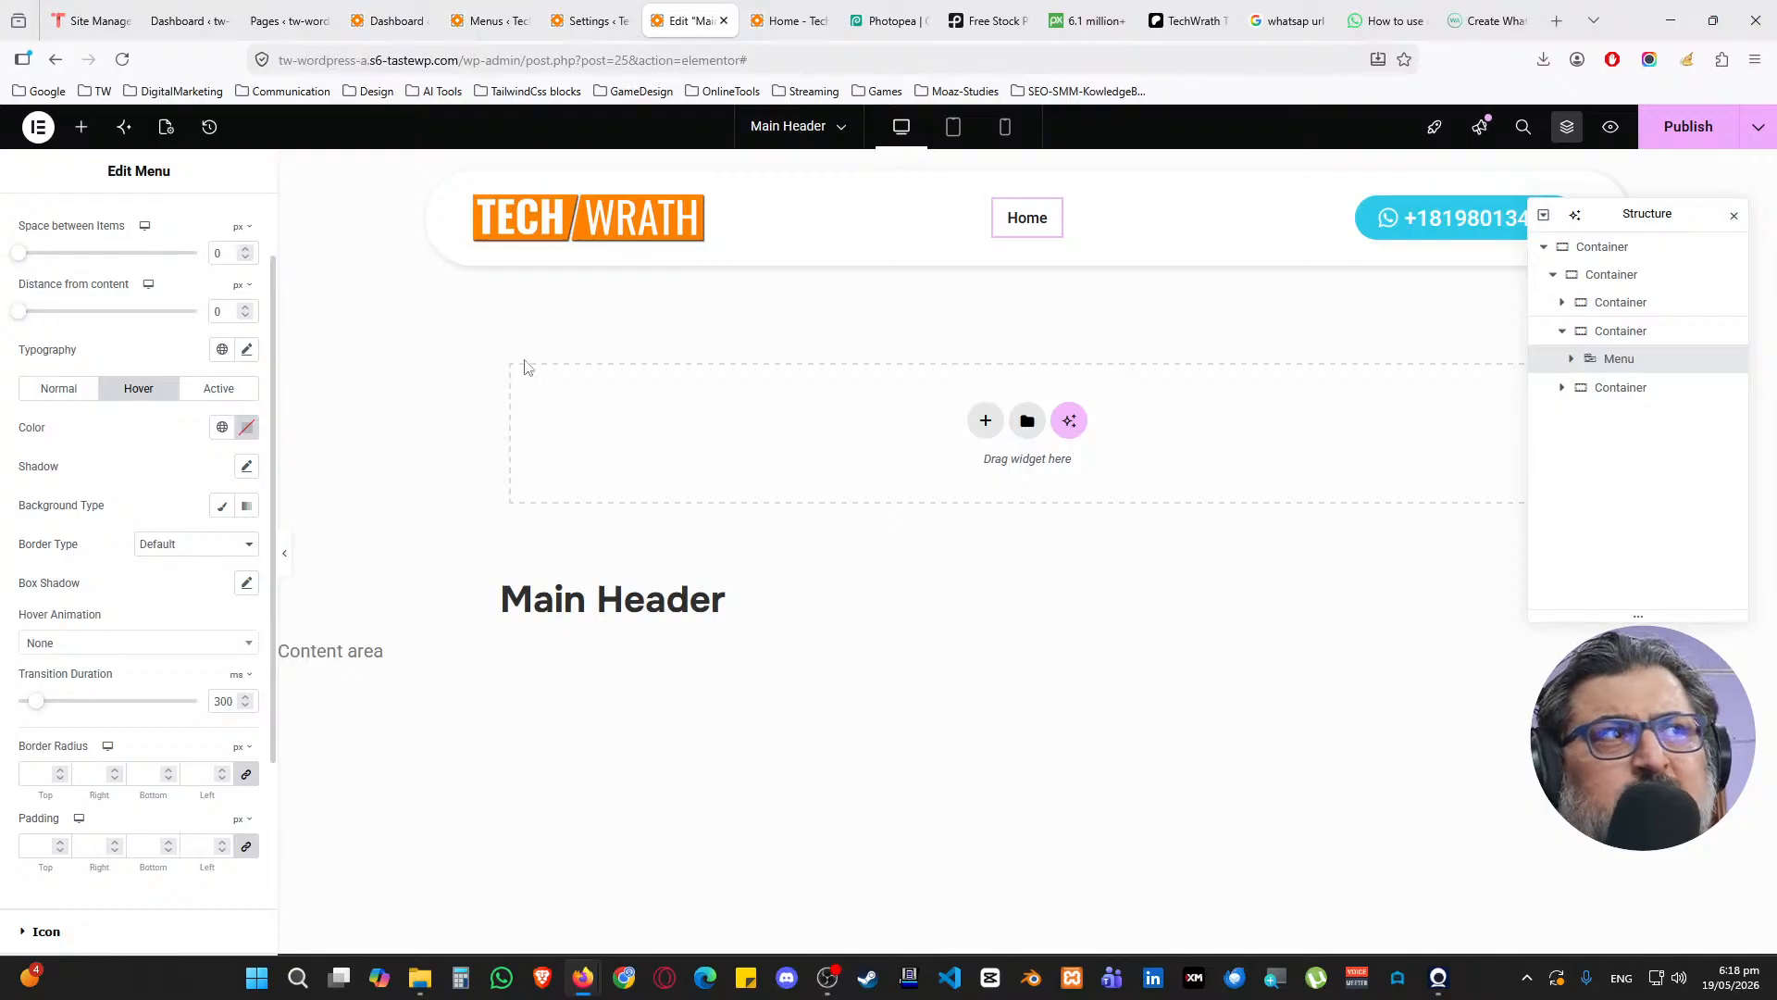
scroll(154, 460, up, 1)
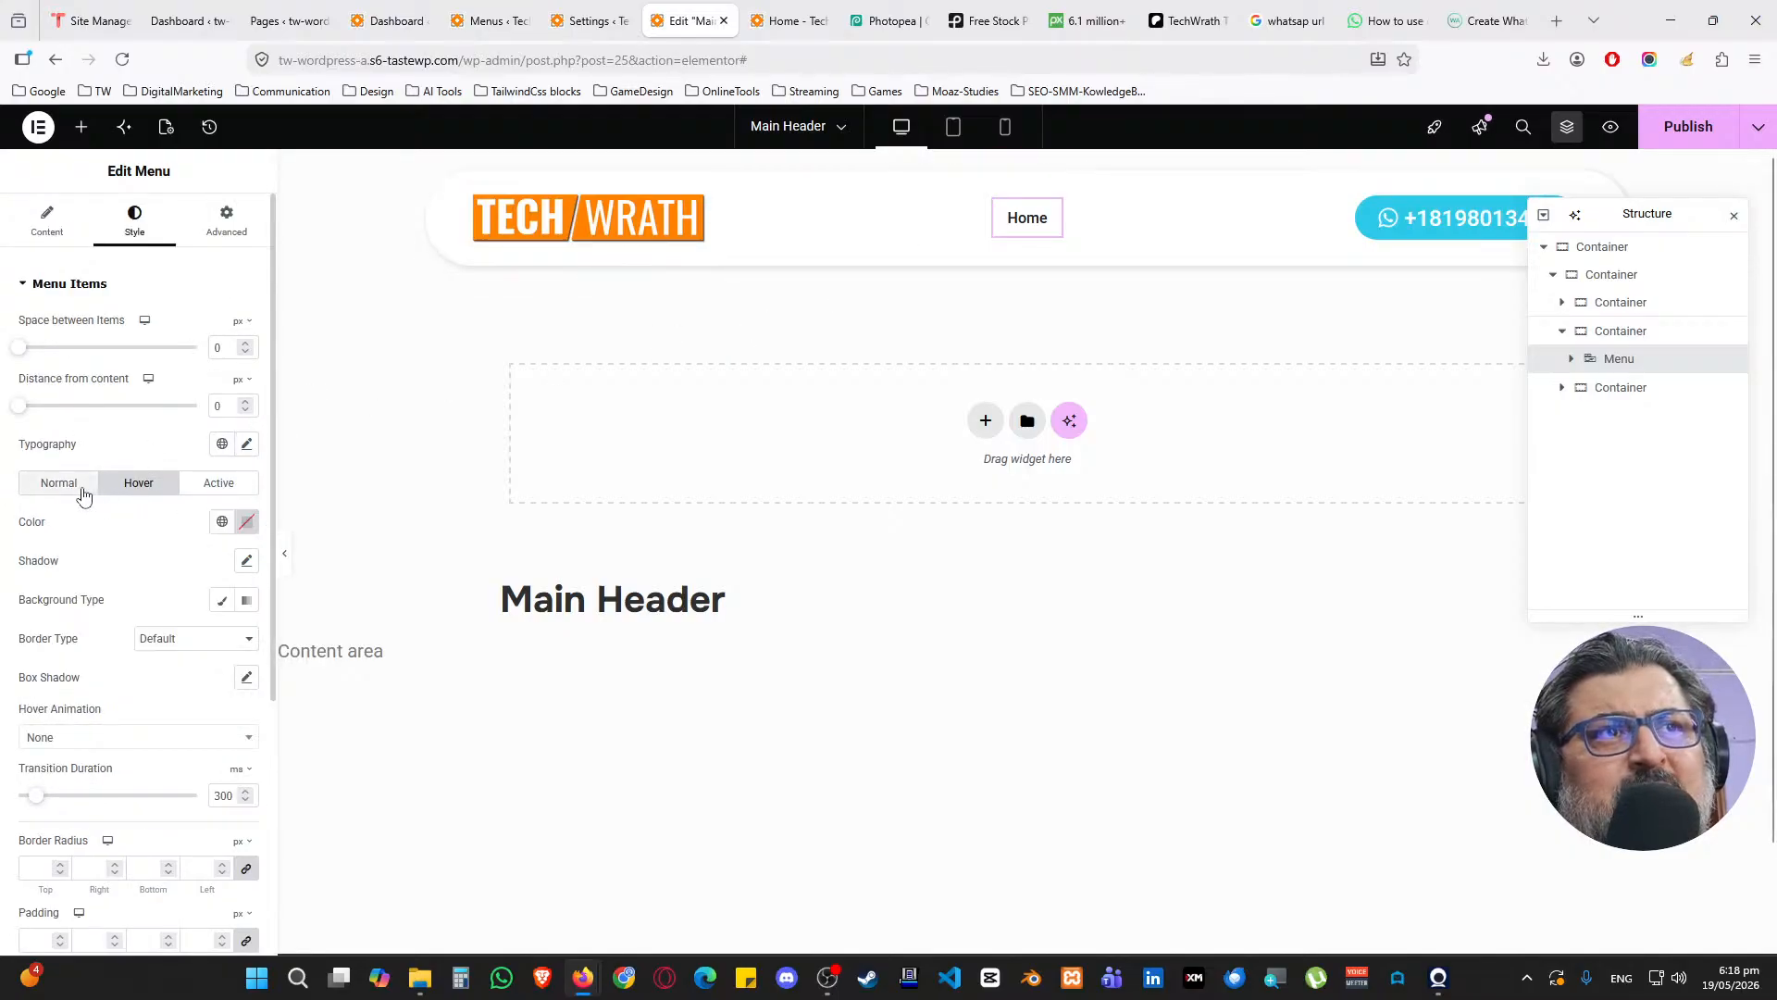
click(82, 489)
click(138, 484)
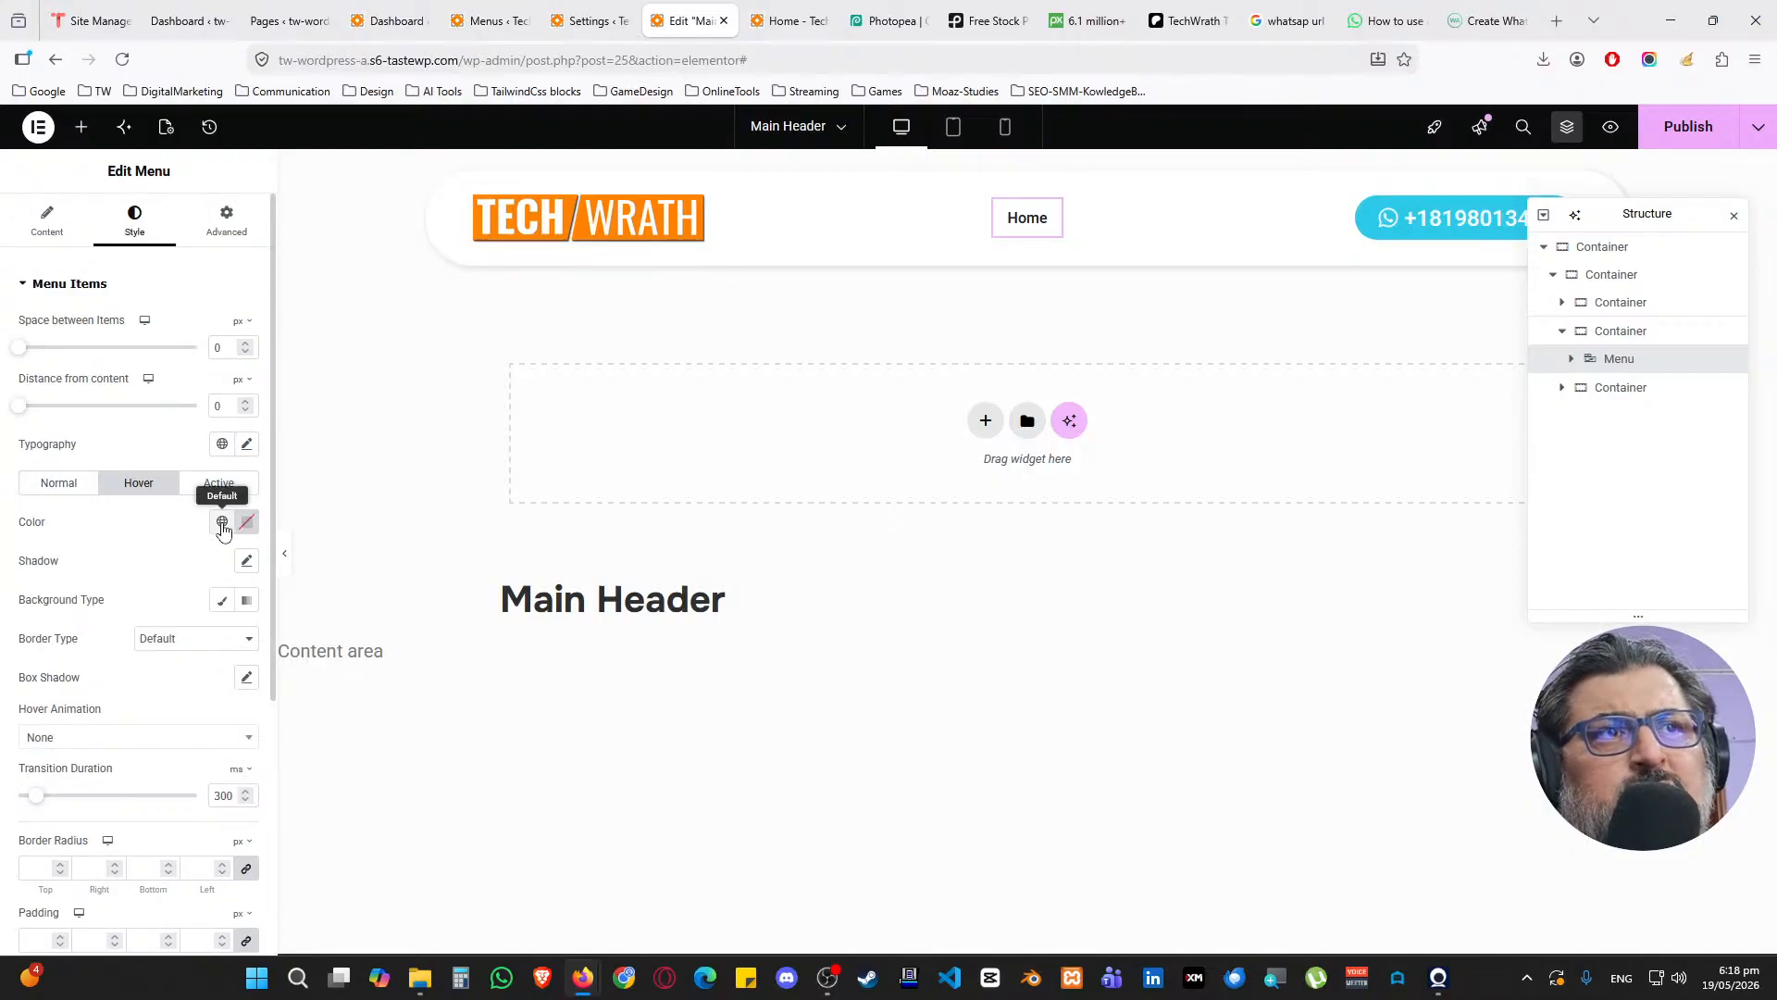
click(222, 522)
click(111, 718)
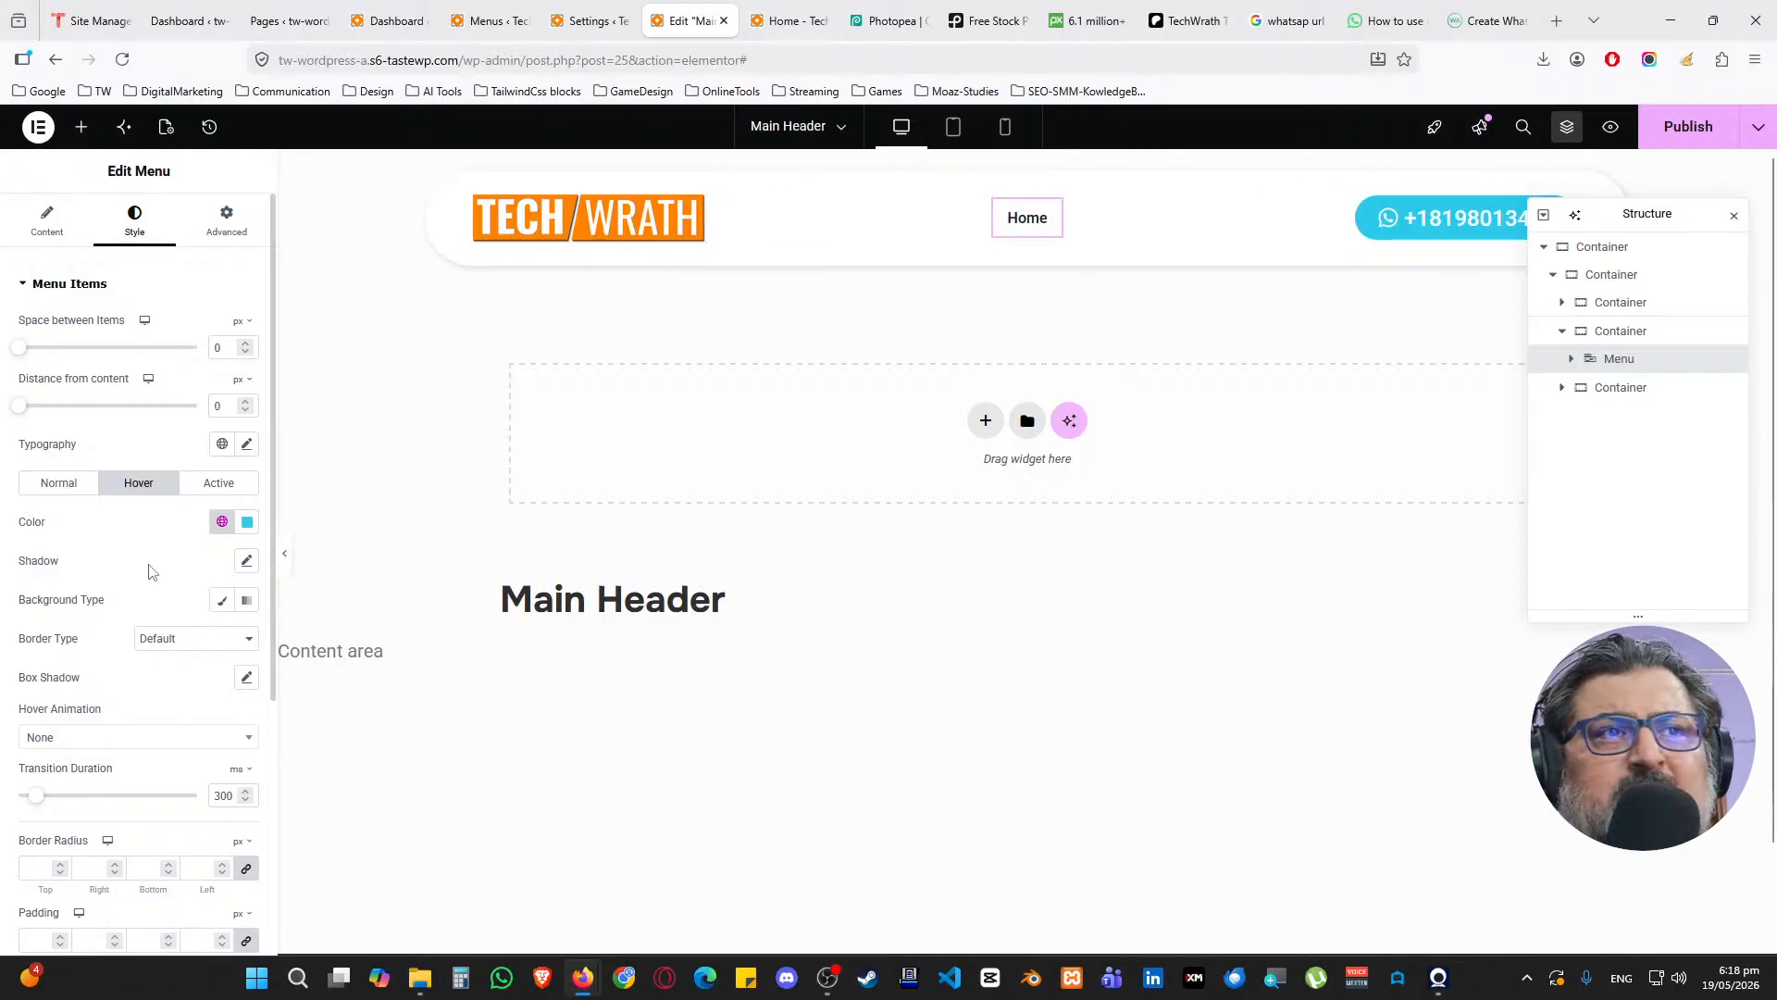
Collapse the Menu Items settings and briefly check the Icon settings
scroll(153, 572, down, 1)
scroll(153, 572, up, 1)
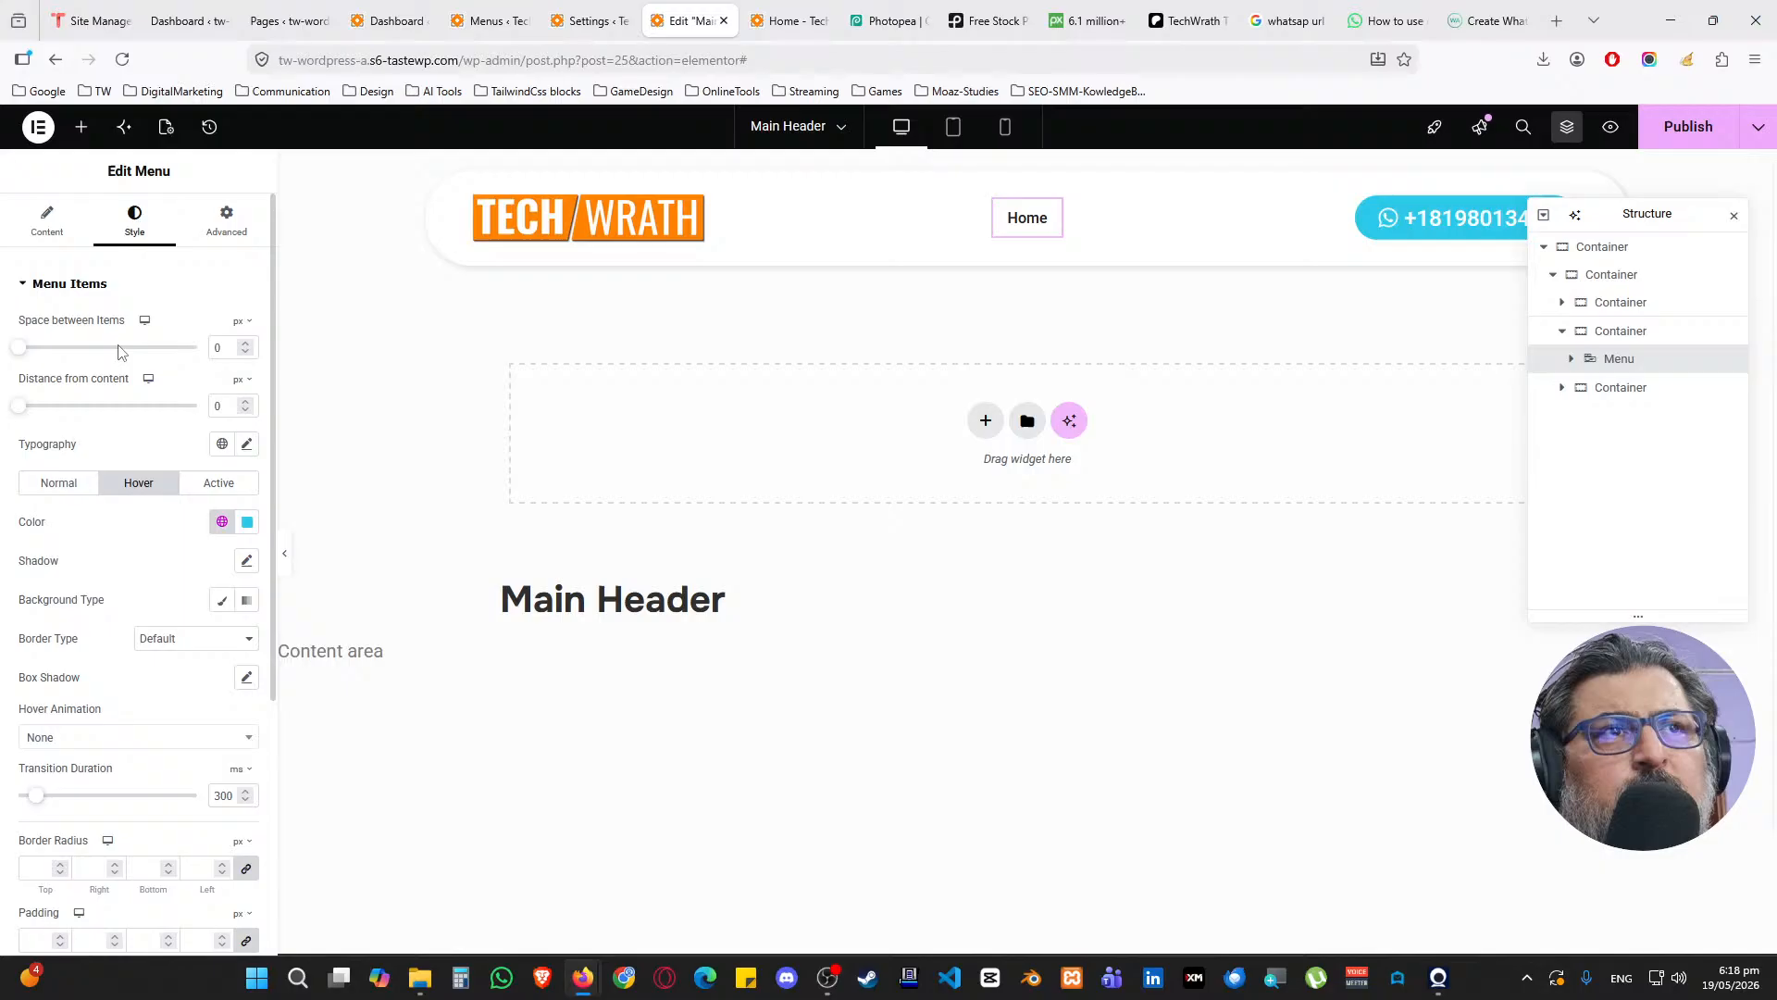
click(87, 293)
click(65, 335)
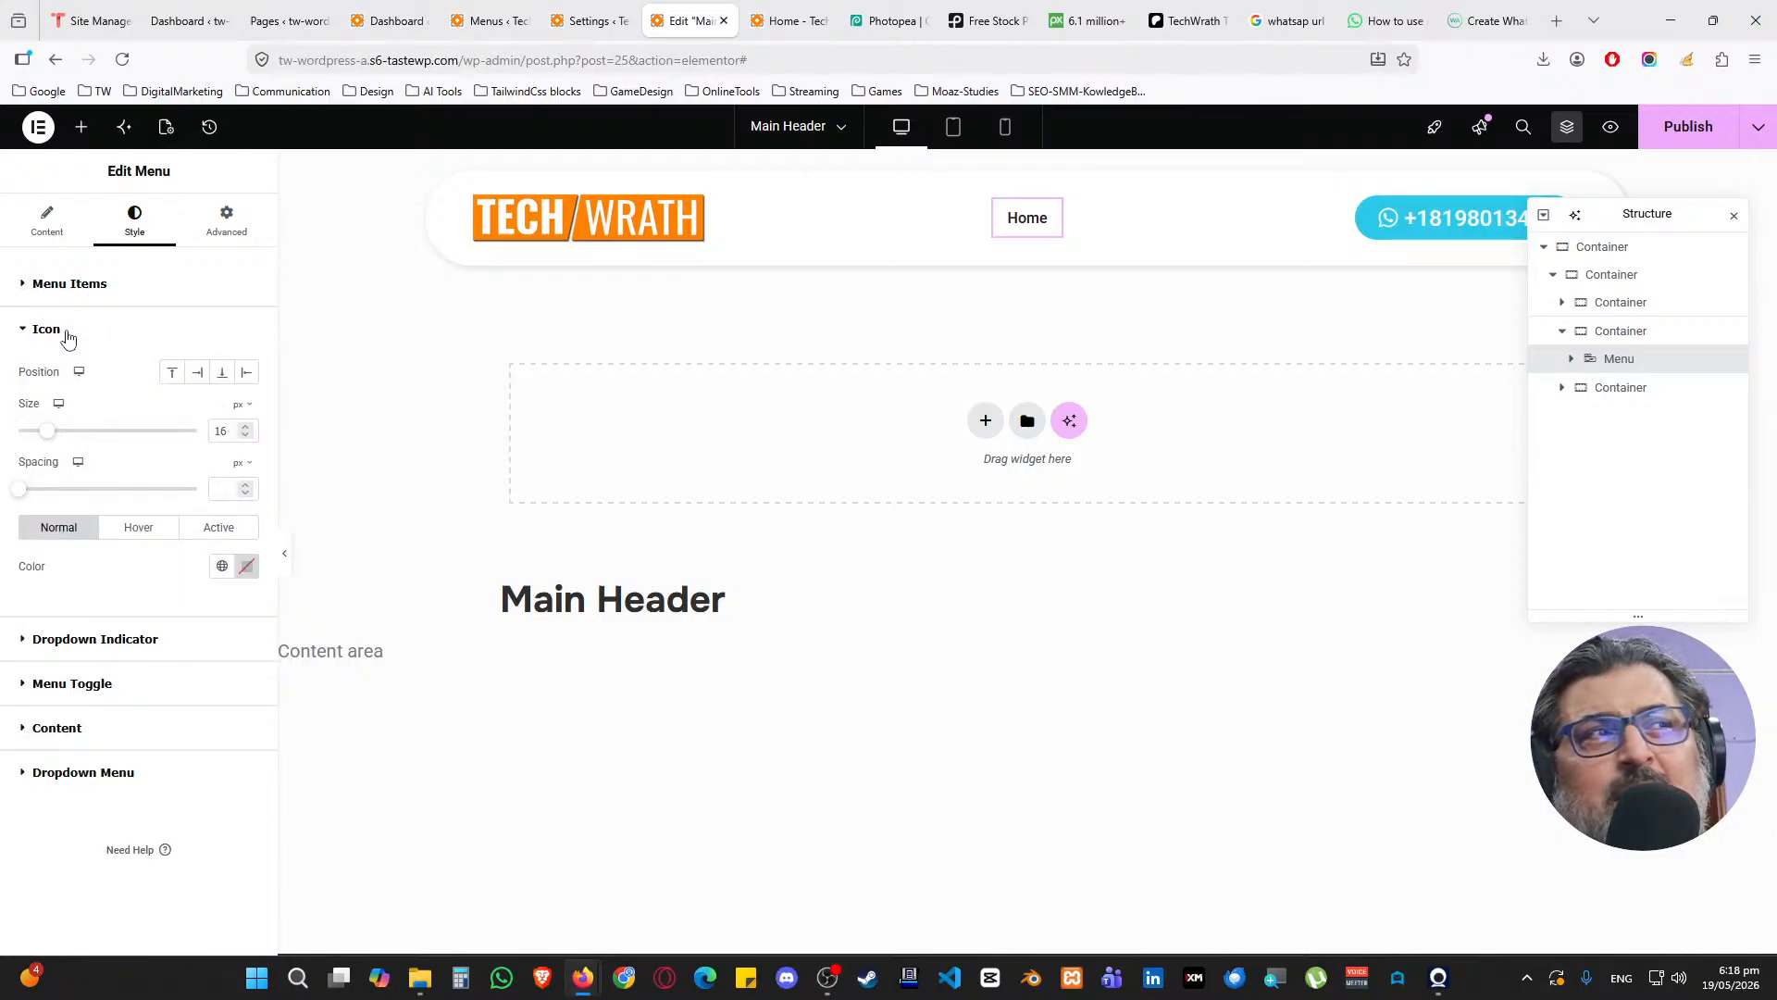
click(68, 336)
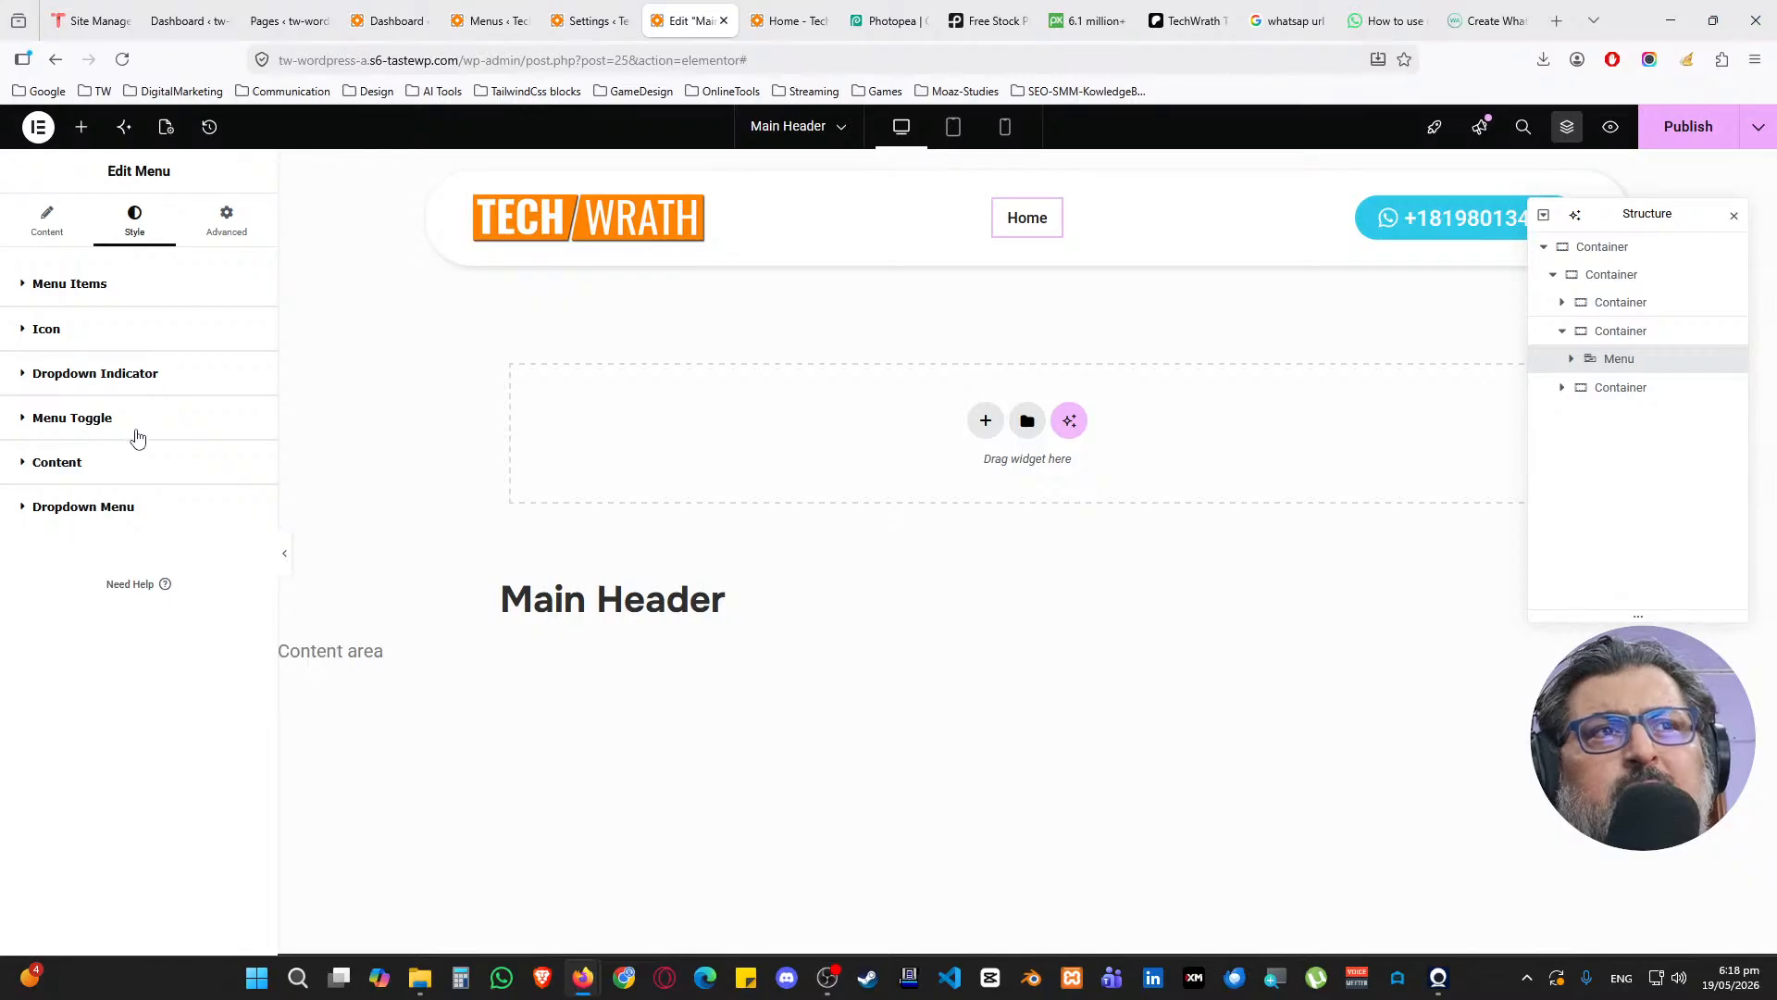
Publish the Main Header and reload the live Home page to view it
click(1689, 127)
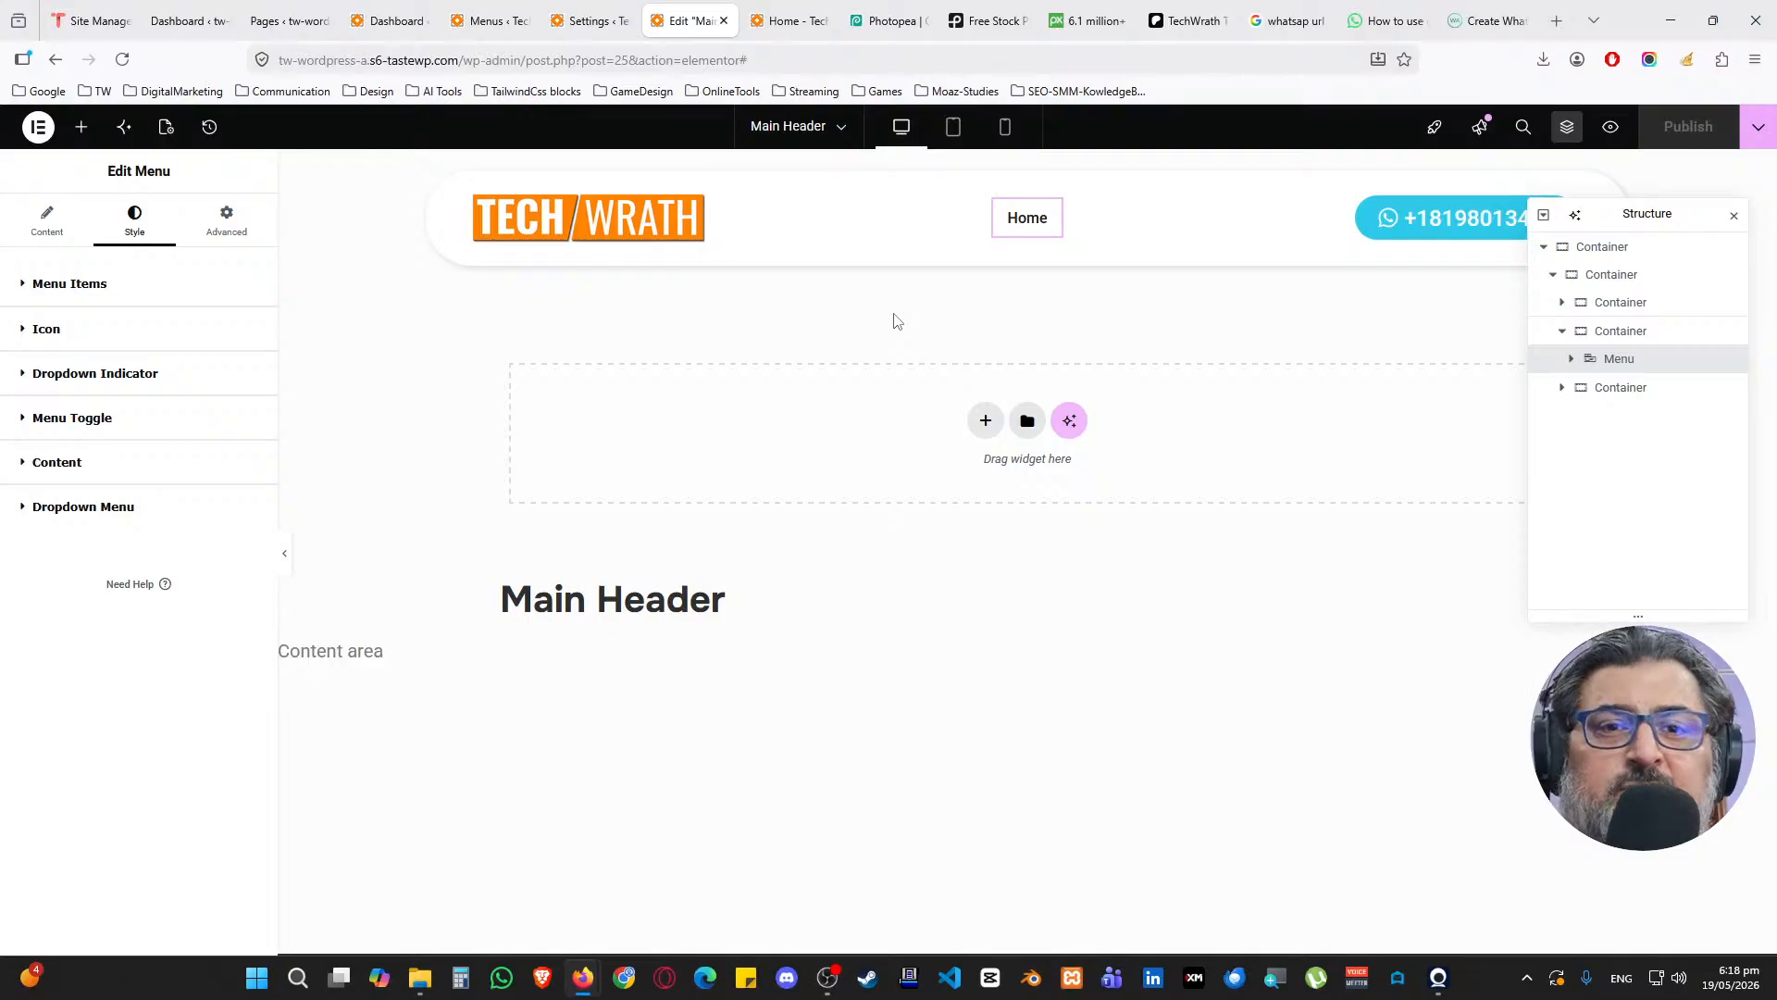
click(787, 21)
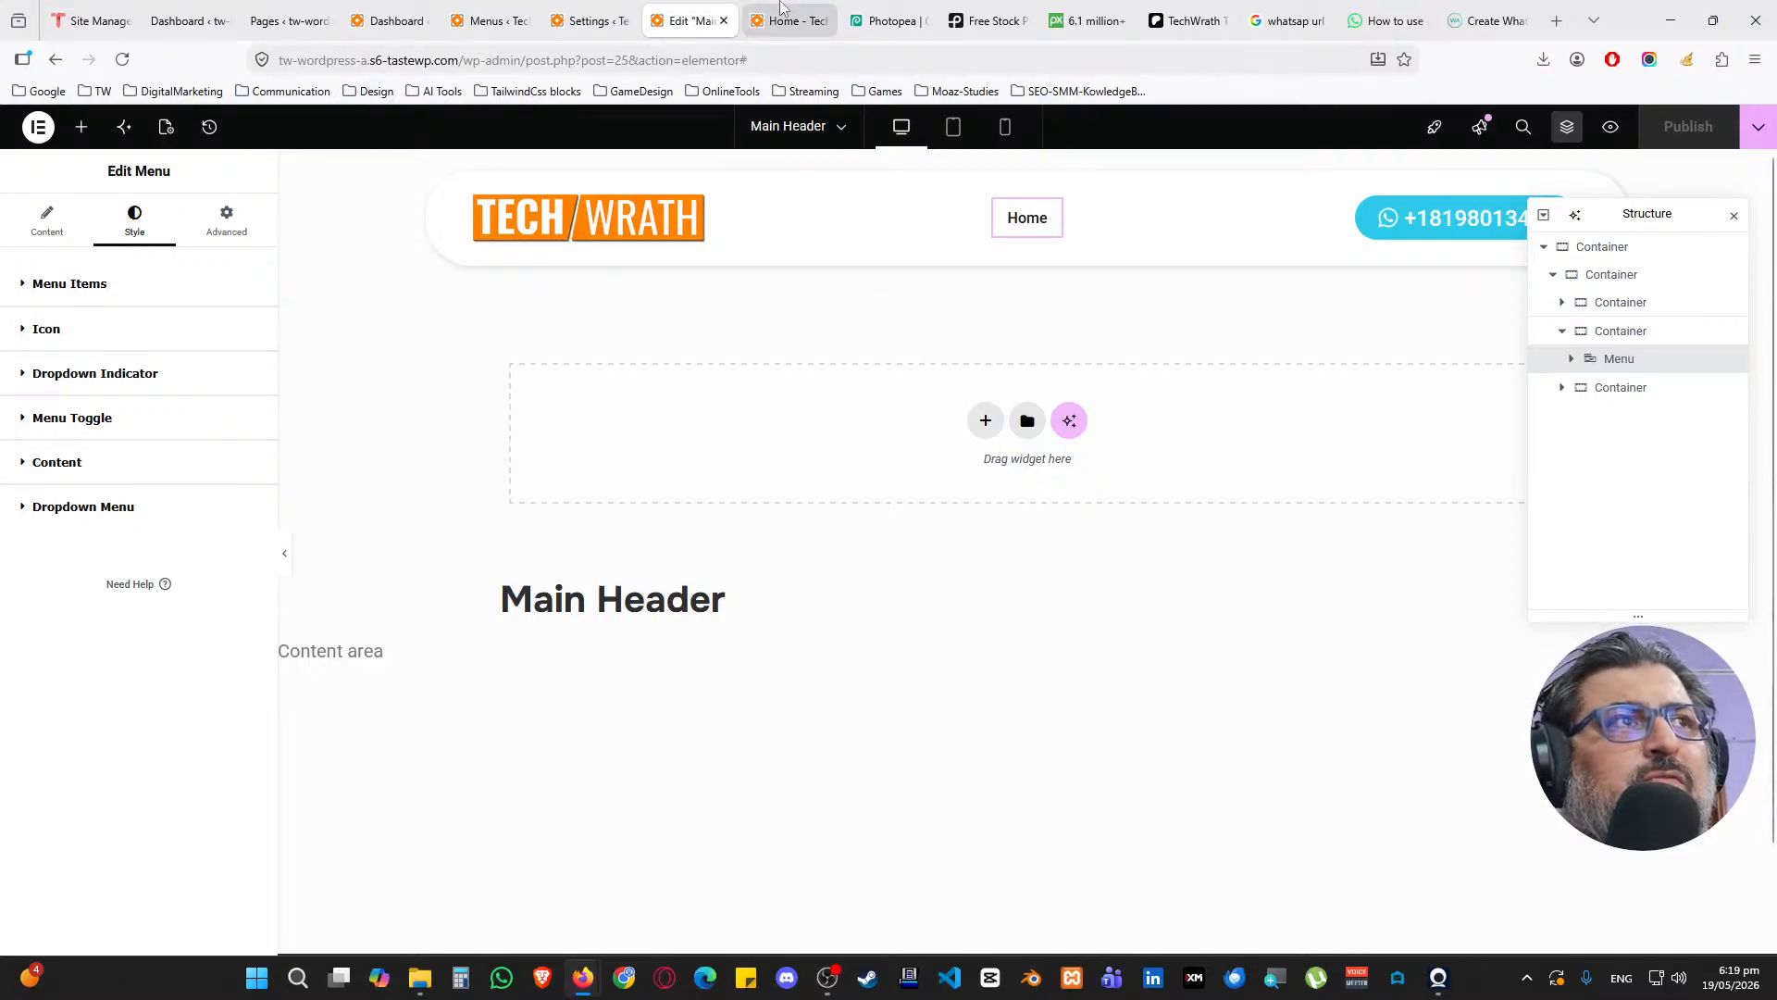
click(122, 66)
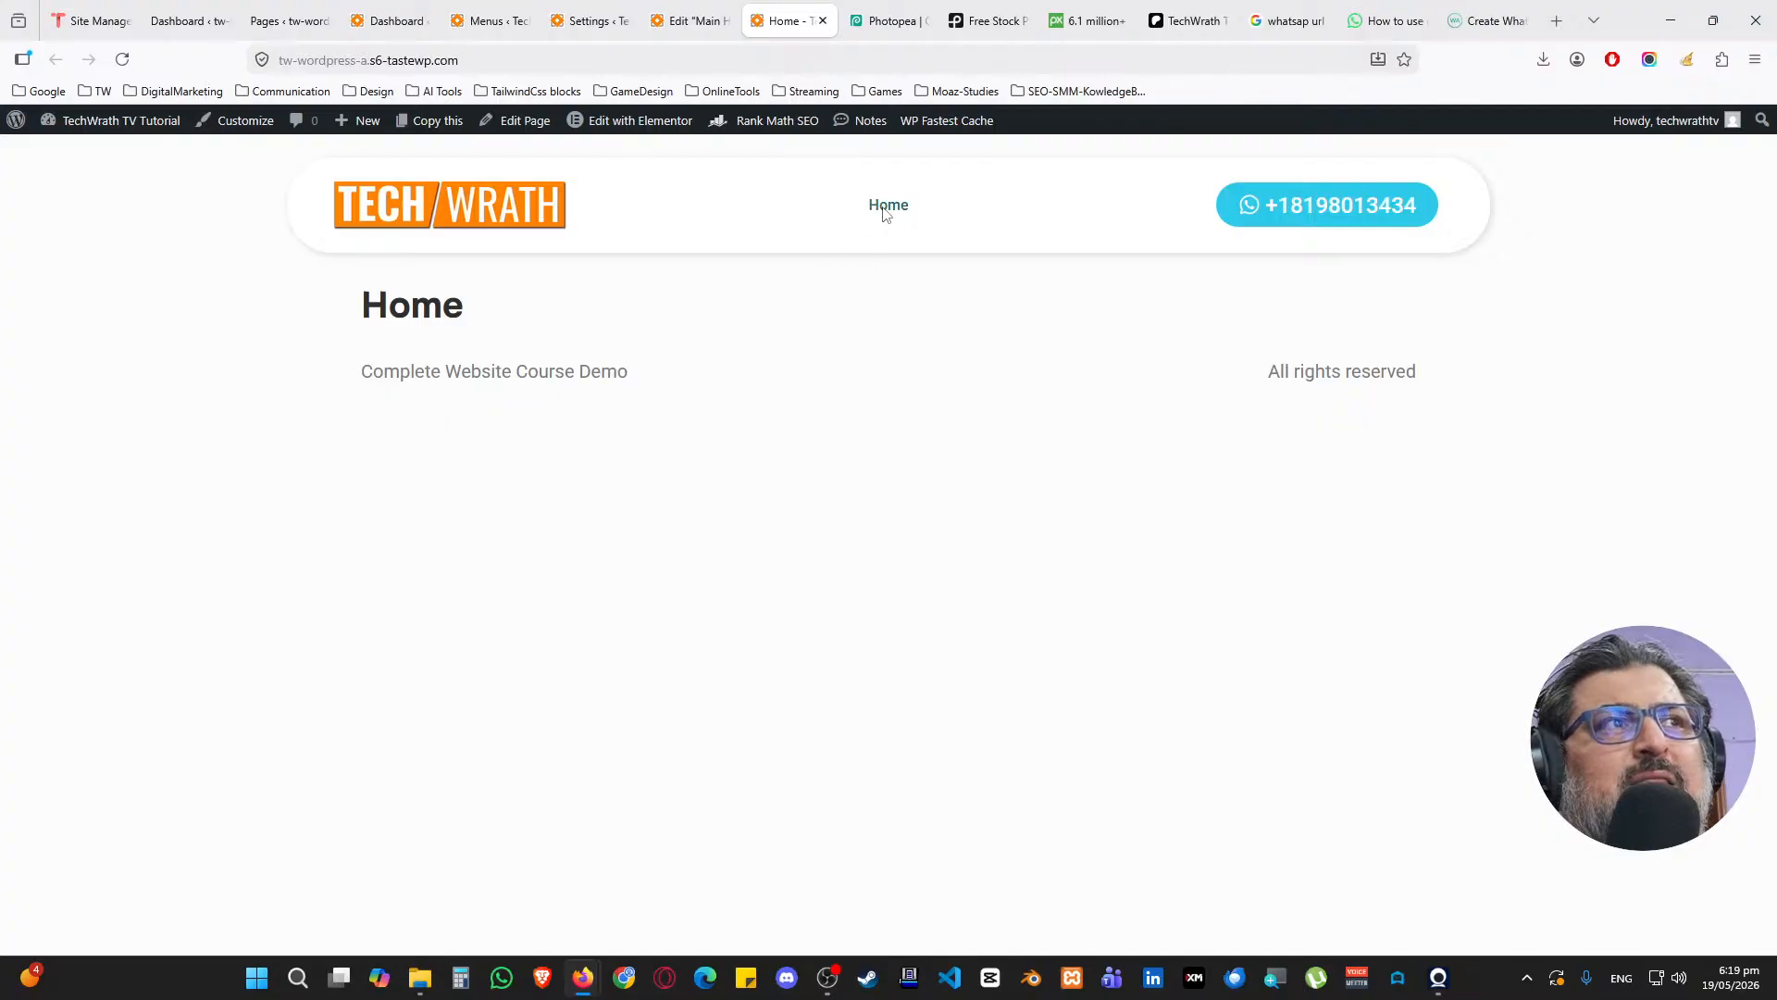
Move the Hello Theme #15 draft page to the trash from All Pages
click(388, 21)
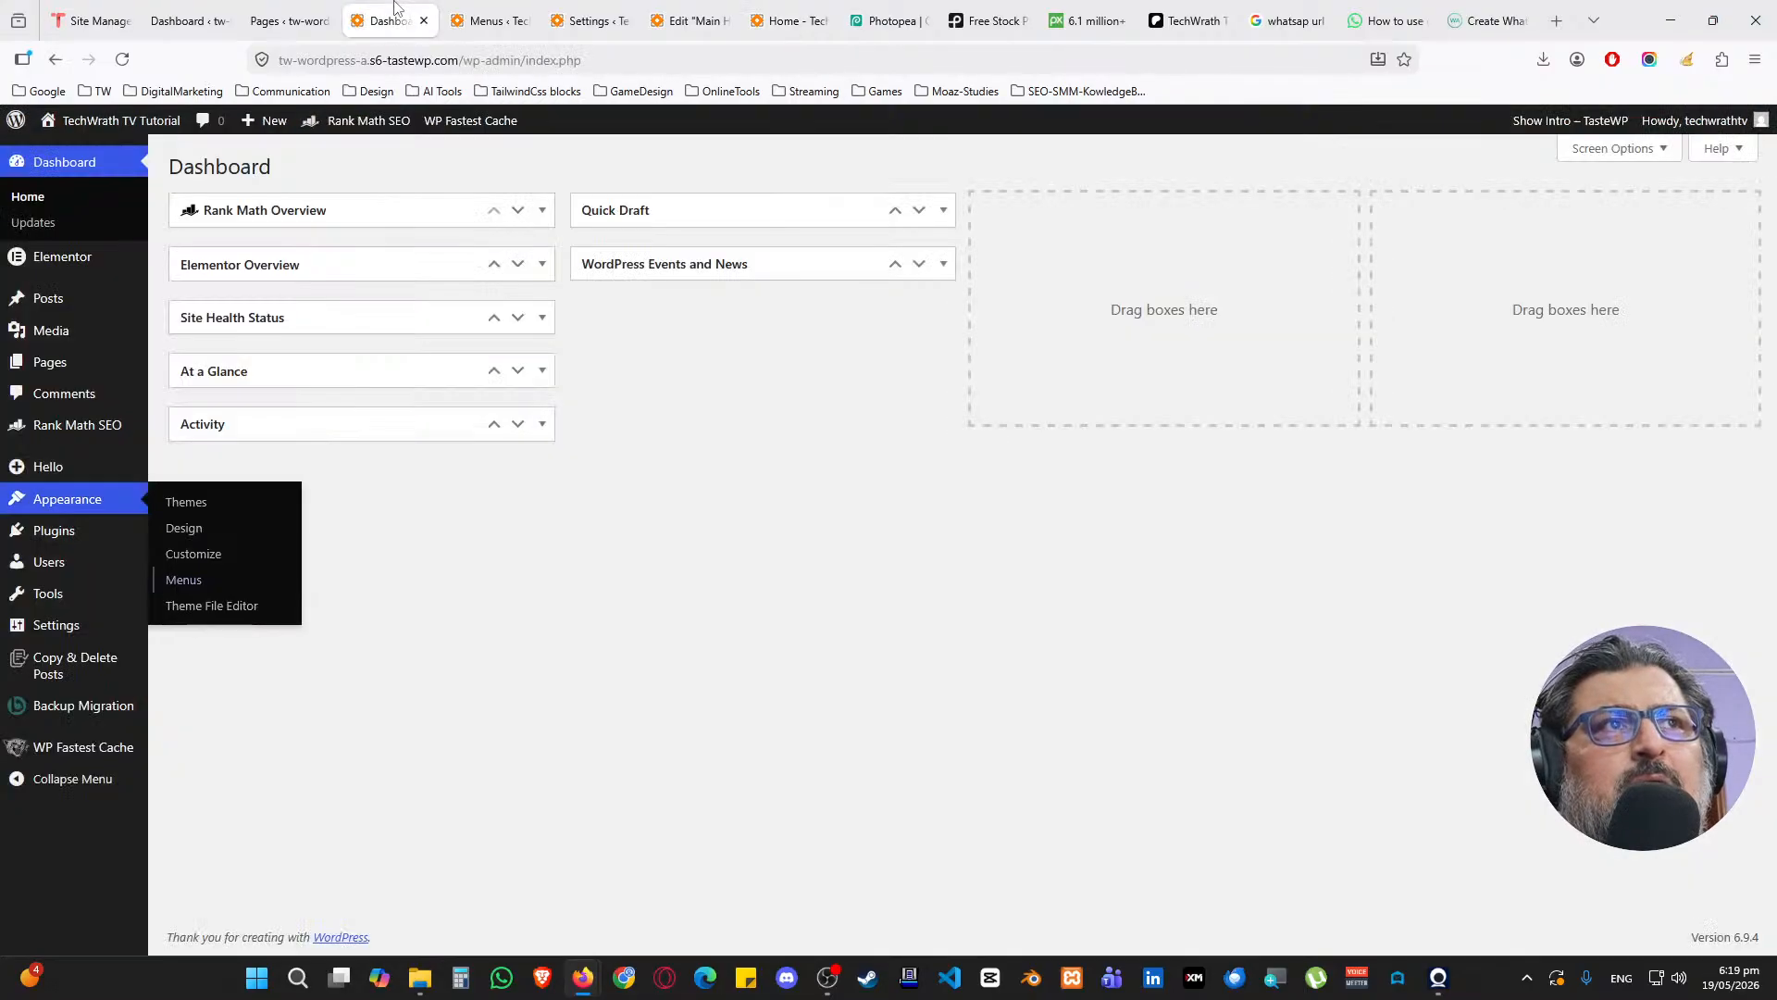
middle_click(192, 366)
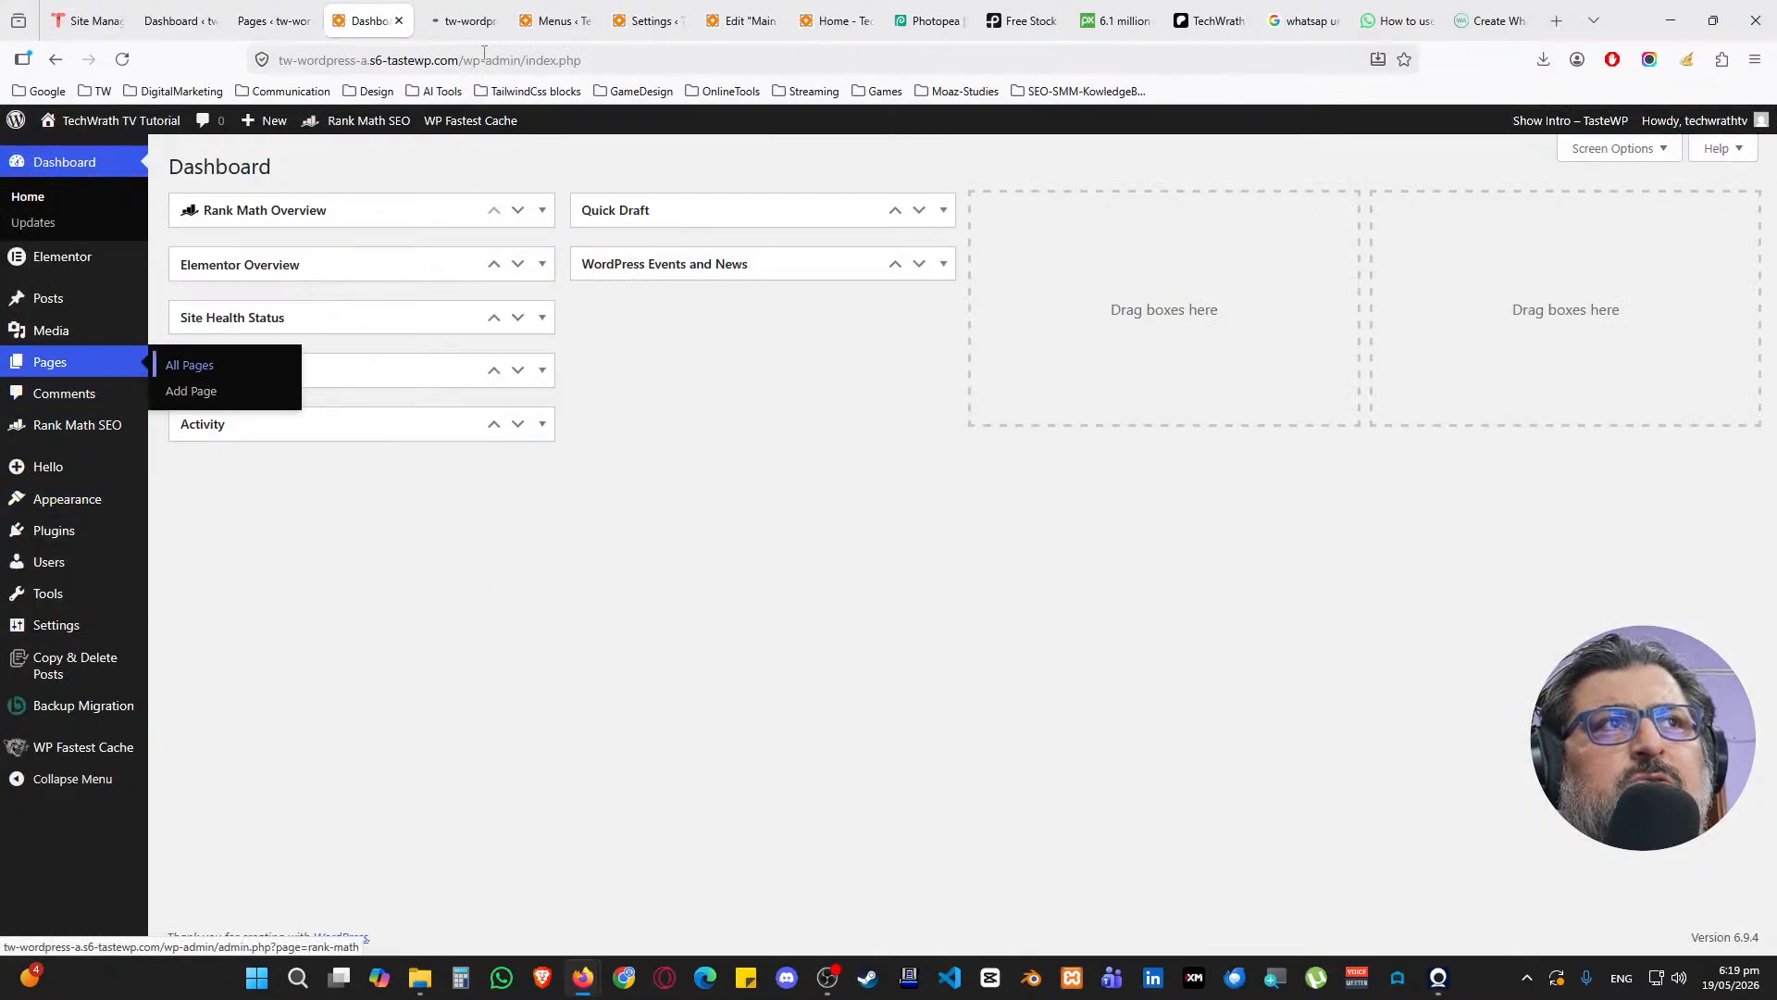
click(460, 18)
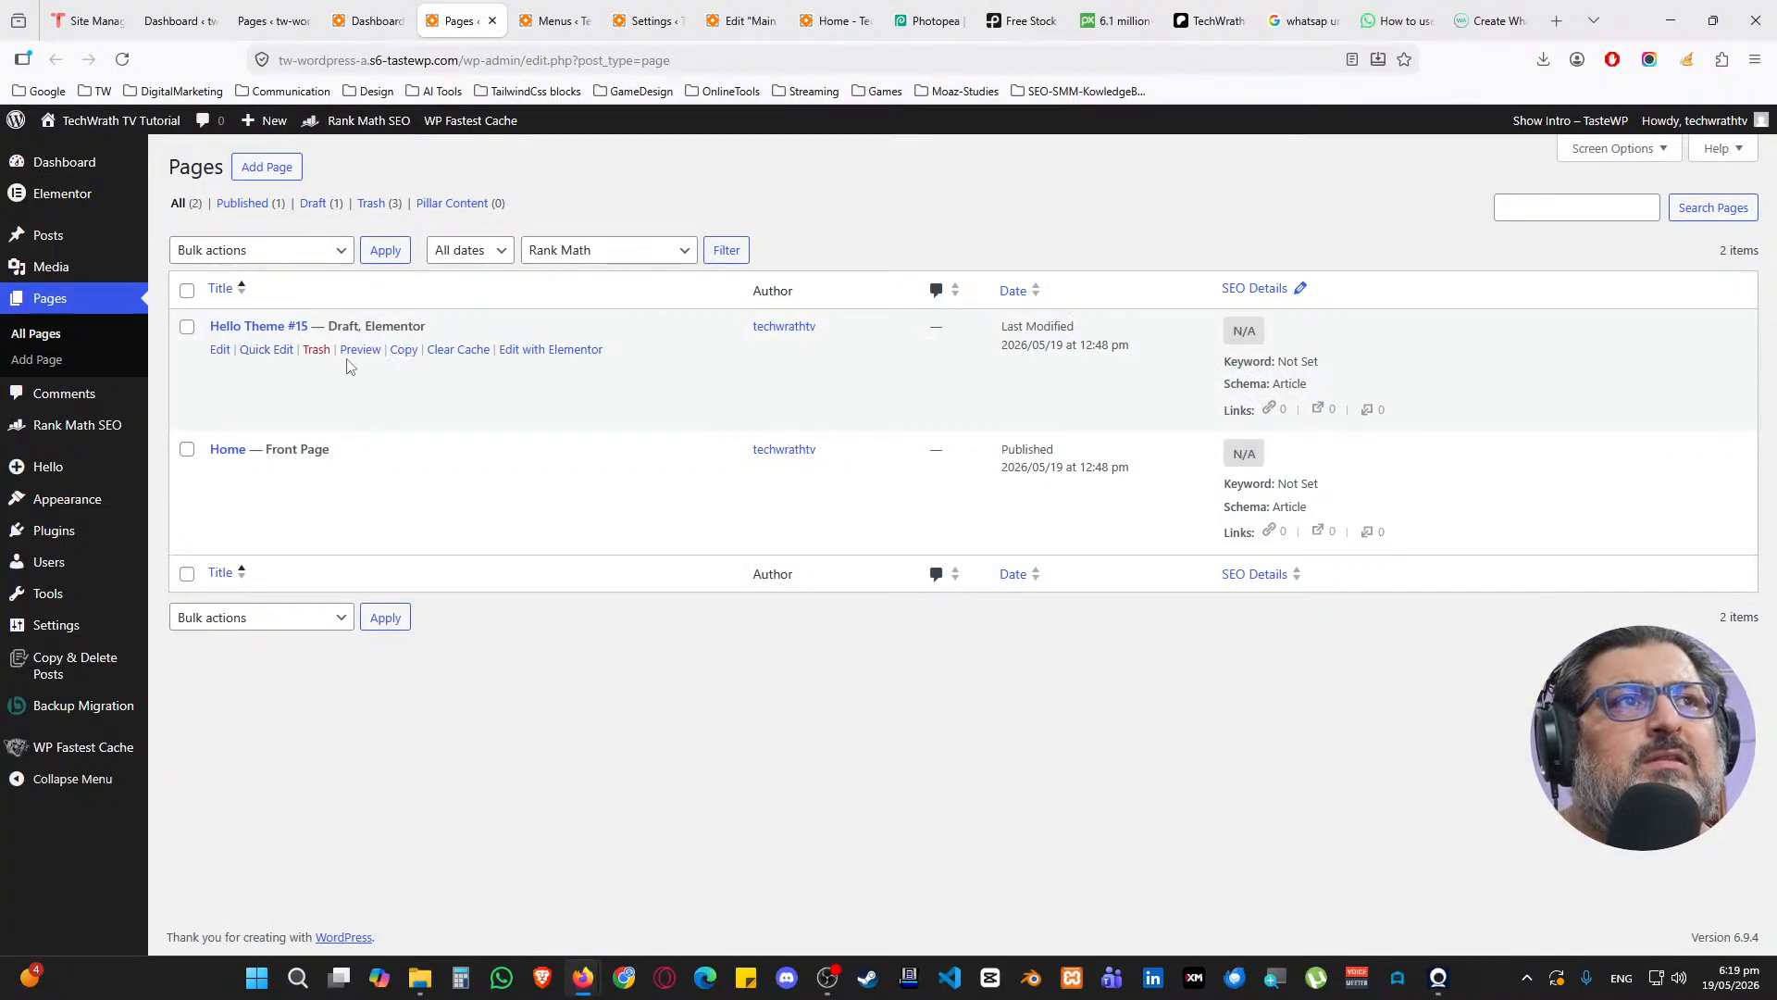
click(316, 350)
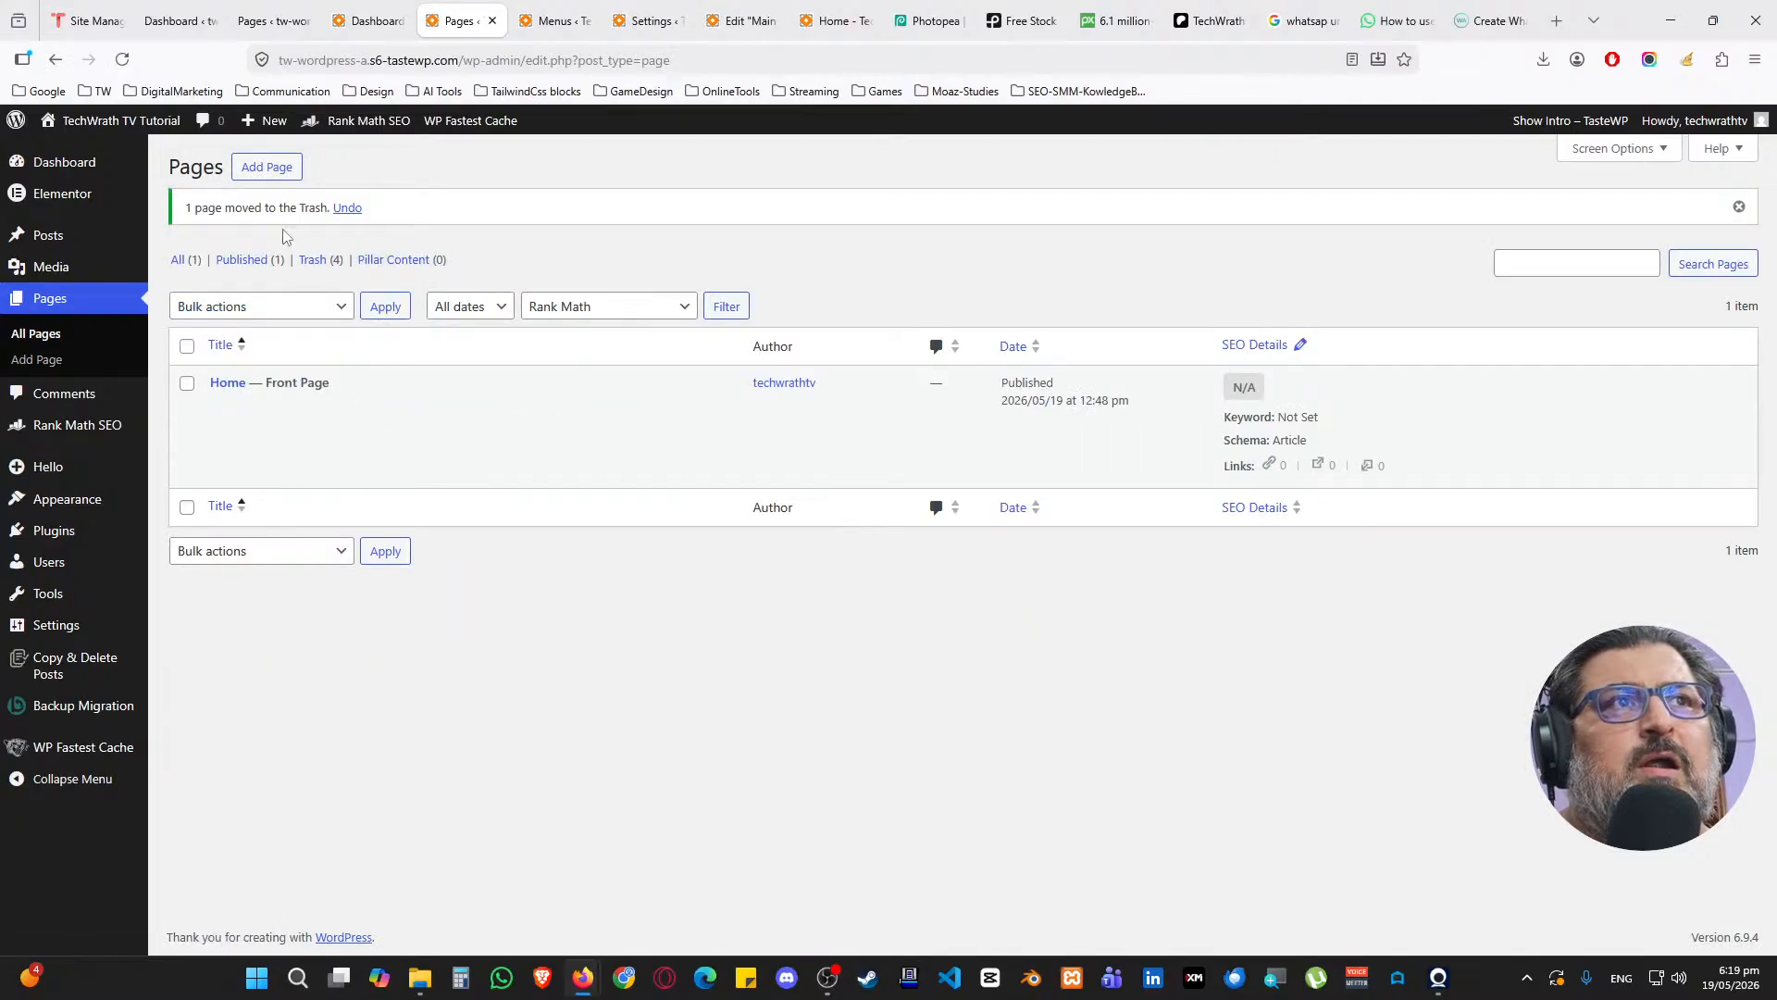
Open four blank Add Page editors in separate tabs
middle_click(277, 176)
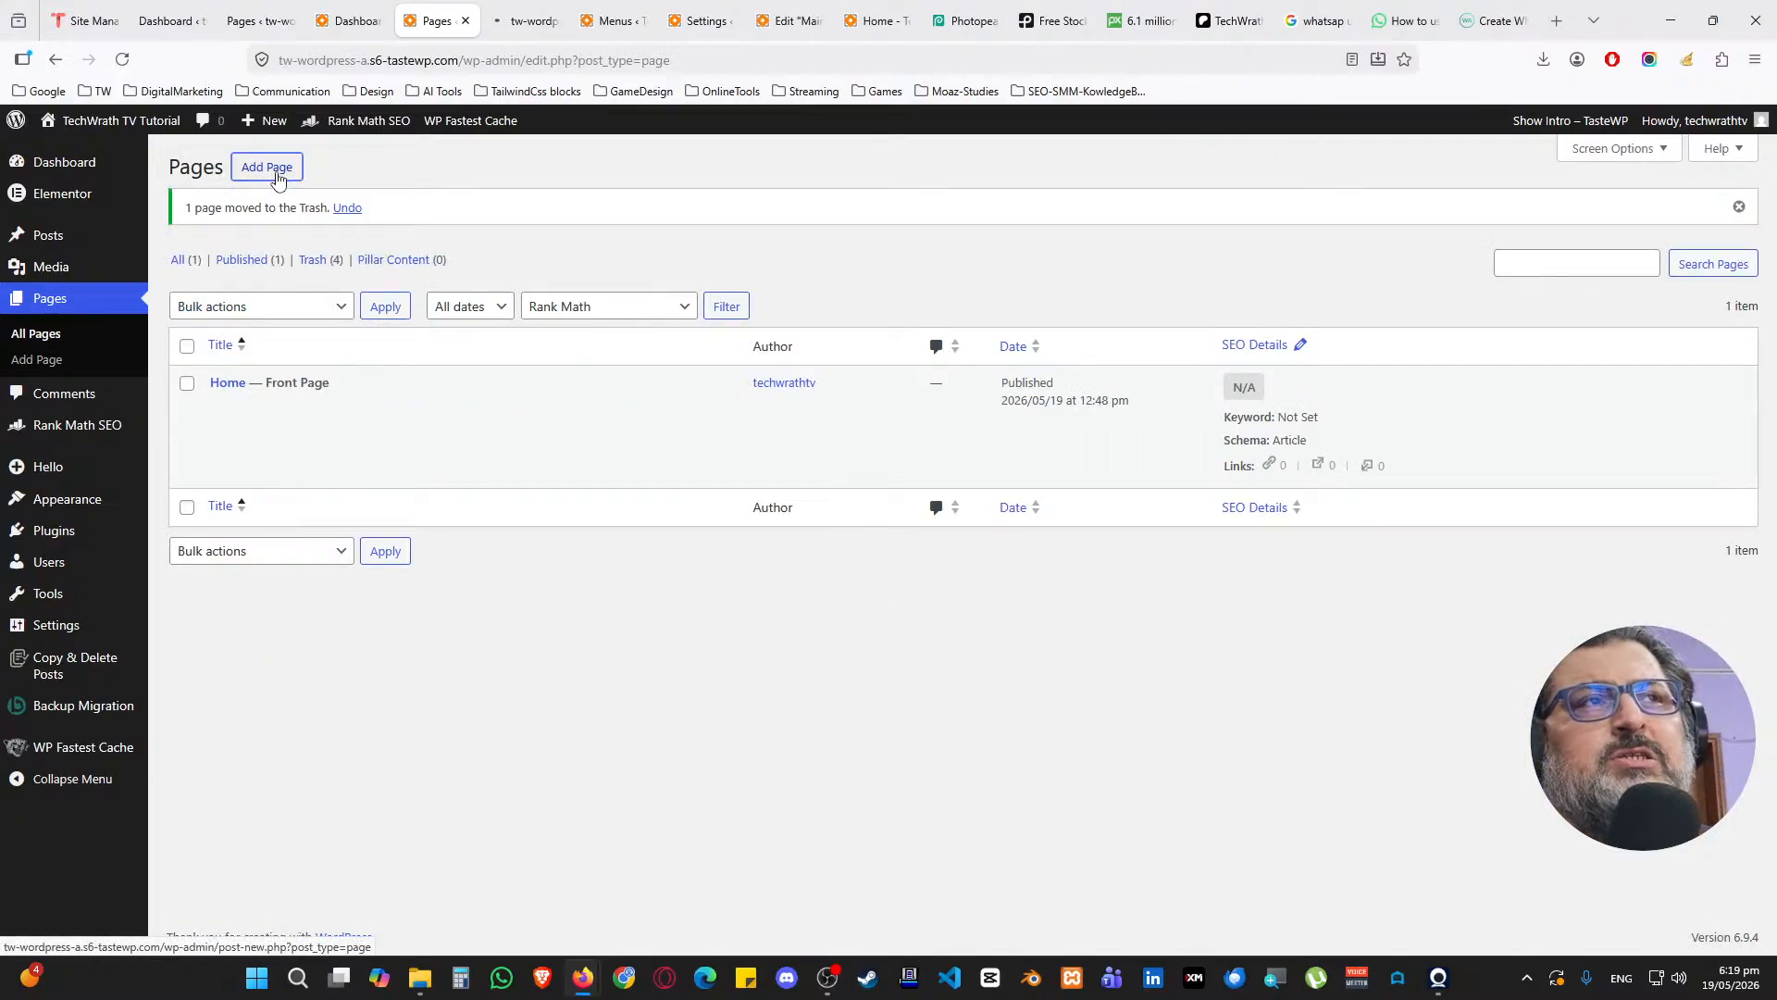
middle_click(277, 178)
middle_click(278, 178)
middle_click(278, 178)
Publish an empty page titled About
click(465, 21)
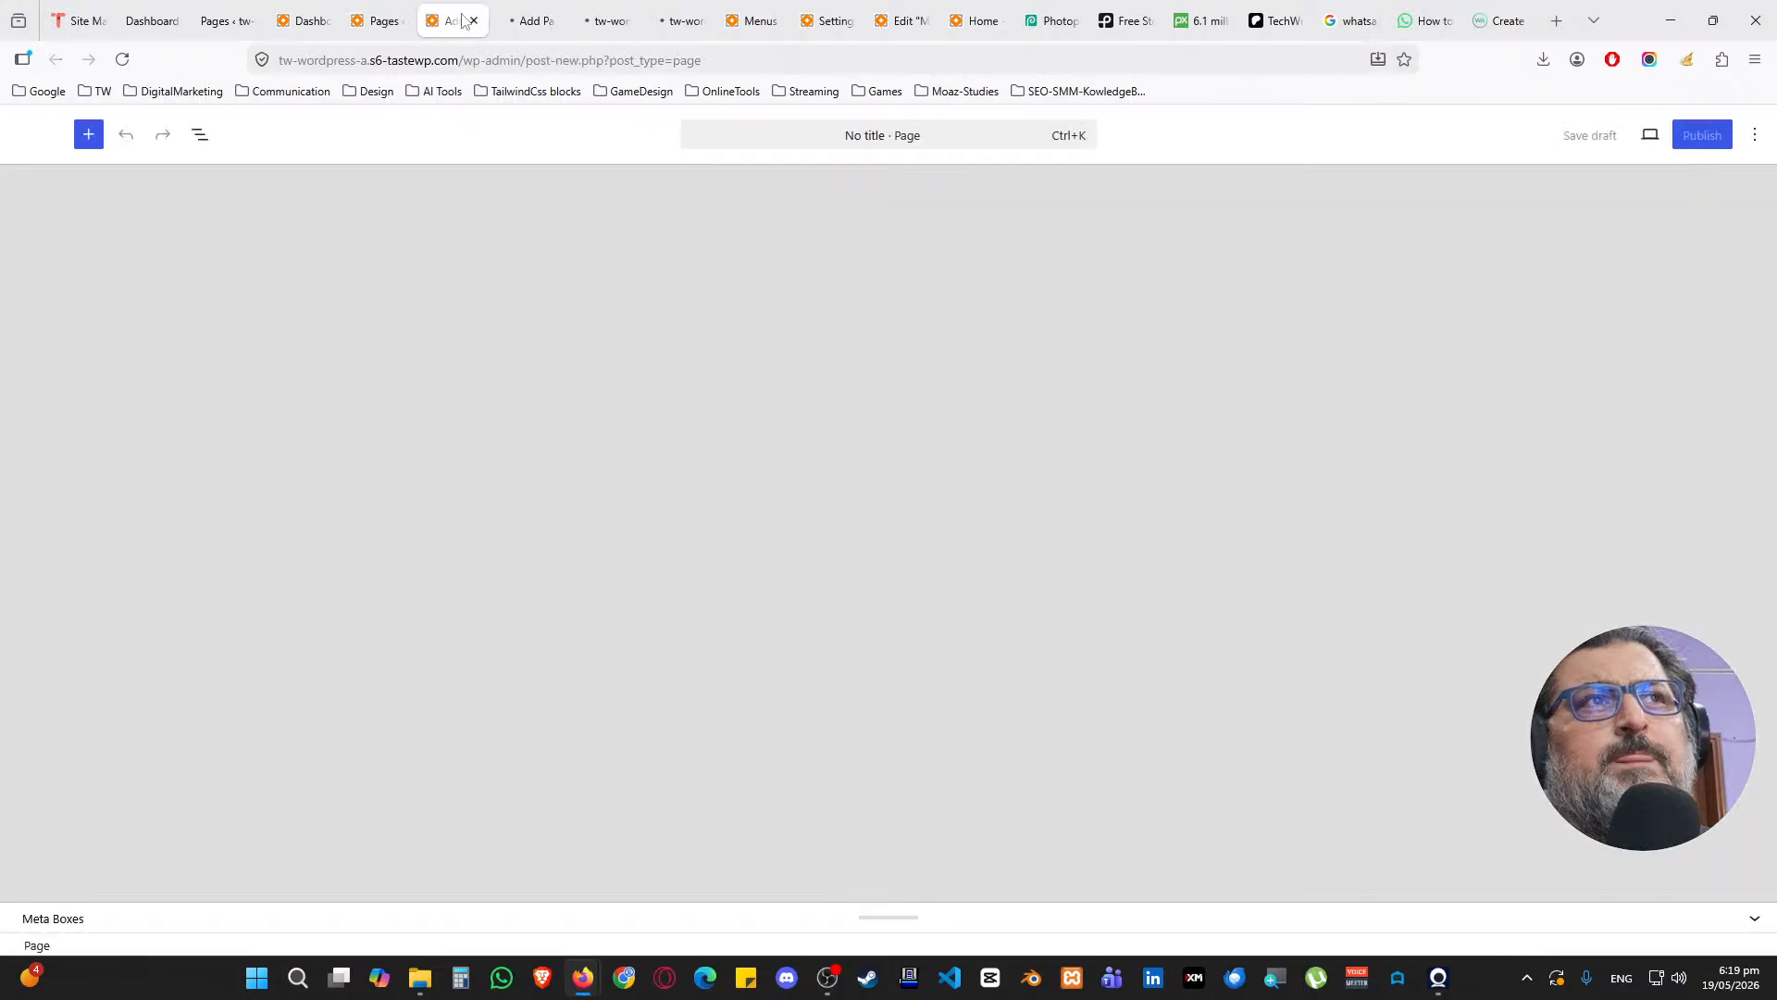
text(About)
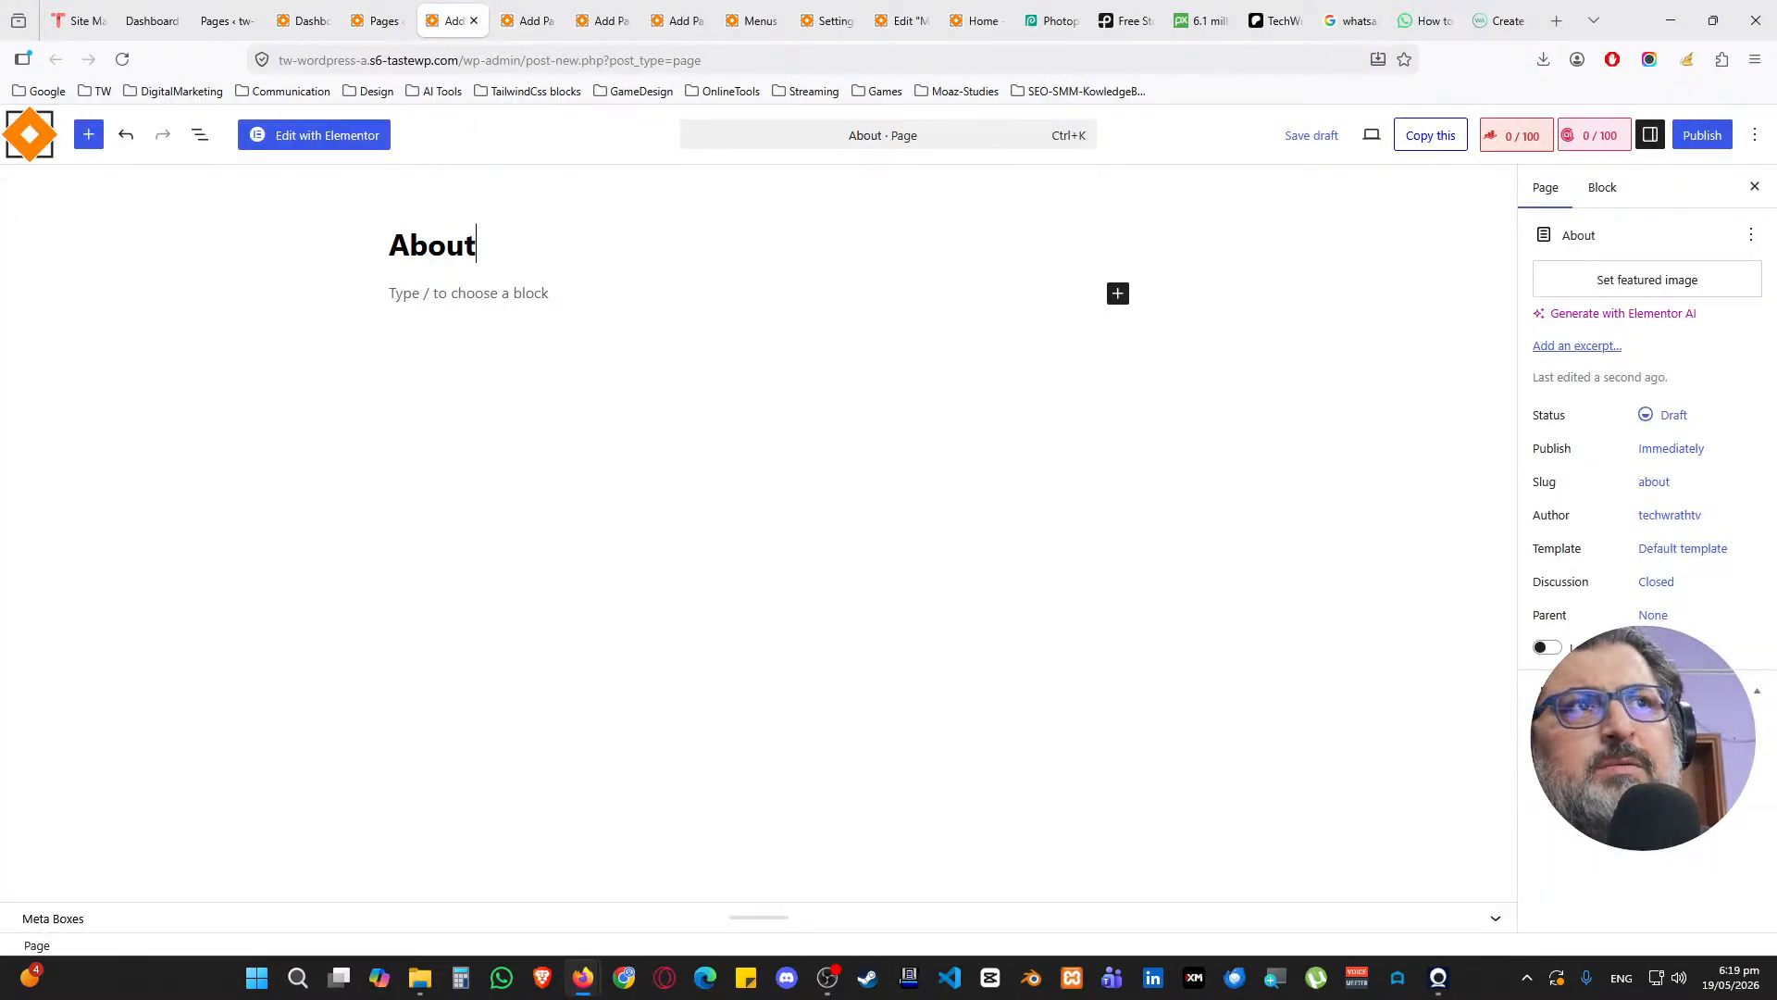
click(1701, 137)
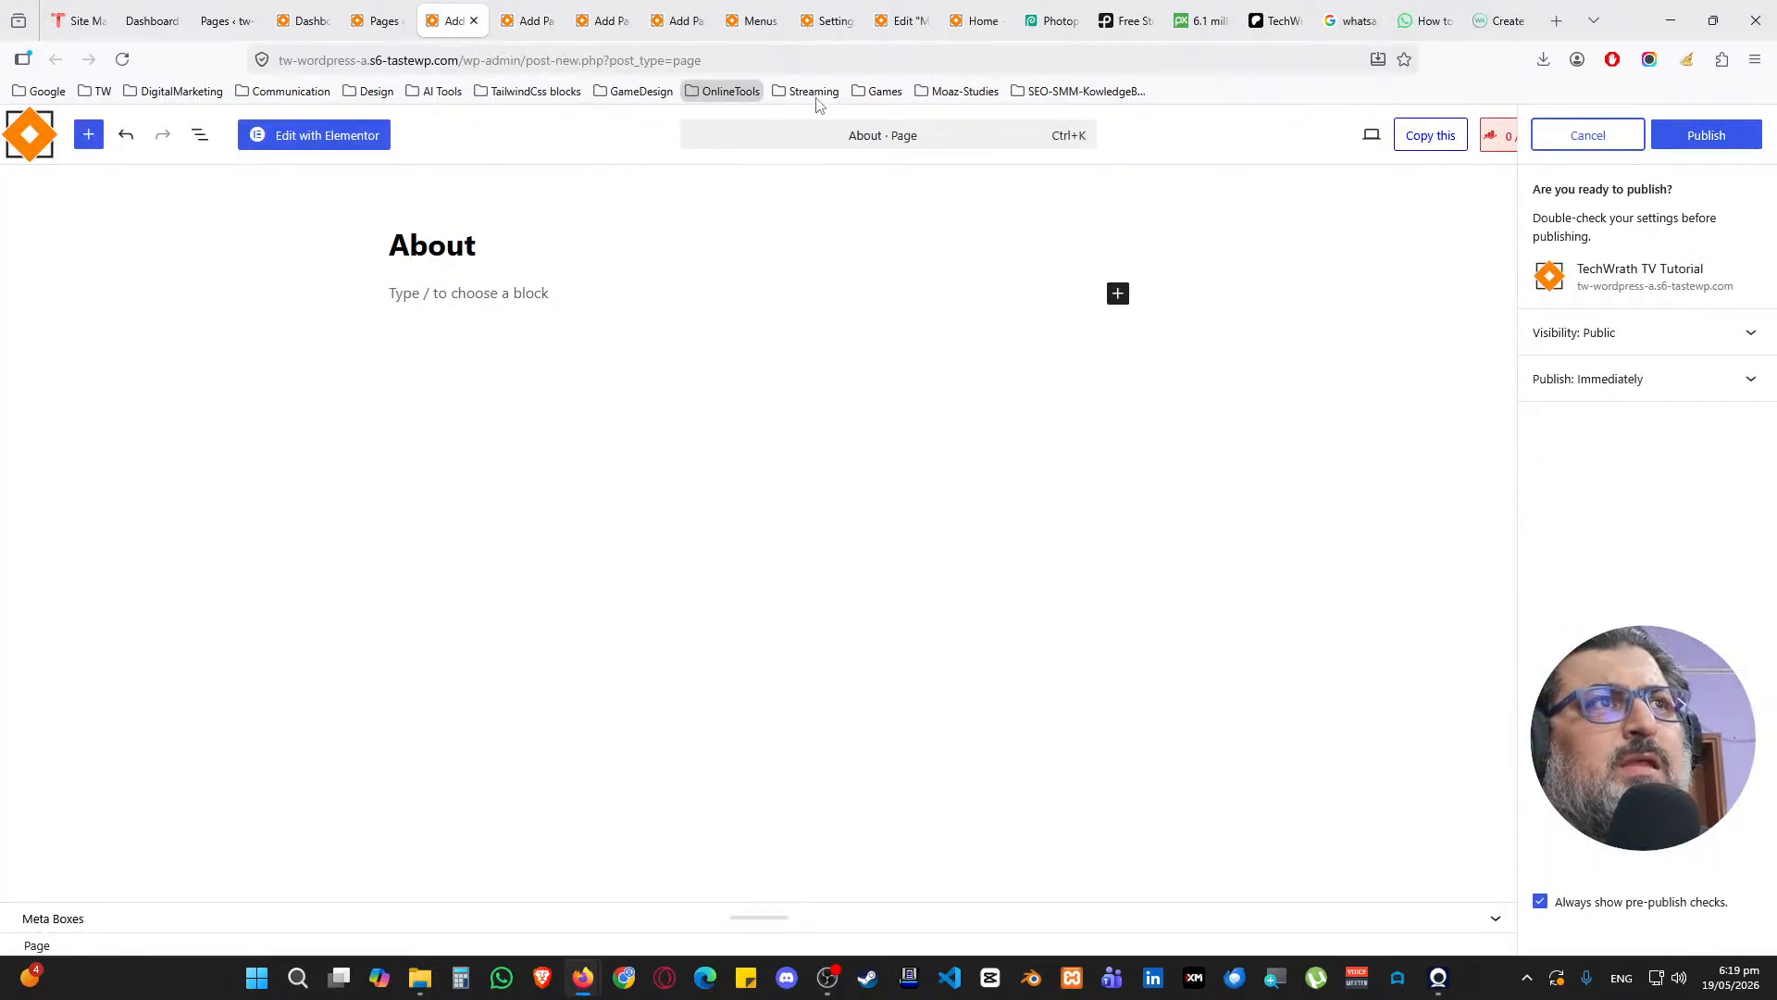
click(1701, 138)
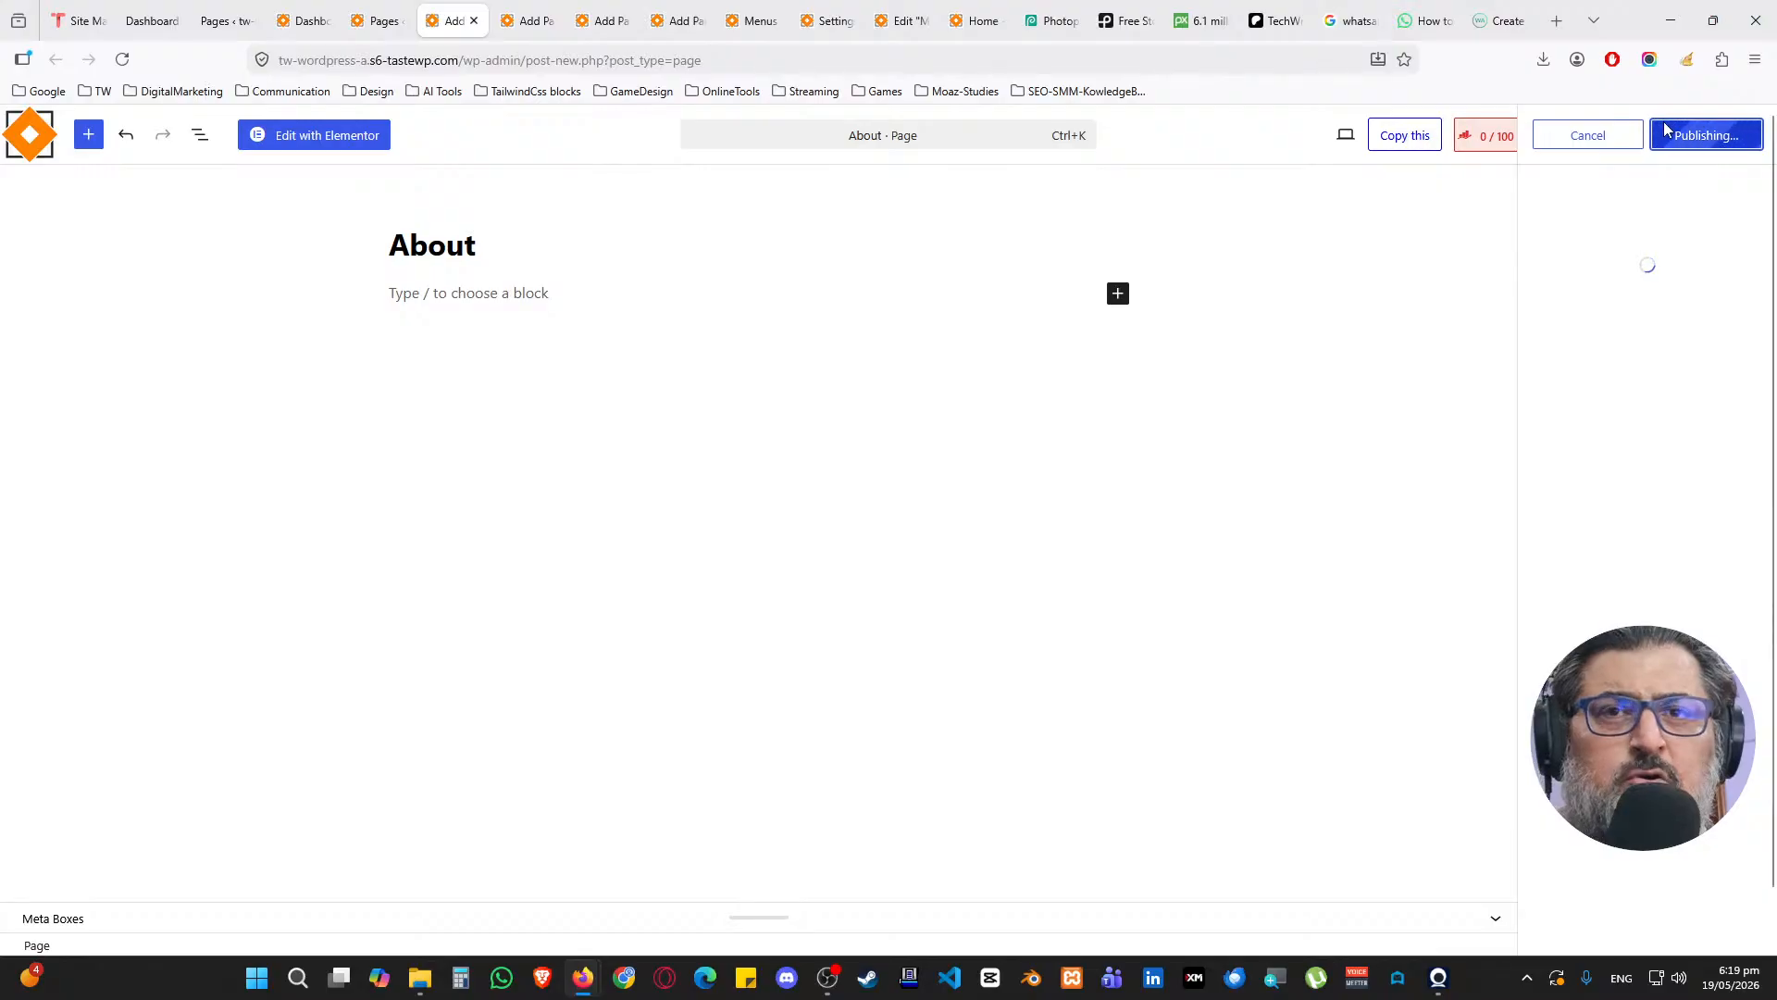
Publish an empty Contact page and close the finished About and Contact tabs
click(532, 17)
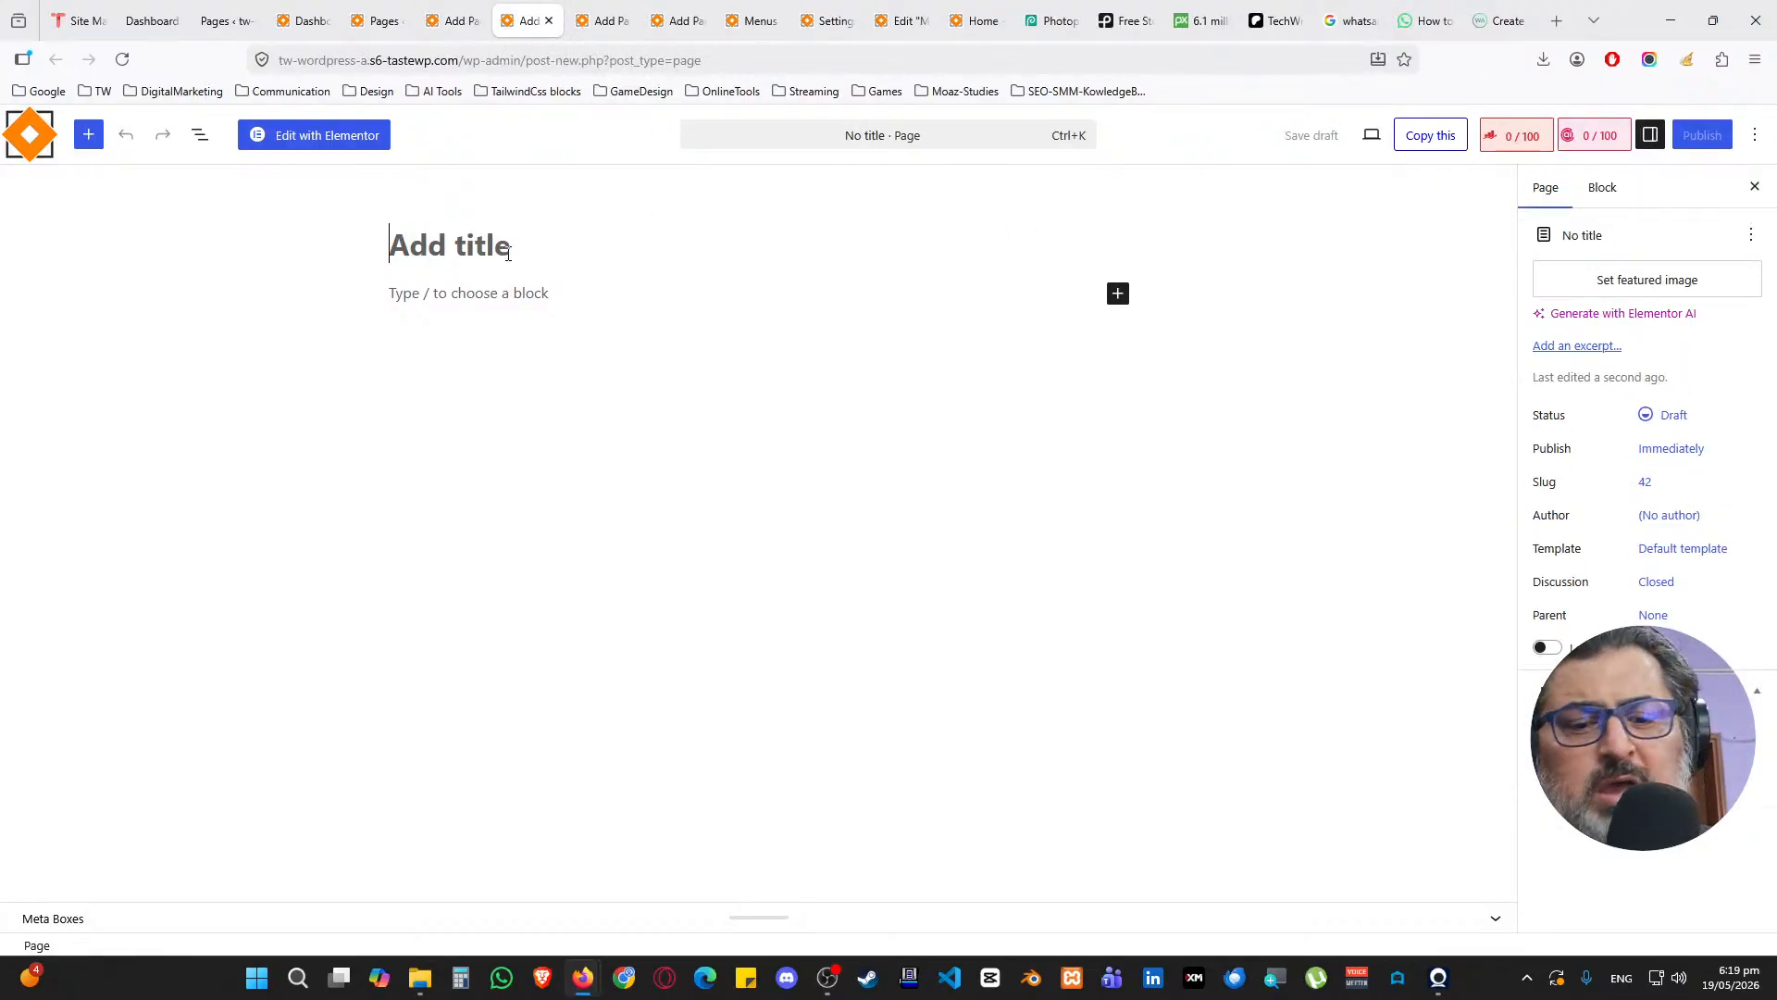
text(Contact)
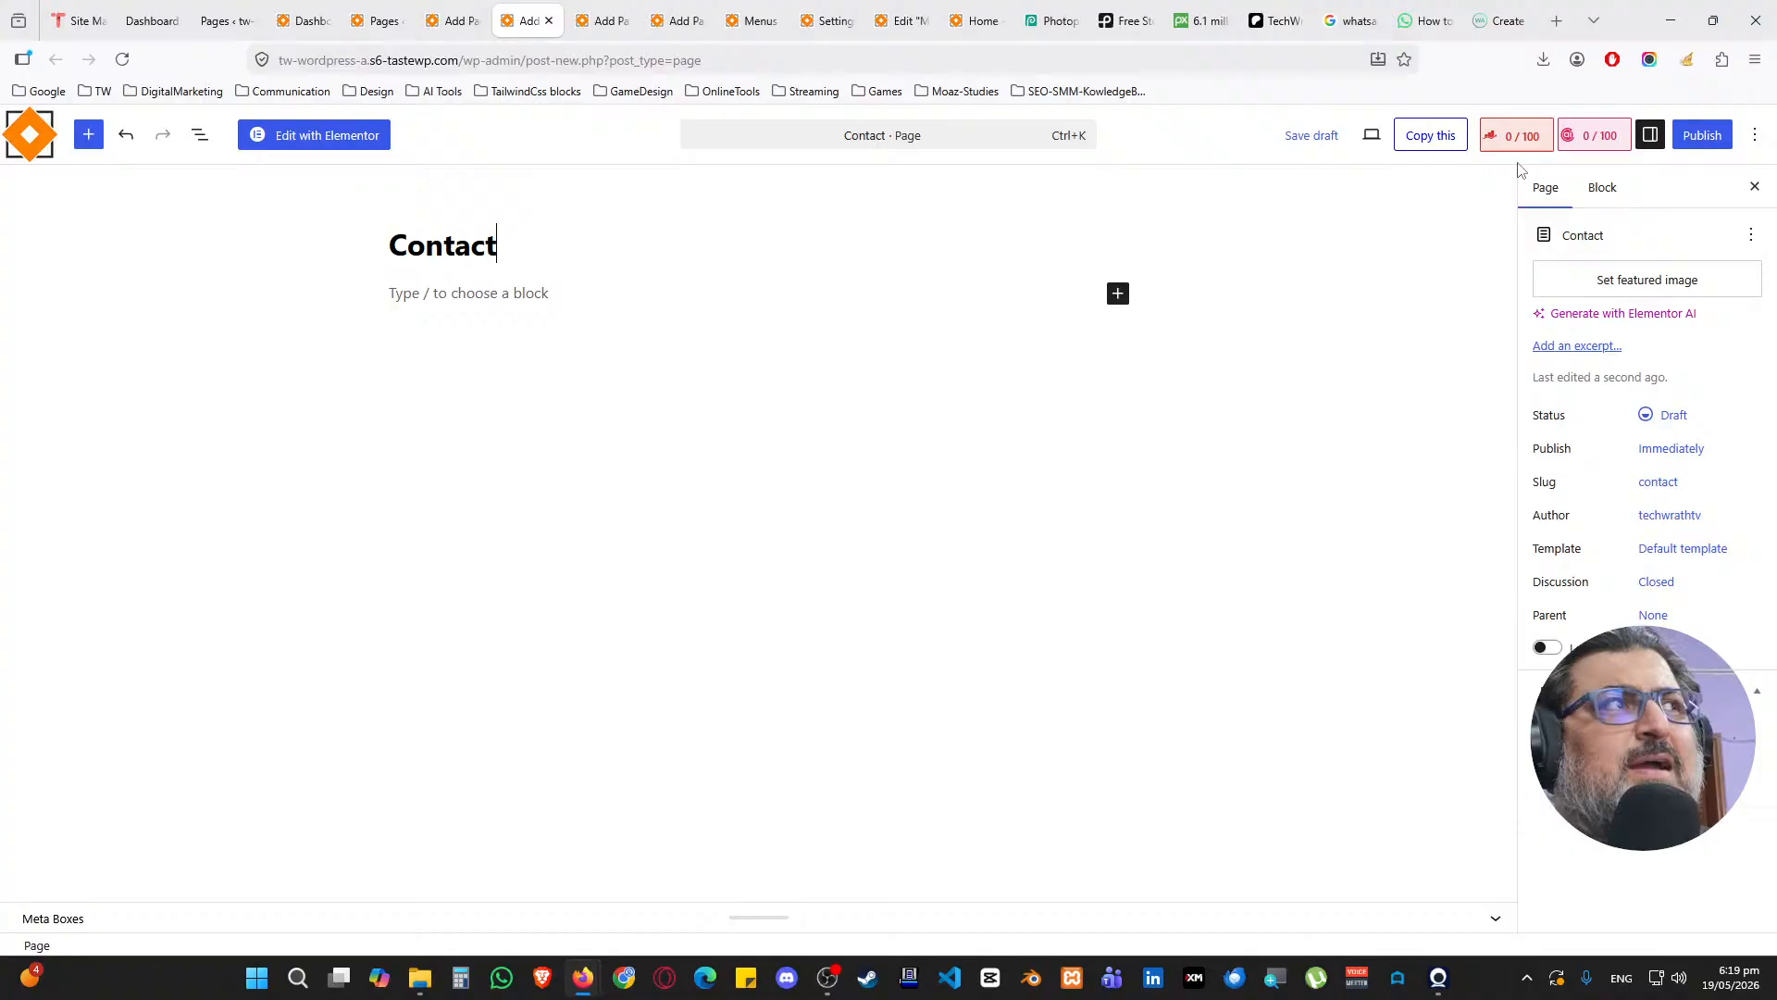
click(1702, 136)
click(1706, 135)
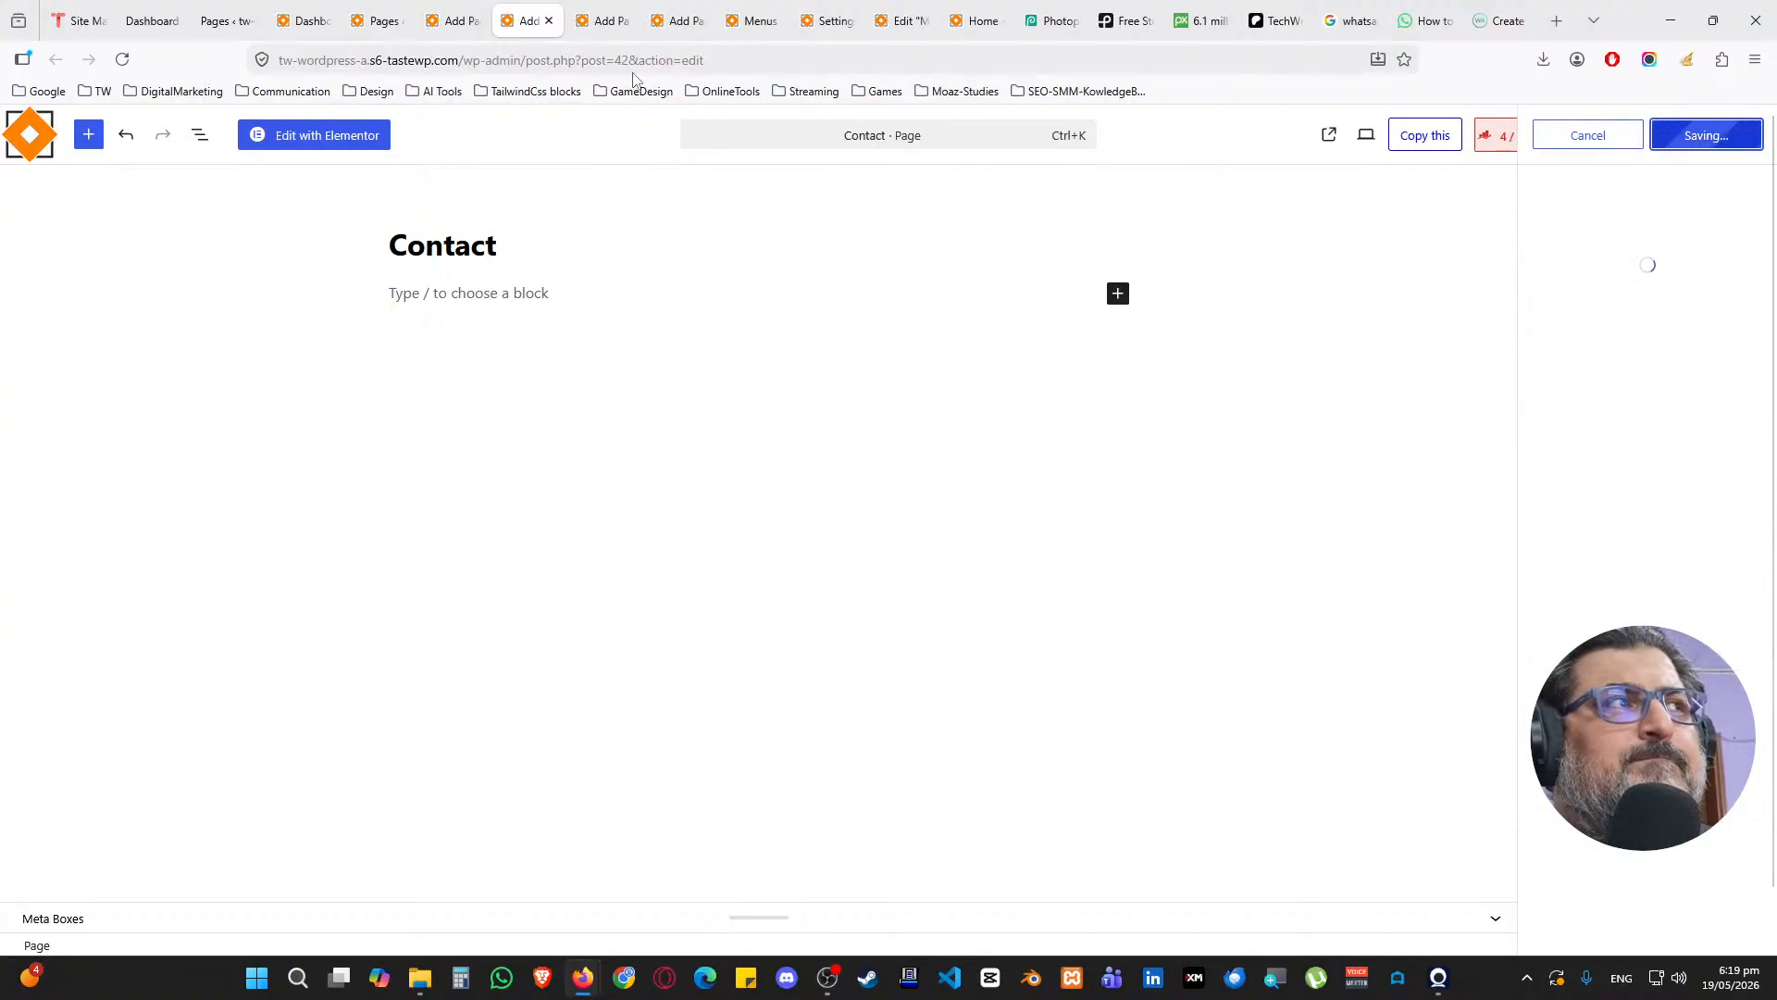
click(452, 21)
middle_click(451, 19)
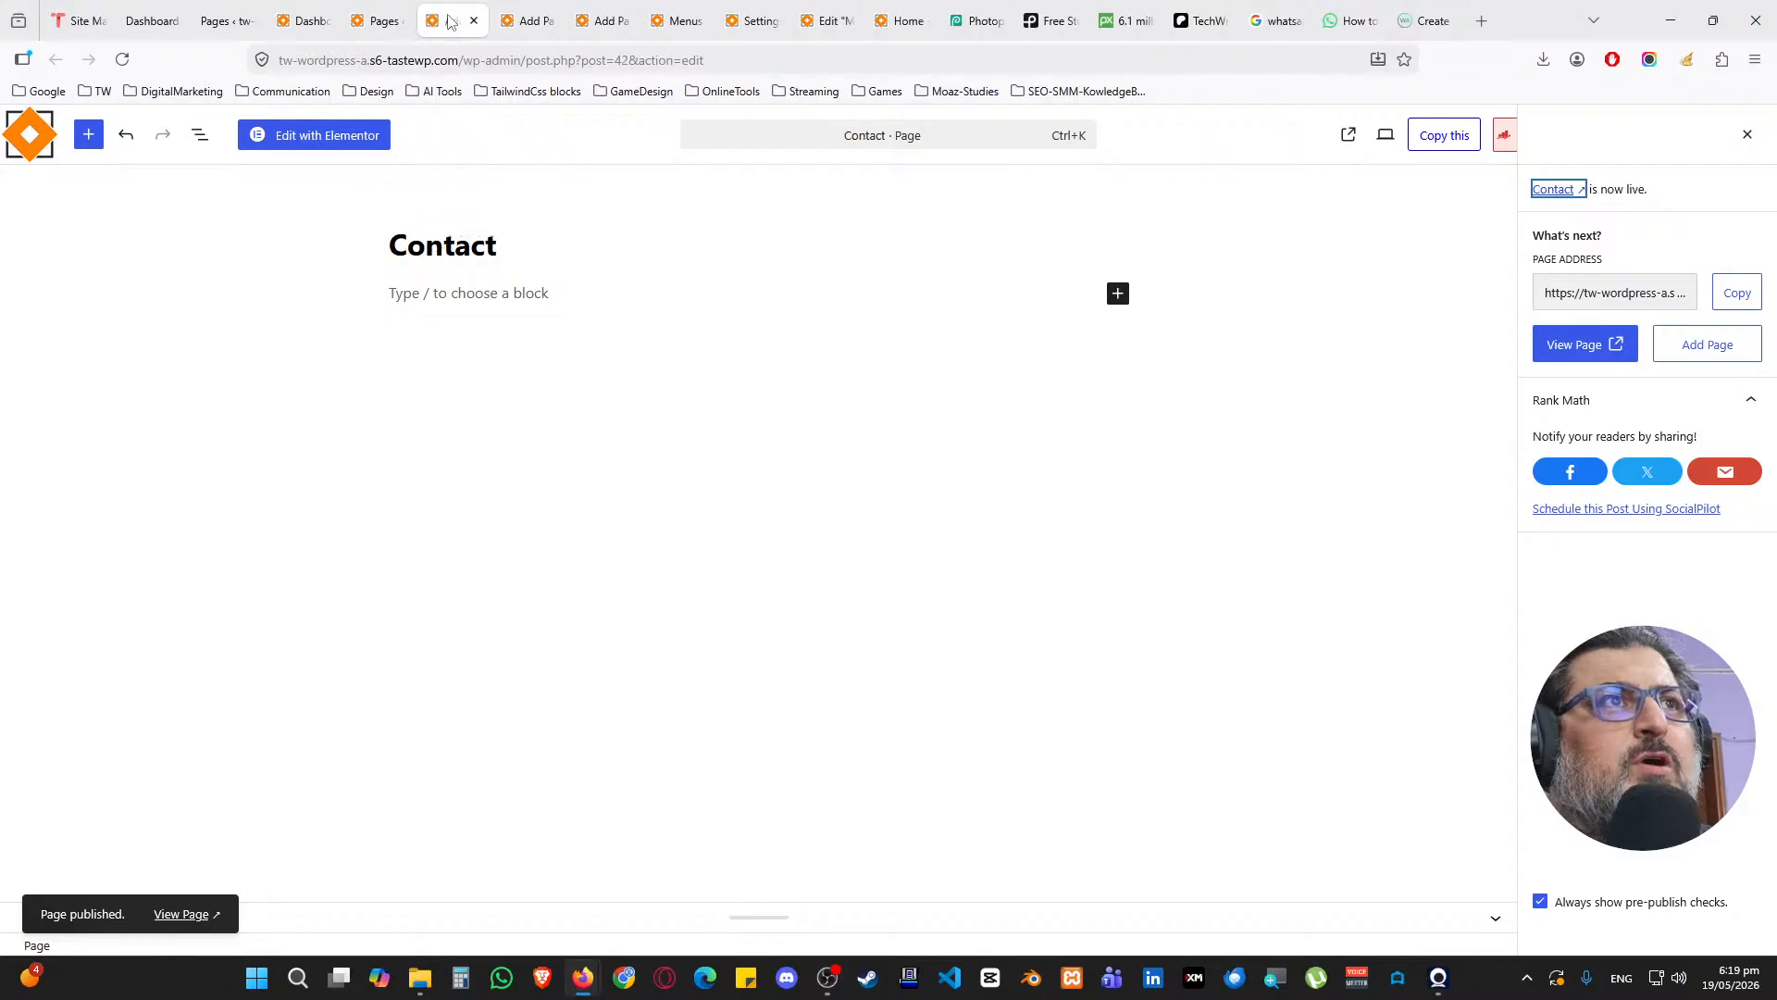
middle_click(452, 20)
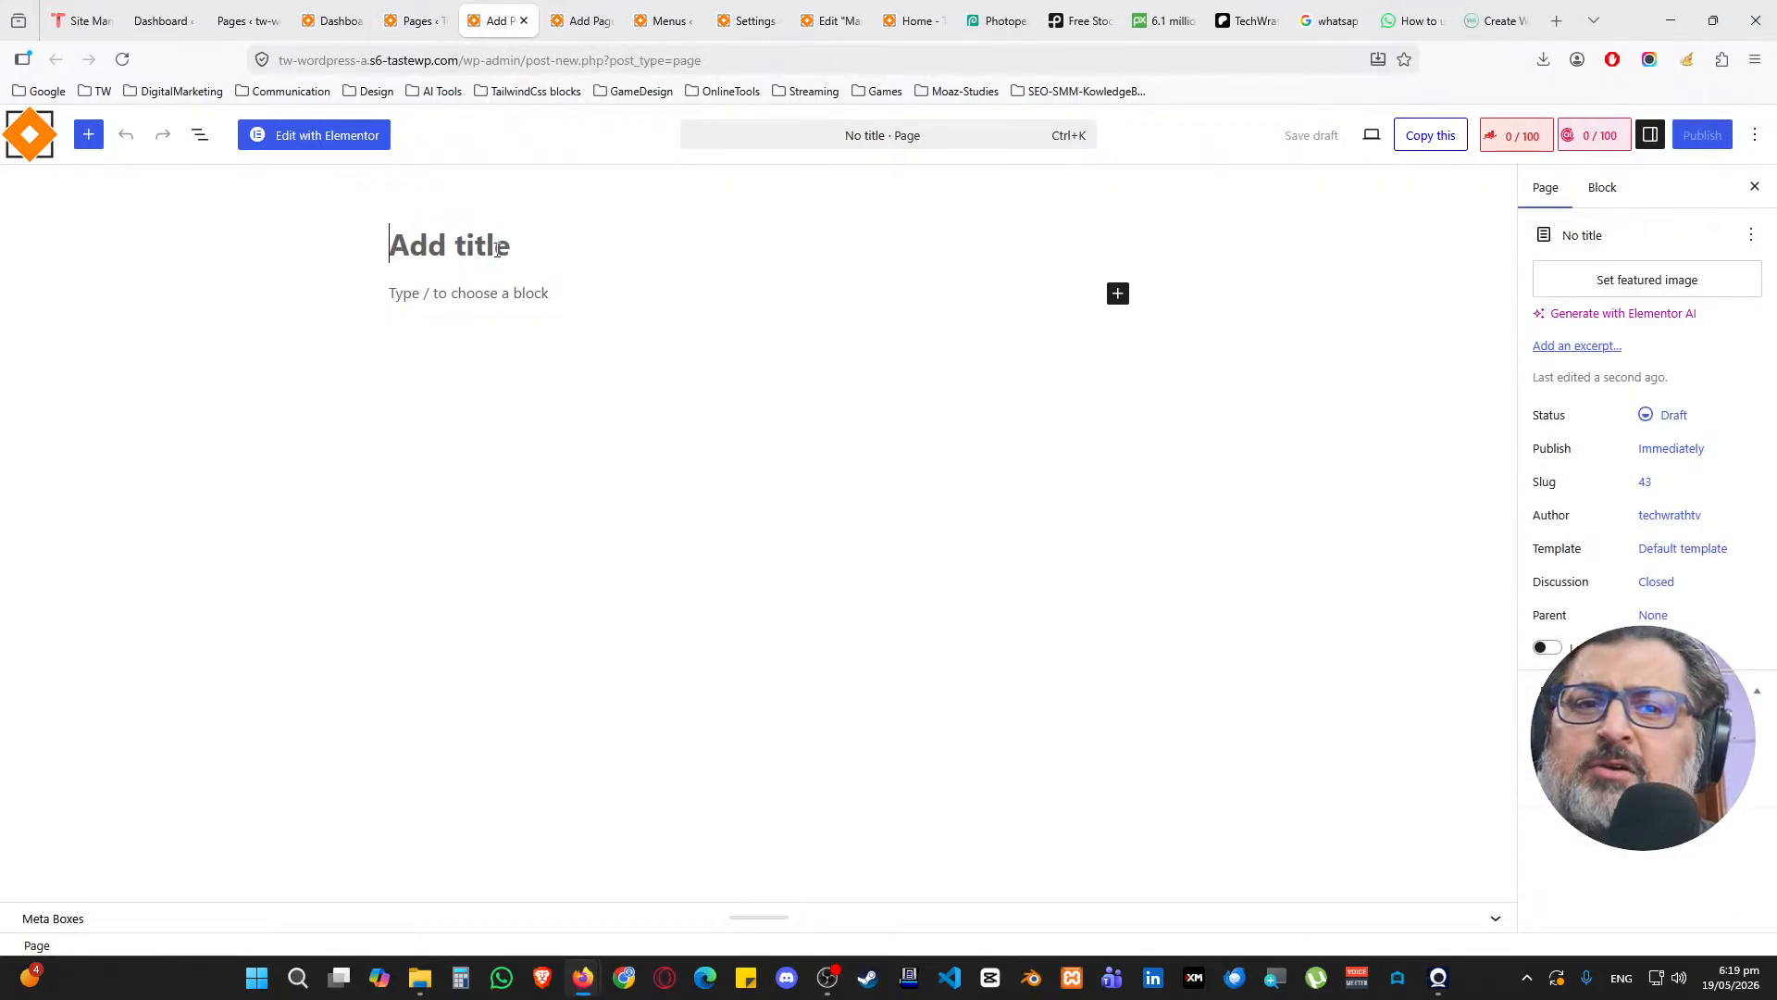
Publish an empty page titled Services
text(Services)
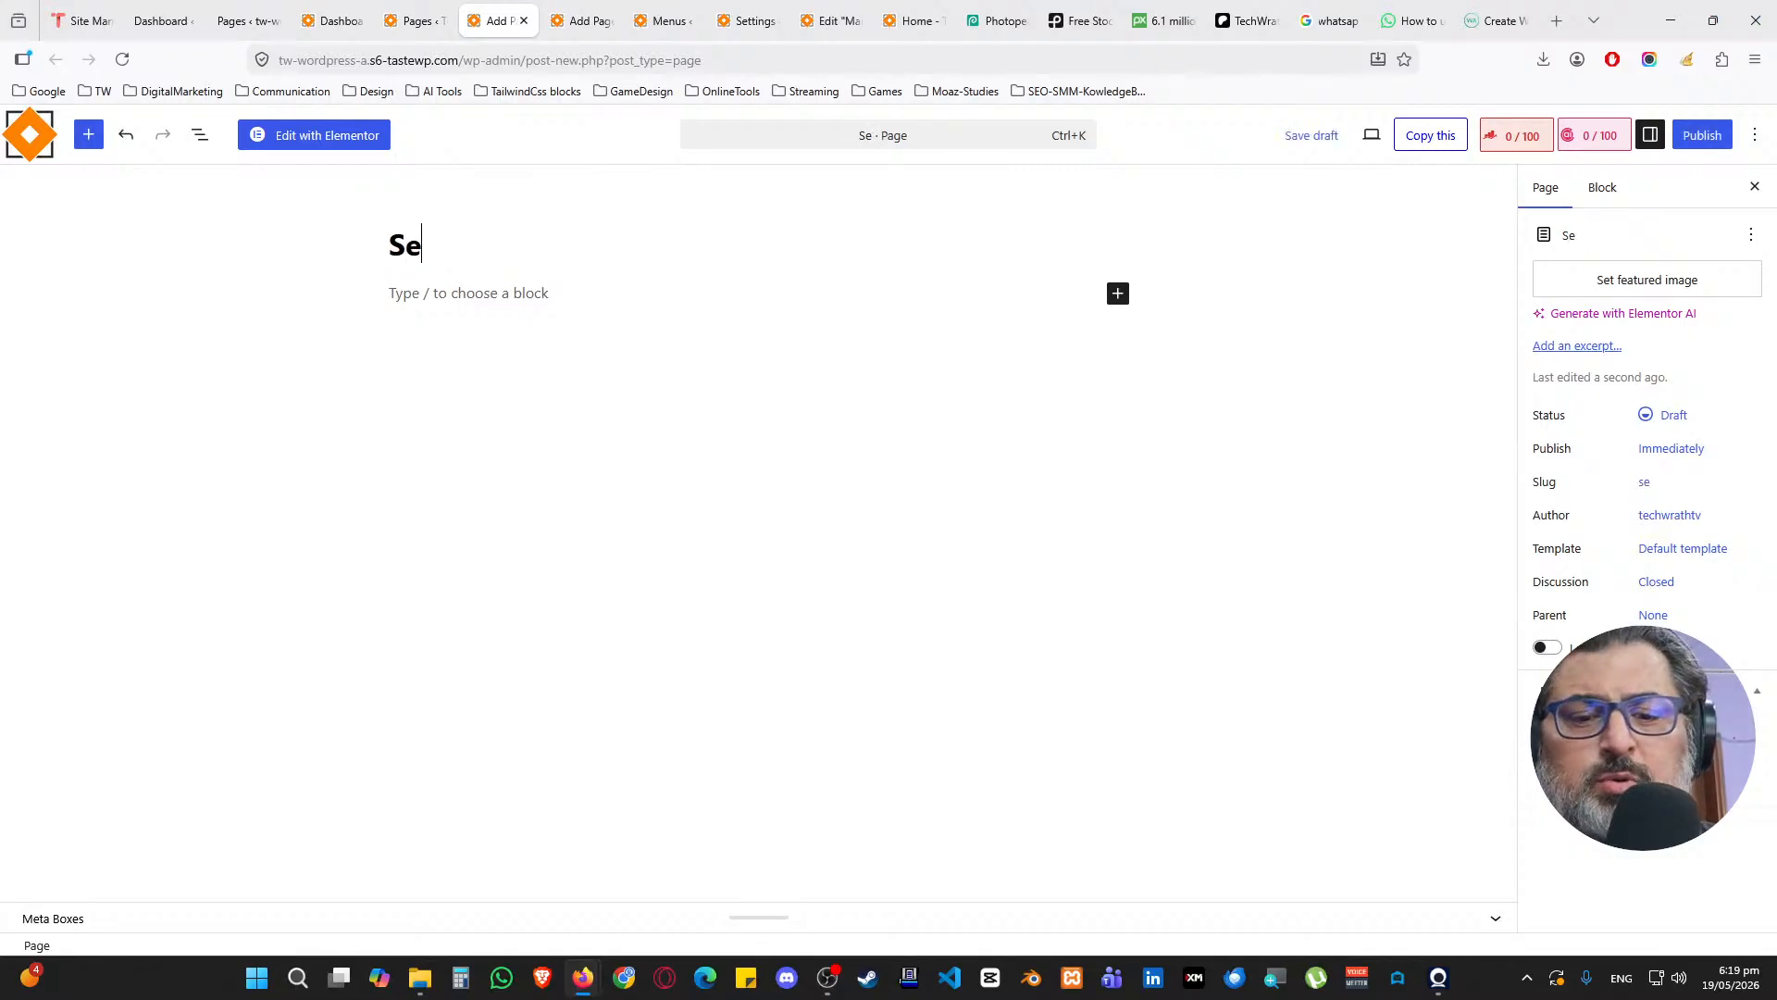
click(1702, 136)
click(1706, 135)
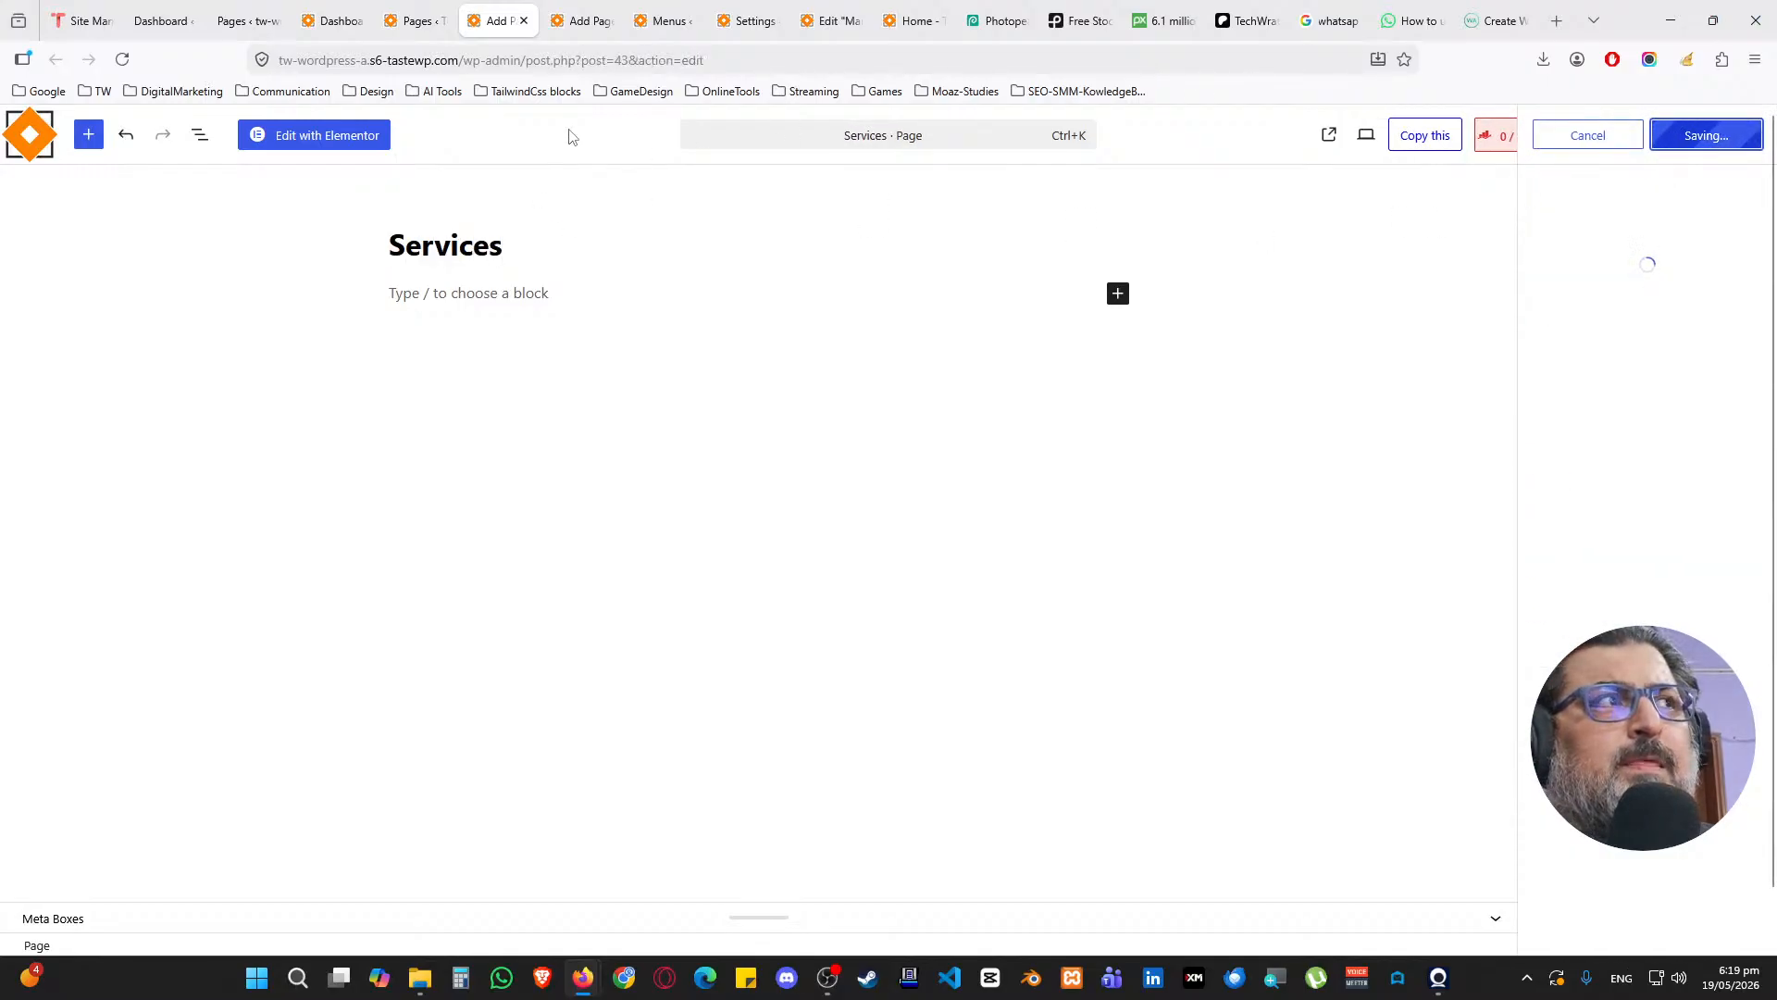
click(502, 29)
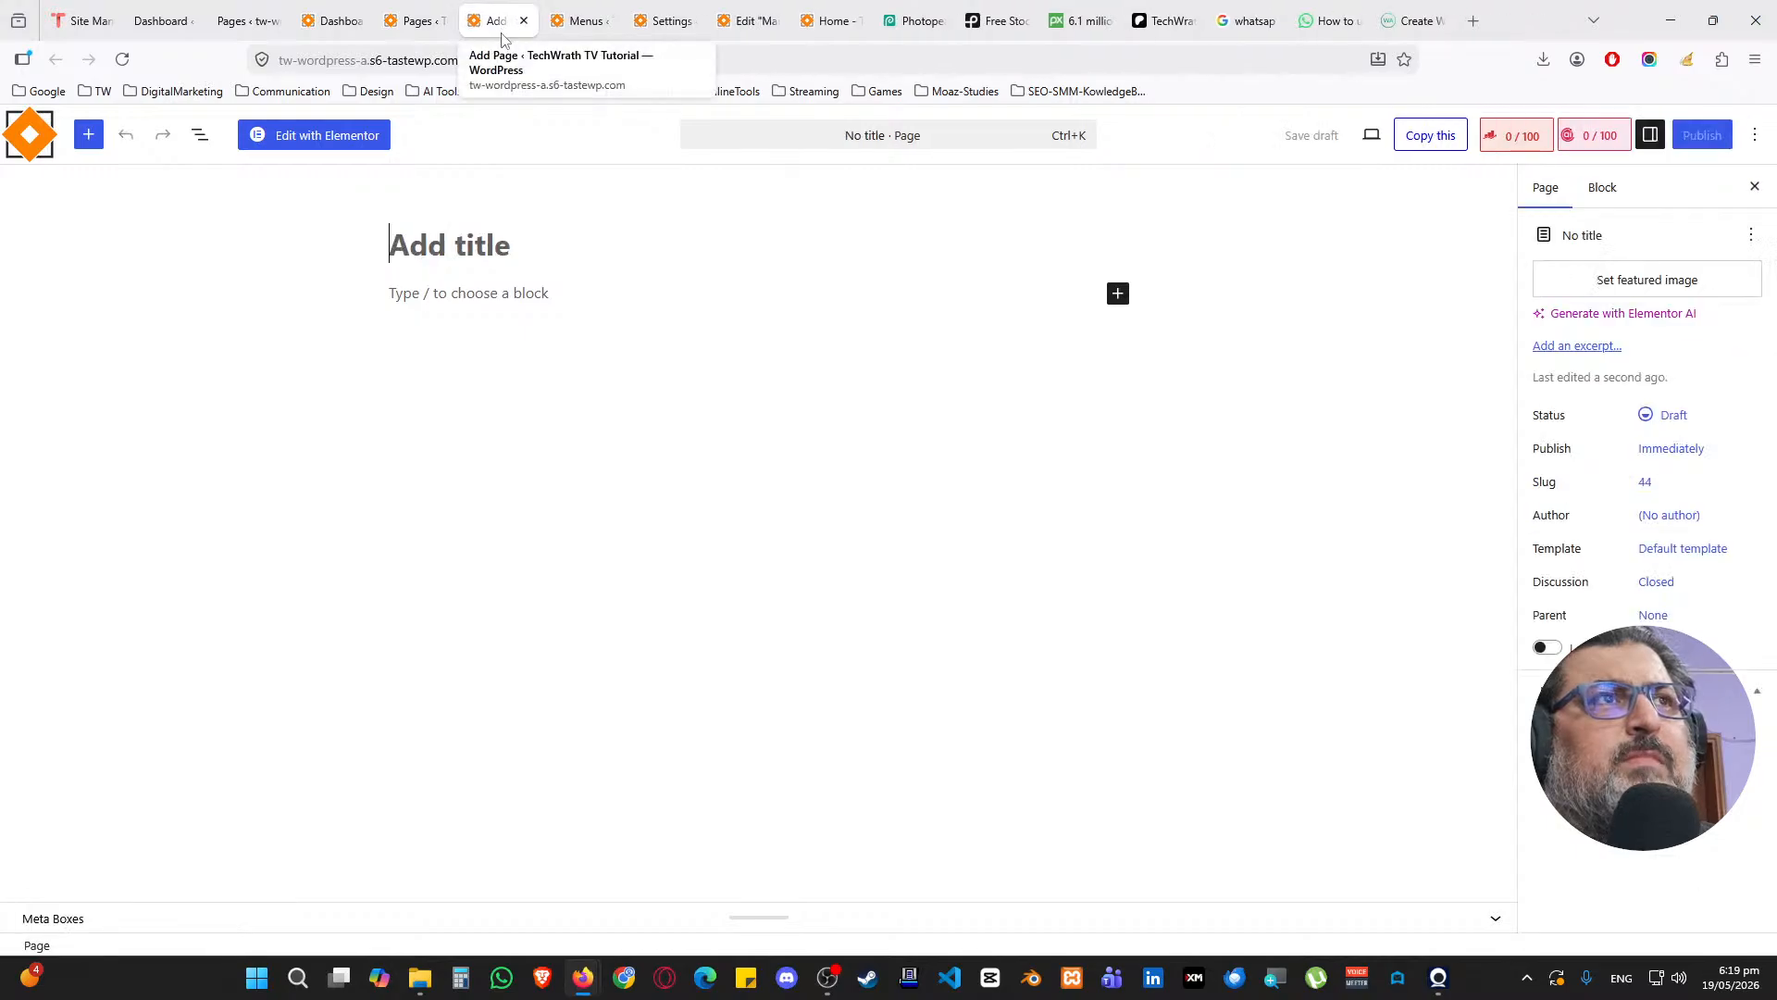
Publish an empty page titled Portfolio and close its tab
click(454, 226)
text(Portfolio)
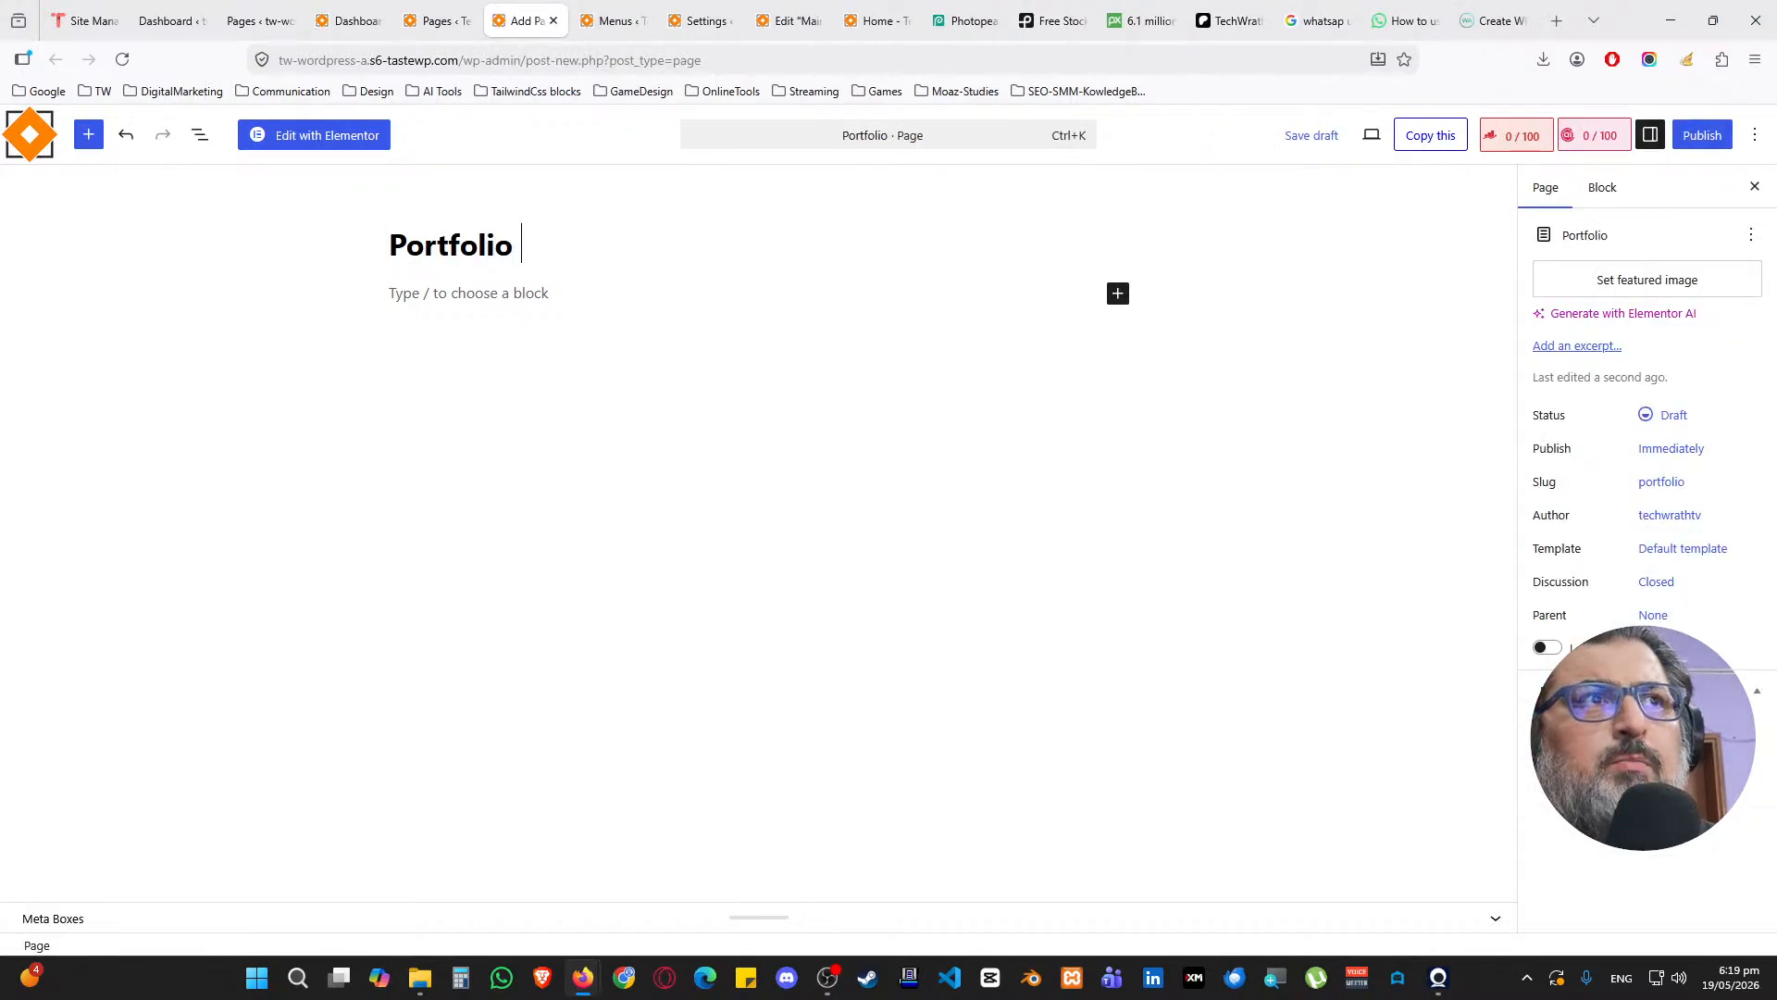
click(1680, 139)
click(1655, 135)
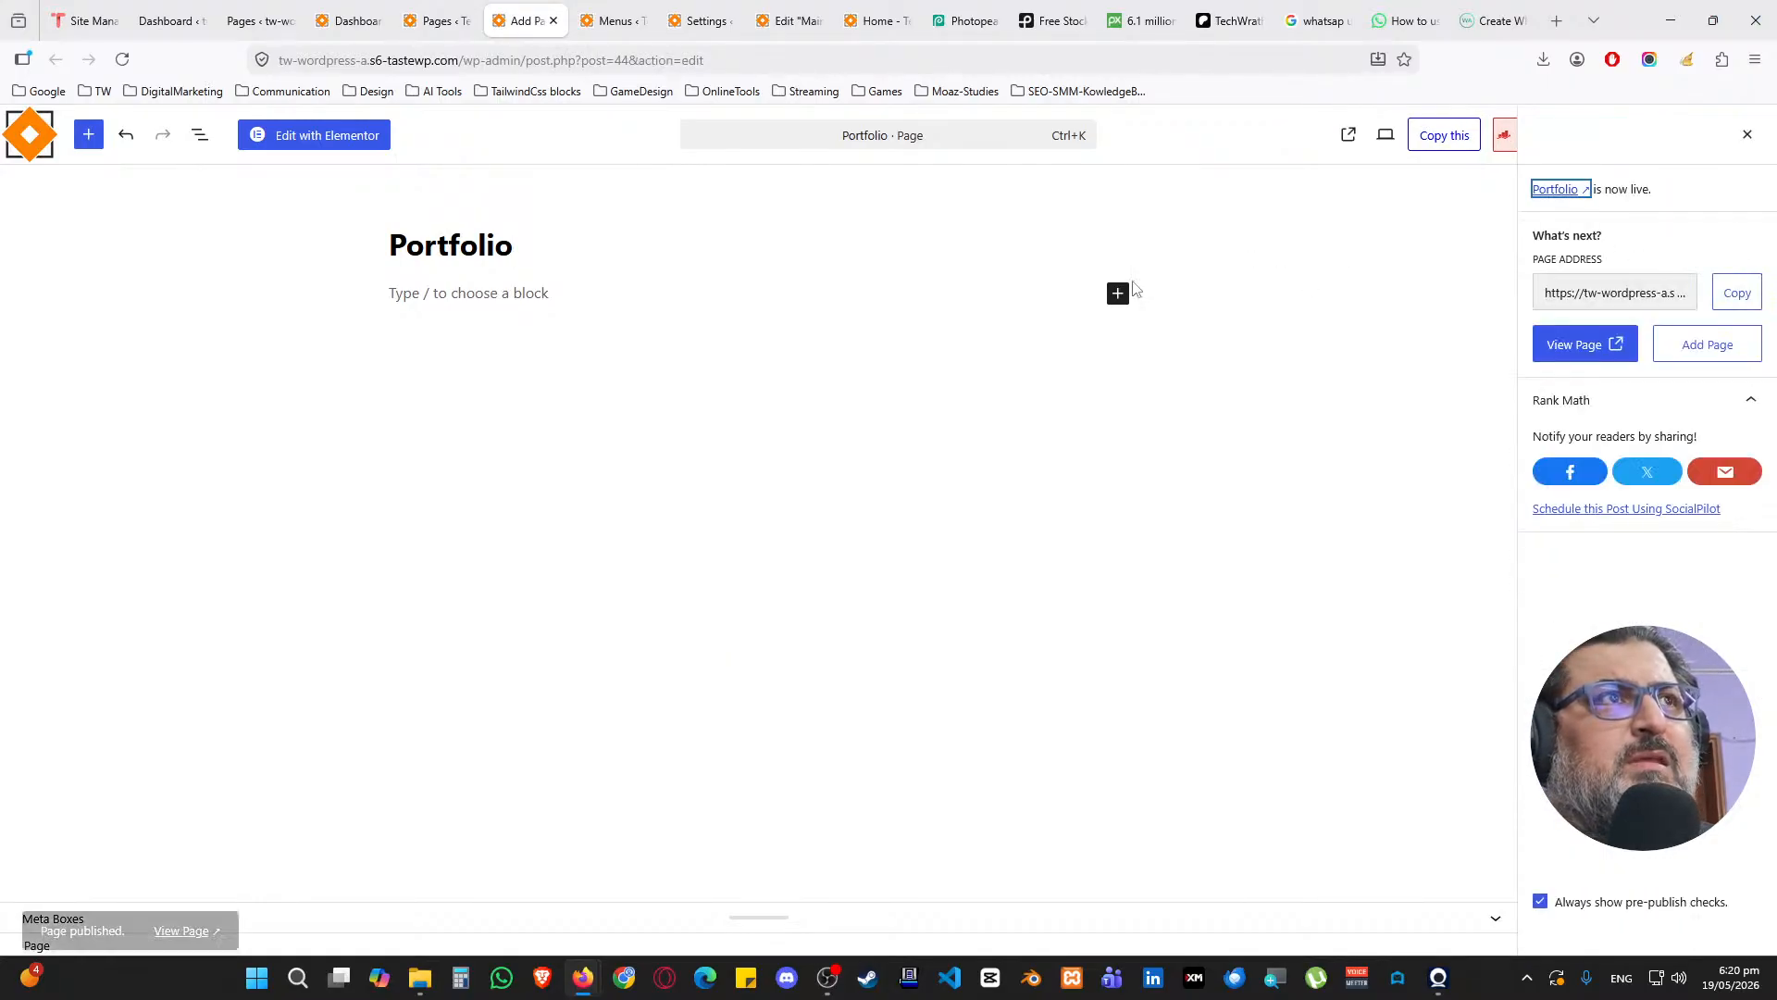
middle_click(508, 10)
click(438, 21)
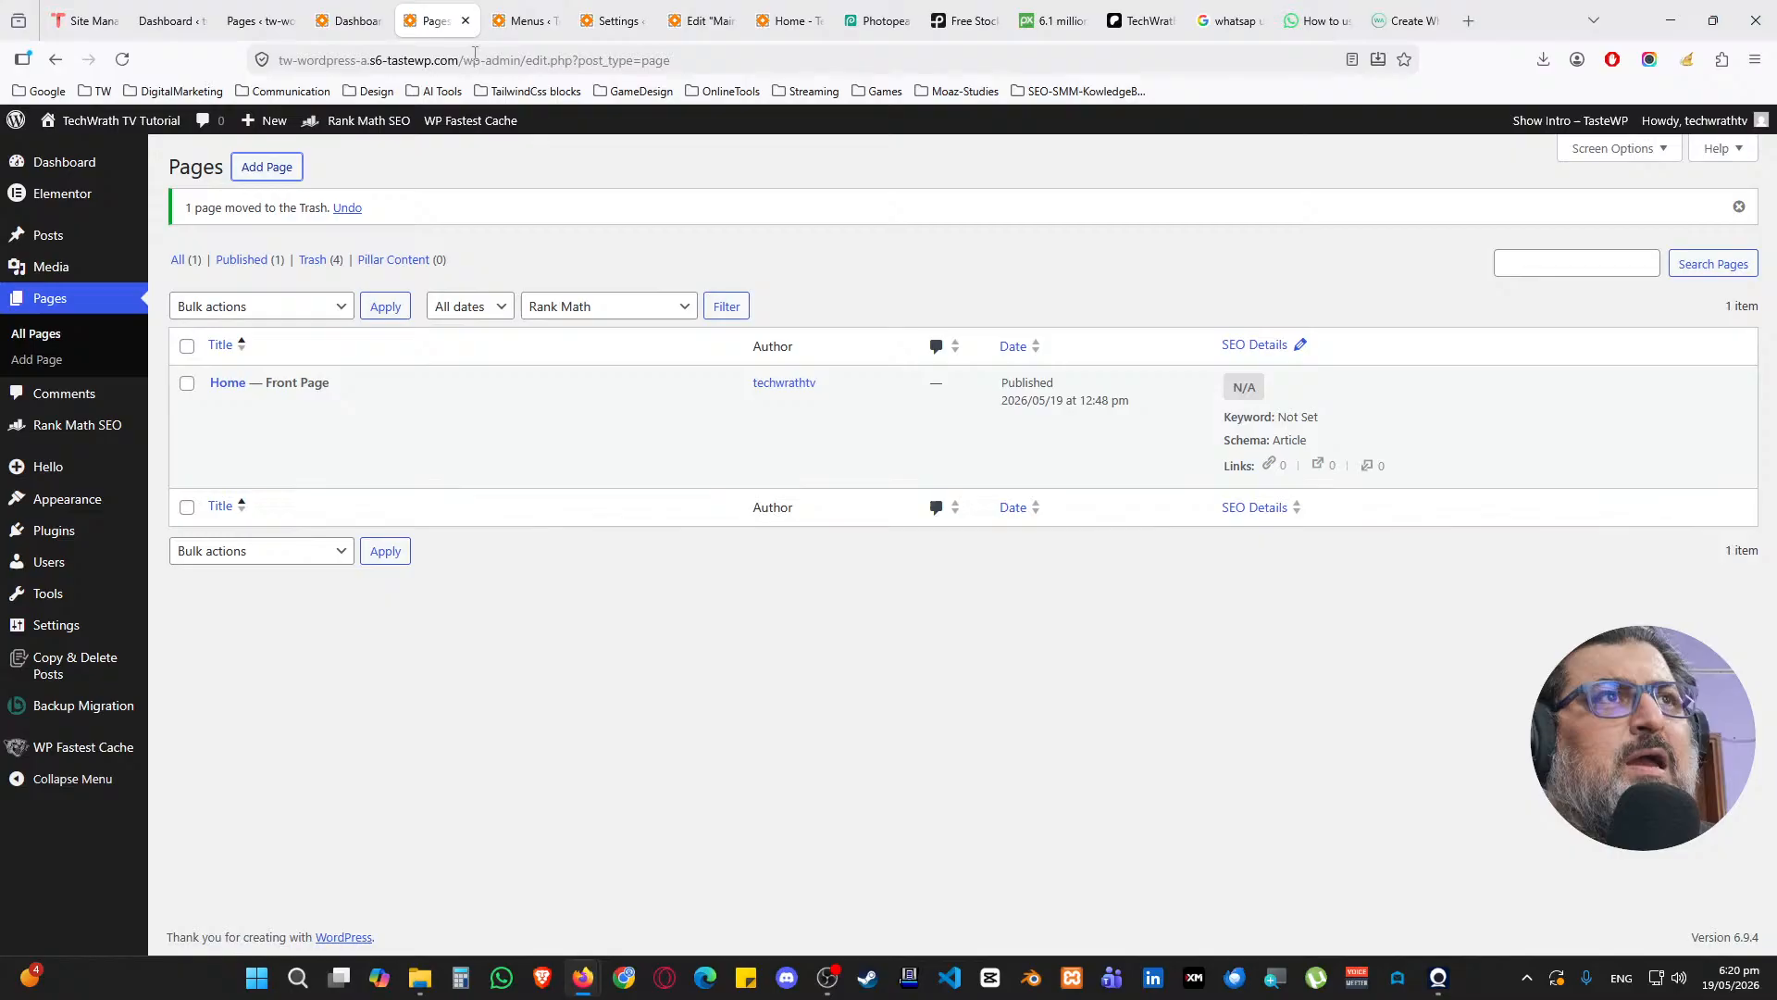
Create and publish a Terms and Conditions page in a new tab
middle_click(280, 174)
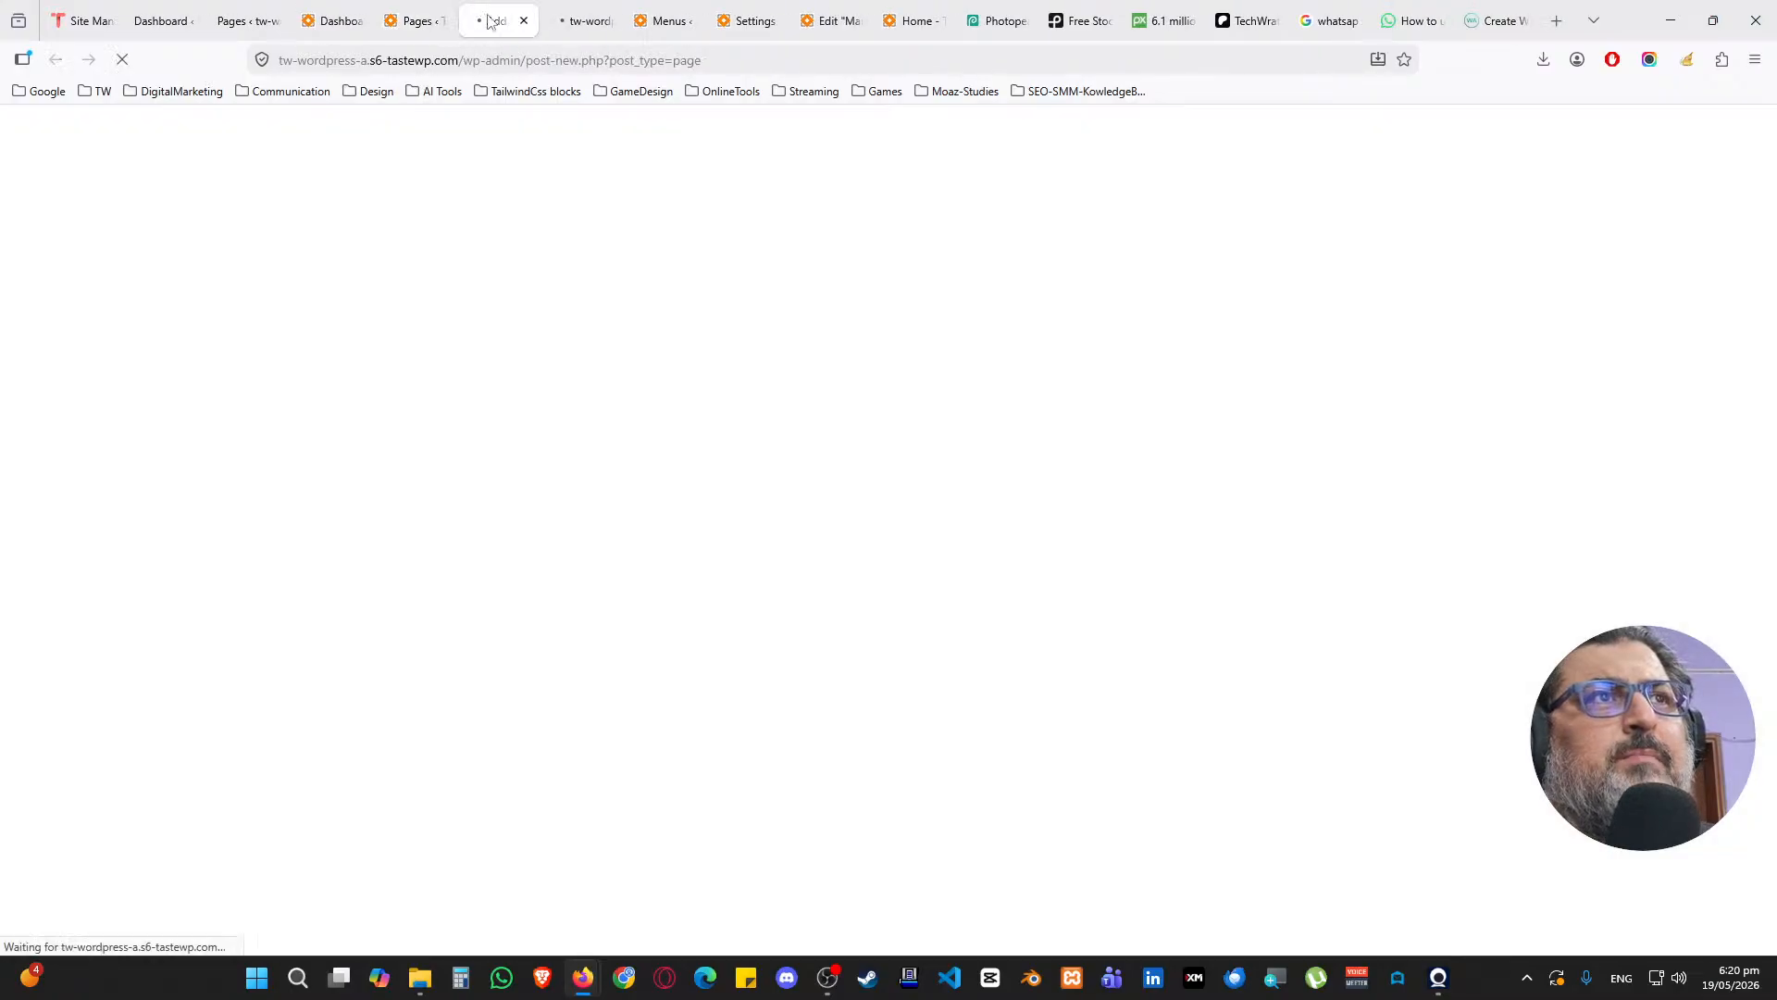
text(T)
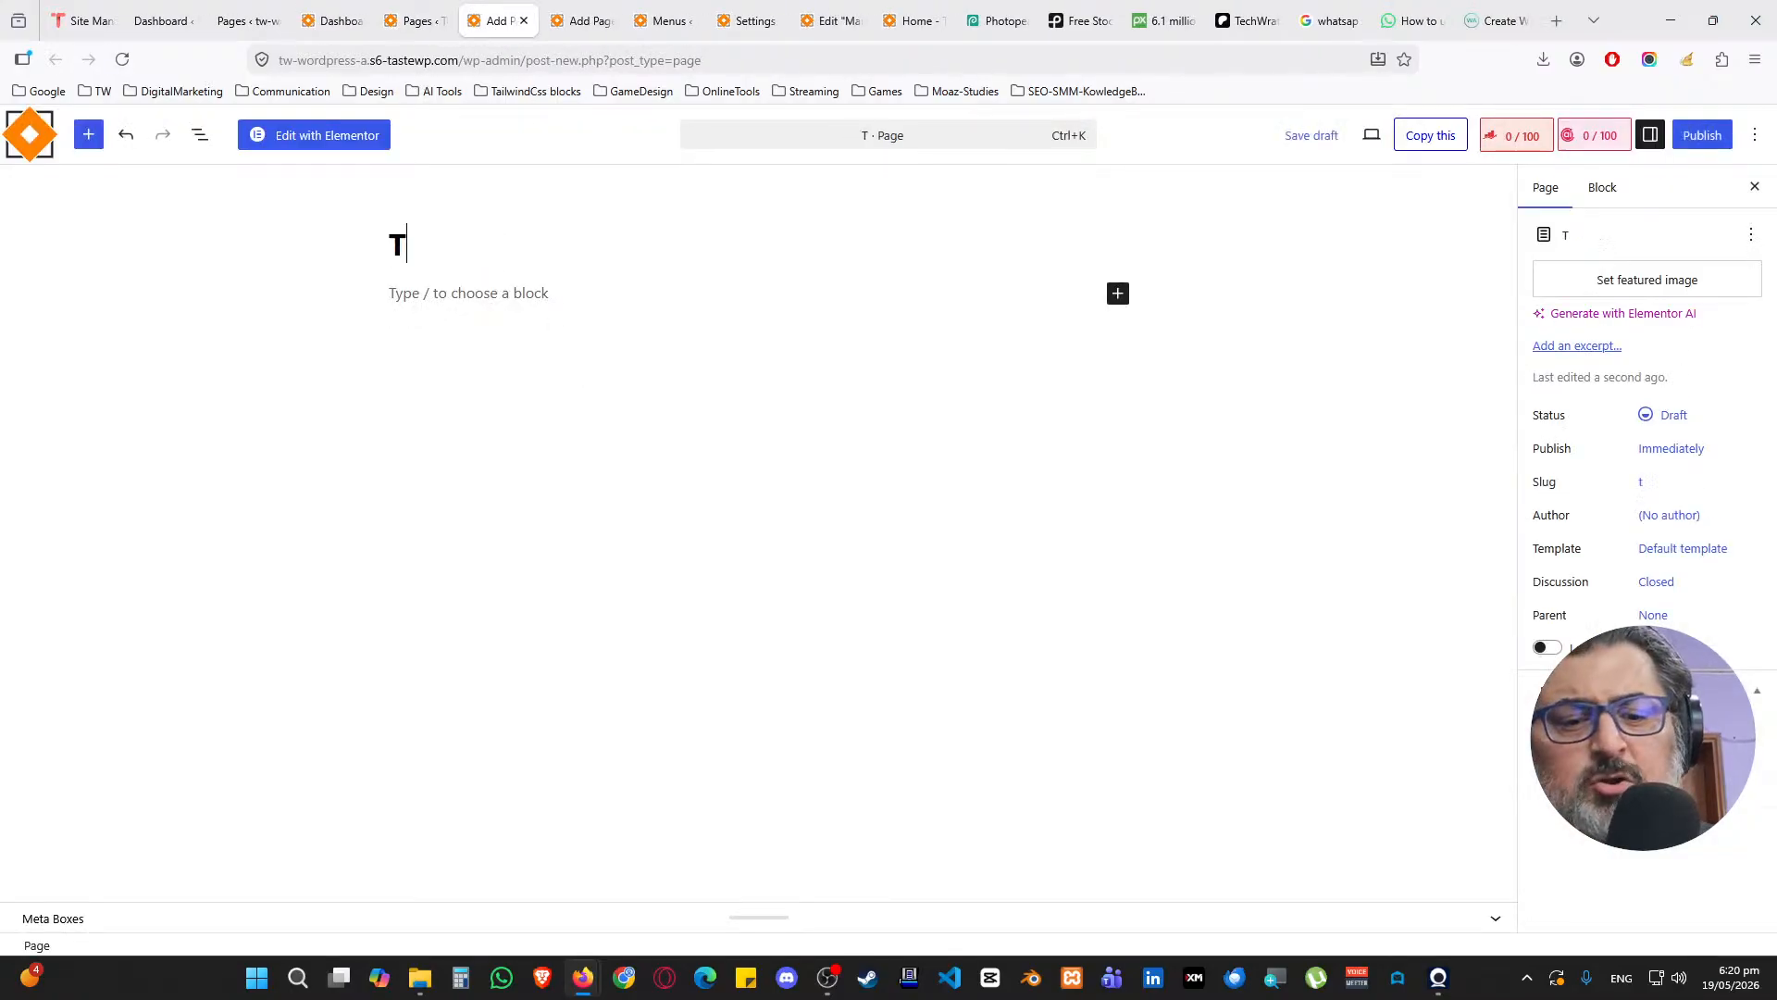
text(erms and Conditi)
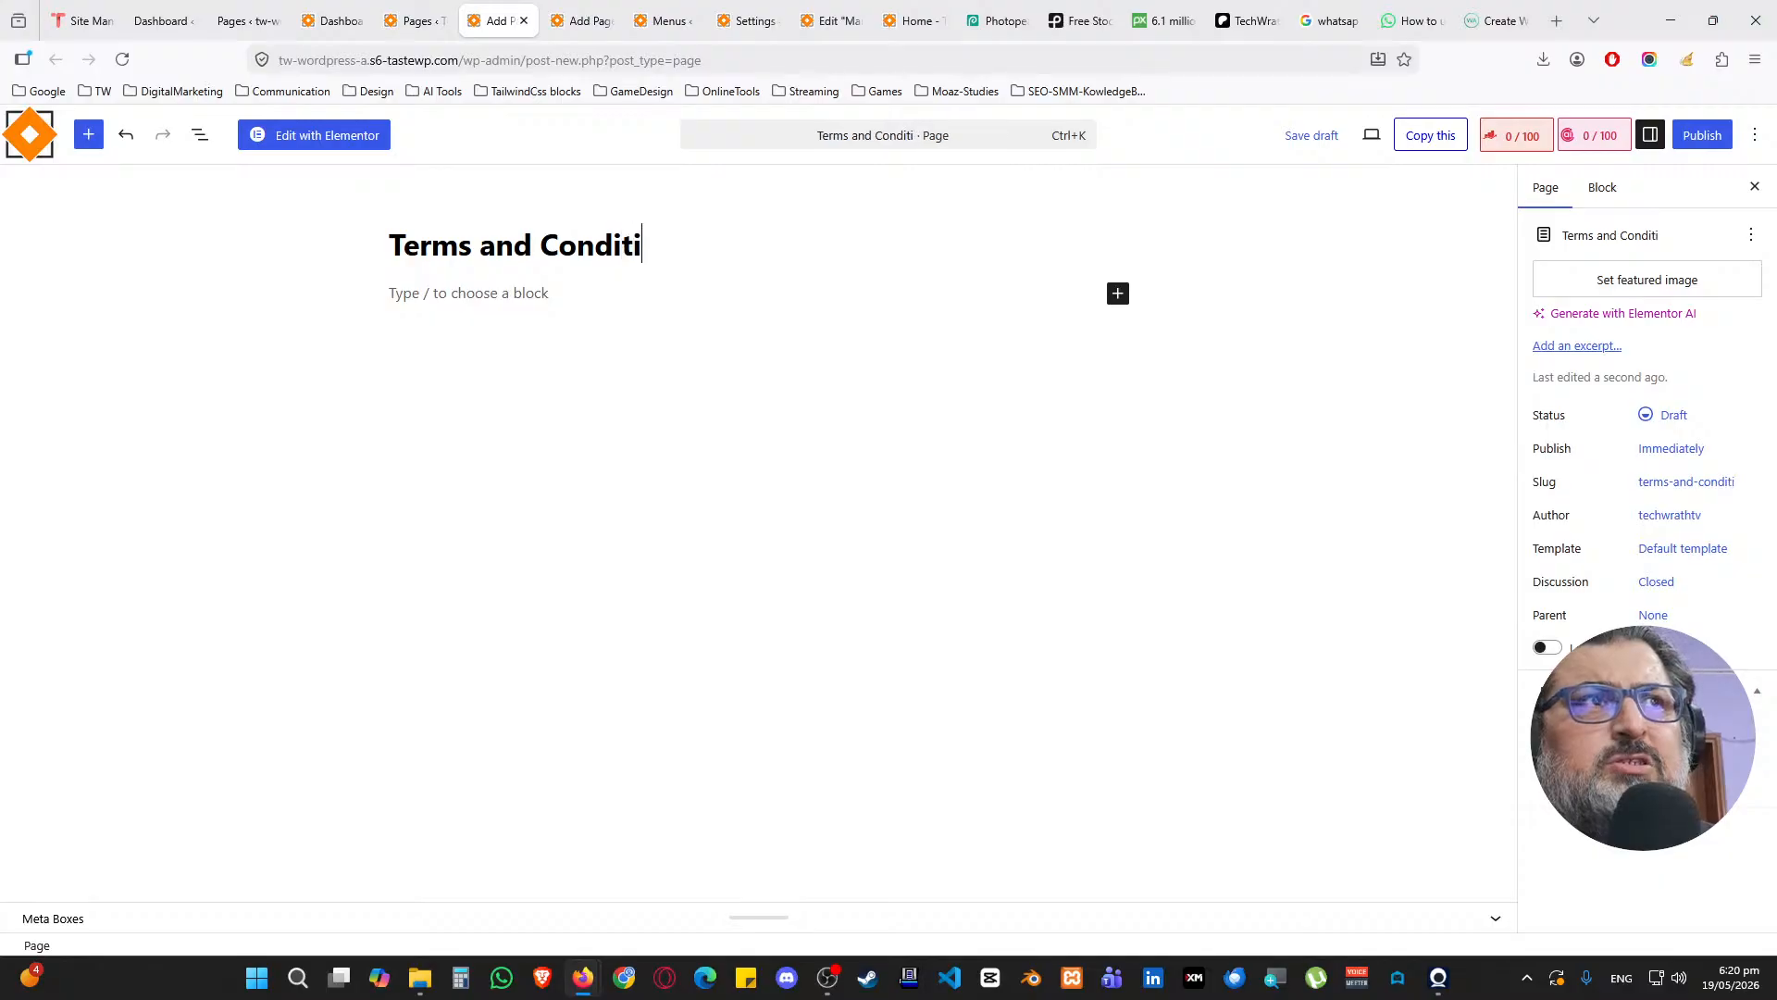
text(ons)
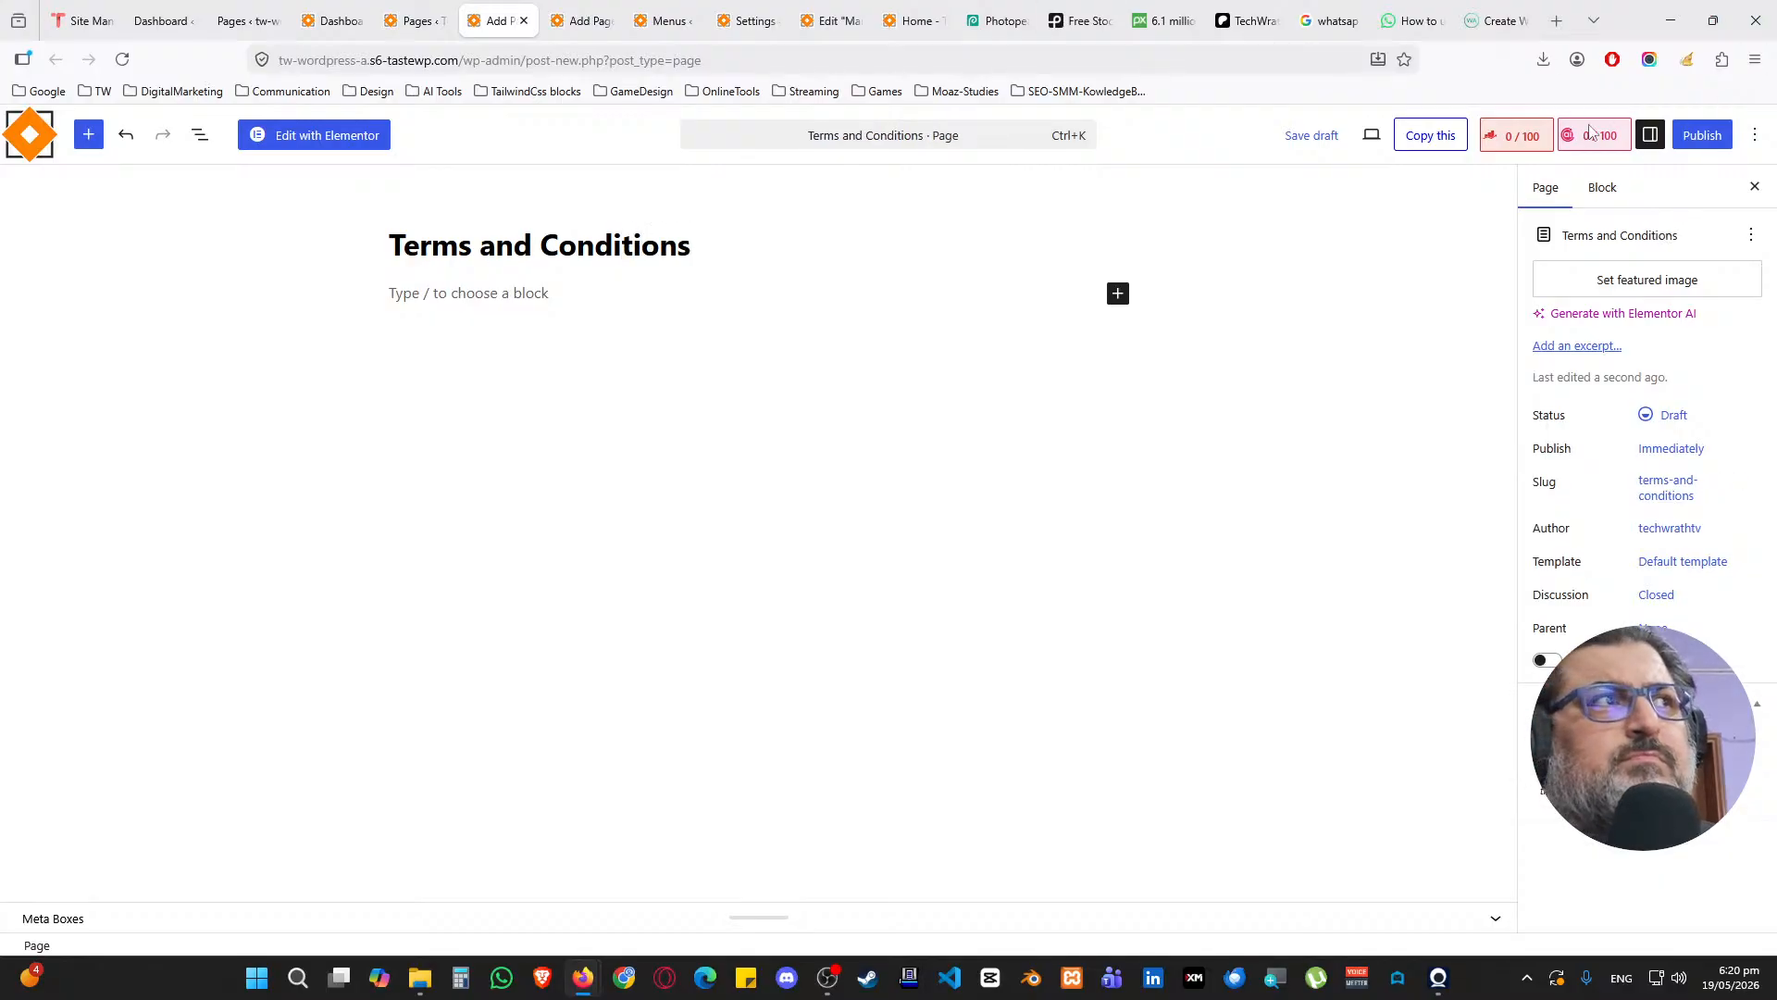
click(1706, 135)
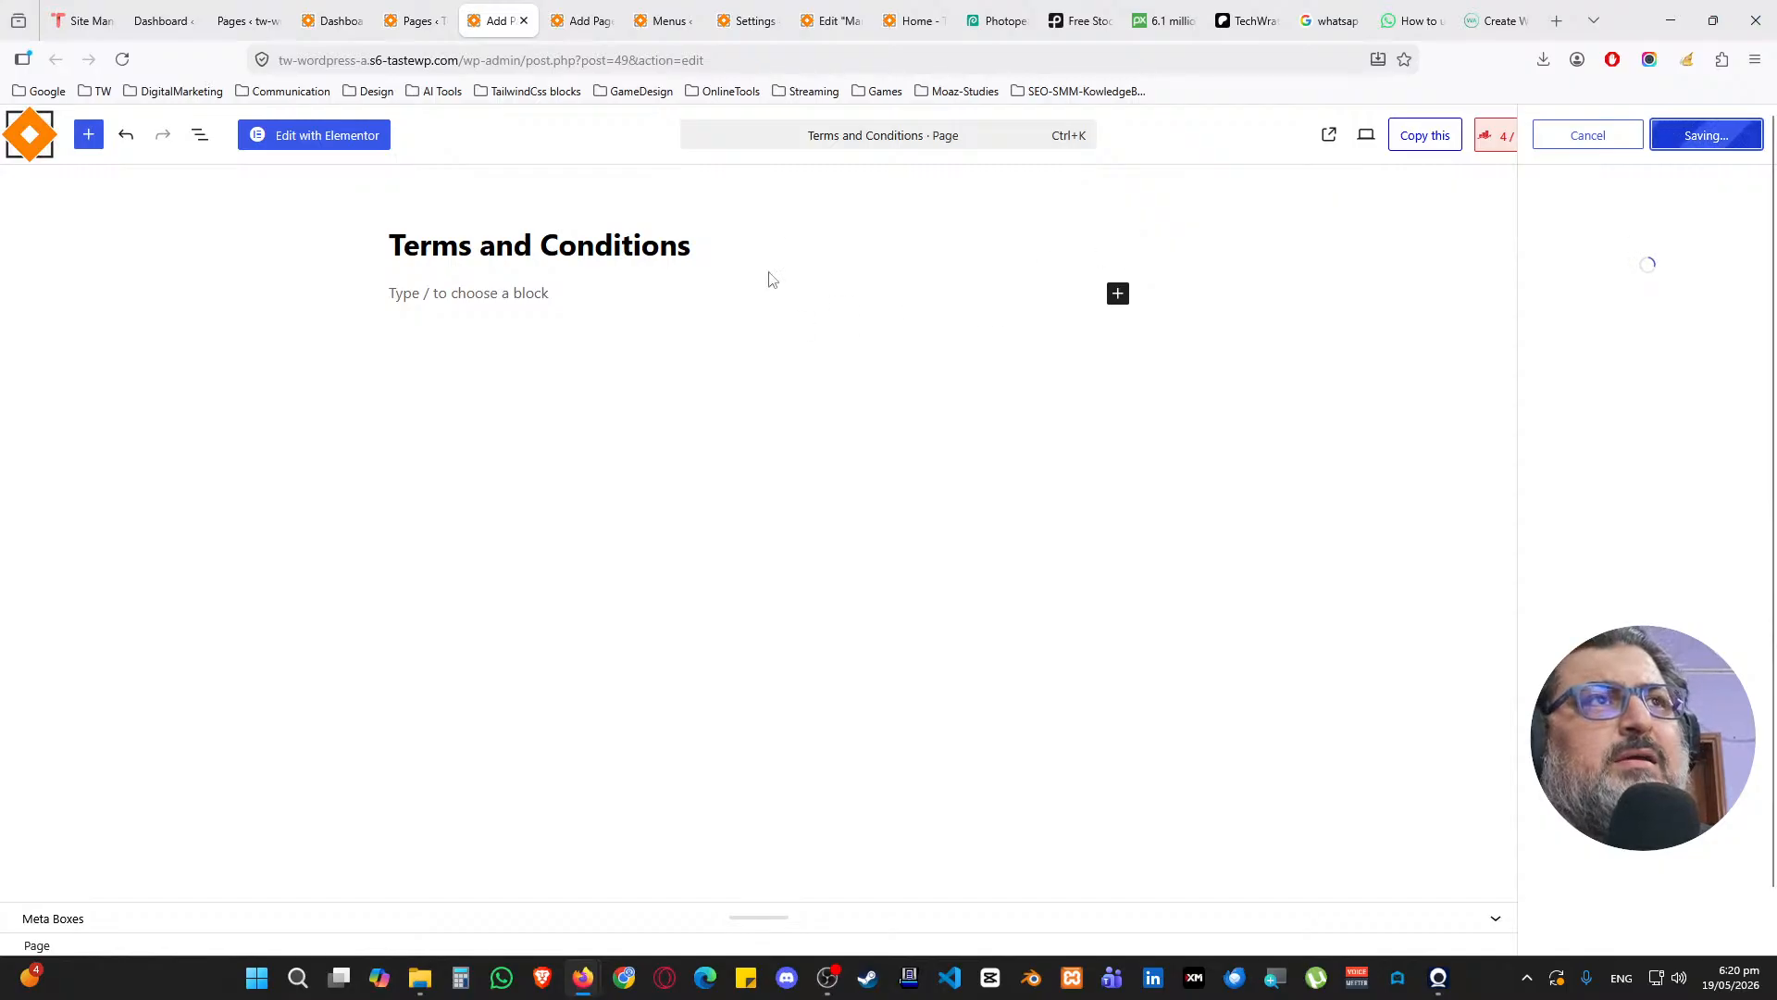
middle_click(501, 33)
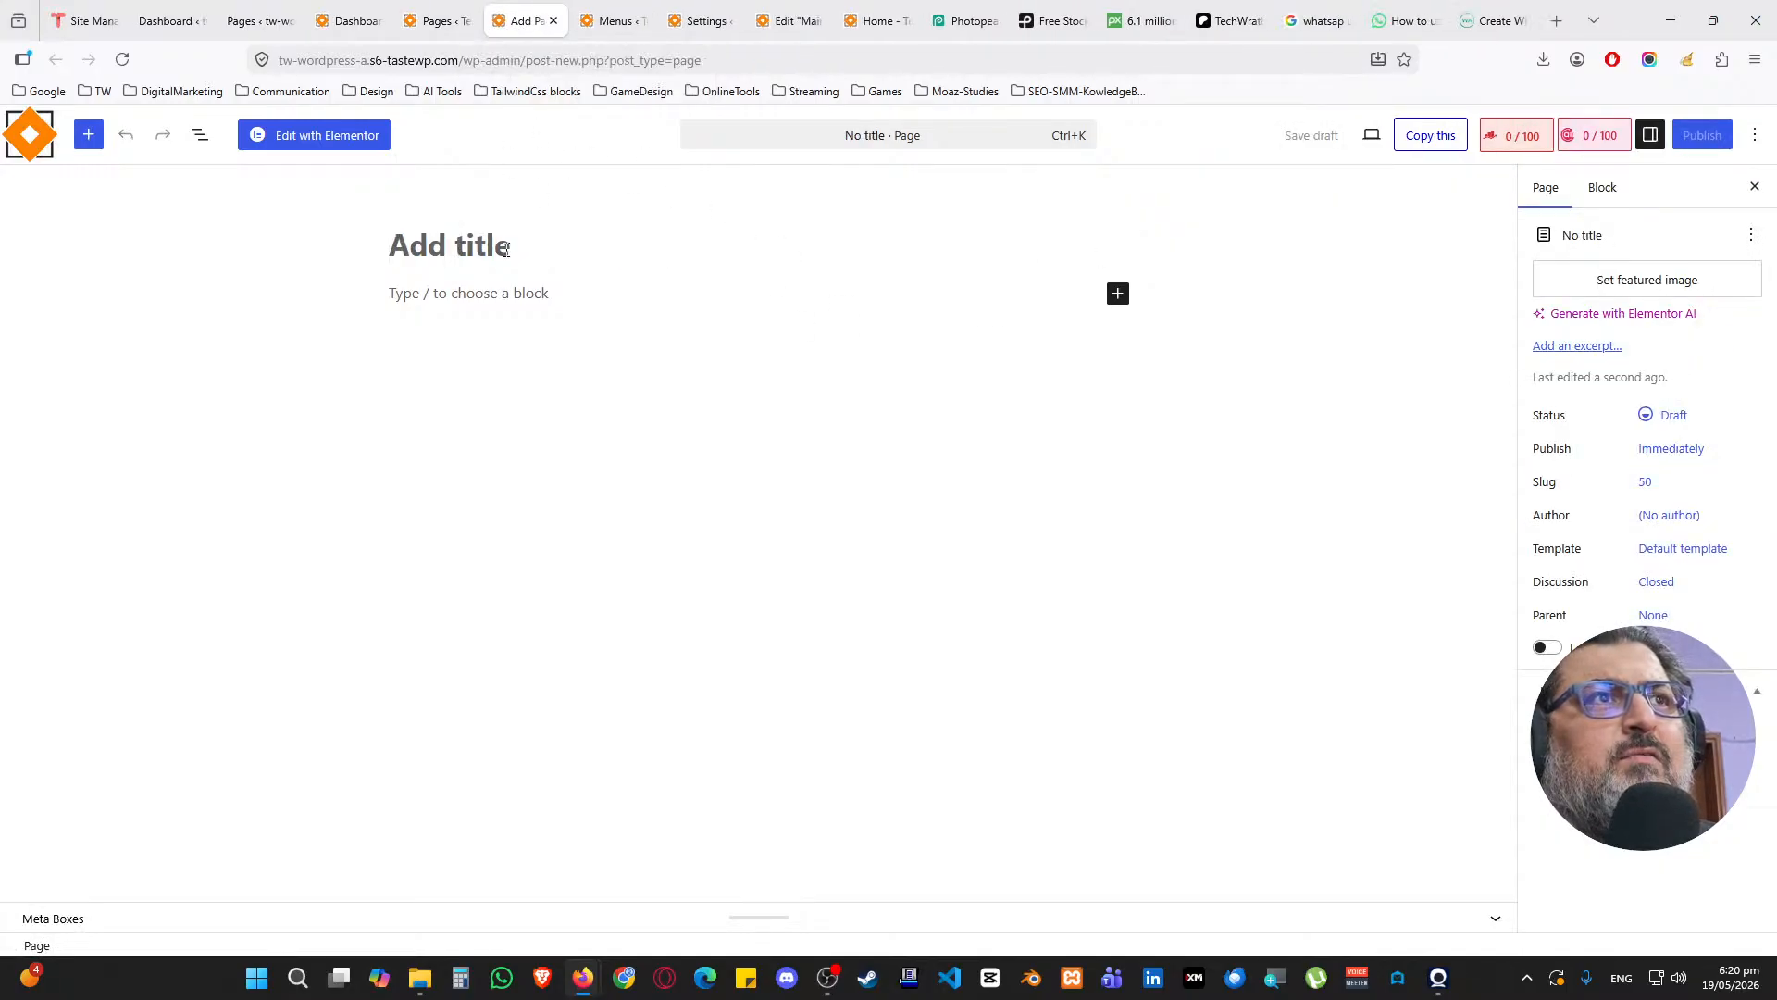
Publish a Privacy Policy page and return to the Pages list
text(Privacy Policy)
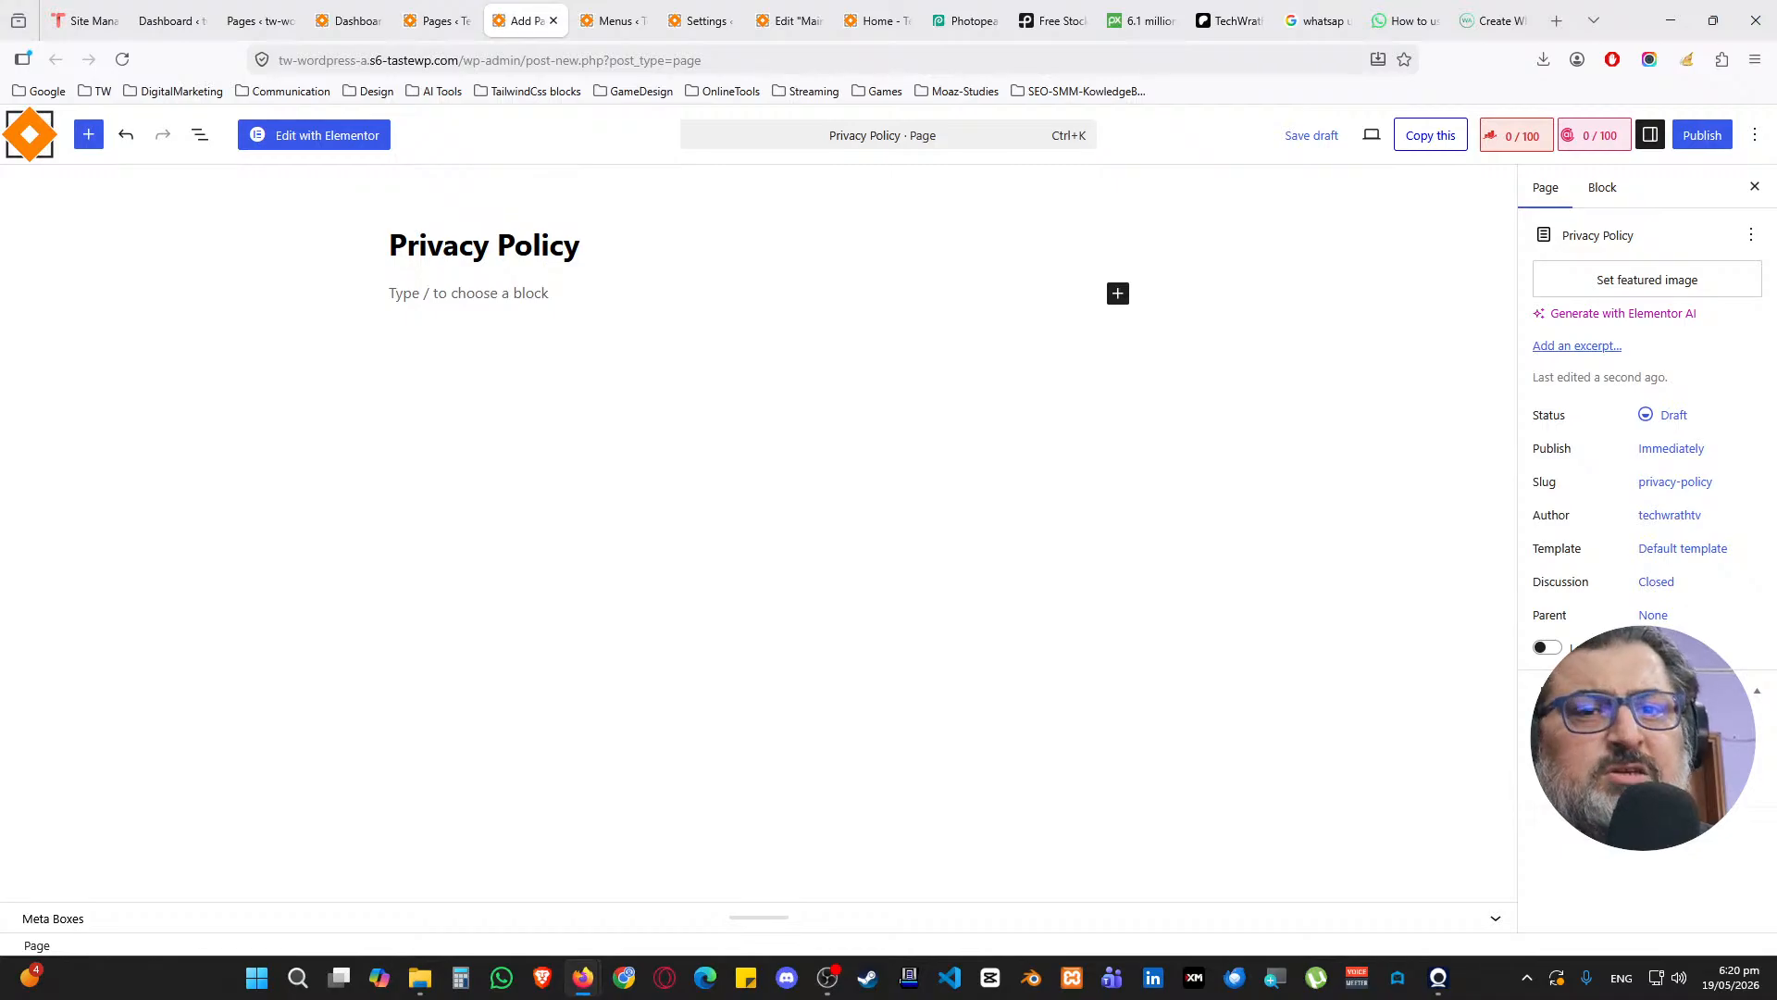
click(1721, 139)
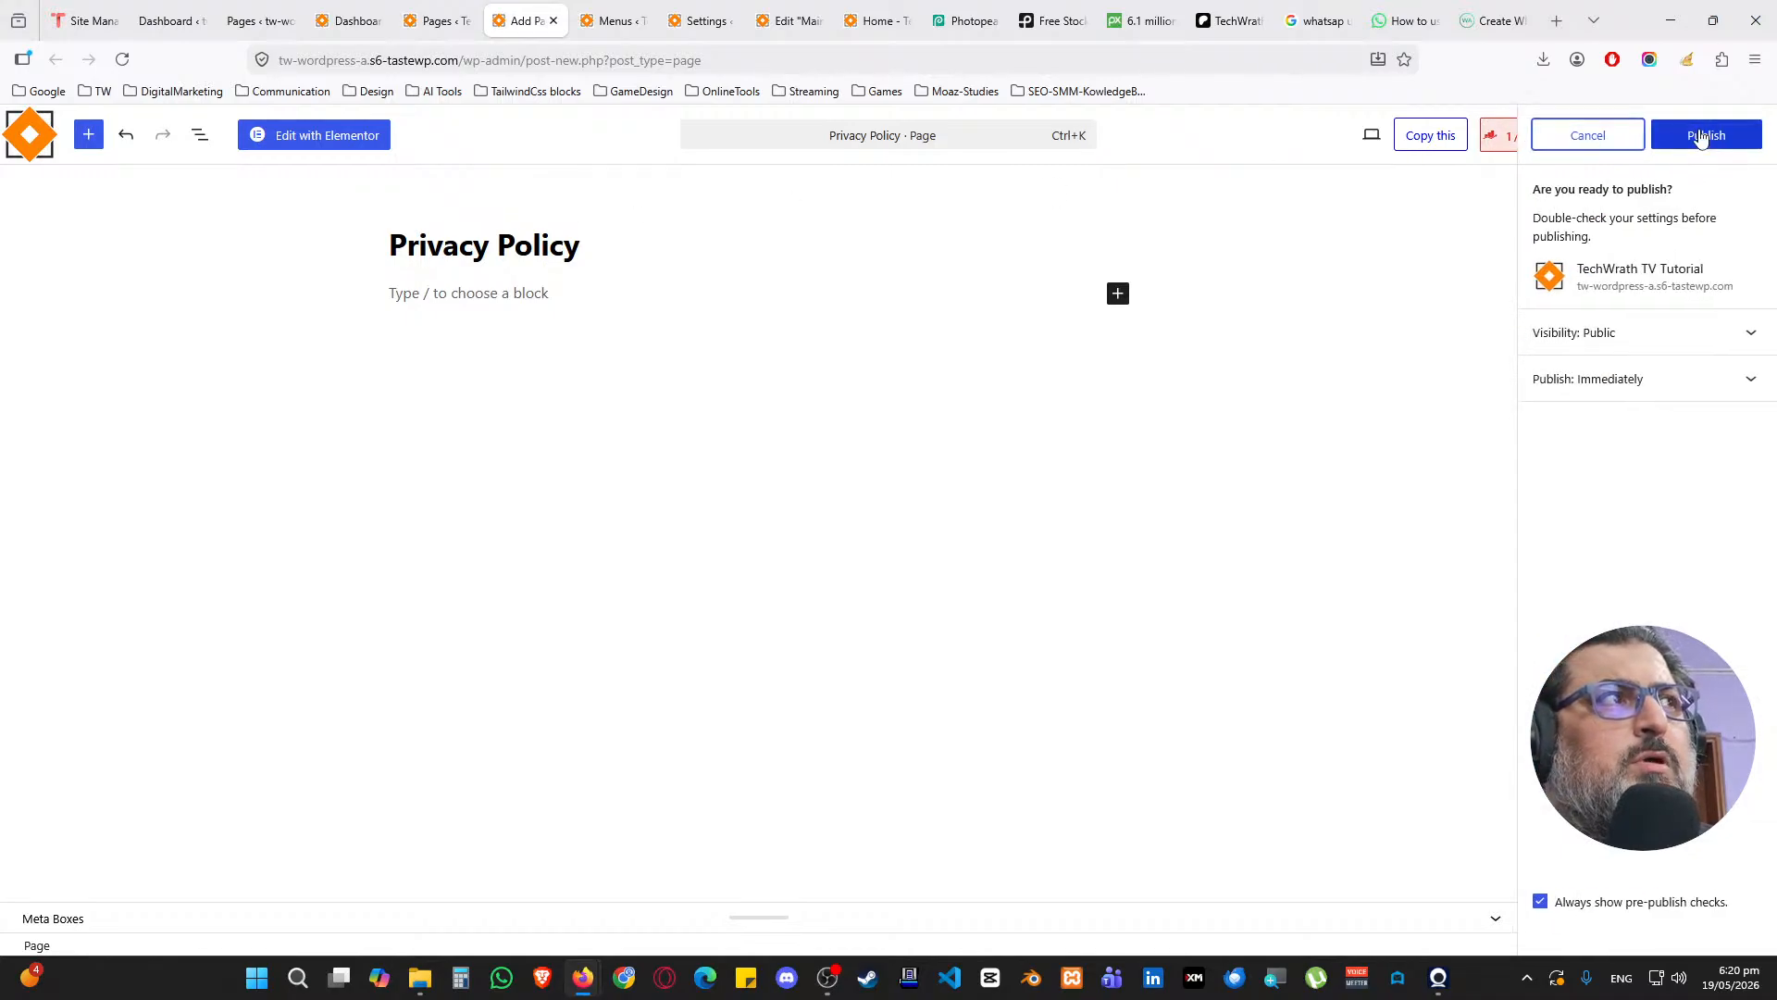
click(1706, 135)
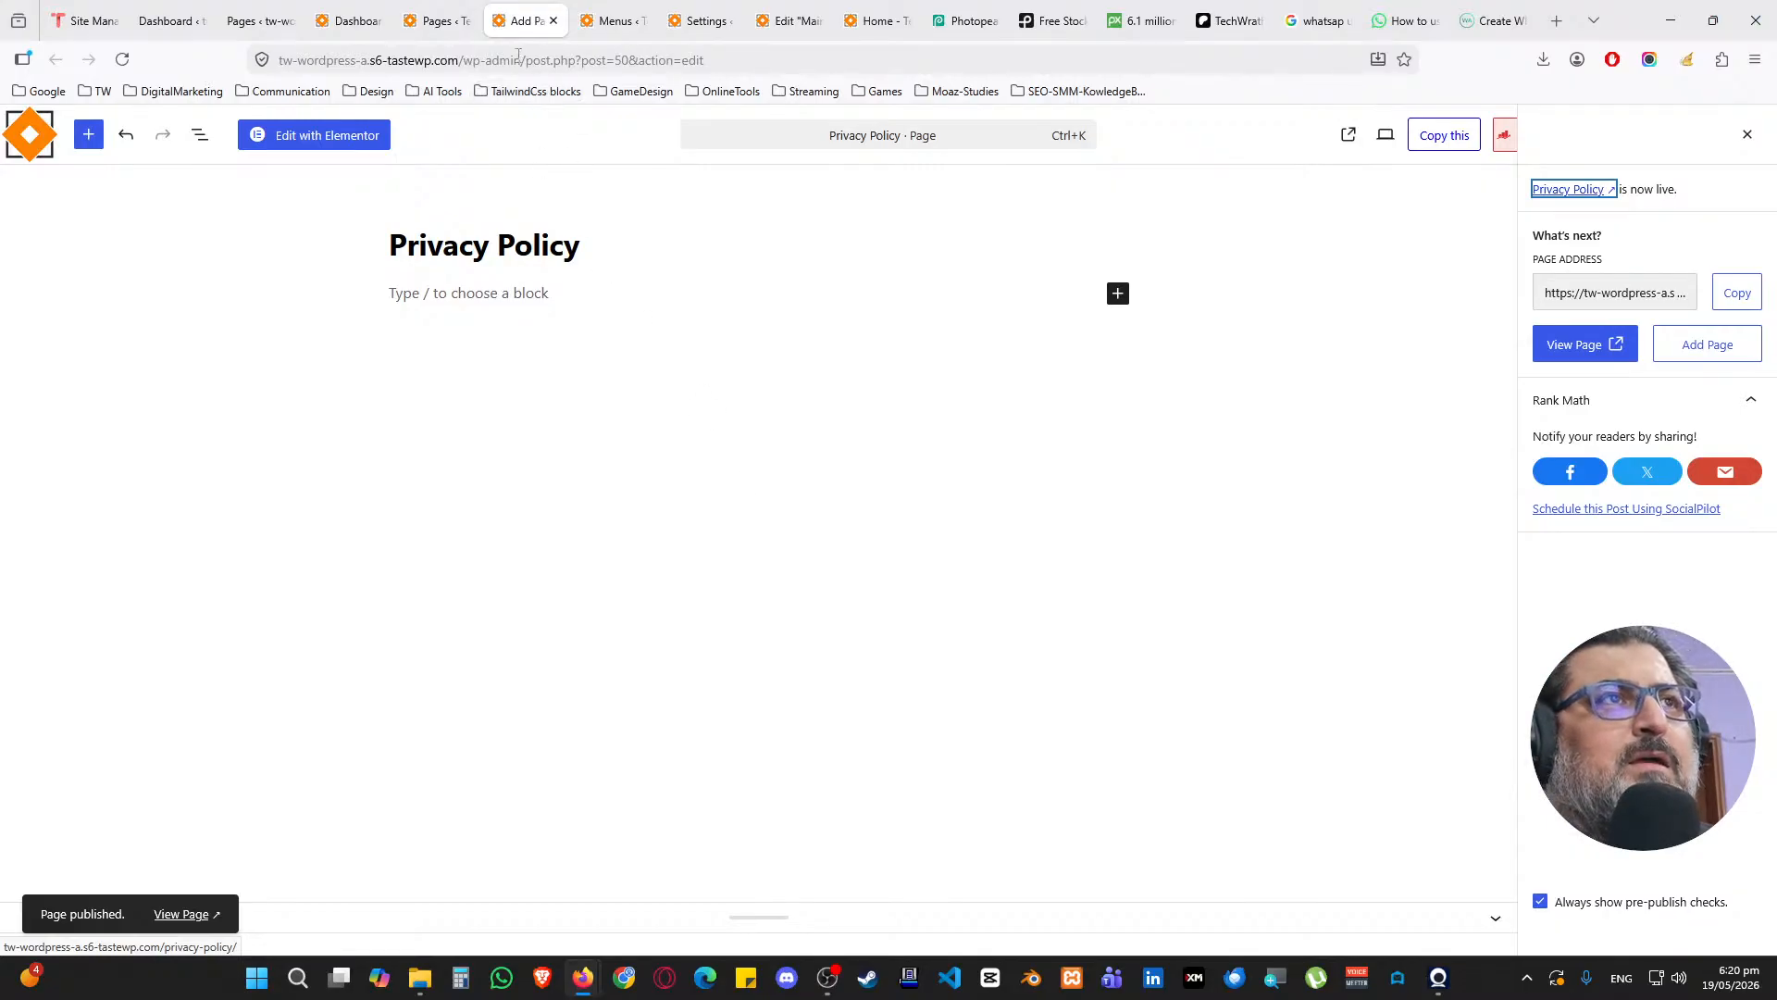
click(552, 20)
click(445, 21)
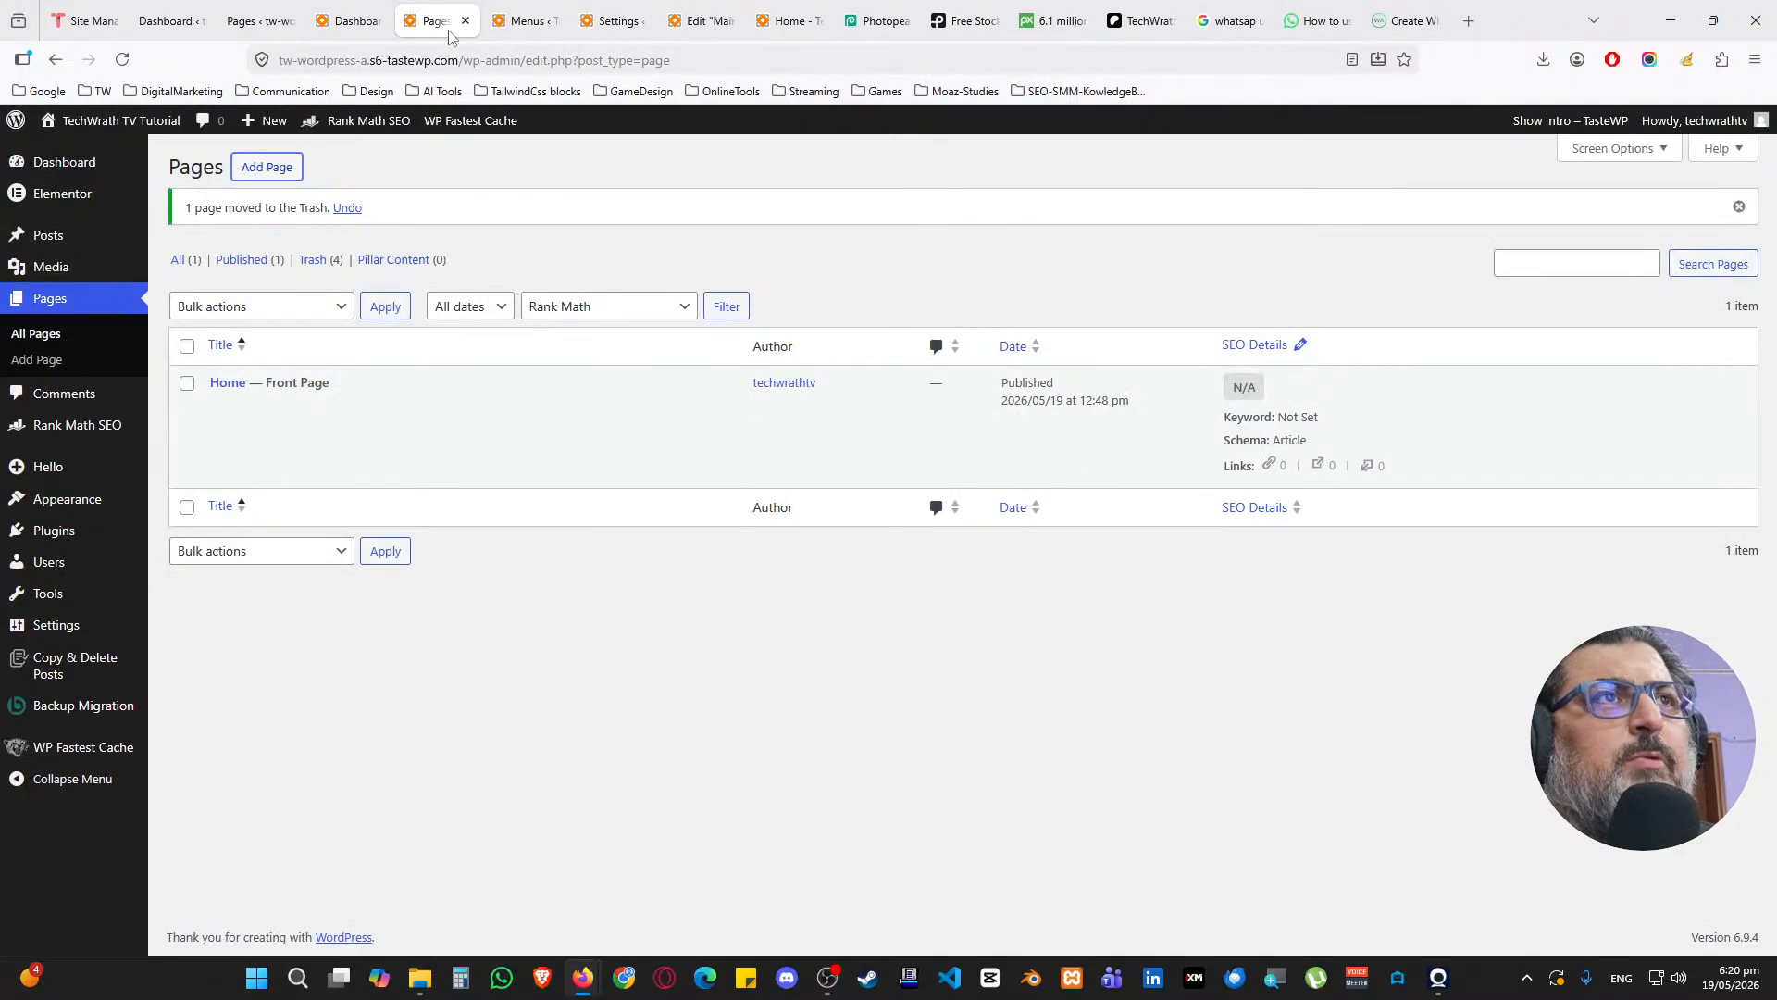
Create a menu named Main Menu assigned to the Header location
click(121, 59)
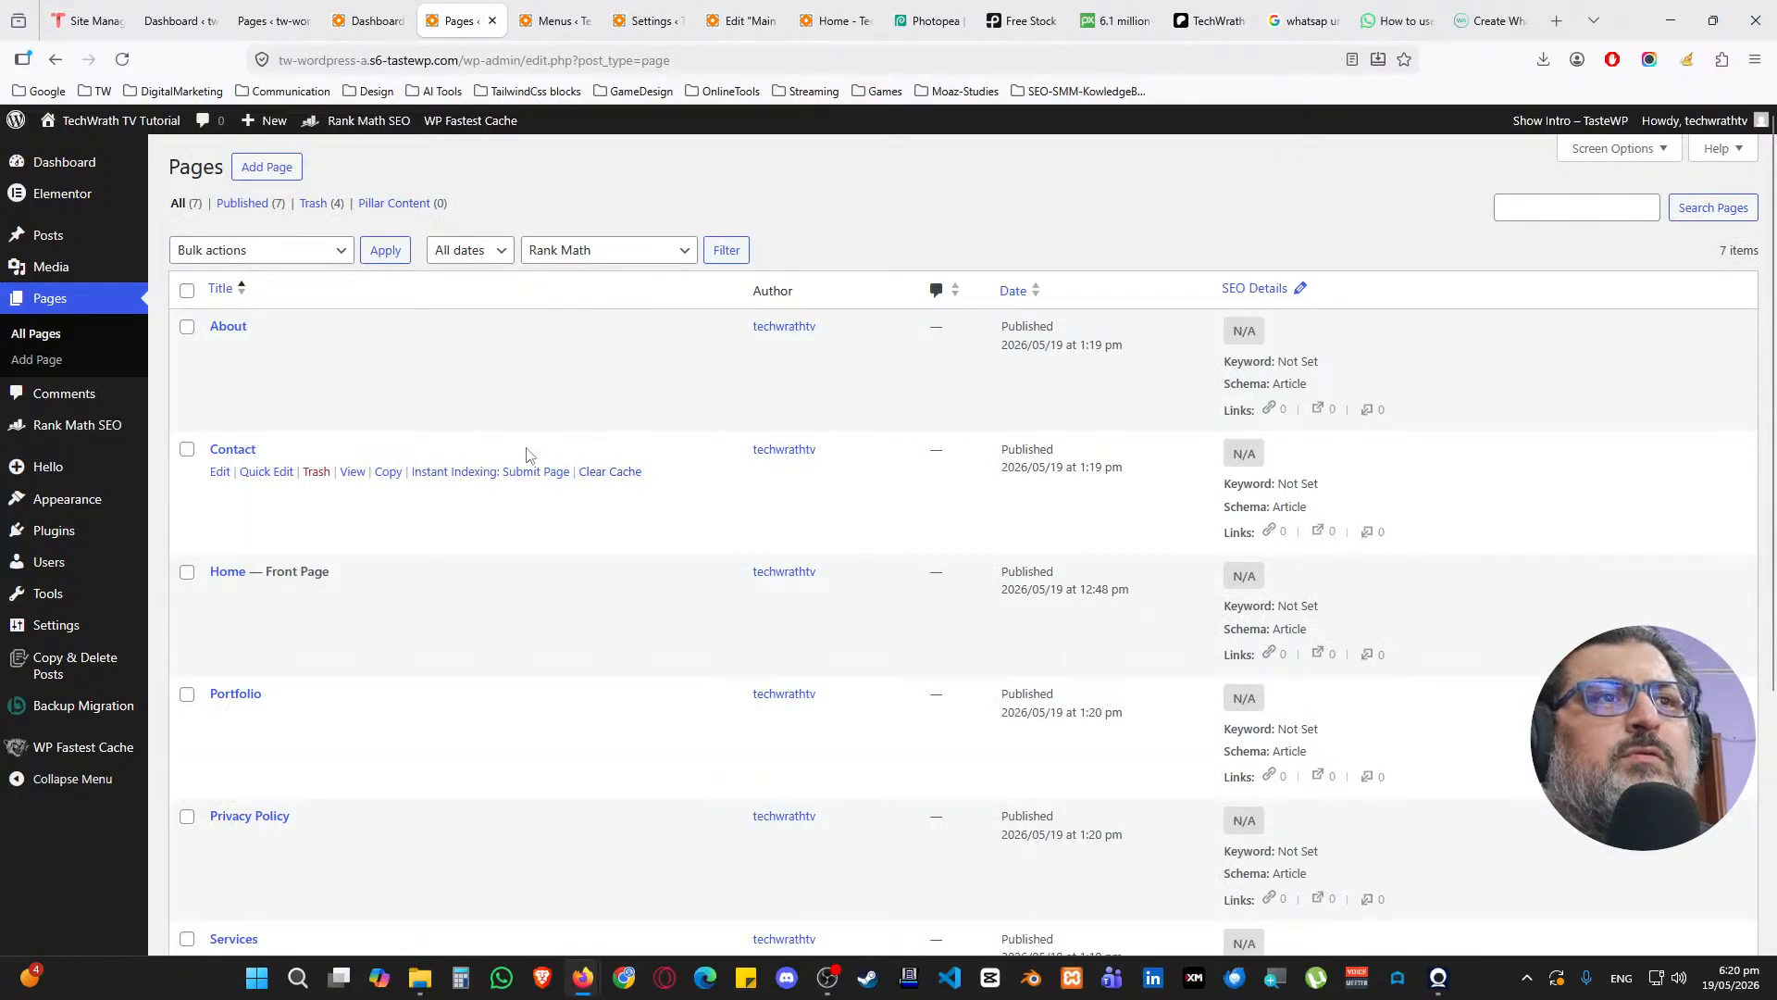
scroll(526, 453, down, 2)
scroll(615, 158, up, 2)
click(552, 21)
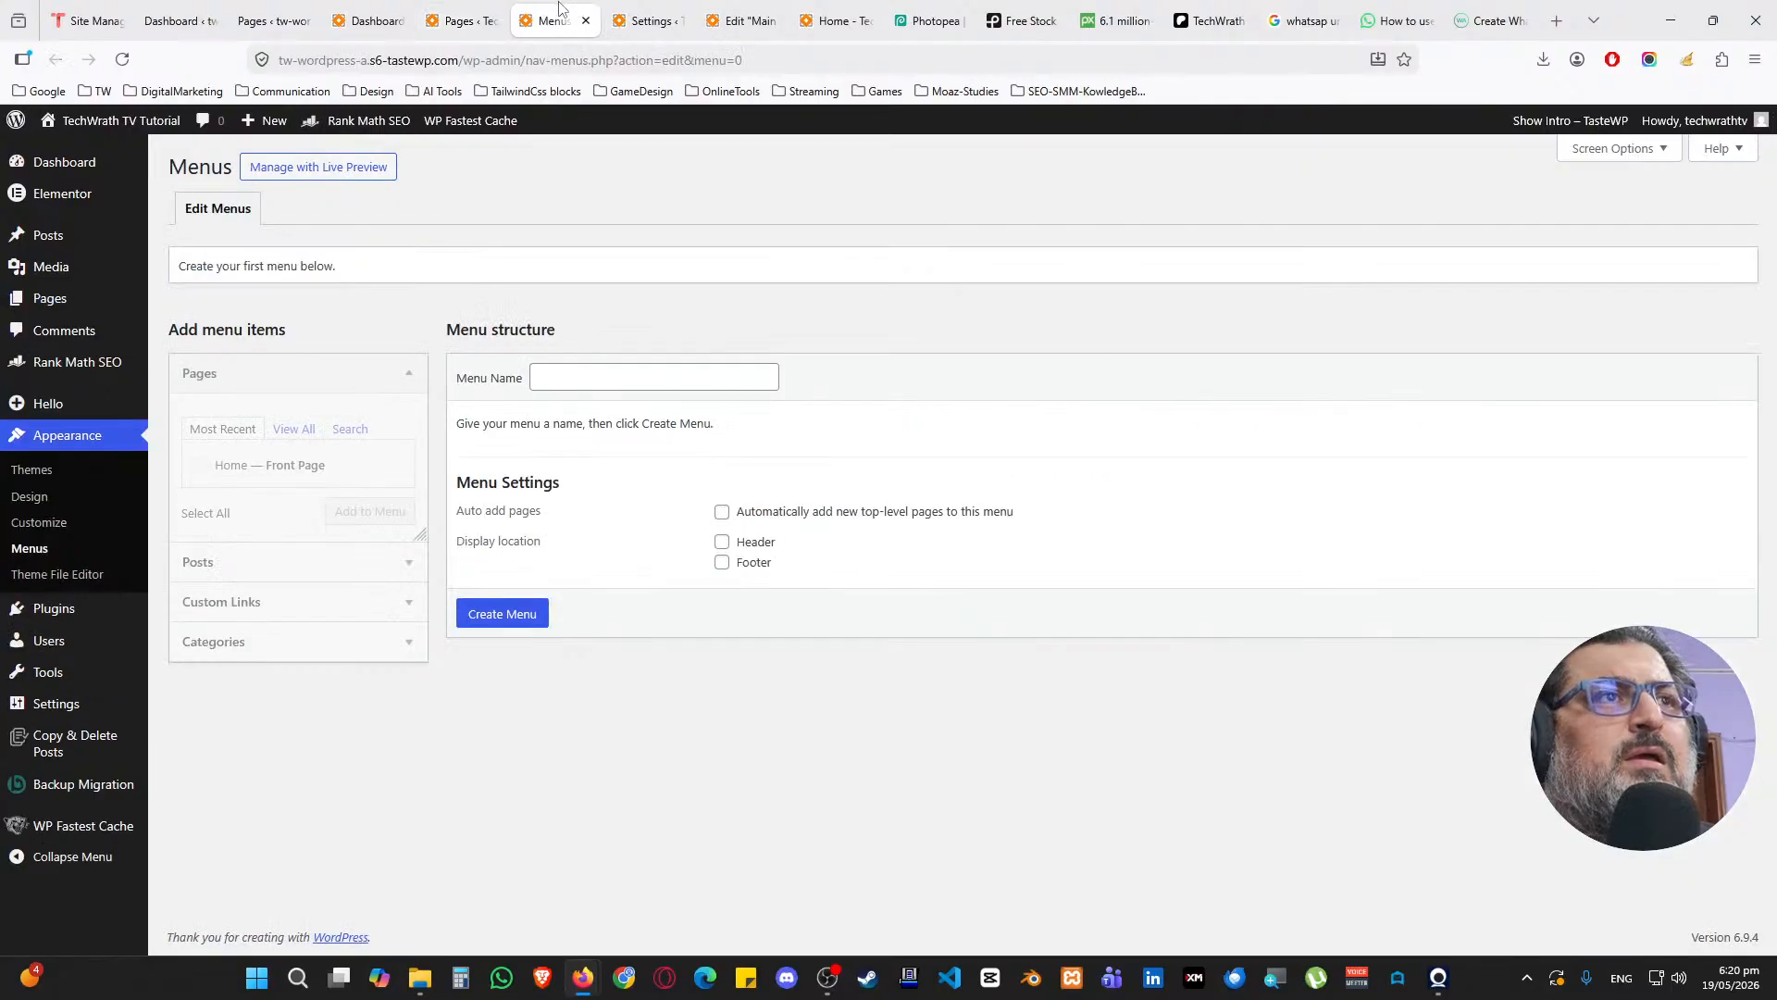
click(607, 370)
text(Main Menu)
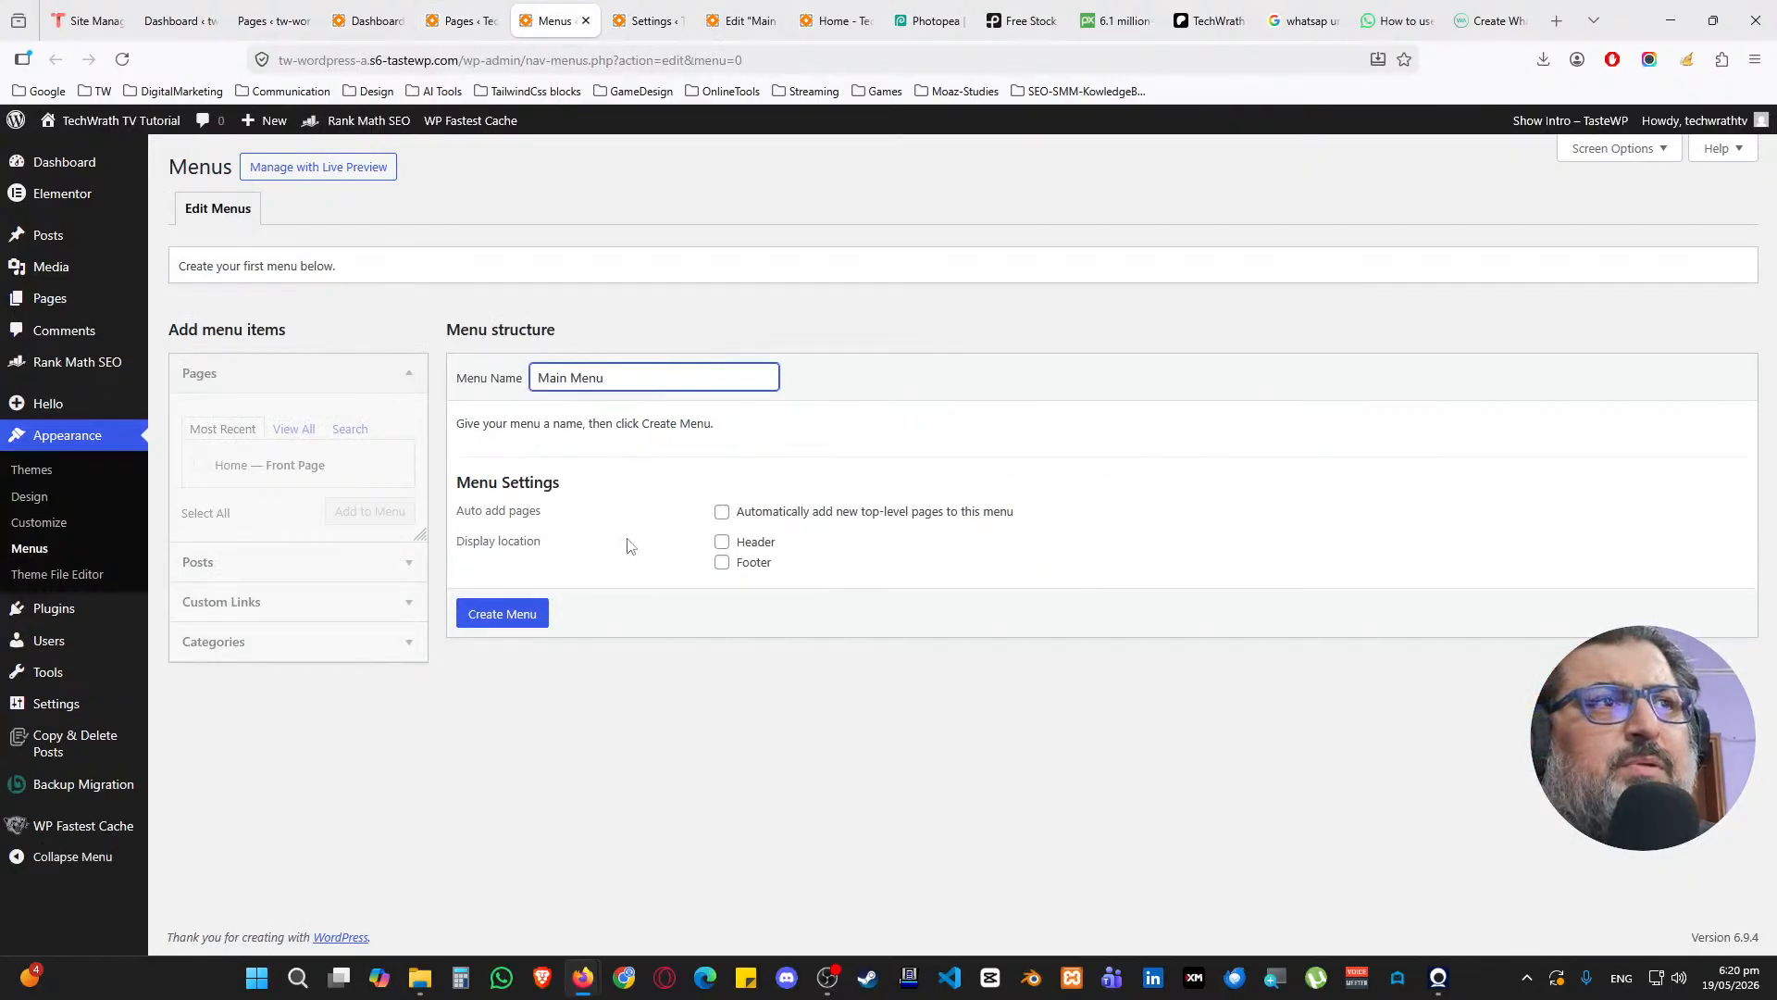
click(722, 542)
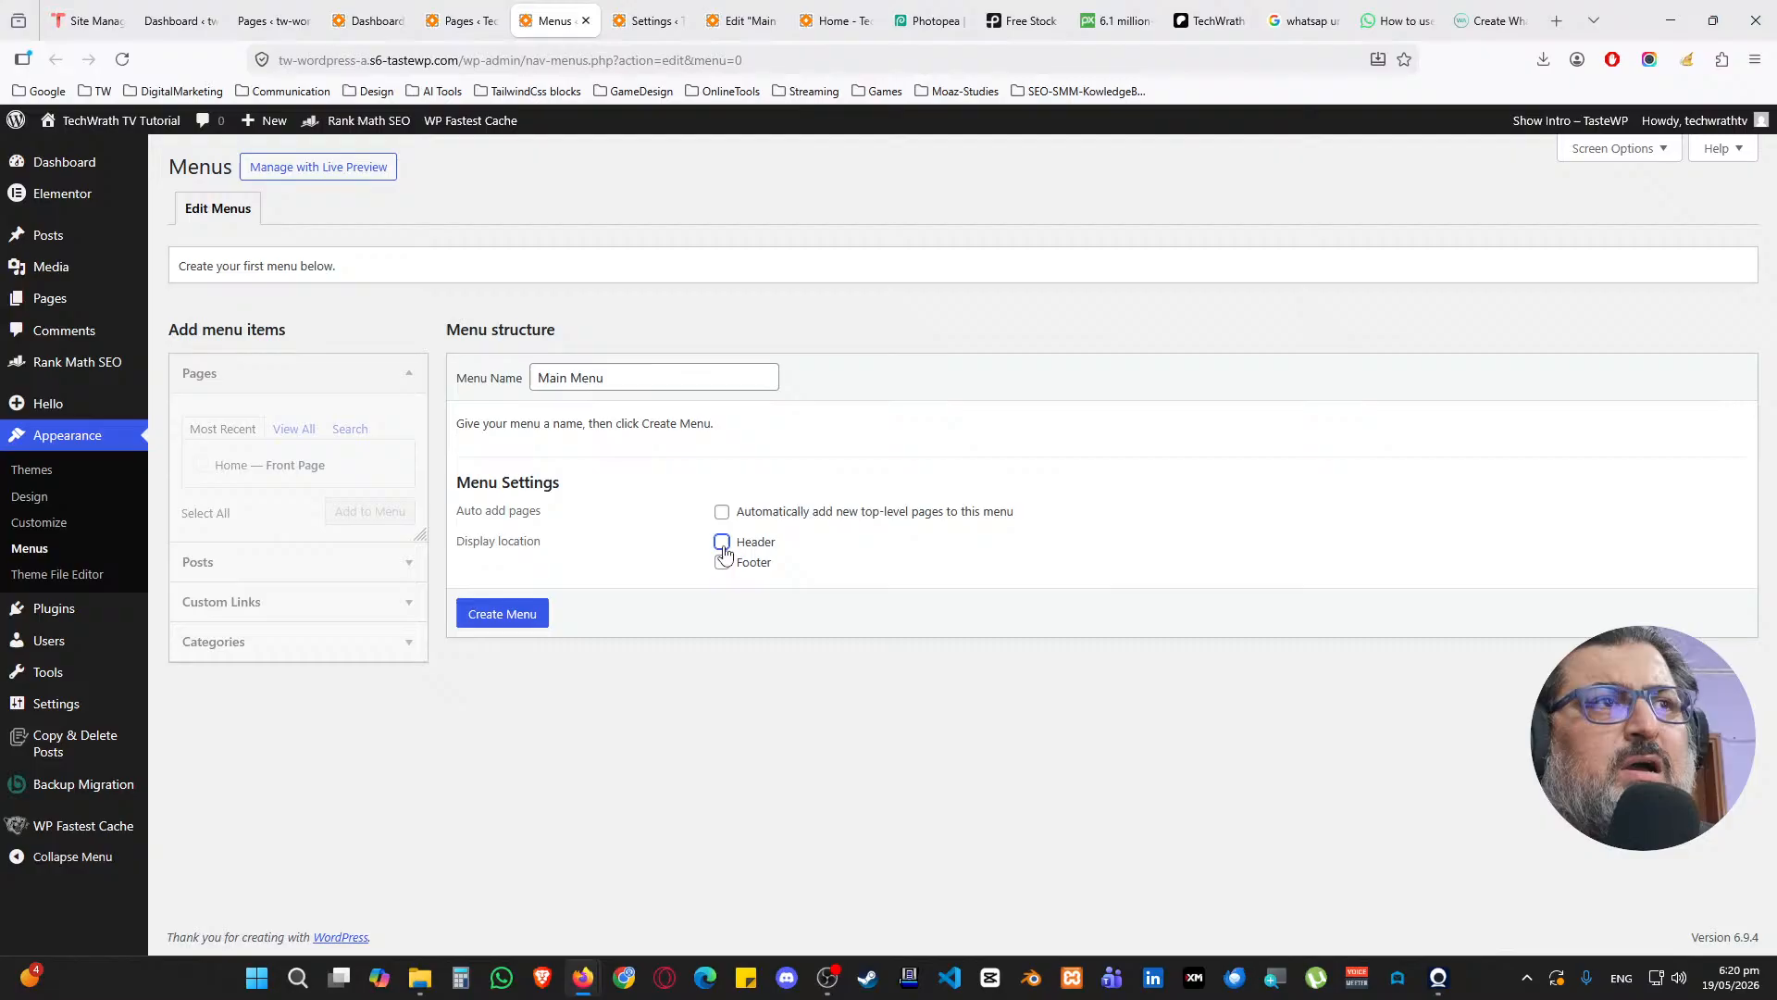
click(503, 614)
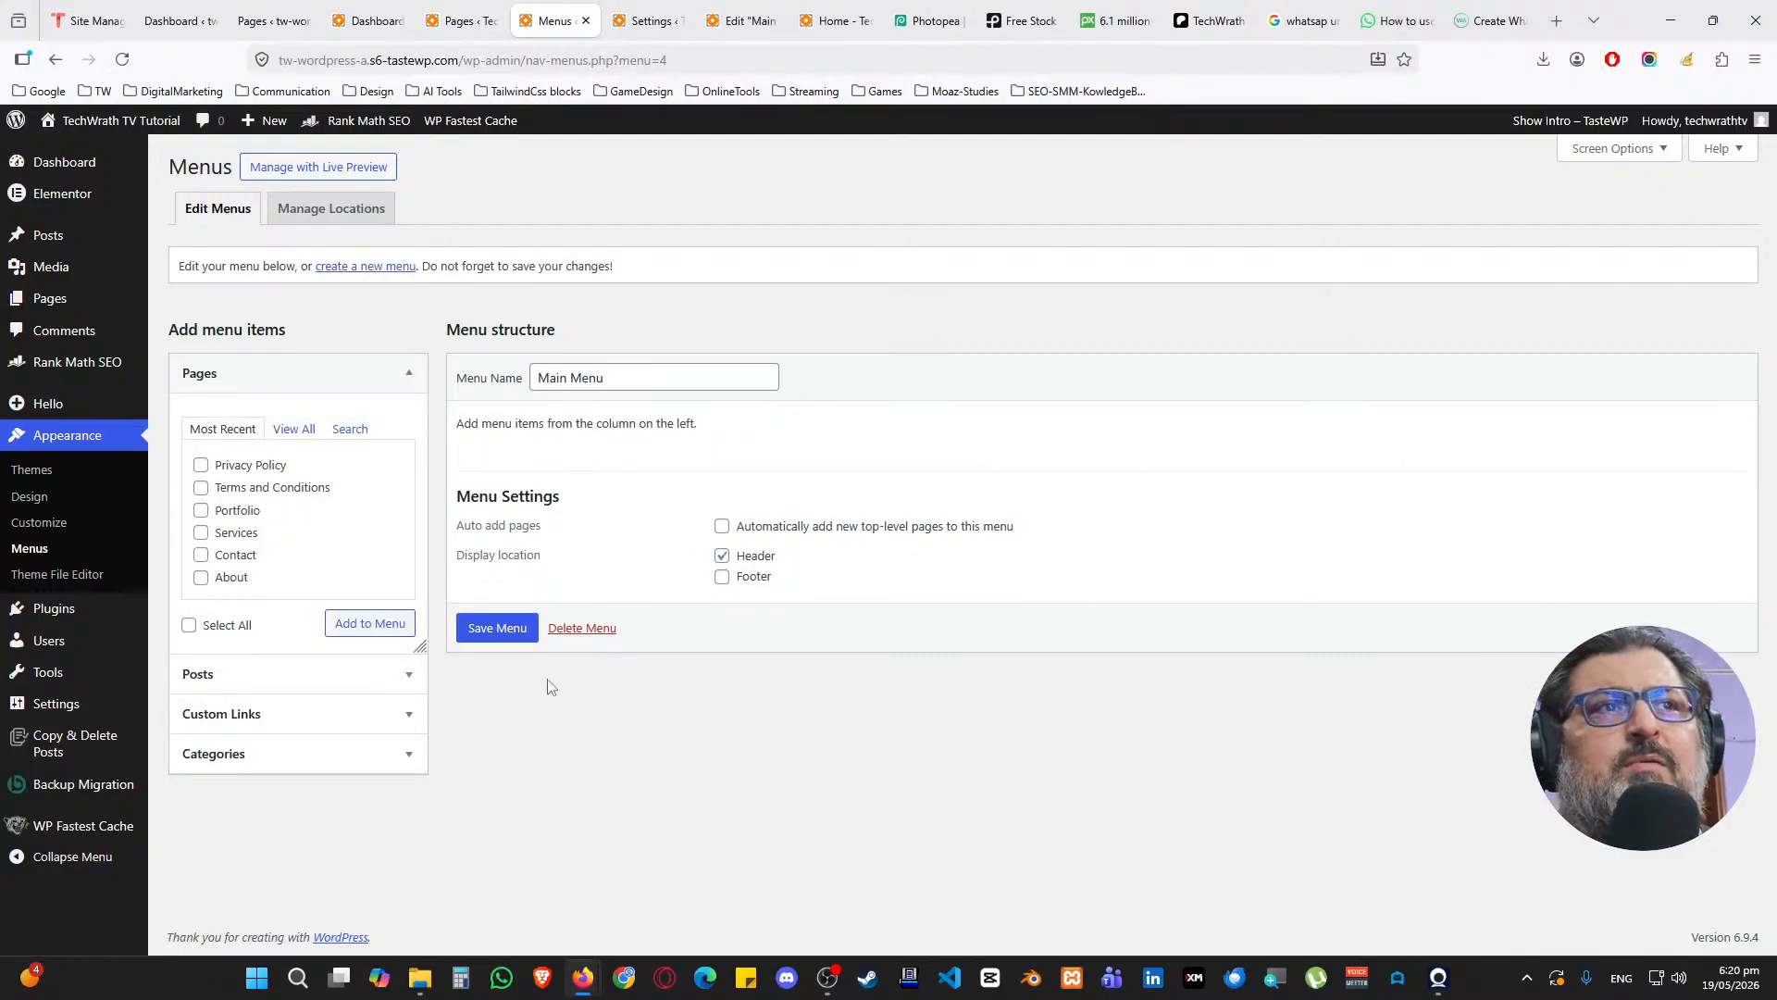
Add the site pages, order them Home, About, Services, Portfolio, Contact, and save
click(294, 428)
click(201, 465)
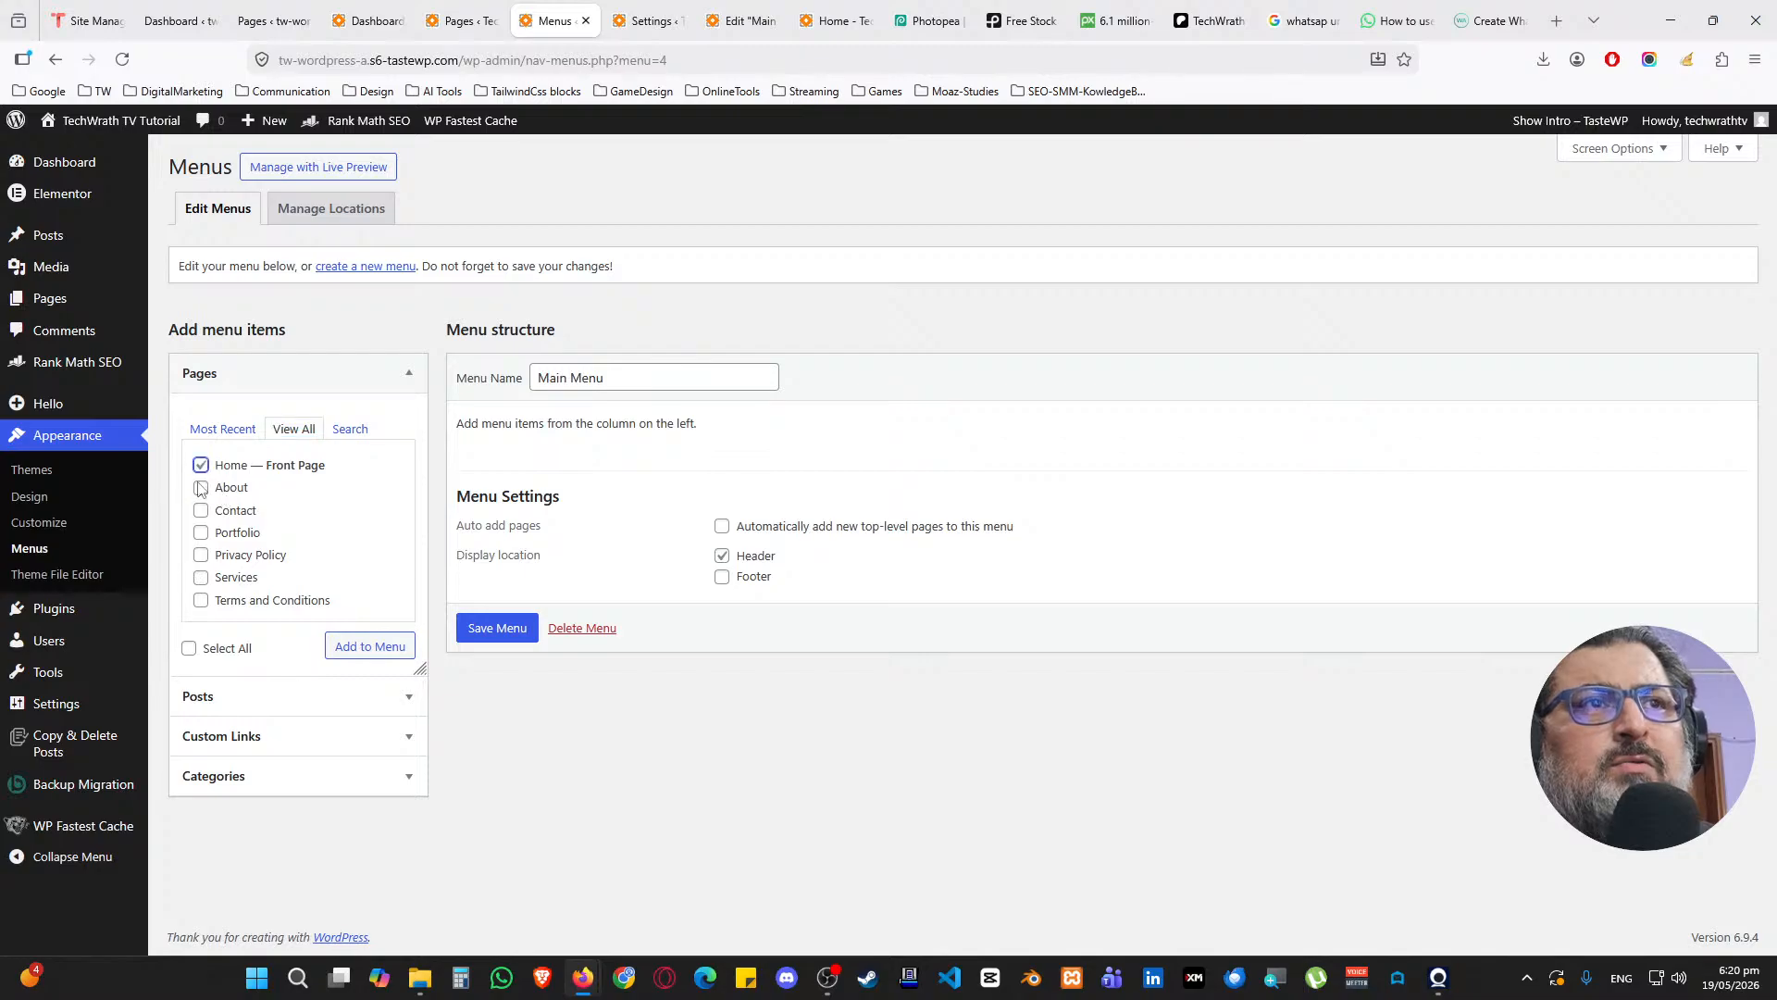
click(201, 488)
click(201, 512)
click(201, 533)
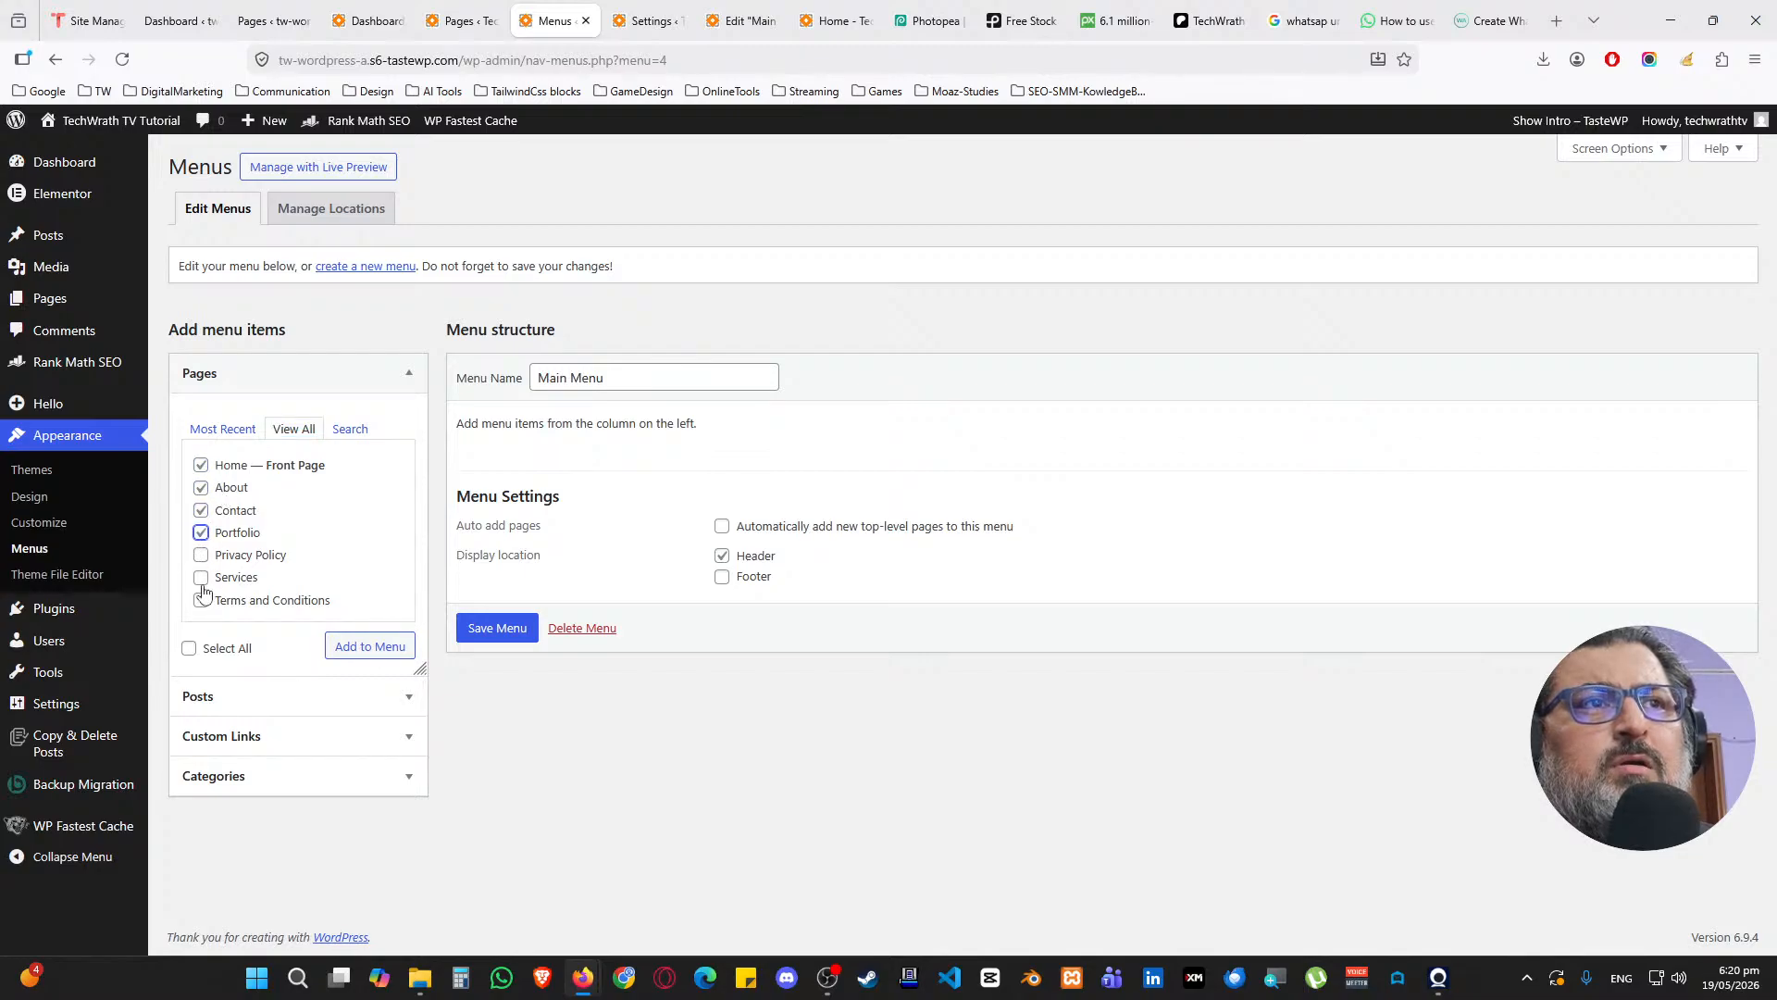
click(348, 655)
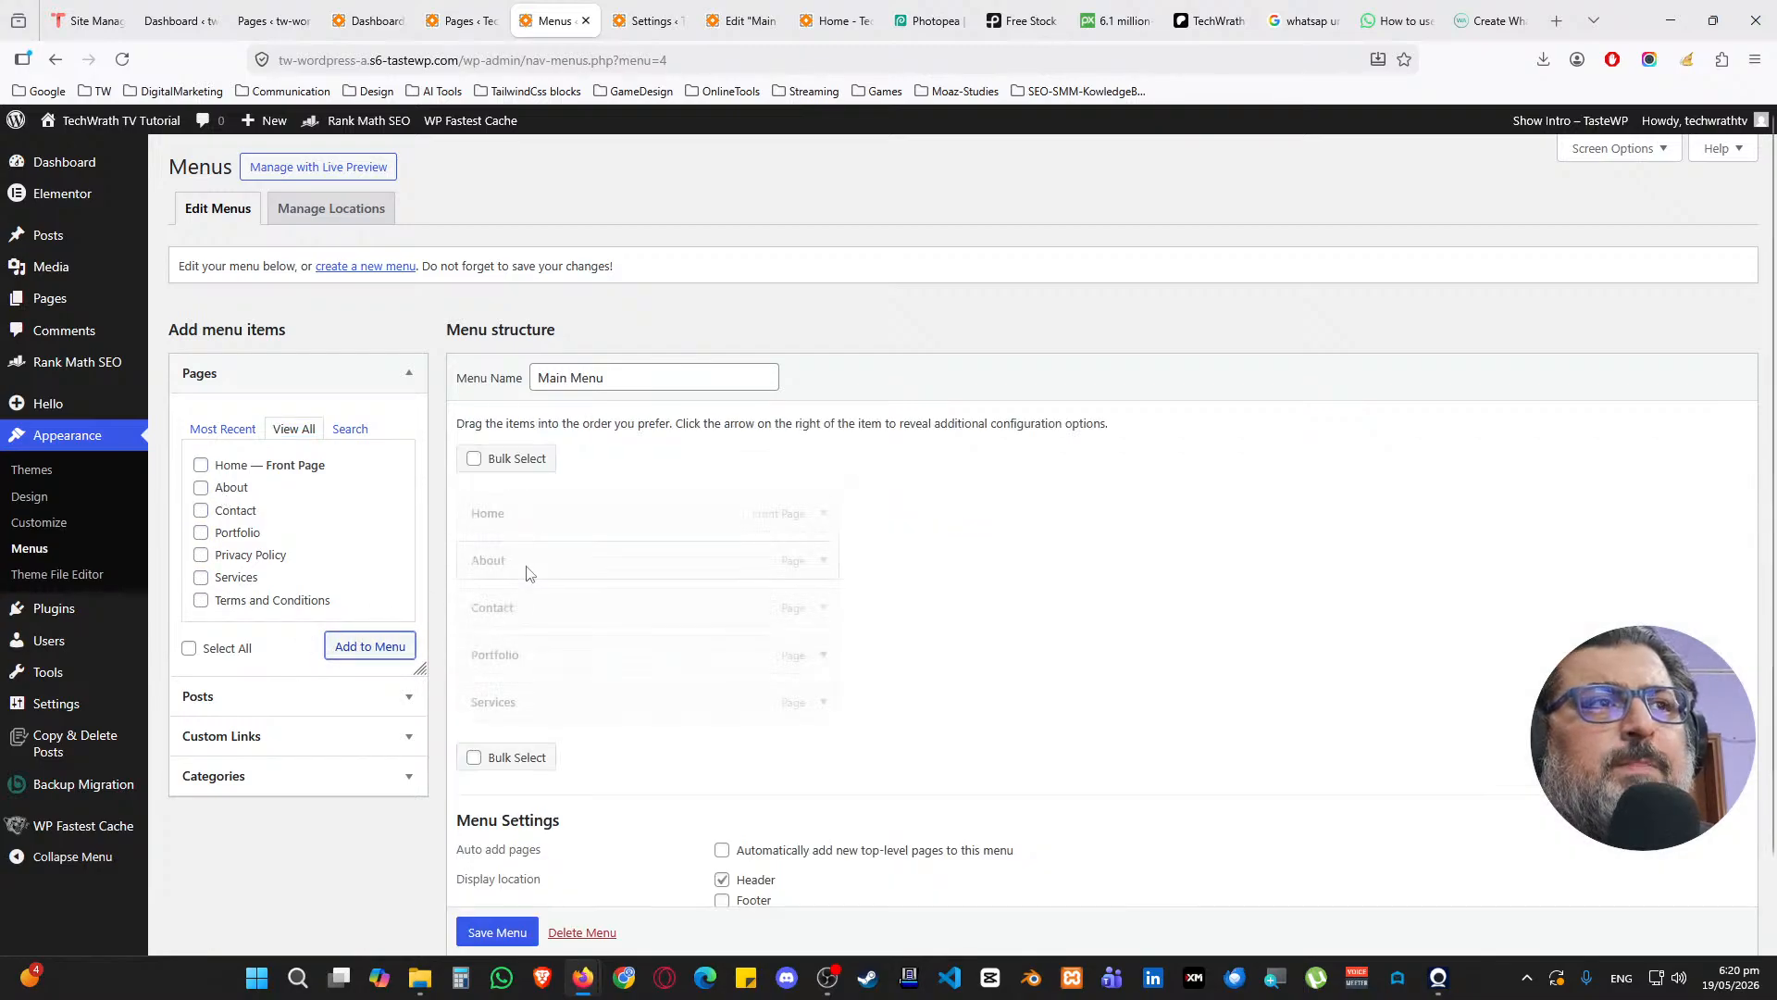
drag(527, 618, 535, 701)
drag(562, 640, 589, 609)
scroll(606, 751, down, 2)
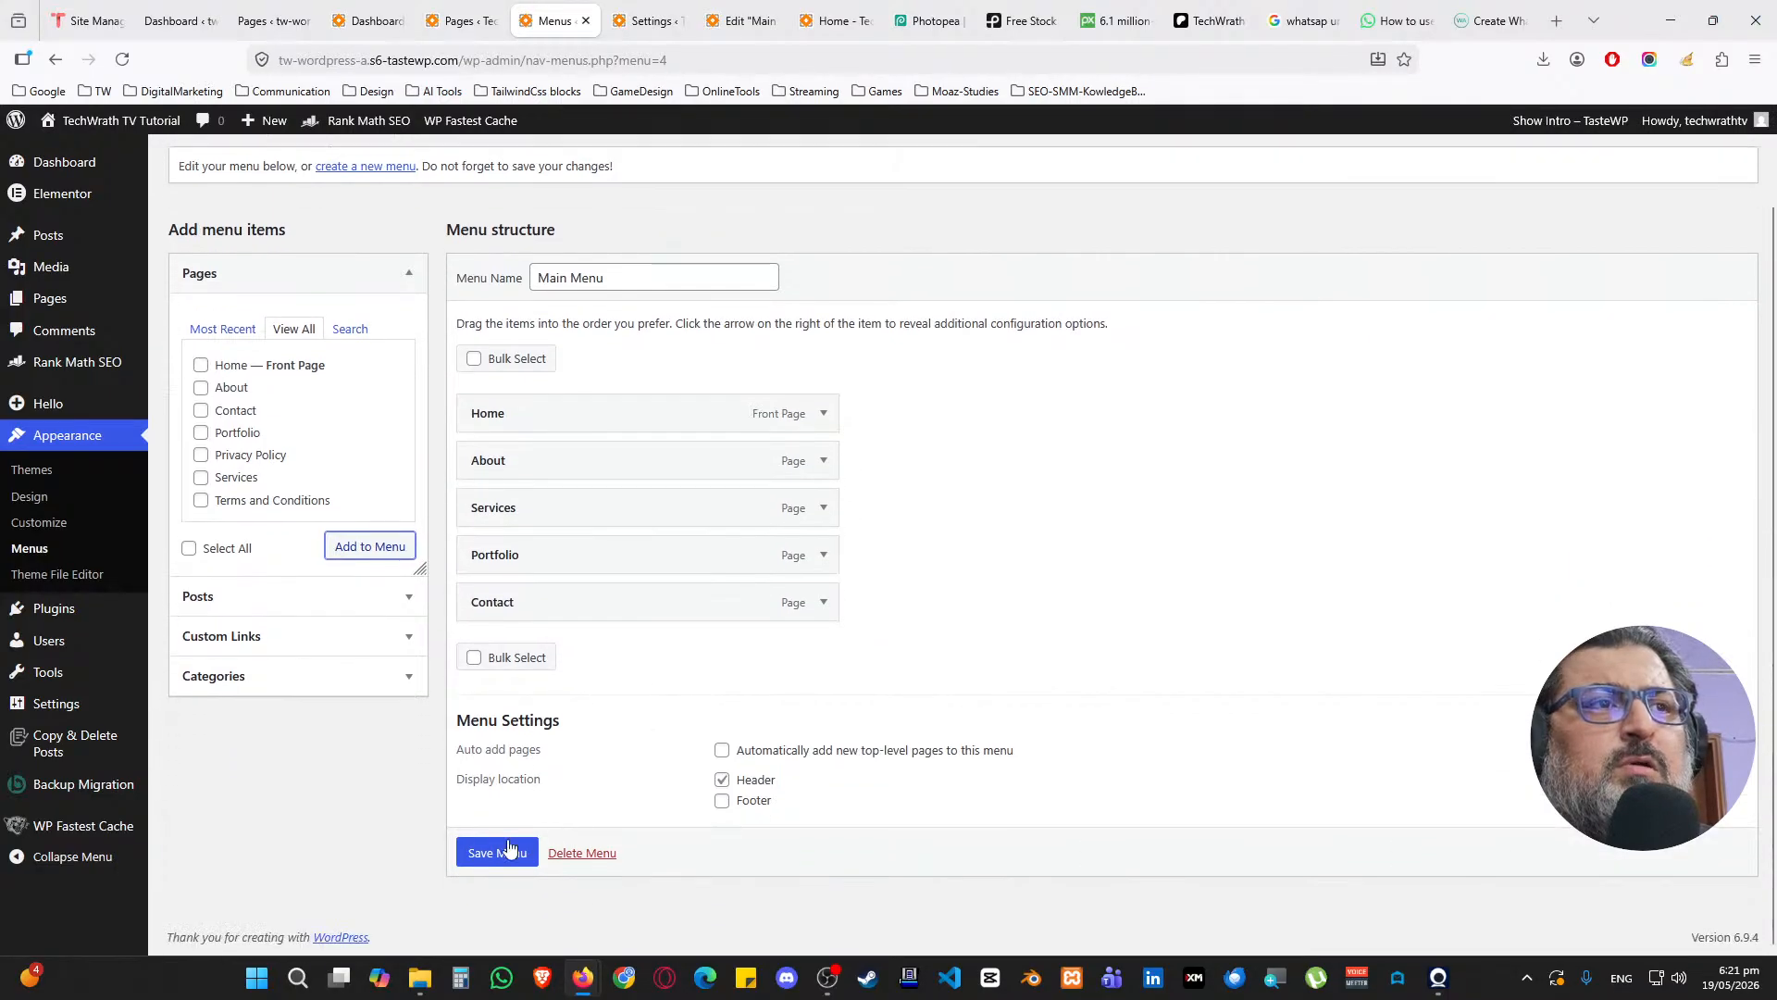
click(497, 852)
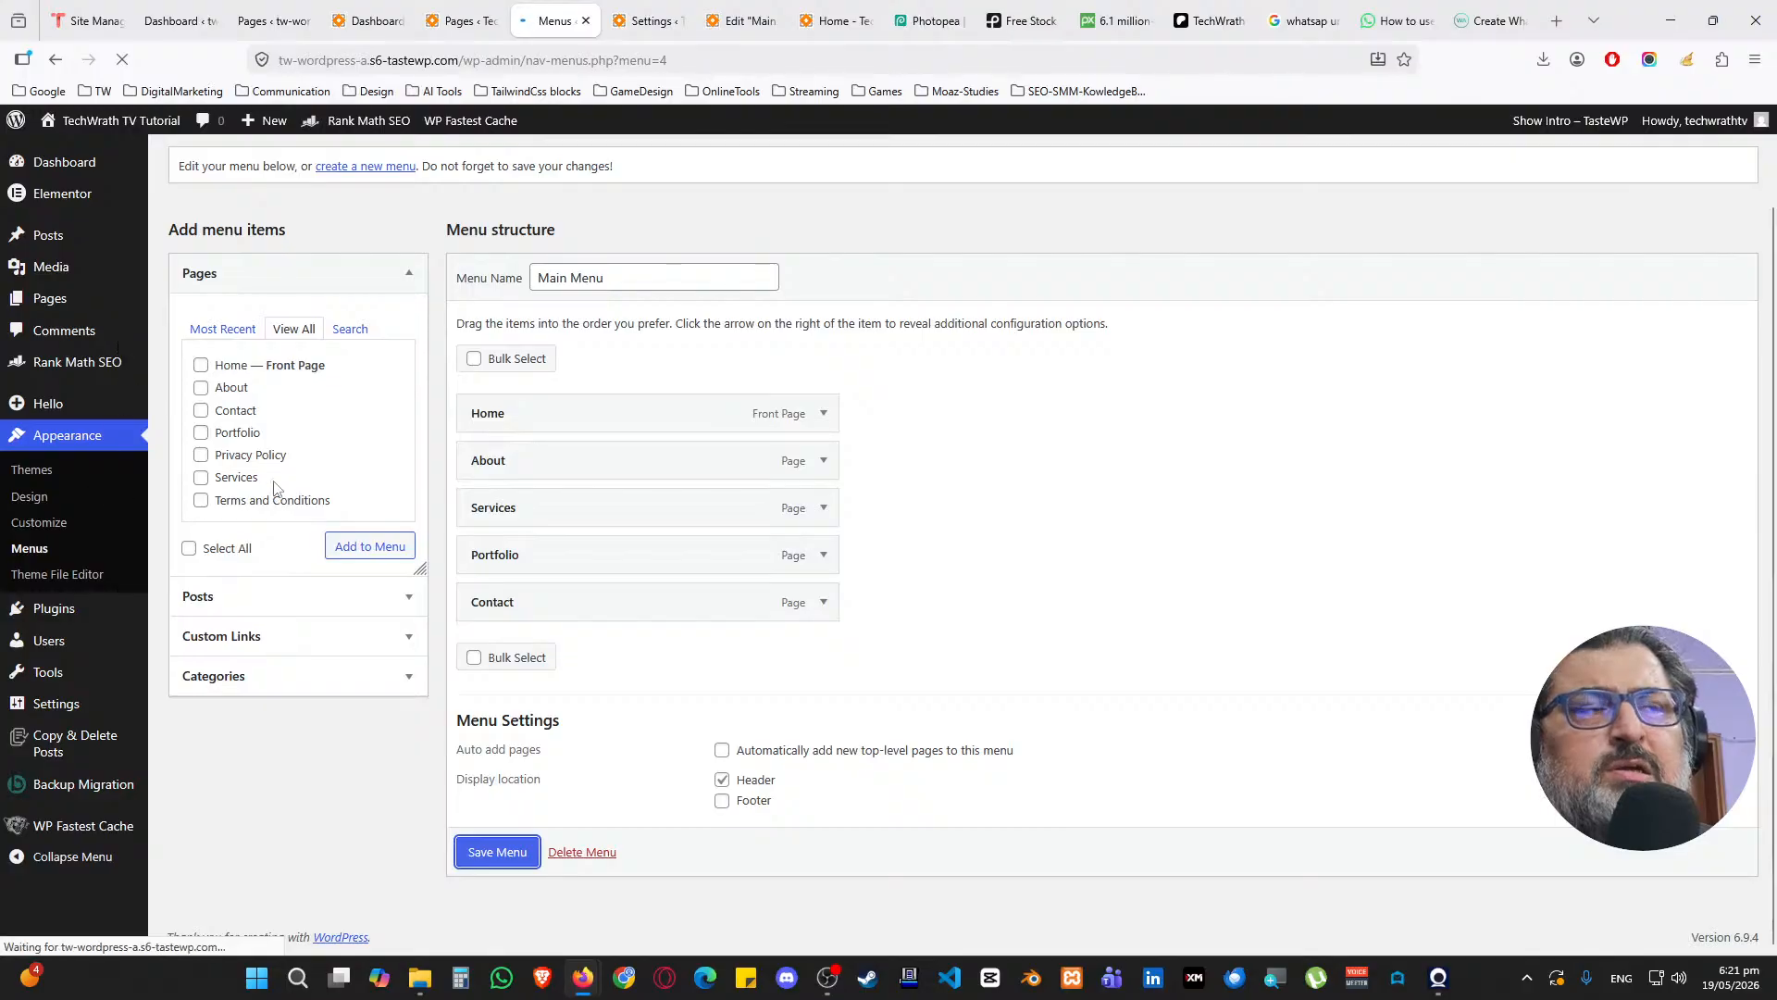
Close the menu and settings tabs and reload the Main Header editor
middle_click(558, 34)
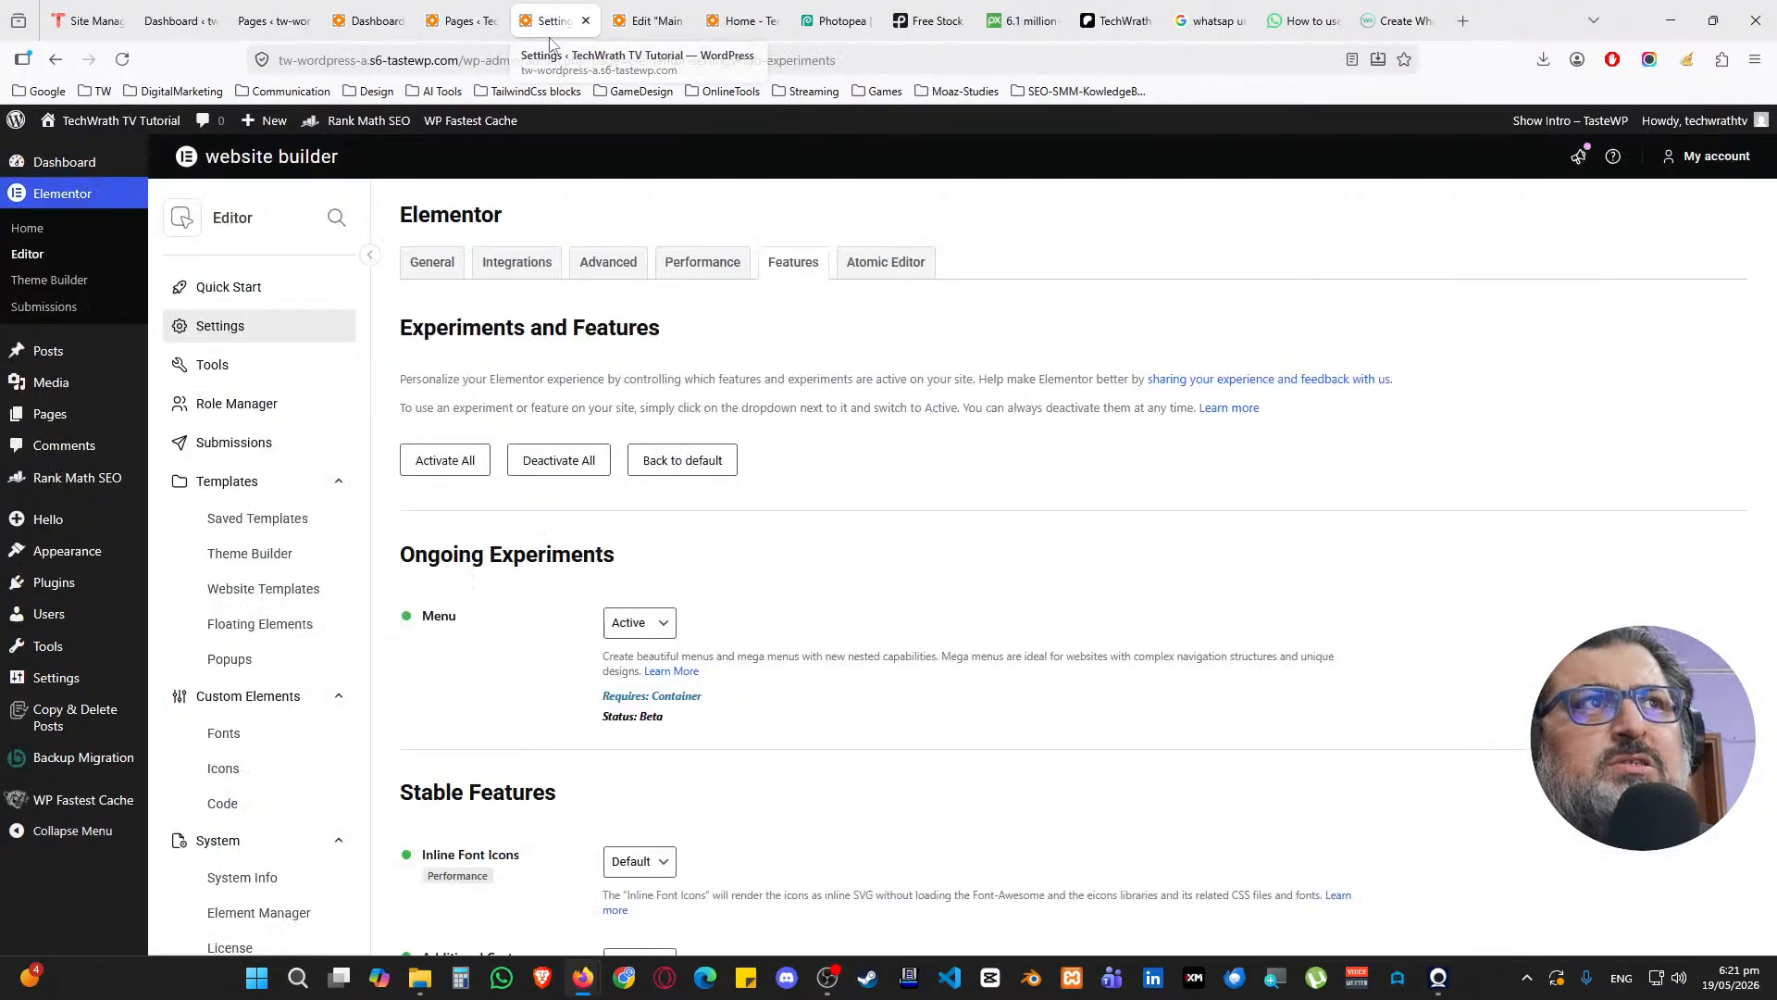
middle_click(559, 34)
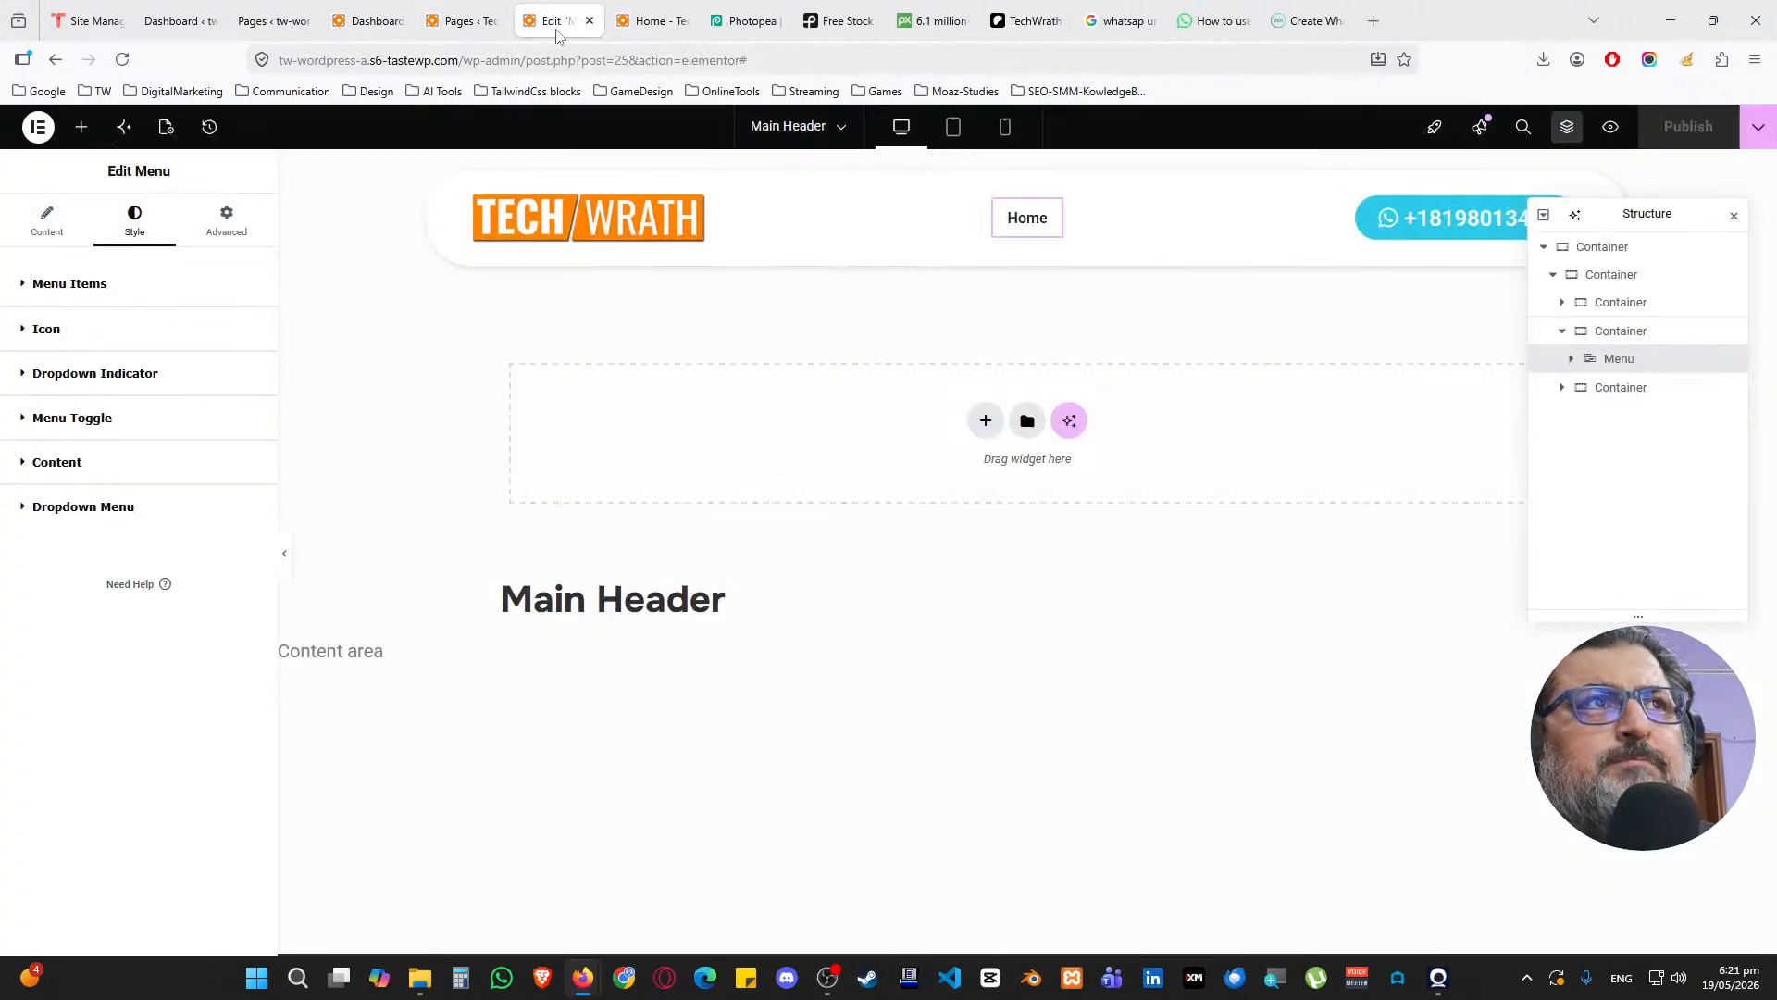
click(121, 63)
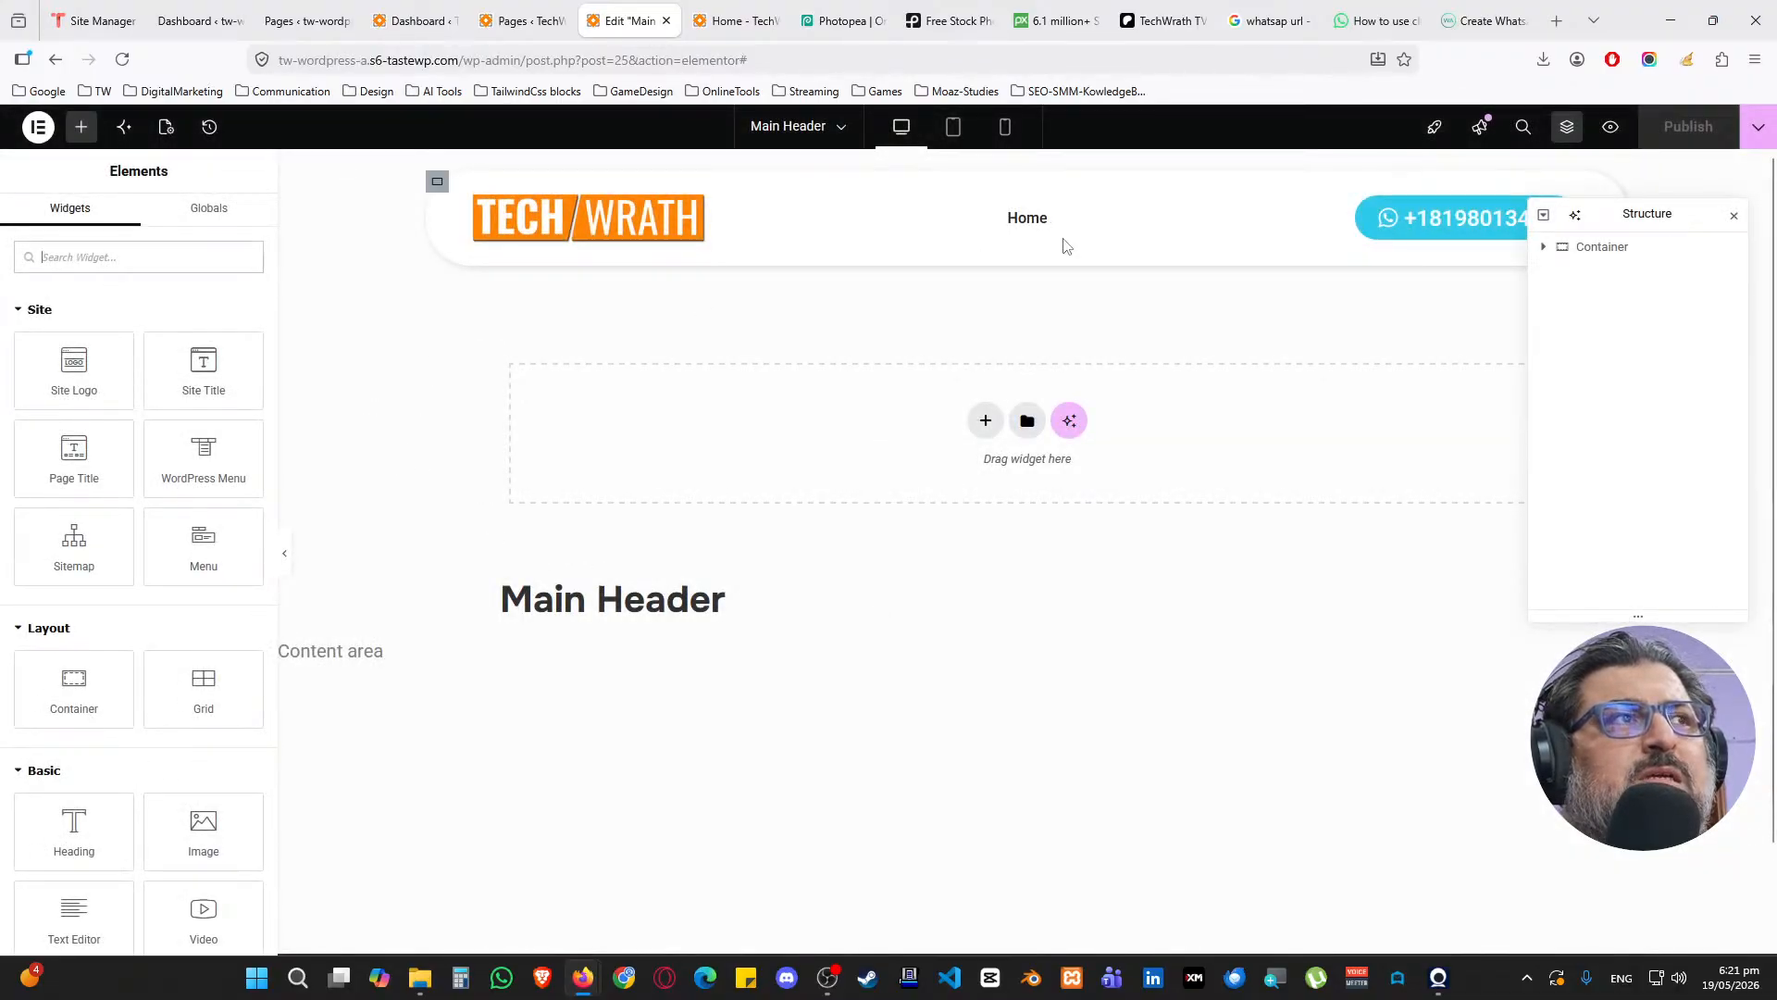
Expand the menu's Home item, browse its dynamic tags without choosing one, then collapse it
click(1052, 215)
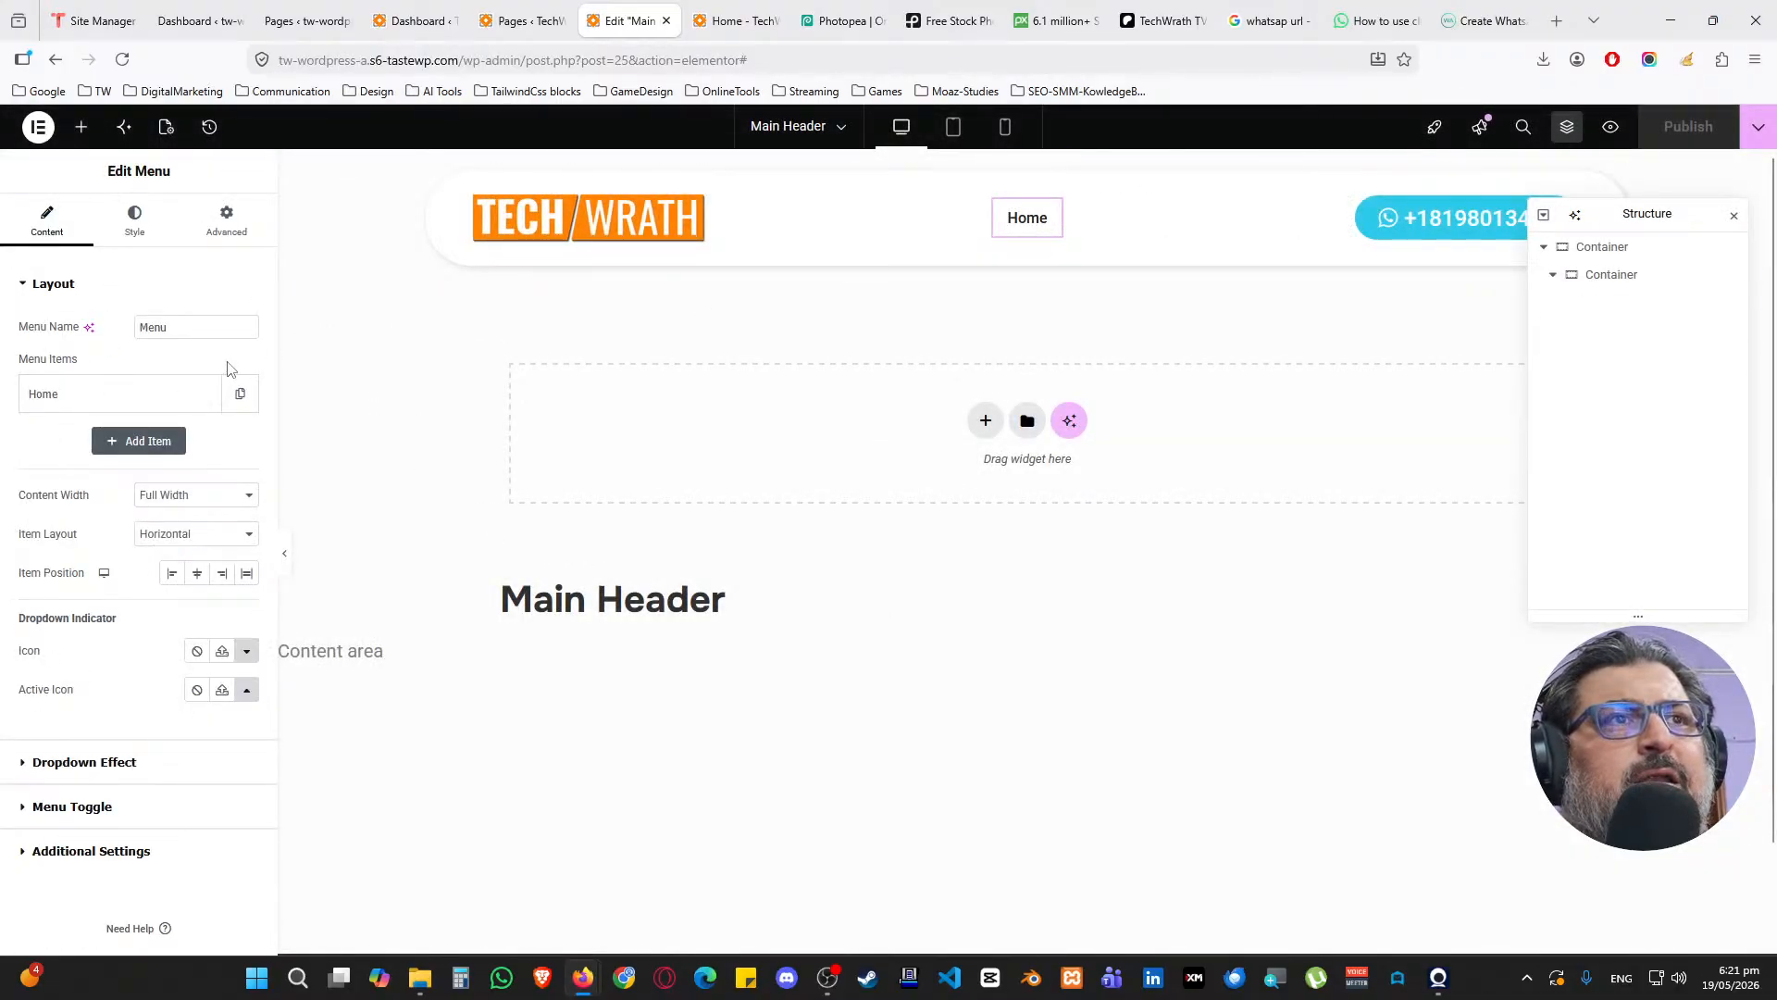
click(163, 390)
click(238, 465)
scroll(203, 555, down, 10)
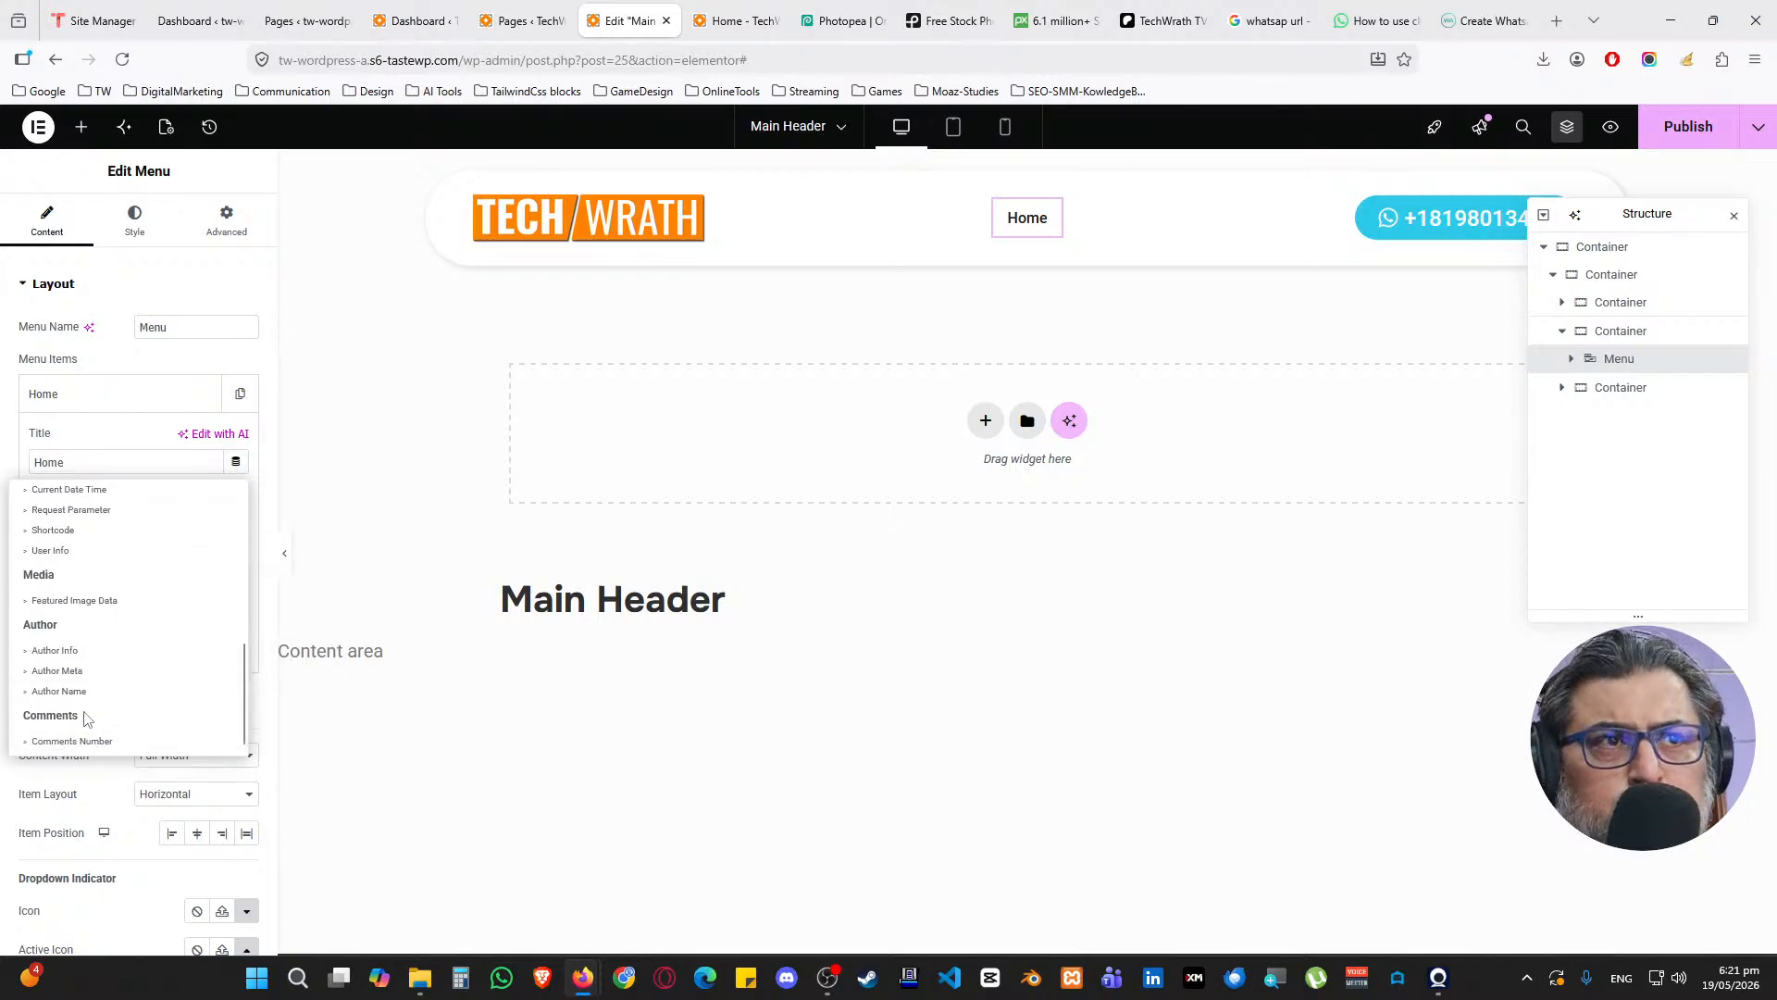
scroll(85, 615, up, 2)
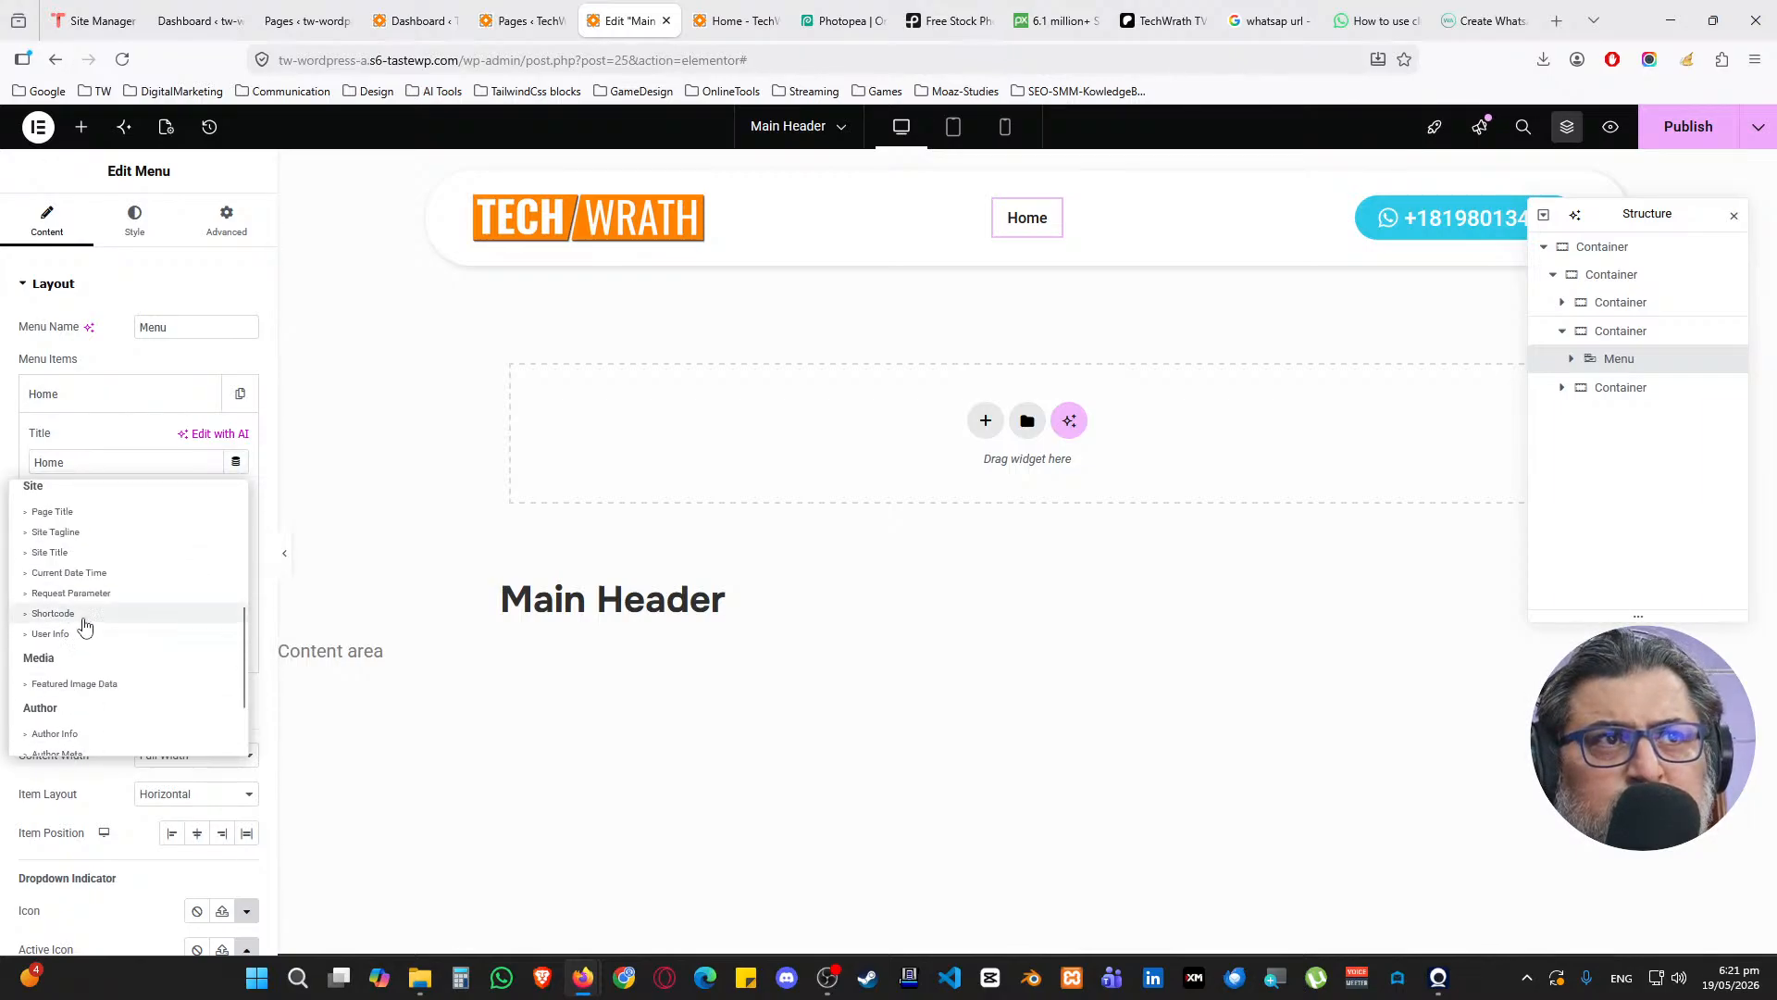
scroll(80, 626, up, 2)
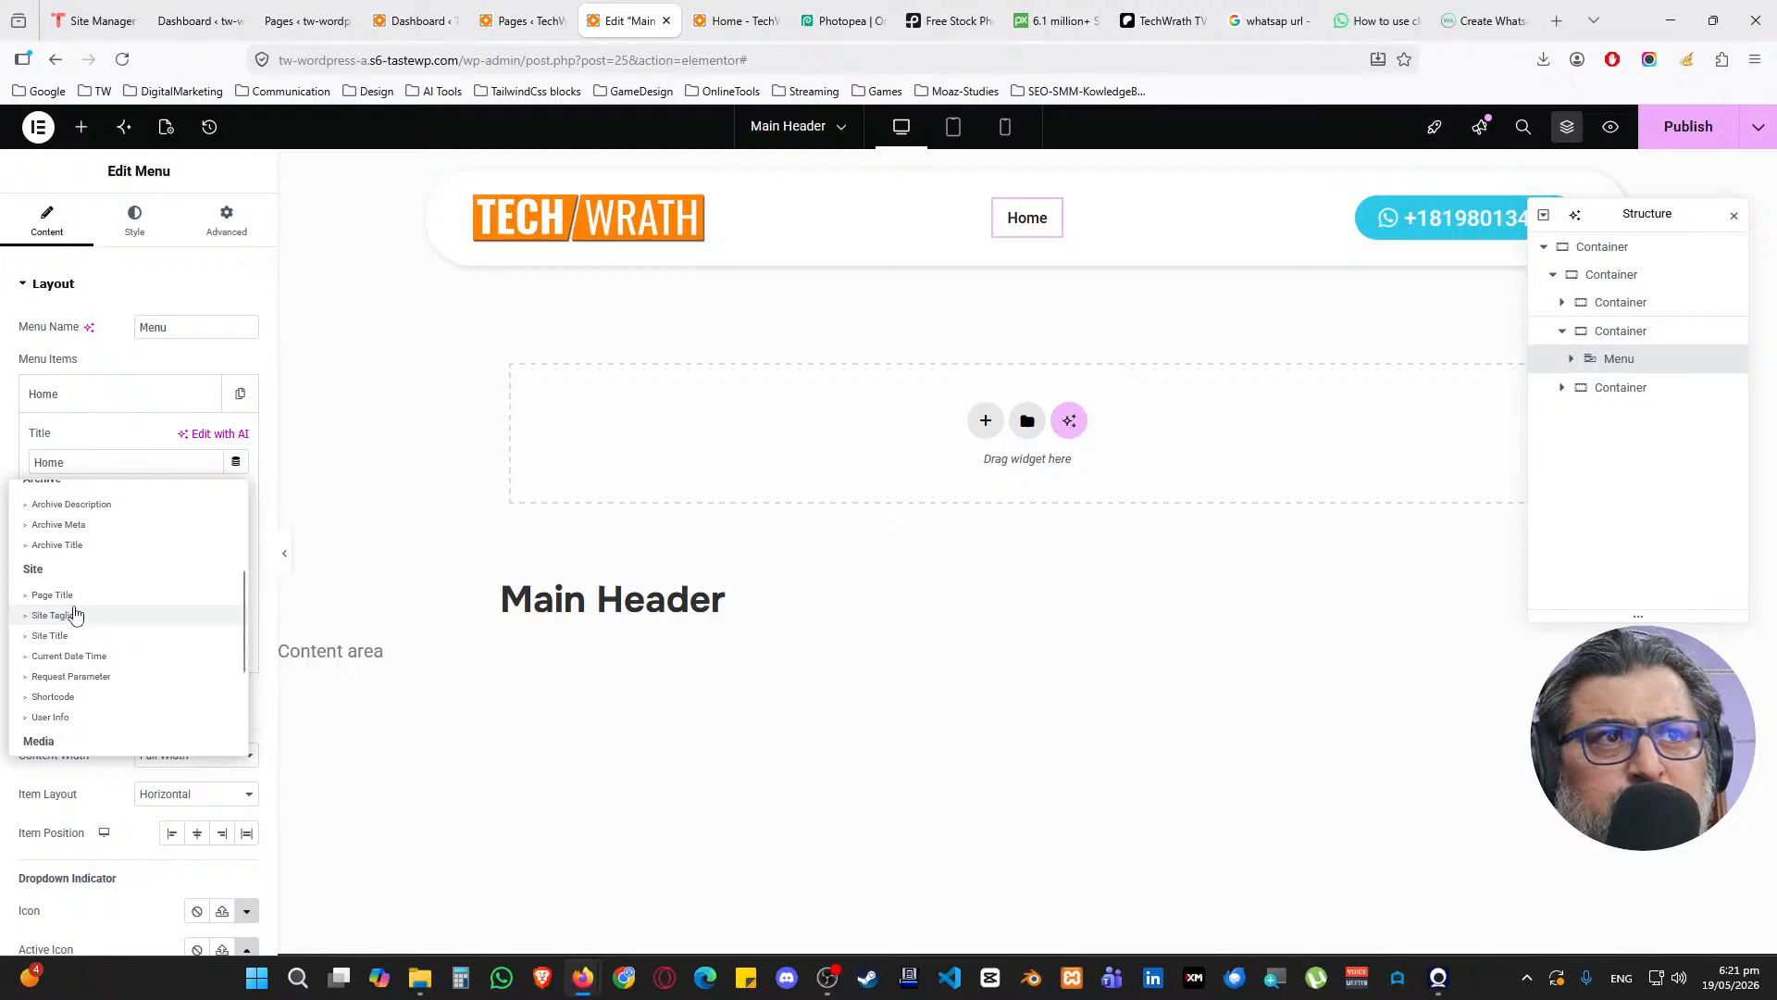
scroll(82, 629, up, 4)
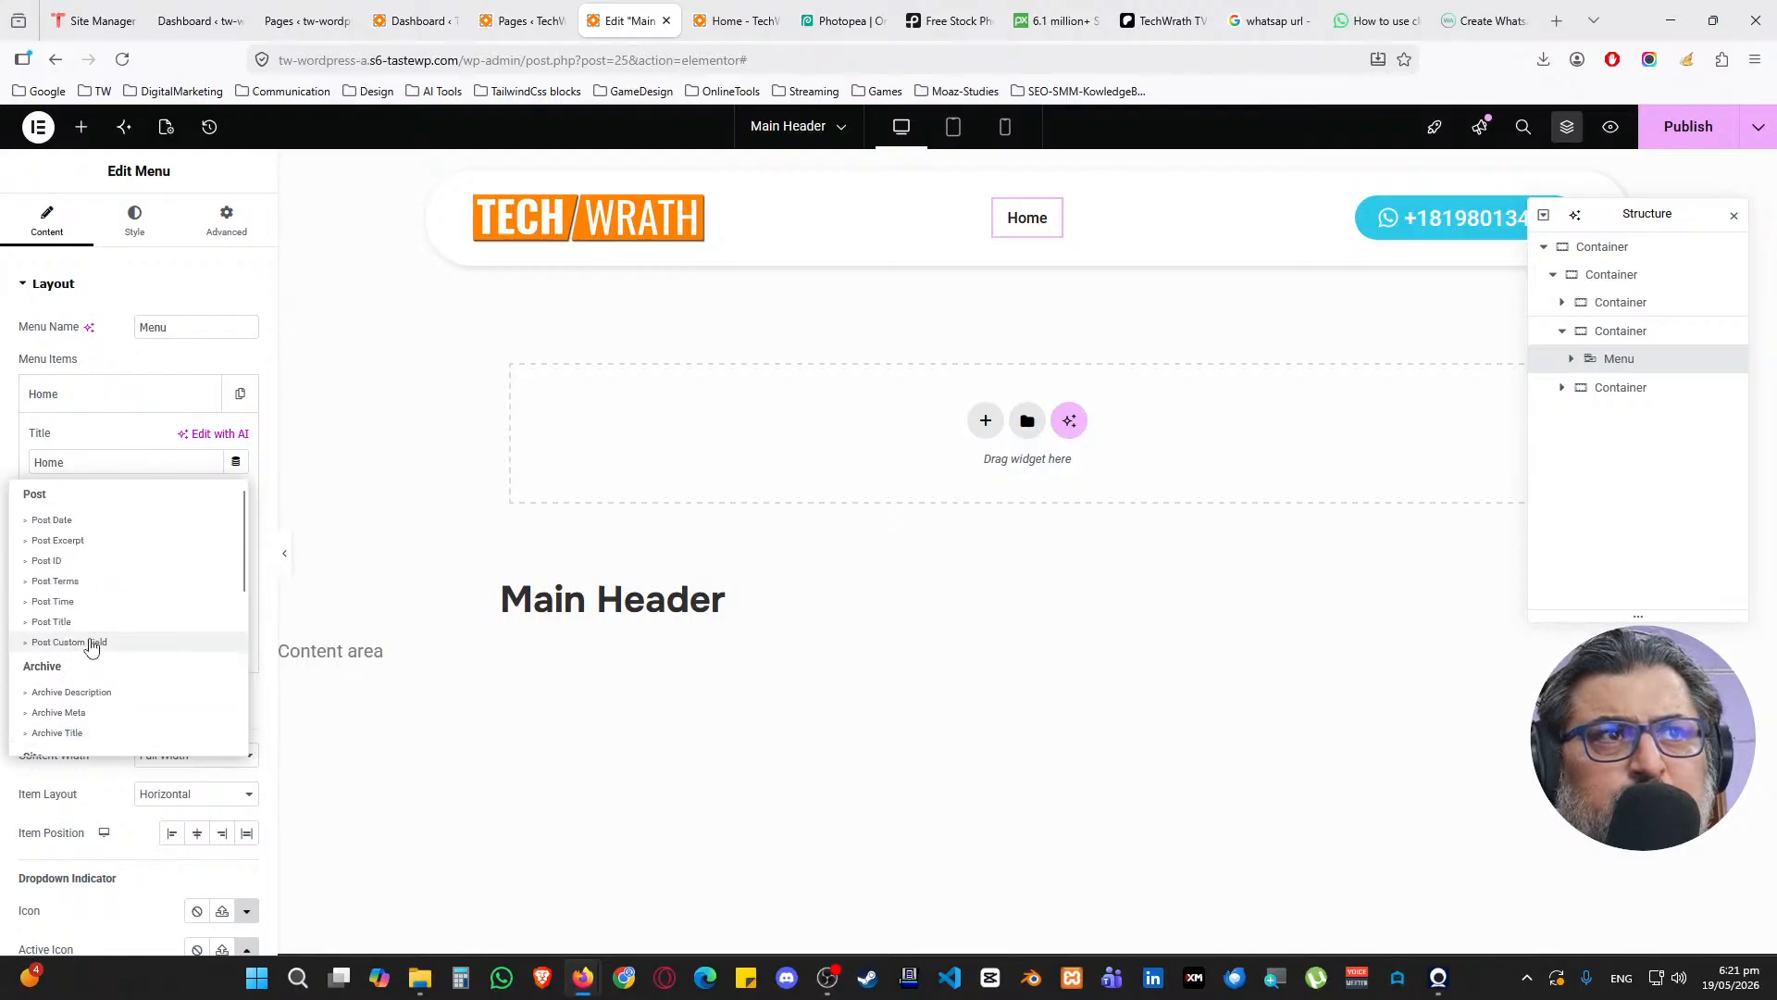
click(131, 437)
click(108, 404)
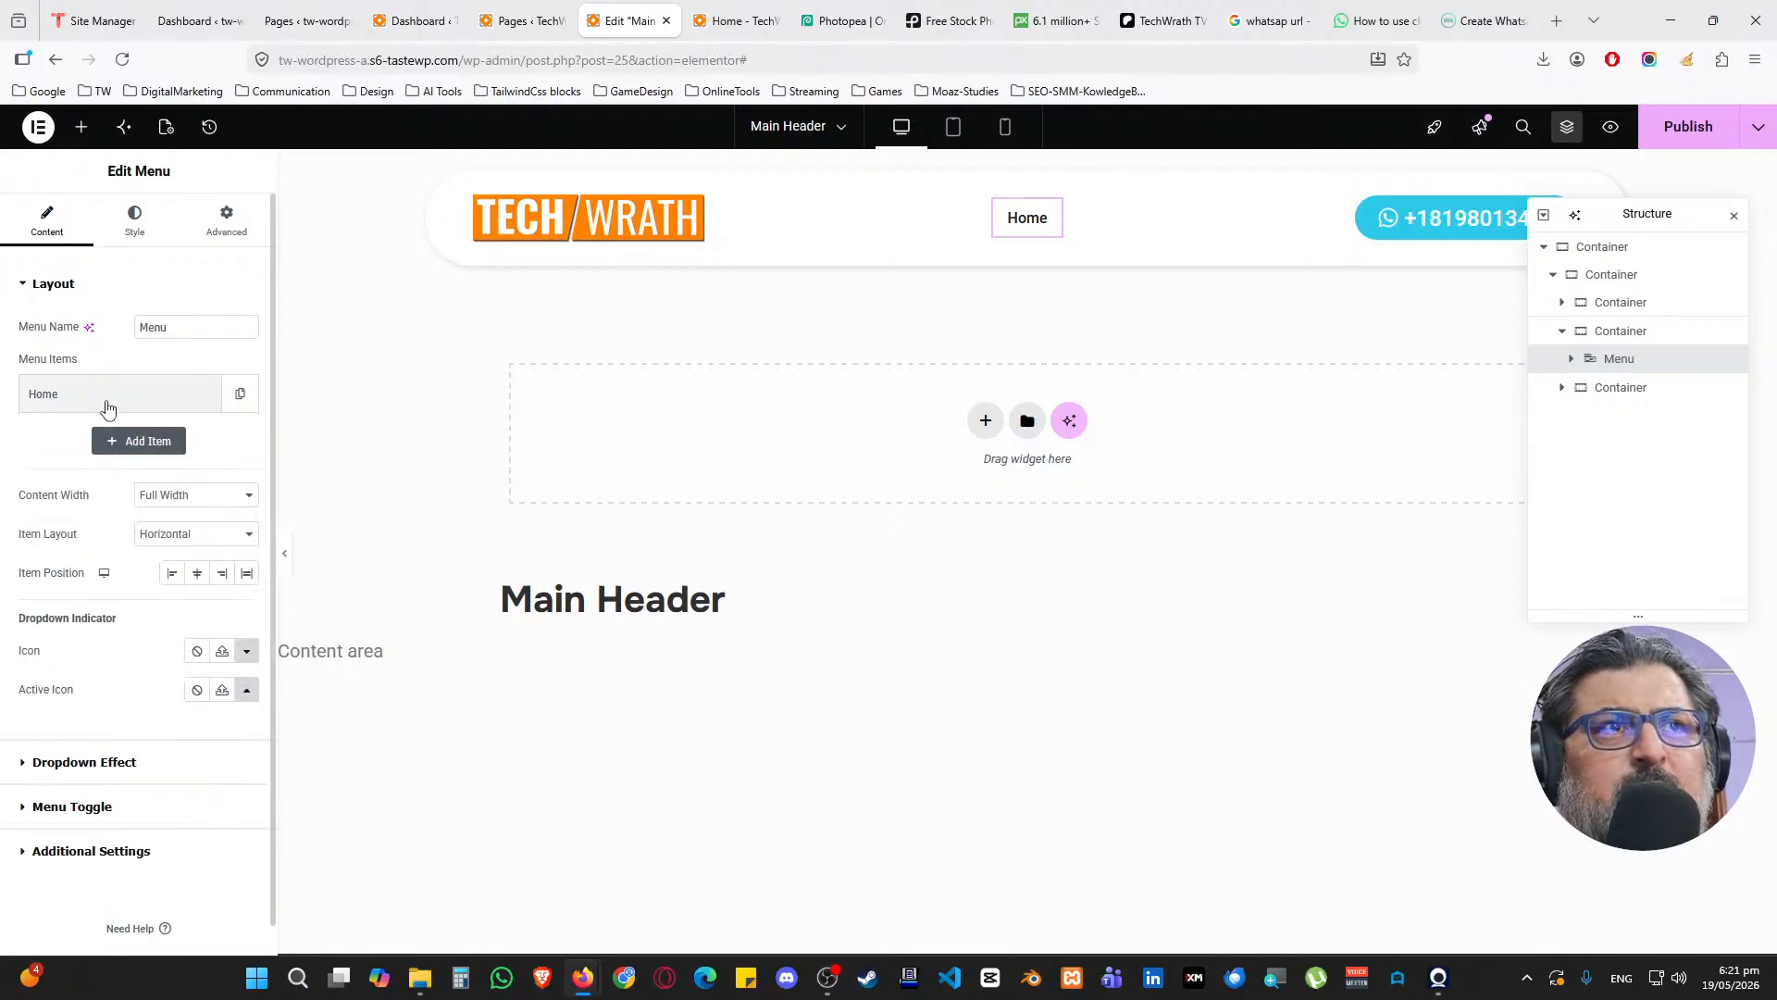
Add menu items titled About and Services after Home
click(141, 441)
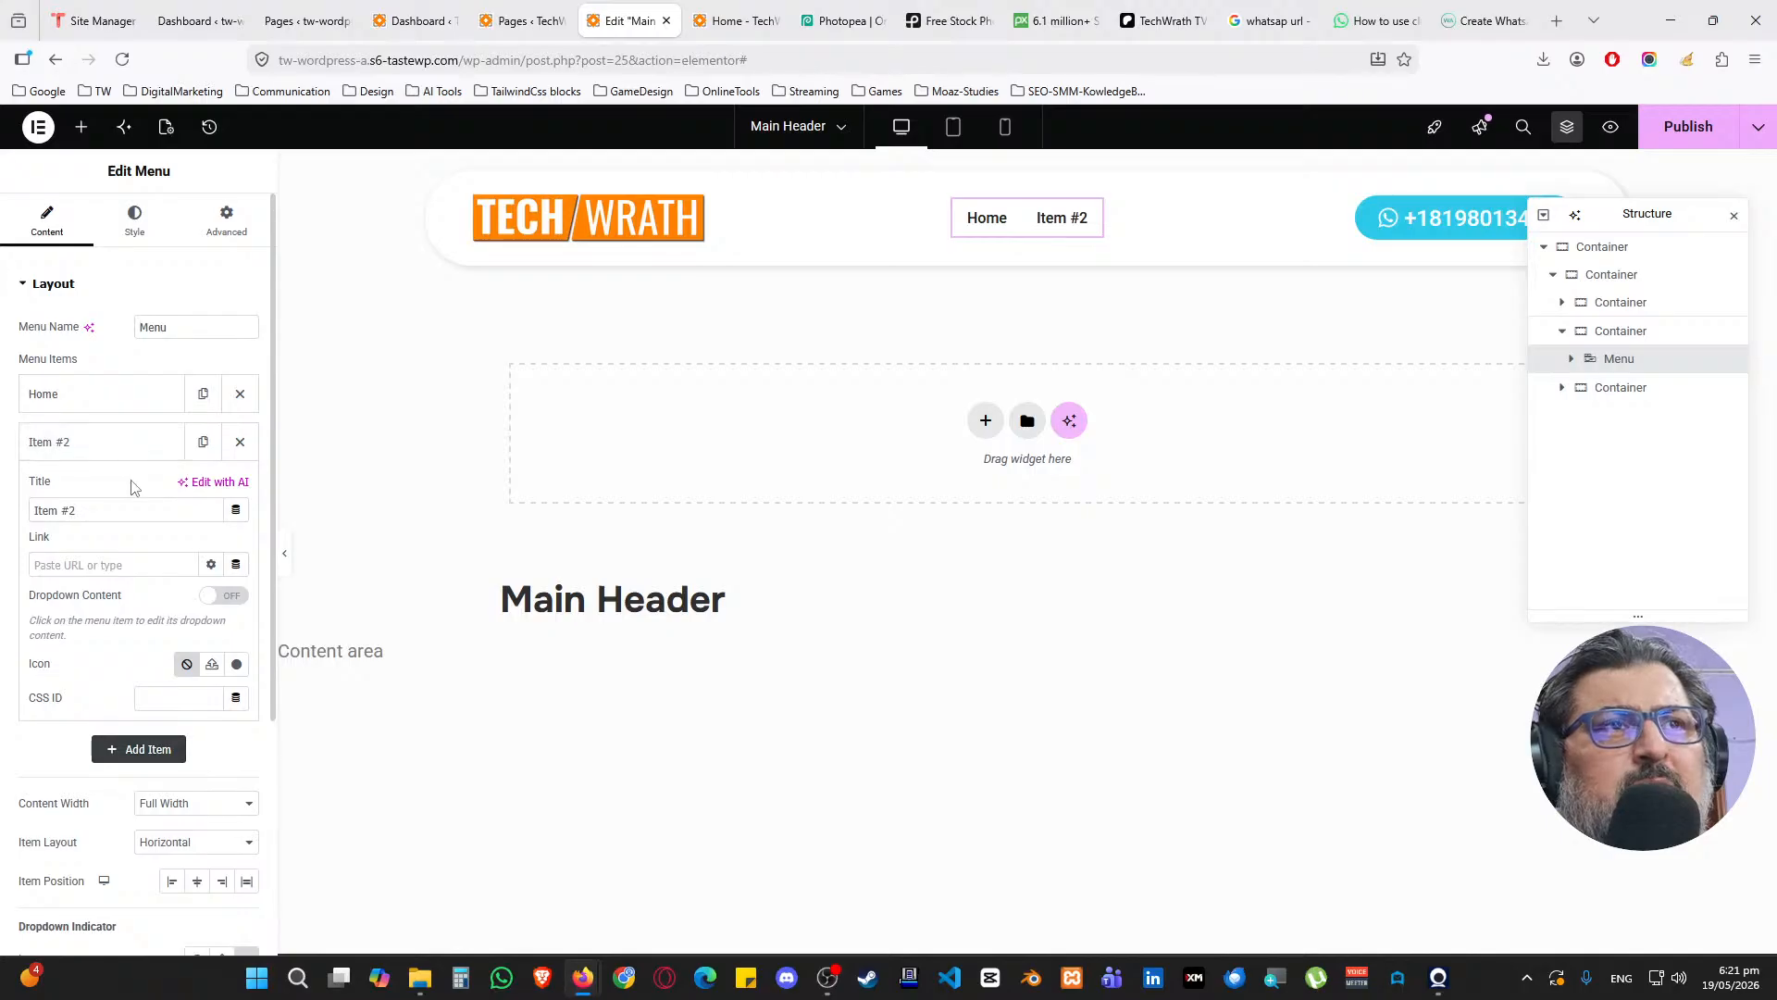
drag(127, 510, 28, 504)
text(About)
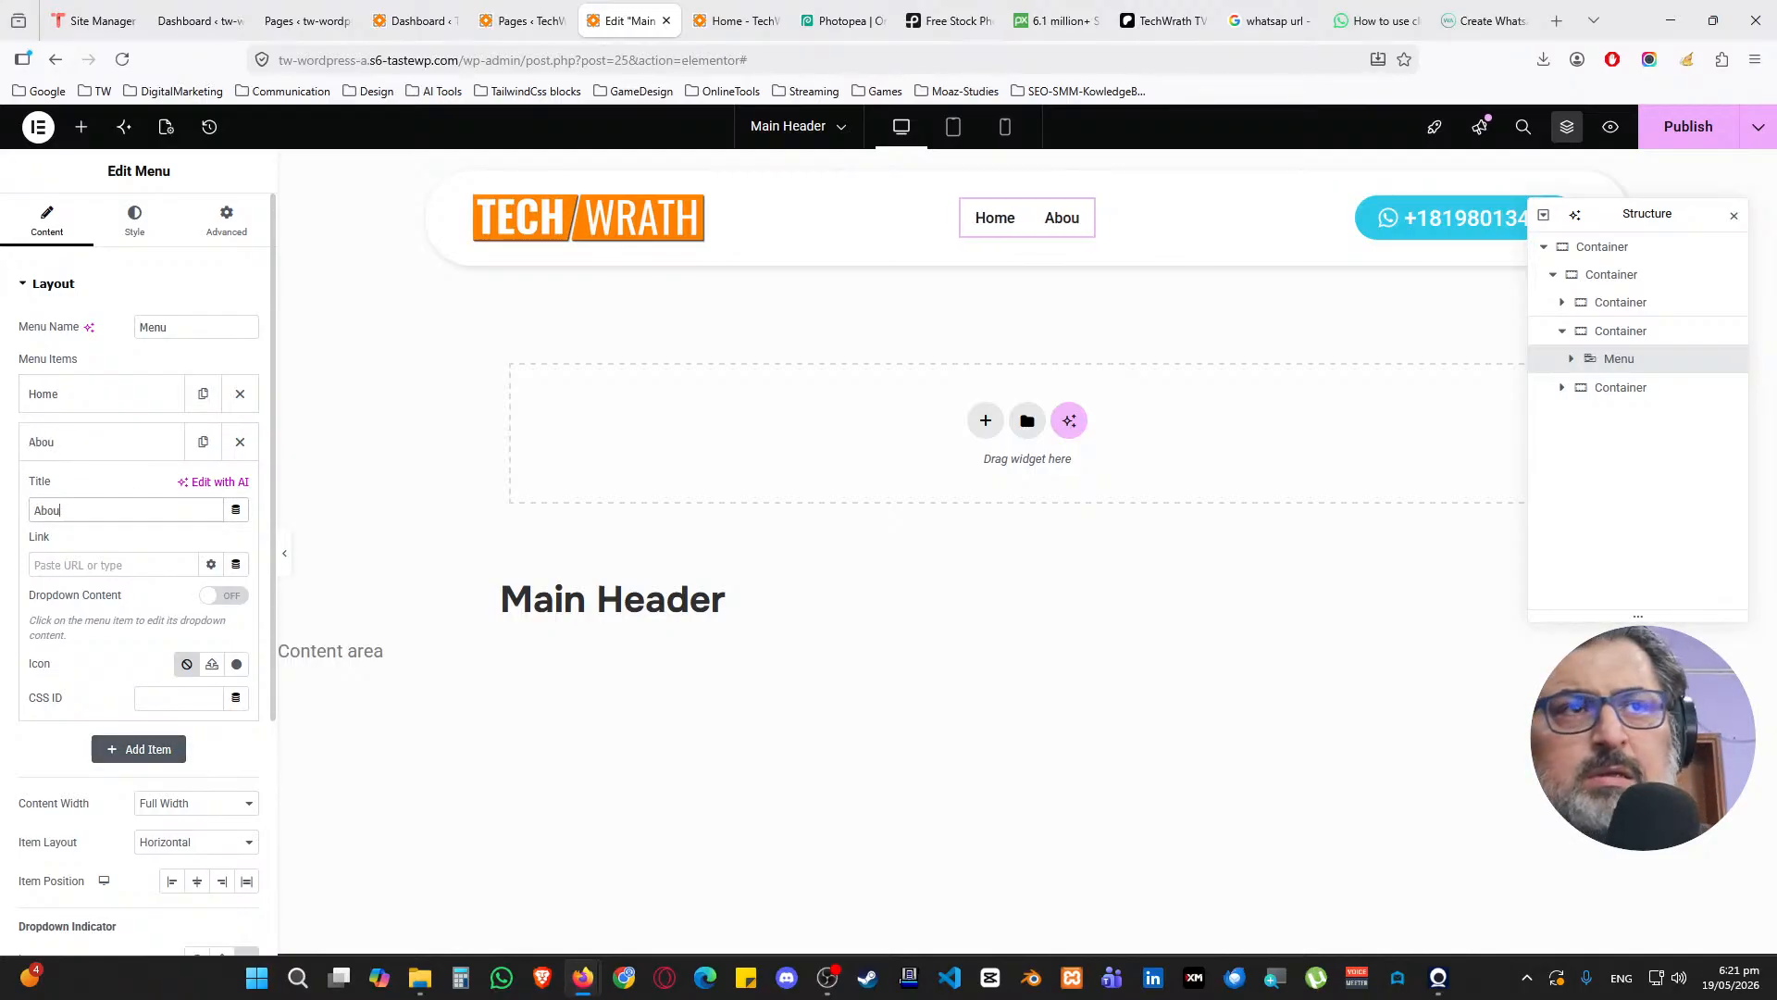
click(92, 442)
click(106, 491)
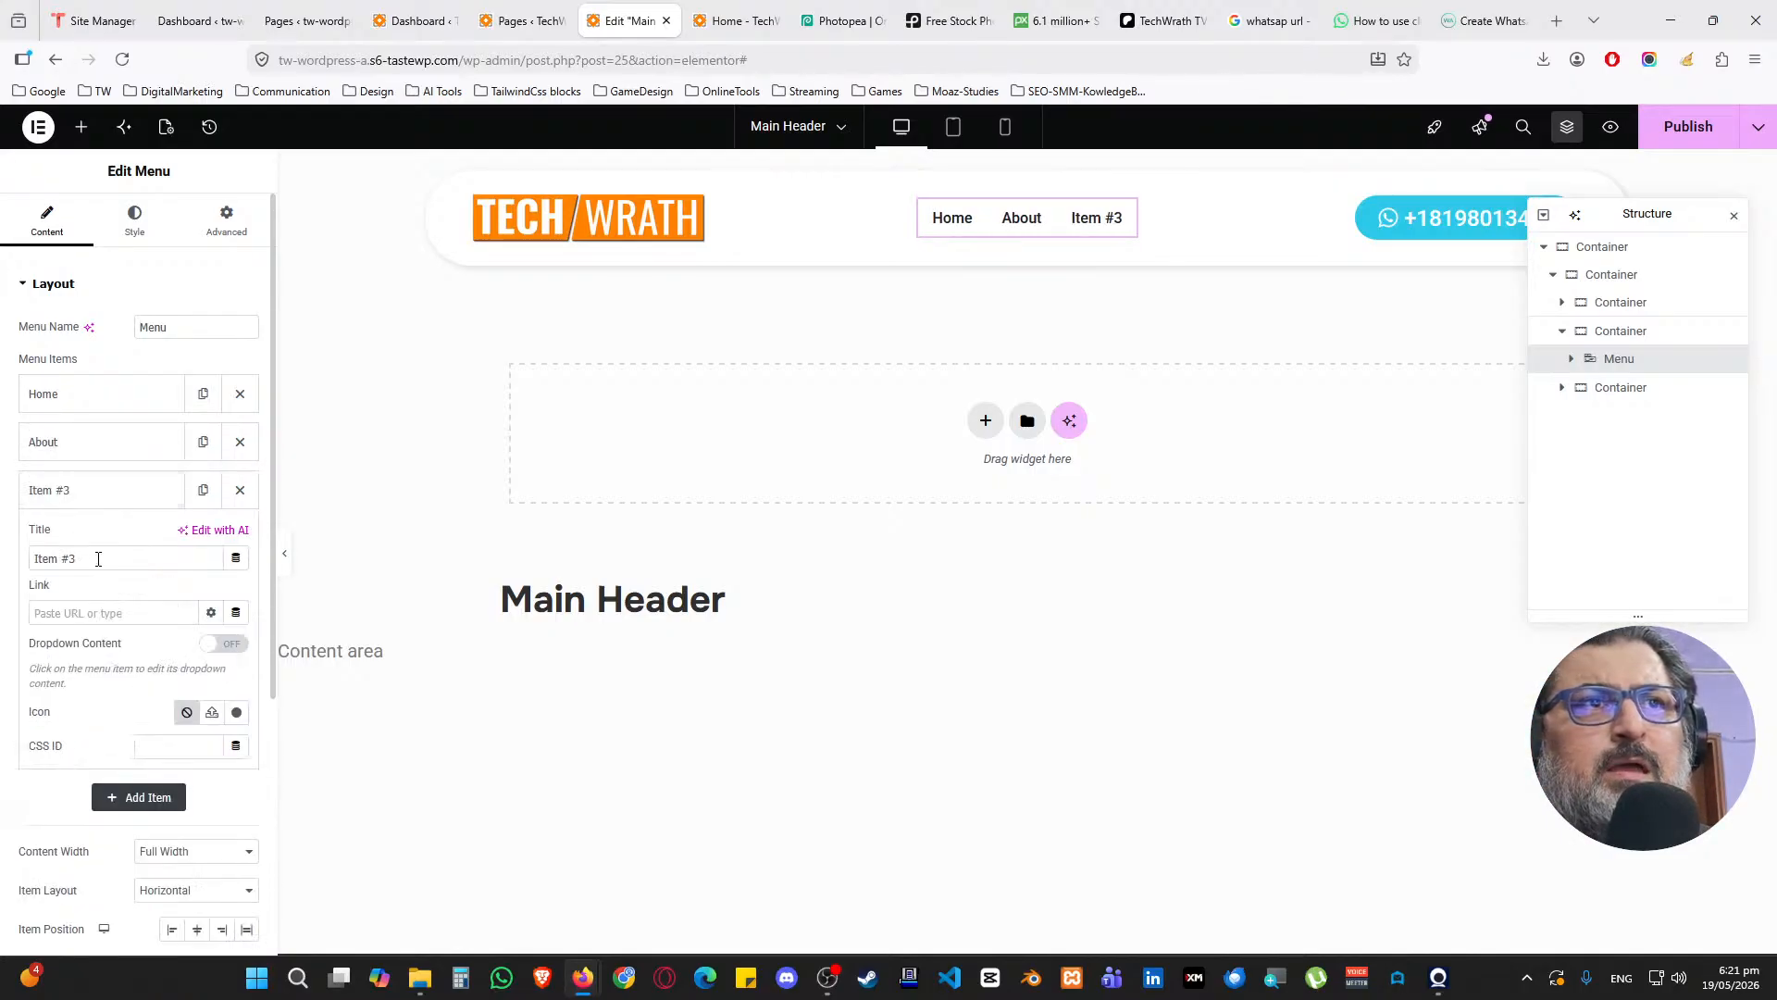
drag(74, 557, 31, 557)
text(Services)
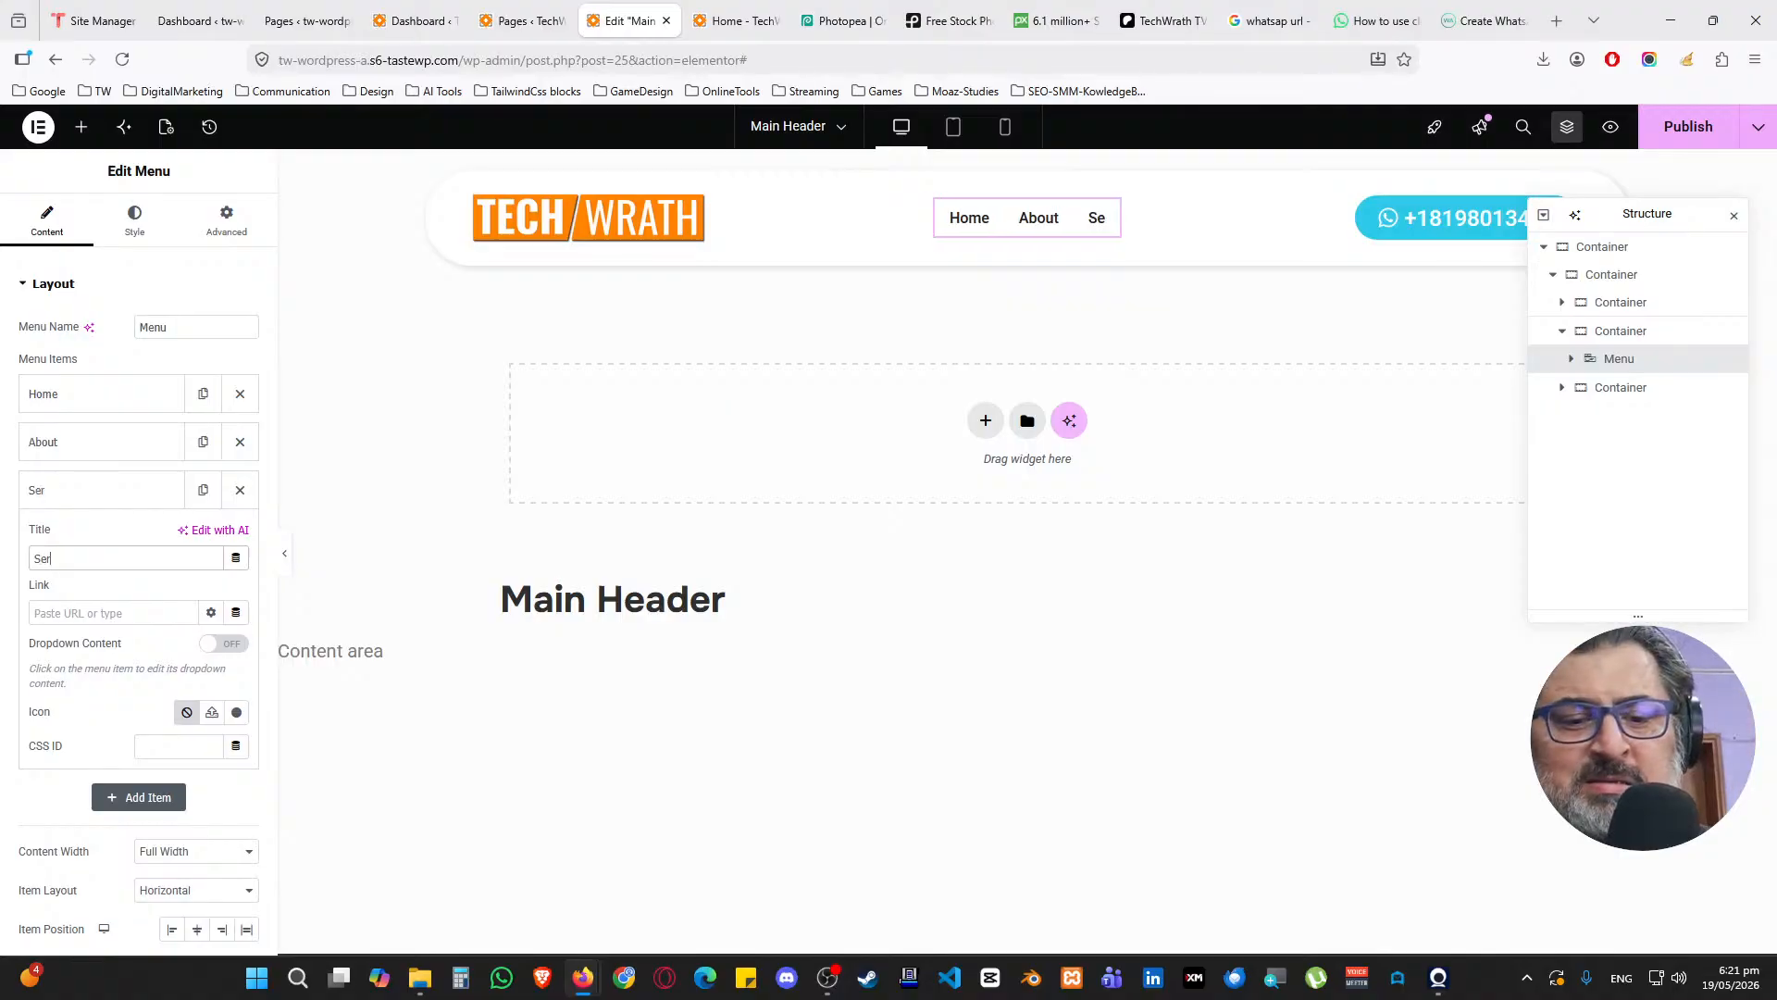
click(139, 500)
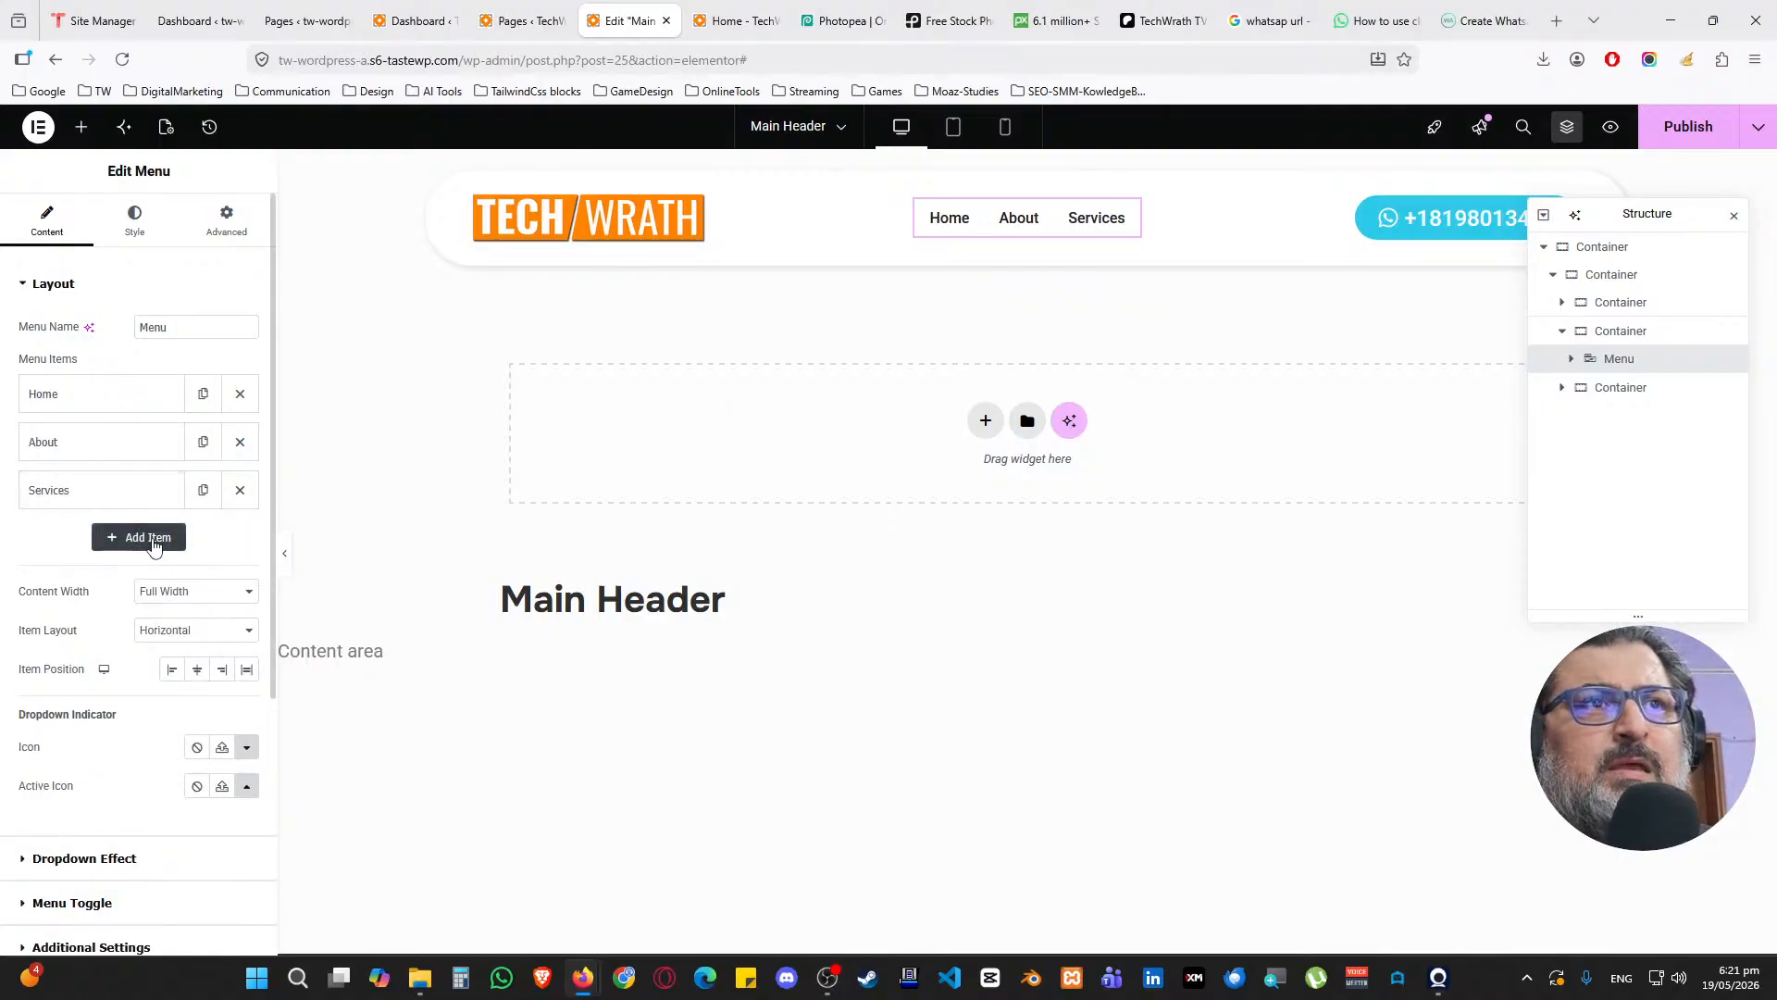
Add a fourth menu item titled Portfolio
click(138, 534)
click(88, 544)
click(91, 545)
drag(102, 616, 3, 606)
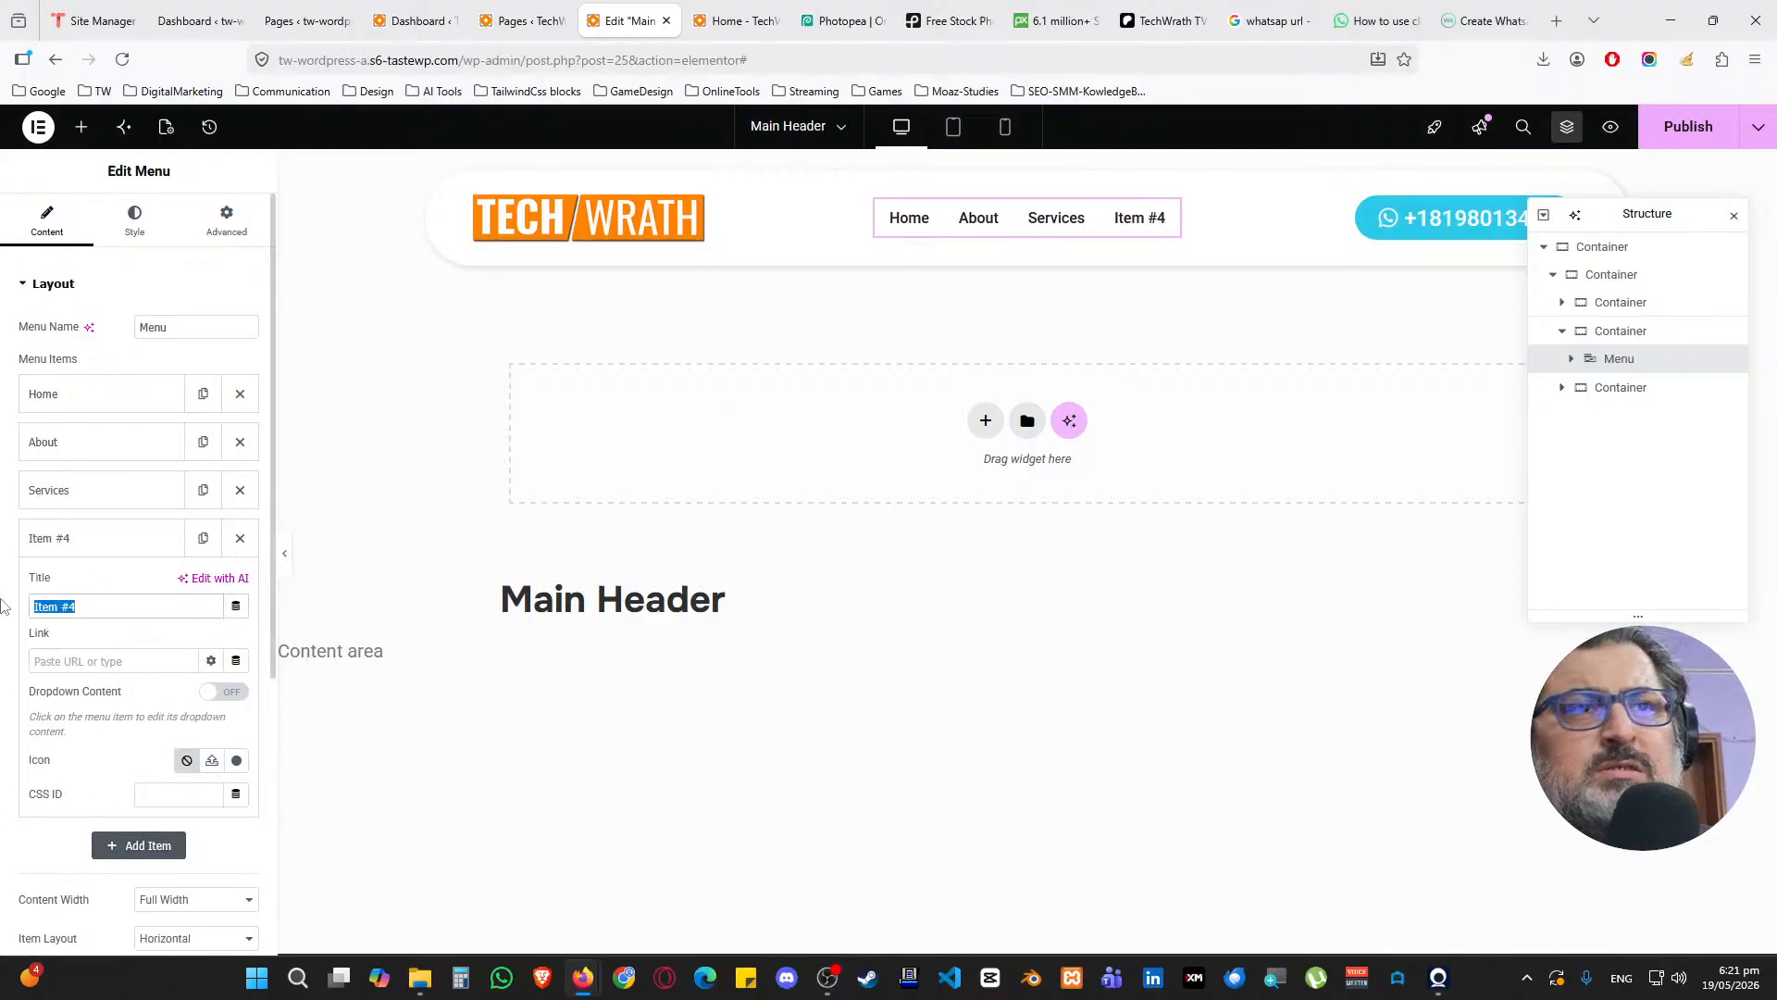
text(Portfolio)
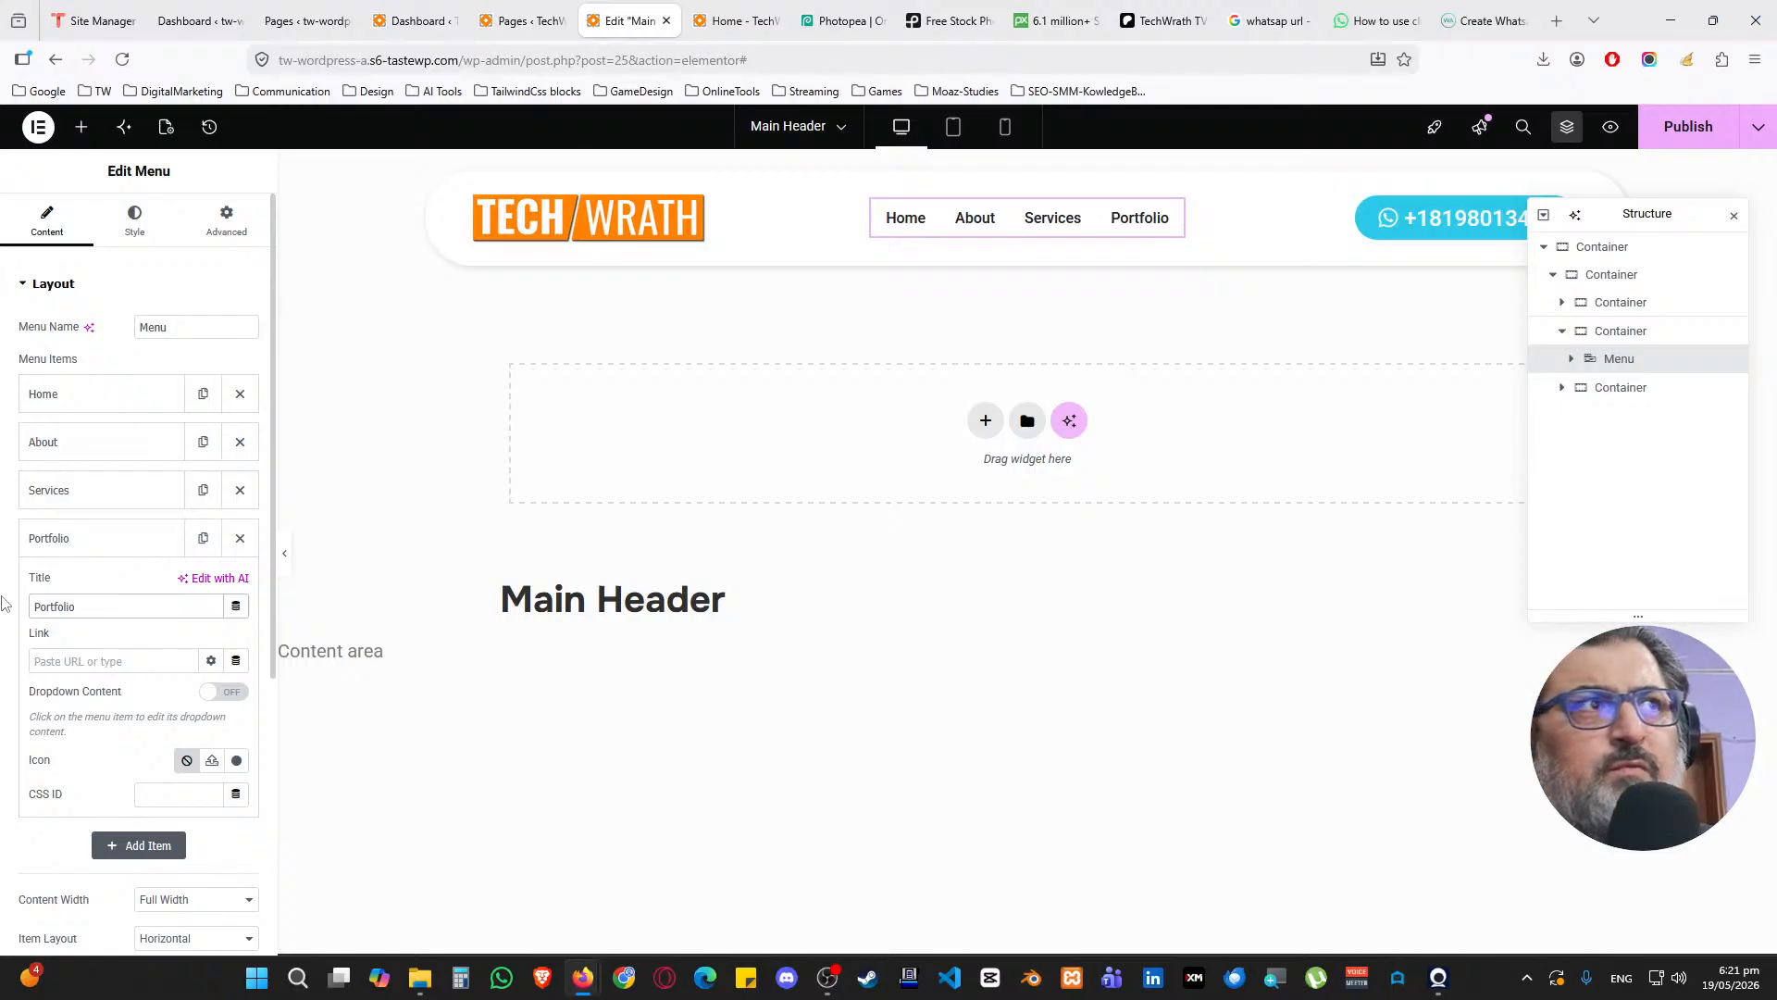
Add a fifth item titled Contact and publish the header with Ctrl+S
click(79, 539)
click(139, 583)
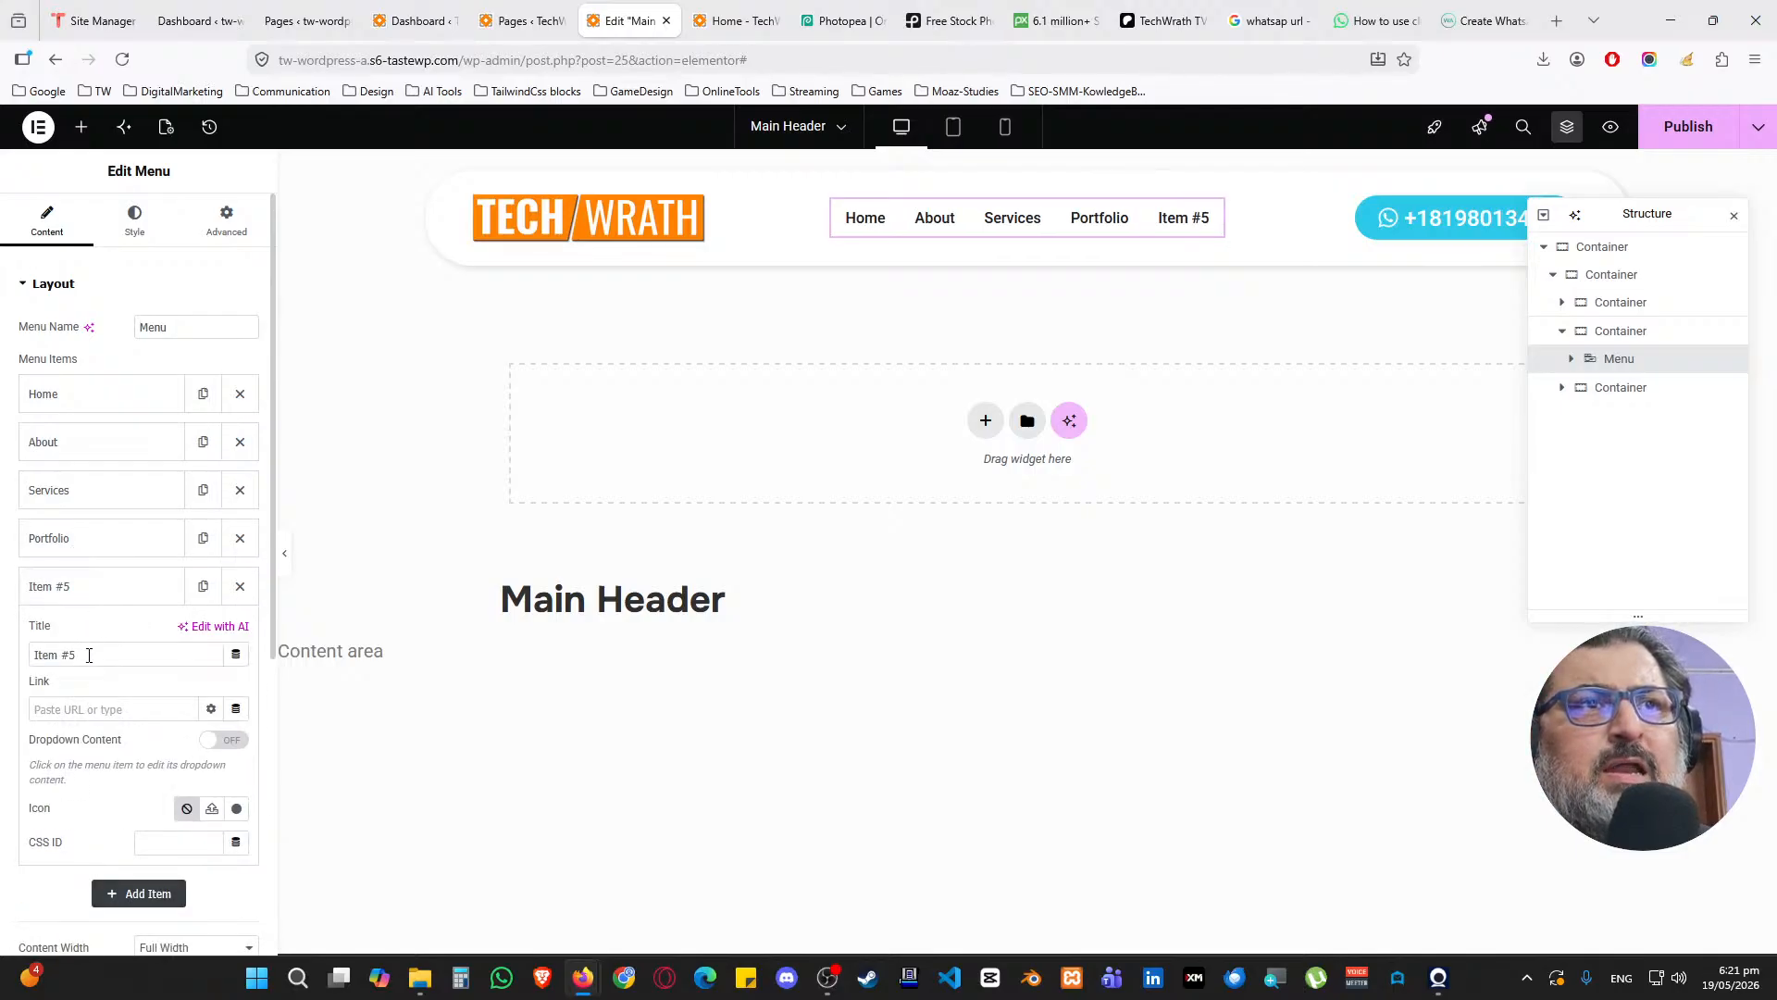
drag(92, 654, 33, 654)
text(Contact)
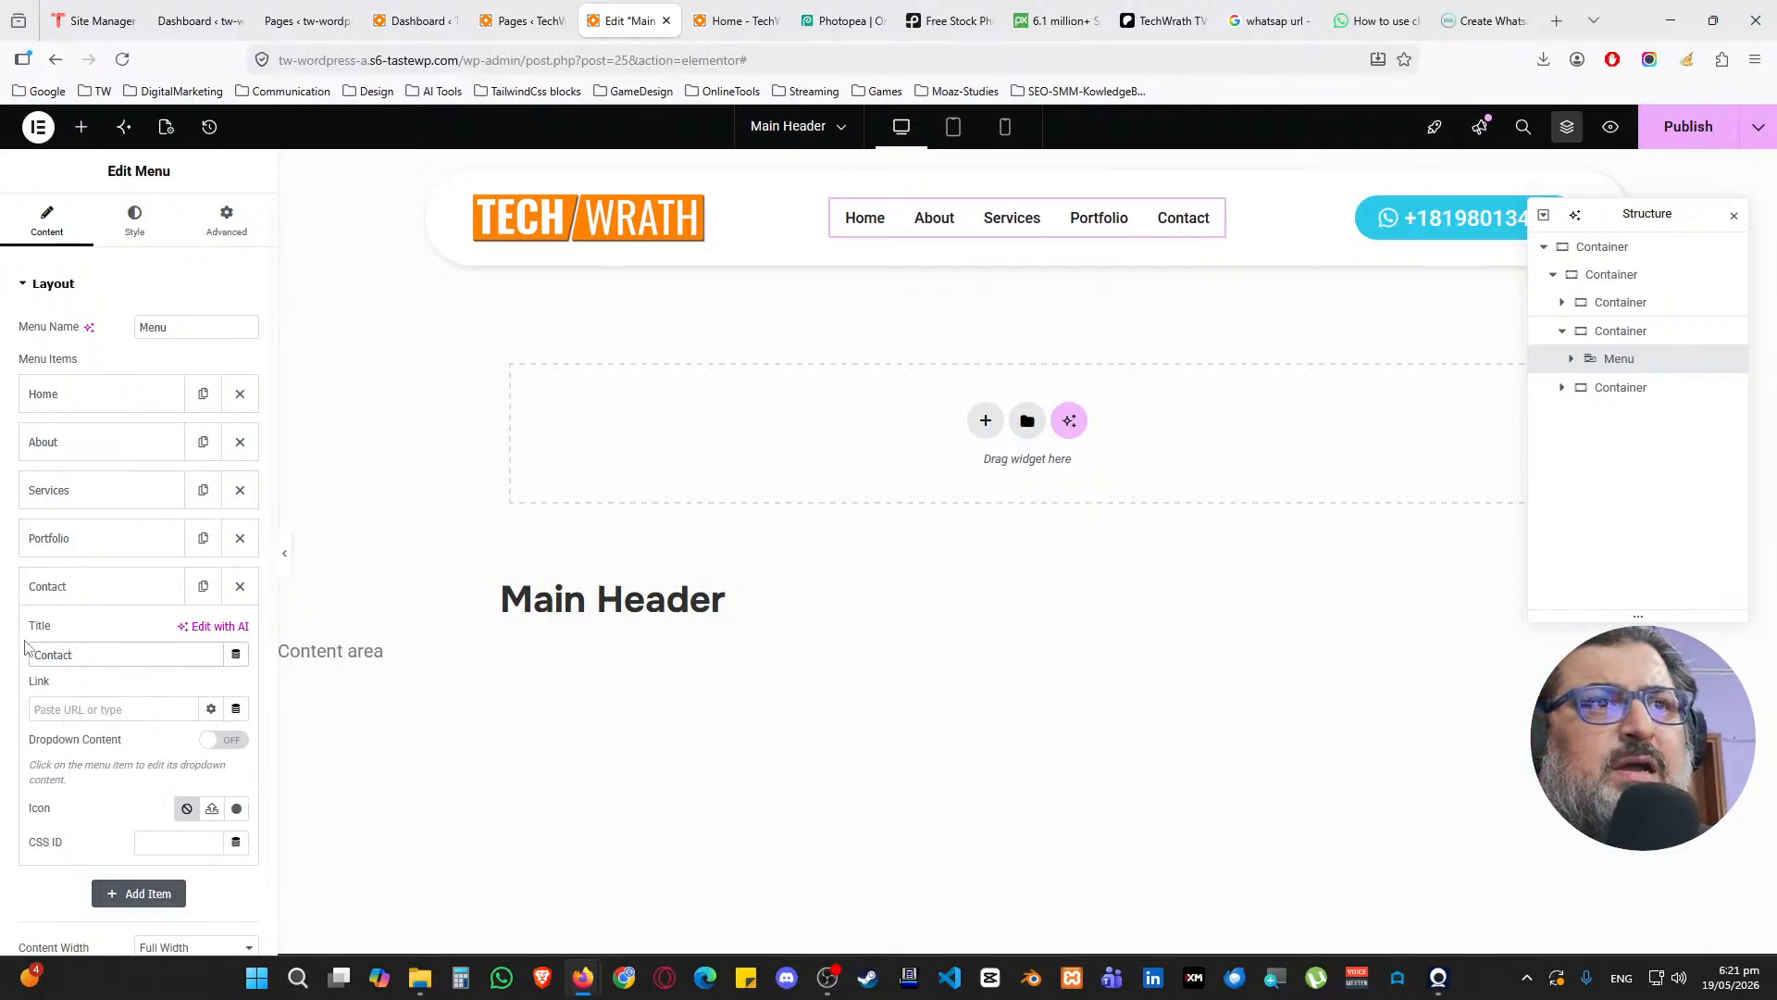
click(108, 598)
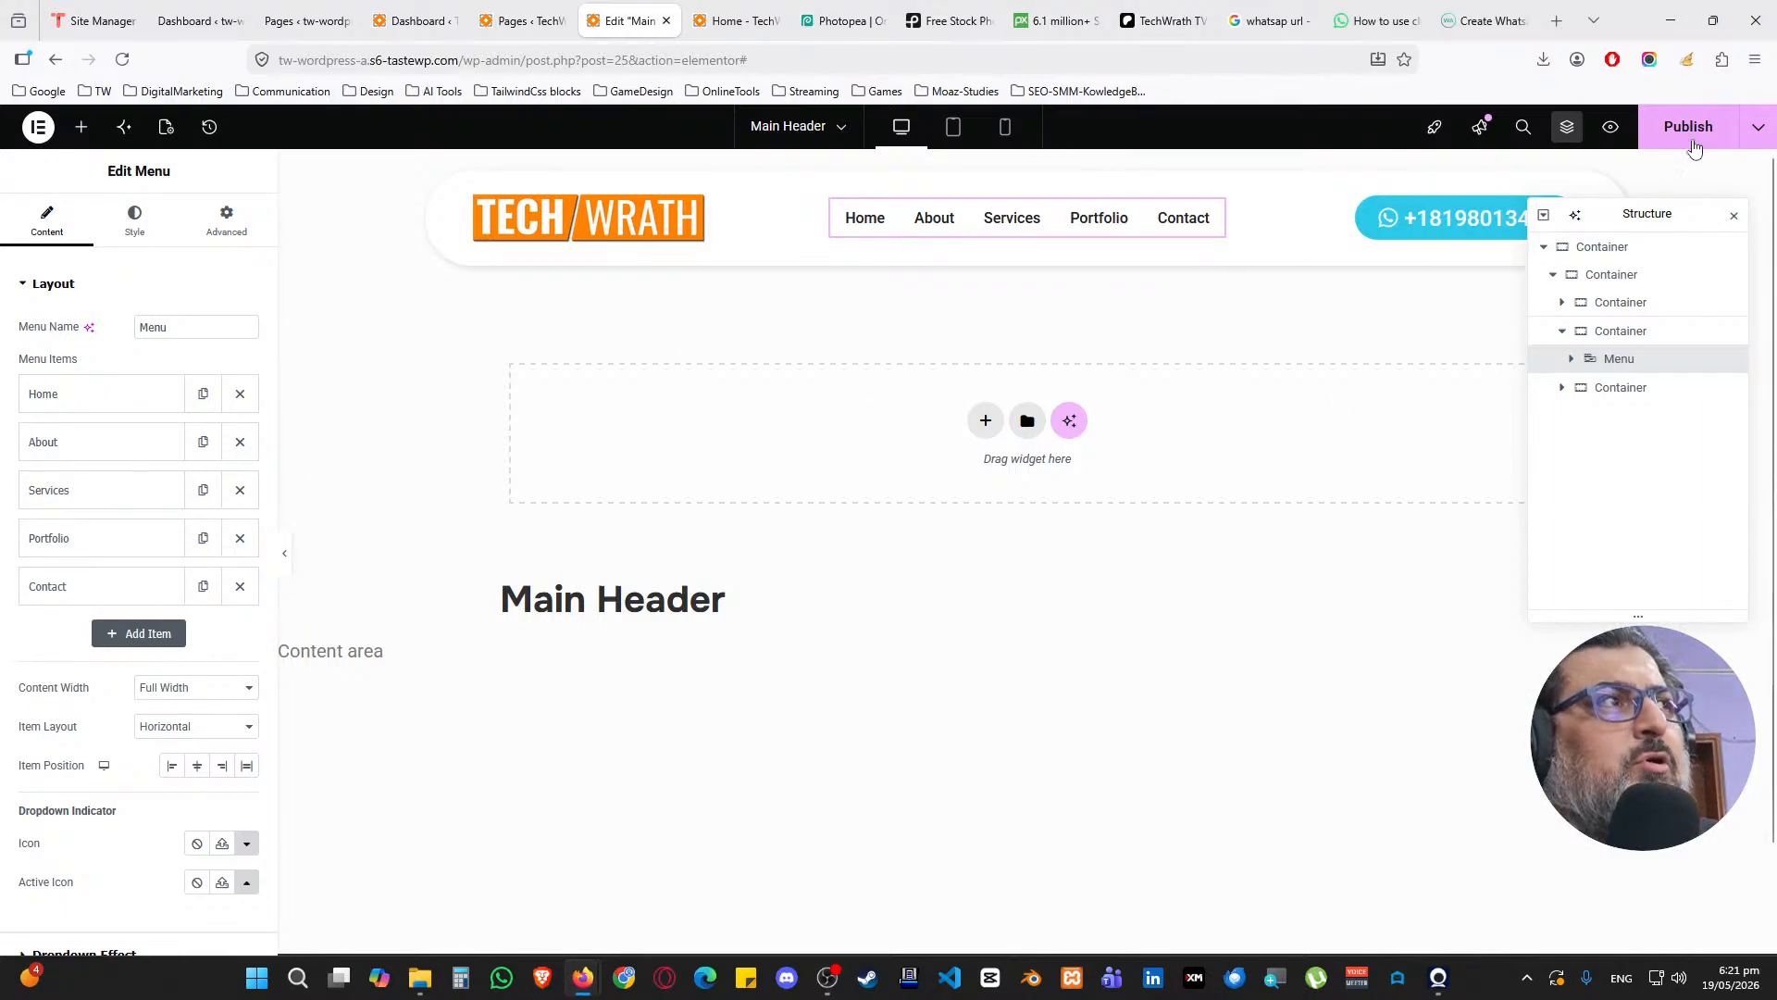
drag(1673, 206, 1592, 401)
key(ctrl+s)
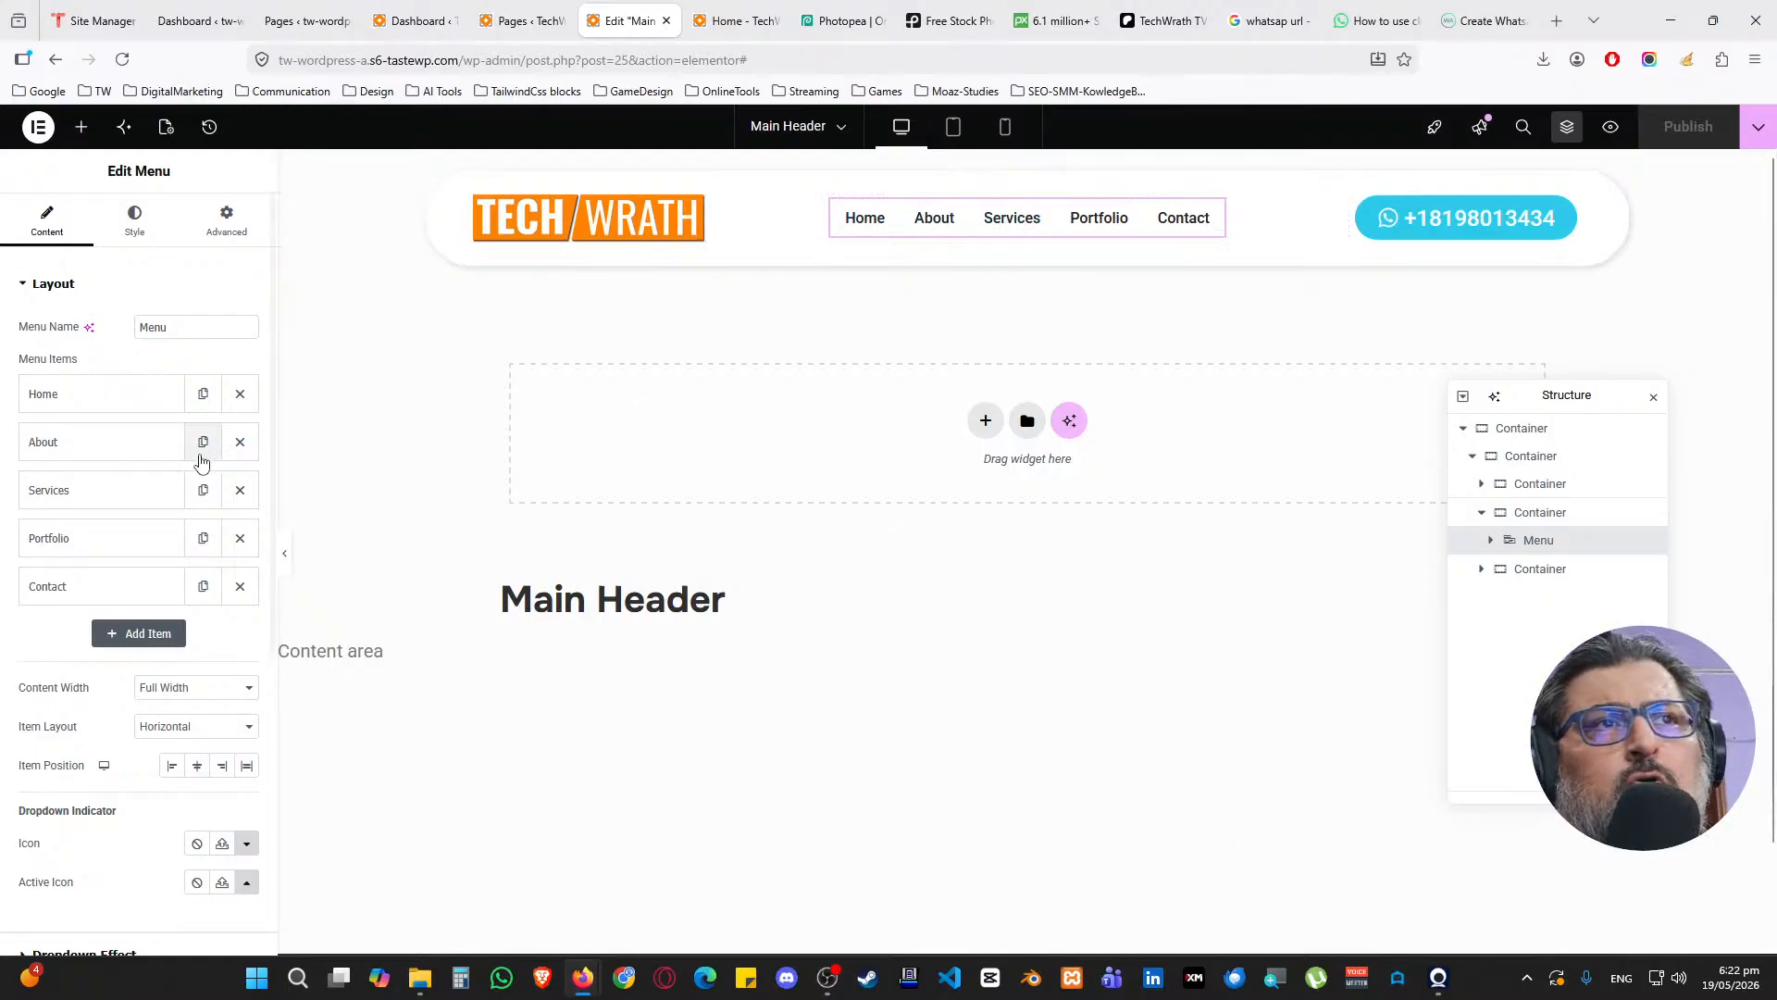
click(120, 396)
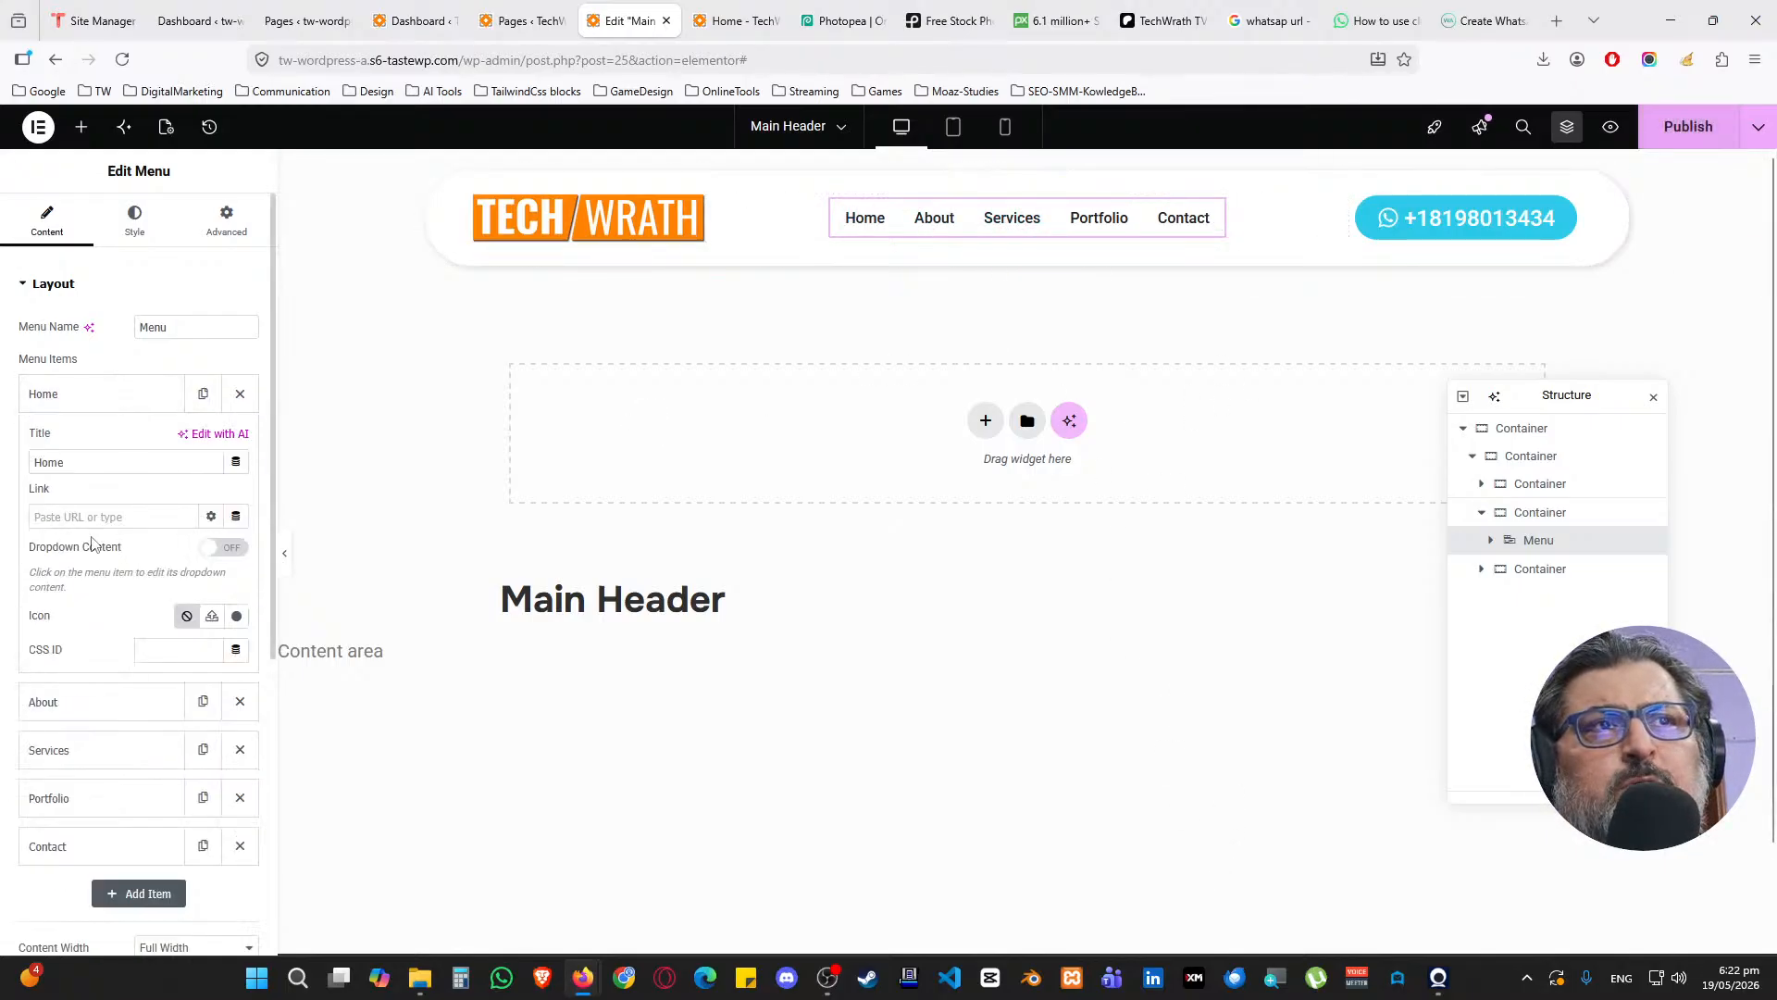
click(236, 517)
scroll(102, 648, down, 5)
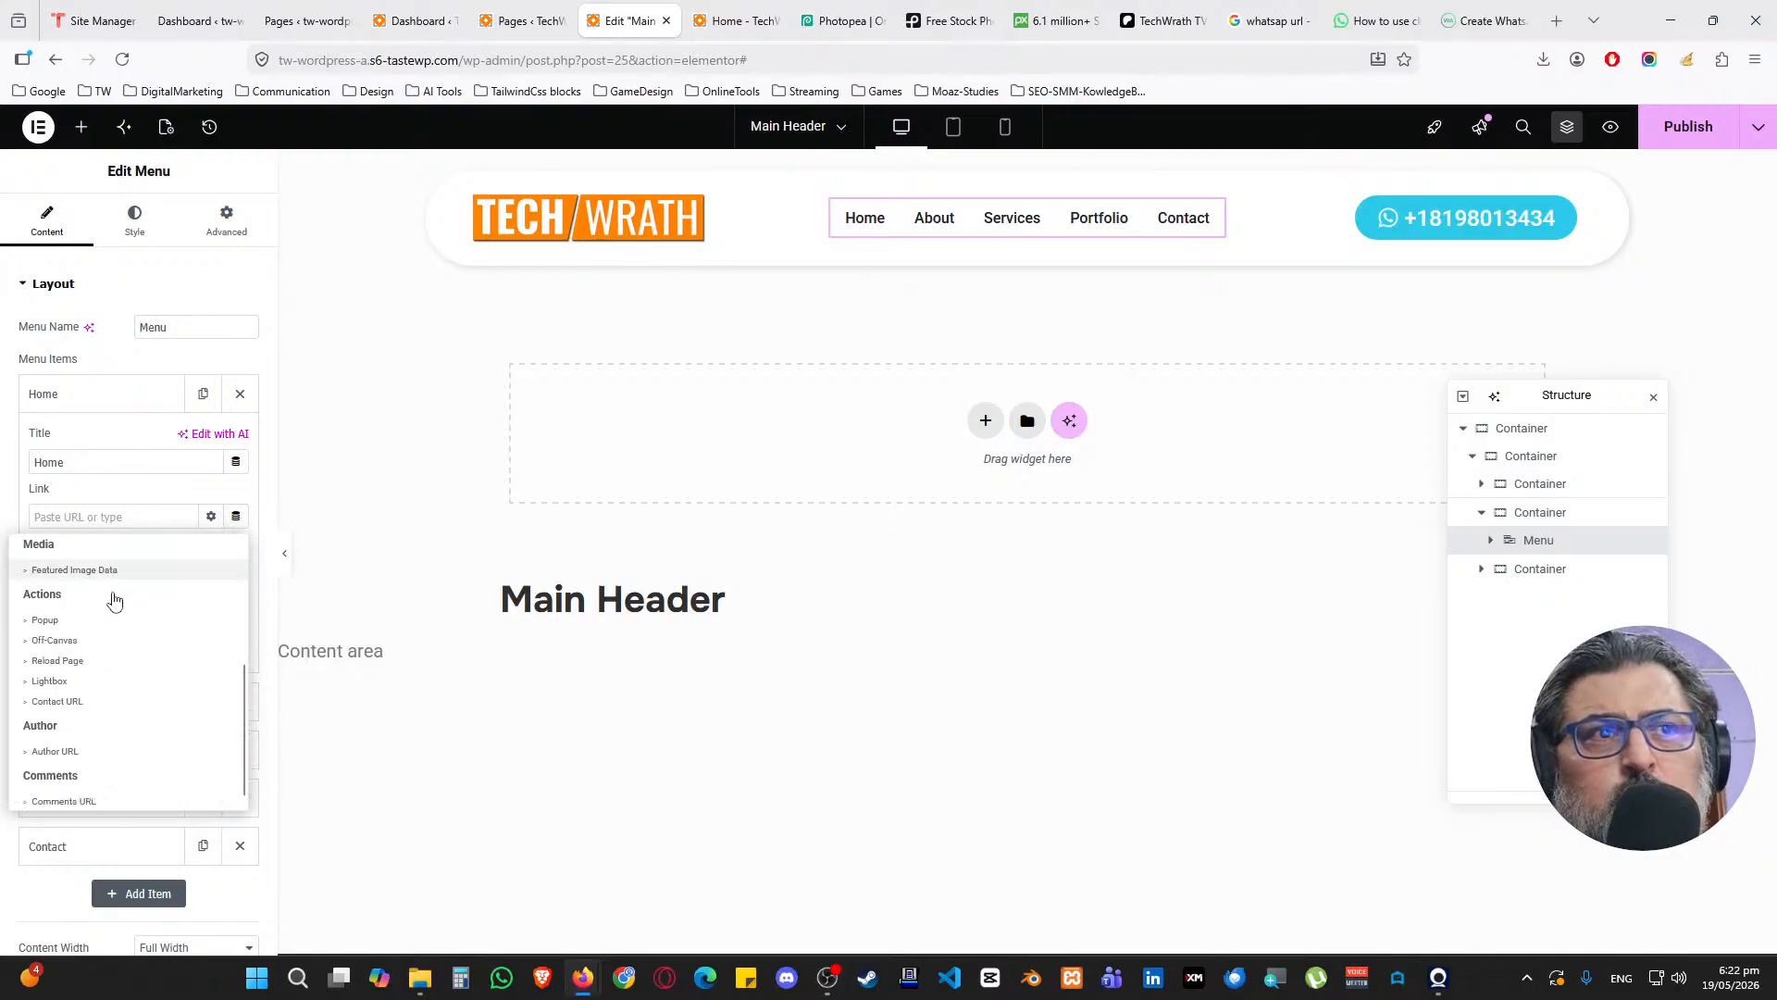
click(151, 521)
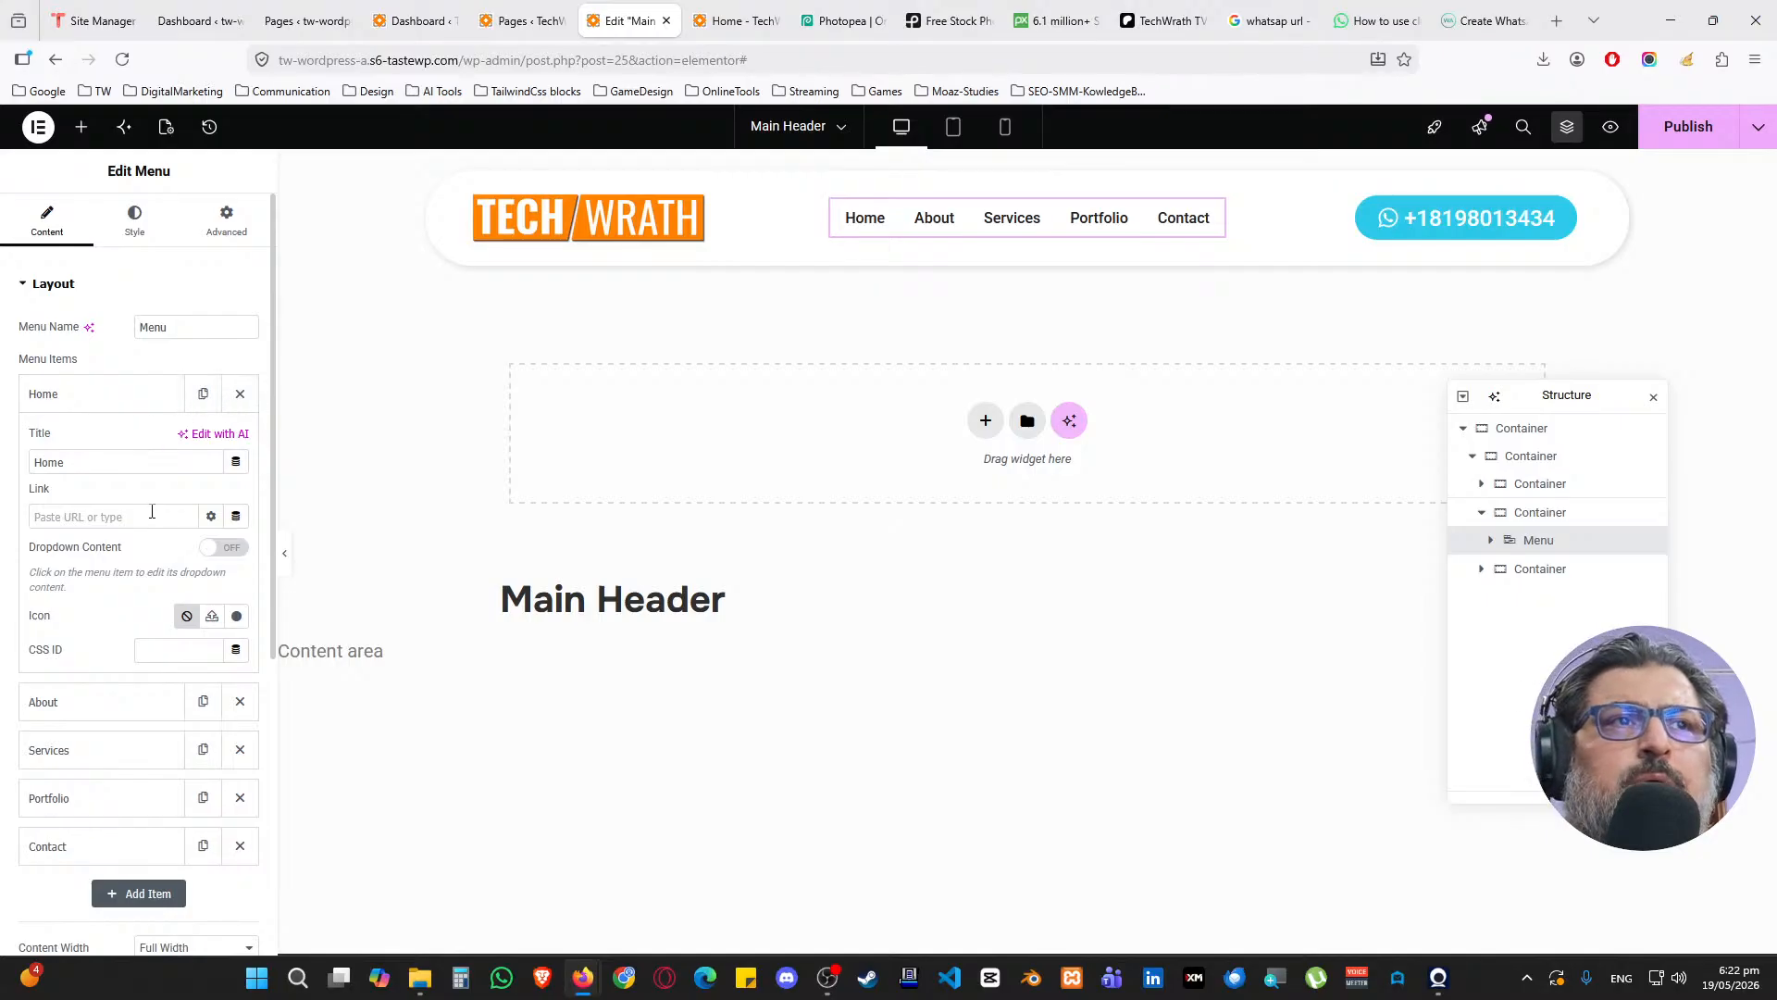
click(112, 394)
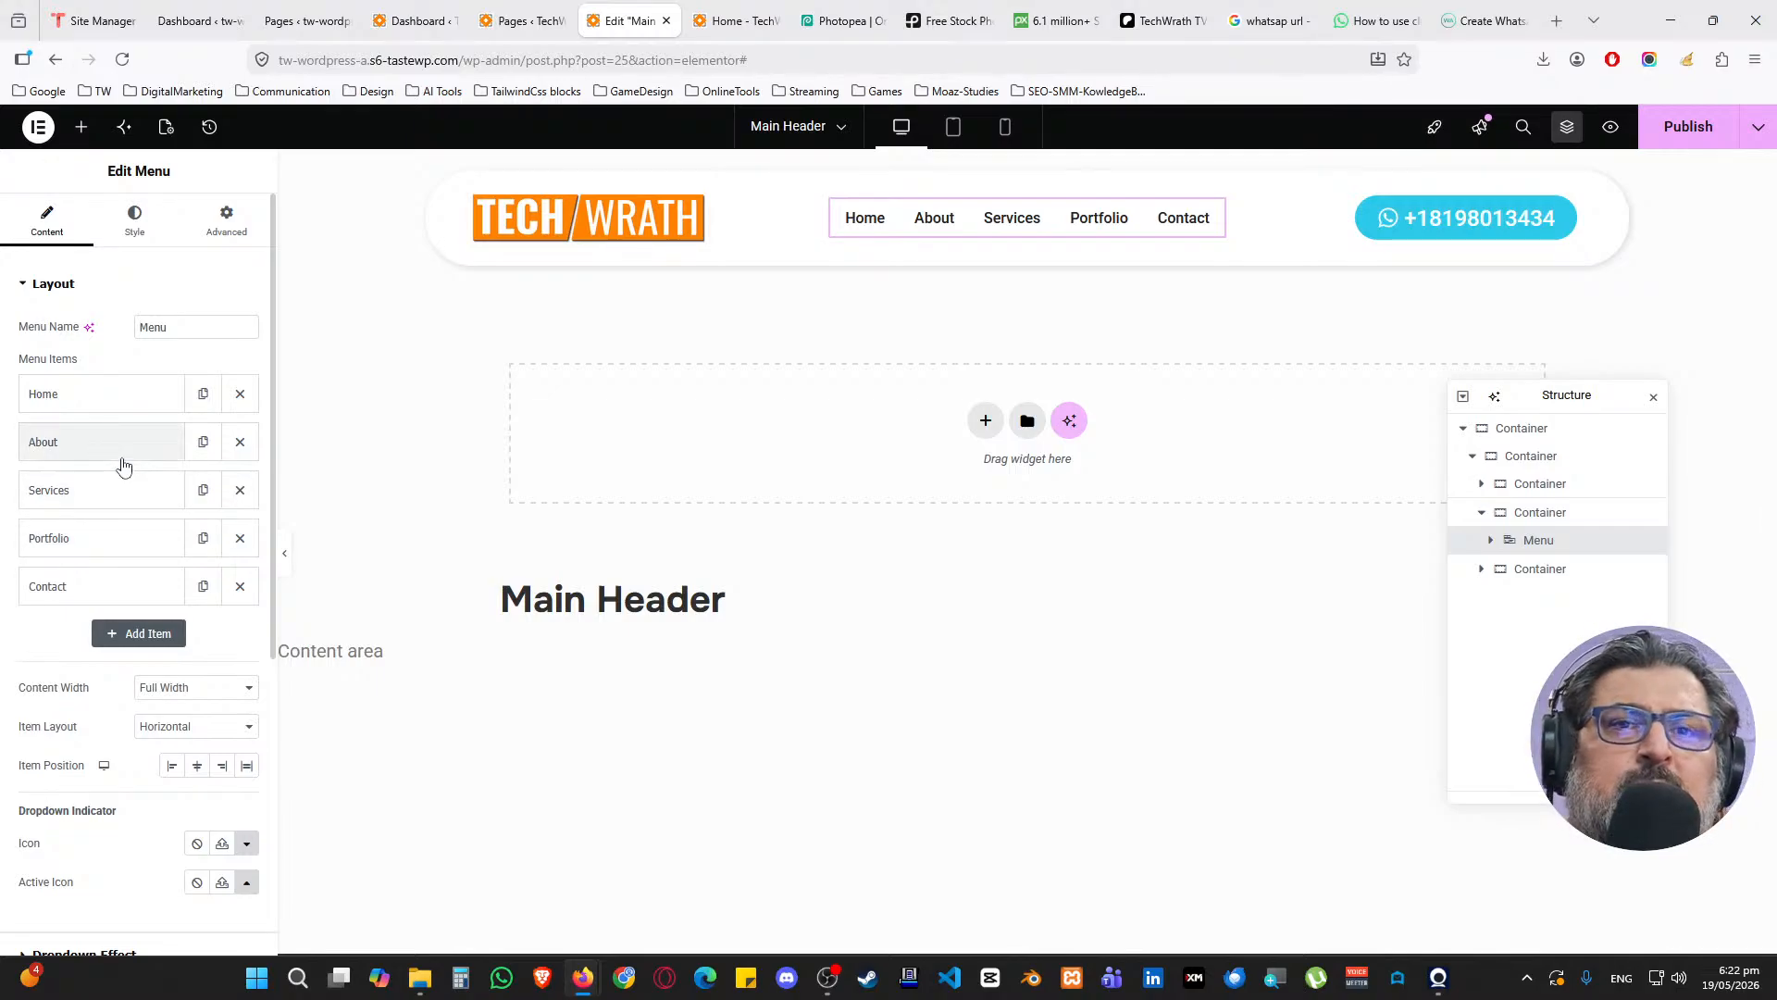
click(99, 491)
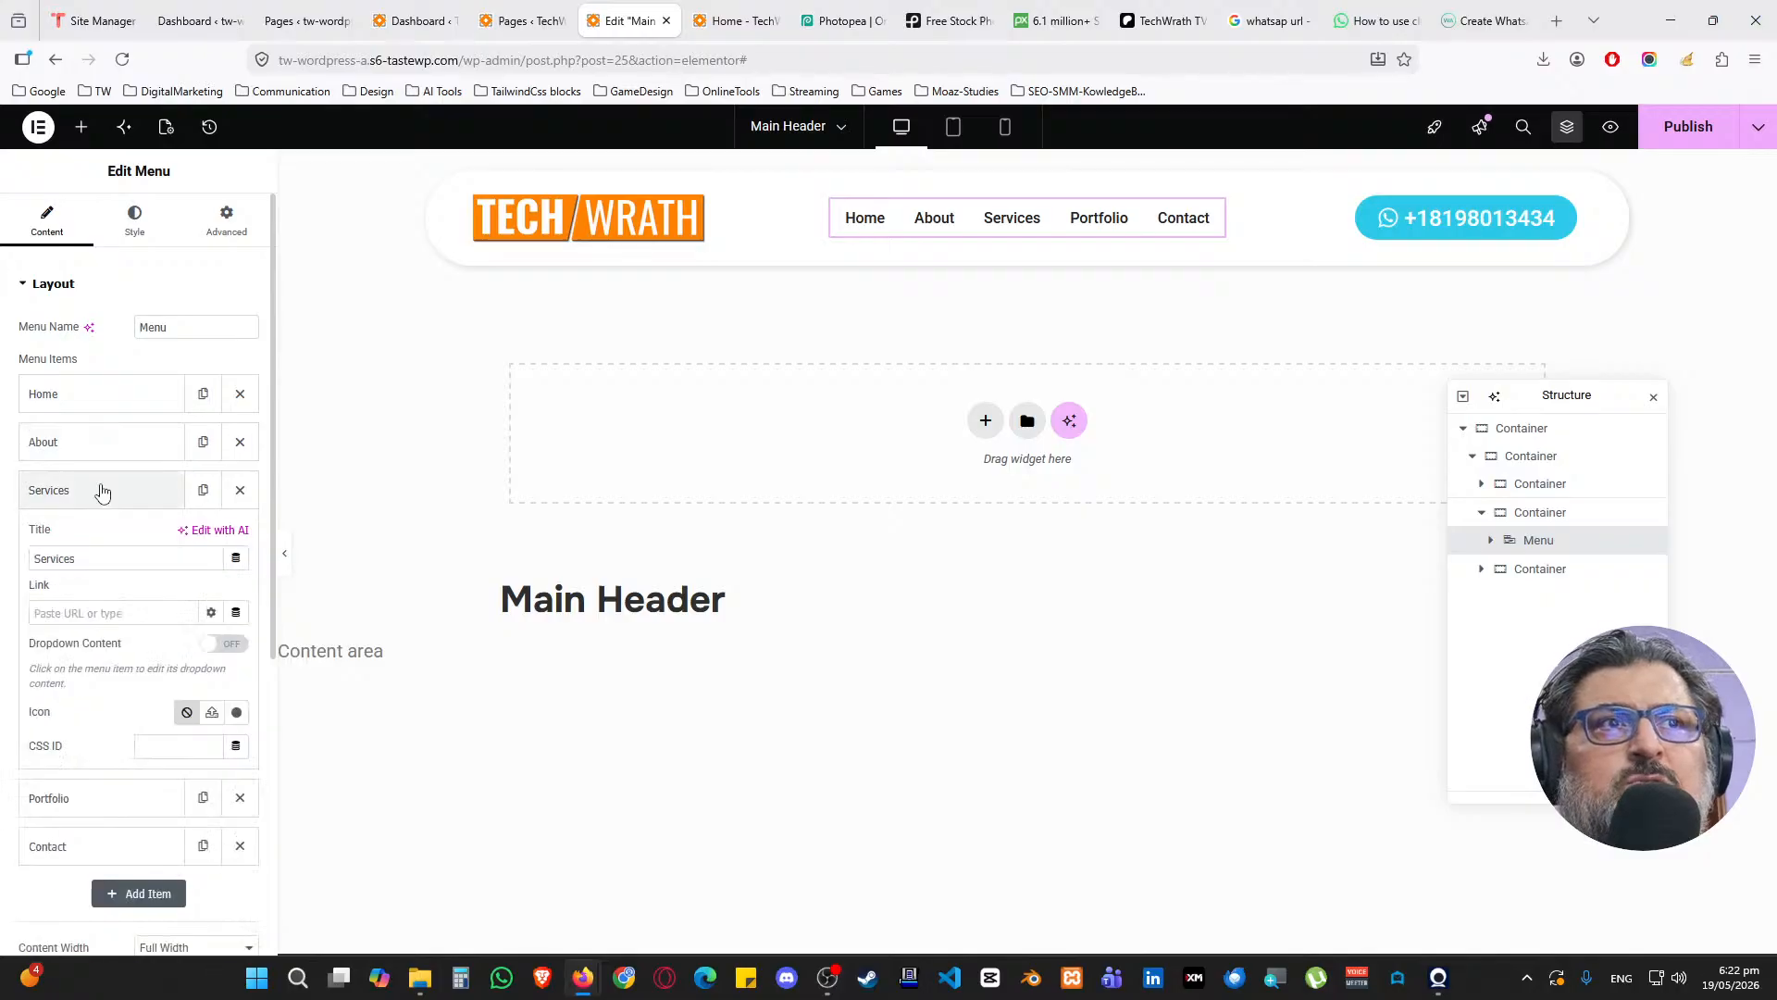
click(215, 645)
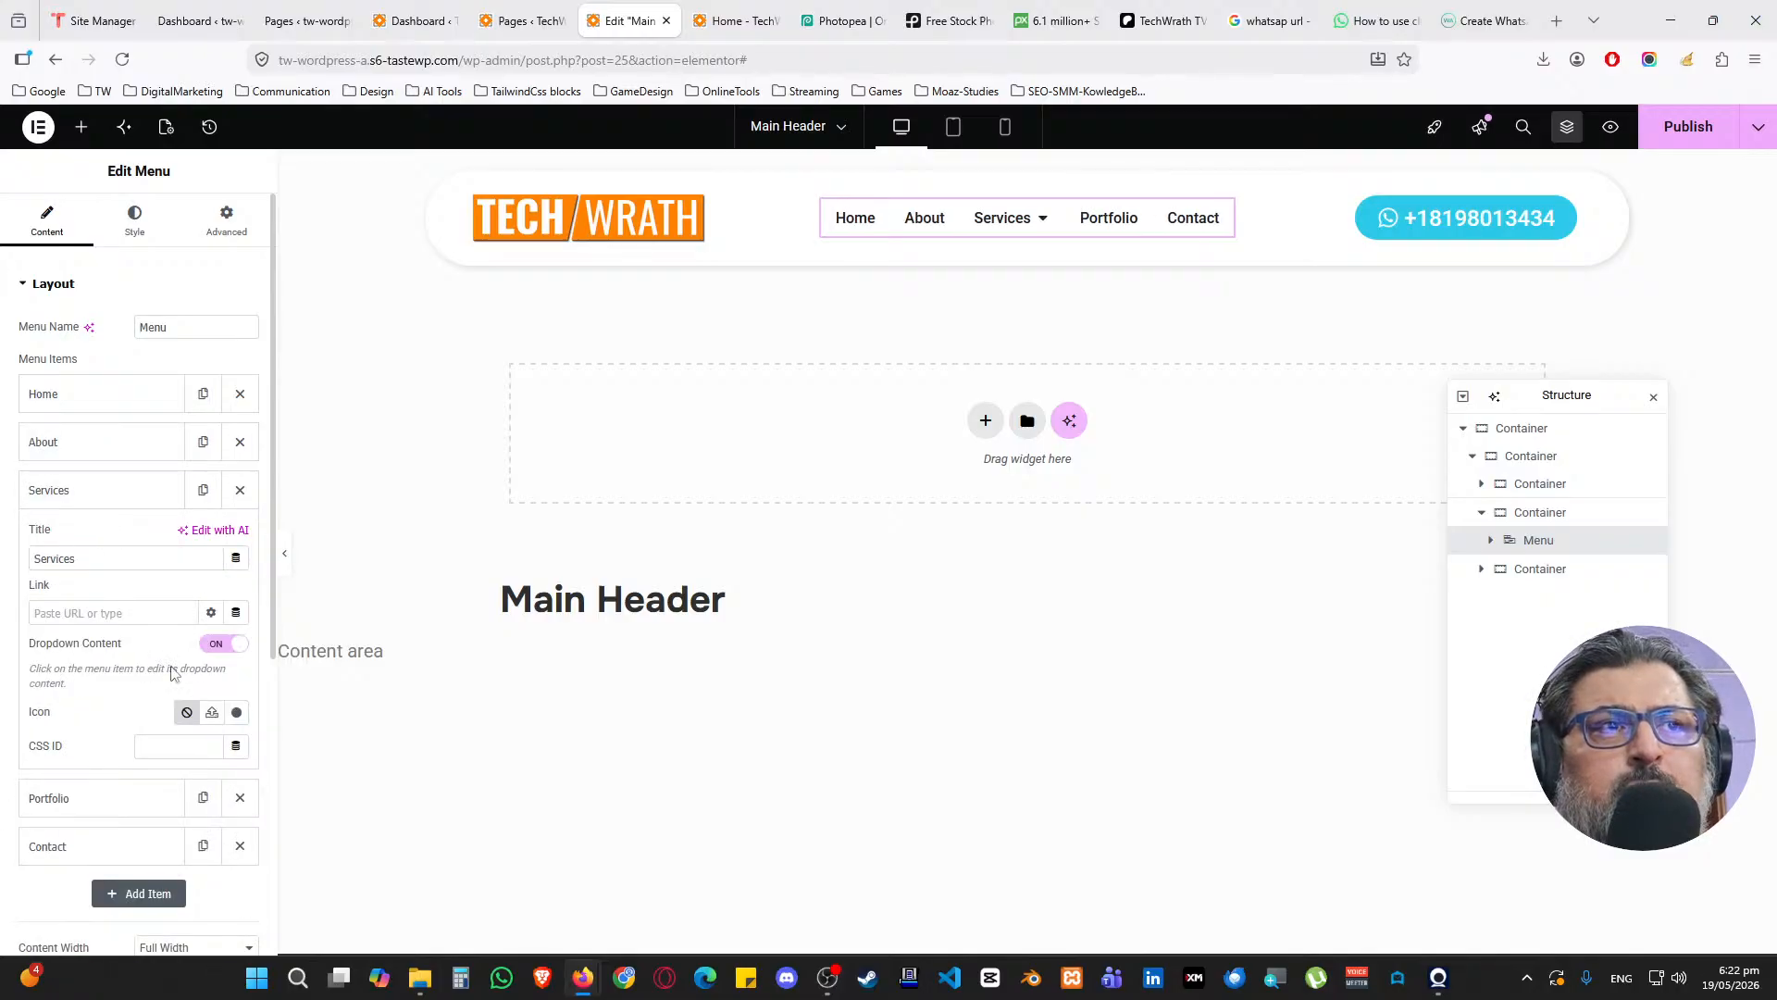
click(1044, 224)
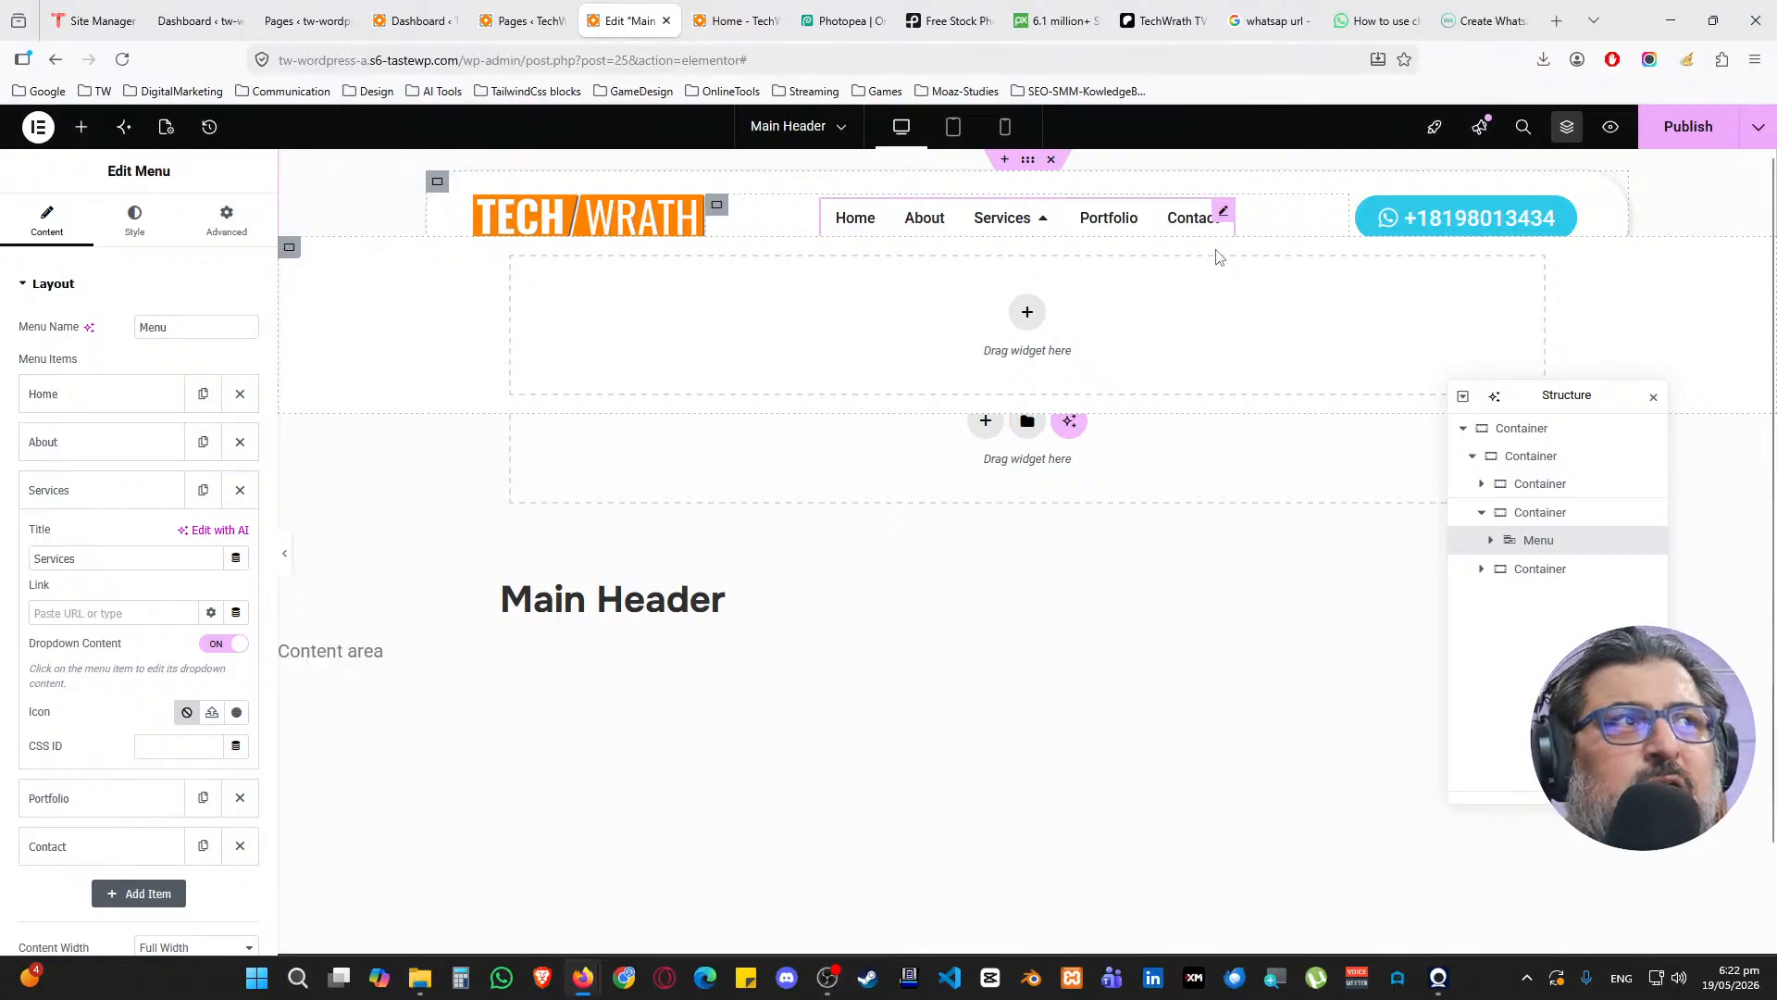
click(220, 644)
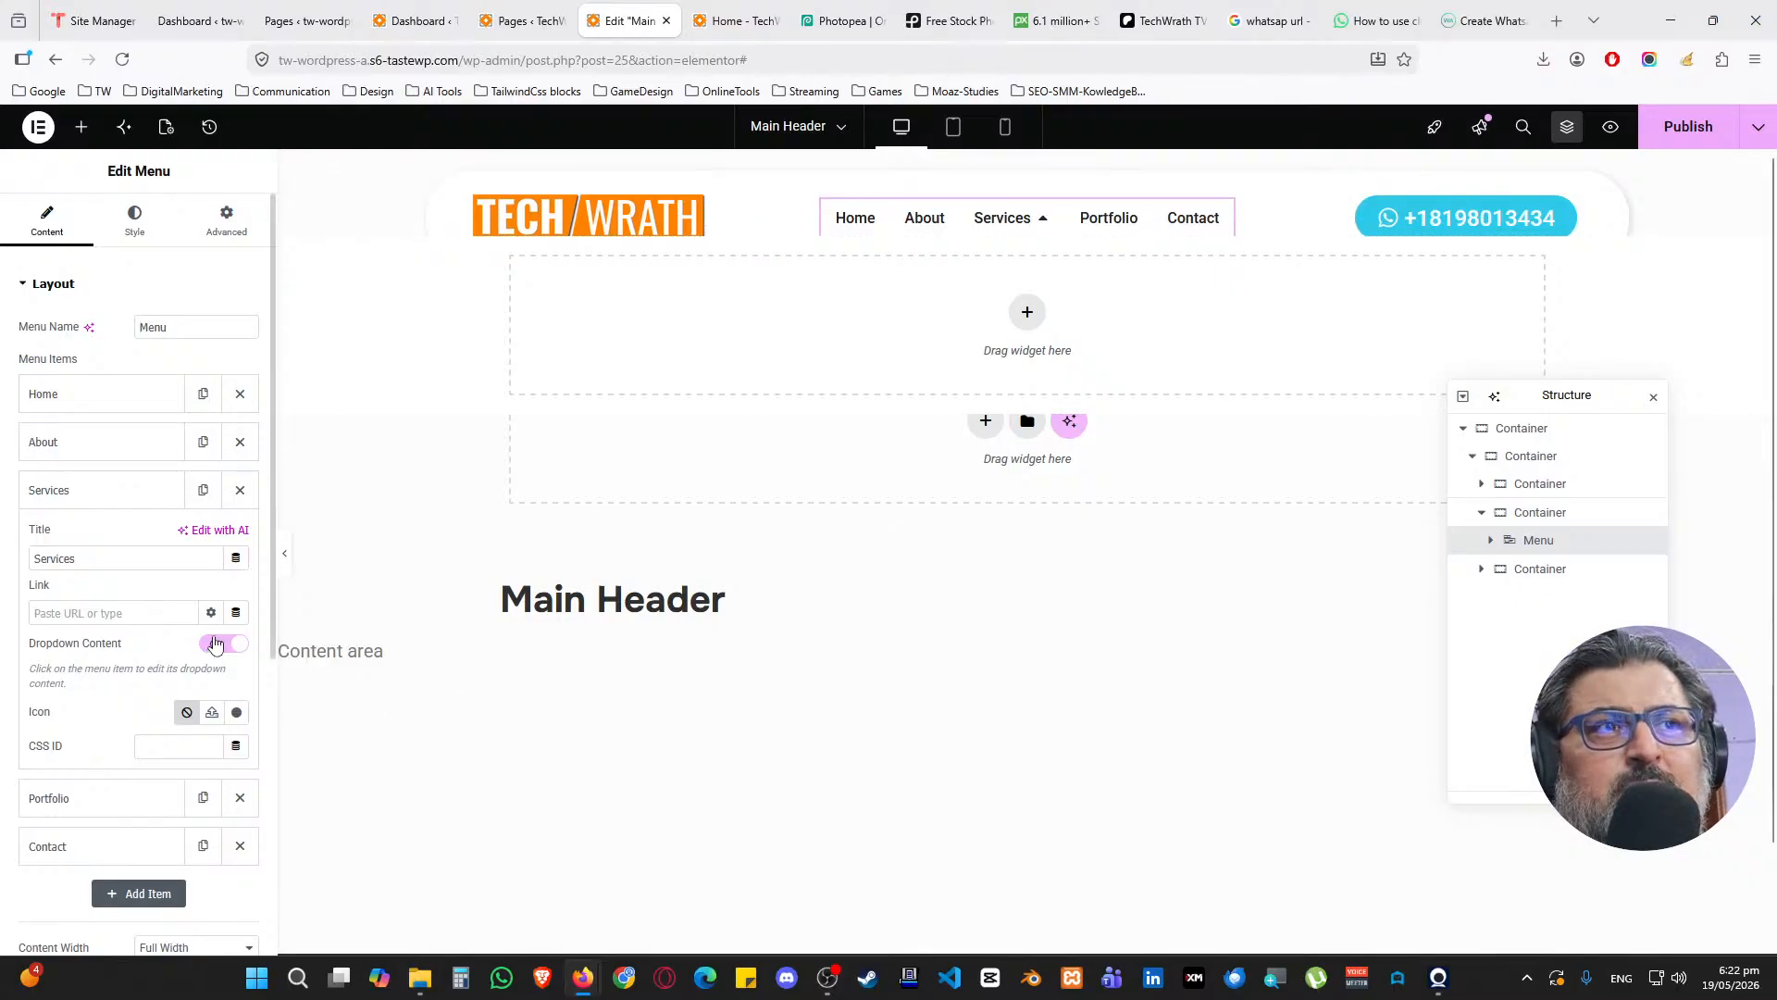
click(123, 491)
click(1687, 152)
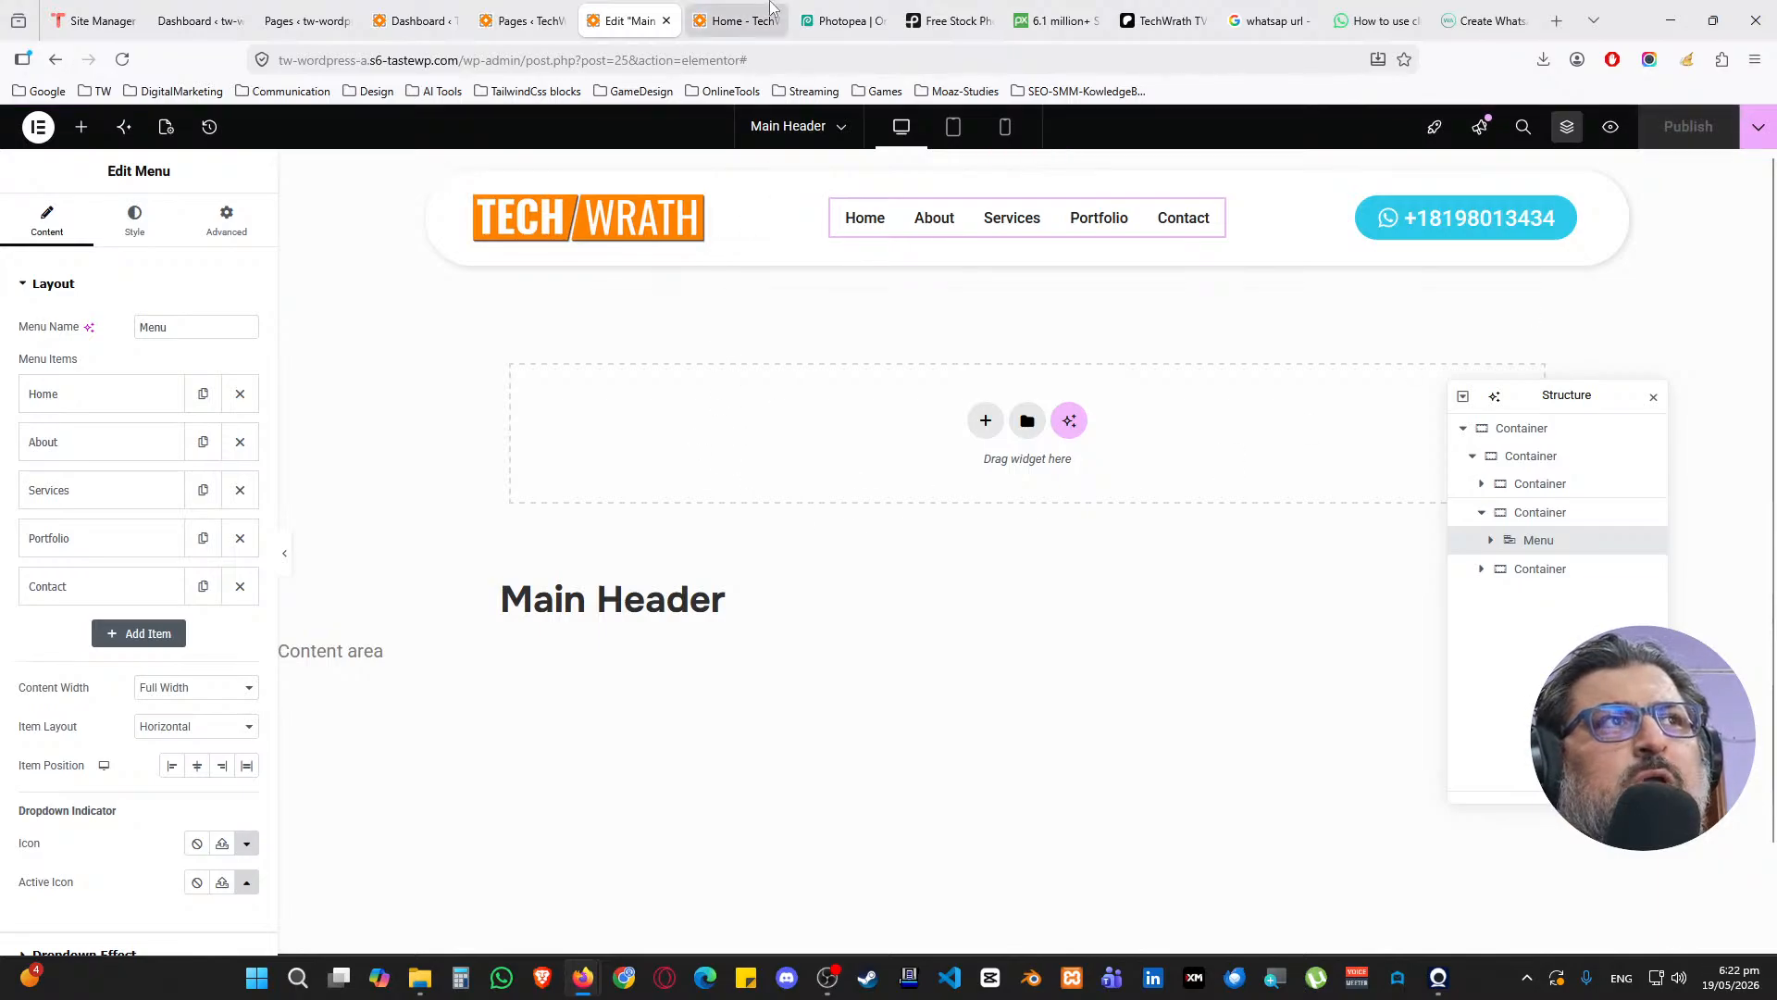
click(737, 21)
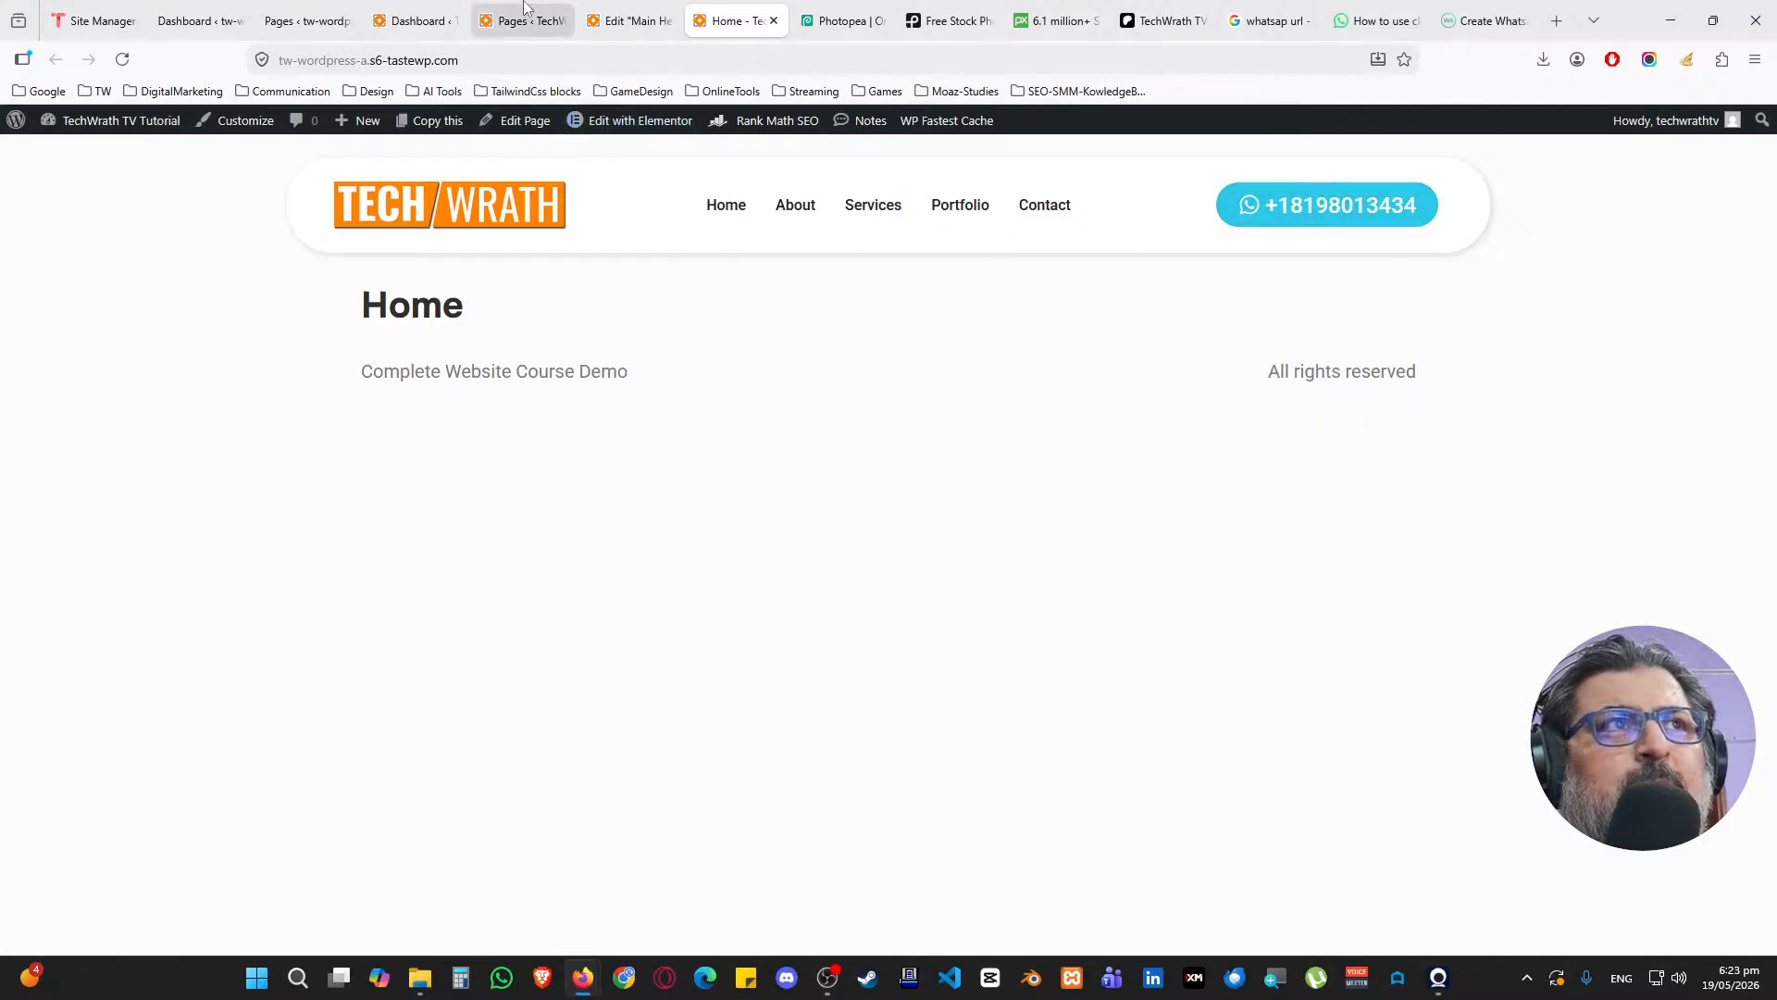
Close the header editor with Ctrl+W and close the Pages admin tab
click(637, 13)
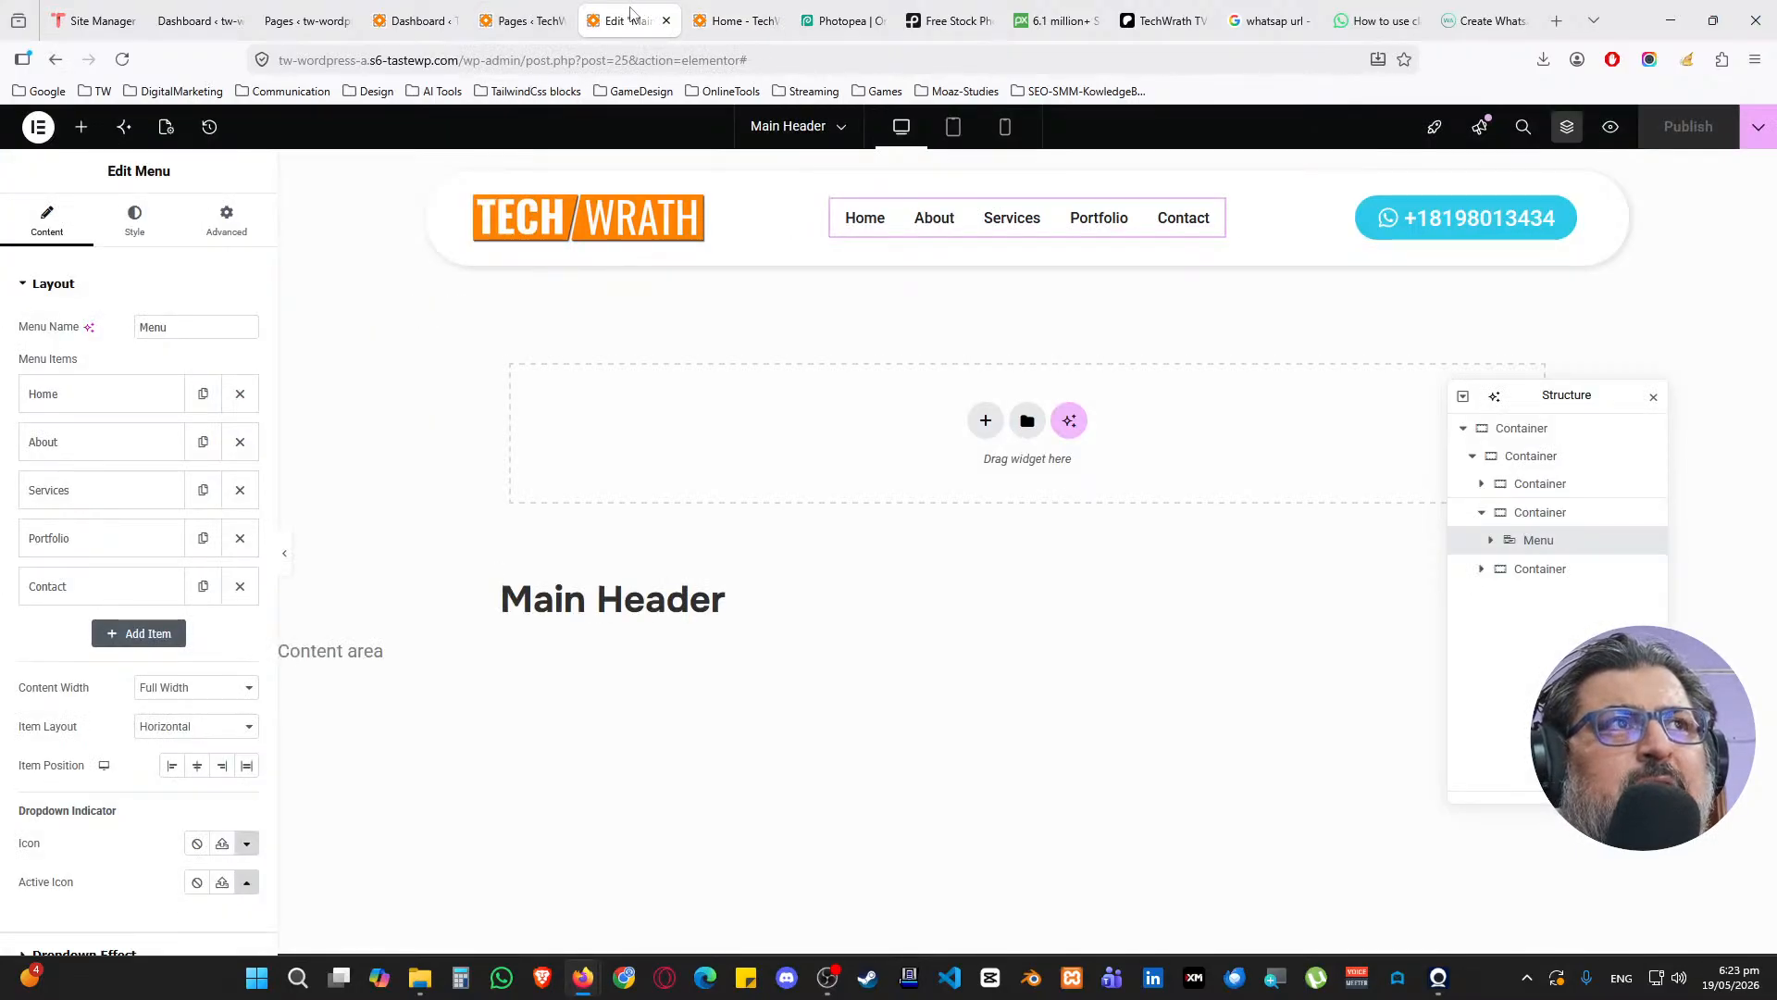
key(ctrl+w)
middle_click(556, 7)
Add a new footer template from Theme Builder and dismiss the block library
click(477, 20)
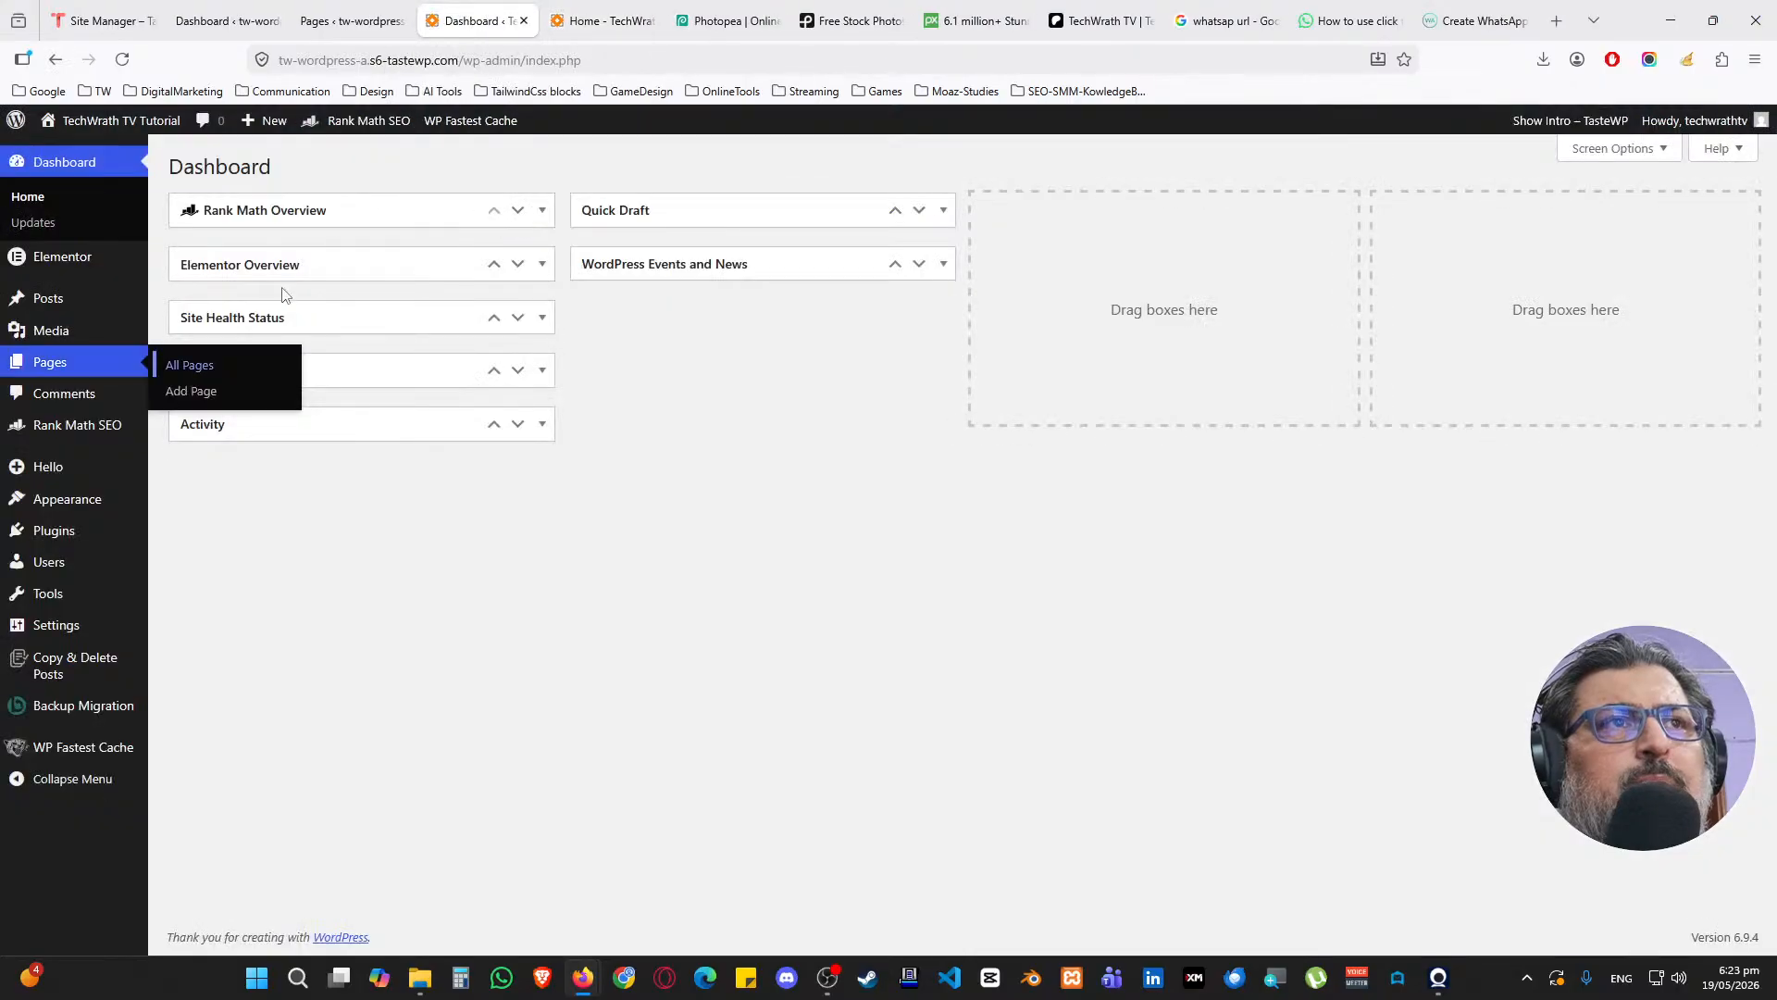
mouse_move(104, 265)
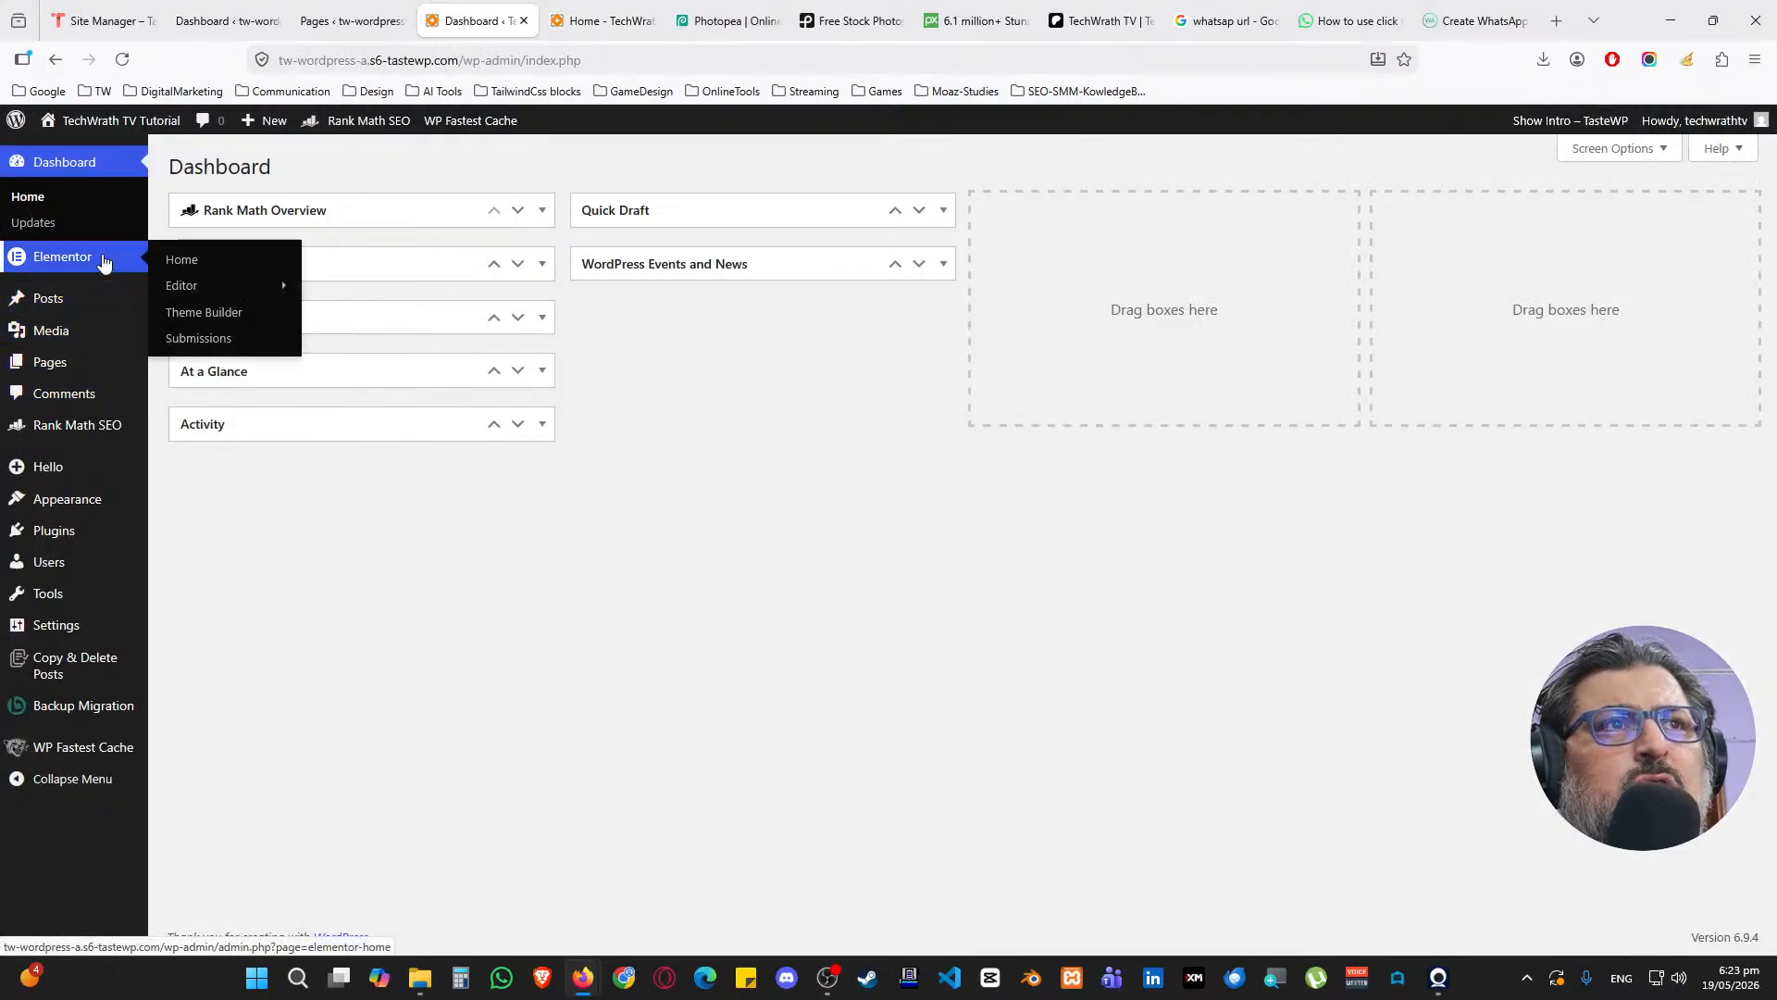
middle_click(218, 314)
click(560, 8)
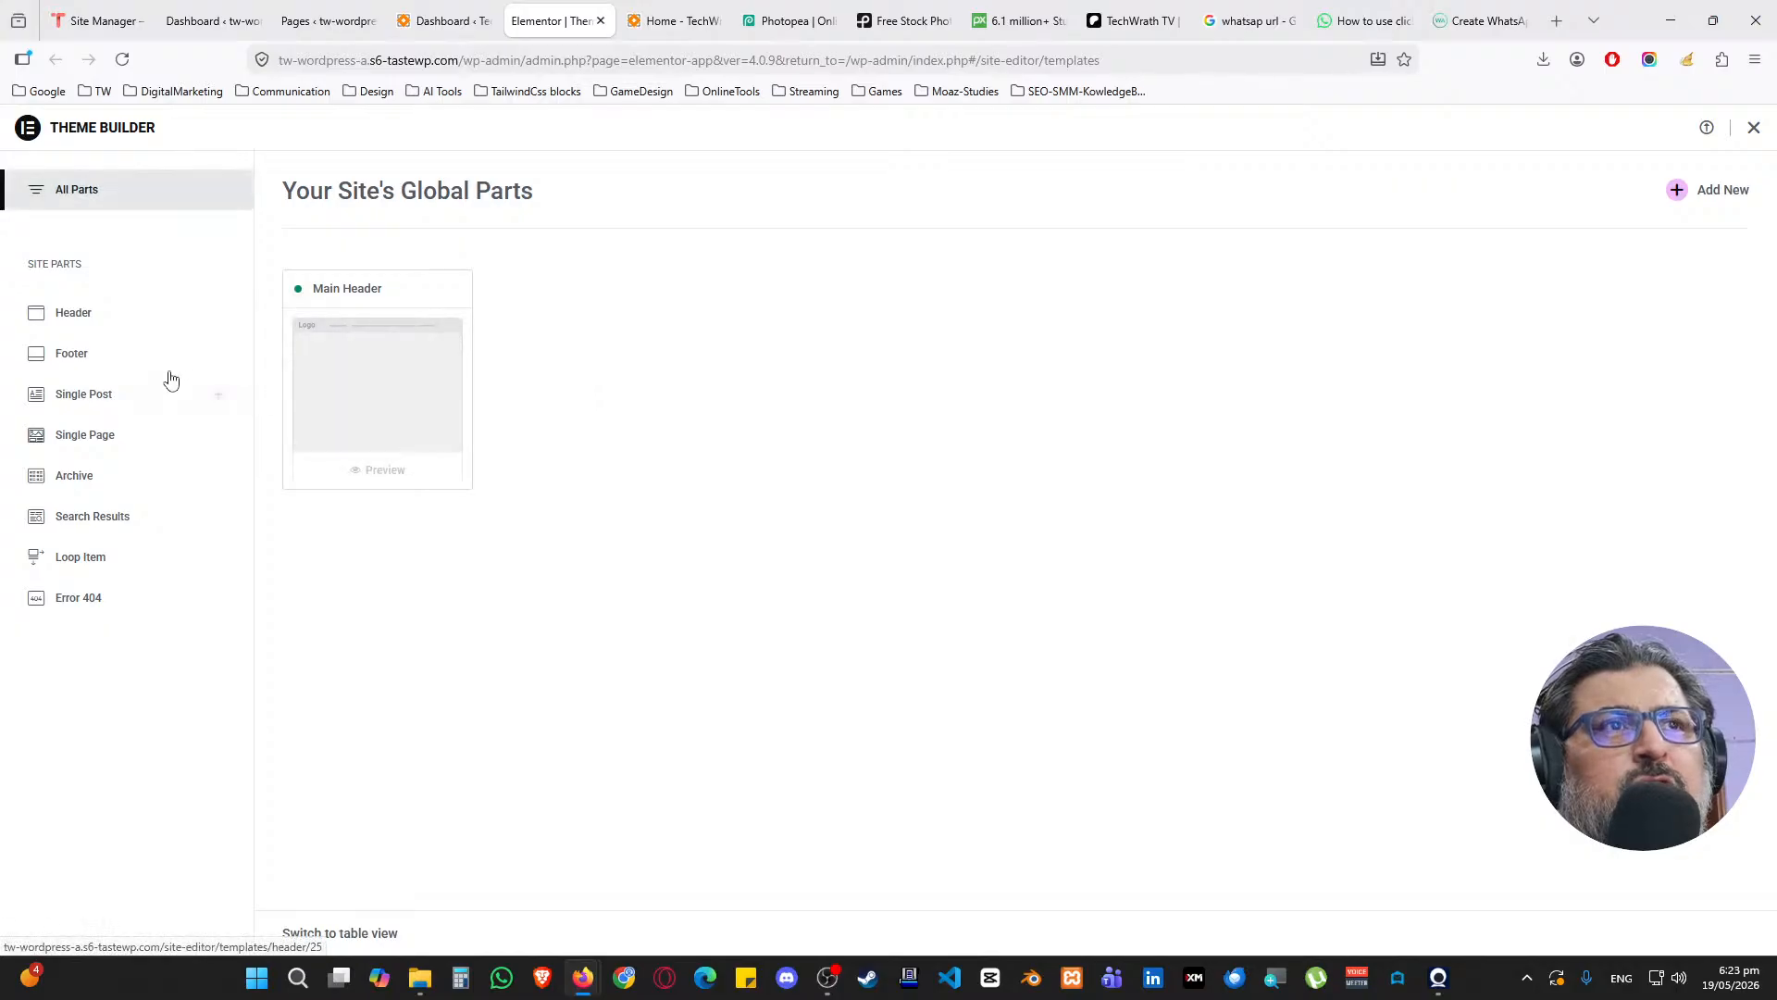
click(218, 354)
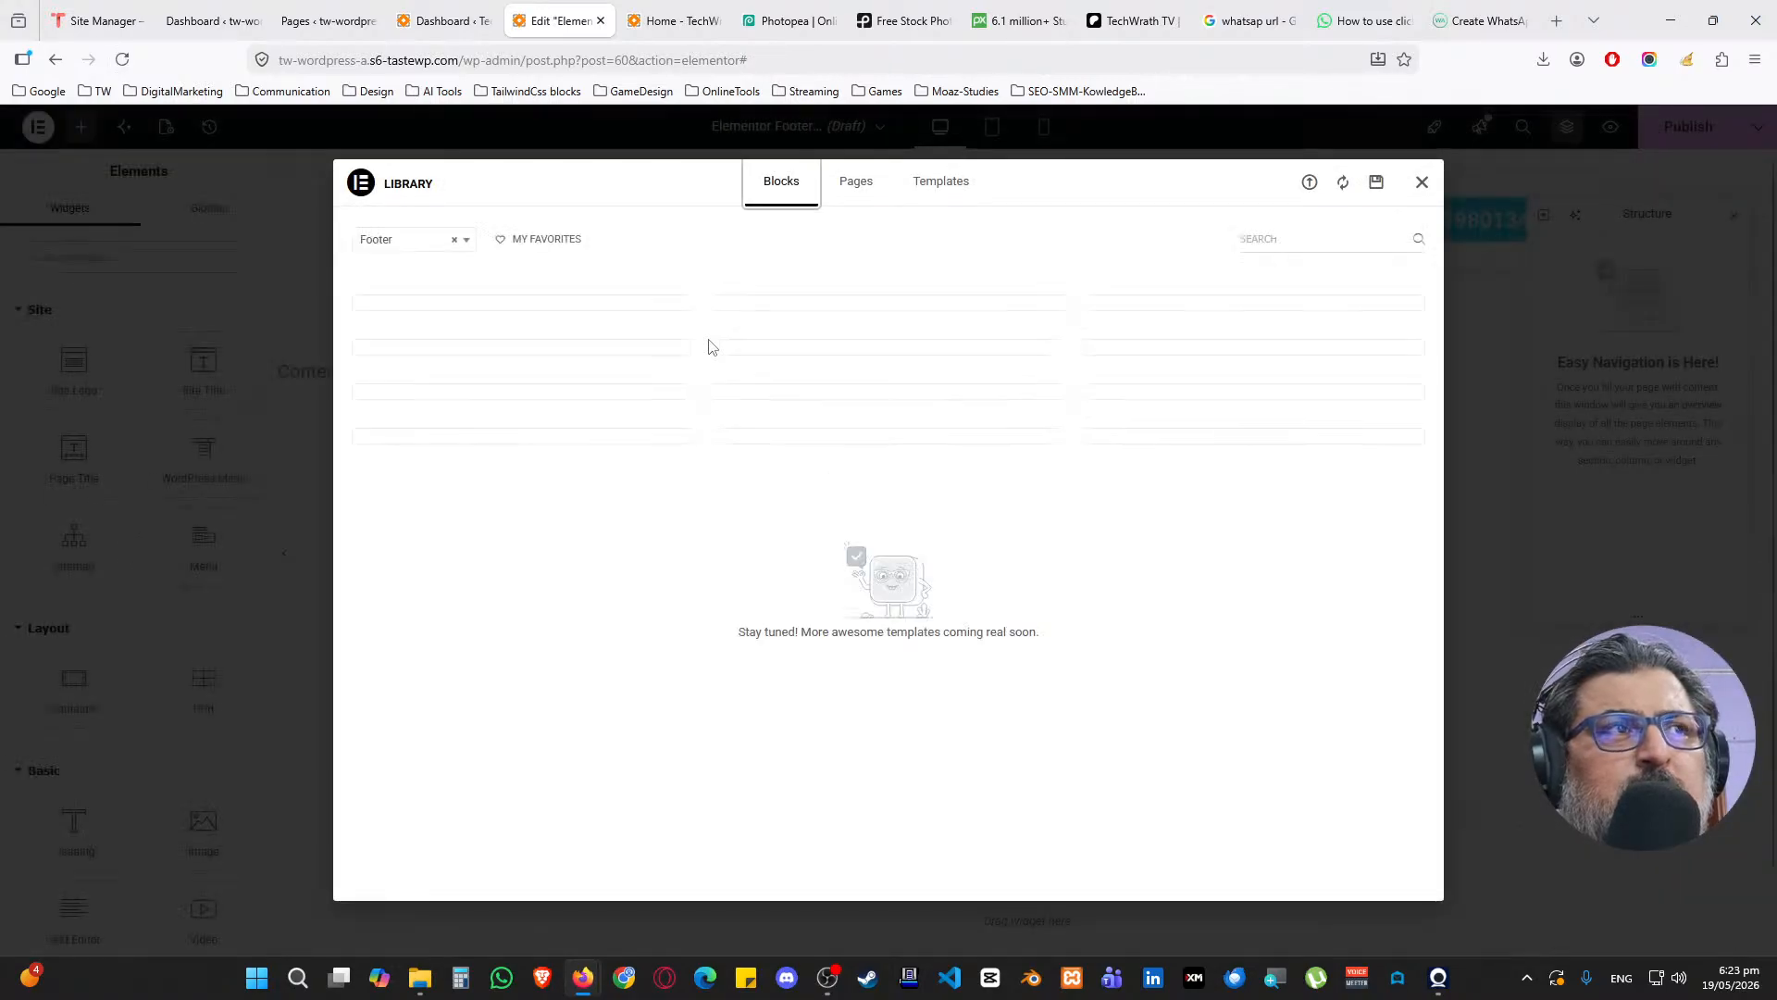
scroll(648, 435, down, 5)
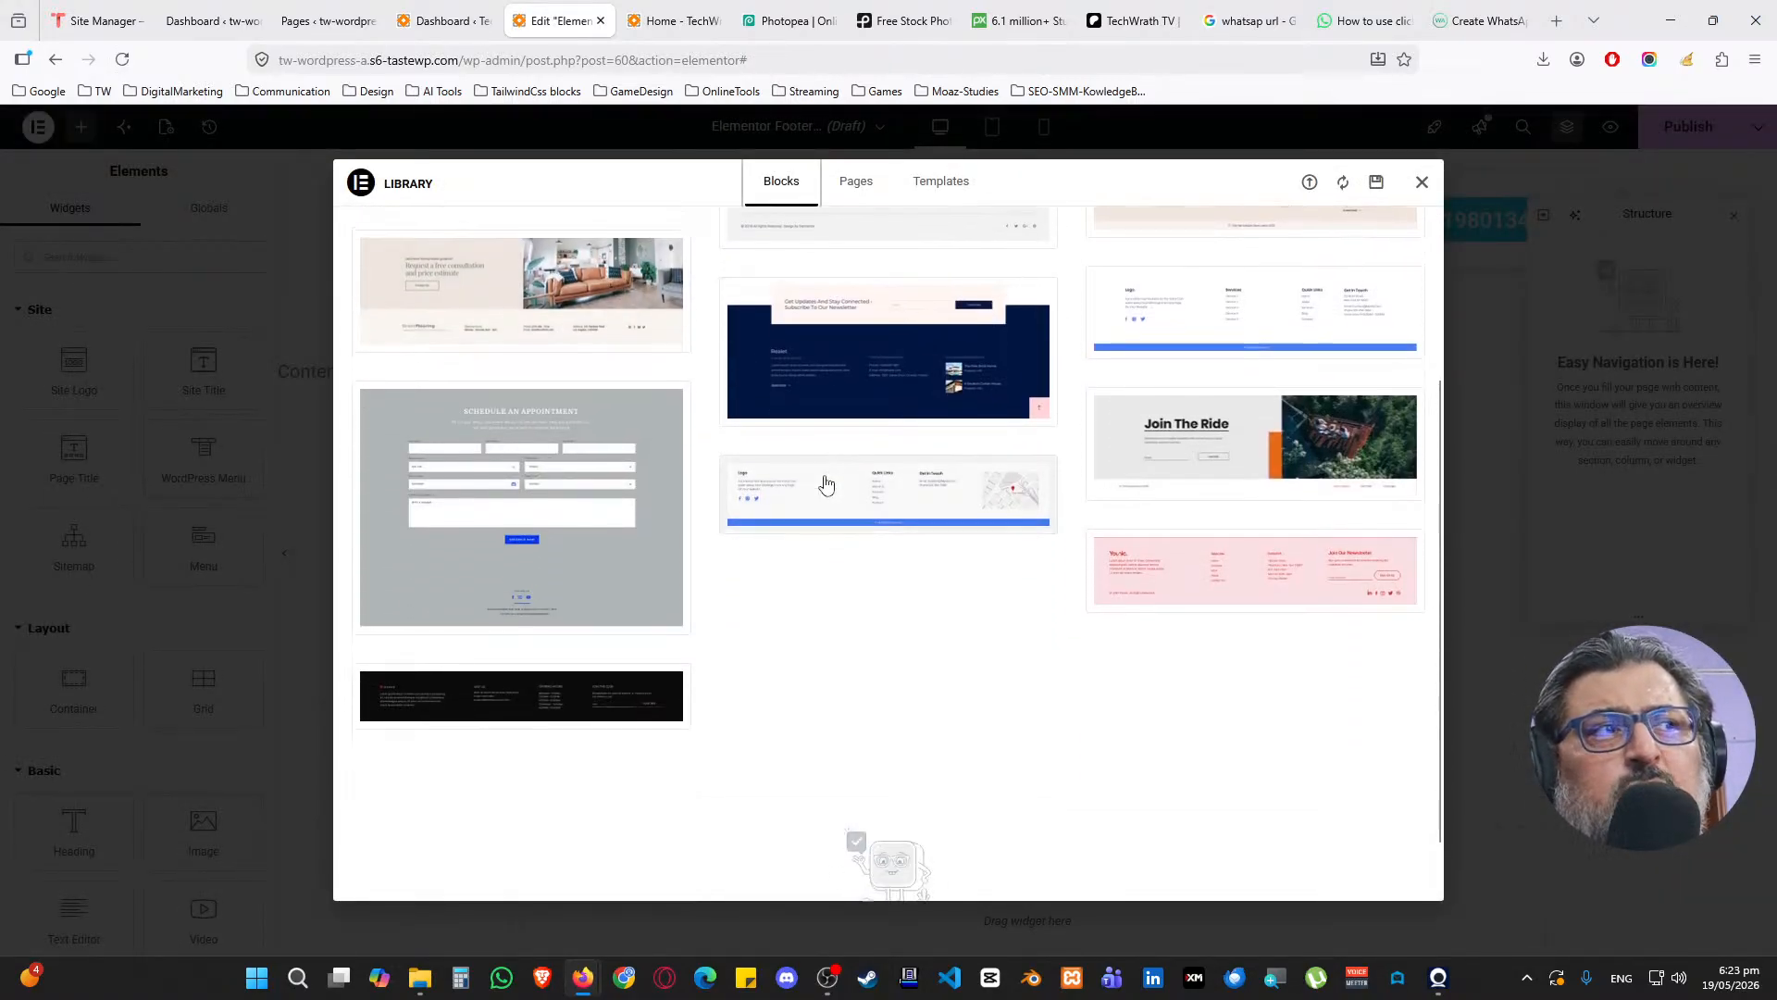
scroll(928, 625, up, 8)
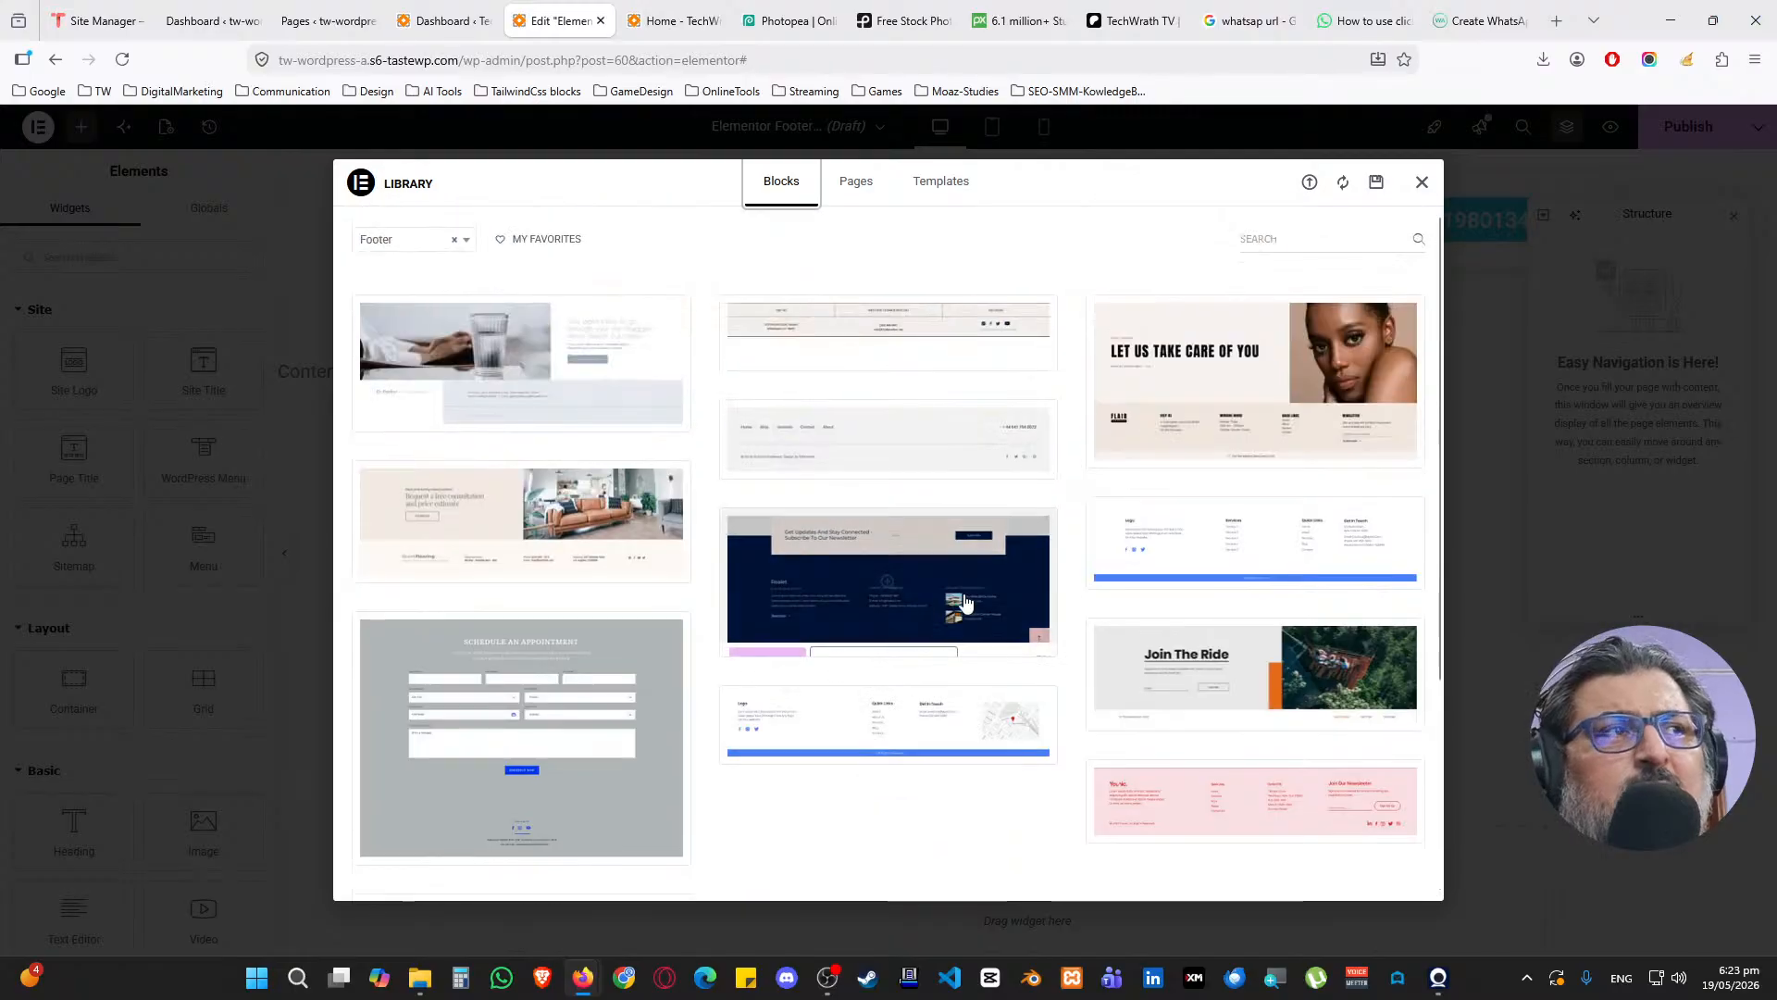
click(1422, 181)
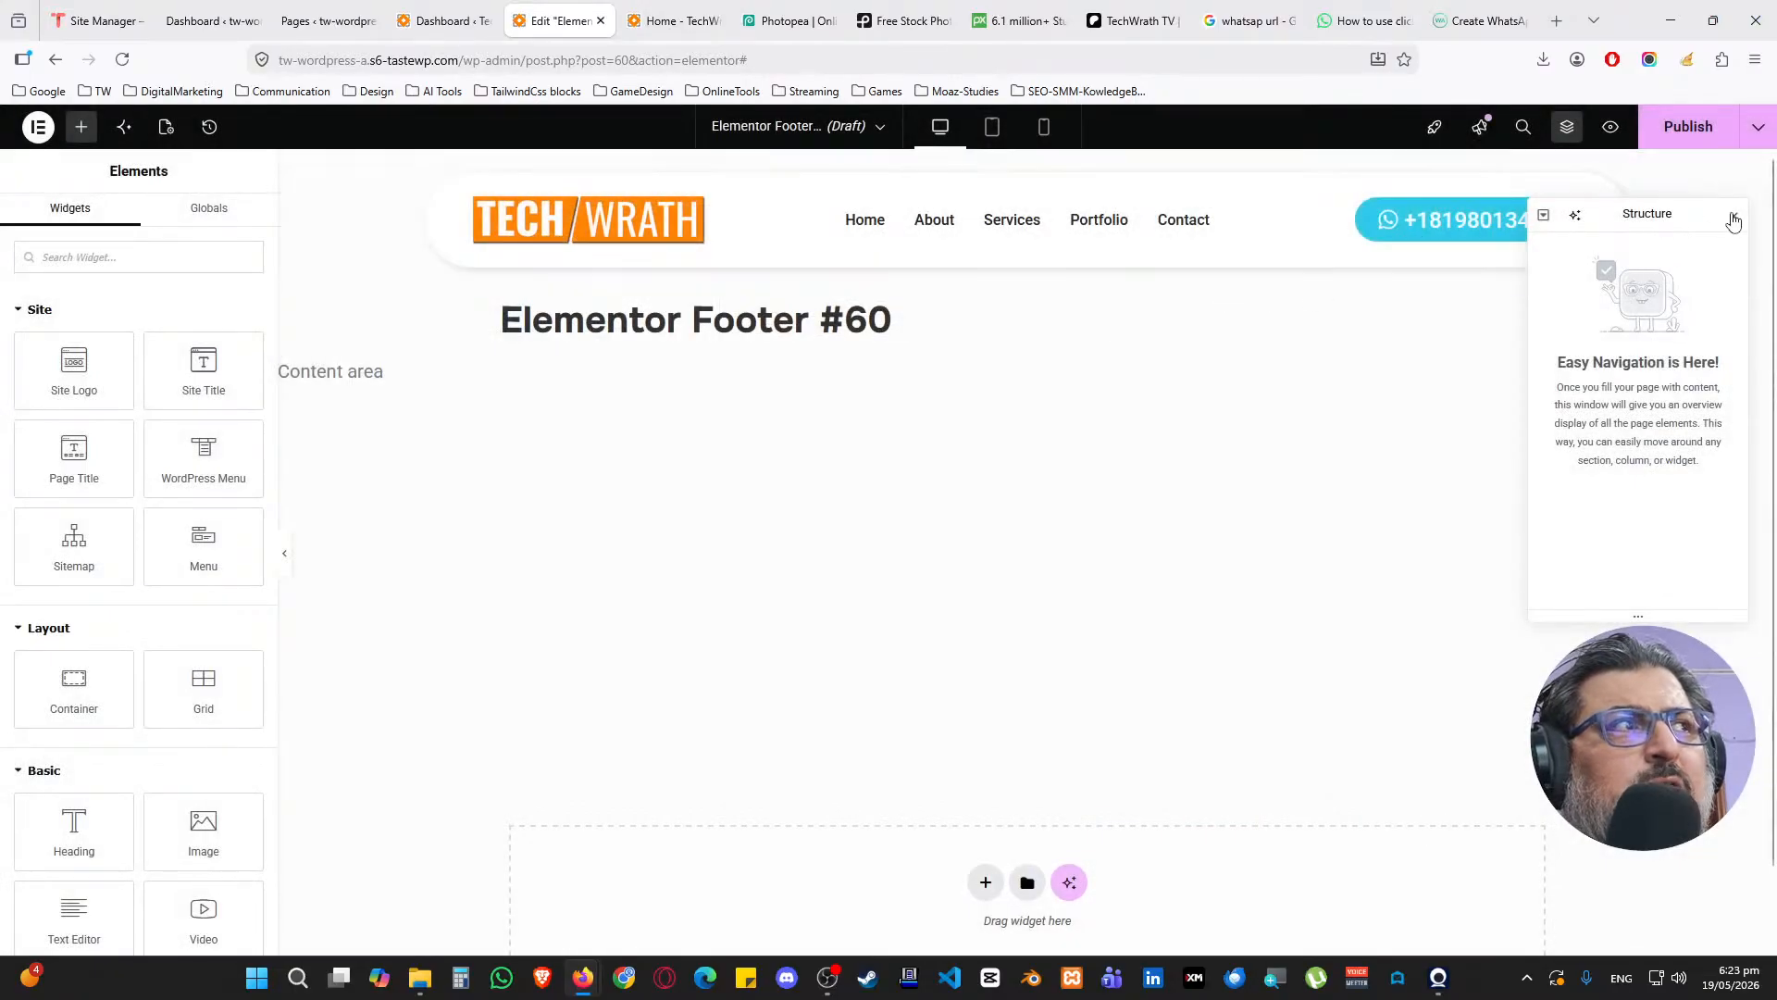
Add a new Flexbox container with a four-column structure at the bottom of the page
drag(1686, 215, 1658, 547)
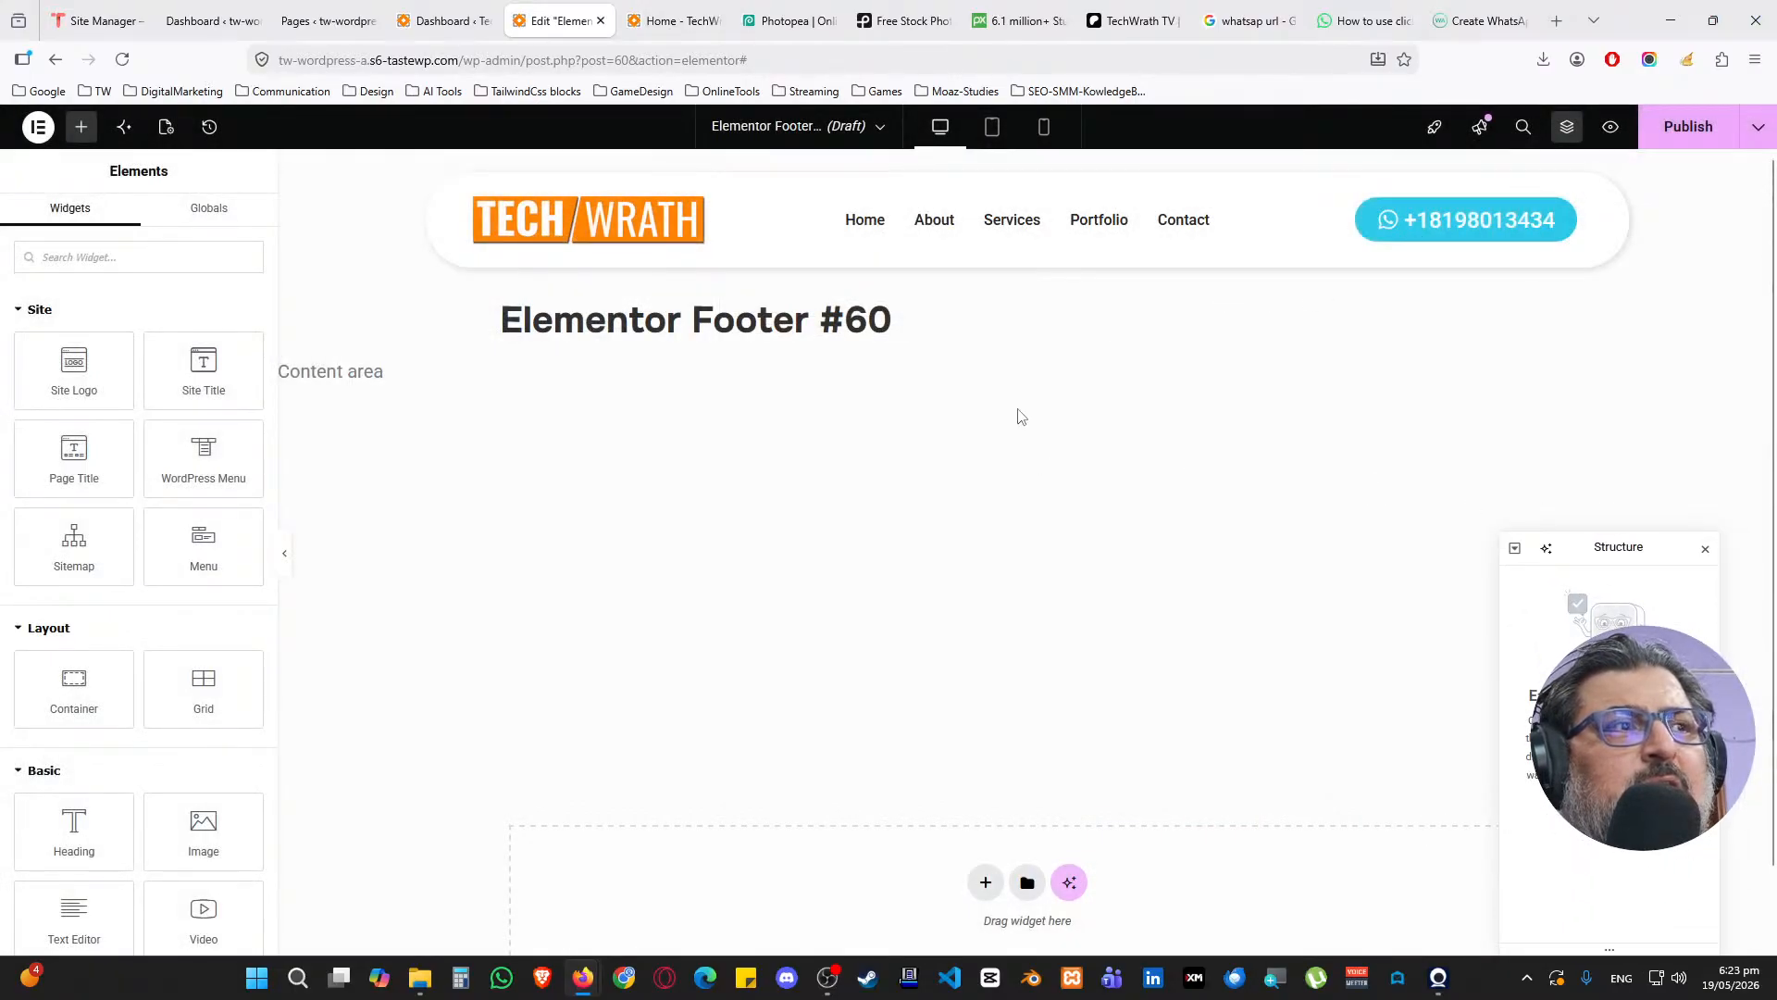
scroll(1018, 444, down, 1)
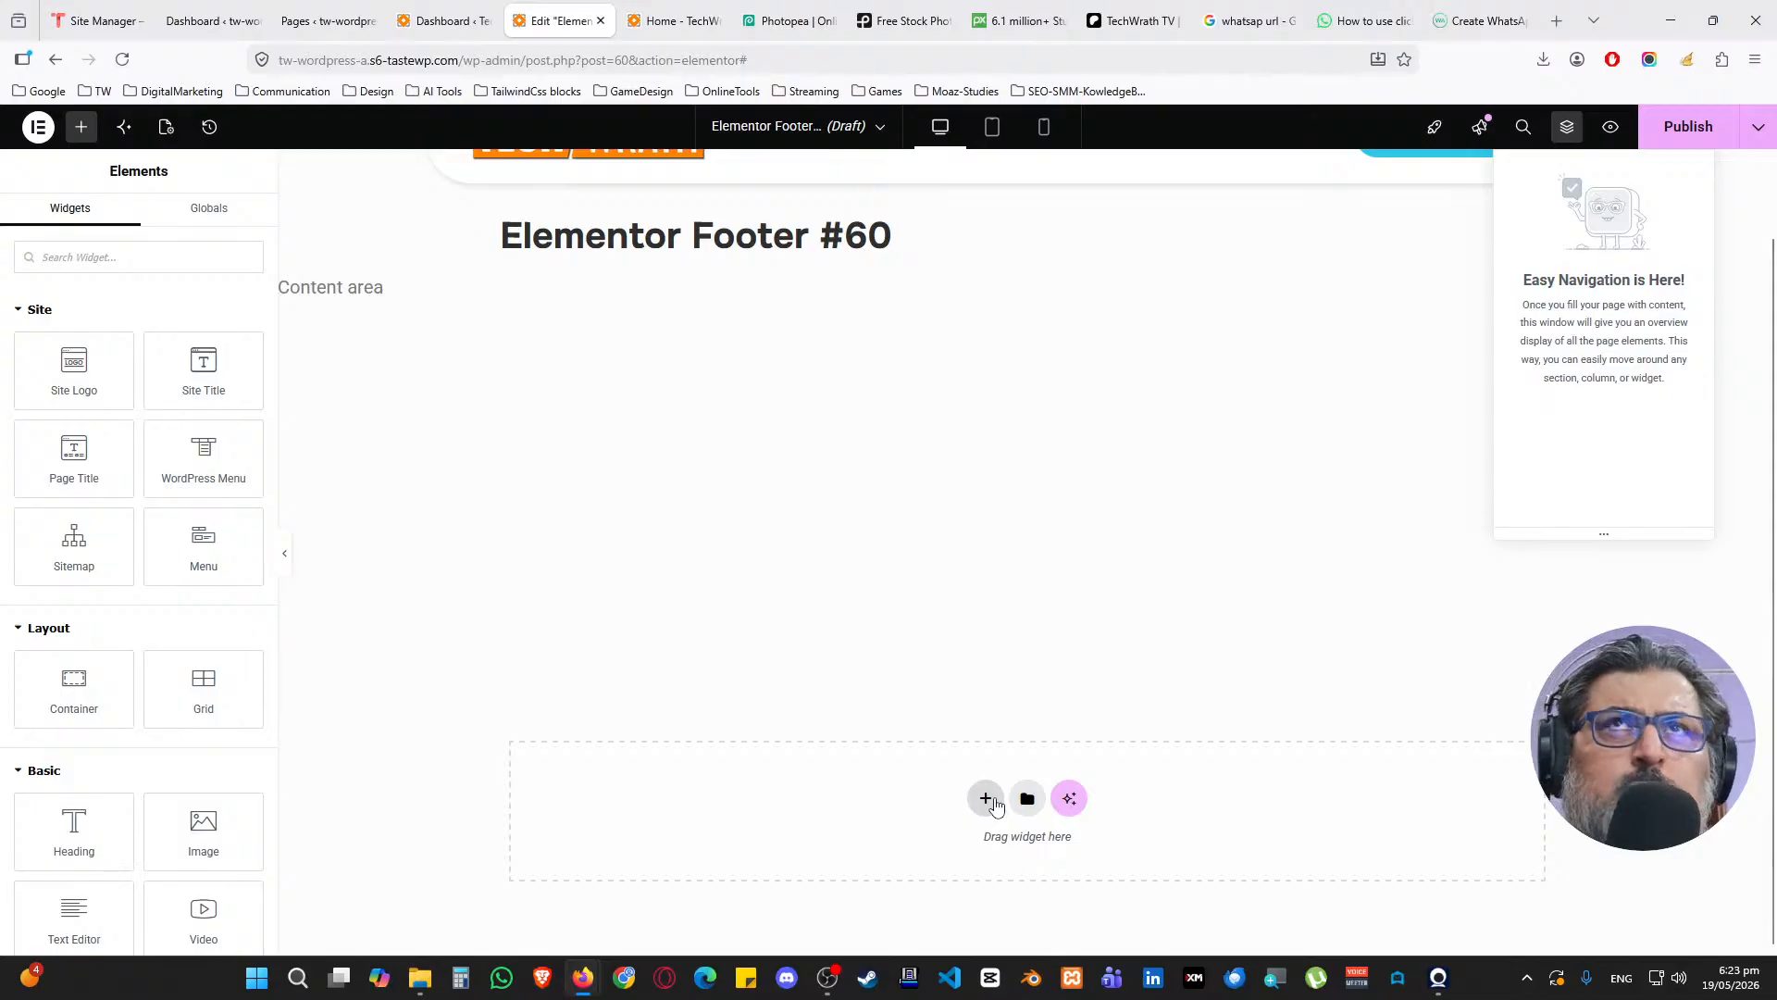
click(987, 800)
click(969, 846)
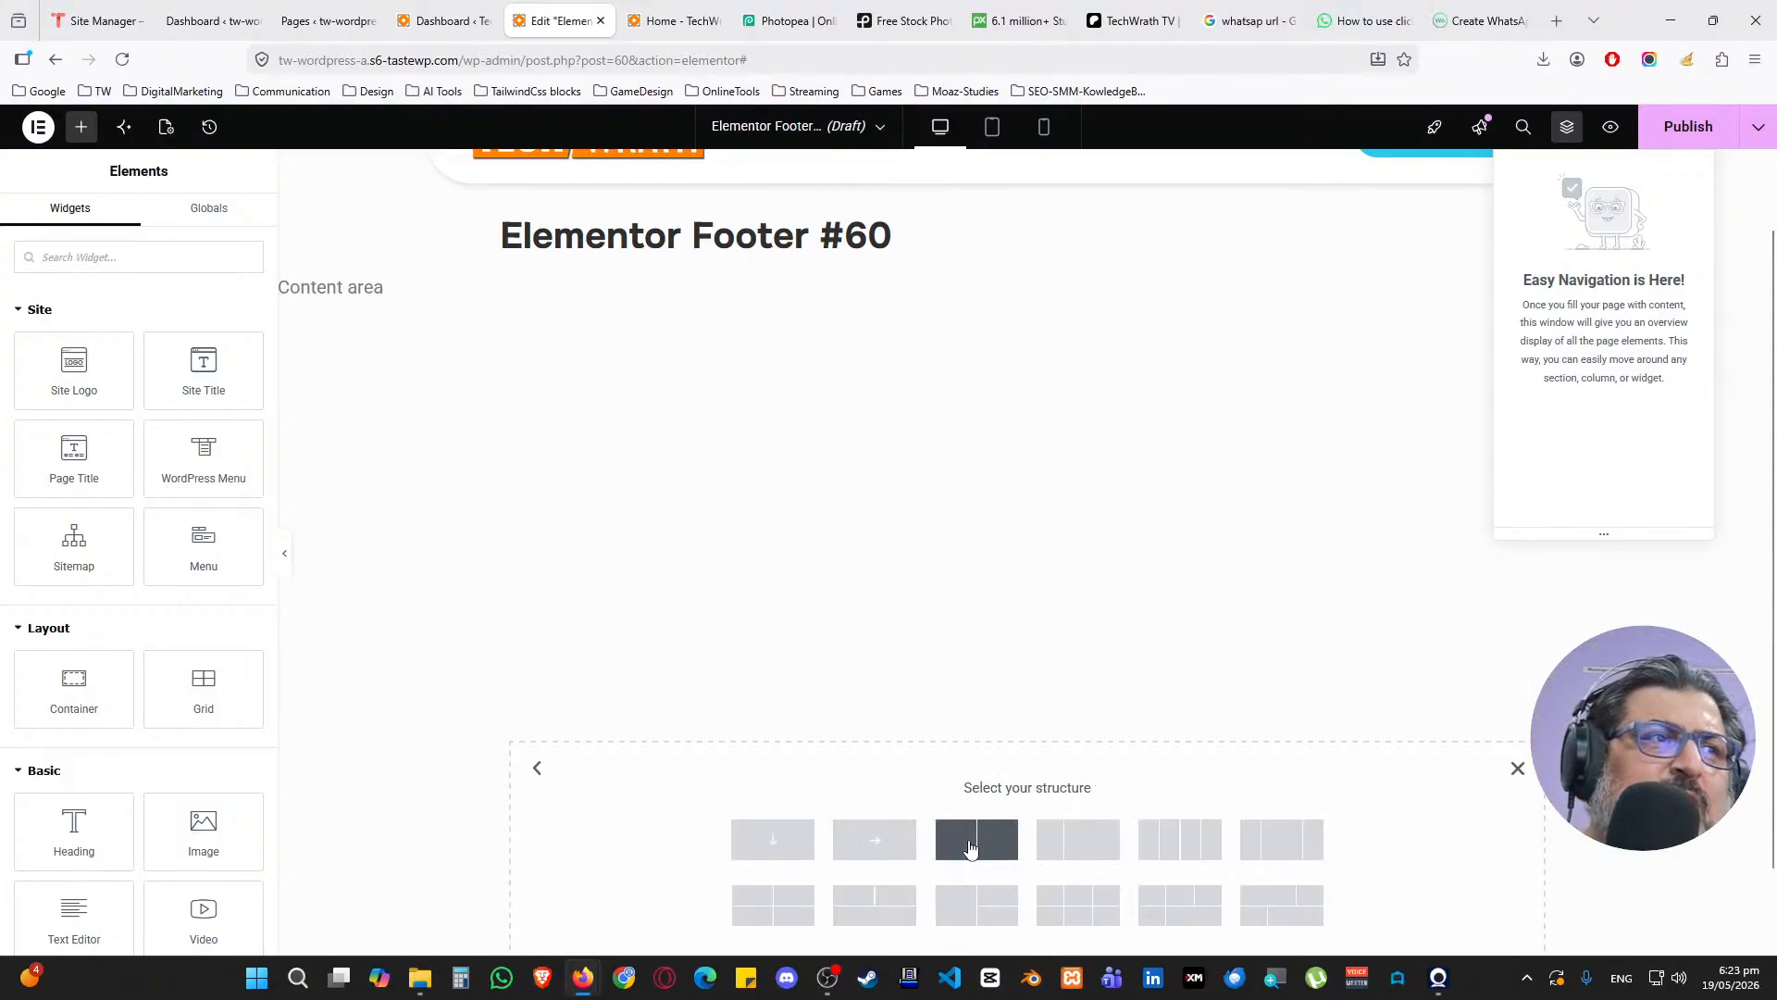
click(1181, 840)
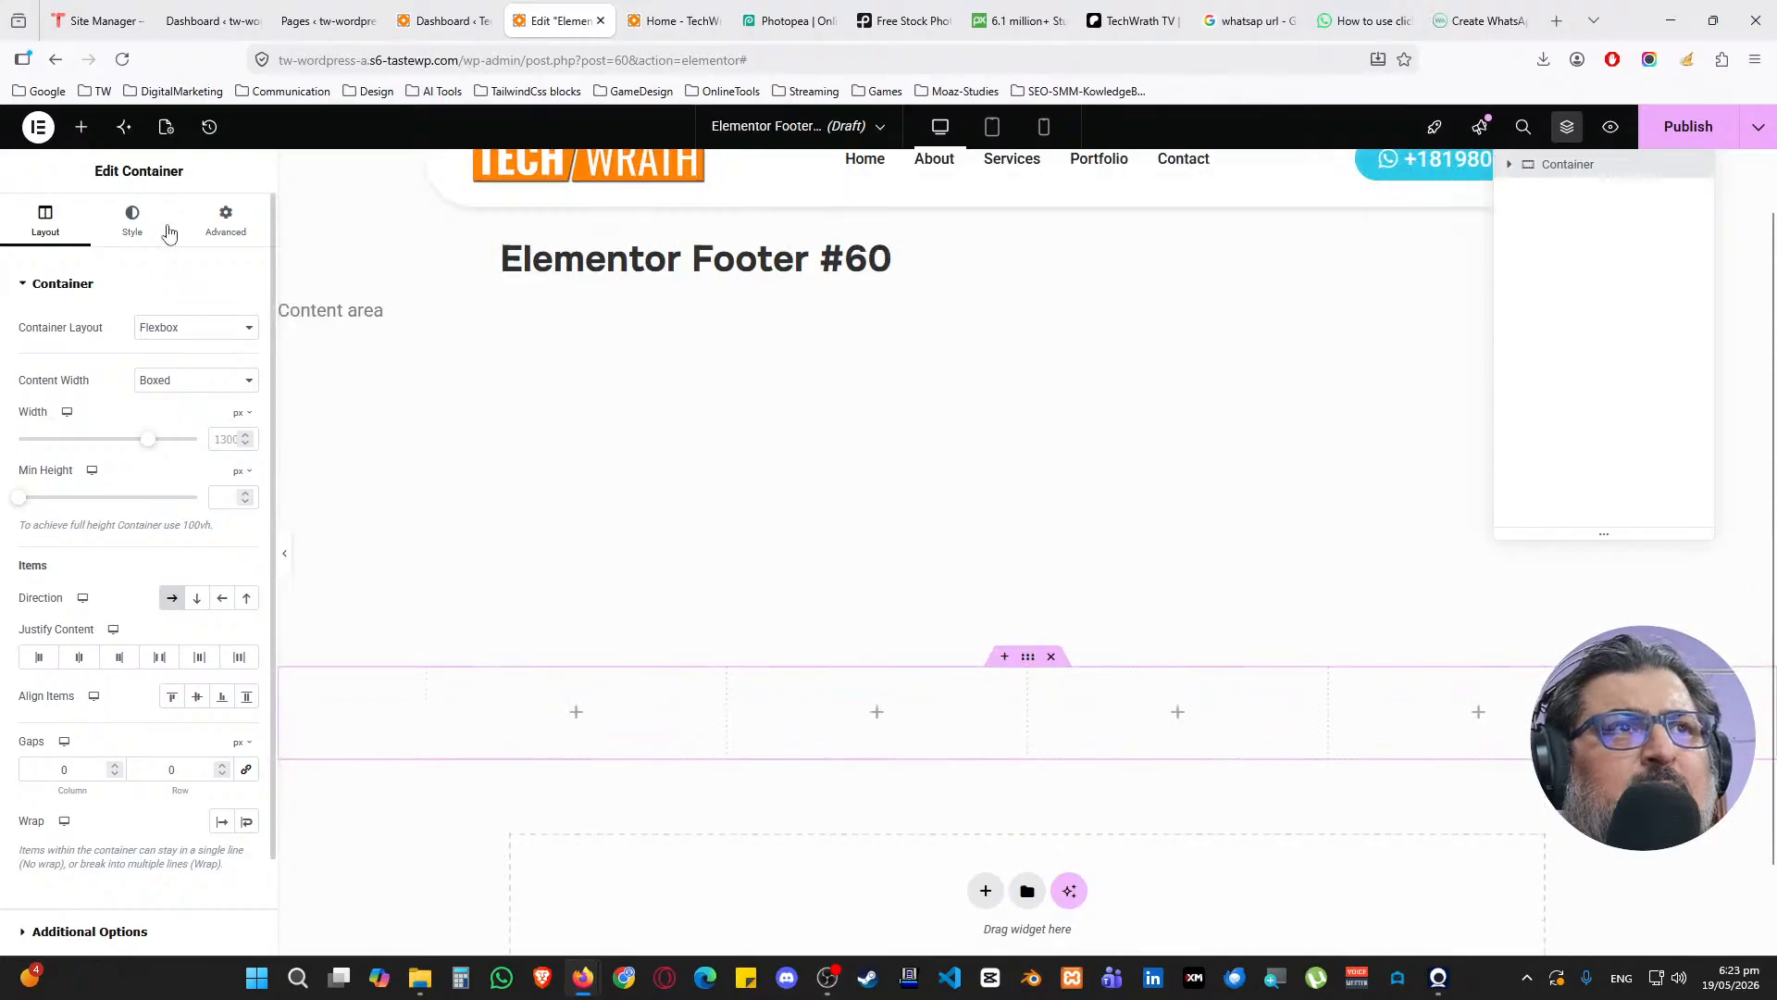
Give the footer container 50 px top padding and 25 px bottom padding
click(226, 221)
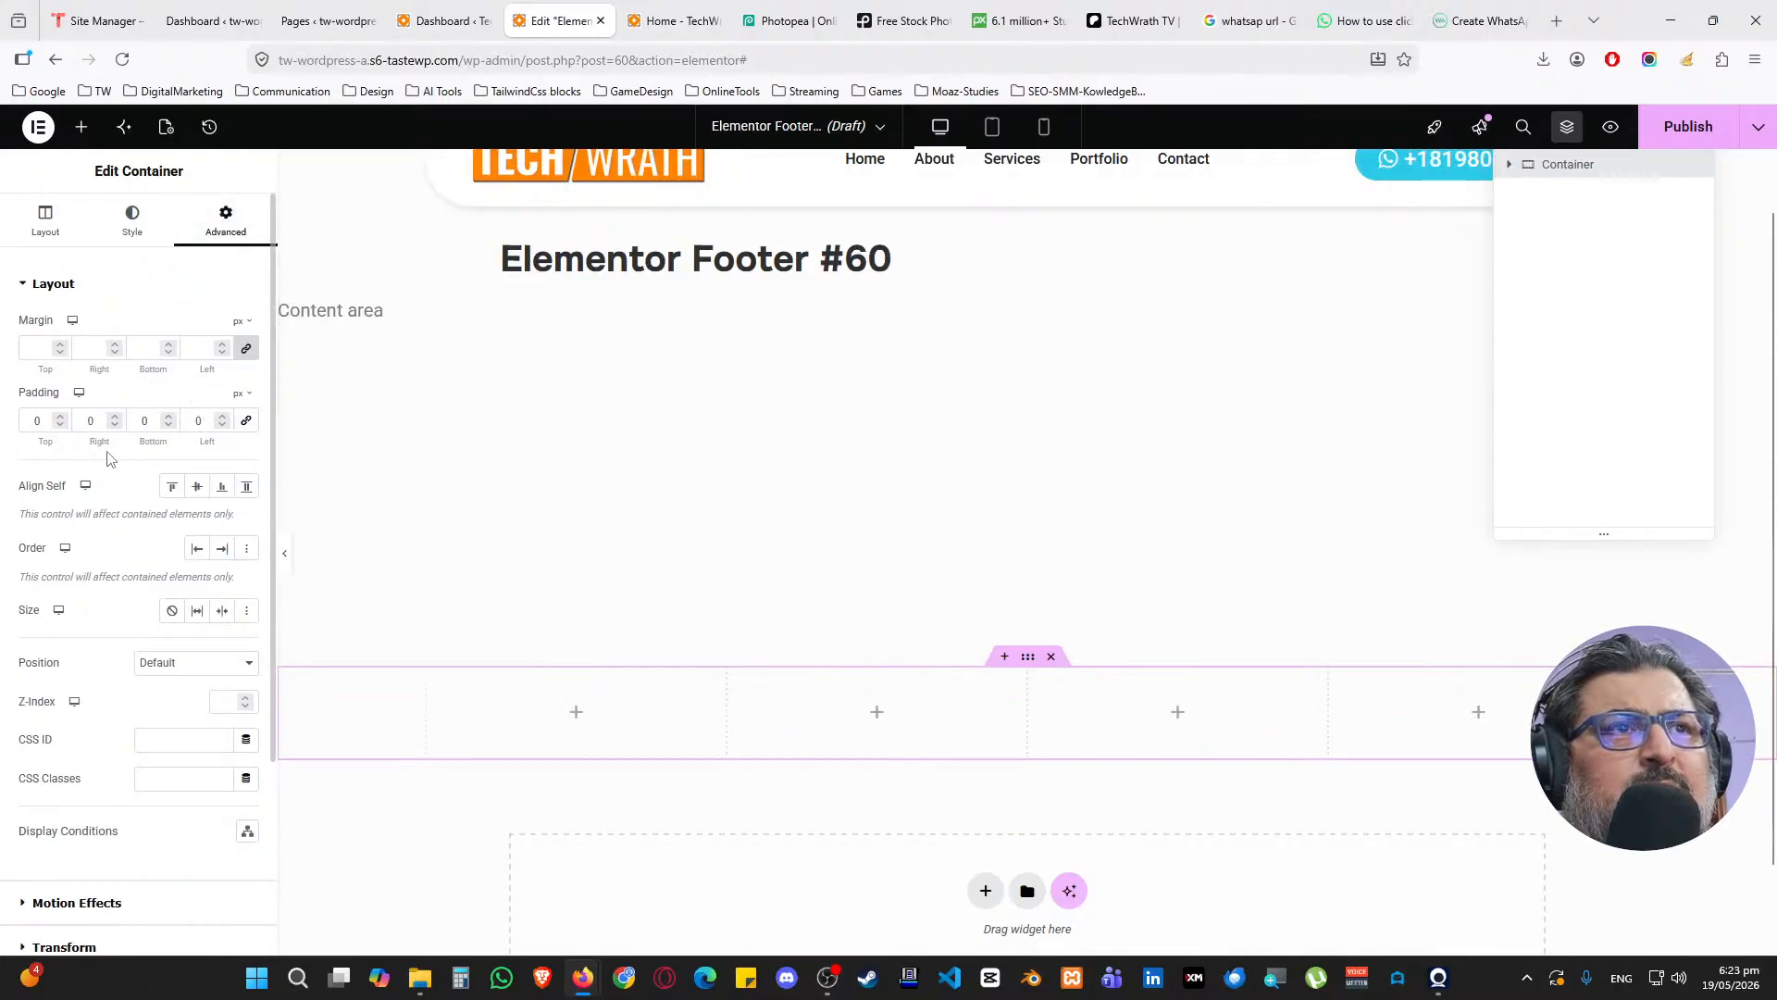
double_click(37, 421)
text(50)
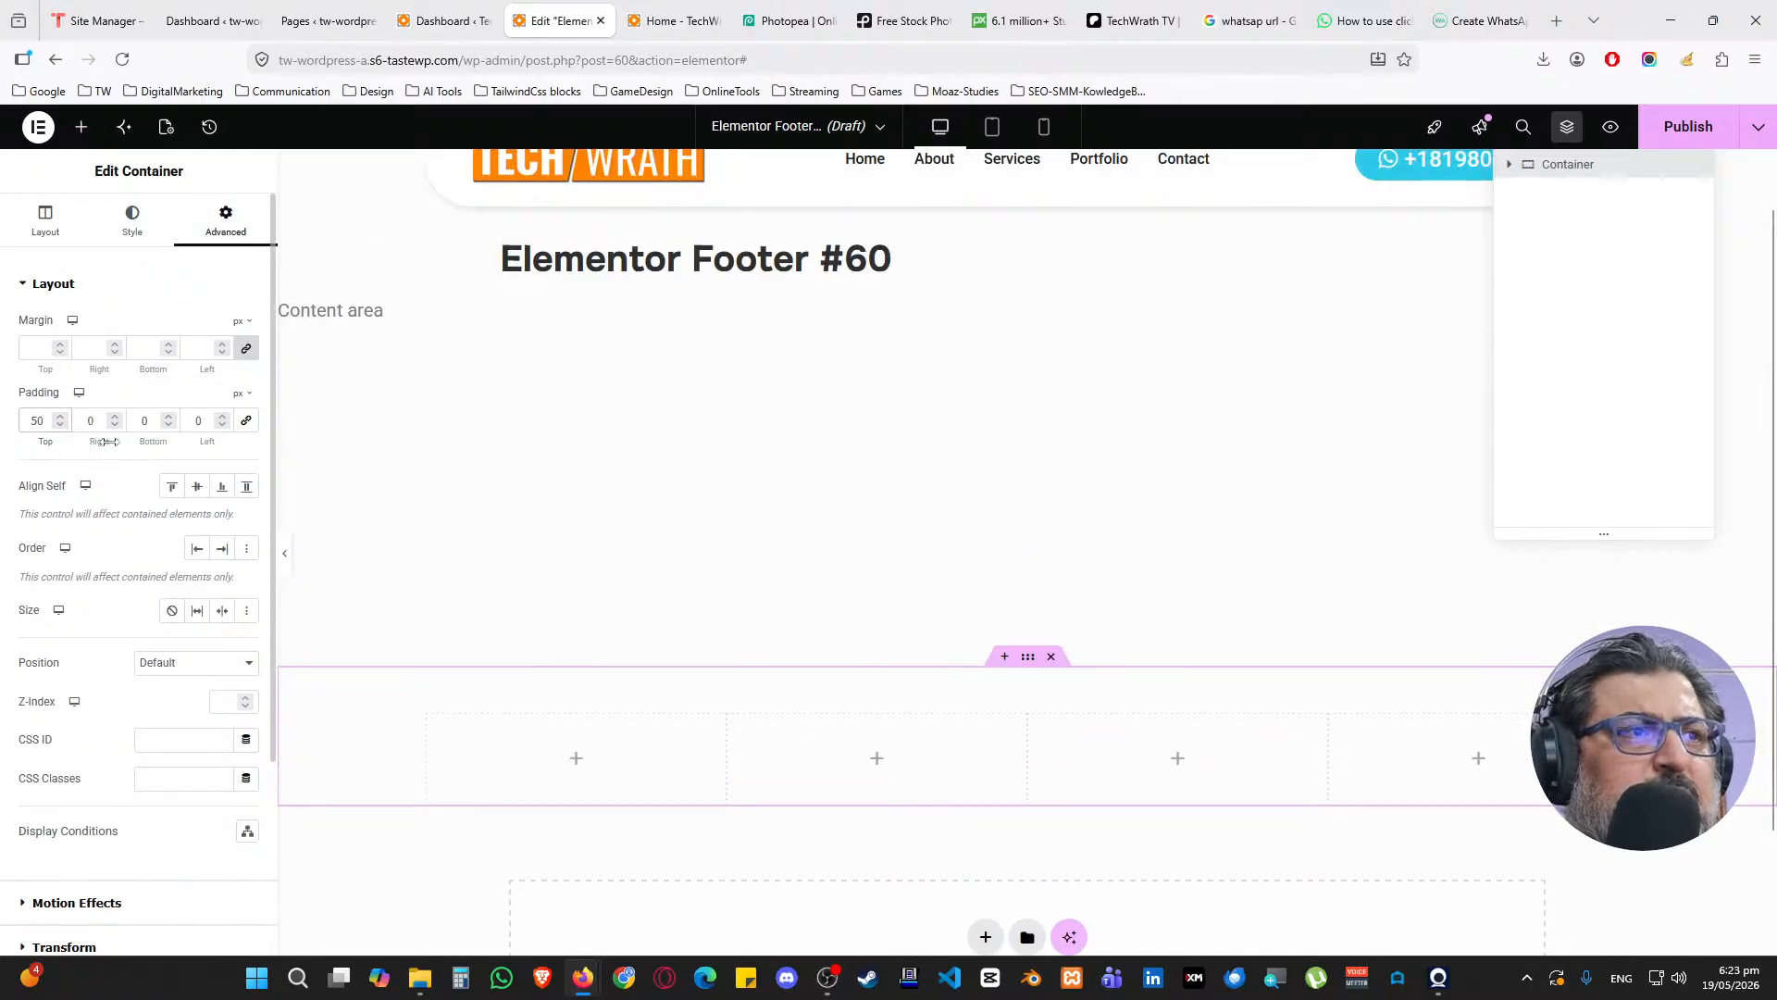
click(144, 420)
text(25)
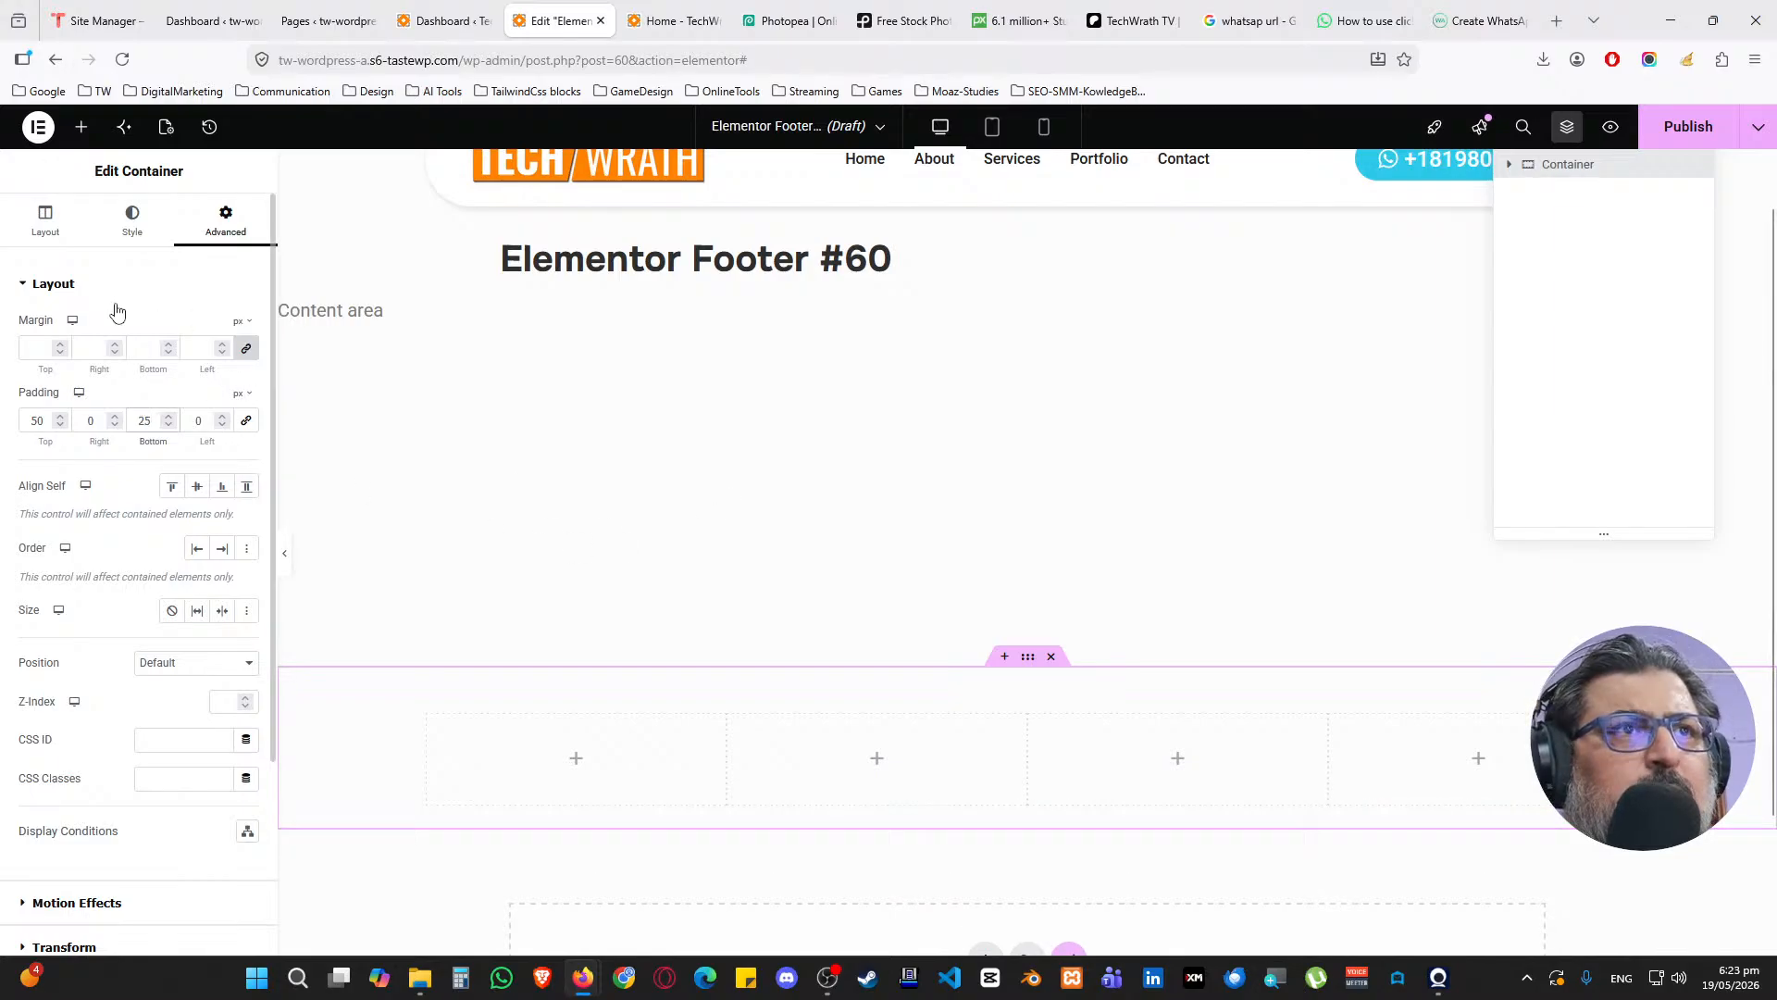
Set the container's Classic background to the global dark Primary colour
click(122, 224)
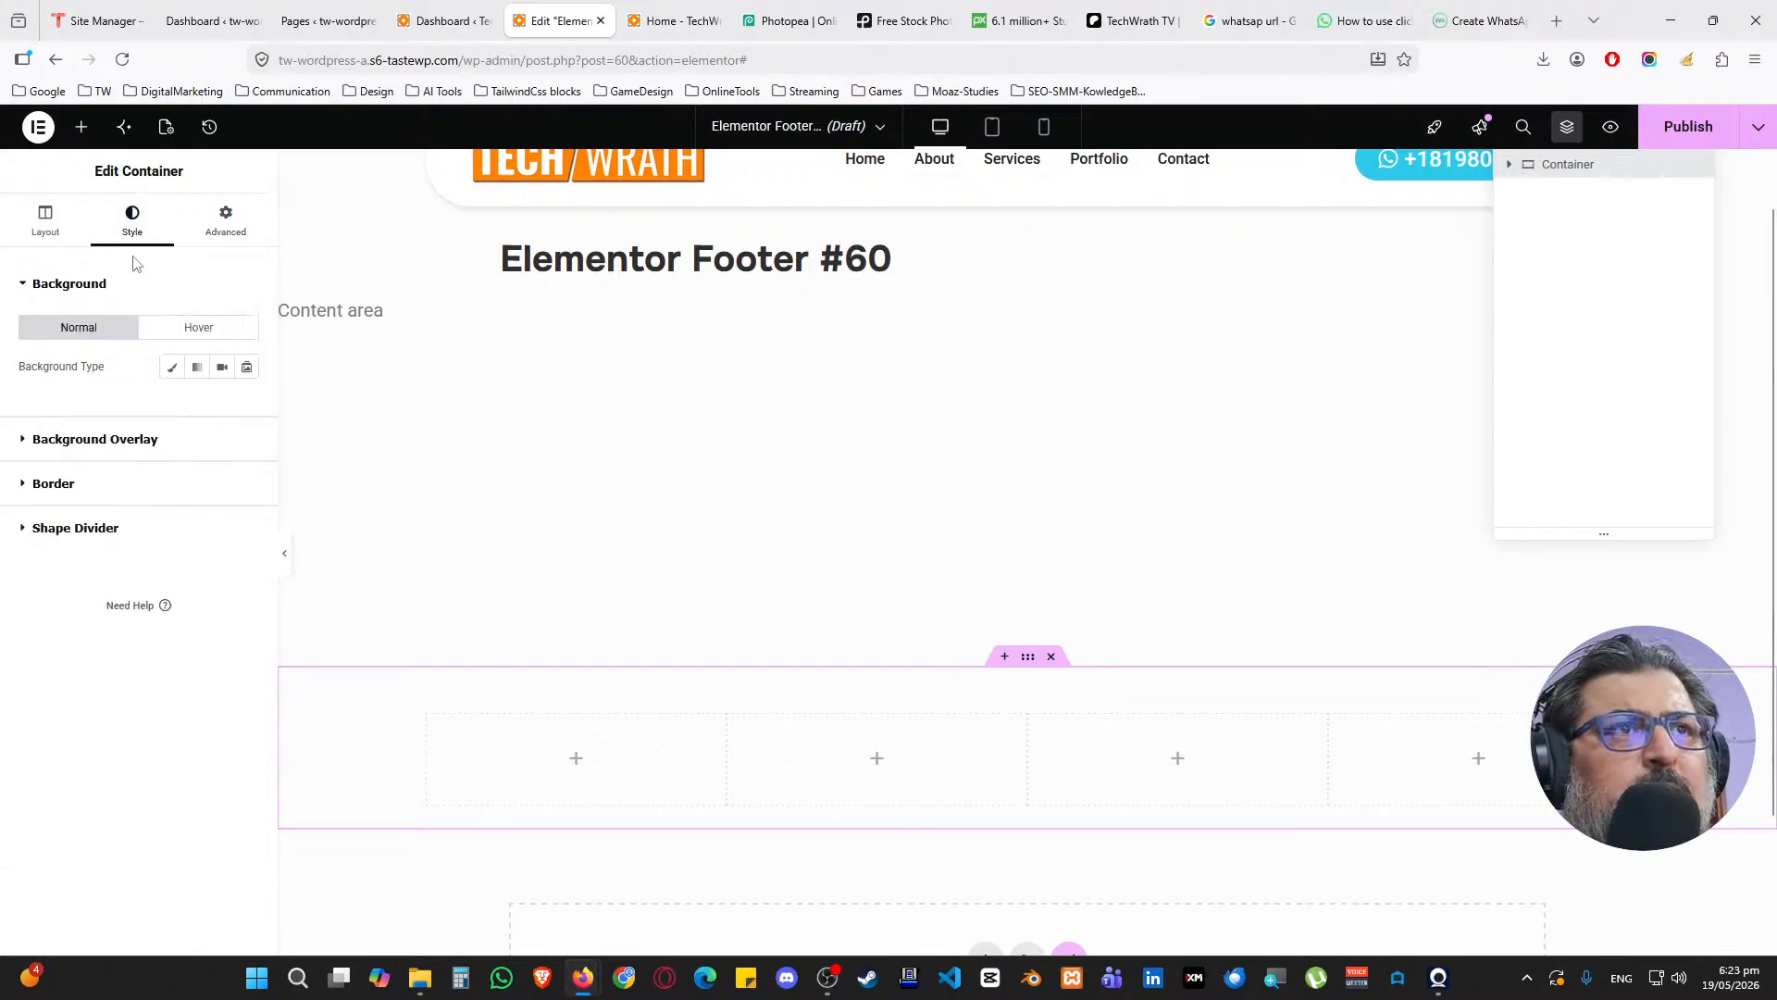
click(172, 366)
click(219, 408)
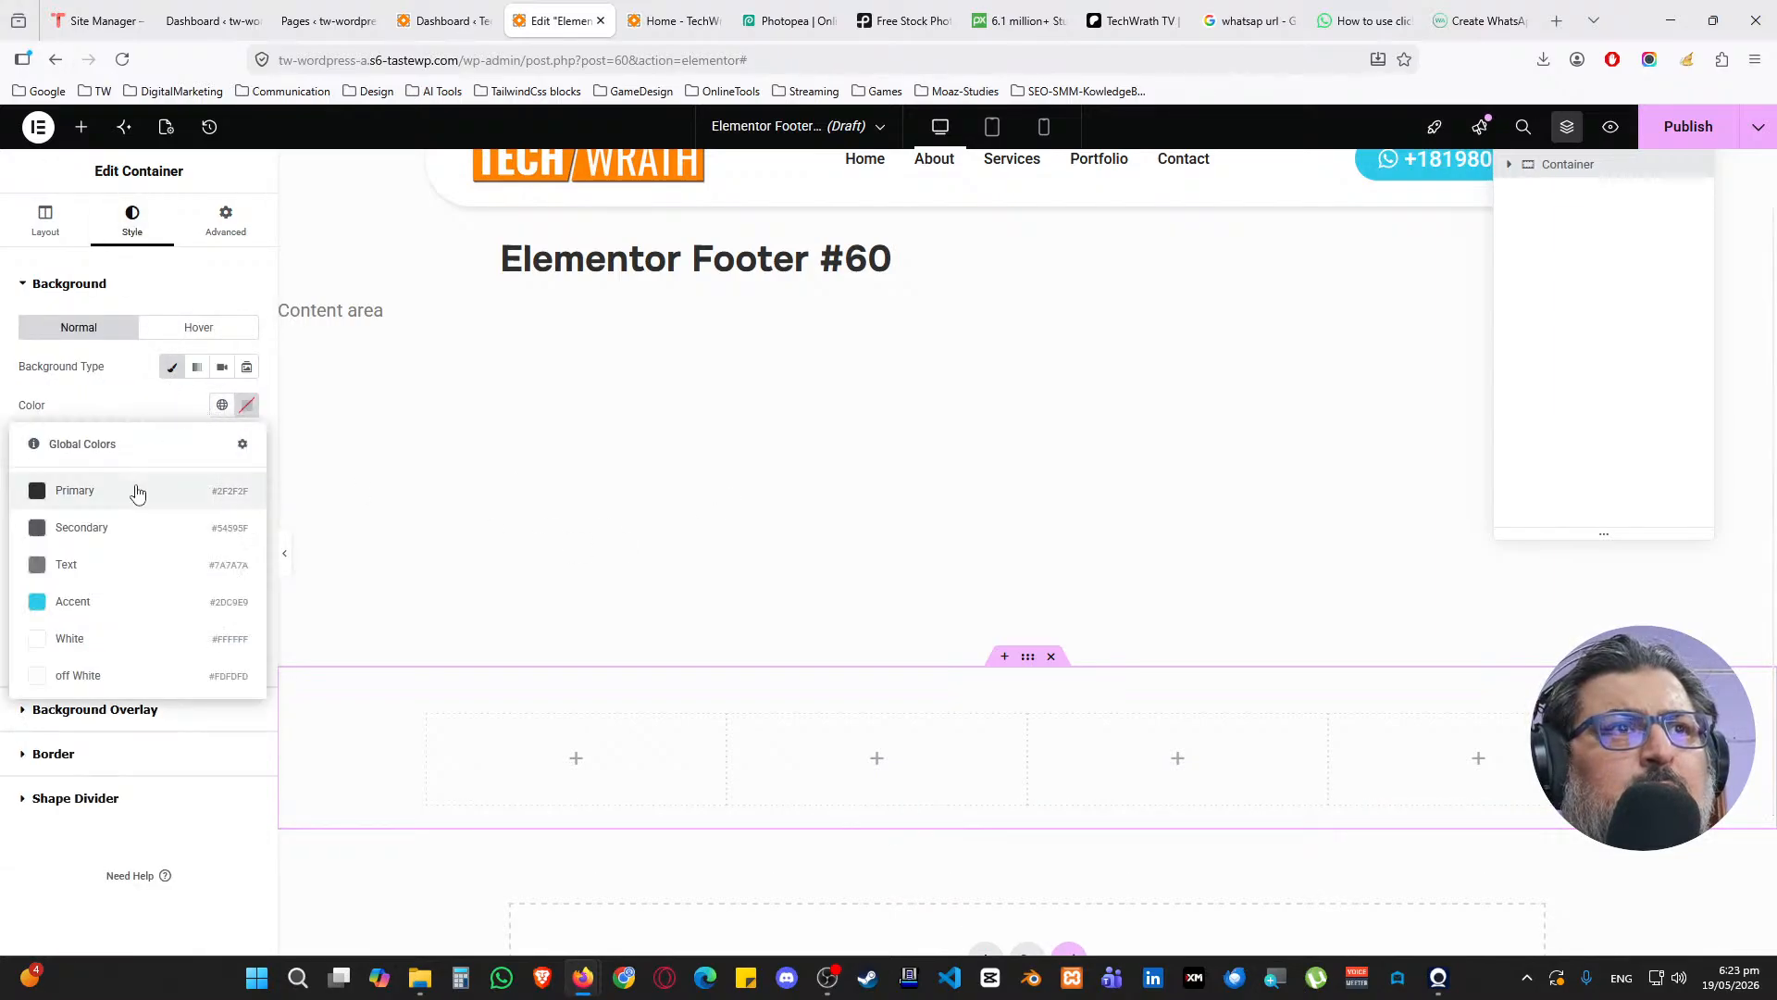
click(132, 501)
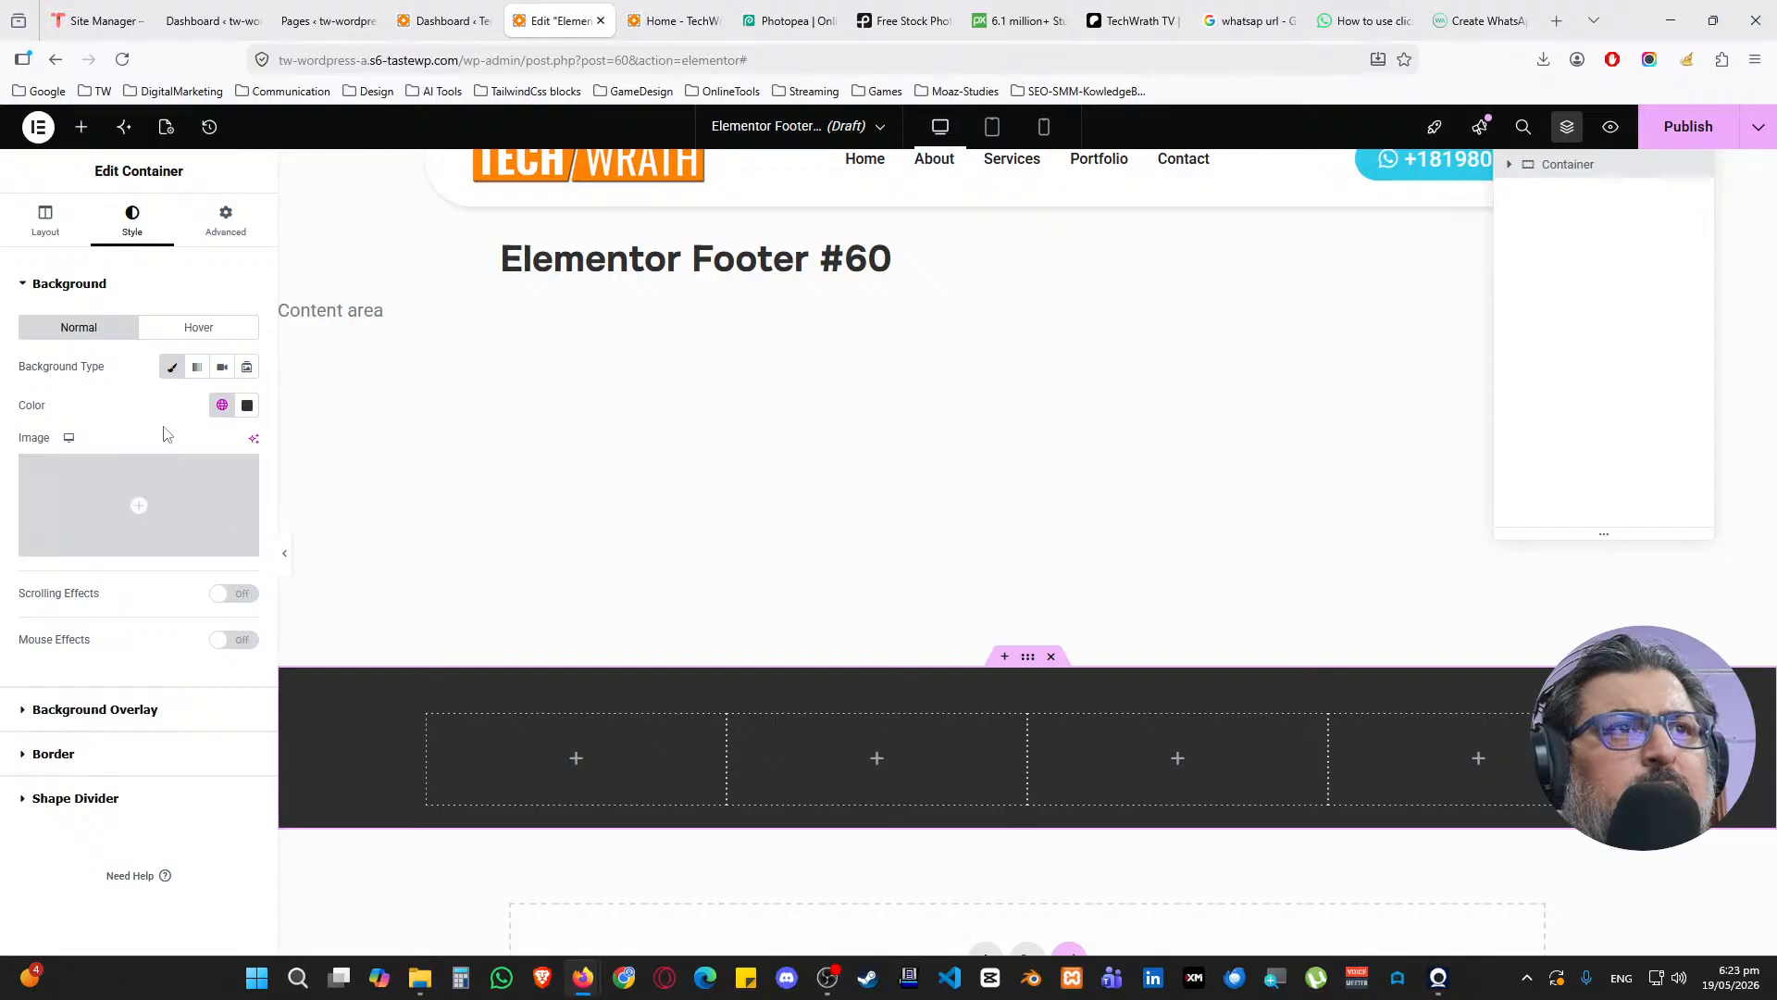
scroll(608, 579, down, 2)
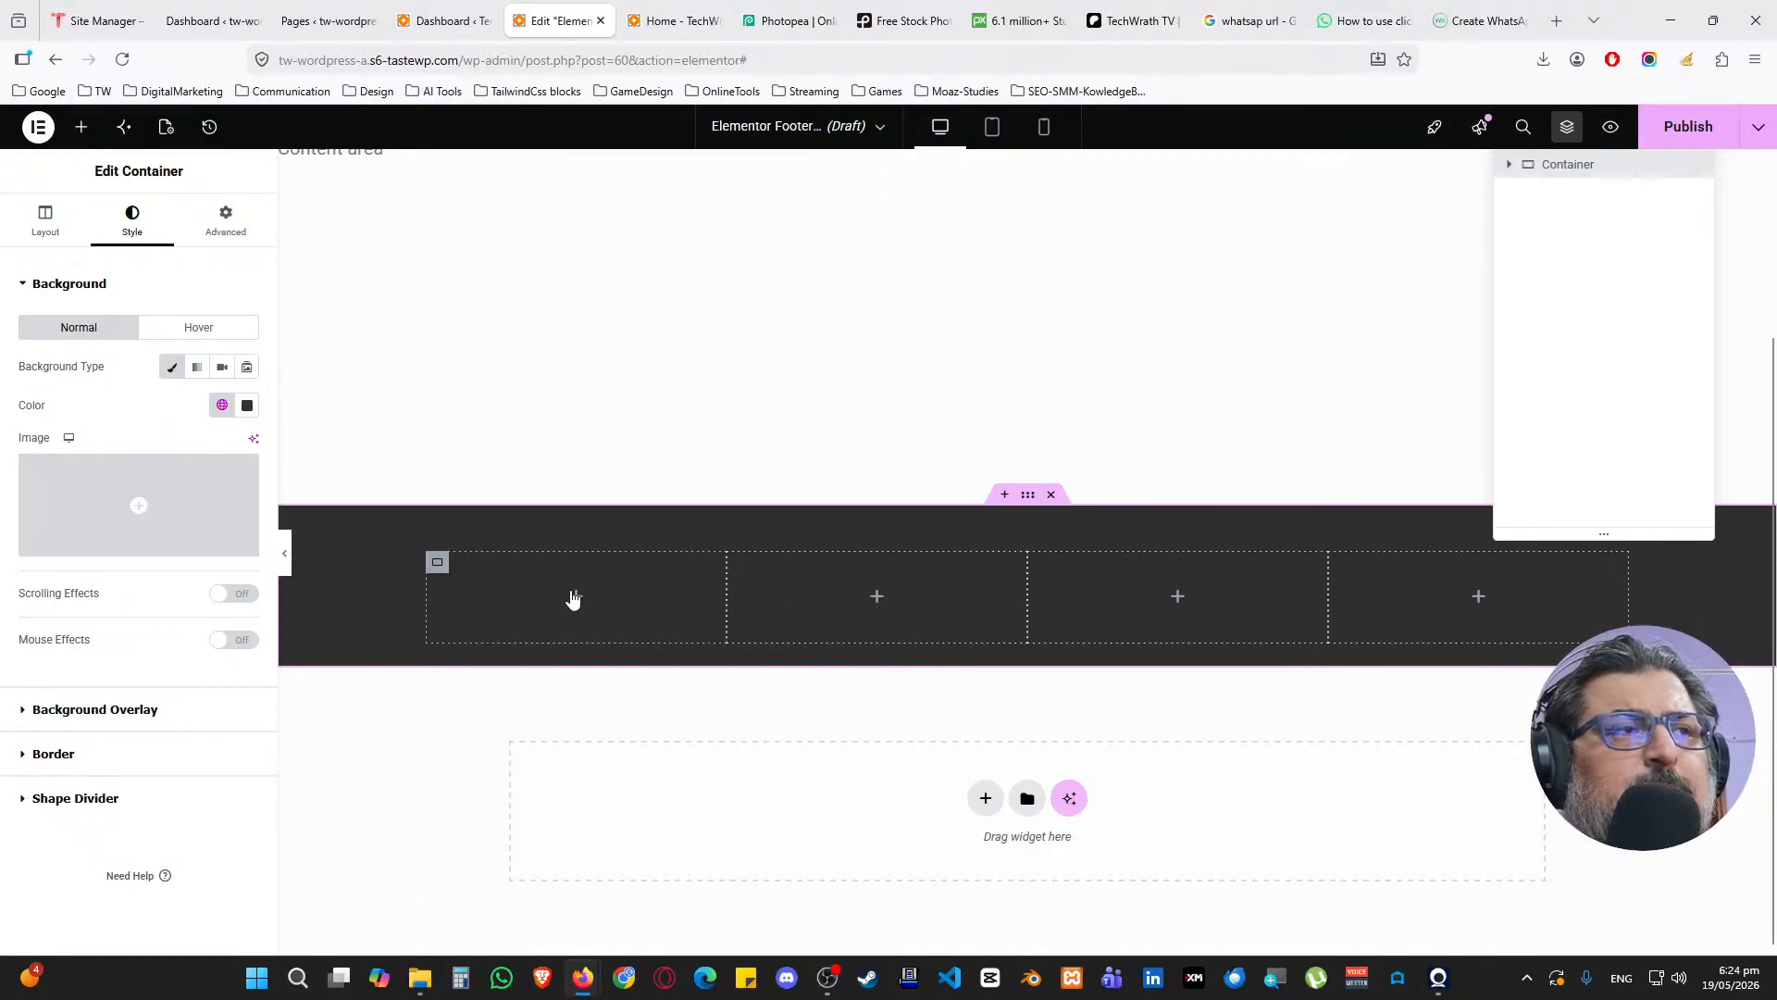
Put an Image widget in the first footer column and upload techwrath-logo-white.png
click(575, 597)
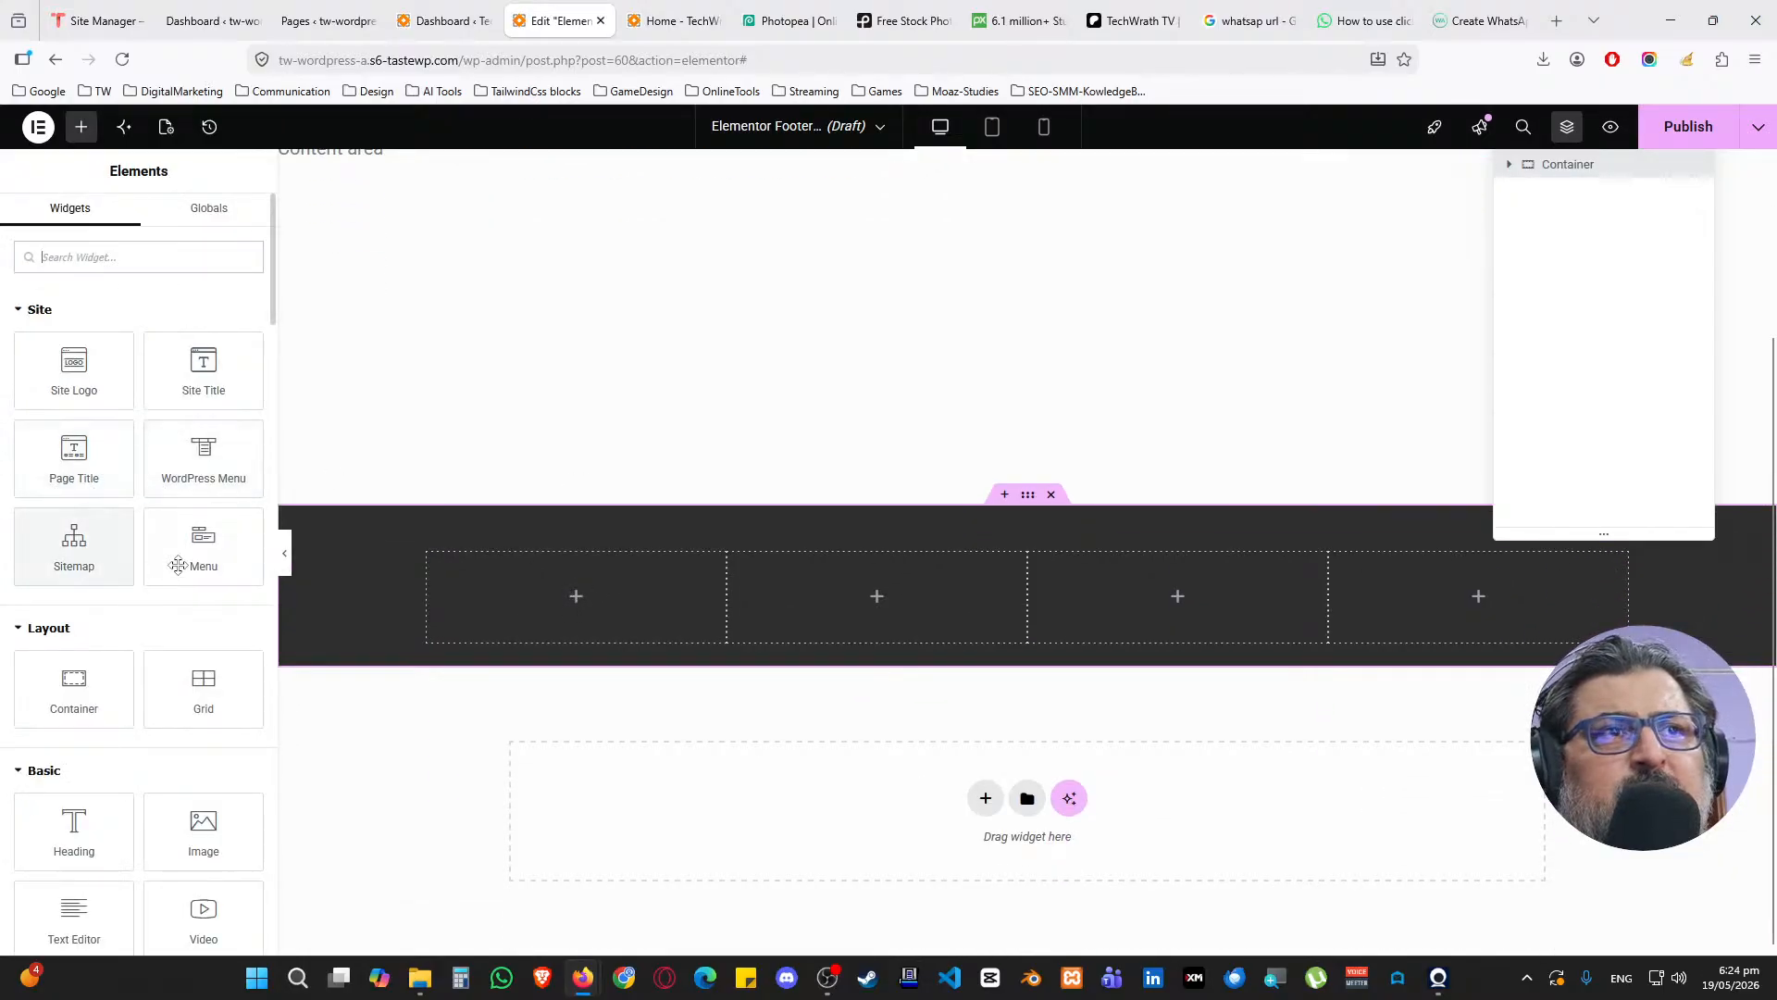
text(image)
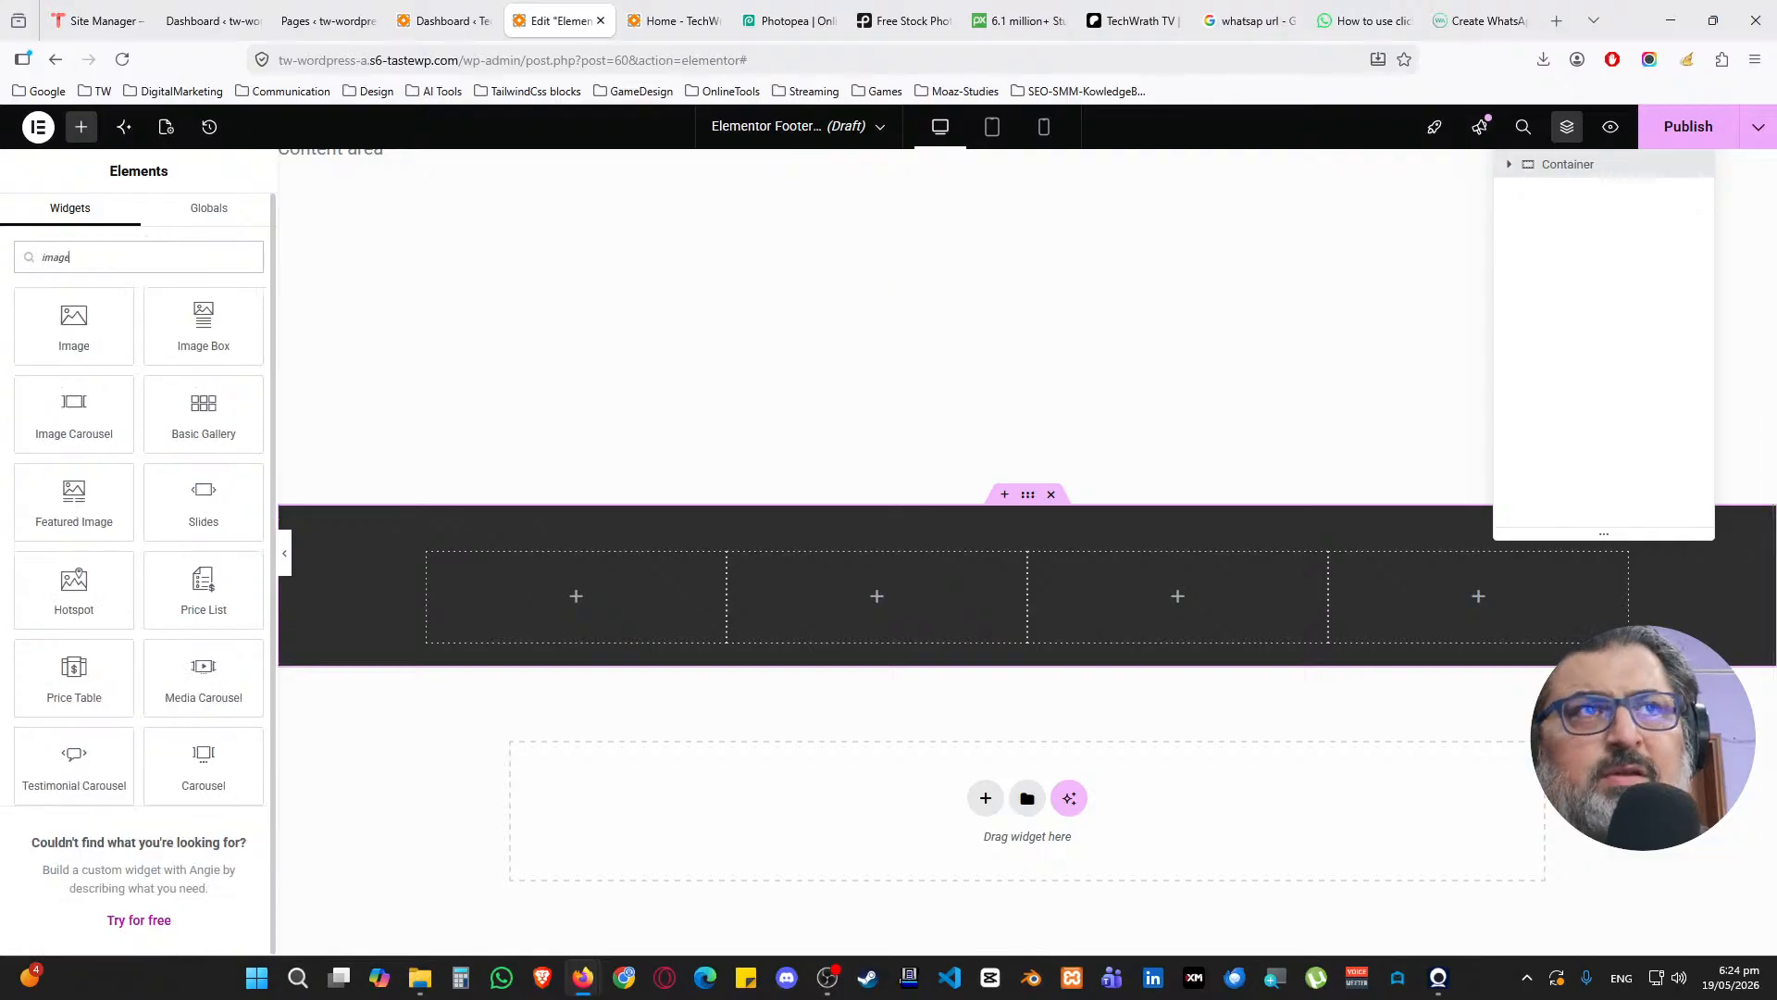
drag(84, 324, 526, 581)
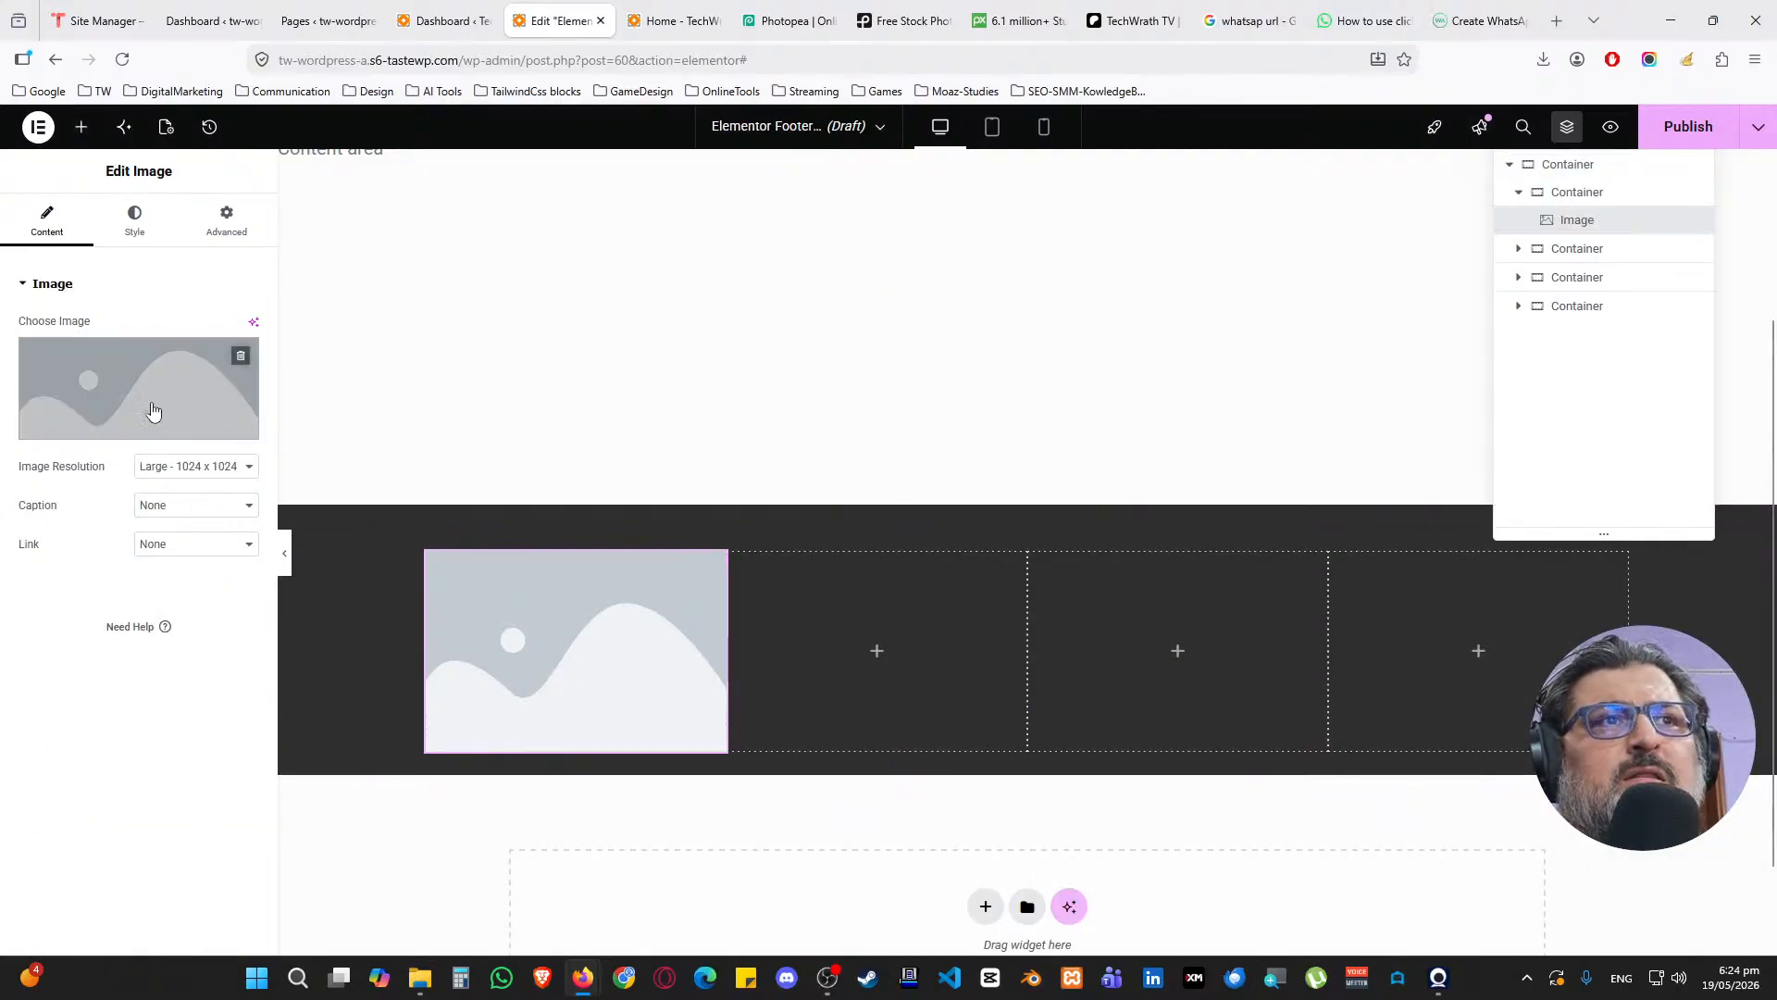
click(154, 405)
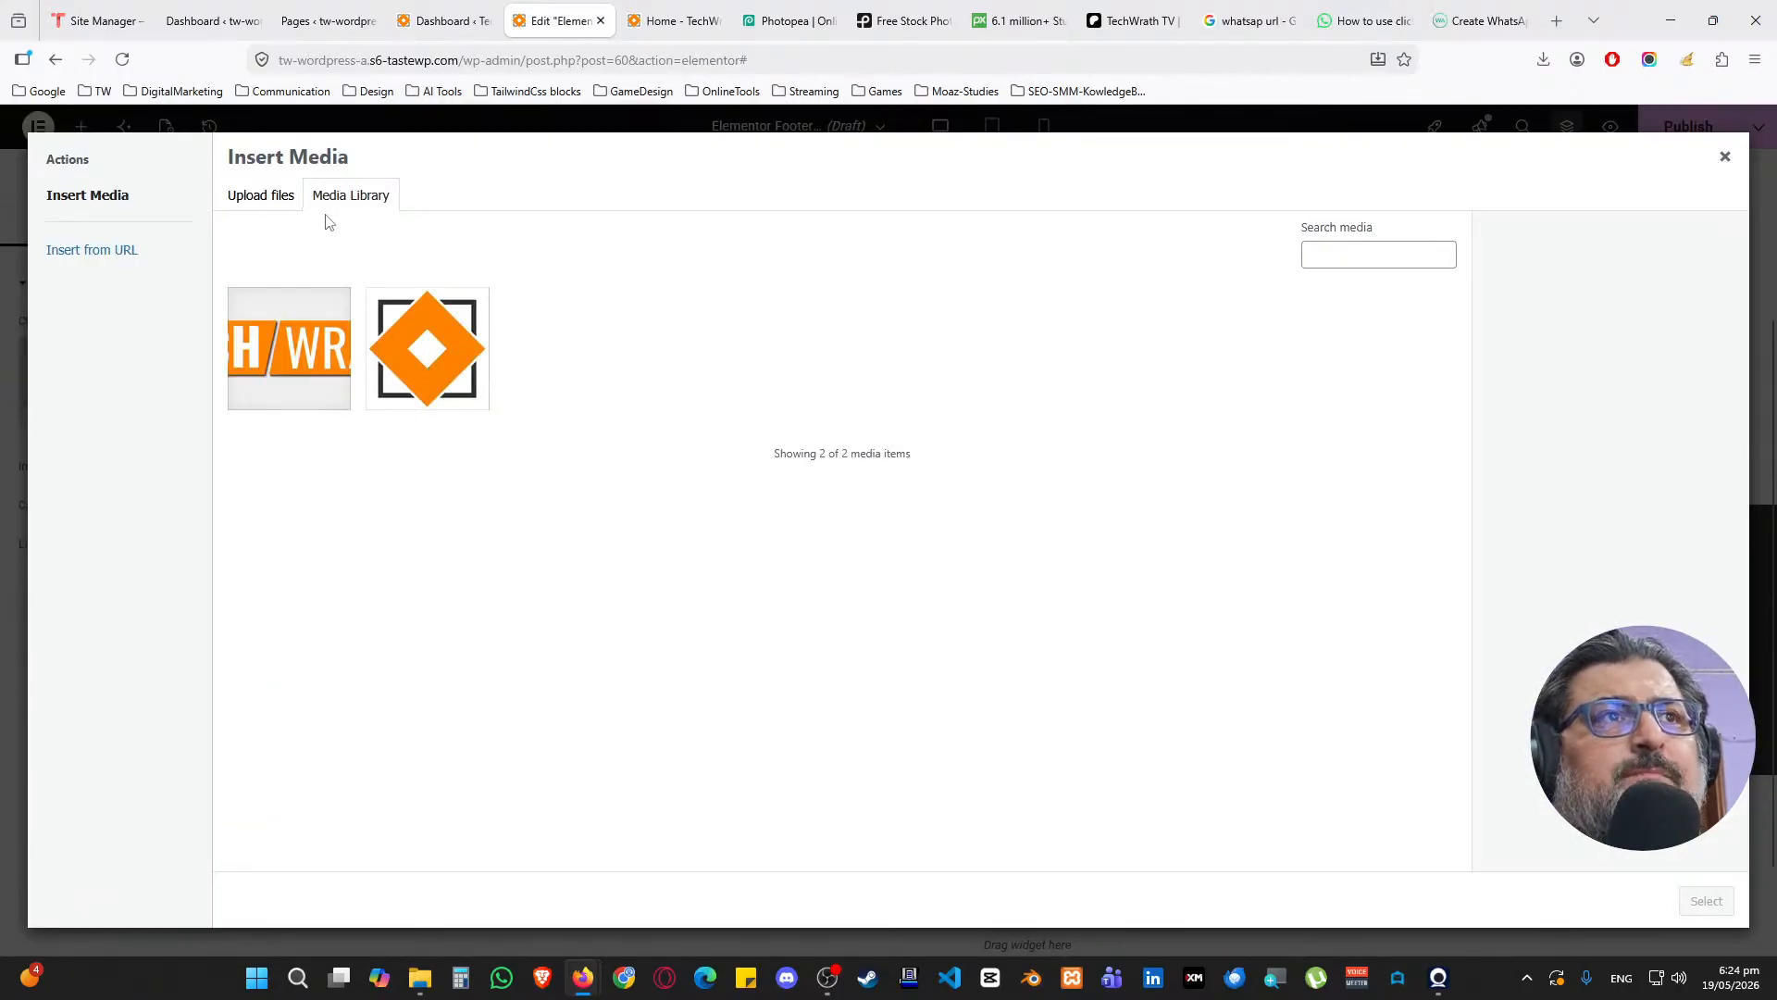
click(274, 196)
click(997, 502)
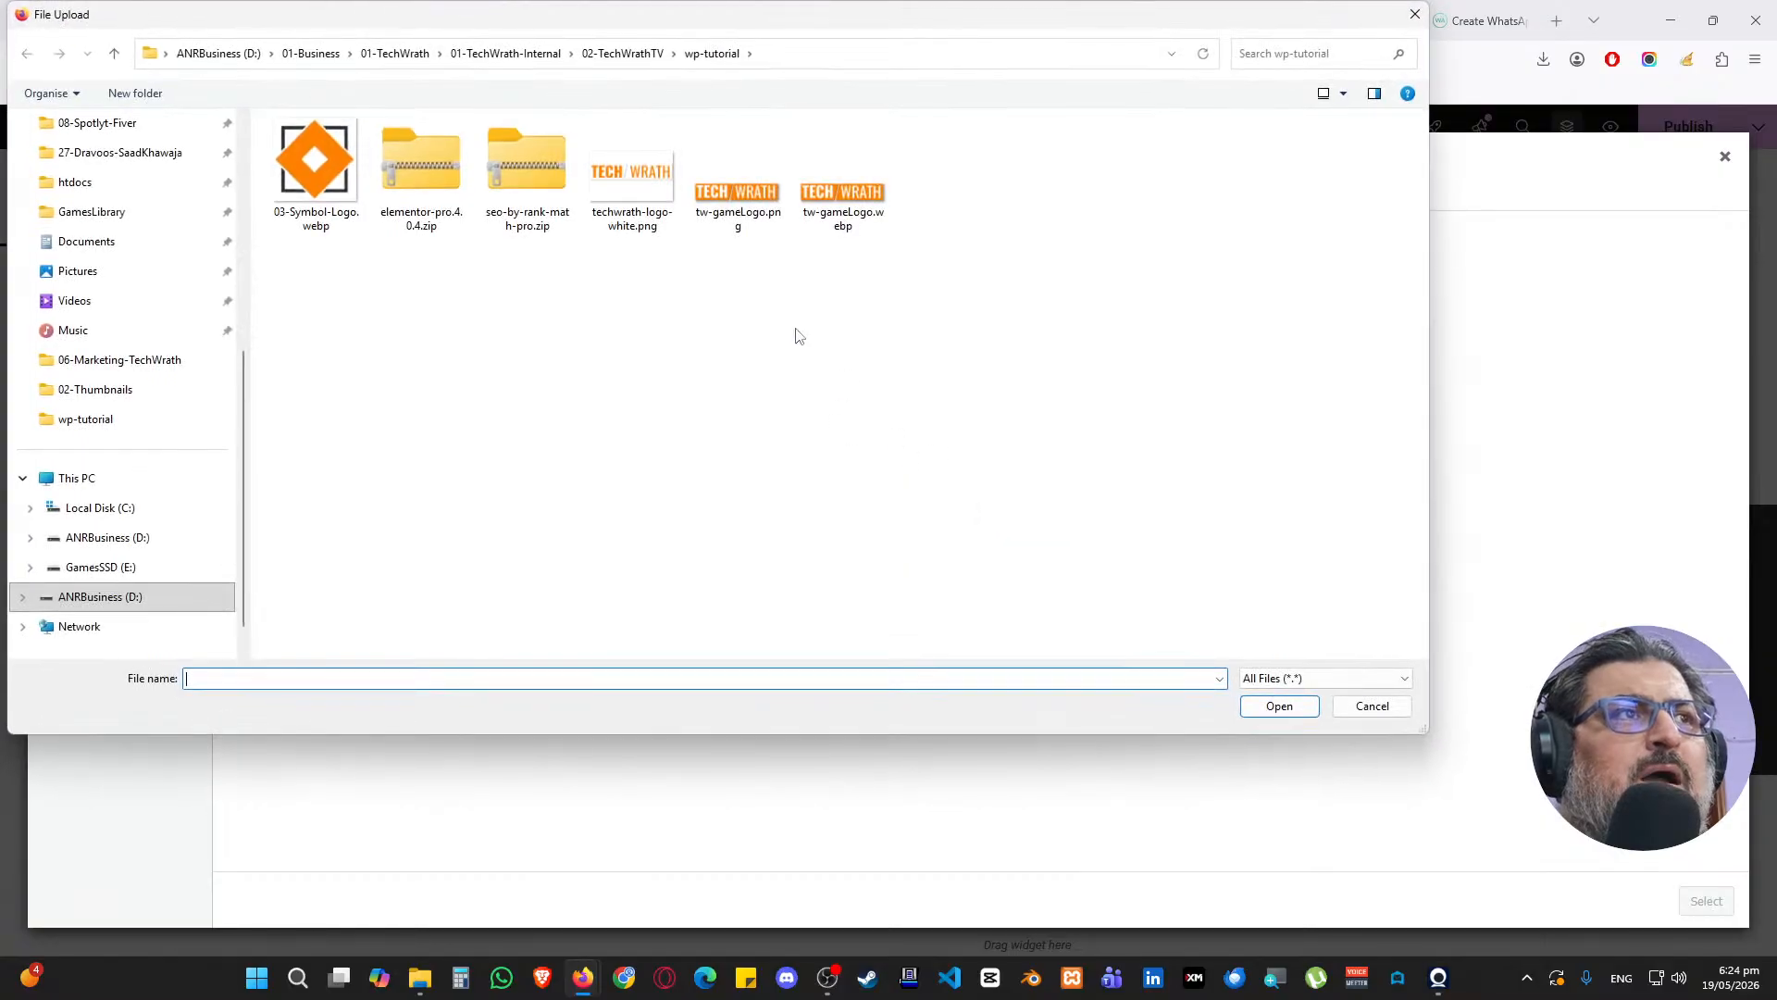
click(669, 206)
double_click(669, 206)
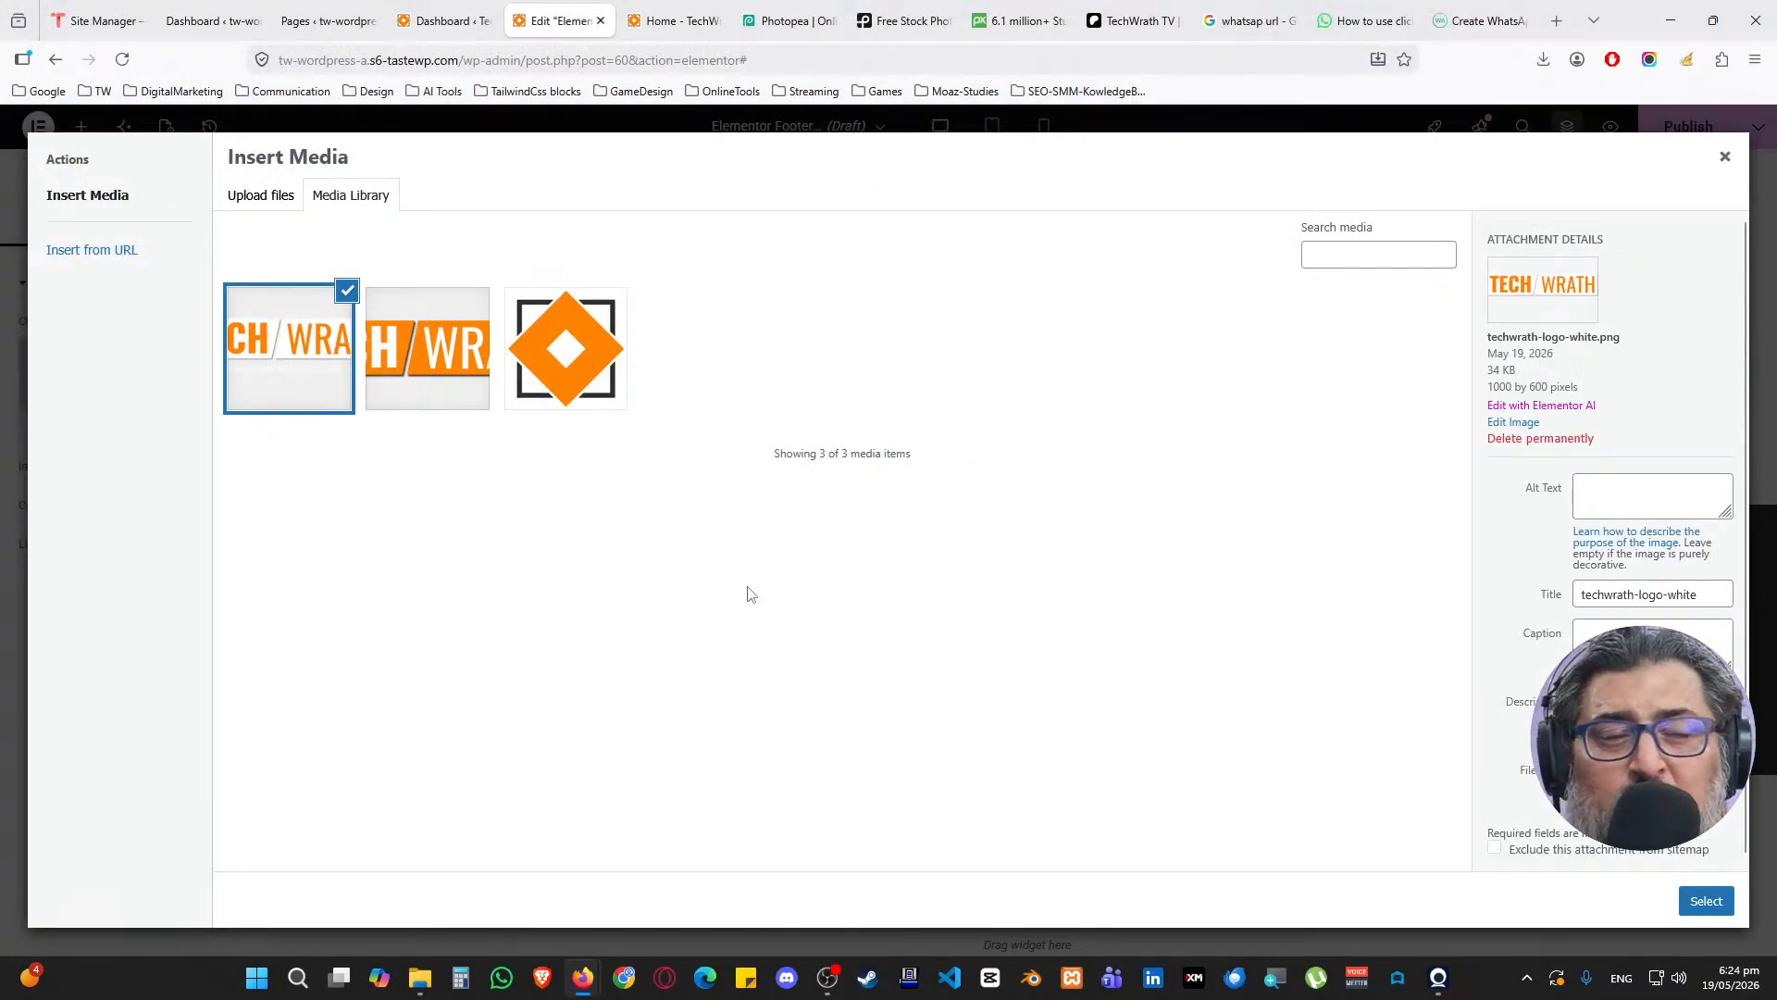
Copy the image title into Alt Text, insert the logo, and set resolution to Full
click(1509, 596)
key(ctrl+c)
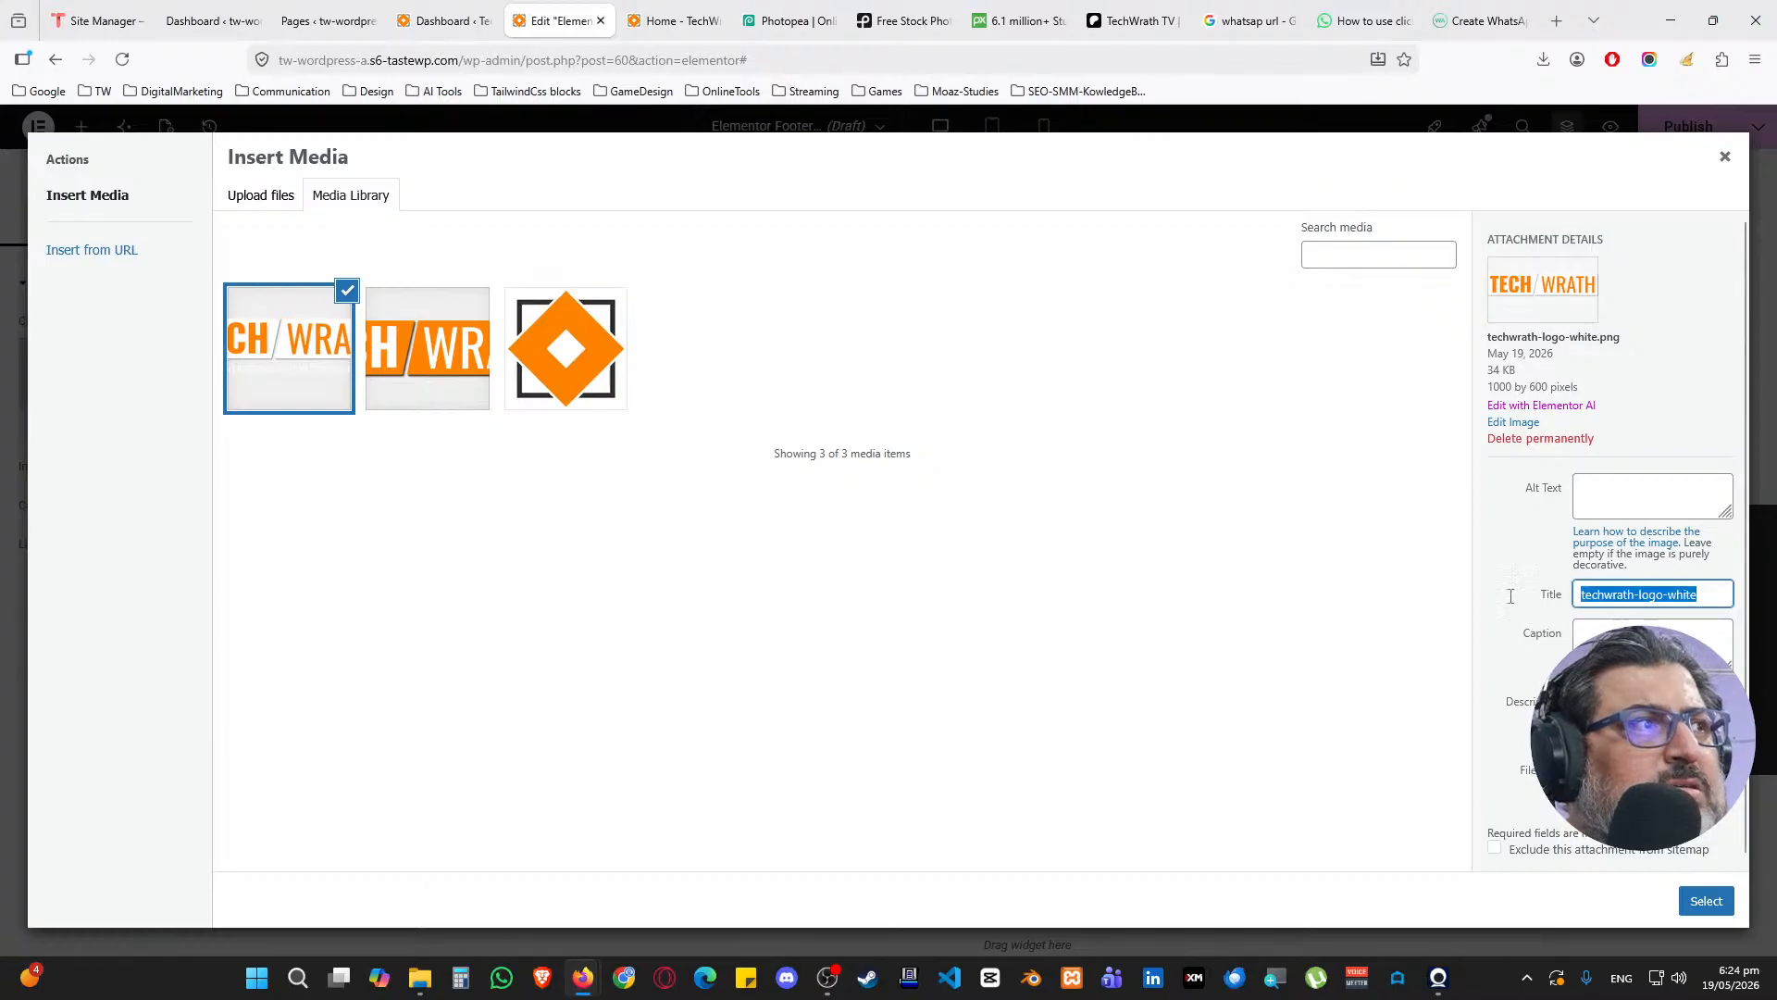
click(1669, 495)
key(ctrl+v)
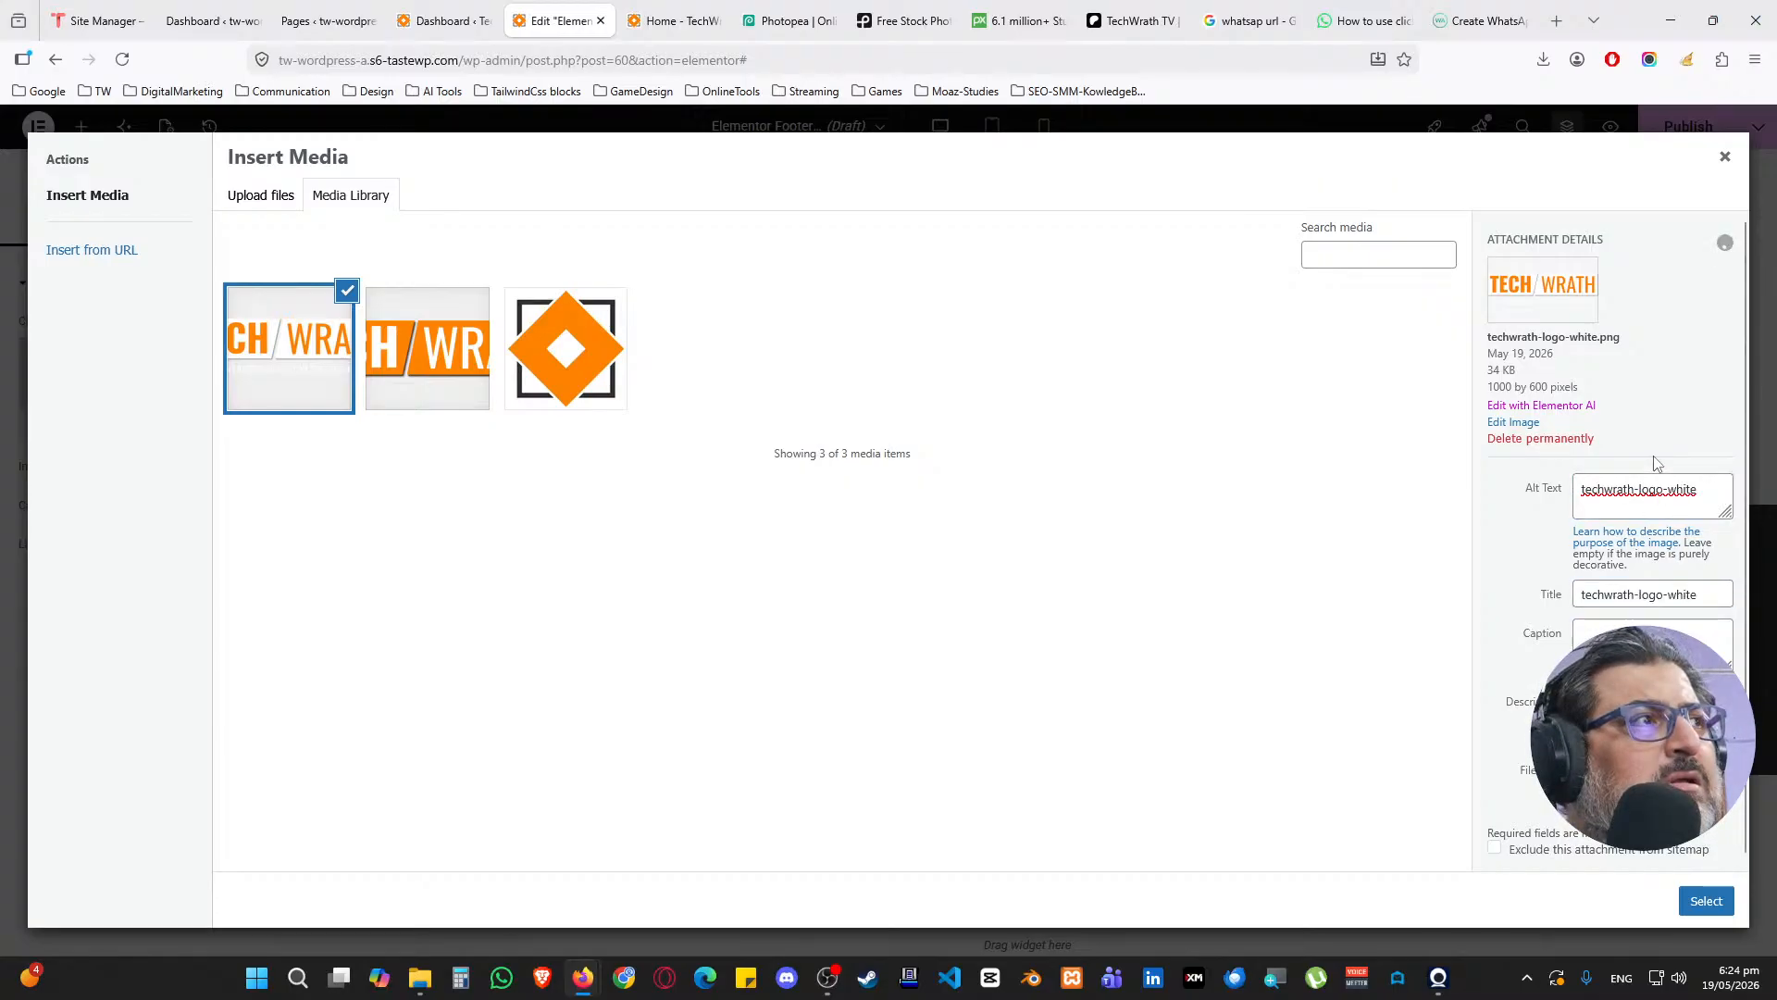
drag(1607, 346, 1616, 344)
double_click(1615, 339)
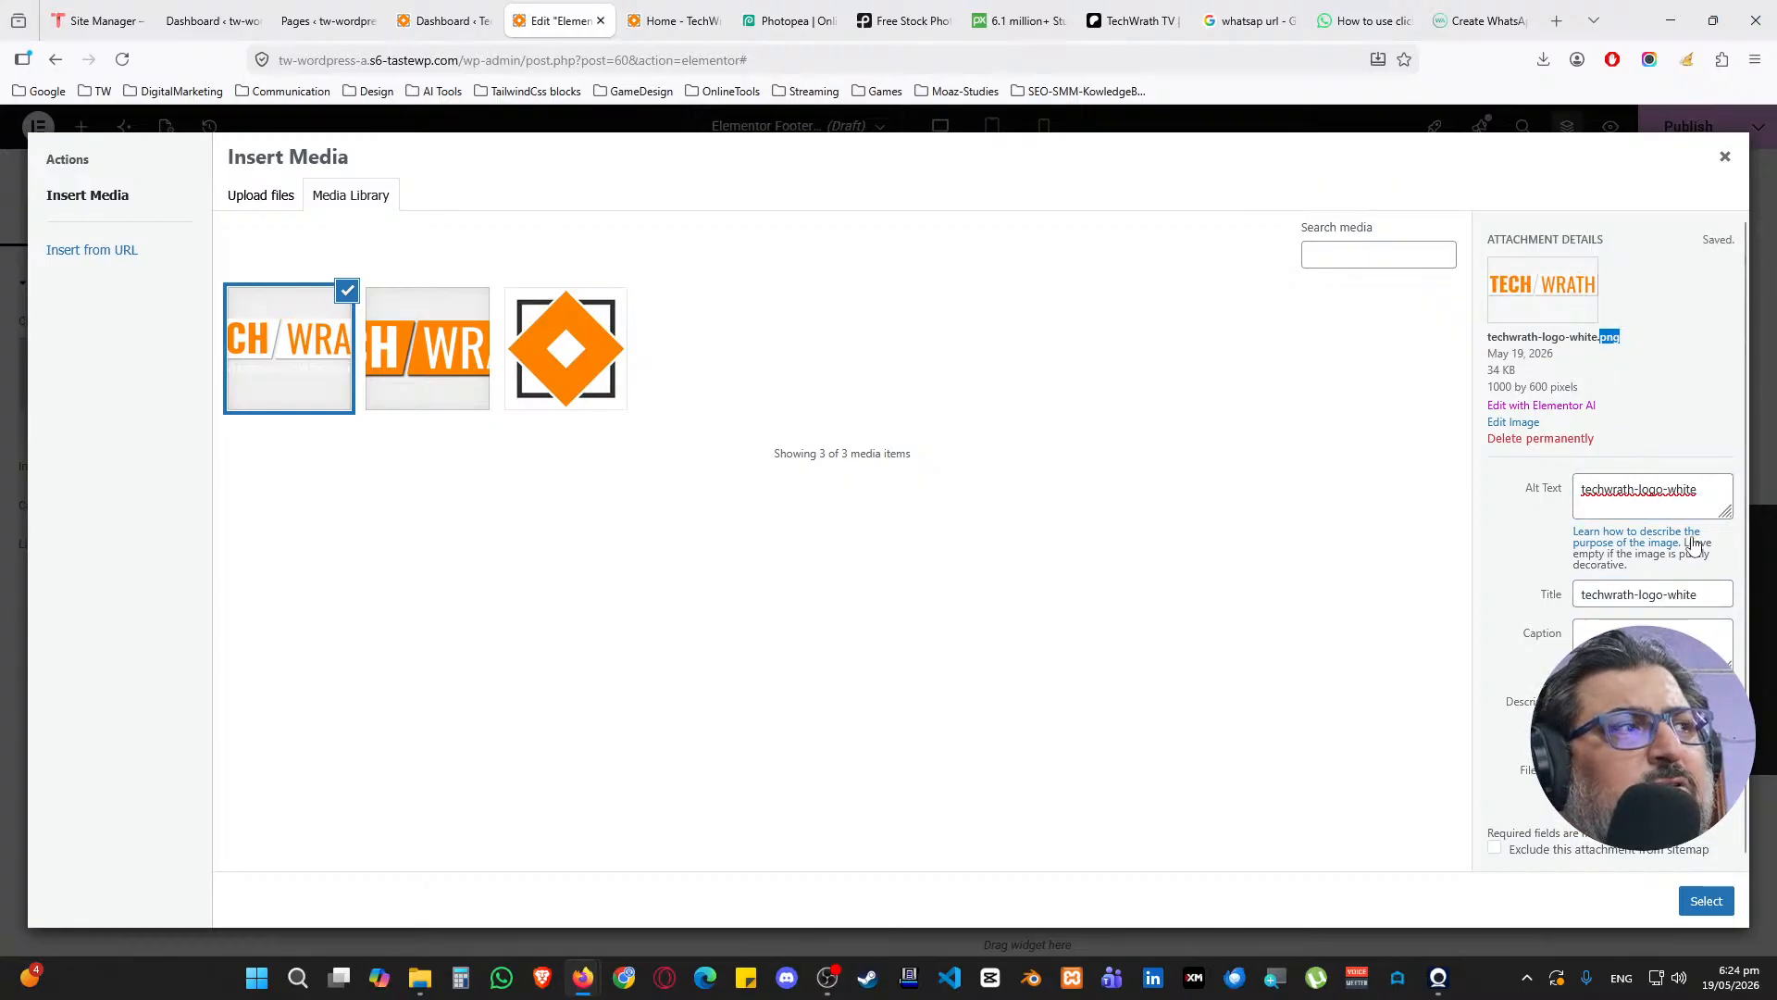
click(1706, 902)
click(196, 598)
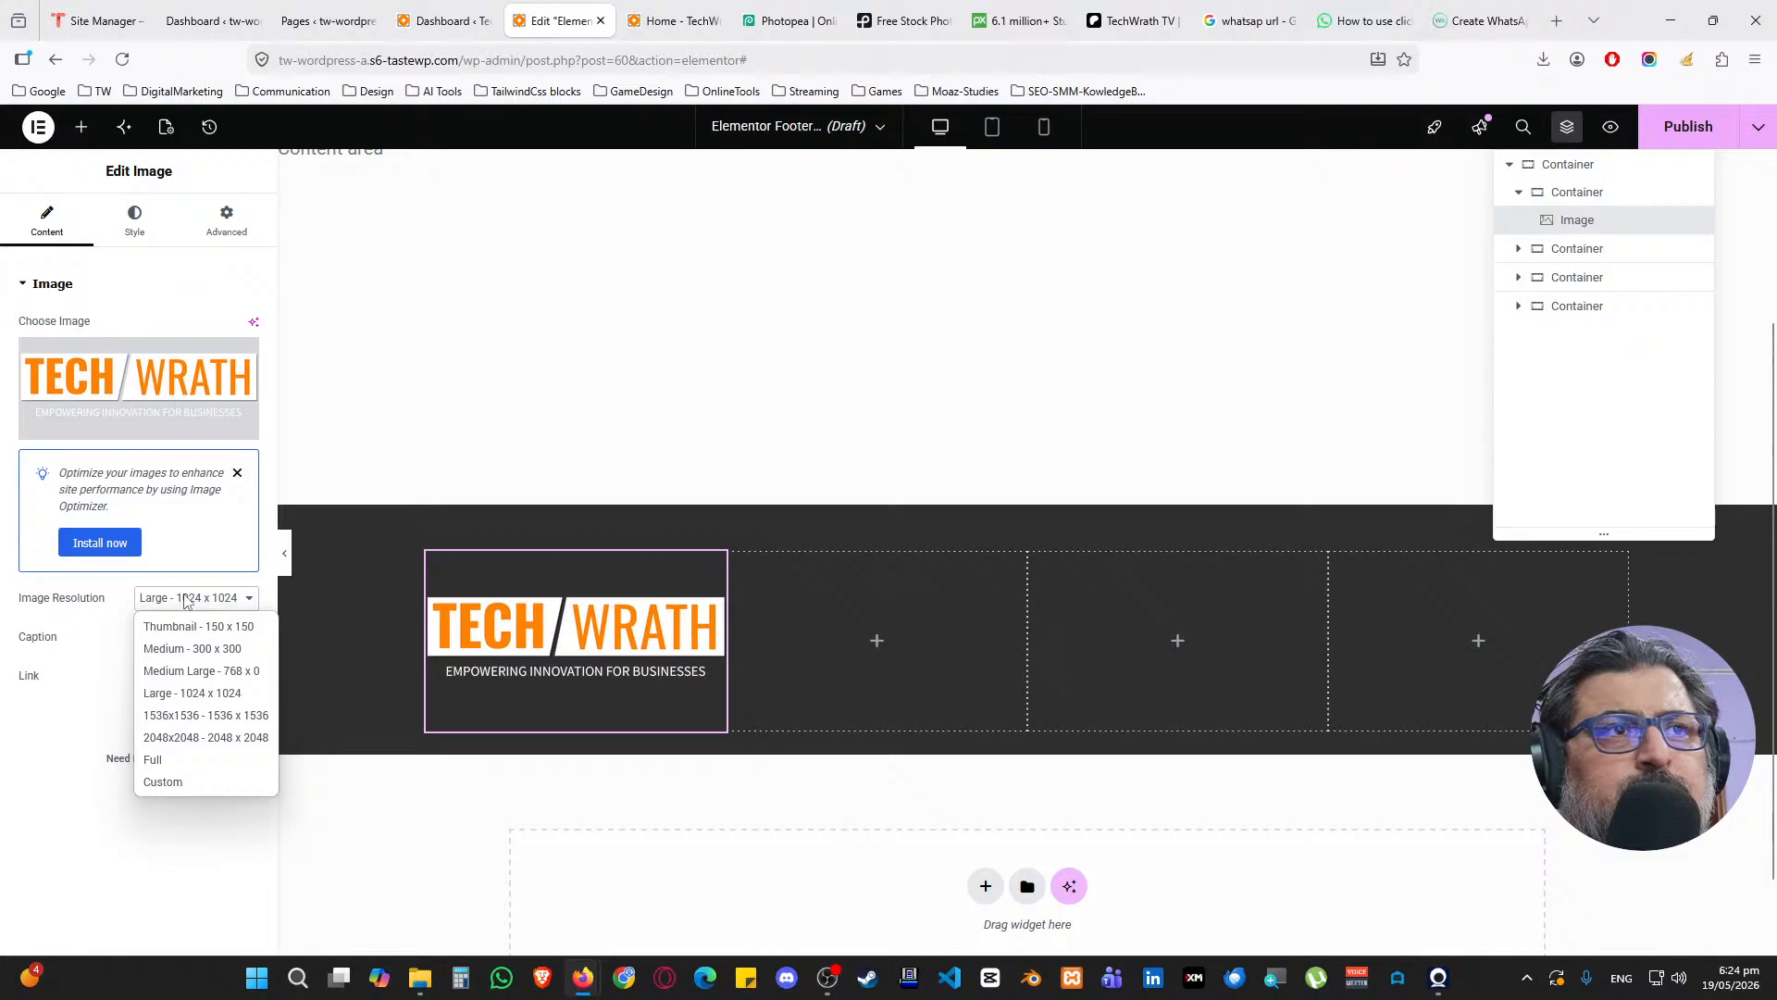
click(198, 761)
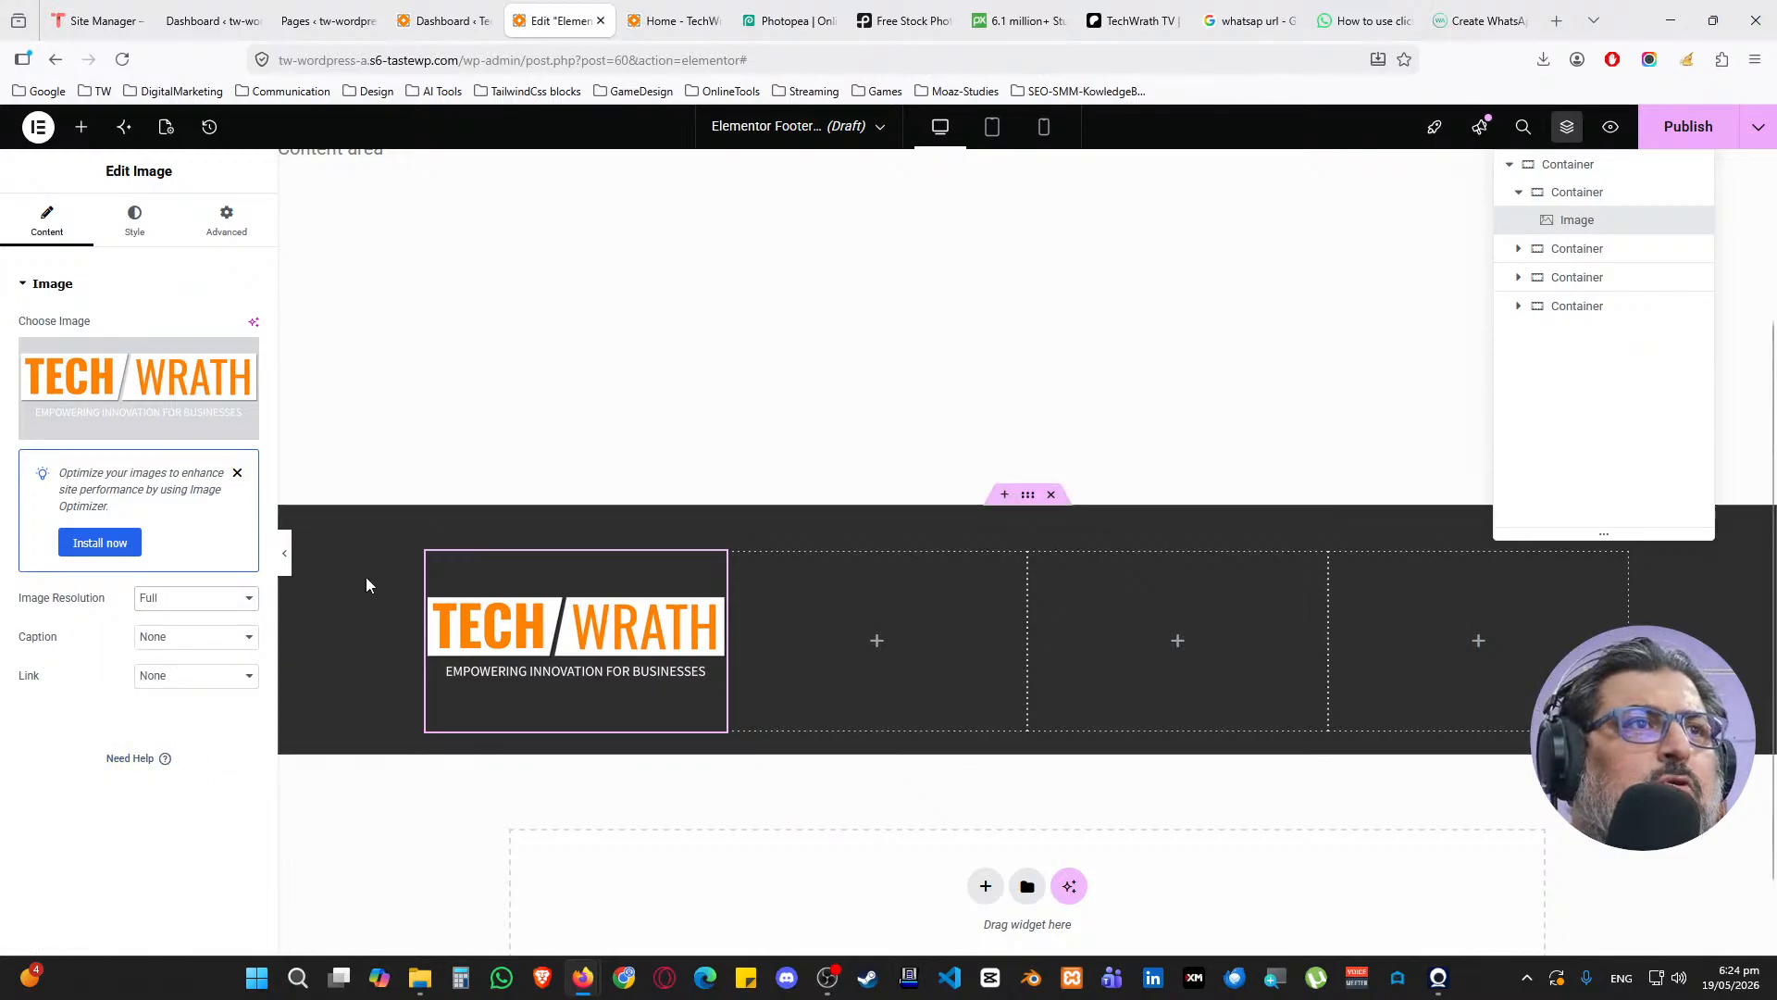
click(437, 562)
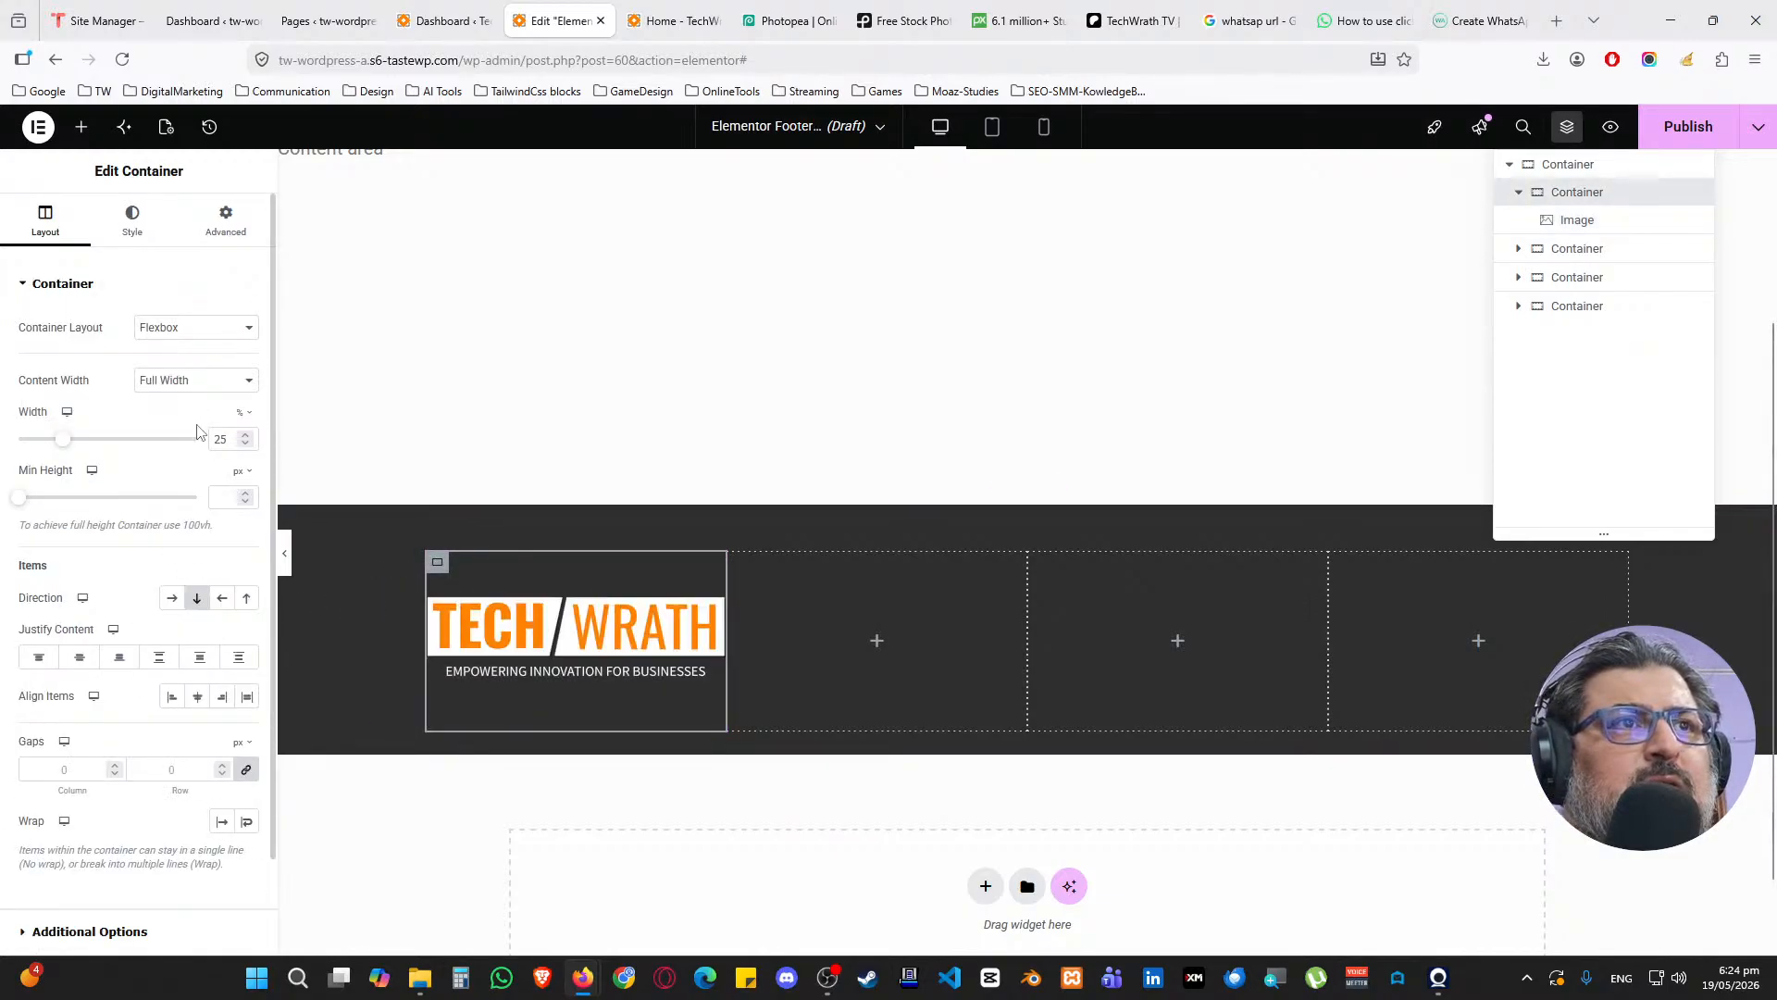
Justify the logo column's content to Start with a 15 px row gap, then go to Photopea
click(185, 327)
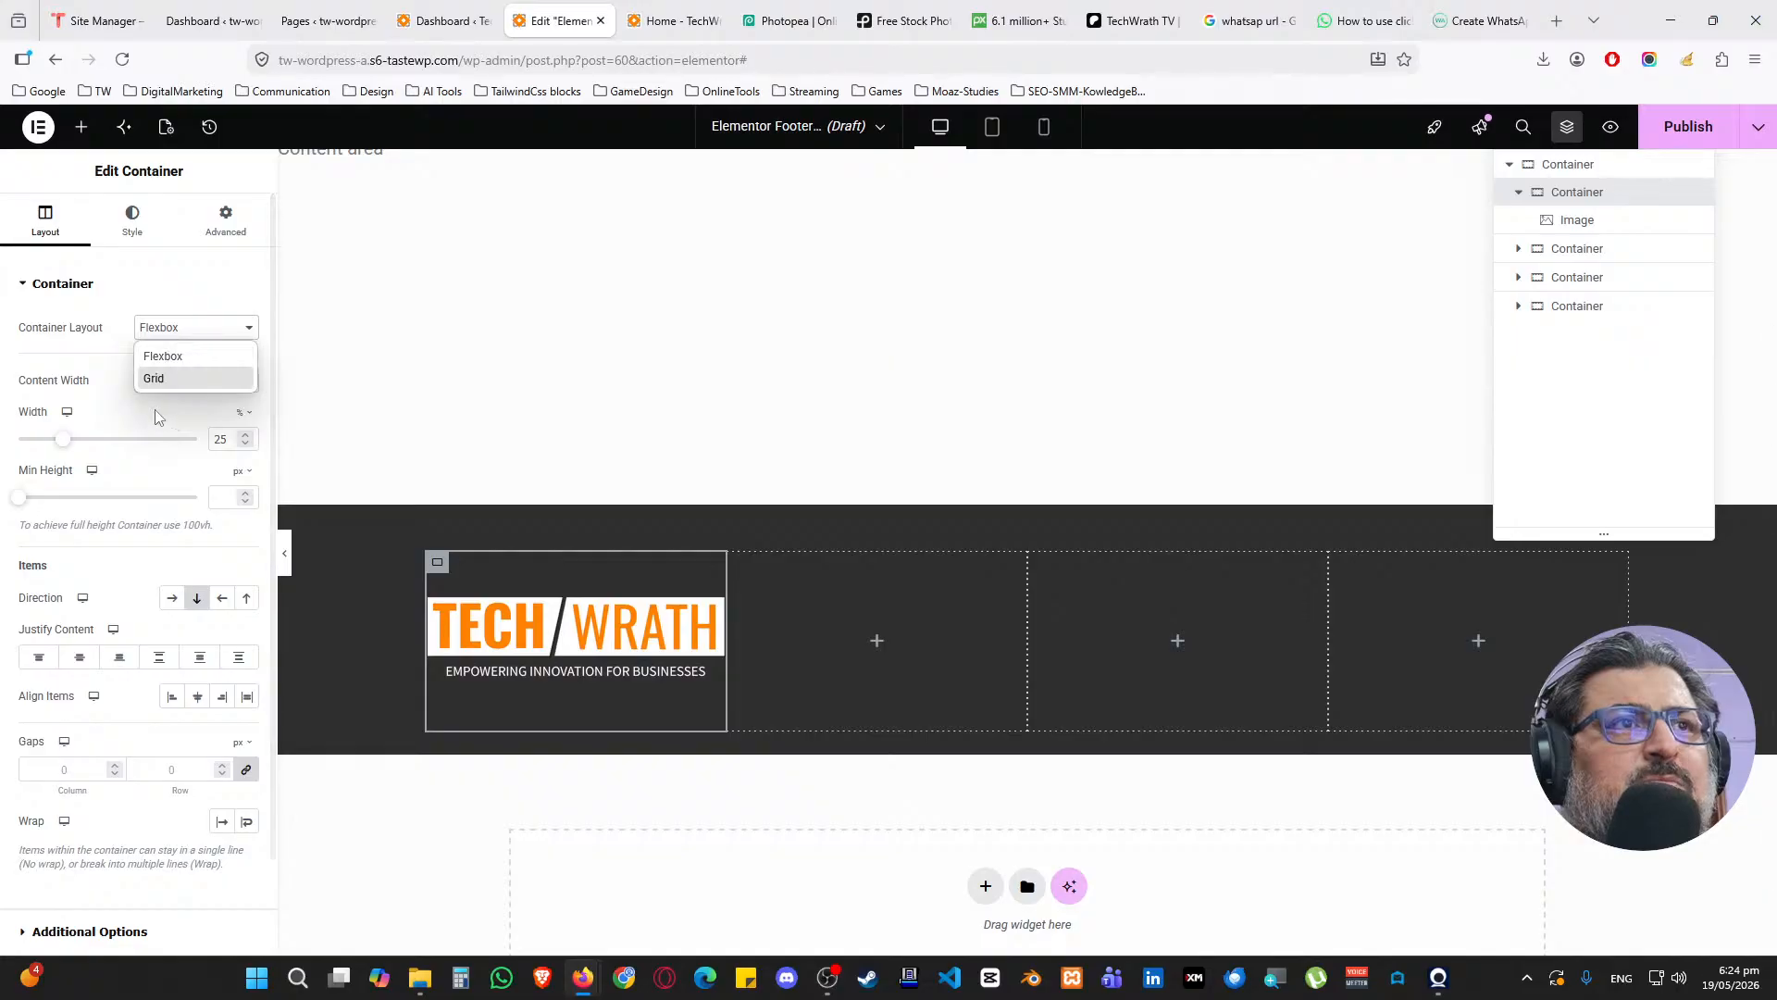
click(143, 467)
click(39, 657)
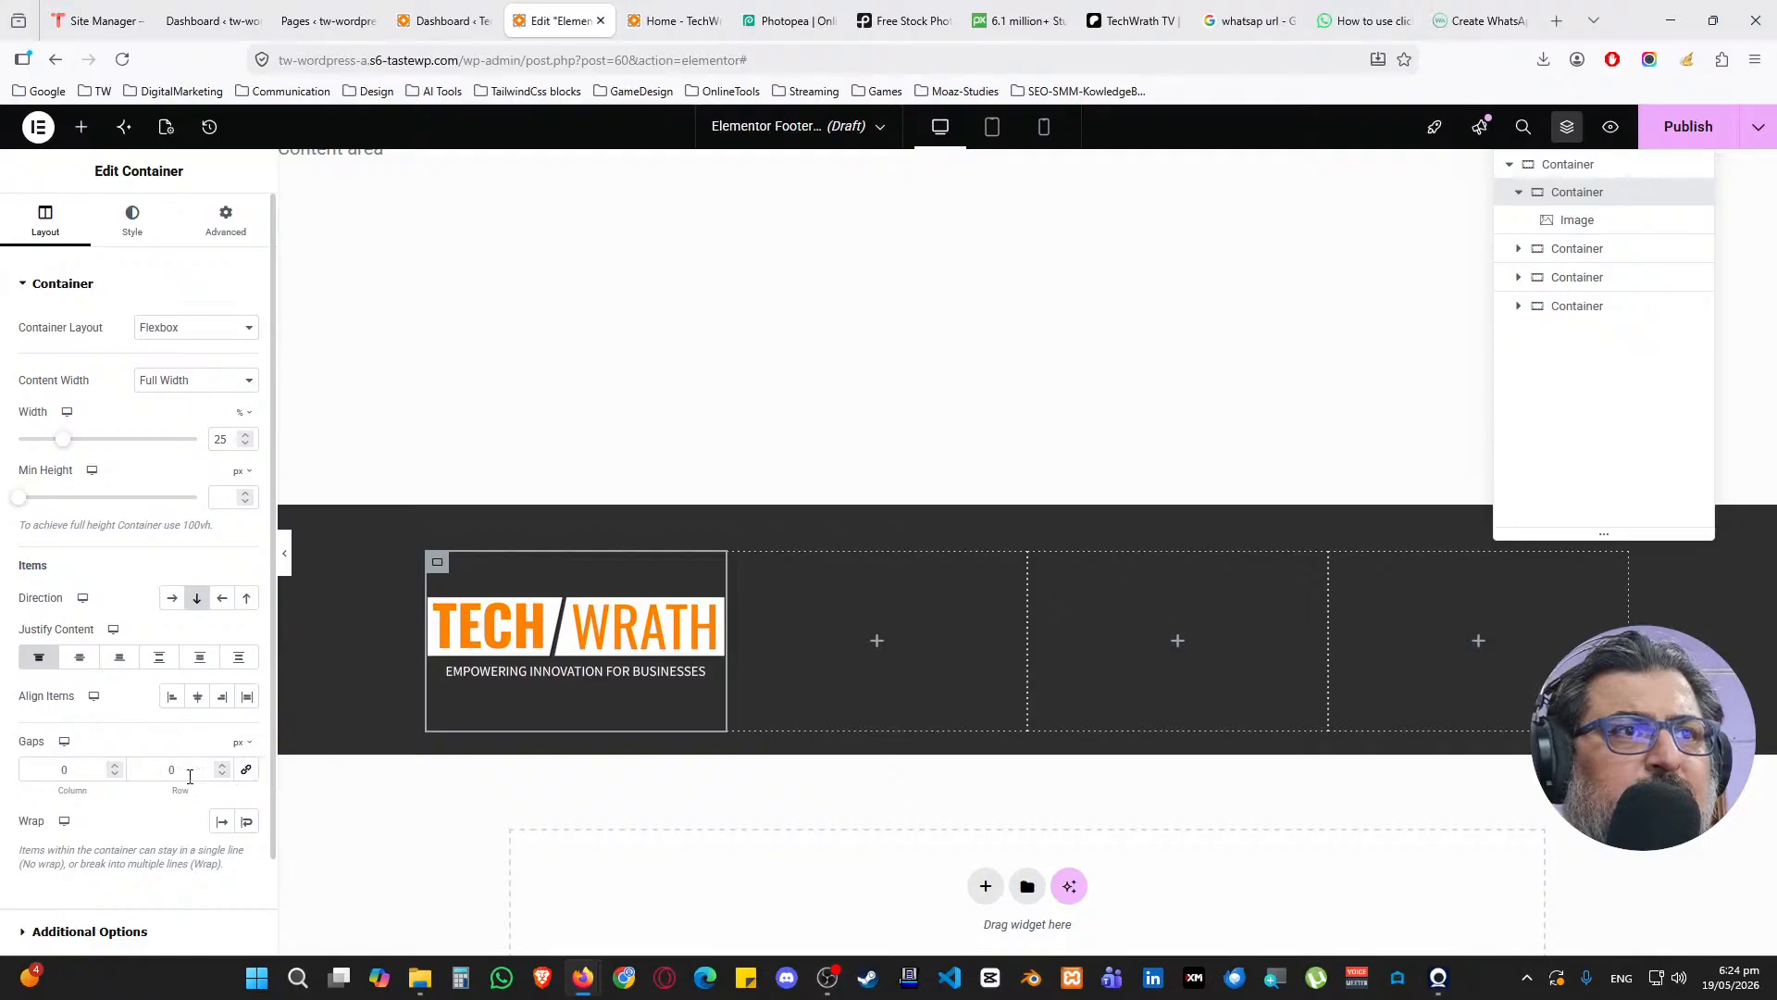
double_click(165, 770)
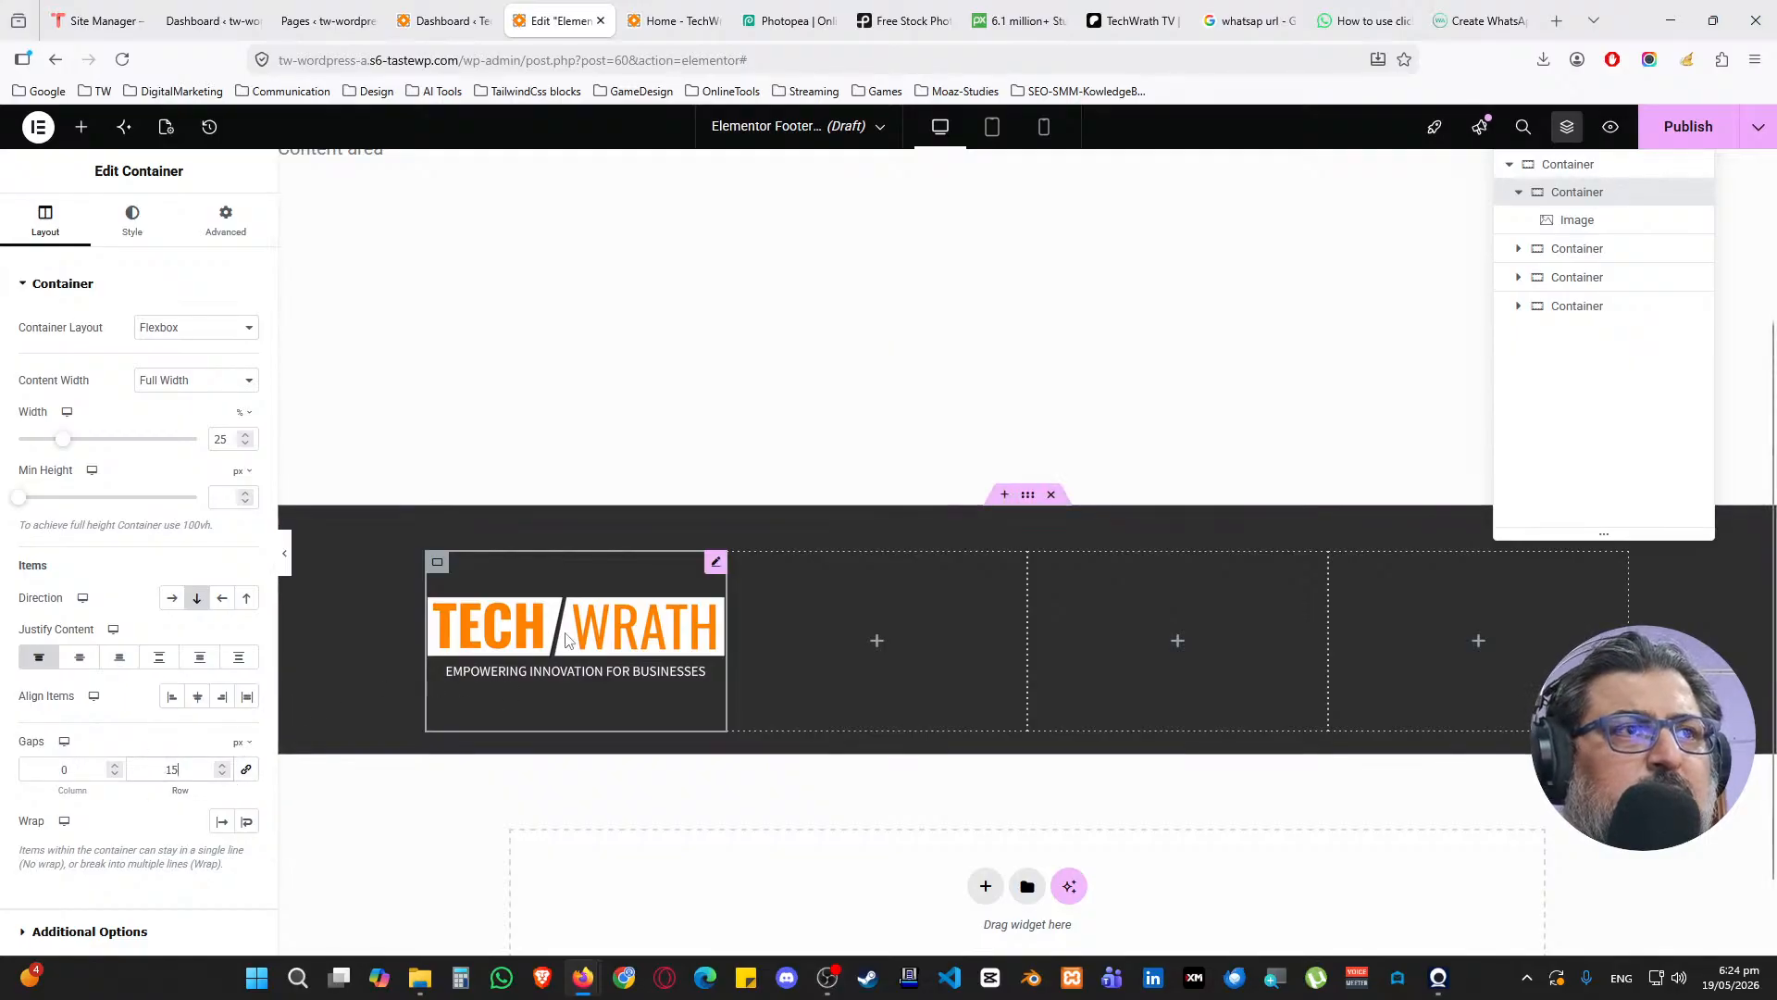
click(713, 564)
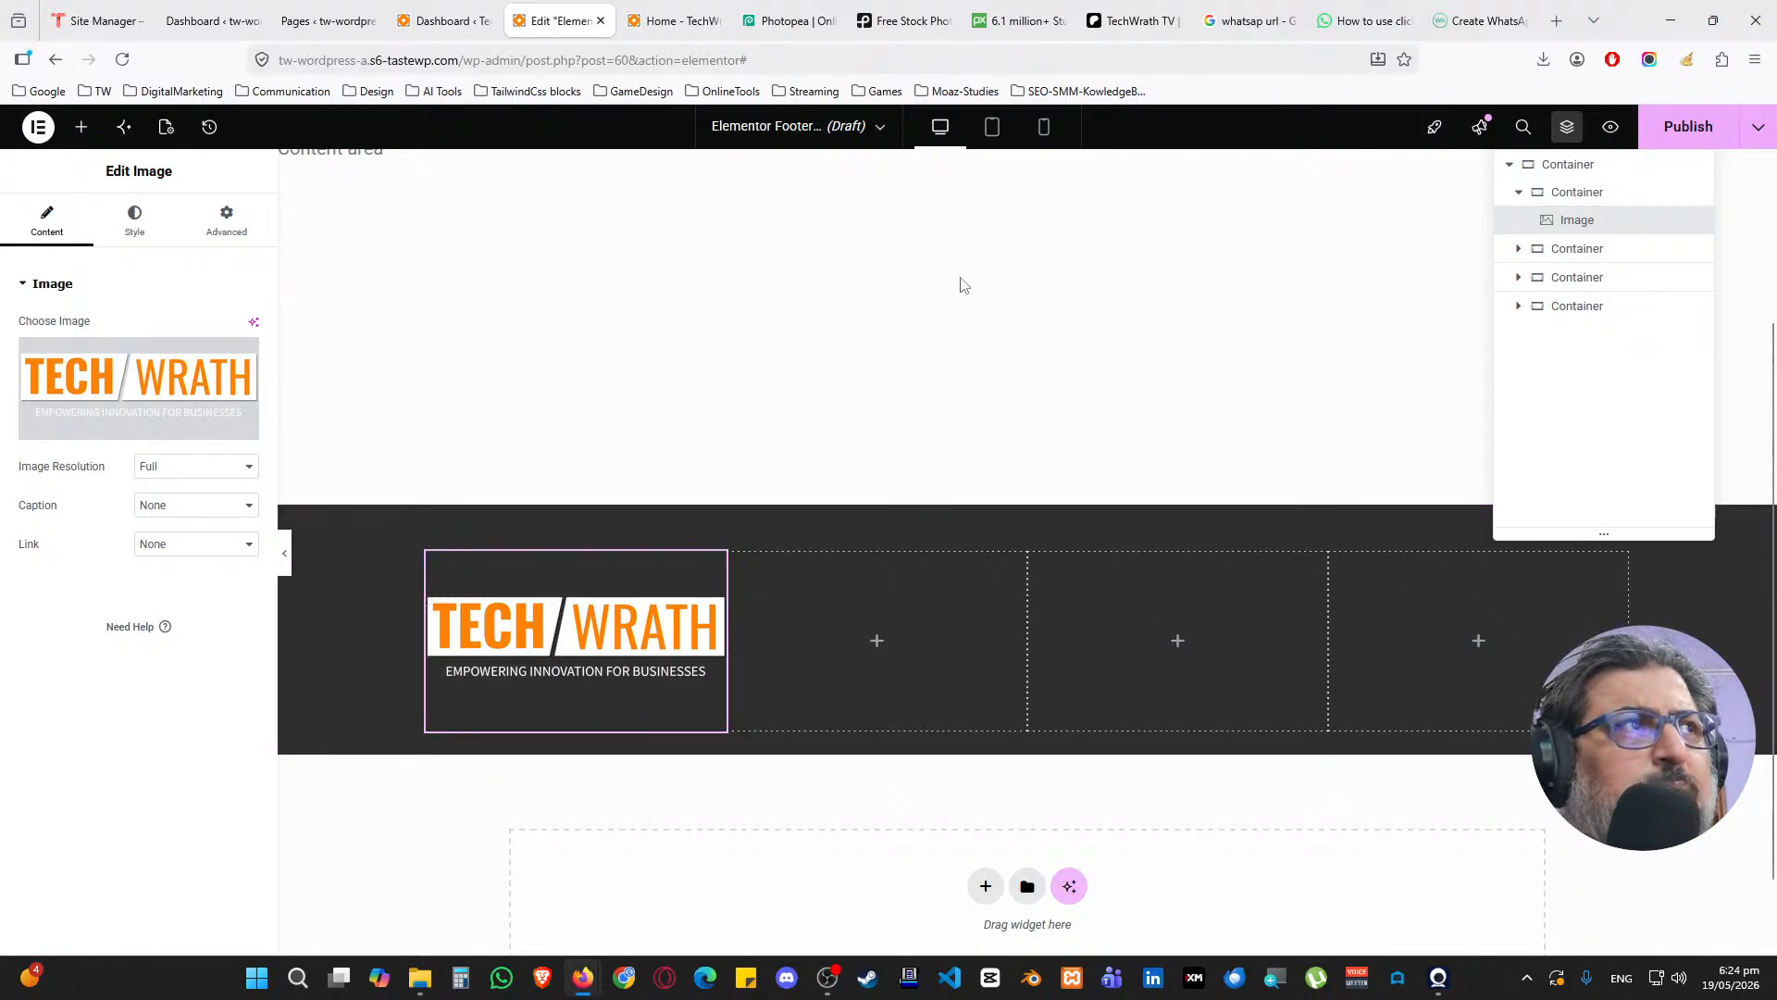
click(785, 20)
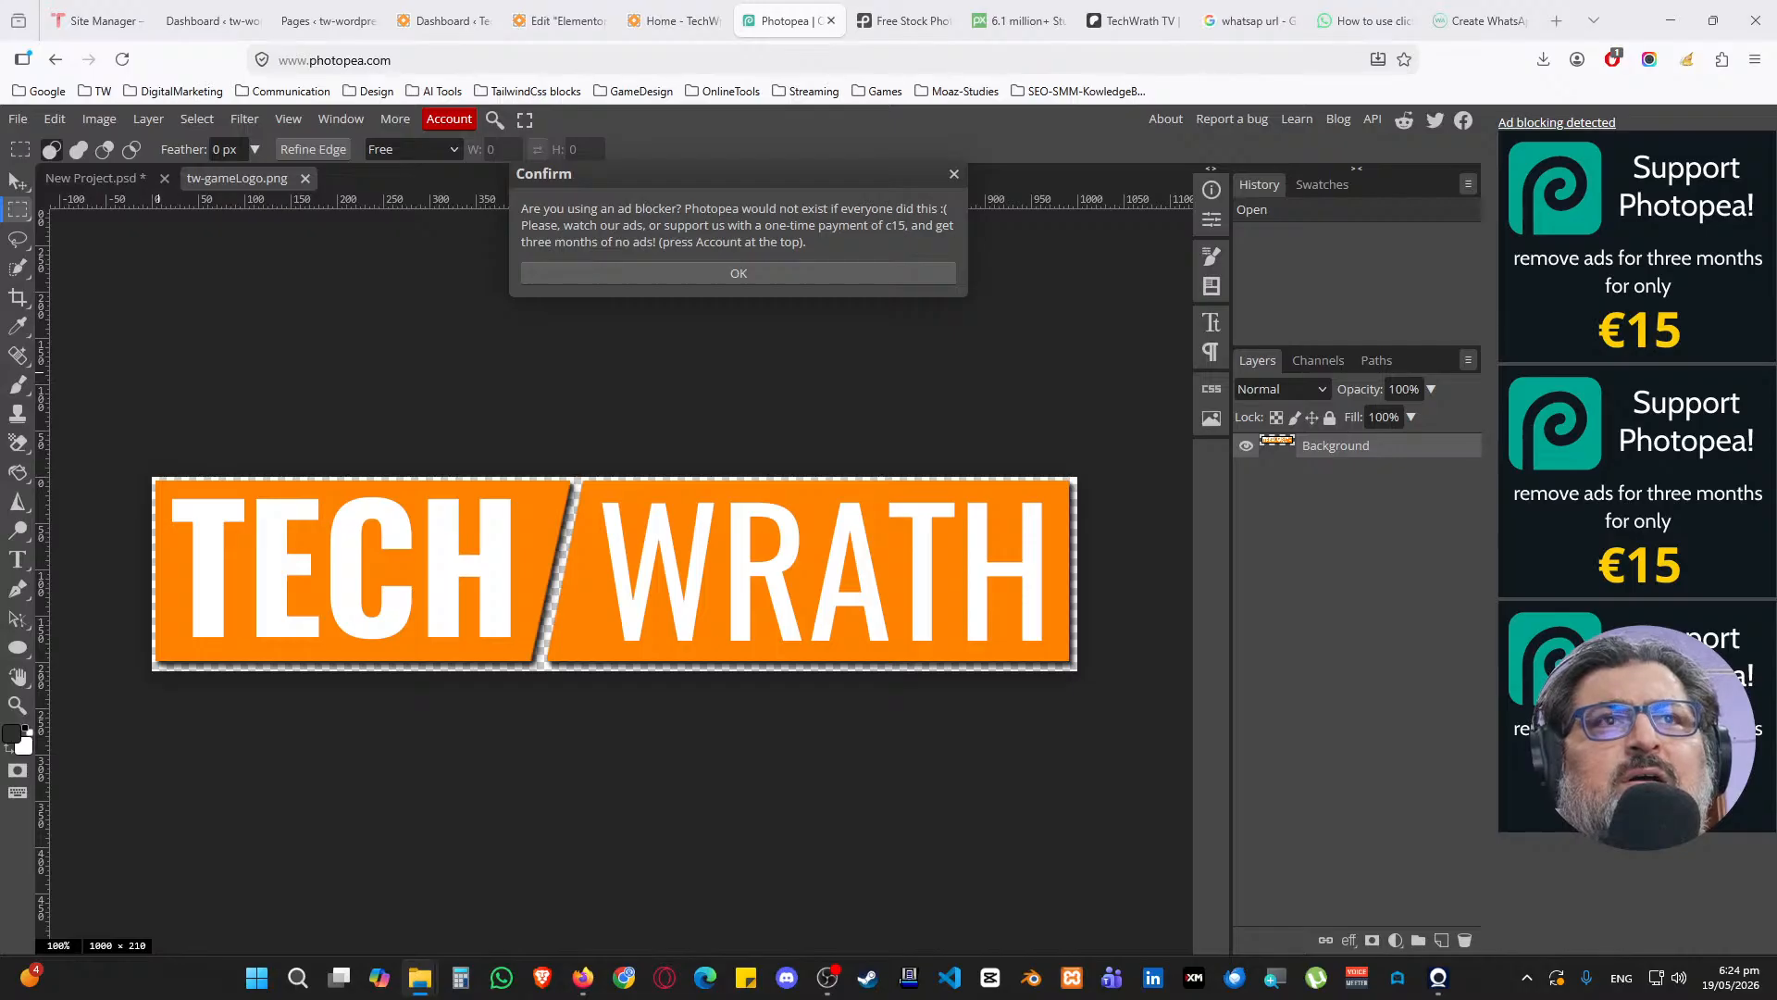
Close tw-gameLogo.png unsaved, open techwrath-logo-white.png, and shift the logo up the canvas
drag(350, 153, 363, 199)
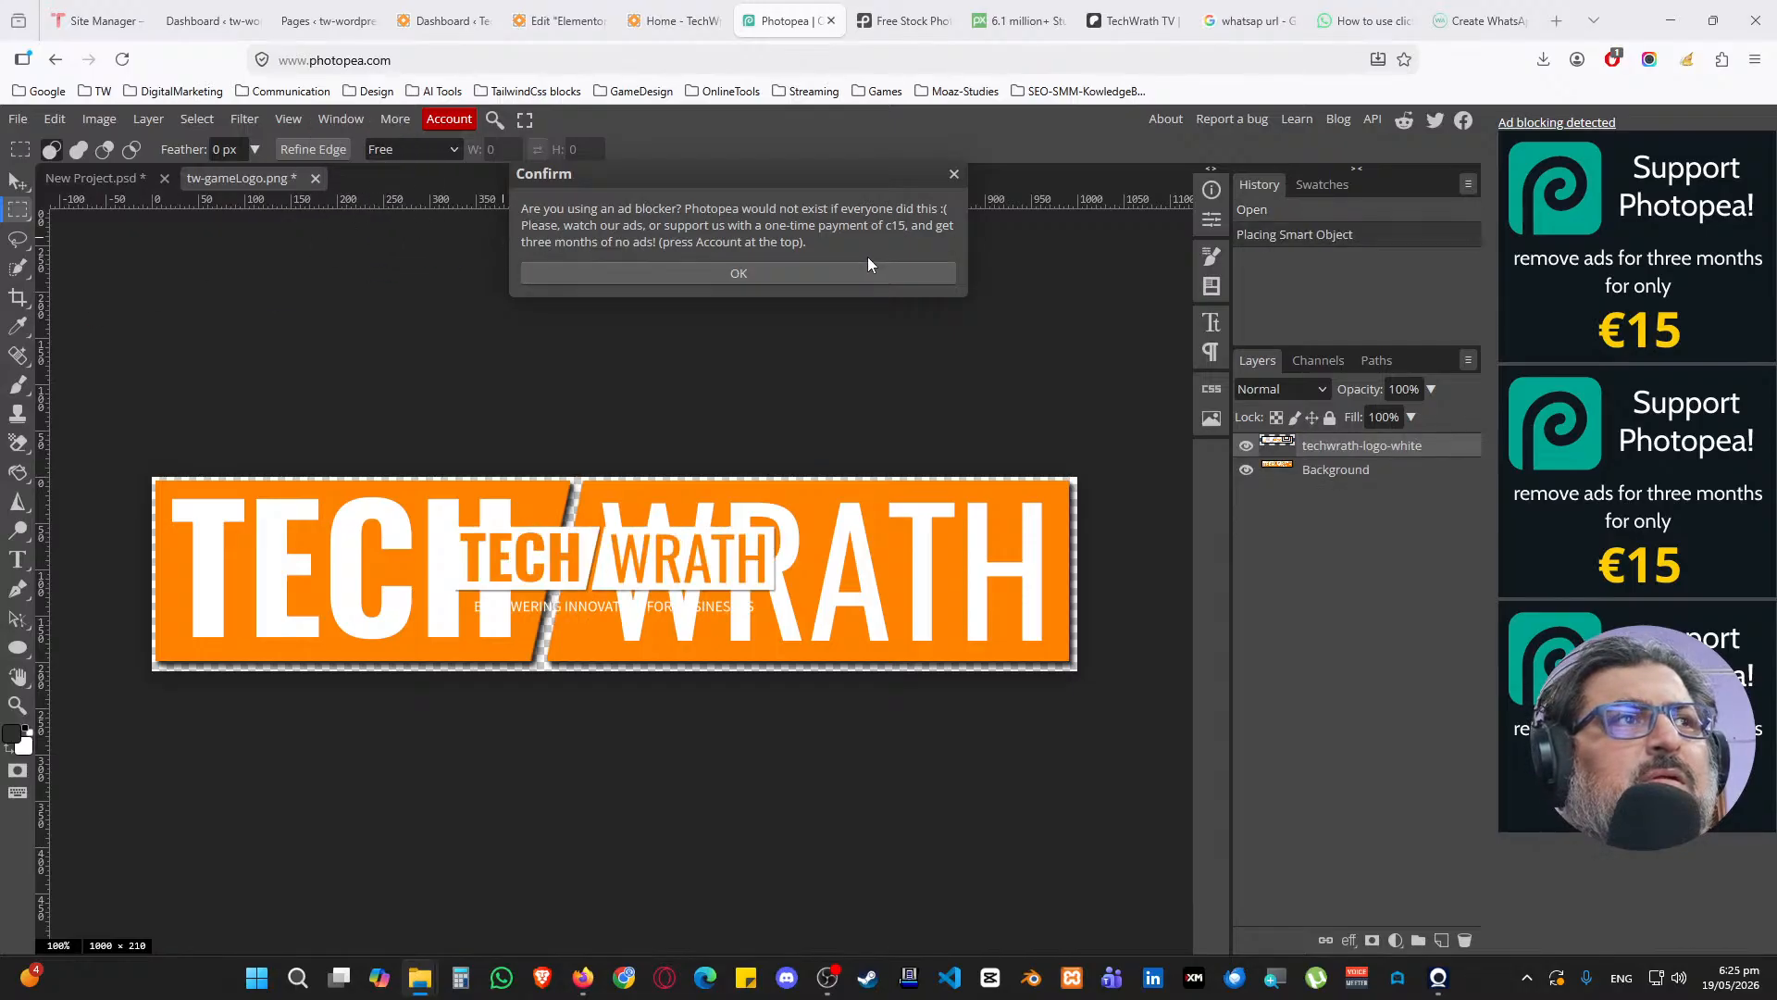
click(955, 174)
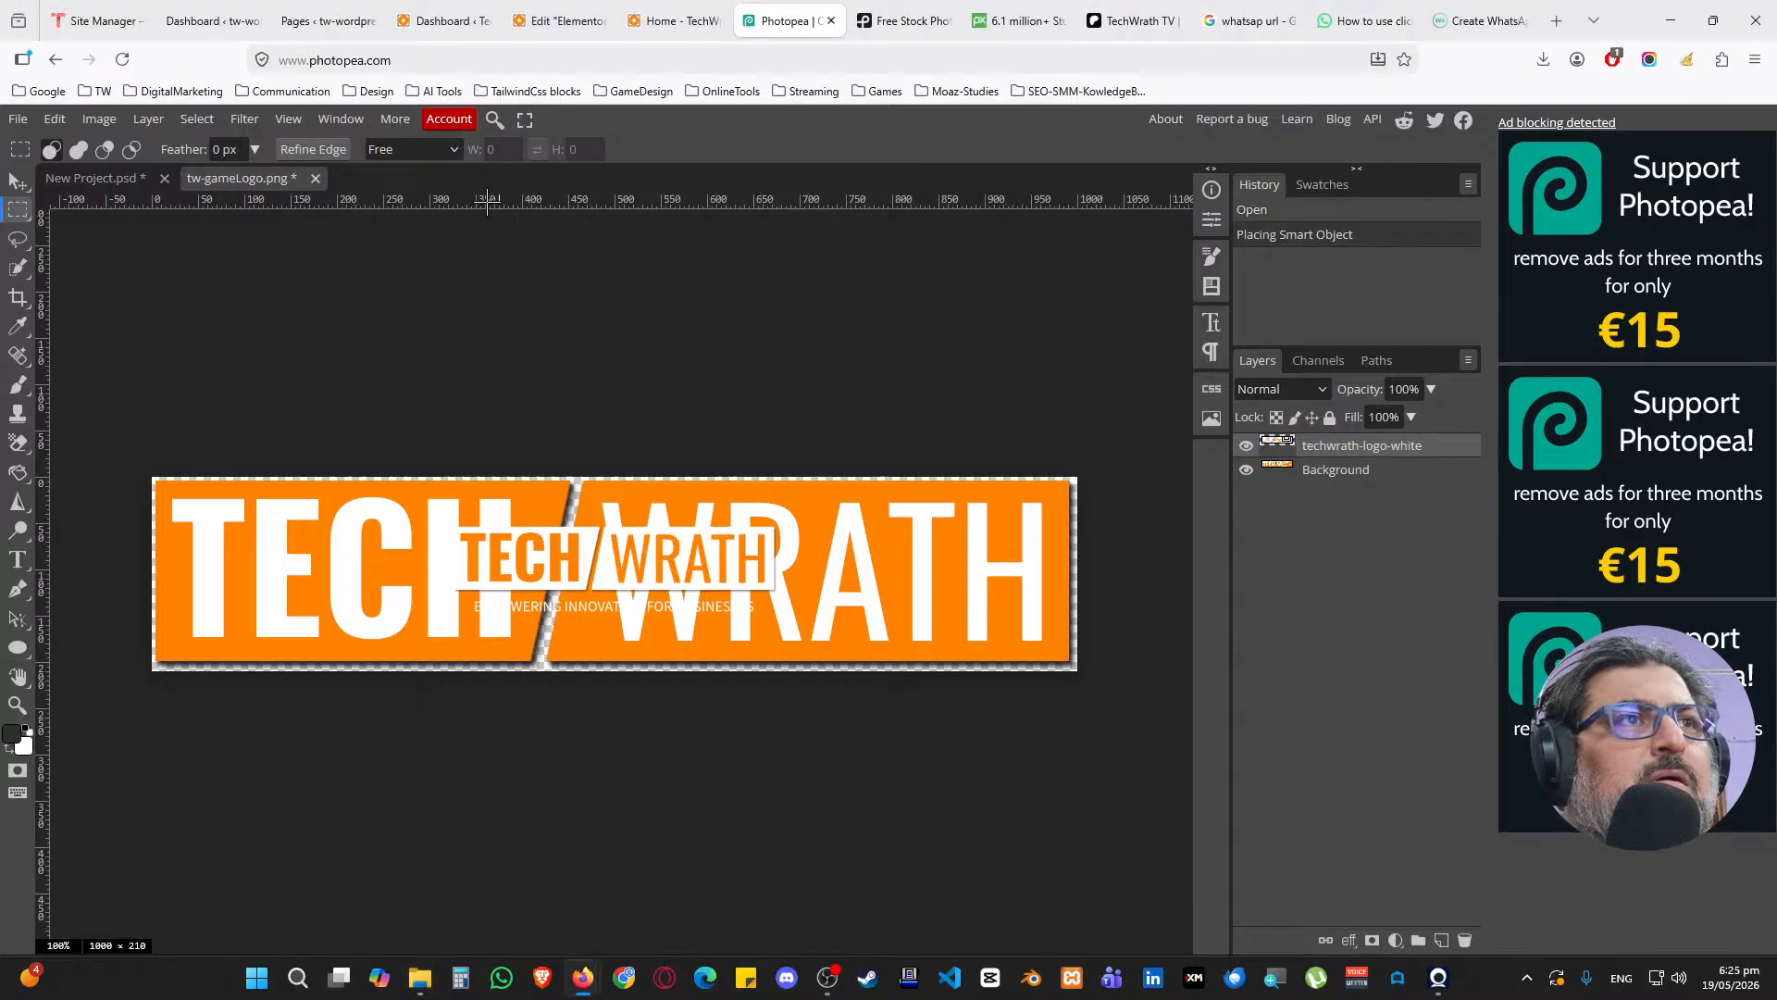
click(315, 179)
click(952, 567)
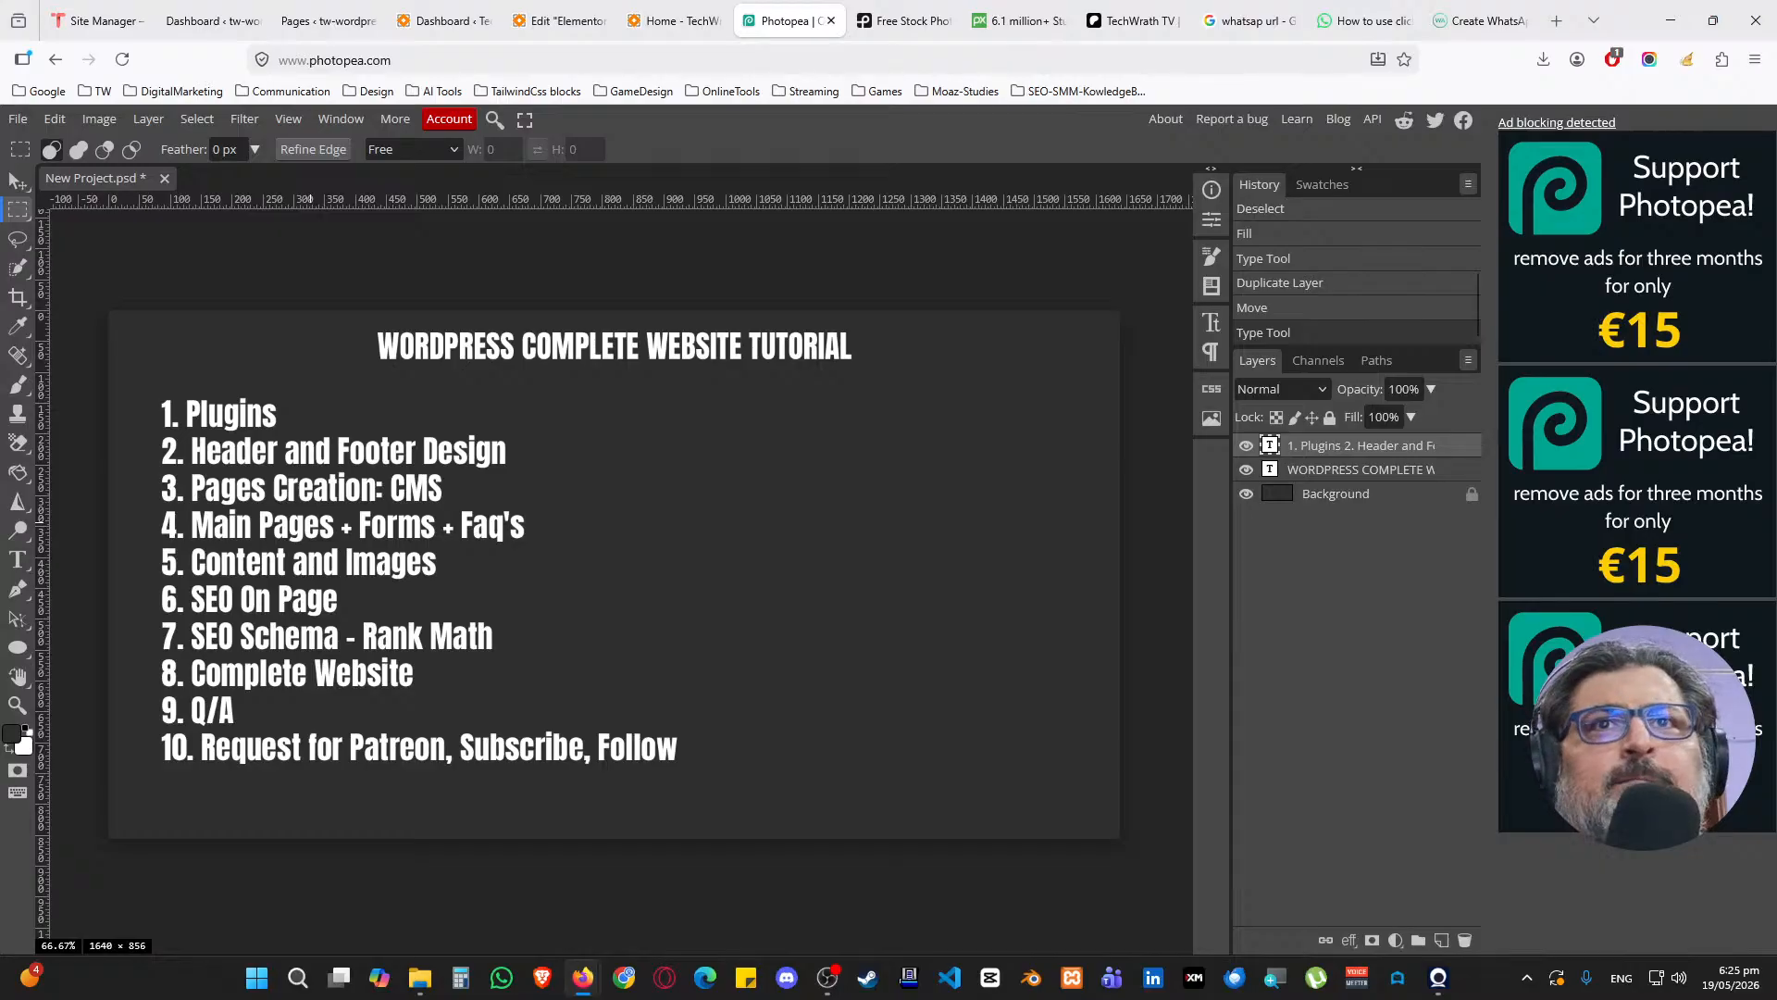
drag(162, 138, 248, 166)
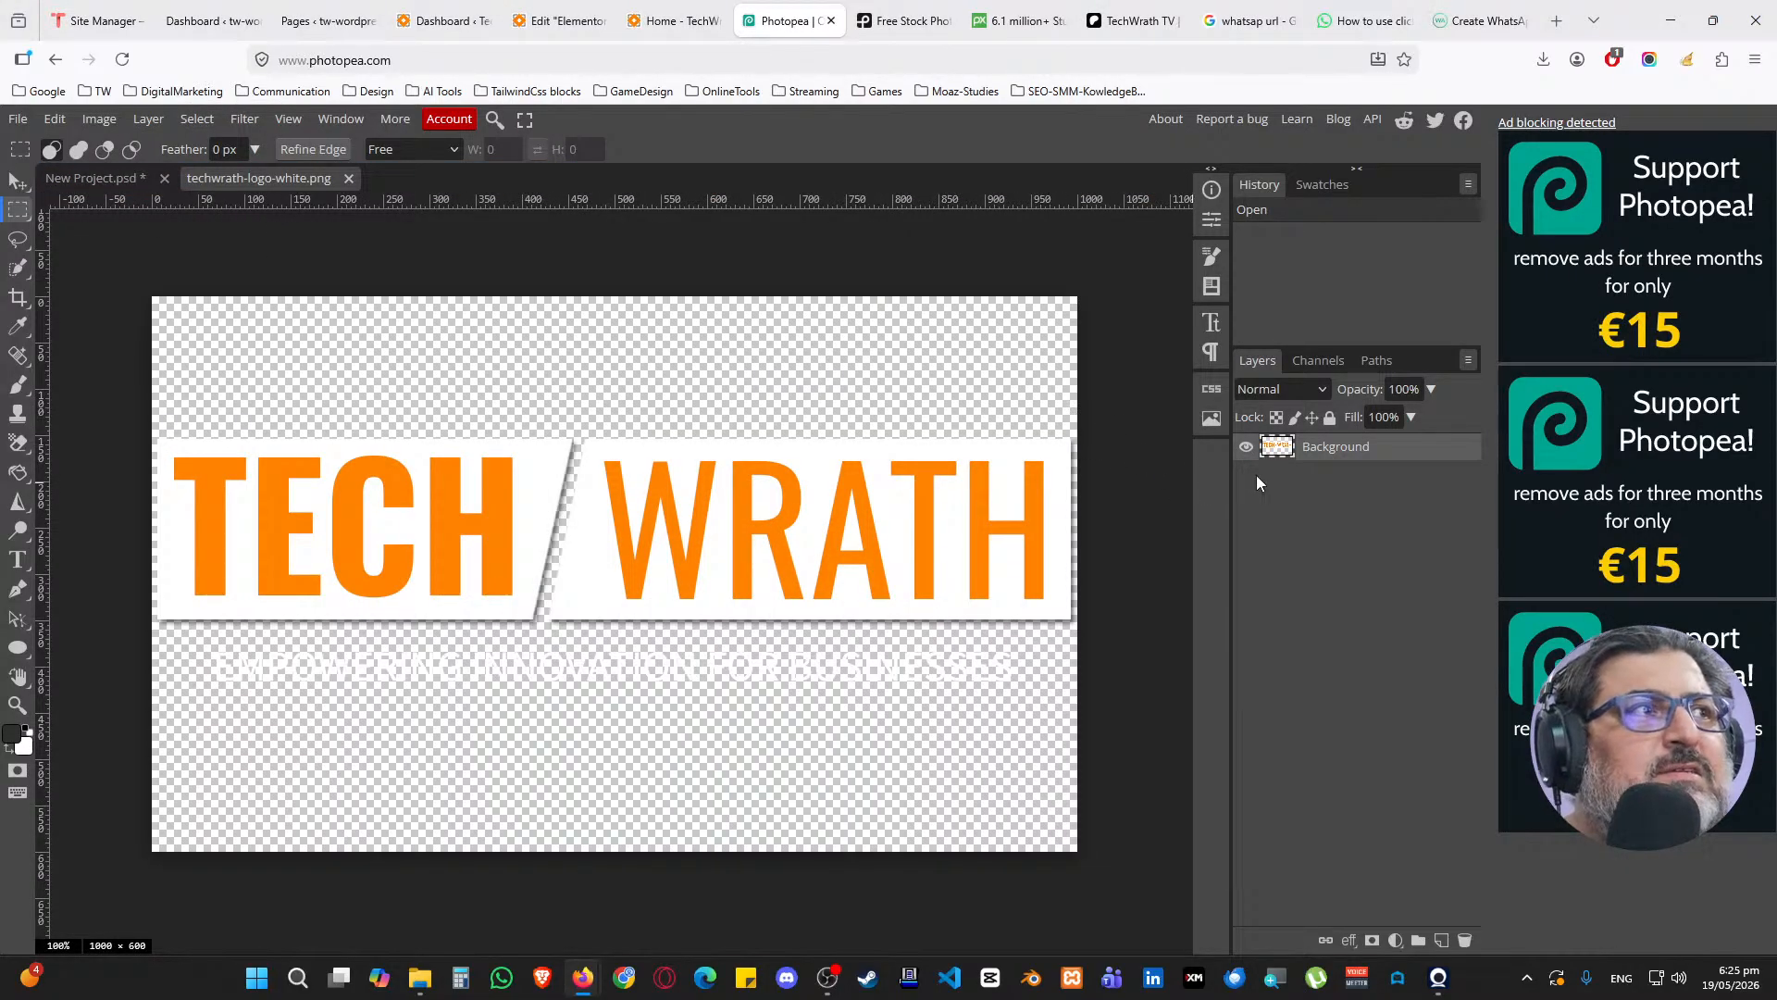
key(ctrl+shift+Up)
key(ctrl+shift+Up)
key(ctrl+shift+Up)
key(ctrl+shift+Up)
key(ctrl+shift+Up)
key(ctrl+shift+Up)
key(ctrl+shift+Up)
key(ctrl+shift+Up)
key(ctrl+shift+Up)
key(ctrl+shift+Up)
key(ctrl+shift+Up)
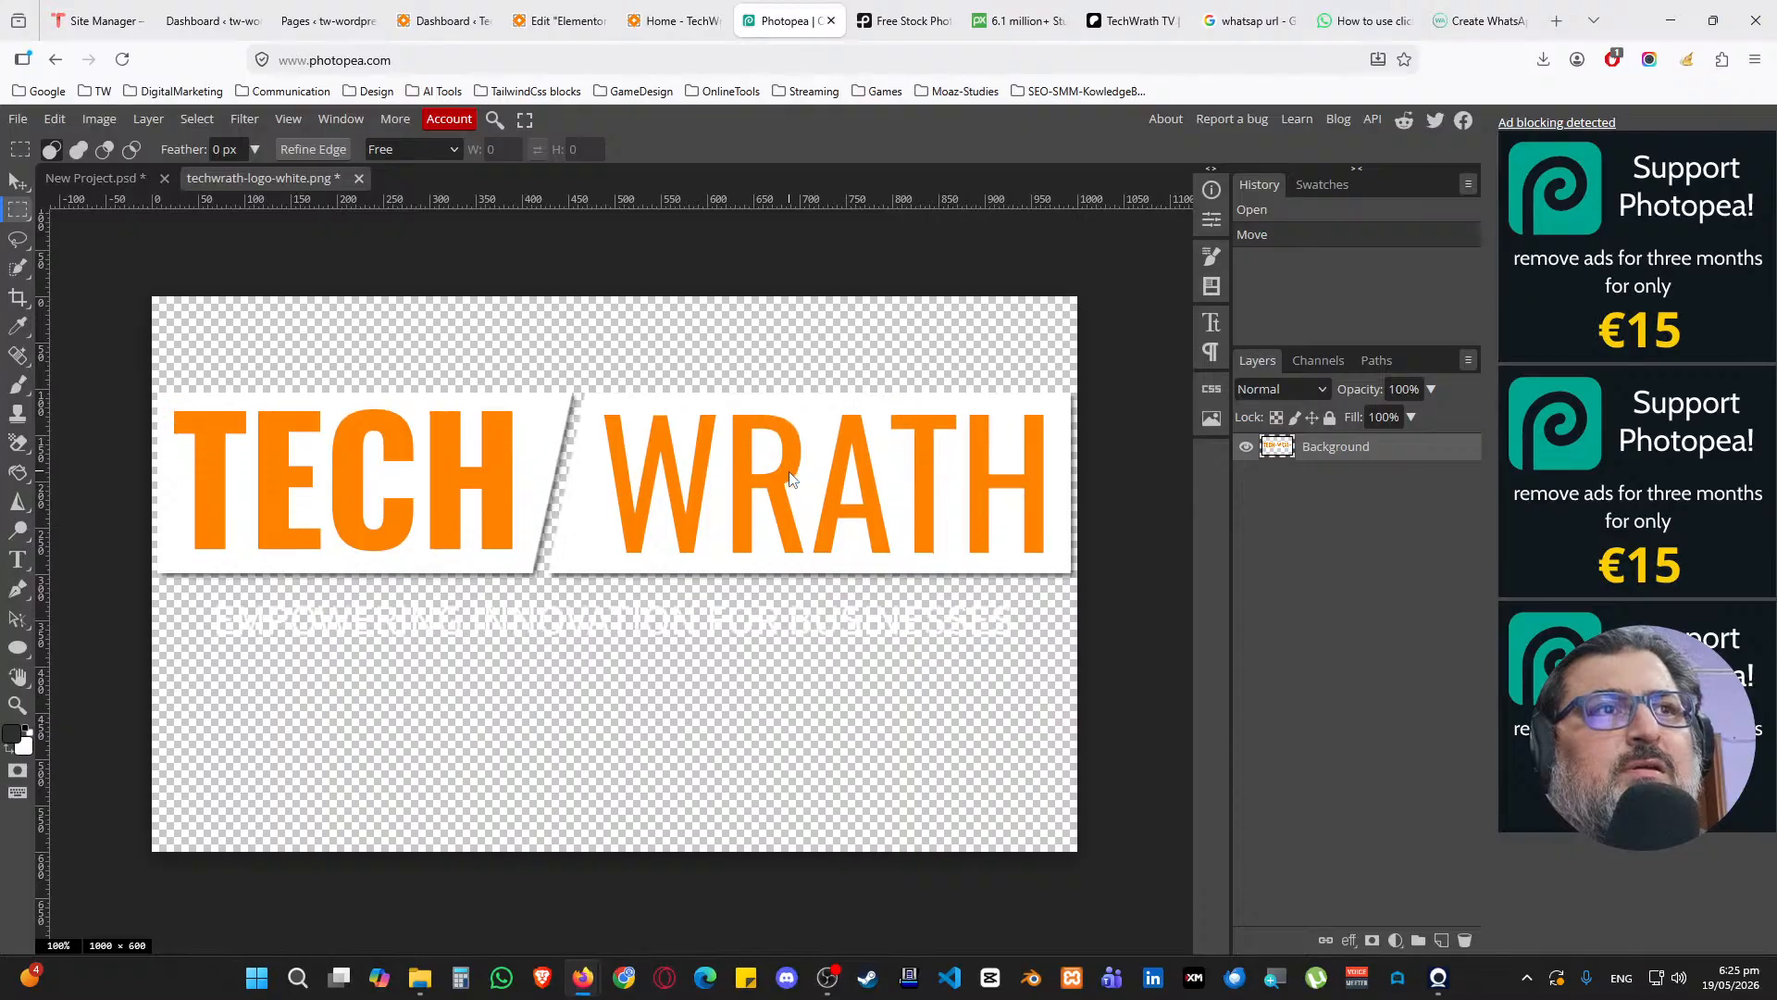
key(ctrl+shift+Up)
key(ctrl+shift+Up)
key(ctrl+shift+Up)
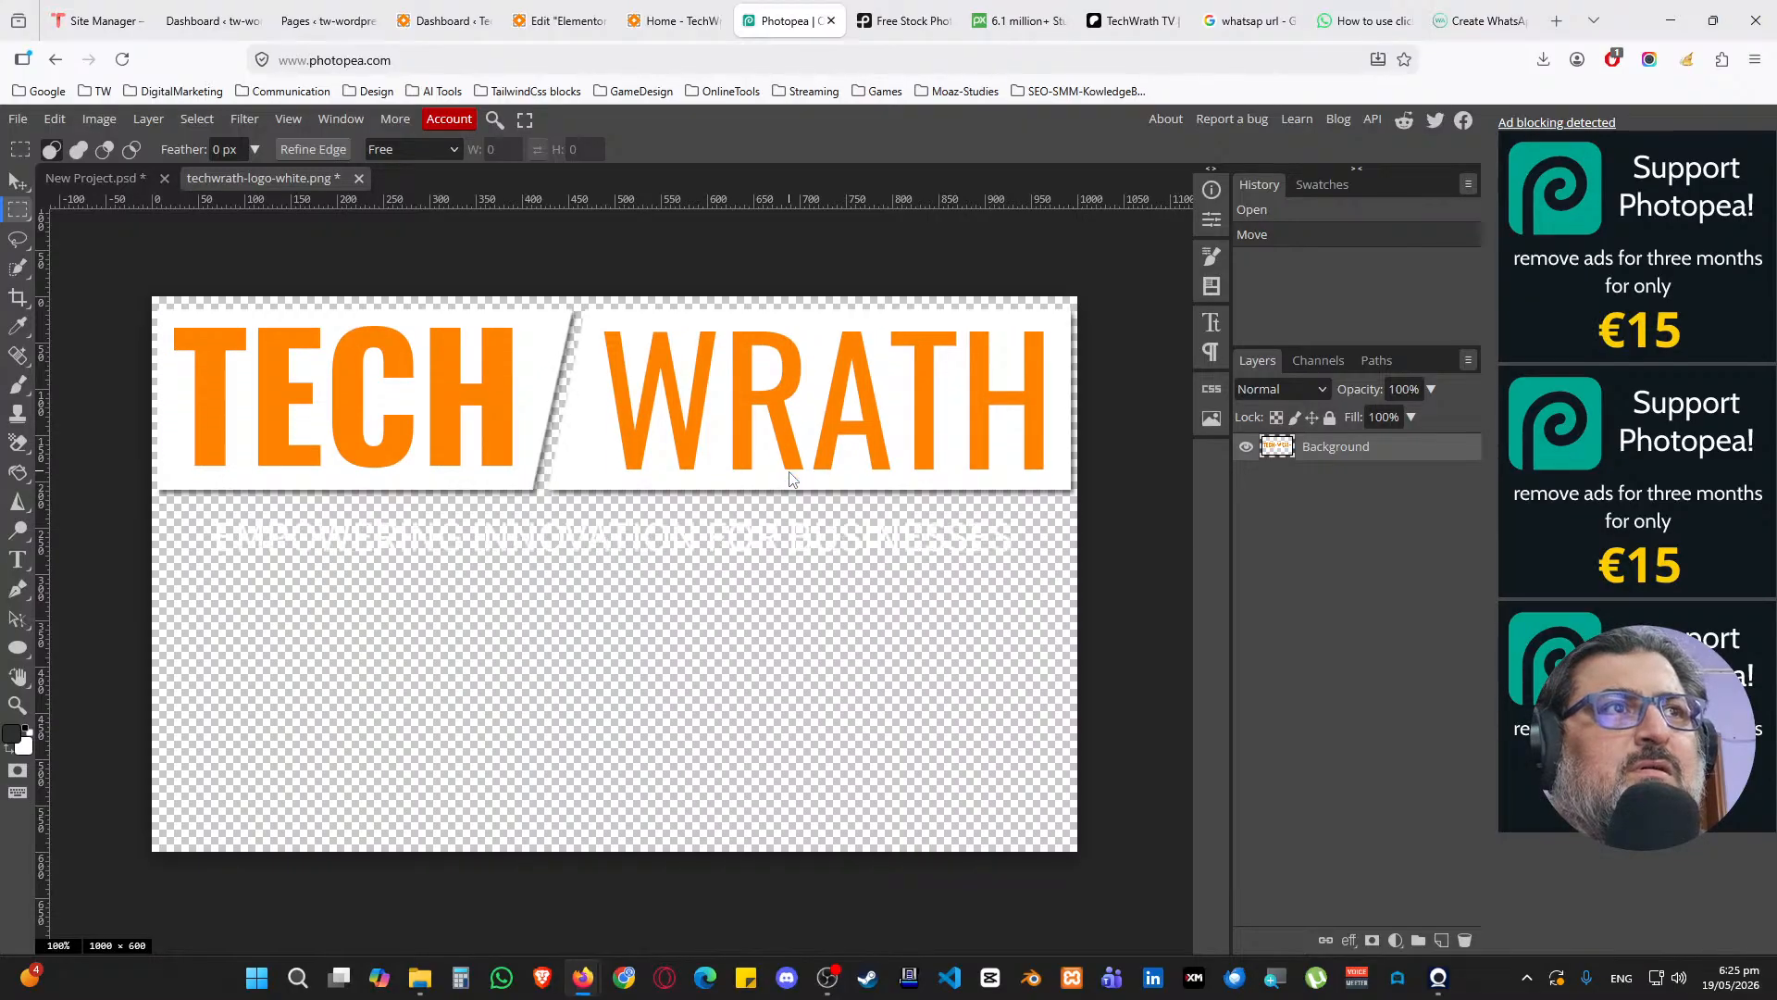
Duplicate the logo layer into a new project
ctrl+click(1274, 451)
right_click(1272, 448)
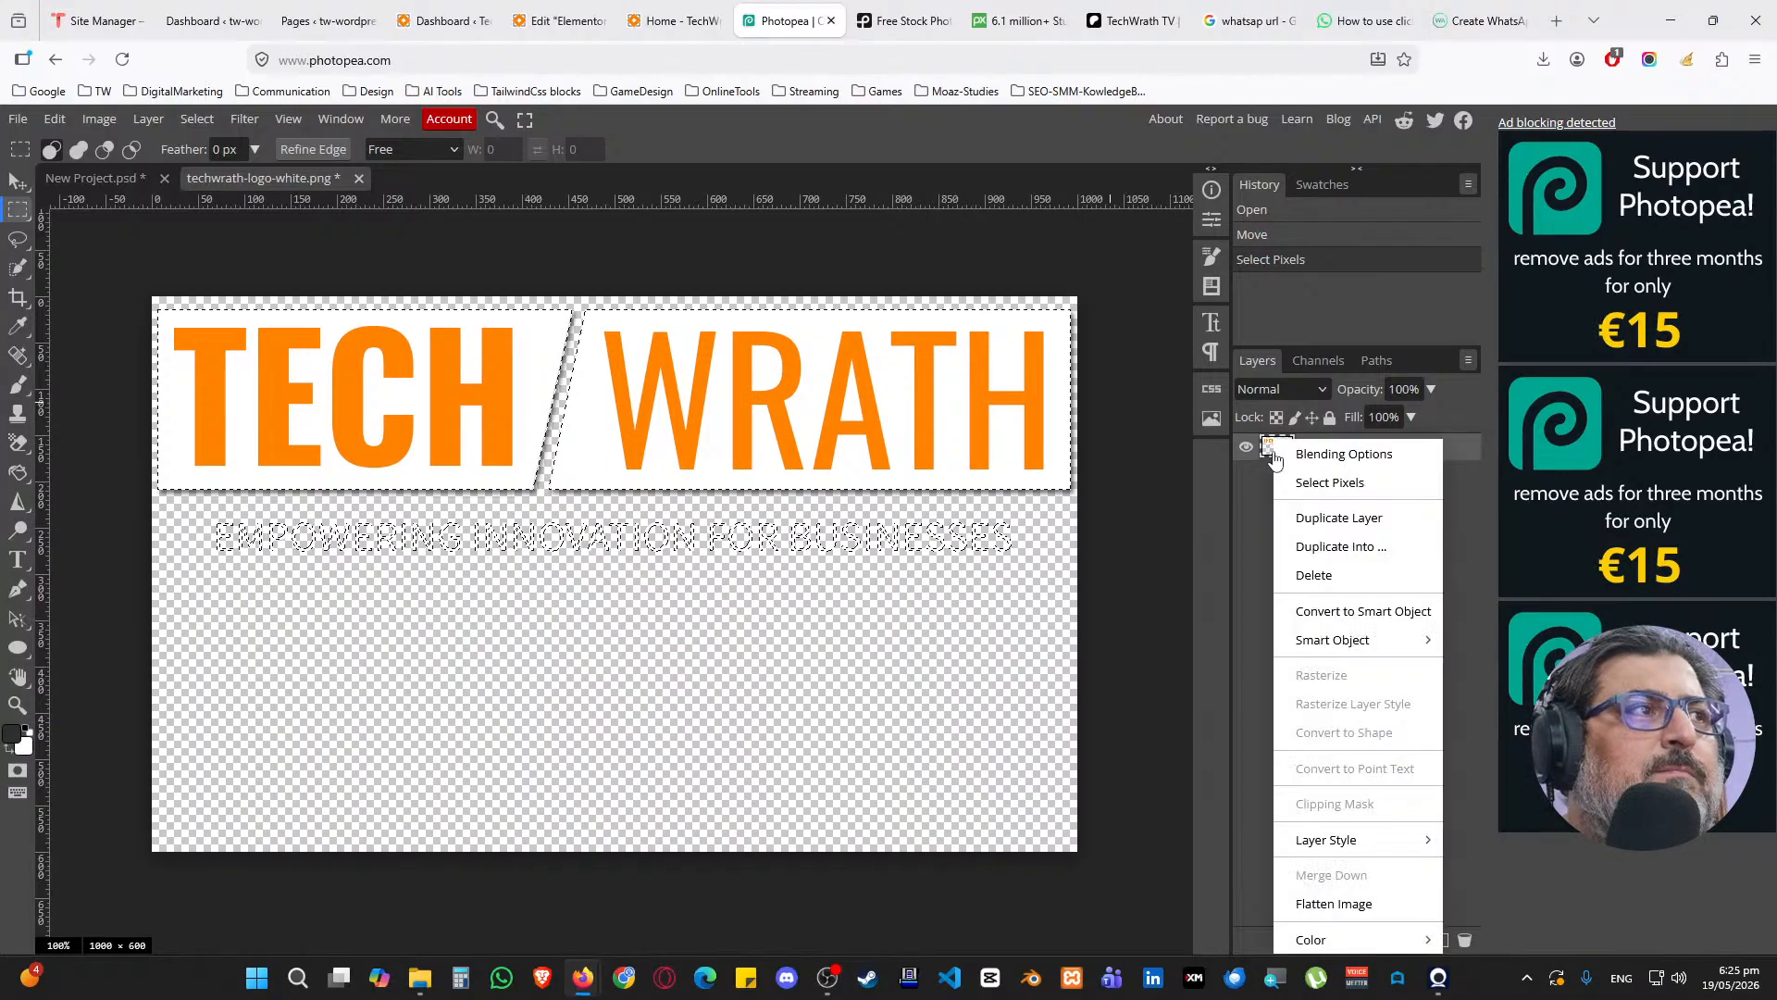
click(1354, 546)
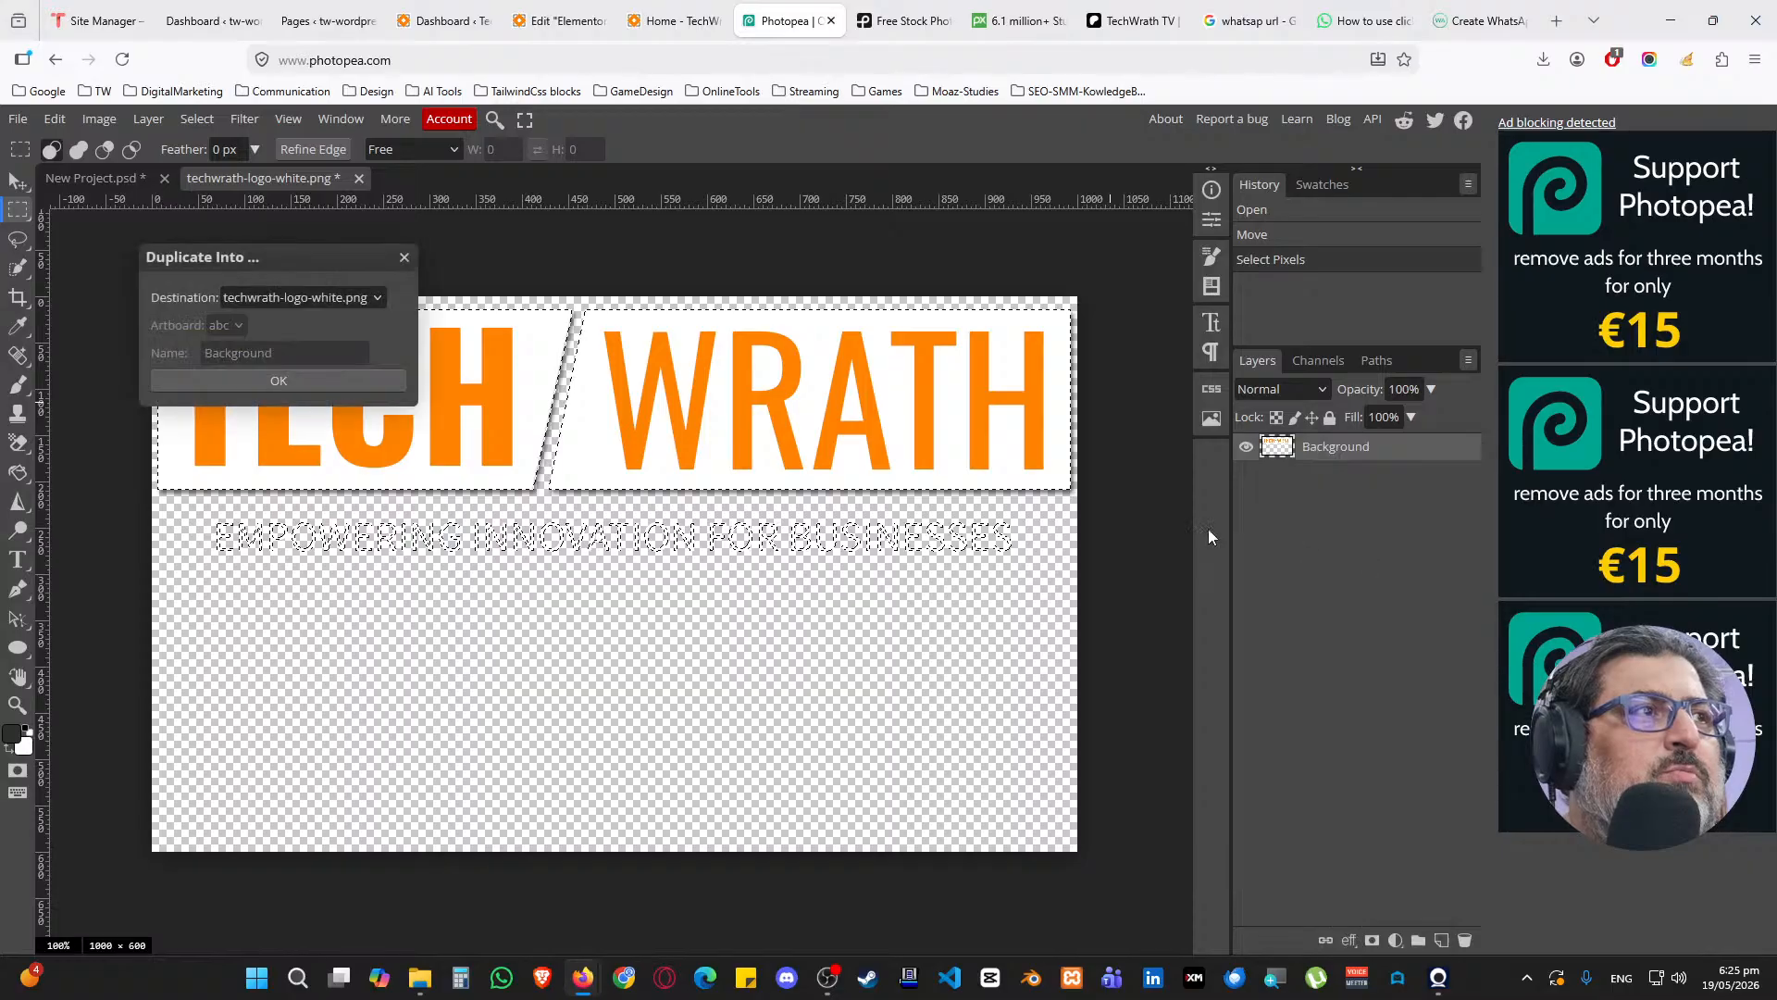
click(294, 298)
click(307, 364)
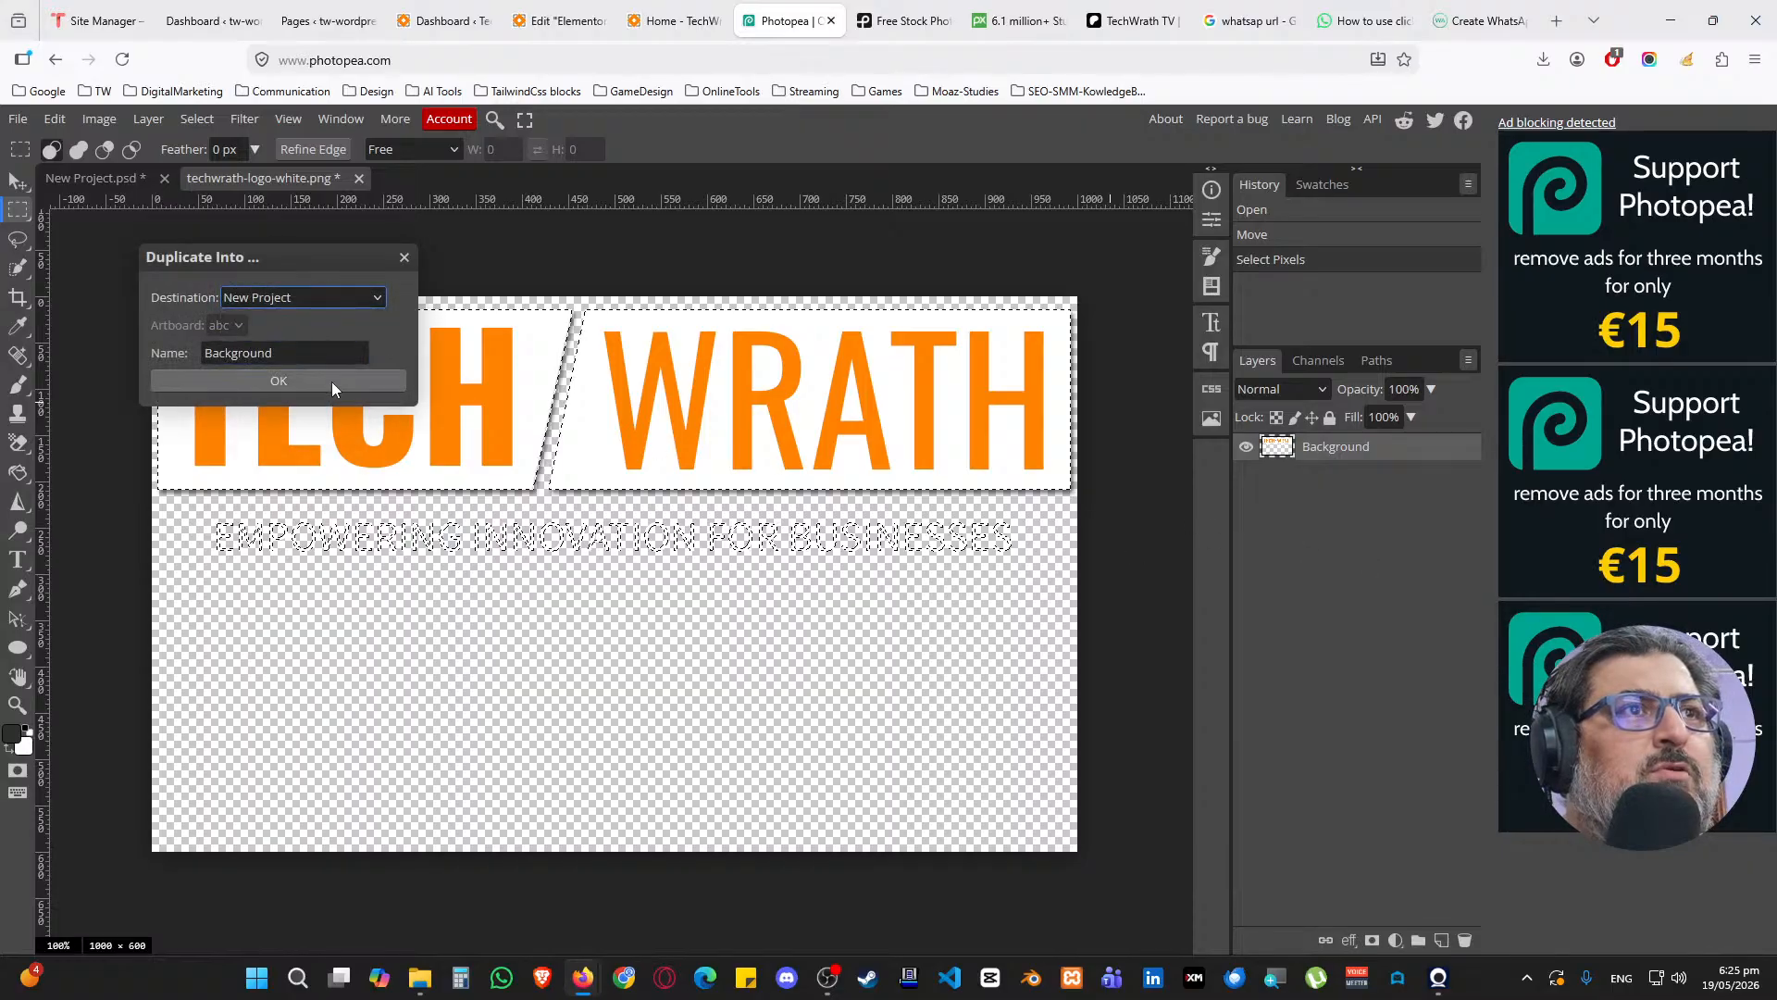
click(332, 380)
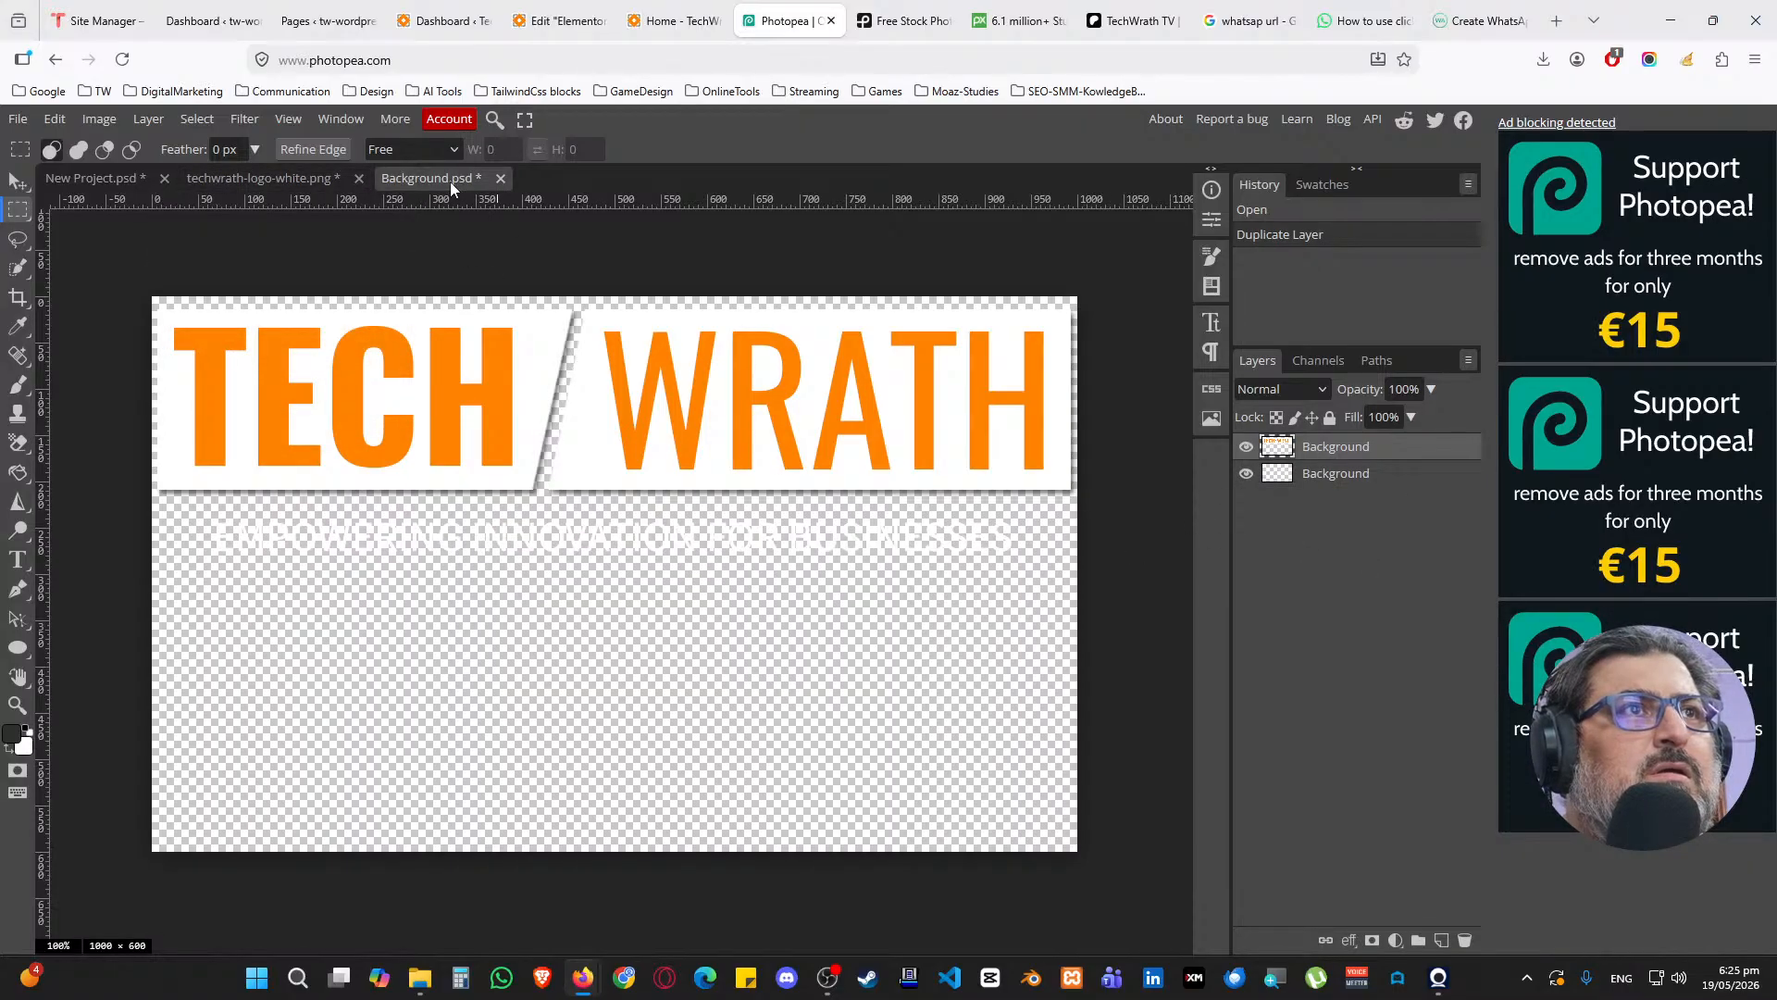
Close the Background.psd document, discarding its changes
click(285, 181)
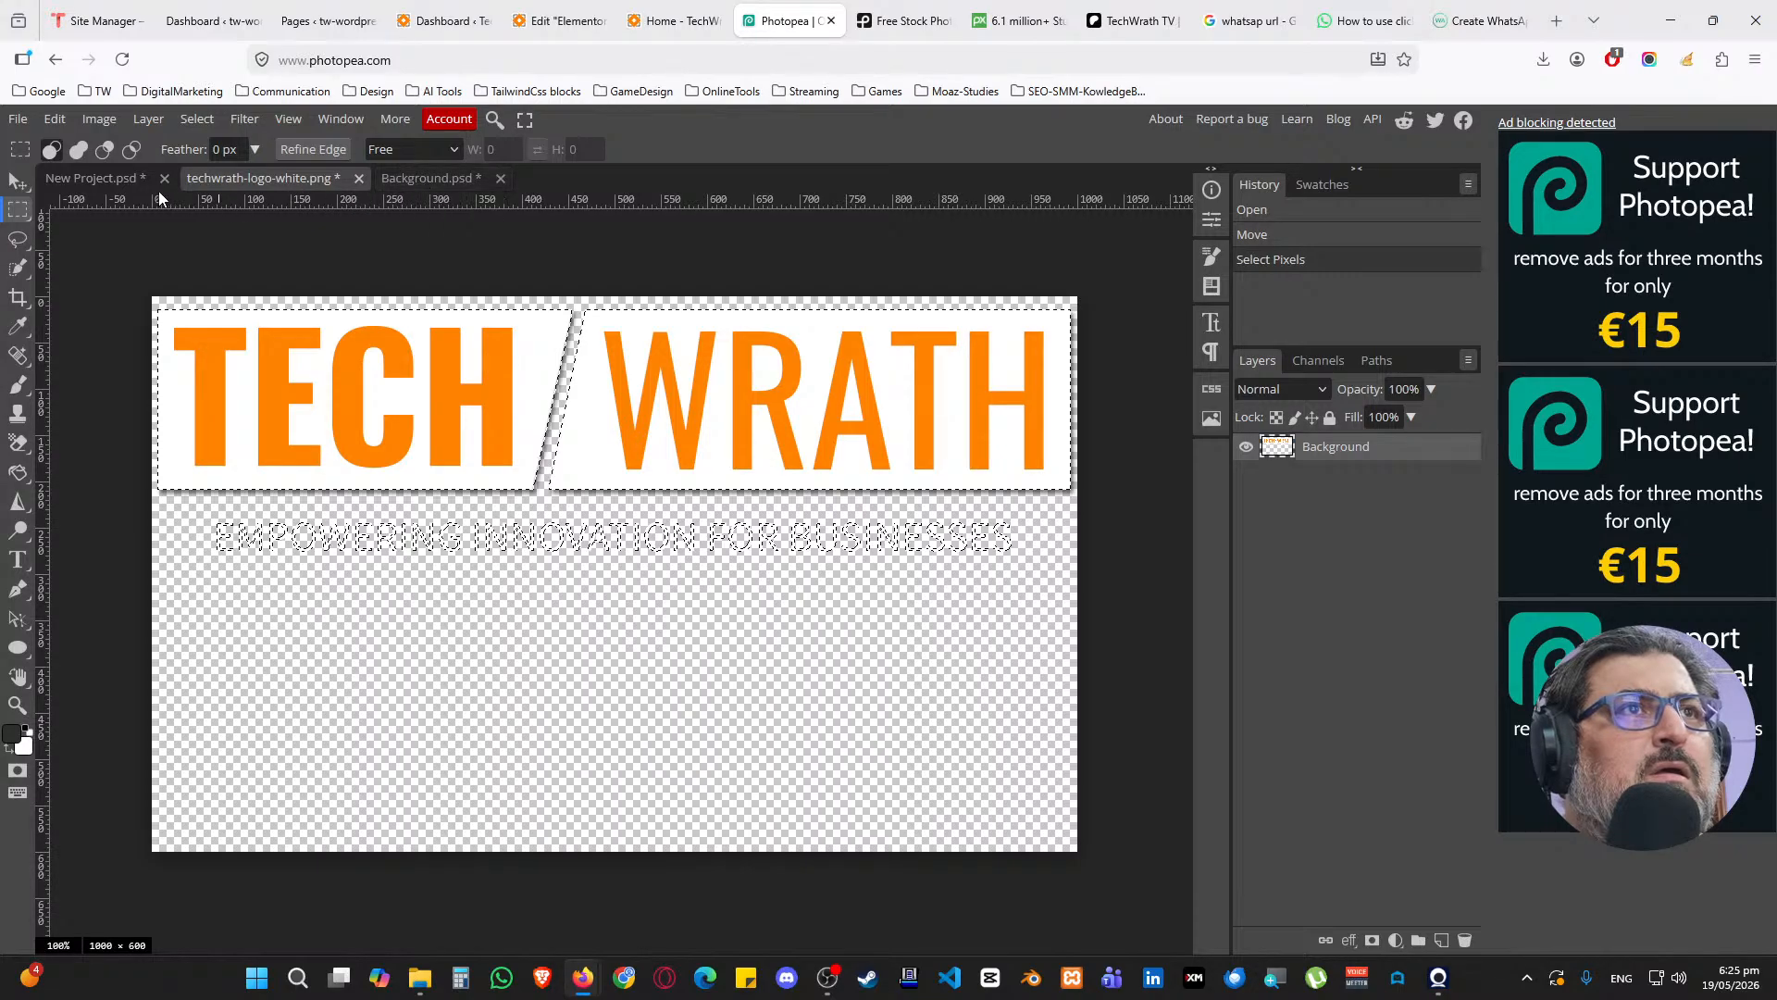
click(119, 180)
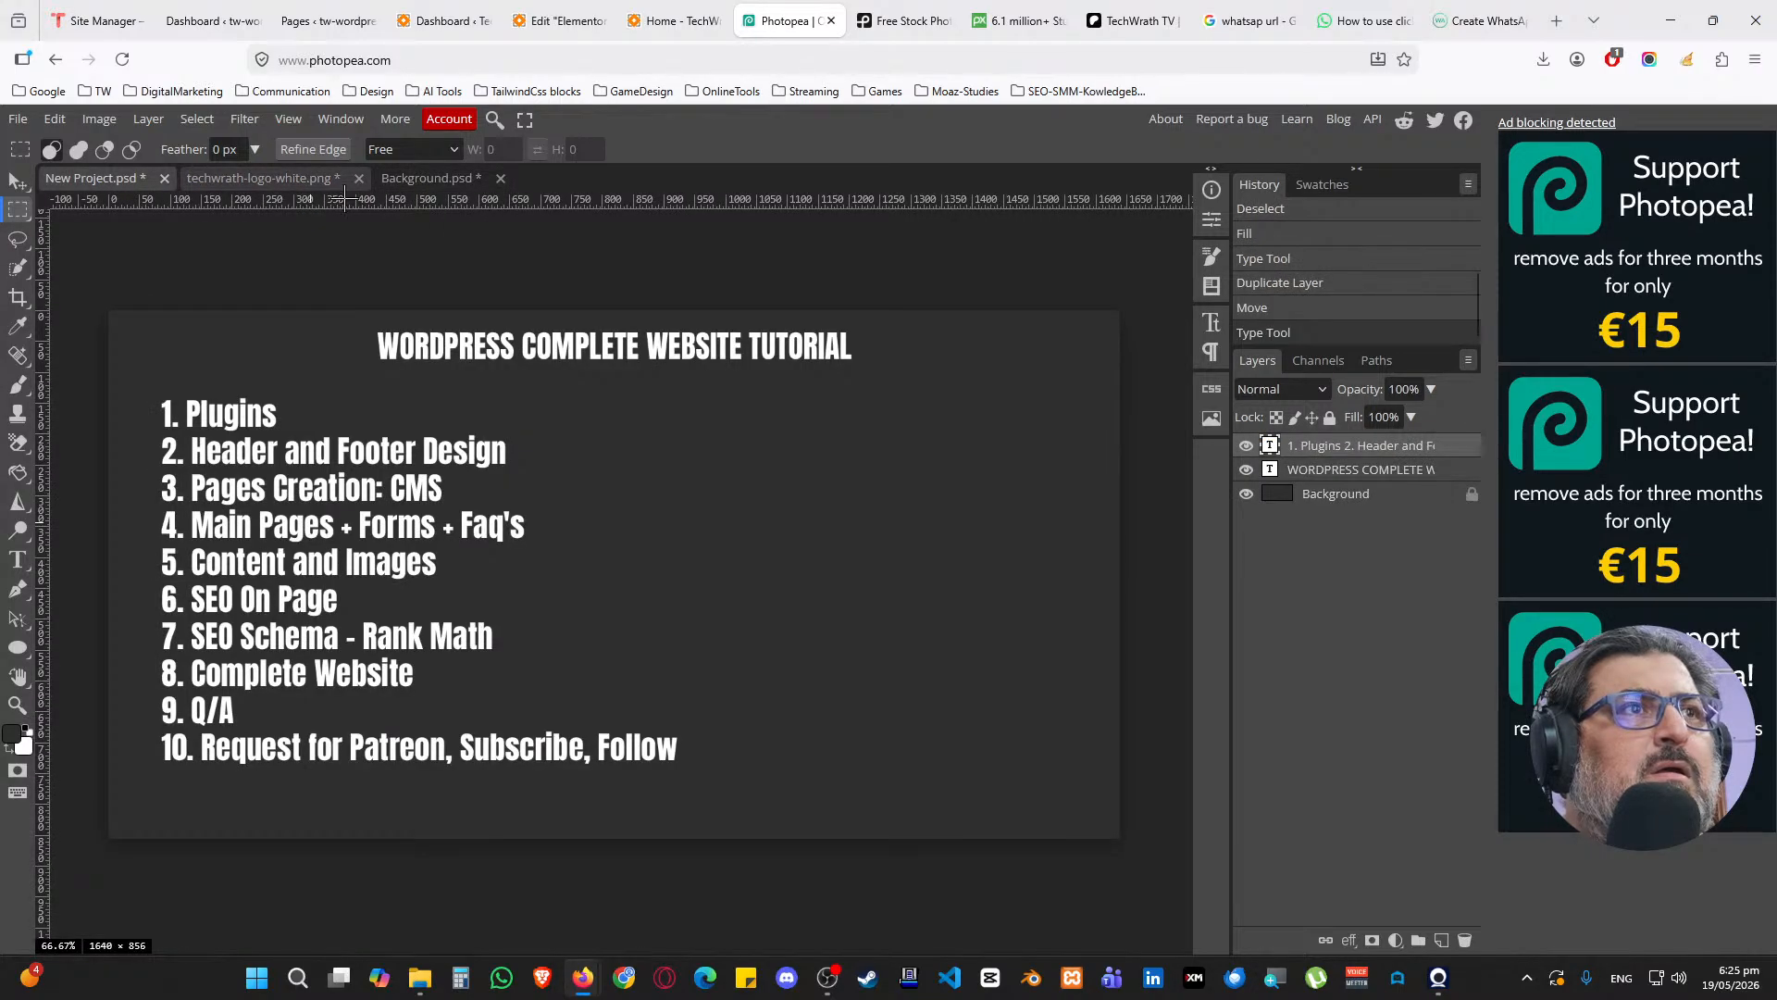
click(440, 181)
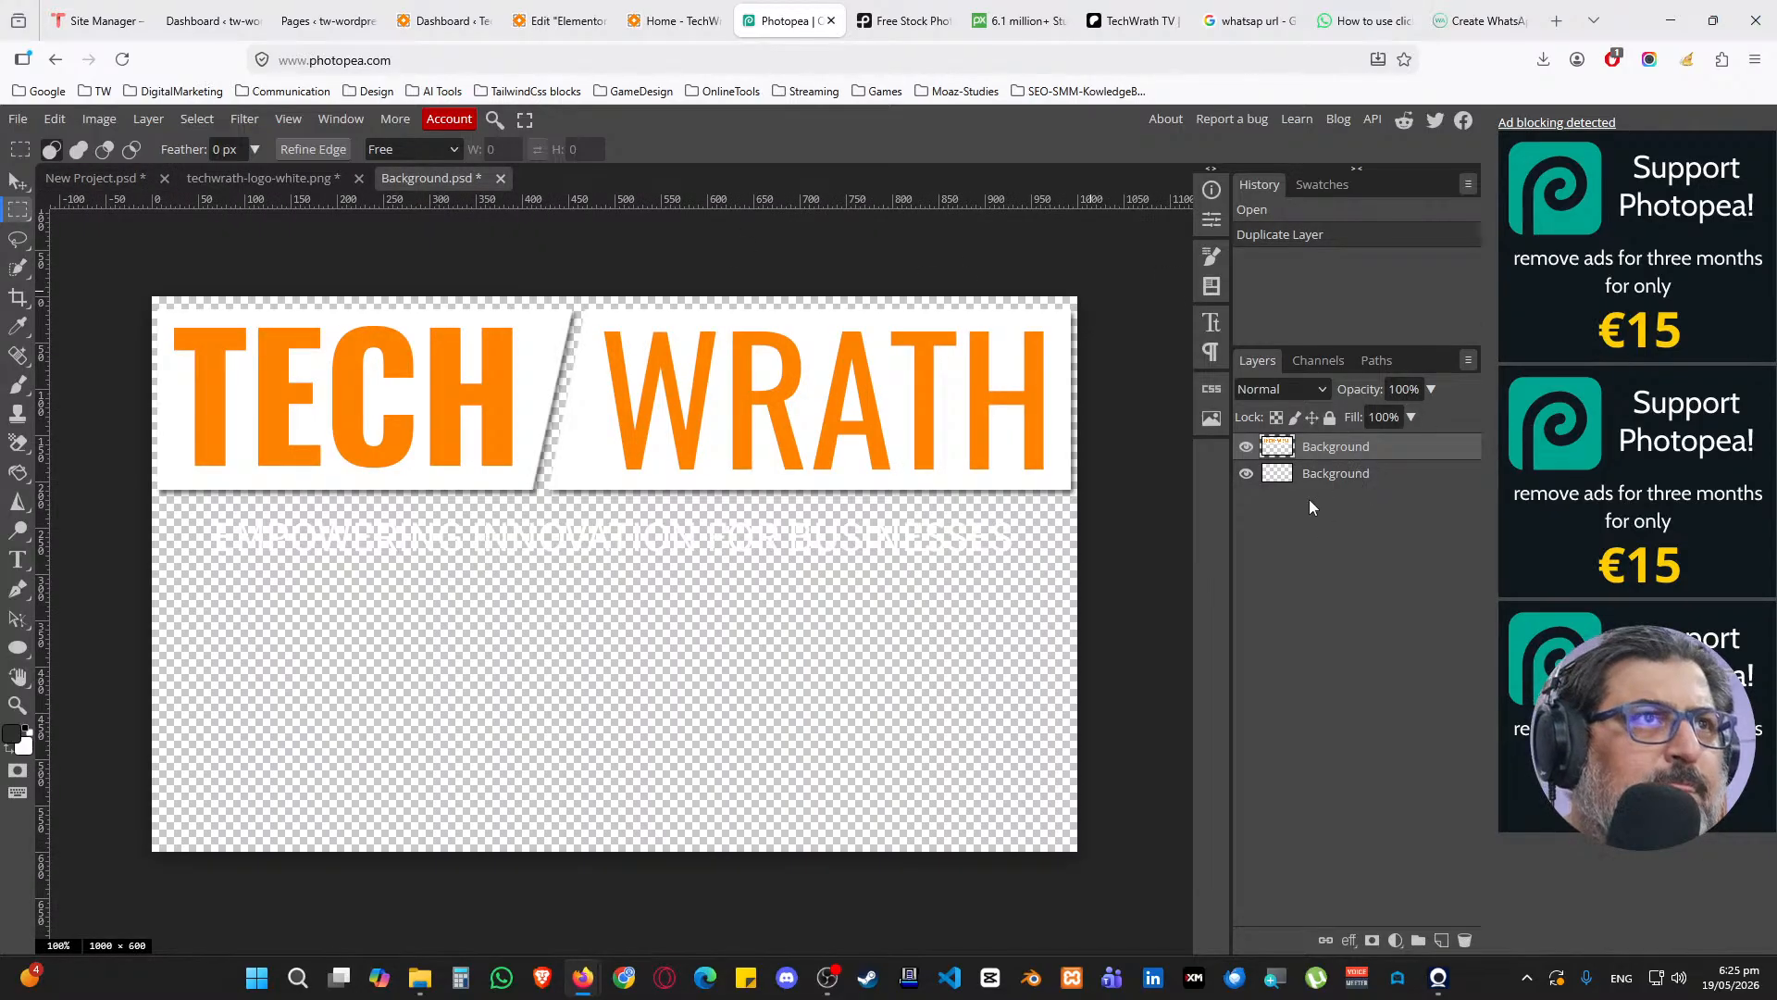
click(500, 178)
click(946, 567)
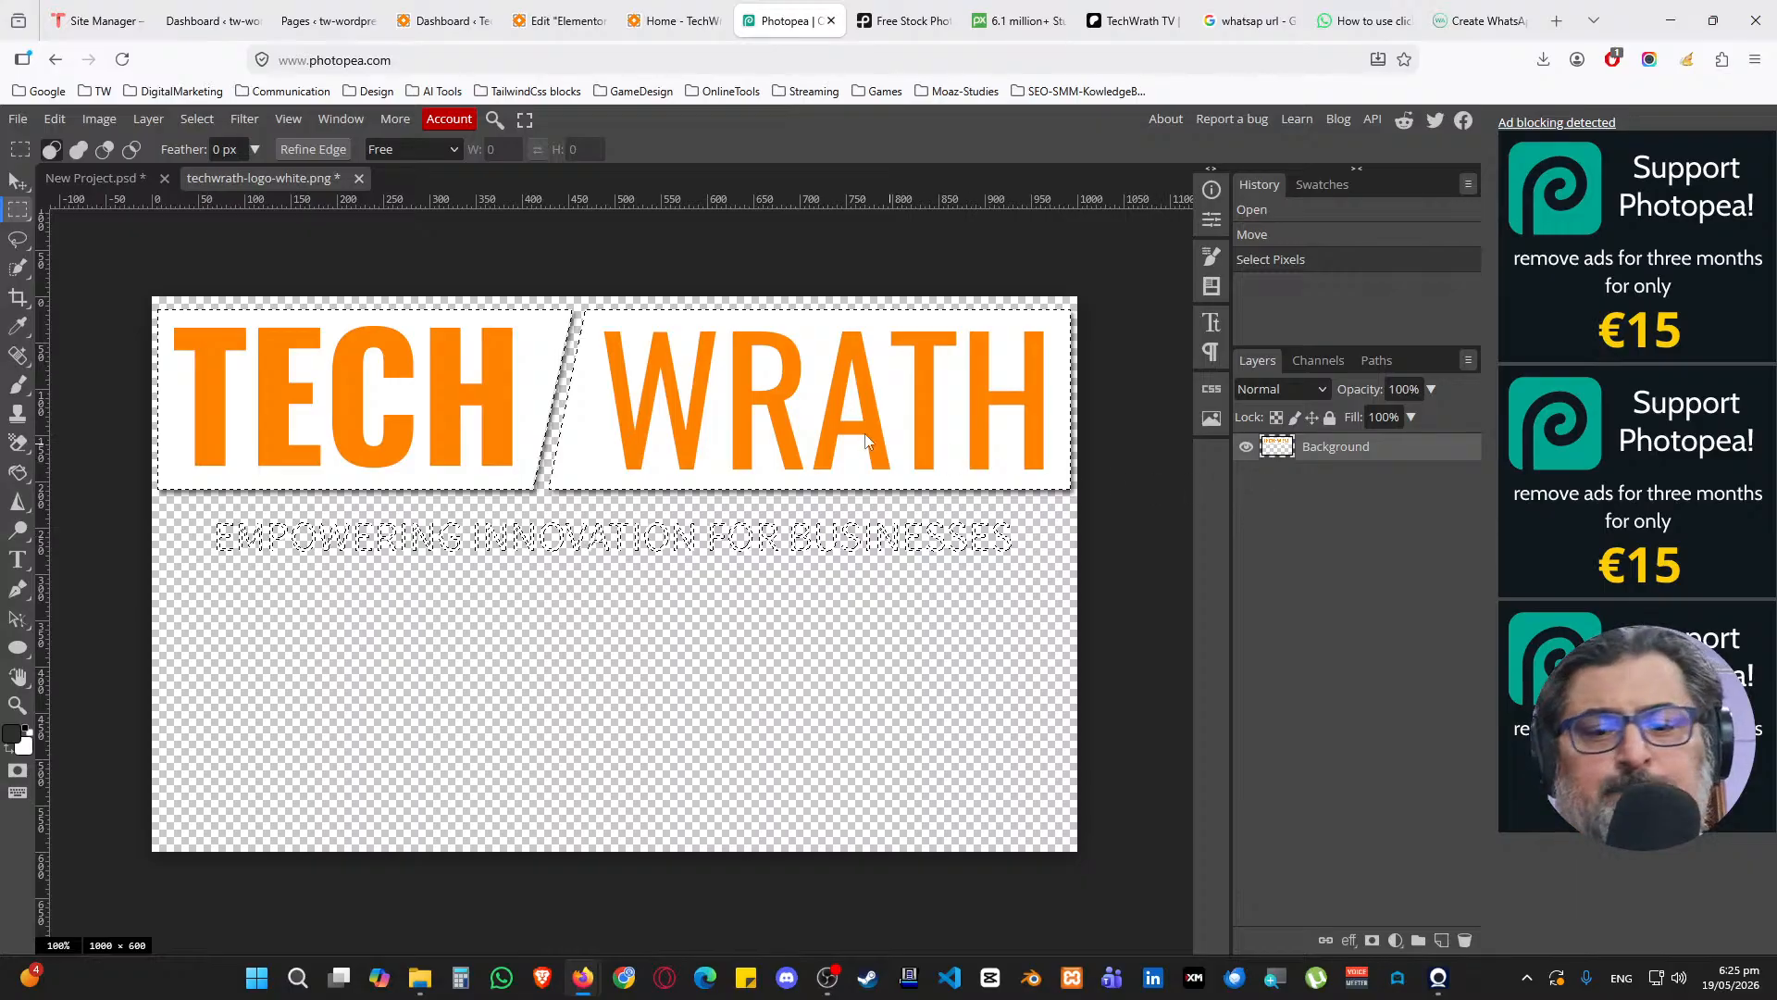
Create a blank project and duplicate the logo layer into New Project.psd
click(35, 118)
click(39, 141)
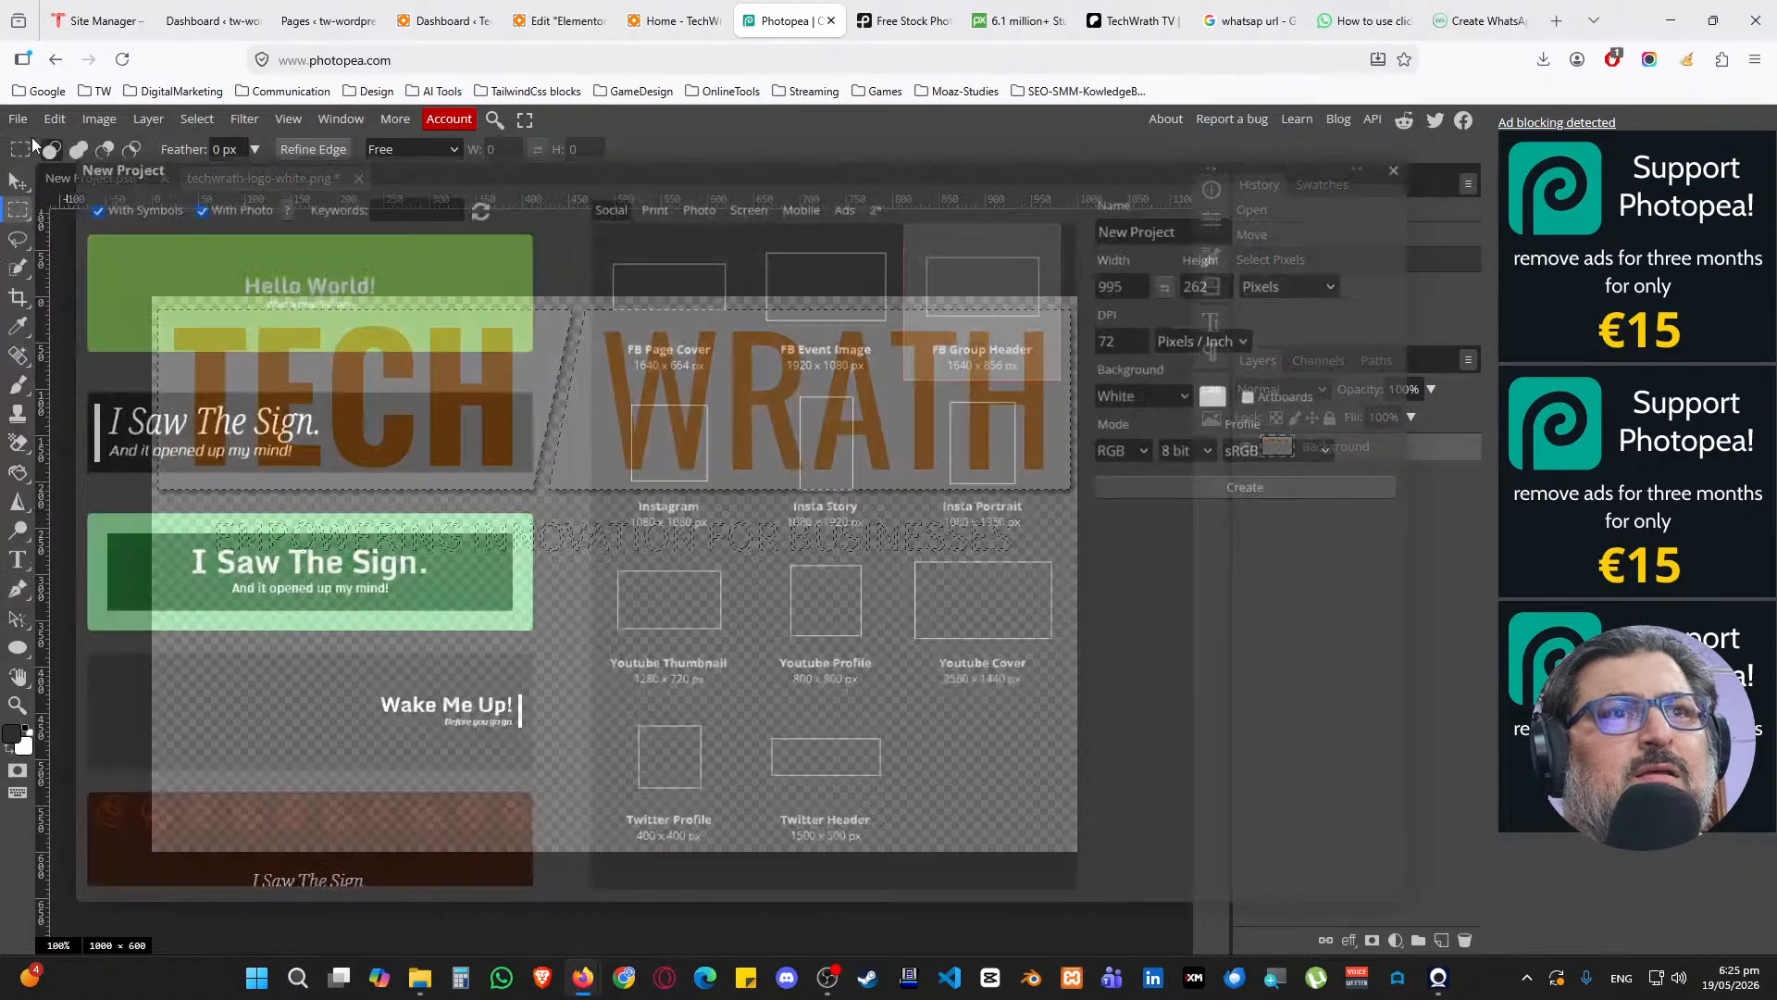
click(1202, 487)
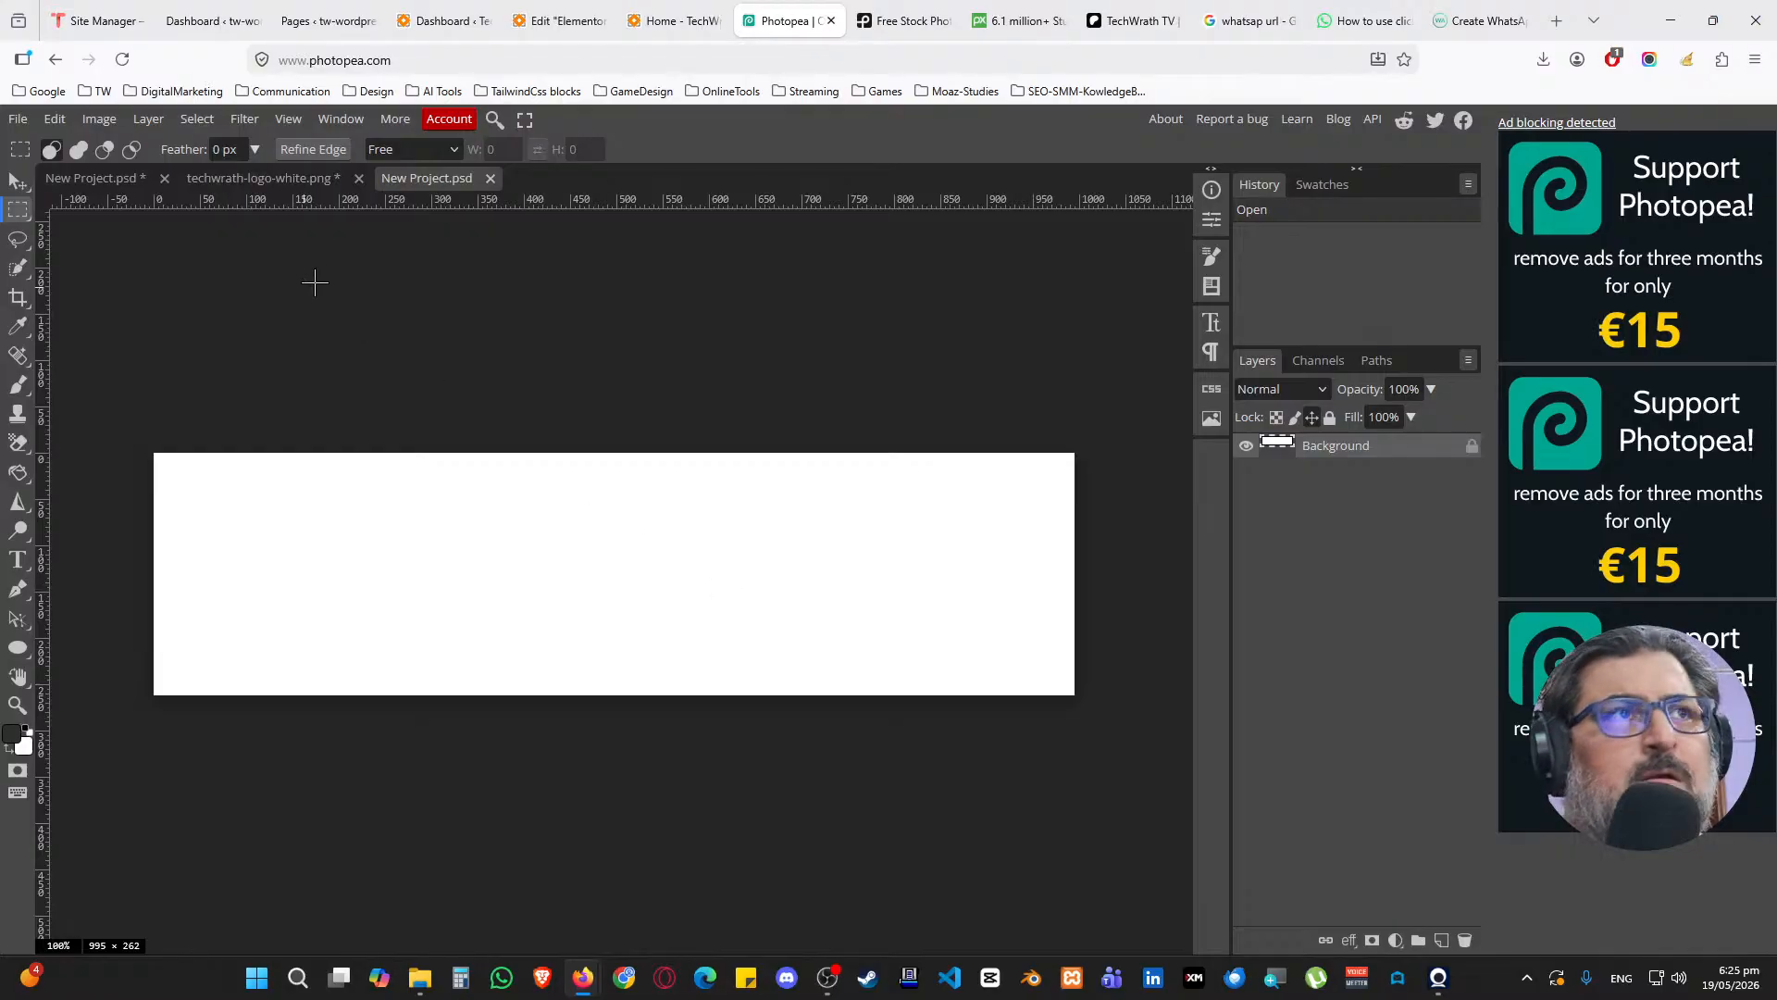
click(293, 181)
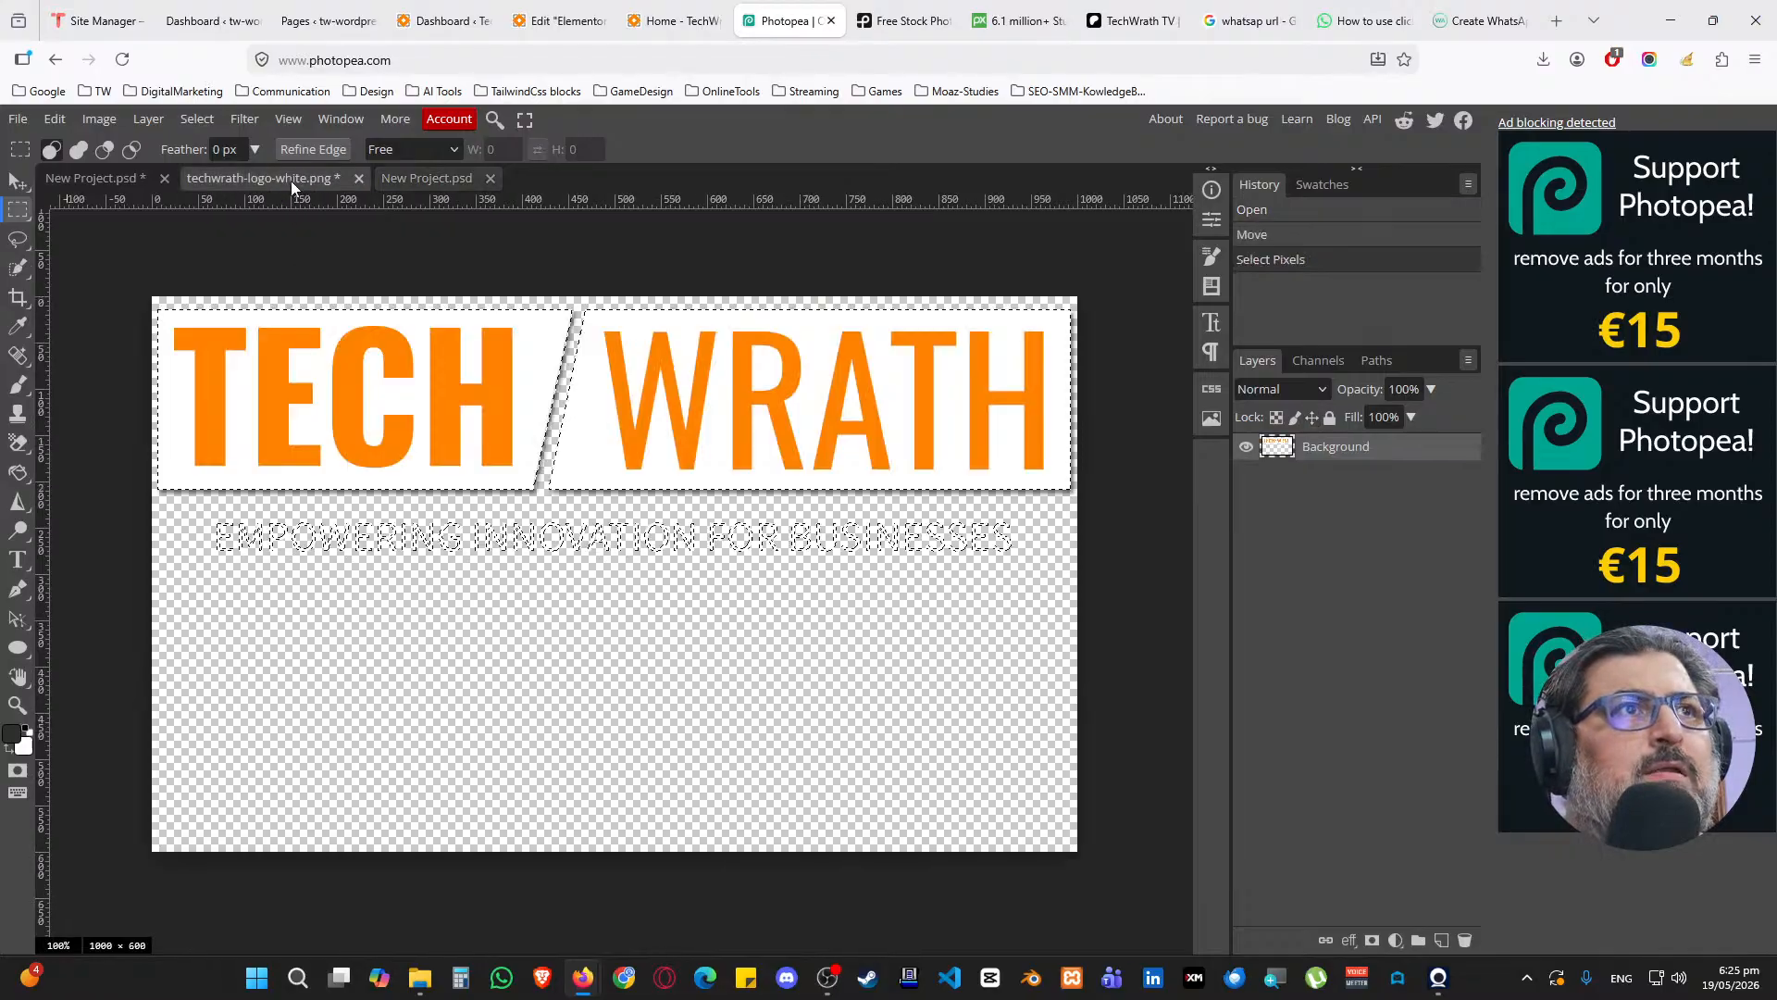
right_click(1280, 449)
click(1336, 547)
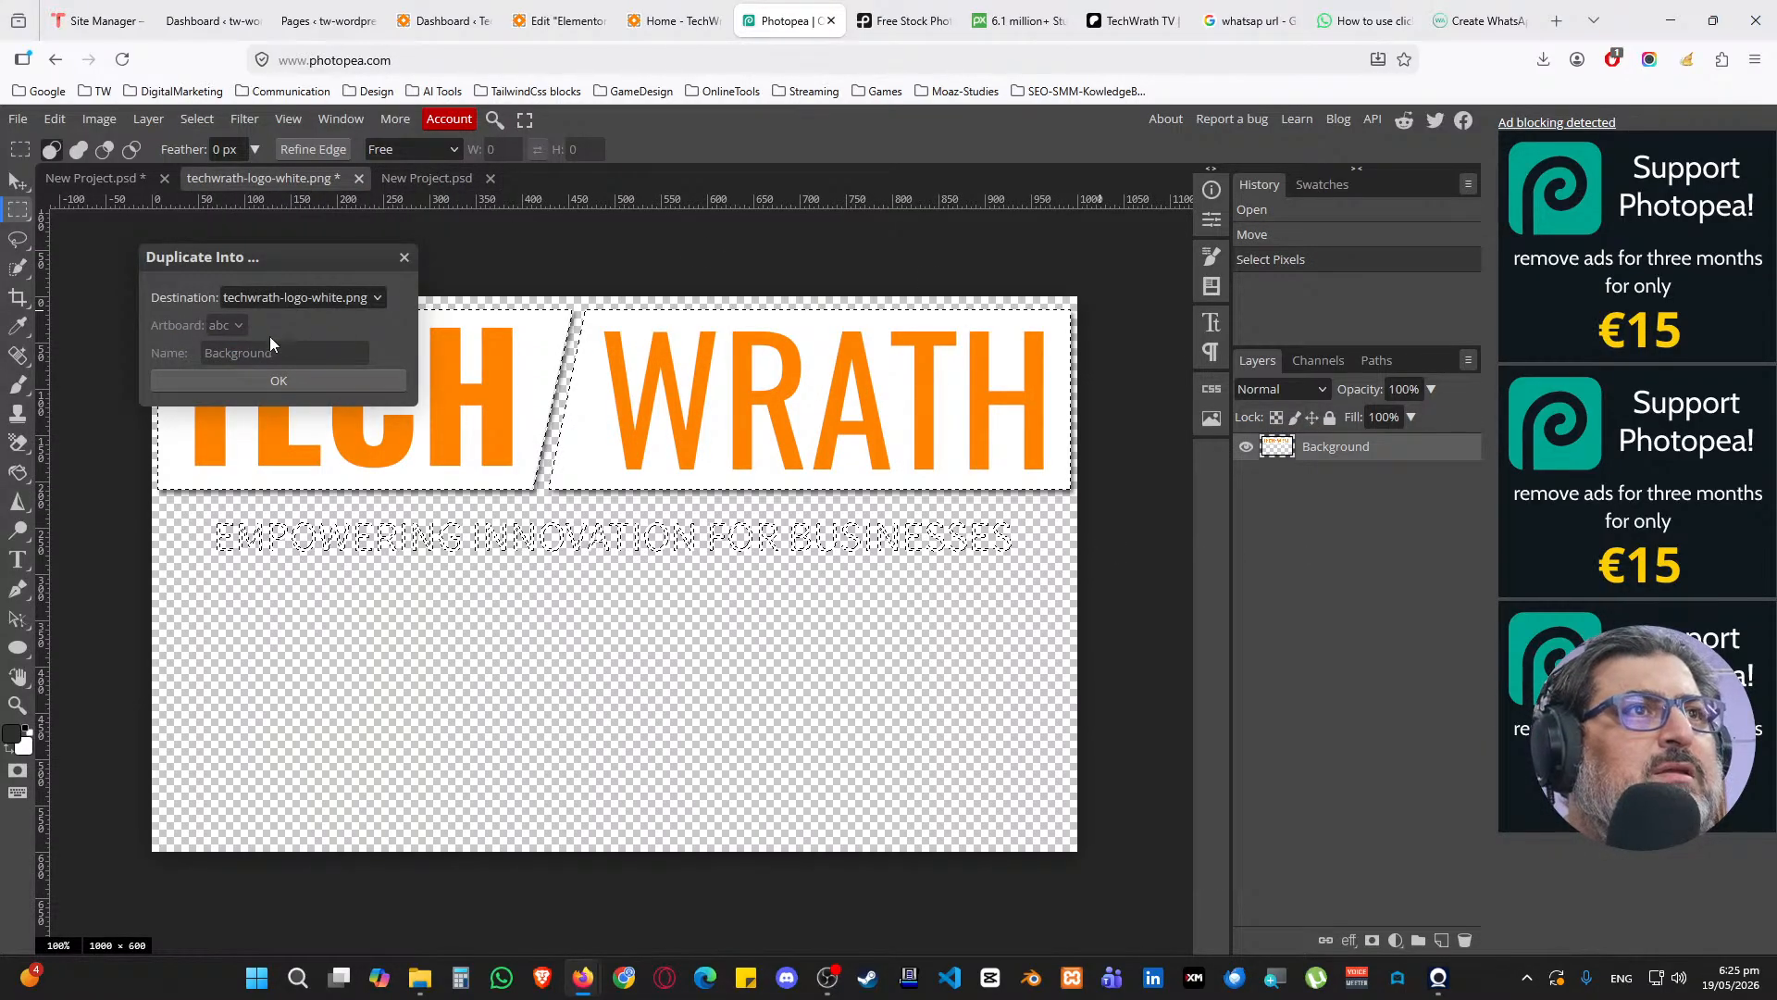
click(289, 303)
click(322, 380)
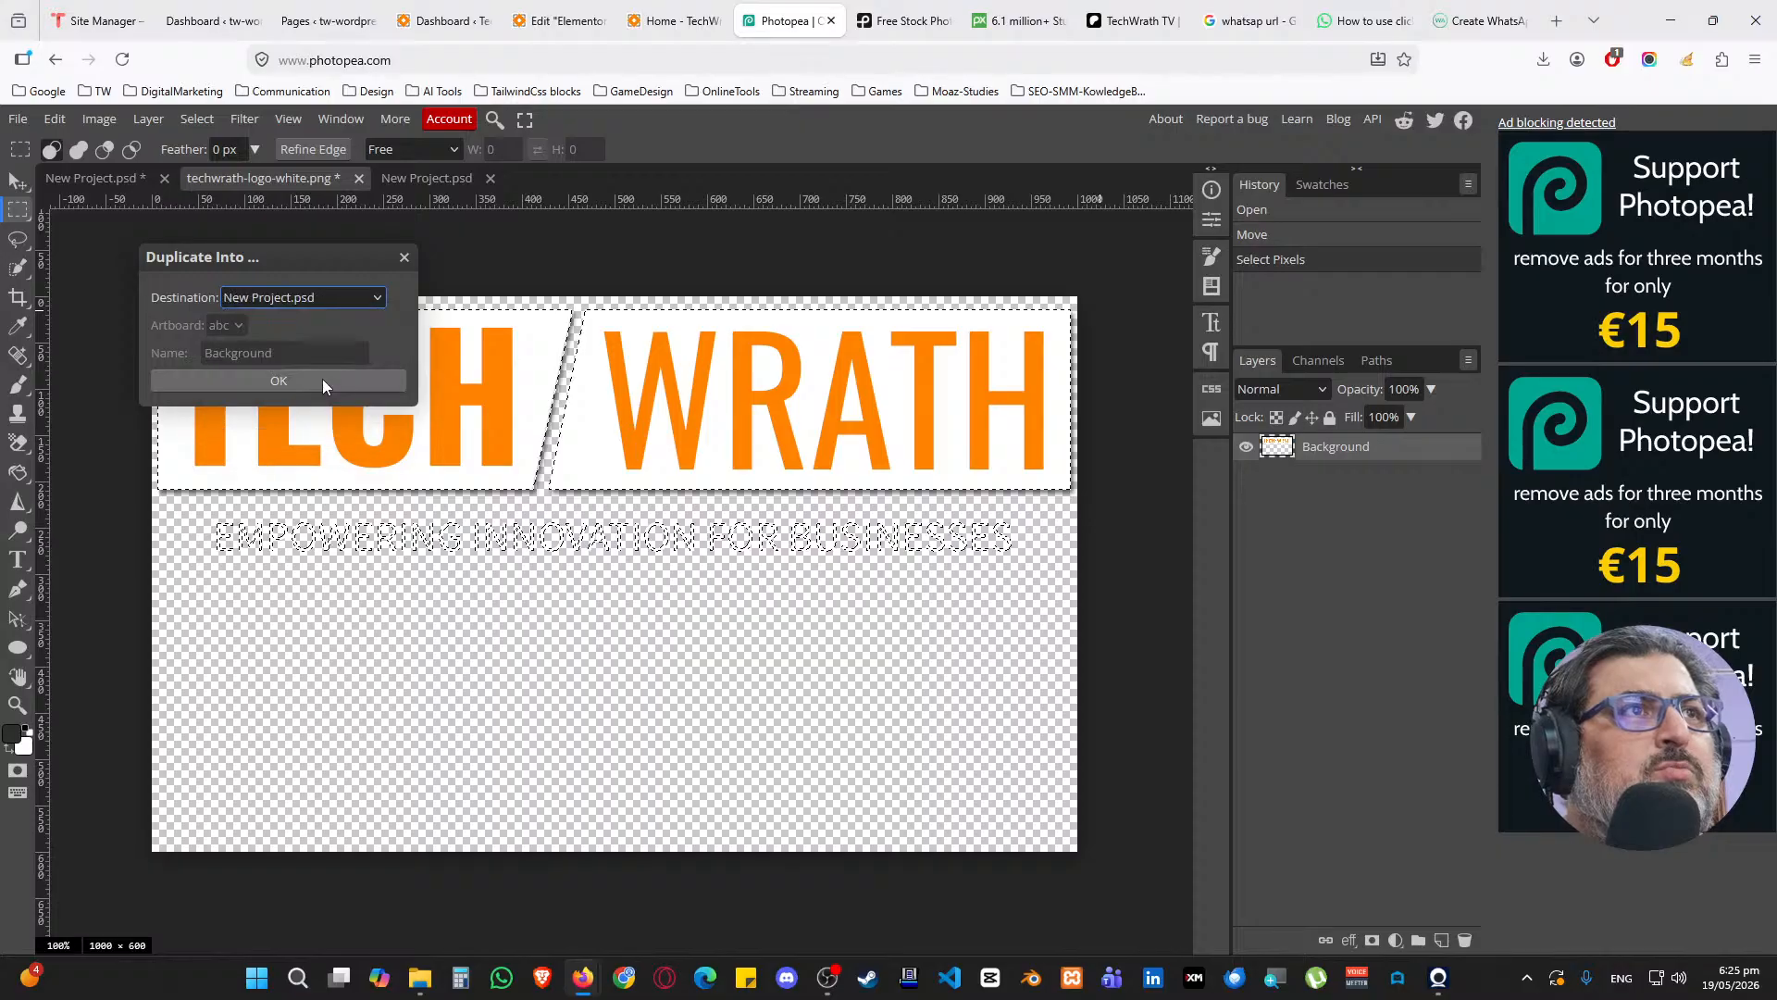
click(308, 380)
click(448, 178)
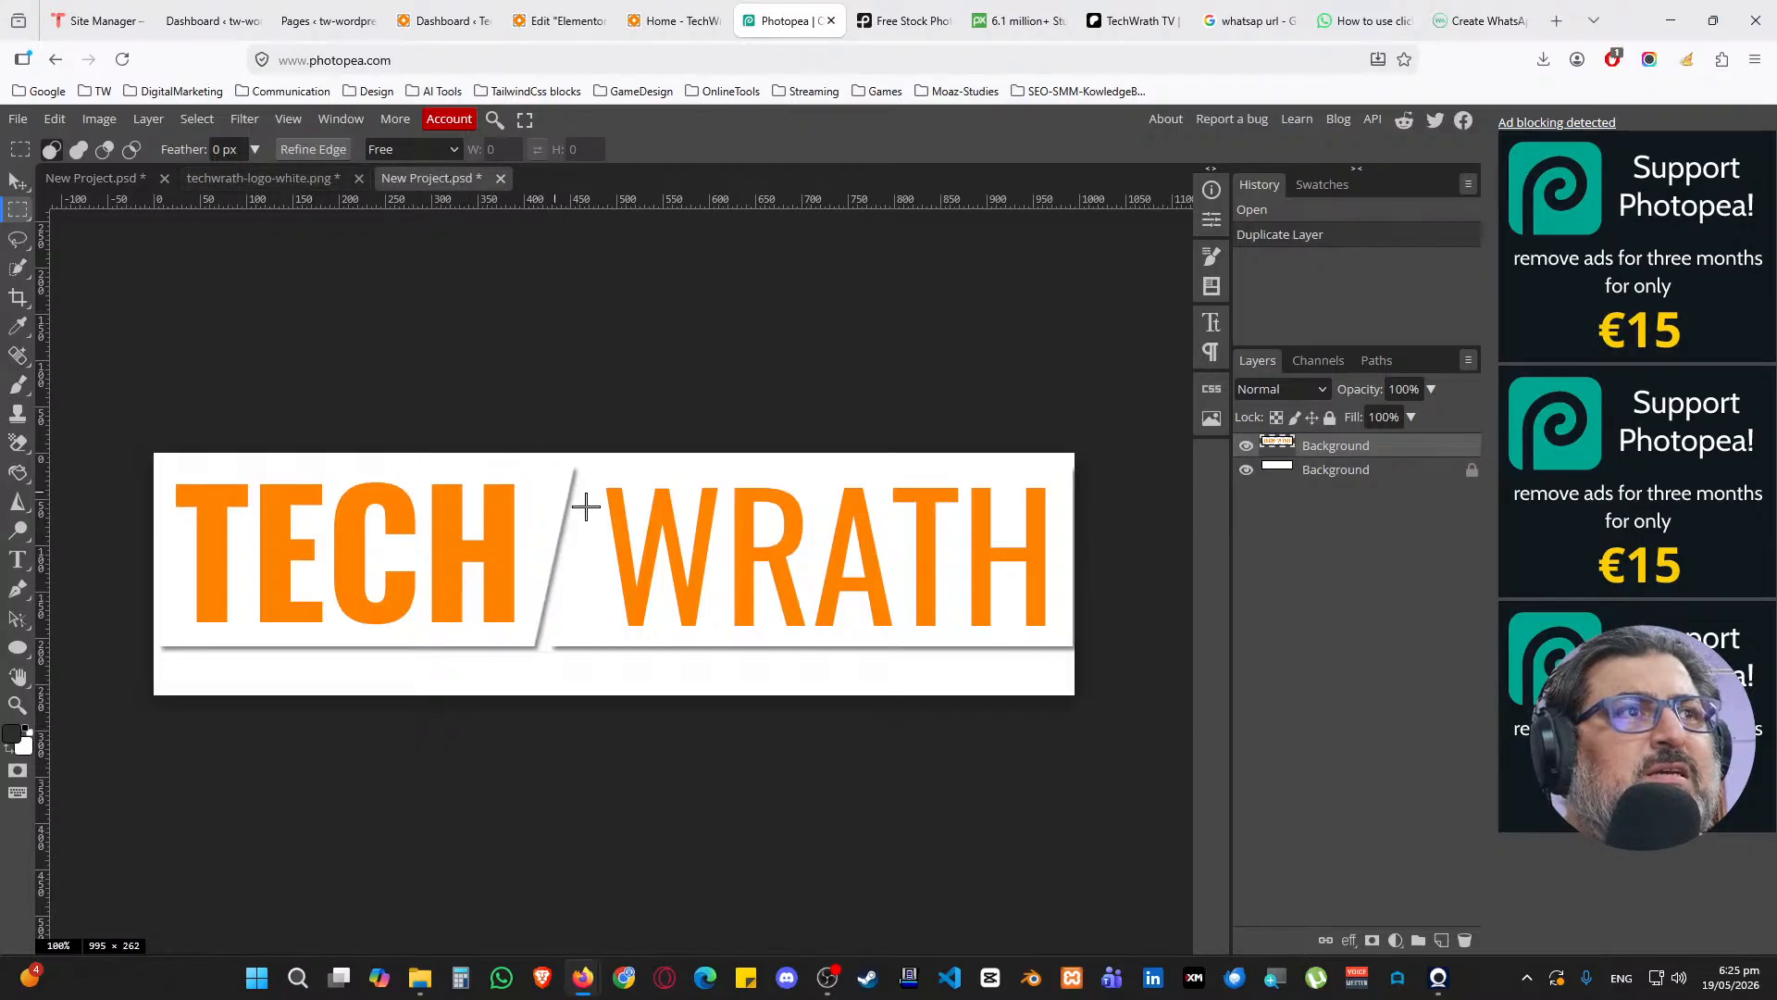
Hide the white background, nudge the logo left and up, and erase the faint tagline
click(1246, 471)
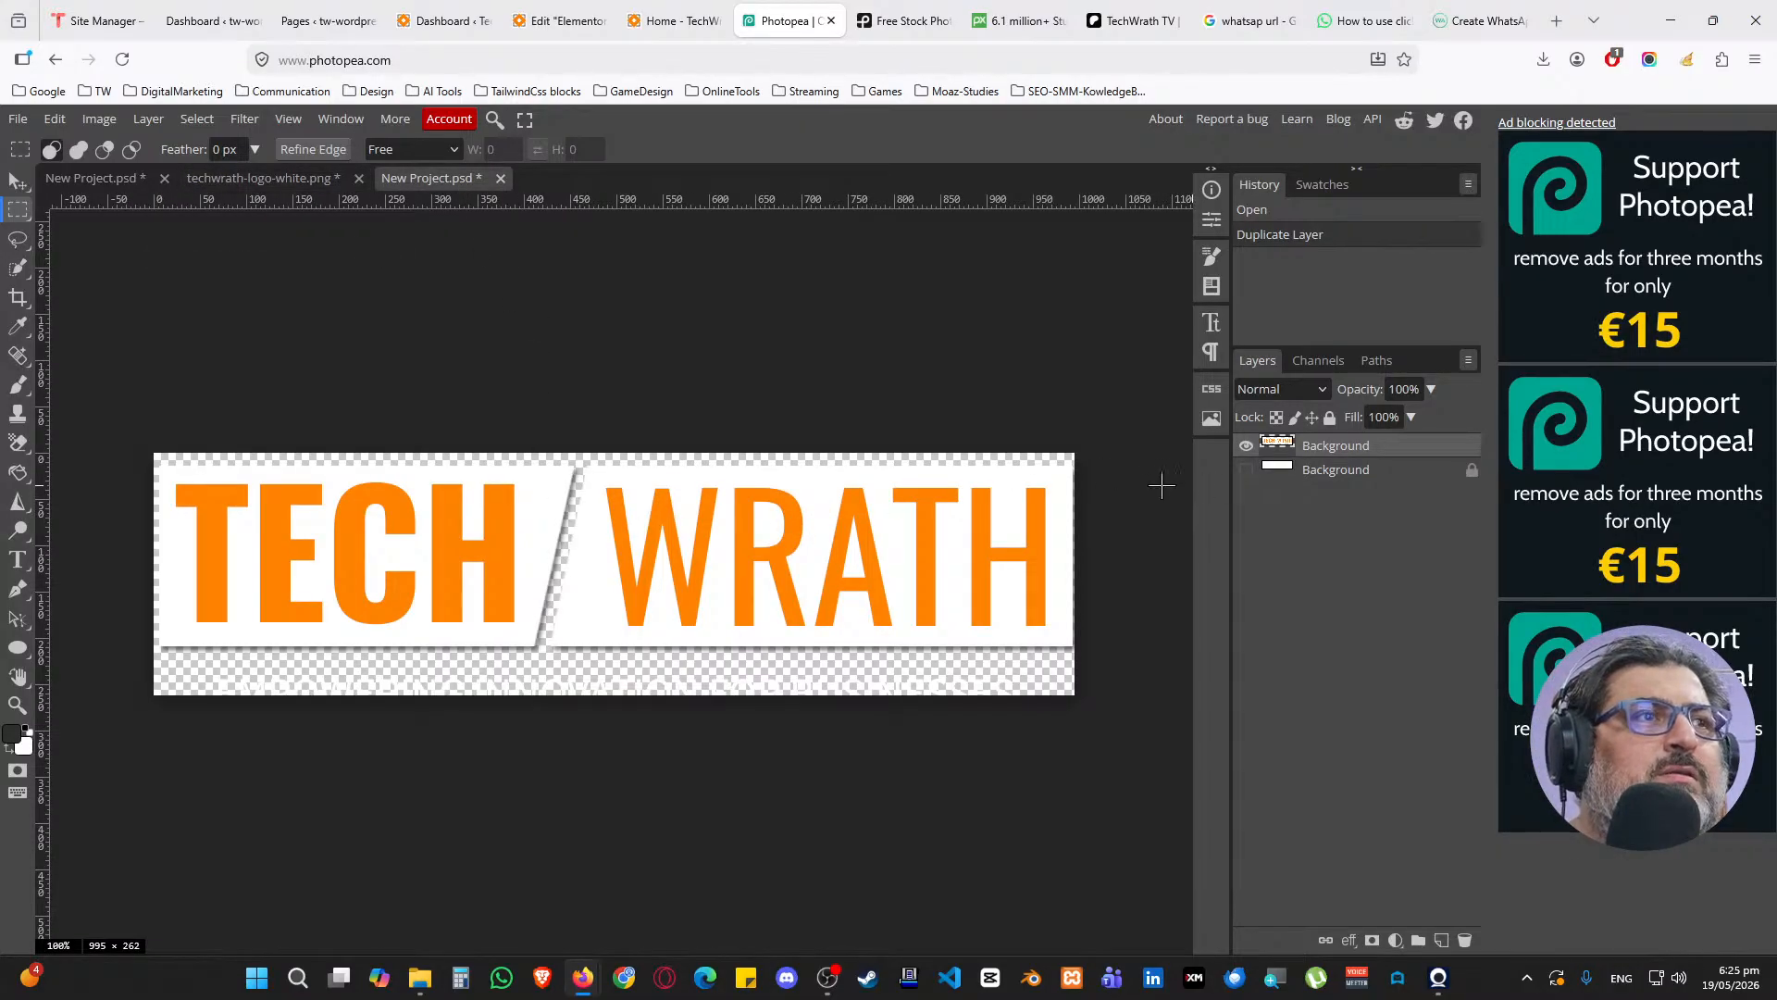
key(ctrl+Left)
key(ctrl+Left)
key(ctrl+Left)
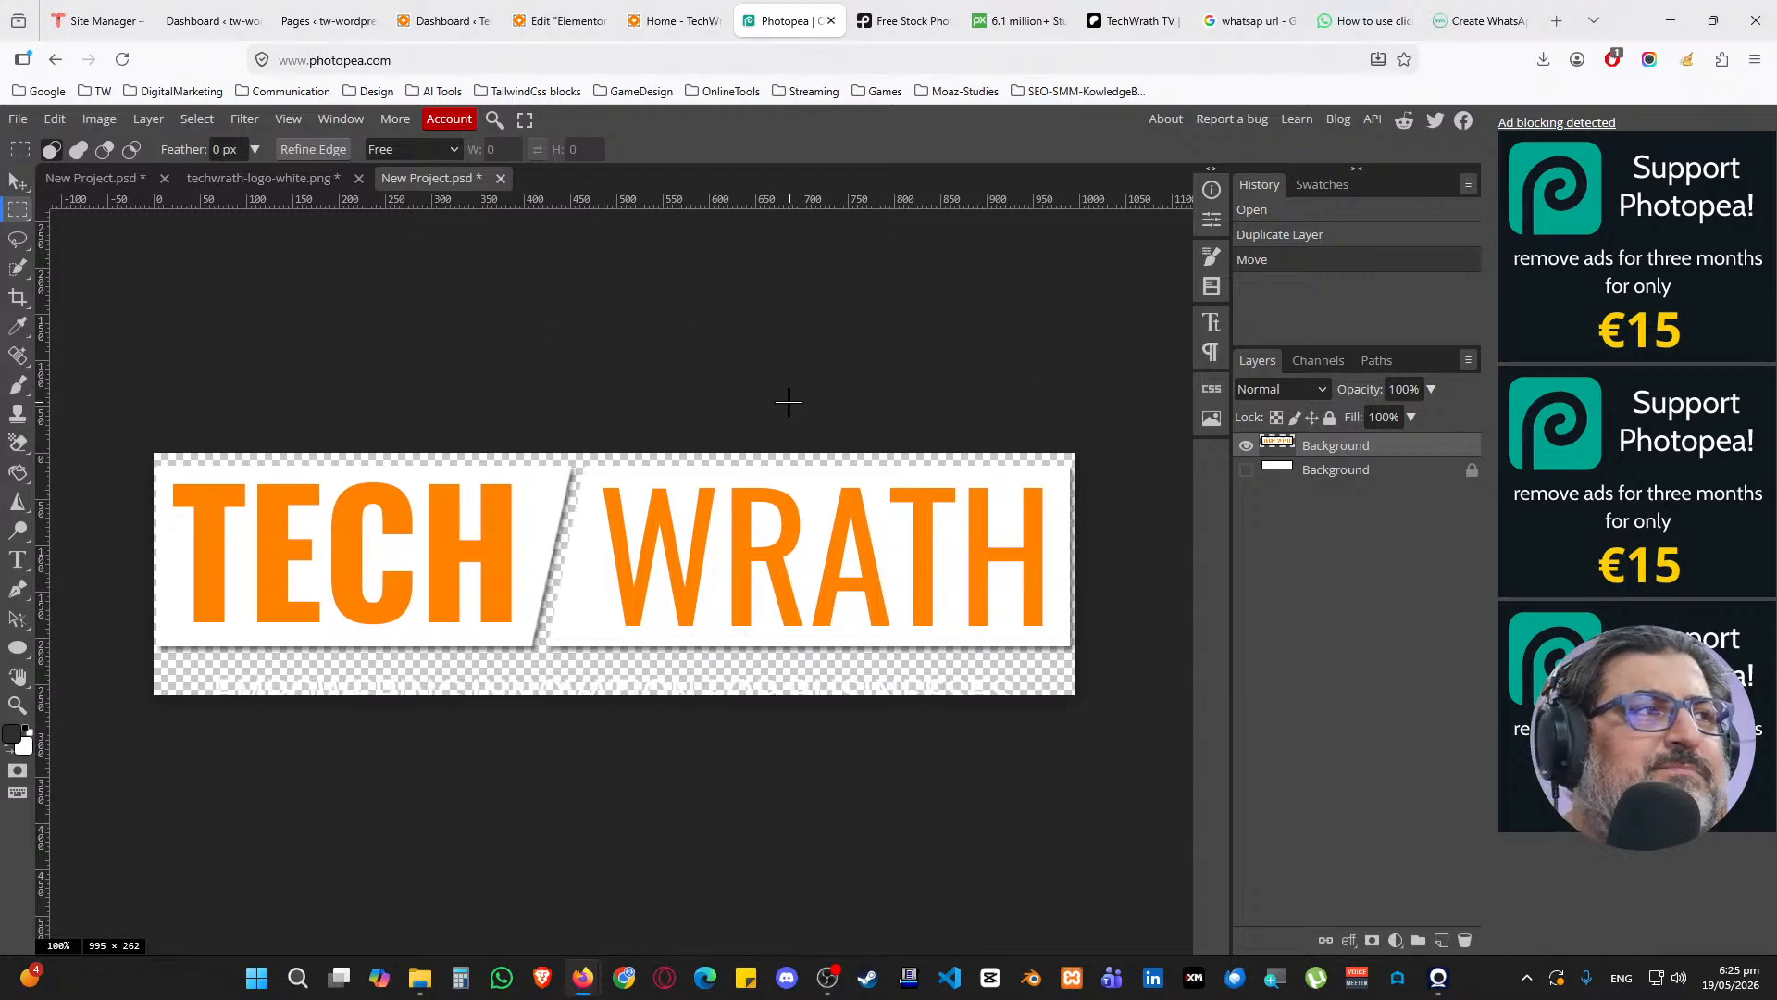
drag(185, 666, 997, 736)
key(Delete)
key(ctrl+d)
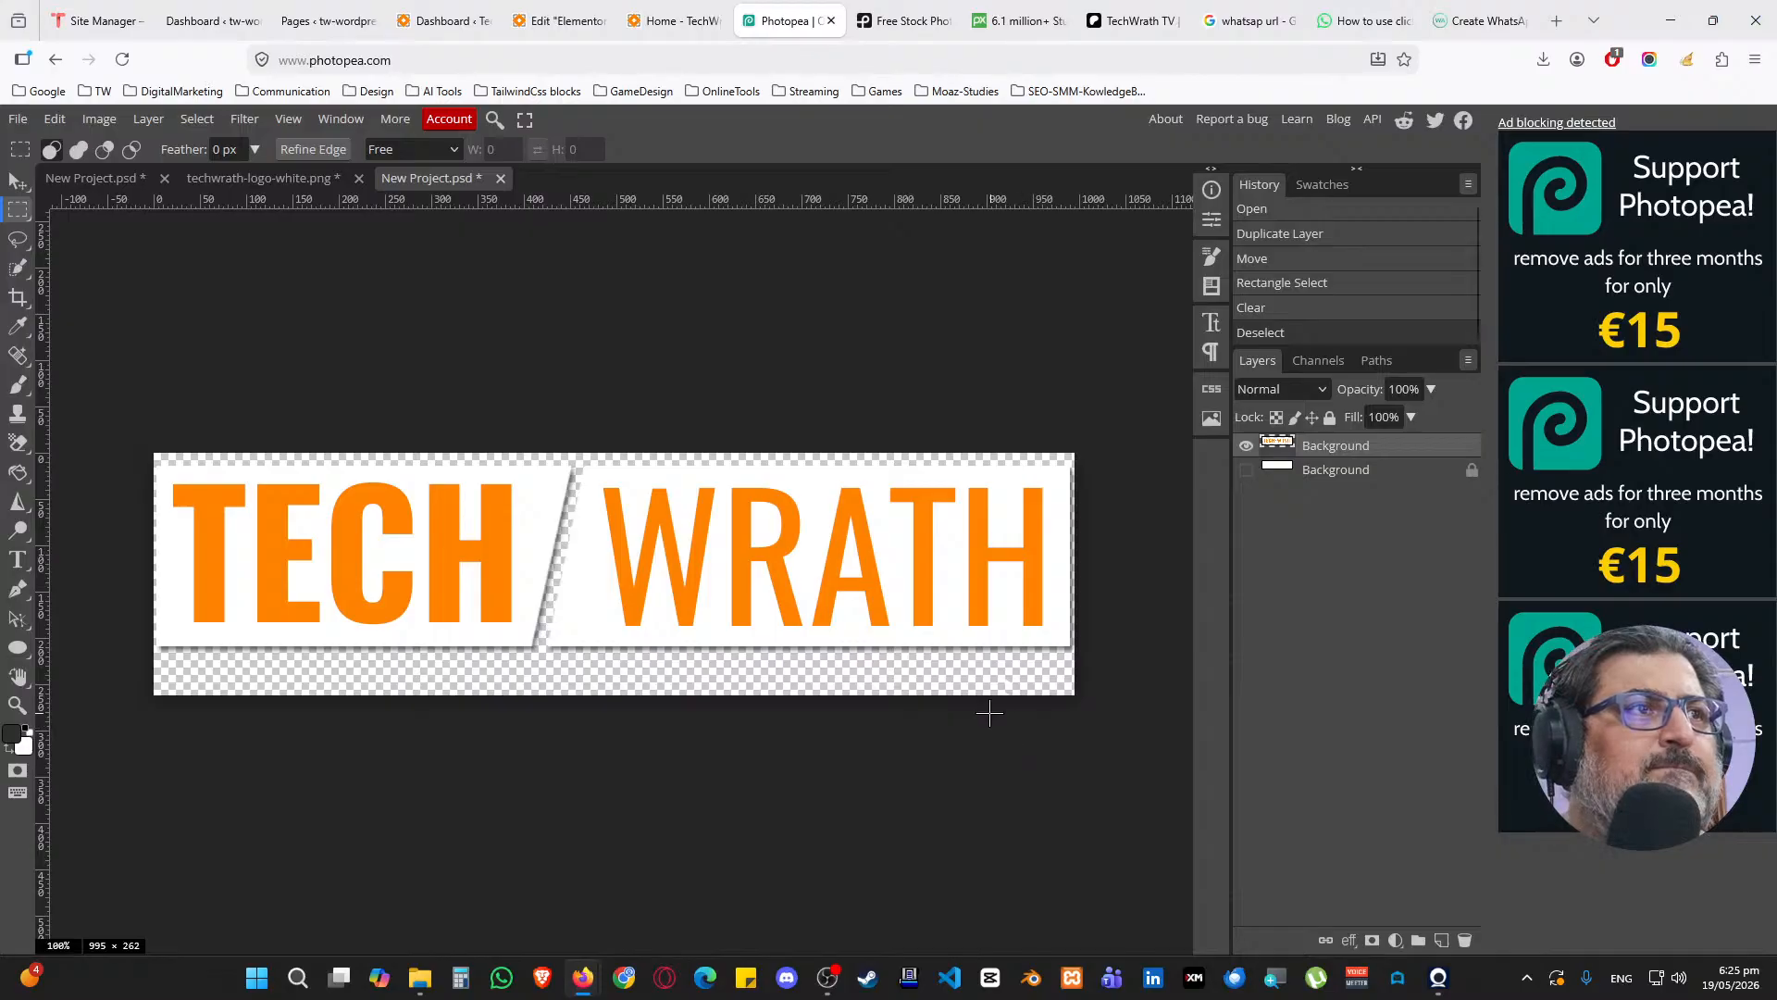
key(ctrl+shift+Up)
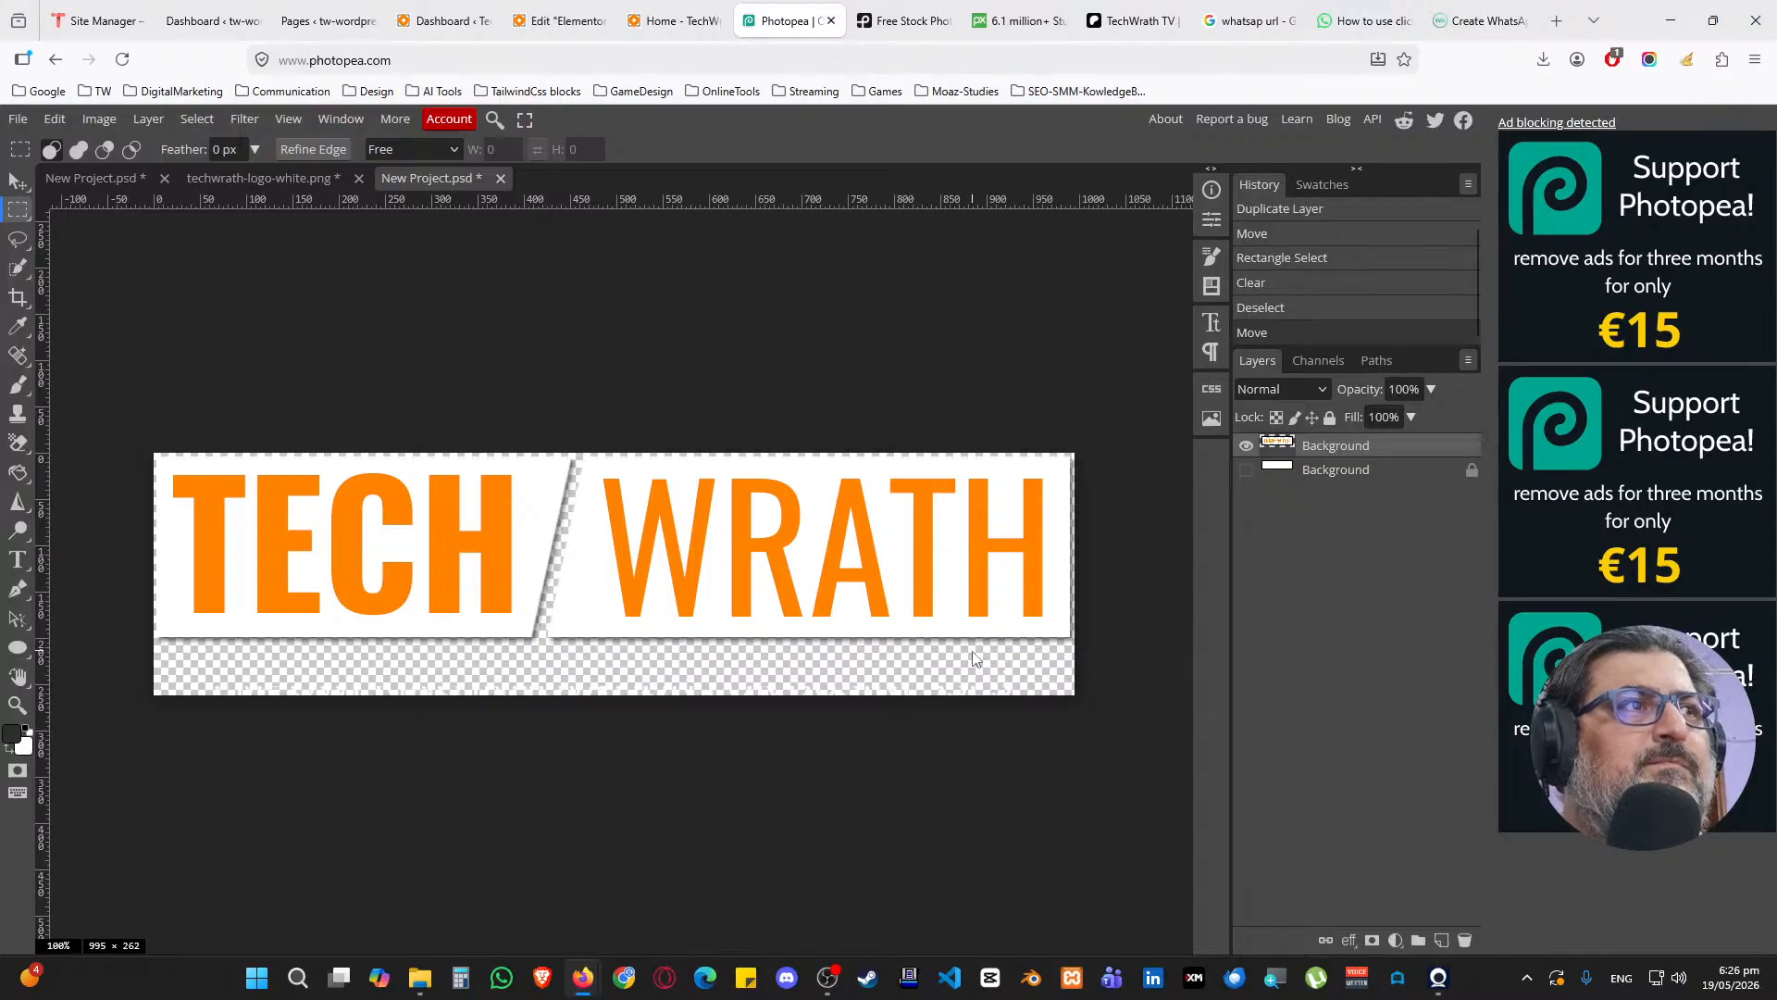
ctrl+click(1275, 451)
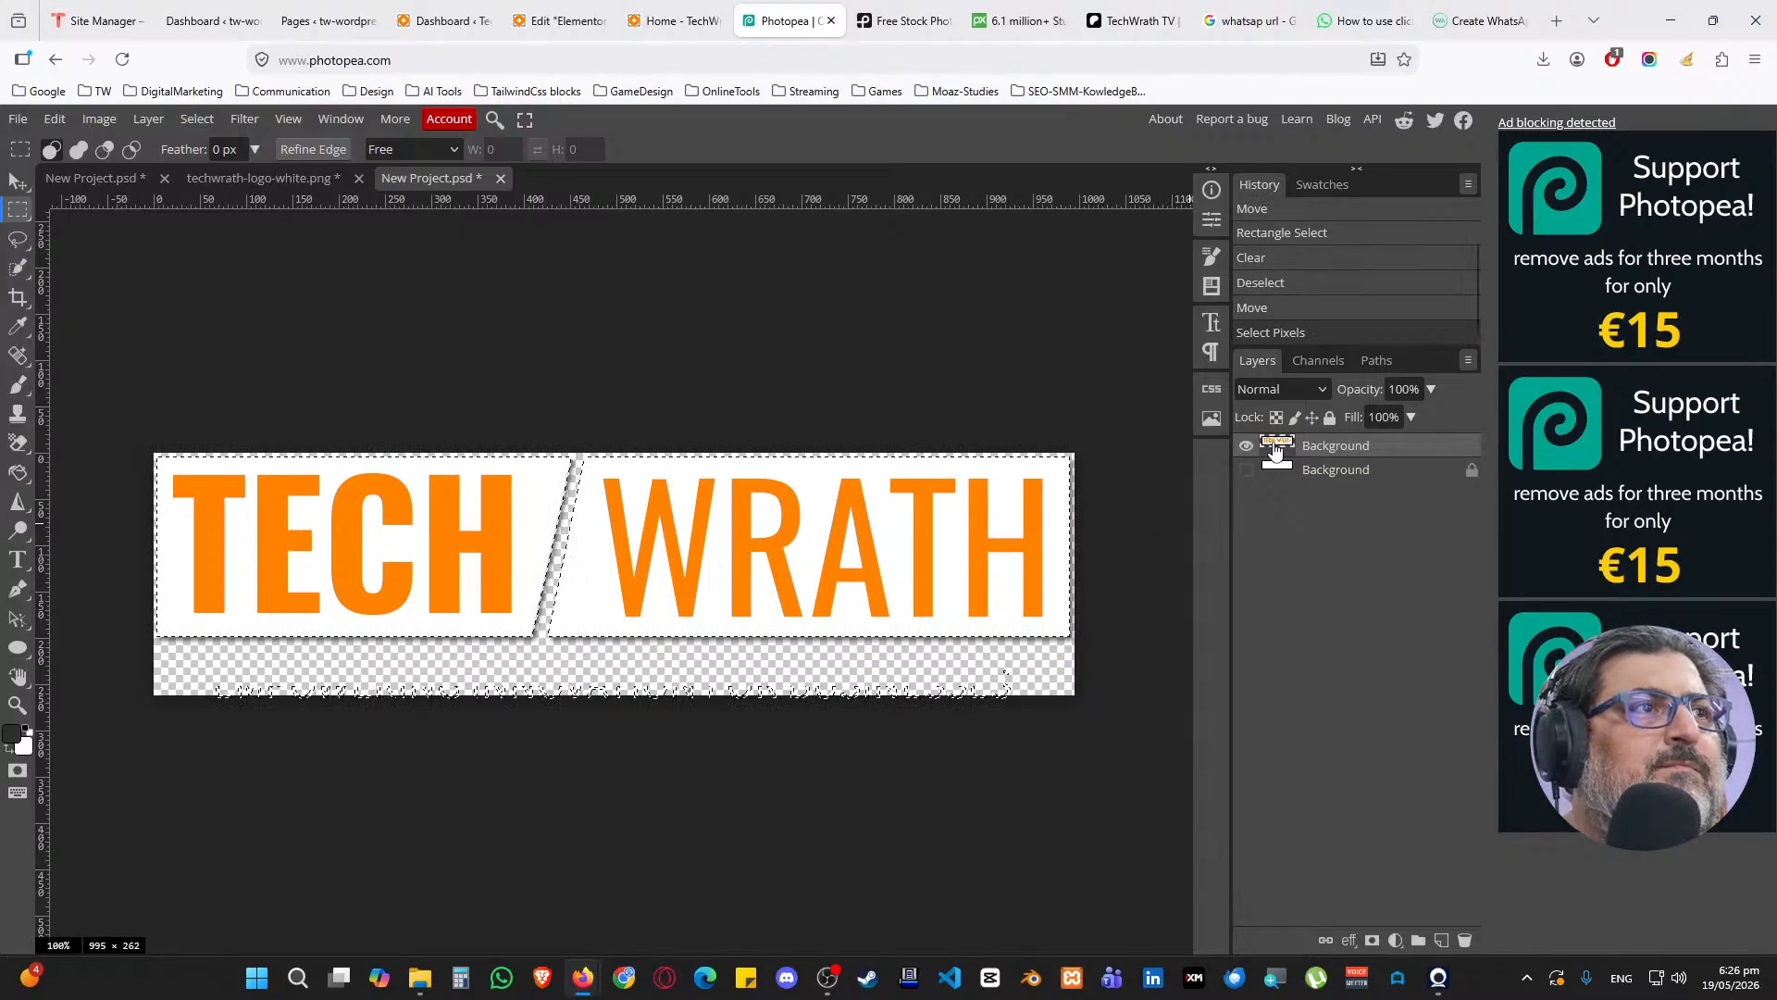
key(ctrl+d)
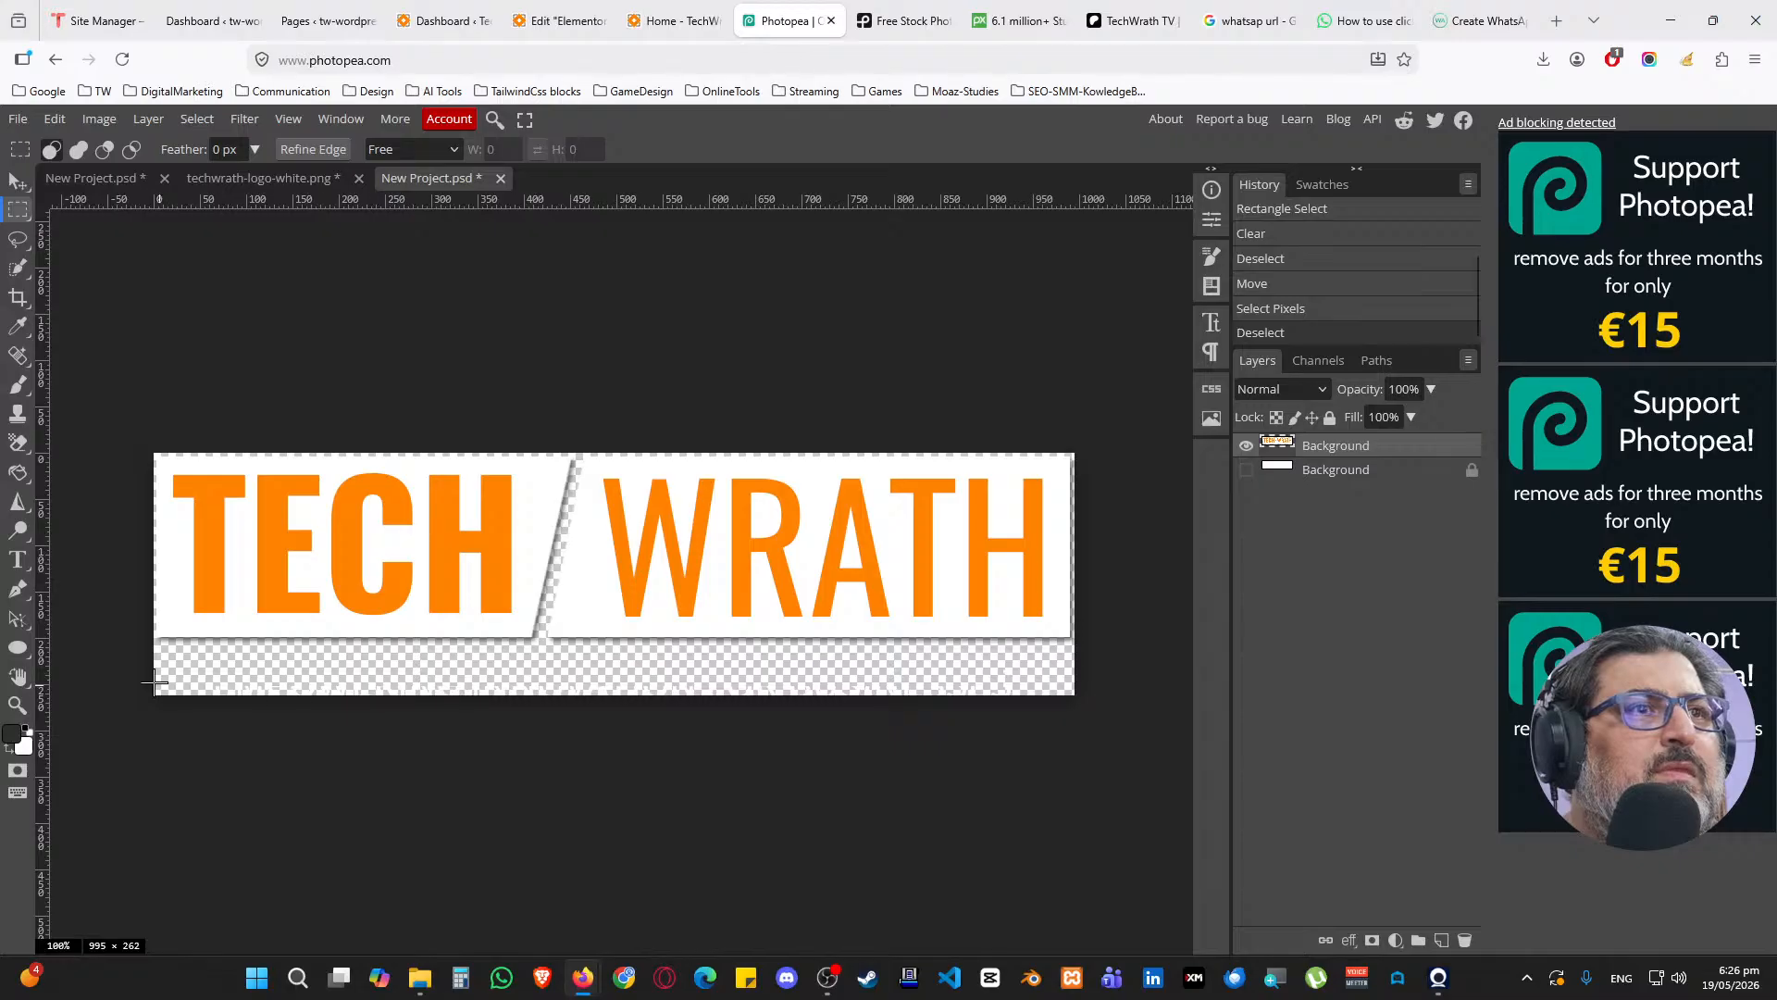
Erase leftover faint pixels along the bottom and fine-tune the logo's vertical position
drag(147, 682, 1151, 724)
key(ctrl+d)
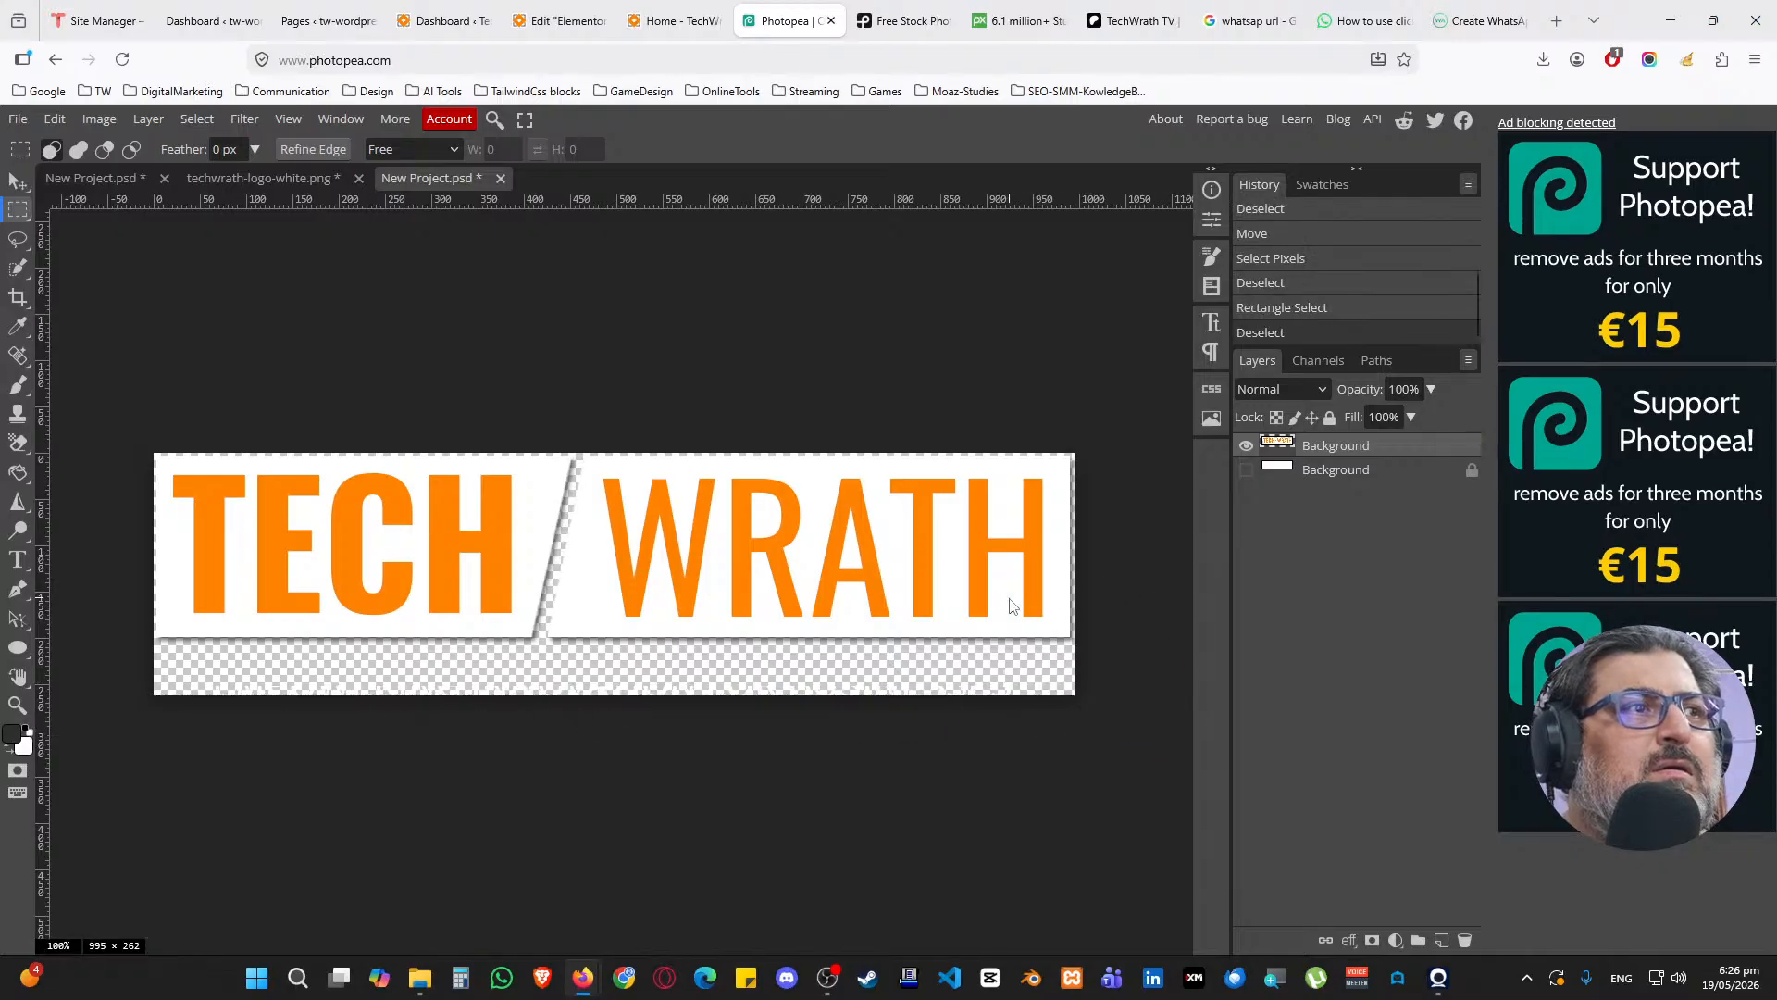
key(ctrl+shift+Up)
key(ctrl+shift+Up)
key(ctrl+shift+Up)
key(ctrl+shift+Up)
drag(184, 623, 1091, 773)
key(Delete)
key(ctrl+d)
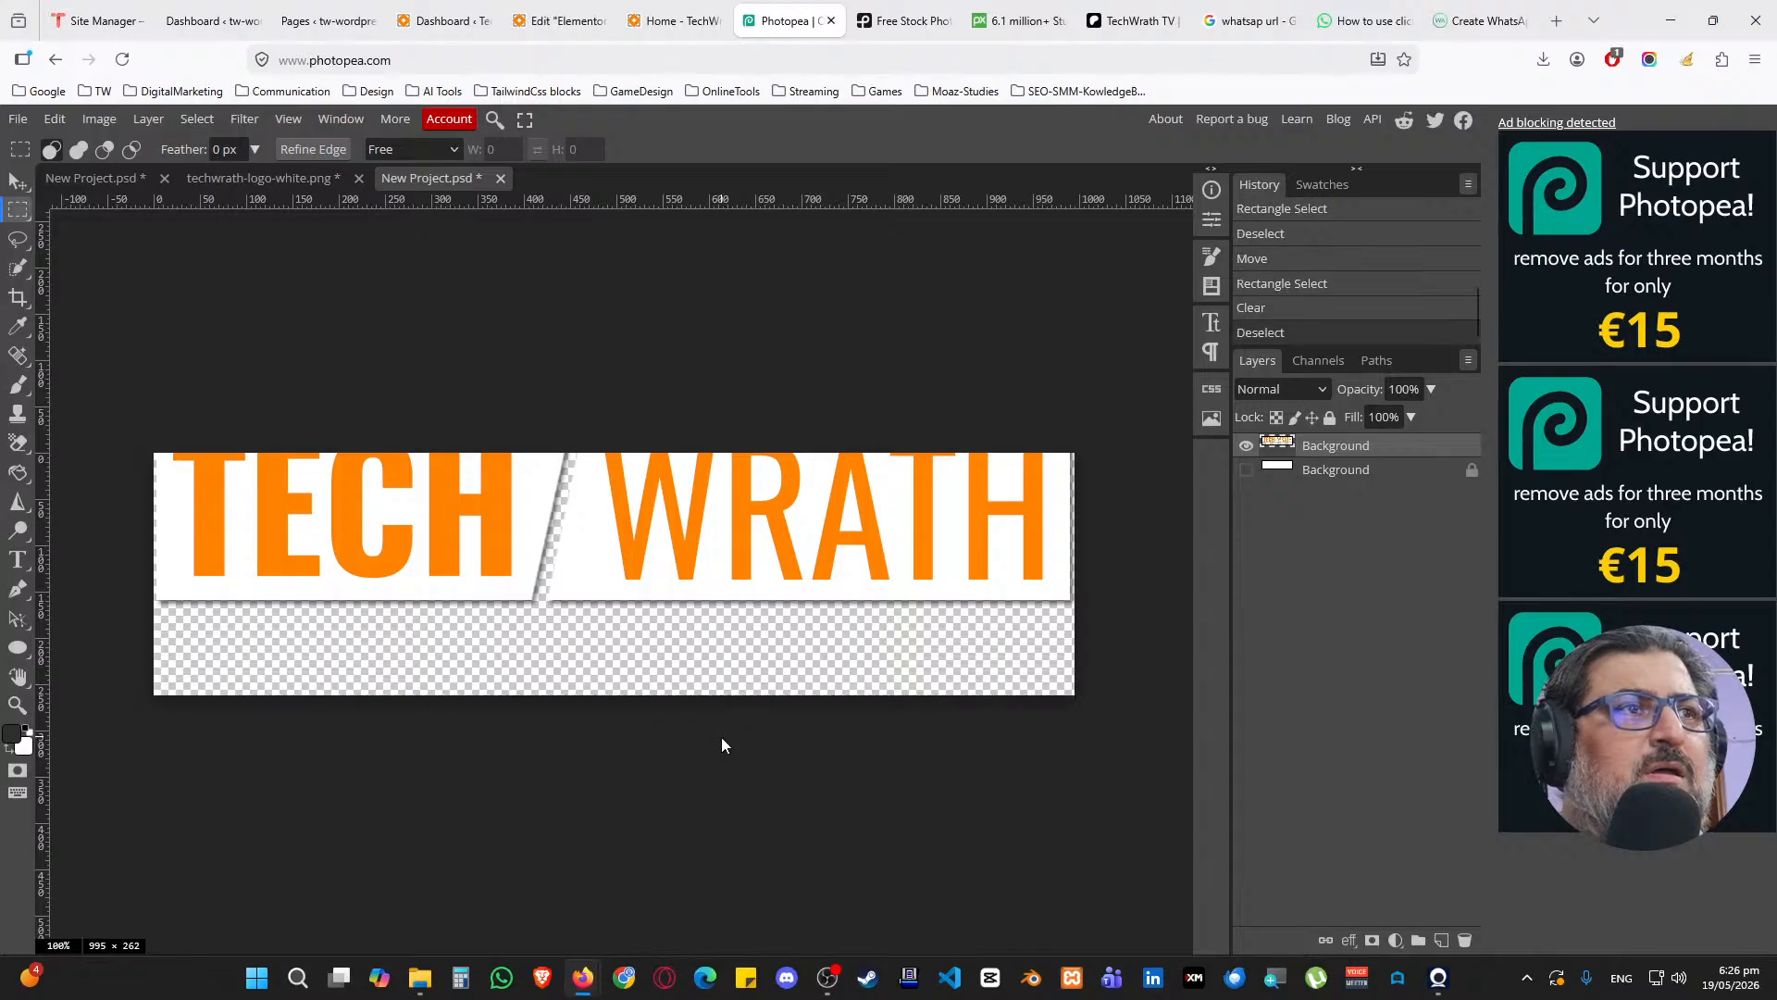
key(ctrl+shift+Down)
key(ctrl+shift+Down)
key(ctrl+shift+Down)
key(ctrl+shift+Down)
key(ctrl+shift+Down)
key(ctrl+shift+Down)
key(ctrl+shift+Up)
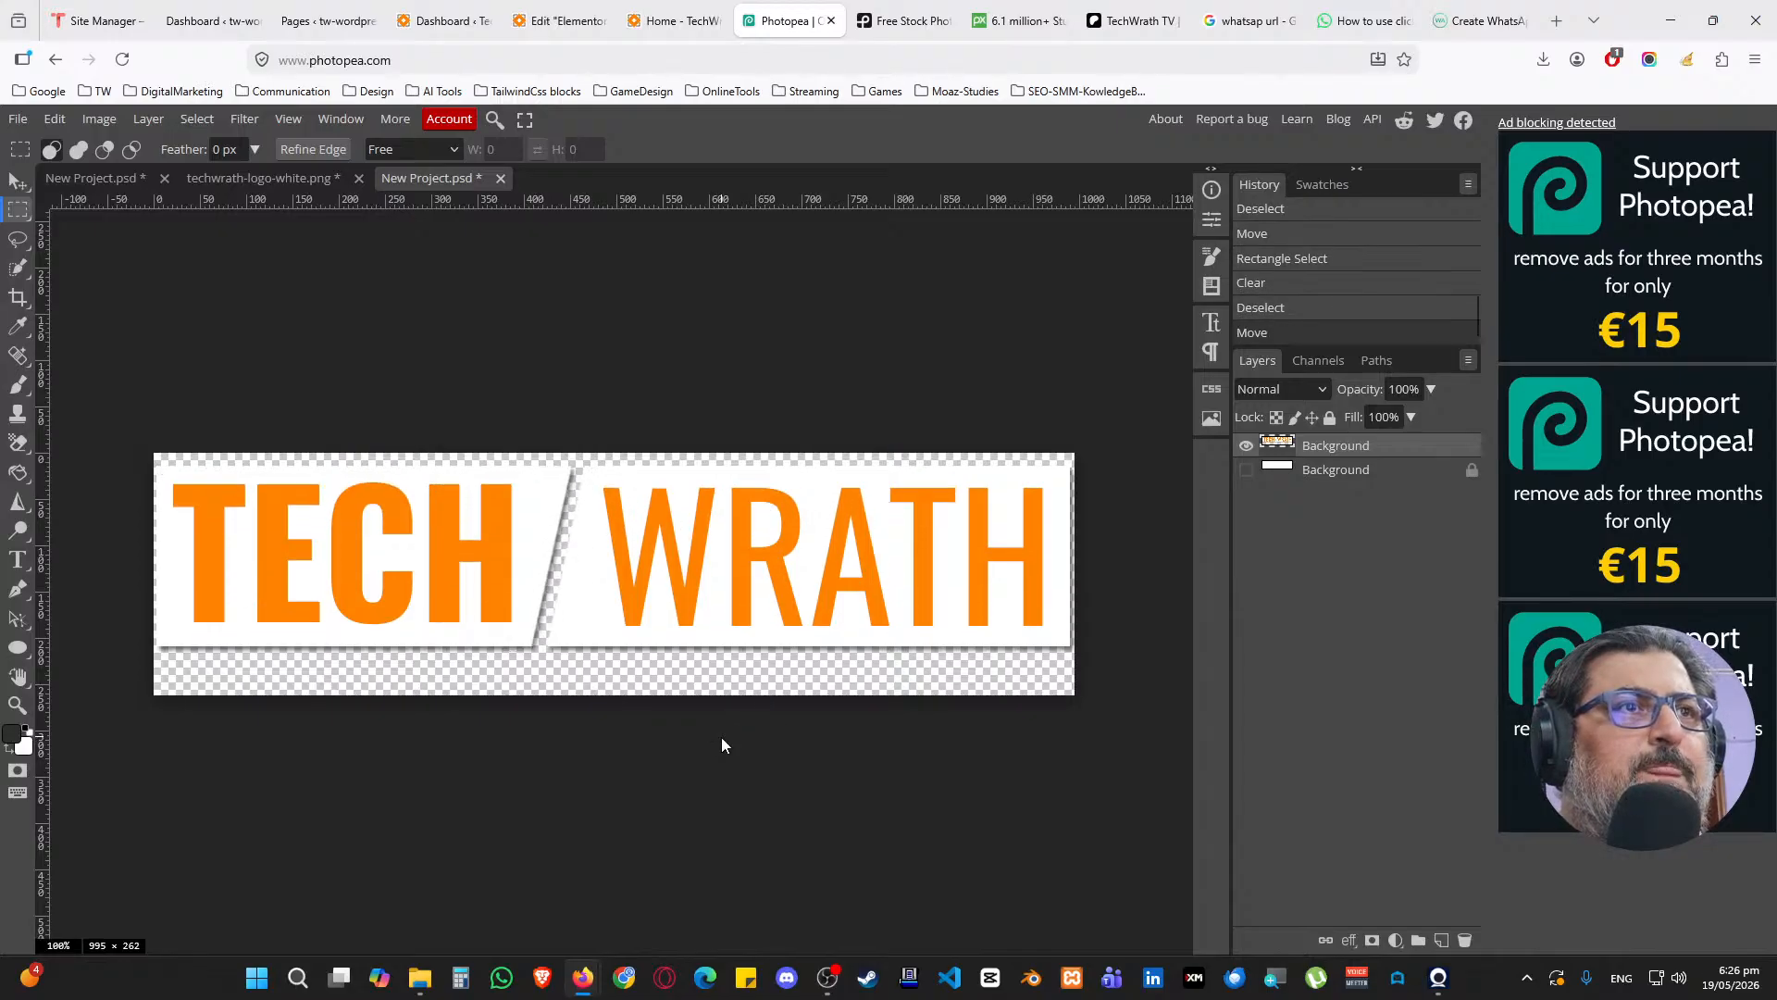
key(ctrl+shift+Up)
key(ctrl+shift+Down)
key(ctrl+shift+Down)
key(ctrl+shift+Down)
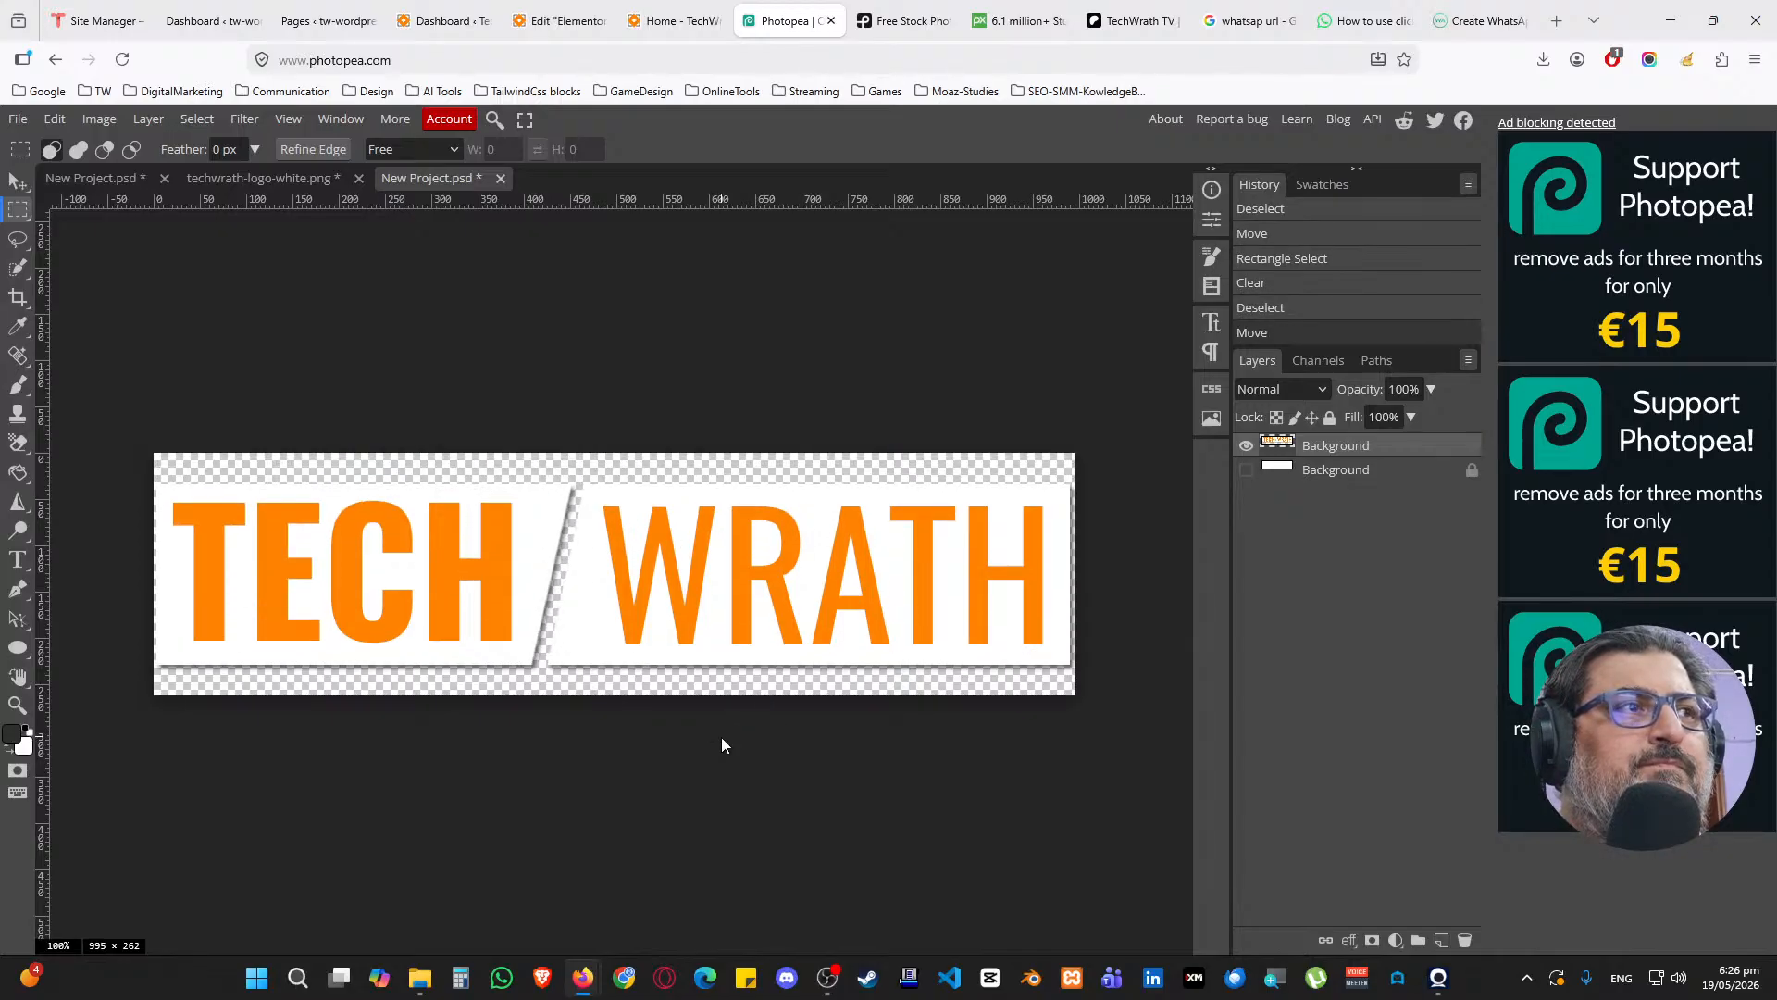
key(ctrl+shift+Up)
key(ctrl+shift+Up)
key(ctrl+shift+Up)
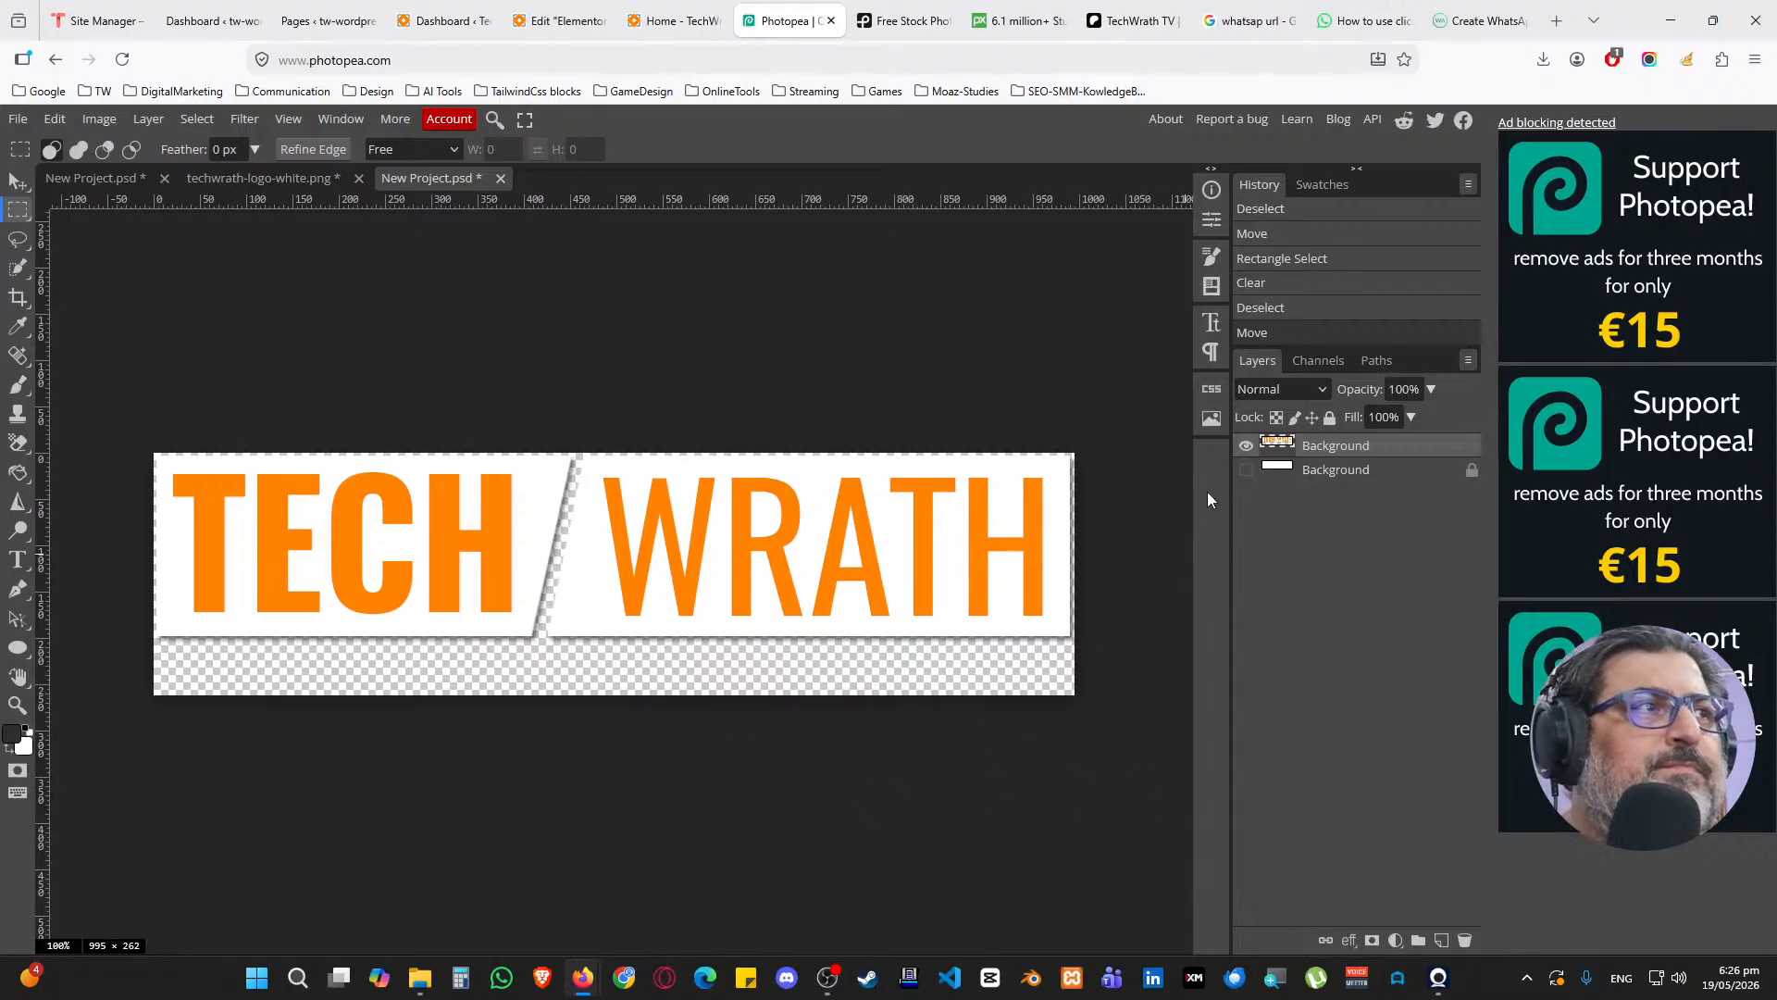
ctrl+click(1271, 453)
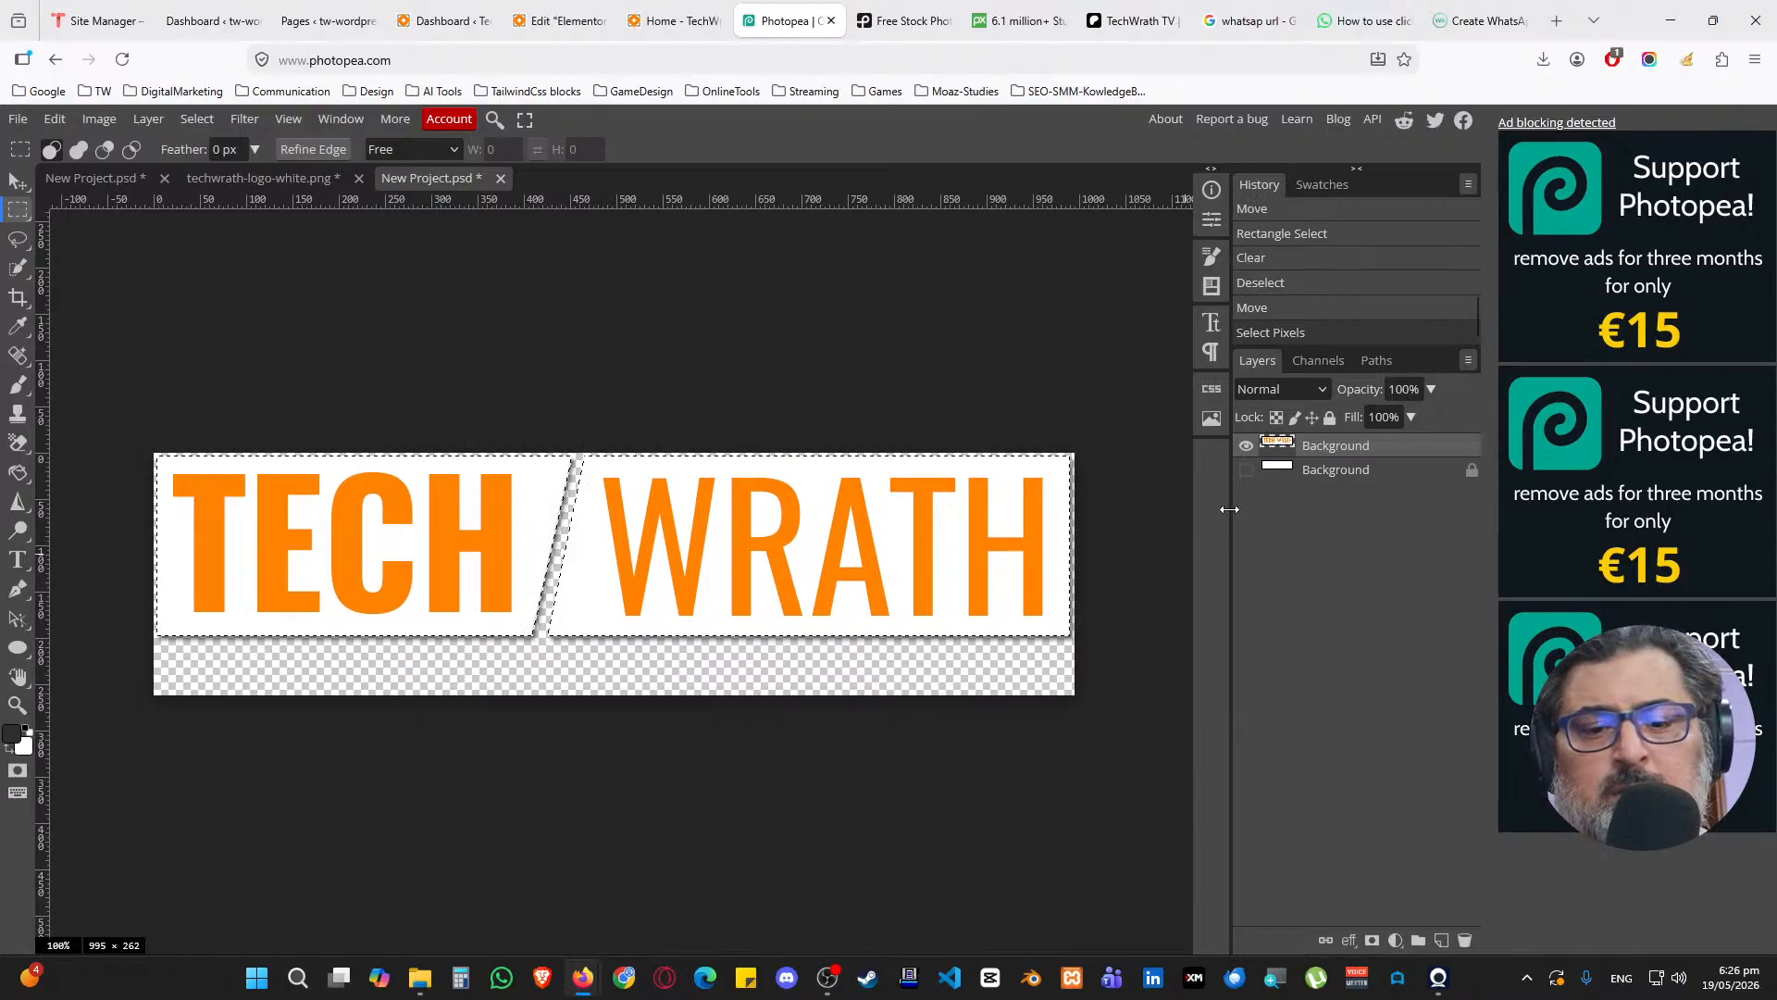
Begin another new project from the File menu
key(ctrl+n)
click(232, 21)
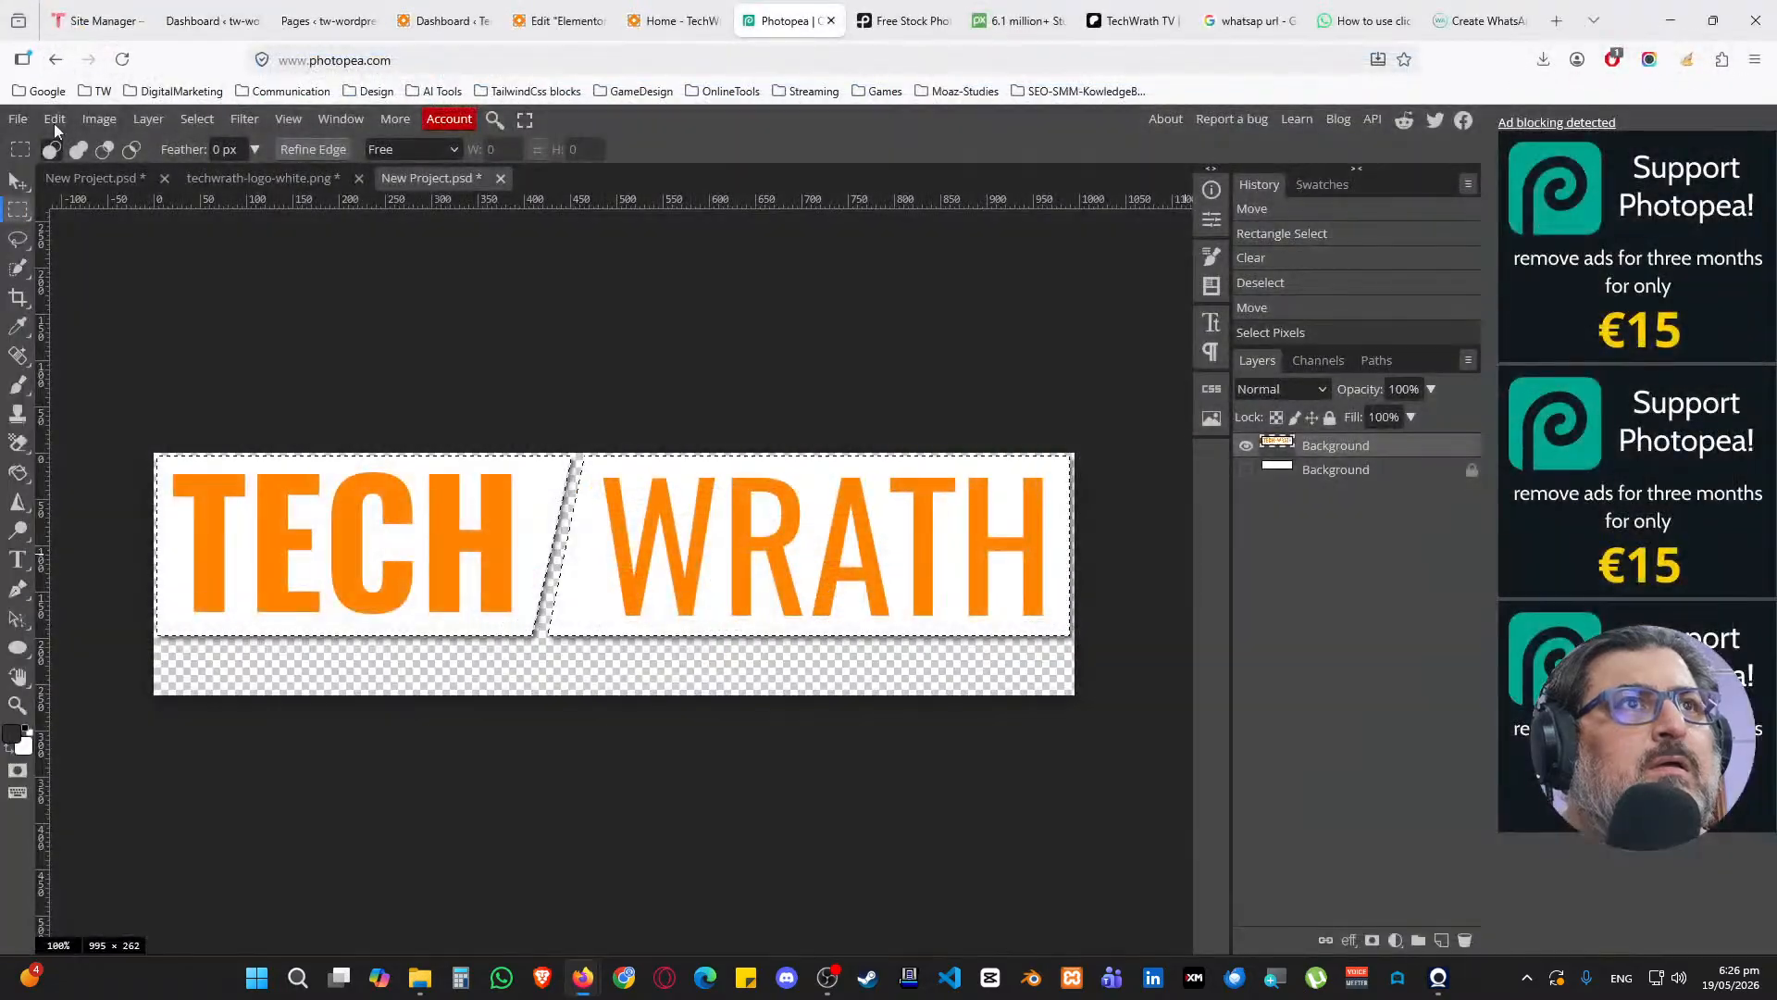
click(18, 119)
click(39, 147)
Create the 993 × 203 document, paste the logo, and export it as WebP named tw-logo-white
click(1153, 483)
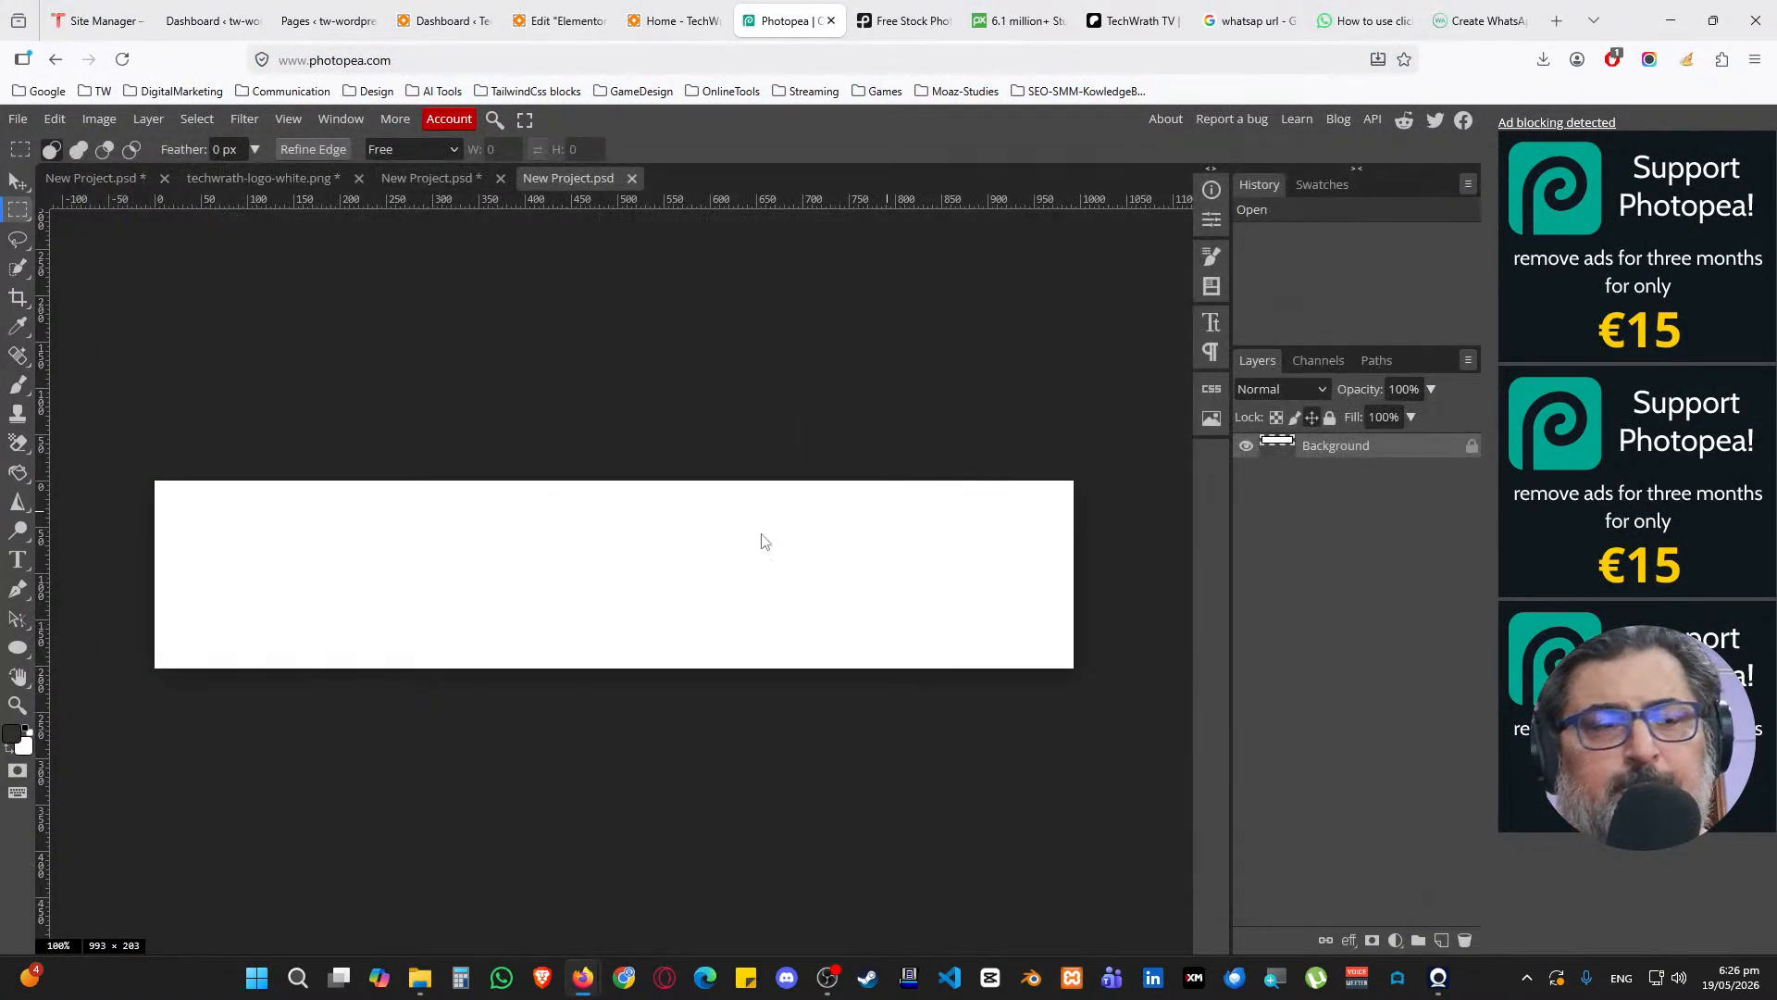
key(ctrl+v)
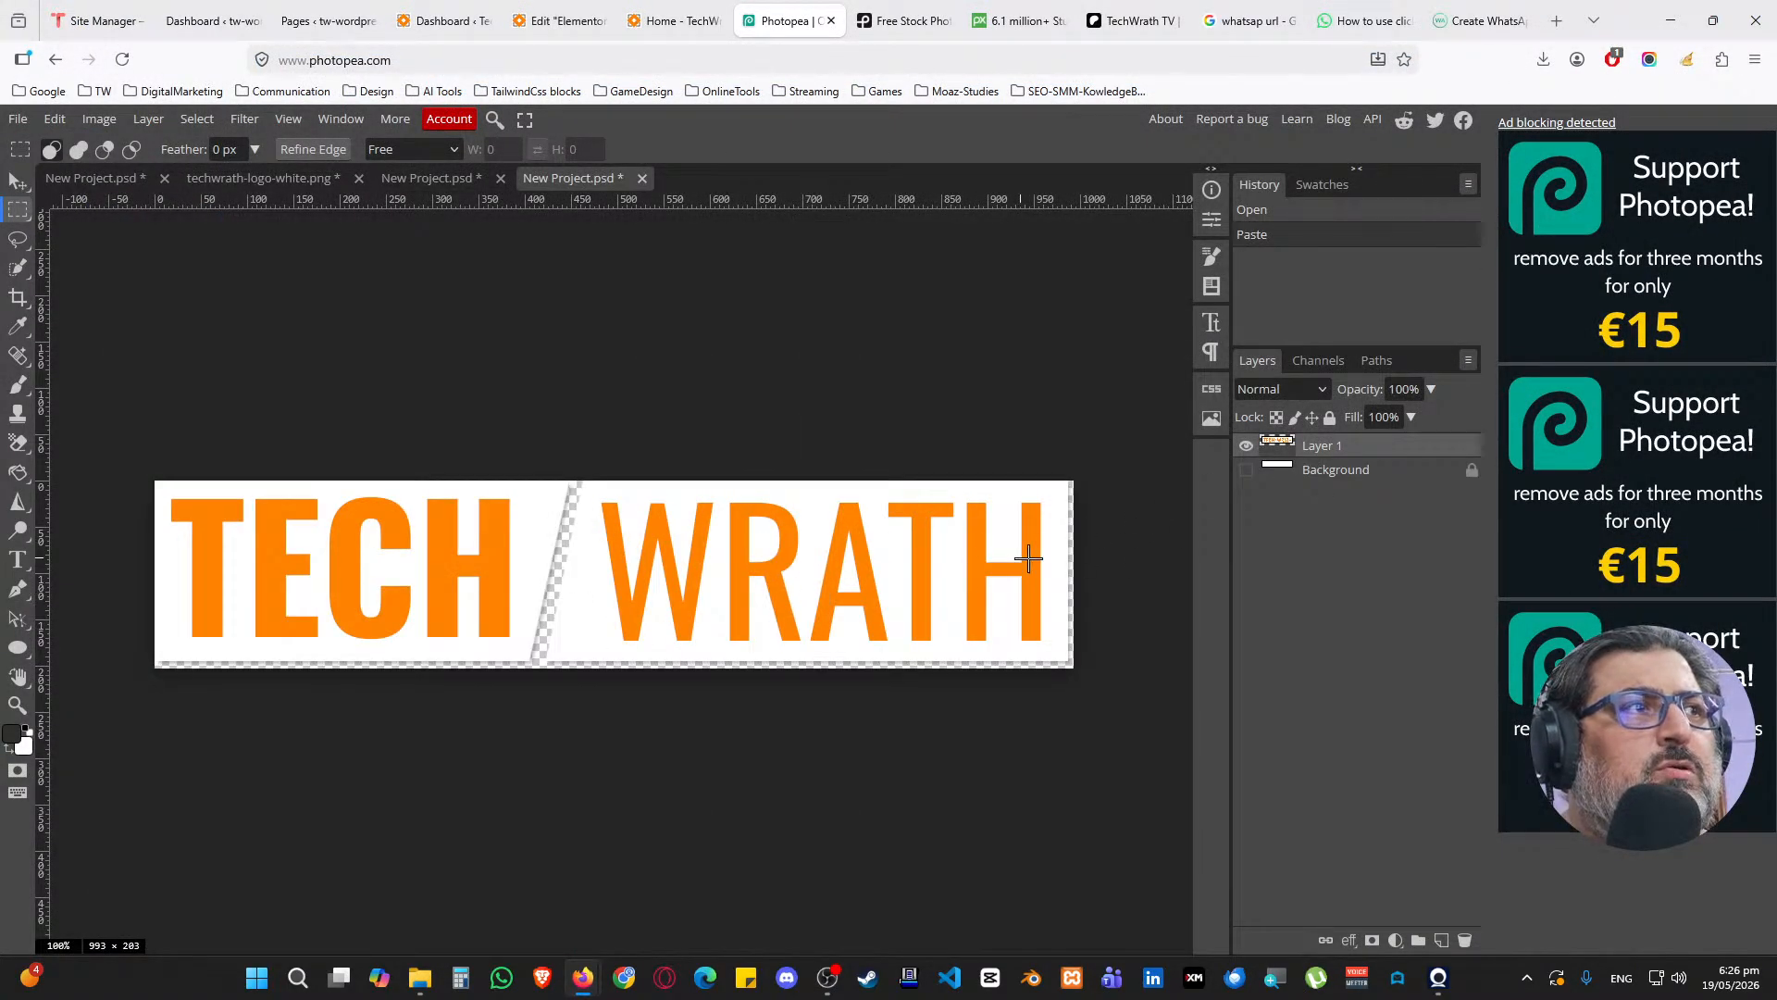
click(18, 118)
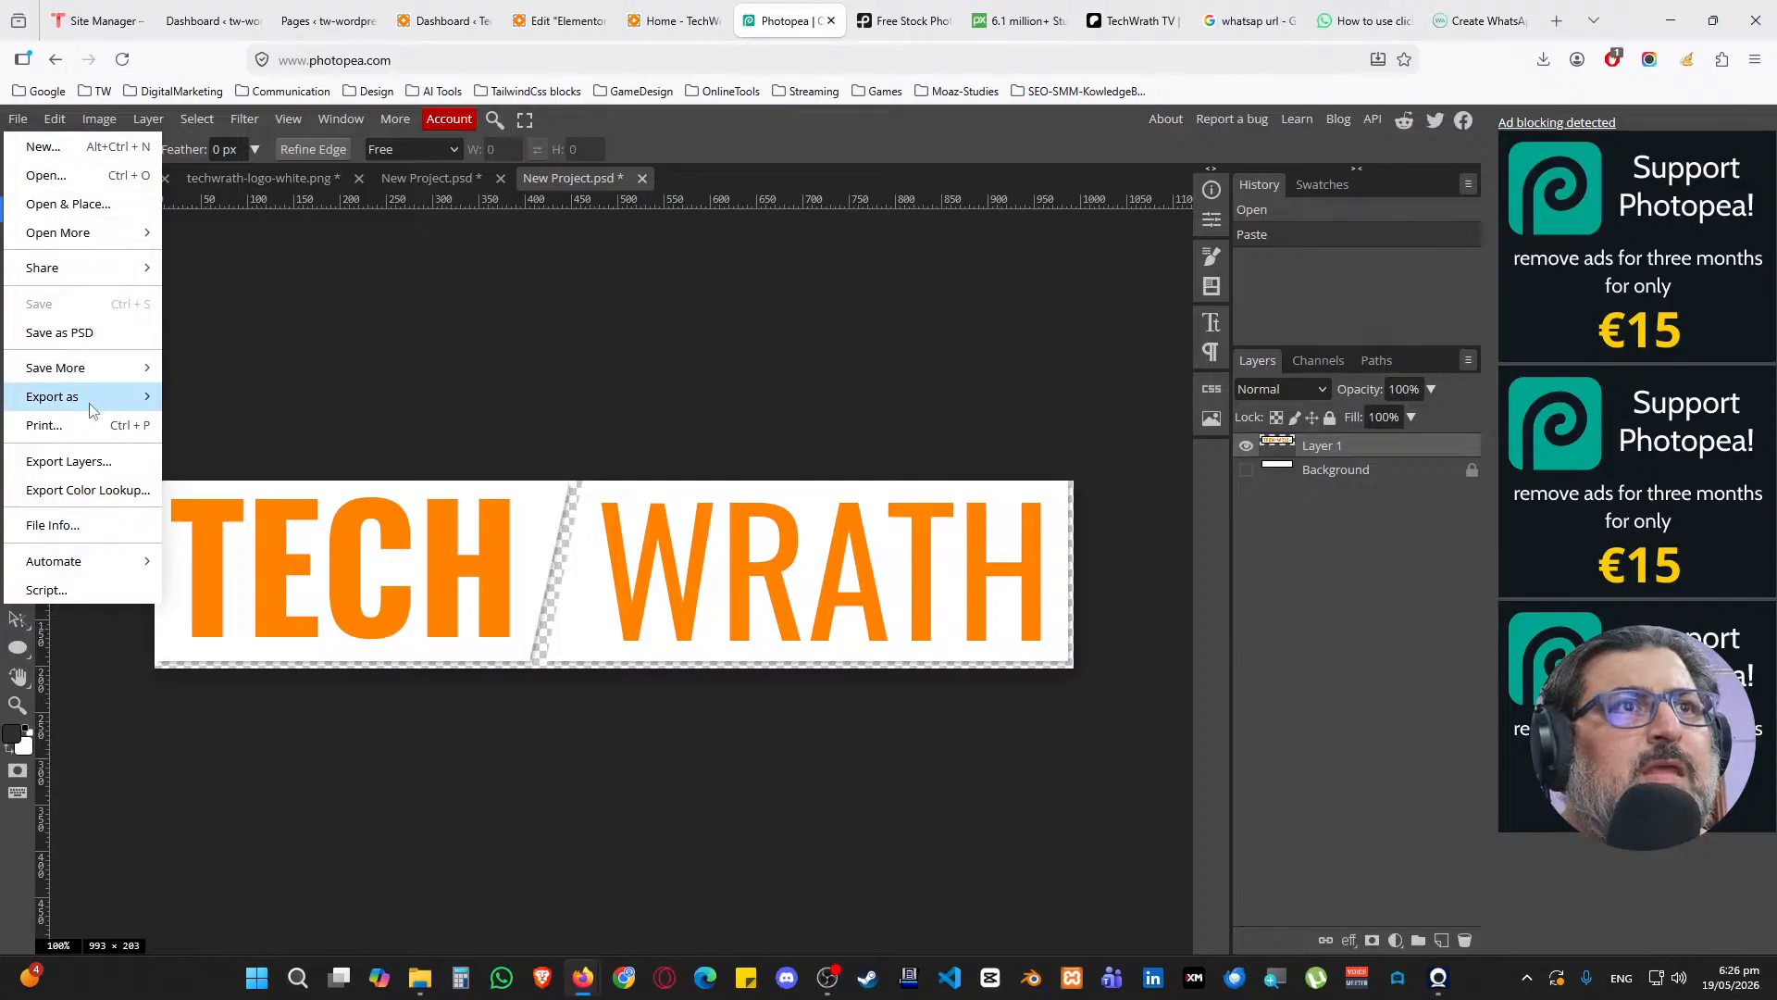
mouse_move(56, 399)
click(294, 449)
drag(724, 315, 551, 318)
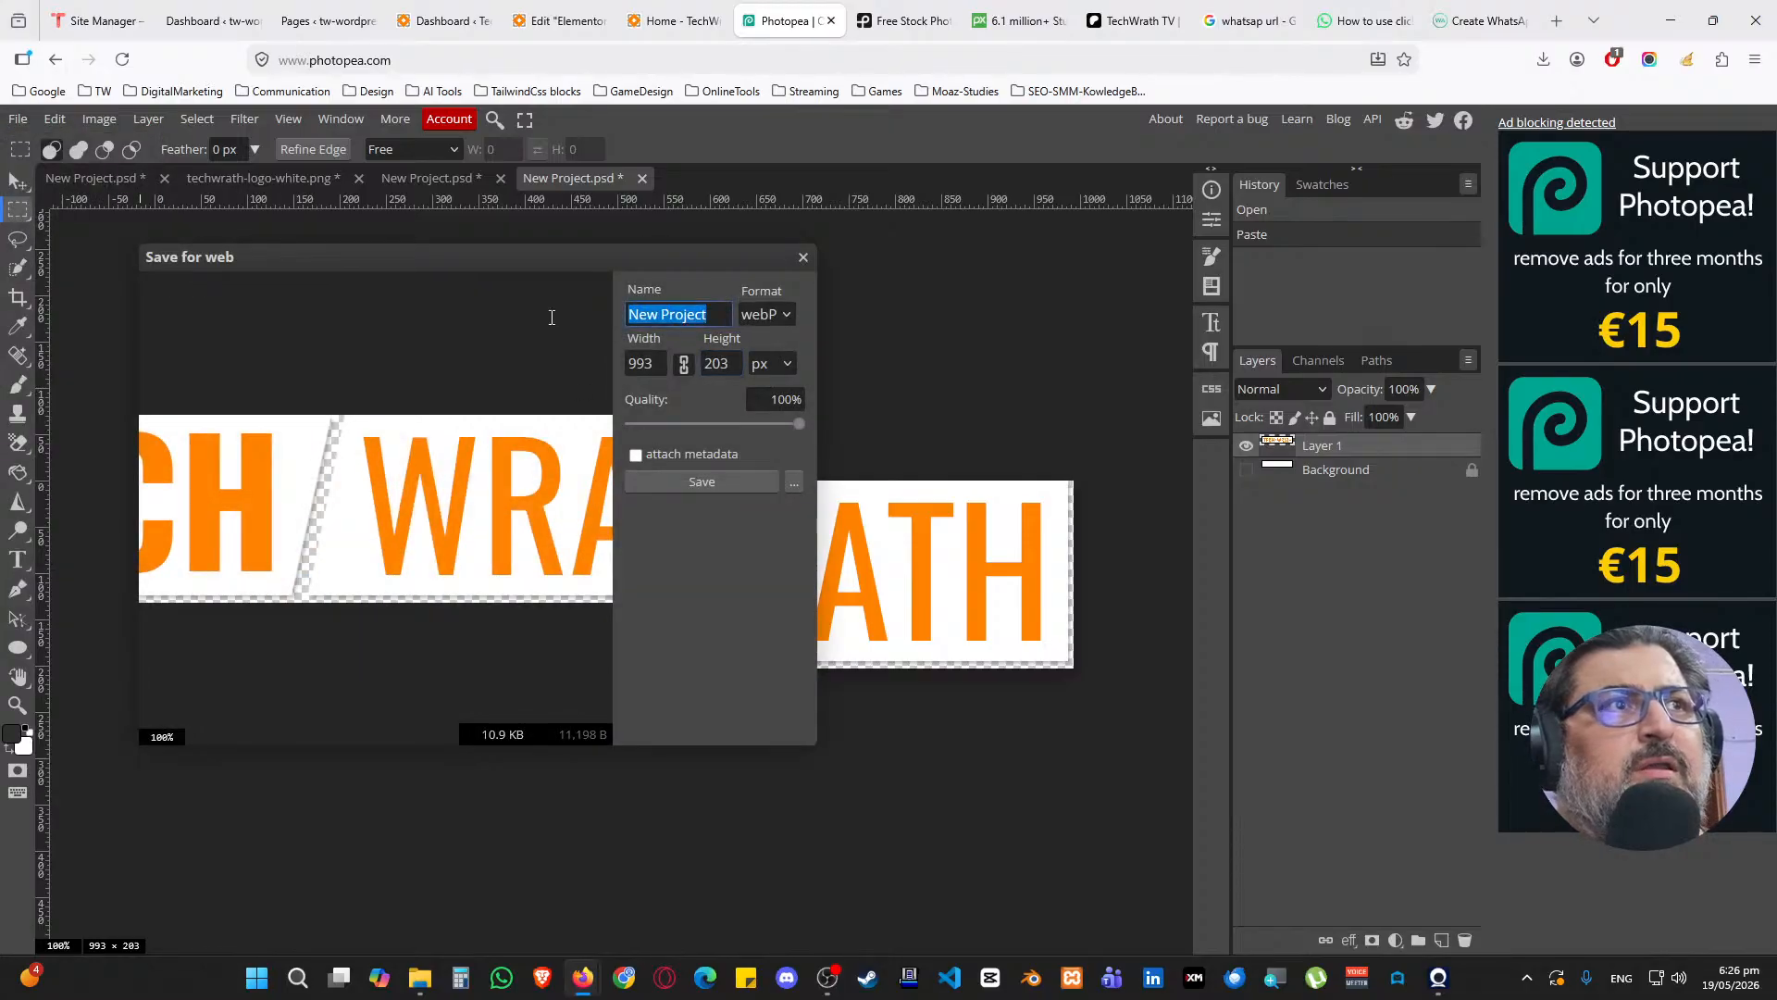
text(tw-)
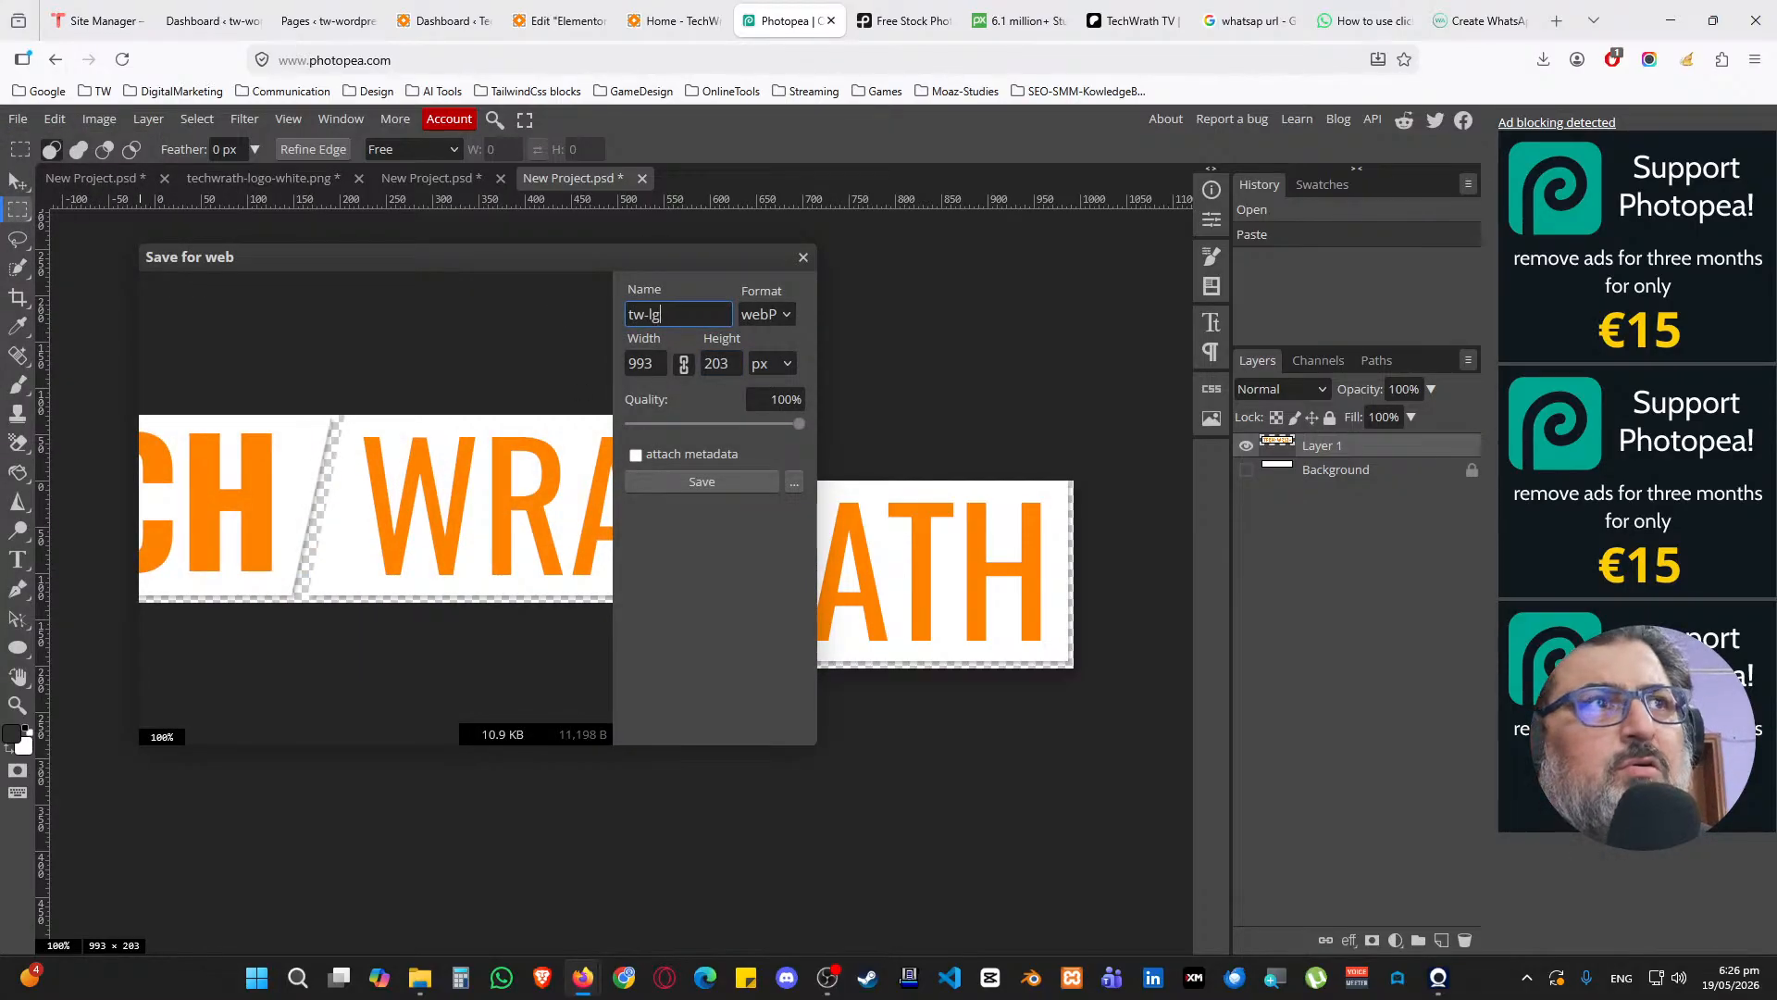
text(logo-white)
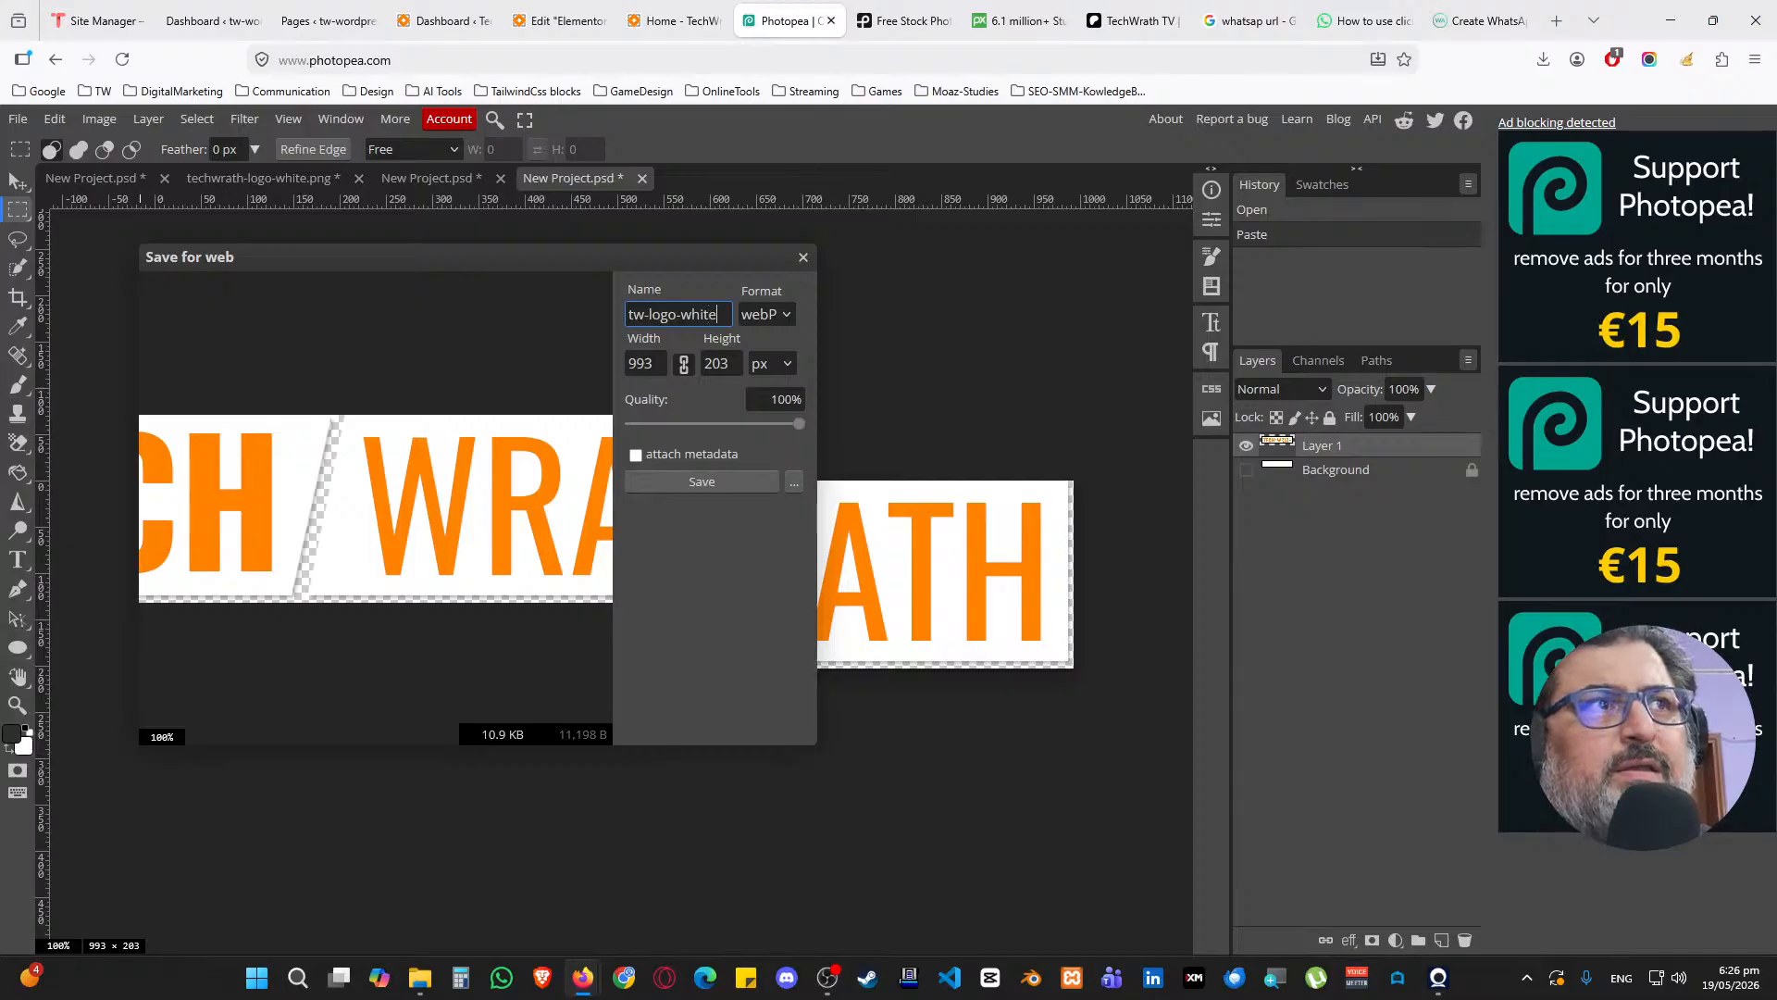
click(708, 483)
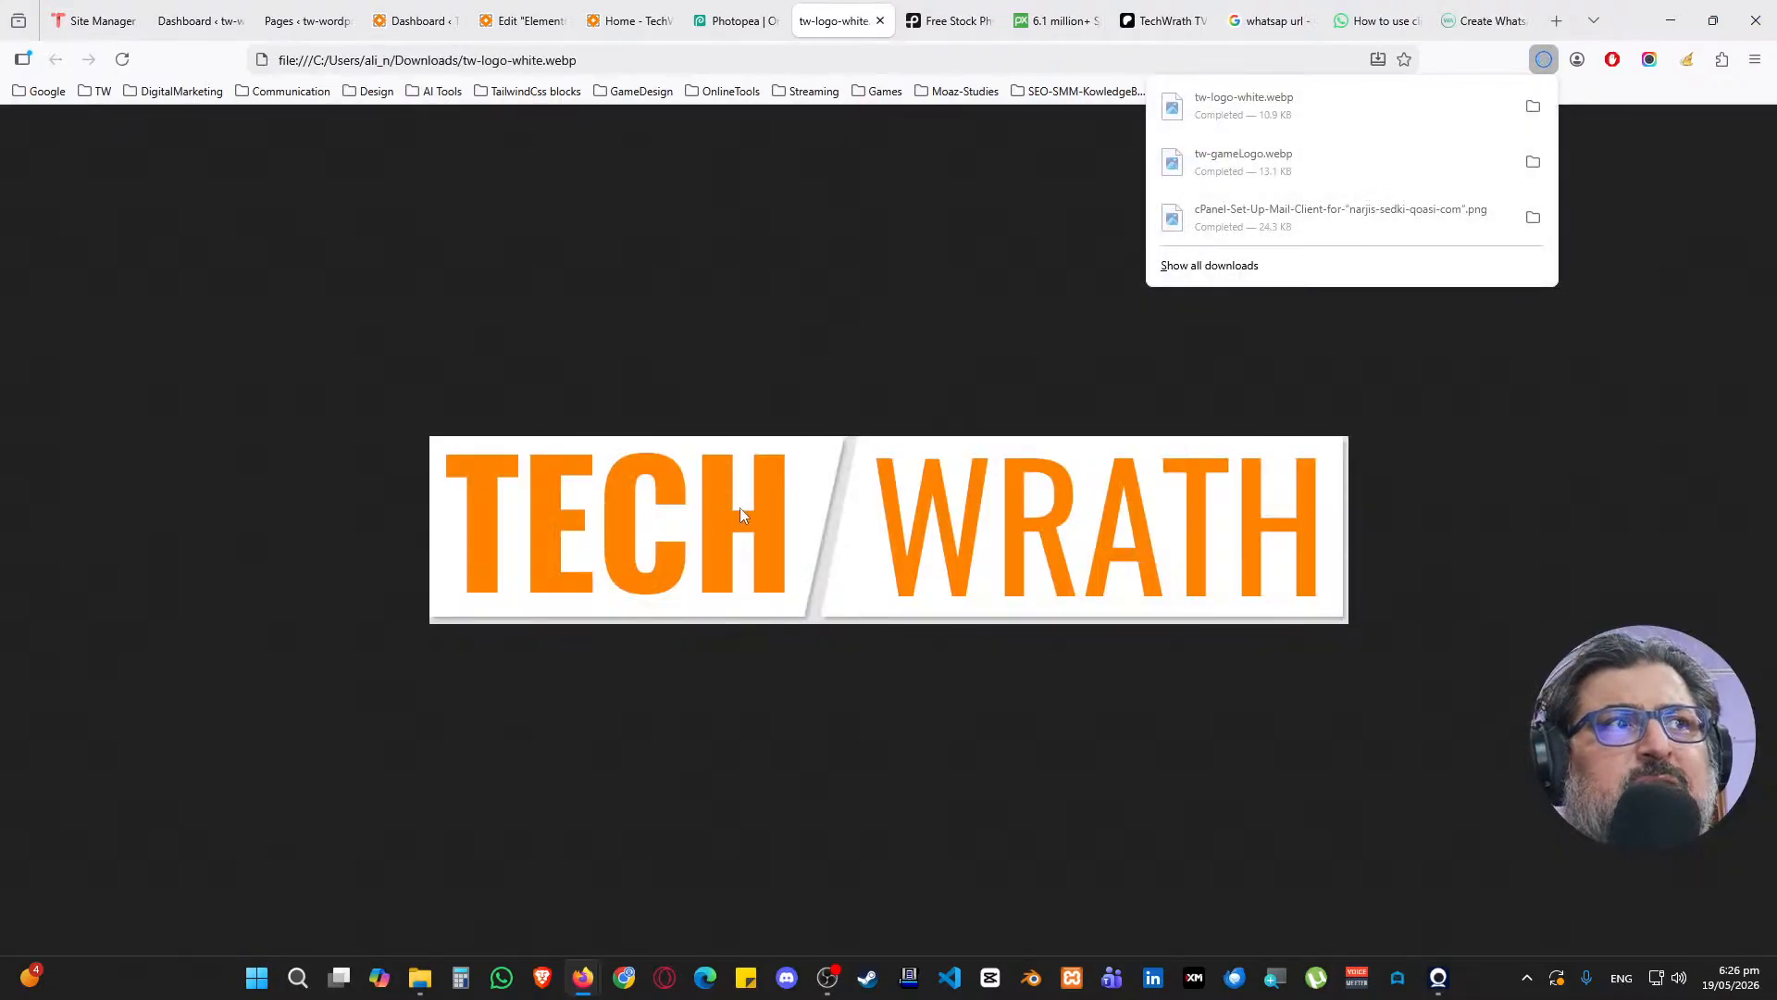
Show the downloaded tw-logo-white.webp, then close its preview tab to return to Elementor
click(1527, 106)
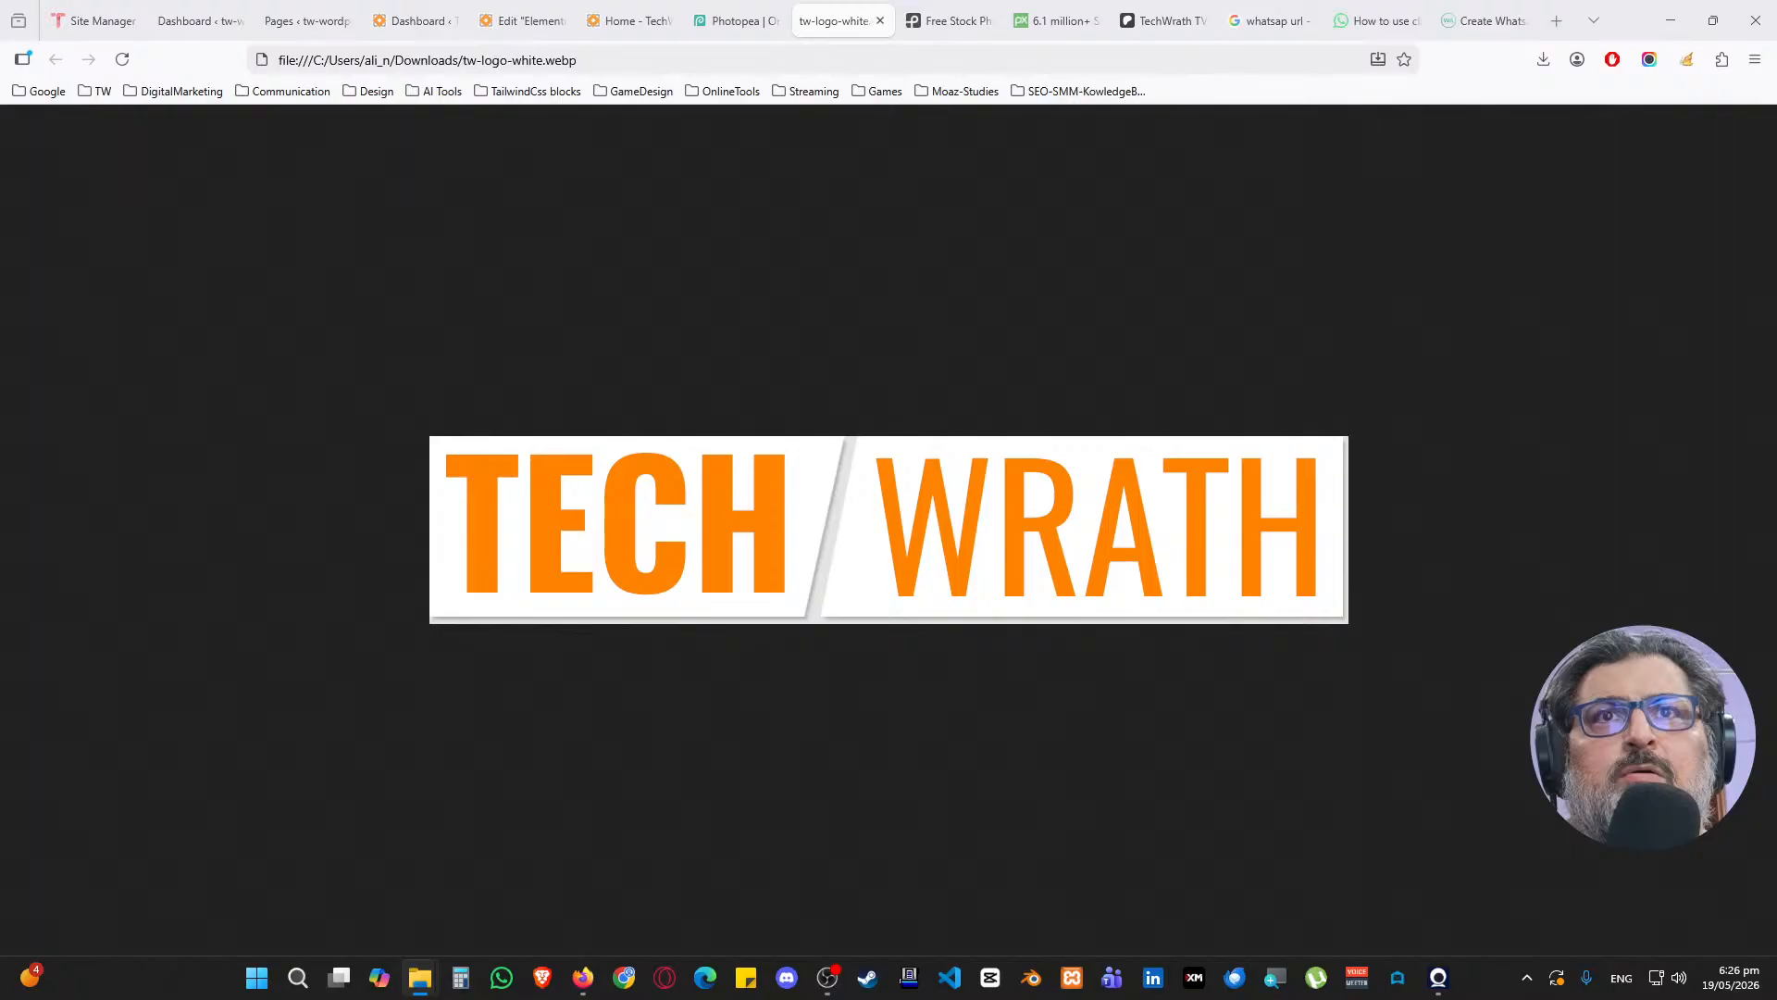
key(ctrl+w)
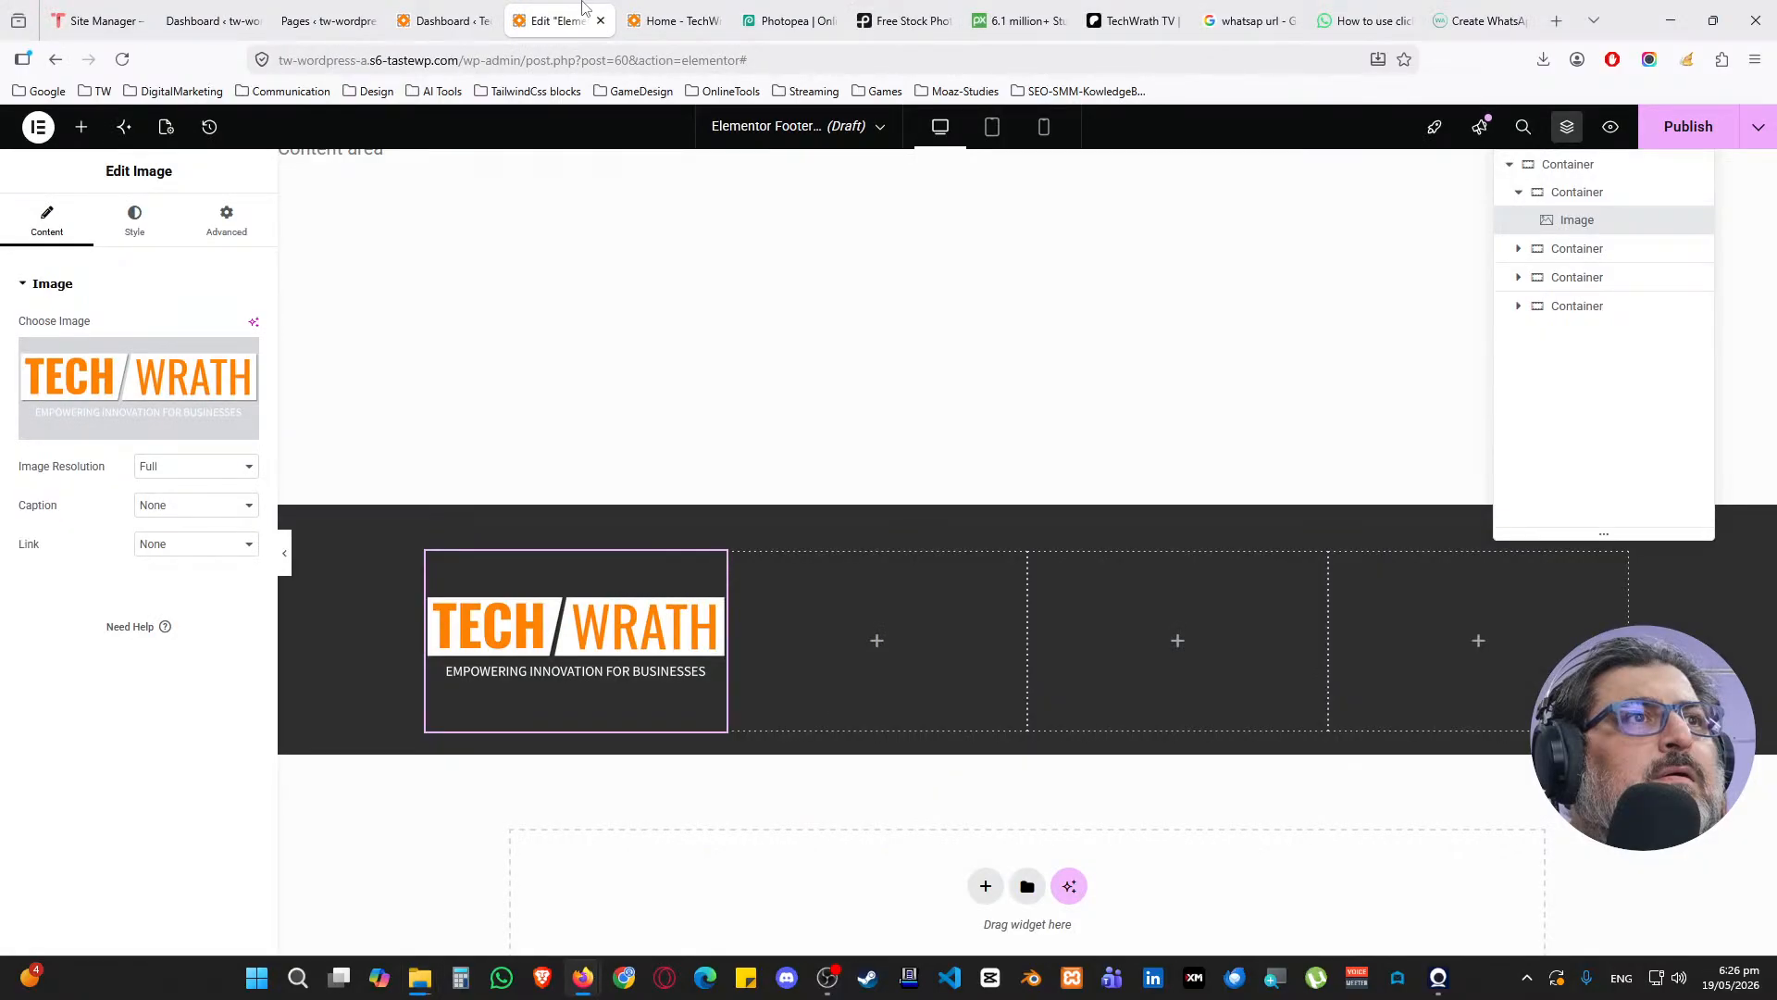
Upload tw-logo-white.webp through the Image widget's media library, cancelling a deletion of the old logo
click(139, 388)
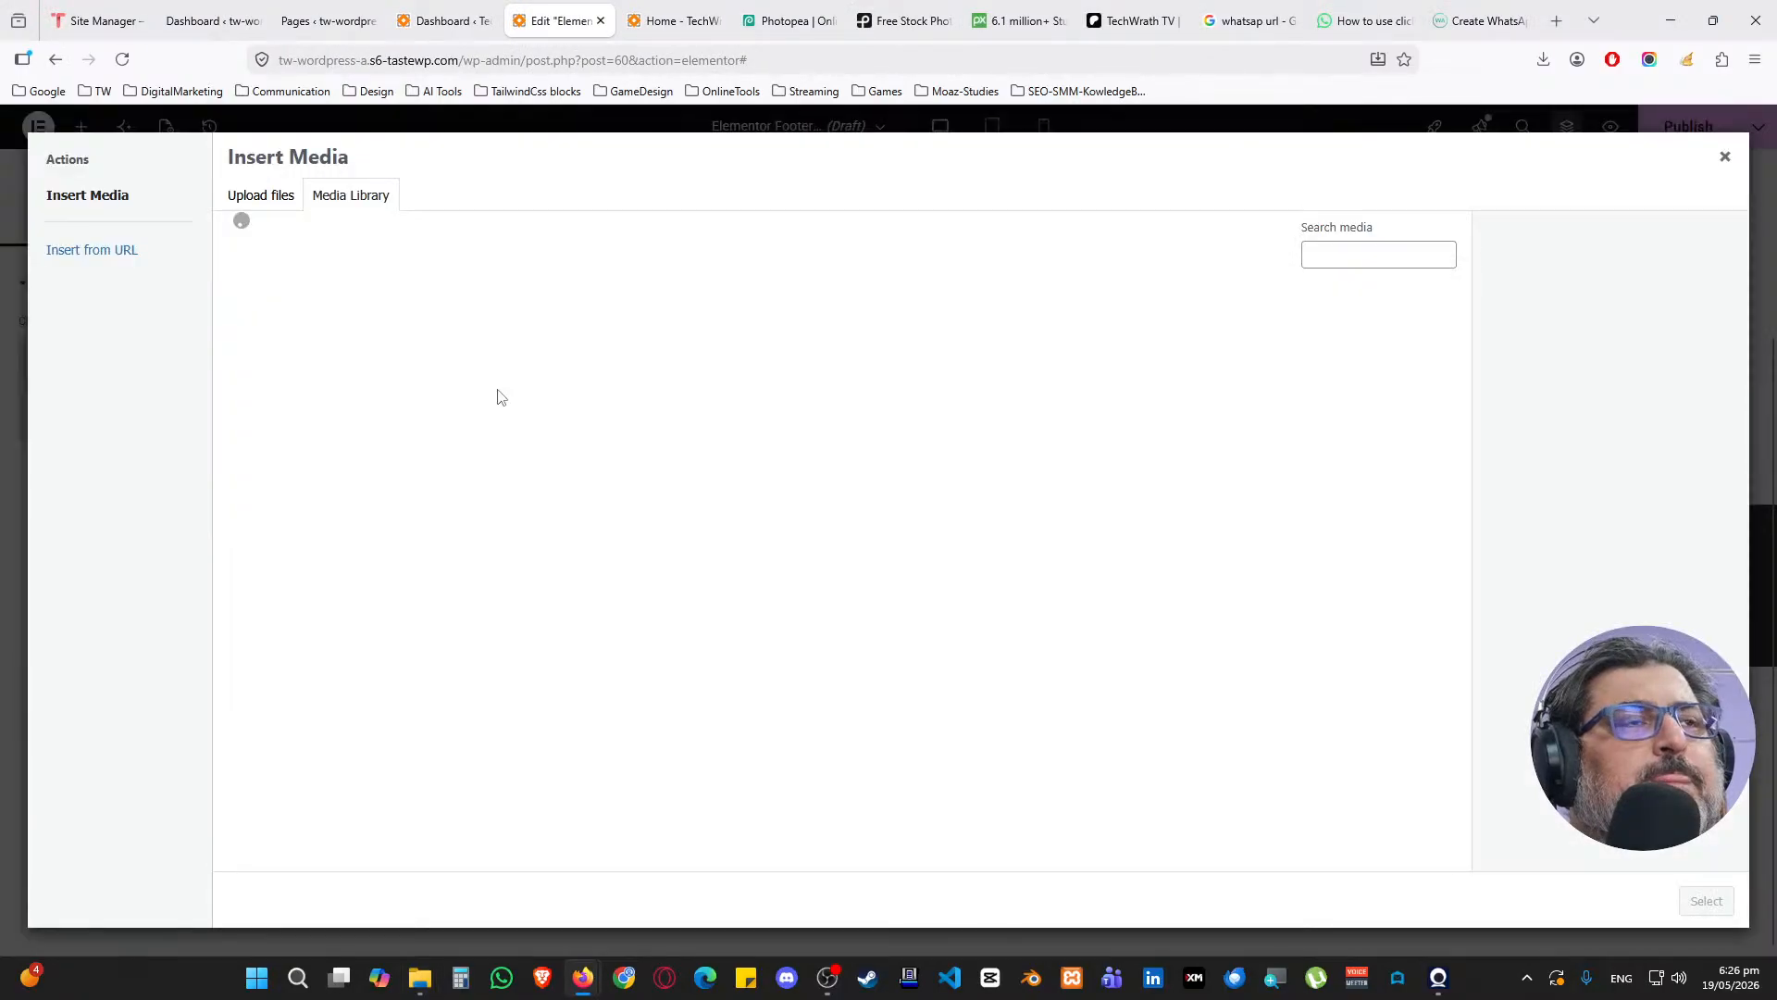
click(1541, 438)
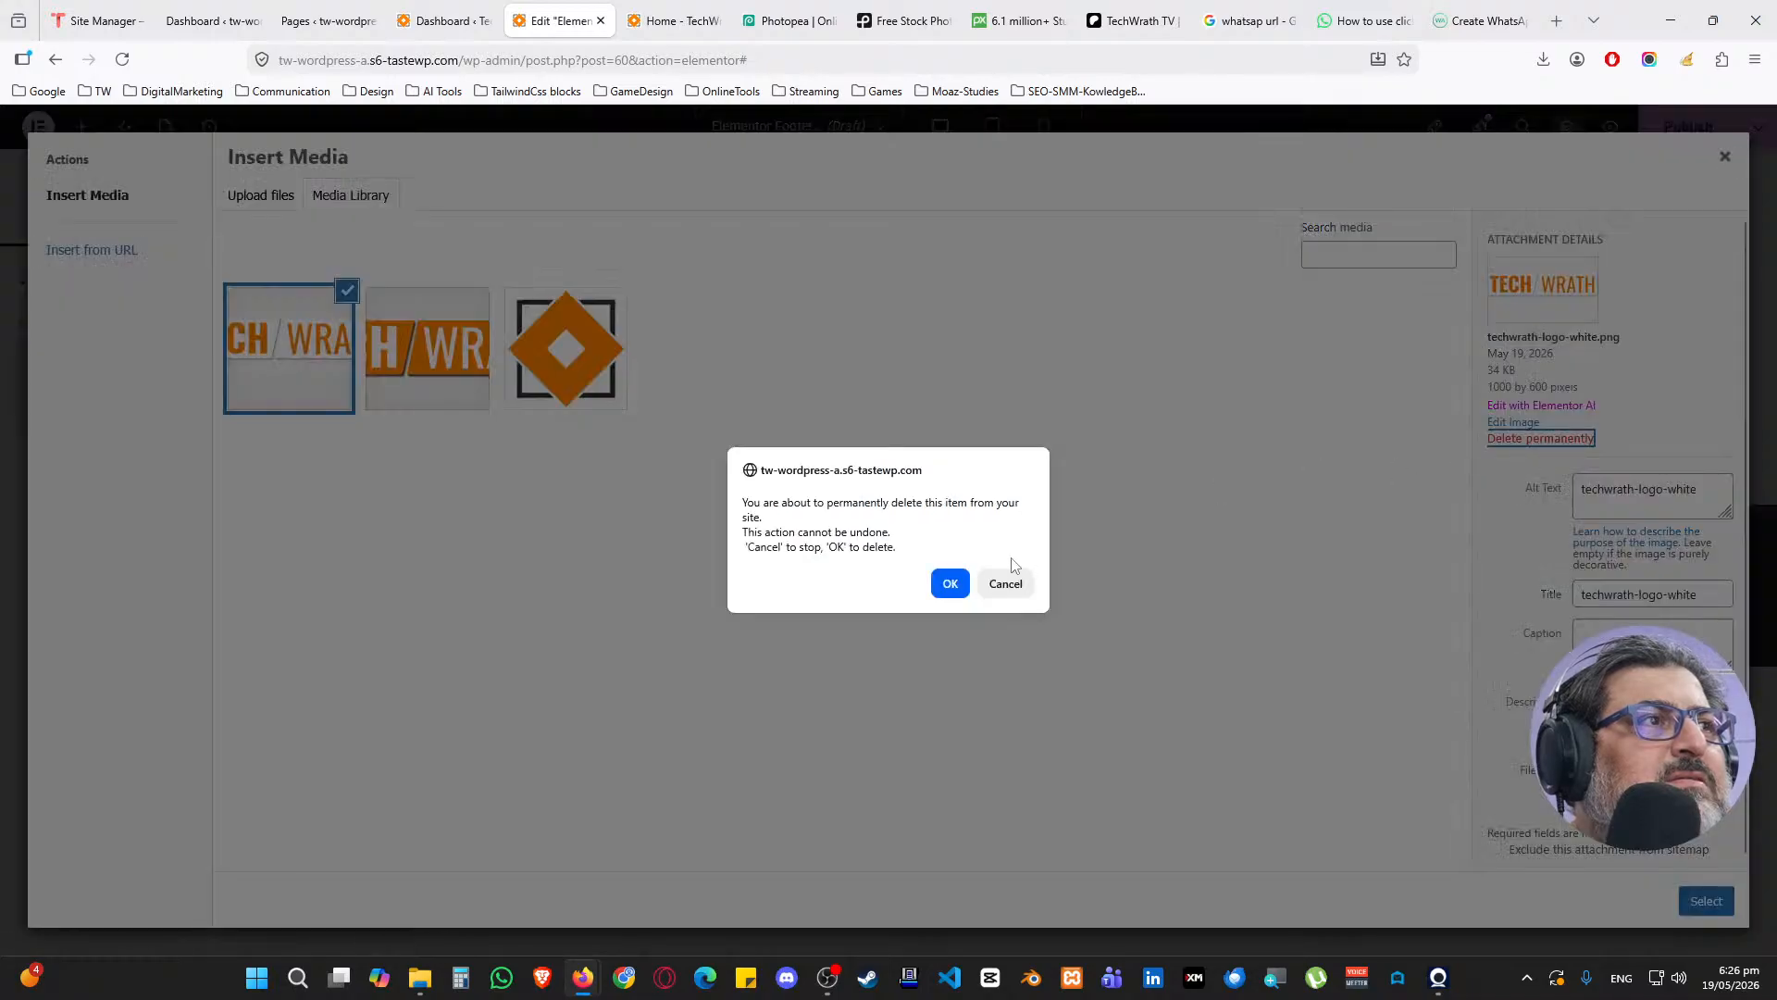
click(1005, 582)
click(274, 206)
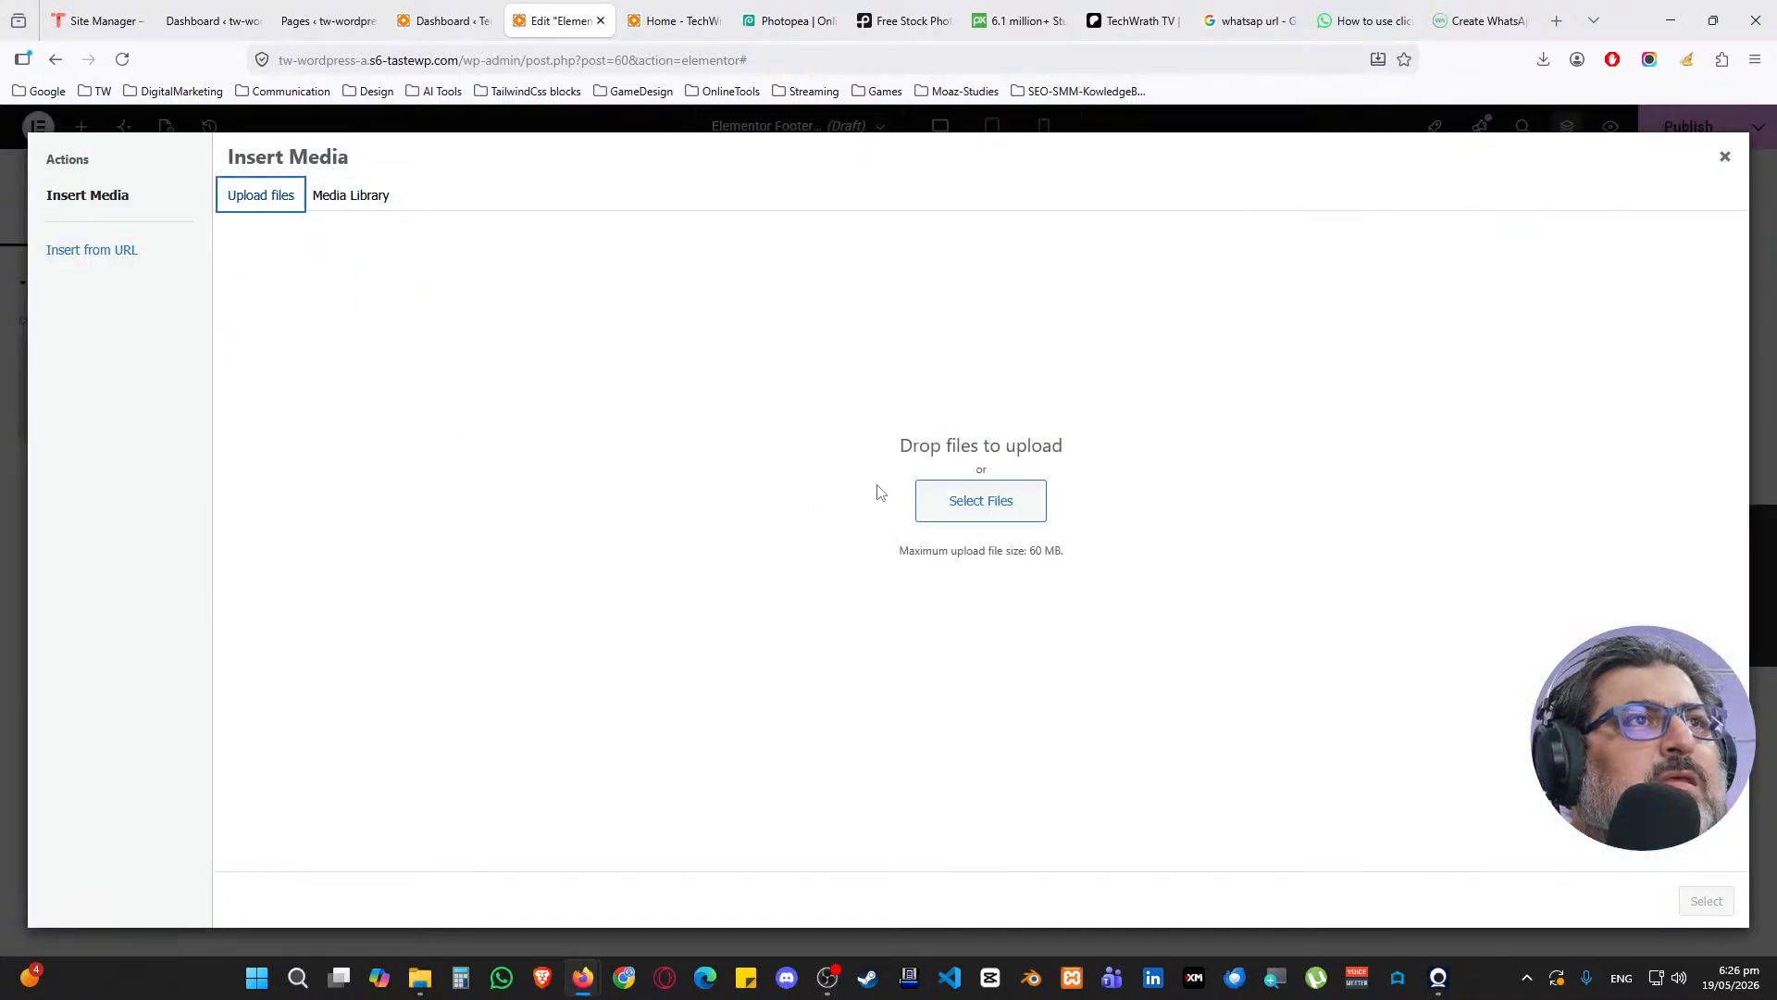
click(980, 500)
double_click(949, 181)
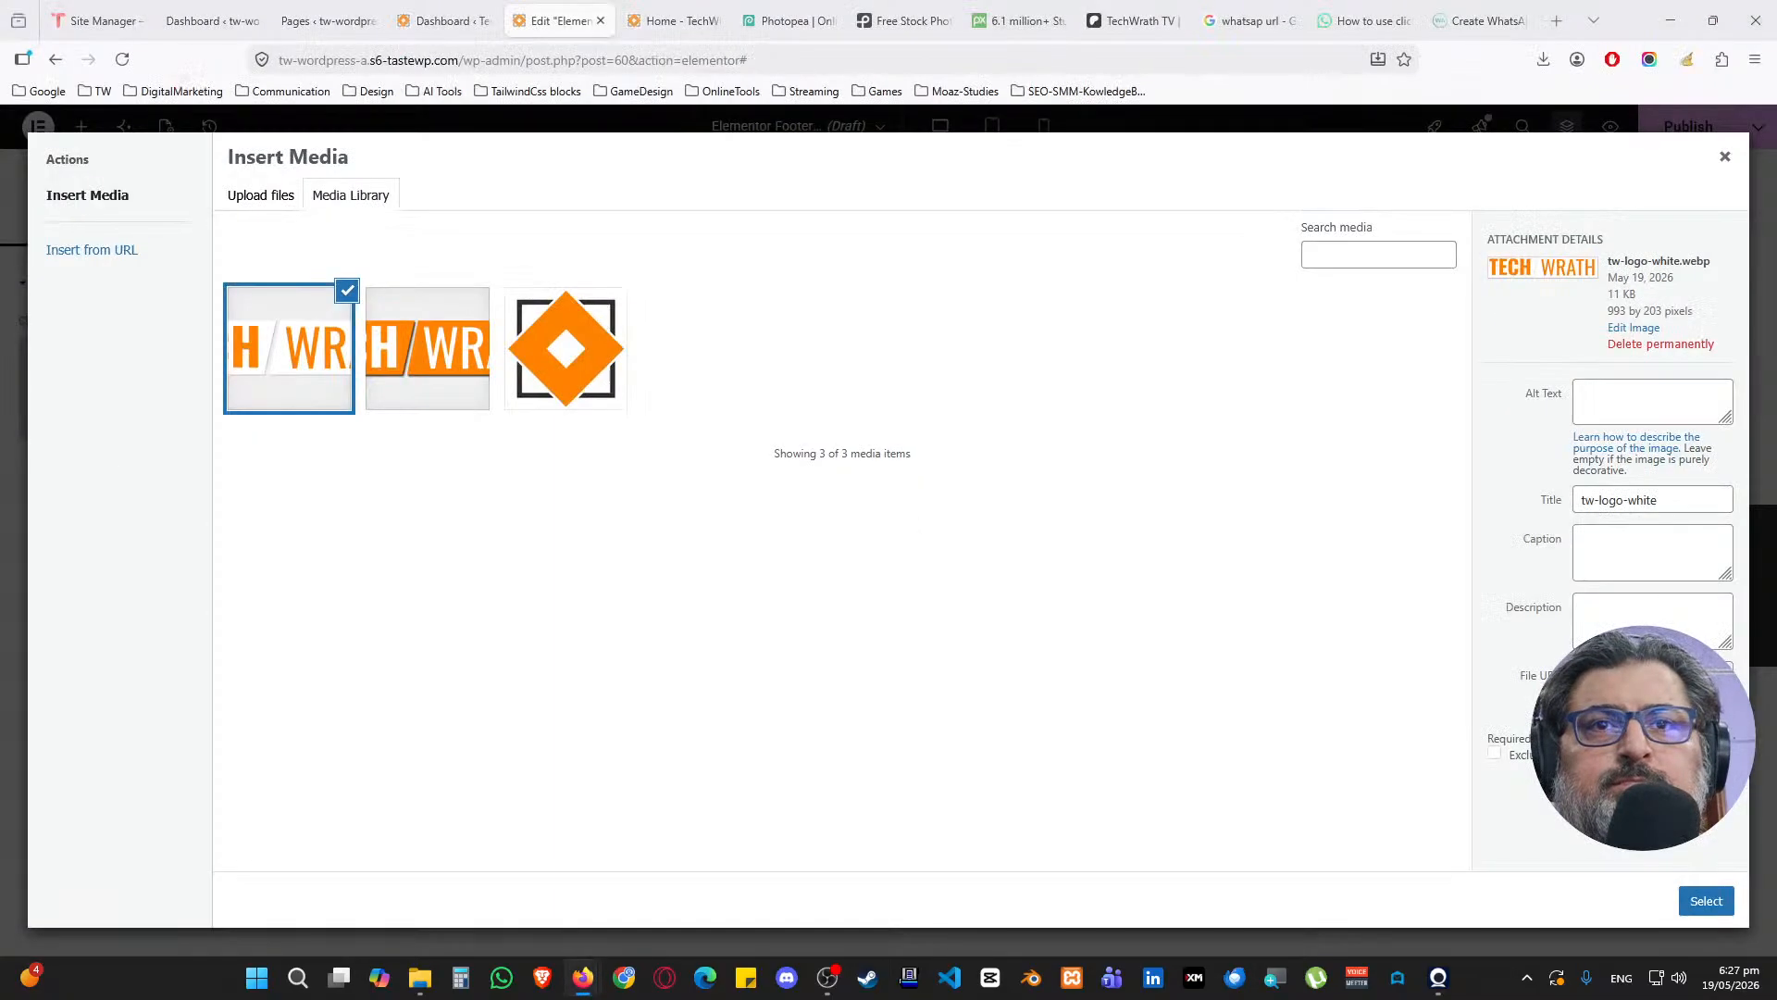
Copy the title tw-logo-white into Alt Text and insert the new logo
drag(1662, 500, 1511, 497)
key(ctrl+c)
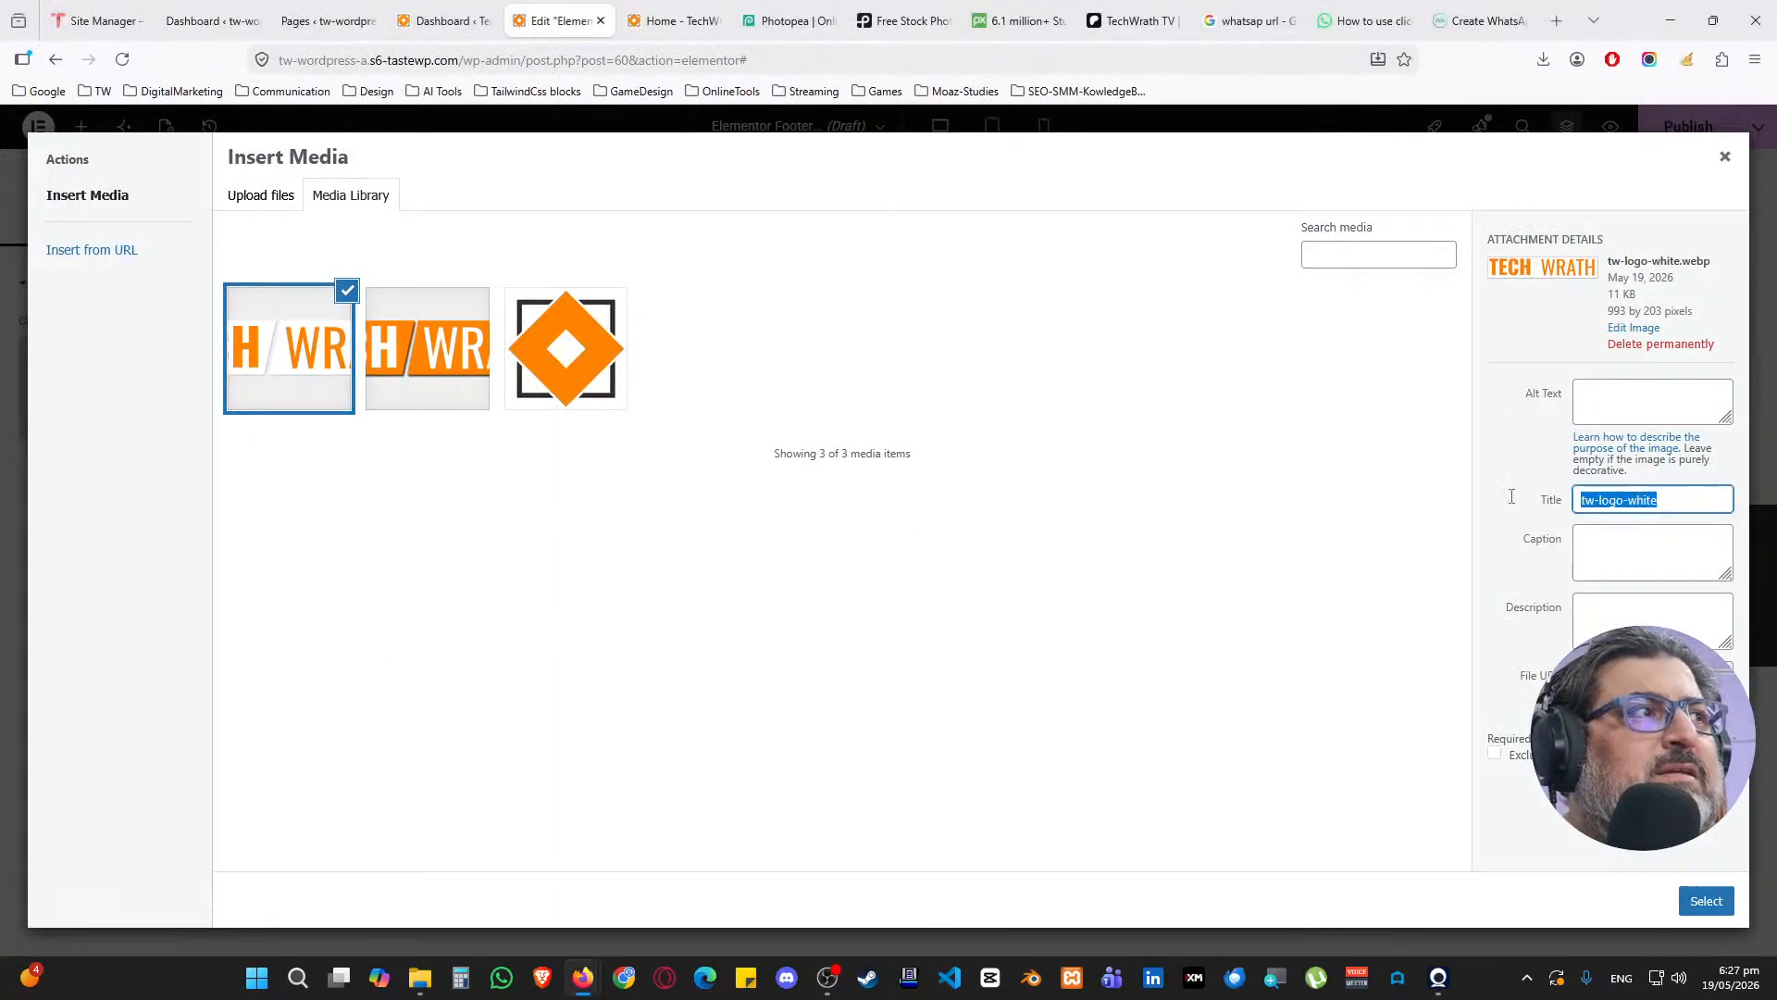
click(1726, 390)
key(ctrl+v)
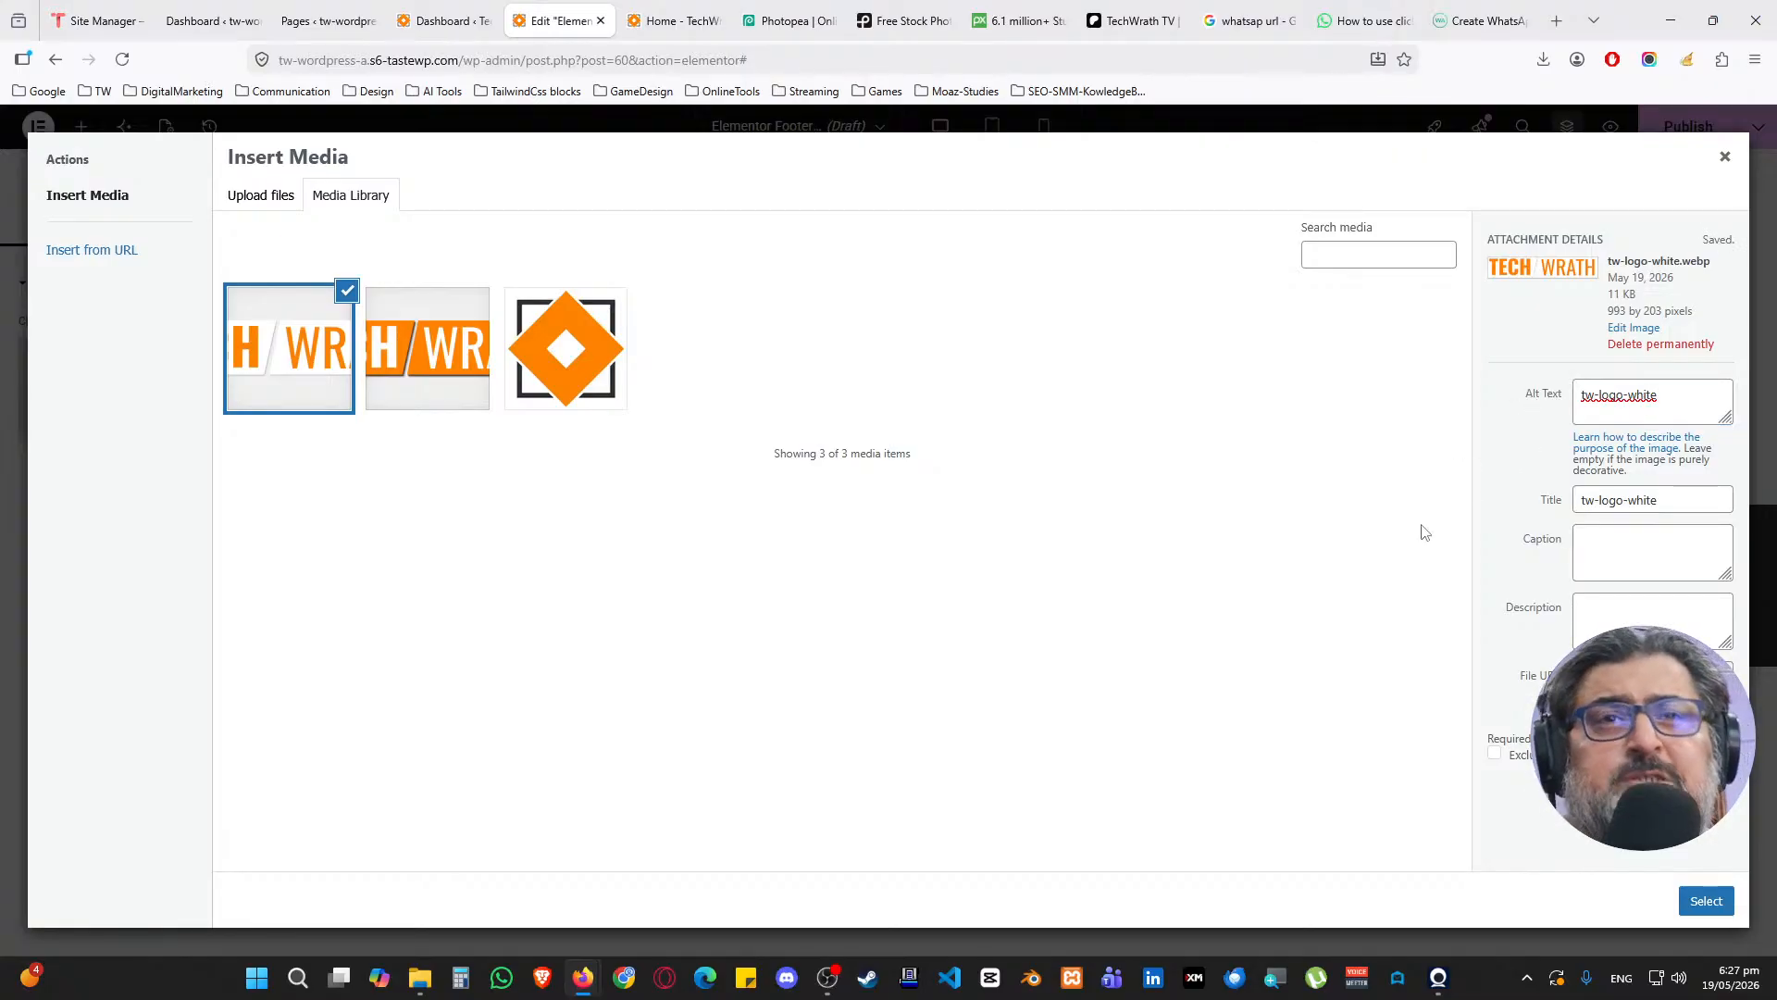
click(1706, 900)
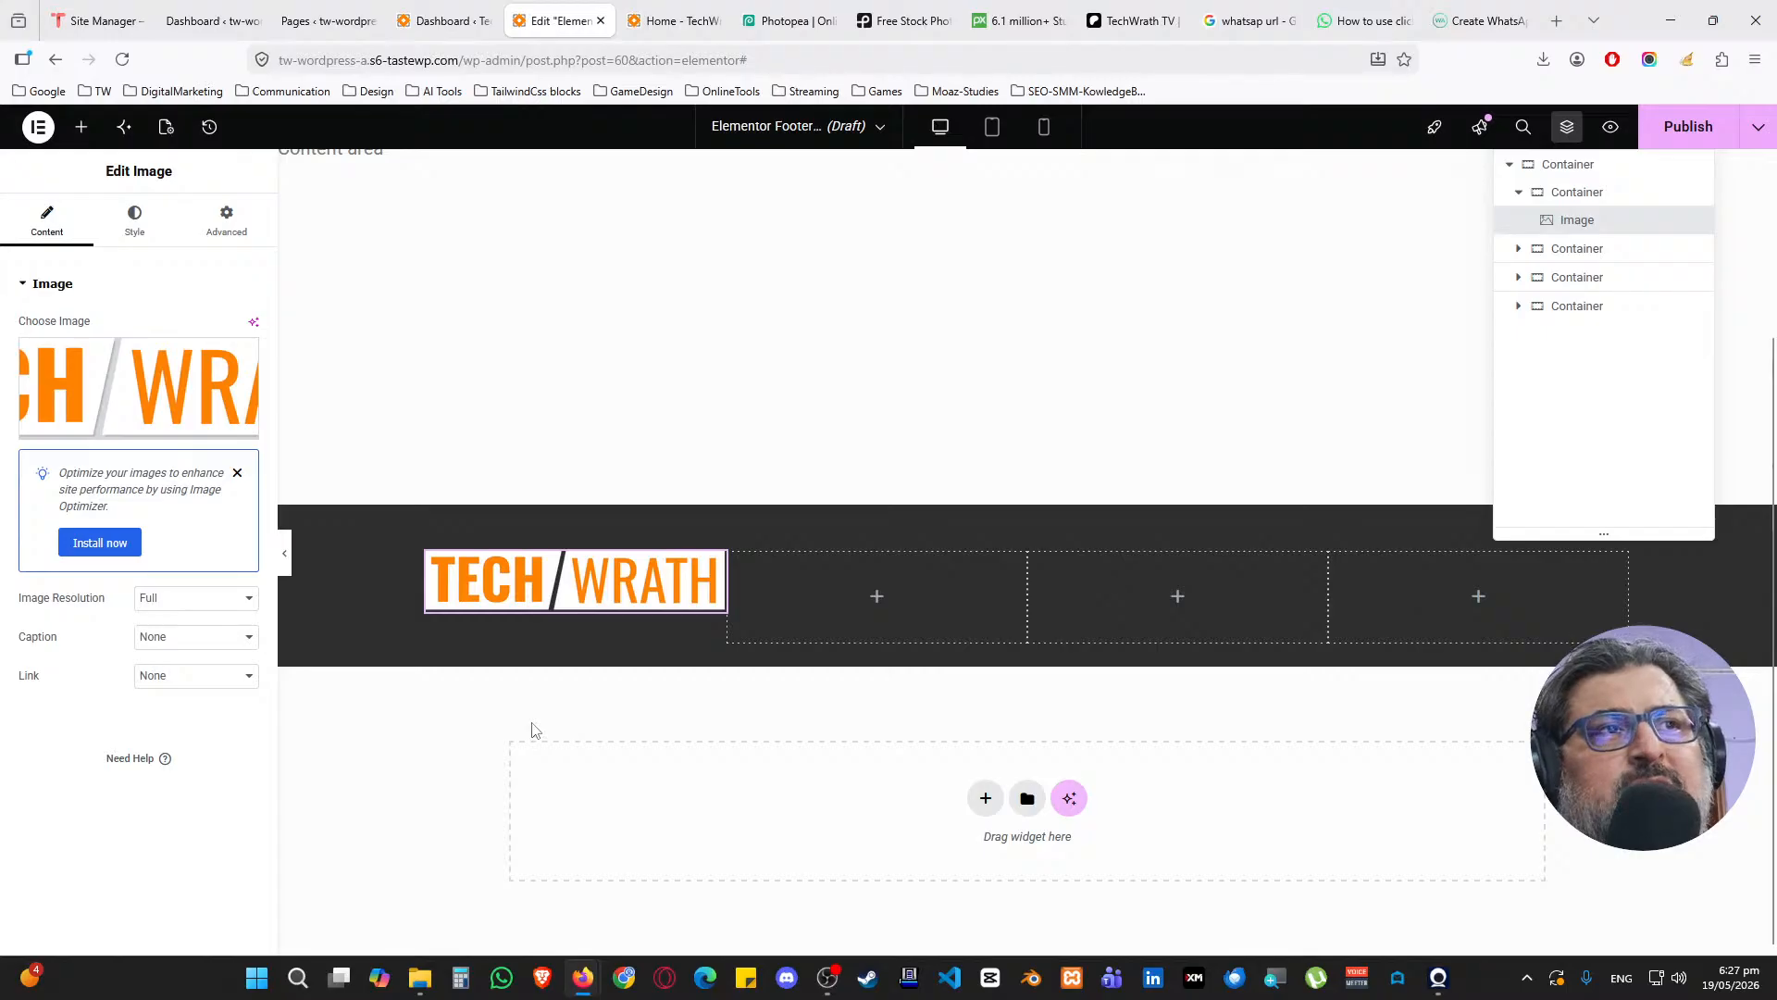
Set the outer footer container's column gap to 15 px
click(440, 564)
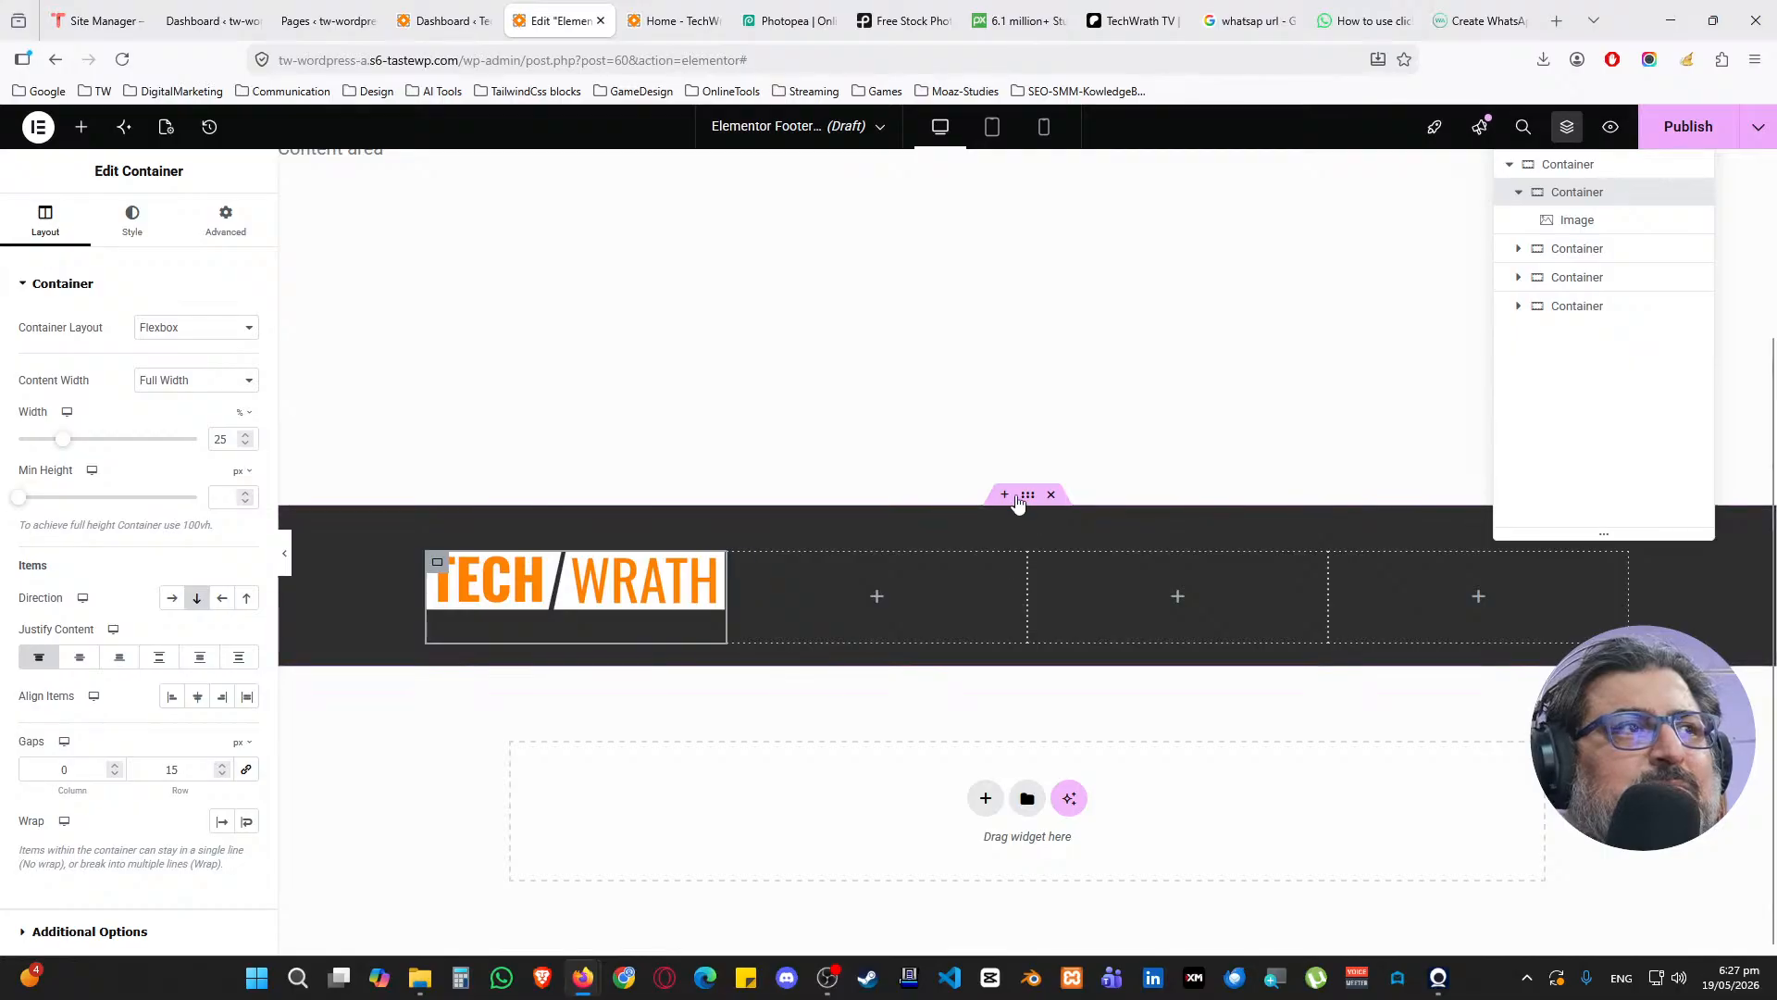
click(1027, 495)
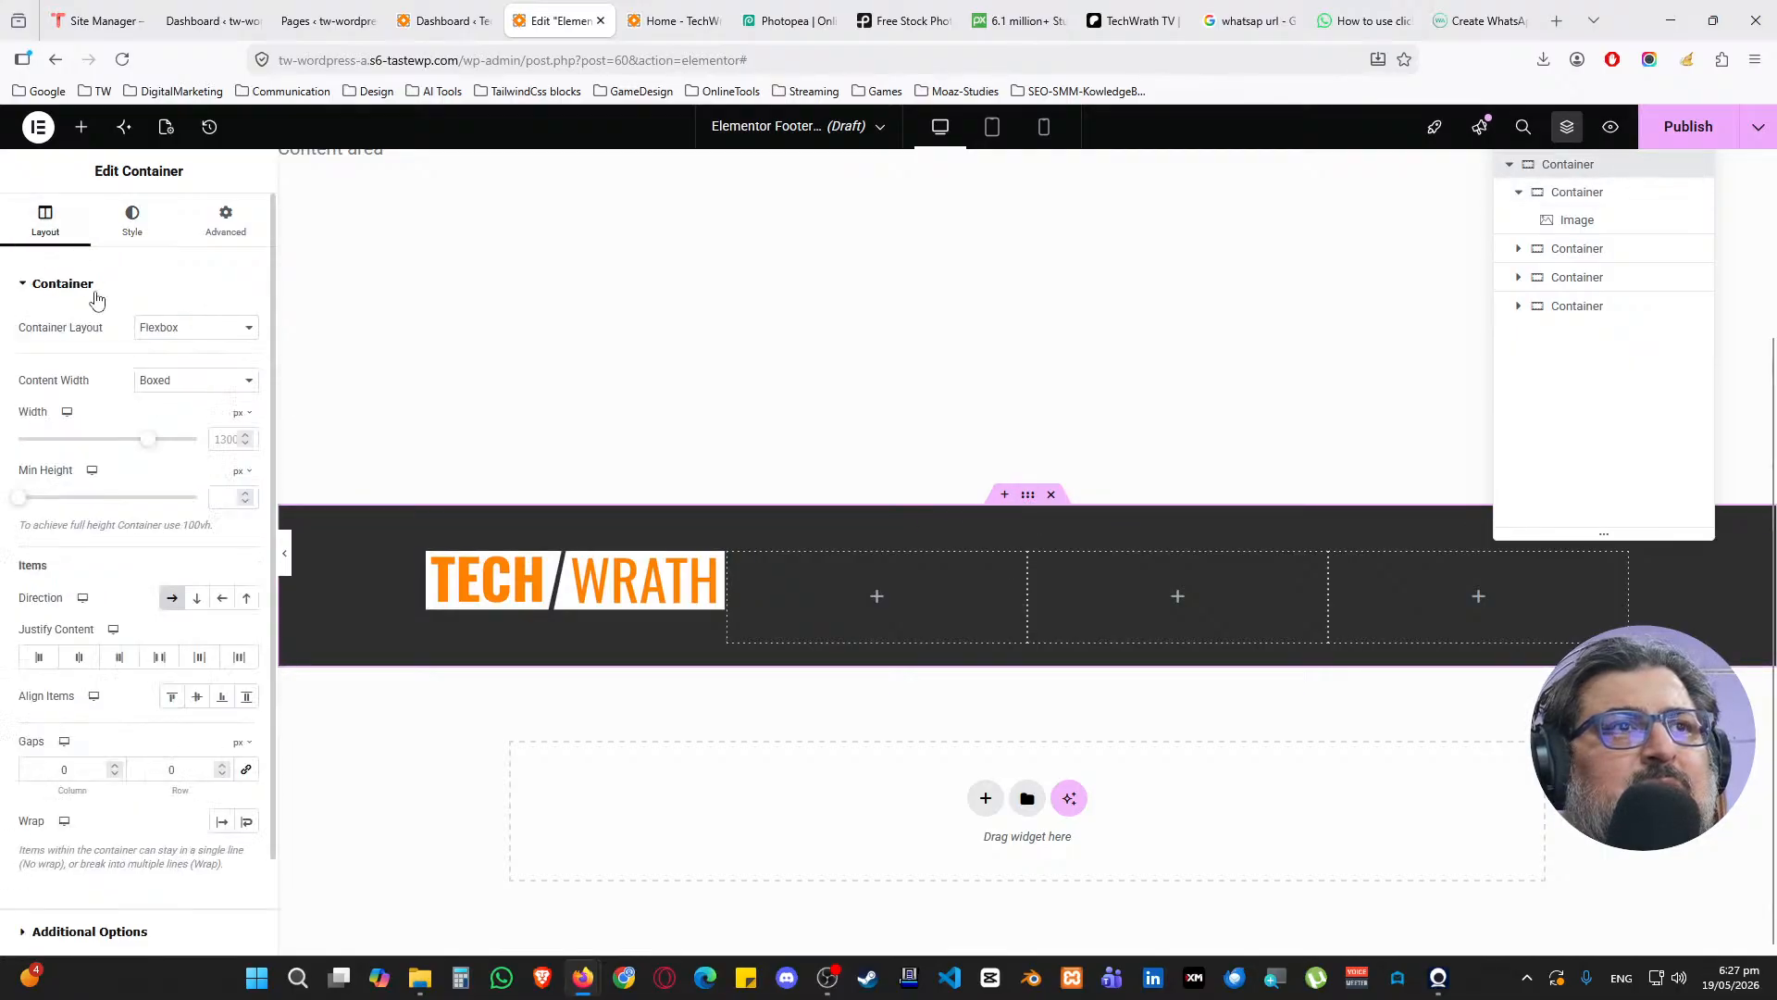
double_click(61, 771)
text(15)
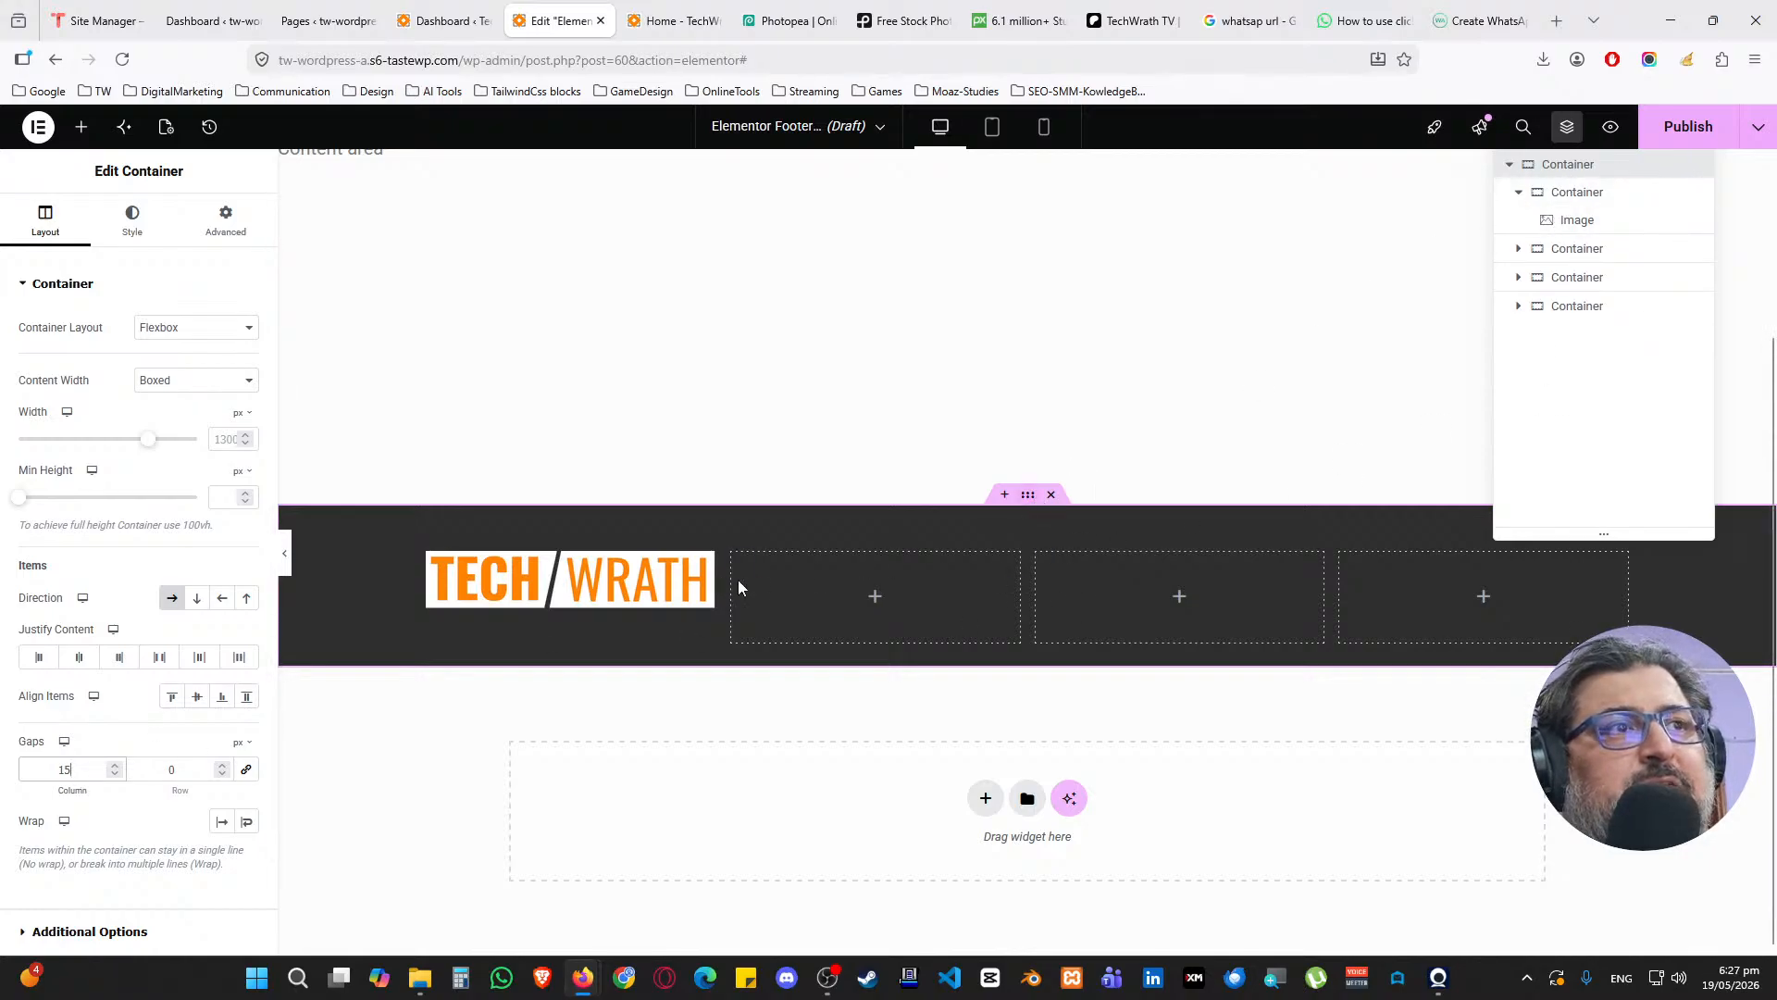
click(1576, 220)
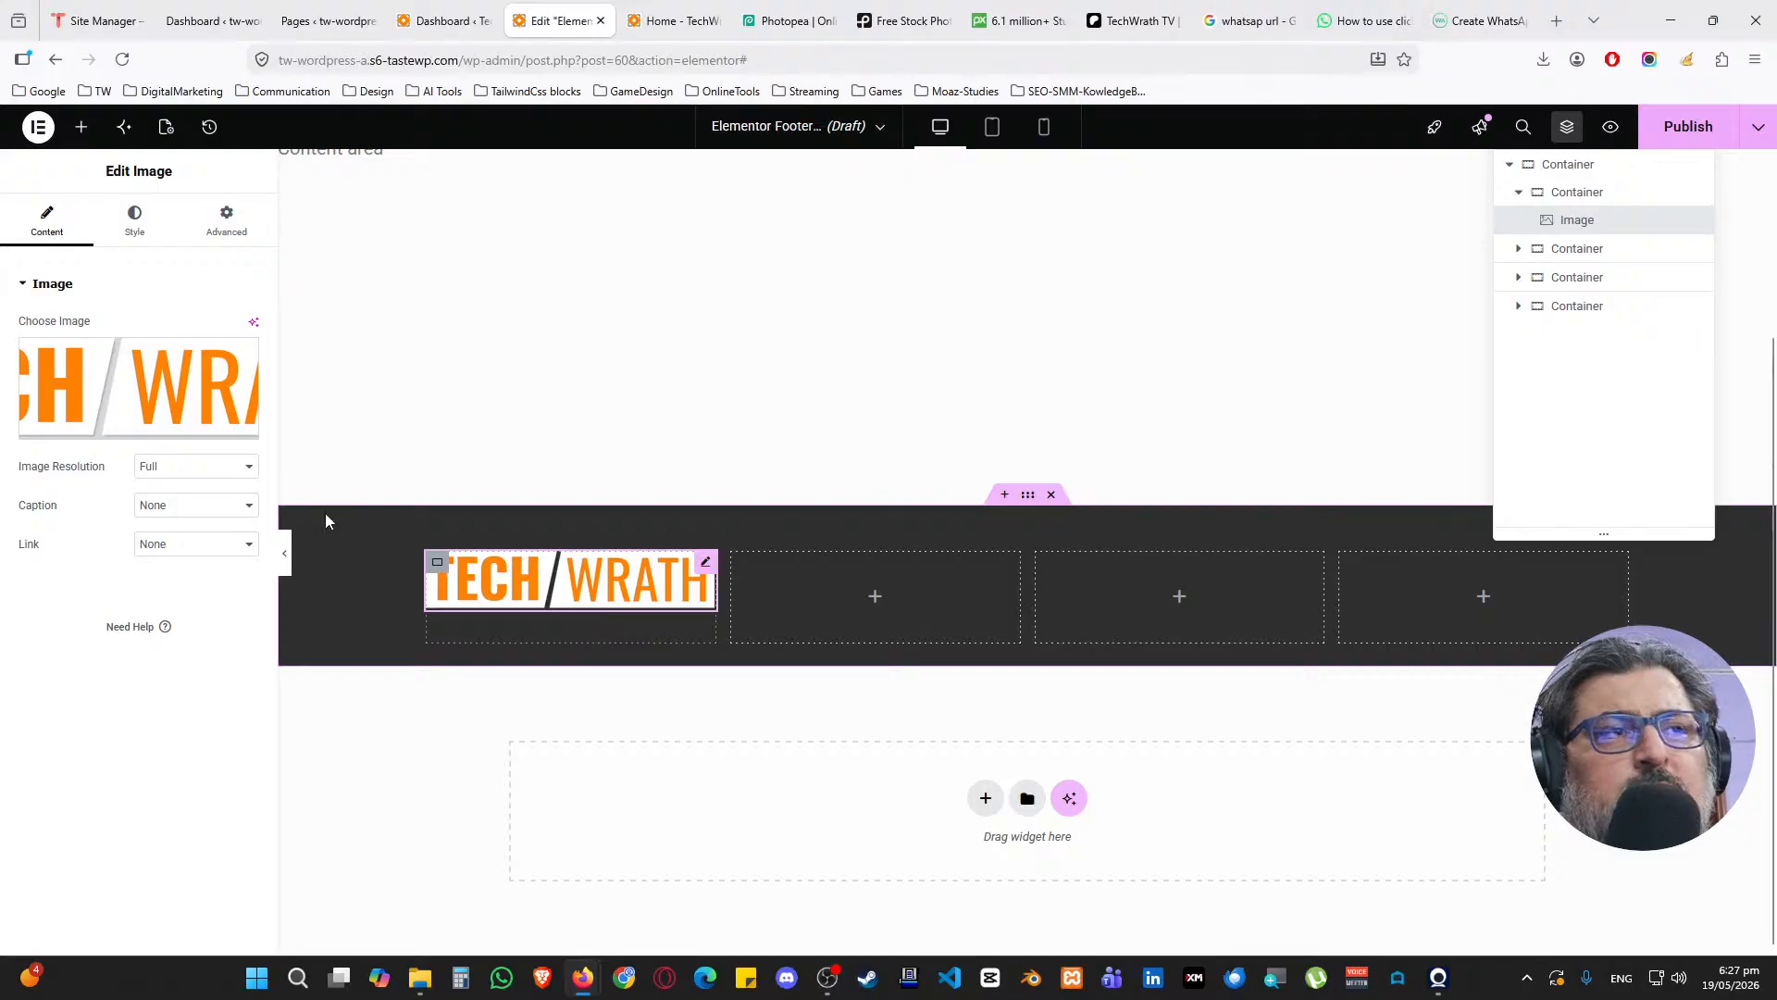
click(80, 127)
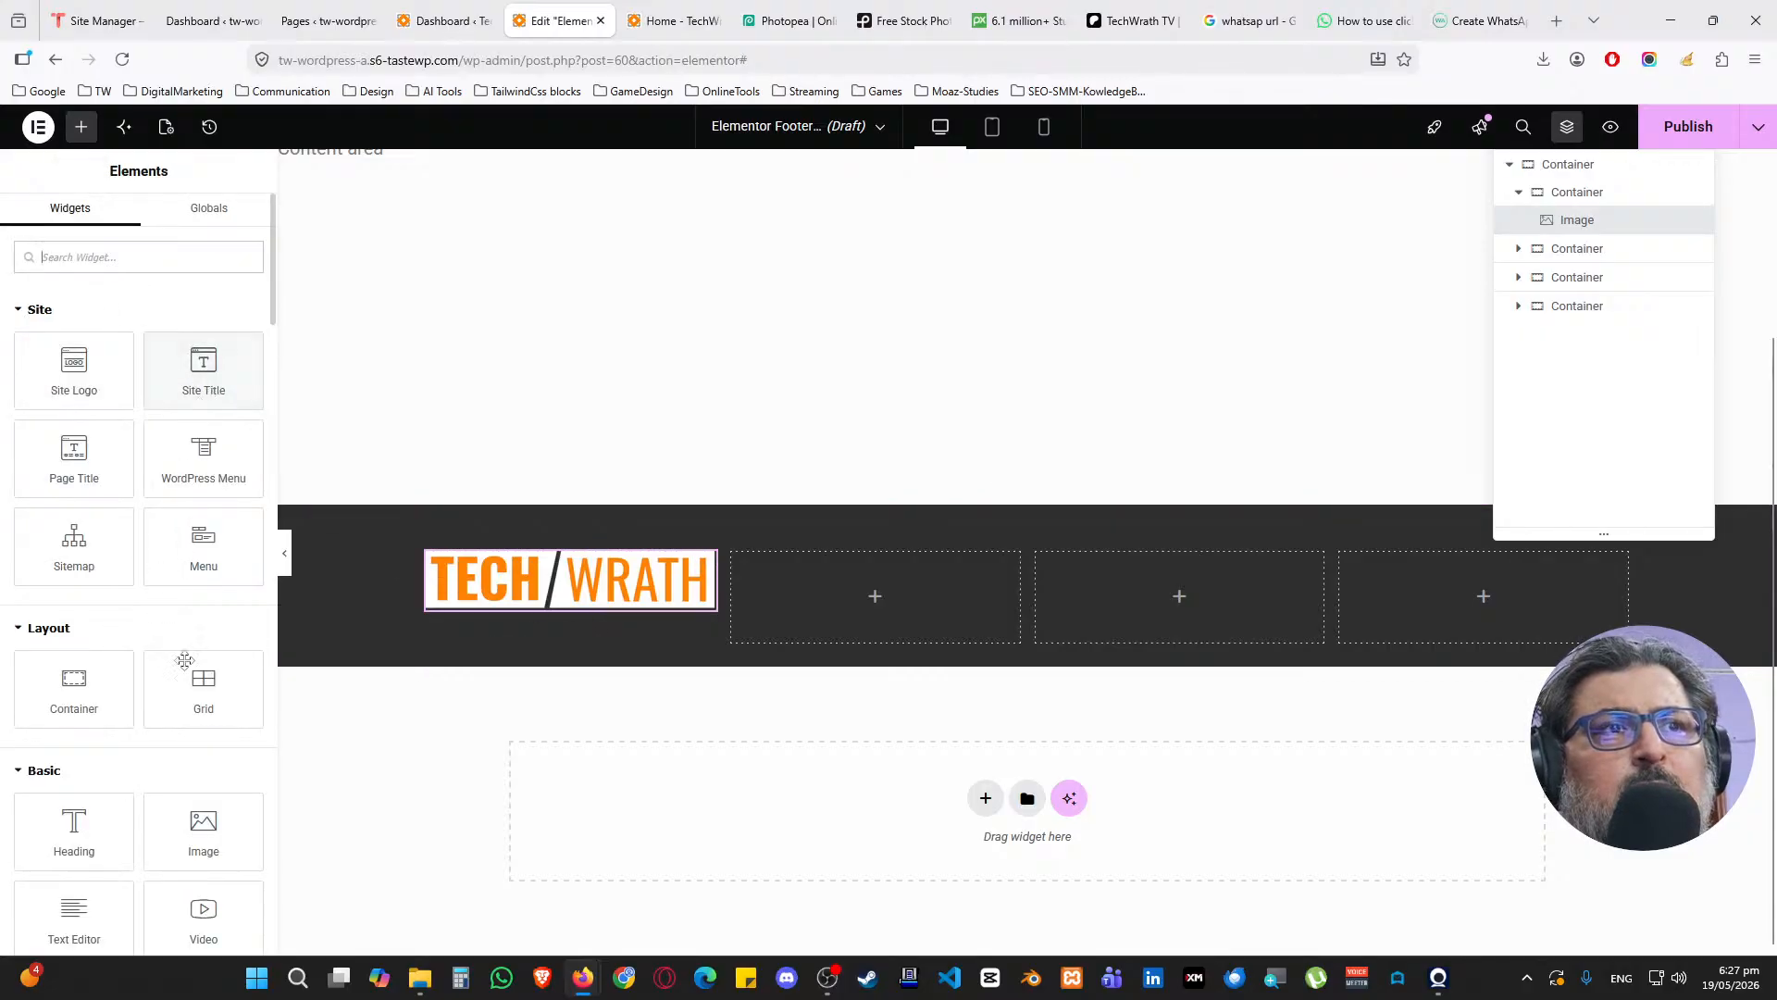
Drop a Text Editor under the logo using the global Text font and white text colour
drag(74, 917, 512, 607)
click(131, 227)
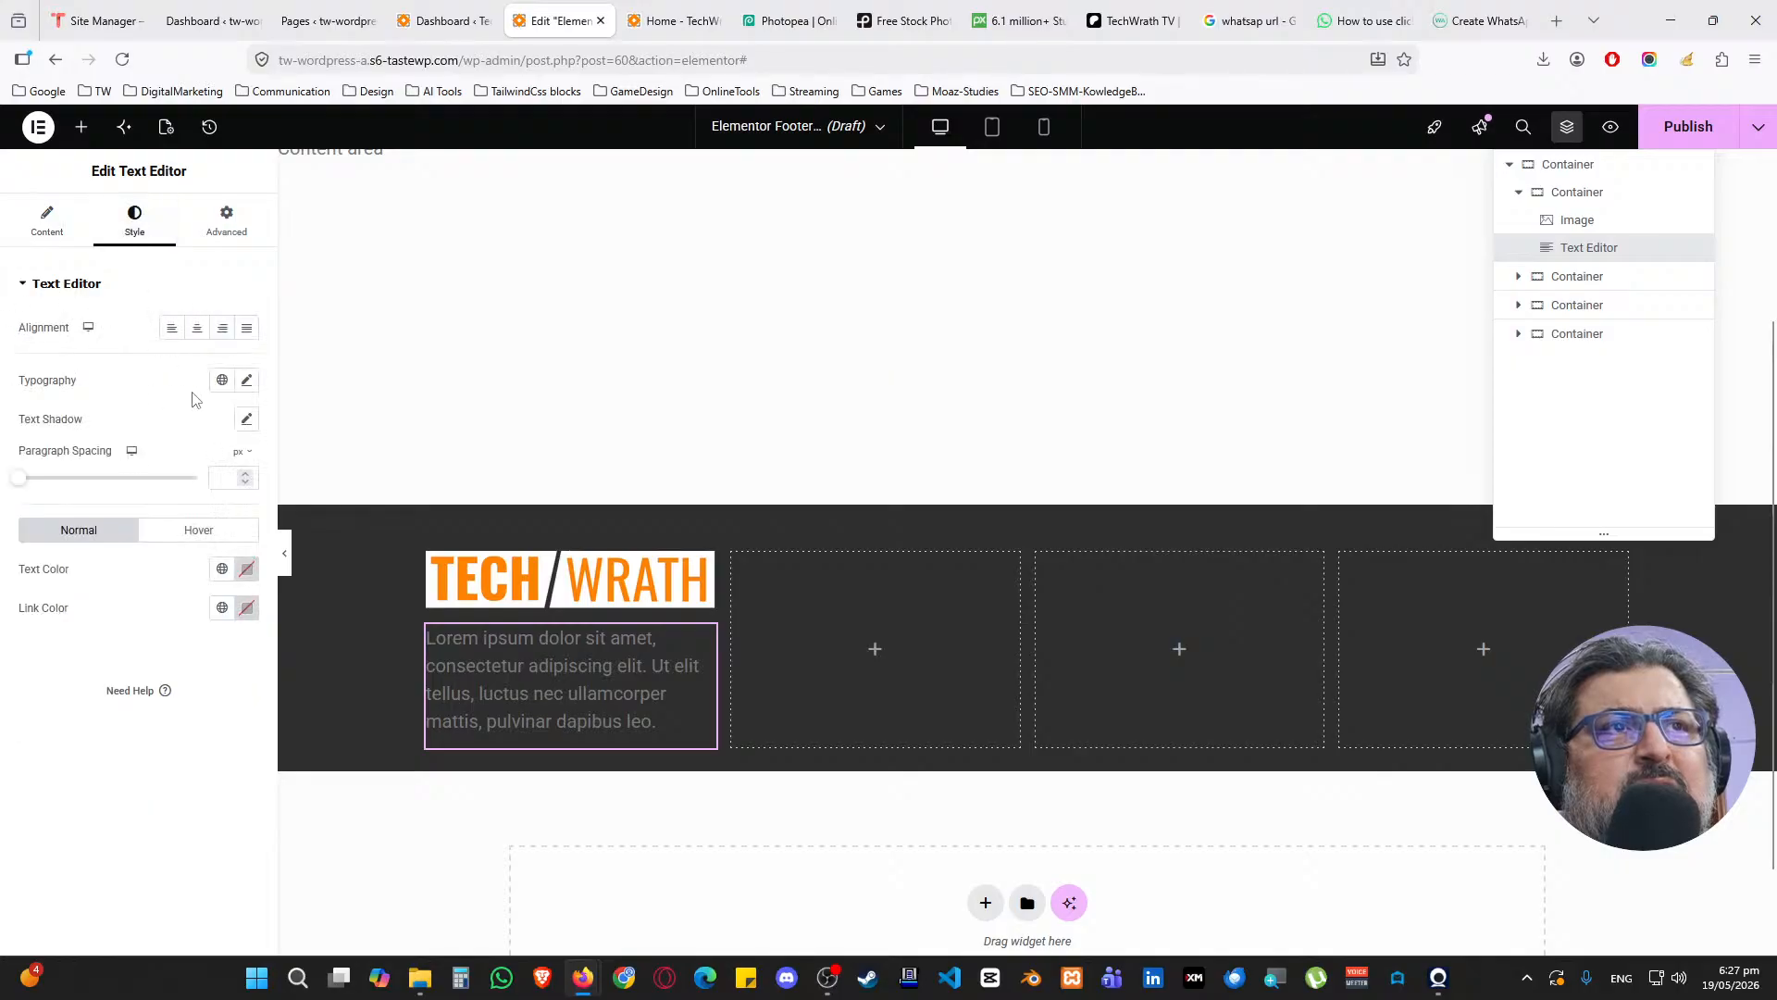
click(221, 380)
click(135, 585)
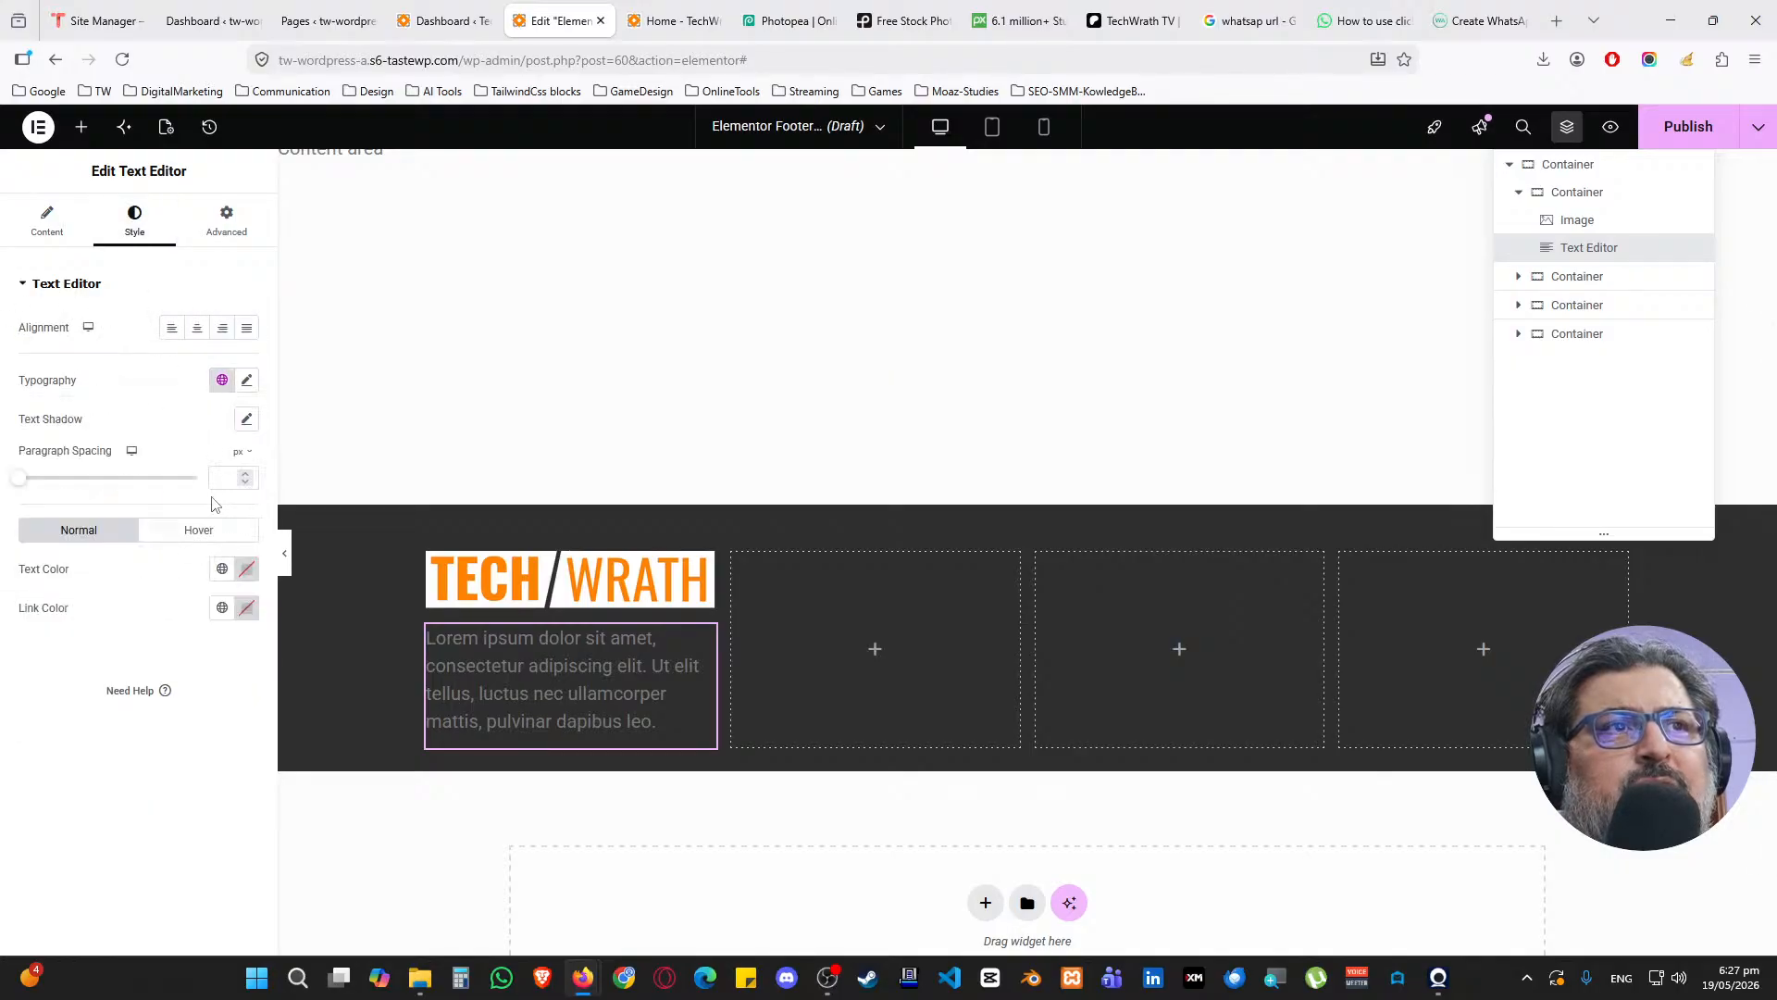
click(222, 568)
click(105, 811)
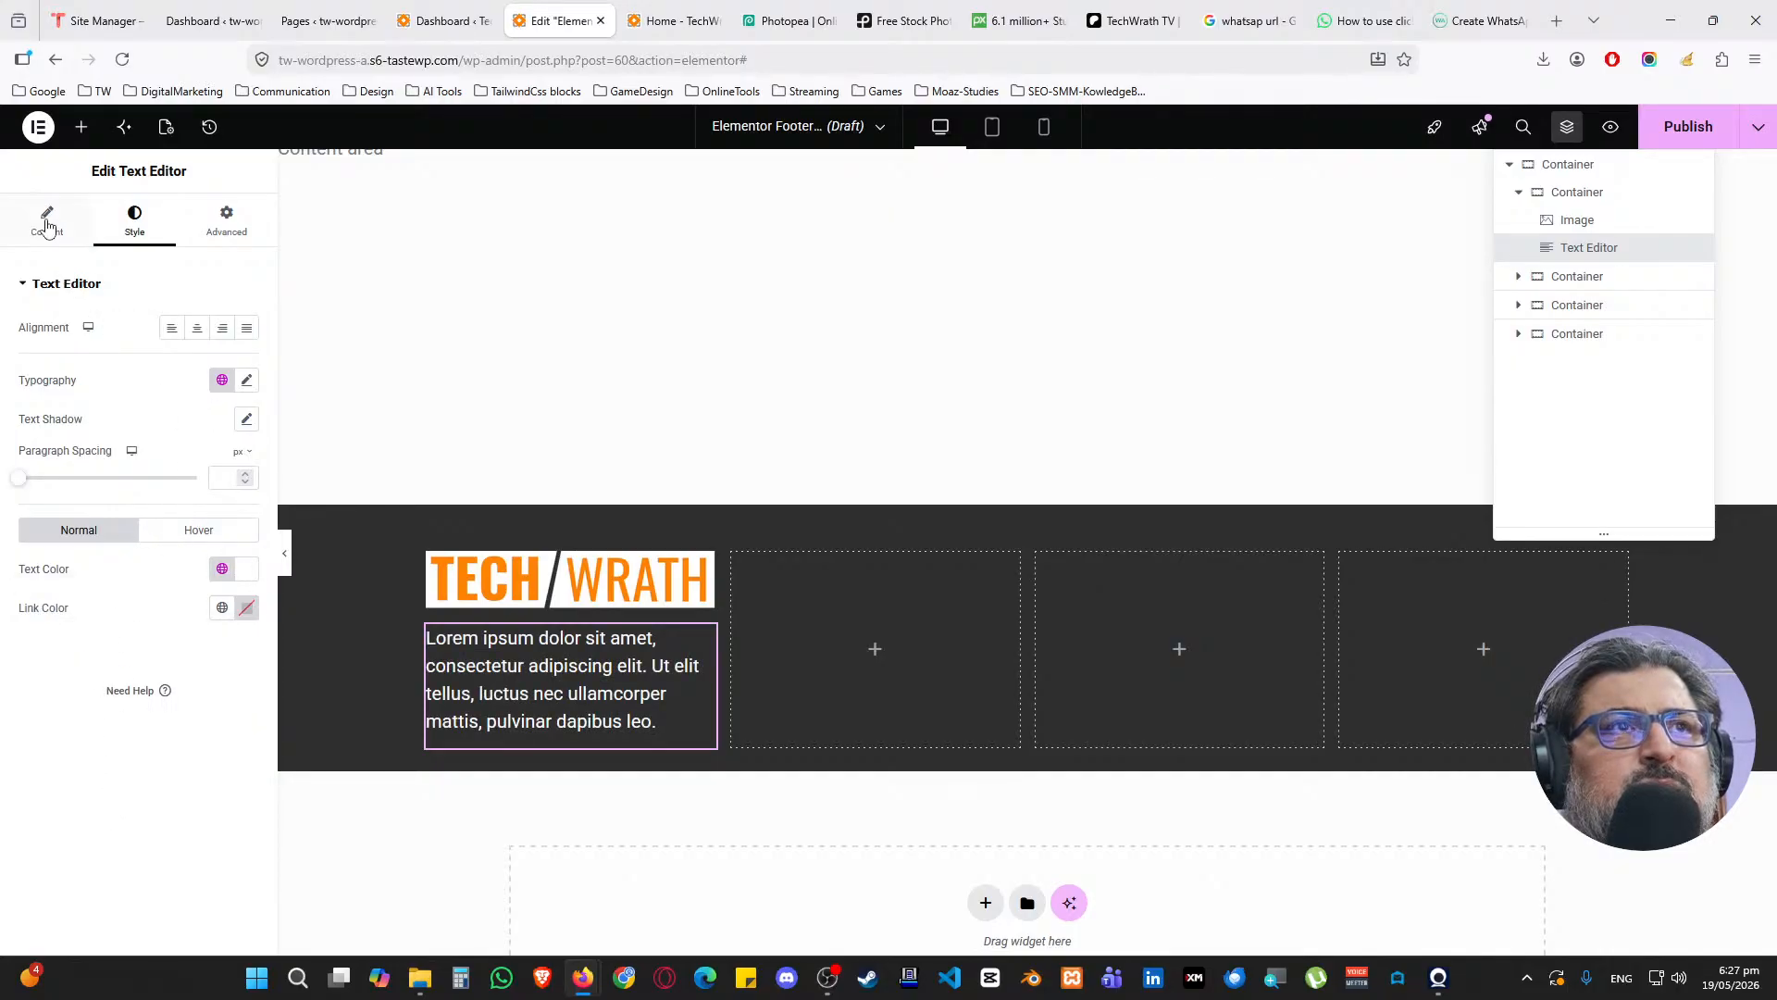
click(47, 226)
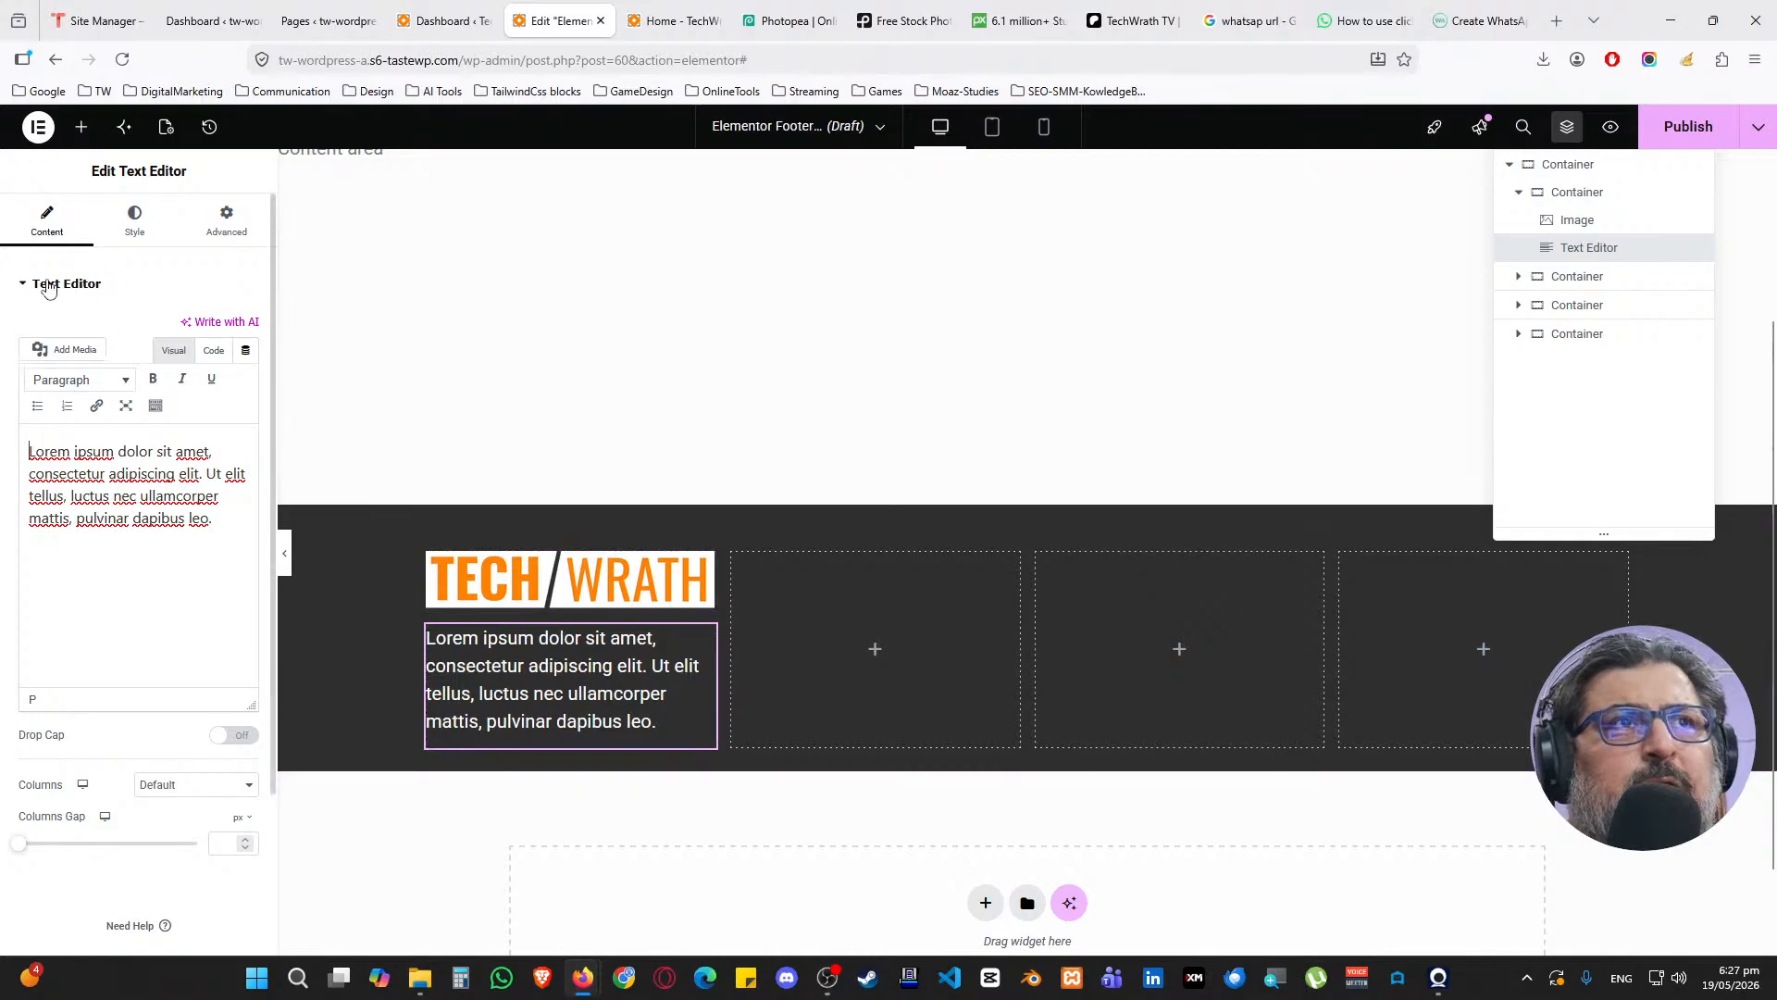
click(81, 127)
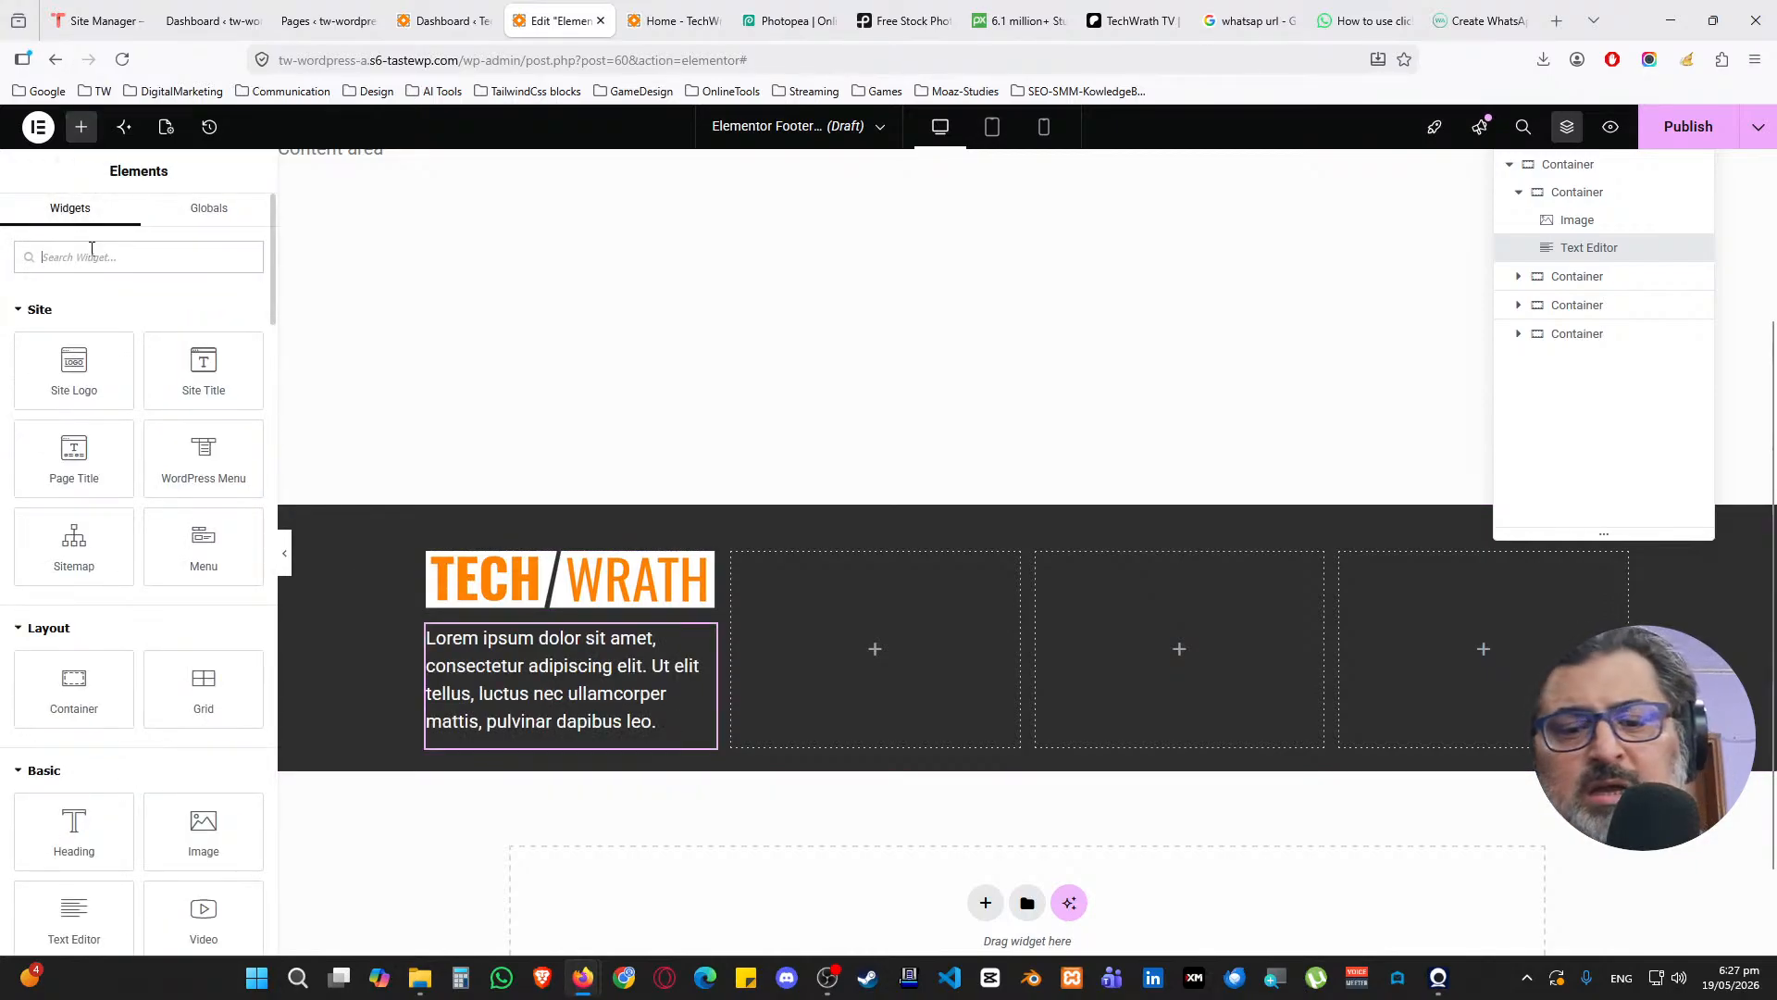
Add a Social Icons widget below the footer paragraph with circular shape and Auto columns
text(social)
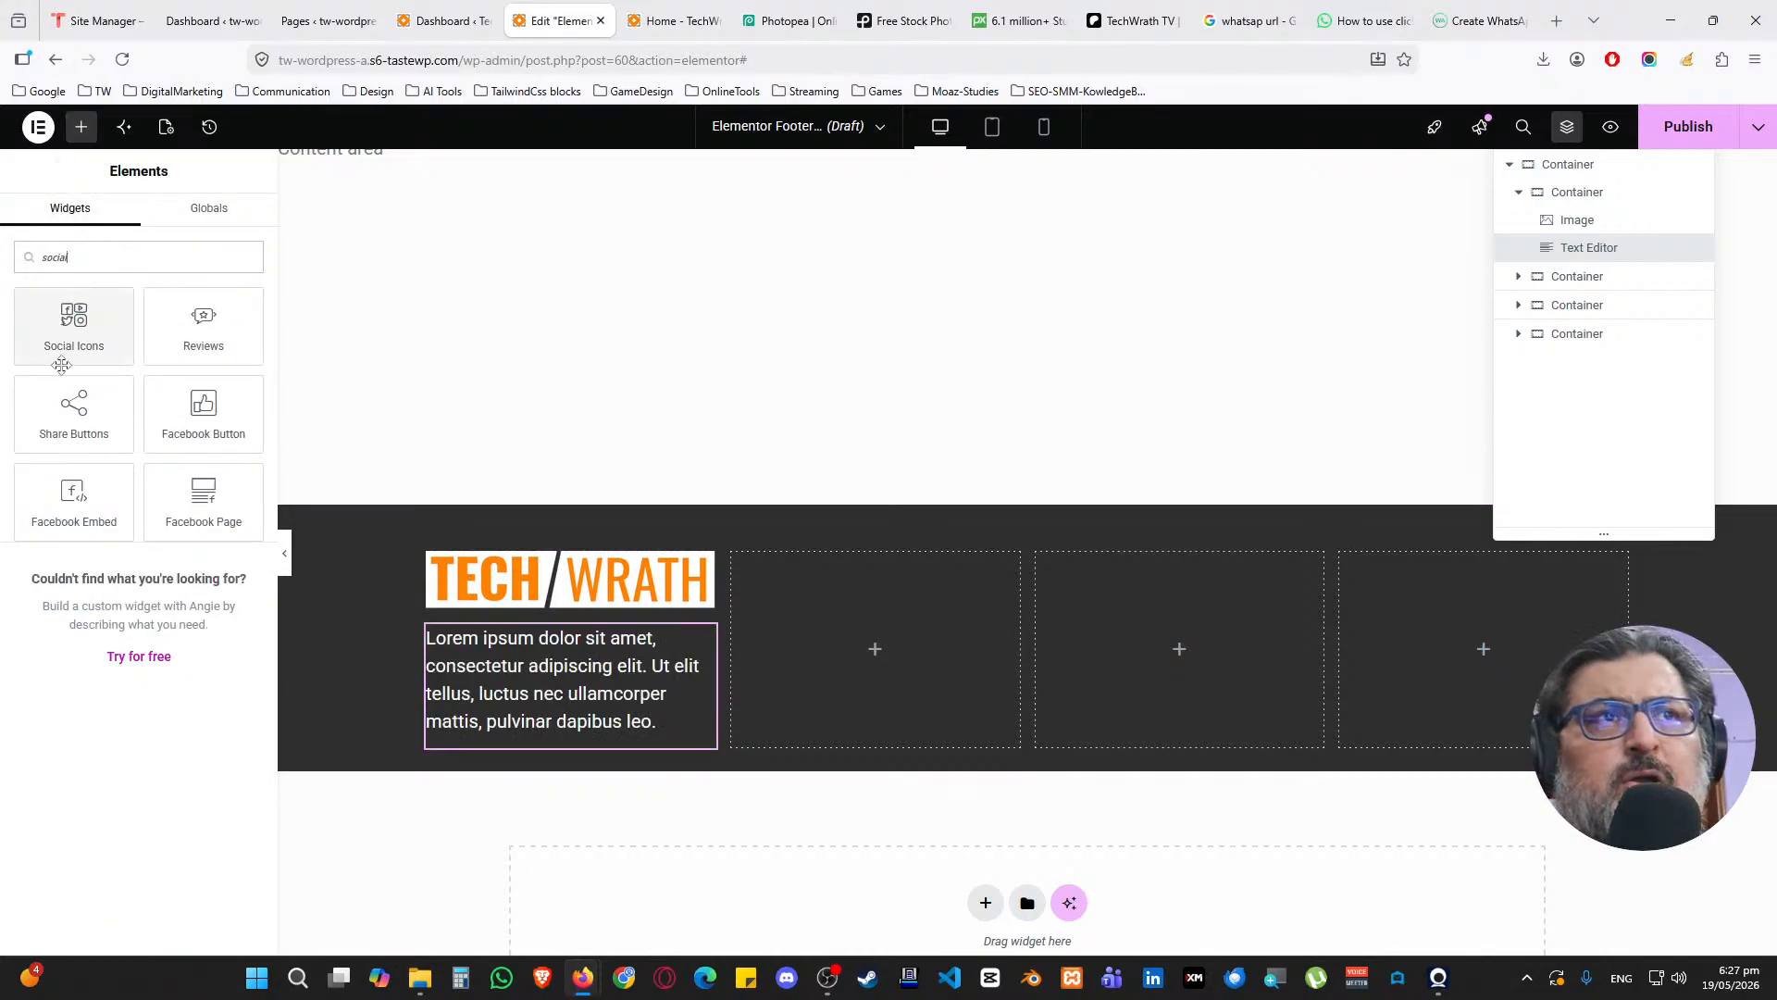
drag(74, 324, 520, 735)
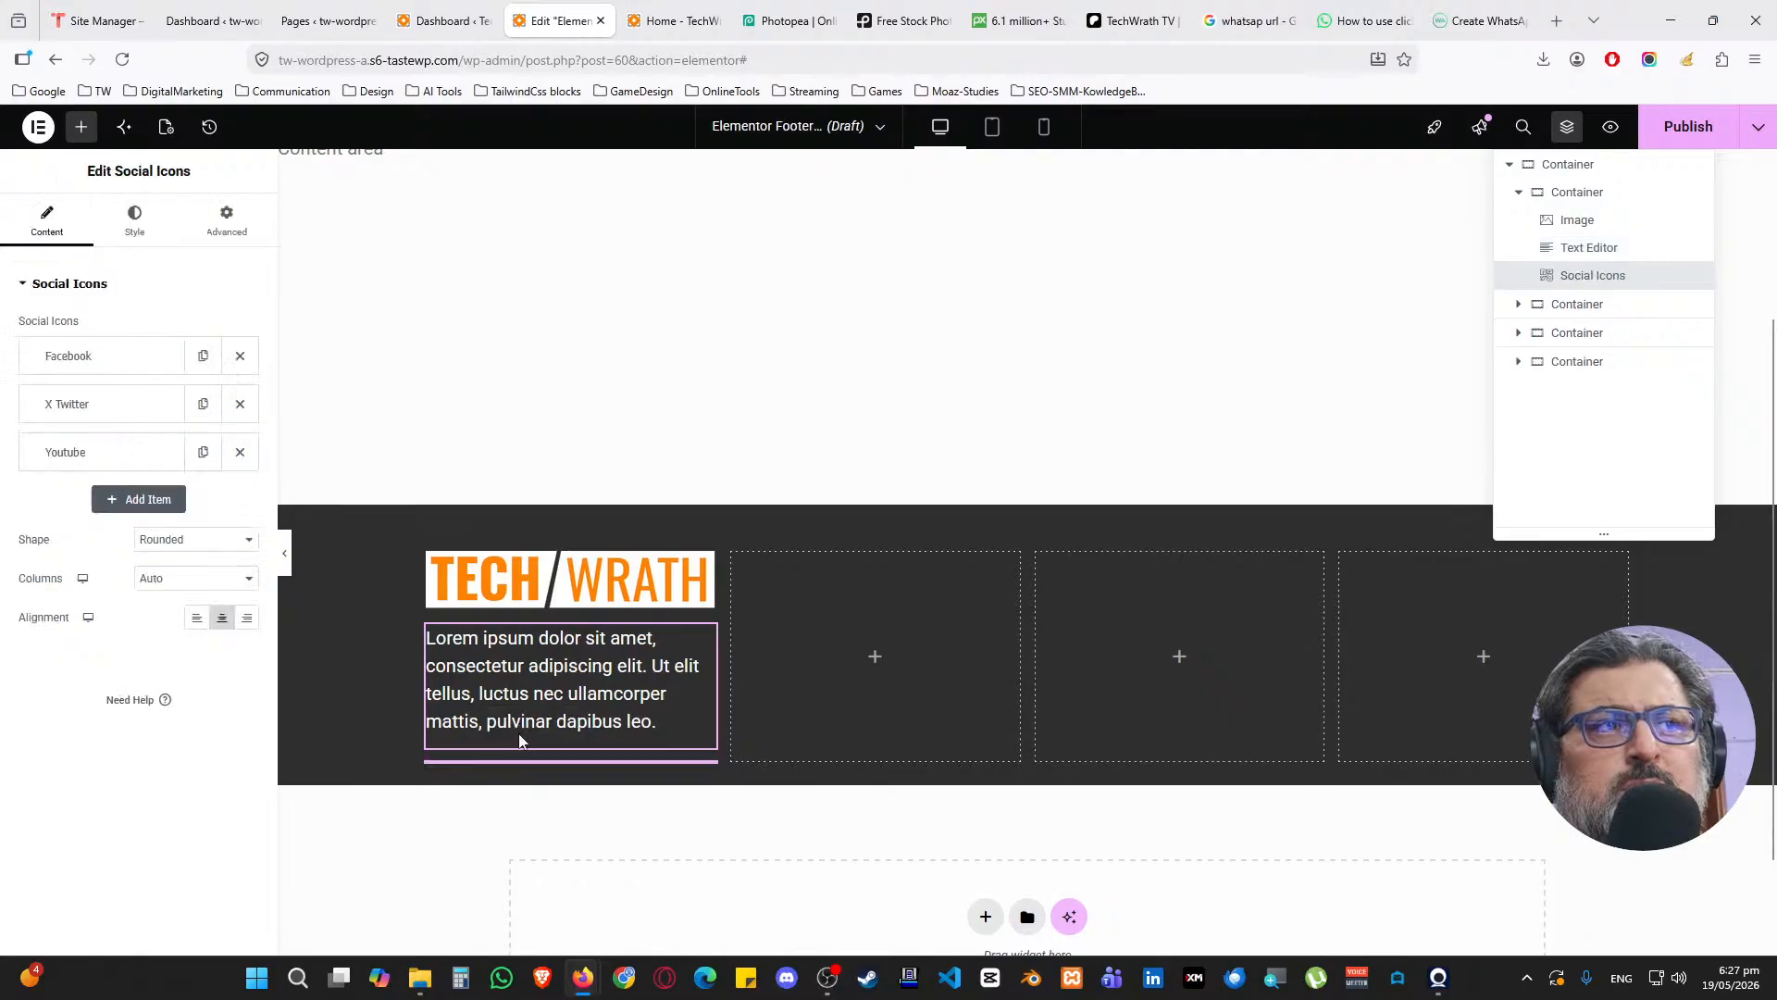
click(183, 542)
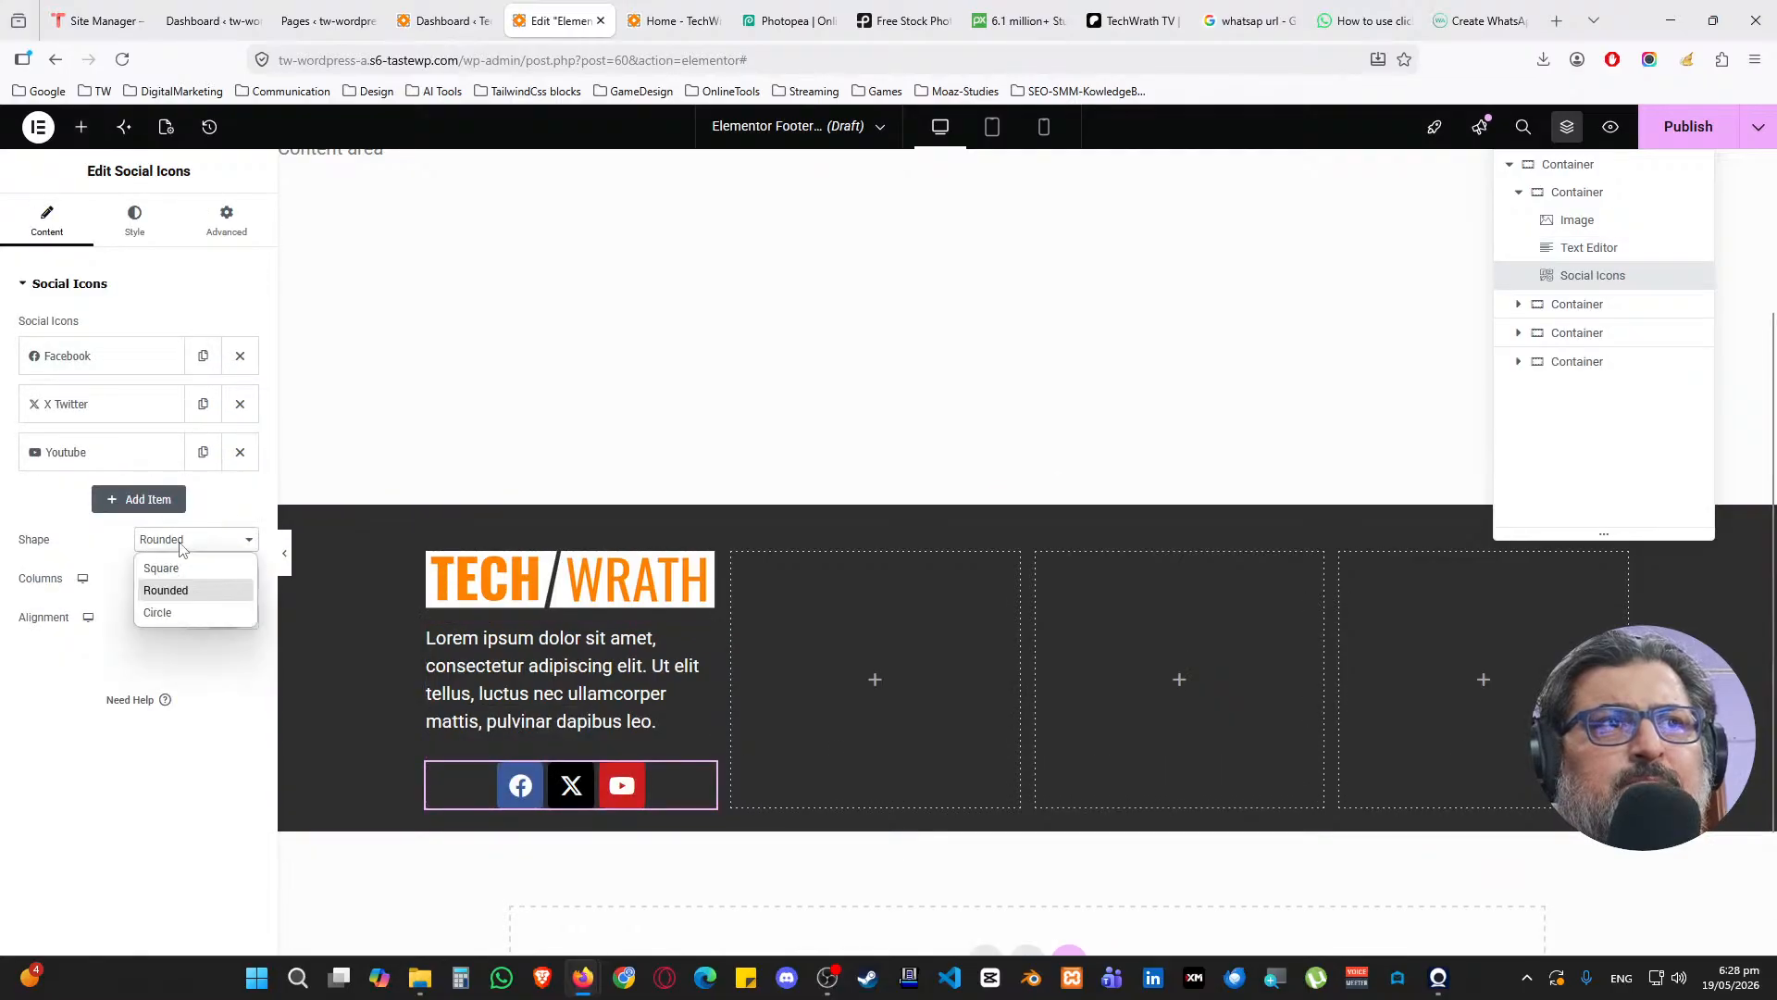
click(167, 613)
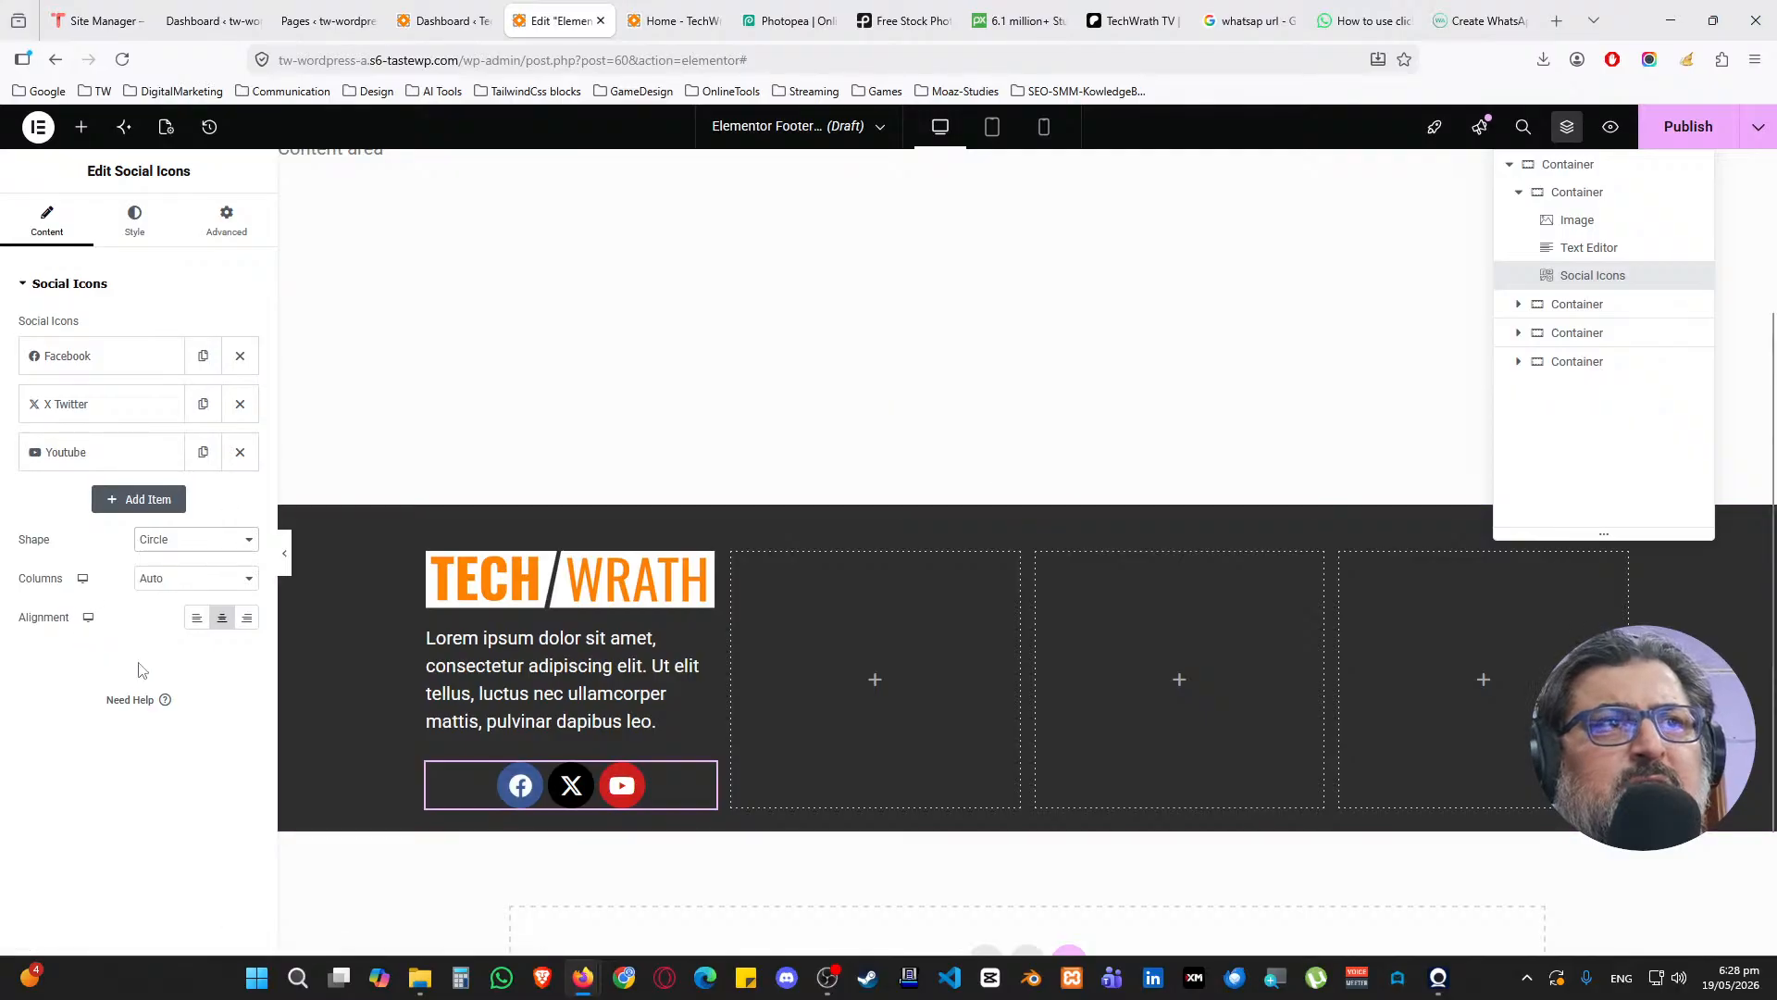
click(168, 581)
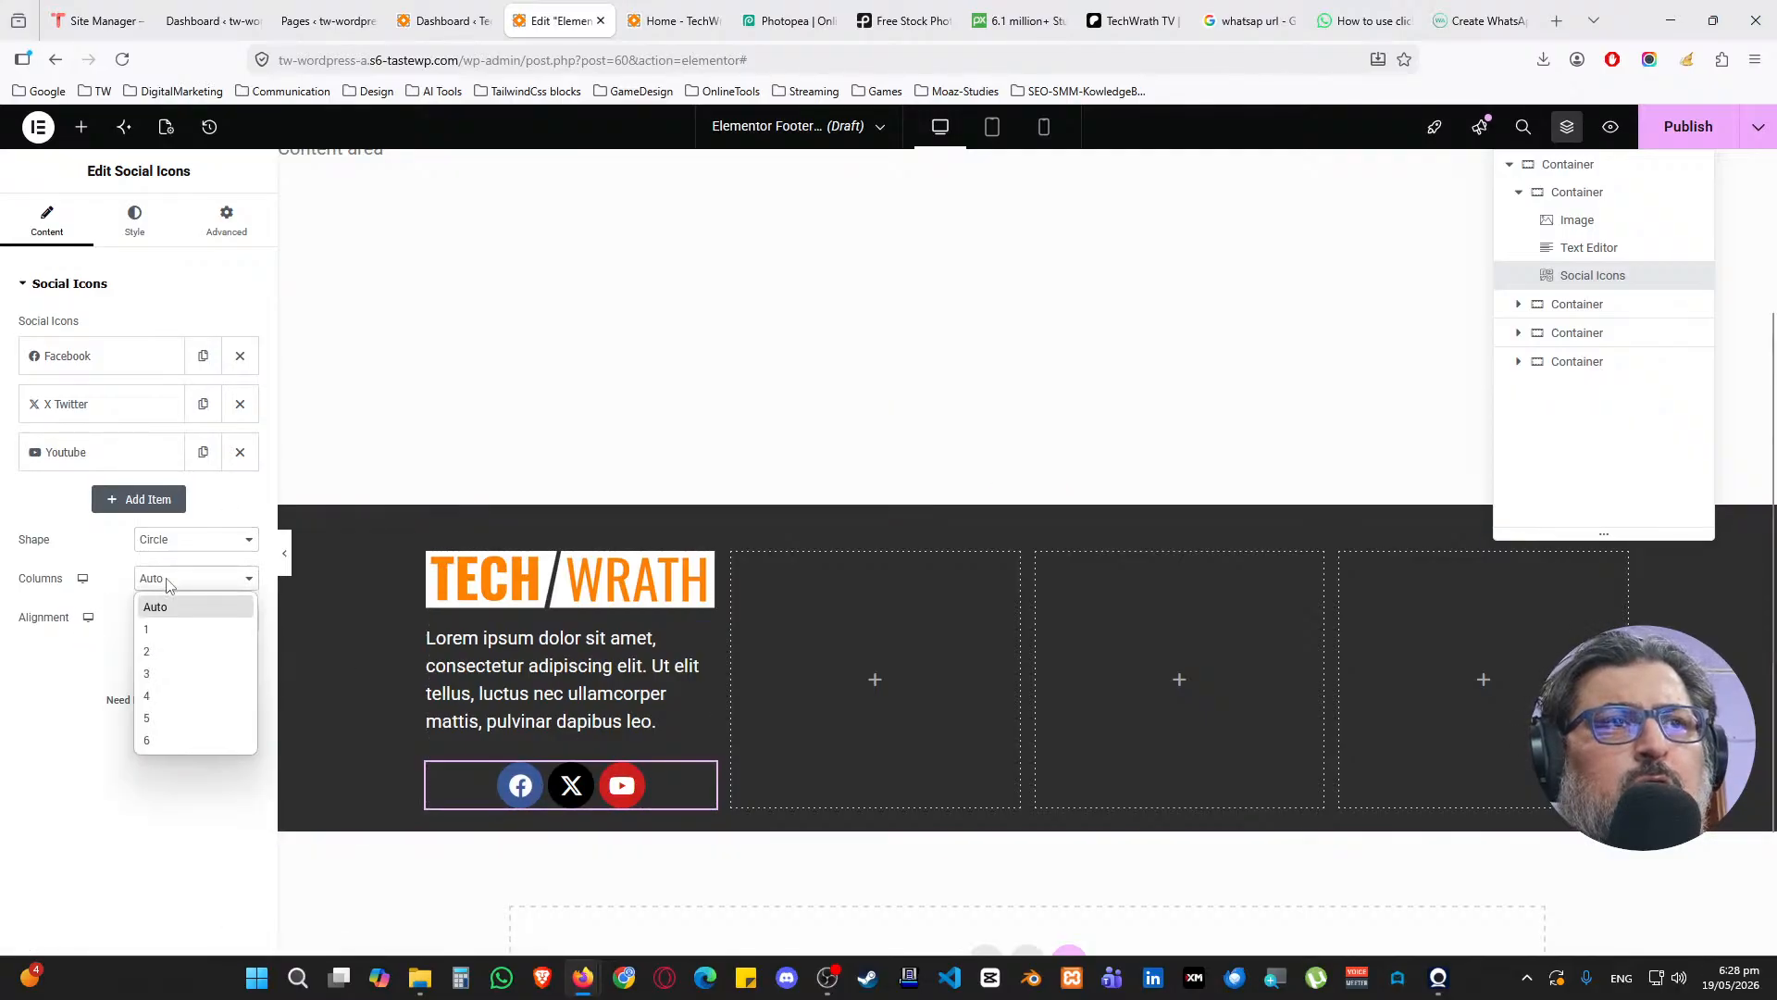
click(108, 595)
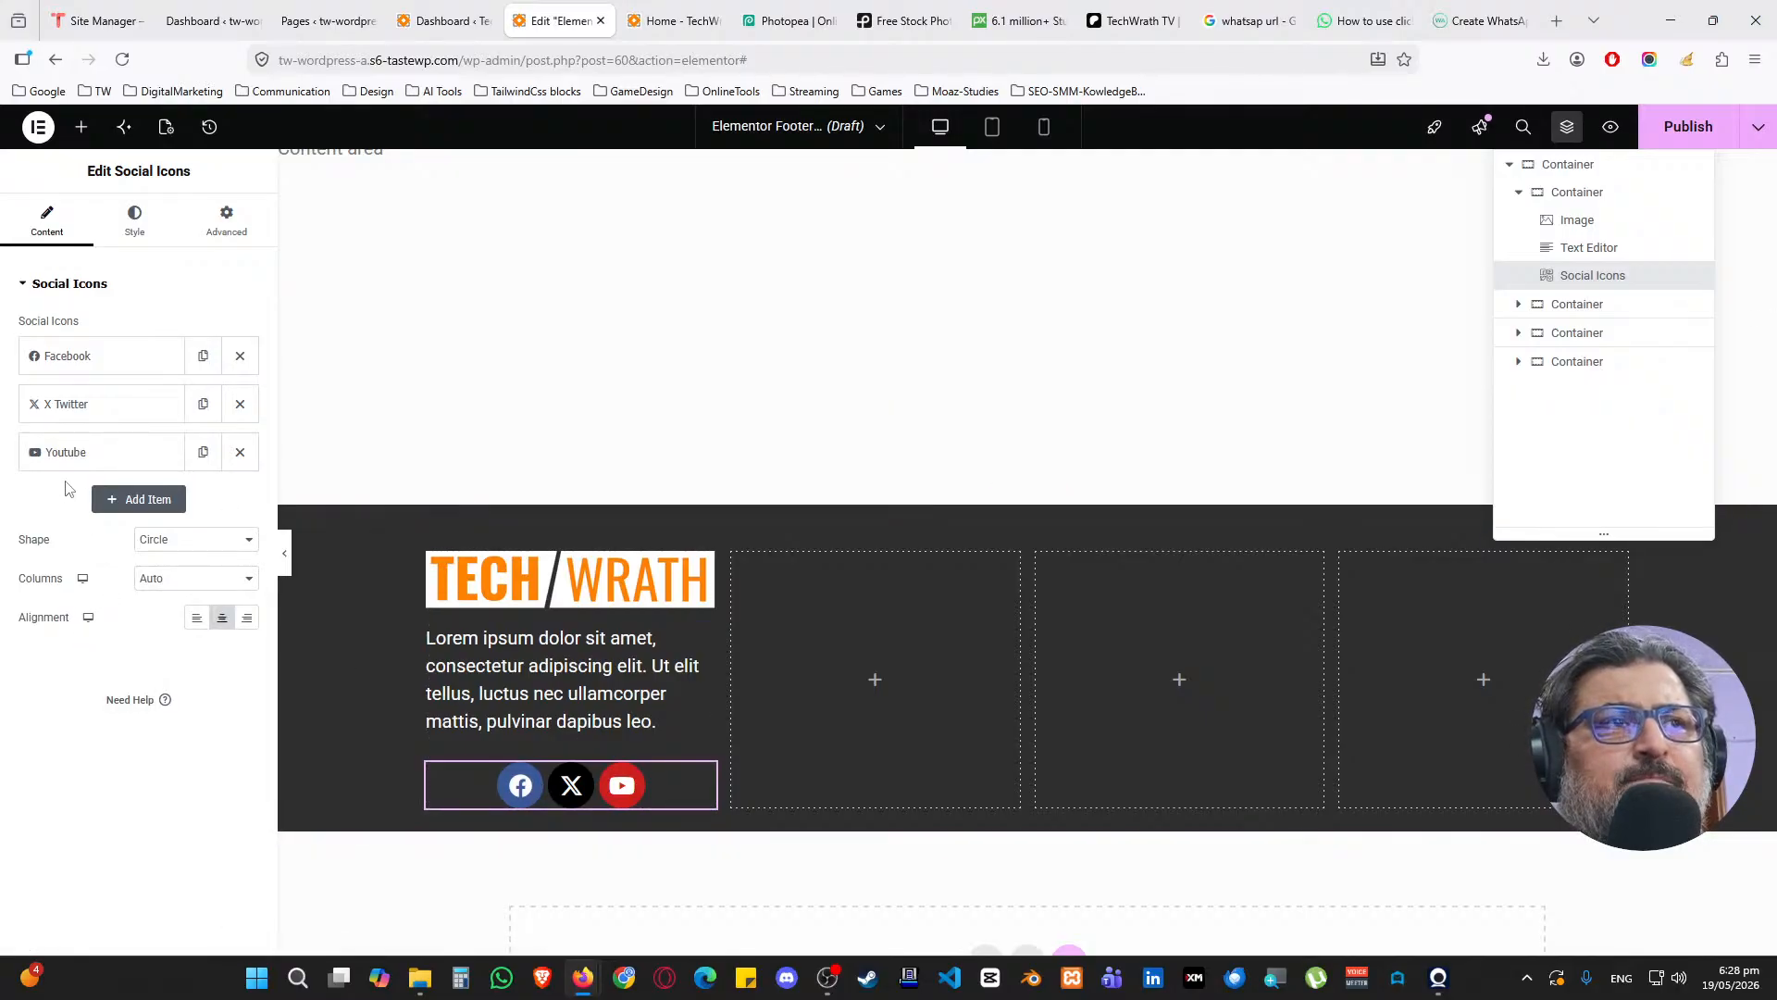
Replace the X Twitter icon with a new Instagram icon item
click(239, 405)
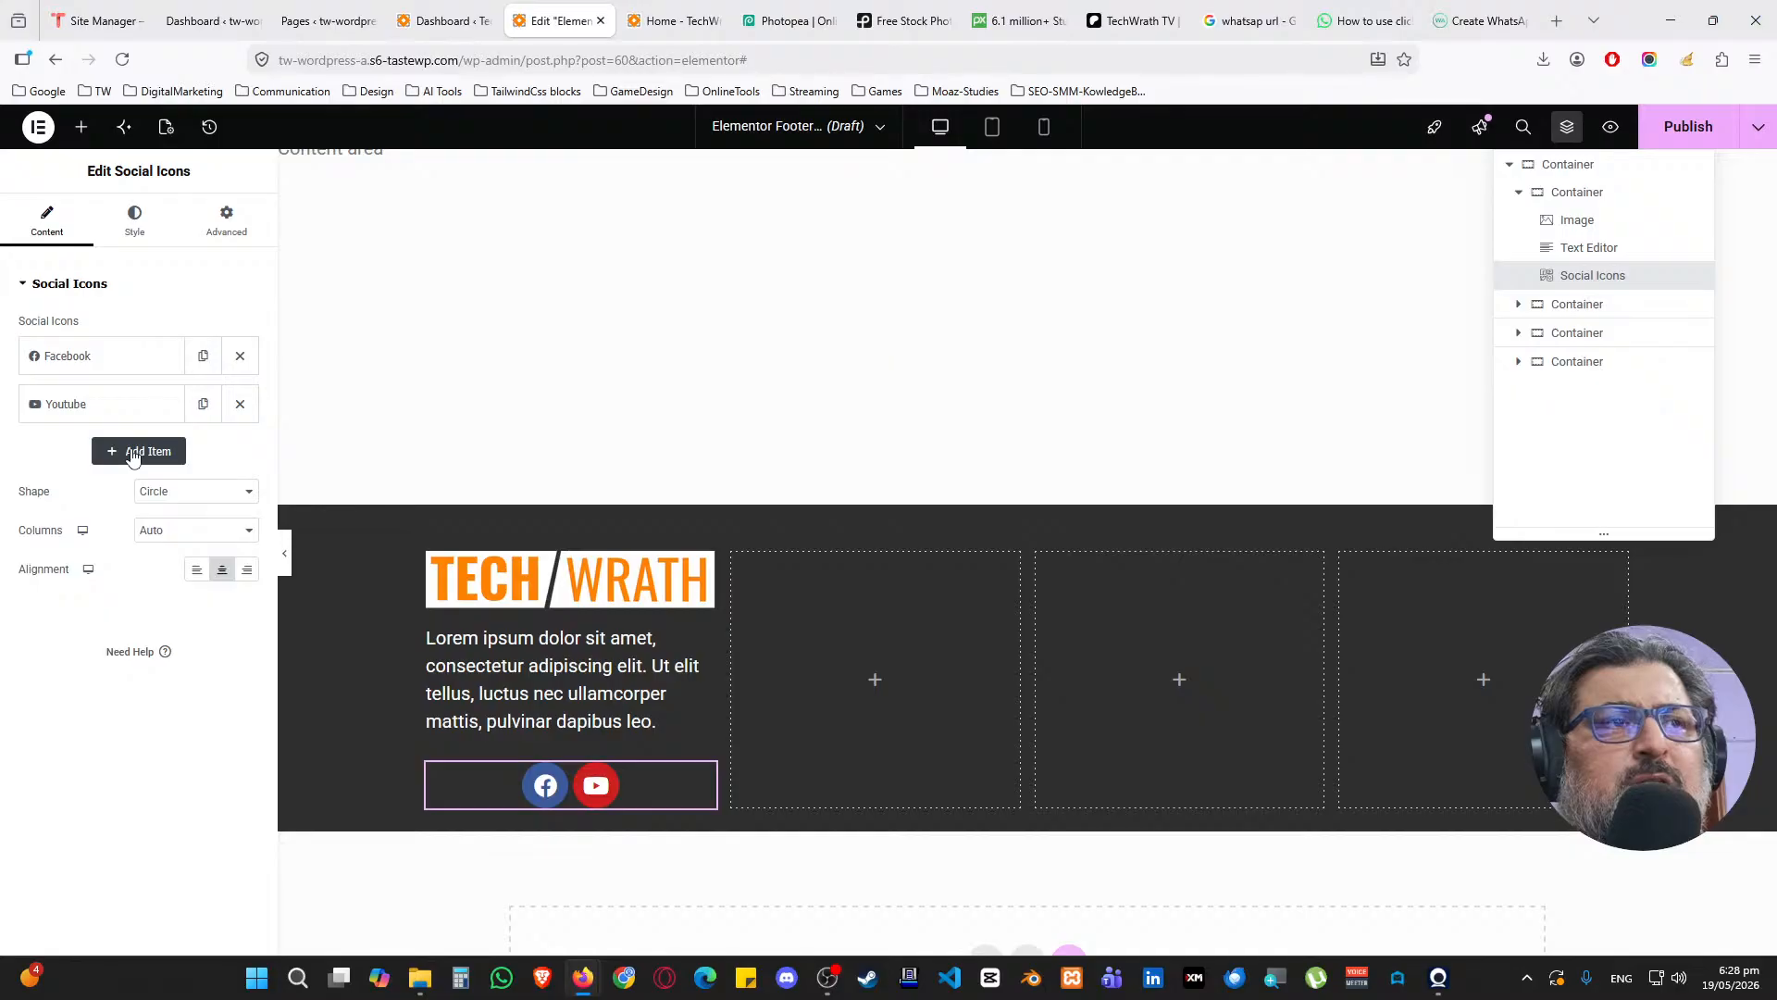
click(132, 452)
click(129, 546)
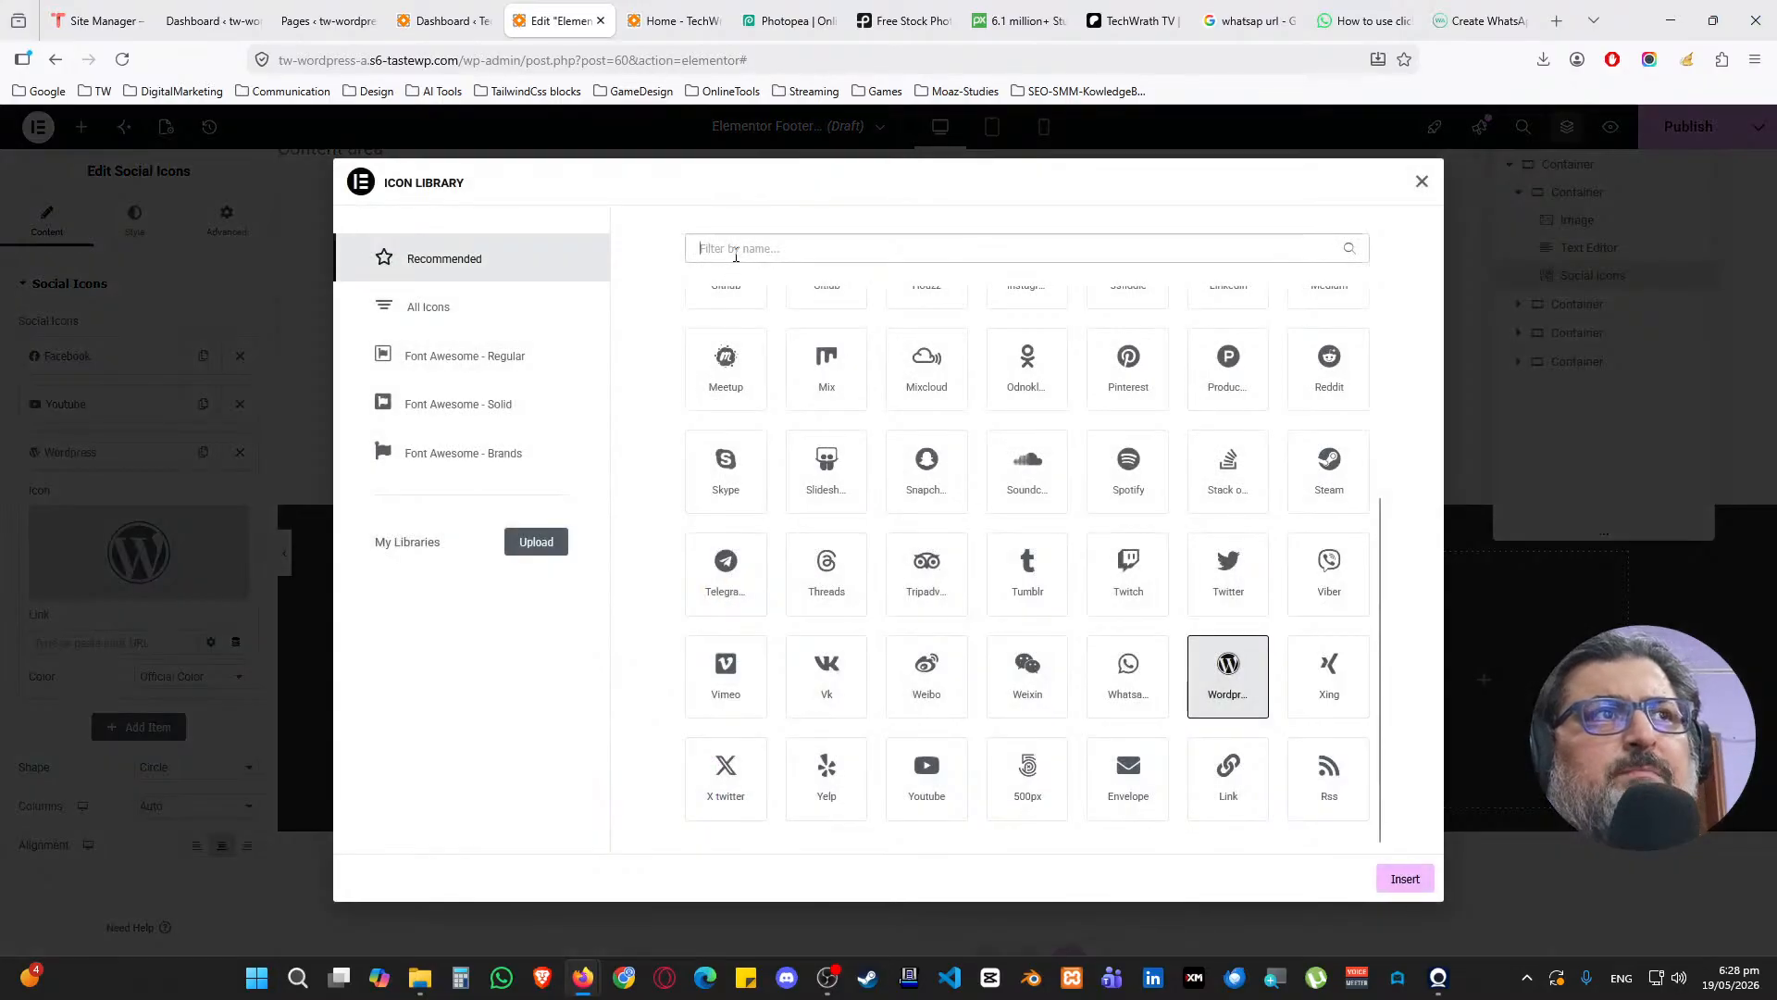
text(insta)
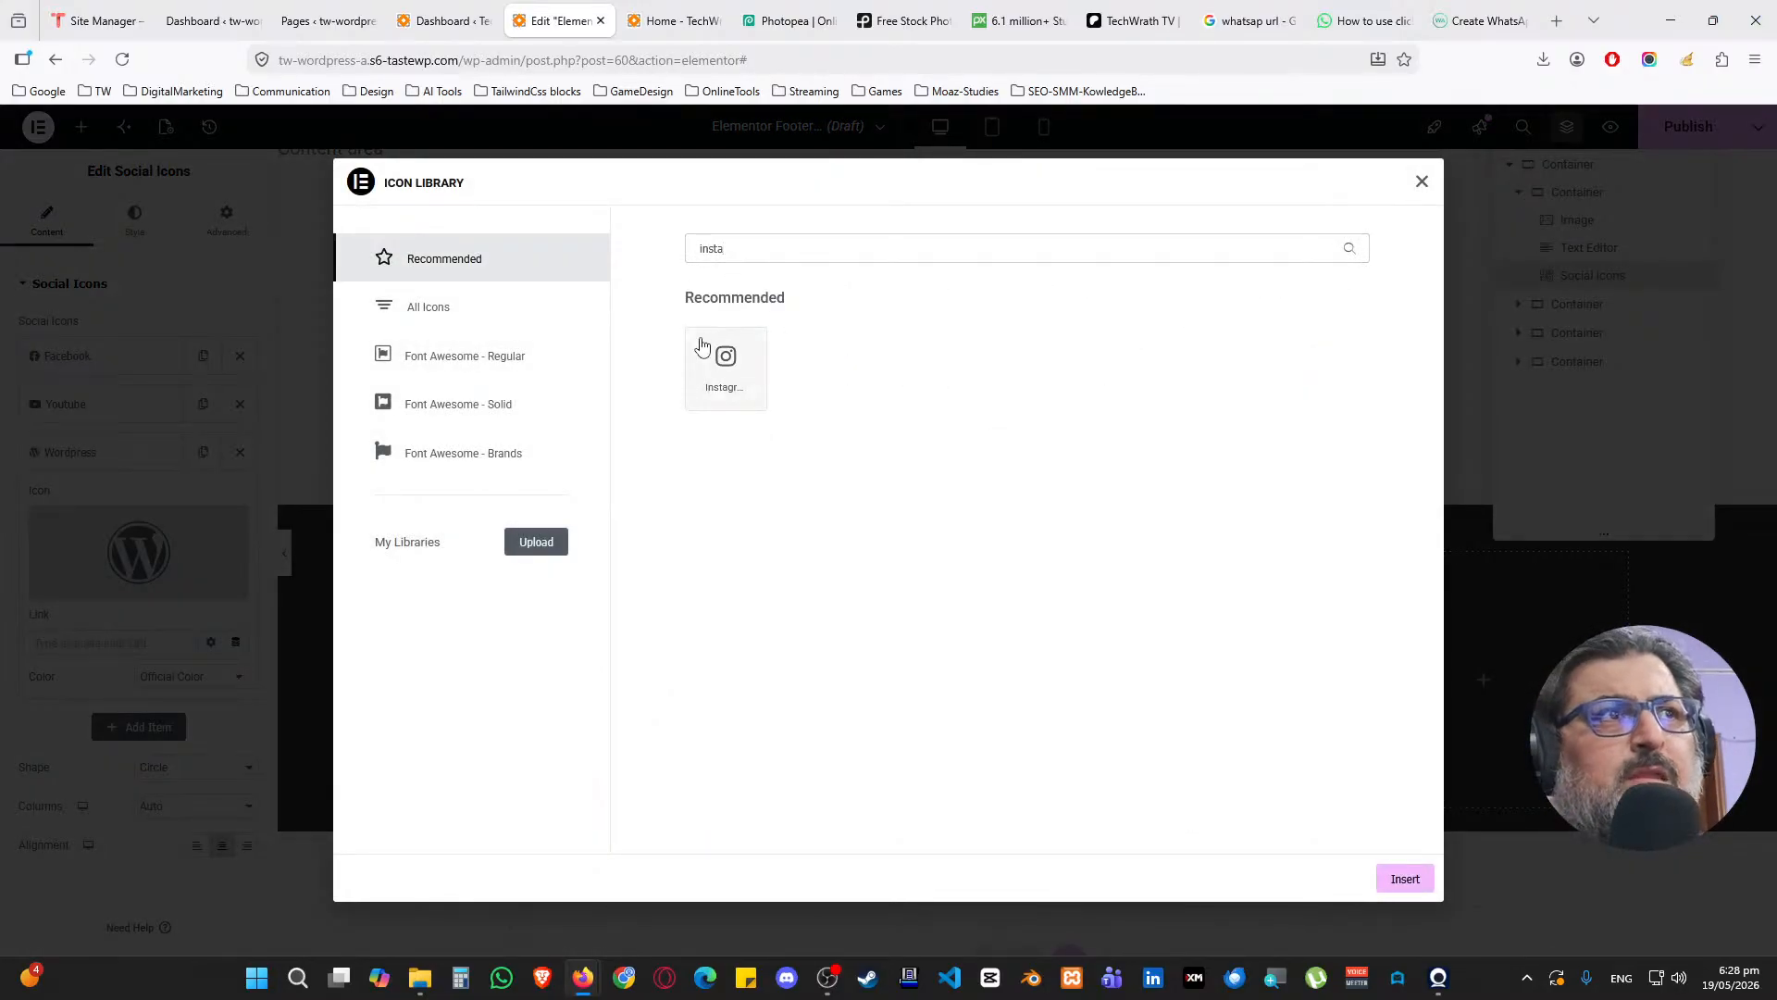
click(704, 349)
click(1404, 876)
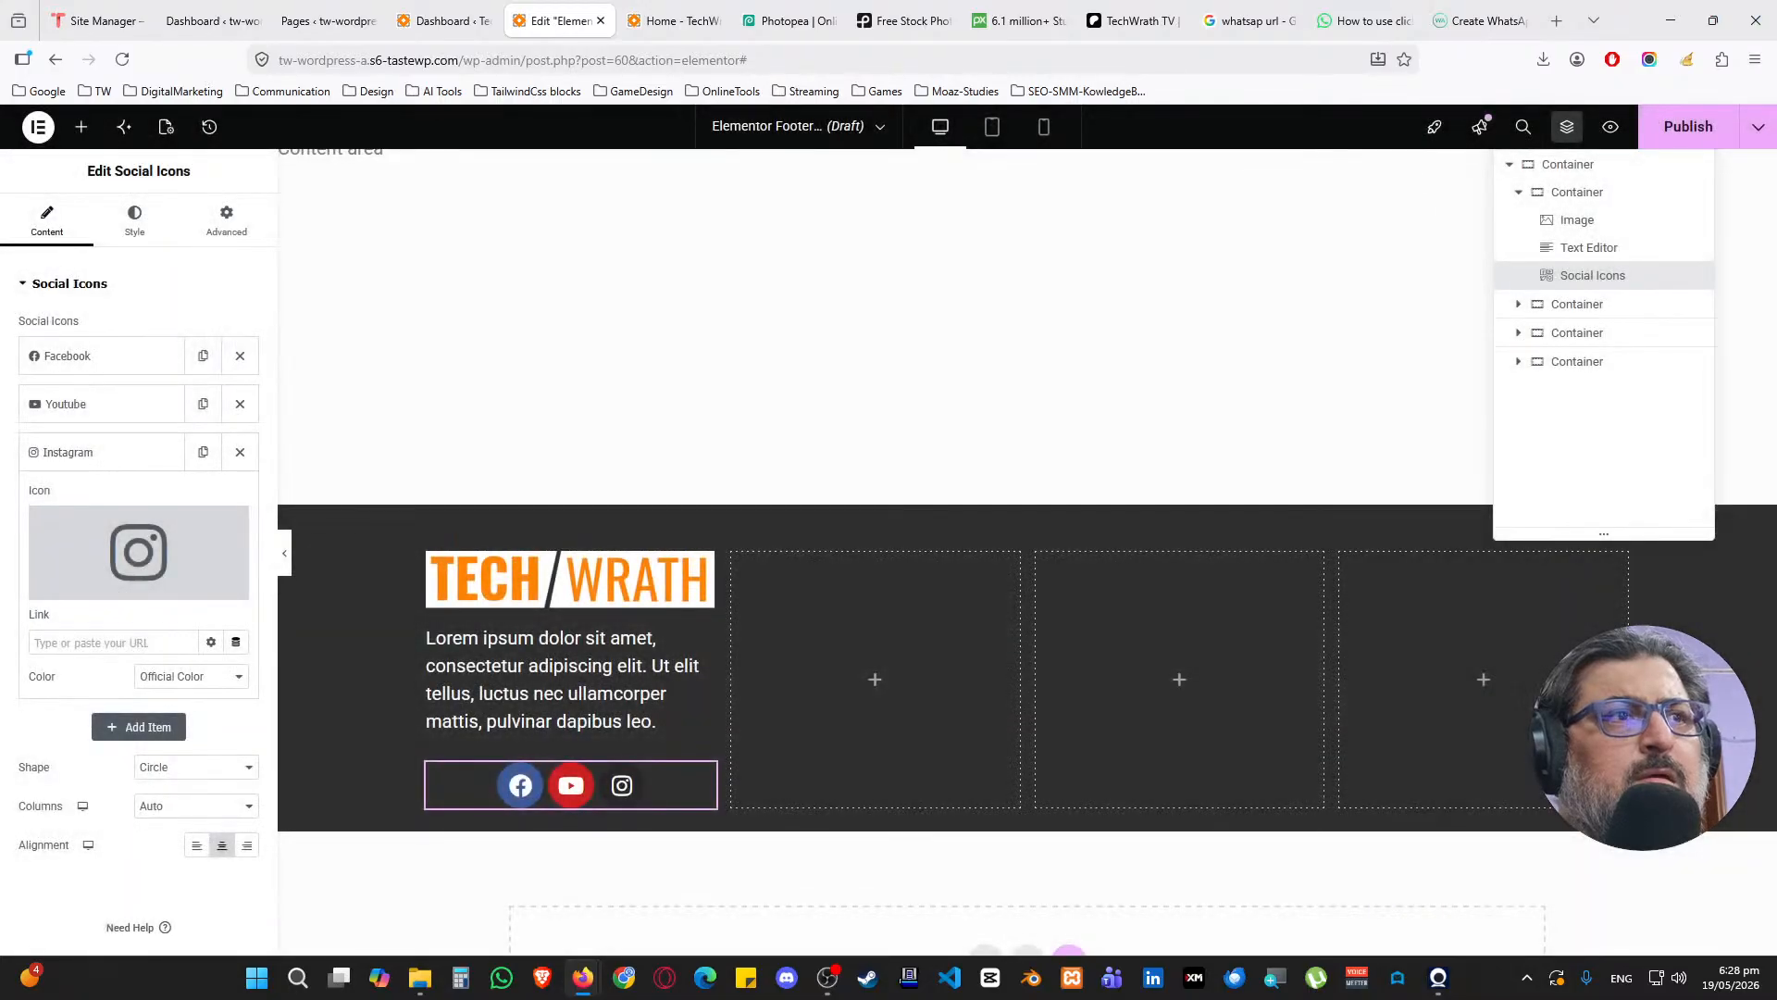
click(93, 465)
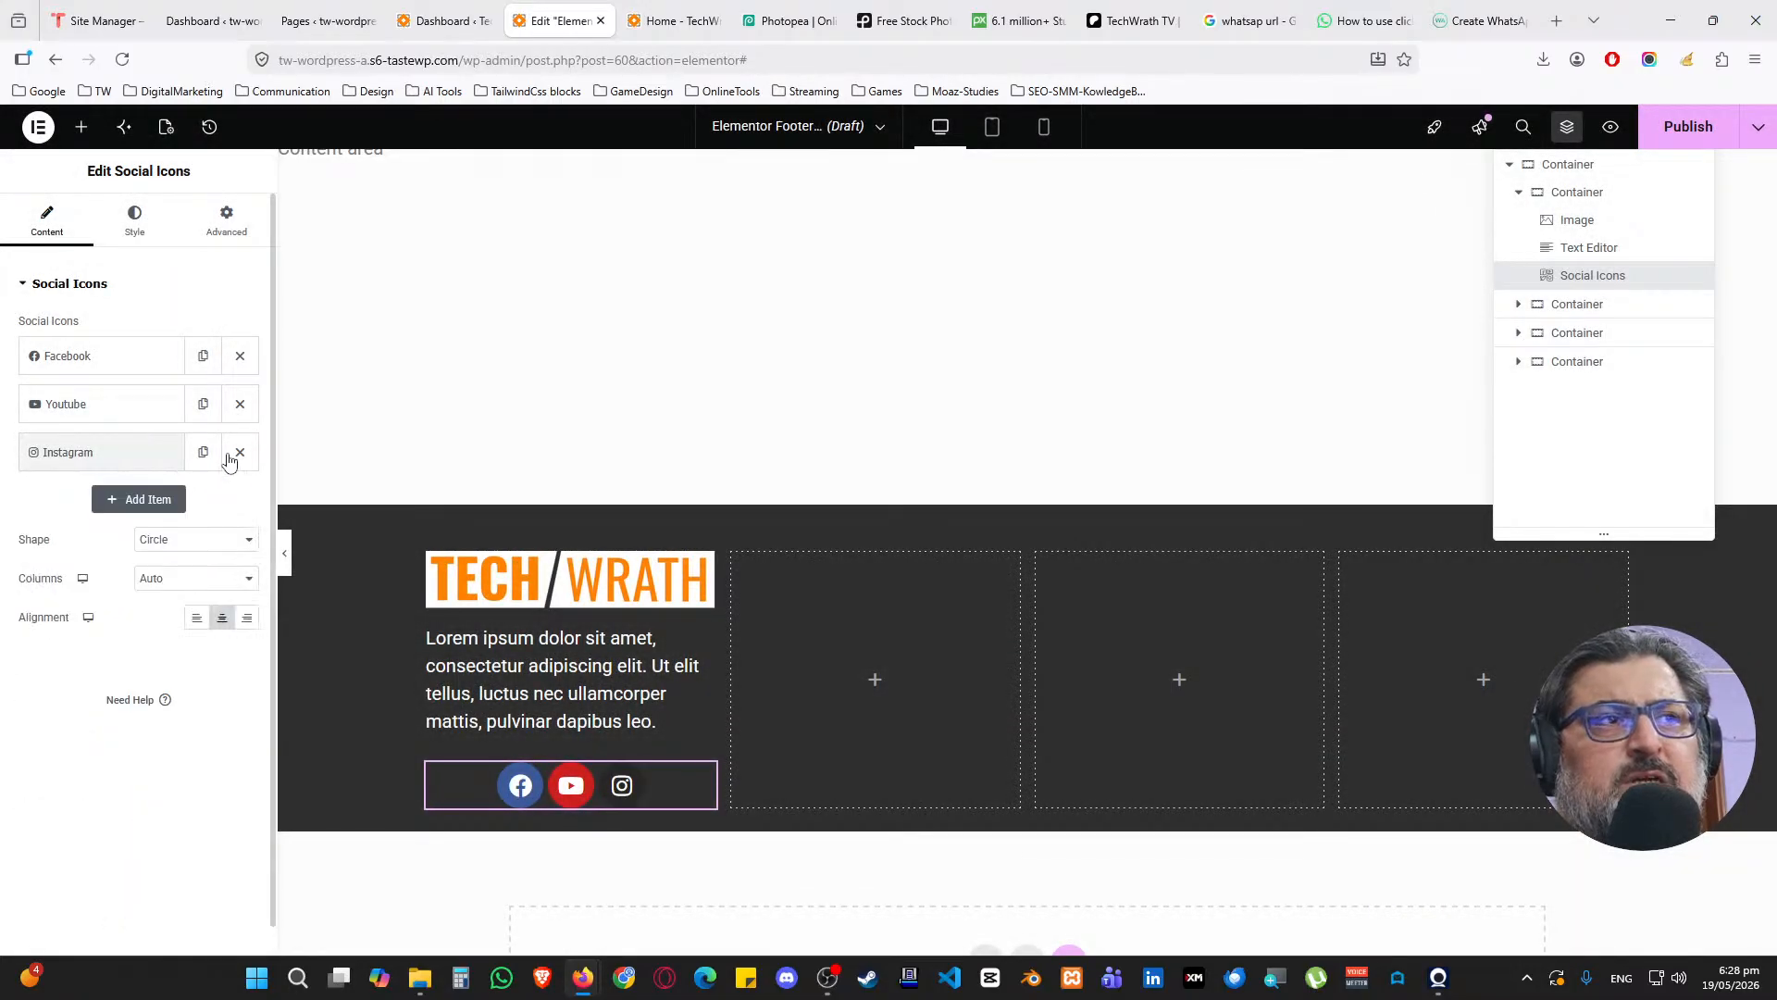
Shrink the social icons to size 20 and align them to the left
click(148, 231)
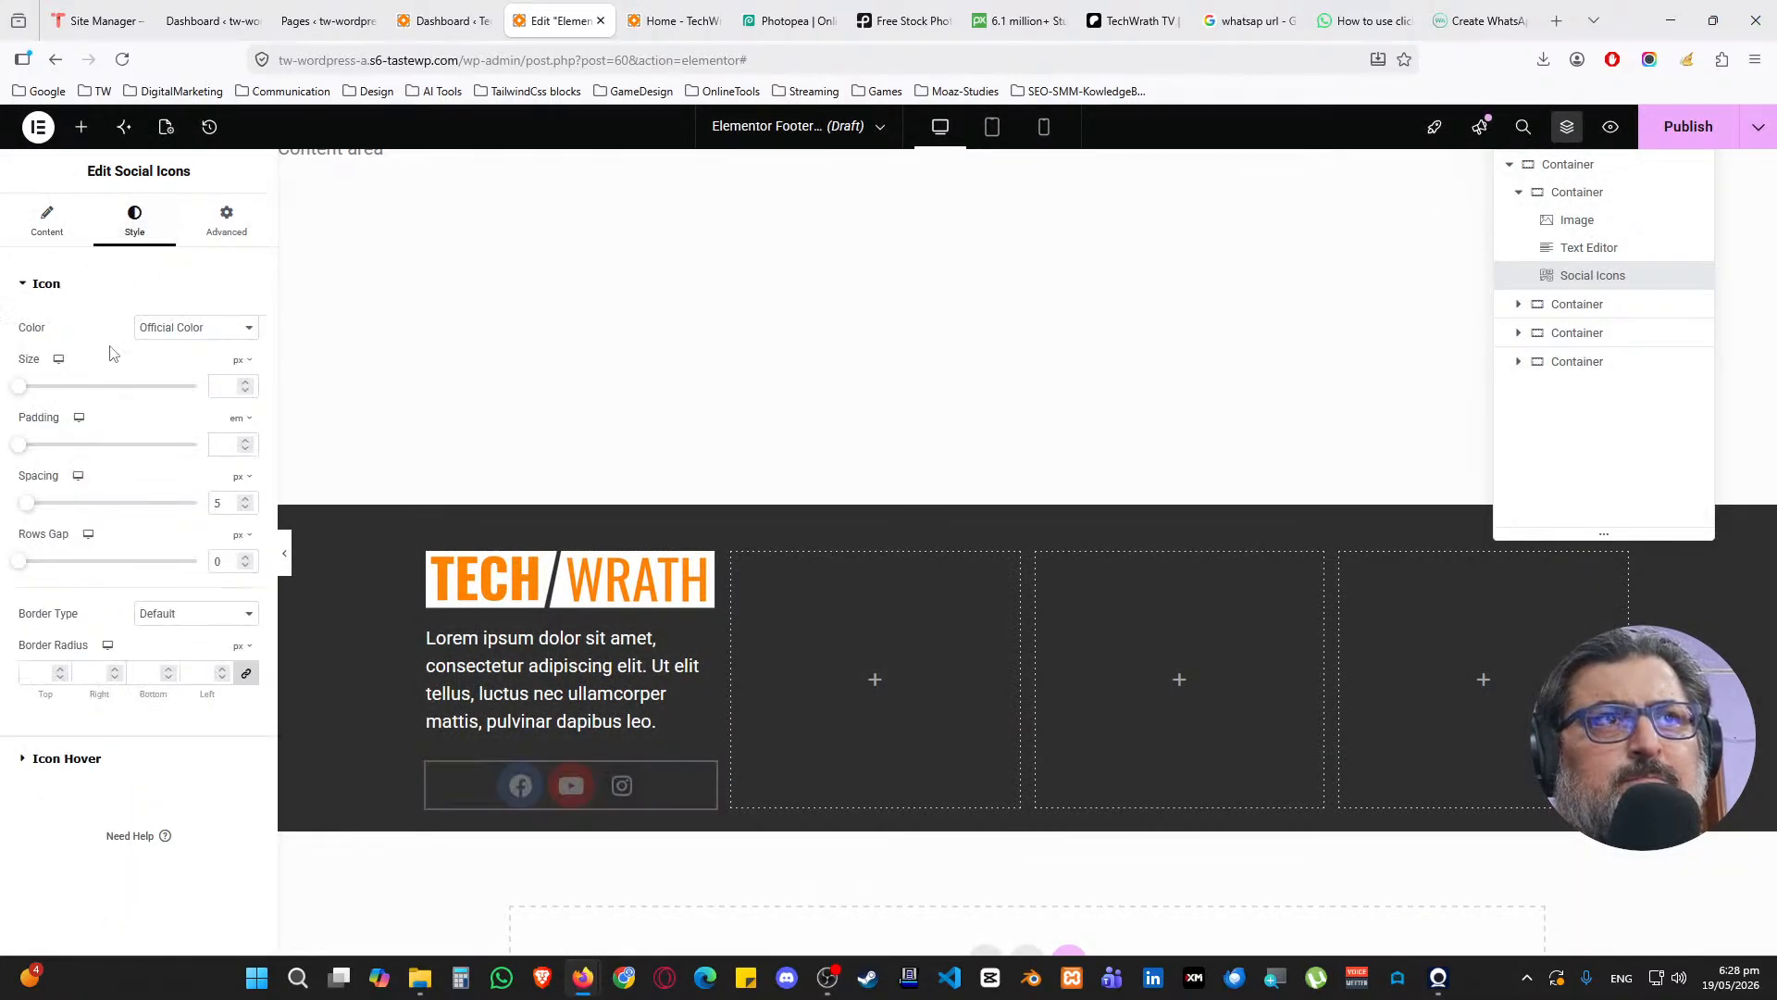
click(235, 388)
text(6)
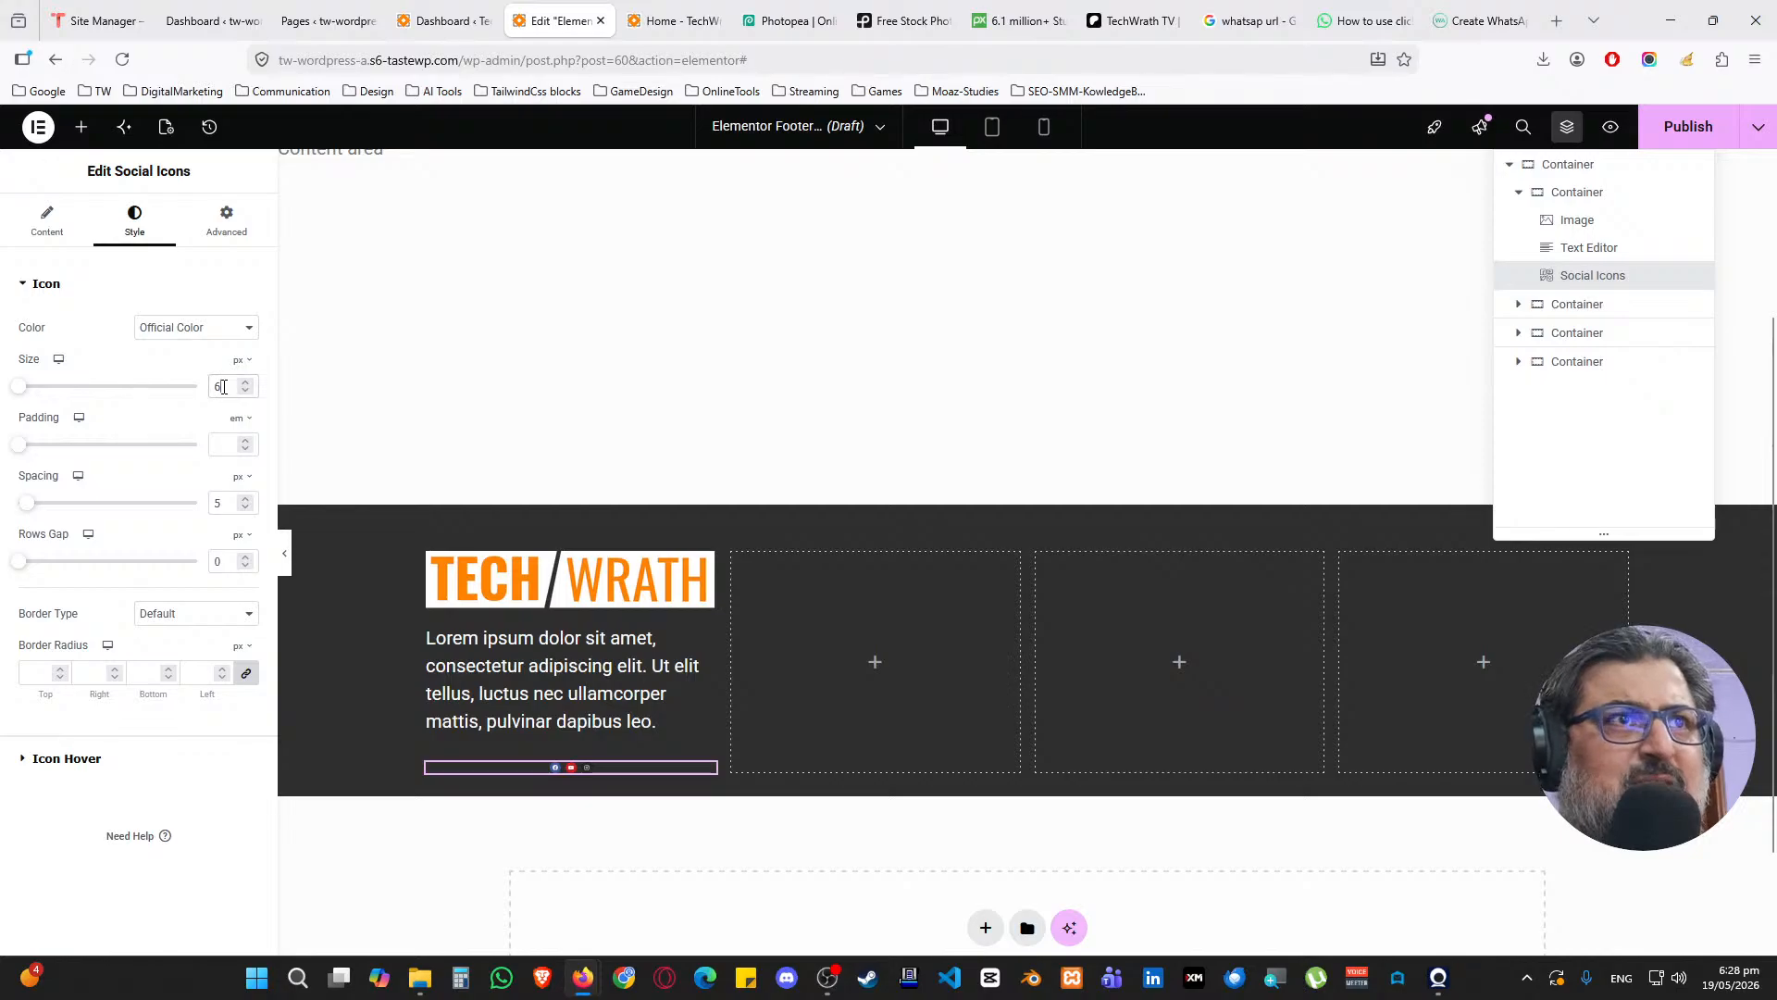
text(20)
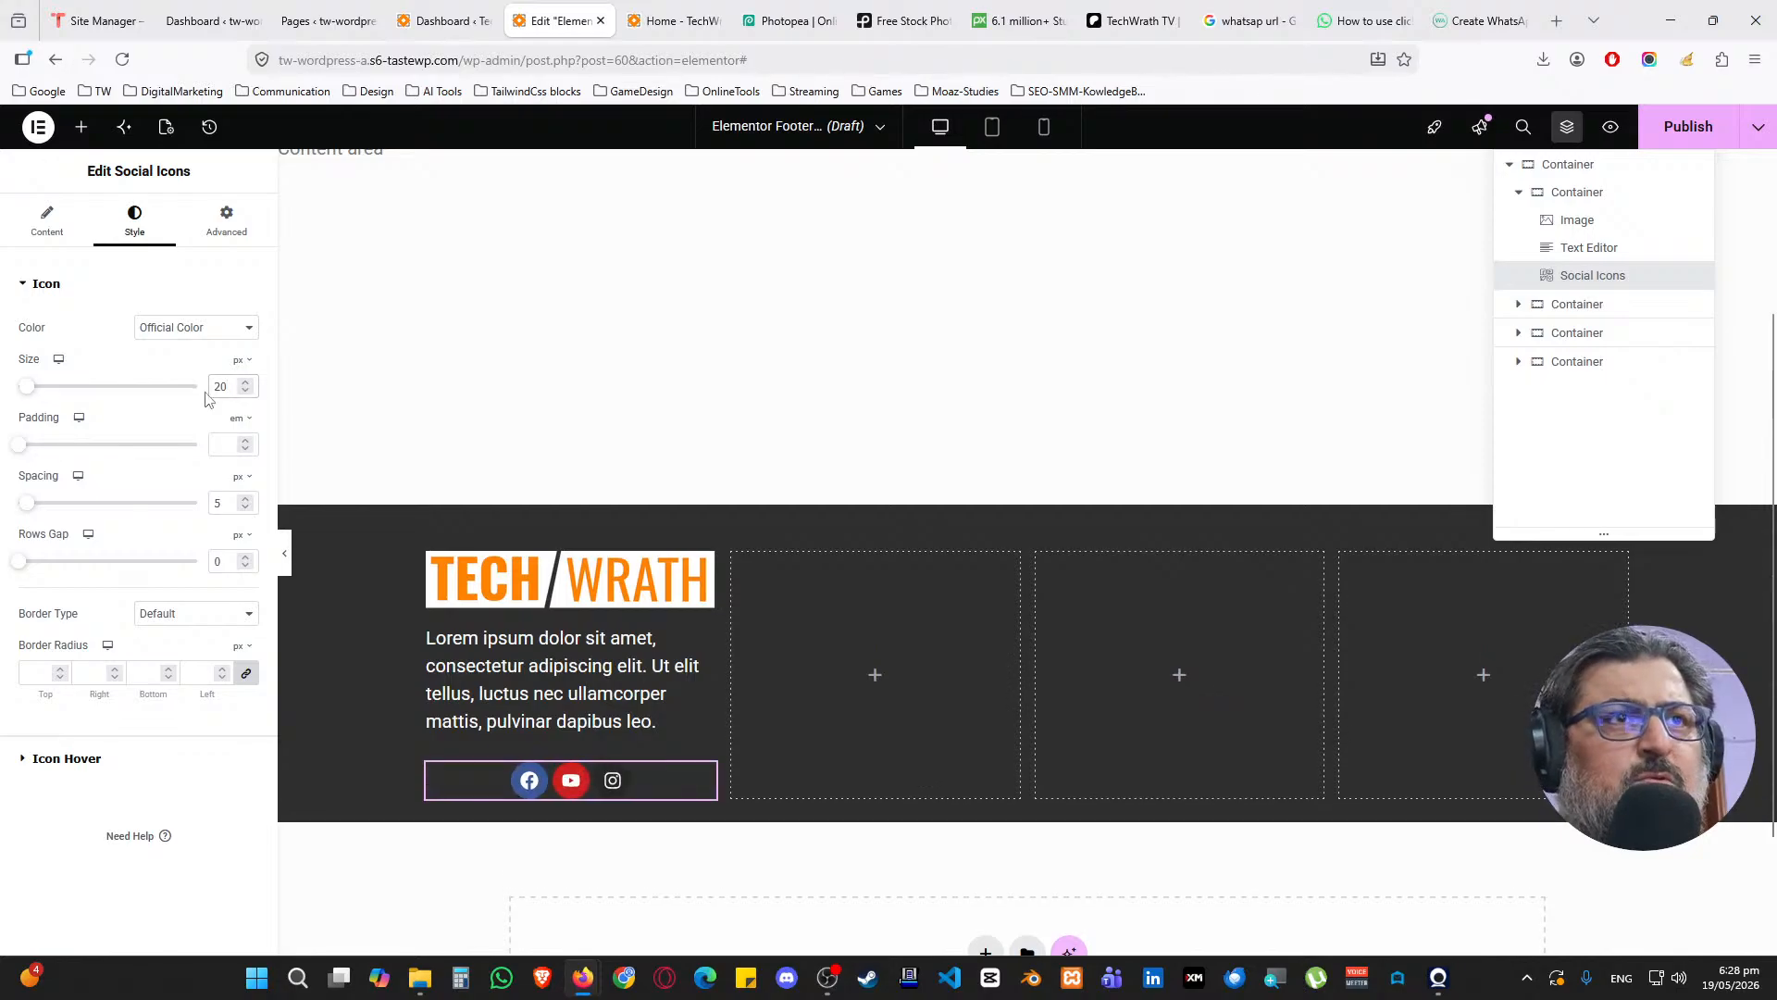
click(47, 226)
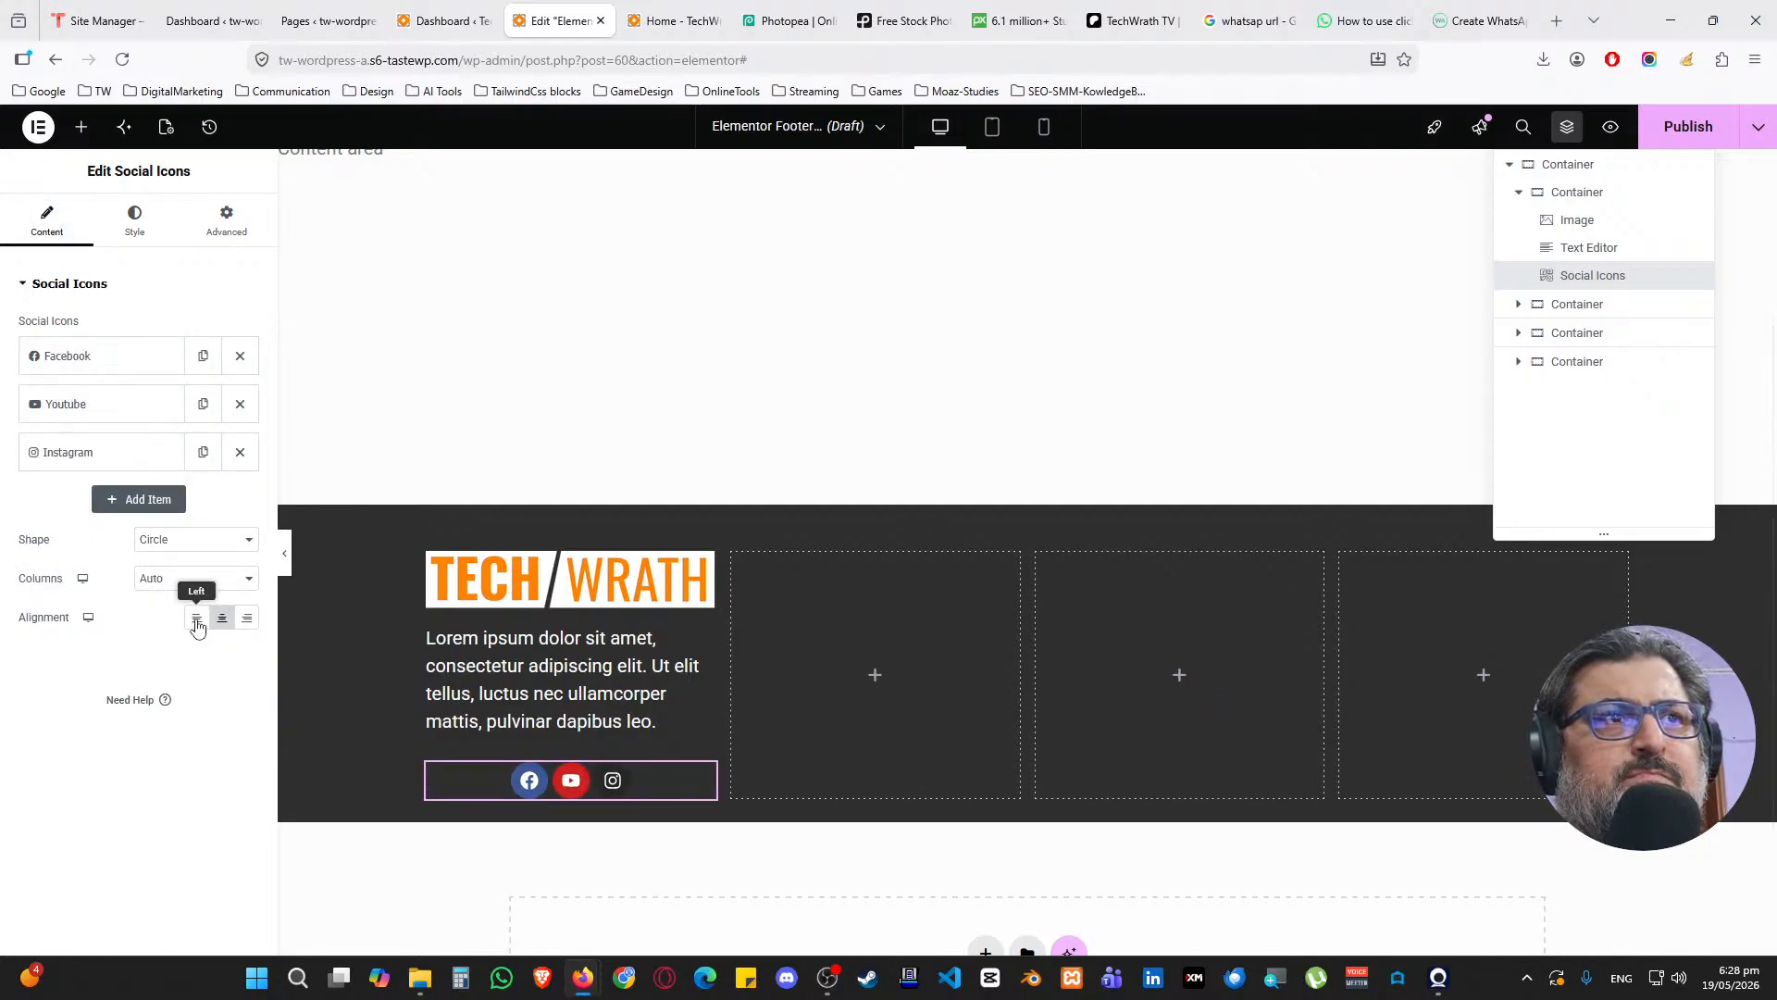
click(196, 618)
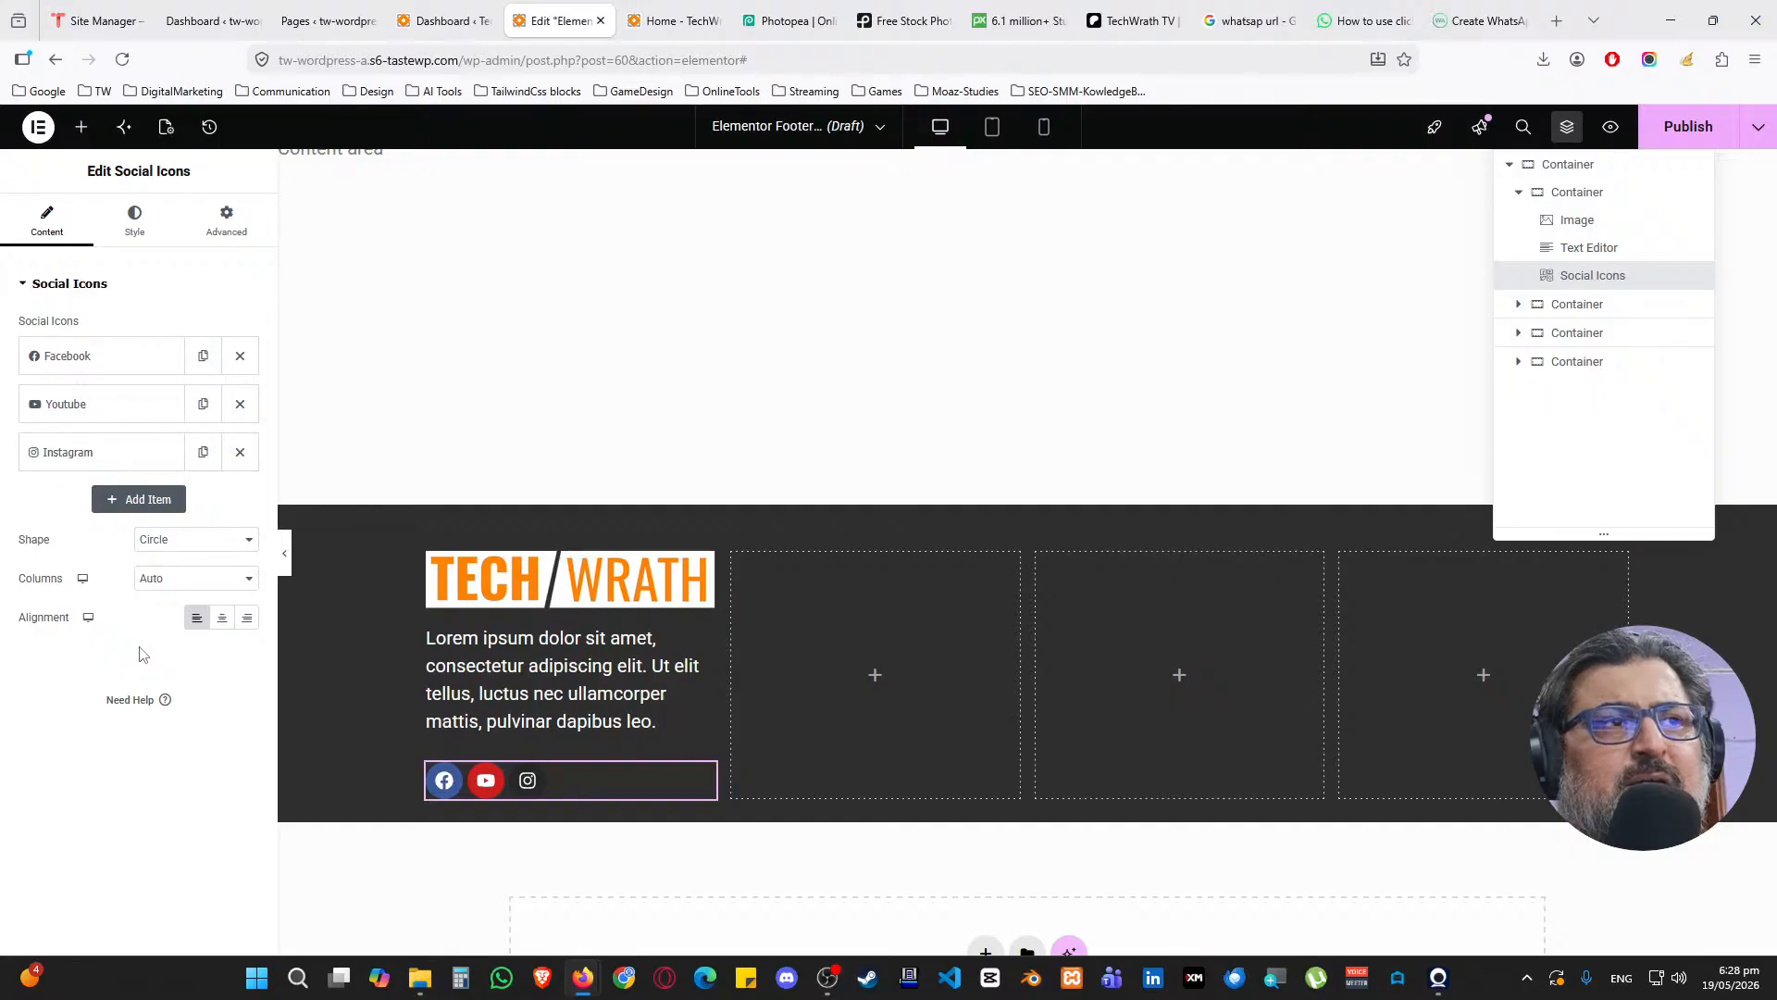
click(134, 222)
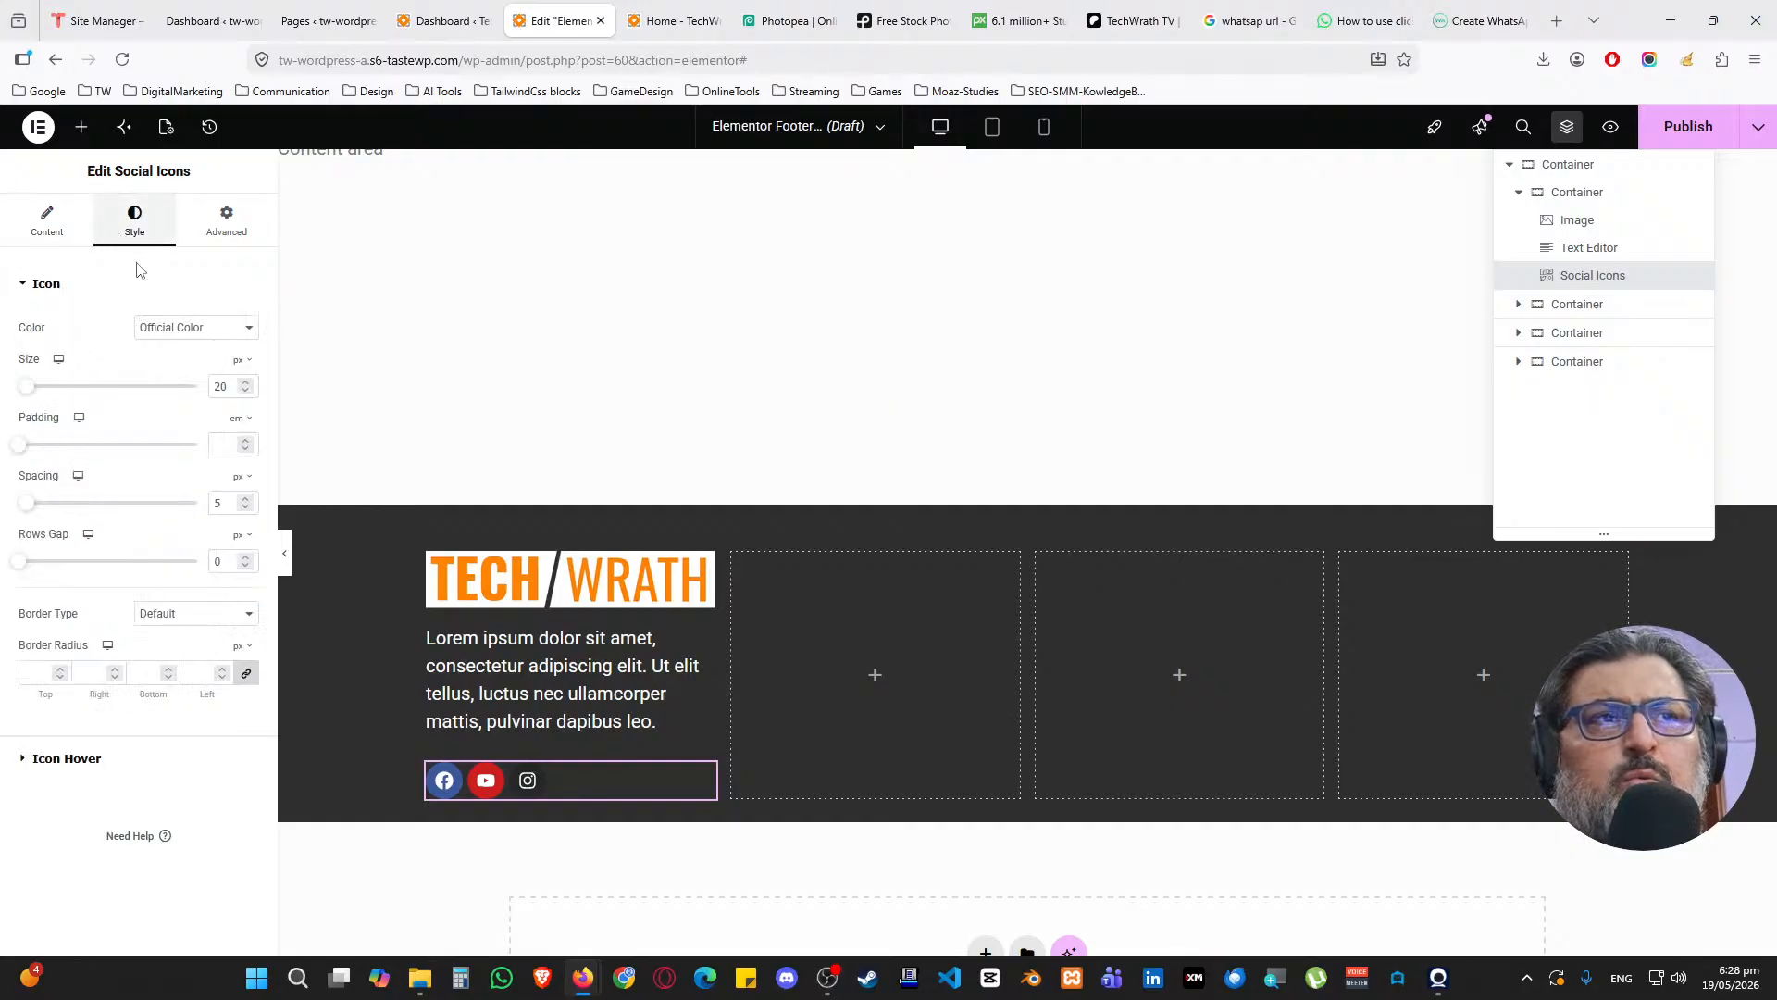
click(46, 222)
Give the Instagram icon custom colours: White primary and dark secondary
click(118, 454)
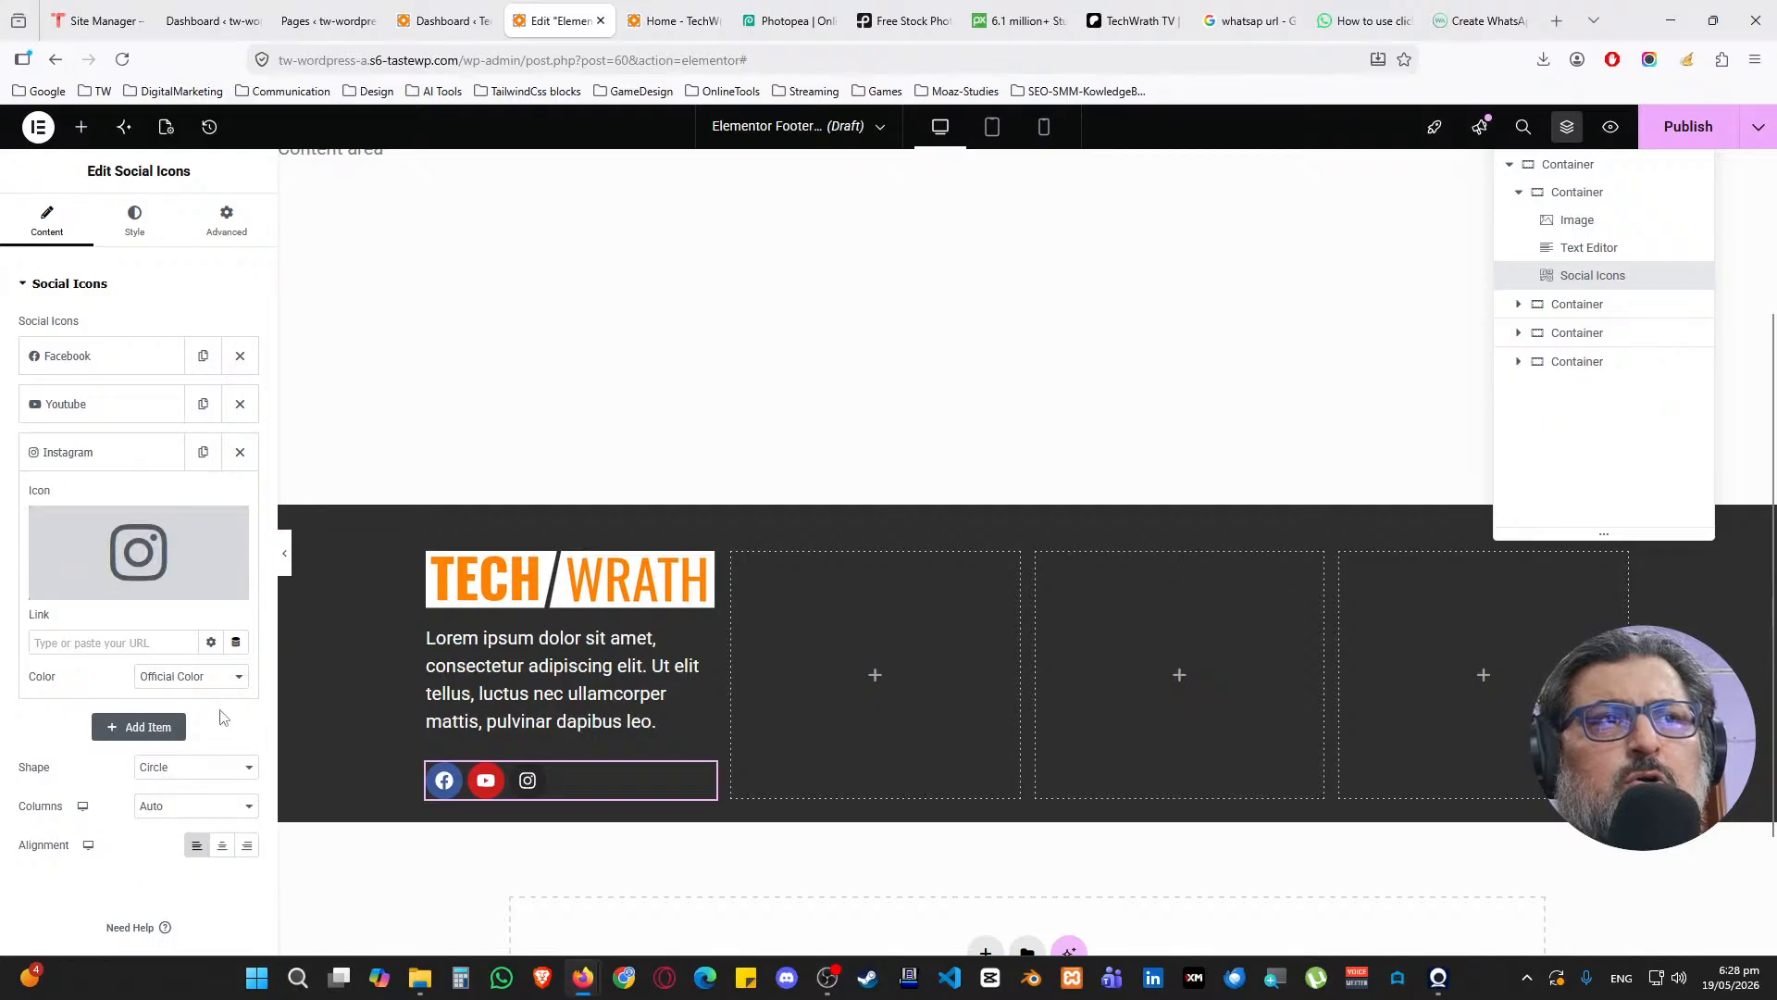
click(183, 677)
click(176, 730)
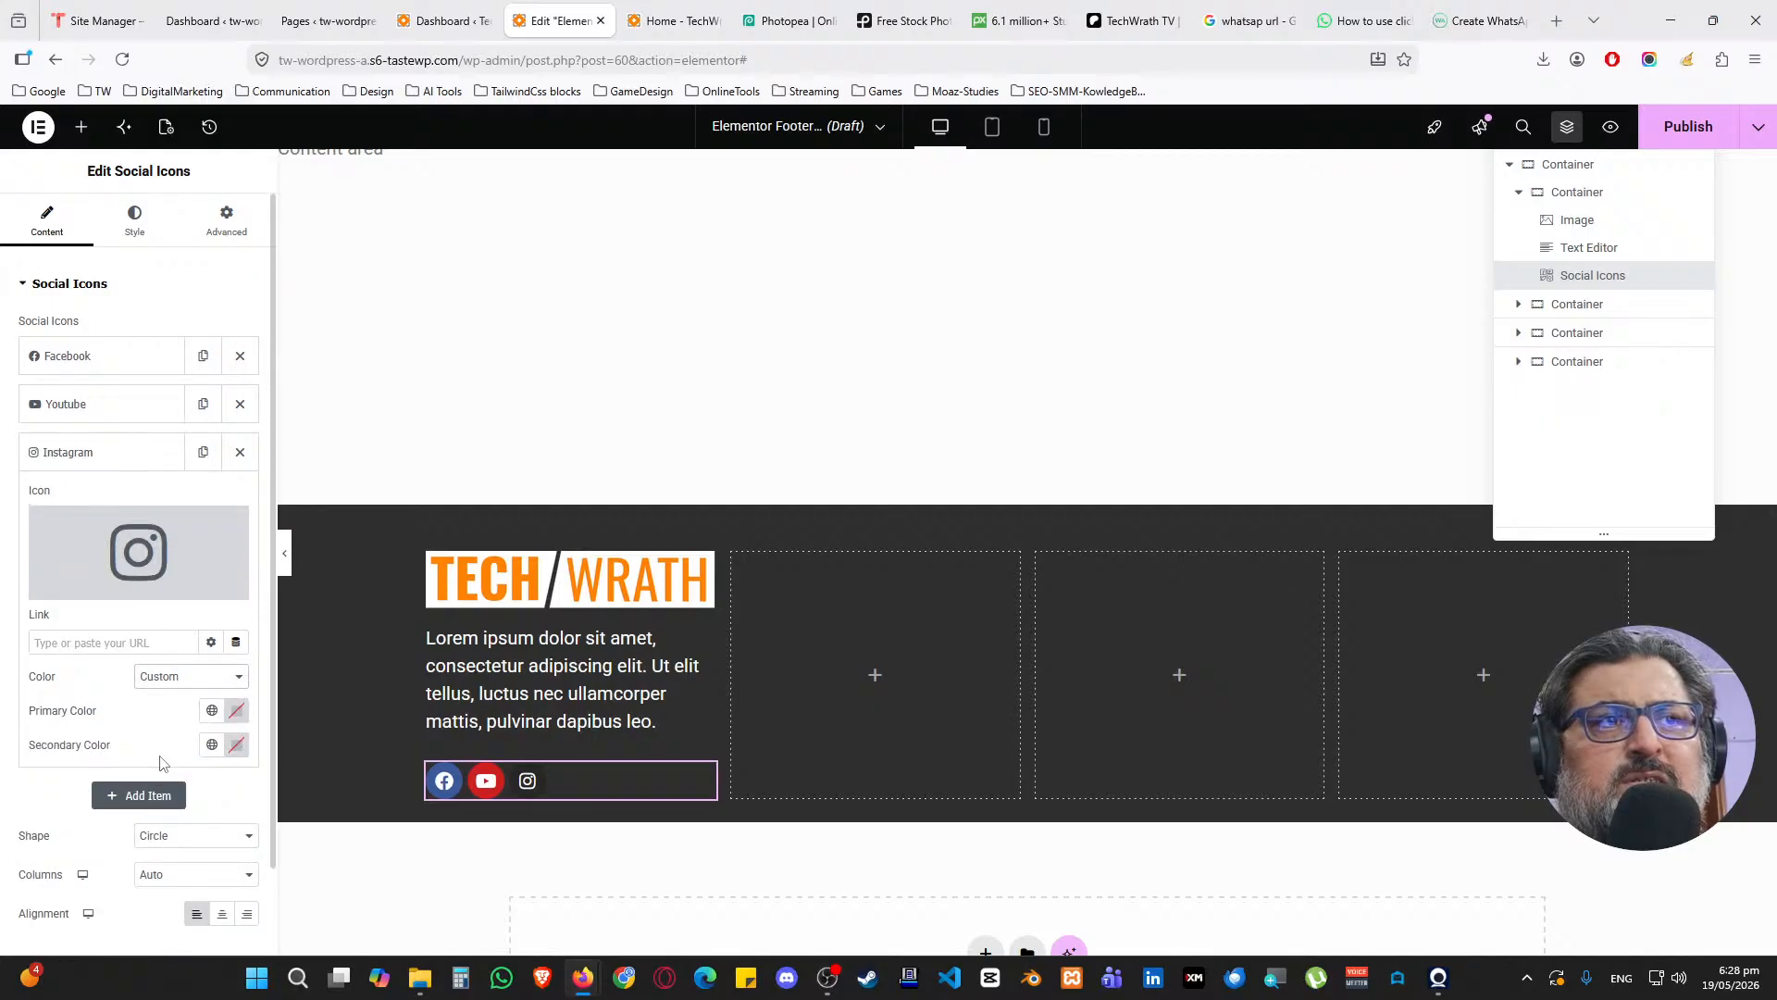
click(212, 711)
click(141, 637)
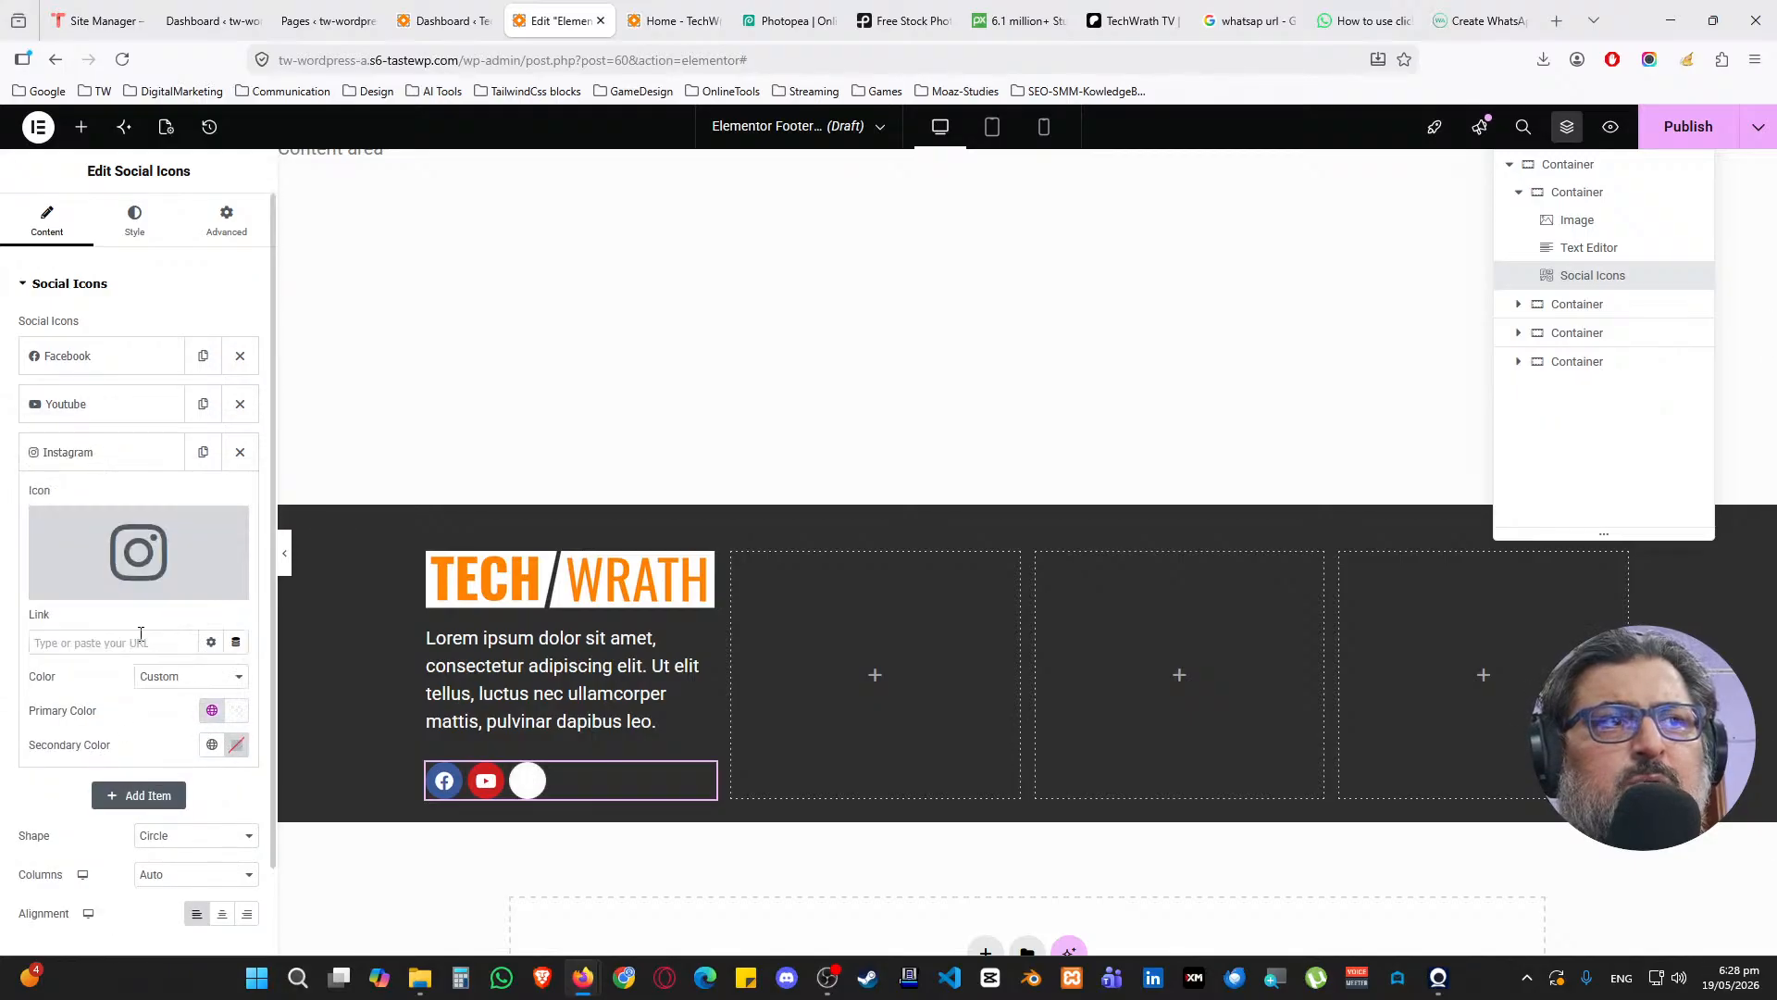
click(212, 745)
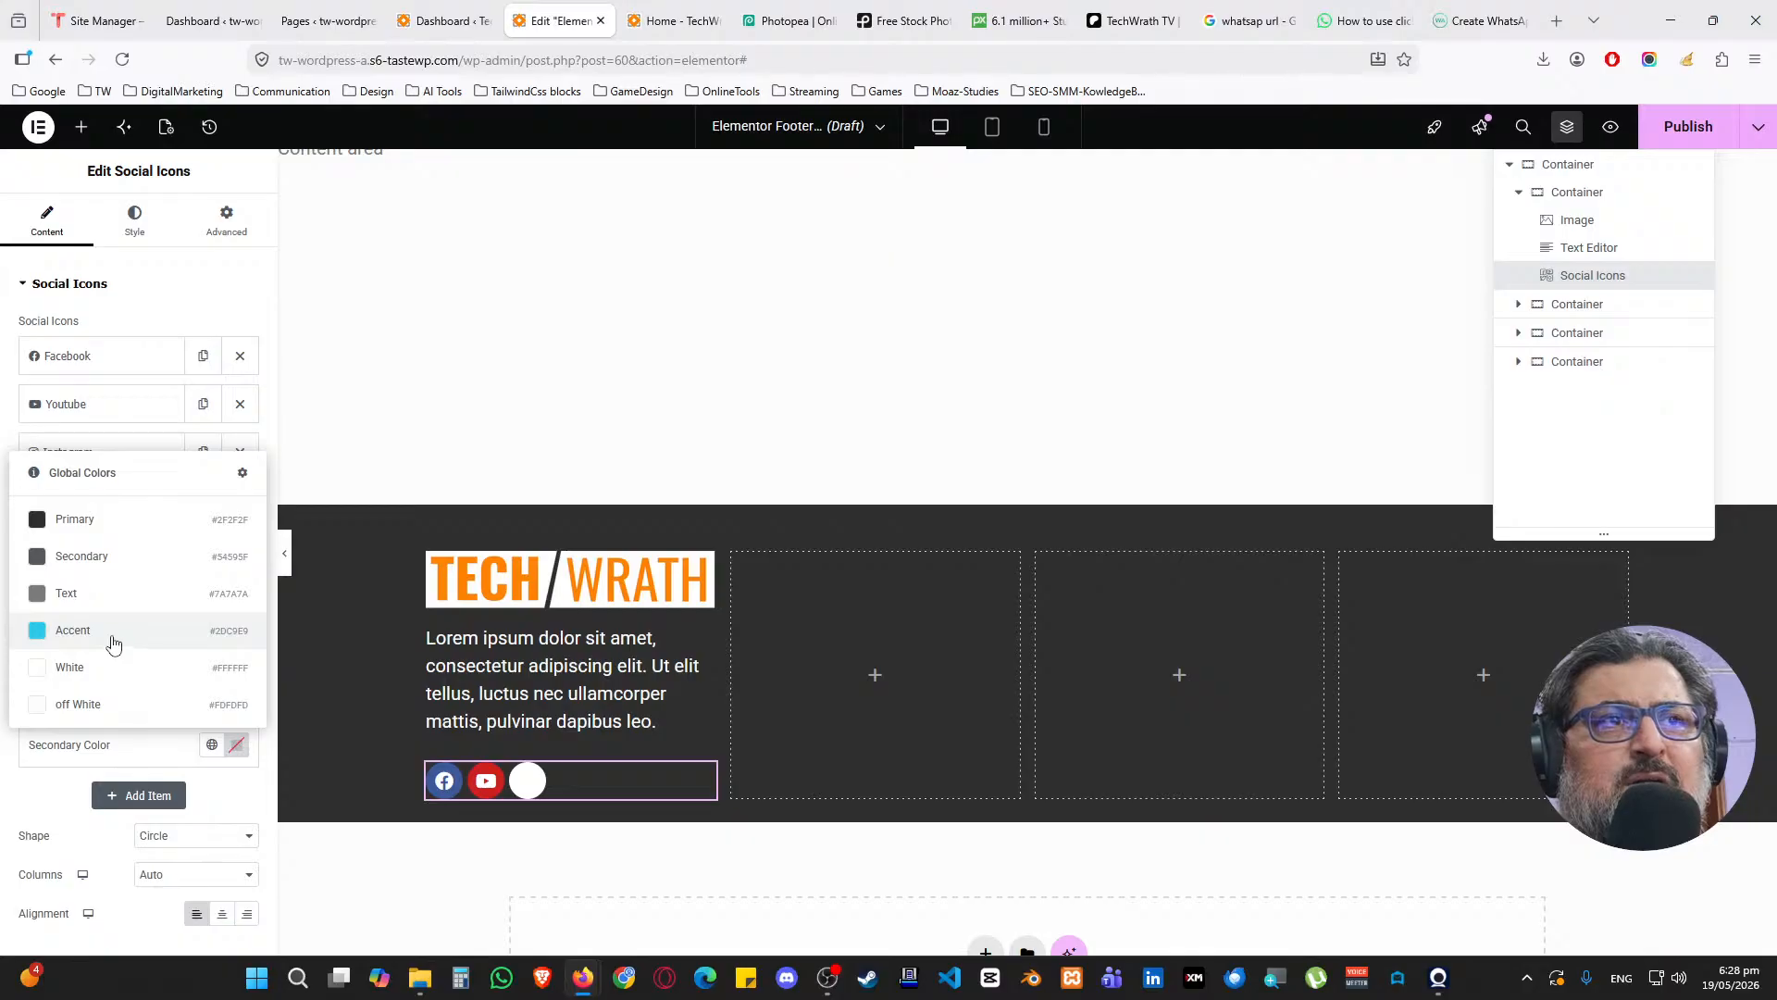
click(113, 639)
click(212, 745)
click(87, 586)
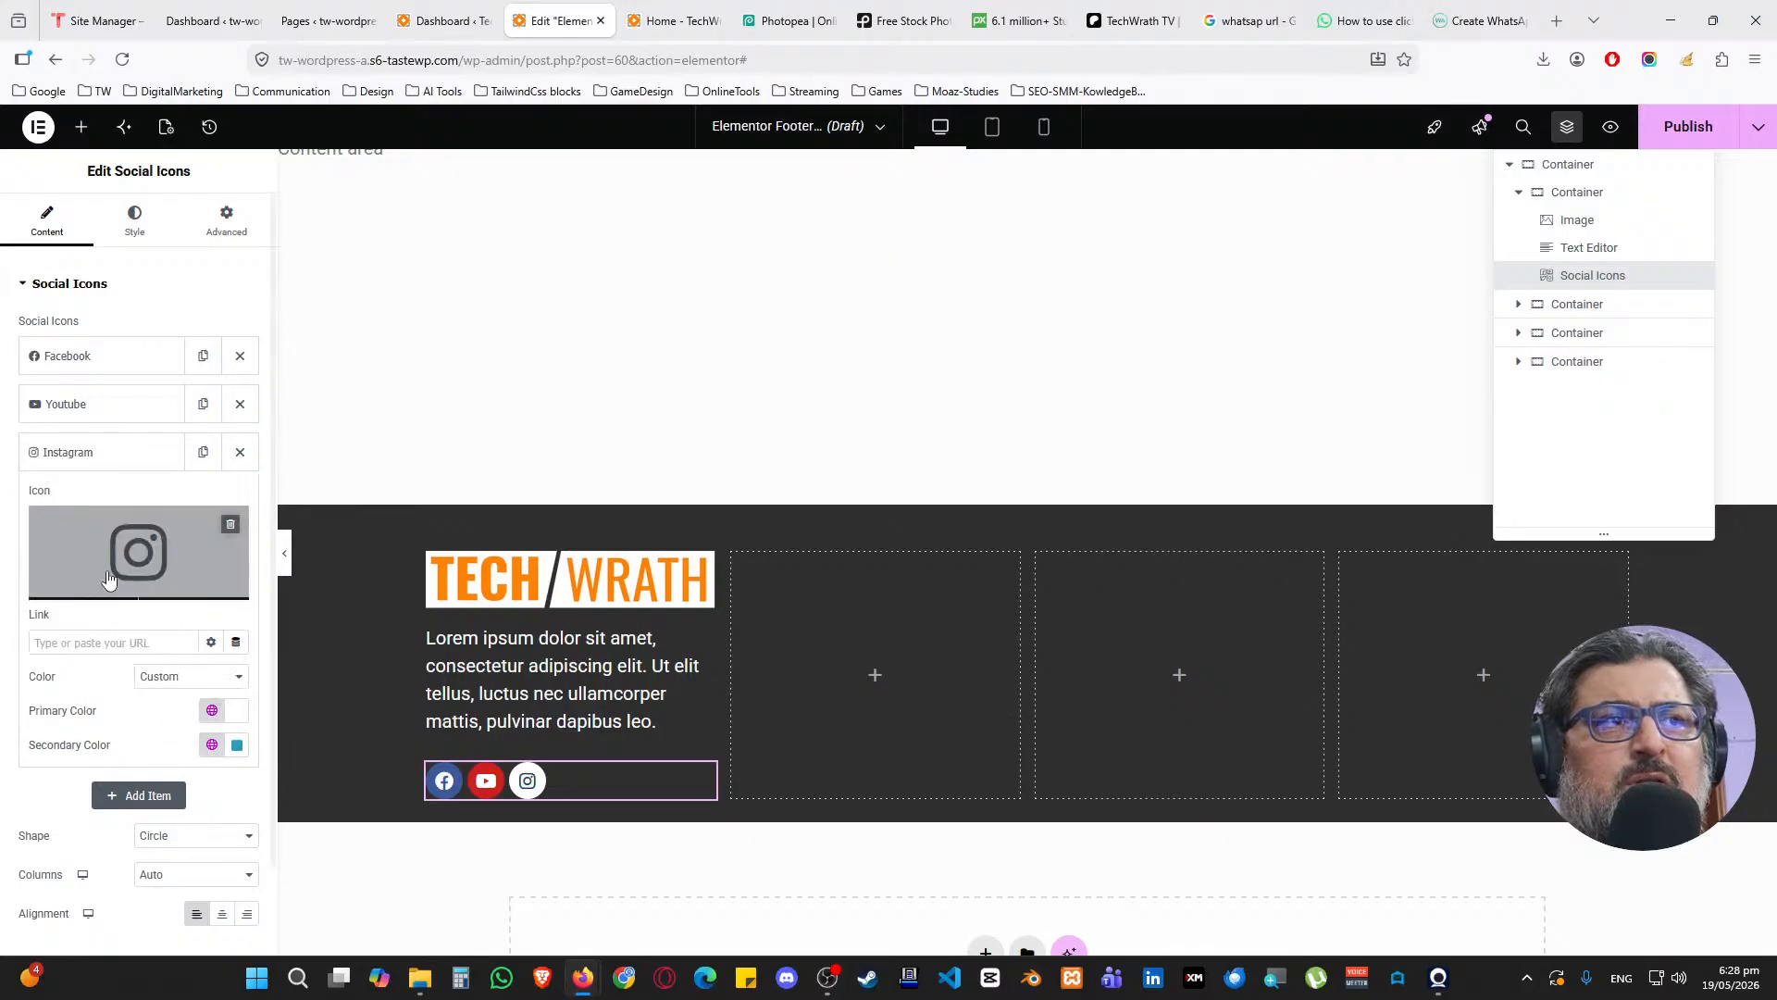
click(212, 710)
click(139, 674)
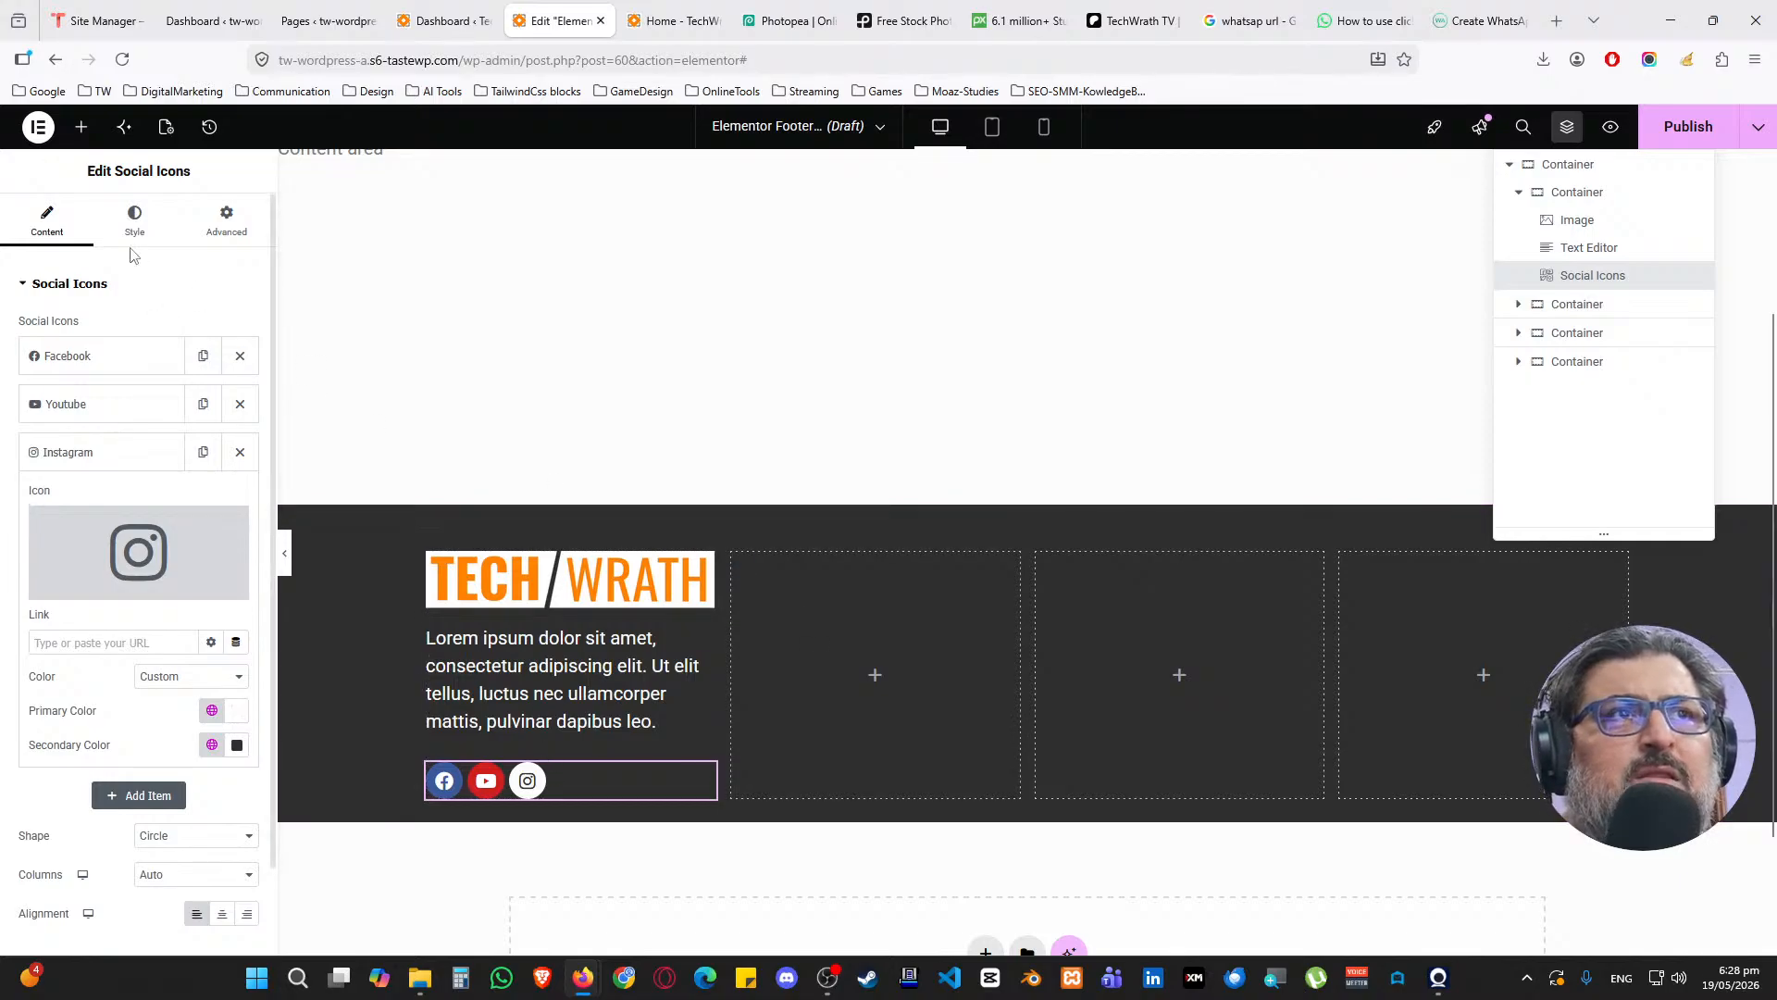
Place a Heading widget in the second footer column titled 'Quick Links'
click(81, 126)
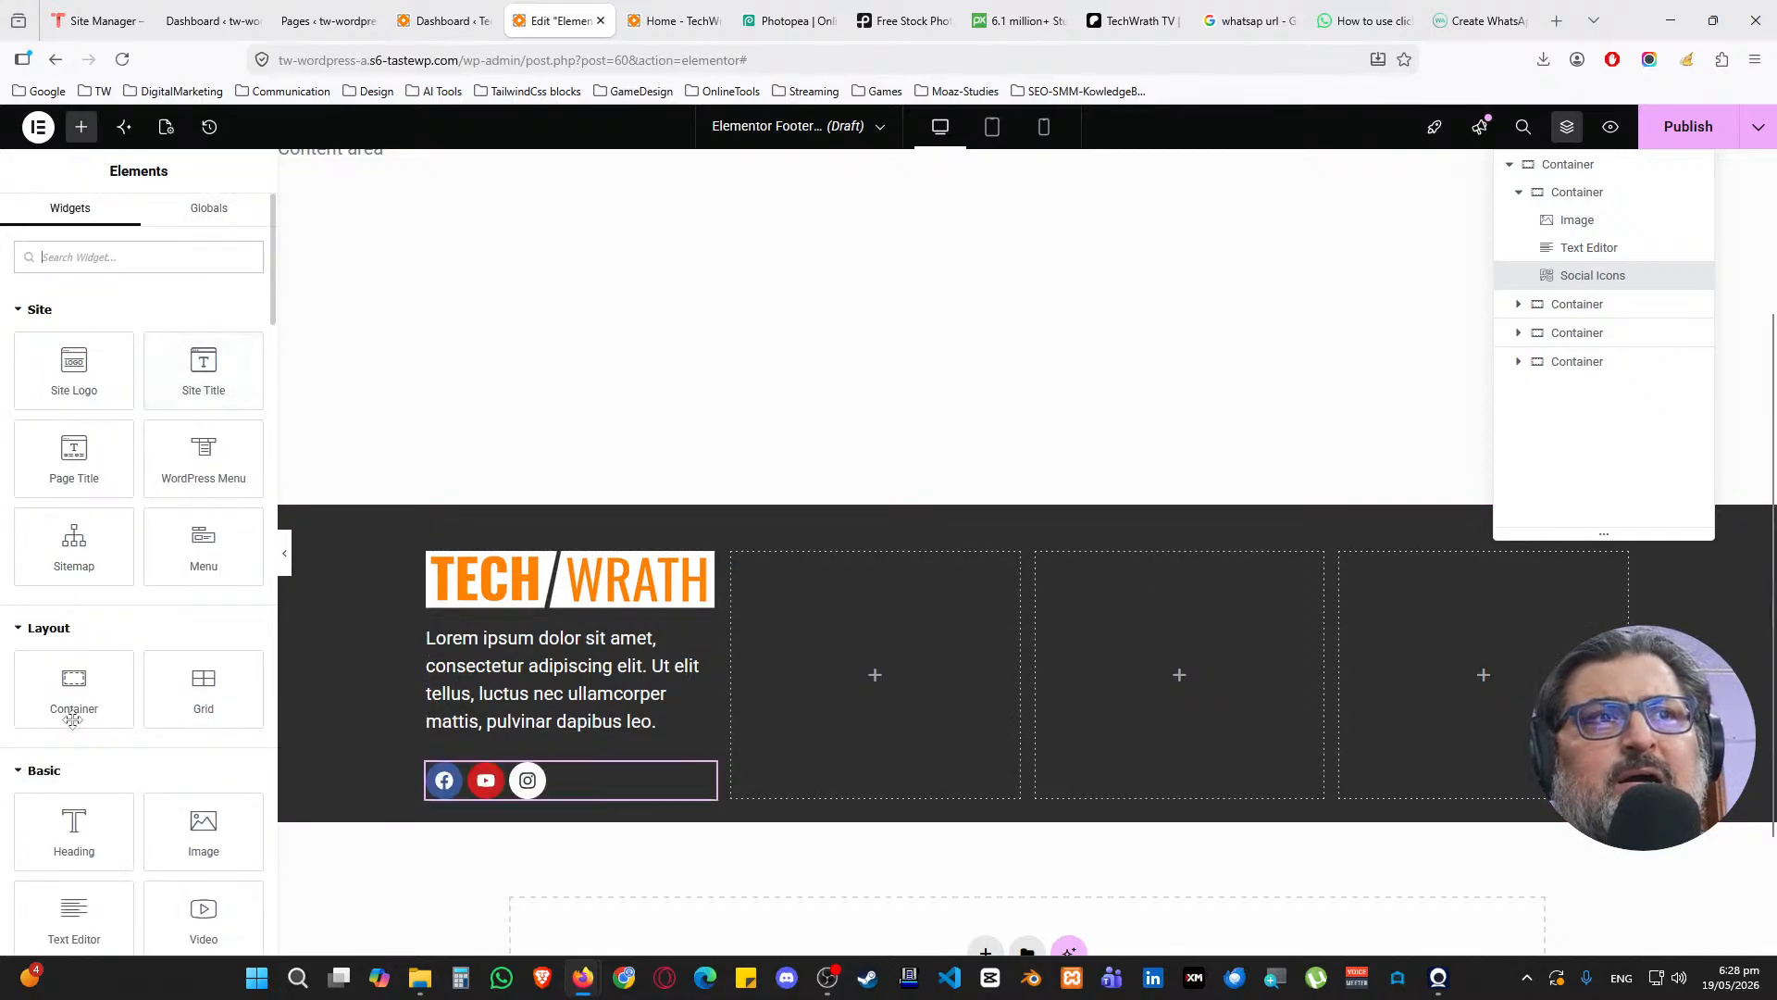
drag(74, 833, 889, 629)
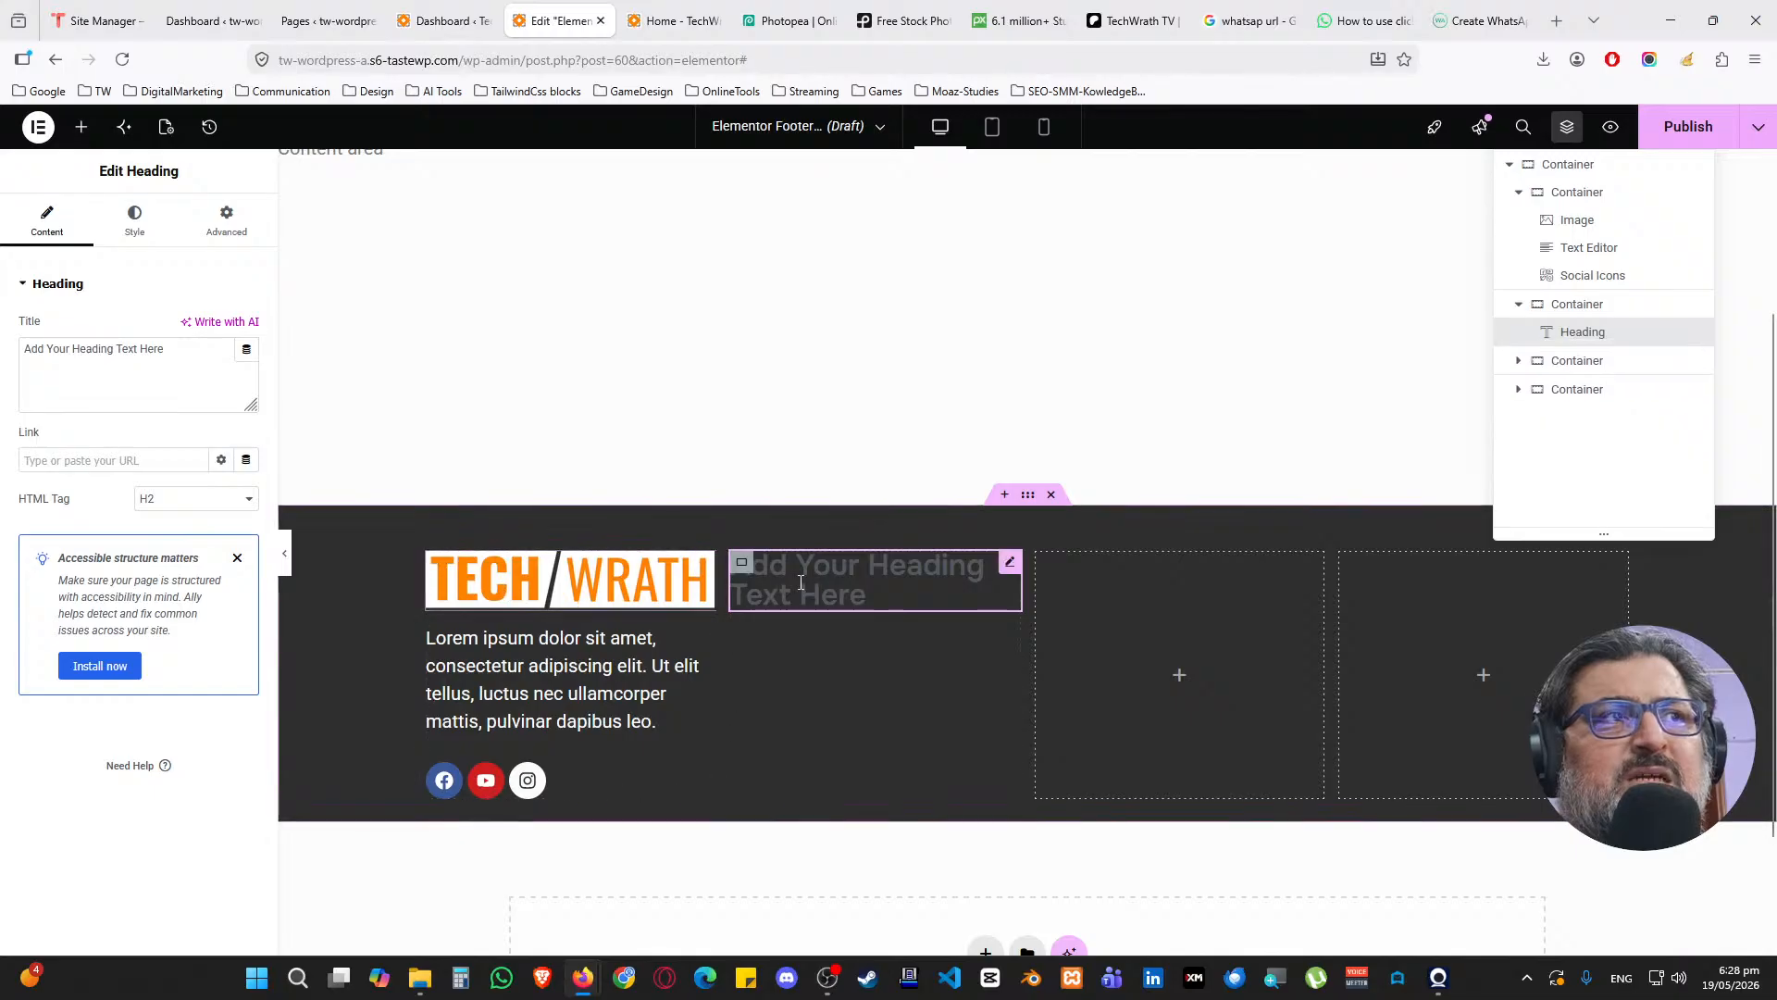
click(151, 385)
key(ctrl+a)
text(Q)
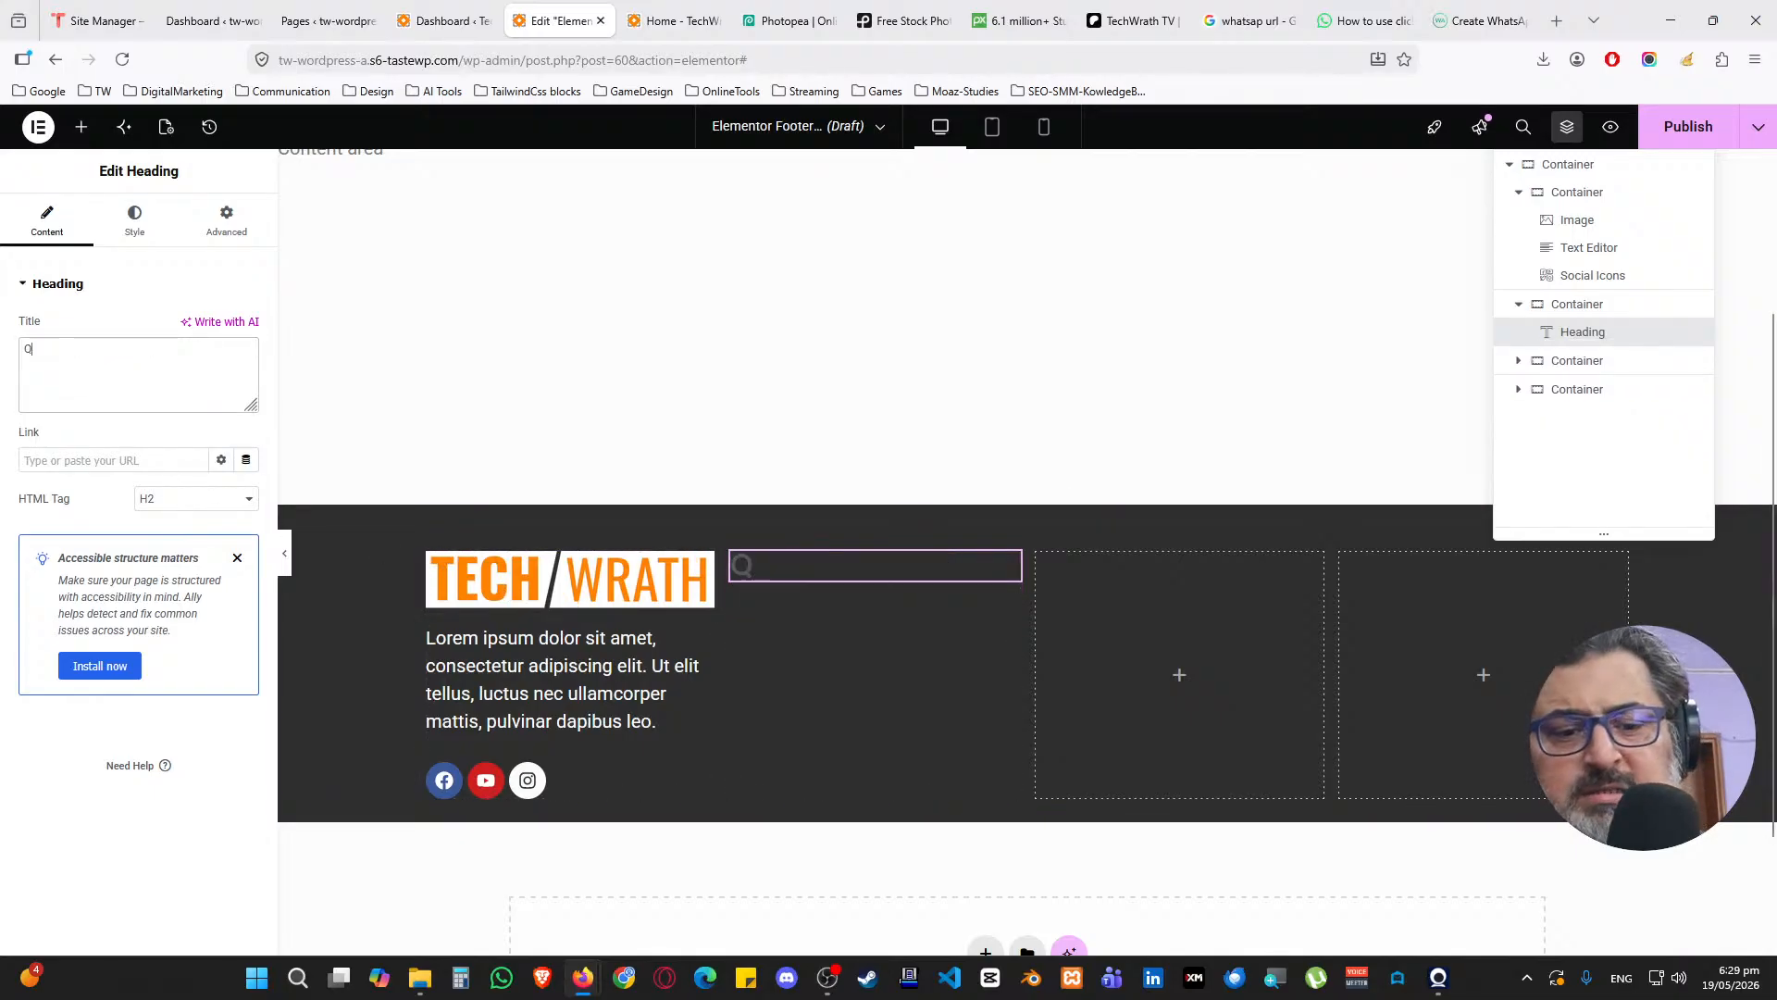
text(uick Links)
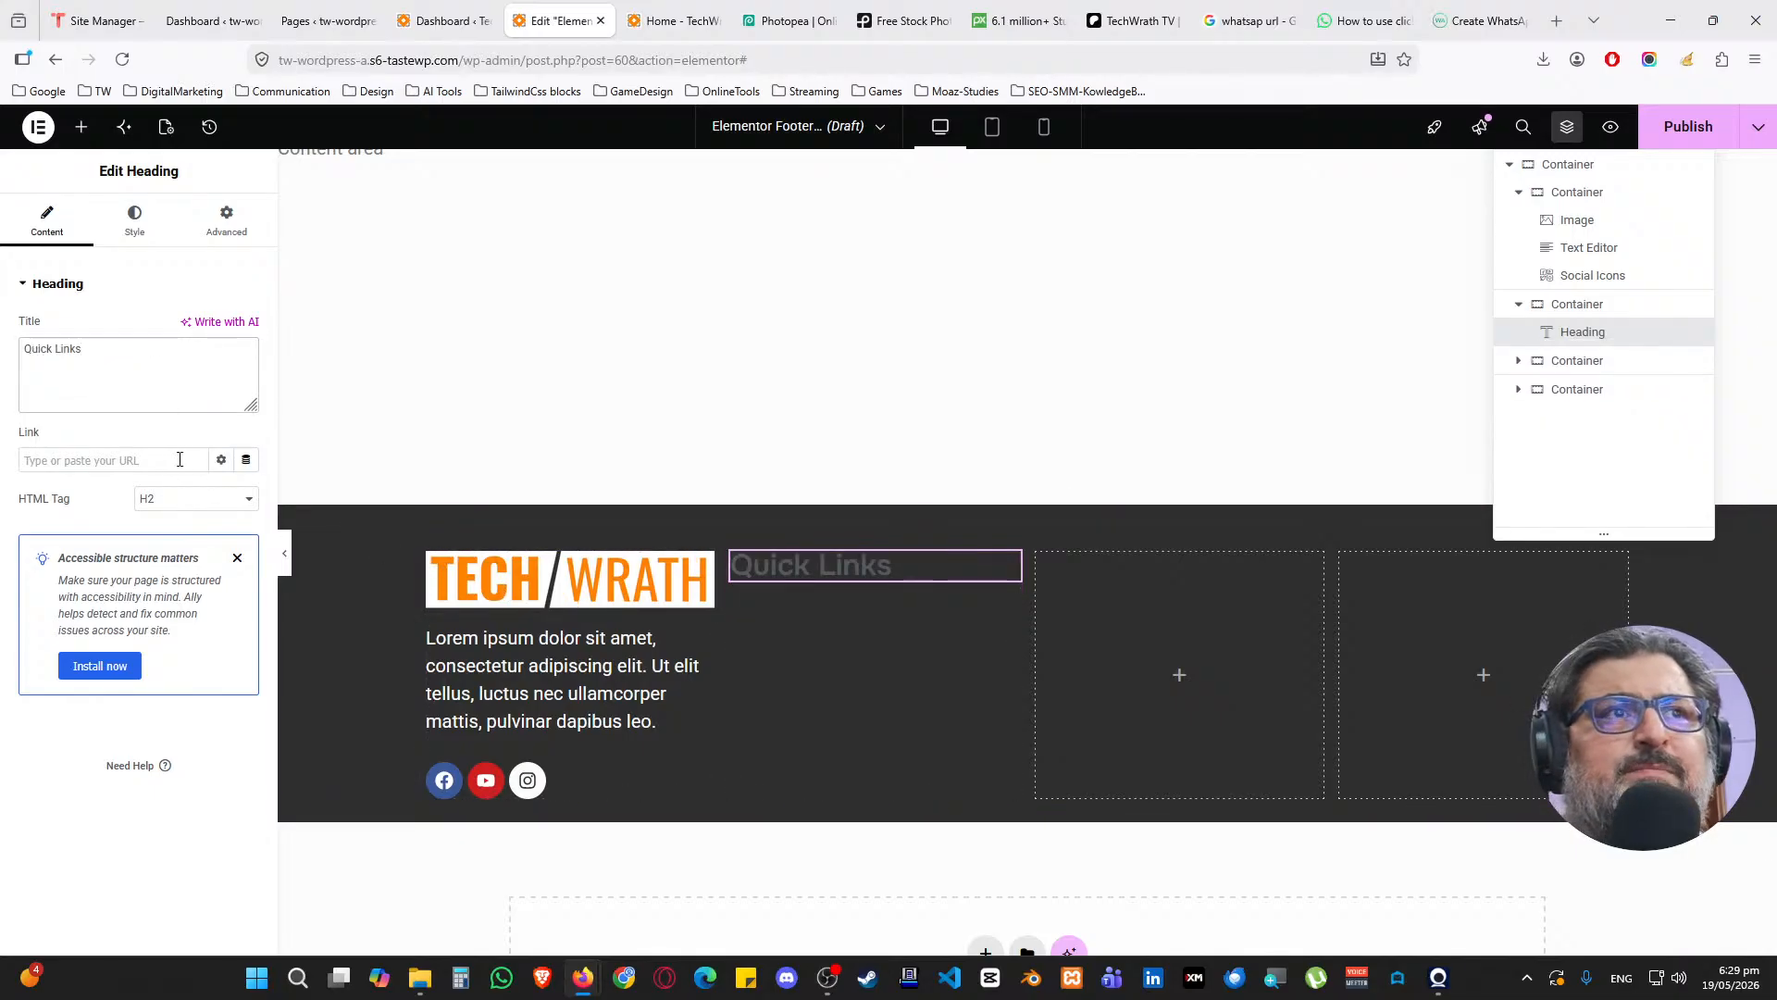
Style the Quick Links heading with the Secondary global font and White global colour
click(134, 222)
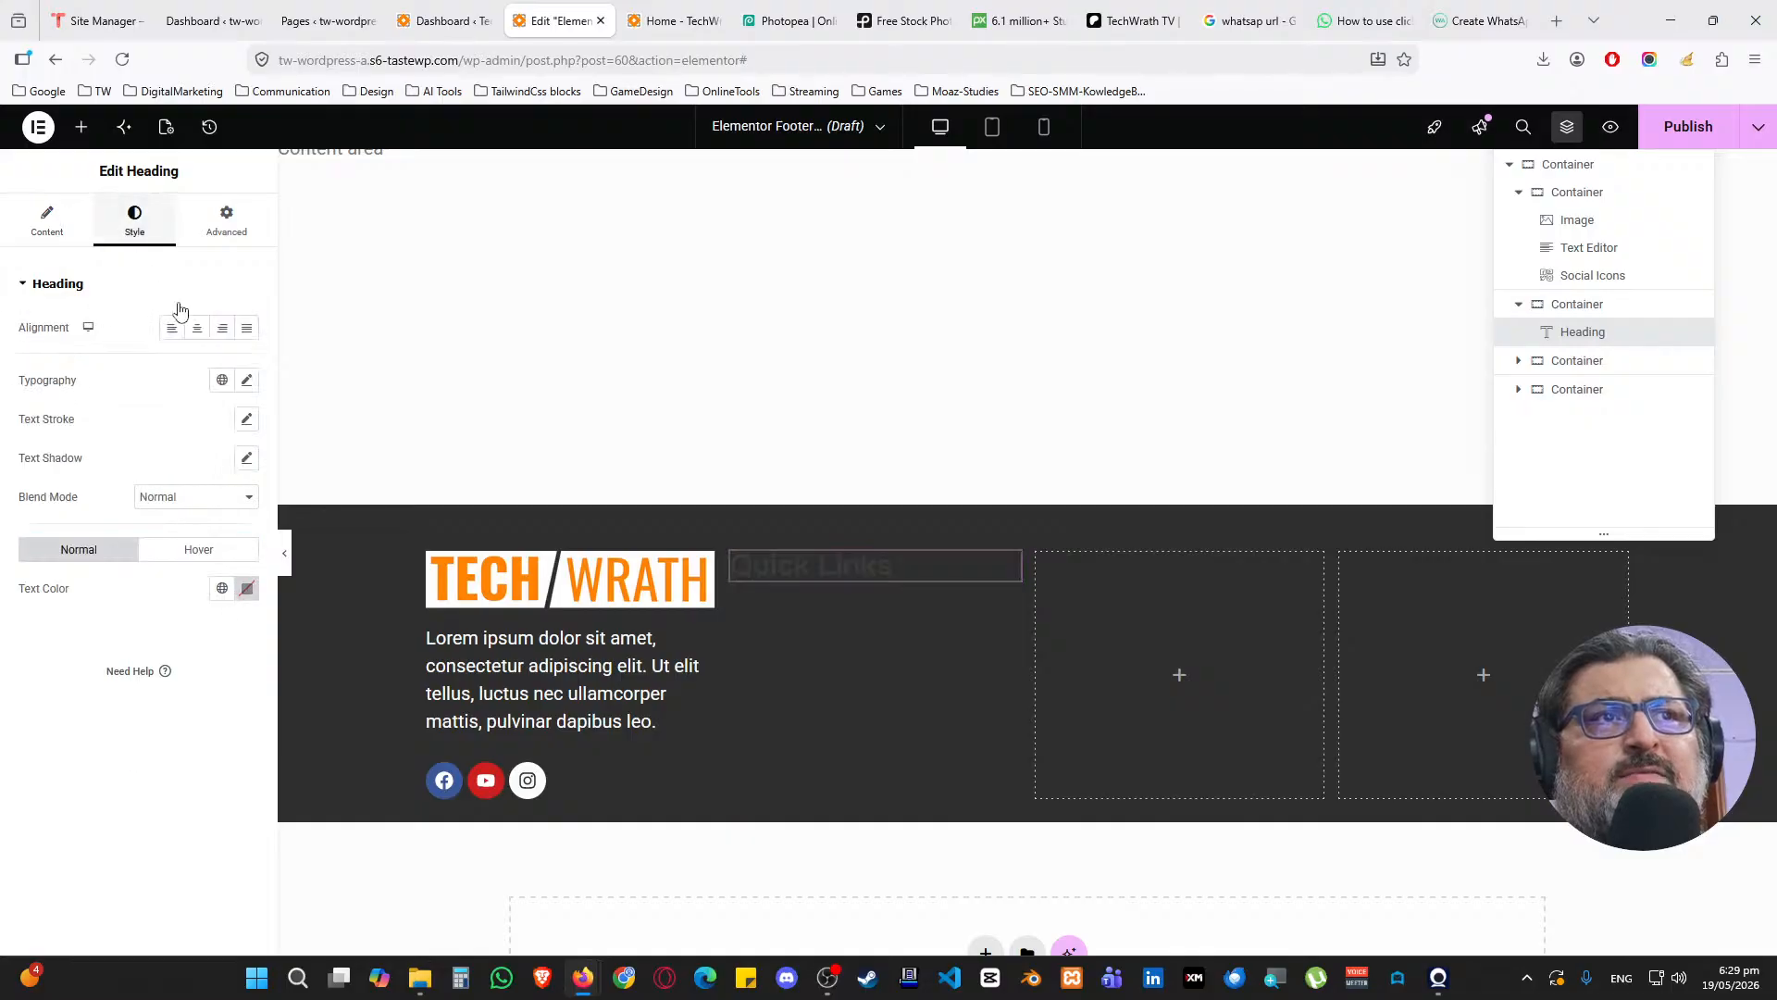
click(222, 380)
click(133, 531)
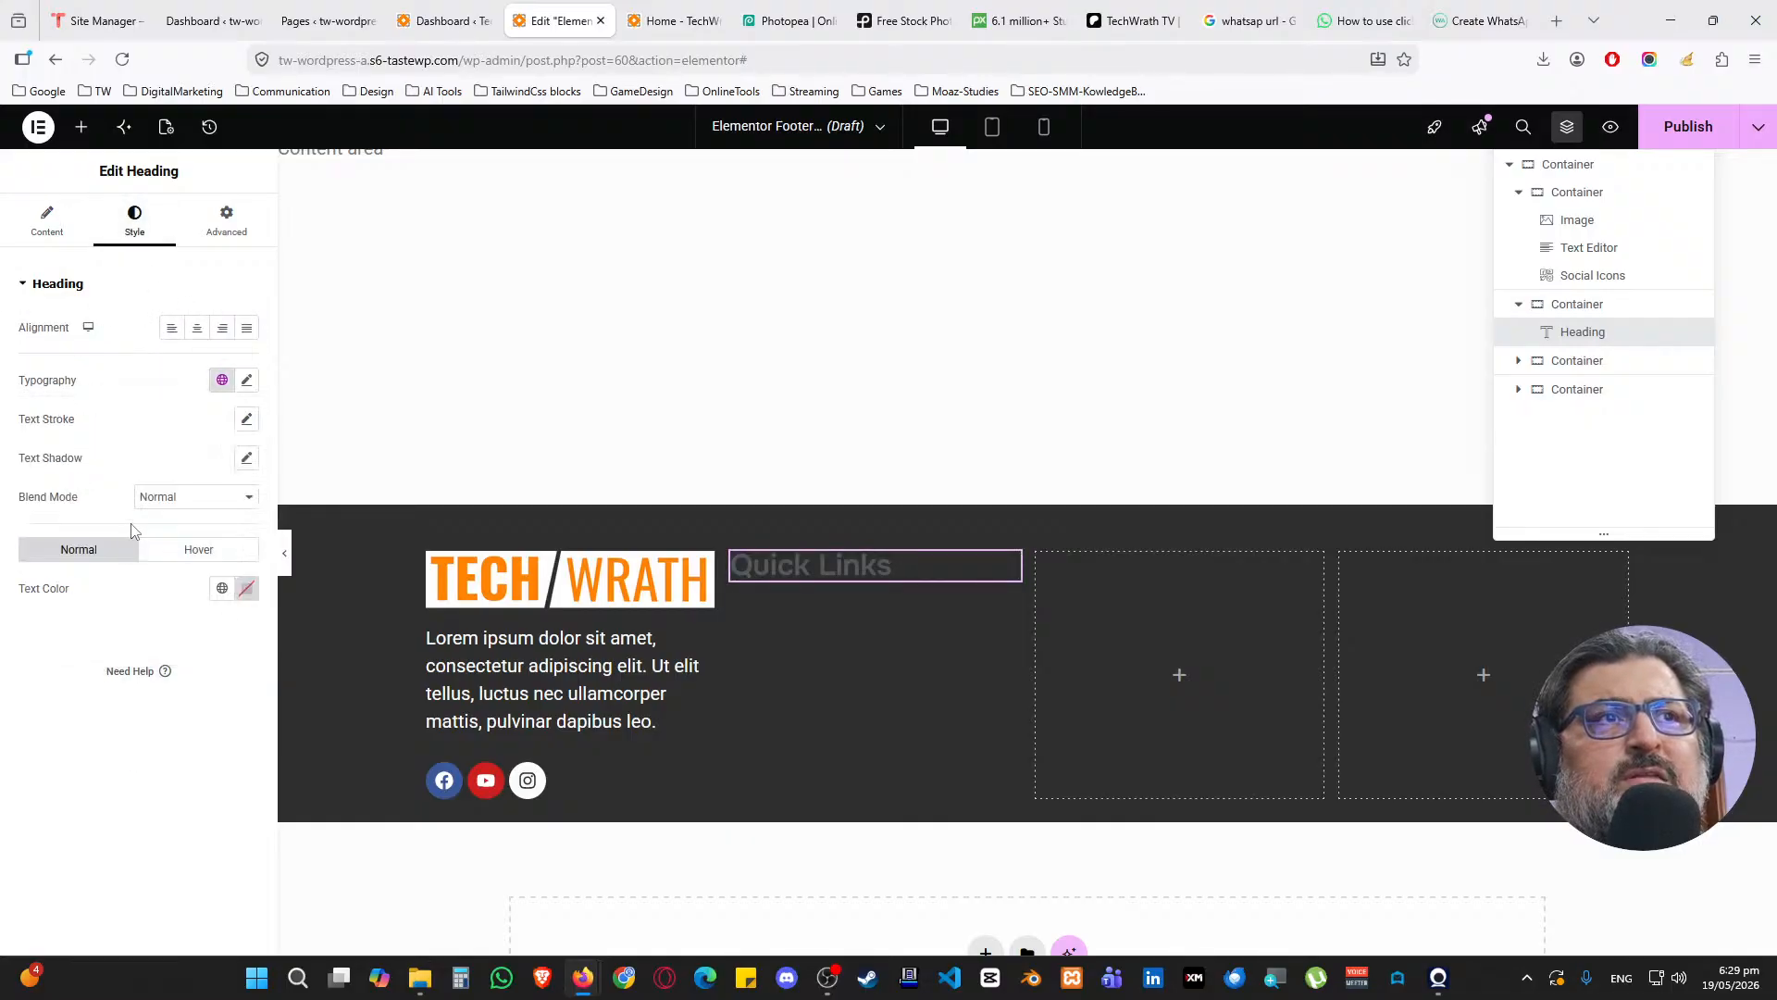
click(223, 588)
click(92, 825)
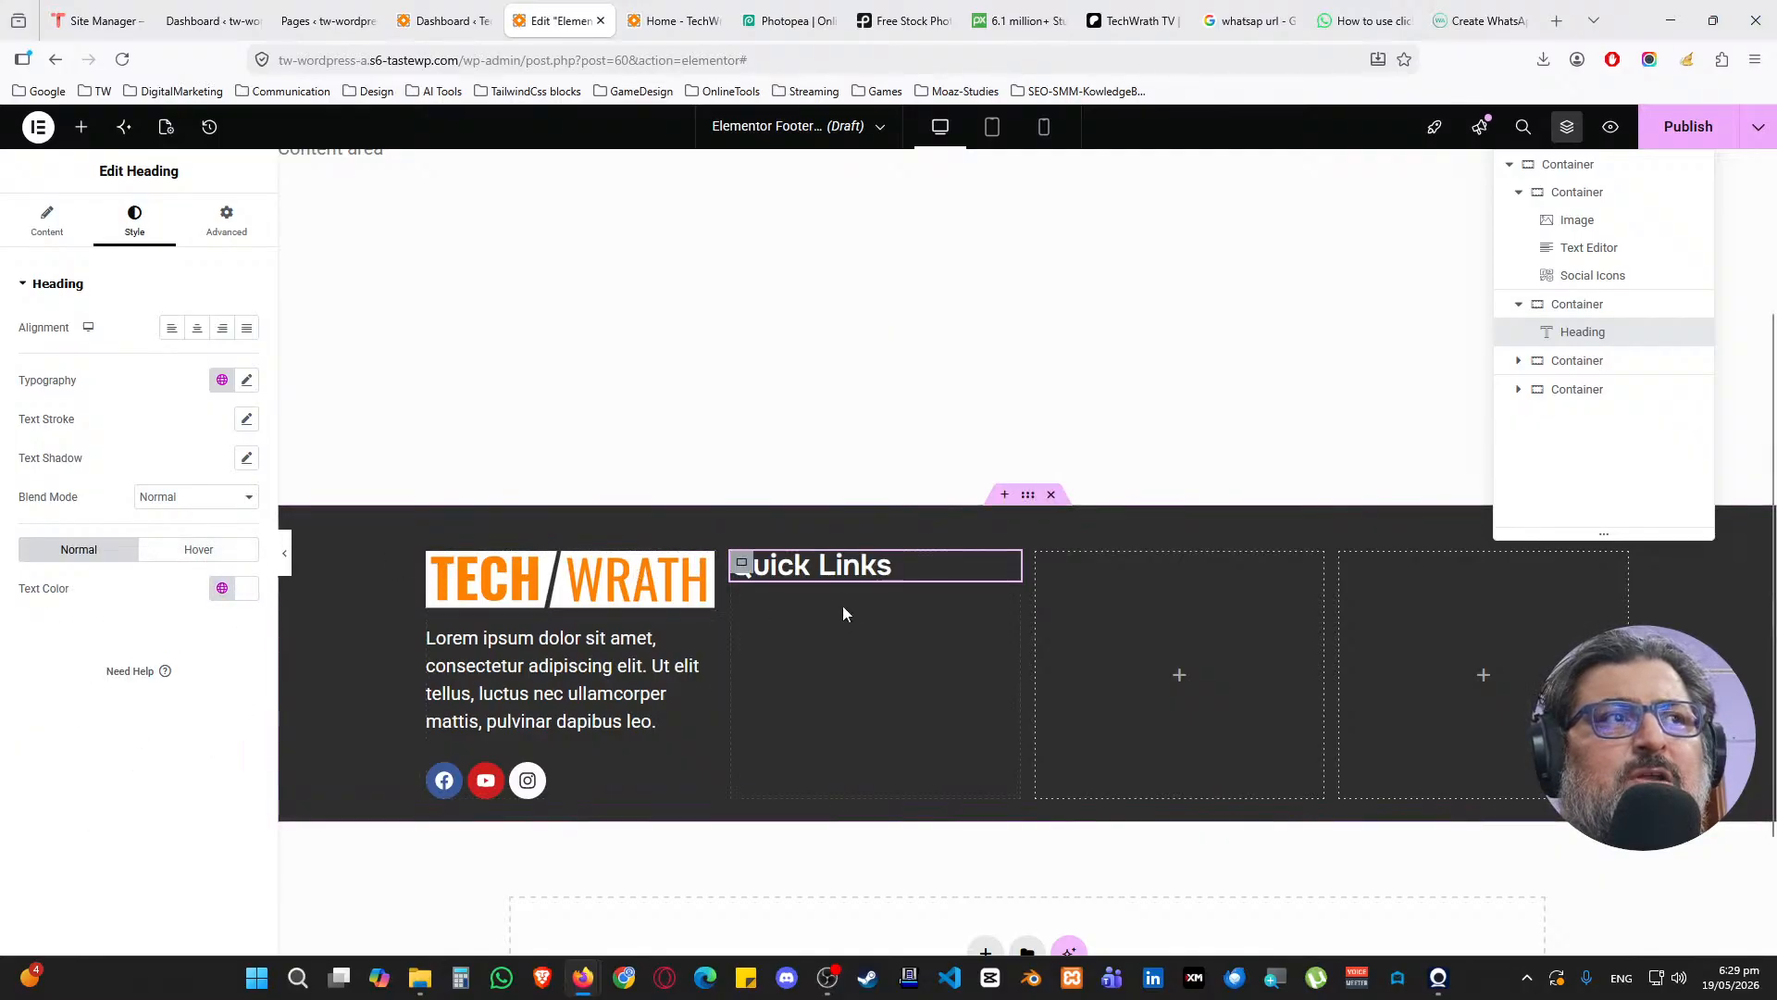
Copy the Quick Links heading into the third column and retitle it 'Services'
right_click(1012, 572)
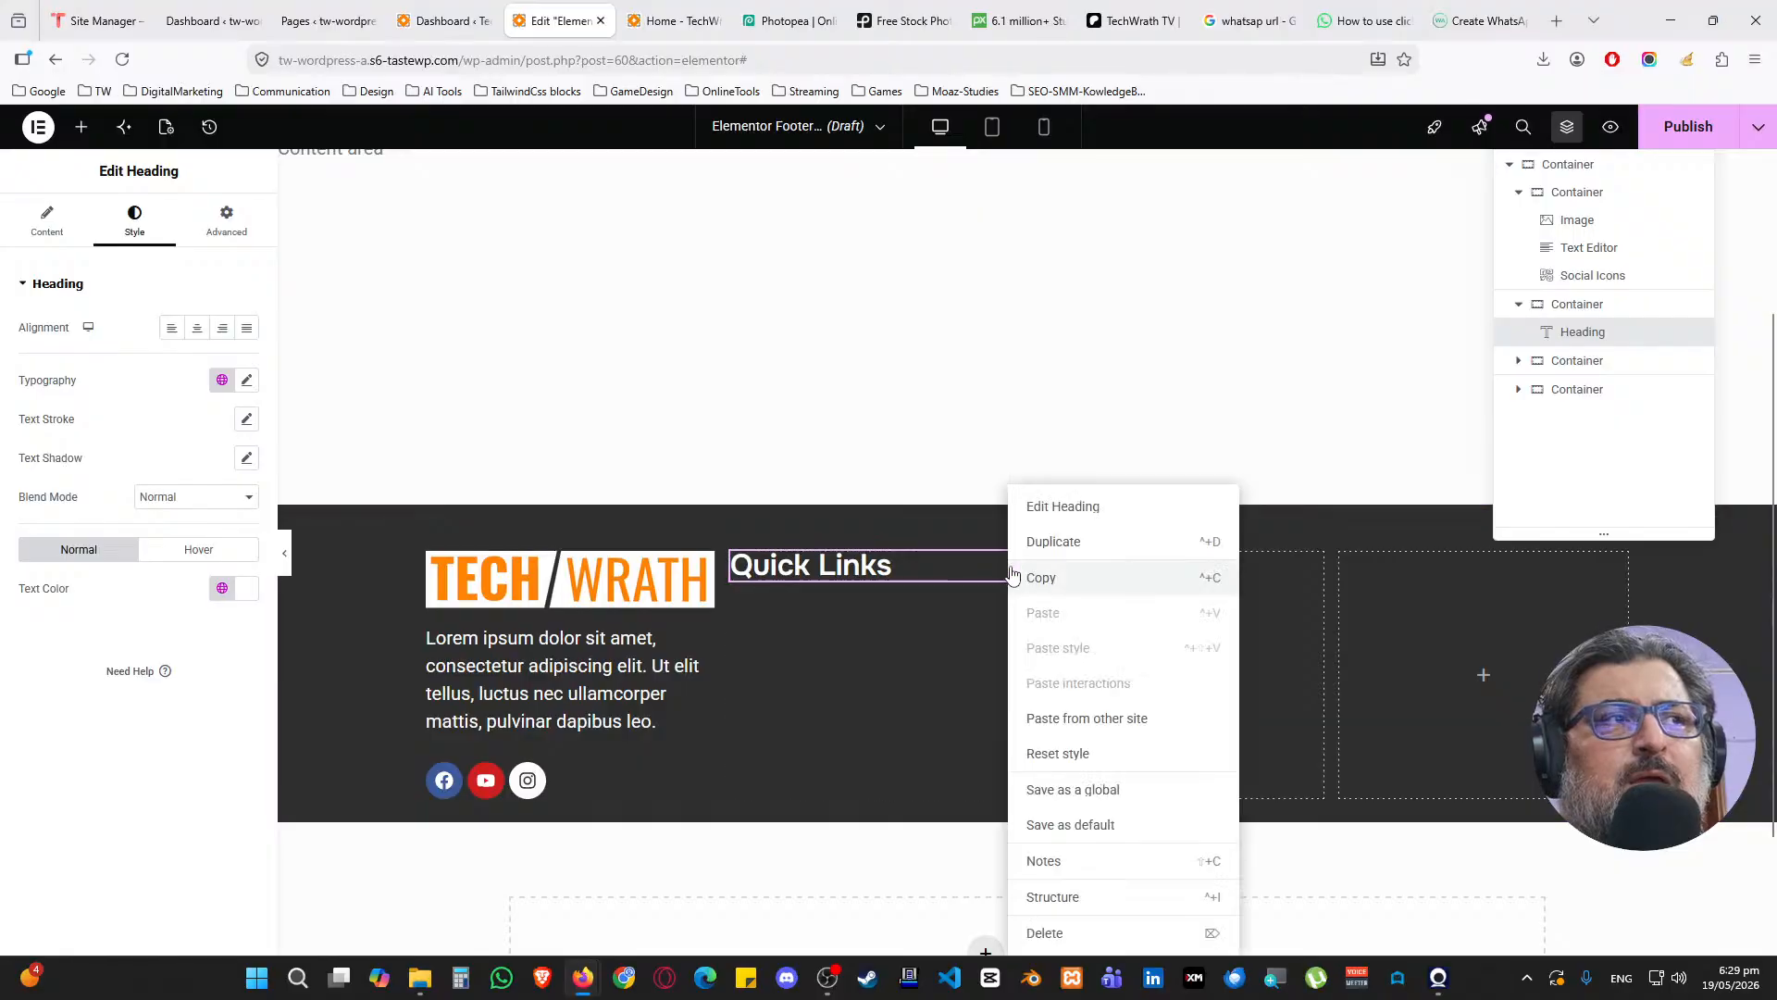
click(1050, 575)
right_click(1180, 684)
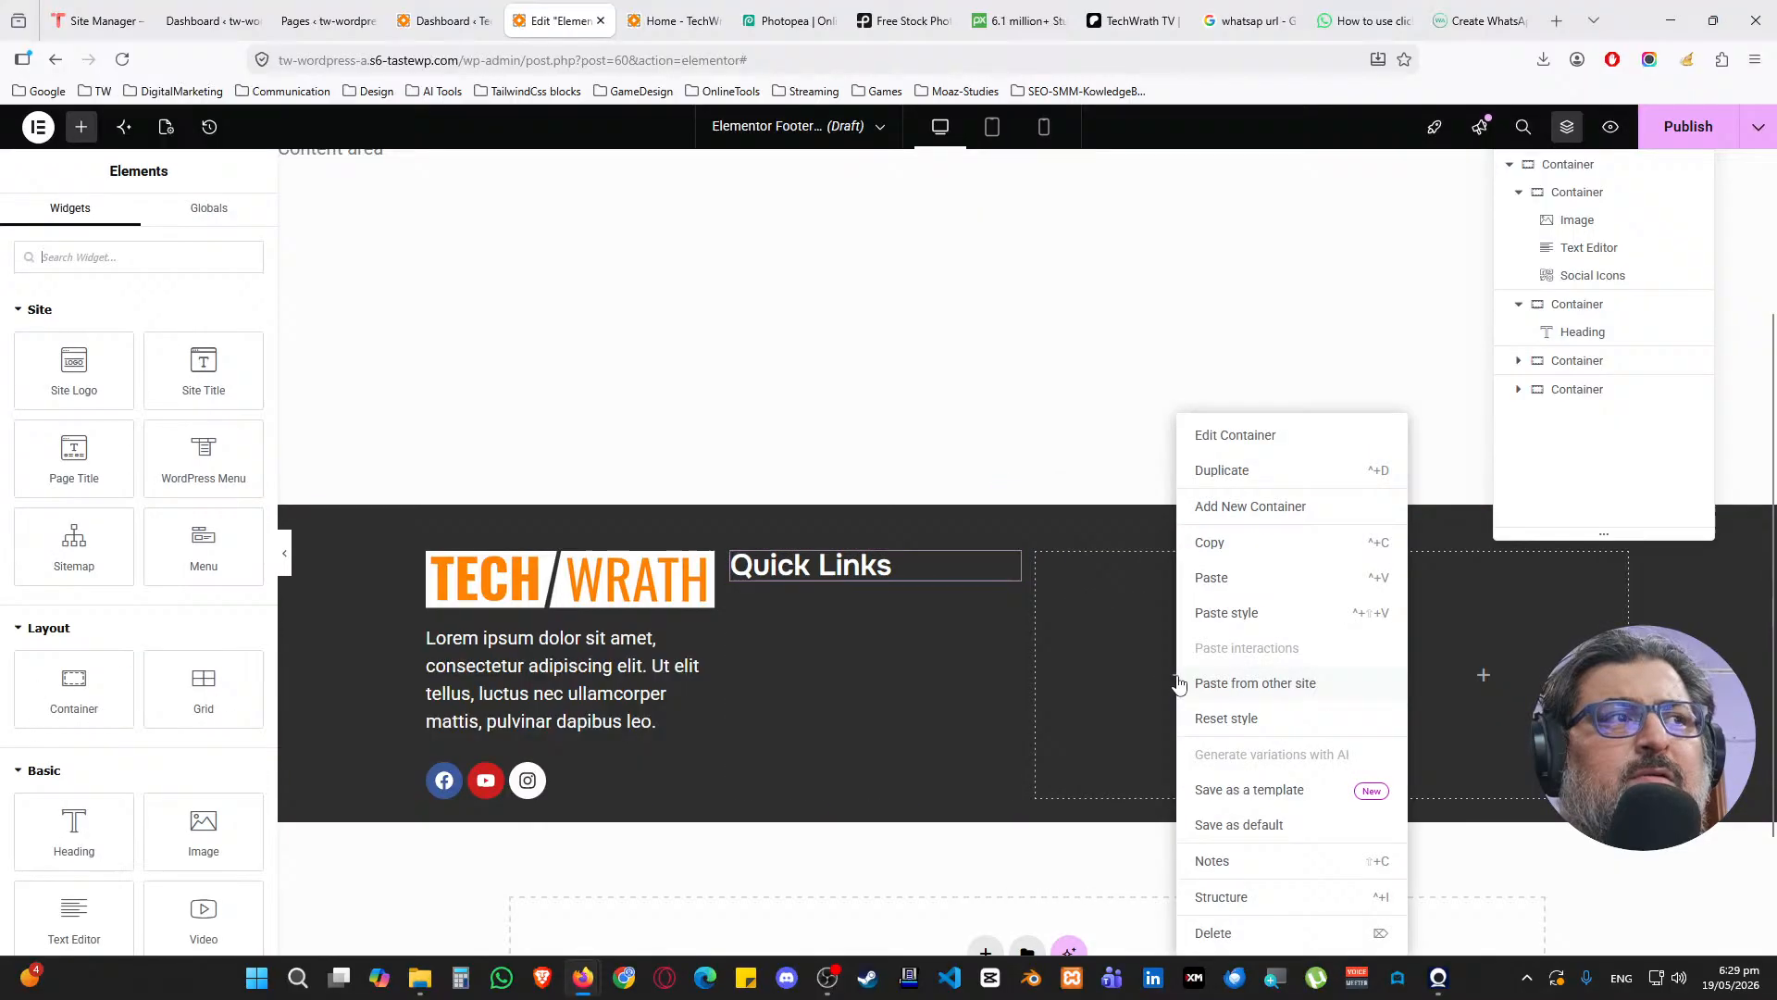
click(1208, 579)
click(123, 374)
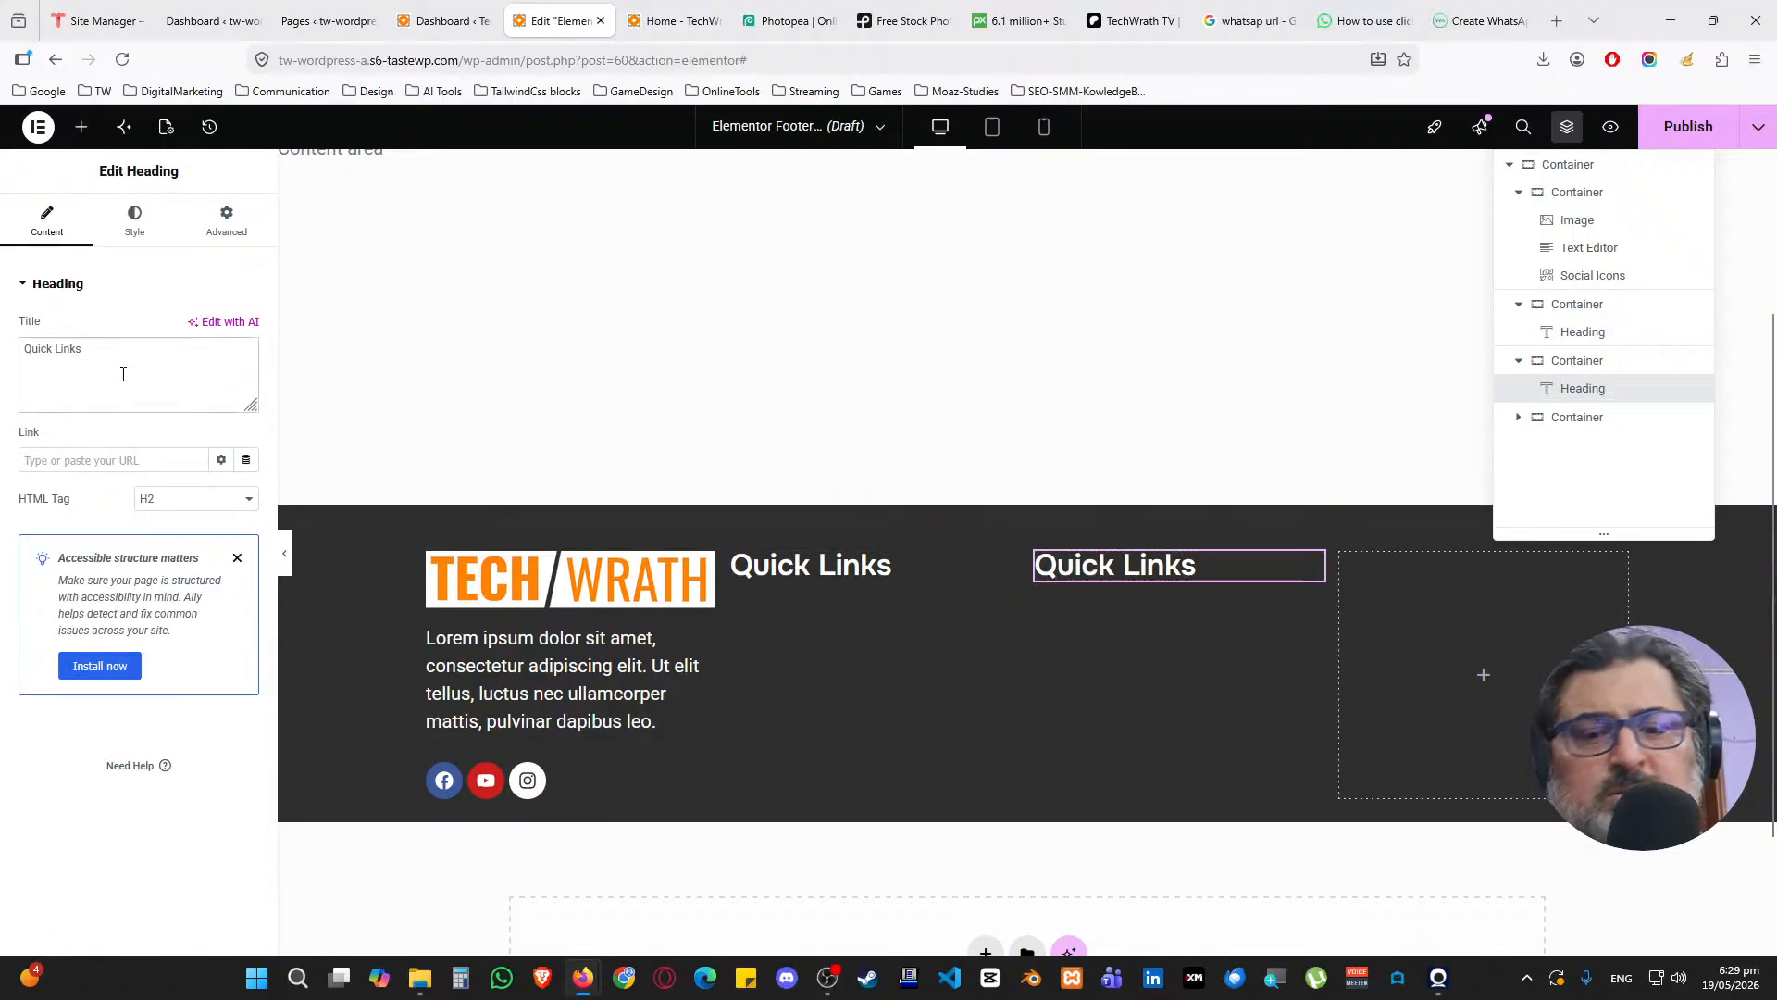
key(ctrl+a)
text(Services)
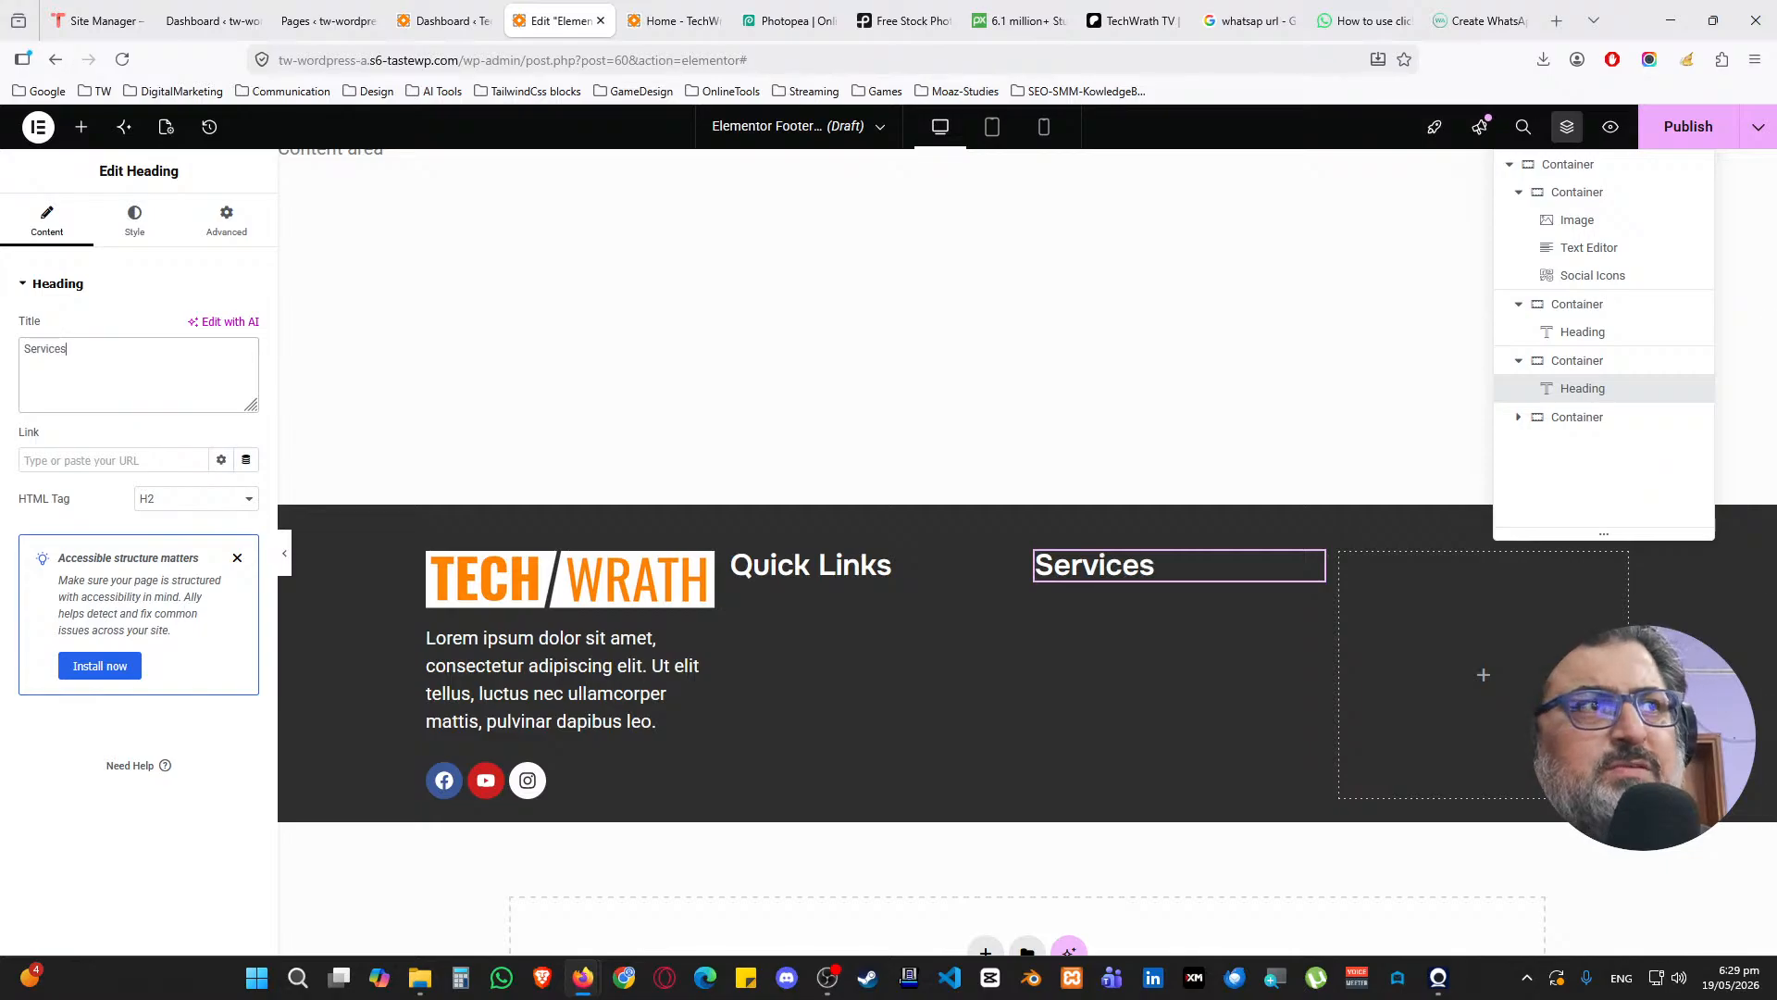
Paste the heading into the empty fourth column and retitle it 'Contact'
right_click(1467, 655)
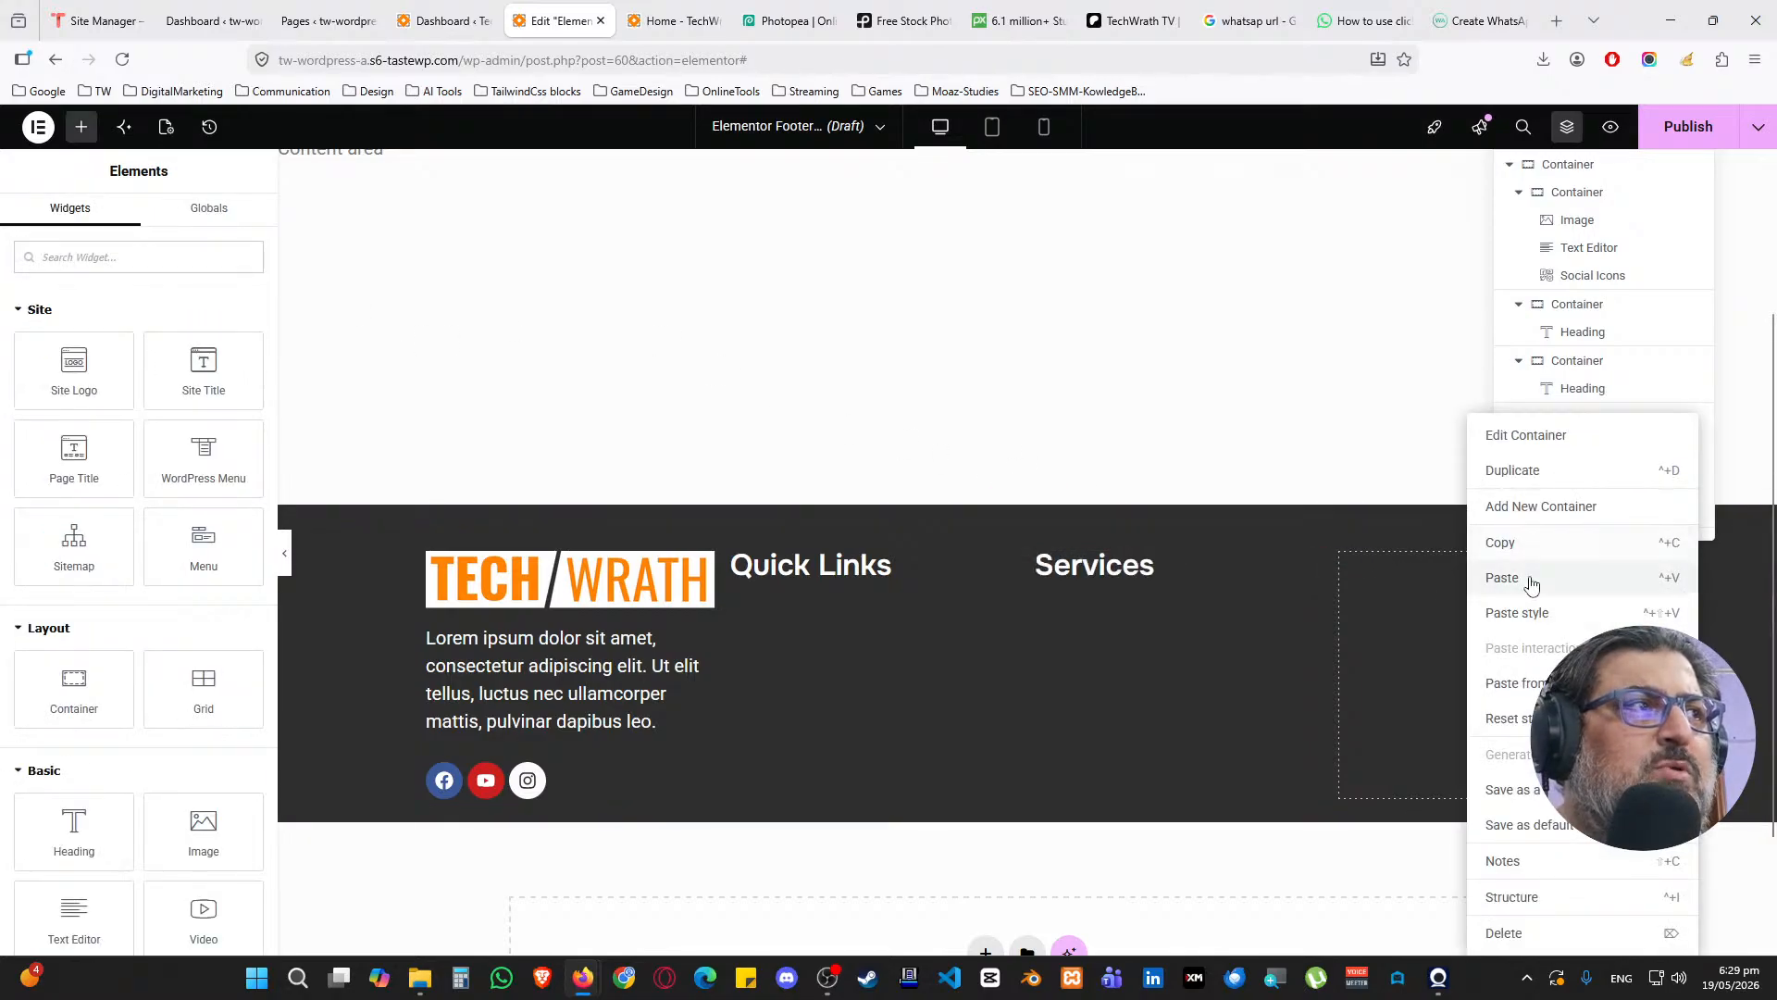
click(1527, 578)
click(98, 348)
key(ctrl+a)
text(Cop)
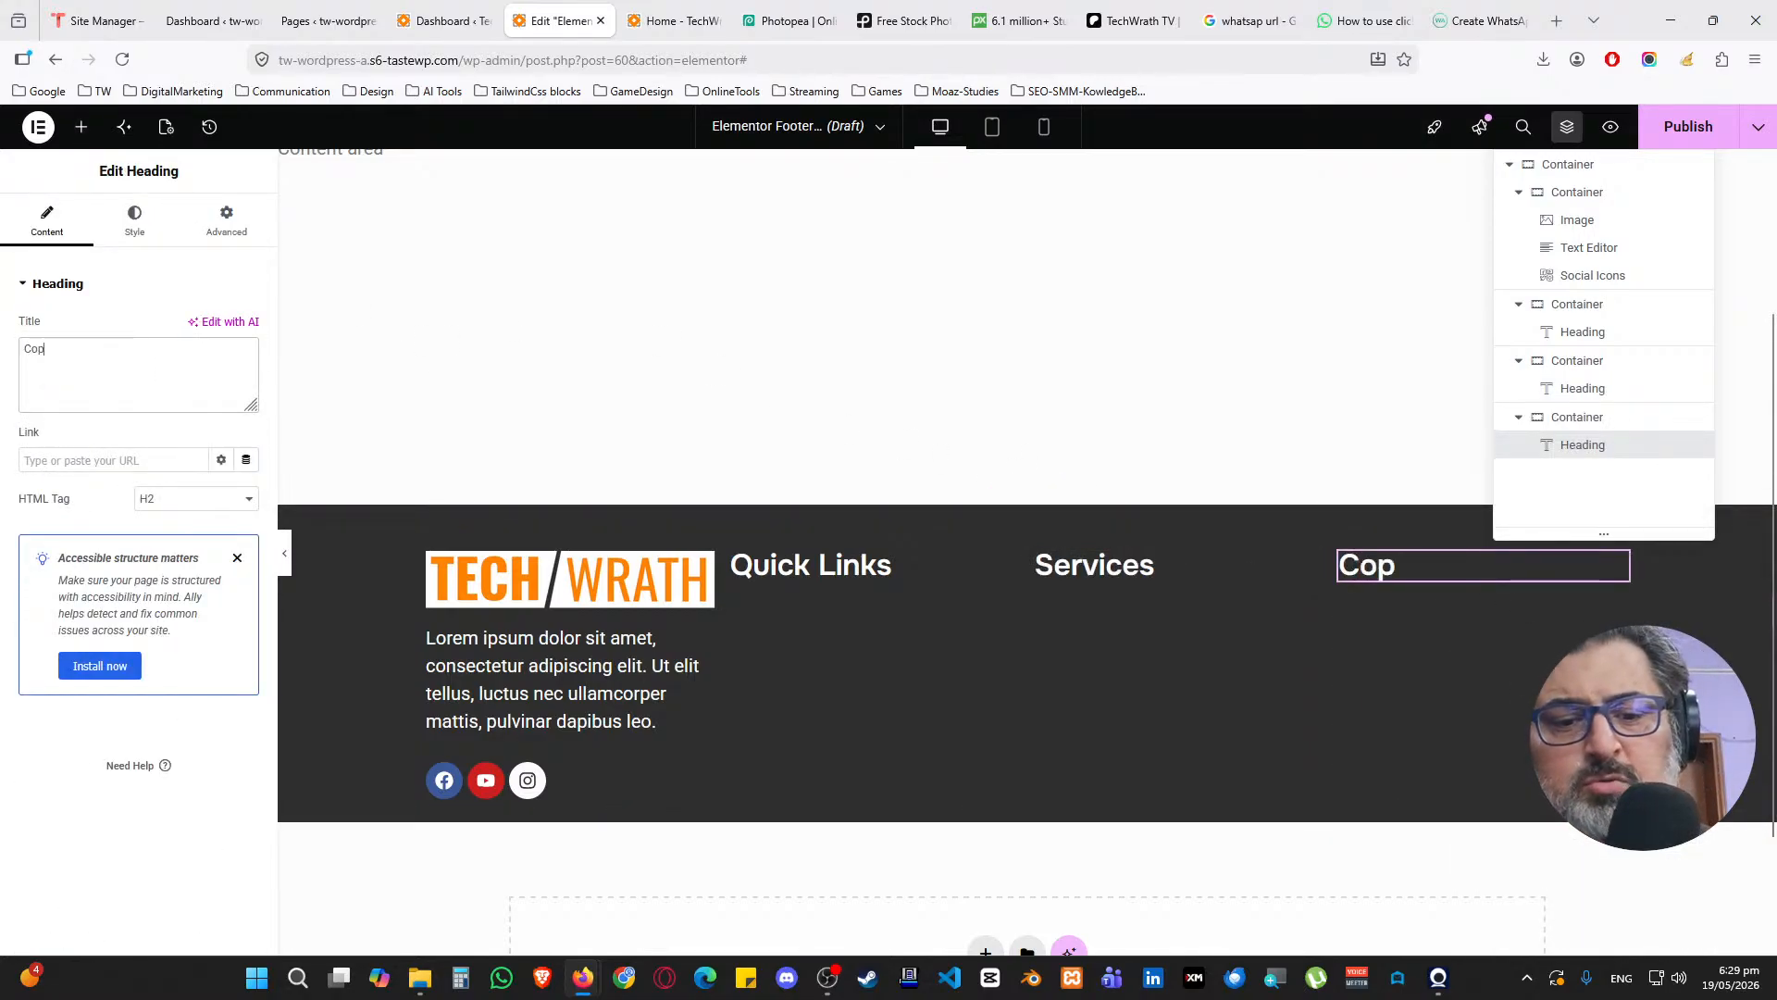
text(nta)
key(BackSpace)
key(BackSpace)
key(BackSpace)
key(BackSpace)
text(ntact)
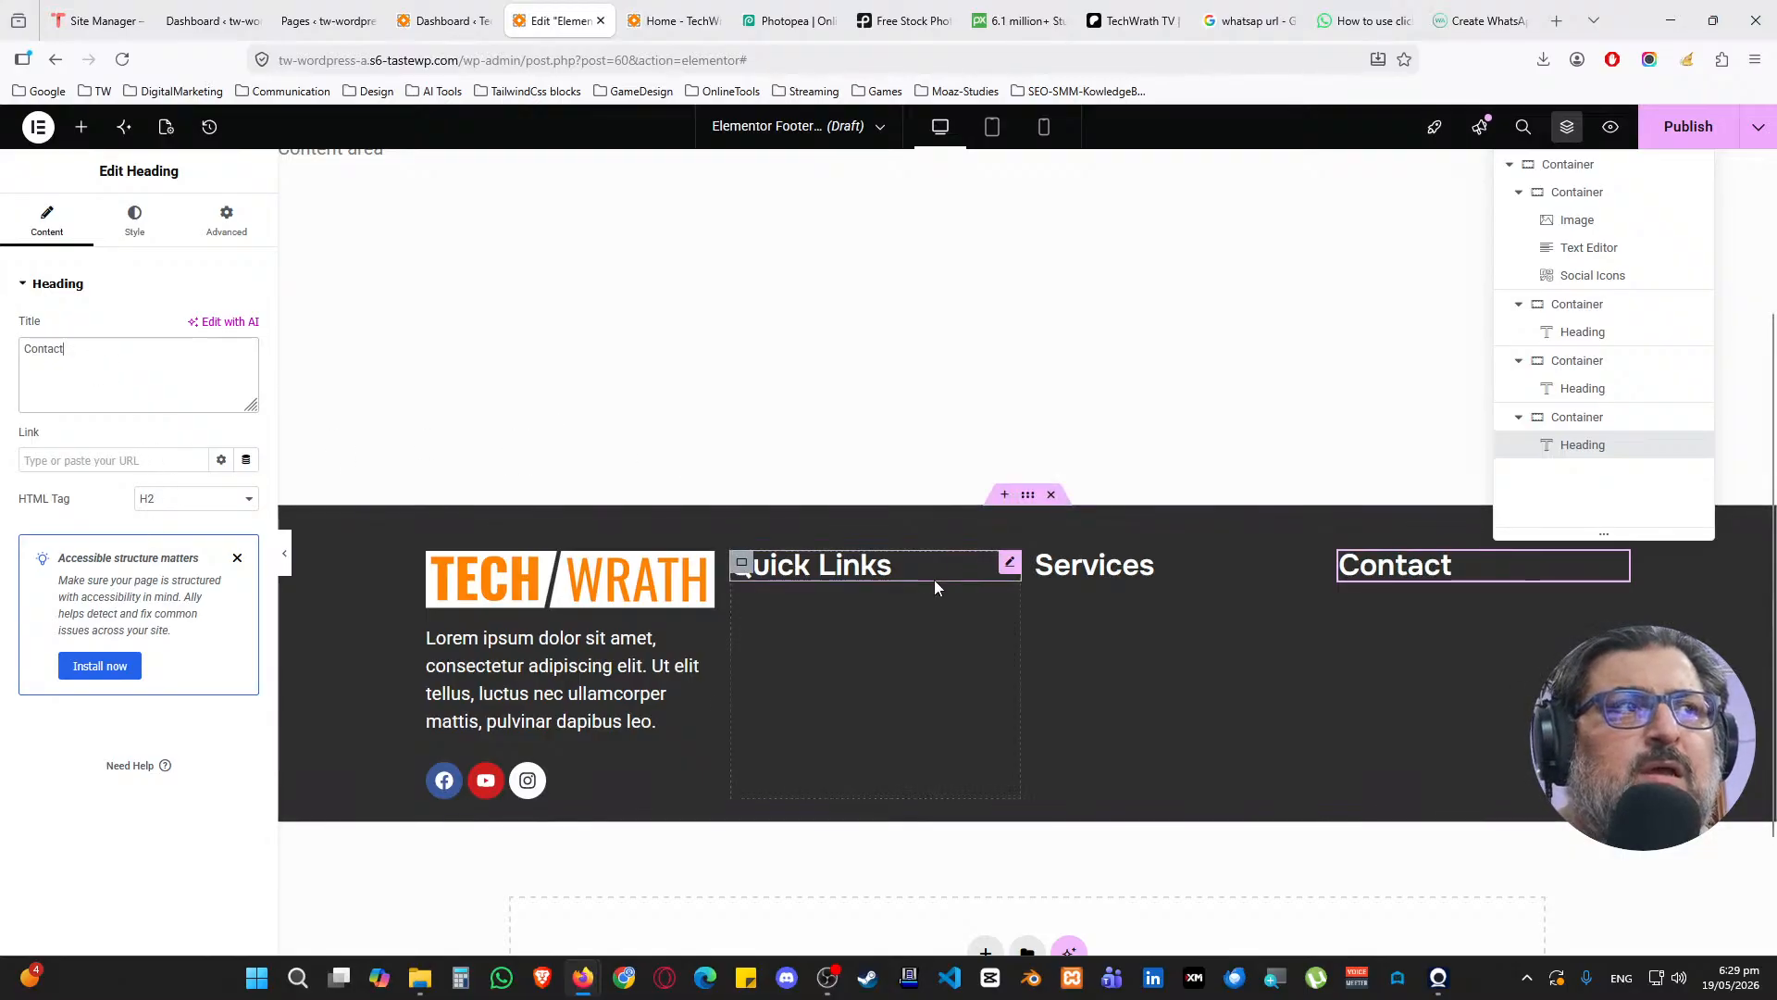
click(1012, 562)
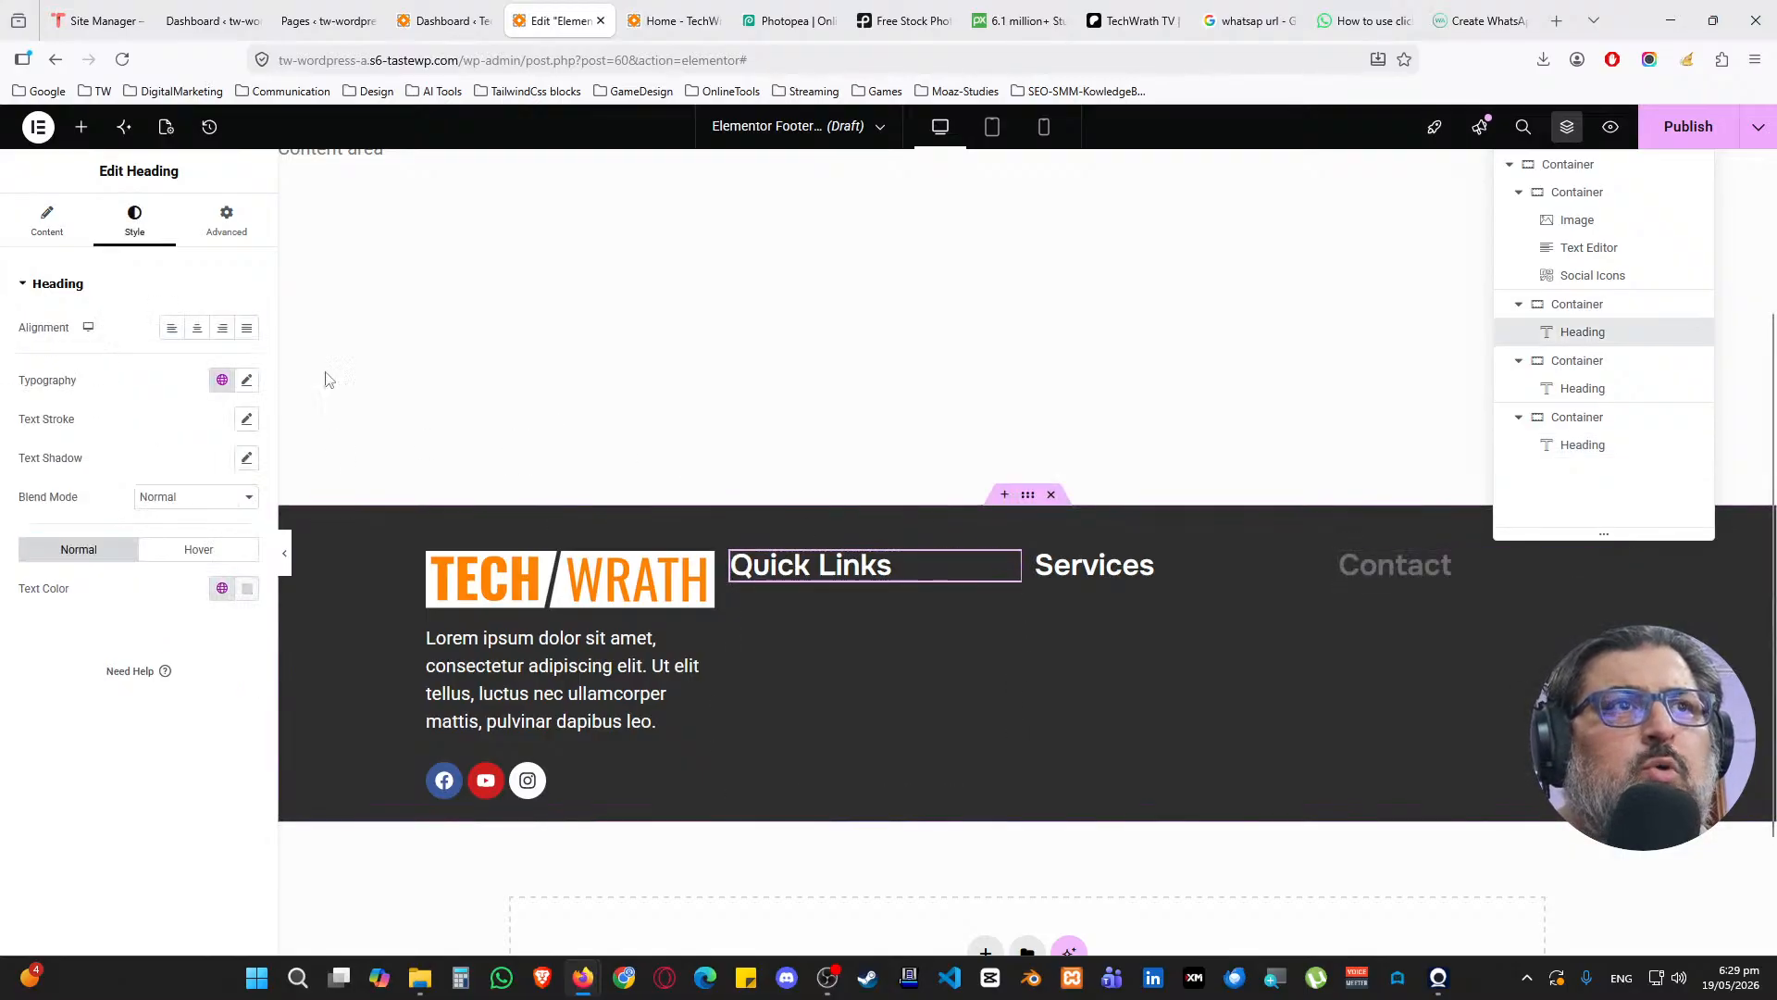
click(82, 127)
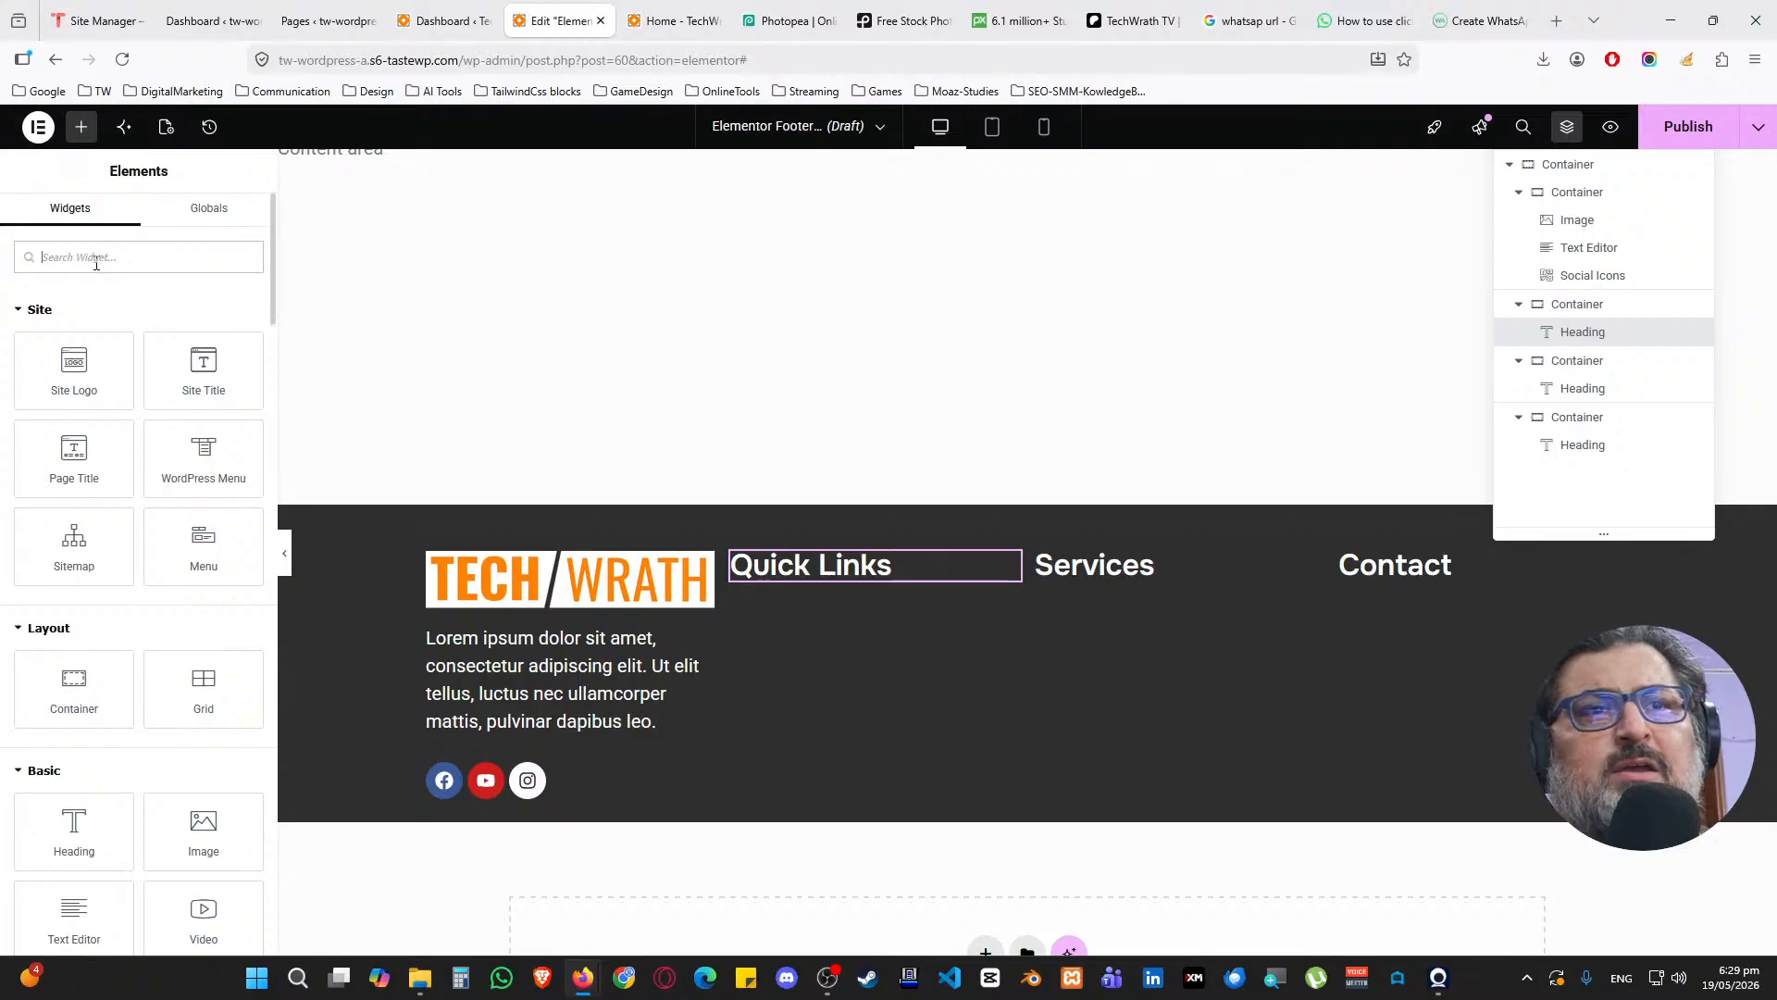
Place an Icon List under Quick Links and delete its second and third items
text(icon li)
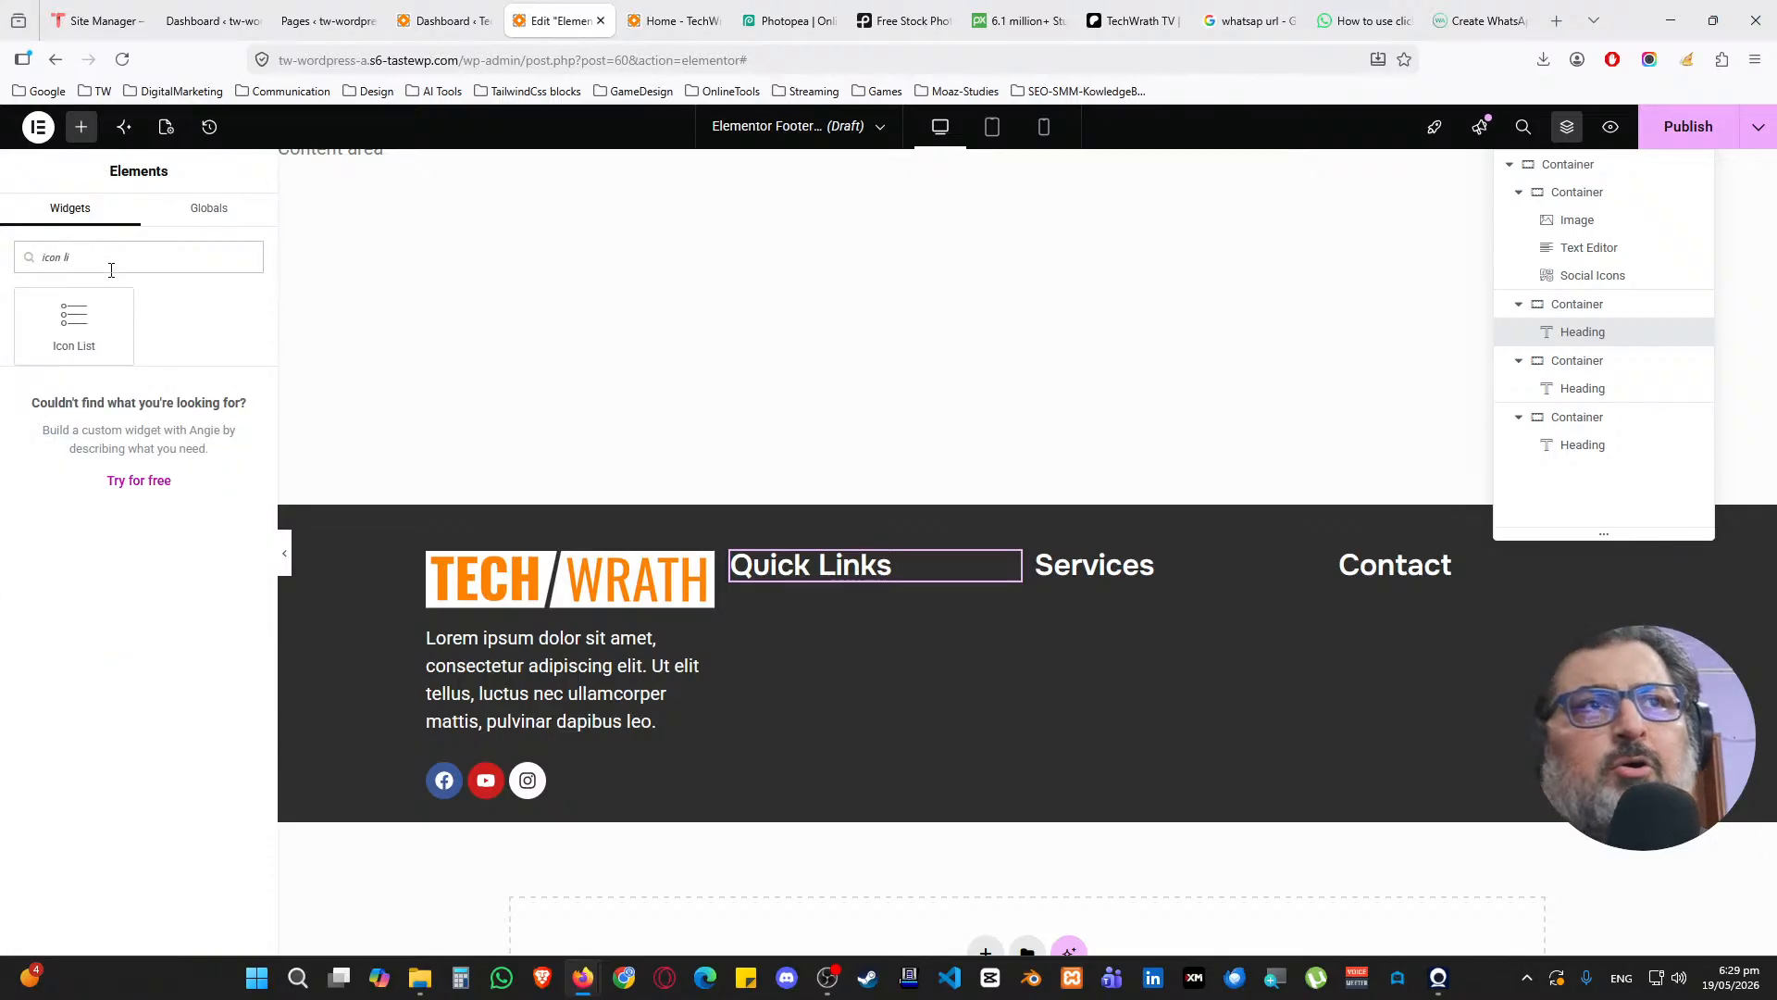
drag(74, 319, 871, 585)
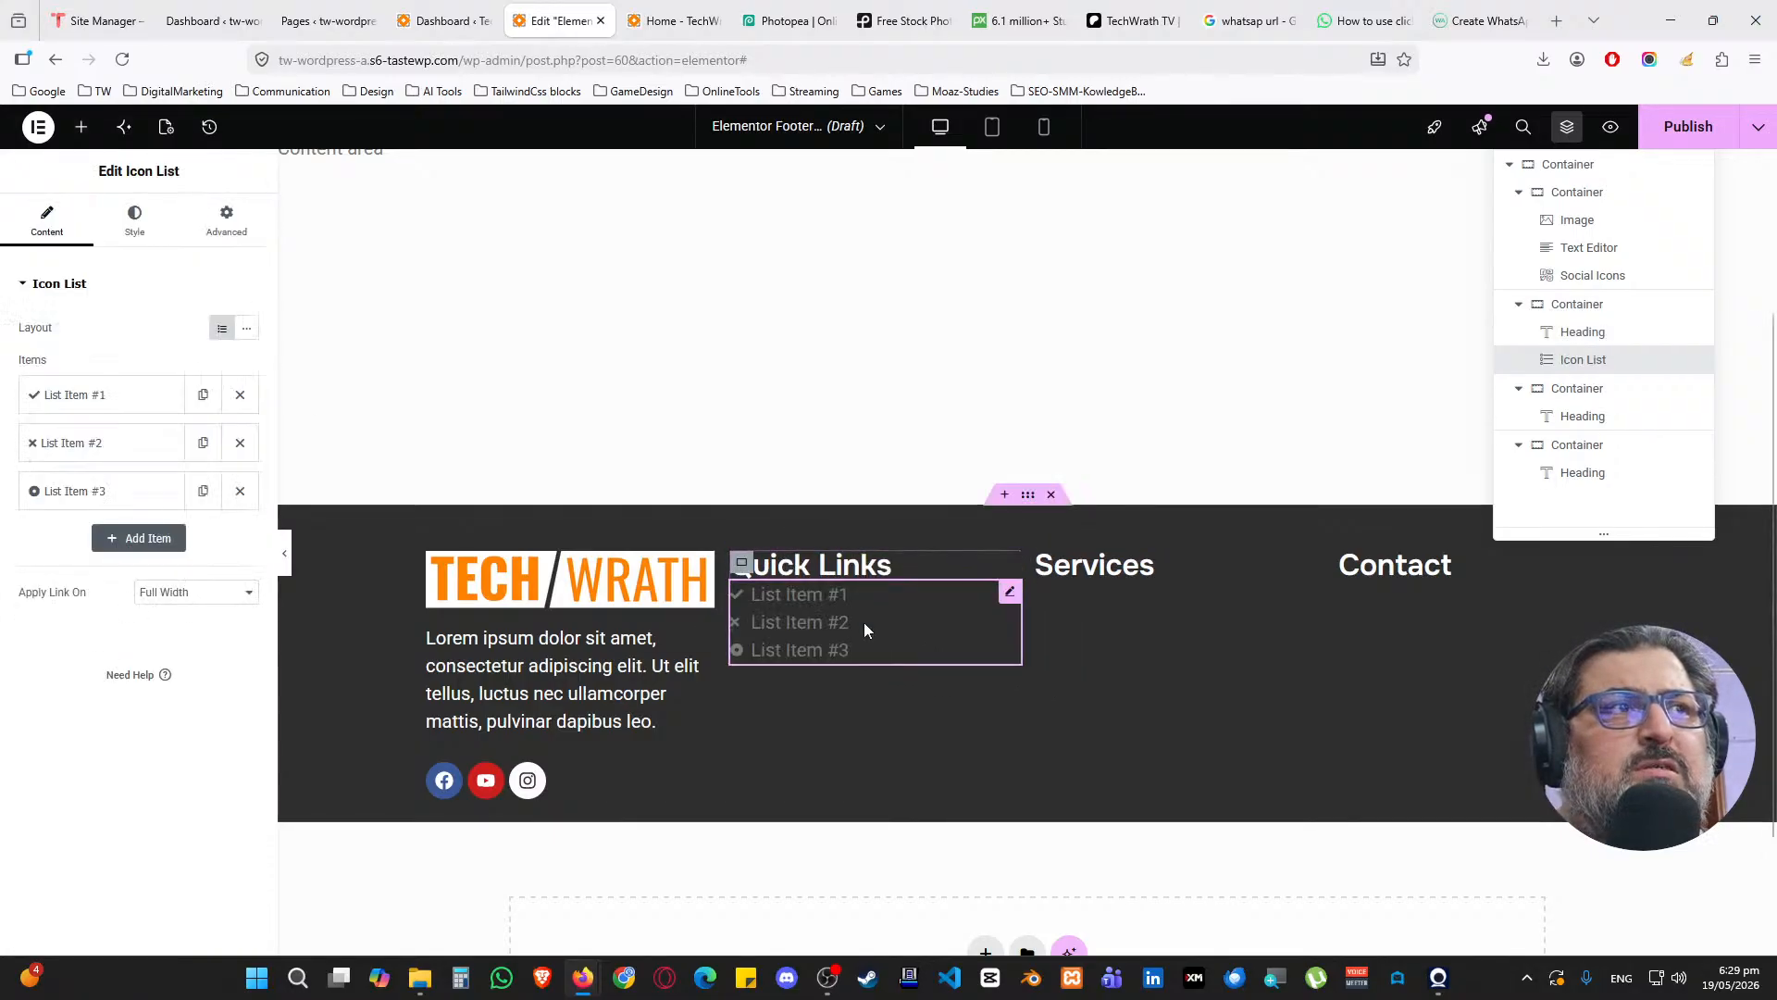
click(242, 493)
click(239, 442)
Set the first list item to 'Home' with a house icon
click(74, 394)
triple_click(123, 467)
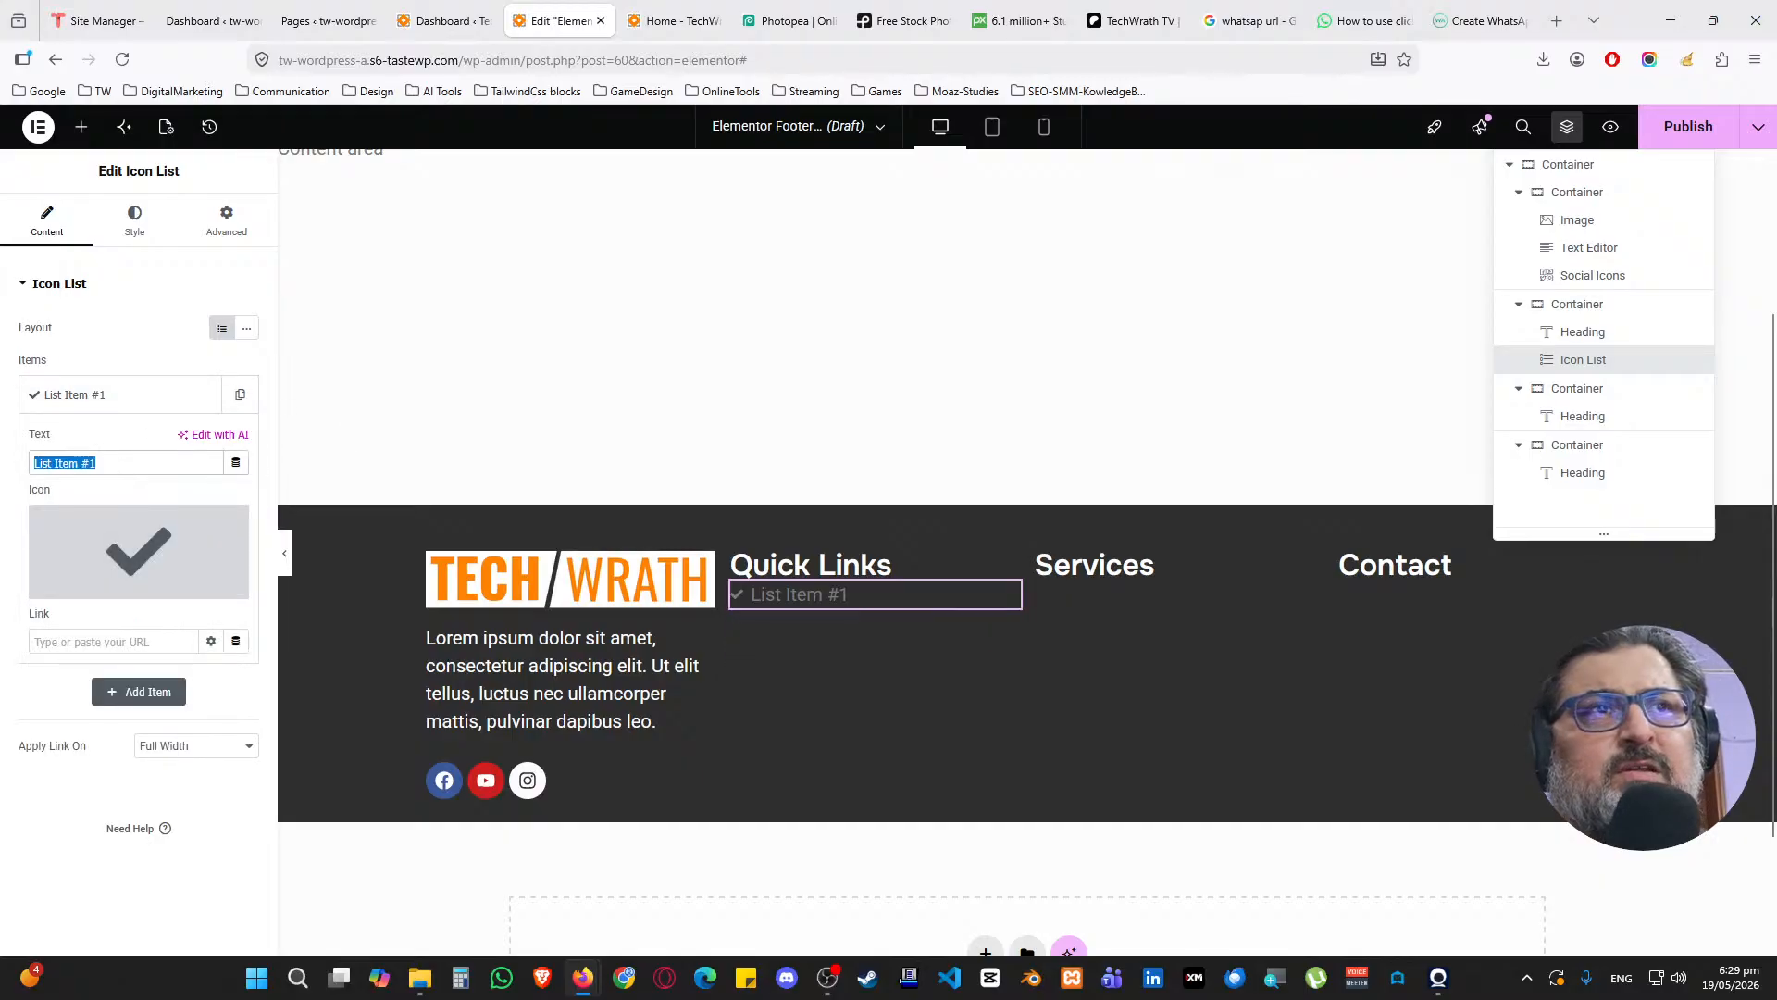
text(Home)
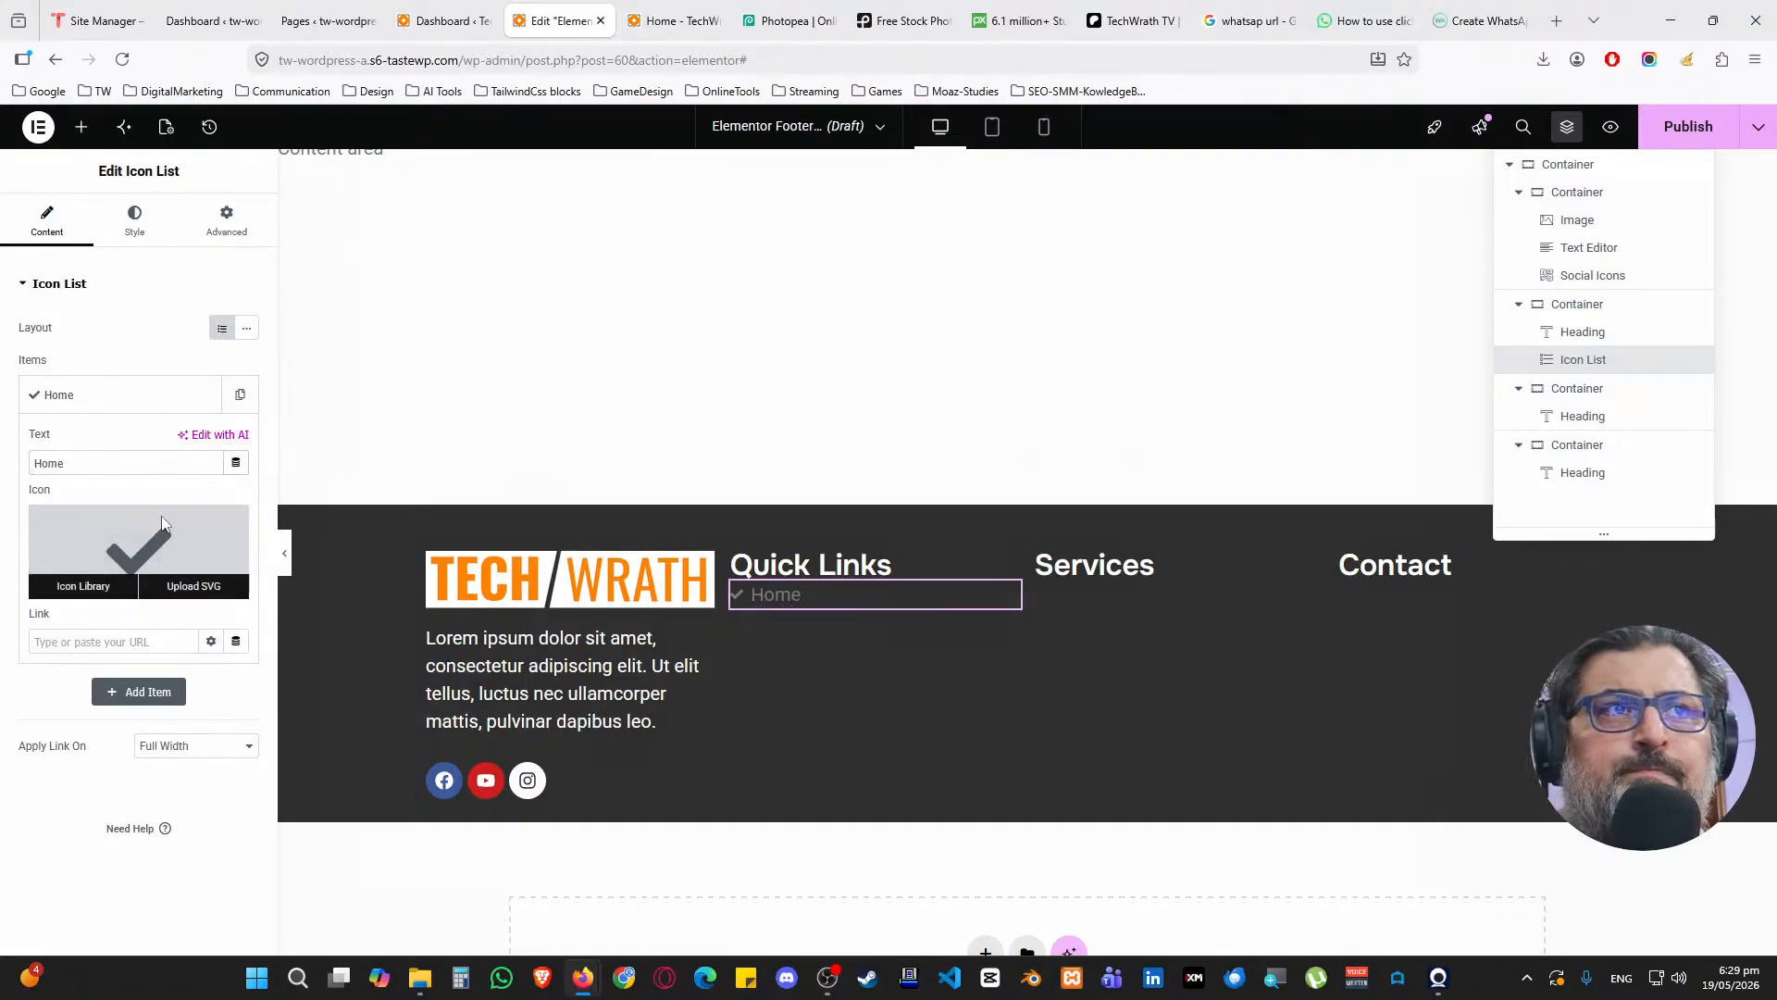
click(83, 589)
text(home)
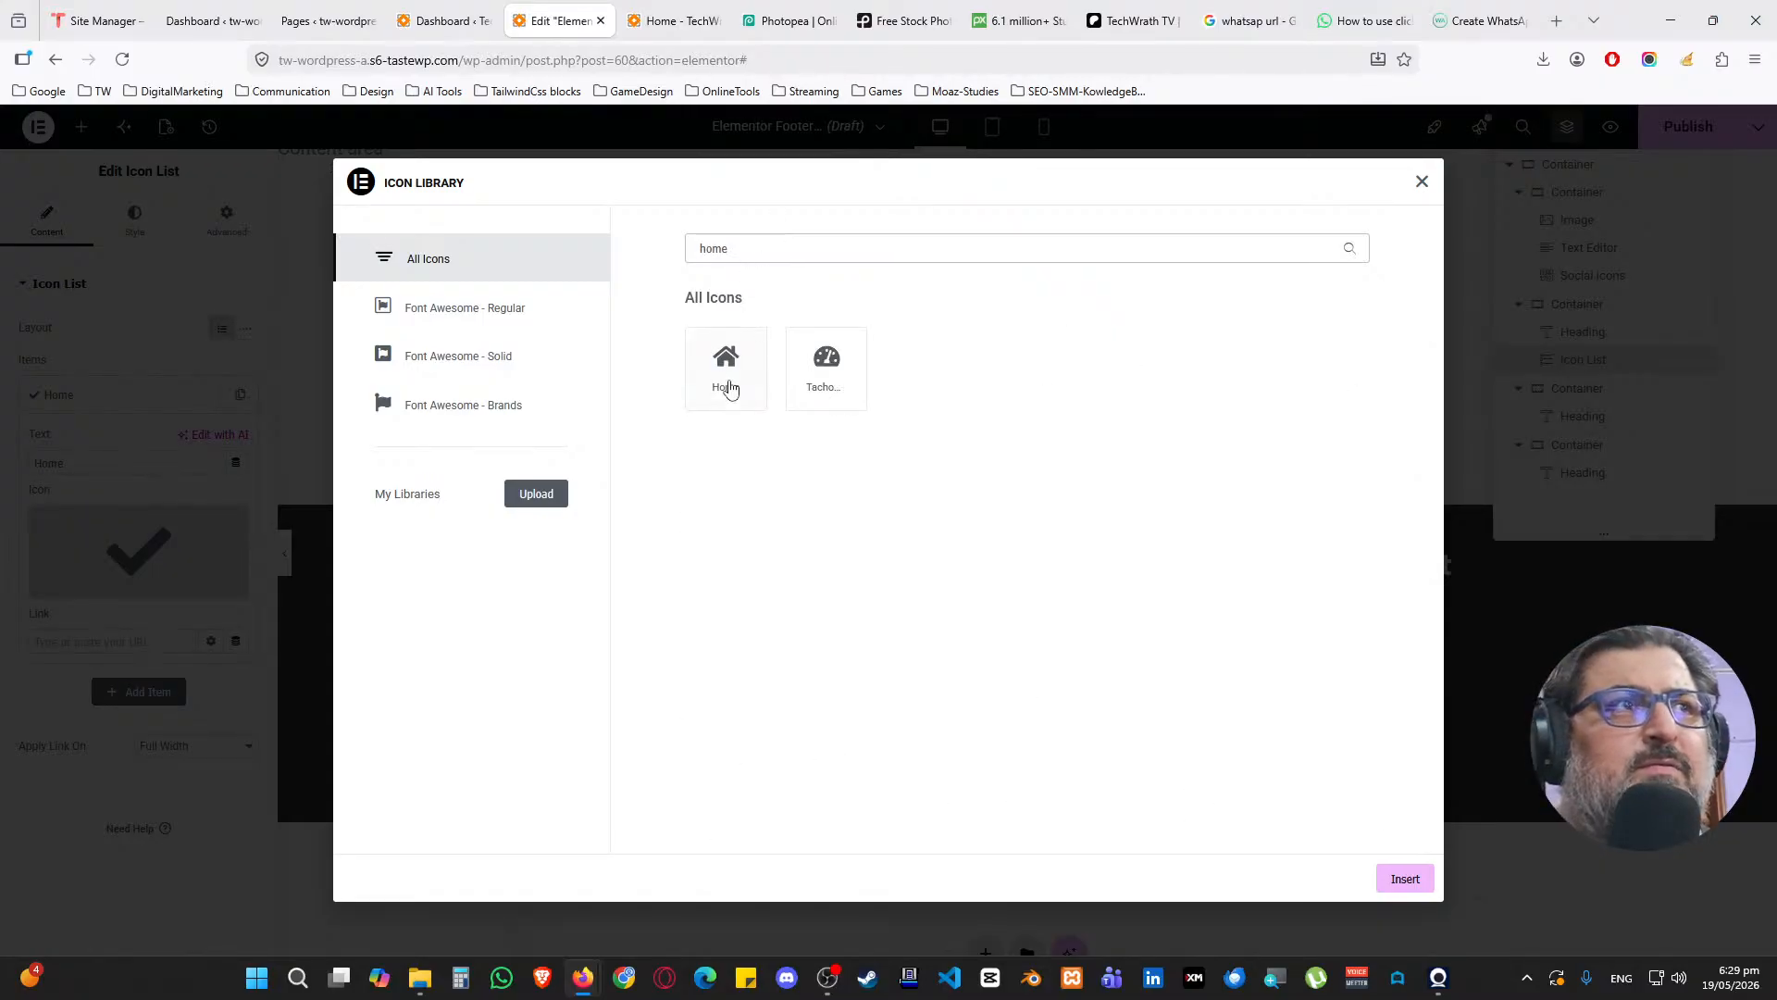
click(728, 369)
click(1402, 880)
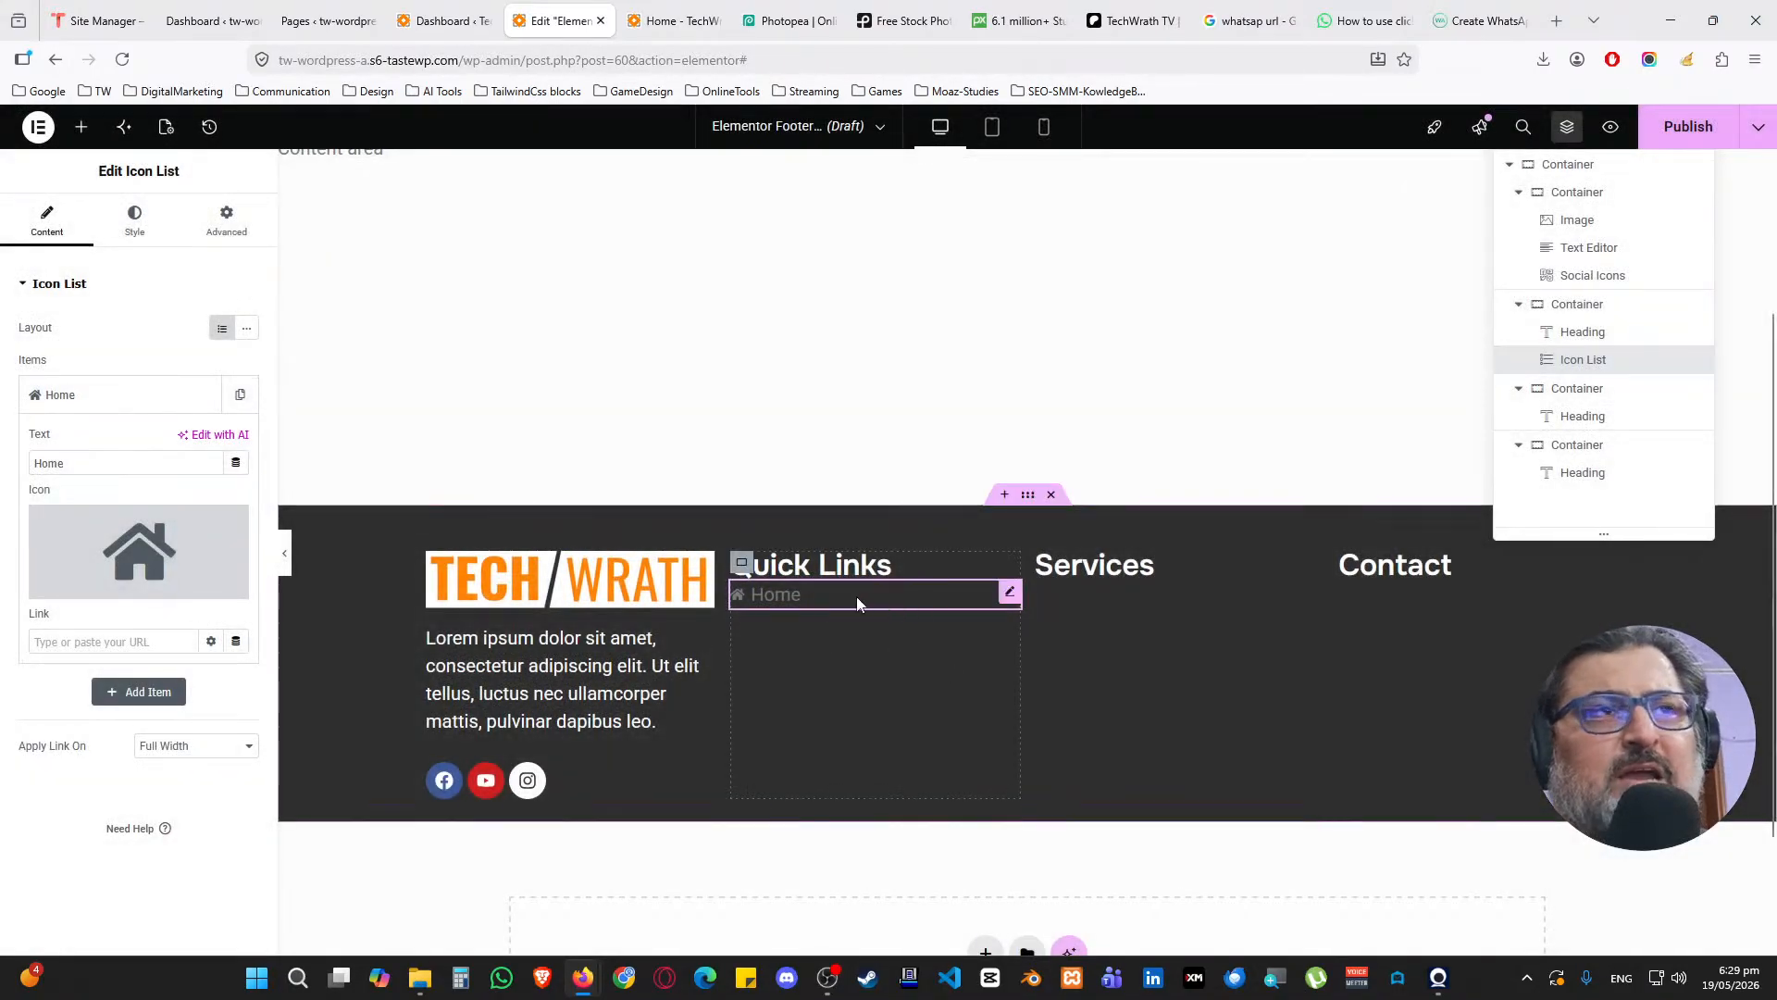
click(135, 220)
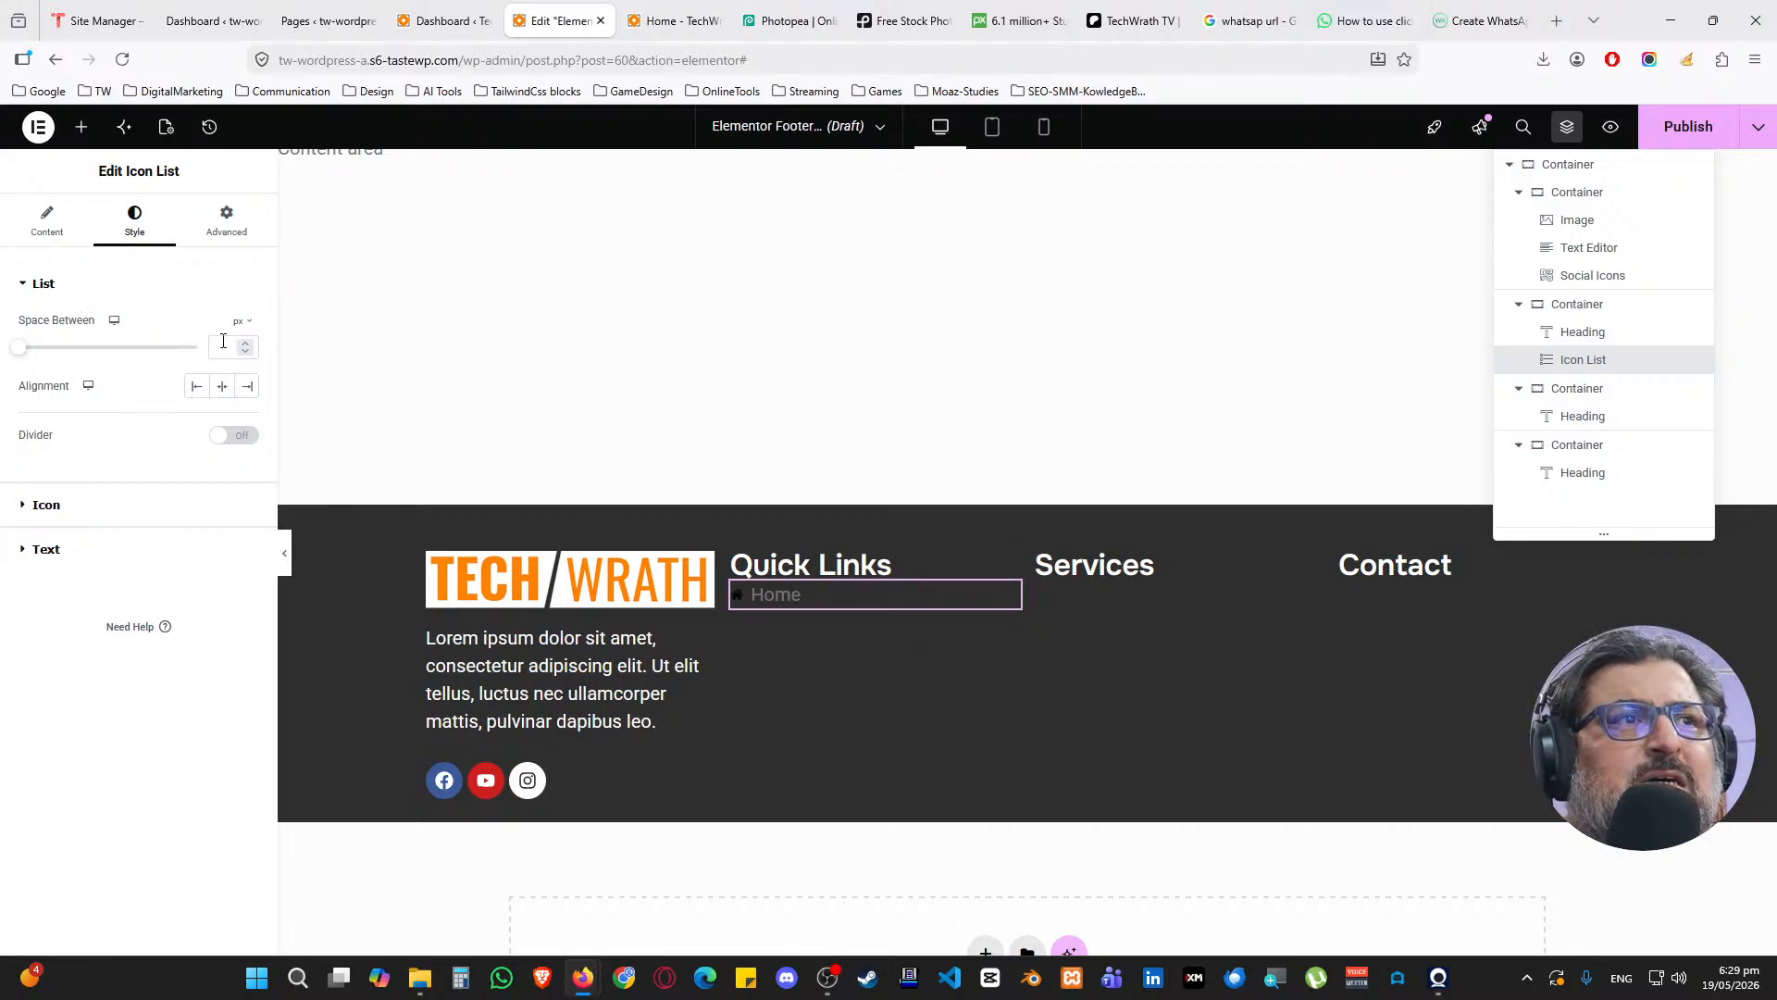
click(71, 238)
Duplicate the Home item four times to make five list items
click(206, 397)
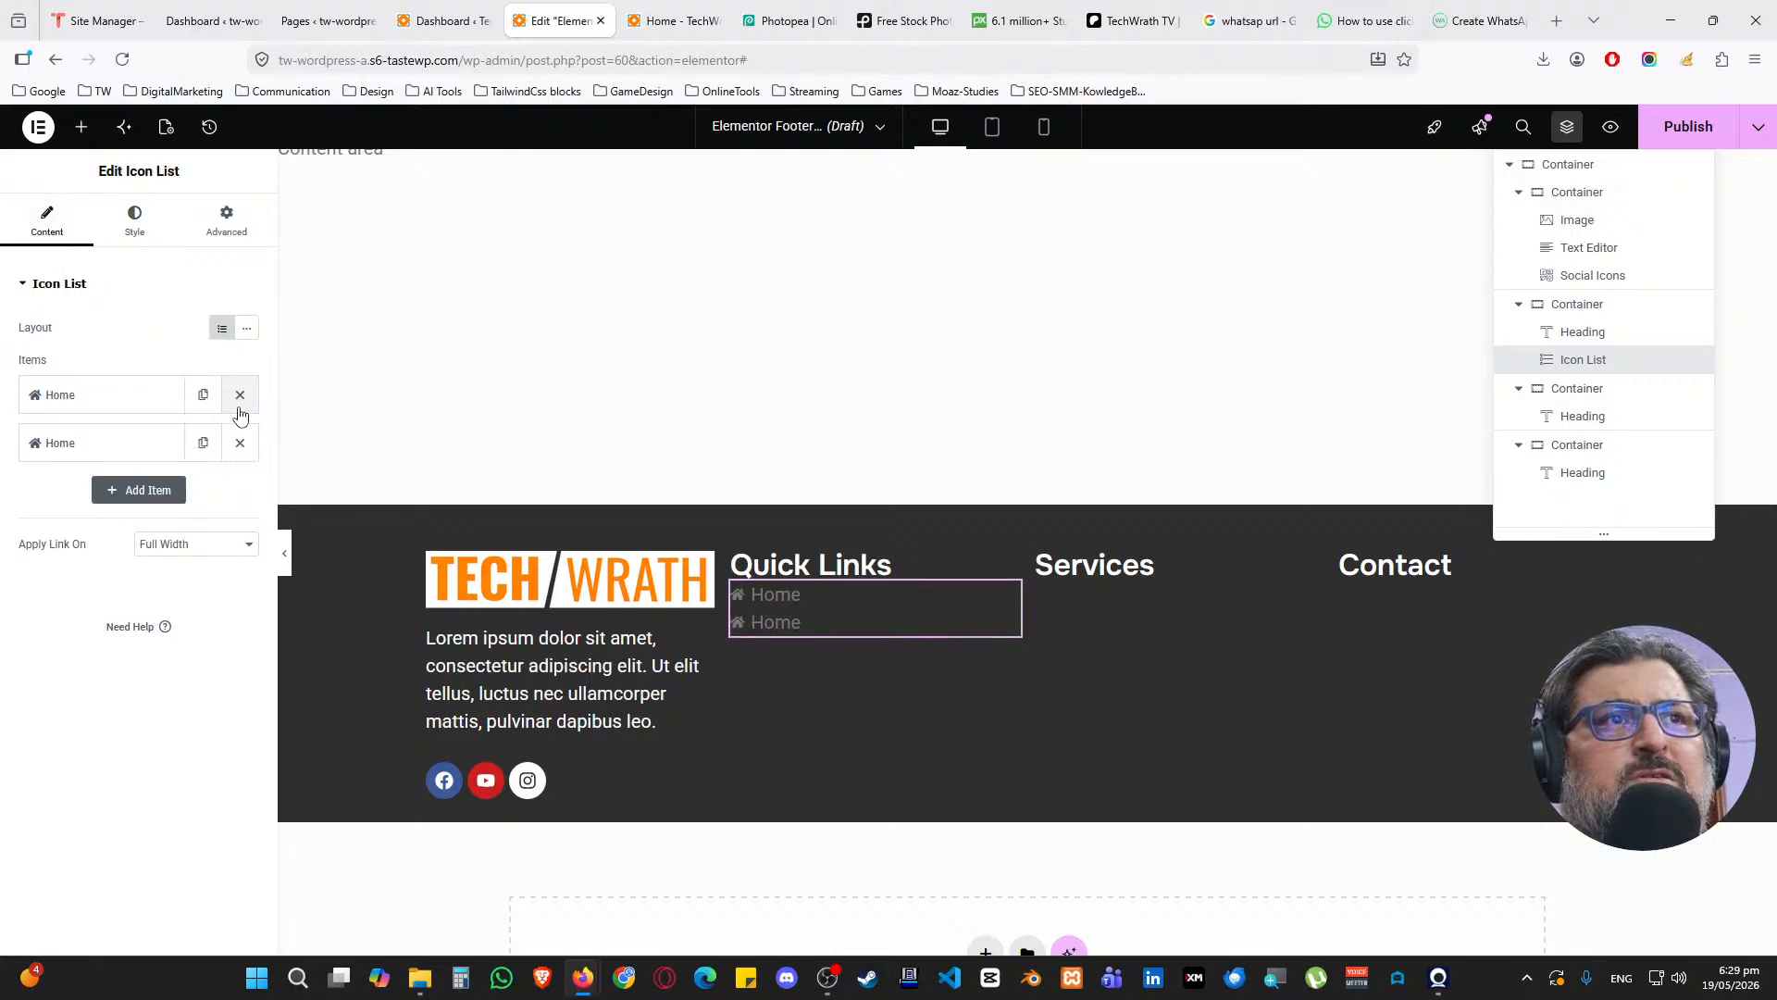
click(216, 448)
click(203, 489)
click(203, 538)
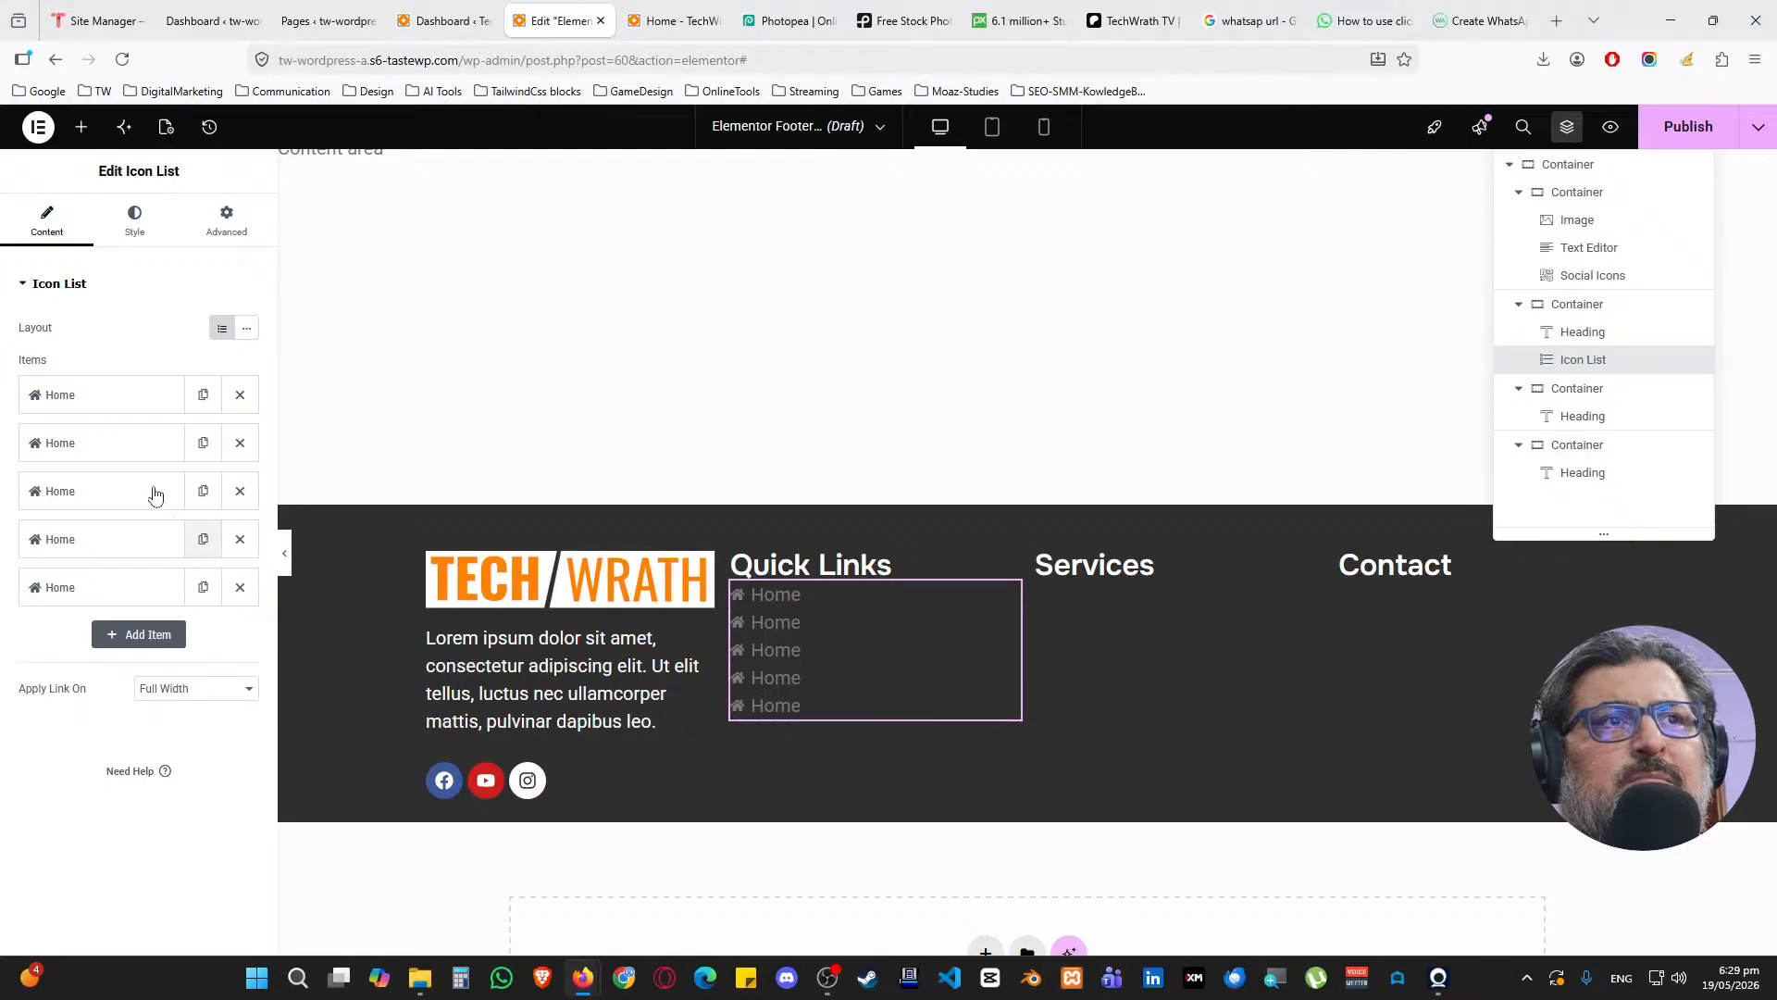
Rename the second, third and fourth items to About, Services and Portfolio
click(145, 444)
text(About)
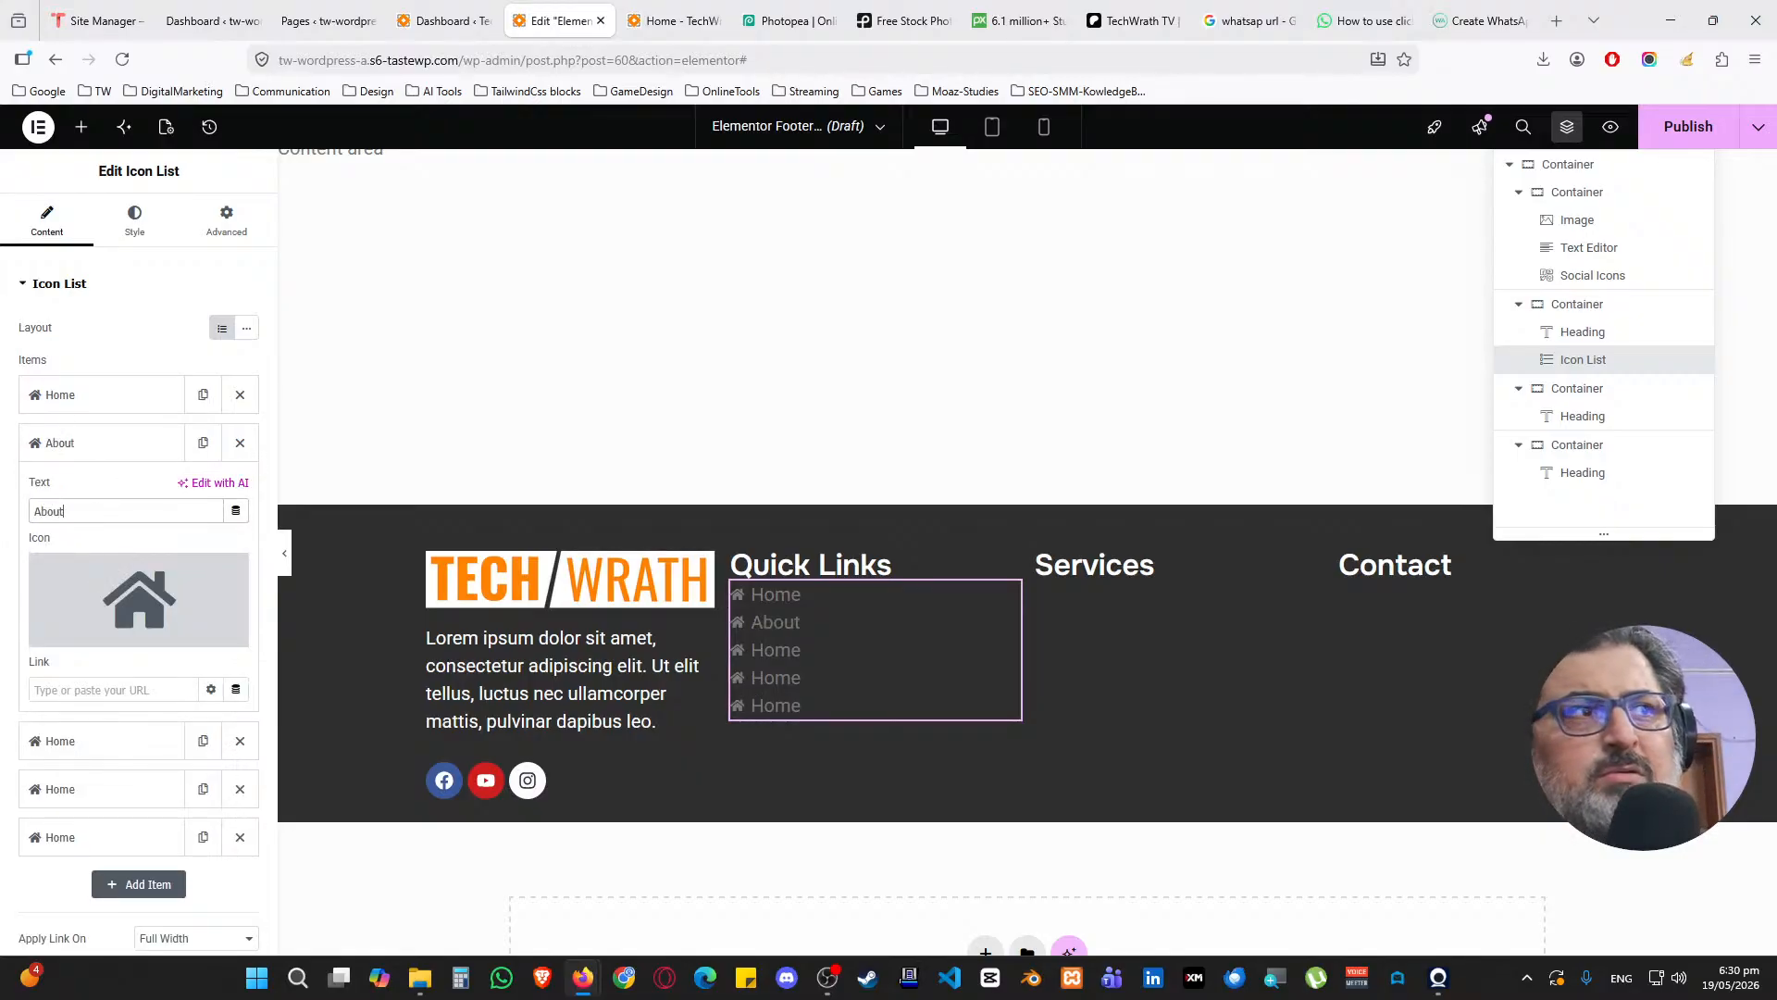
click(108, 449)
click(111, 496)
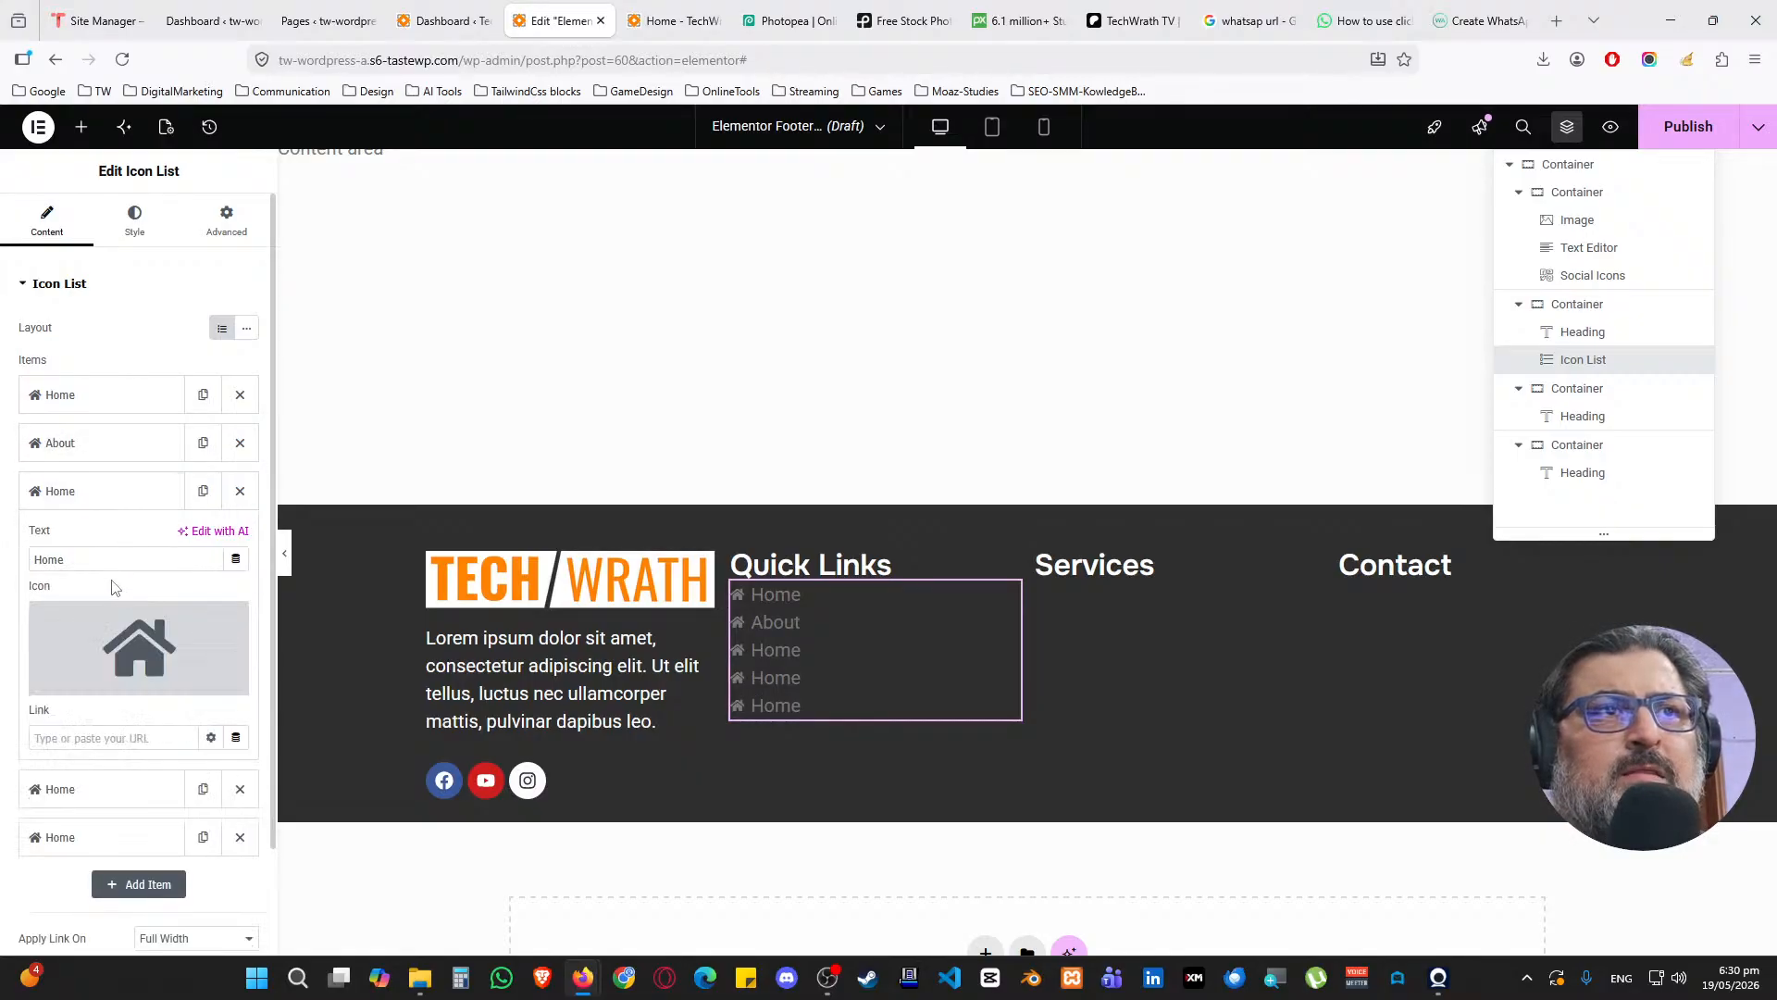
text(Services)
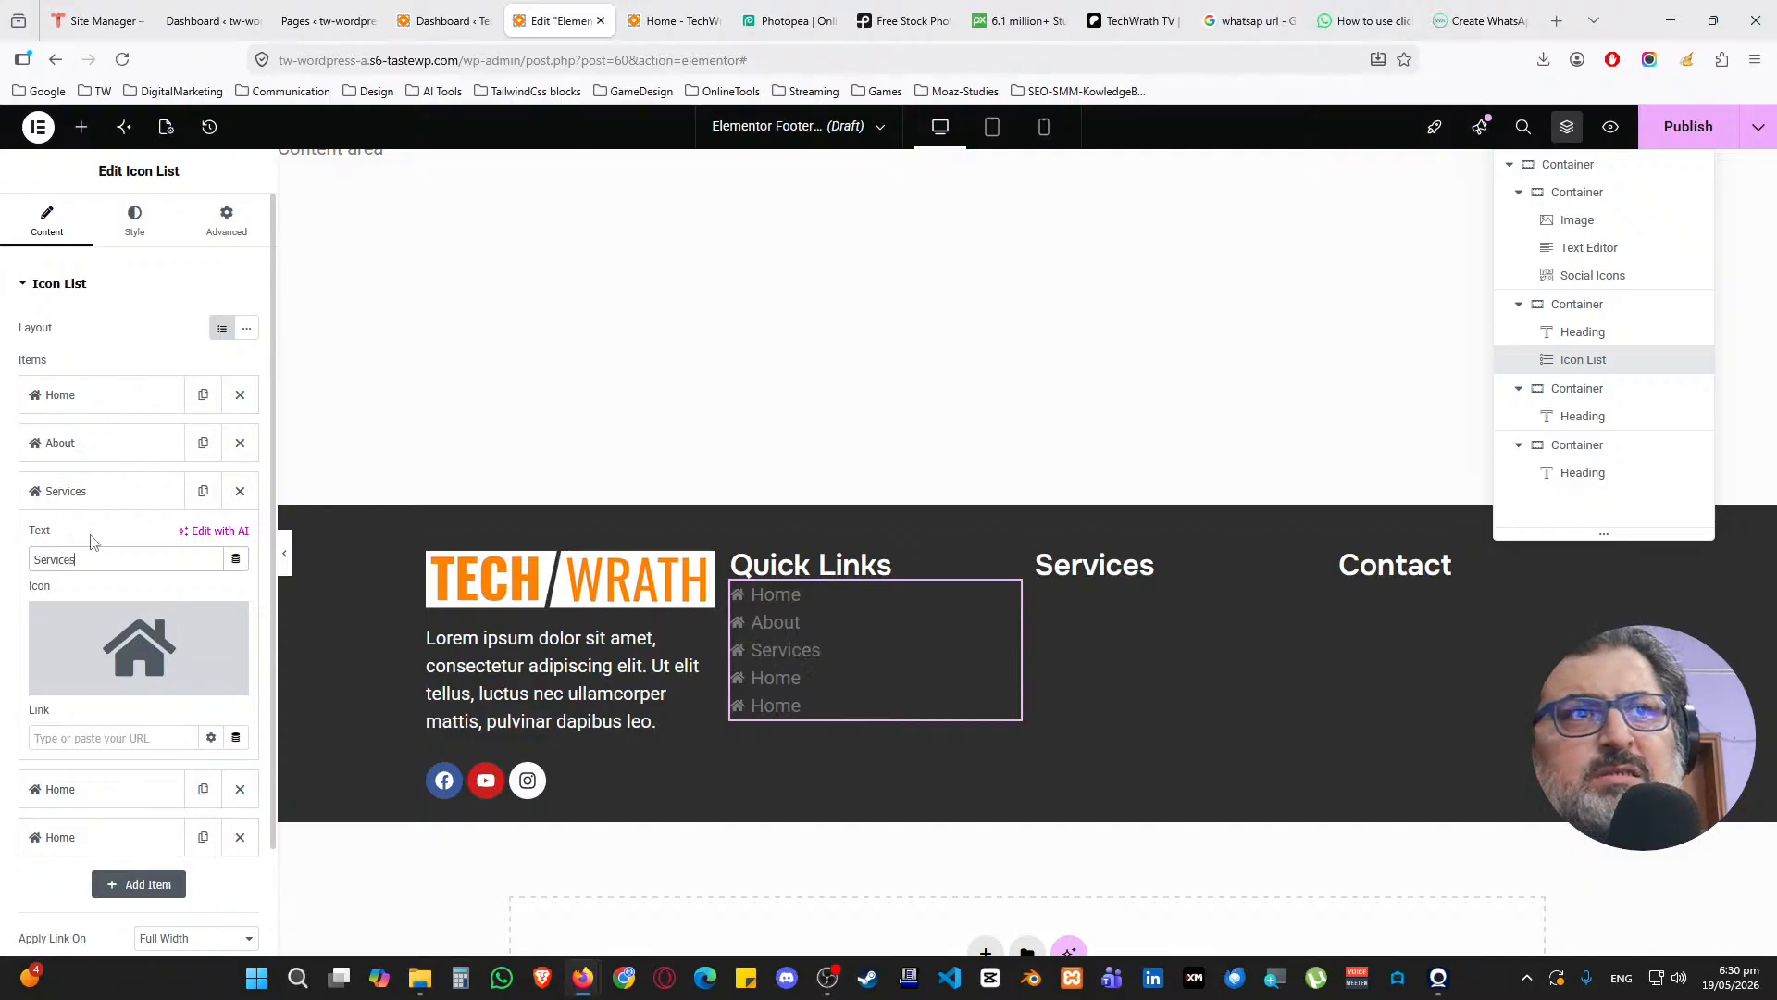
click(133, 507)
click(88, 539)
double_click(93, 606)
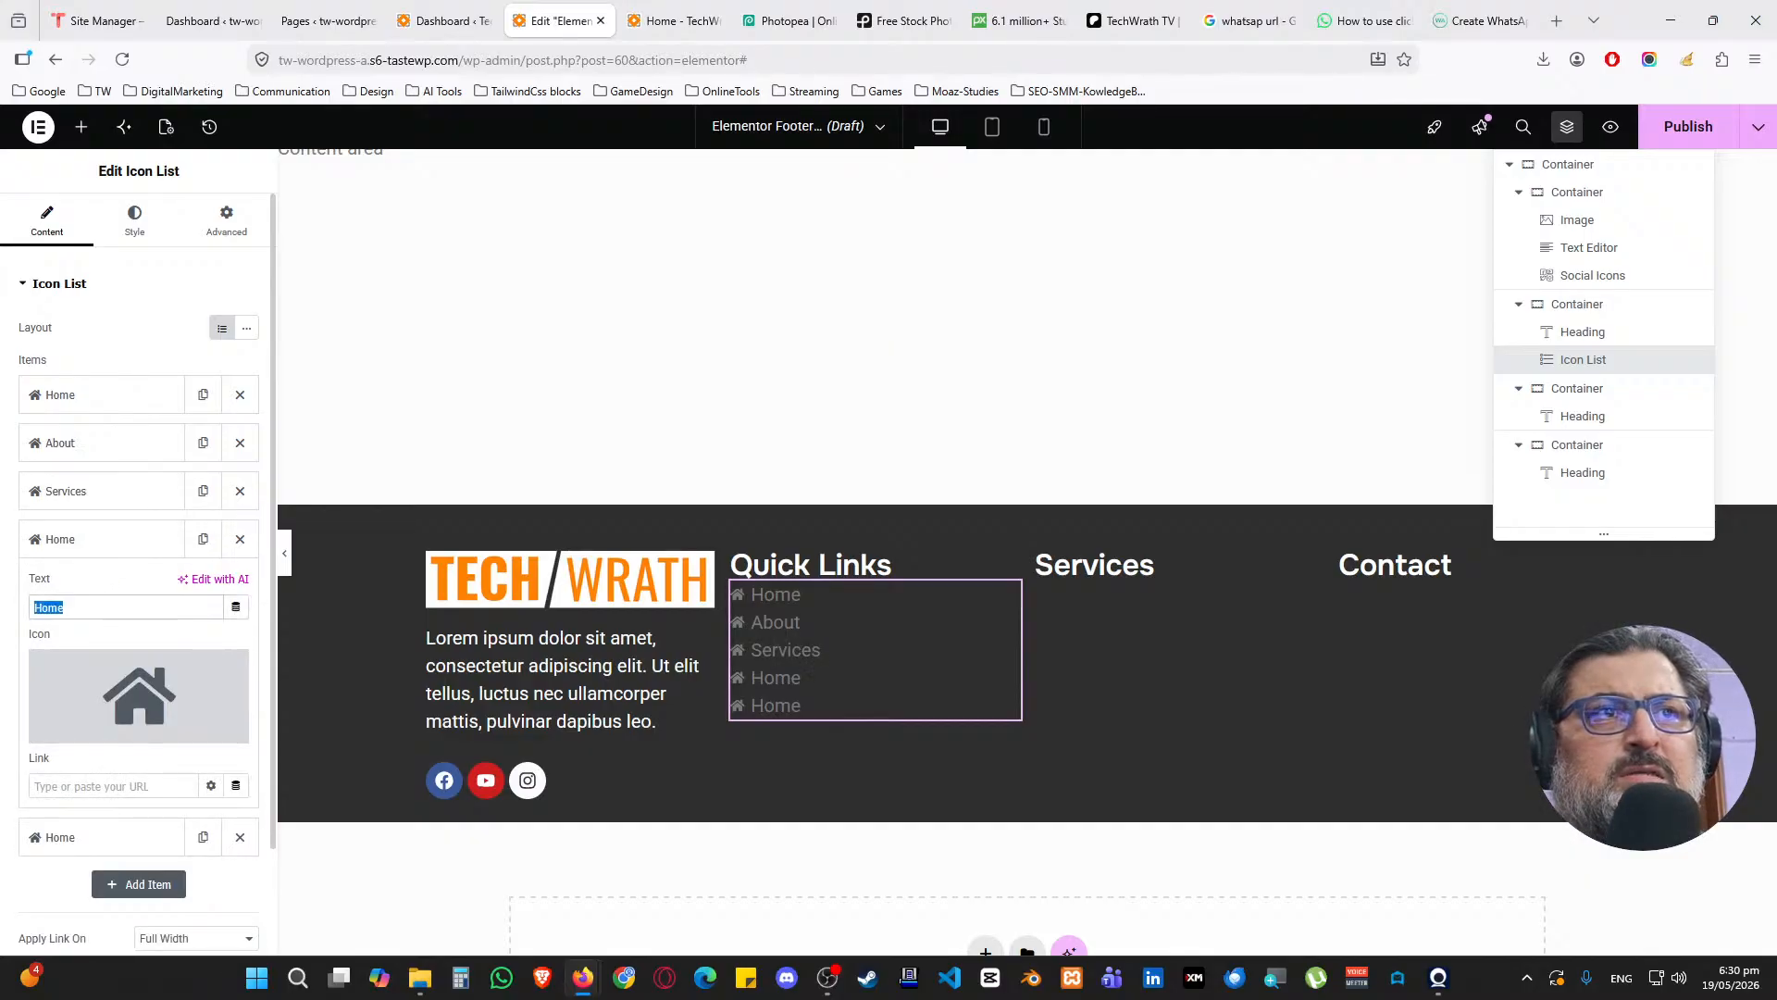
text(Portolio)
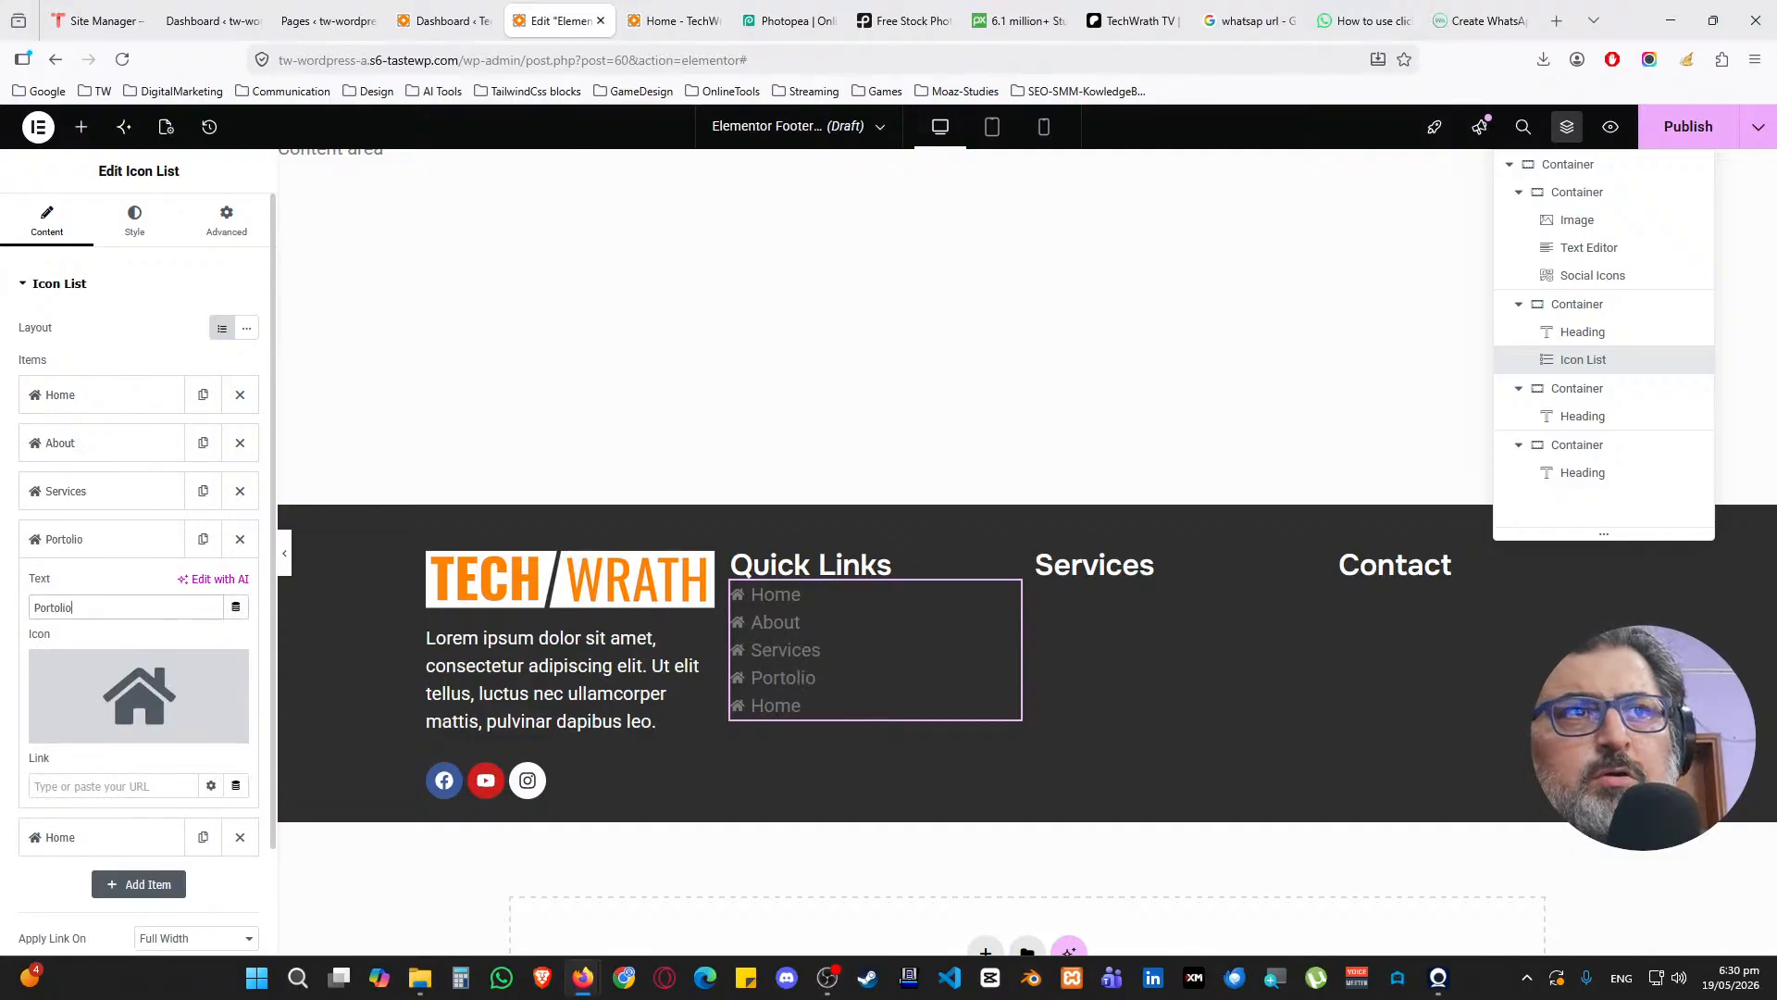
text(port)
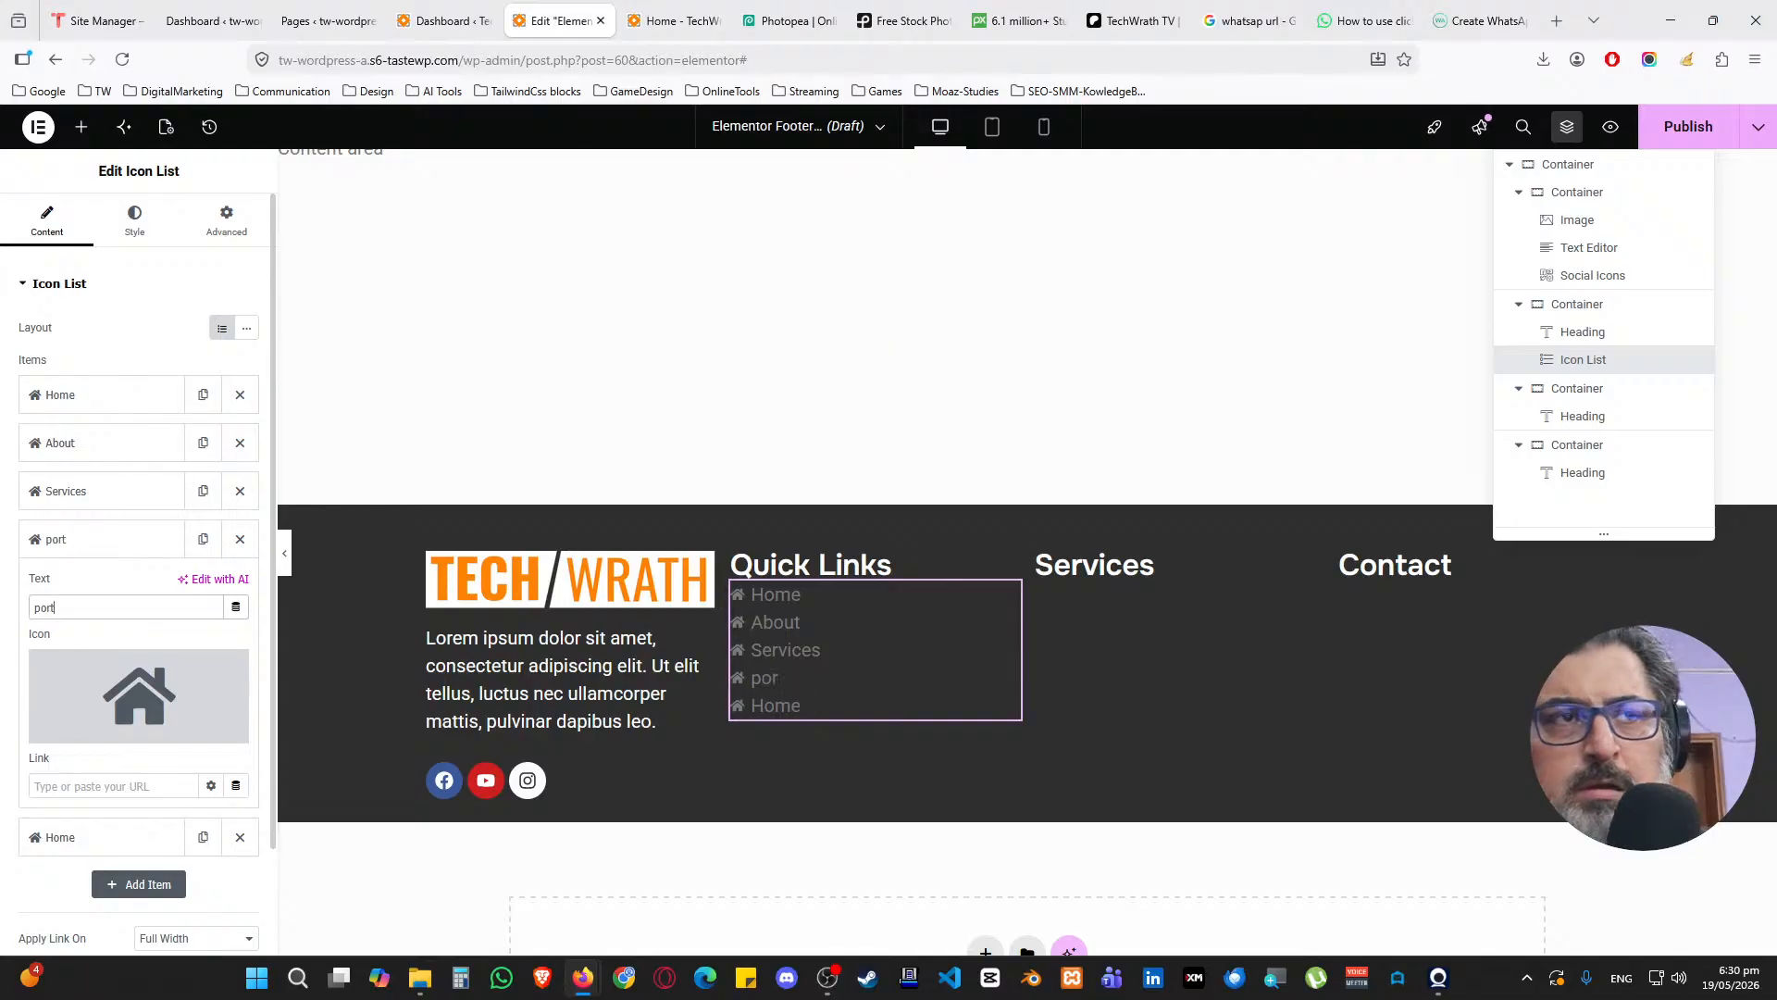
key(ctrl+a)
key(BackSpace)
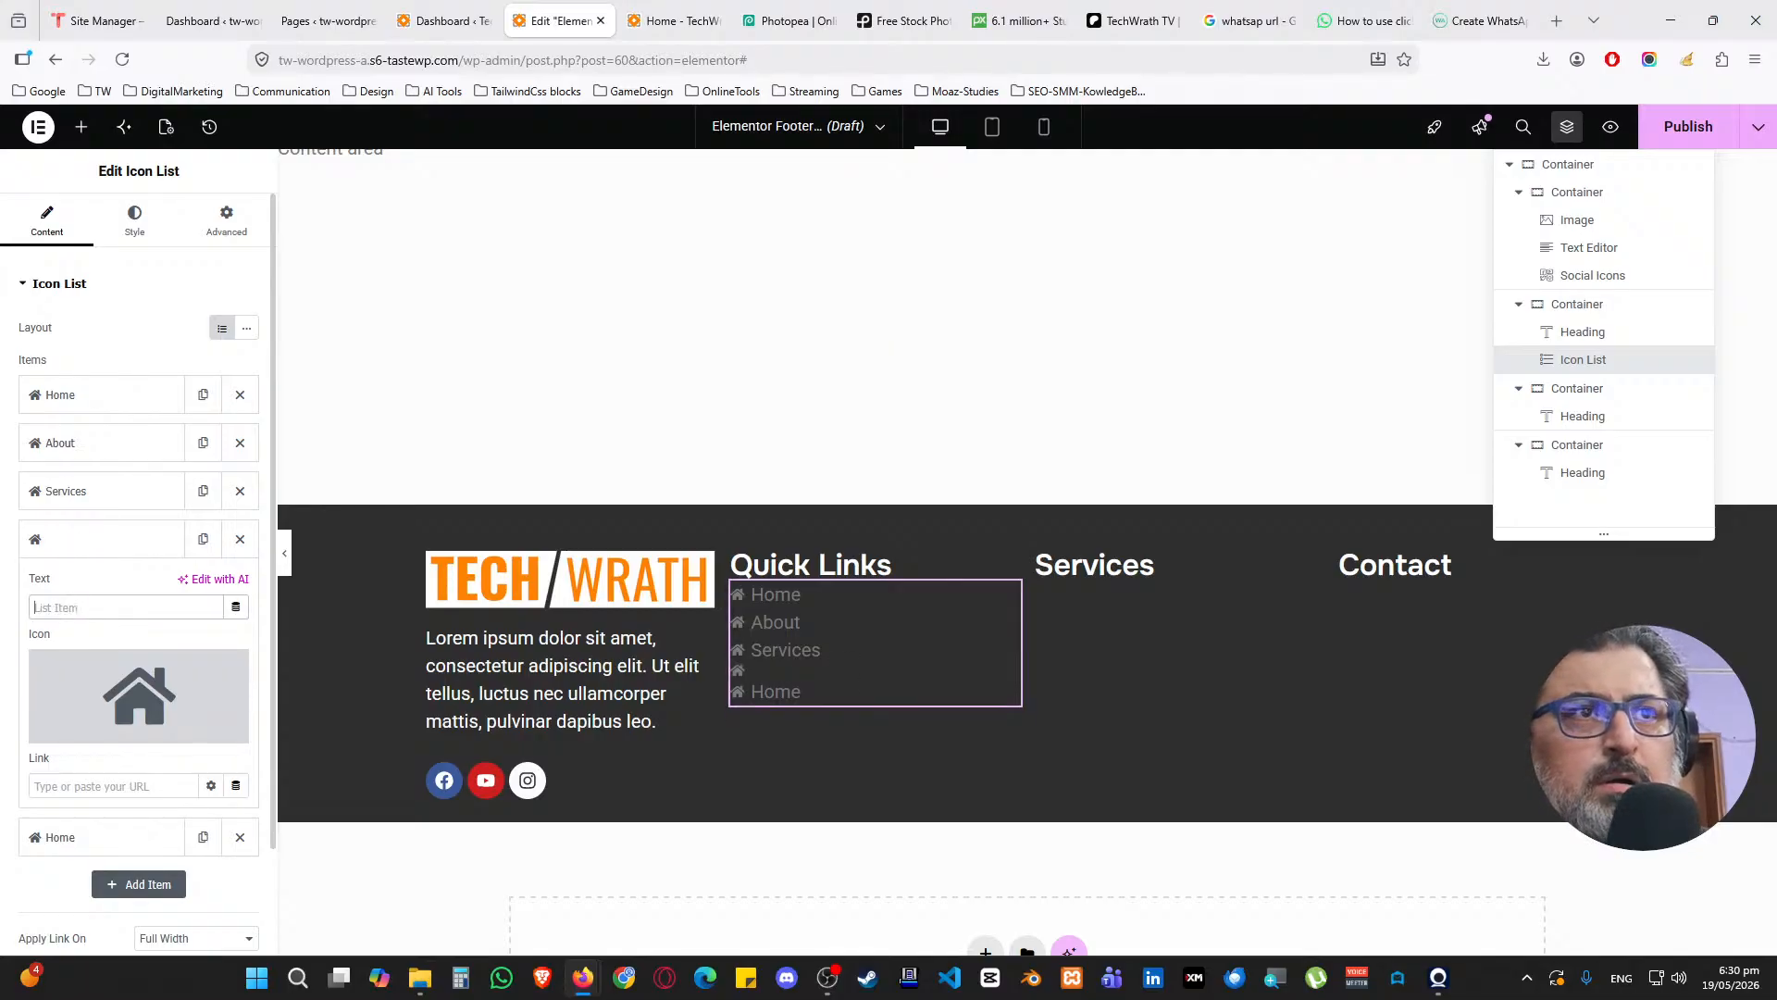
text(Portfolio)
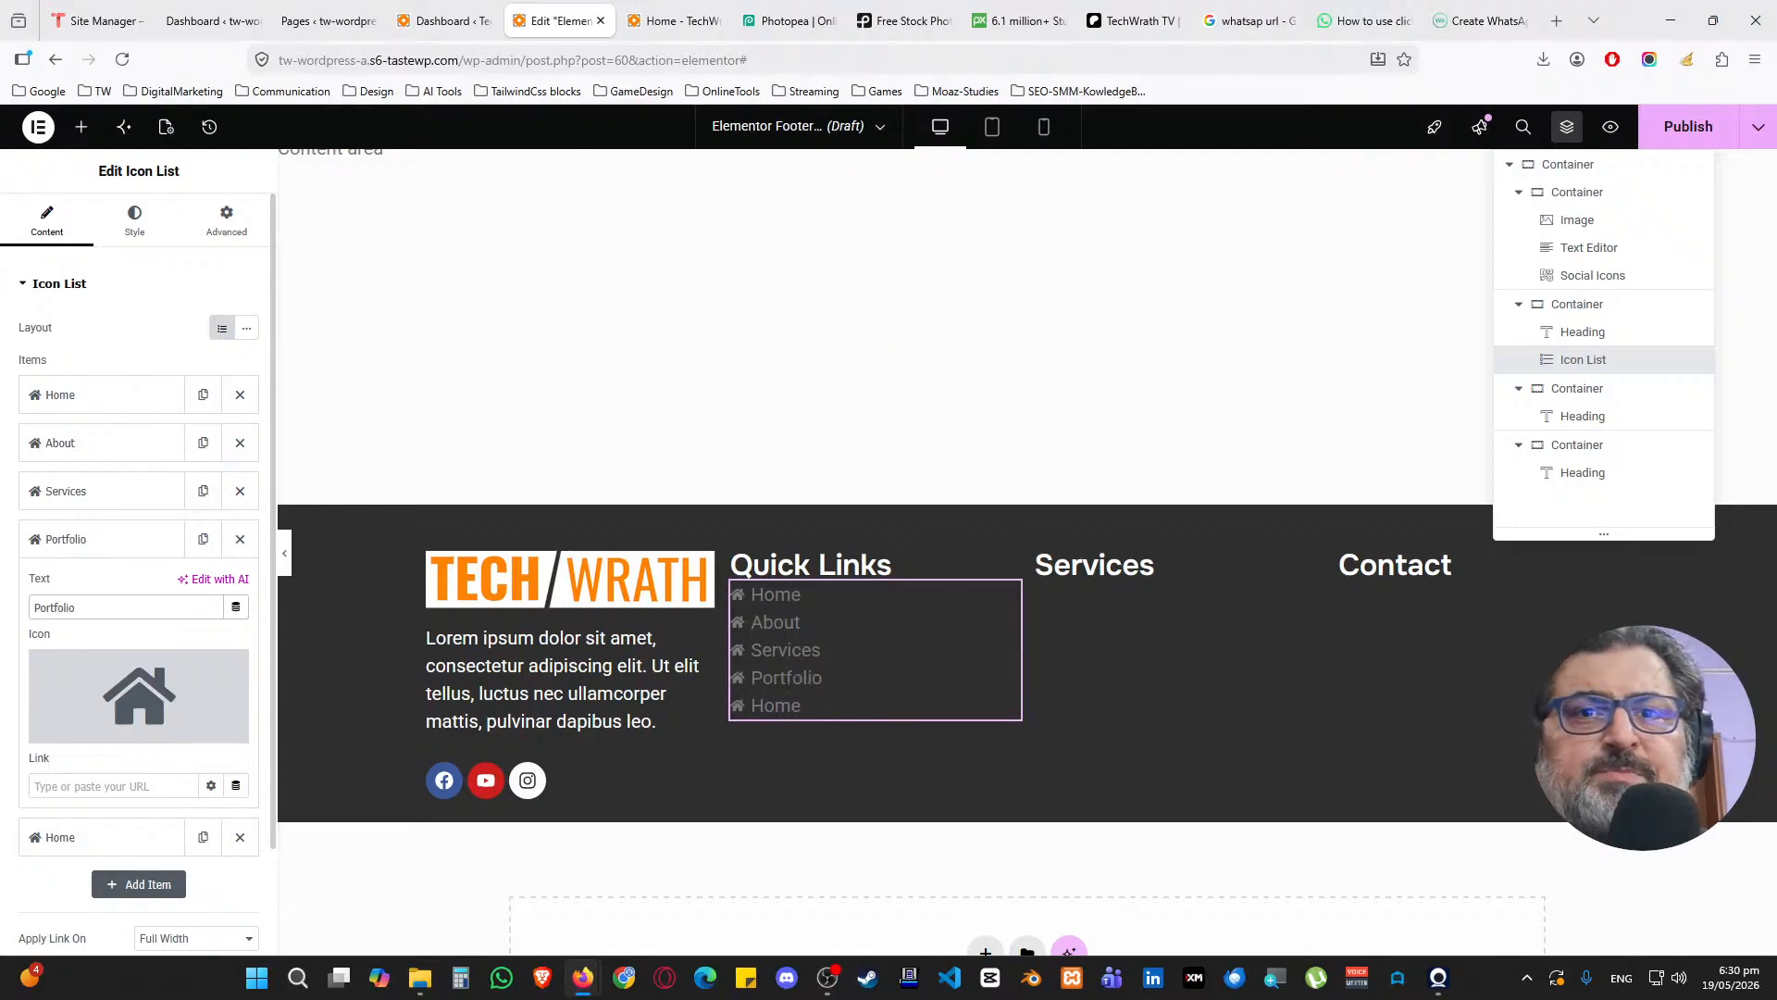
click(109, 545)
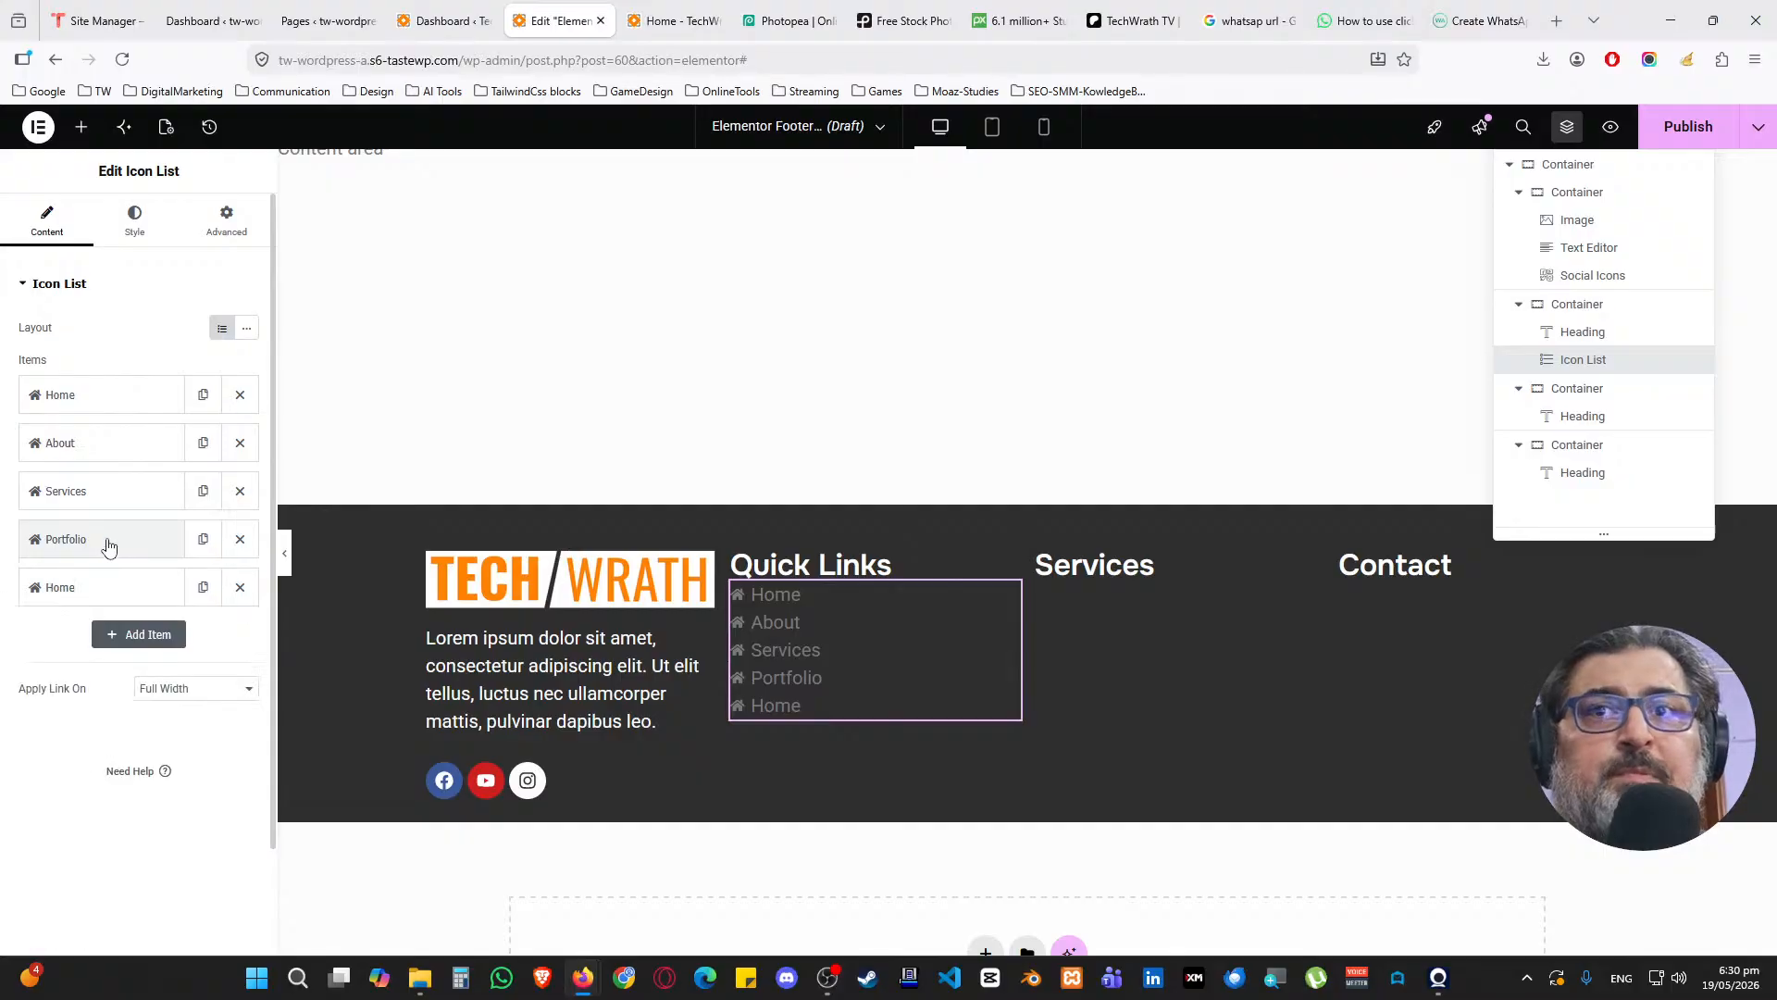
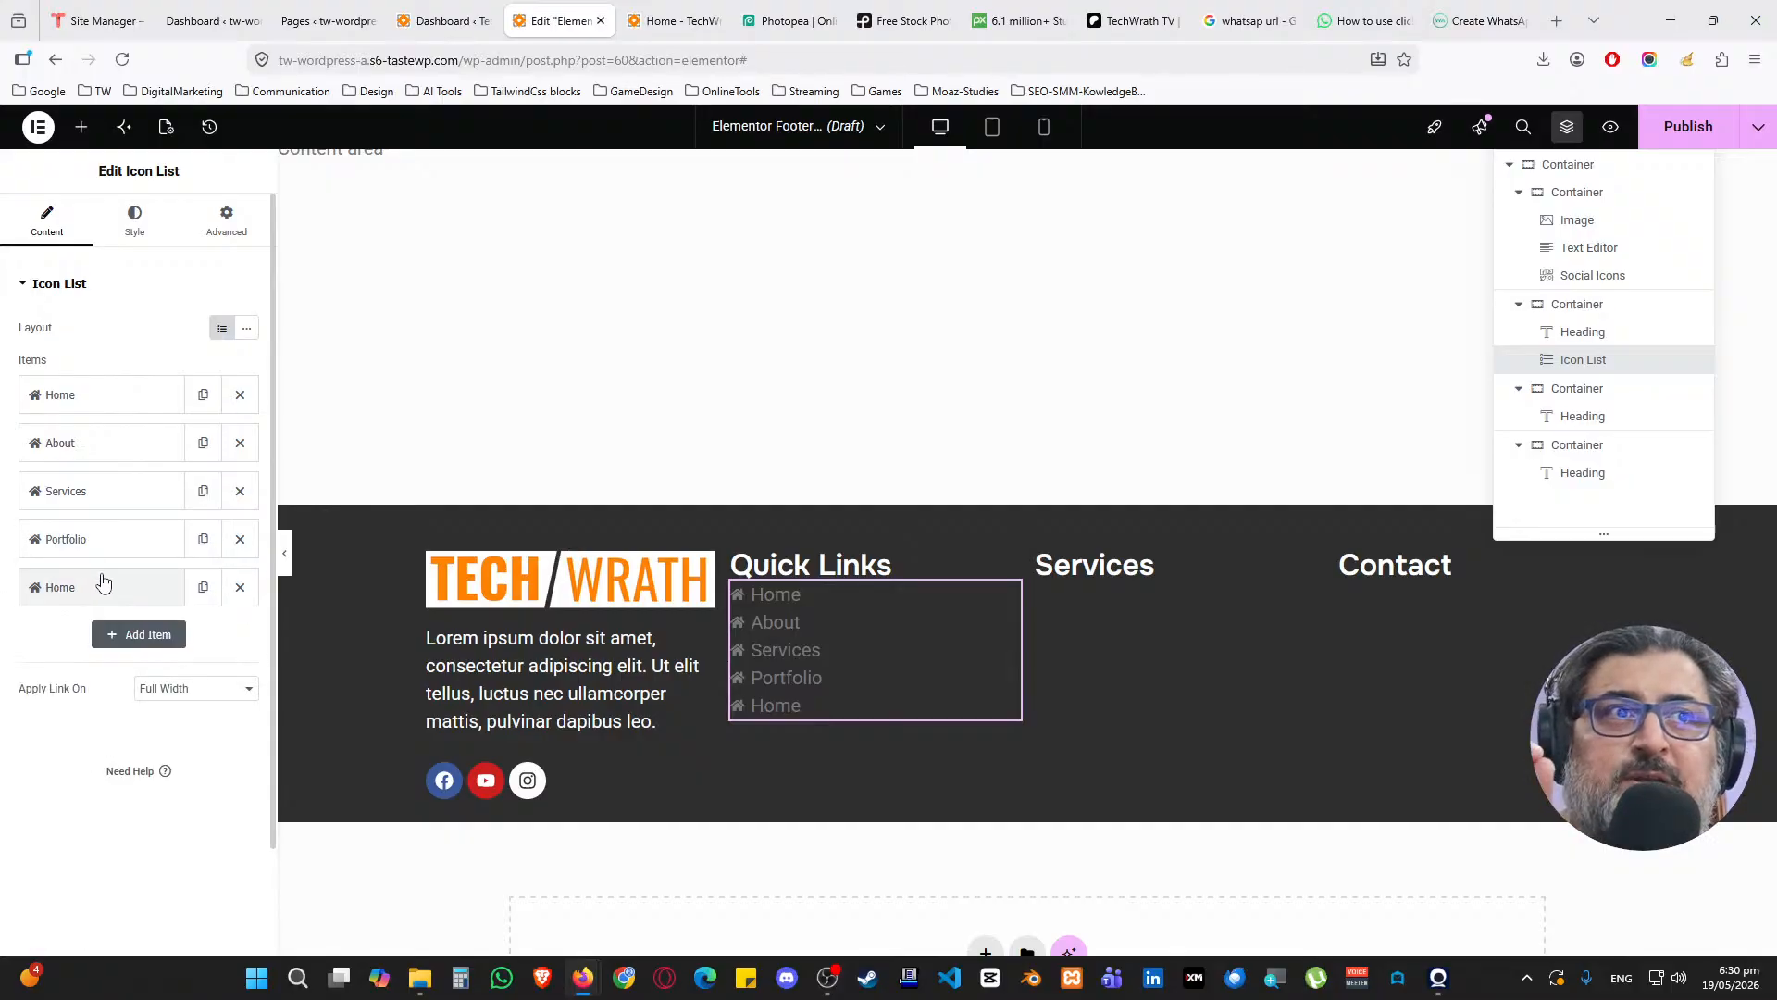
Change the label of the fifth Quick Links item from Home to Contact
click(105, 585)
drag(87, 657, 28, 669)
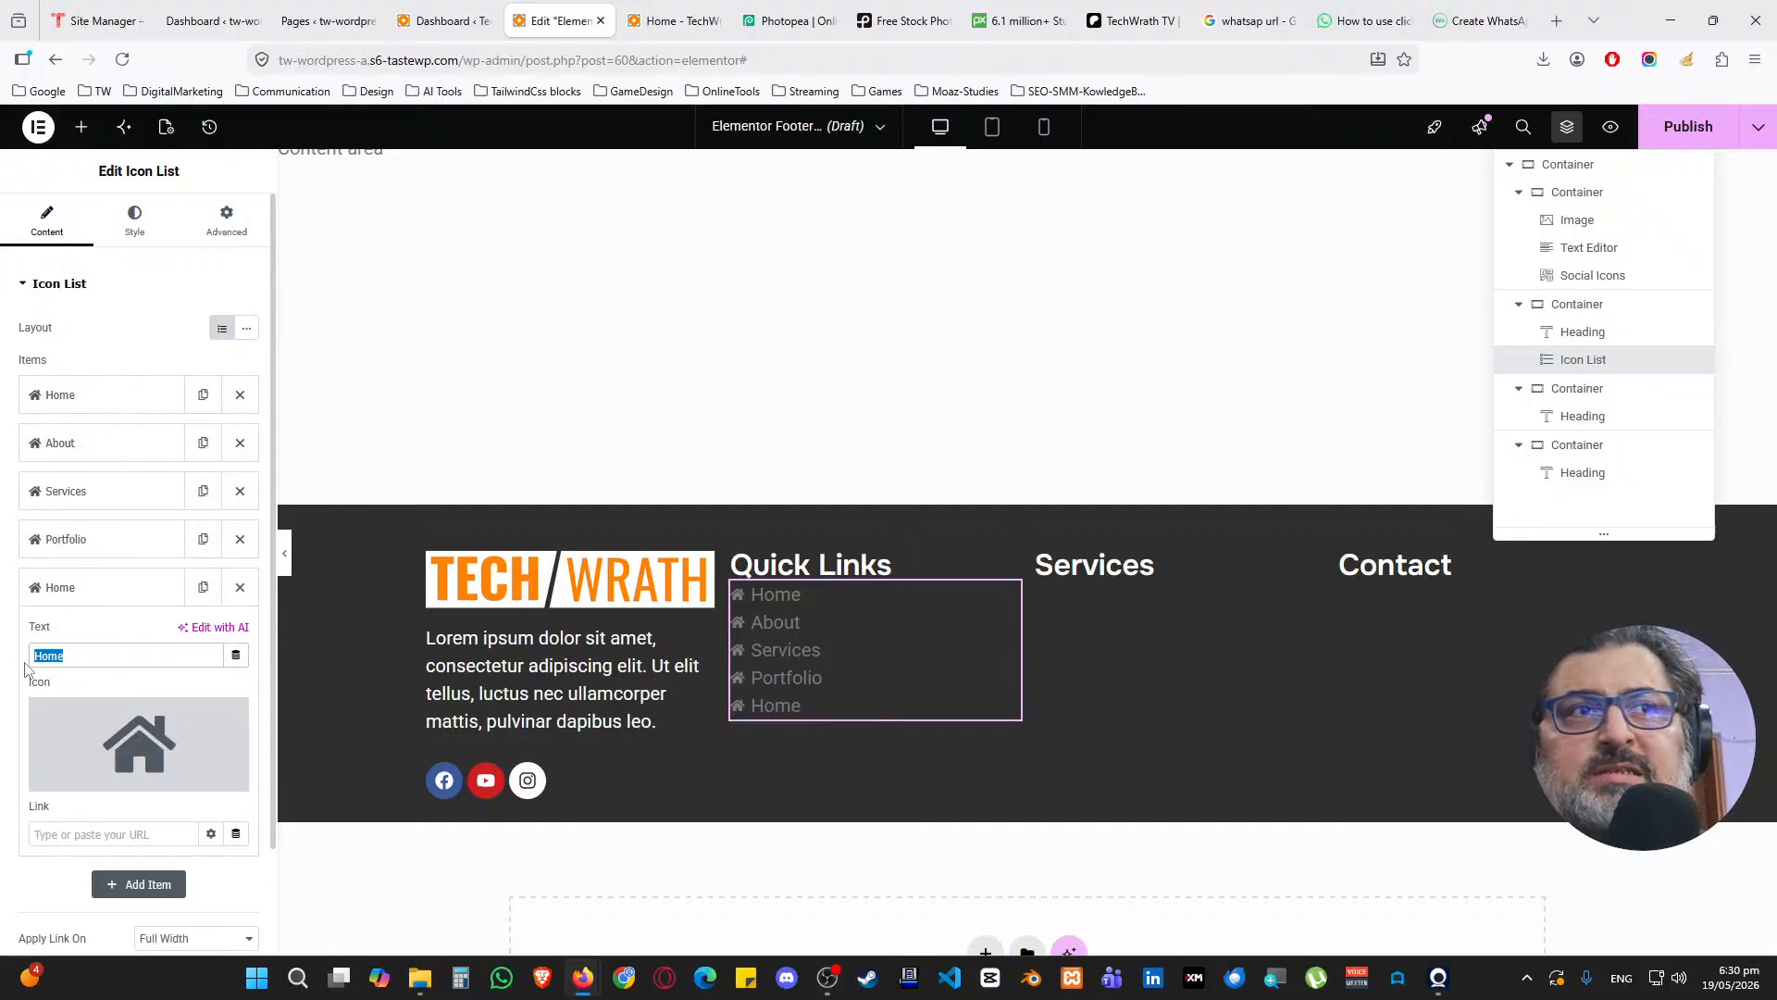
text(Contact)
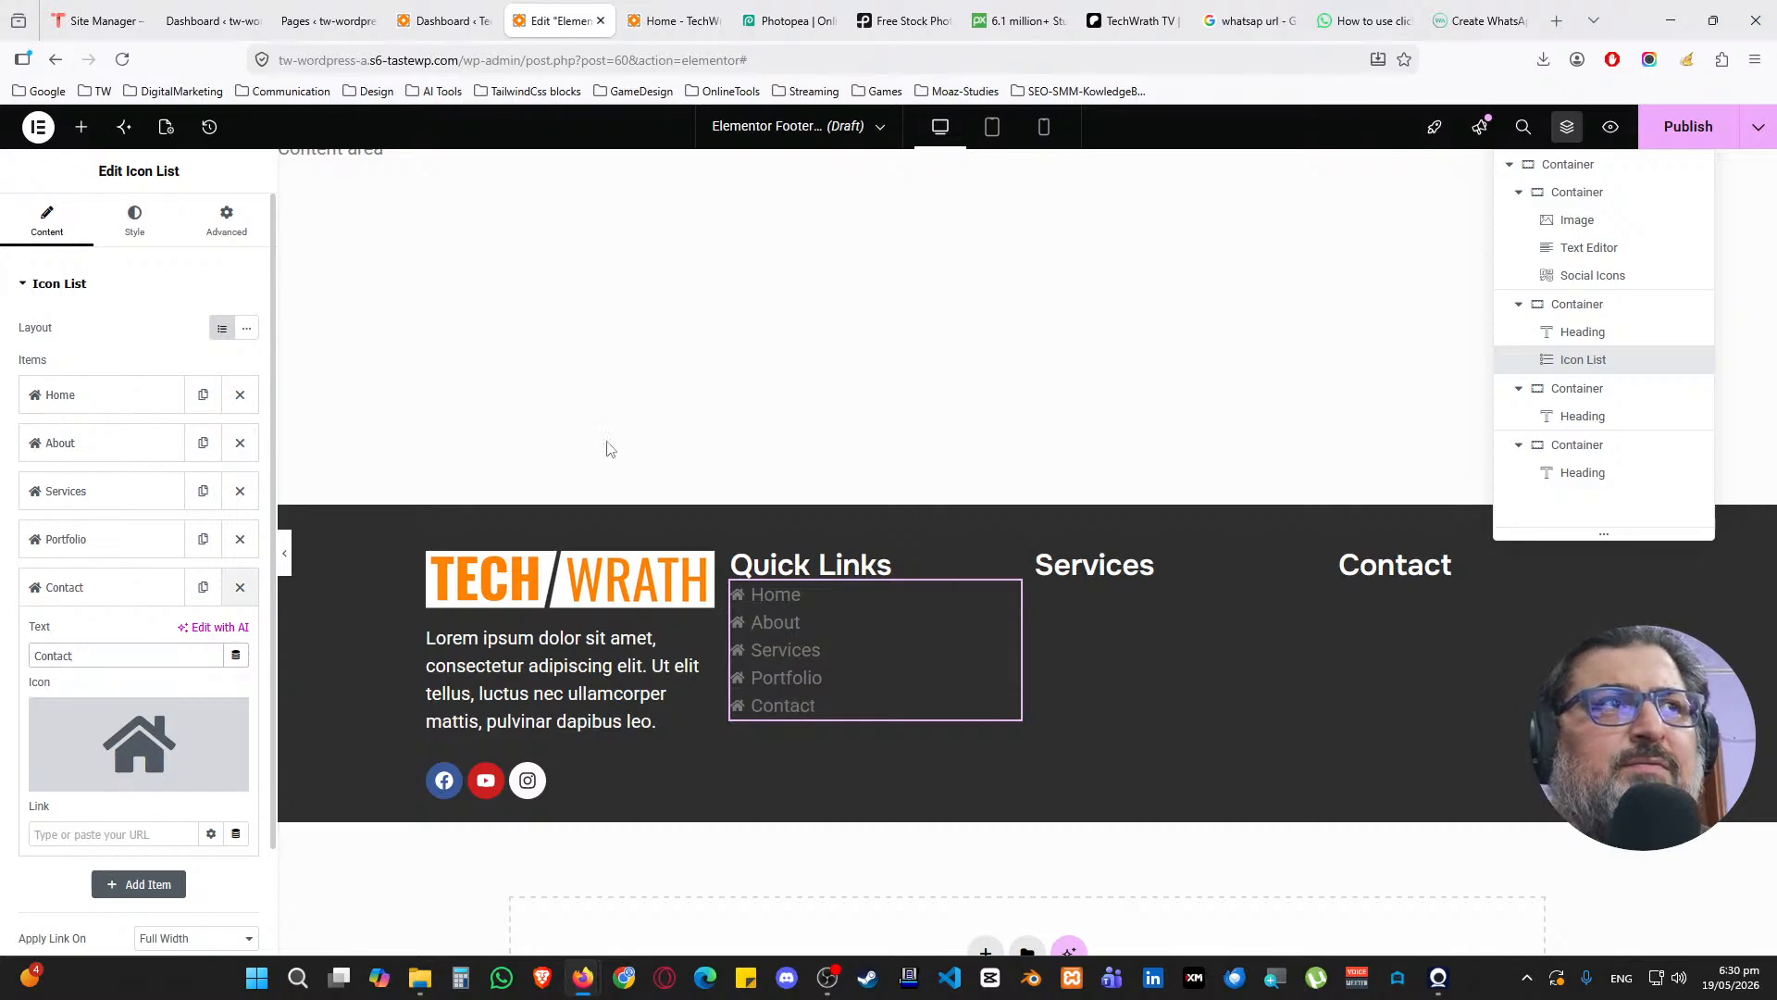
scroll(858, 357, up, 3)
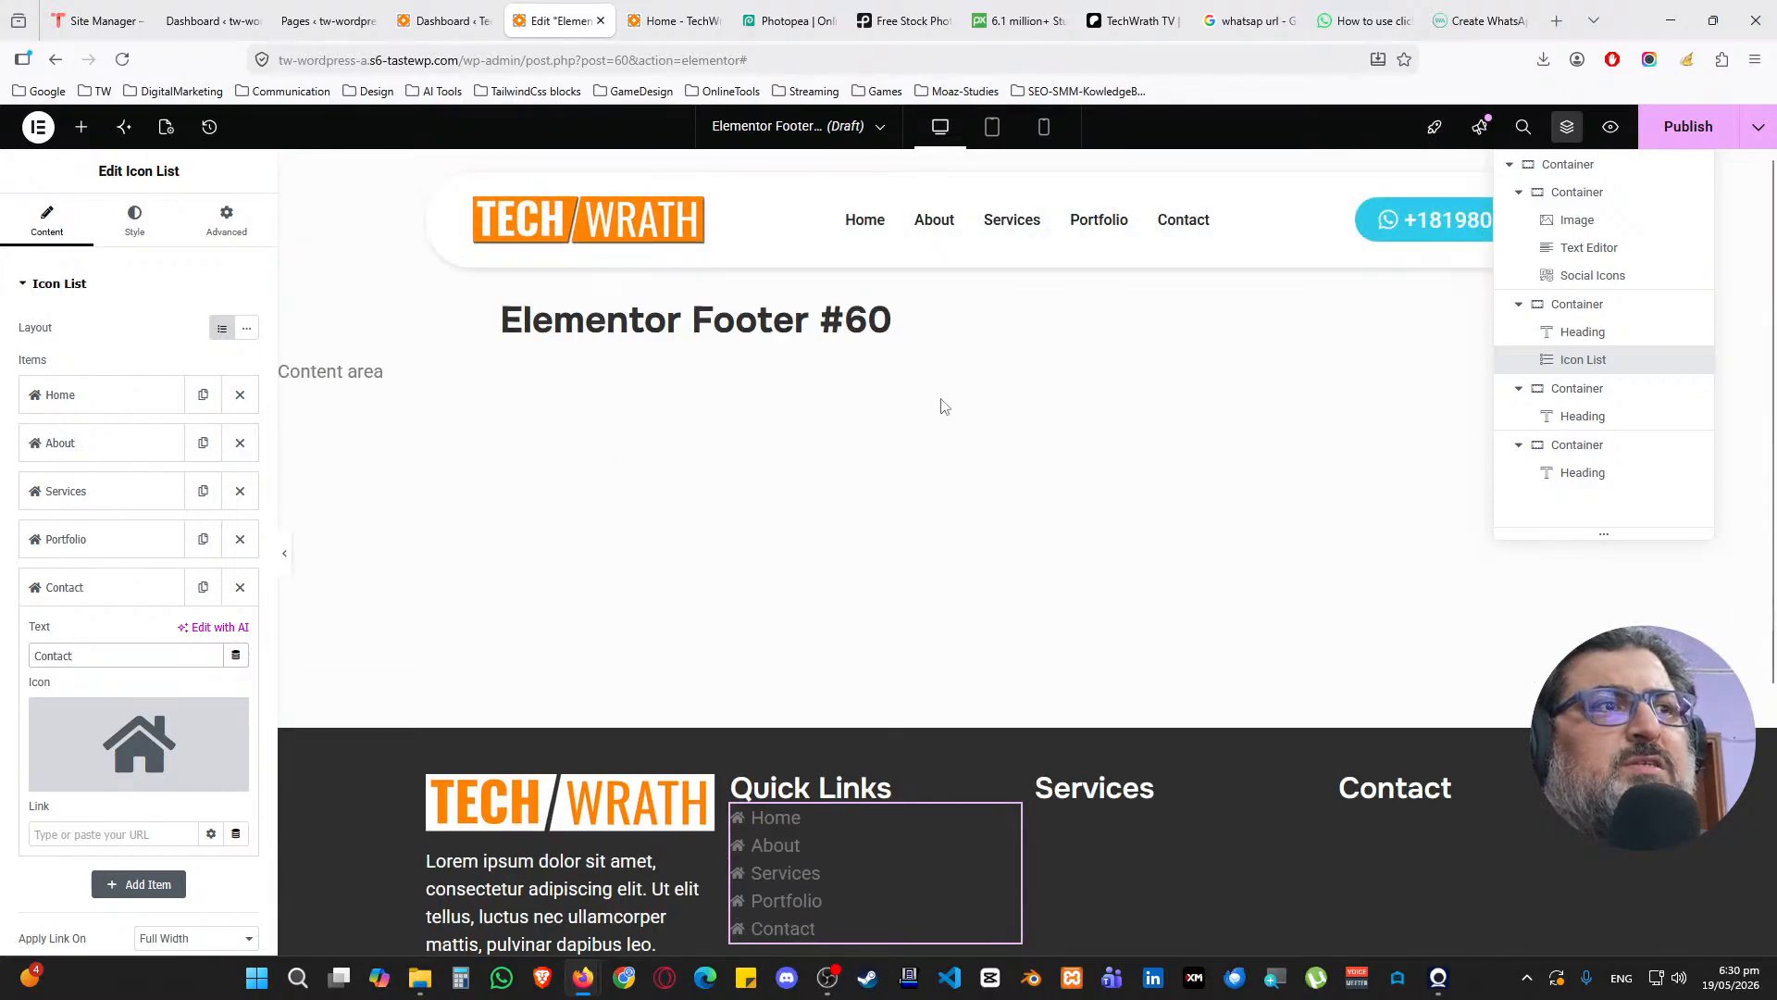
scroll(941, 405, down, 3)
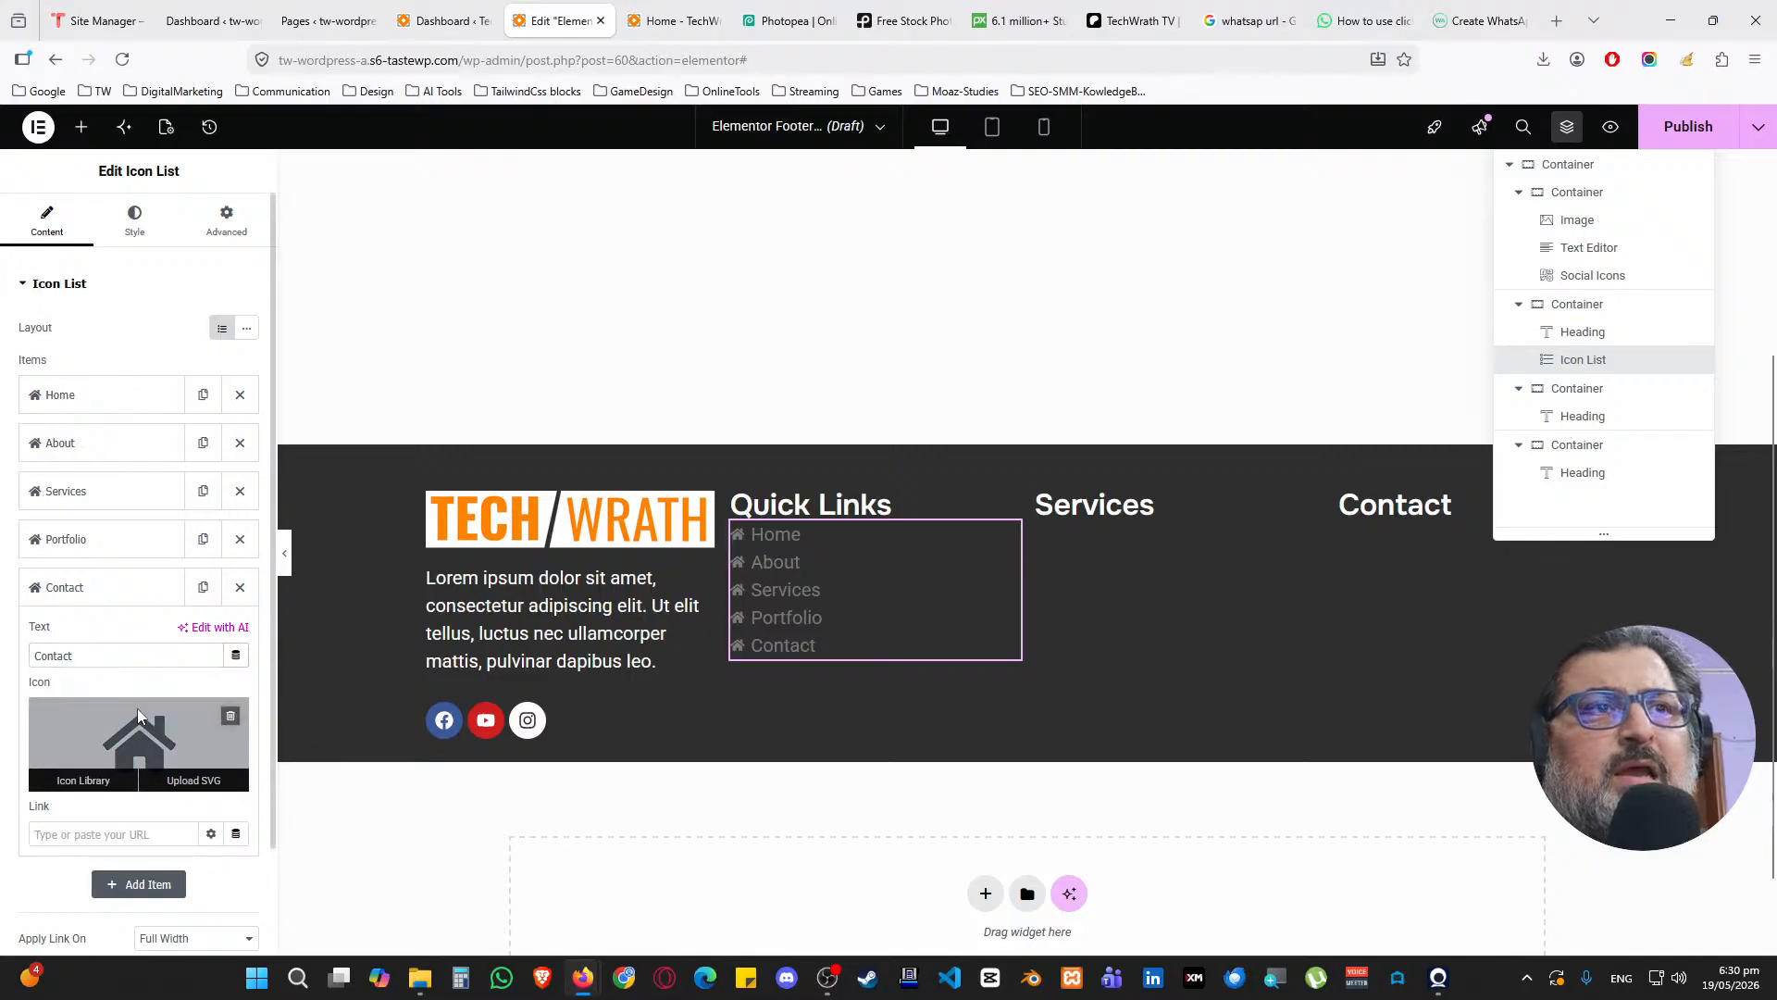
Give the Contact link the solid Envelope icon
click(137, 713)
click(782, 242)
text(env)
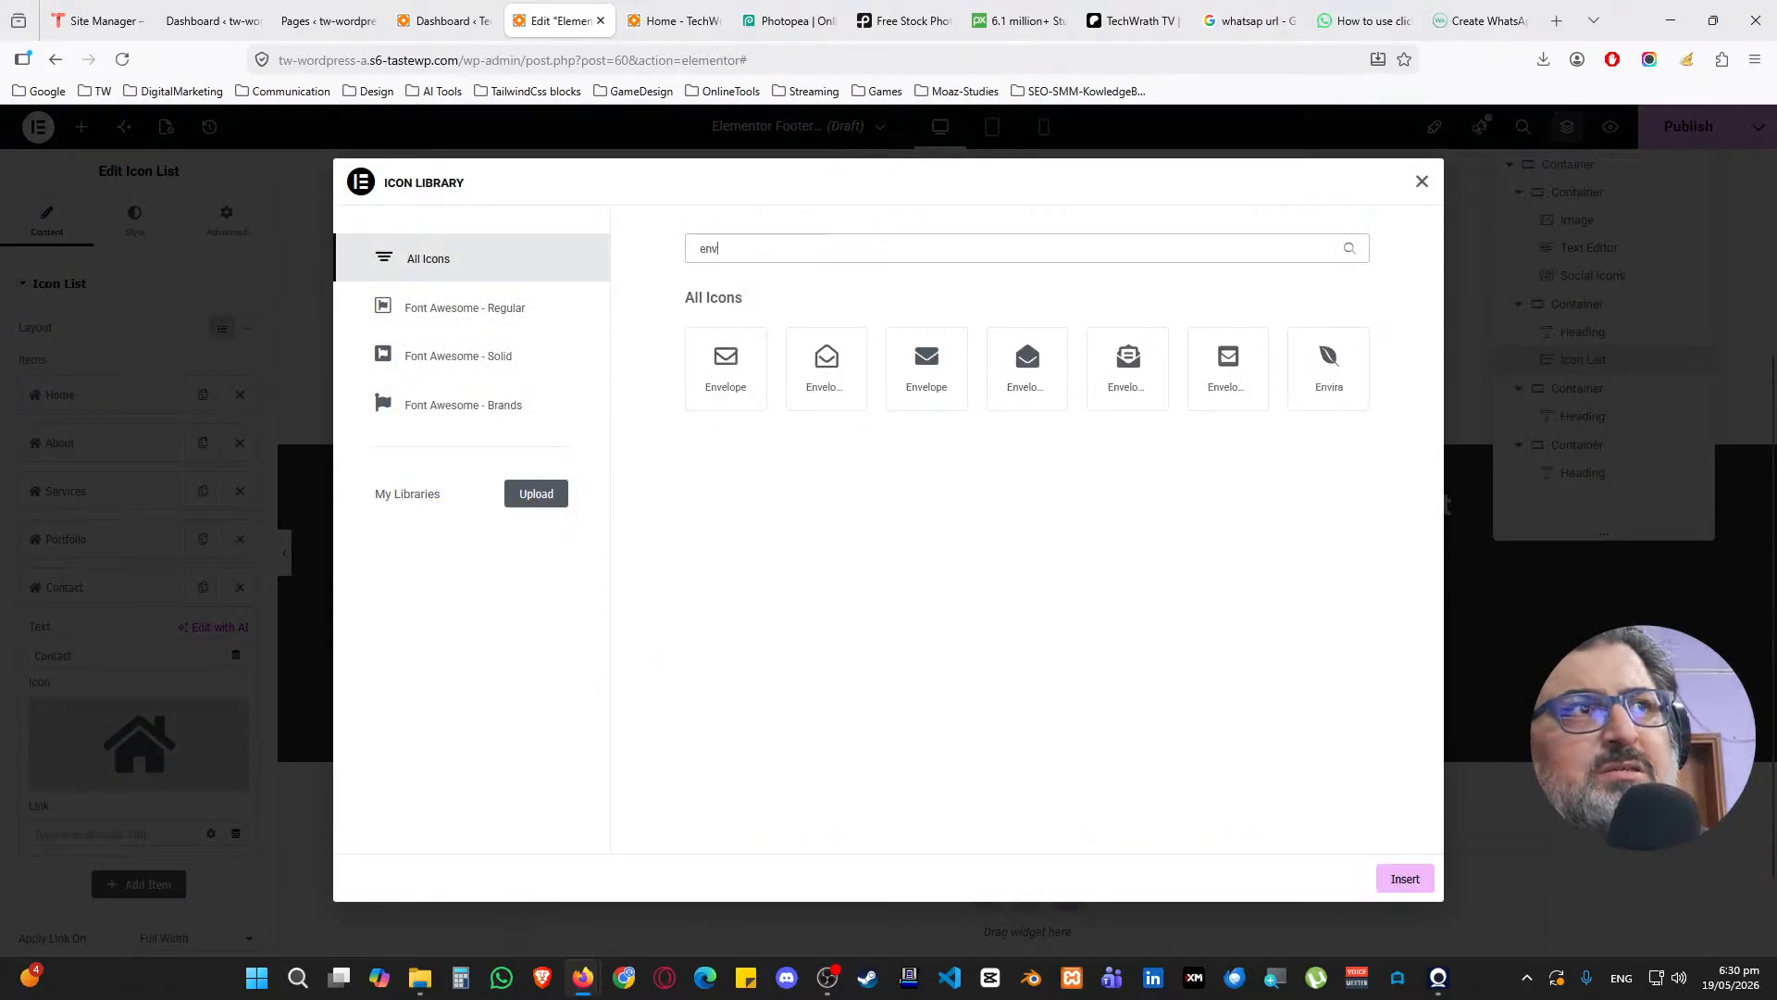
click(926, 358)
click(1404, 879)
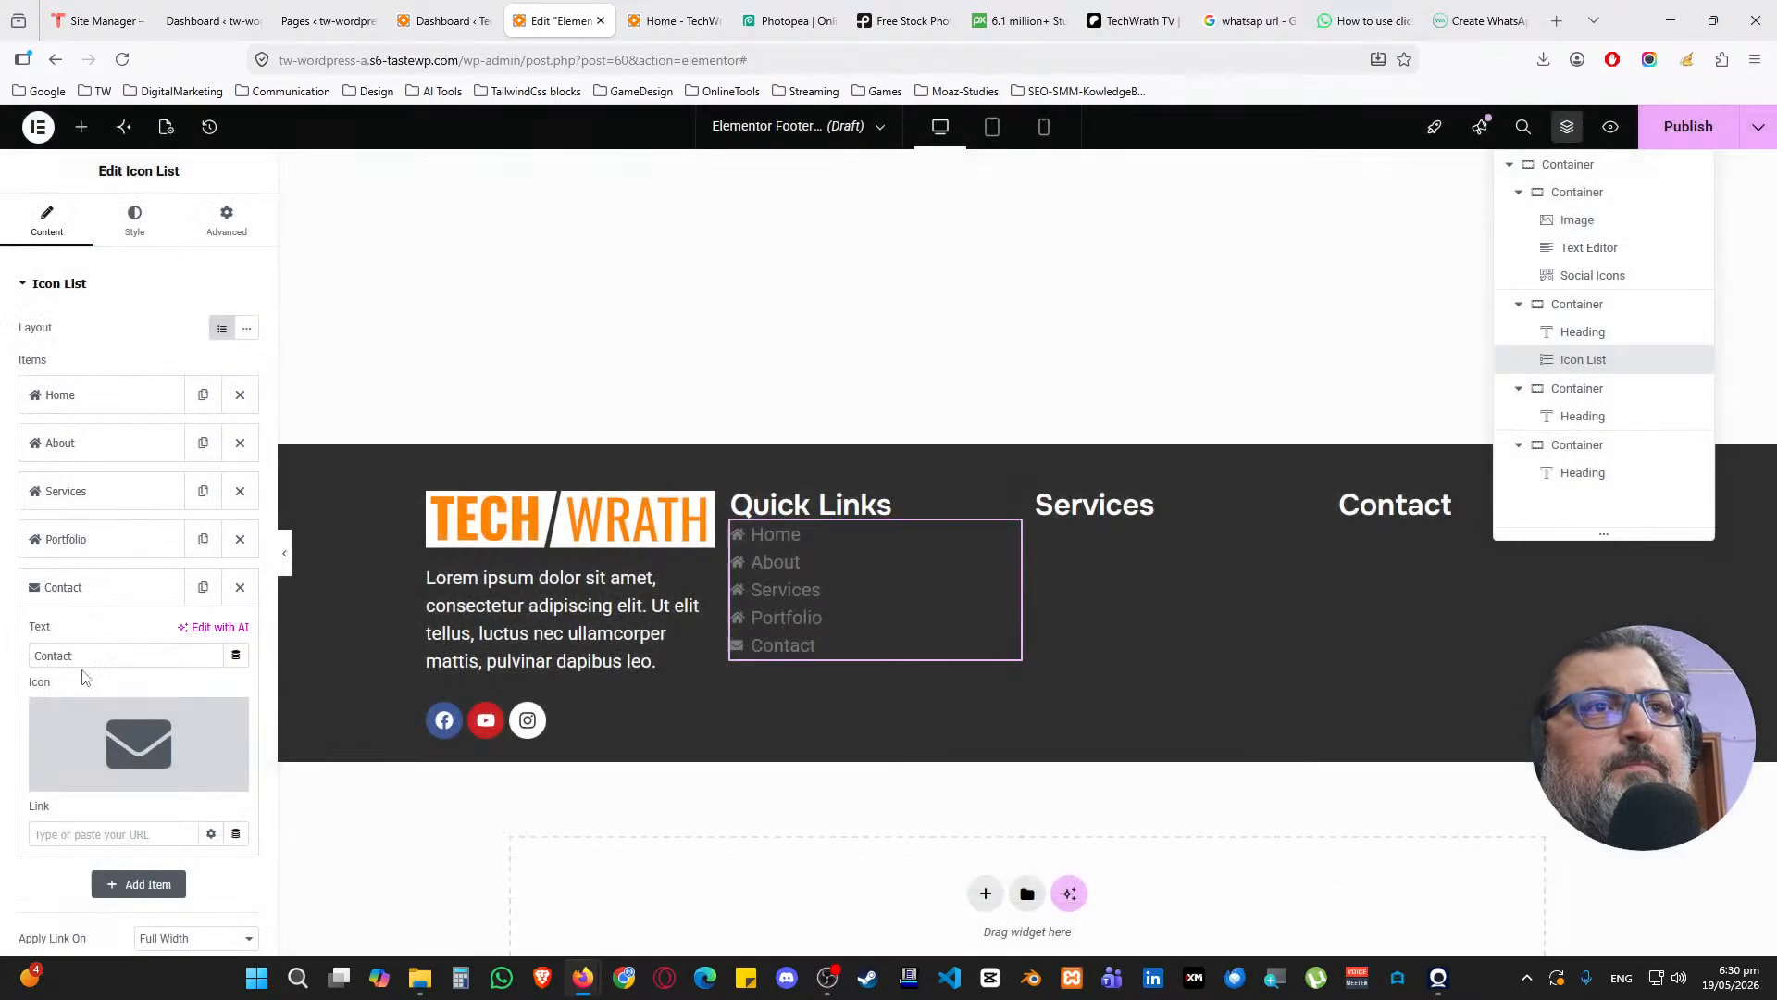
click(87, 586)
Give the Portfolio link the Briefcase icon
click(83, 539)
click(139, 694)
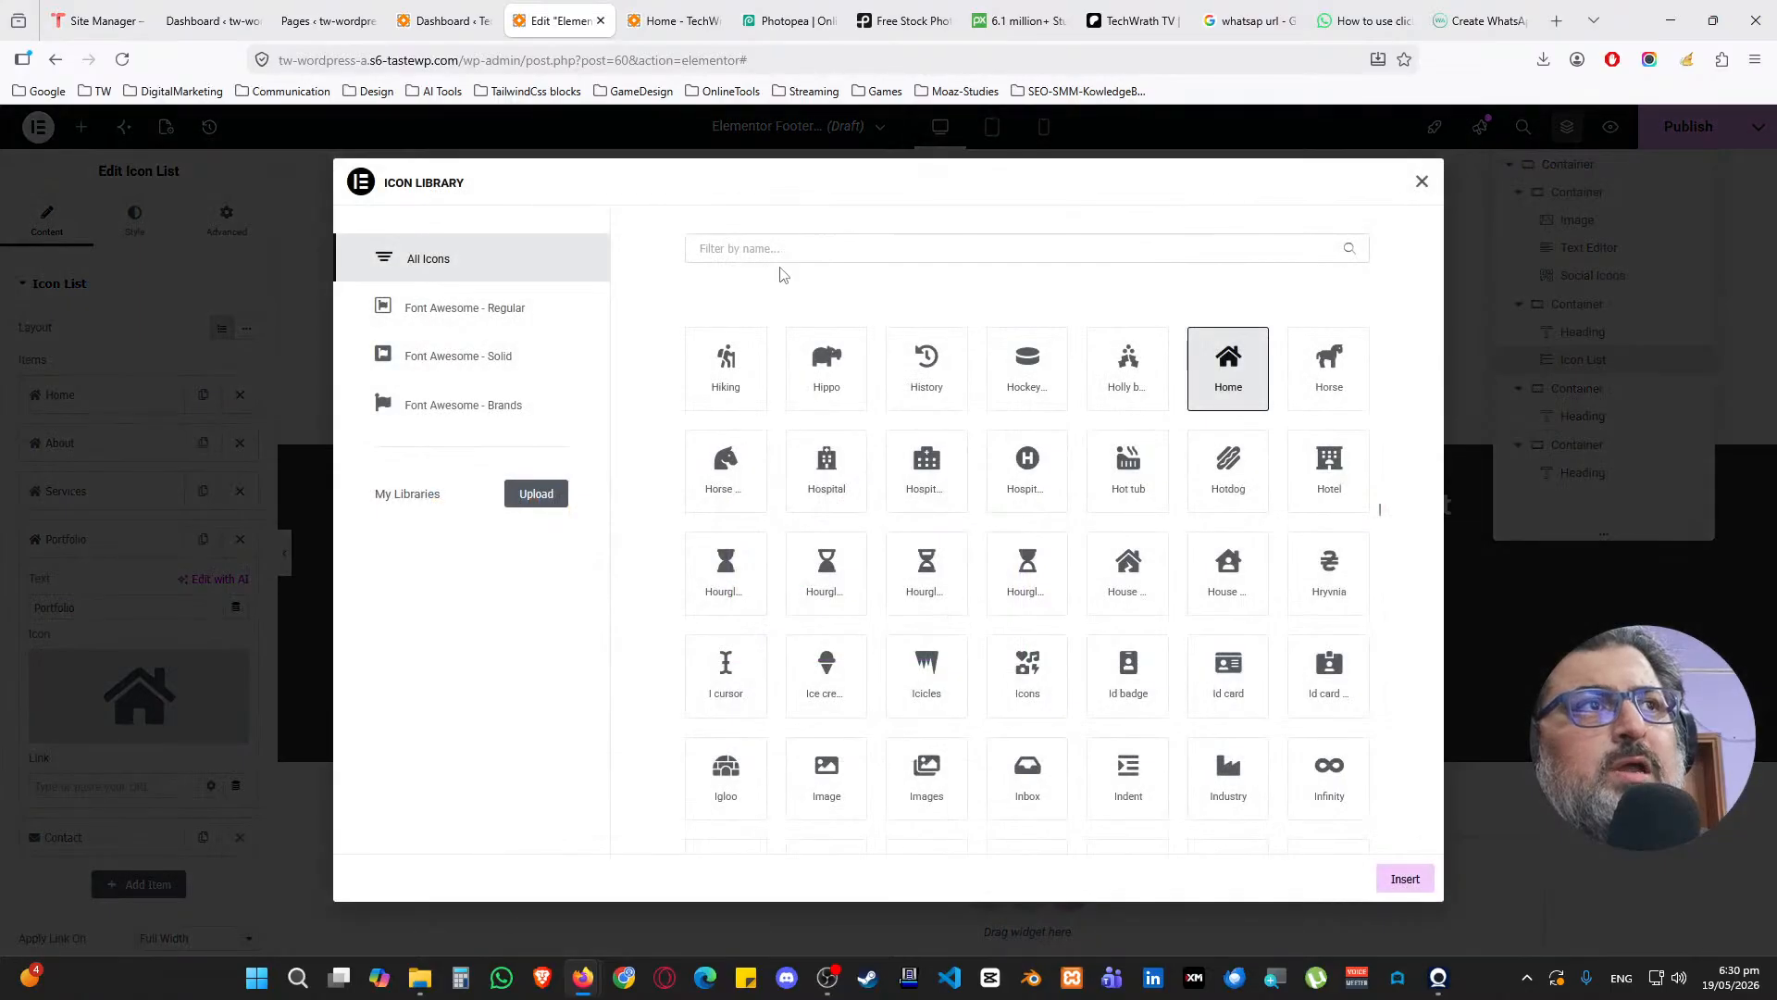
click(797, 258)
text(pic)
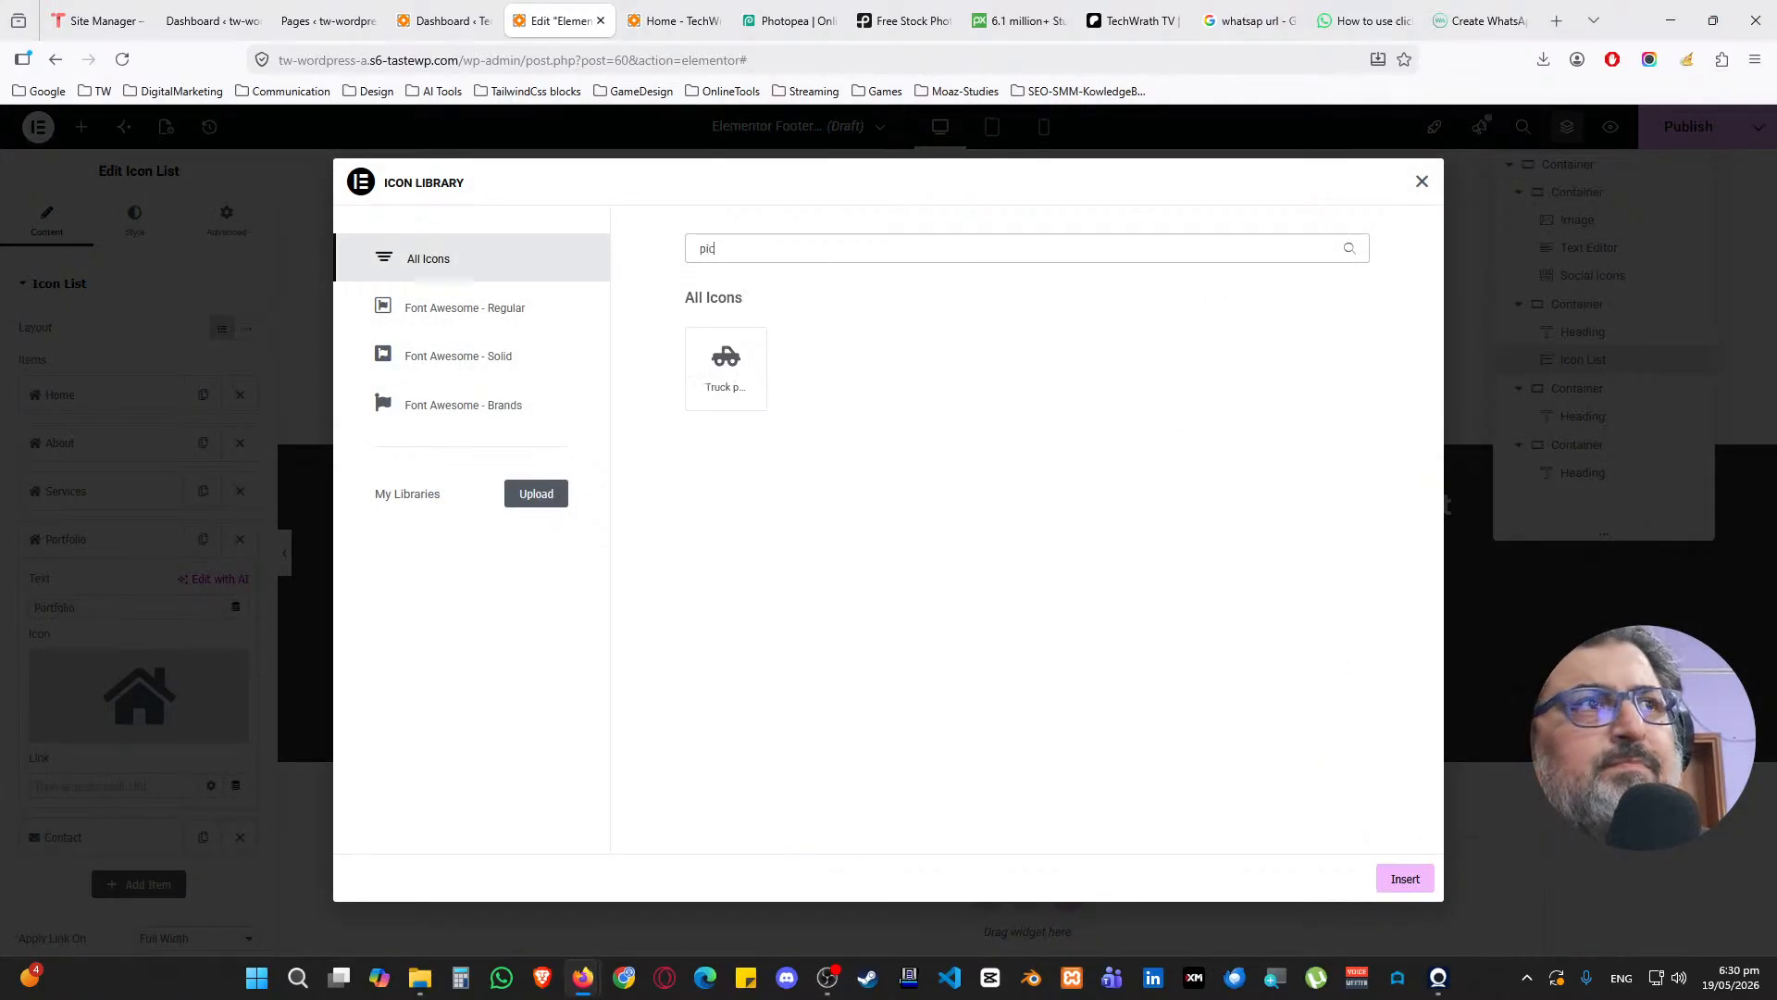
key(BackSpace)
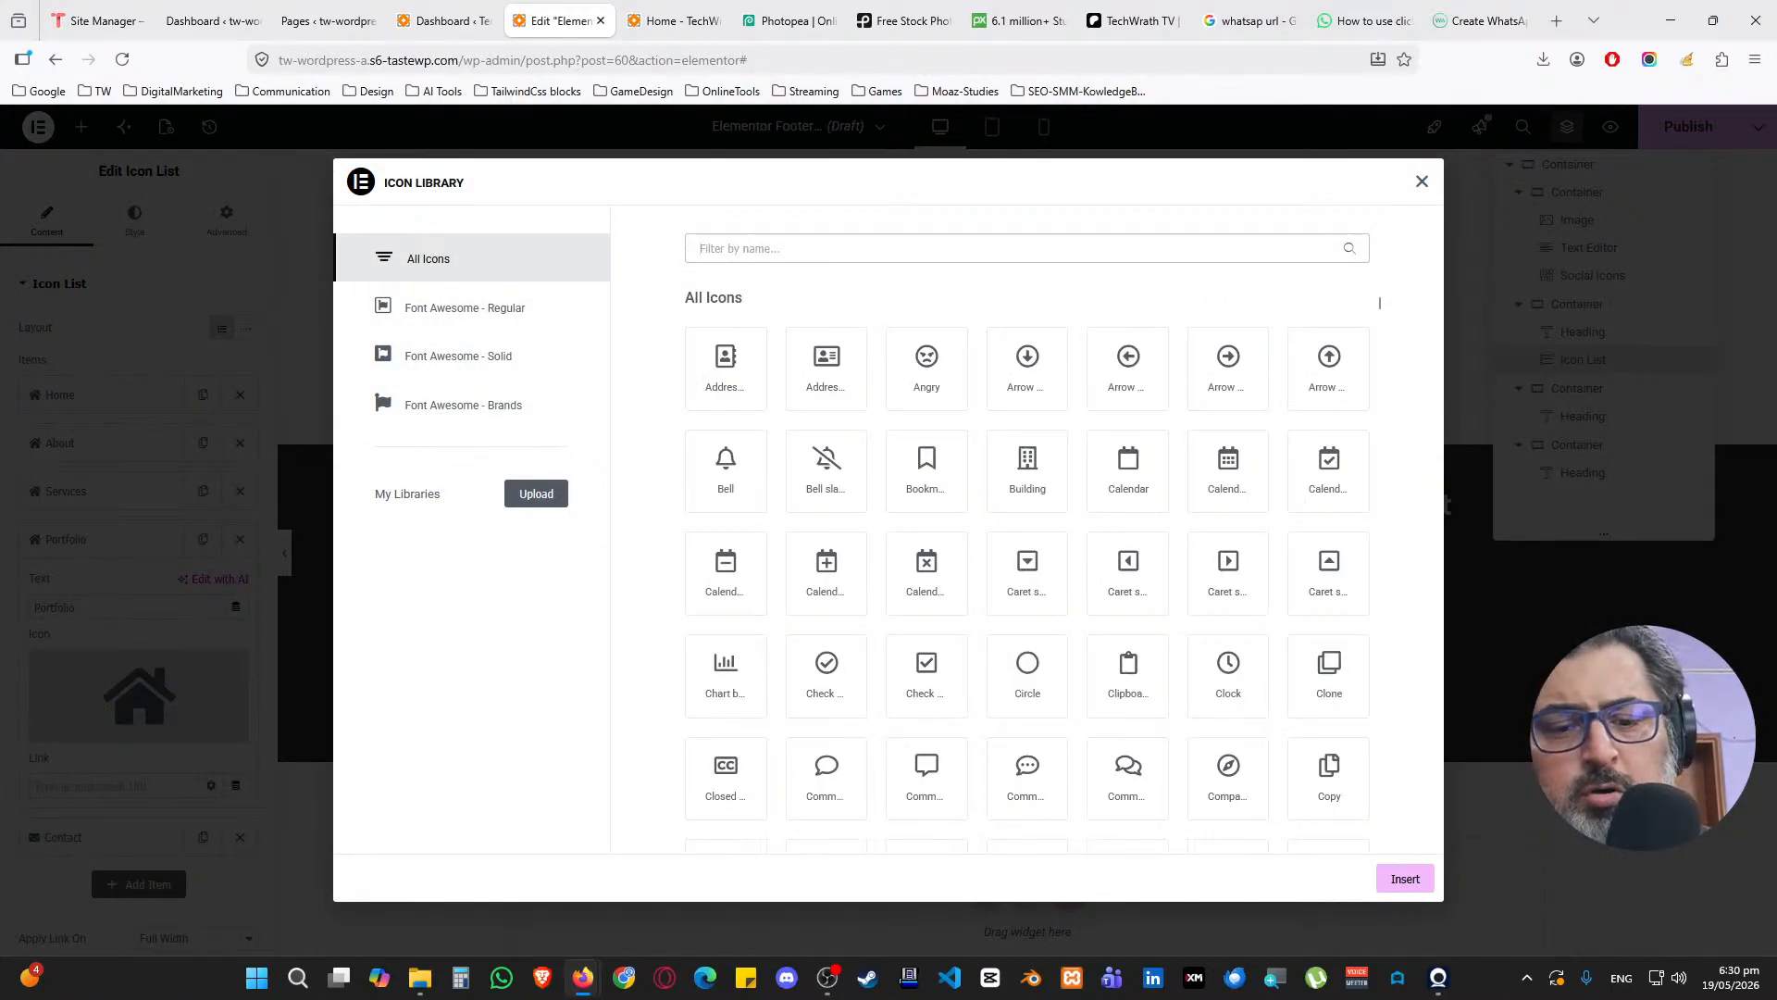
text(file)
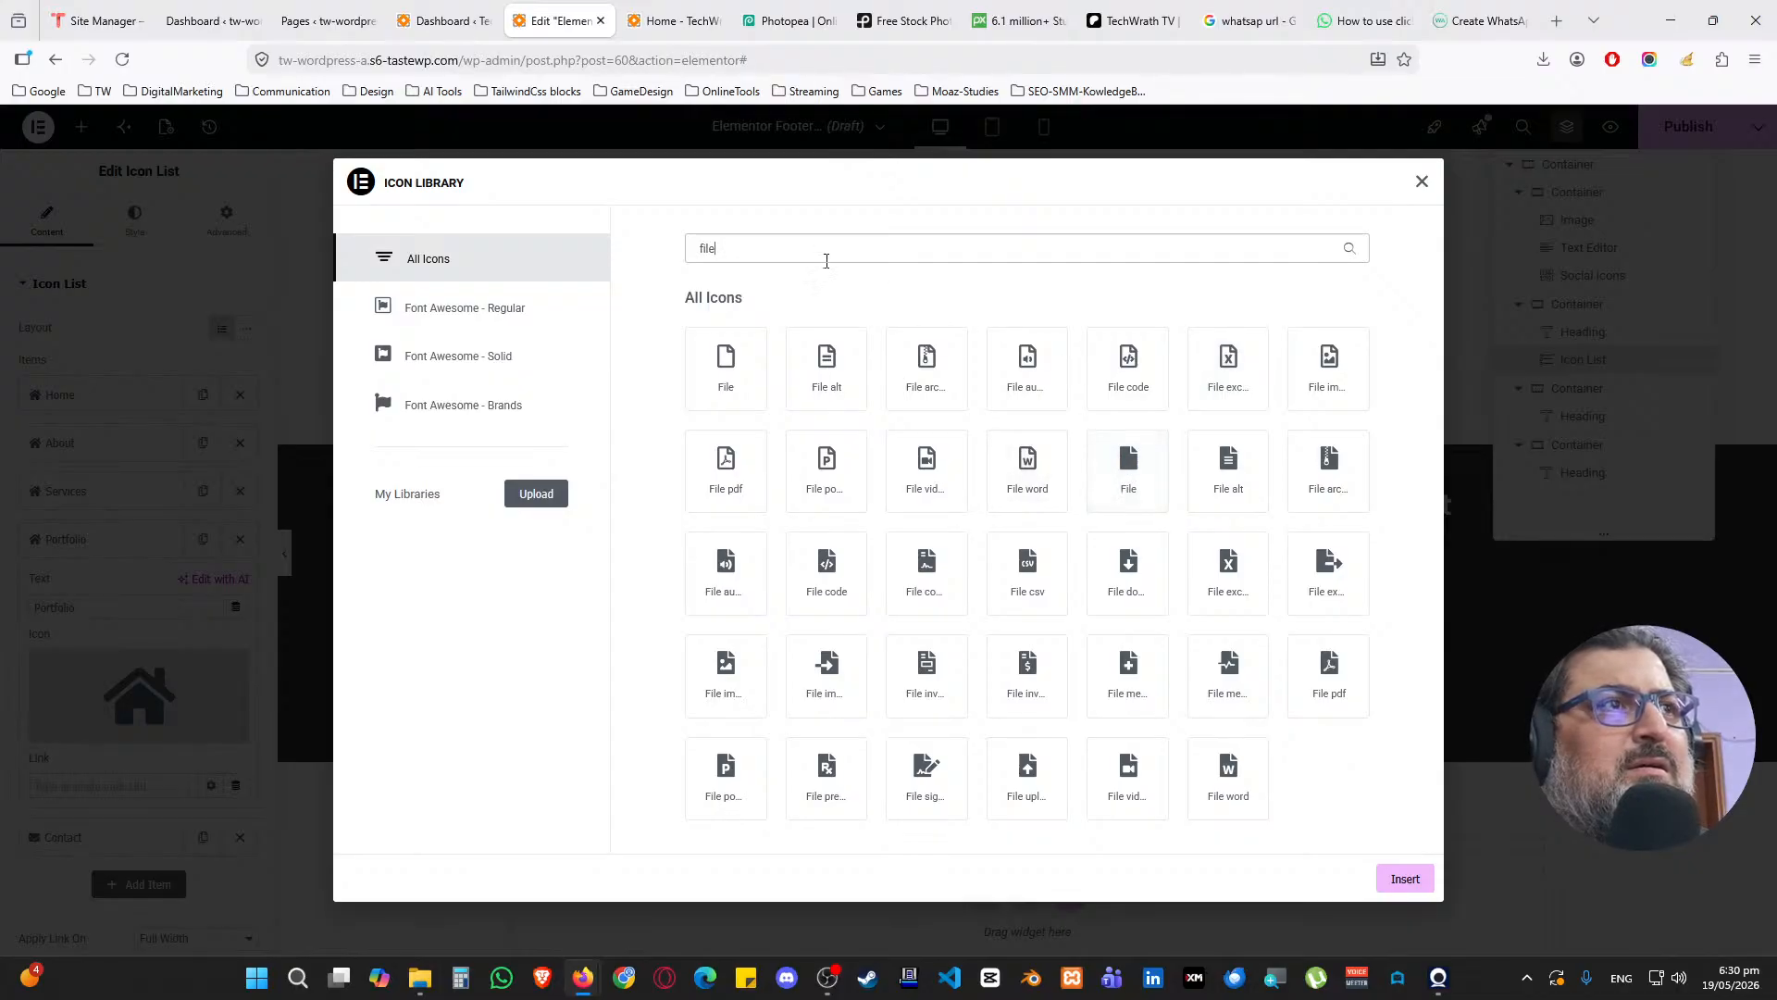
text(bri)
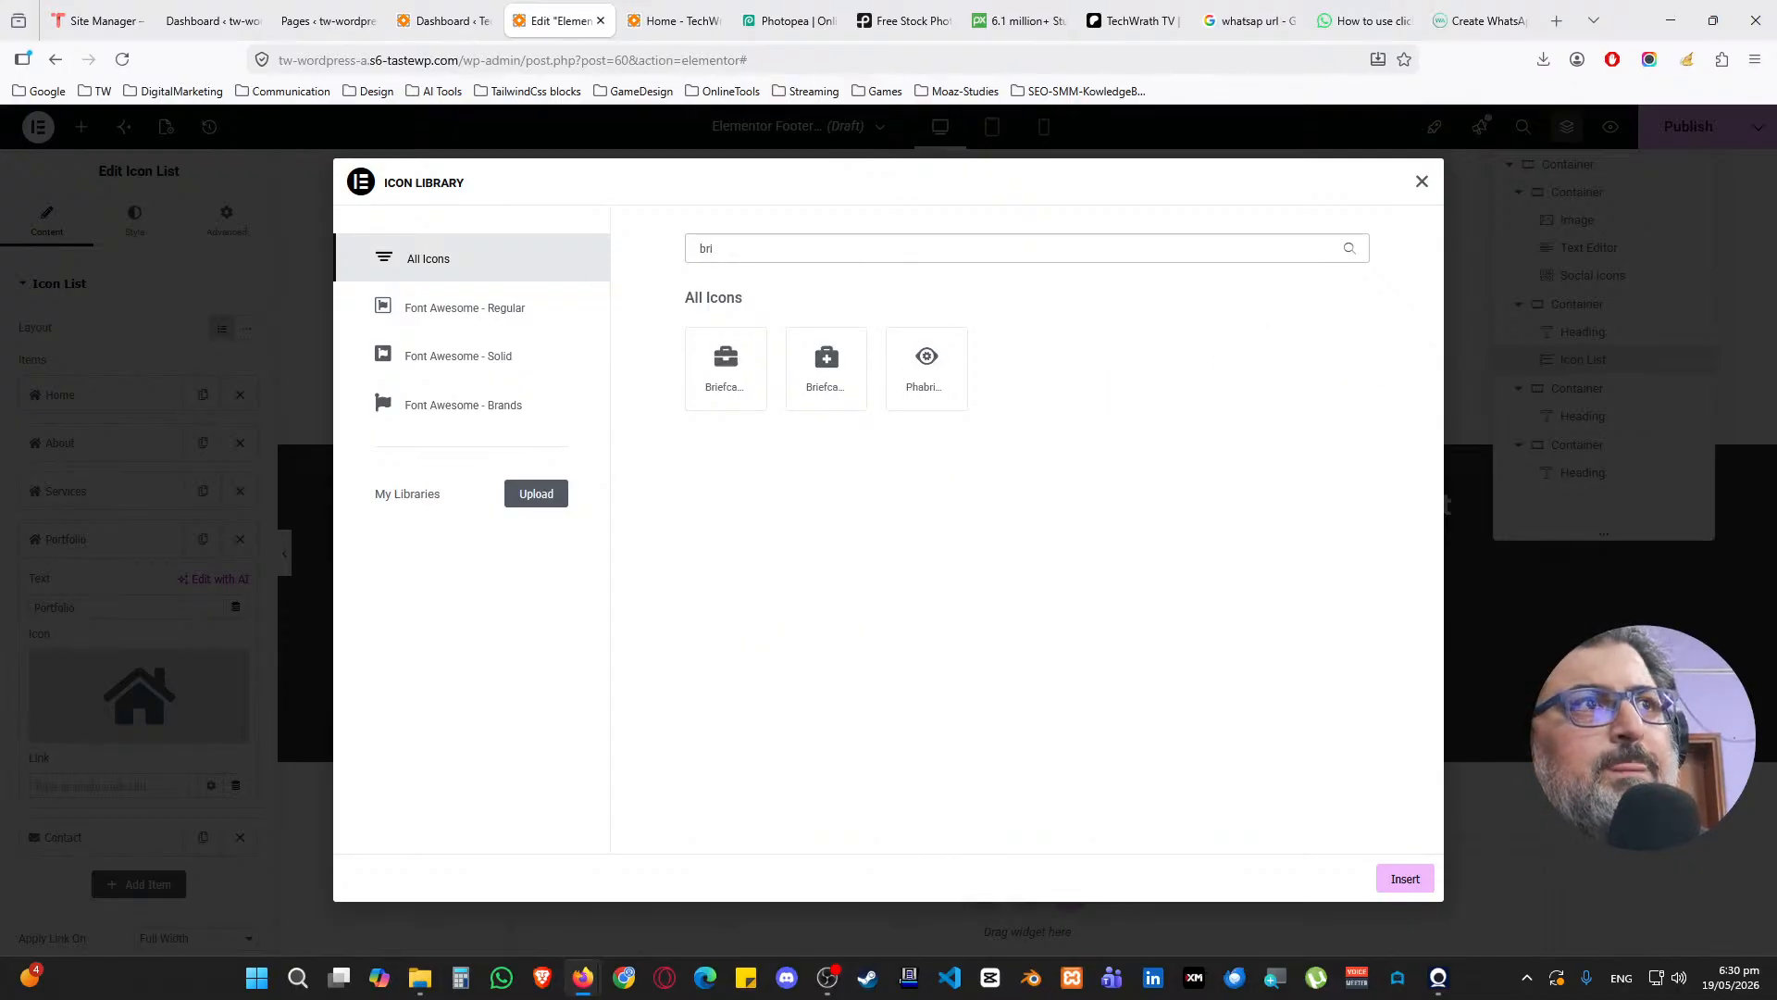
click(745, 366)
click(1405, 879)
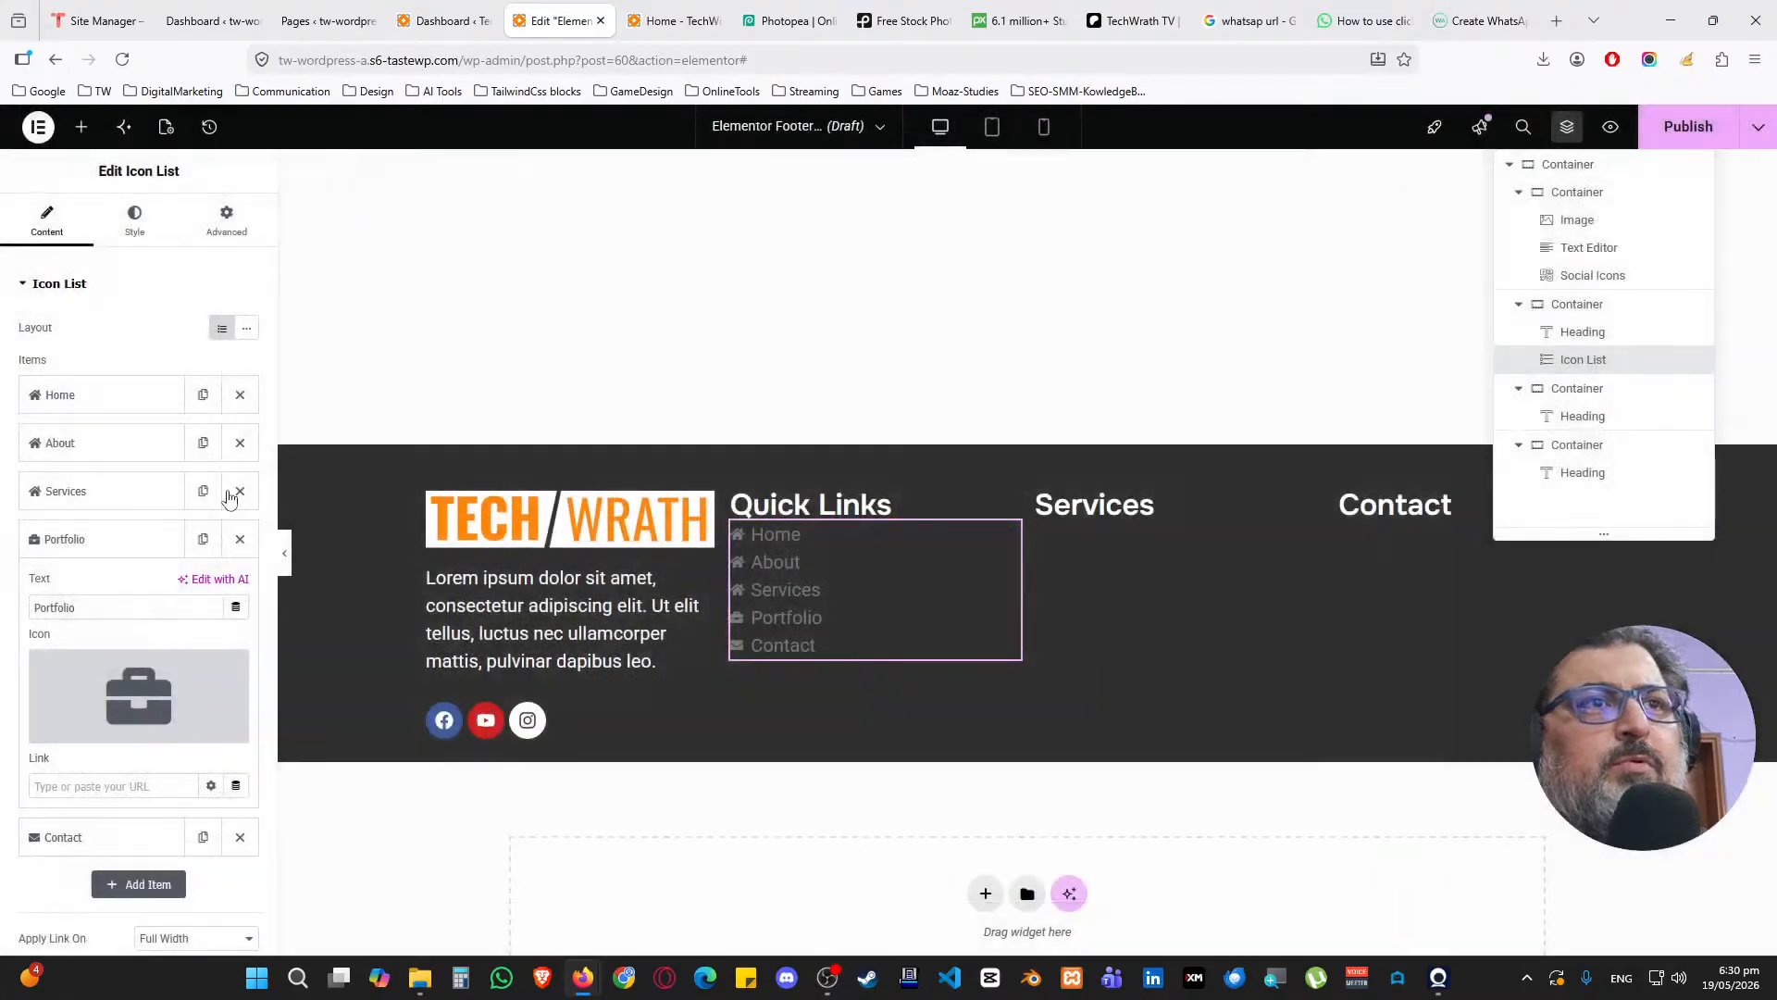
click(74, 539)
Give the Services link the Tools icon
click(69, 491)
click(87, 682)
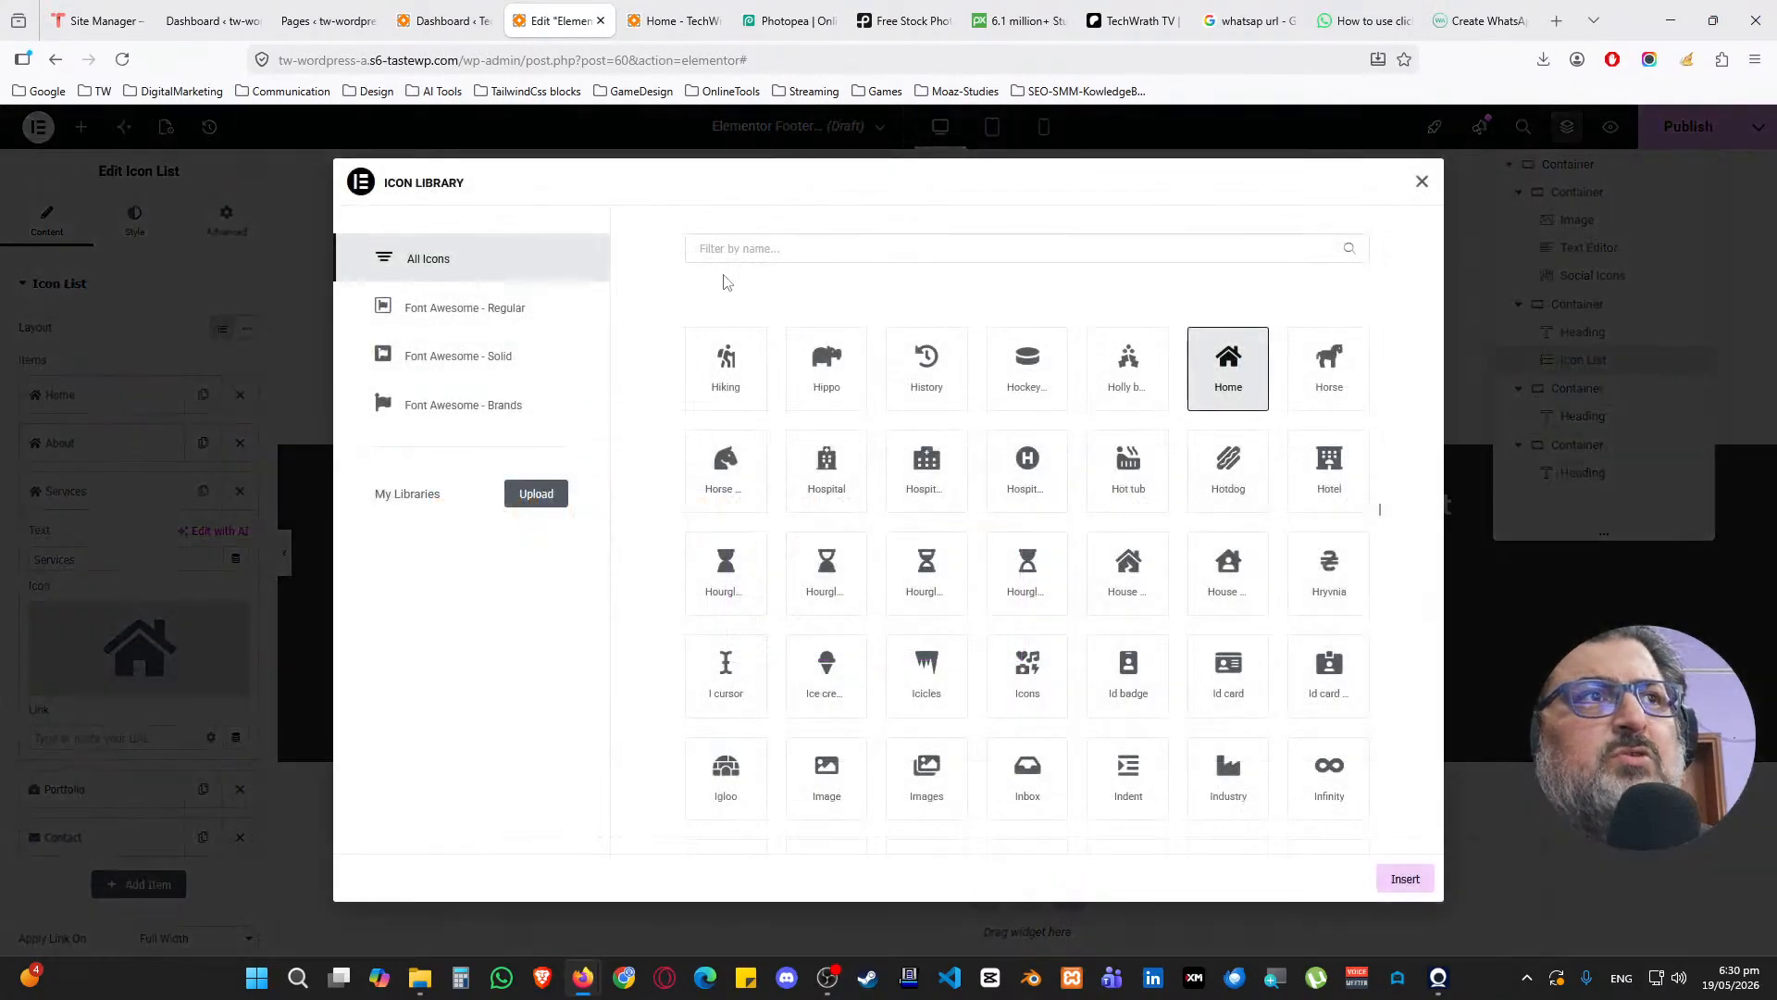
click(754, 246)
text(gear)
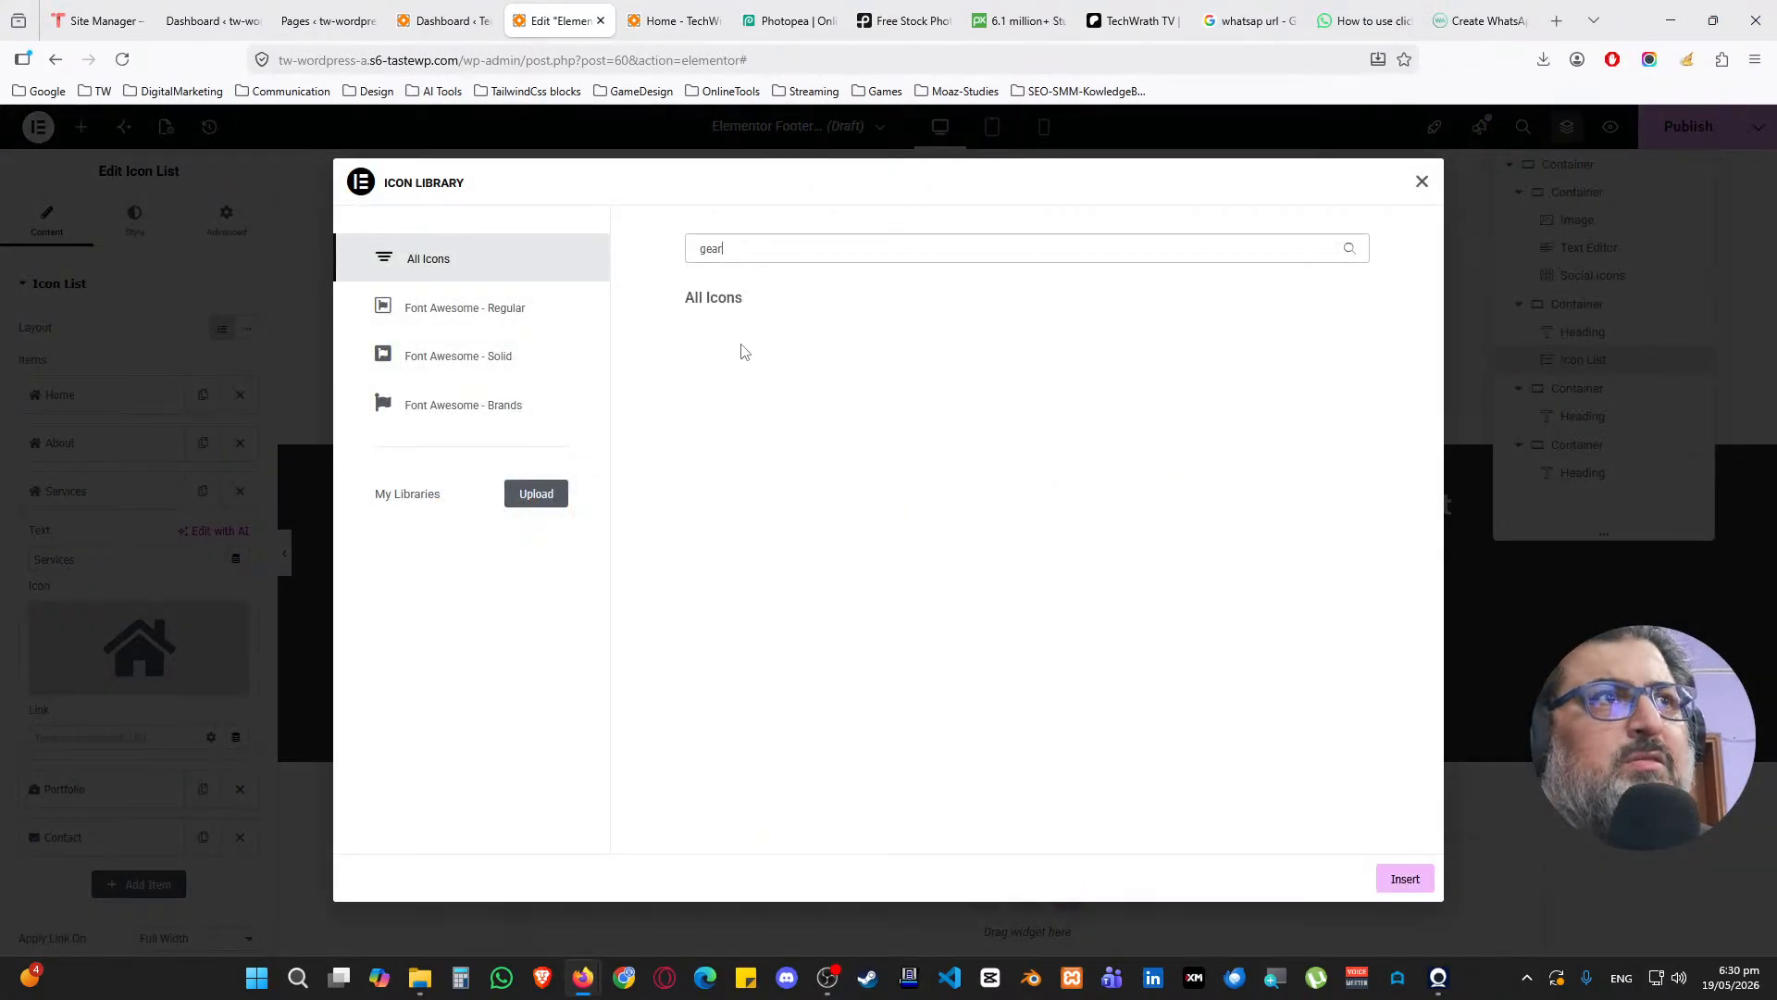
key(BackSpace)
text(set)
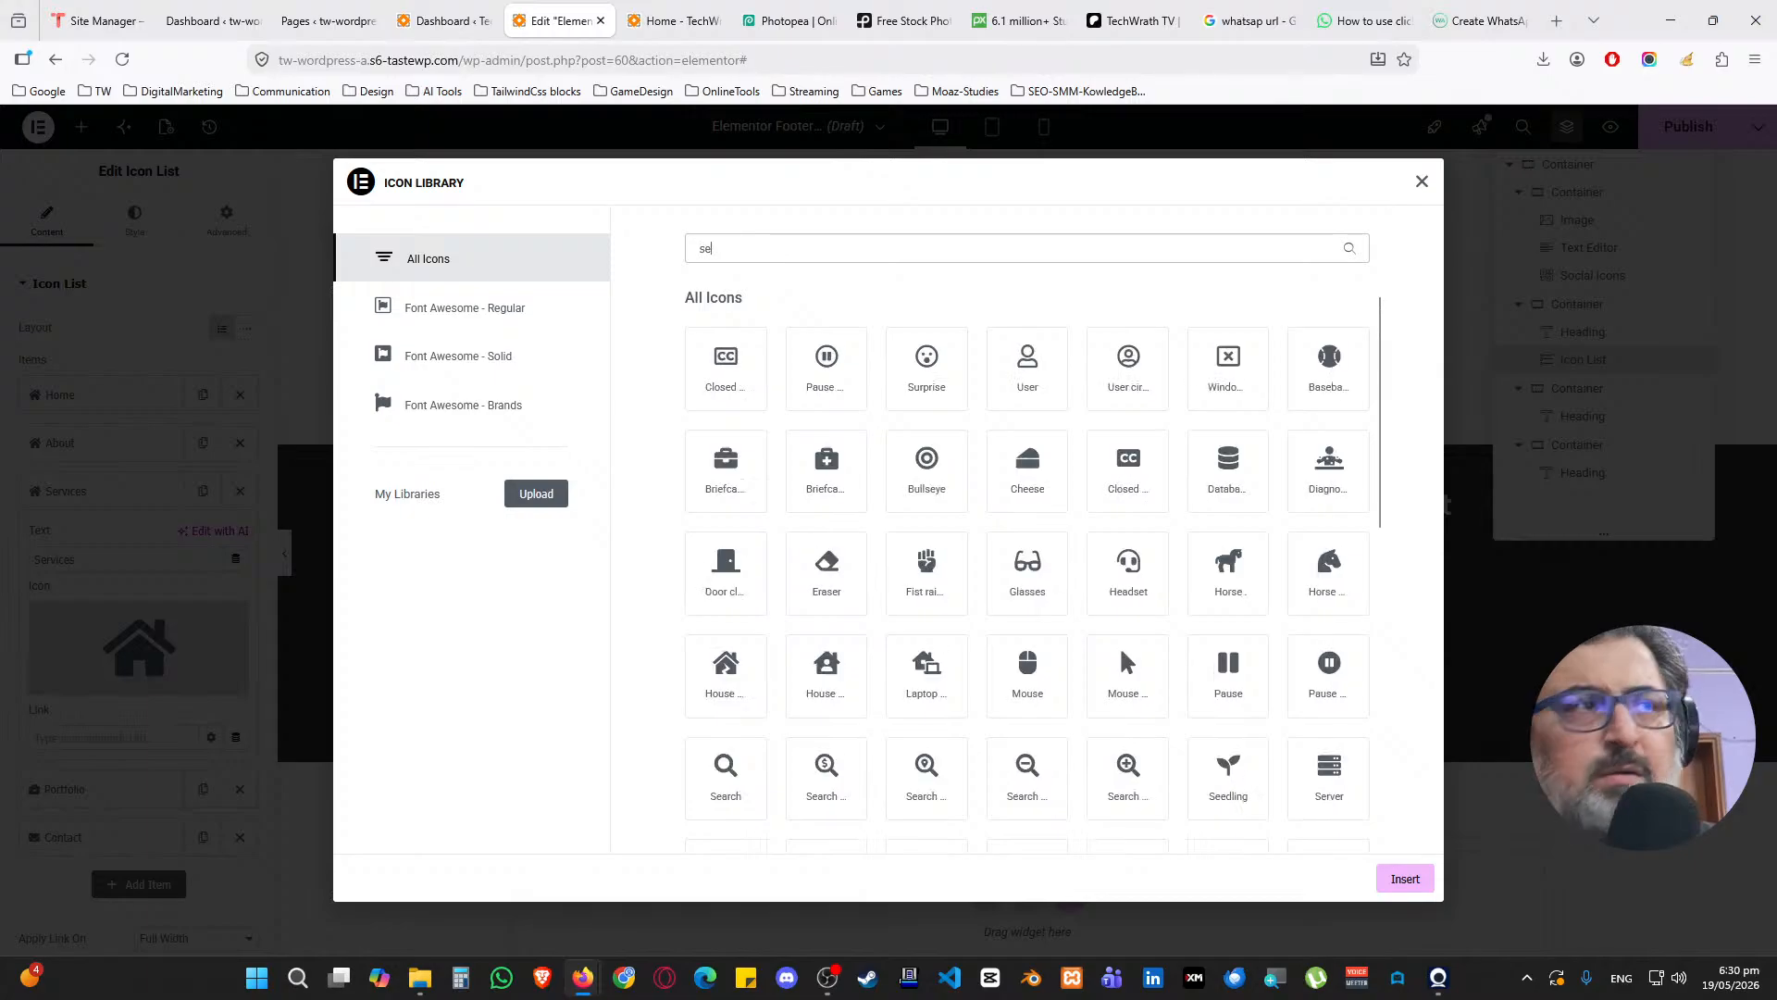
key(BackSpace)
key(BackSpace)
key(BackSpace)
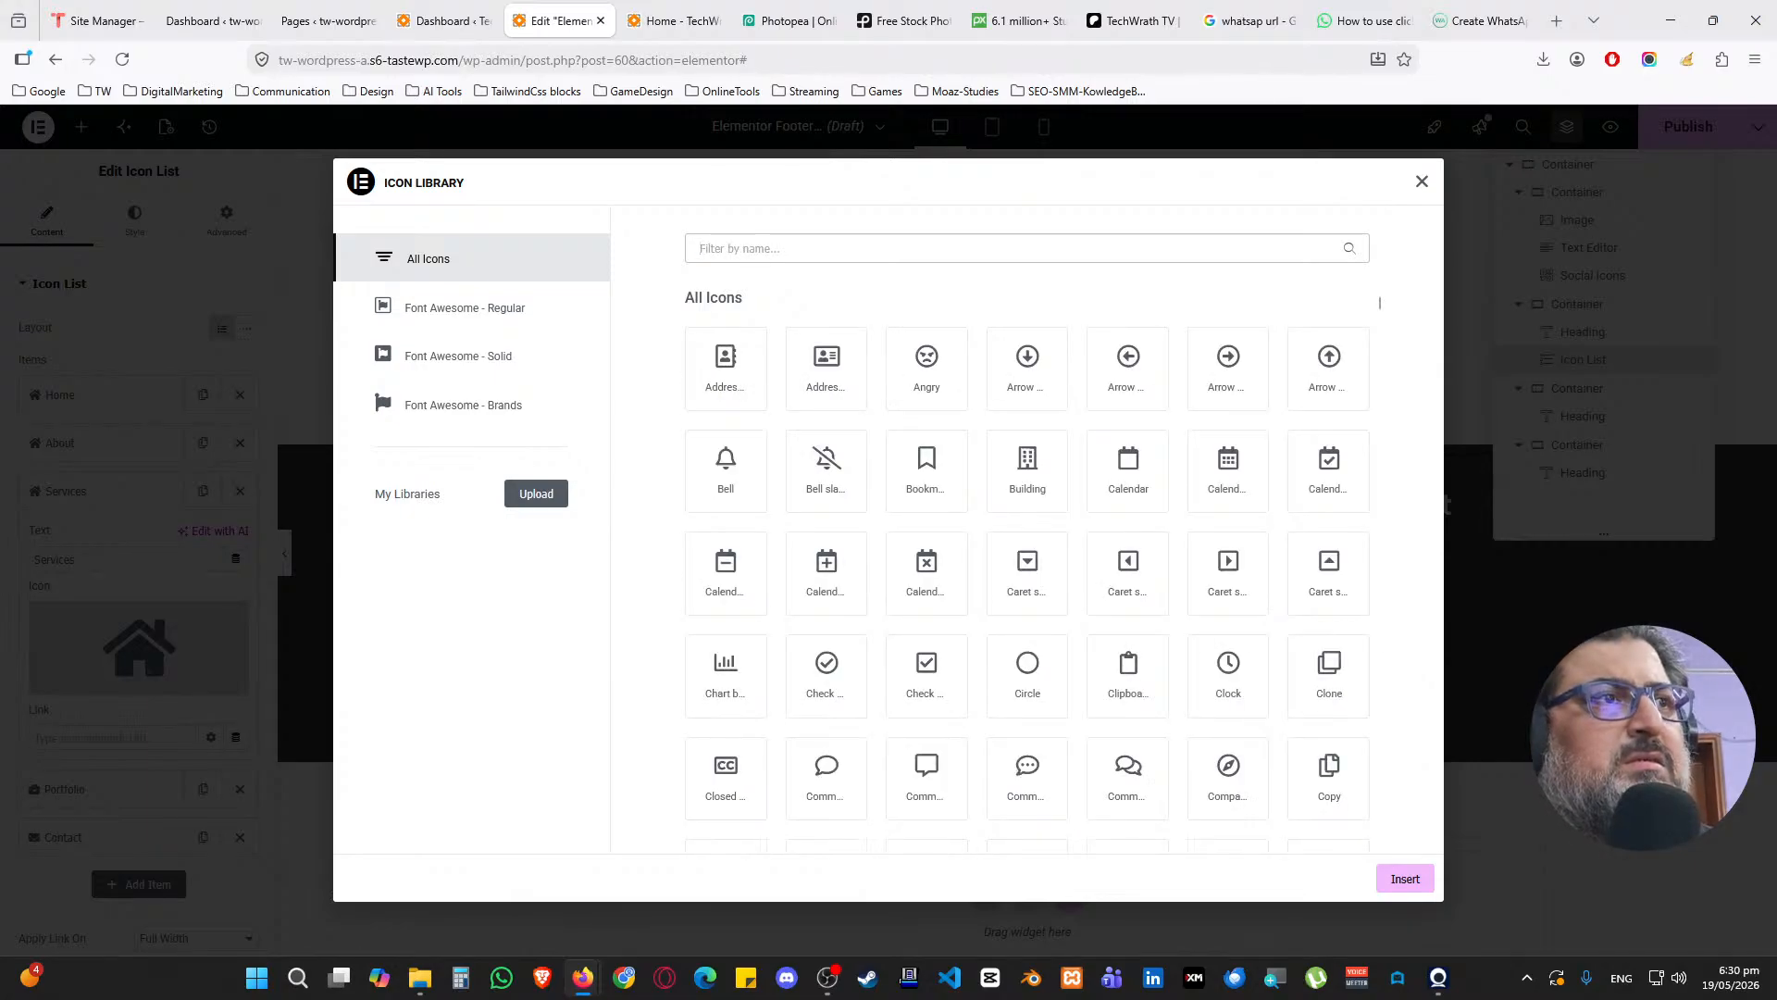
scroll(1157, 602, down, 3)
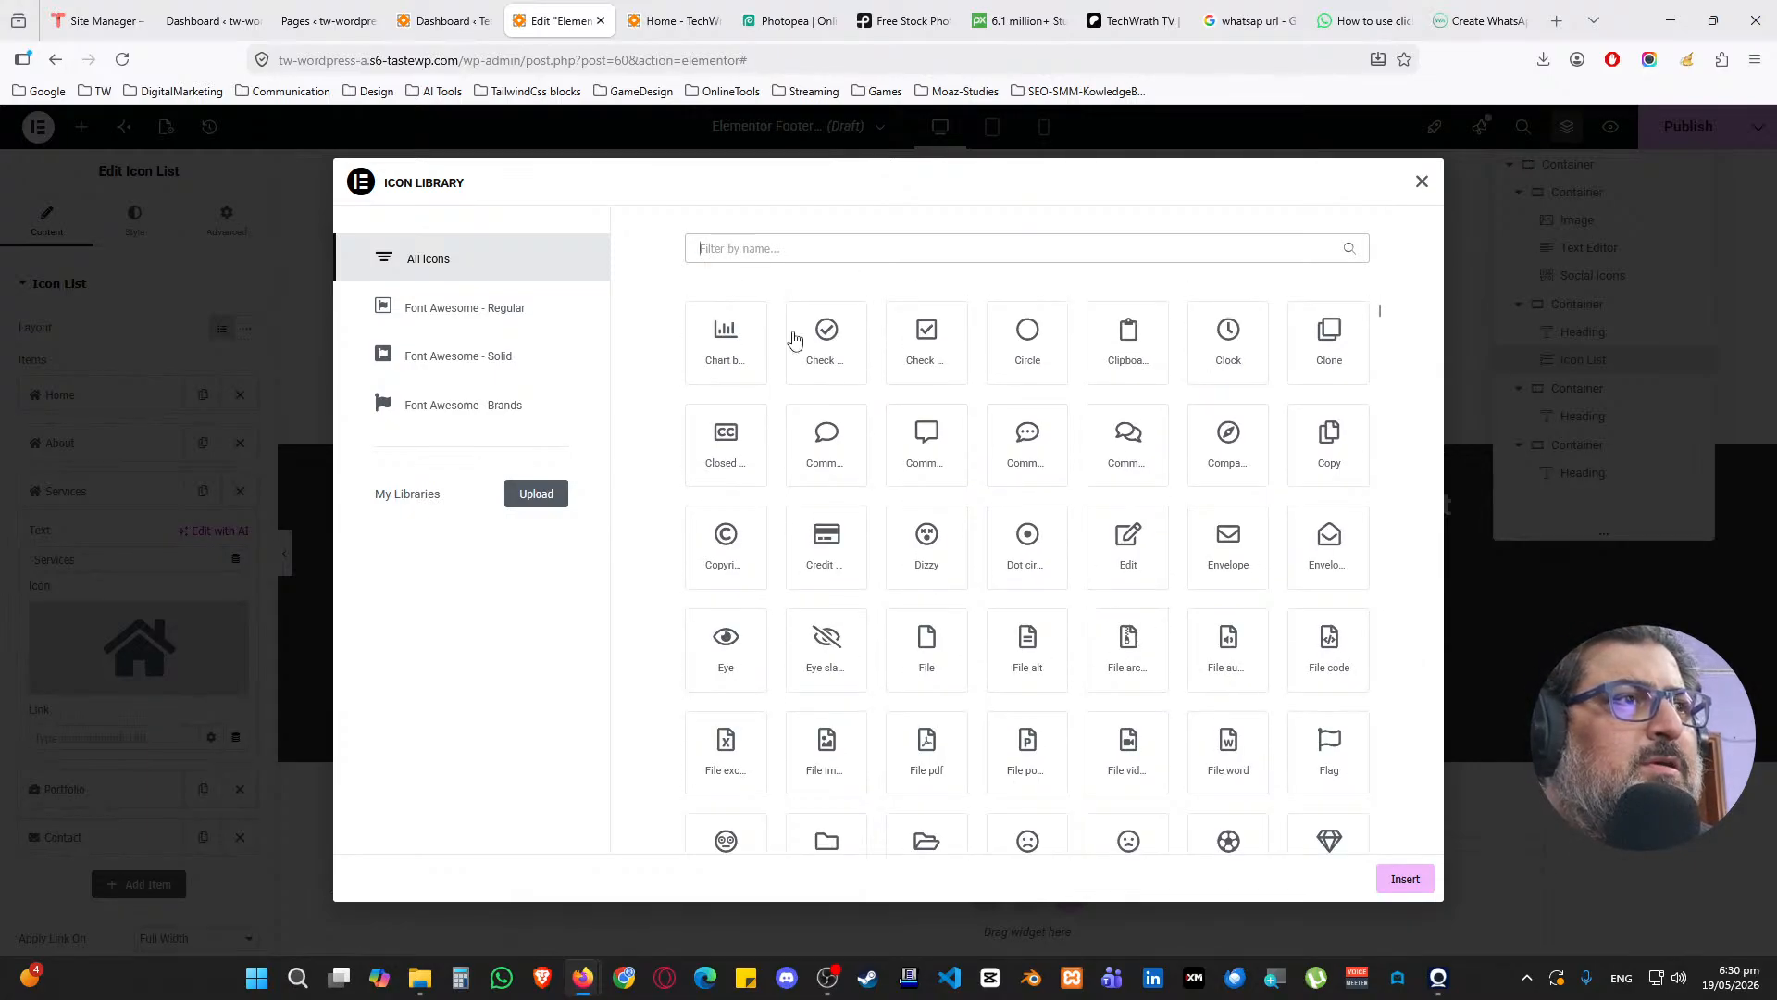
text(g)
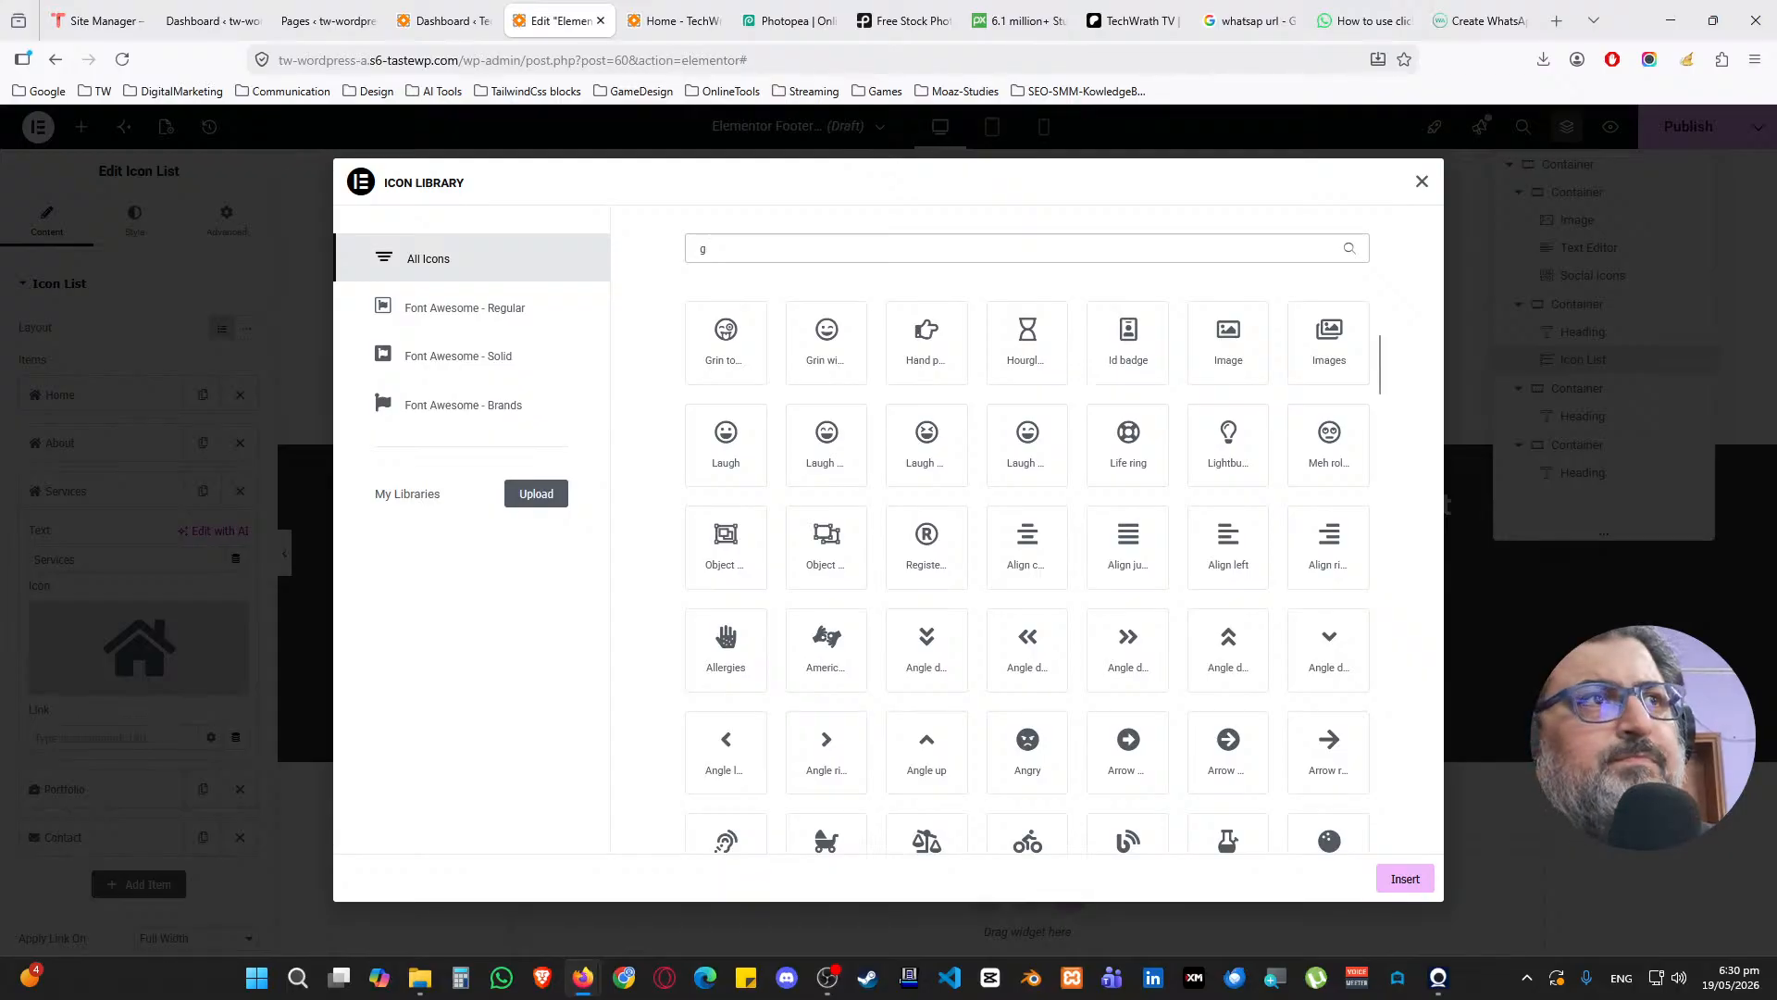
text(e)
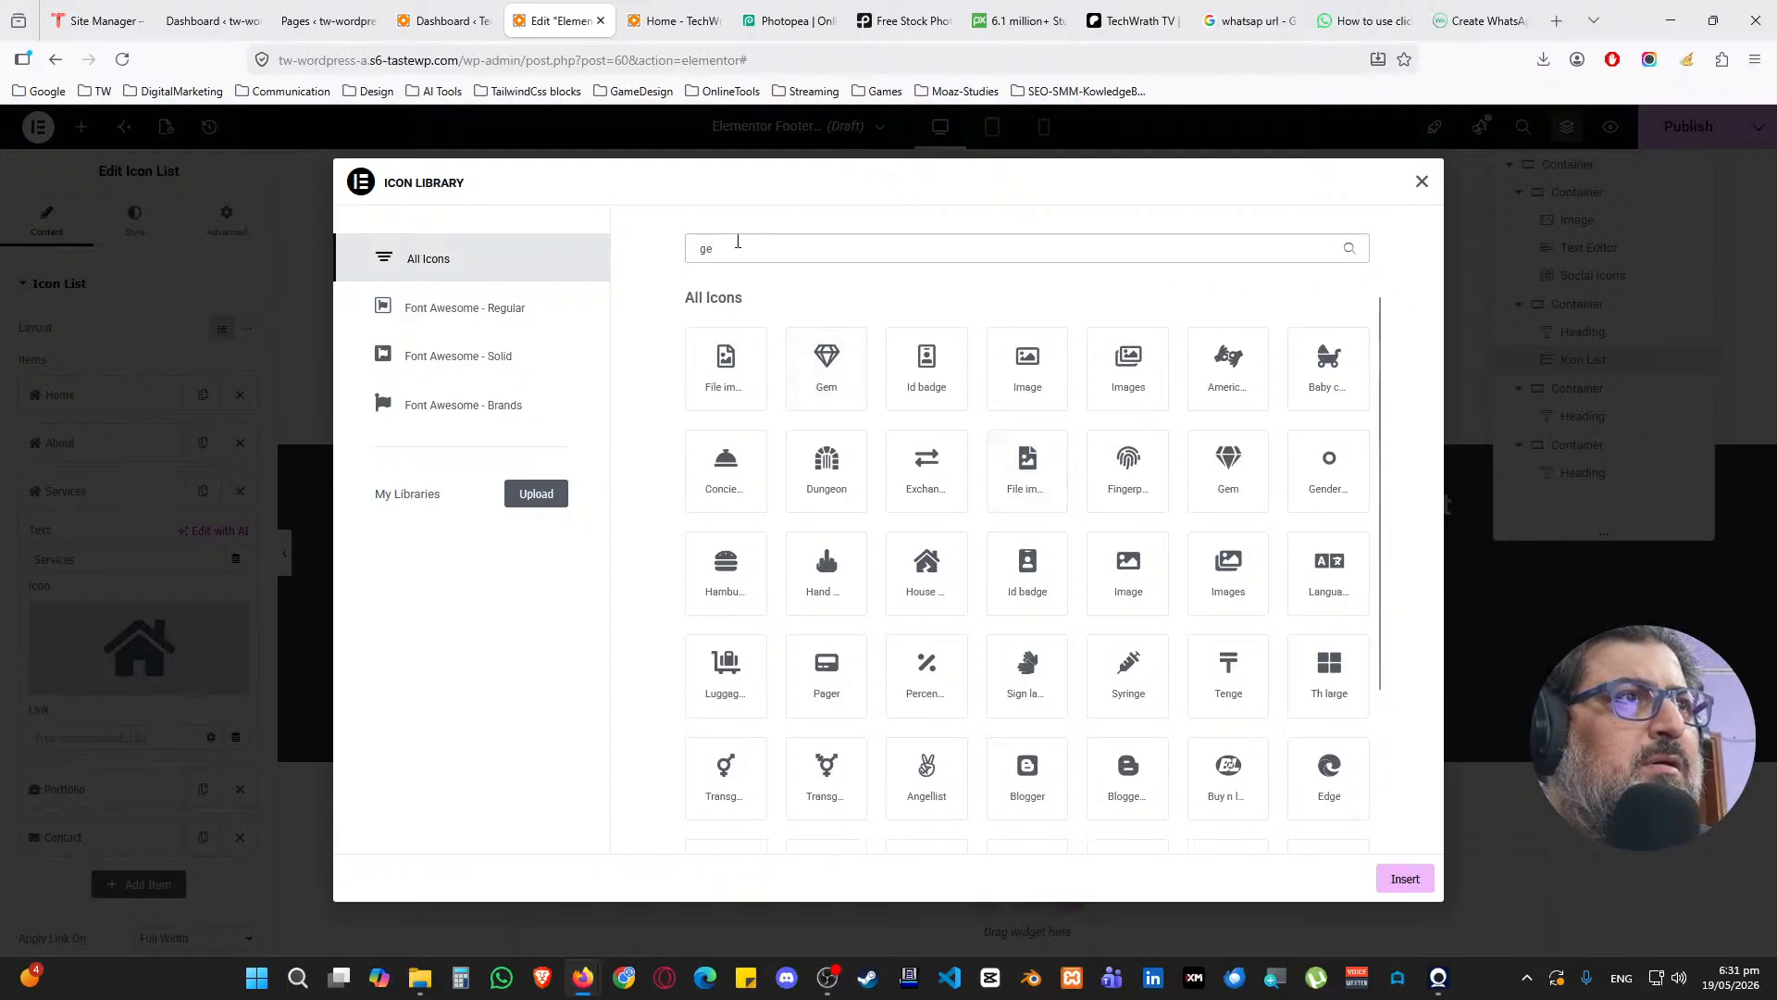
text(tool)
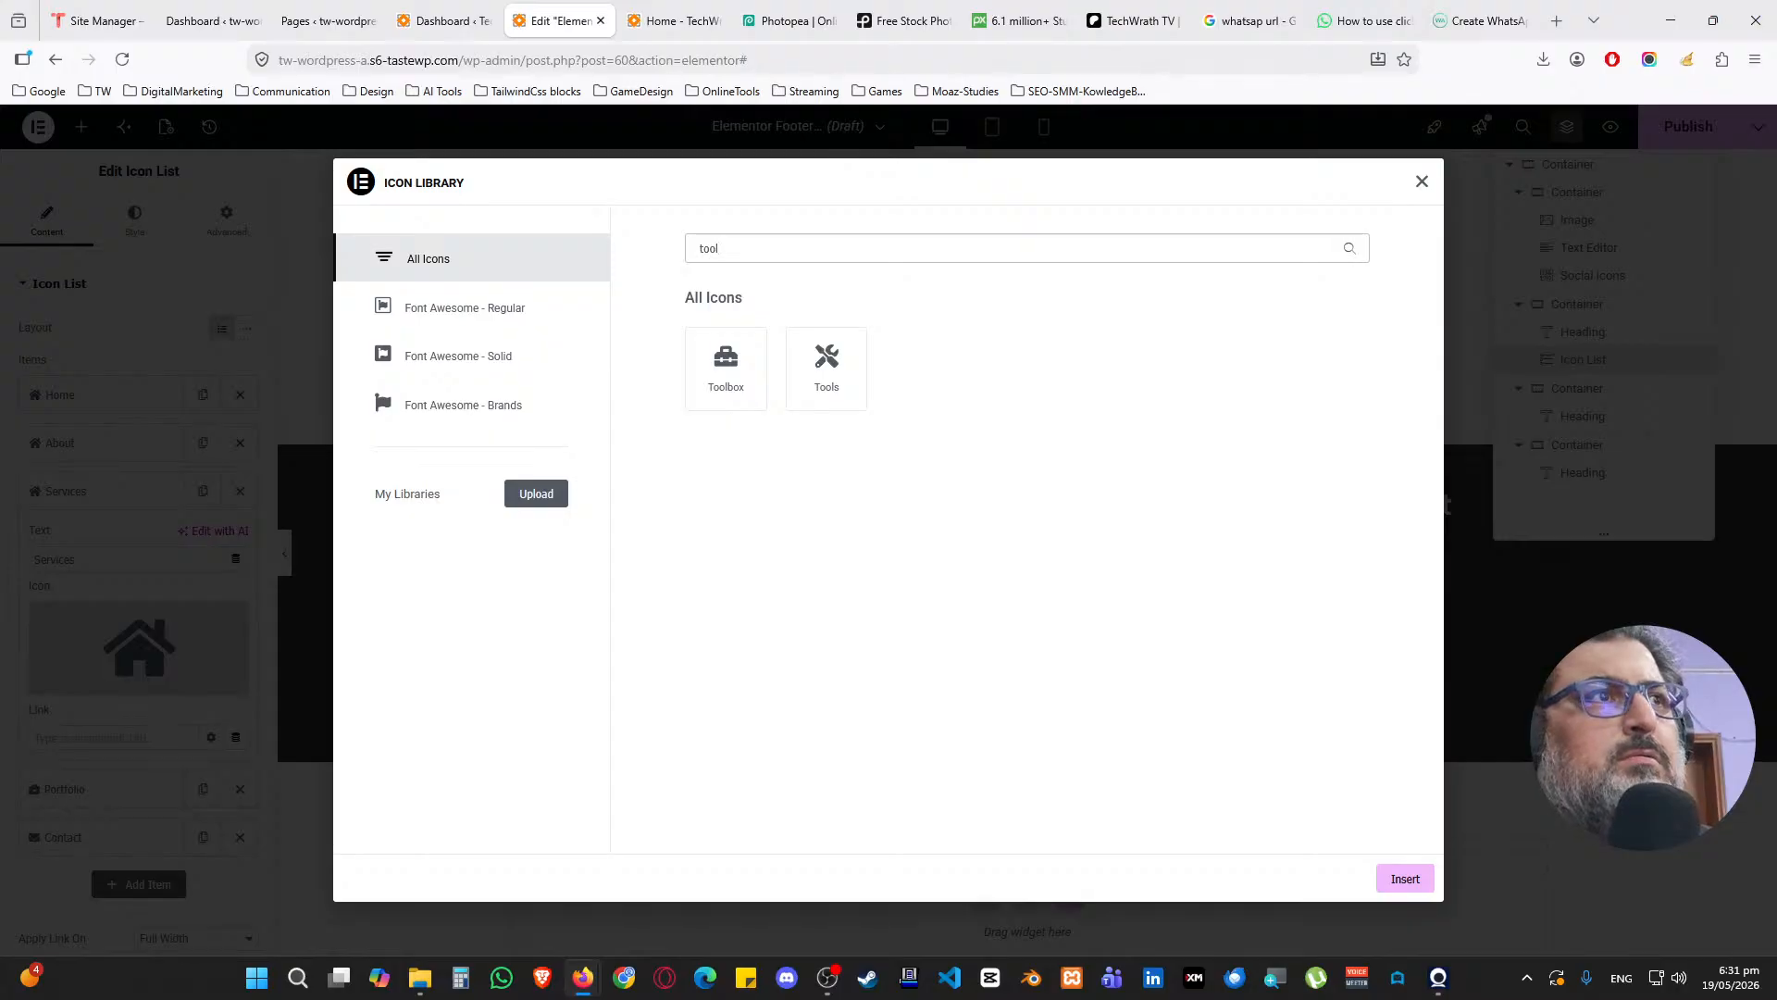
click(827, 365)
click(1399, 880)
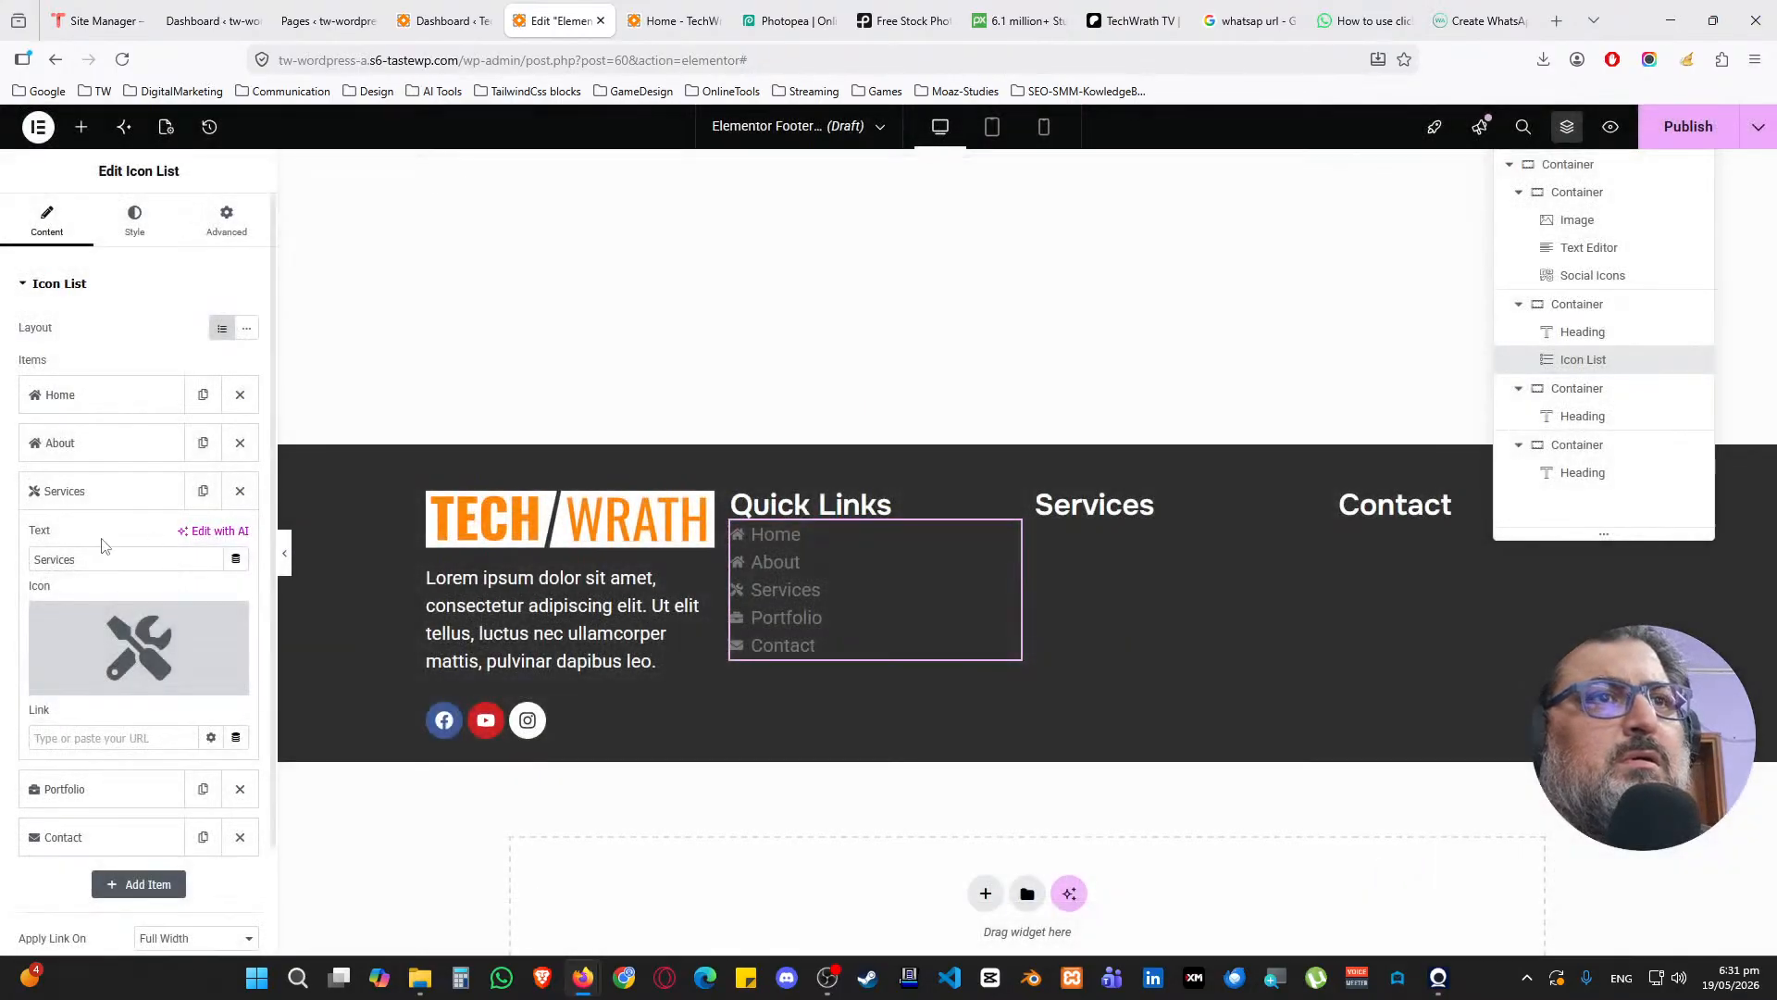
Give the About link the User icon from the icon library
click(99, 444)
click(100, 583)
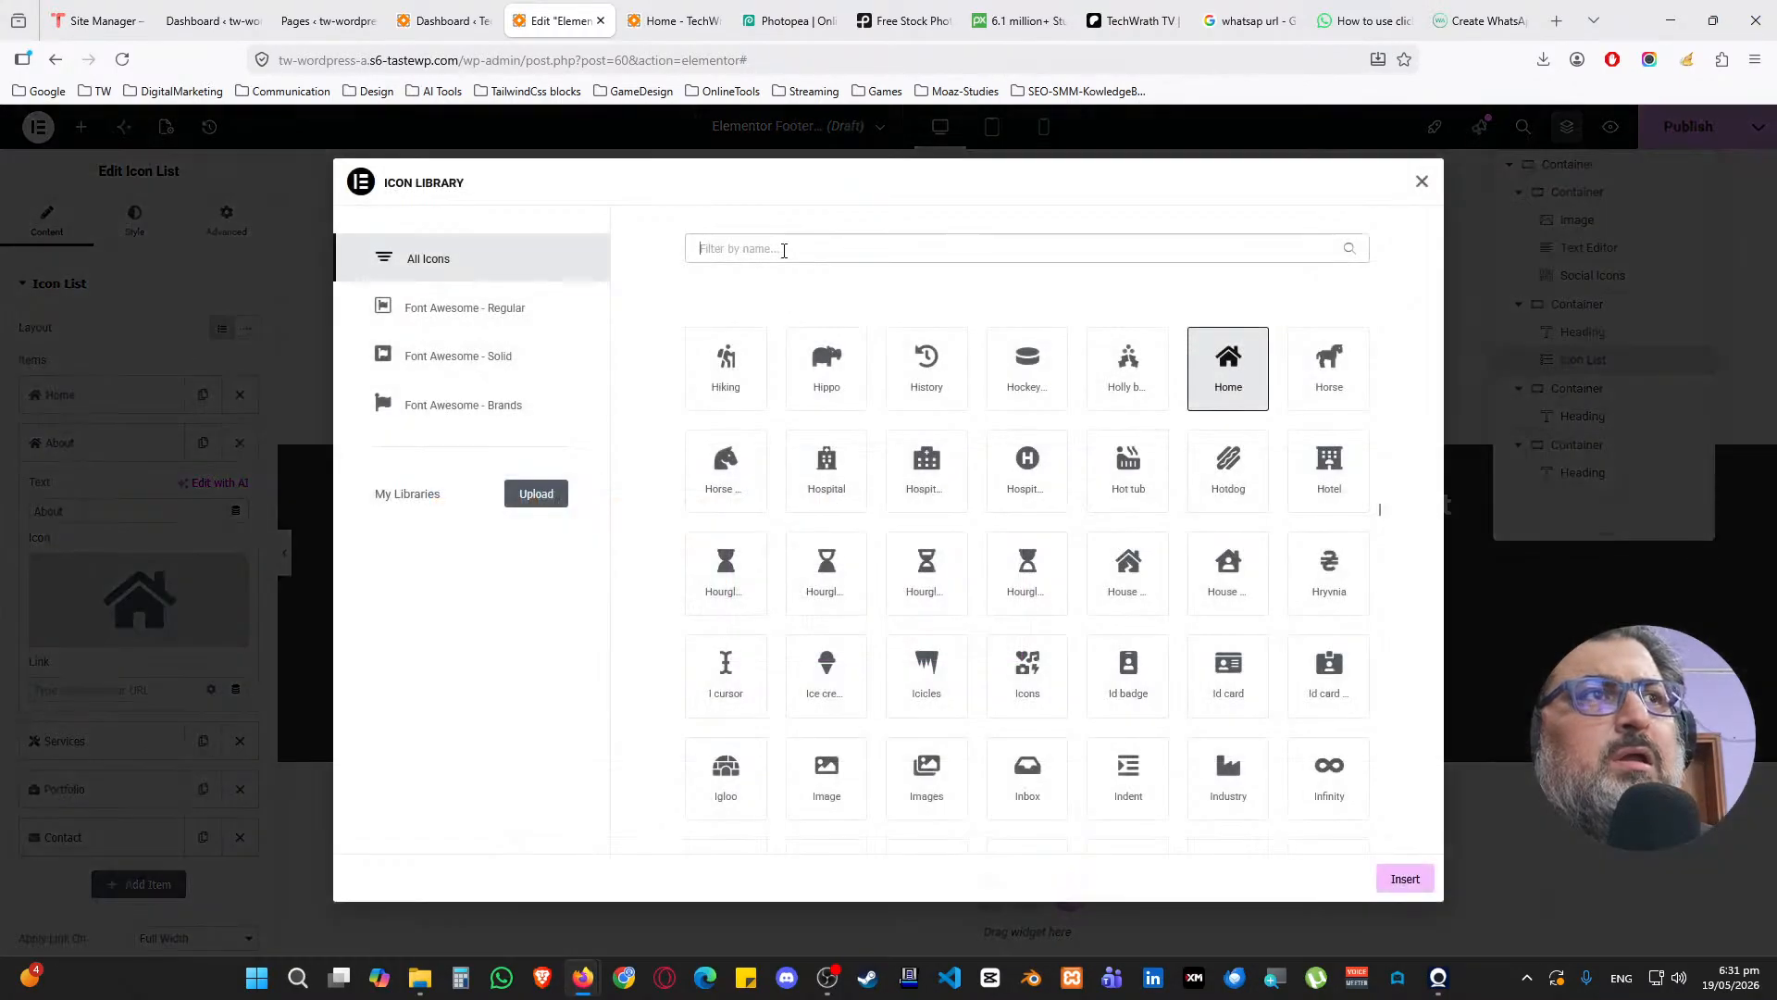
text(av)
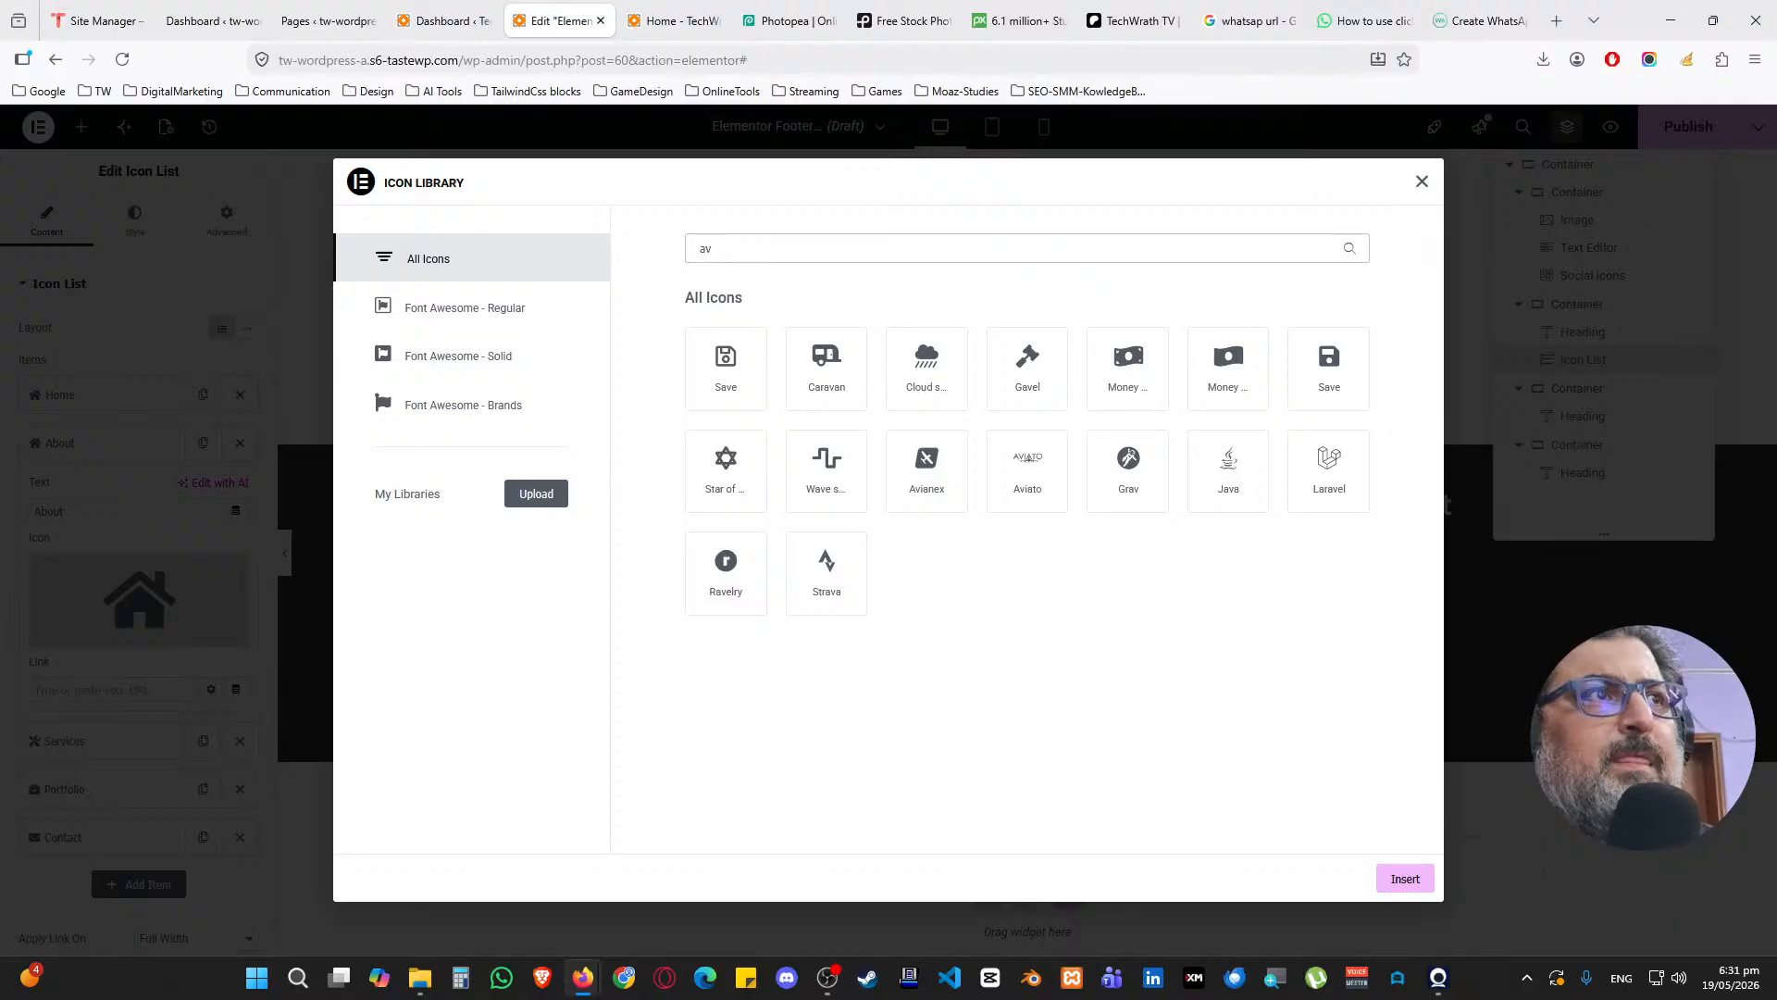
key(BackSpace)
key(BackSpace)
text(man)
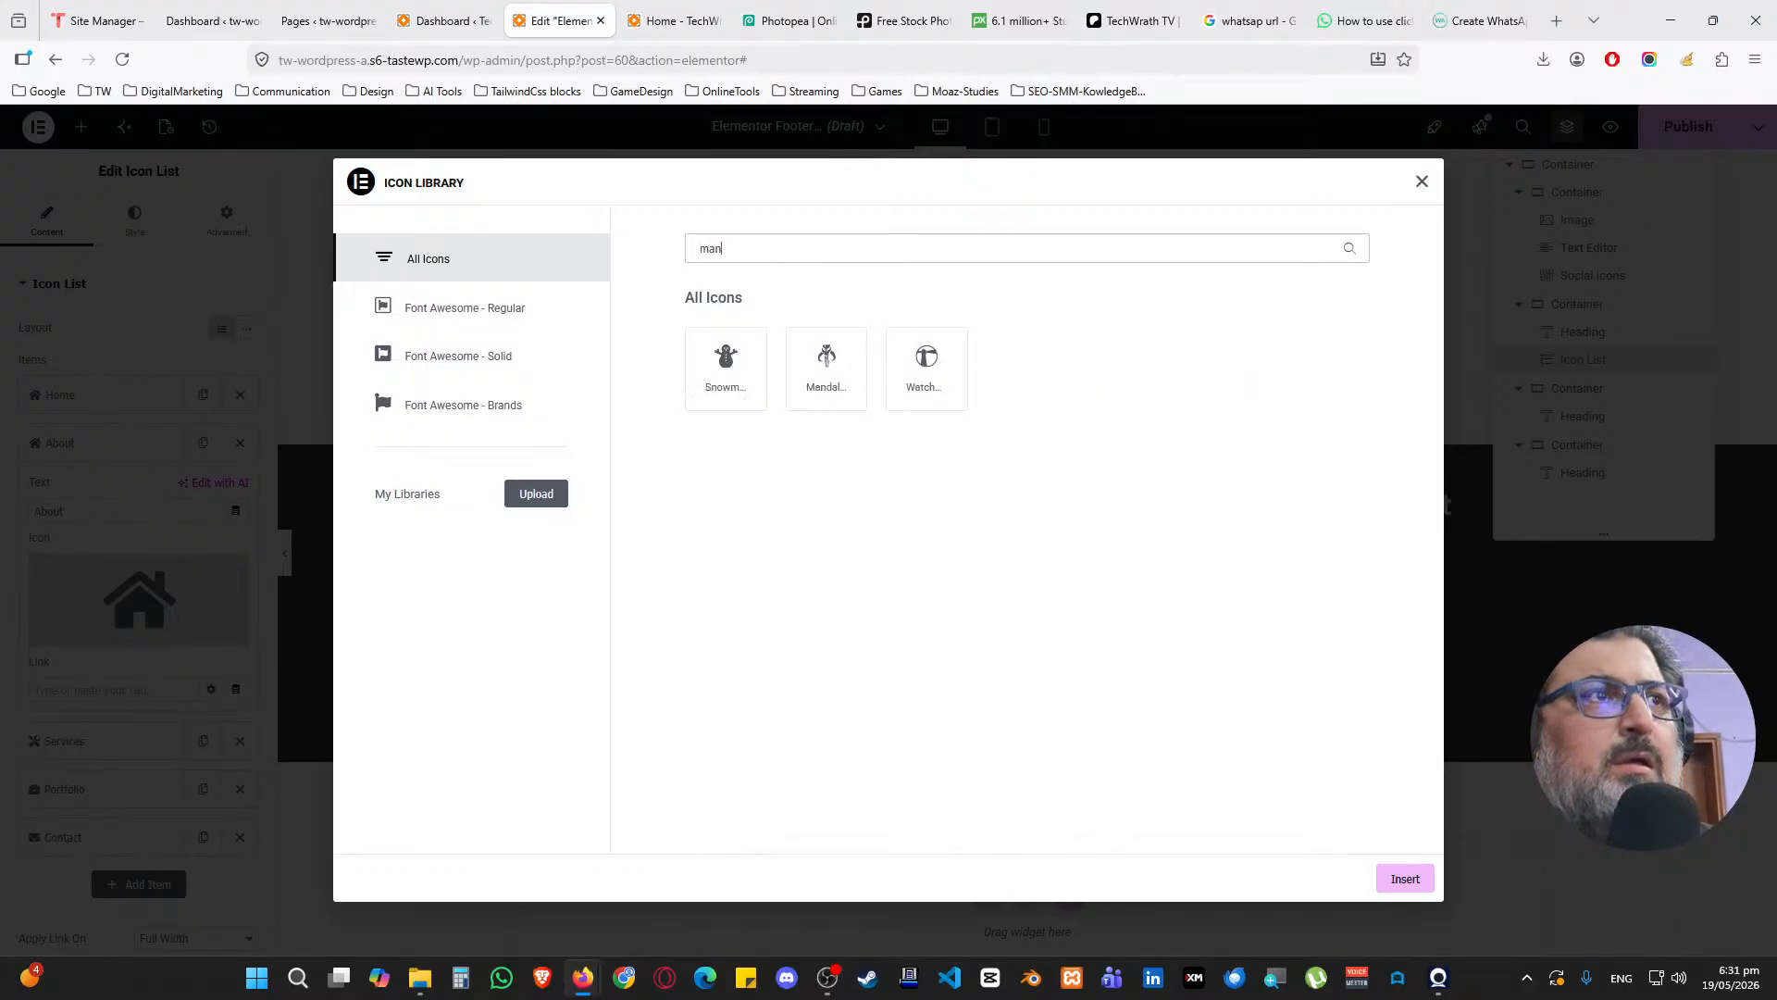
key(BackSpace)
key(BackSpace)
key(BackSpace)
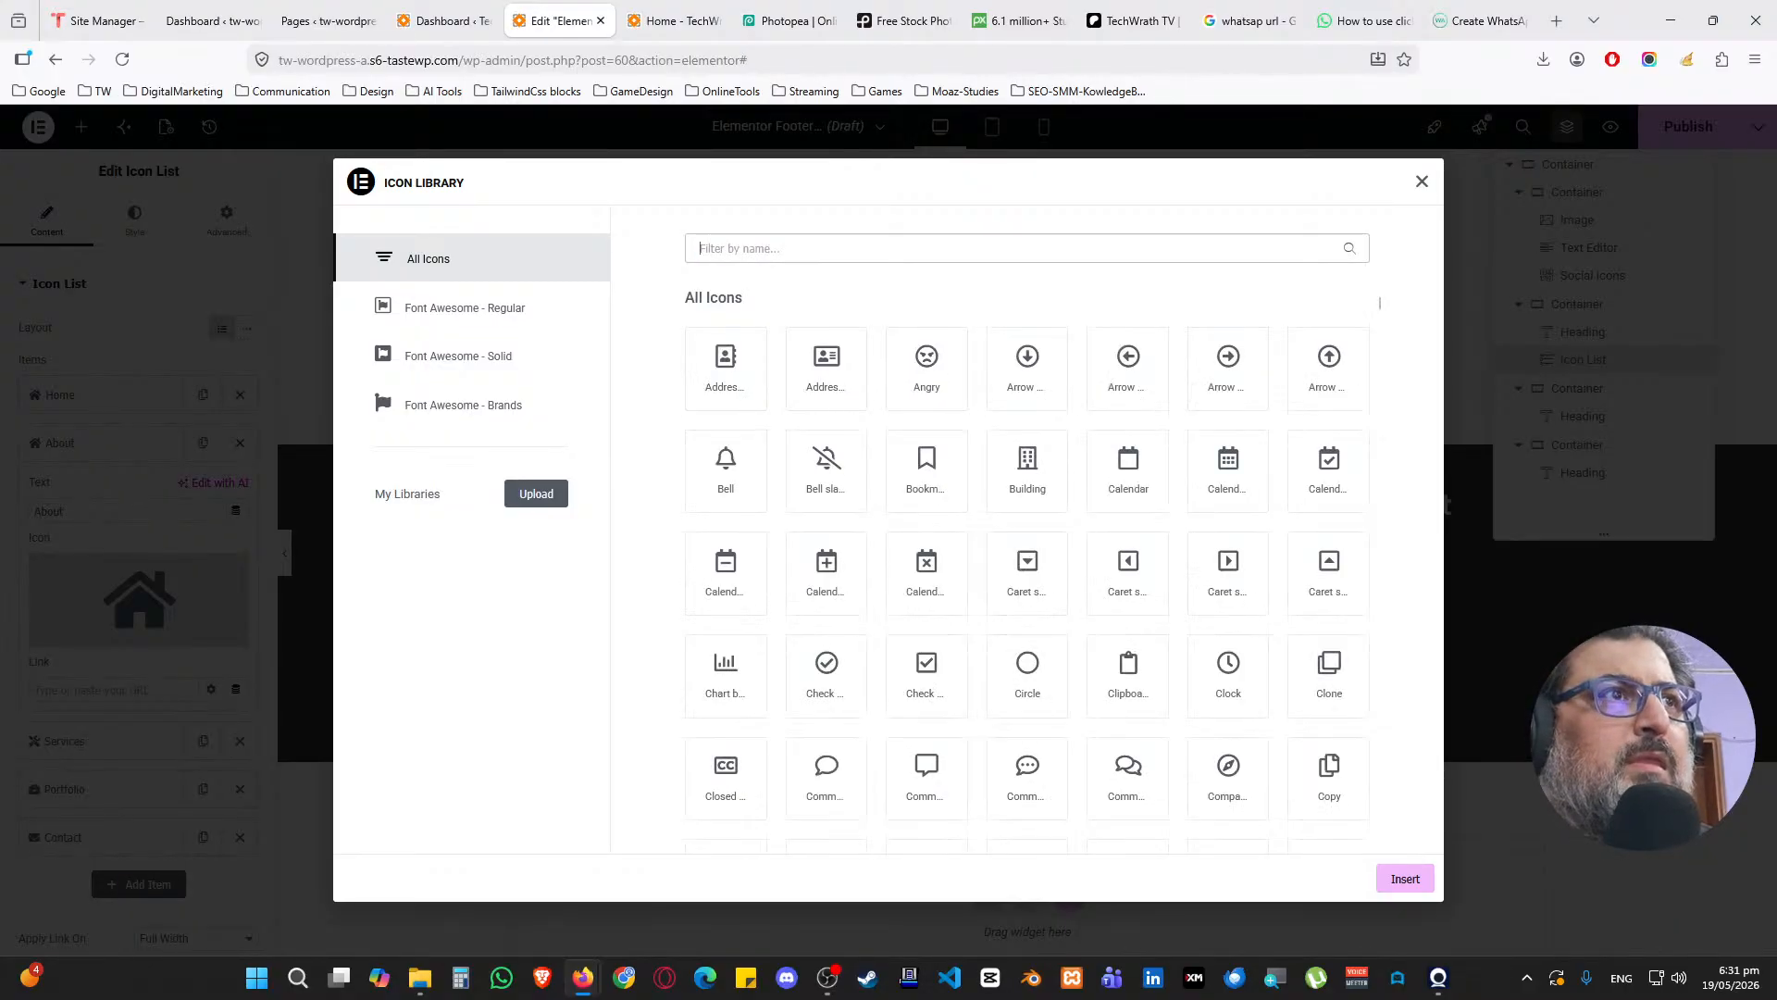
text(a)
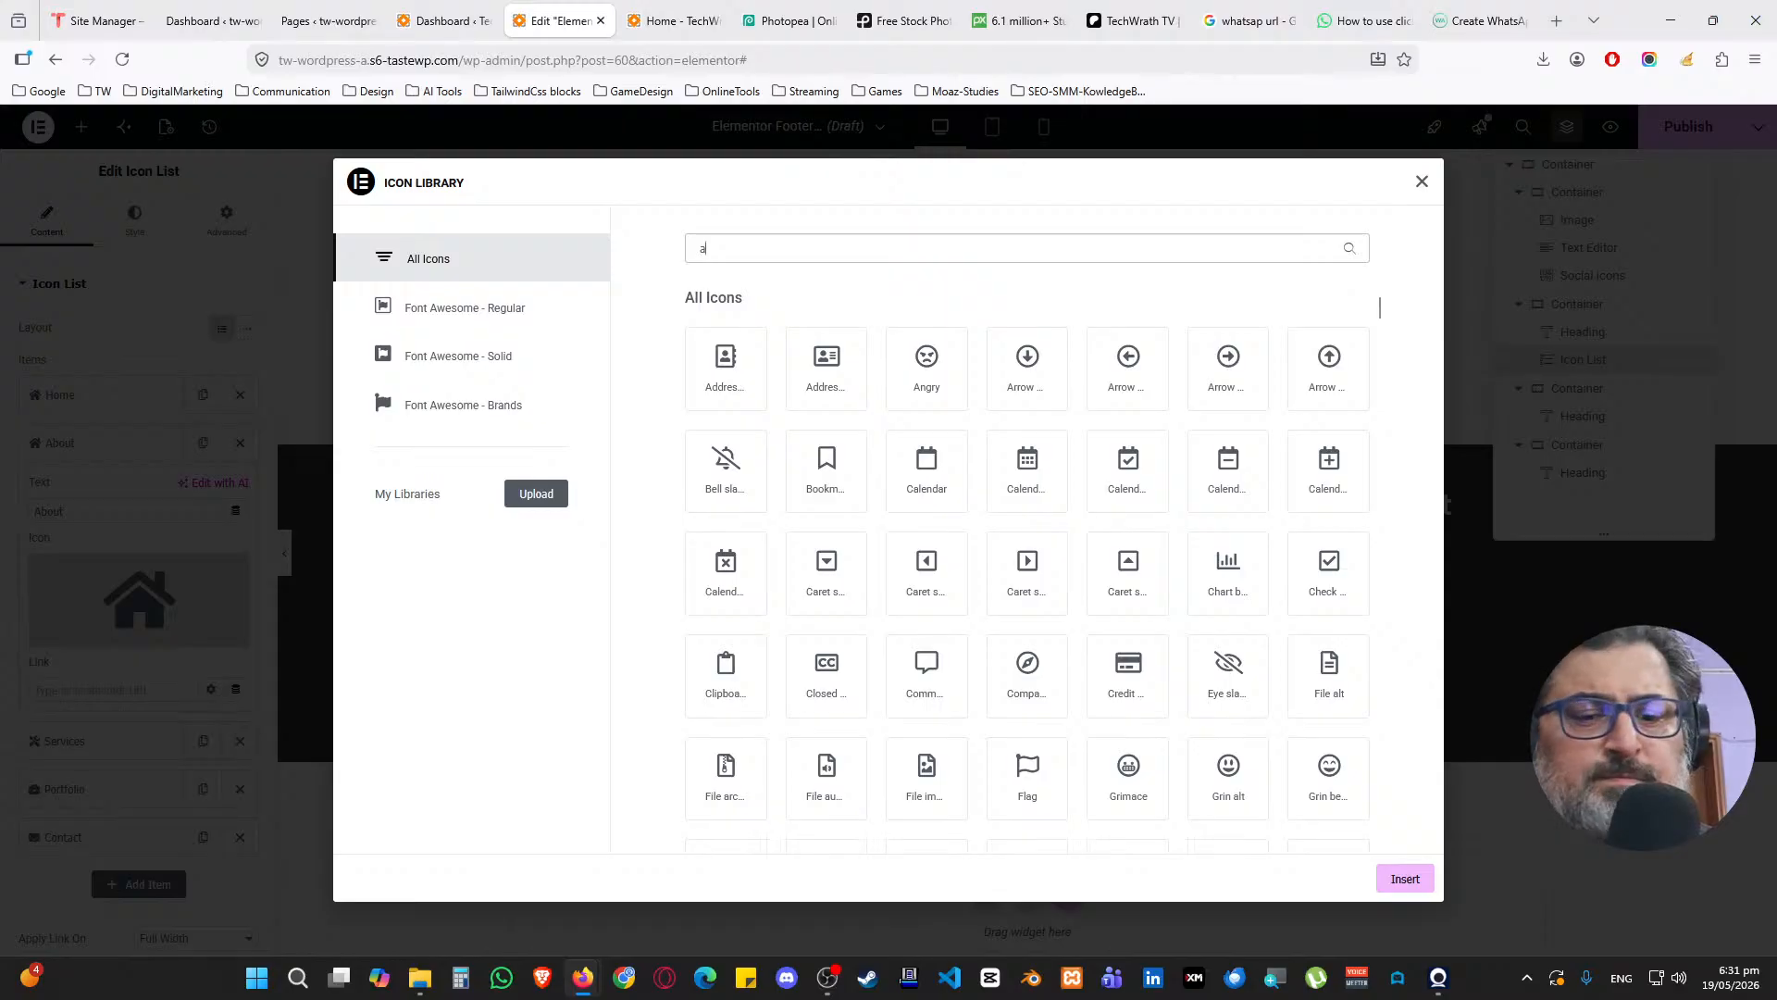
text(v)
key(BackSpace)
key(BackSpace)
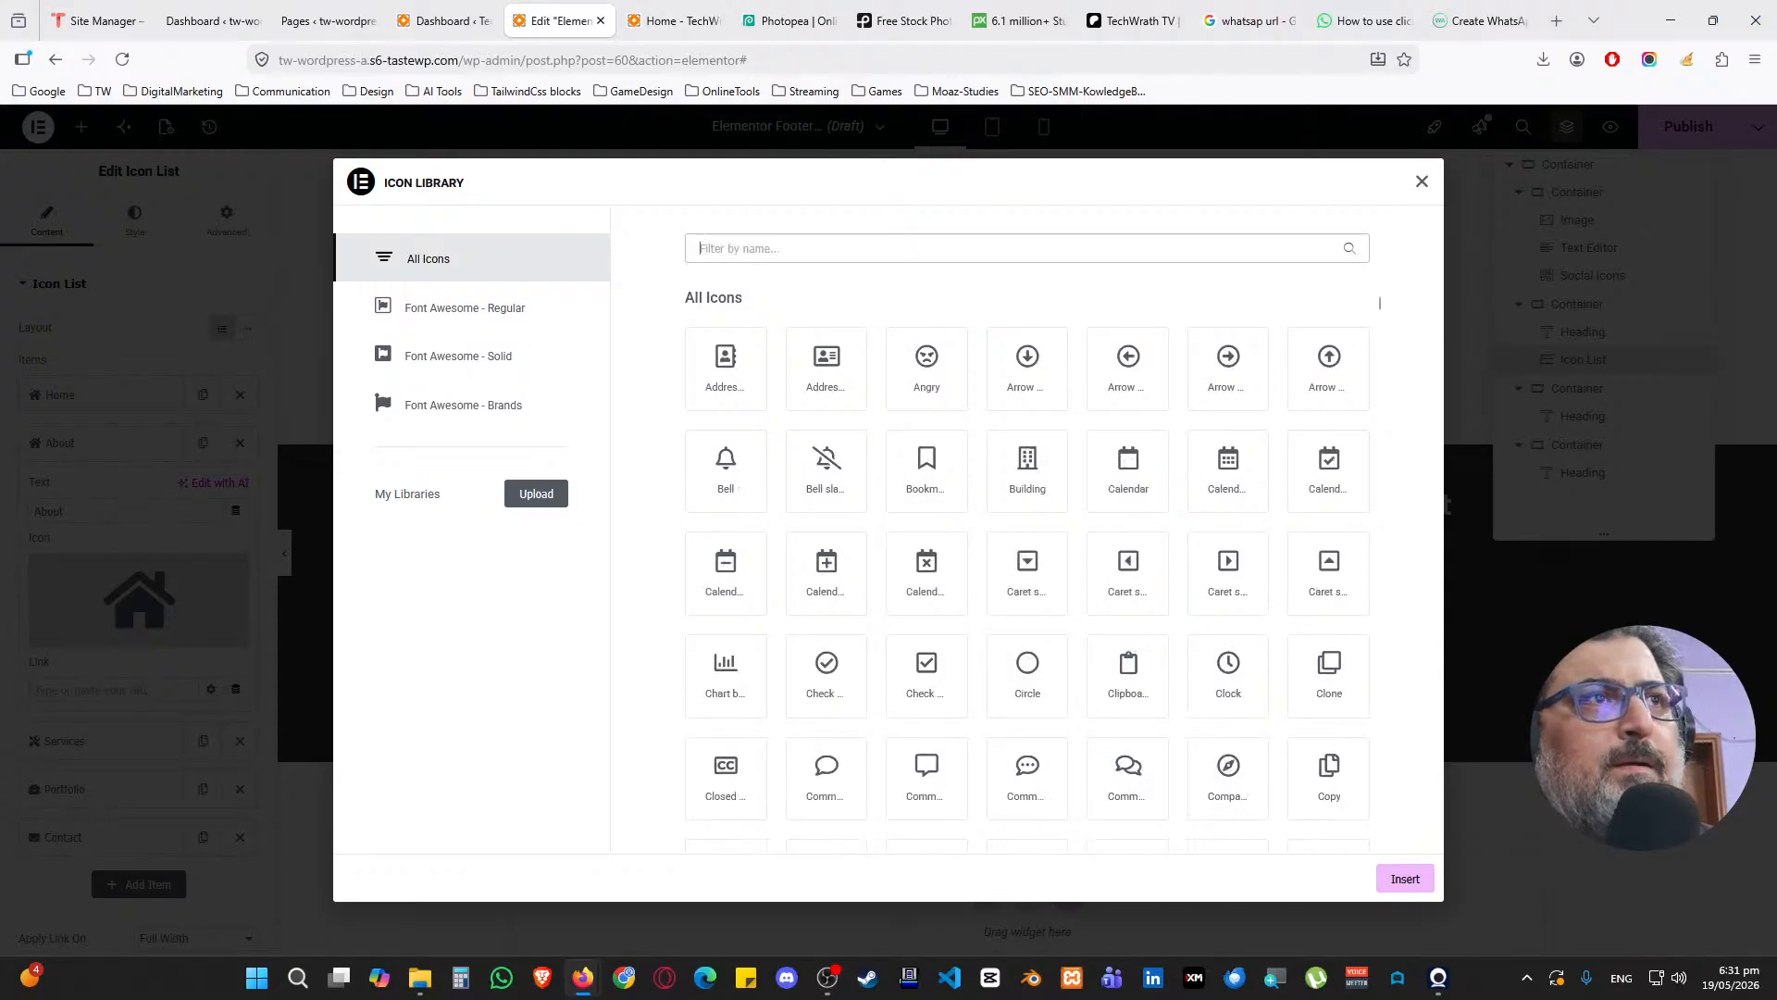
text(per)
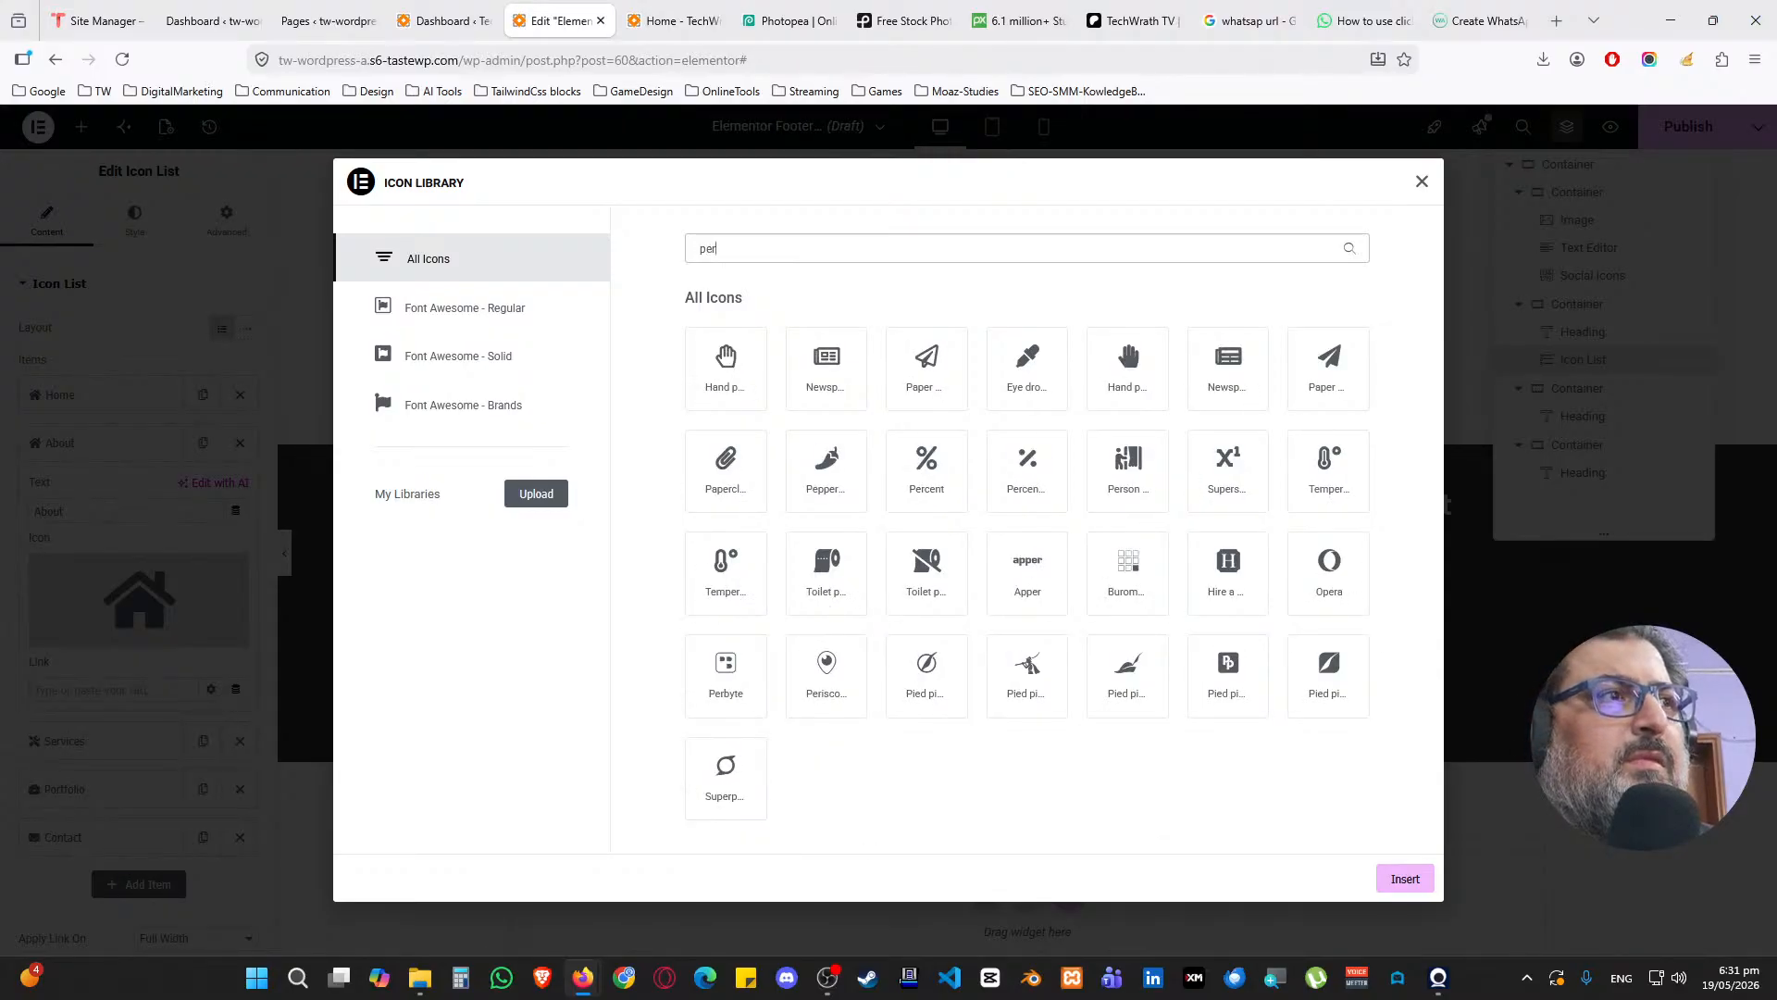
text(son)
key(BackSpace)
key(BackSpace)
key(BackSpace)
key(BackSpace)
key(BackSpace)
key(BackSpace)
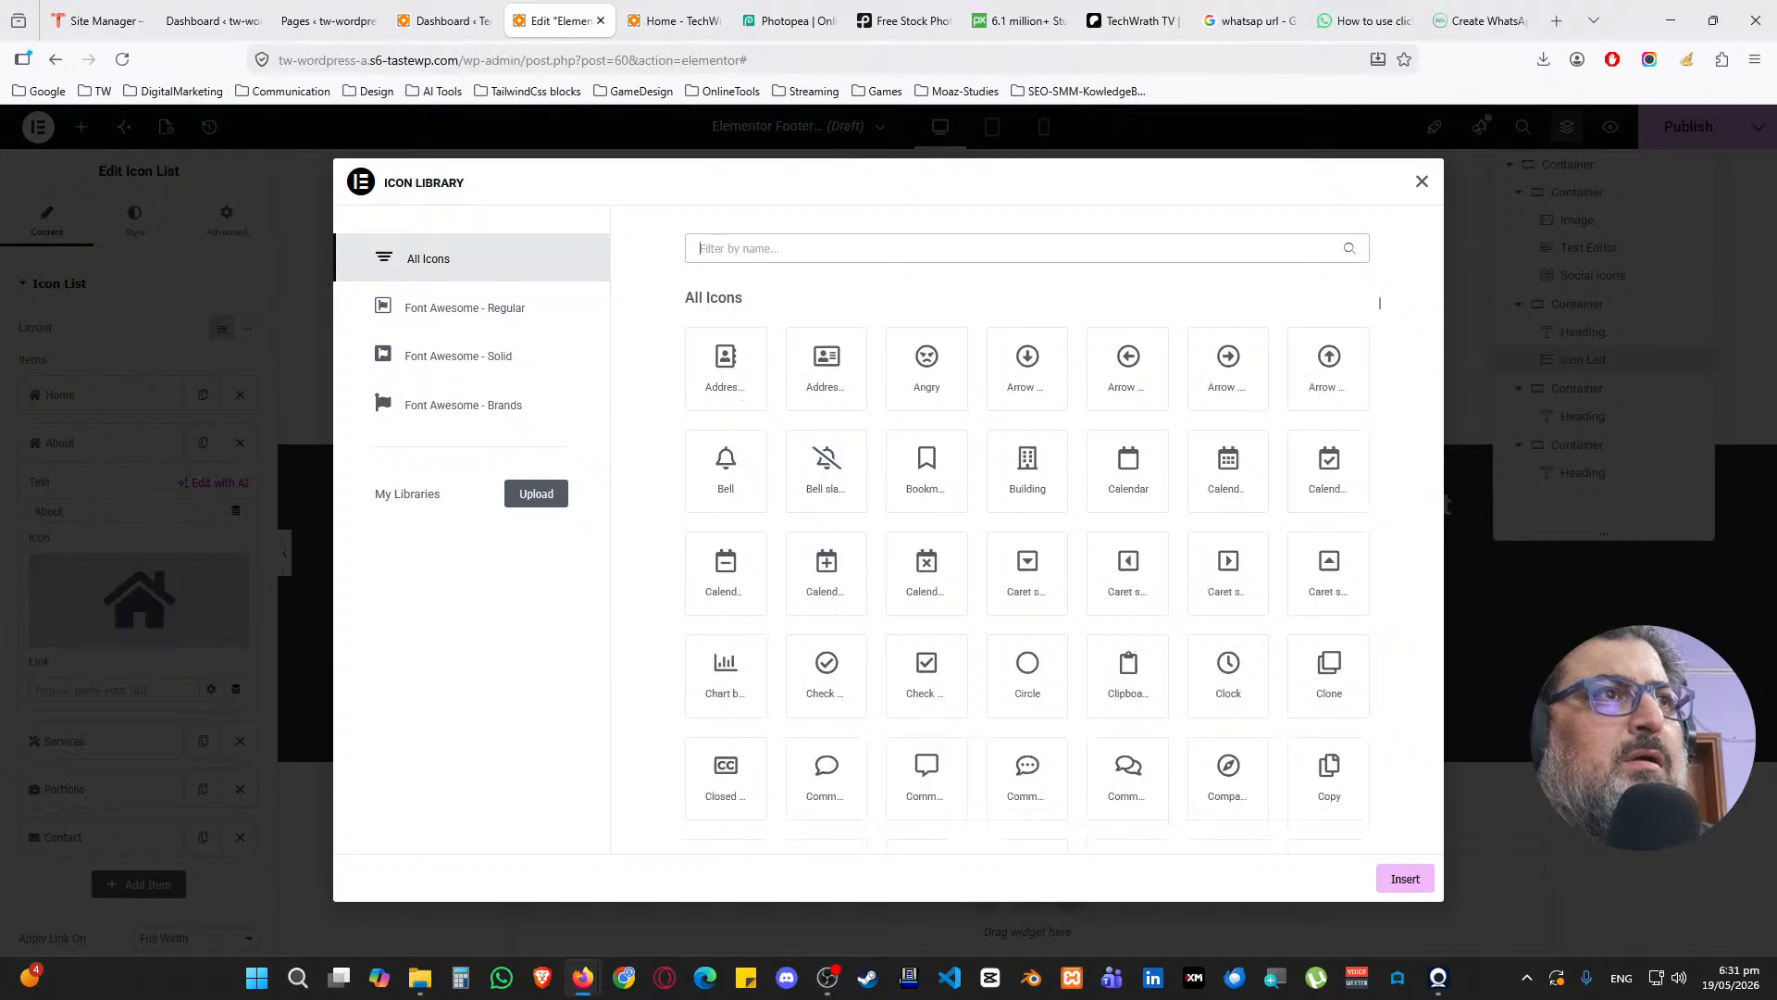
text(av)
key(BackSpace)
key(BackSpace)
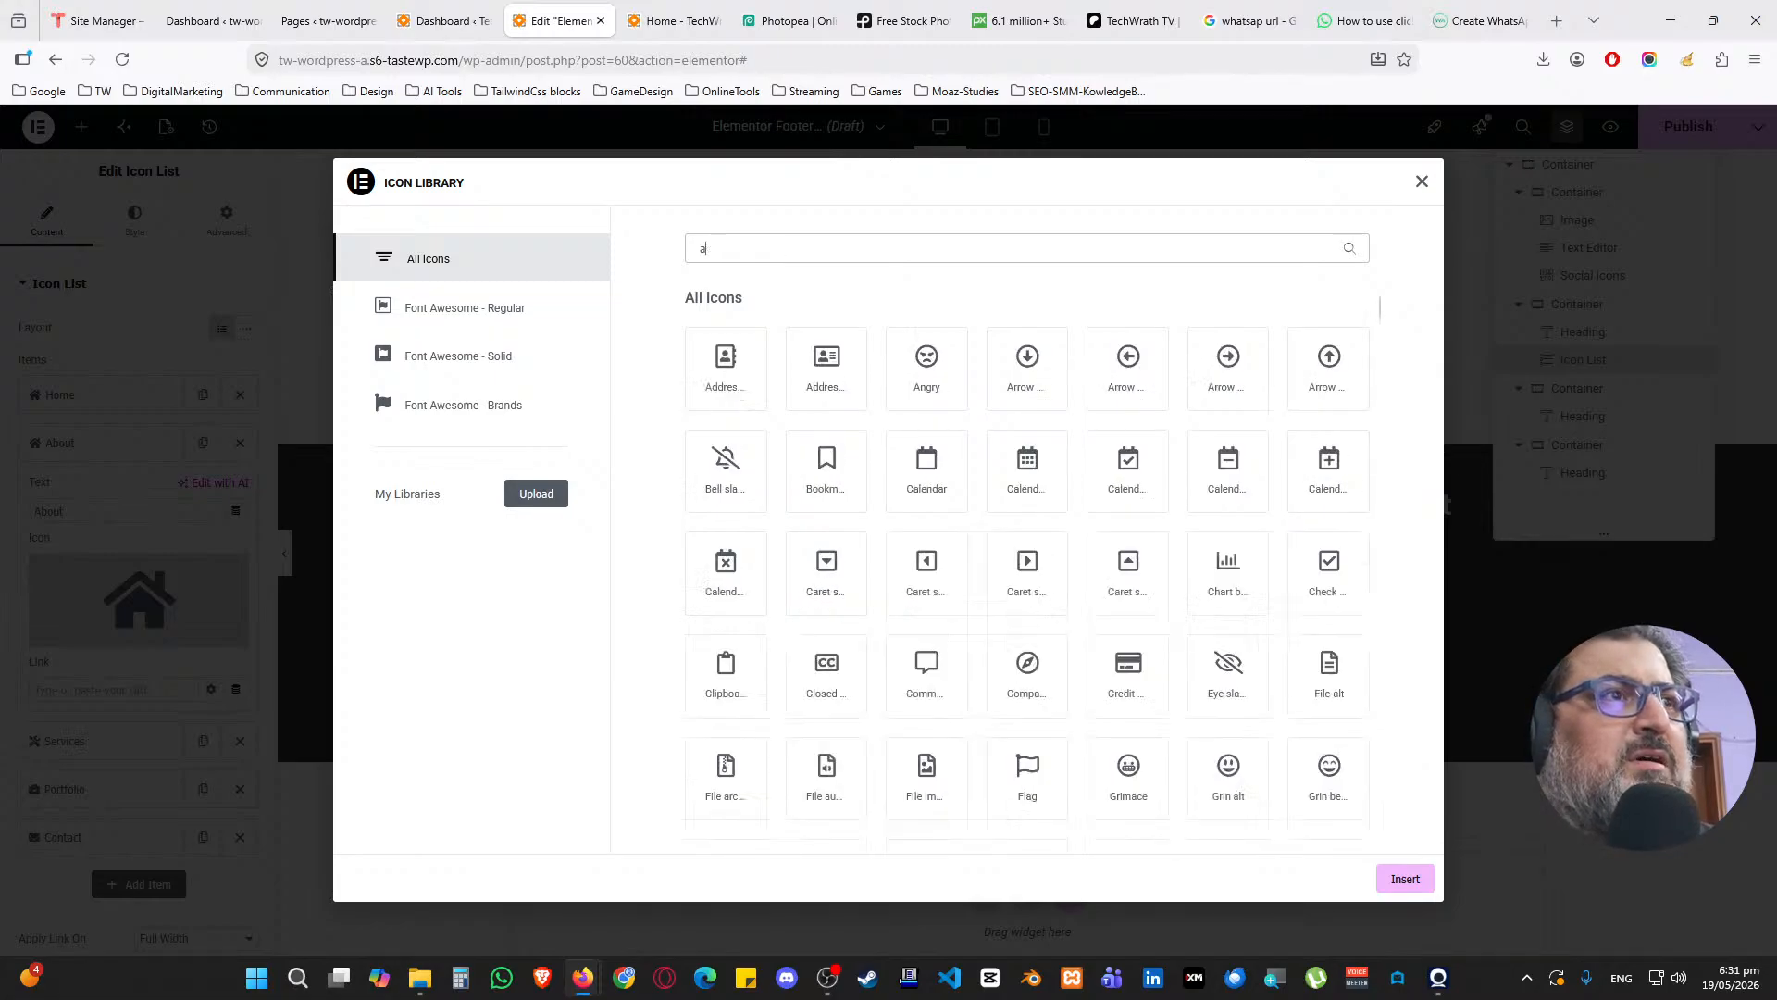
text(user)
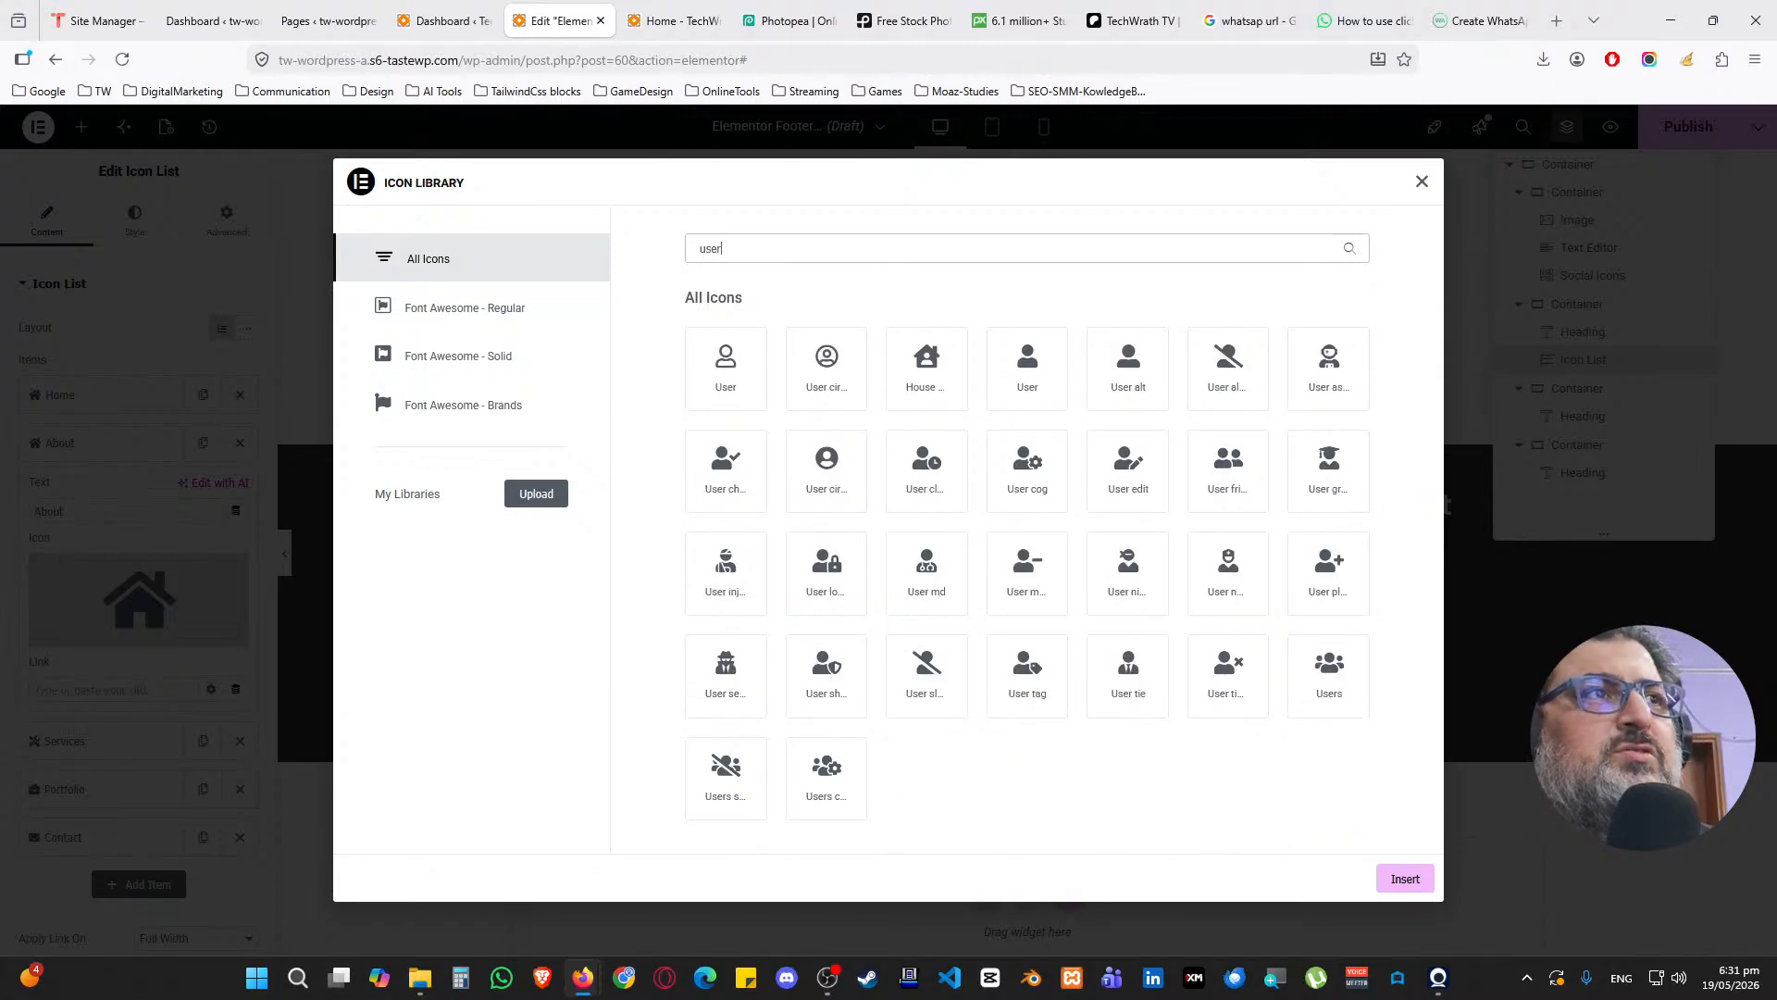
click(1053, 396)
click(1405, 880)
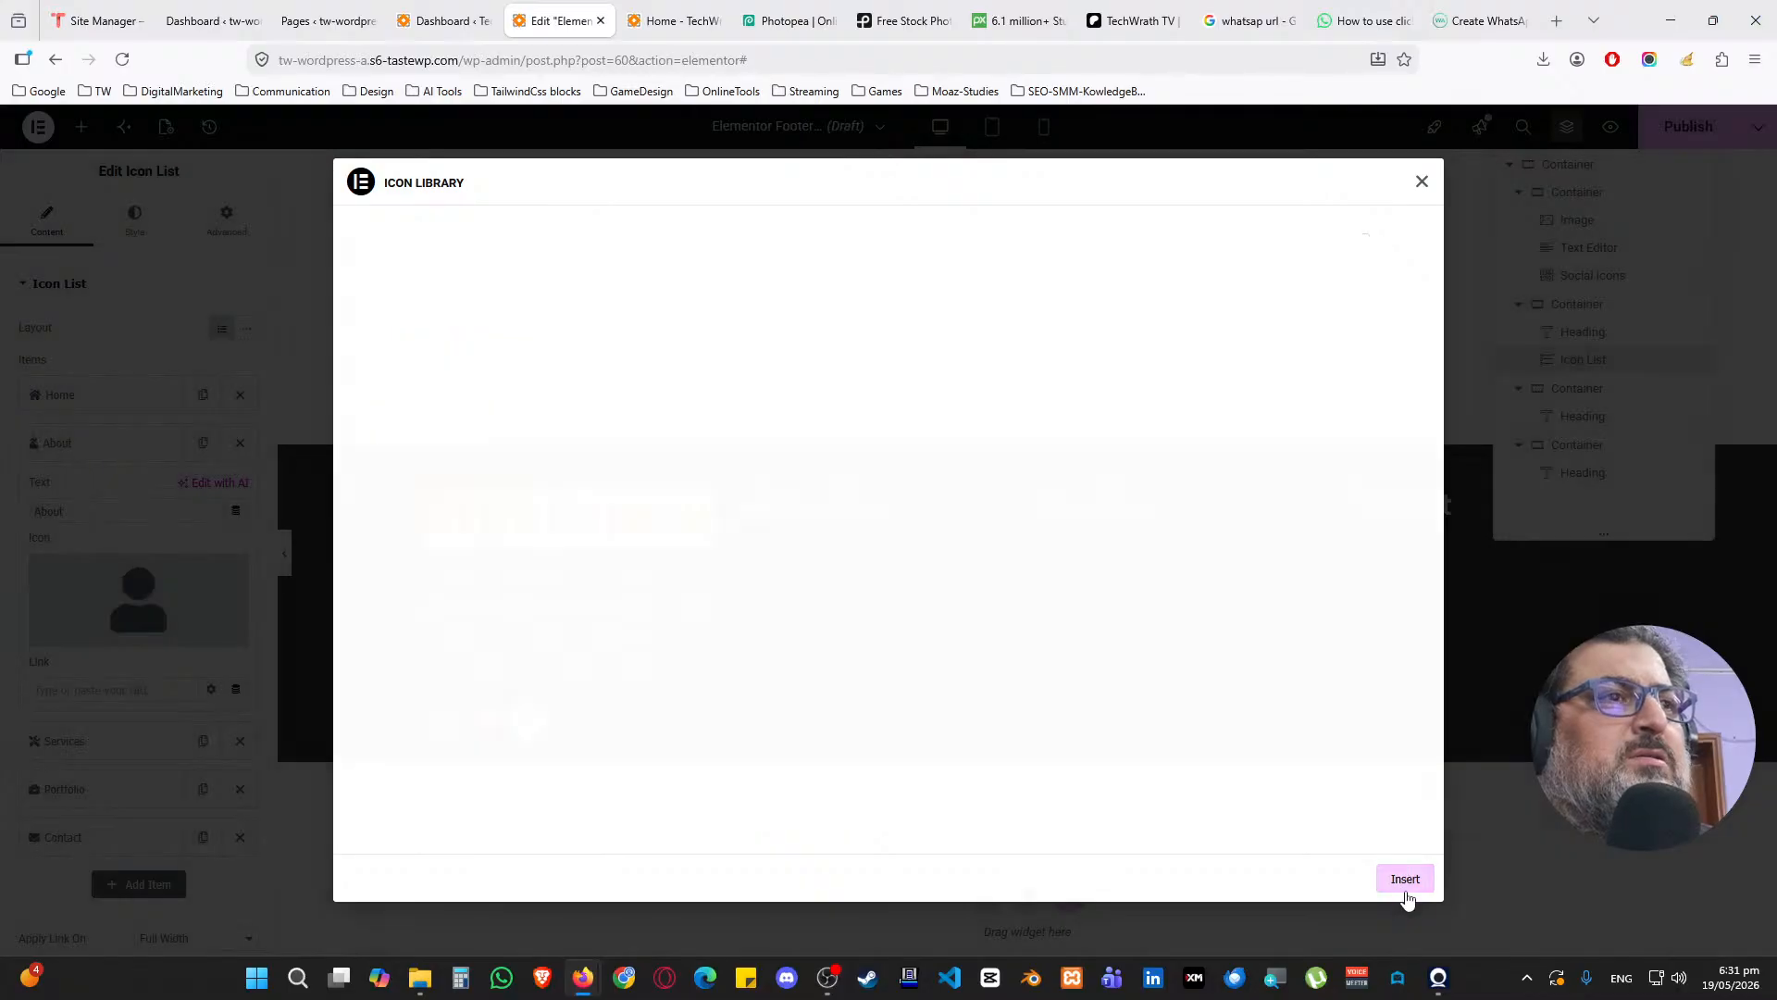
click(127, 451)
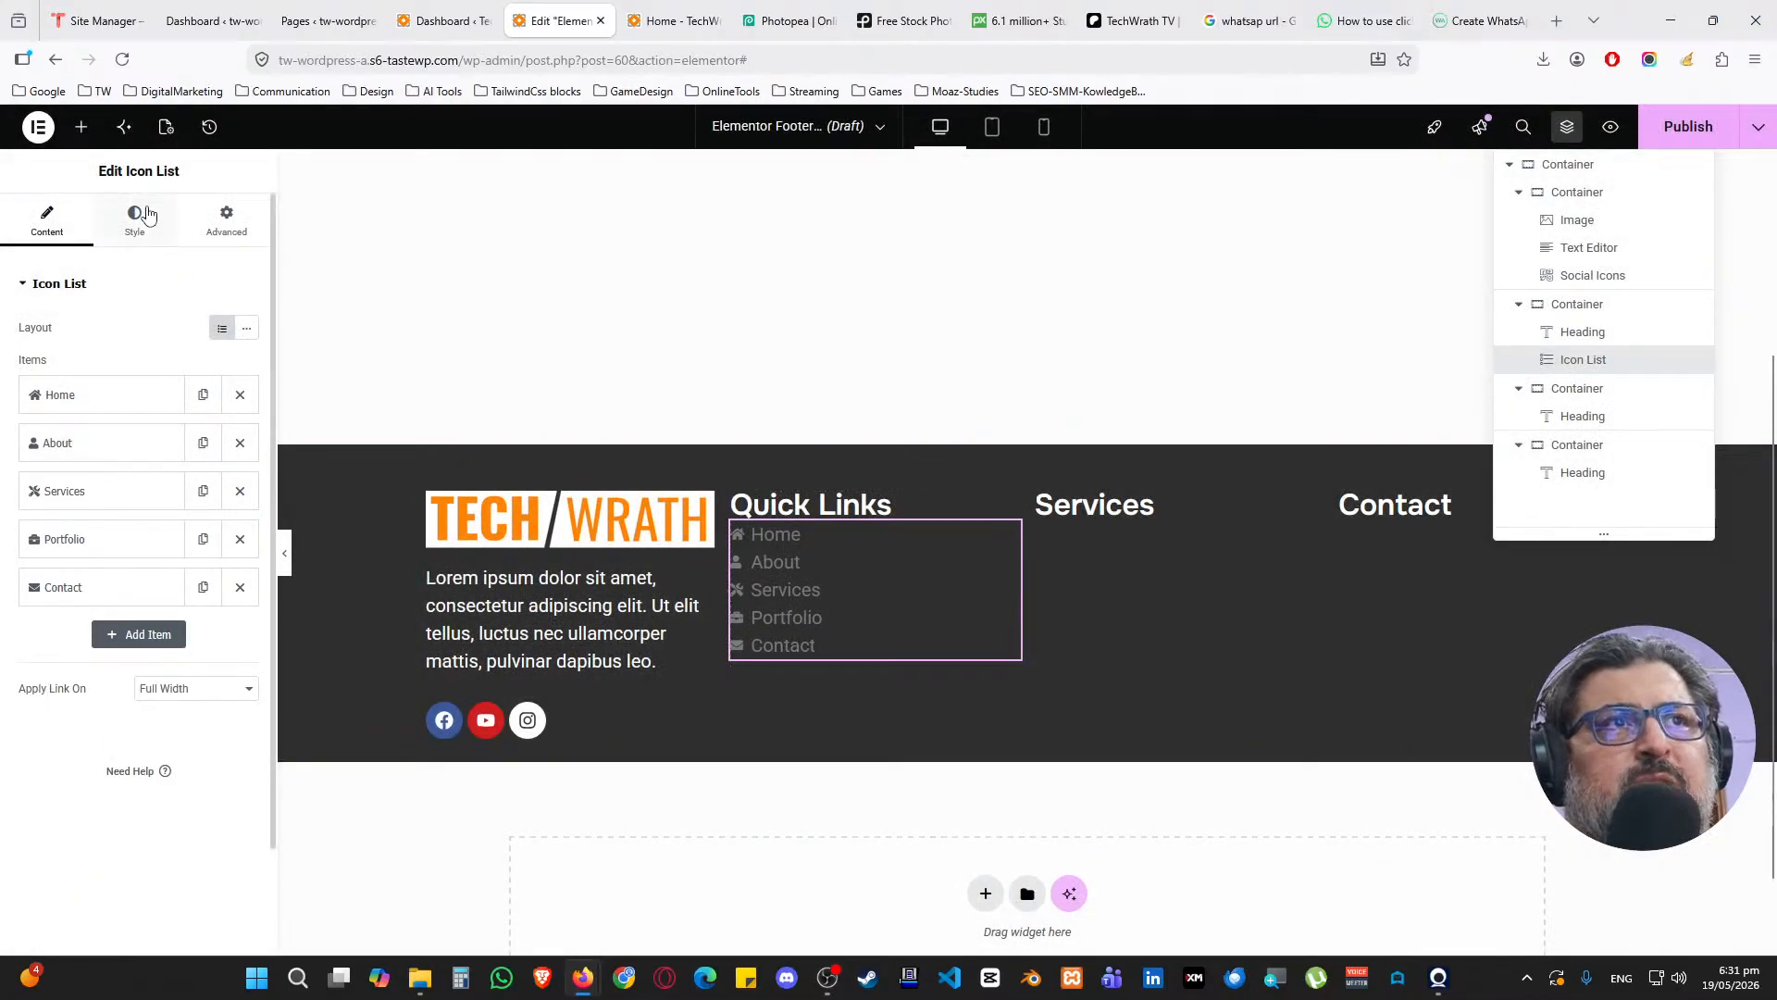
Set the Quick Links column container's row gap to 15
click(739, 508)
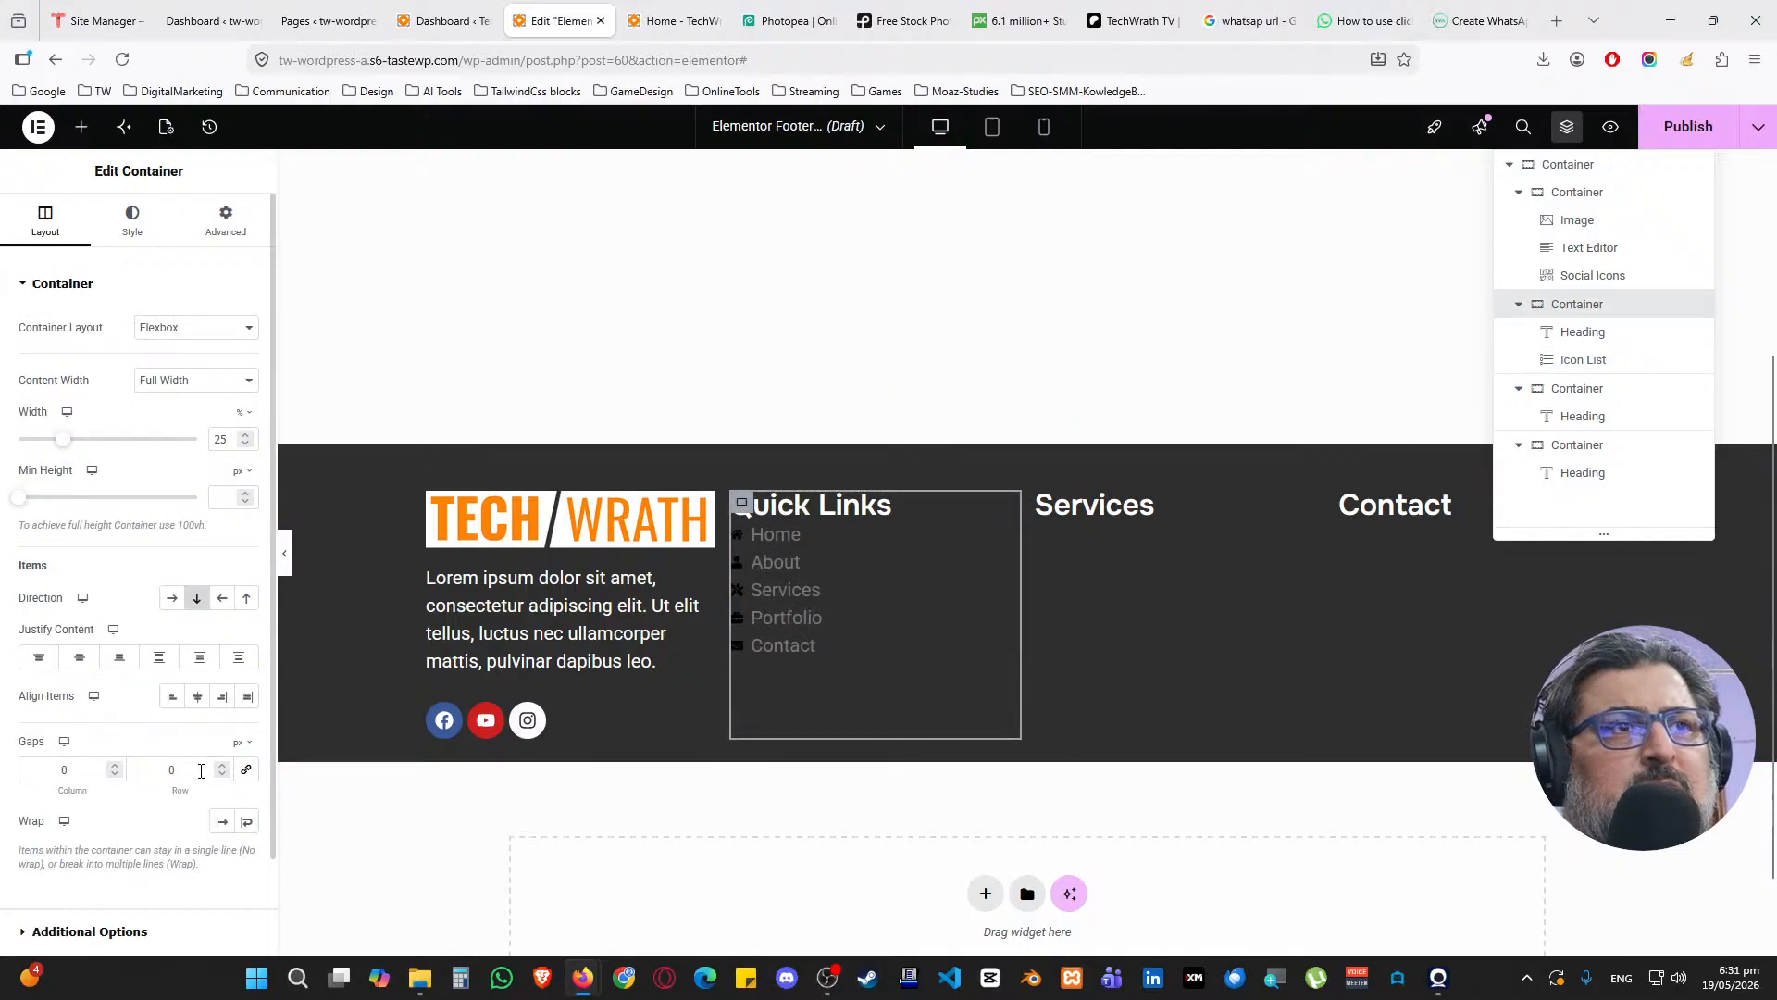
double_click(201, 771)
text(15)
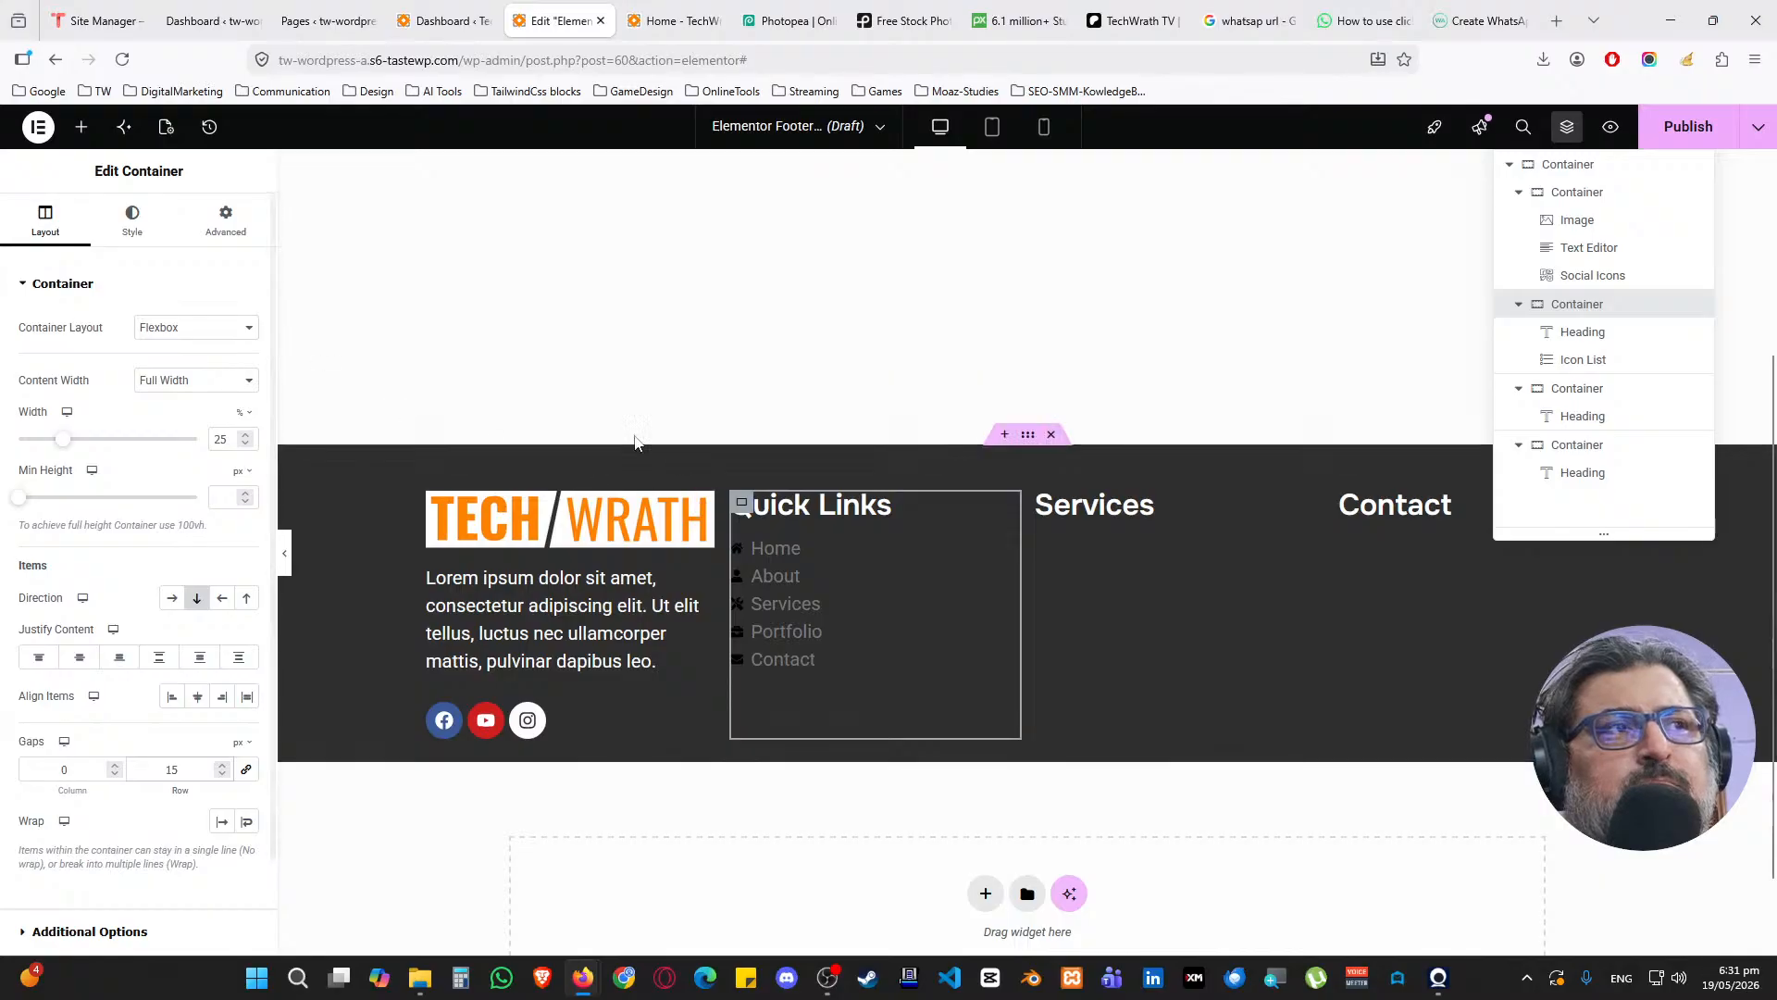
click(133, 221)
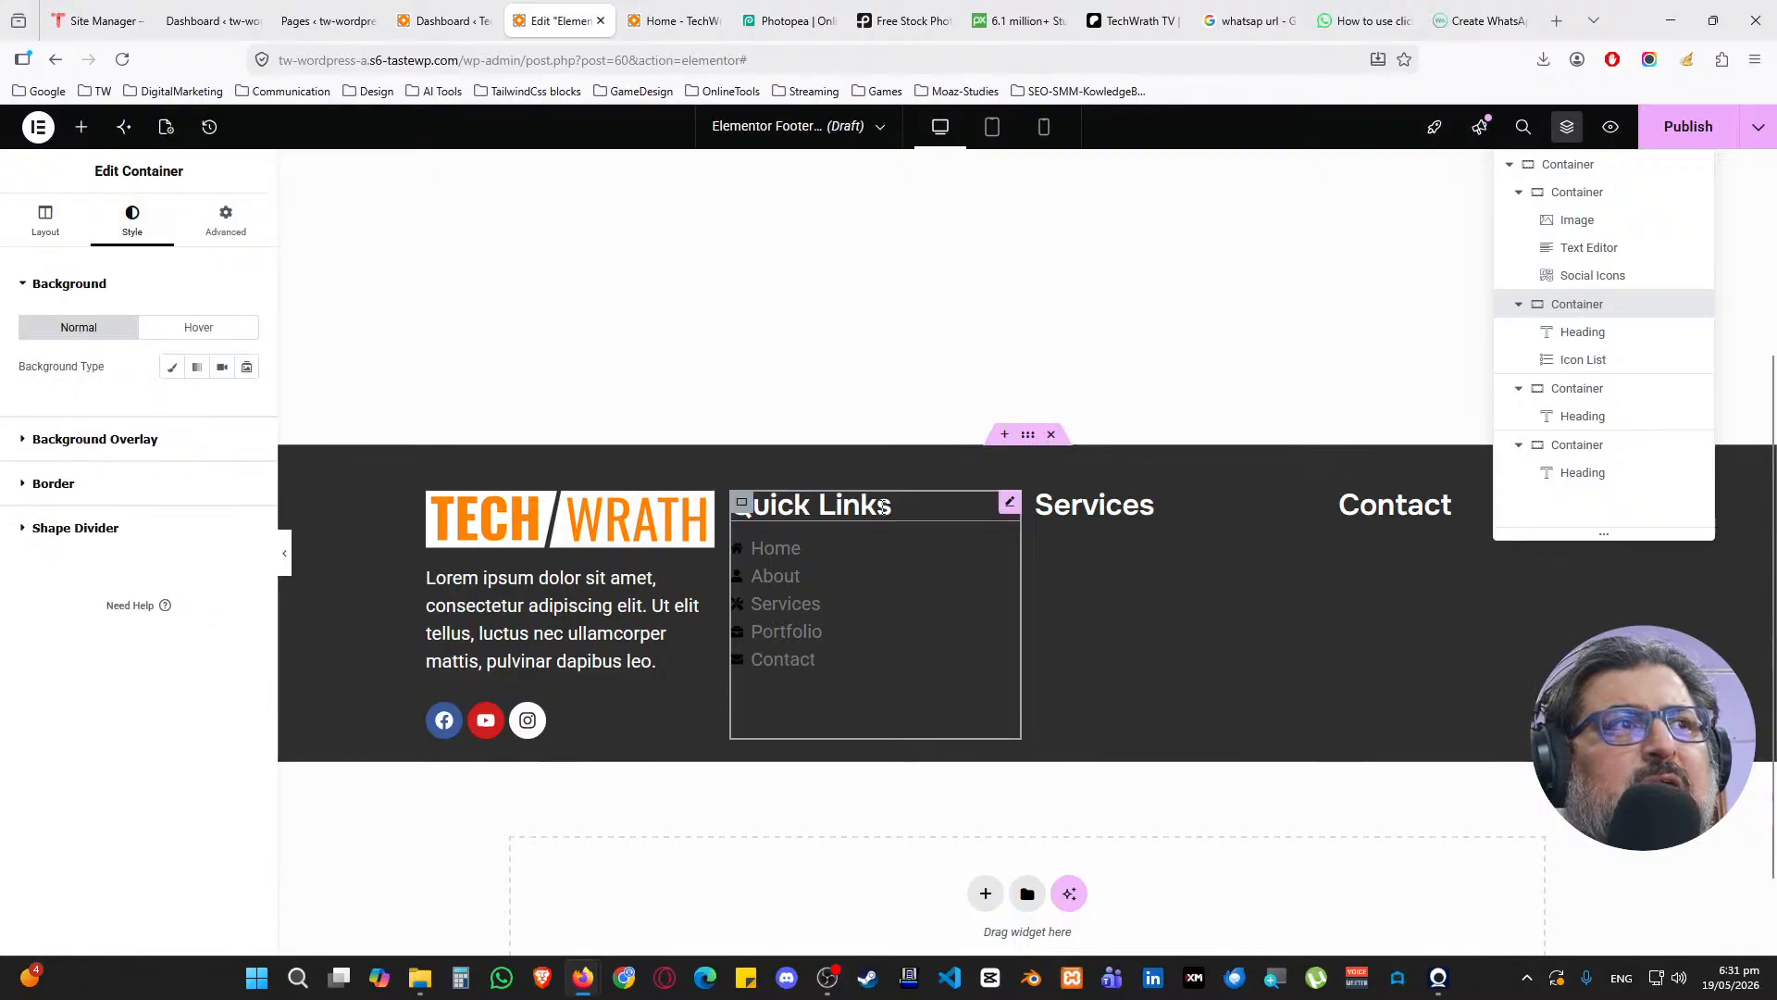
Make the list icons global off White, turning cyan Accent on hover
click(1007, 544)
click(145, 223)
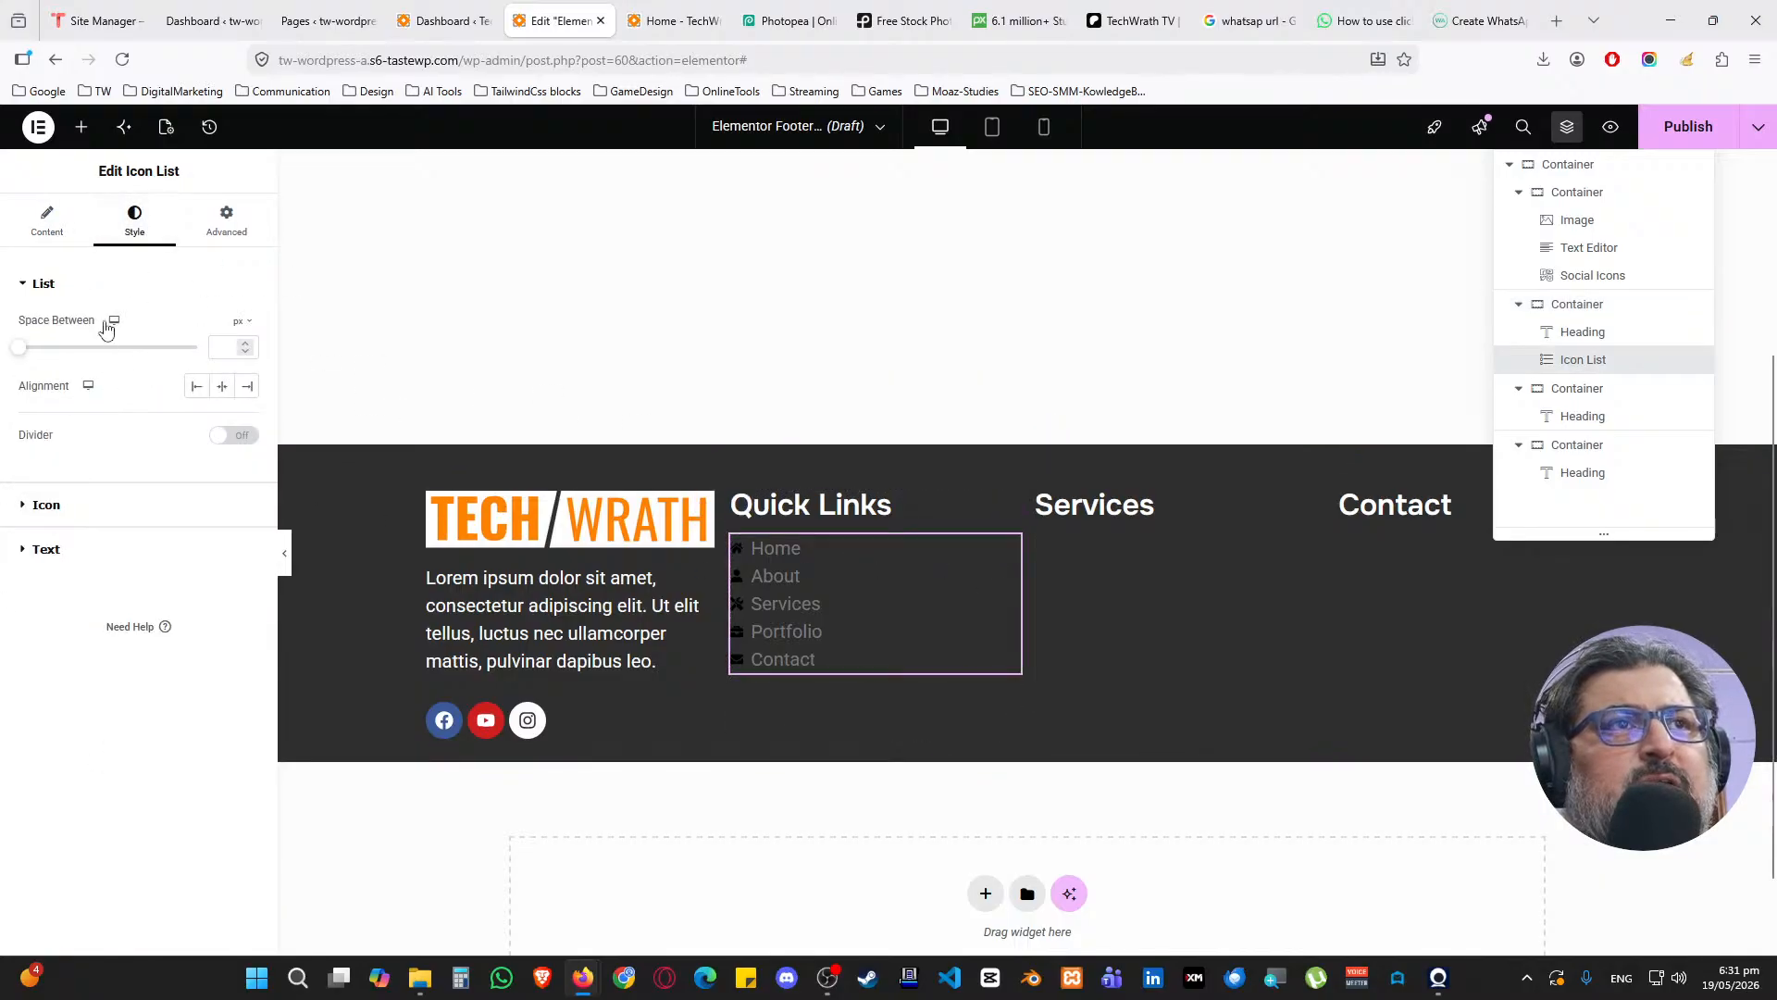
click(82, 292)
click(78, 341)
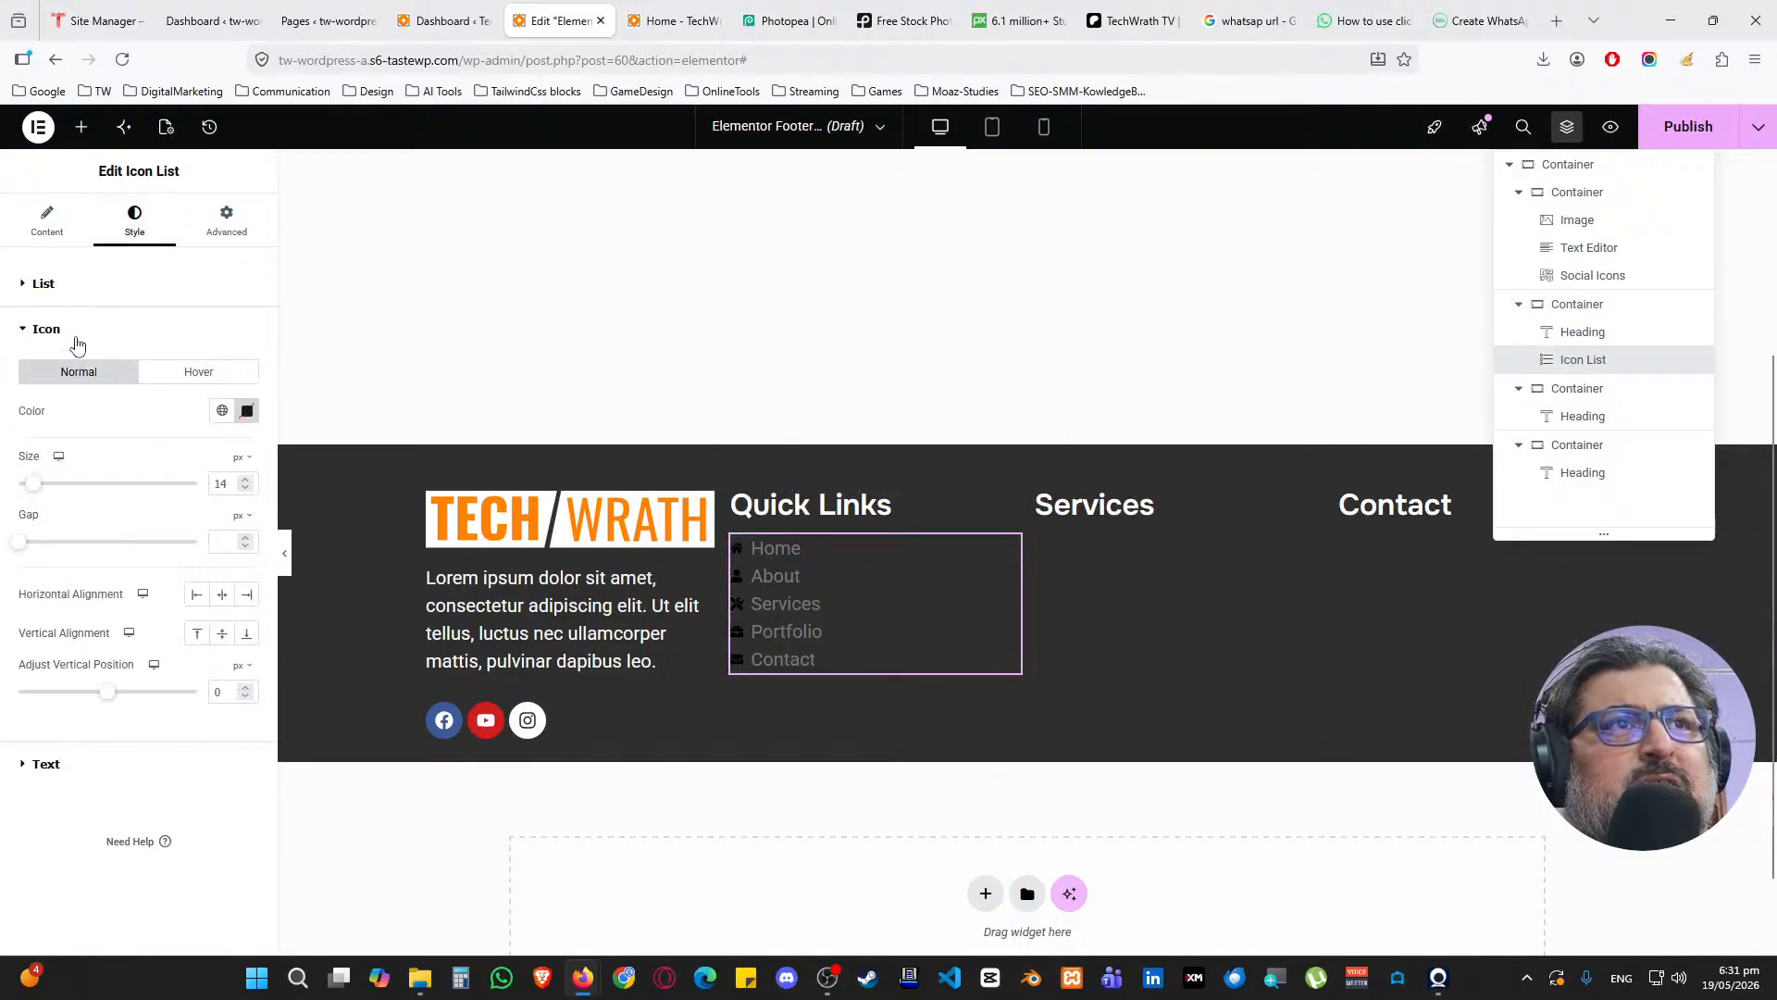
click(223, 412)
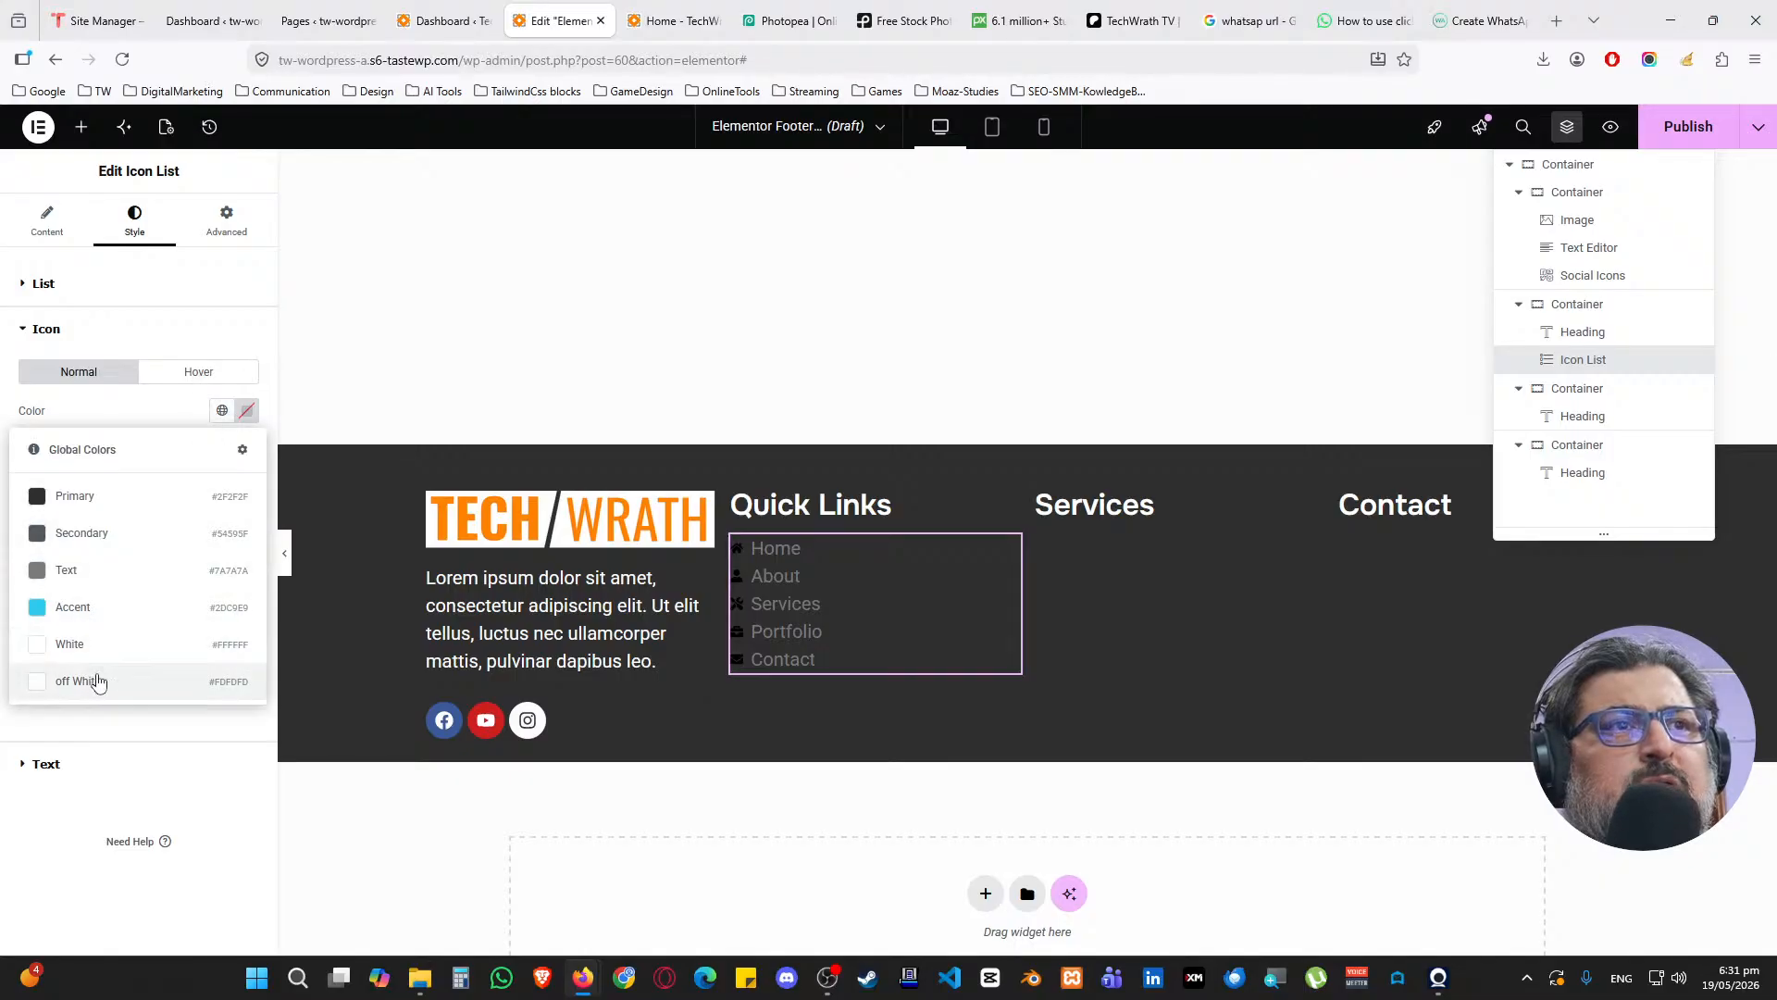
click(95, 678)
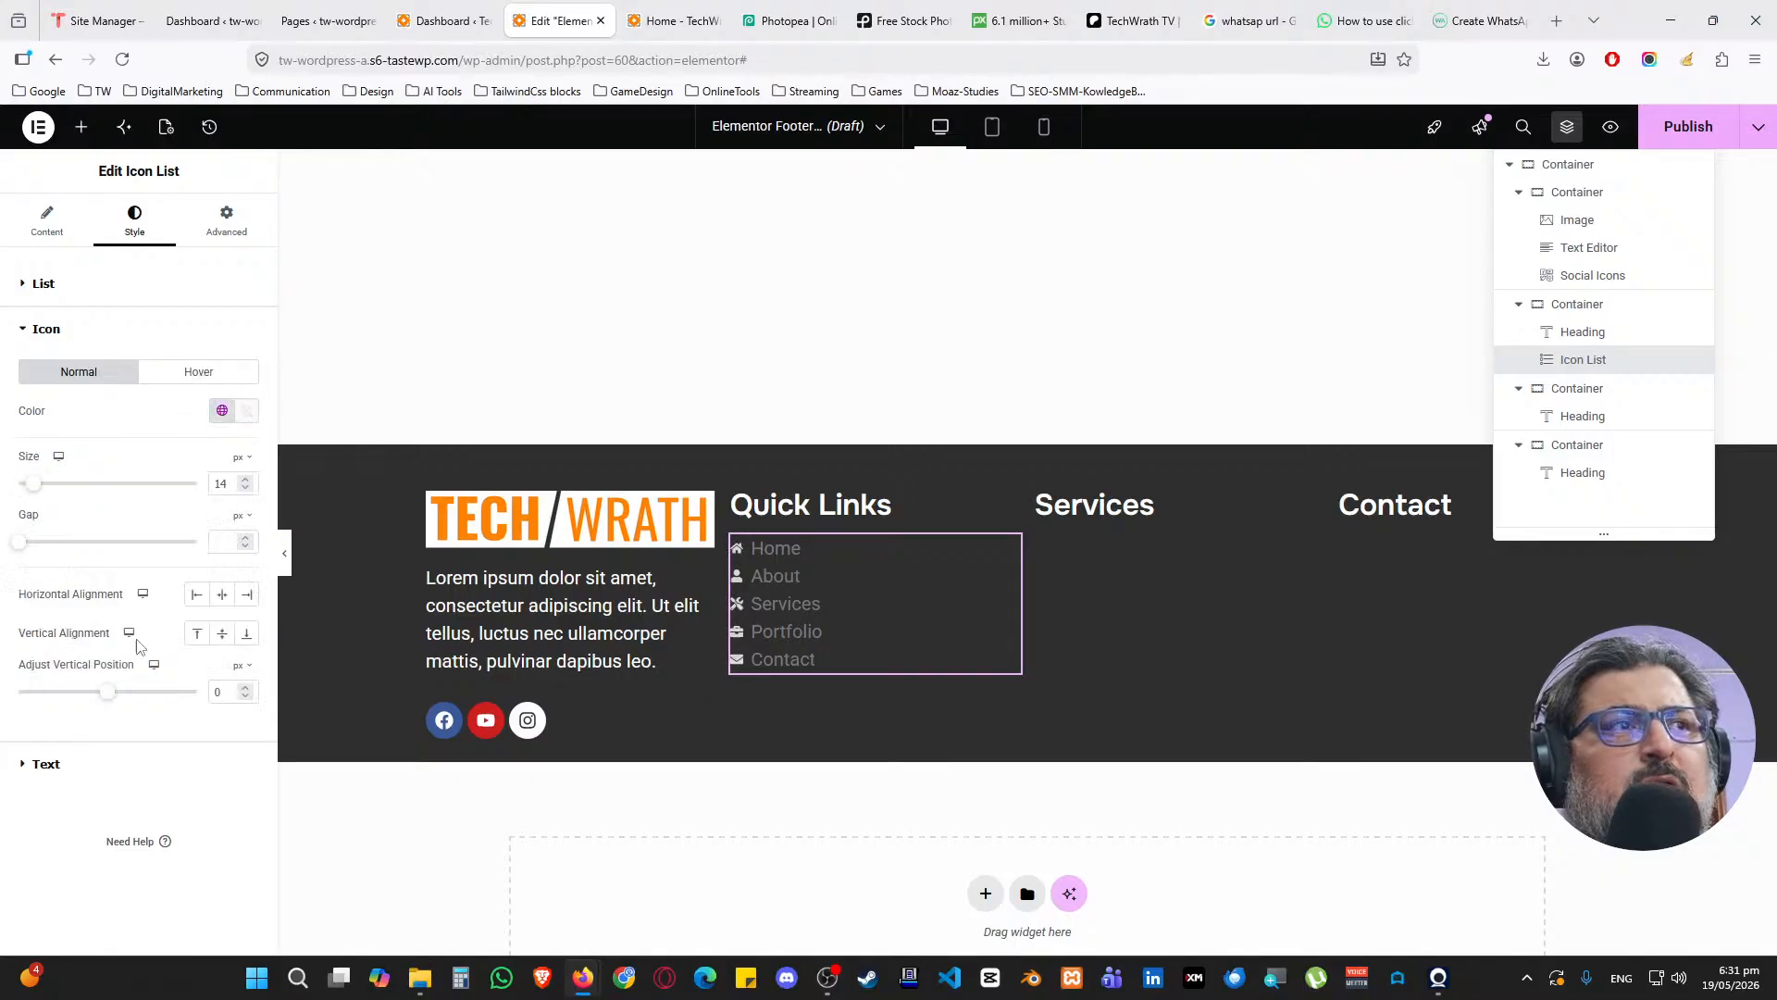
click(182, 375)
click(222, 410)
click(89, 615)
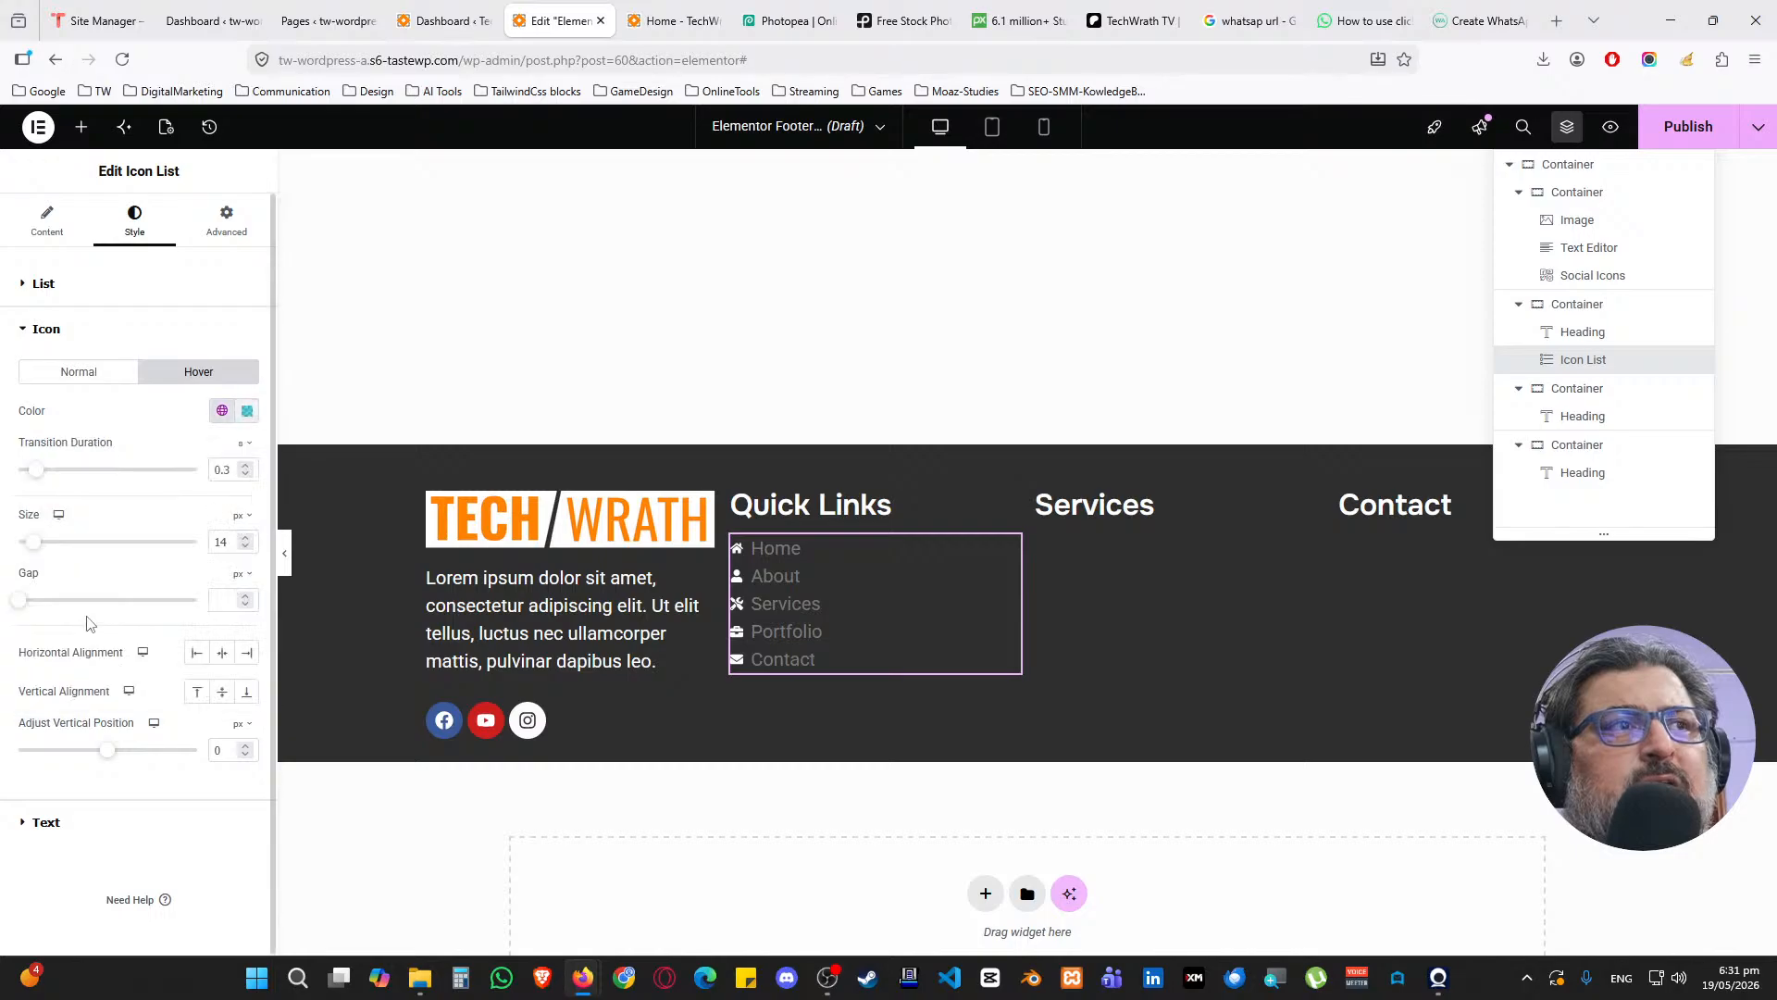
click(78, 330)
Give the labels the global Text font, White colour and Accent hover colour
click(82, 370)
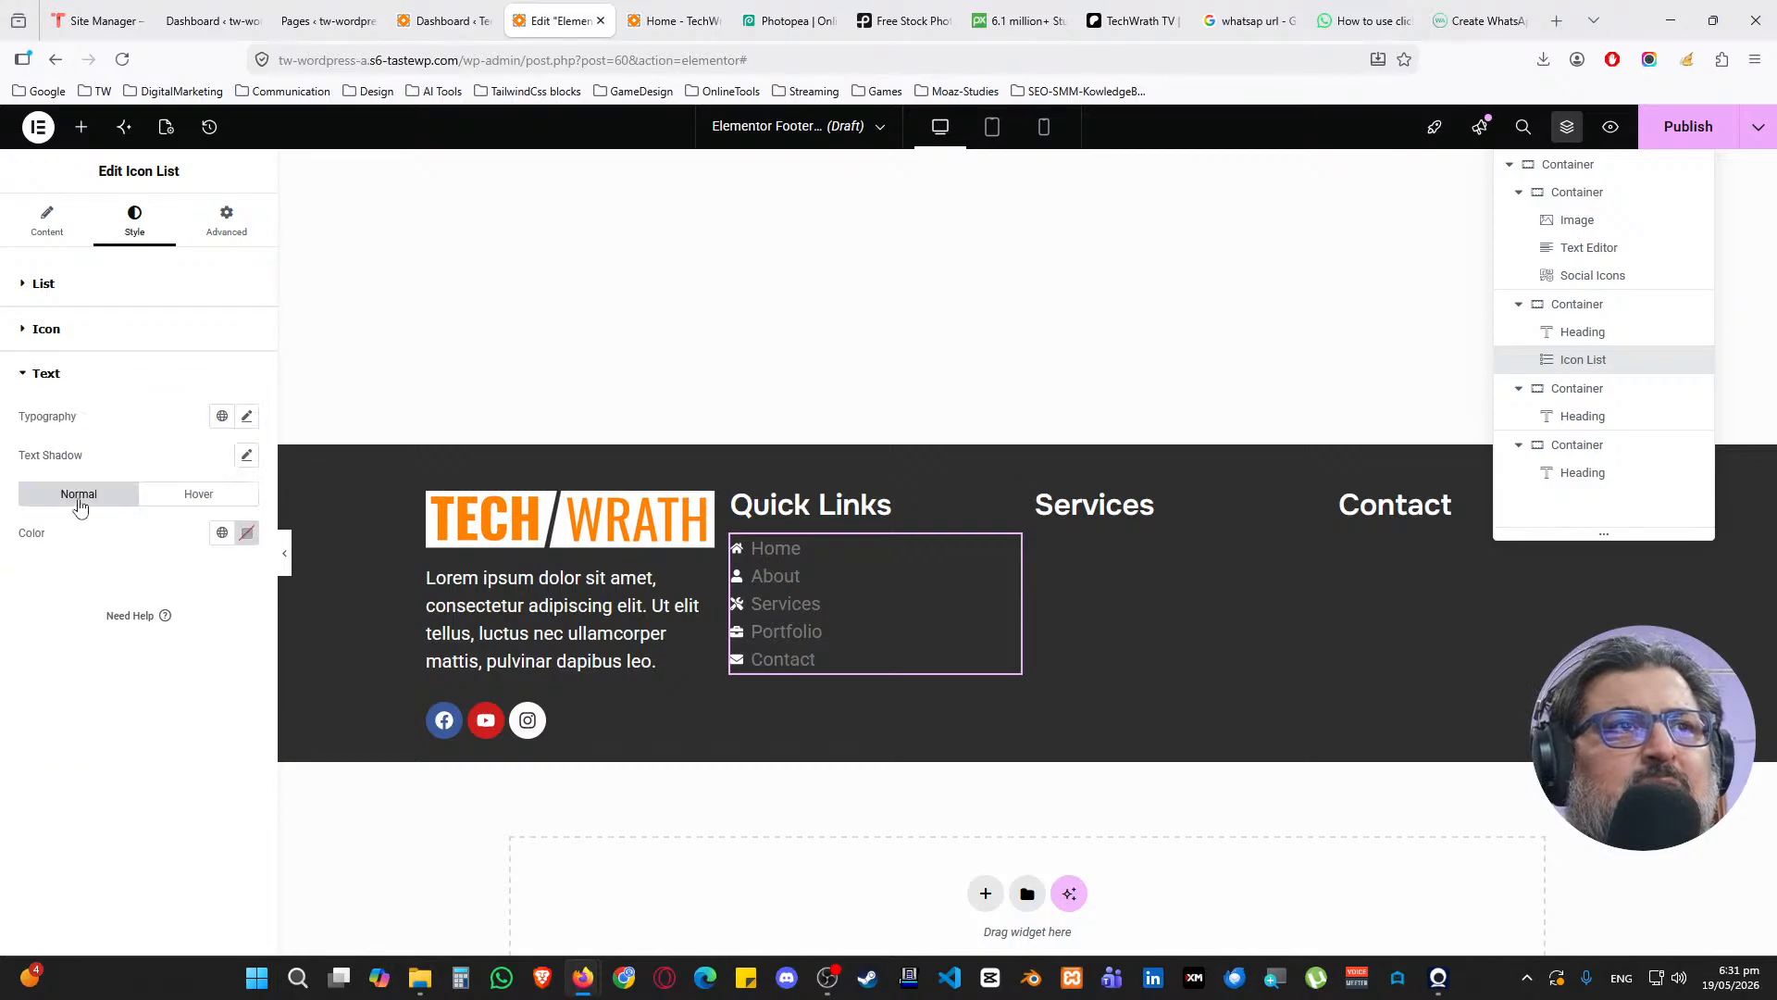
click(222, 415)
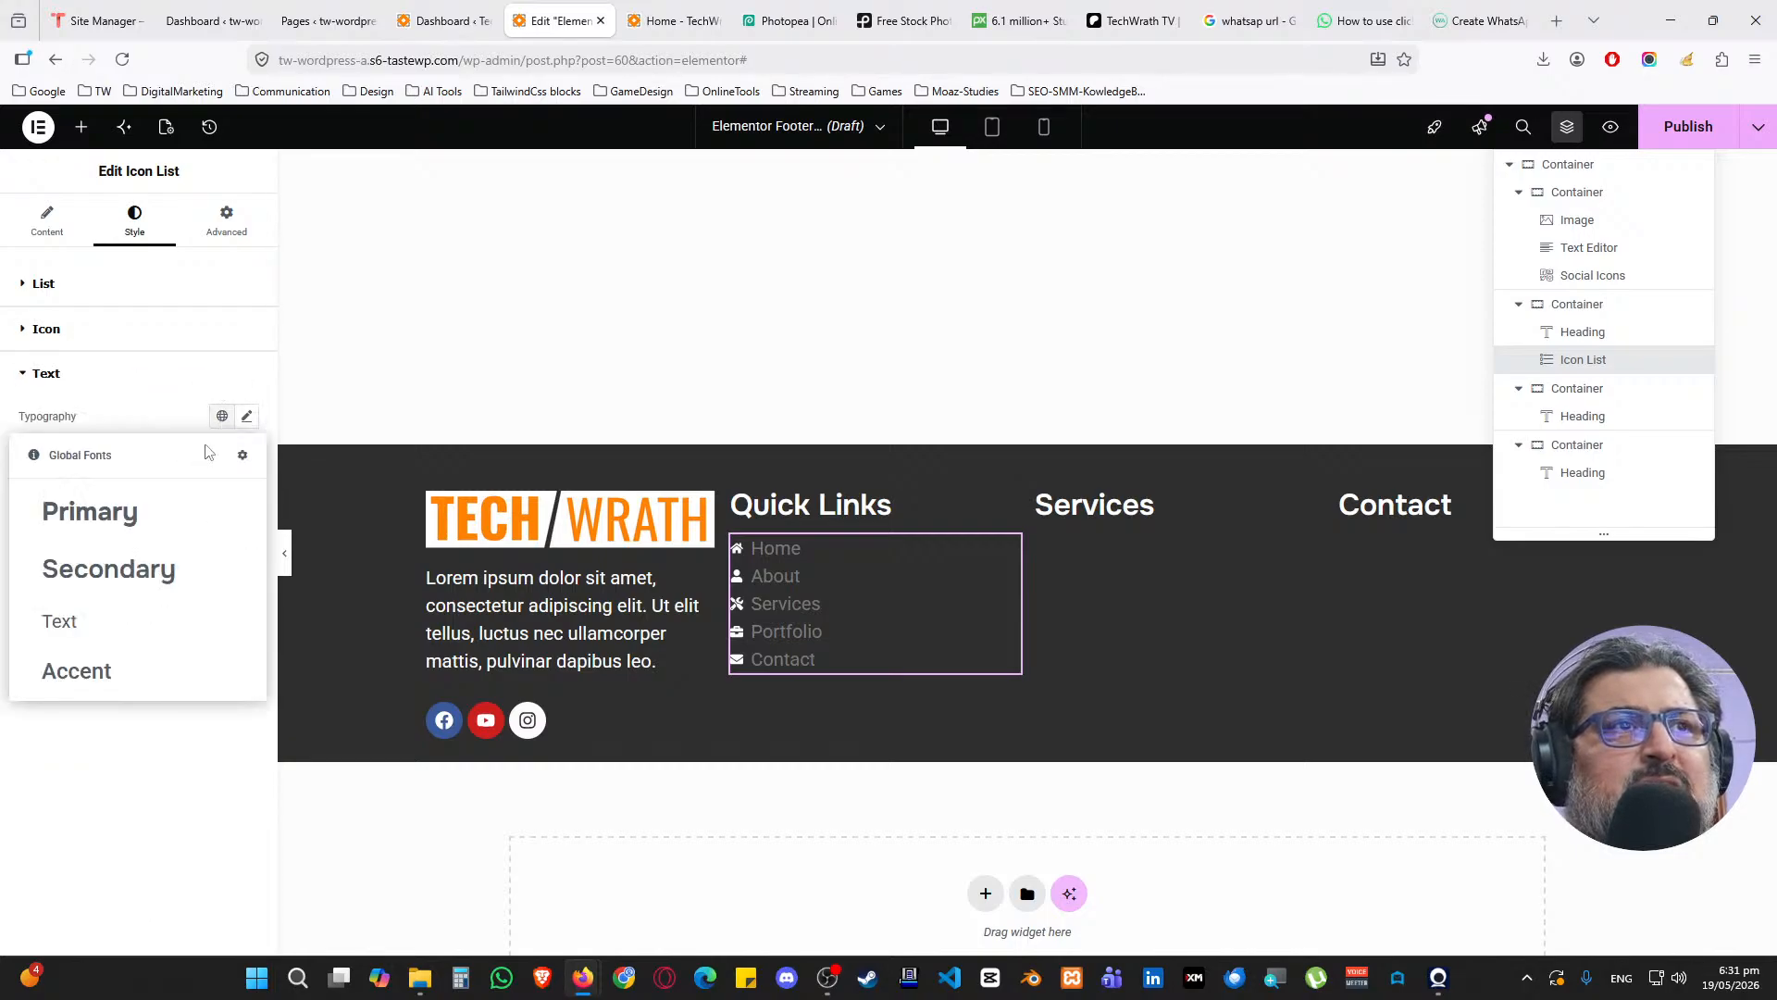
click(110, 636)
click(223, 533)
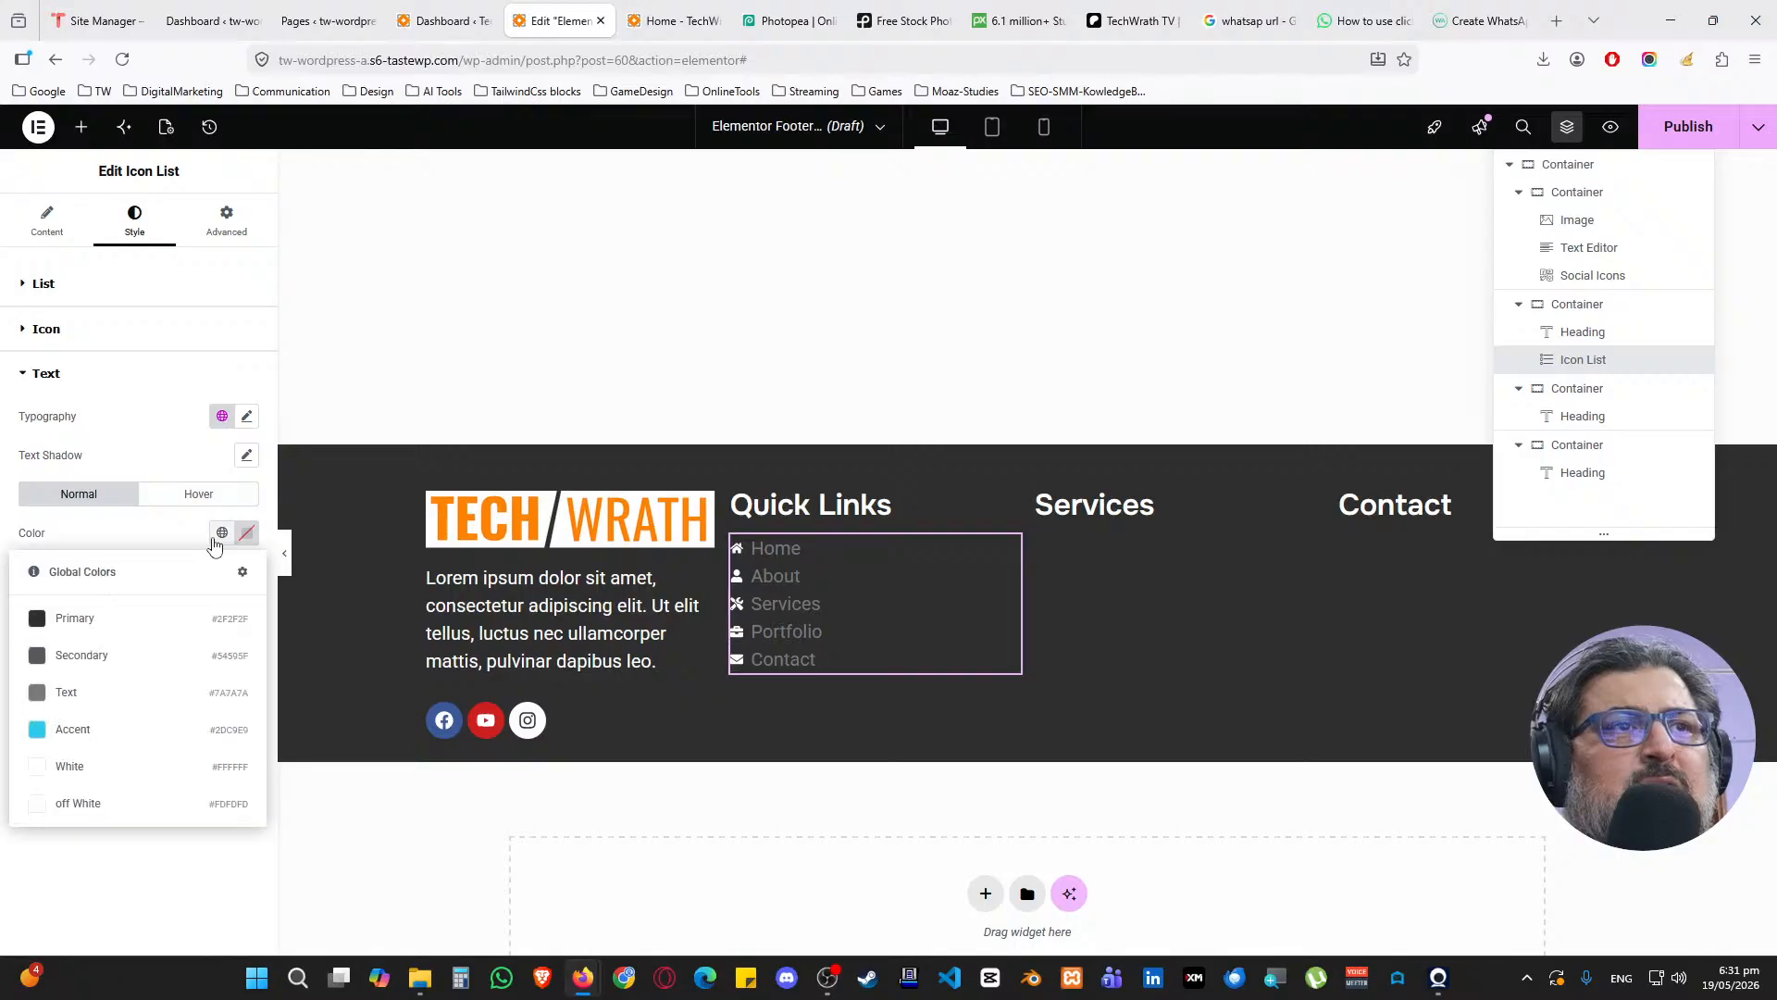
click(116, 768)
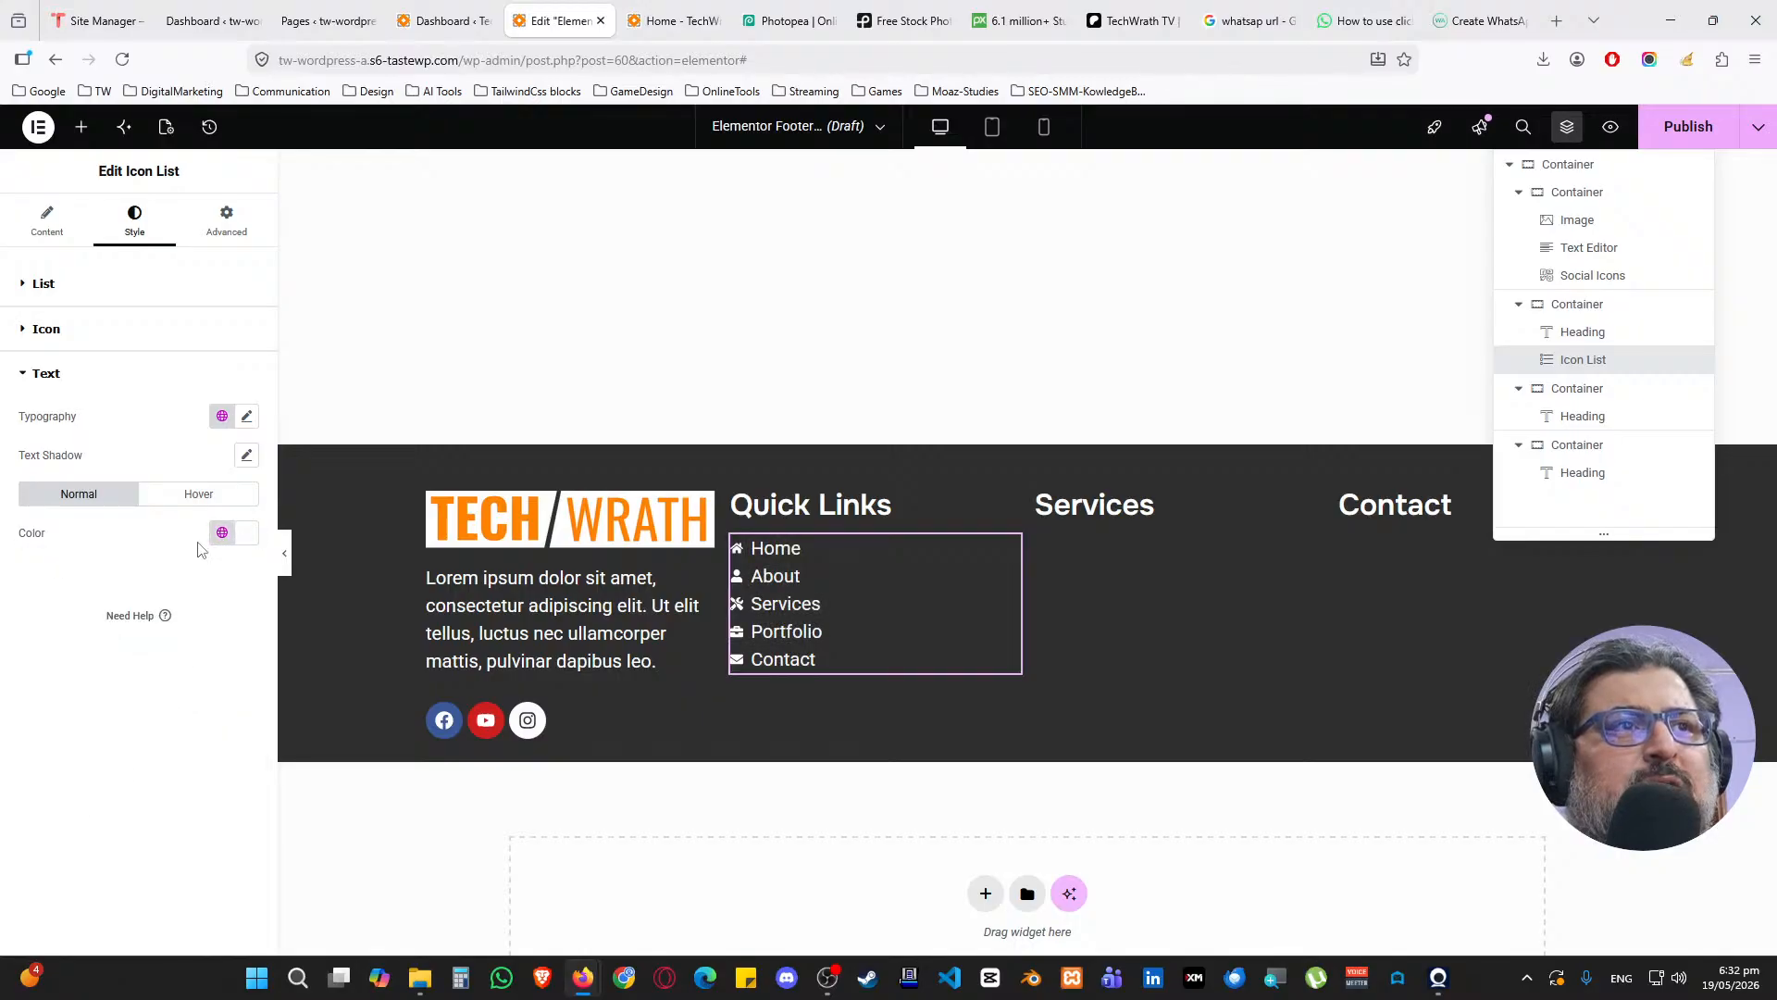
click(179, 498)
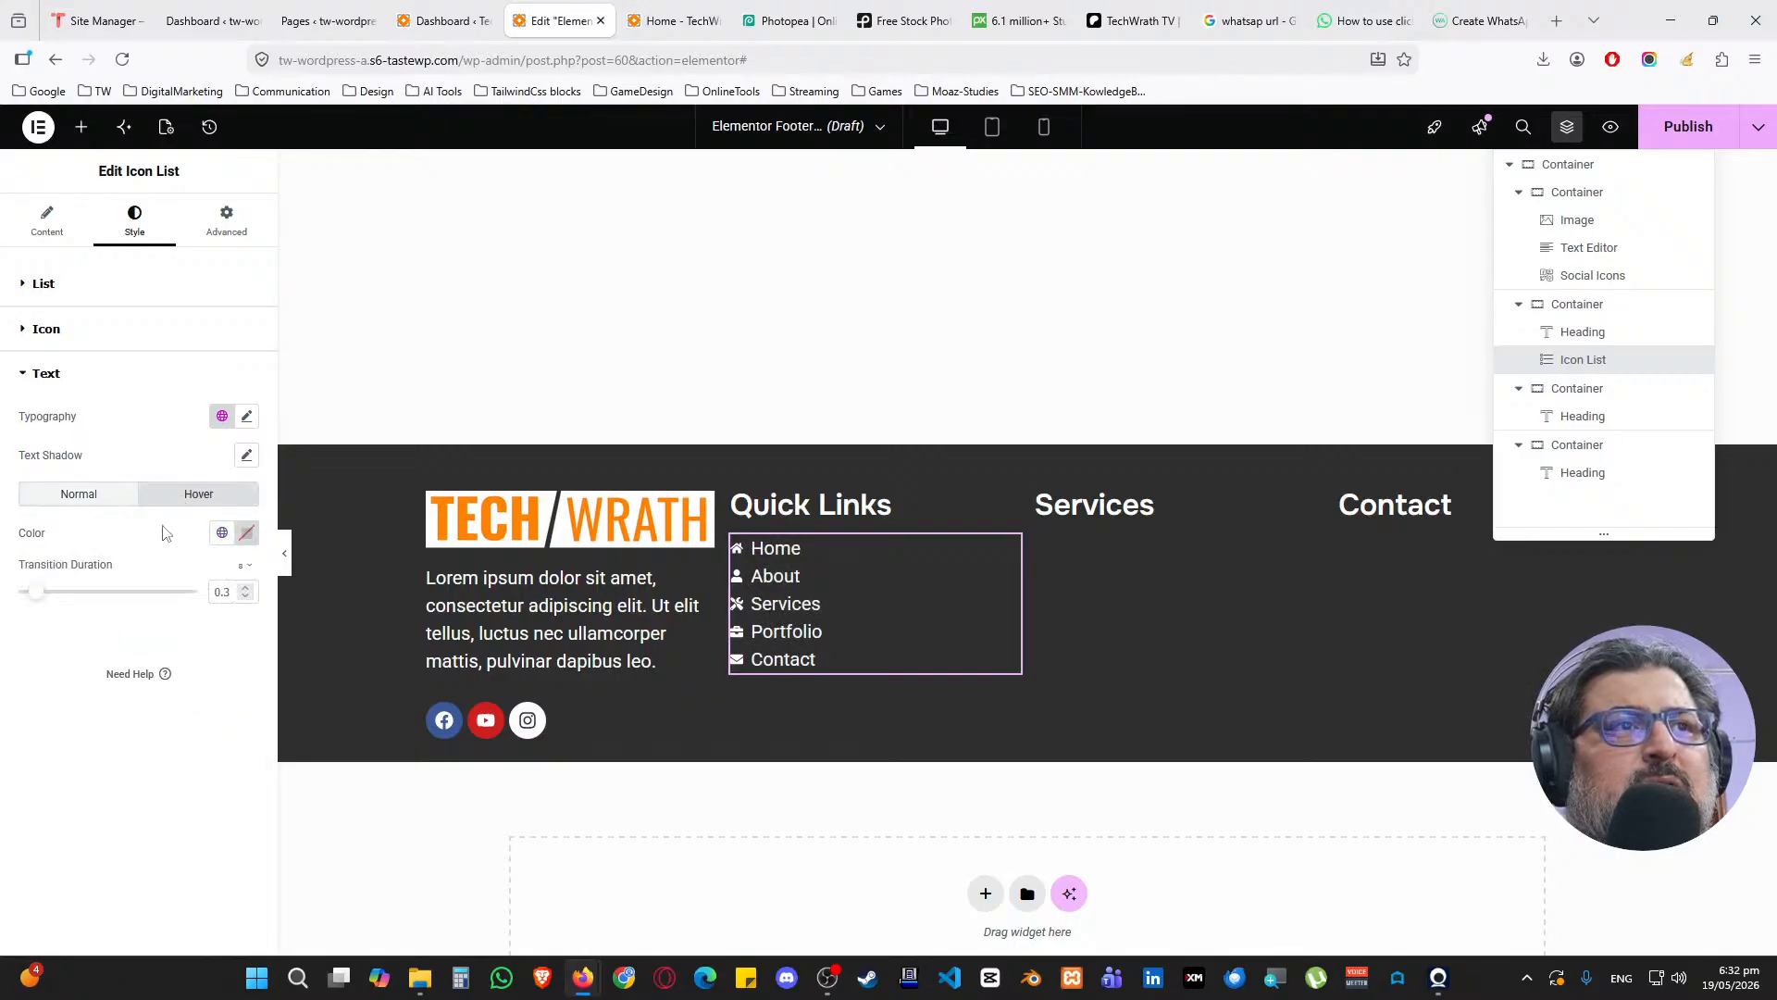
click(222, 532)
click(117, 730)
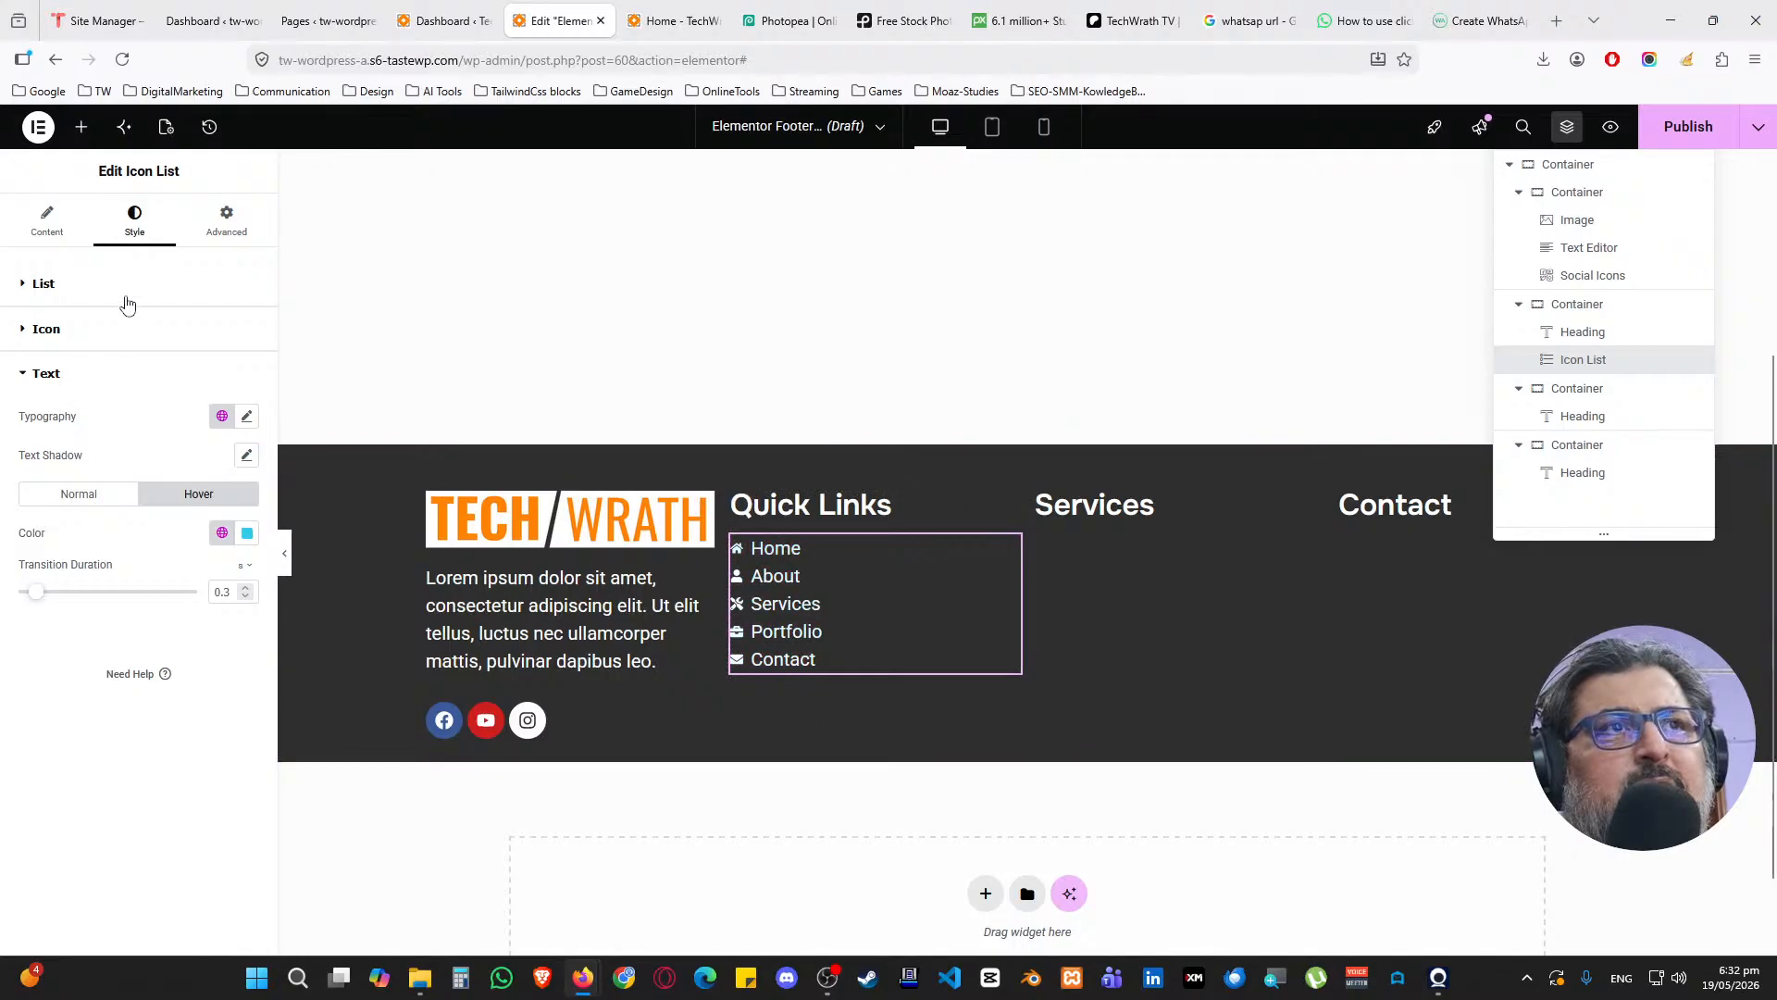
click(47, 222)
click(97, 404)
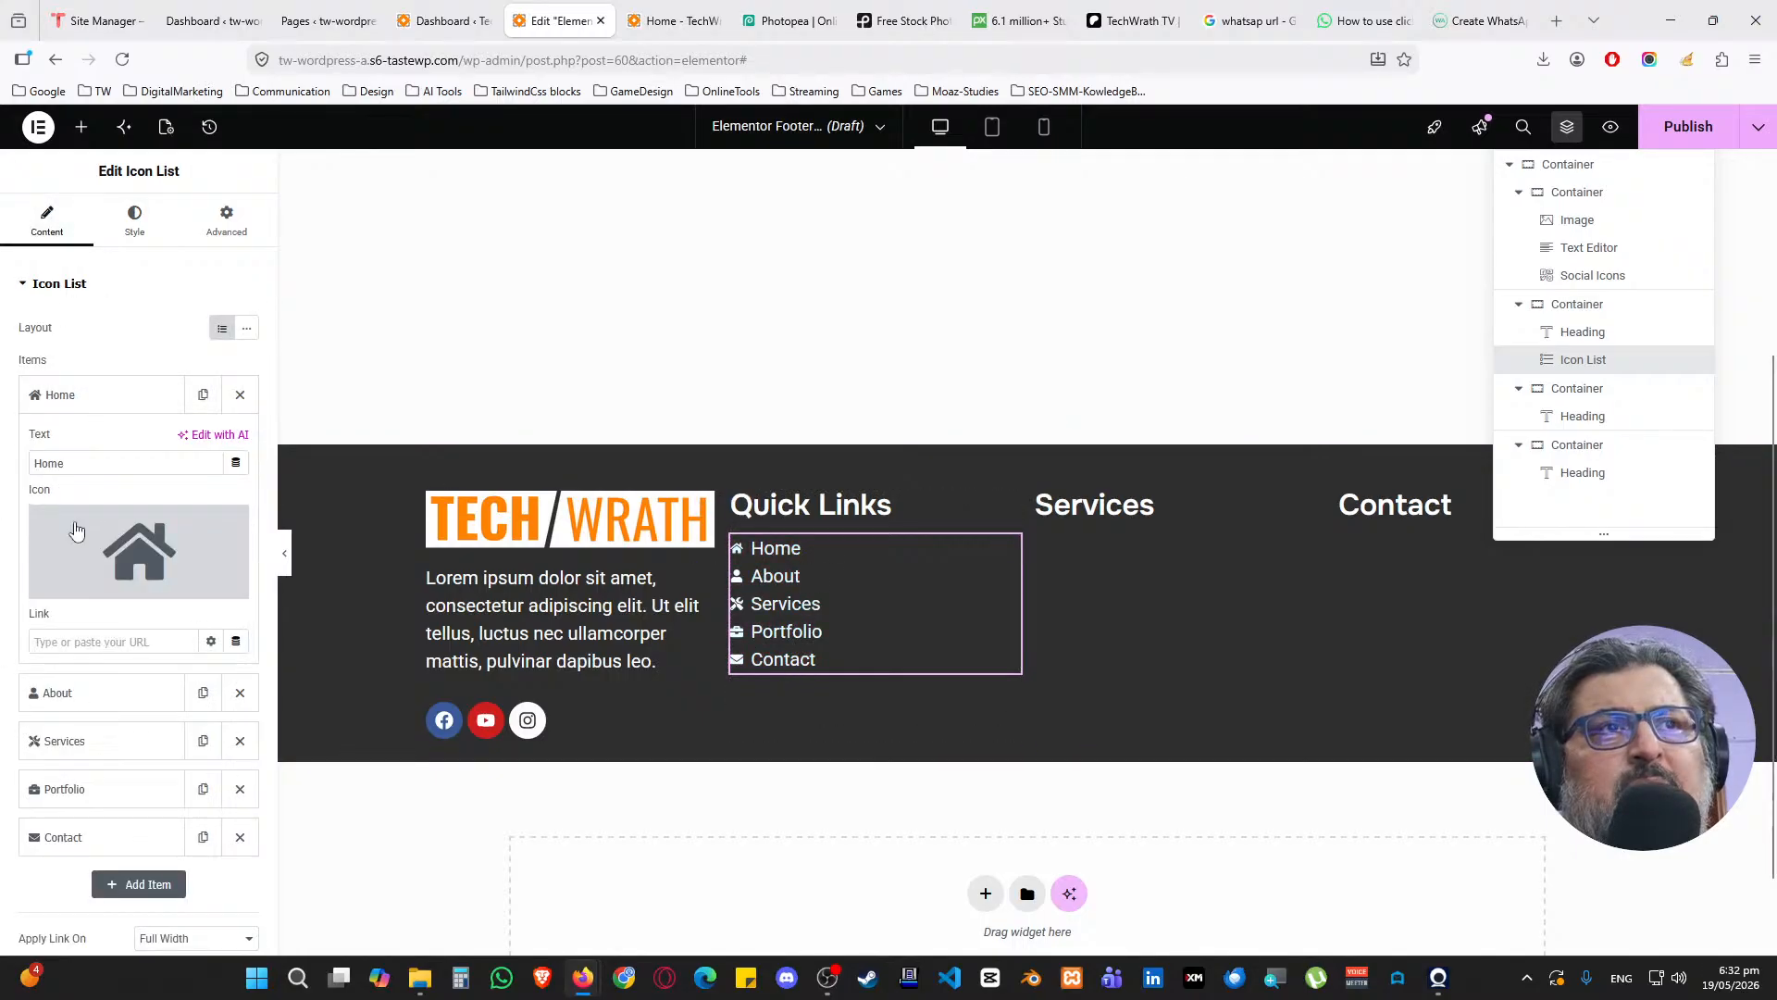
Set the Home item's link to #
click(116, 633)
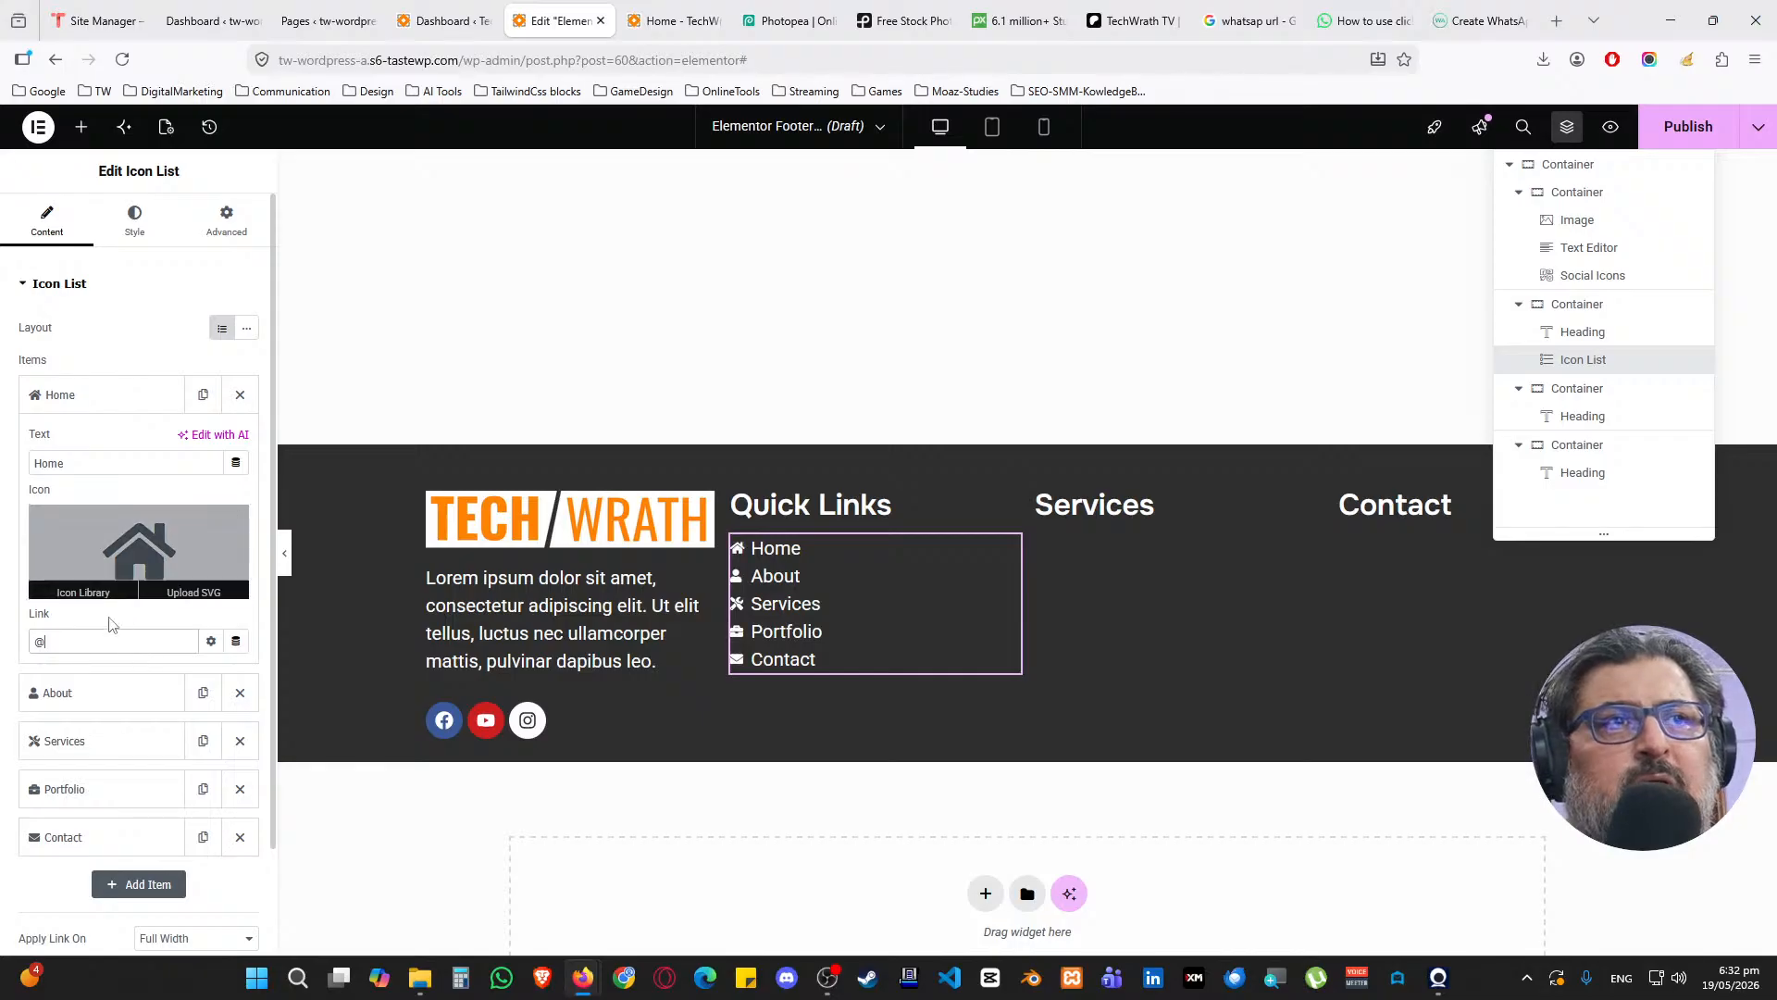
text(#)
click(65, 399)
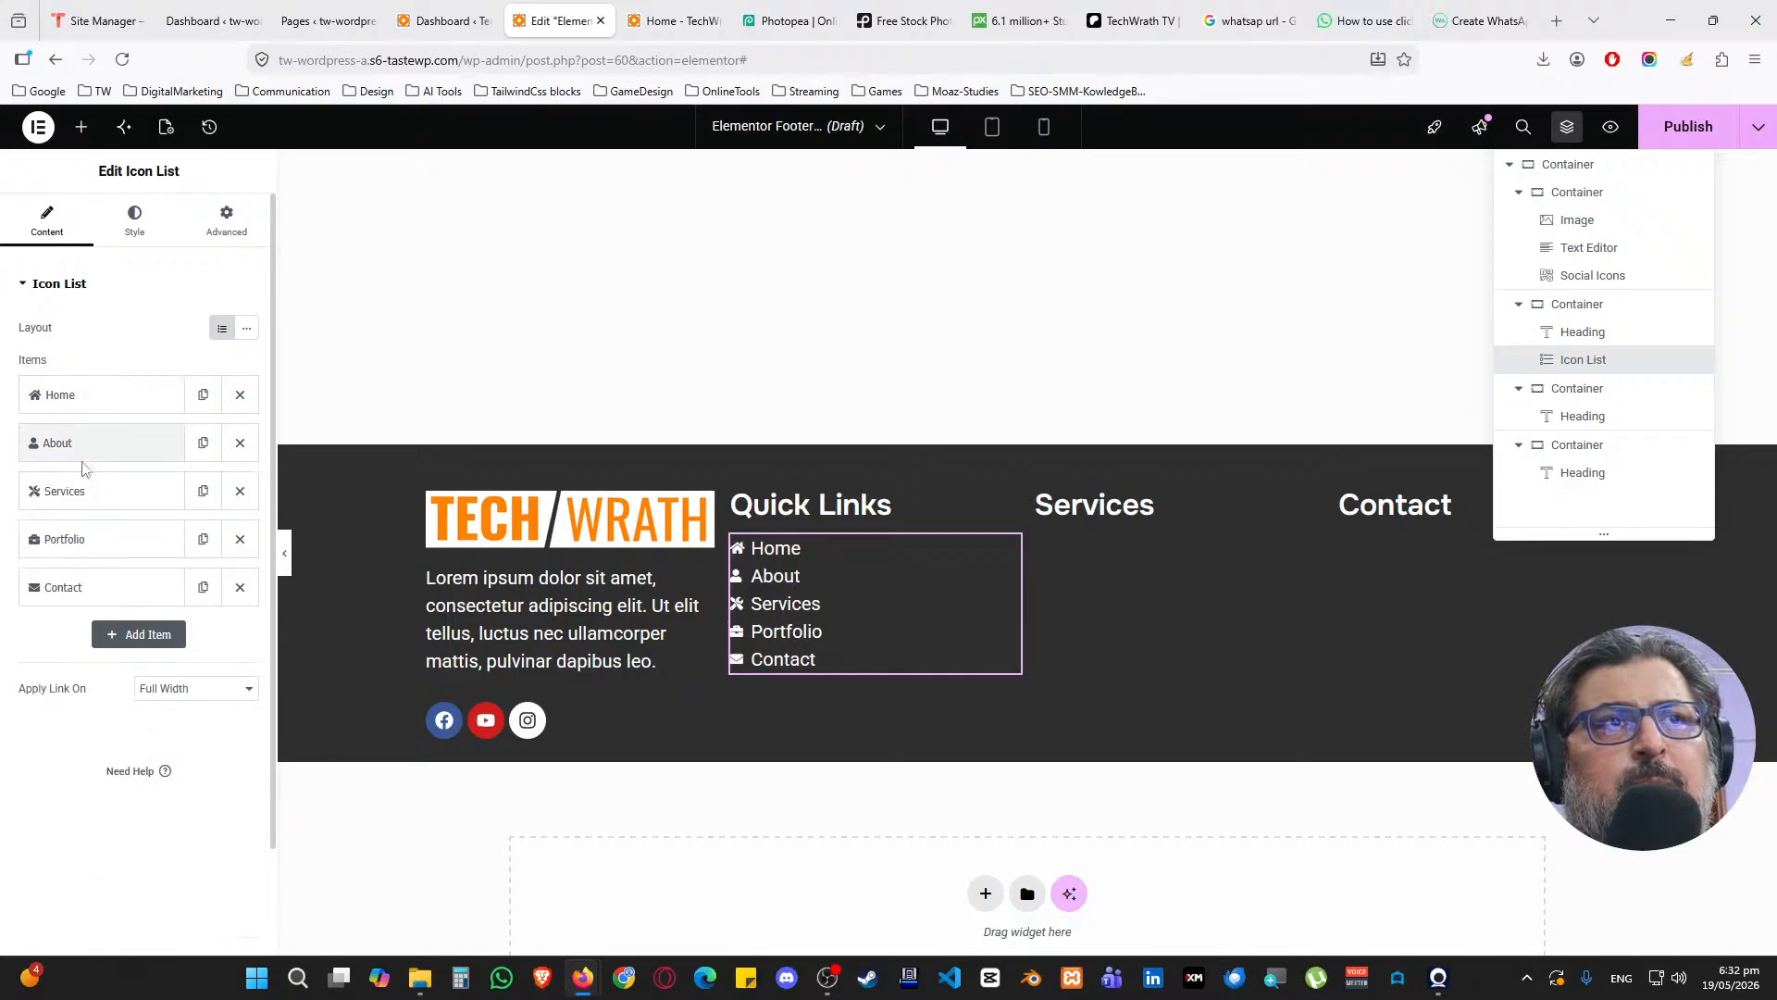
Review the About, Services, Portfolio and Contact items' link settings
click(80, 444)
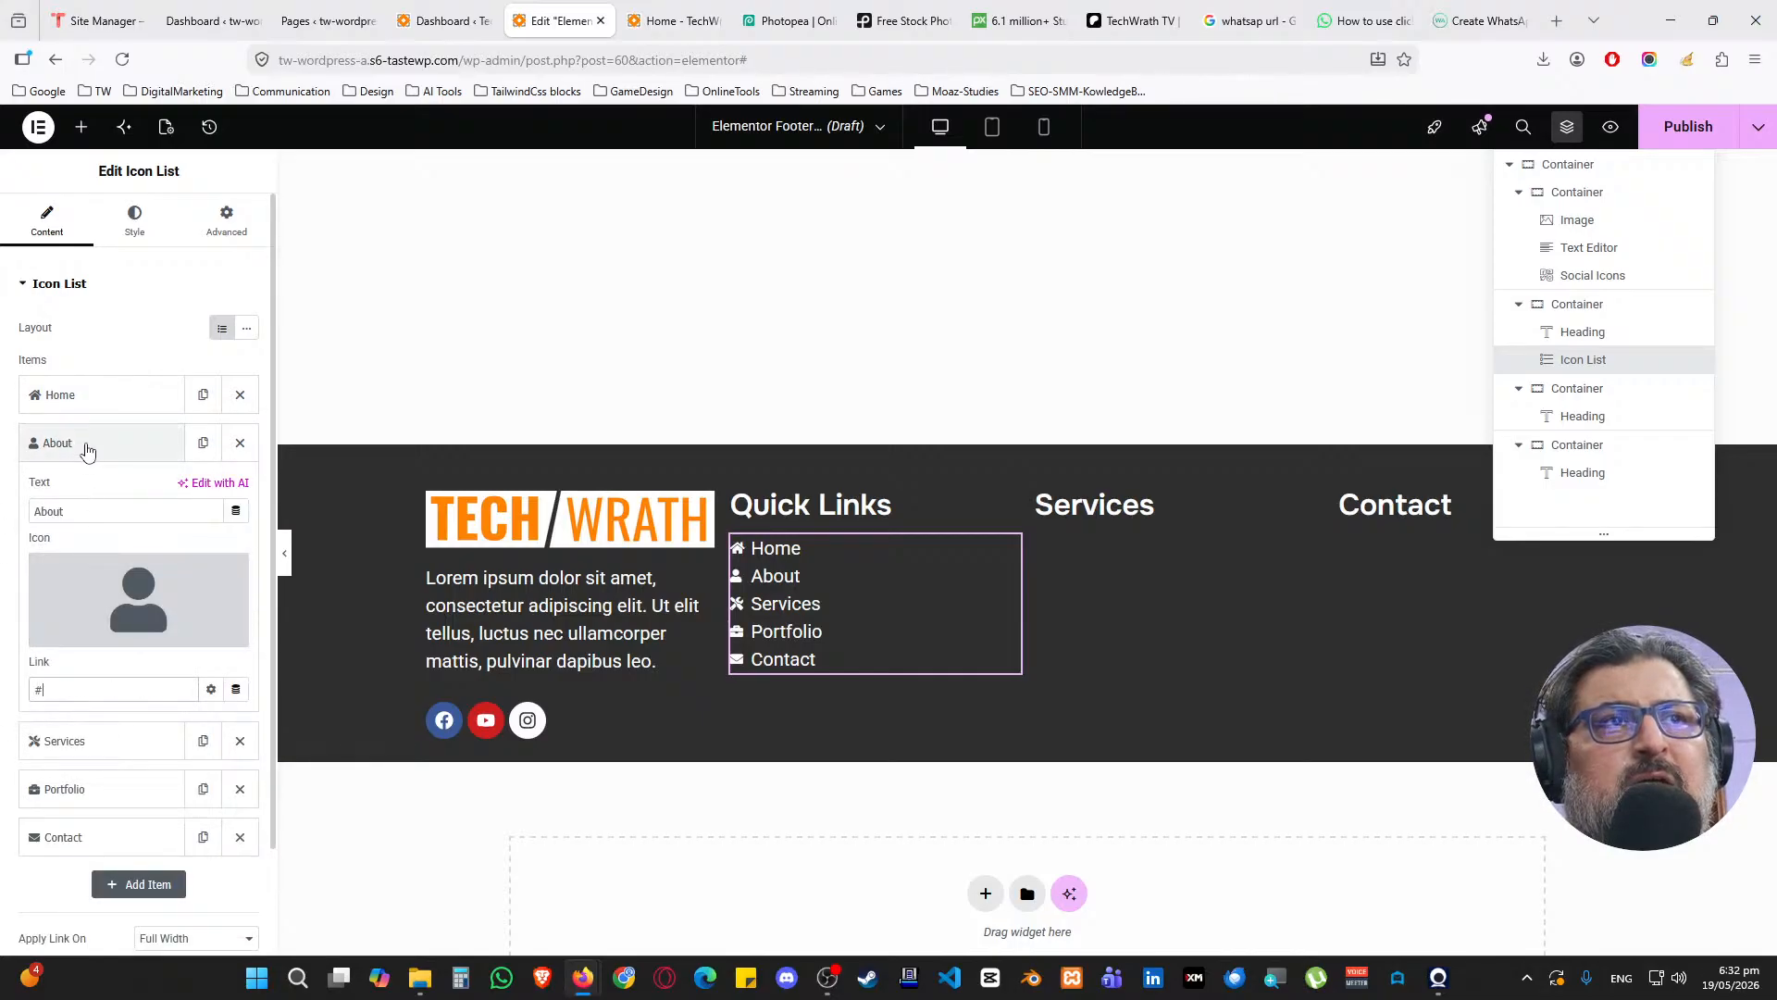
click(85, 444)
click(78, 492)
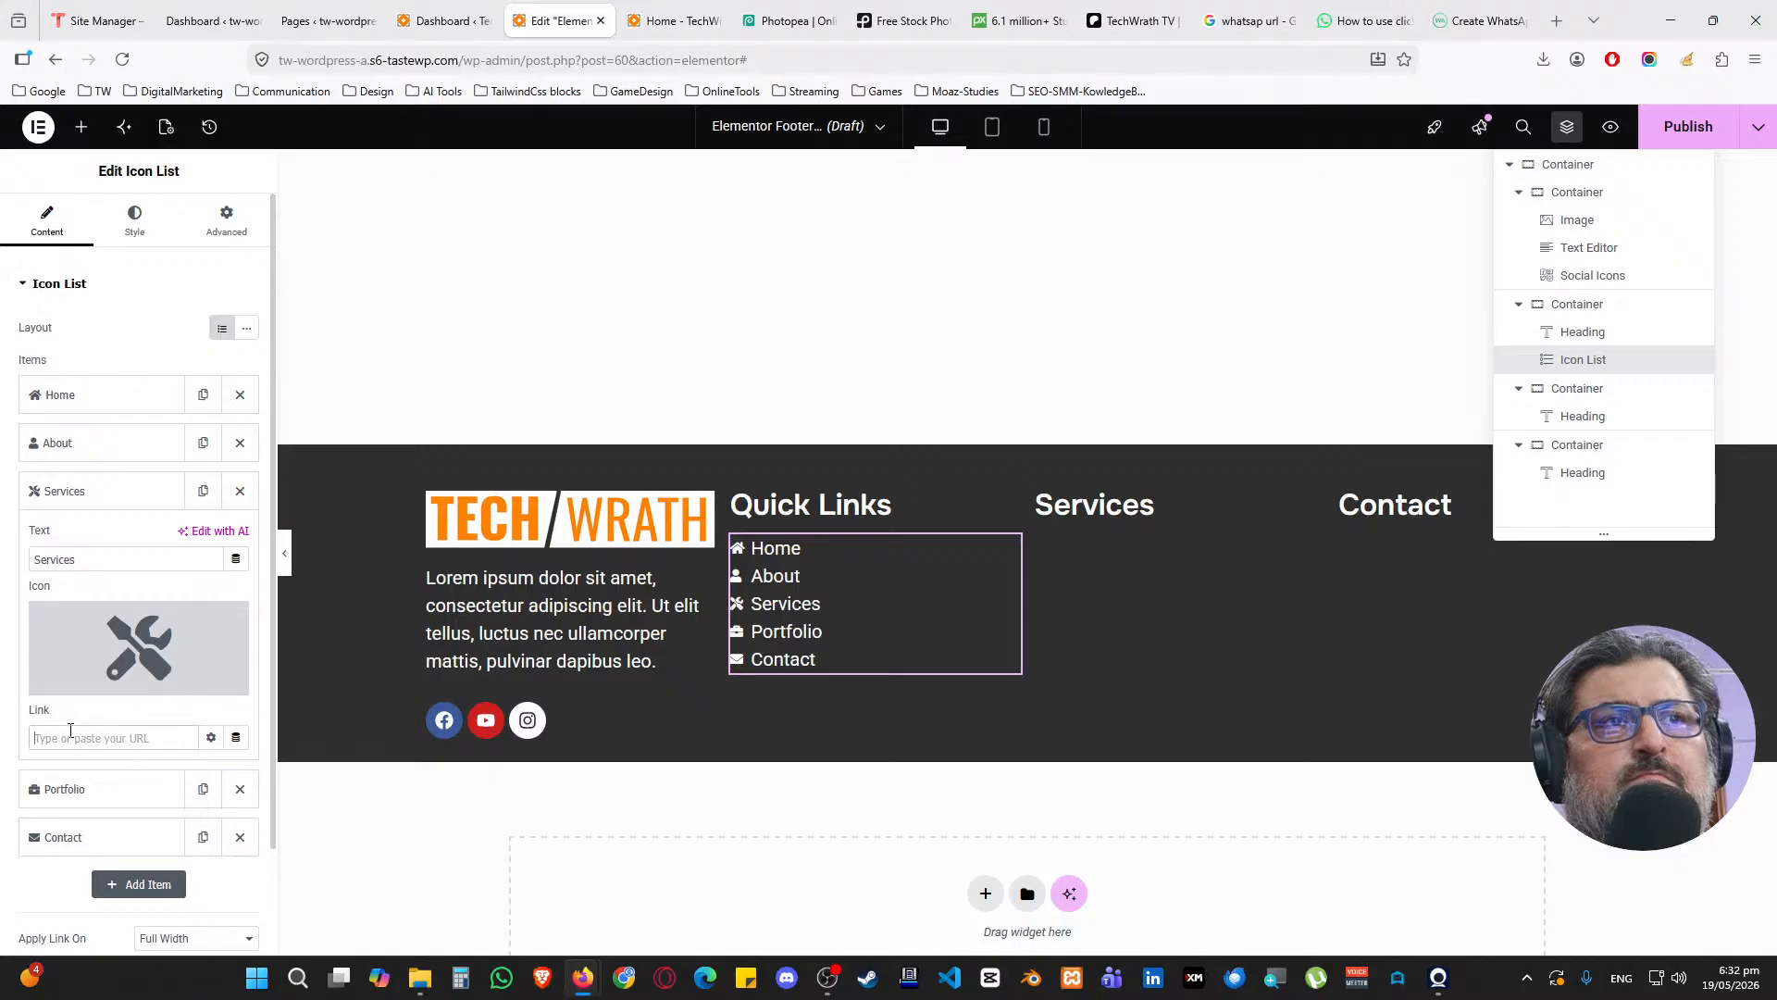
click(80, 492)
click(85, 539)
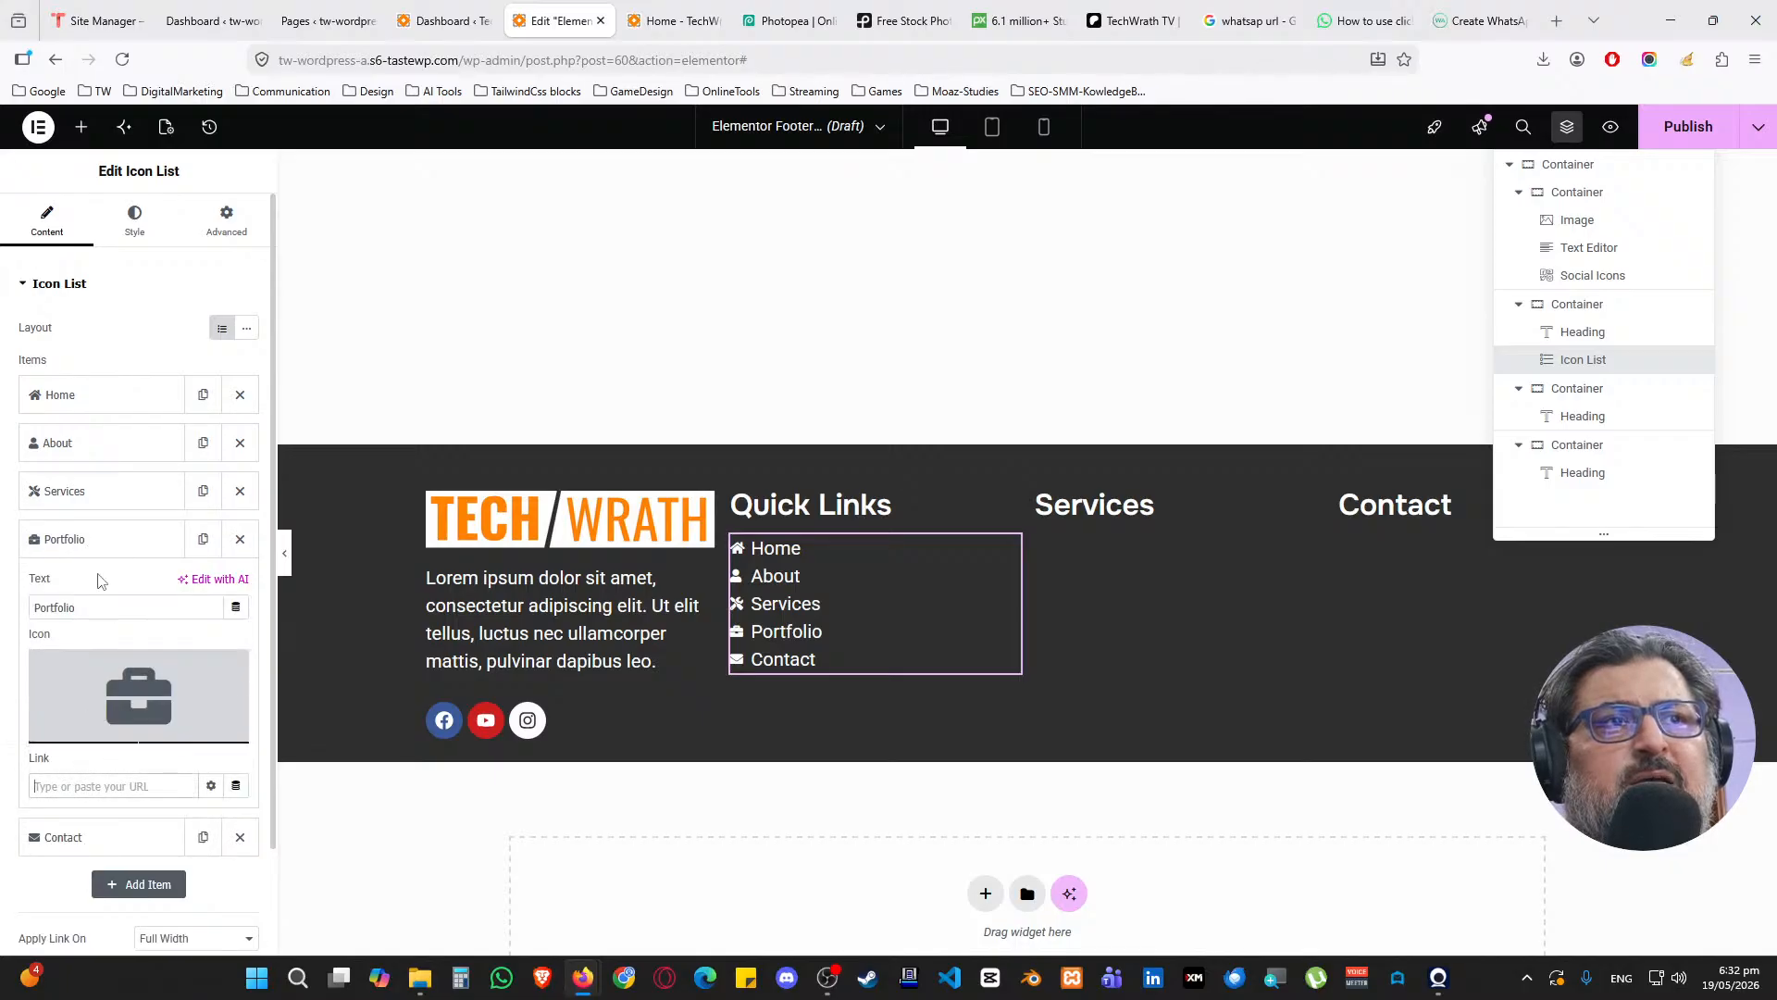
click(79, 539)
click(74, 583)
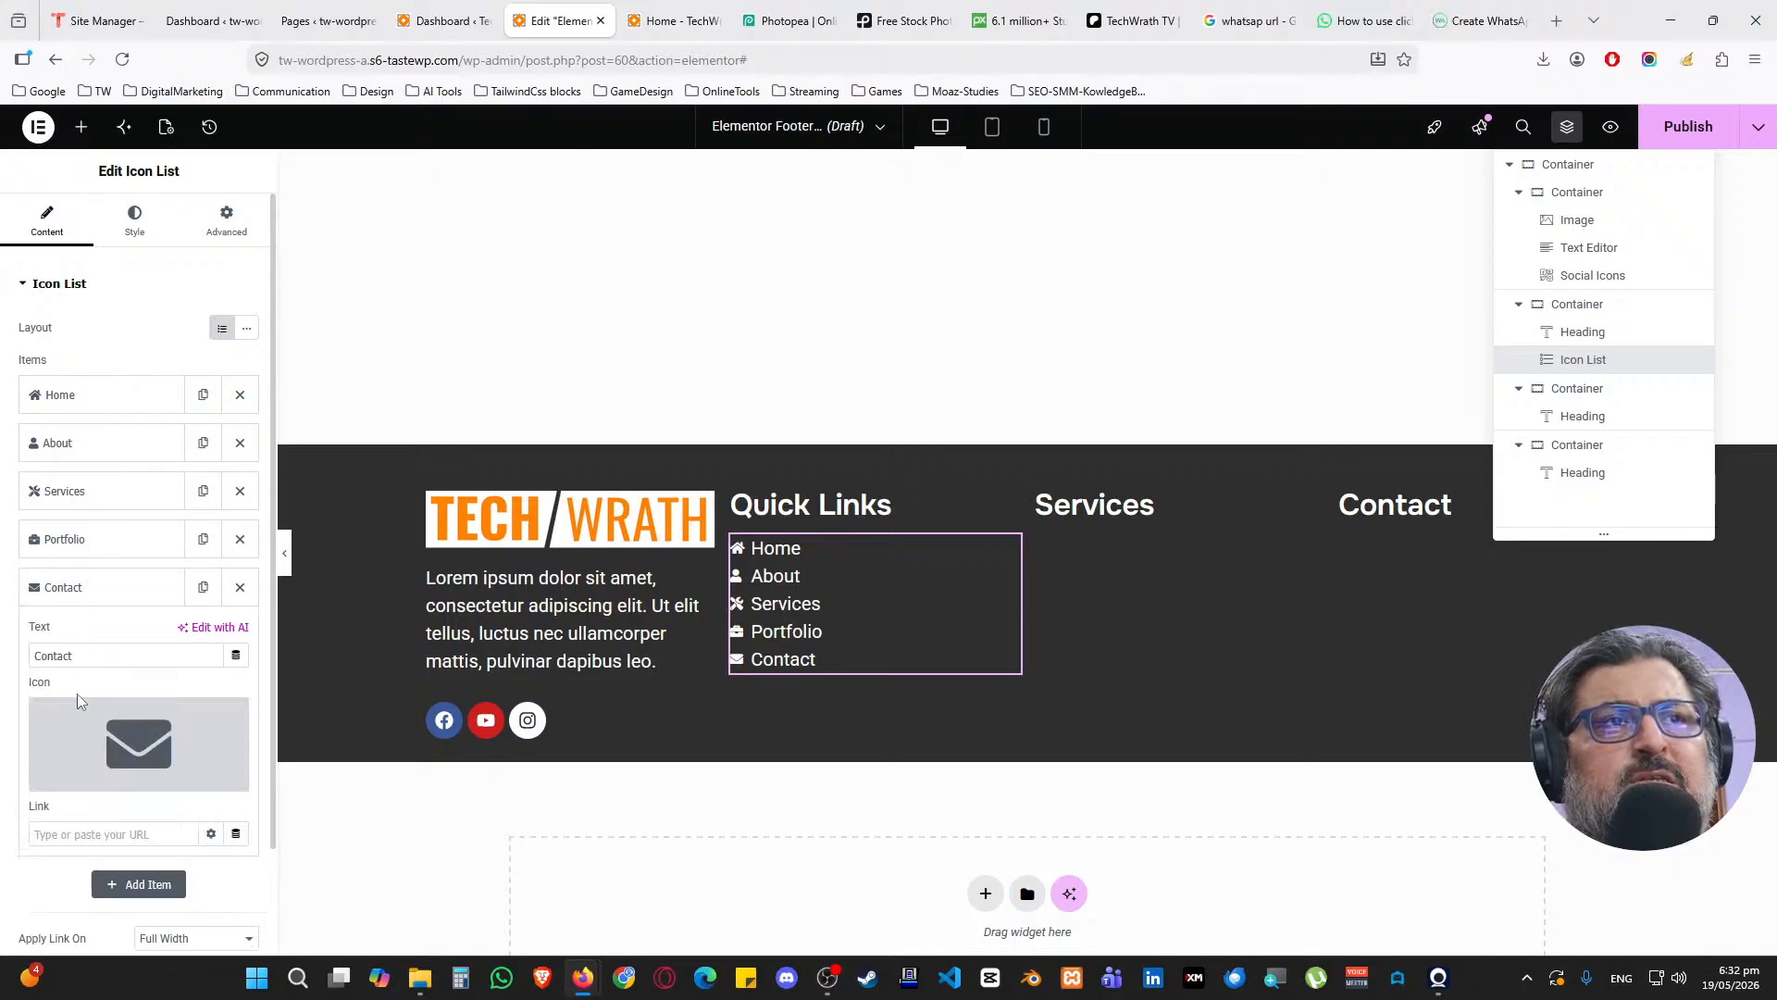
click(69, 586)
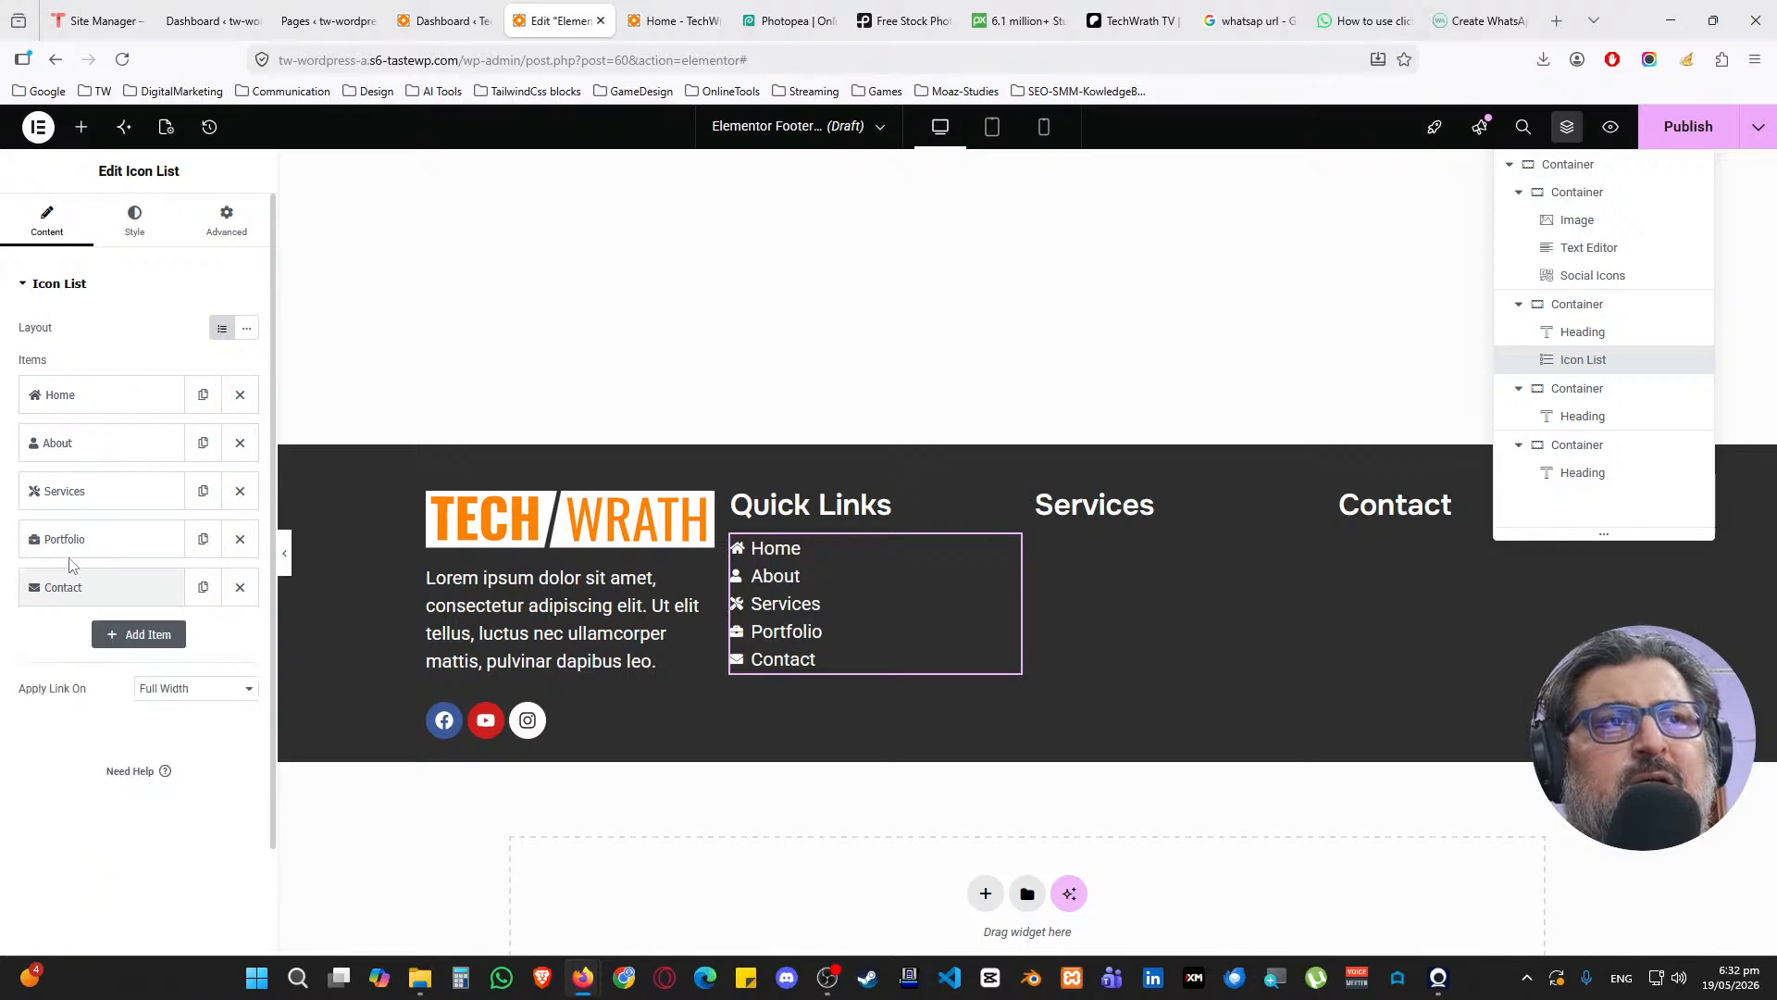
click(71, 537)
click(71, 537)
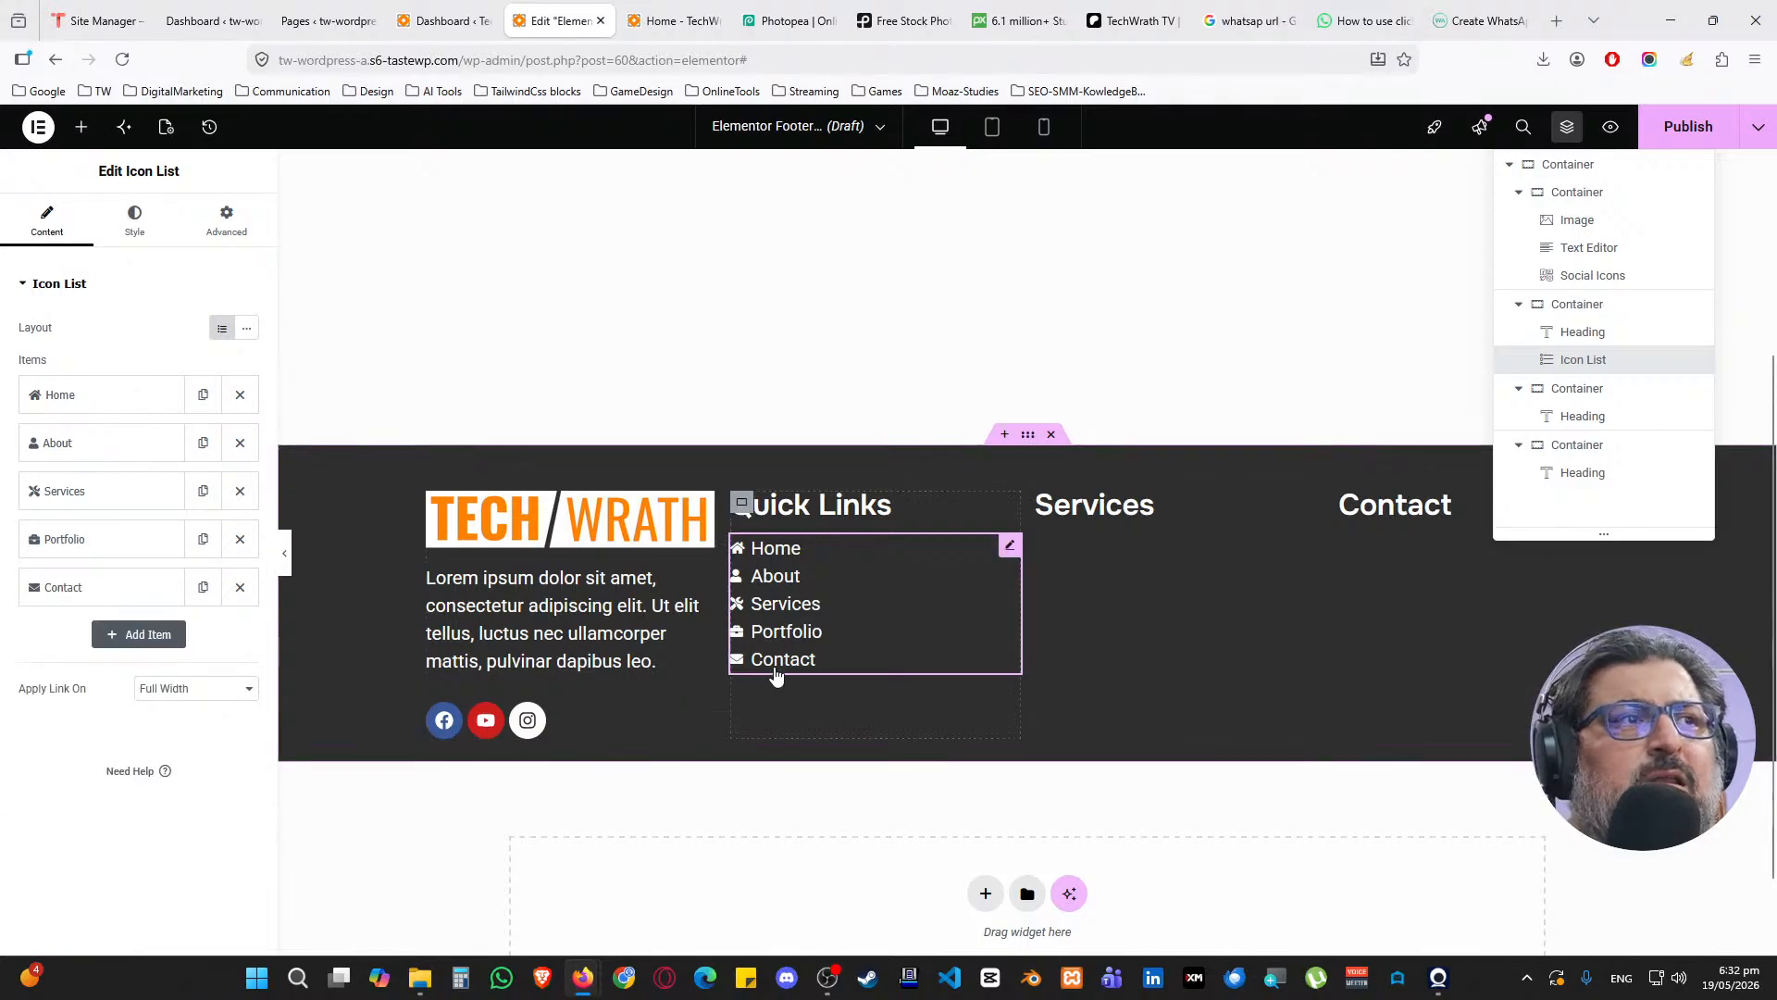
Copy the Quick Links icon list and paste it into the Services column
right_click(1012, 554)
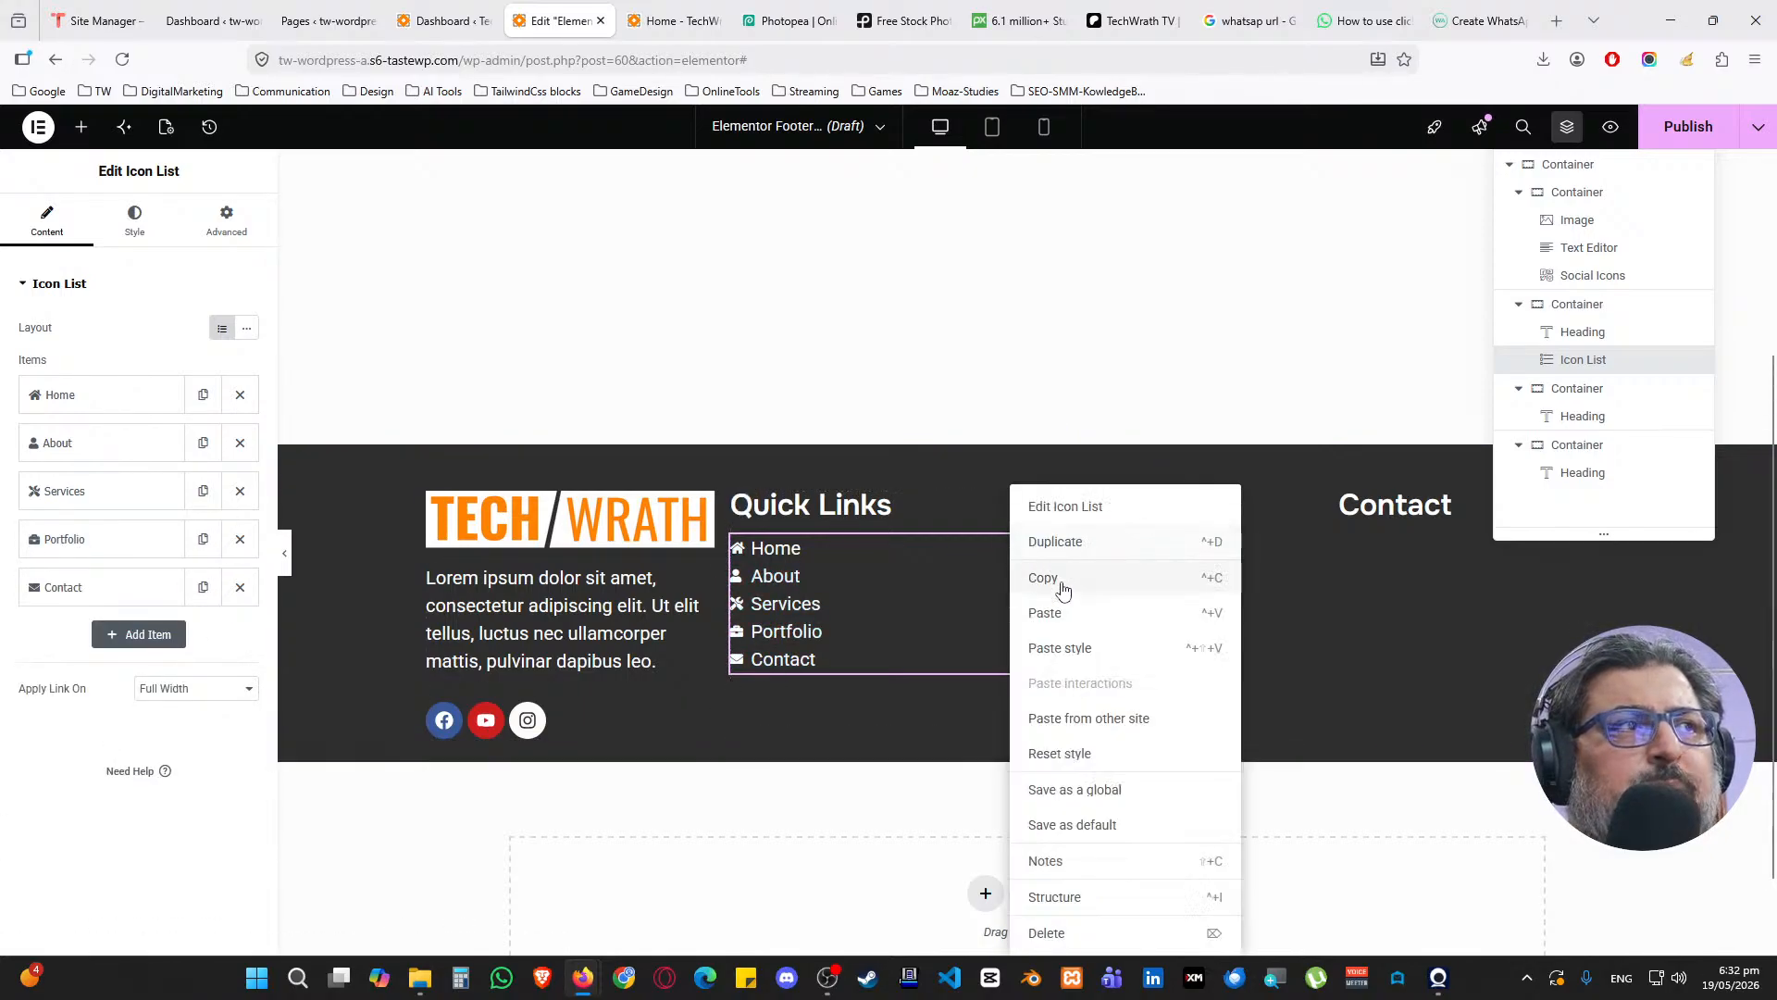
click(1064, 587)
right_click(1146, 580)
click(1209, 577)
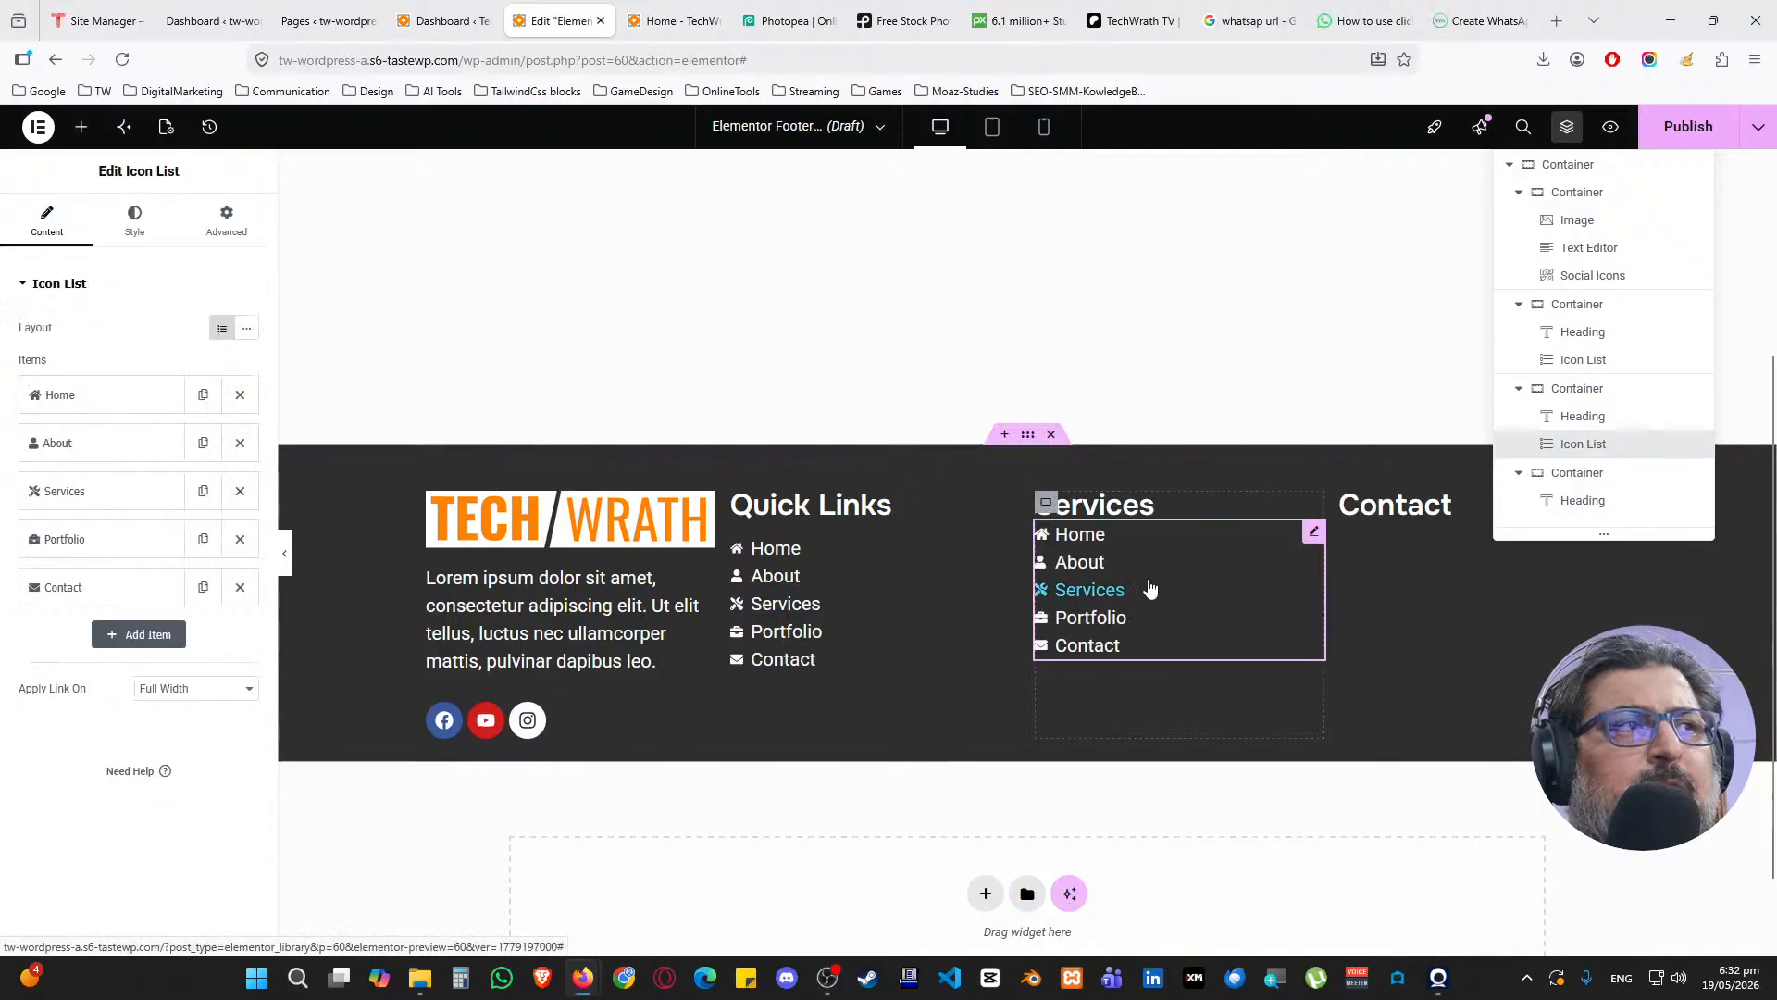
Set the Services column's row gap to 15 and delete the pasted list's Contact entry
click(309, 472)
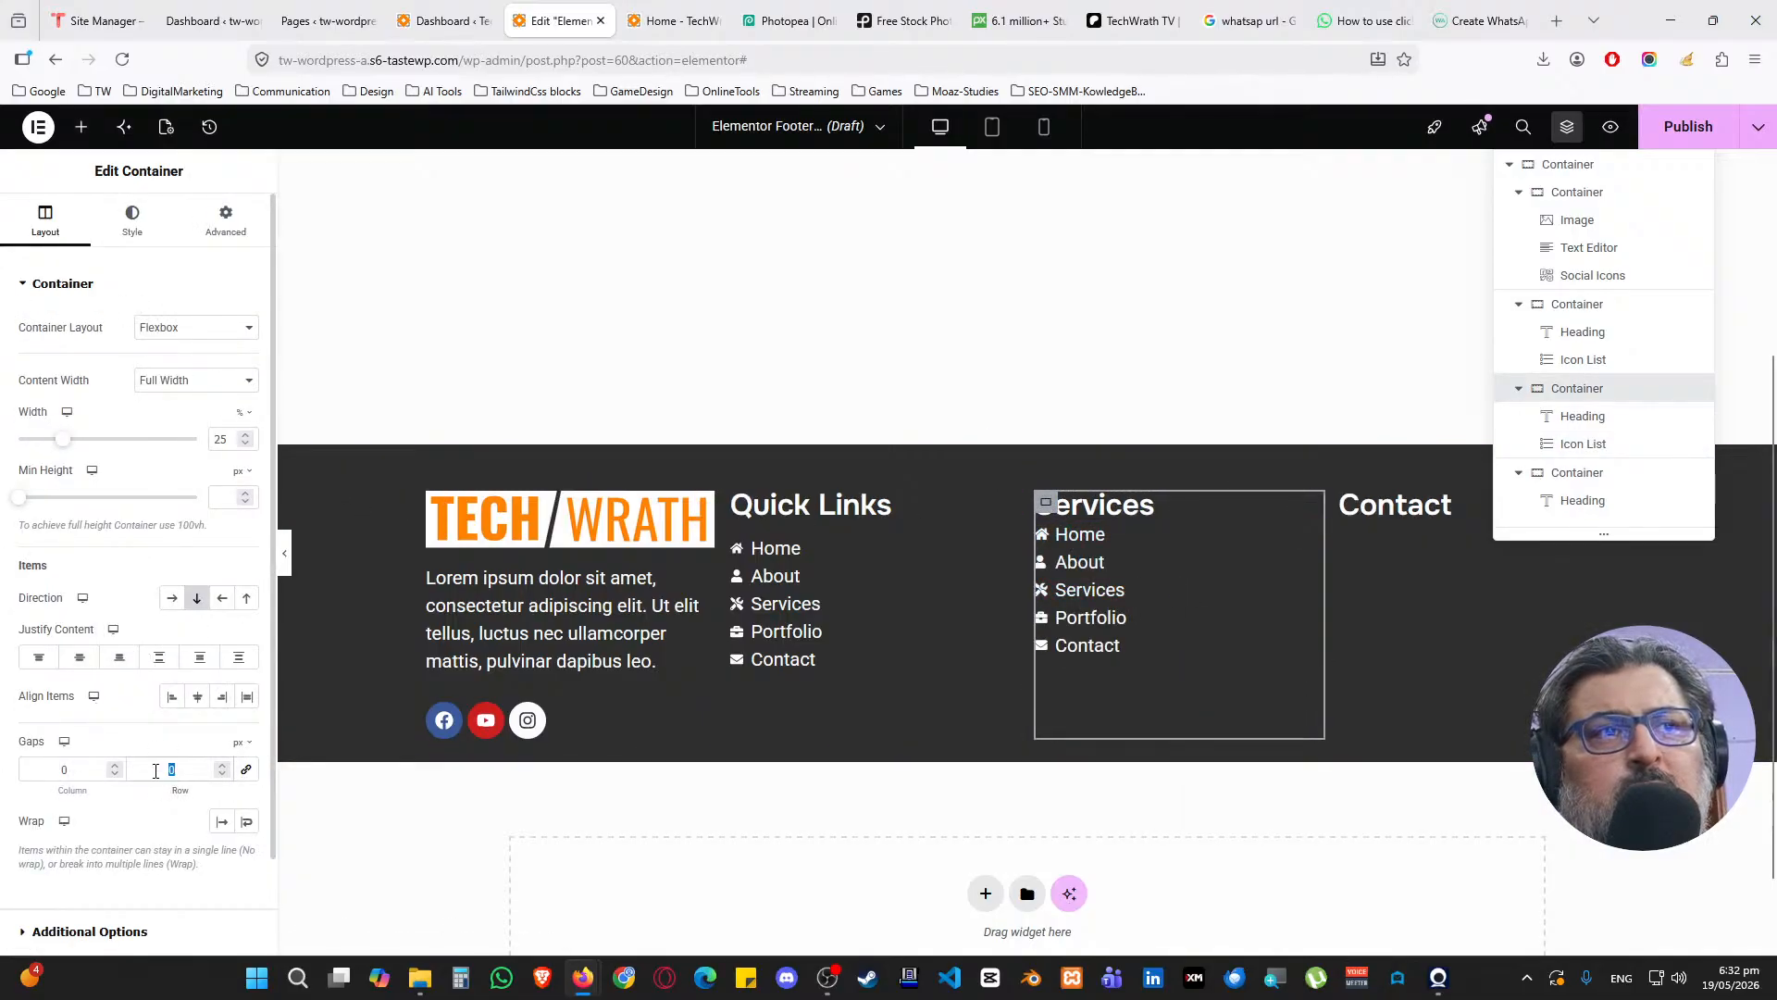
text(15)
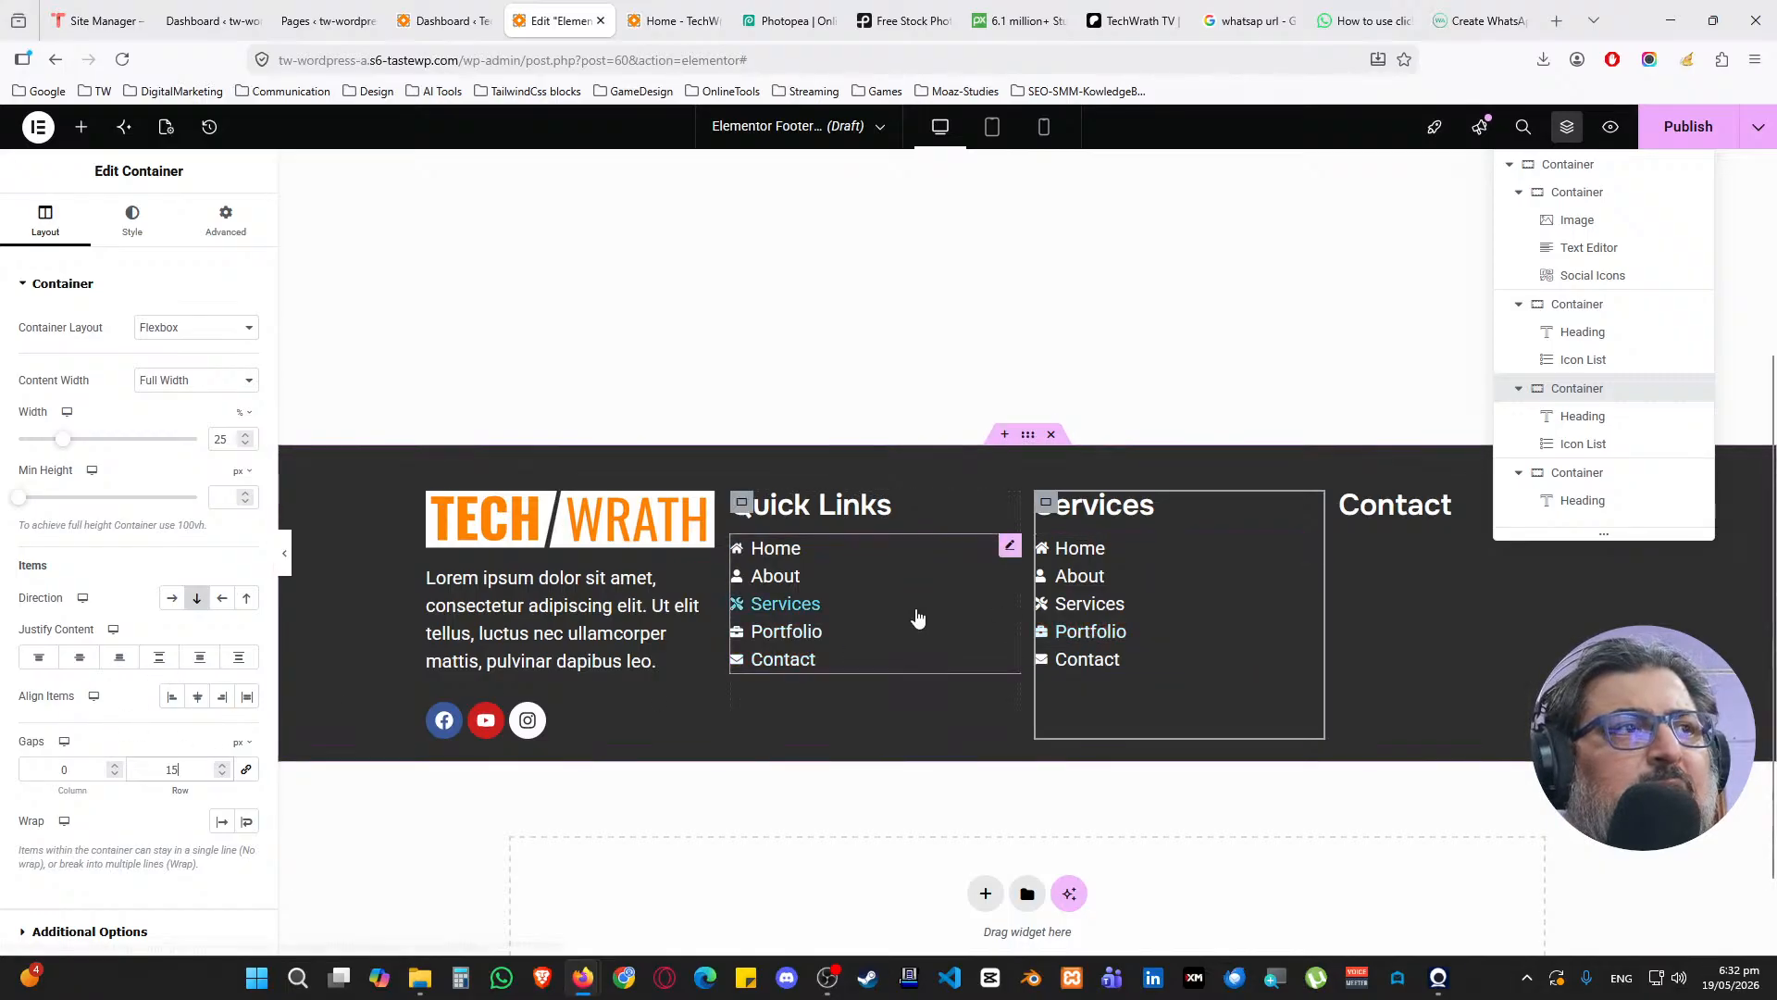
click(1313, 546)
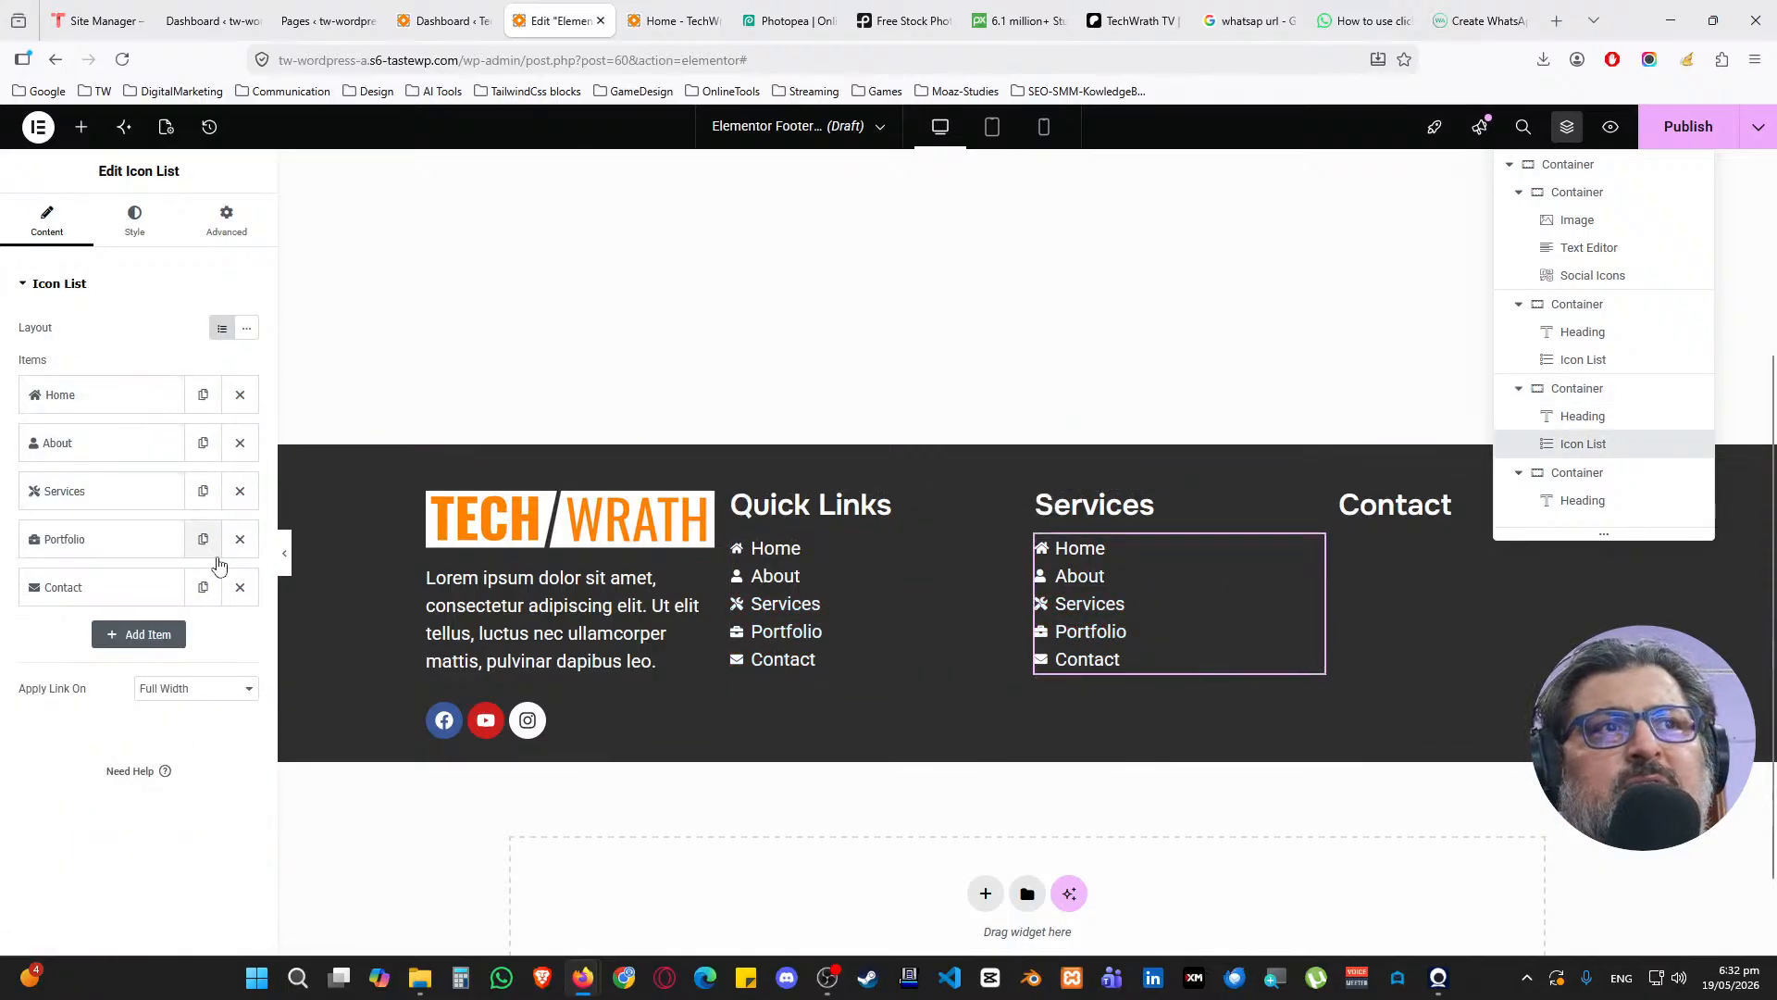
click(240, 586)
Delete all but one entry, remove its icon and rename it Social Media Marketing
click(240, 538)
click(240, 491)
click(239, 454)
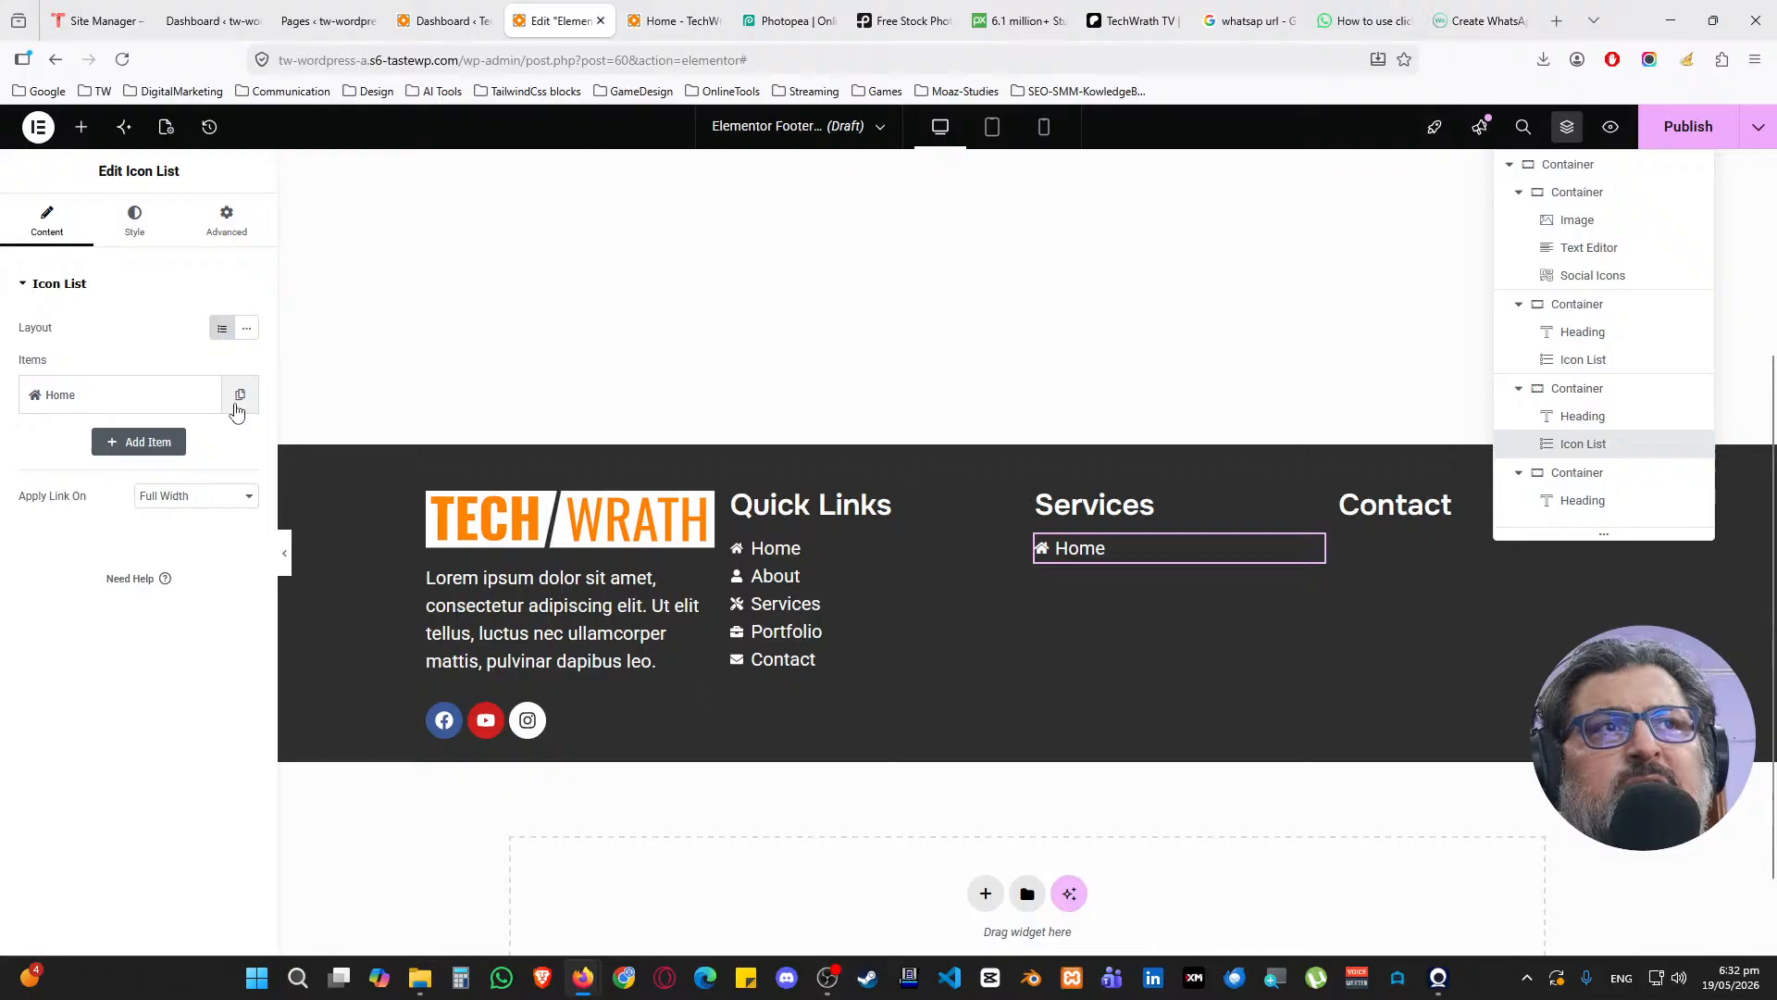
click(186, 407)
mouse_move(179, 516)
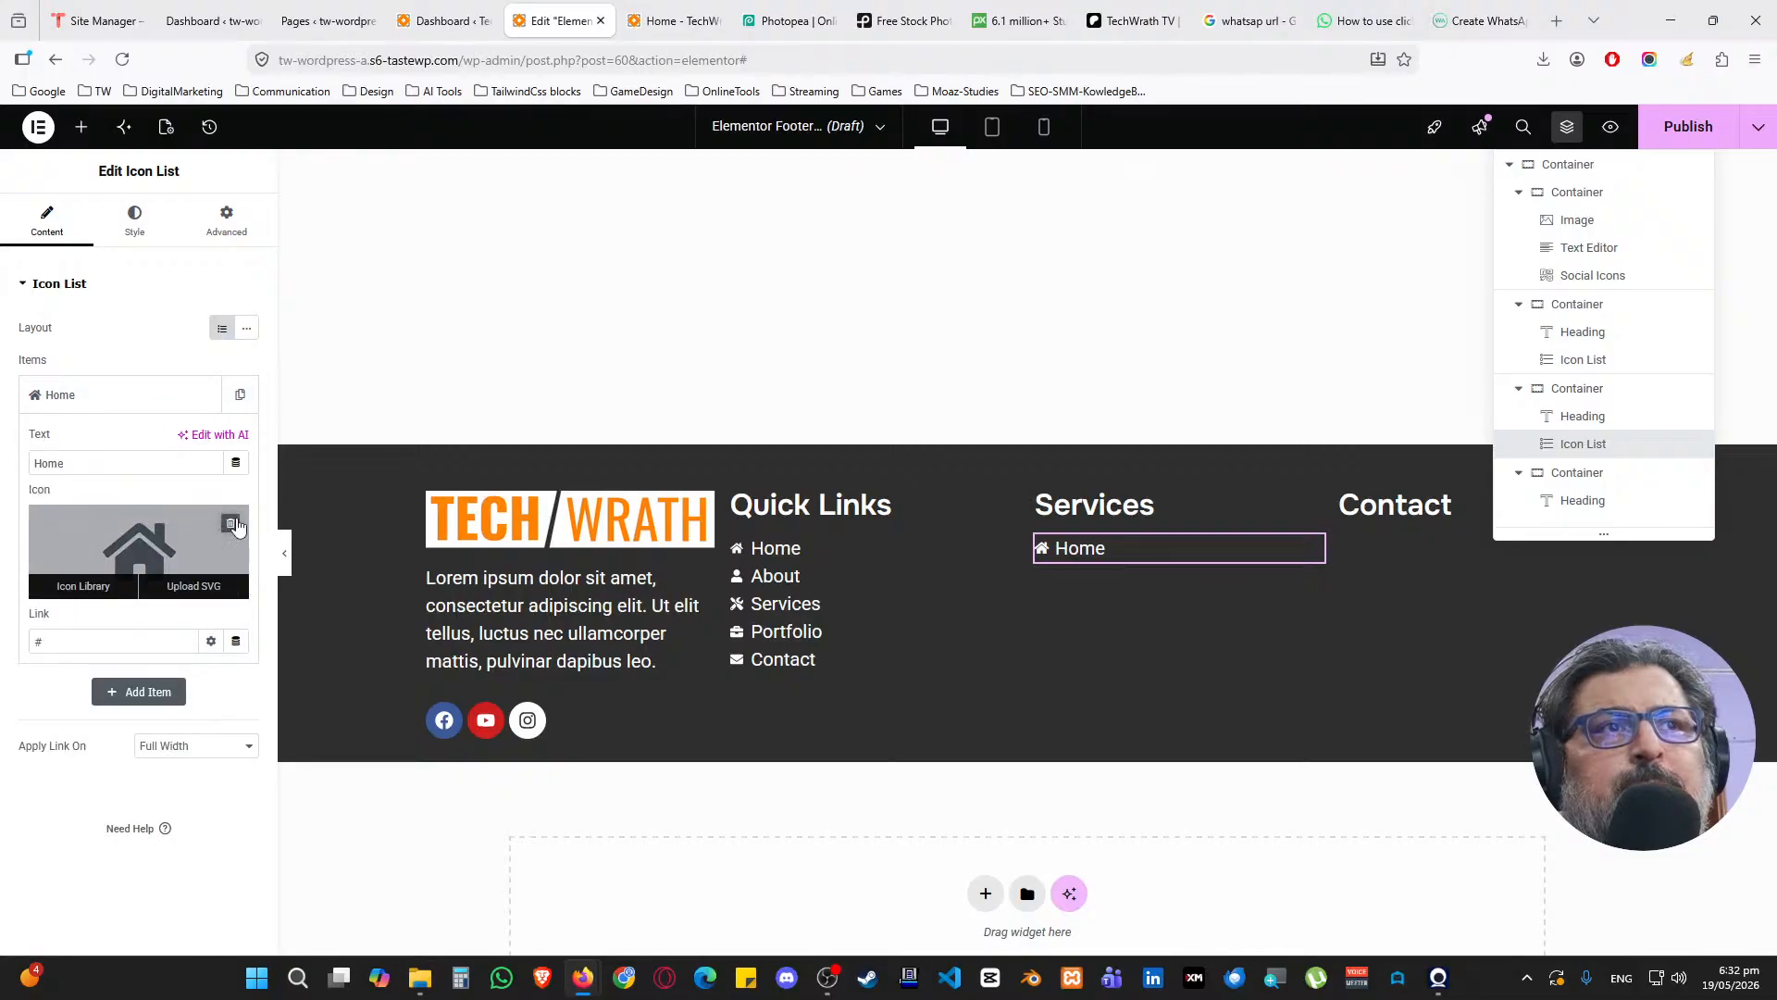
click(231, 524)
click(115, 459)
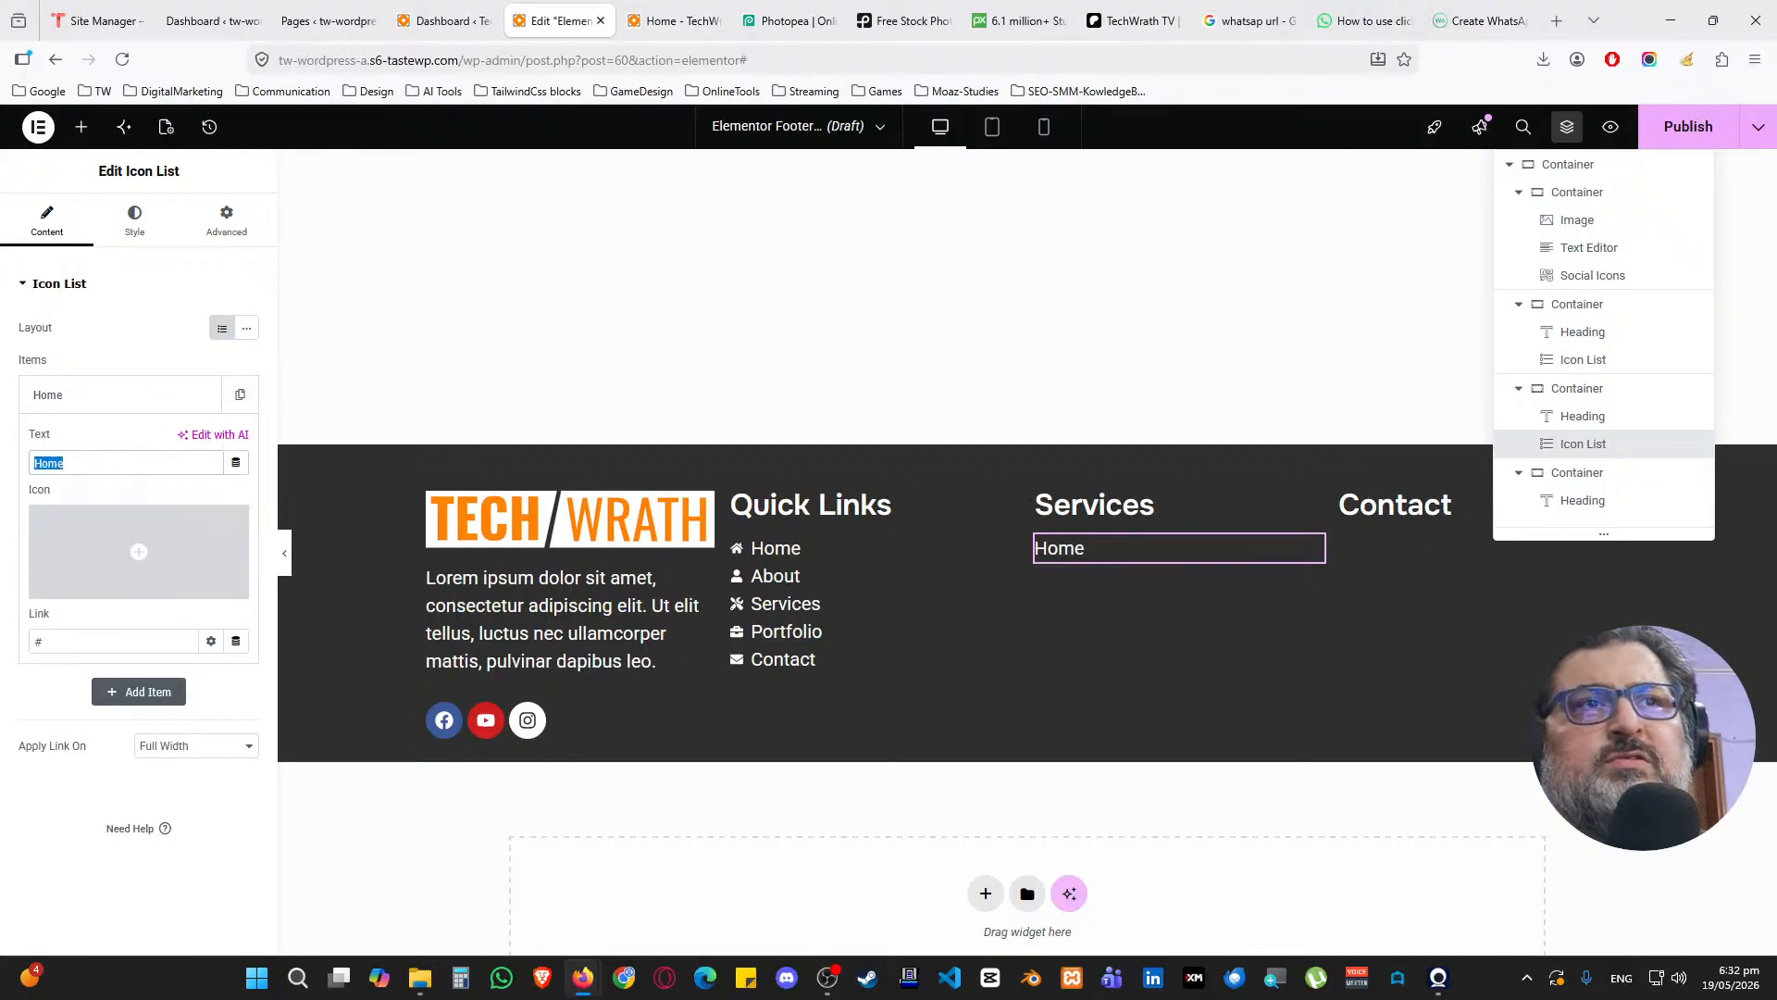
text(Social M)
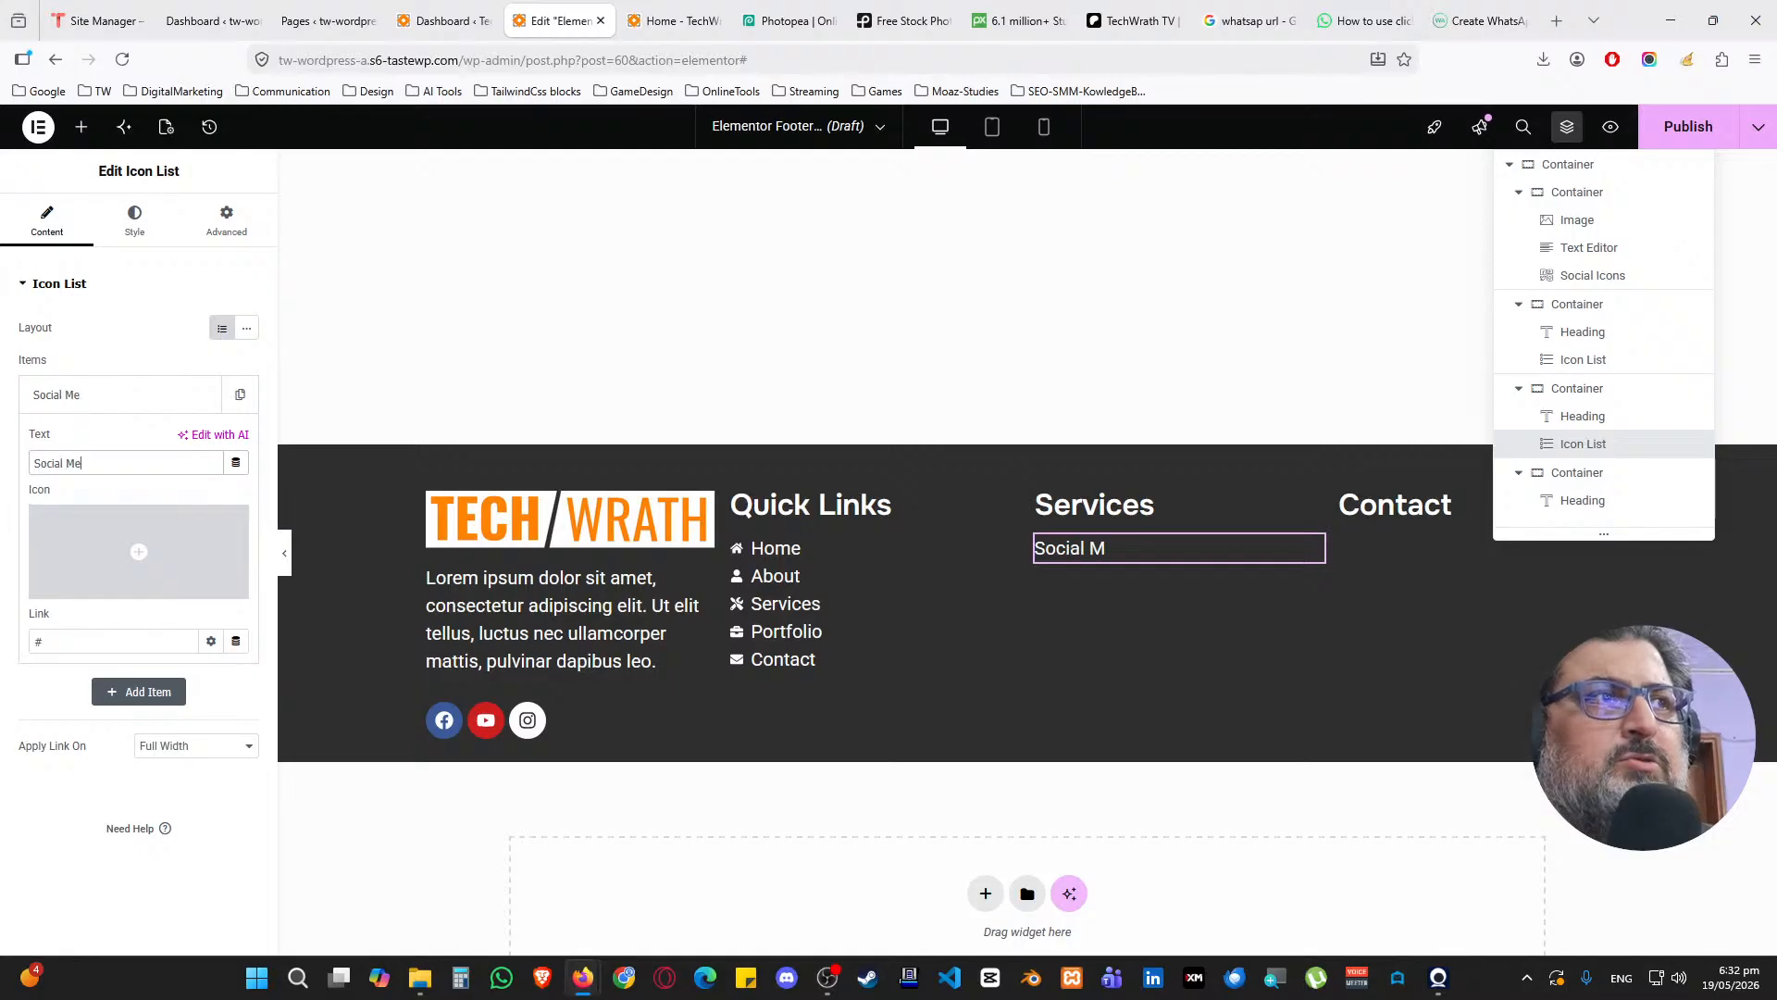
text(edia Marketing)
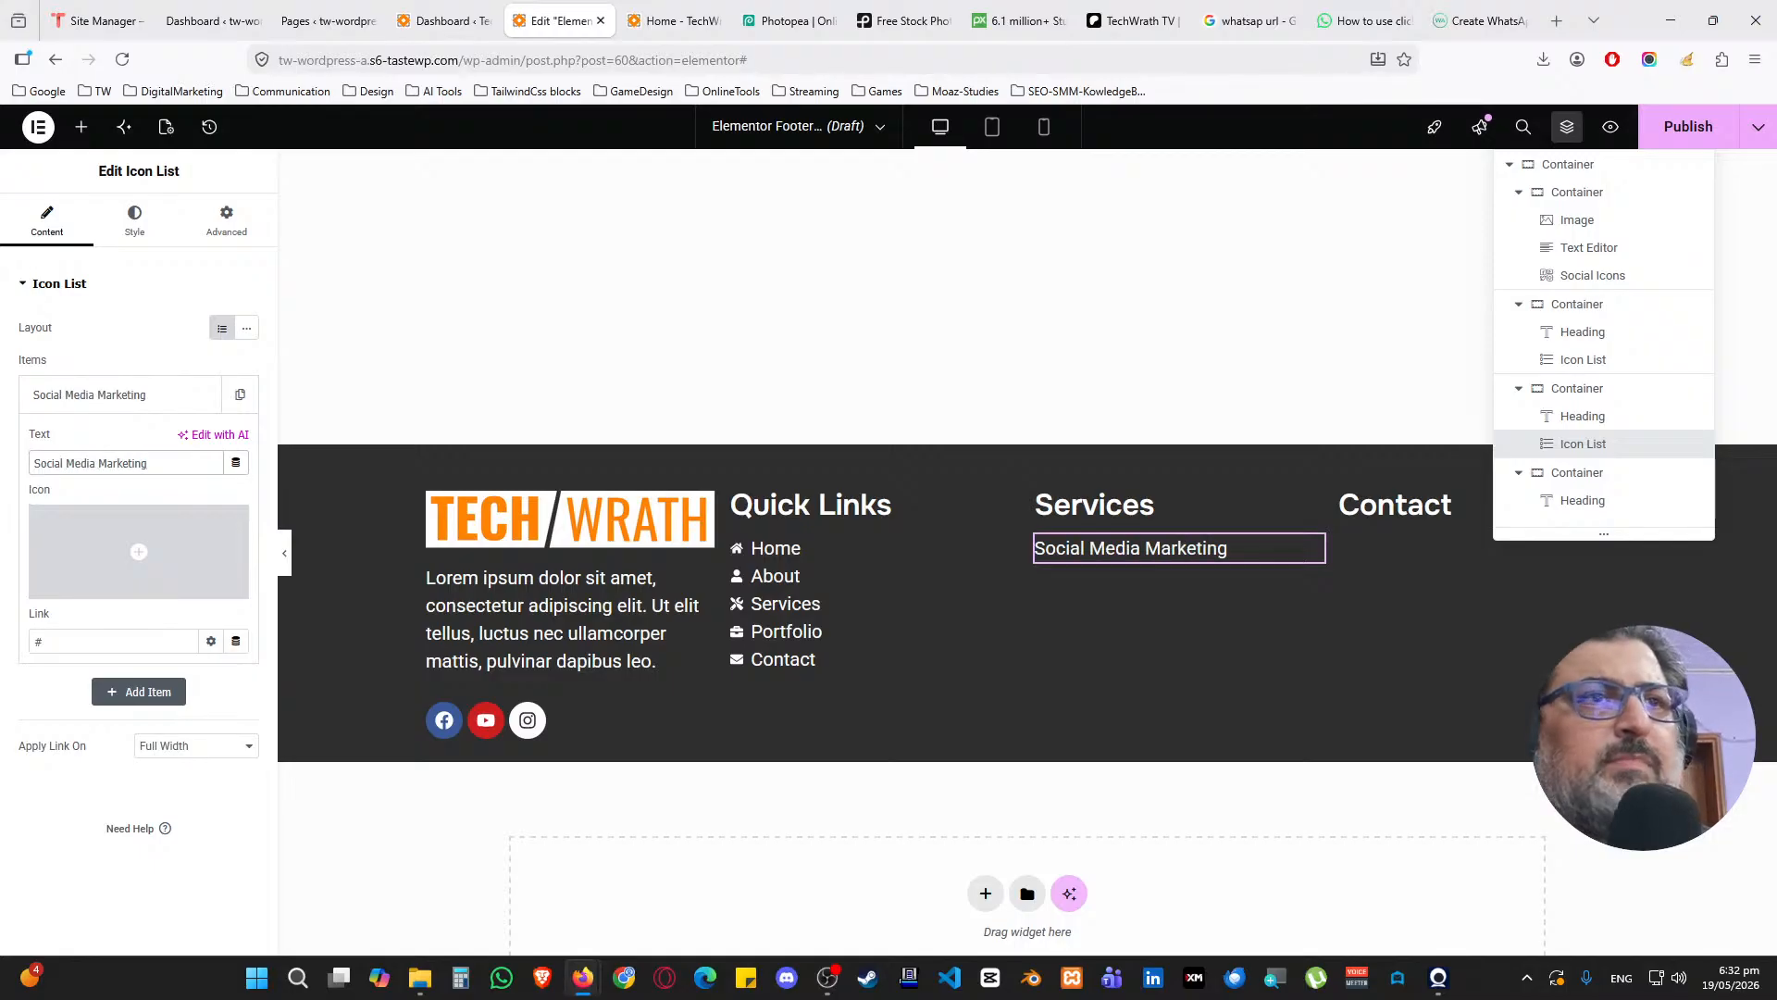
Duplicate the entry and rename the copy Graphic Designing
click(130, 395)
click(203, 394)
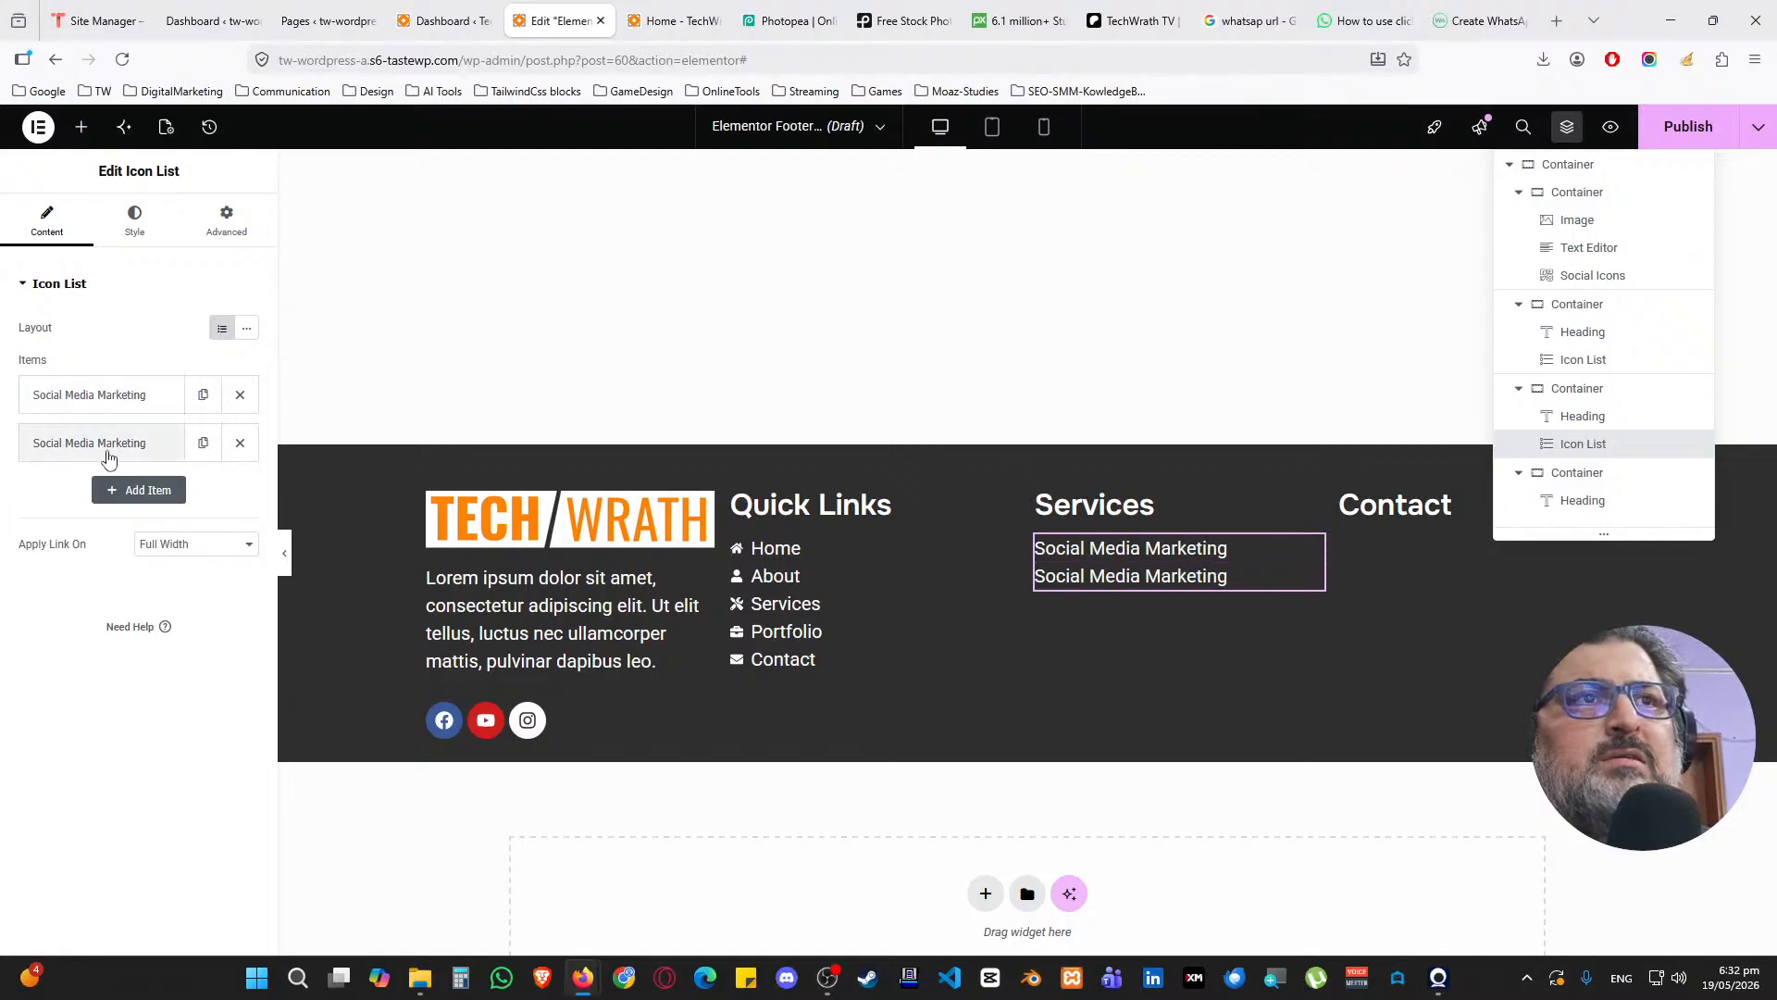
click(107, 442)
drag(141, 521, 30, 497)
text(G)
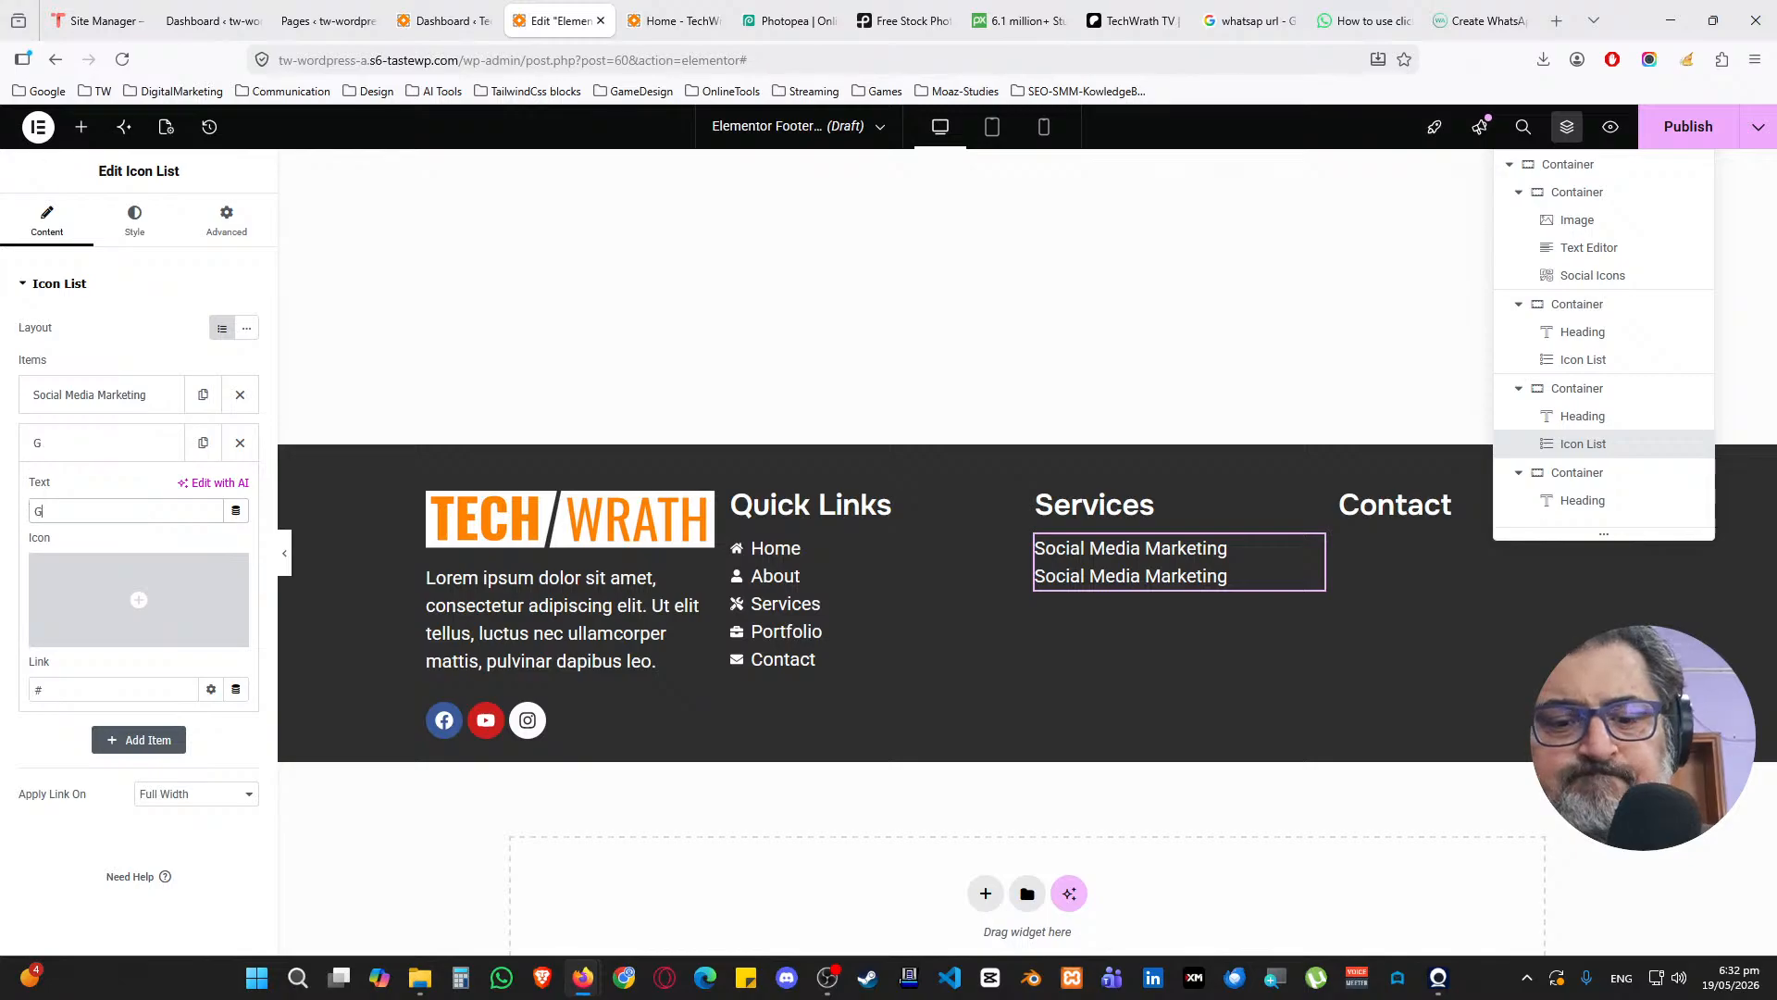
text(raphic Desi)
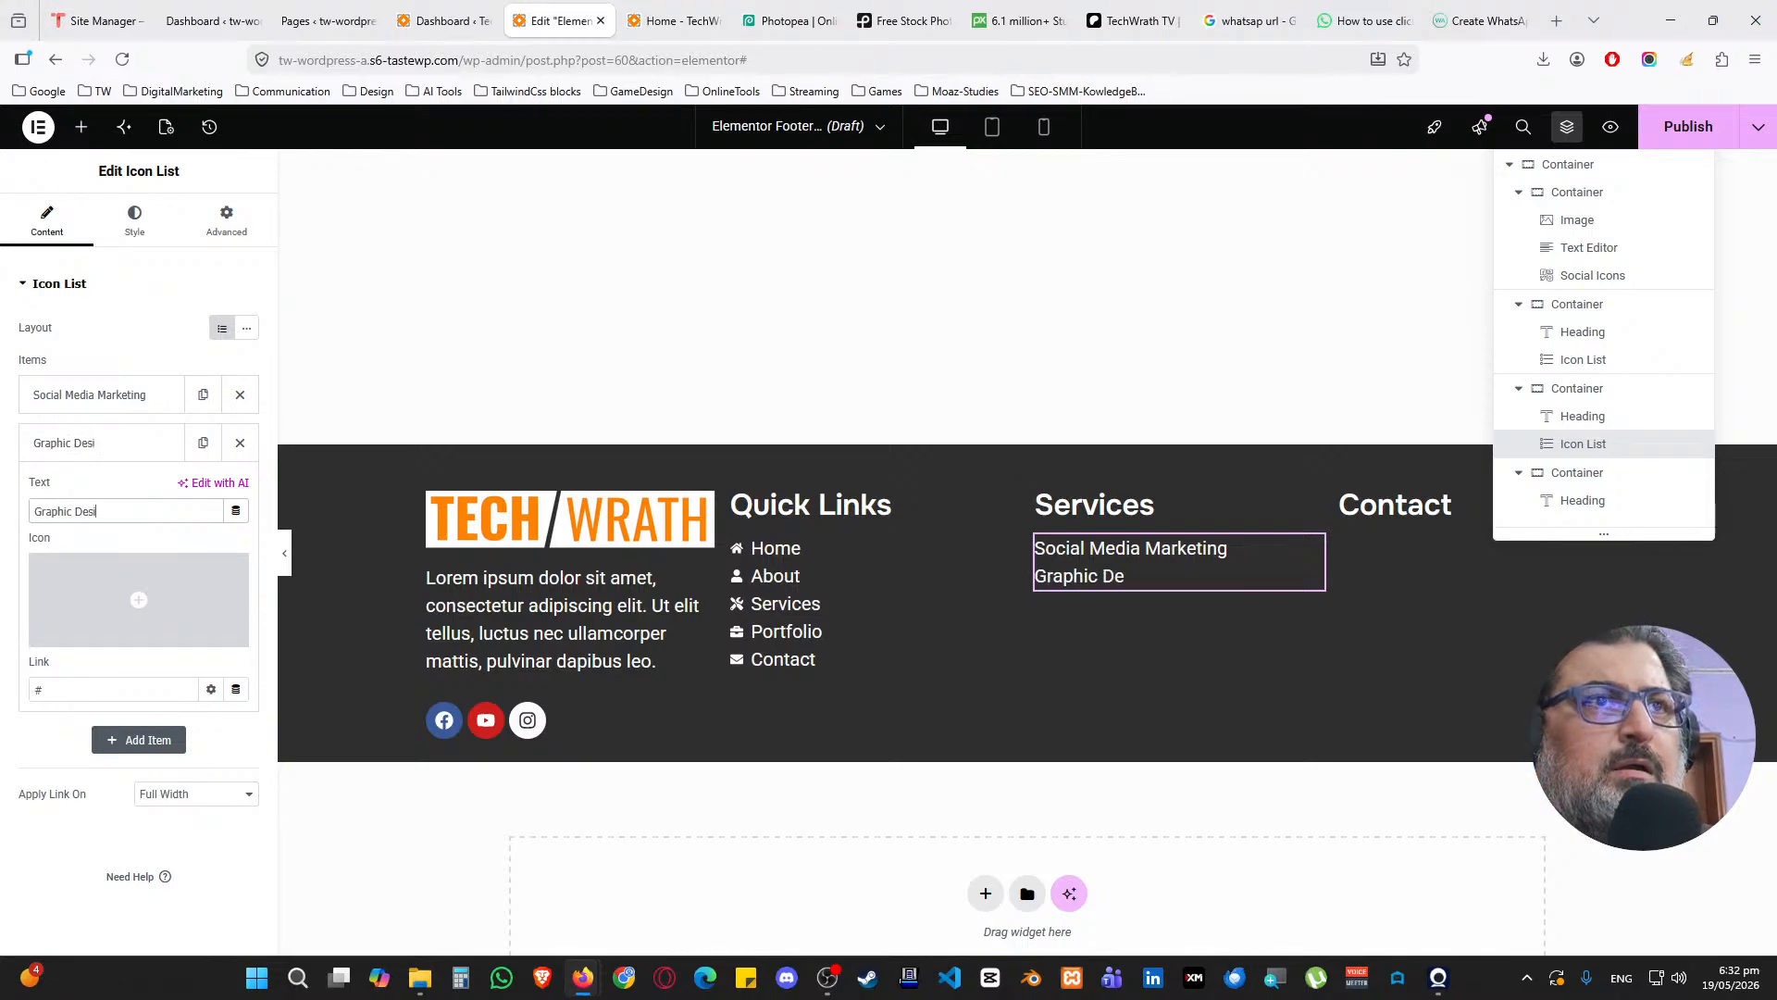
text(gning)
Duplicate again and rename the third entry Web Development
click(92, 442)
click(203, 442)
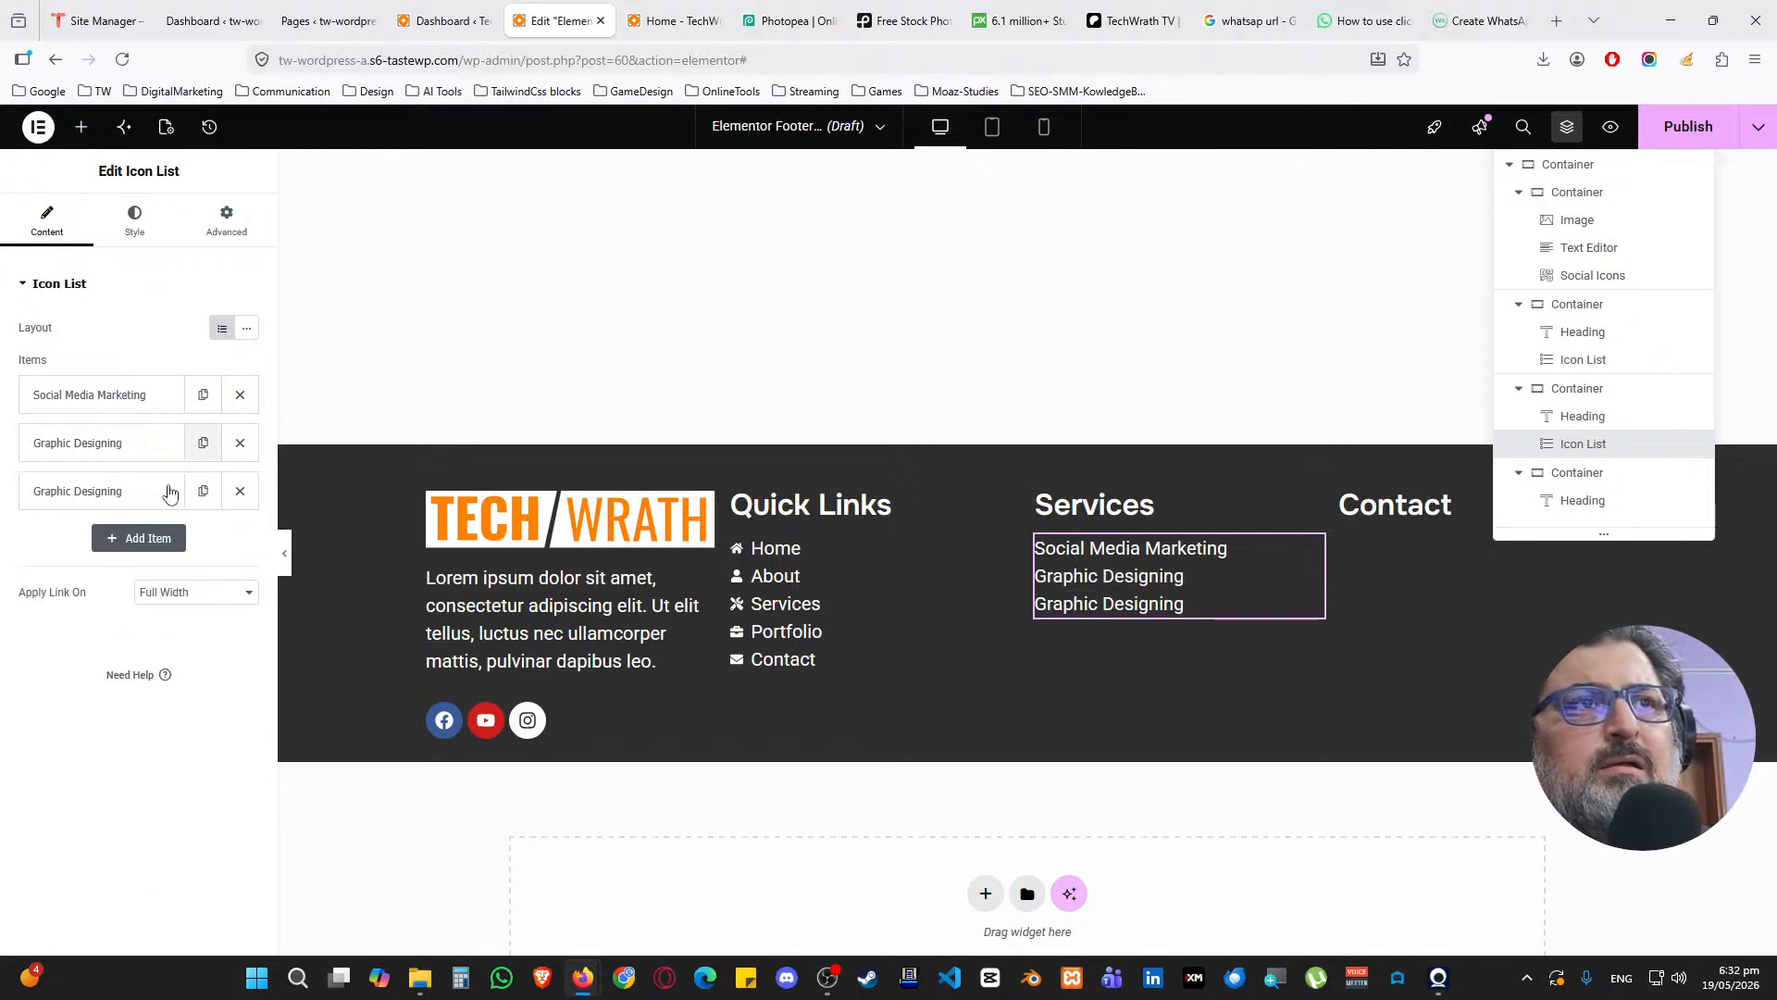
click(93, 490)
drag(130, 559, 16, 554)
text(Deve)
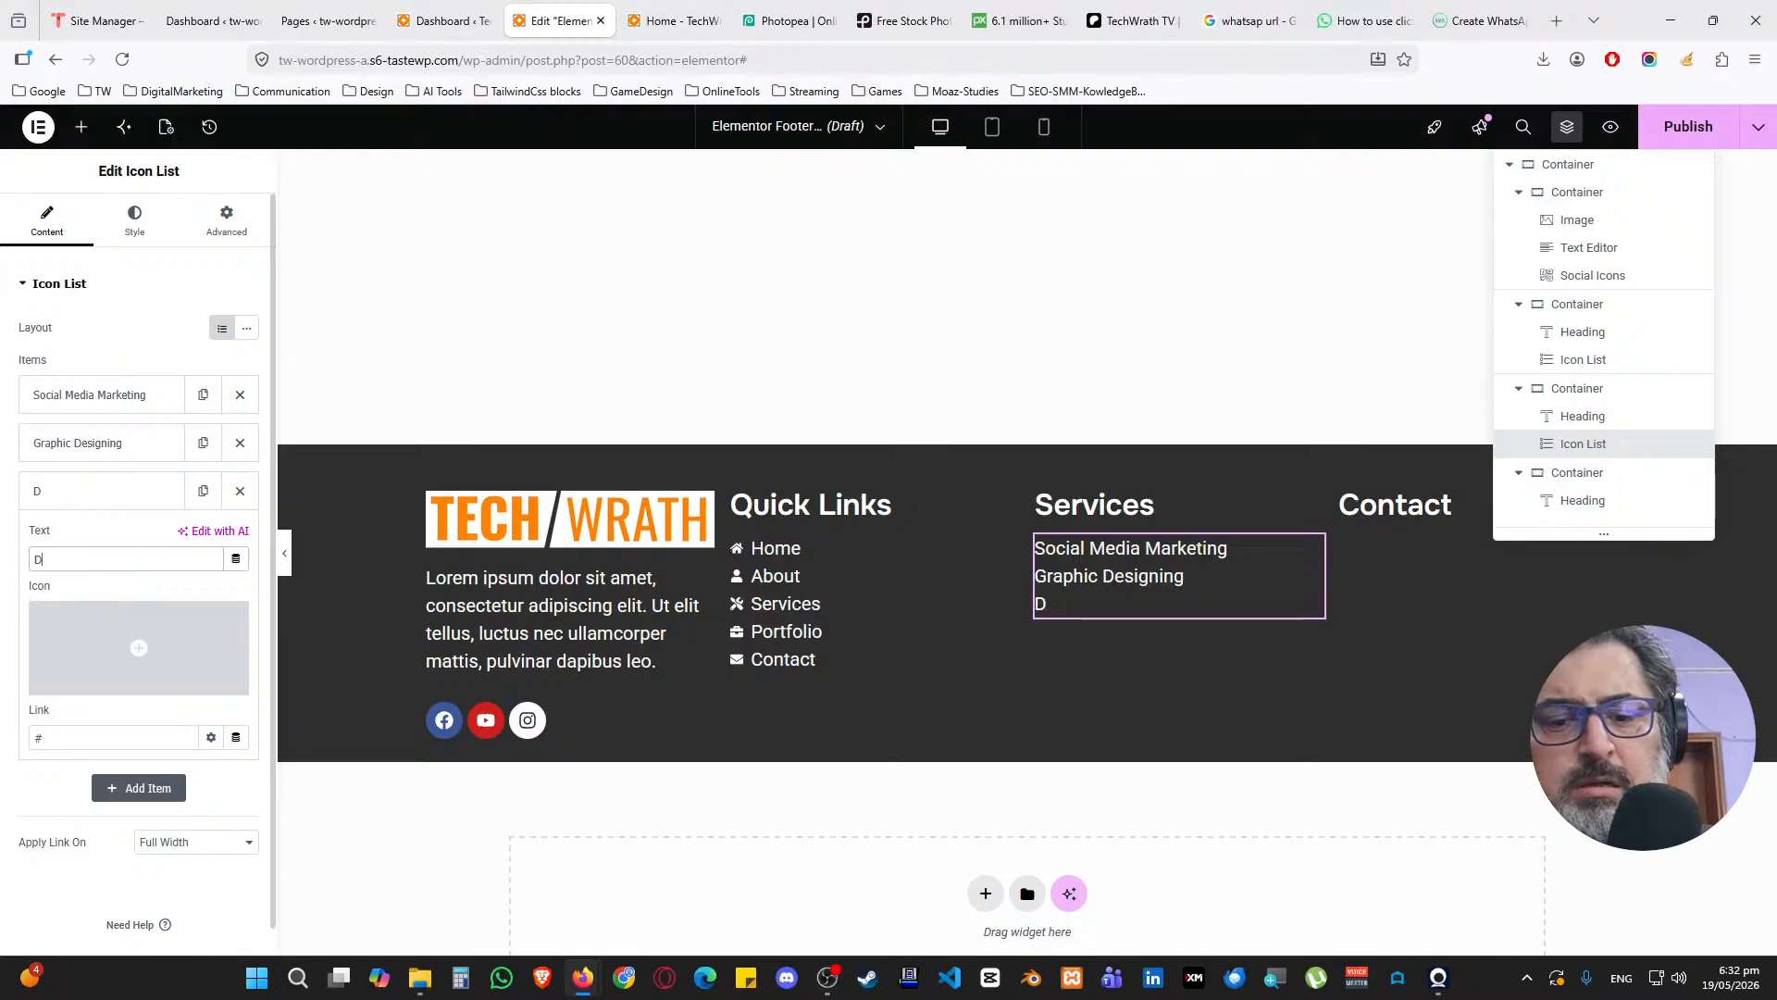
key(BackSpace)
key(BackSpace)
key(BackSpace)
key(BackSpace)
text(Web)
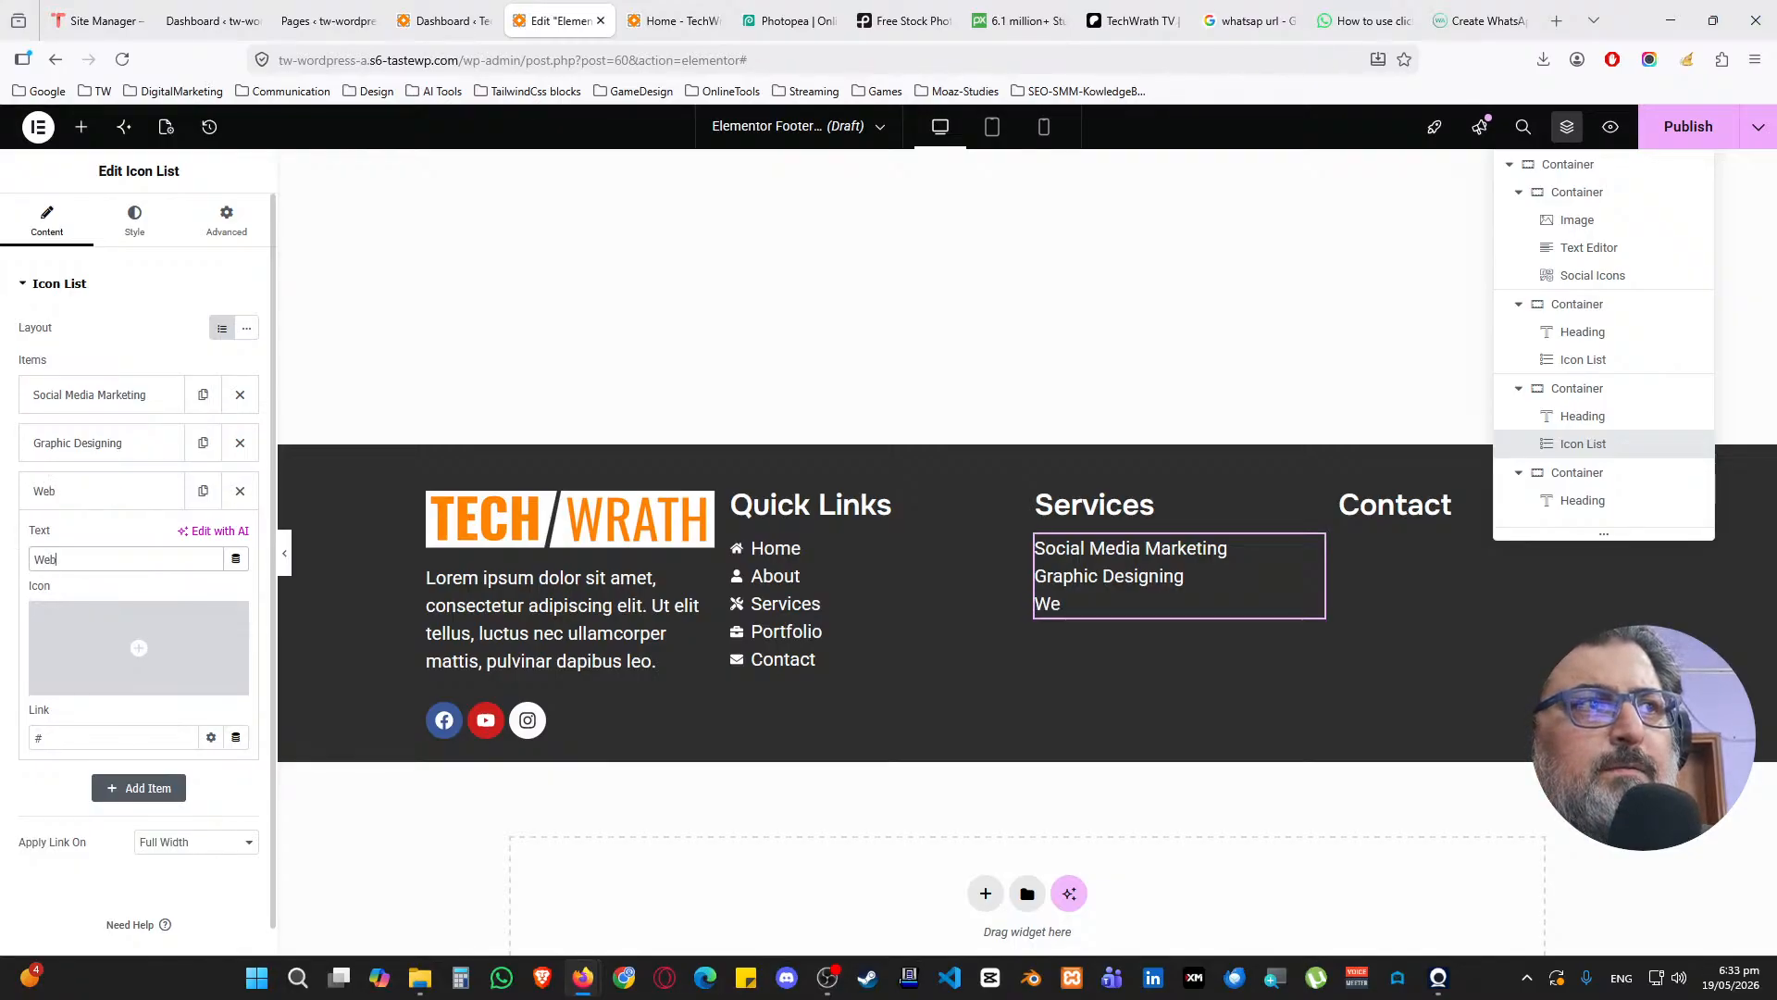
key(BackSpace)
key(BackSpace)
key(BackSpace)
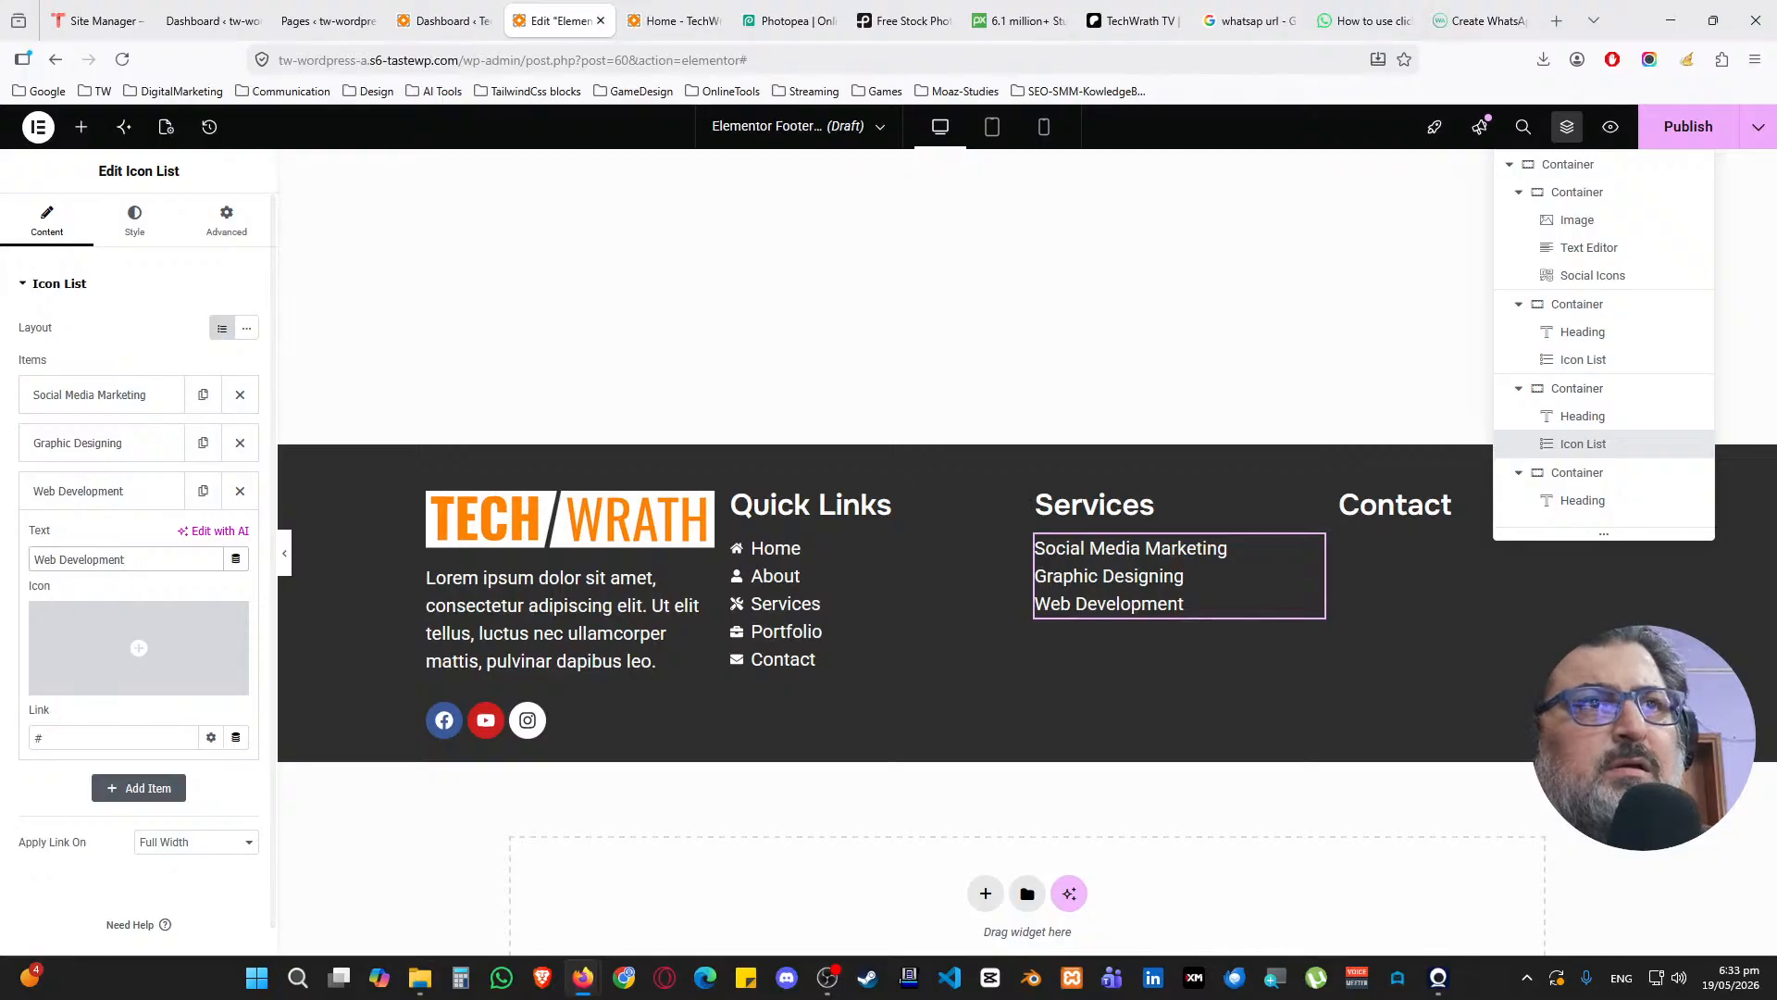
Add a fourth entry named Branding
click(111, 491)
click(202, 491)
click(92, 543)
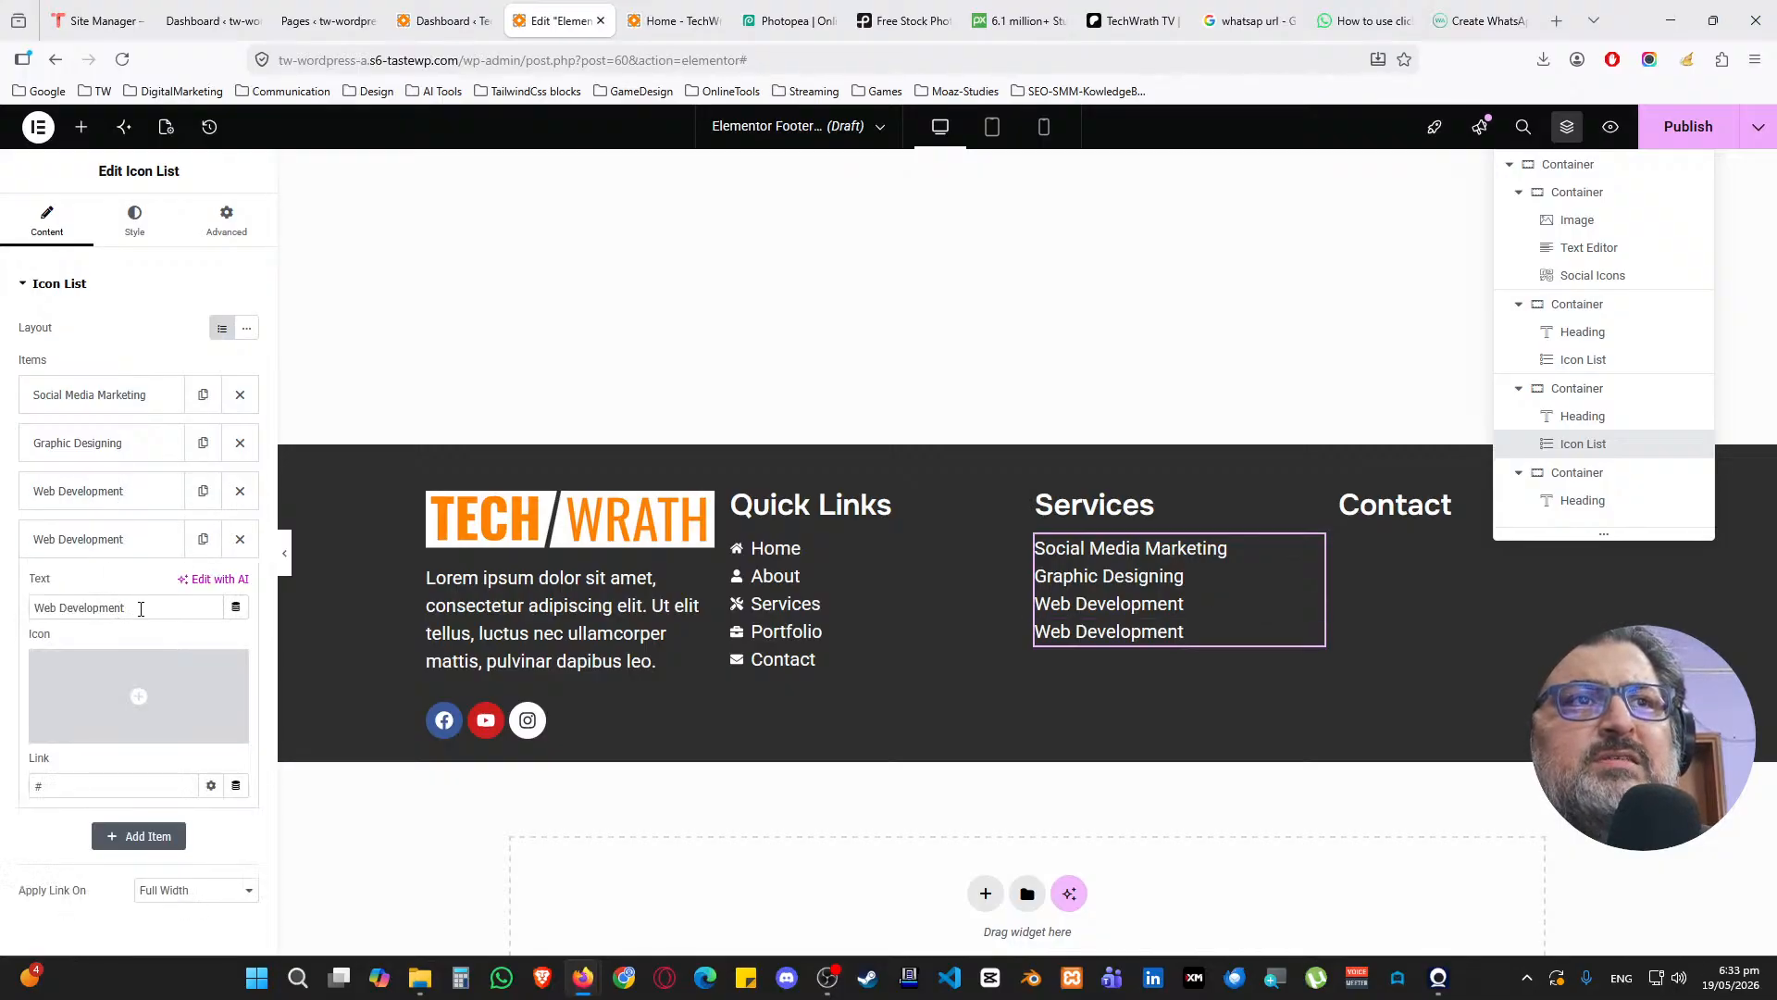
drag(141, 607, 41, 604)
text(Branding)
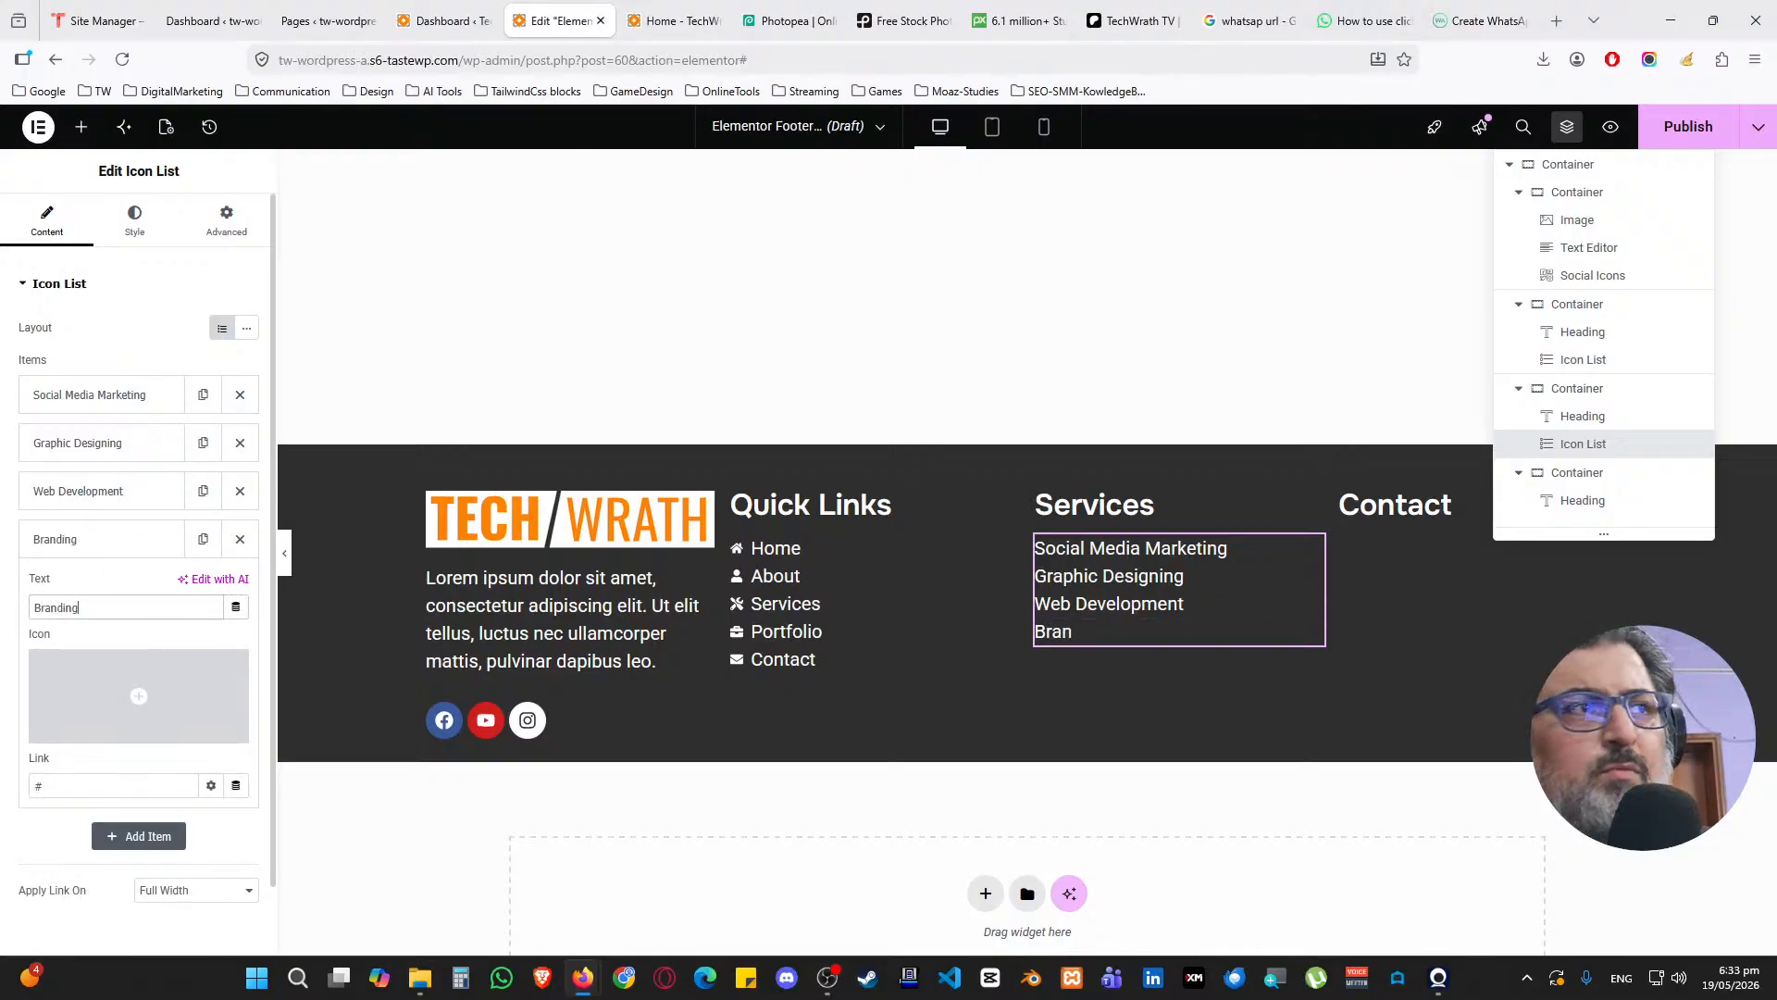
Add a fifth entry named Ai SEO
click(85, 542)
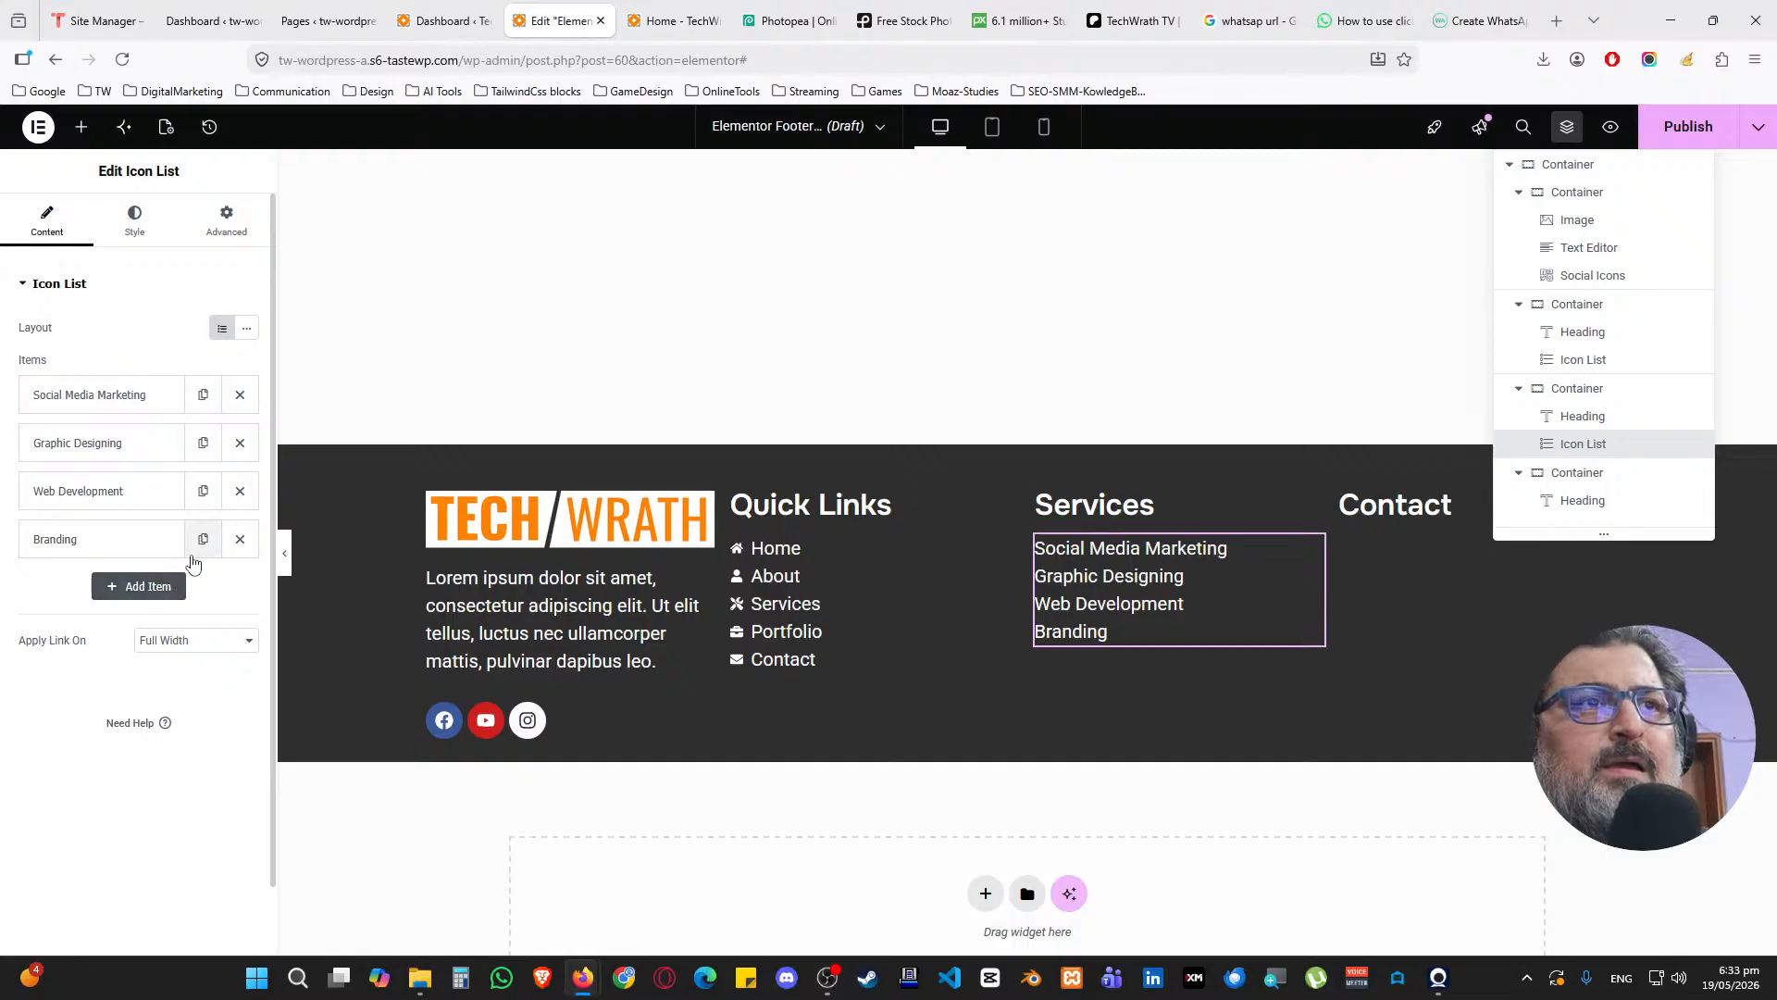
click(156, 552)
click(153, 553)
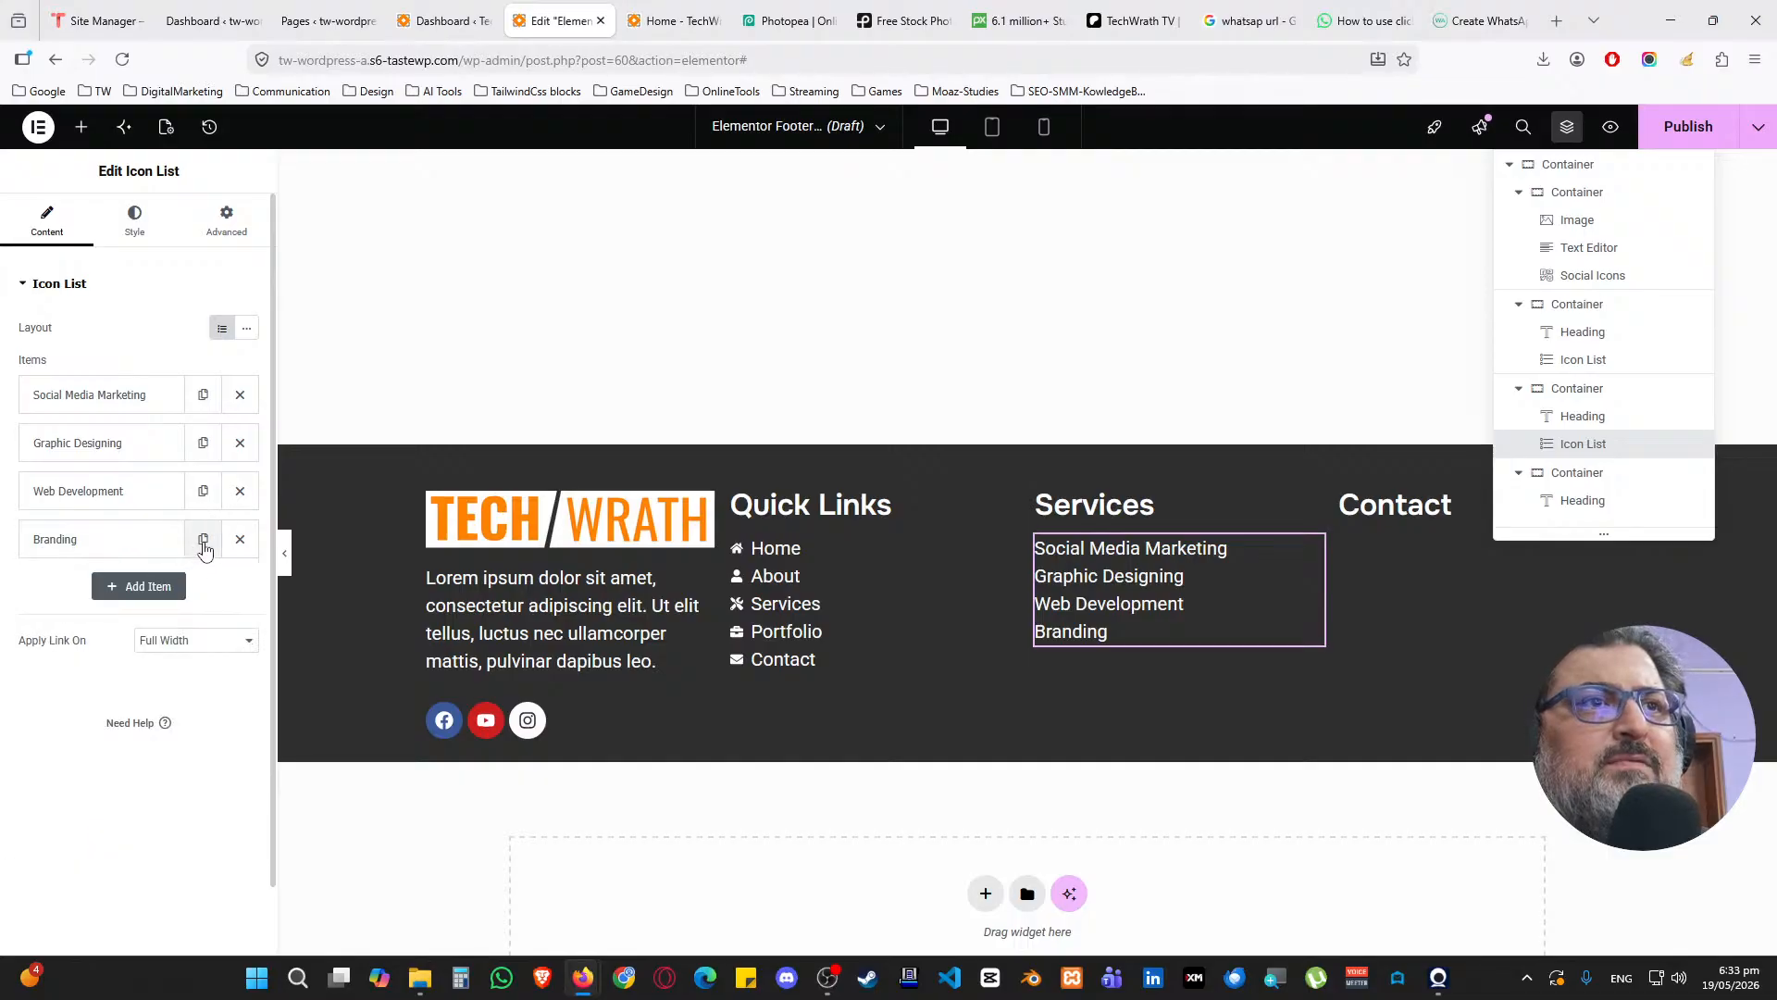
click(202, 538)
click(119, 587)
drag(107, 656, 21, 668)
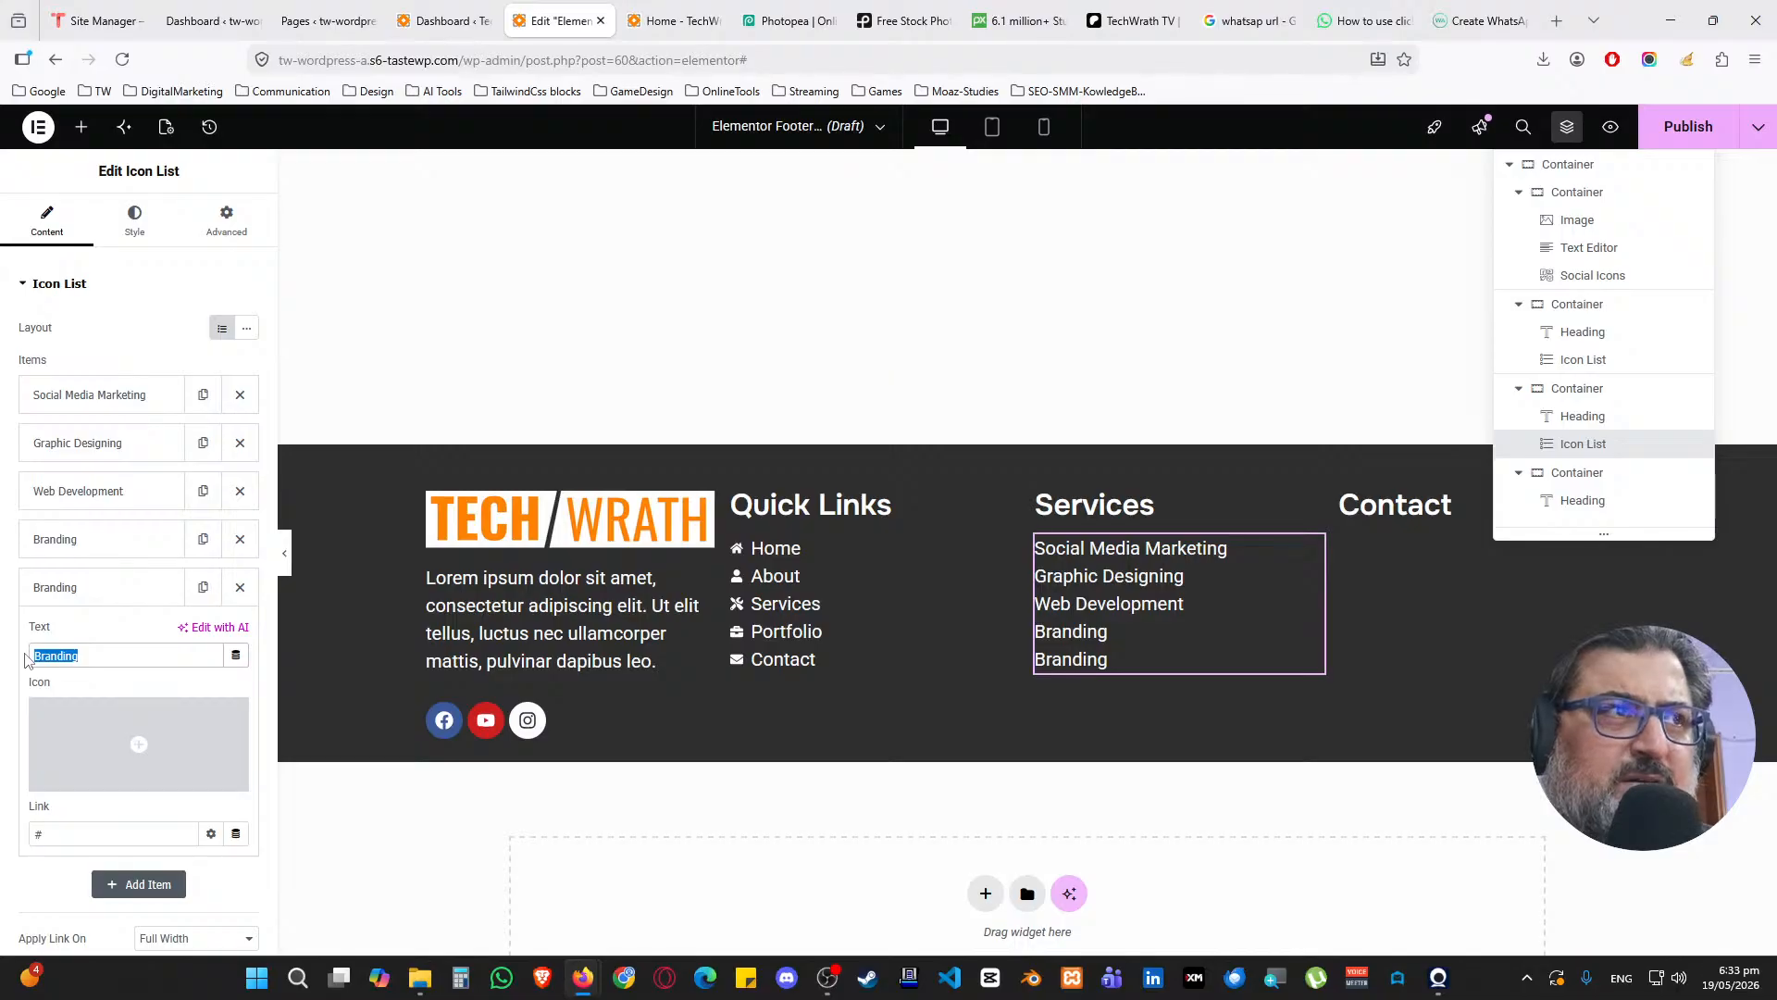
text(Ai SEO)
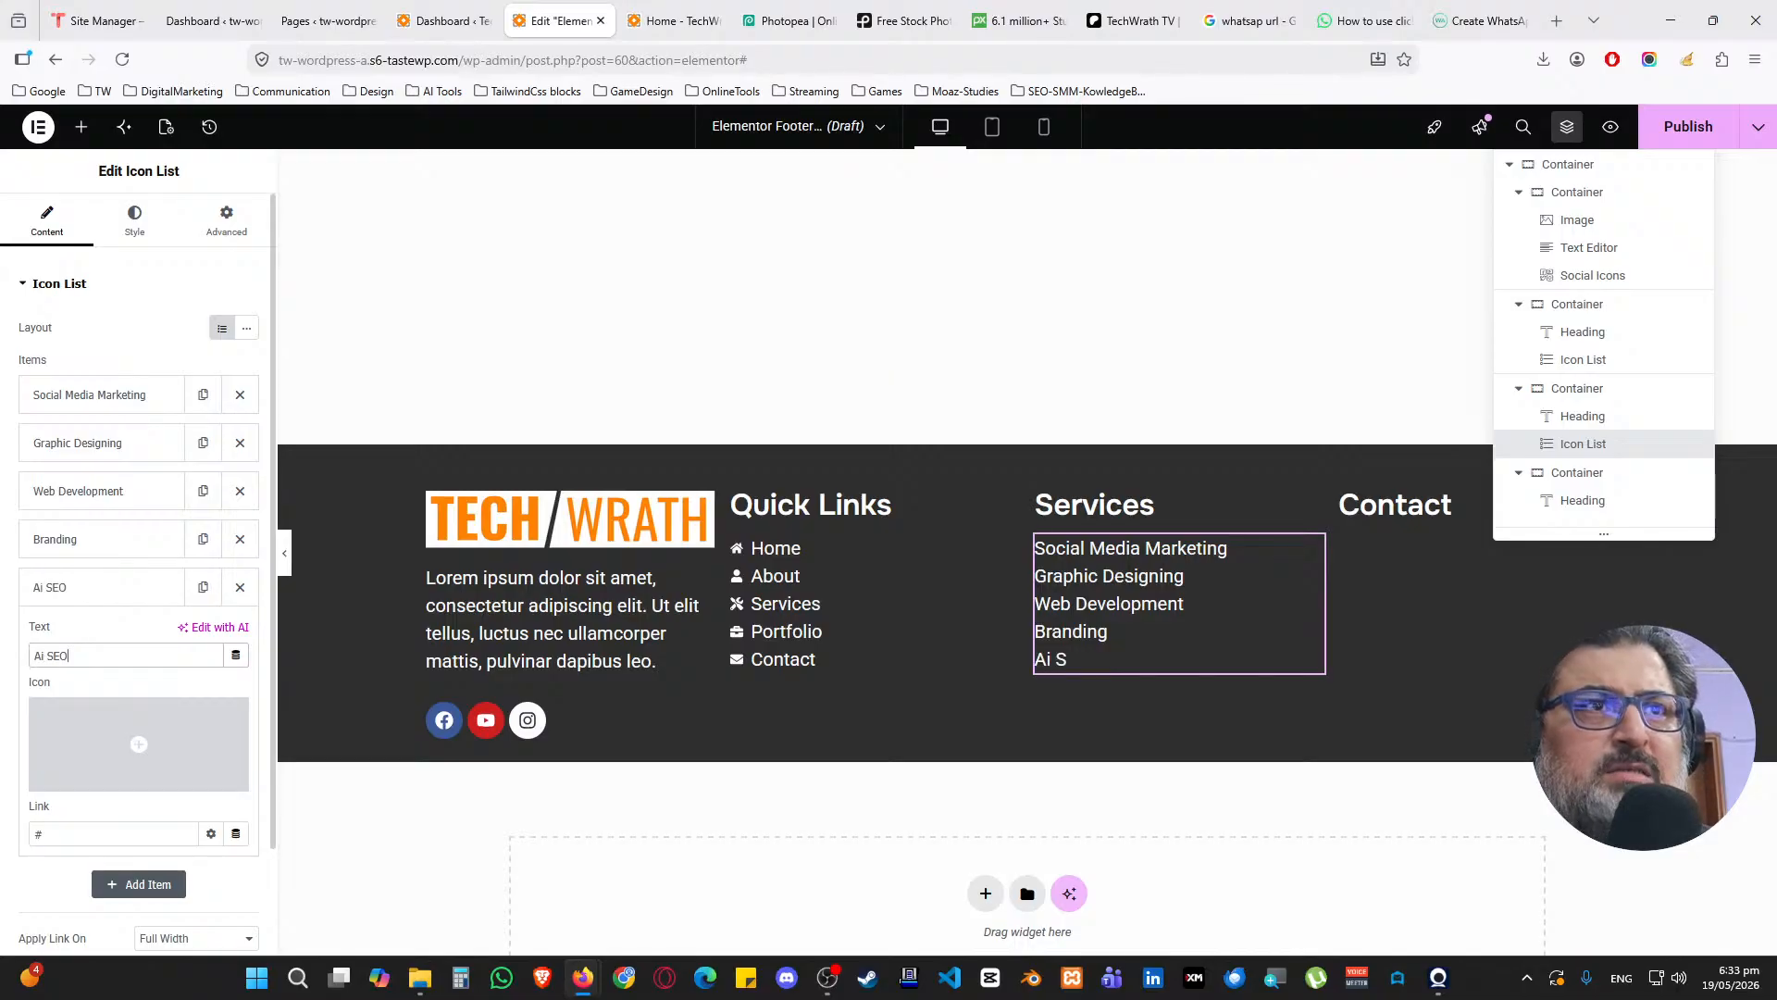
click(88, 586)
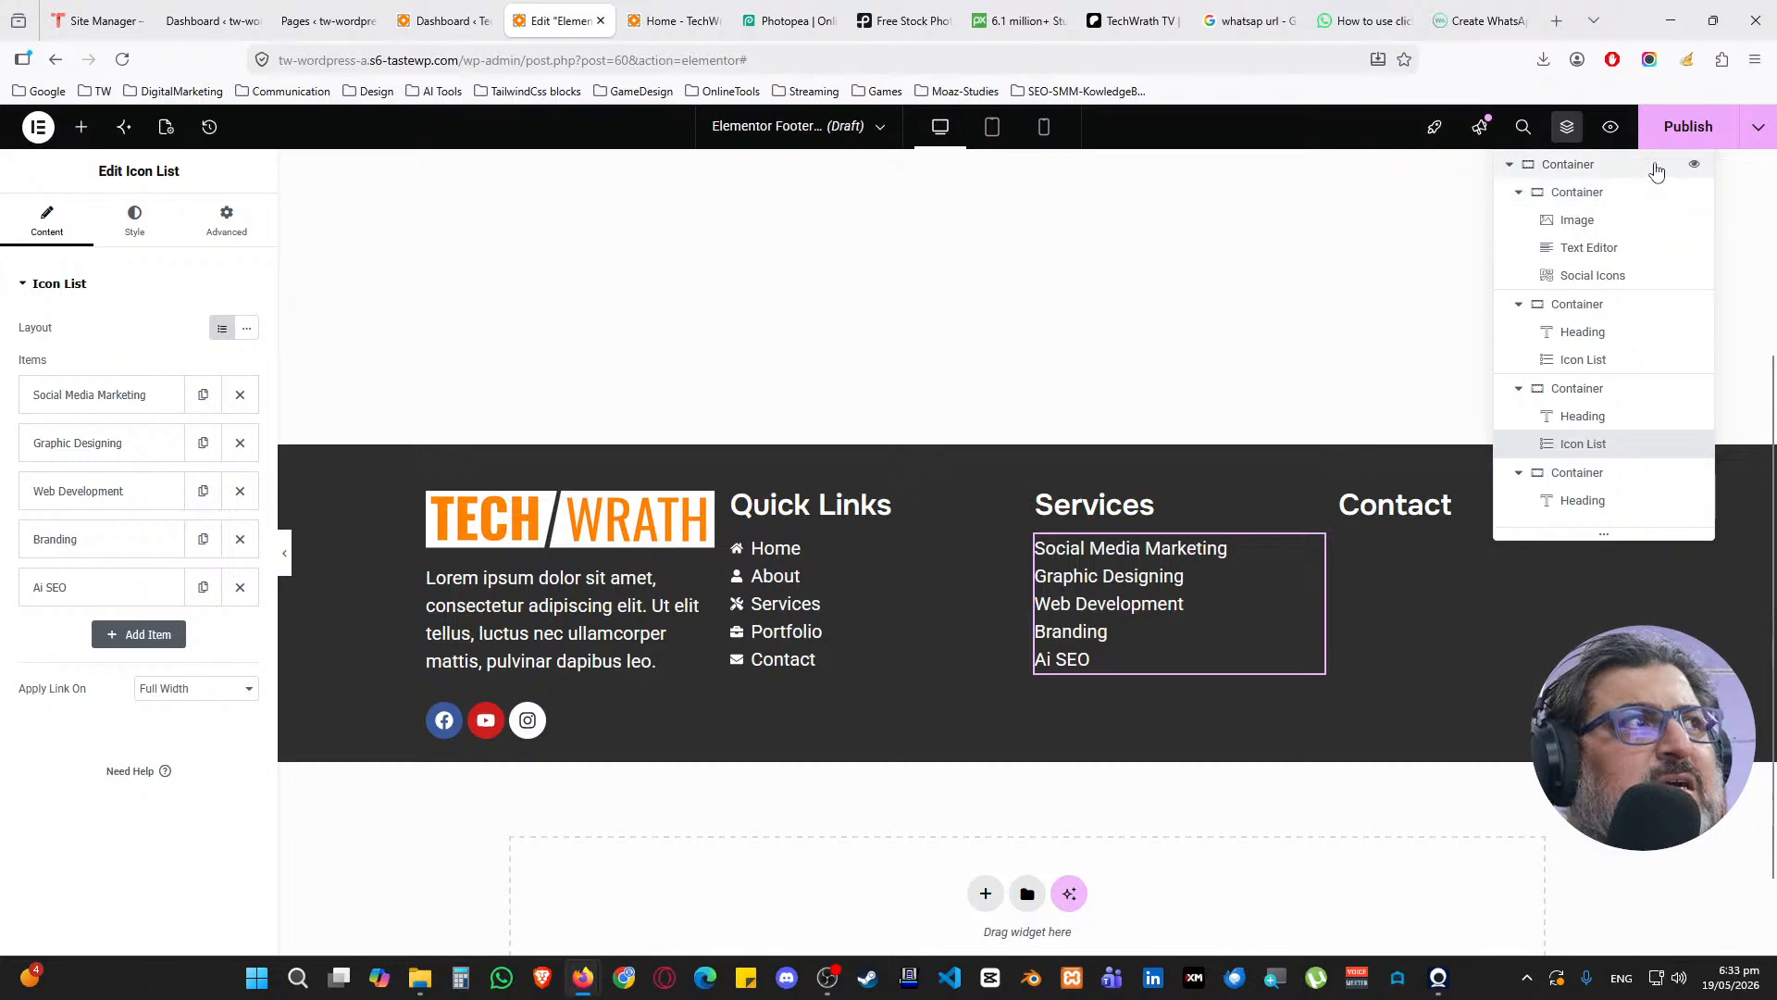
drag(1657, 169, 1766, 319)
Bring back the widget panel, then reposition and resize the page Structure navigator
click(1729, 250)
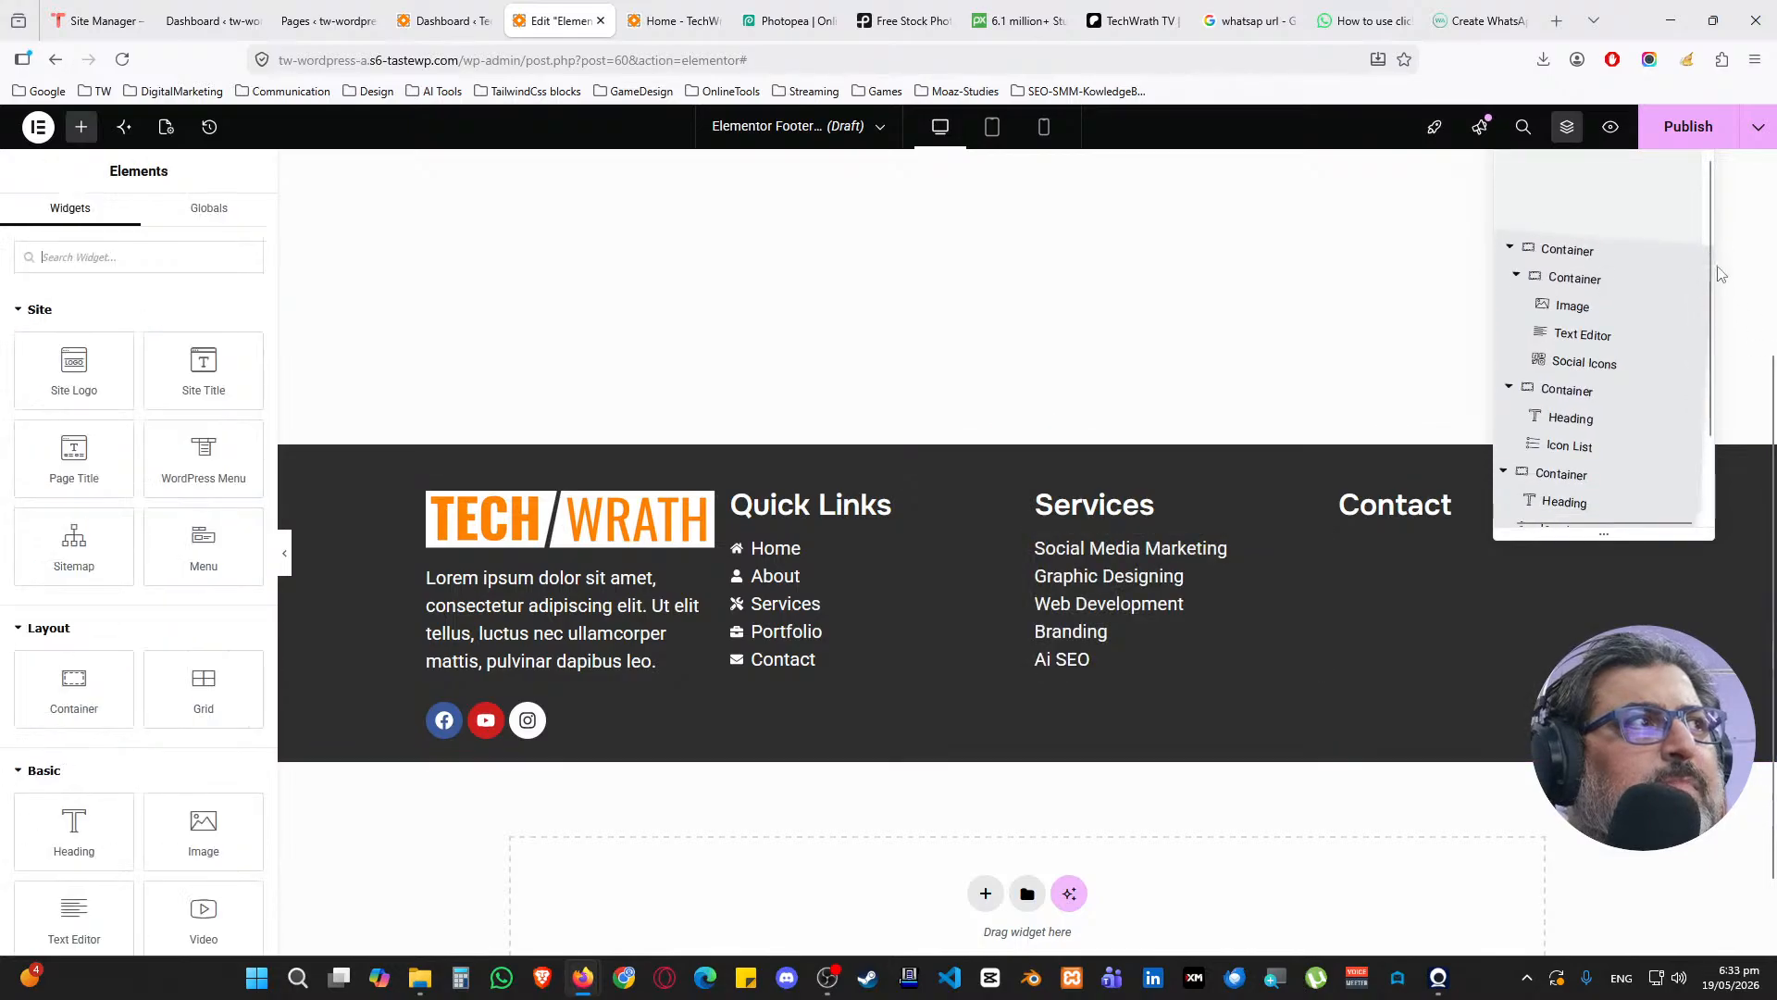
drag(1605, 261, 1619, 218)
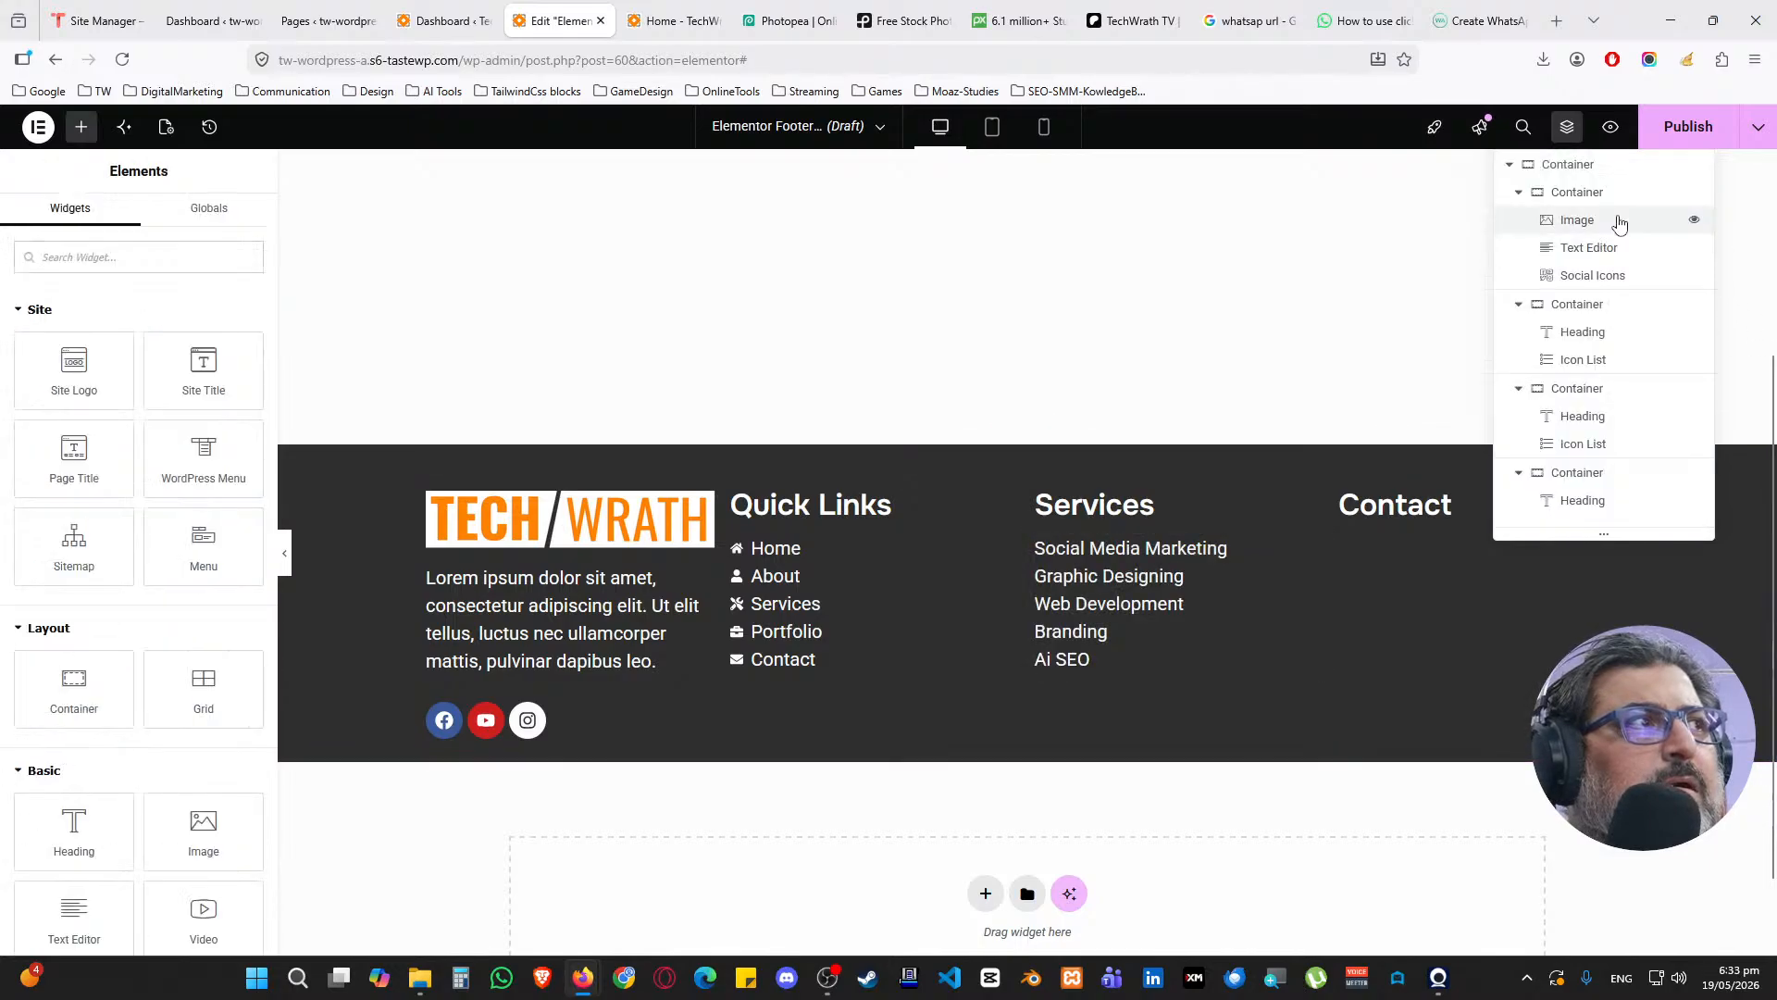
right_click(1278, 337)
click(1130, 407)
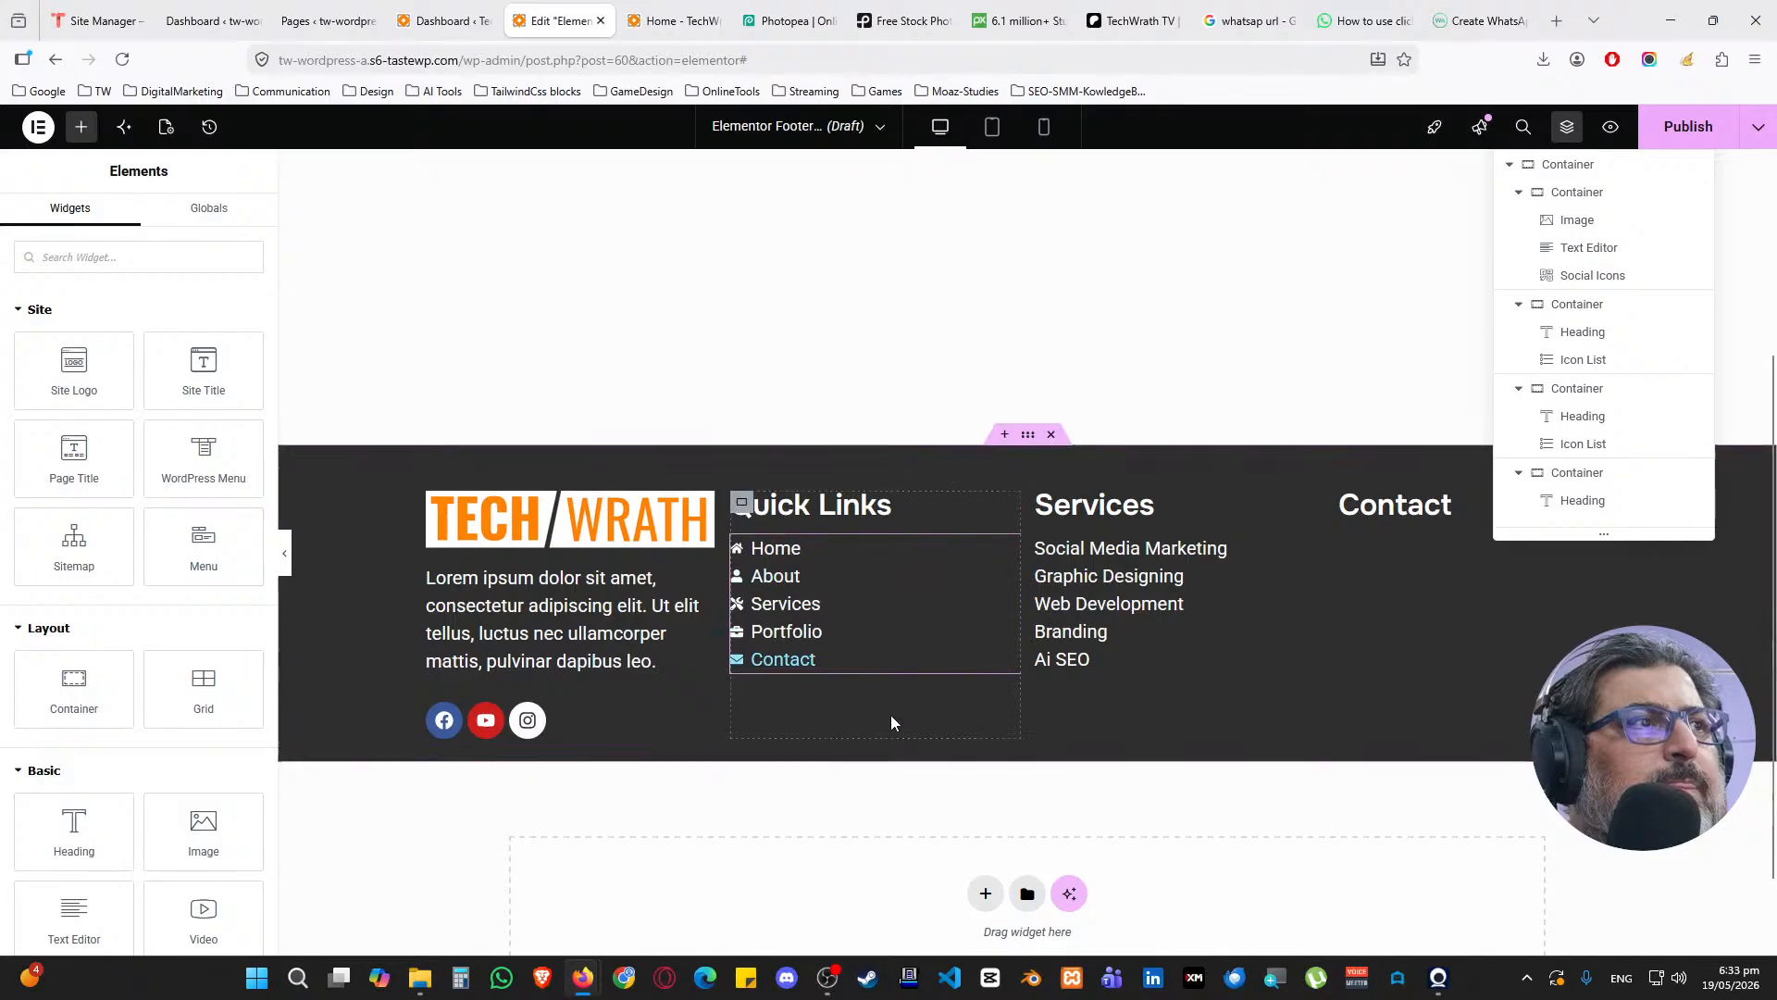
right_click(969, 761)
click(1012, 905)
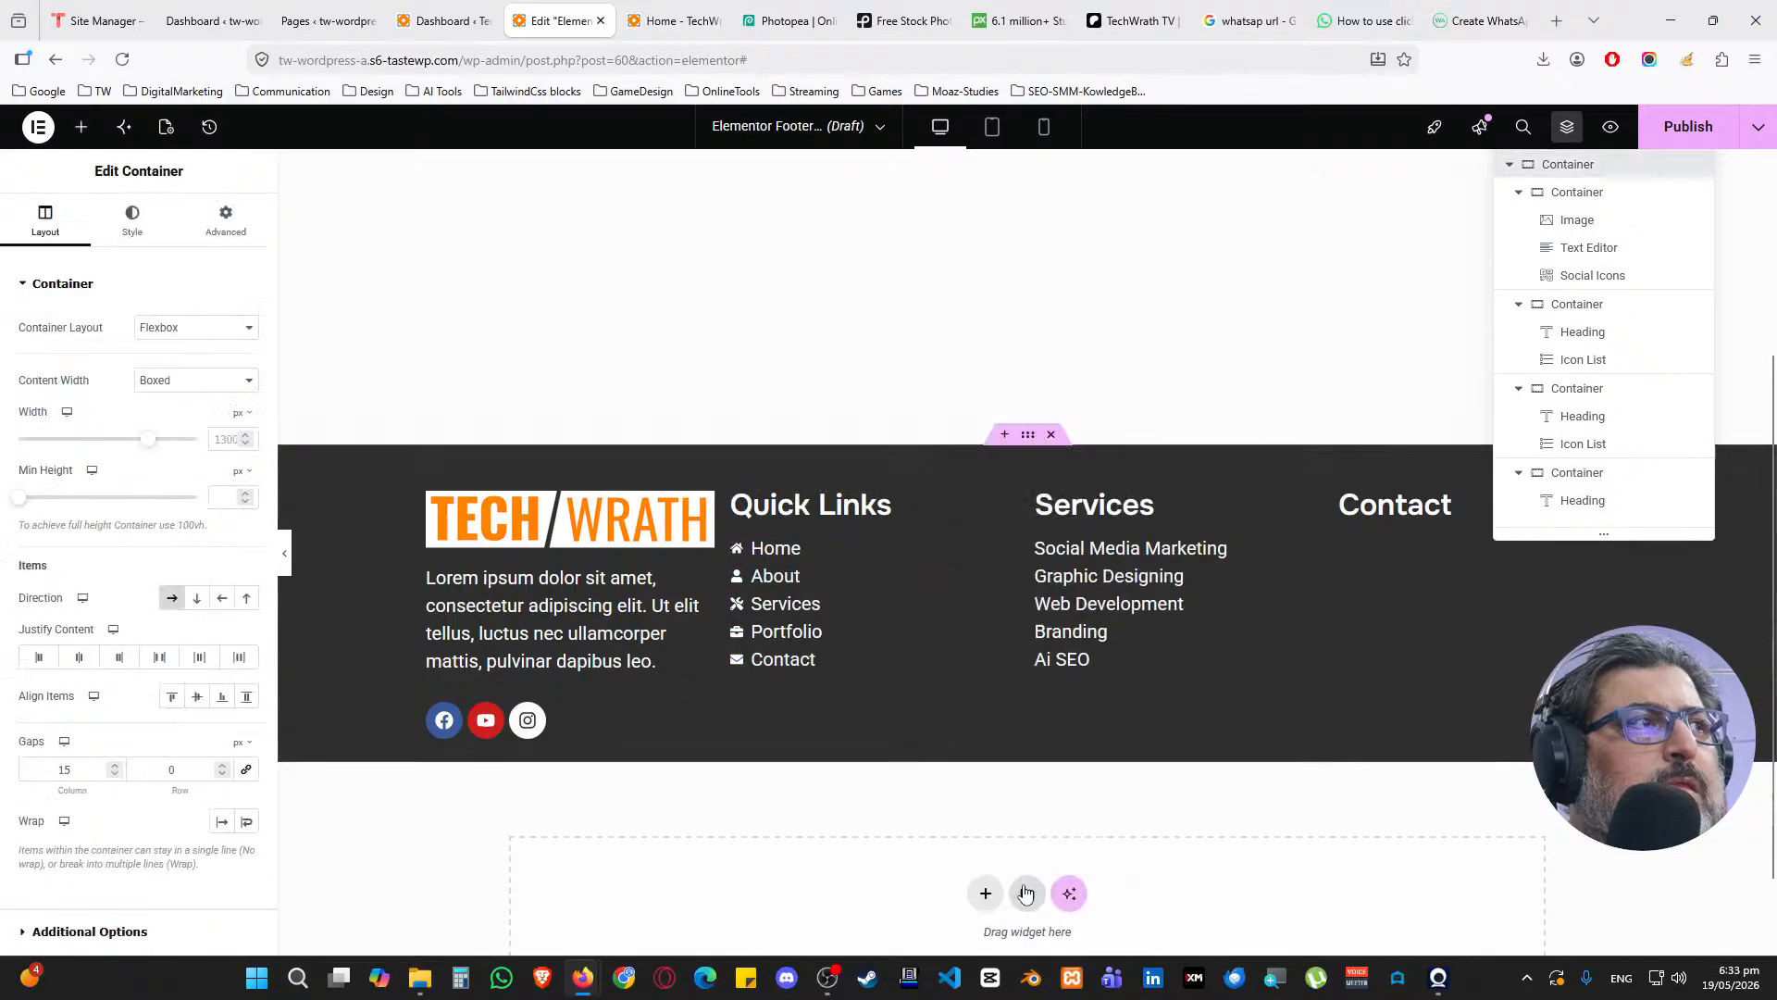
right_click(949, 767)
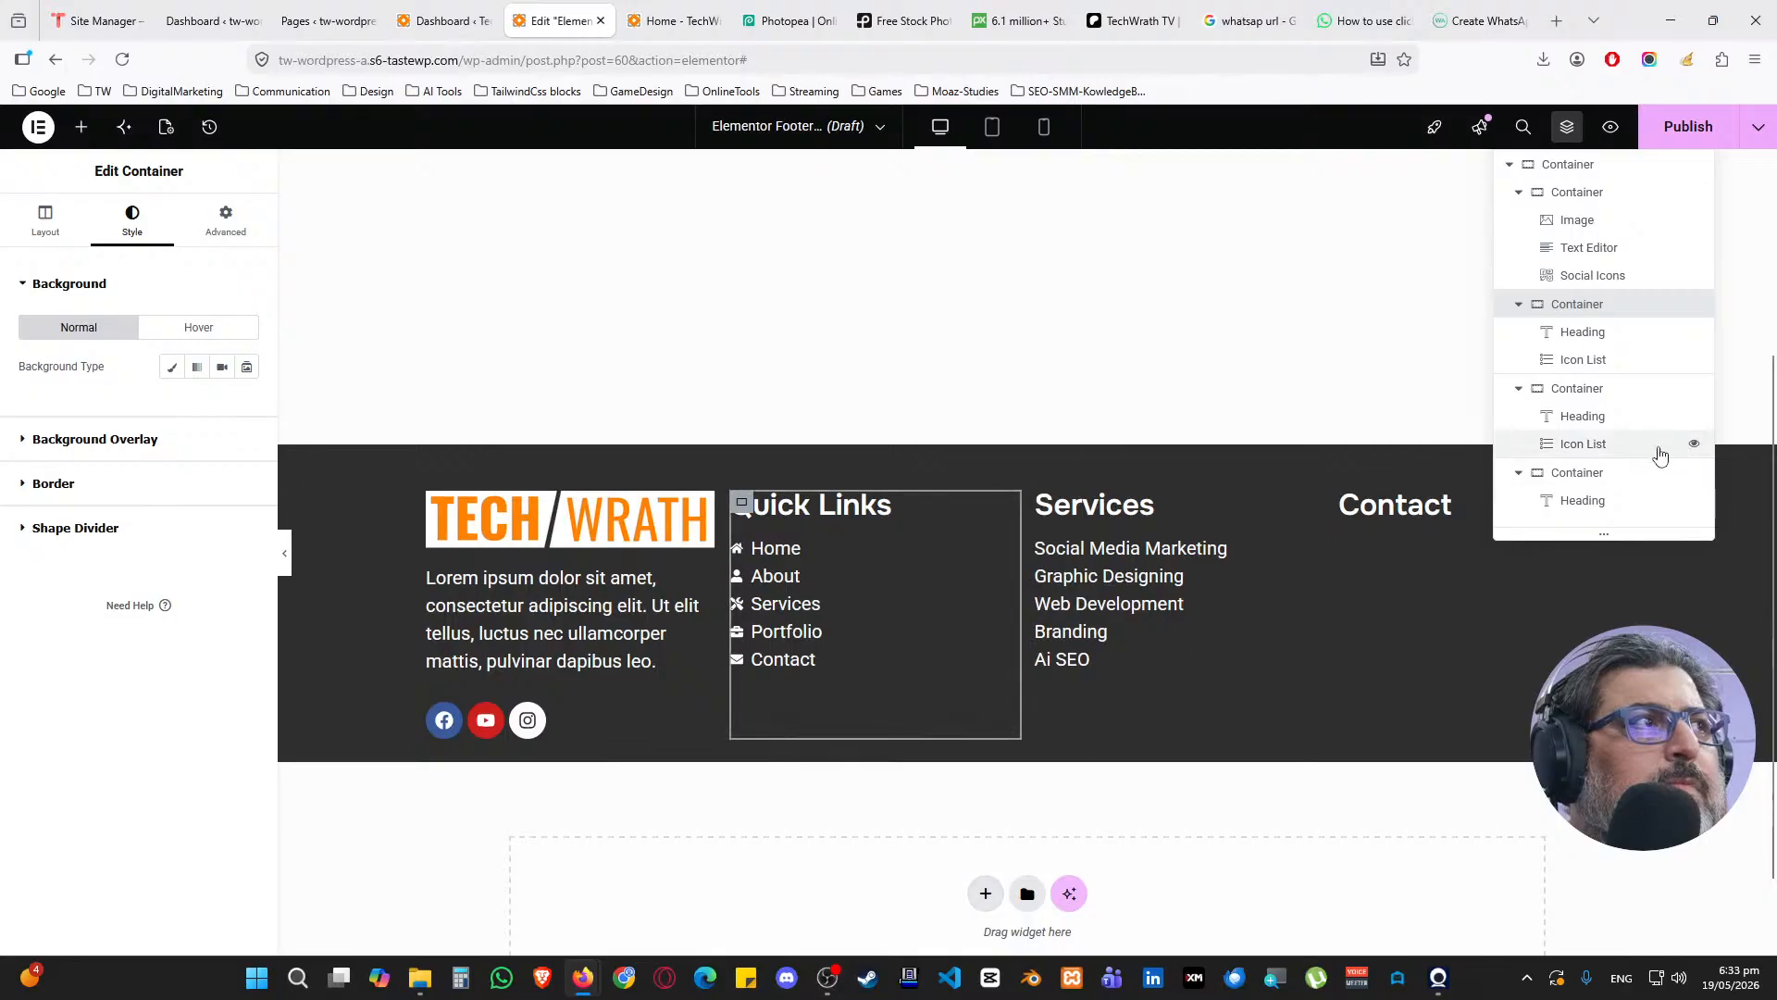
drag(1706, 537, 1711, 655)
right_click(1655, 642)
click(1618, 583)
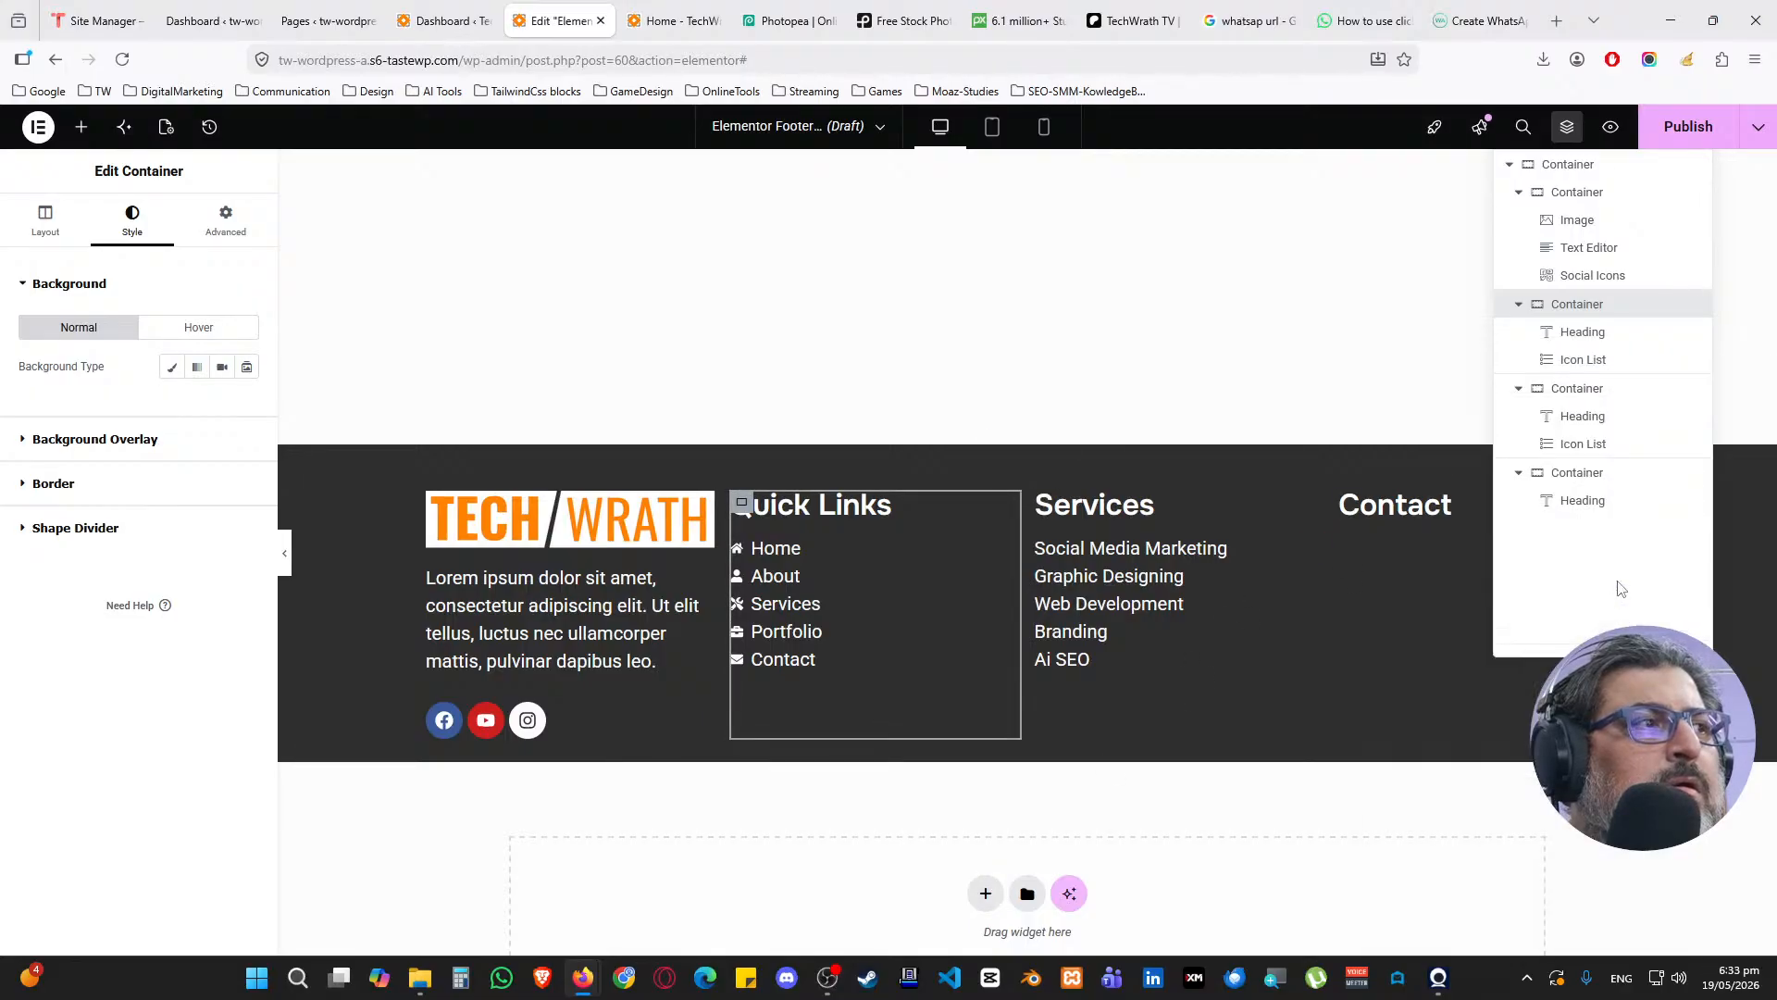
right_click(1578, 502)
click(1521, 550)
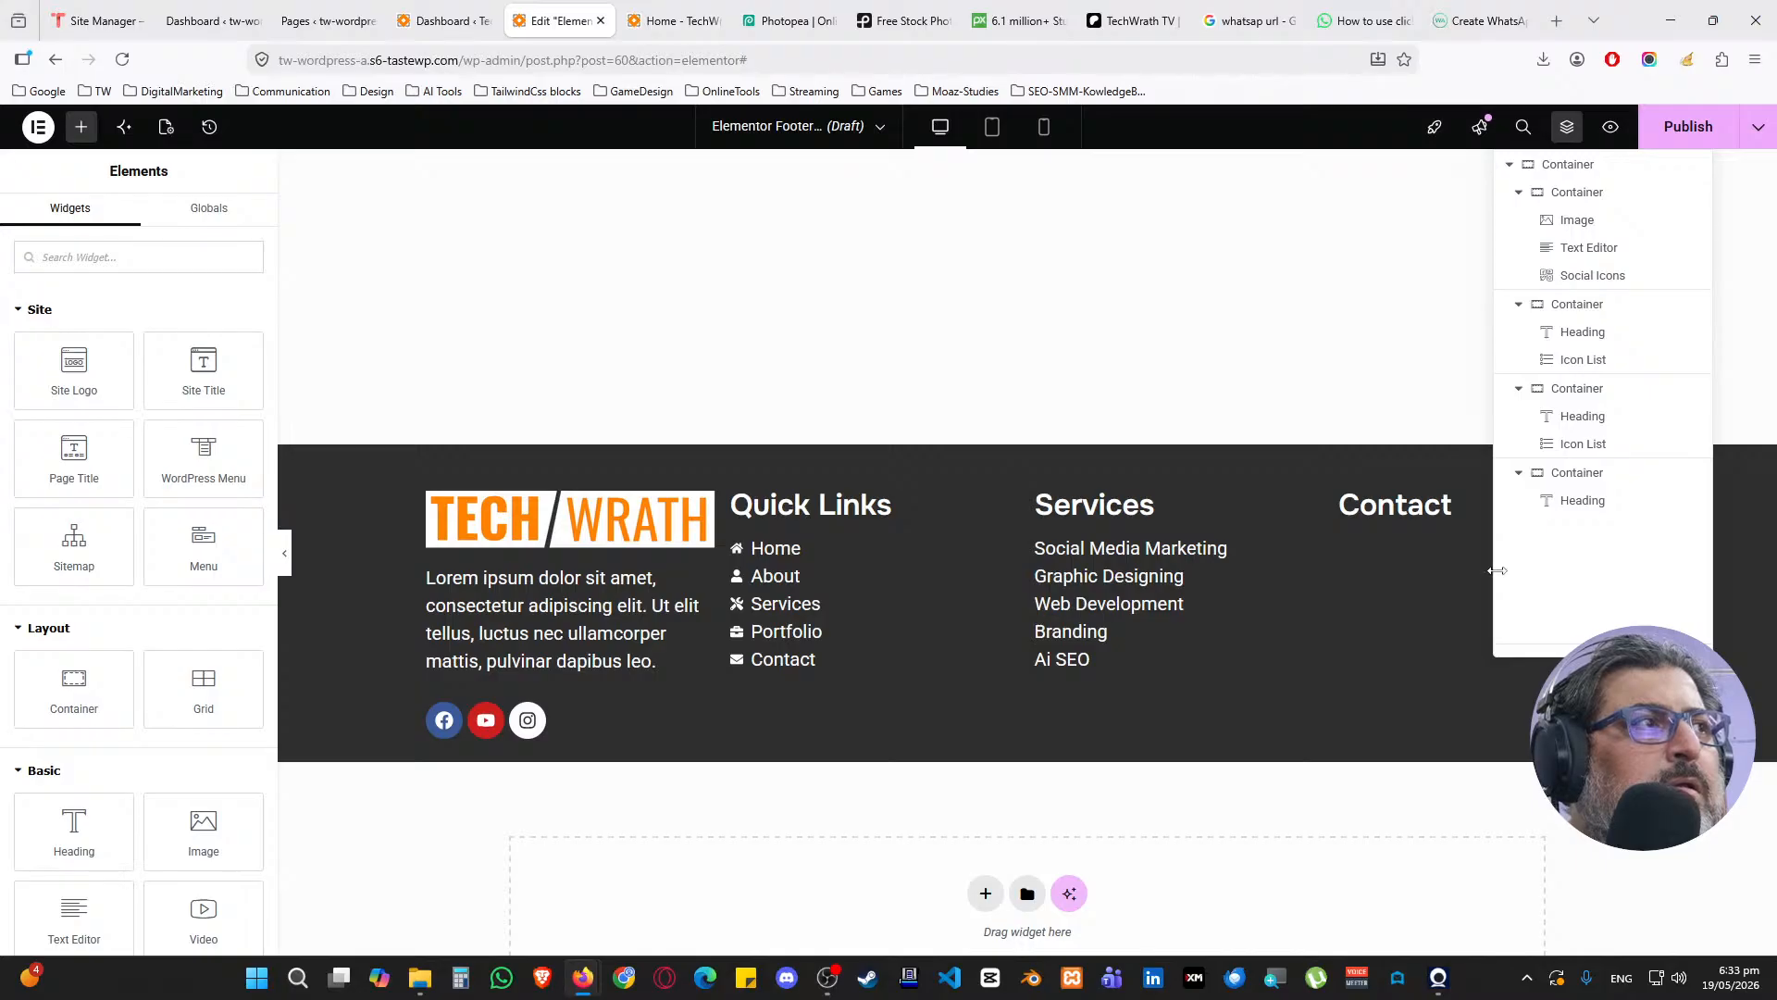
drag(1497, 571, 1658, 558)
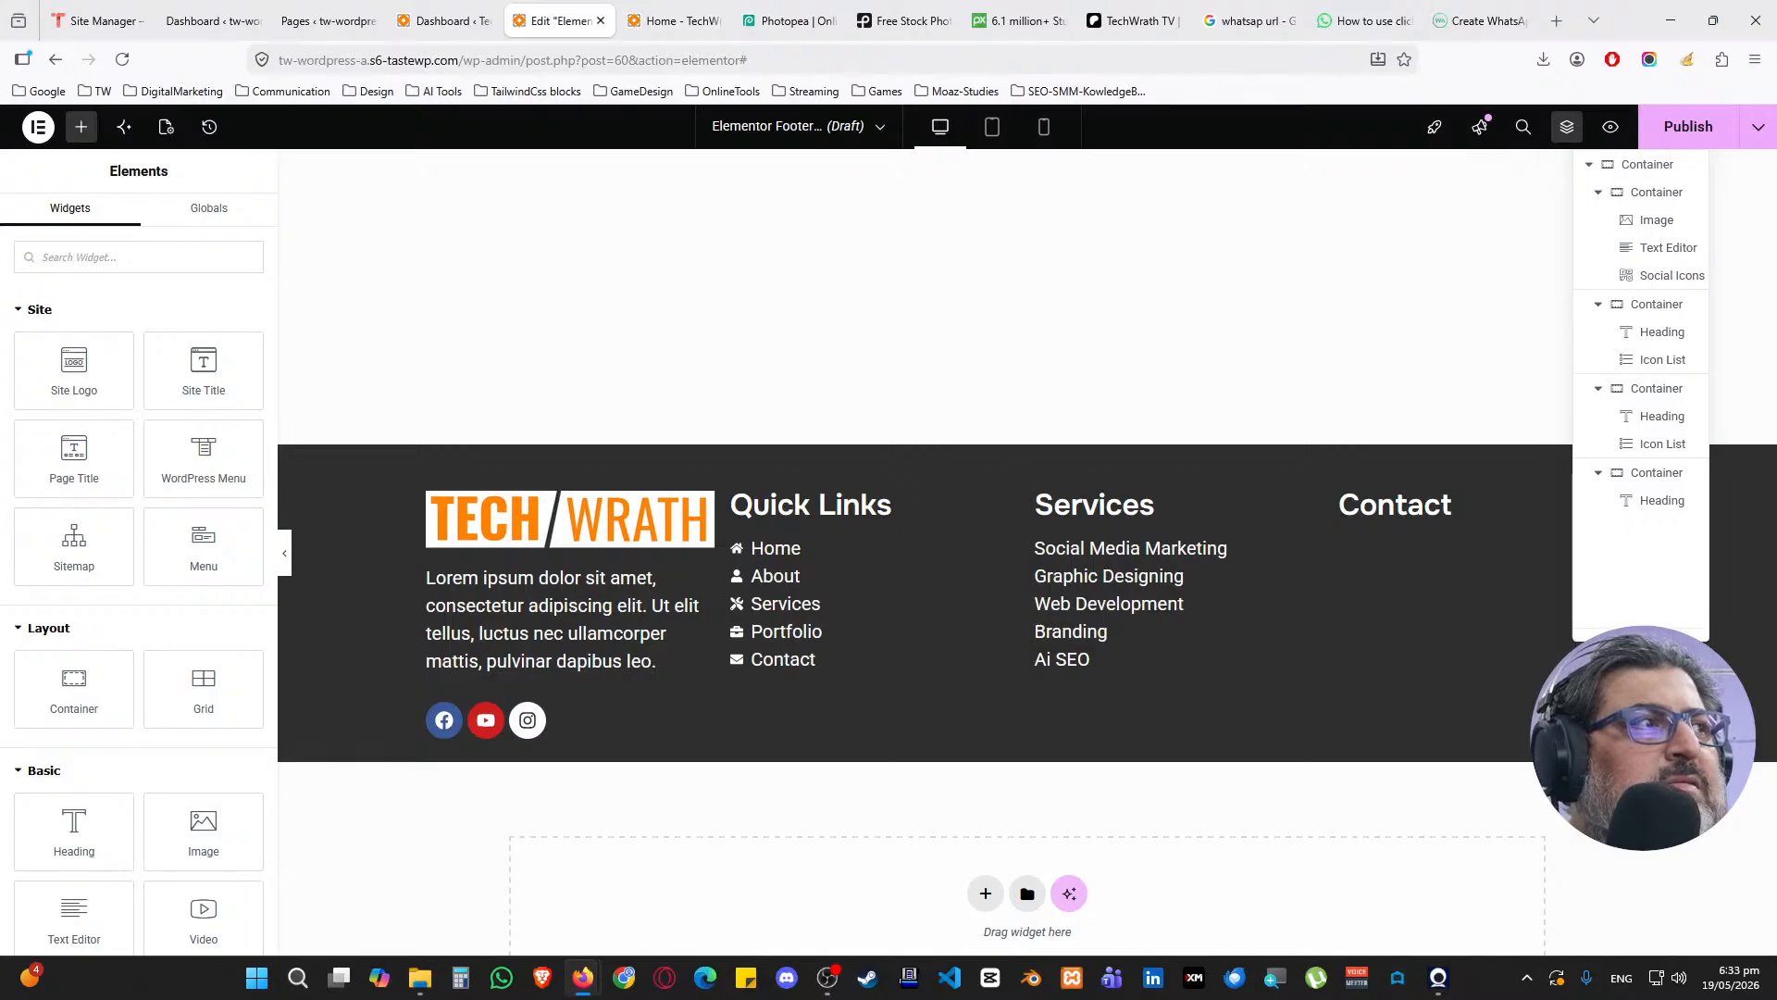
drag(1641, 646, 1644, 575)
Zoom and scroll the editor to bring the footer's lorem ipsum paragraph into view
key(ctrl+minus)
key(ctrl+minus)
key(ctrl+minus)
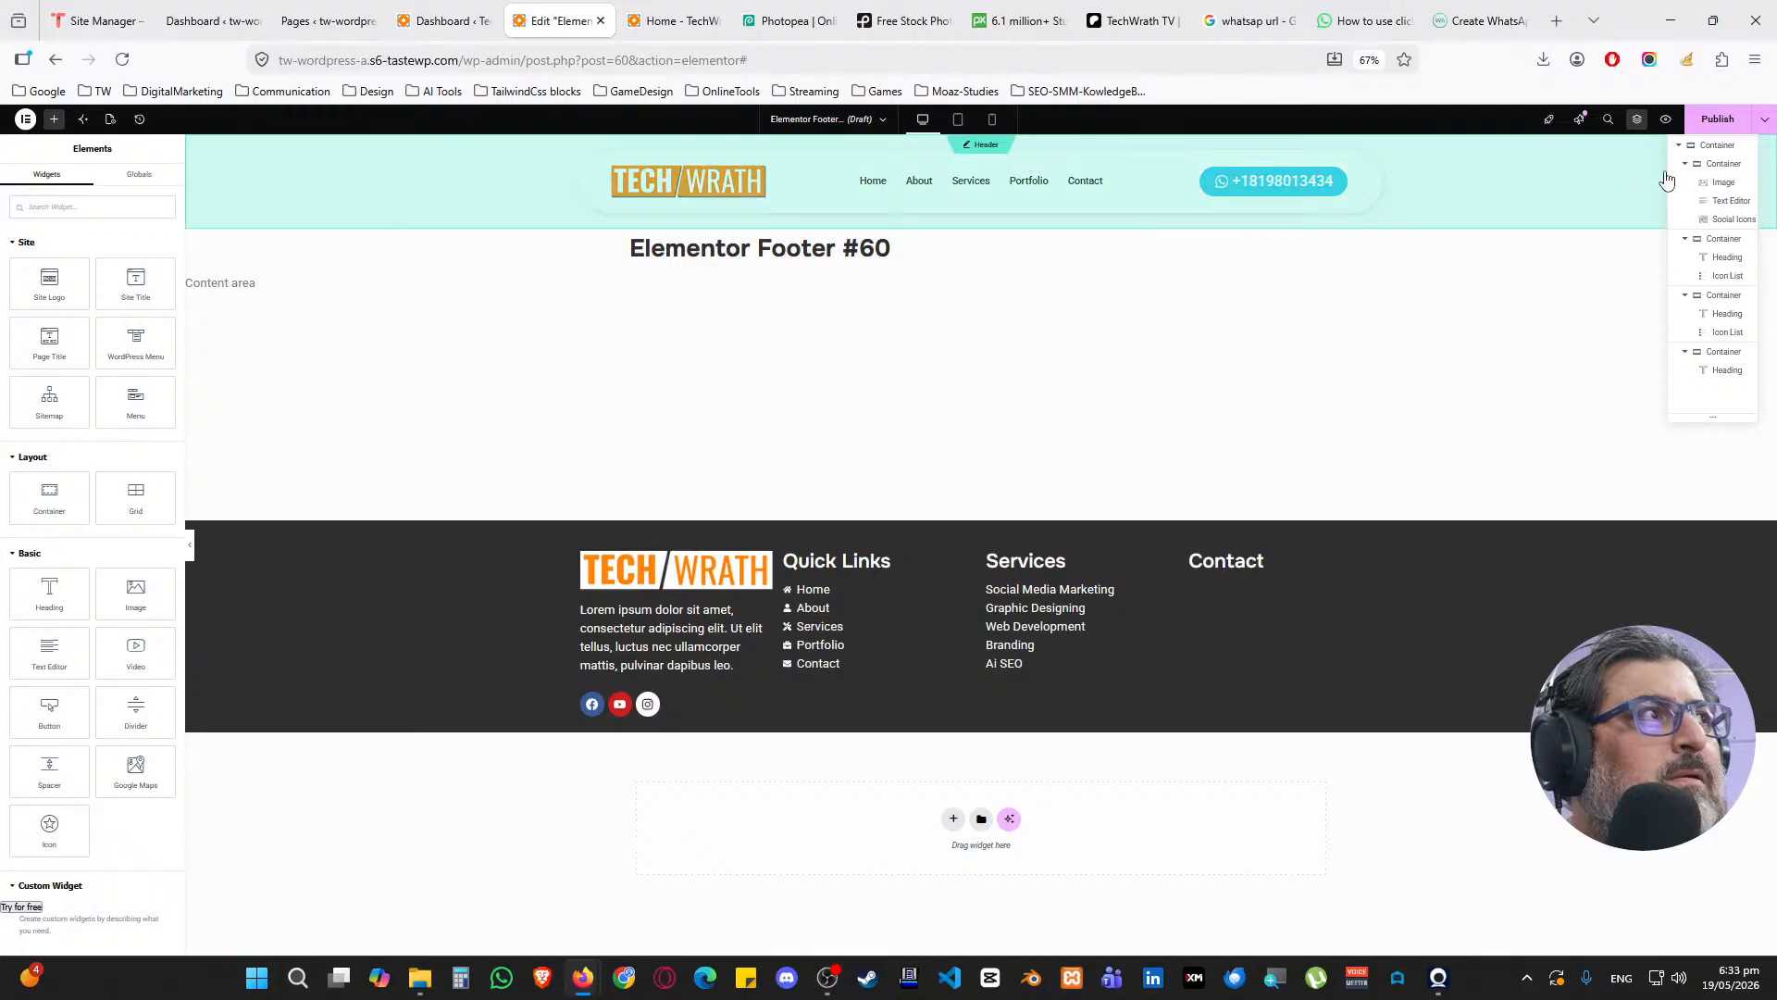
drag(1669, 179, 1446, 183)
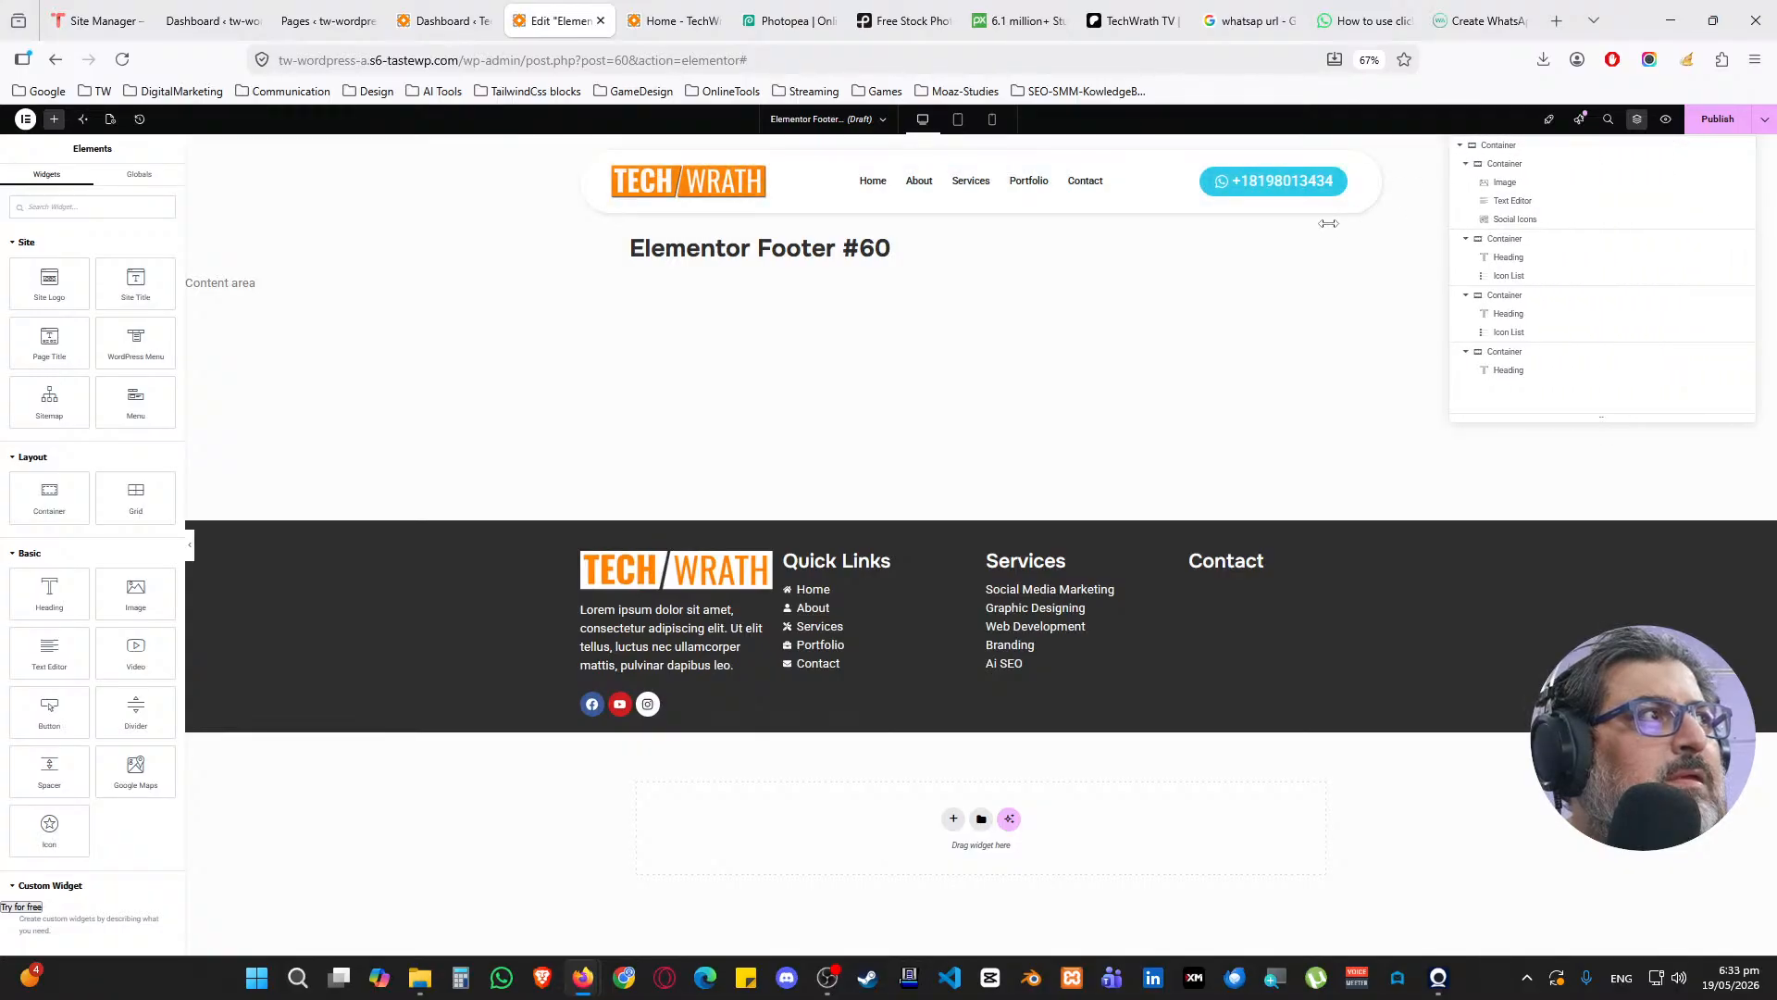
key(ctrl+plus)
key(ctrl+plus)
key(ctrl+plus)
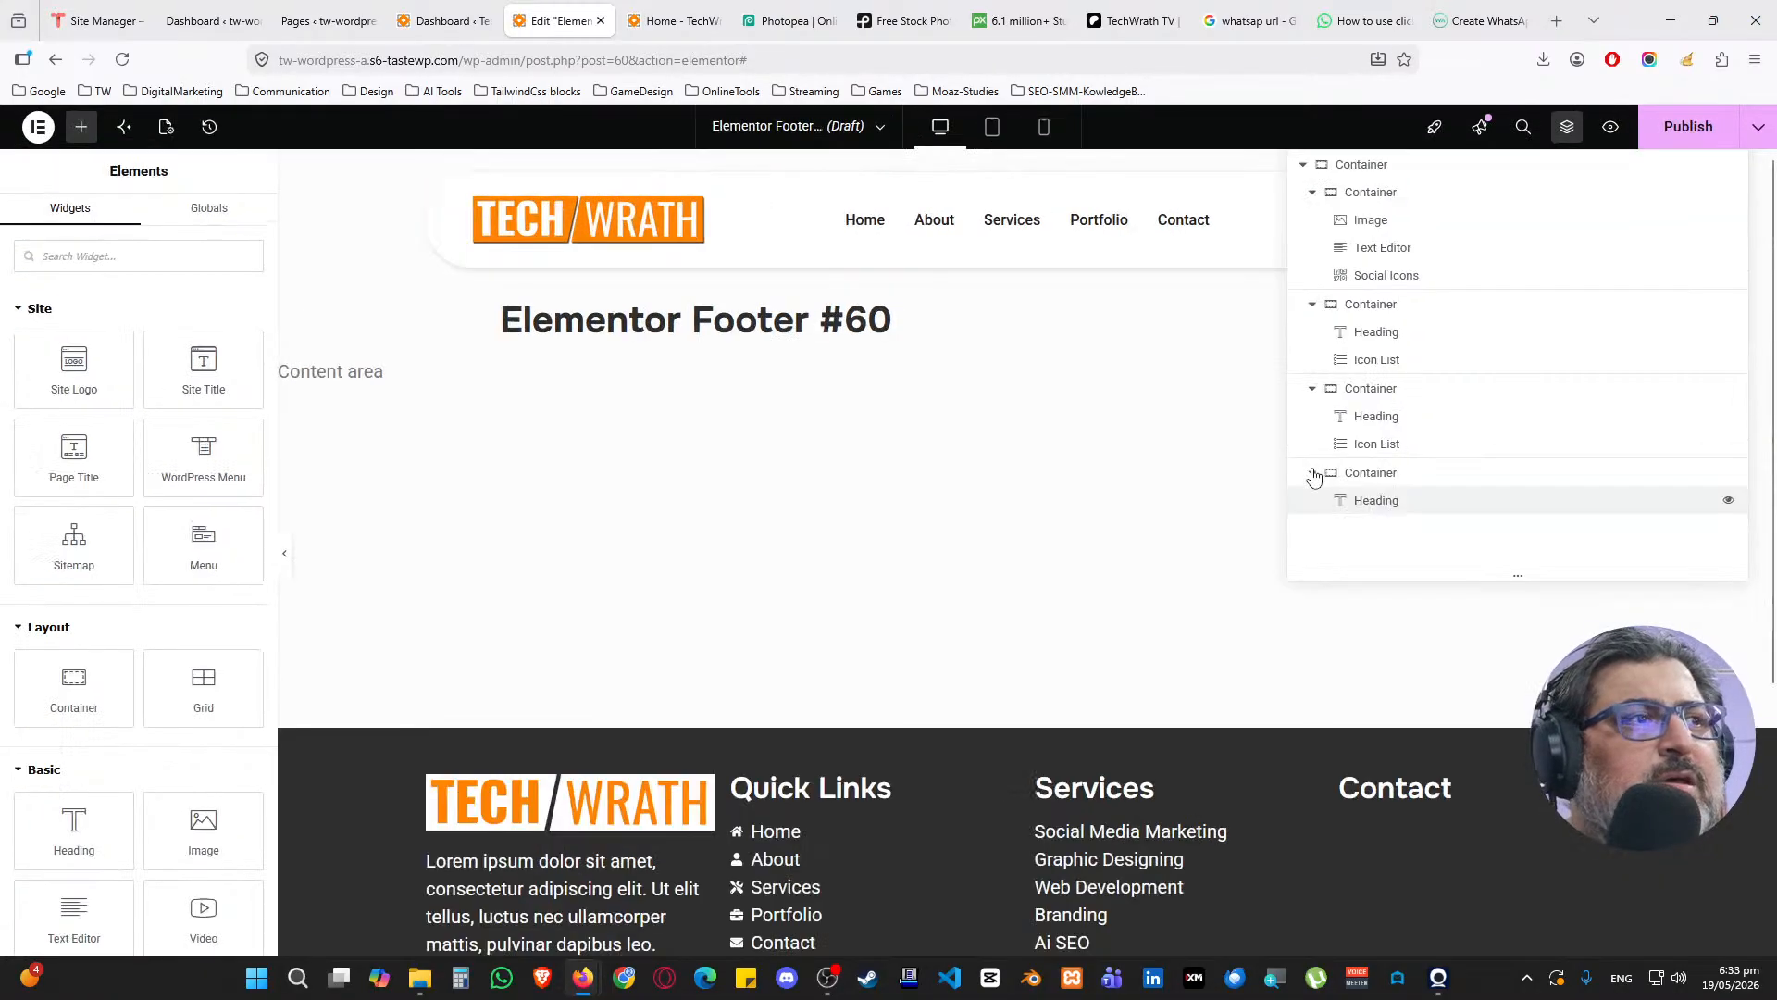
scroll(1175, 528, down, 4)
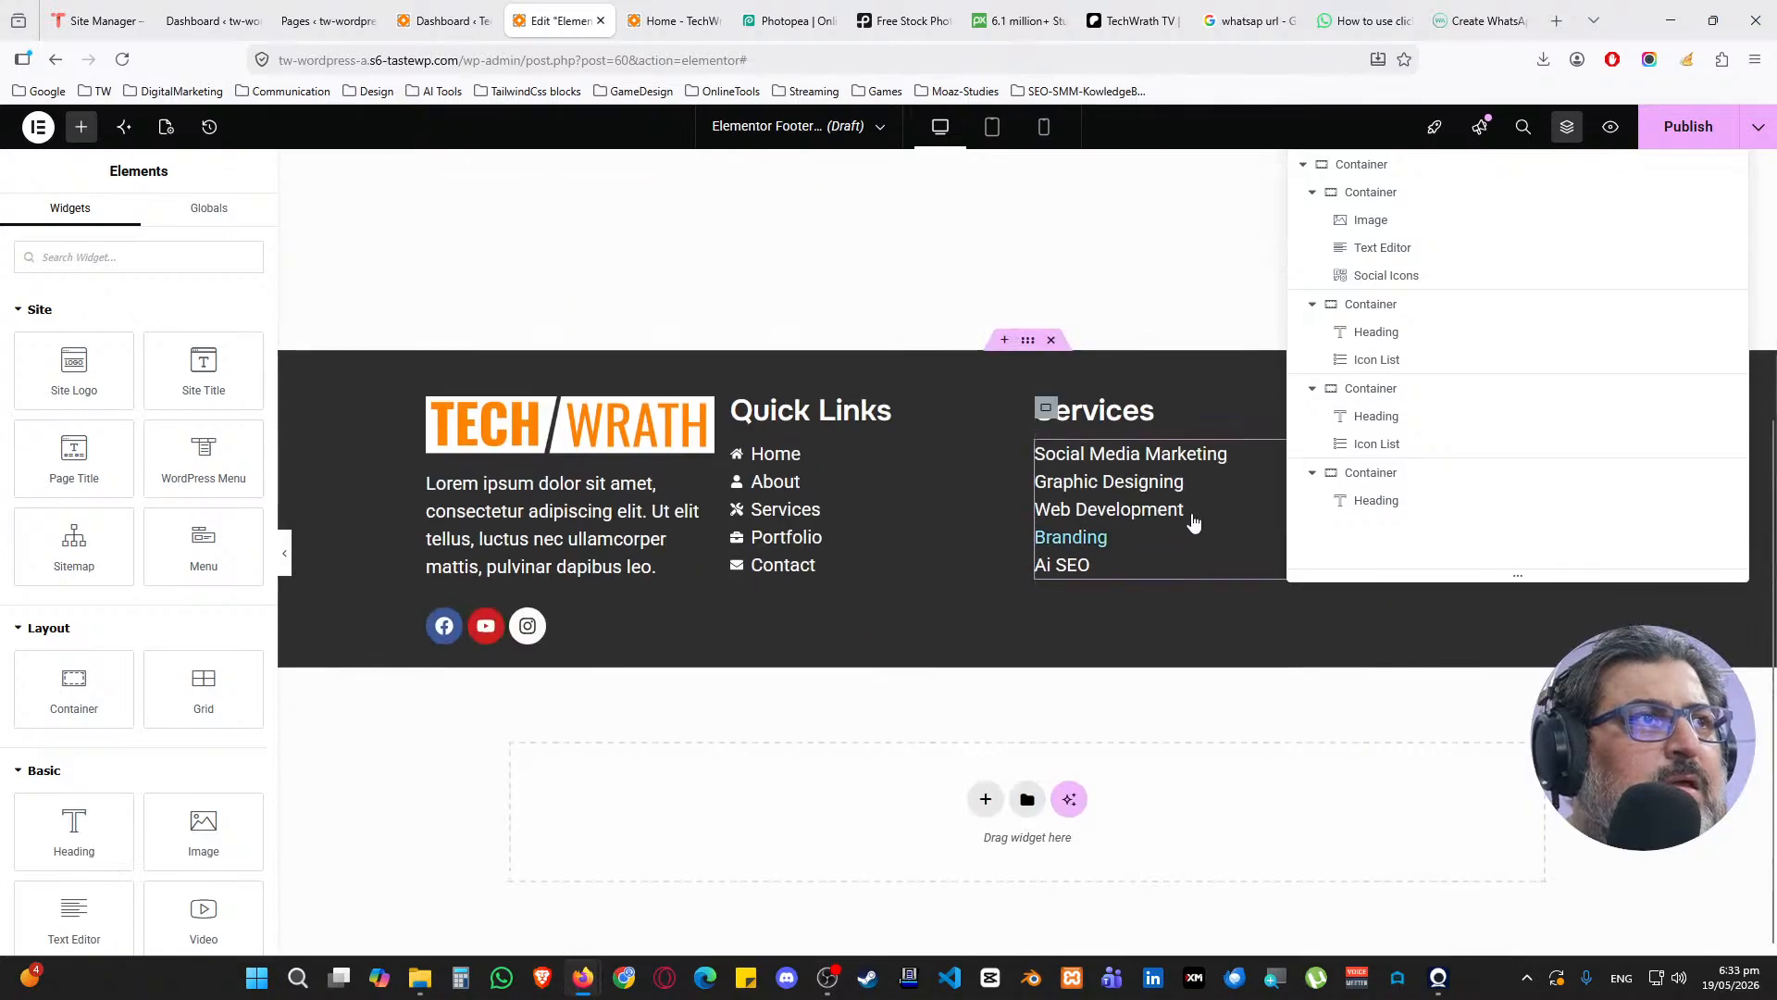
key(ctrl+minus)
key(ctrl+minus)
key(ctrl+plus)
key(ctrl+plus)
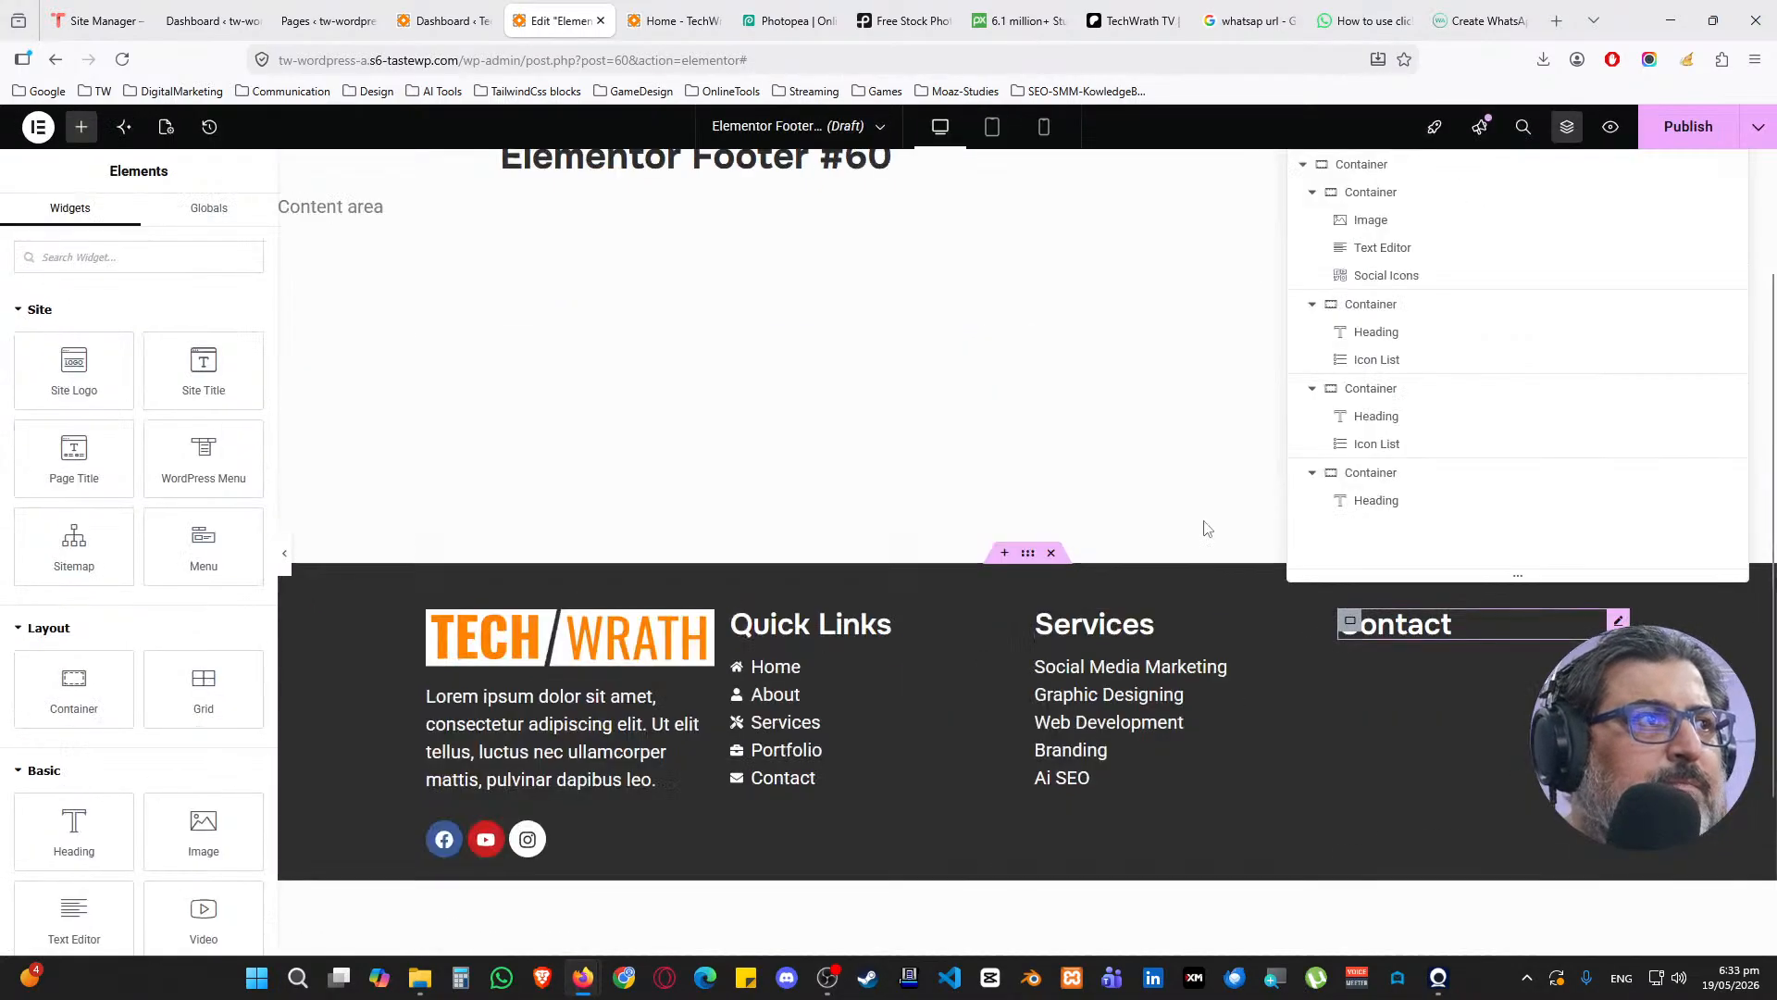
scroll(1159, 505, up, 2)
scroll(1176, 508, down, 1)
scroll(1176, 508, down, 1)
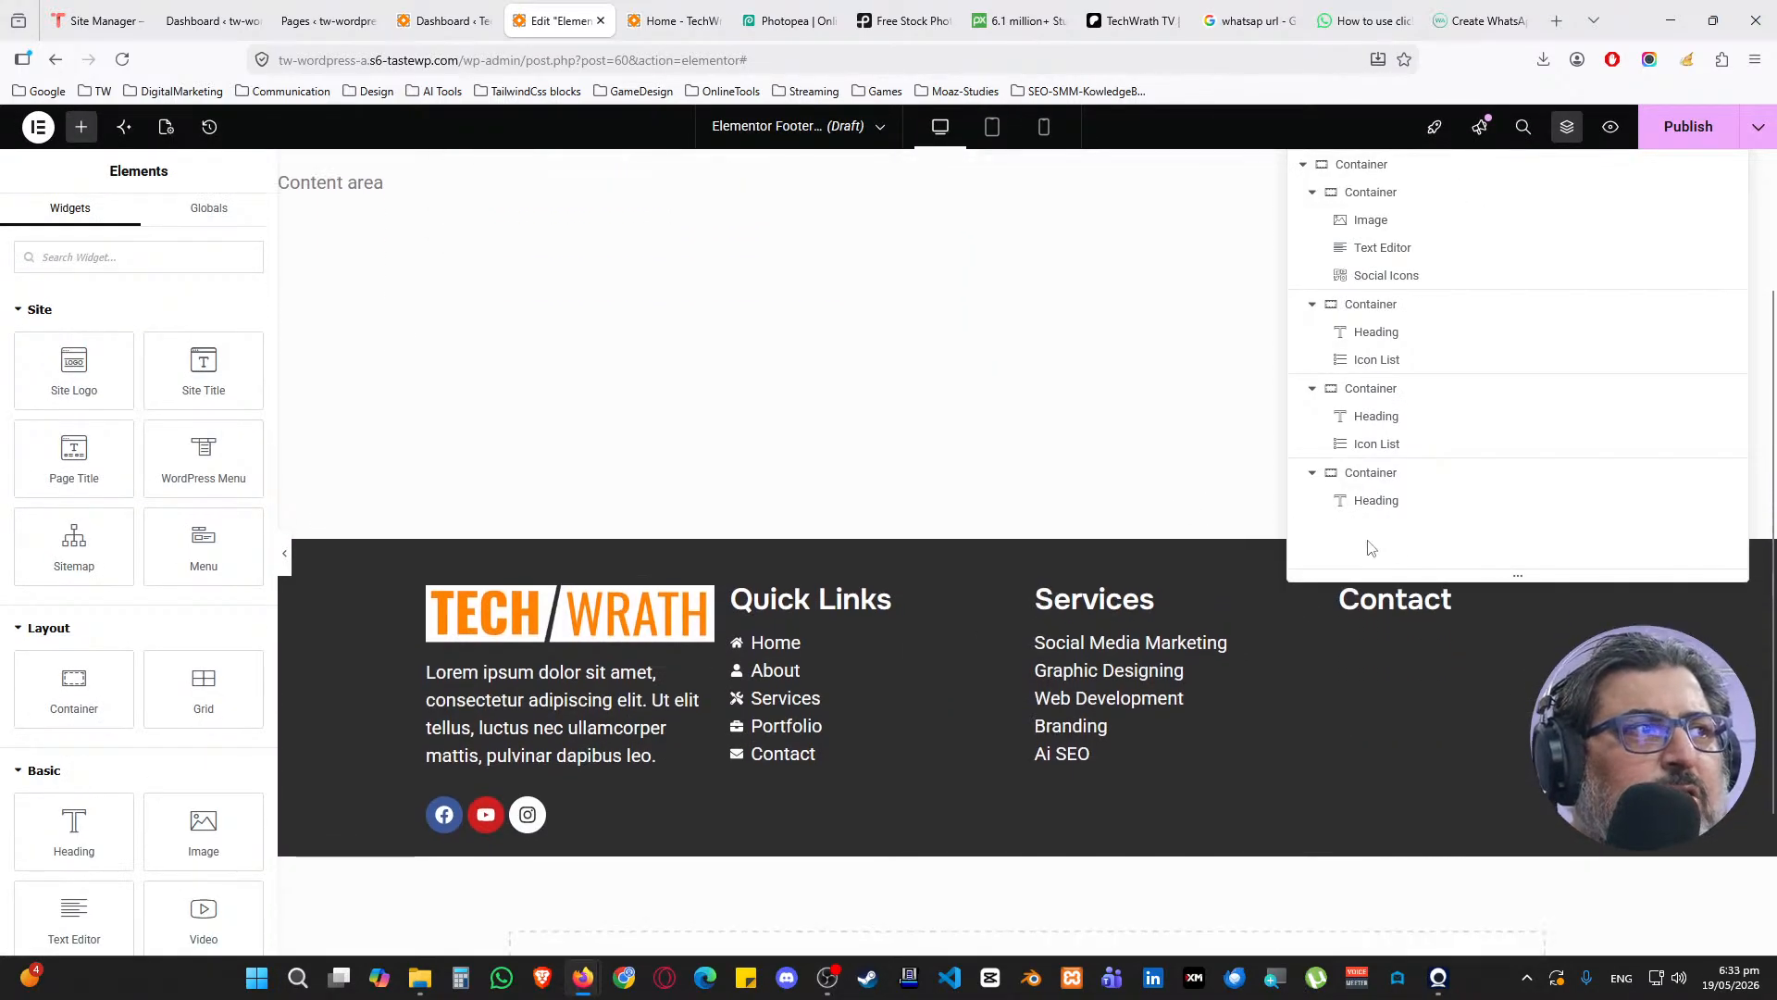
scroll(1179, 528, up, 1)
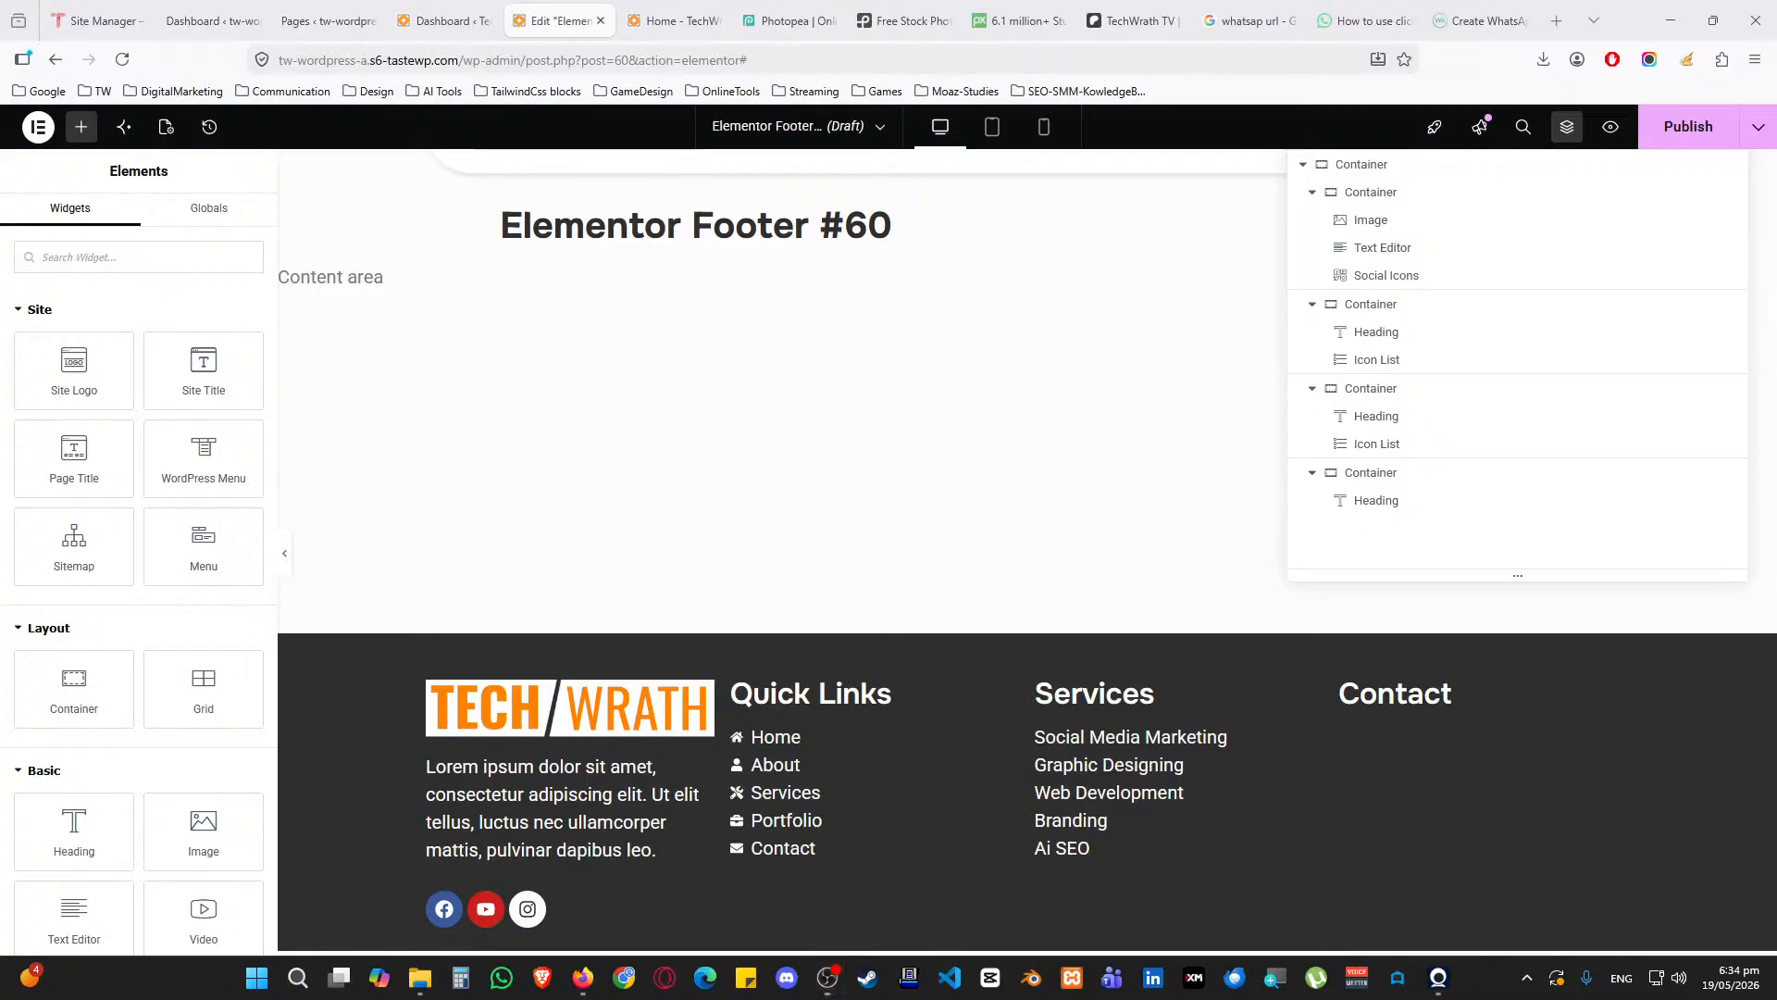
scroll(1393, 718, down, 1)
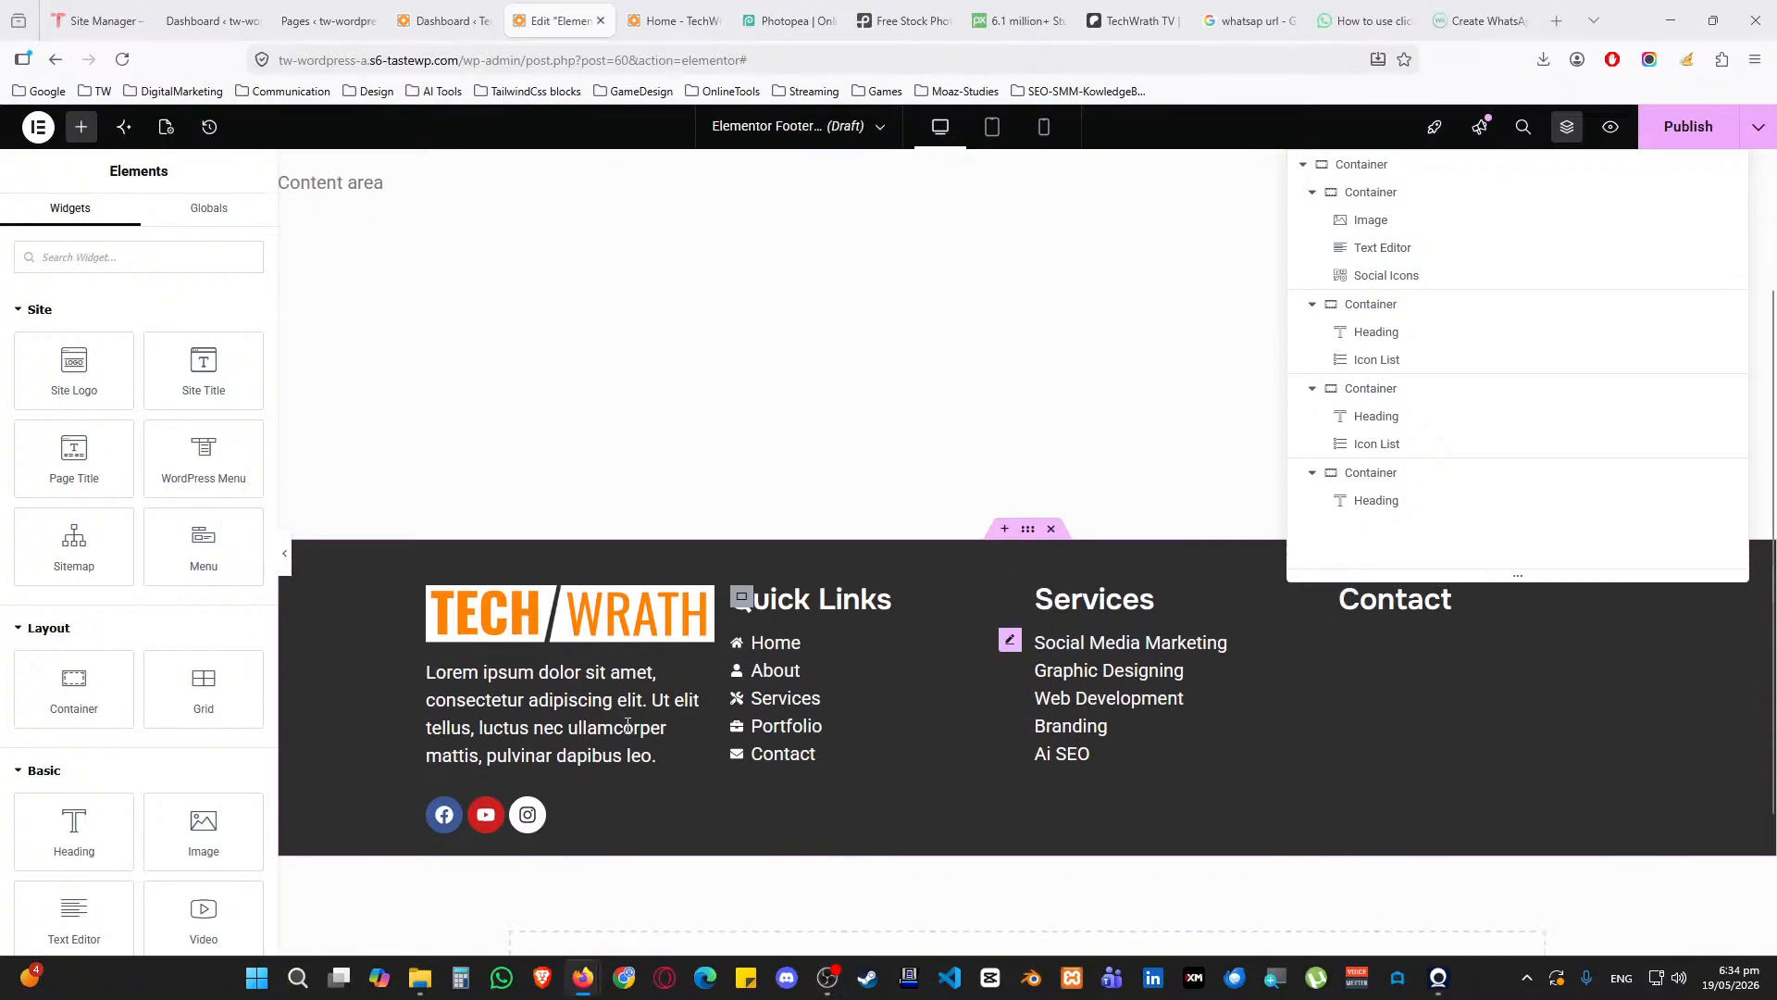
Copy the lorem ipsum Text Editor widget and paste it into the Contact column
click(701, 678)
right_click(701, 678)
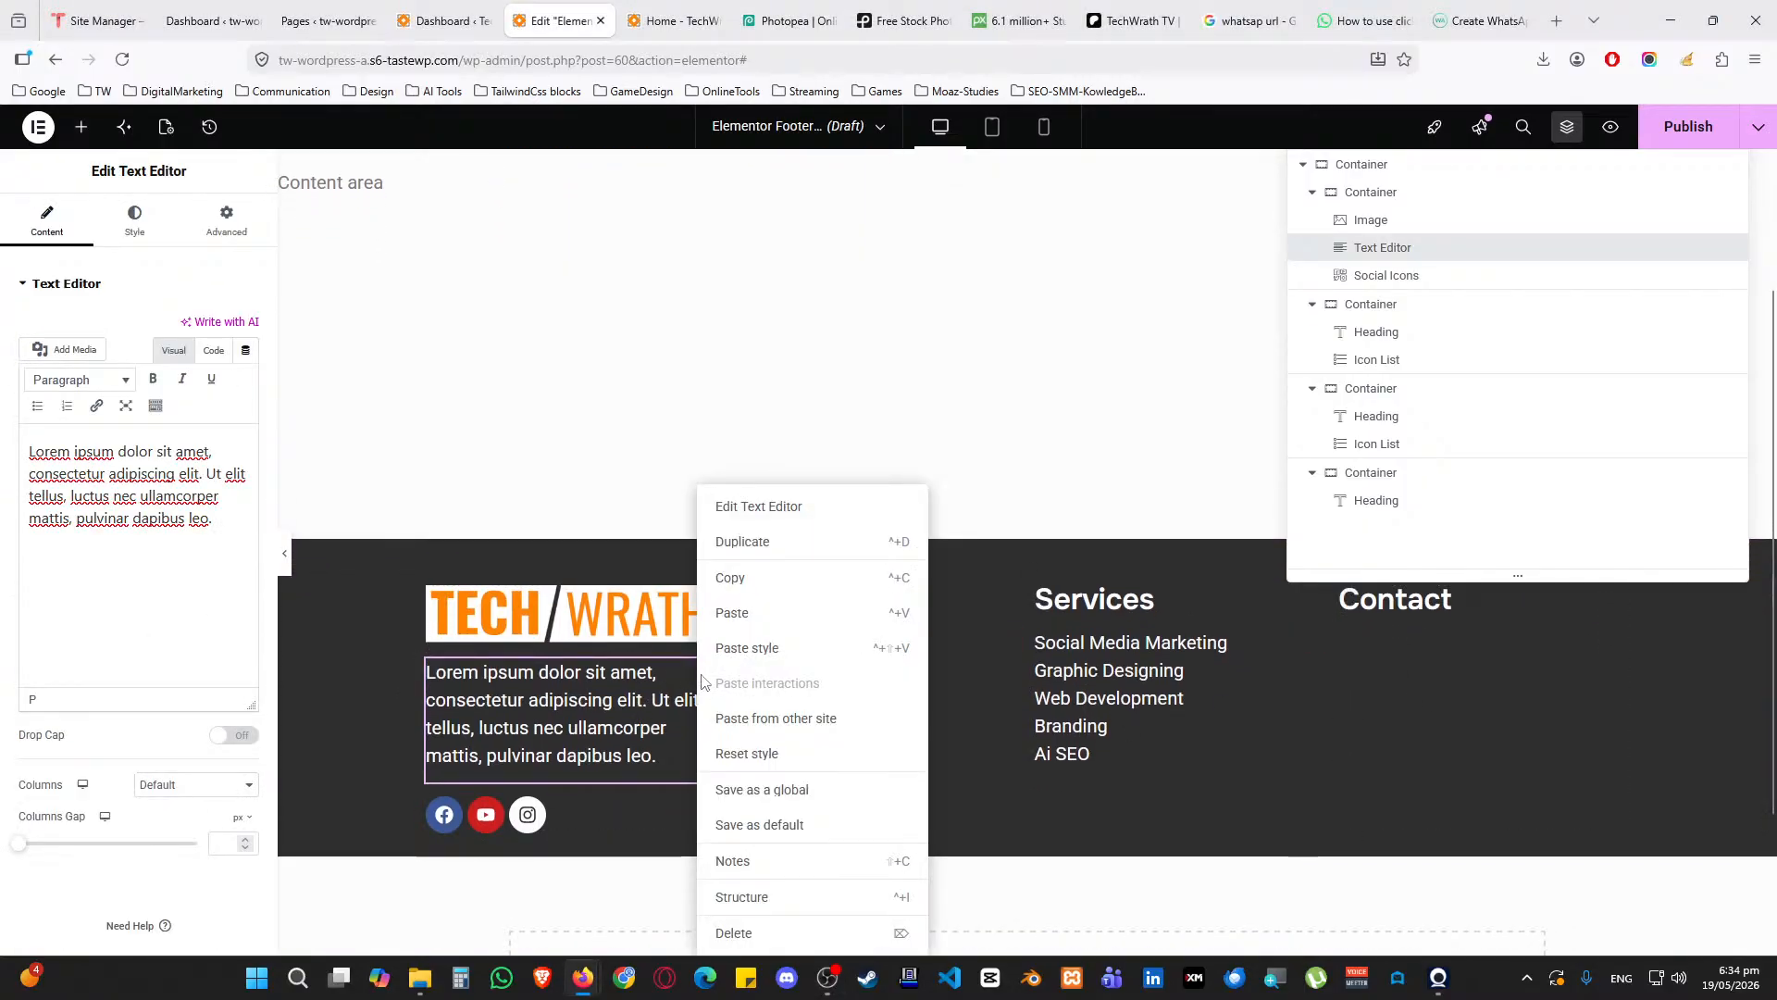
click(765, 581)
right_click(1415, 676)
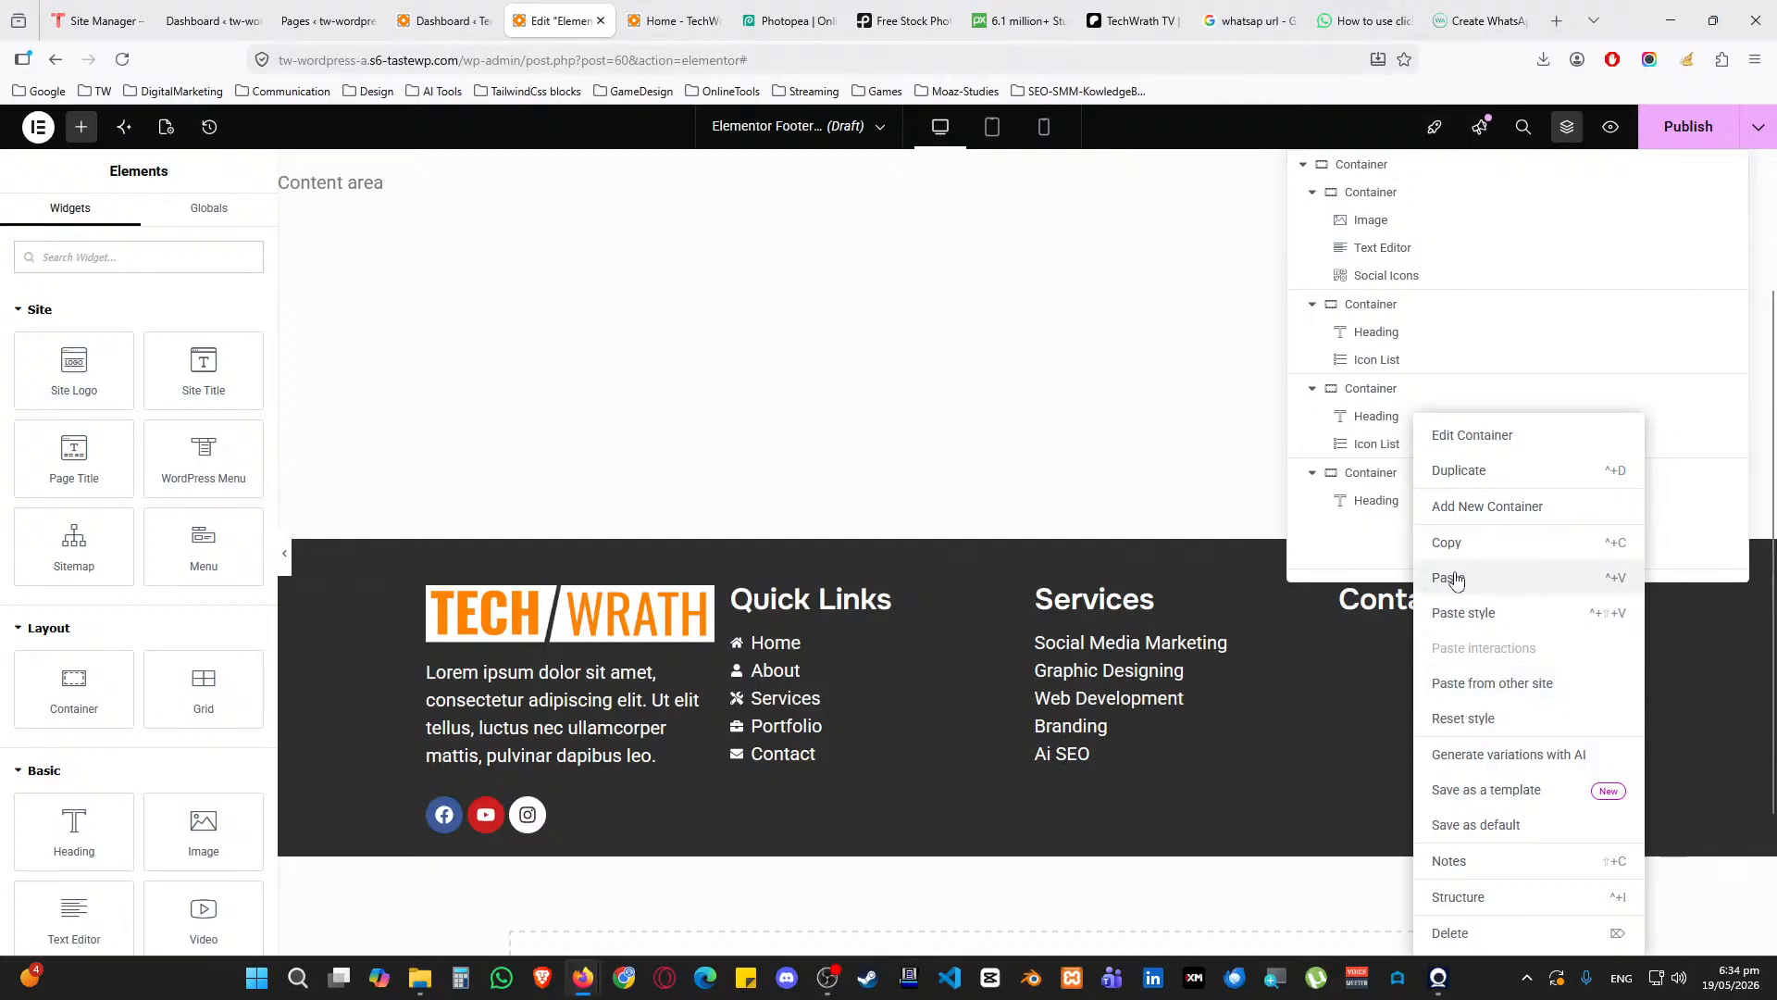
click(1451, 576)
click(138, 566)
Replace the placeholder text with 'Address: Texas, USA' and bold the Address label
key(ctrl+a)
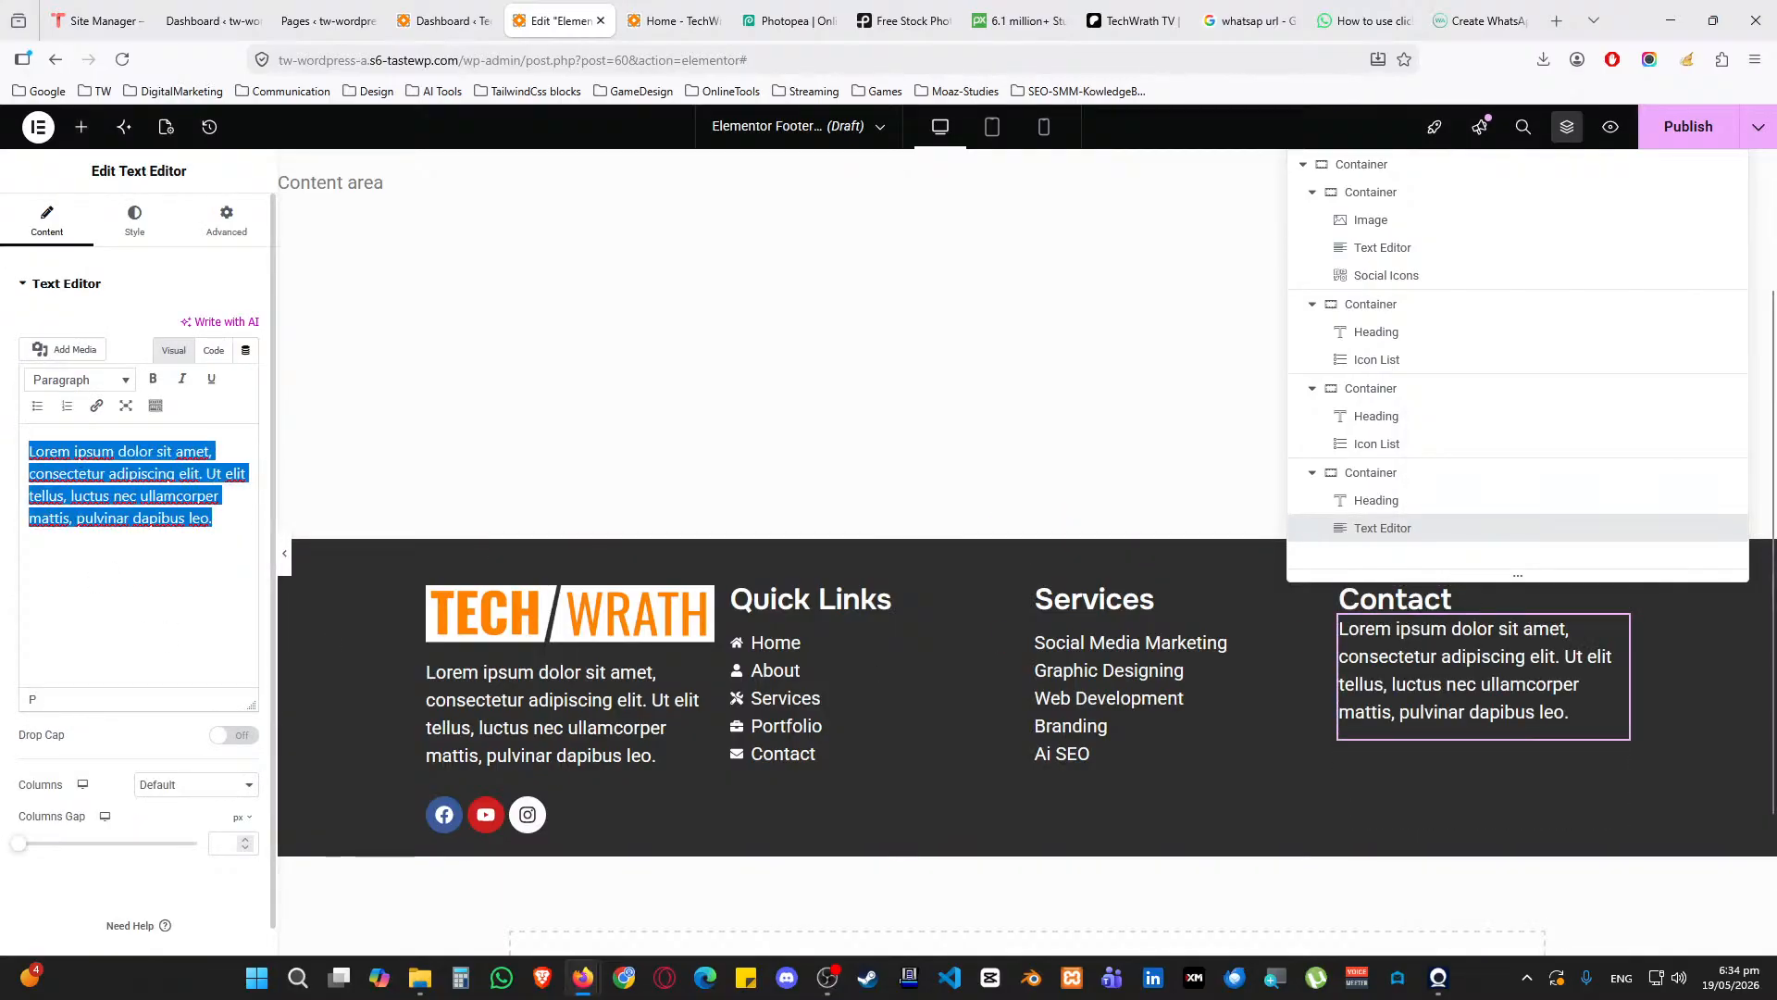
text(Af)
key(BackSpace)
text(ddress:)
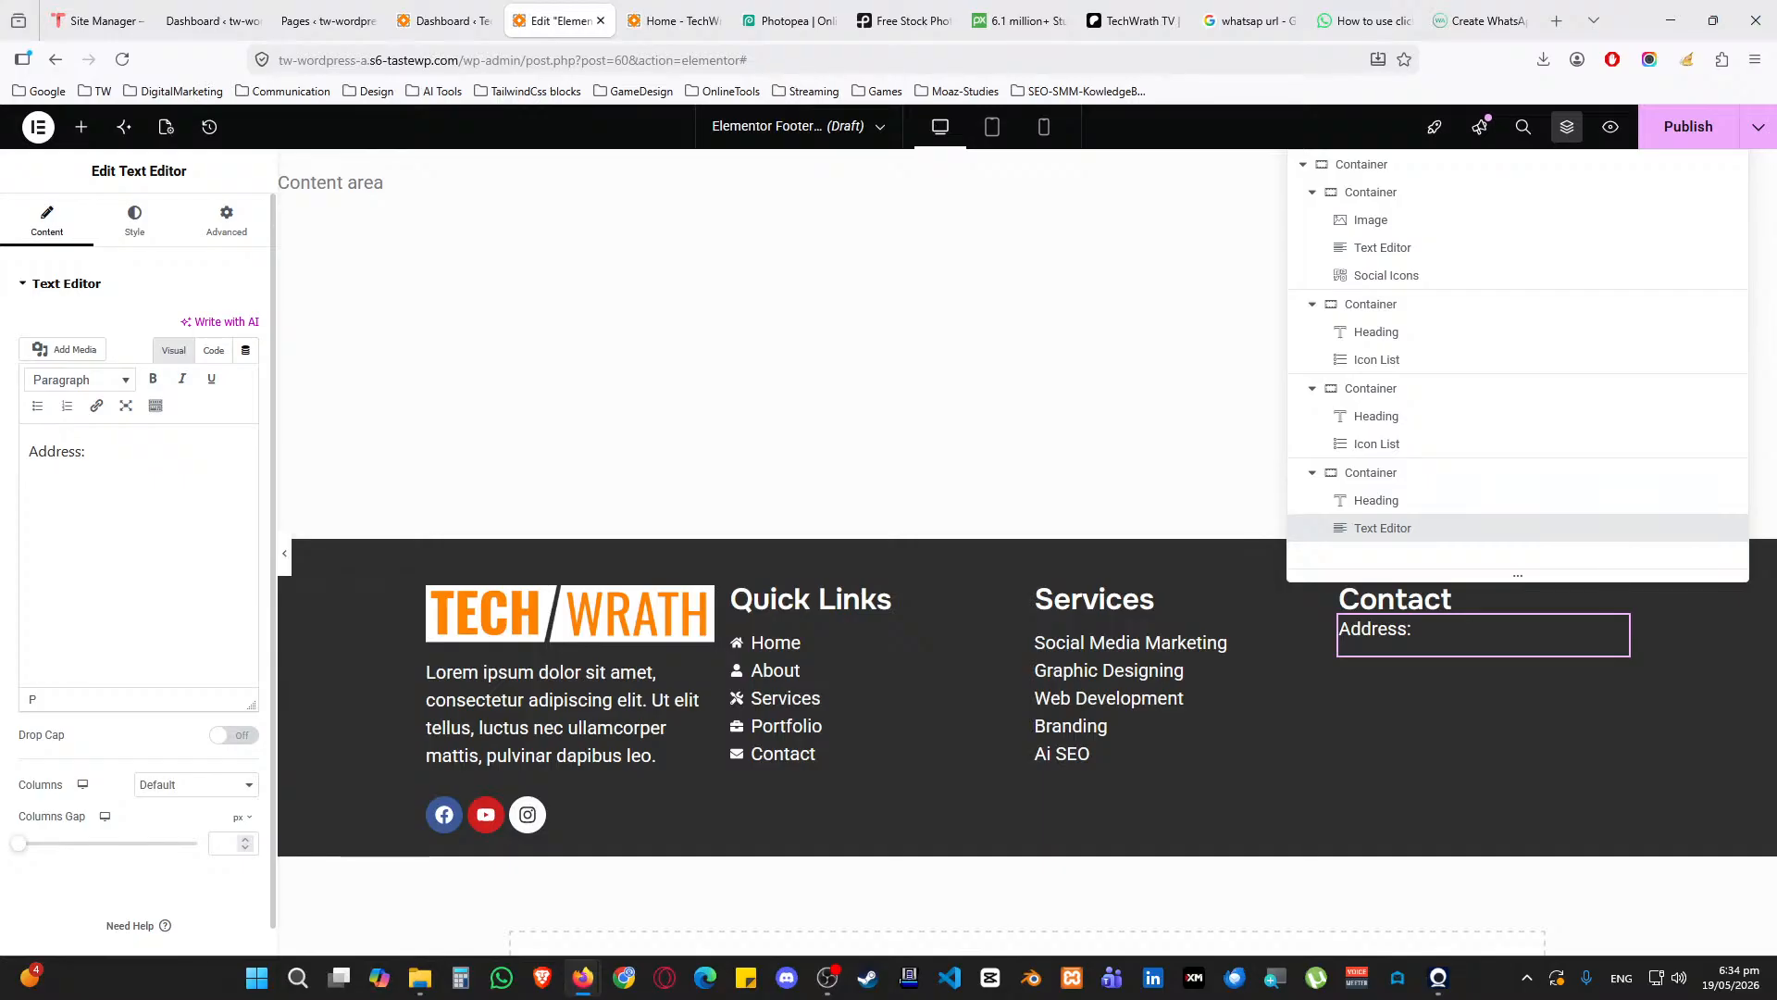
text( Texas, USA)
key(shift+Right)
key(shift+Right)
key(shift+Right)
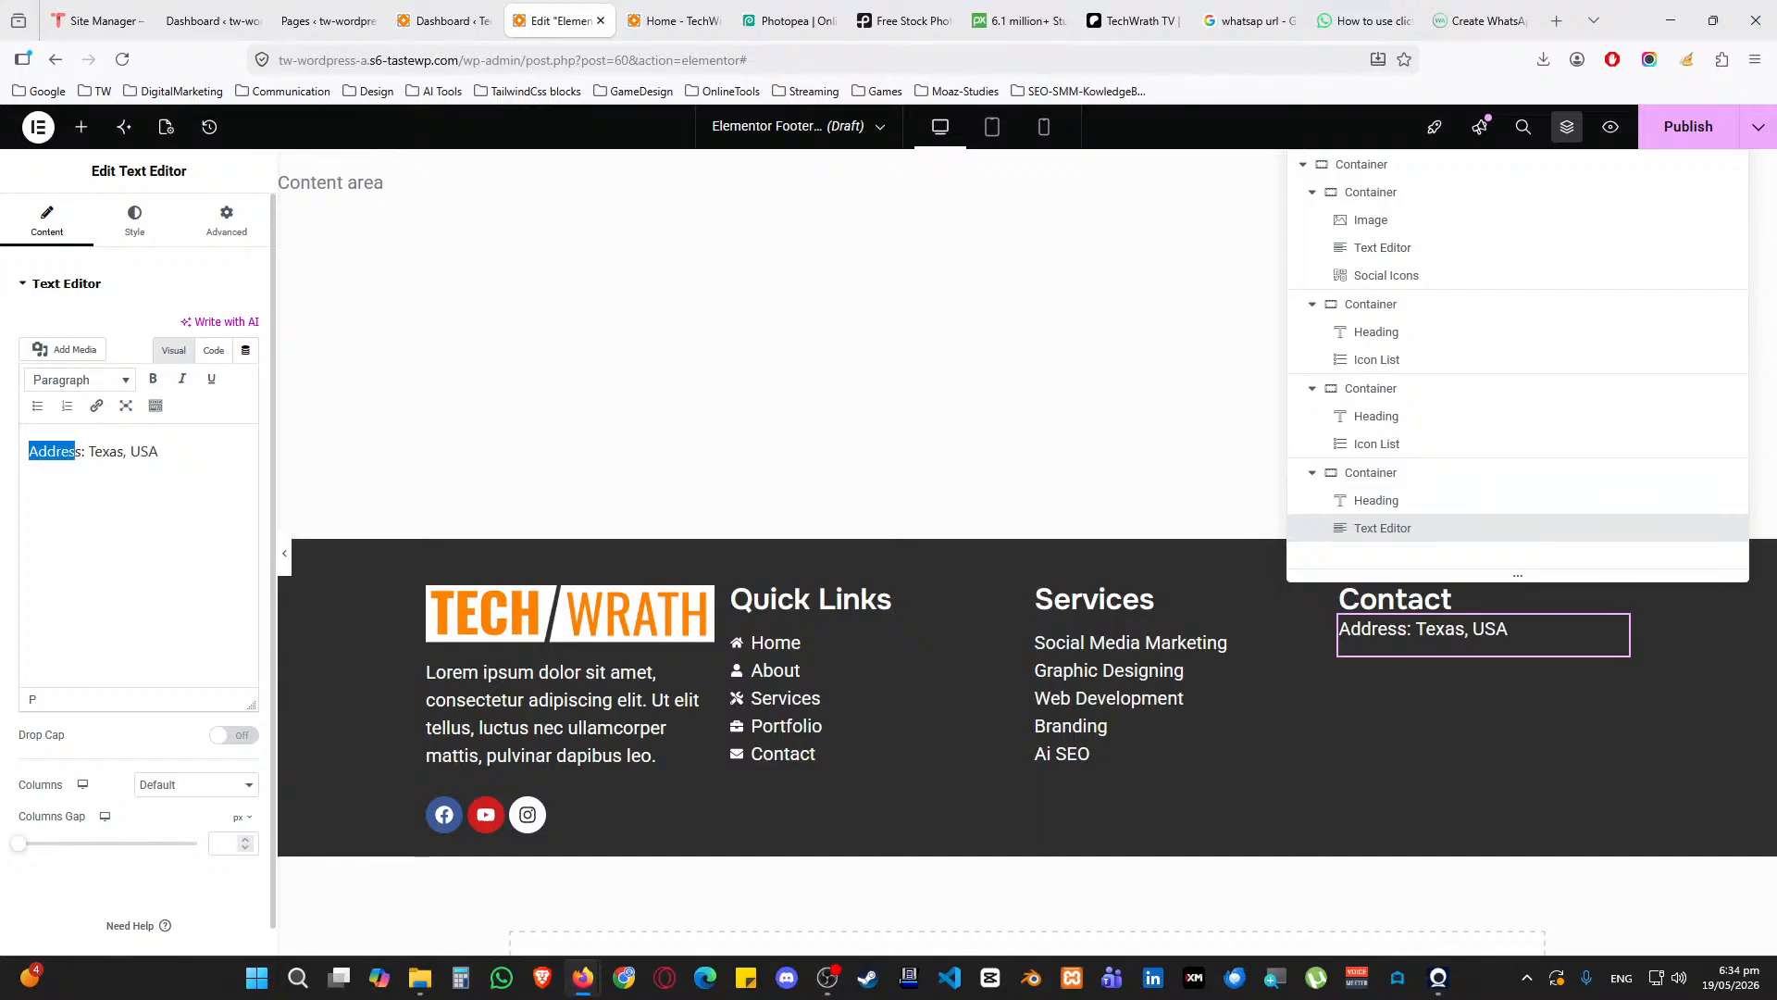
key(ctrl+b)
key(End)
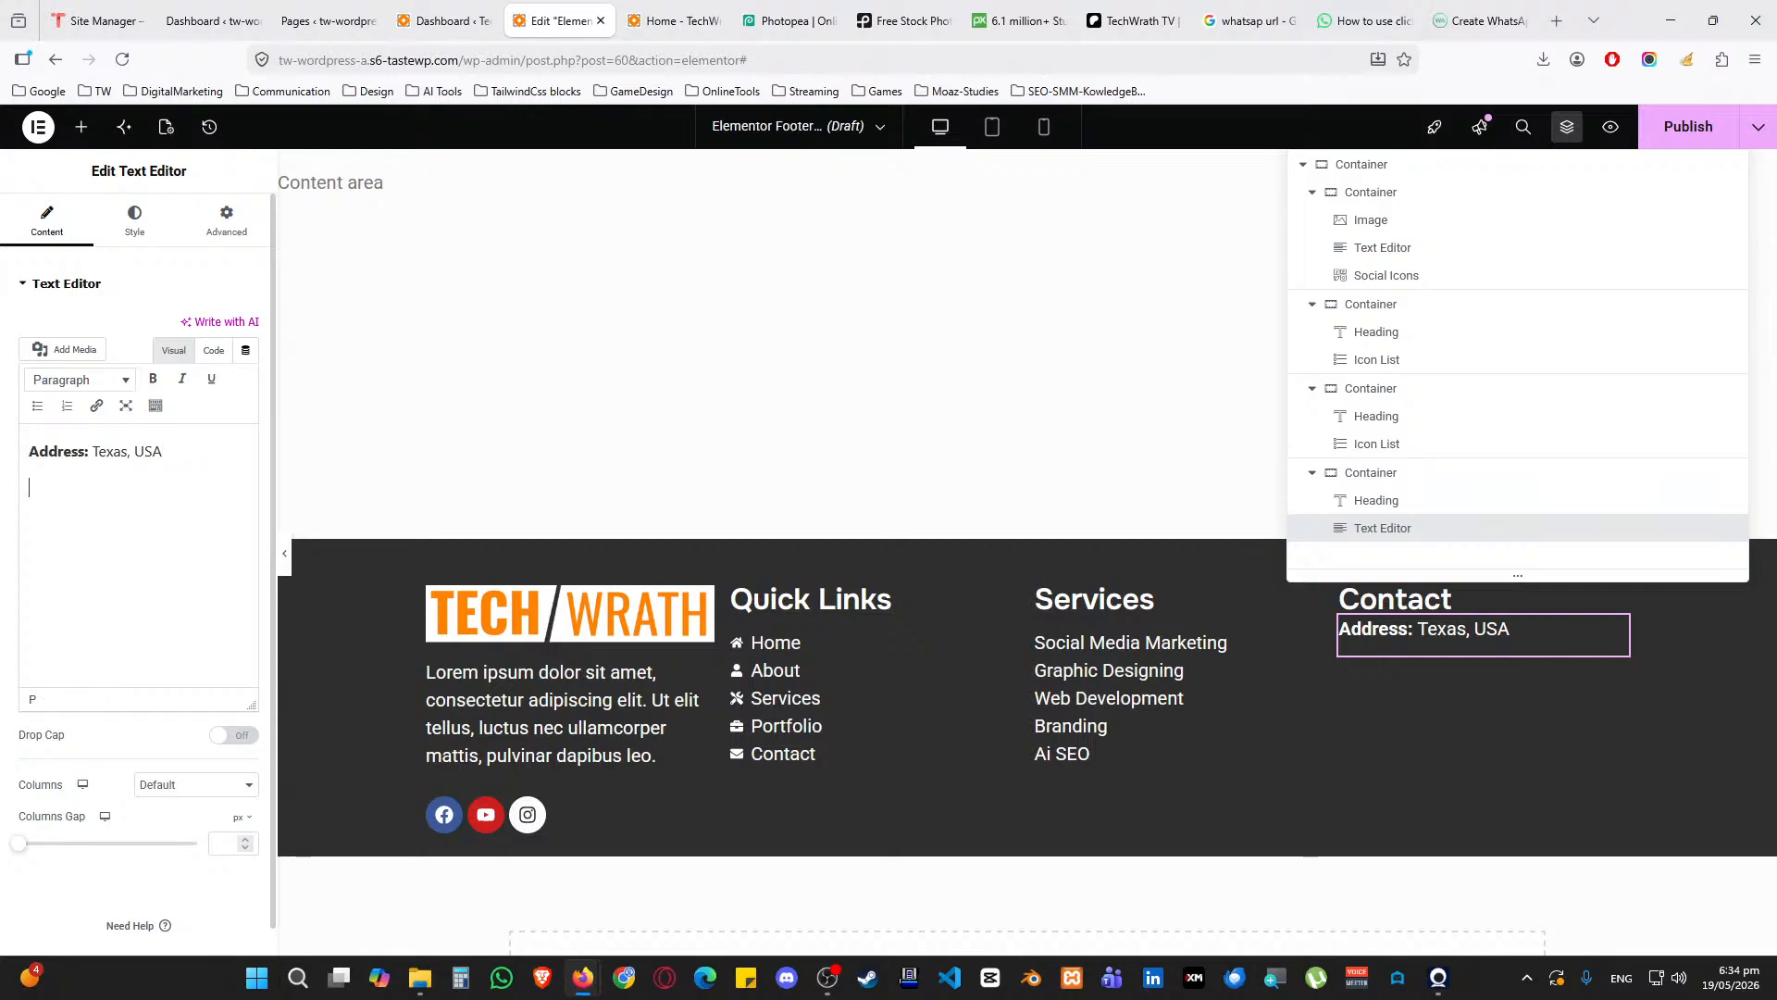
Add a 'WhatsApp:' line and a 'Mobile:' line containing the mobile number
key(Return)
text(WhatsApp:)
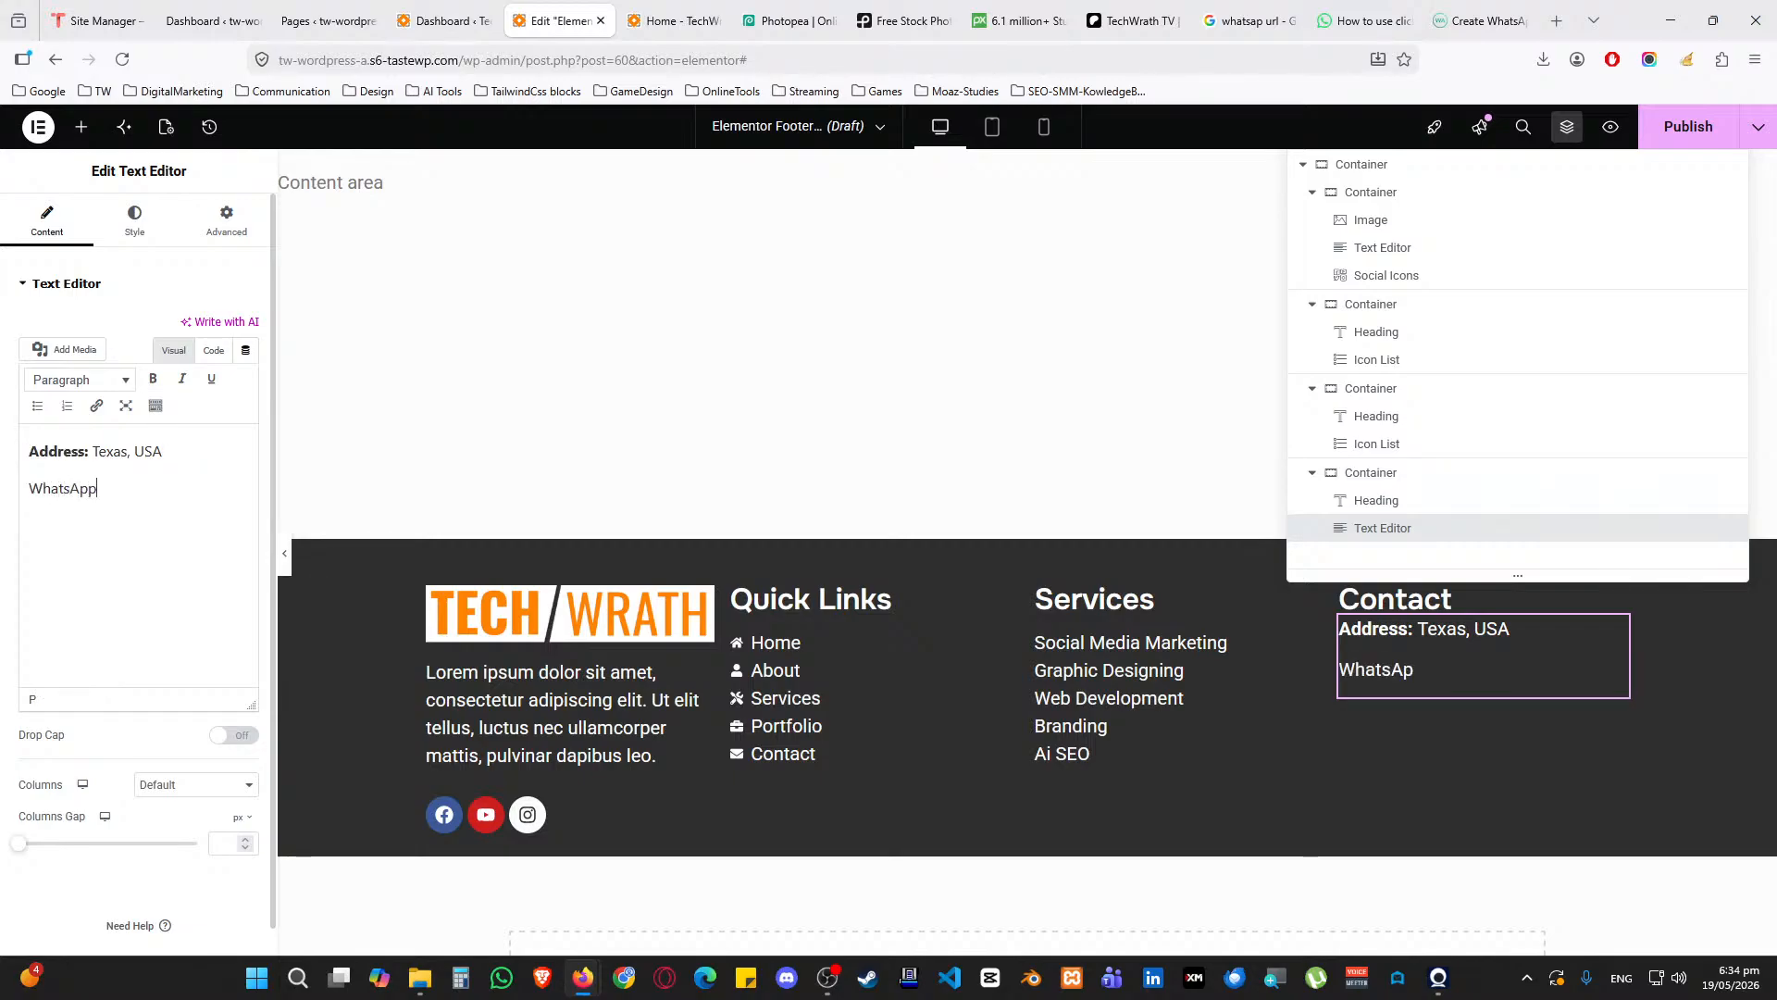
key(Return)
text(Mobile:)
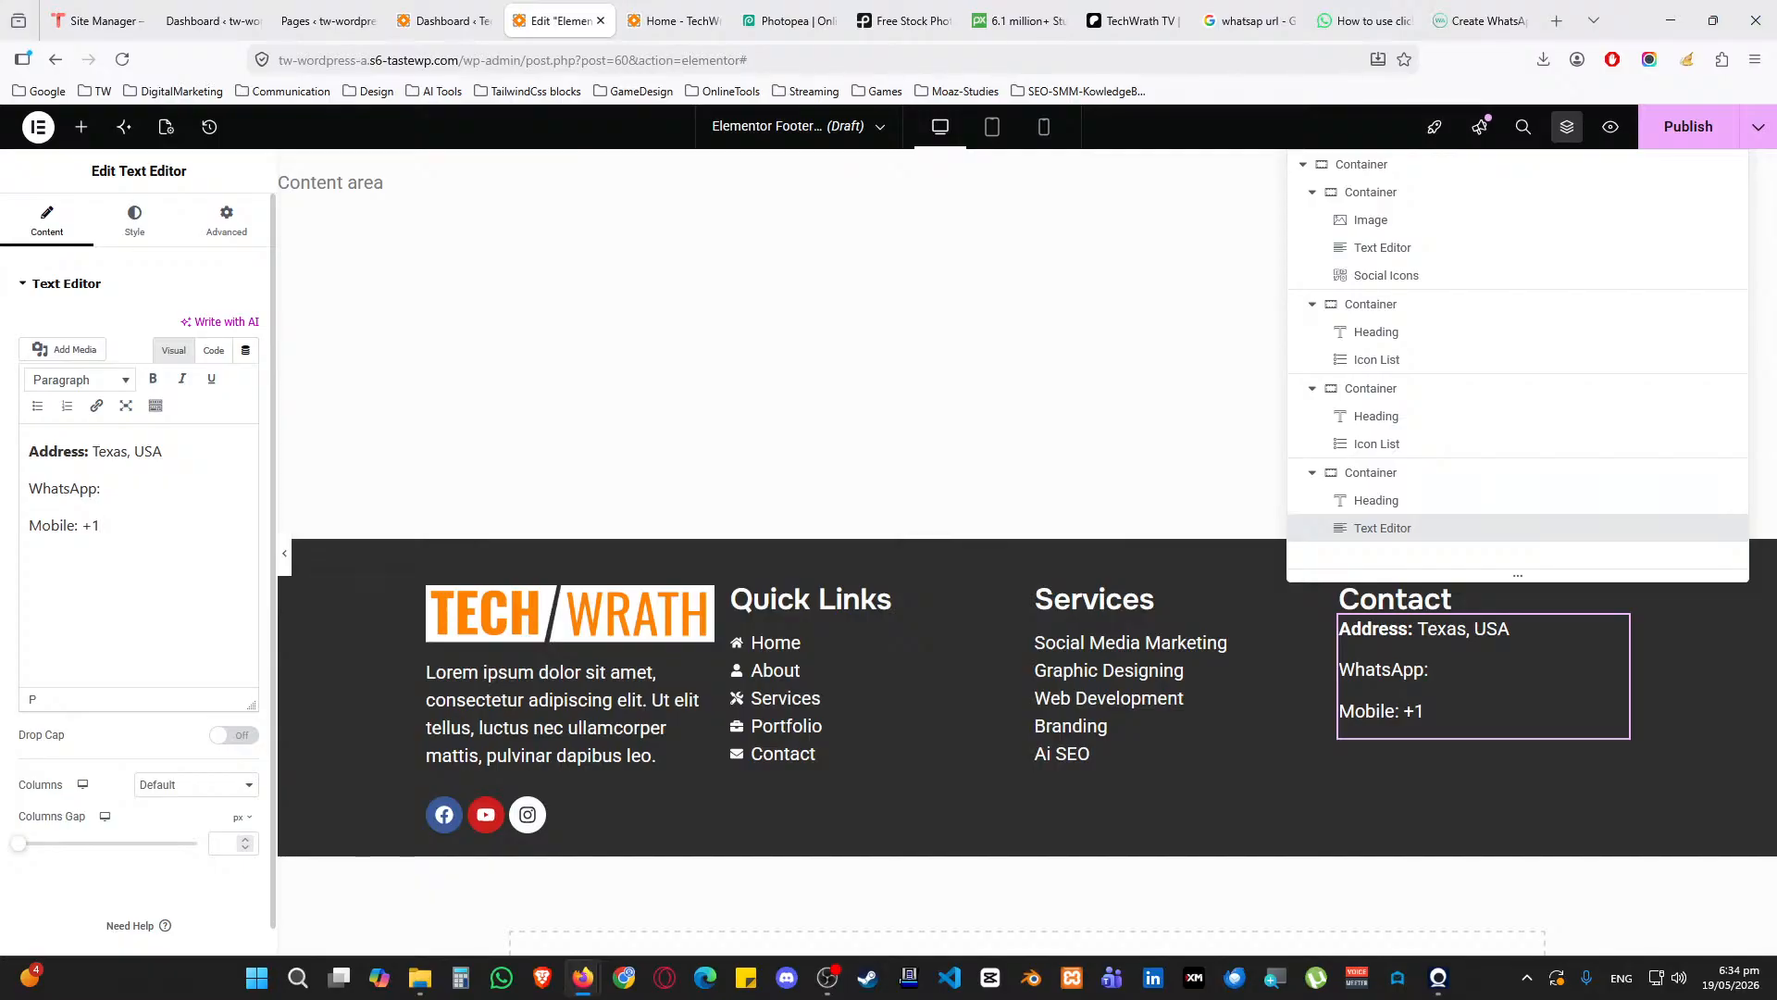
Copy the phone number onto the WhatsApp line and add an Email line with the enquiry address
key(shift+Home)
key(shift+Right)
key(shift+Right)
key(shift+Right)
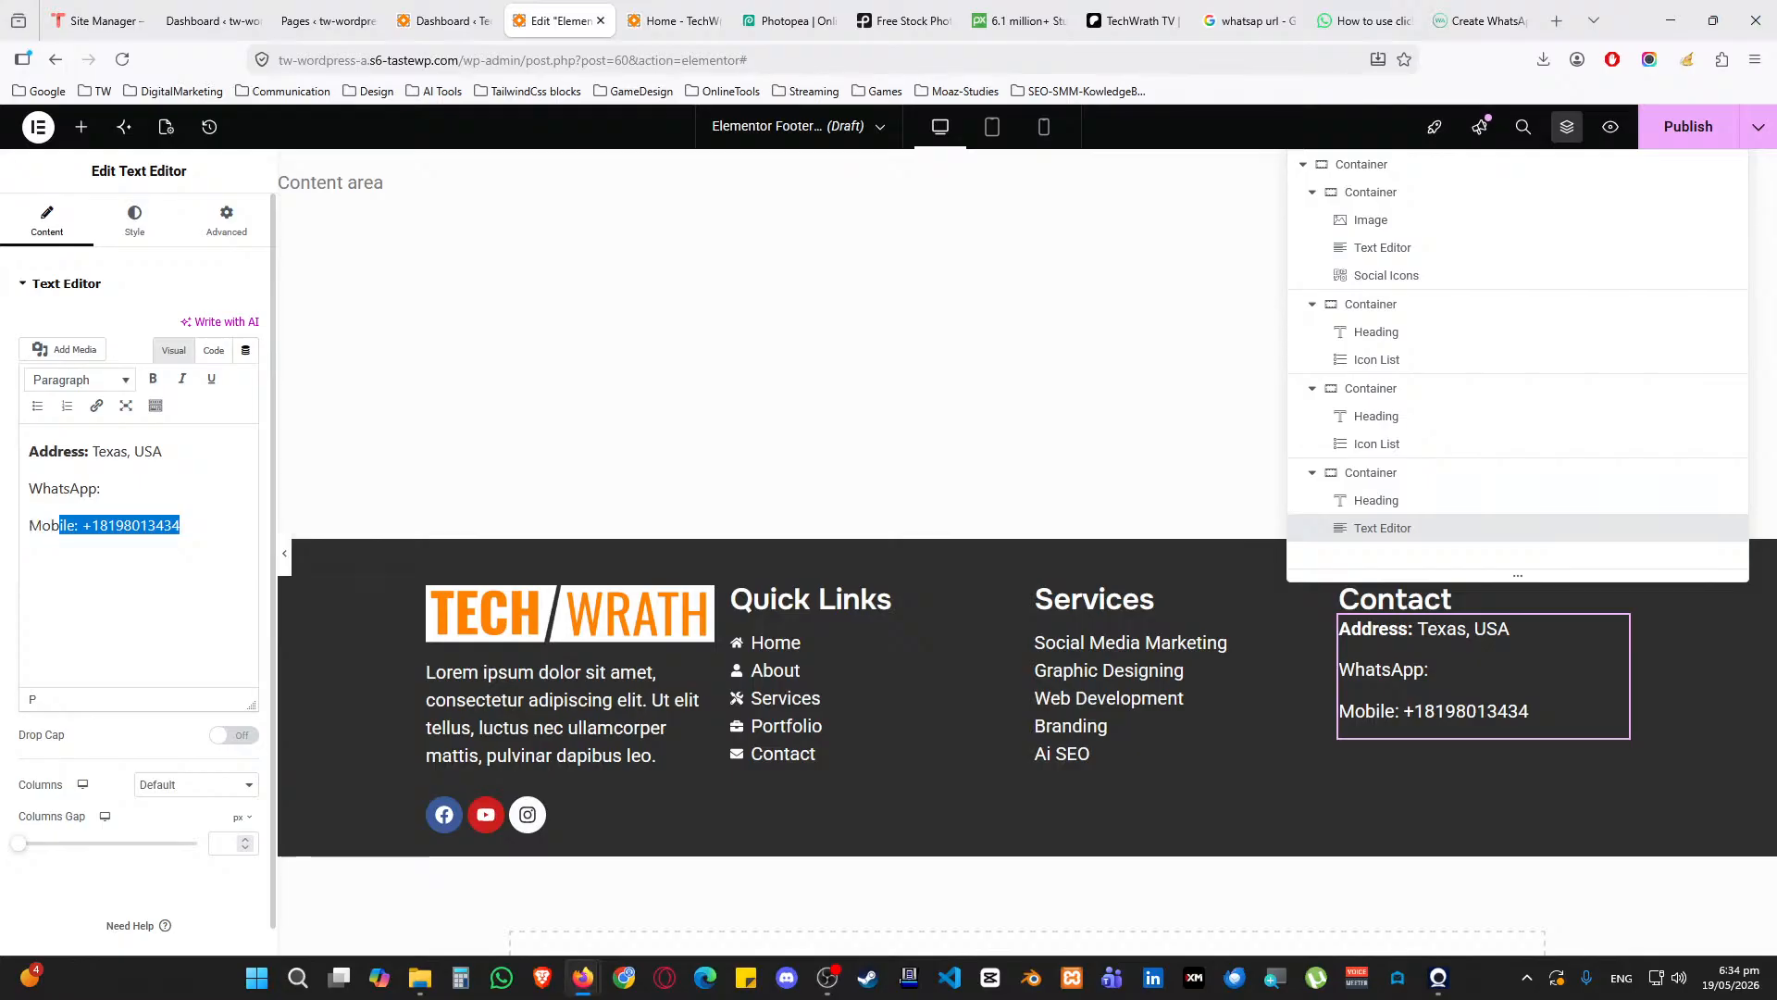
key(Up)
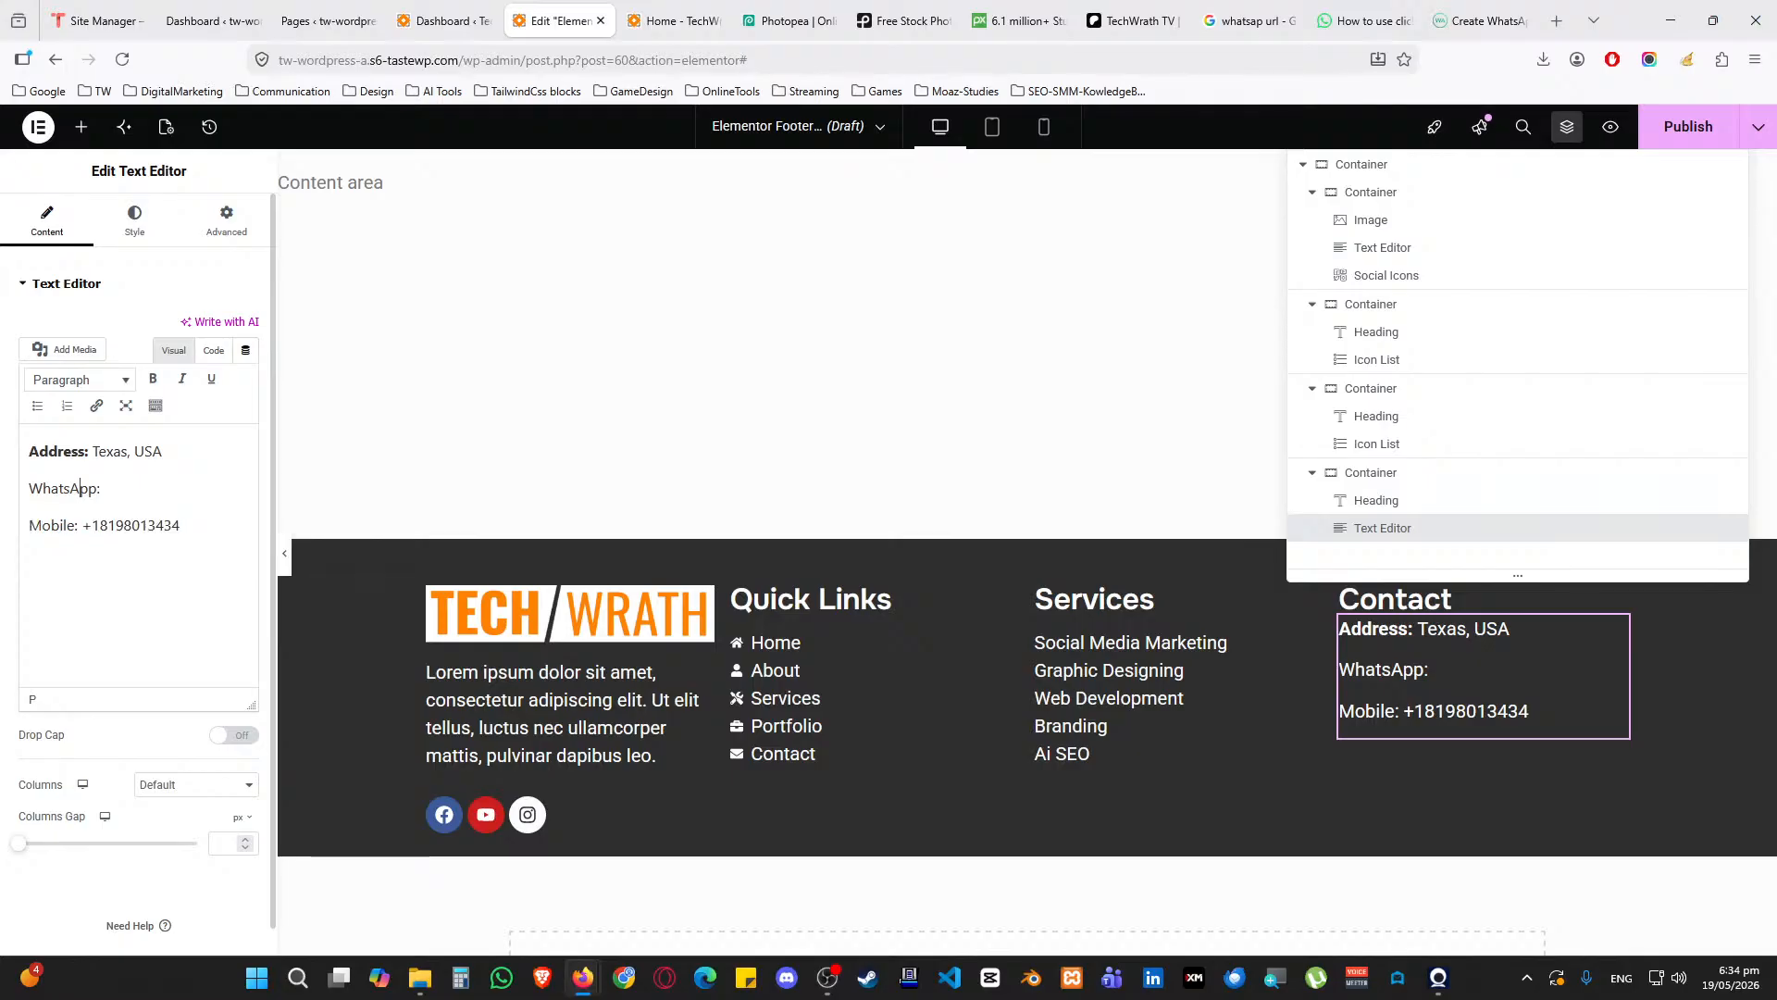
key(End)
key(ctrl+v)
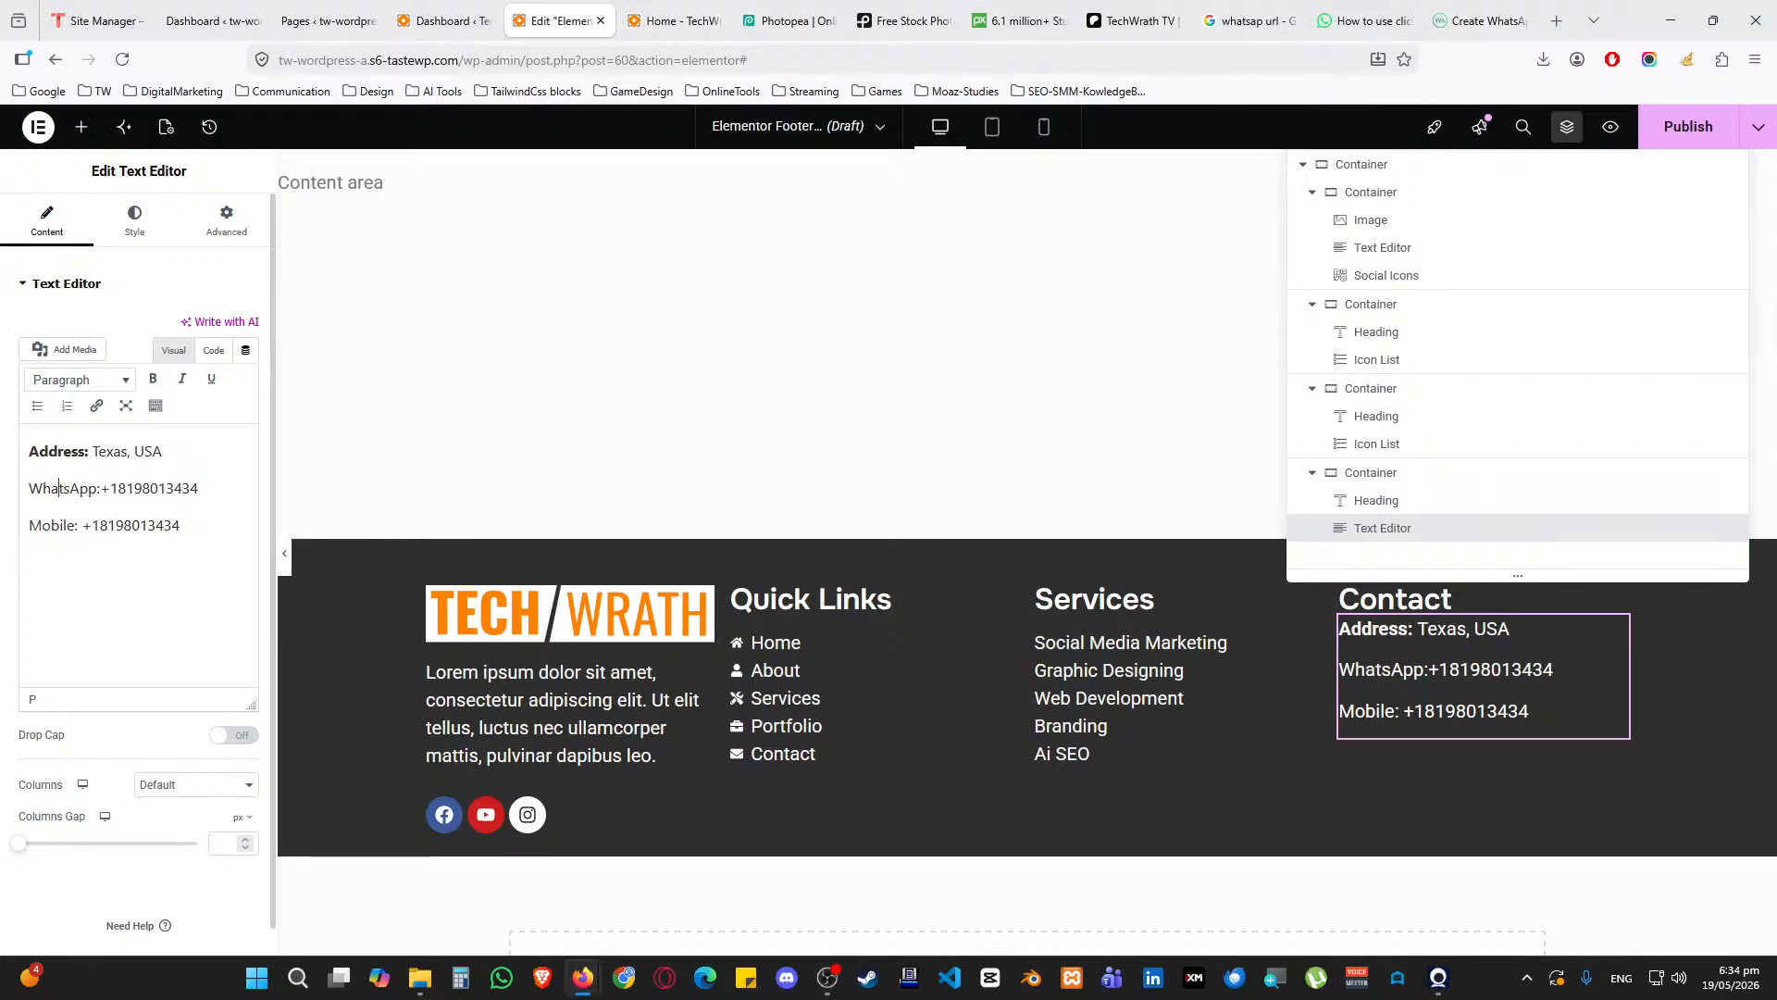
key(Left)
key(Down)
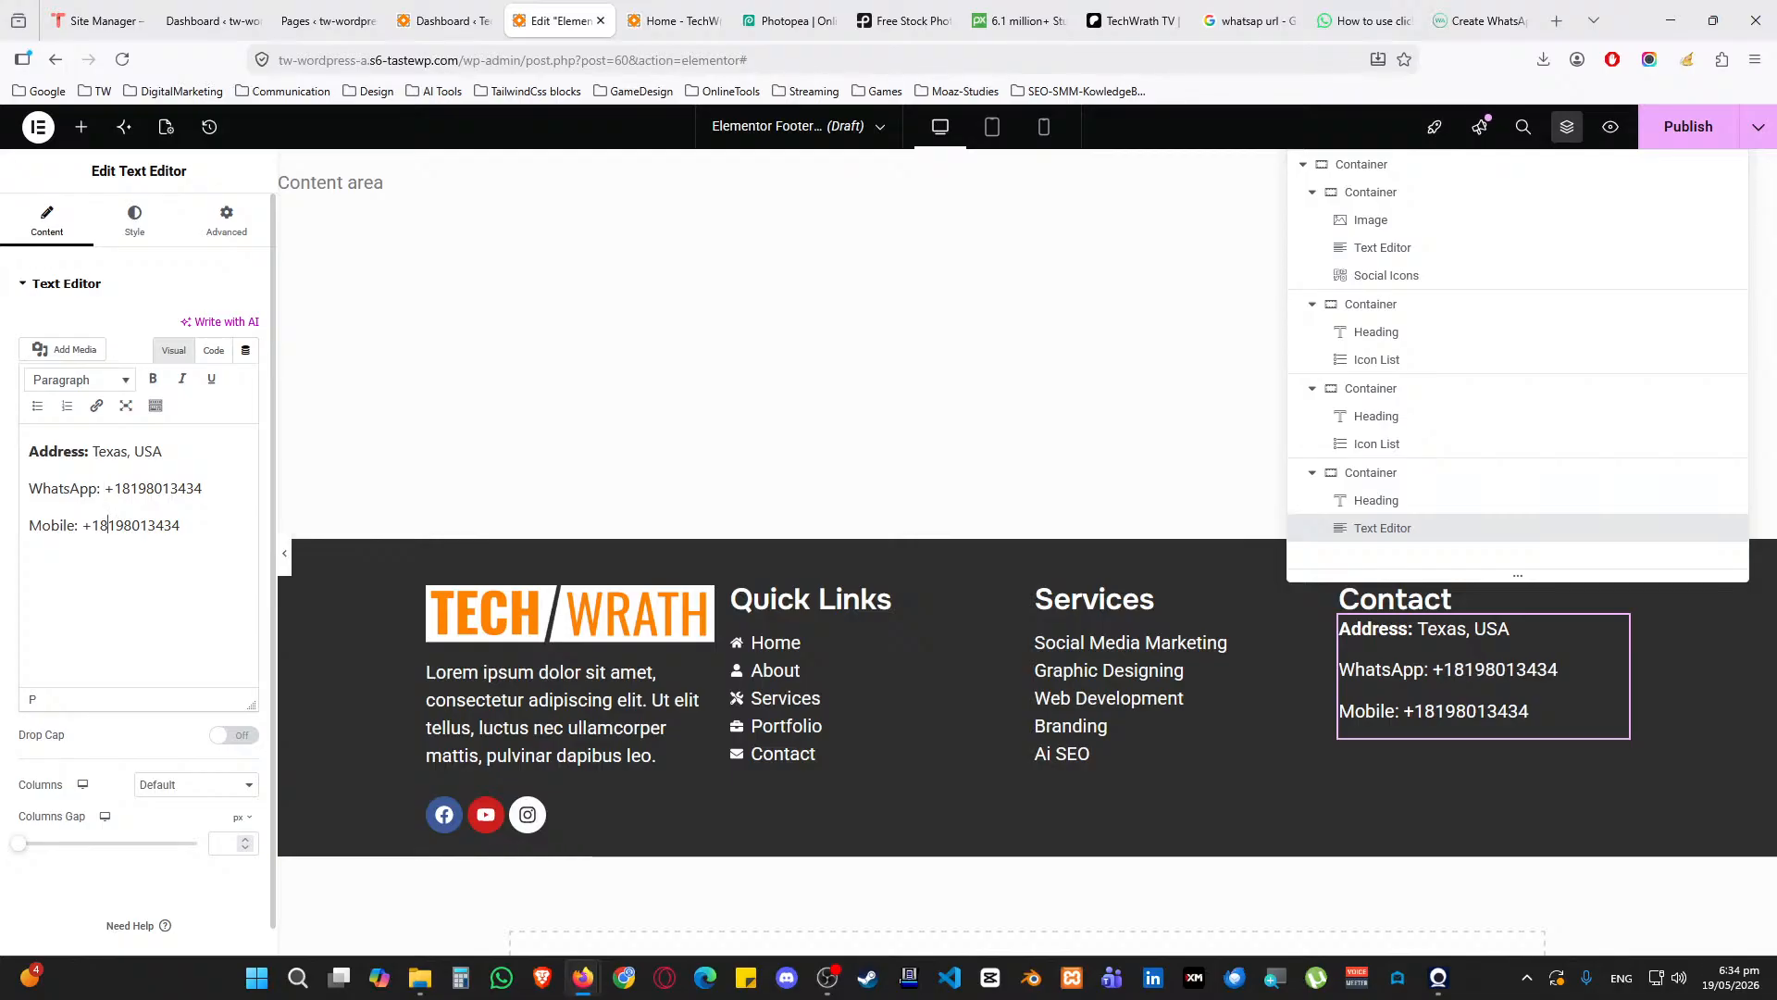
text(Email: )
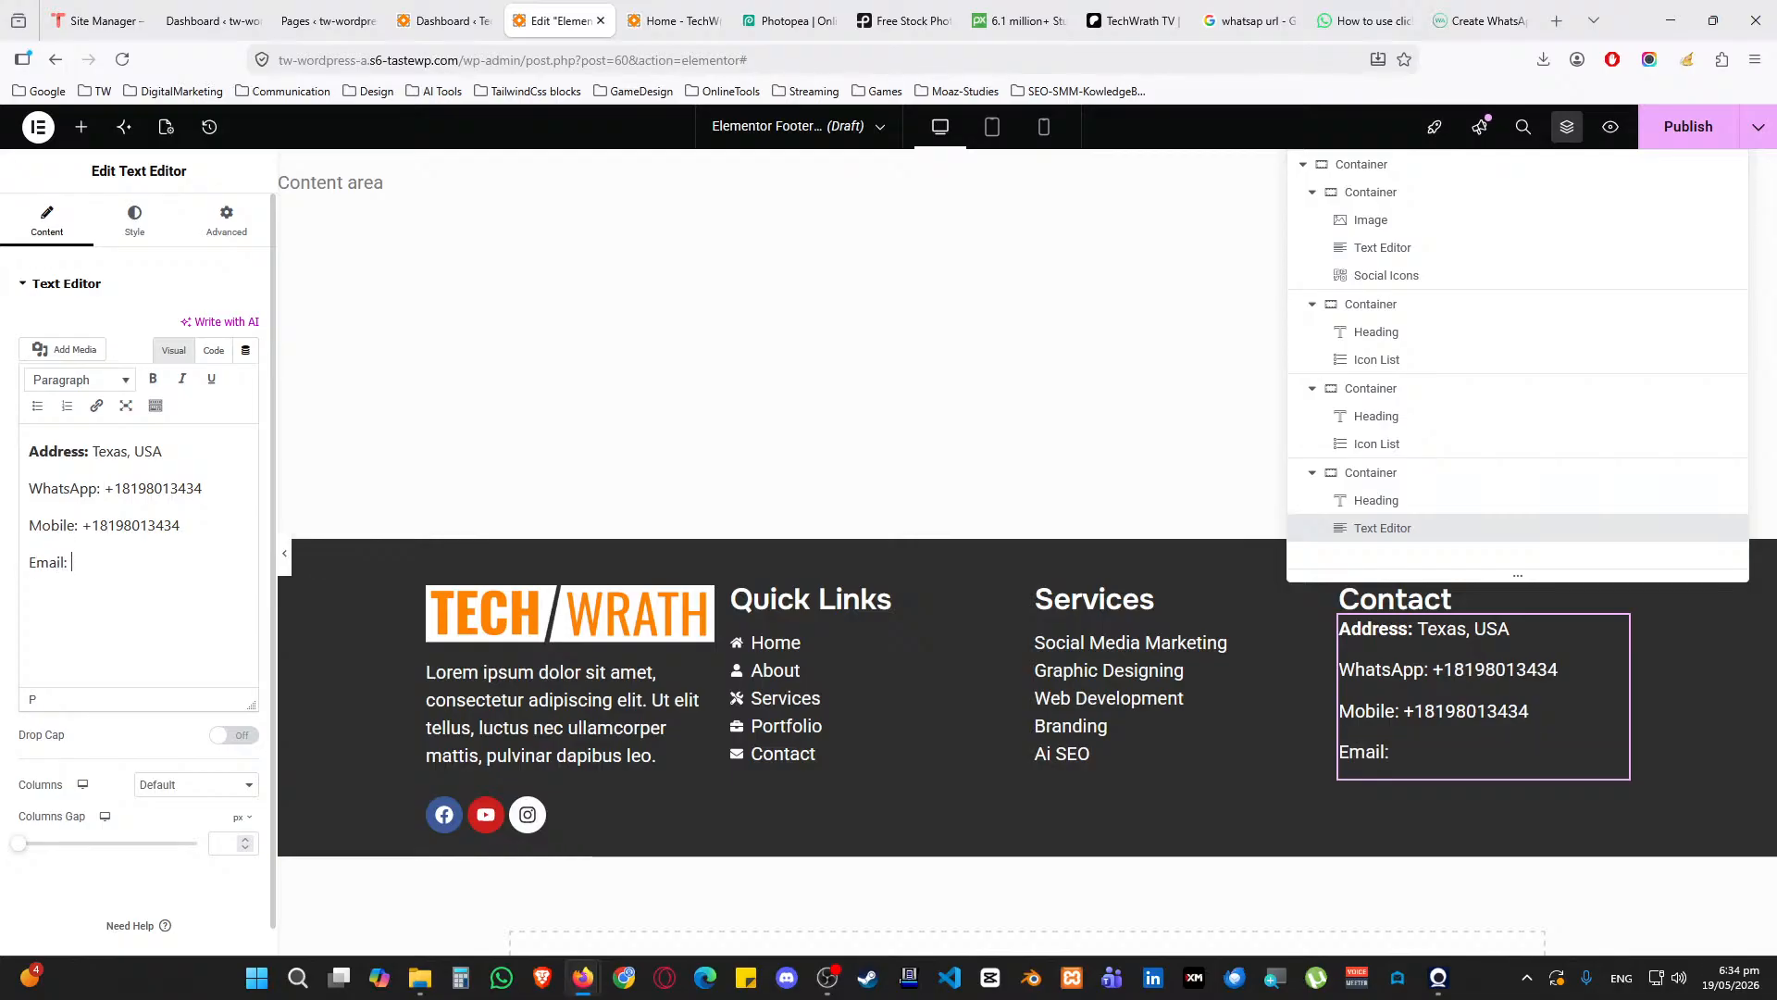
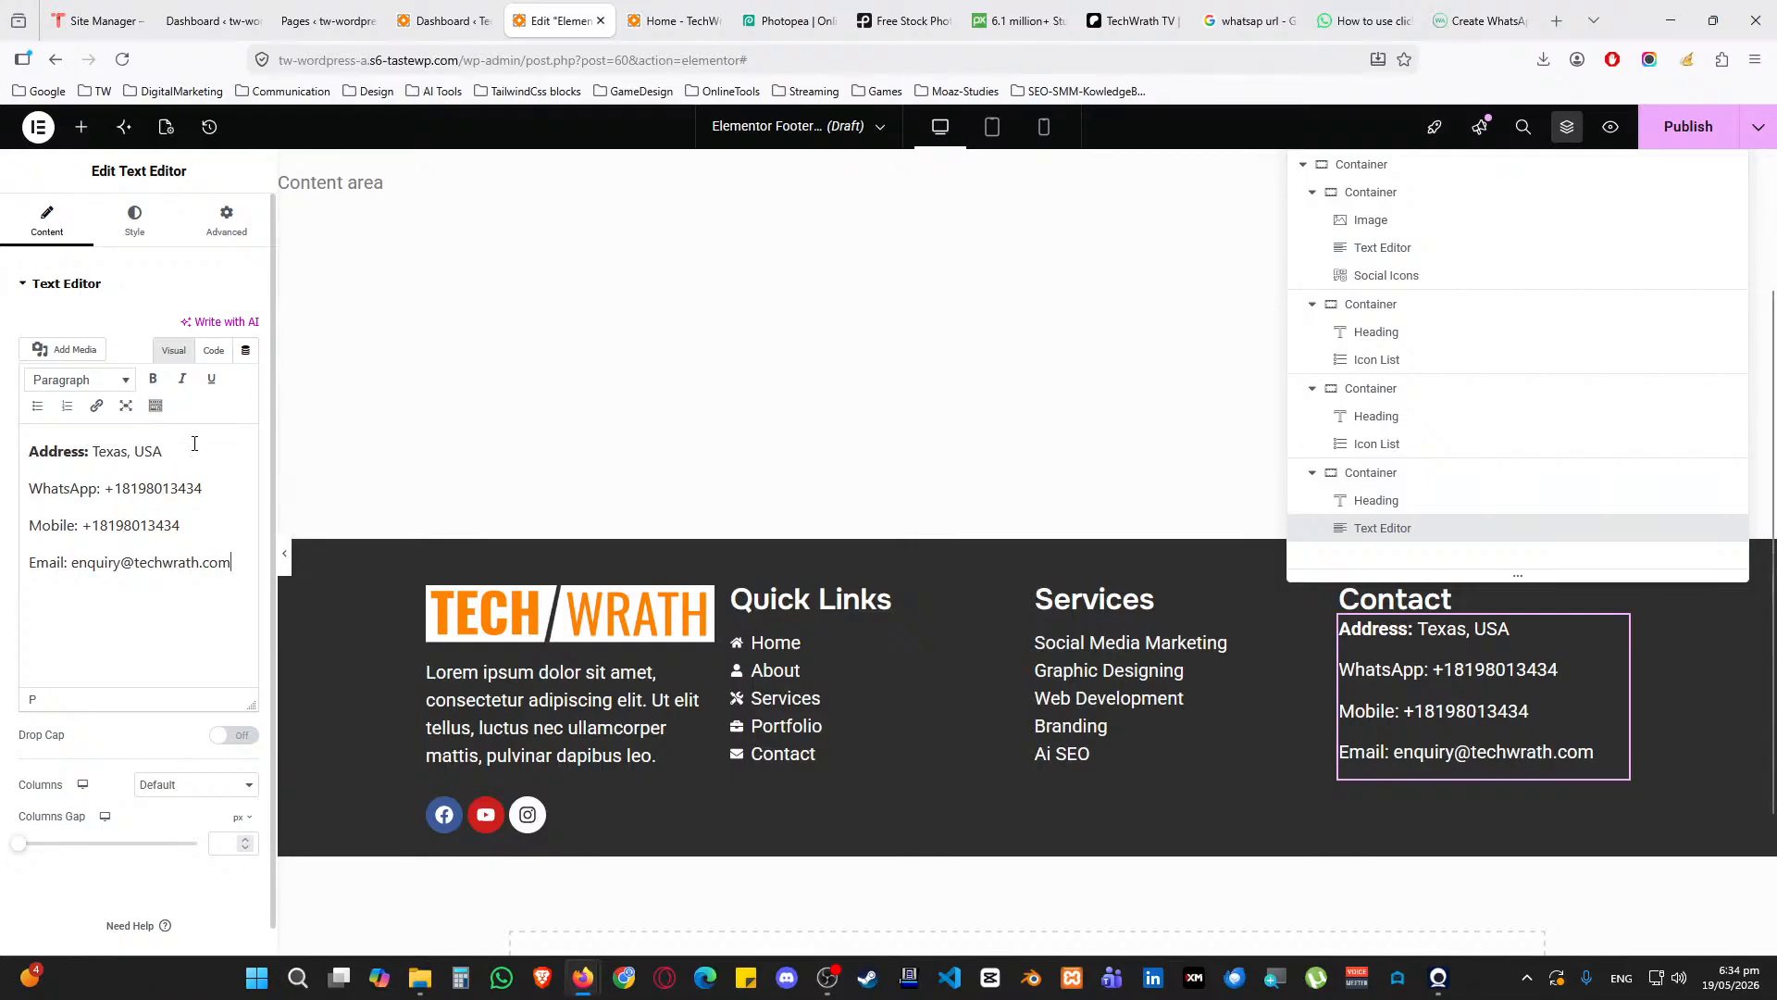
click(148, 239)
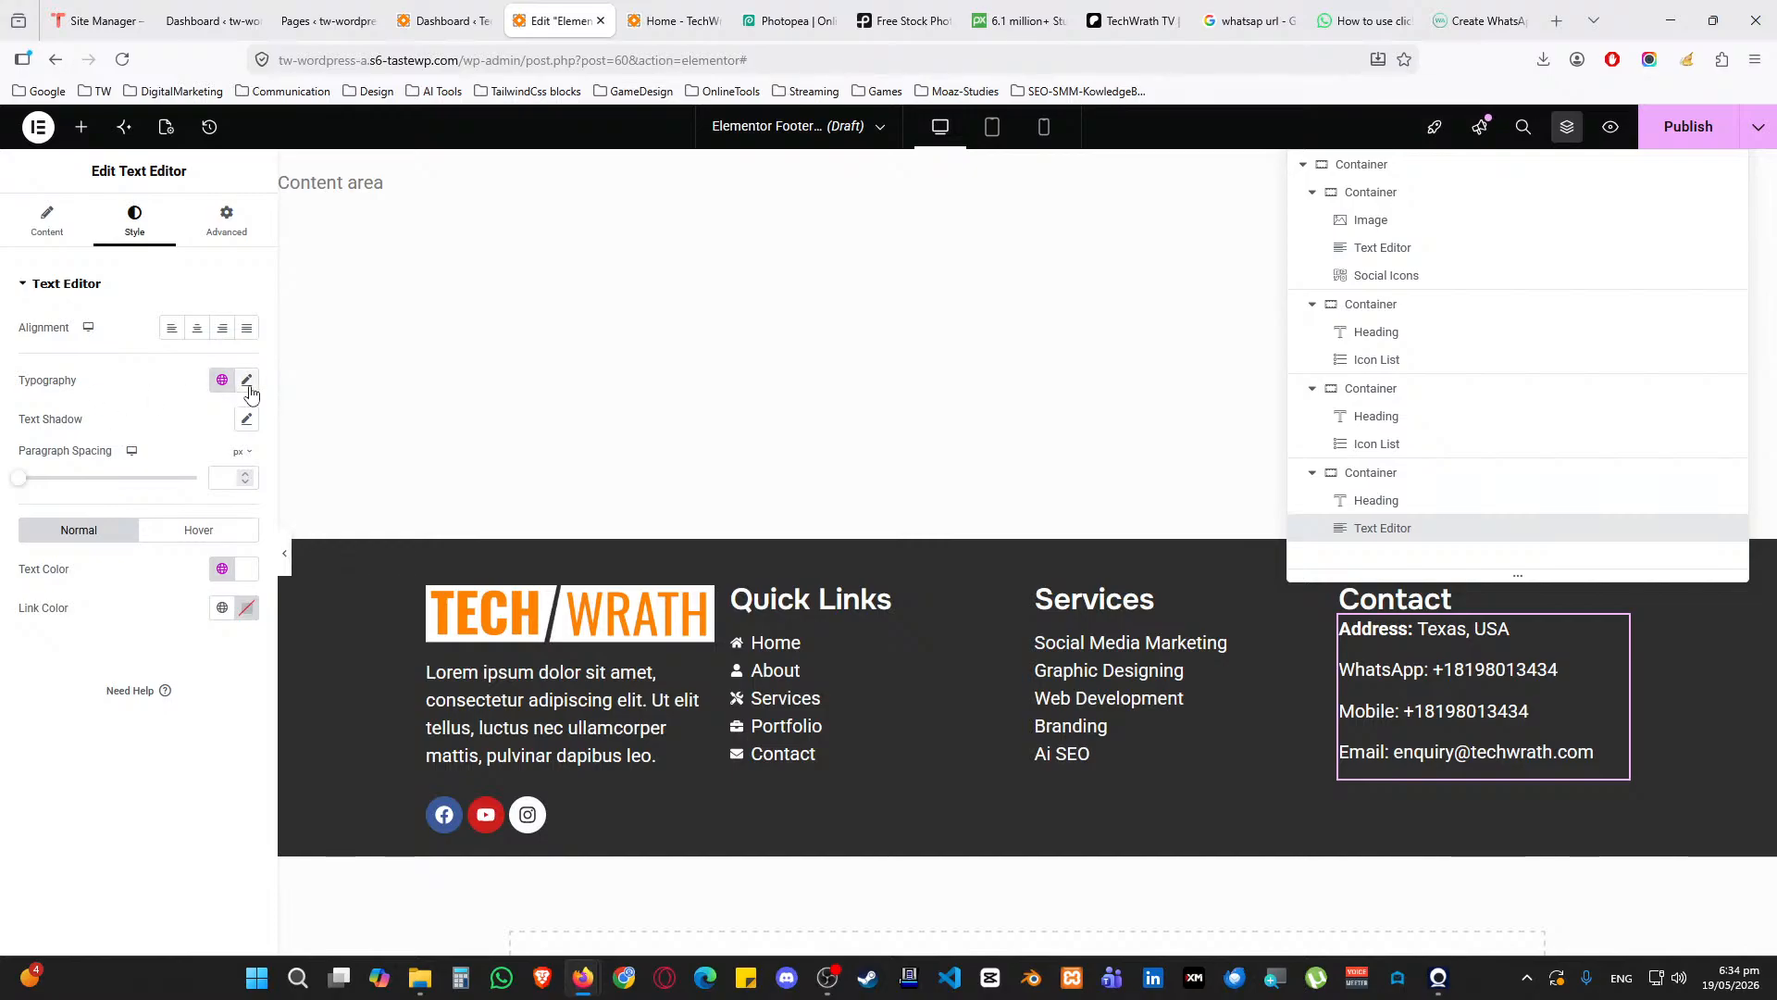
Set the contact text's custom typography Line Height to 16 px
click(222, 380)
click(285, 428)
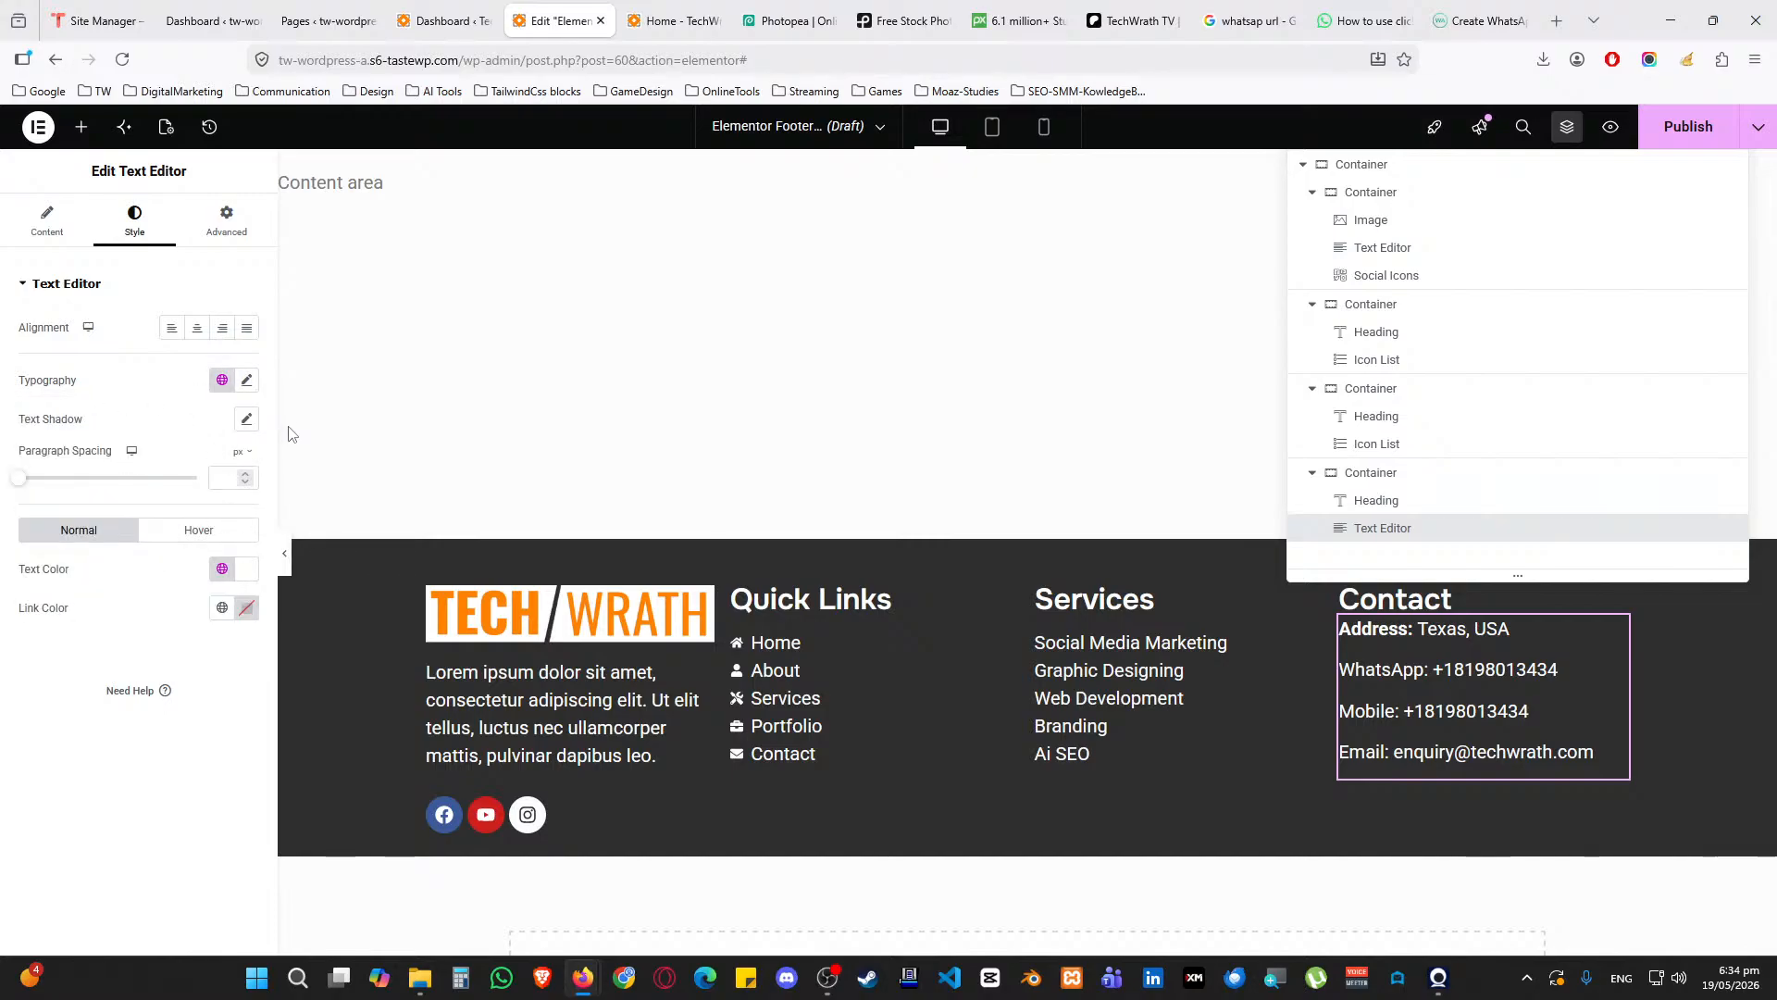
click(246, 380)
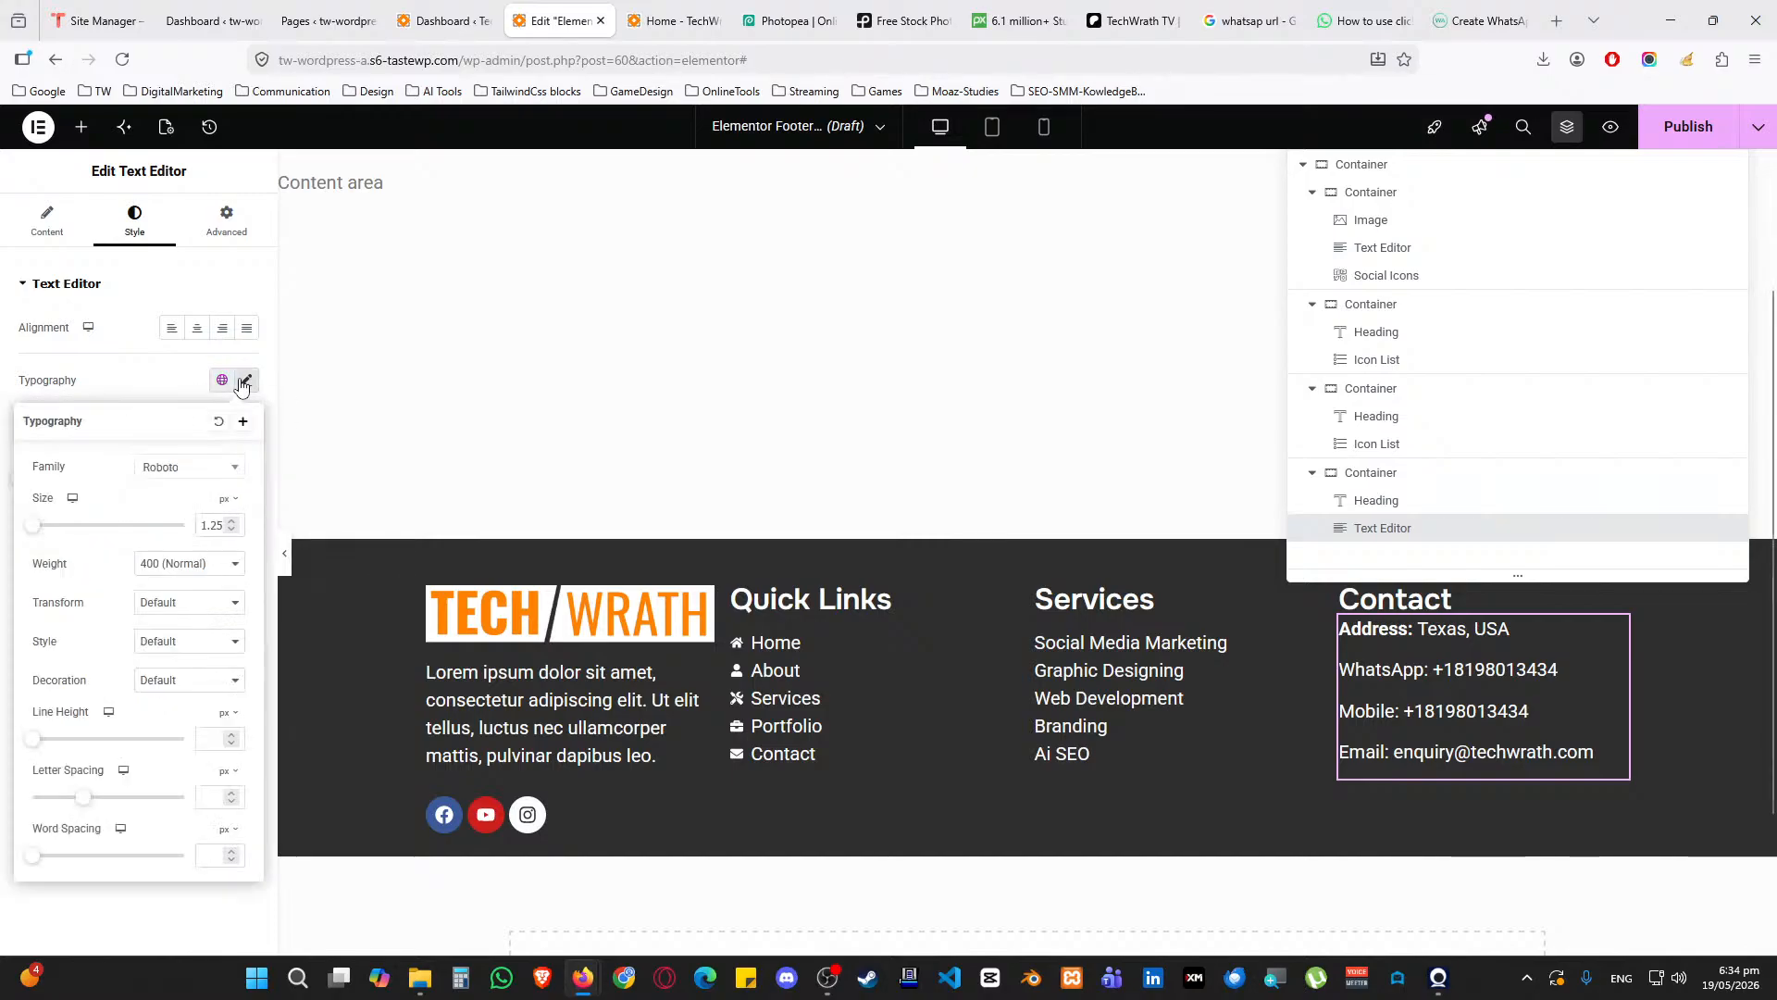
click(210, 740)
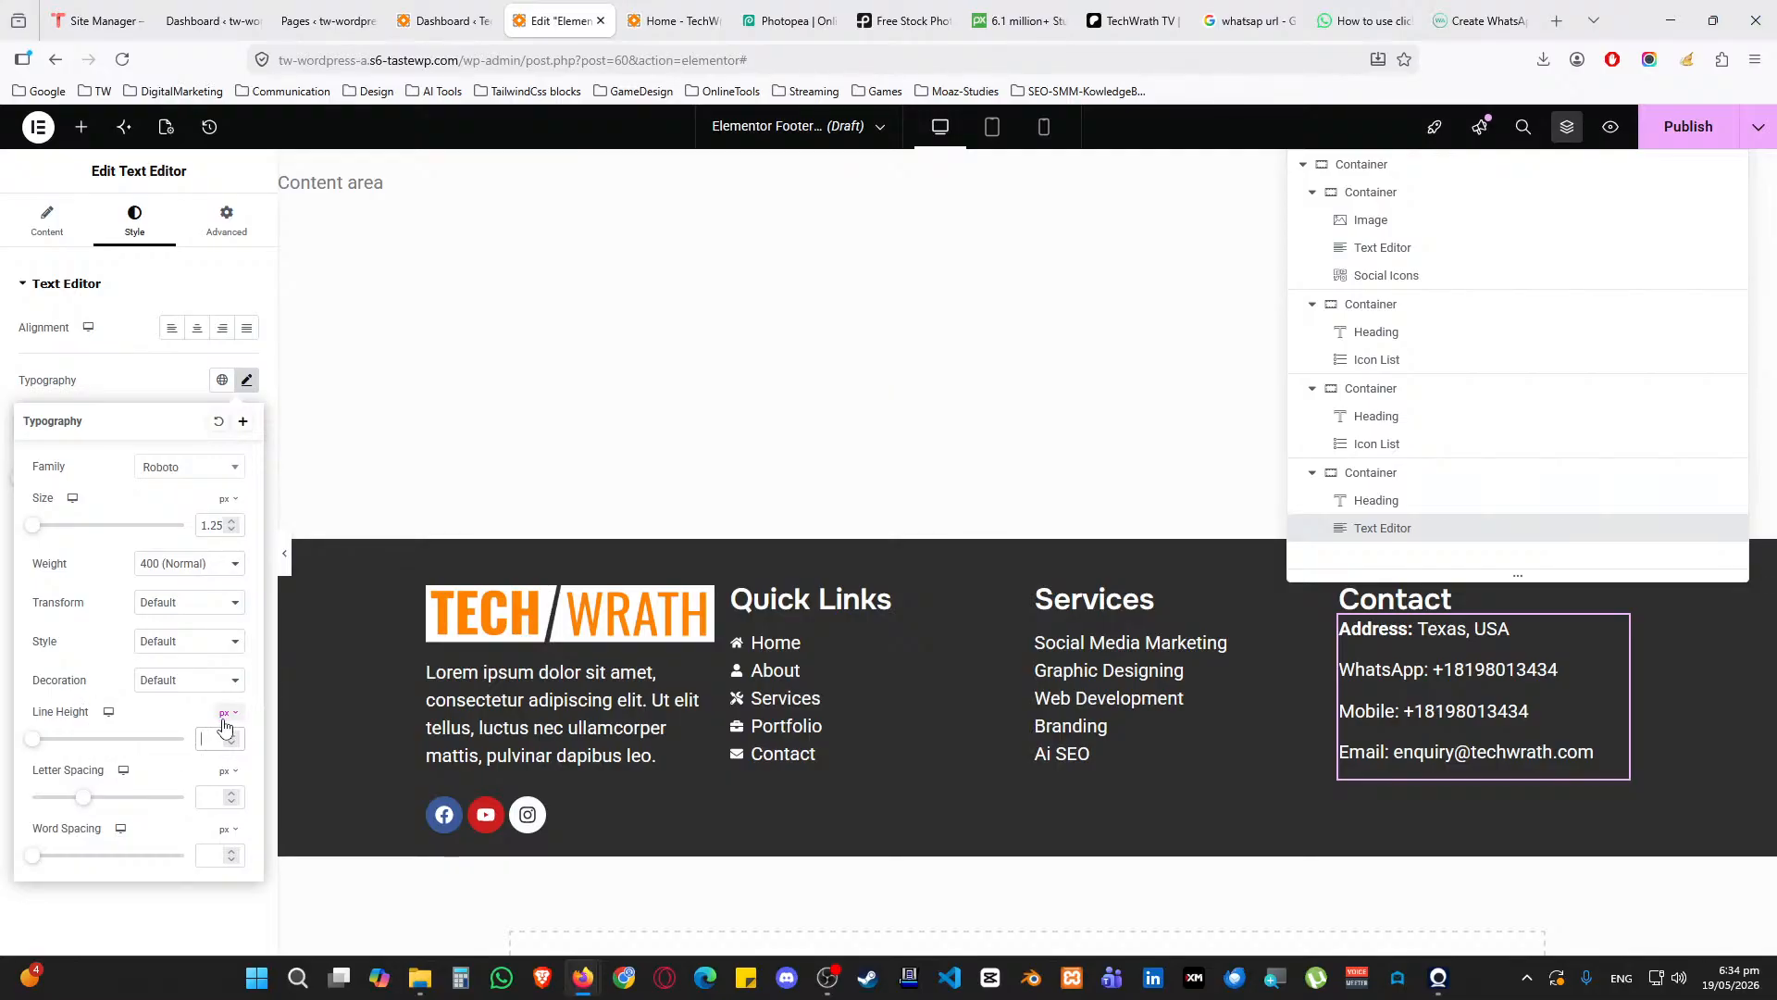
text(1)
click(229, 736)
click(229, 736)
click(229, 736)
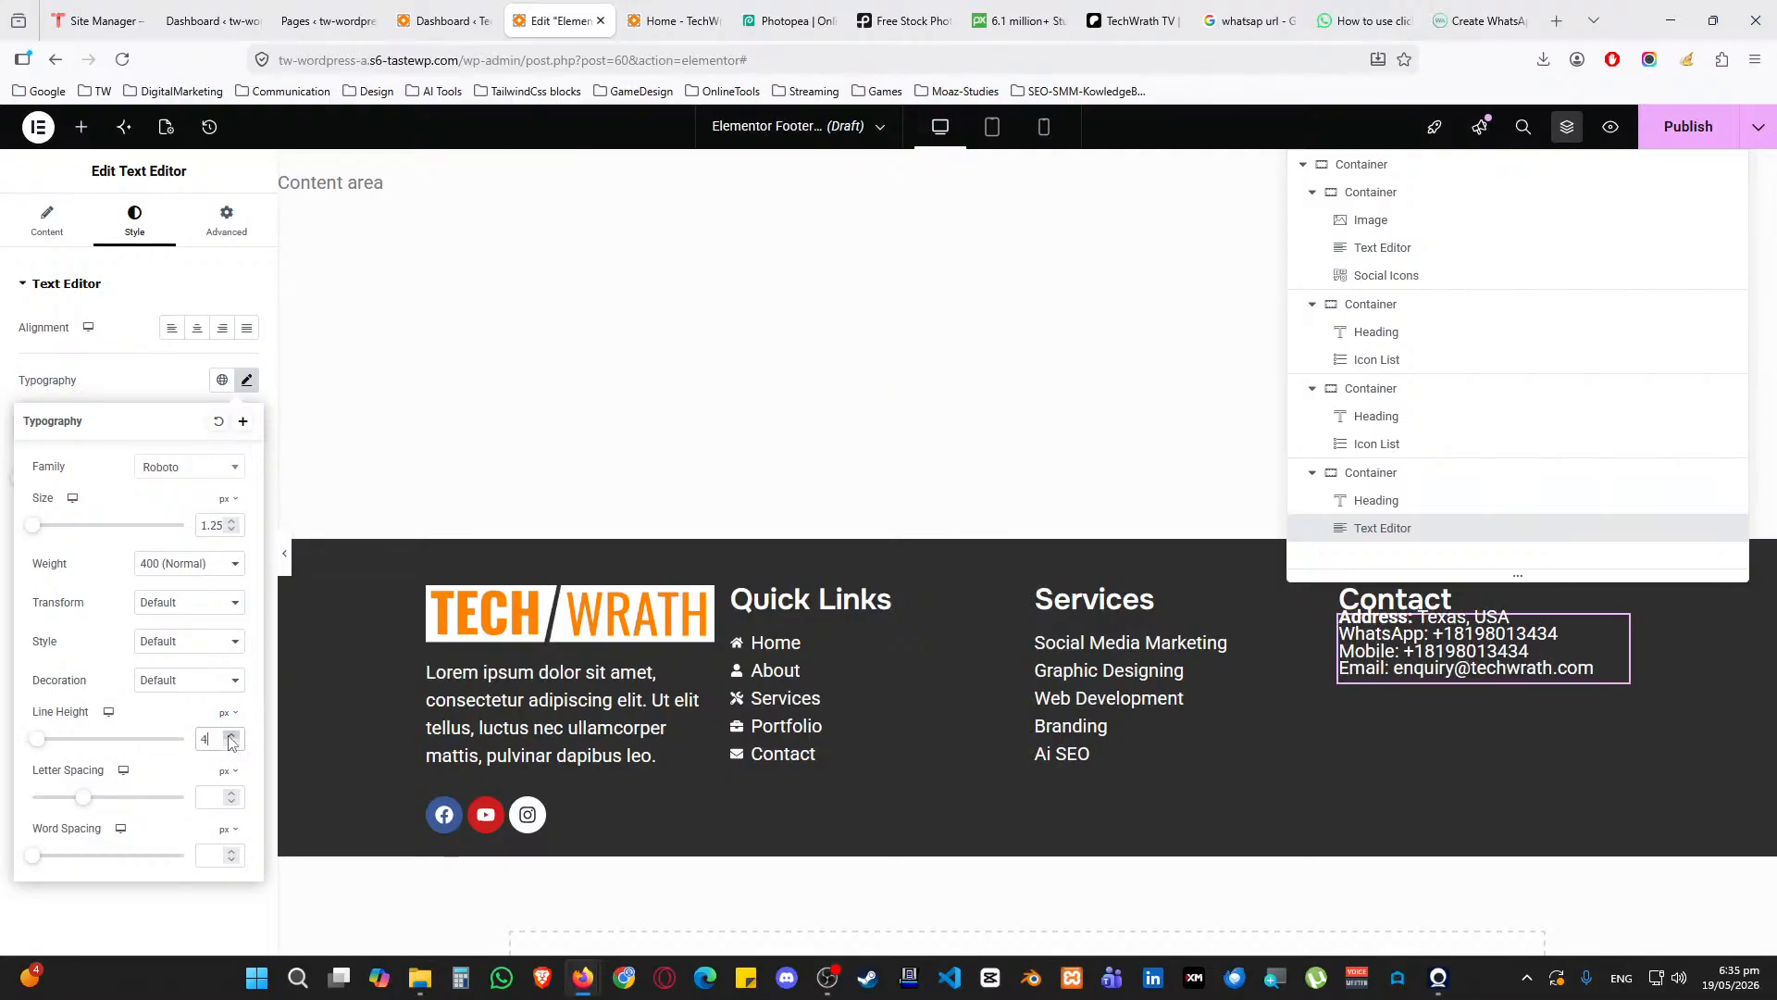
click(230, 736)
click(230, 736)
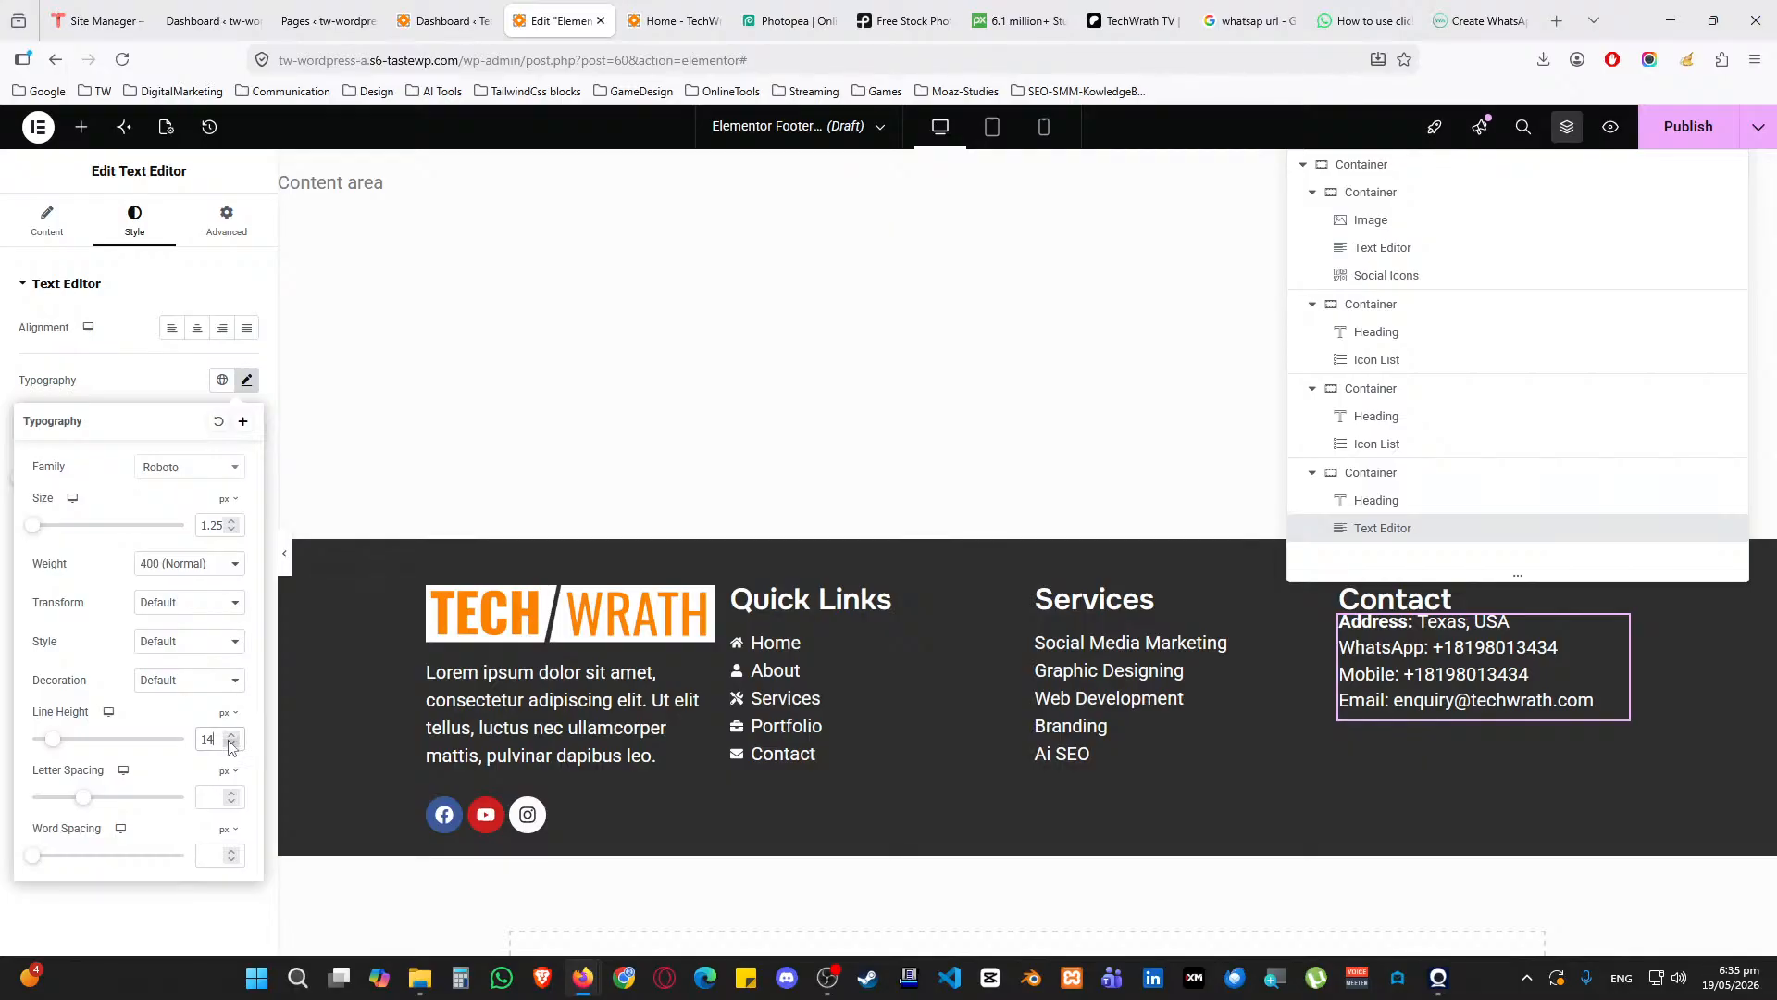
click(230, 735)
click(230, 735)
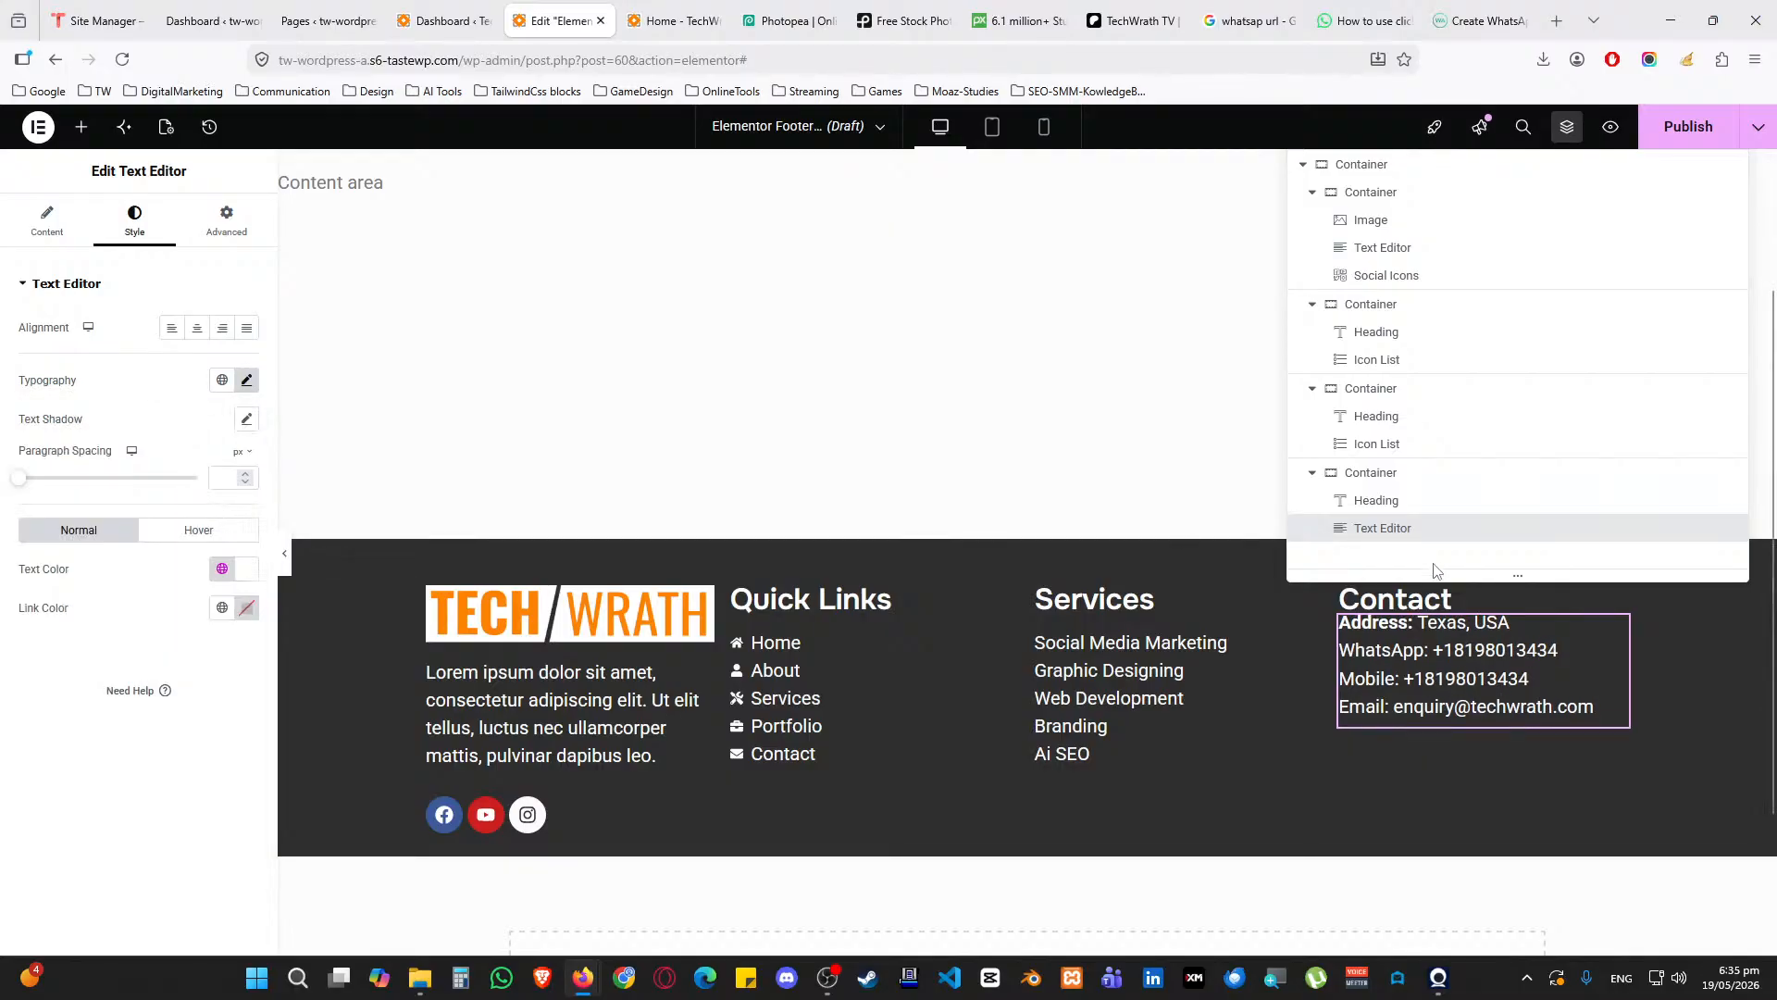
click(1352, 598)
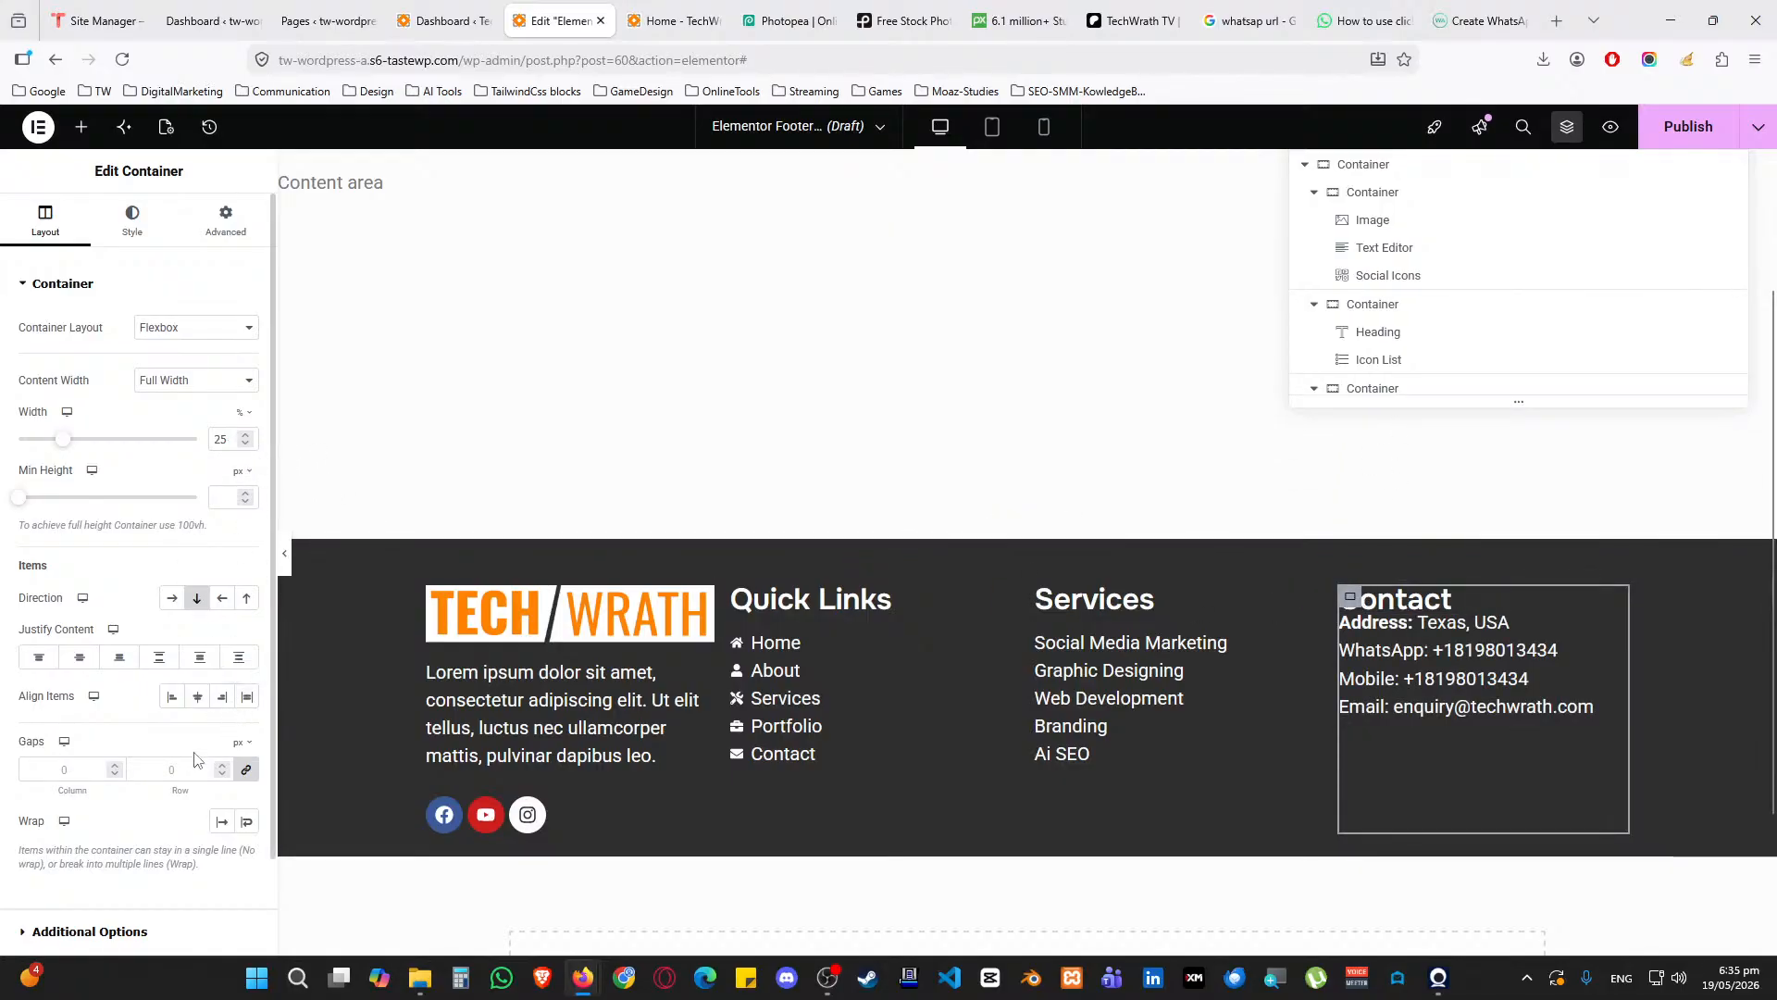
double_click(140, 768)
text(15)
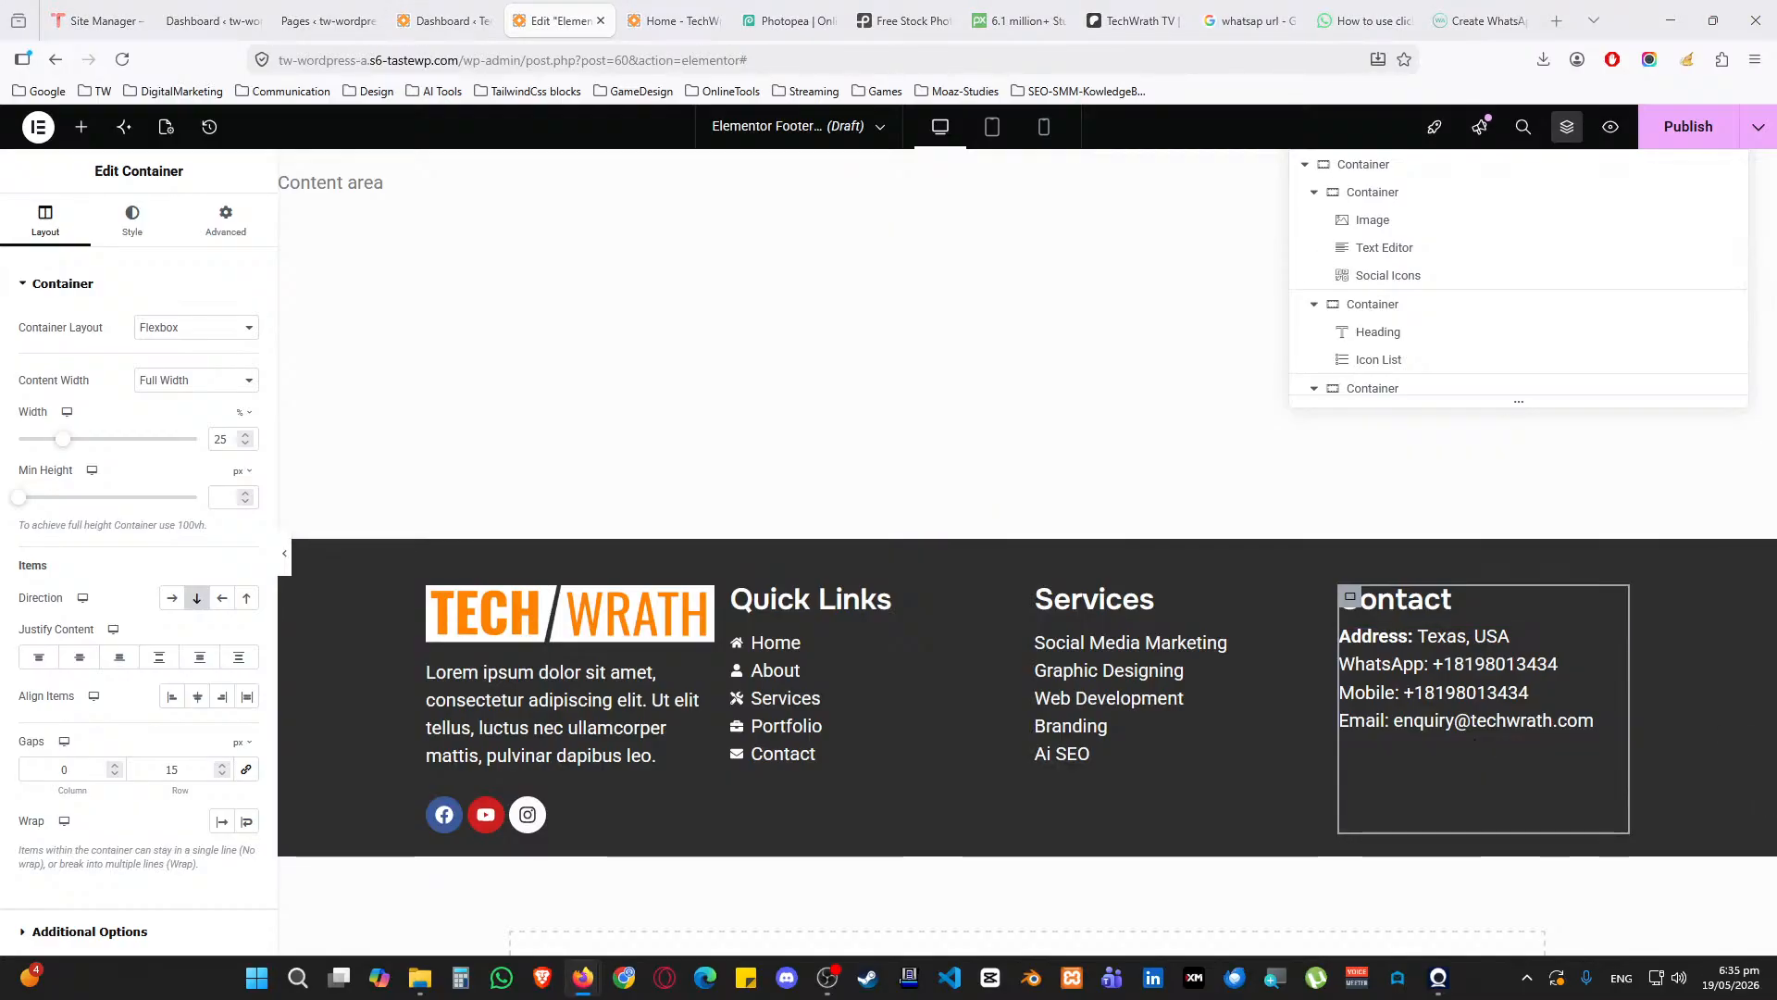
scroll(746, 464, down, 2)
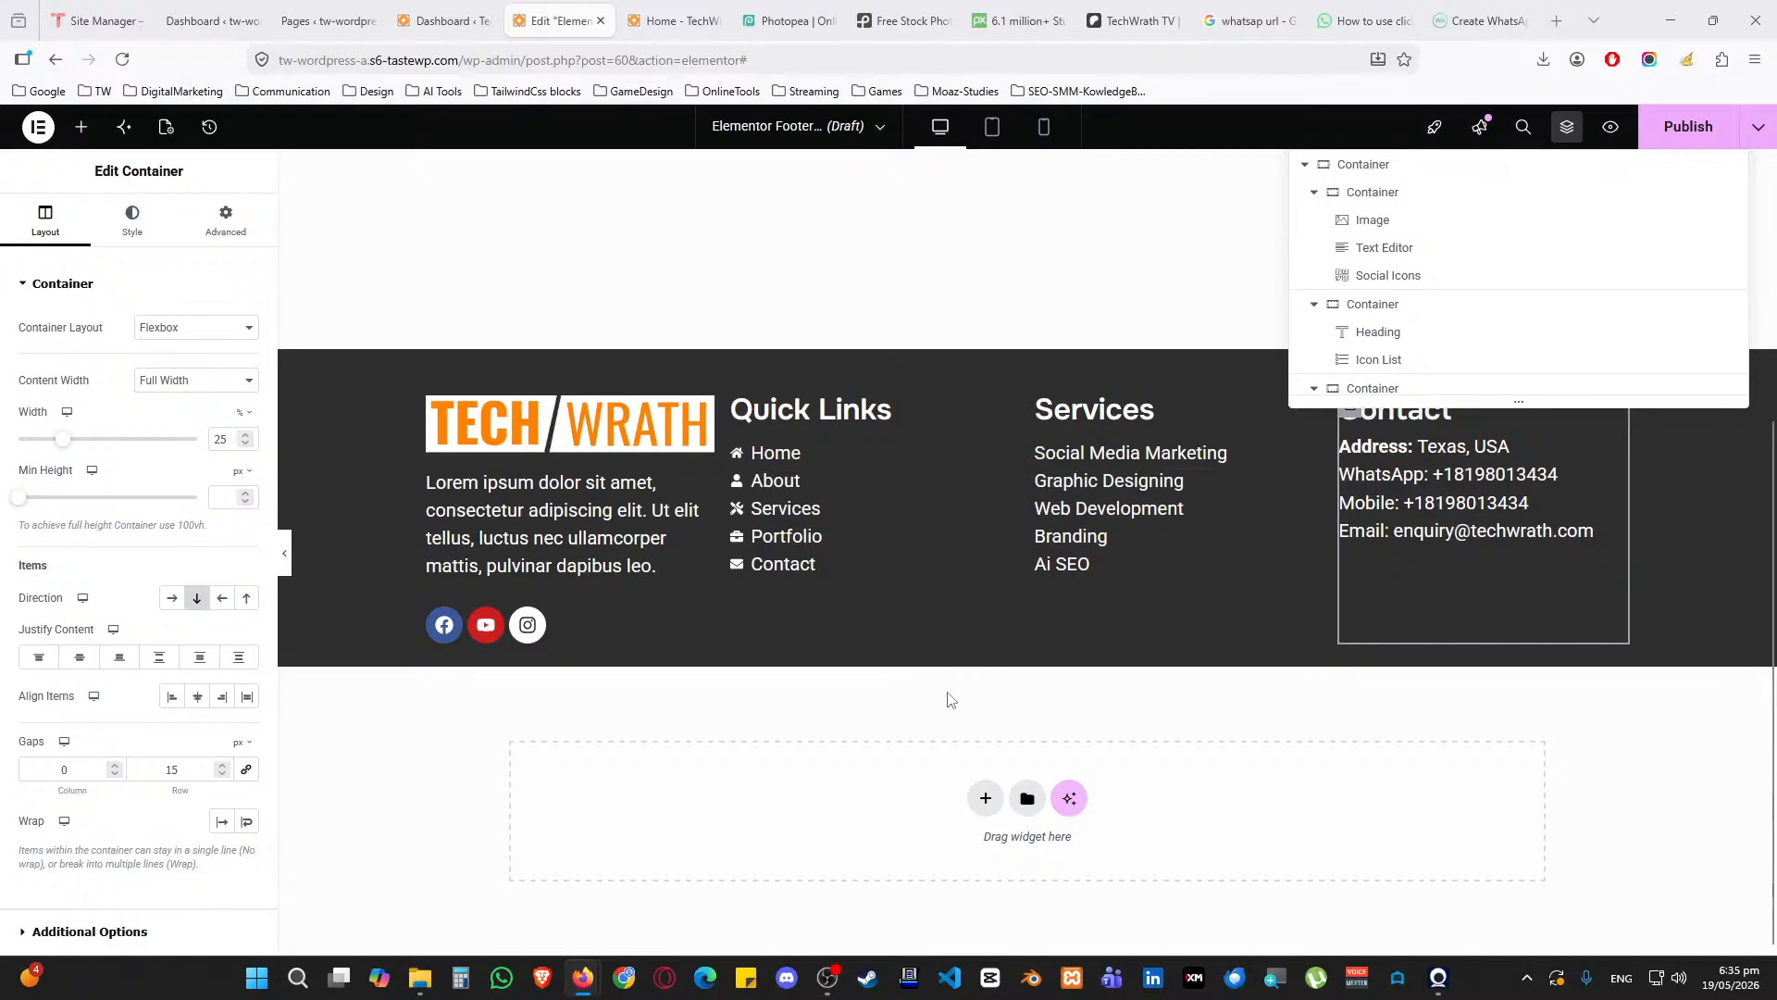
Add a two-column Flexbox row below the footer and give it the dark global background colour
click(985, 798)
click(939, 833)
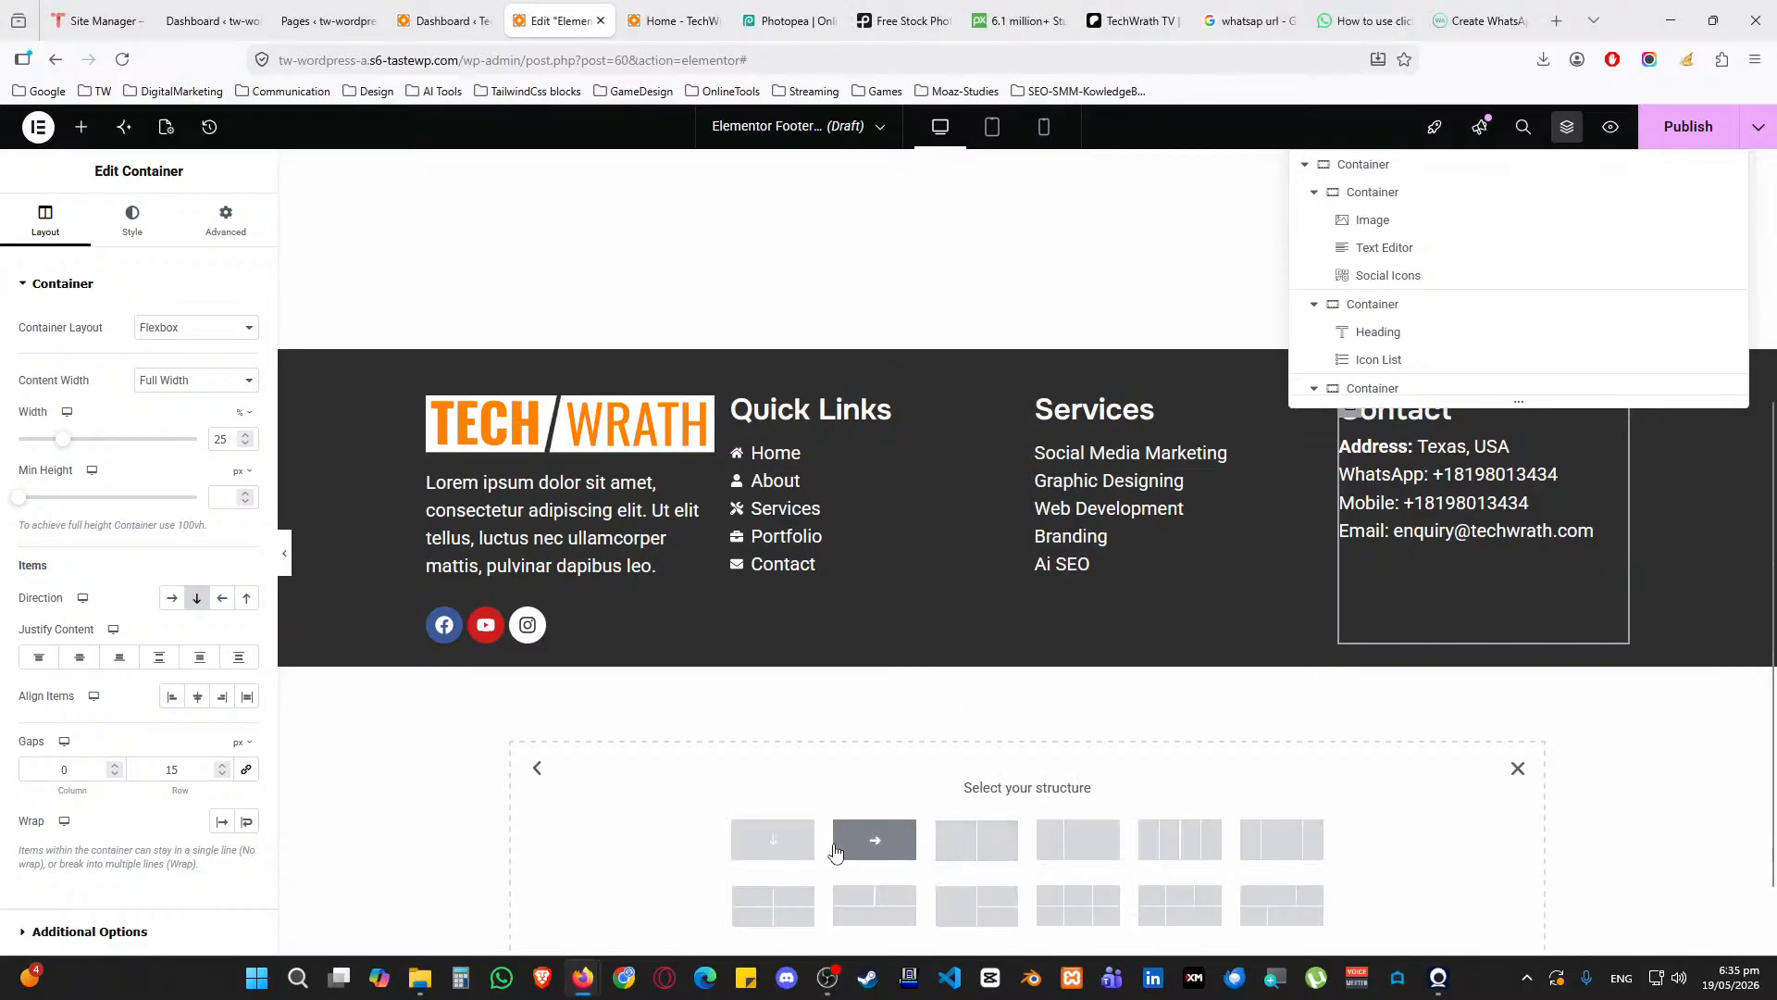
click(977, 840)
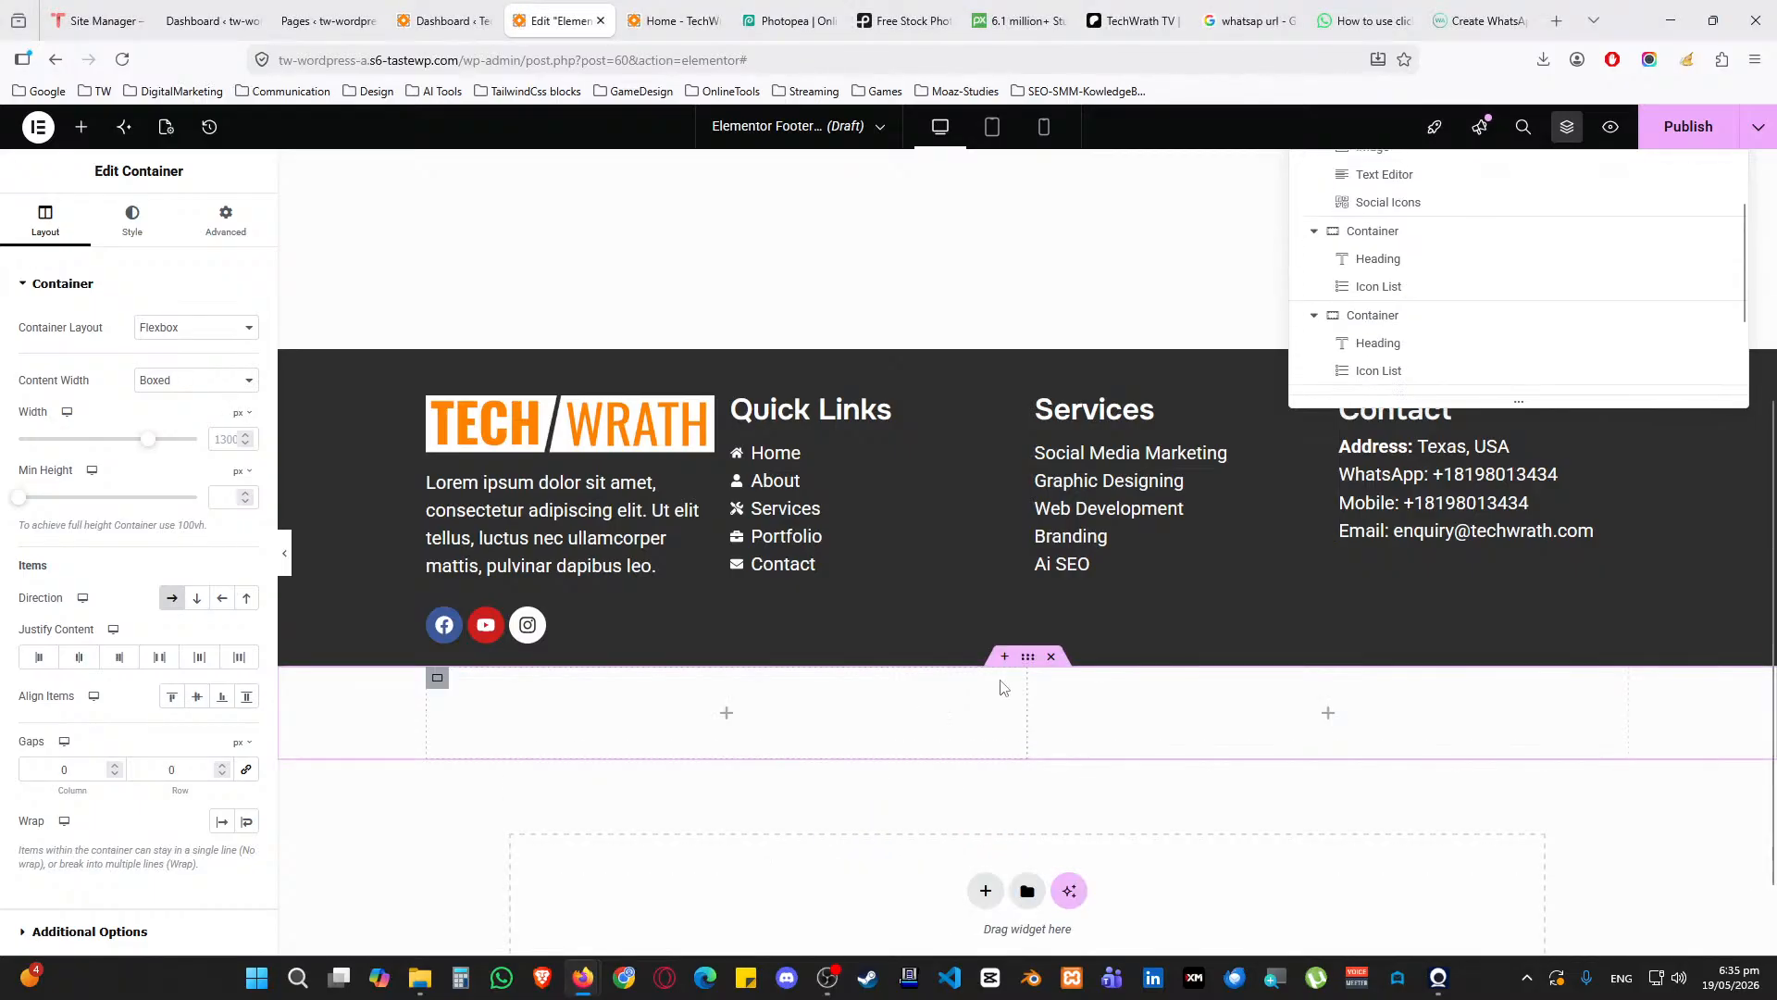
click(132, 224)
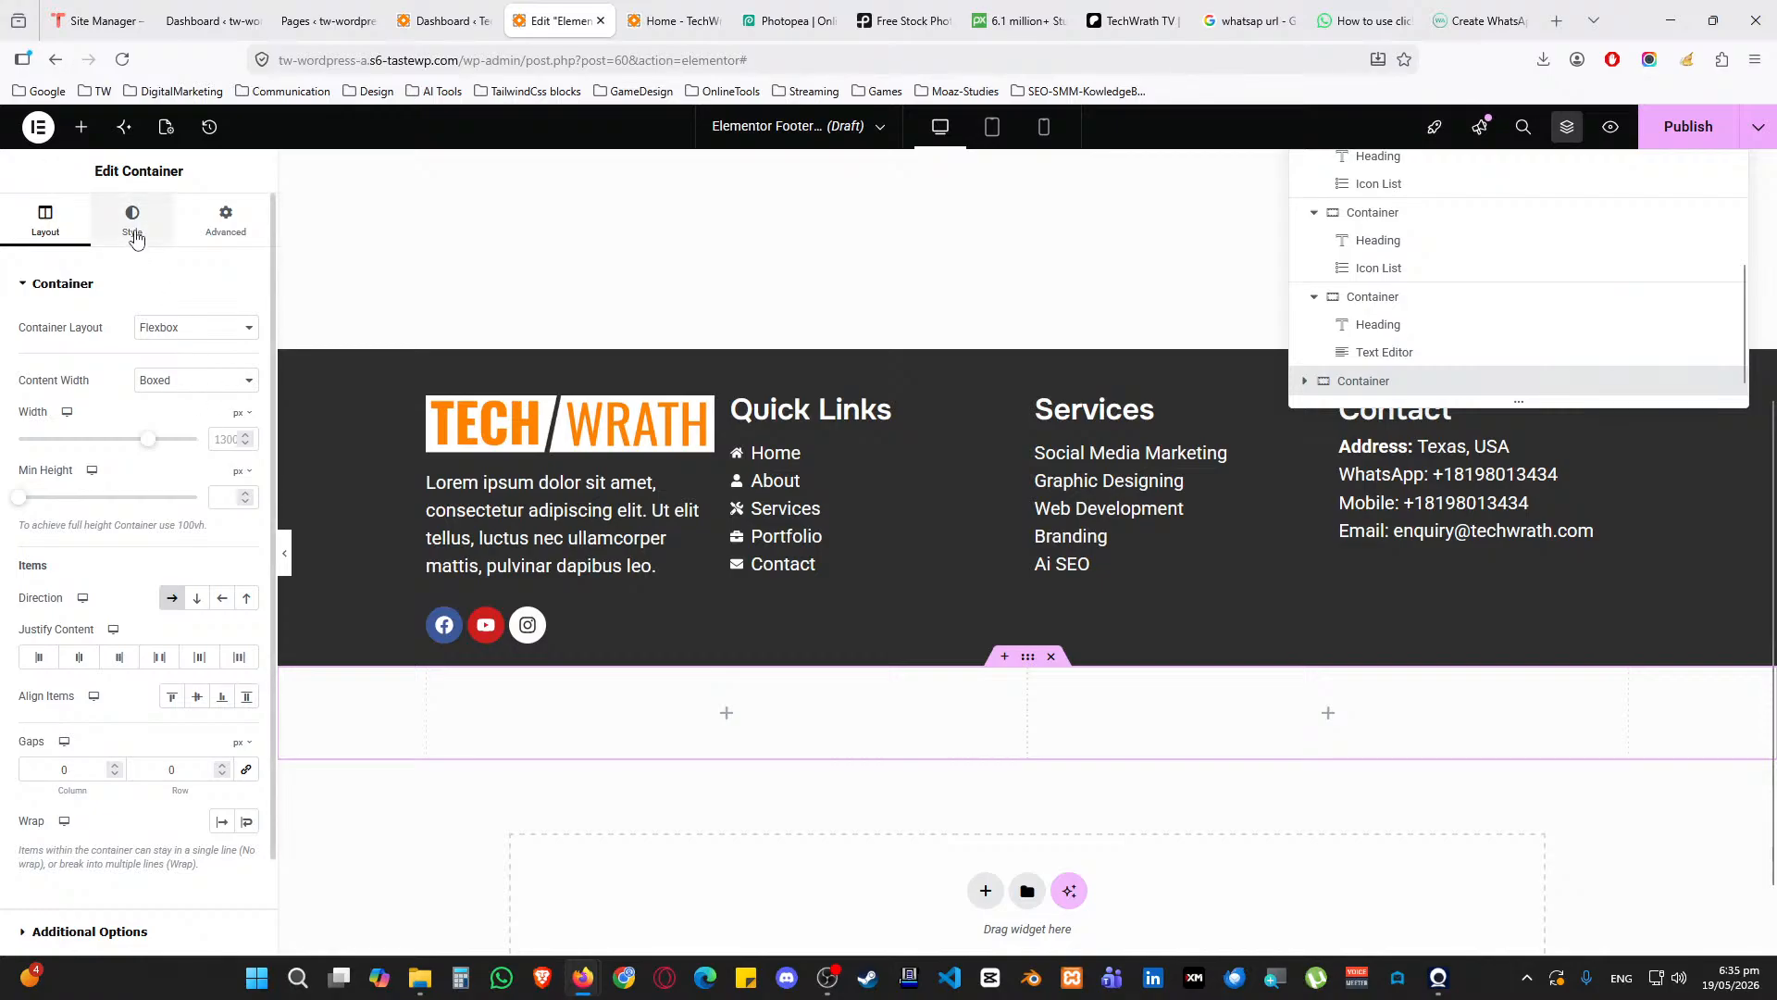
click(172, 367)
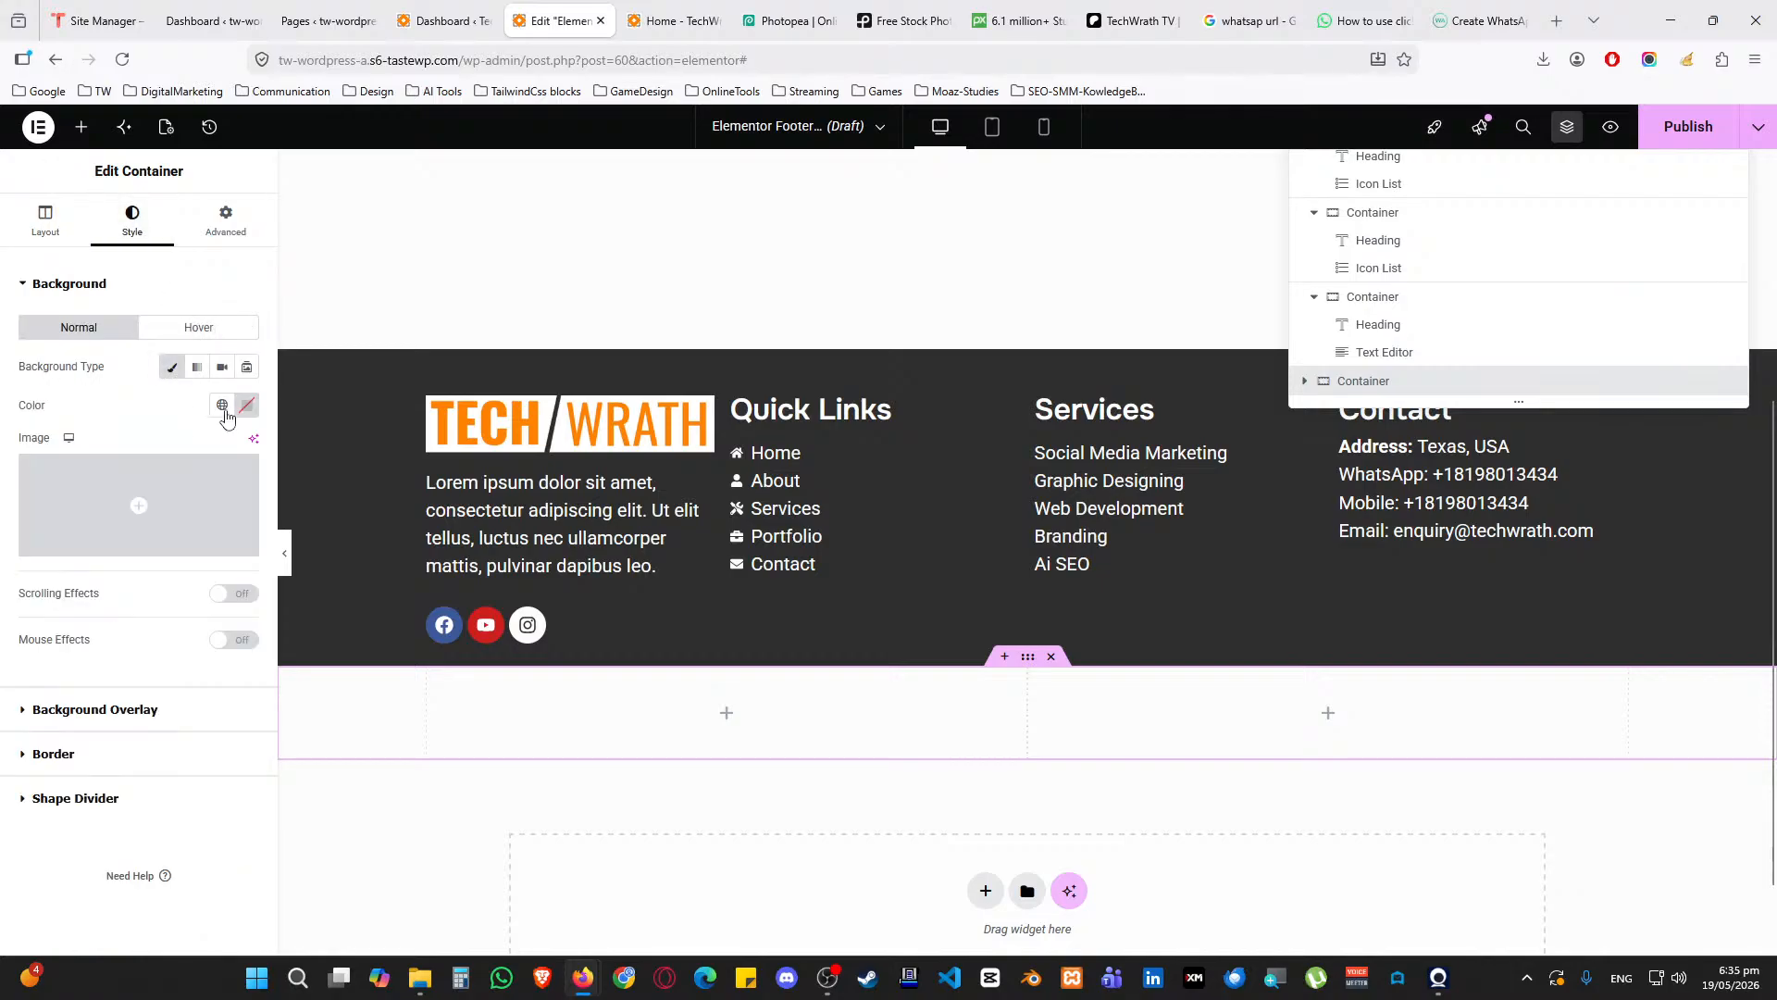
click(223, 406)
click(111, 511)
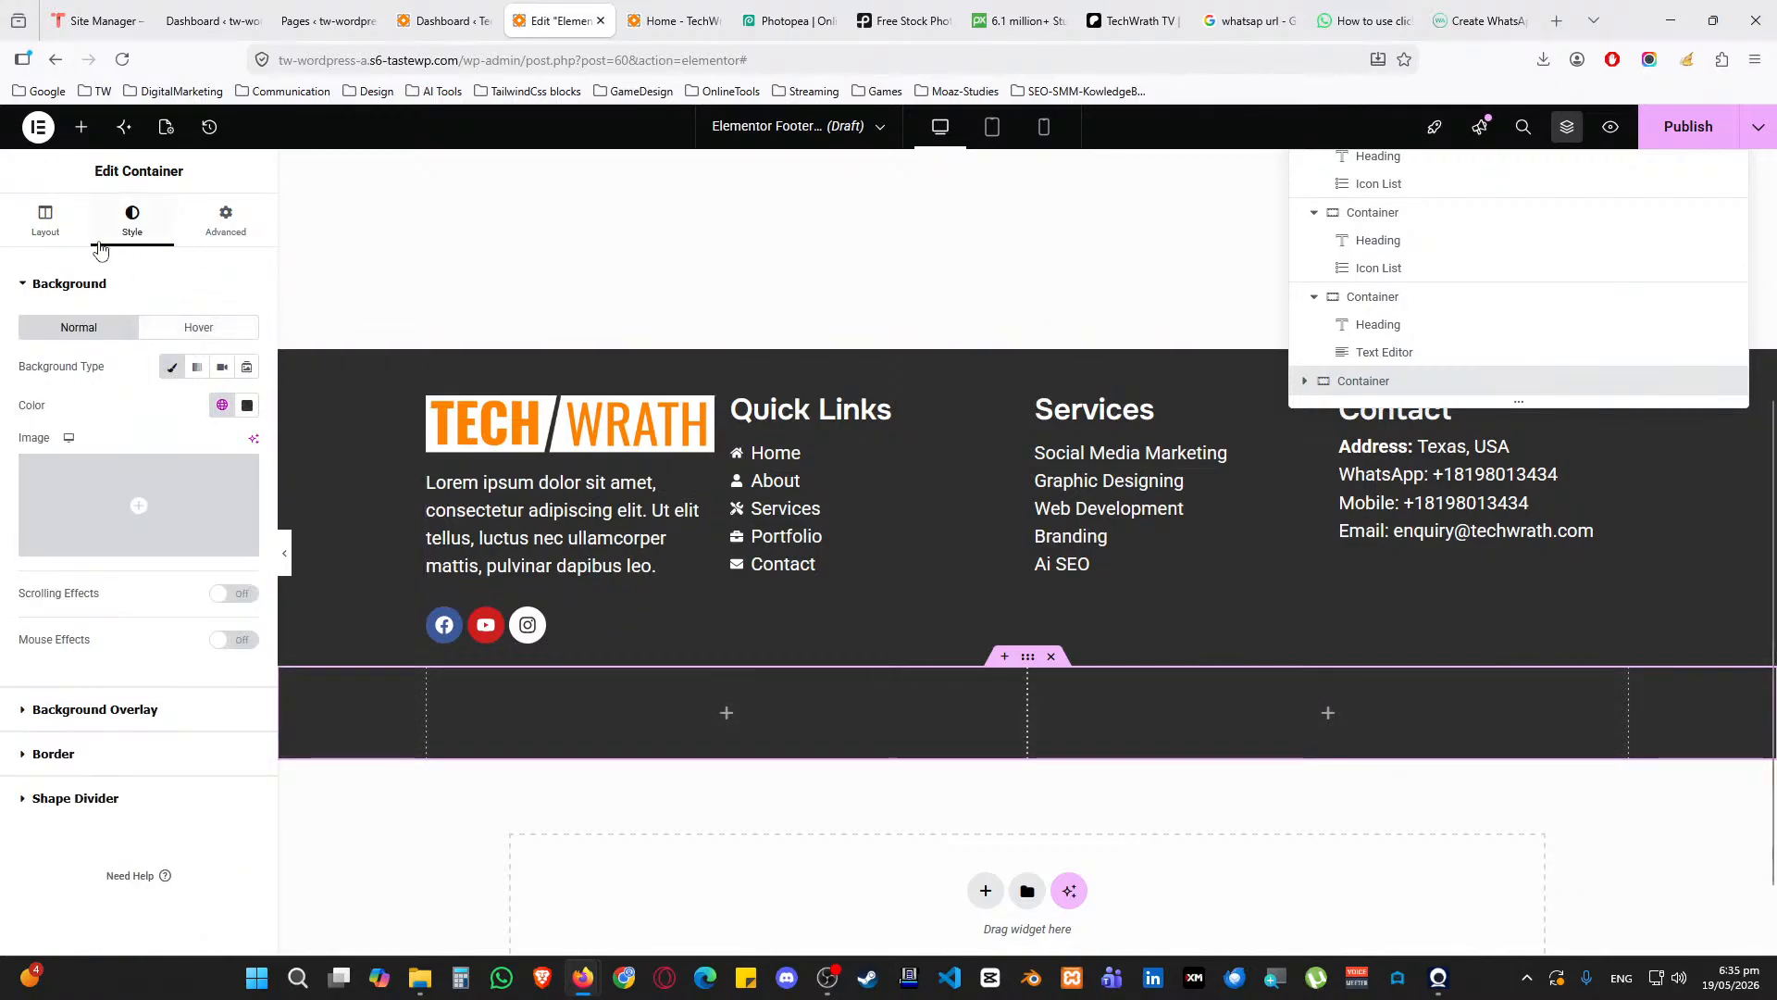
click(225, 222)
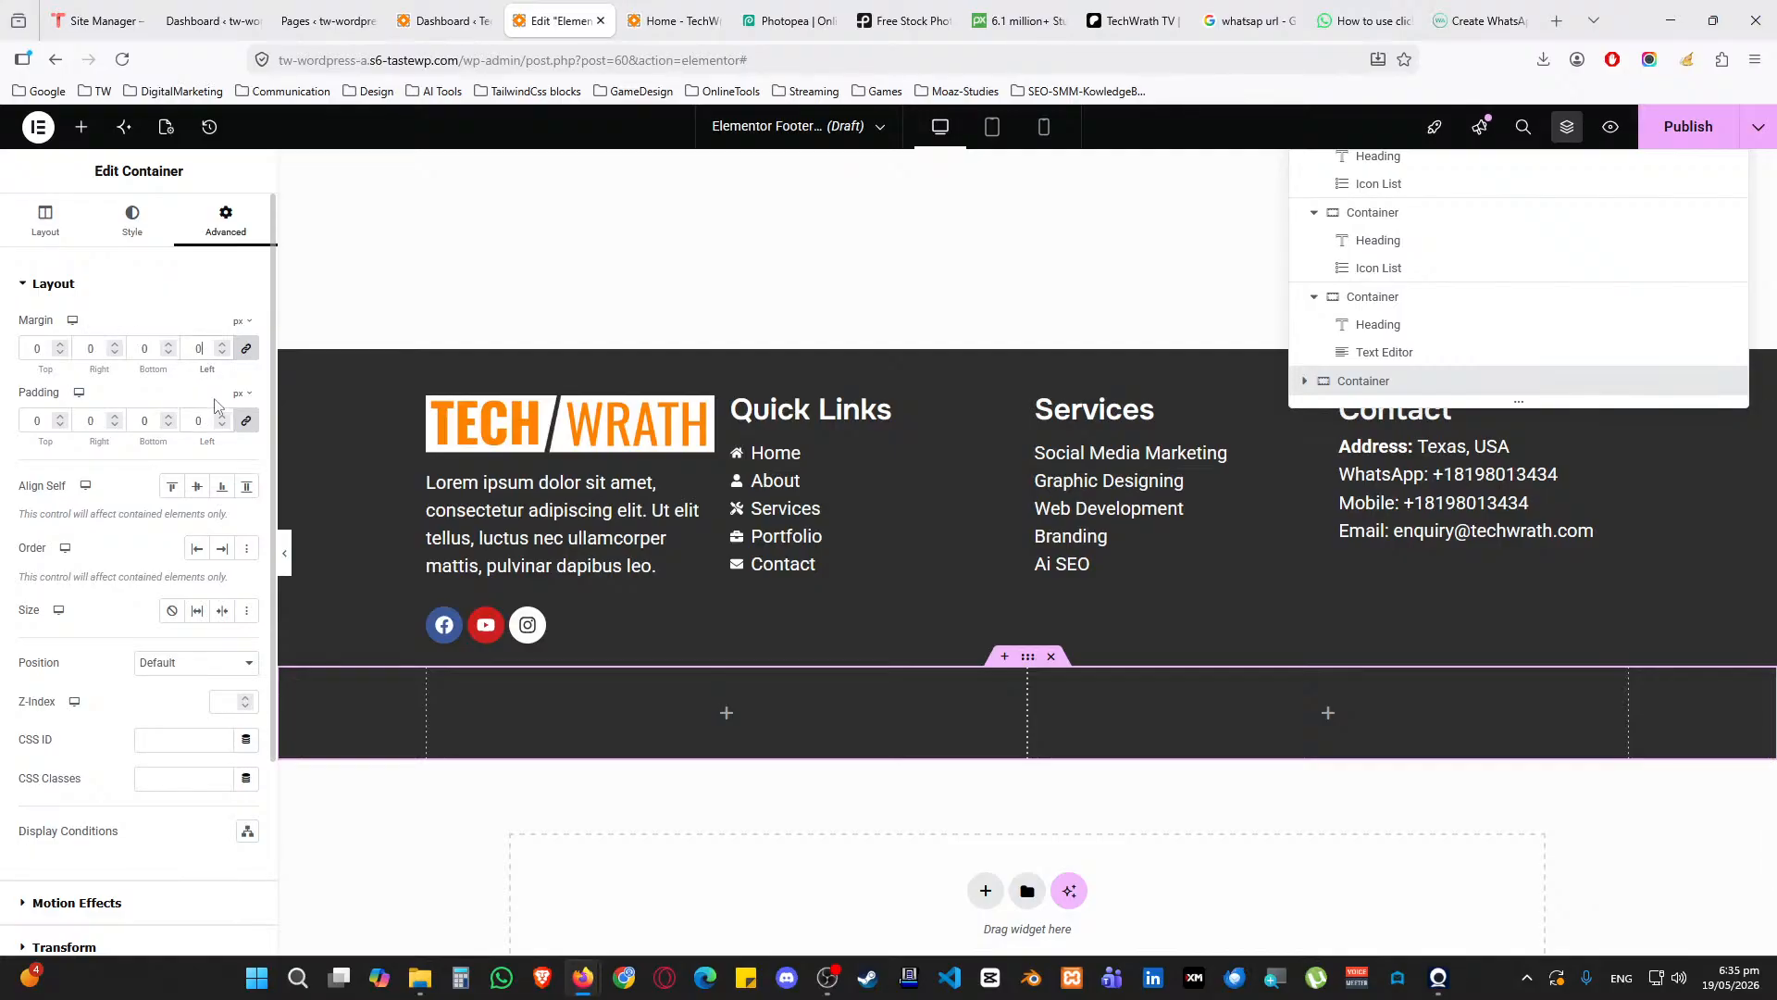
click(81, 231)
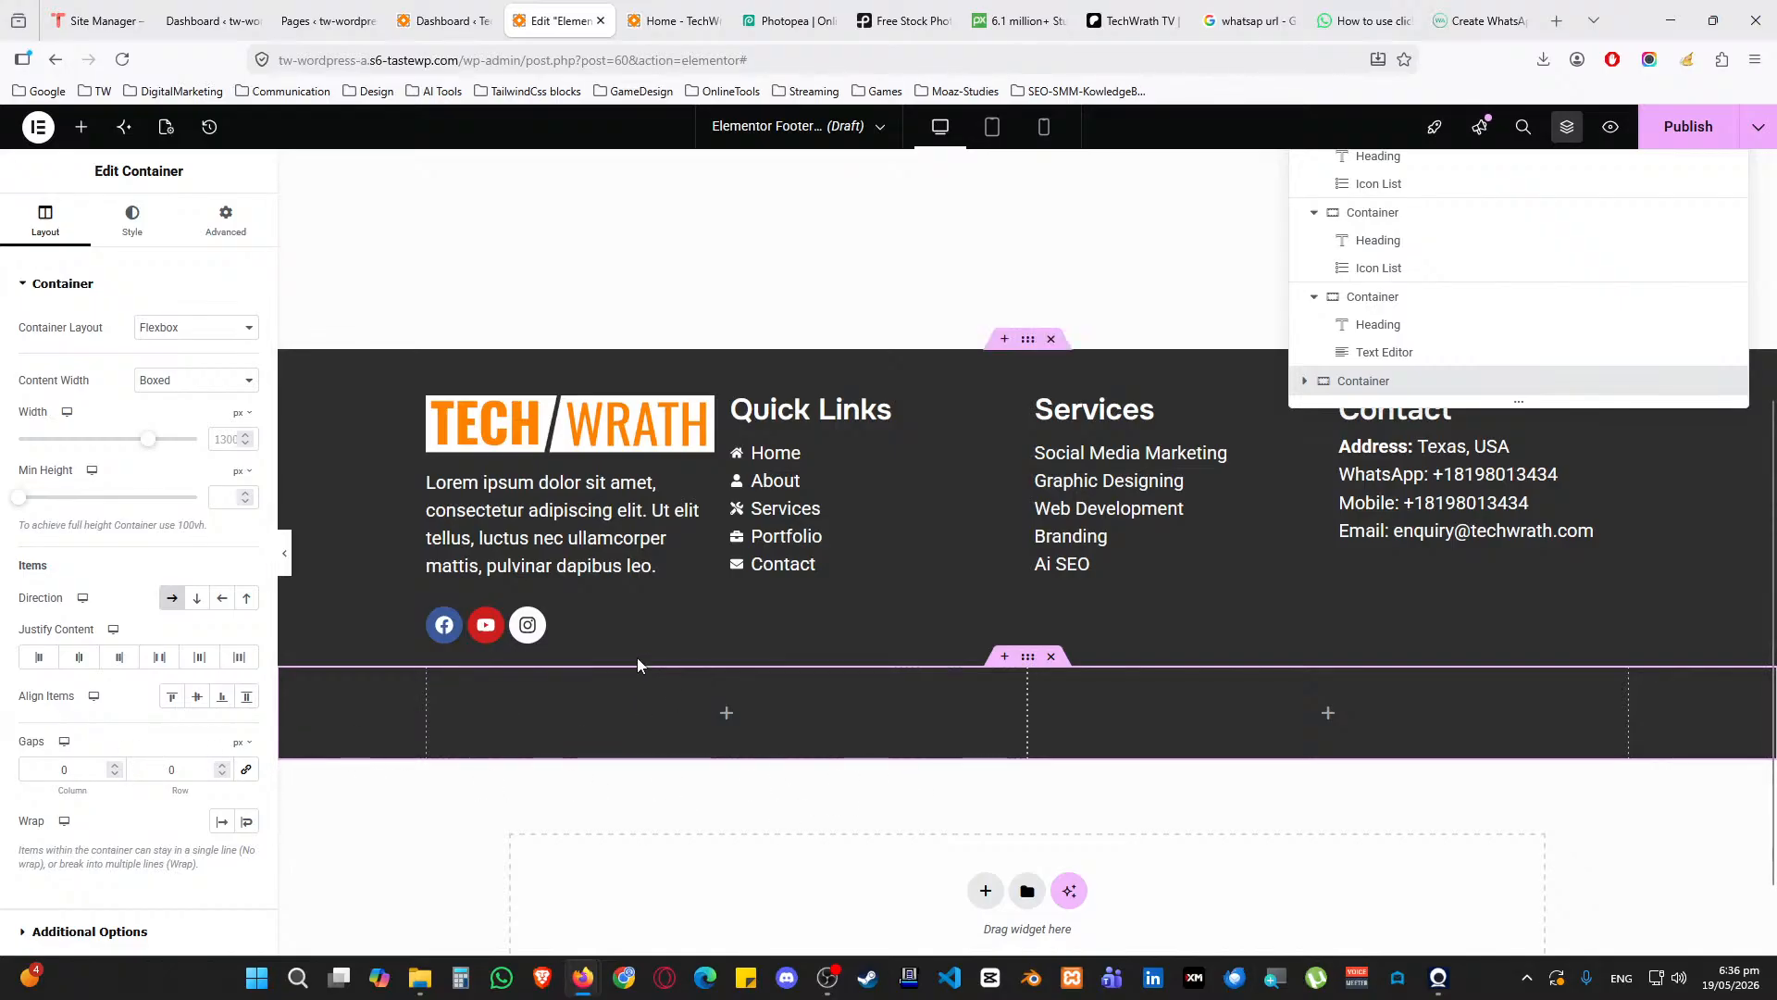
click(728, 713)
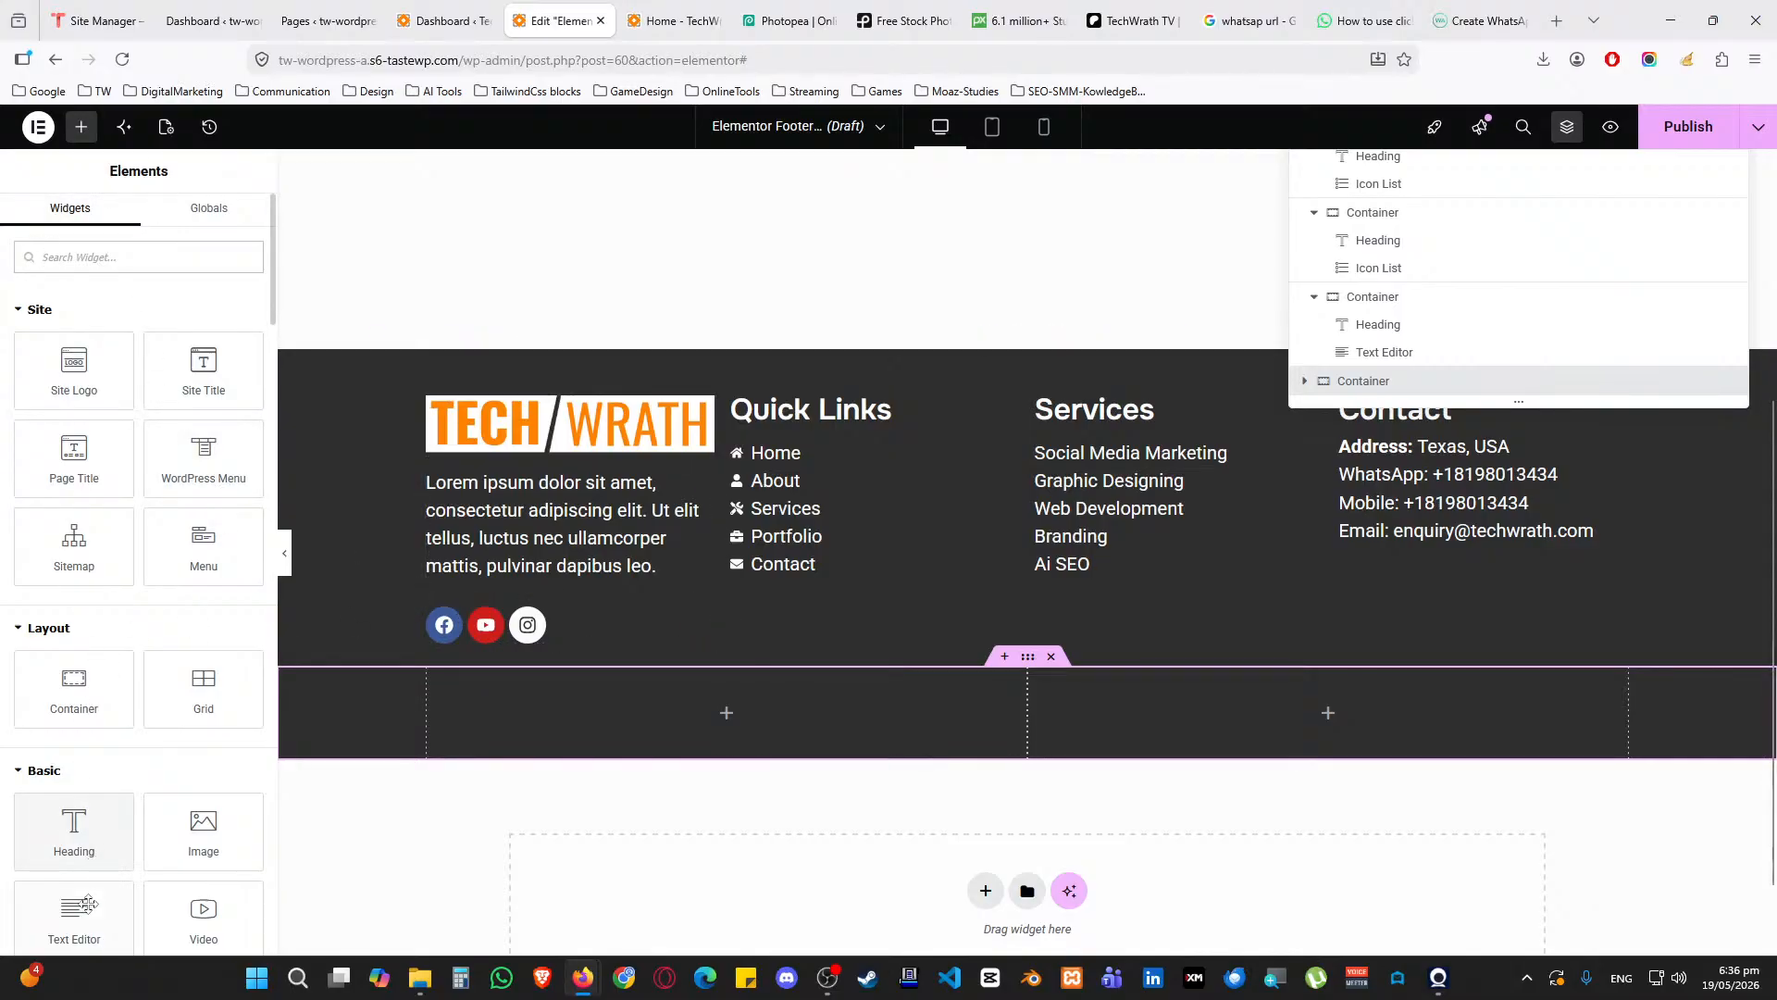
Drop a Text Editor into the left column reading 'Copyright 2009 - 2026 TechWrath TV. All Rights Reserved.'
drag(87, 905, 548, 731)
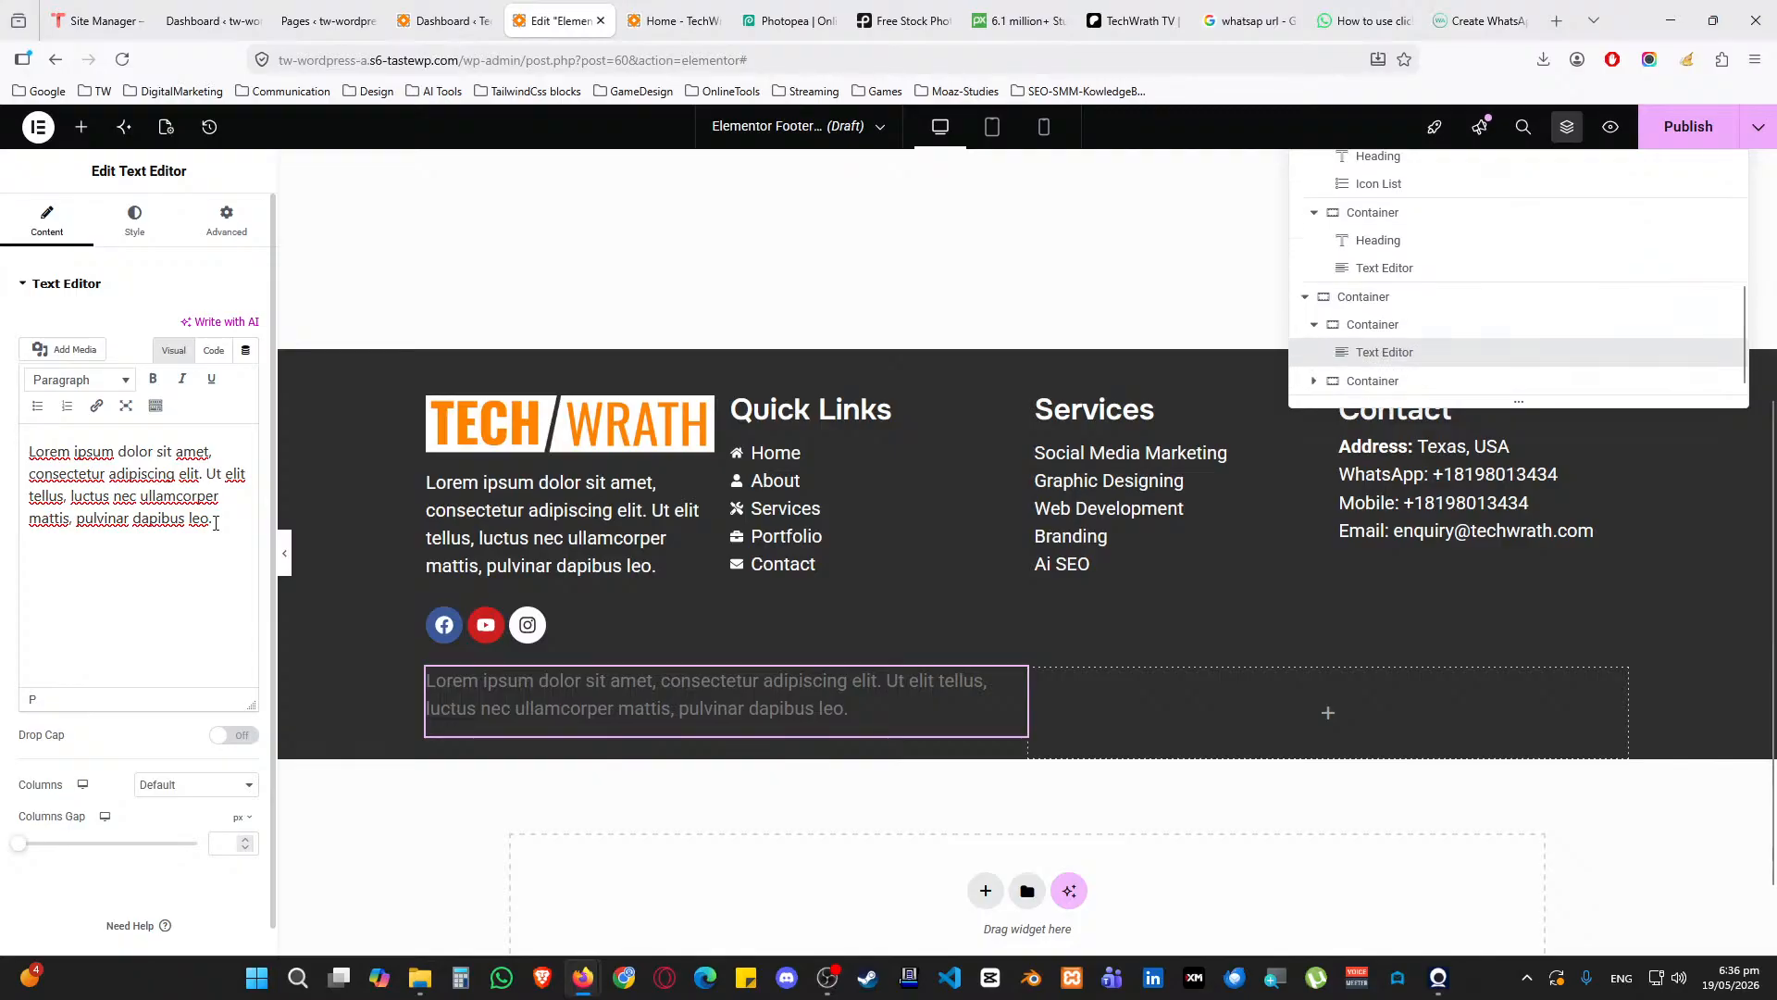
drag(215, 524, 15, 454)
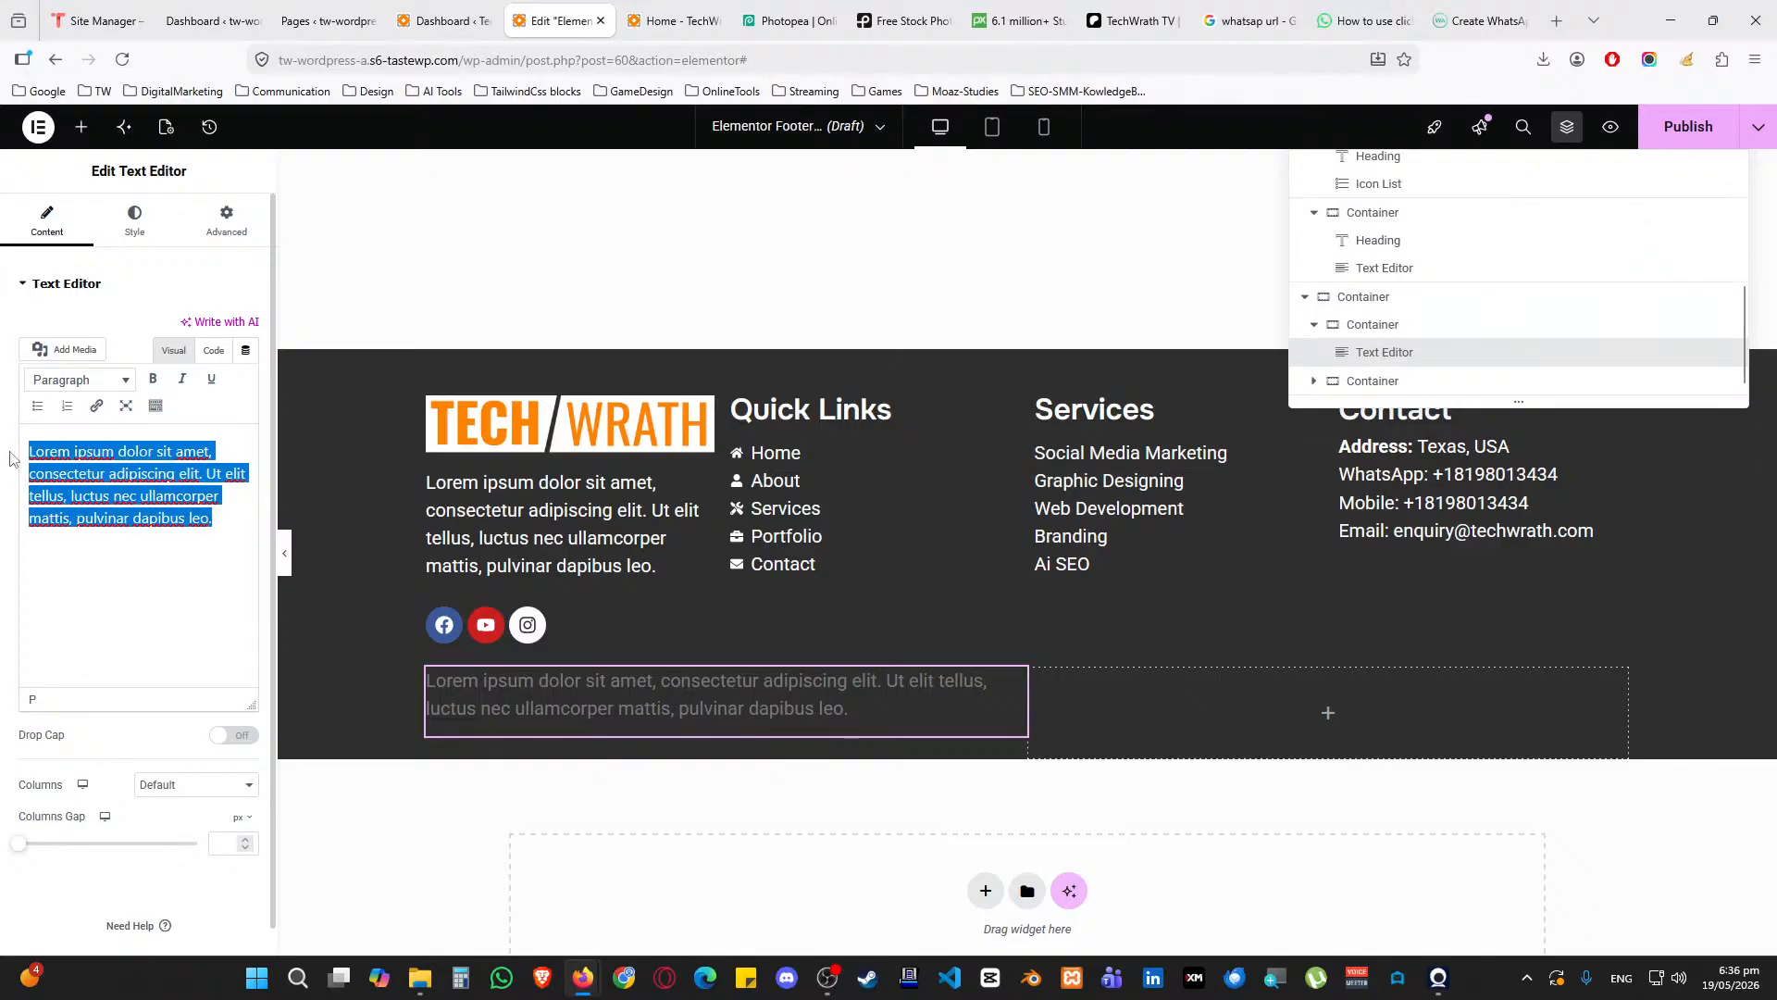
text(Copyright)
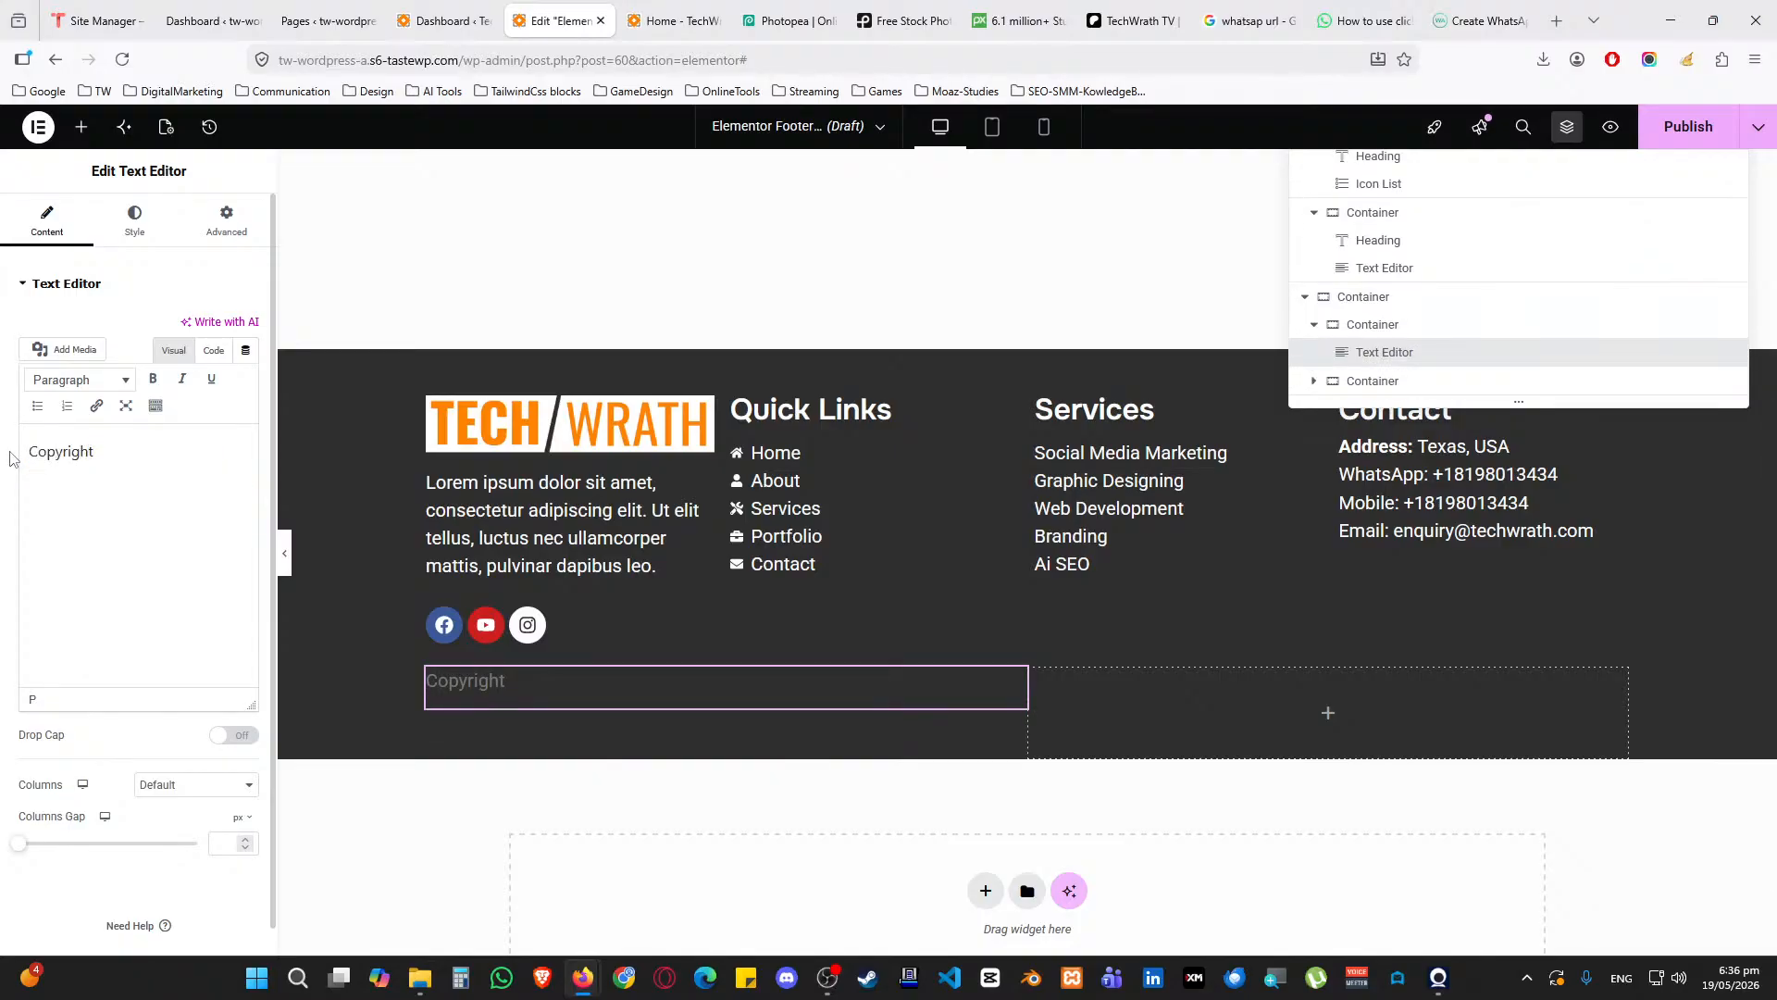
text( 2009 - 2026 TechWrath TV)
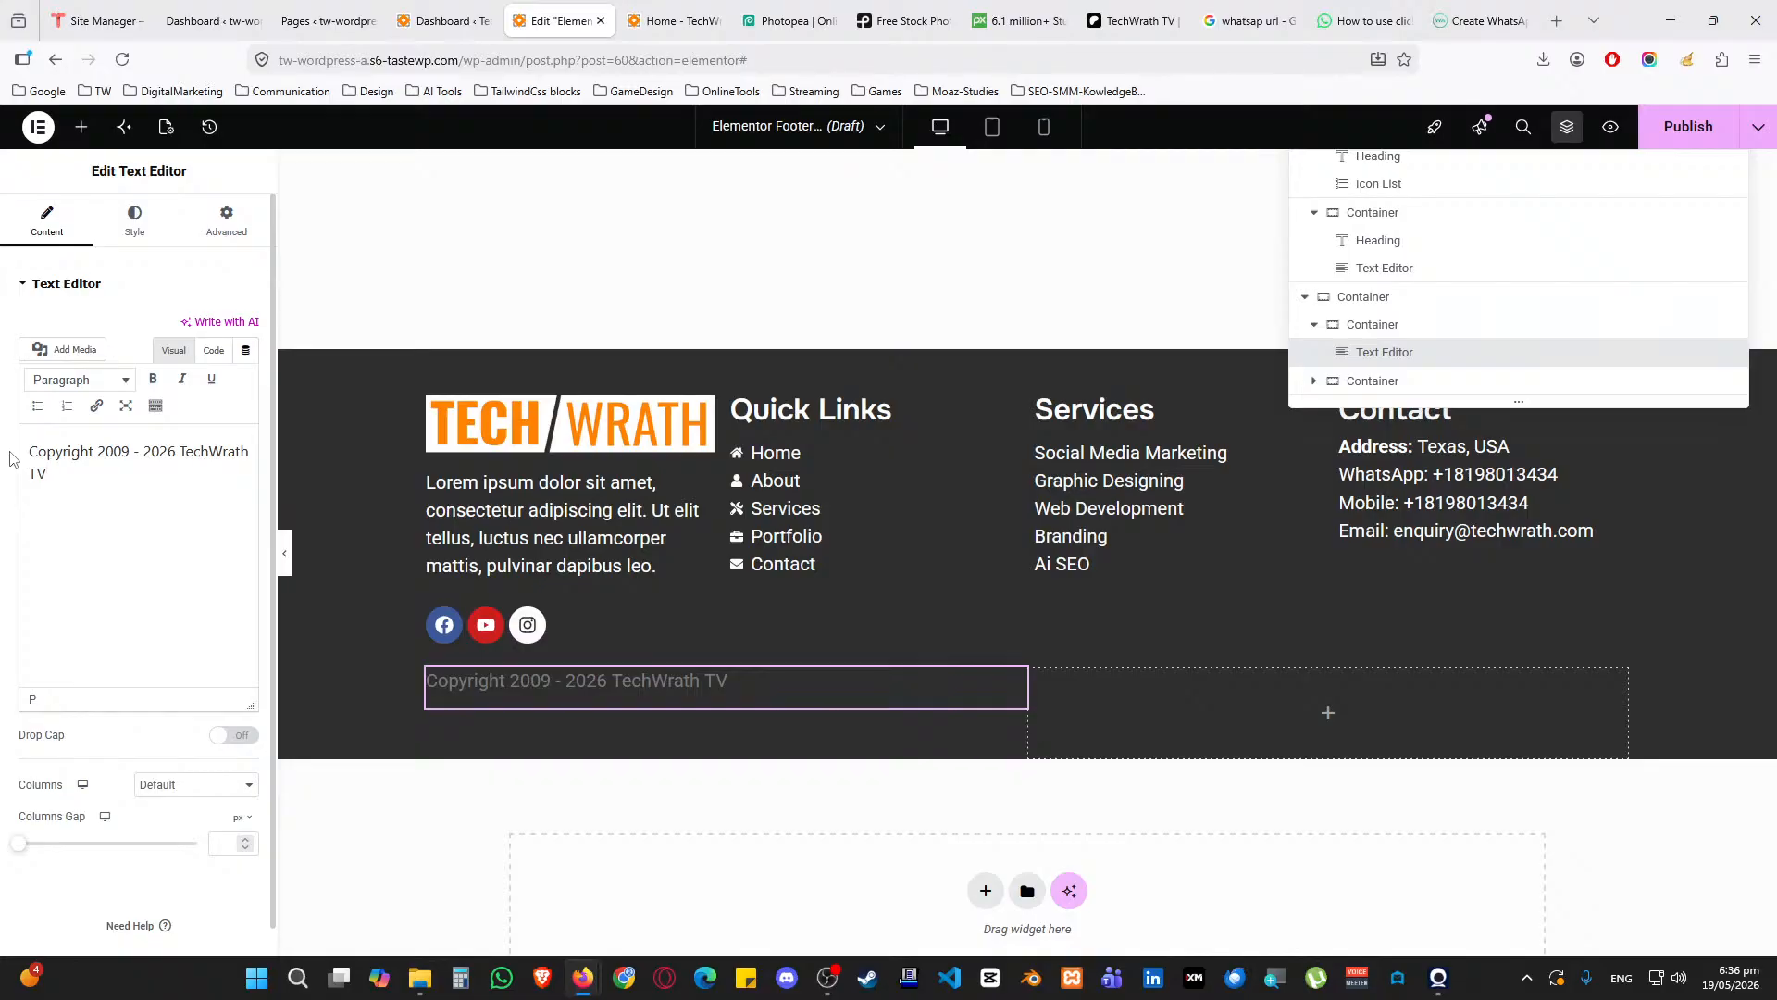
text(. ALl Rights)
key(BackSpace)
key(BackSpace)
key(BackSpace)
key(BackSpace)
key(BackSpace)
key(BackSpace)
key(BackSpace)
key(BackSpace)
key(BackSpace)
key(BackSpace)
key(BackSpace)
text(All Rights Reserved)
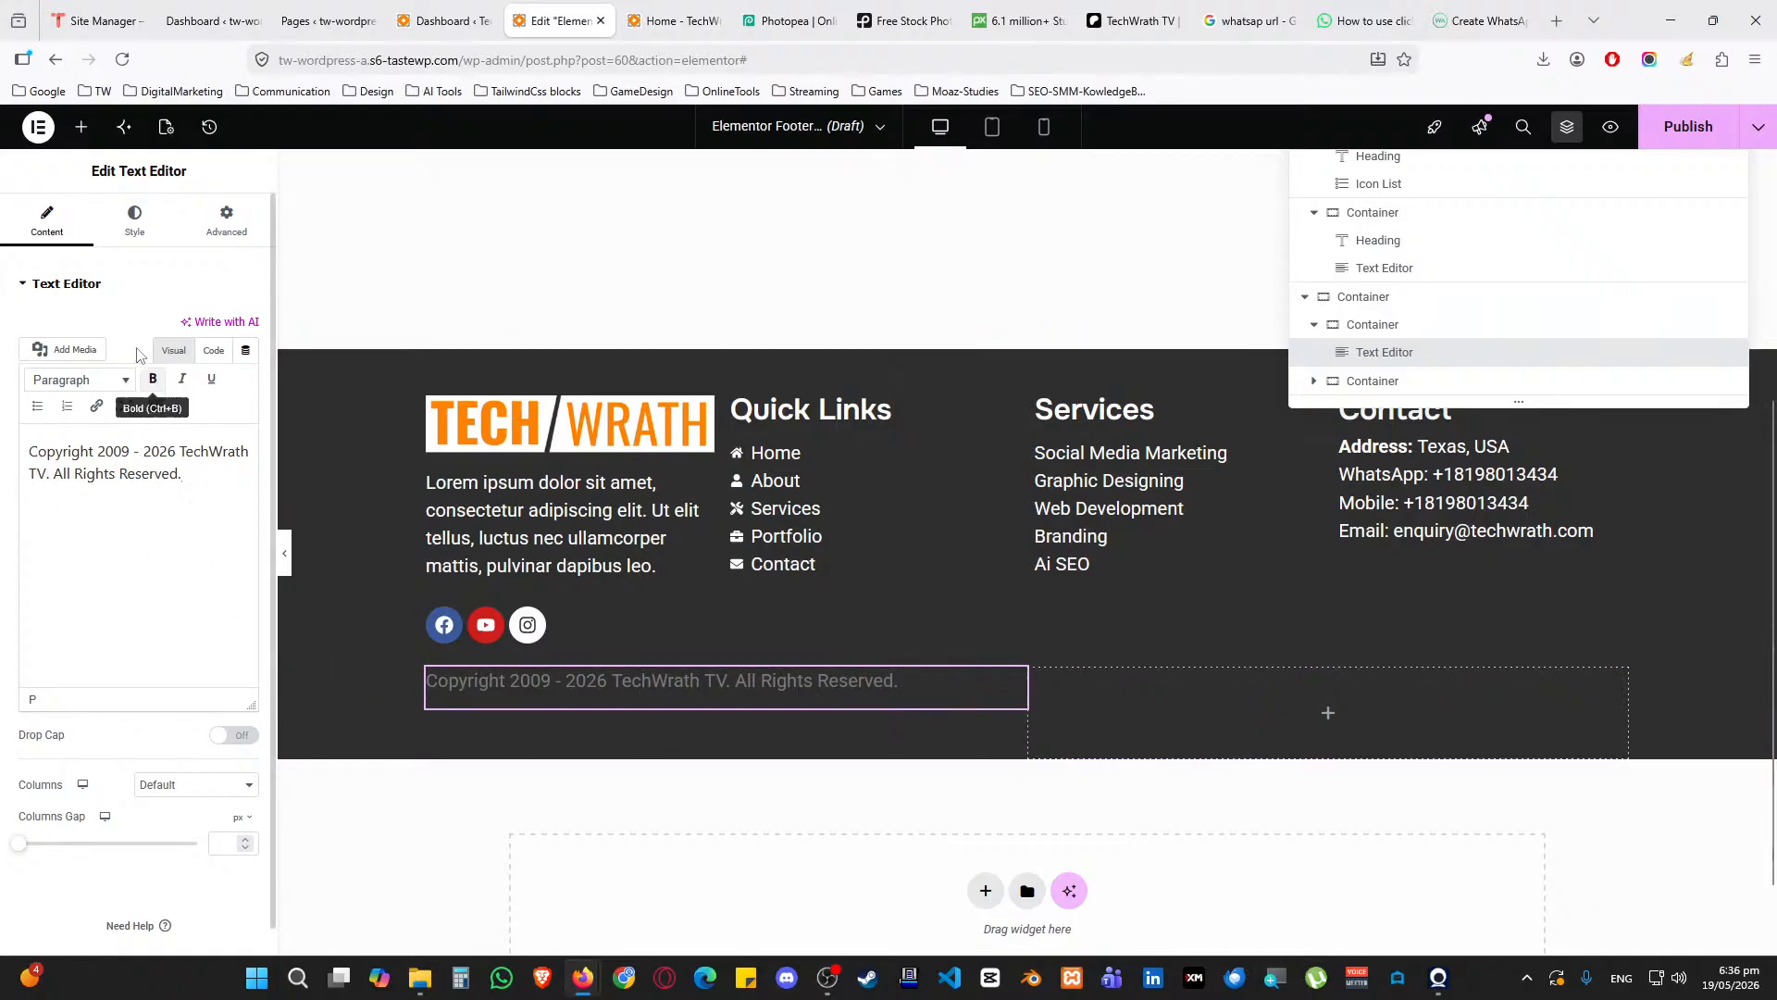
click(134, 222)
click(222, 380)
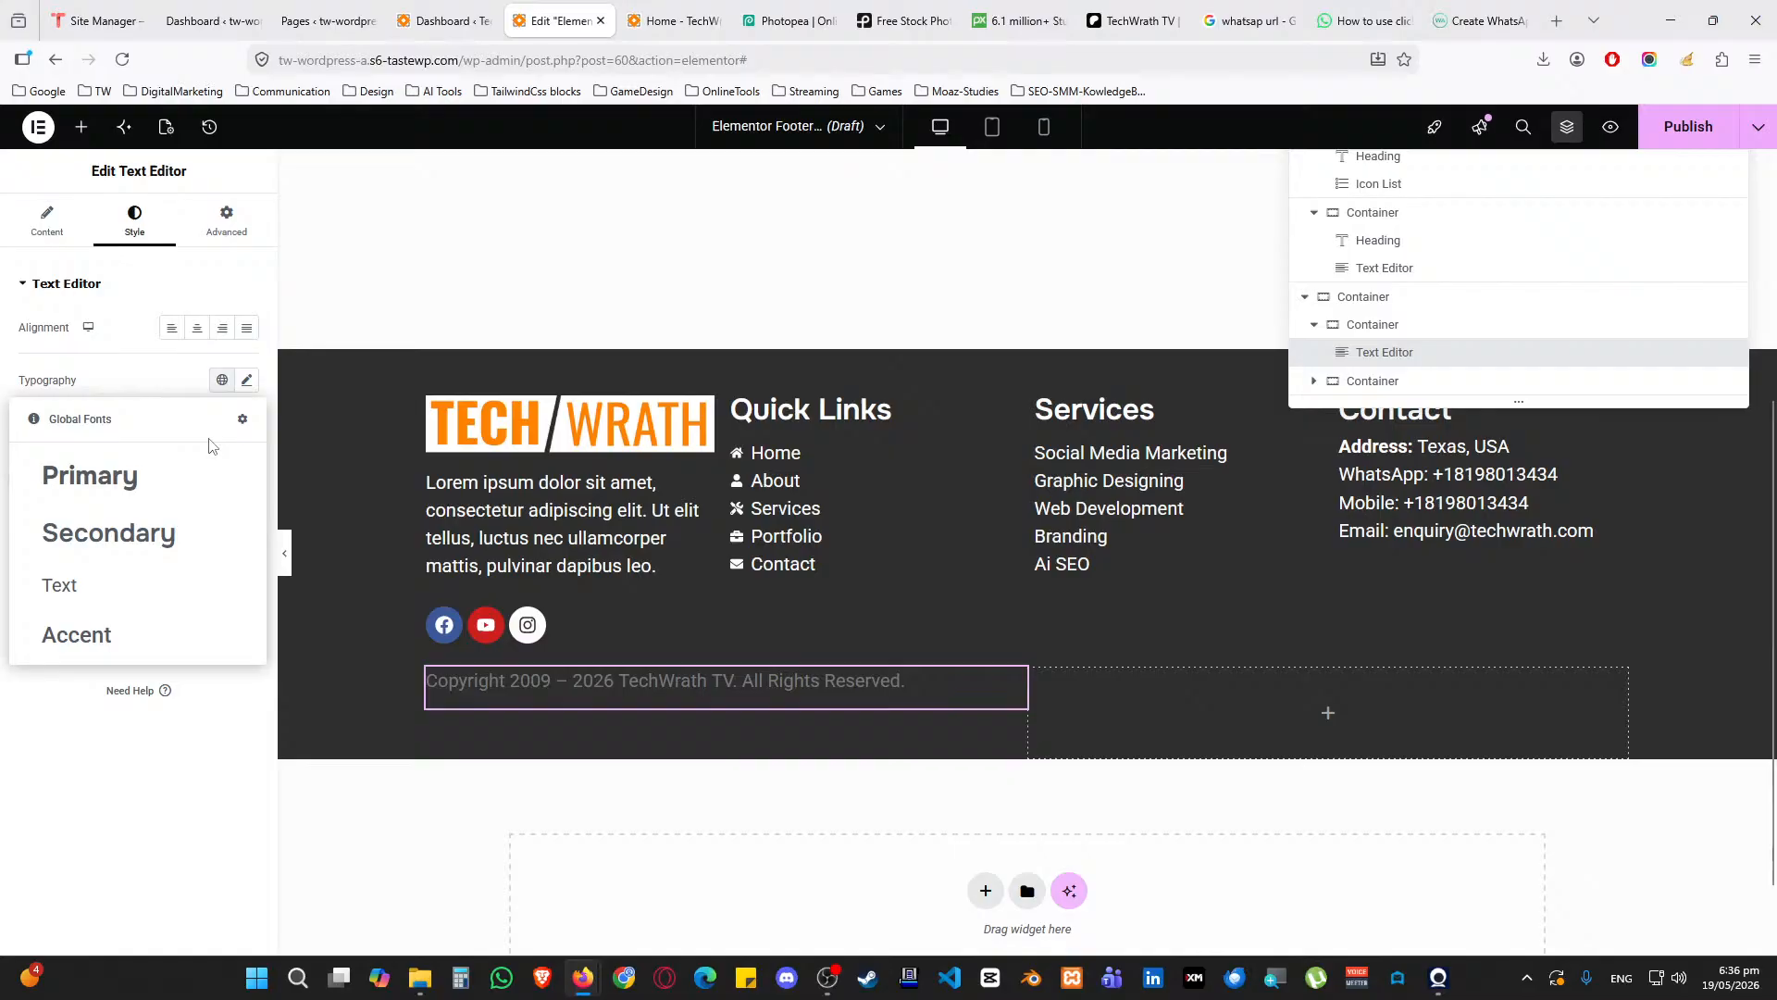
Style the copyright line with the global Text font, White colour and font size 1
click(93, 586)
click(222, 569)
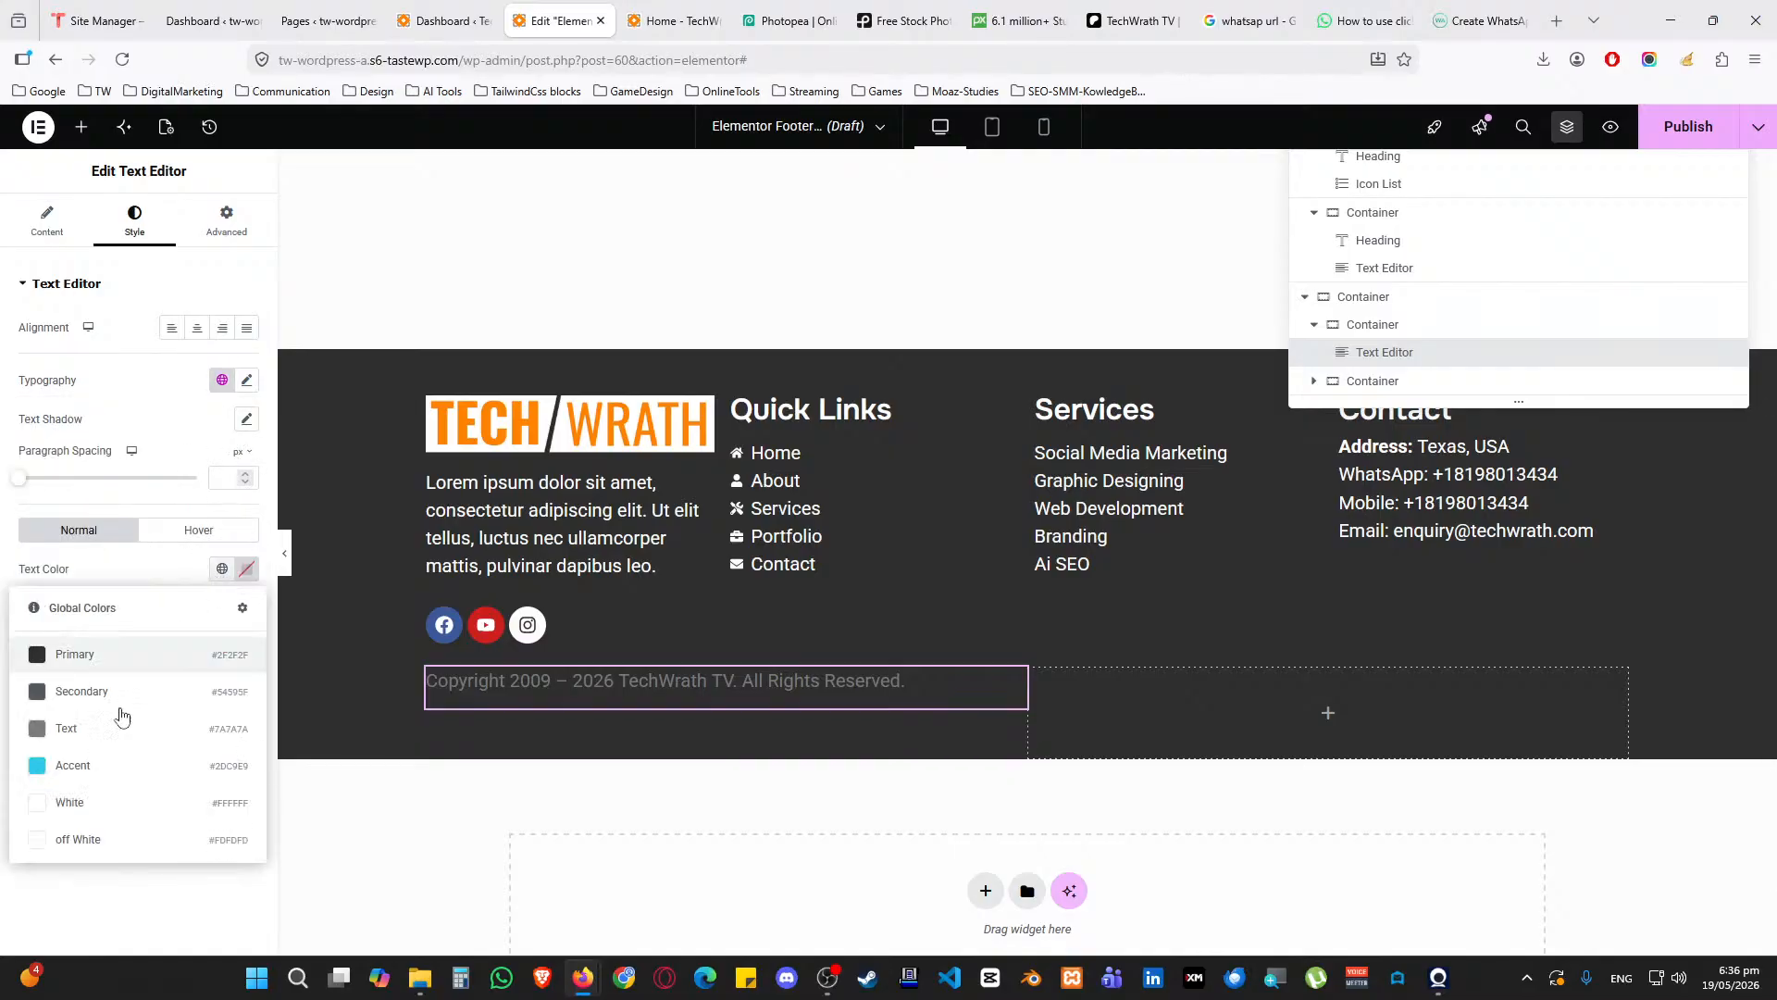
click(79, 837)
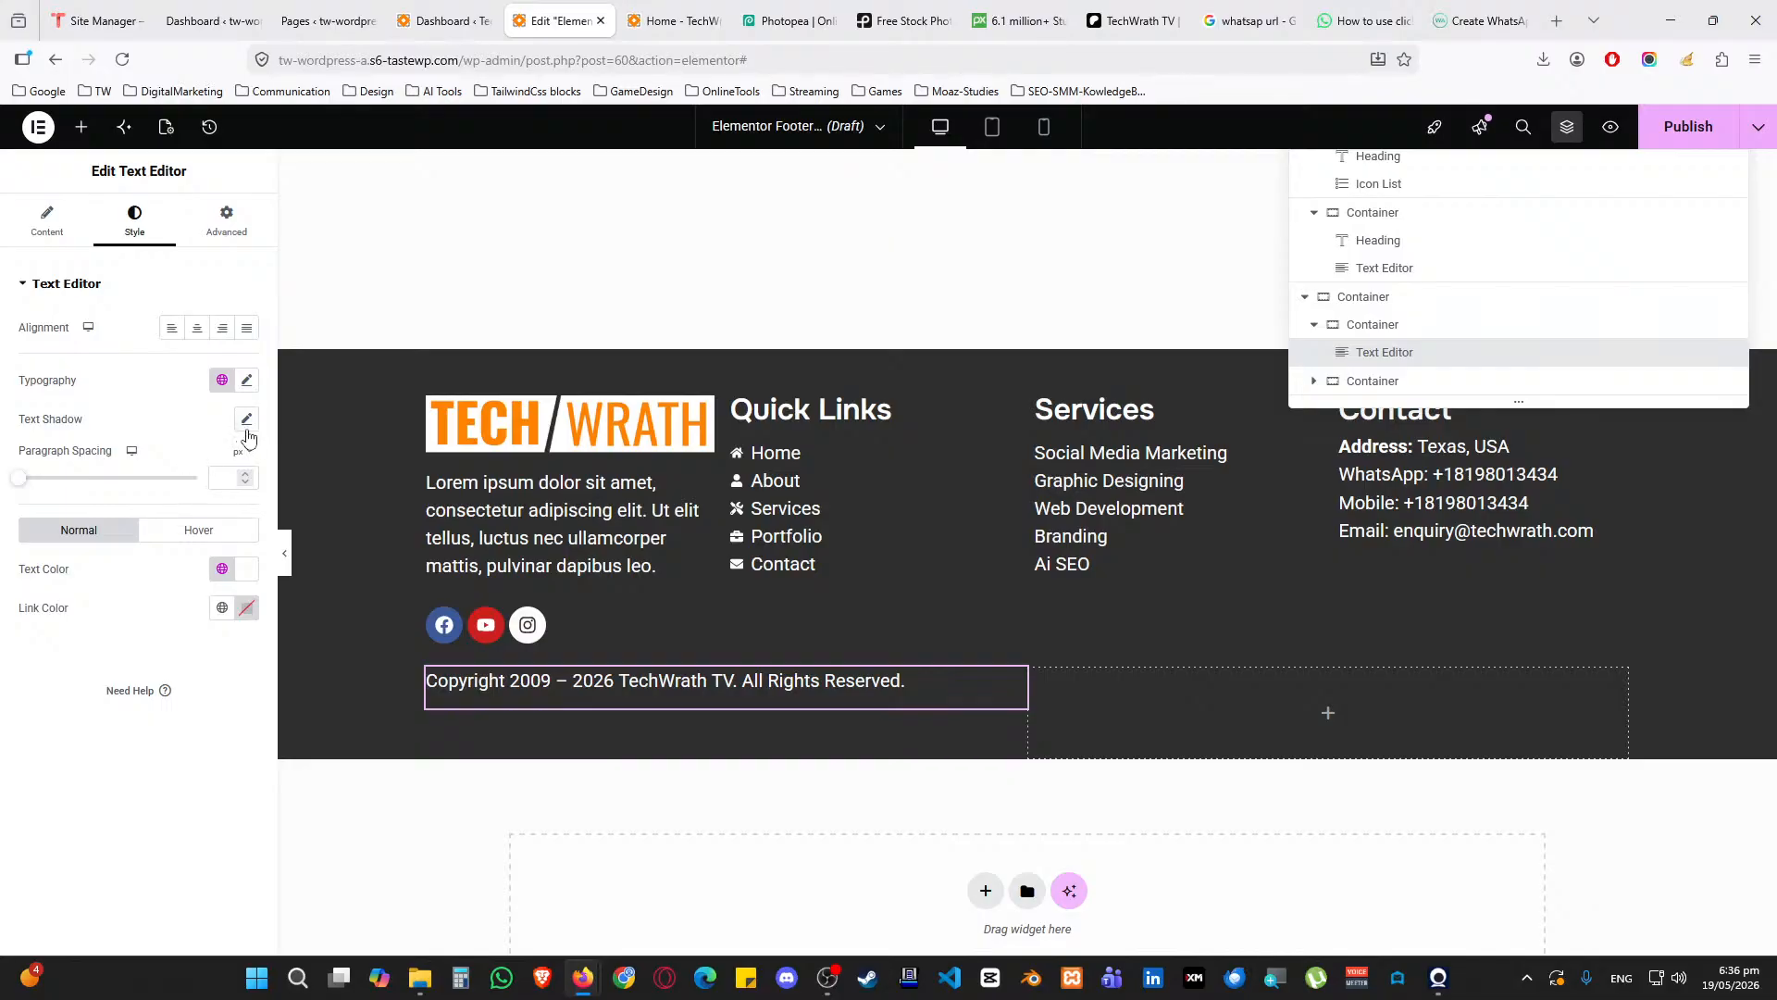
click(247, 381)
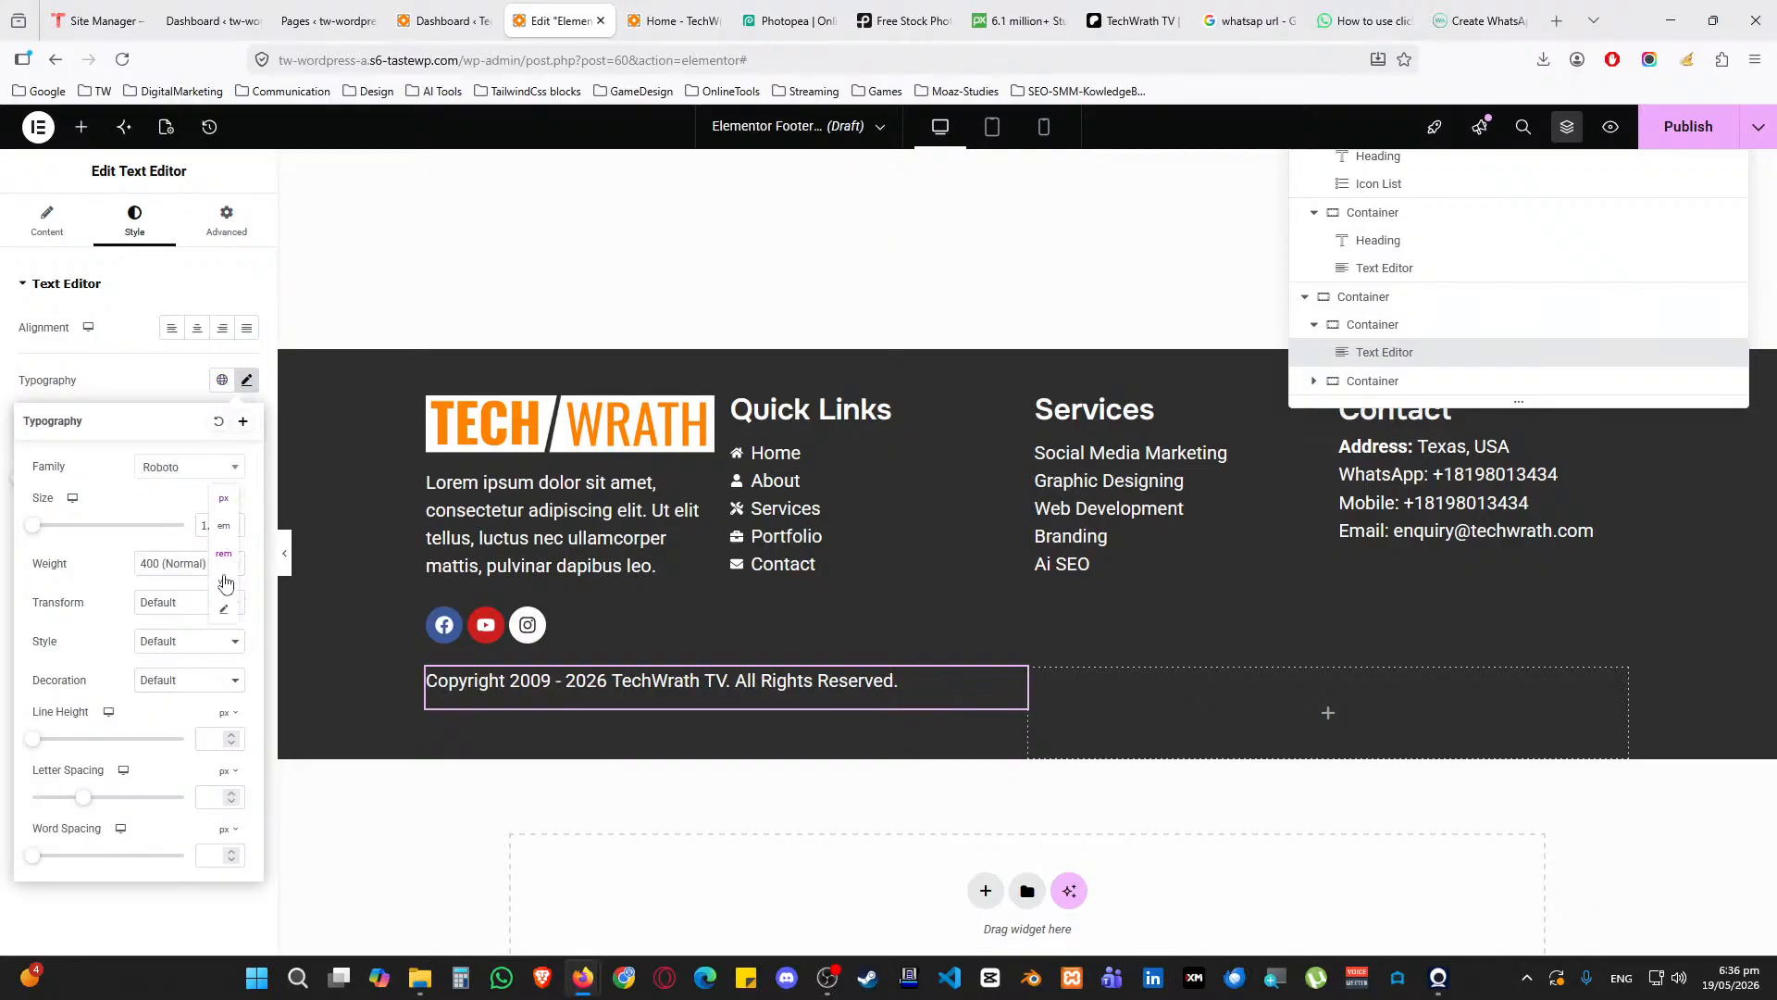
click(231, 532)
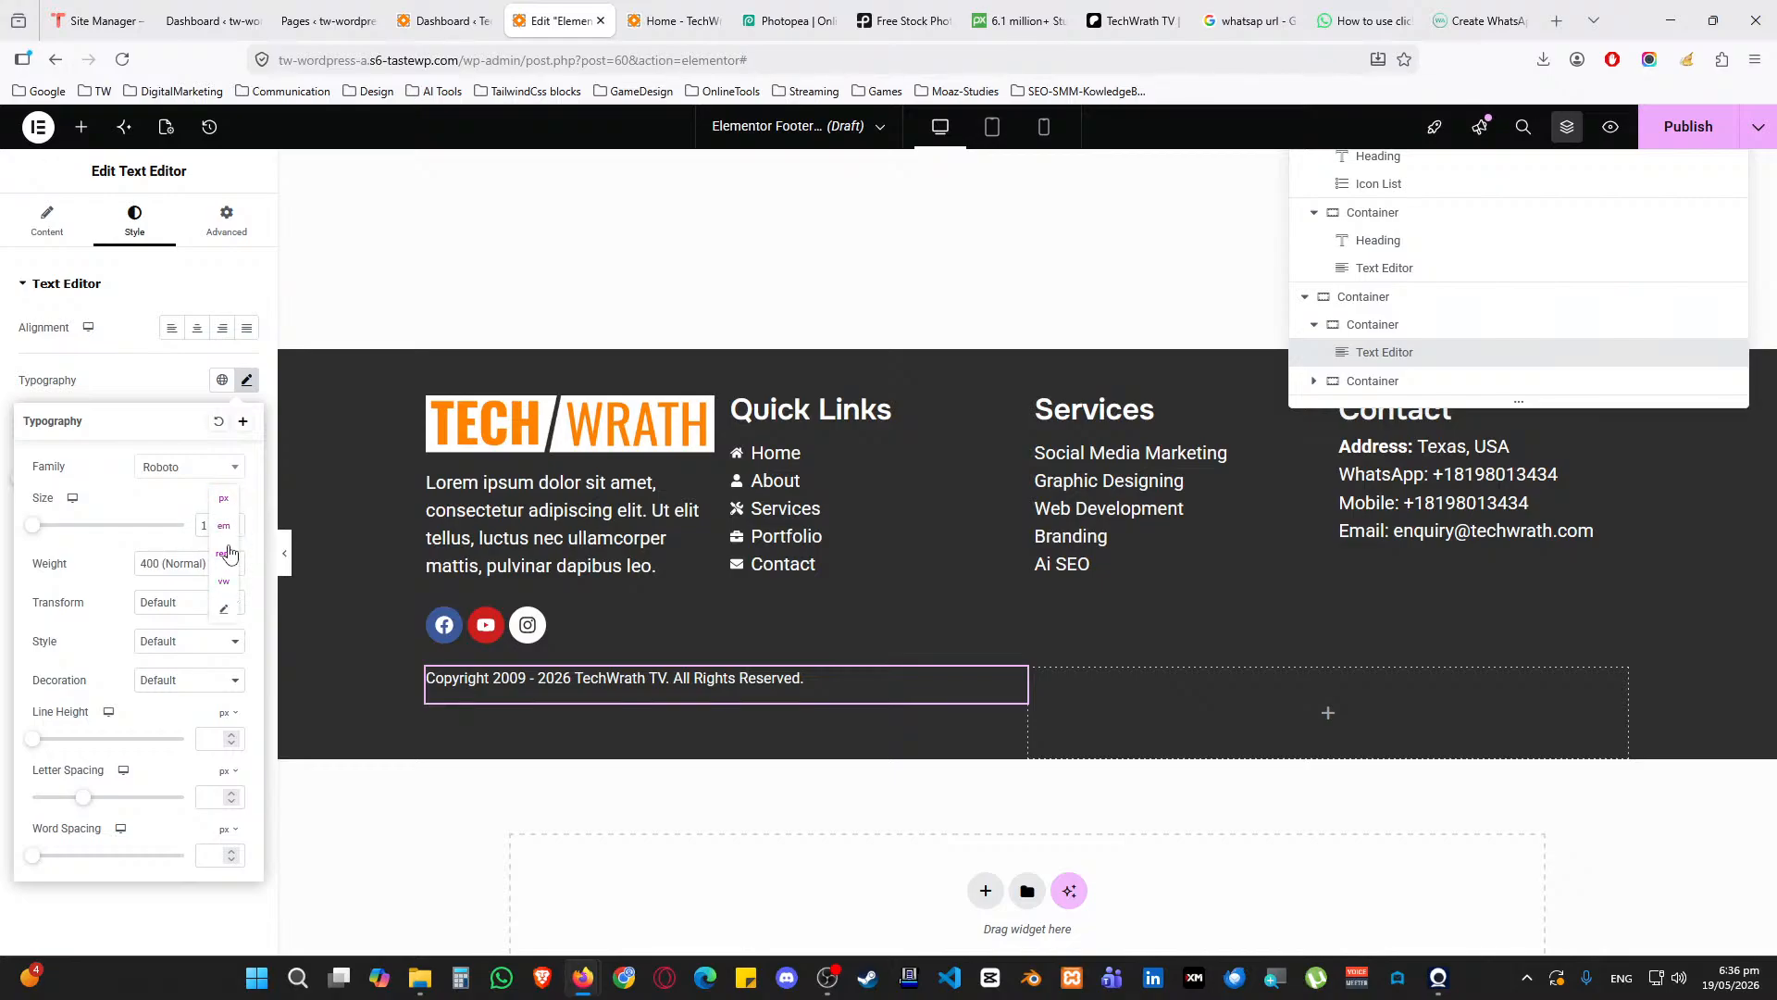
click(162, 391)
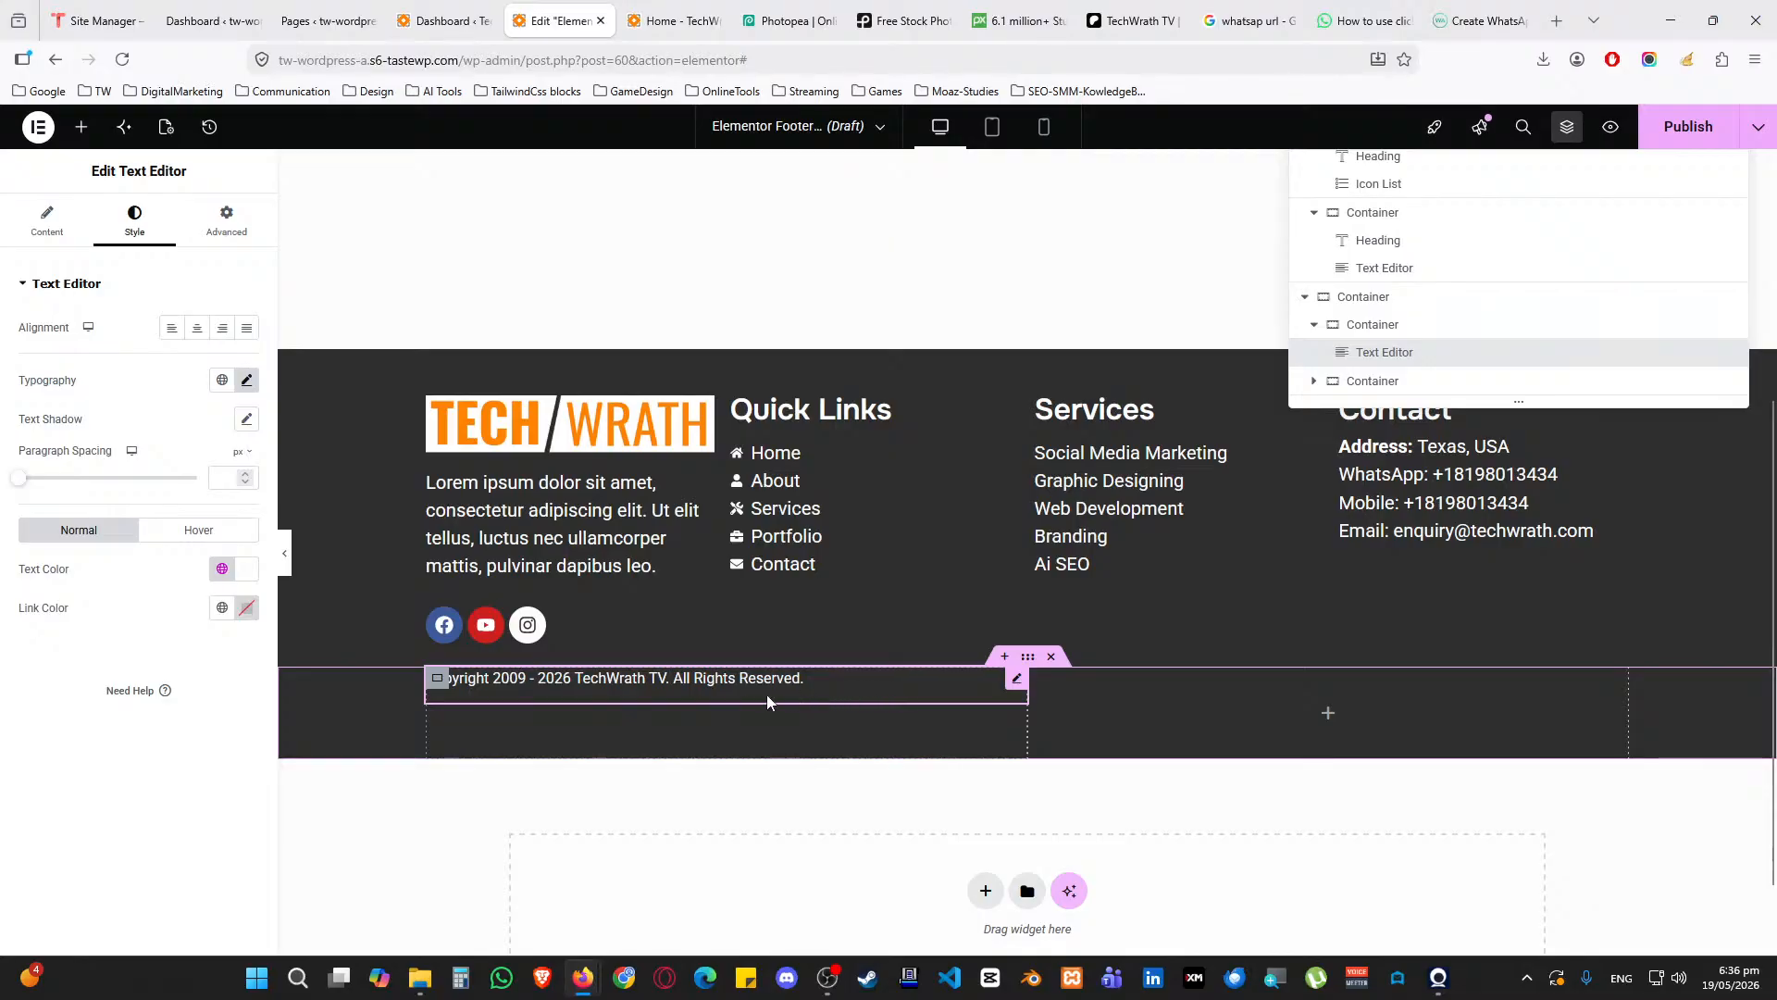
Set the copyright column's linked padding and margin to 0 in its Advanced settings
click(437, 678)
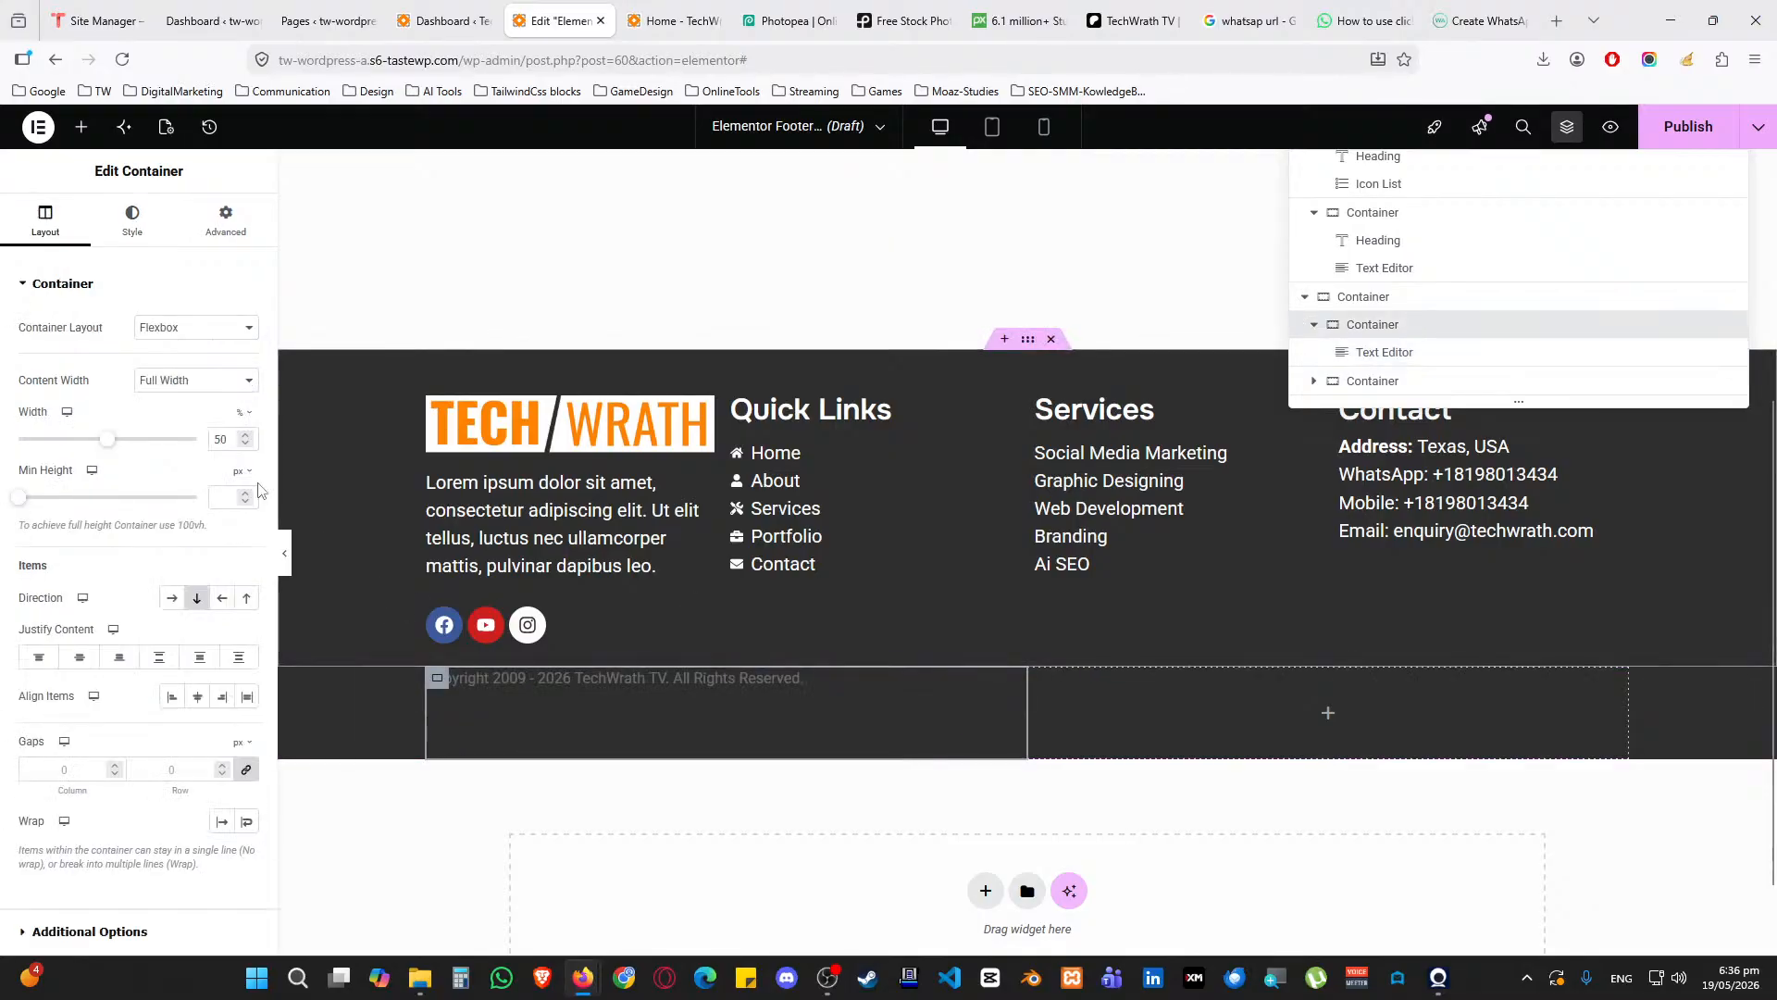
click(229, 225)
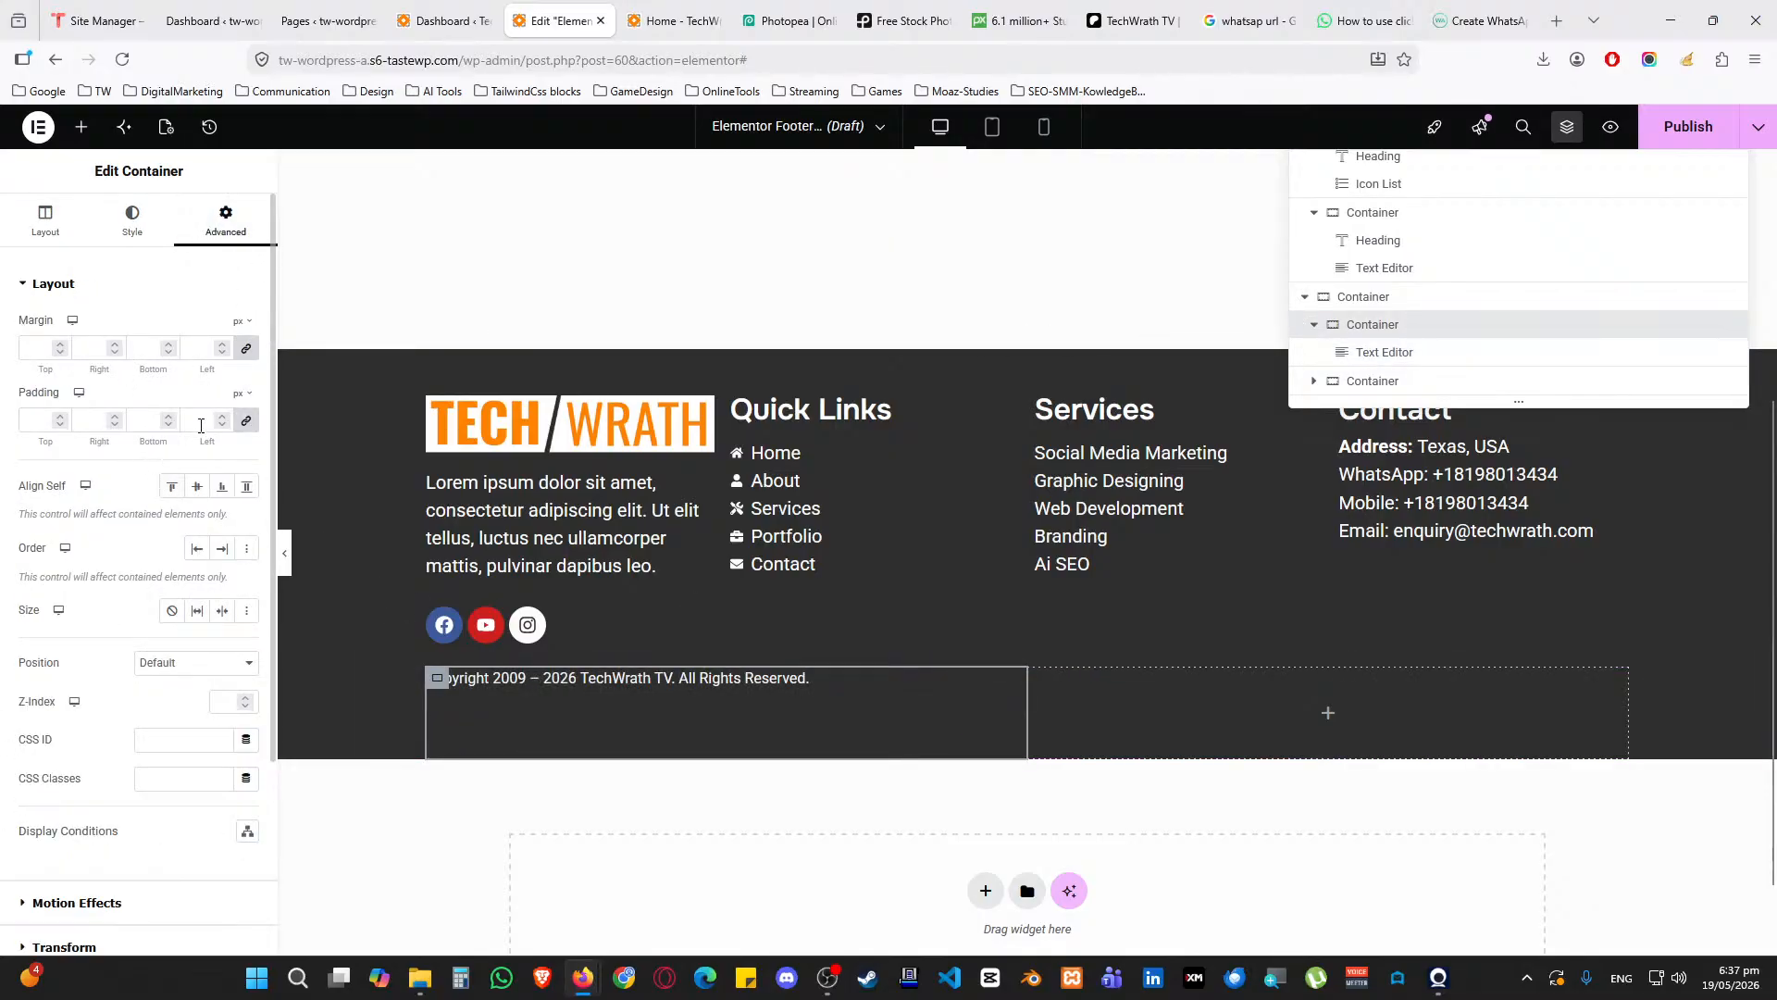
text(0)
click(200, 348)
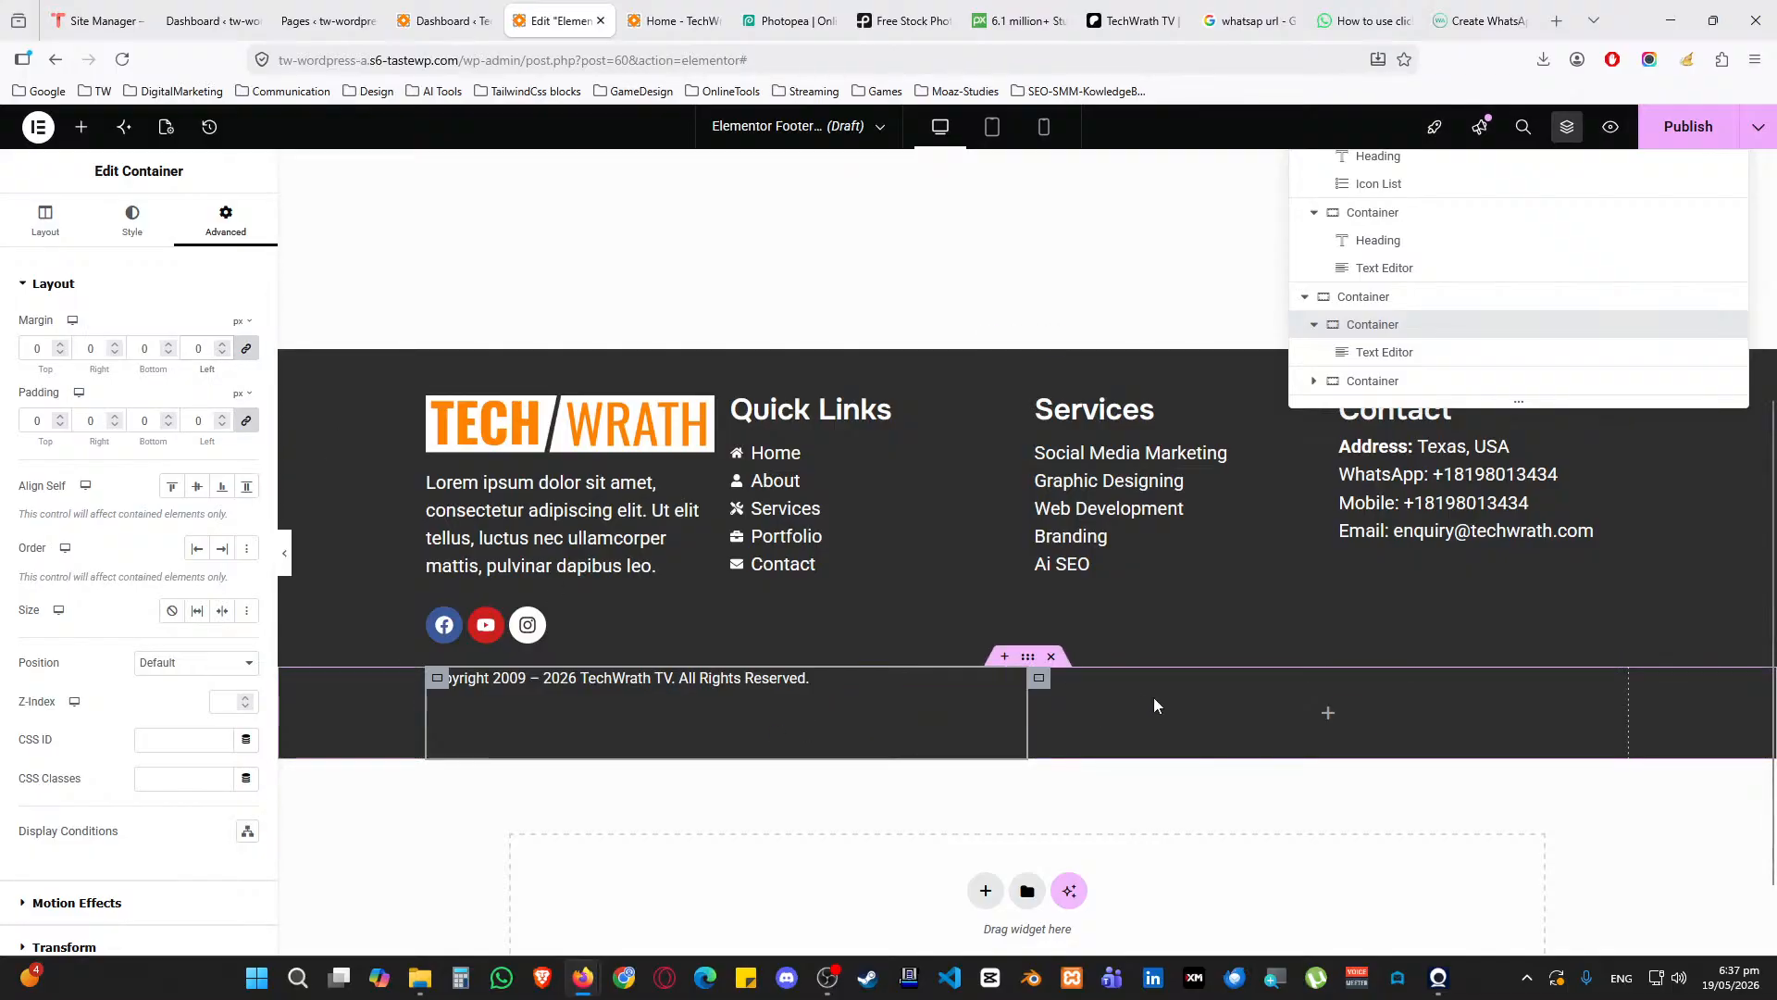
click(82, 127)
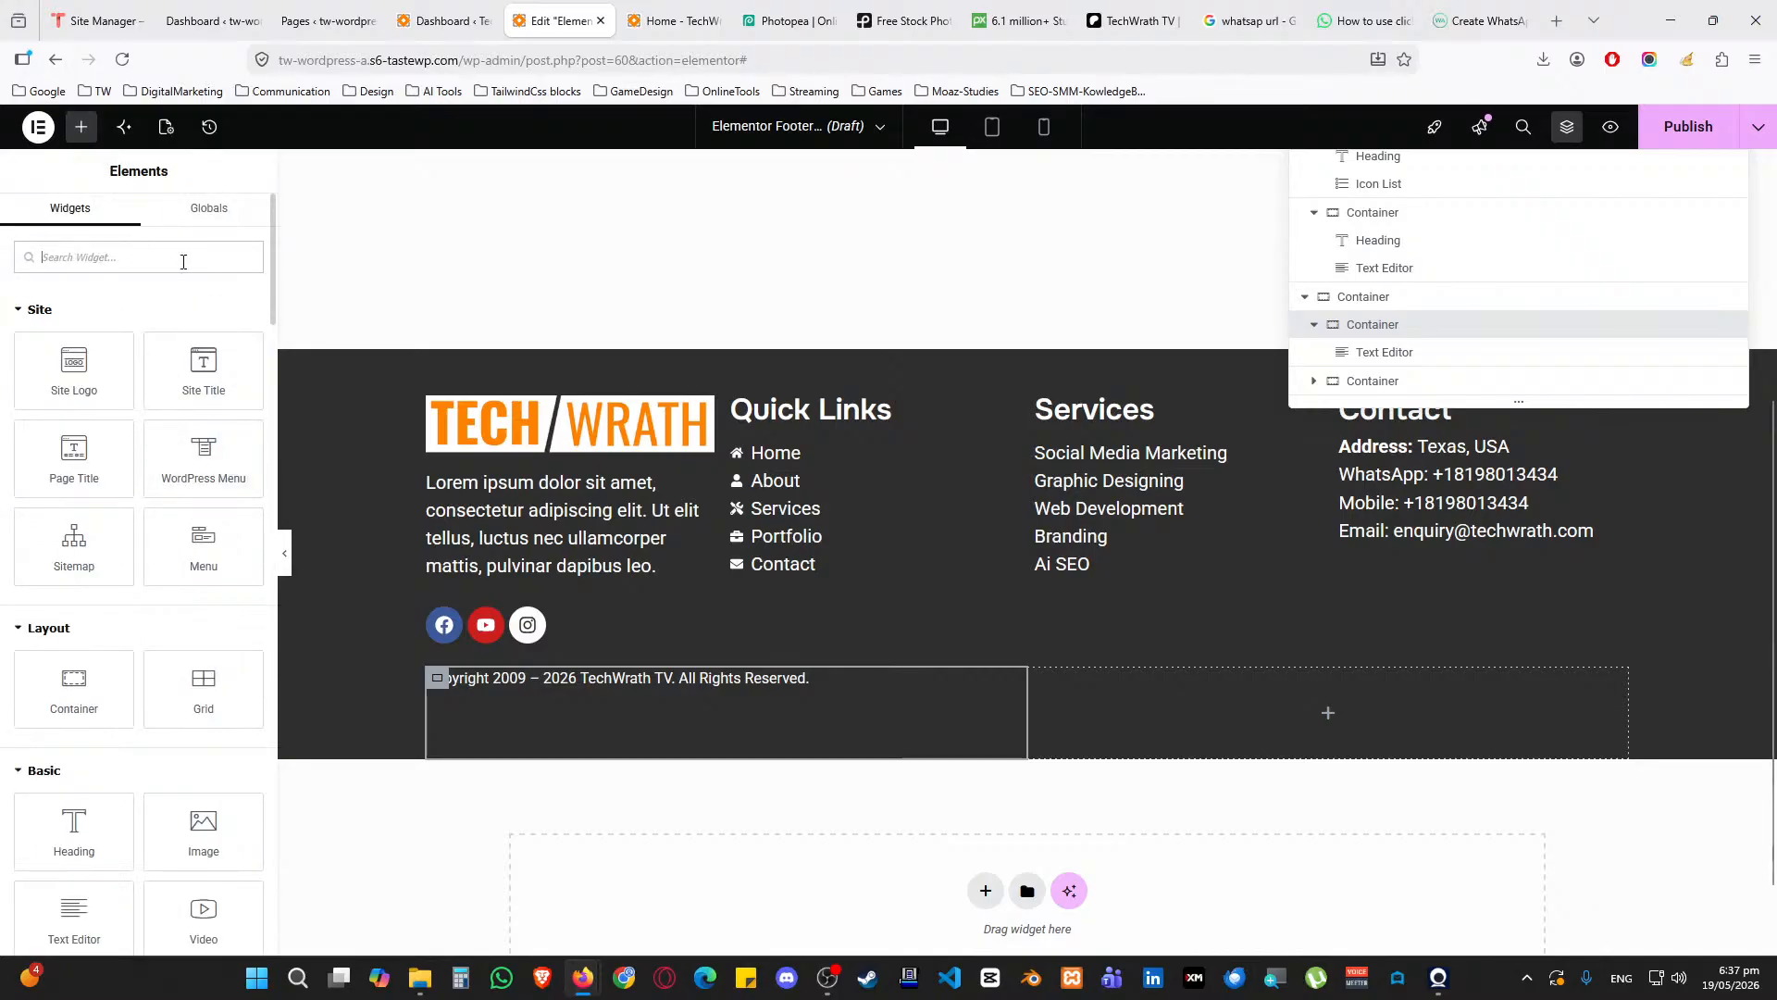
Place an inline Icon List in the right column with a first item 'Terms and Conditions' and no icon
text(icon li)
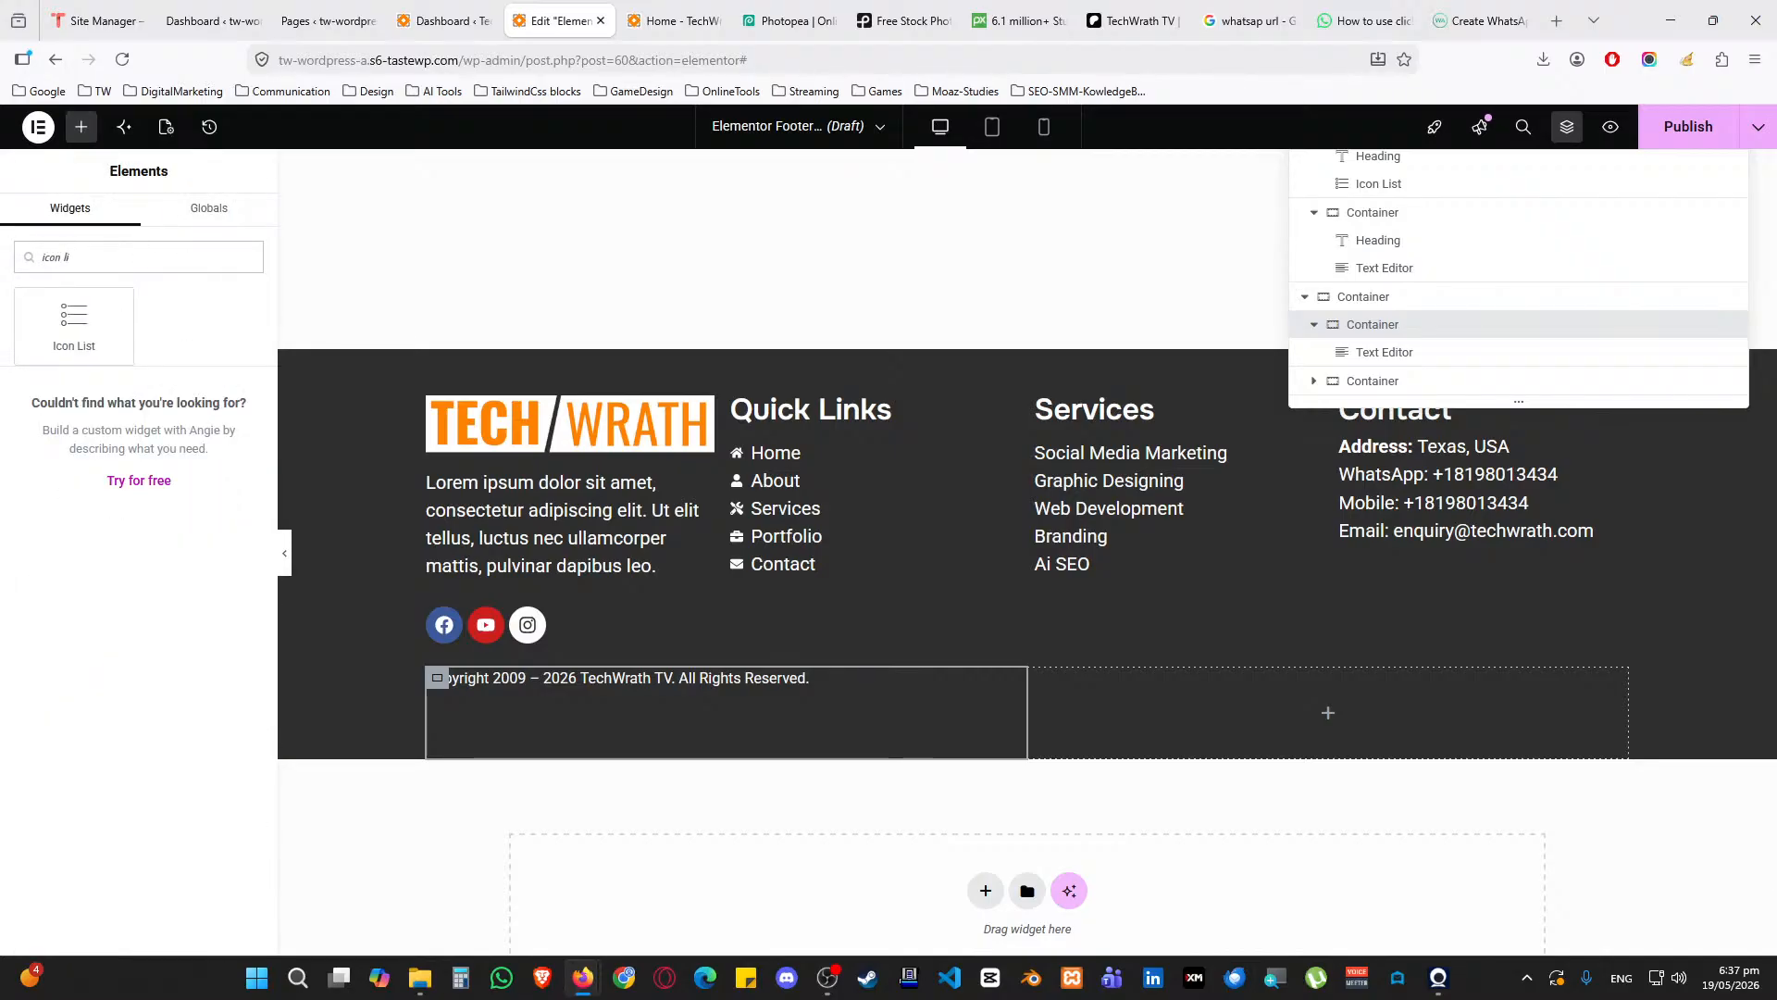
drag(74, 319, 1346, 694)
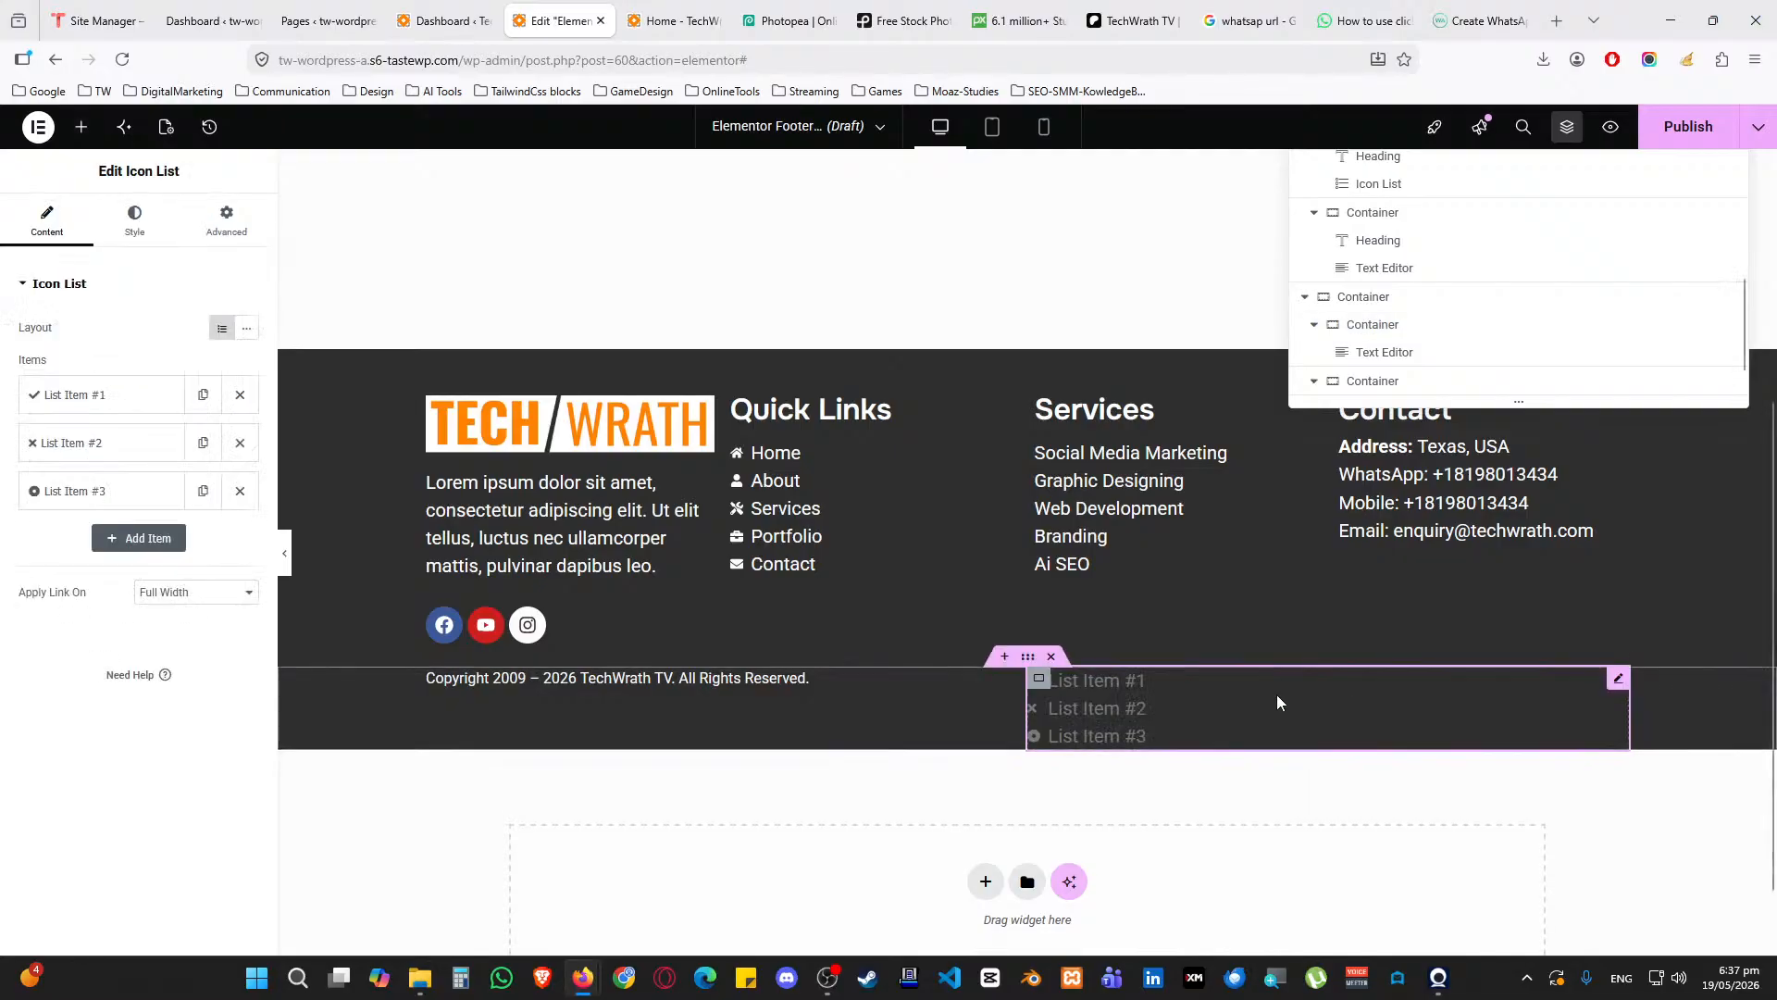
click(246, 327)
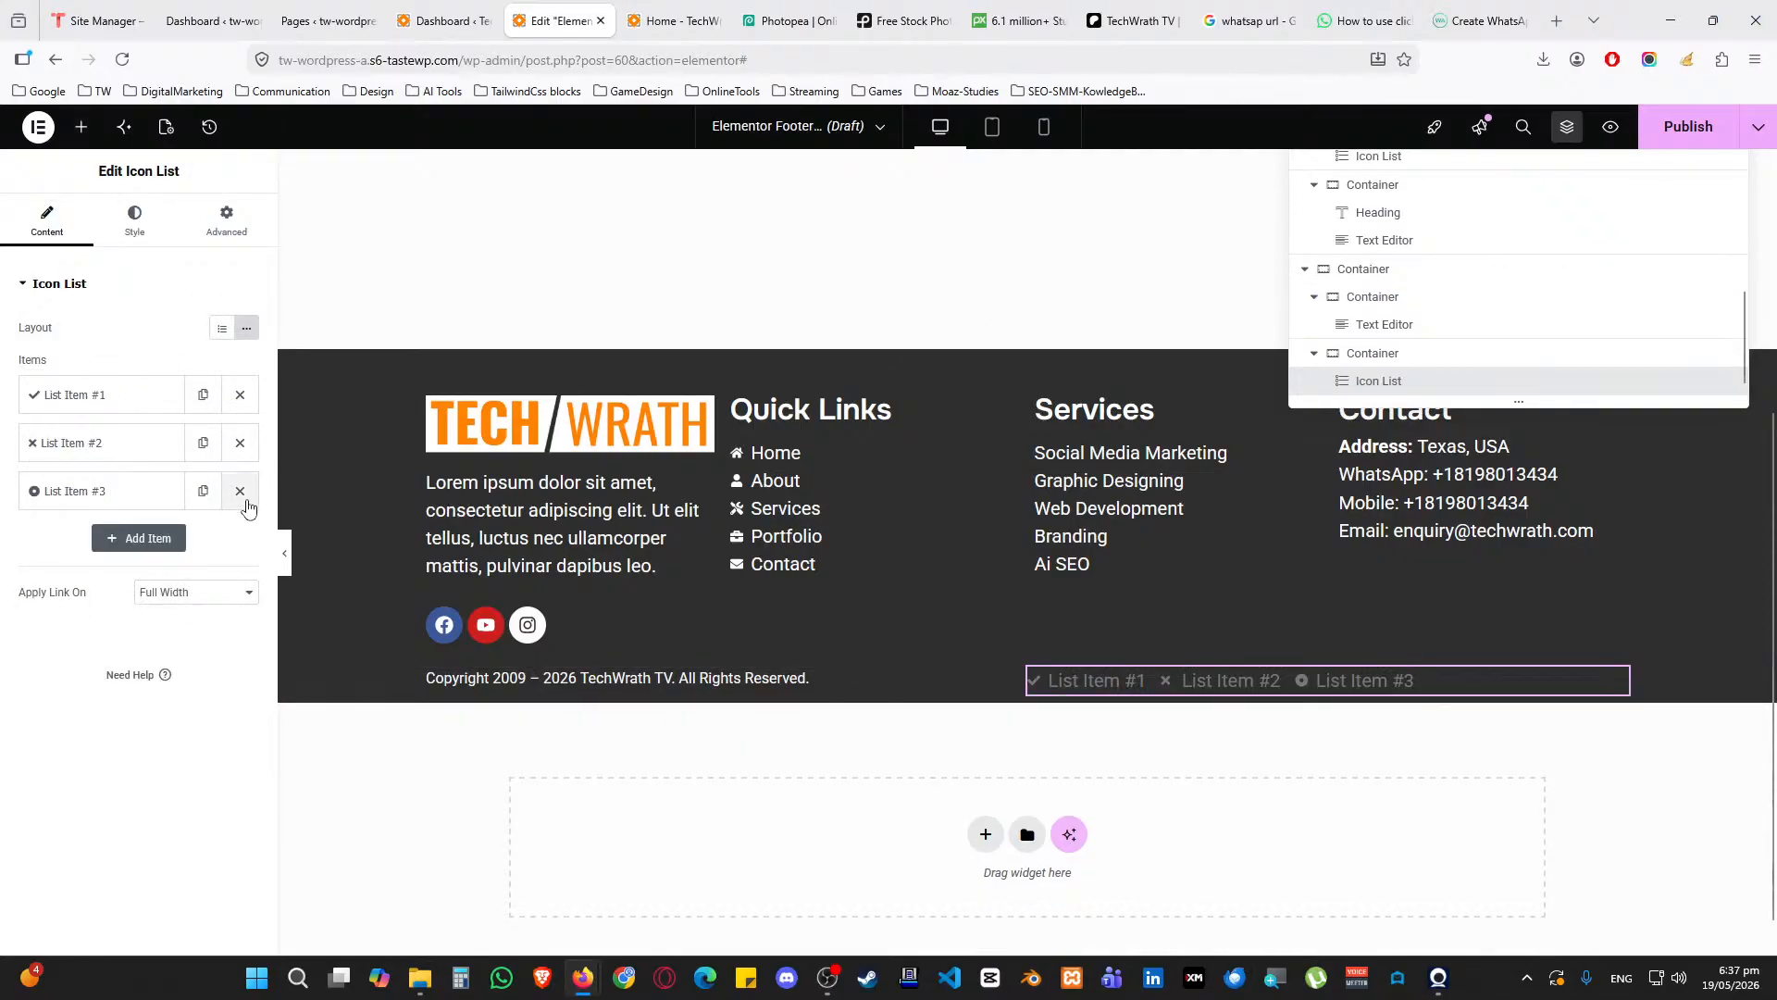
click(137, 396)
click(235, 541)
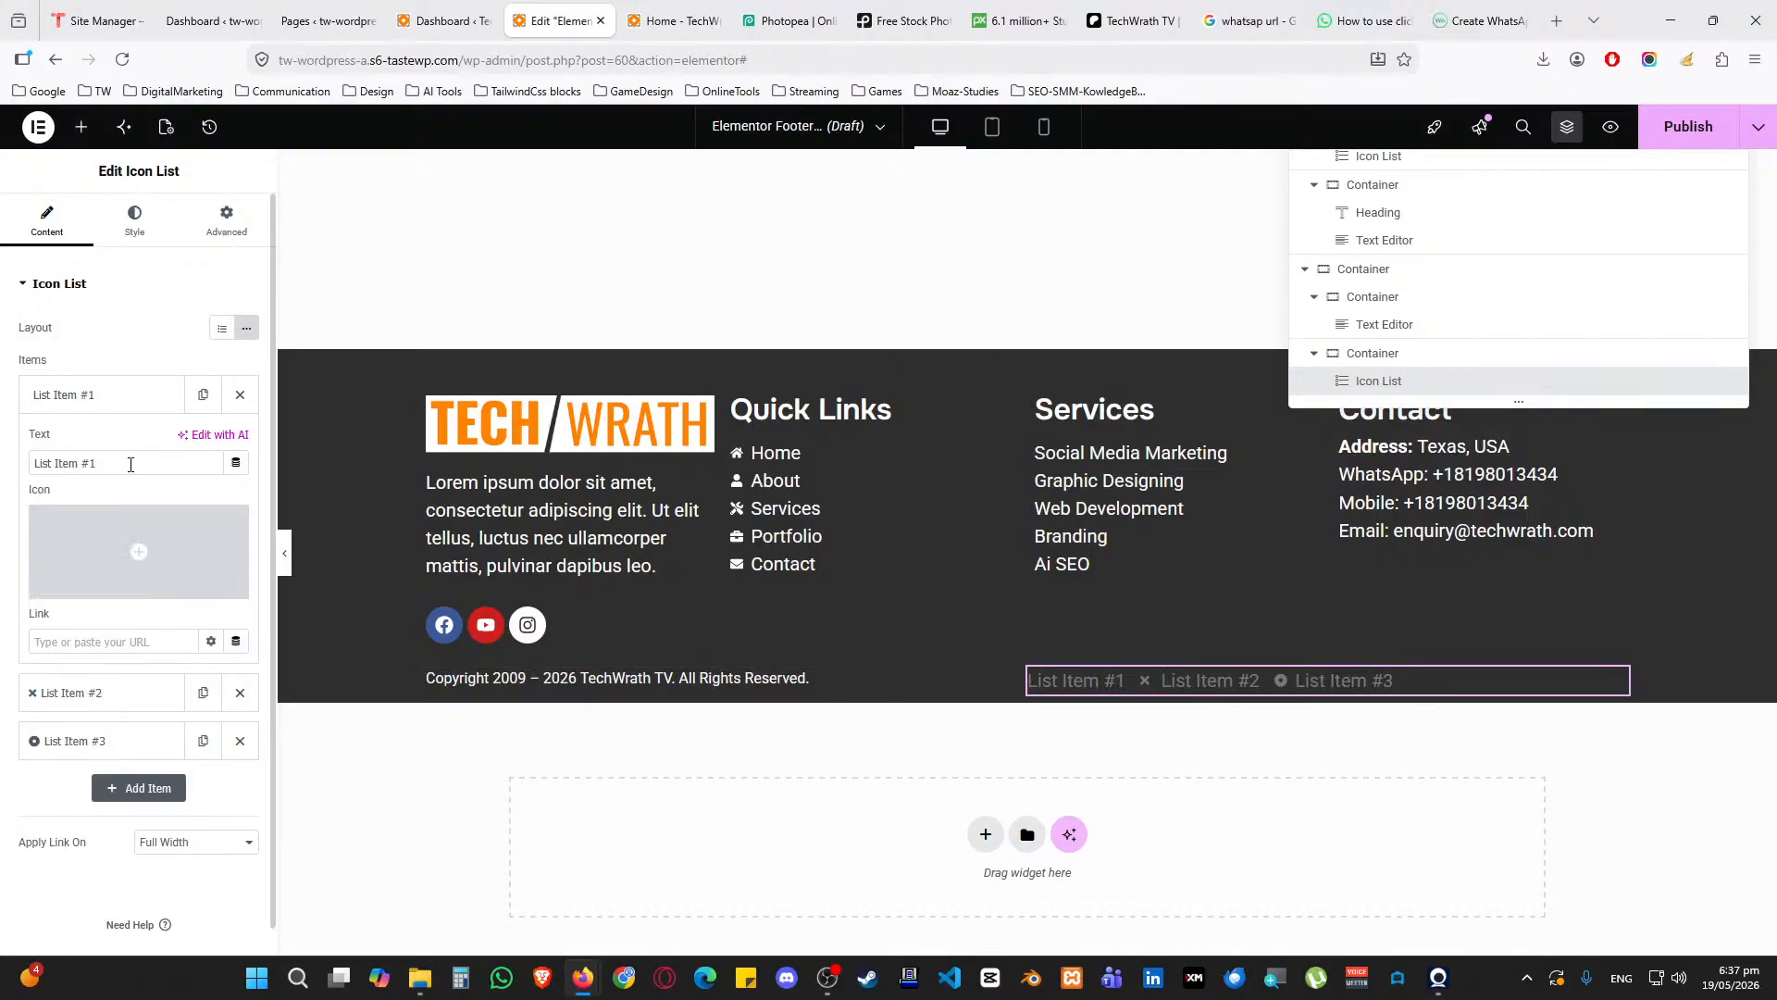
drag(100, 462, 31, 451)
text(Terms and C)
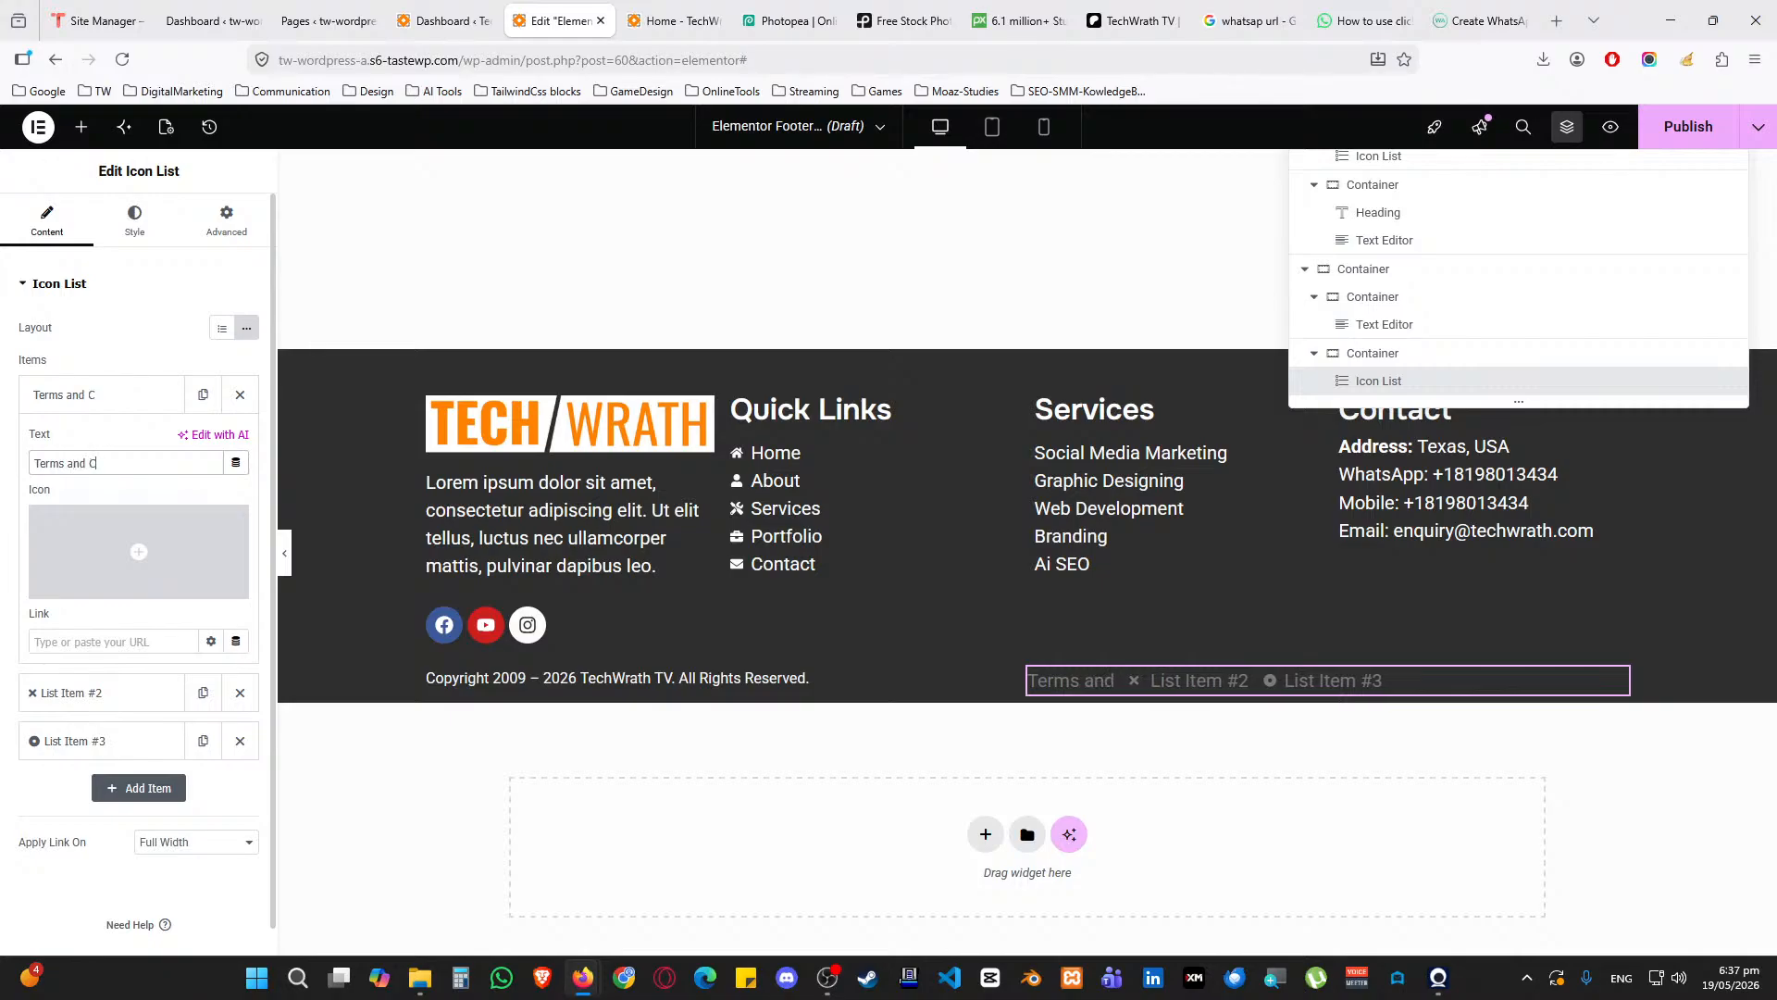
text(onditions)
Rename the second item to 'Privacy Policy', remove its icon, and delete the third item
click(120, 444)
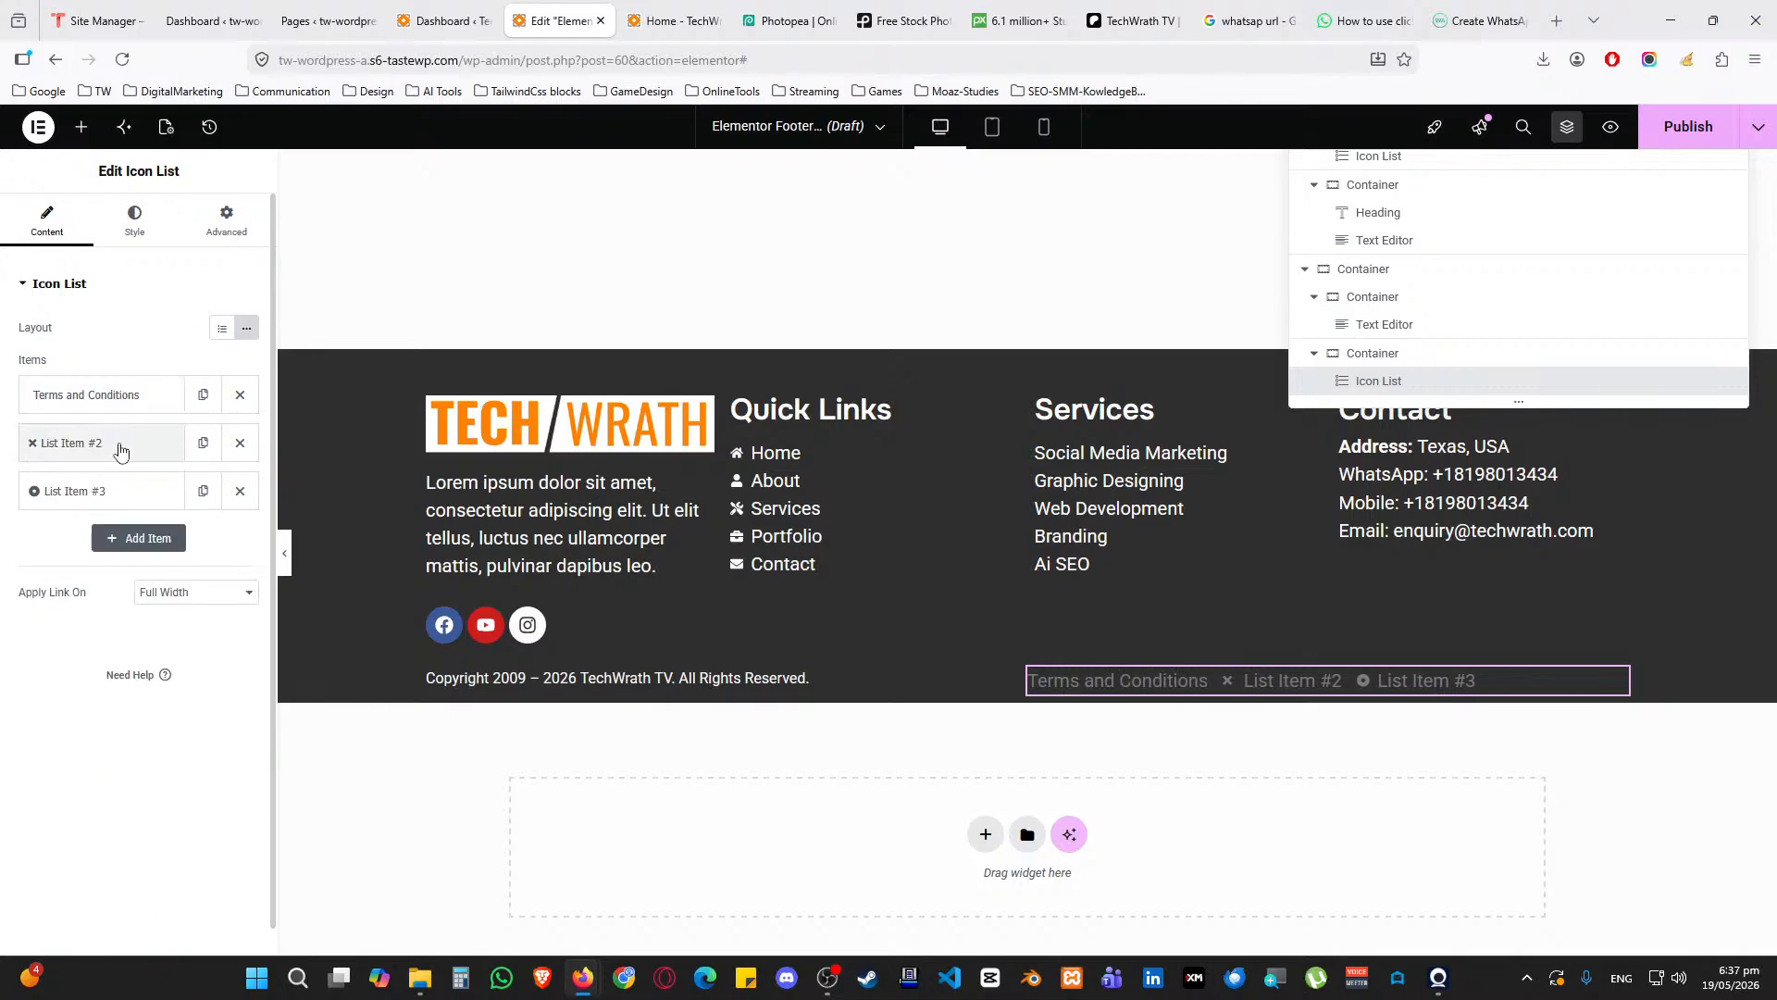
drag(129, 511, 33, 511)
text(Pri)
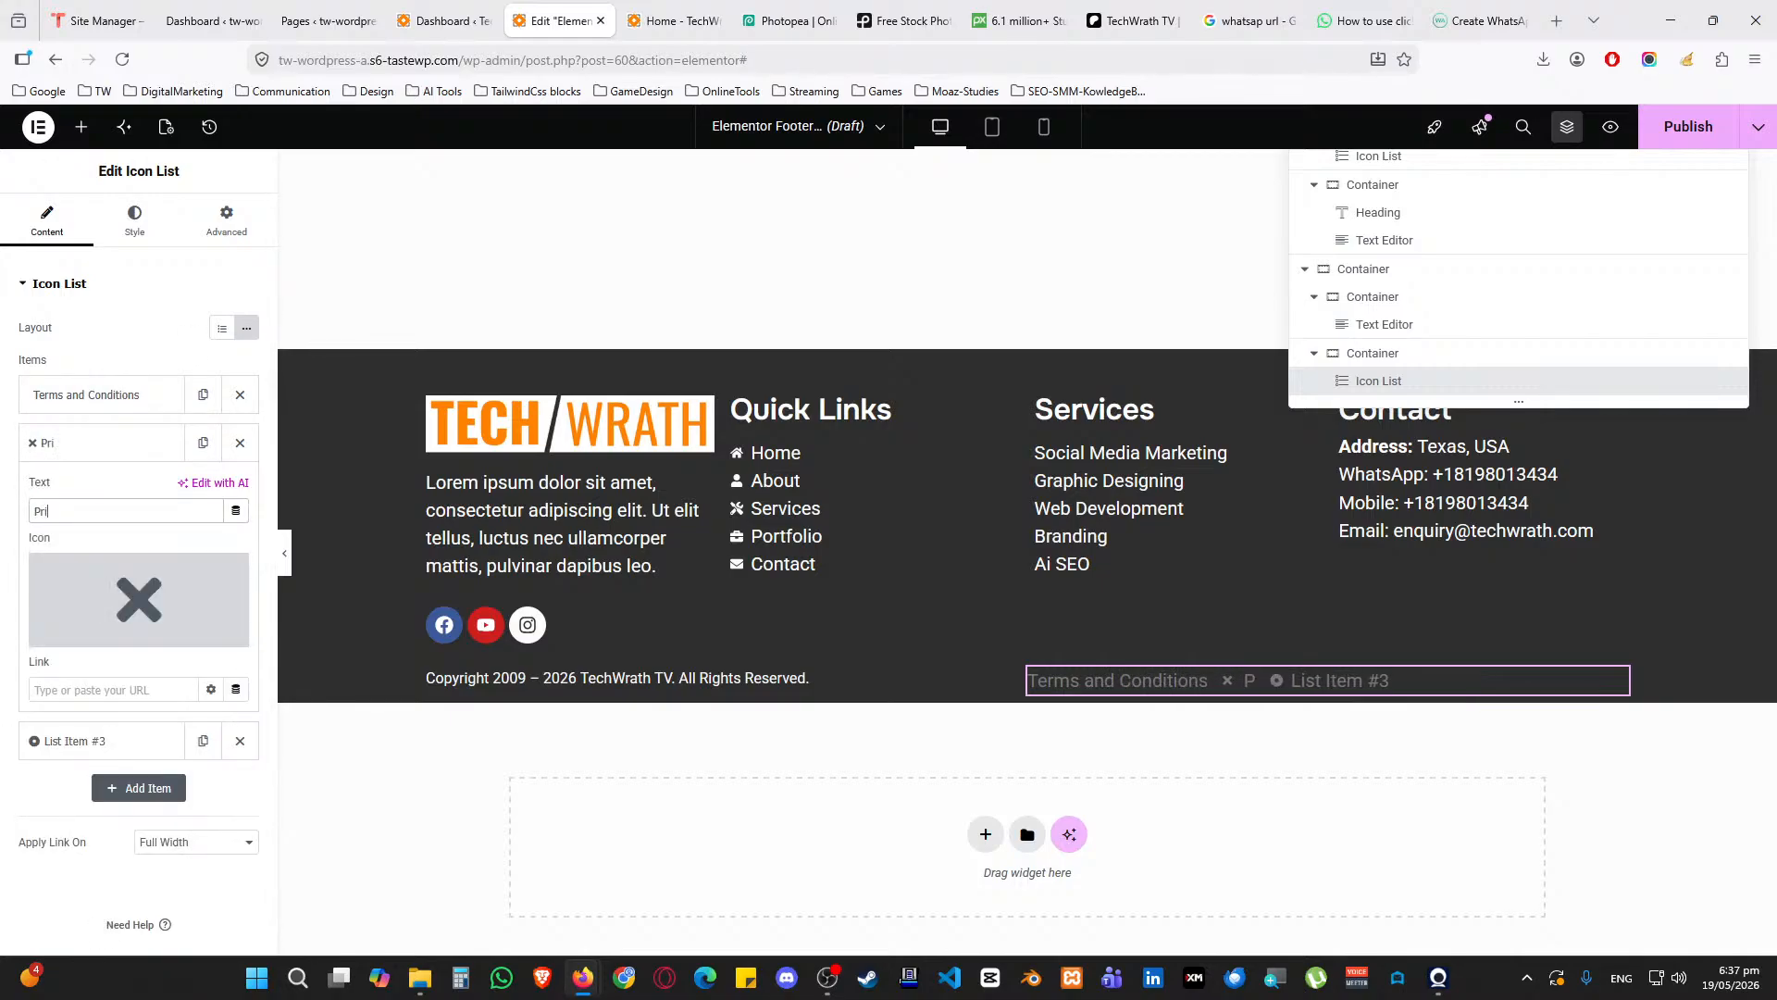
text(vacy Policy)
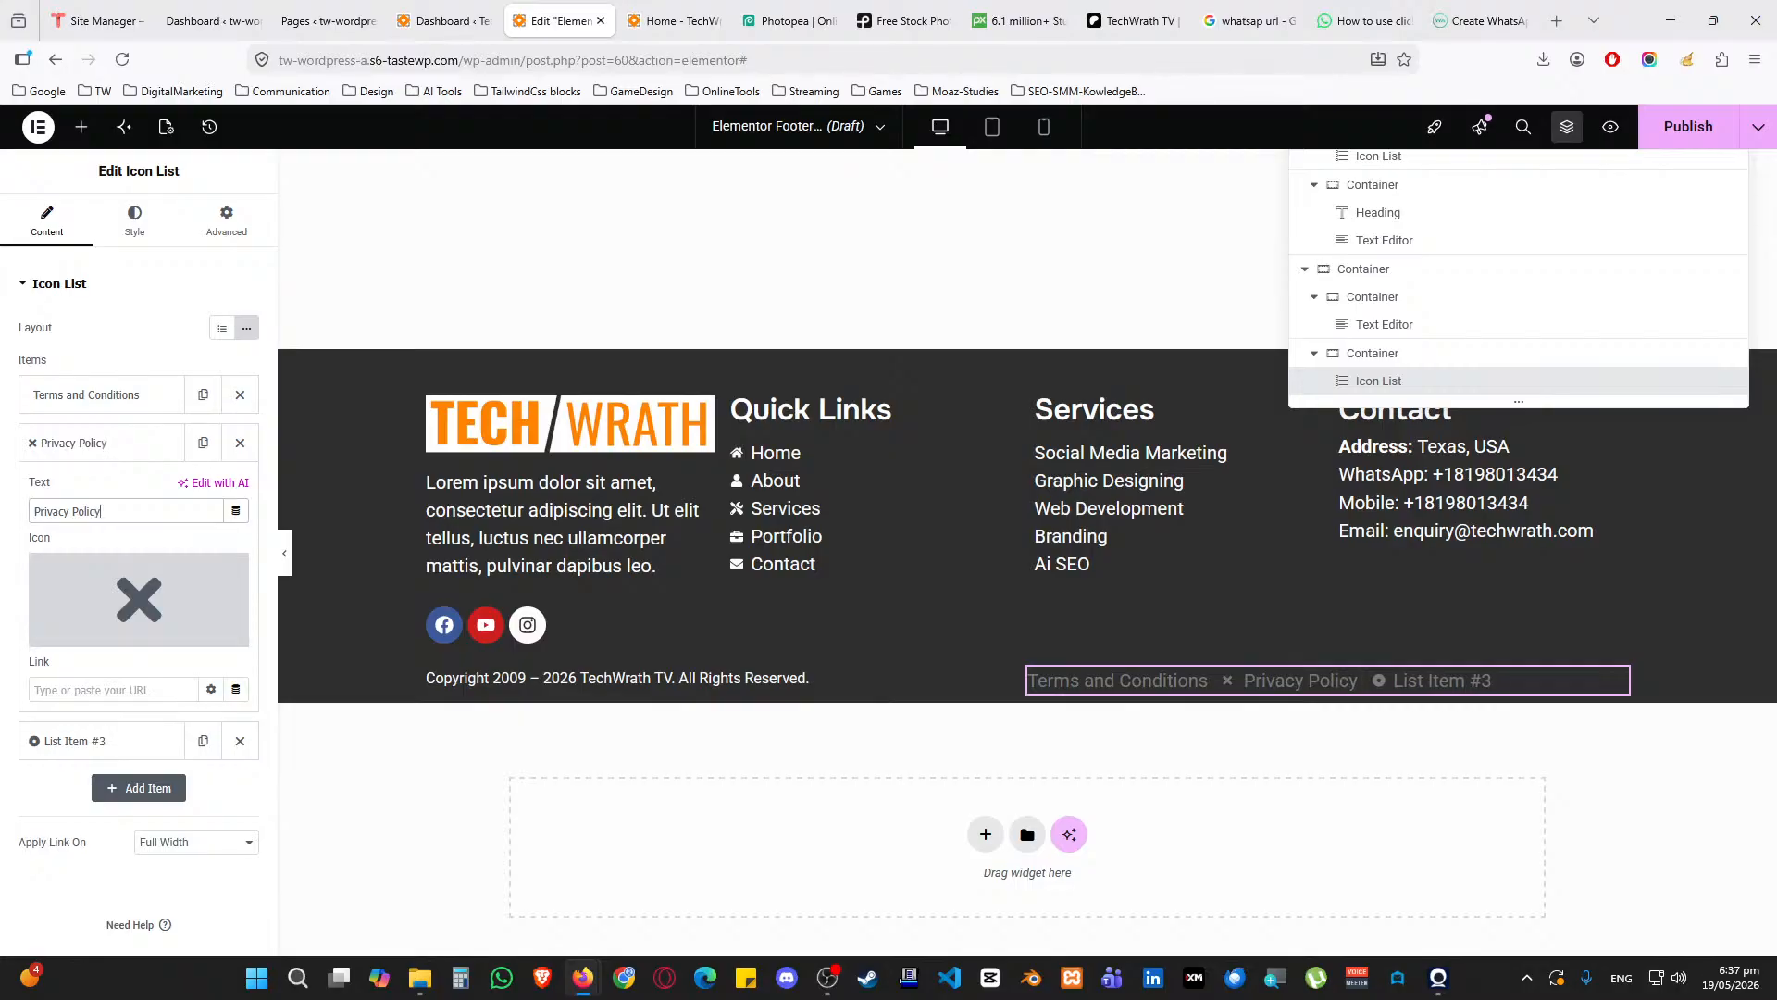
click(225, 574)
click(120, 443)
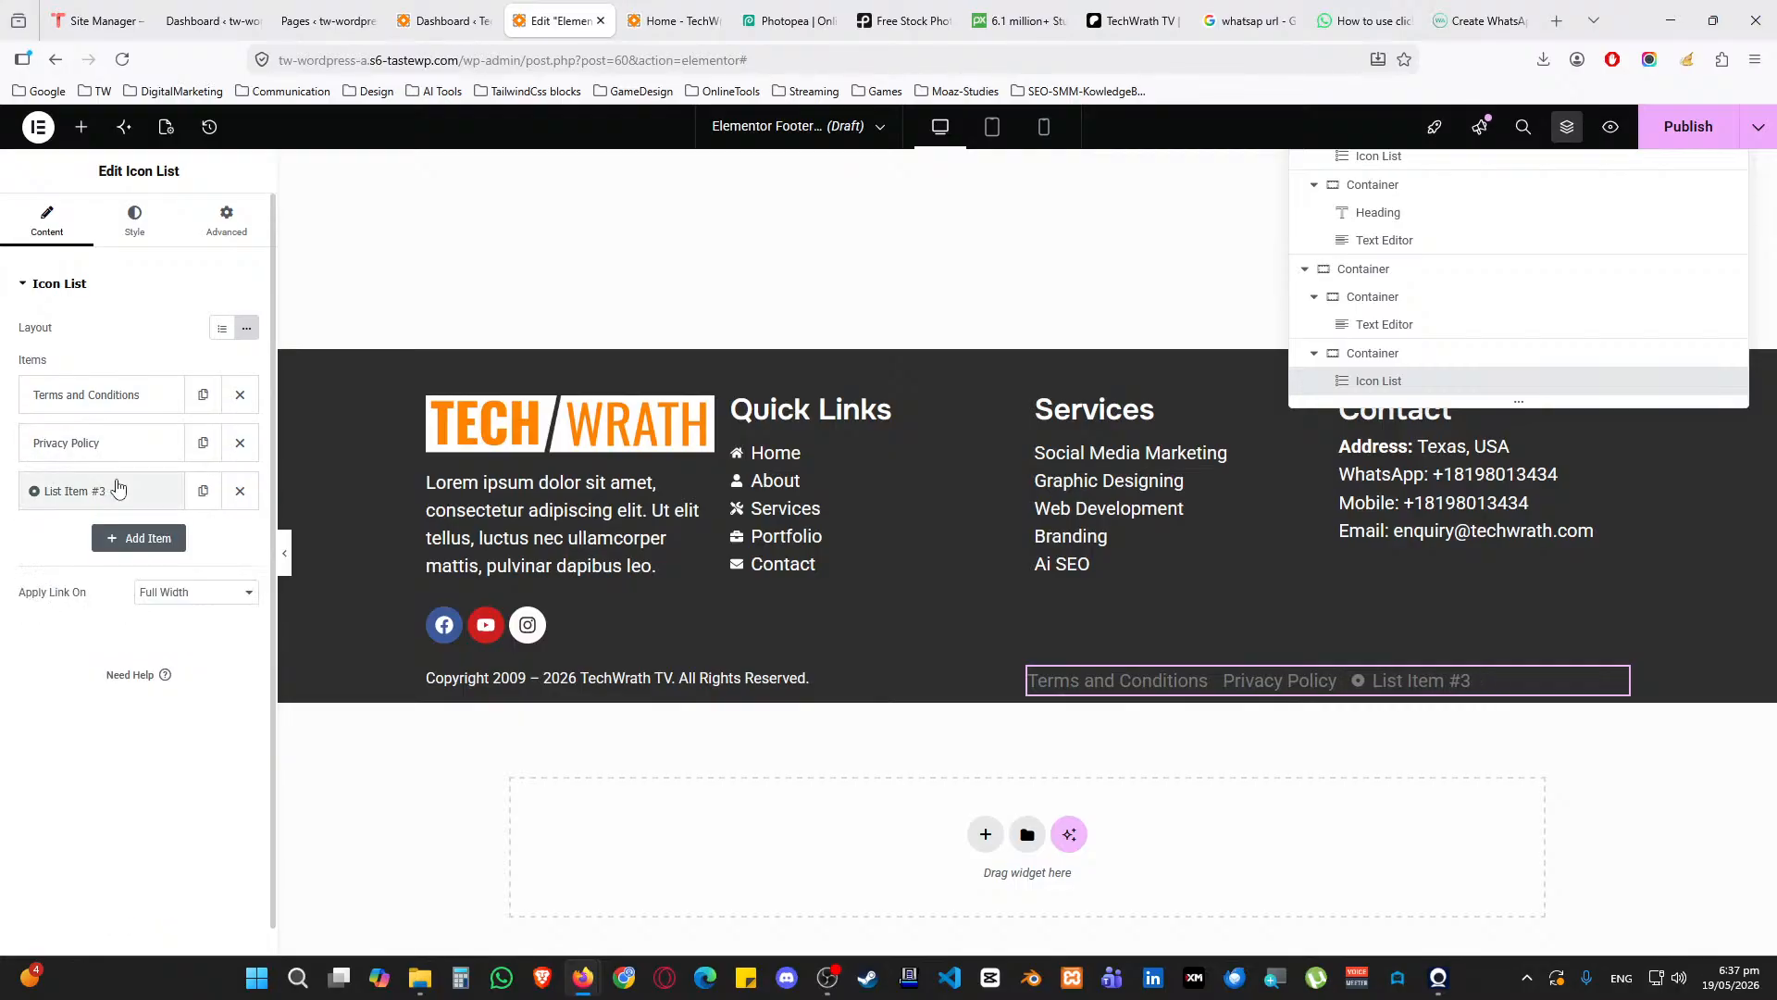
click(119, 490)
drag(130, 559, 19, 553)
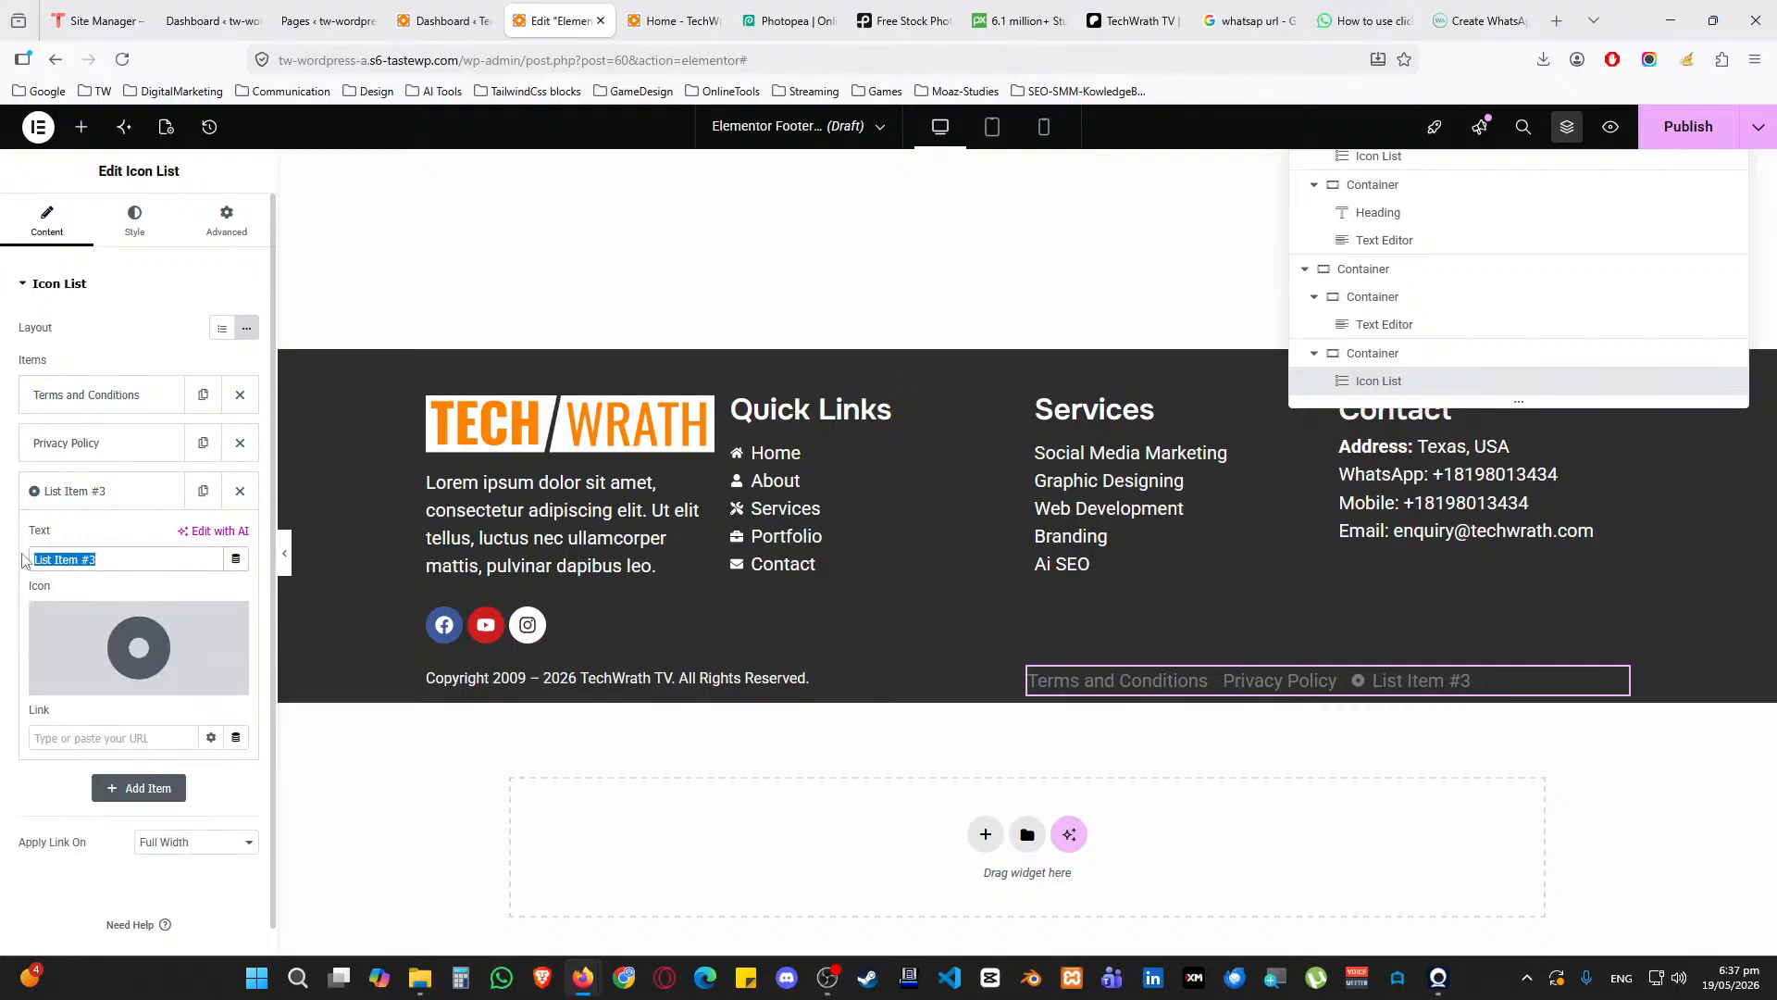
click(240, 491)
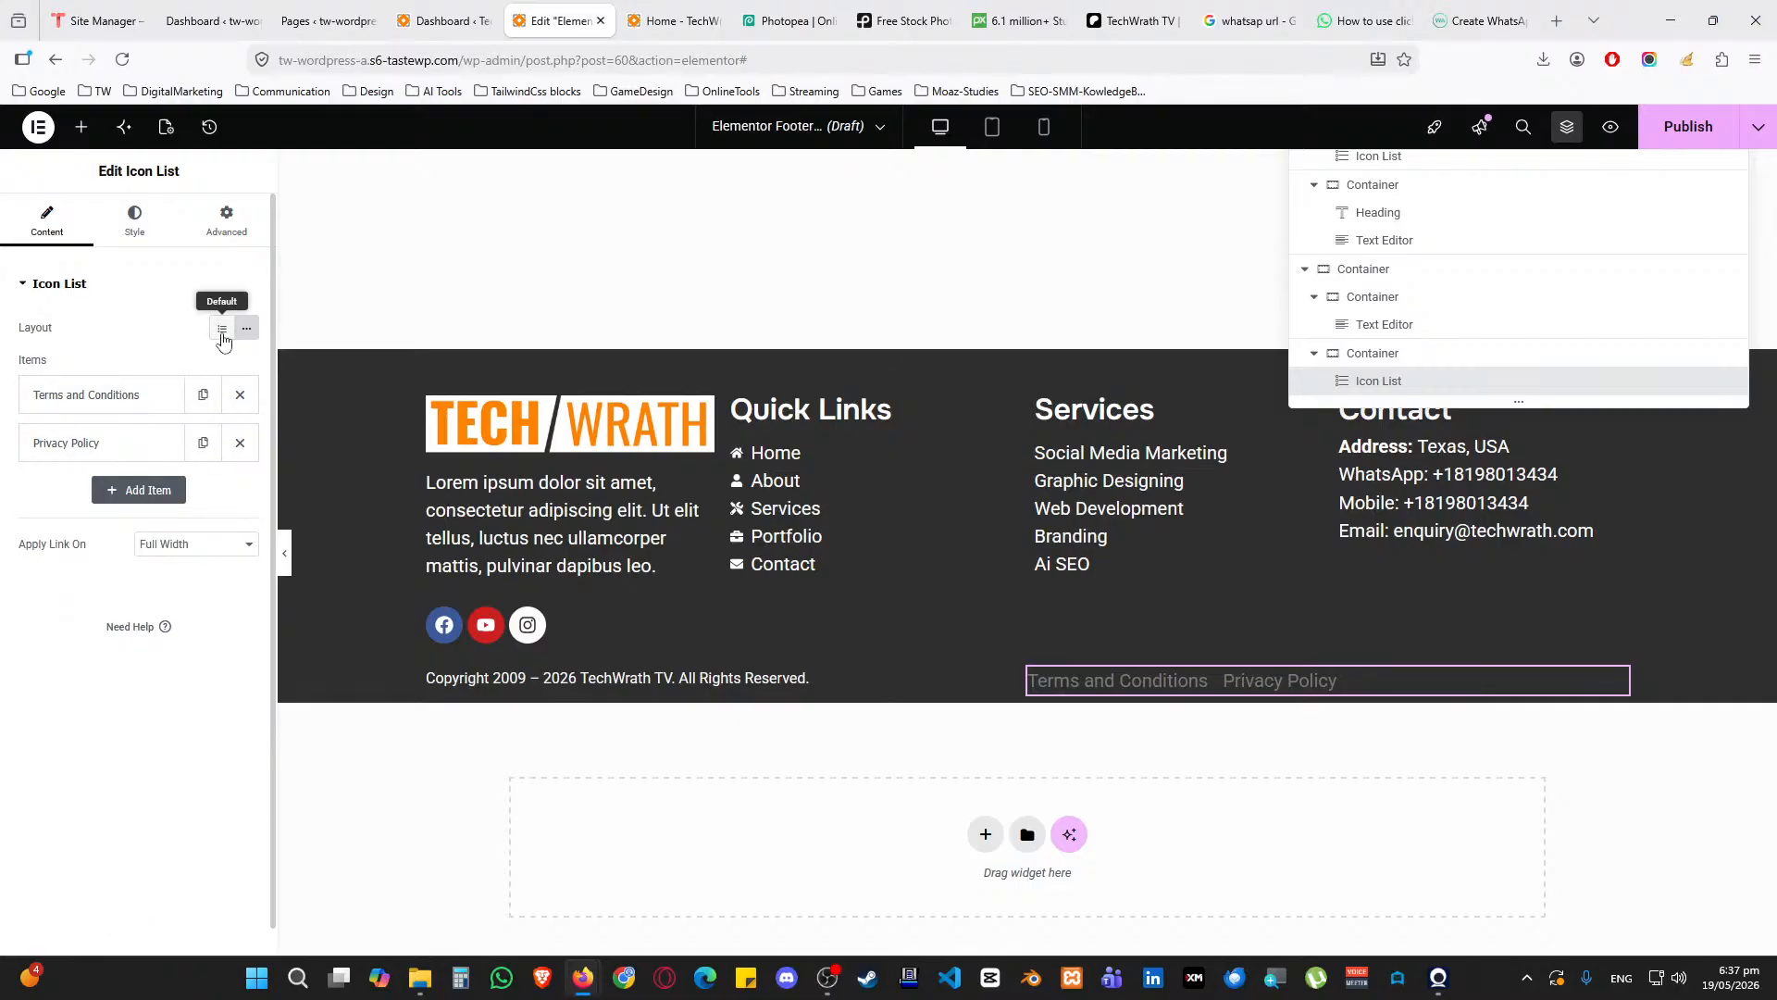
Align the footer links to End with 25 spacing between them and no divider
click(135, 222)
click(247, 386)
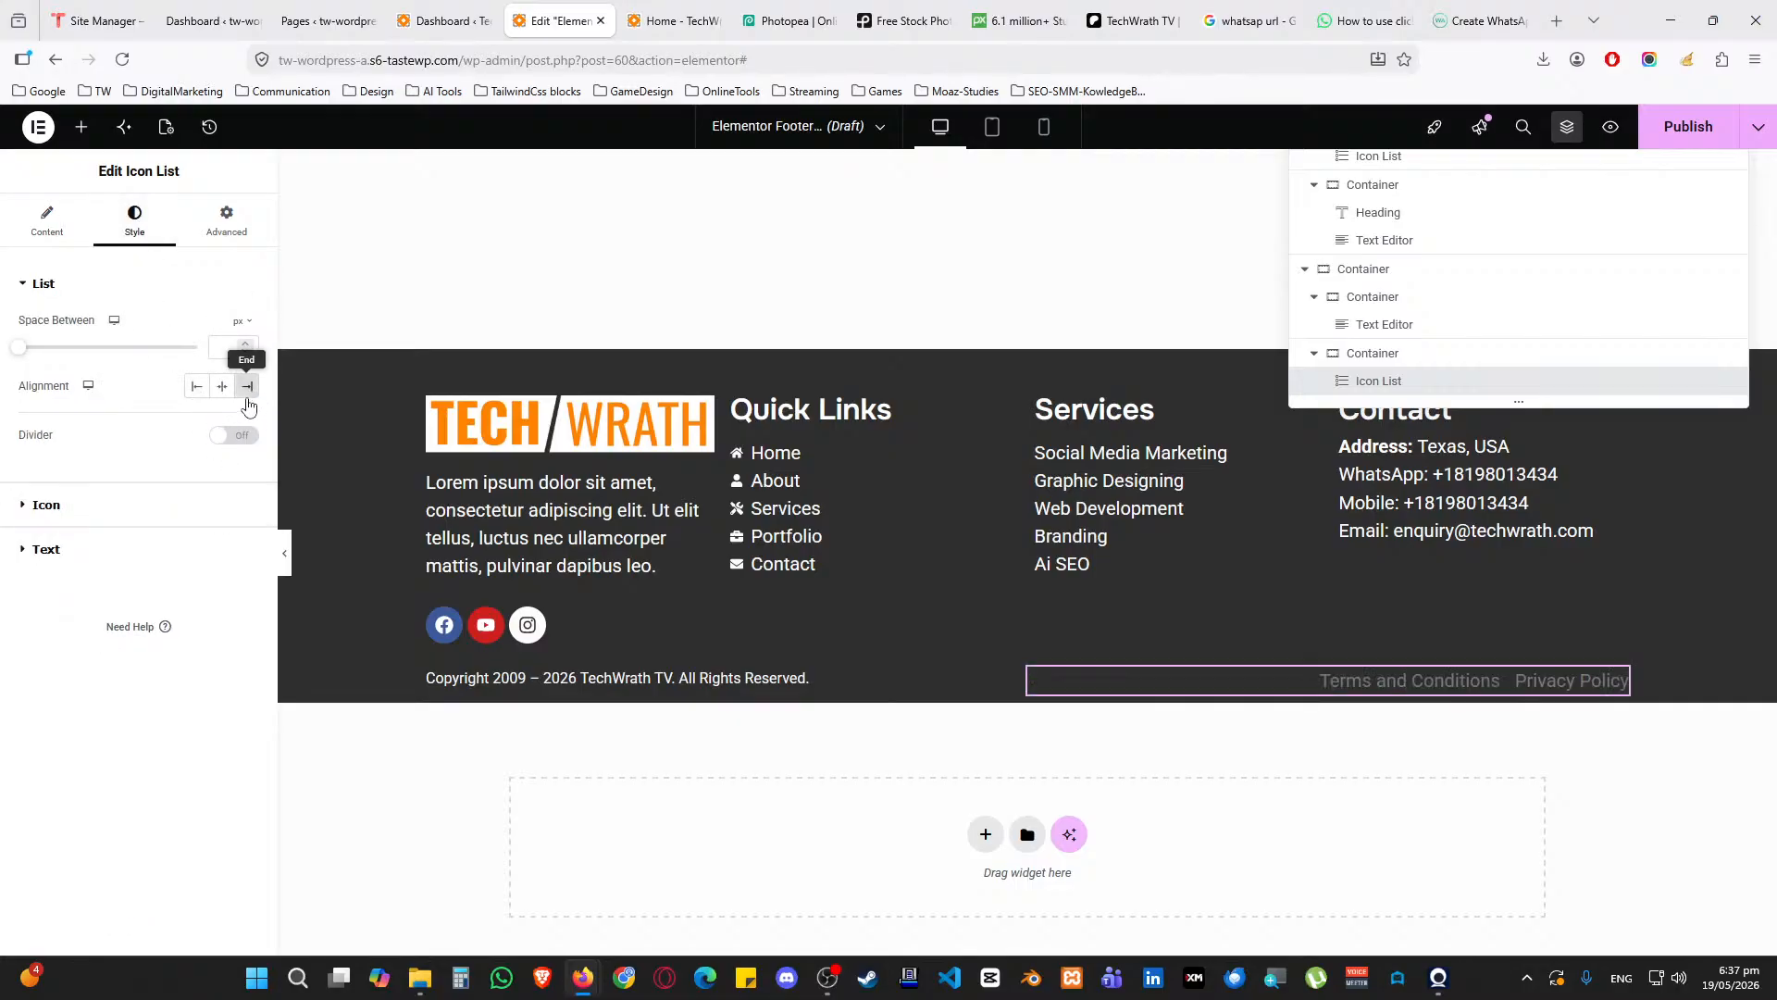
text(215)
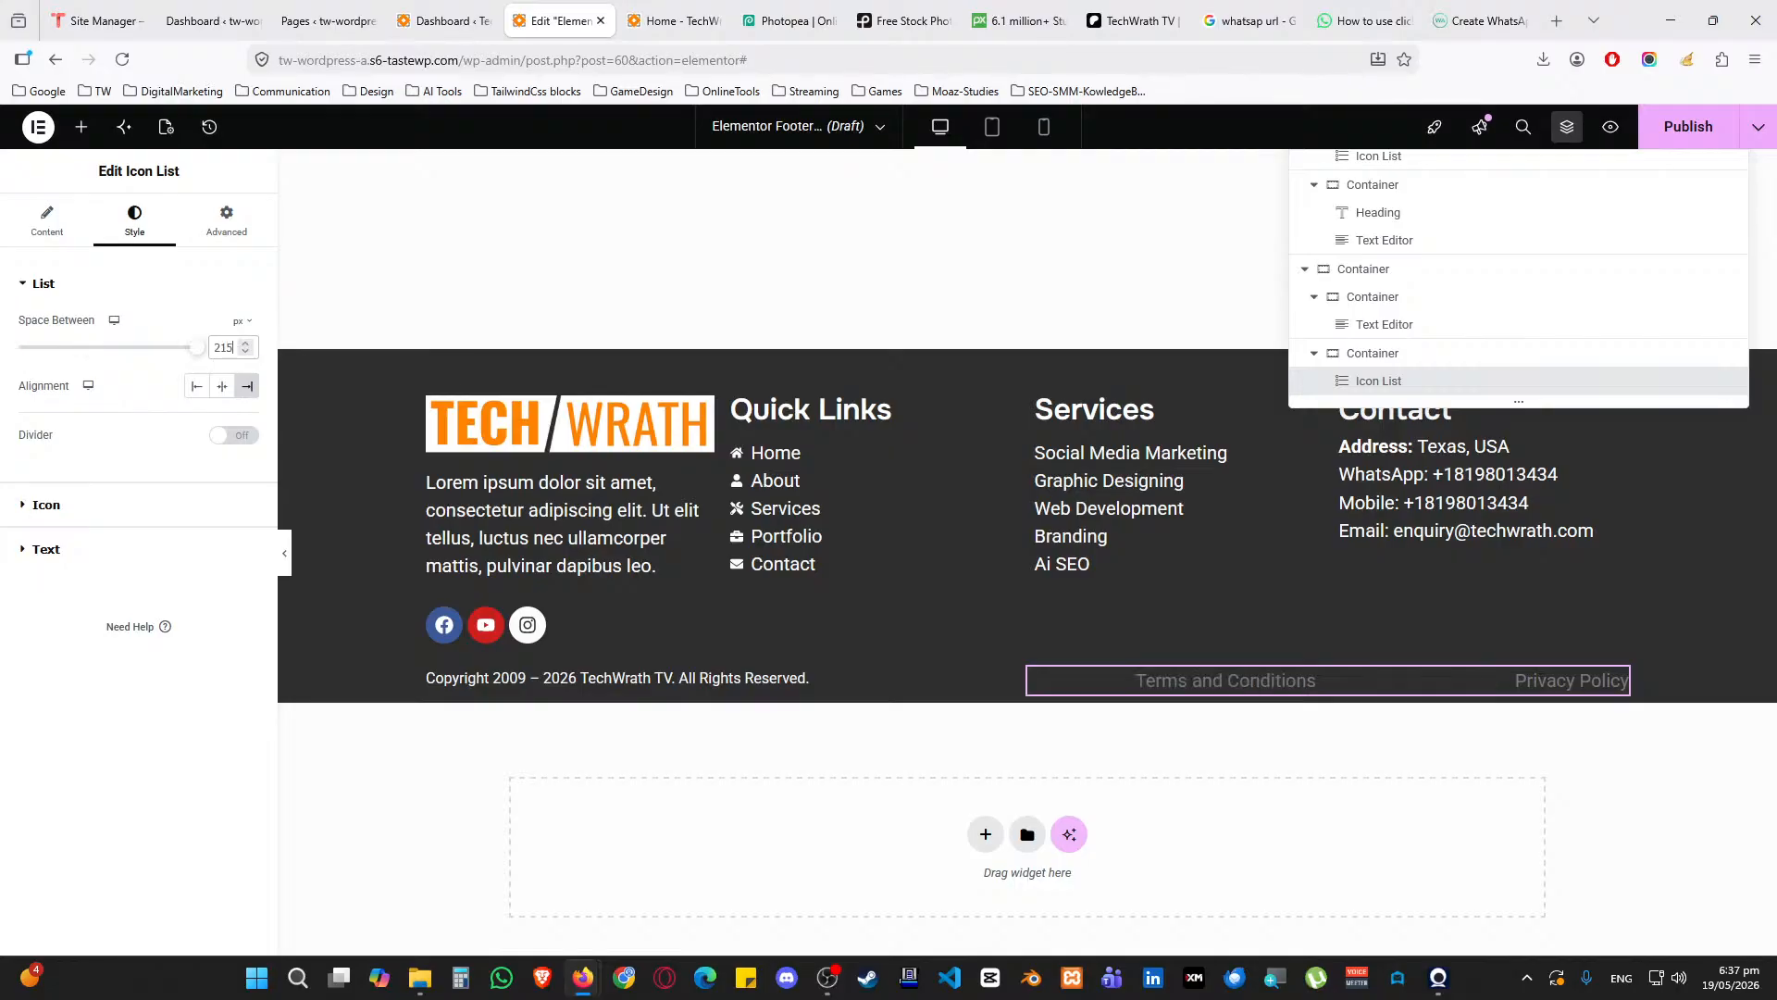
key(BackSpace)
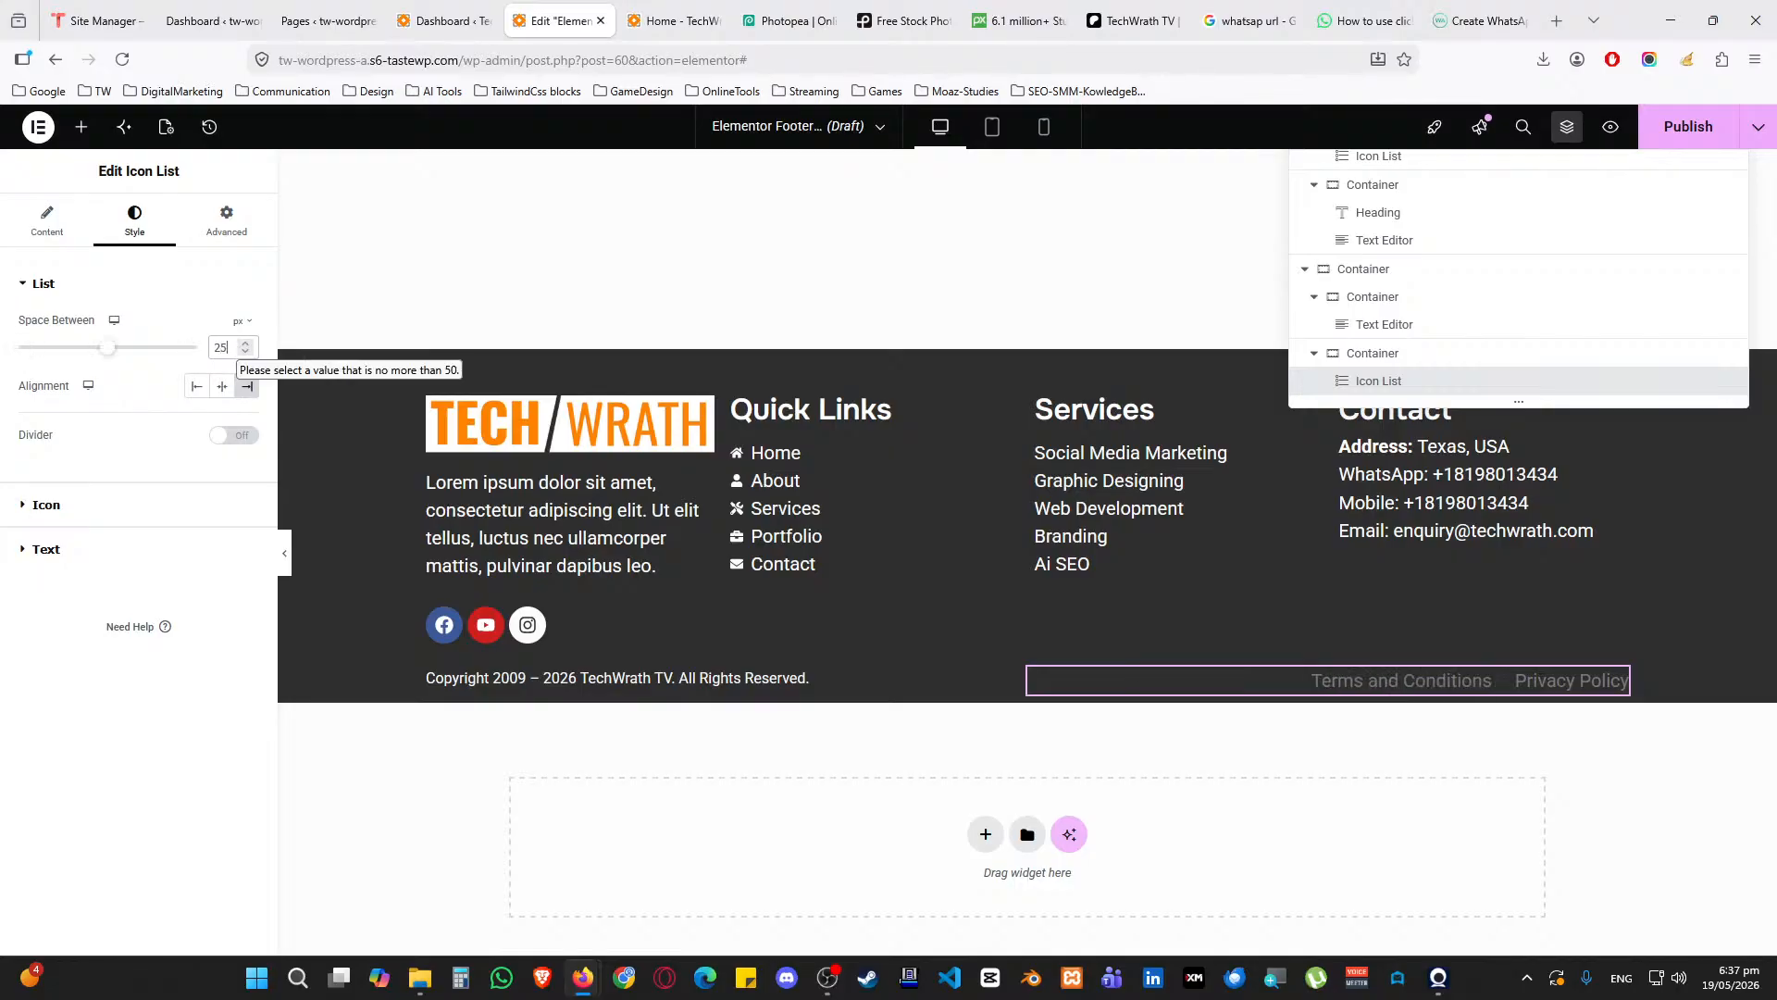
click(239, 437)
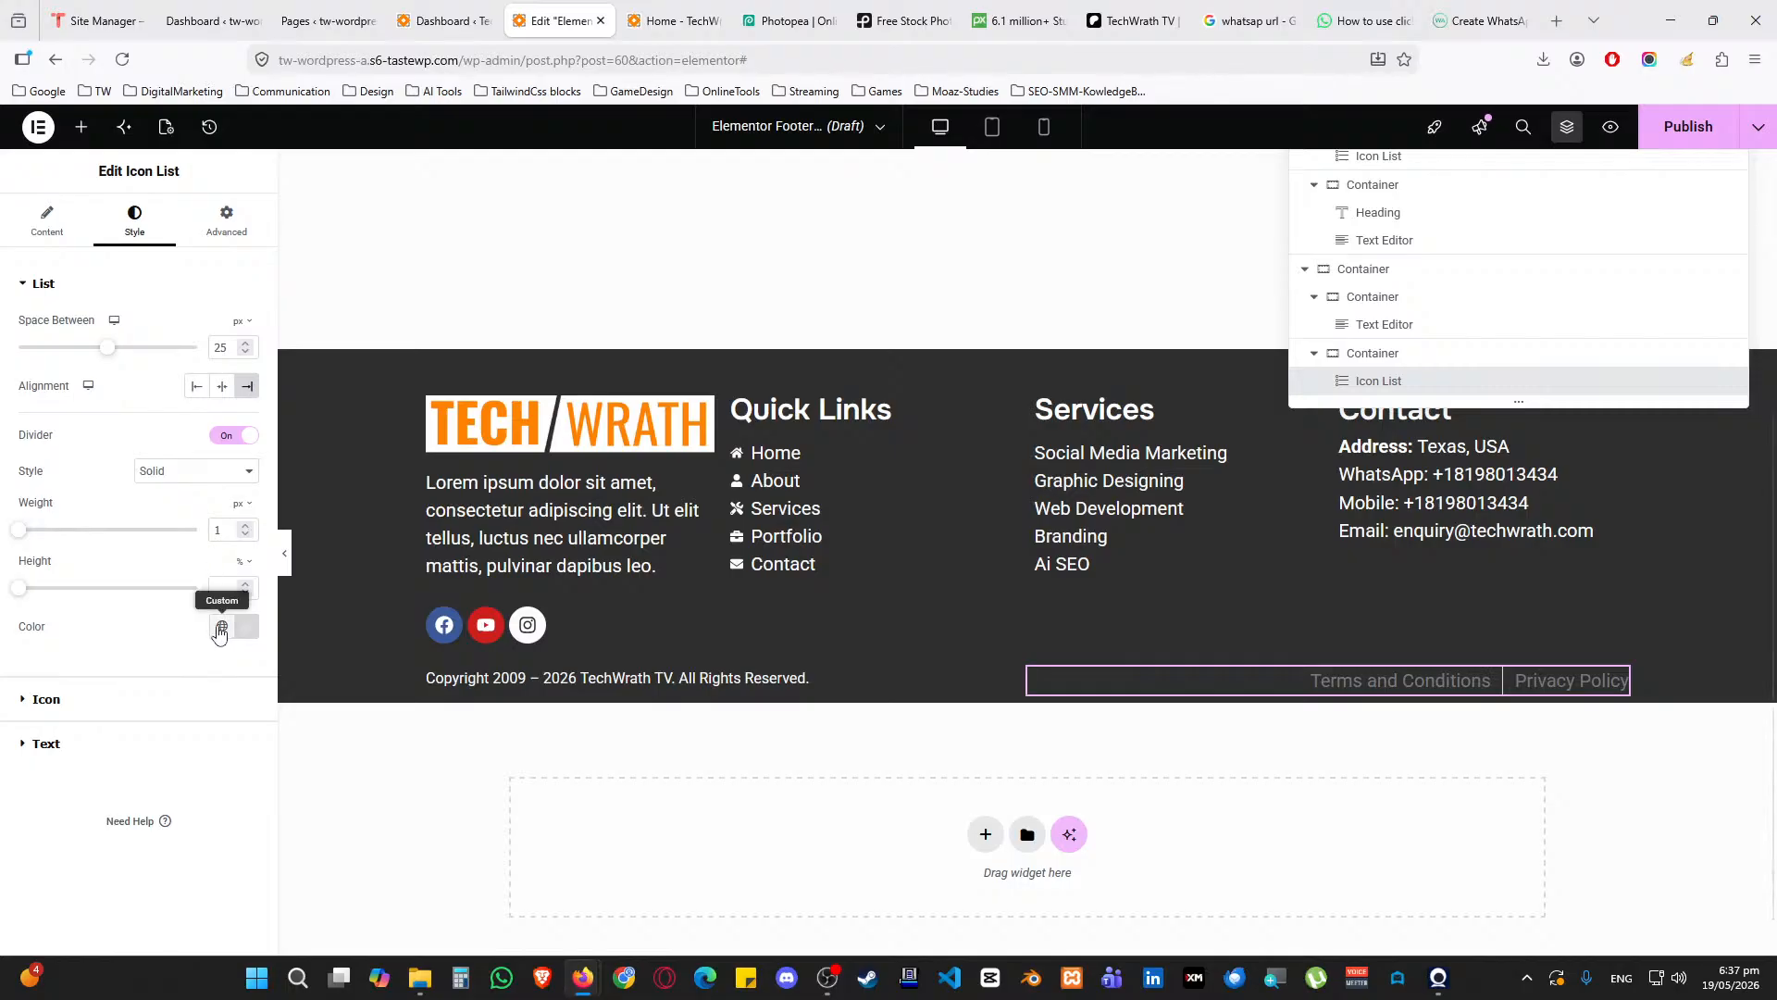
click(222, 626)
click(88, 821)
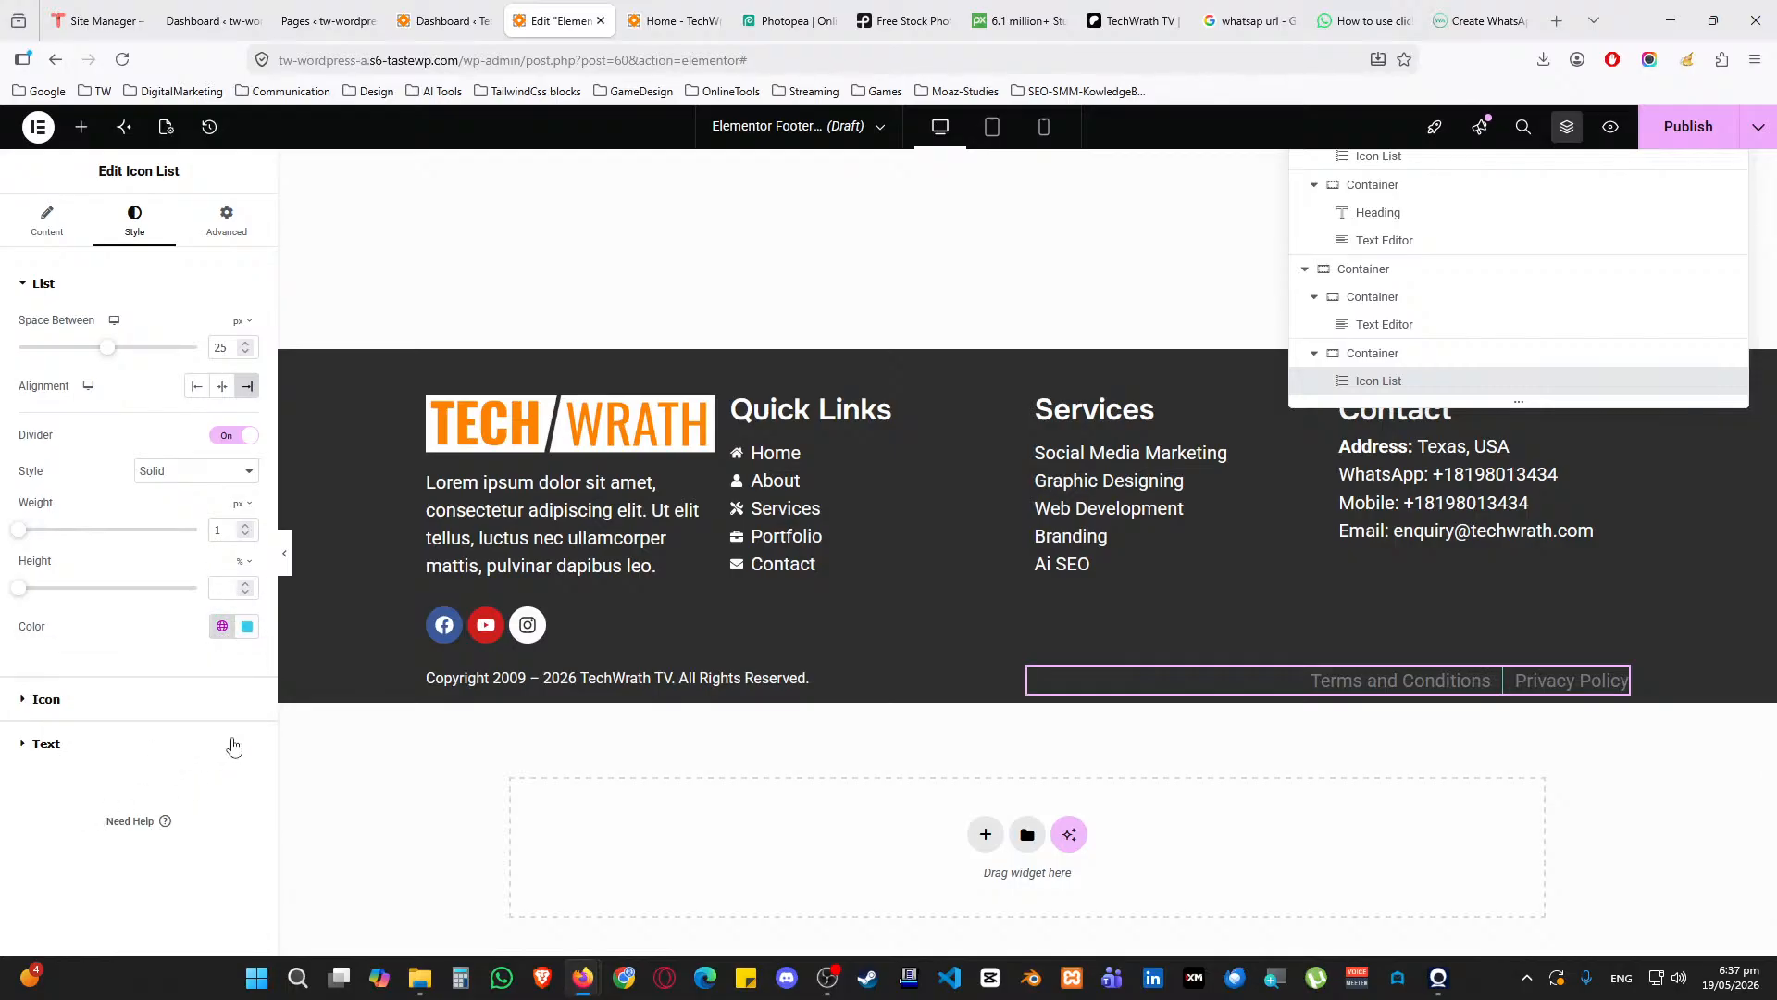
click(225, 437)
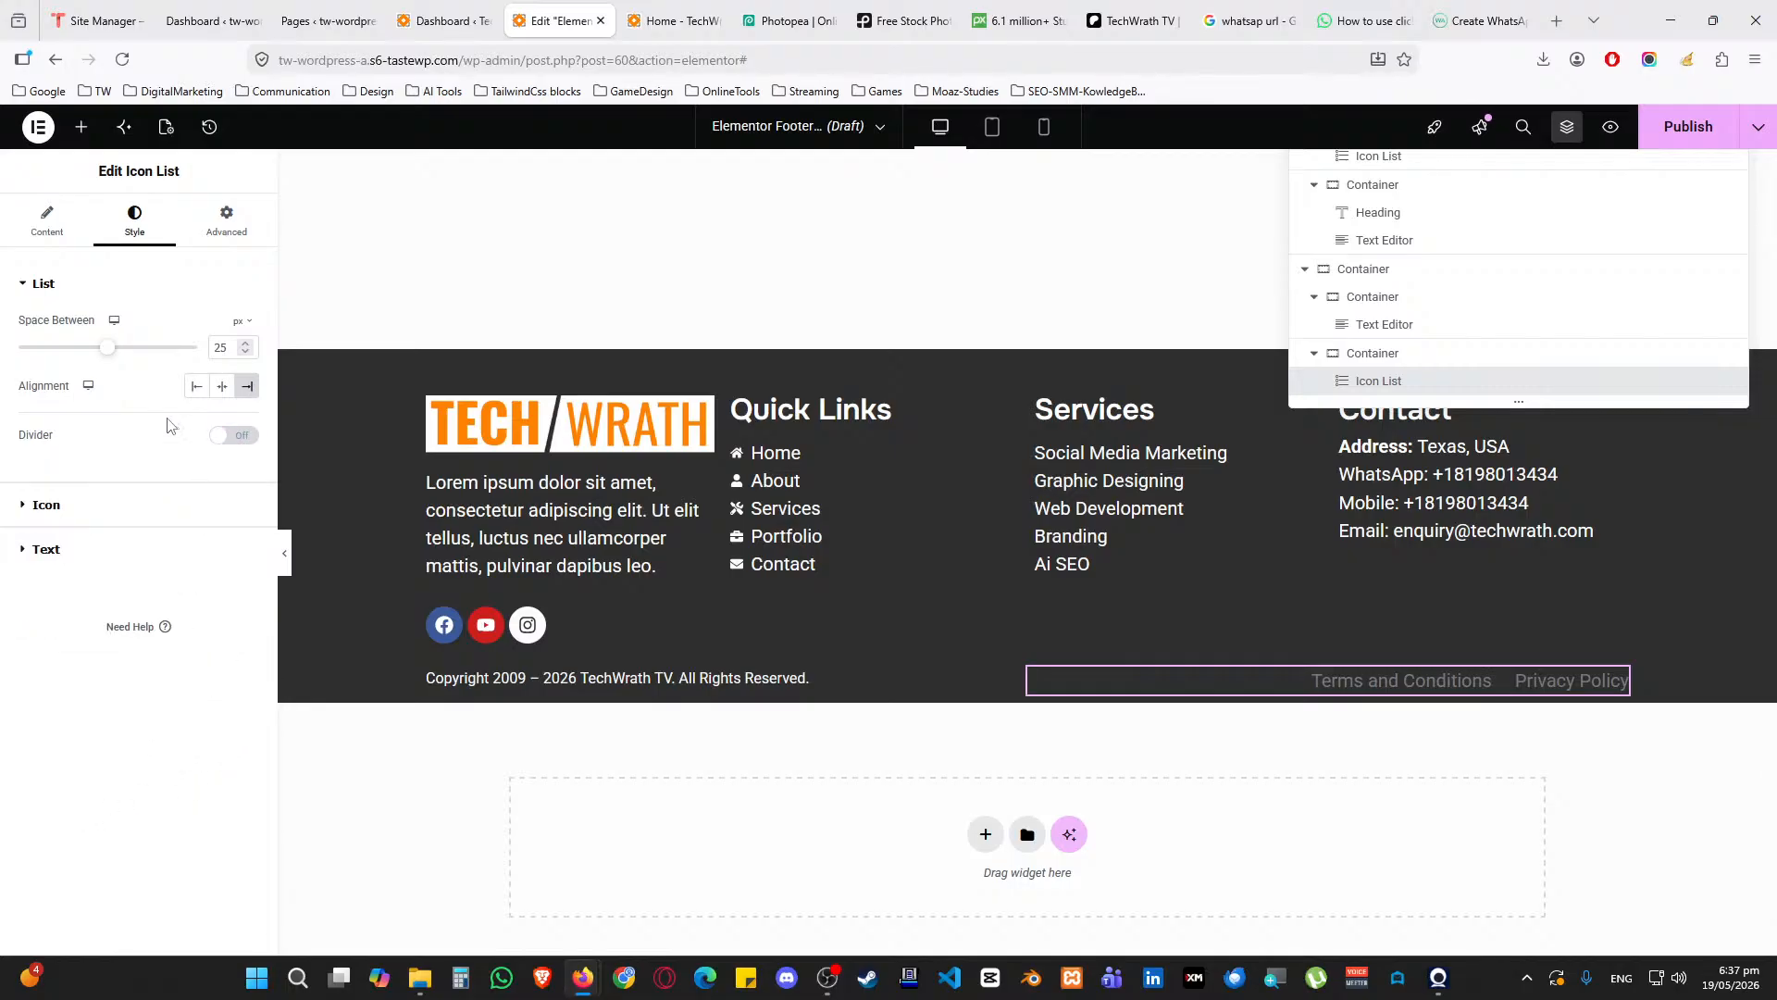
click(103, 289)
Give the link text the global Text font at size 1, white, turning Accent cyan on hover
click(104, 378)
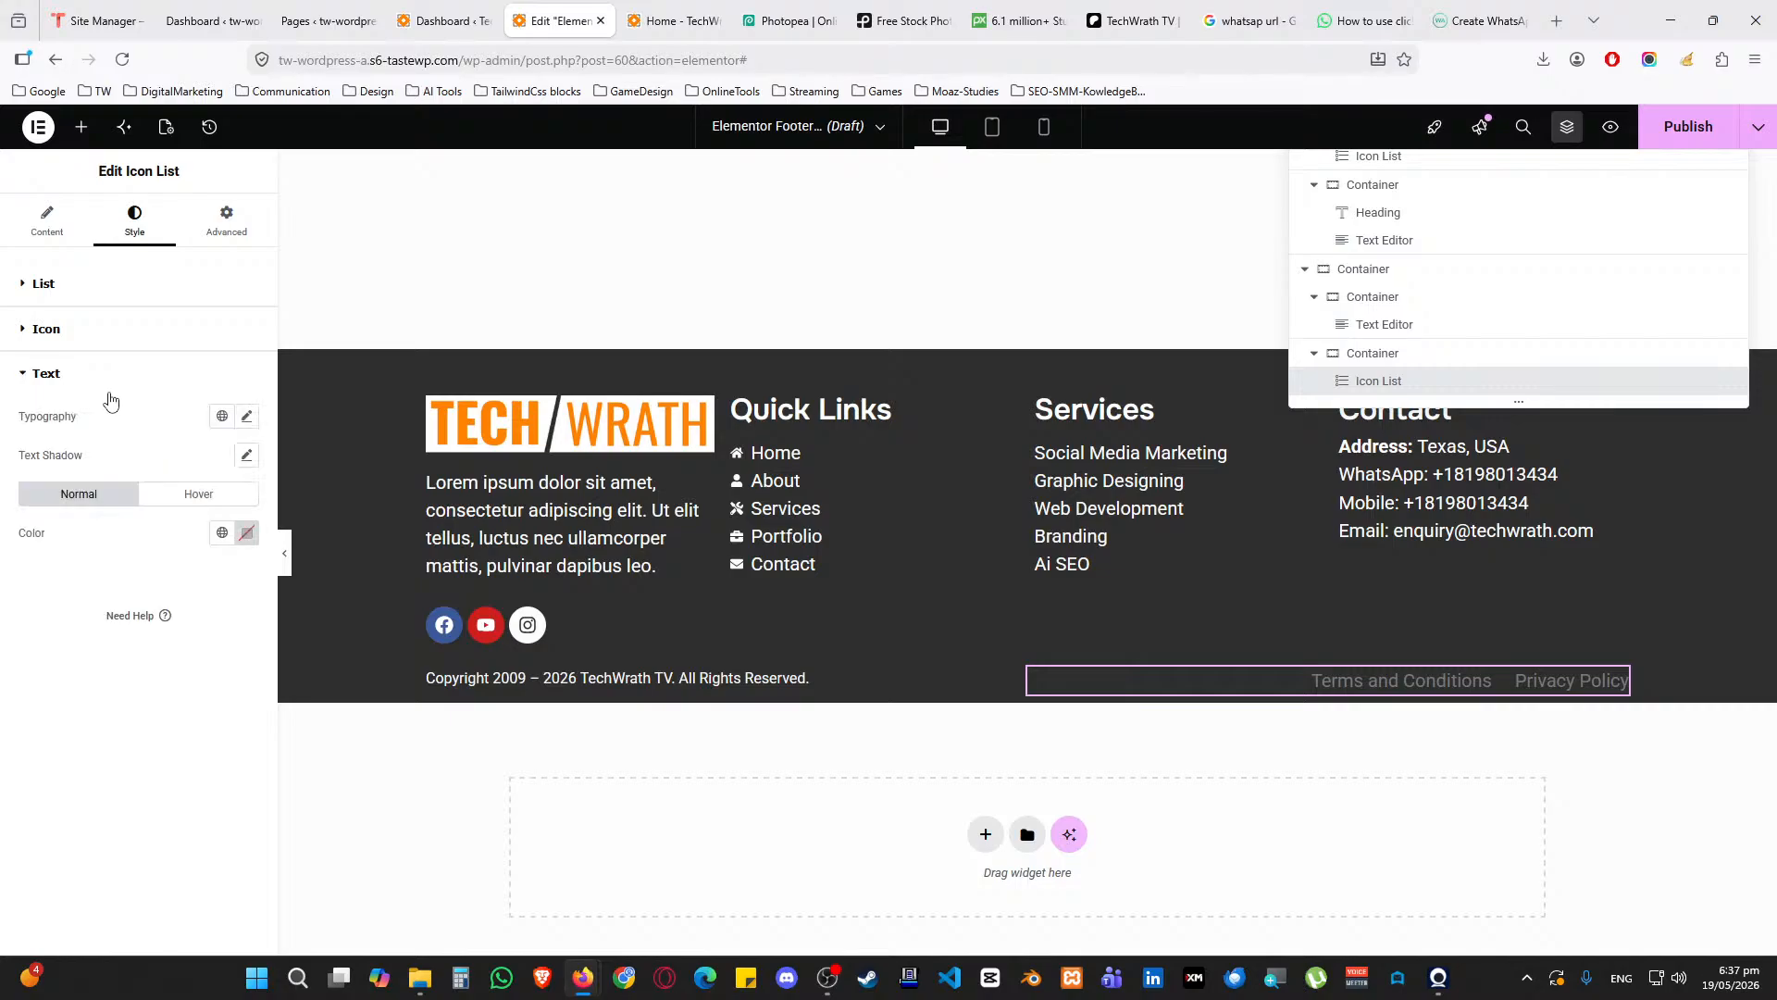
click(222, 415)
click(43, 635)
click(246, 416)
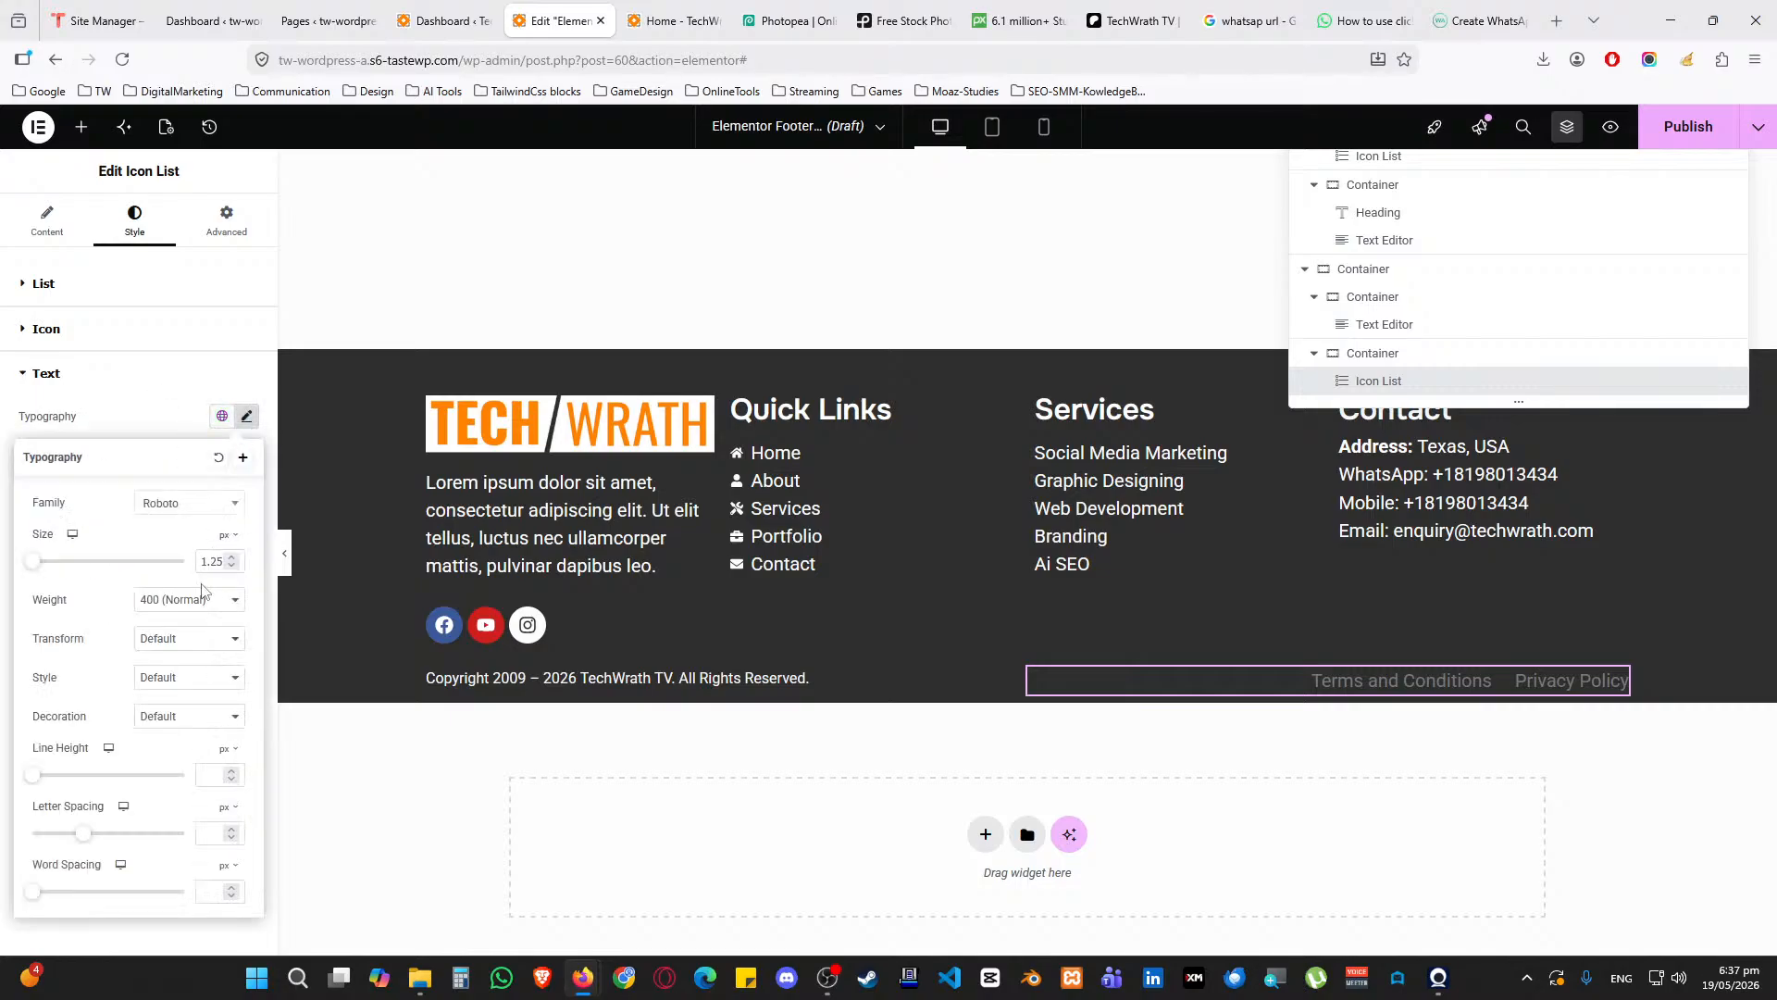
click(231, 567)
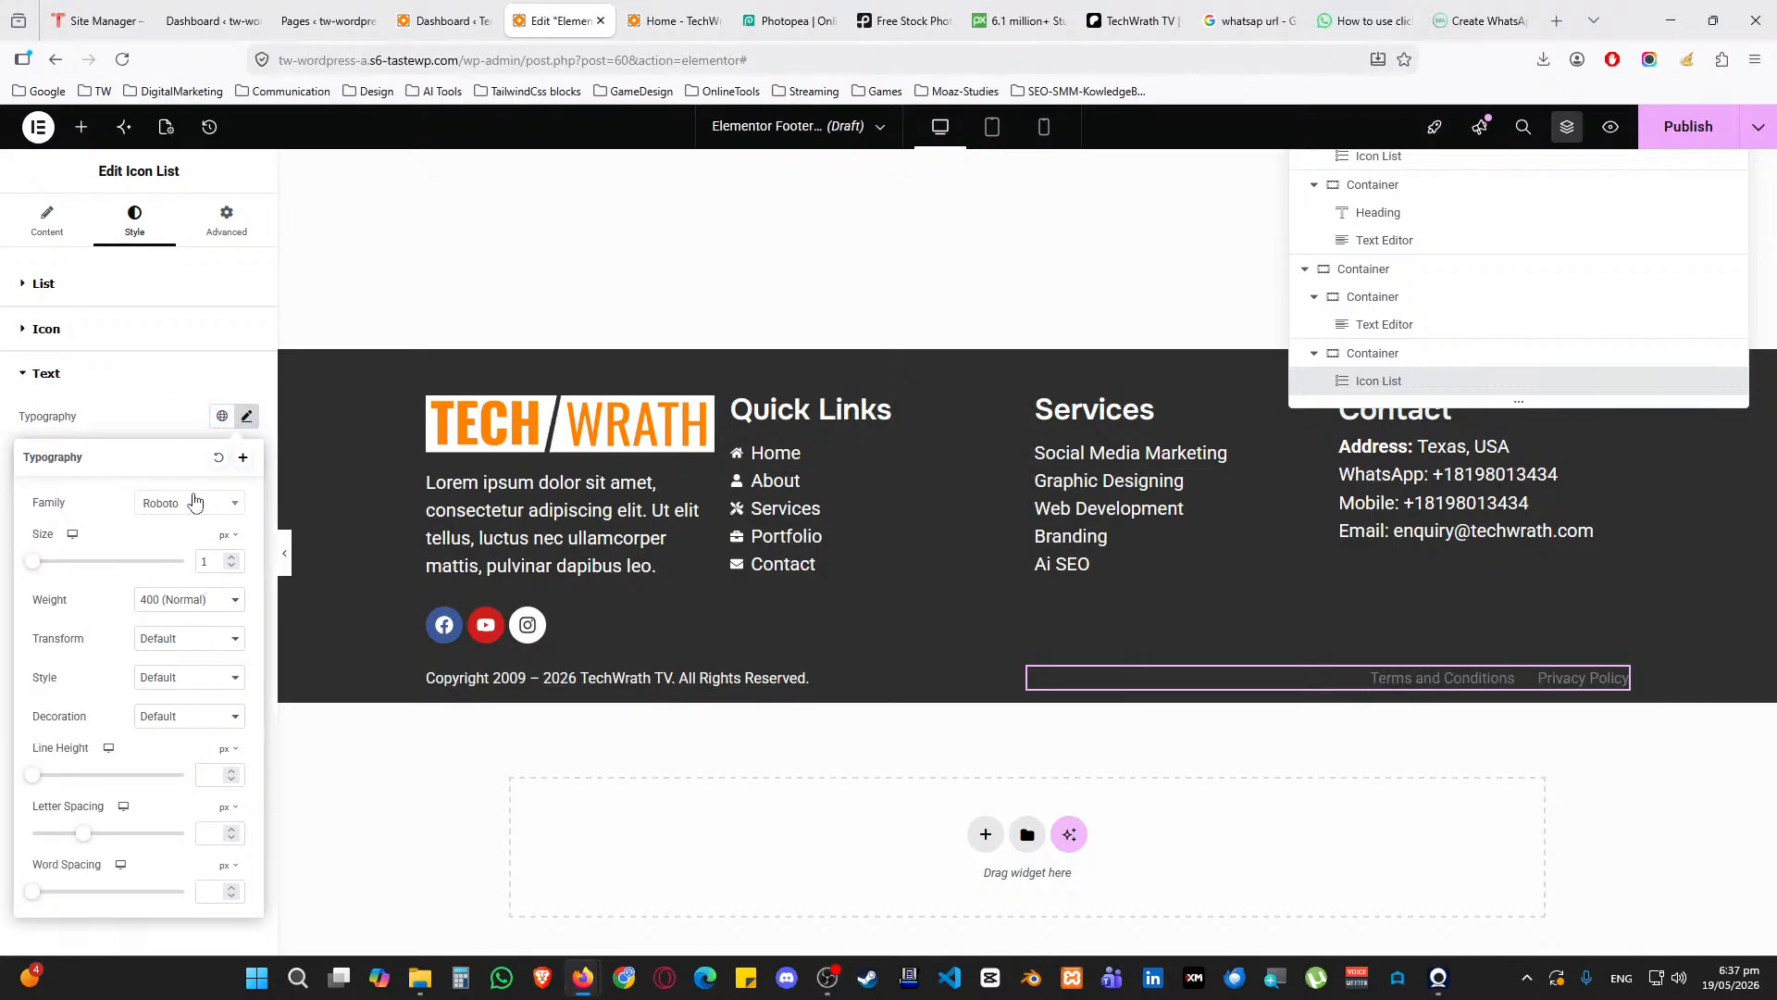
click(162, 422)
click(223, 532)
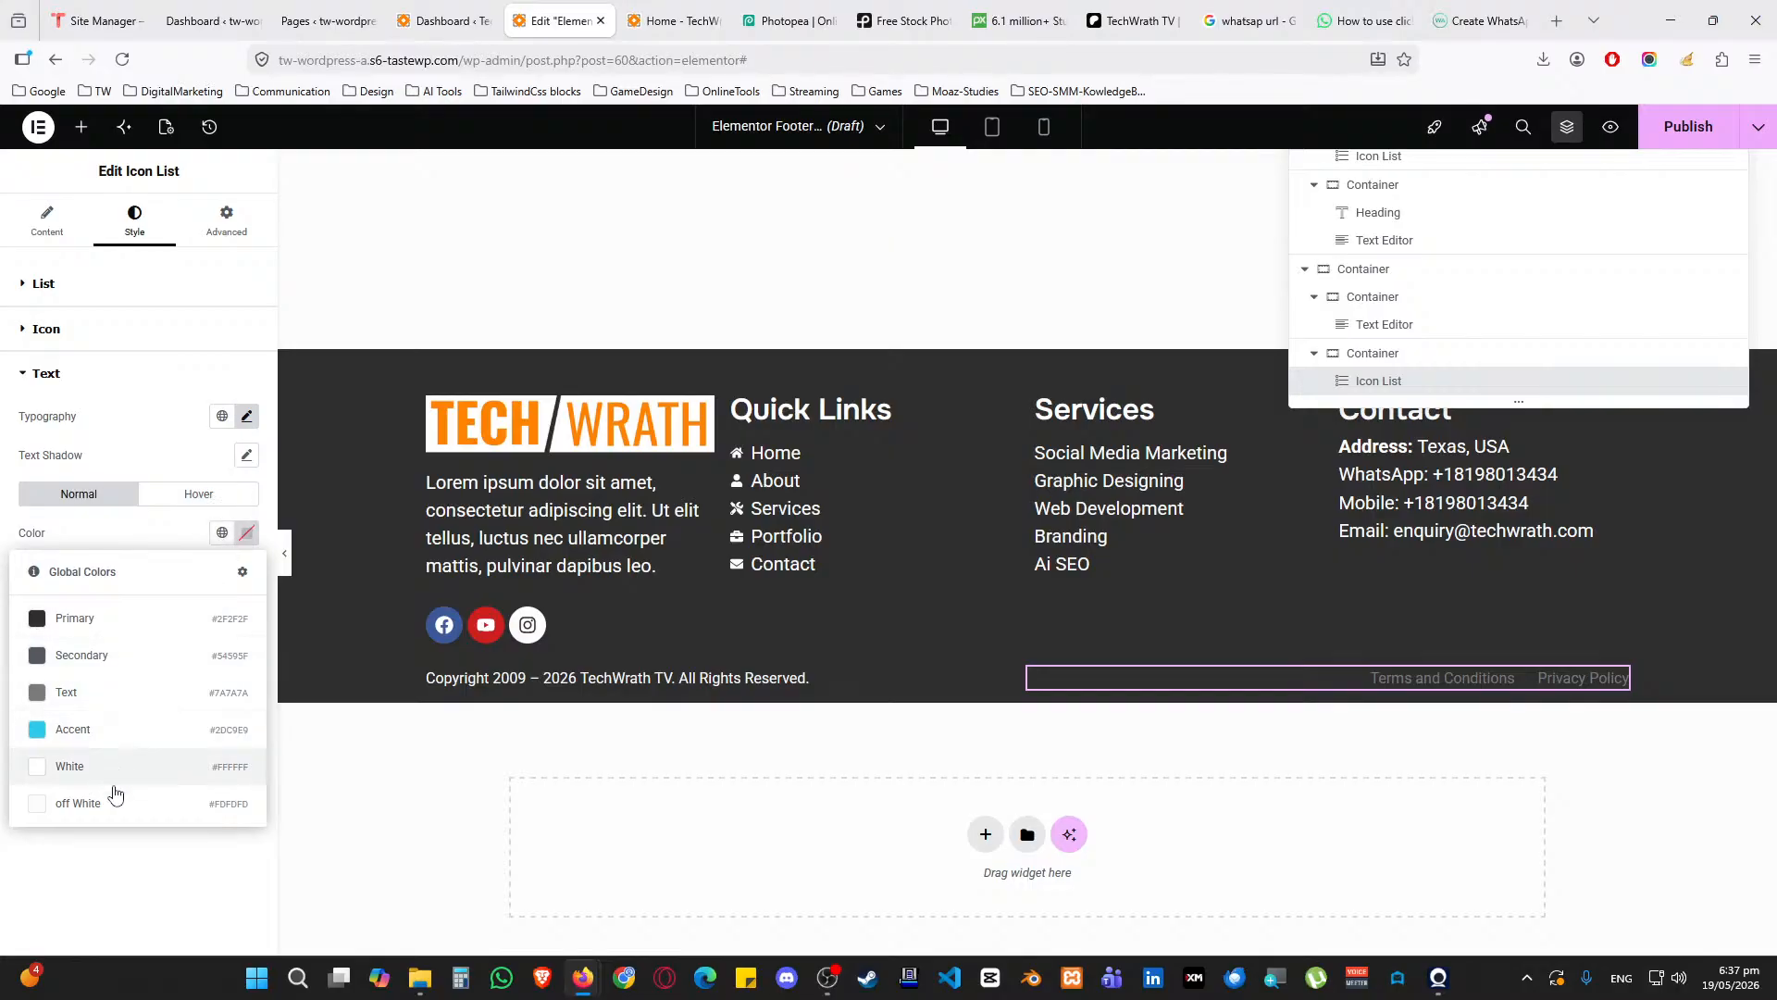
click(120, 796)
click(198, 493)
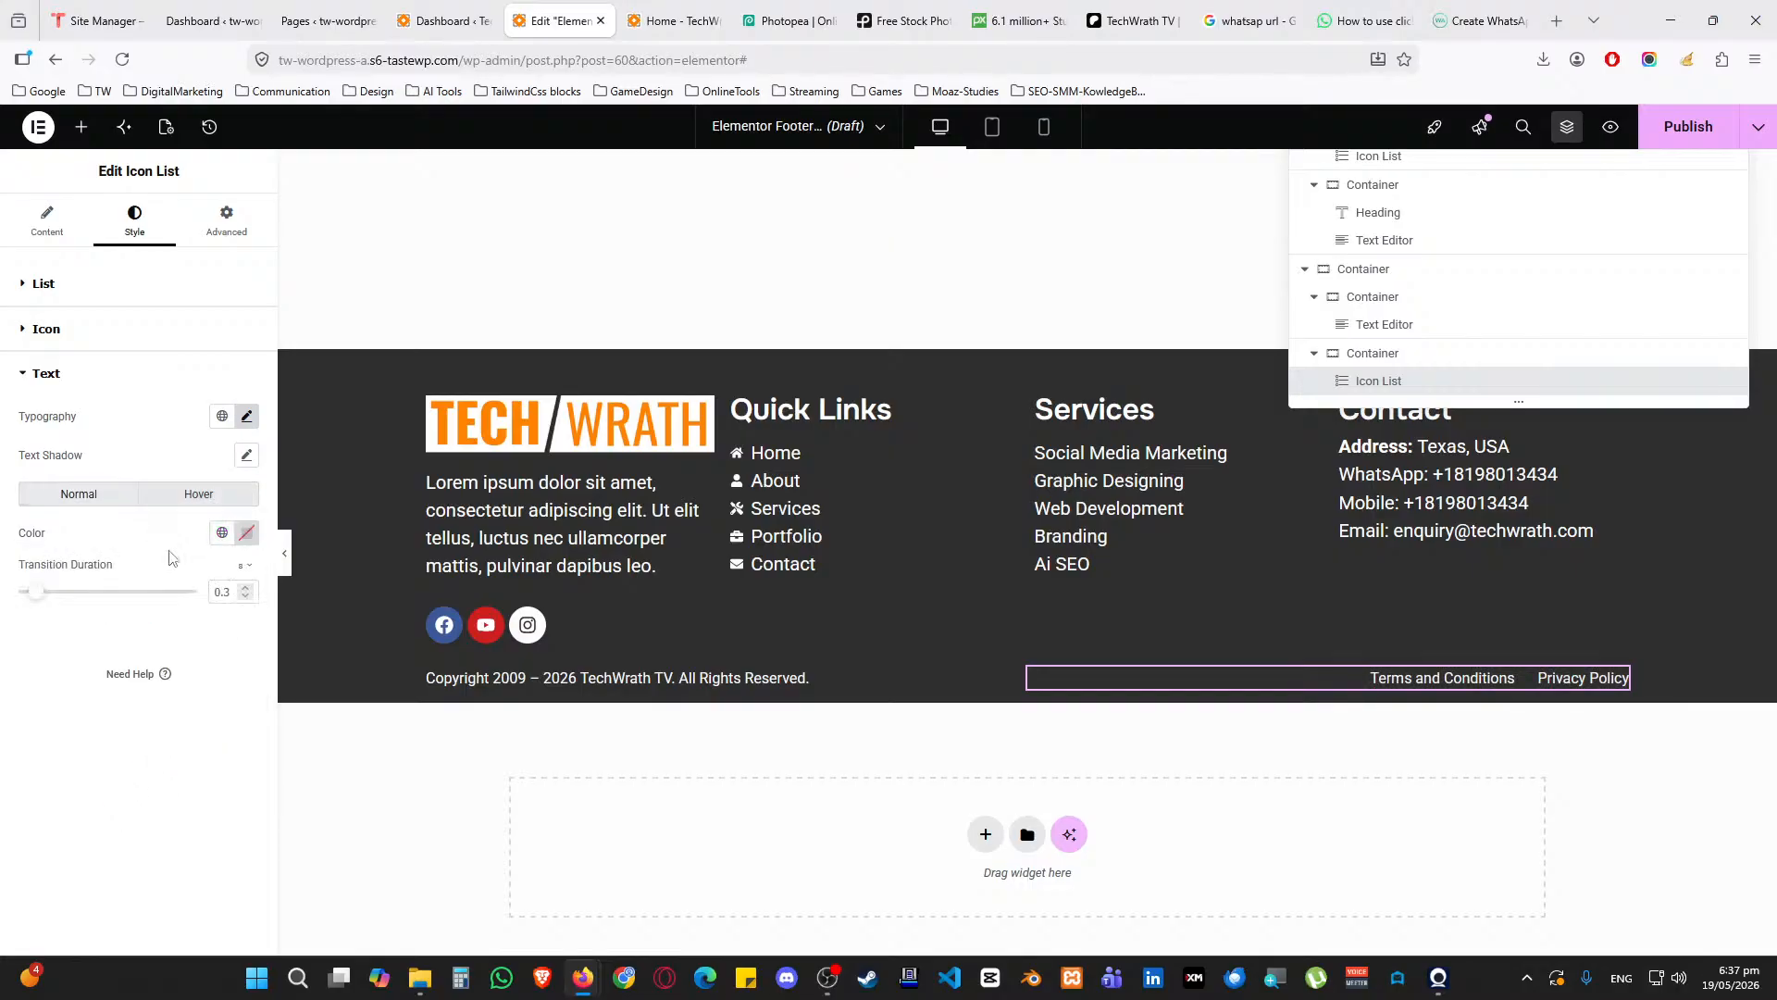
click(222, 532)
click(130, 738)
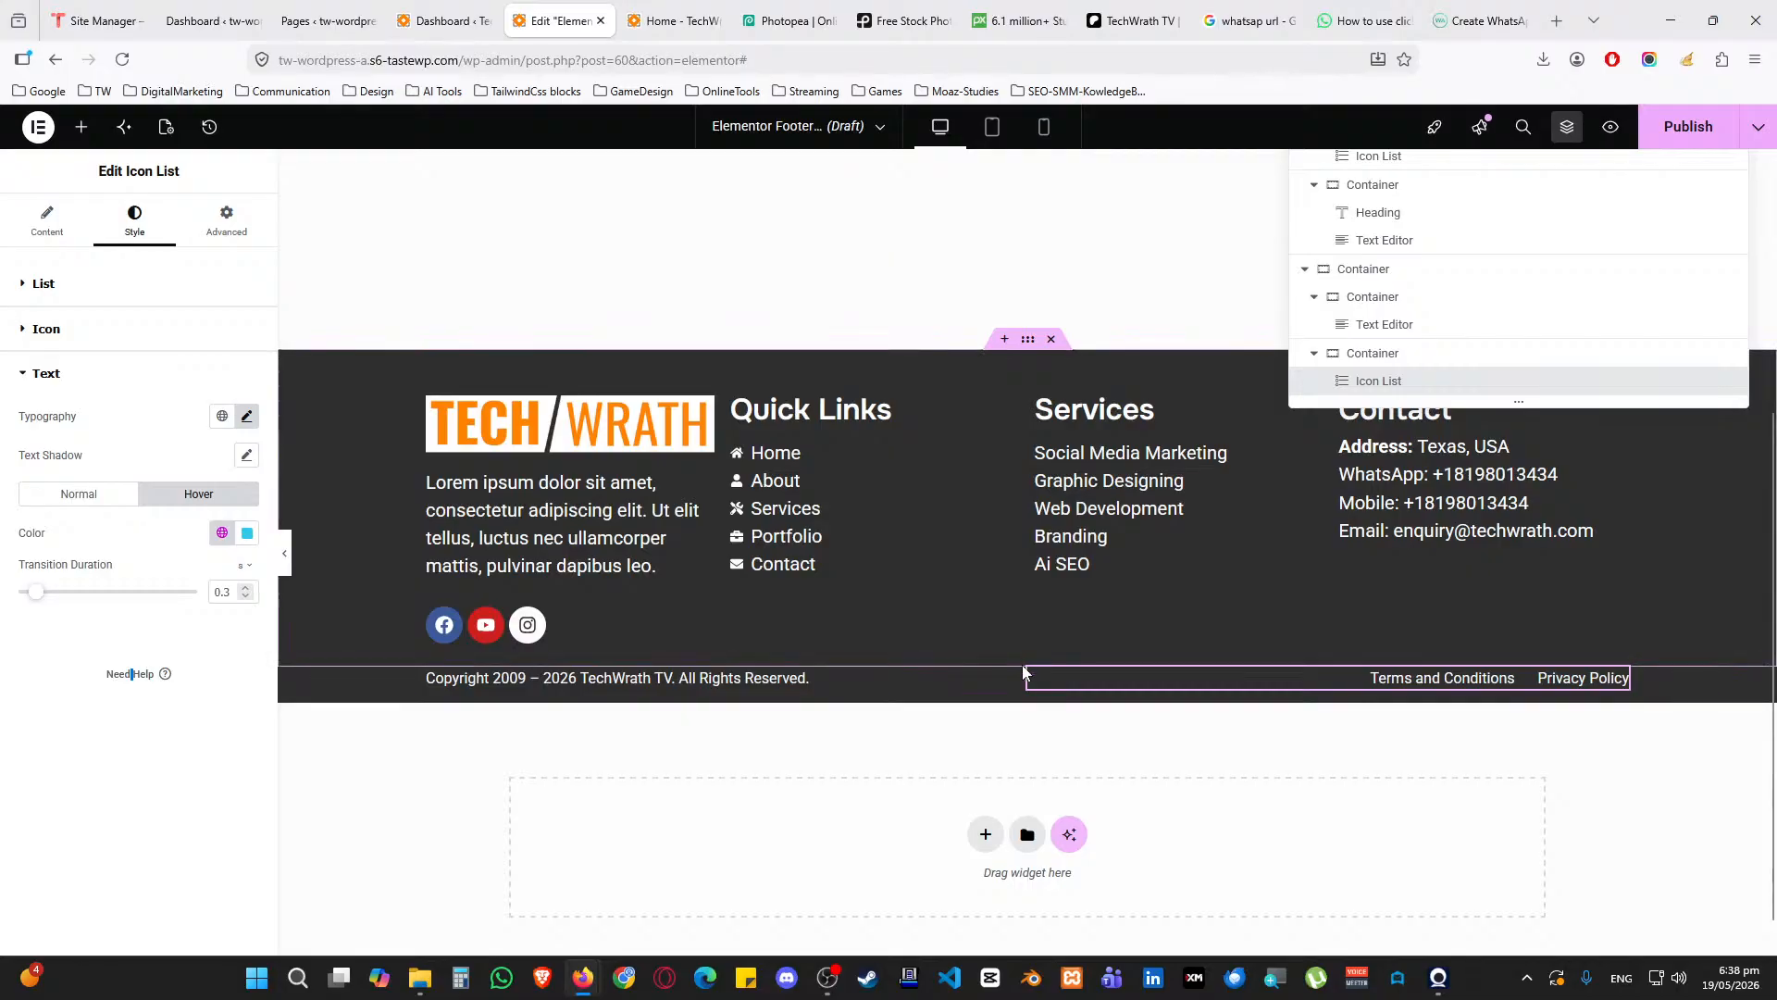
click(1000, 674)
Give the bottom container 15 px bottom padding
click(215, 227)
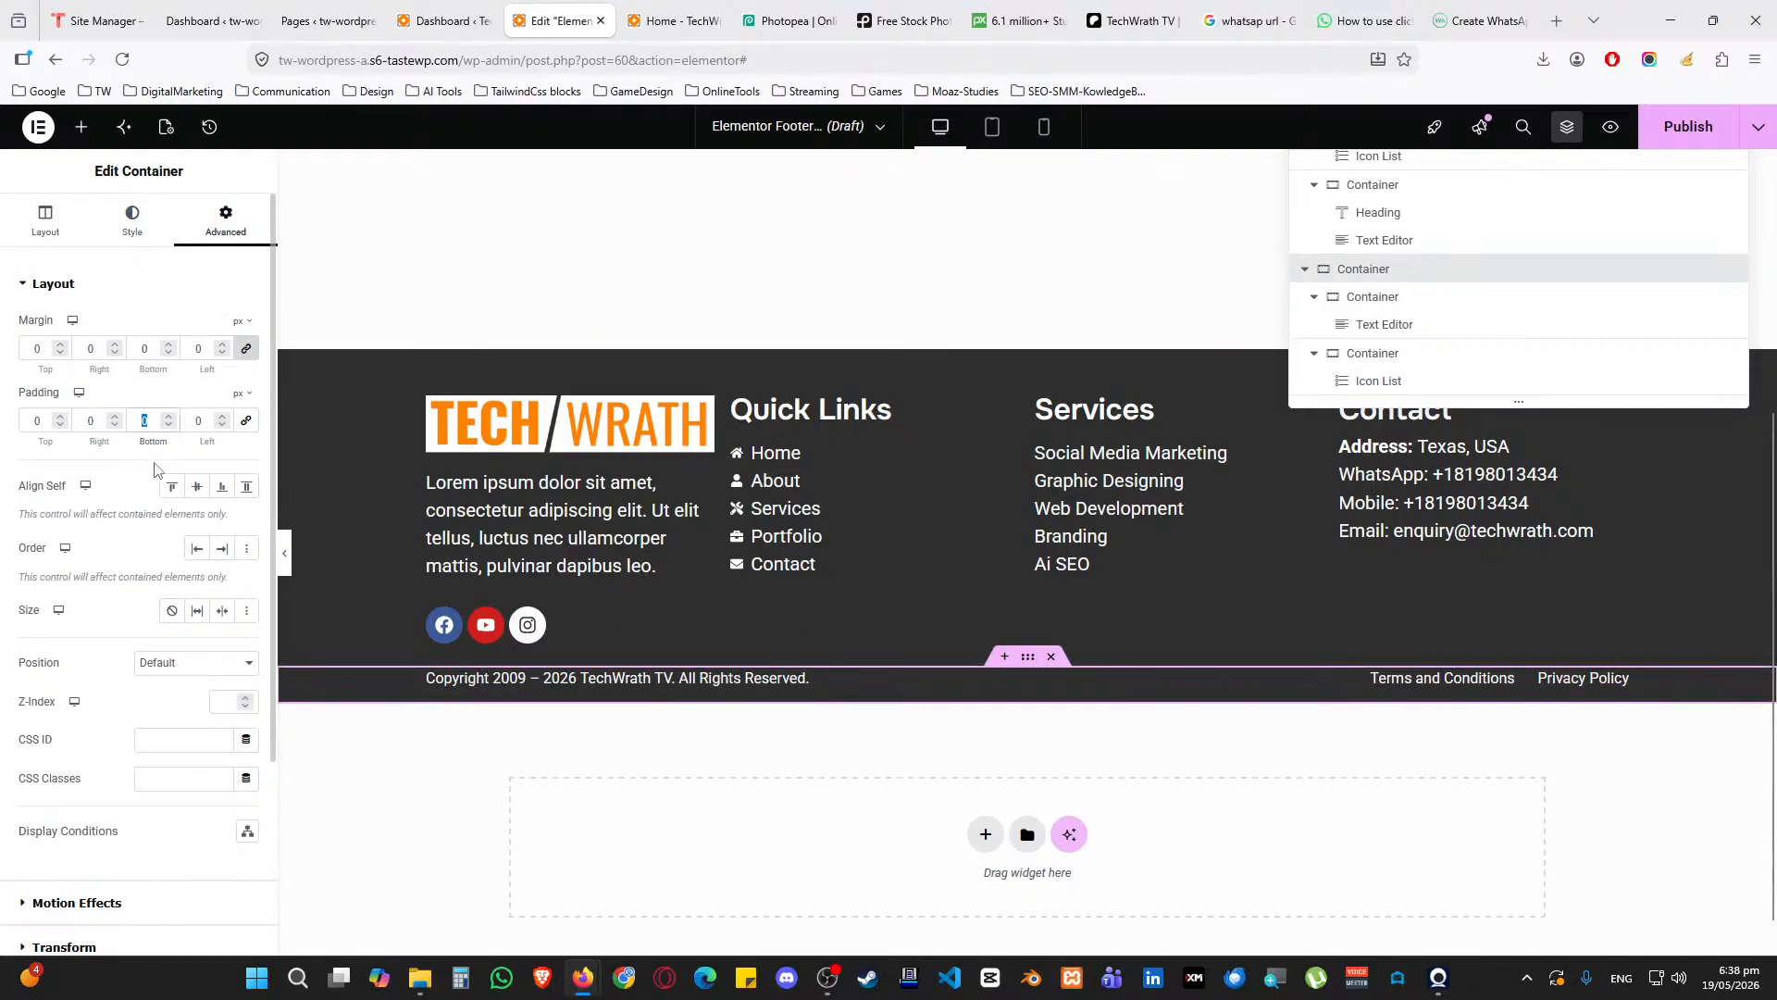
text(25)
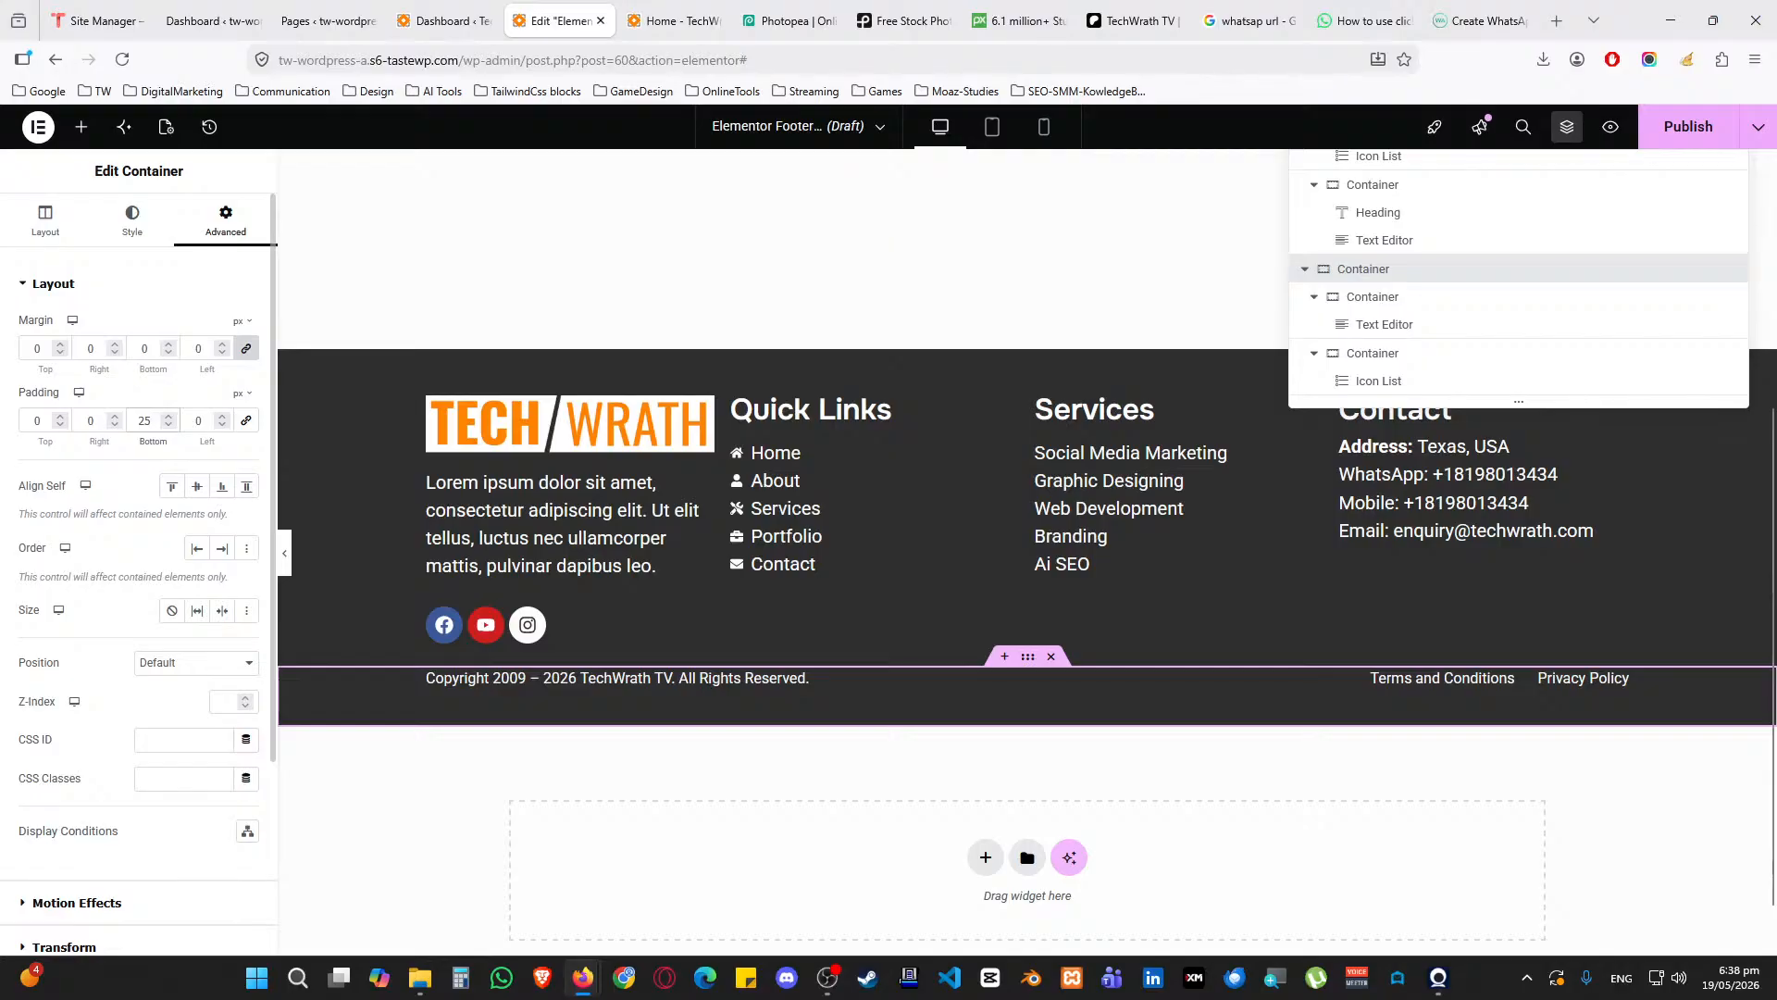
key(BackSpace)
key(BackSpace)
text(015)
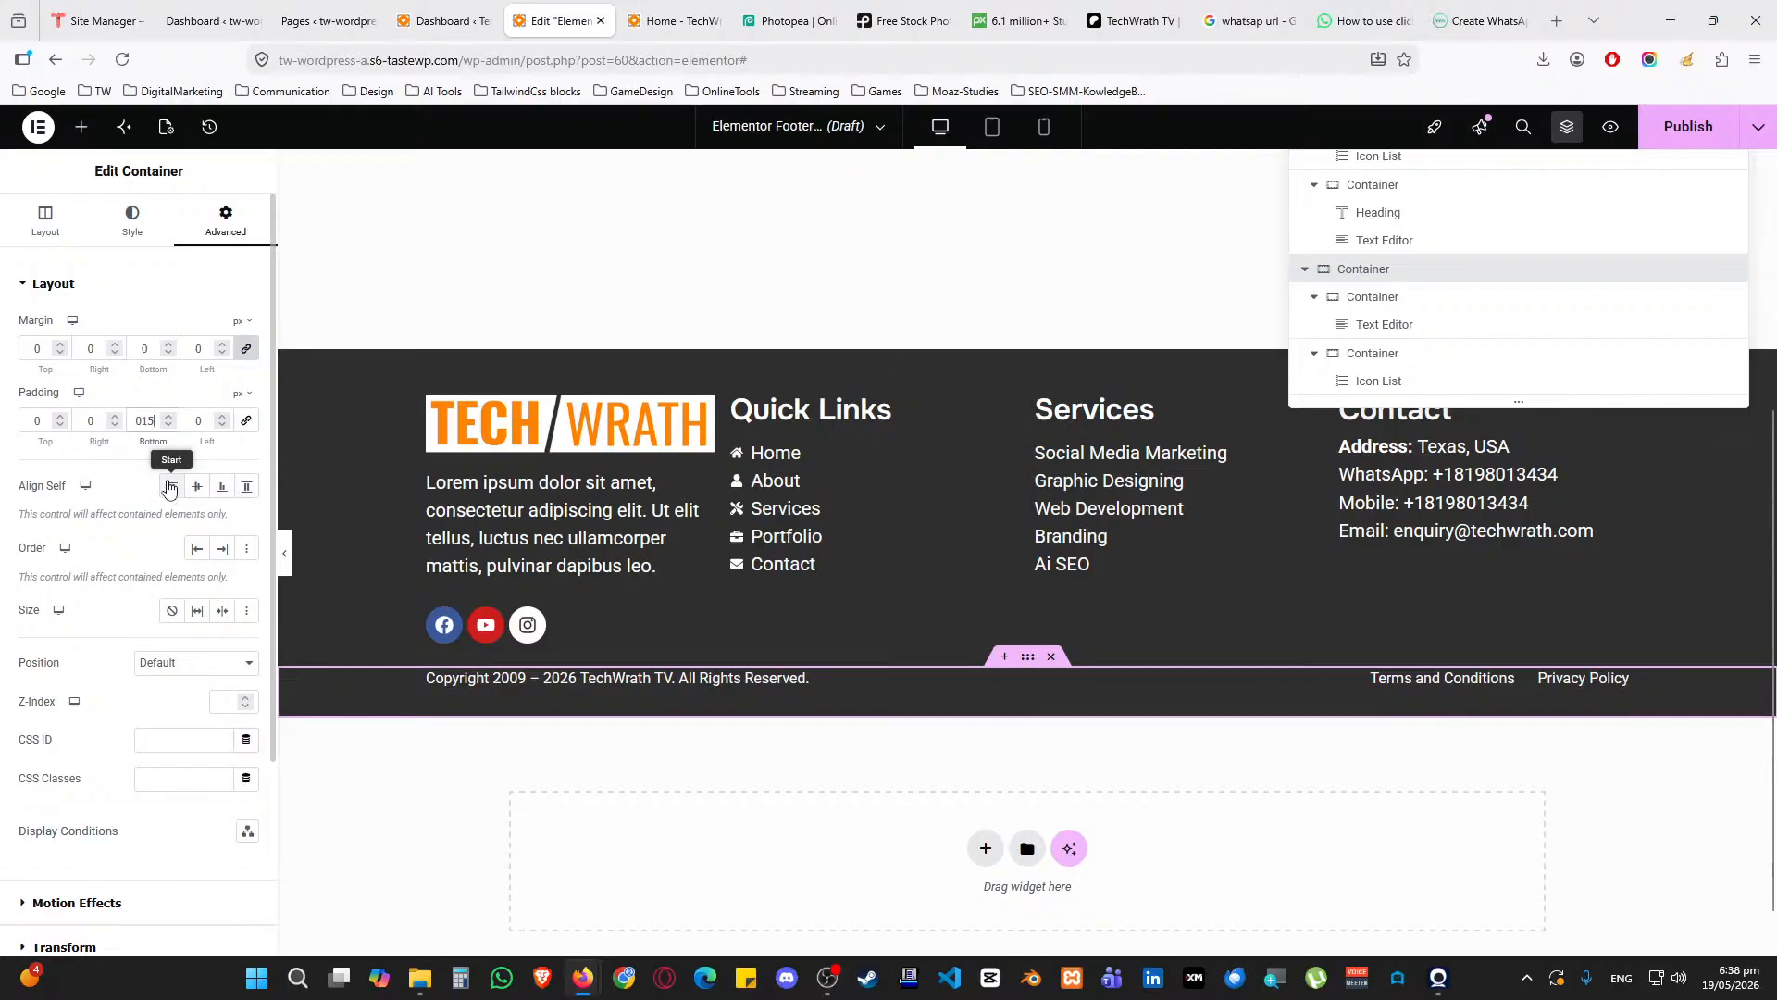
Vertically centre the copyright and links columns, then open the footer's Publish settings
click(437, 677)
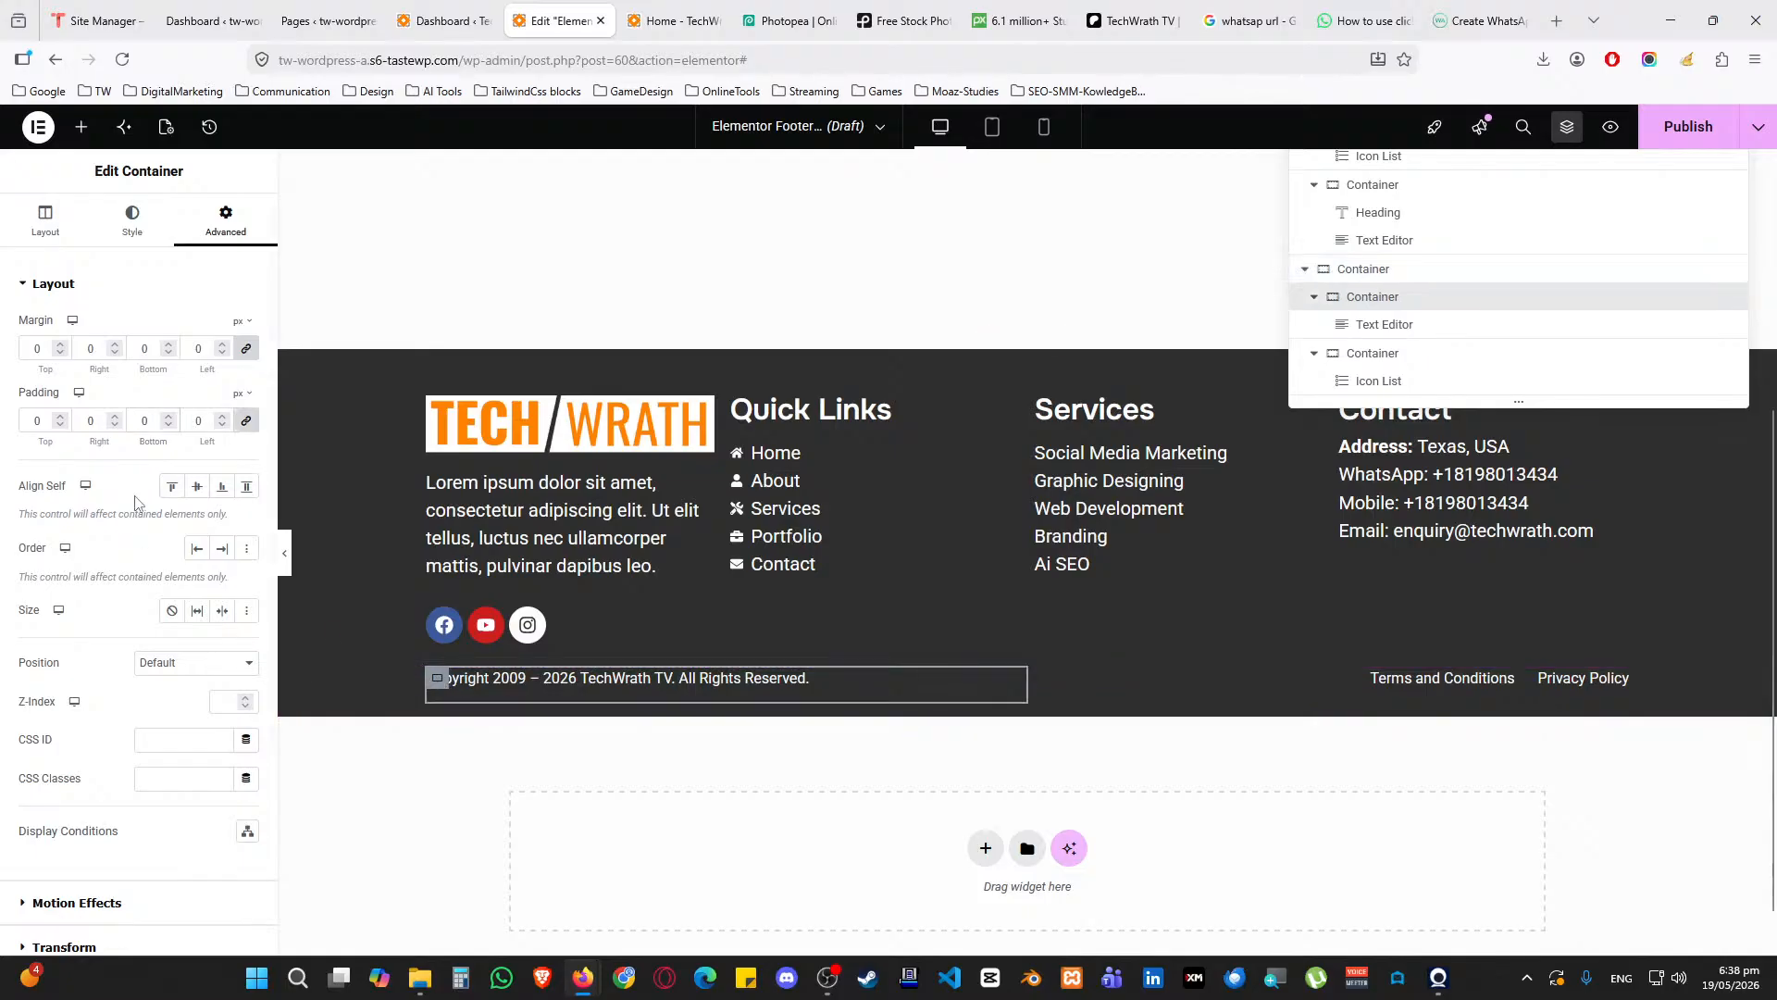
click(46, 220)
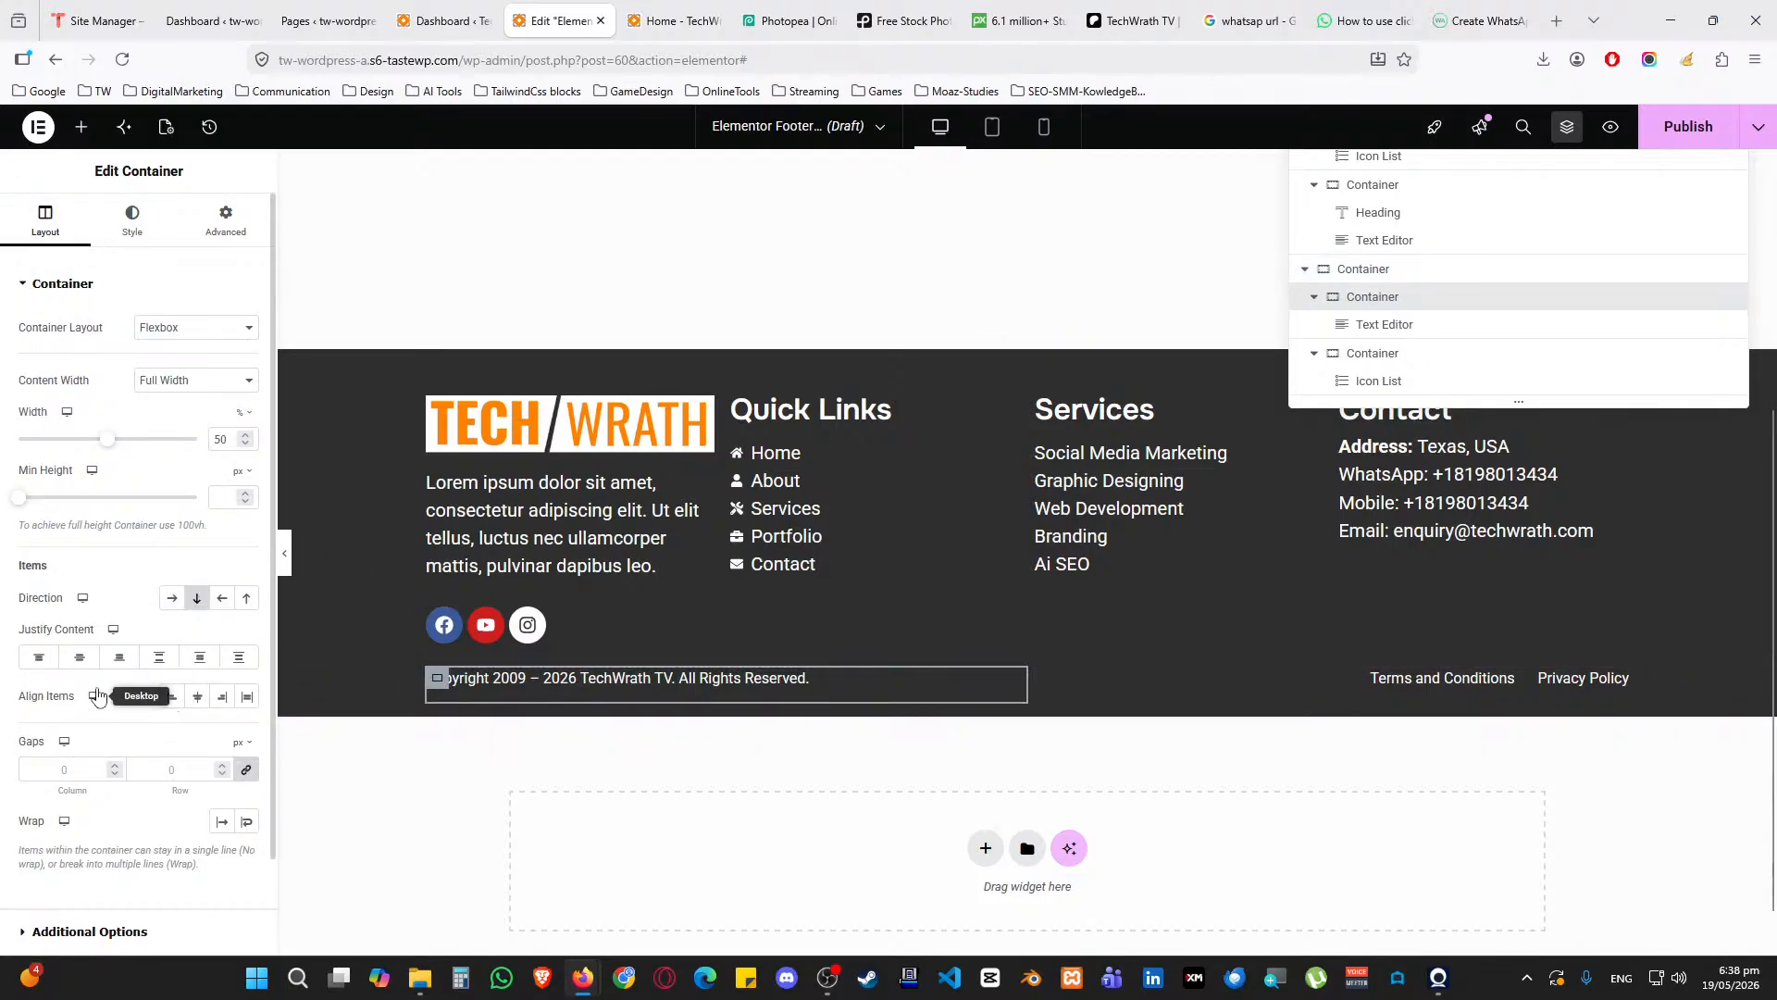
click(79, 657)
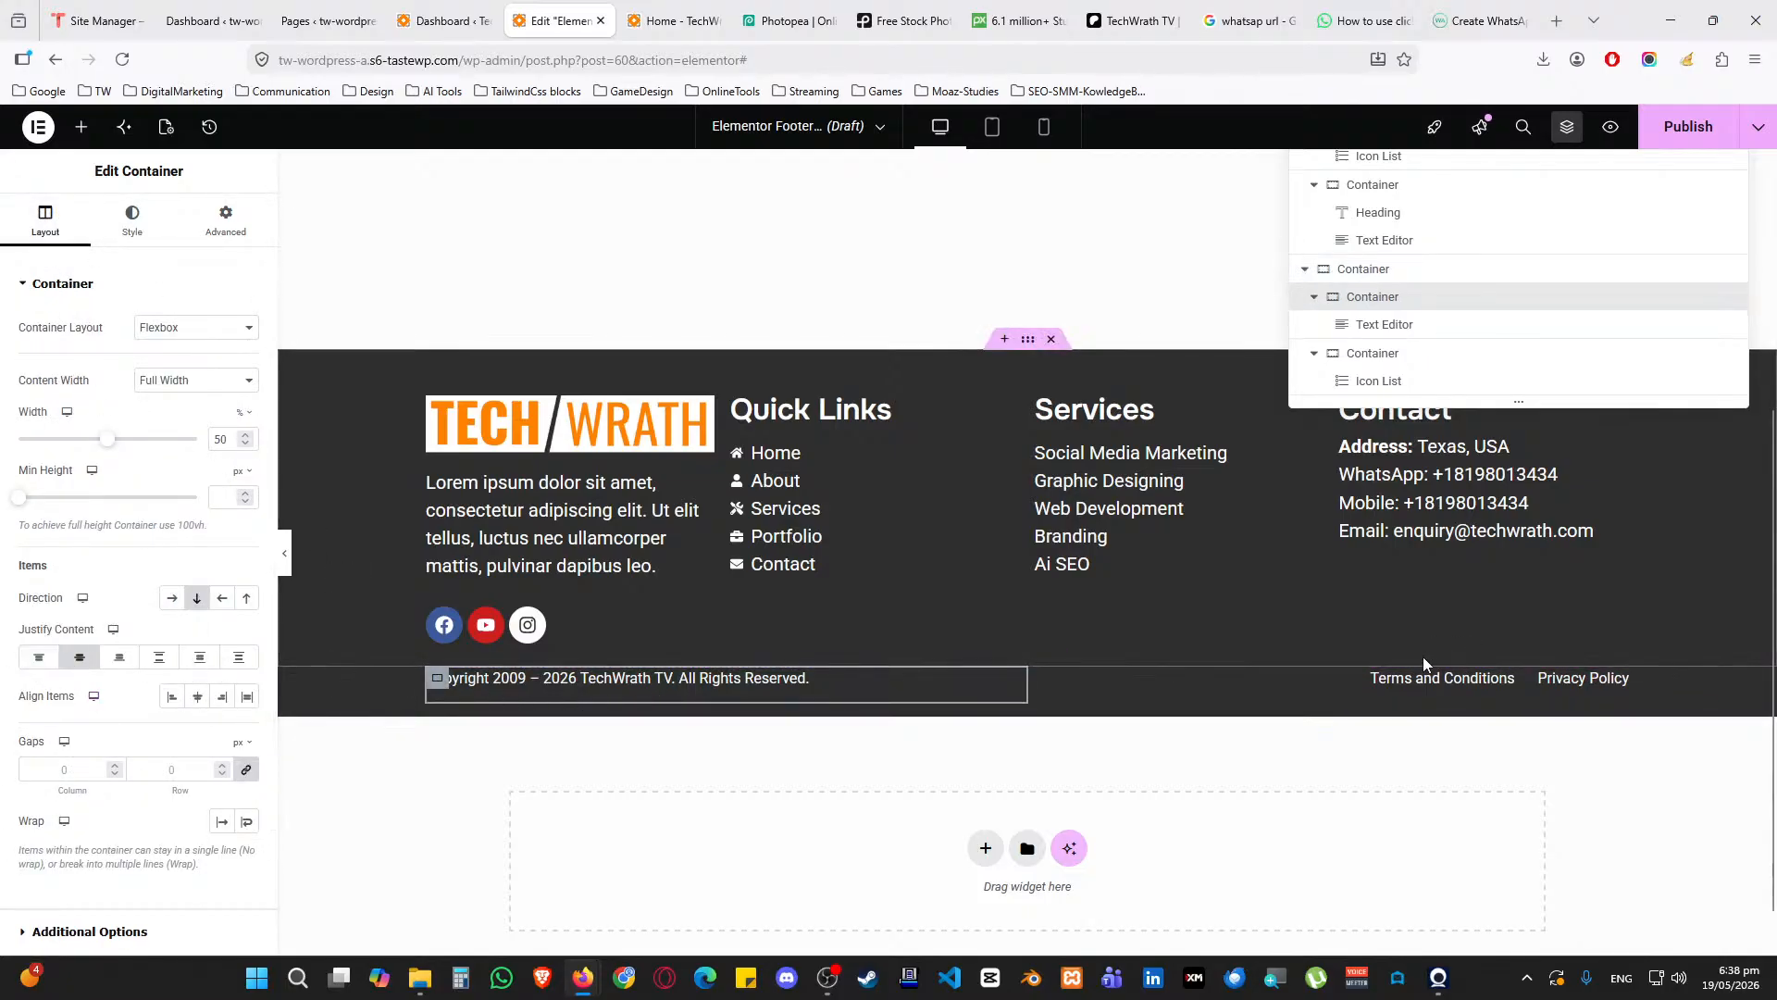
click(1037, 685)
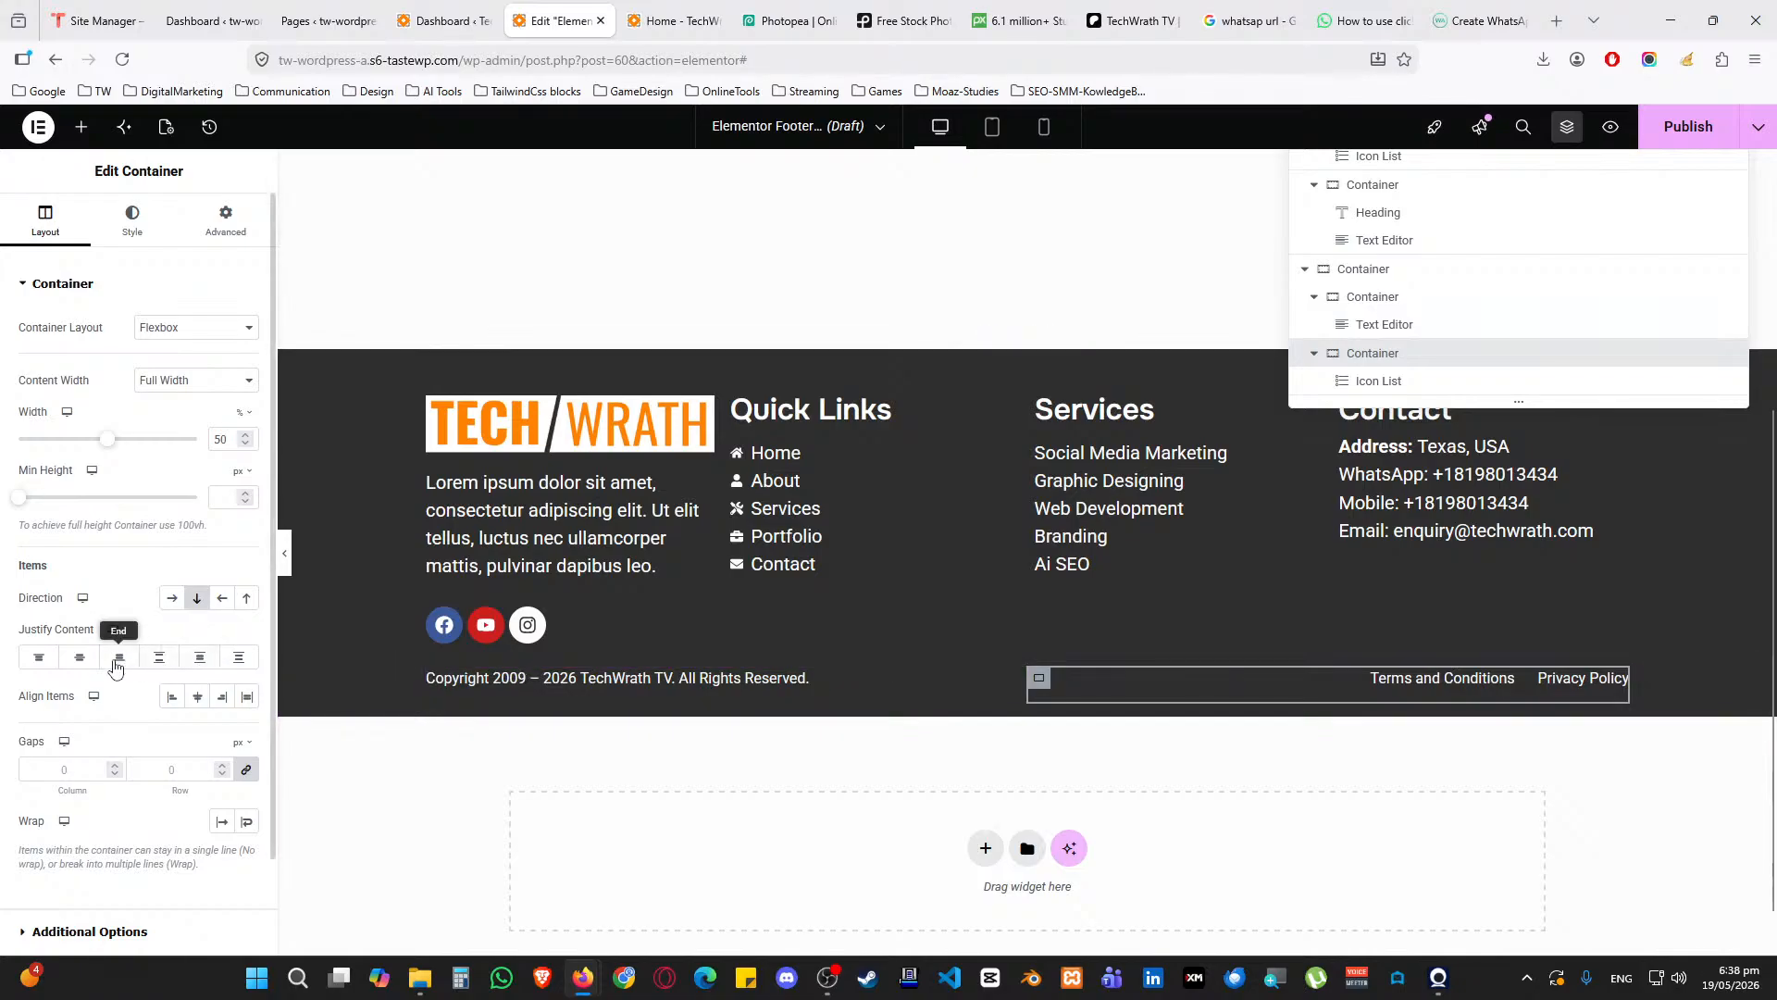
click(79, 656)
click(637, 687)
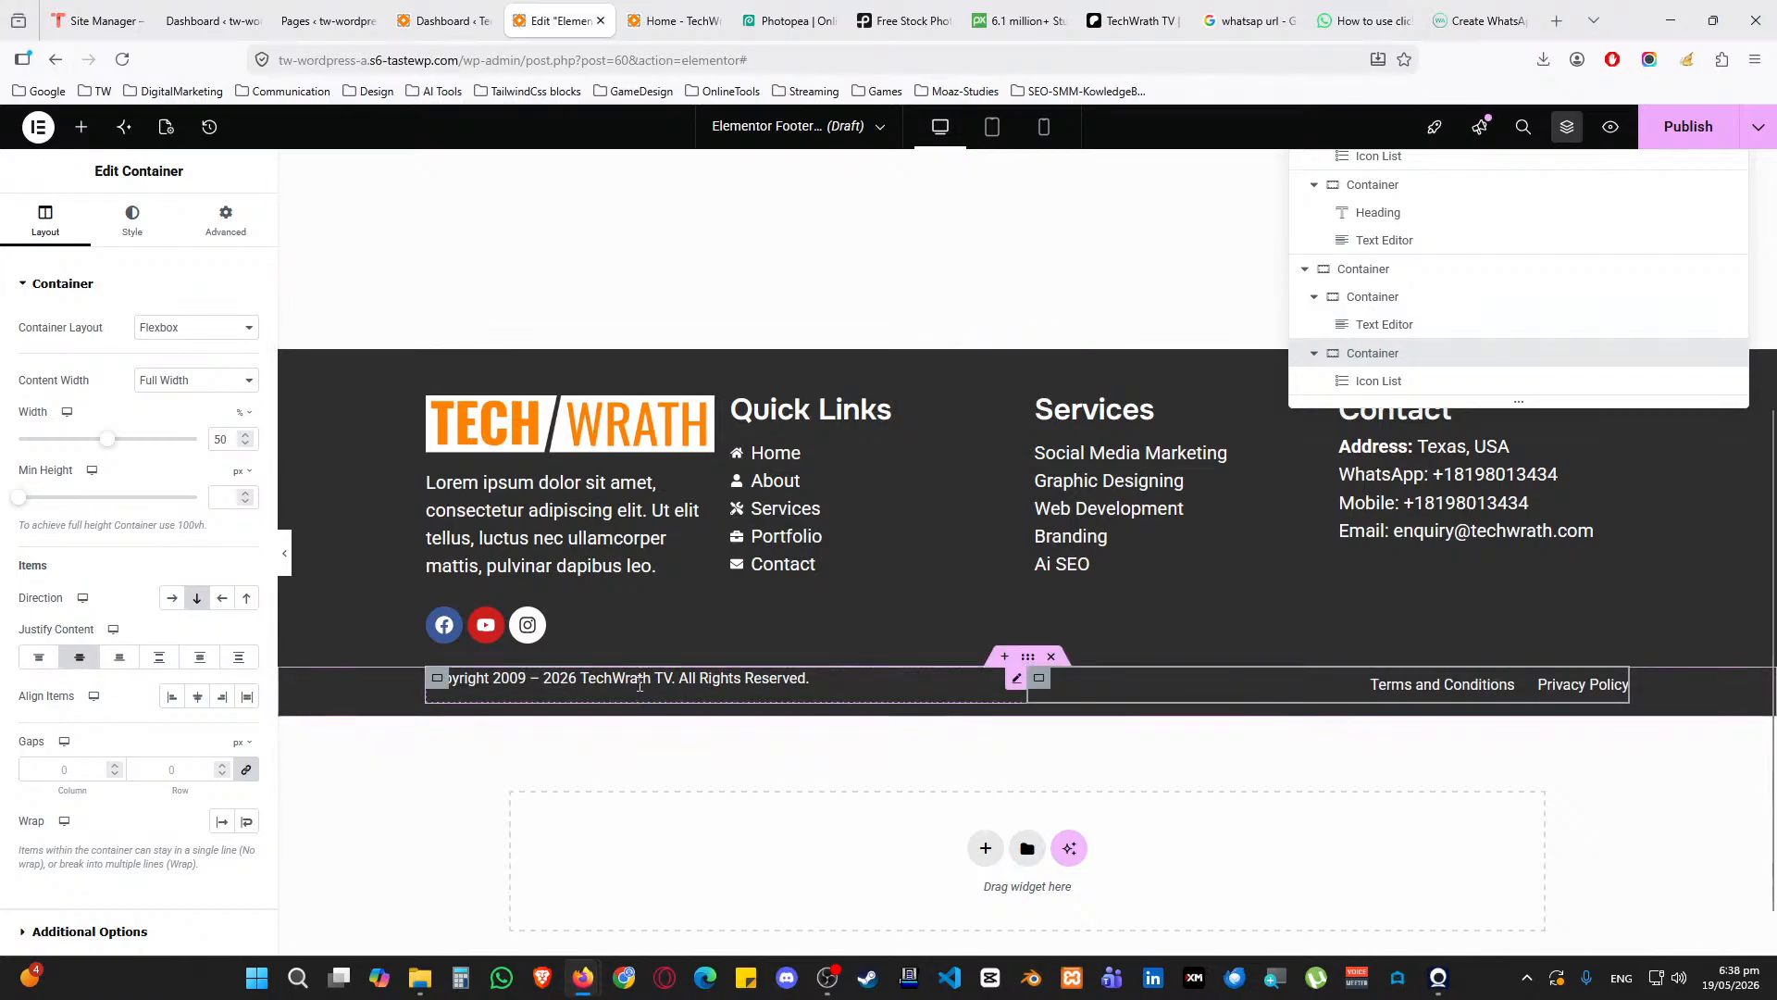
click(1009, 689)
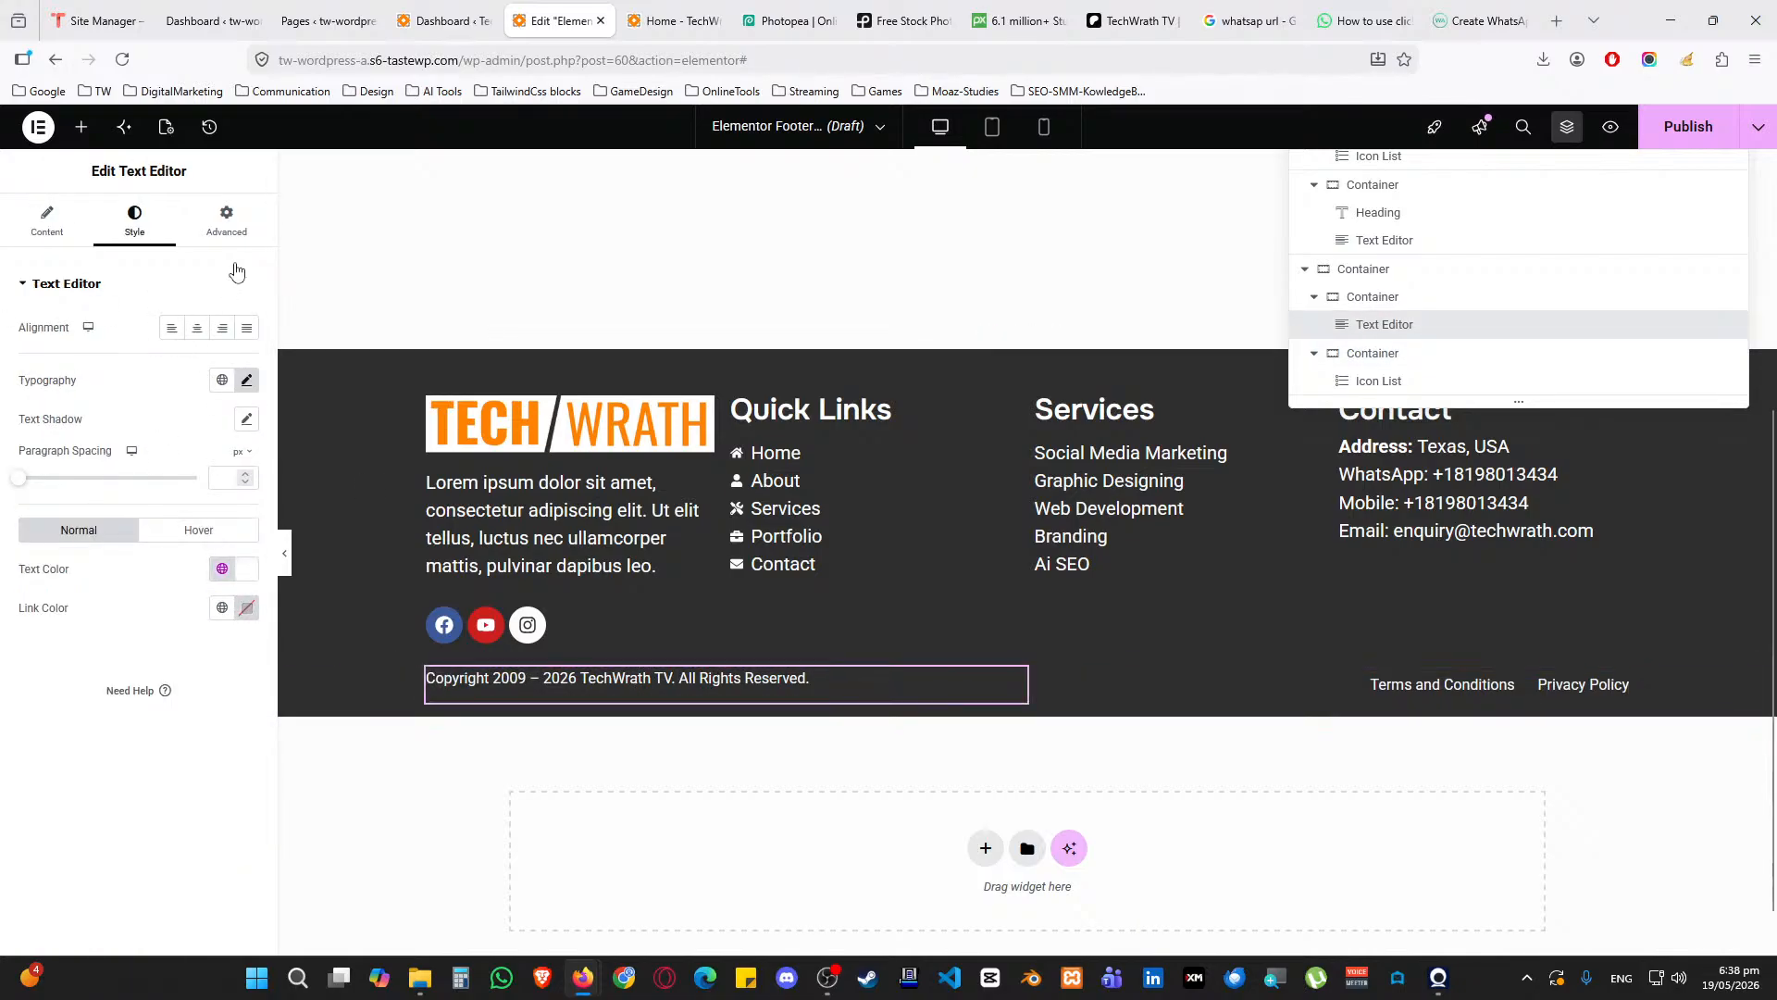
click(226, 222)
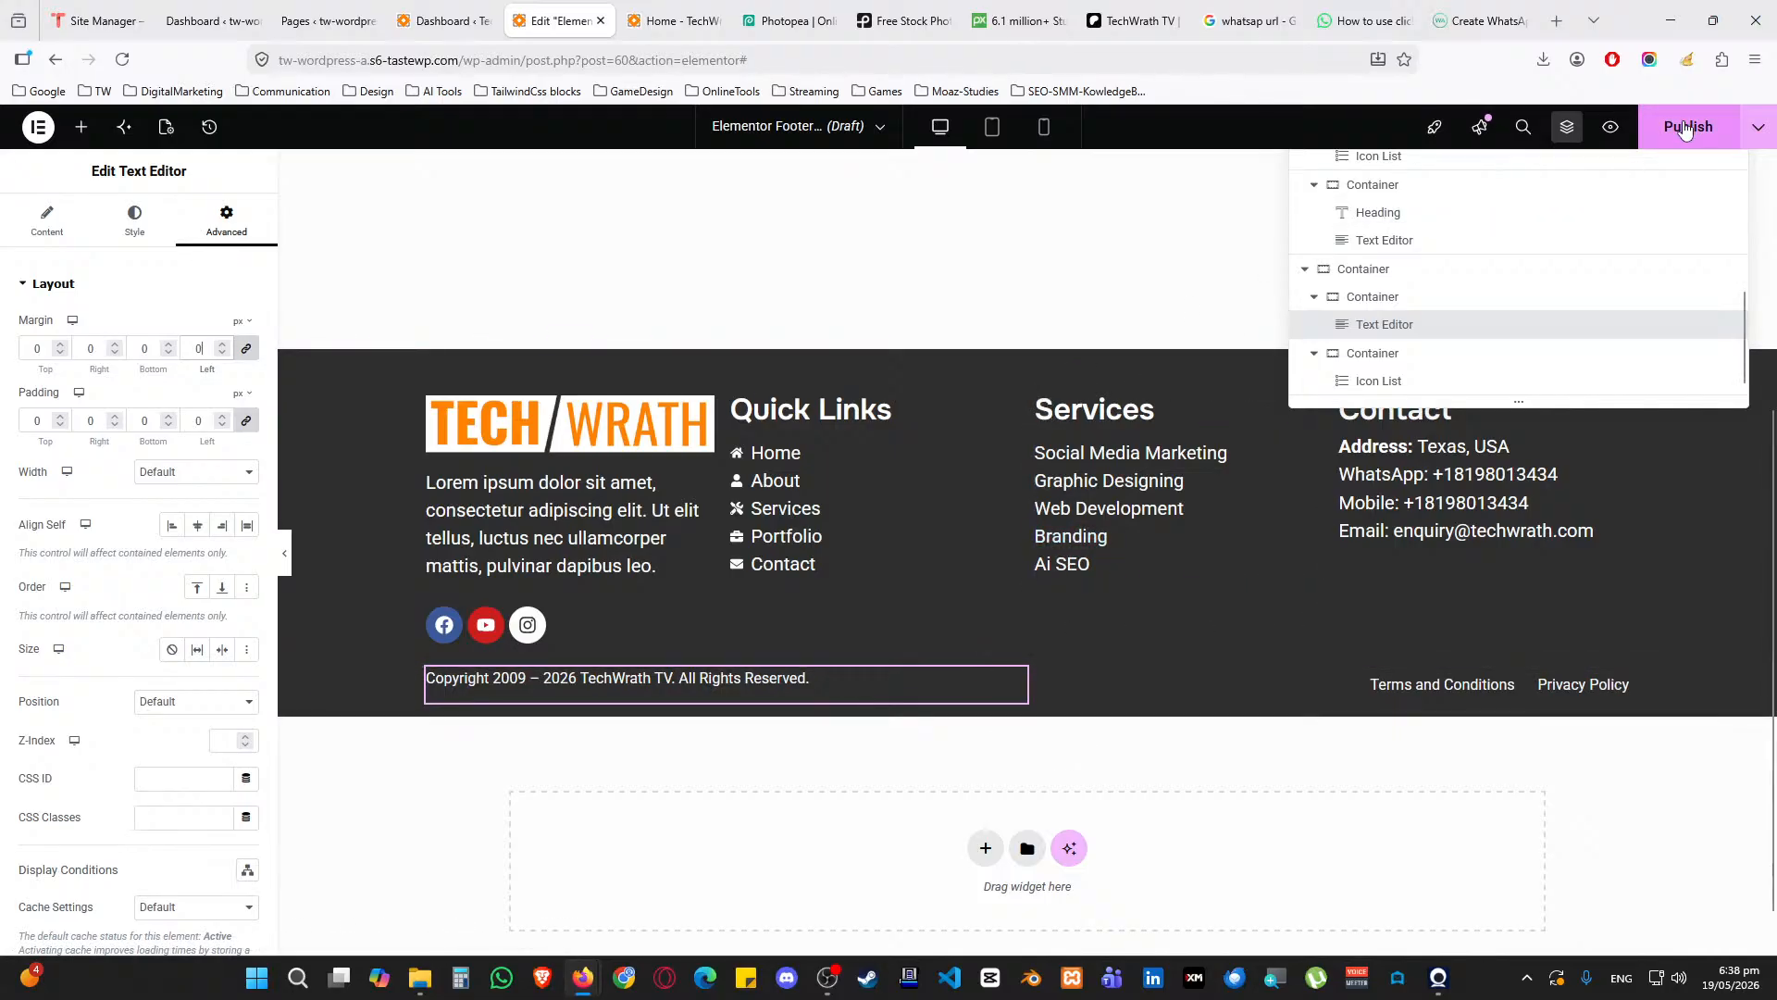
click(1687, 128)
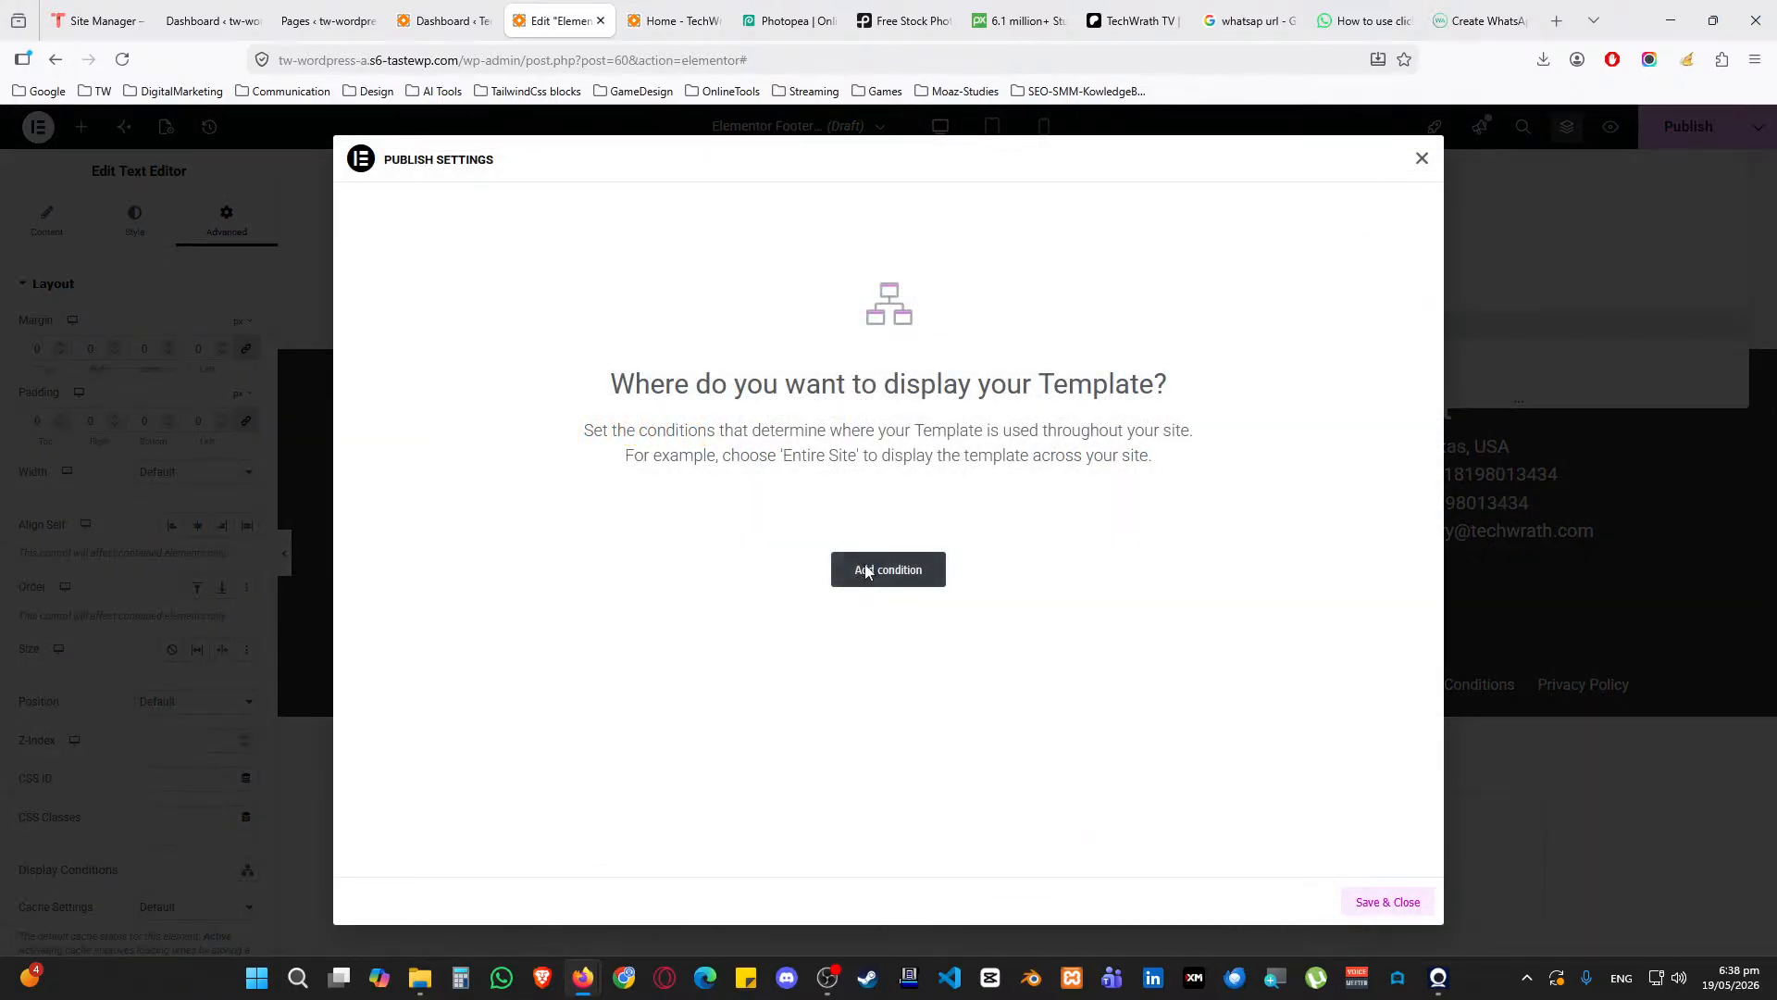
Add a footer display condition and try out the Exclude and Singular page options
click(867, 572)
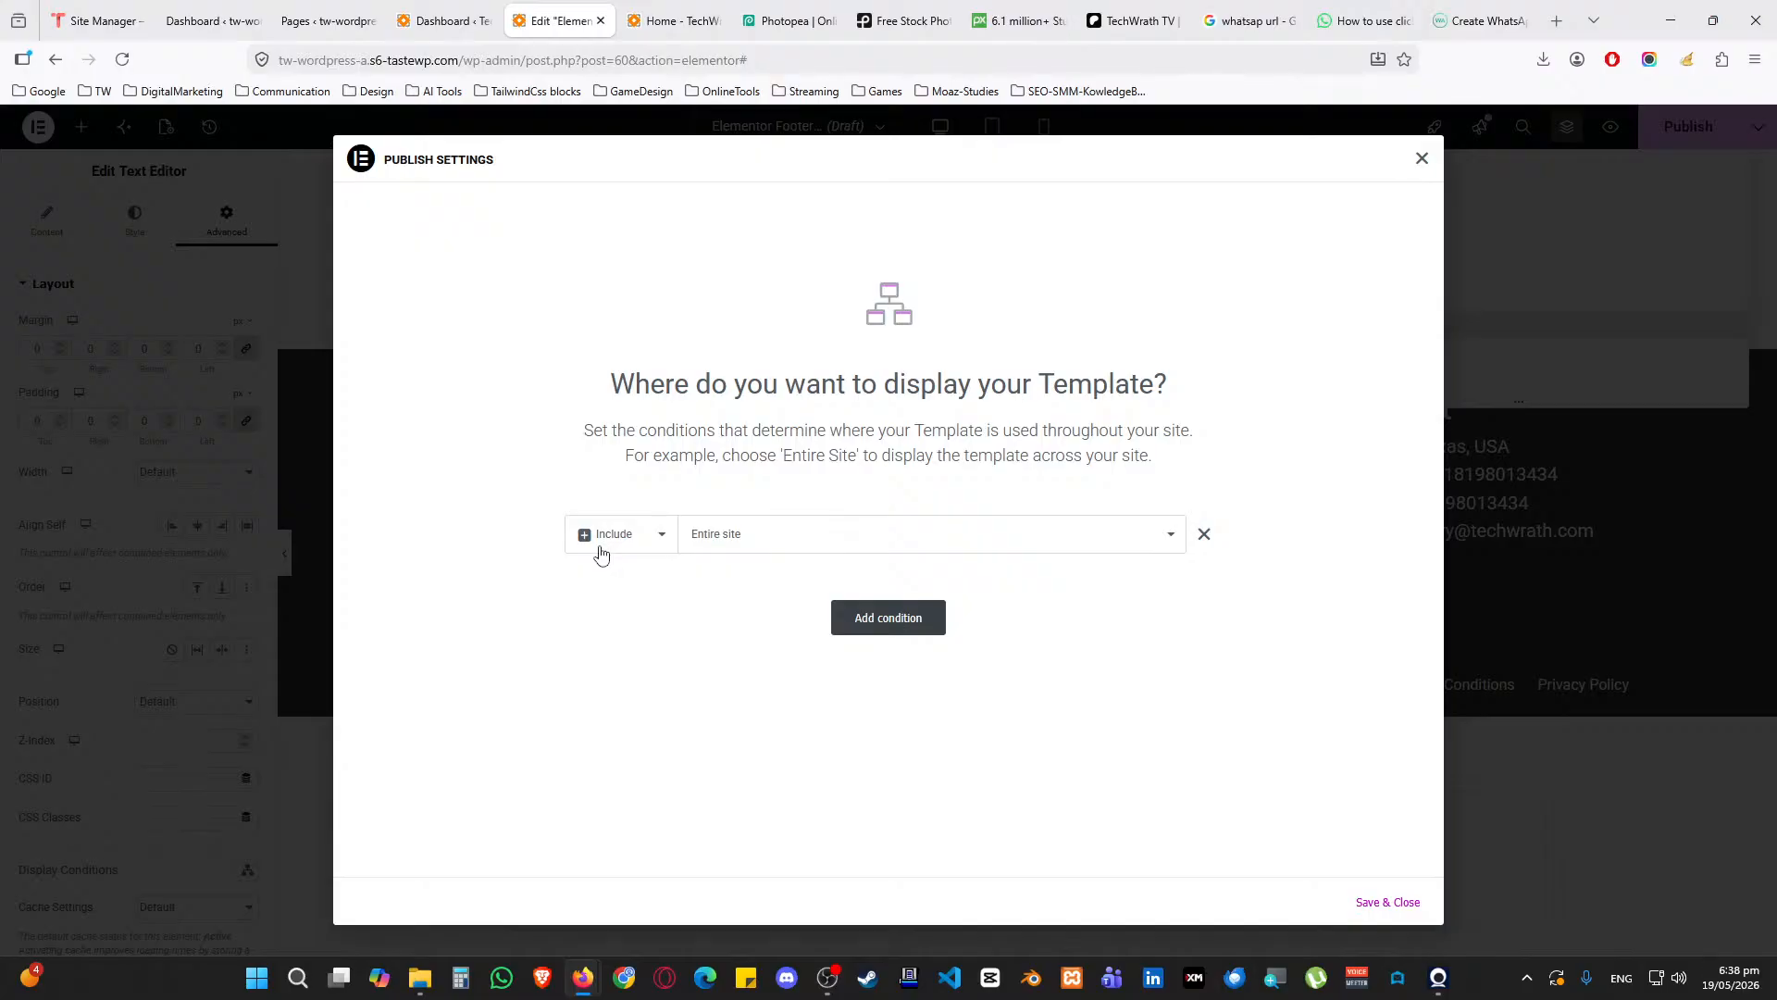
click(744, 544)
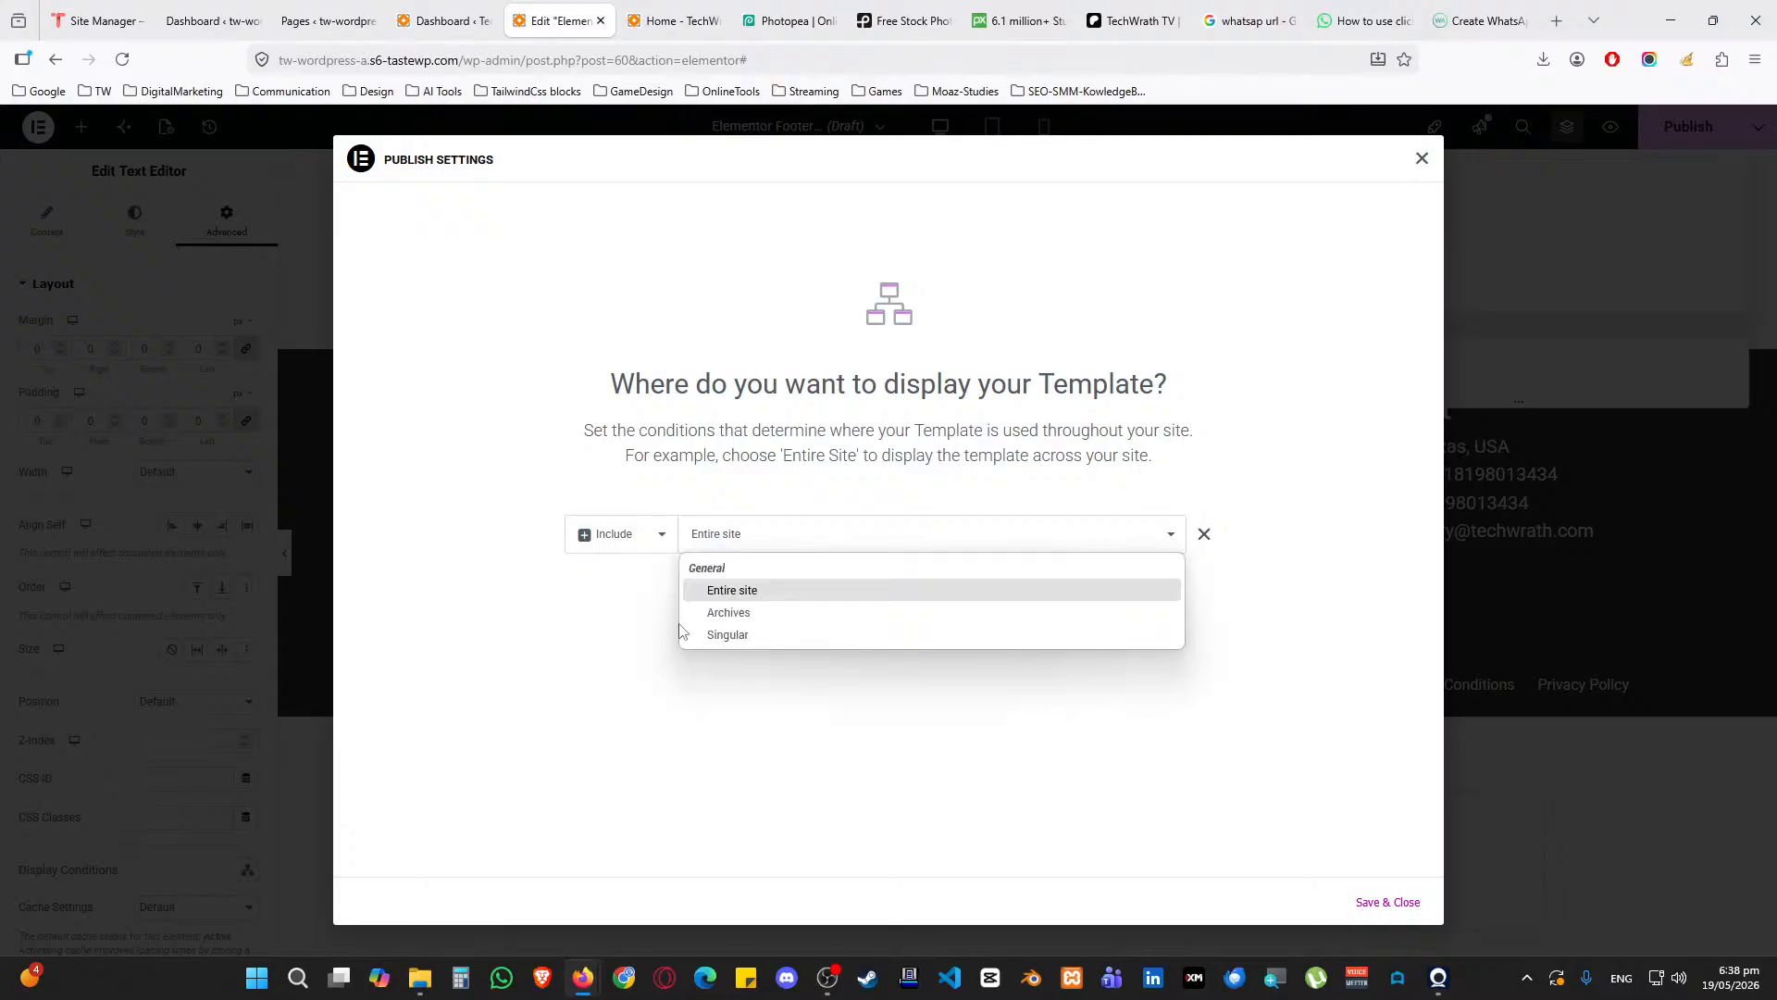
click(751, 593)
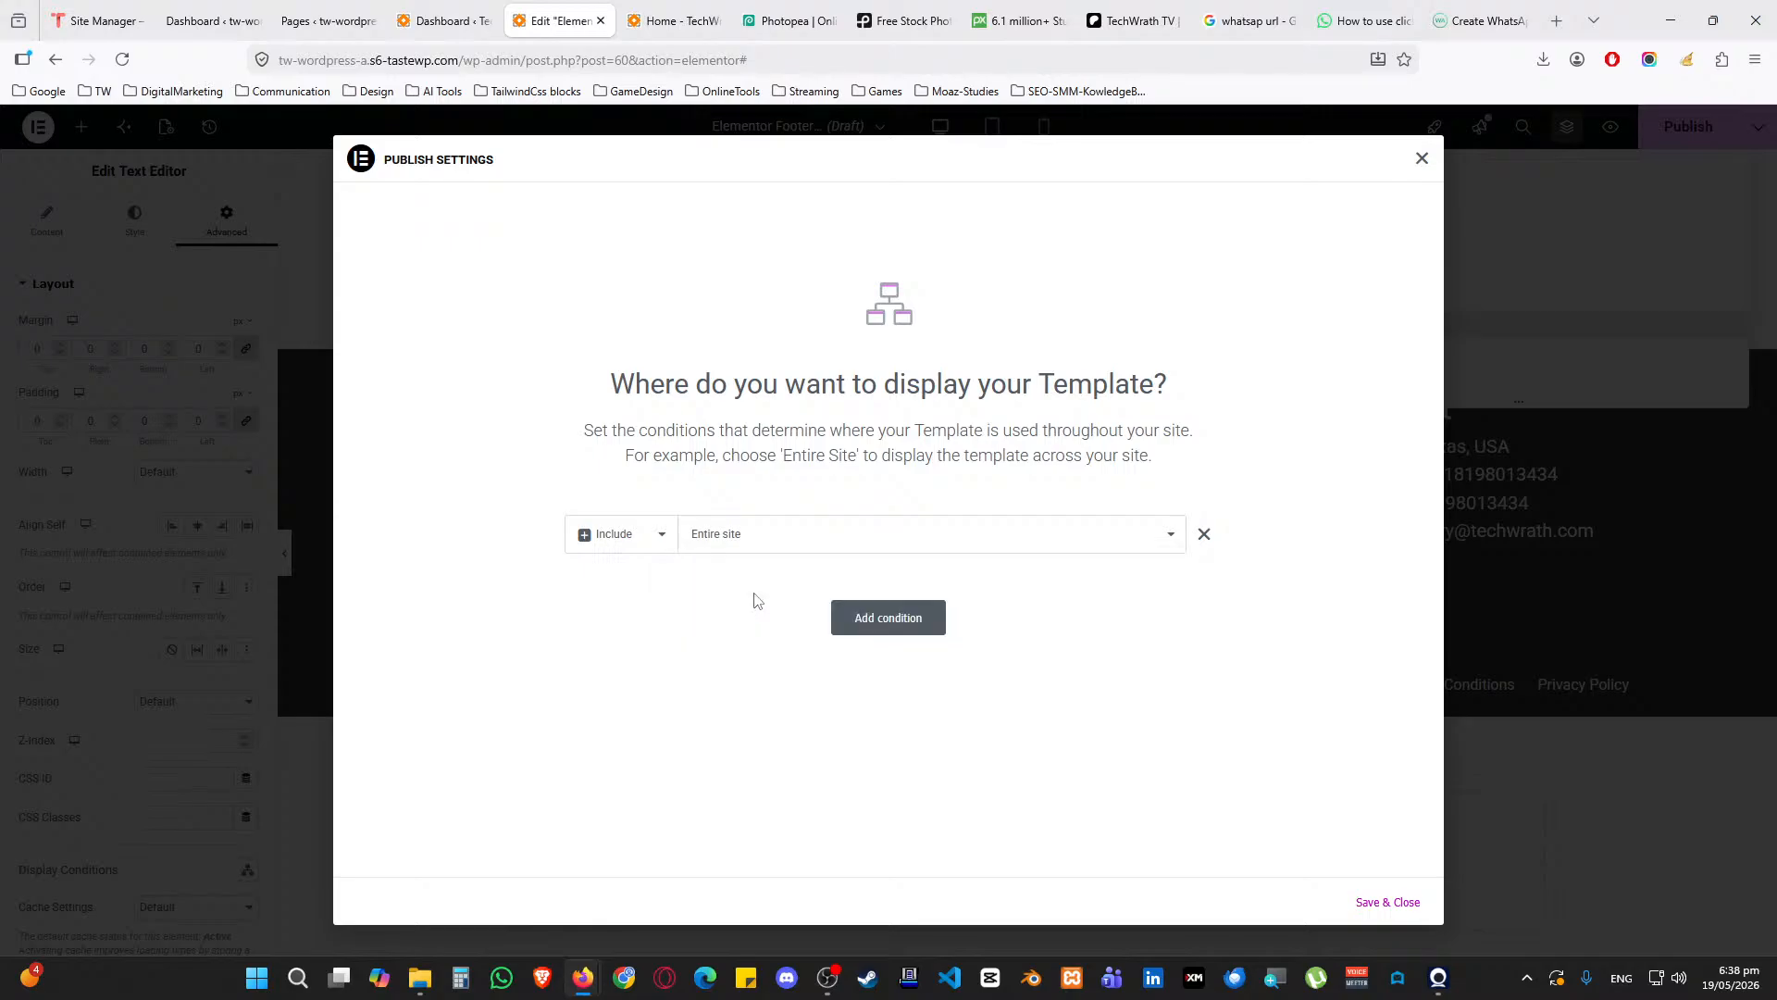
click(621, 534)
click(616, 591)
click(736, 559)
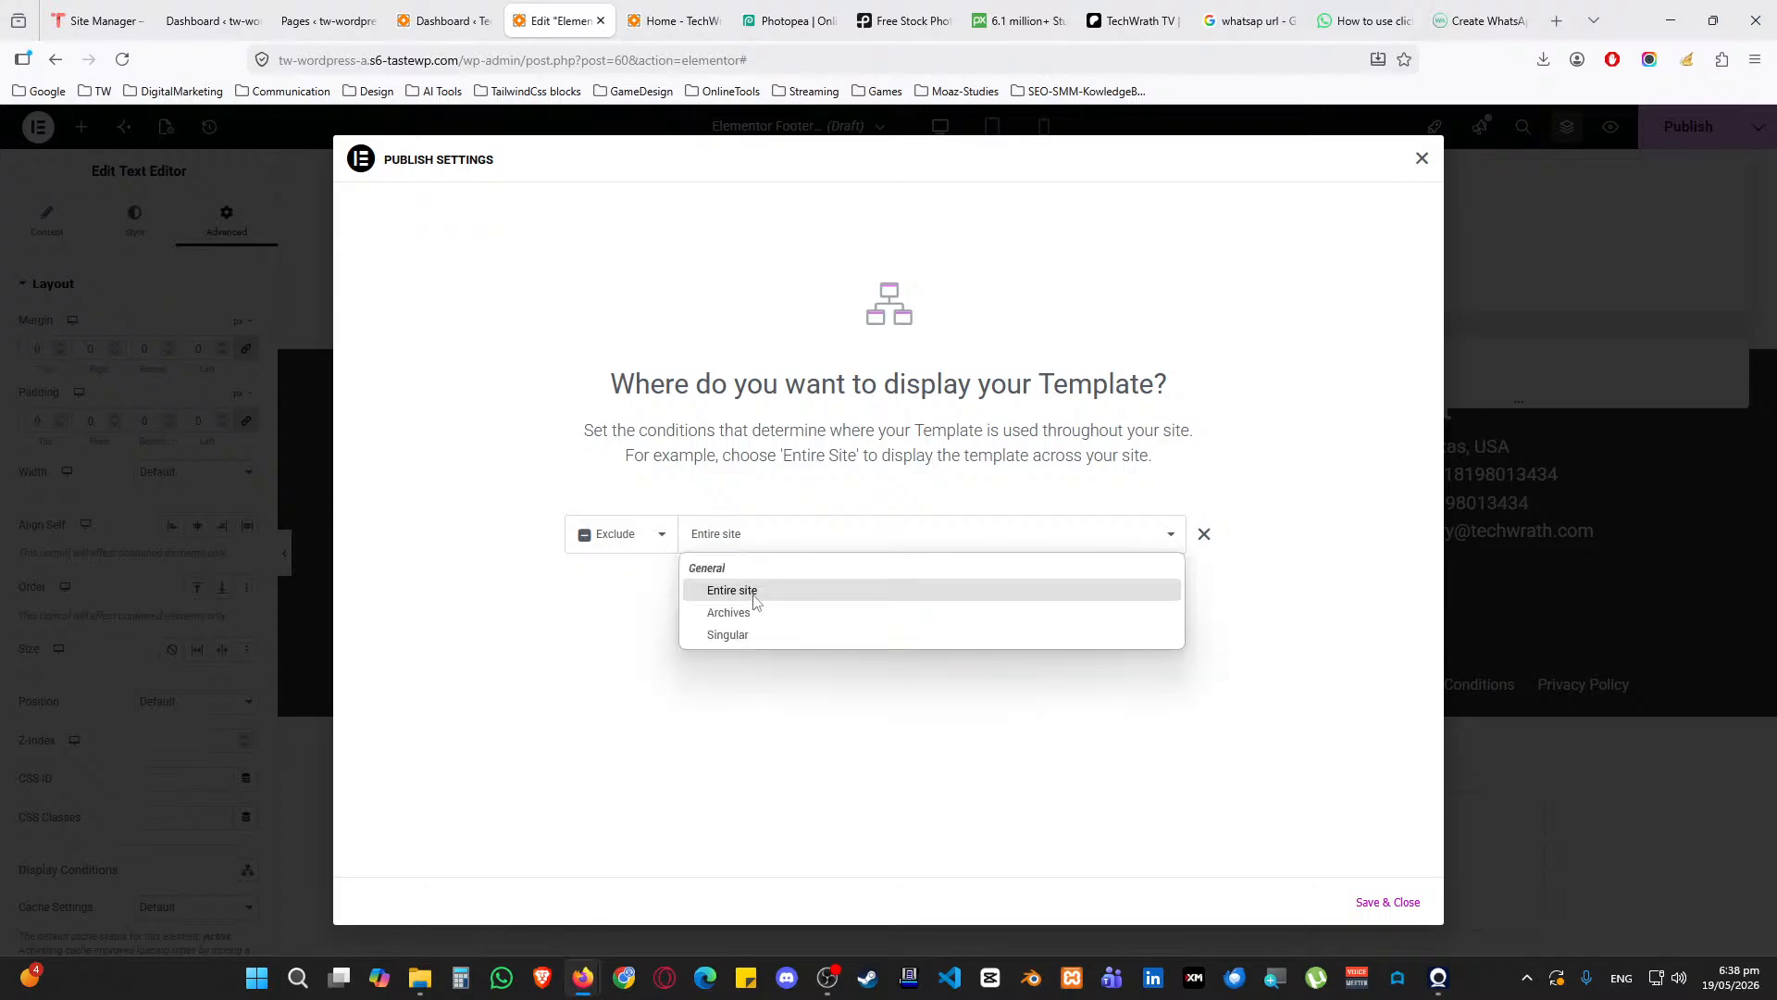
click(752, 633)
click(964, 547)
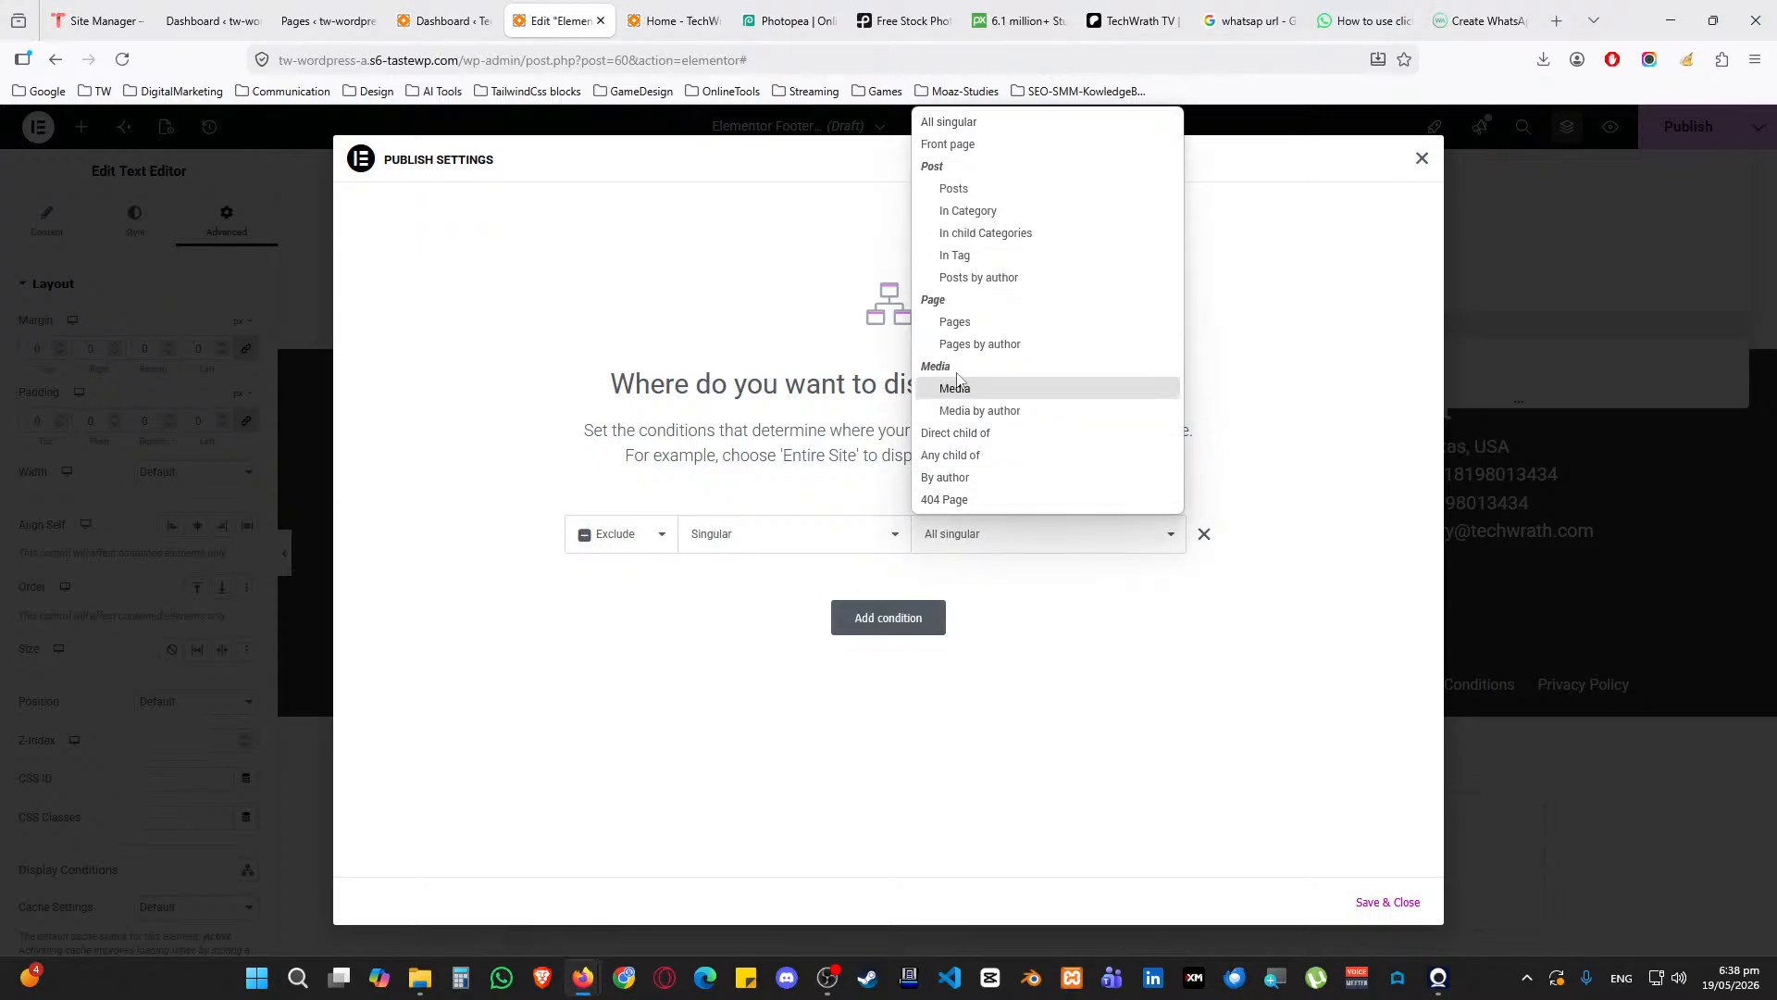
click(689, 582)
Restore the condition to Include > Entire site and save to publish the footer
click(654, 544)
click(661, 569)
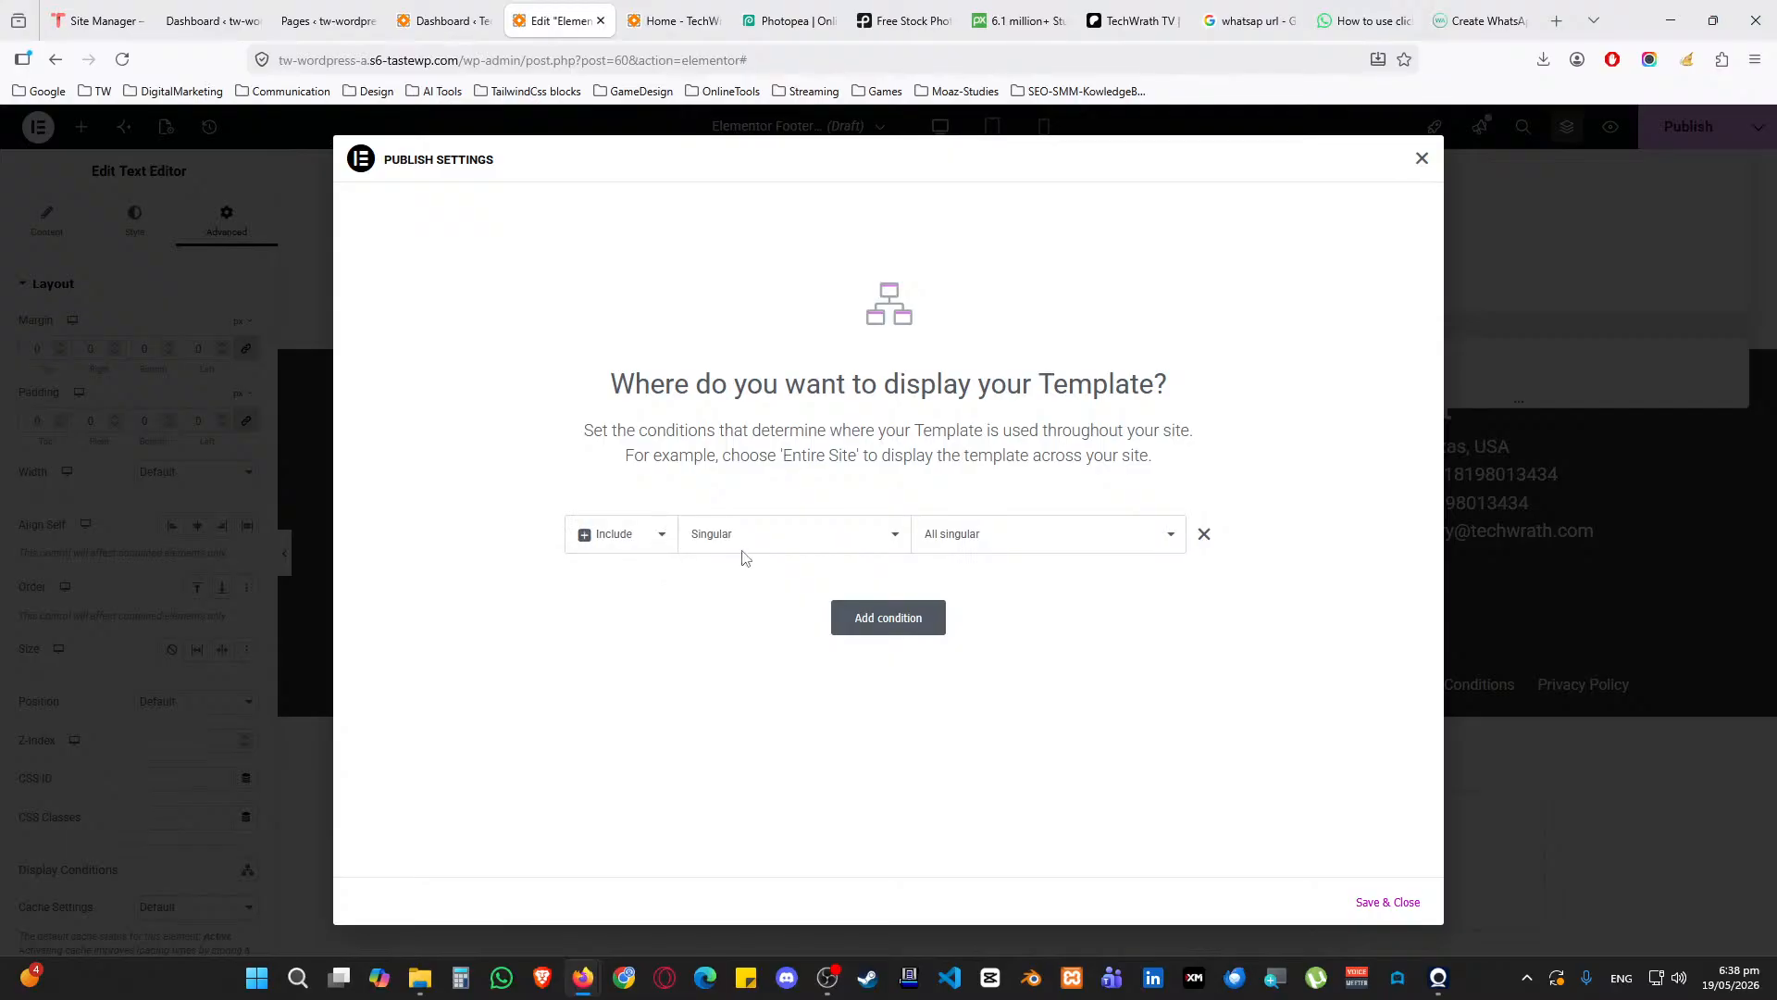
click(742, 546)
click(751, 589)
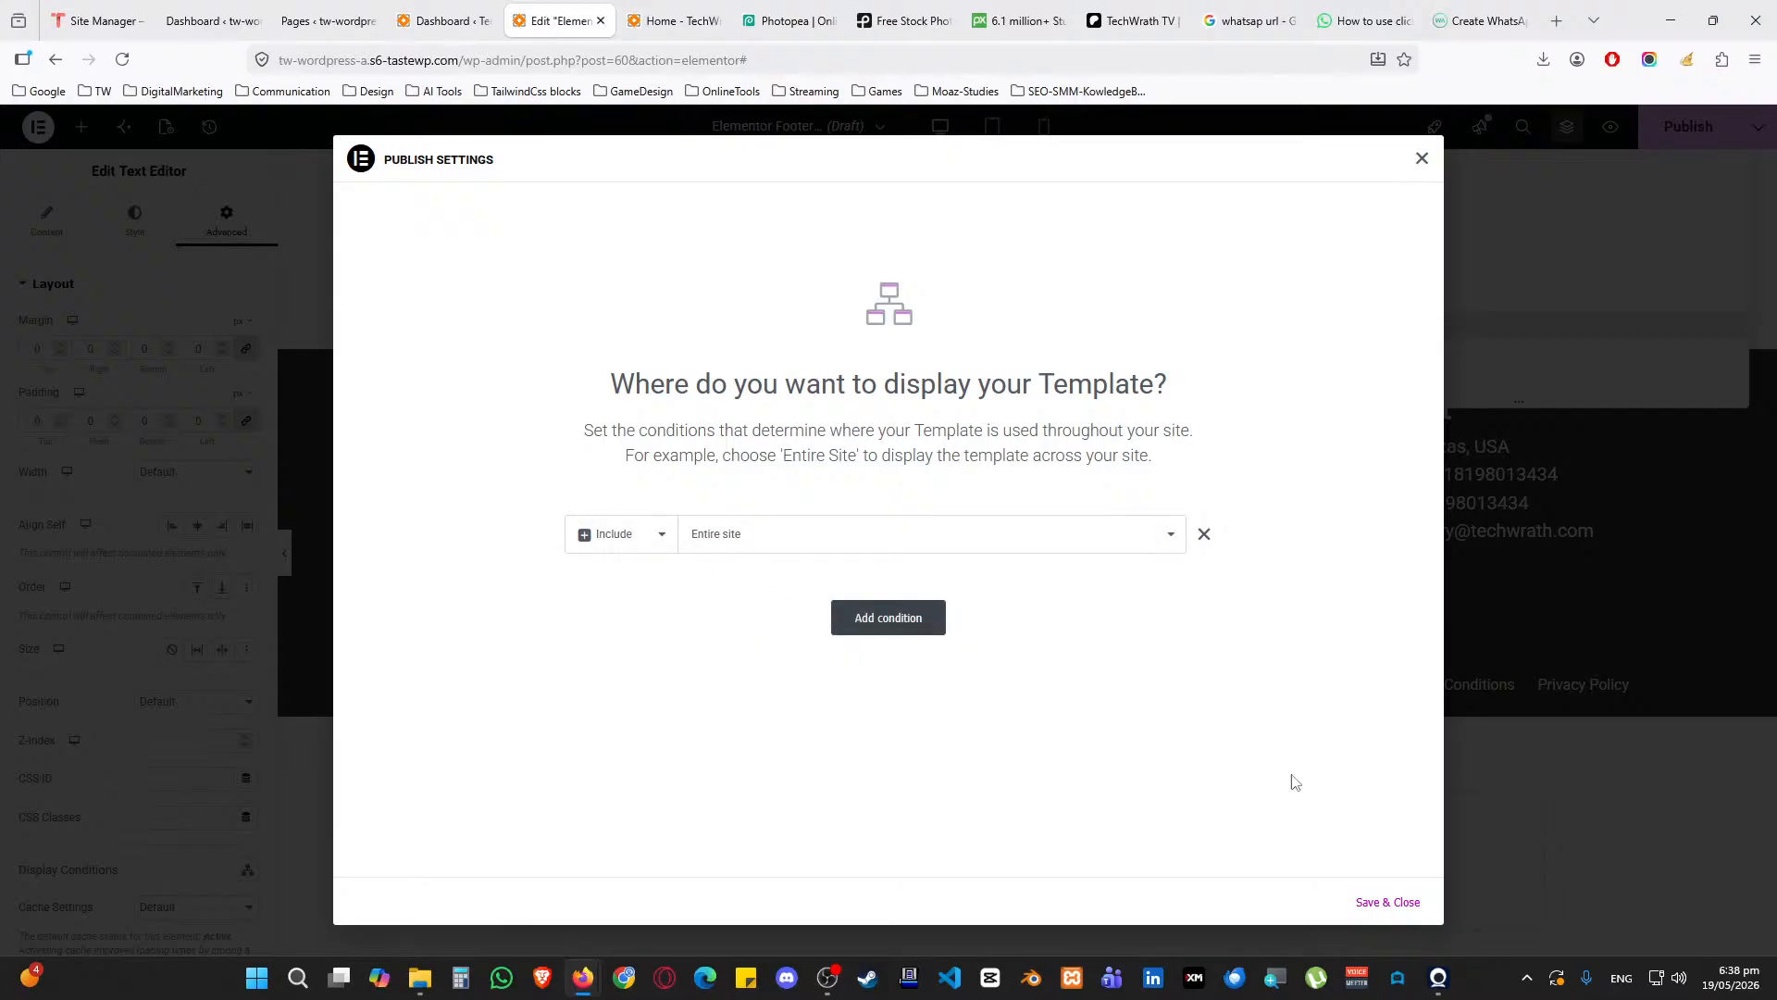
click(1375, 899)
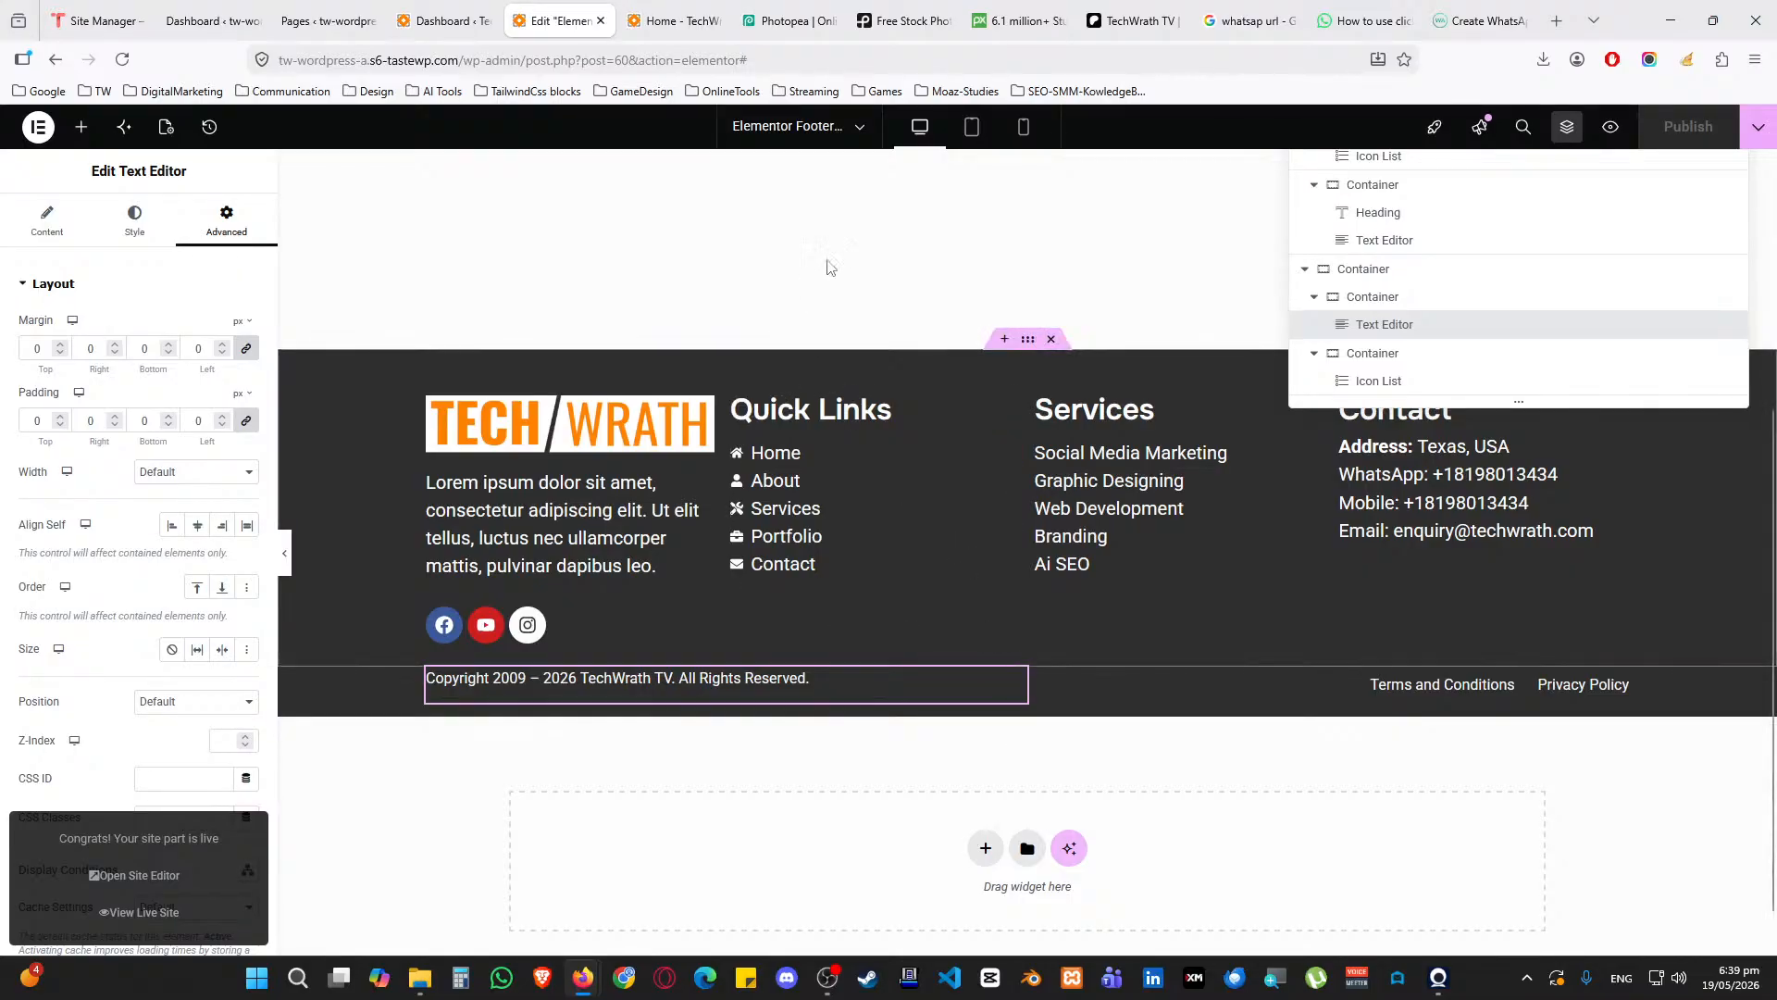
Clear all cache with WP Fastest Cache and check the new footer on the live Home page
click(444, 21)
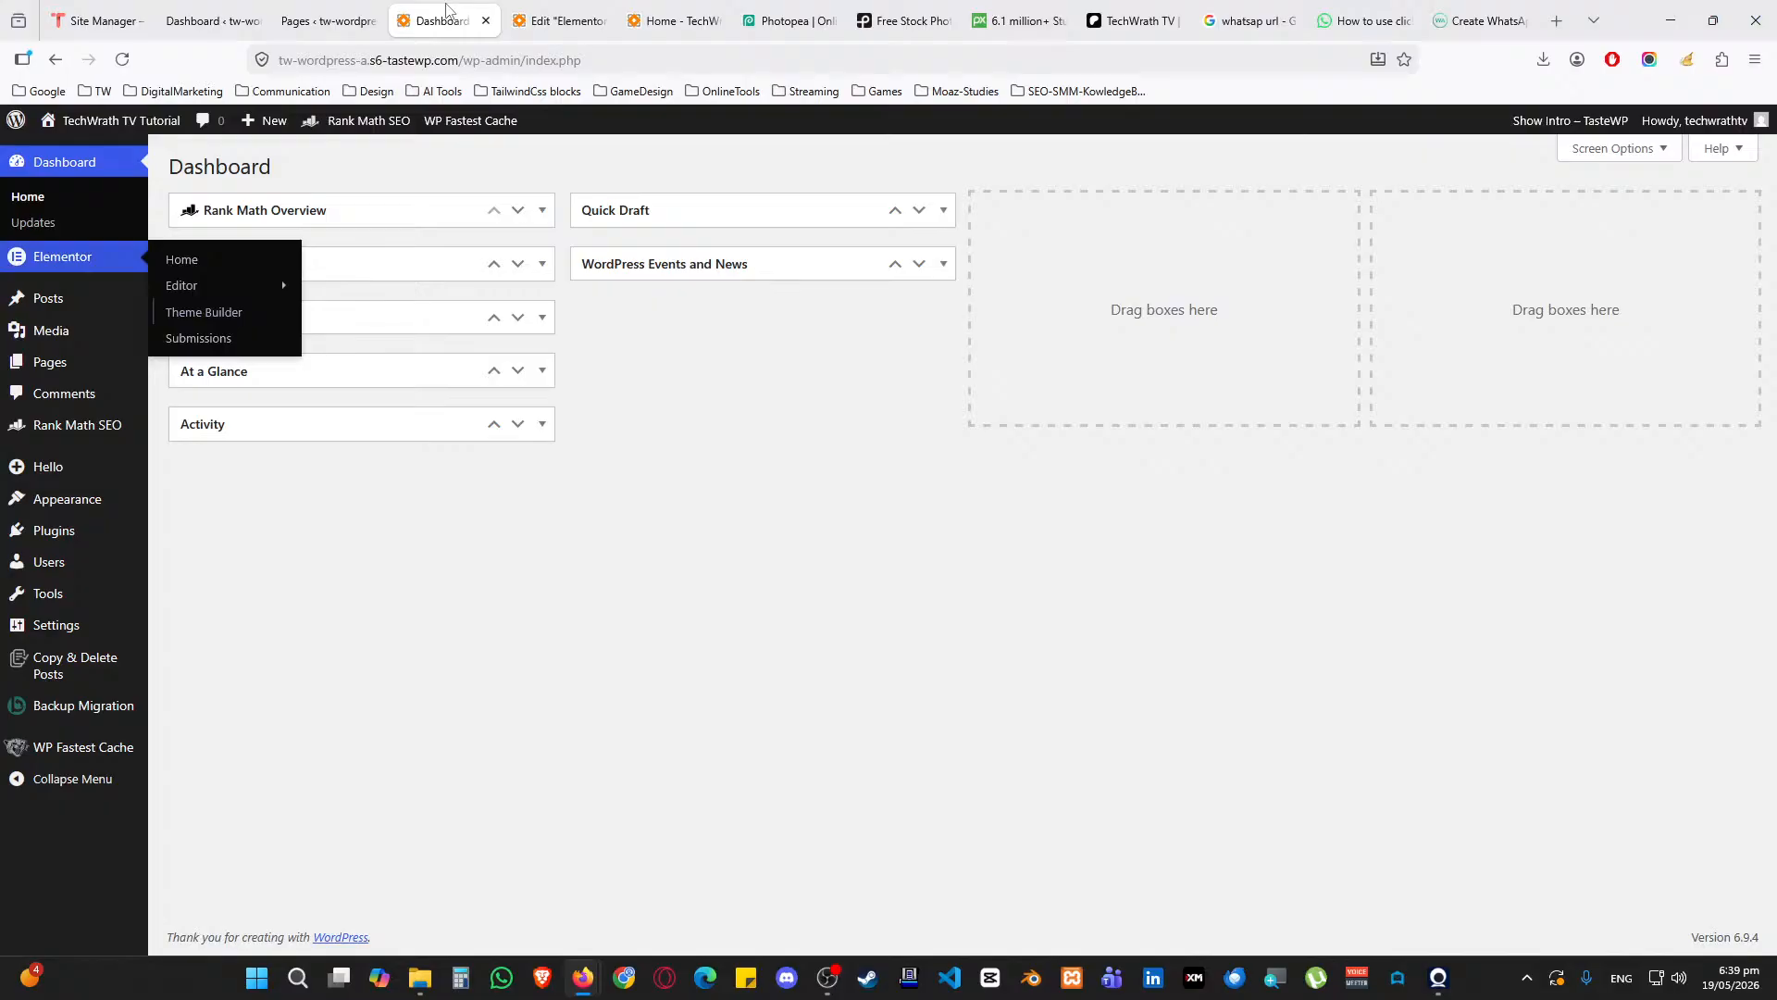
click(466, 153)
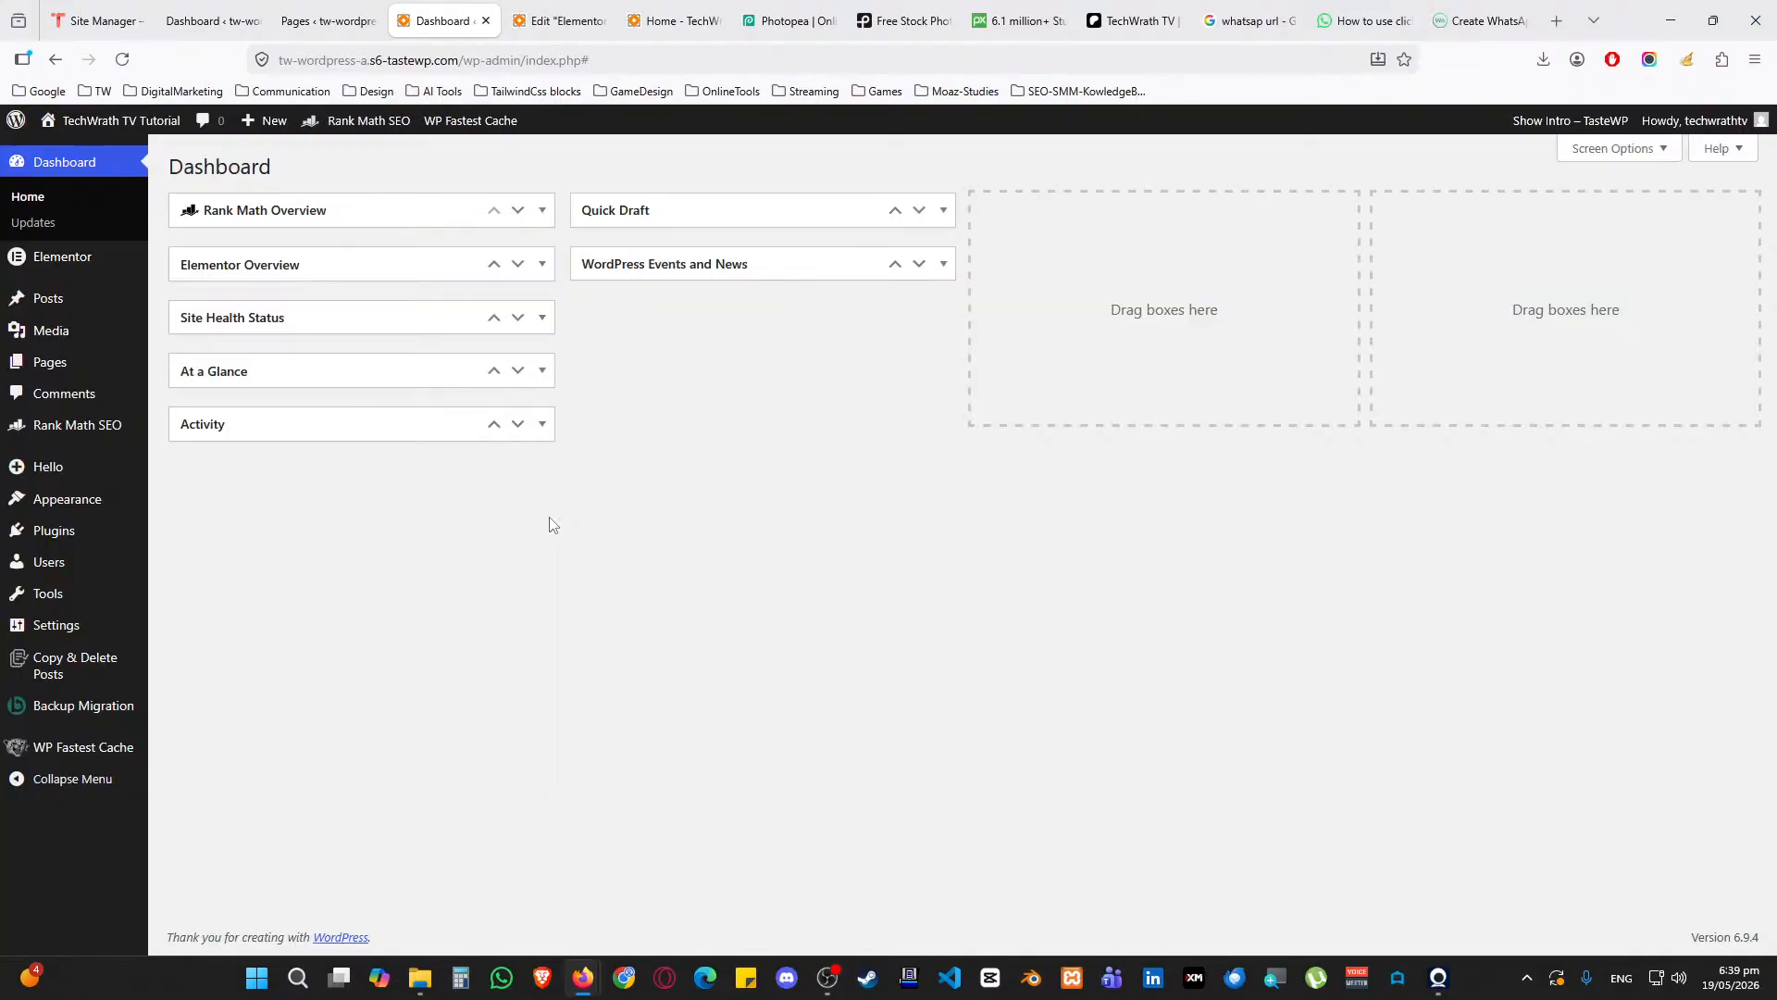
click(674, 21)
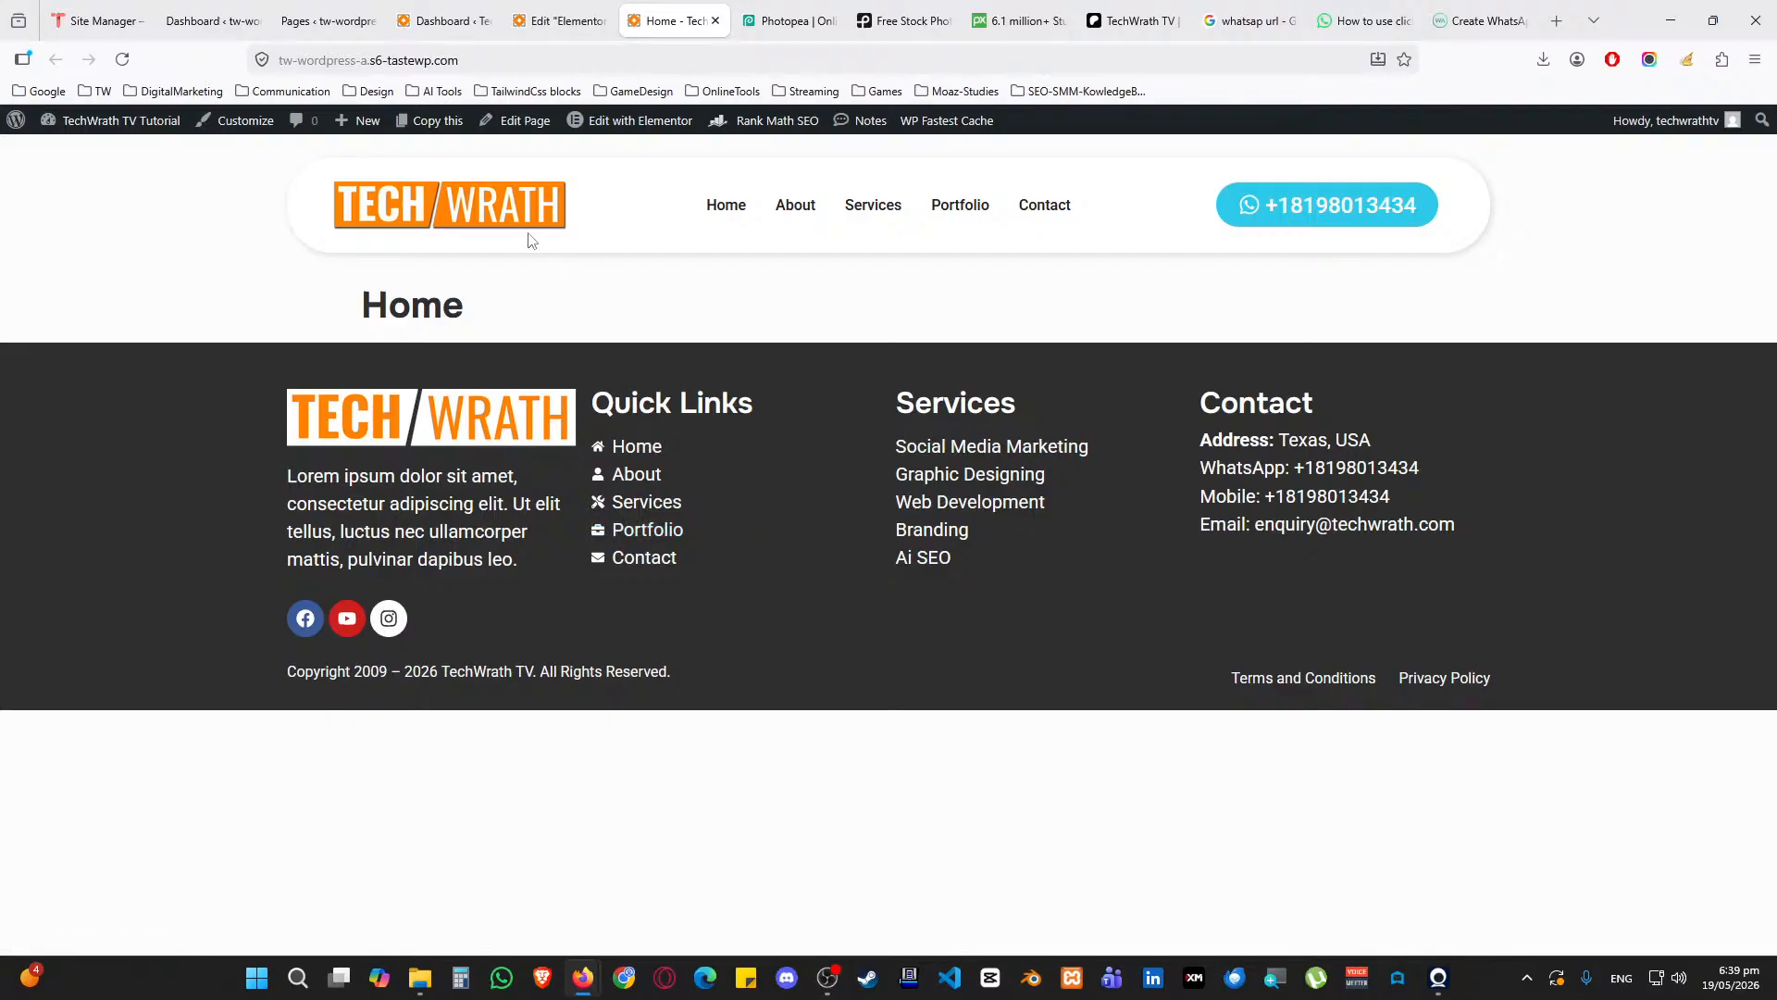
From the dashboard, open Pages > All Pages in a new tab
click(570, 11)
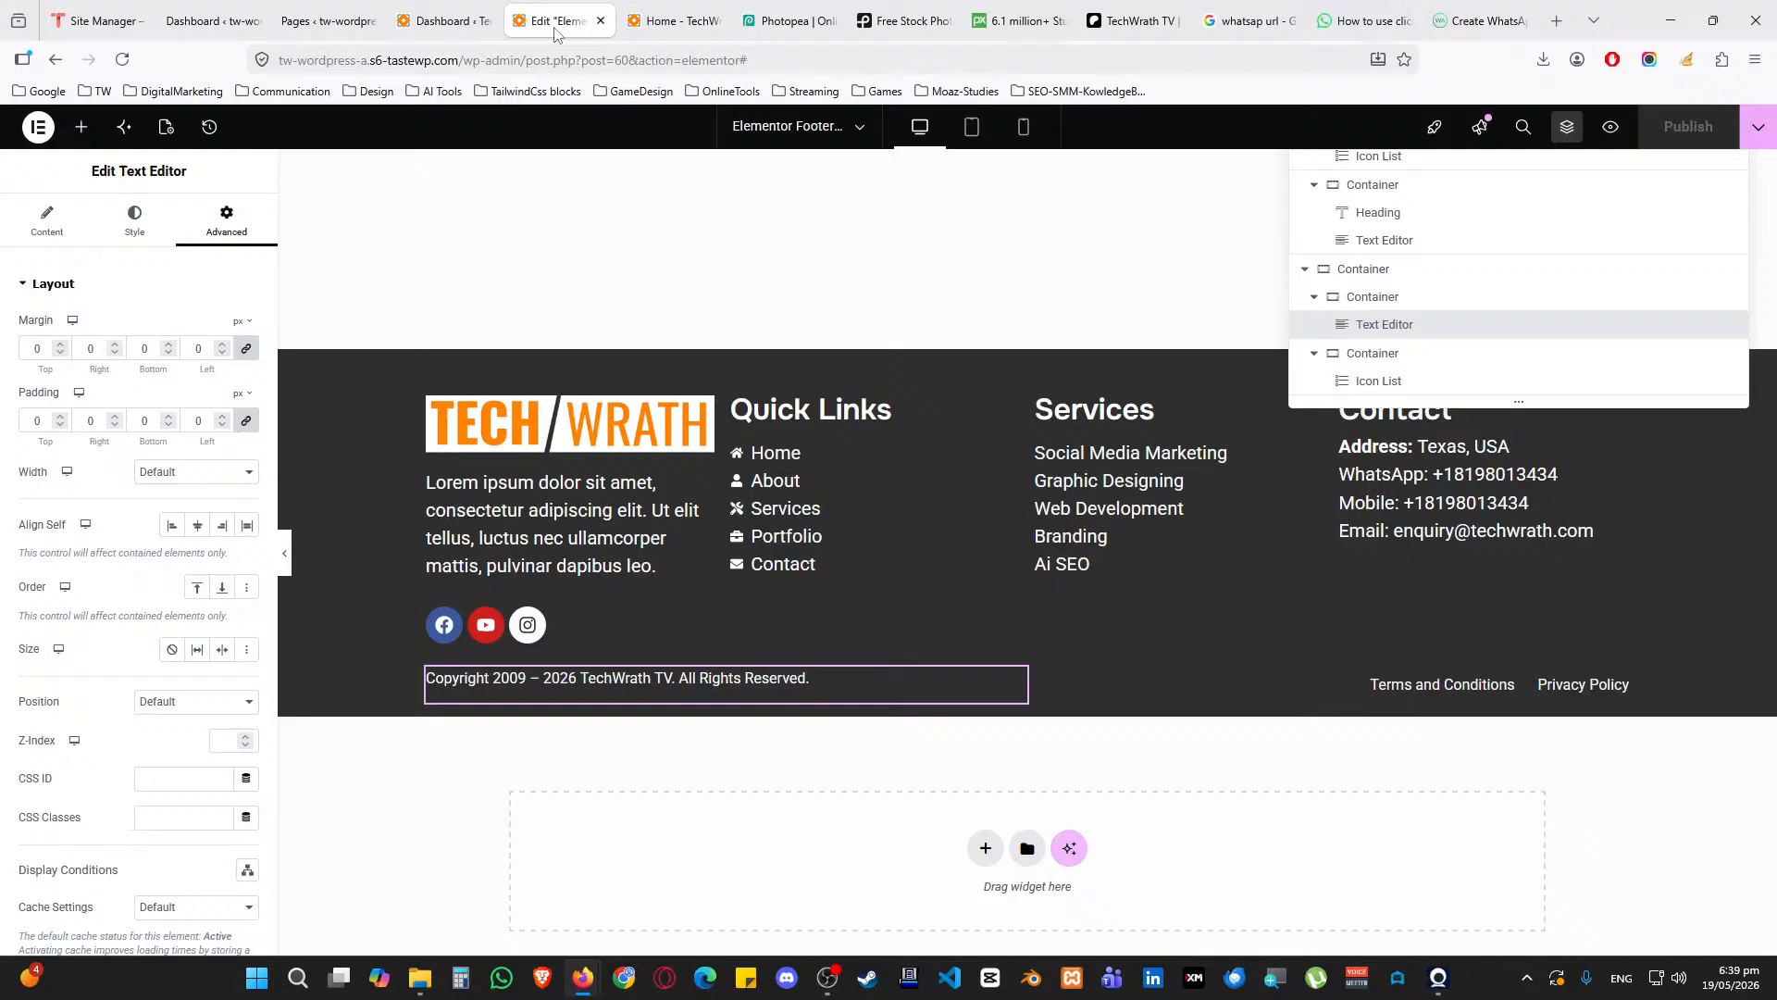
click(456, 13)
click(554, 19)
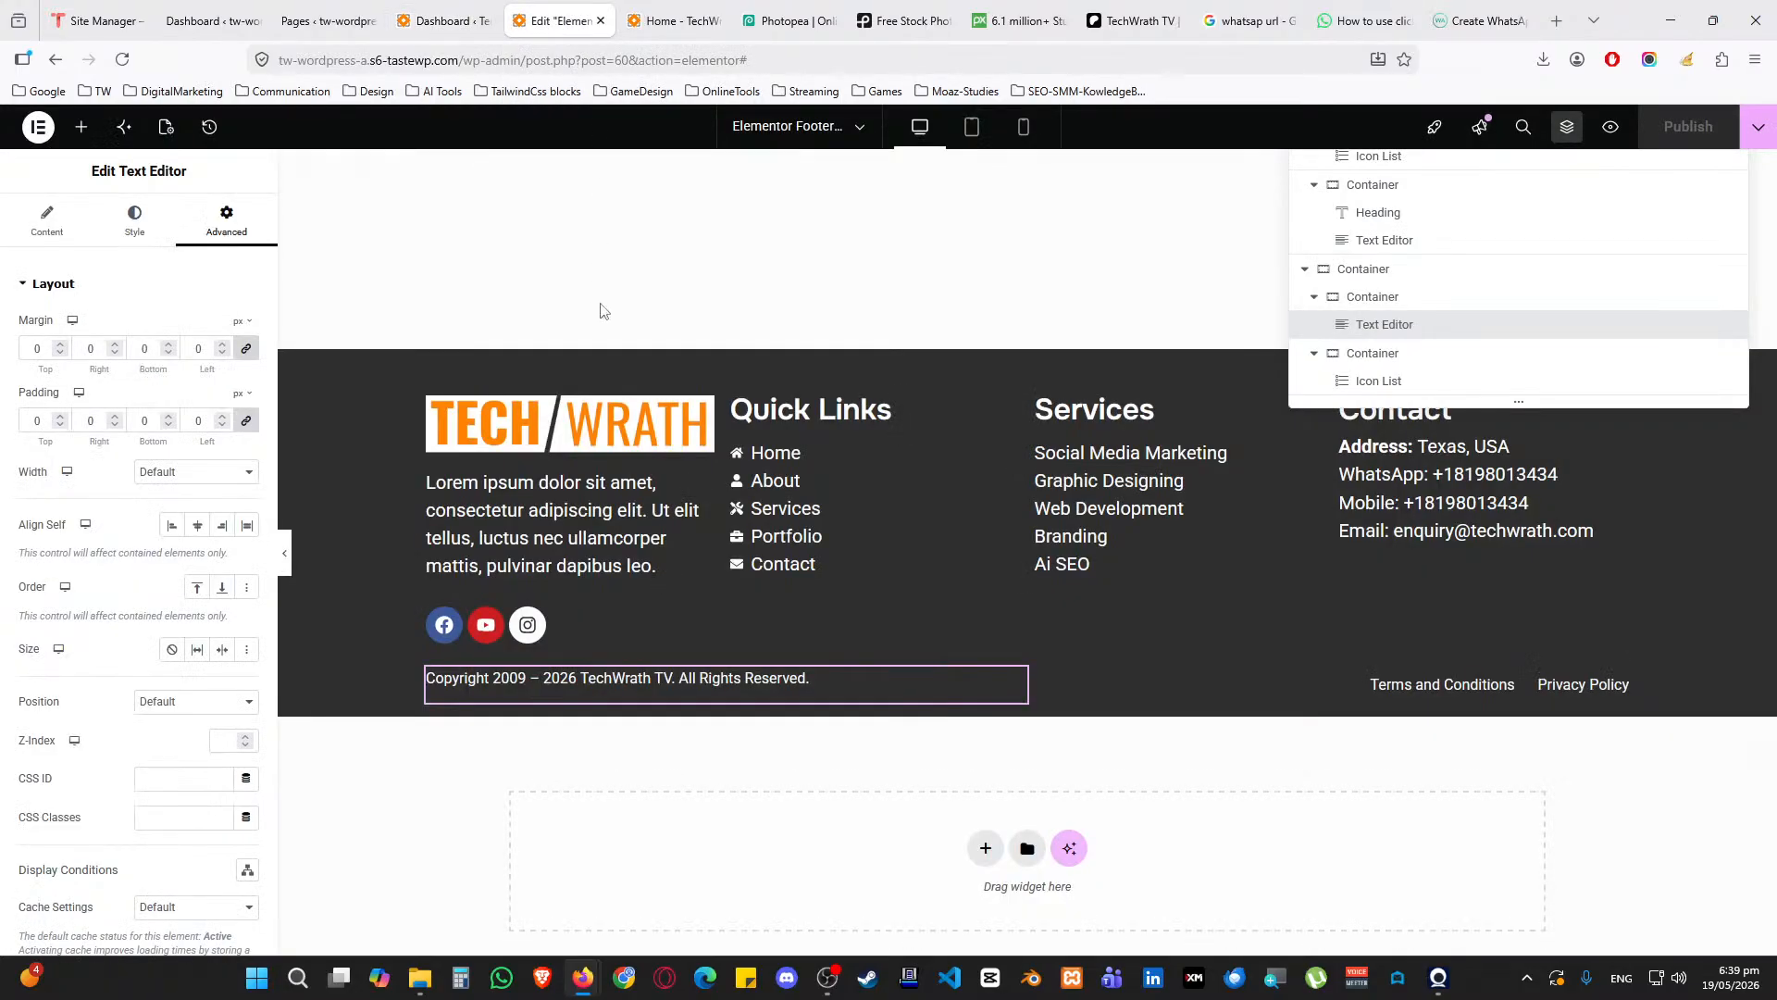
click(445, 21)
mouse_move(93, 374)
middle_click(190, 365)
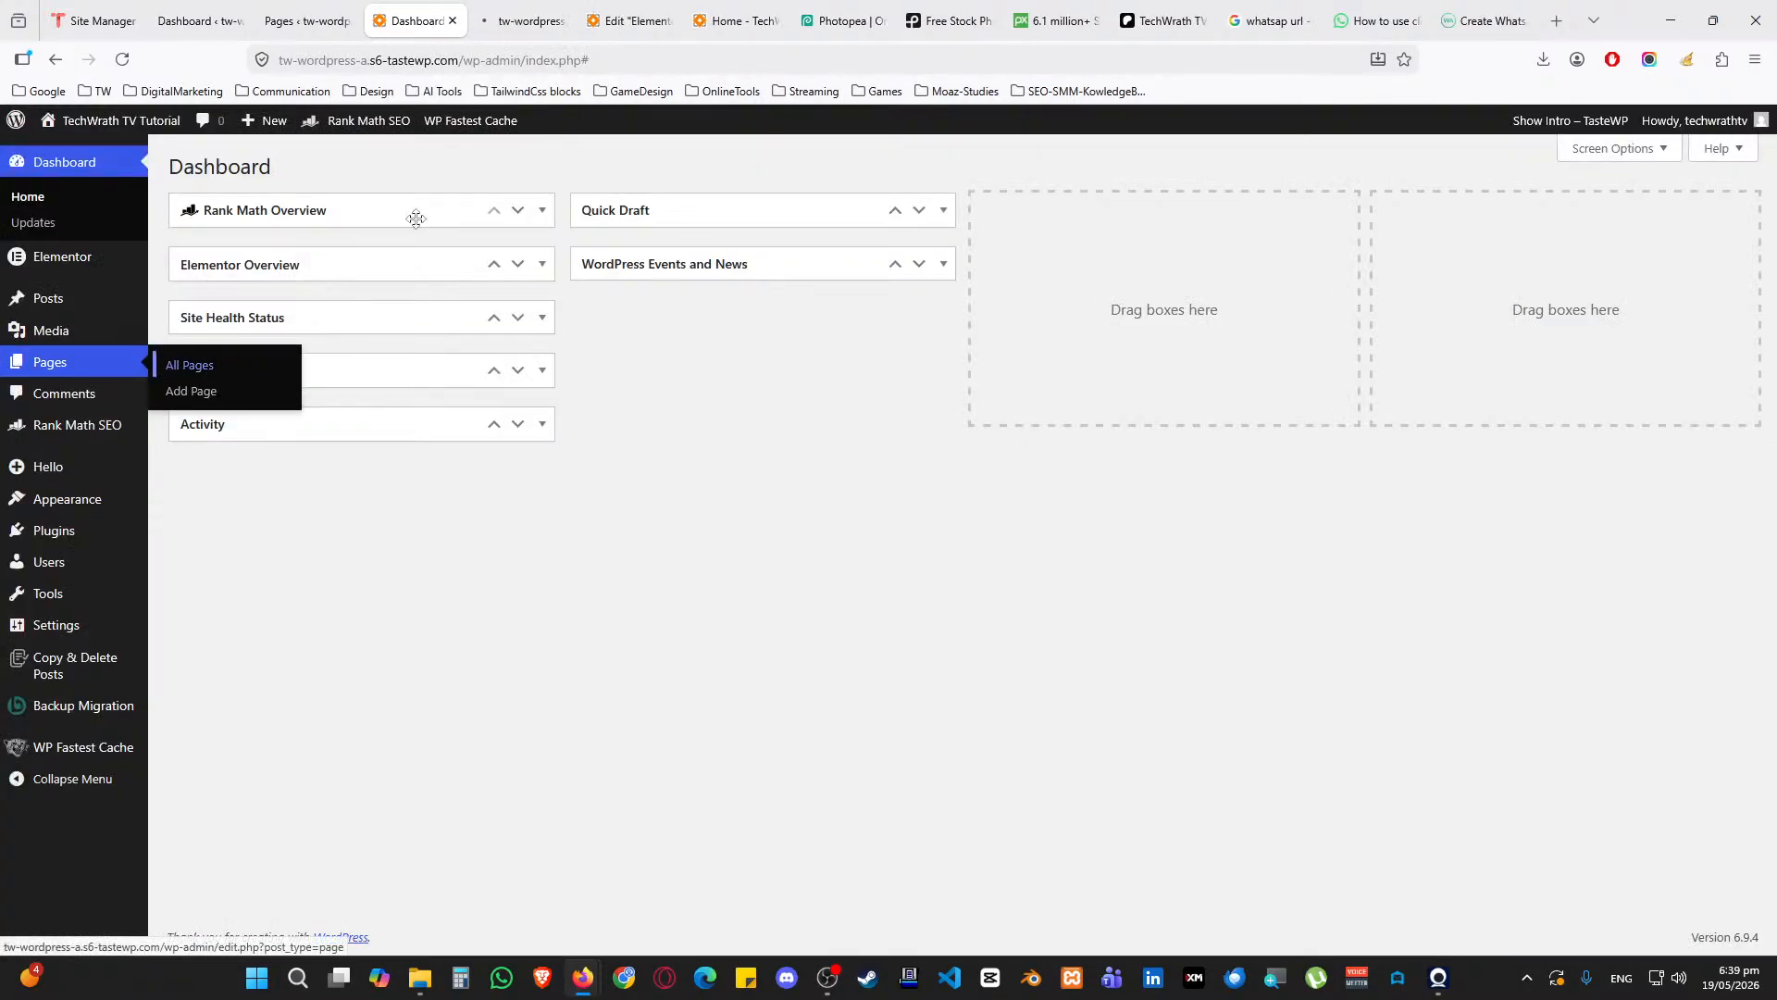
click(510, 17)
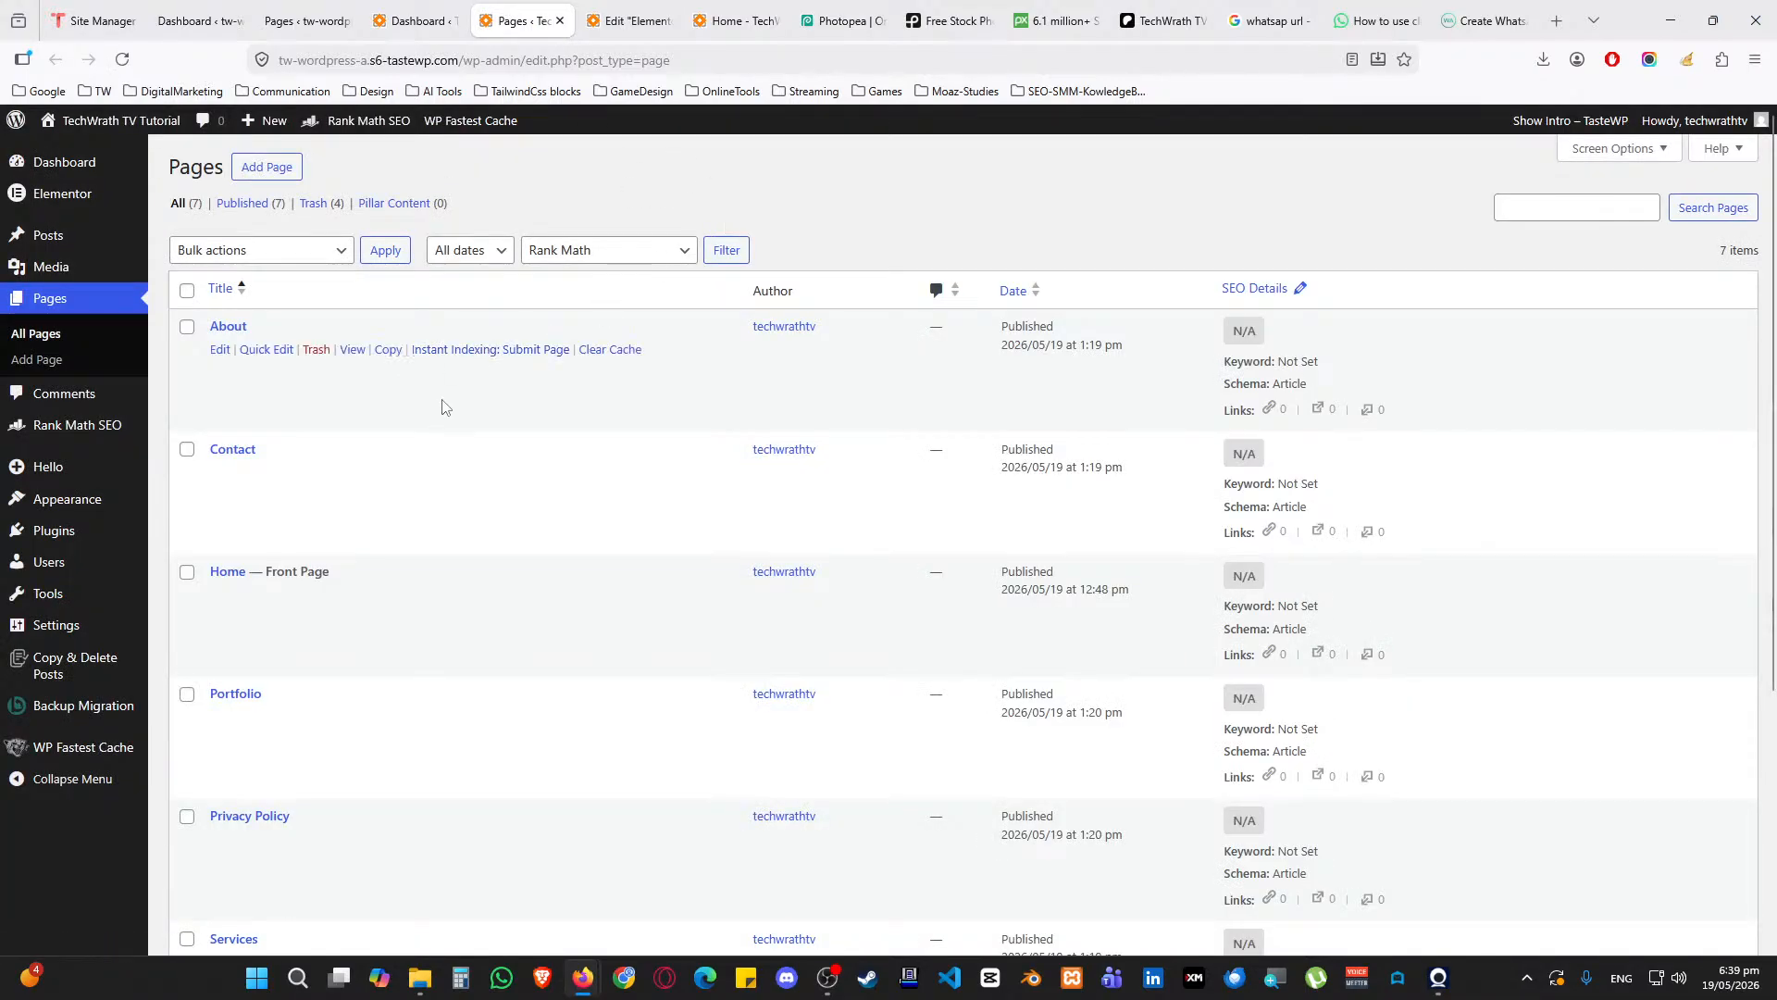
Open the Terms and Conditions page in a new tab and launch it in Elementor
scroll(431, 463, down, 5)
middle_click(220, 729)
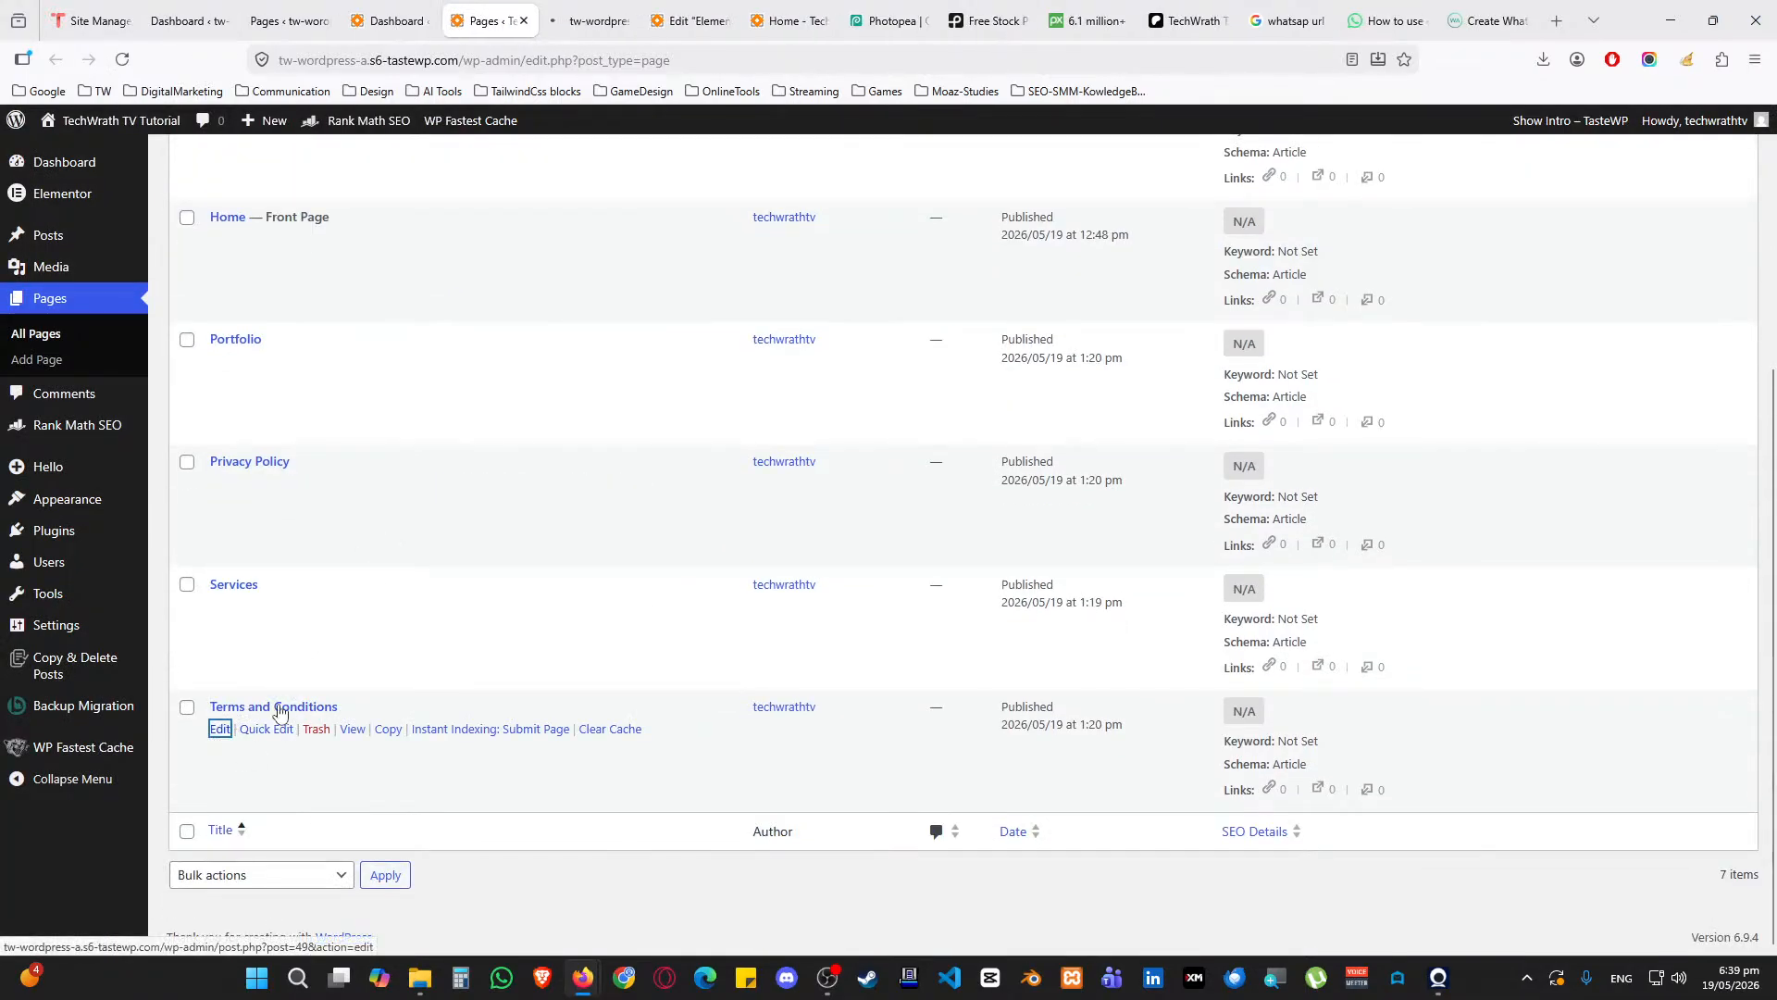
click(560, 8)
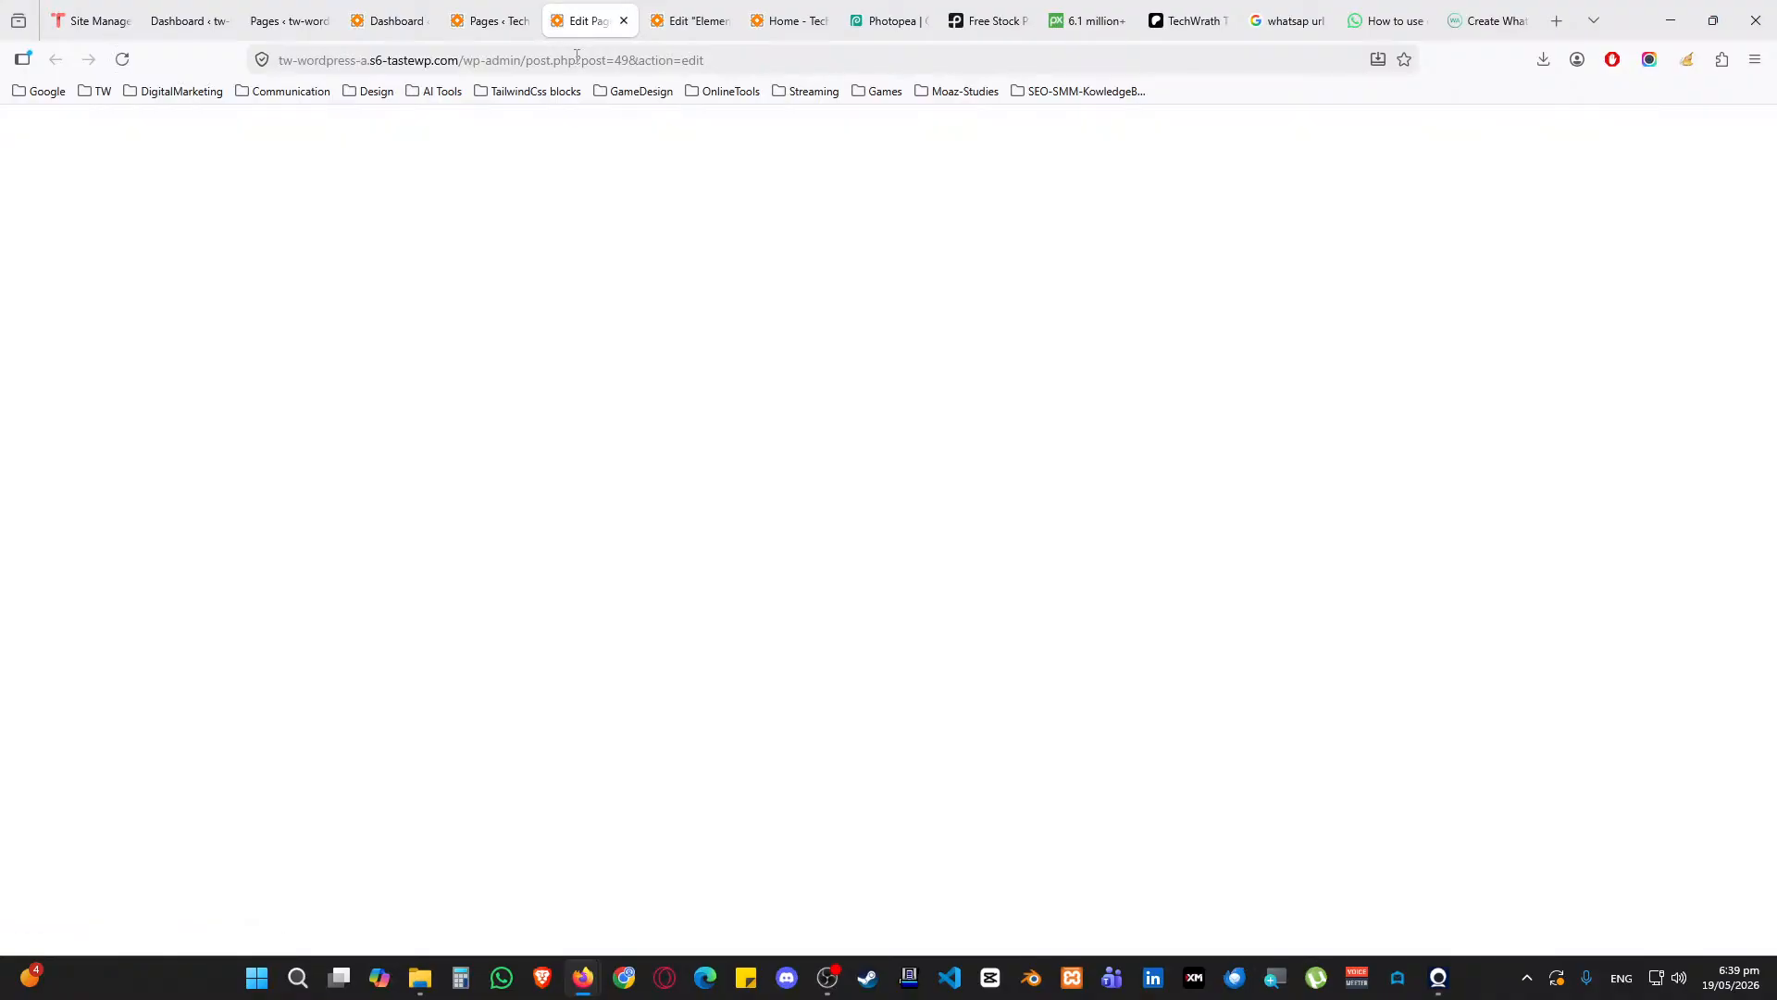
click(324, 135)
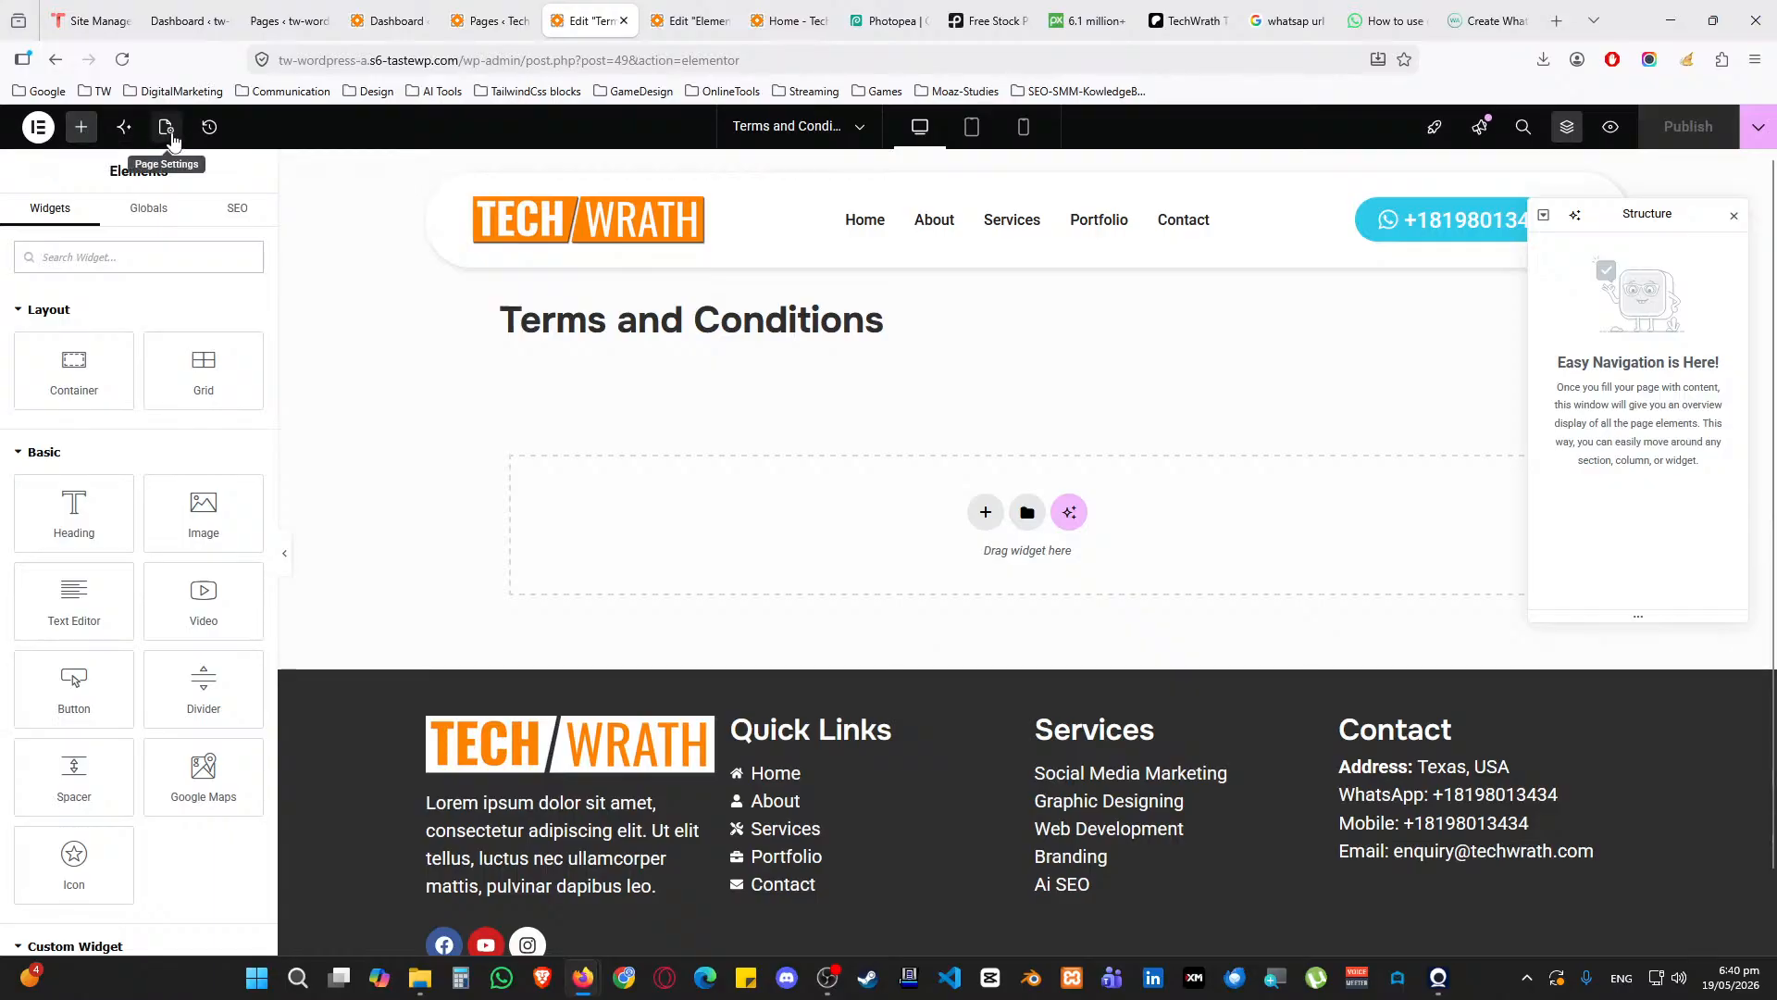
click(166, 127)
Enable Hide Title and add a single empty flexbox container section
click(236, 814)
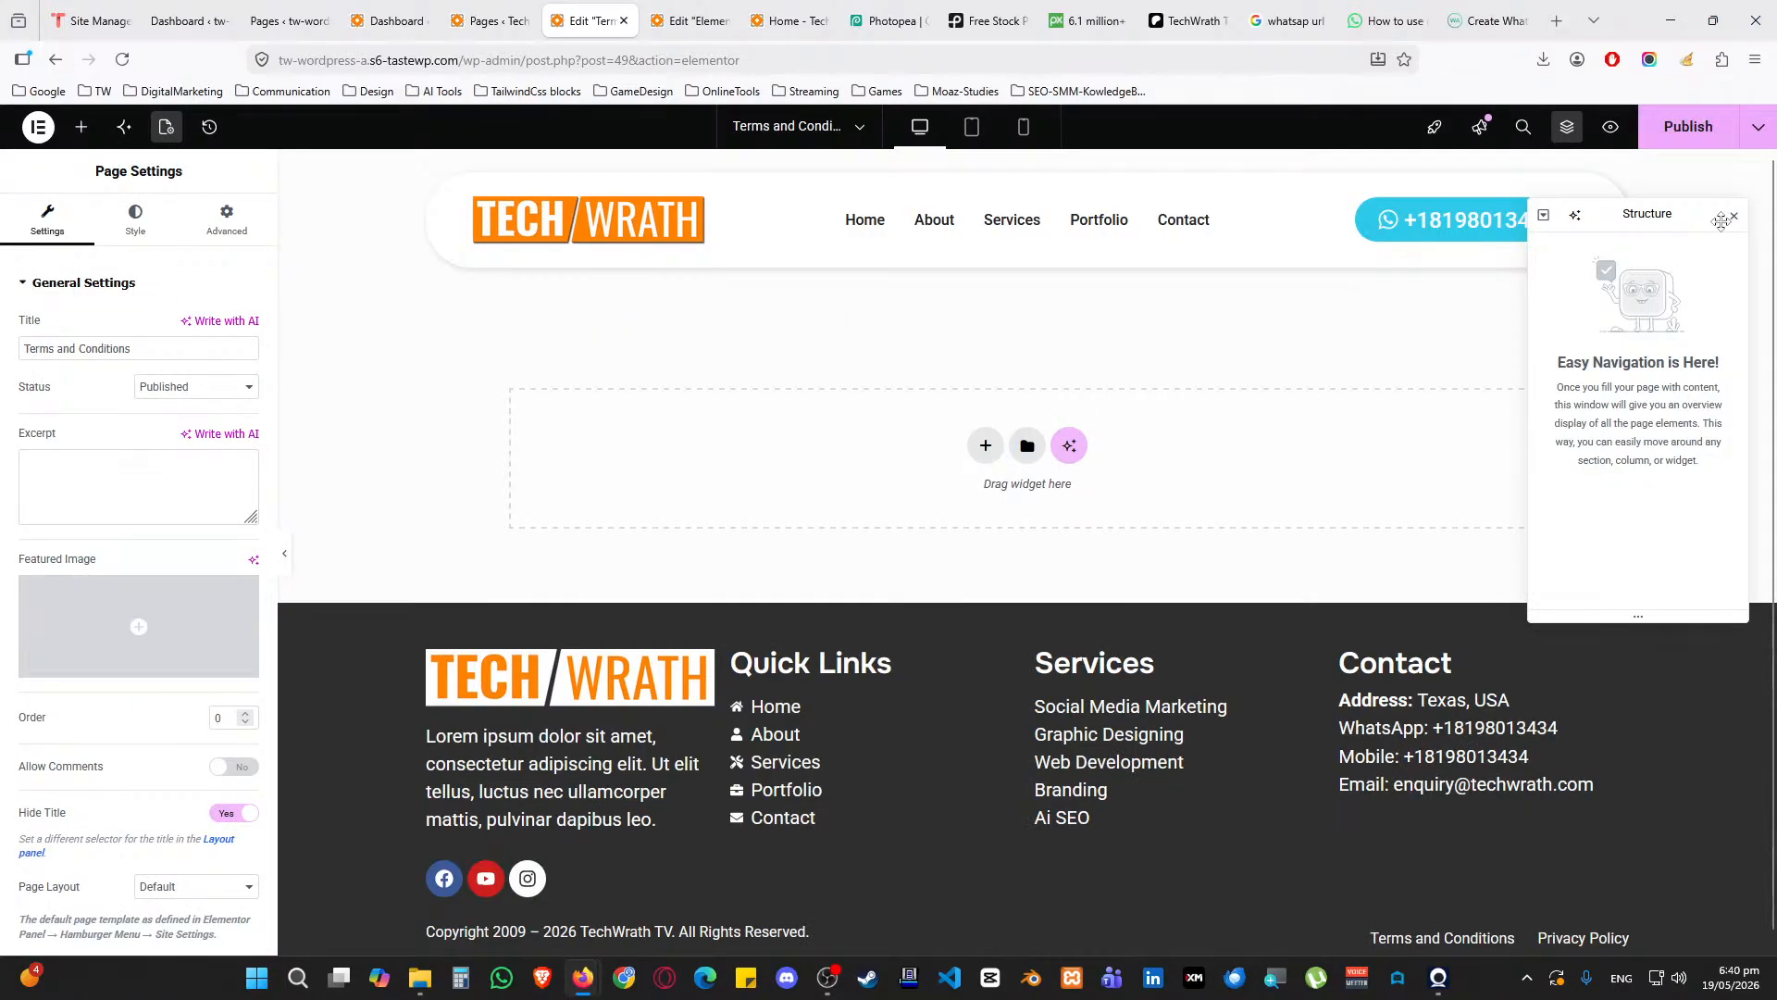
click(1733, 219)
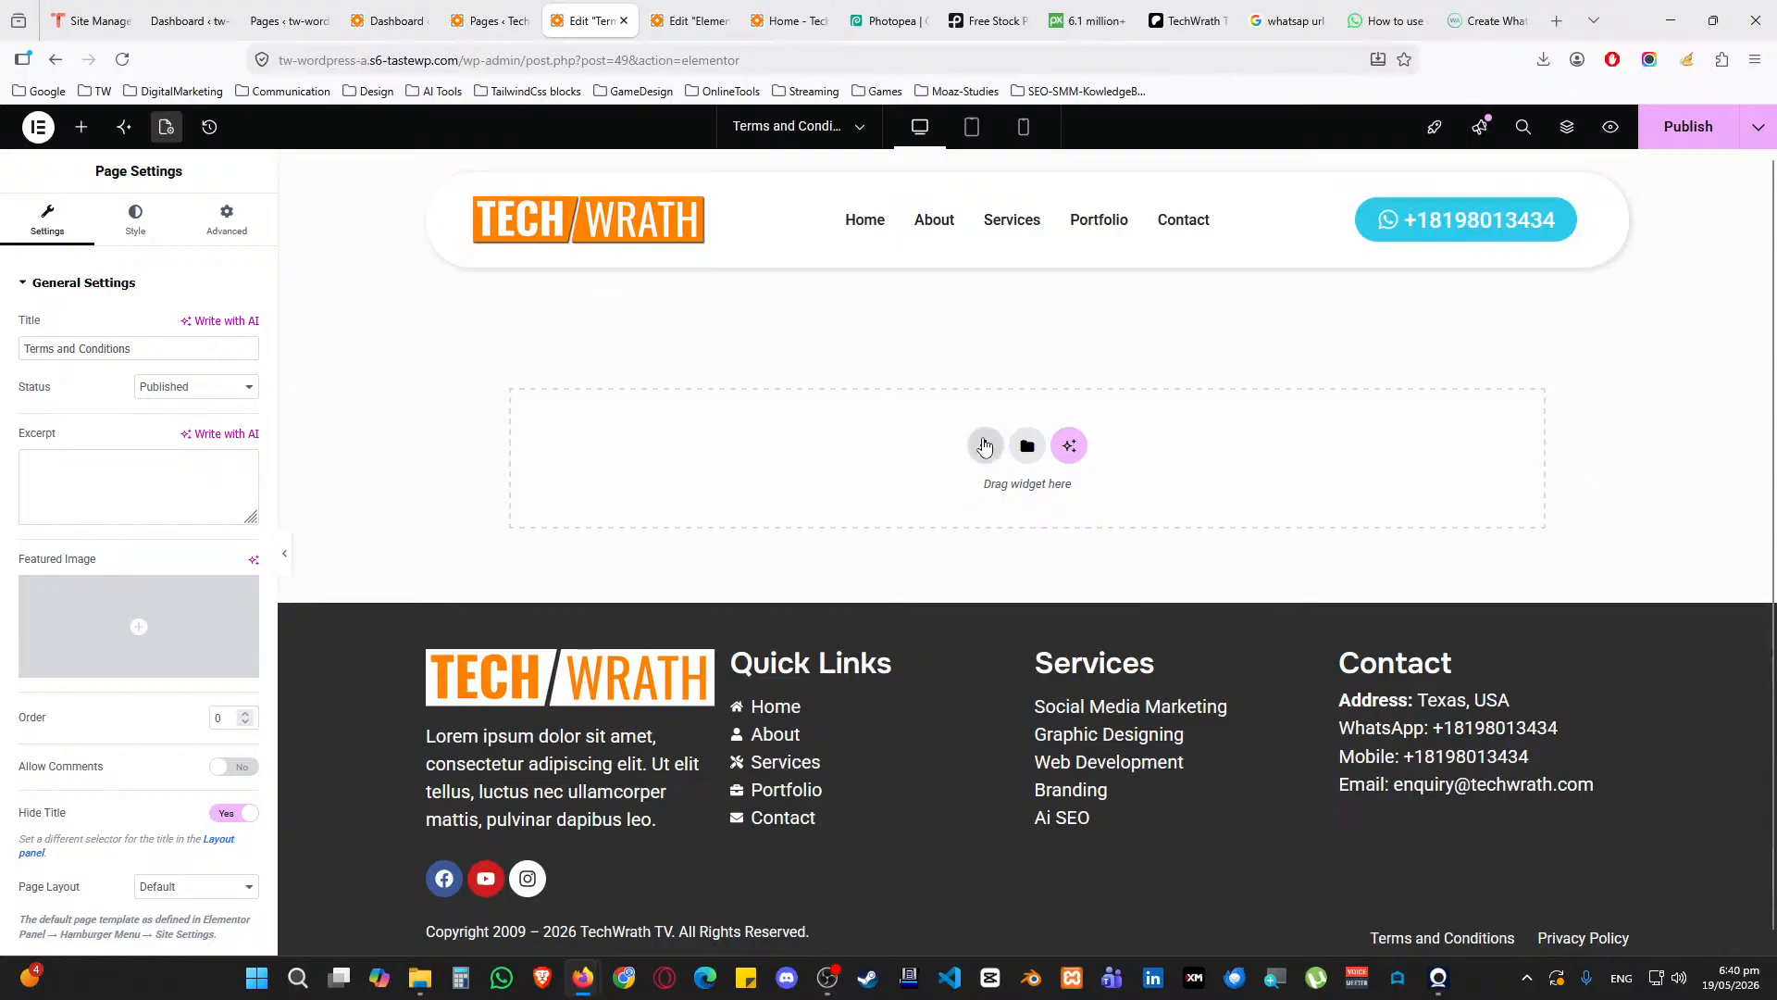
click(985, 446)
click(967, 505)
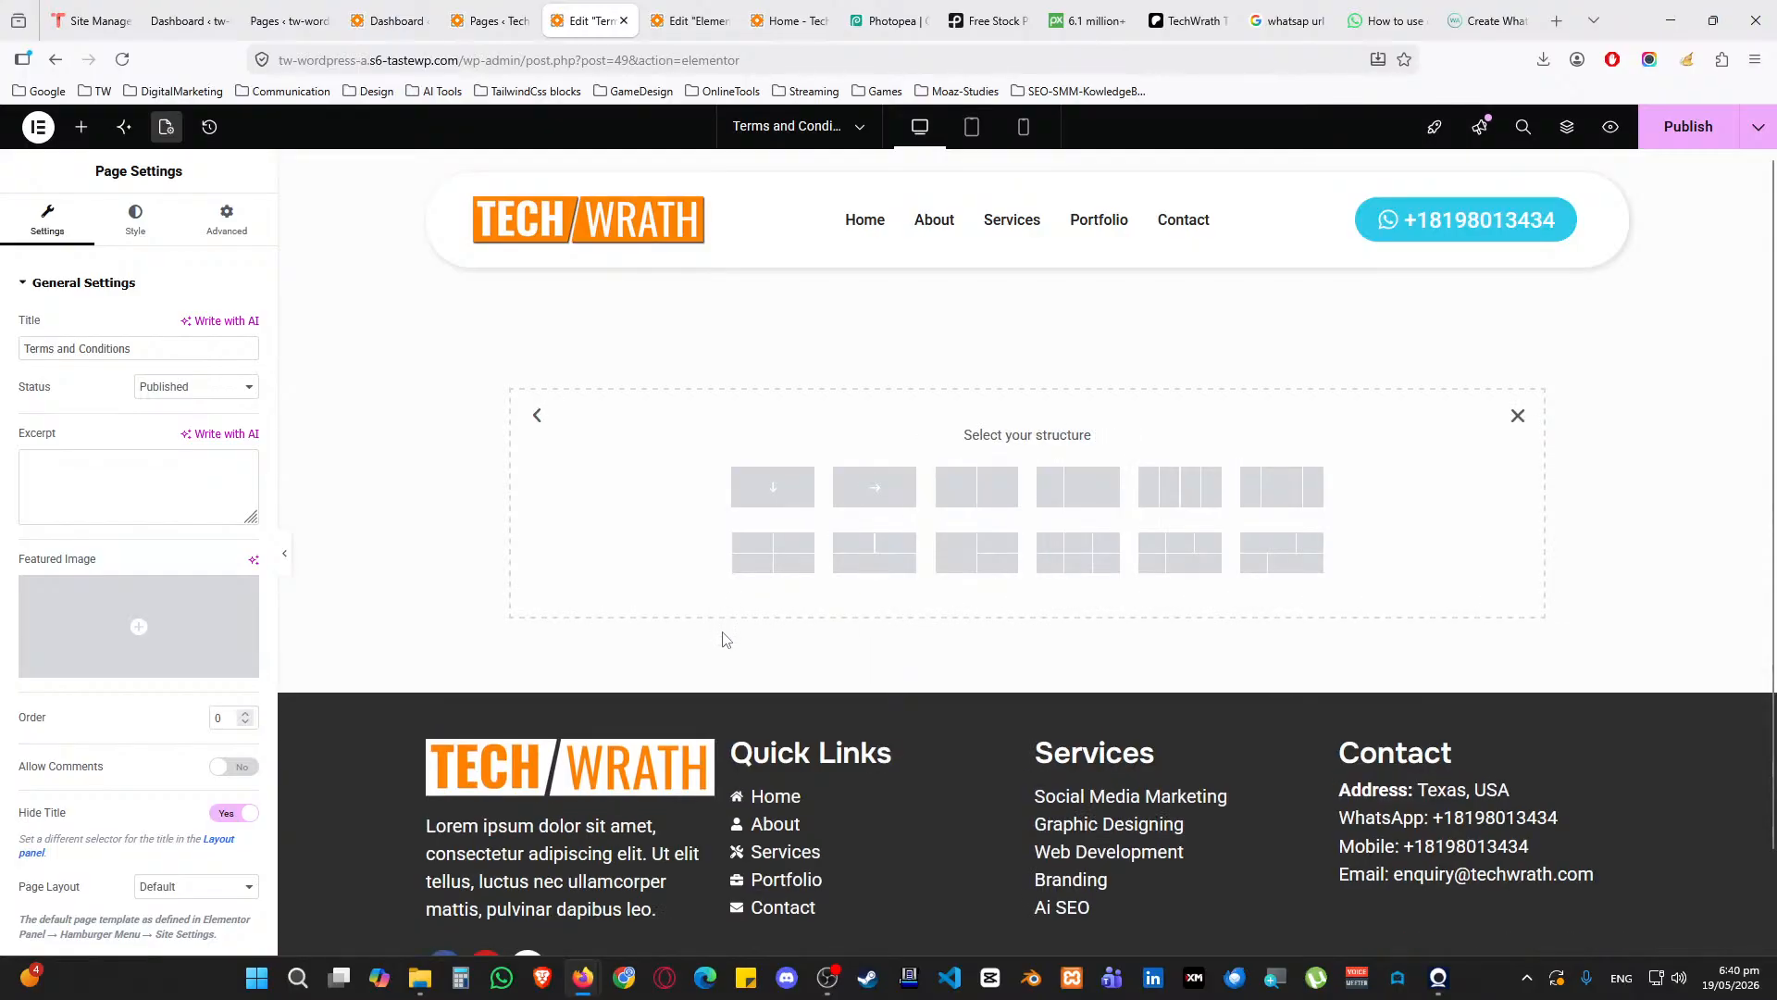
click(743, 487)
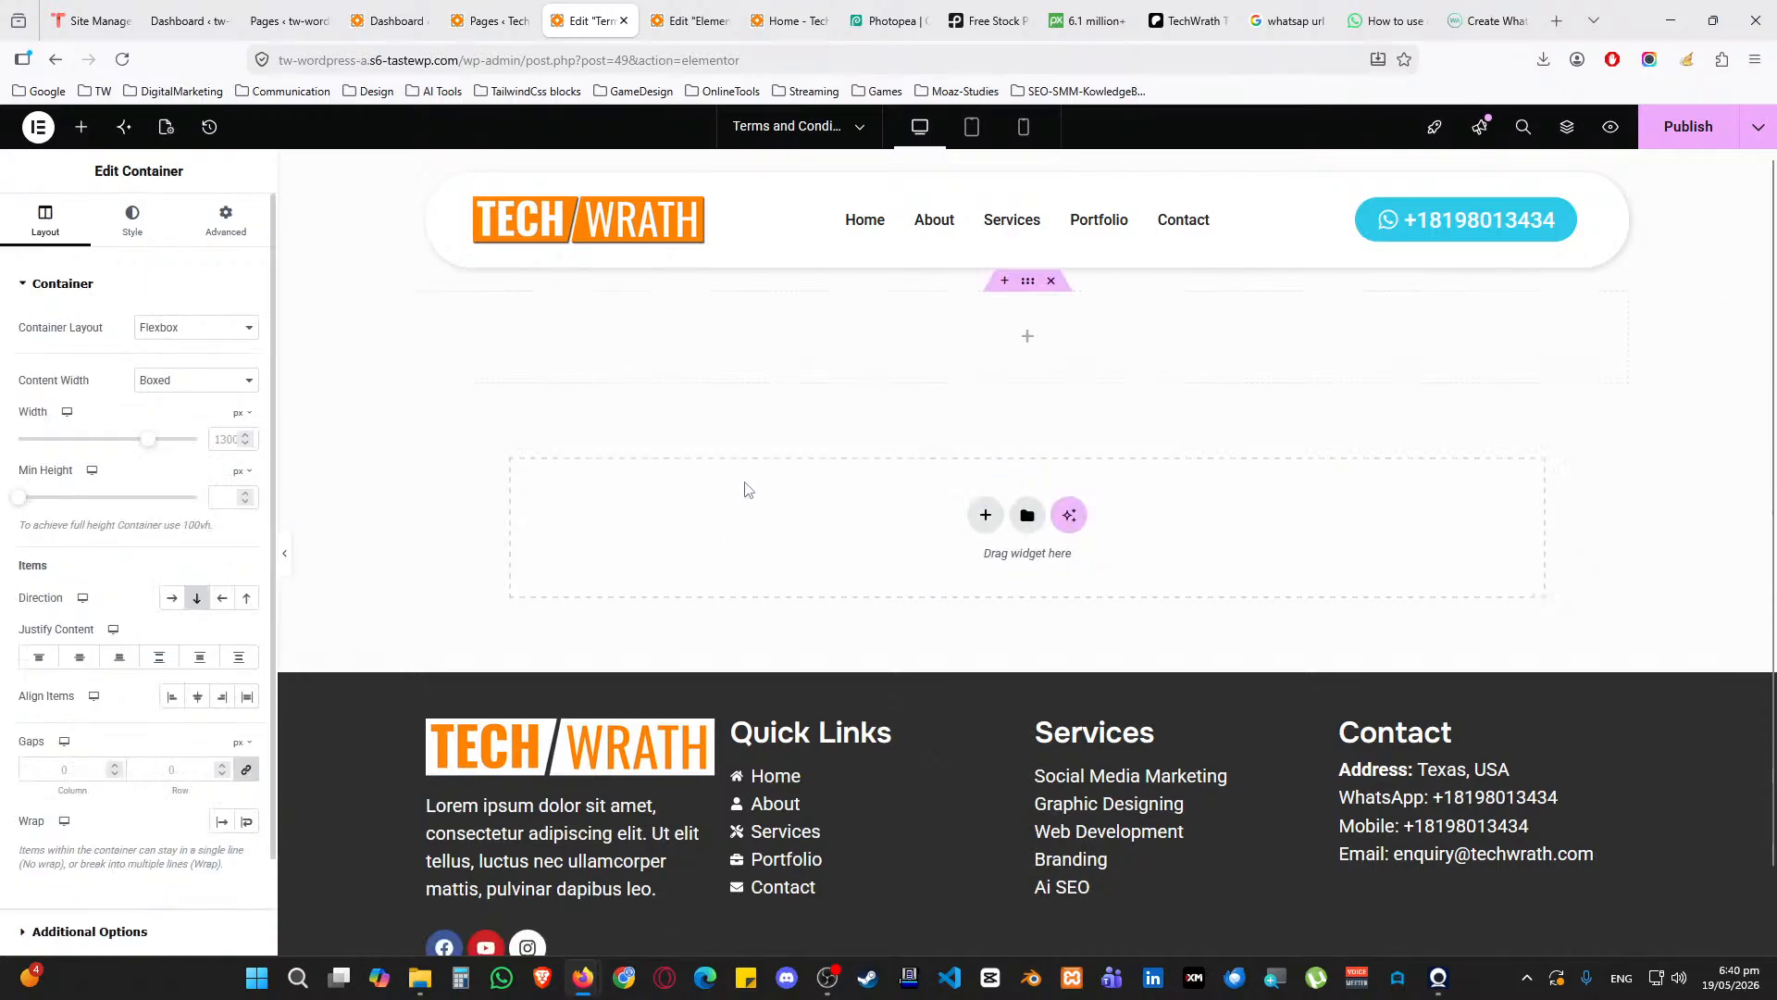
Nest a container inside it and give it a Classic background in the Accent cyan
click(81, 127)
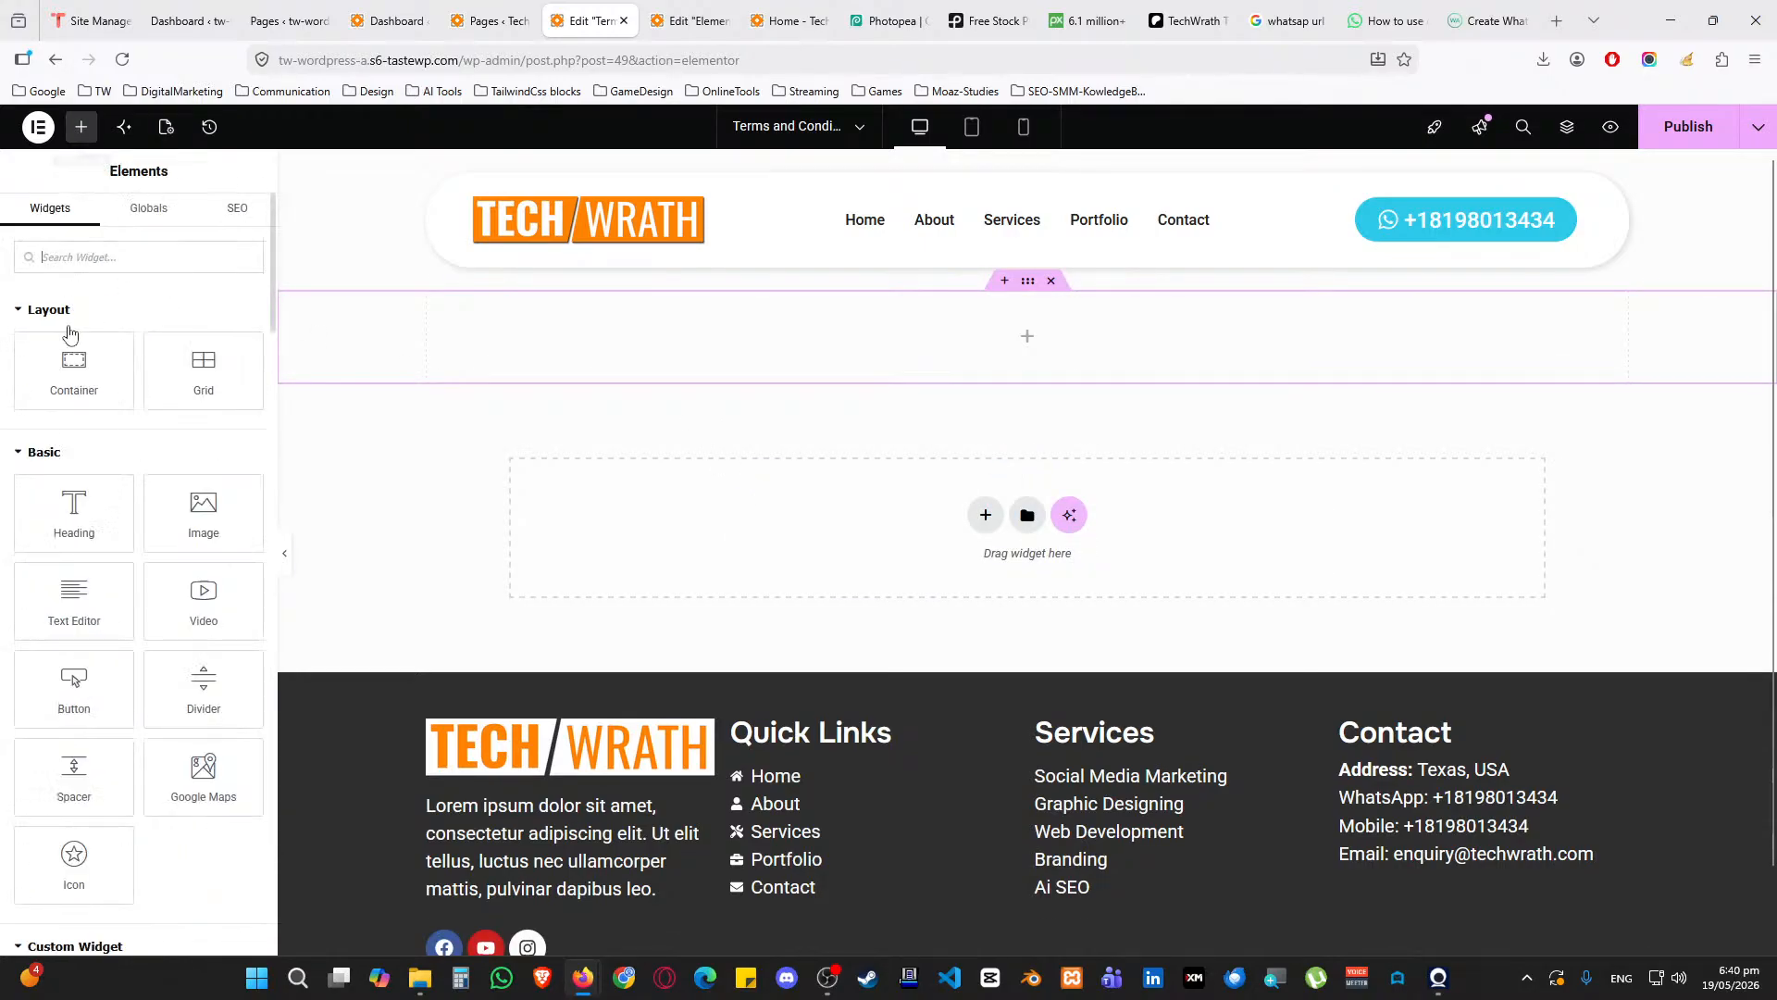
drag(68, 357, 637, 344)
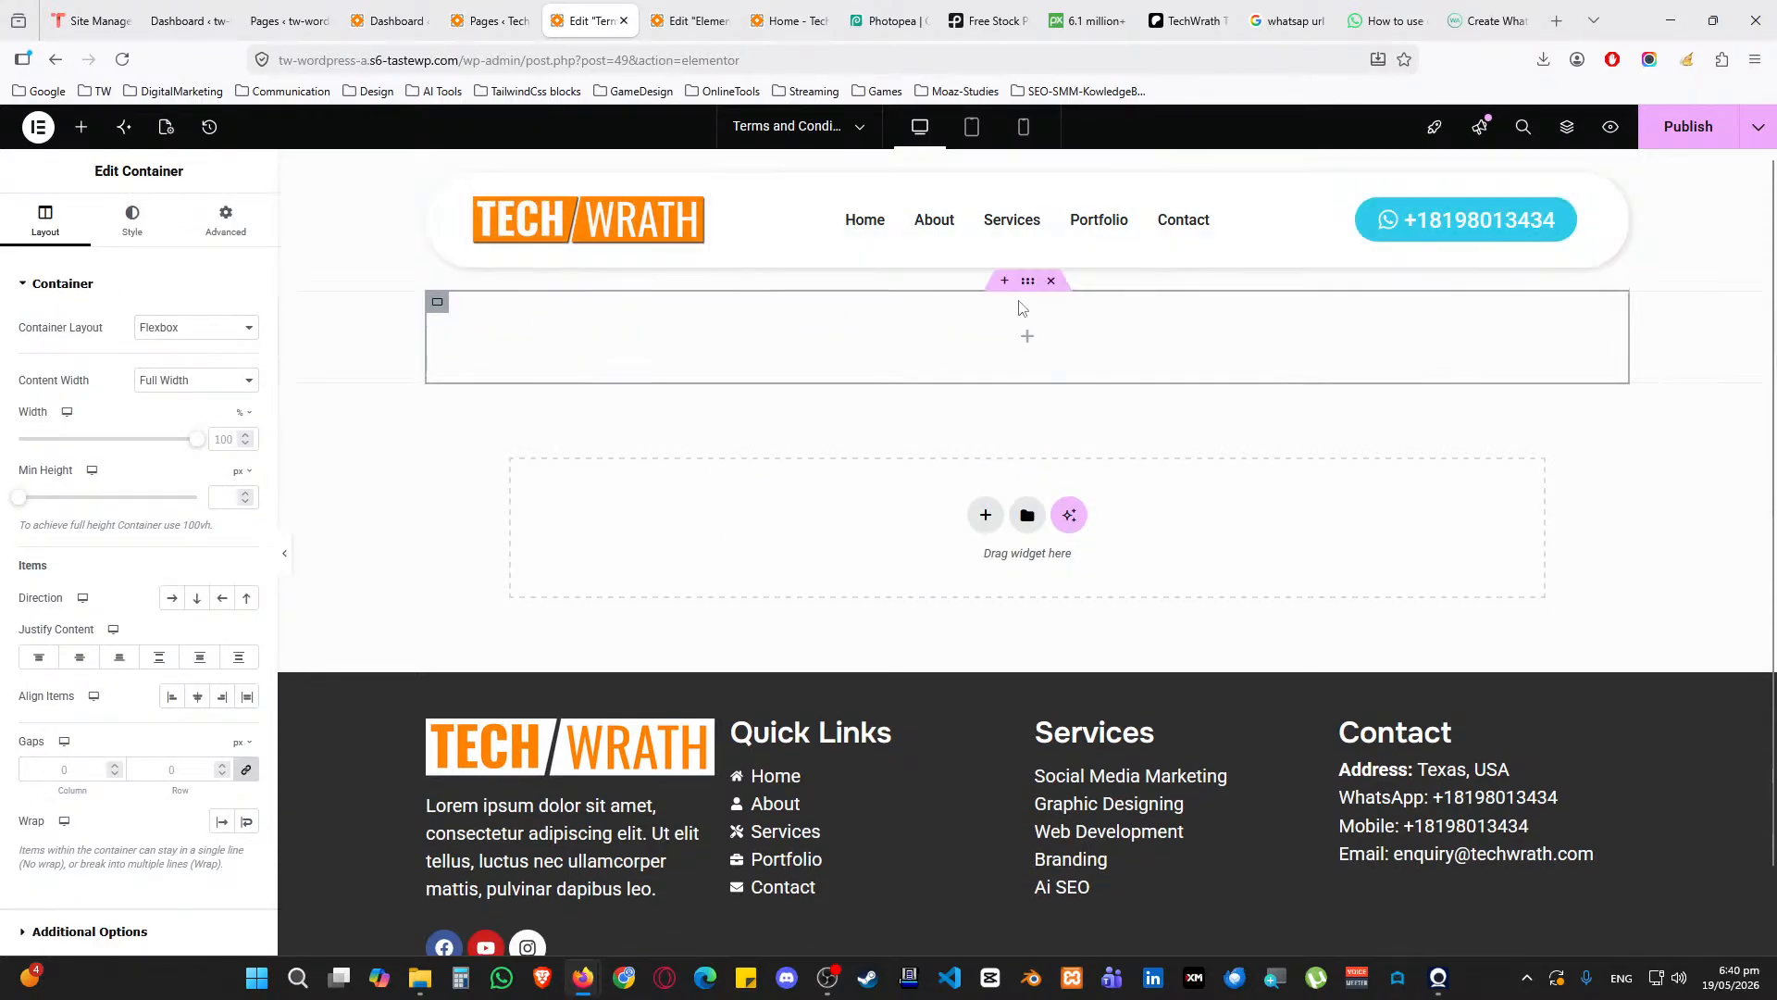
click(1028, 282)
click(153, 231)
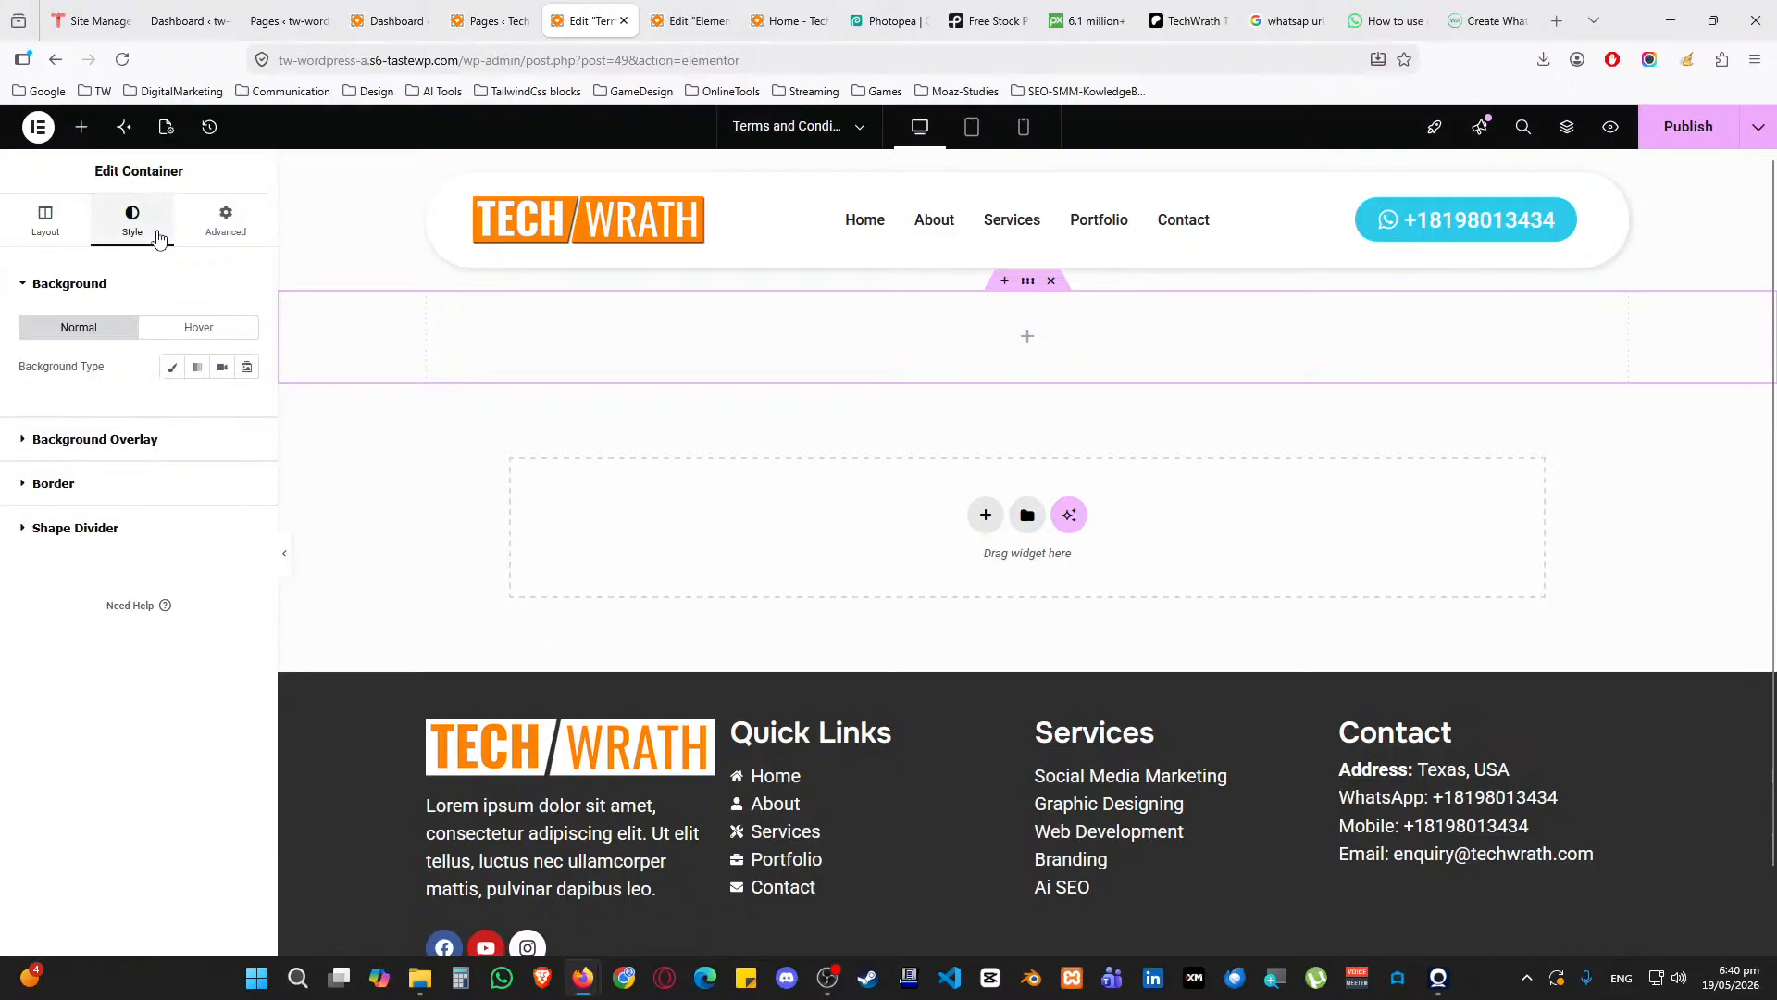
click(170, 369)
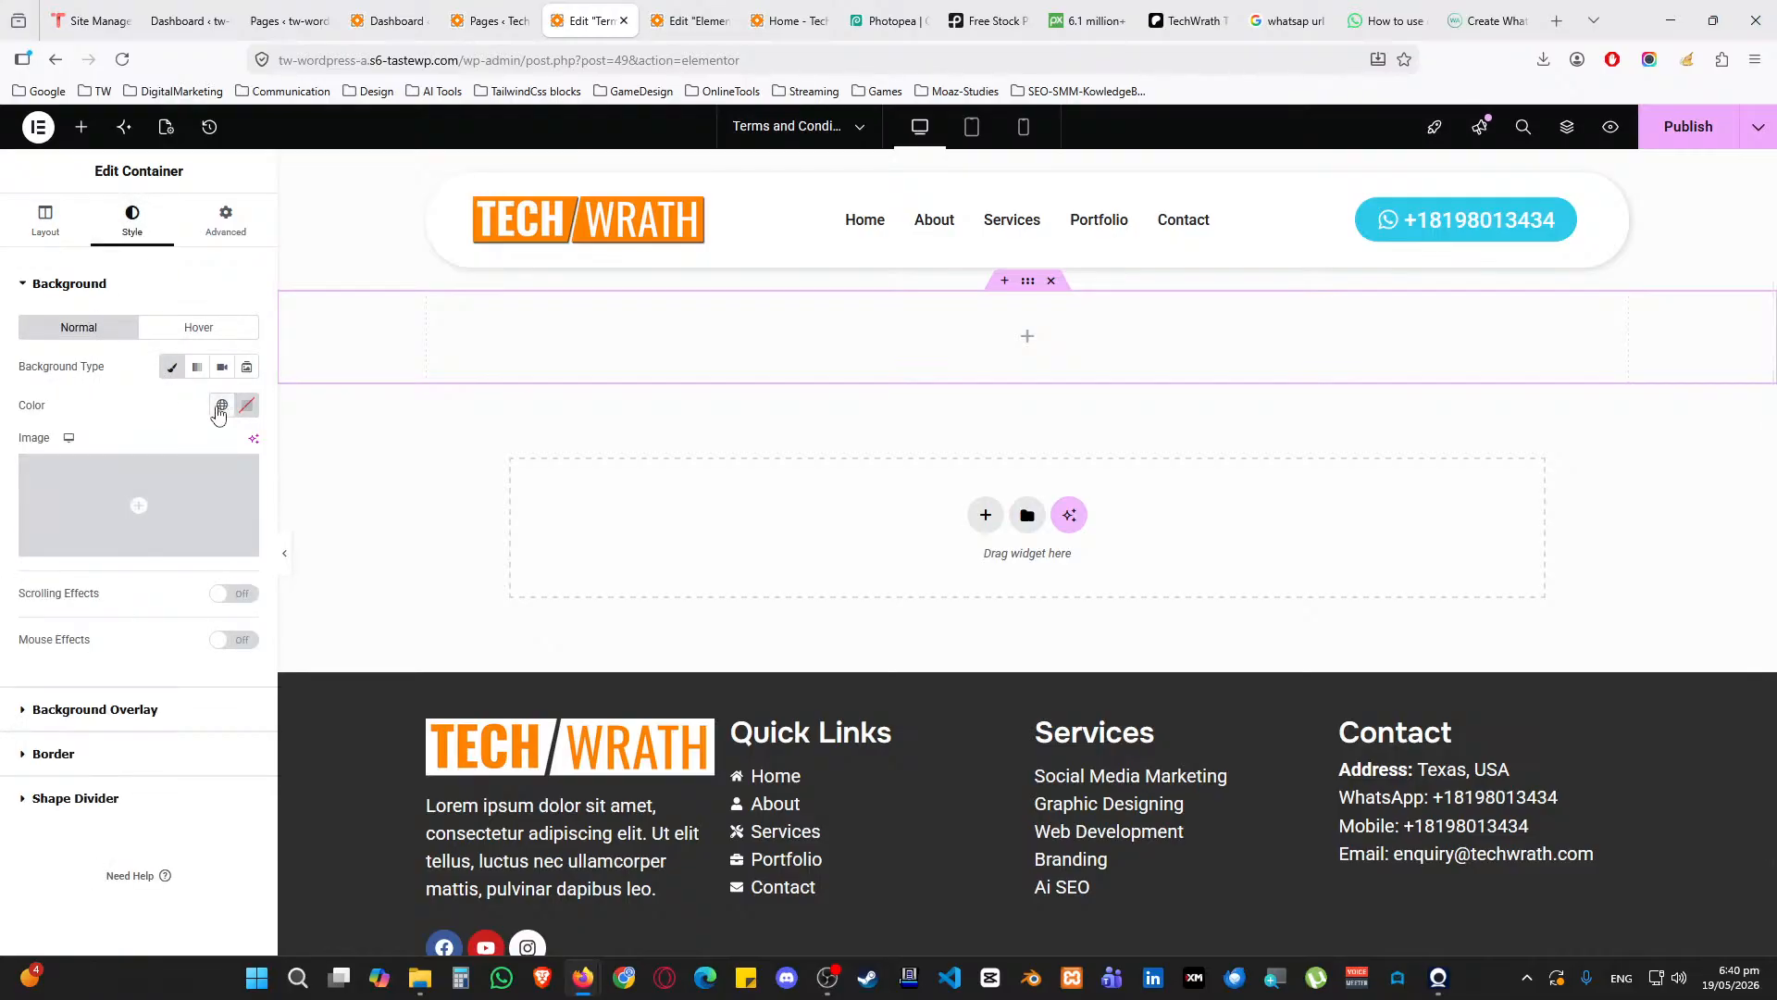
click(221, 405)
click(132, 604)
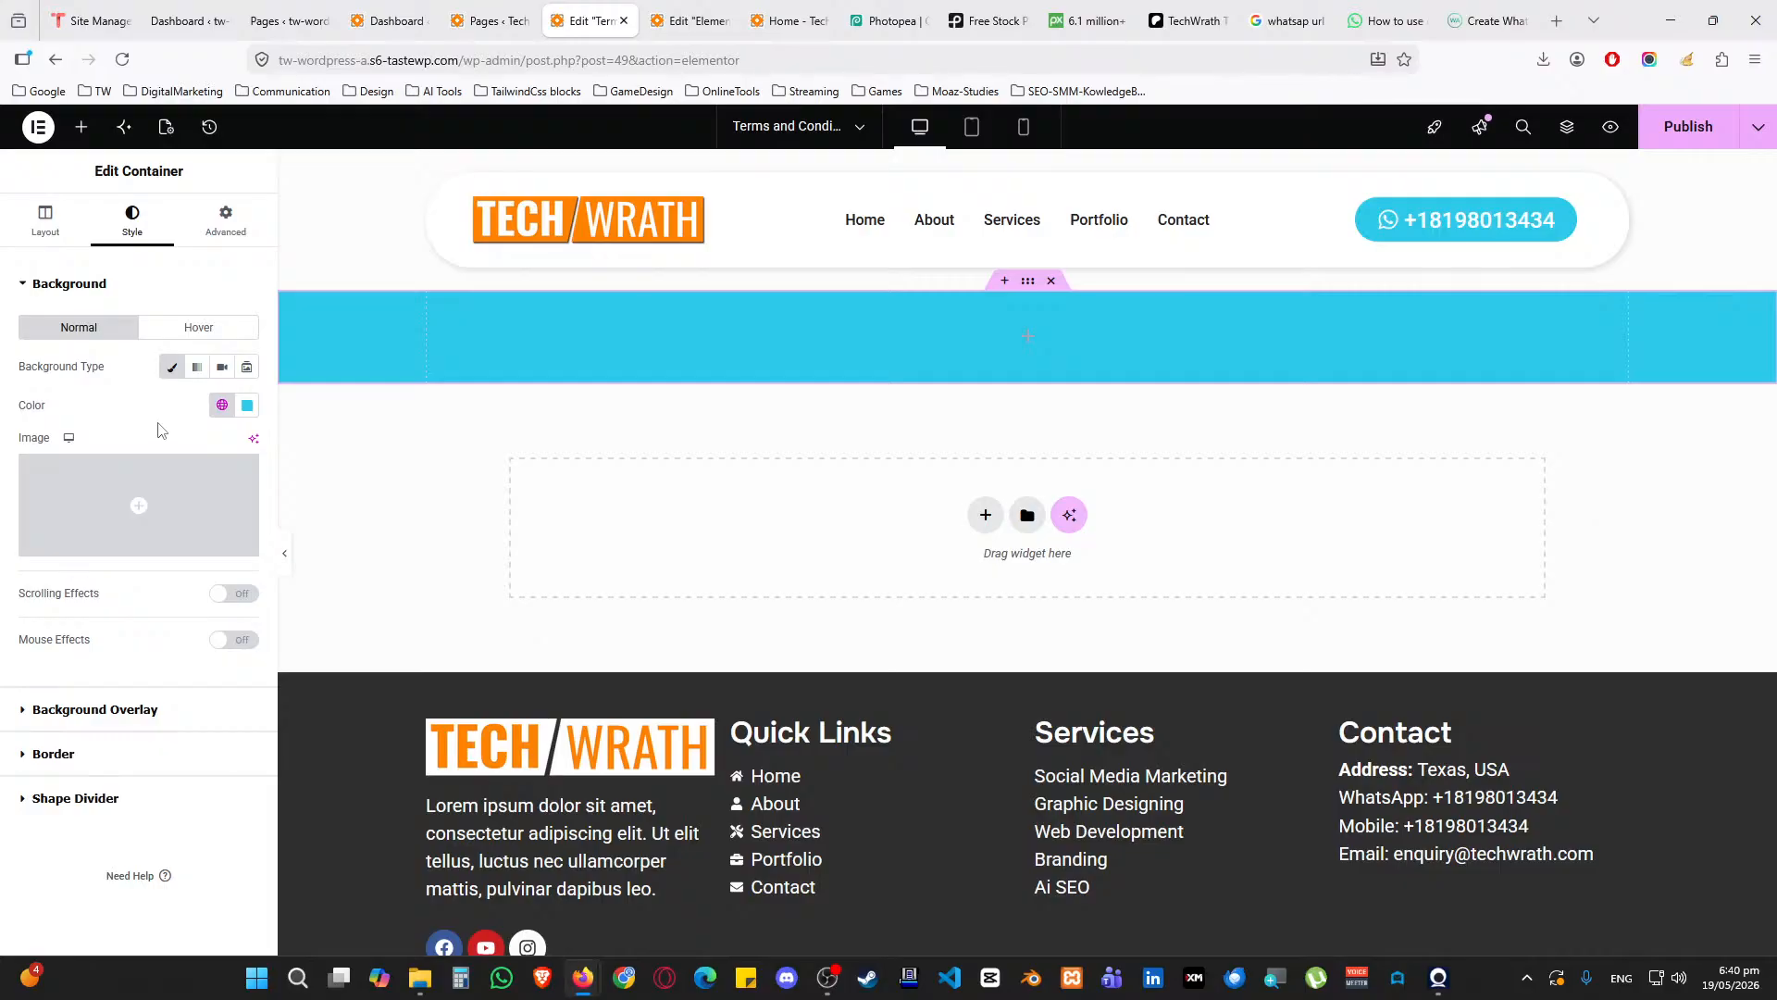
Set the container's top and bottom padding to 25 px
click(243, 220)
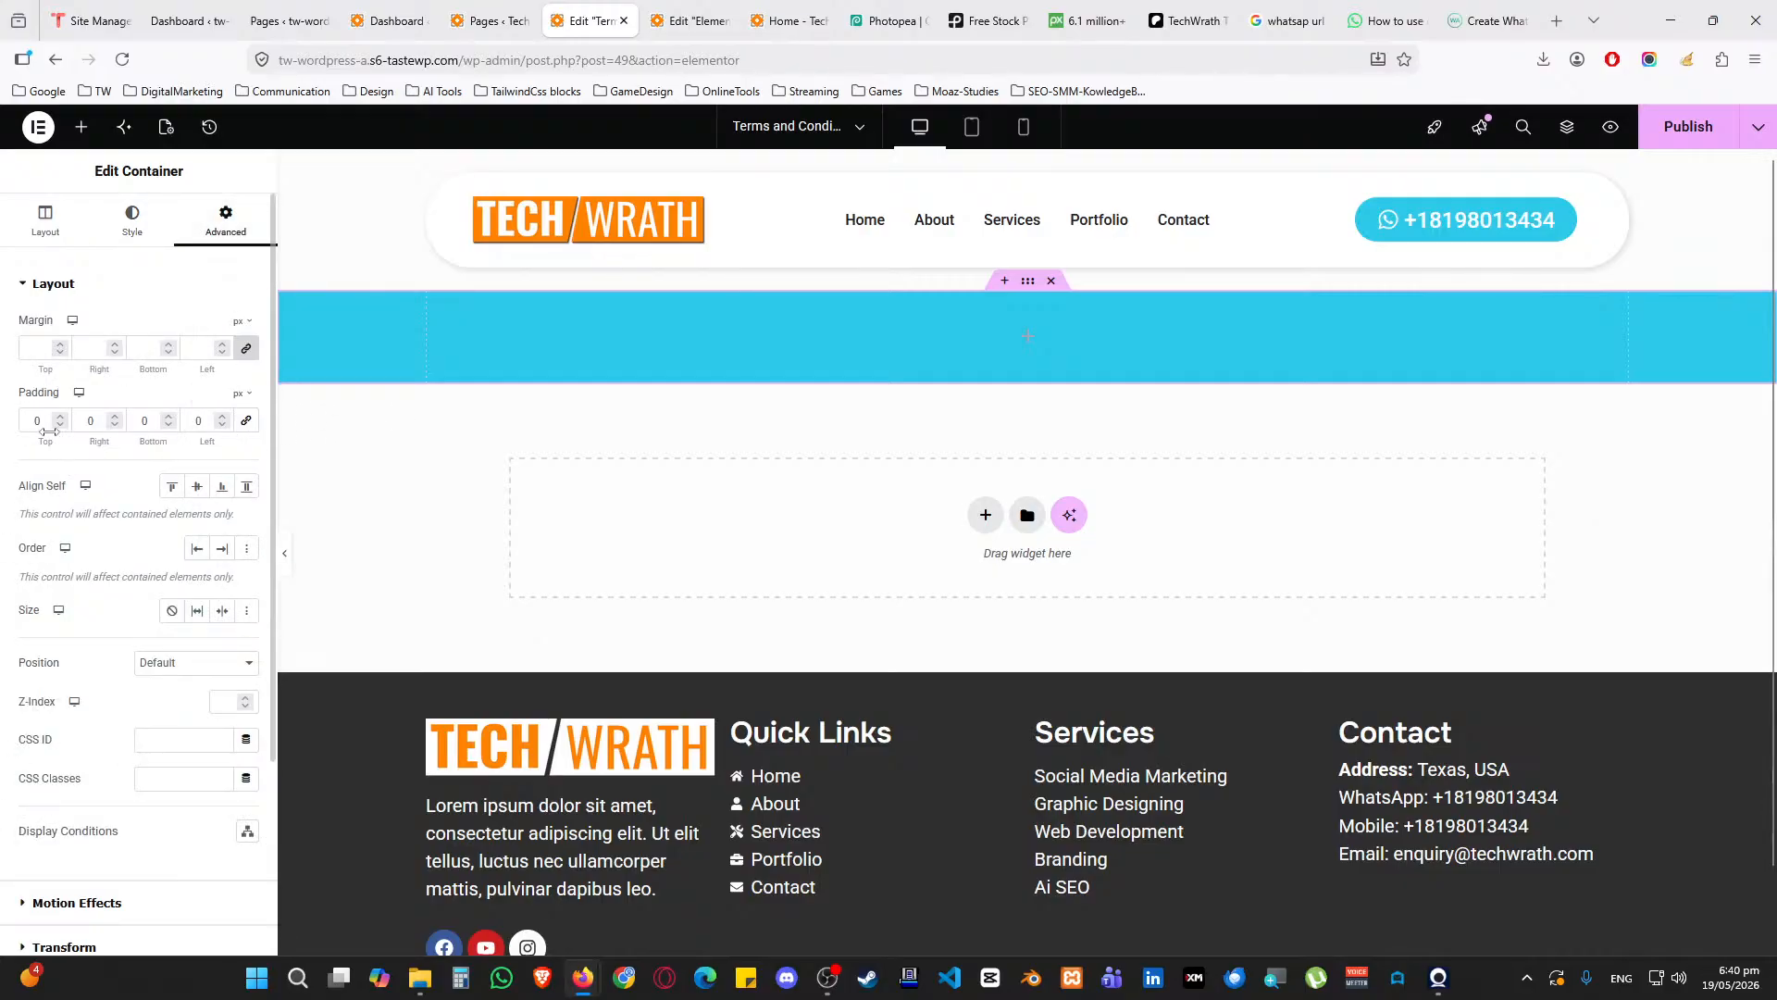
click(37, 422)
text(0)
text(25)
key(Tab)
key(Tab)
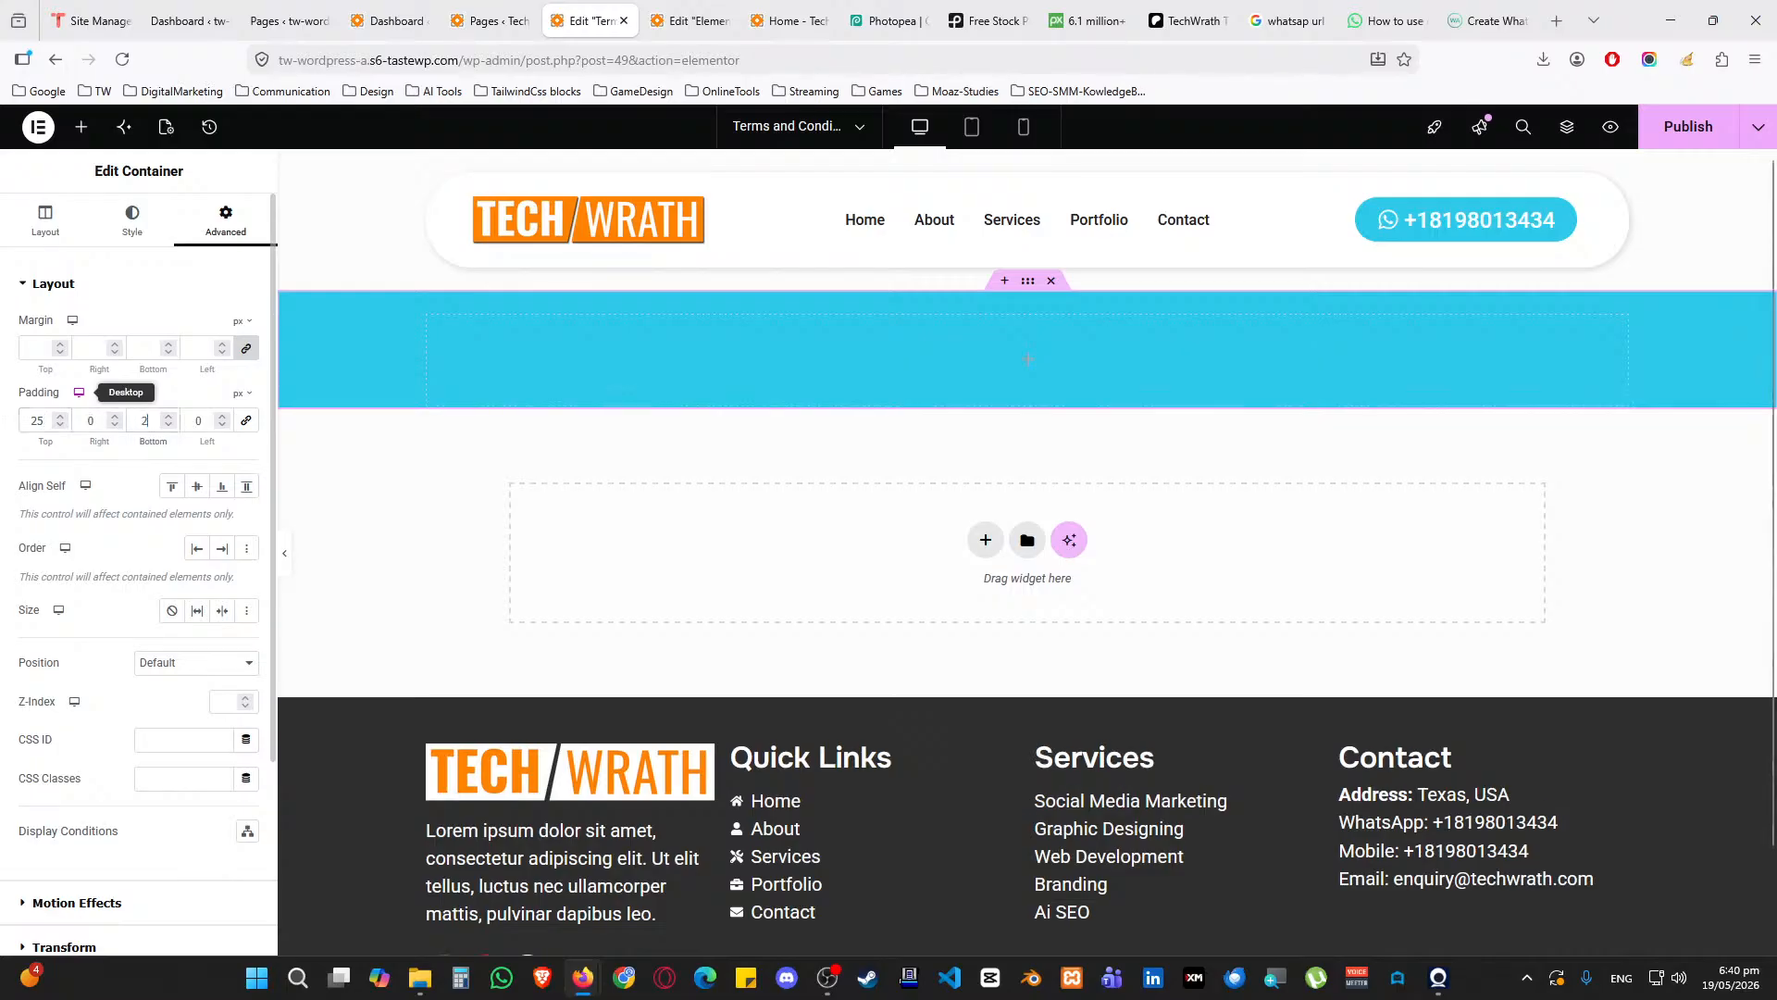
text(25)
Add a 'Terms and Conditons' heading in the cyan banner using the Primary global font
click(81, 127)
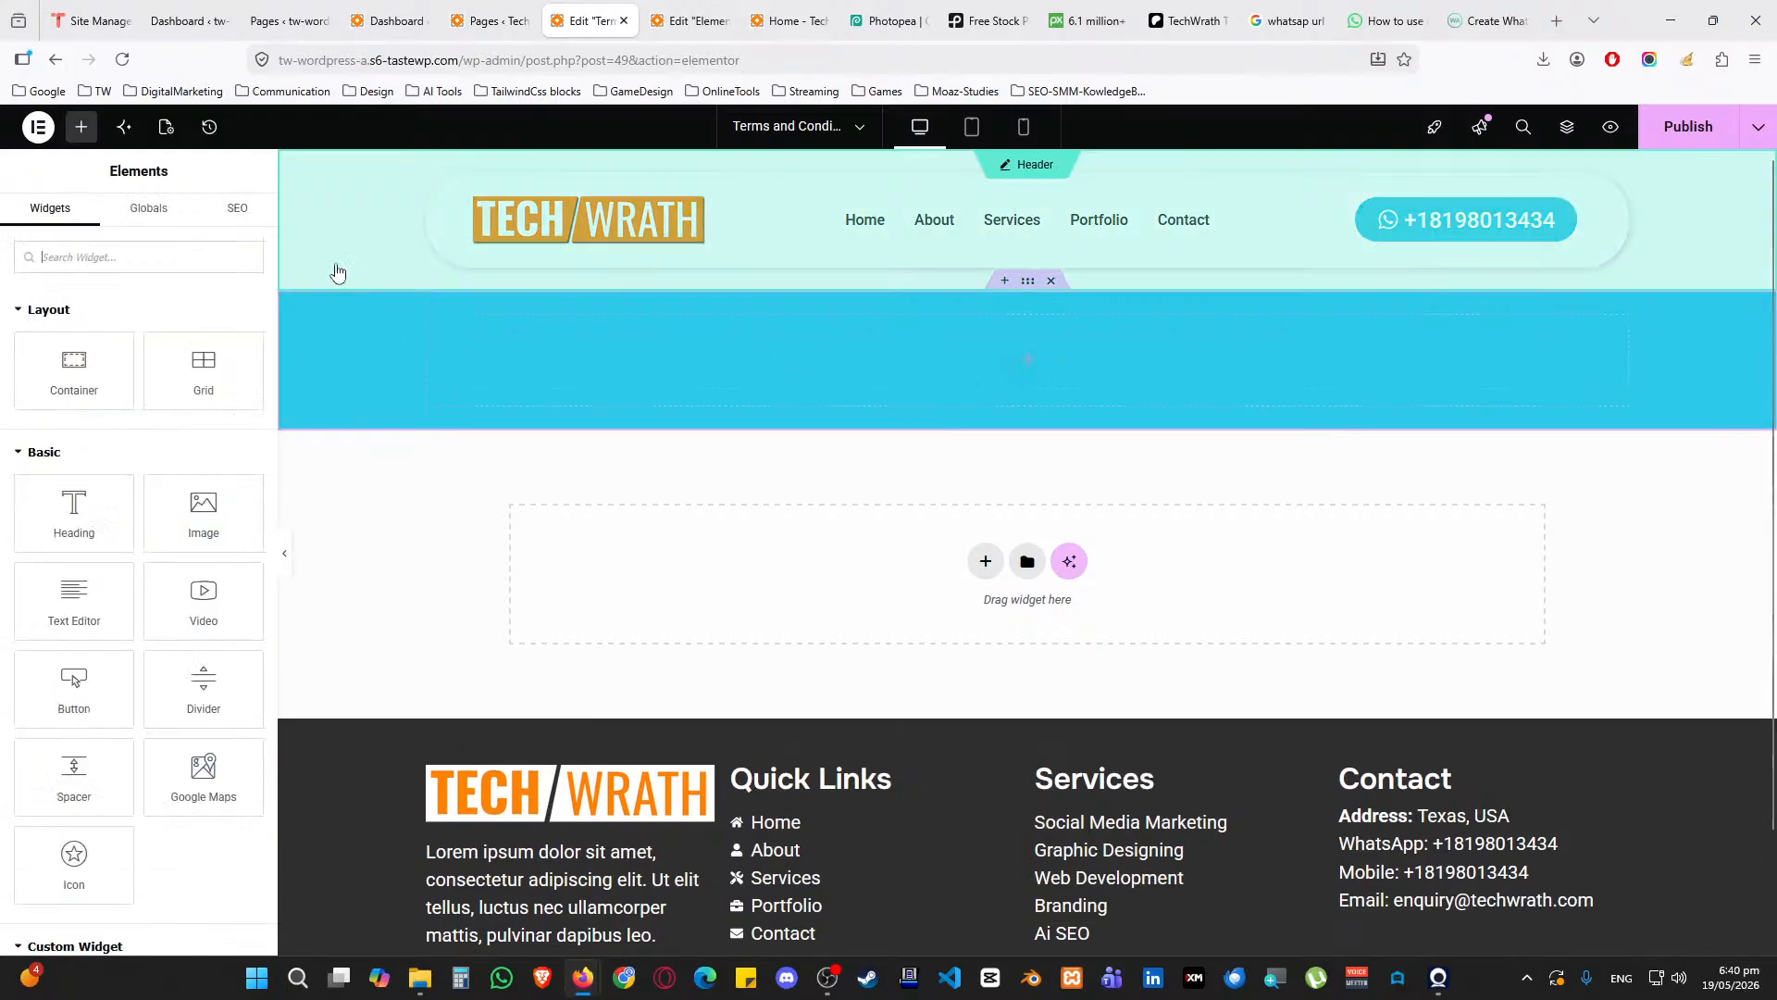
drag(106, 521, 713, 382)
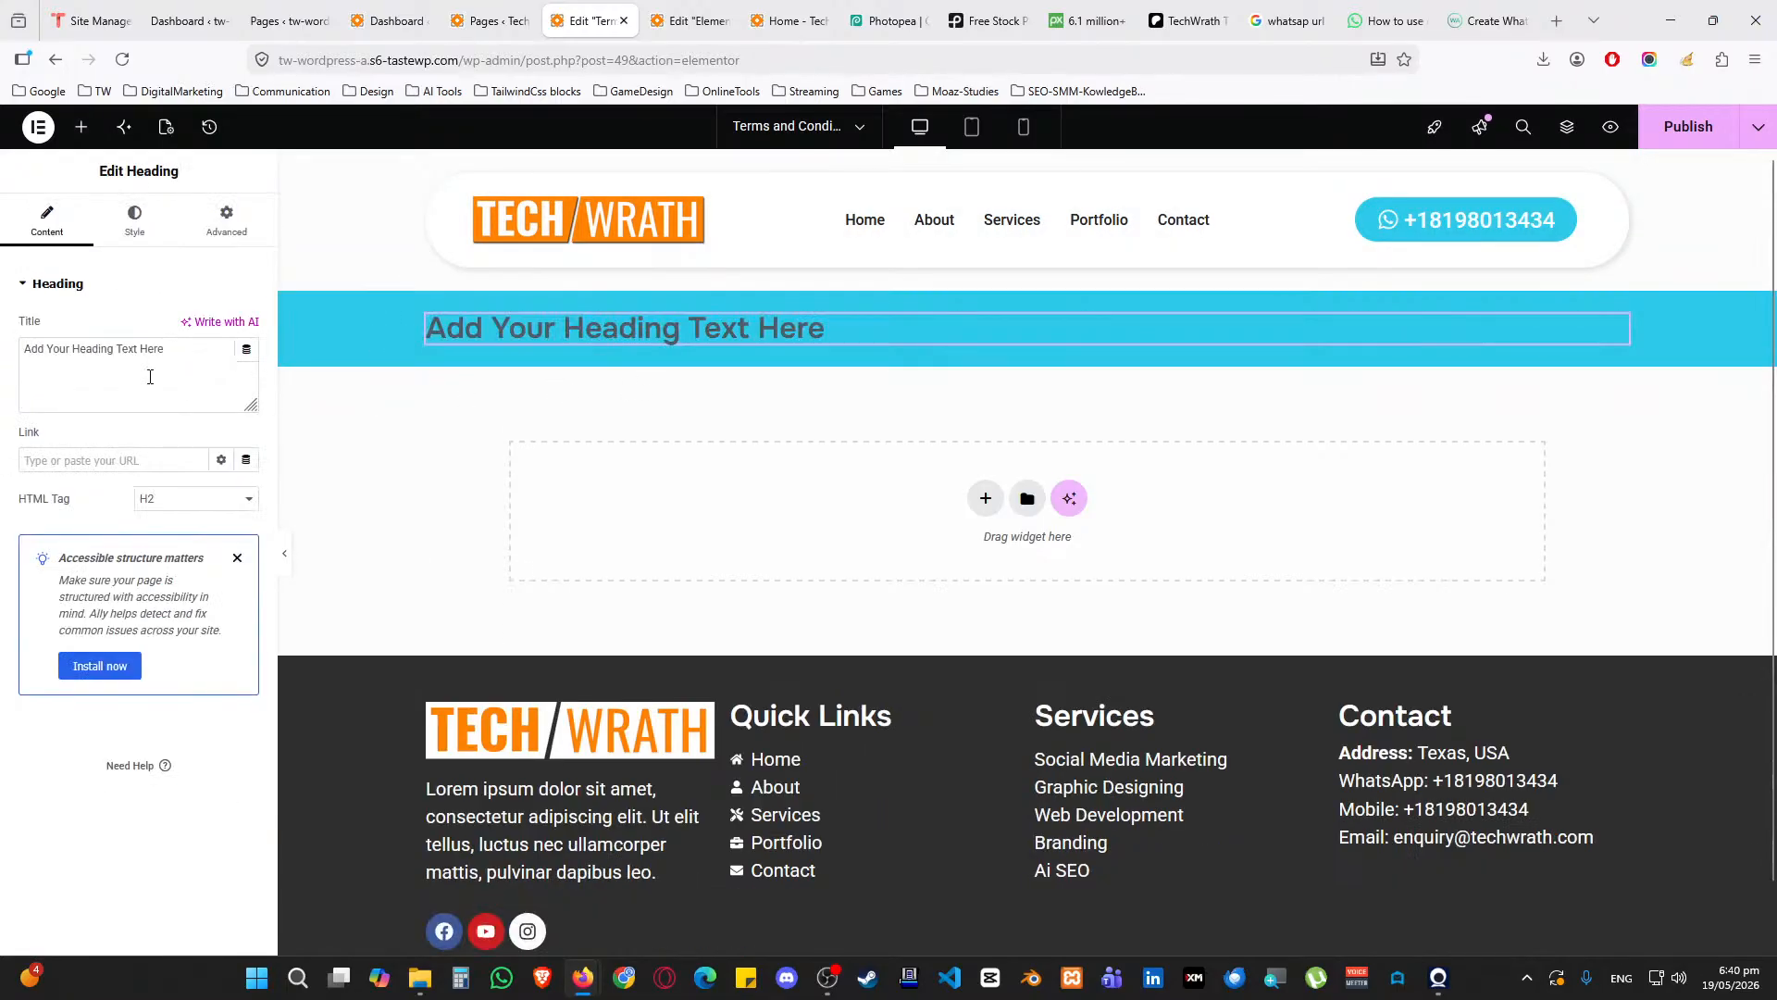
triple_click(147, 384)
key(BackSpace)
text(Terms and Conditons)
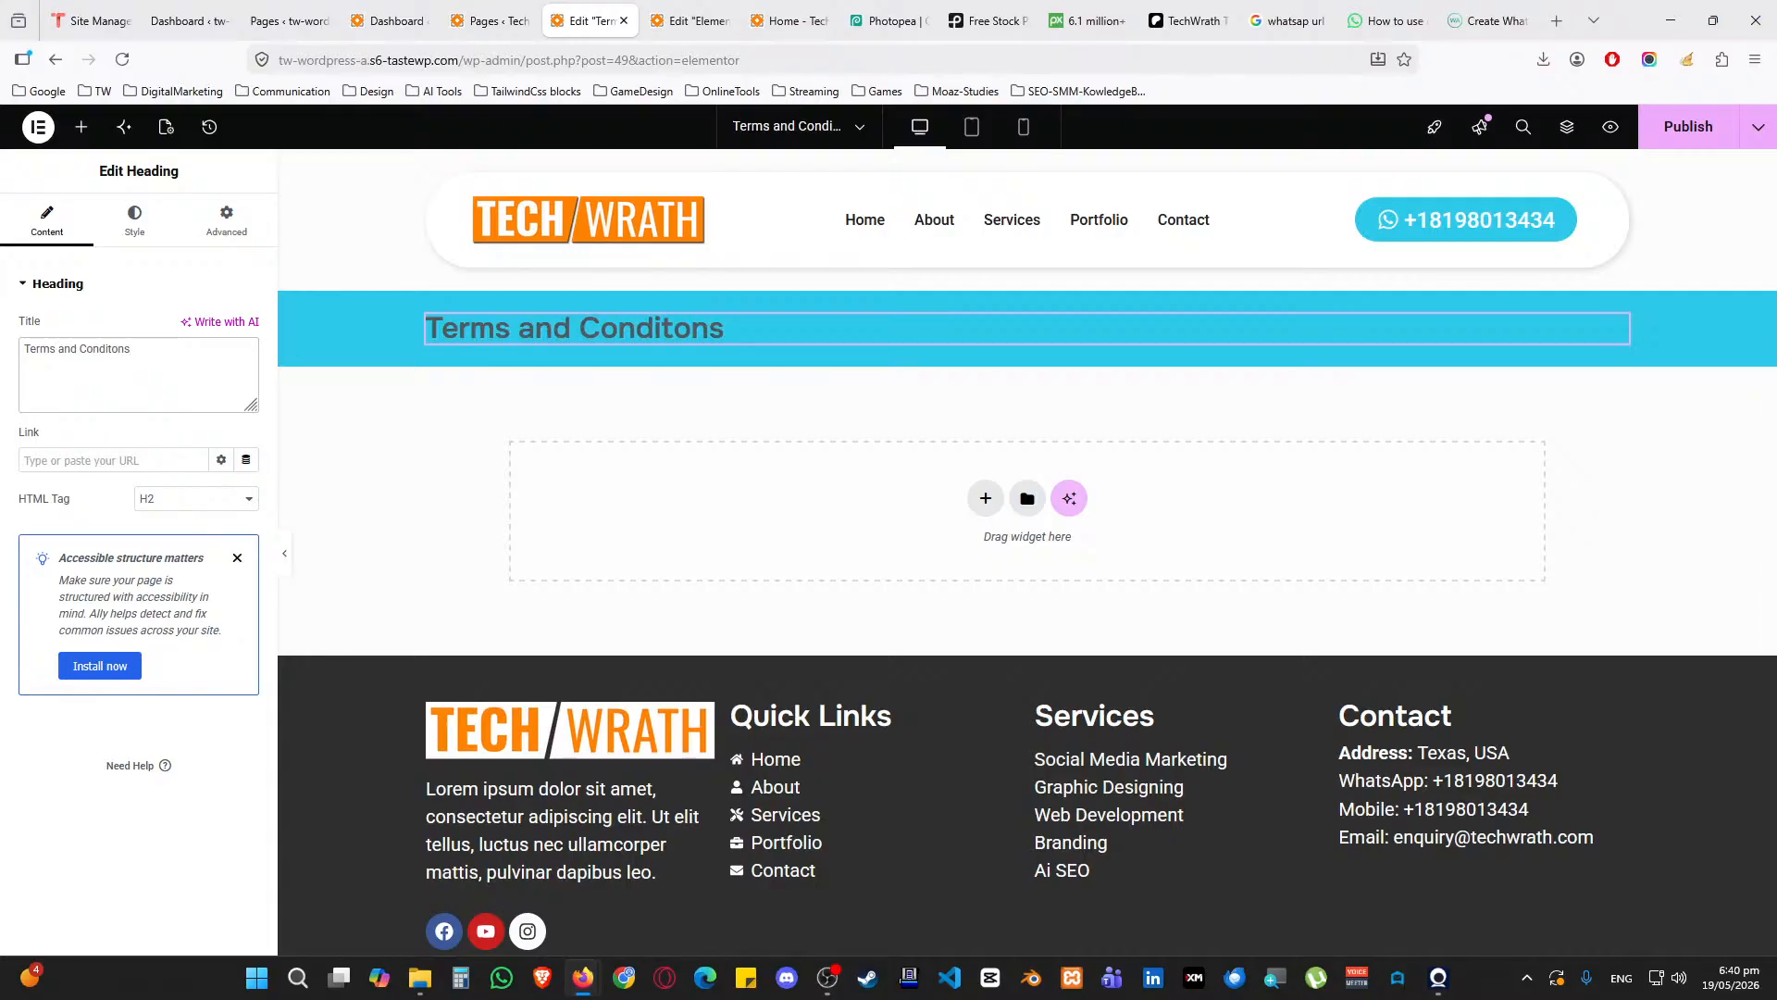
click(135, 233)
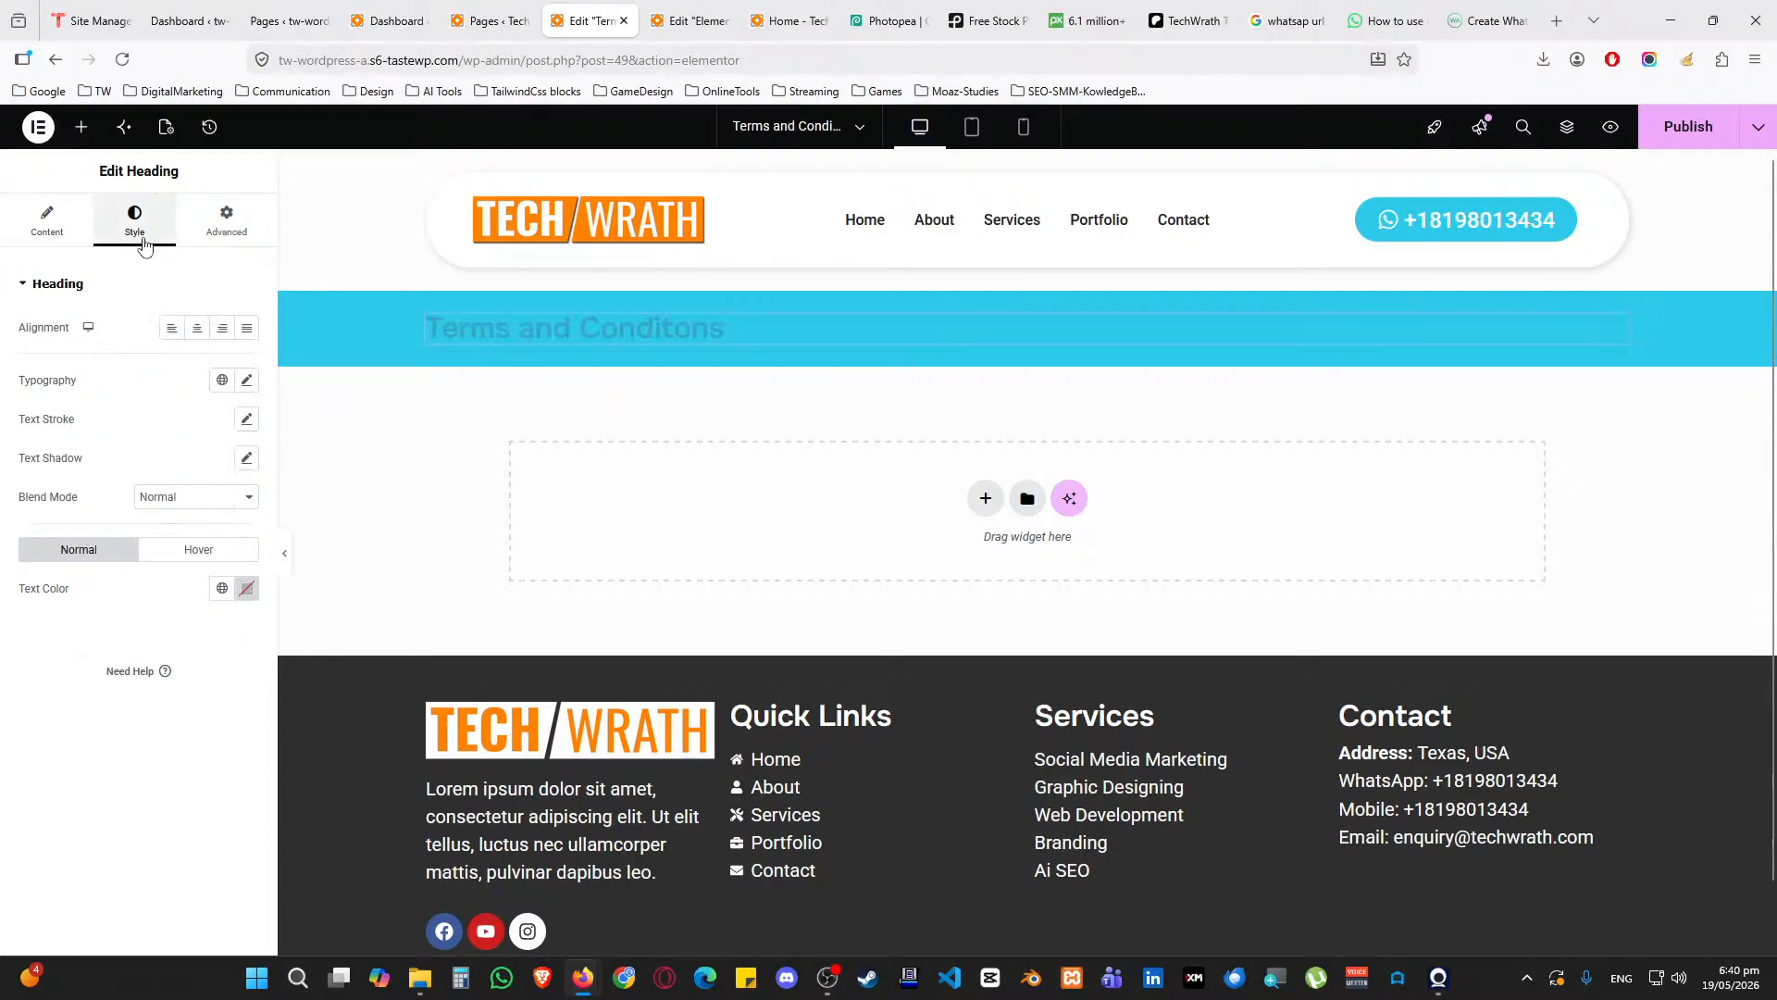
click(221, 381)
click(197, 464)
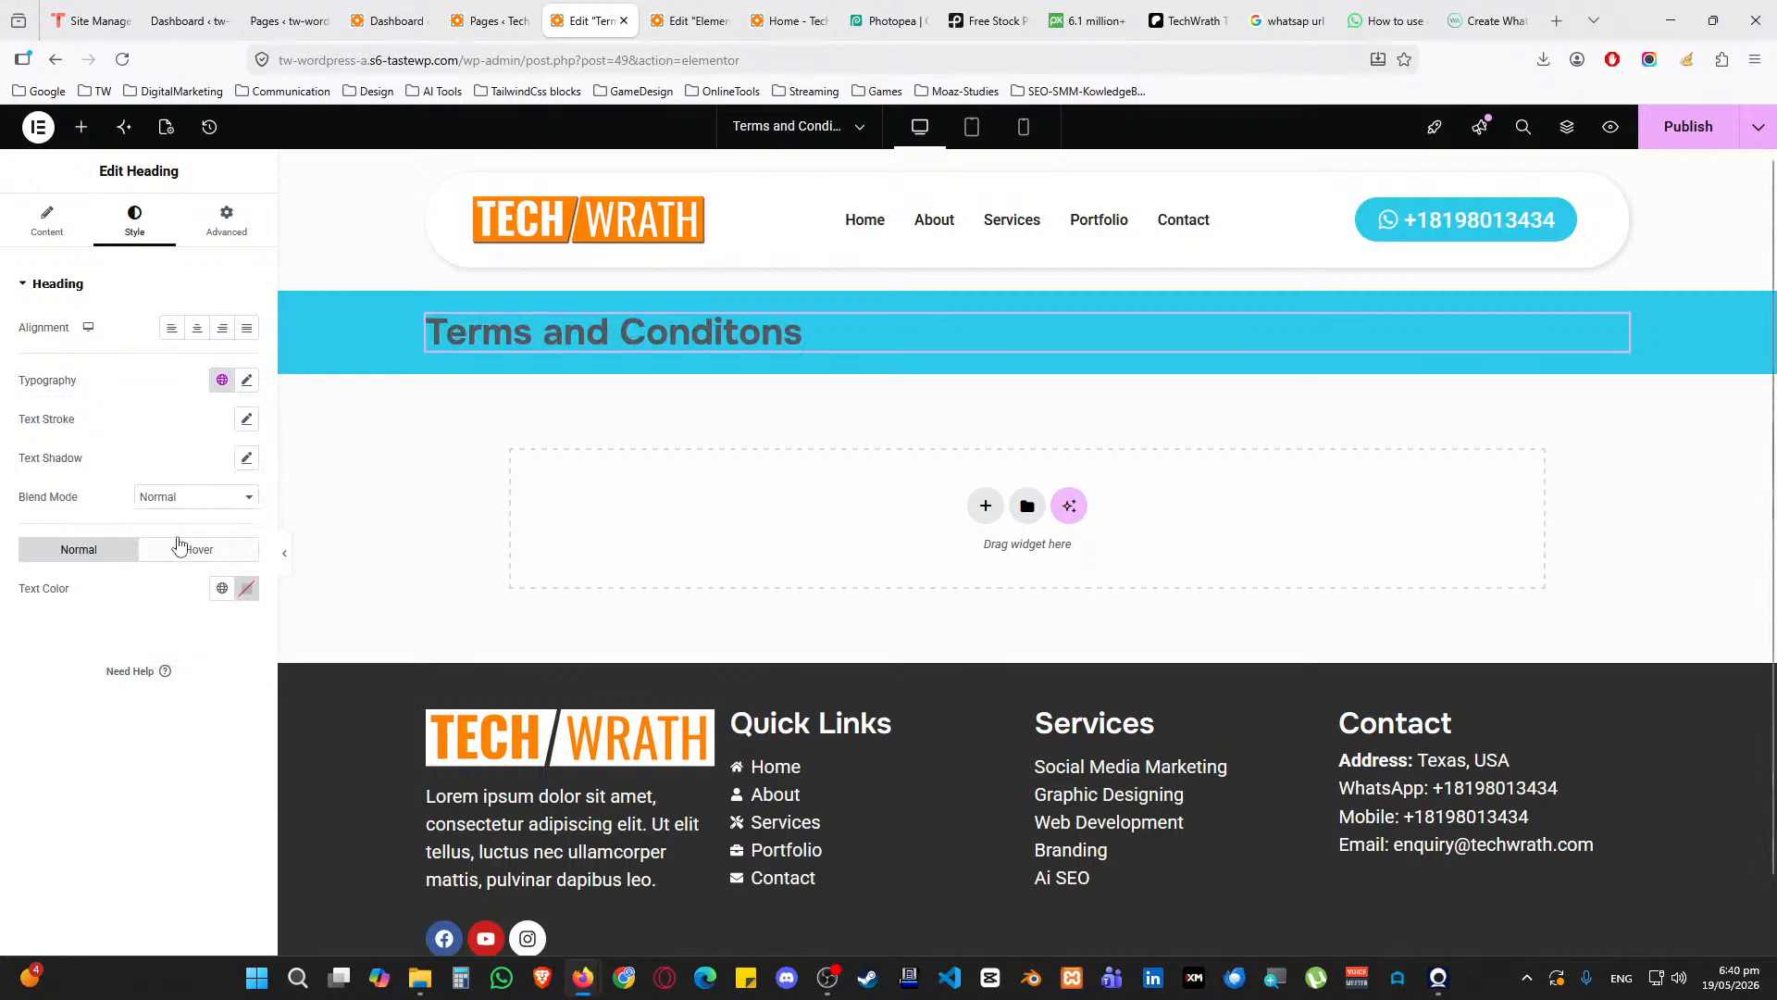
Make the heading a White H1 and give the banner 100 px top and bottom padding
click(44, 218)
click(190, 501)
click(153, 523)
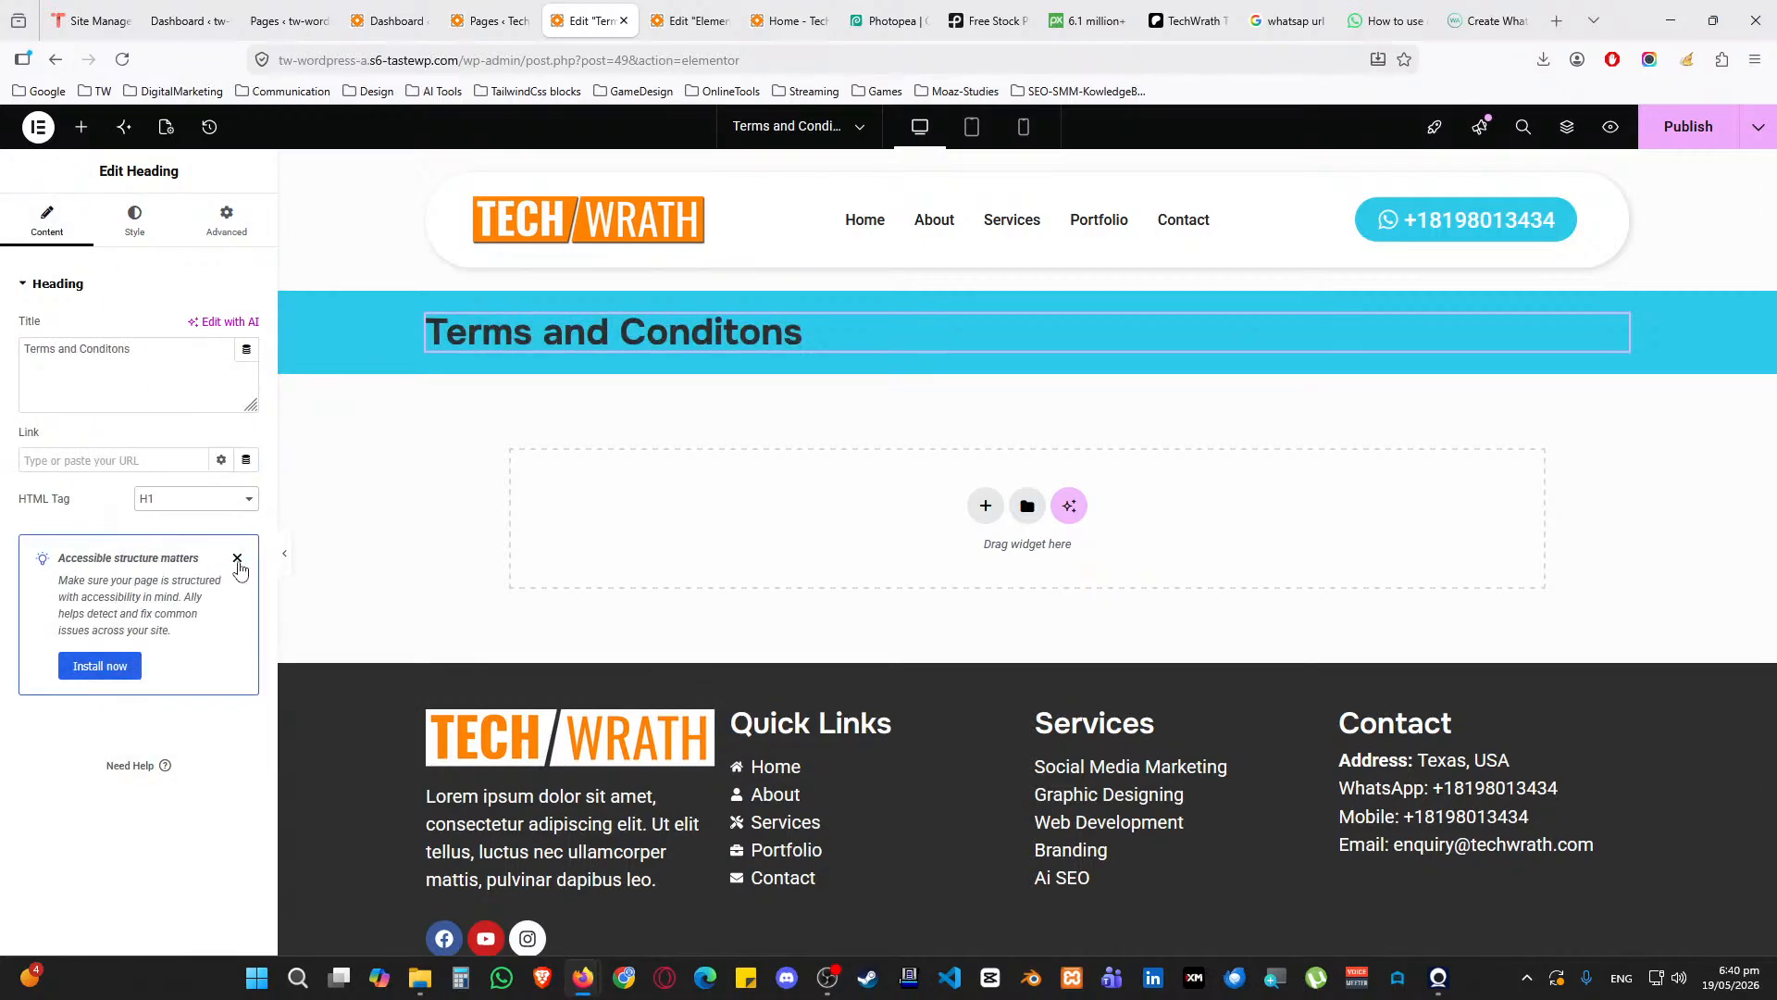
click(237, 558)
click(163, 234)
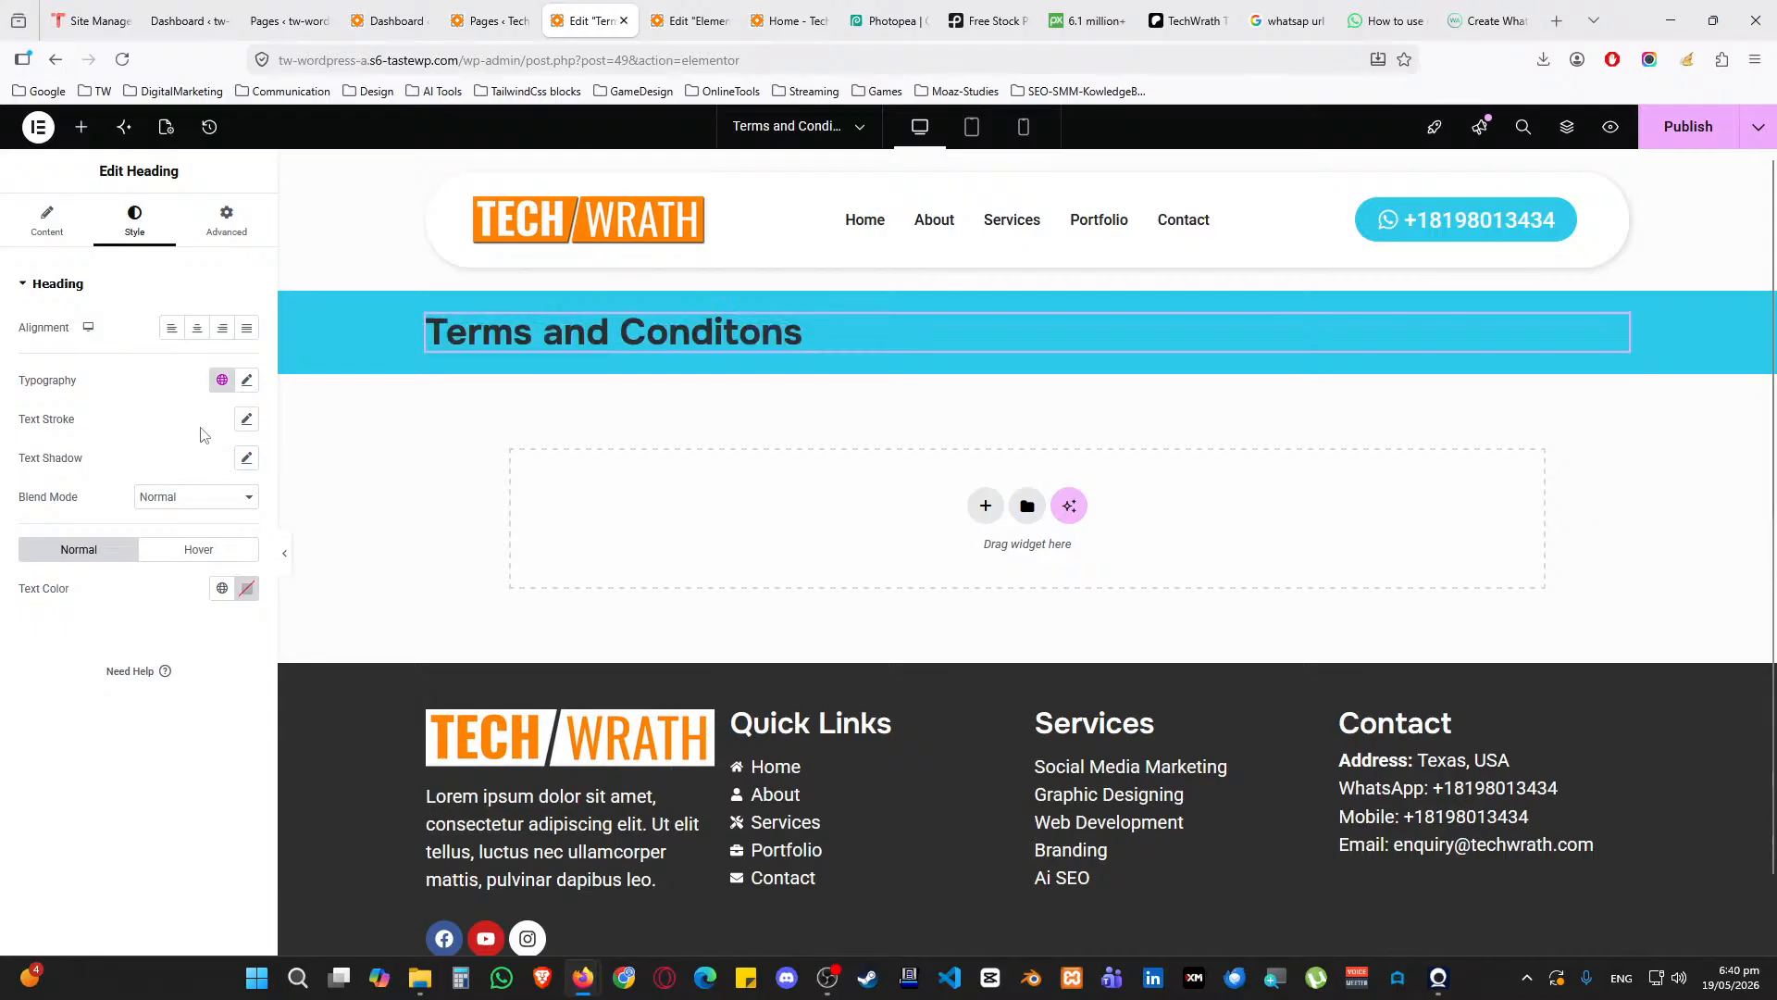
click(222, 589)
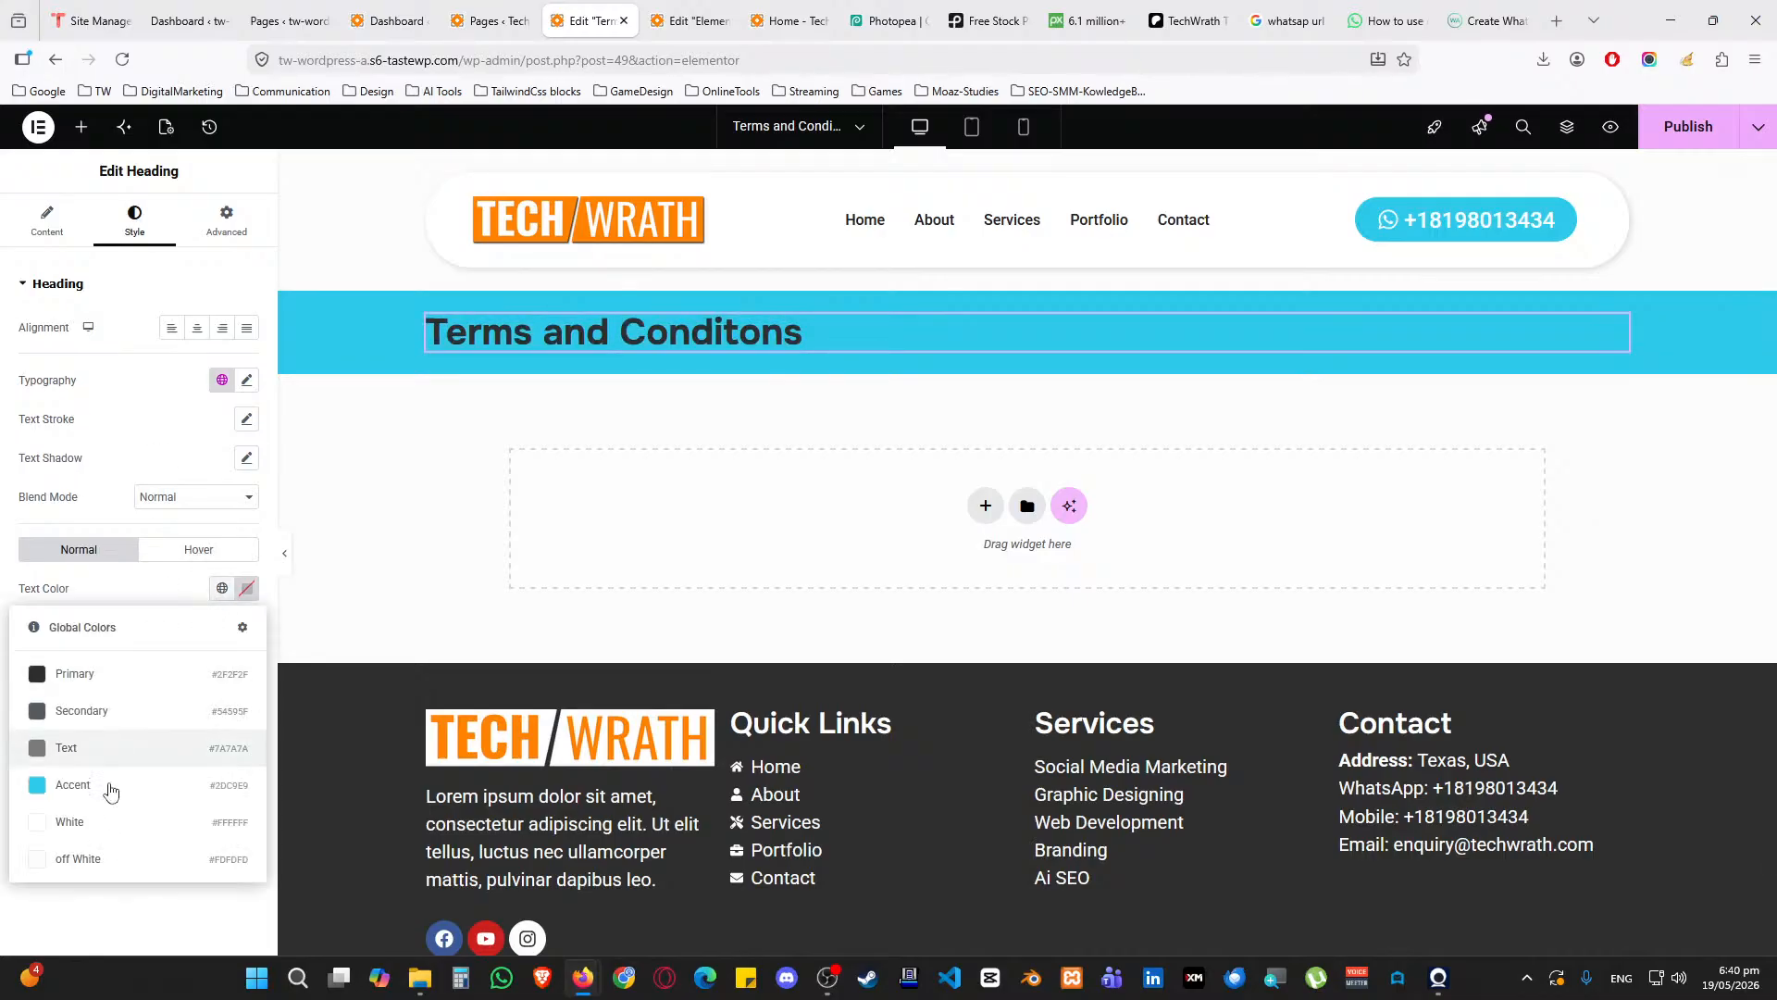
click(108, 820)
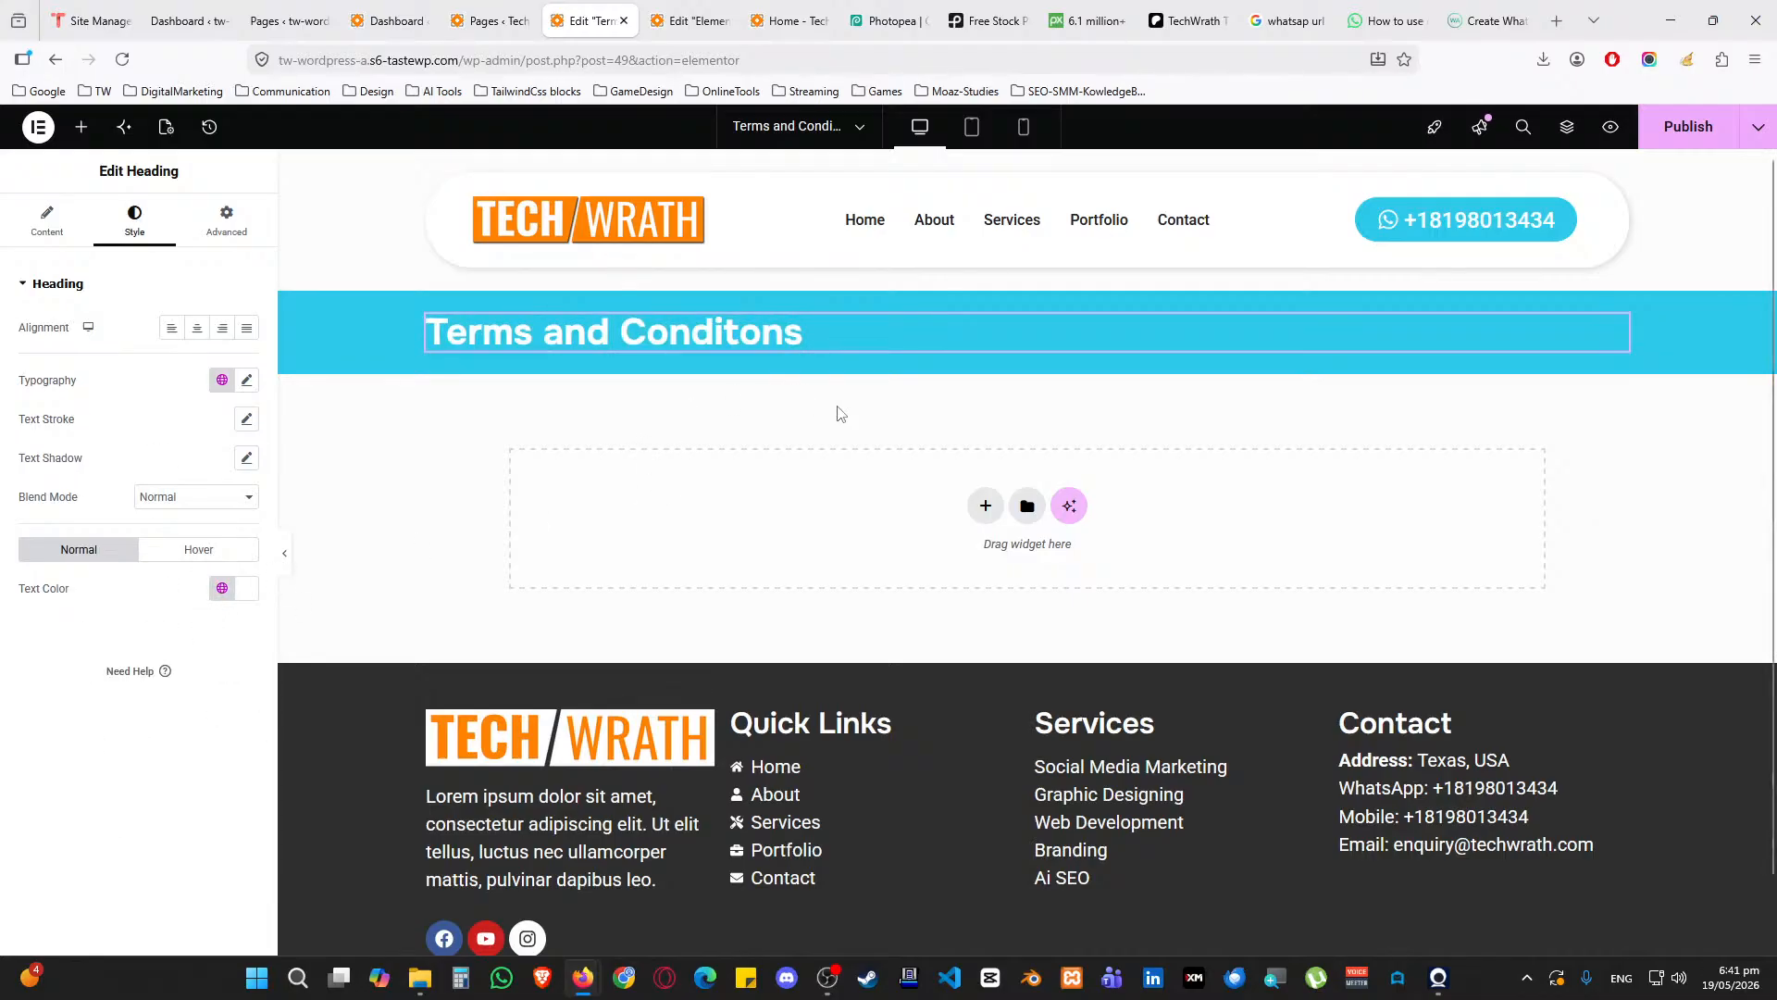
click(1028, 280)
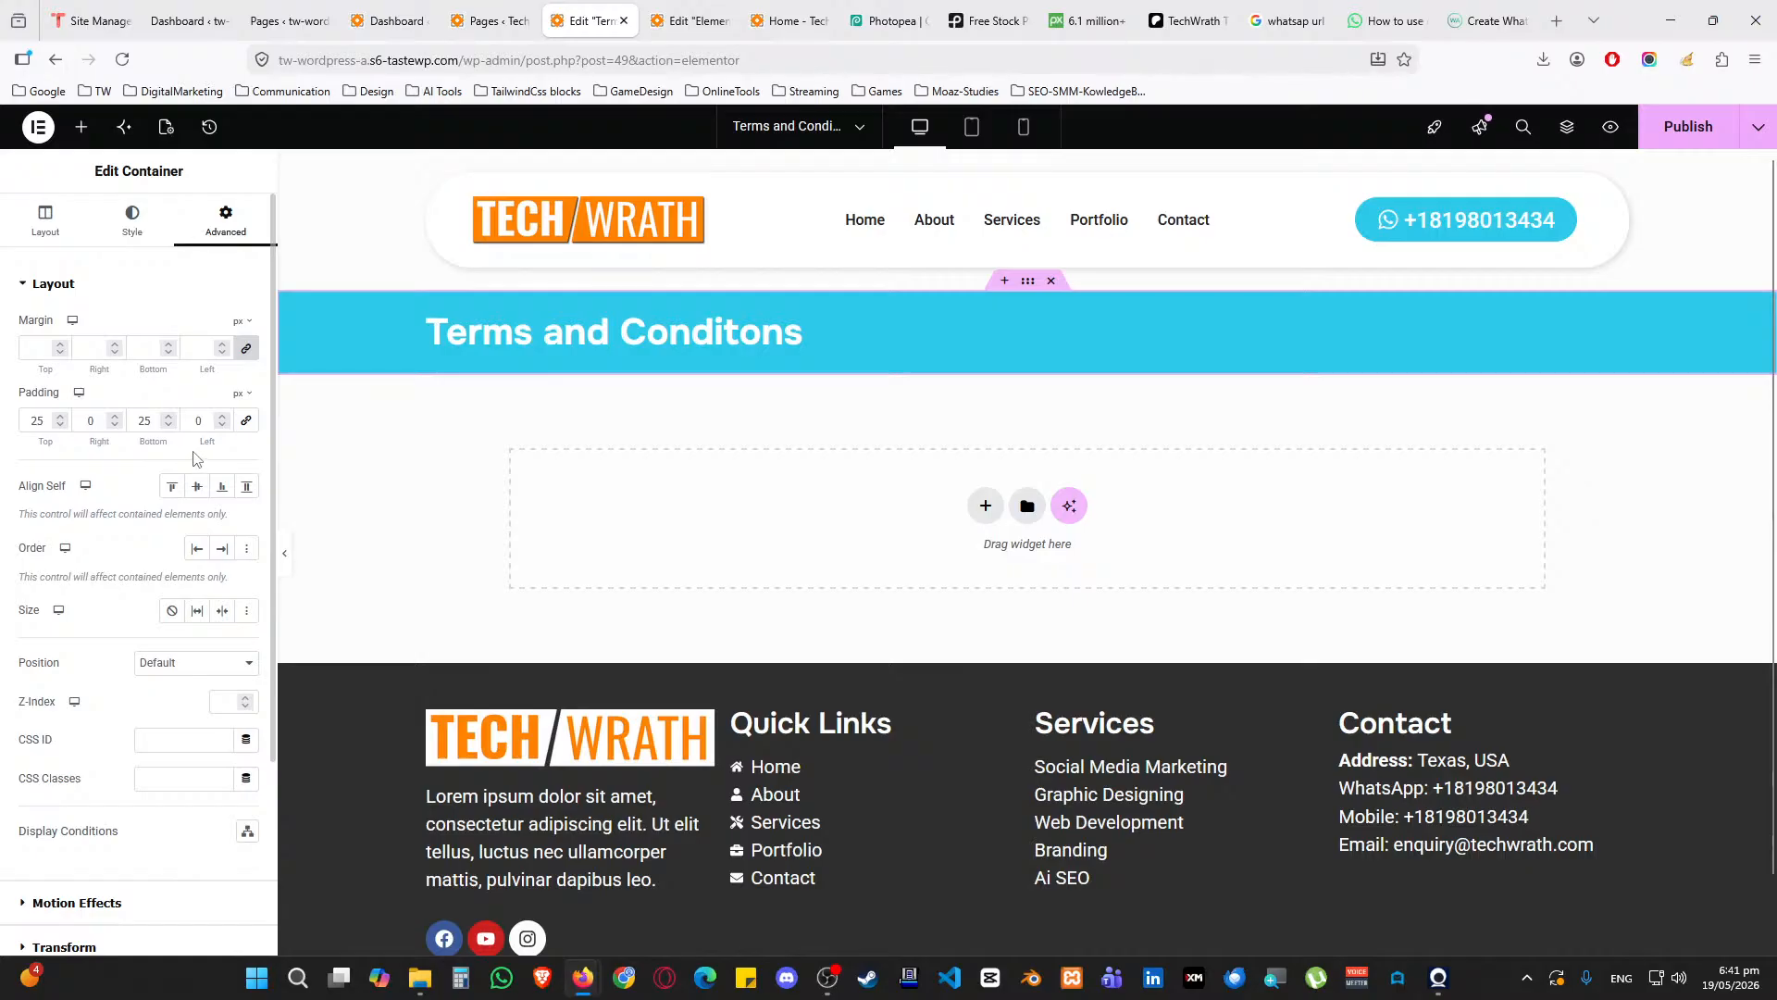
text(540)
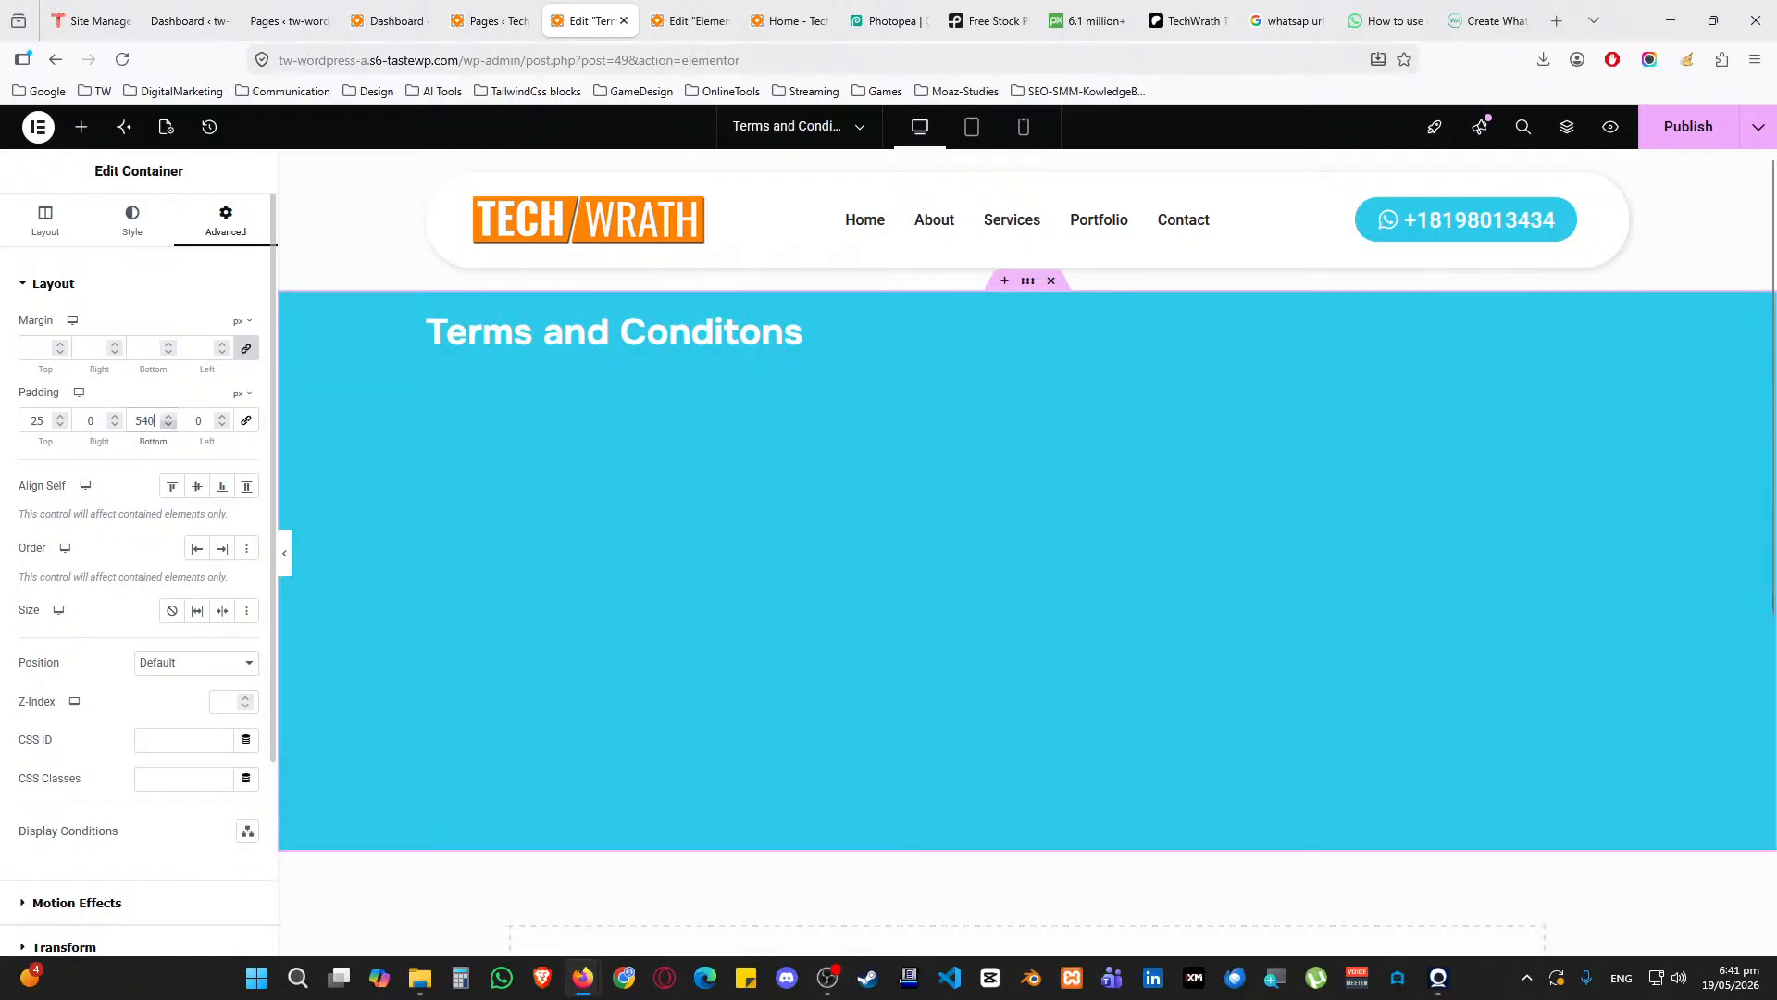
text(50)
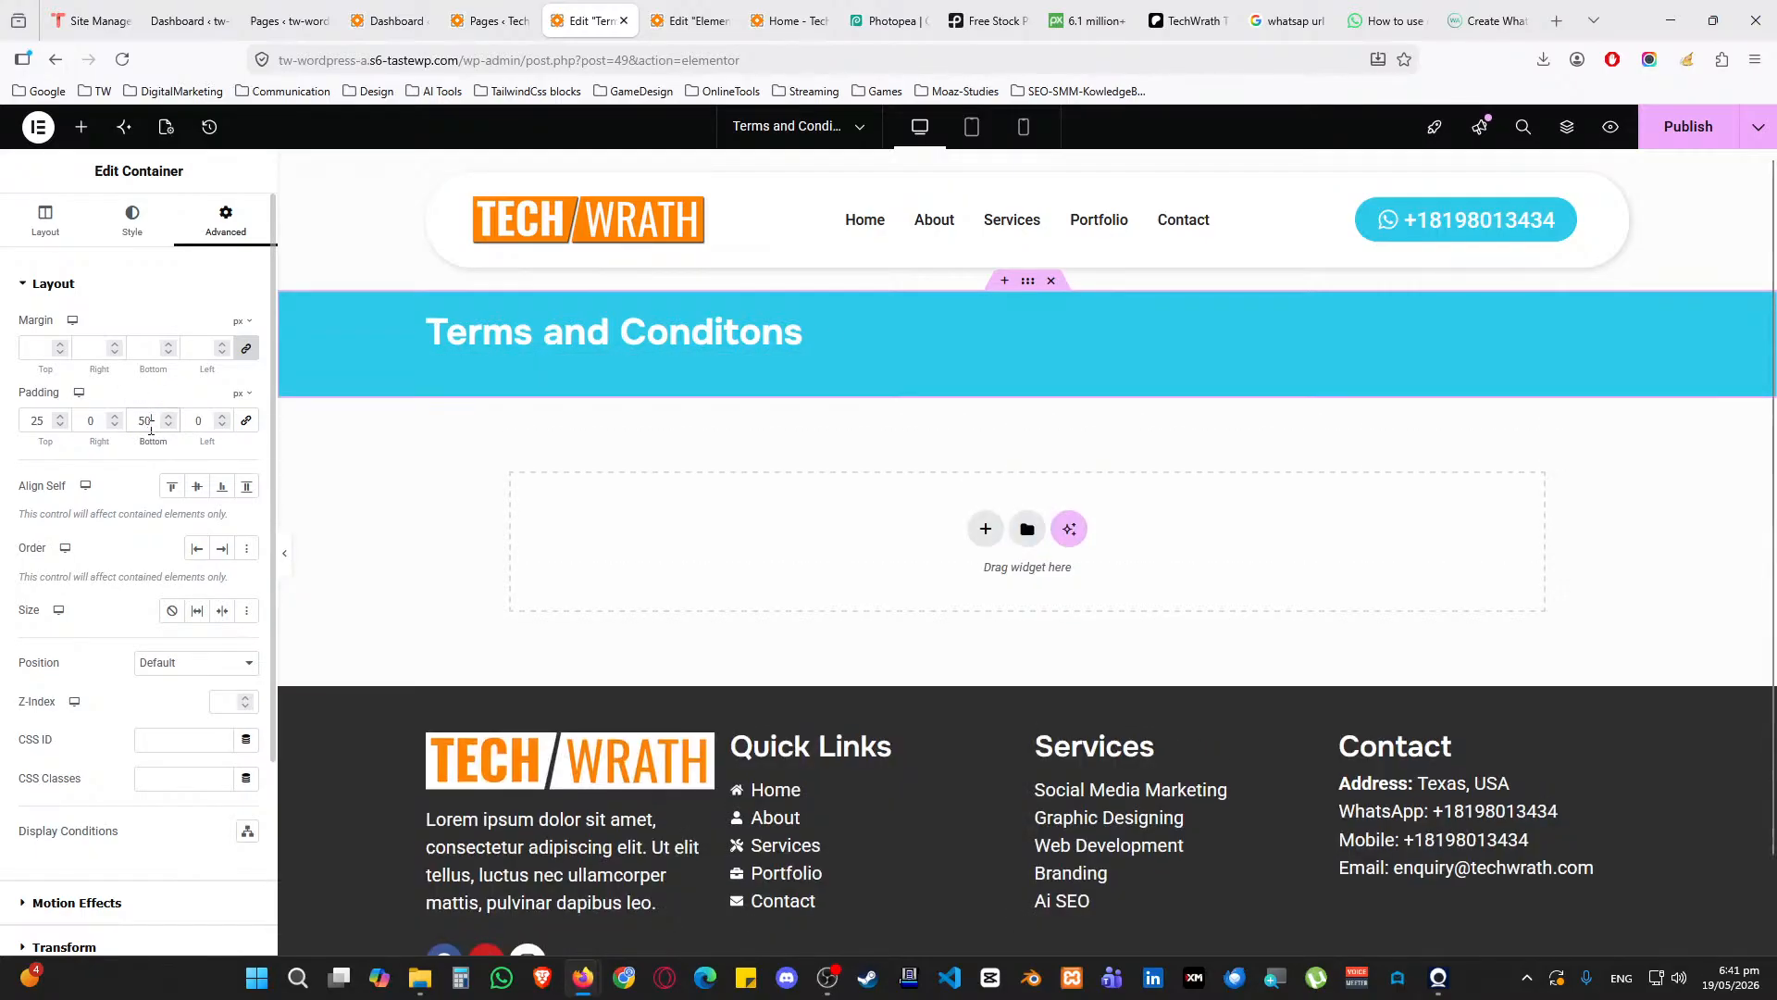
text(50)
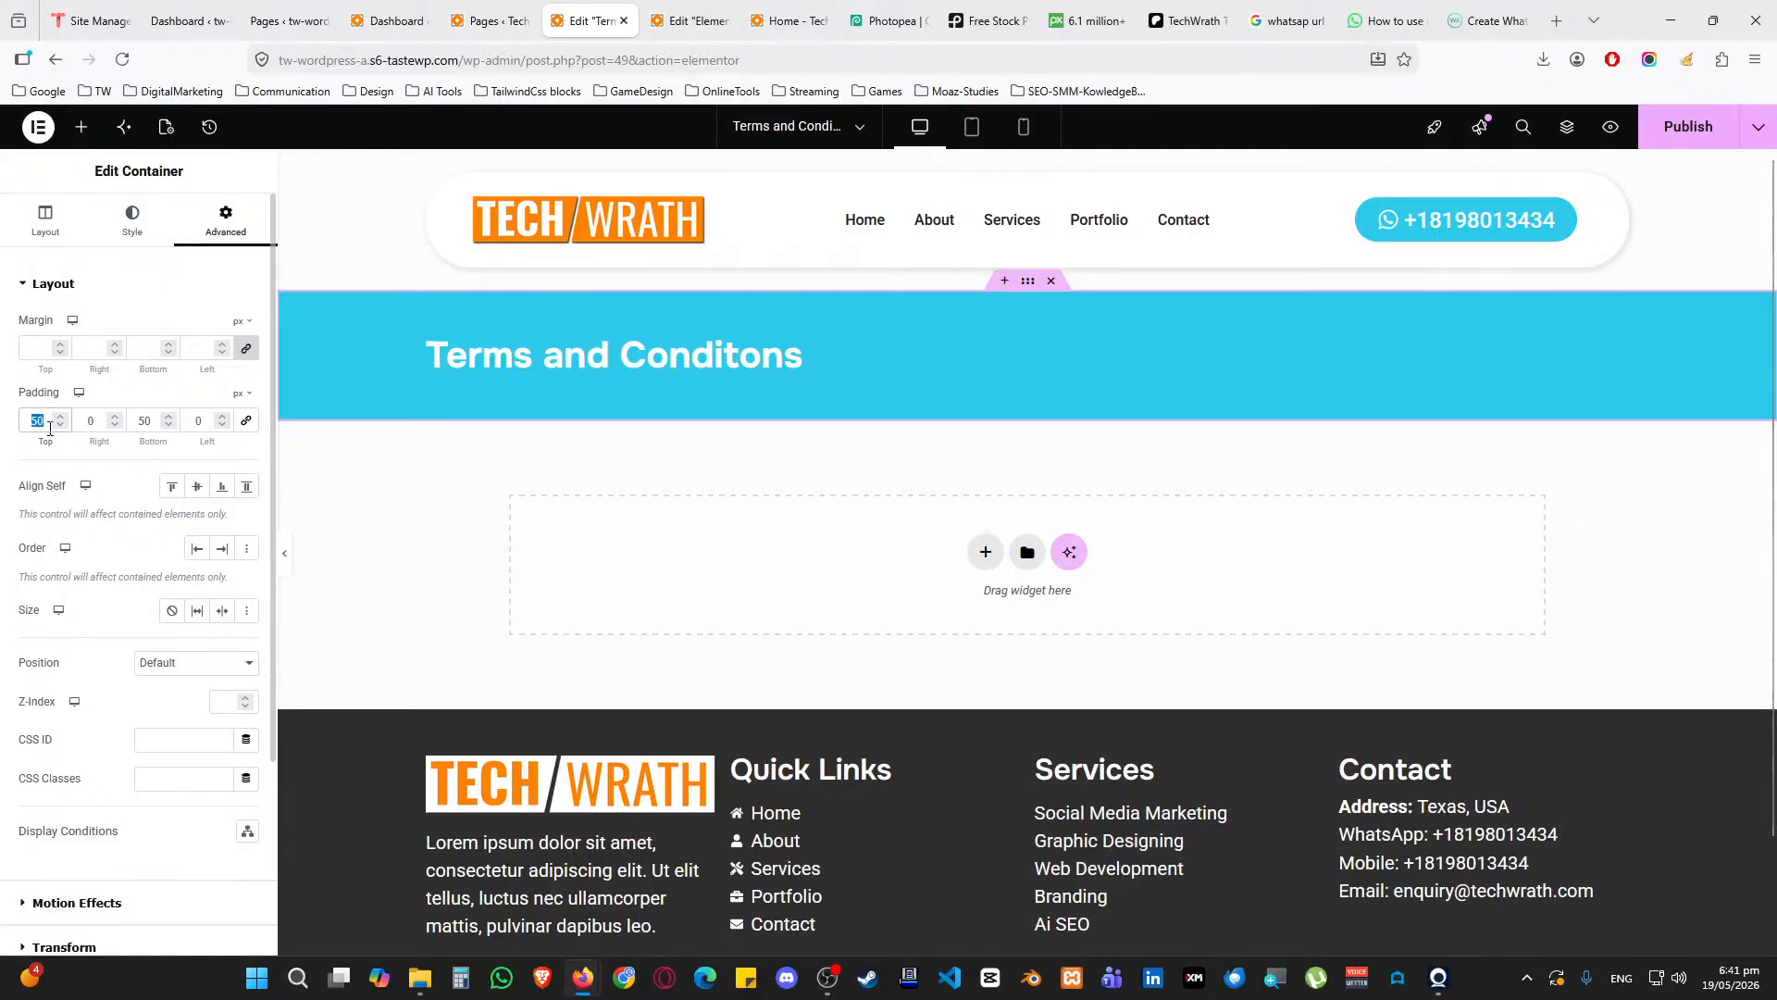
text(100)
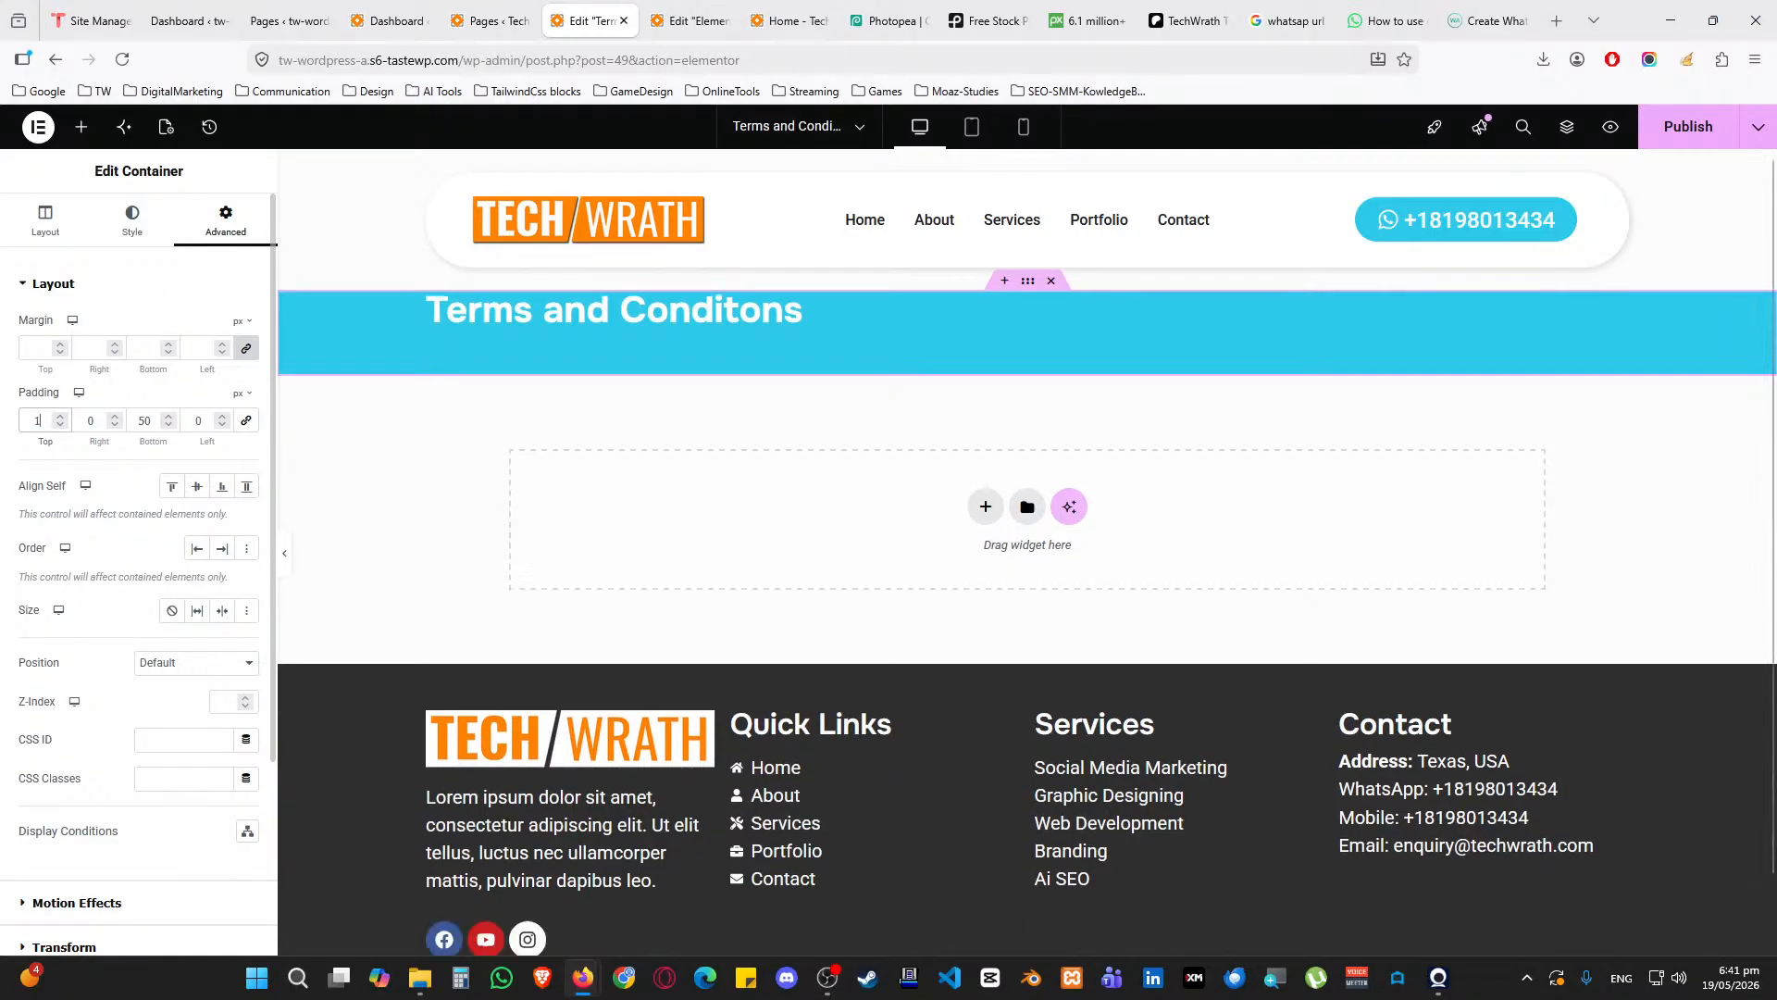
text(100)
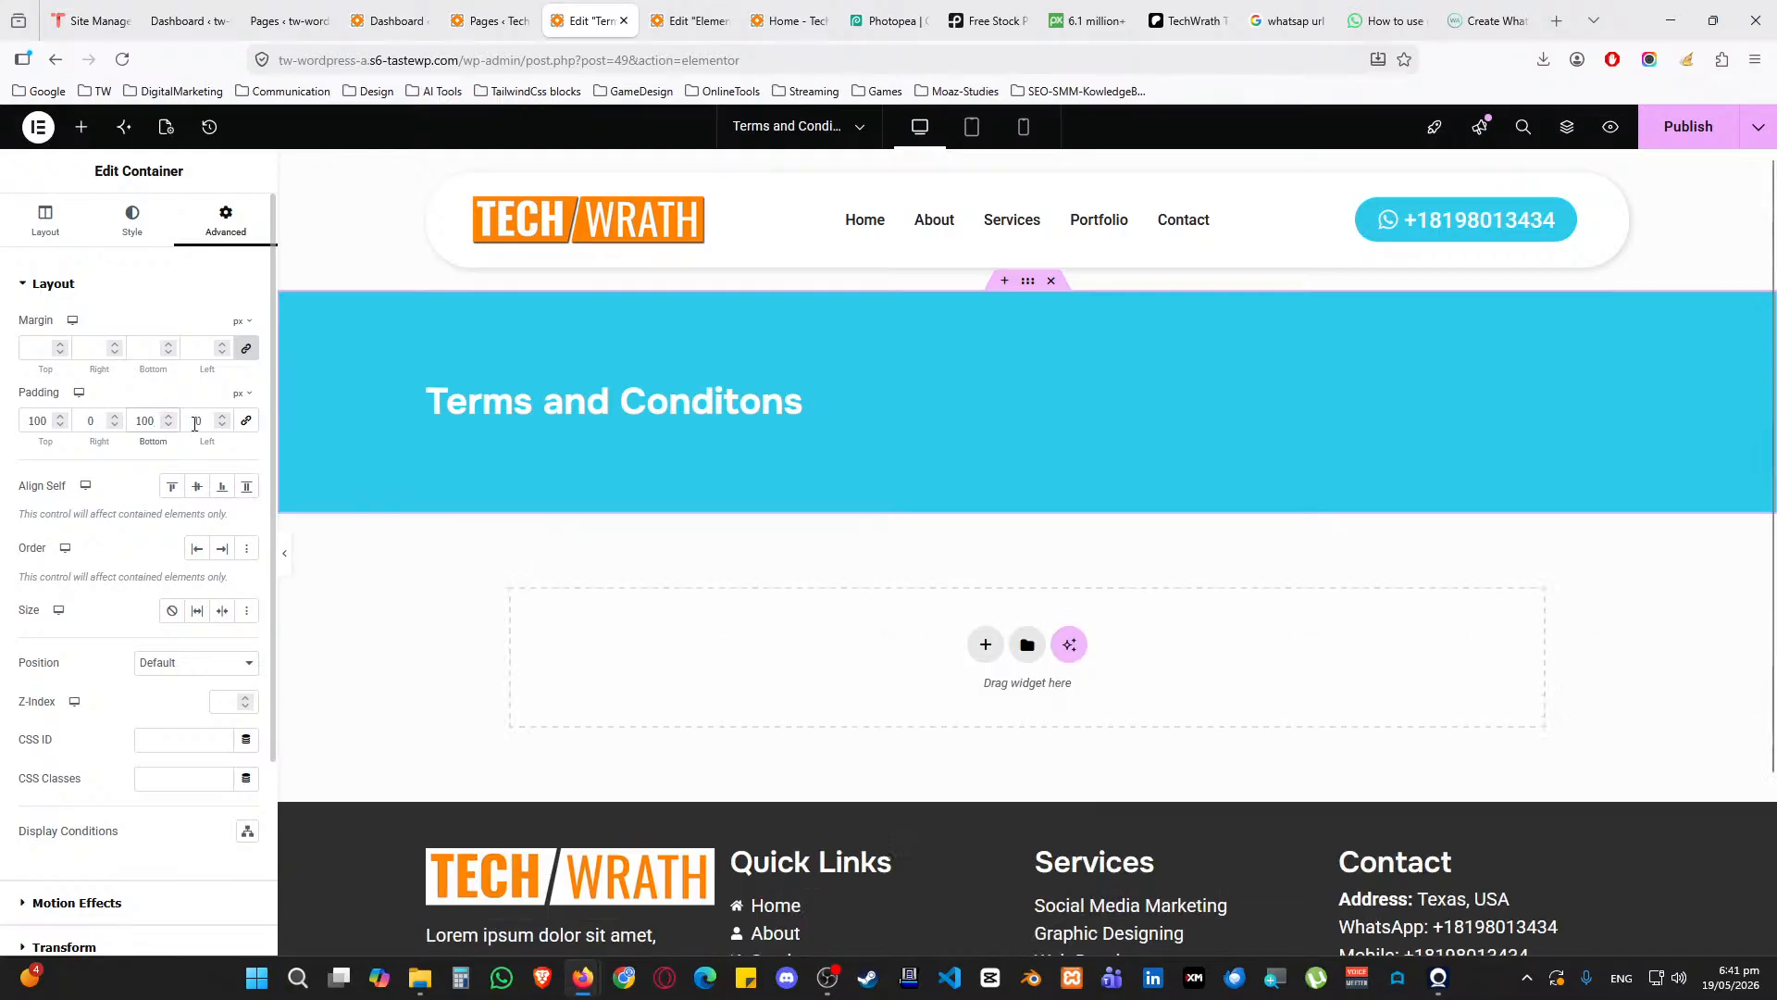
Add a flipped Tilt shape divider along the banner's top edge
click(134, 230)
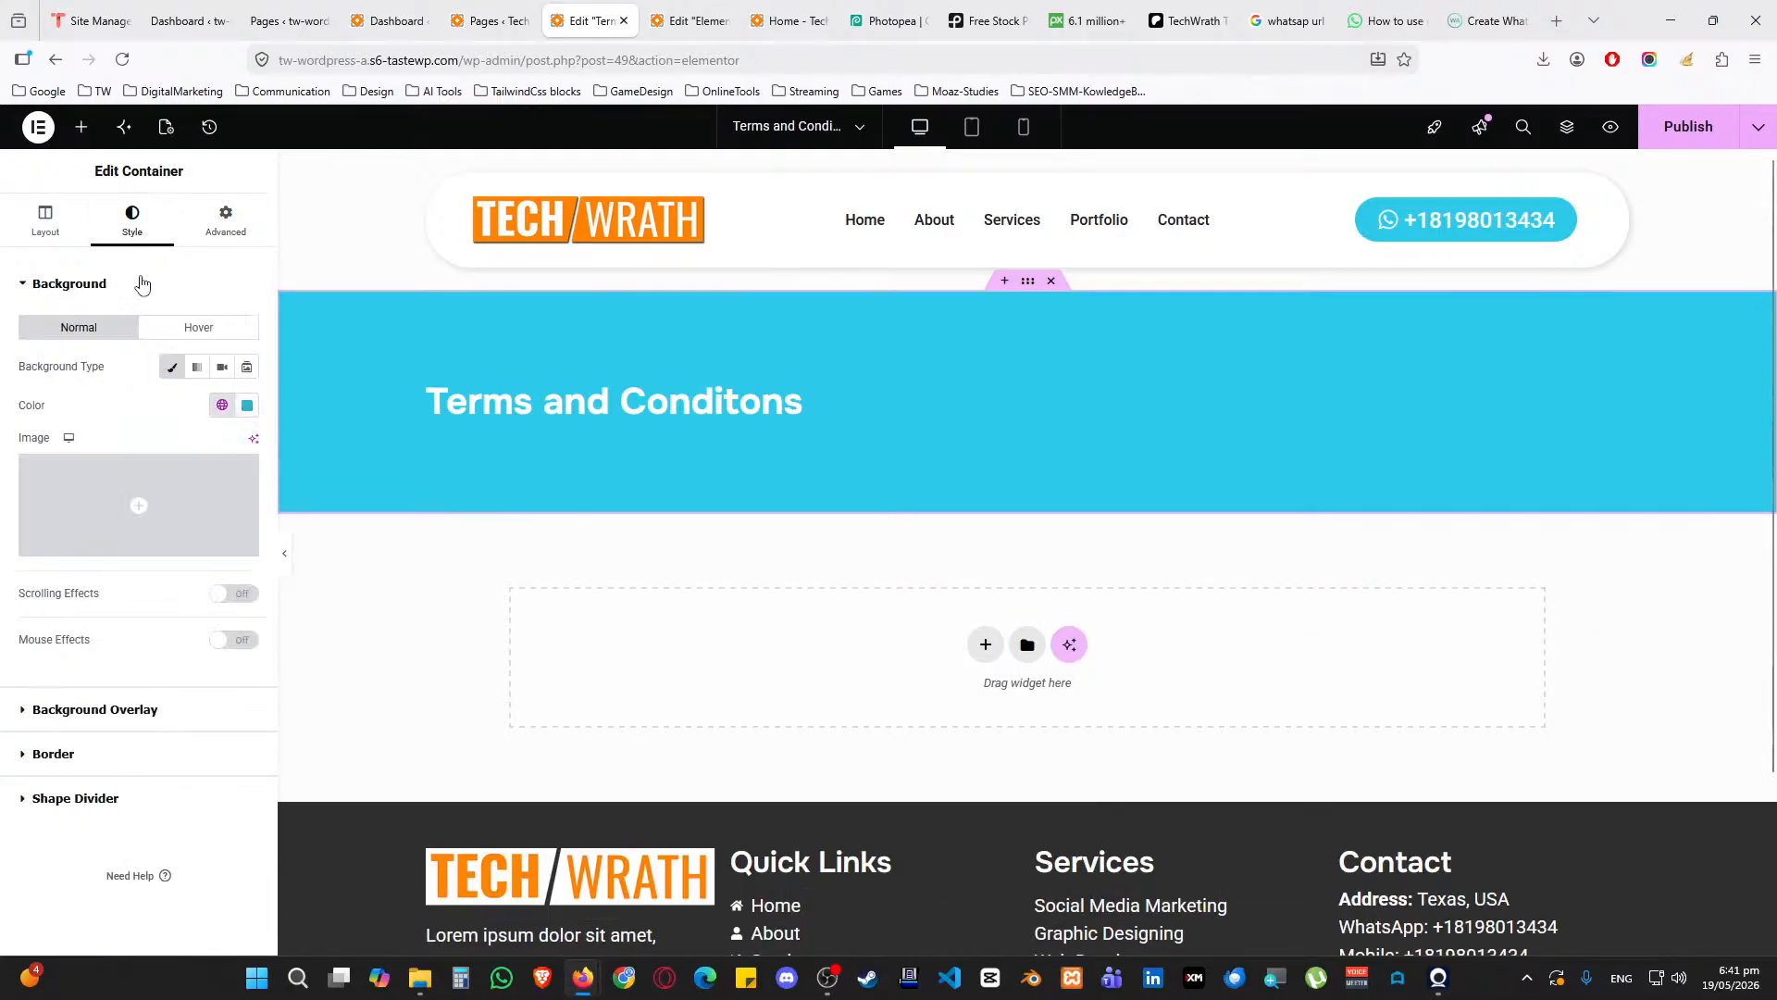
click(142, 284)
click(72, 418)
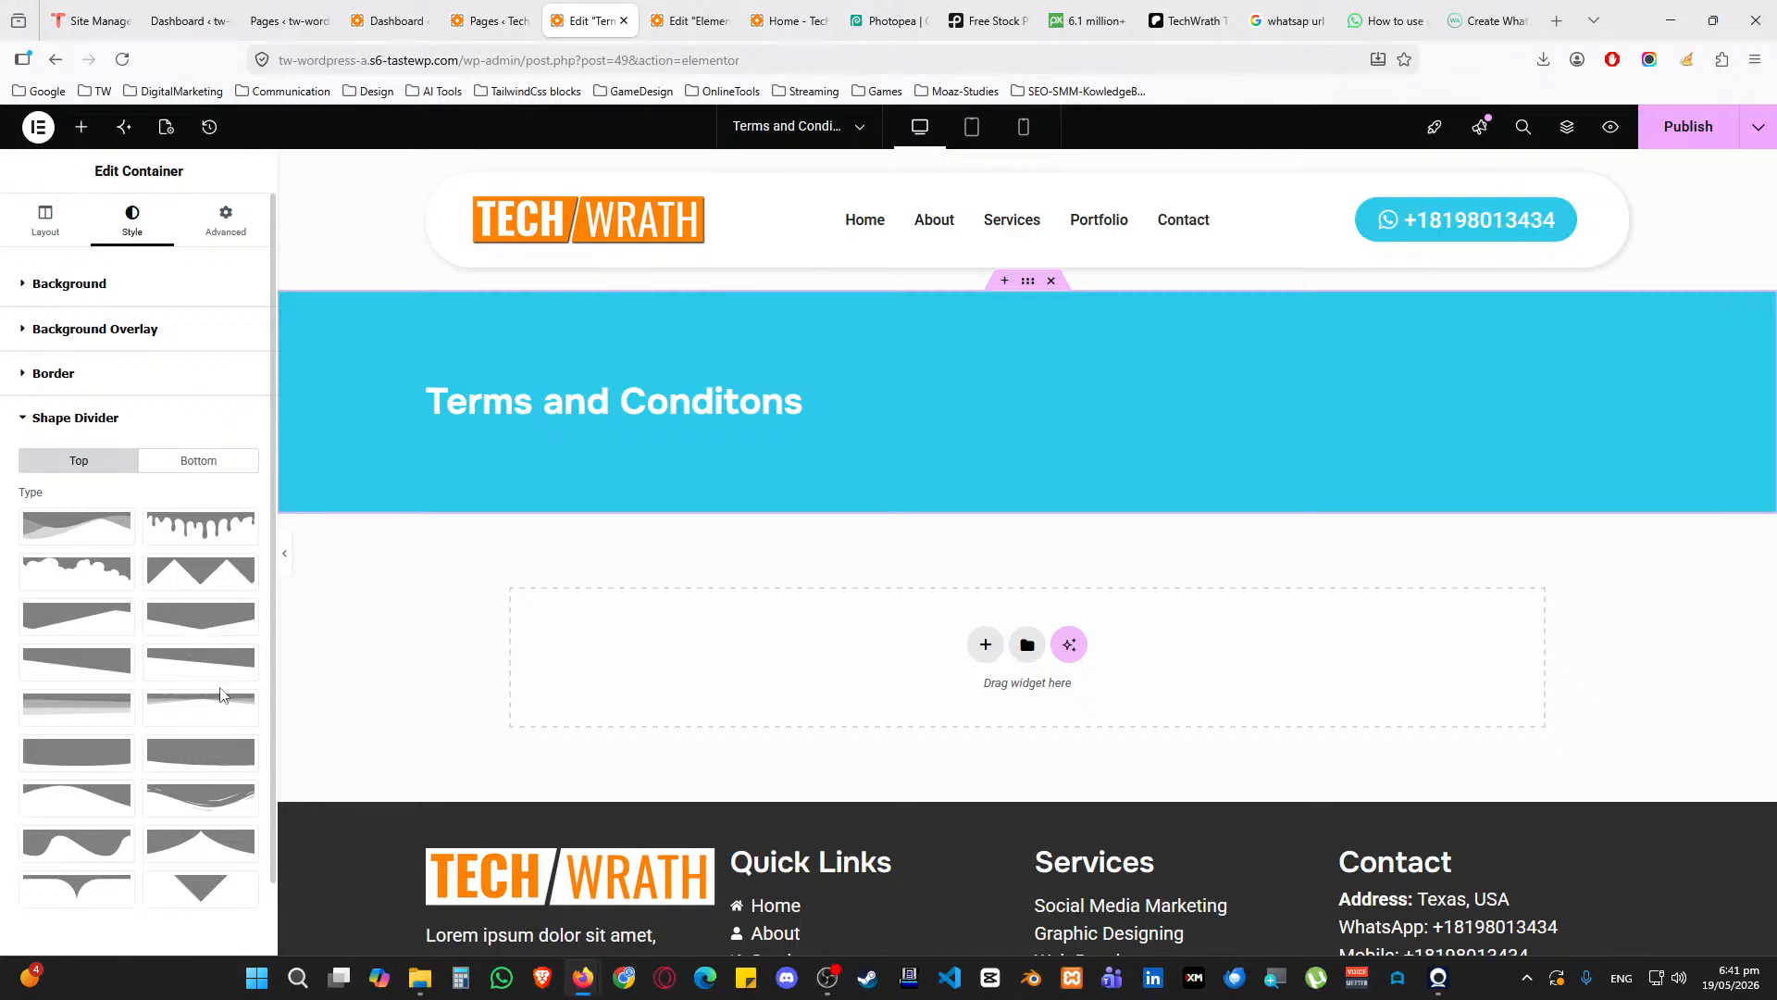
click(200, 659)
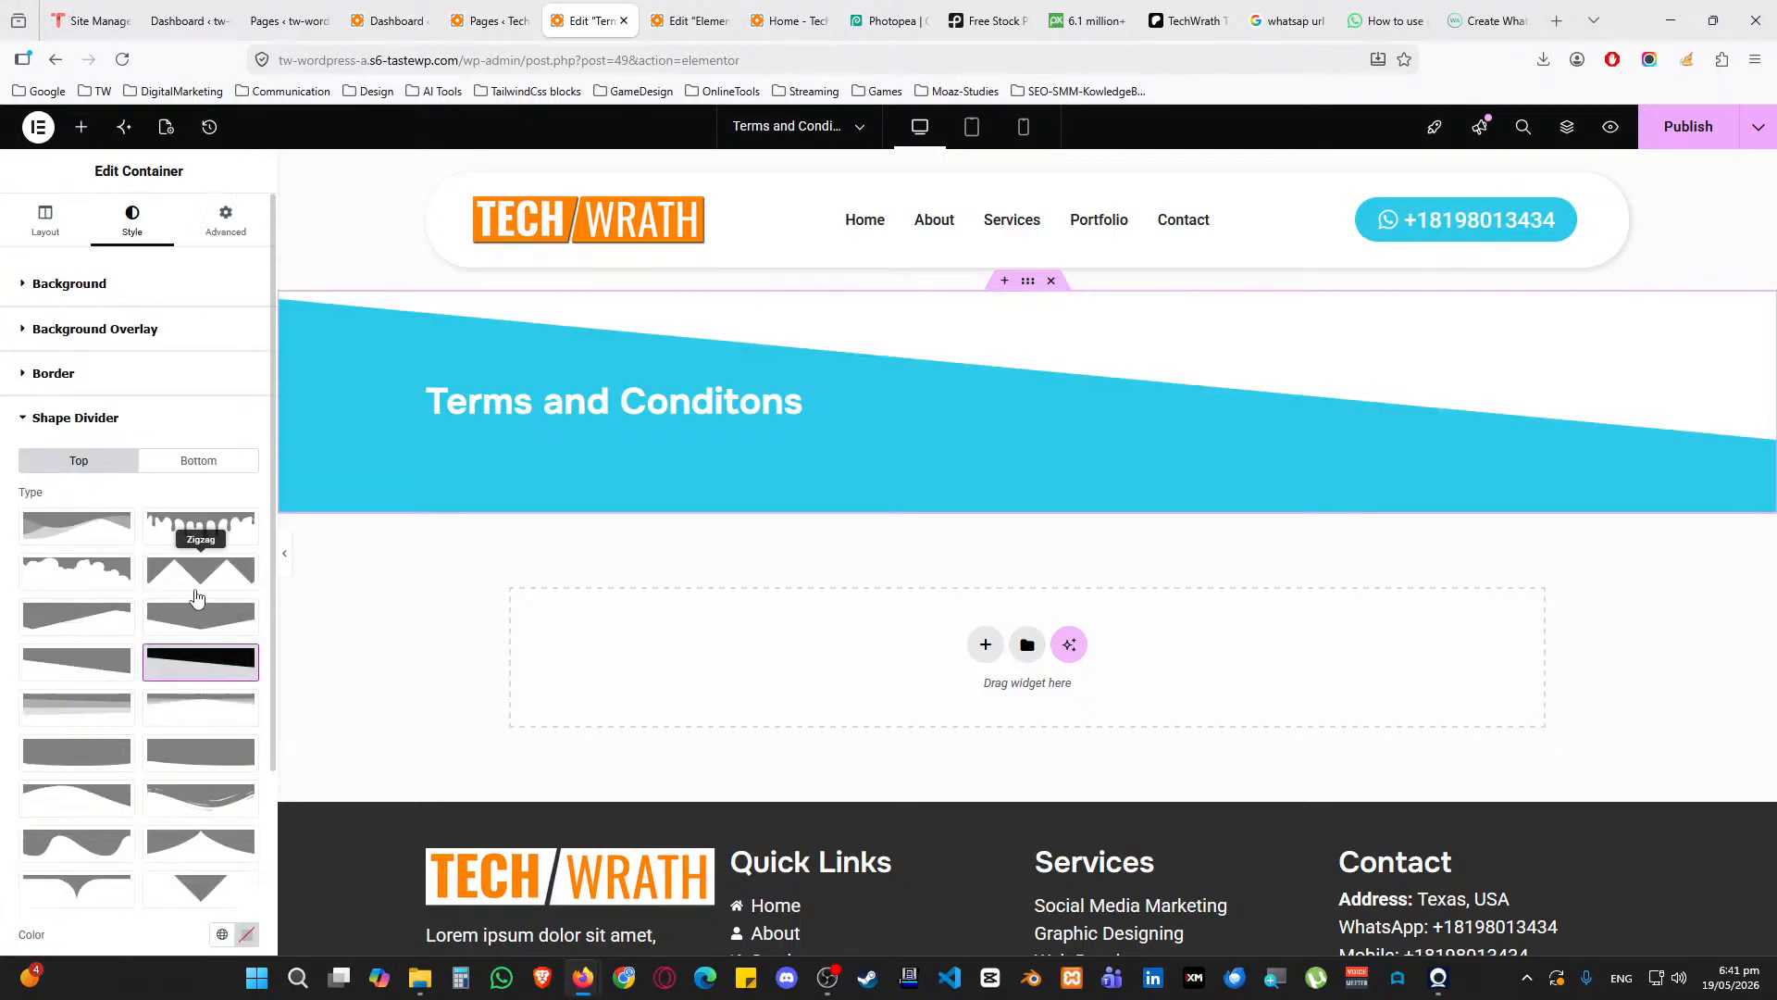
scroll(208, 639, down, 3)
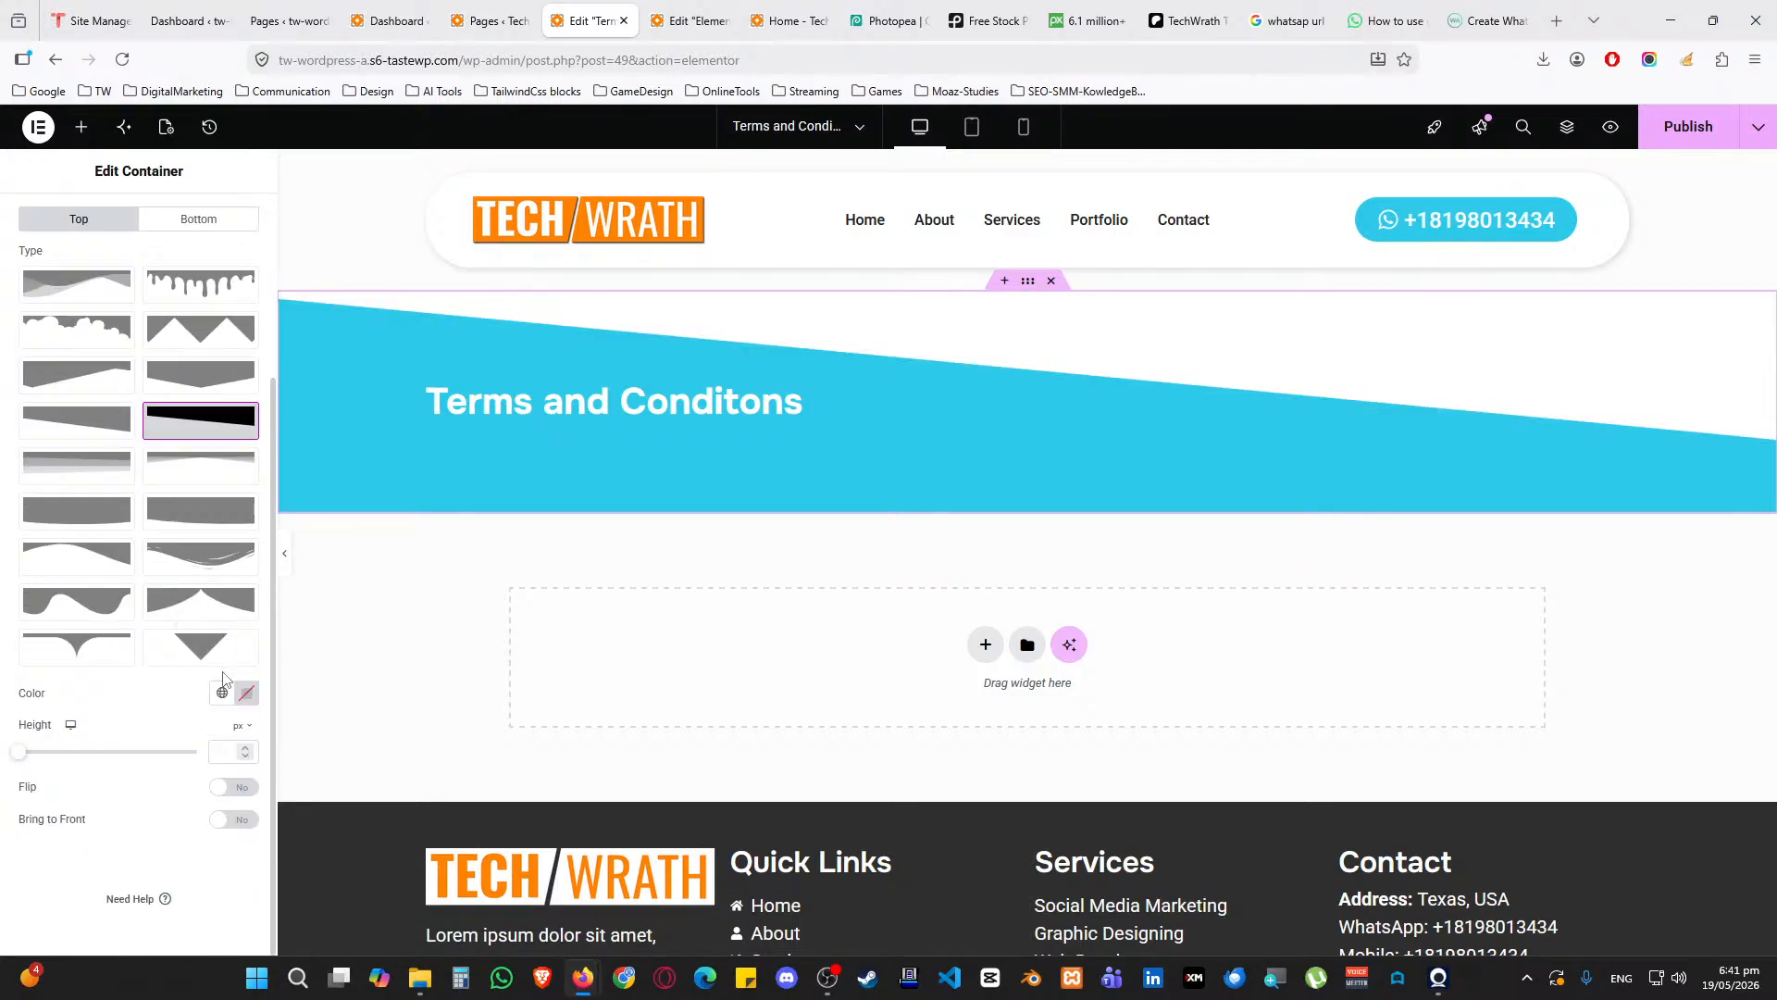
click(229, 789)
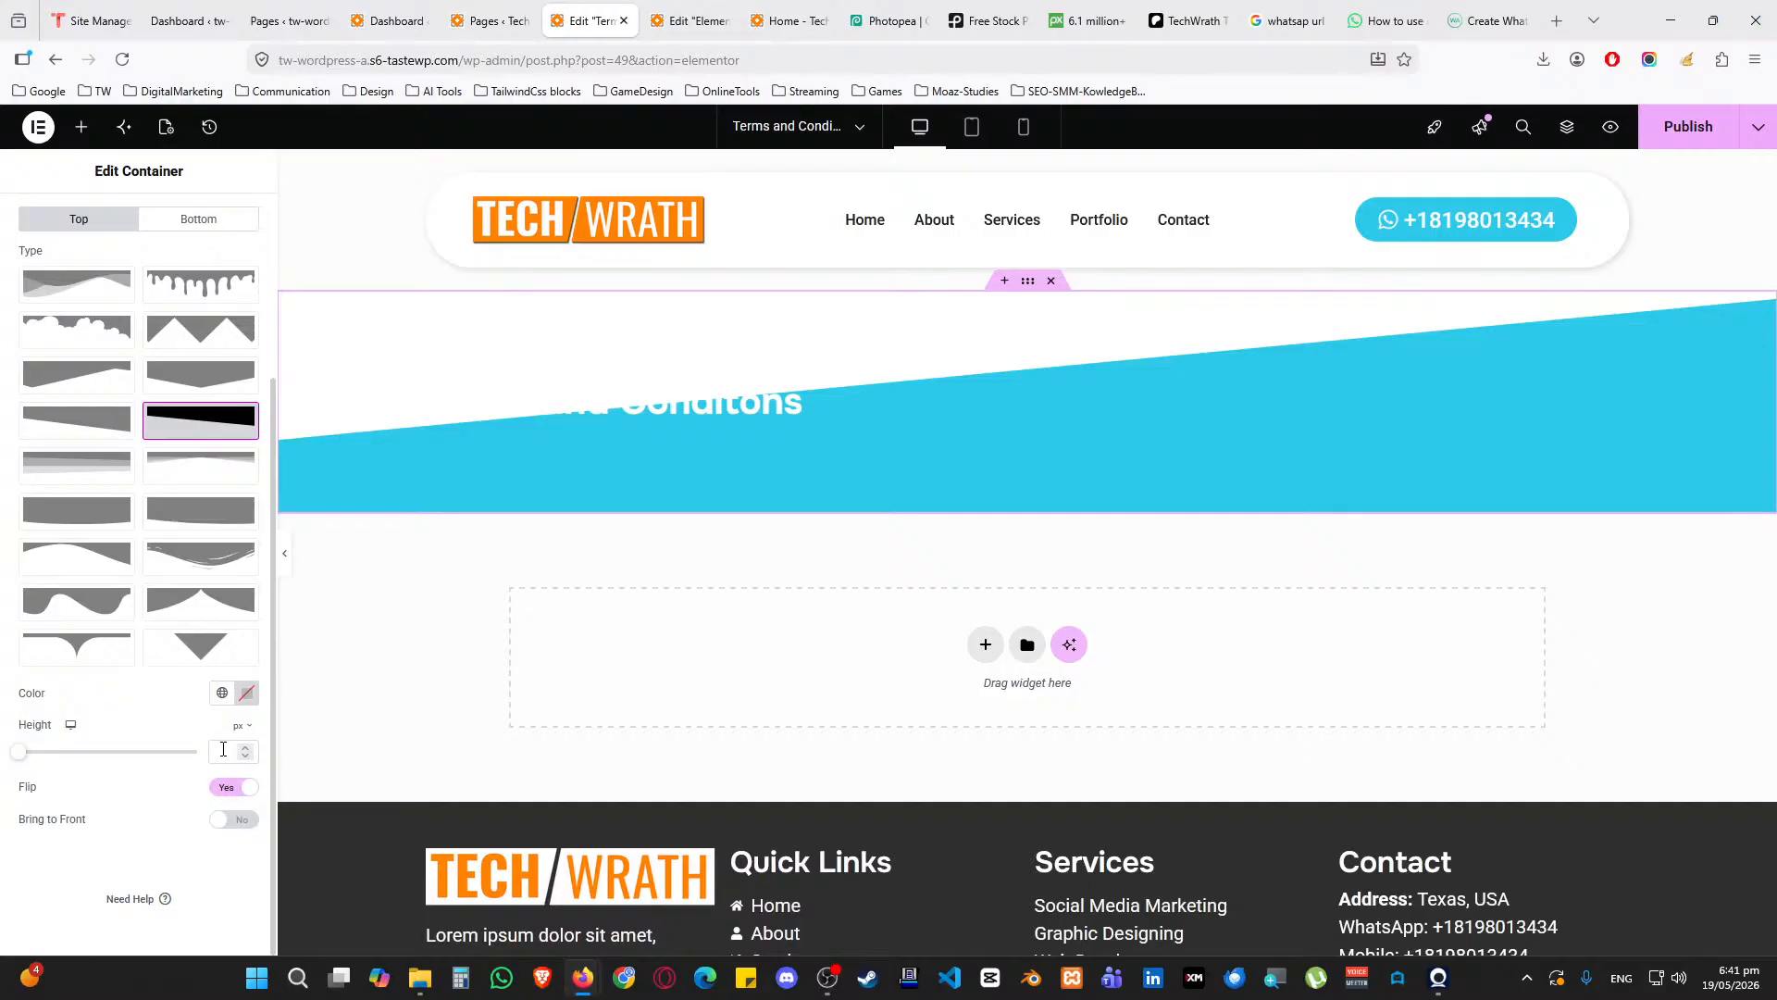
text(25)
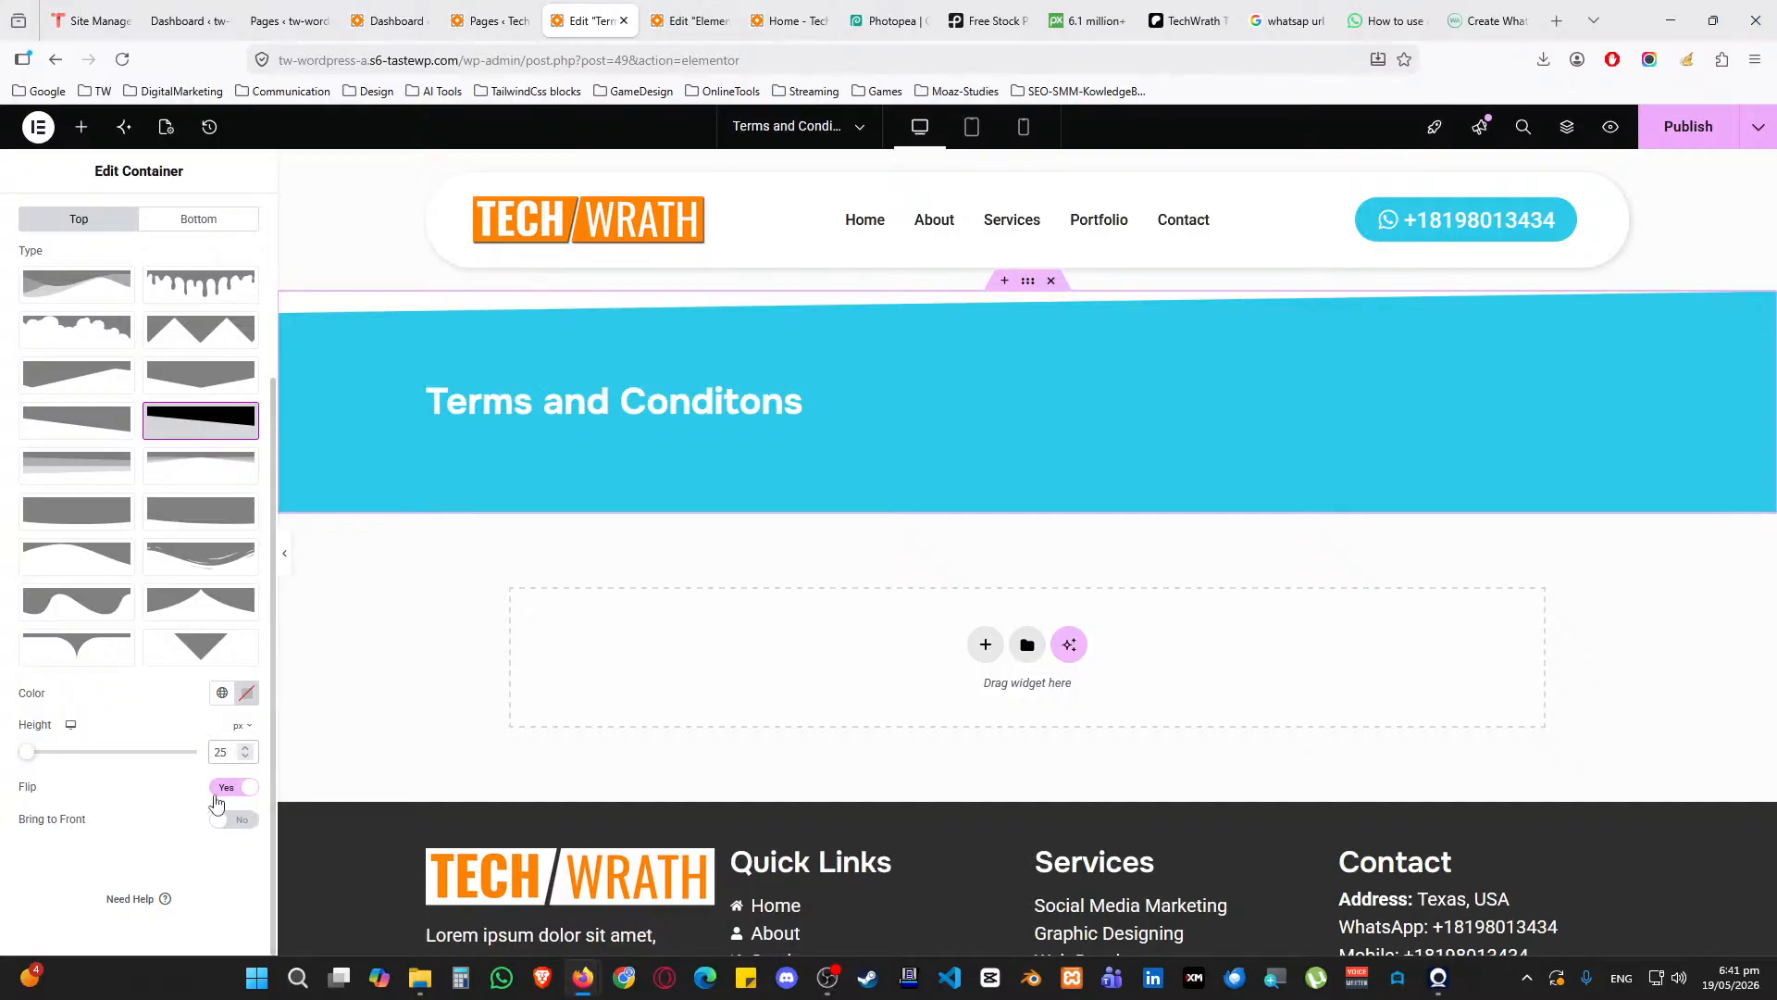
scroll(145, 715, up, 3)
Add an unflipped Tilt divider along the bottom edge with height 25
click(158, 462)
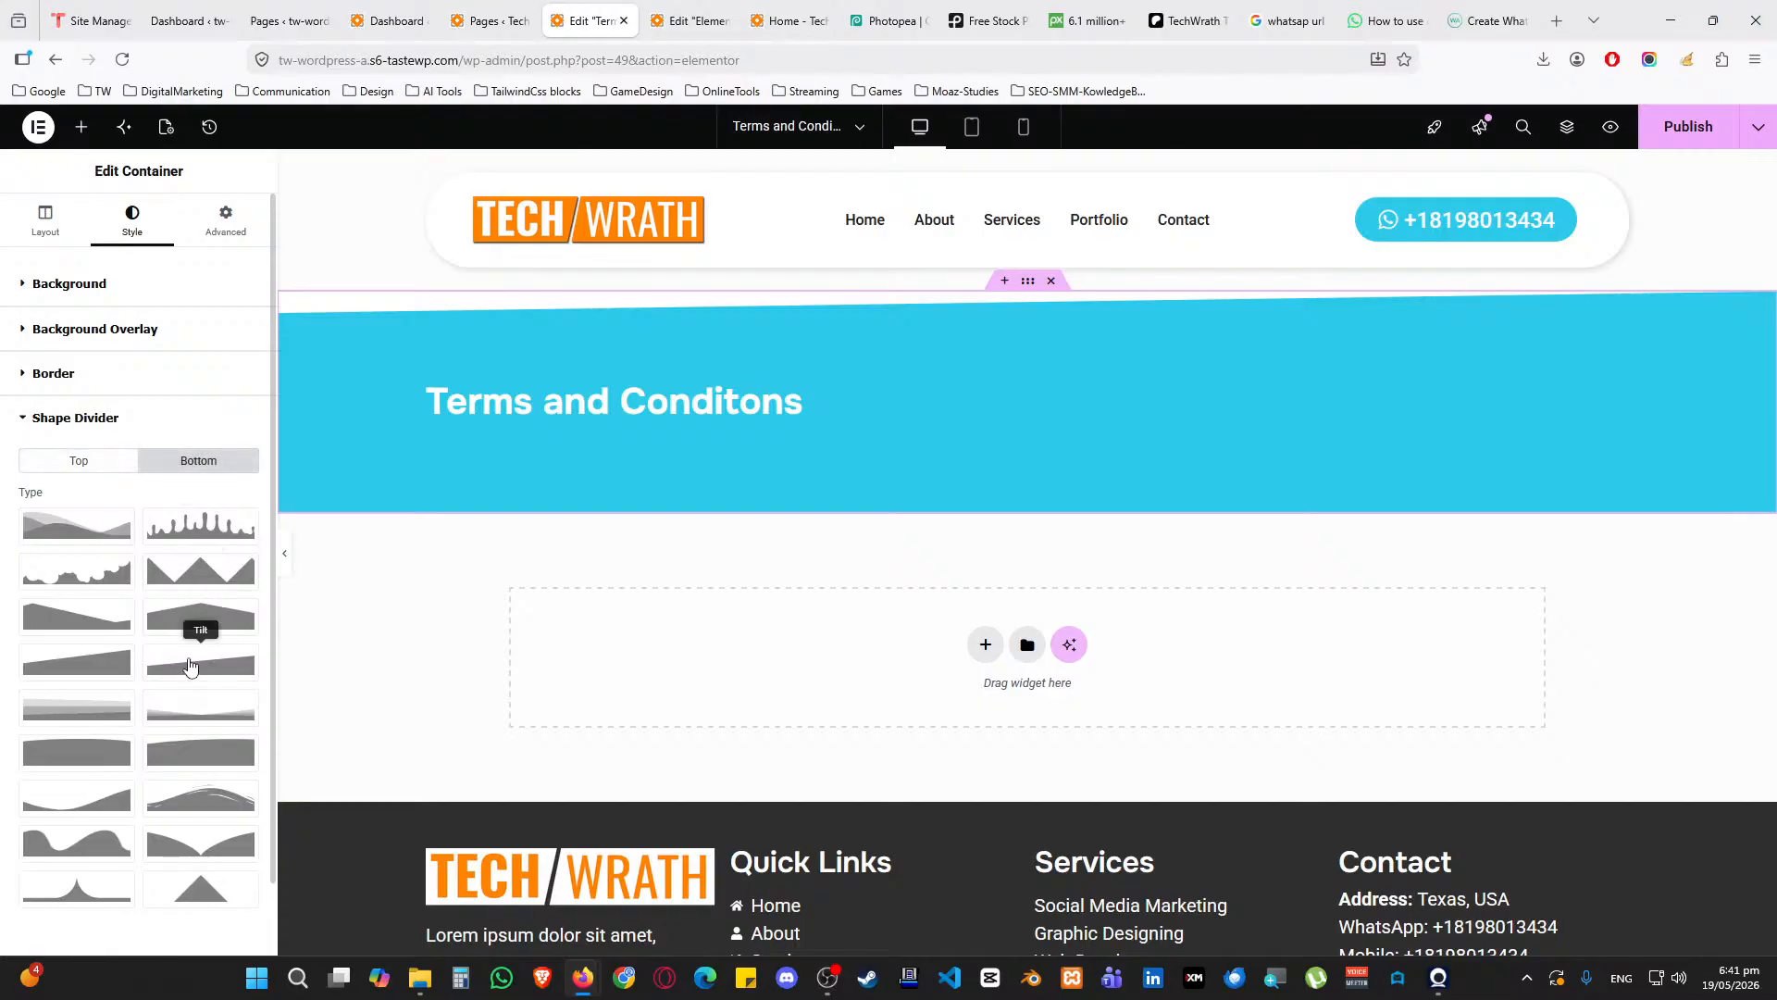
click(190, 676)
scroll(190, 685, down, 3)
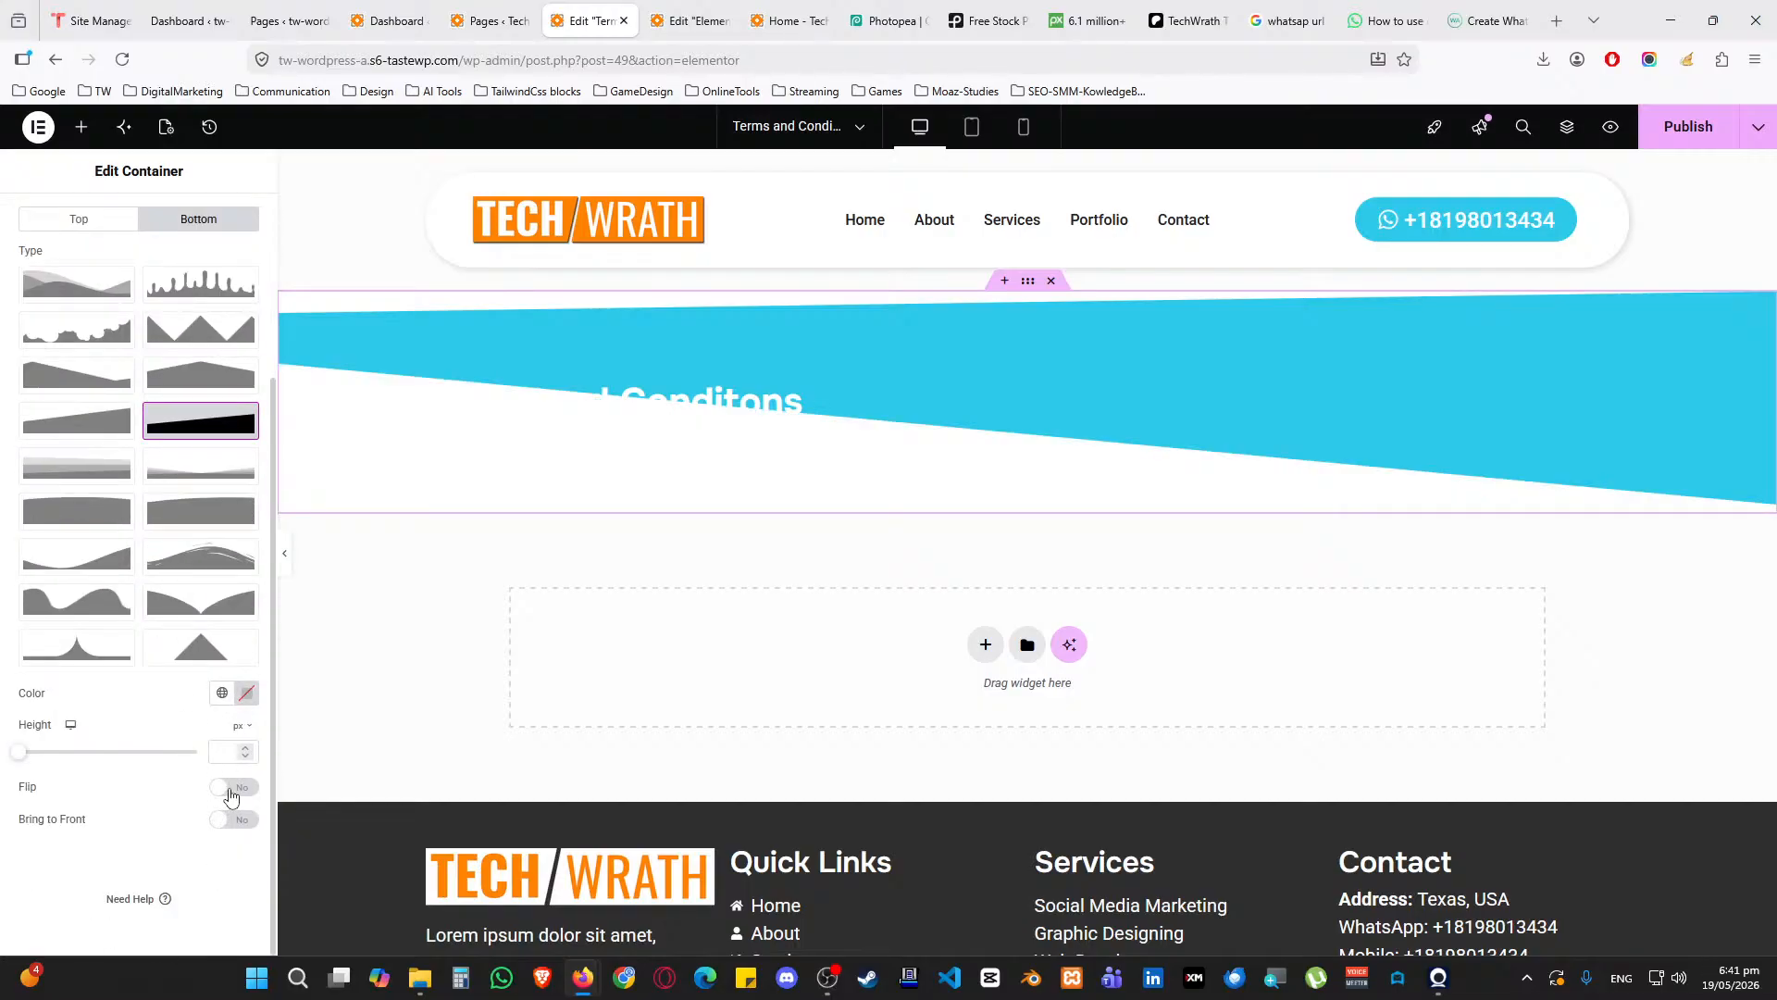
click(232, 789)
click(232, 789)
text(25)
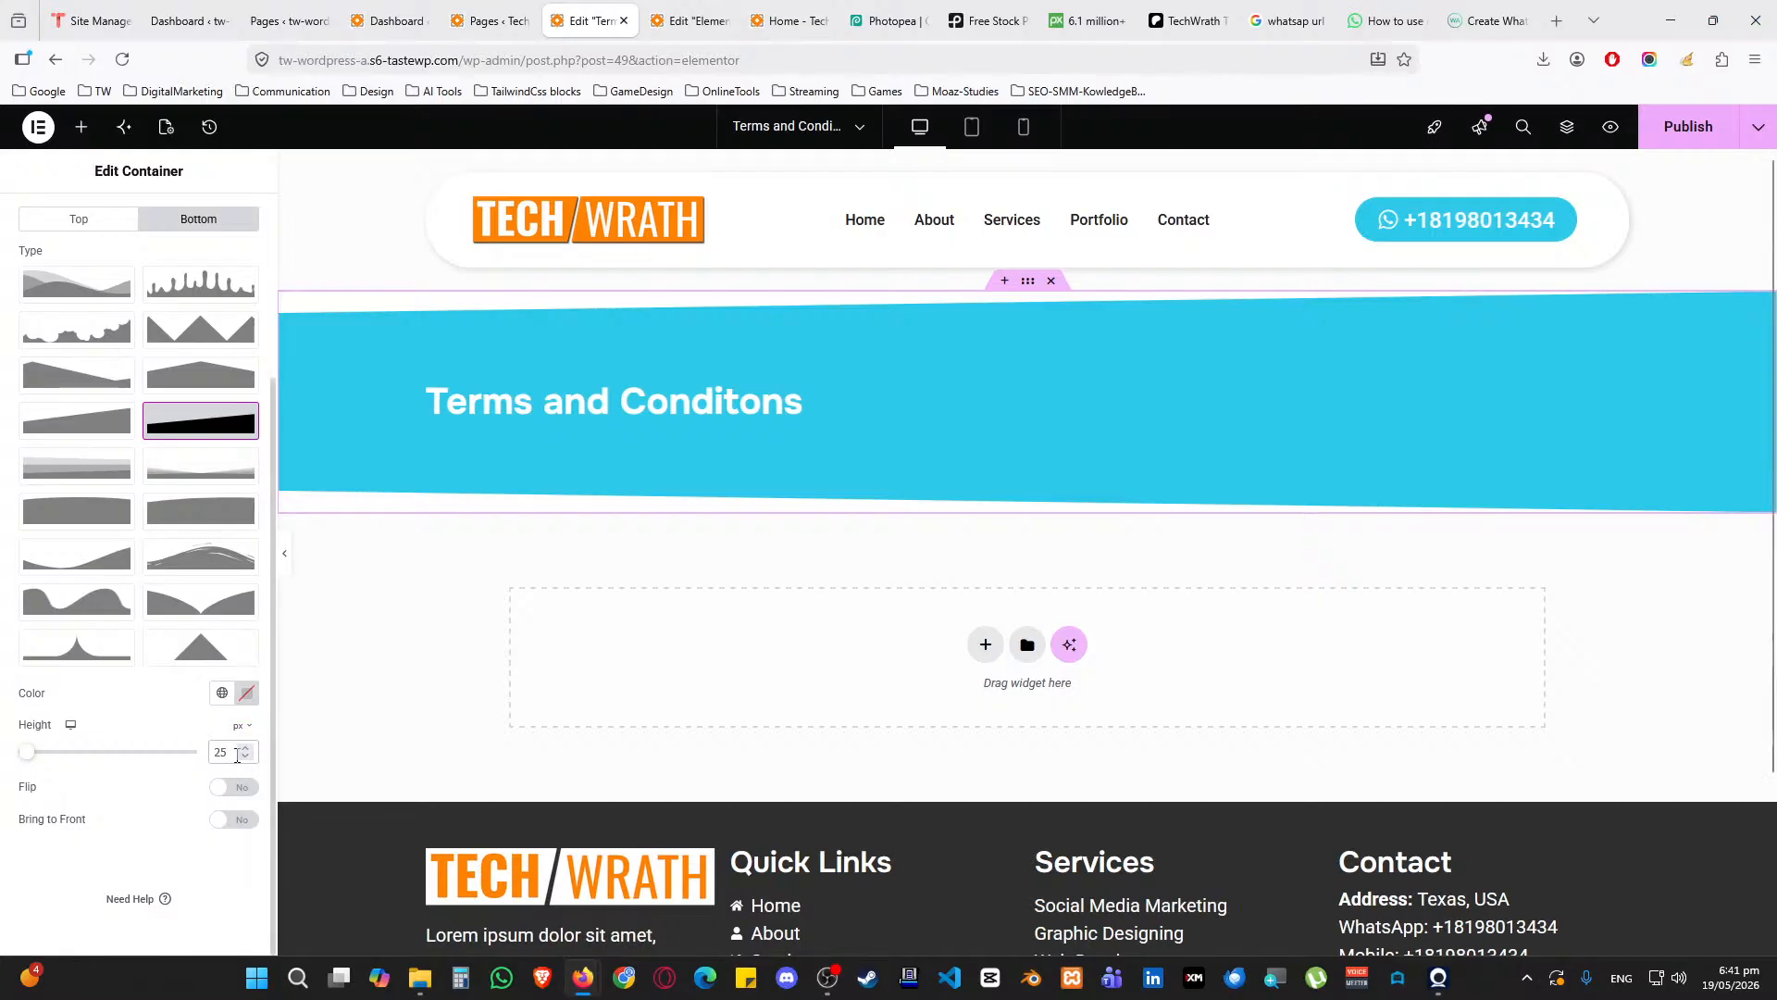
text(15)
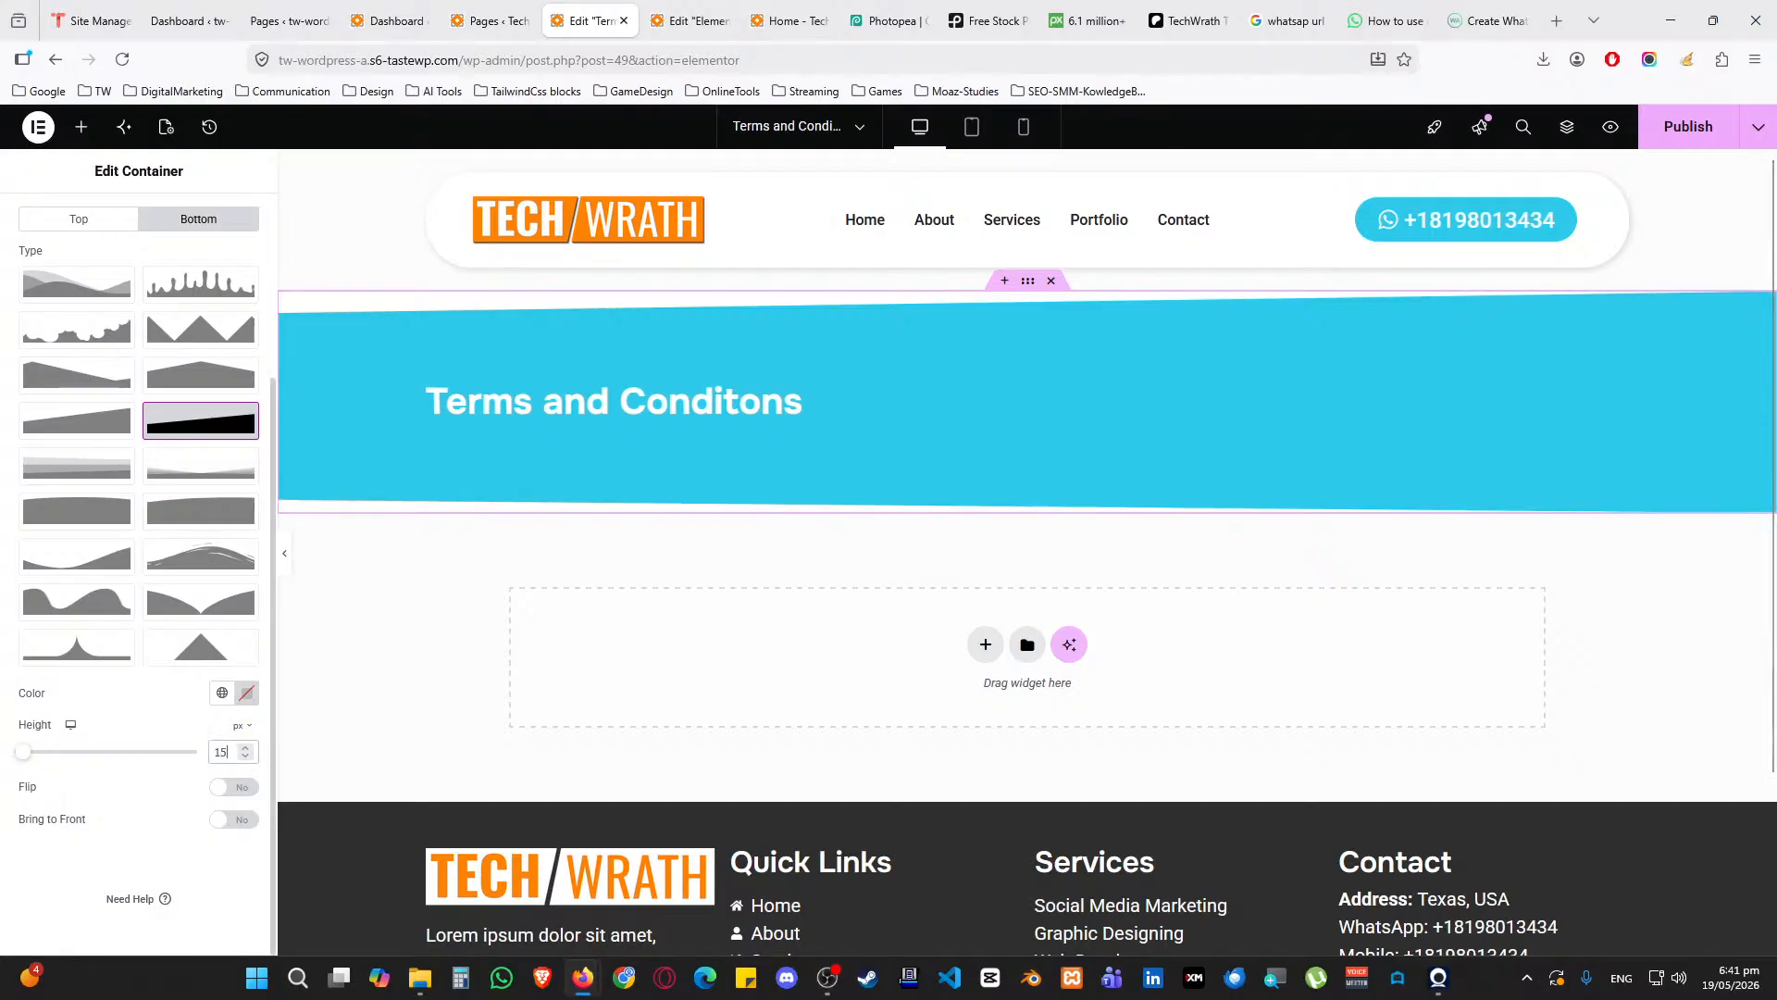
scroll(87, 480, up, 3)
Change the top divider's height to 15
click(83, 459)
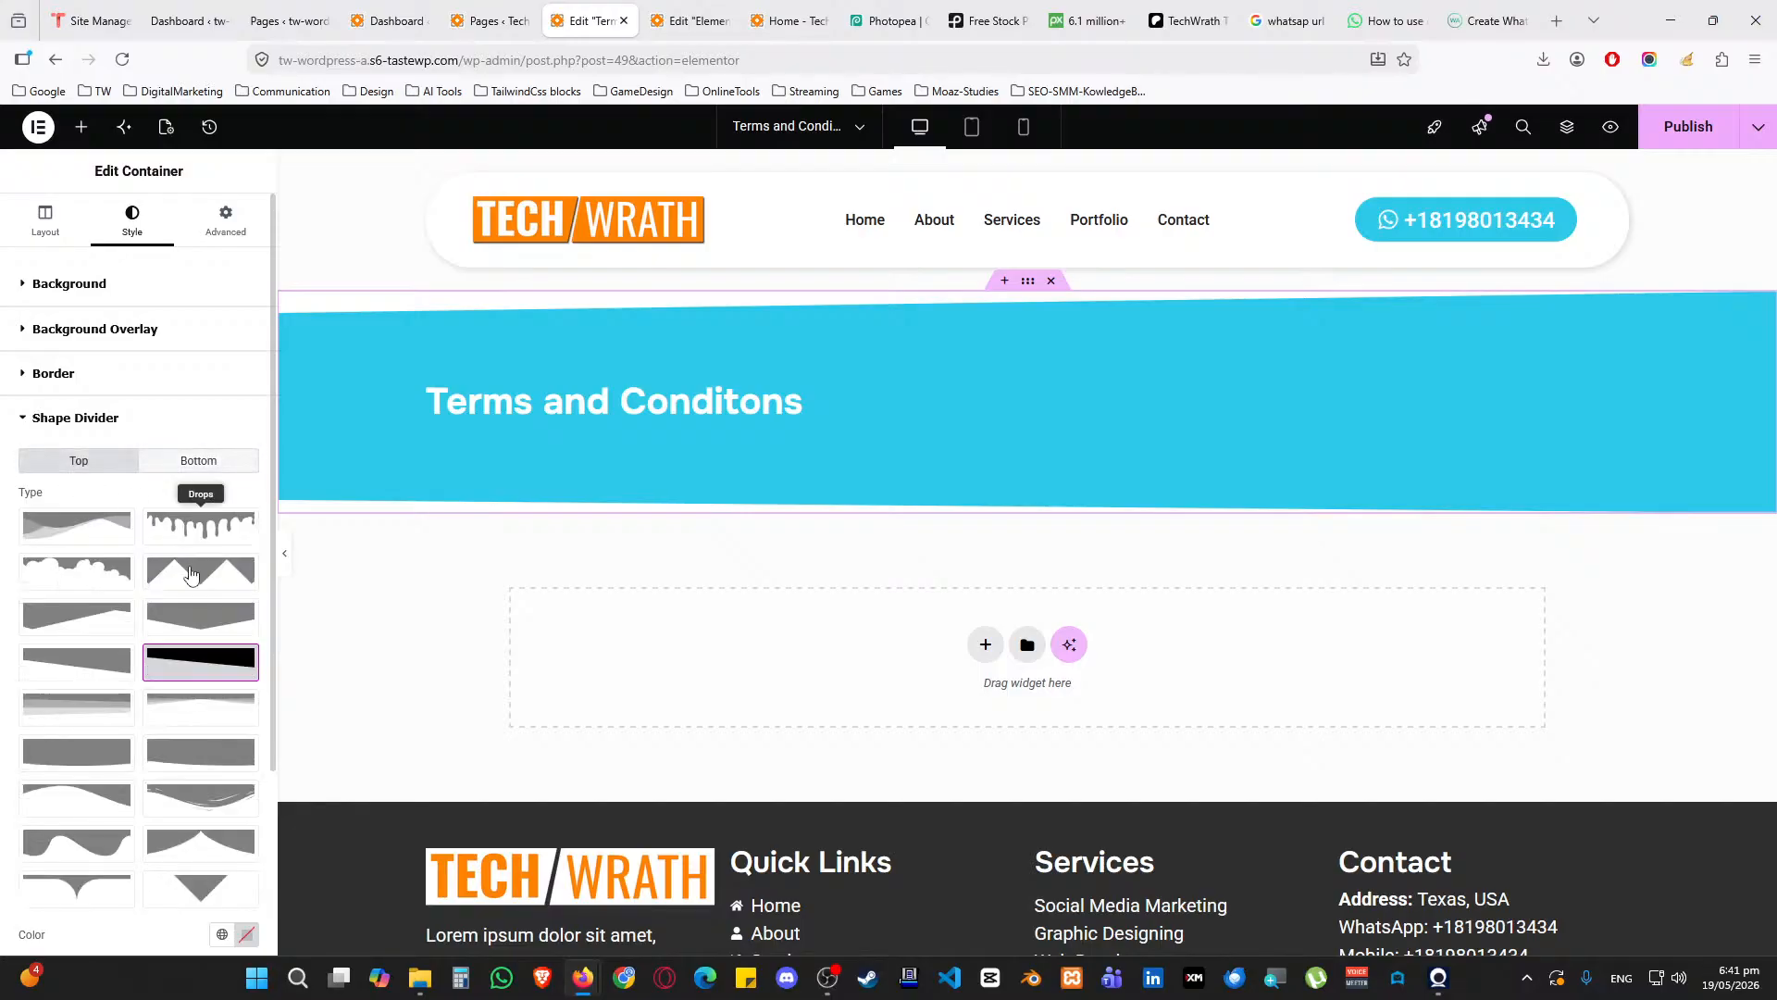
scroll(139, 602, down, 3)
text(15)
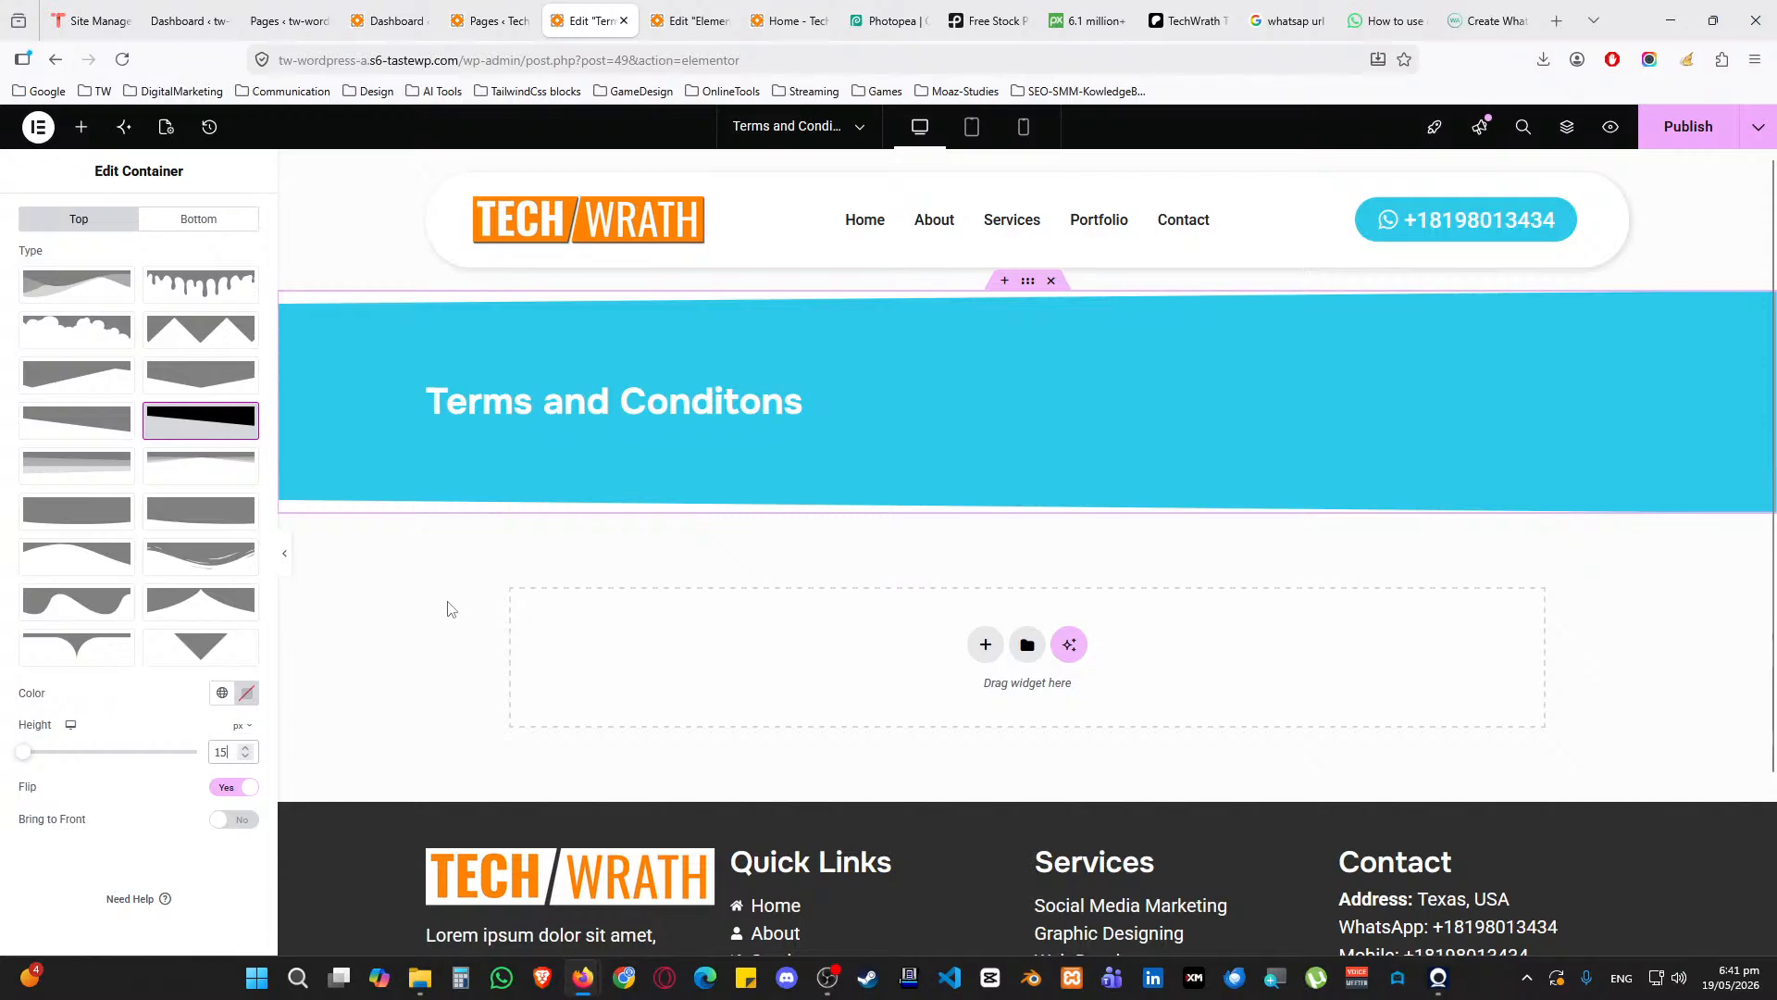
scroll(127, 497, up, 3)
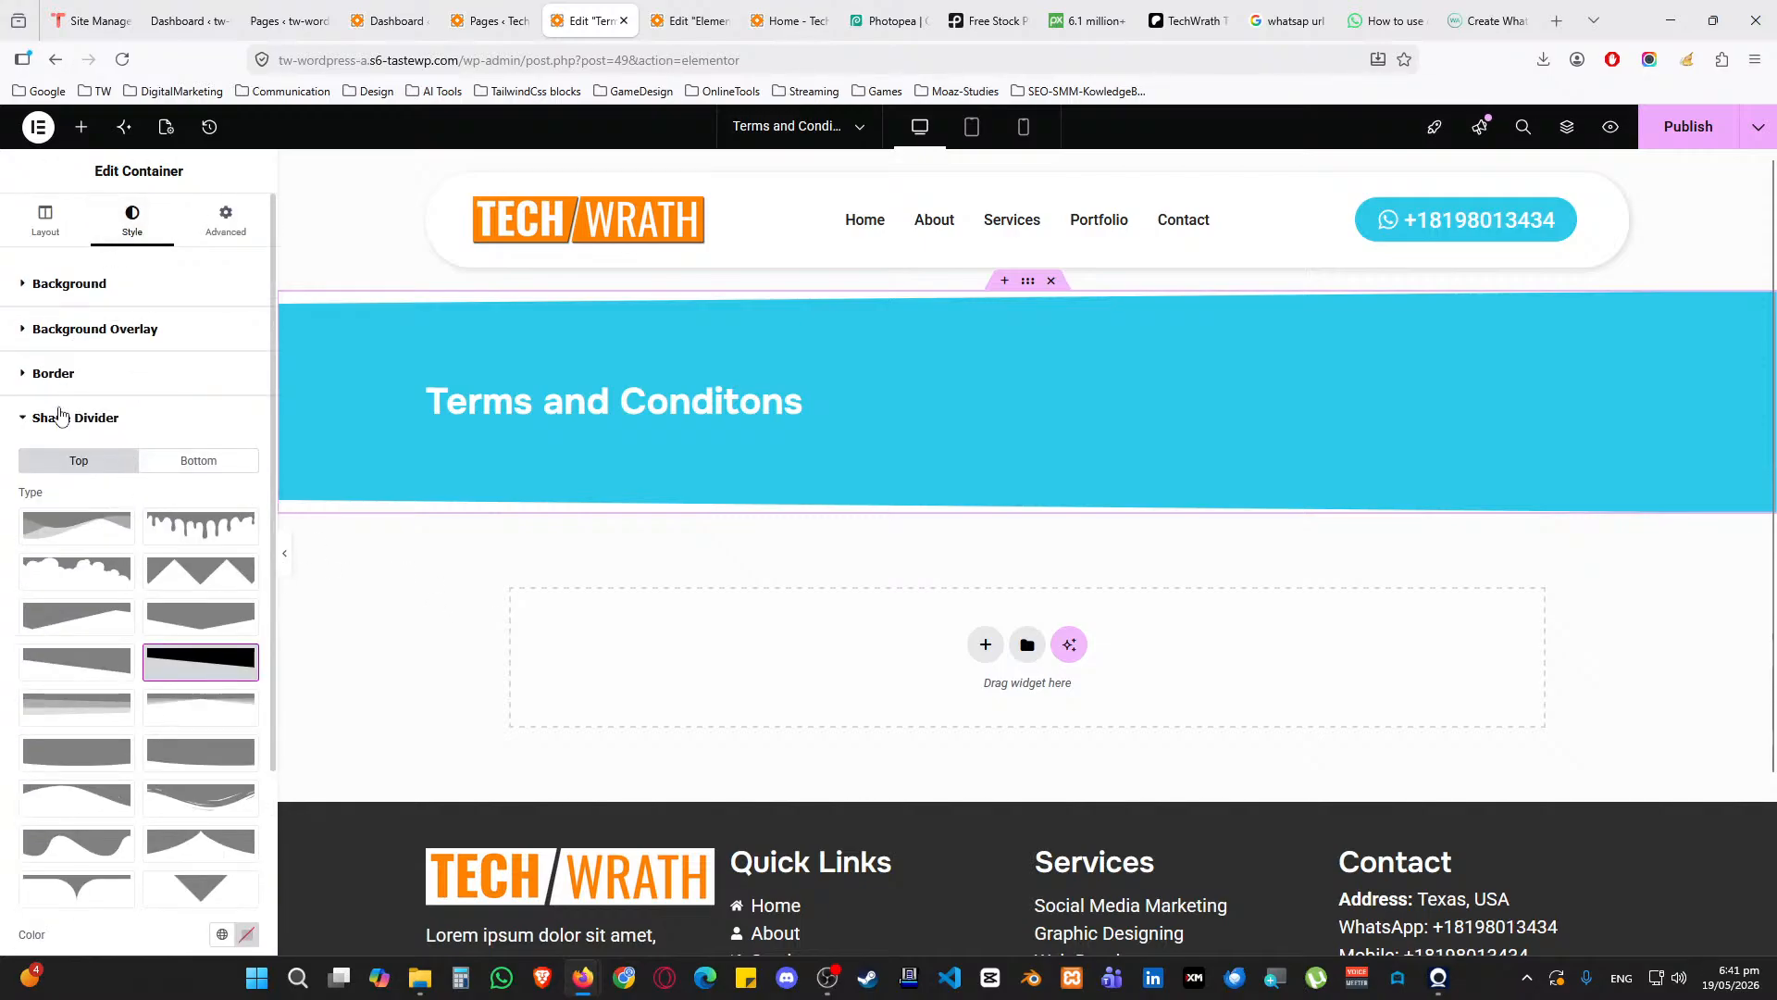
Choose the Classic type for the banner's Background Overlay
click(59, 418)
click(77, 339)
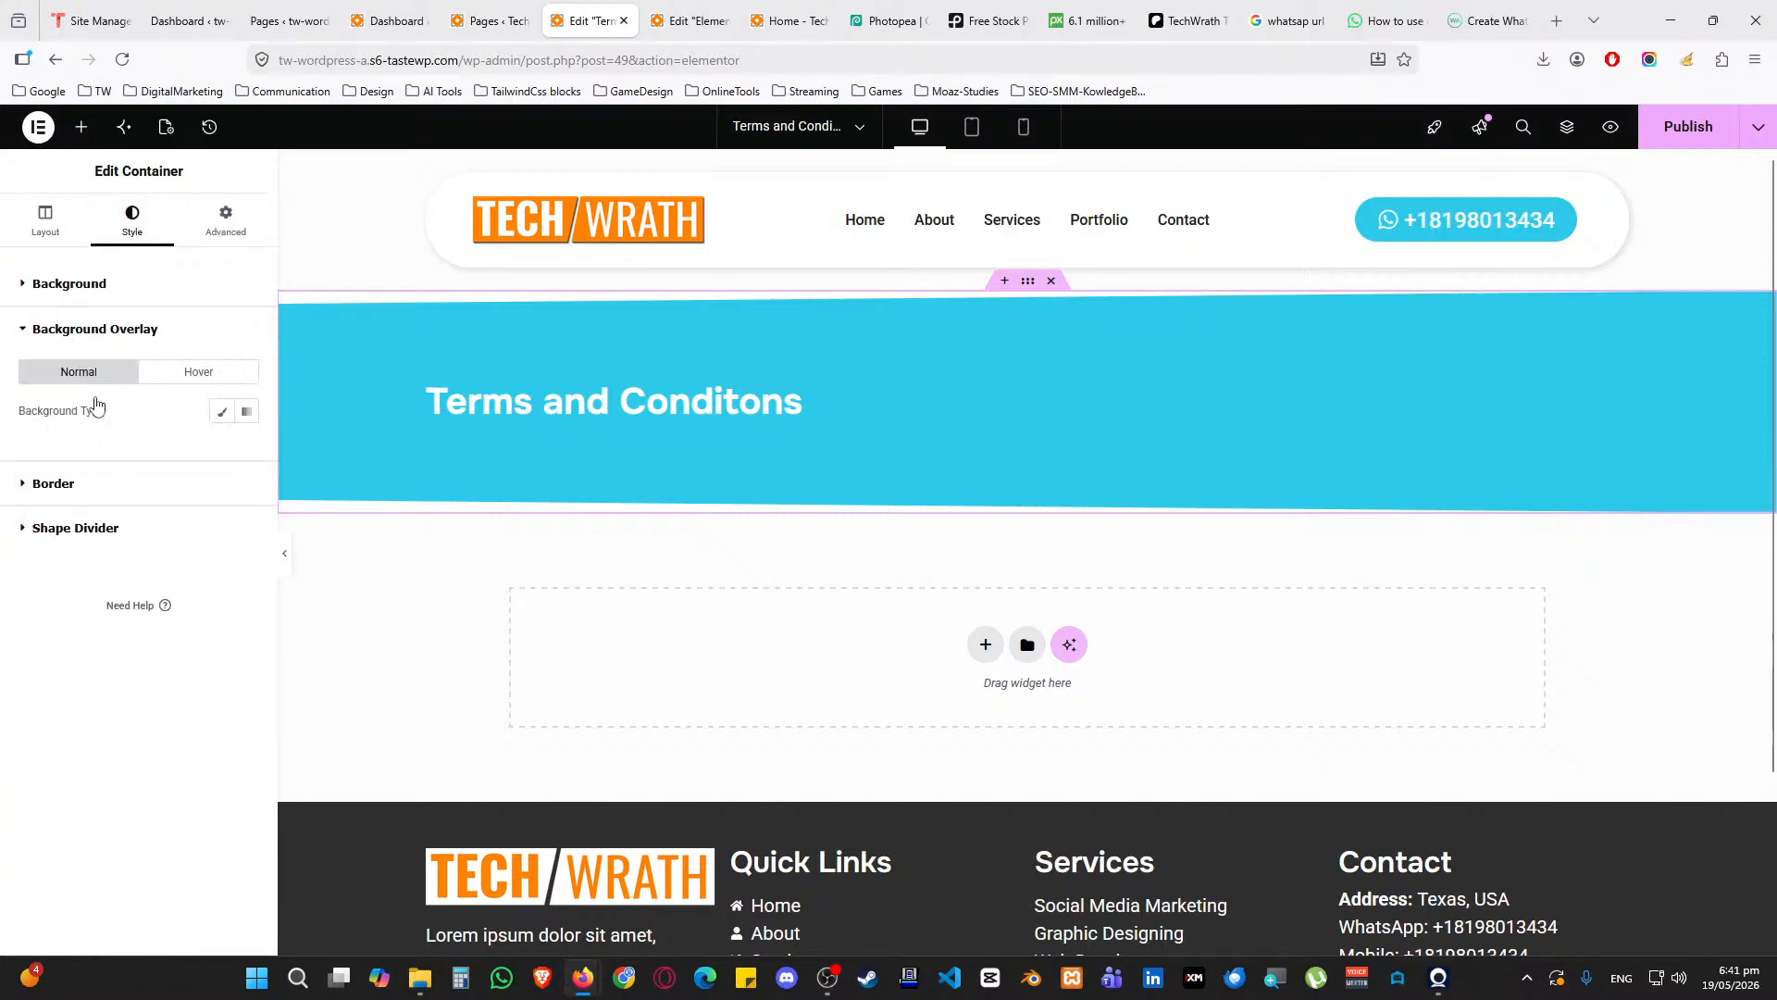
click(221, 412)
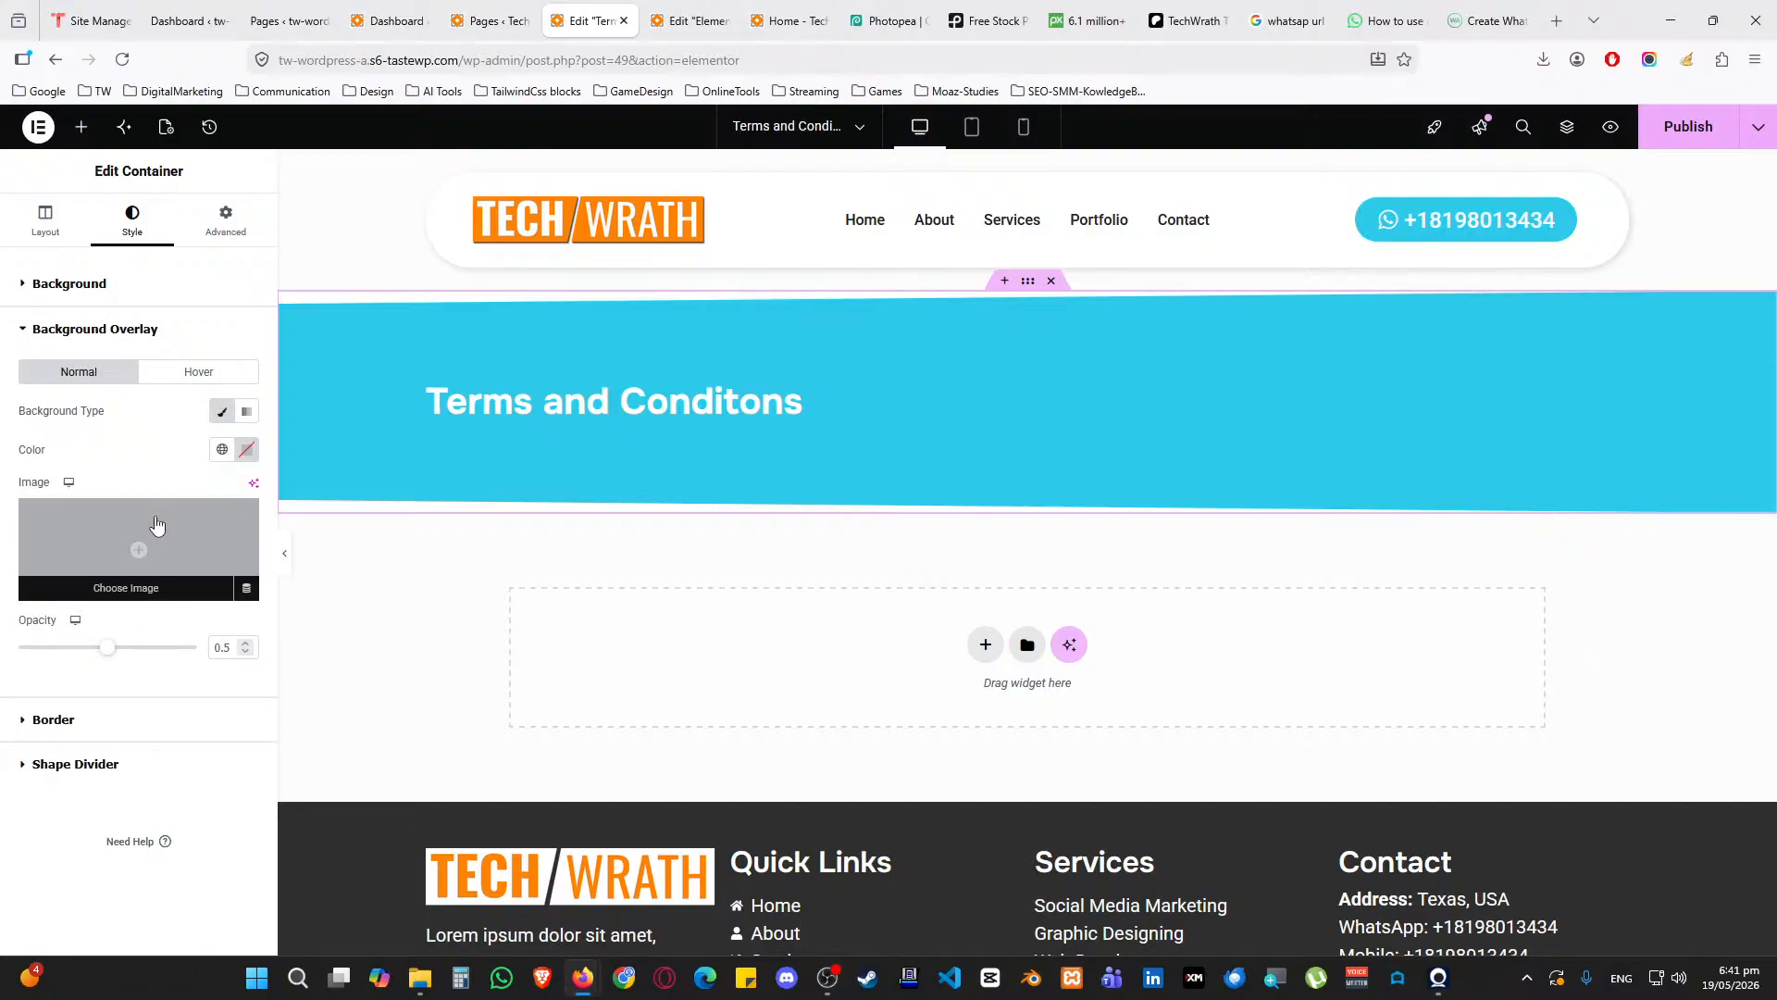
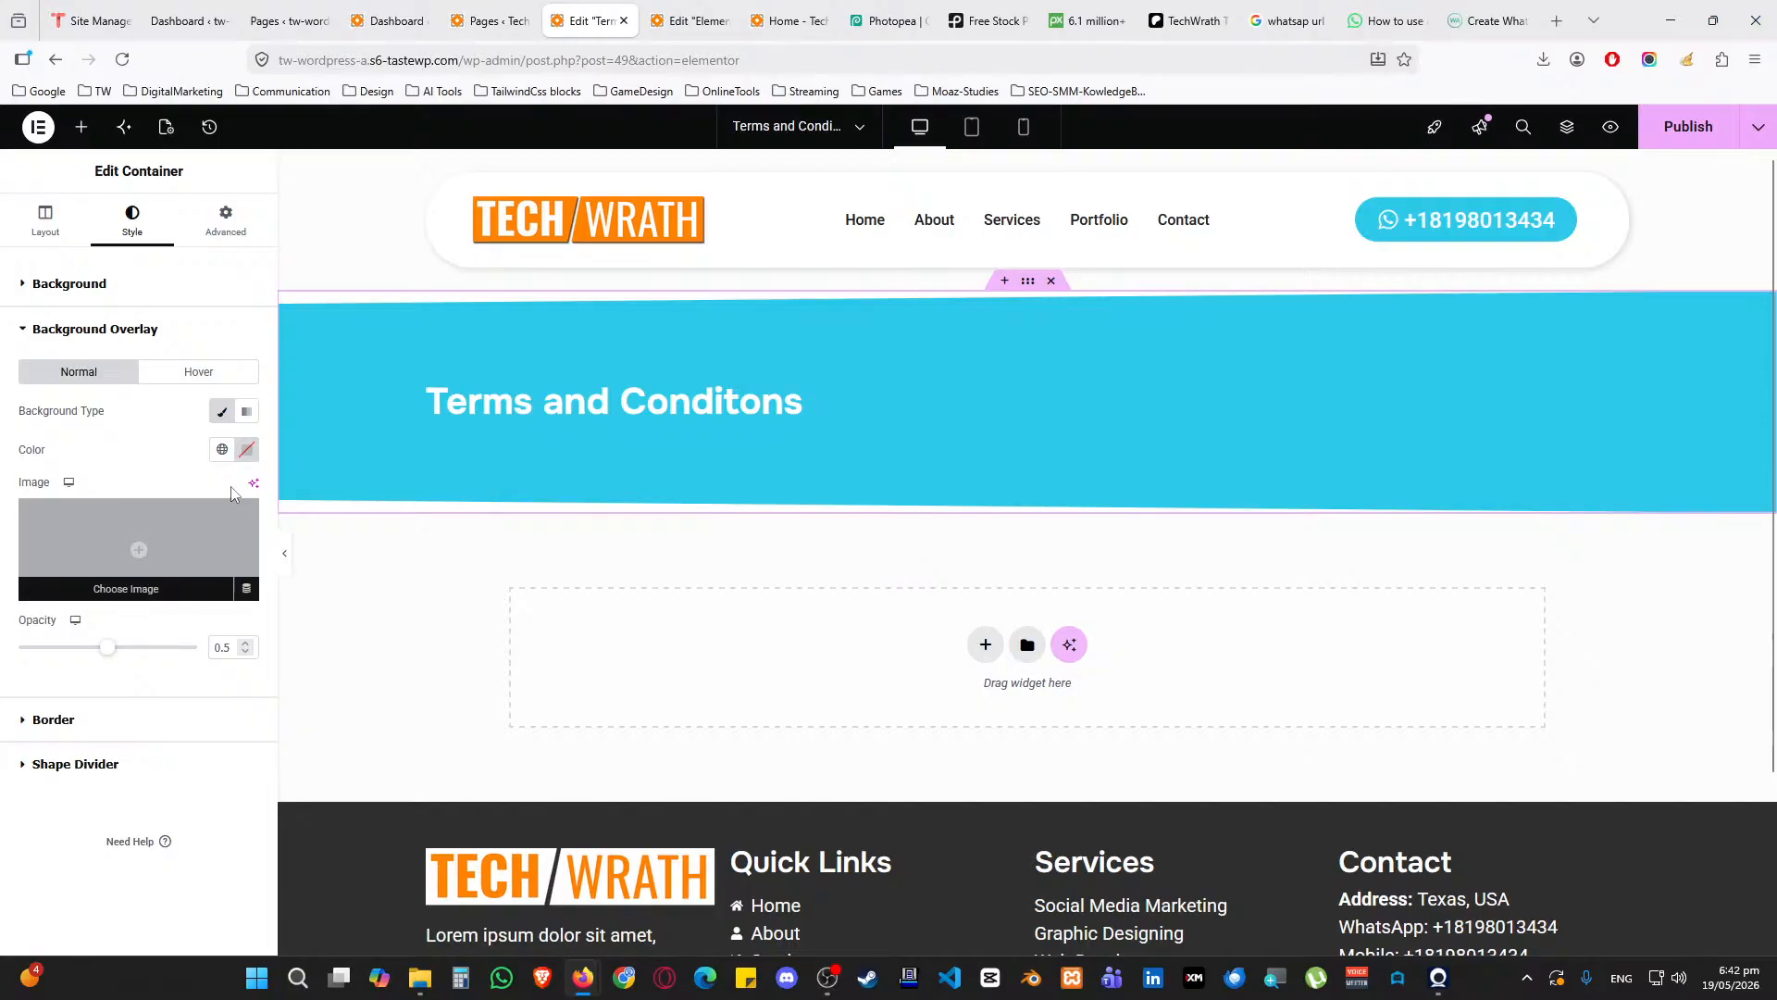
Remove the banner's background overlay and start adding a new section below it
click(221, 413)
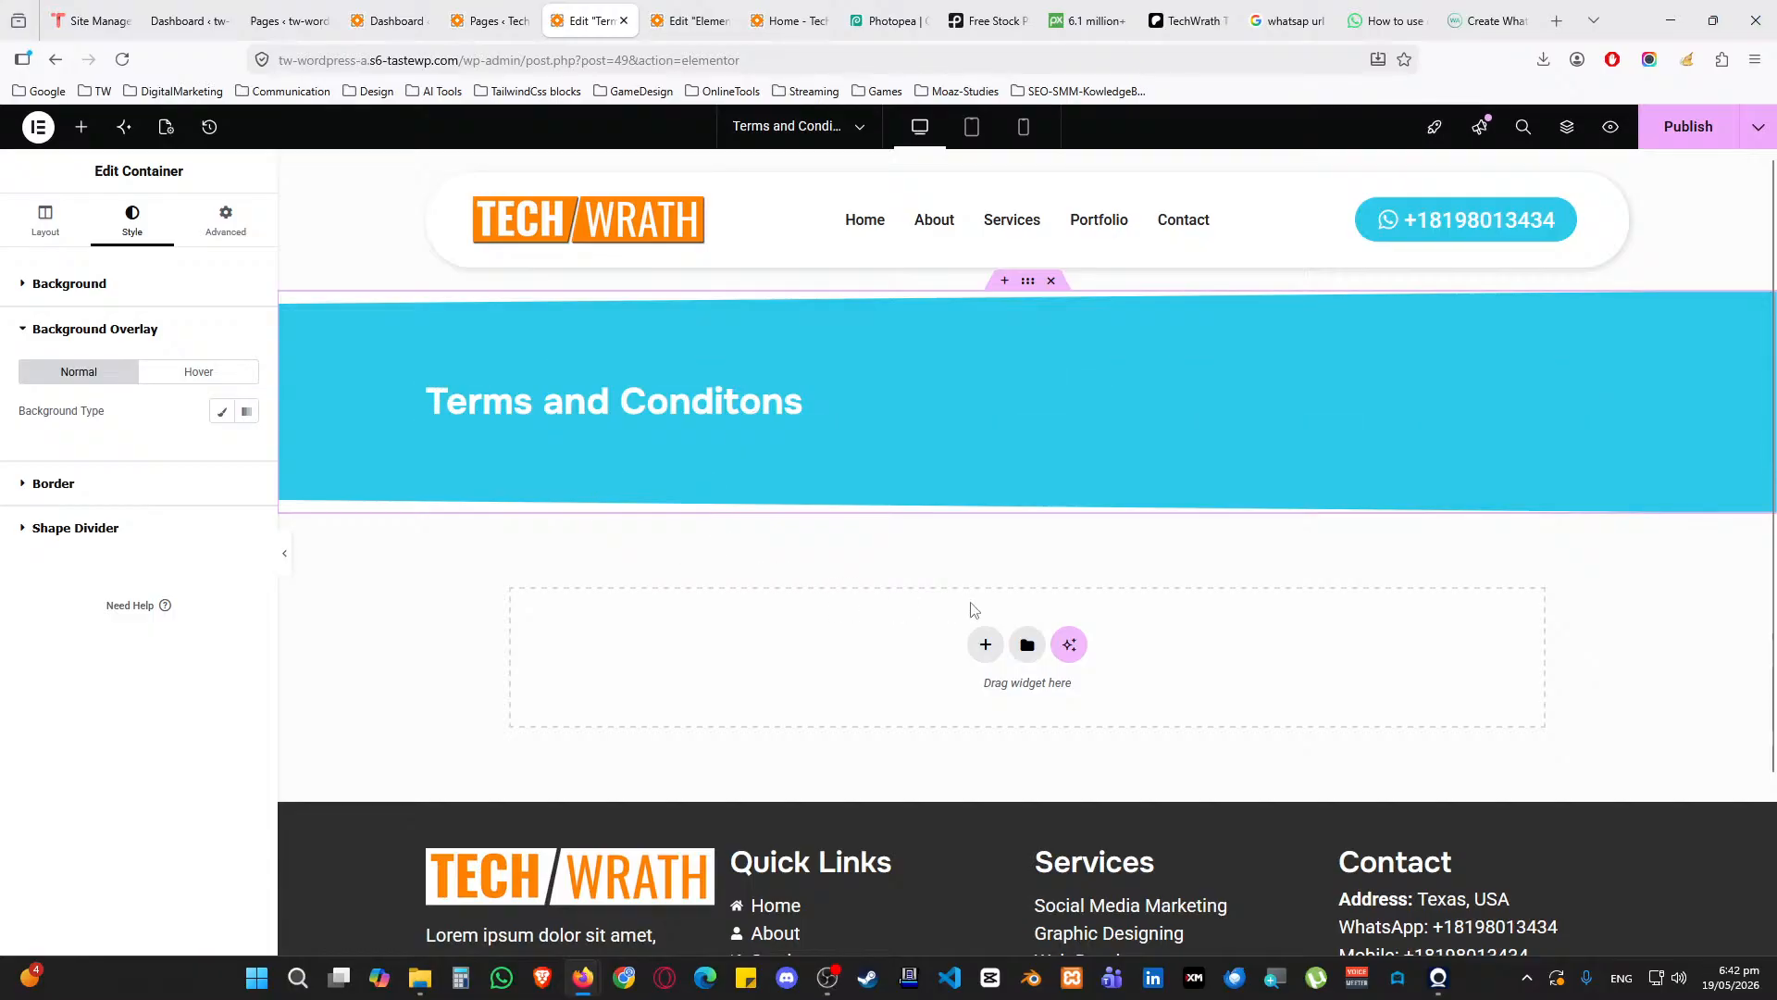
click(984, 645)
Add a single-column Flexbox section holding a container with 50px top and bottom padding
click(970, 696)
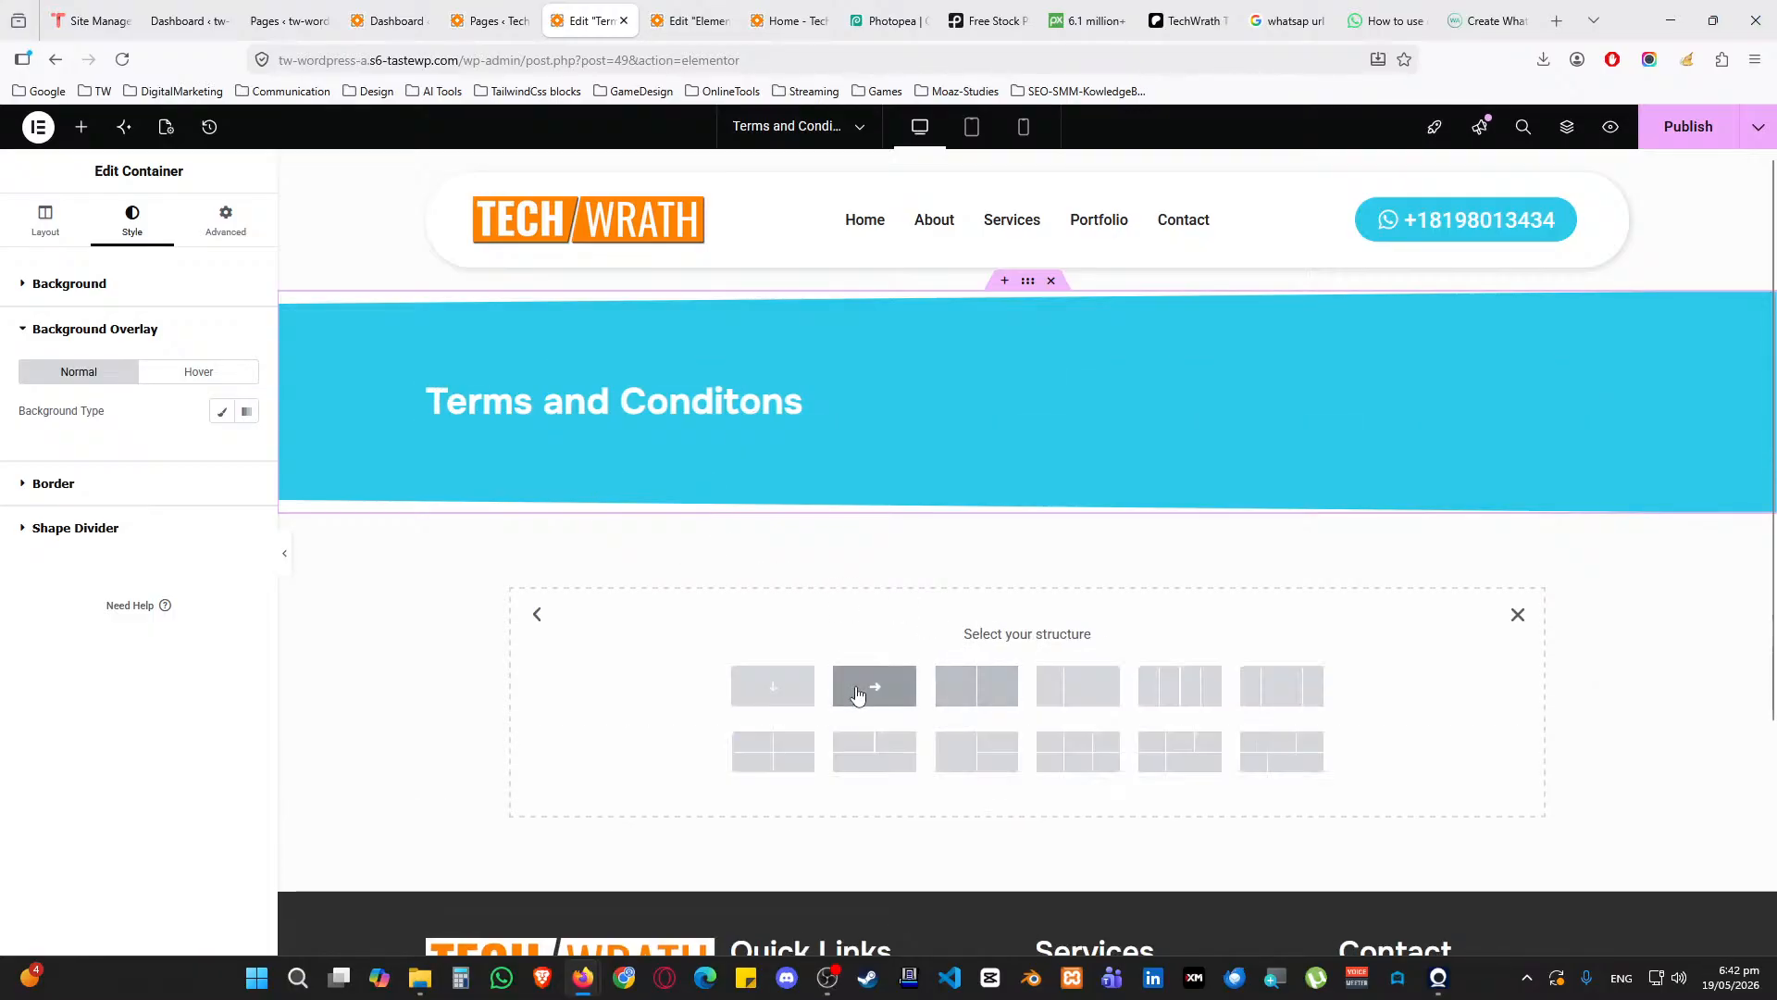
click(773, 694)
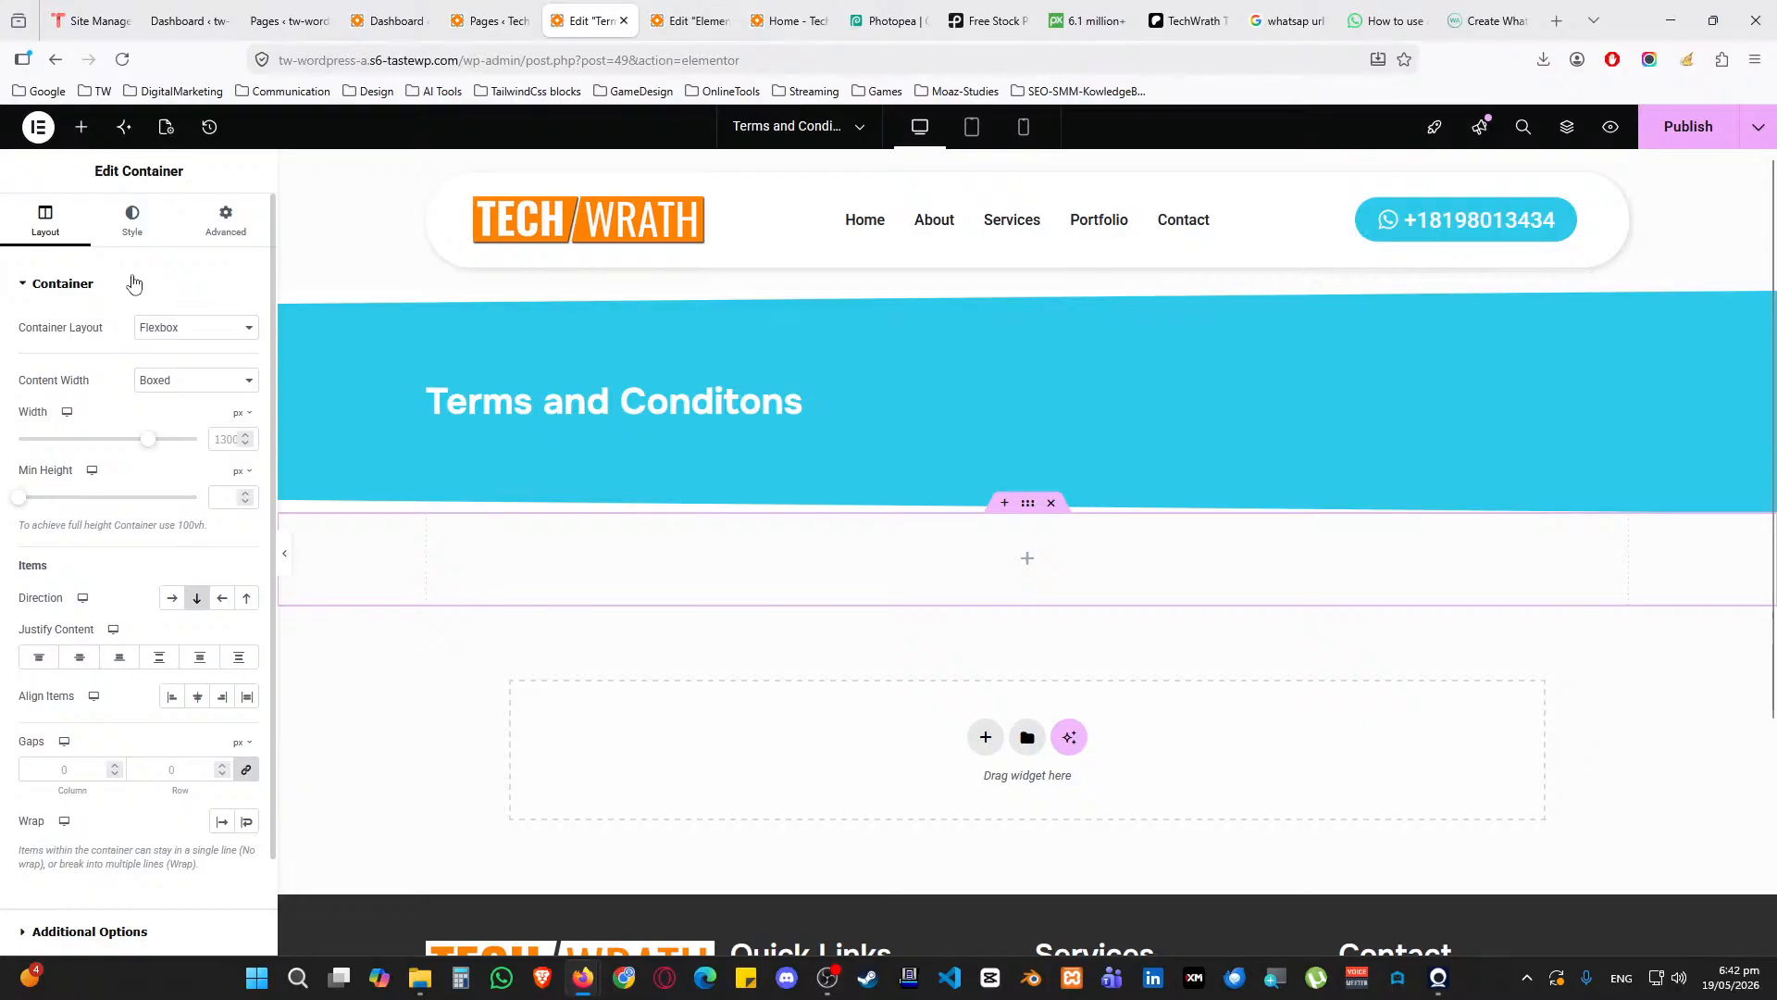
click(81, 127)
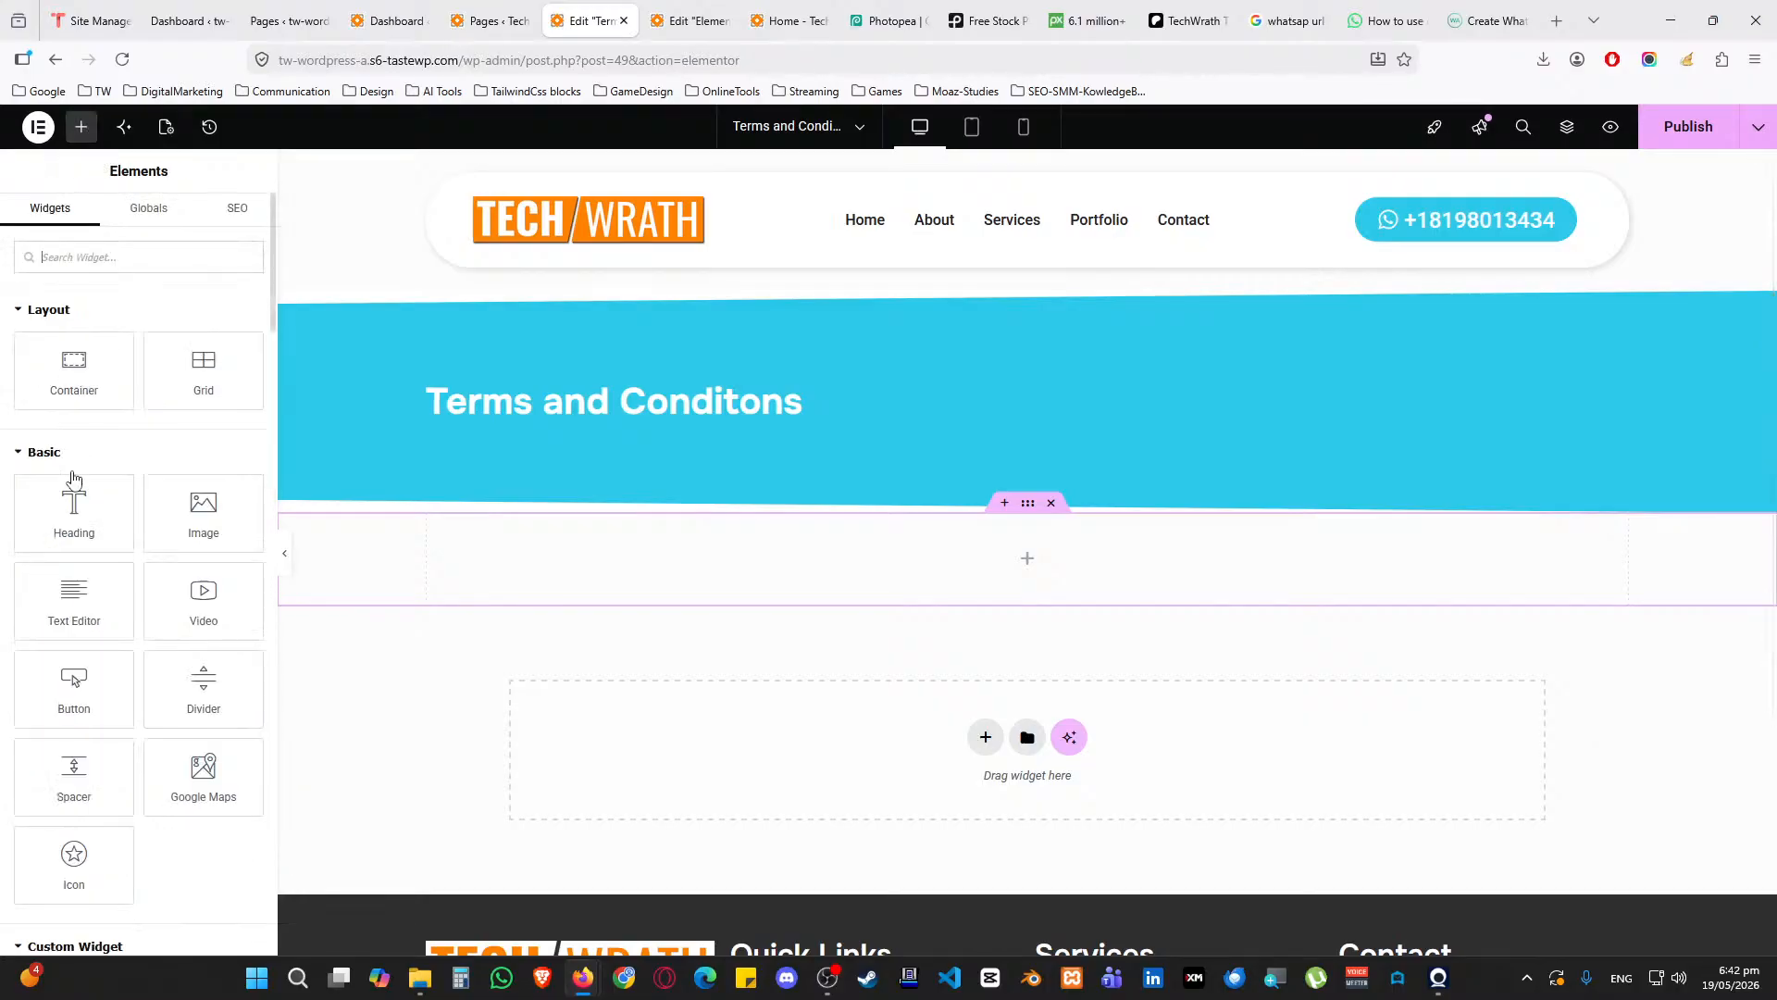
drag(69, 380, 1029, 565)
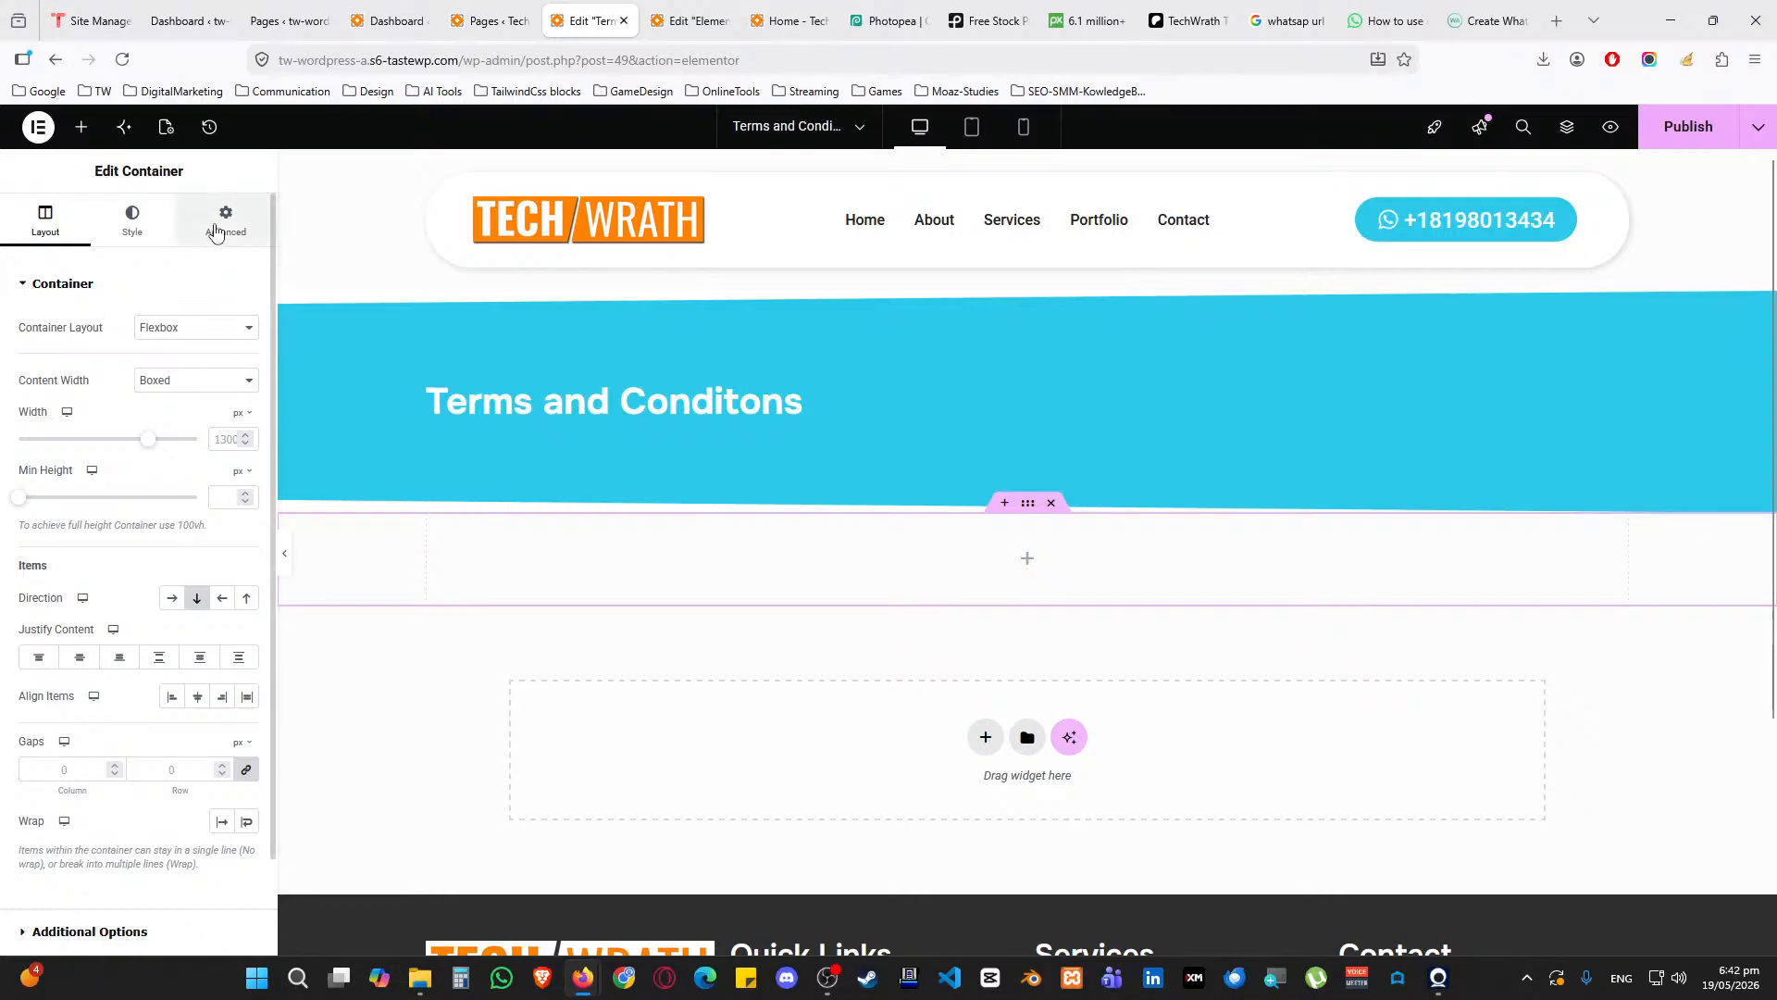
click(224, 222)
click(246, 420)
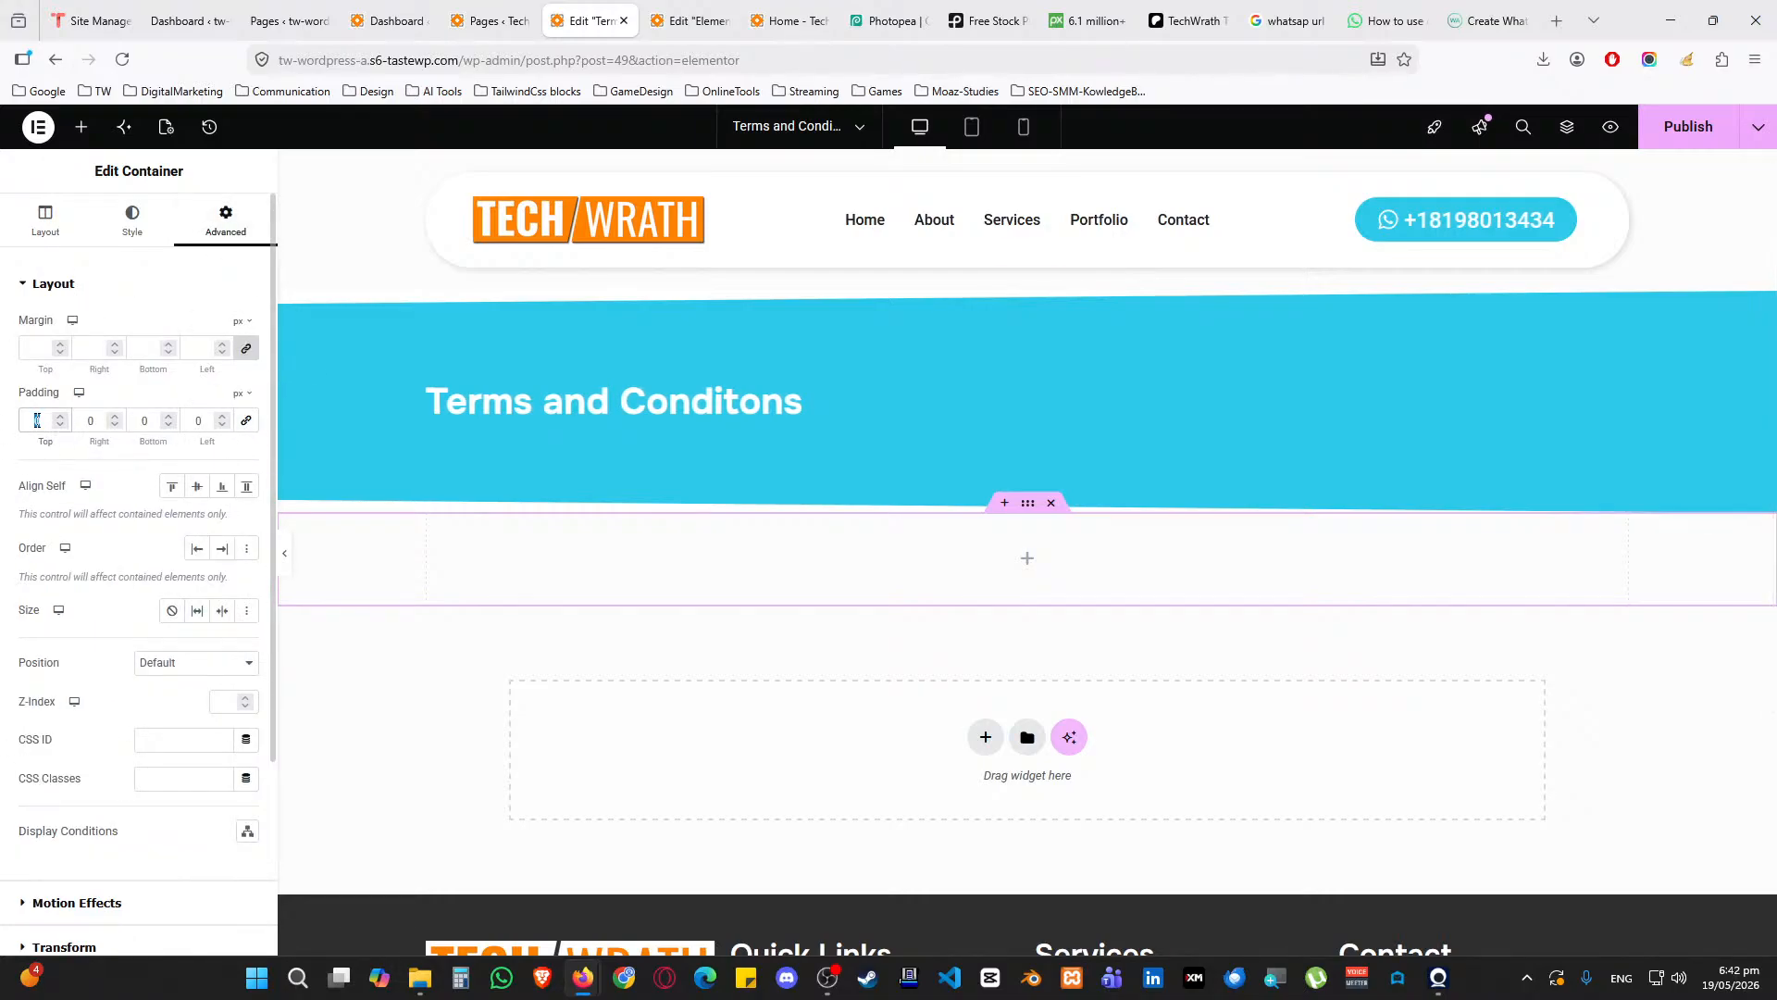
text(25)
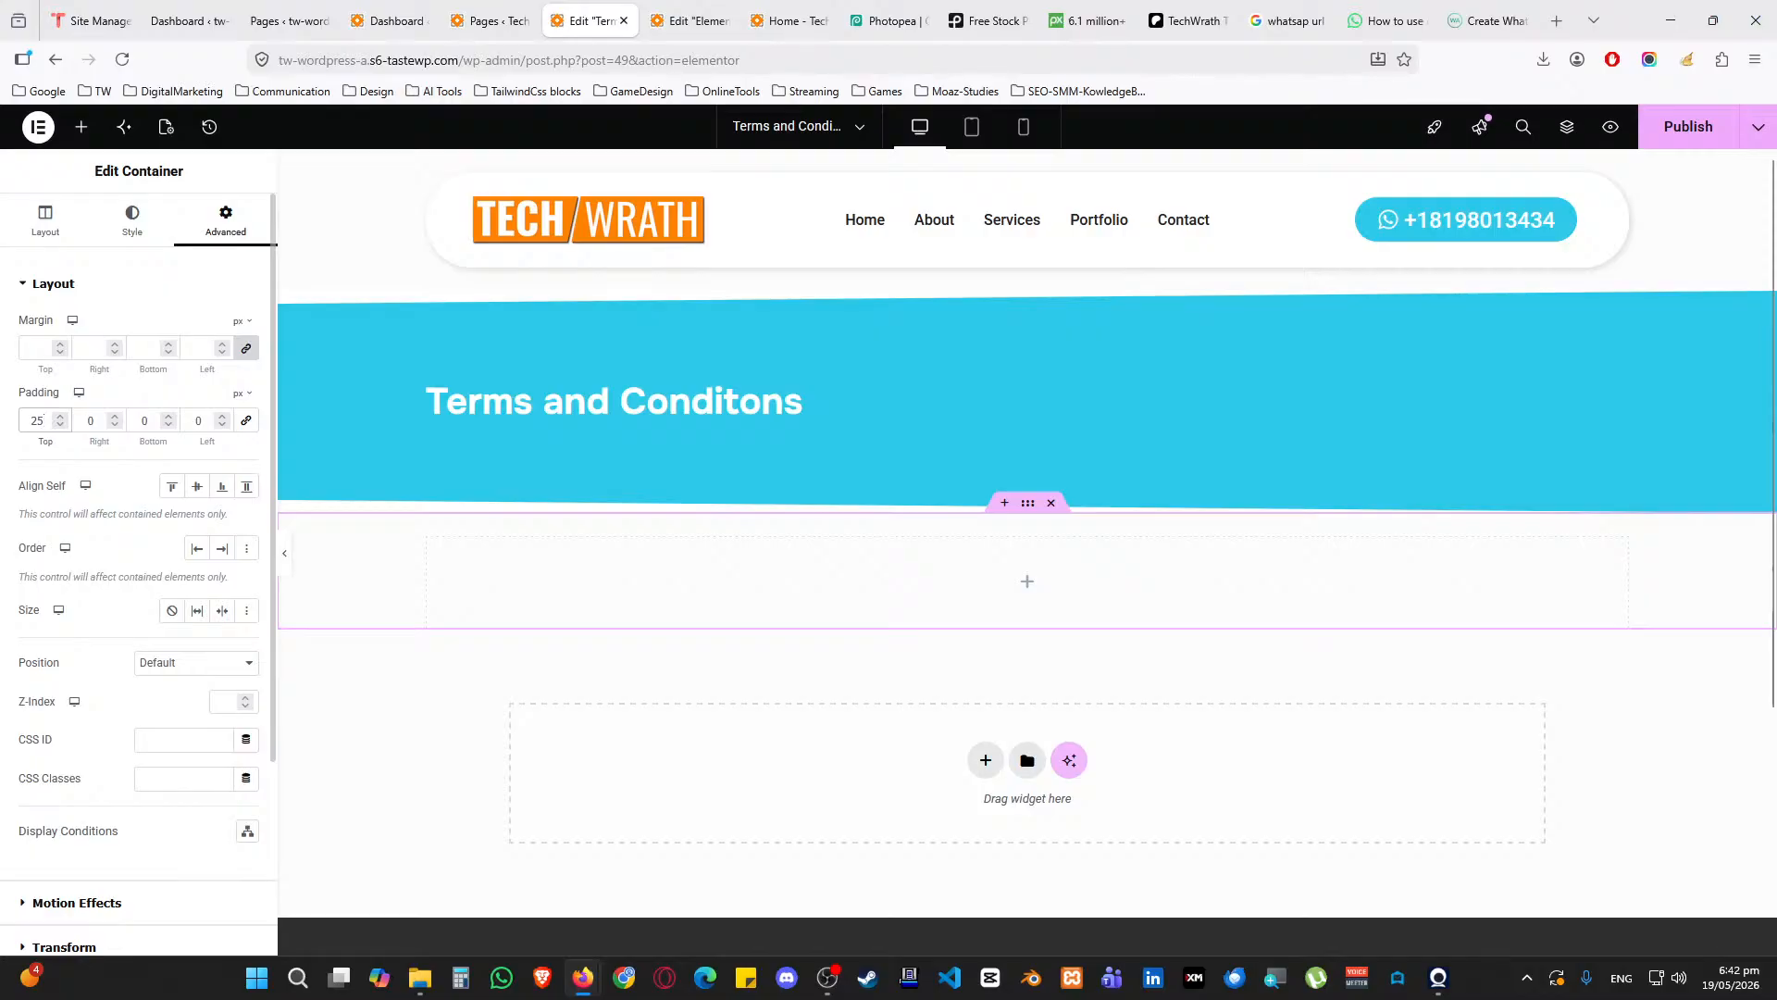
key(BackSpace)
key(BackSpace)
text(50)
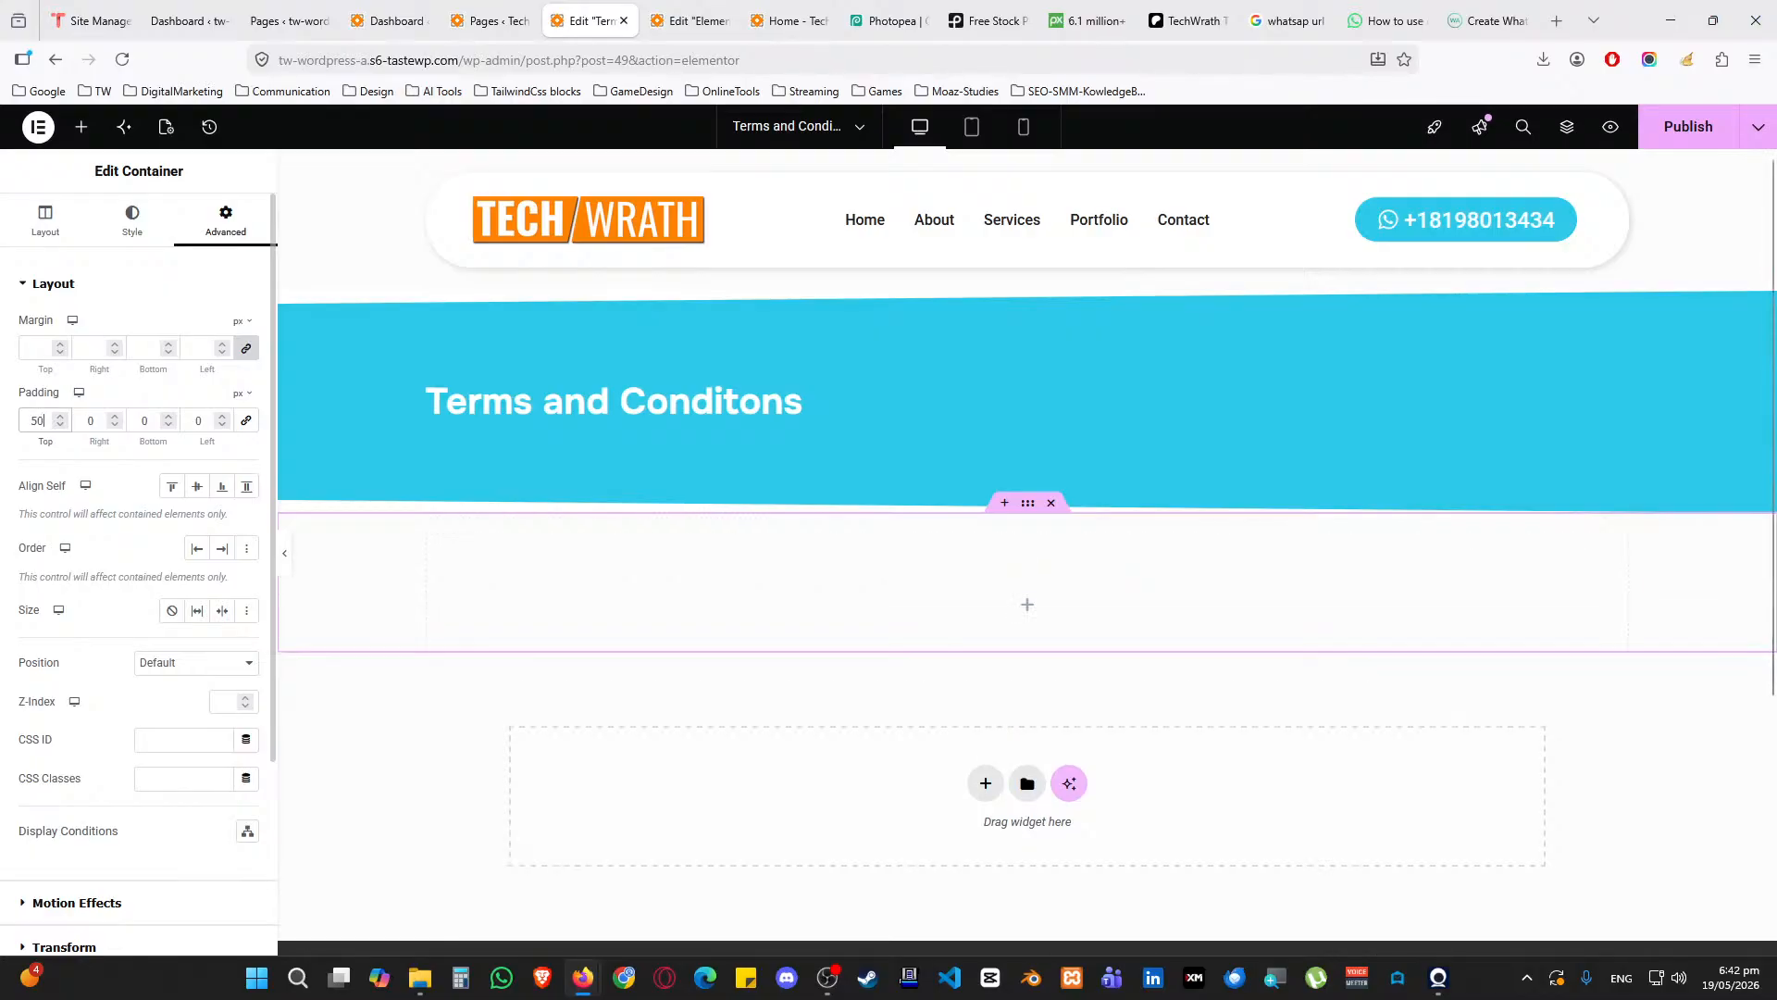
text(50)
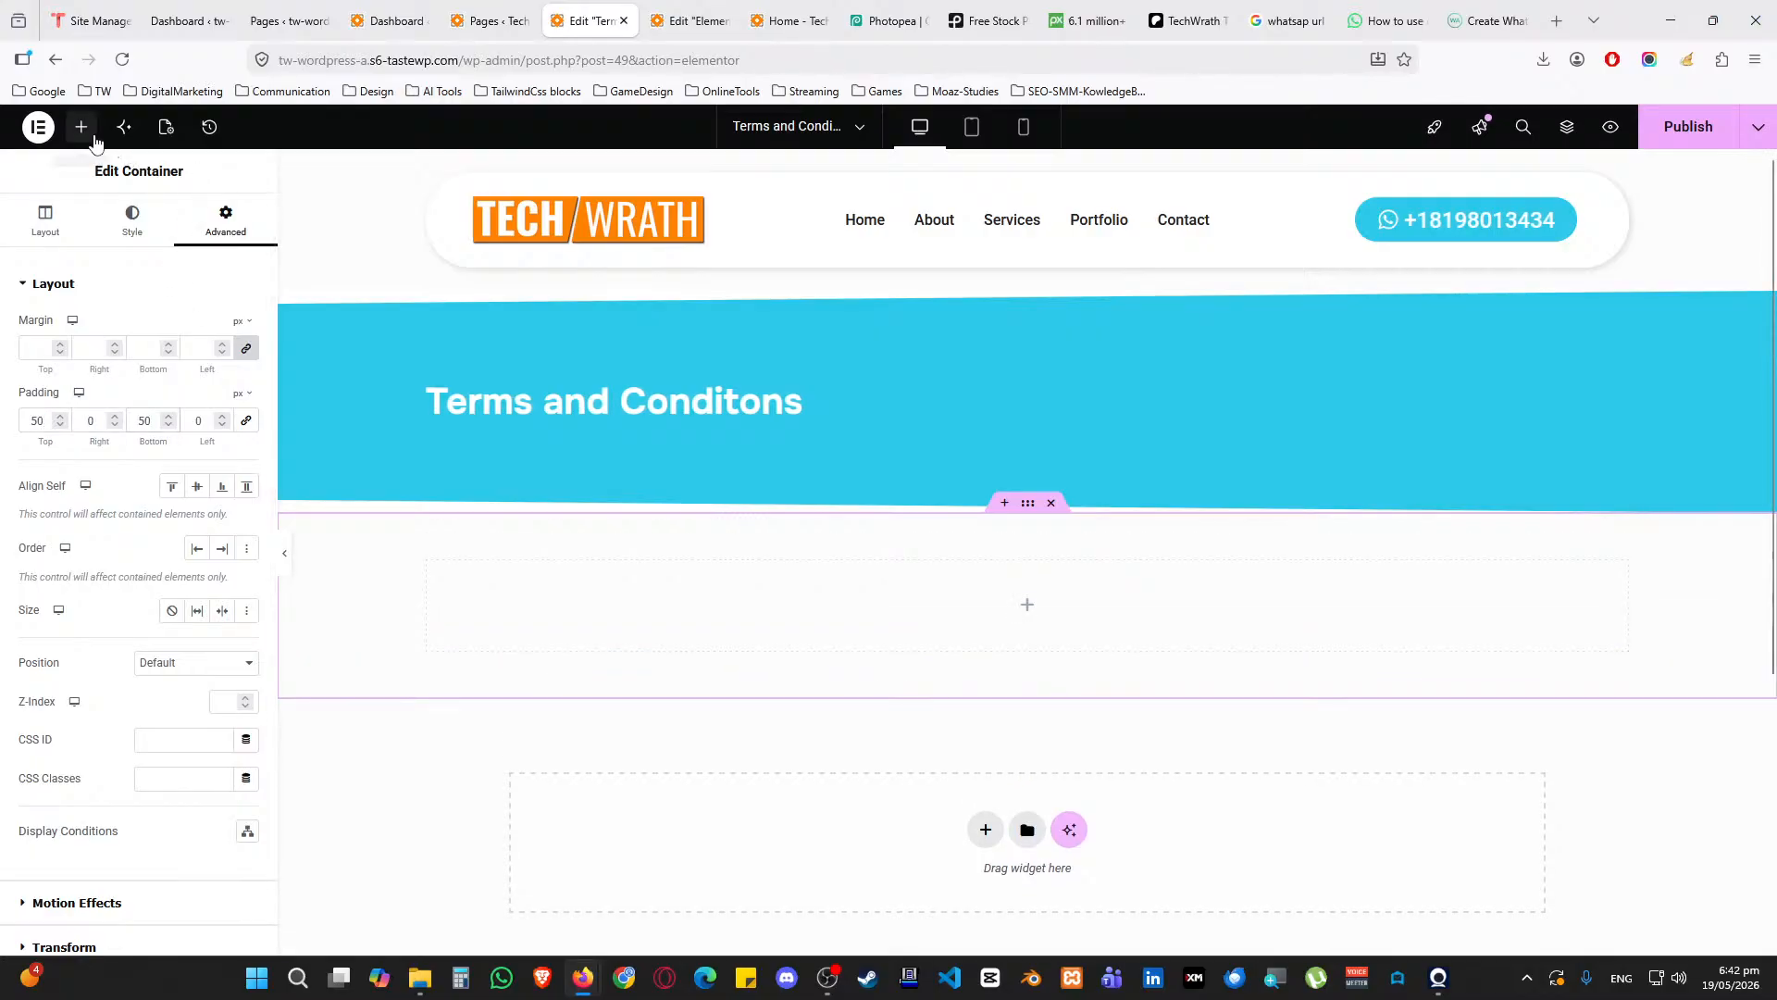
Place a Text Editor in the container reading 'updated on 19-MAY-2026' and 'Paste your'
click(85, 131)
drag(74, 599, 752, 608)
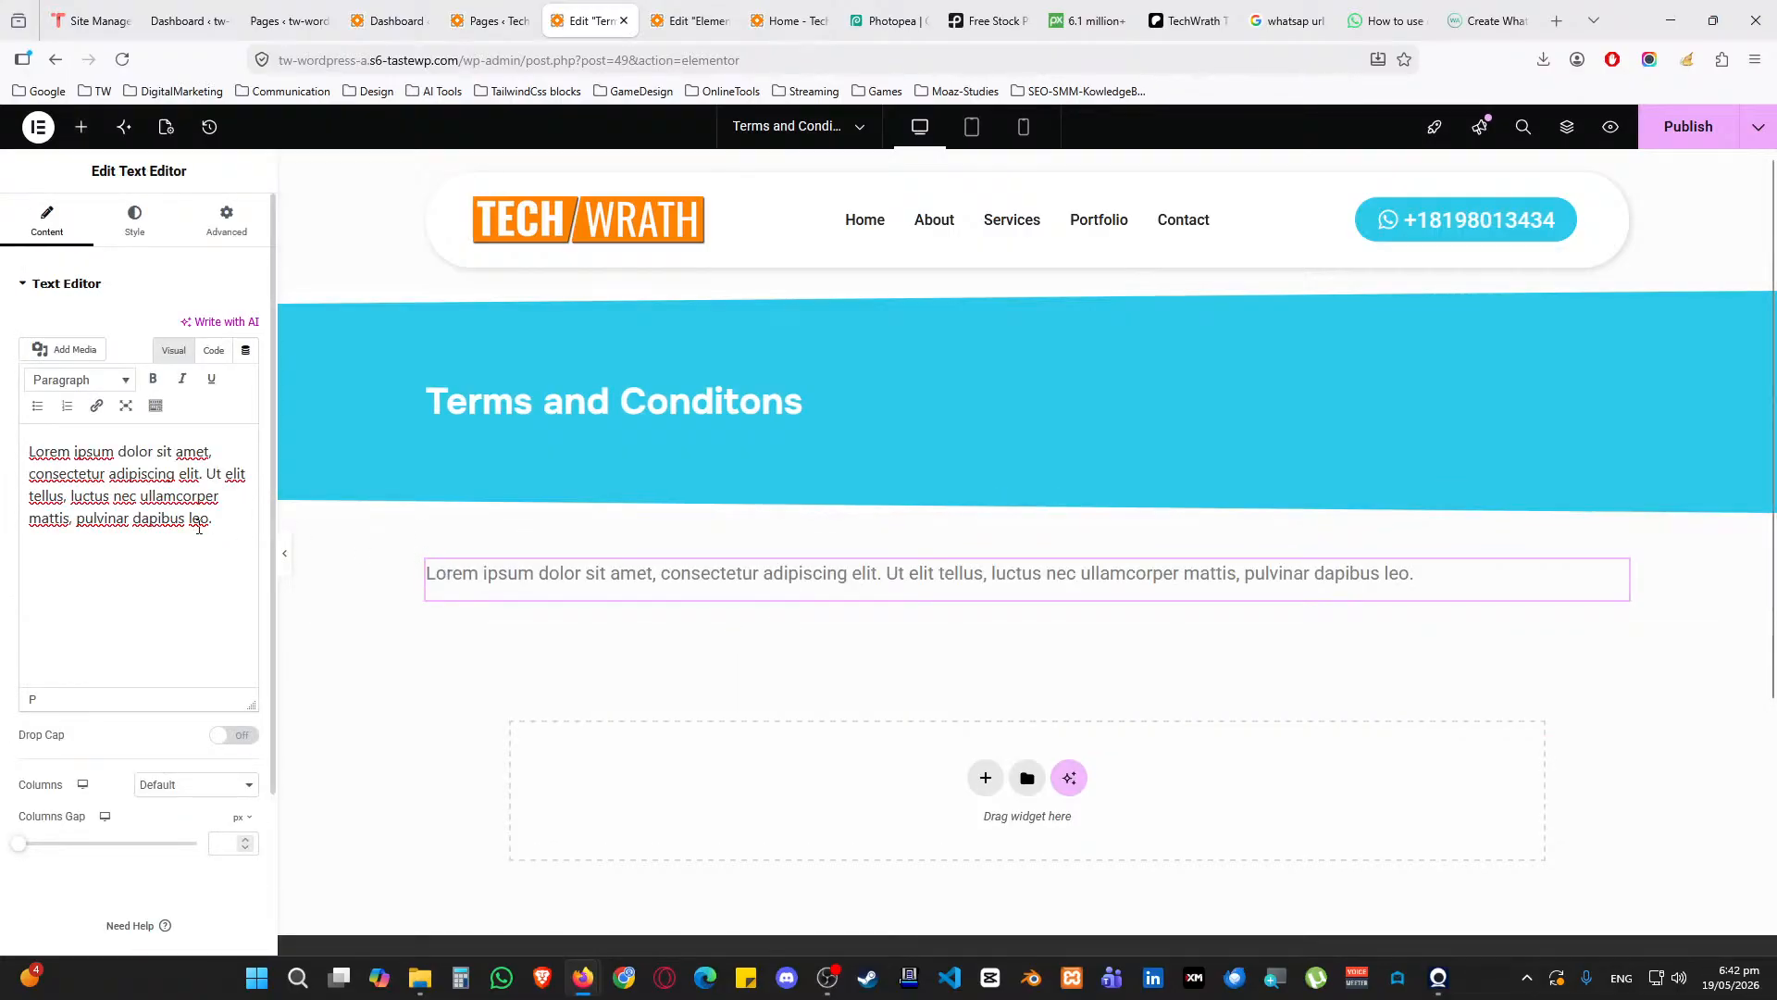
key(ctrl+a)
text(updated)
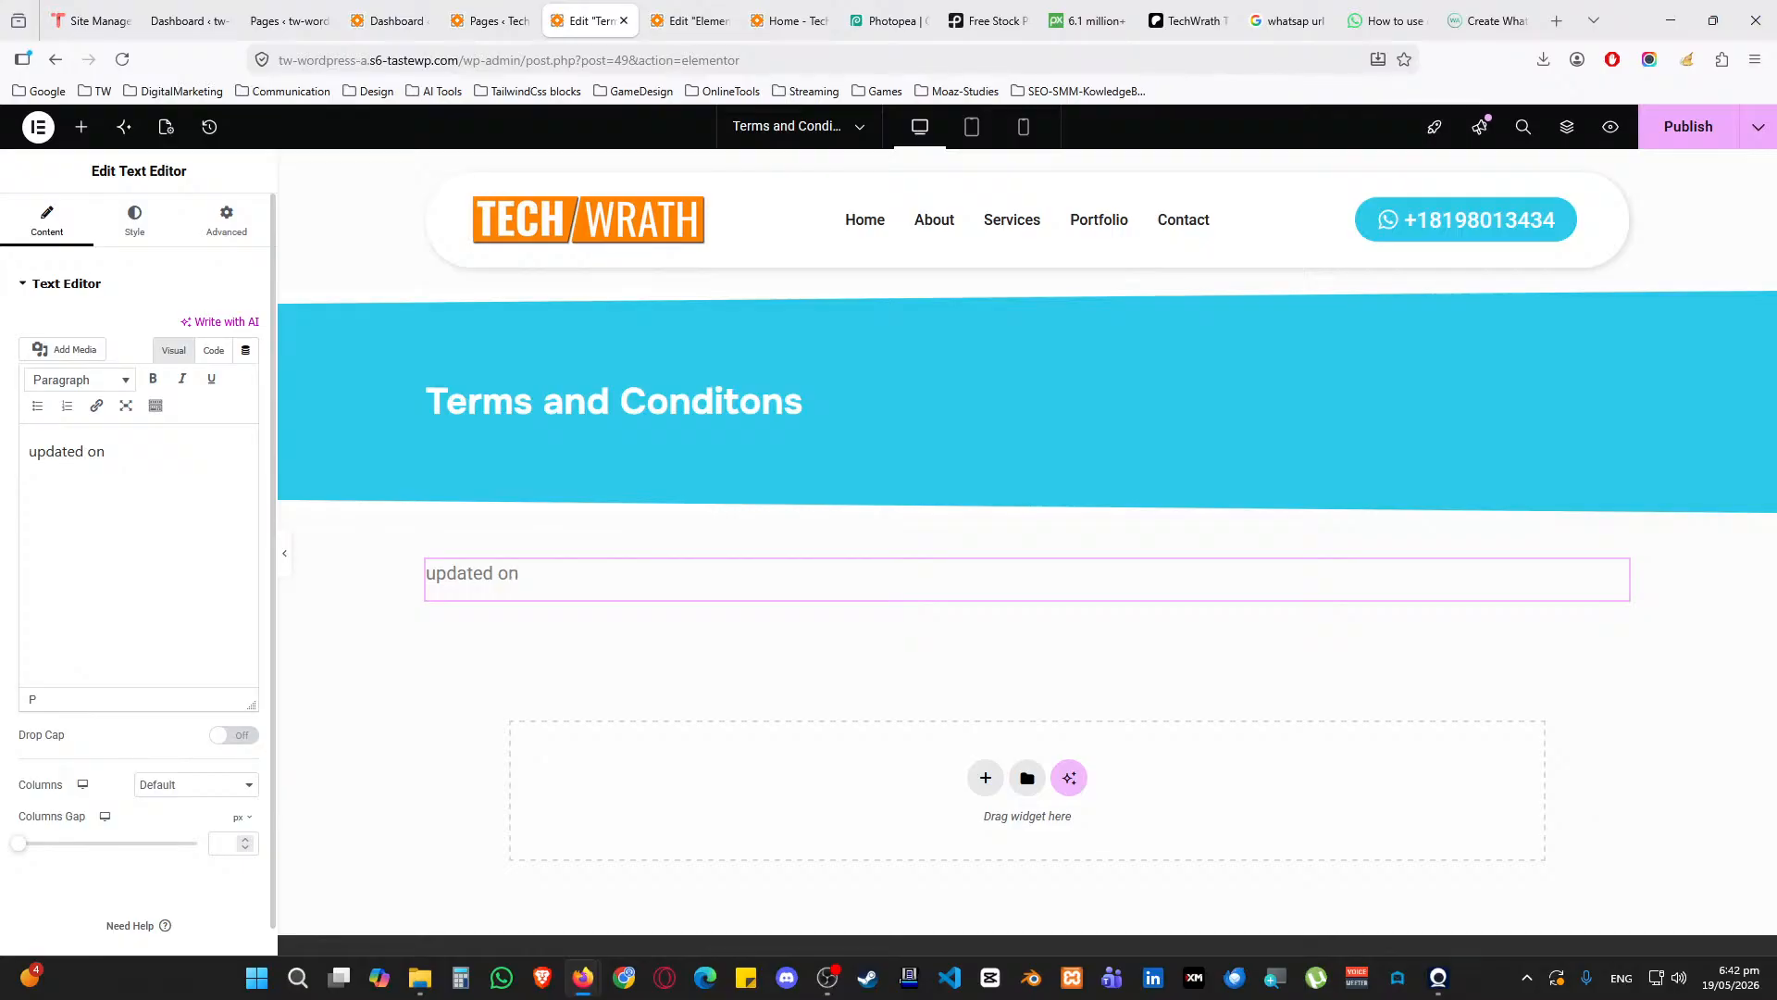
text( on 19-MAY-2026)
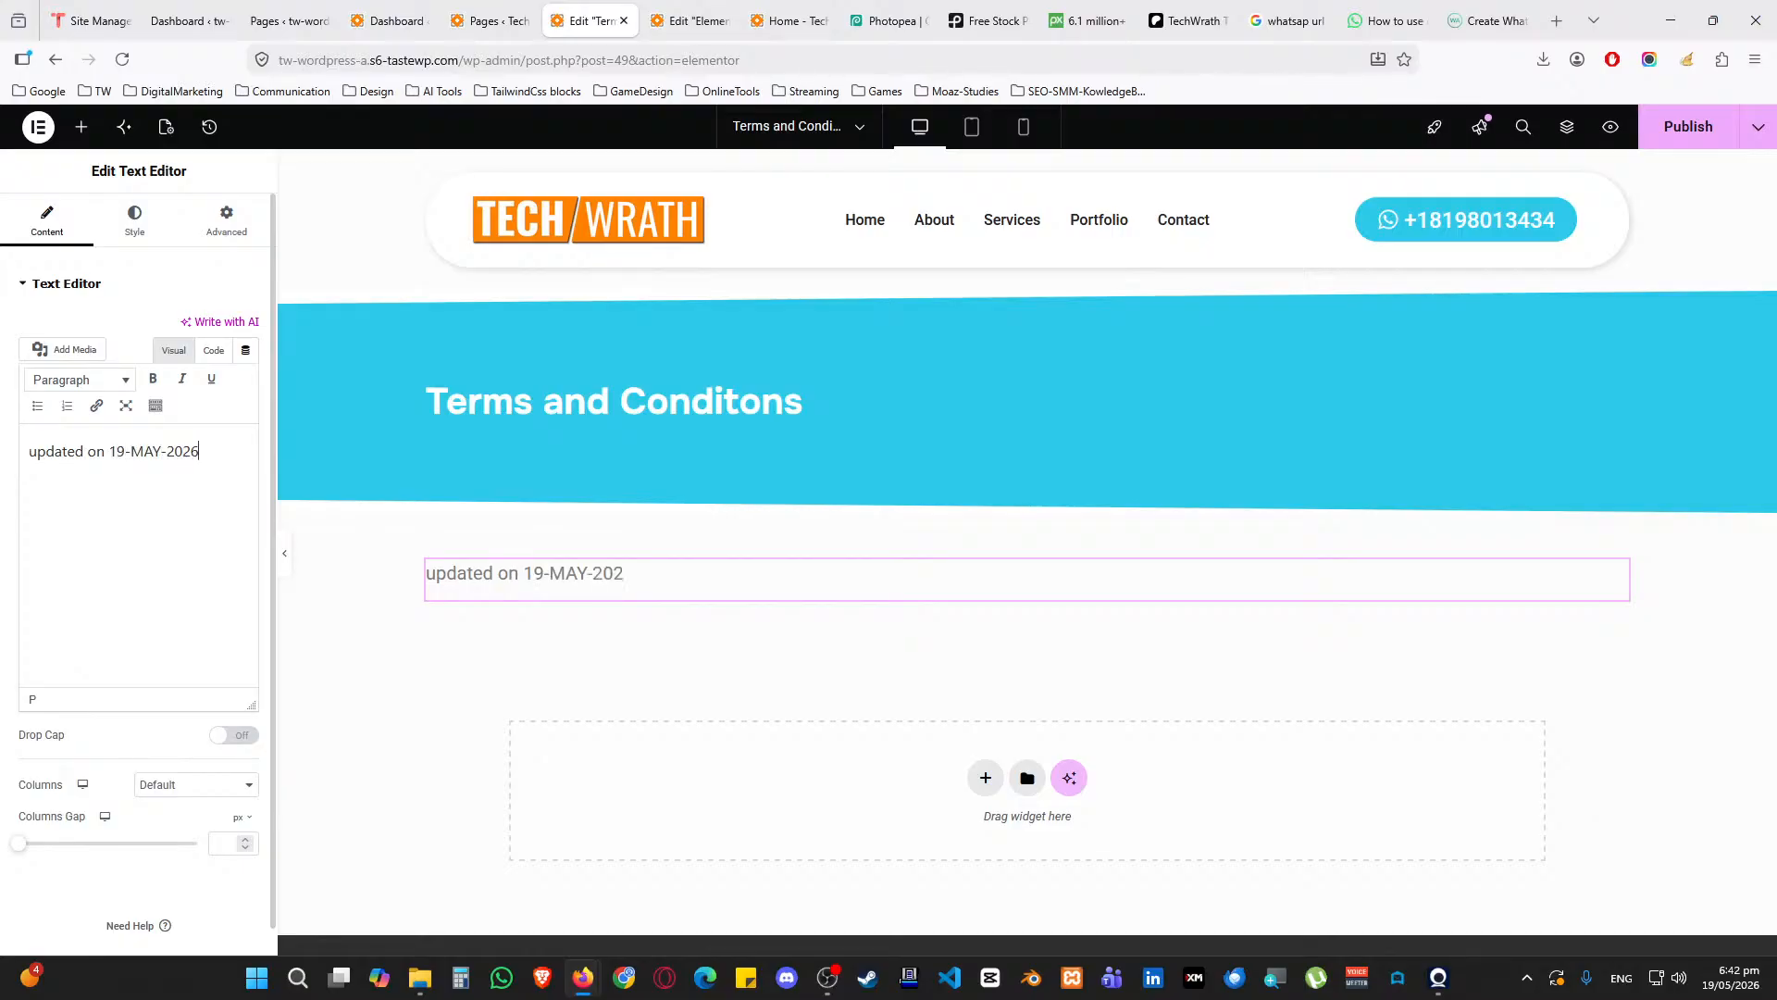
key(Return)
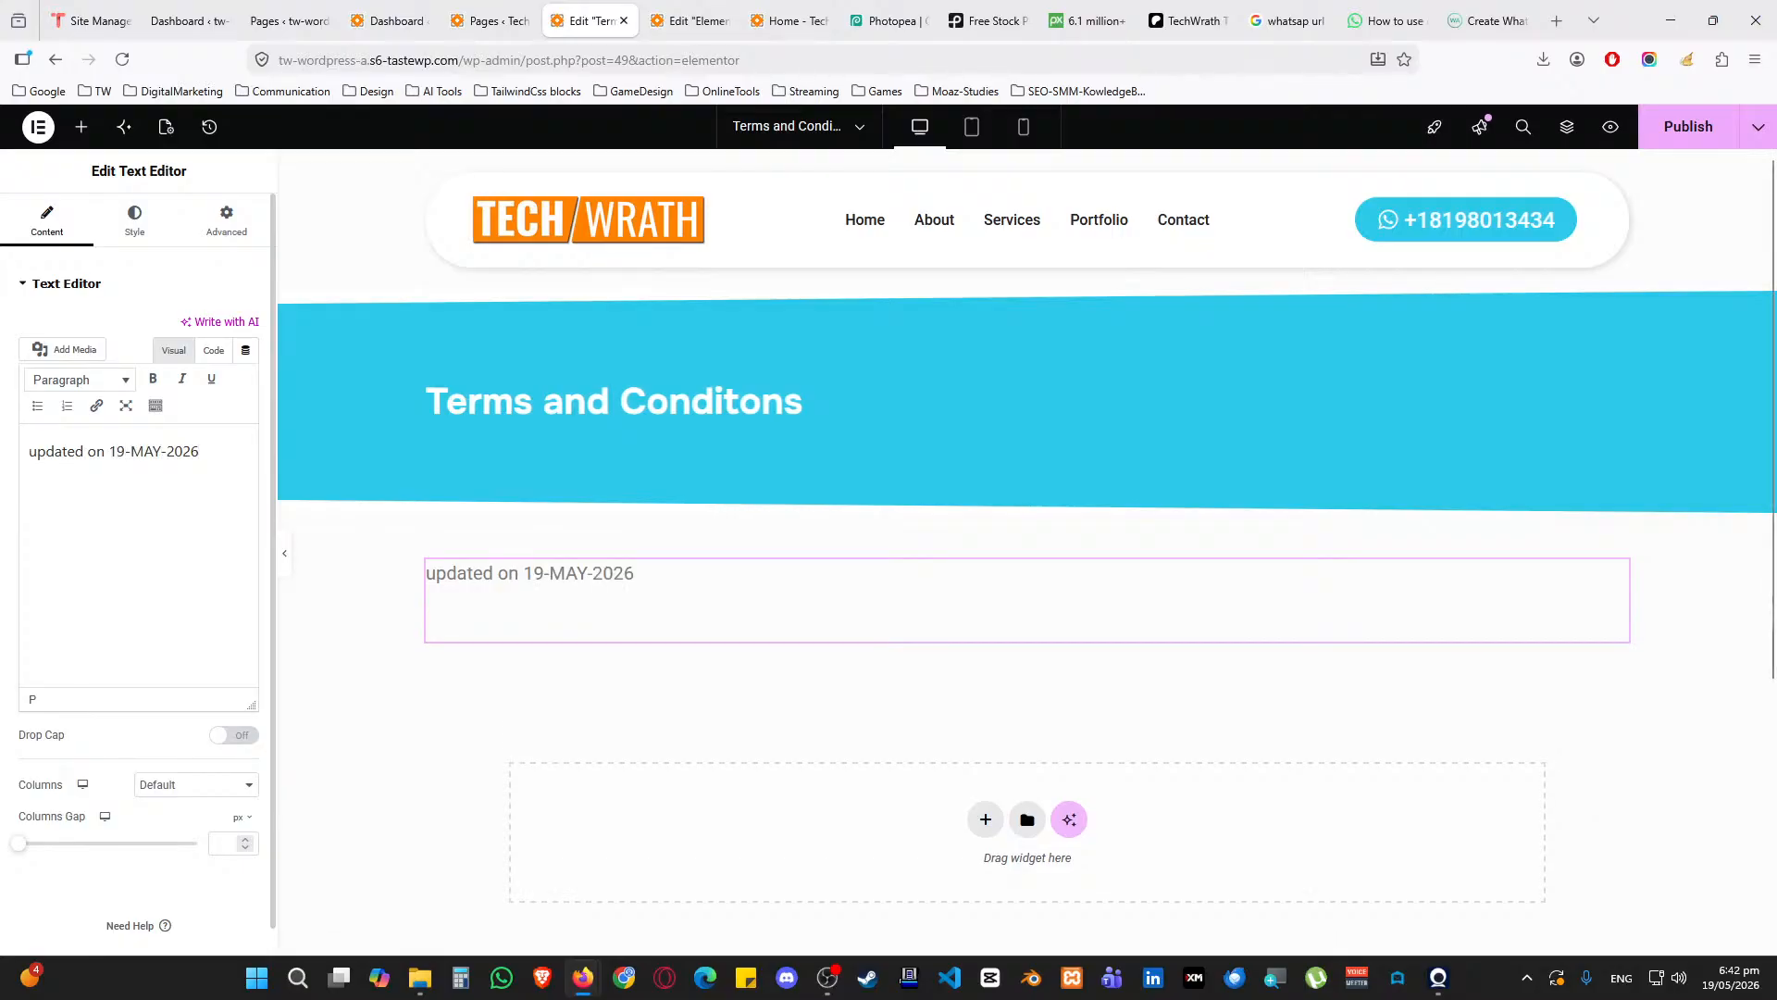
text(Paste your T&C here.)
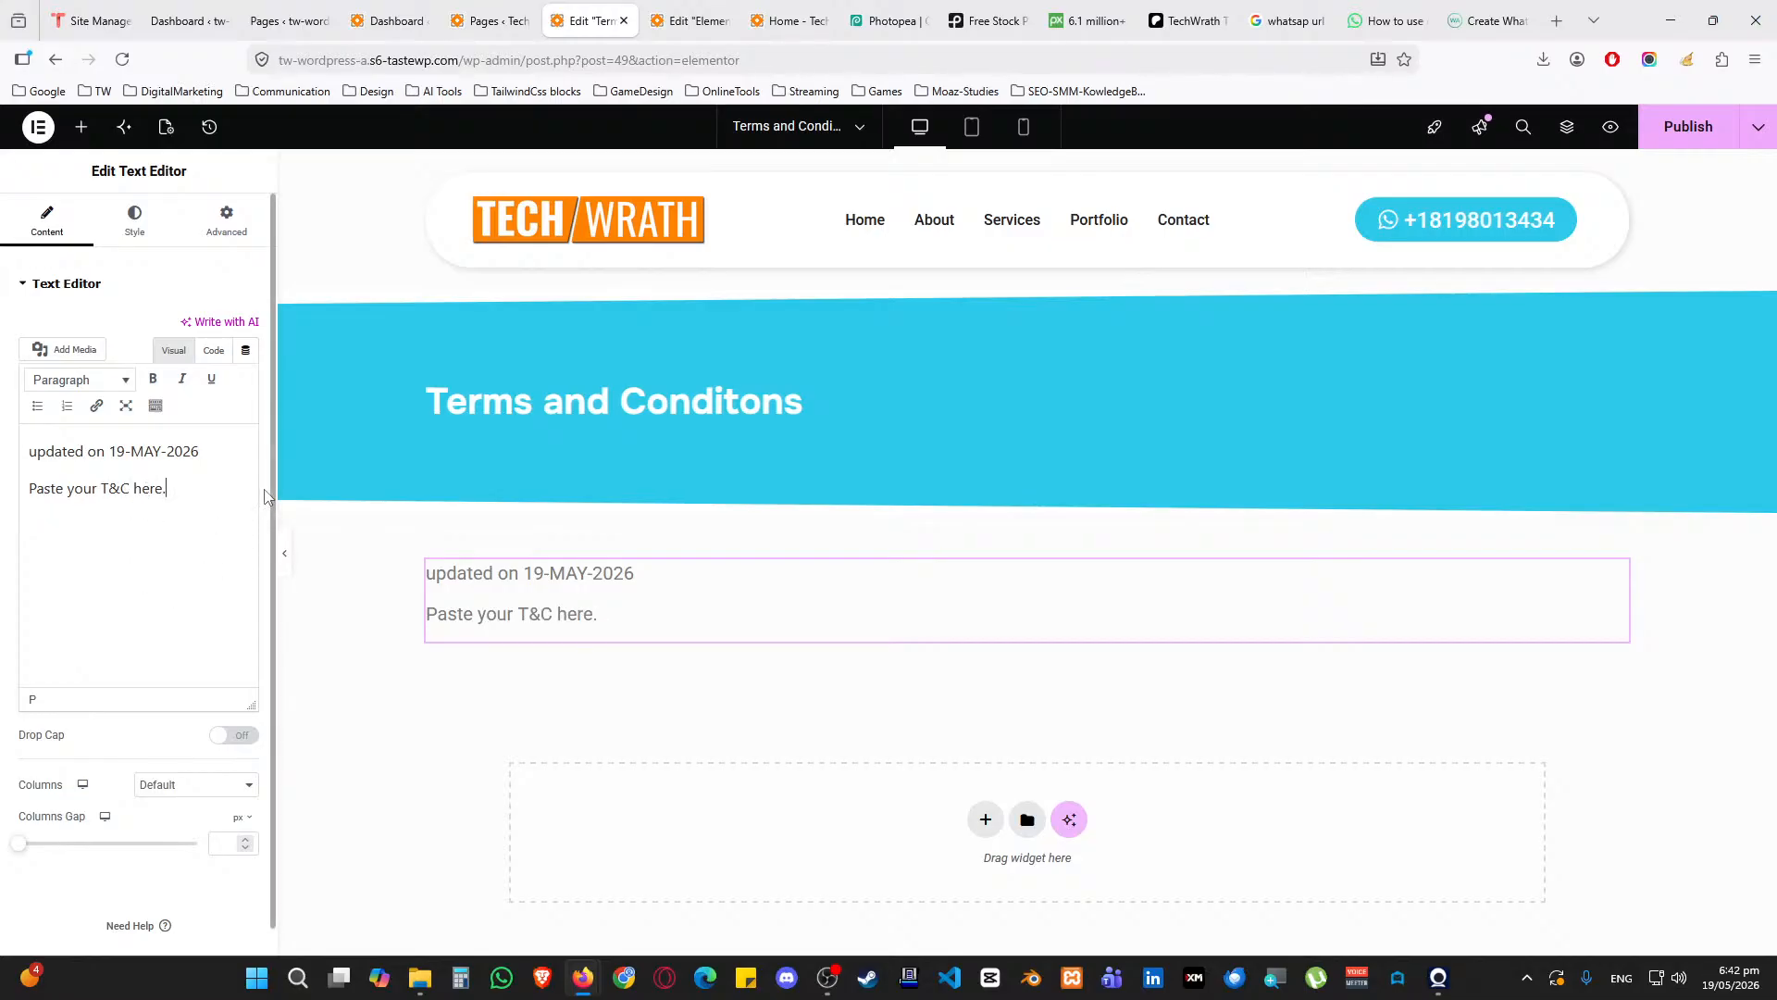
click(1554, 30)
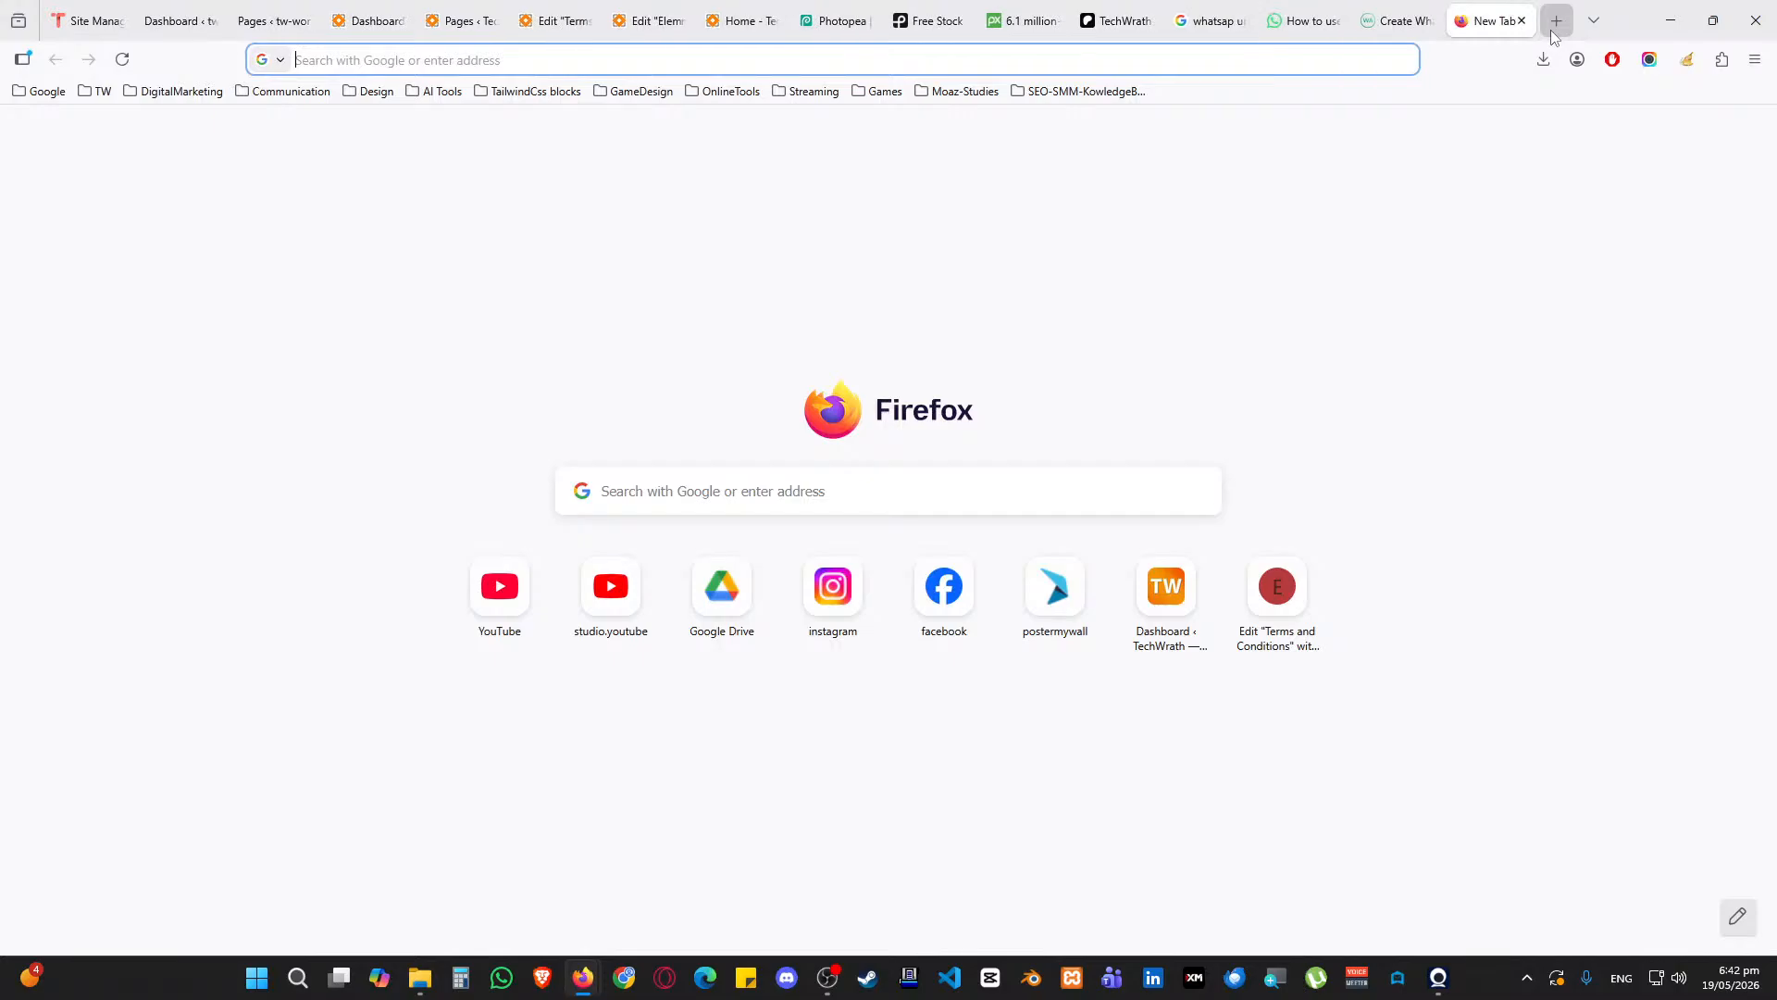
Search Google for 'dummy terms and conditions for website' and open the Termly result
text(dummy terms and)
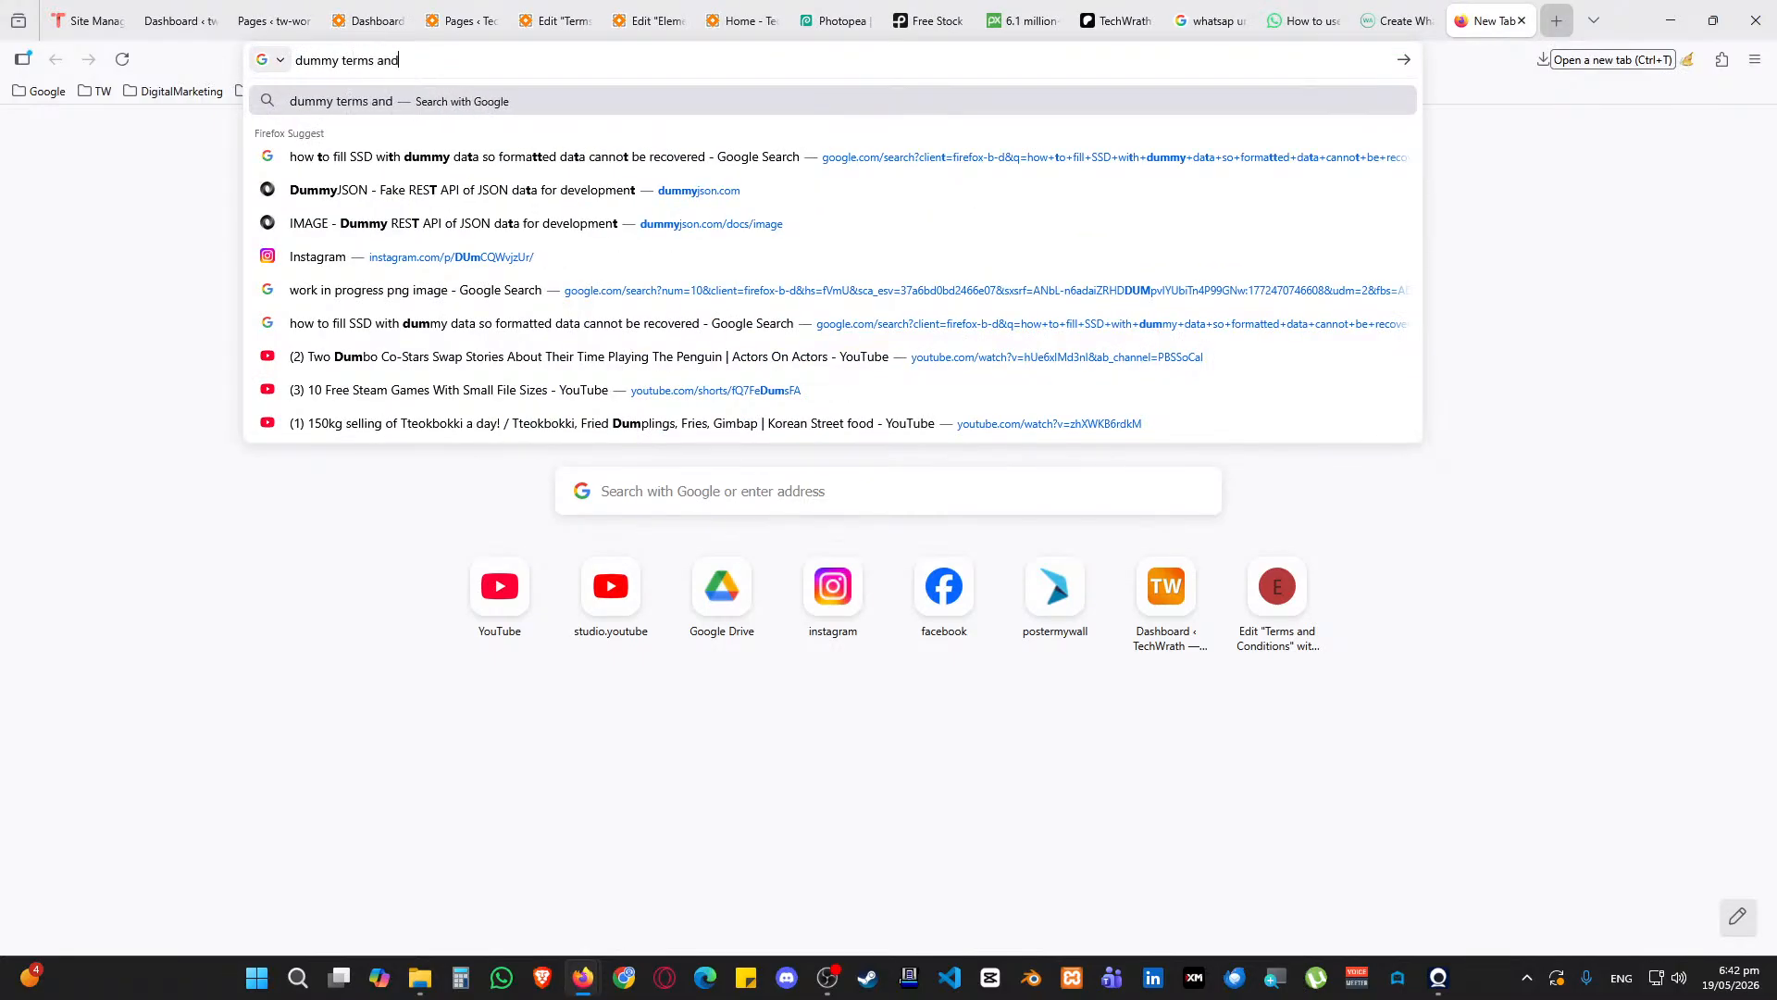
text( conditions for website)
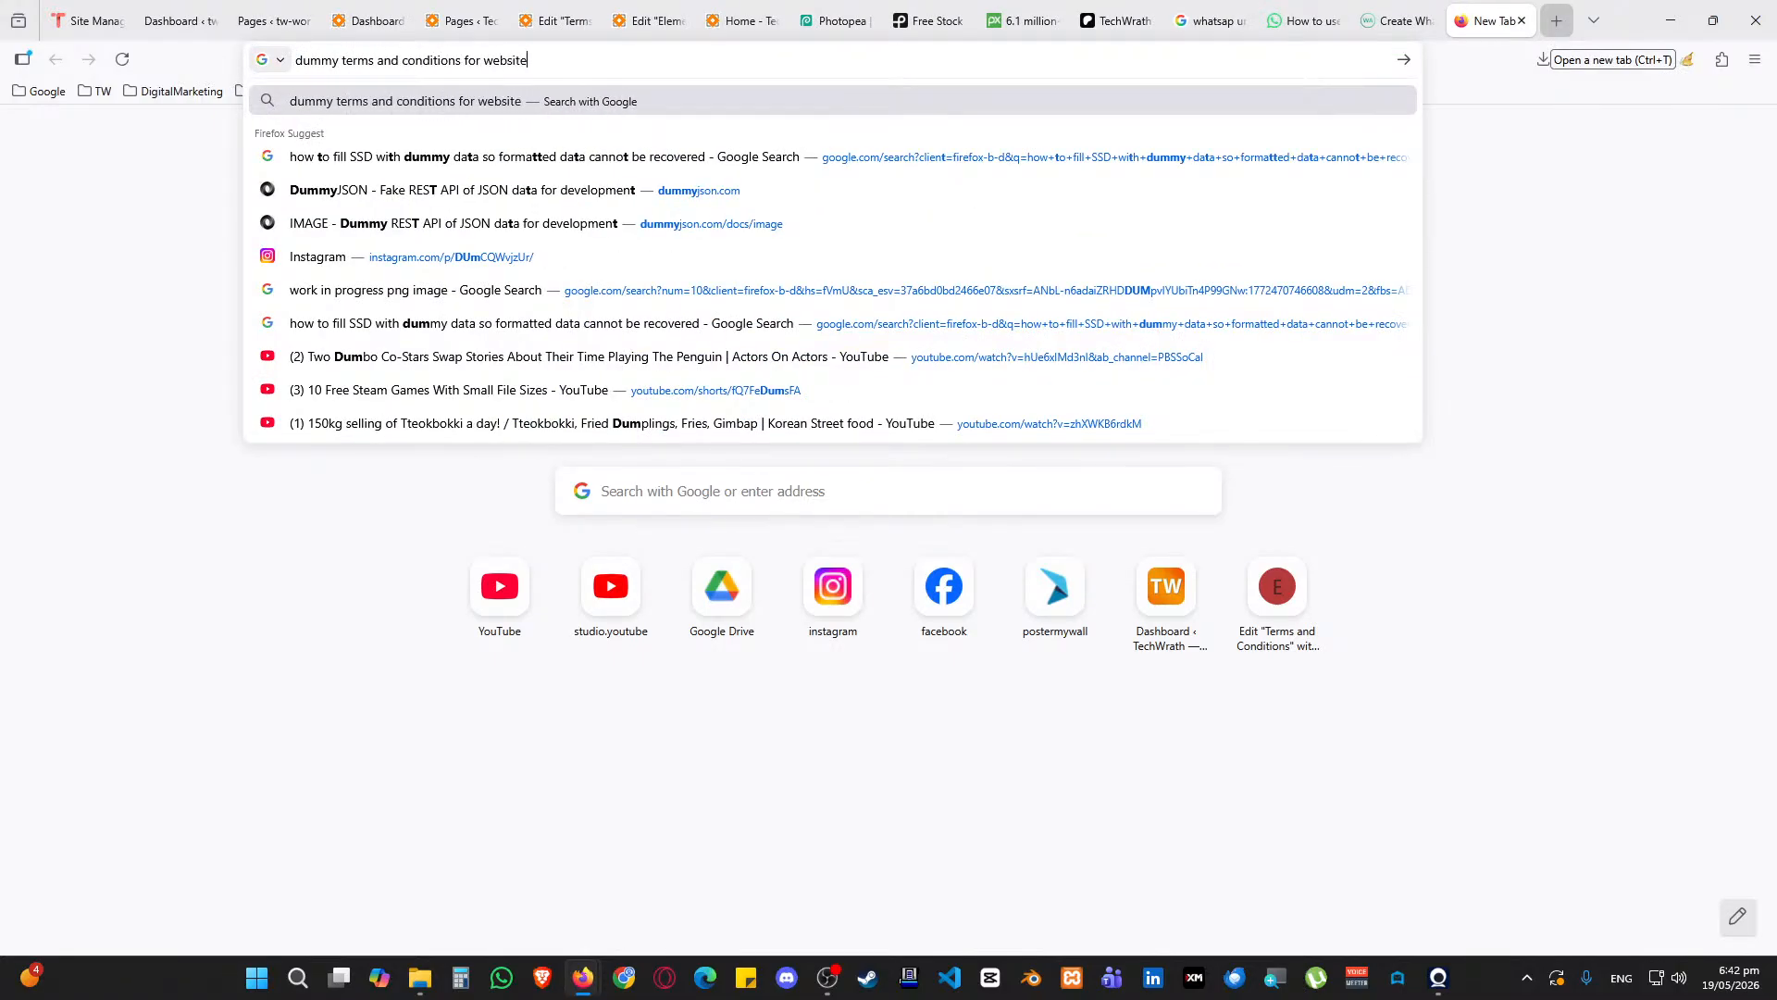
key(Return)
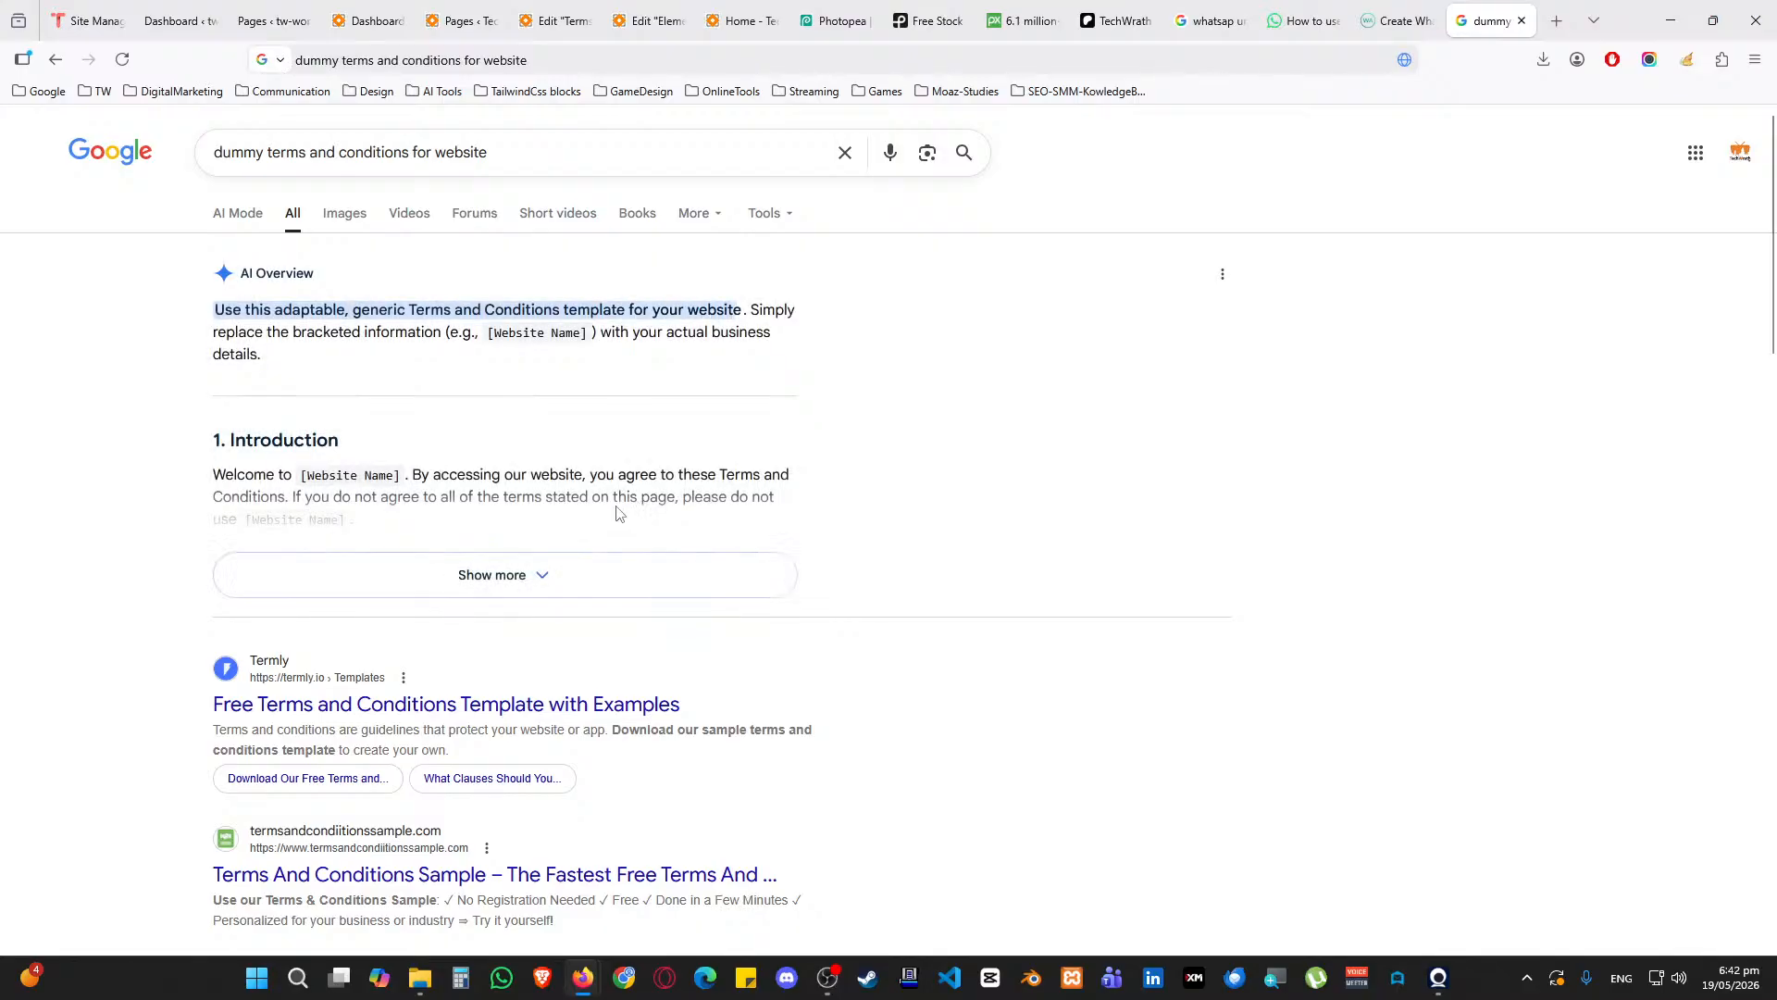
middle_click(486, 706)
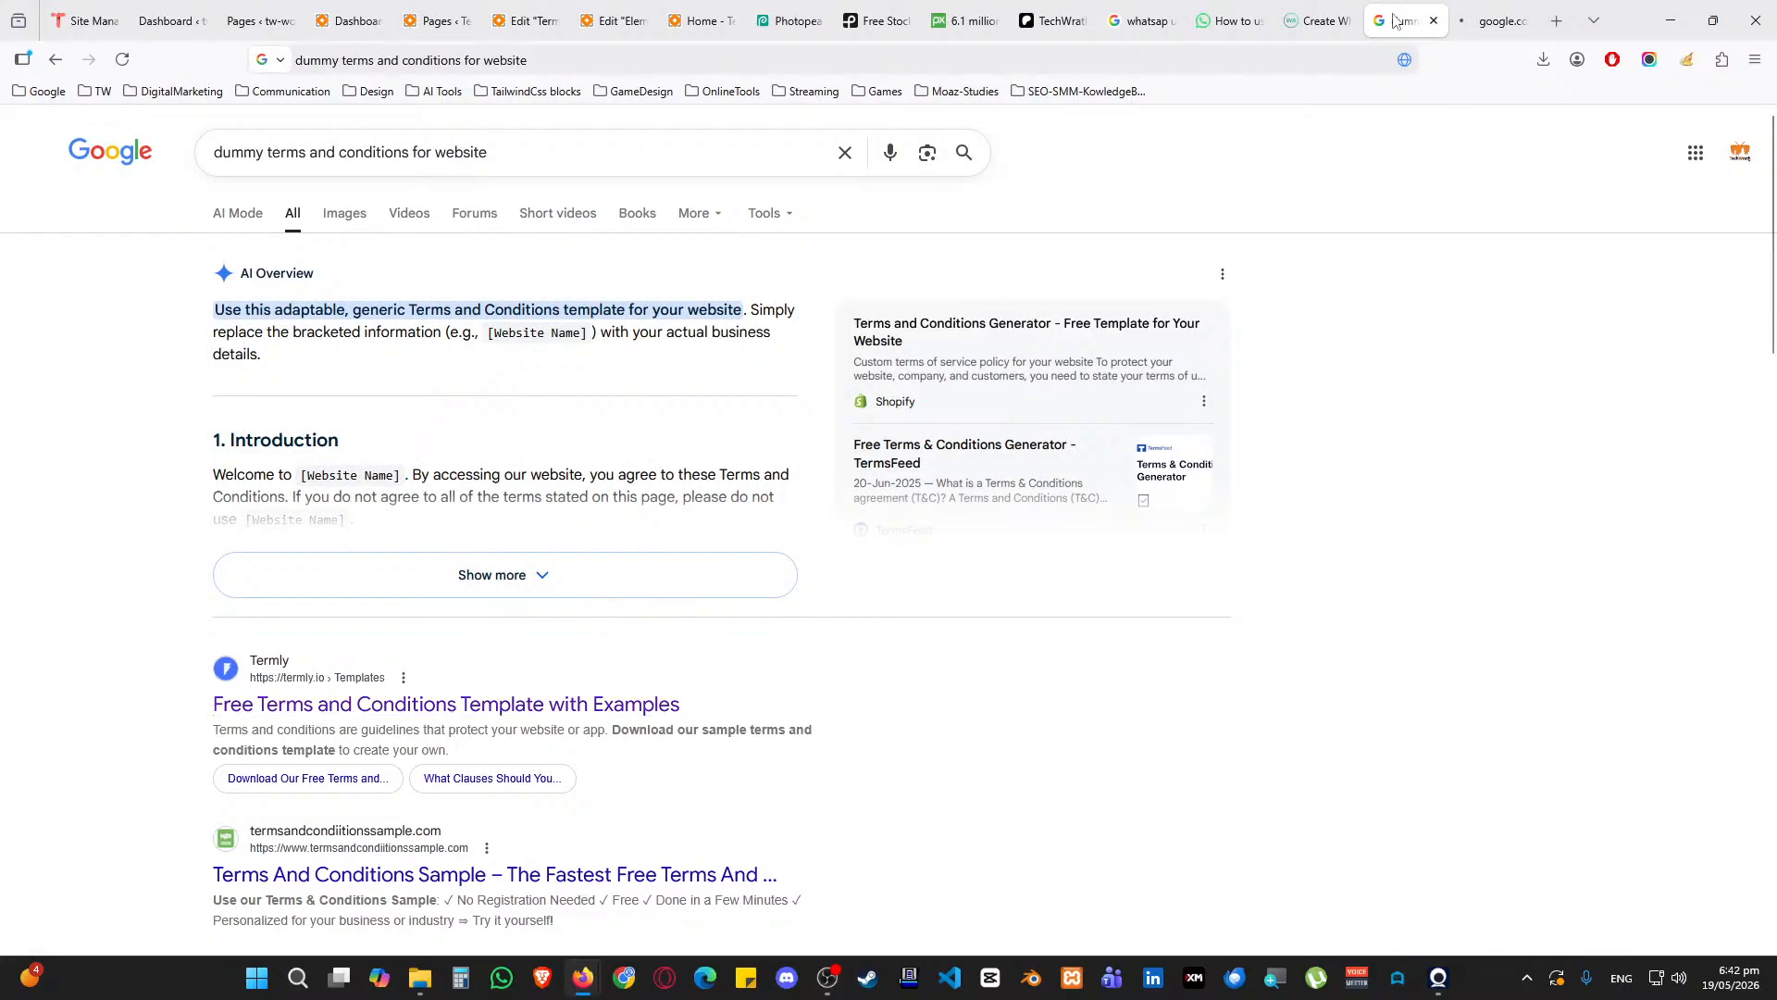
Copy Termly's Terms and Conditions template text and return to the page editor
click(1493, 11)
scroll(595, 515, down, 5)
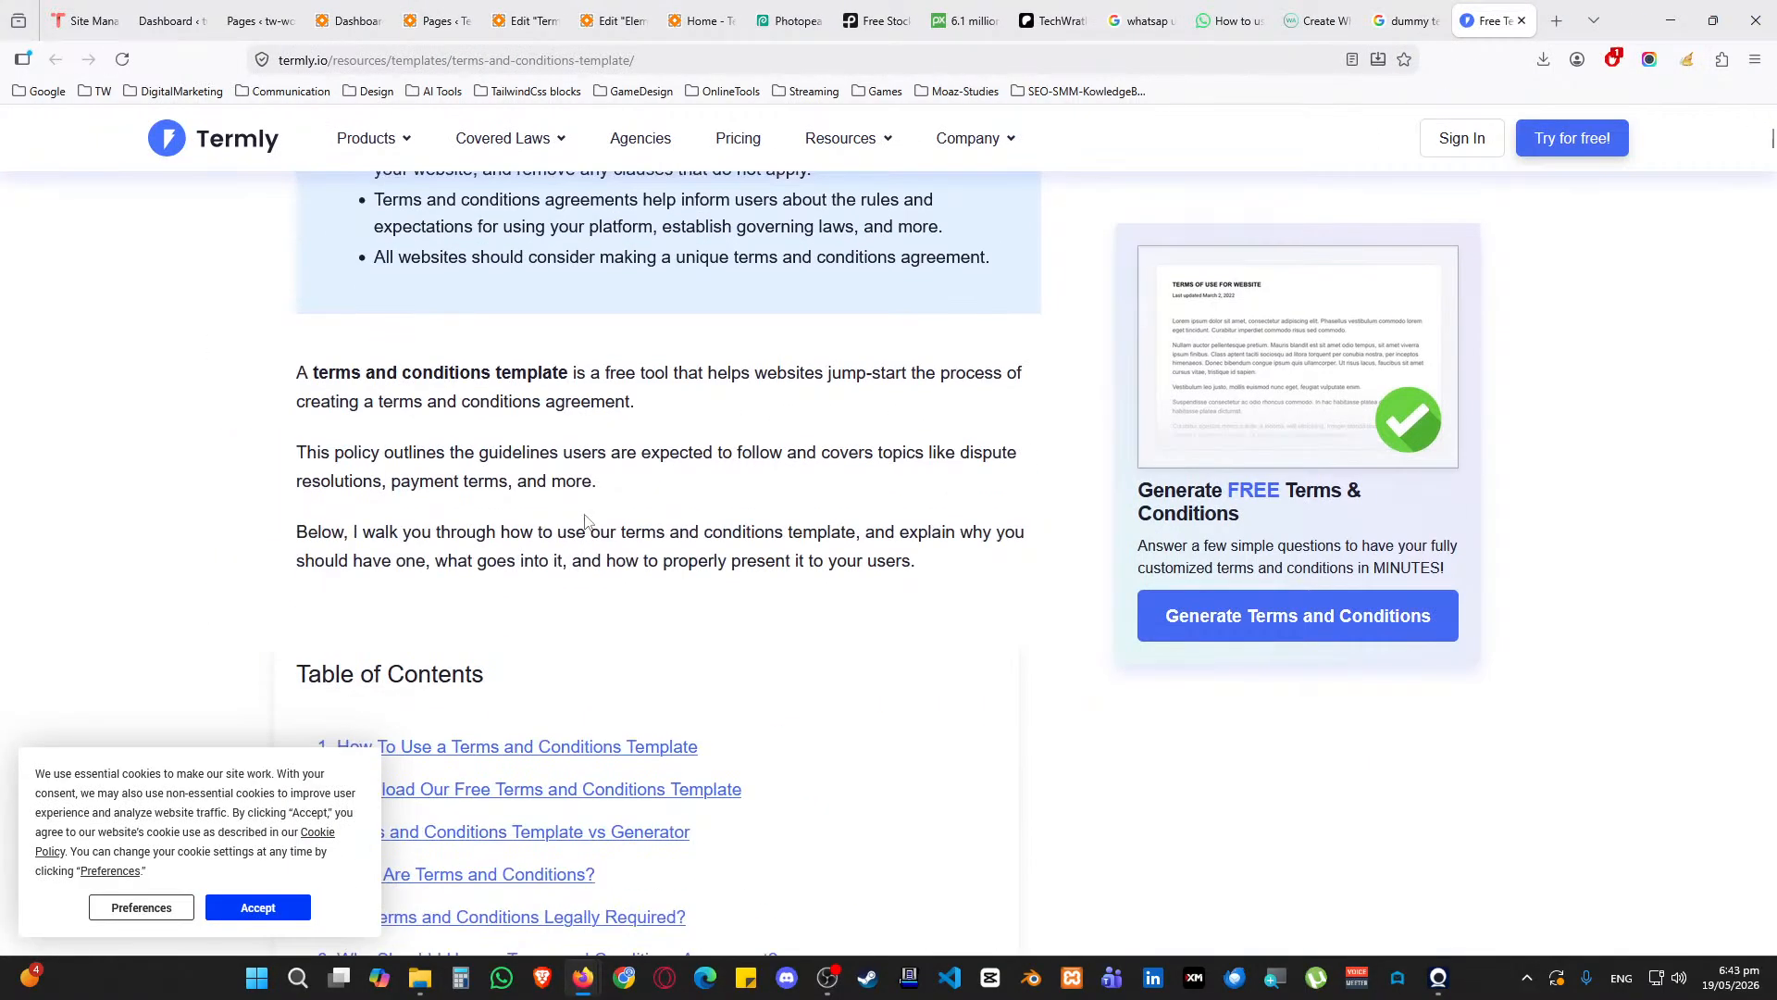
scroll(220, 873, down, 4)
click(257, 908)
scroll(271, 623, down, 15)
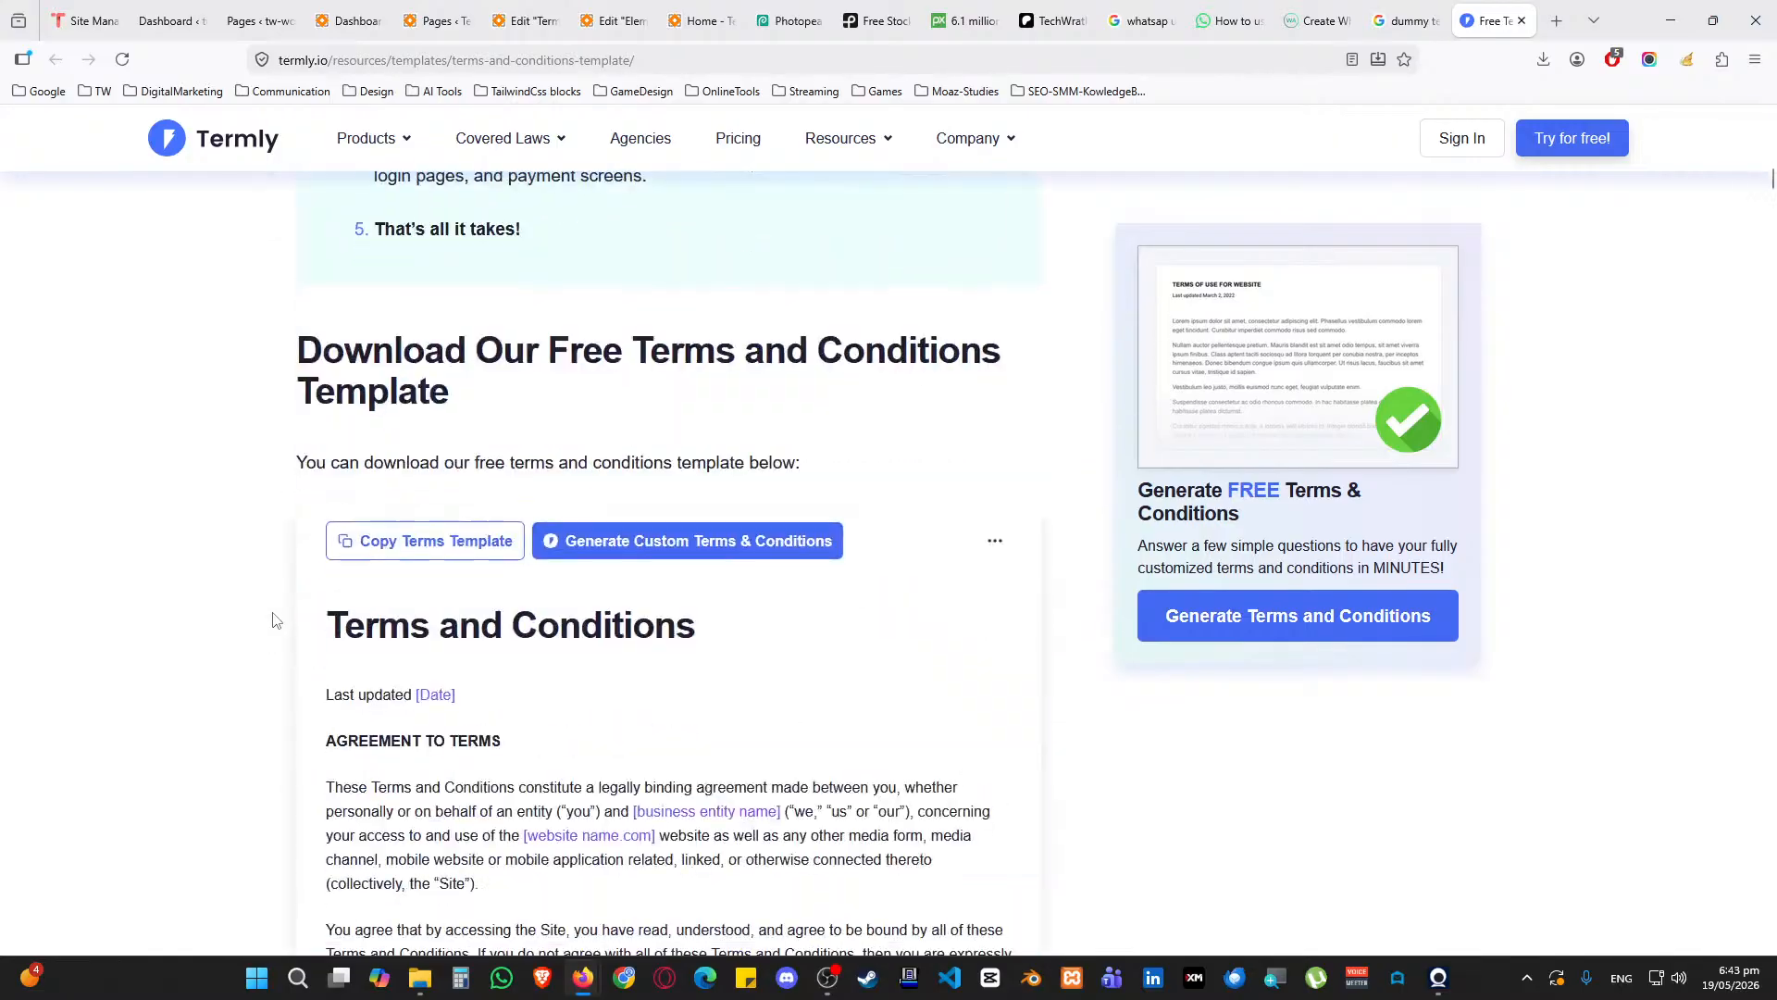
scroll(273, 620, up, 5)
scroll(294, 615, down, 6)
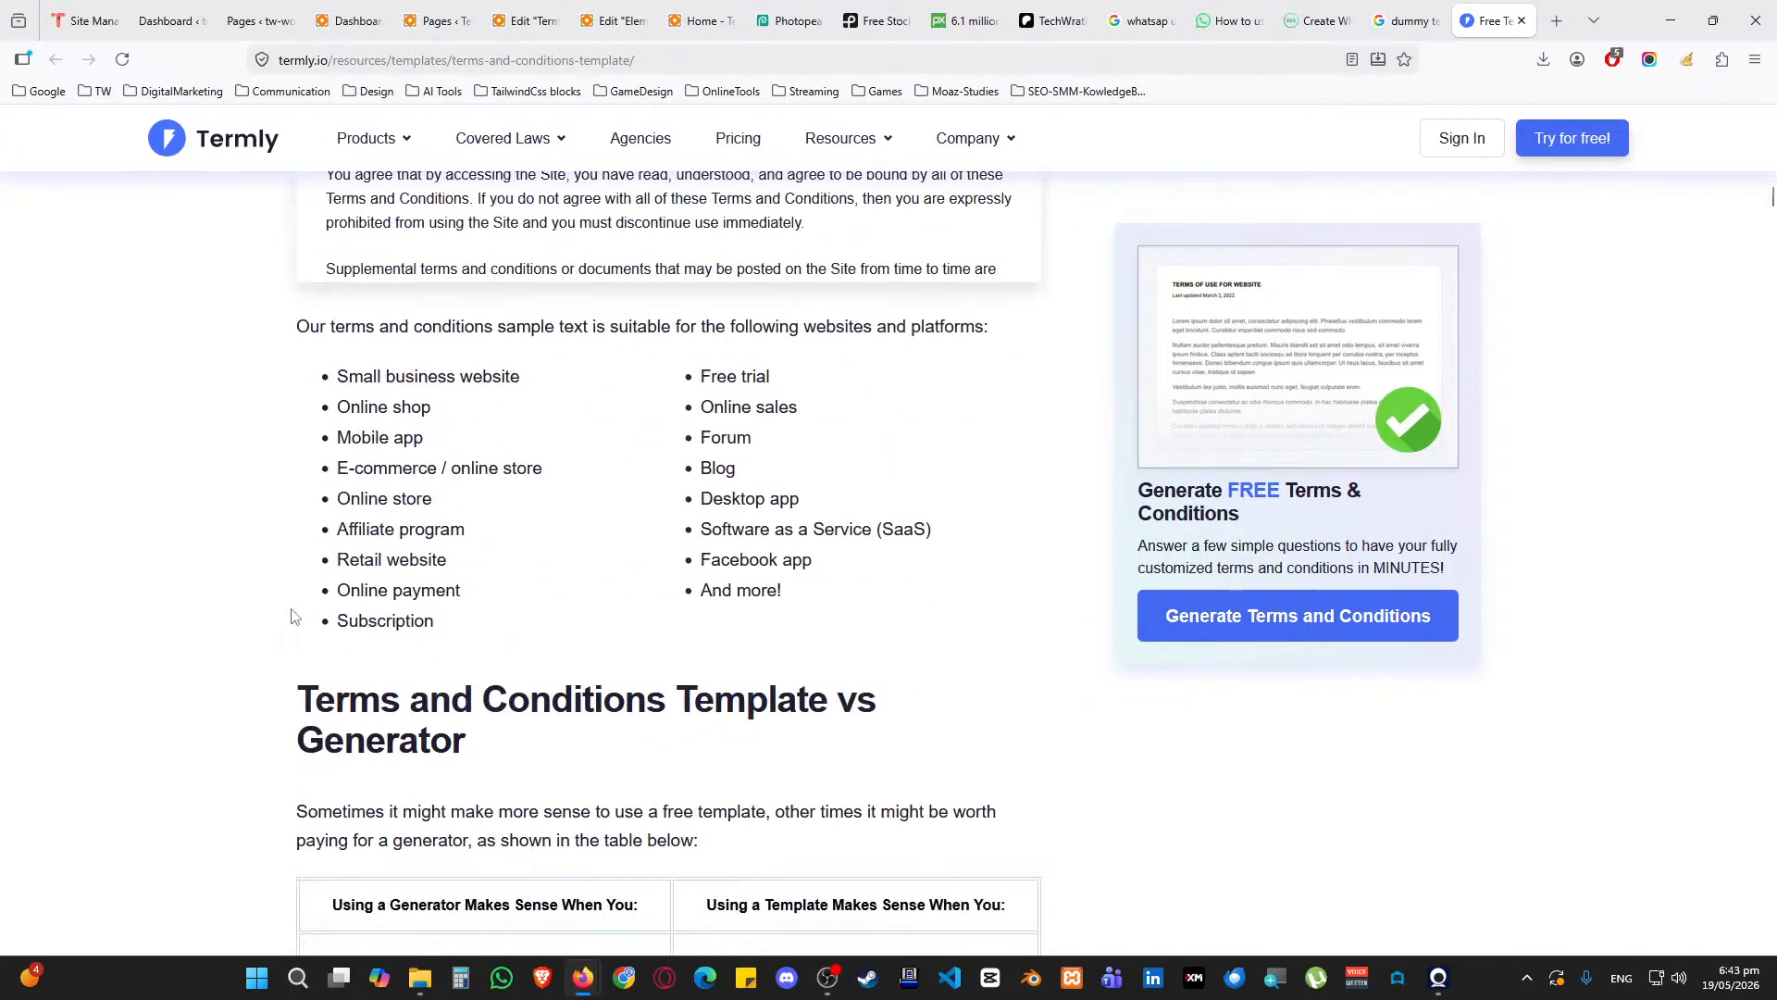
scroll(705, 521, up, 4)
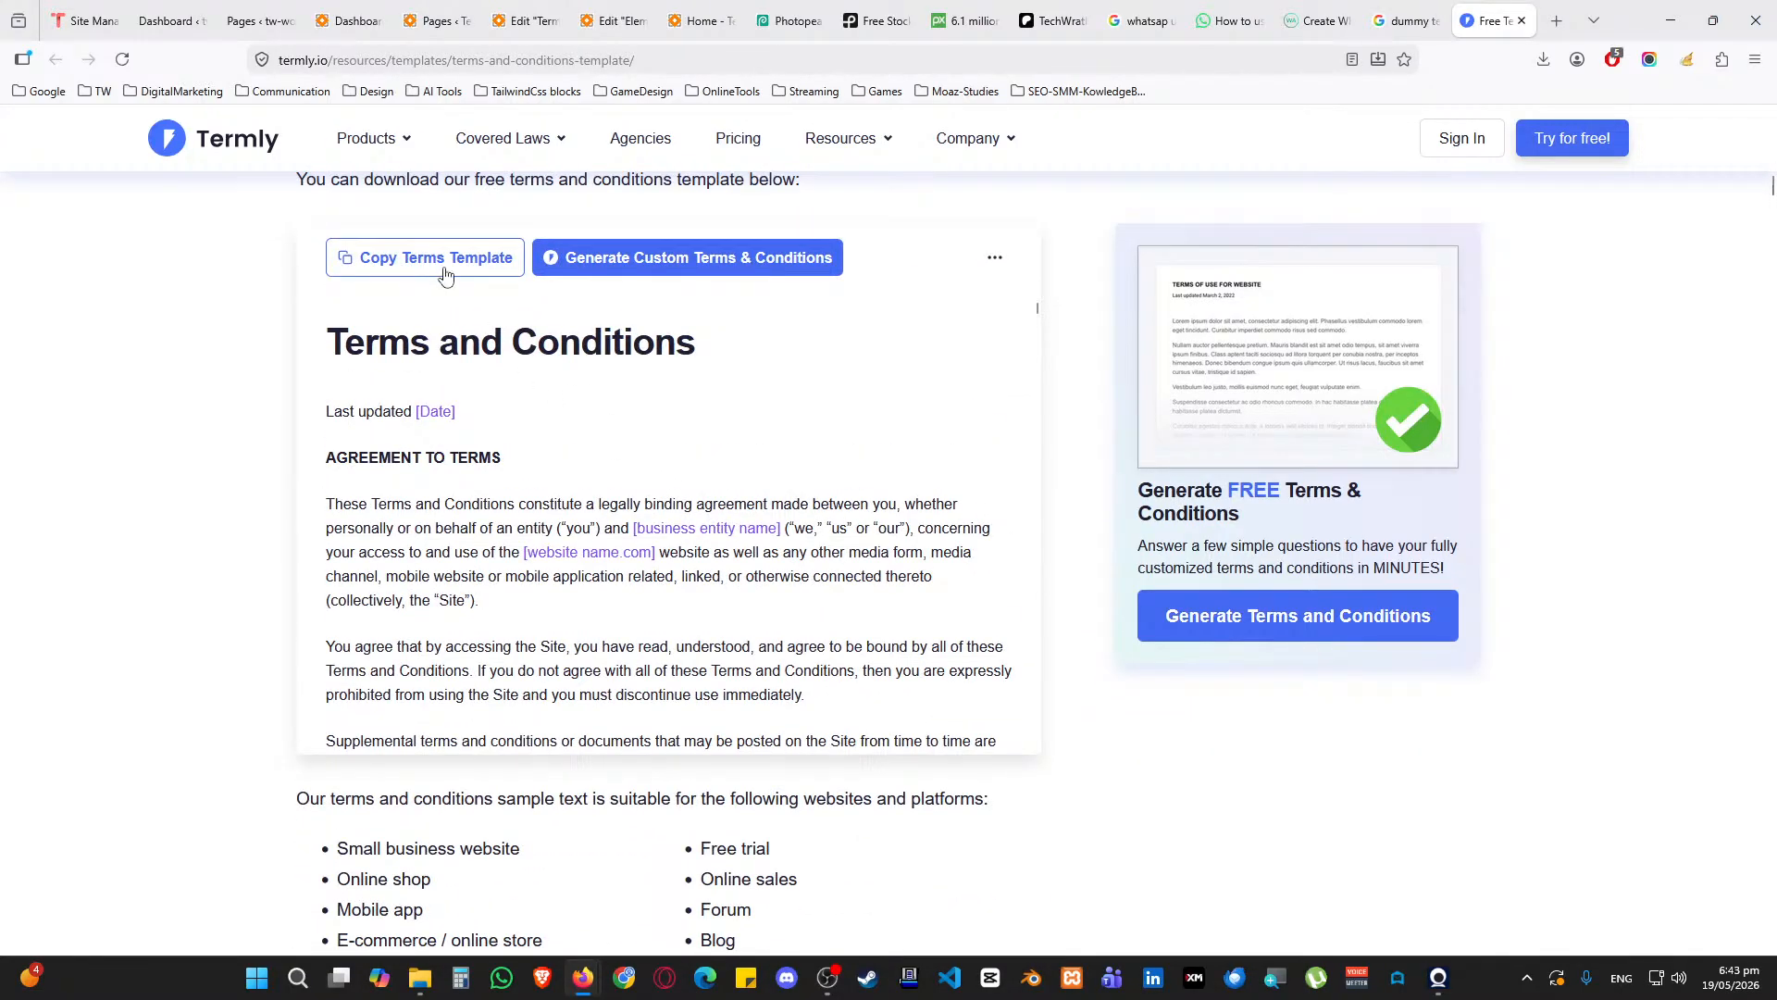
click(445, 276)
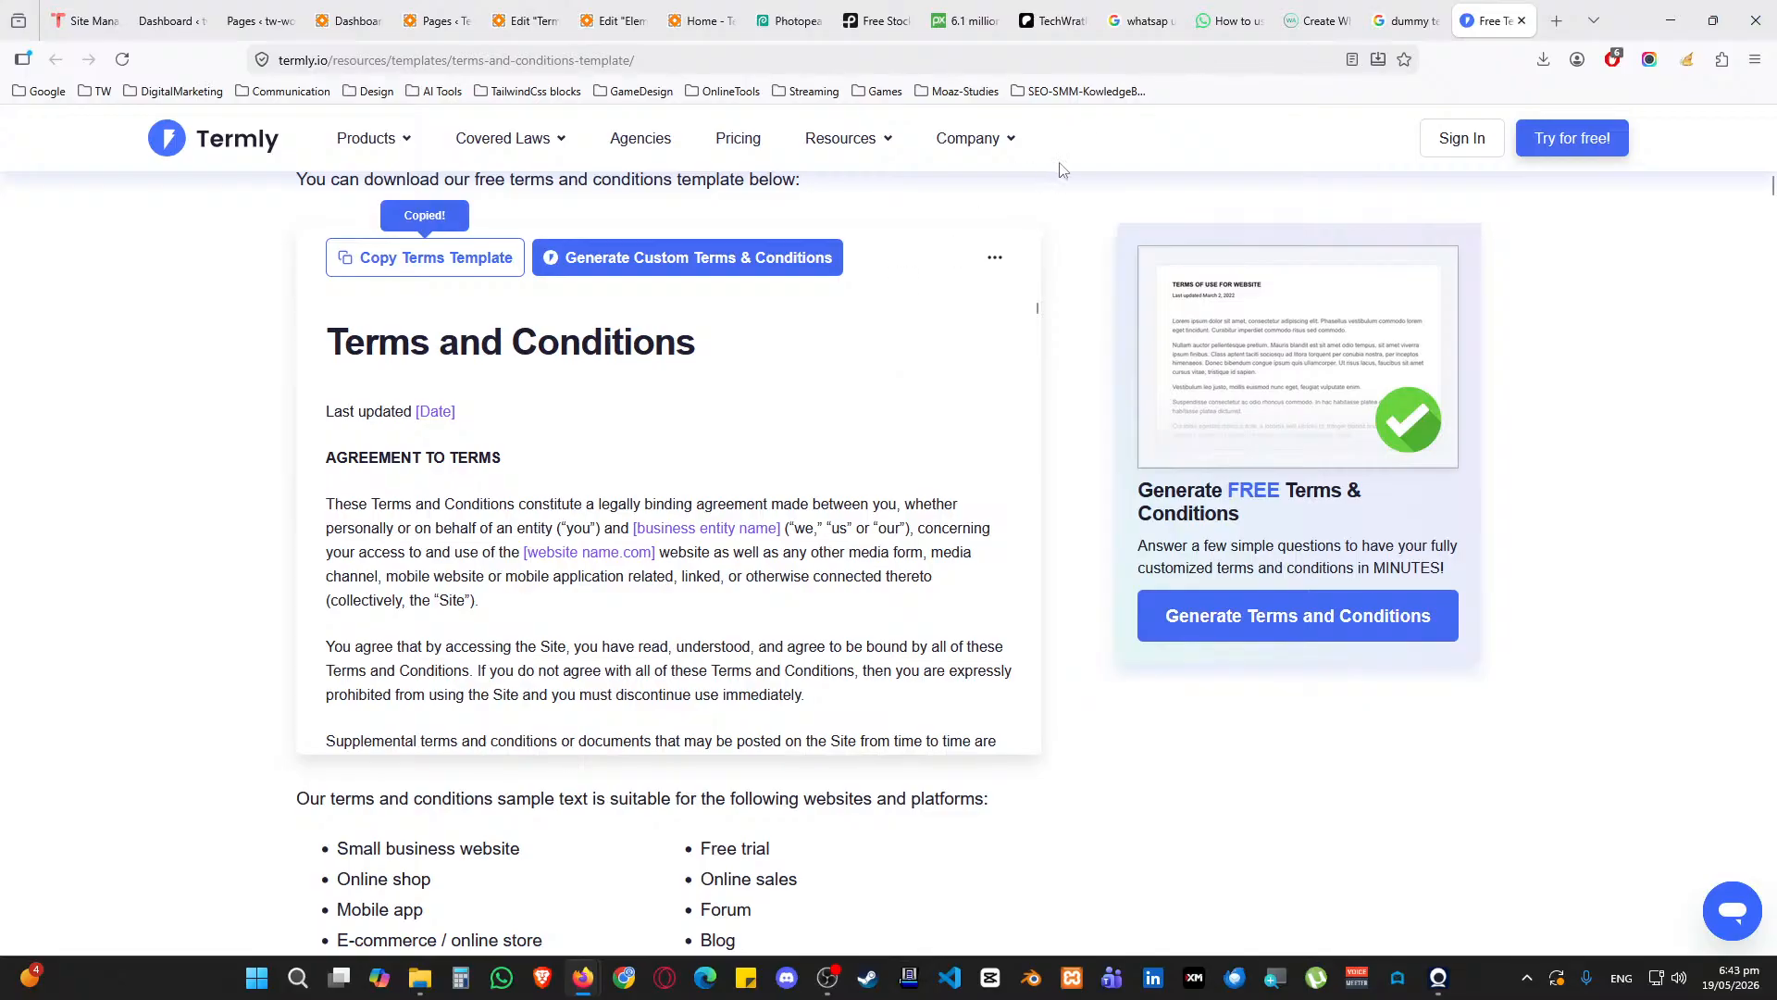
click(523, 20)
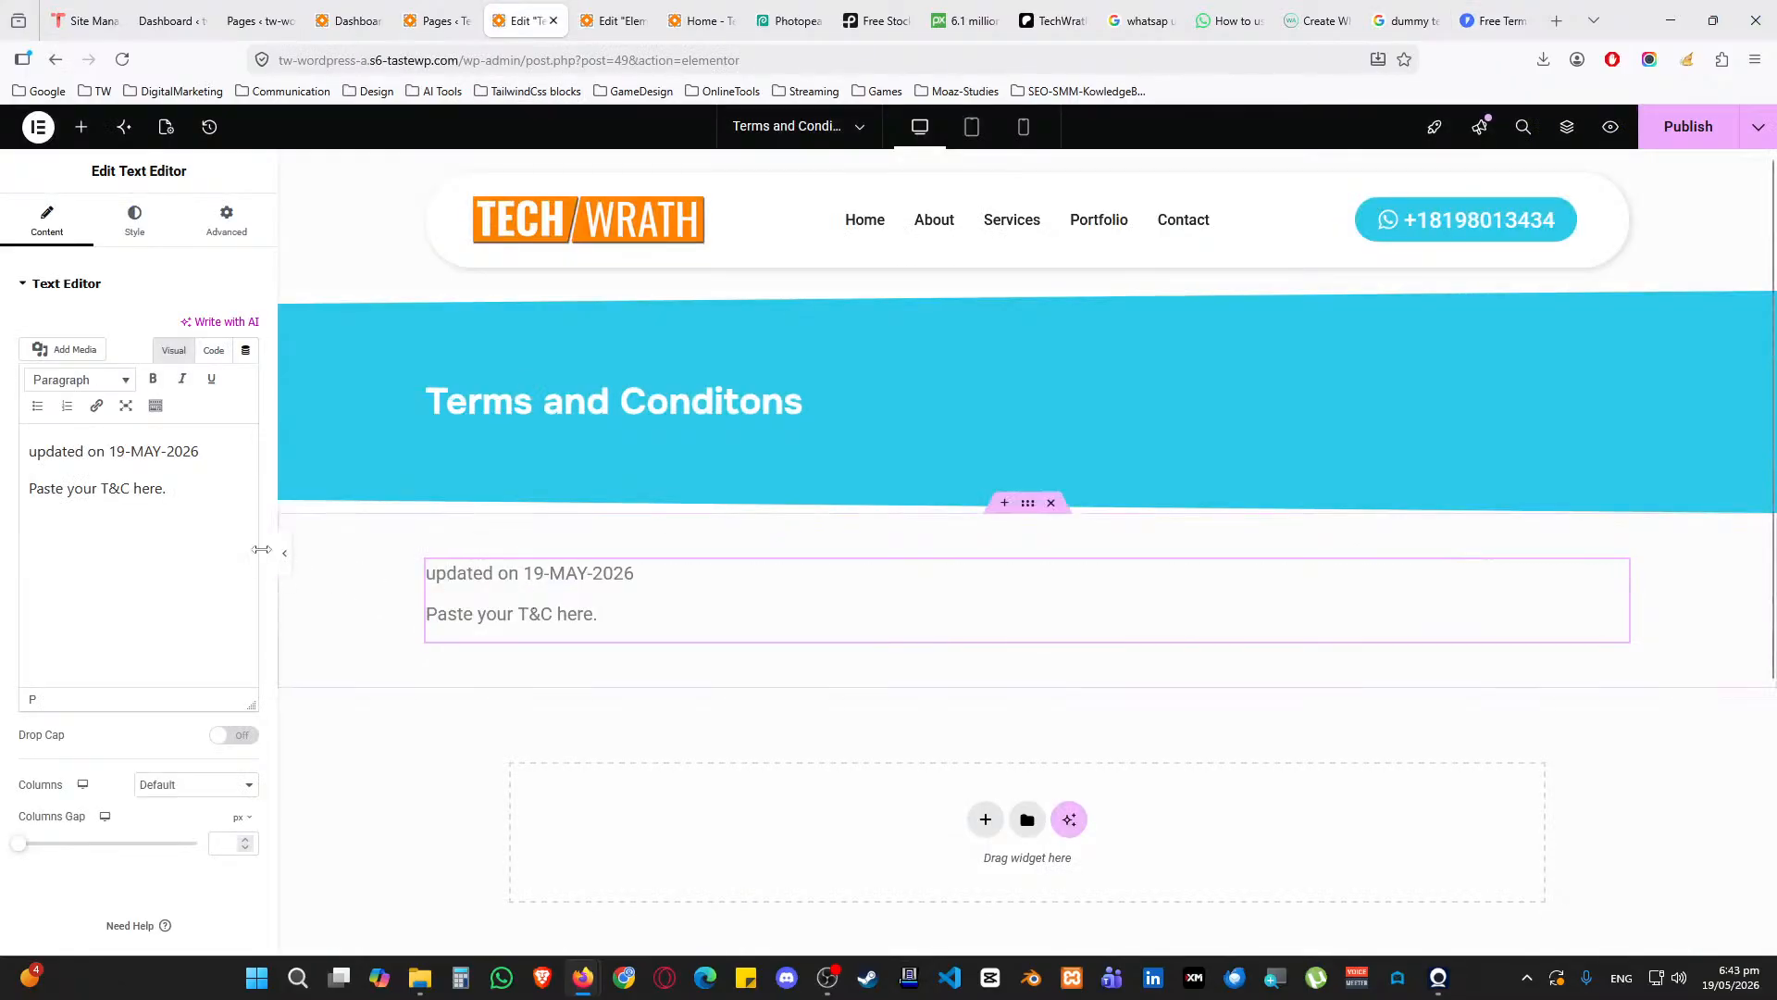
Paste the template over the placeholder line and delete its duplicate title and date lines
drag(167, 488, 23, 504)
key(ctrl+v)
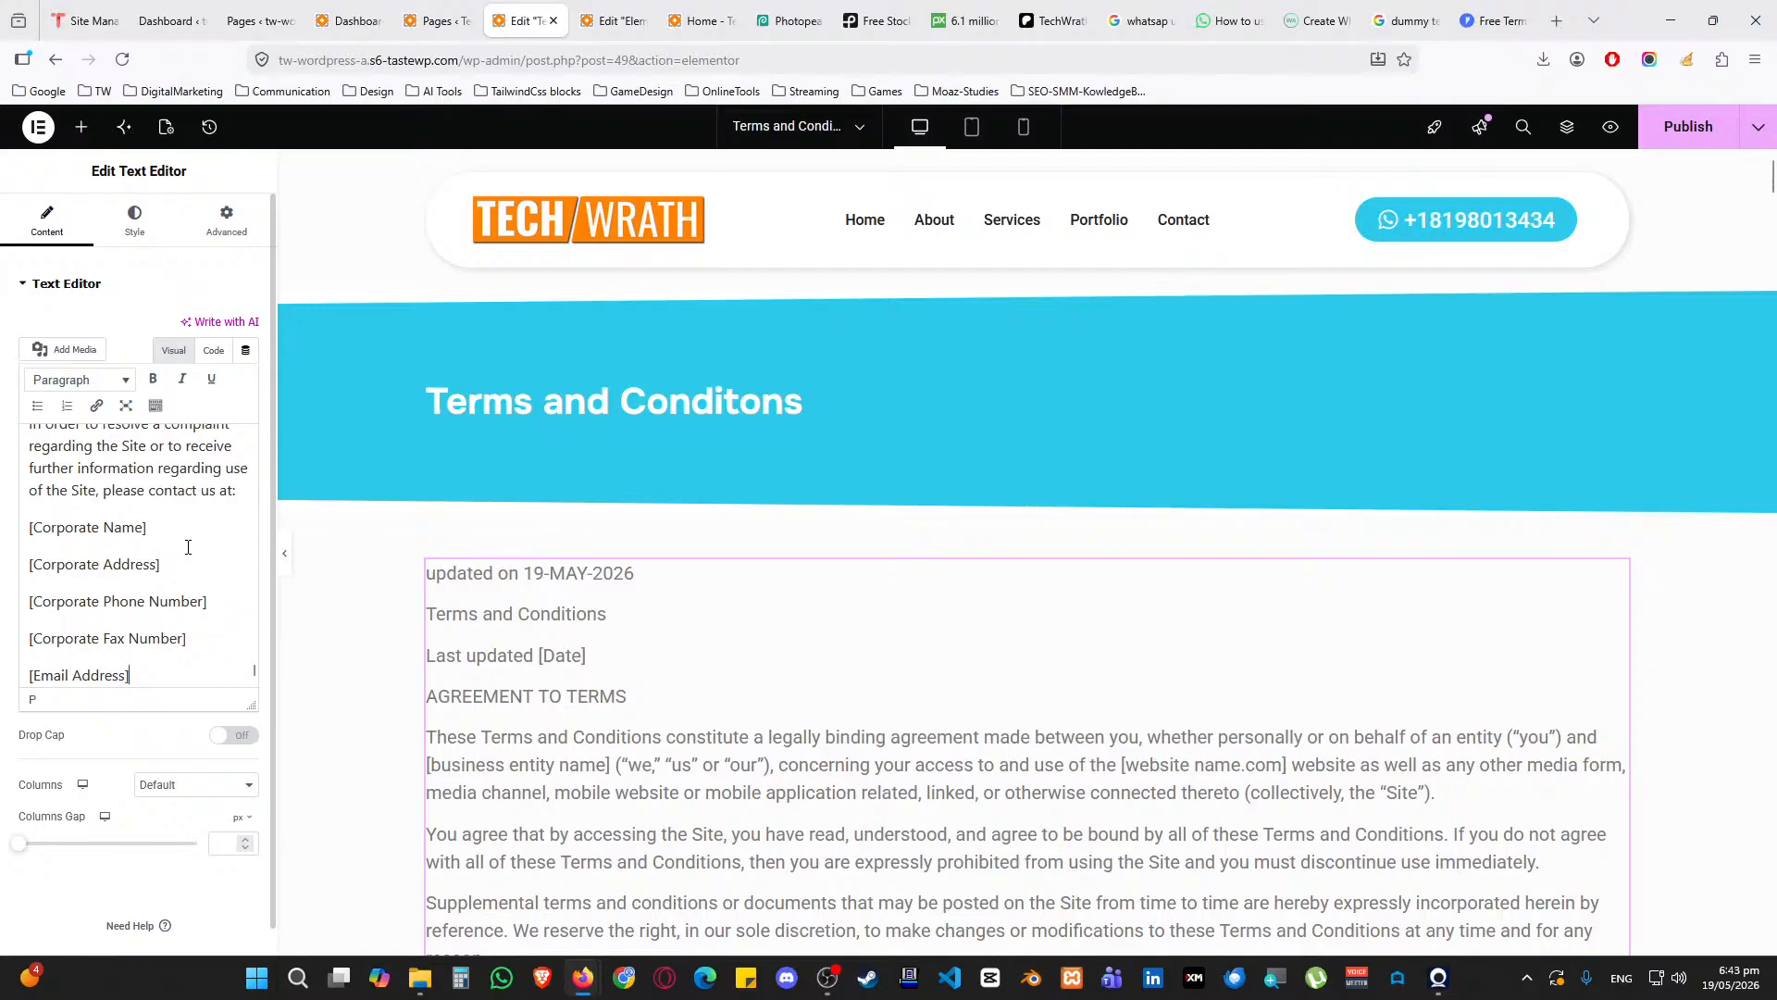
scroll(173, 568, up, 15)
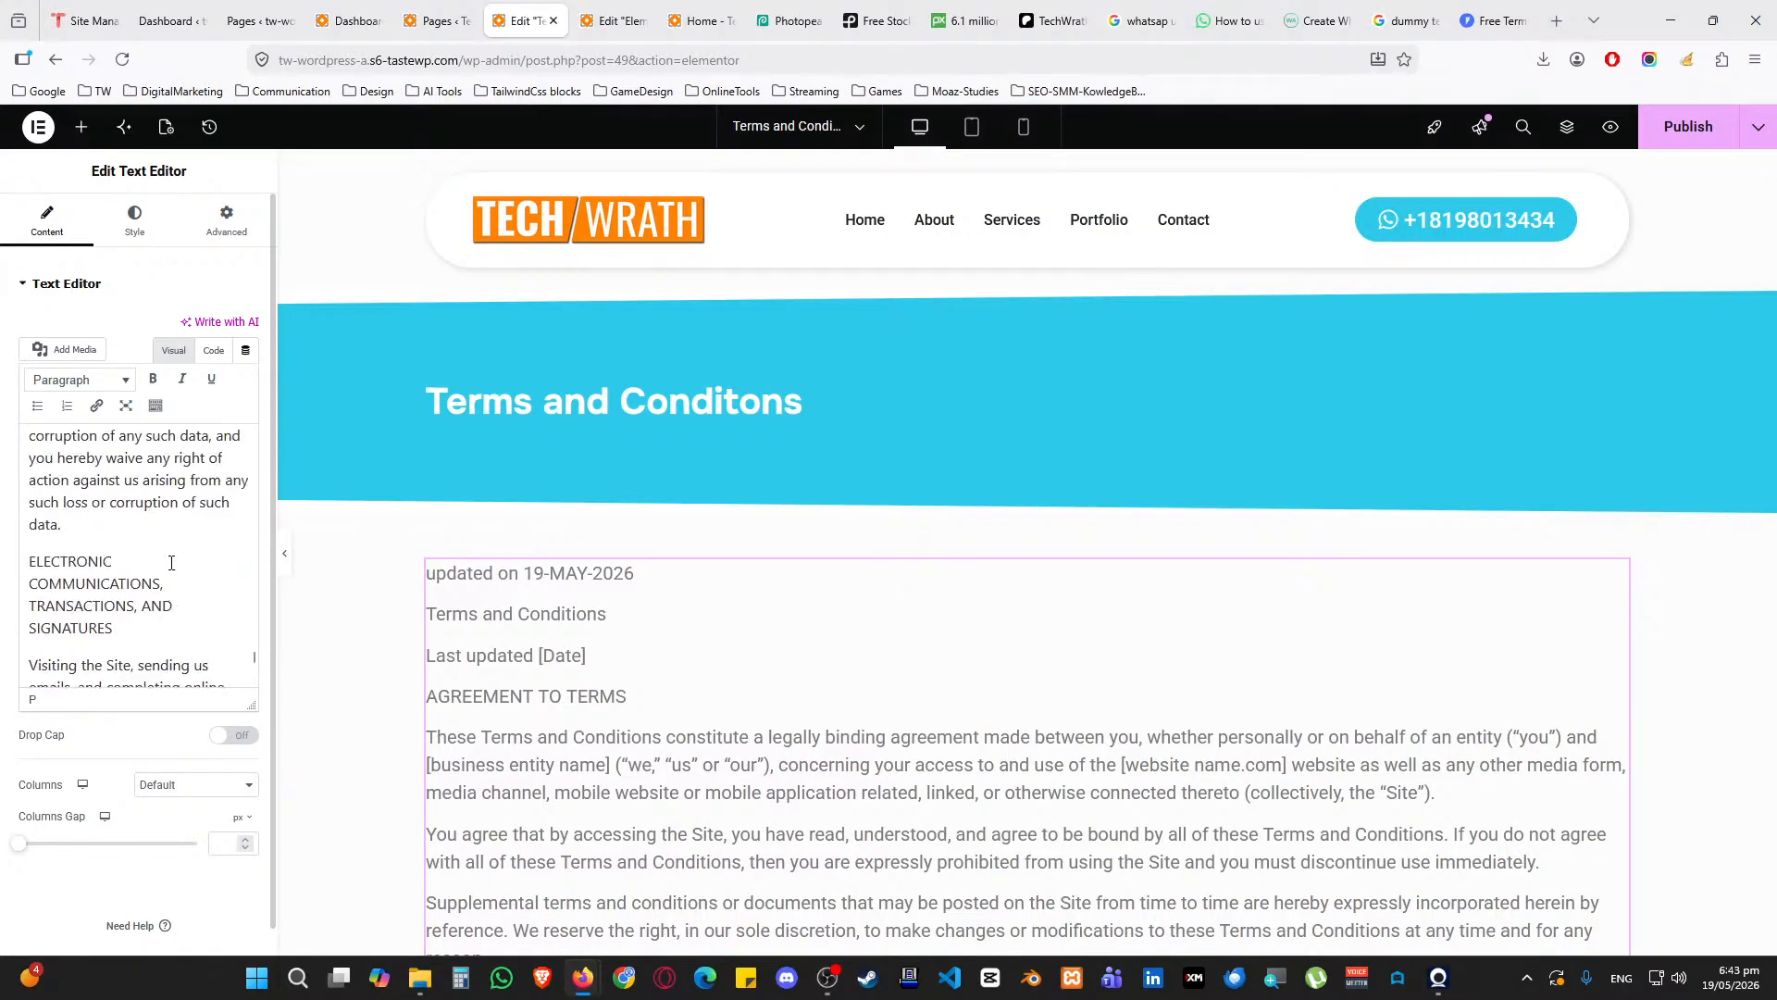
scroll(154, 511, up, 20)
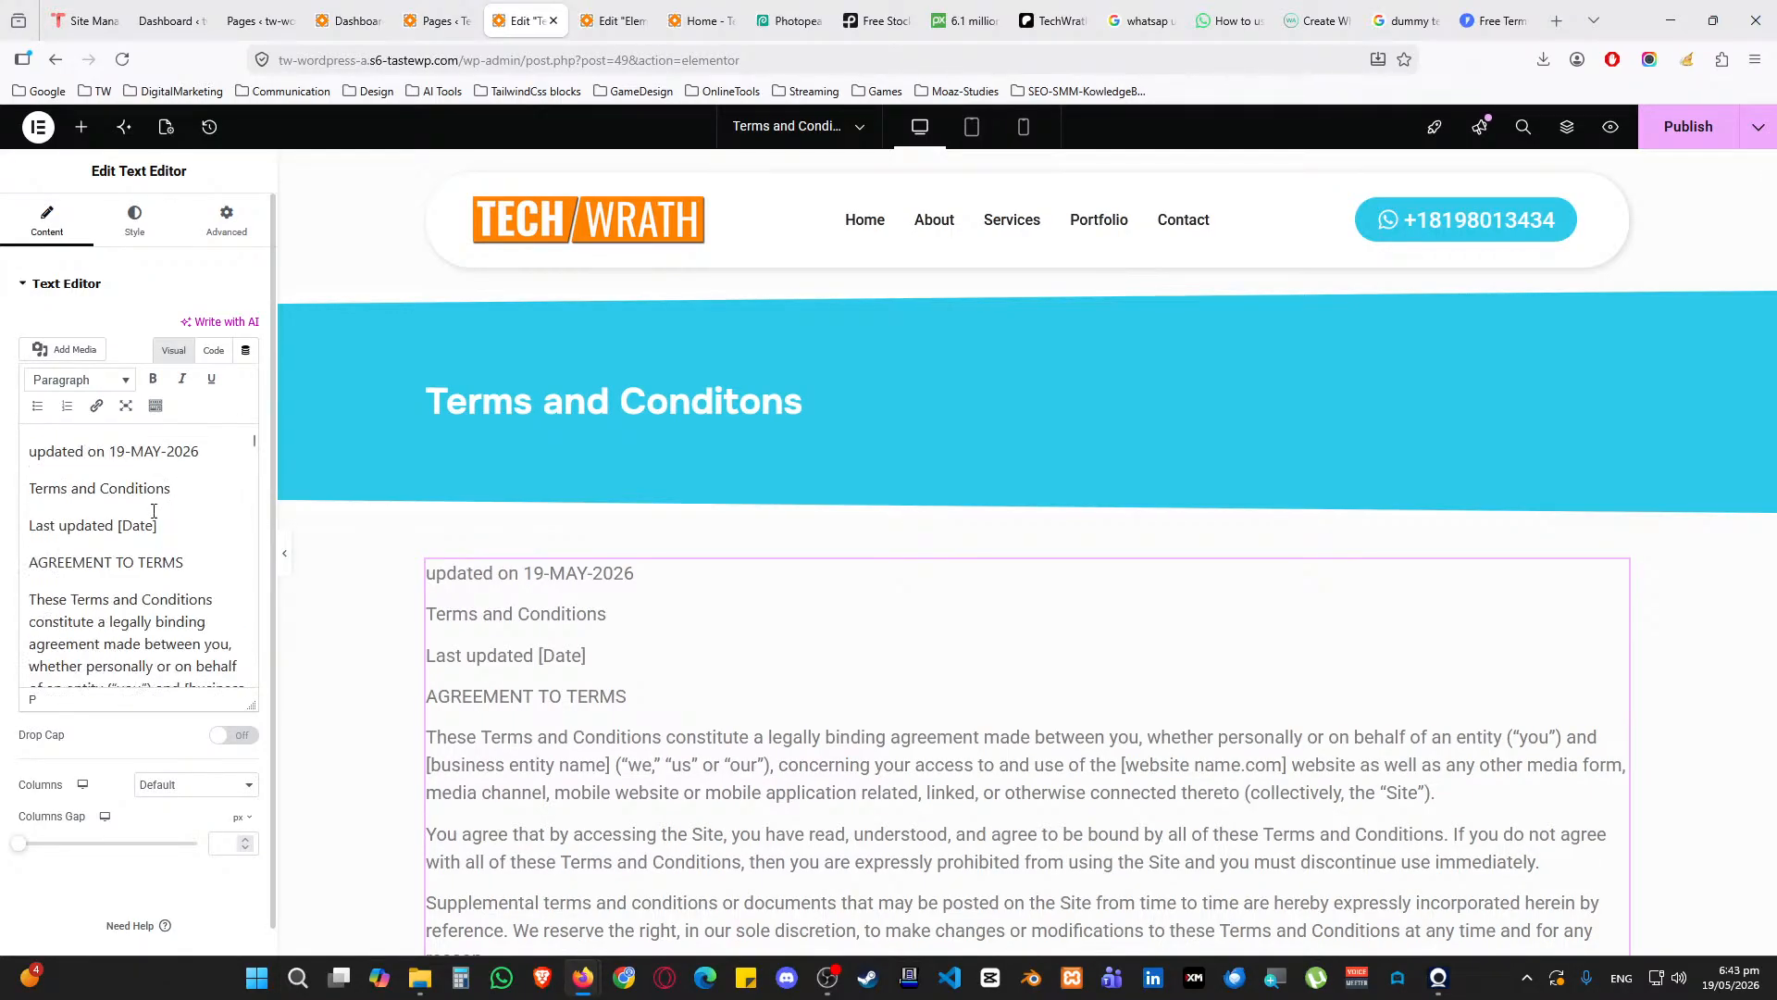
key(shift+Up)
key(shift+Home)
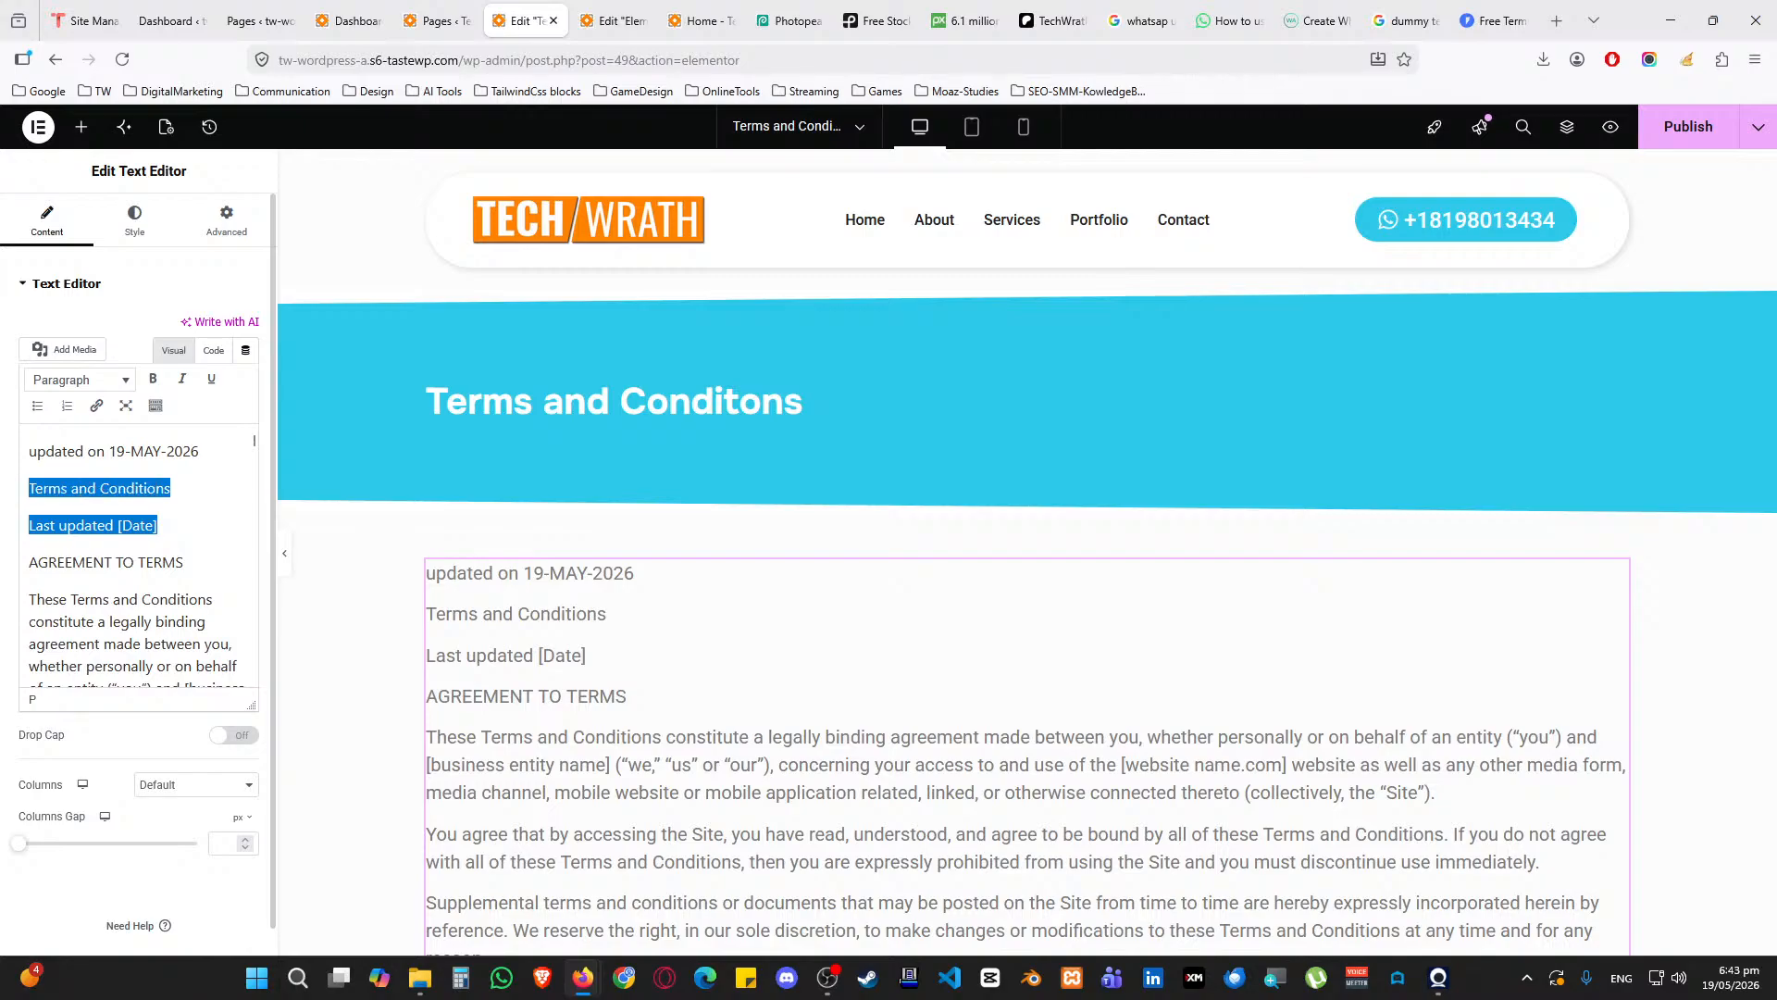
key(BackSpace)
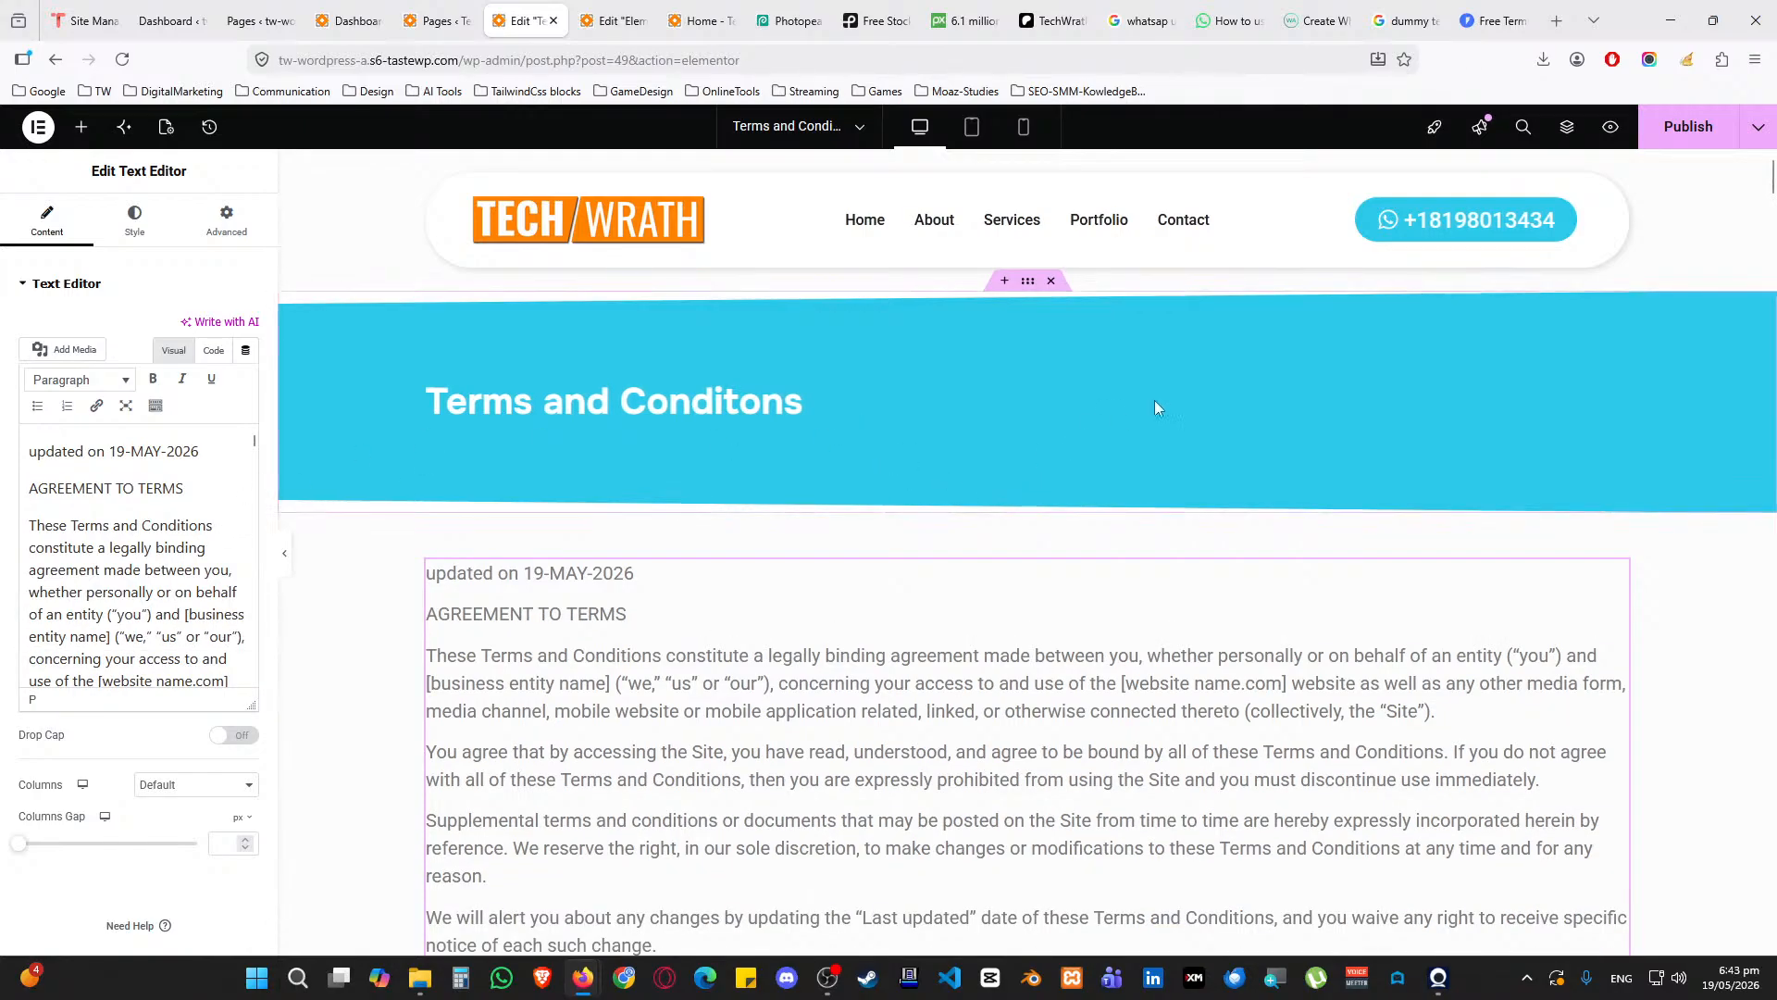
Check the pasted legal text and publish the Terms and Conditions page
scroll(351, 597, down, 20)
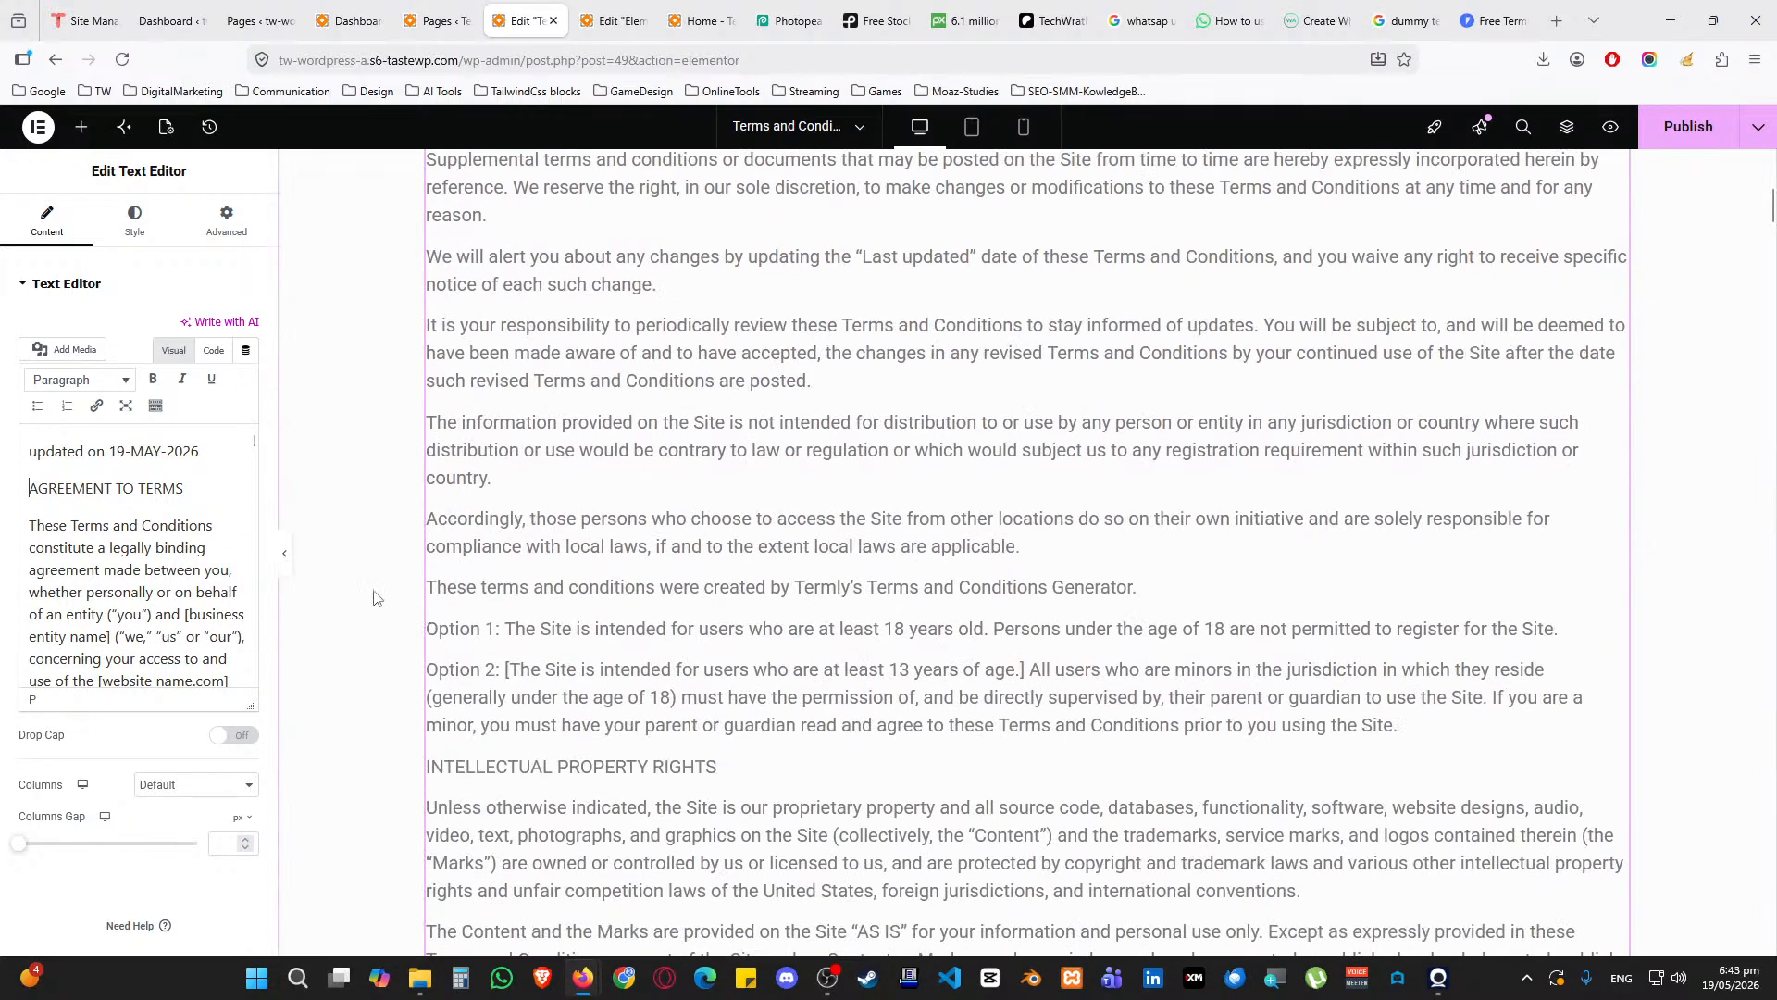
scroll(350, 597, down, 20)
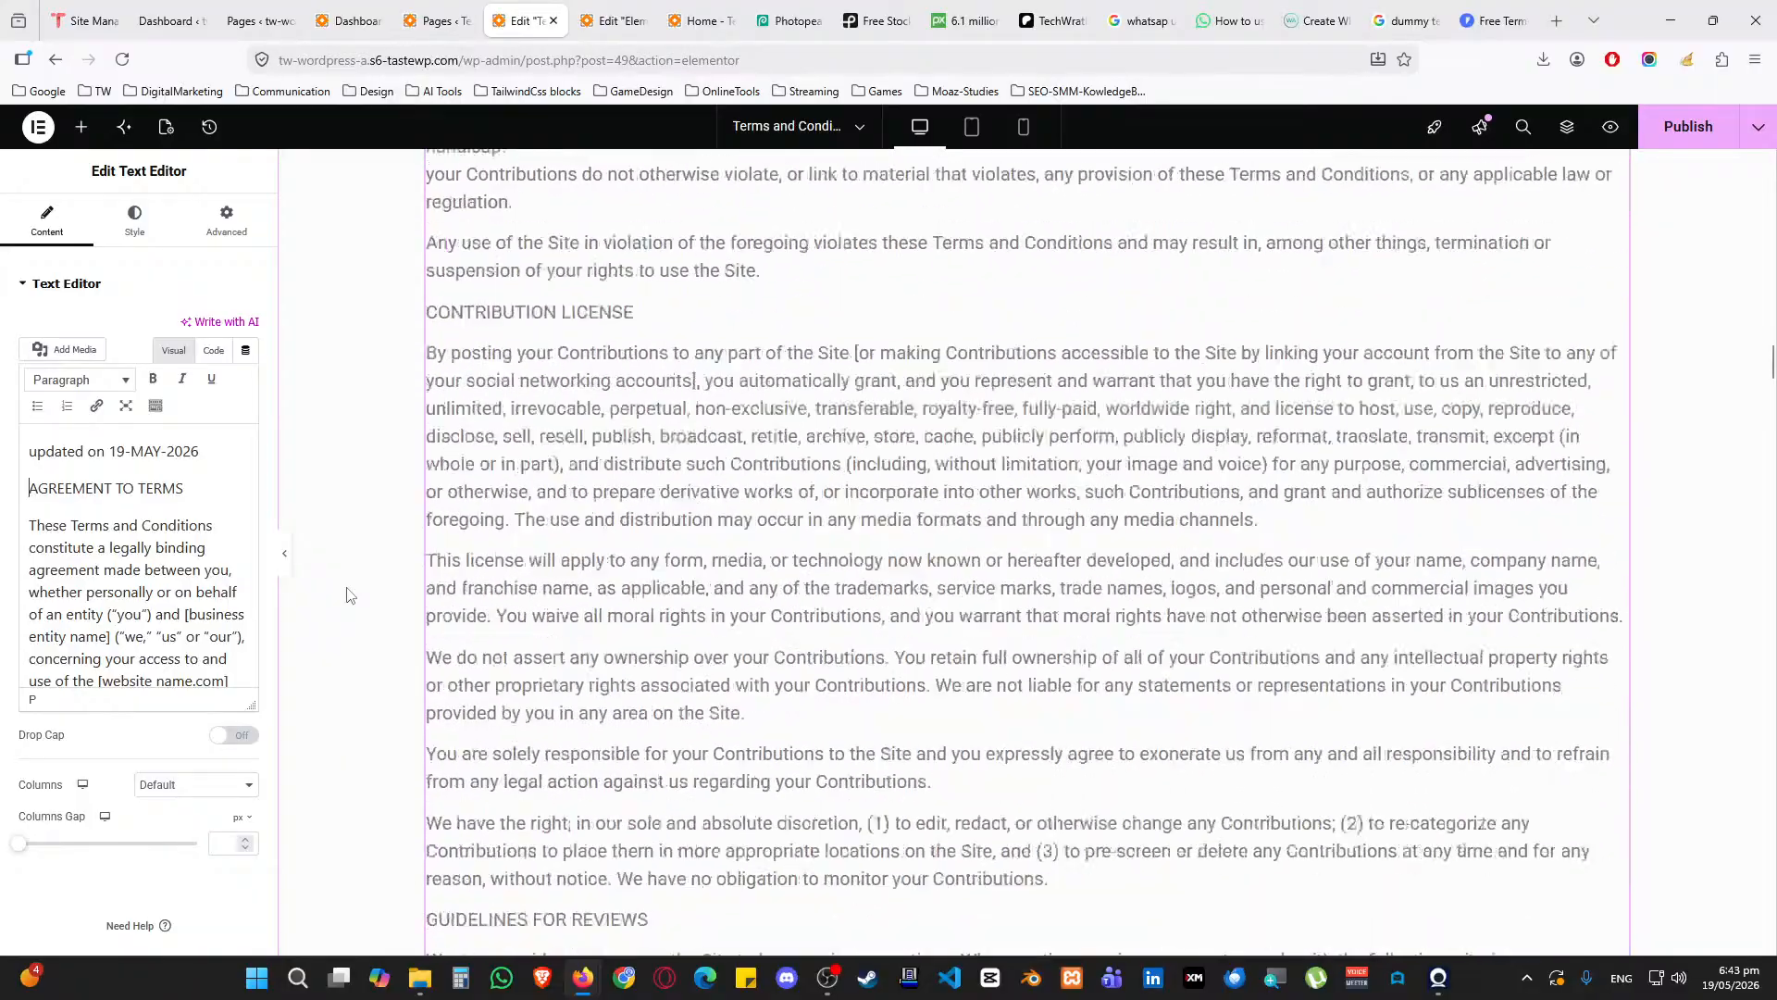
scroll(347, 593, down, 20)
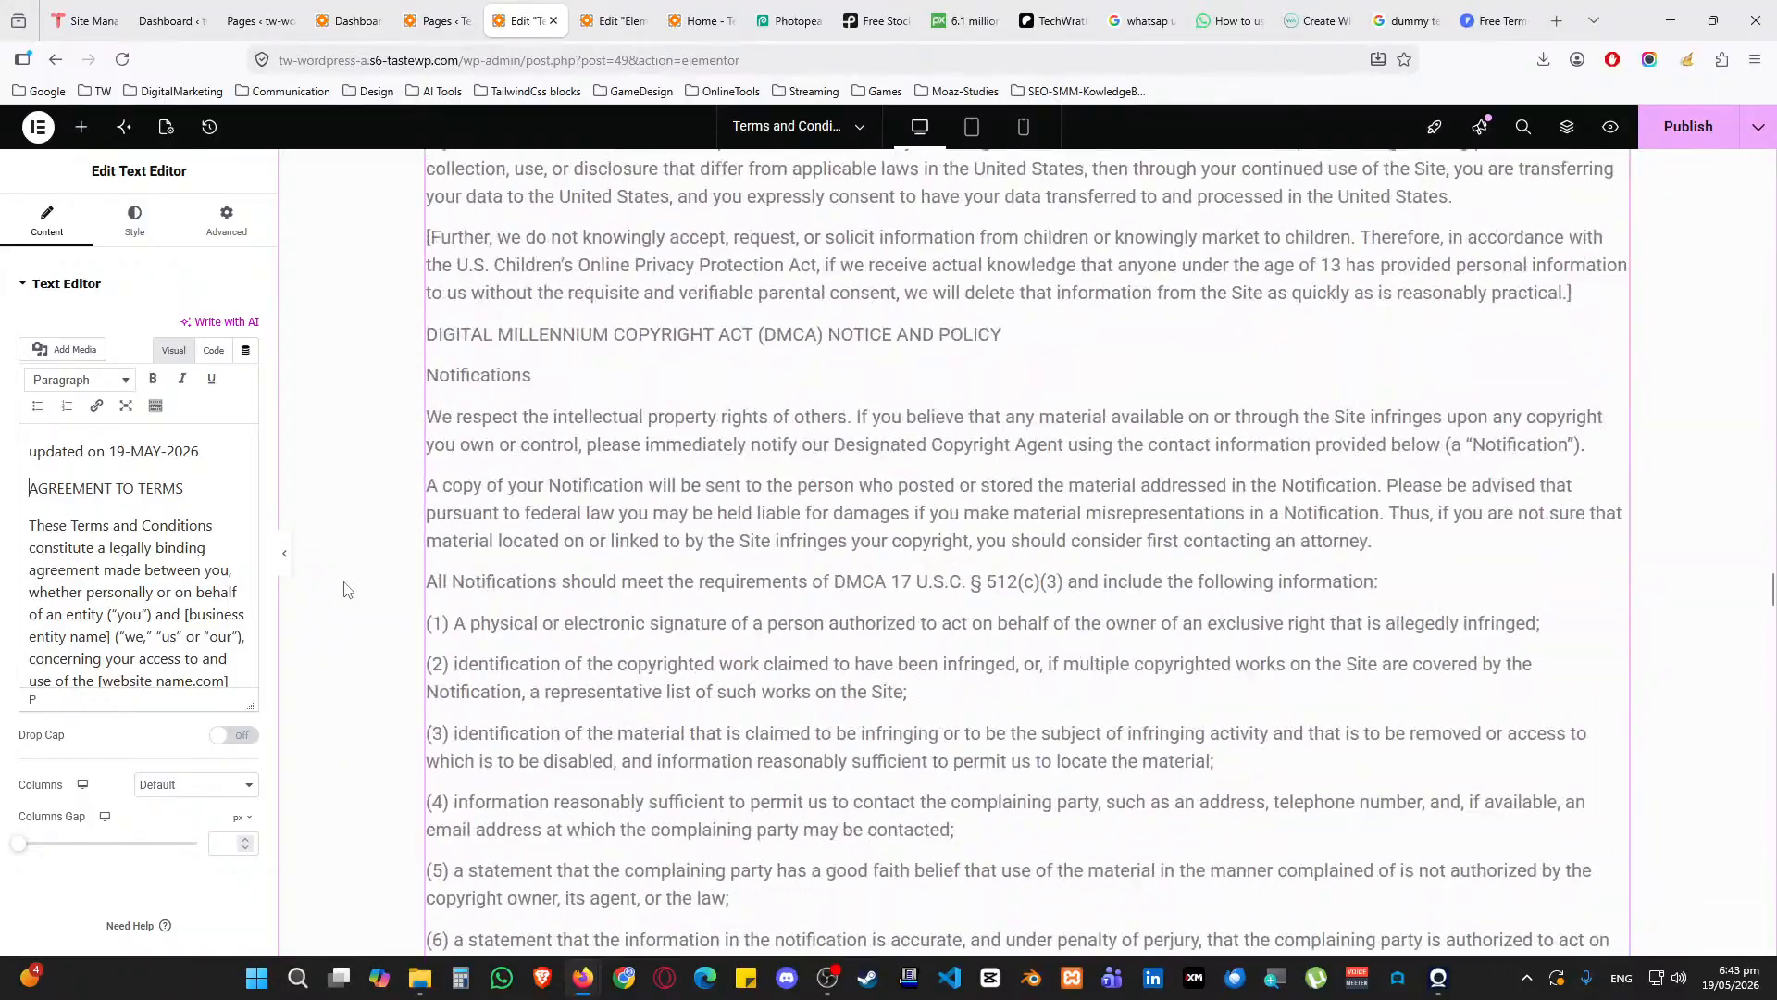
scroll(350, 590, down, 20)
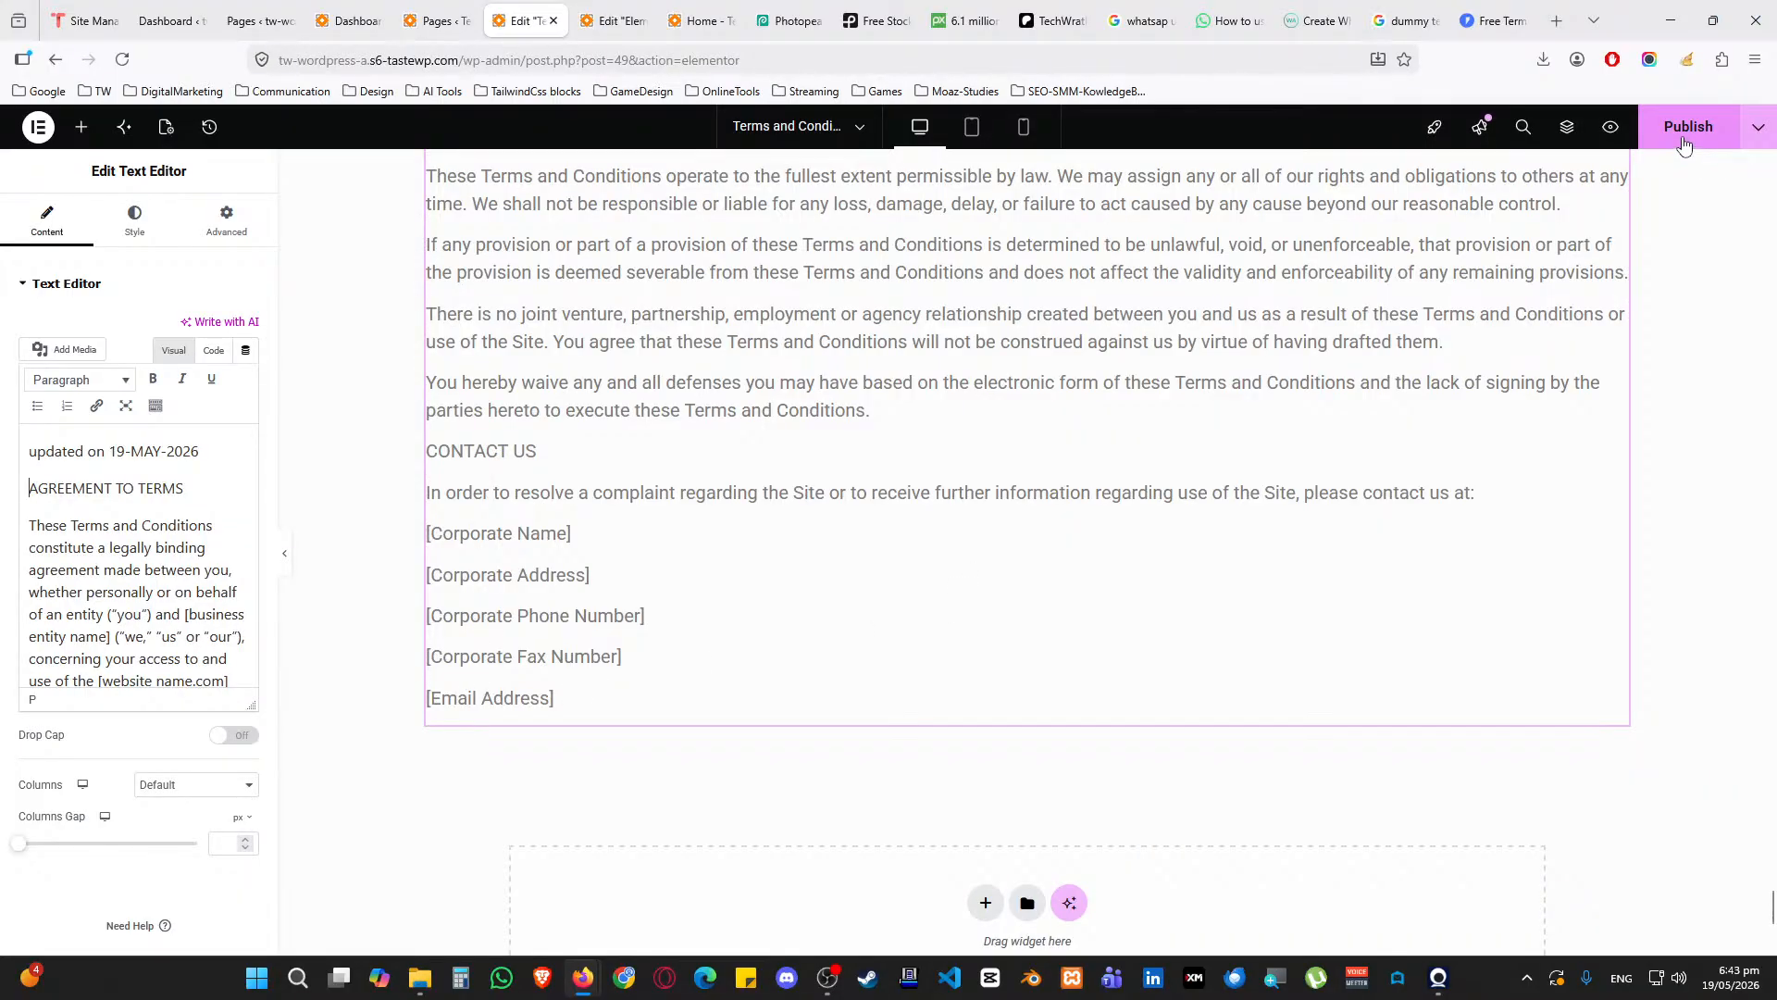
click(1683, 139)
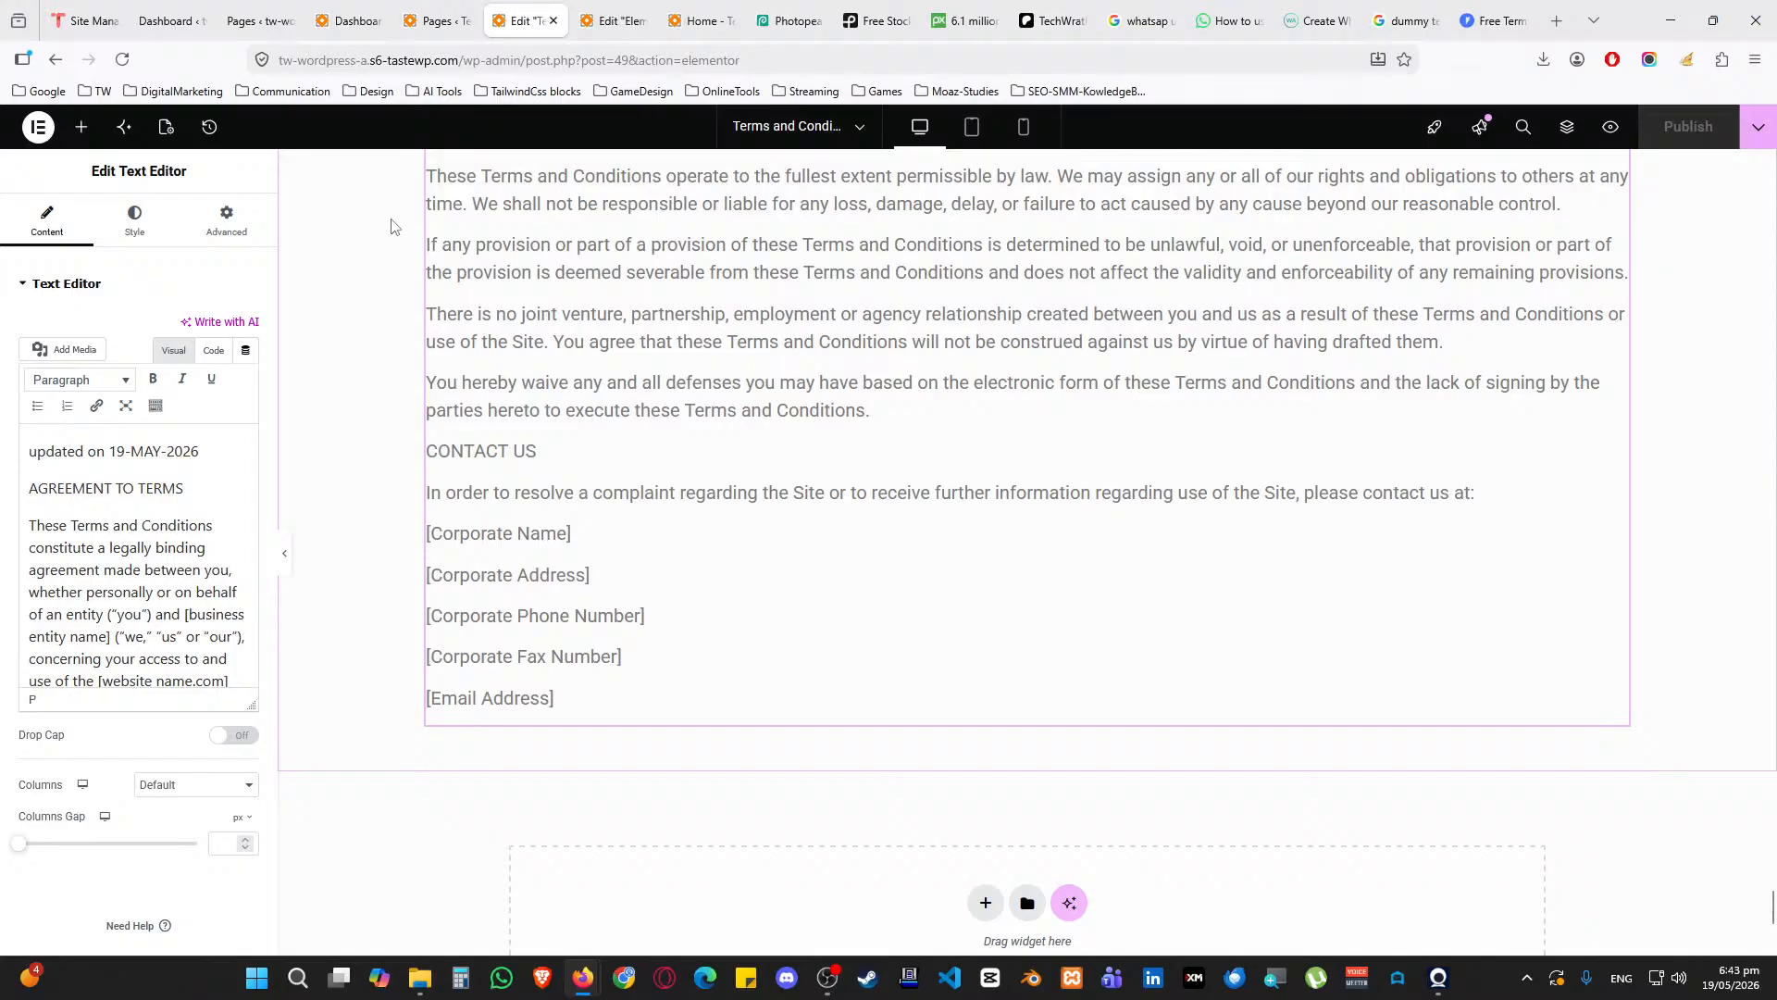
click(81, 127)
Add the SEO focus keywords 'terms and conditions' and 'tech services'
click(237, 207)
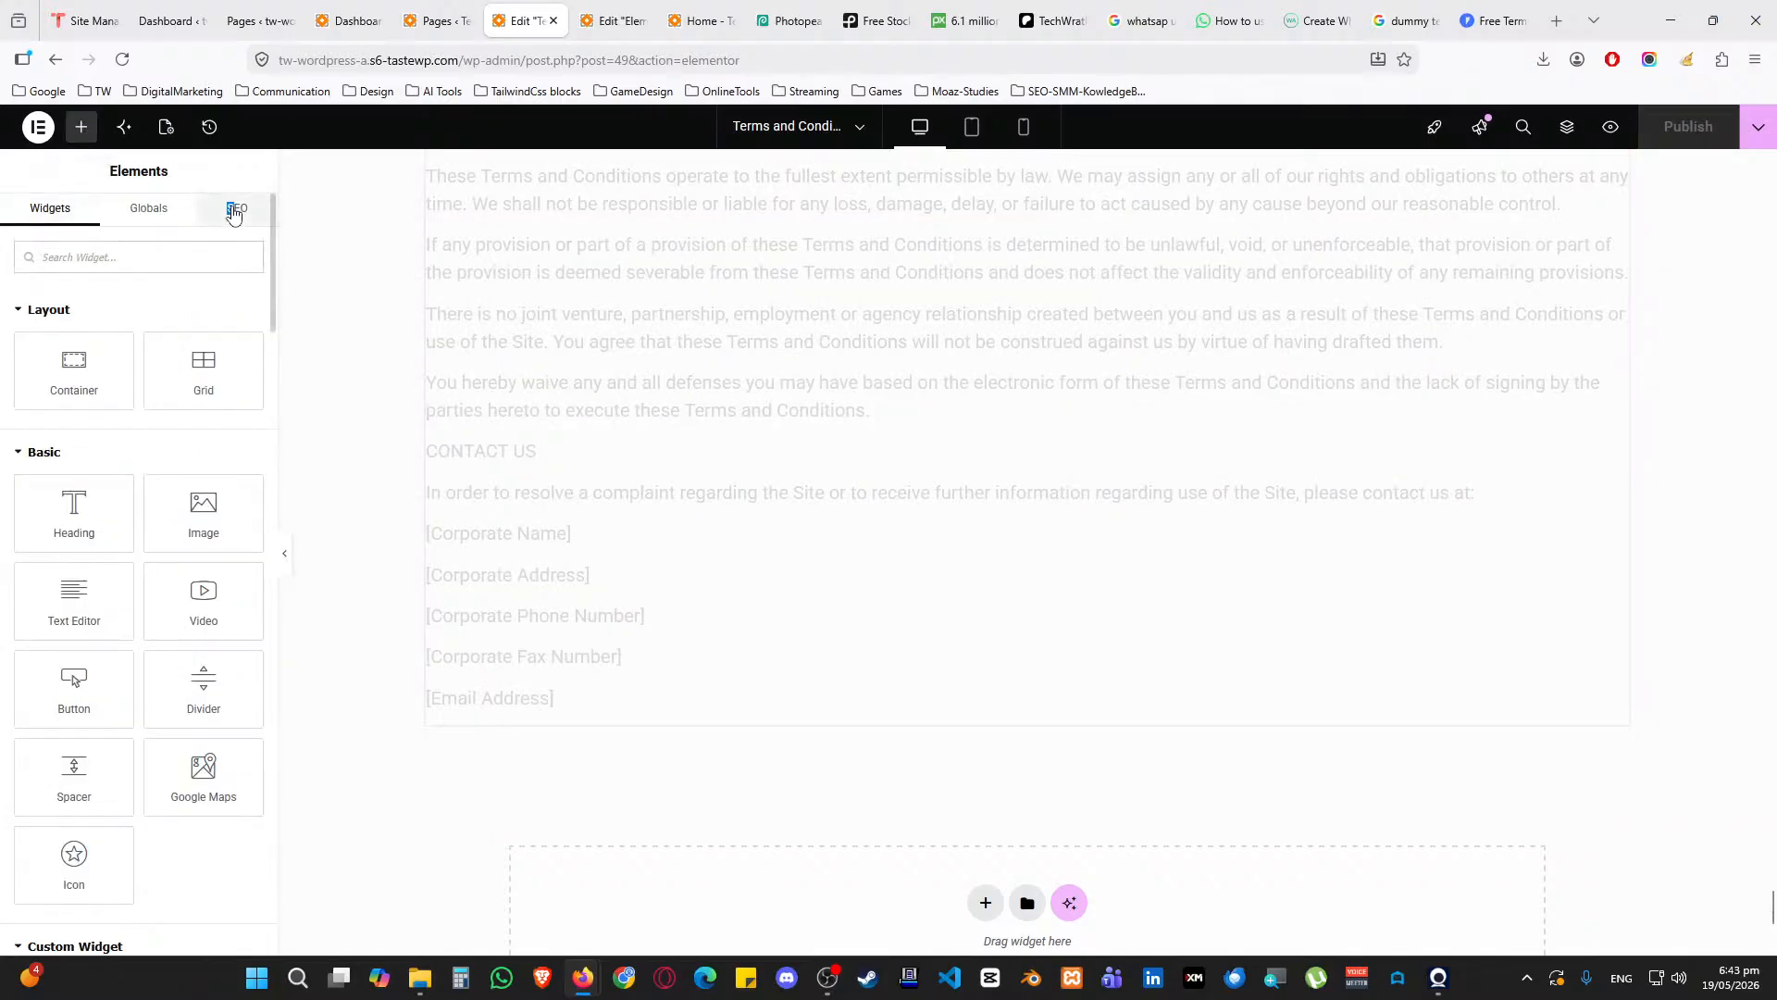
click(60, 517)
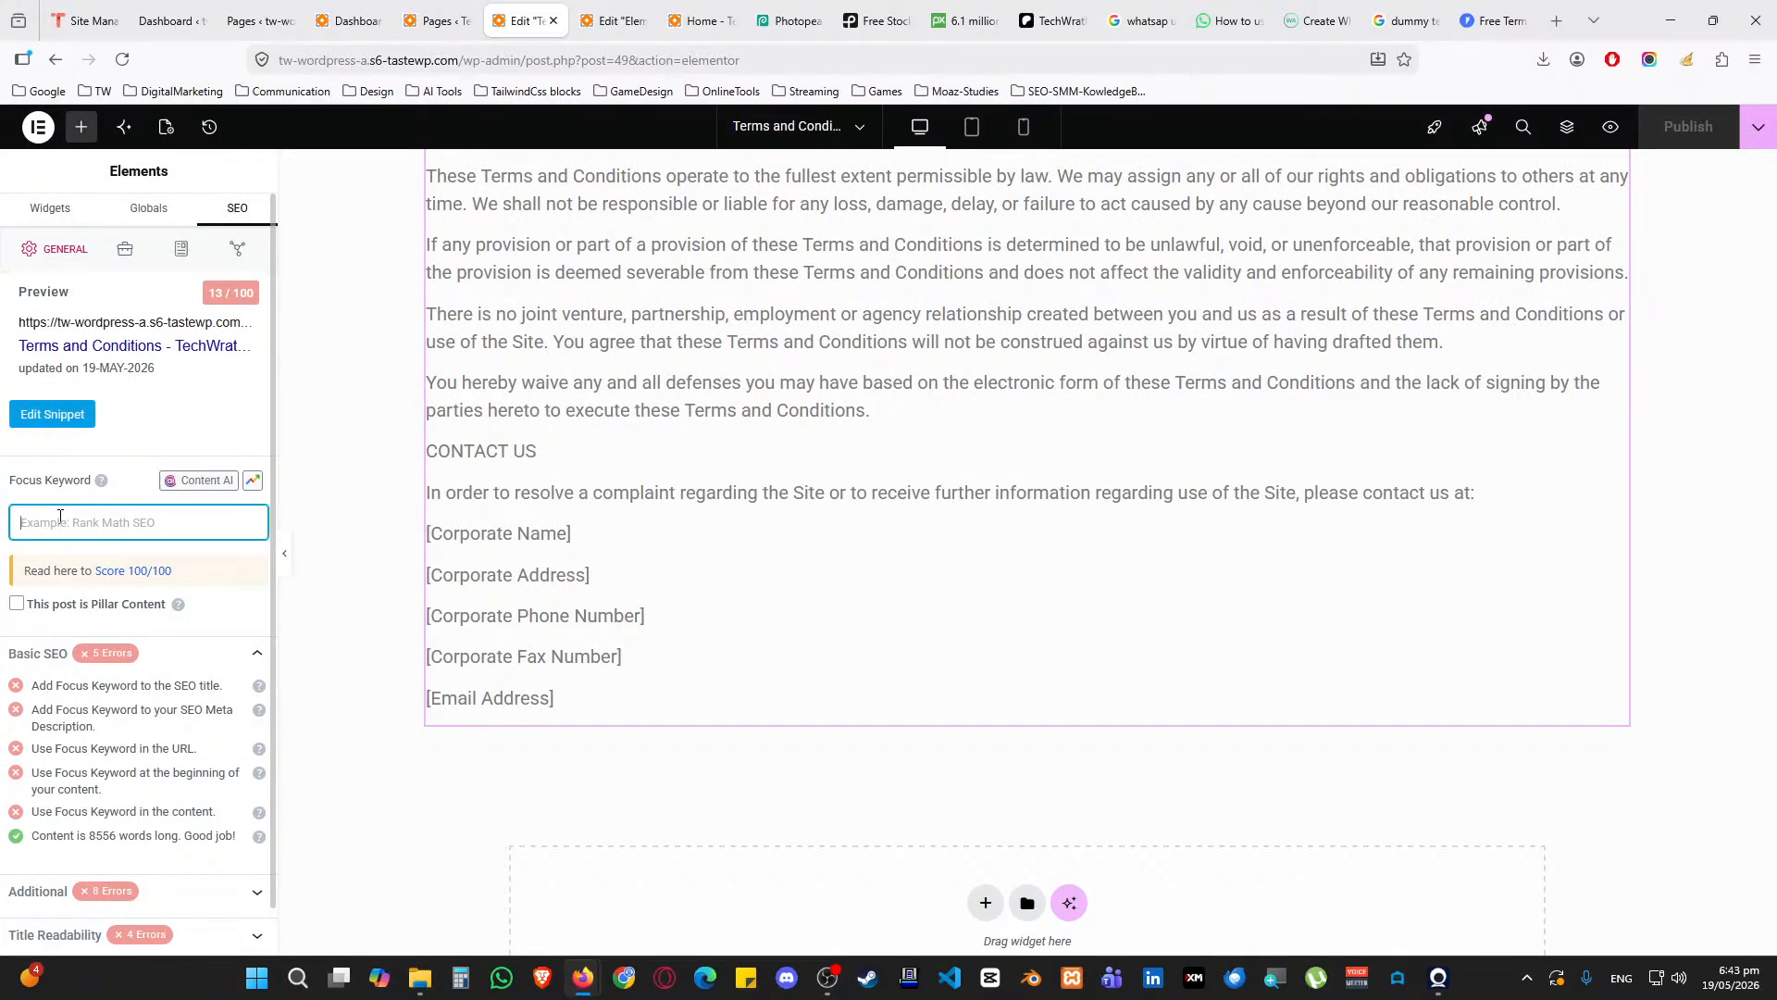
text(terms and conditions)
key(Return)
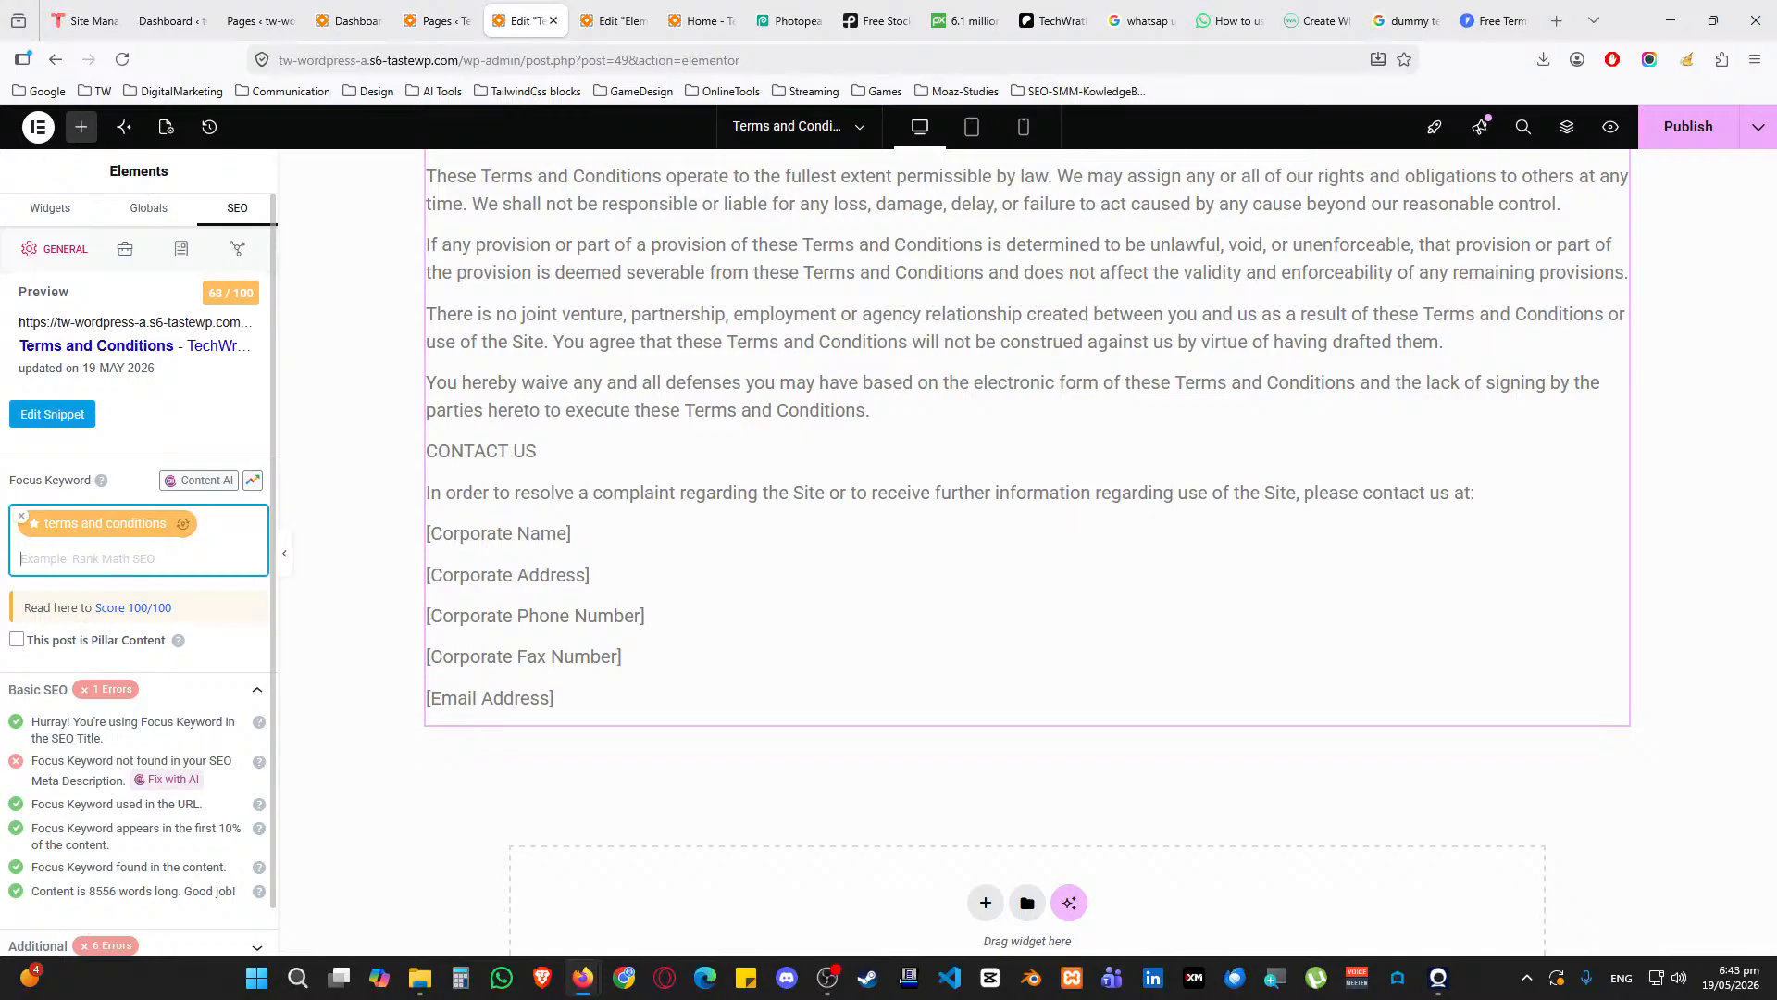
text(t)
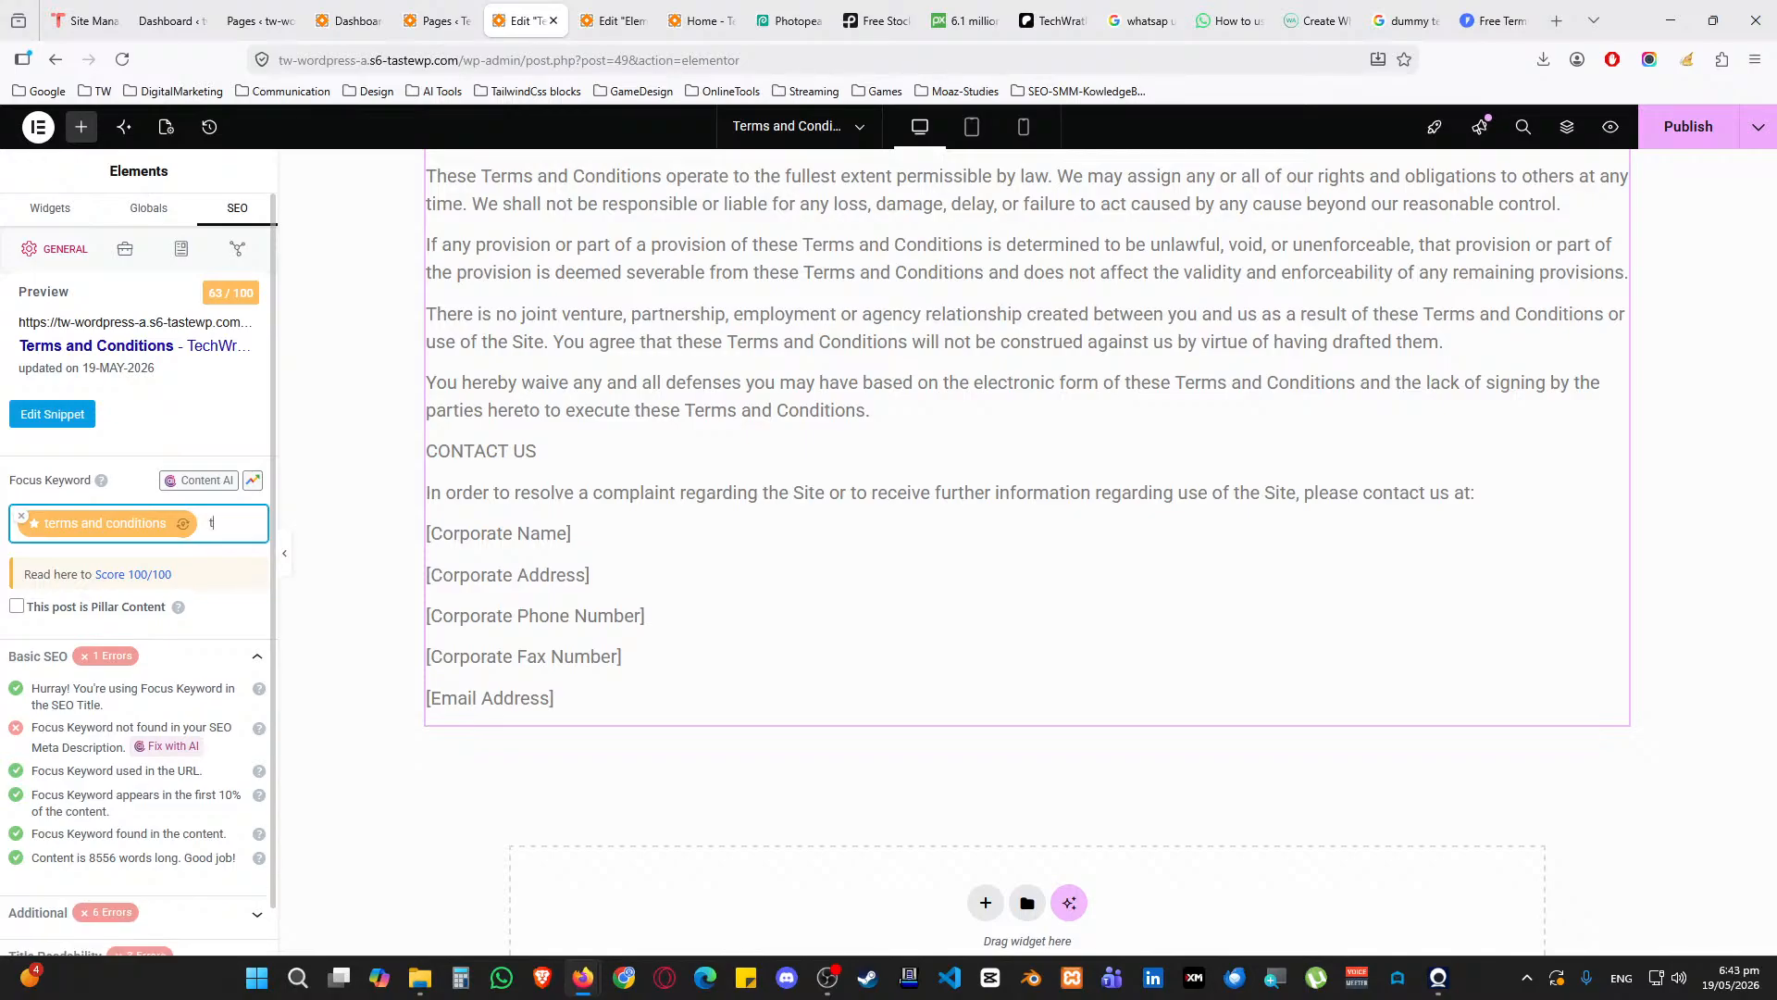
text(ech services)
key(Return)
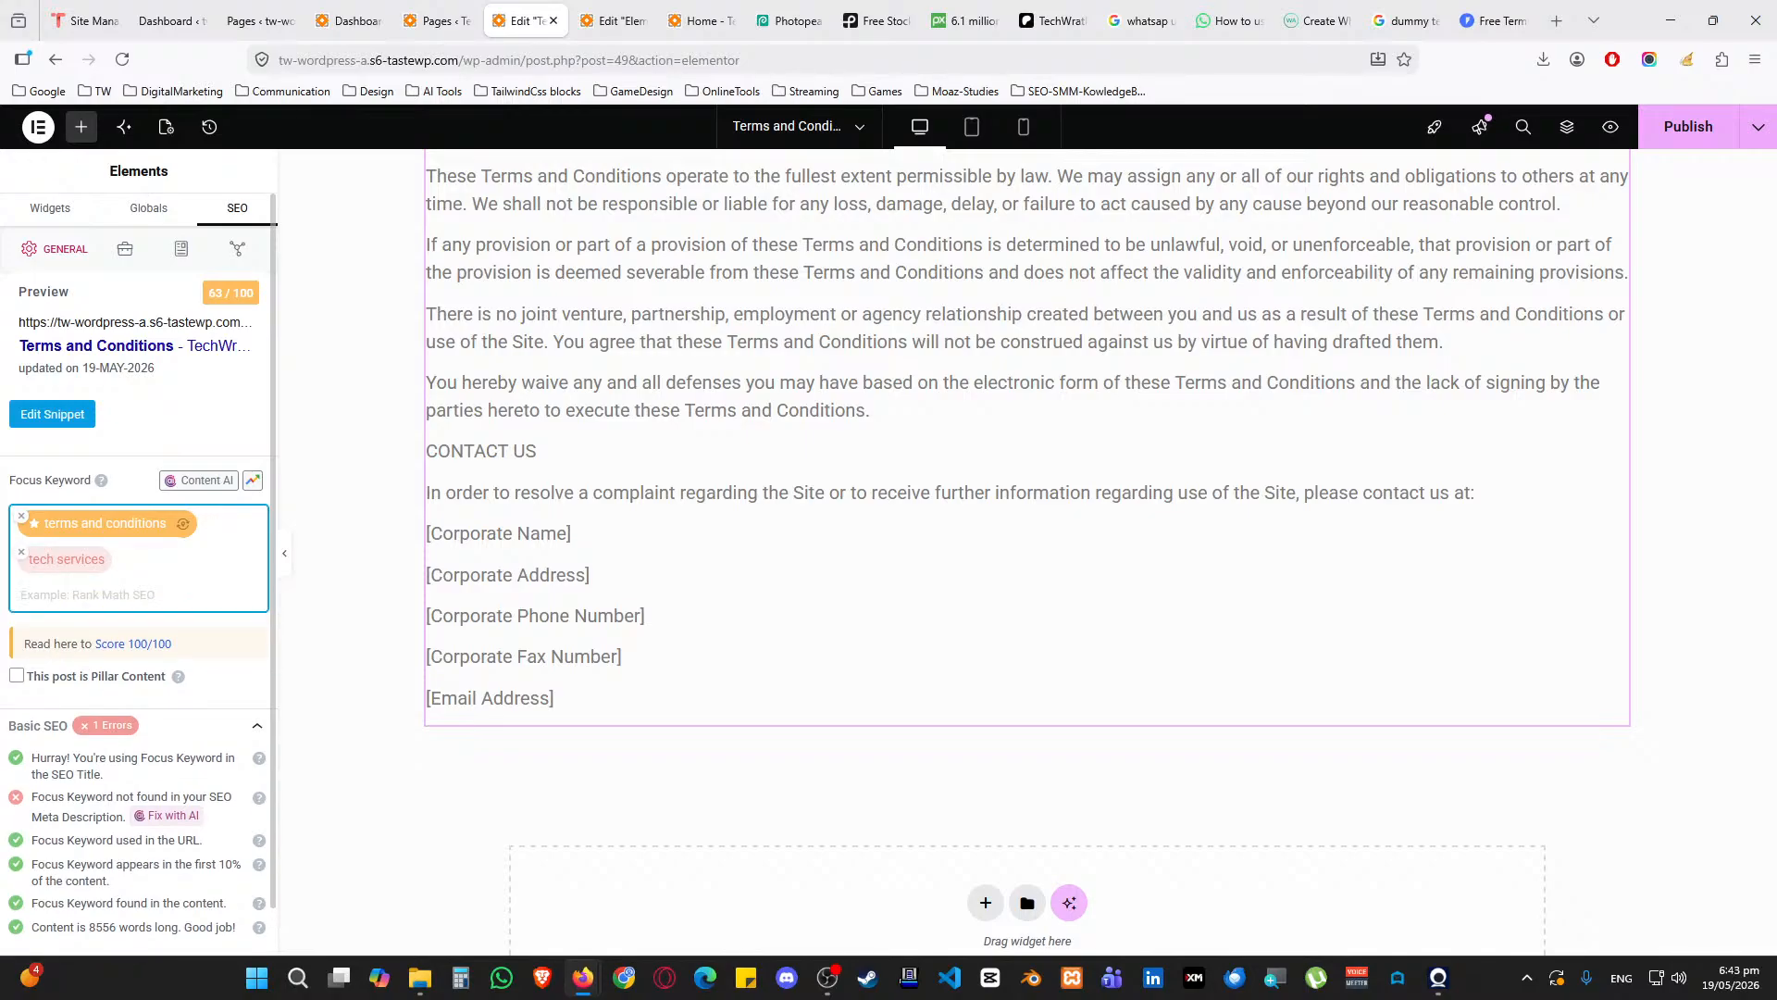
Look over the search snippet title and description, then publish the update
click(80, 414)
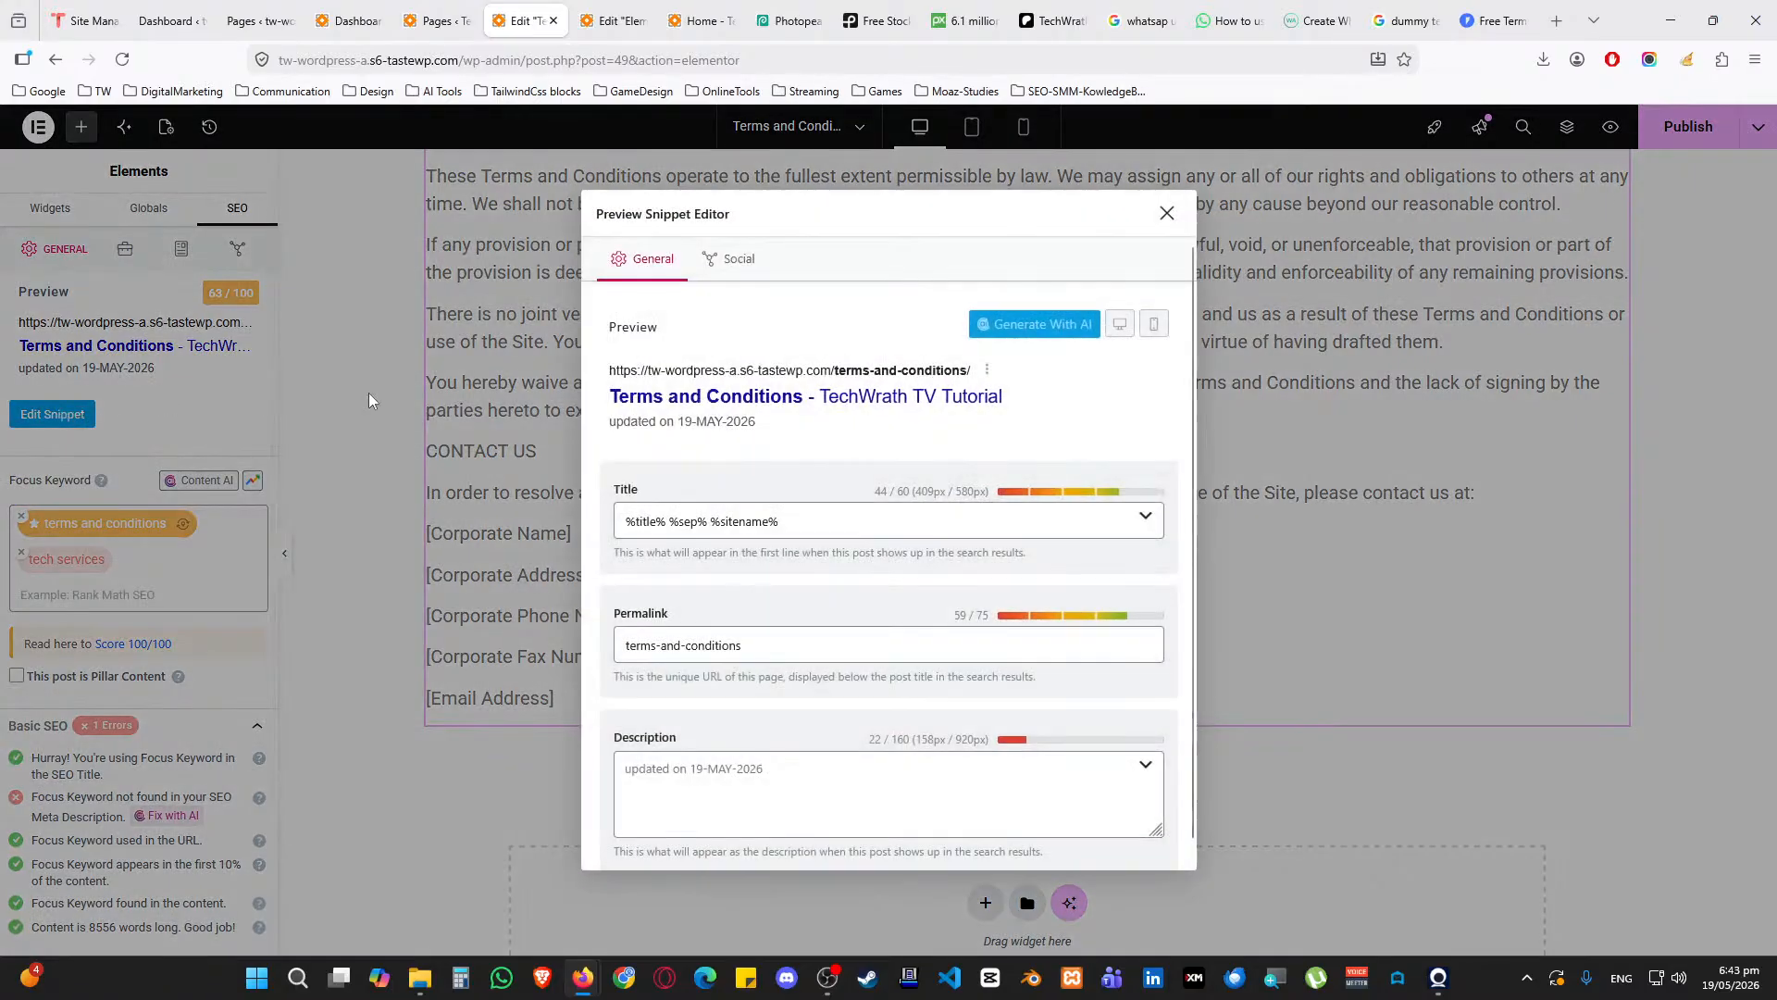
triple_click(762, 536)
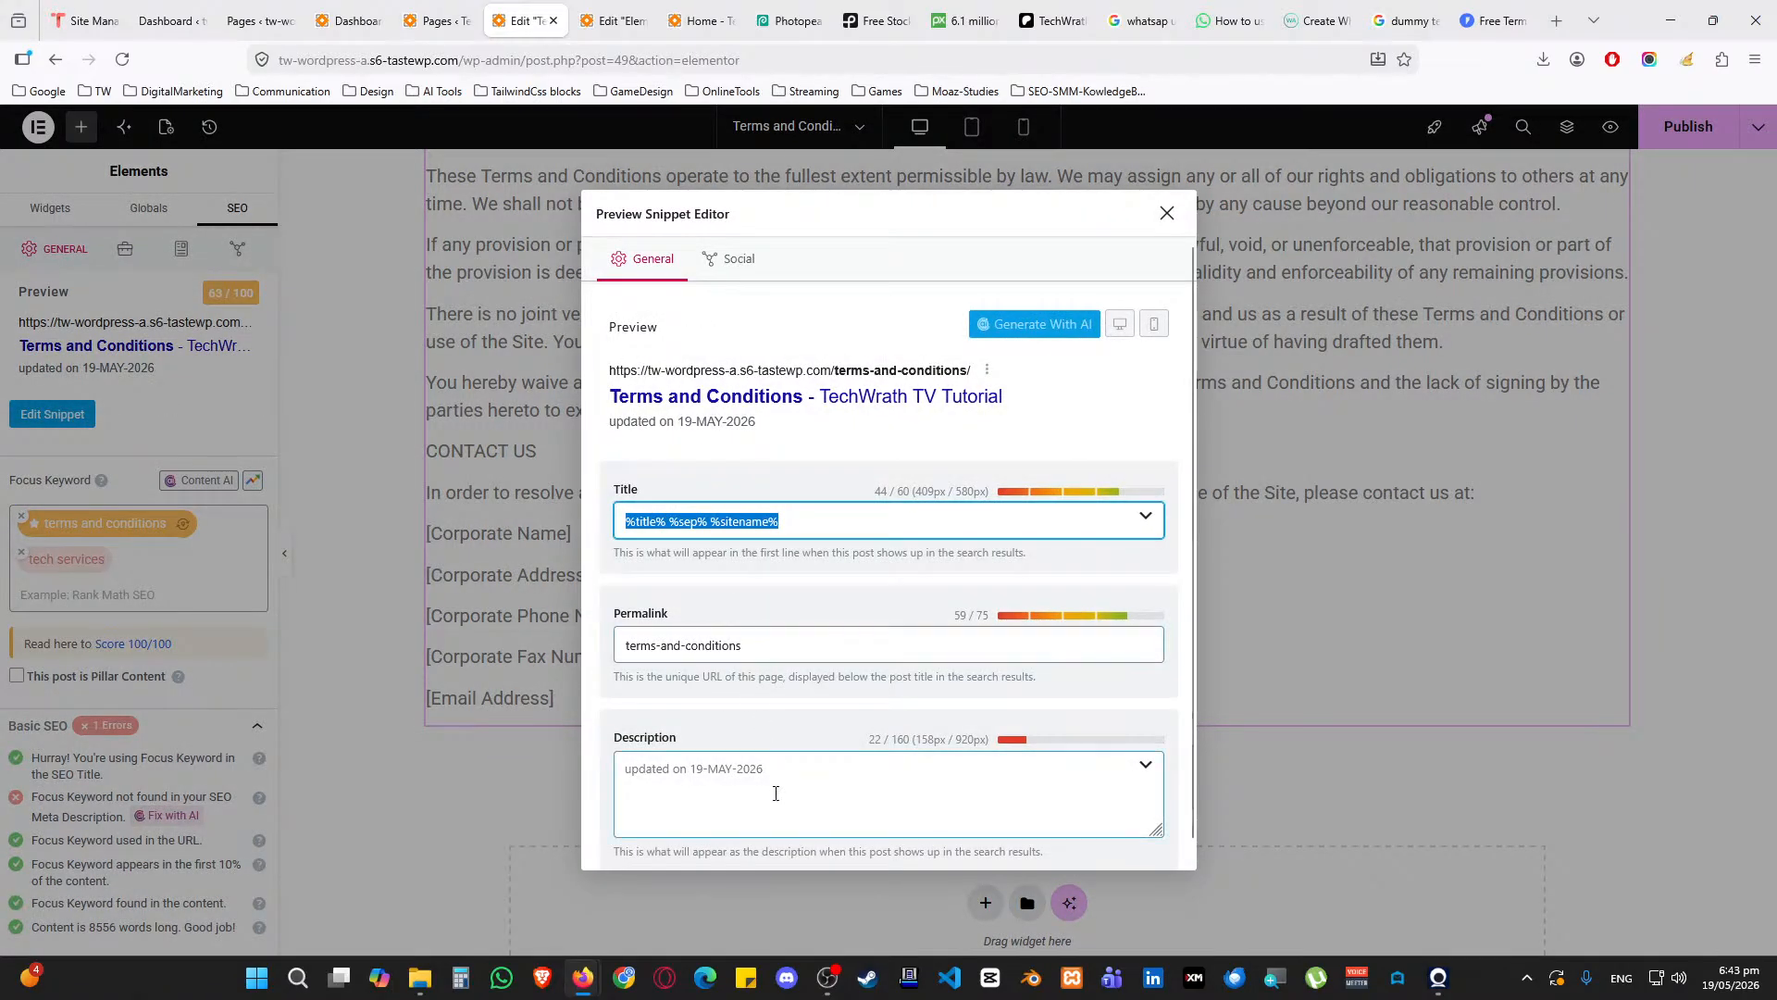
click(625, 774)
click(1166, 213)
scroll(1166, 370, up, 20)
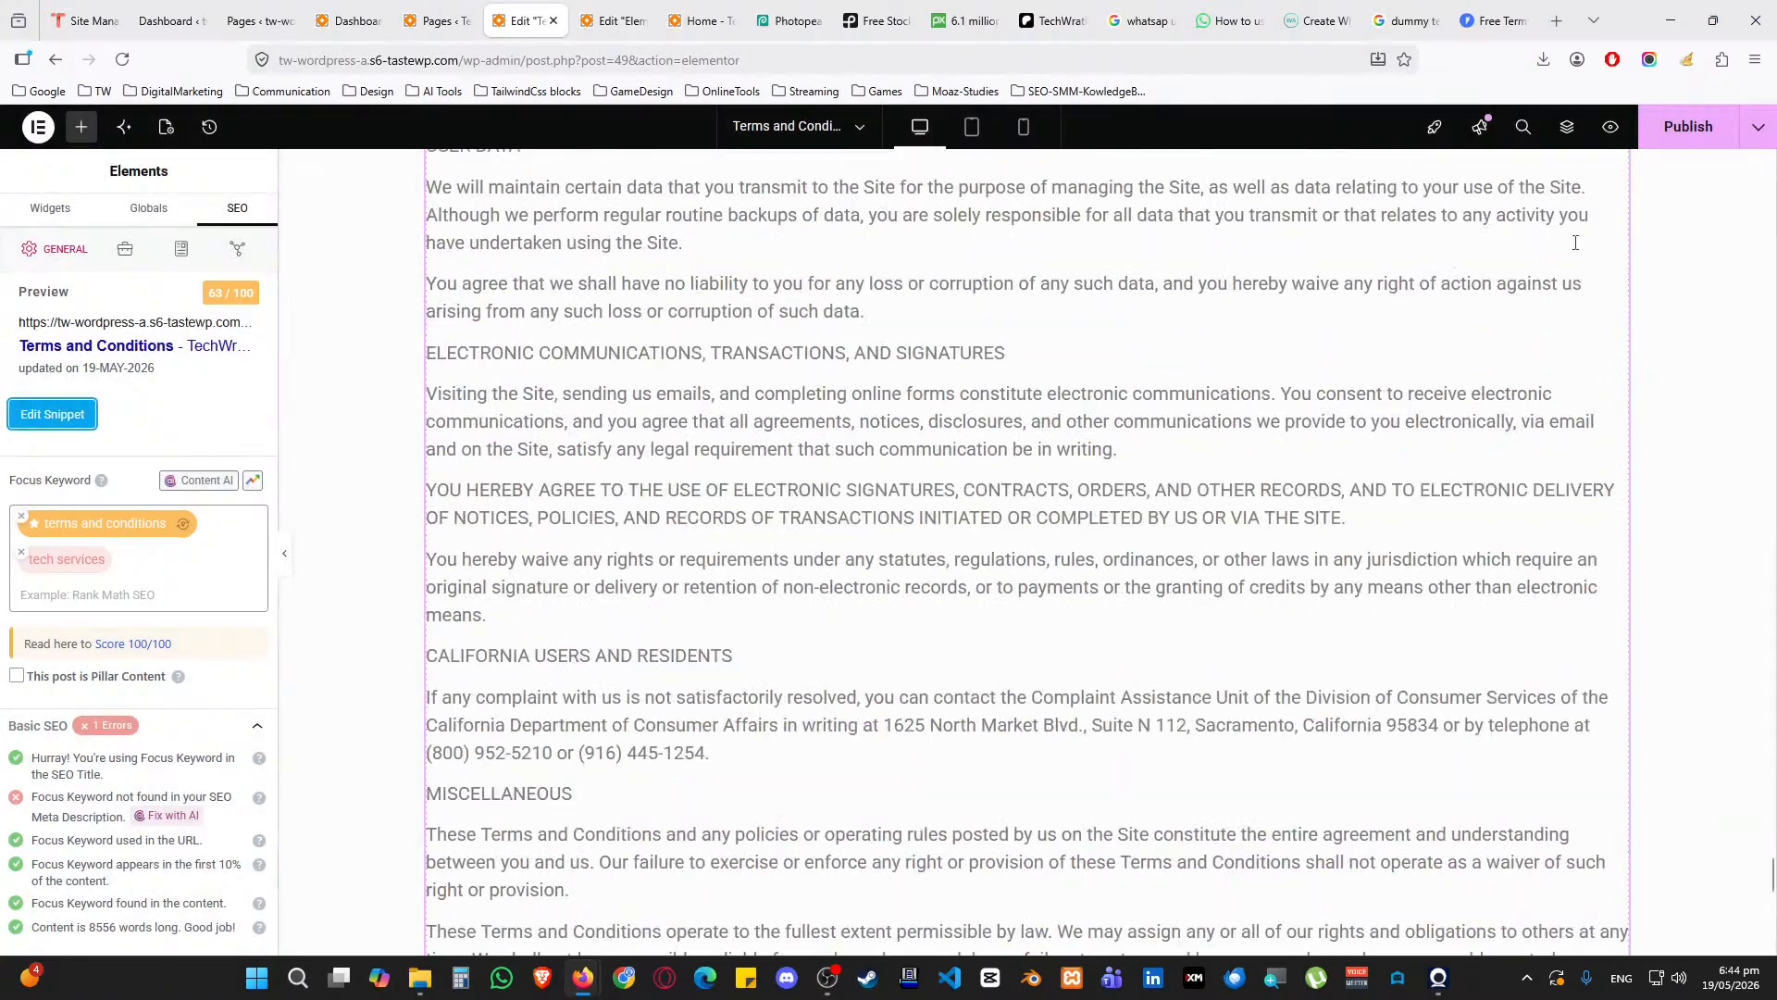
click(1708, 127)
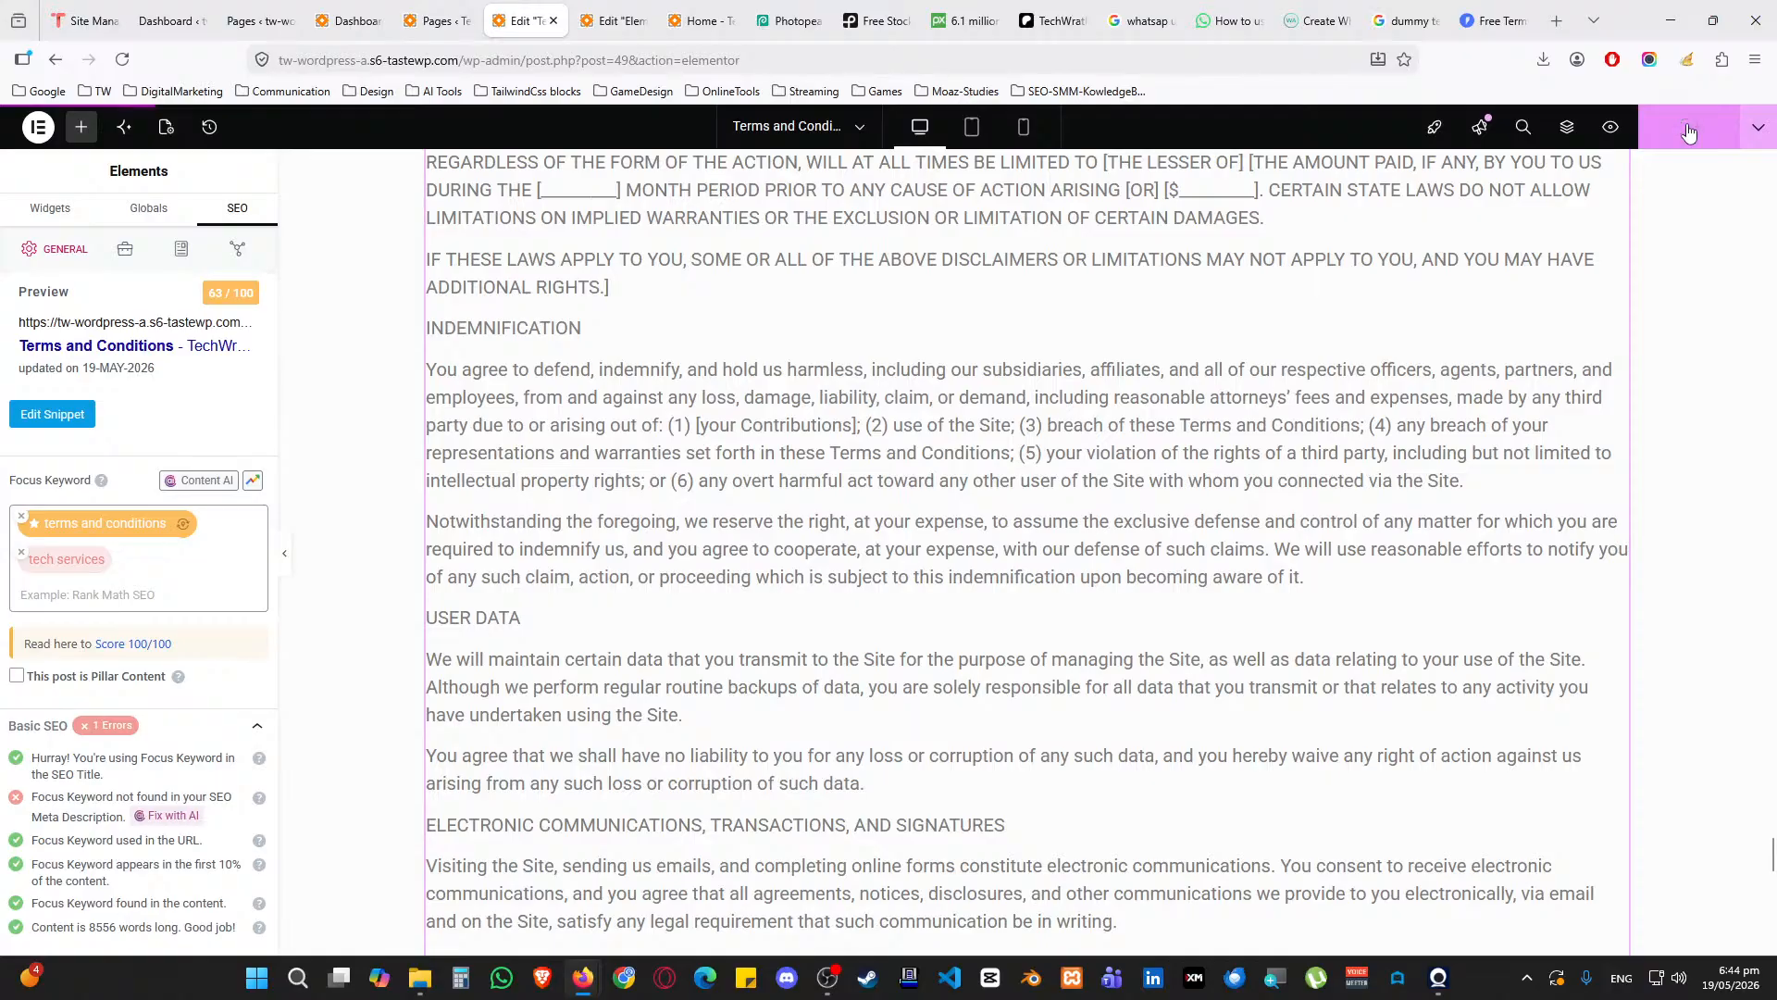
scroll(1400, 266, up, 15)
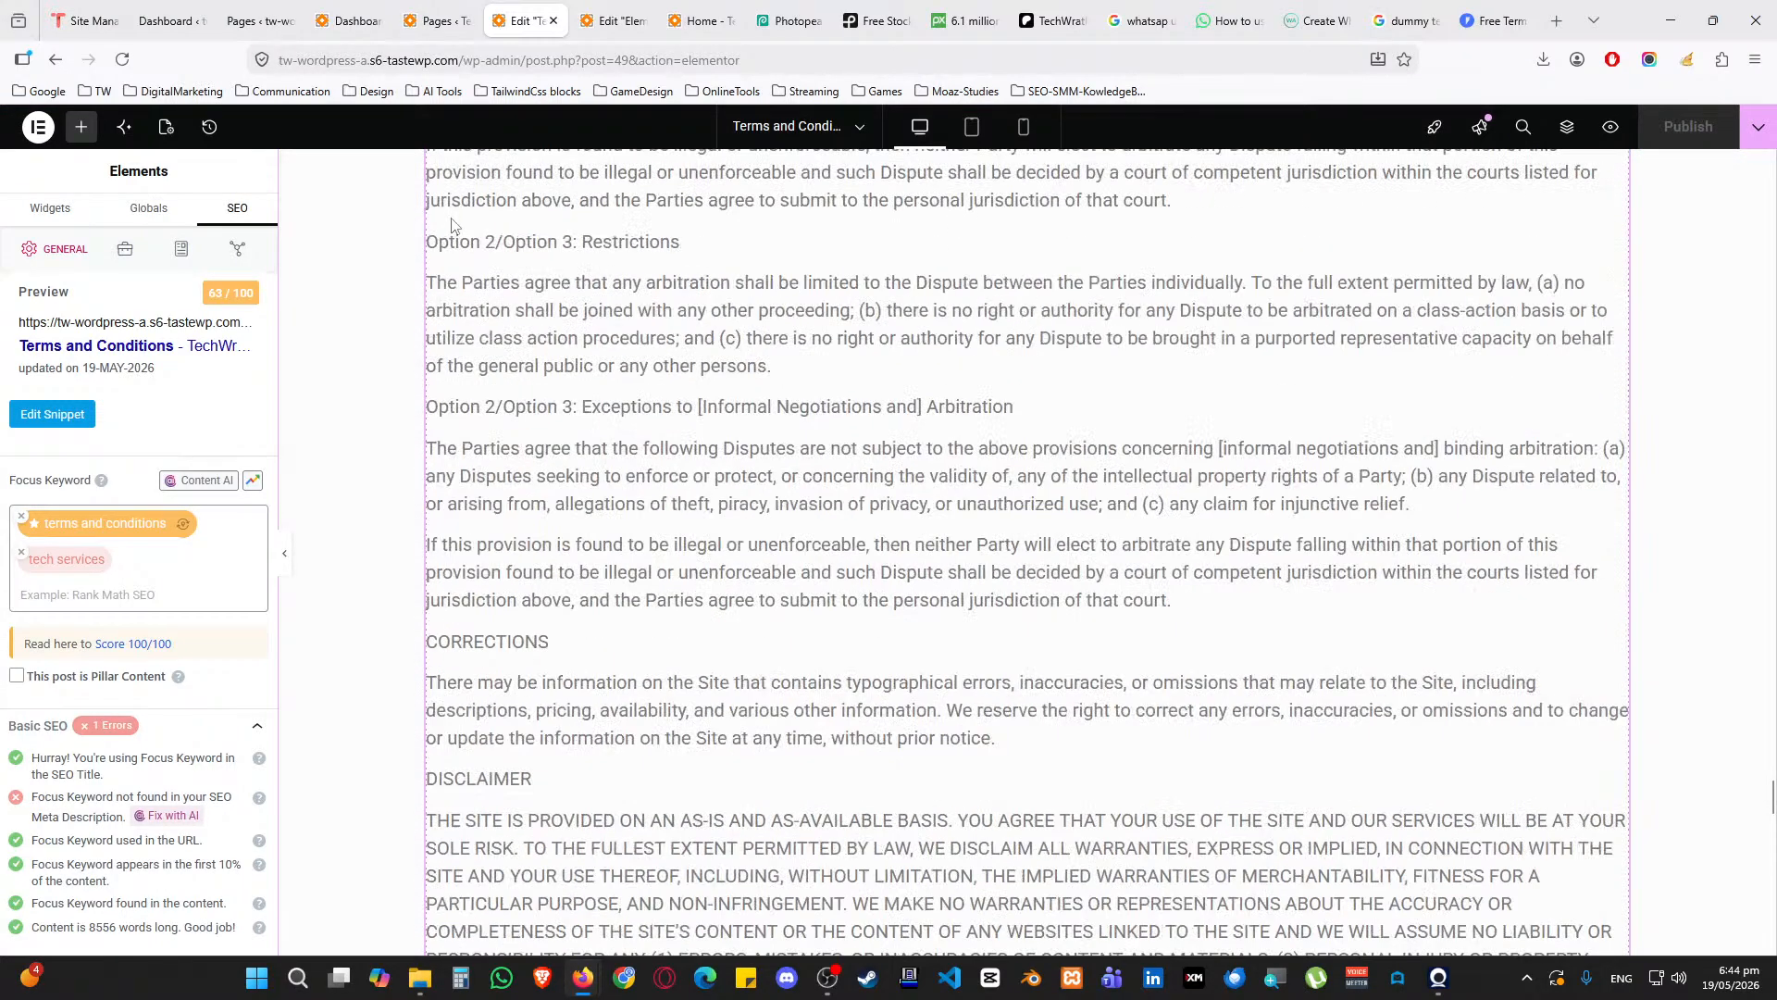
Open the live Terms and Conditions page from Pages, scroll through its legal text, and close it
click(456, 7)
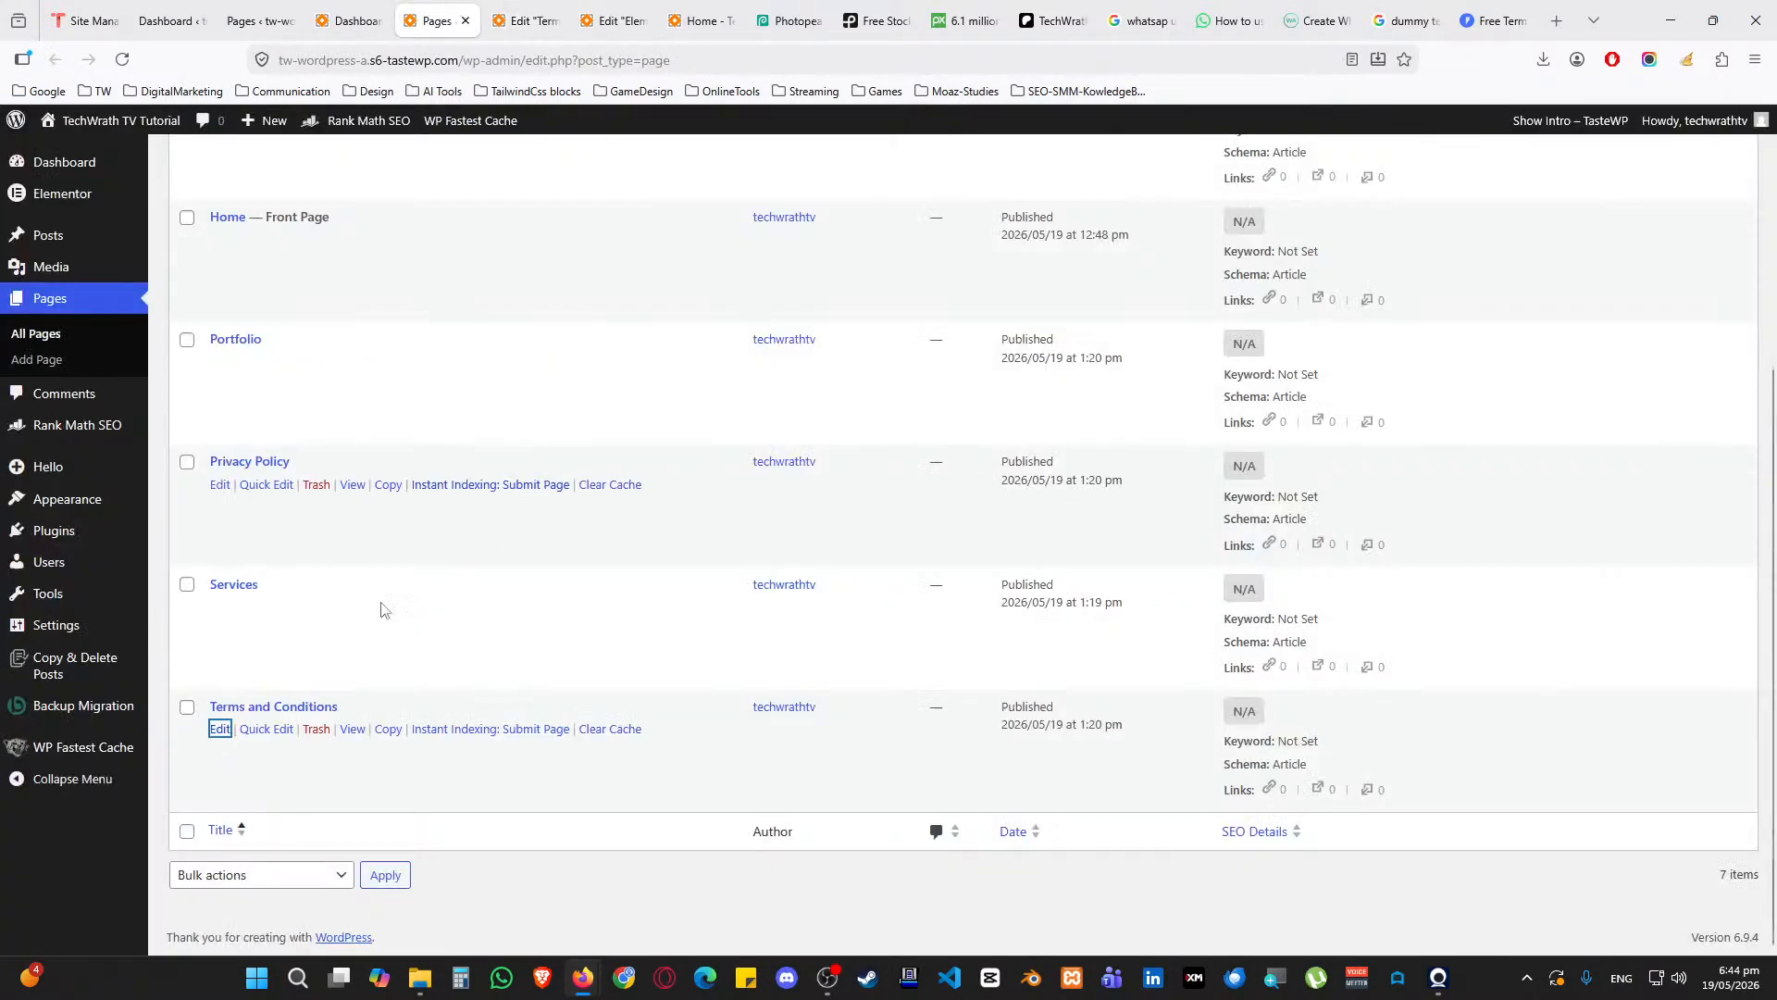
middle_click(353, 729)
click(500, 20)
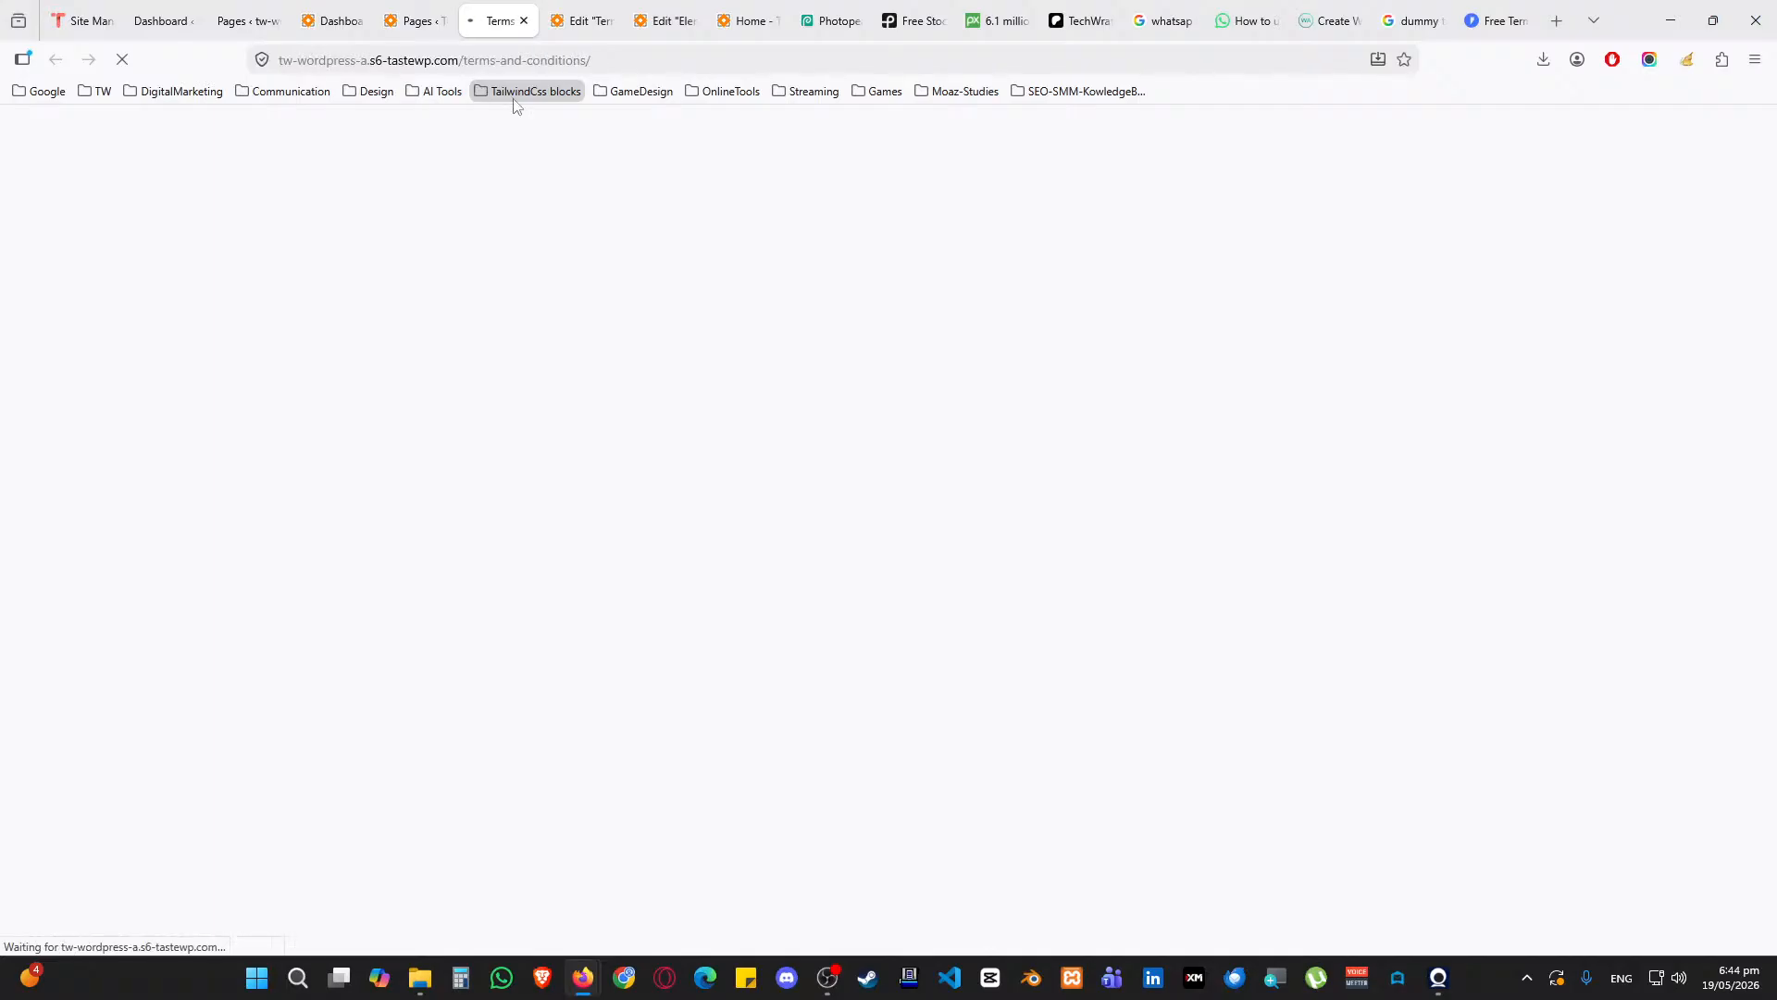
mouse_move(588, 127)
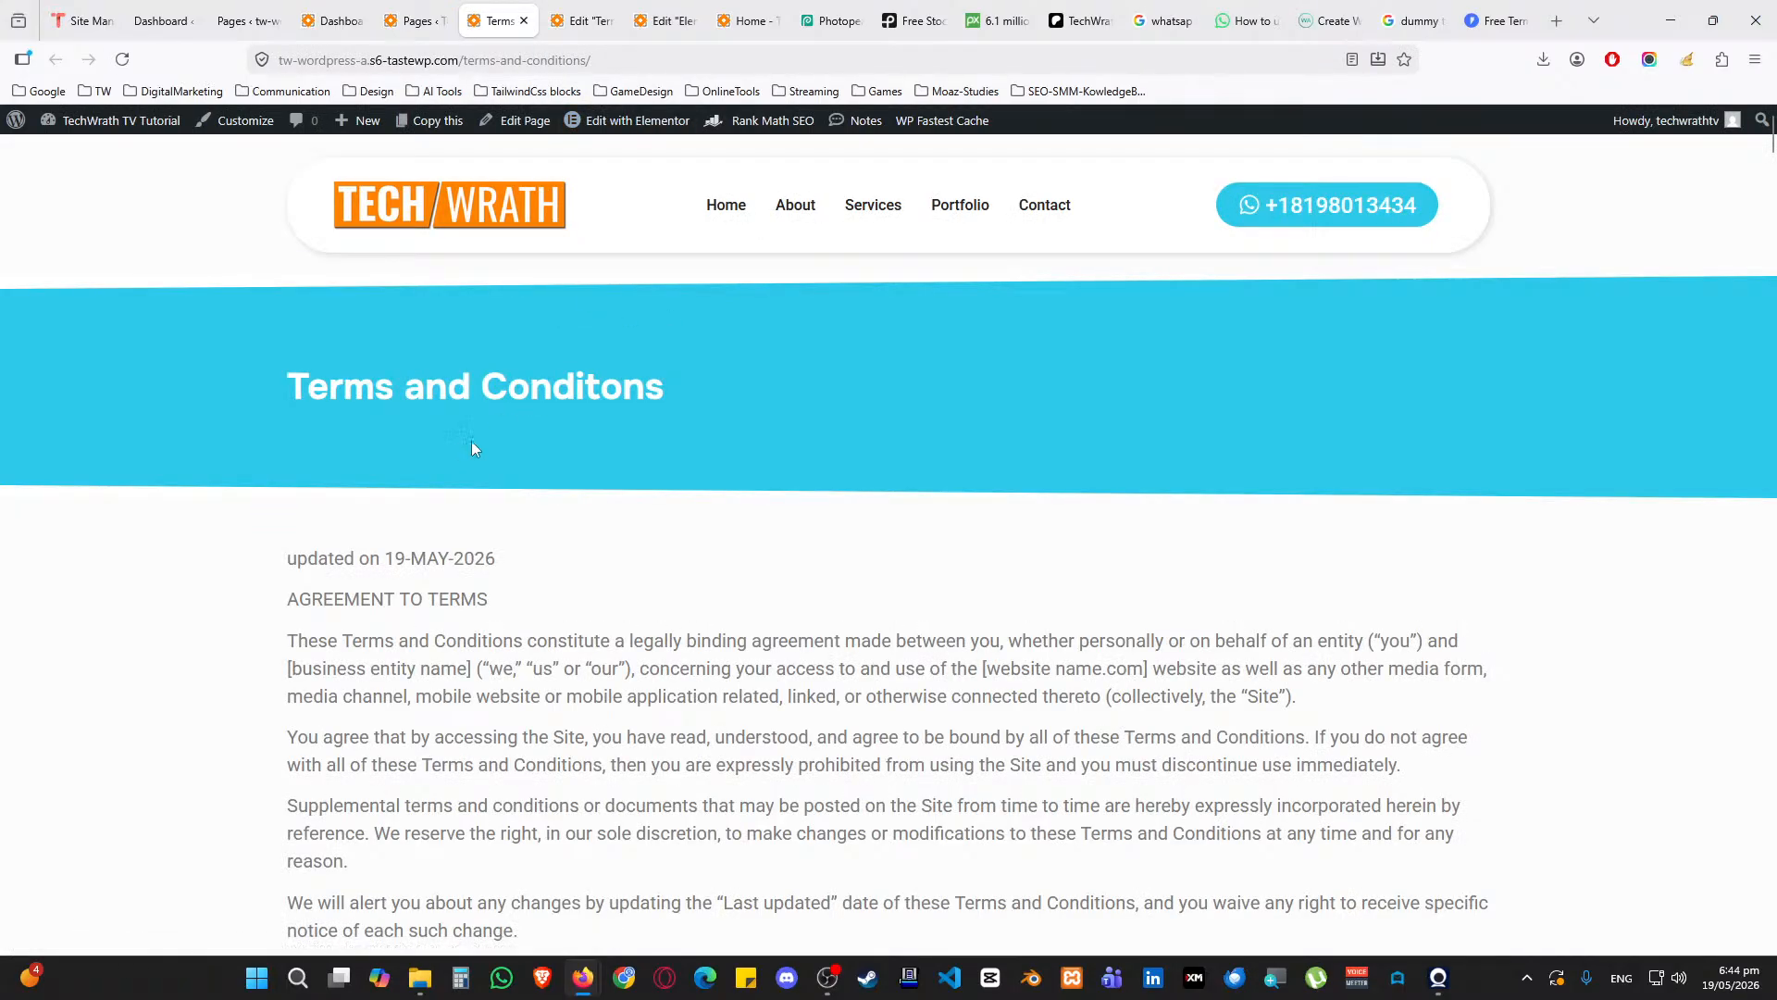
scroll(523, 686, down, 20)
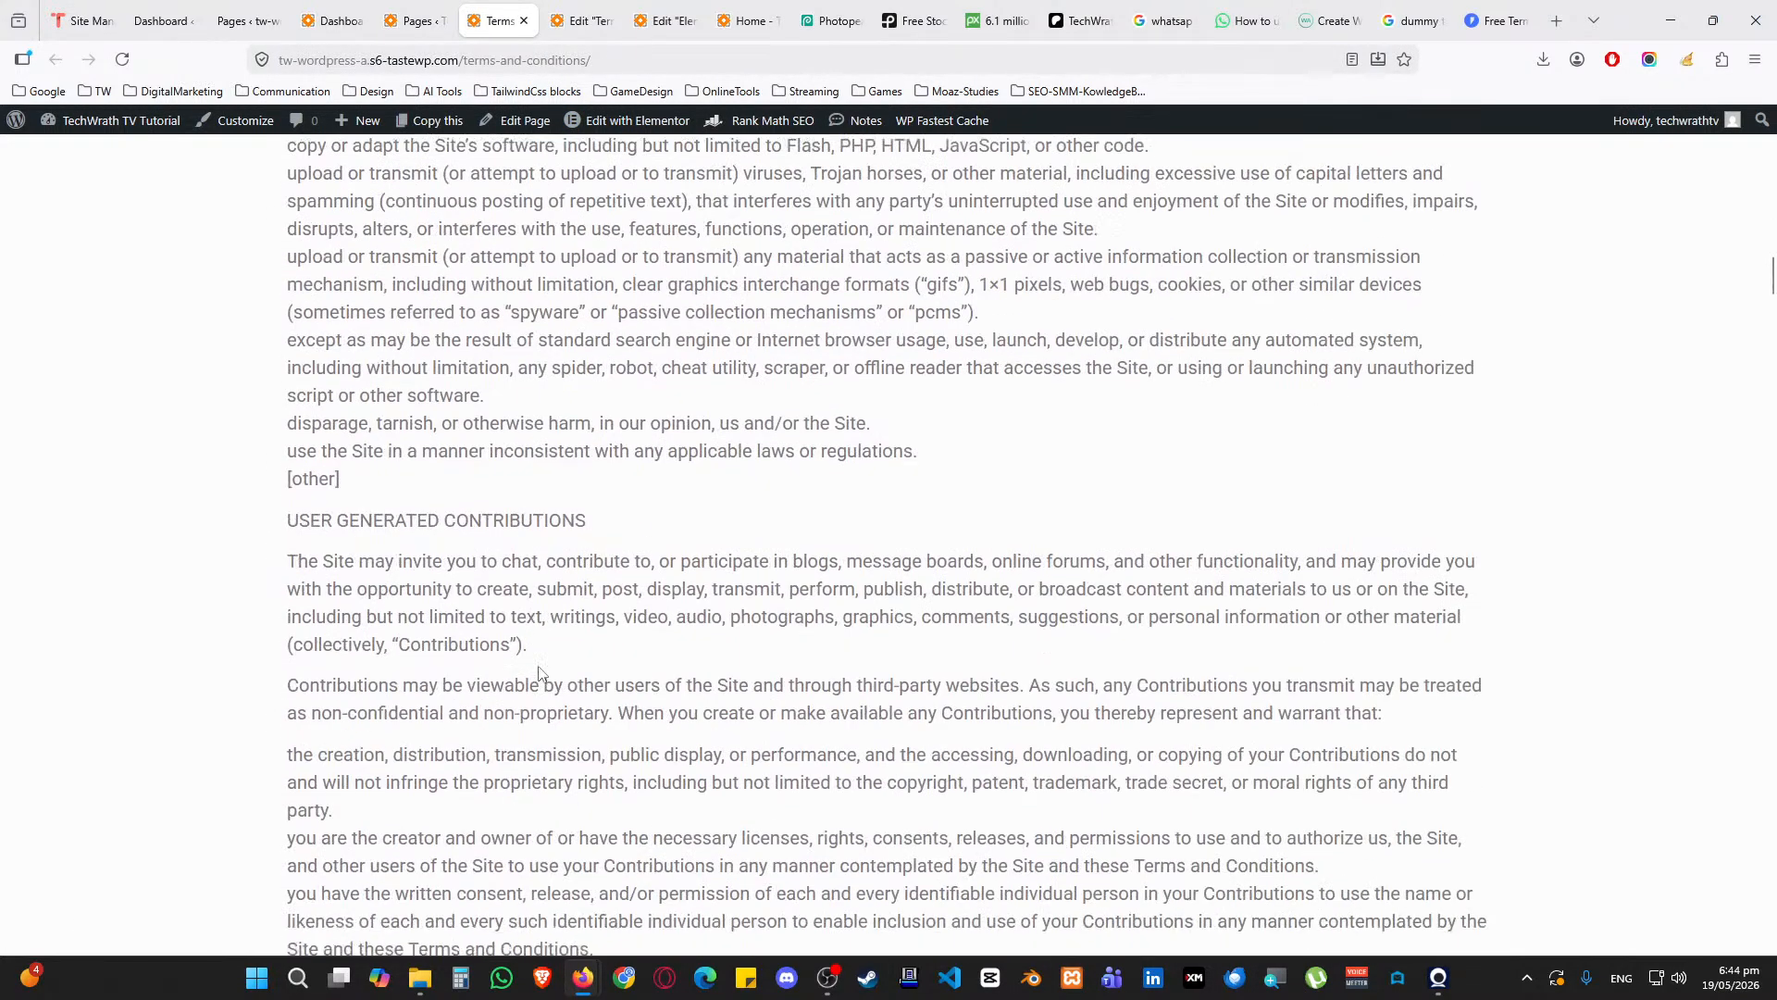
scroll(537, 666, down, 20)
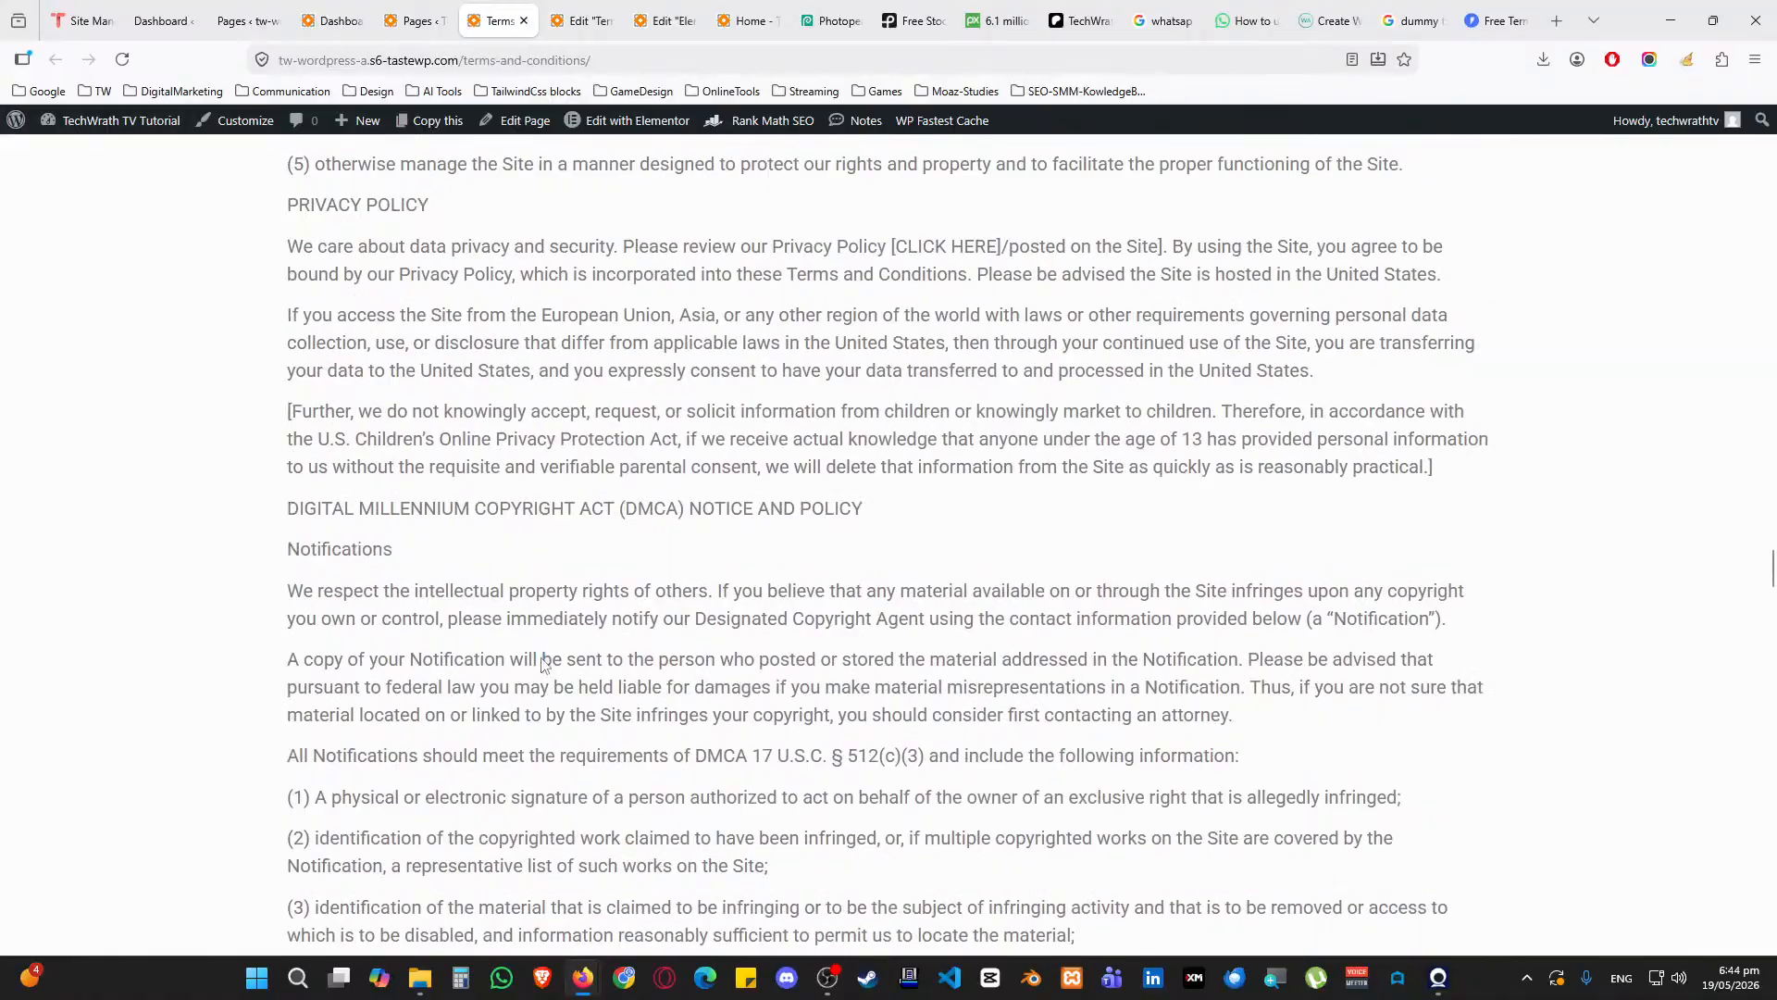
scroll(546, 648, down, 20)
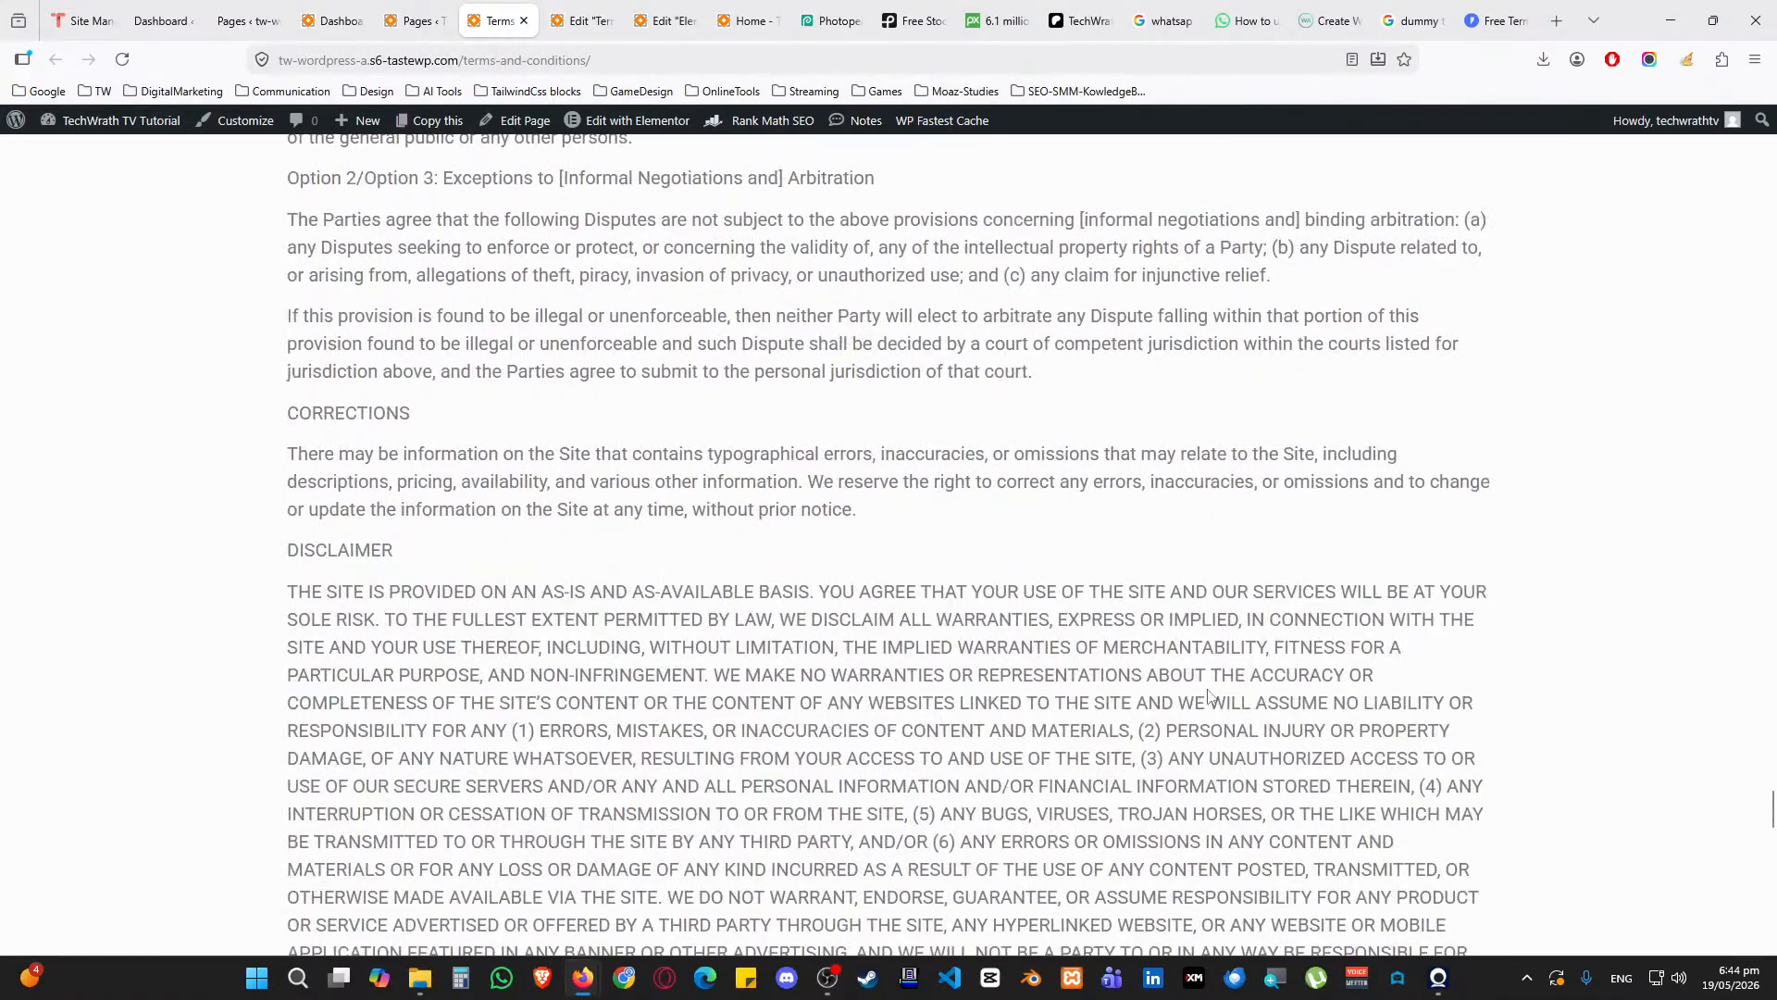
scroll(1206, 689, down, 9)
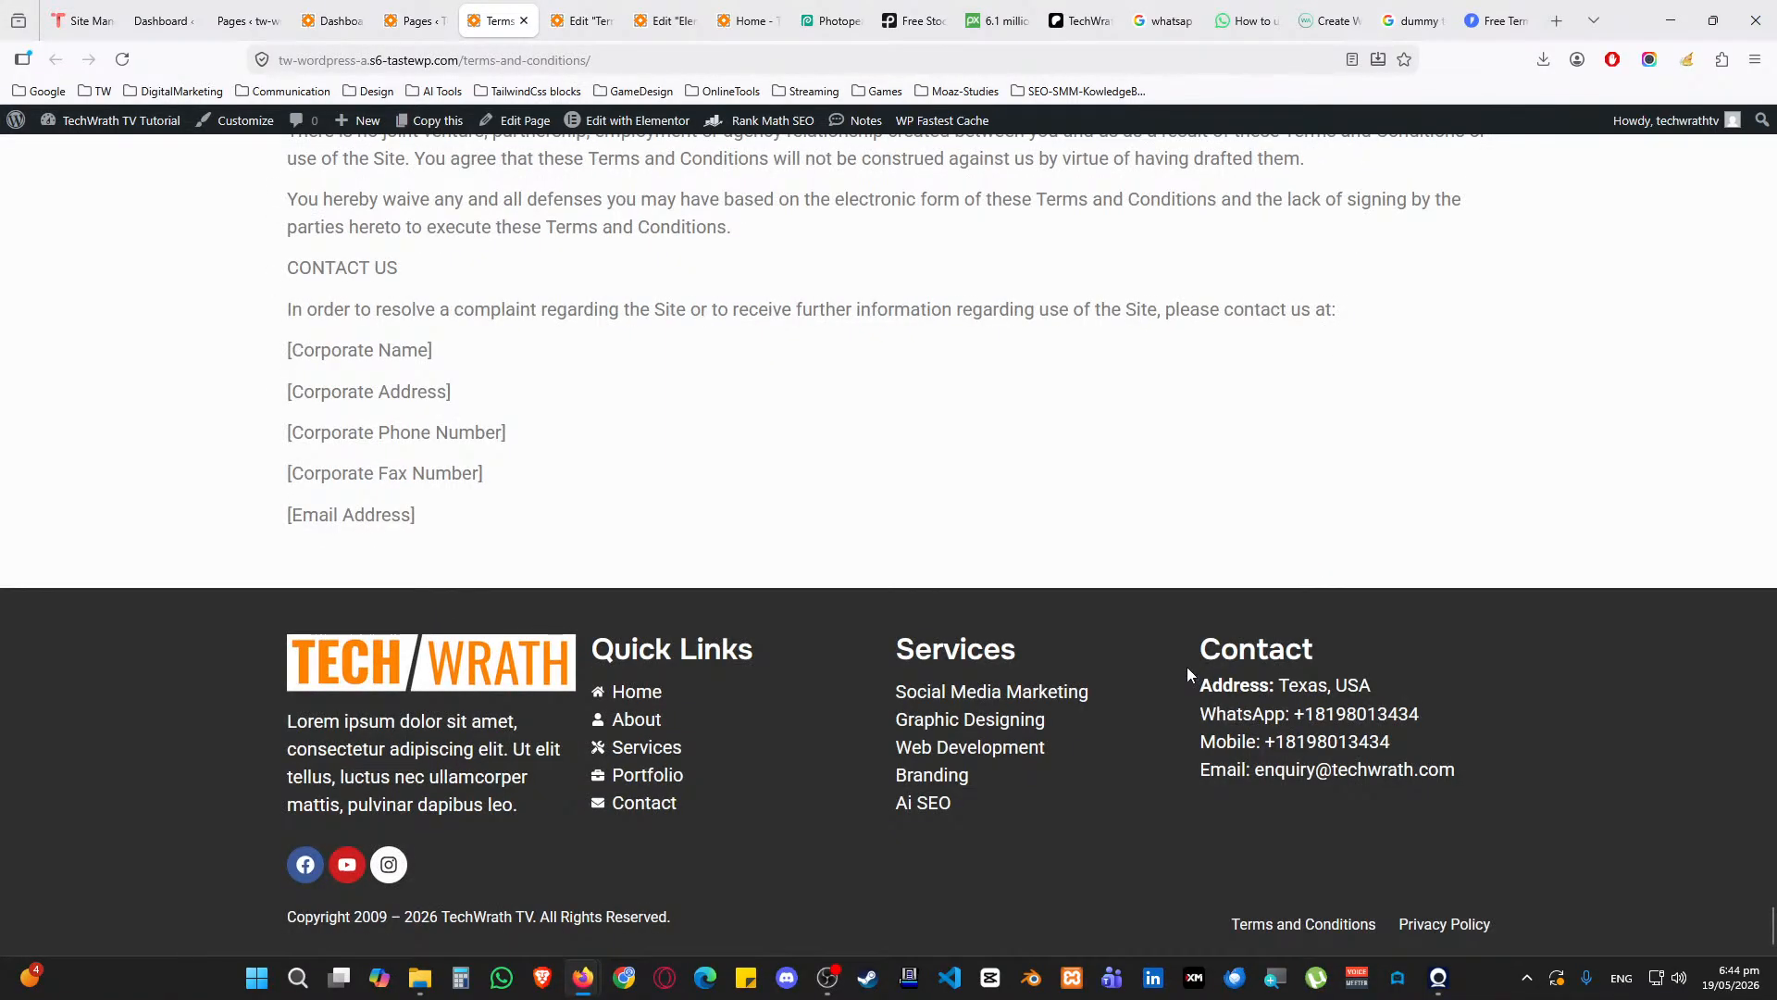
scroll(1189, 665, up, 20)
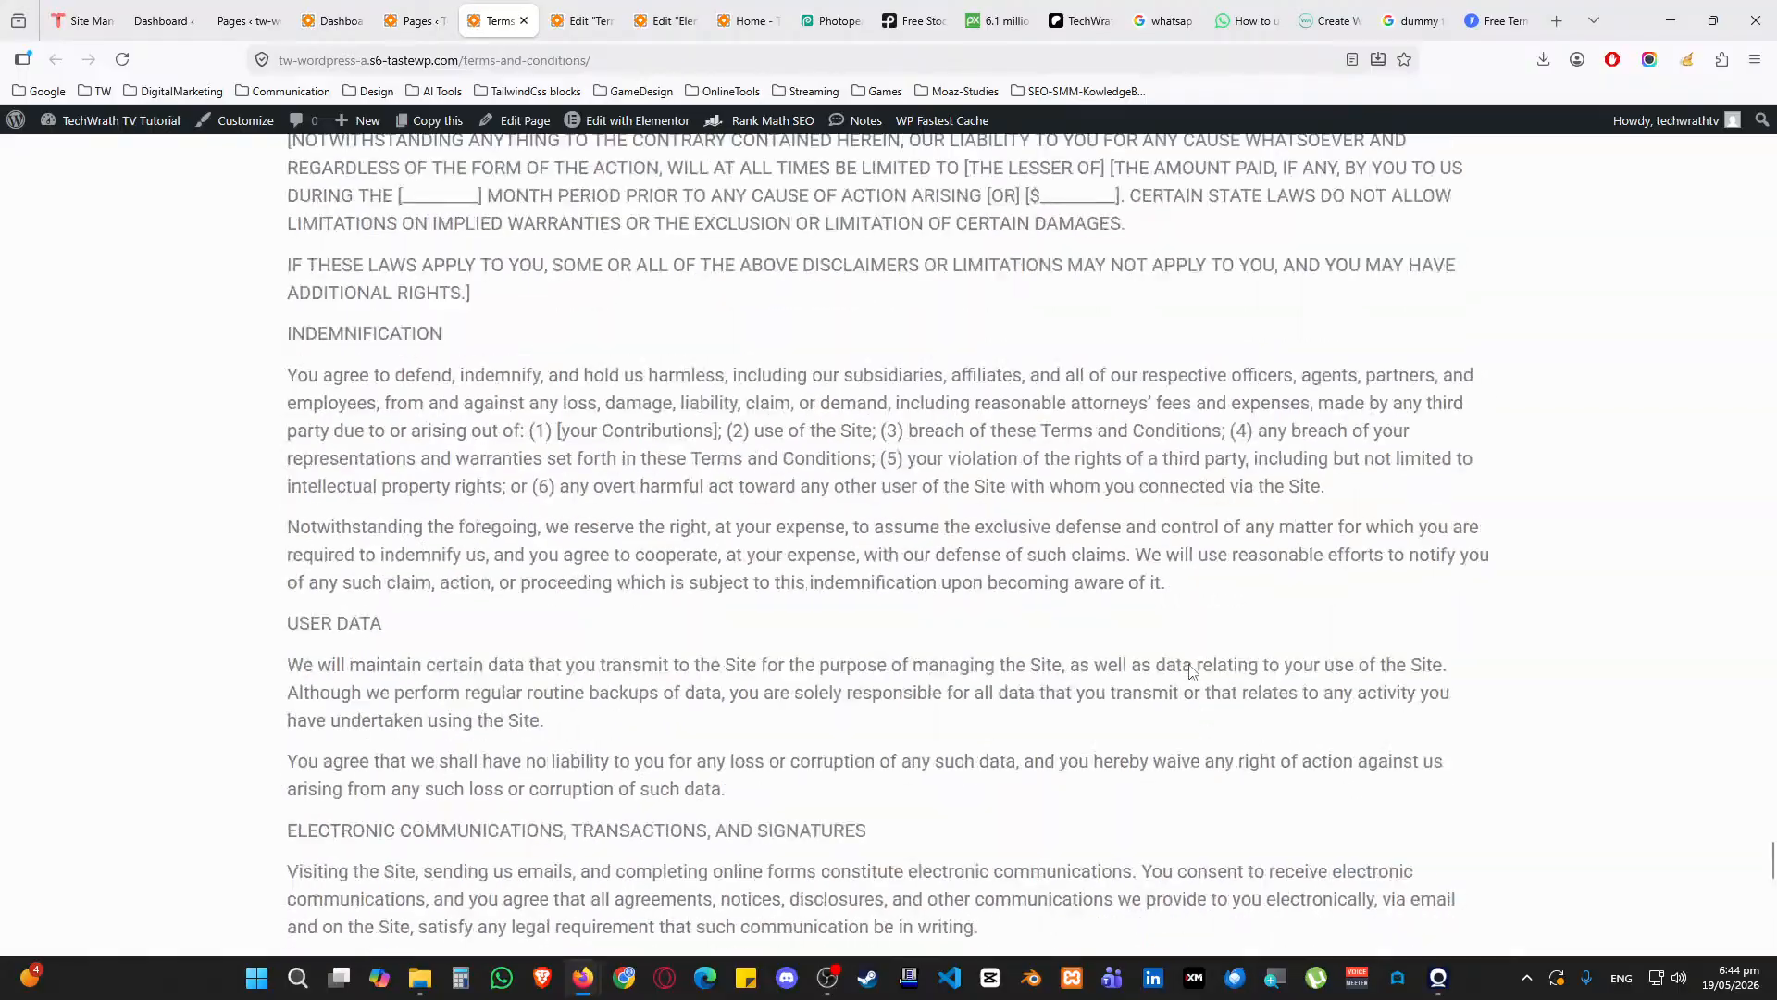
scroll(1188, 665, up, 20)
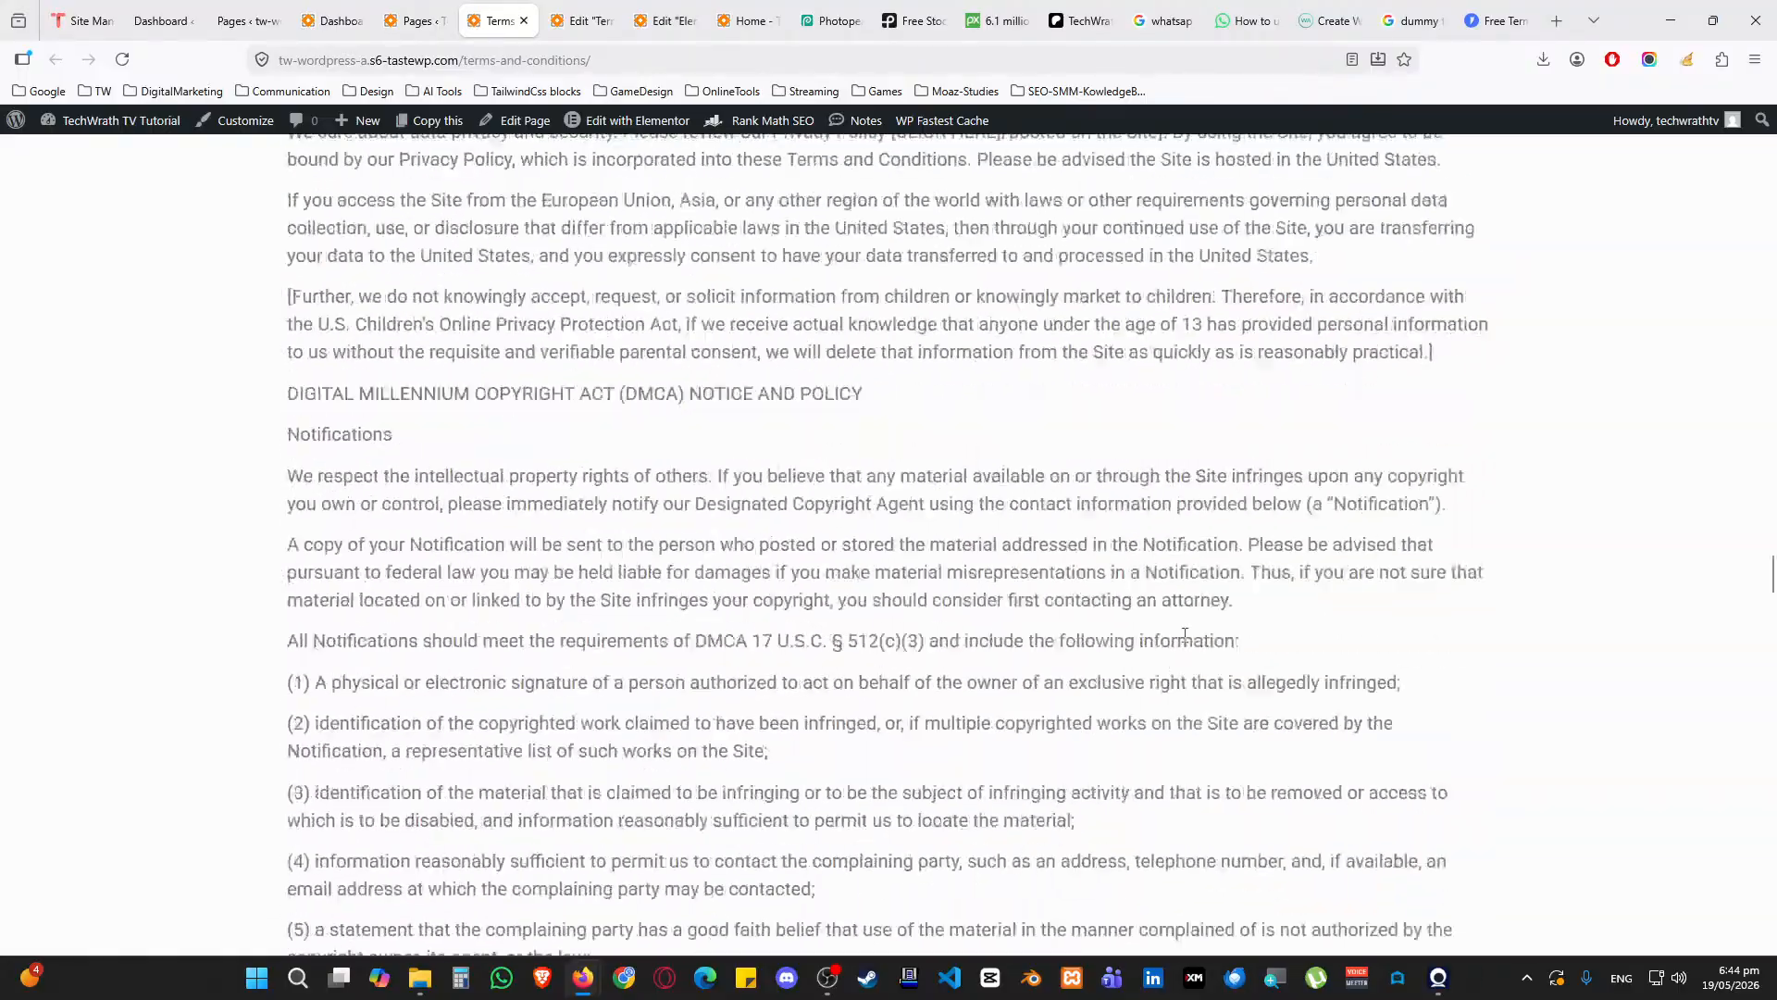
scroll(1188, 633, up, 20)
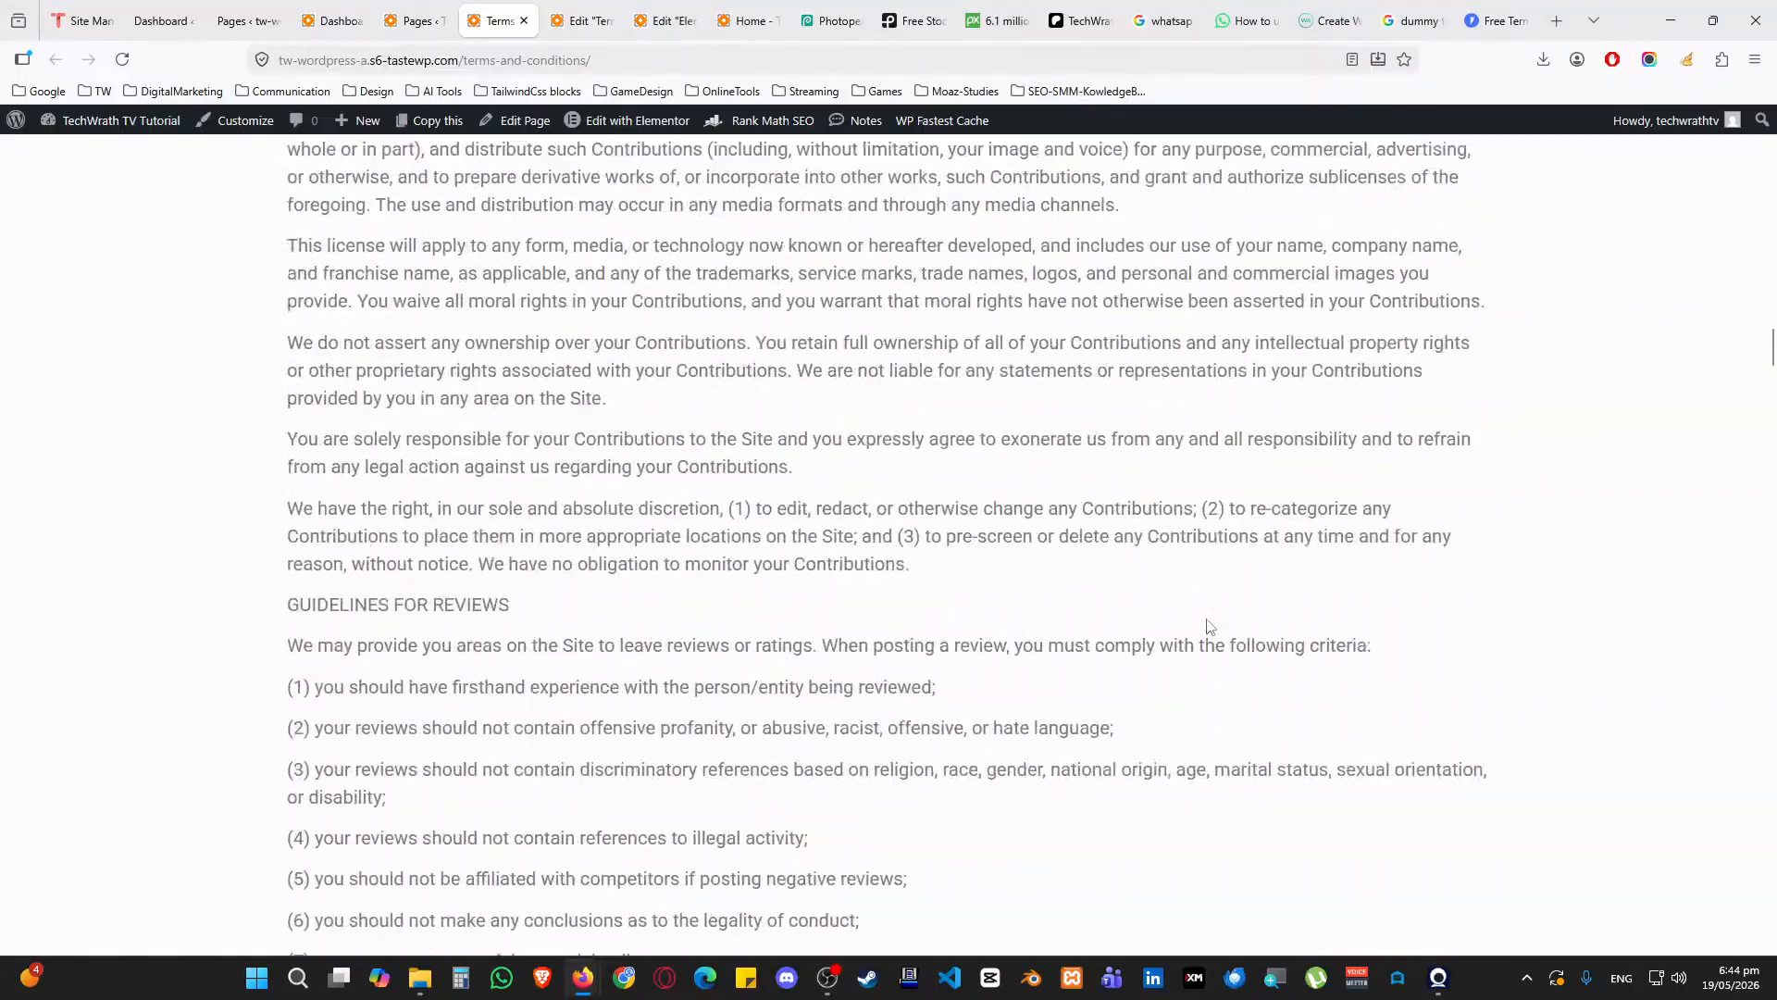
scroll(1202, 604, up, 20)
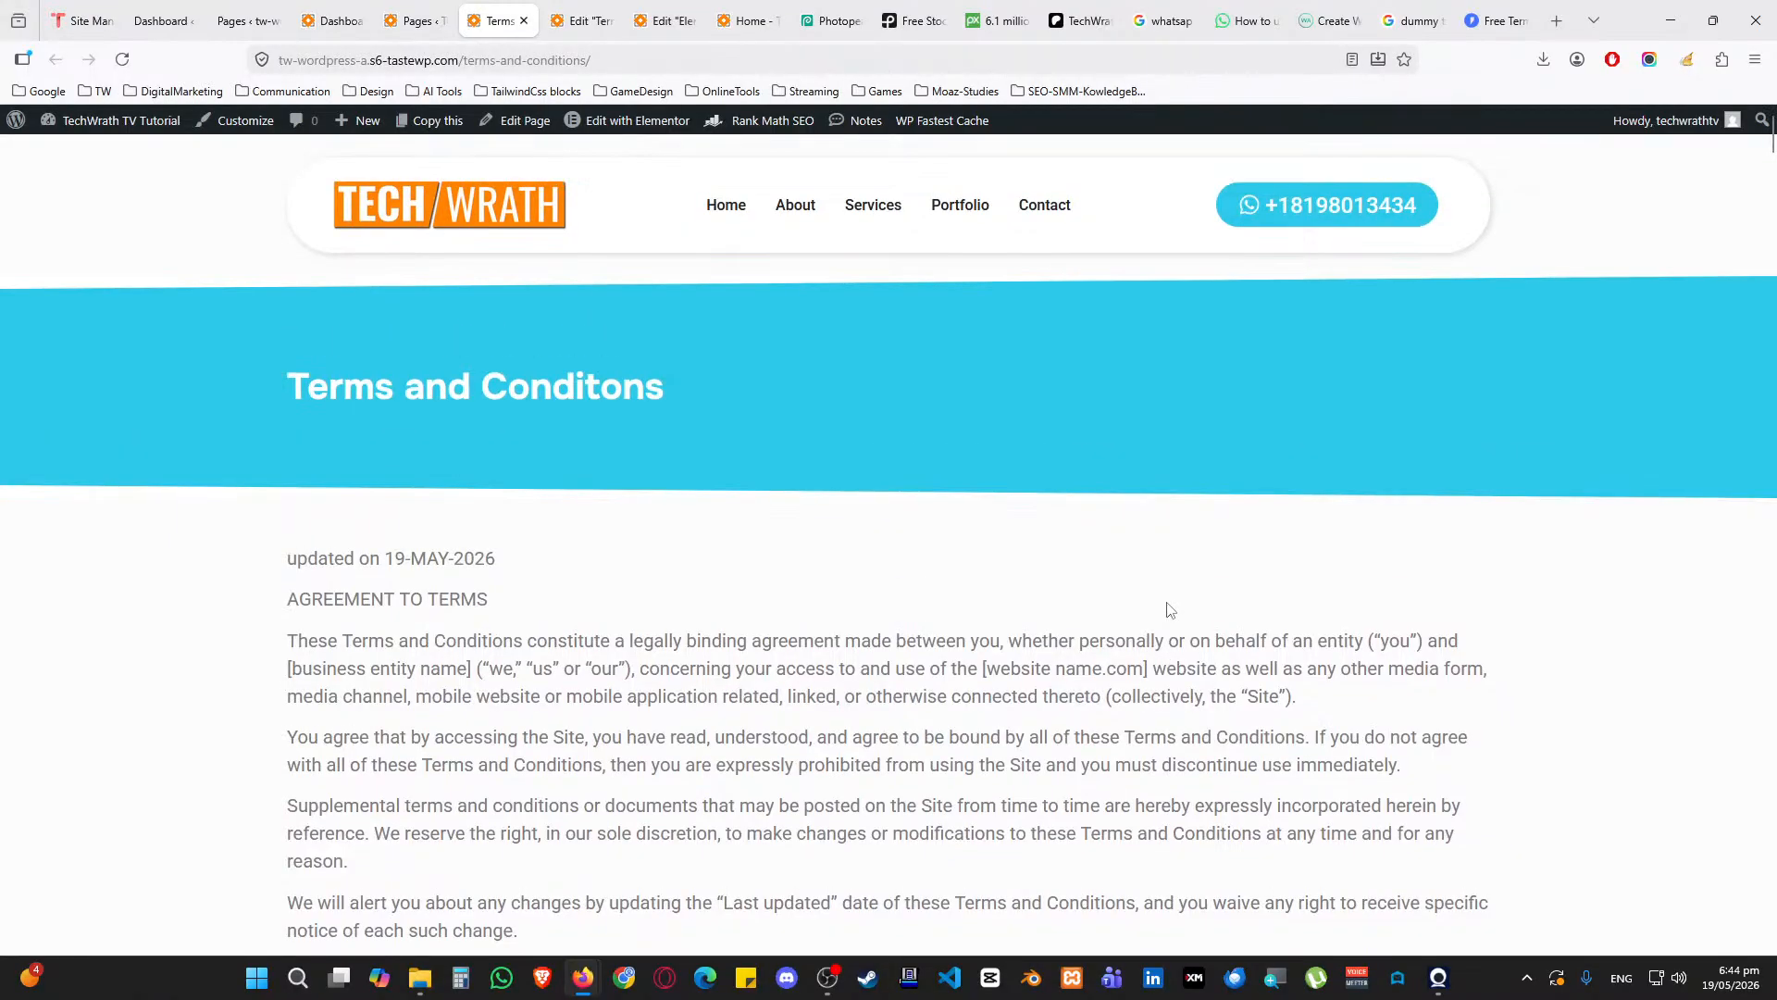
middle_click(487, 10)
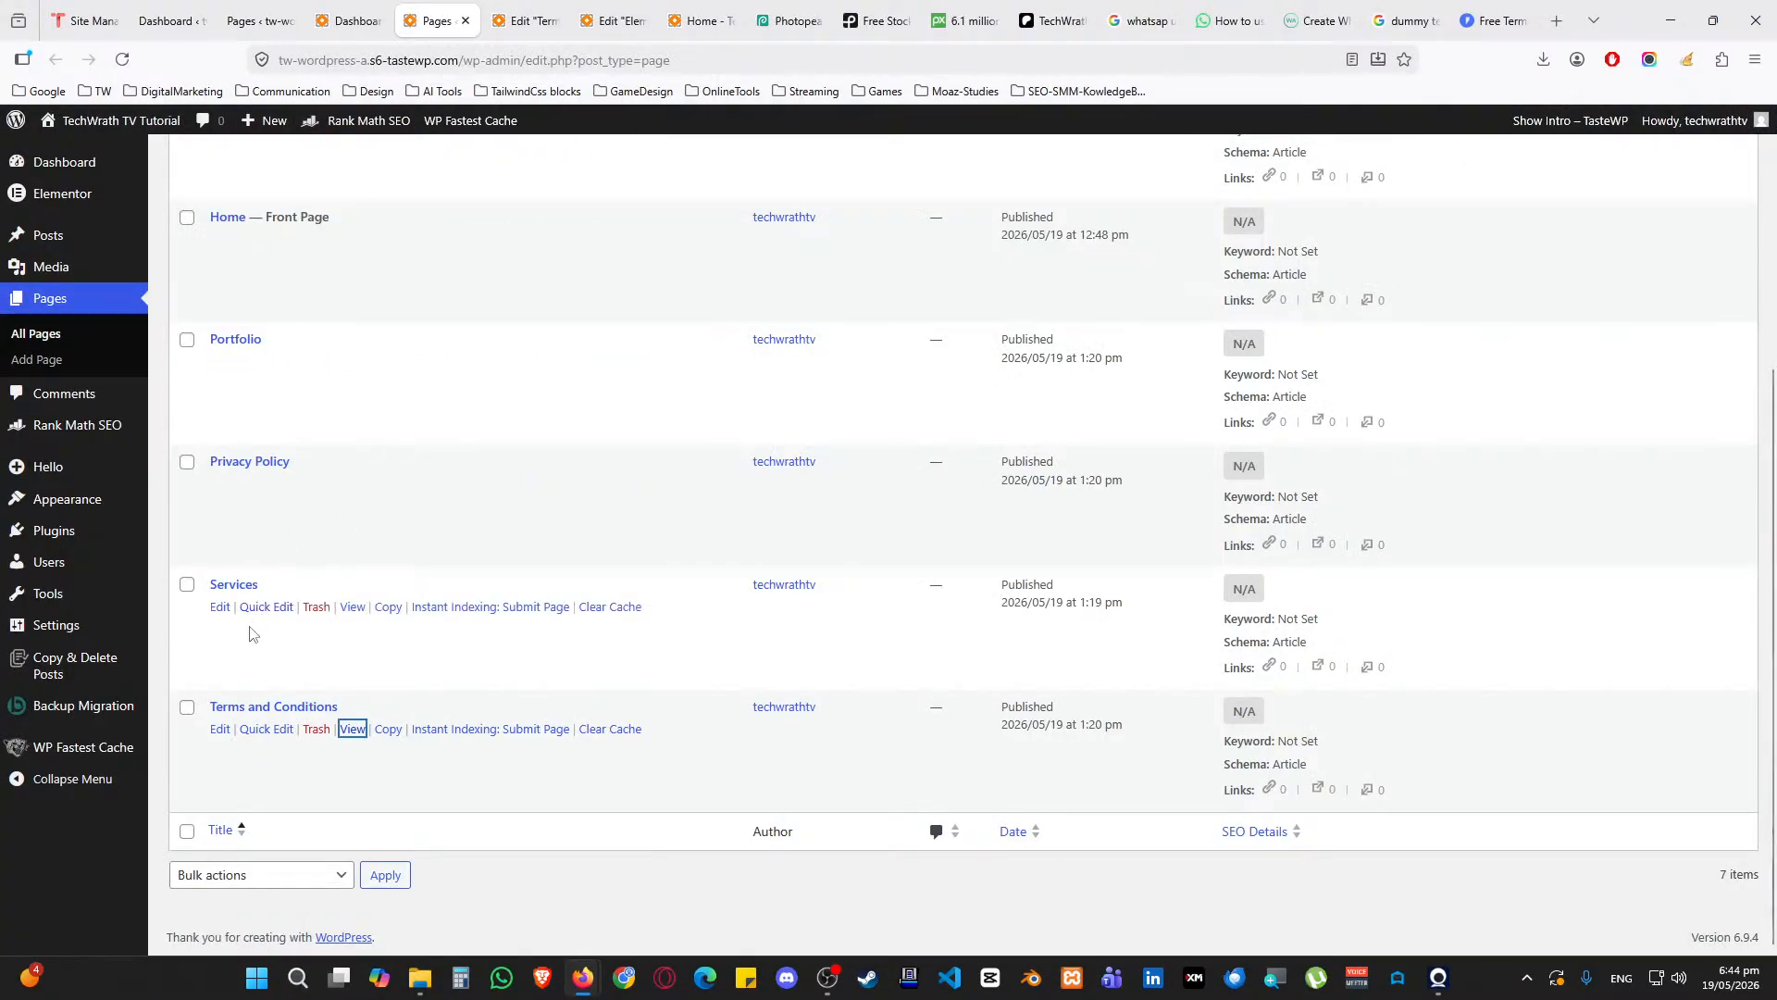
Open the Services page in the Elementor editor alongside the Terms and Conditions editor
middle_click(220, 608)
click(503, 21)
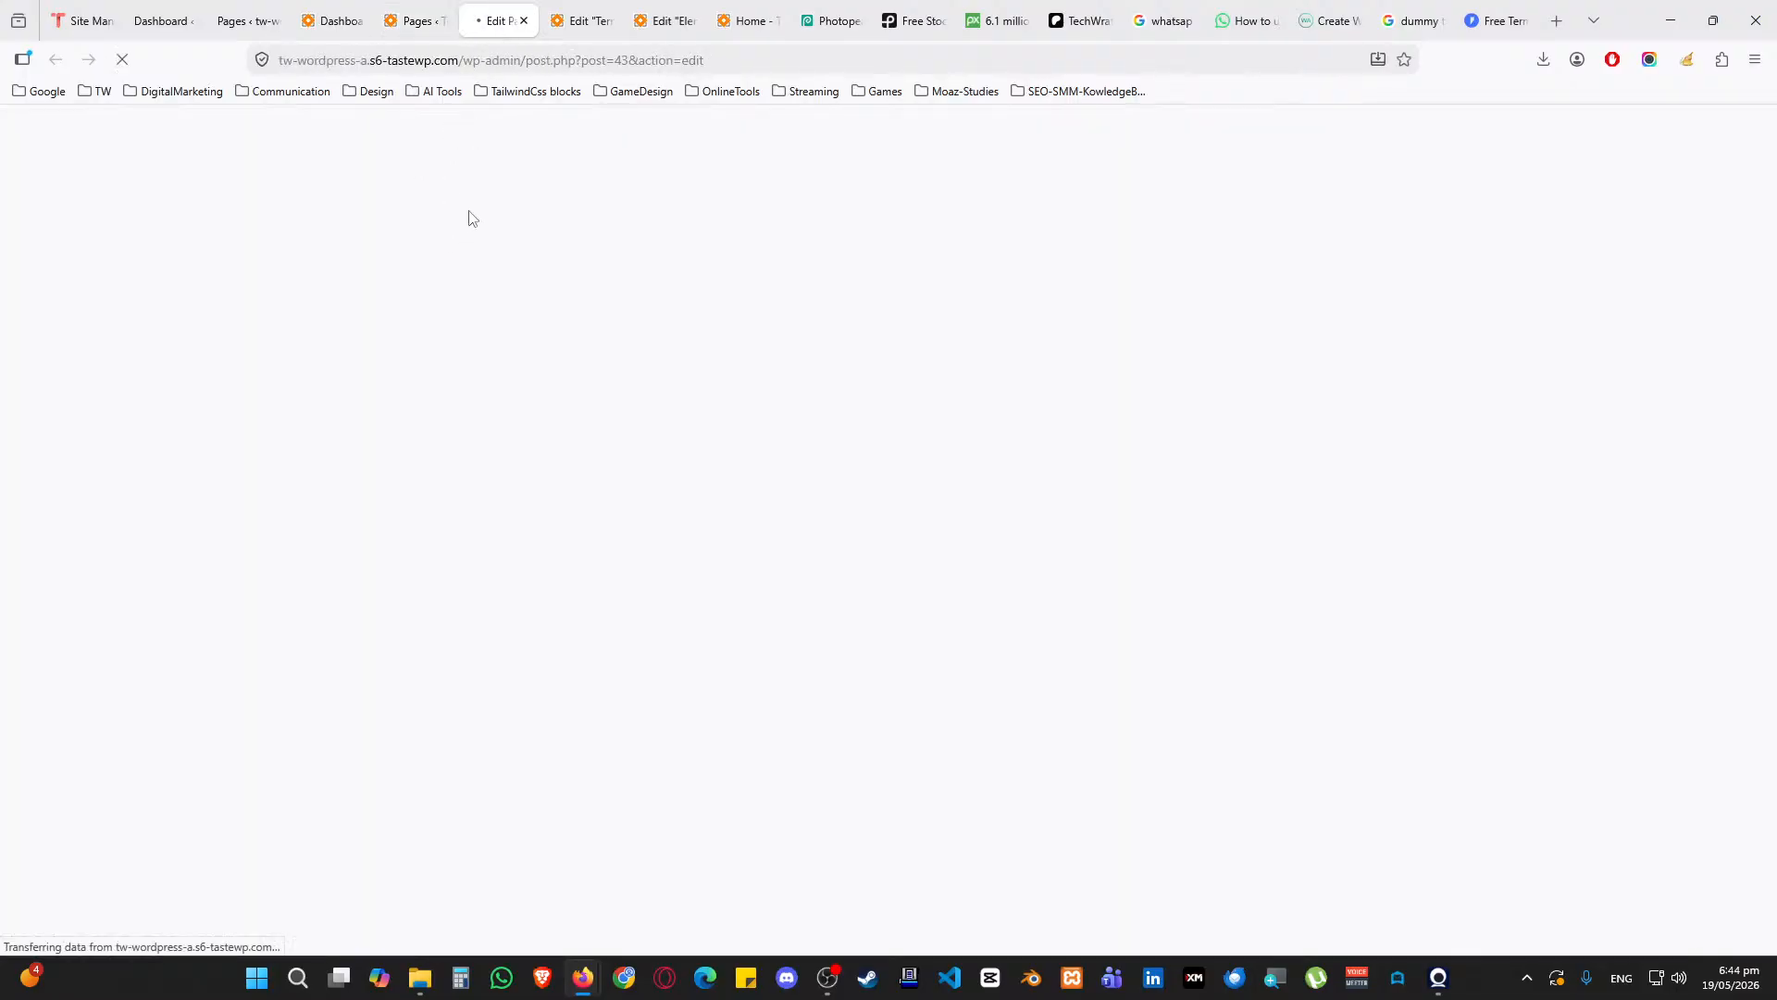
click(581, 5)
scroll(581, 382, up, 20)
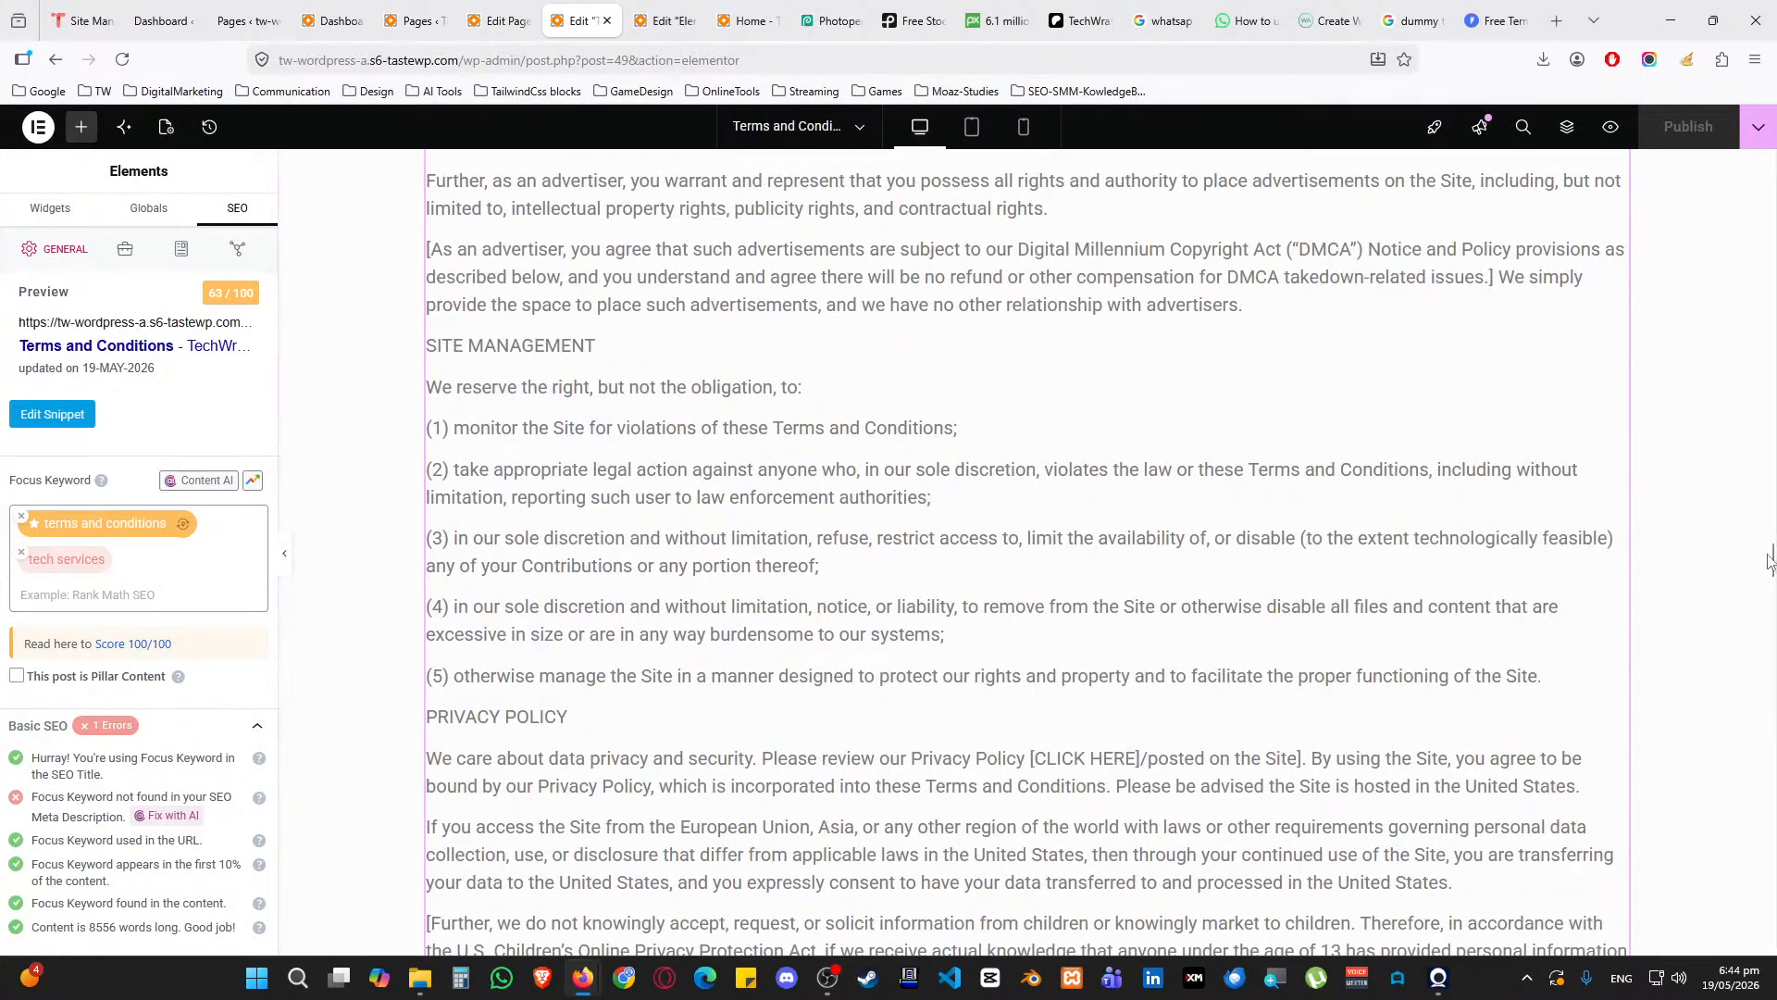
scroll(1657, 324, up, 15)
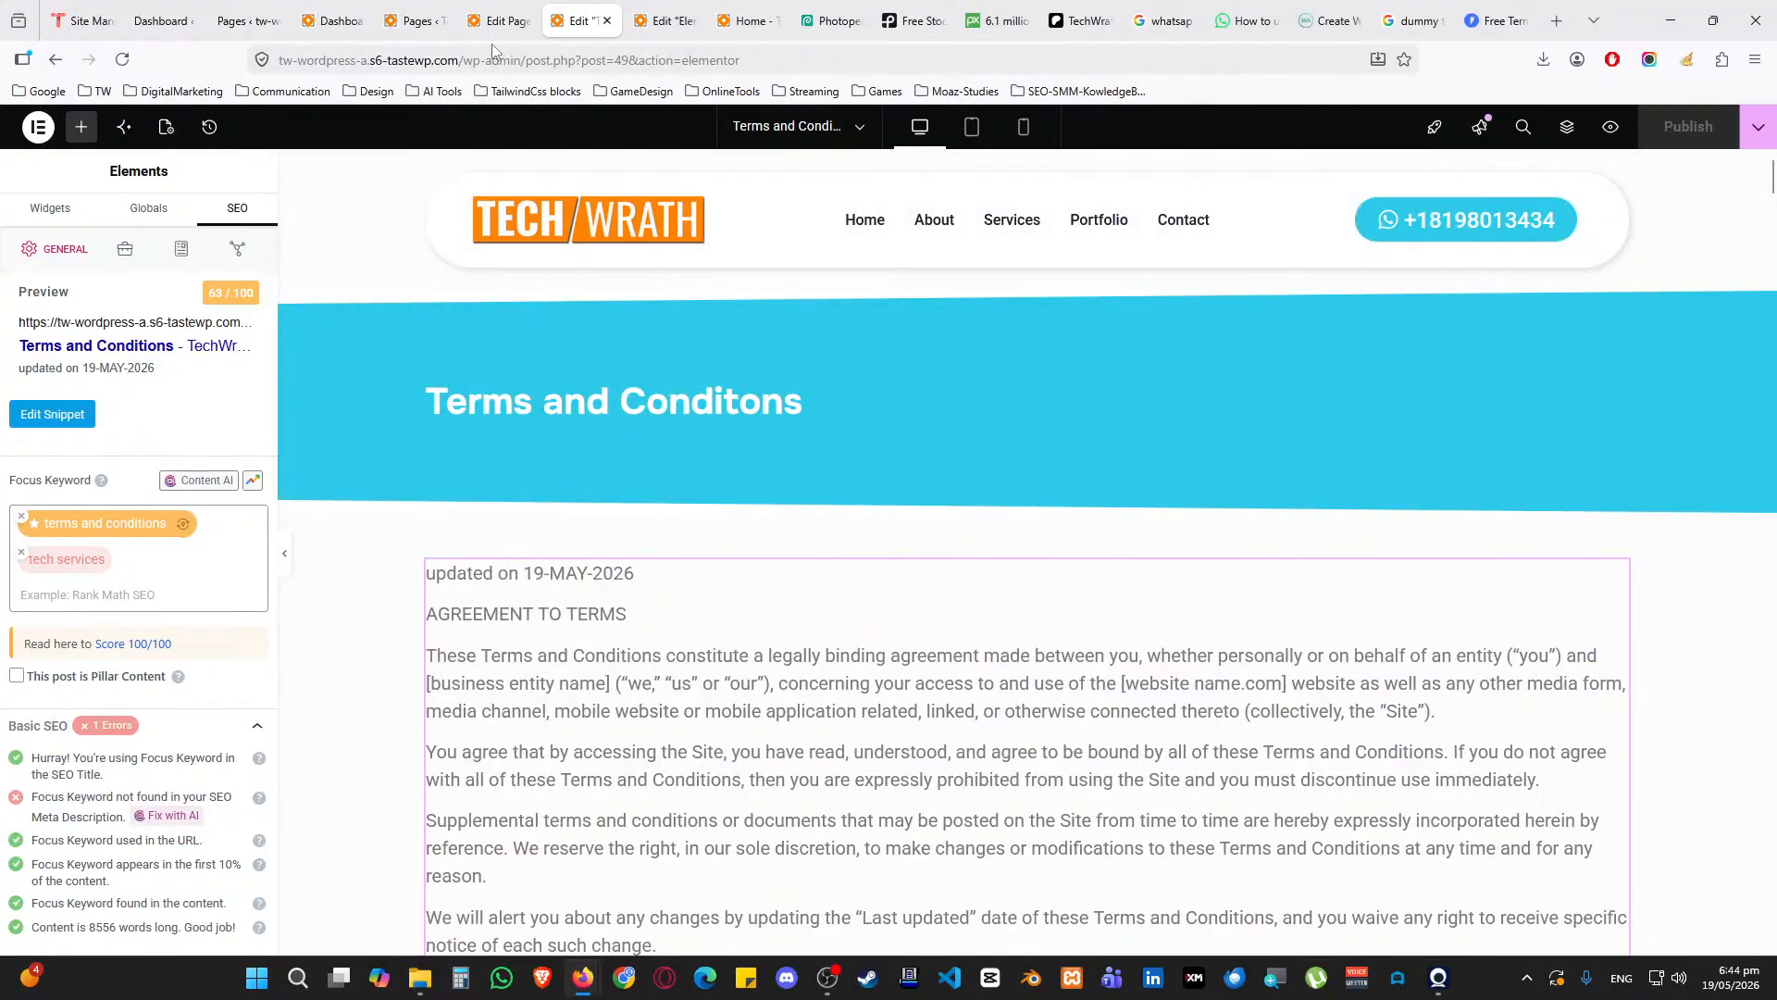
click(497, 20)
click(356, 140)
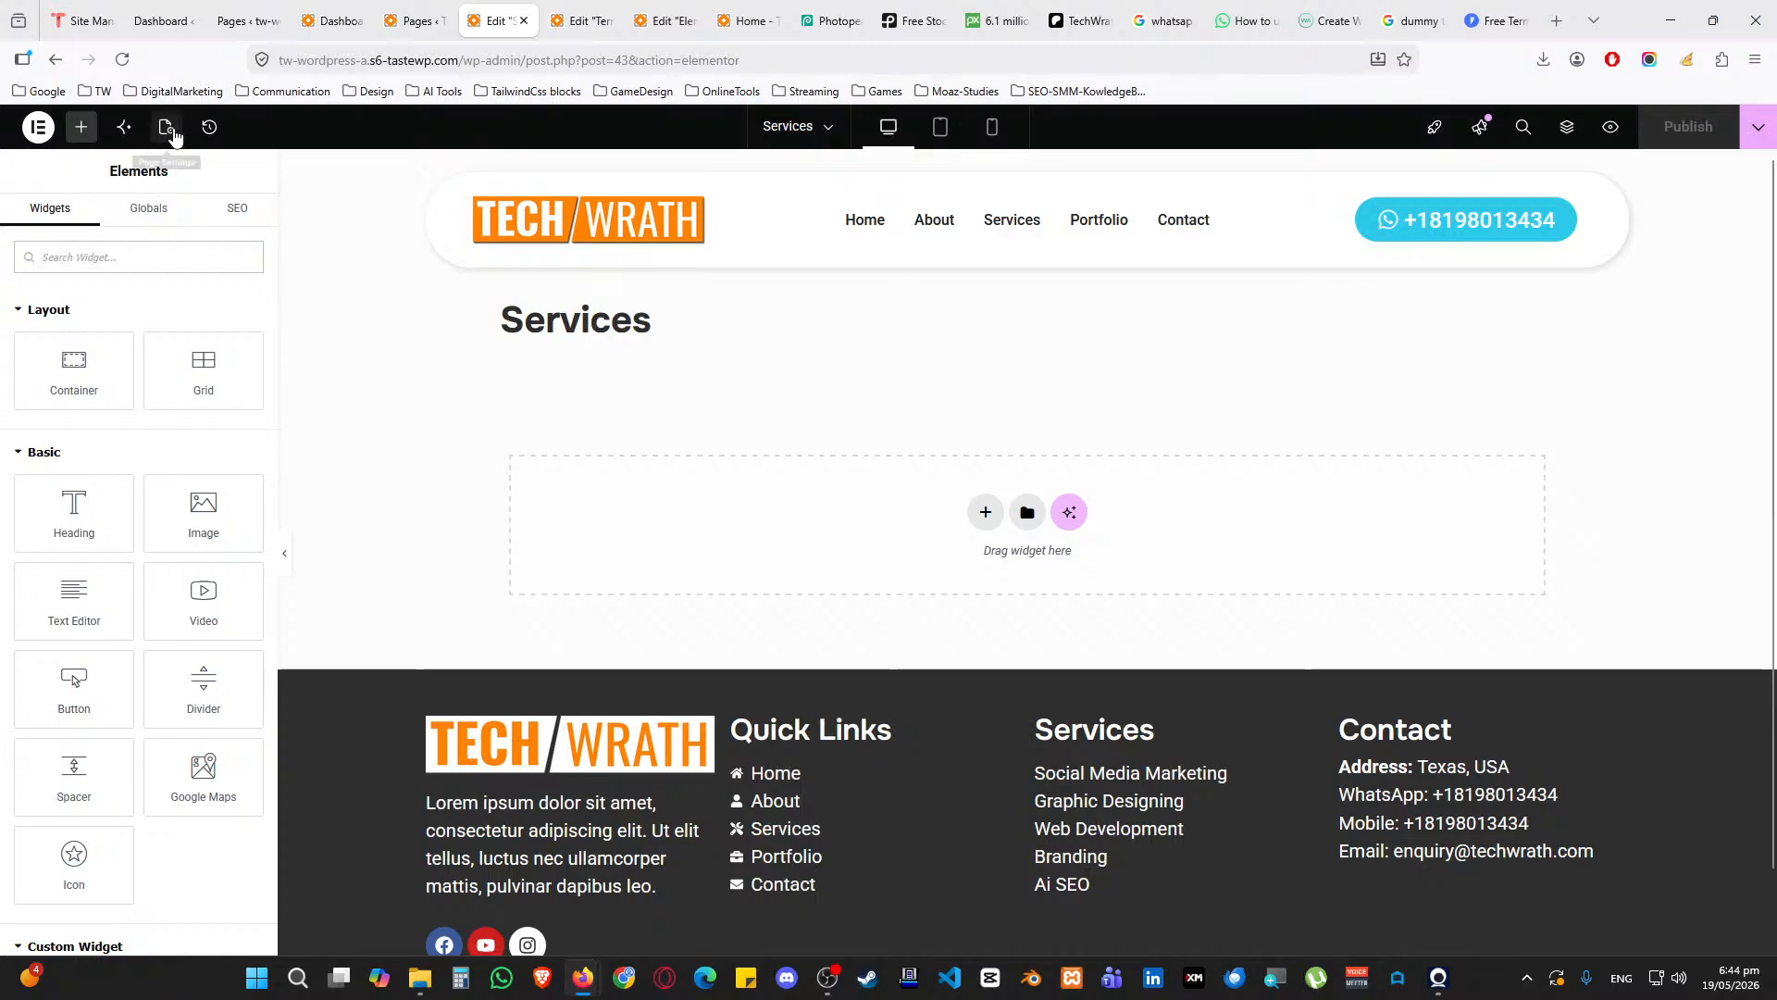
click(166, 127)
scroll(1026, 463, down, 2)
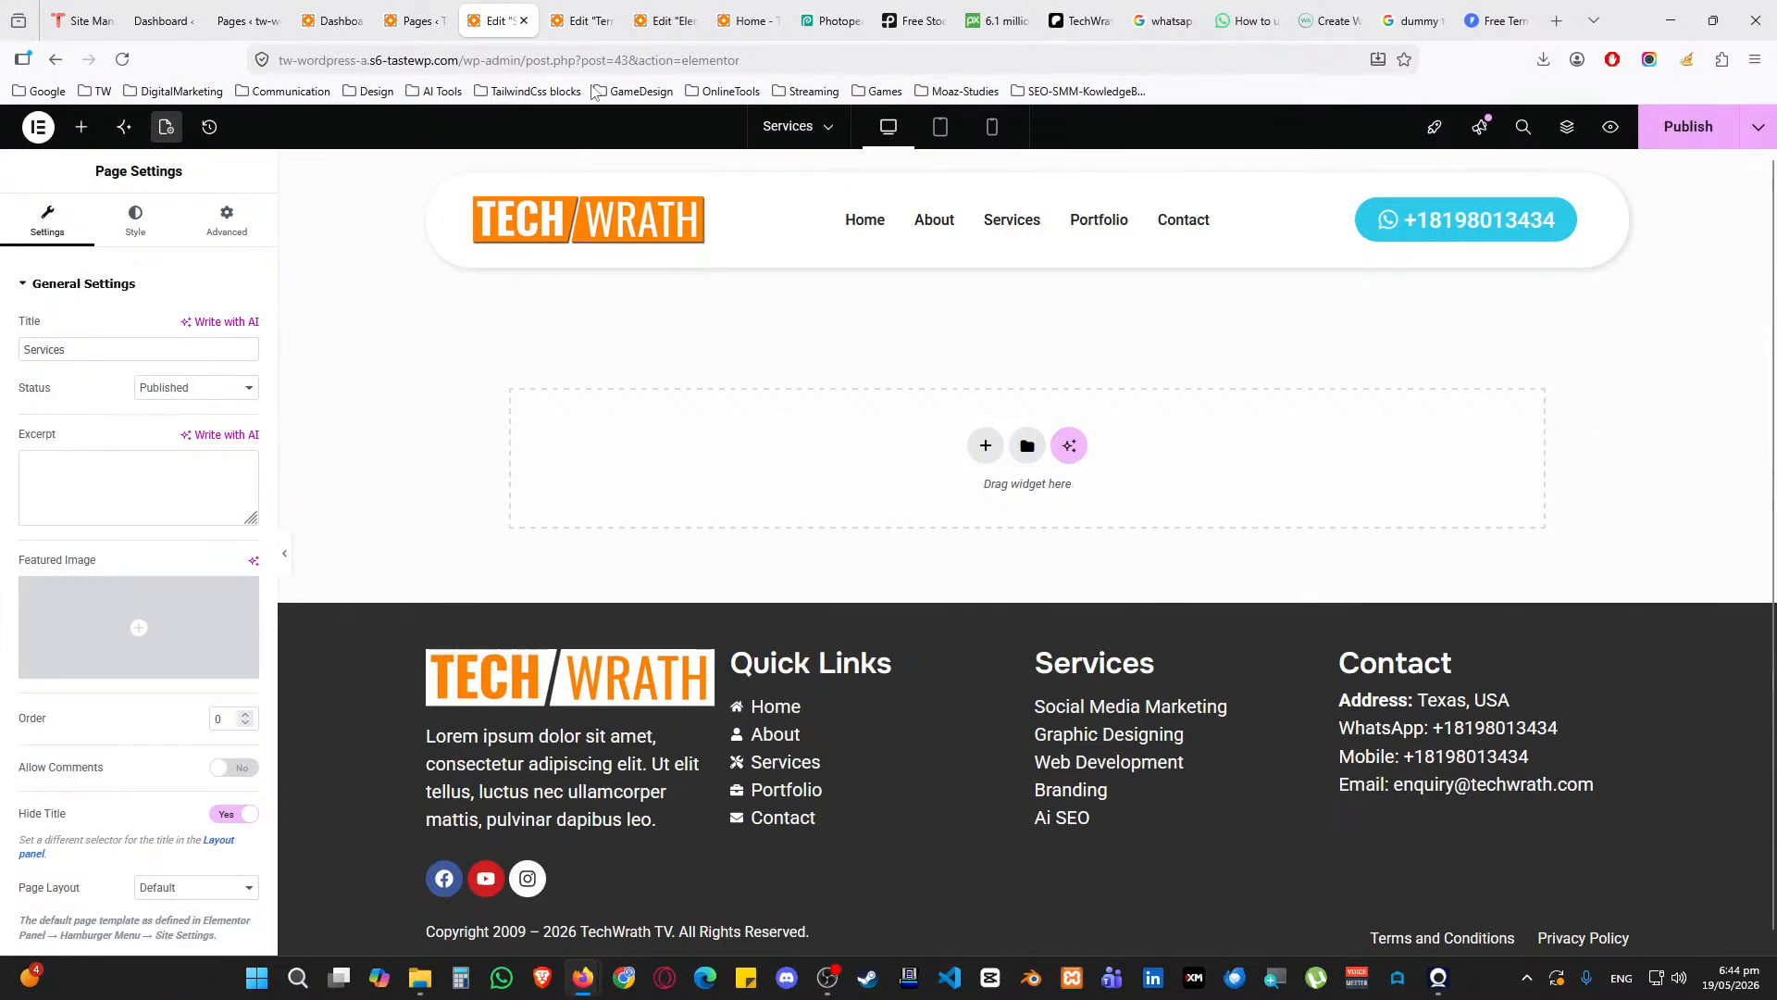
Copy the Terms and Conditions title banner and paste it into the Services page
click(581, 20)
click(1027, 281)
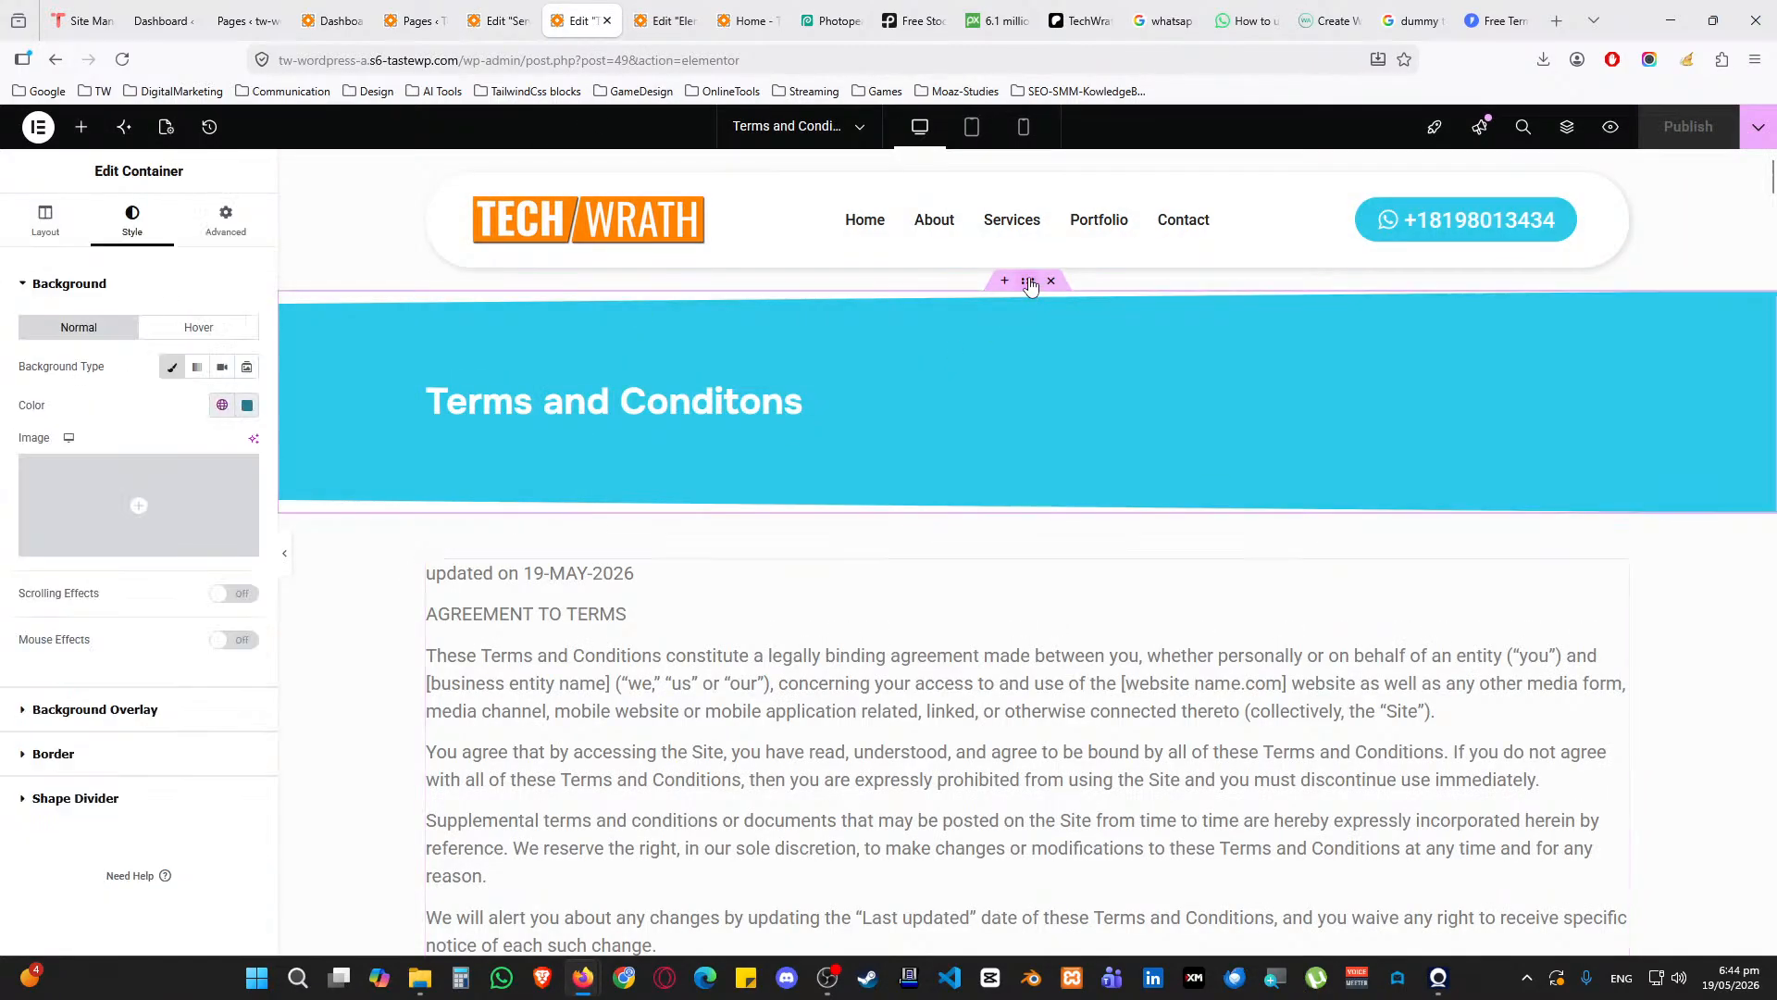
right_click(1027, 281)
click(1071, 413)
click(497, 21)
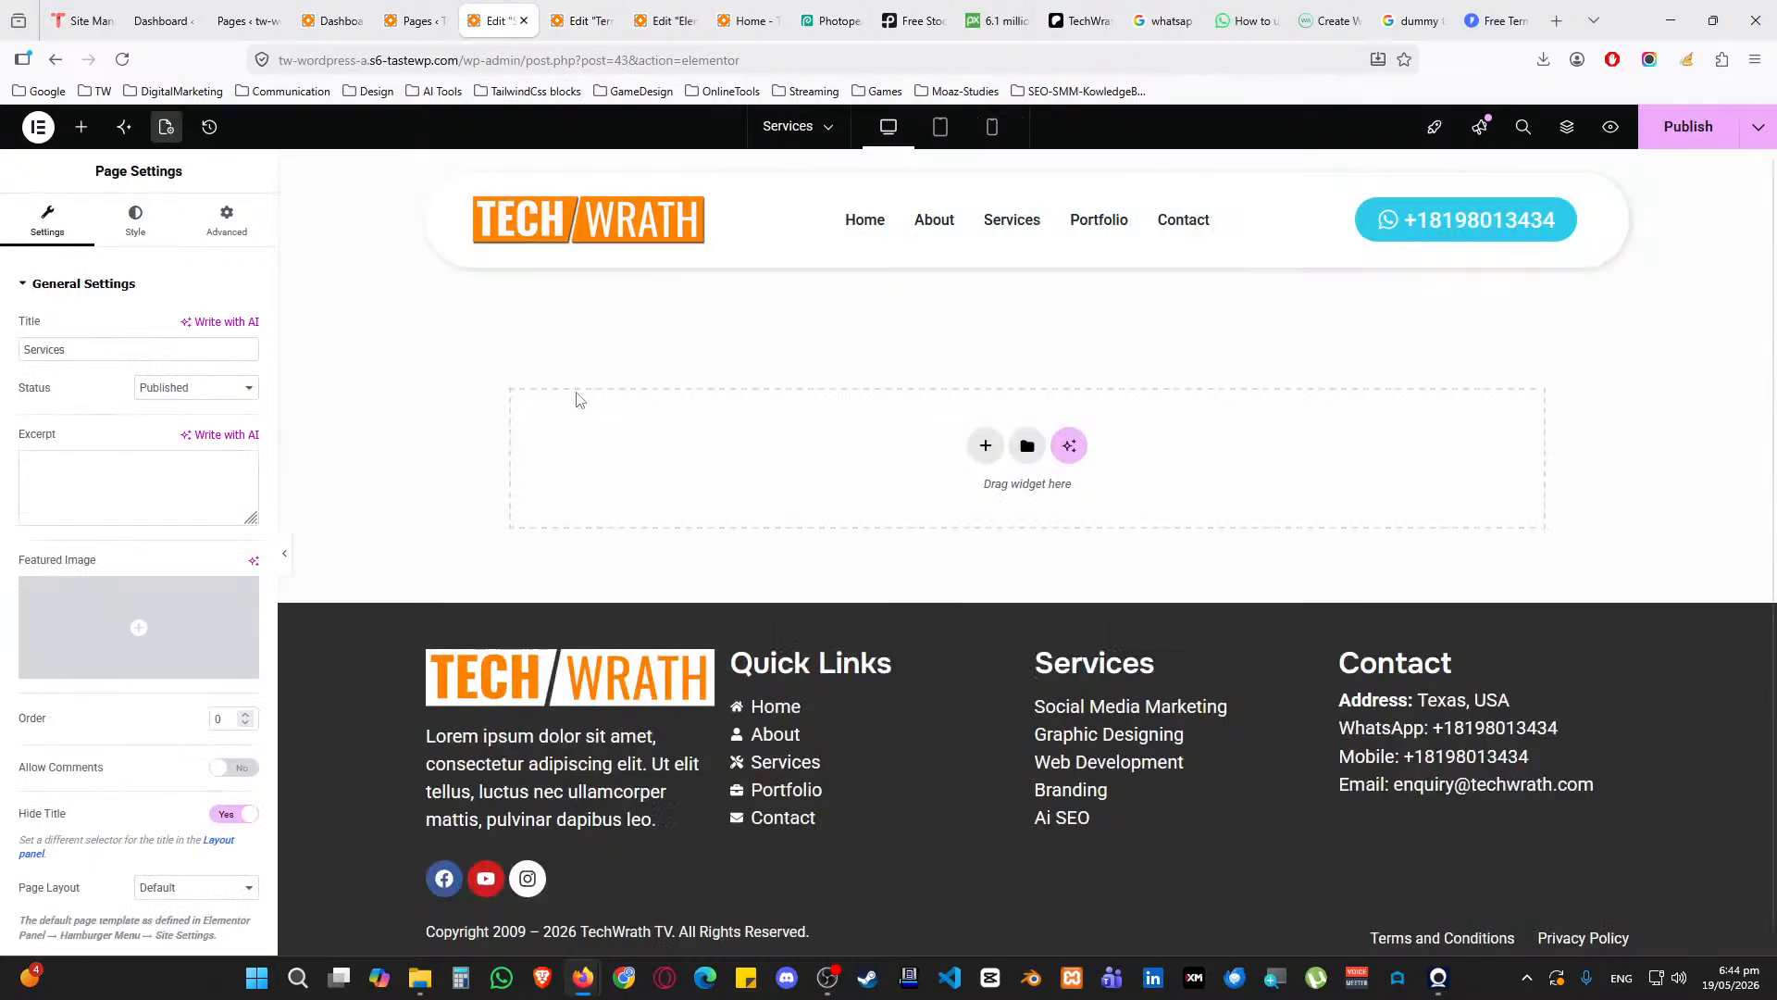
right_click(576, 398)
click(609, 429)
Copy the terms text section and paste it below the banner on the Services page
click(666, 21)
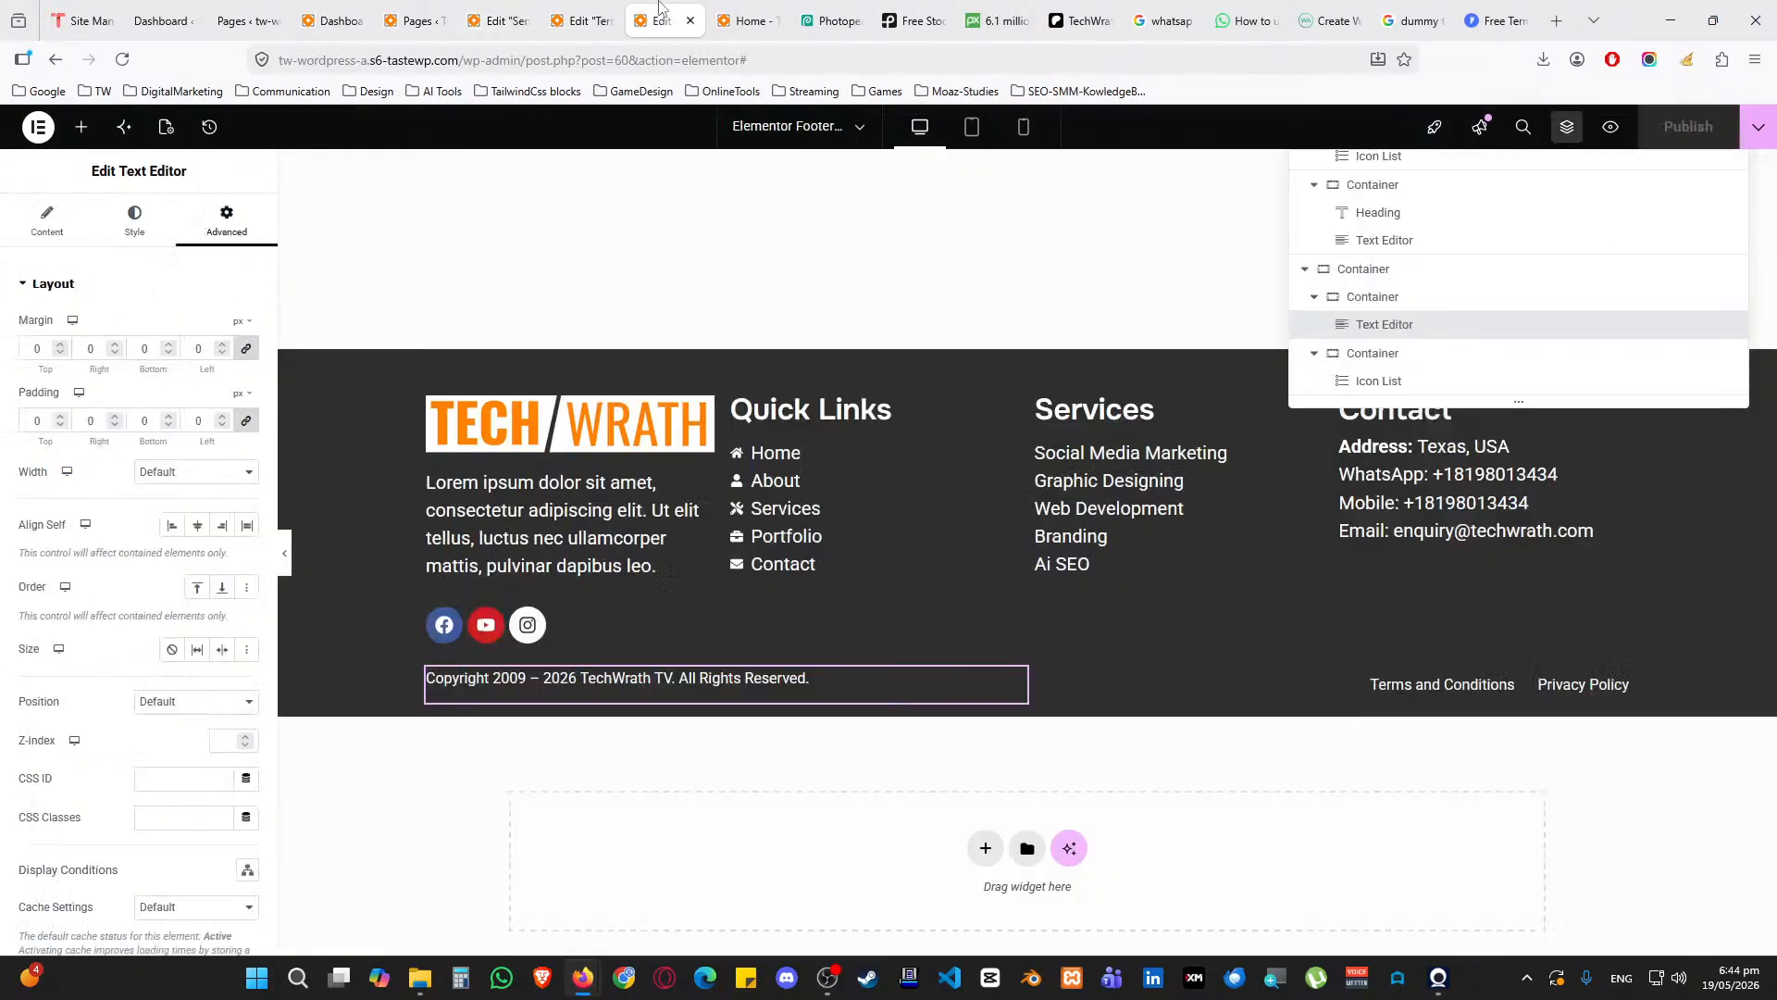
click(600, 19)
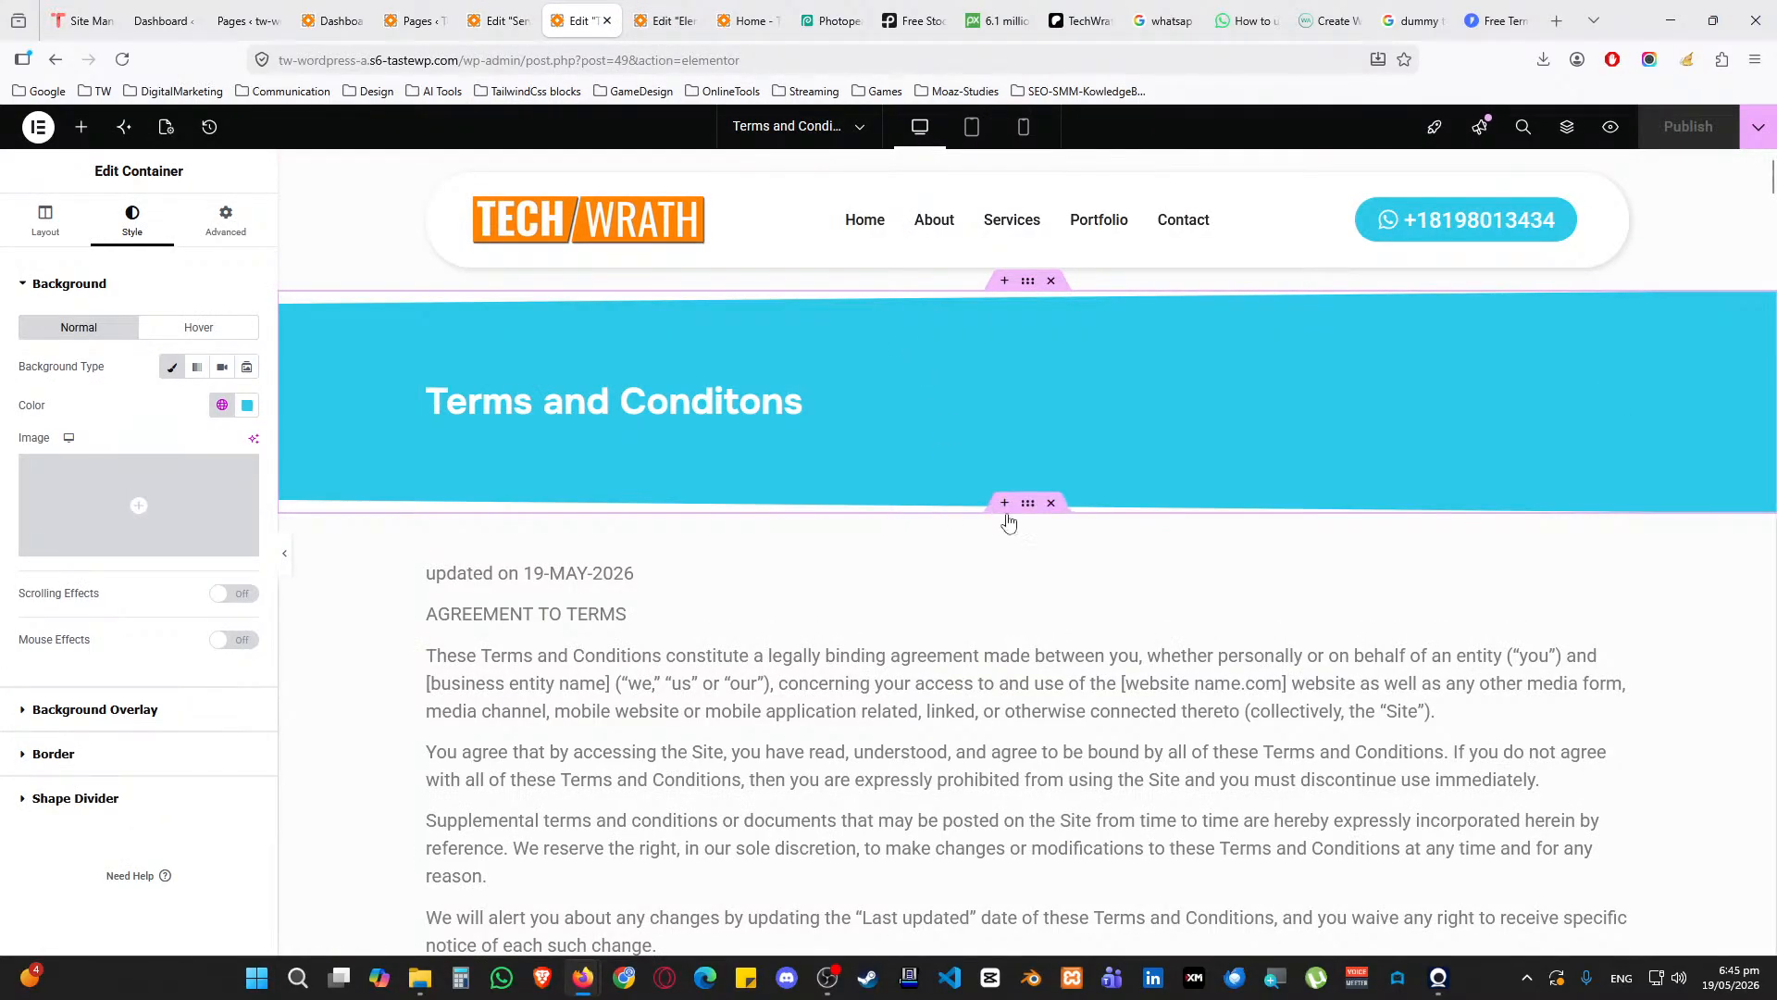
right_click(1031, 512)
click(1064, 541)
click(497, 21)
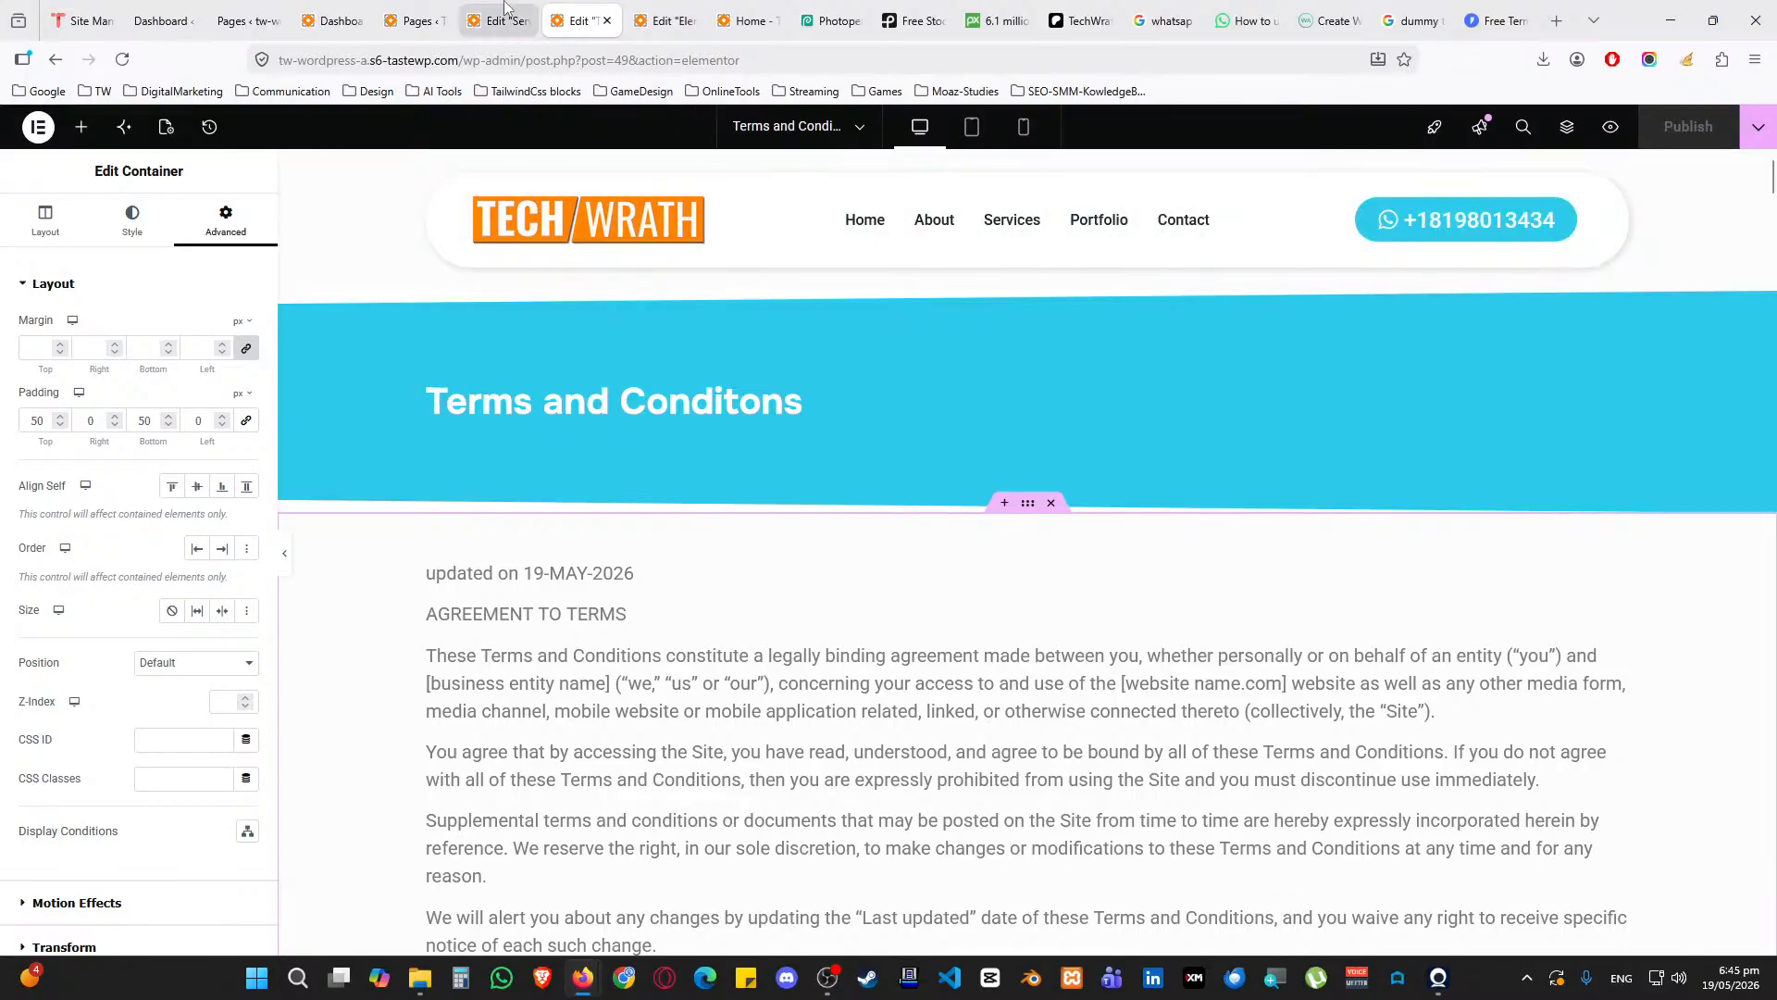
right_click(611, 628)
click(666, 632)
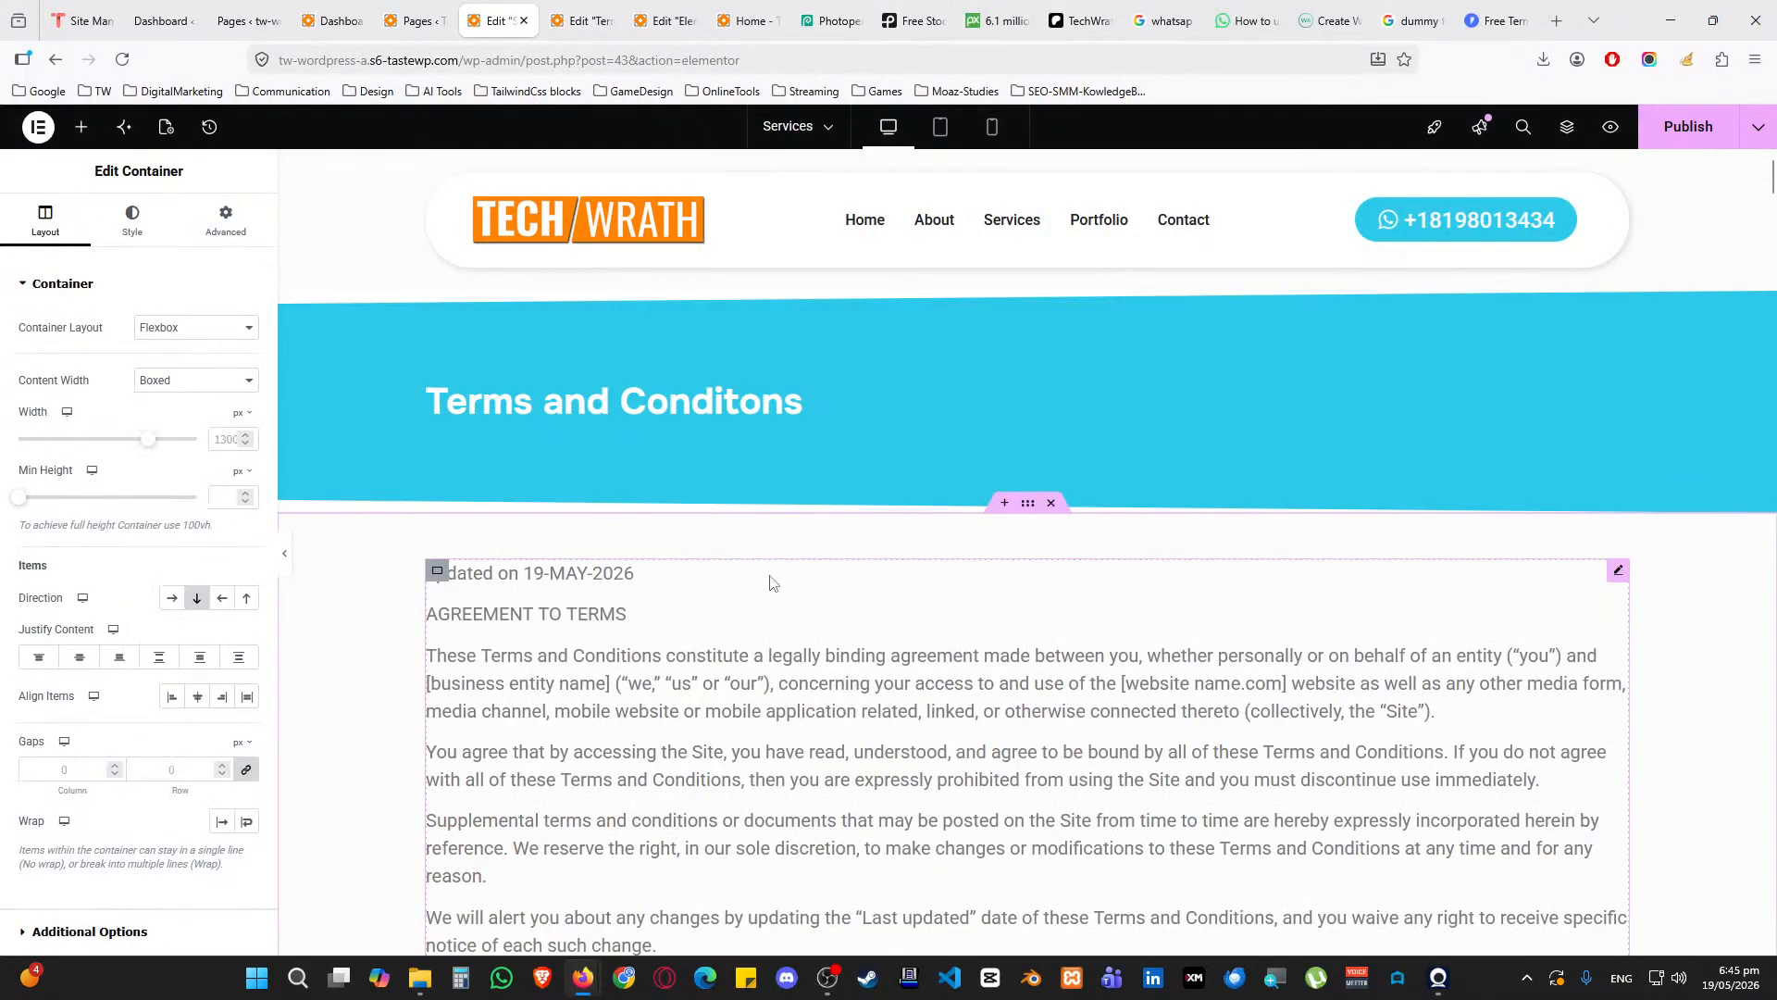
Change the banner heading title to 'Privacy Policy'
click(657, 407)
click(115, 402)
key(ctrl+a)
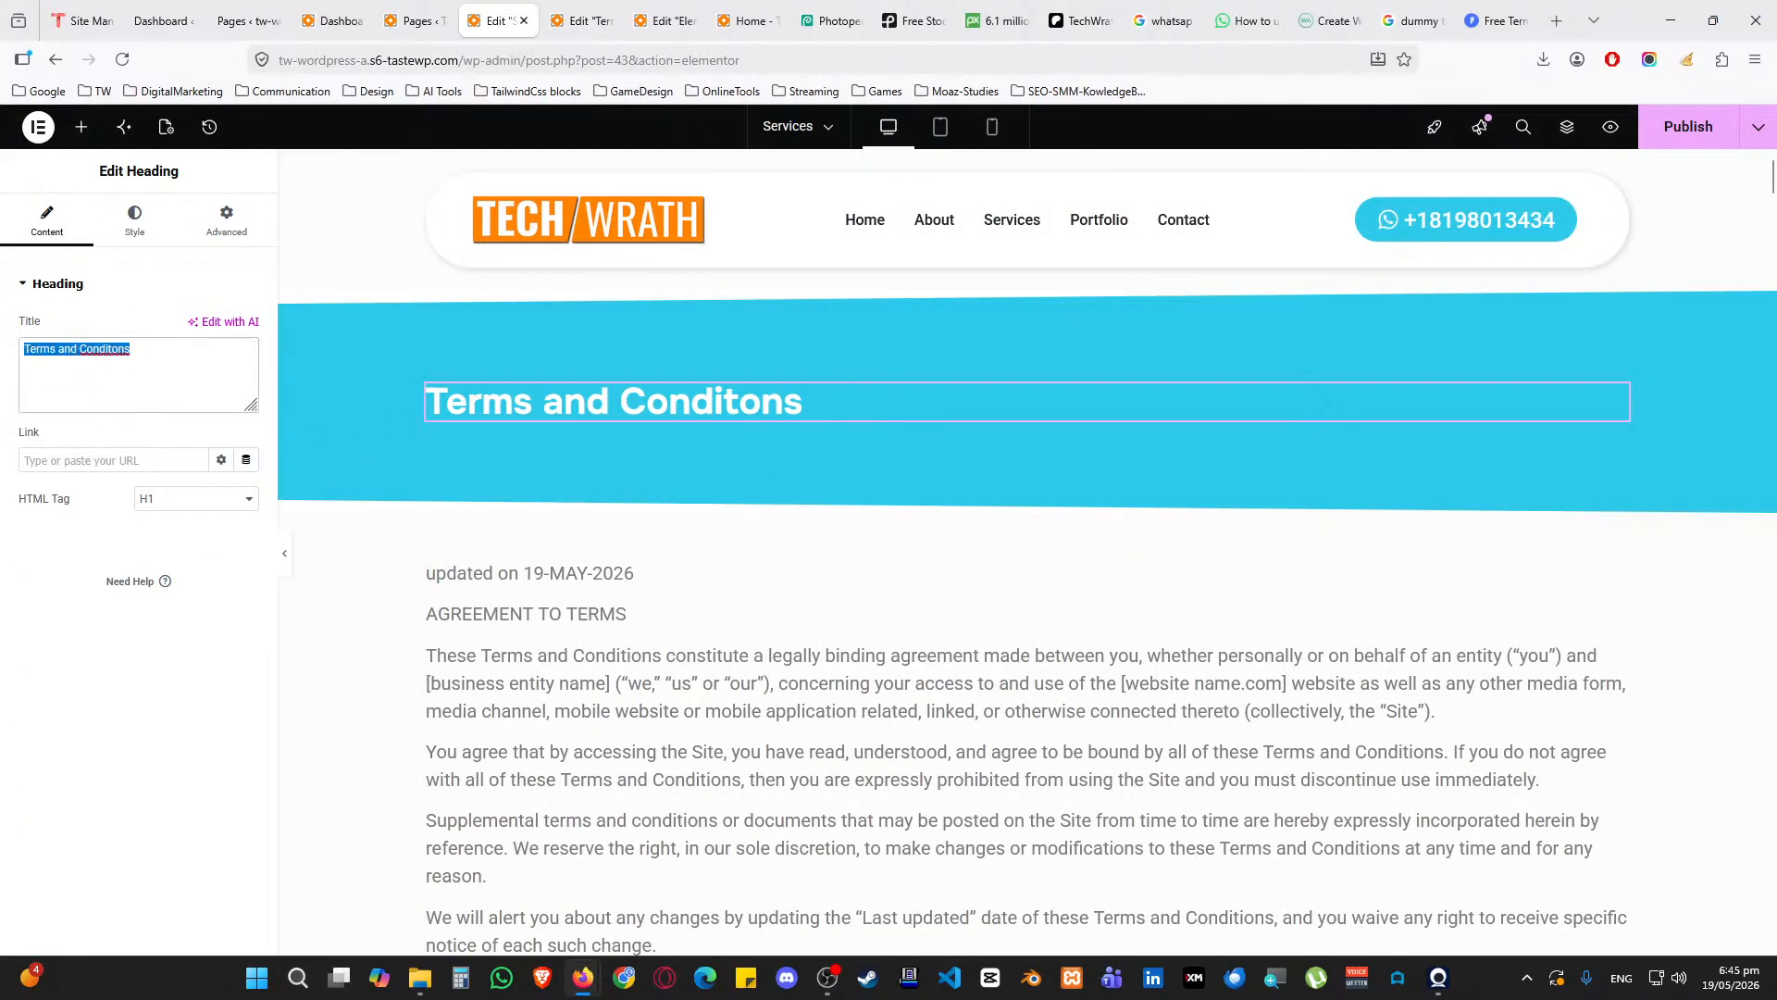
text(Privacy POol)
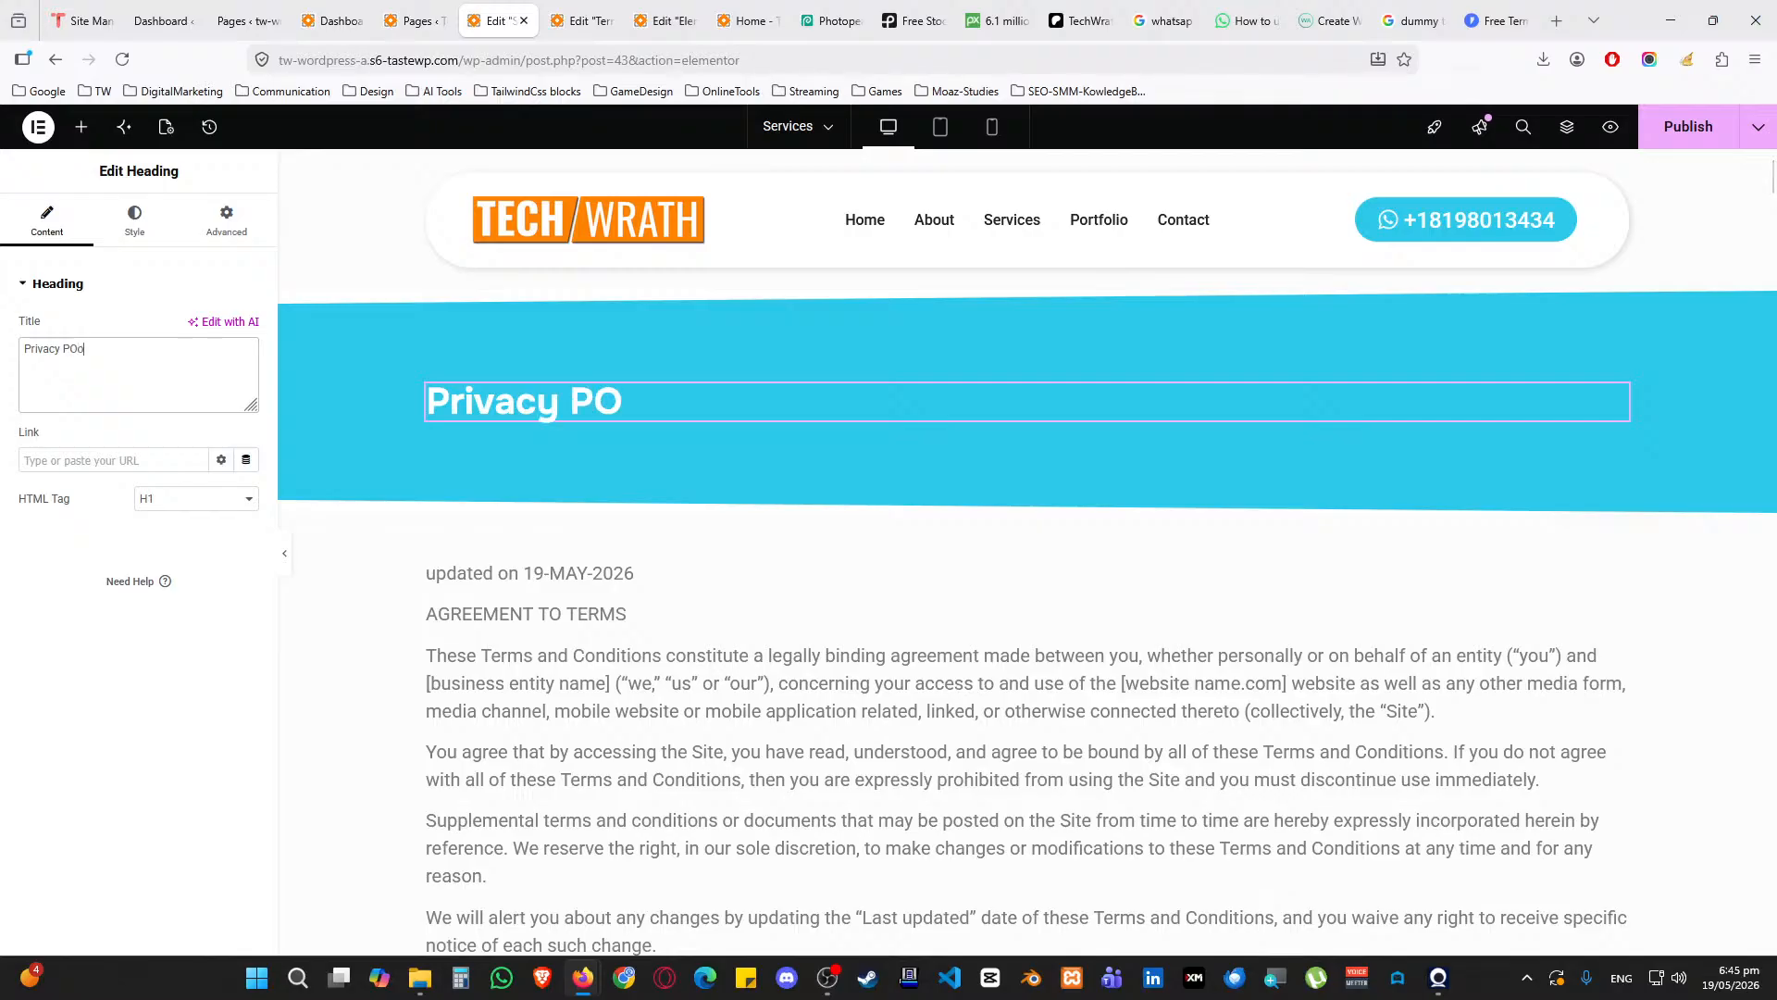
key(BackSpace)
key(BackSpace)
key(BackSpace)
Replace the AGREEMENT TO TERMS line in the body text with 'Privacy Policy'
click(436, 568)
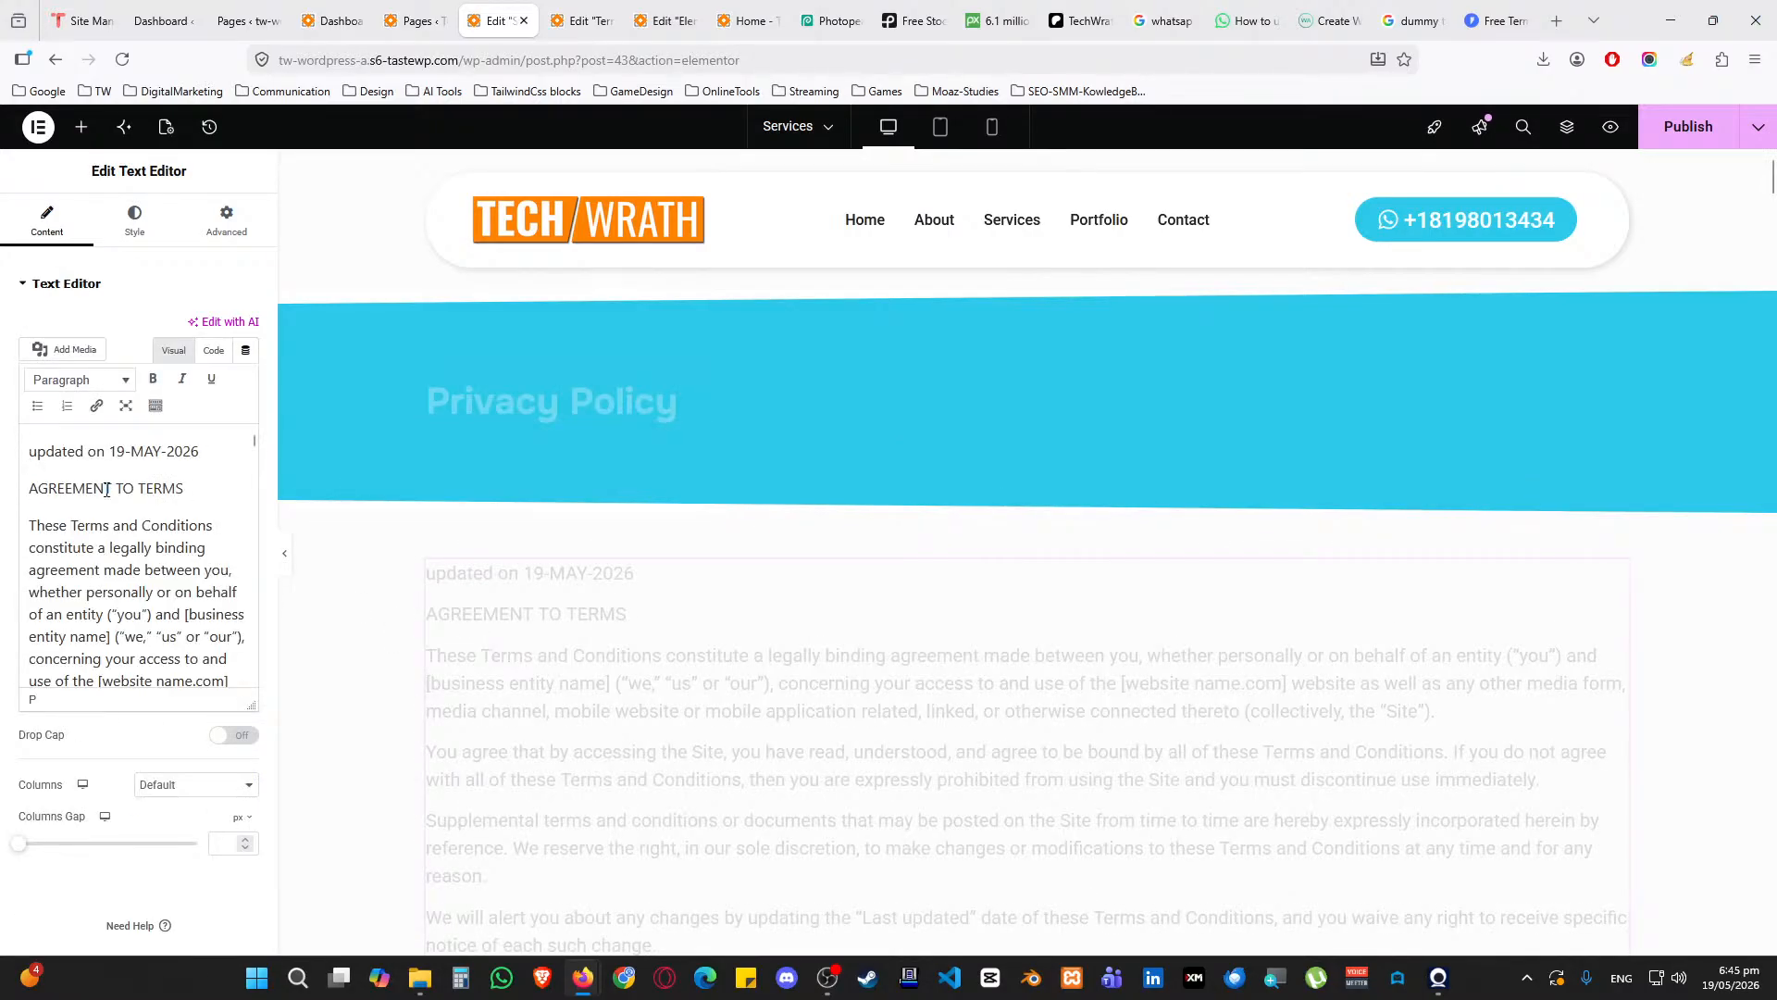
click(42, 488)
key(shift+End)
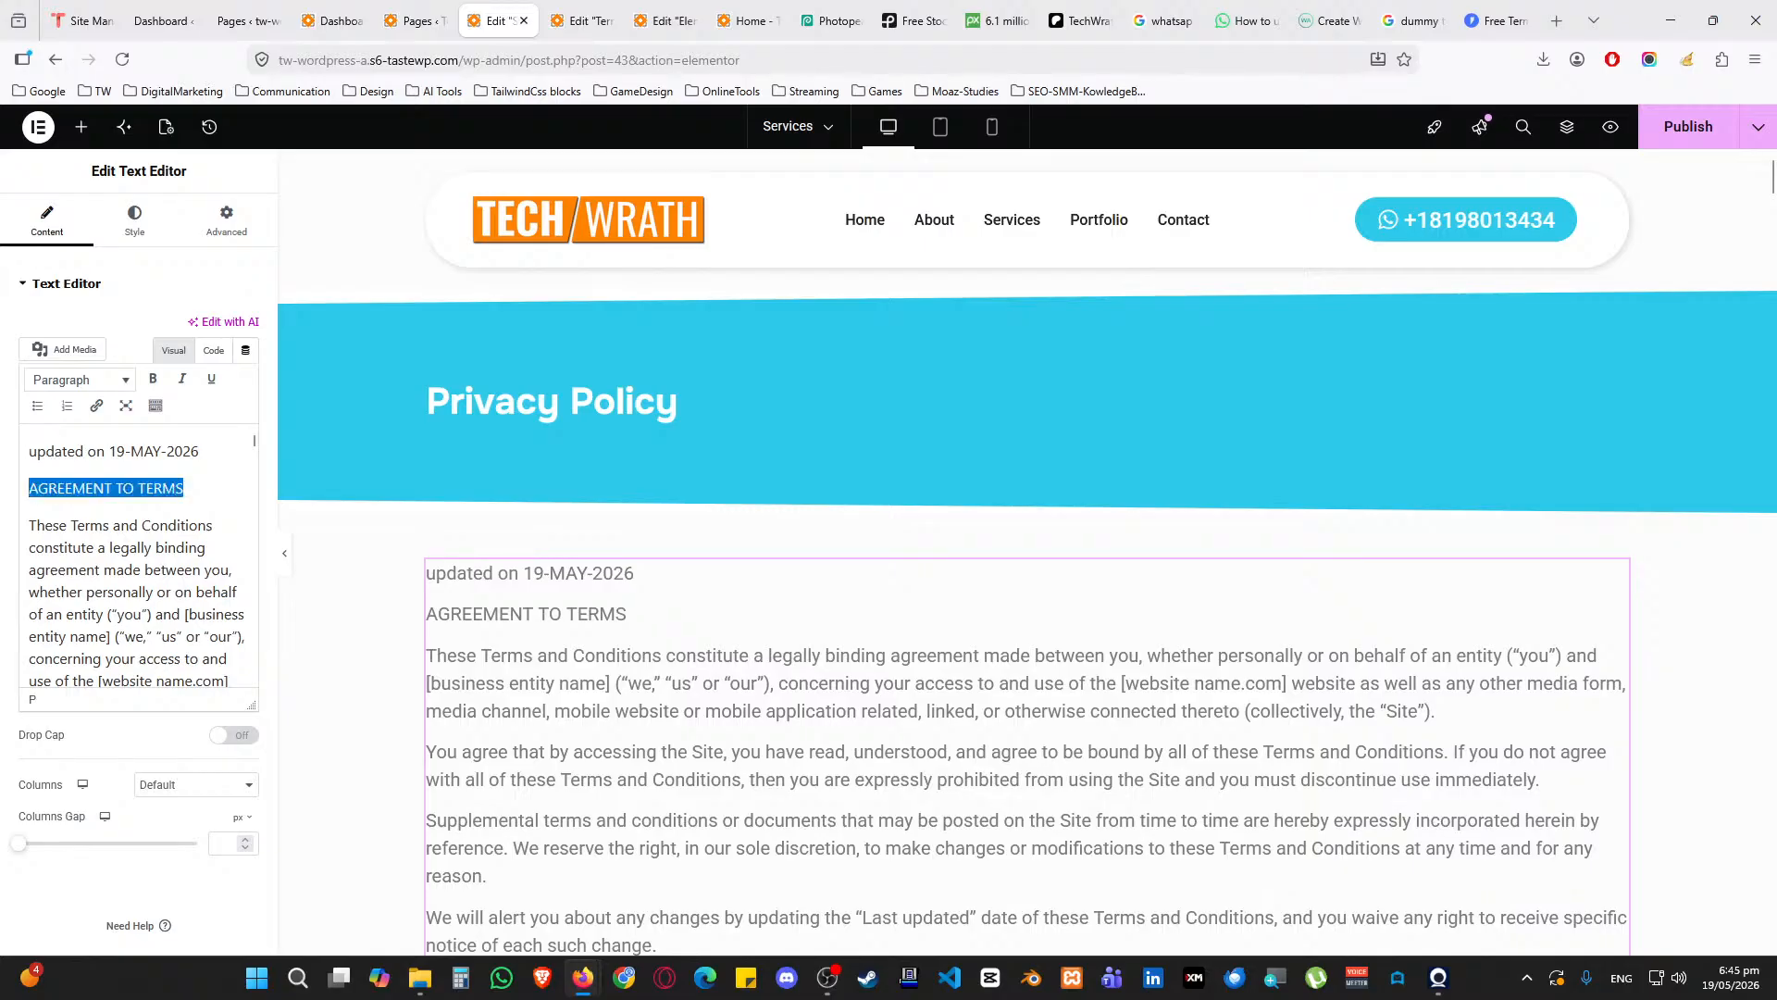
text(Privacy Policy)
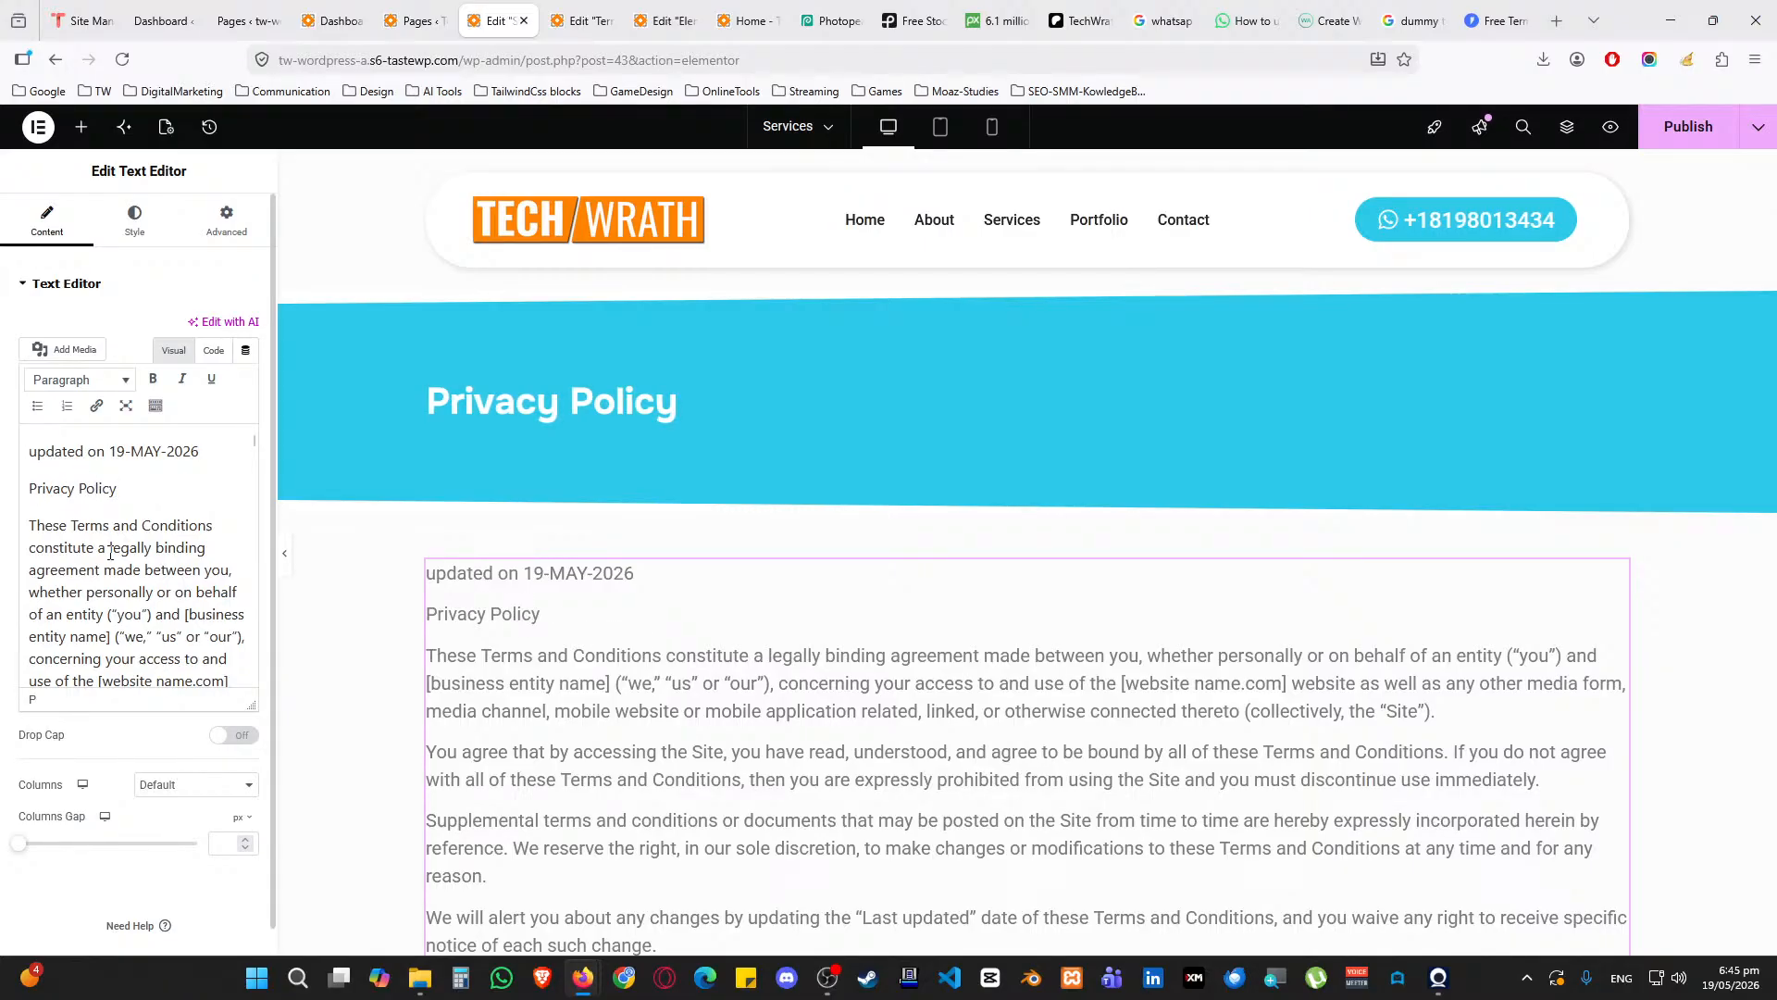
Delete clauses (3) and (4) from the terms text and publish the page
scroll(111, 554, down, 12)
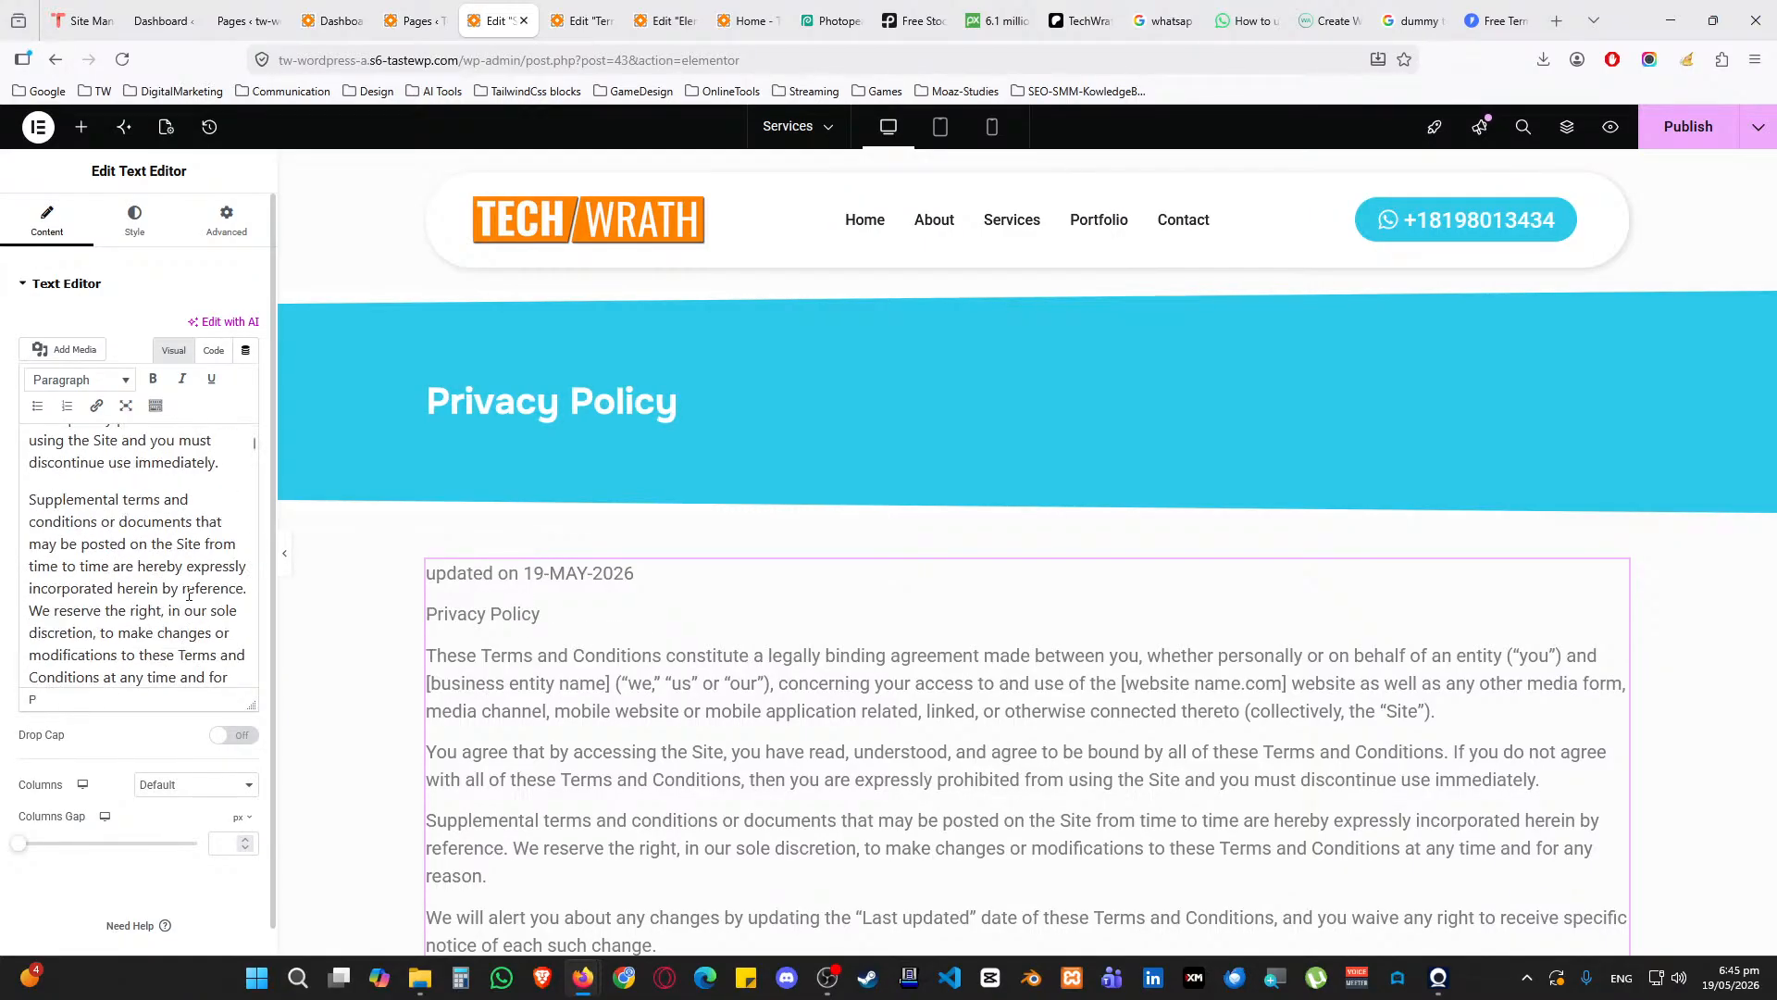
drag(253, 446, 241, 742)
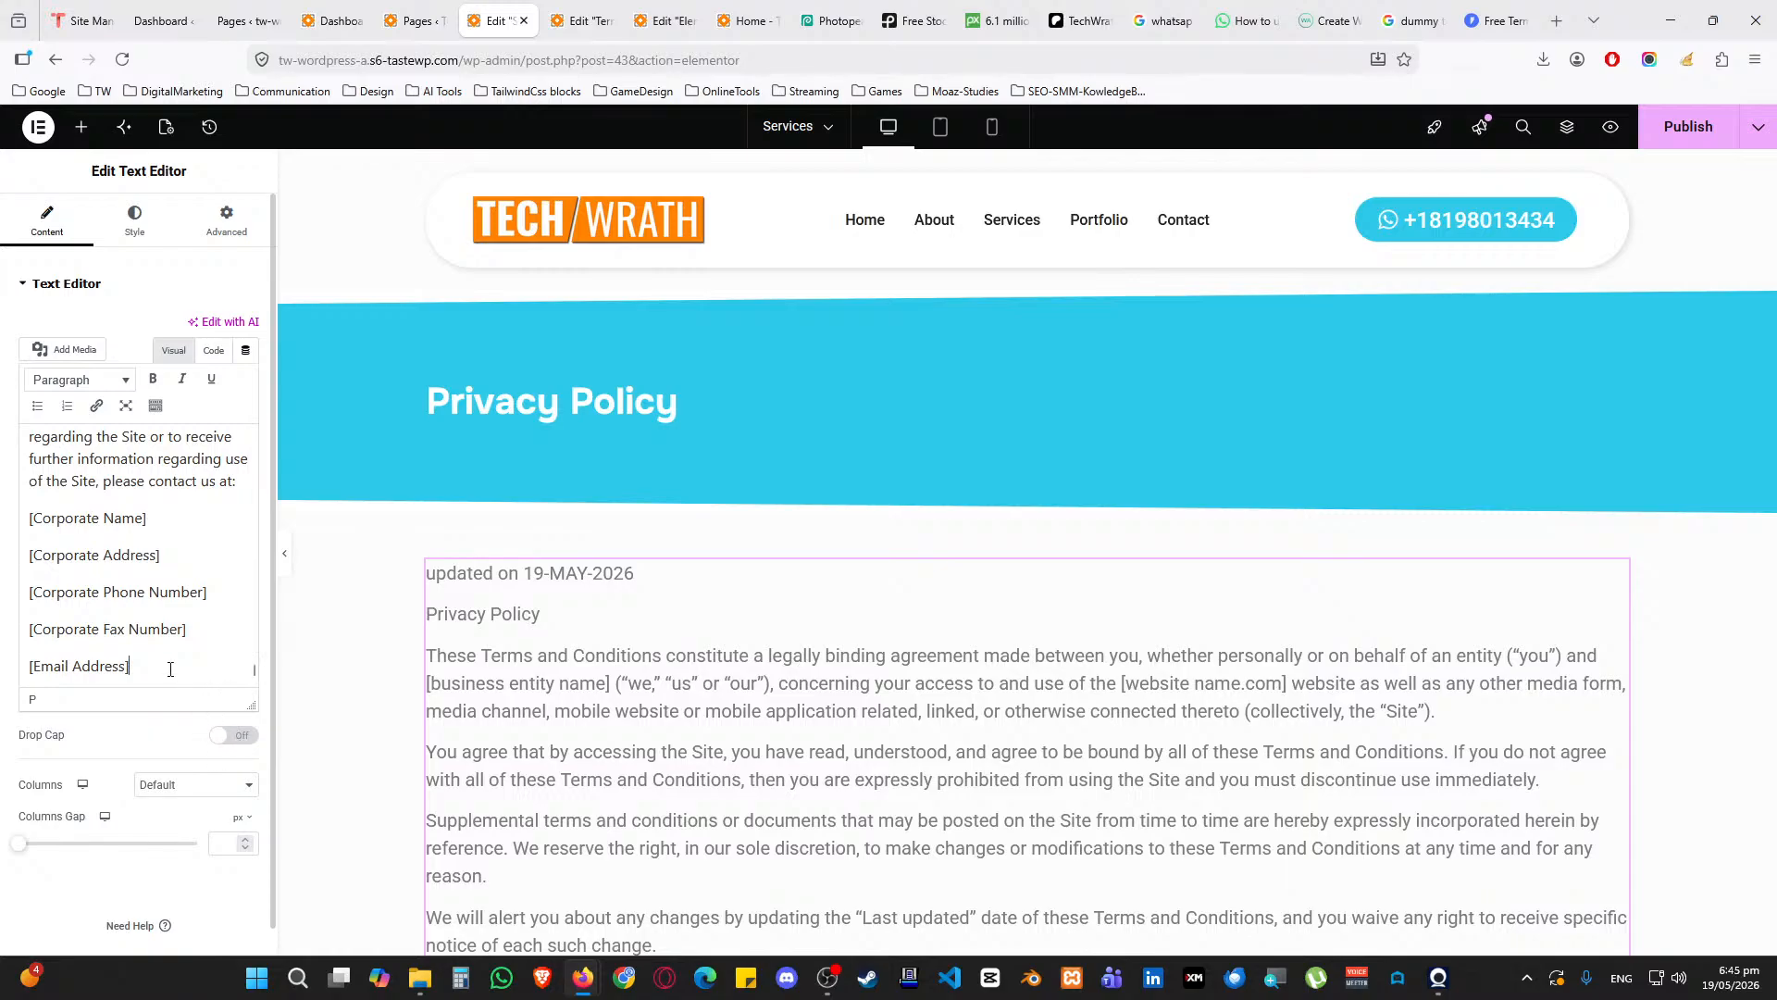
drag(170, 667, 148, 484)
scroll(172, 534, up, 5)
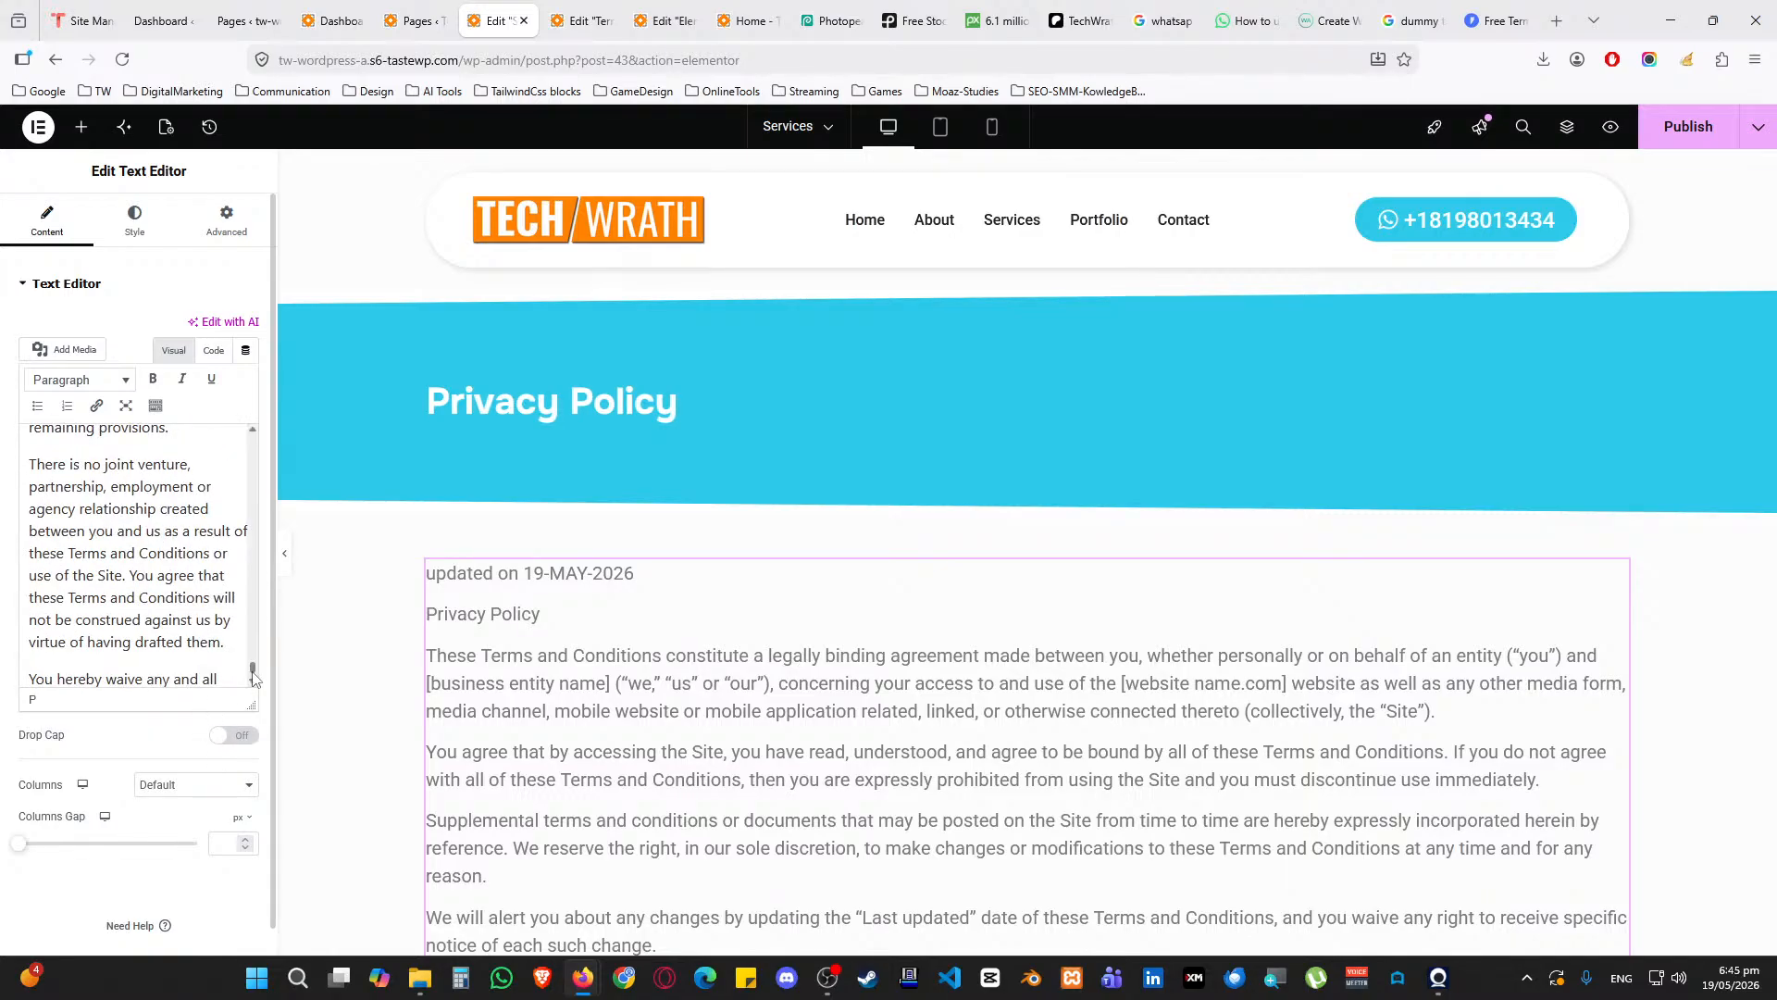
drag(253, 667, 266, 530)
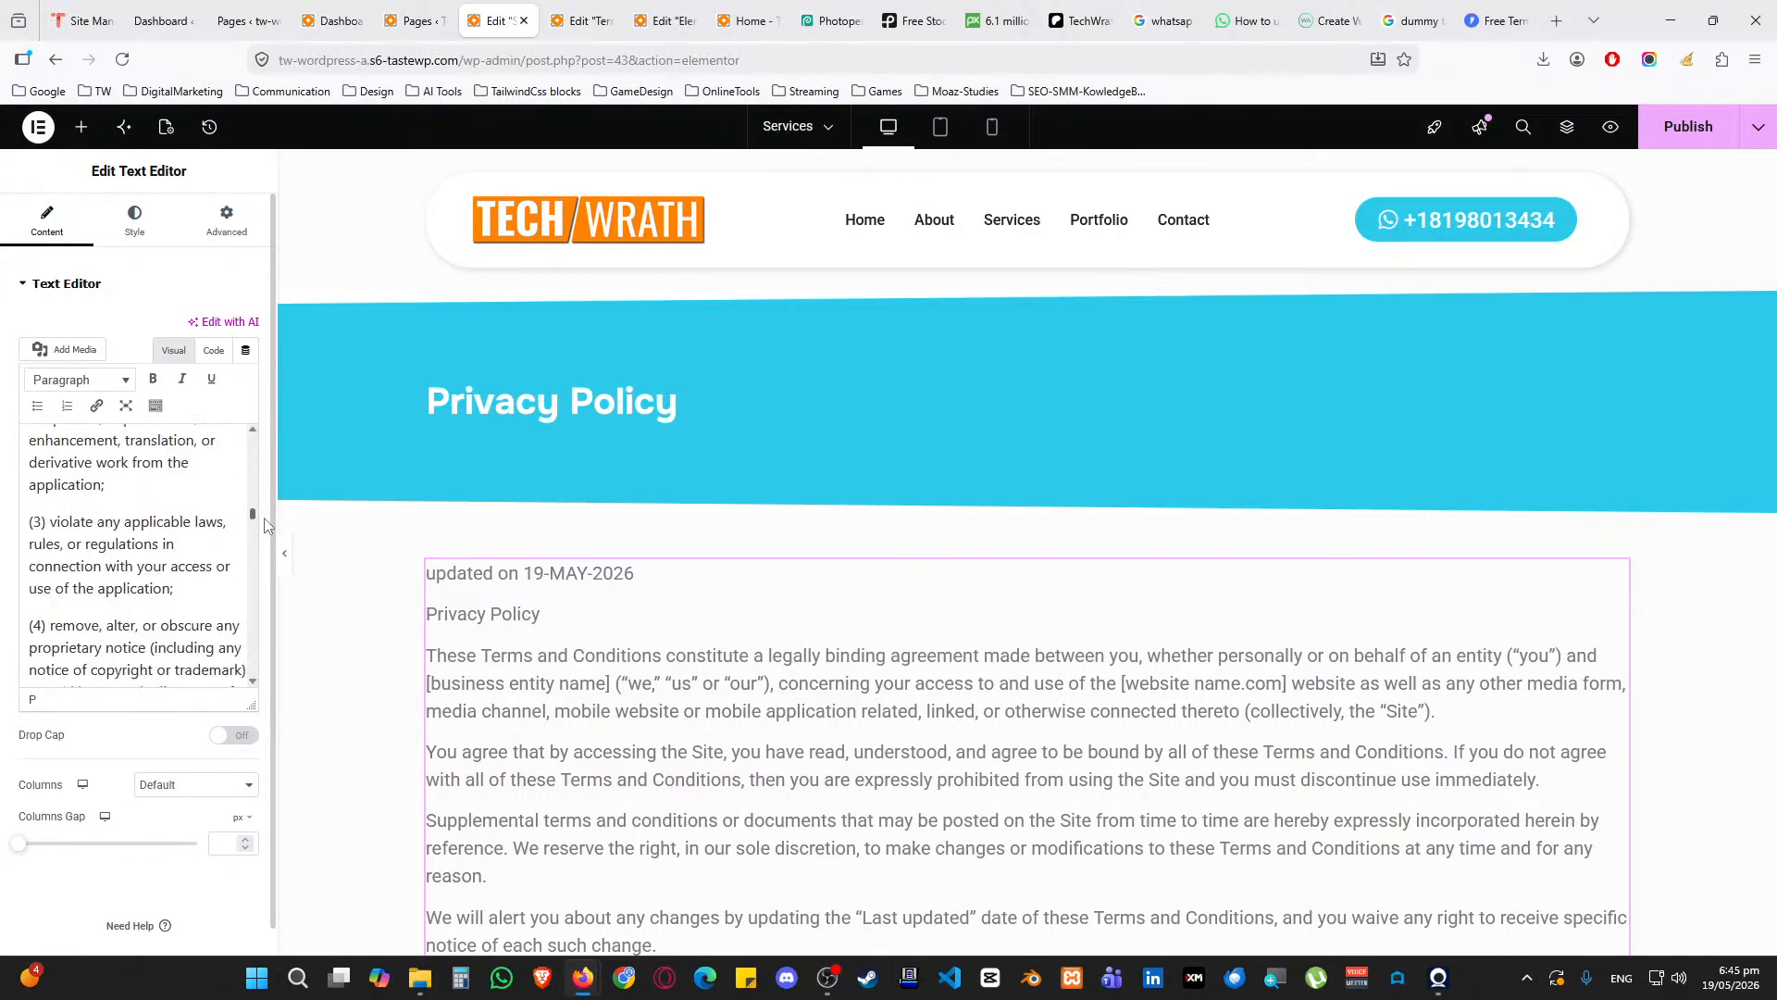
shift+click(126, 521)
shift+click(30, 521)
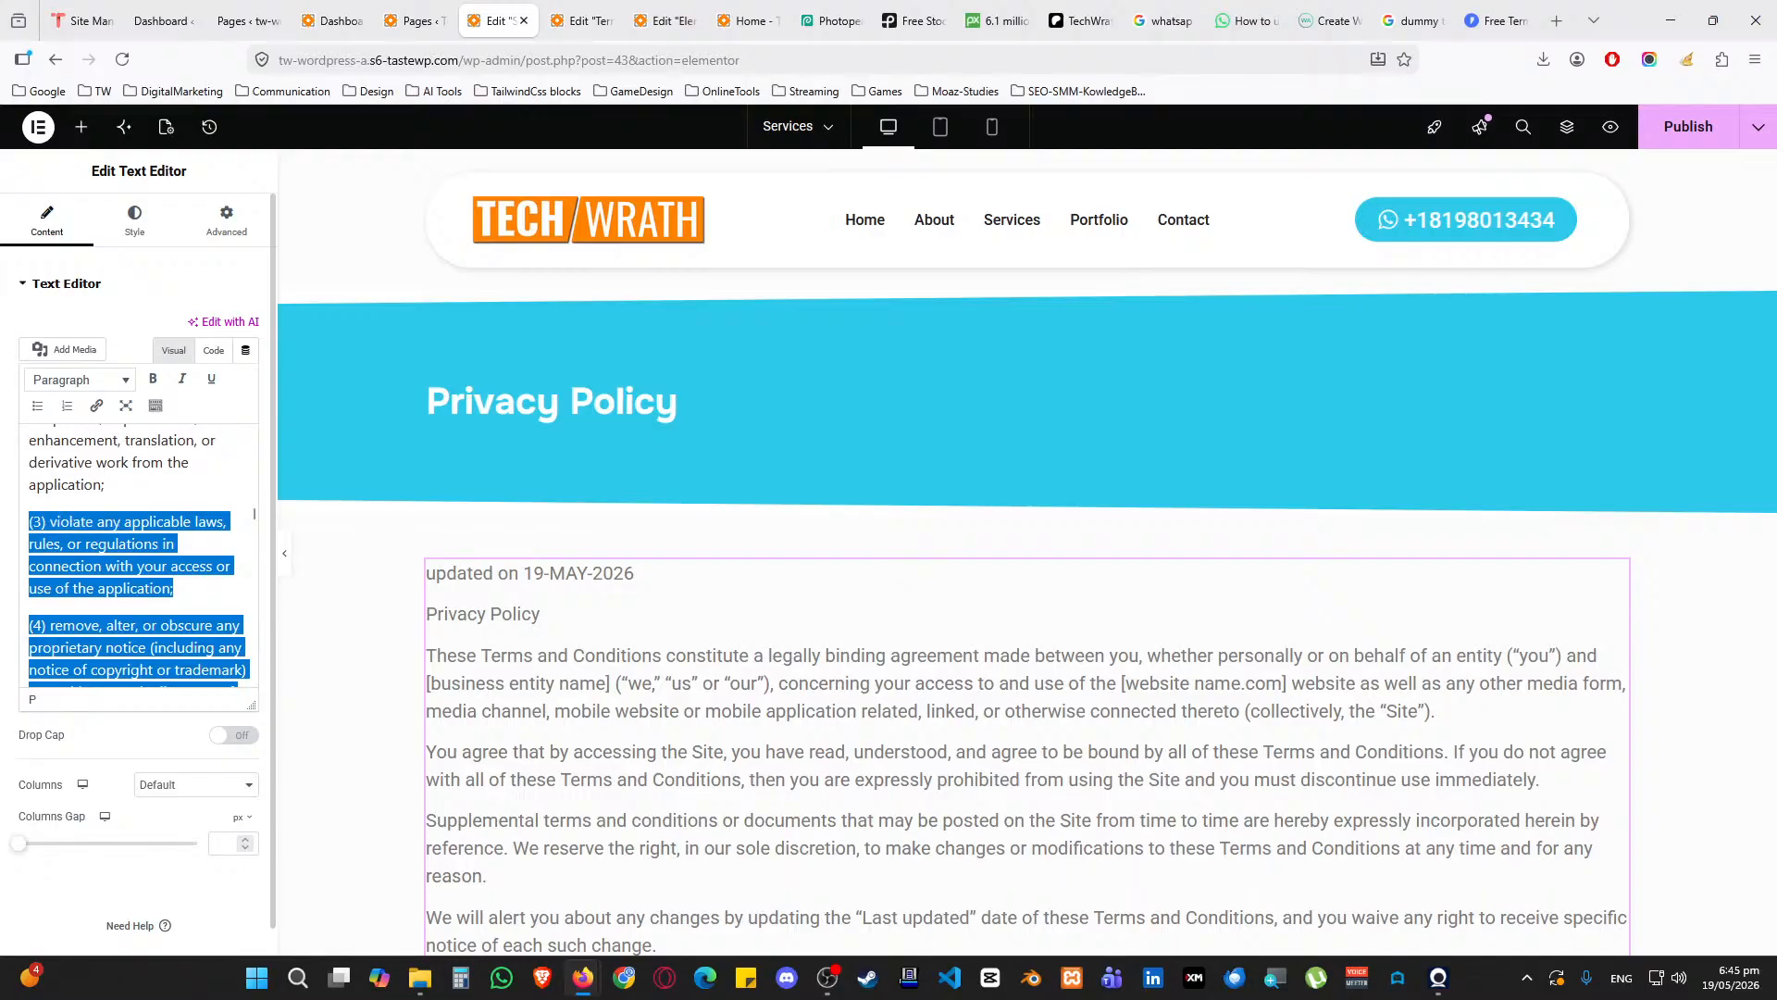
key(BackSpace)
key(BackSpace)
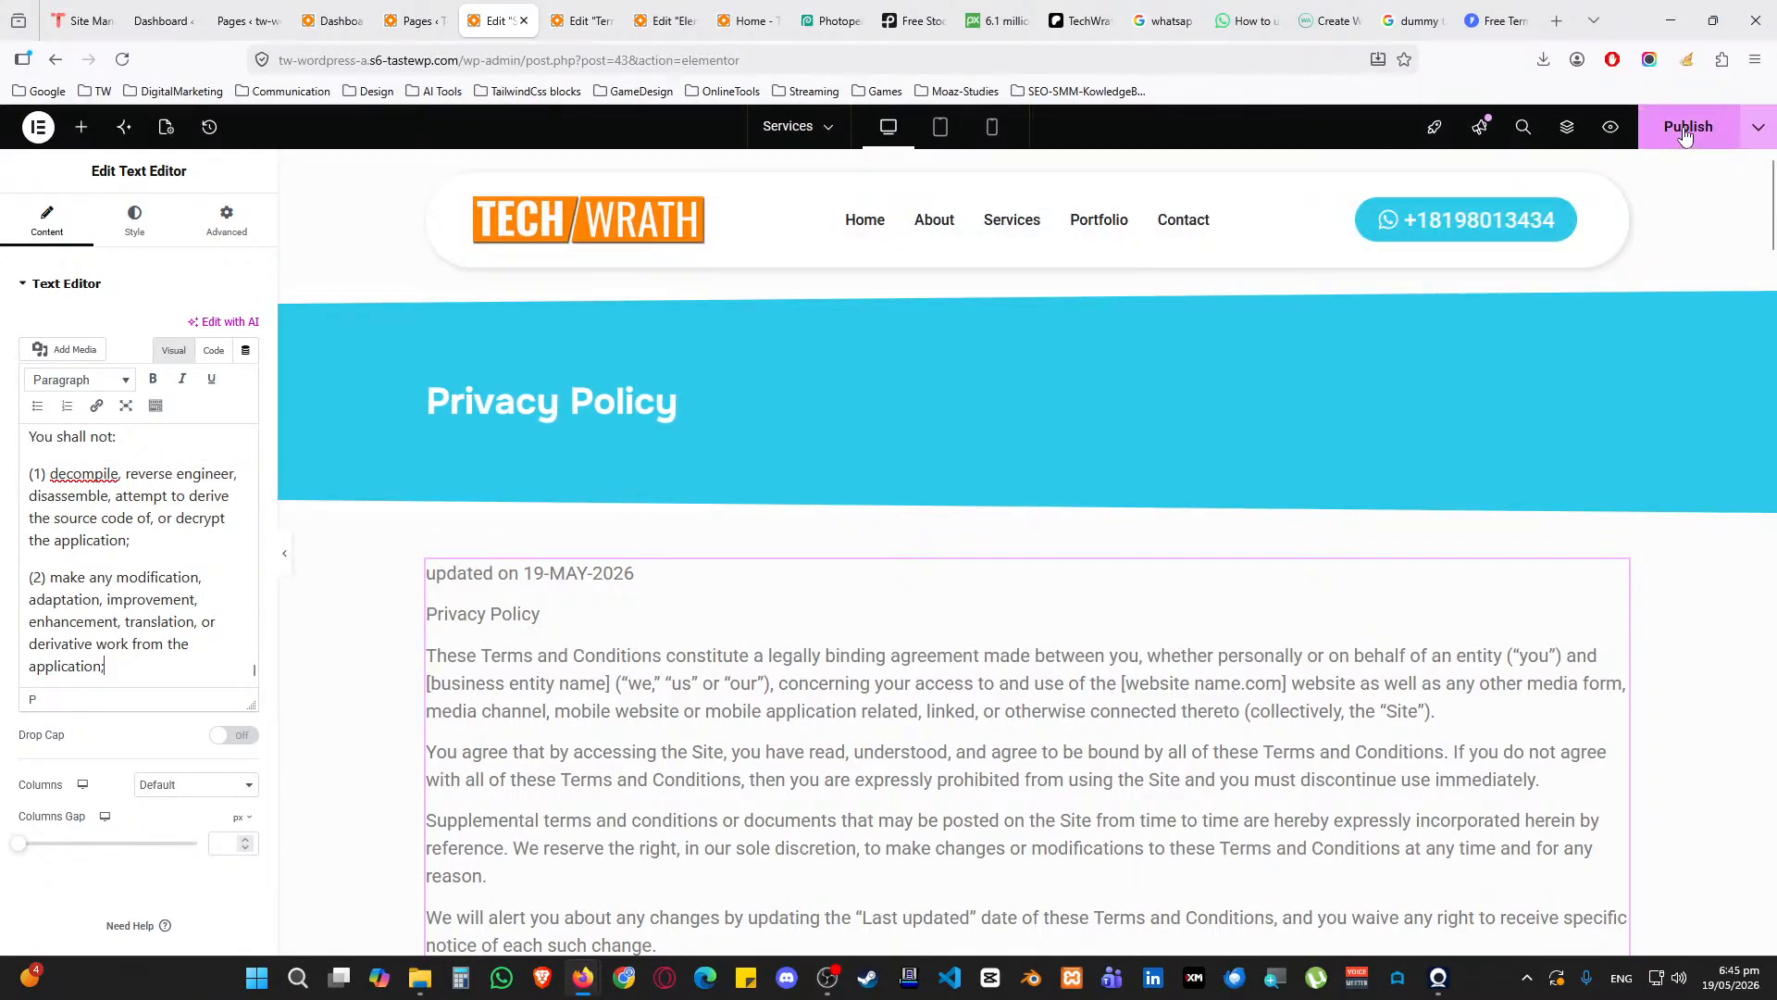
click(1682, 146)
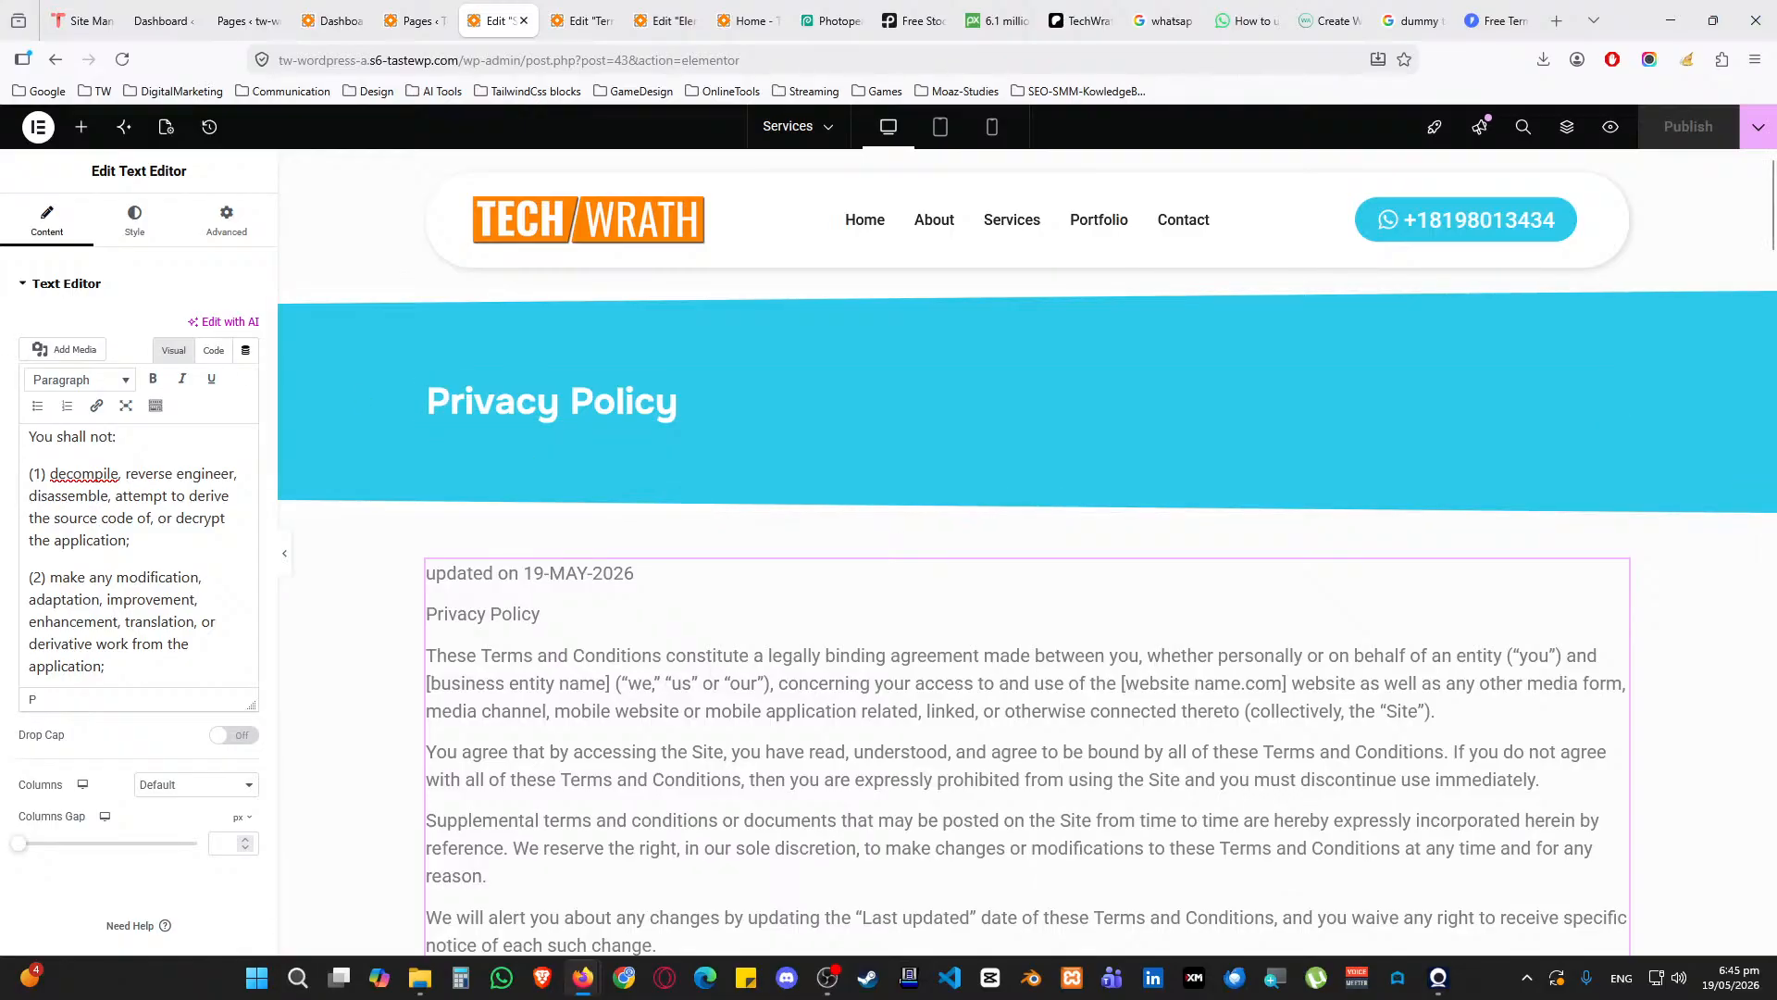
Close the Services and Terms editor tabs and view the live Services page headed Privacy Policy
middle_click(500, 28)
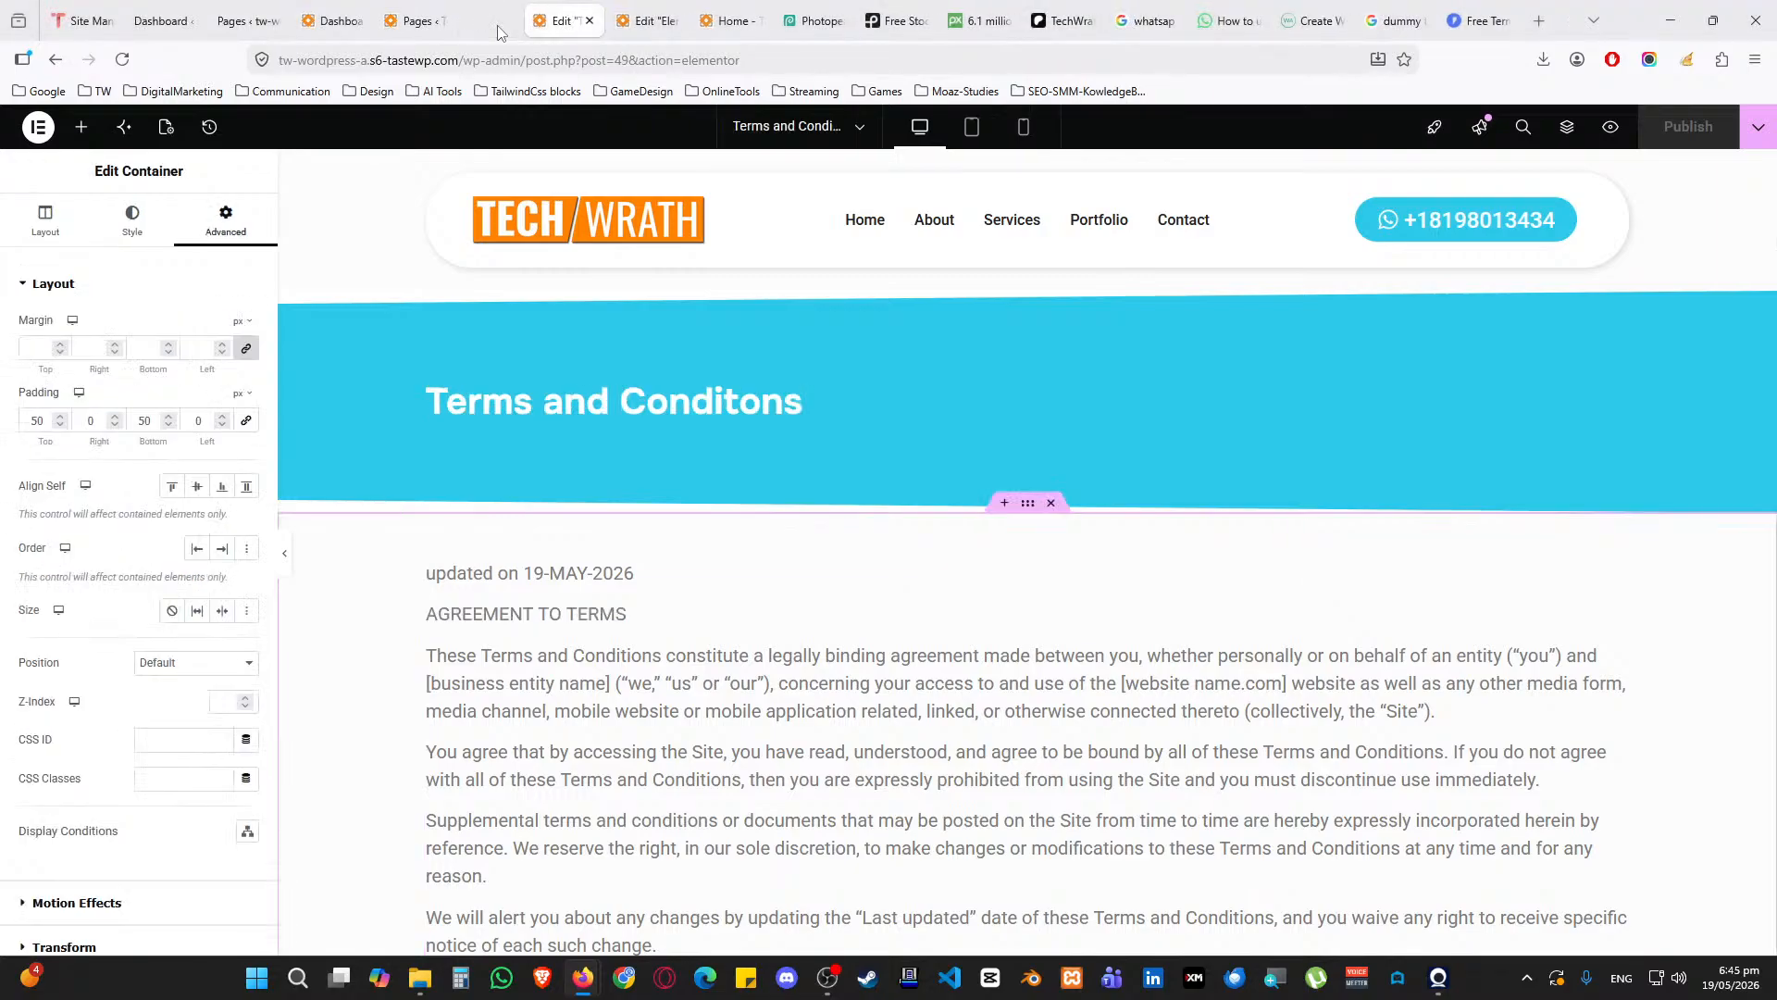
middle_click(500, 27)
click(396, 32)
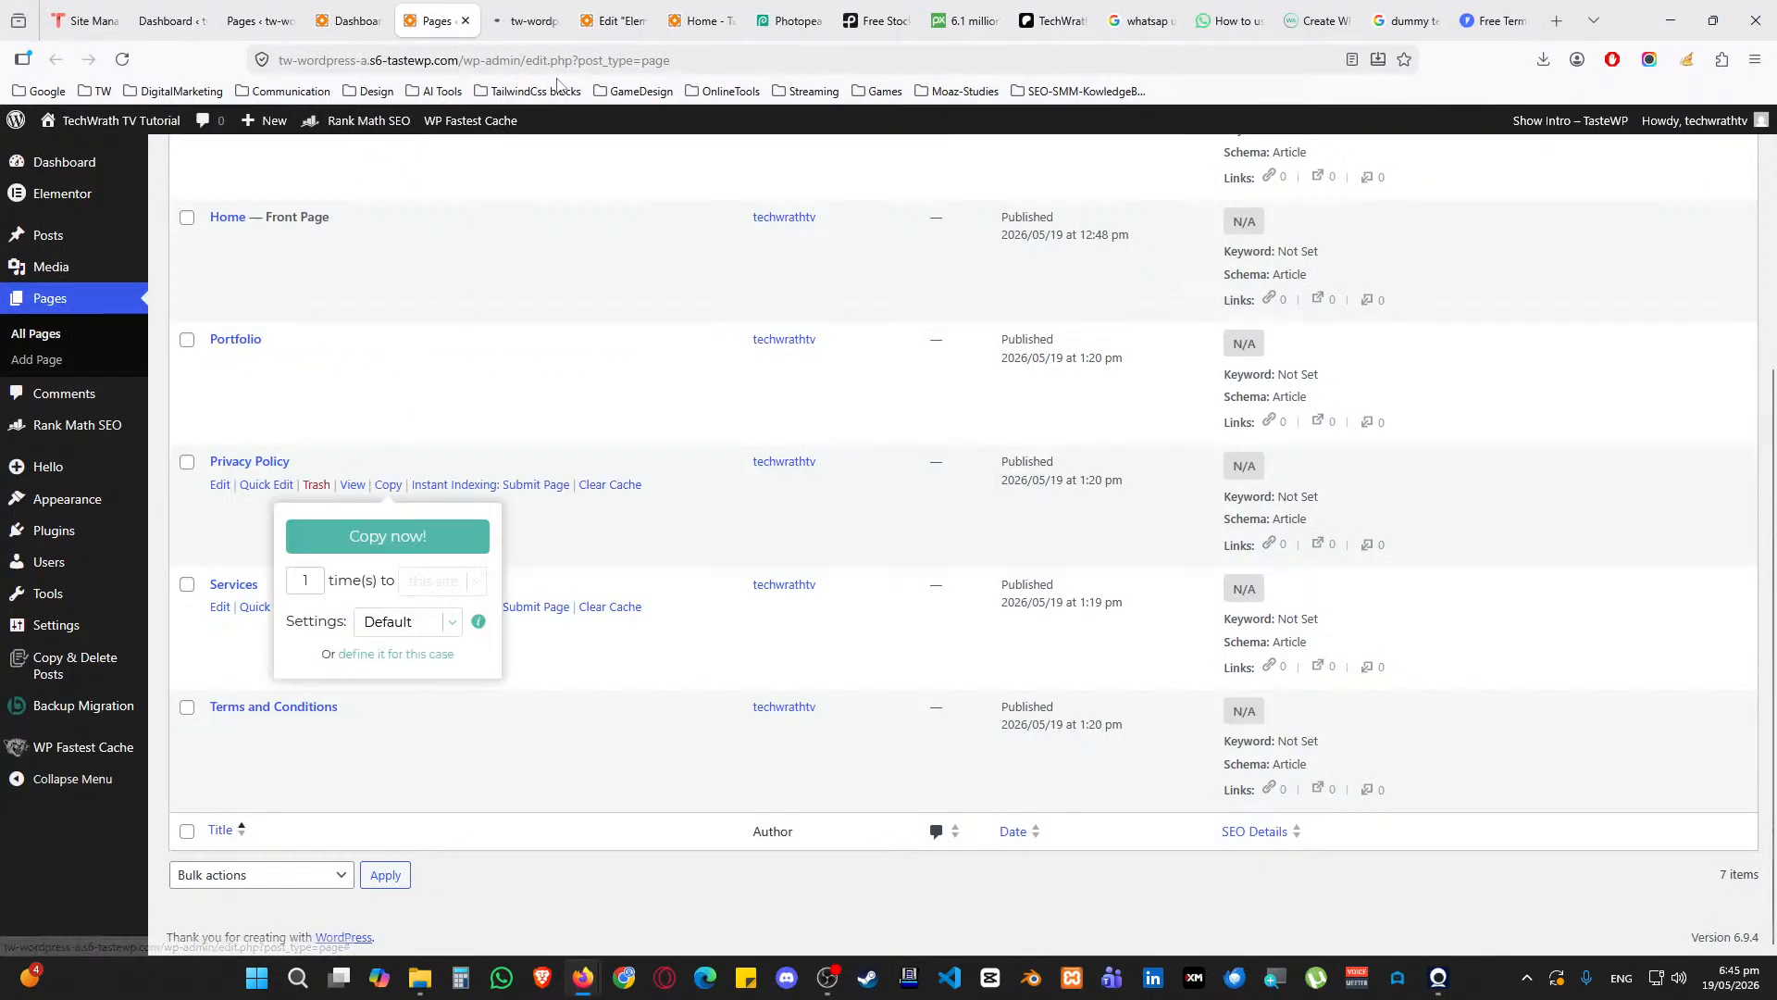
click(361, 611)
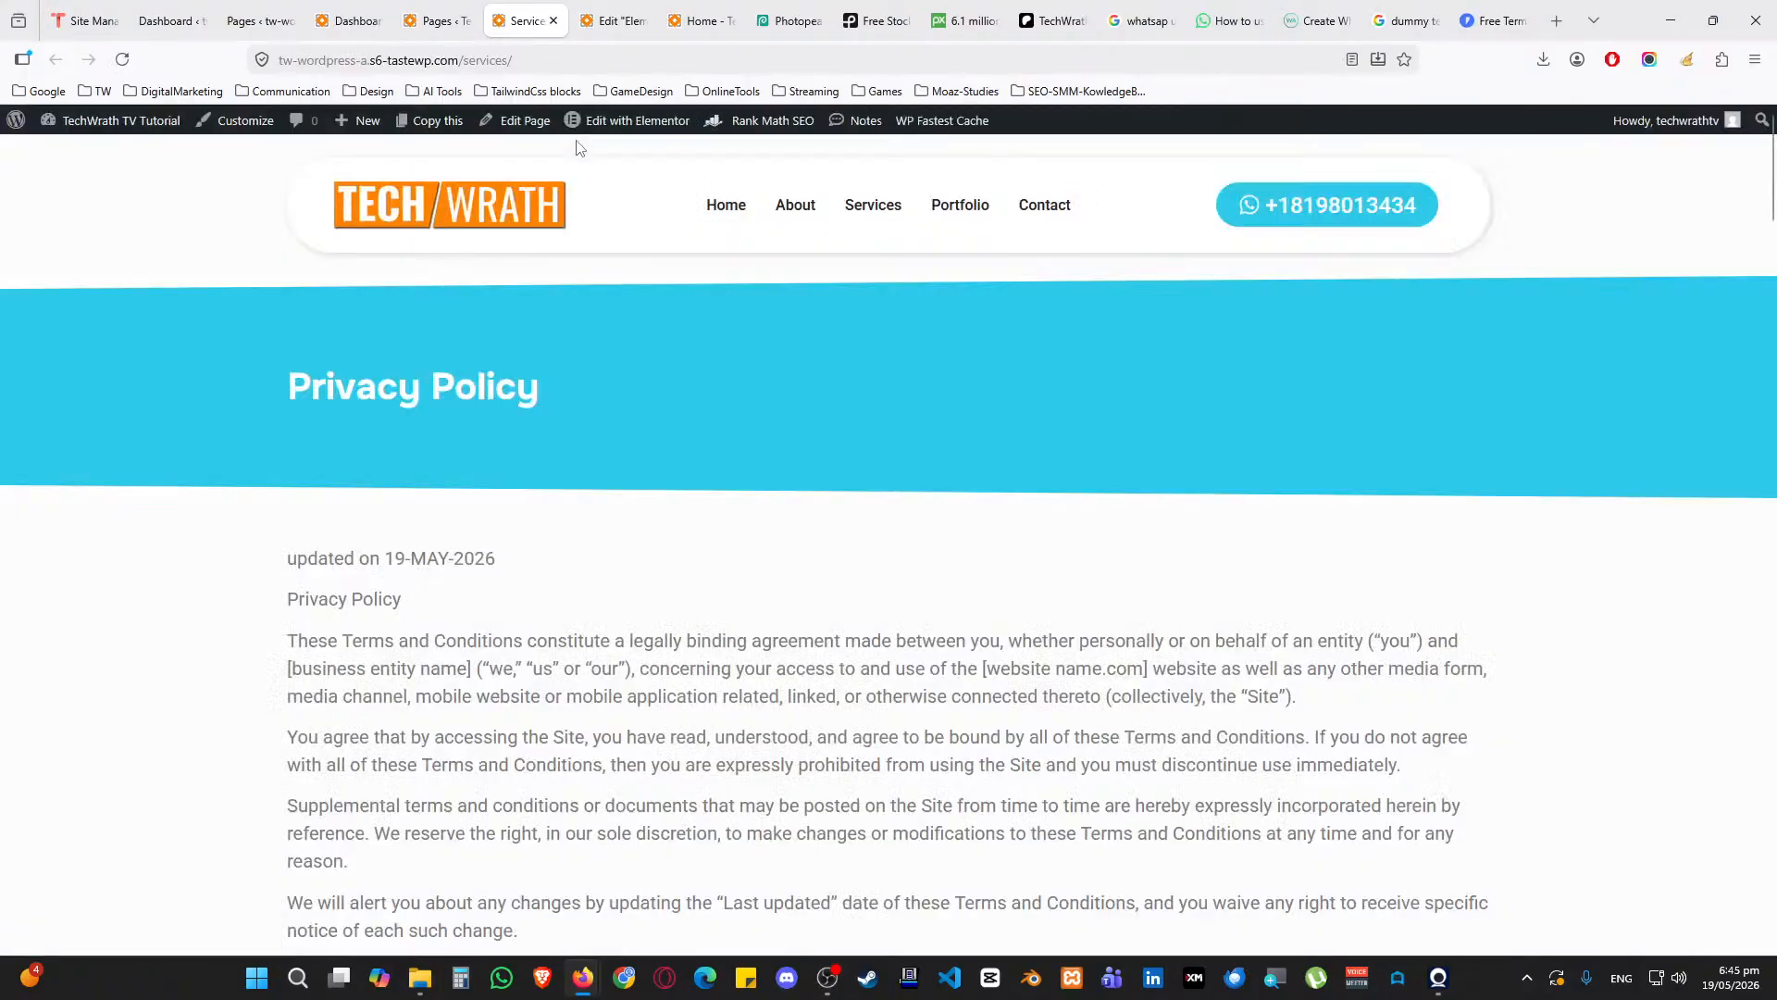
click(611, 8)
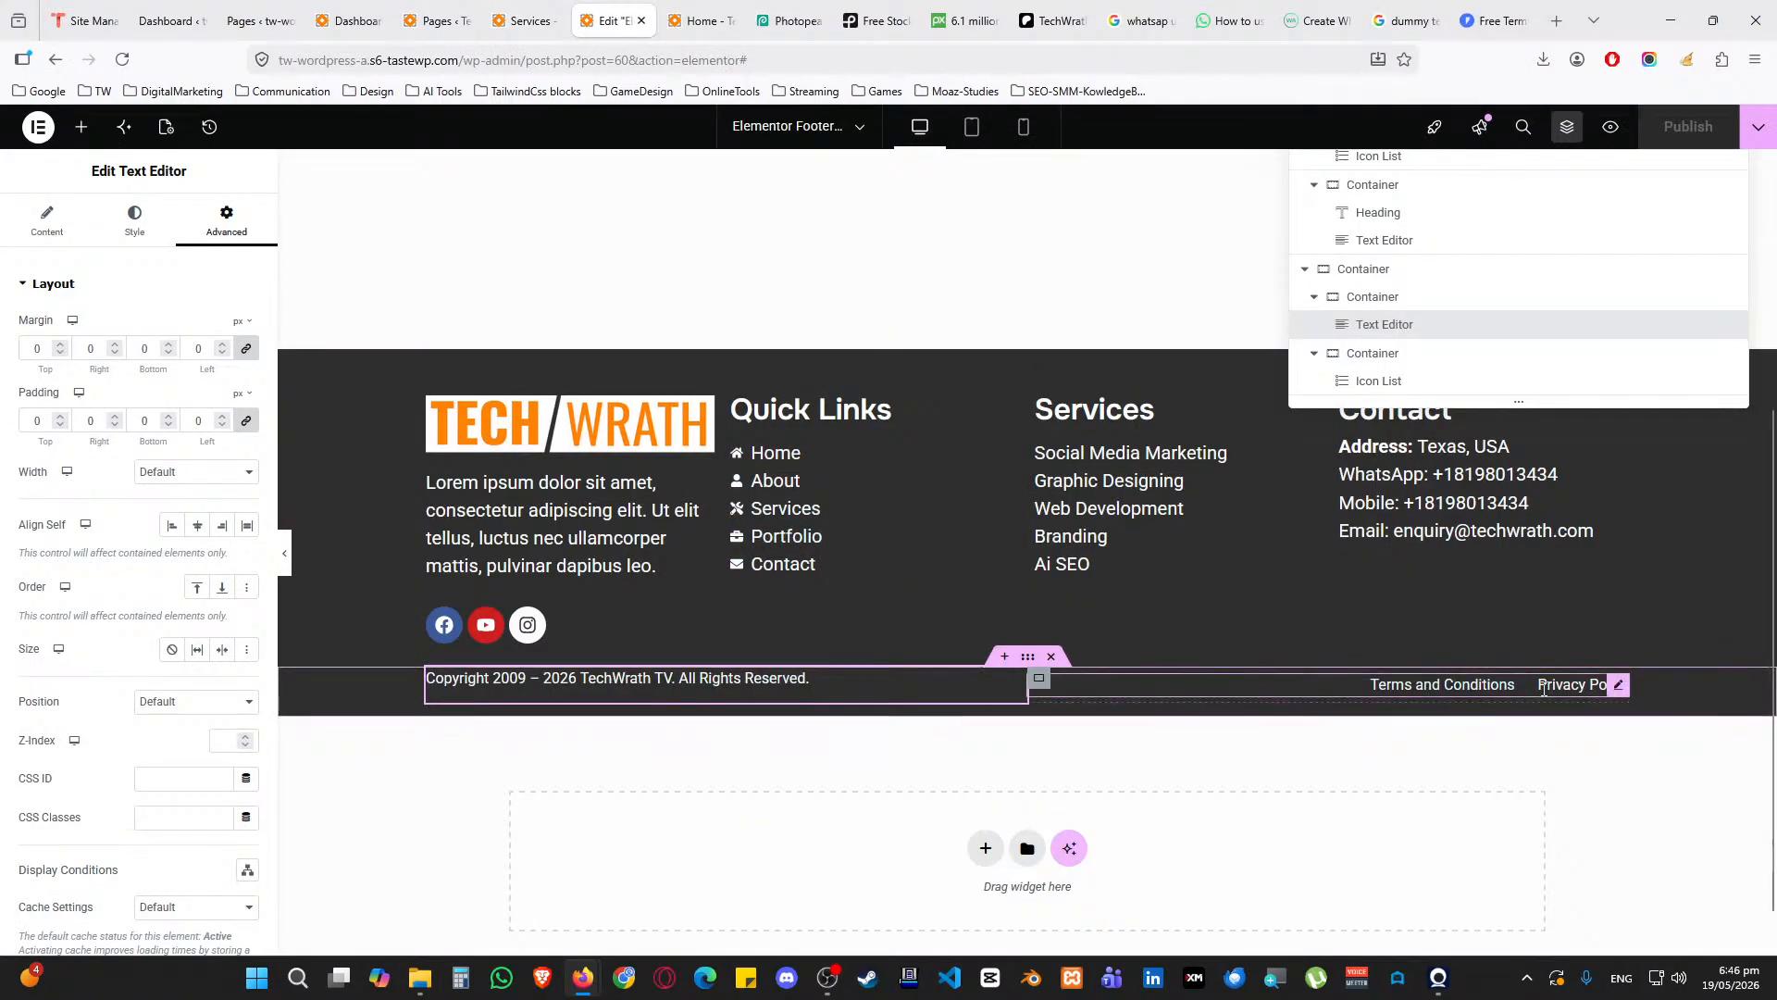
Inspect the footer link list's Terms and Conditions item and dynamic link options, then go to All Pages
click(1618, 685)
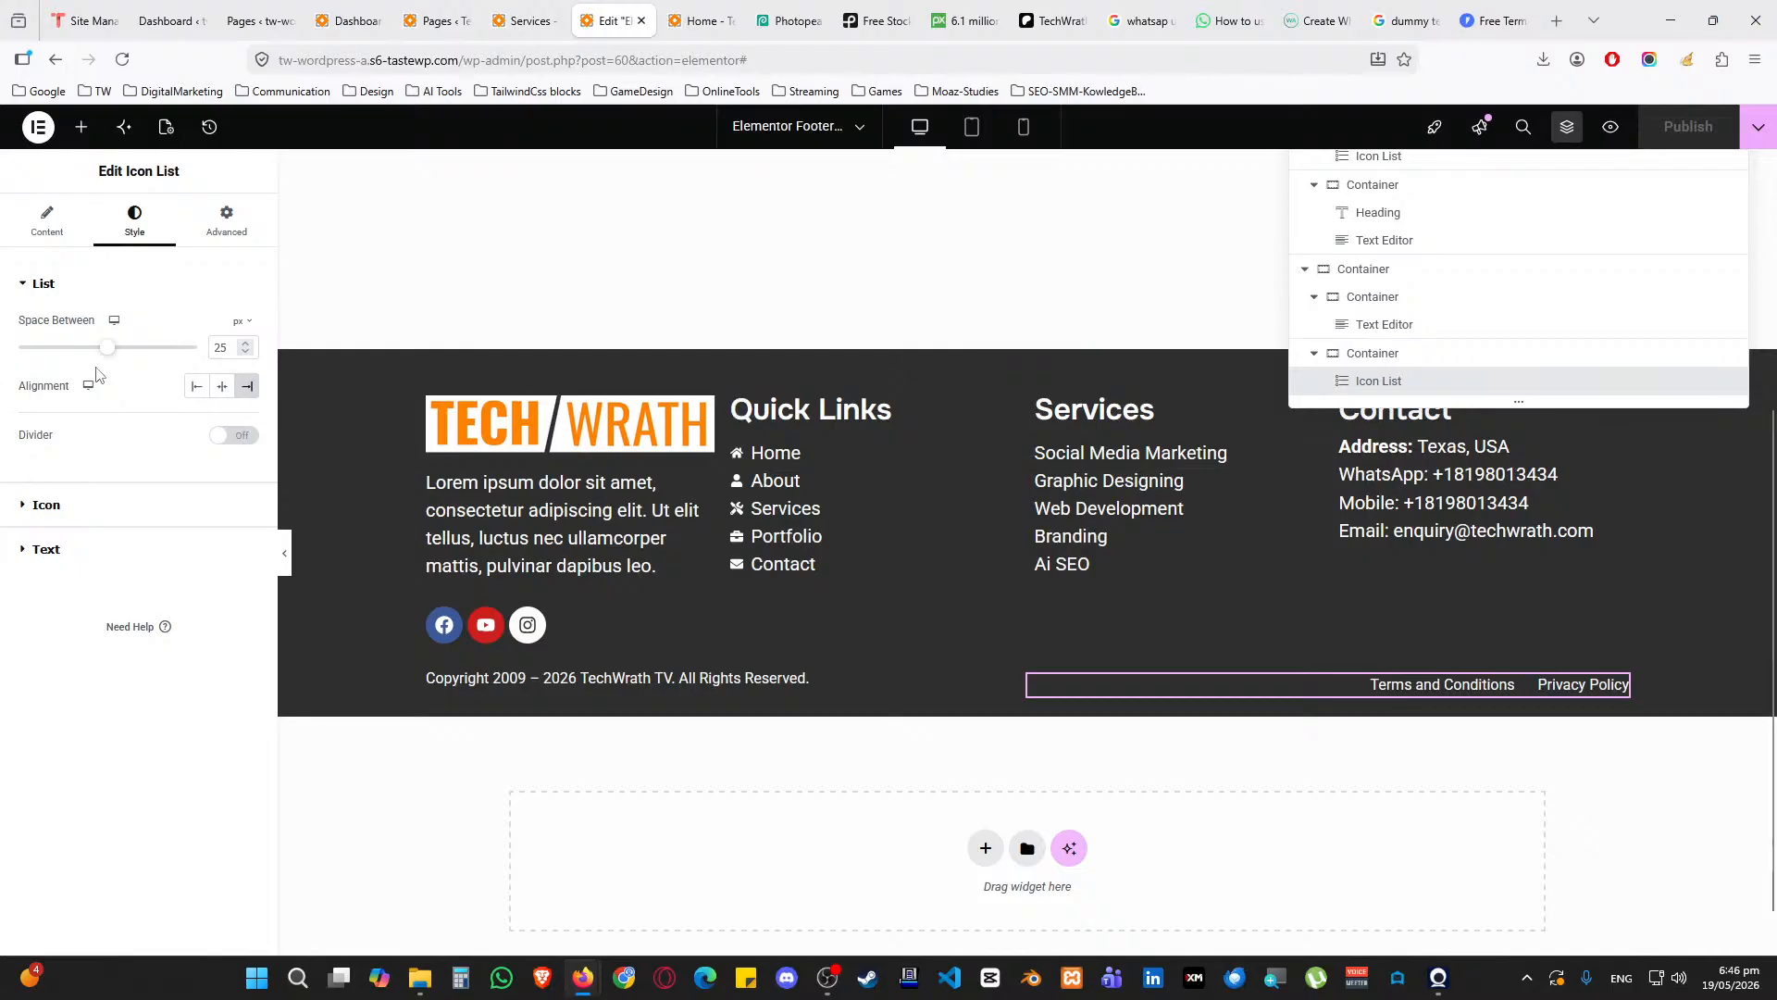
click(47, 223)
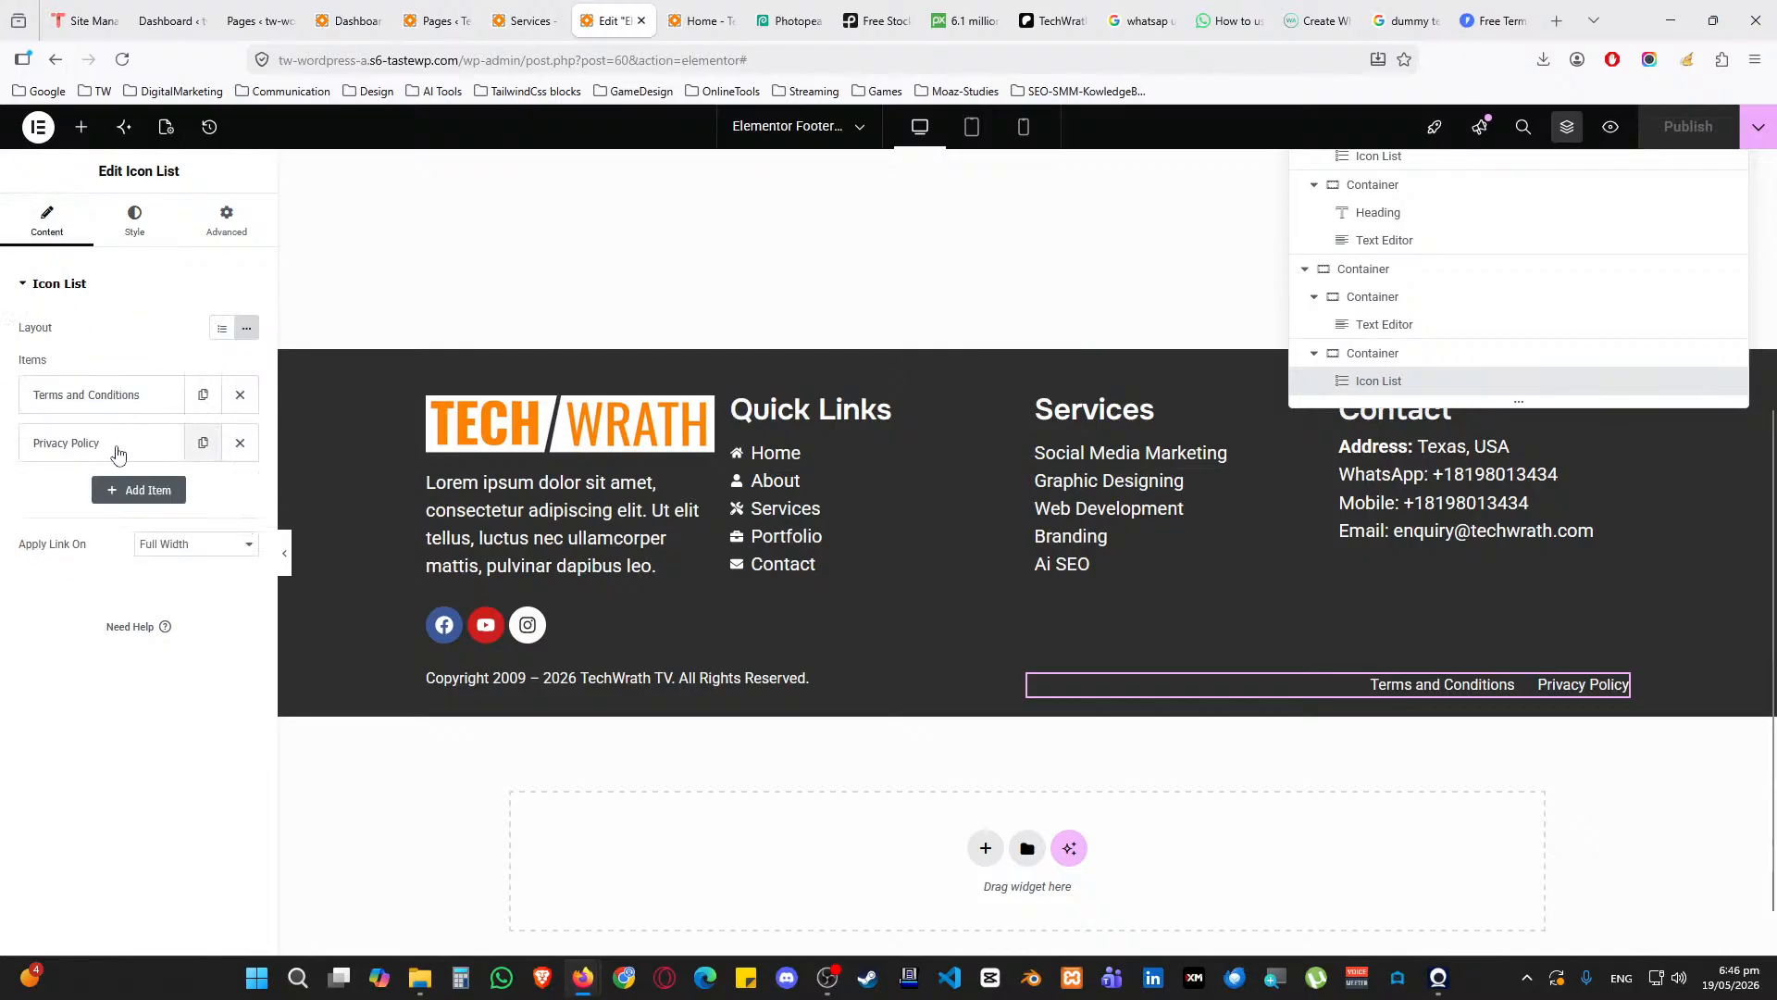
click(99, 406)
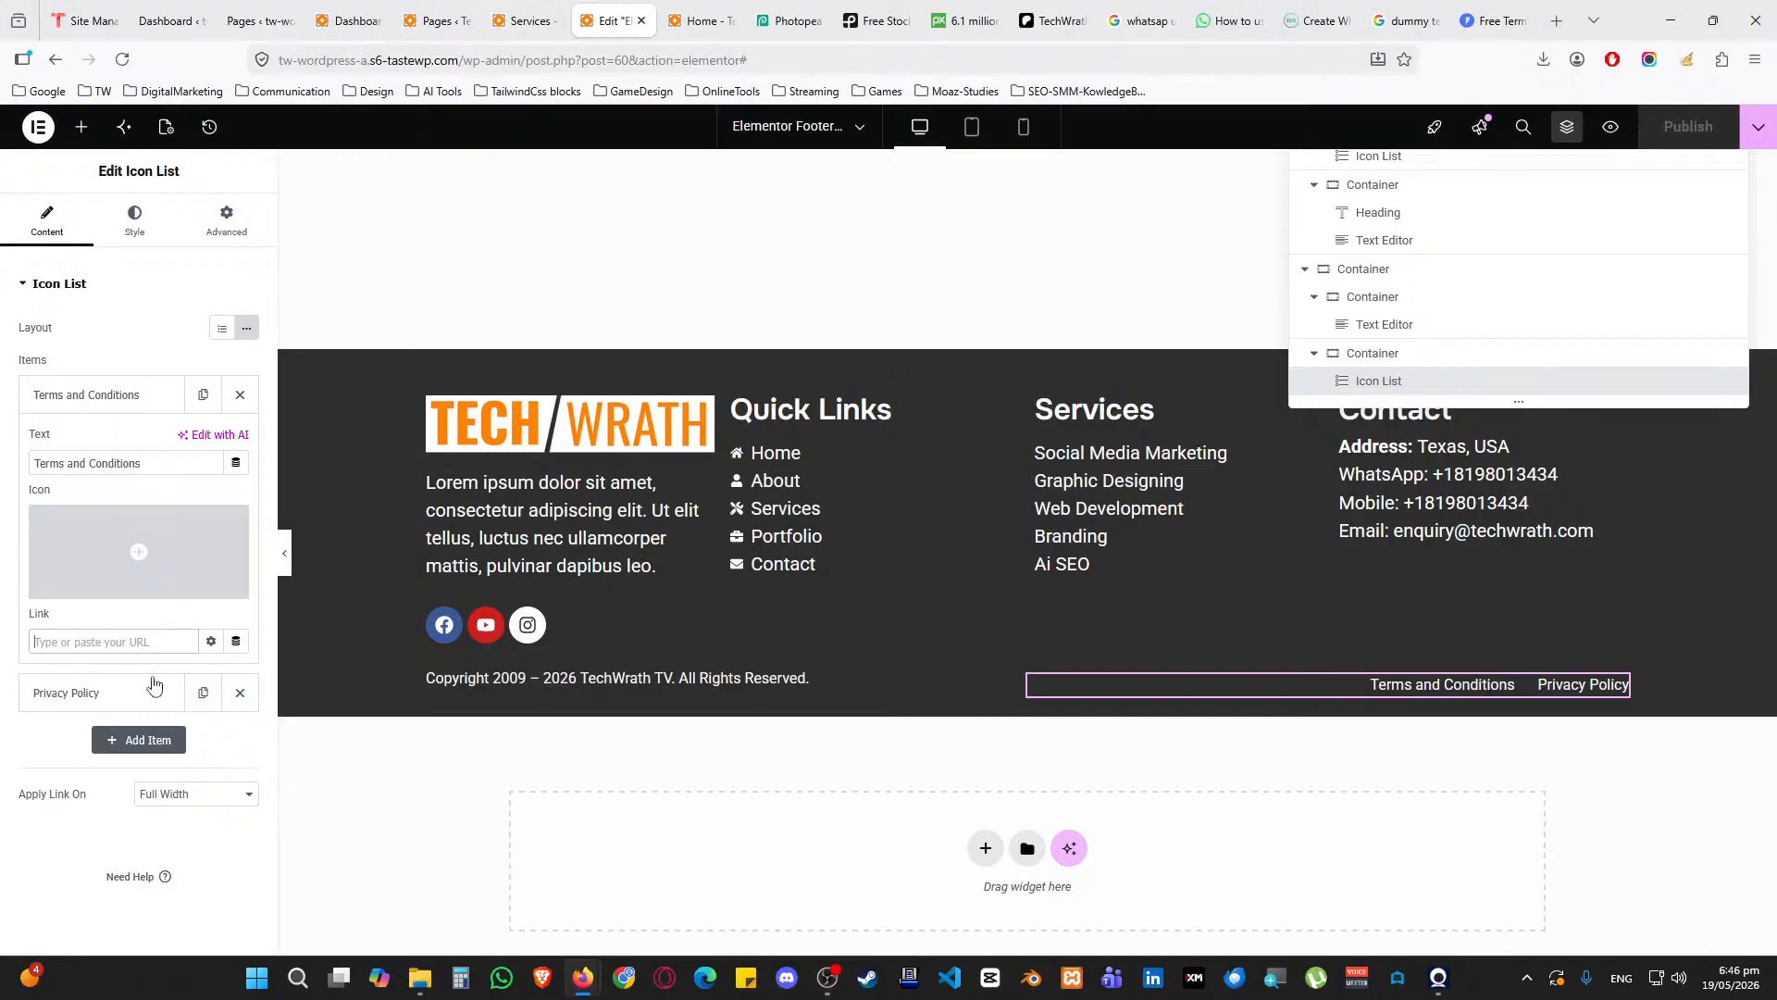
click(236, 642)
scroll(158, 742, down, 5)
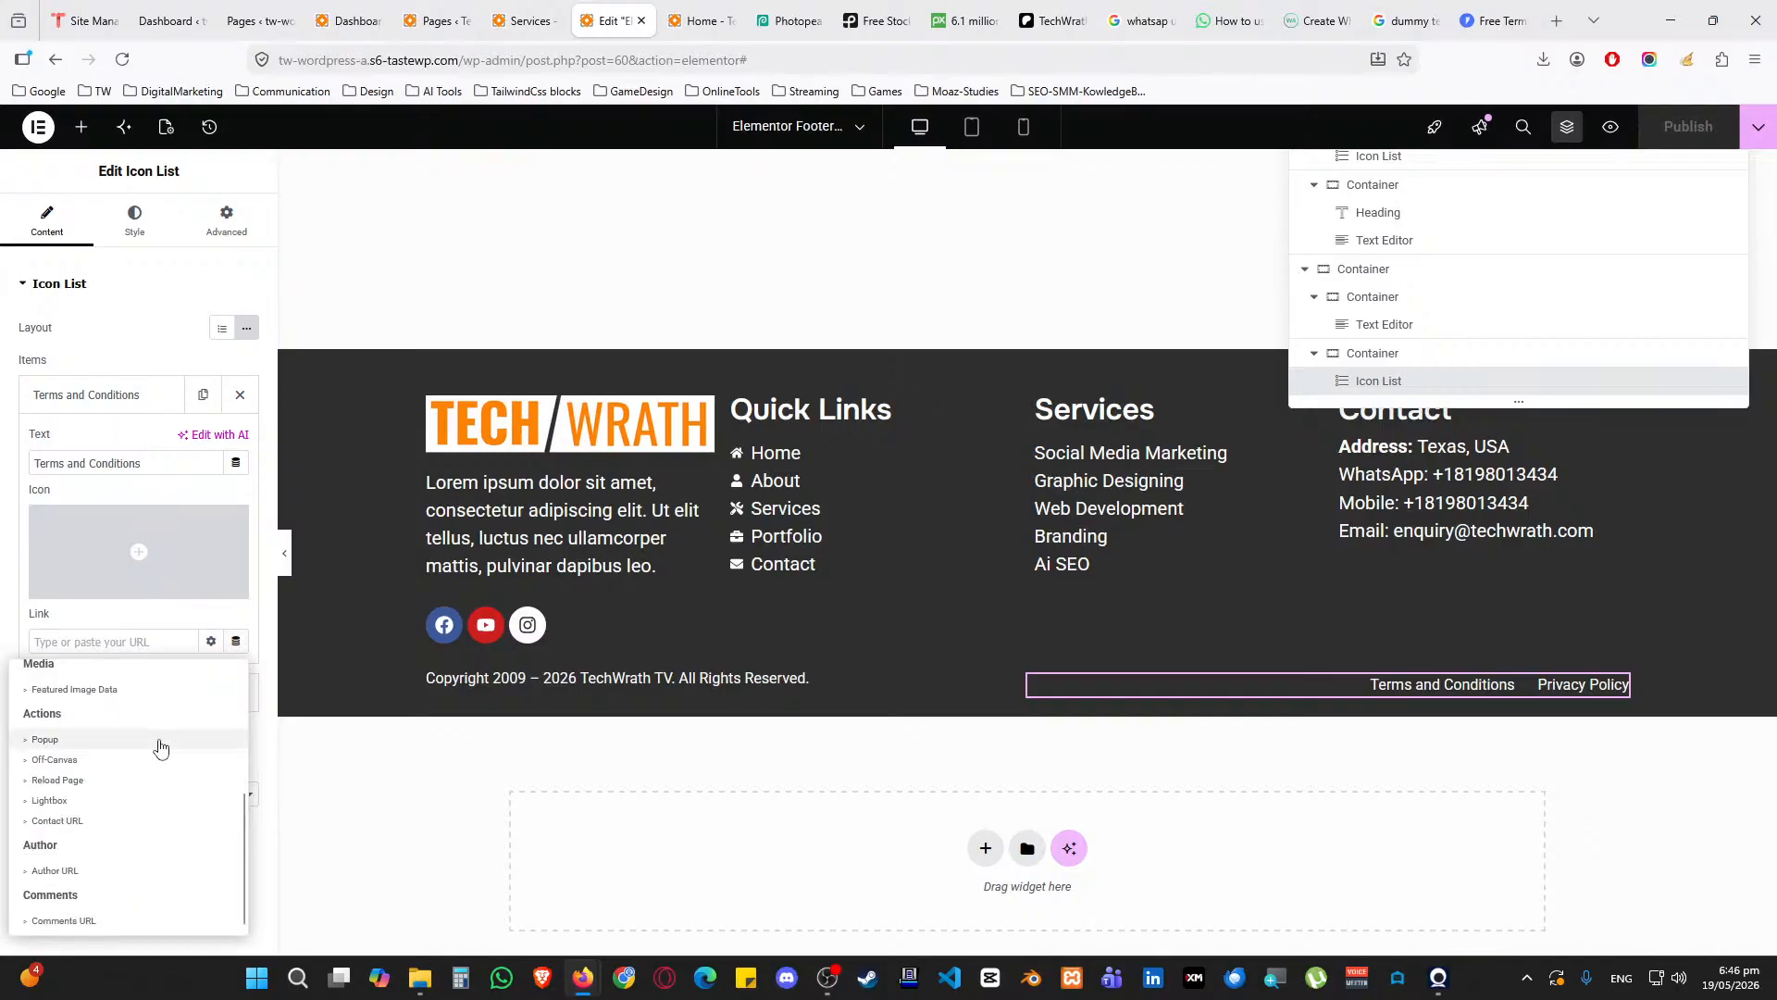
scroll(56, 870, up, 5)
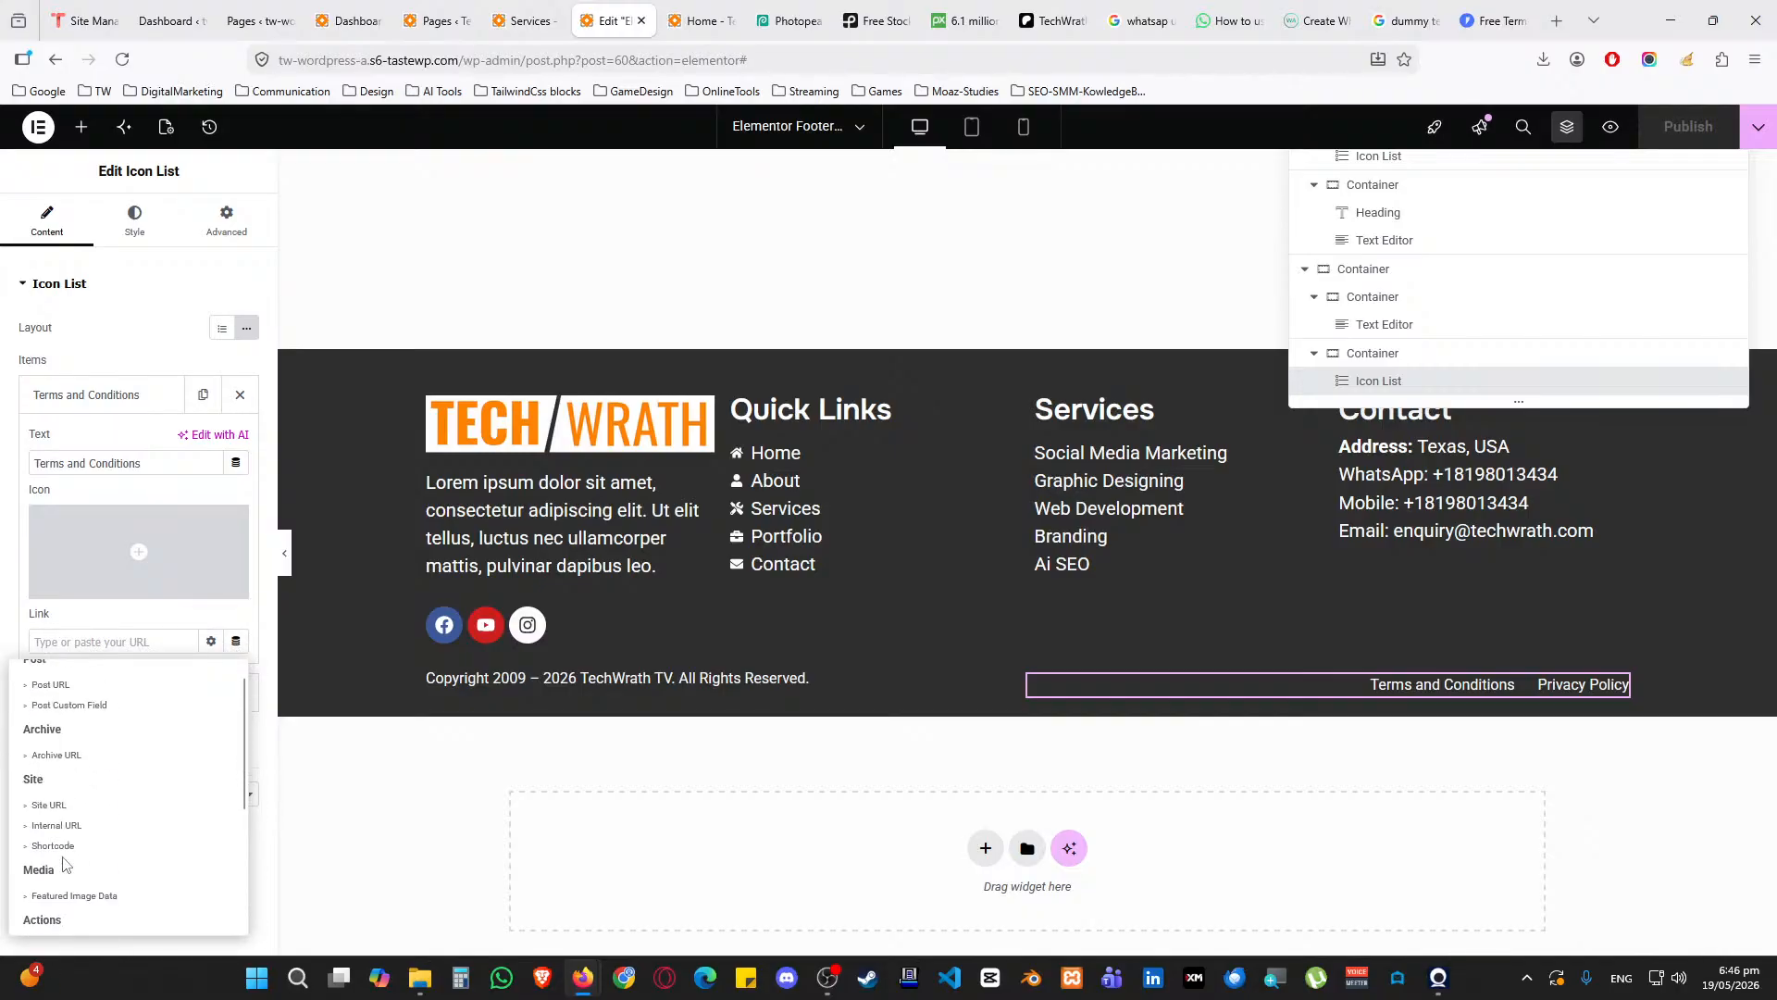
click(111, 618)
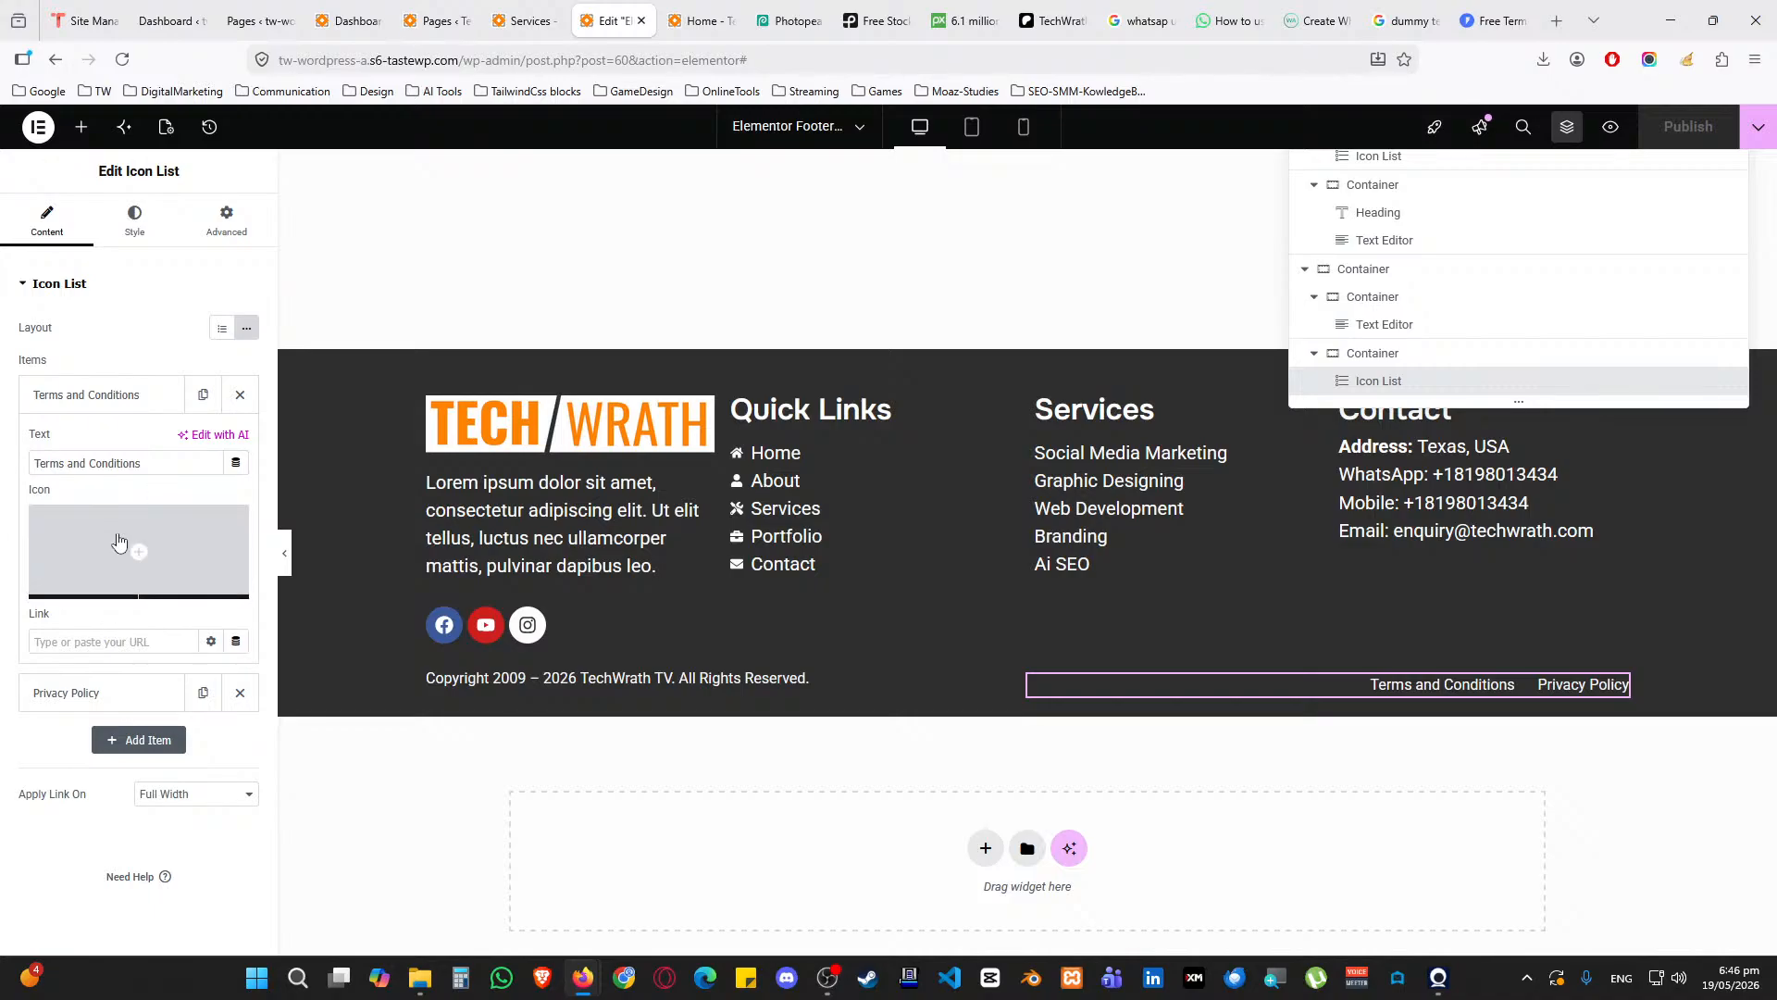
click(172, 395)
scroll(306, 395, up, 4)
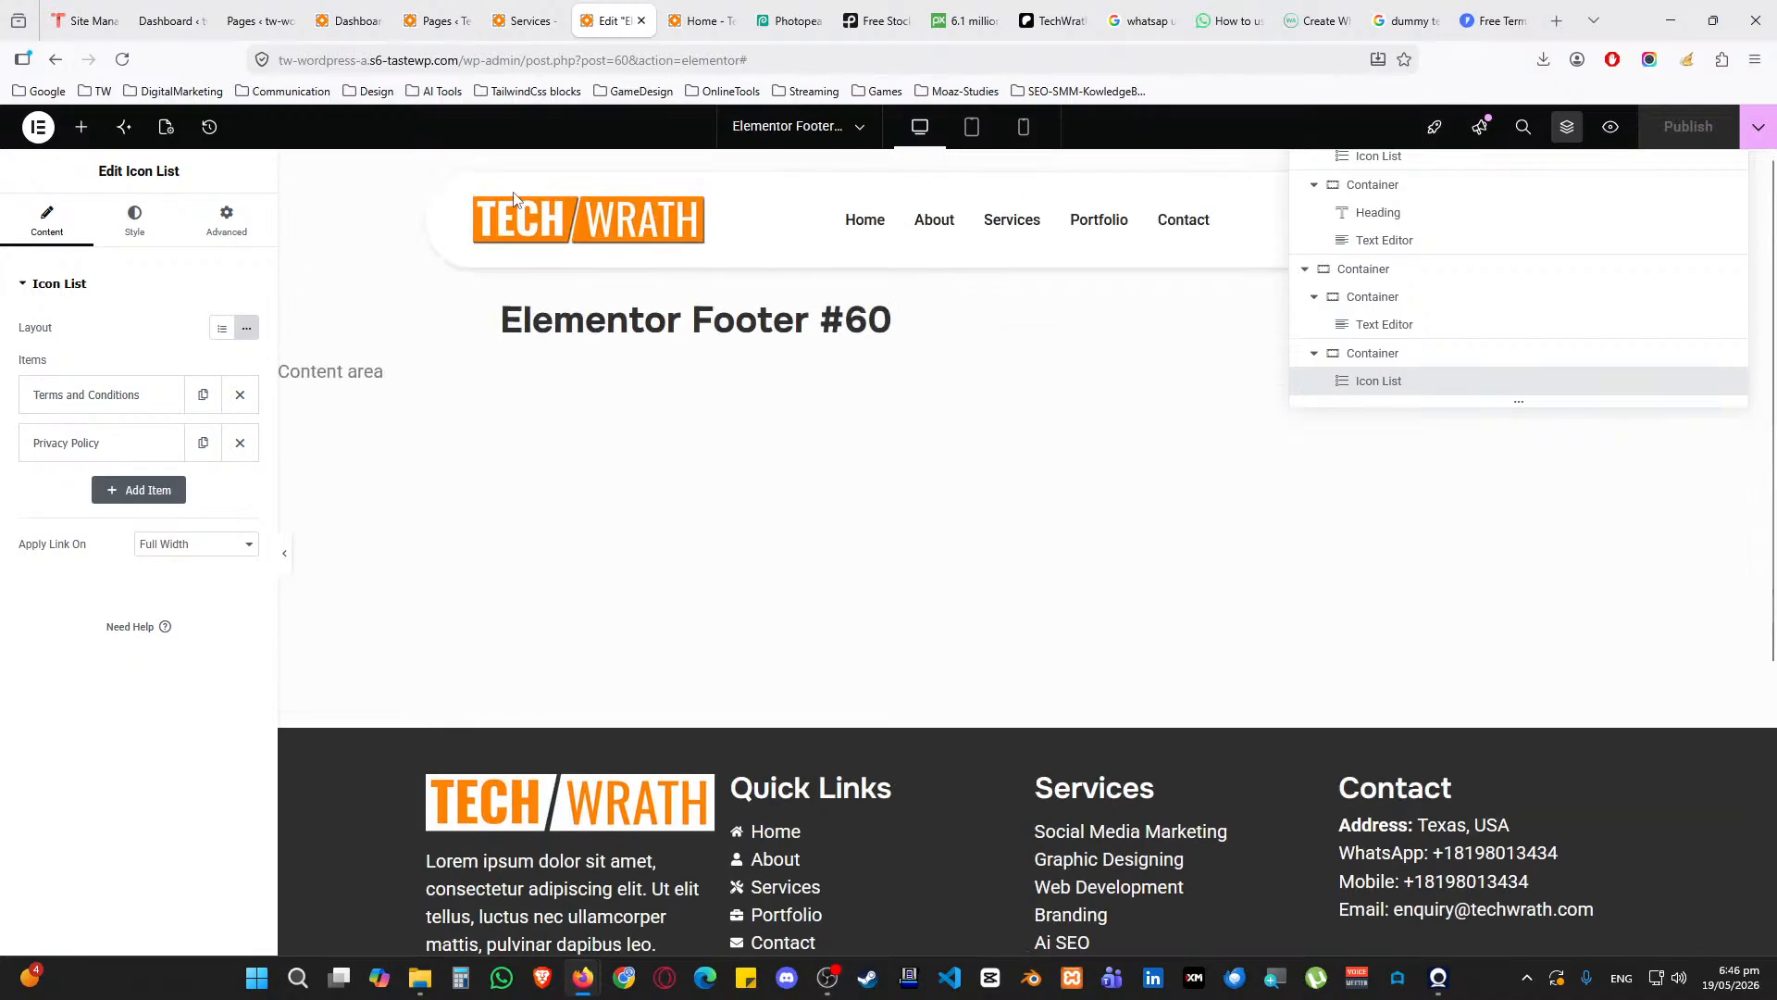
click(692, 8)
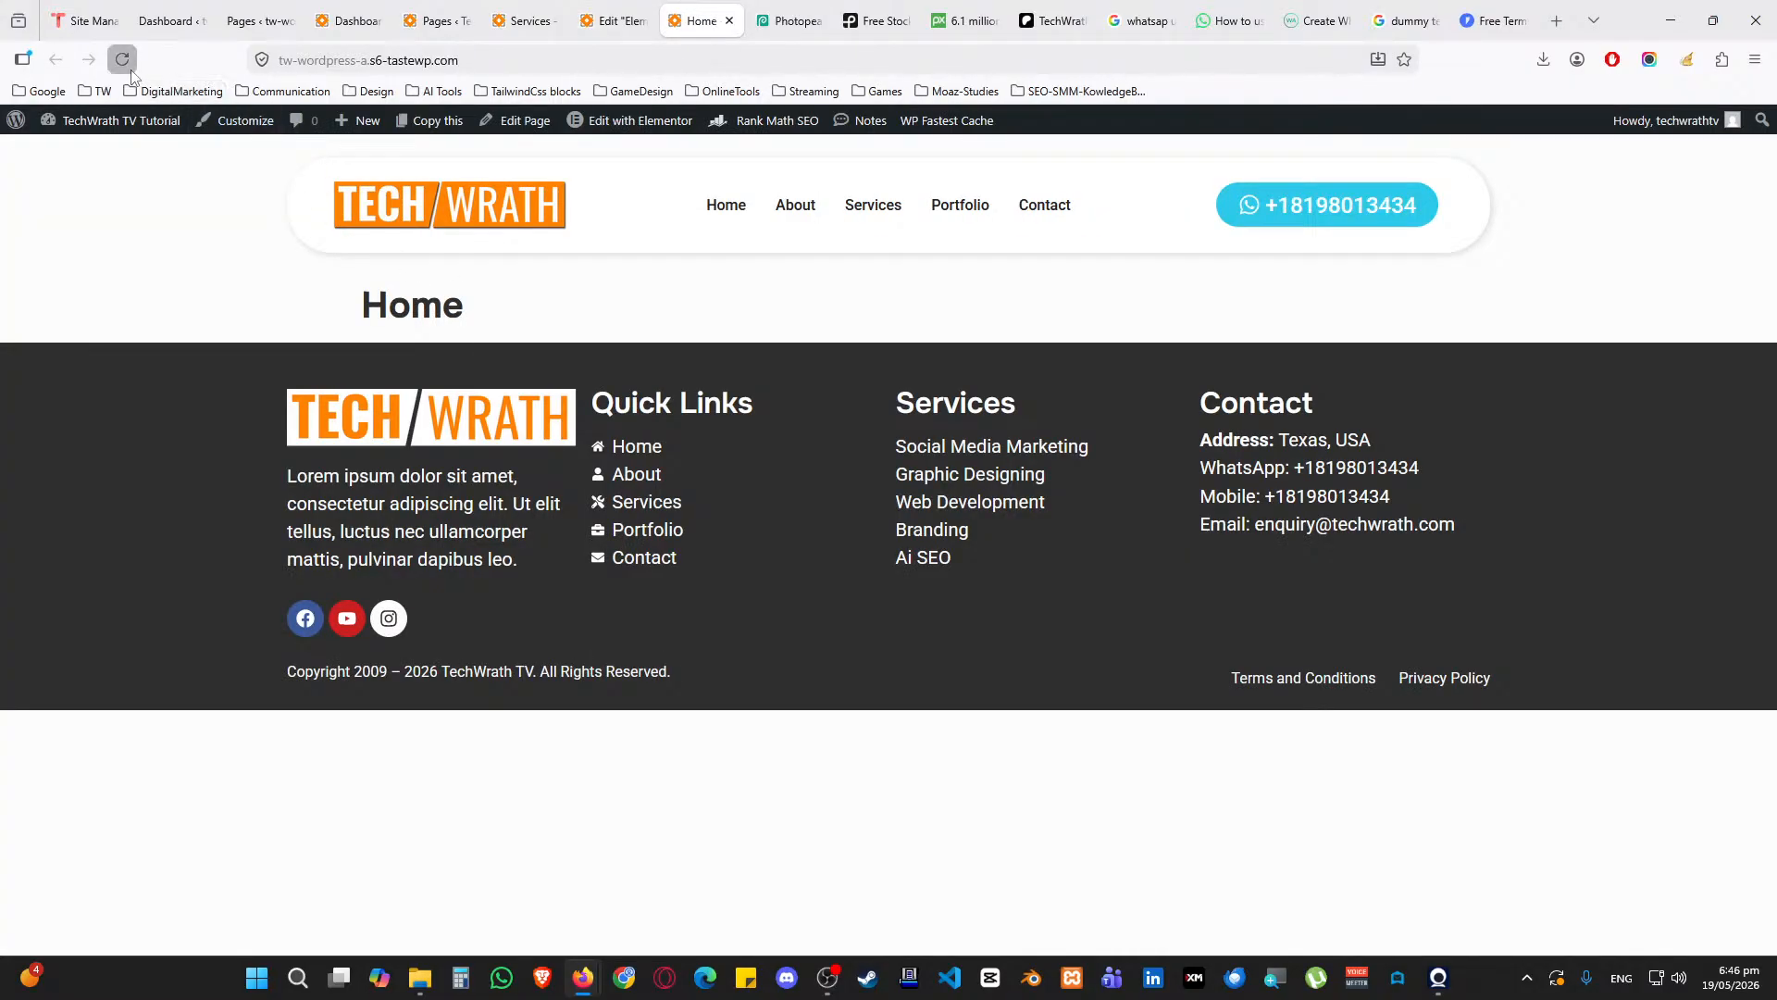
click(434, 20)
Open the live Services and Terms and Conditions pages in new tabs and check the Privacy Policy heading
middle_click(347, 611)
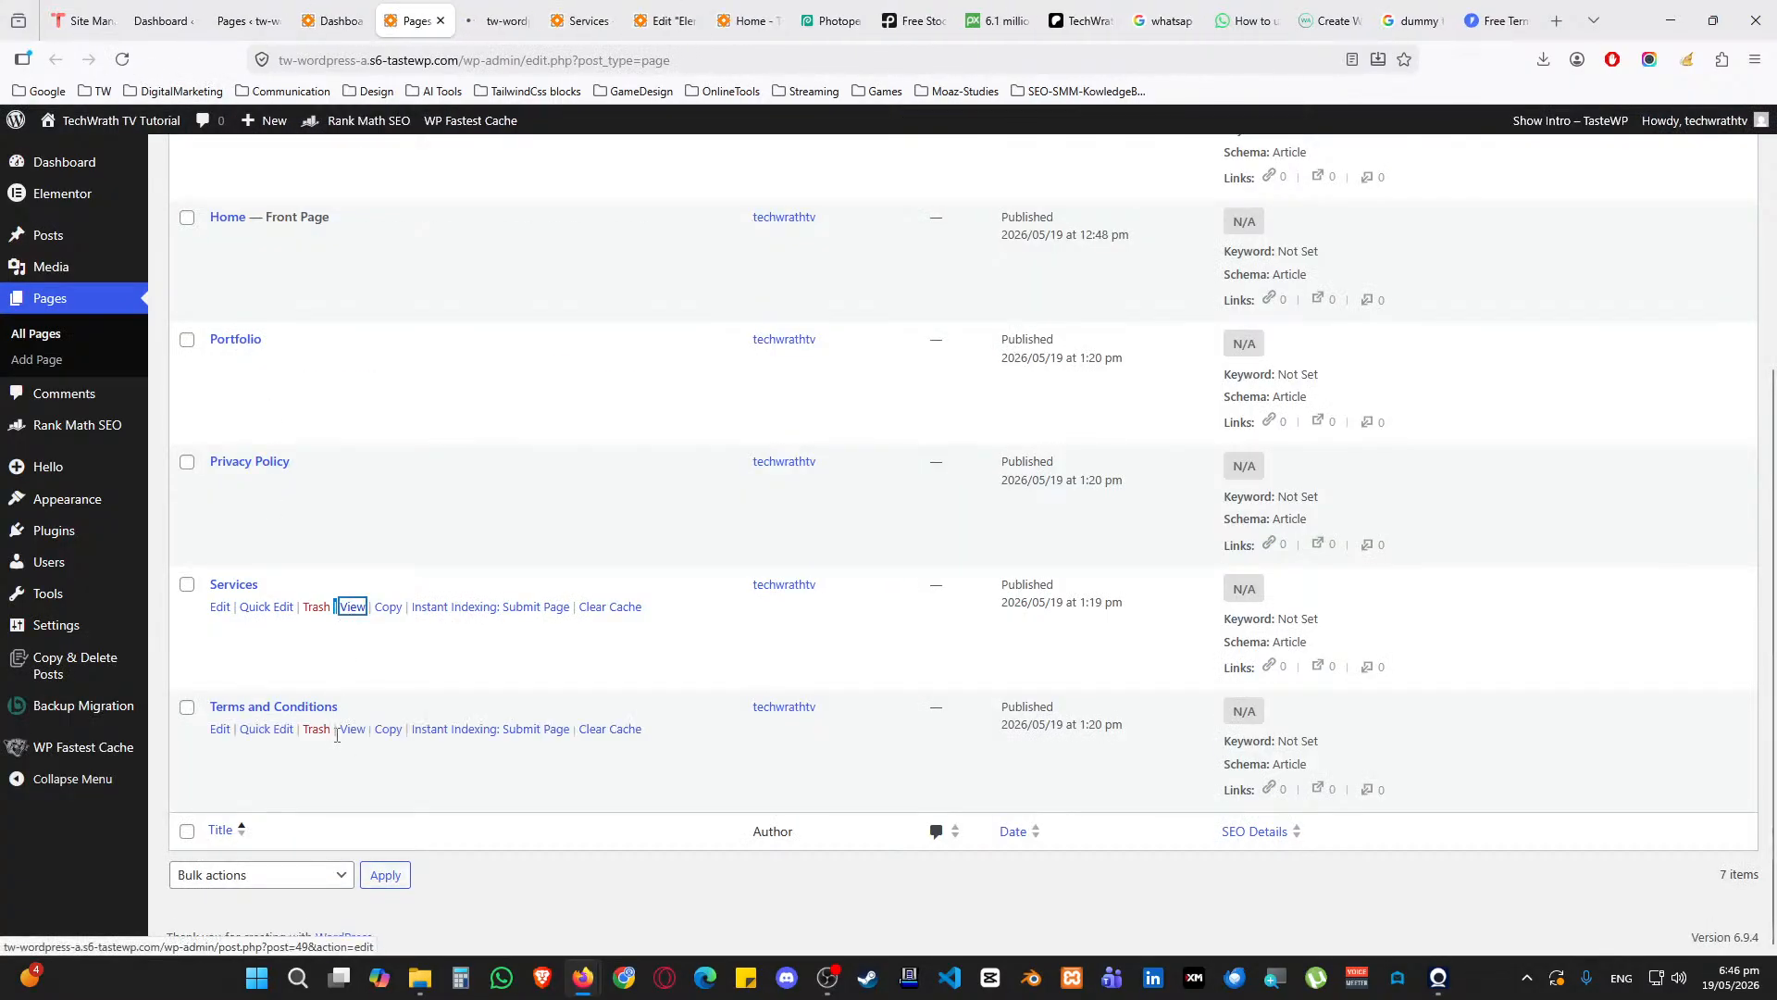
middle_click(348, 730)
click(480, 17)
drag(536, 9, 810, 8)
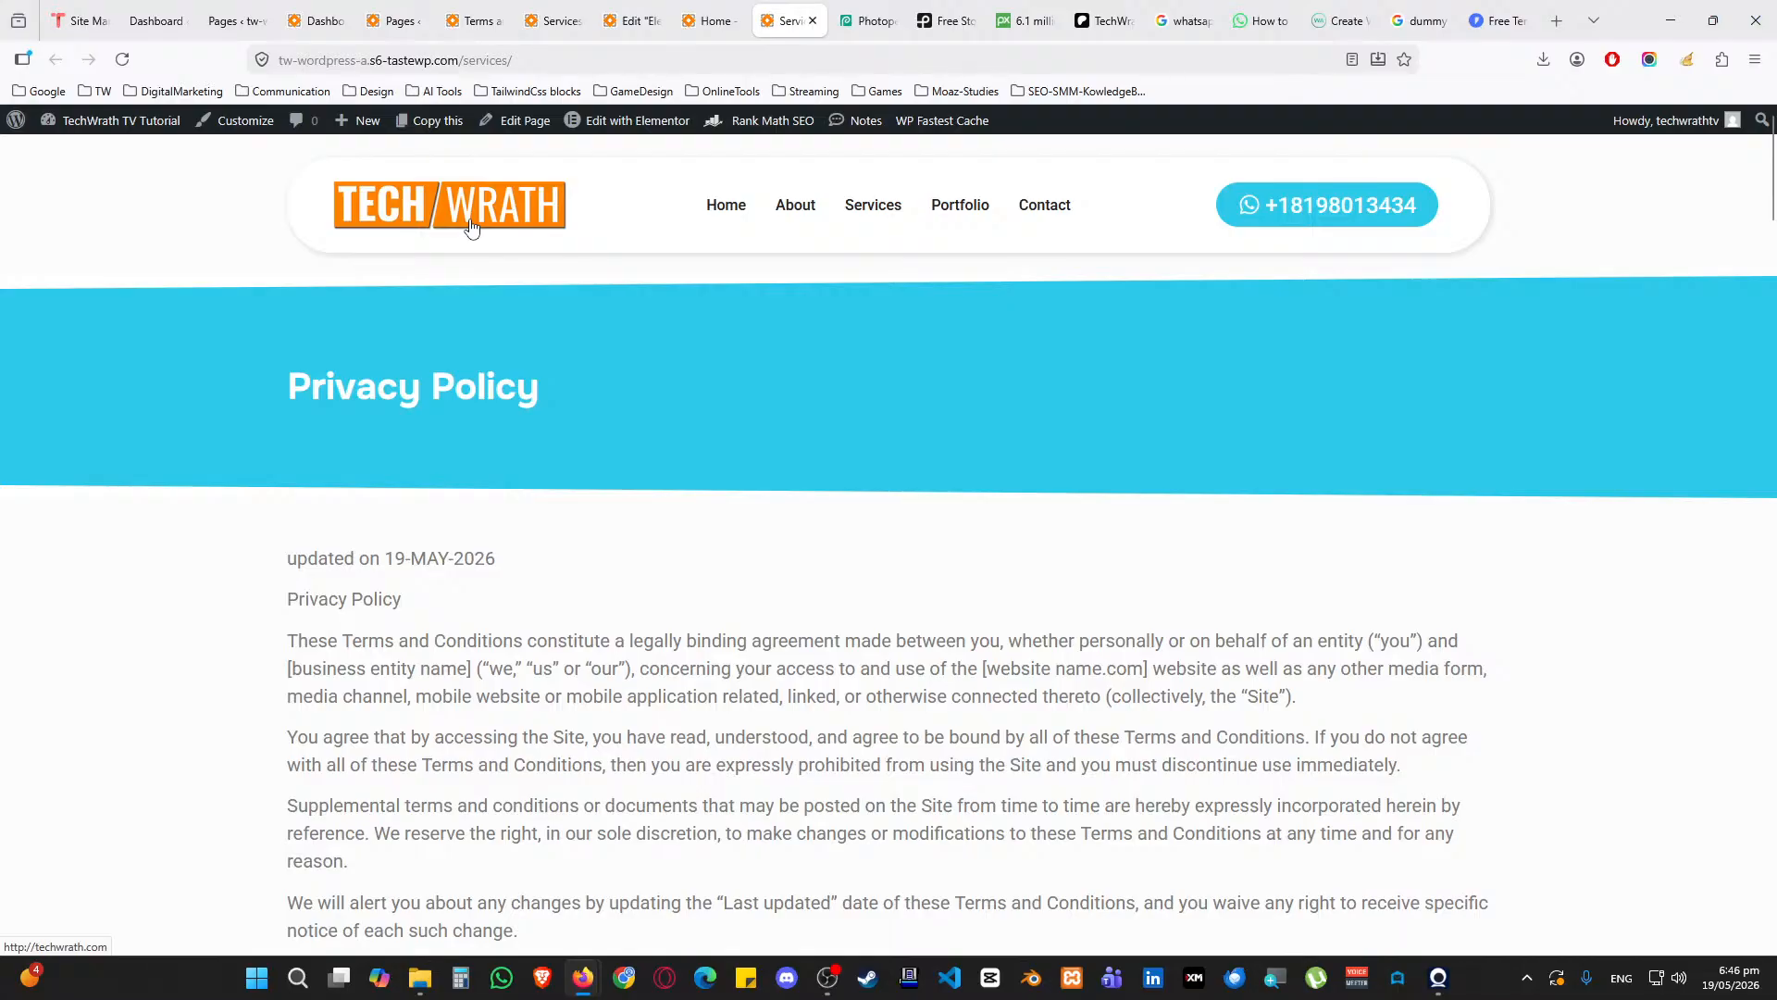
triple_click(340, 392)
scroll(631, 419, down, 5)
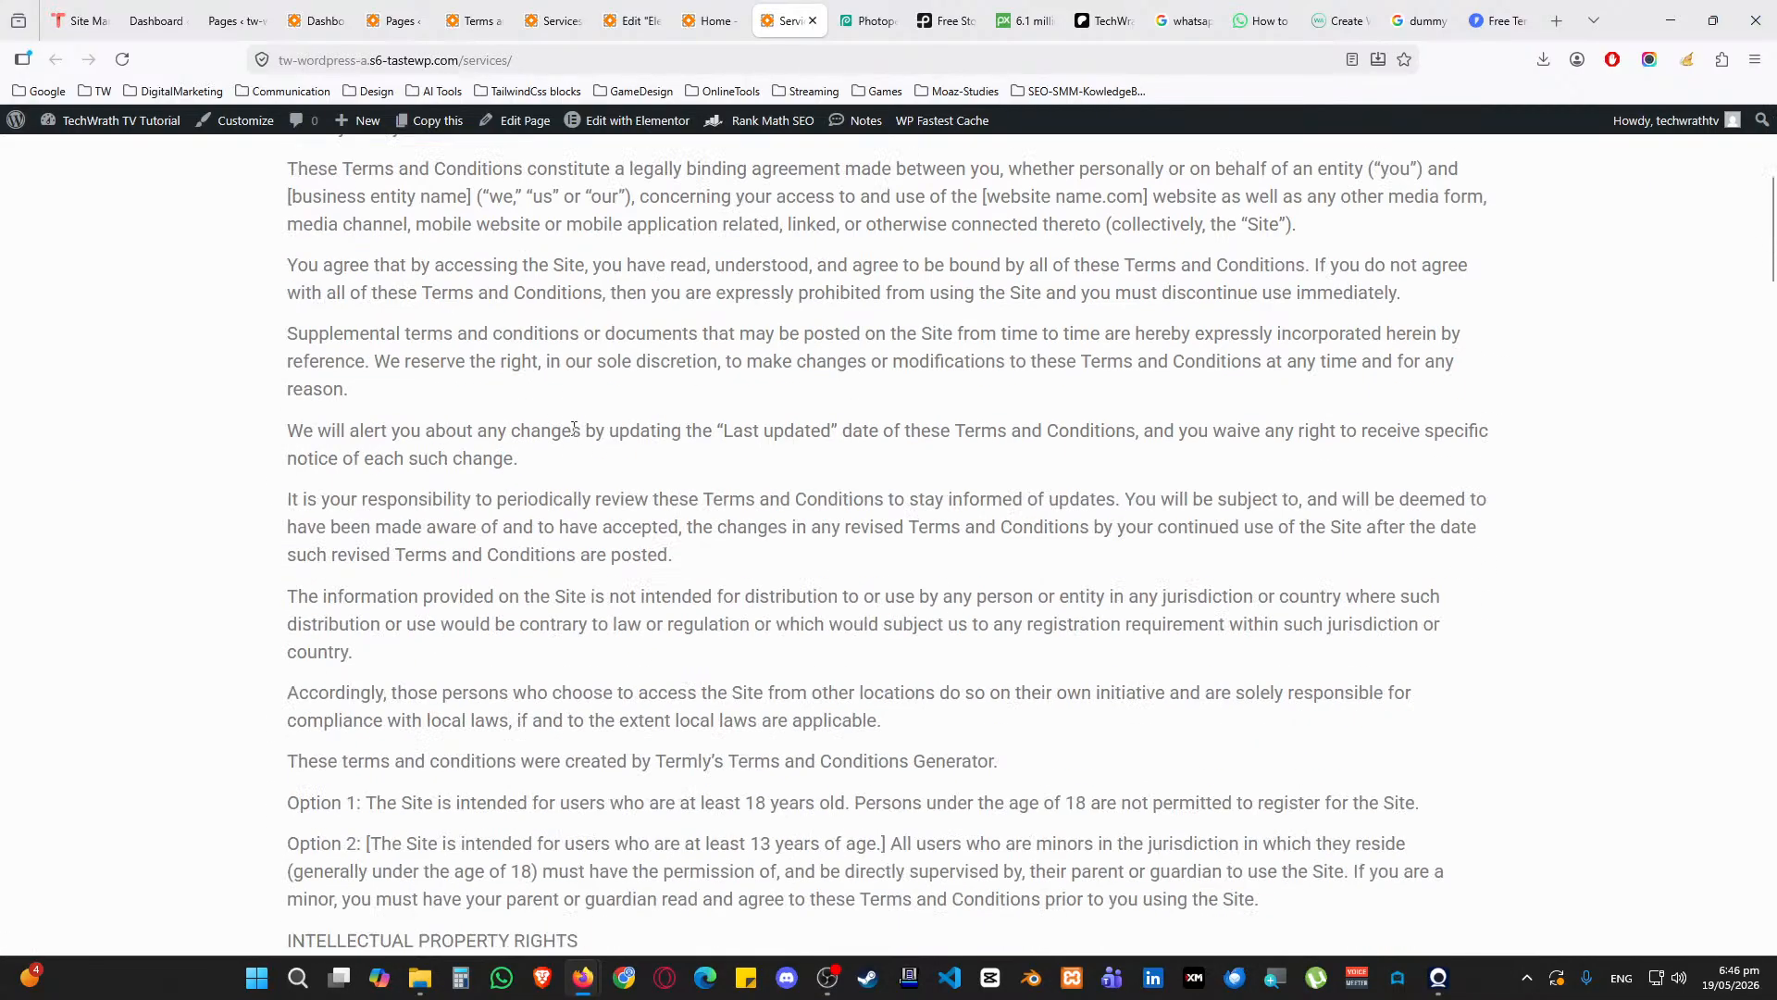
scroll(638, 324, up, 5)
Reorder and compare the Home, Terms, Privacy Policy and Services page tabs
click(709, 20)
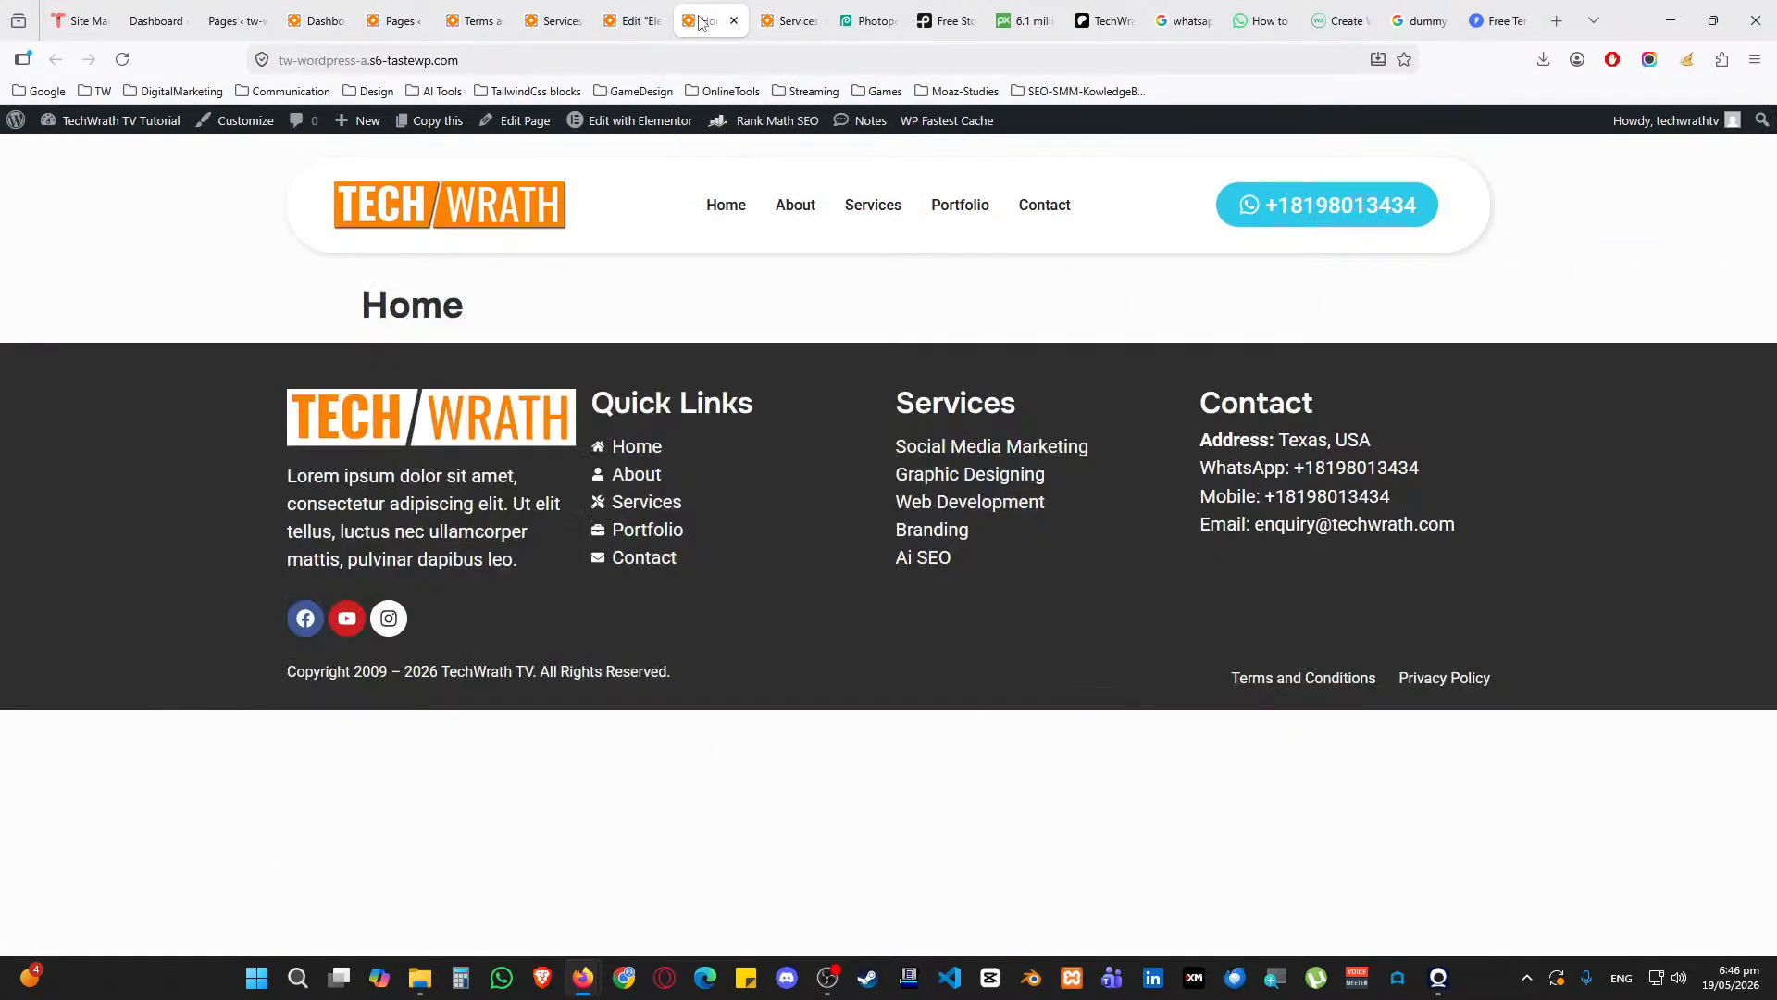
click(572, 15)
drag(477, 21, 713, 20)
click(626, 25)
click(714, 17)
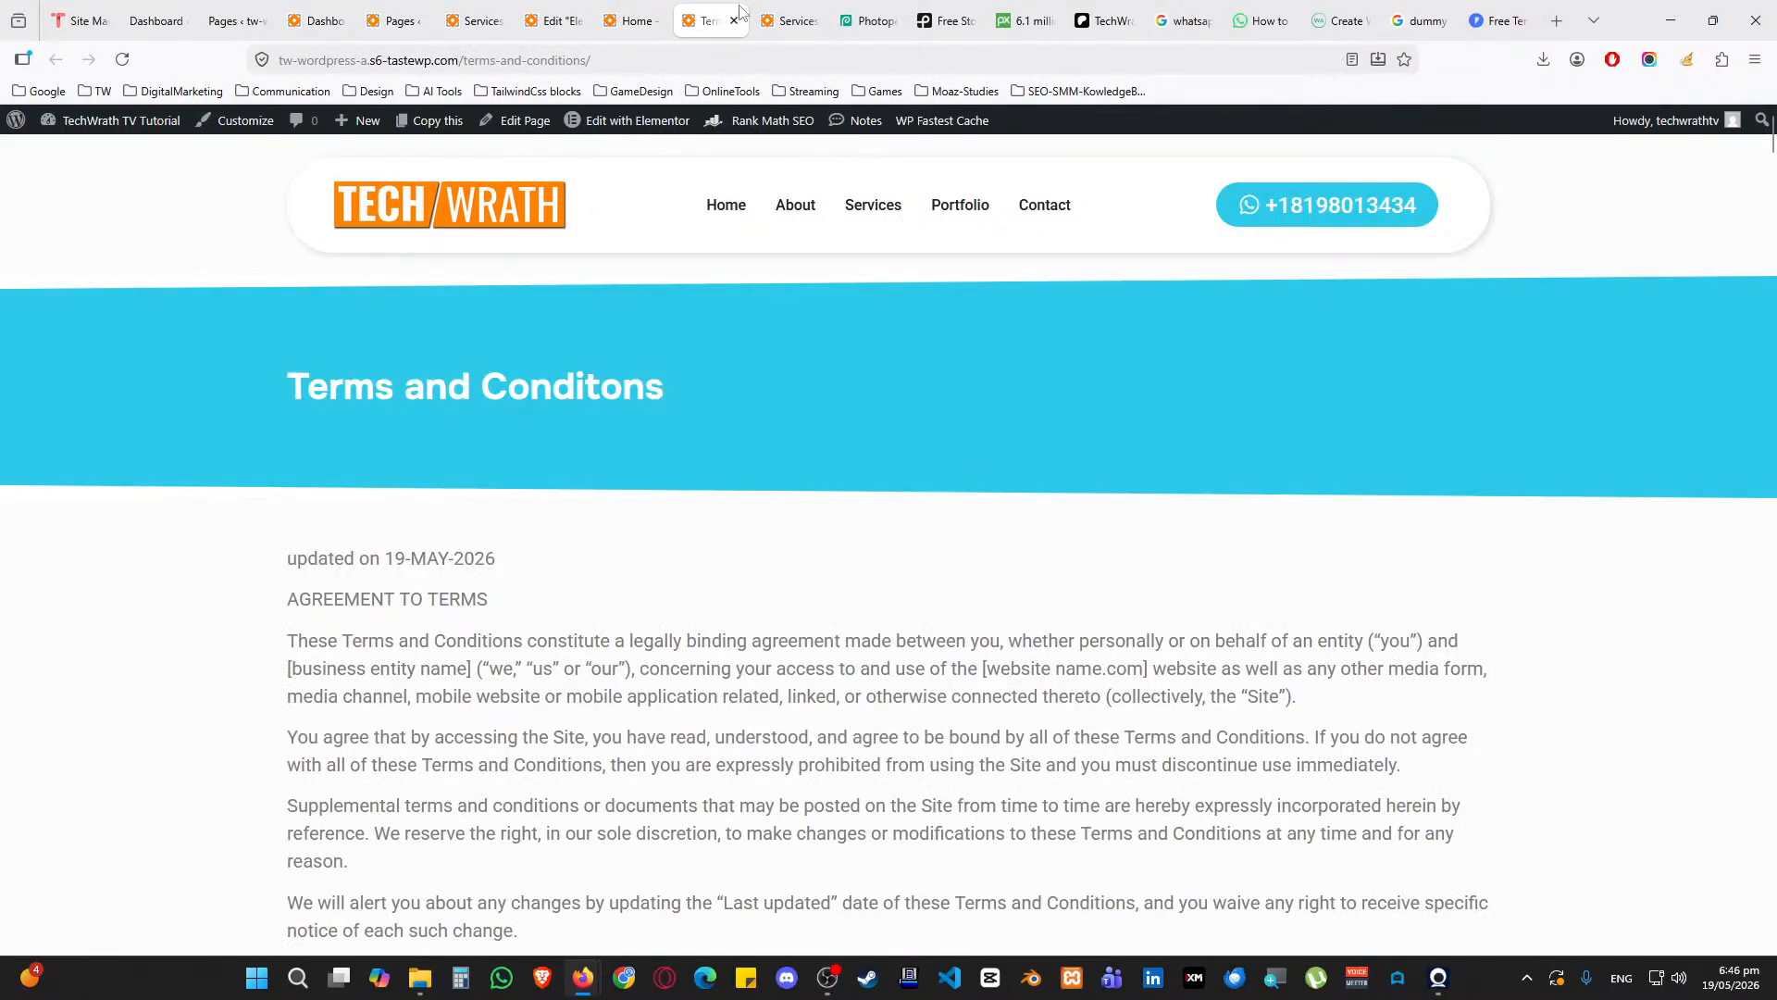
click(783, 11)
click(718, 10)
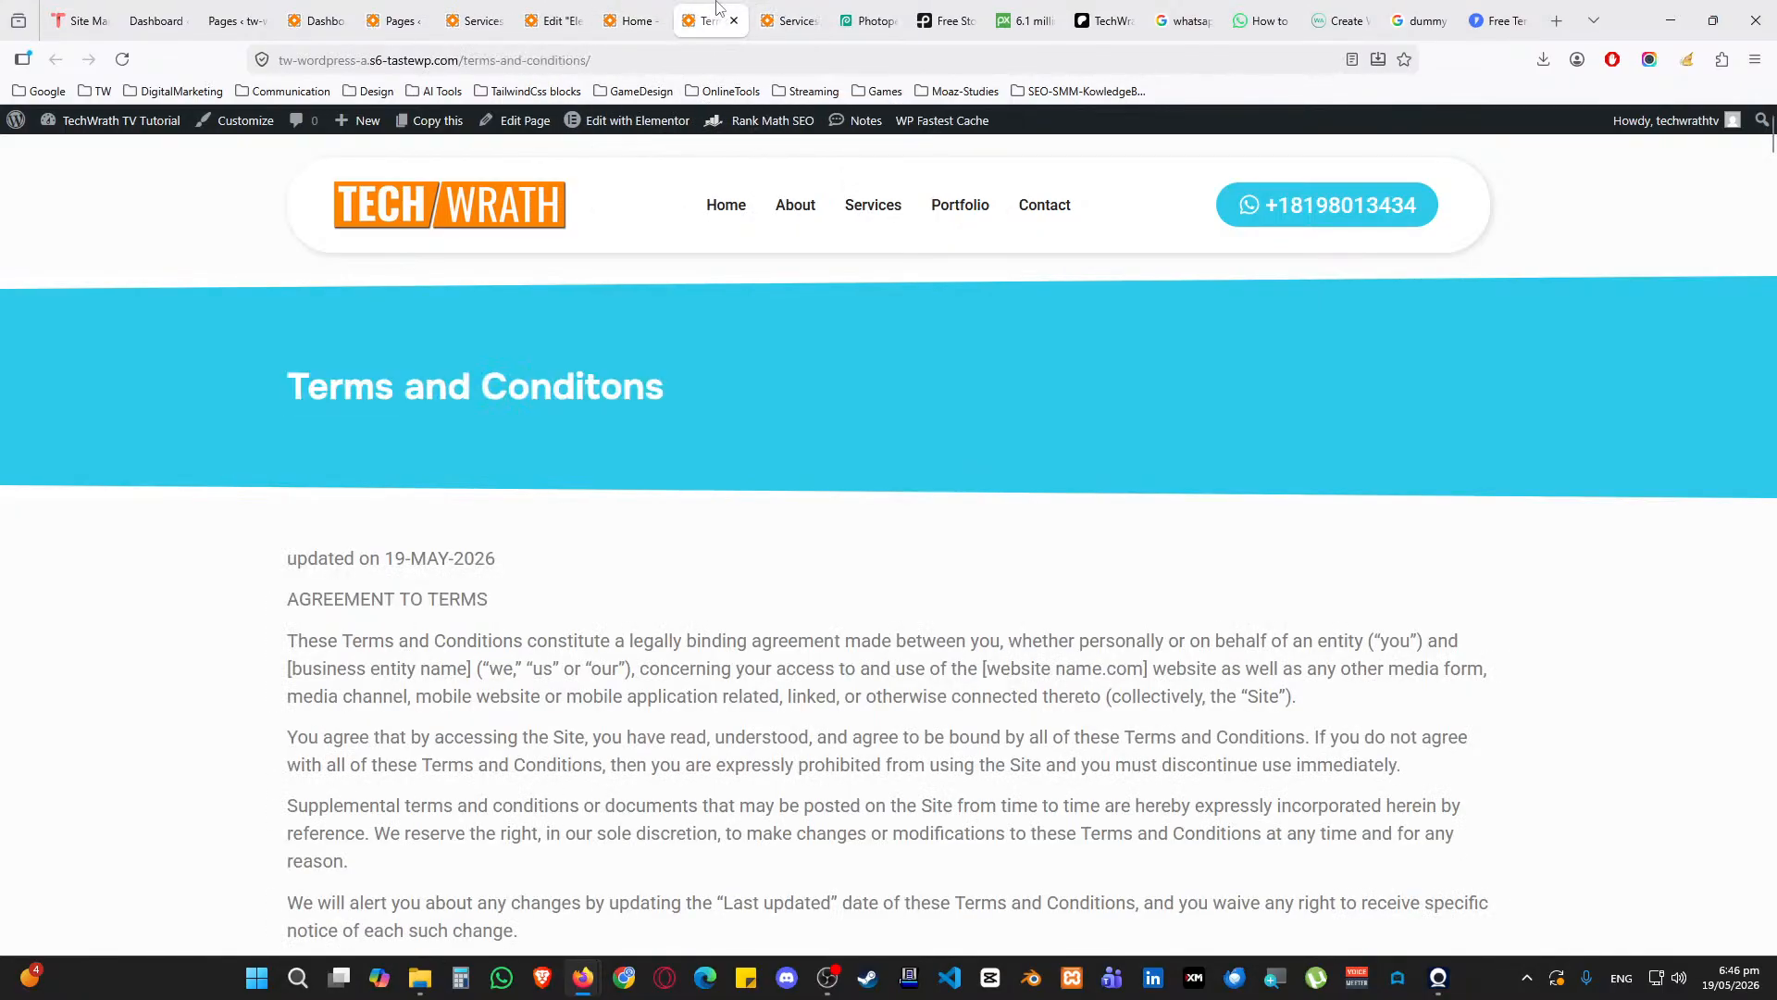
click(790, 17)
Close the Privacy Policy and Terms tabs and return to the All Pages list
click(813, 21)
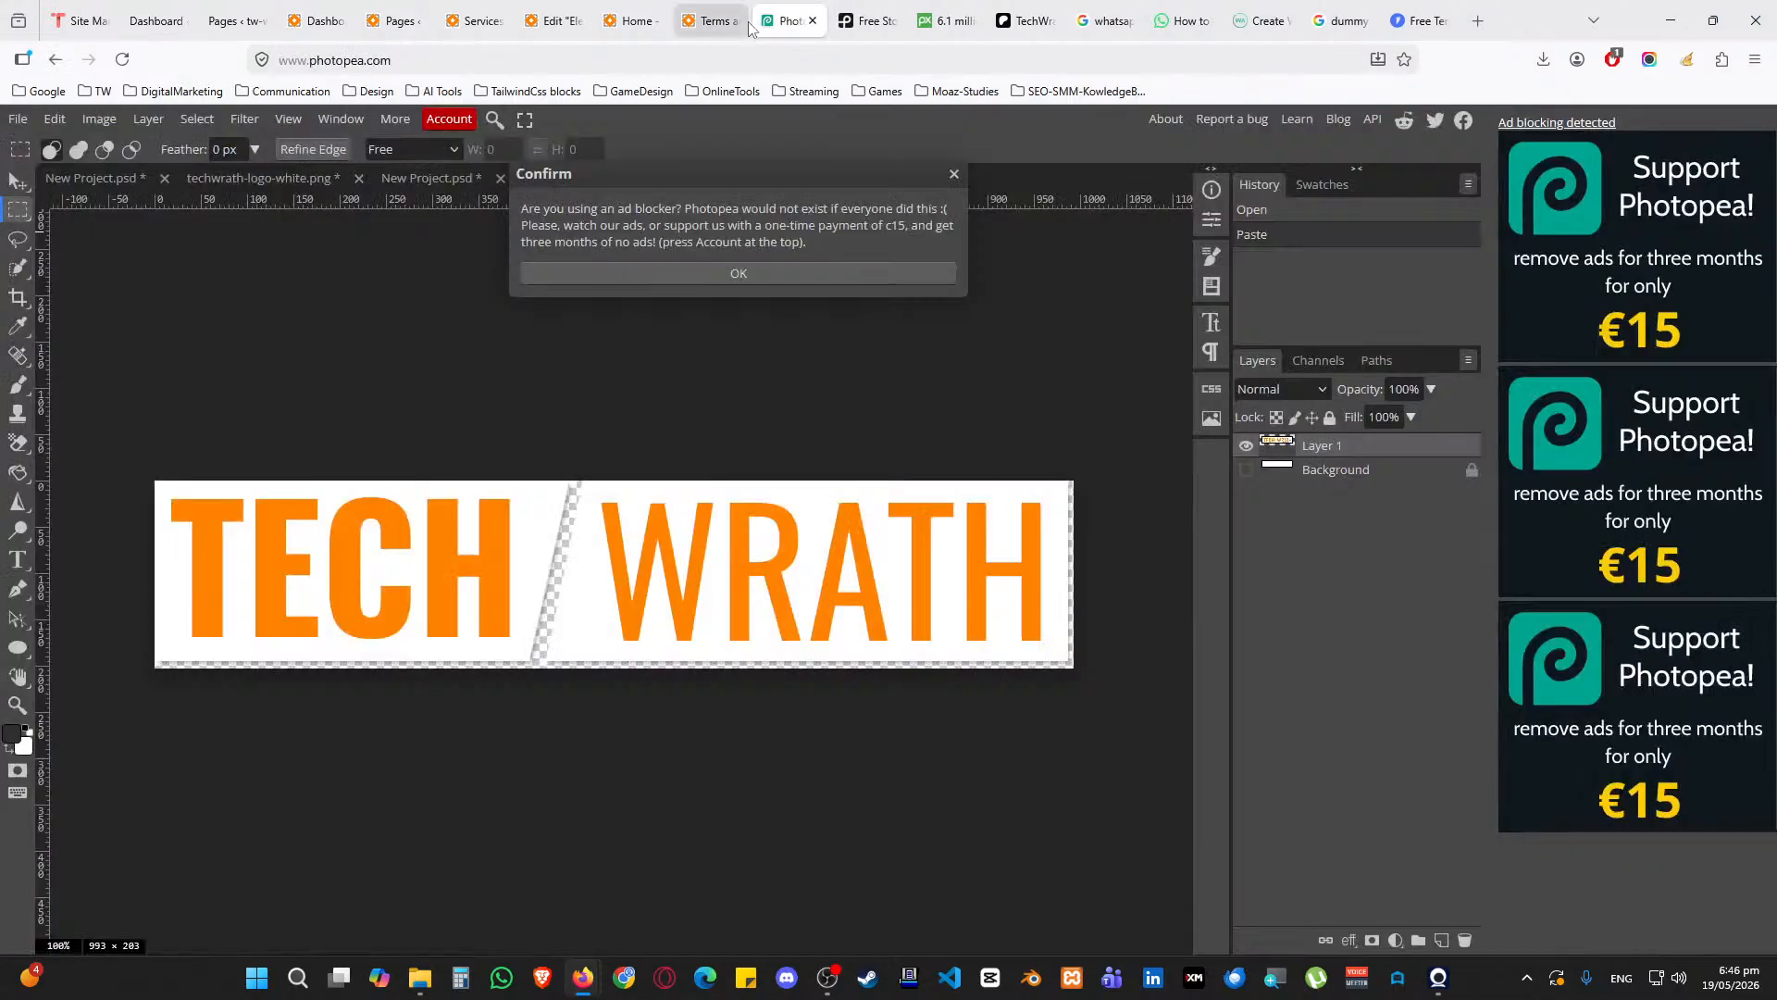
click(734, 20)
click(253, 662)
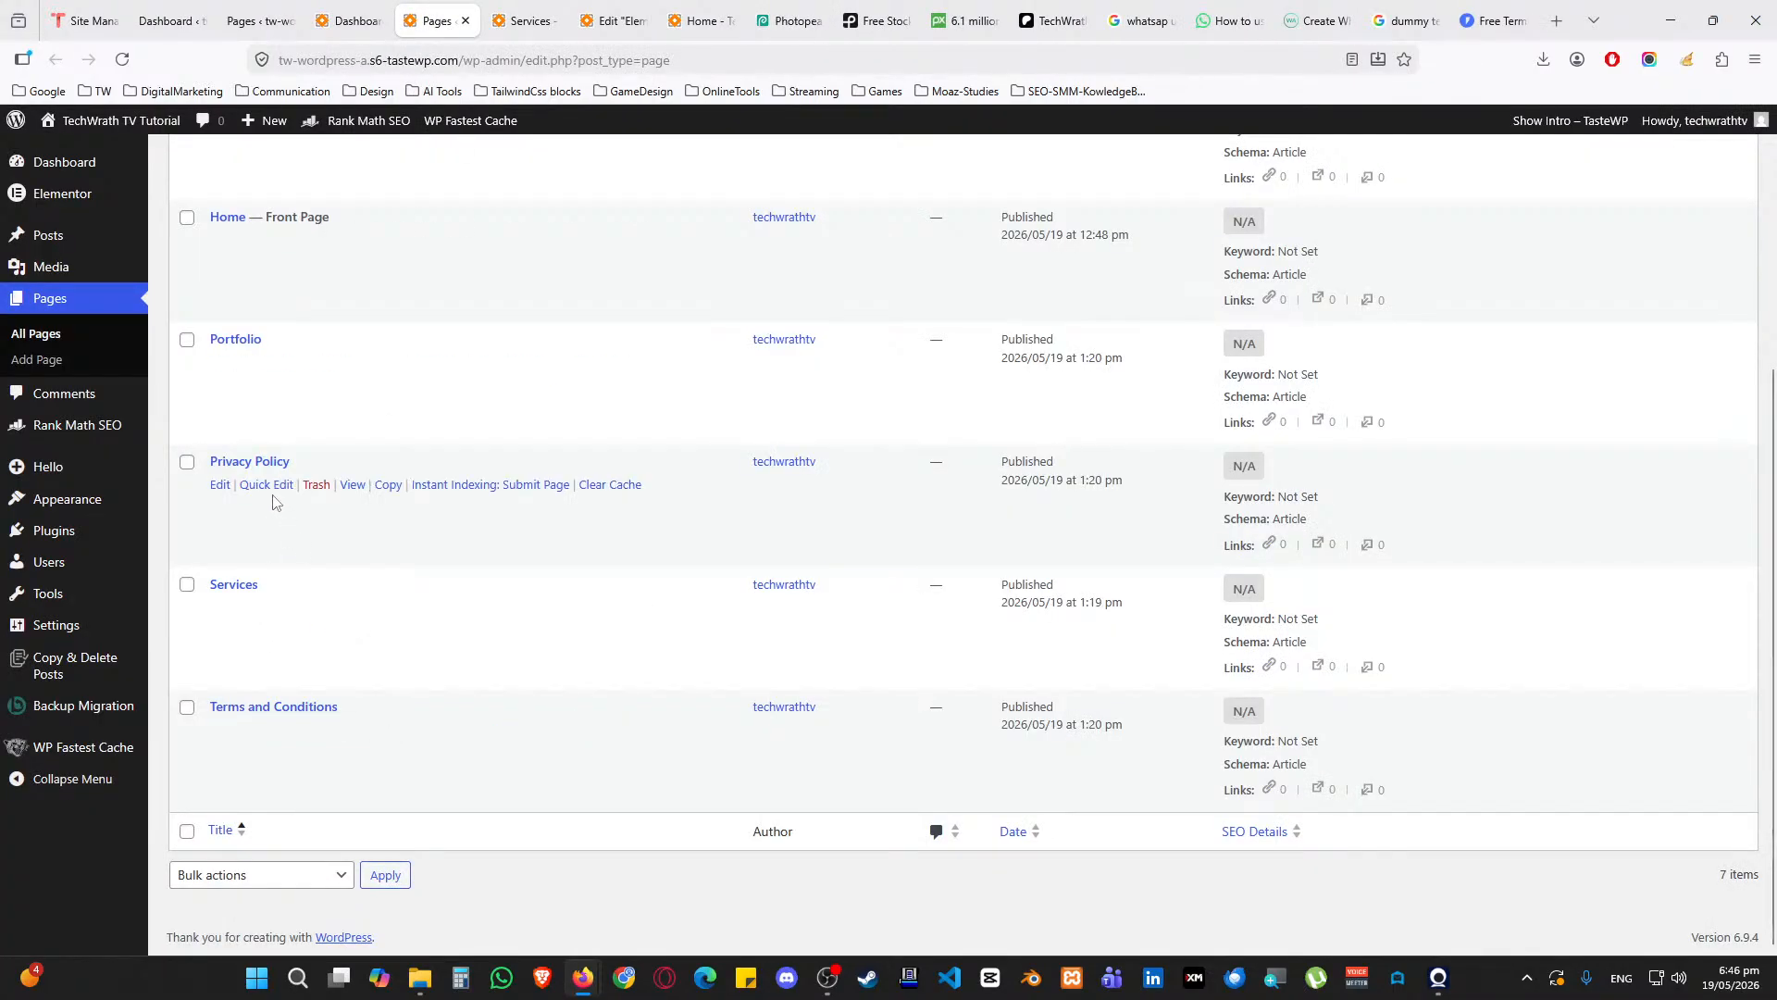
Quick-edit the Privacy Policy page to retitle it 'Privacy Policy 2' and save
click(268, 486)
click(350, 535)
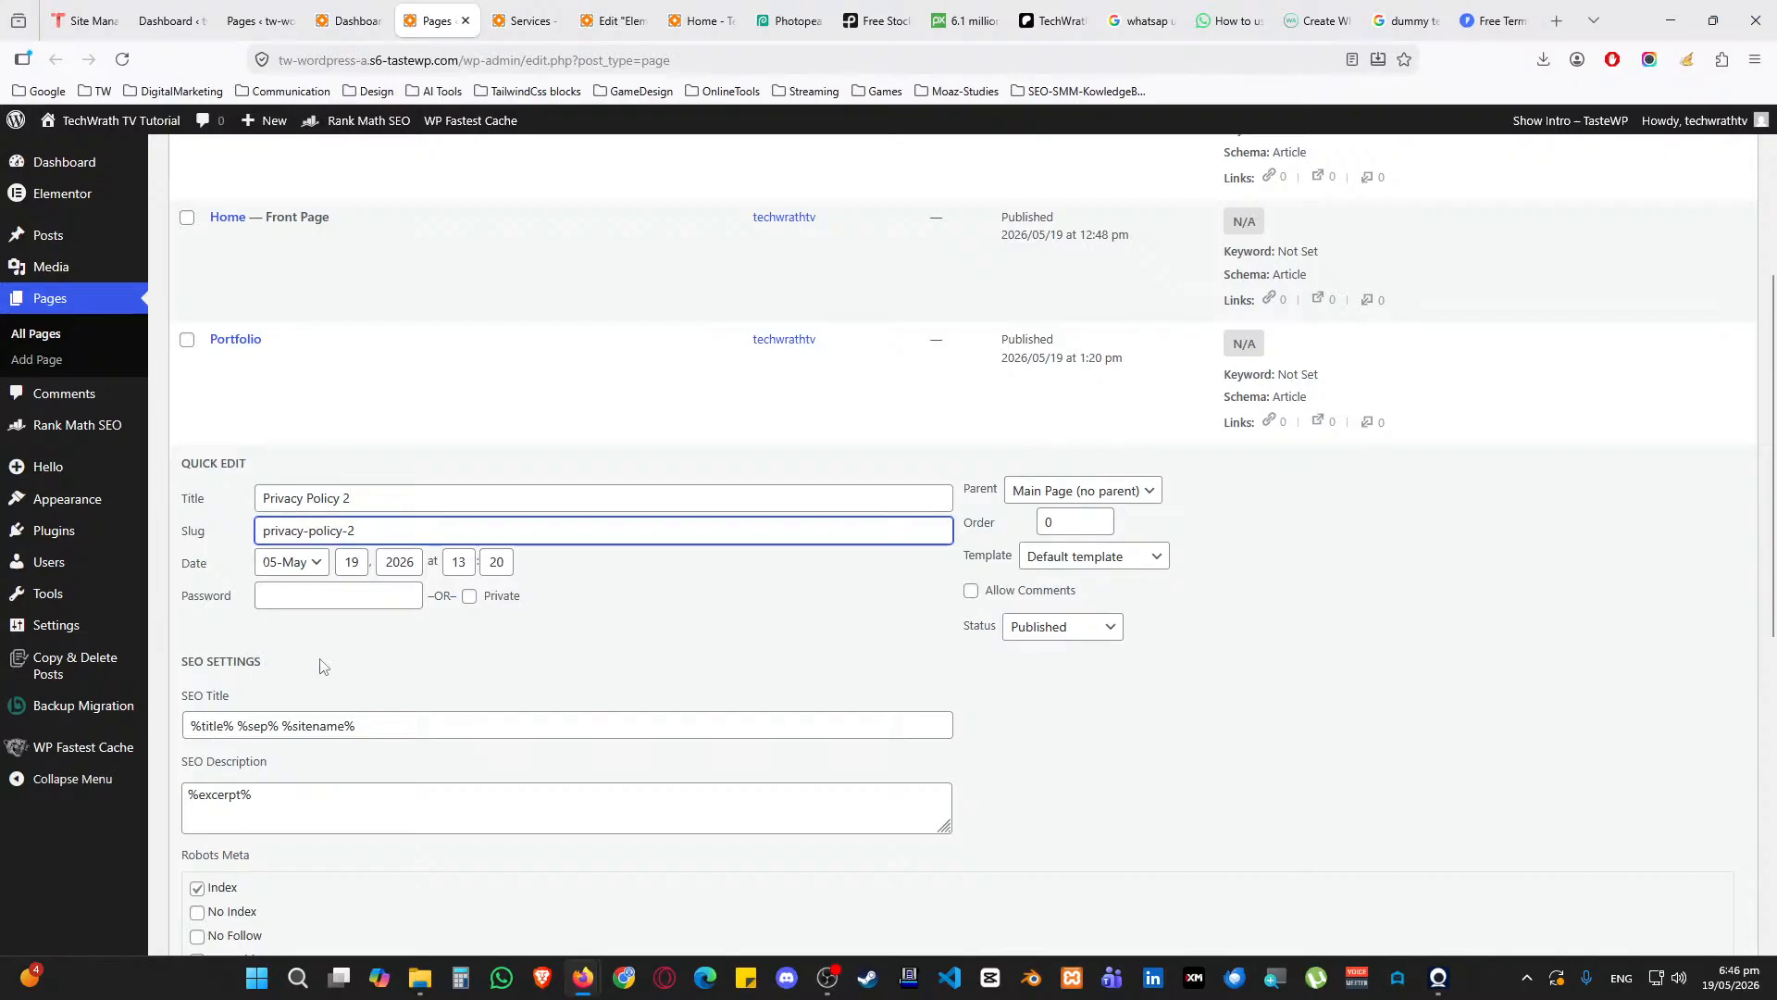
scroll(356, 659, down, 5)
click(211, 752)
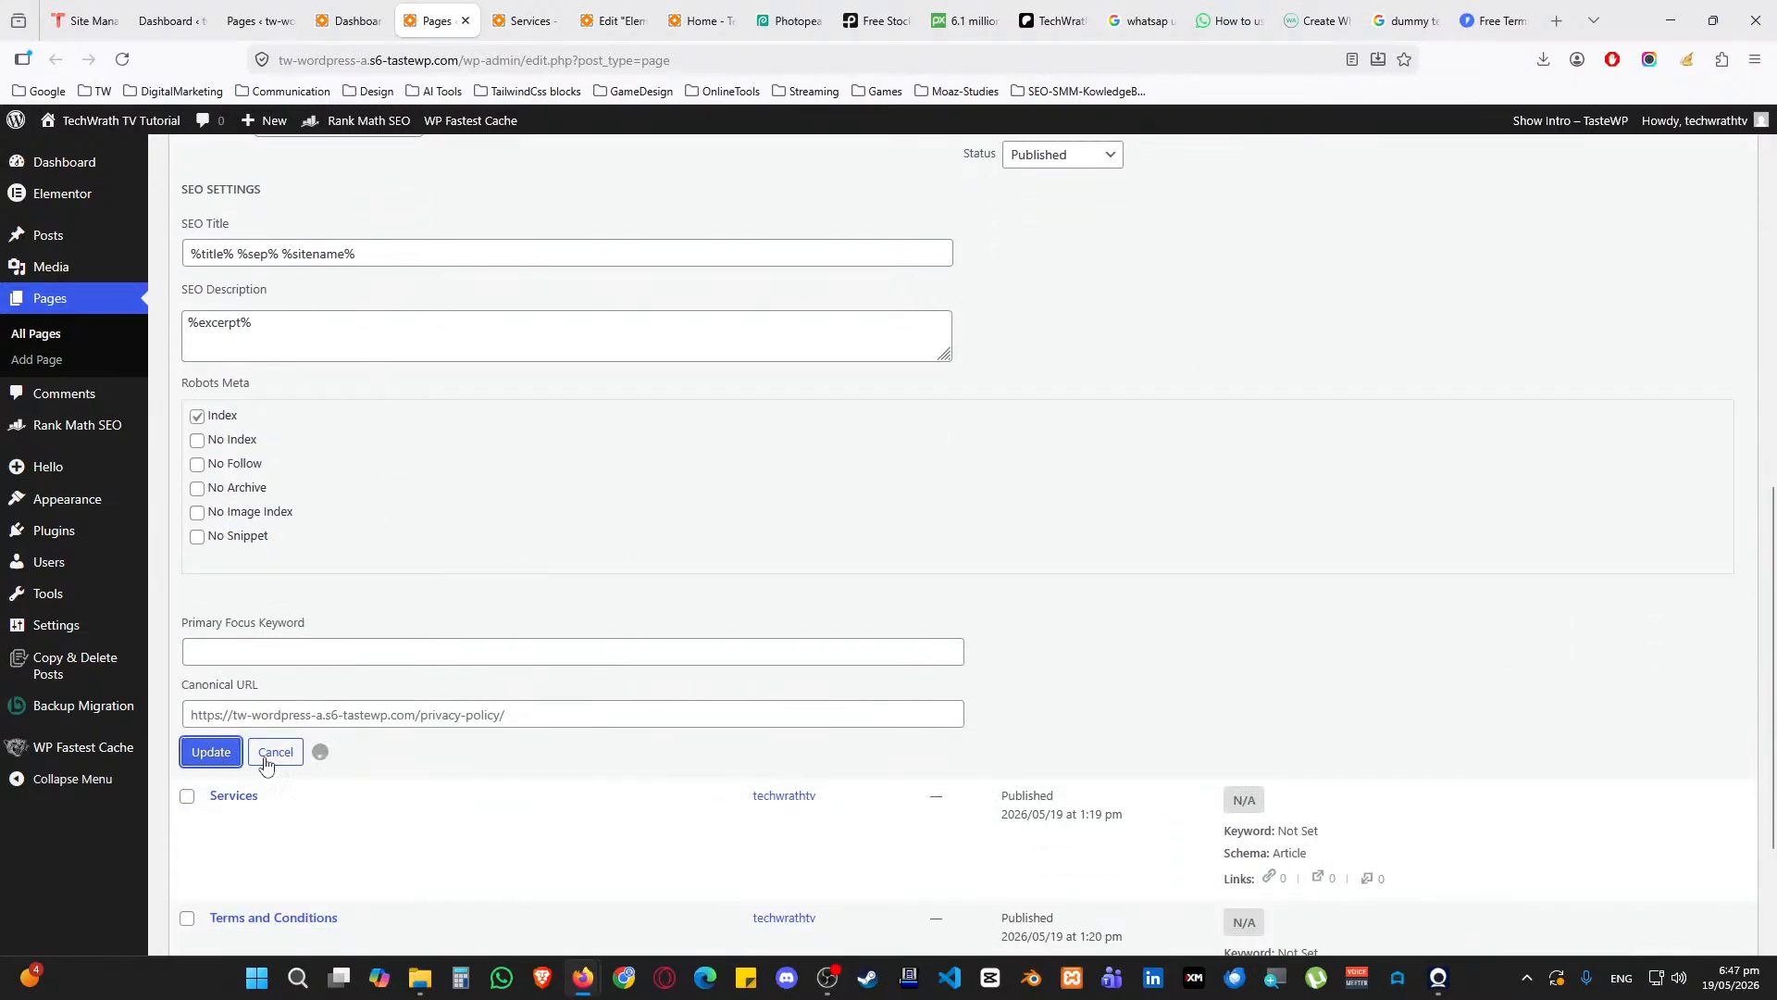
Retitle the Services page as 'Privacy Policy', clearing its old slug
click(266, 817)
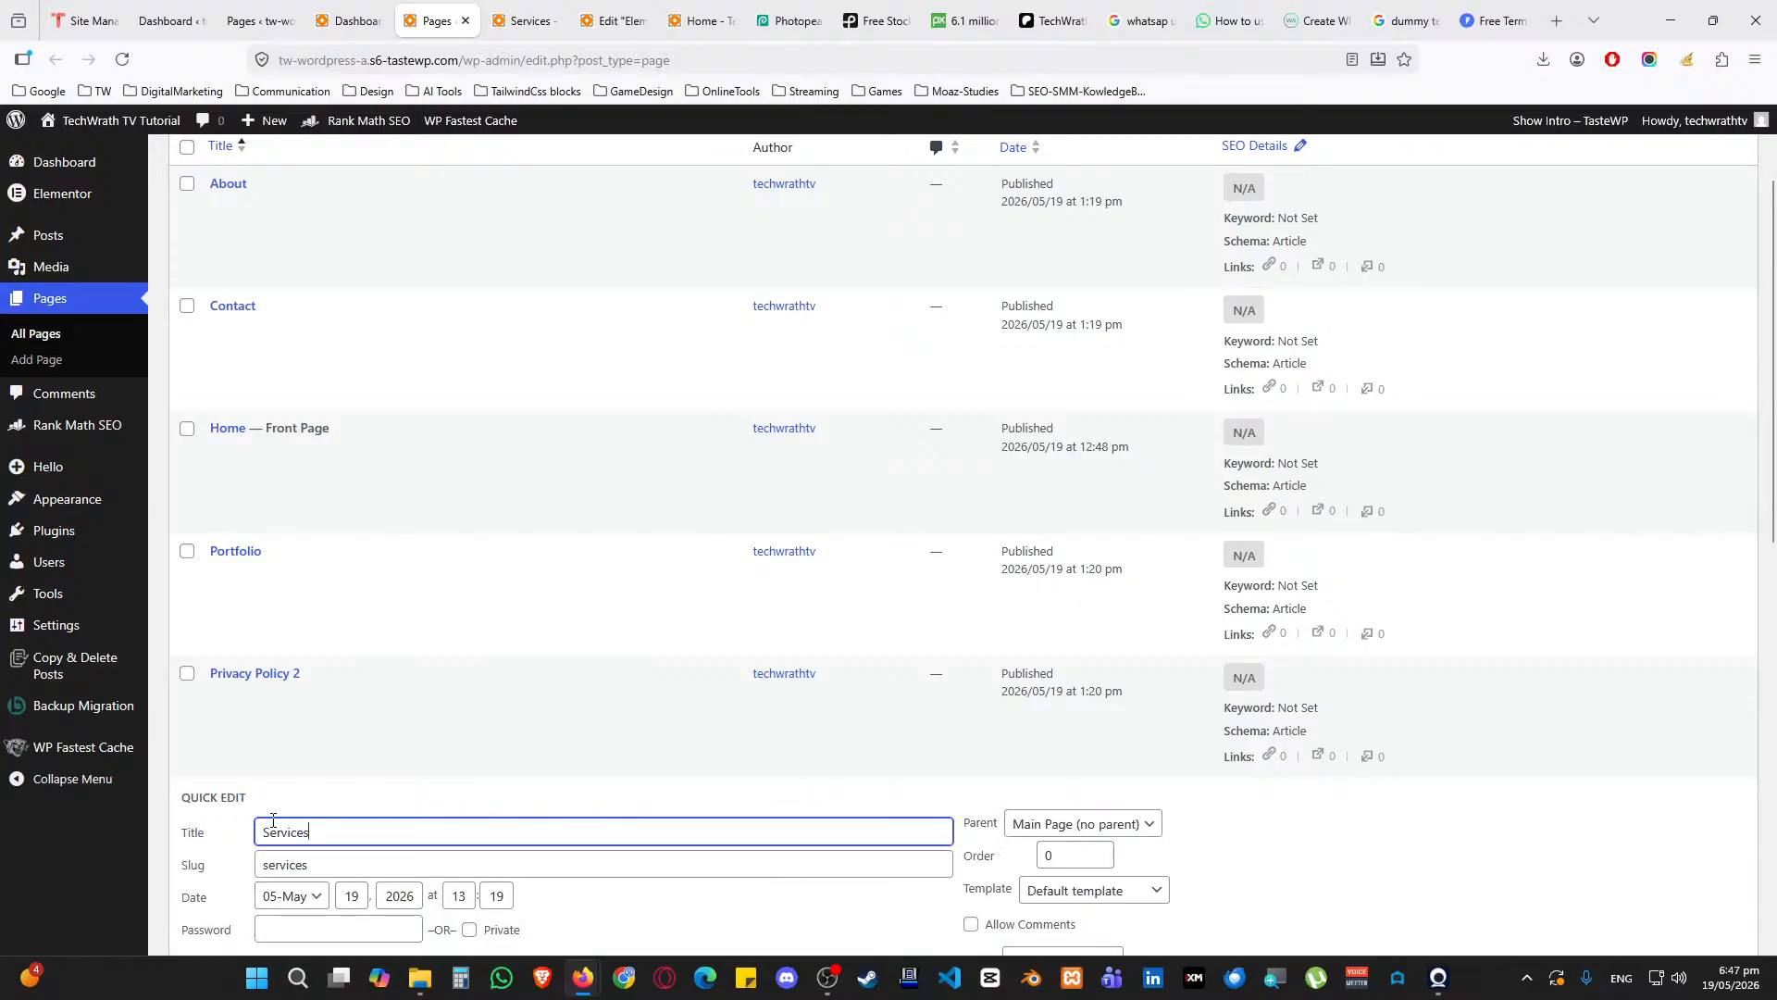
text(Privacy Policy)
key(Tab)
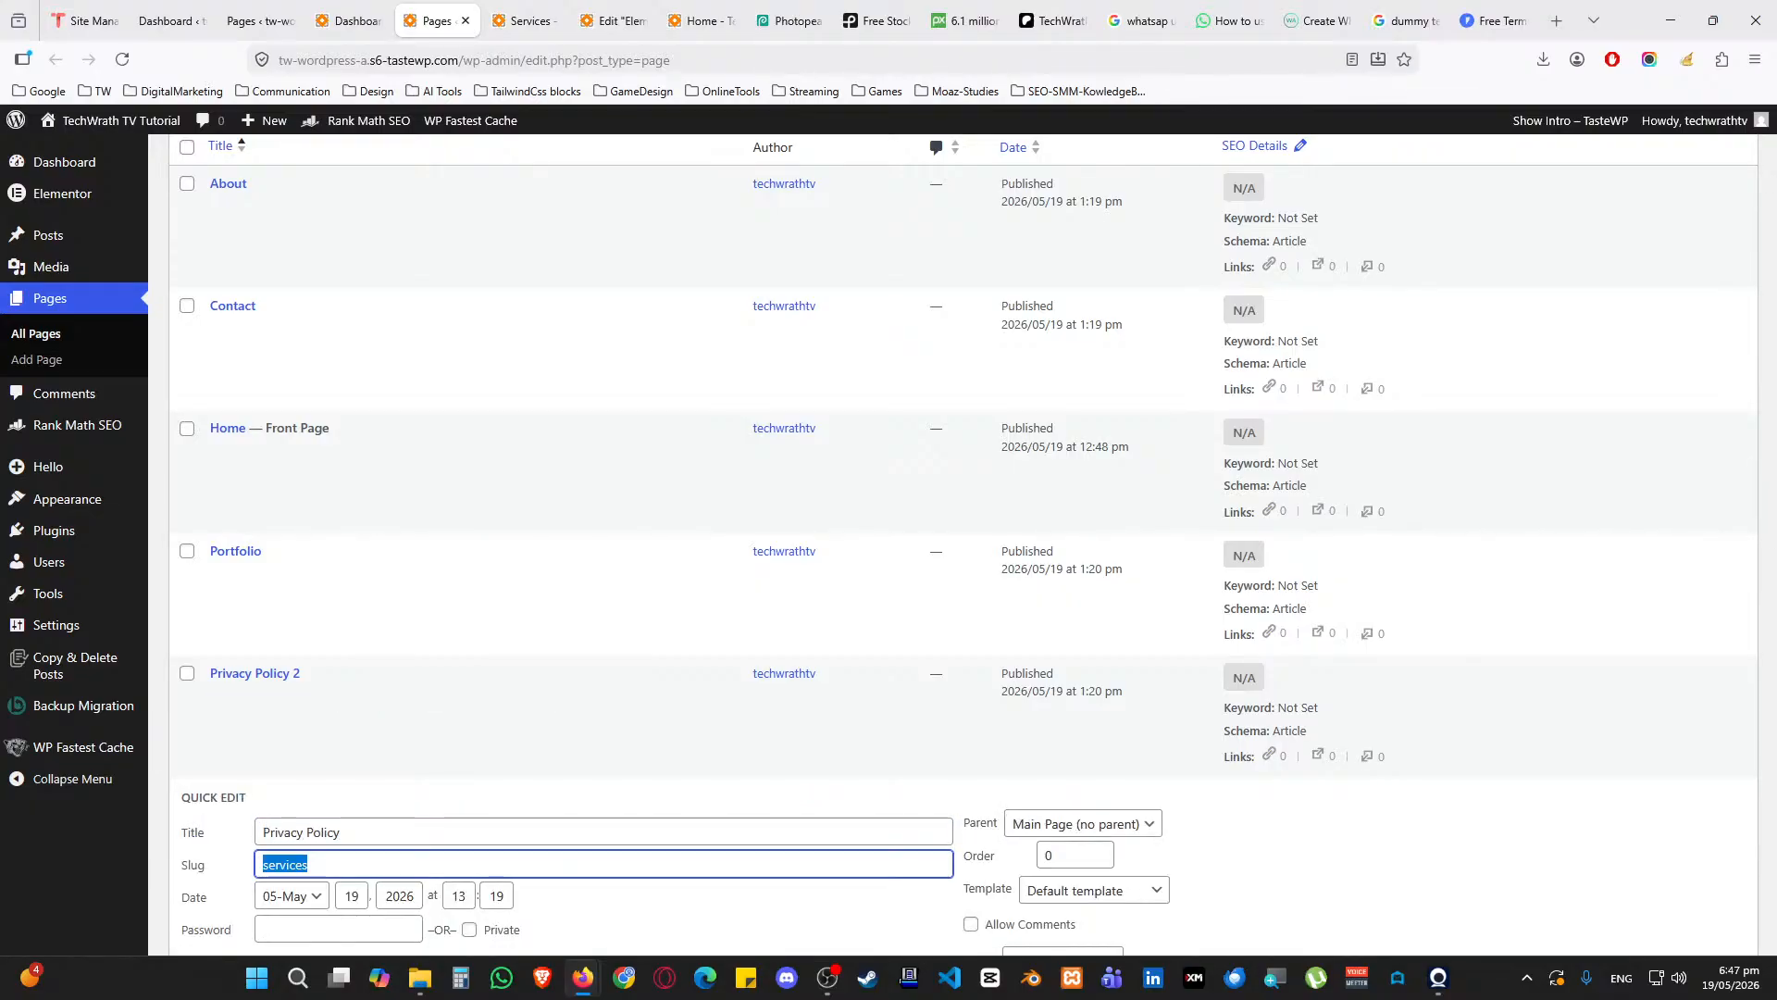
key(BackSpace)
scroll(216, 736, down, 4)
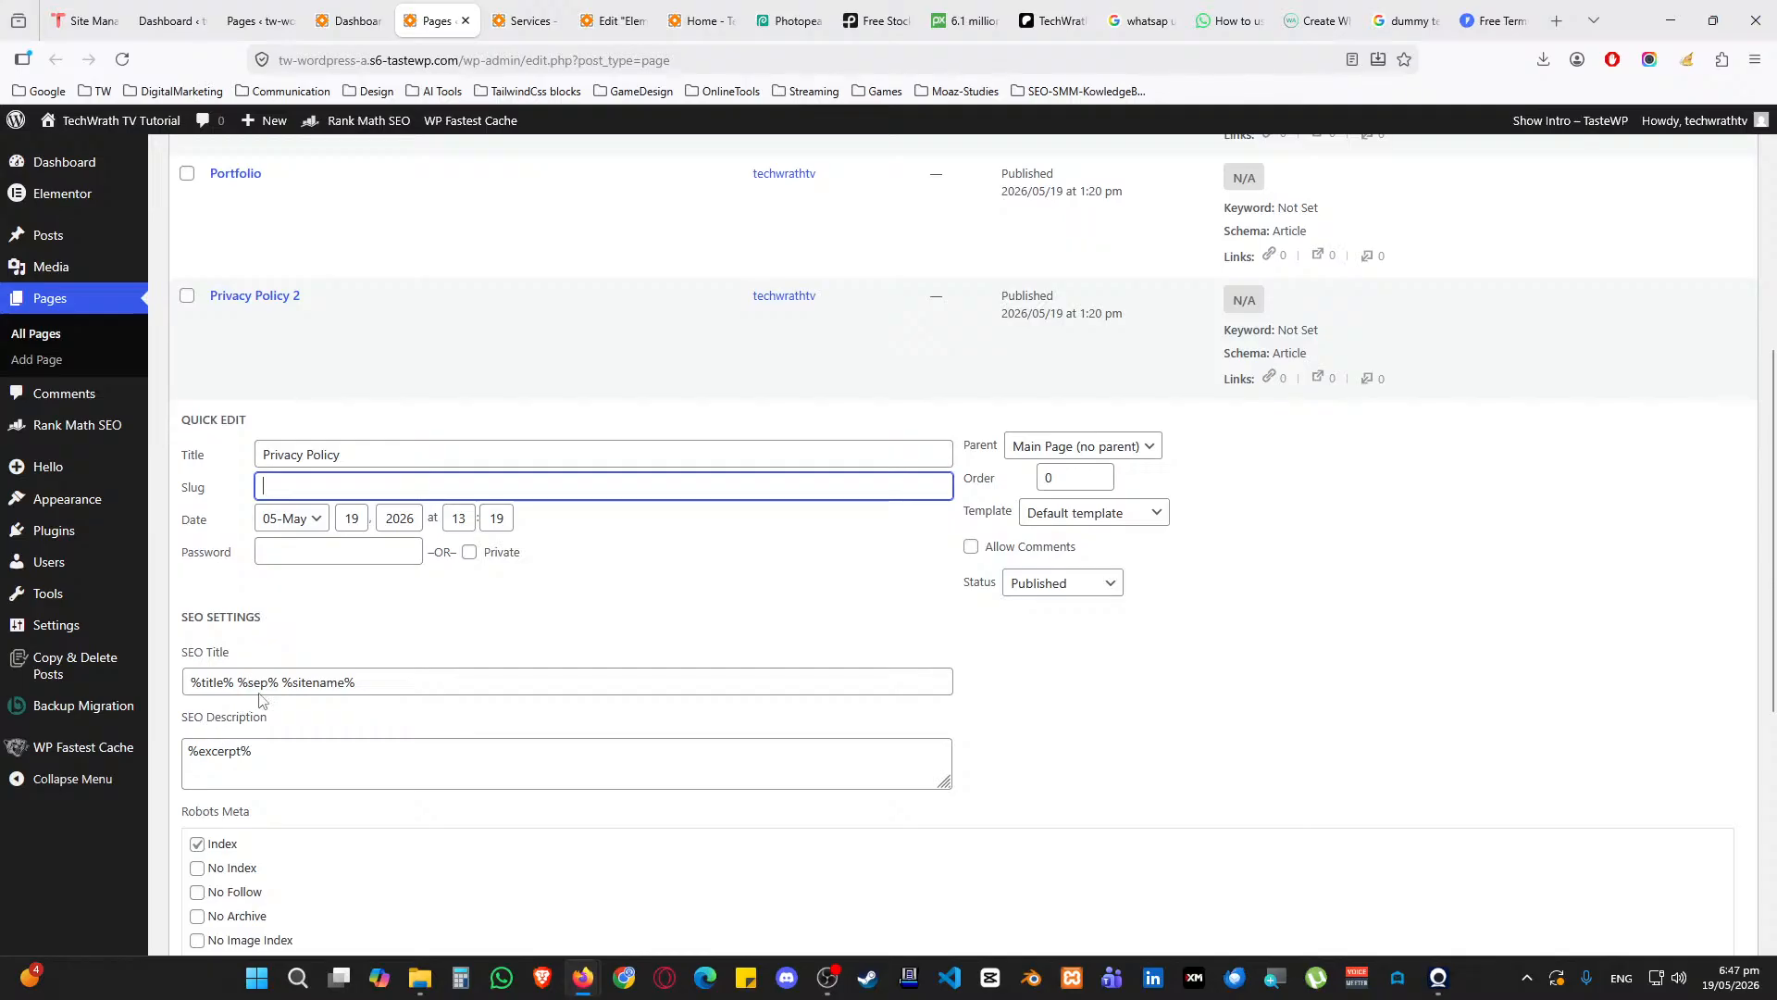
scroll(261, 700, down, 3)
click(211, 897)
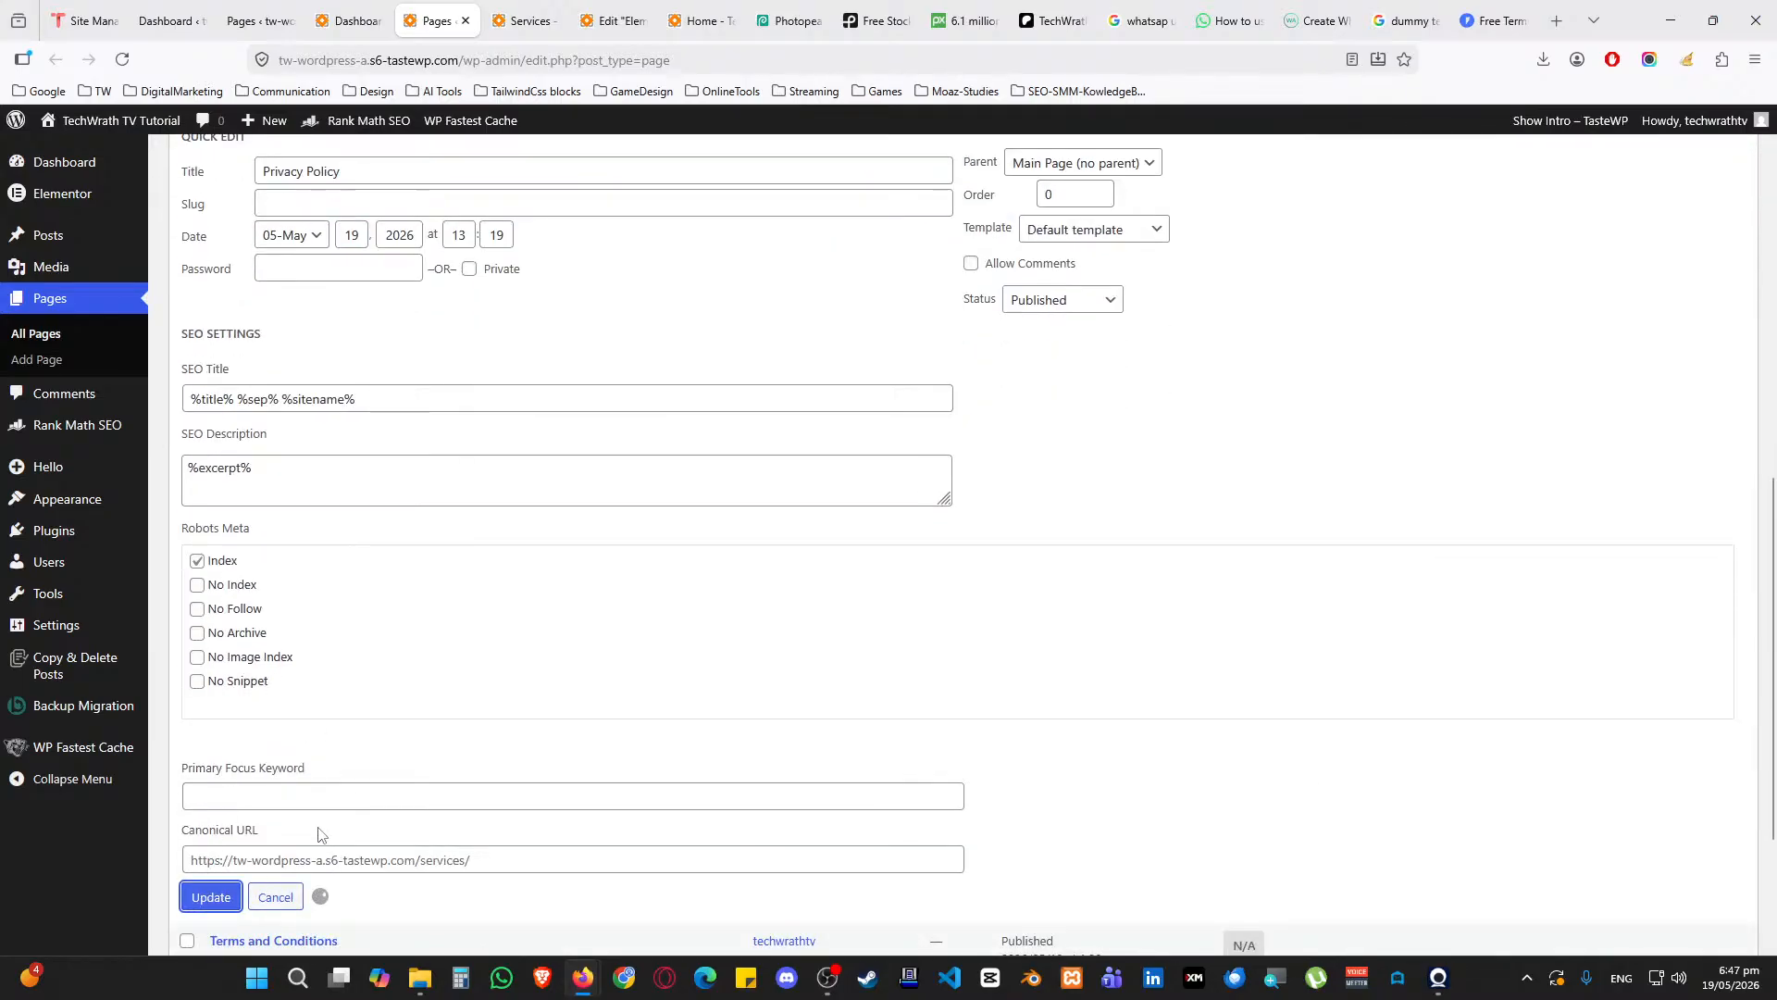
Retitle the 'Privacy Policy 2' page as 'Services', clearing its privacy-policy-2 slug
scroll(286, 585, up, 2)
scroll(292, 641, down, 3)
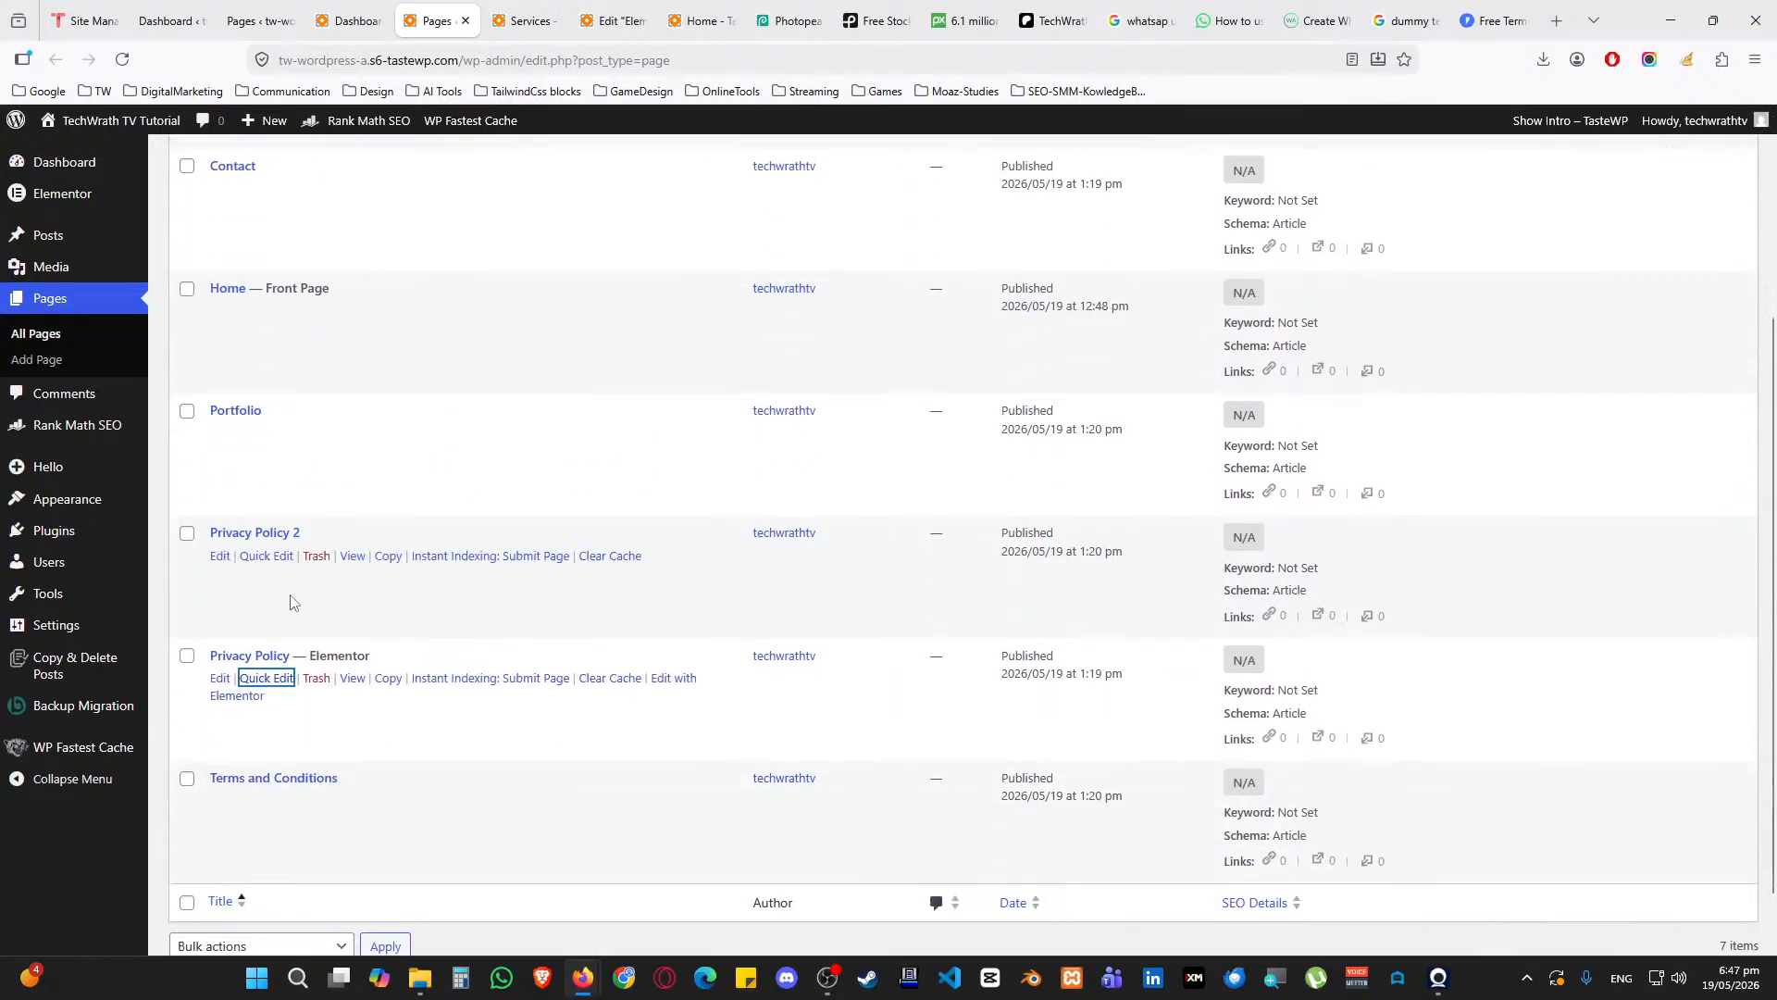
click(267, 556)
drag(369, 569, 227, 573)
text(Se)
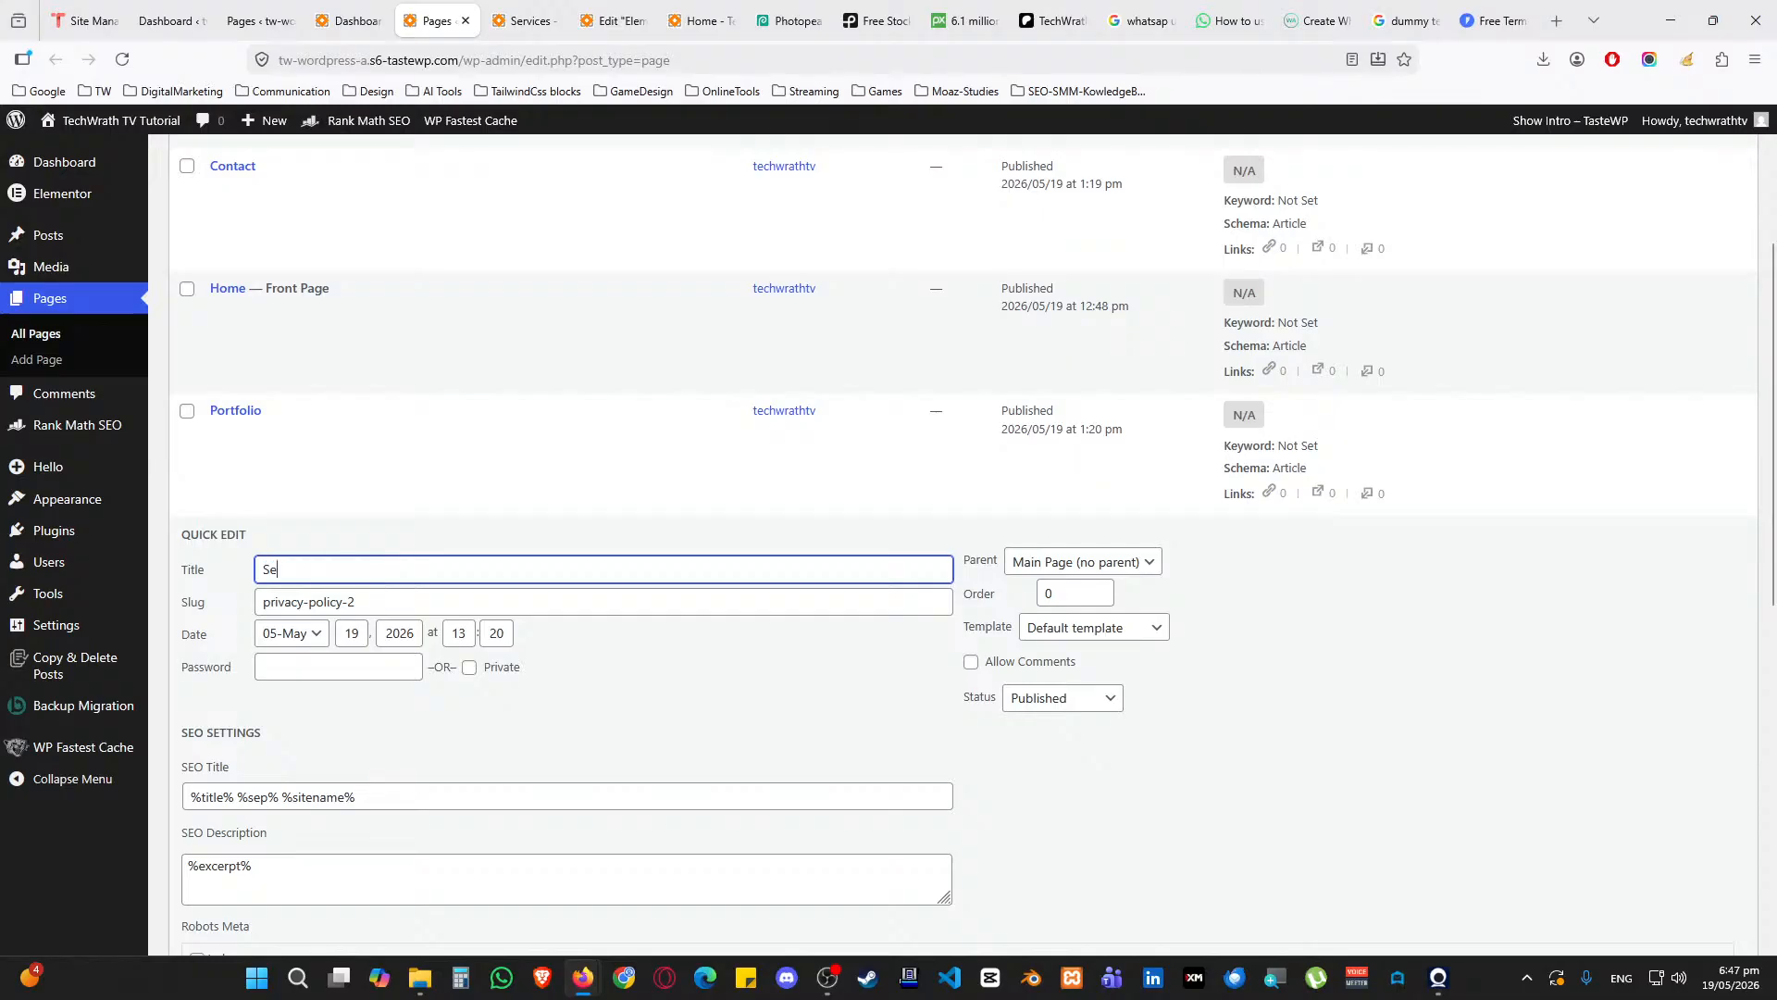
text(rvices)
key(Tab)
key(BackSpace)
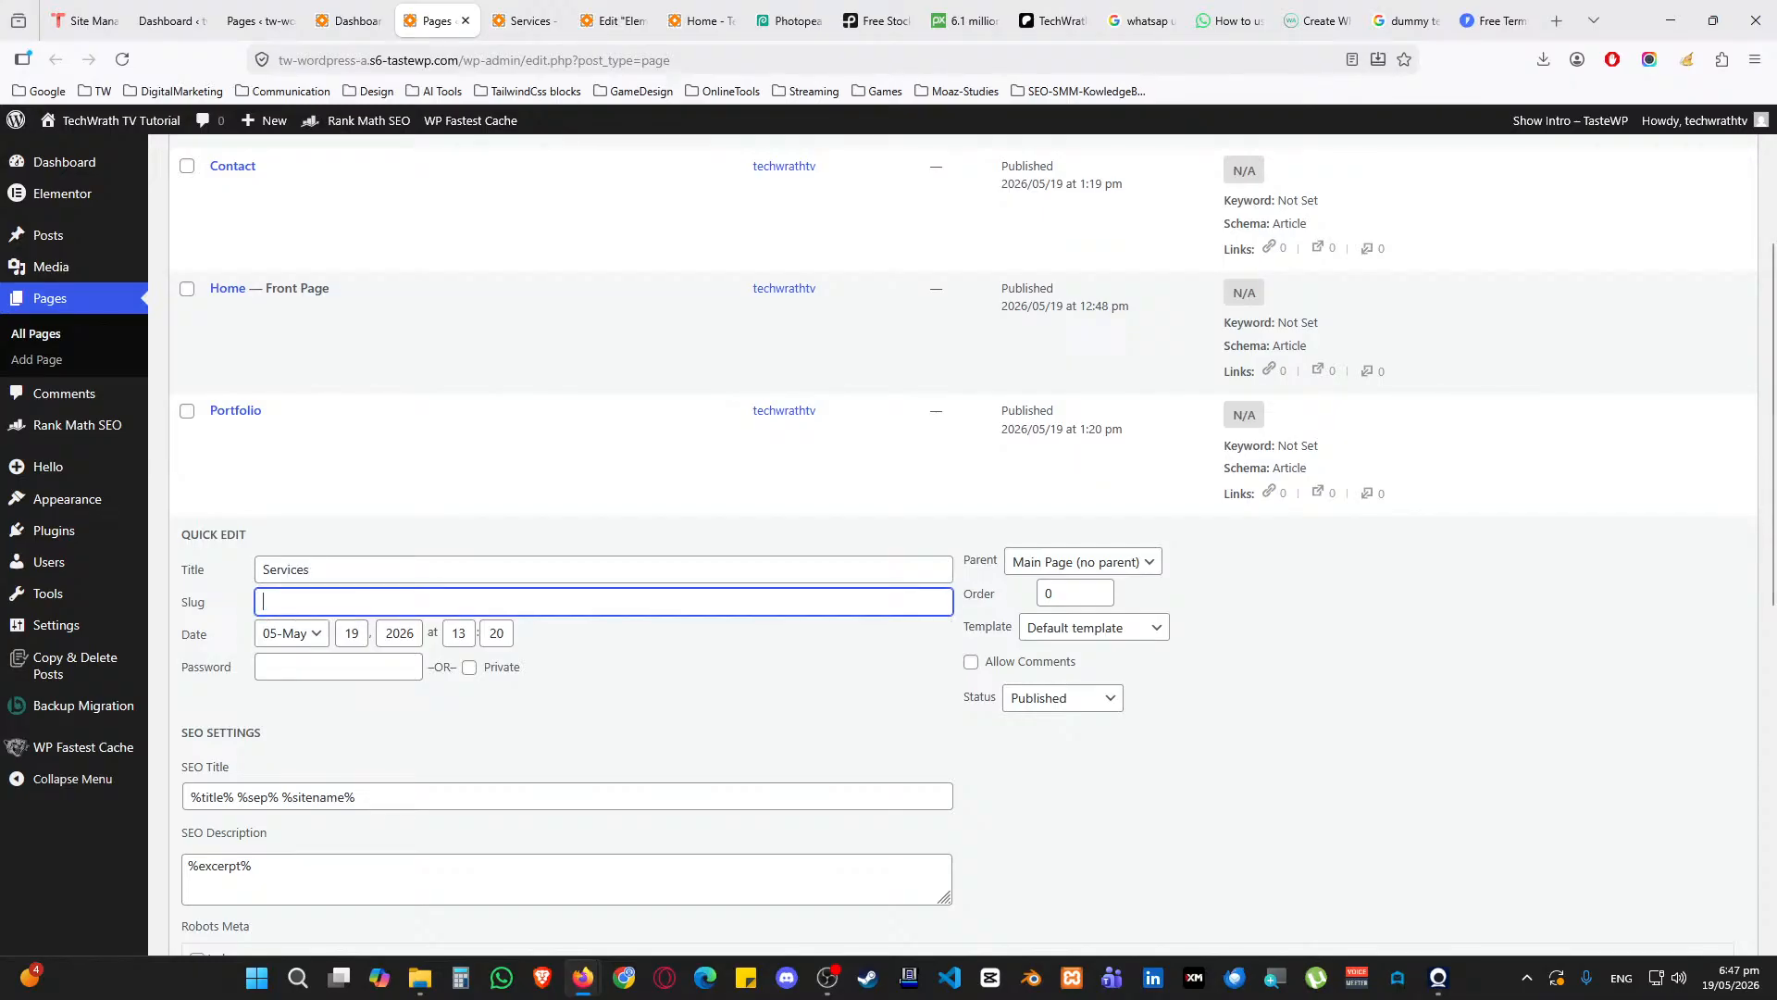
scroll(277, 639, down, 6)
click(211, 730)
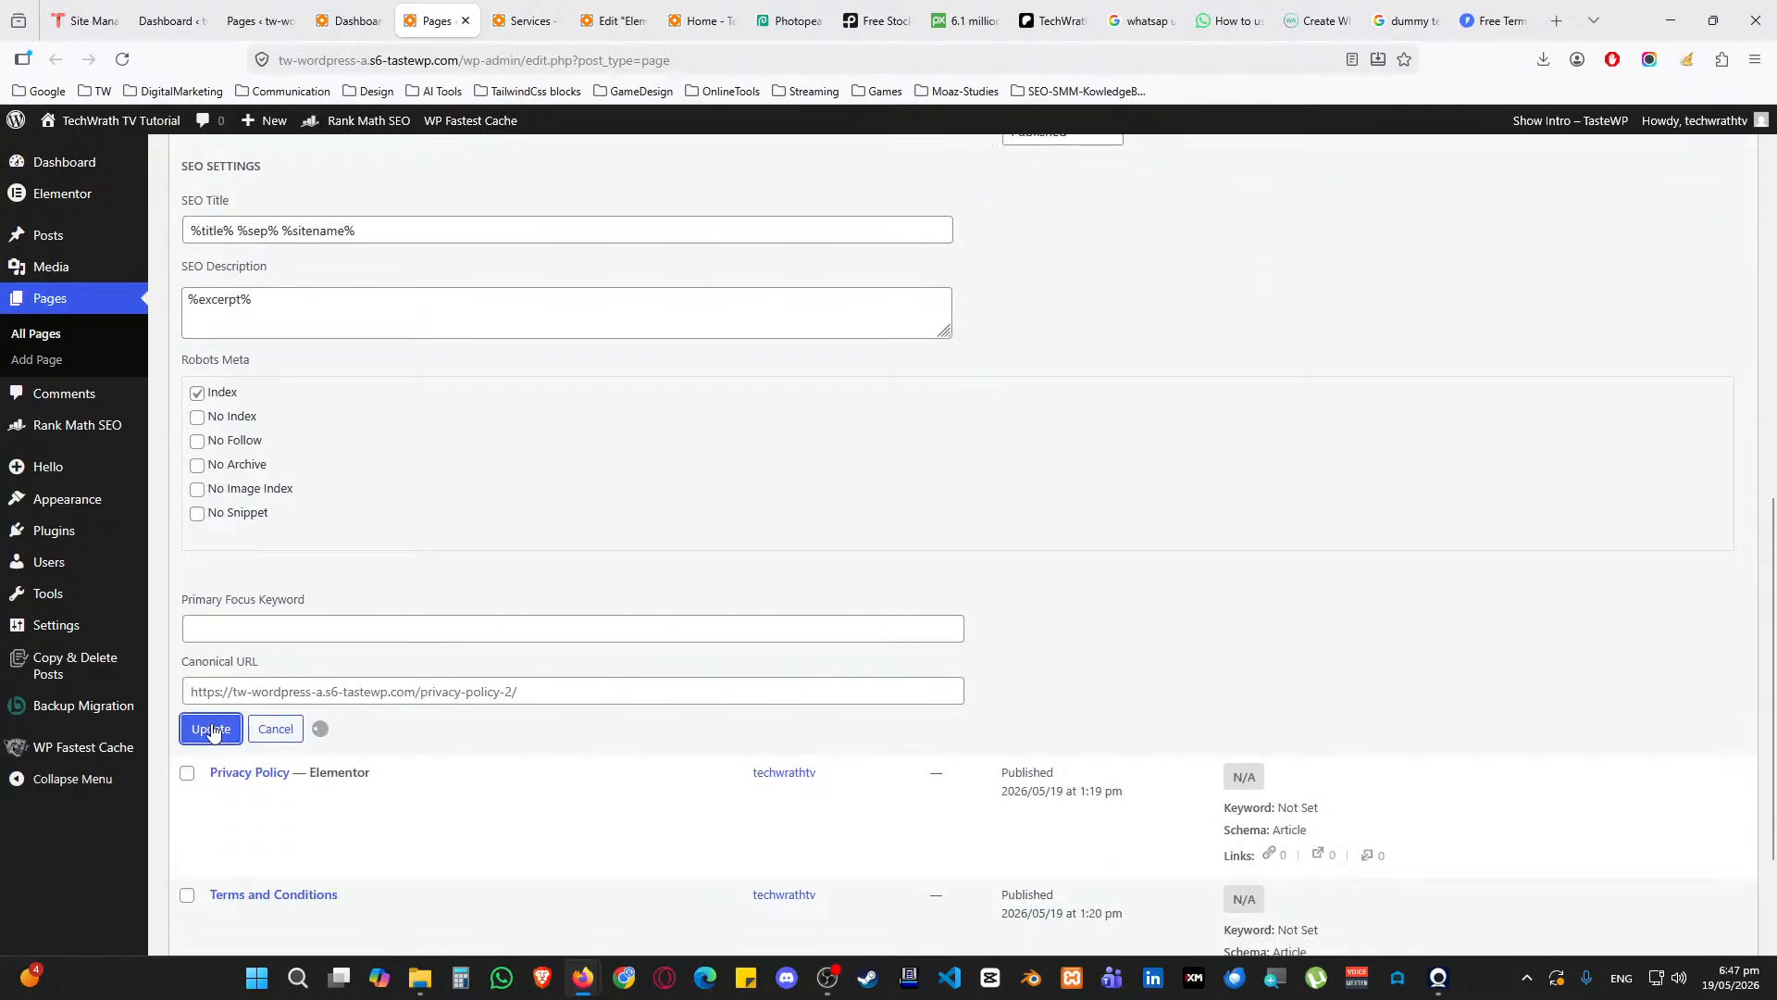
scroll(380, 505, up, 2)
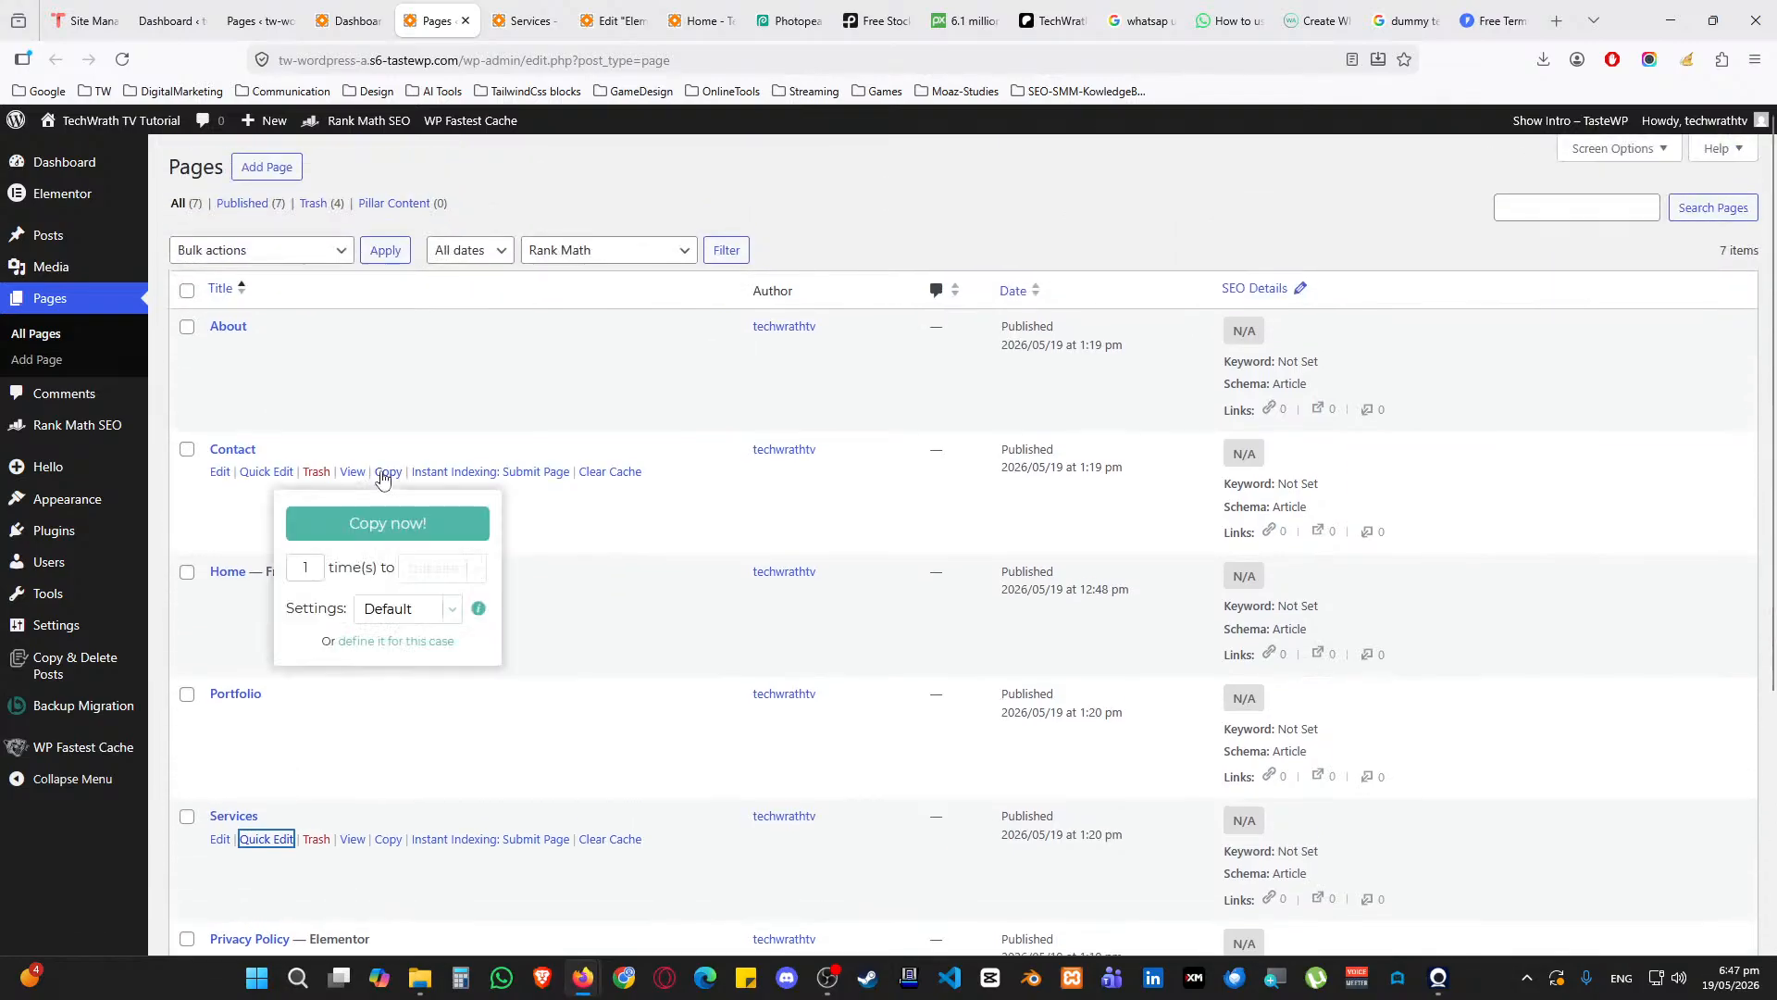
click(802, 22)
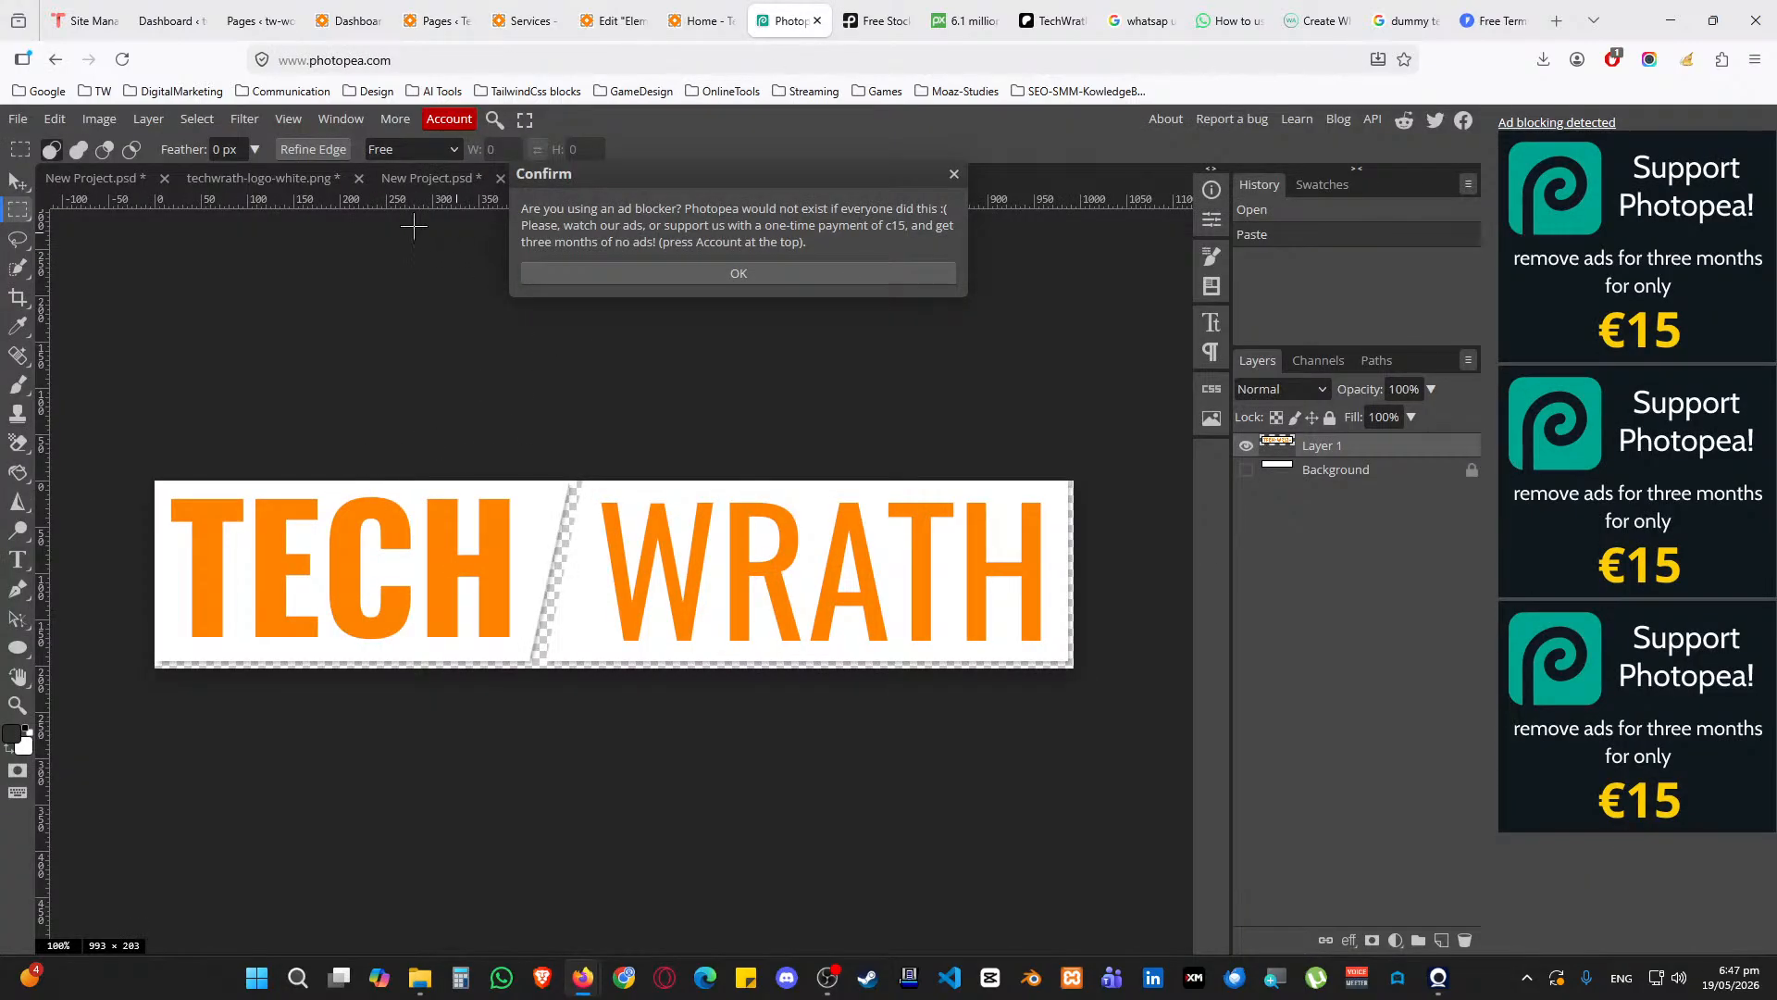
Dismiss the ad-blocker notice and close two New Project.psd files and techwrath-logo-white.png without saving
click(952, 175)
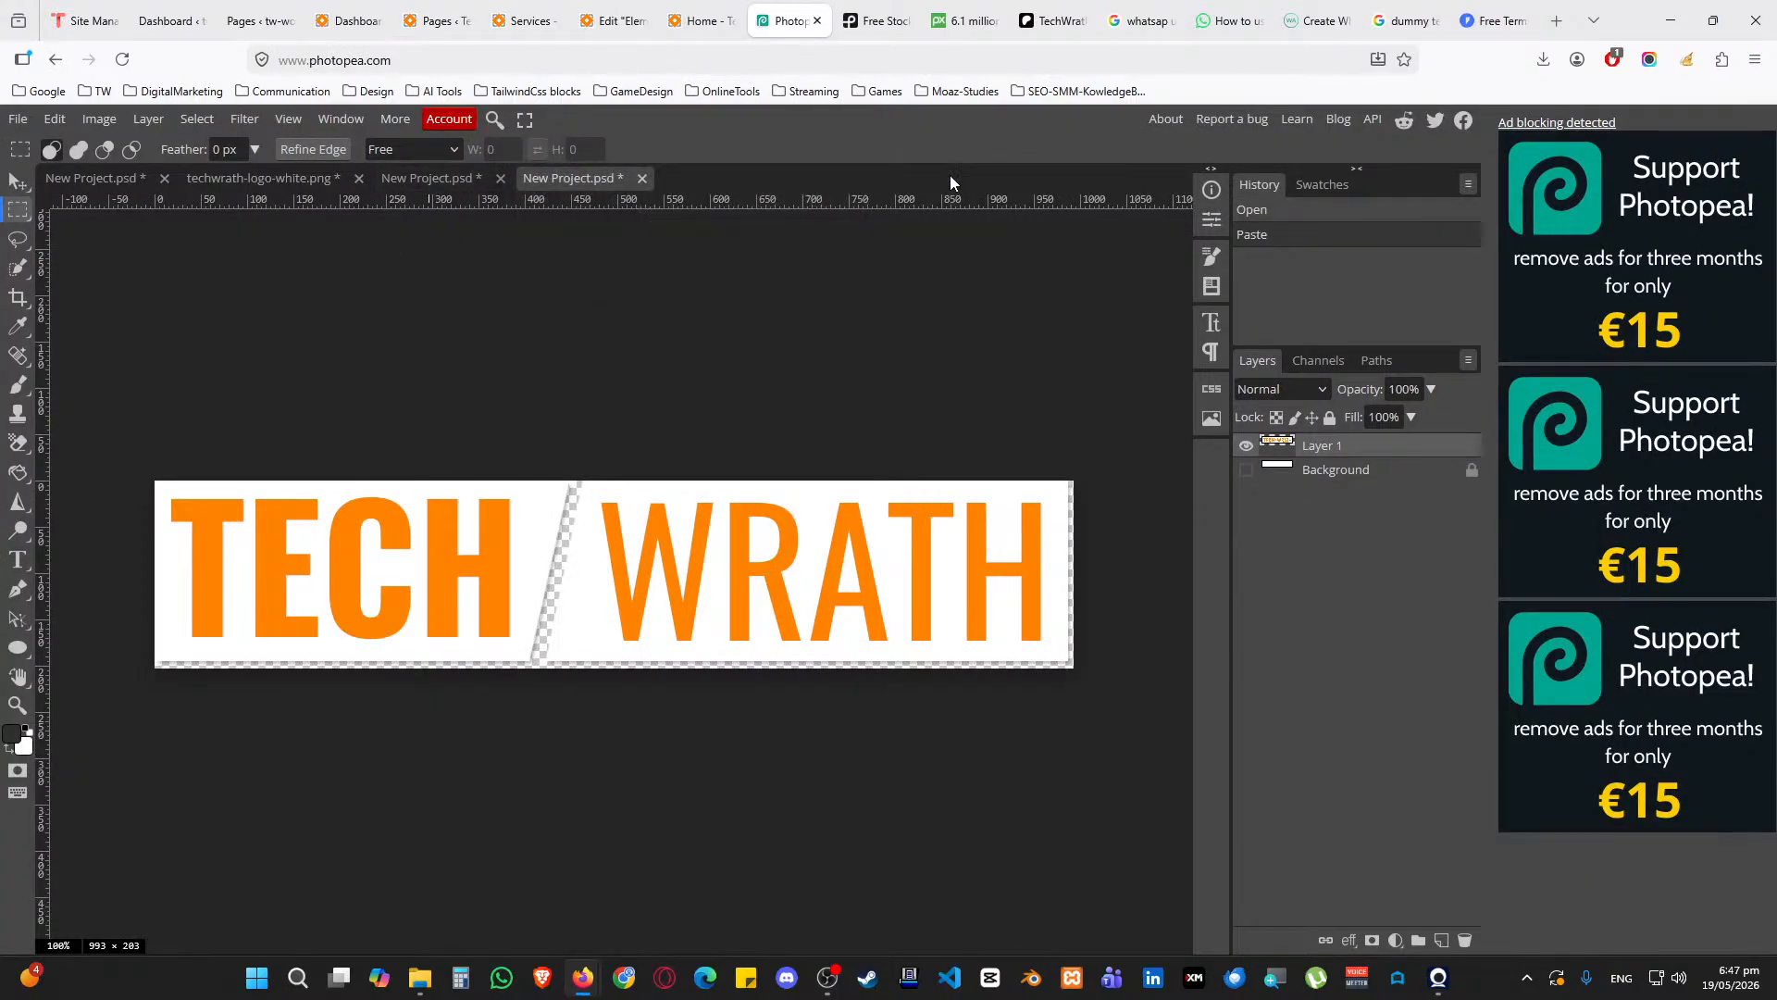
click(642, 178)
key(Return)
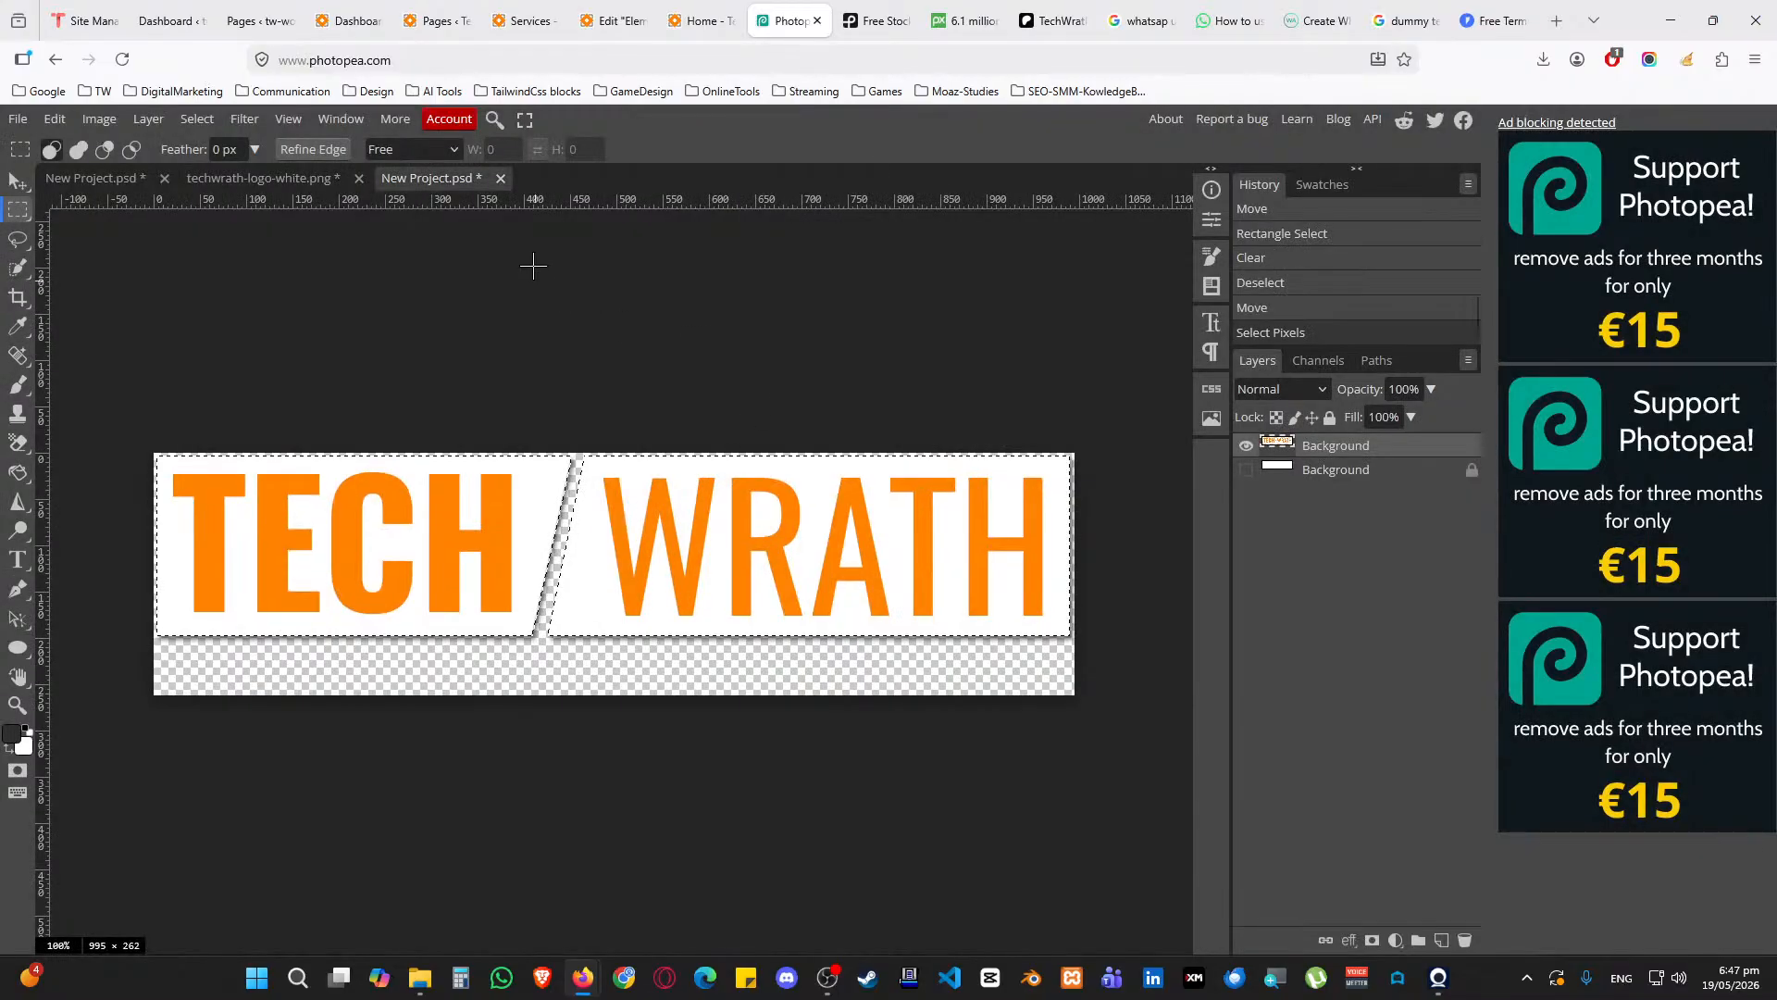
click(500, 178)
key(Return)
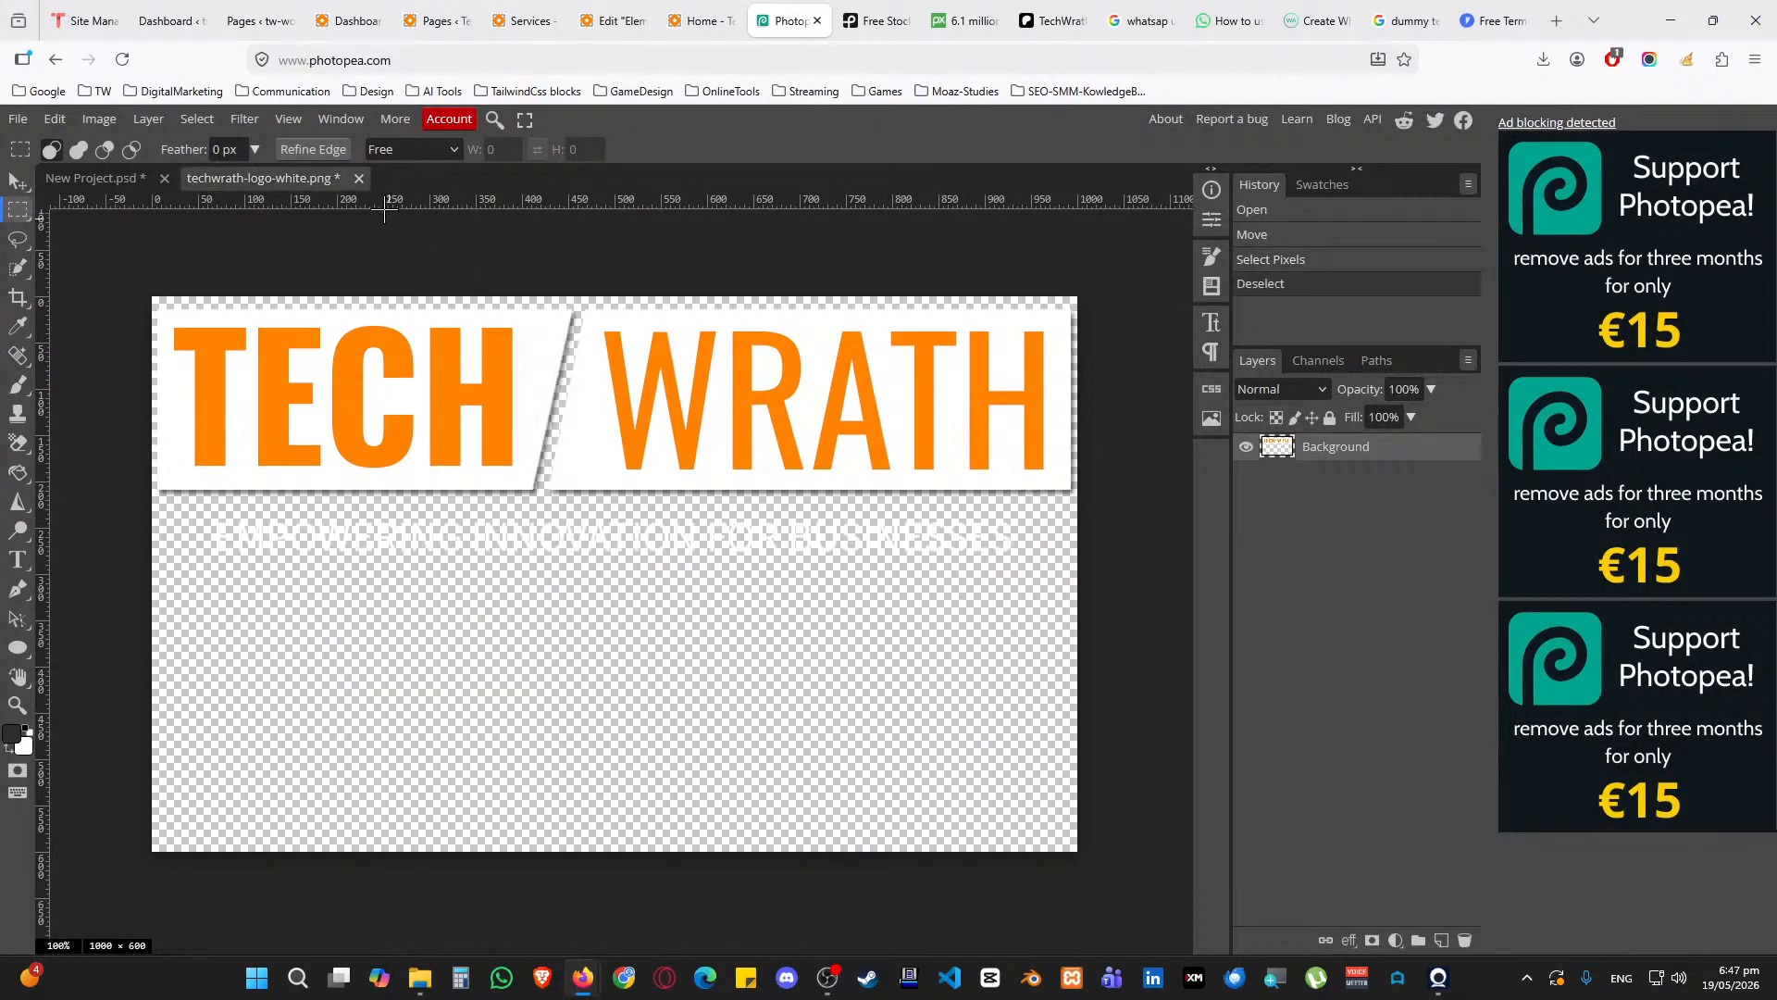
click(359, 178)
click(950, 585)
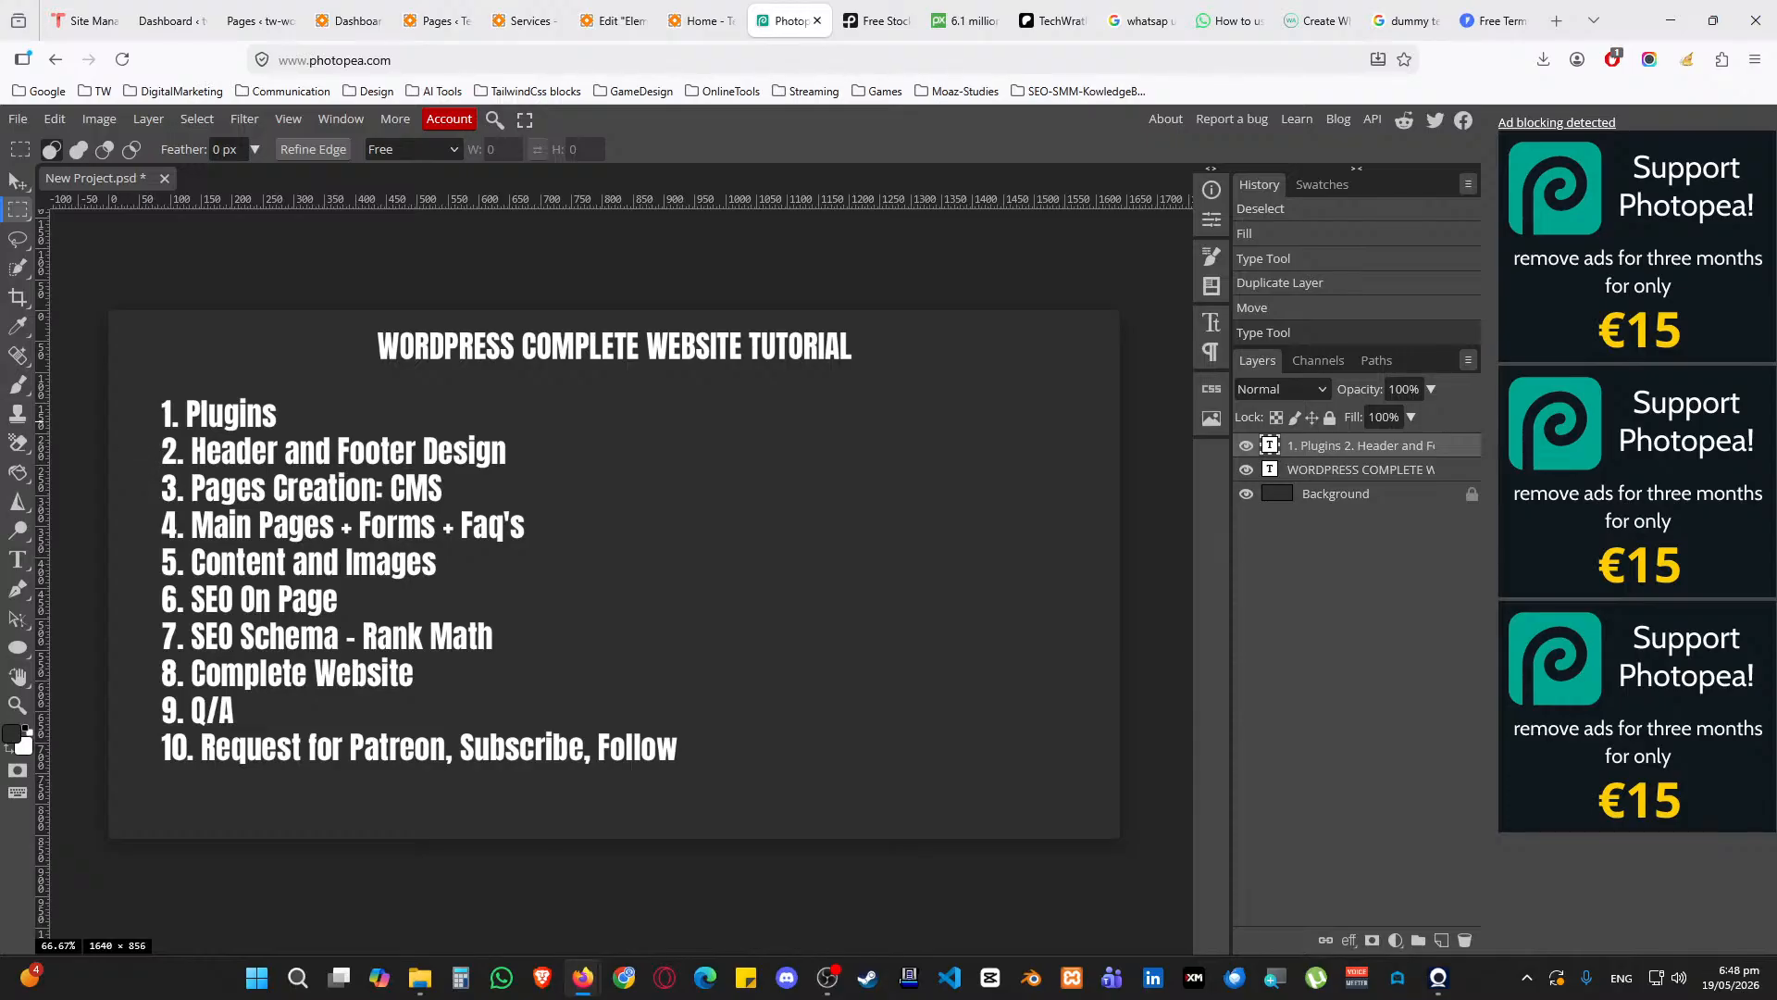
Return to the live WordPress Home page tab
key(alt+Tab)
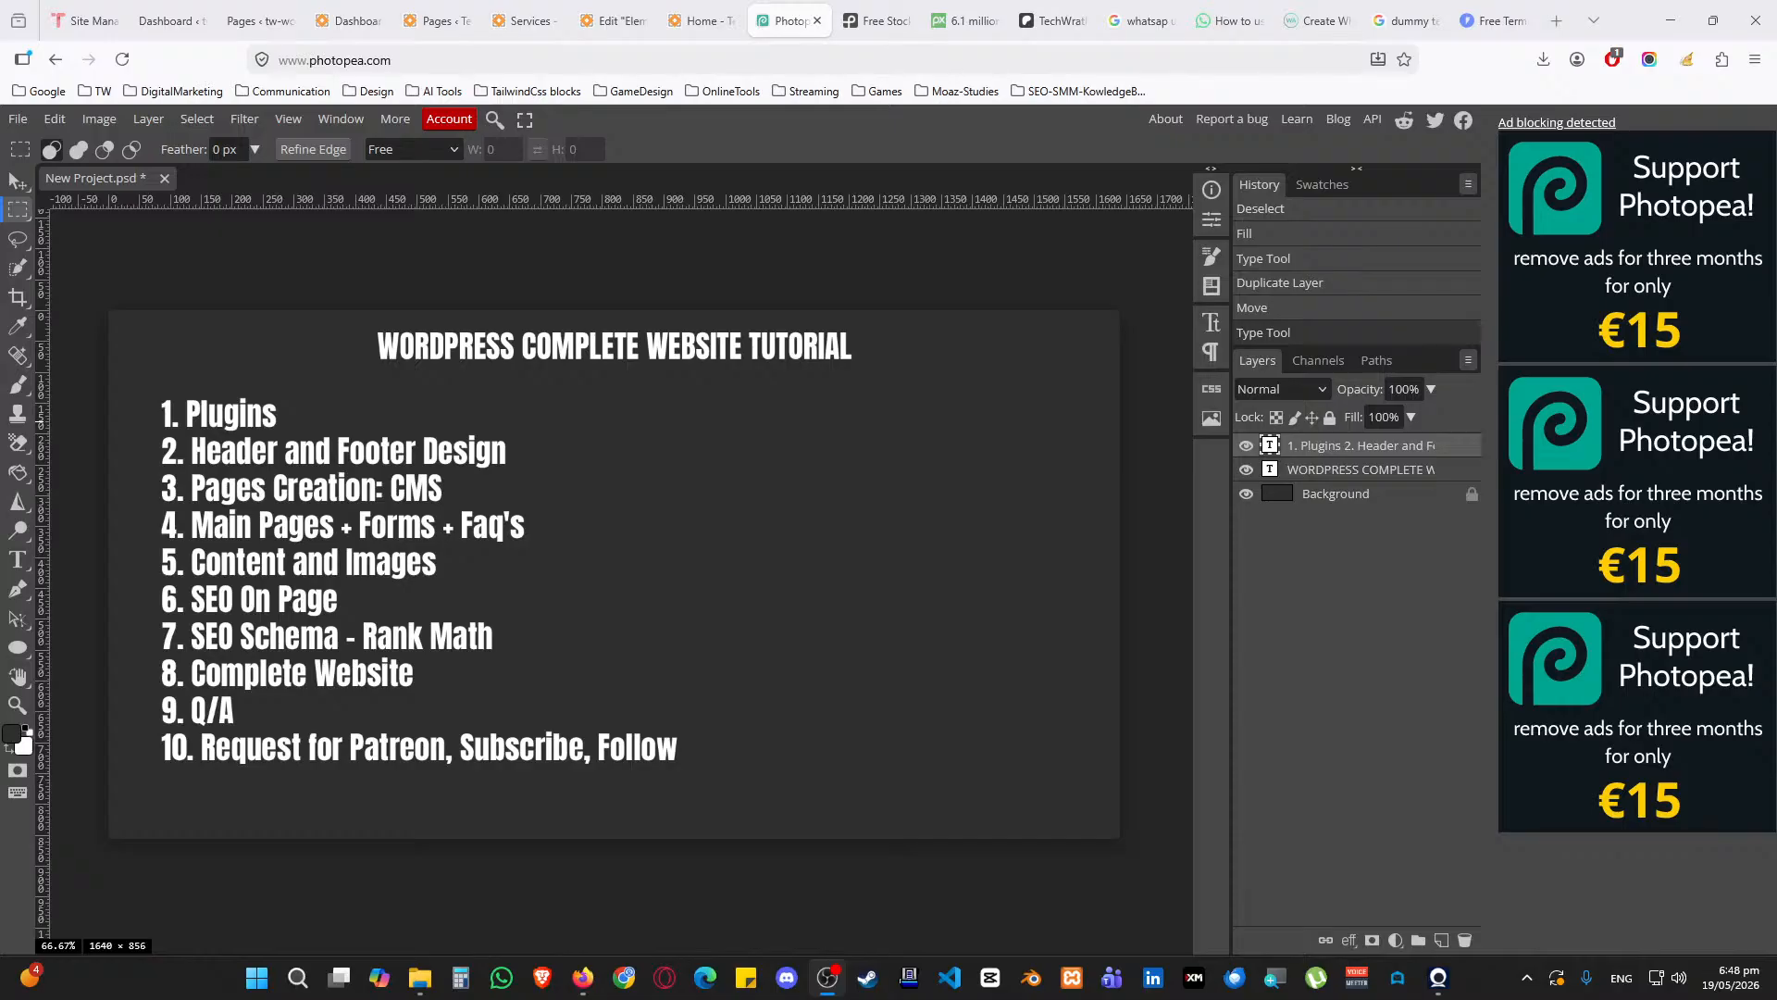
key(alt+Tab)
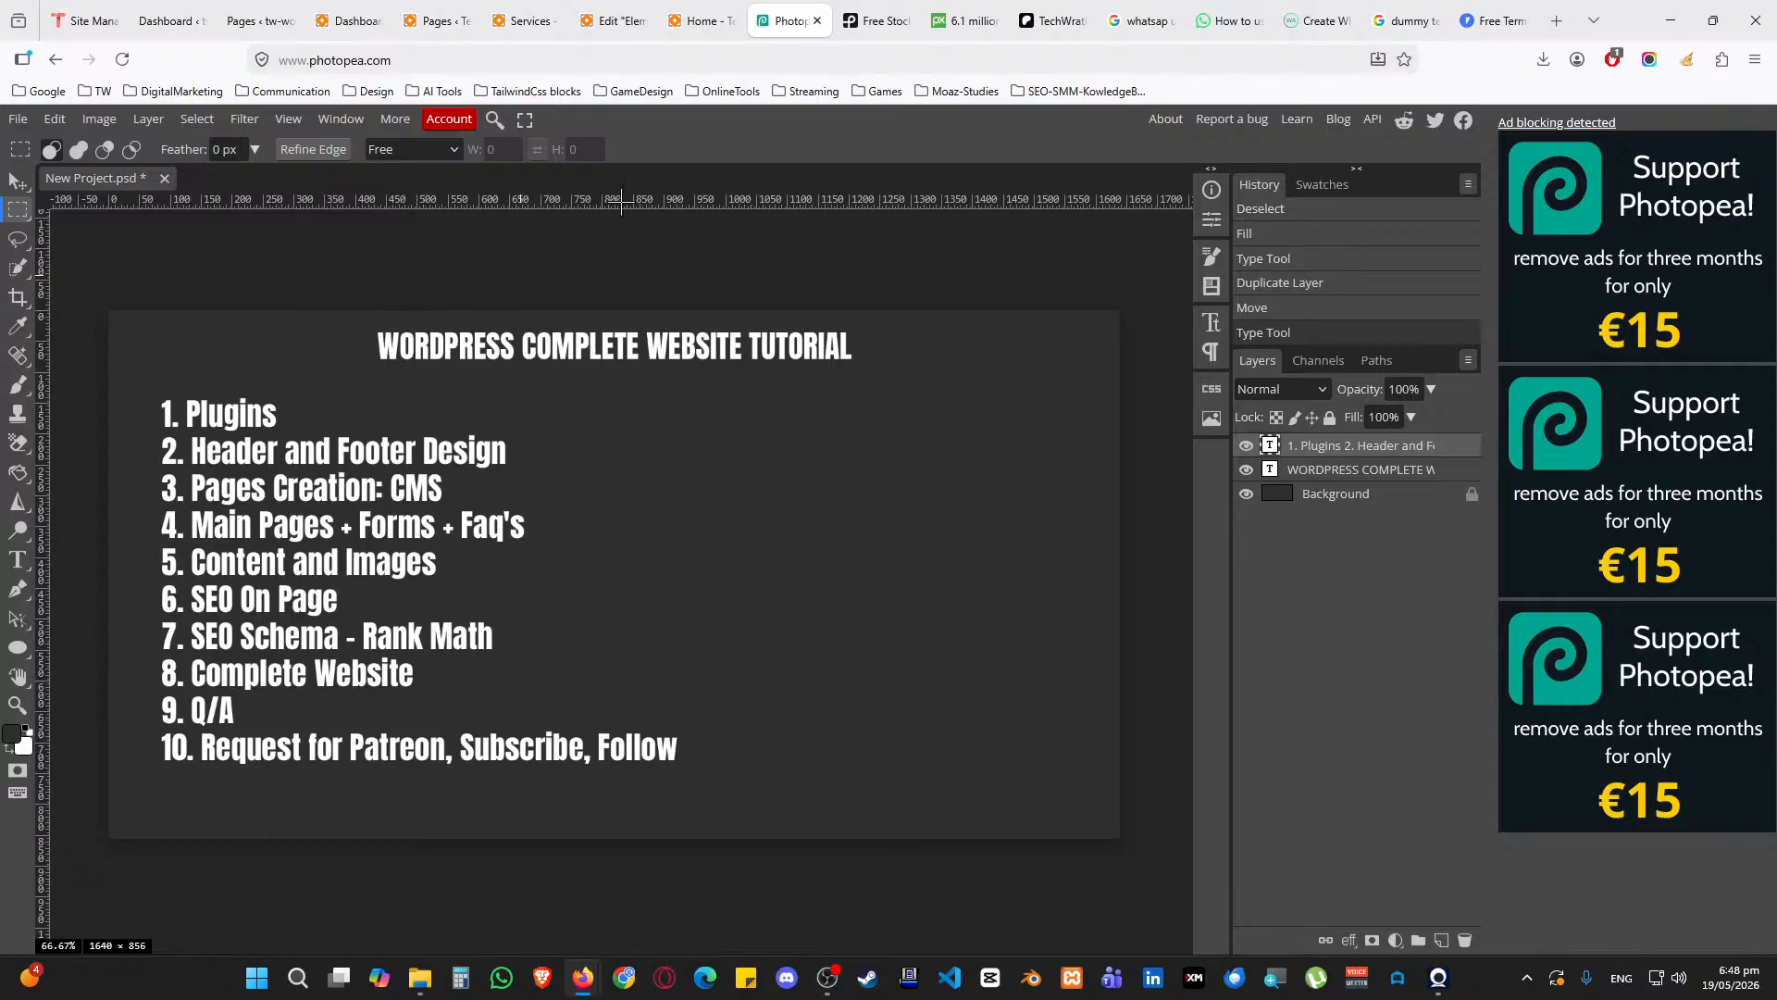
click(701, 20)
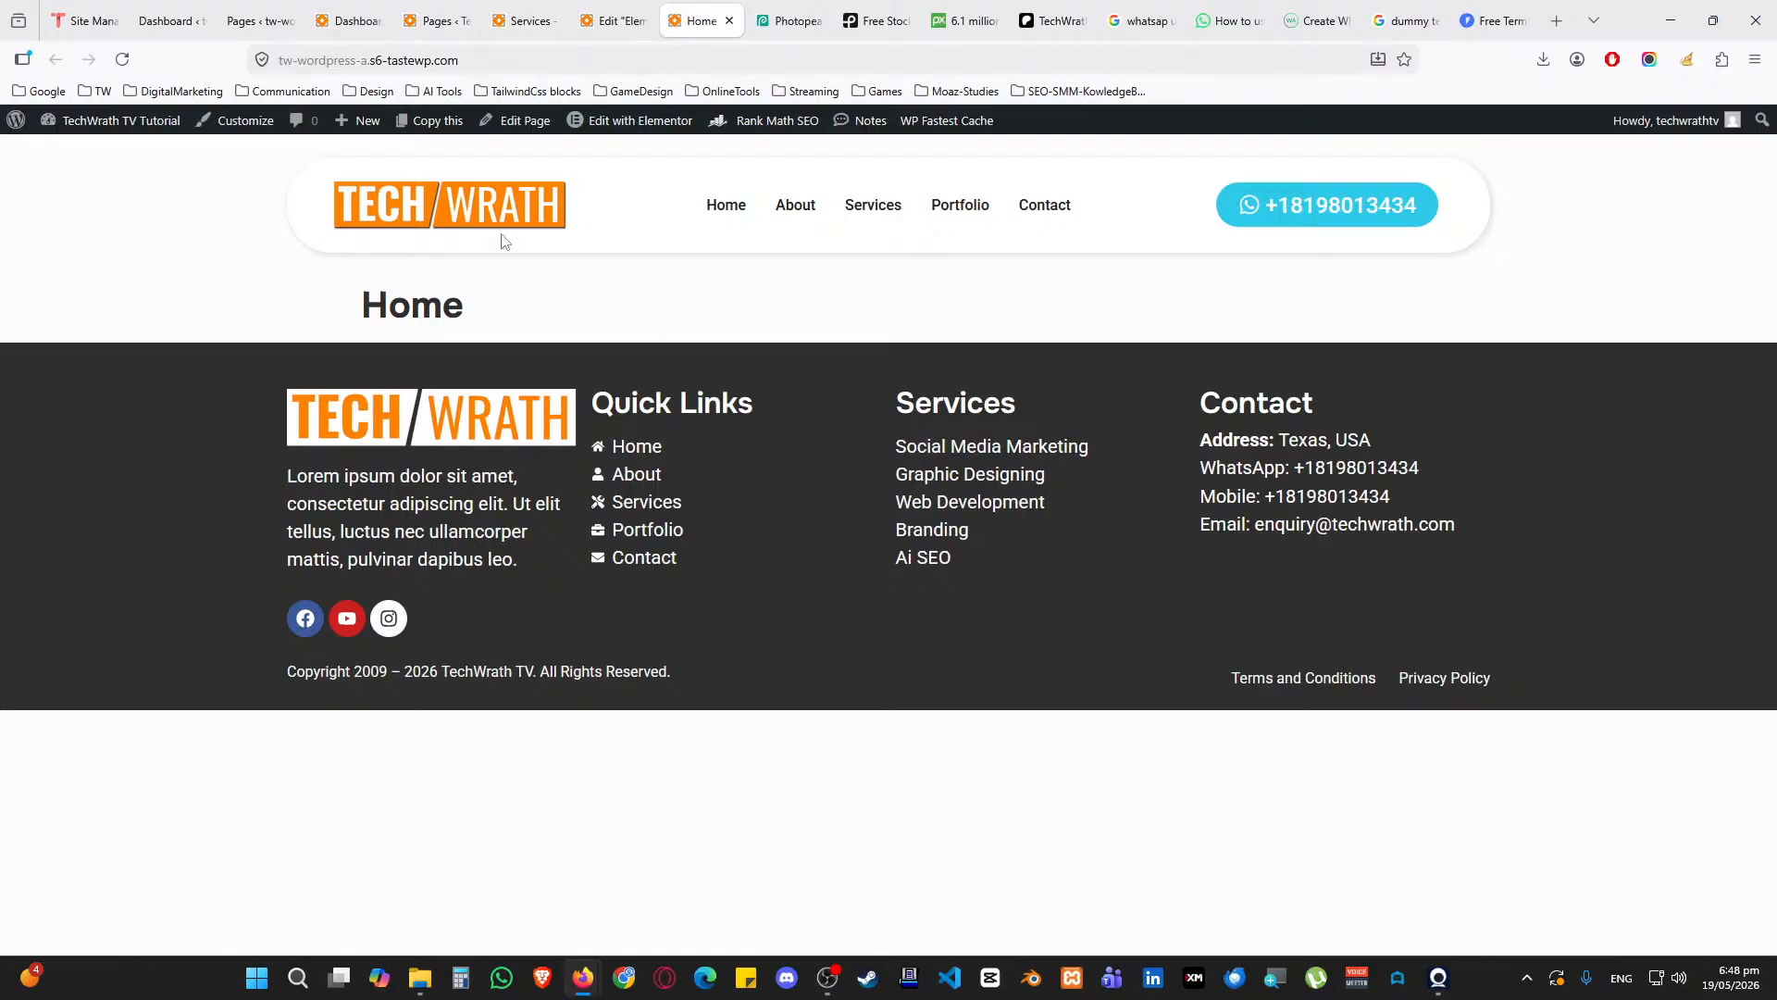
Retitle the footer template from 'Elementor Footer #60' to 'Main Footer', publish, and close the editor
click(604, 13)
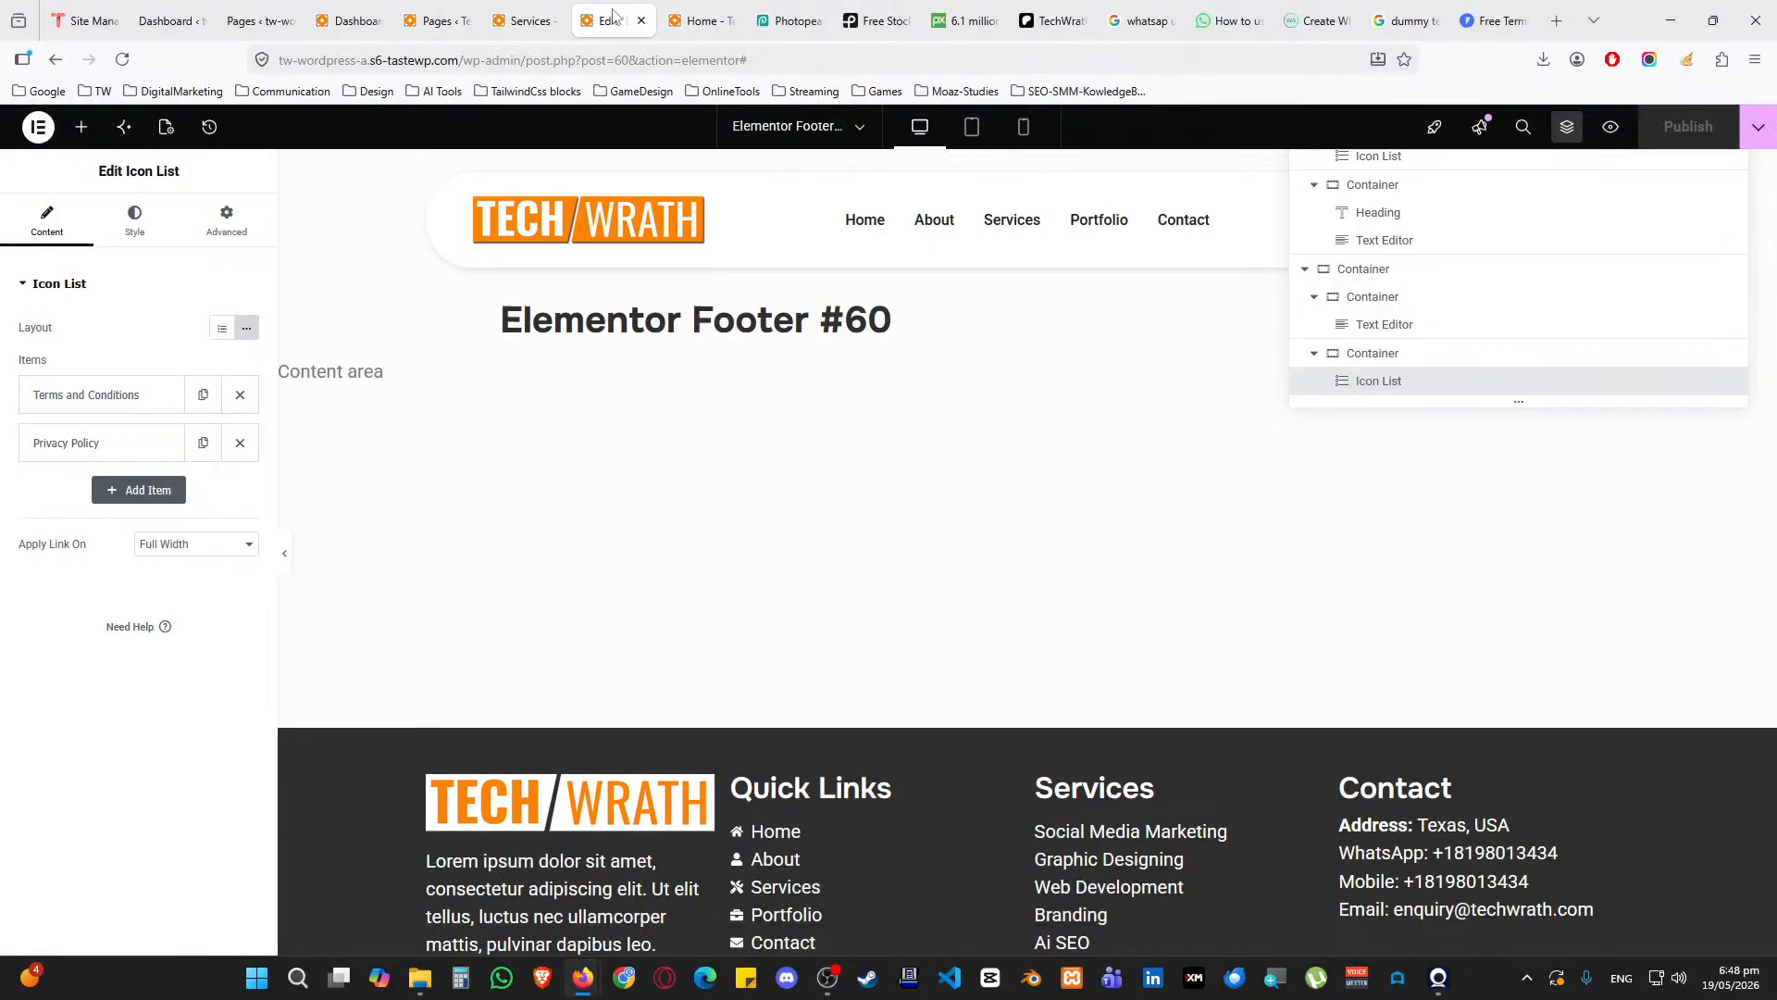
click(166, 128)
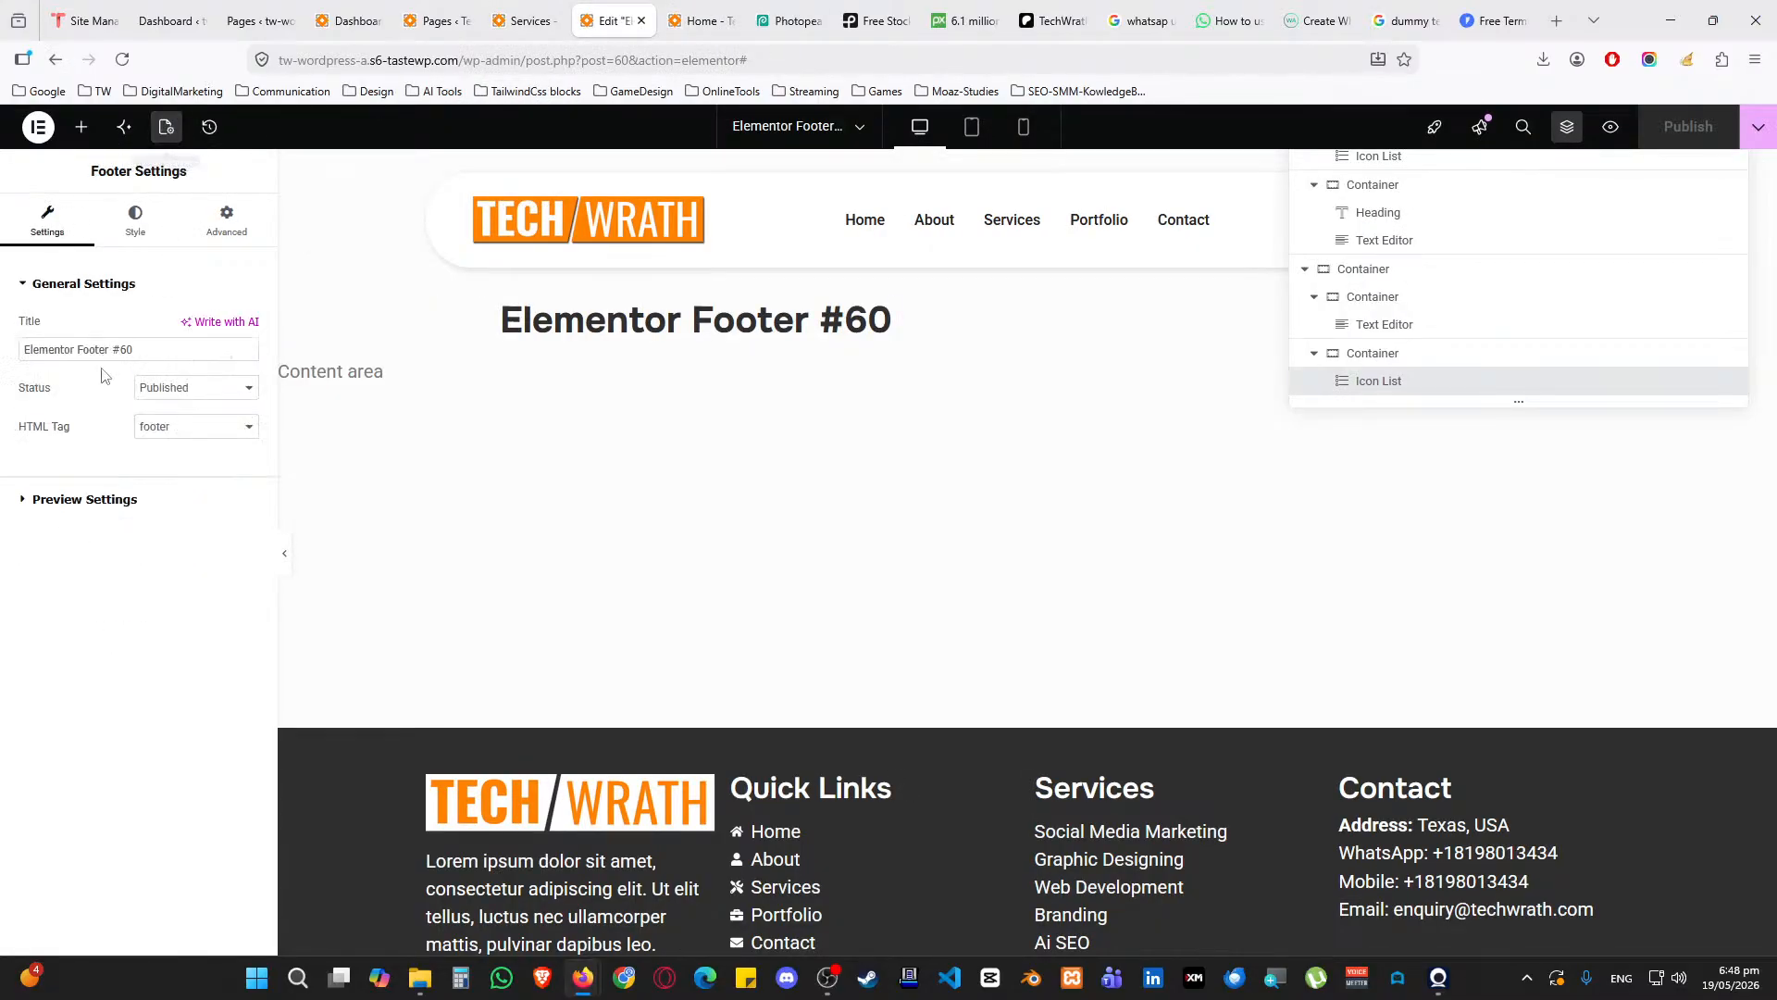
click(136, 349)
key(ctrl+a)
text(Main Footer)
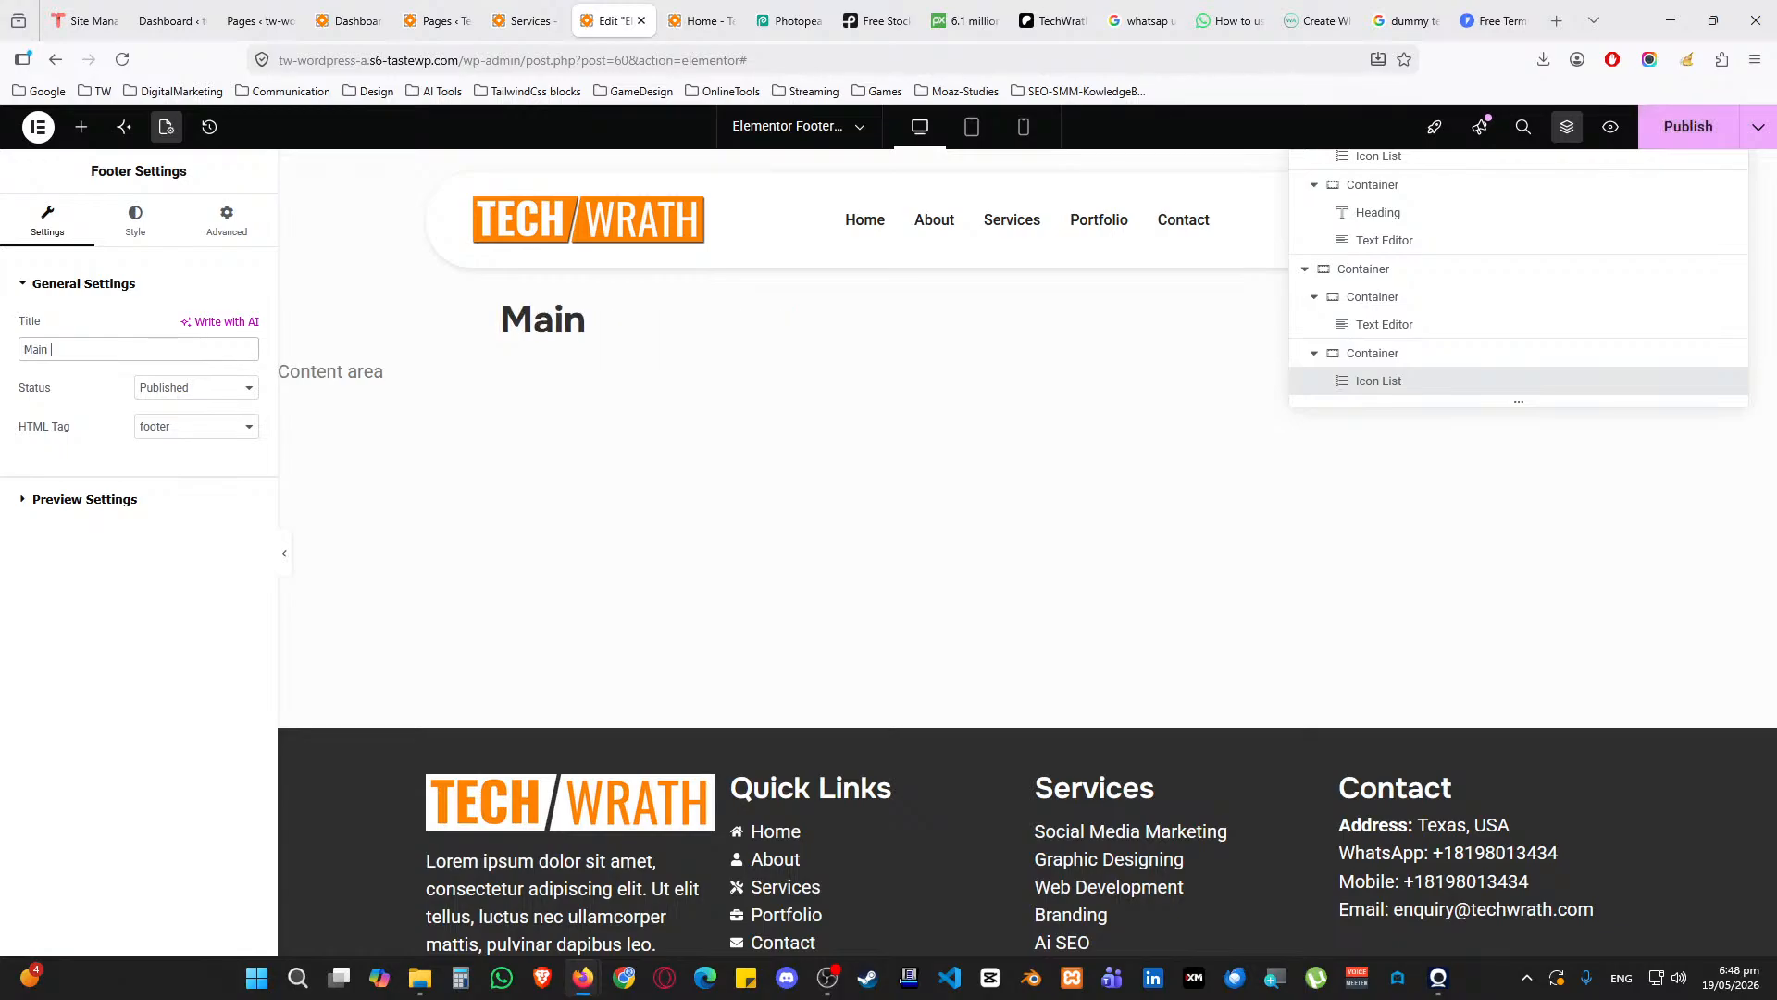
click(1694, 145)
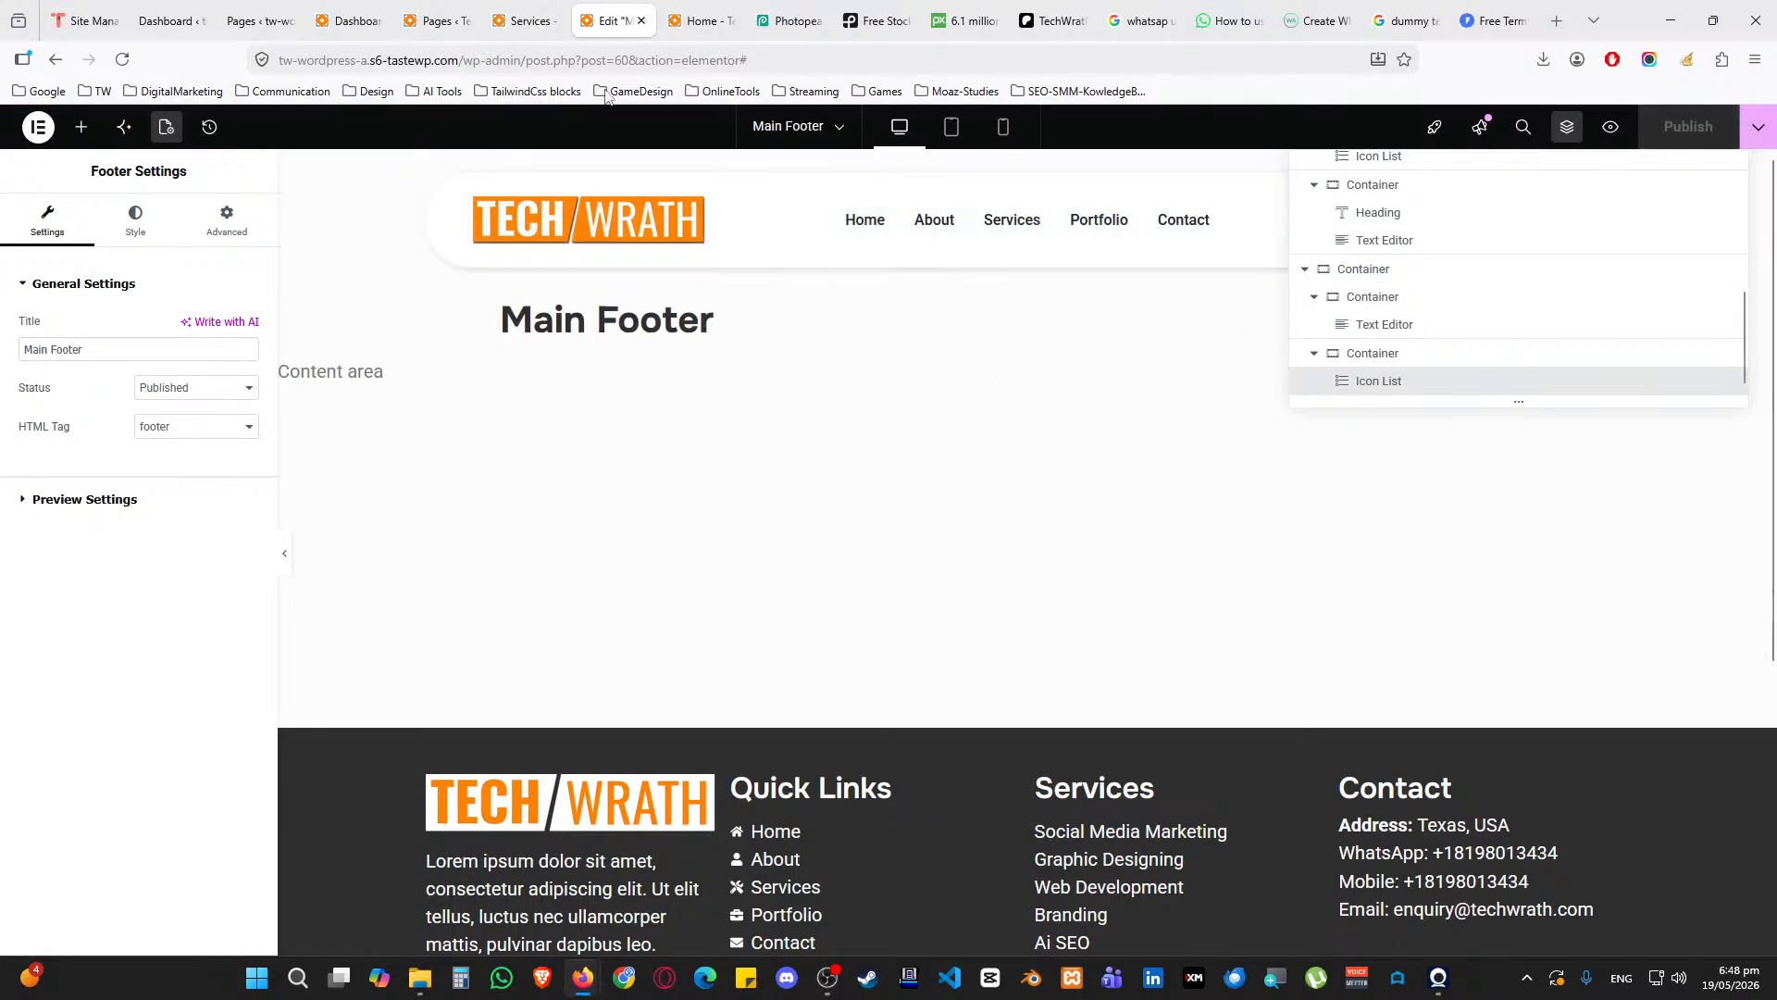
click(640, 20)
click(565, 18)
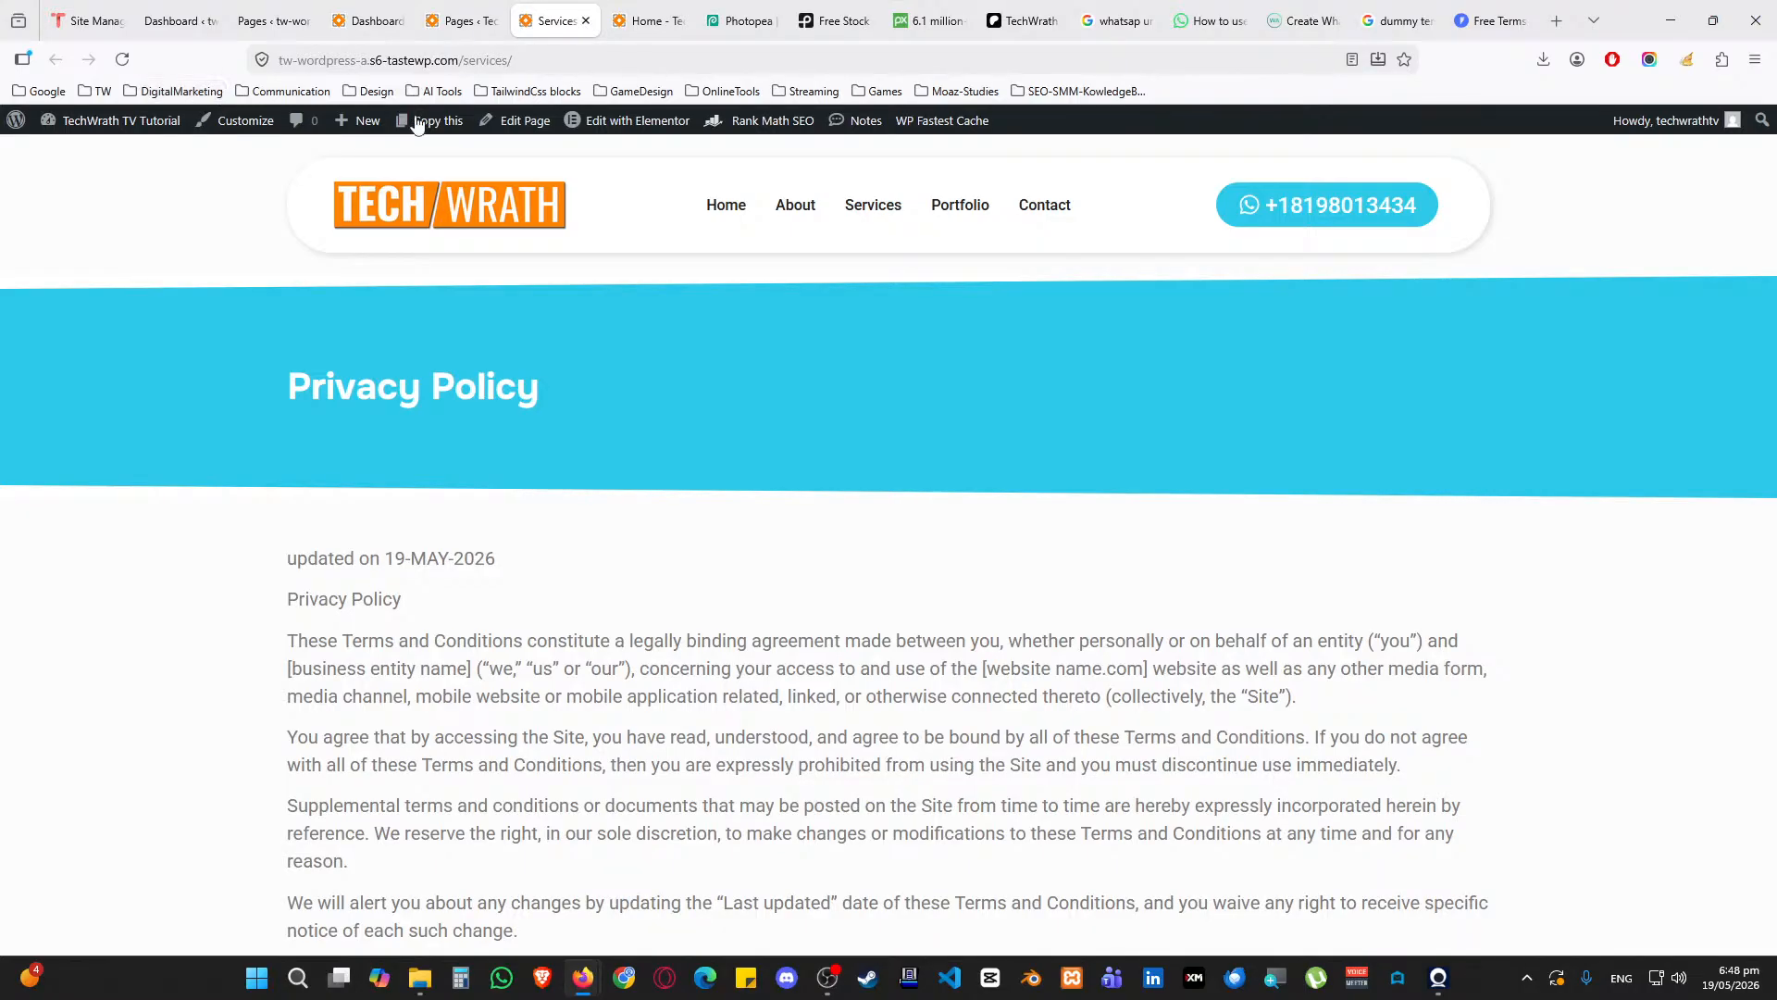
Check the live /privacy-policy/ page, then open the Home page editor in a new tab
middle_click(533, 12)
click(467, 18)
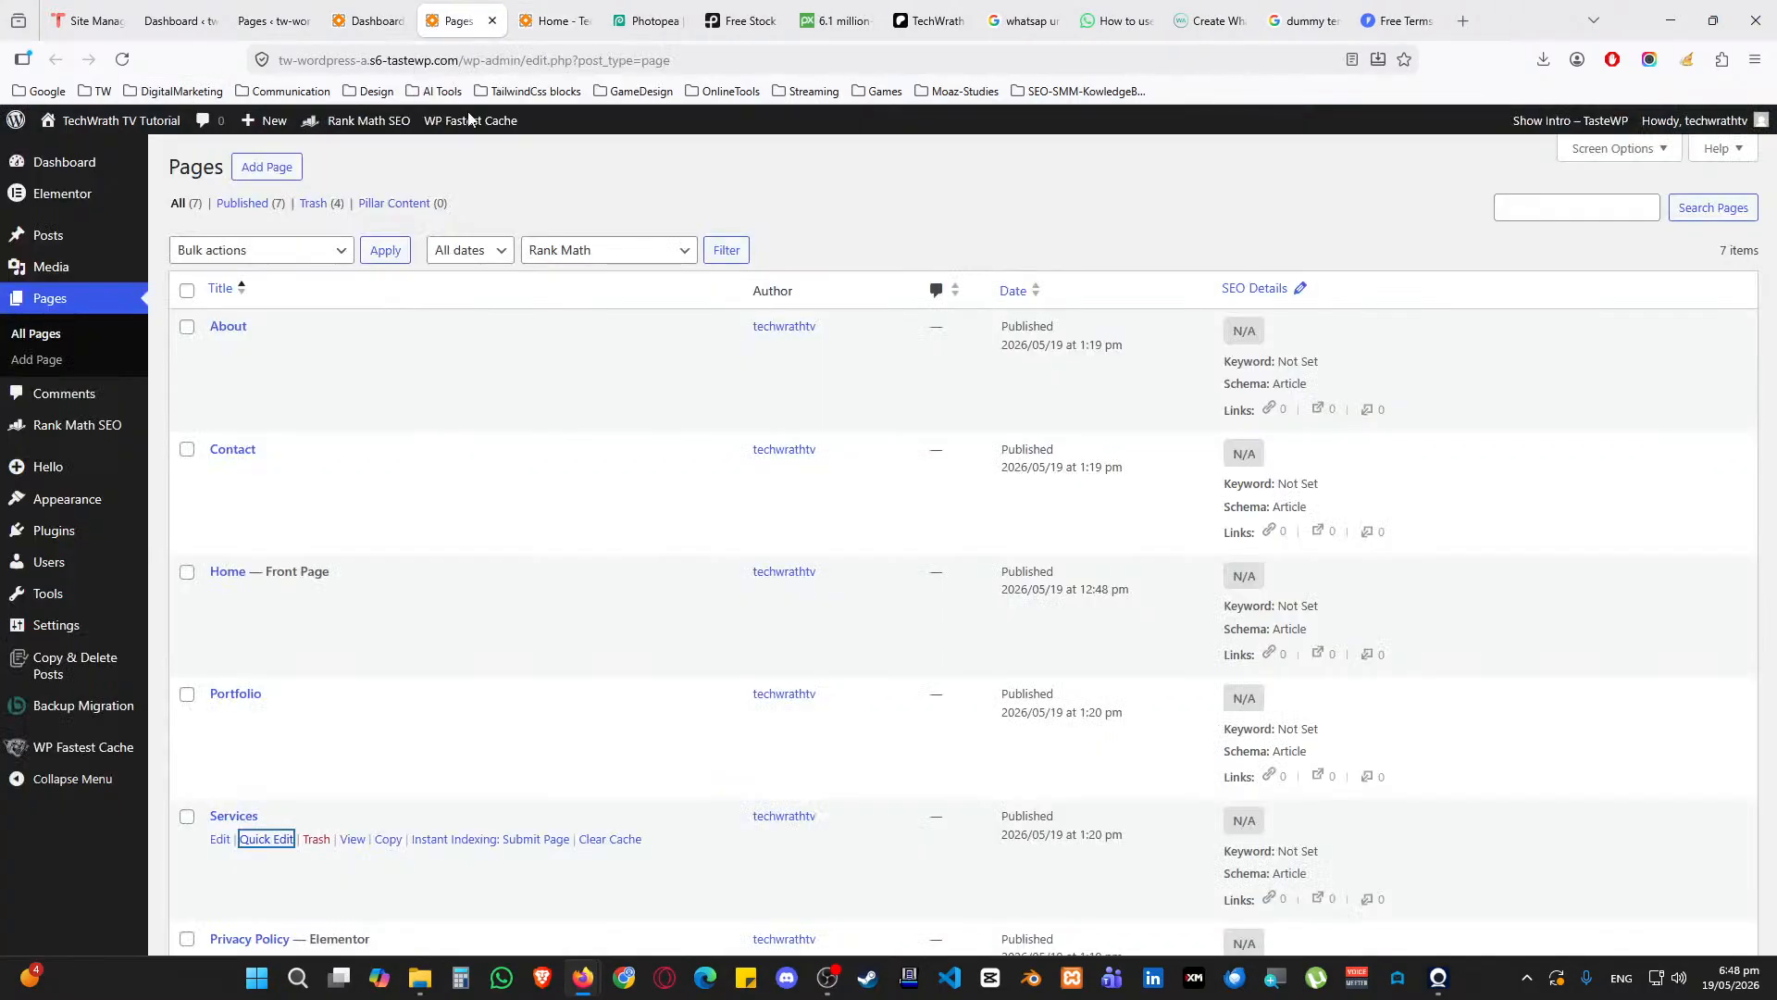
scroll(361, 667, down, 4)
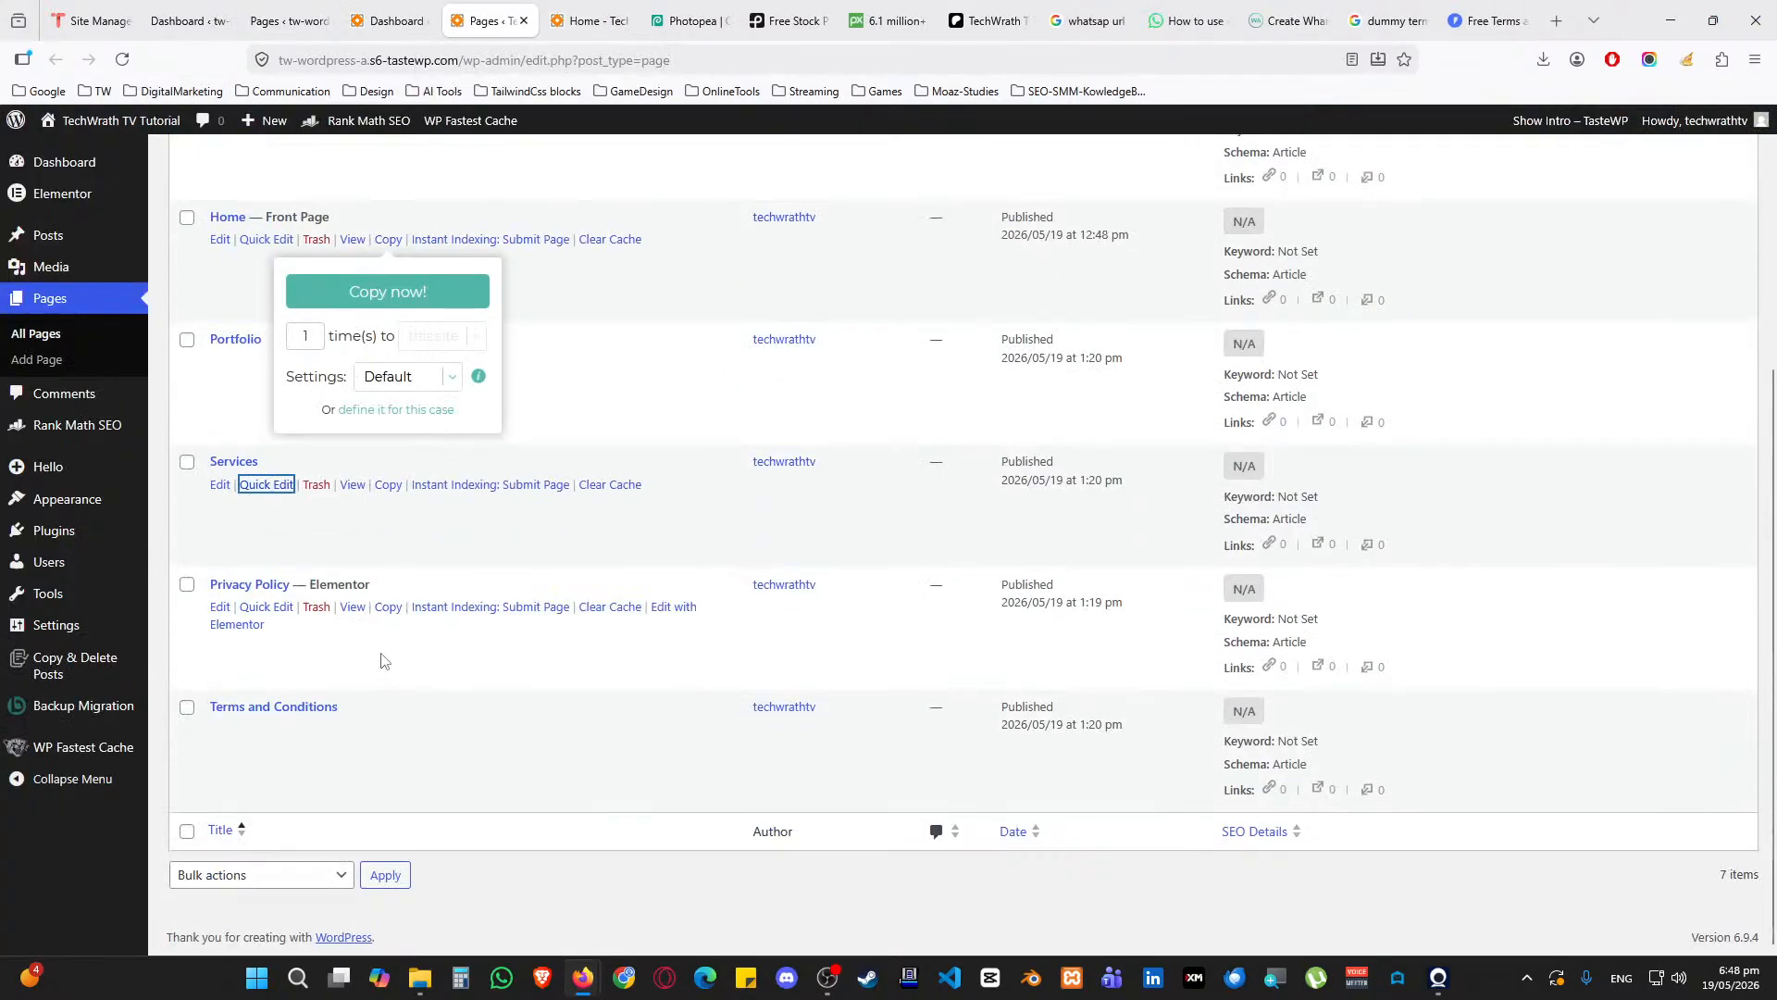
middle_click(351, 608)
click(545, 12)
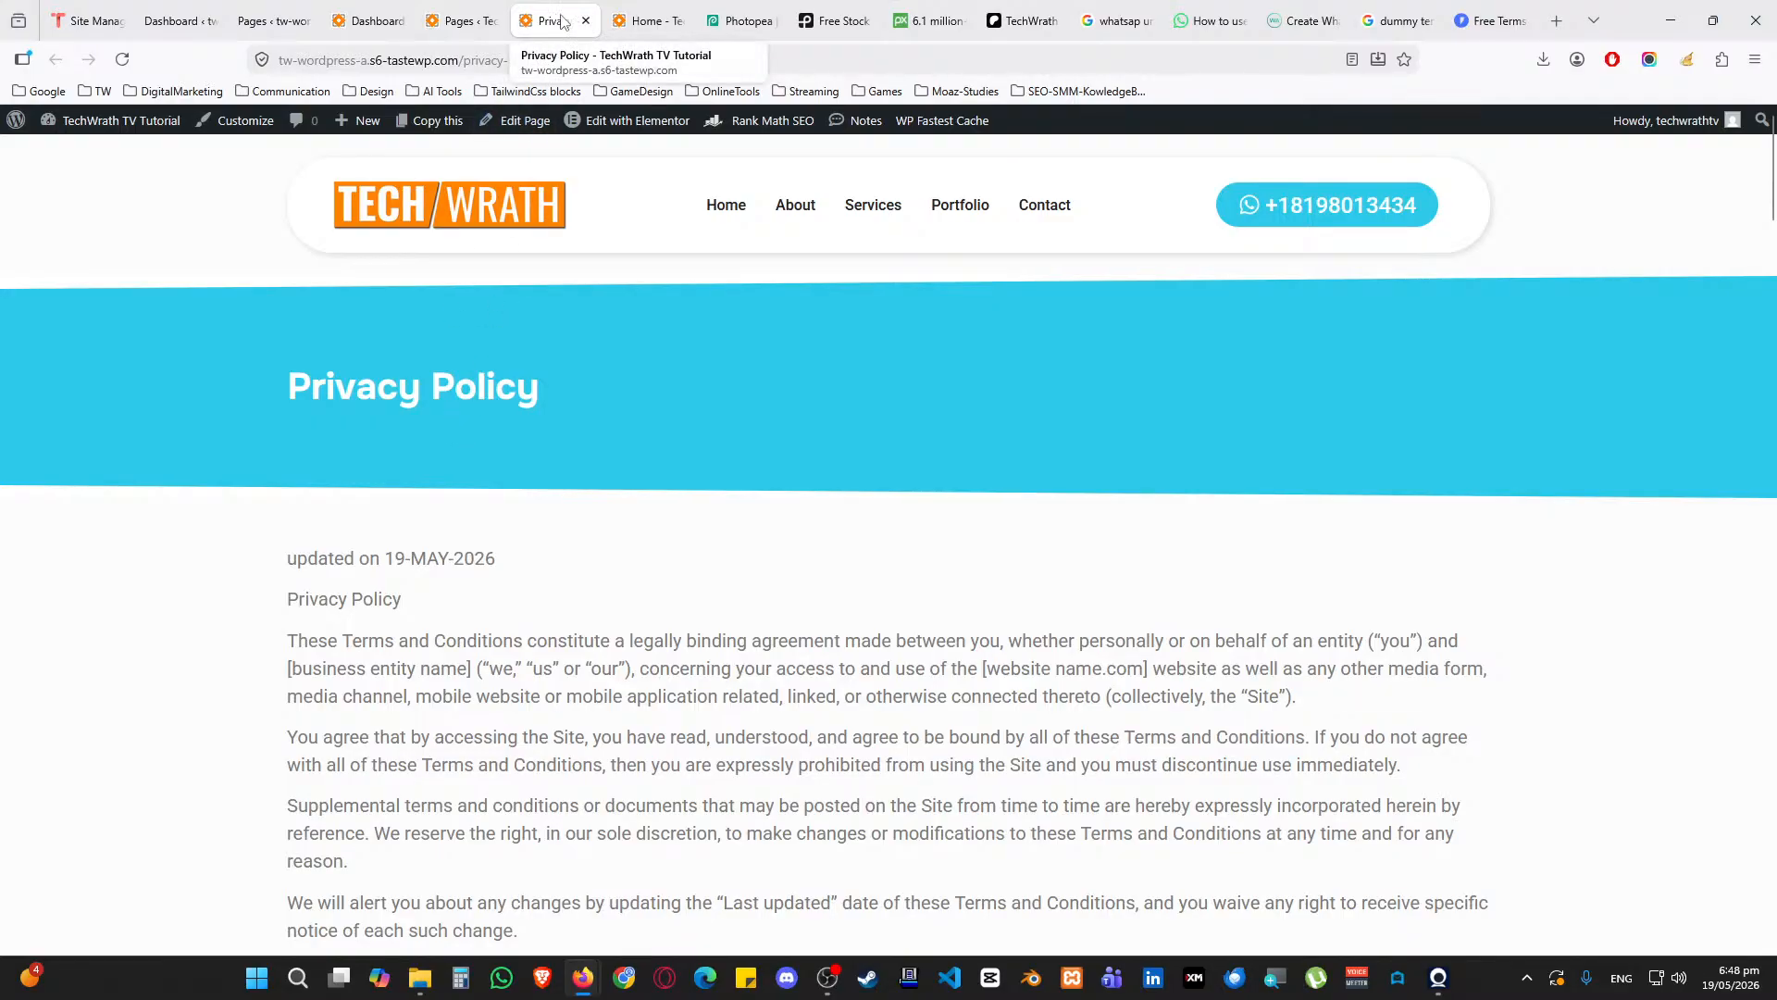
middle_click(556, 34)
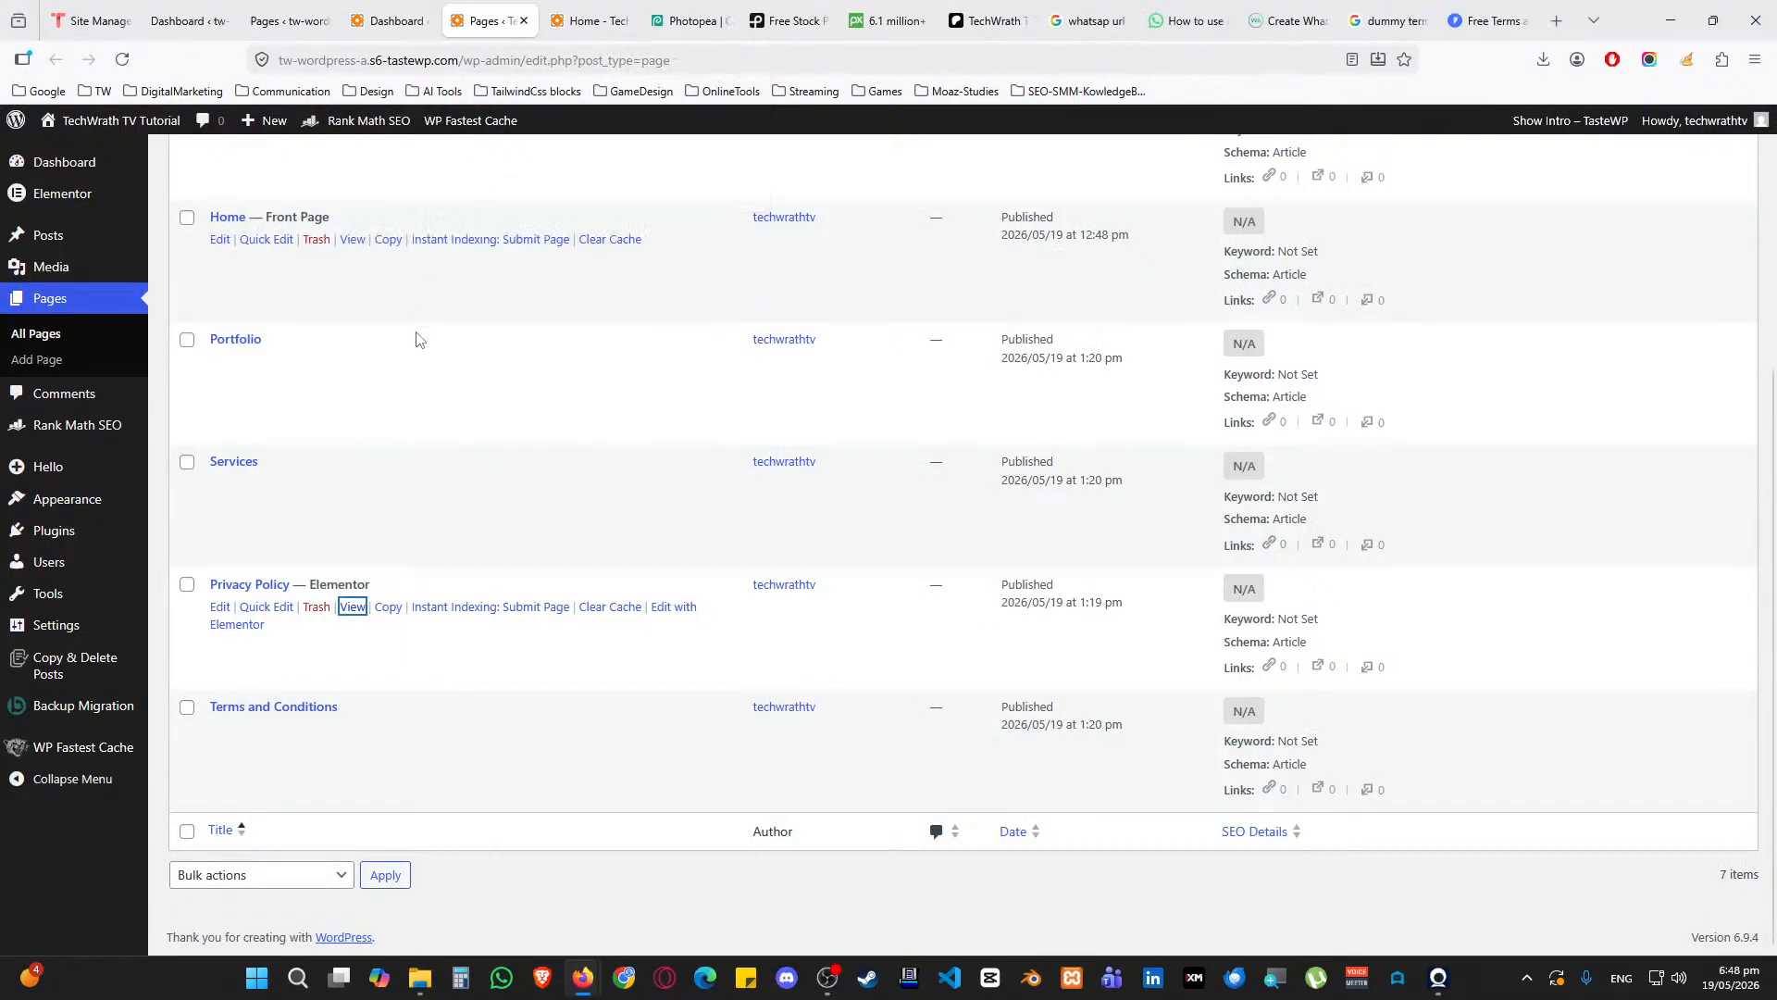
scroll(421, 429, up, 3)
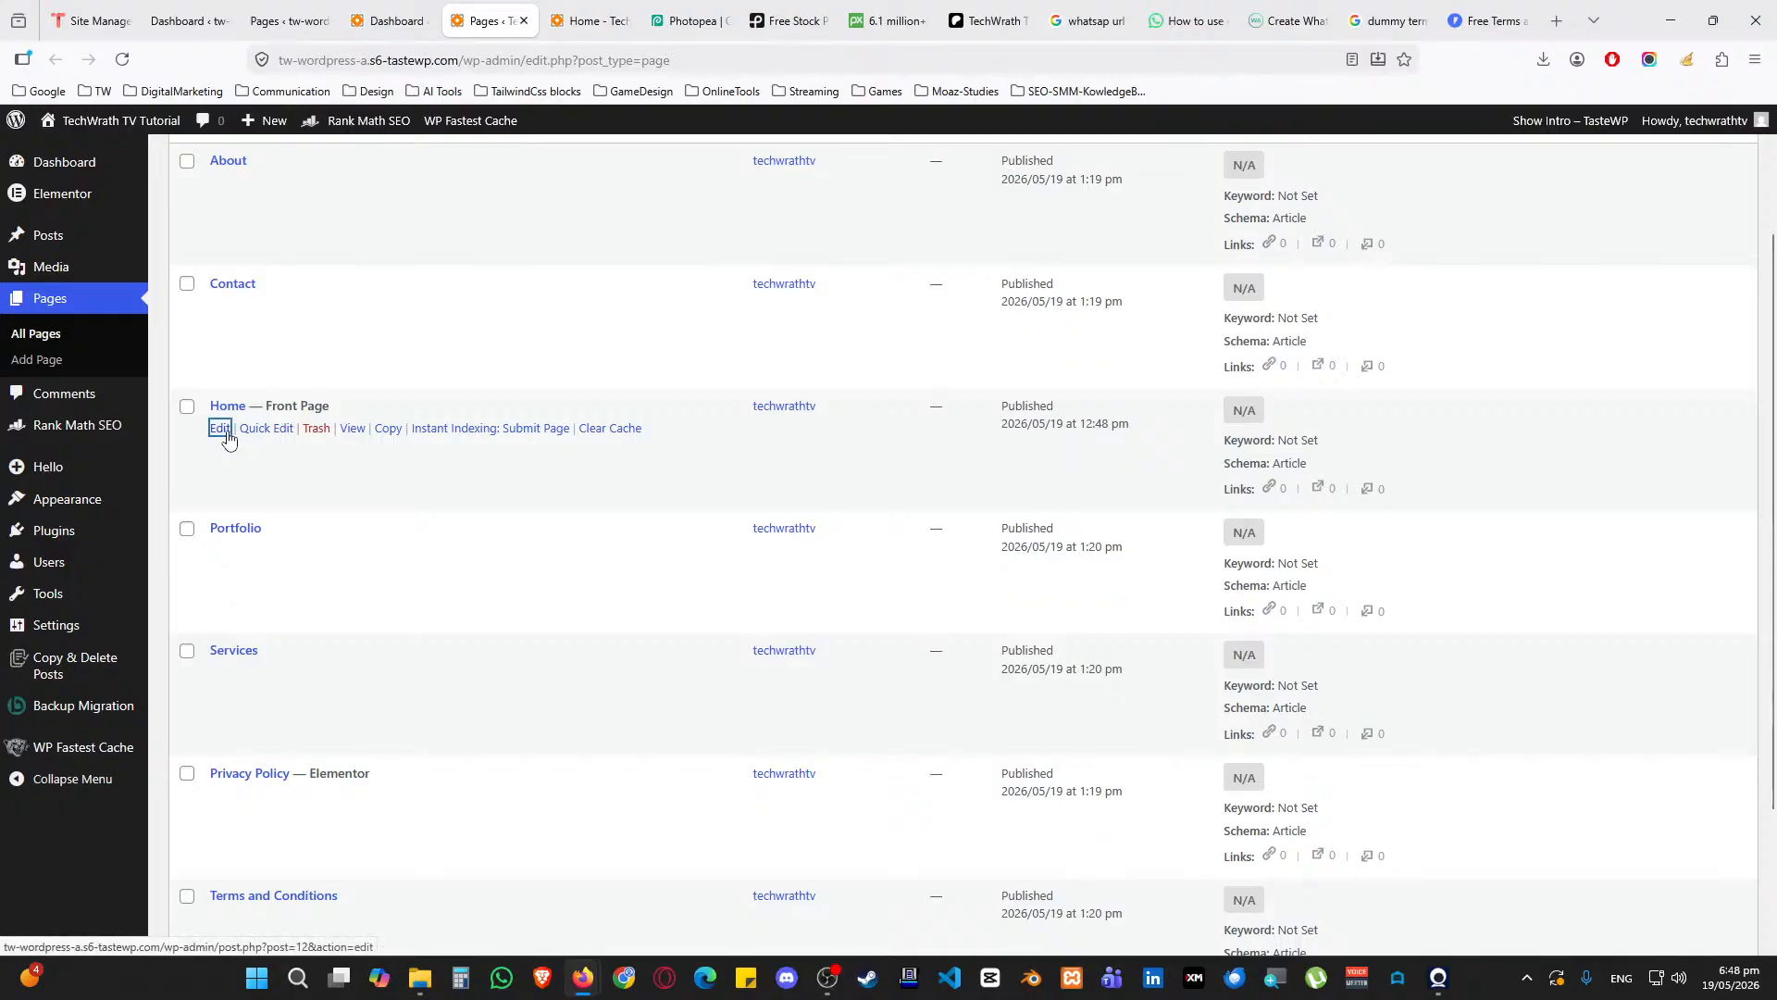
middle_click(220, 429)
Open the Home page in Elementor, set Hide Title to Yes, and publish
click(553, 11)
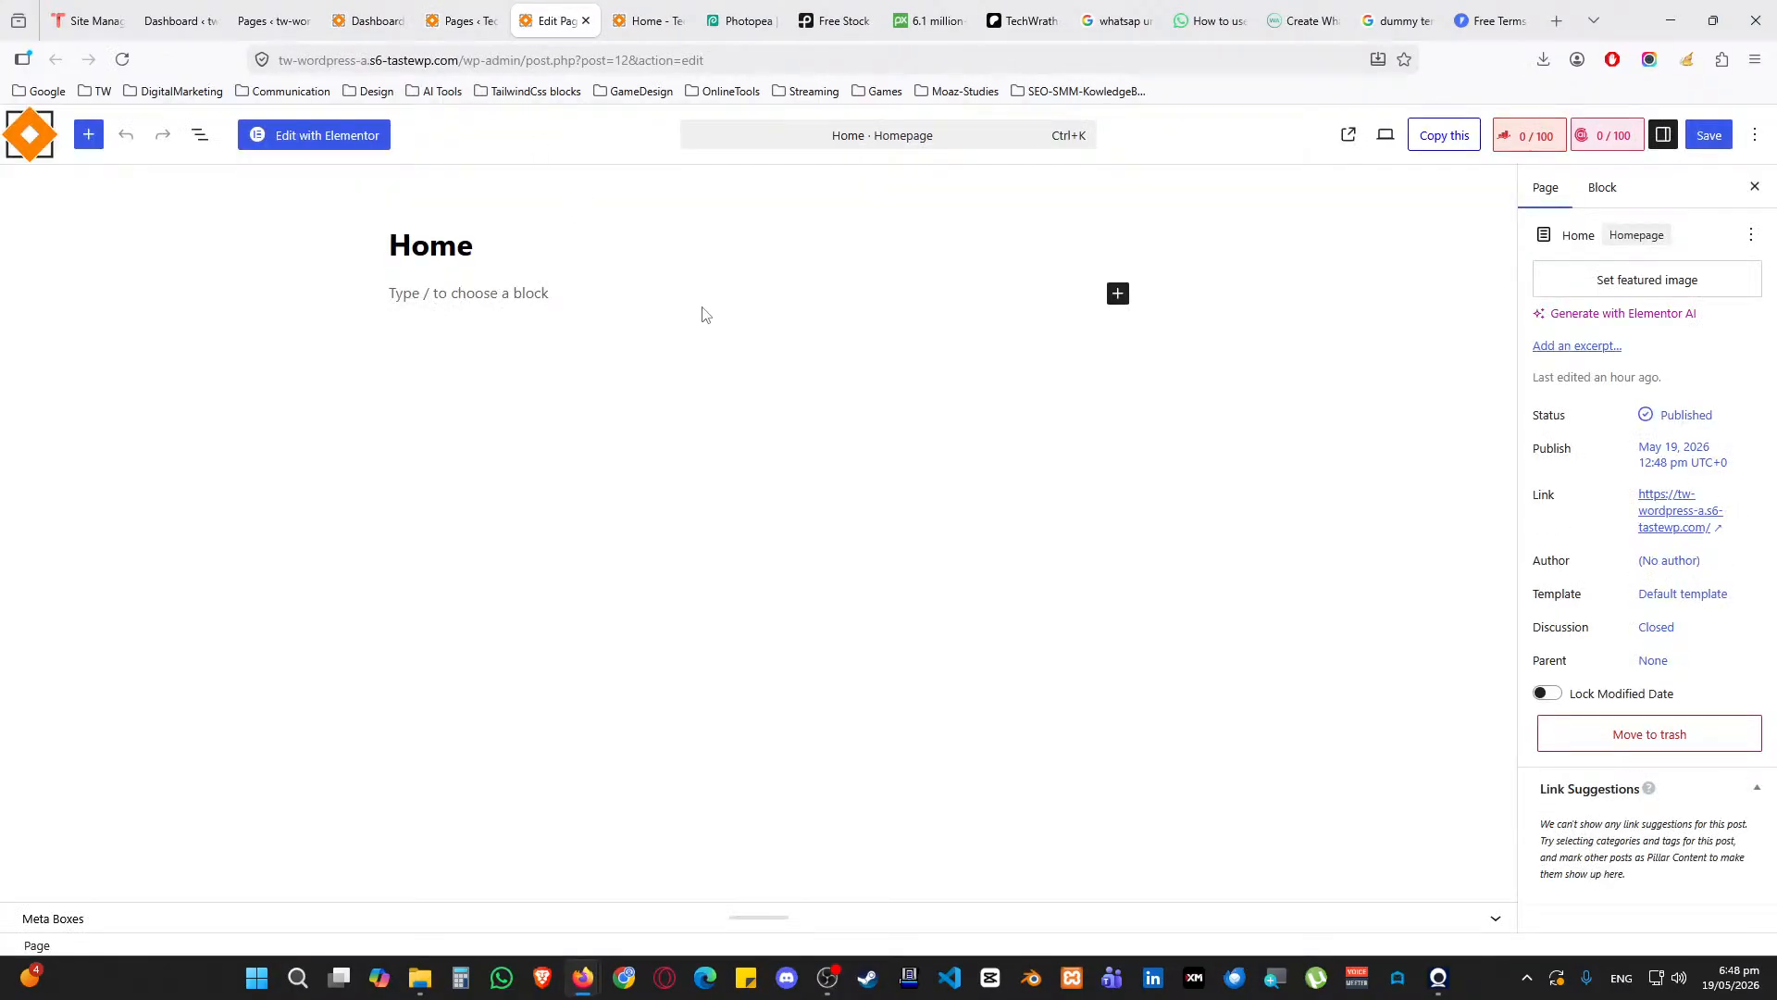
click(359, 142)
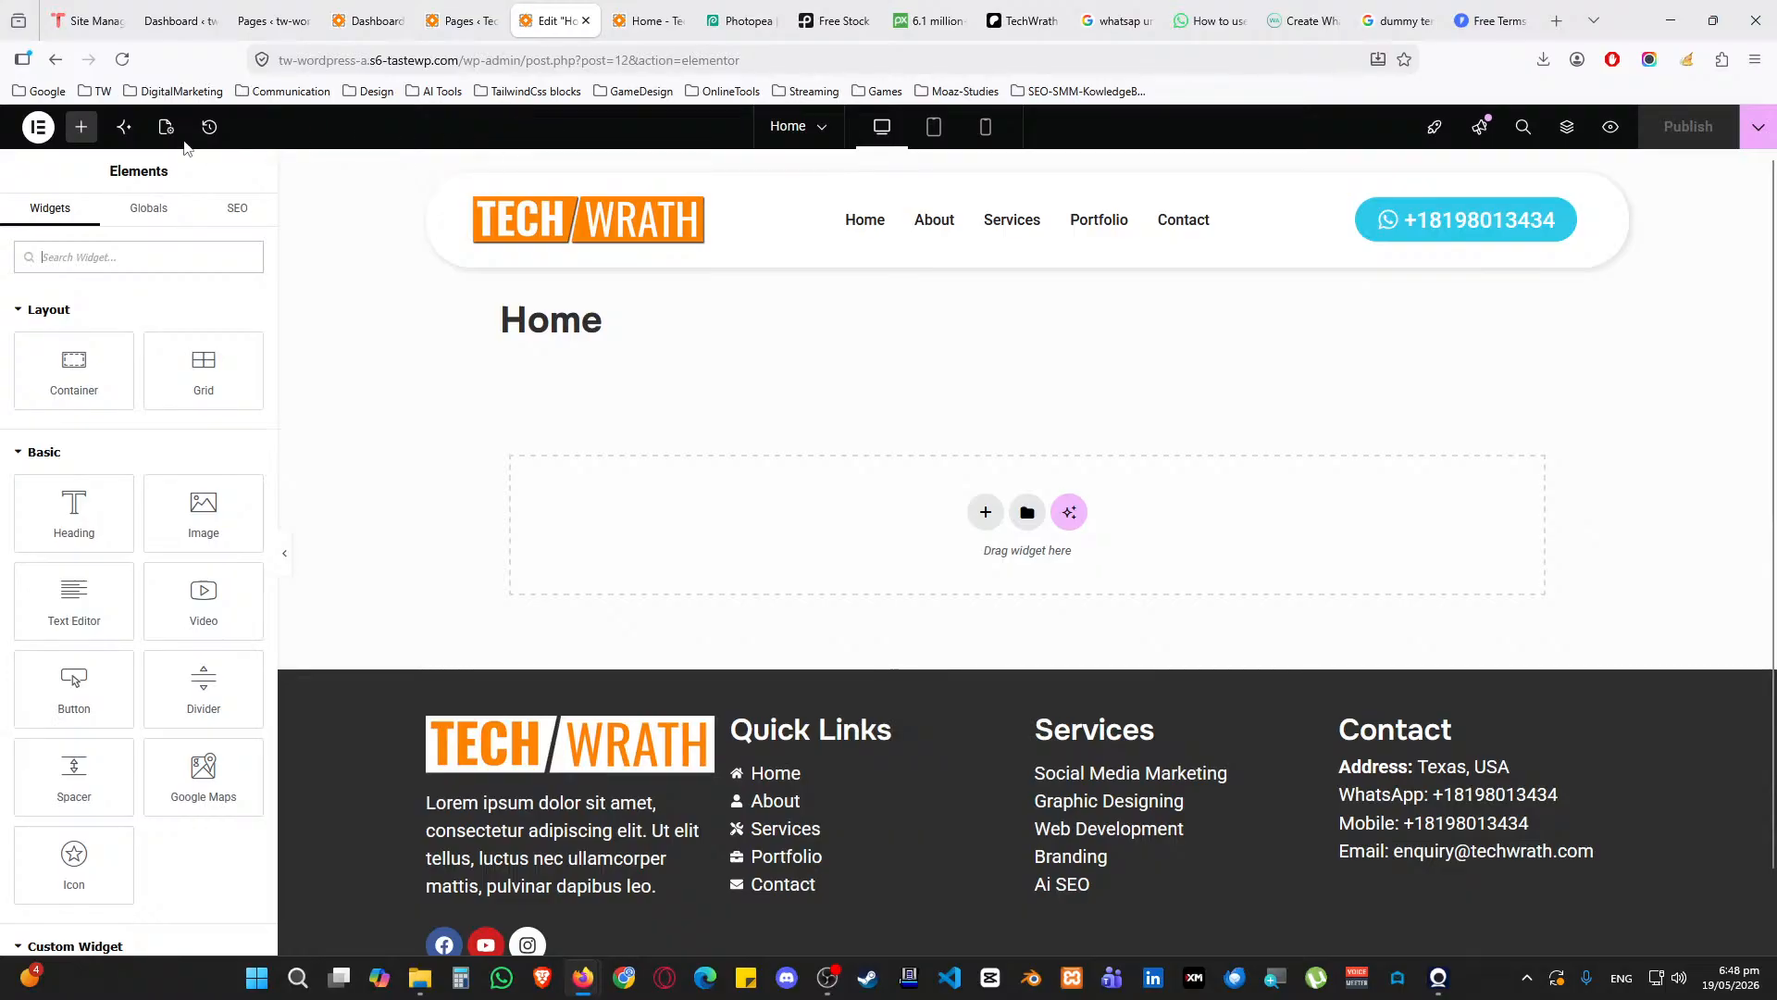
click(166, 127)
click(239, 812)
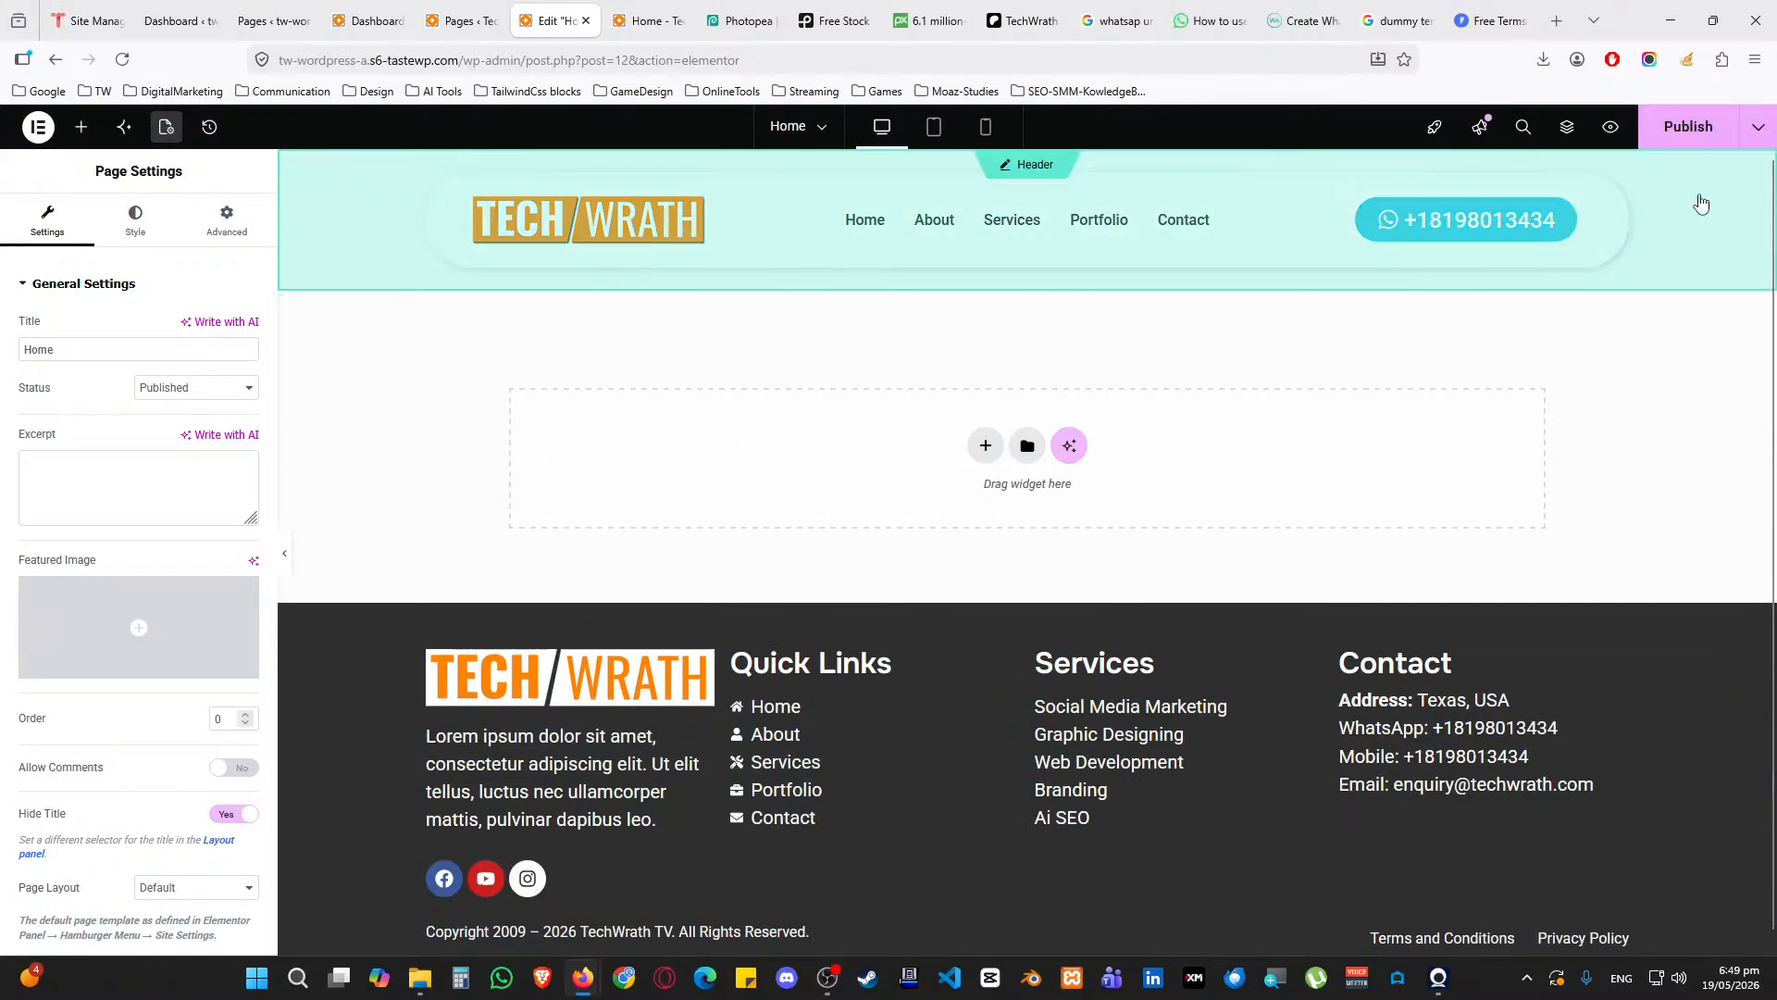
click(1678, 139)
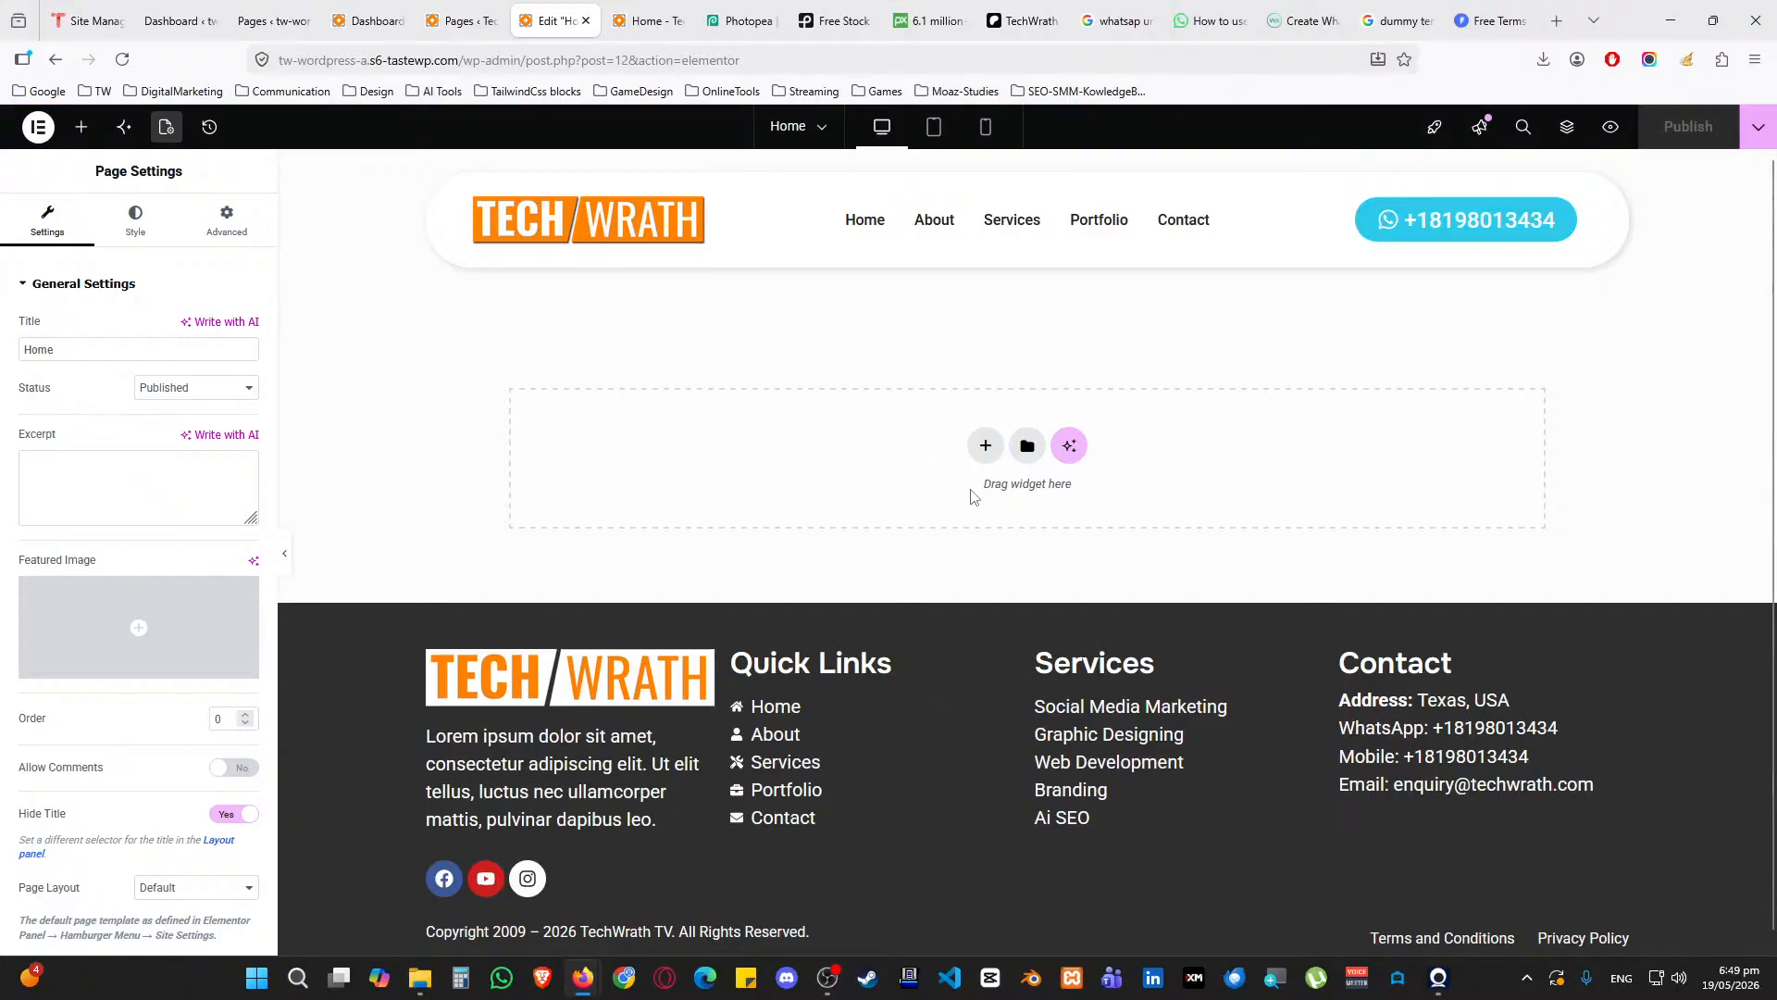
Add a new flexbox section with a single-column structure
click(986, 445)
click(958, 518)
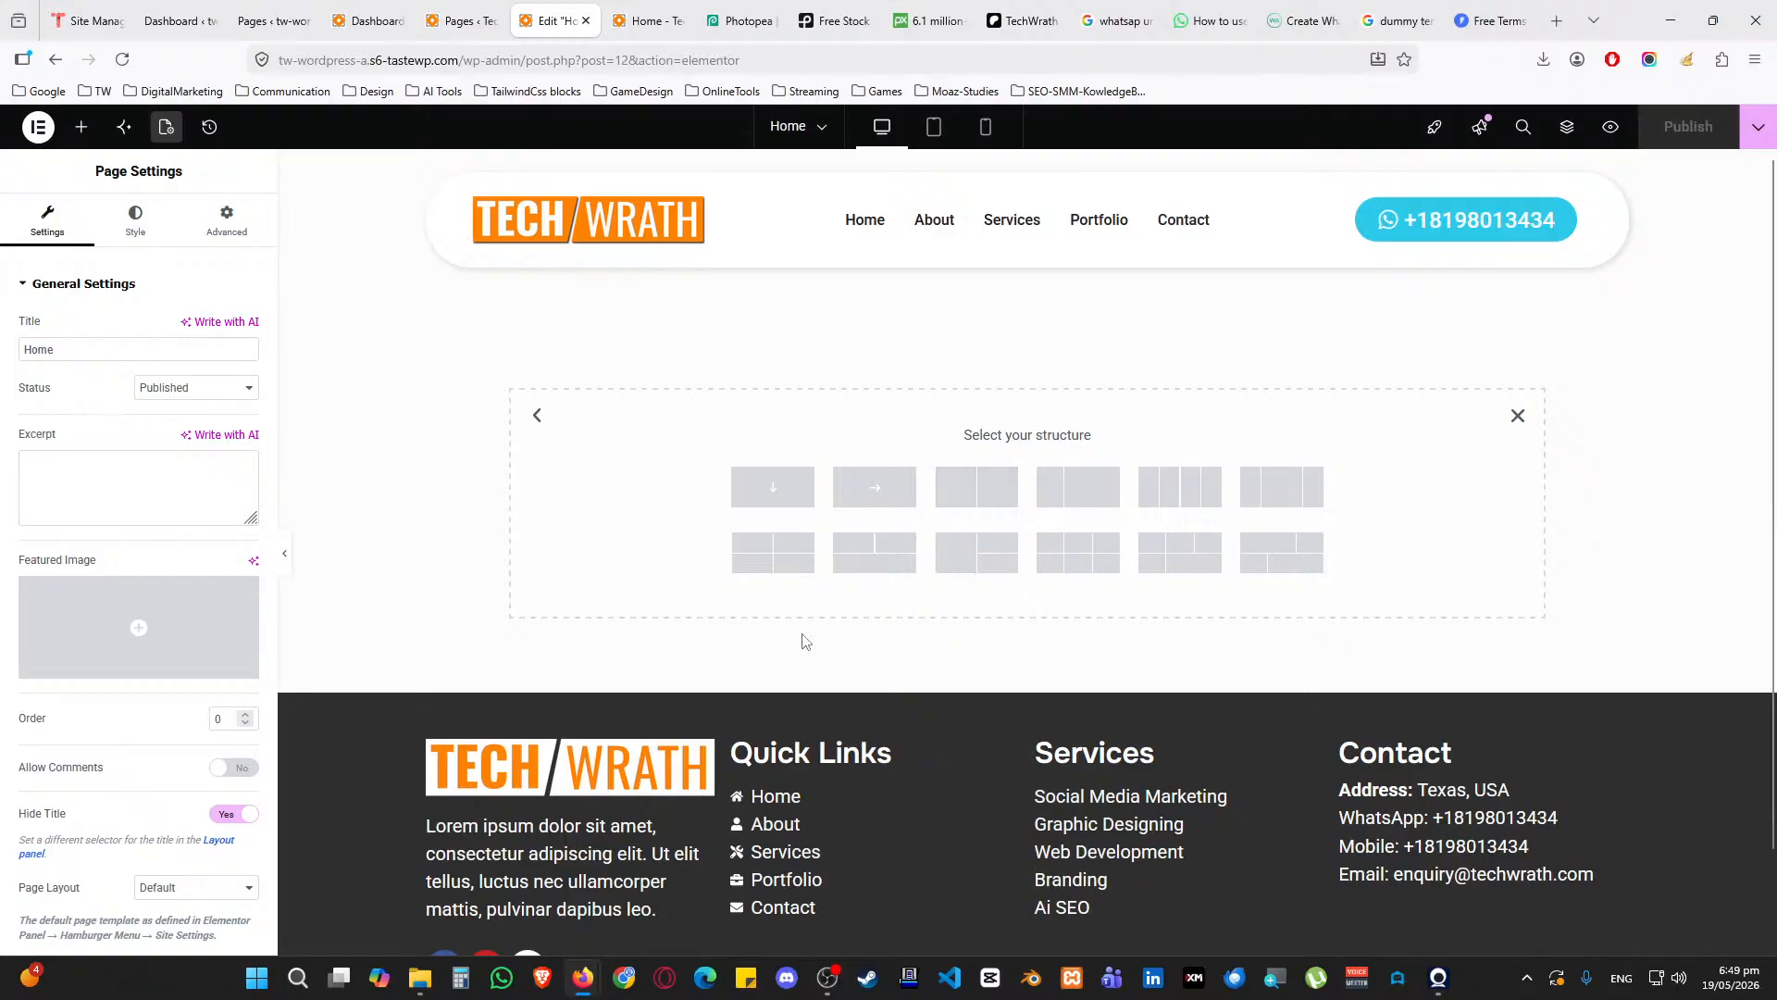
click(777, 487)
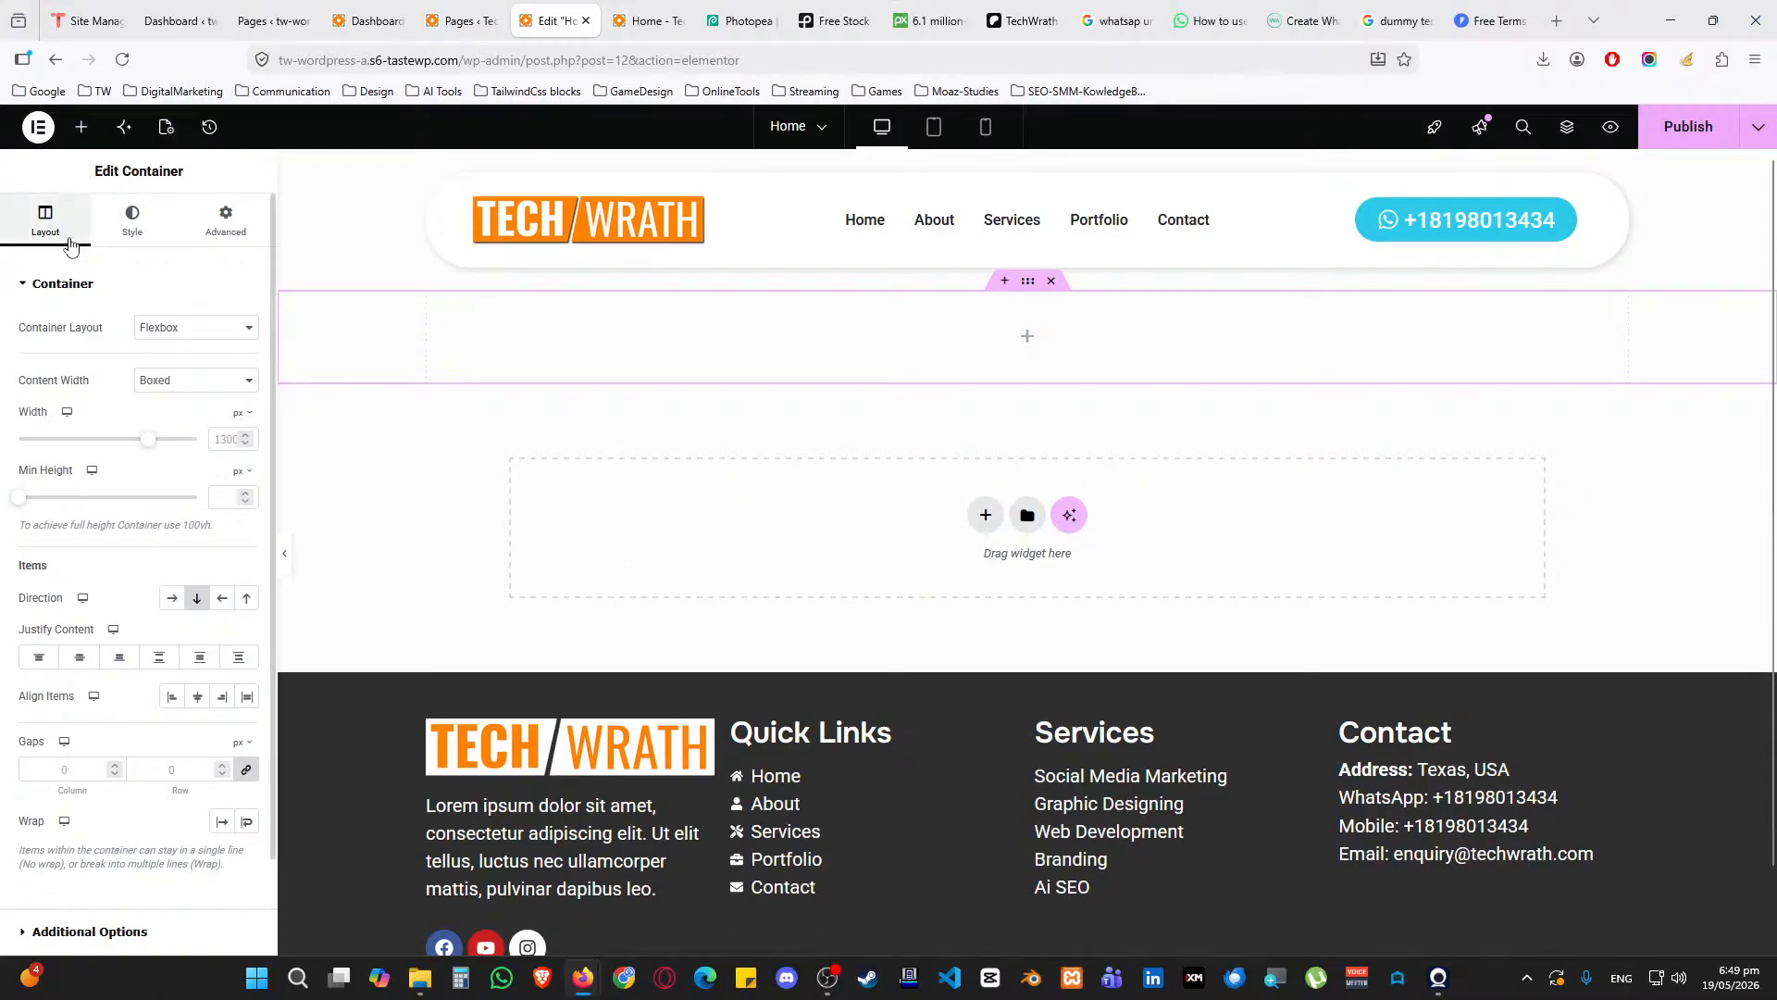
Nest two Container widgets inside the new flexbox section
click(81, 127)
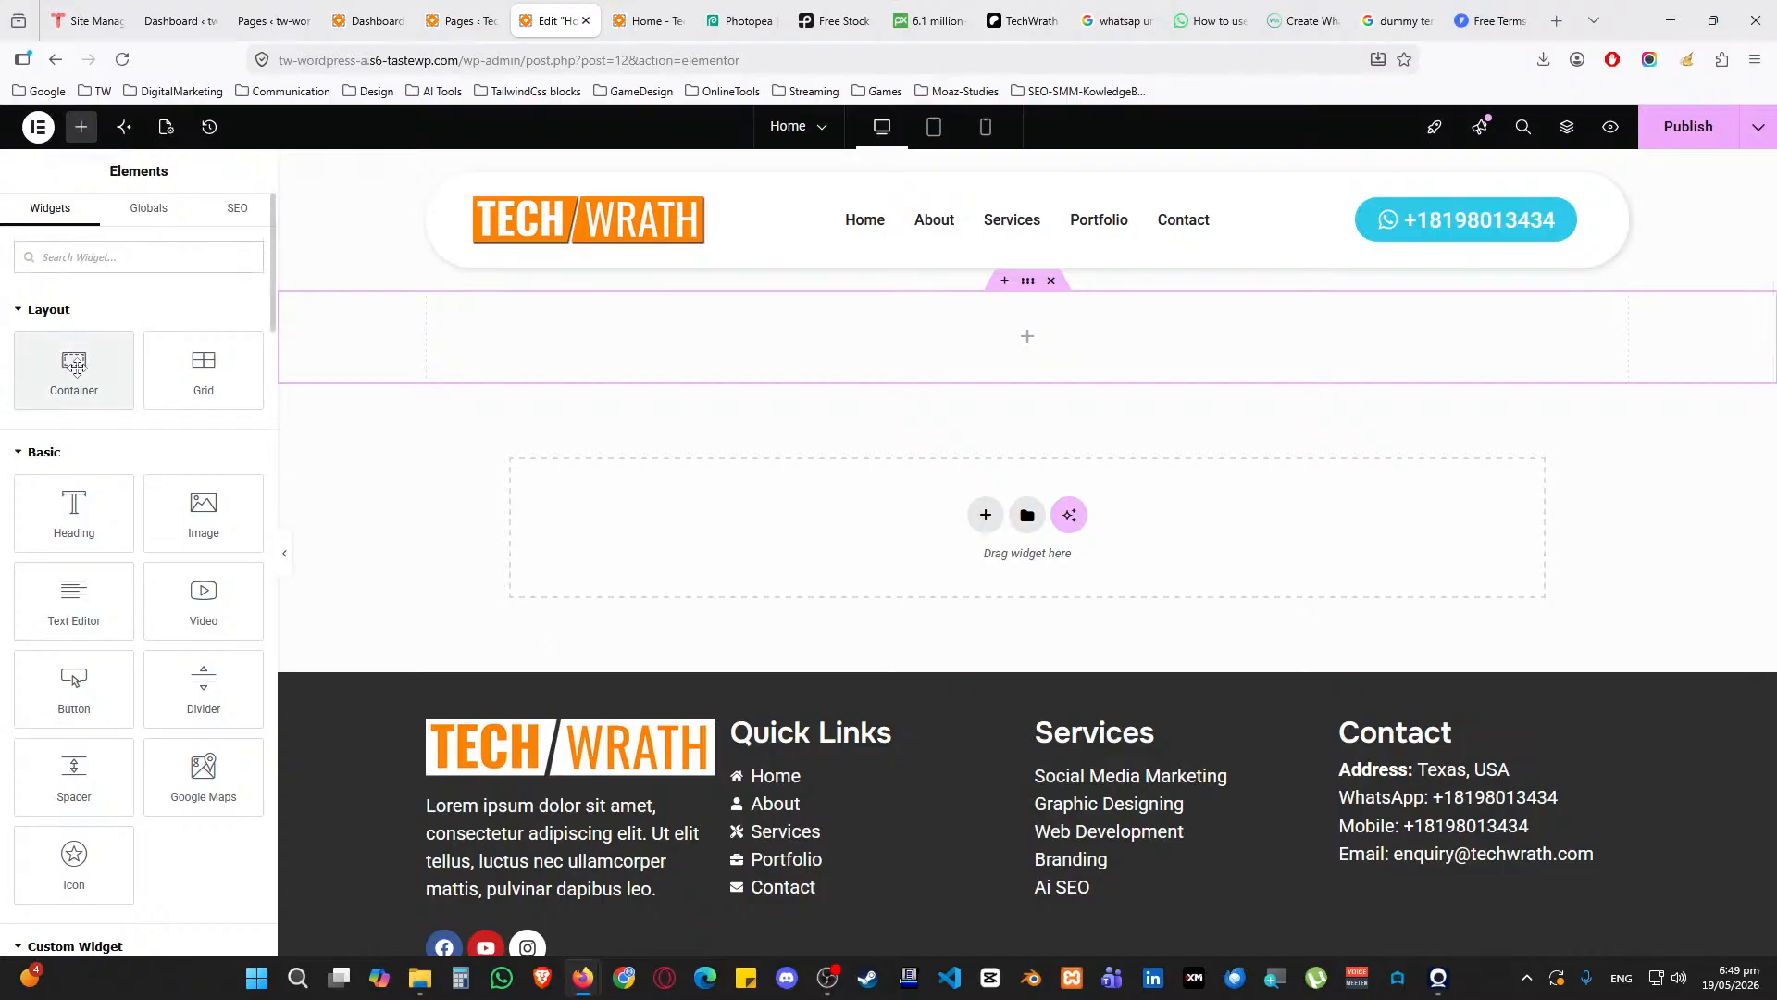
drag(74, 365, 787, 371)
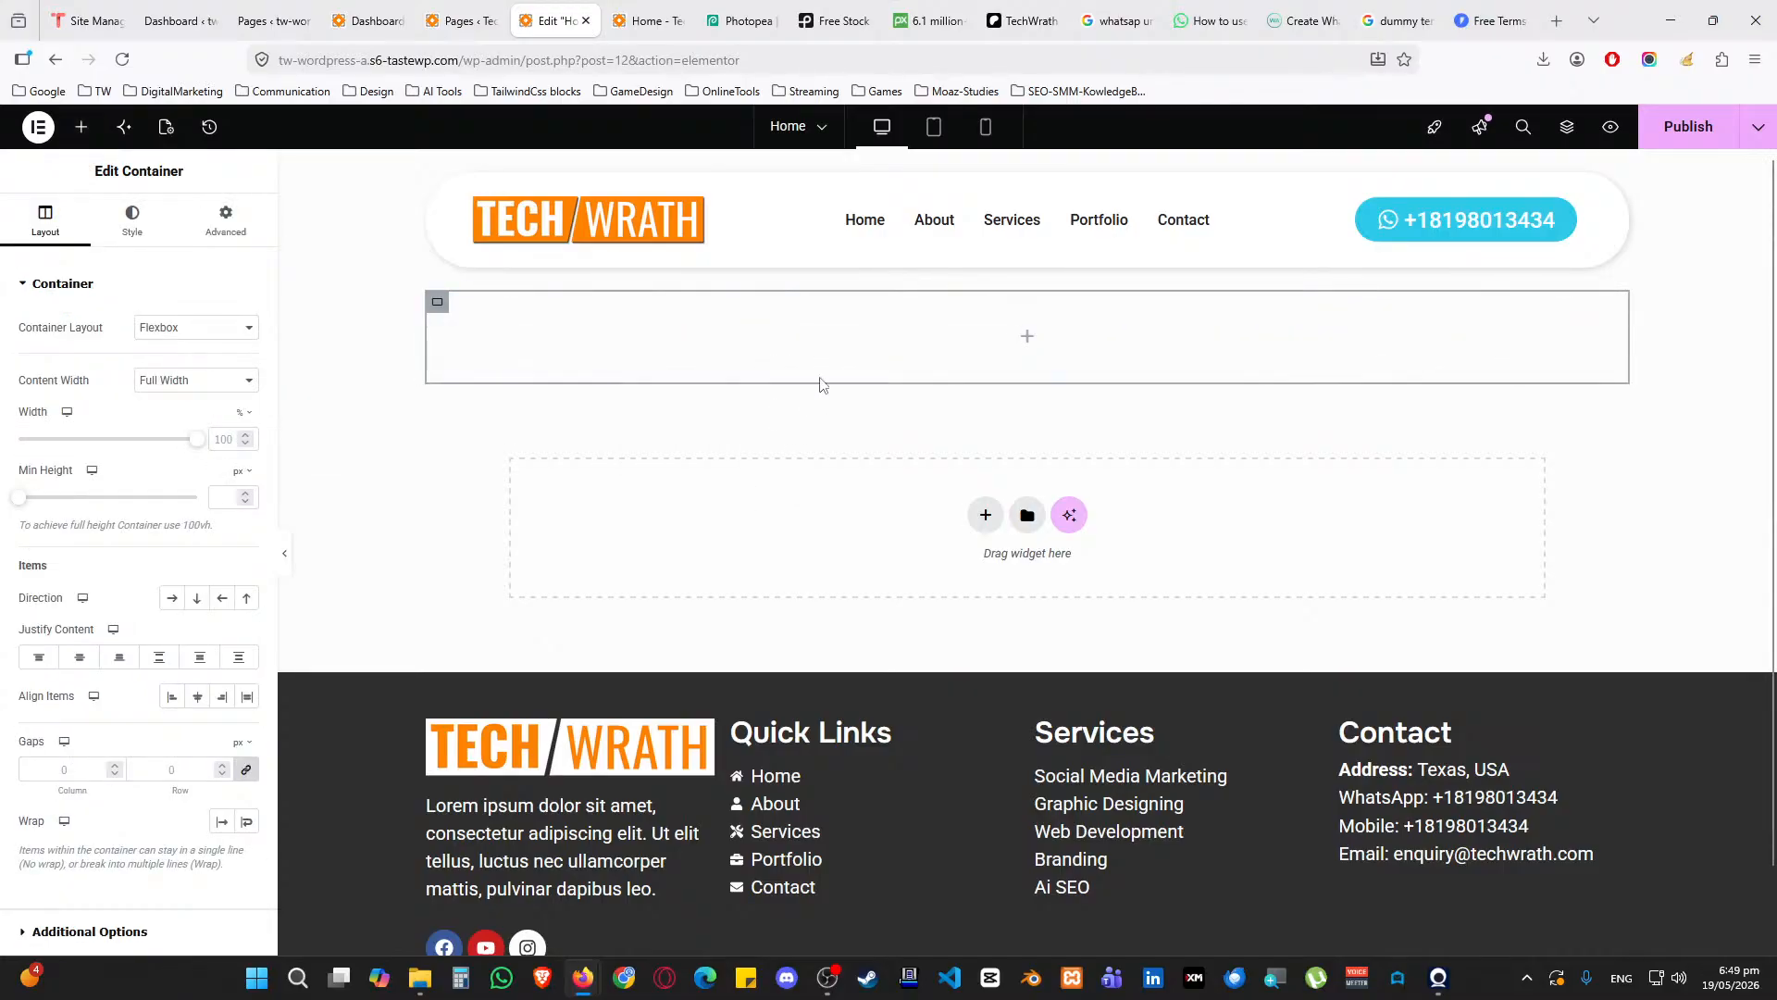
click(1028, 336)
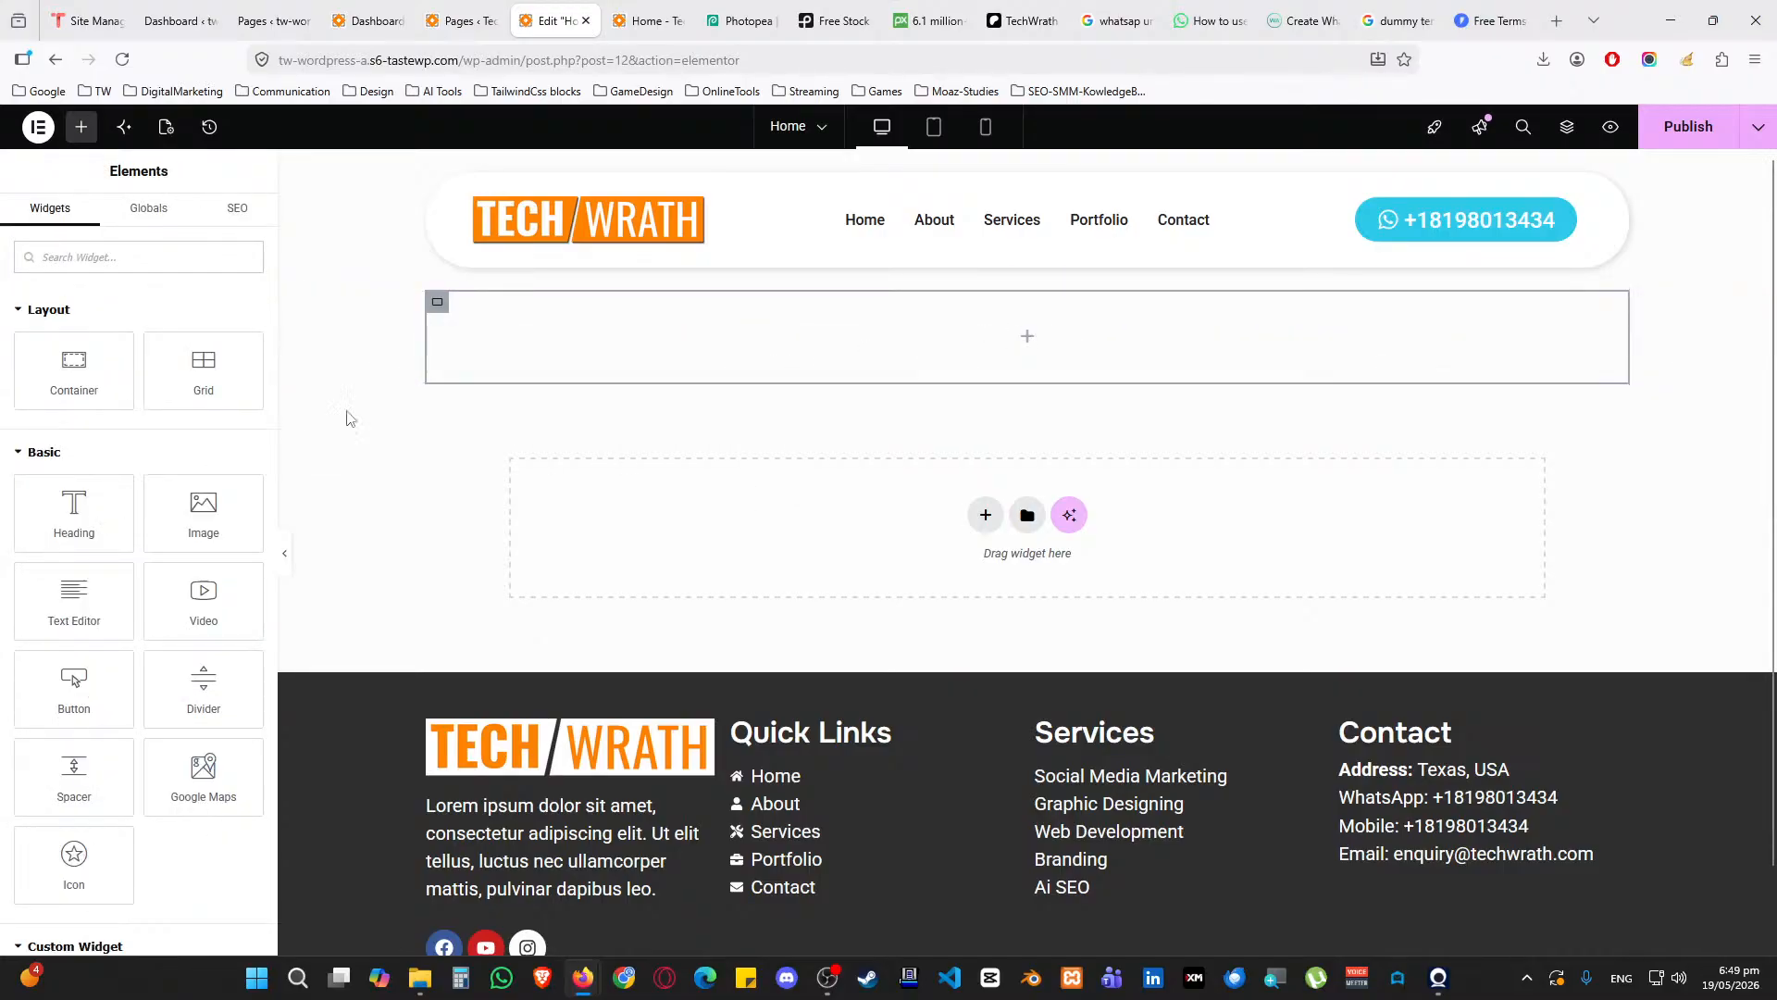
drag(74, 366, 960, 342)
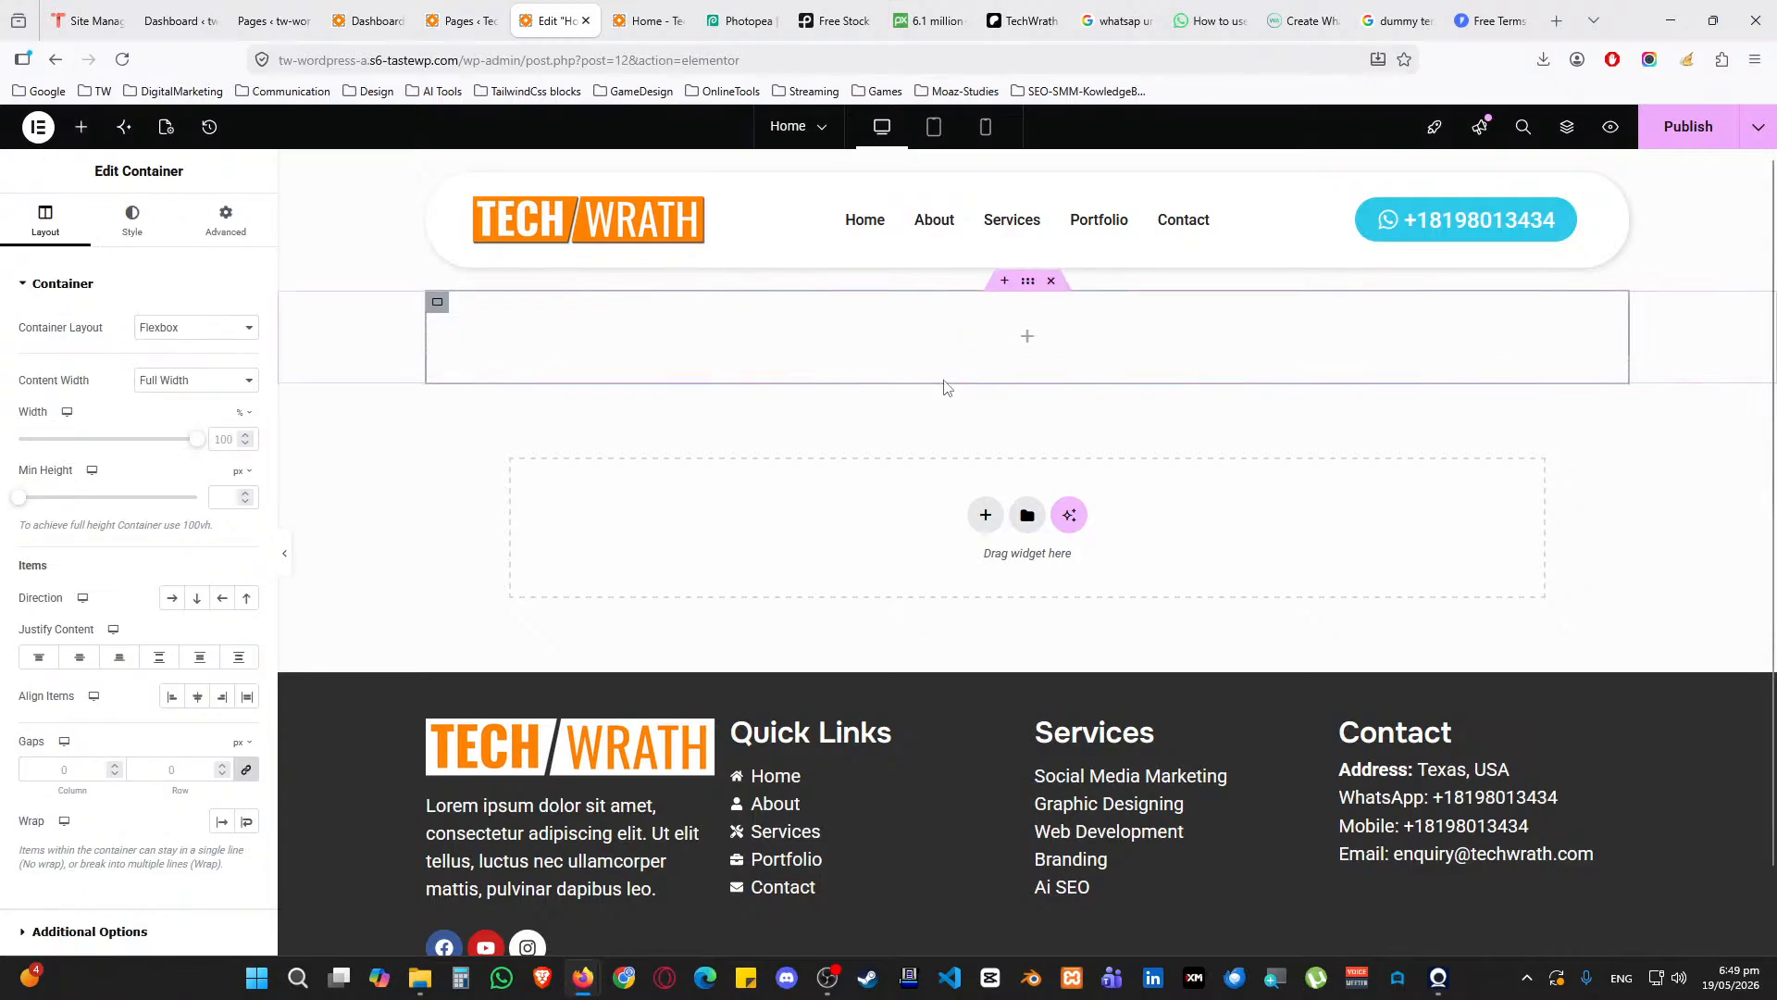
Duplicate the innermost container from Structure and set Direction to Row for side-by-side columns
right_click(1024, 336)
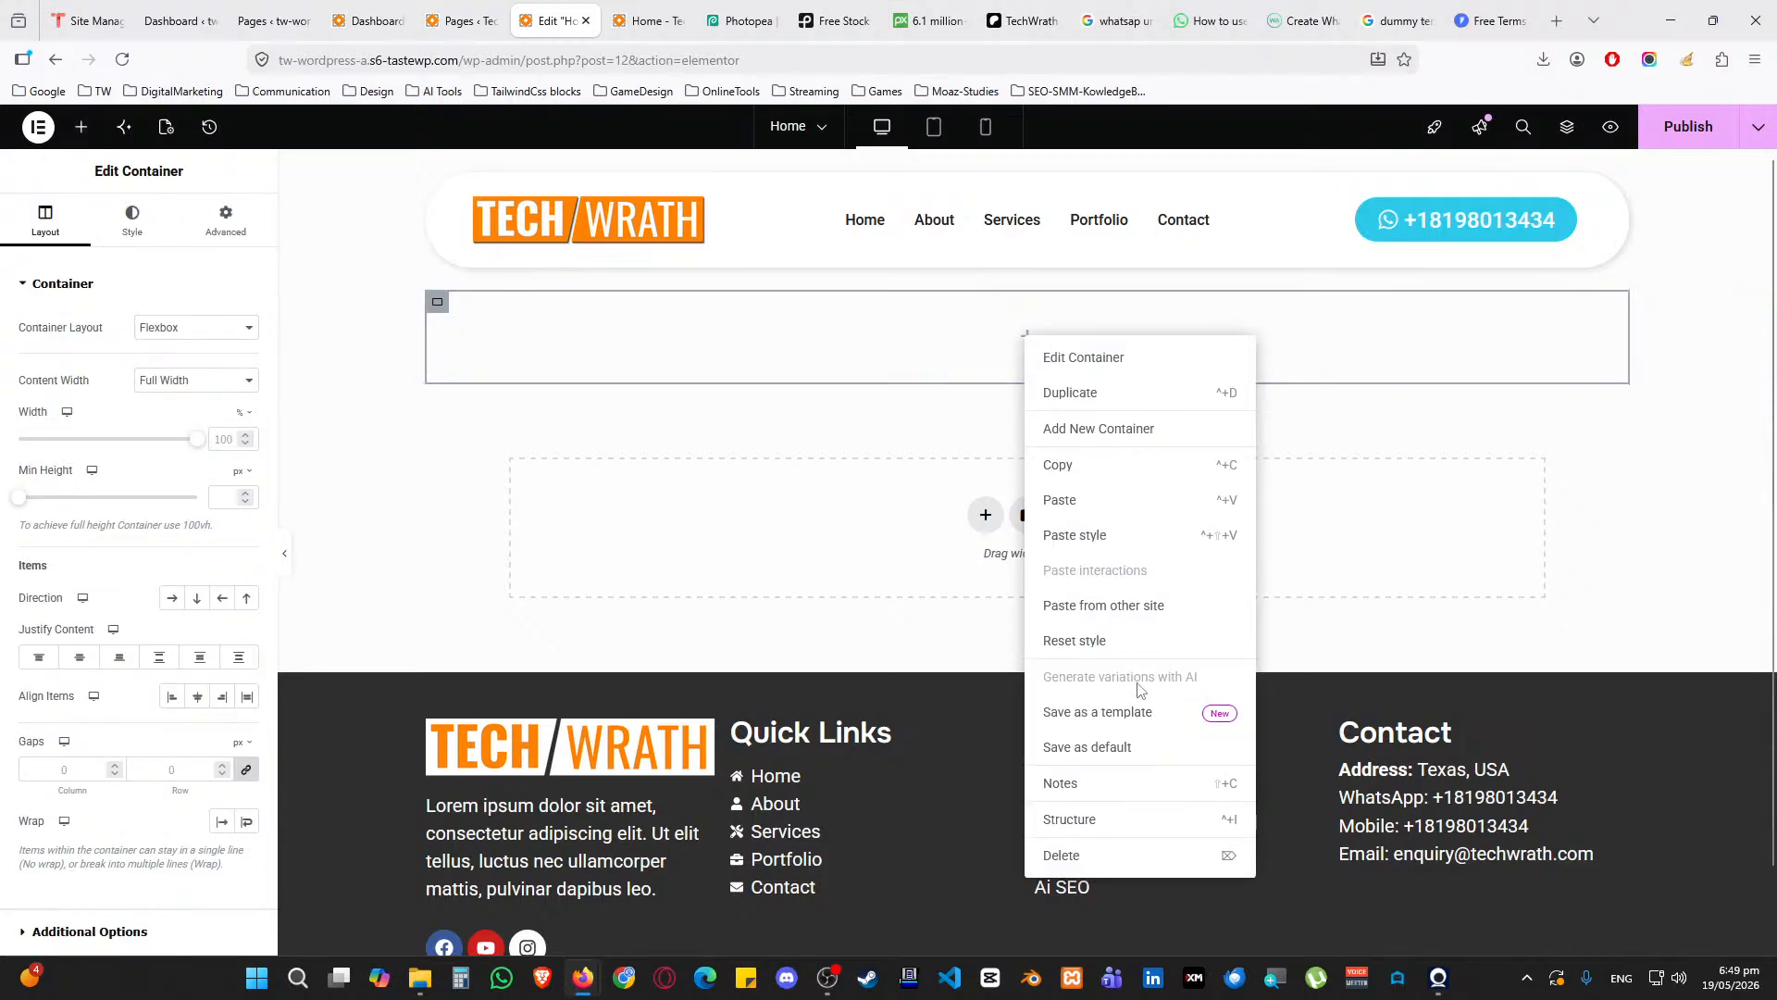
click(1103, 814)
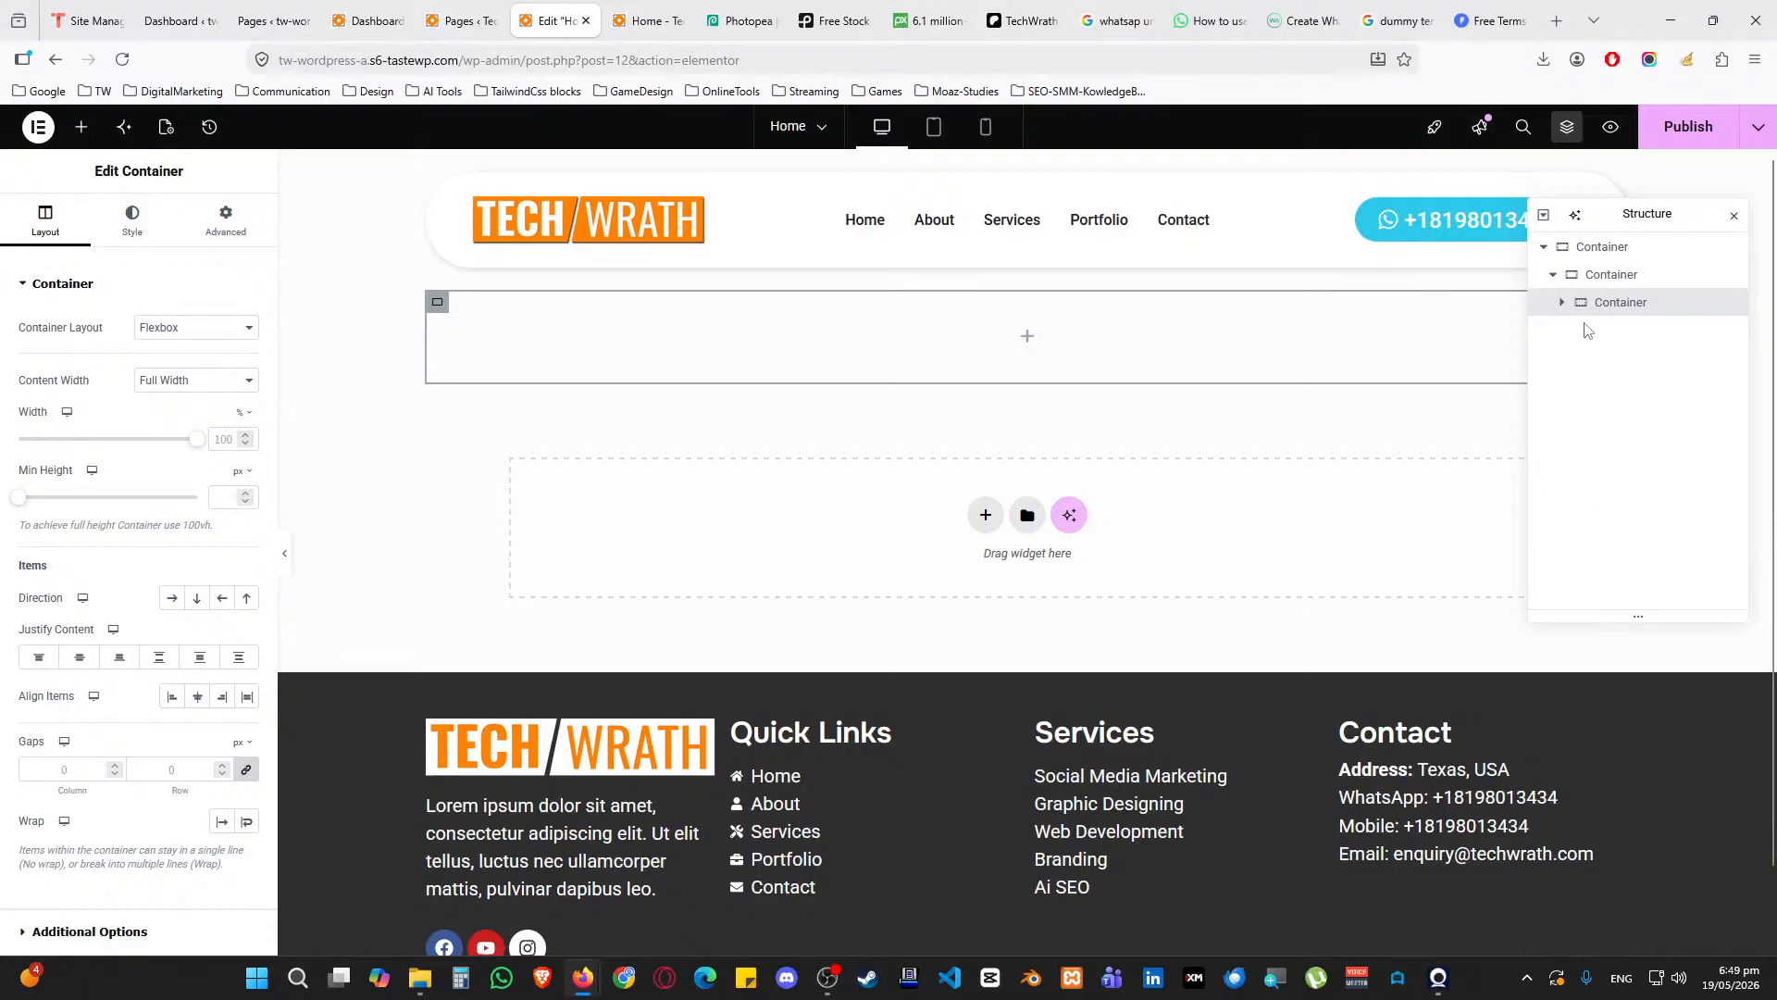
right_click(1635, 308)
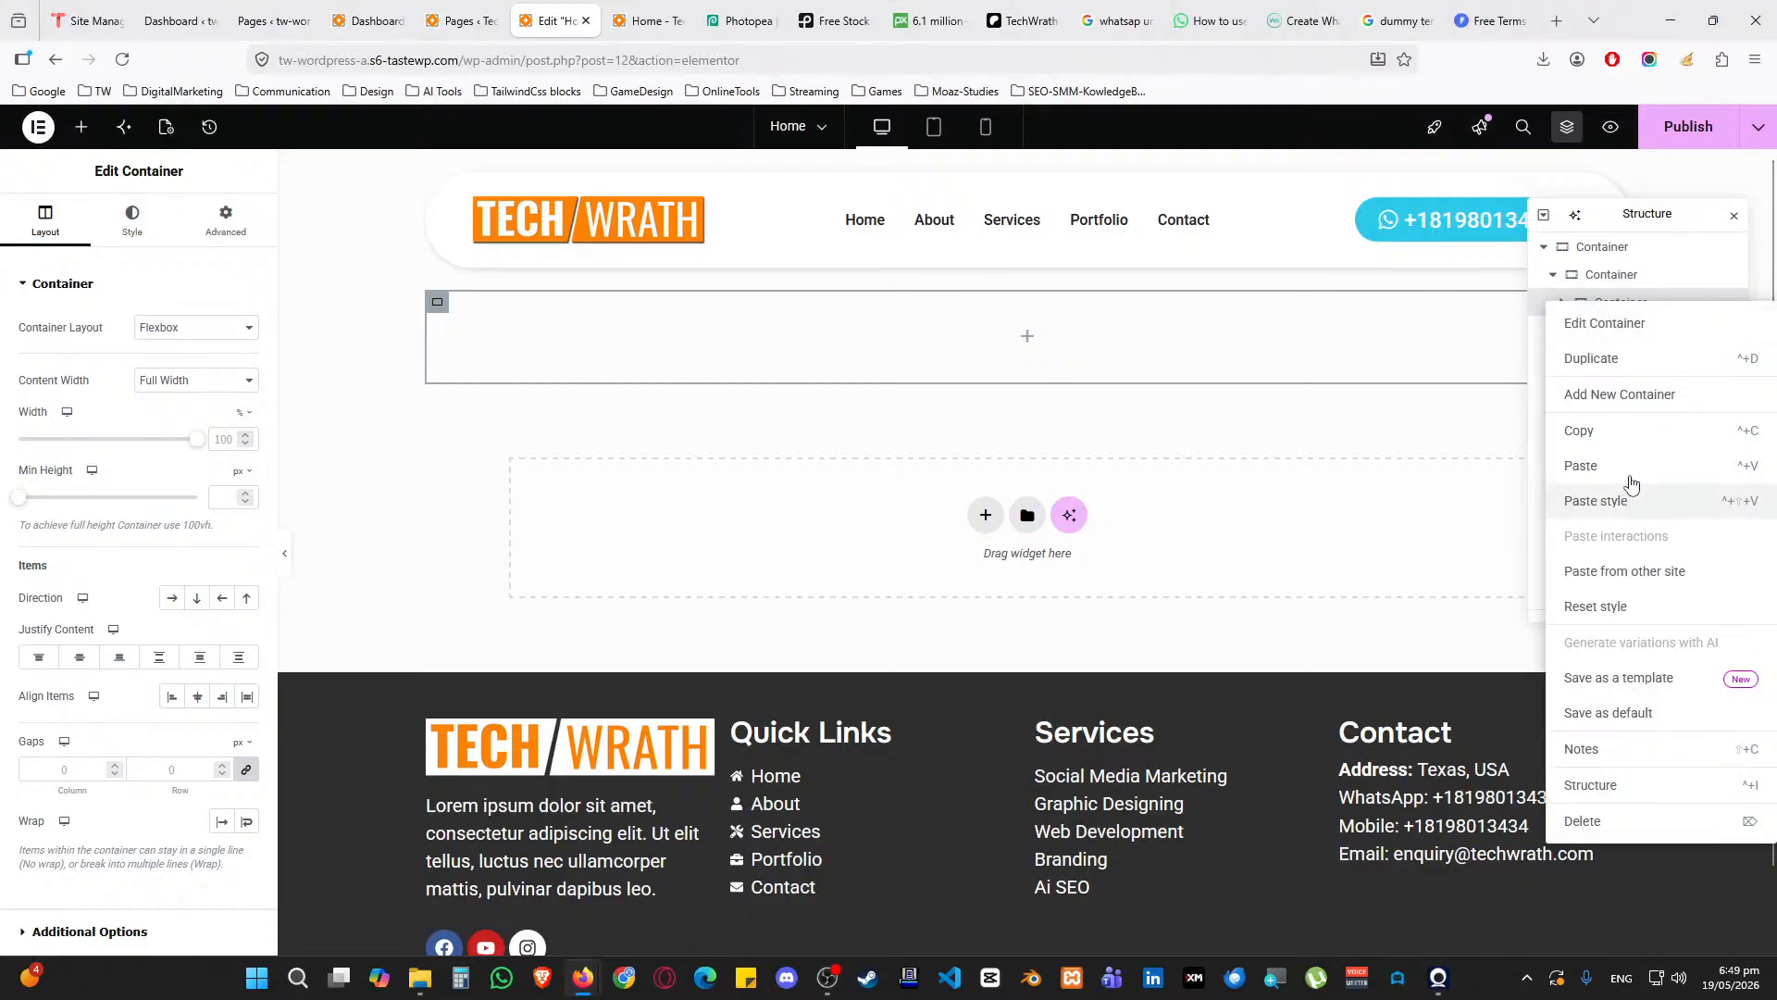
click(1609, 358)
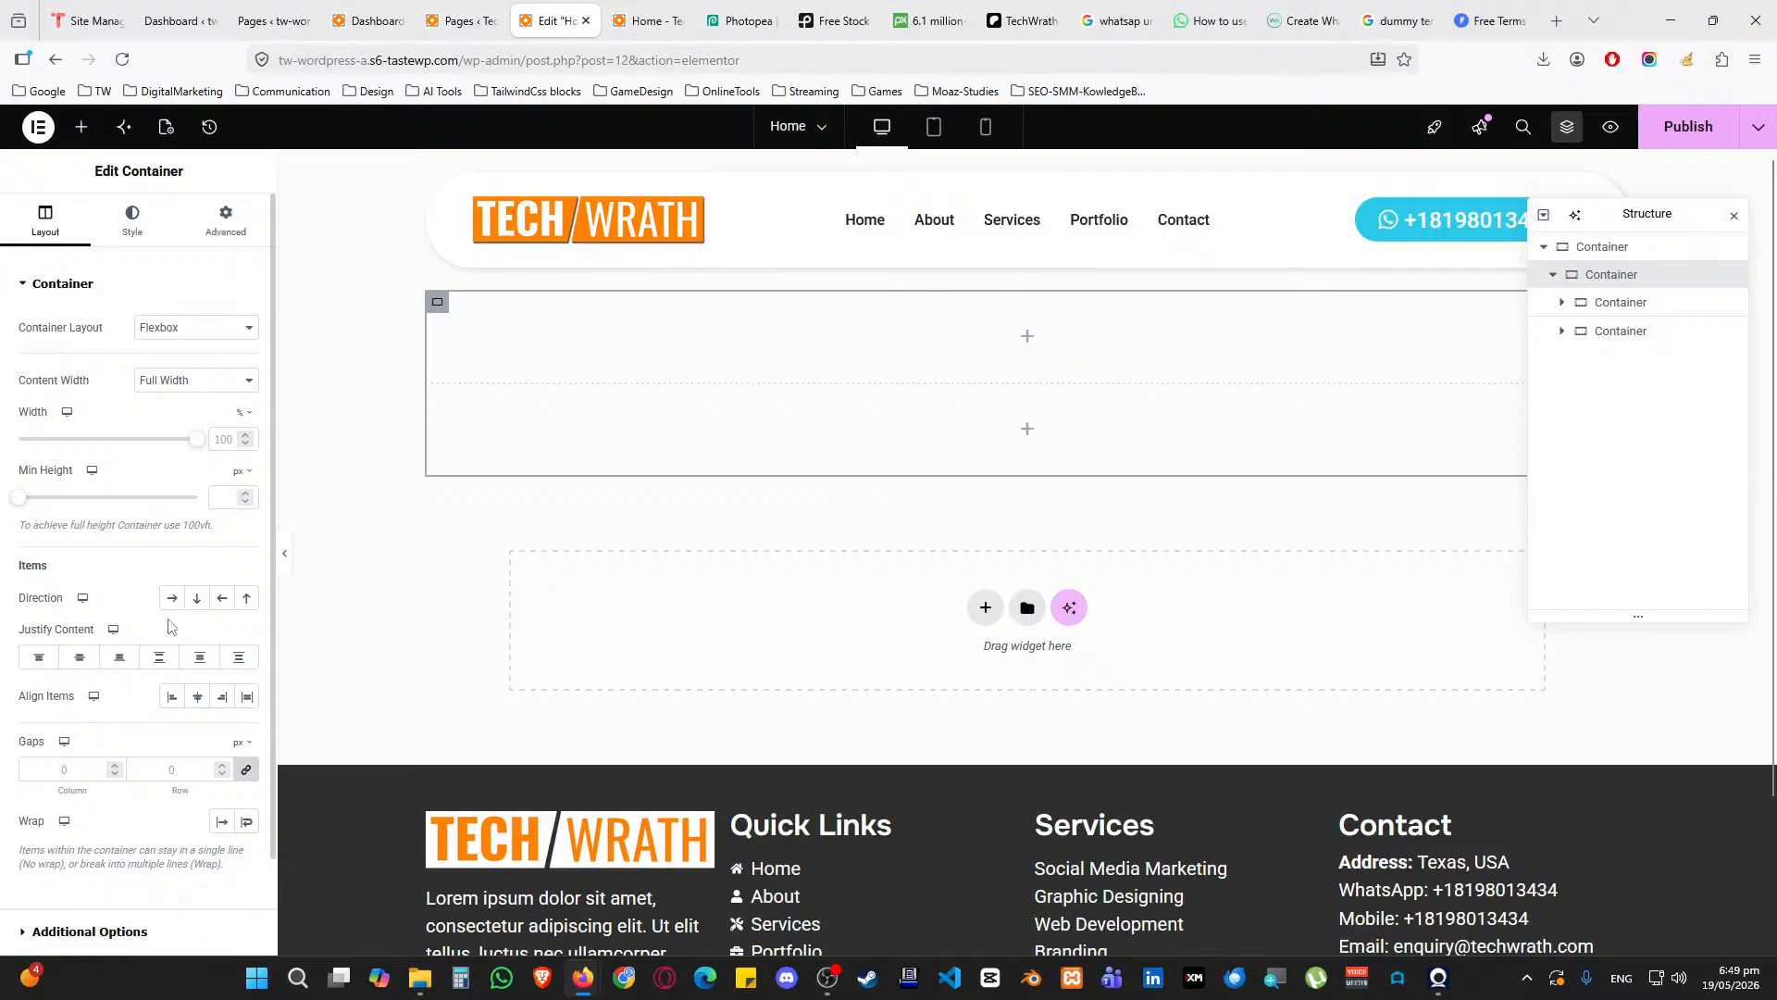
click(171, 600)
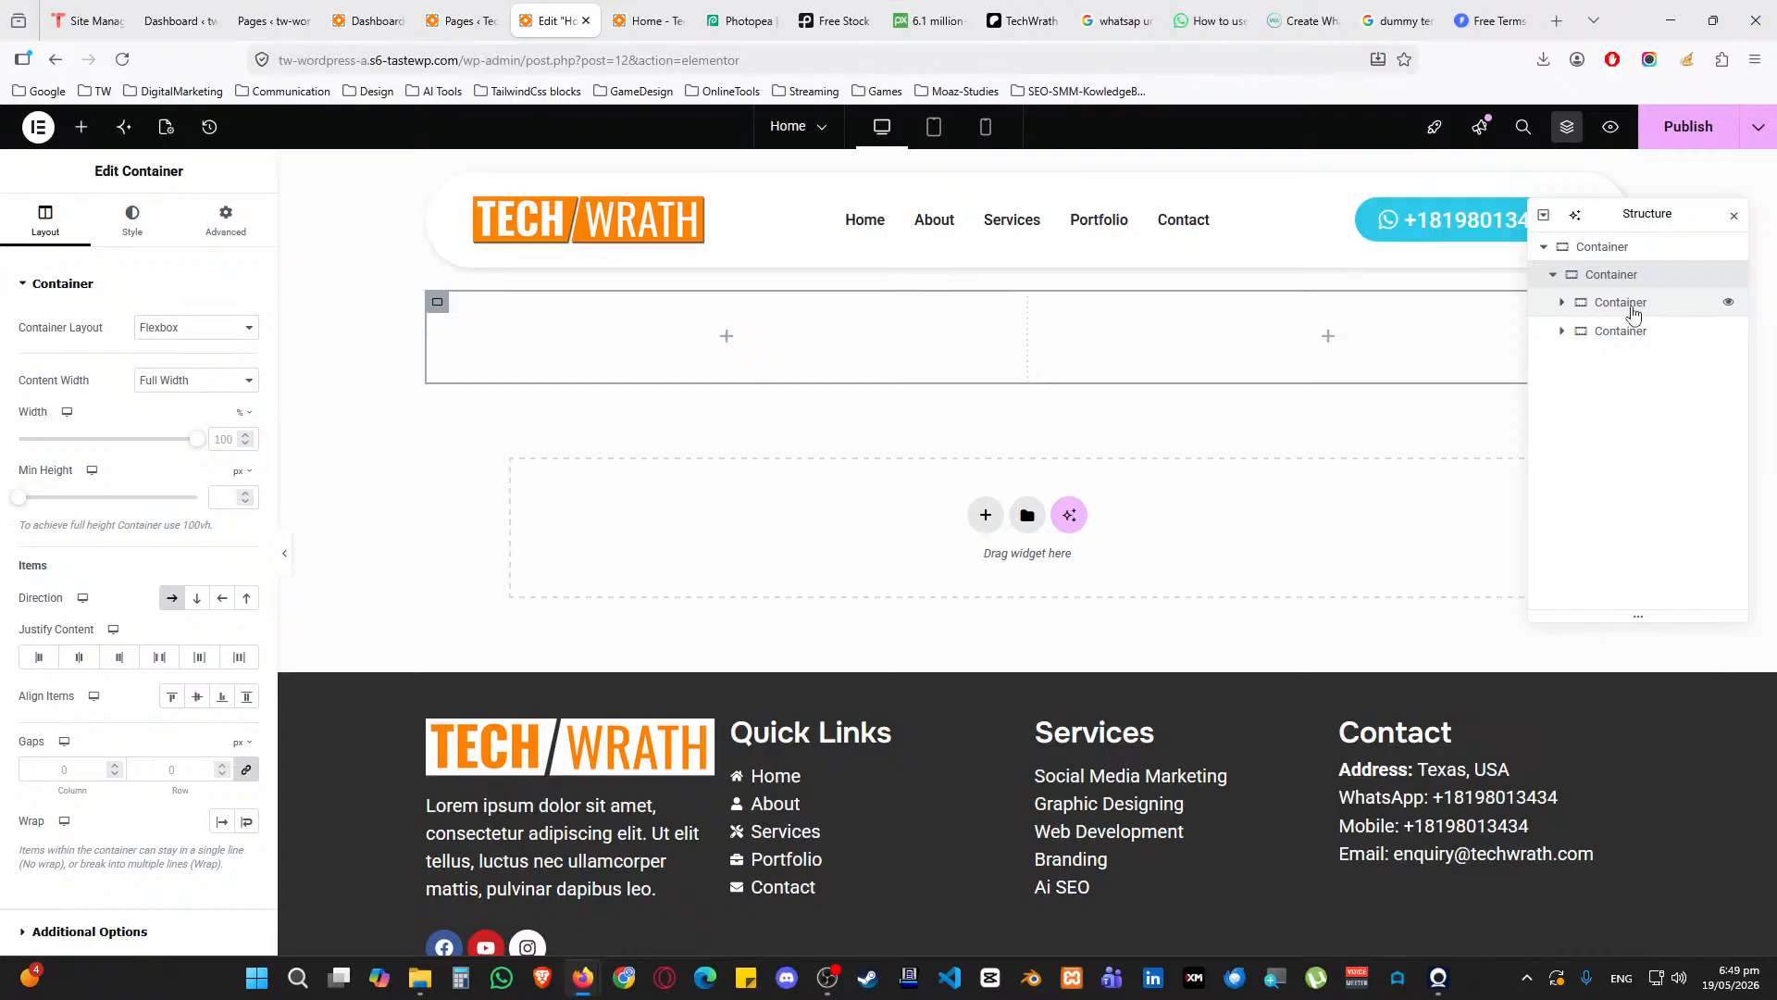
click(1633, 308)
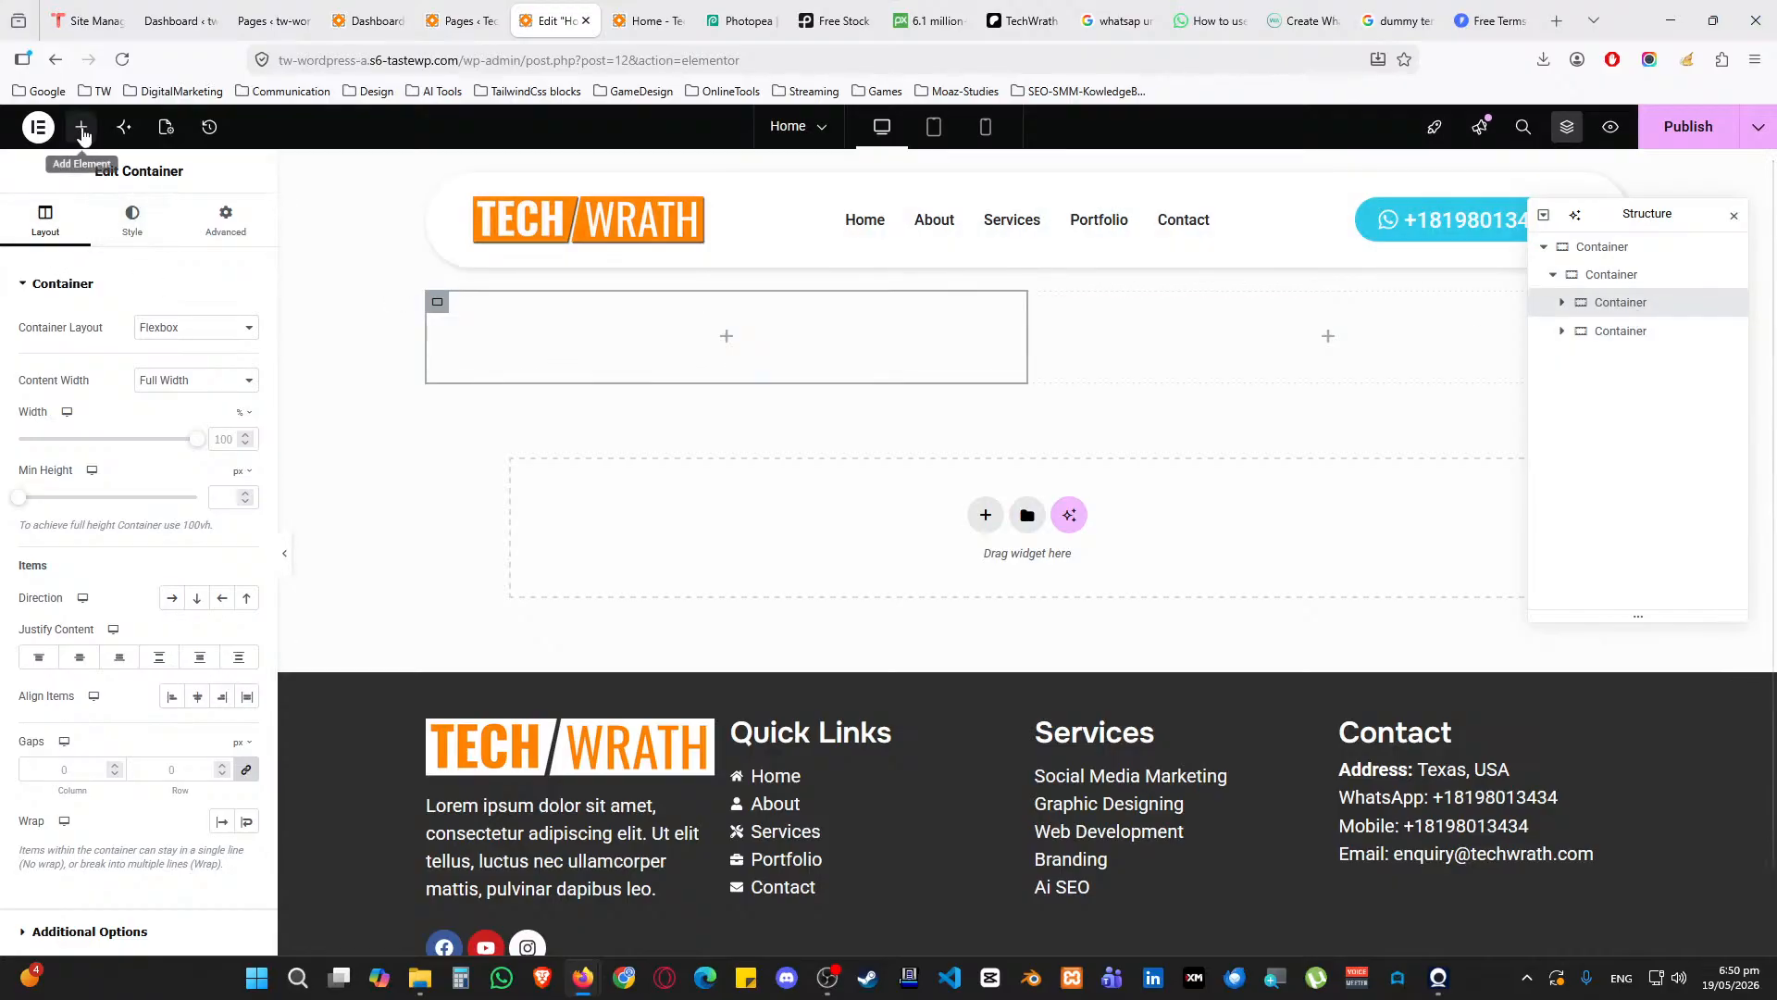
Add an H1 Heading widget and a second Heading to the left column
click(82, 127)
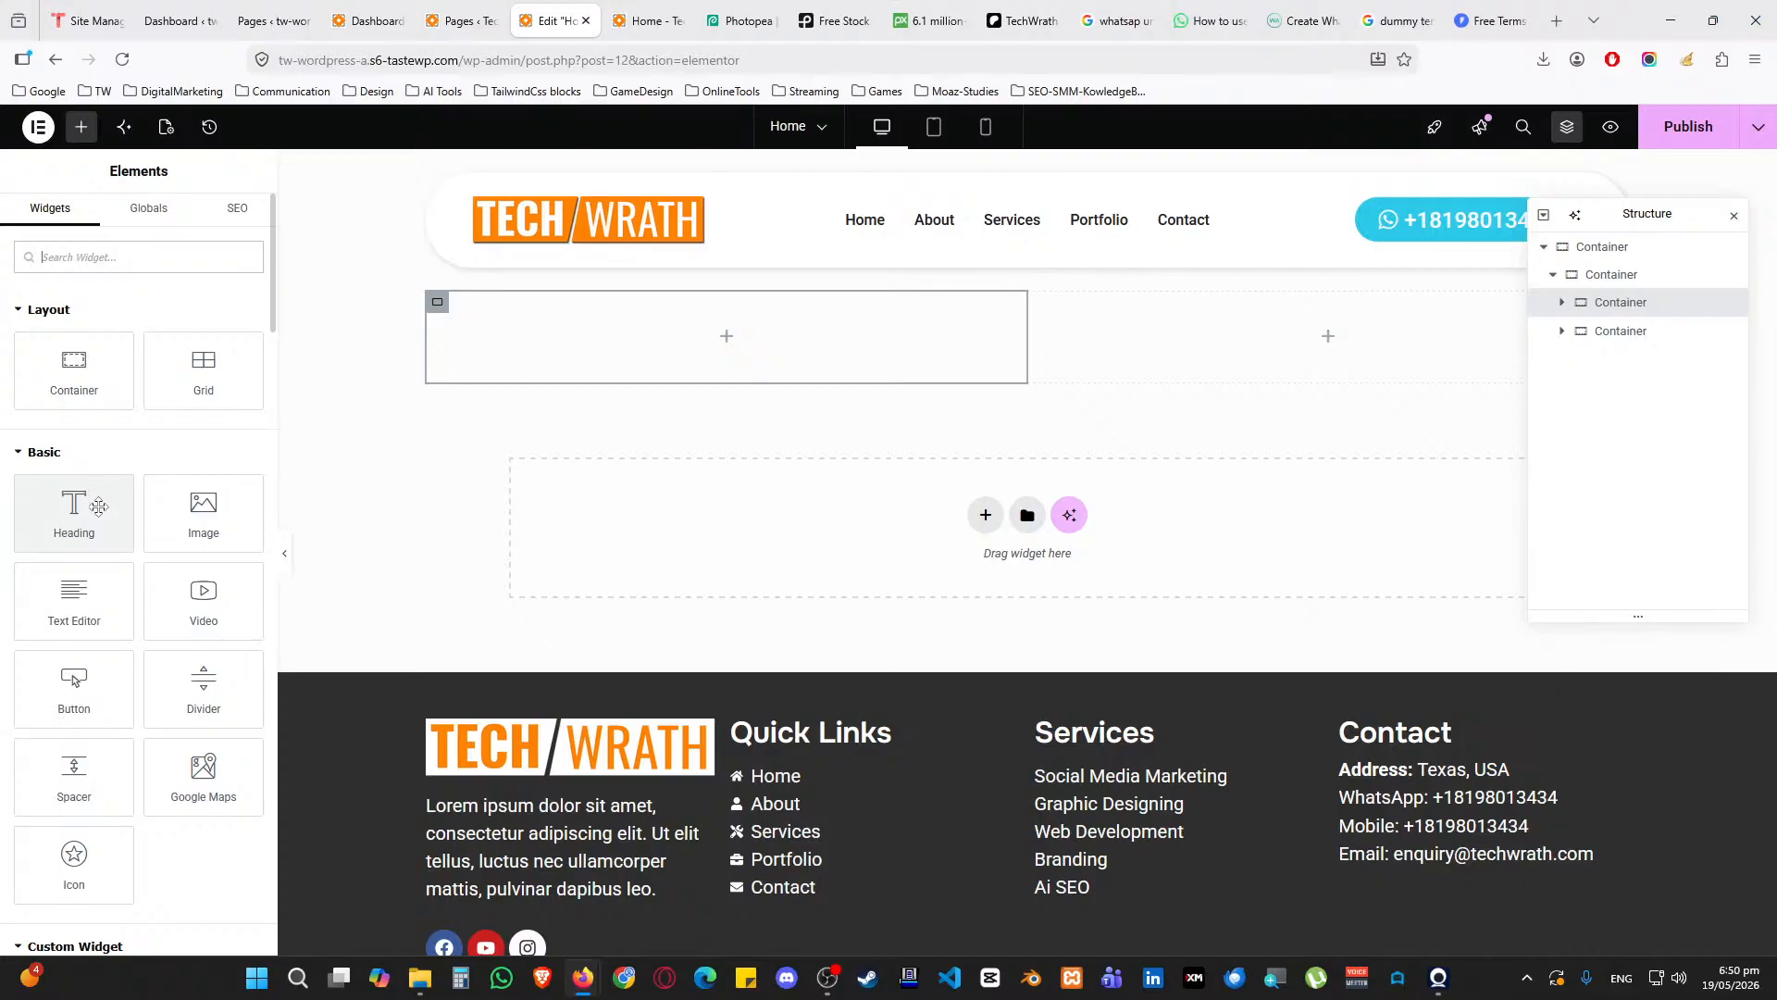
drag(82, 500, 550, 362)
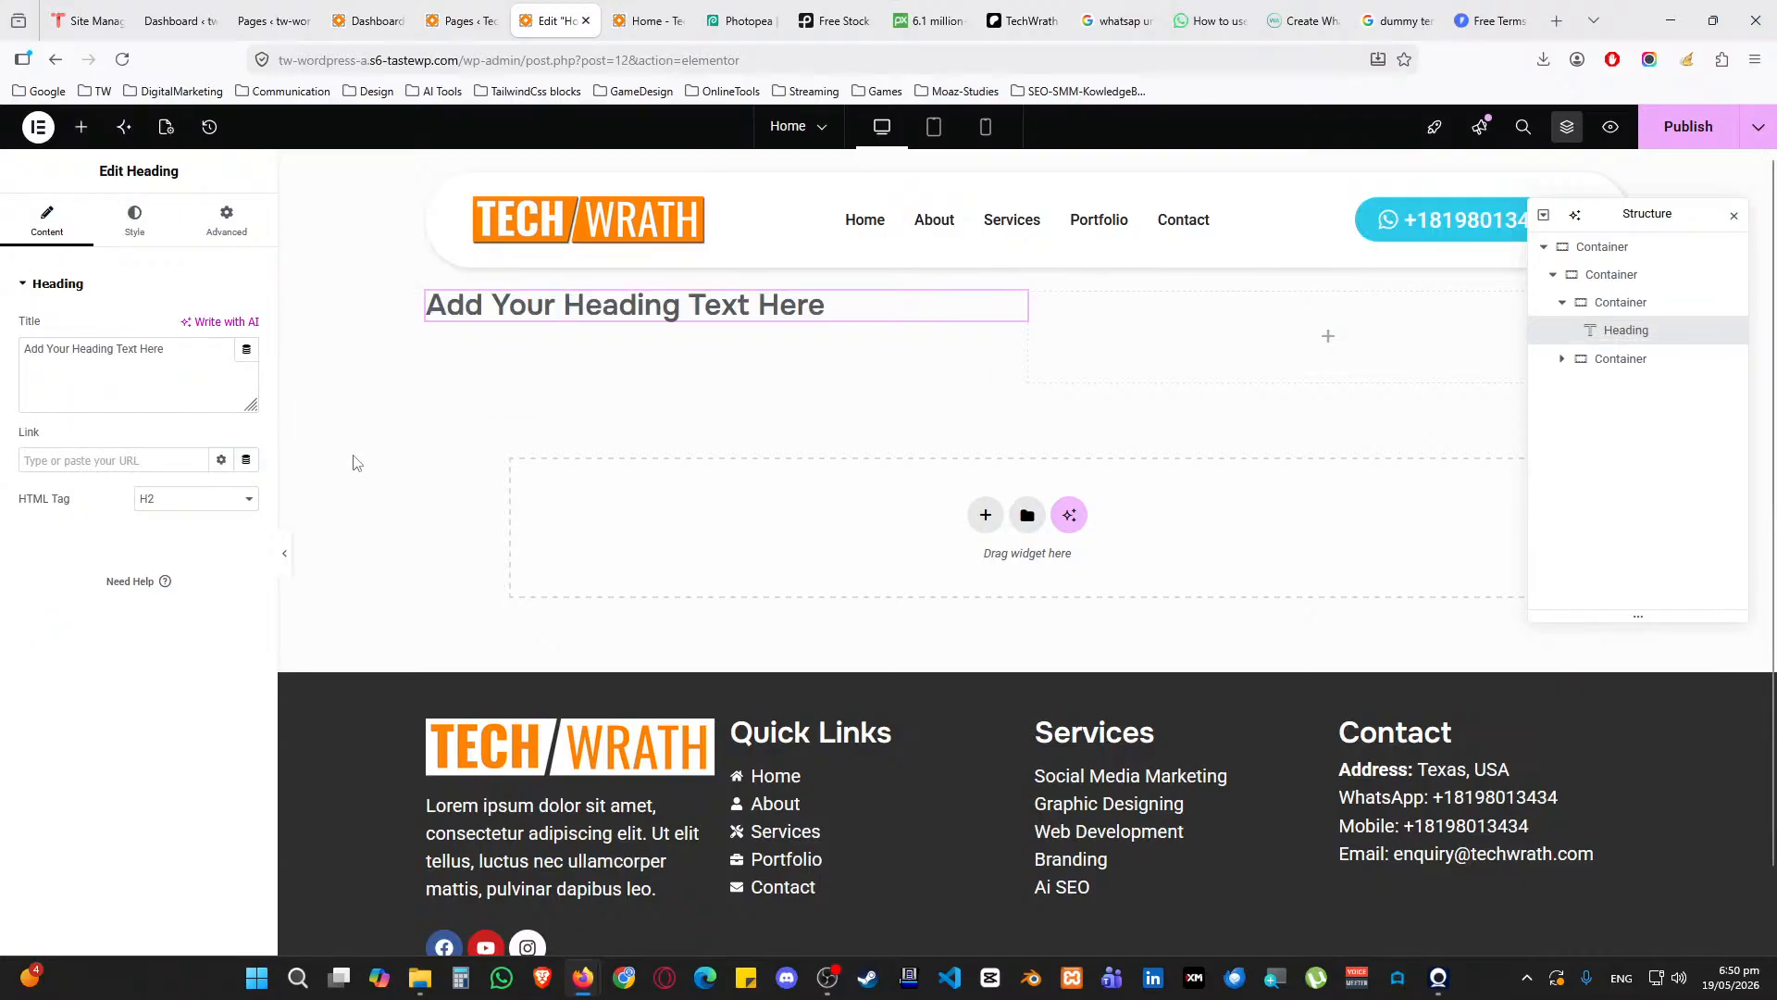
click(194, 506)
click(188, 537)
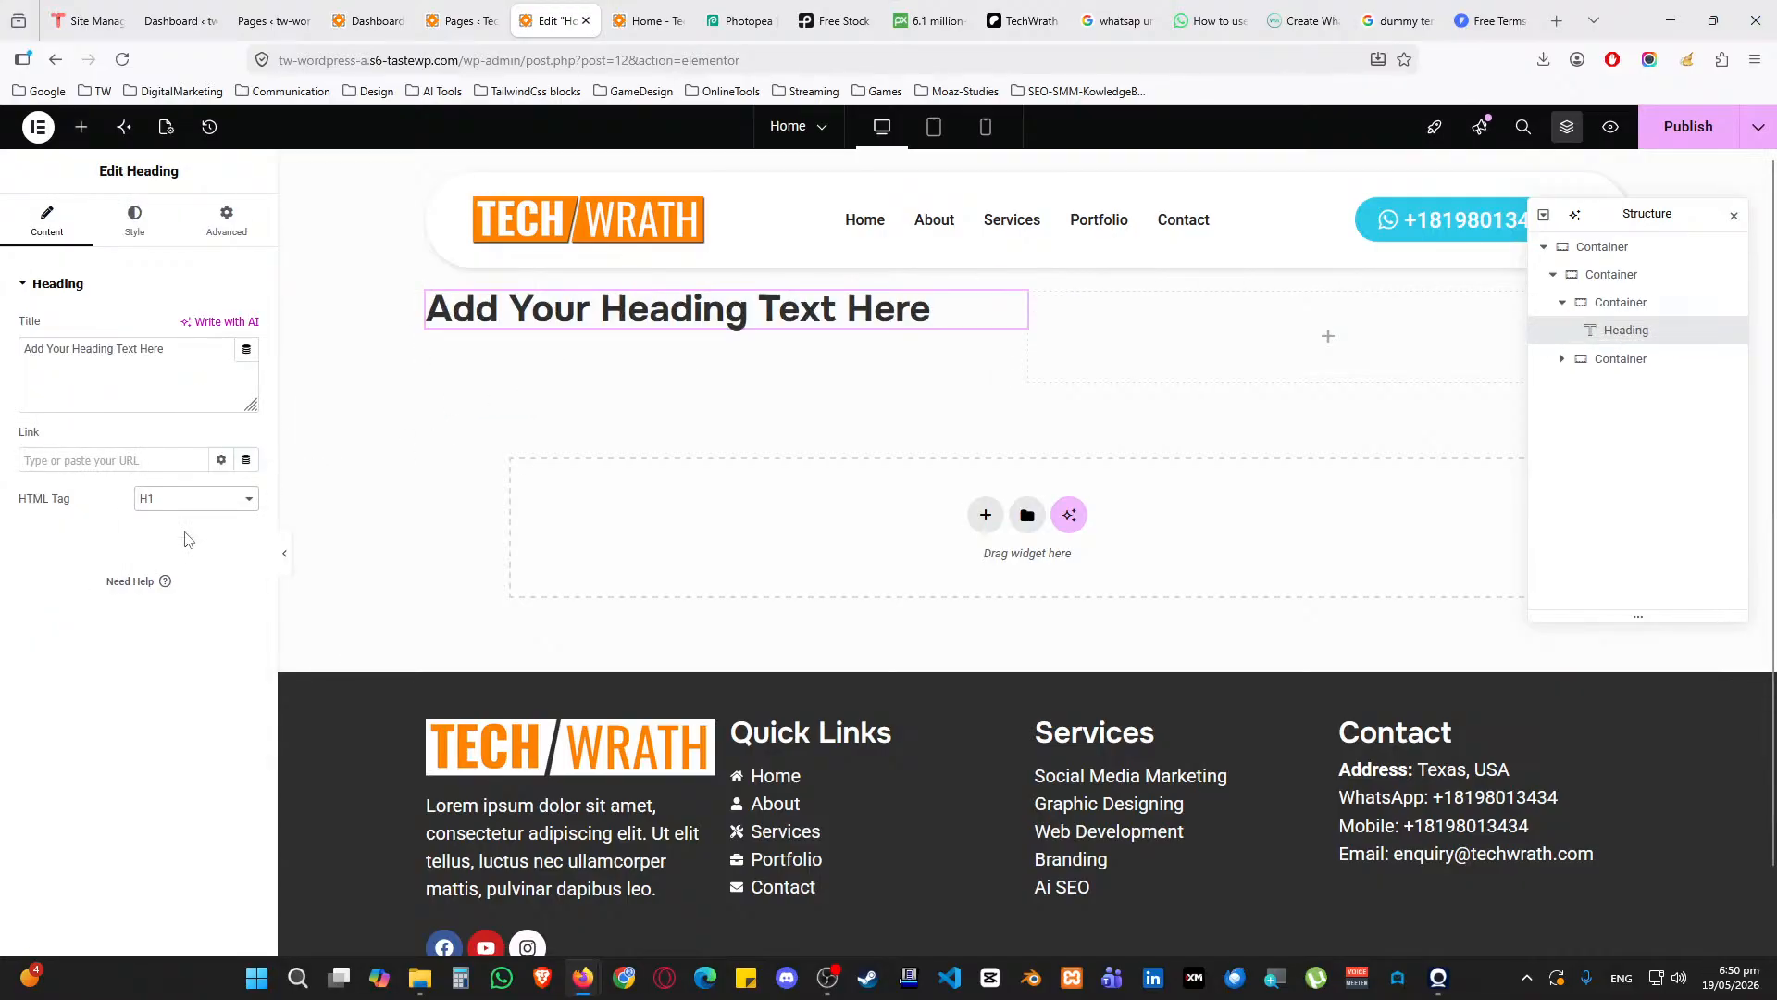
click(82, 127)
drag(74, 513, 575, 321)
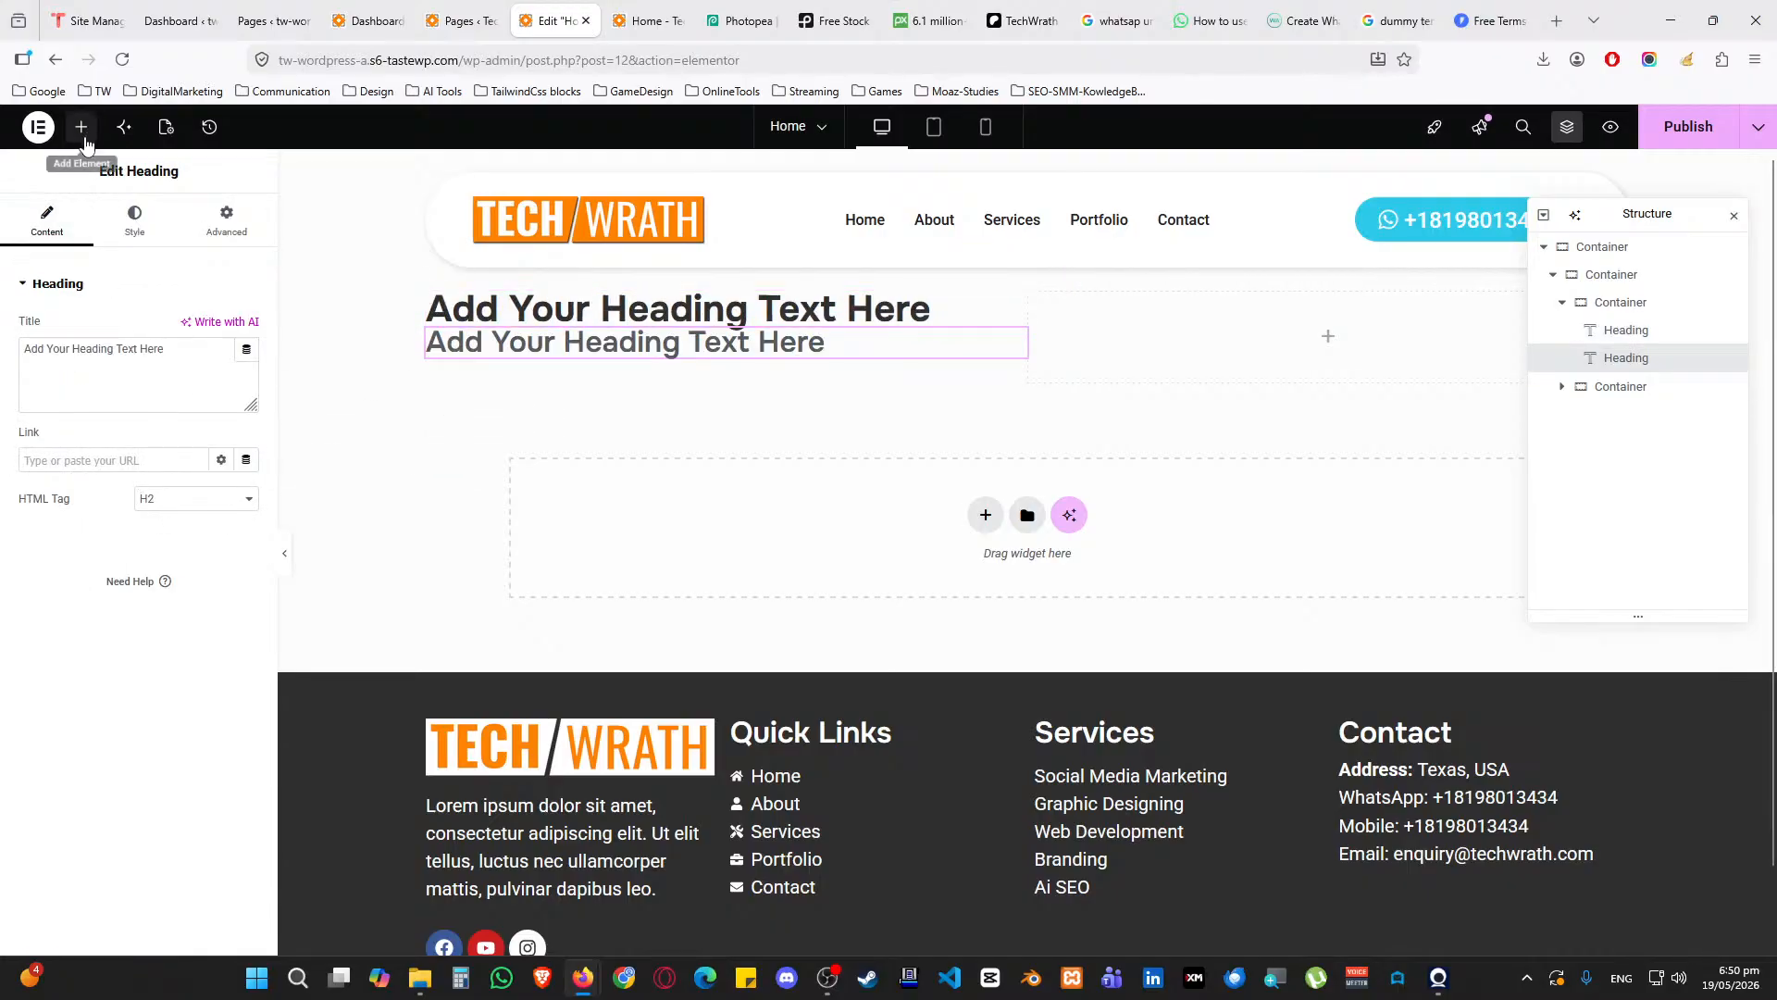
Add a Text Editor paragraph and a searched Button widget below the headings
click(81, 127)
drag(74, 592, 535, 354)
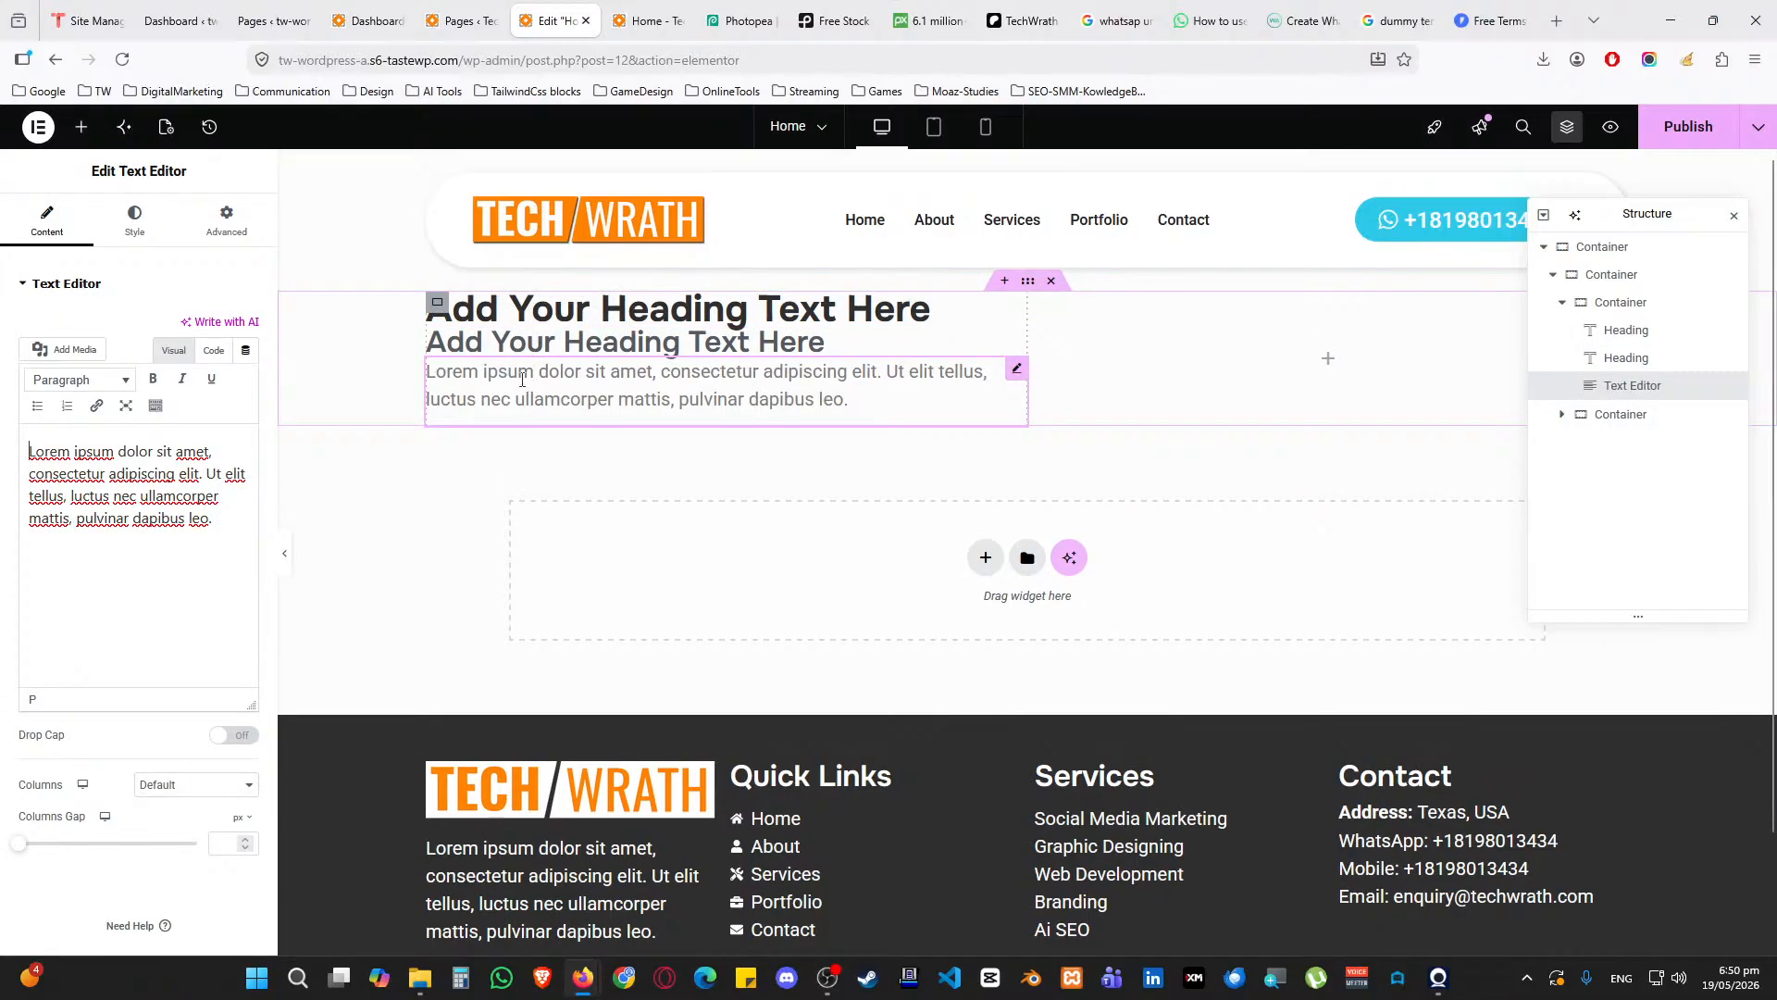
click(81, 127)
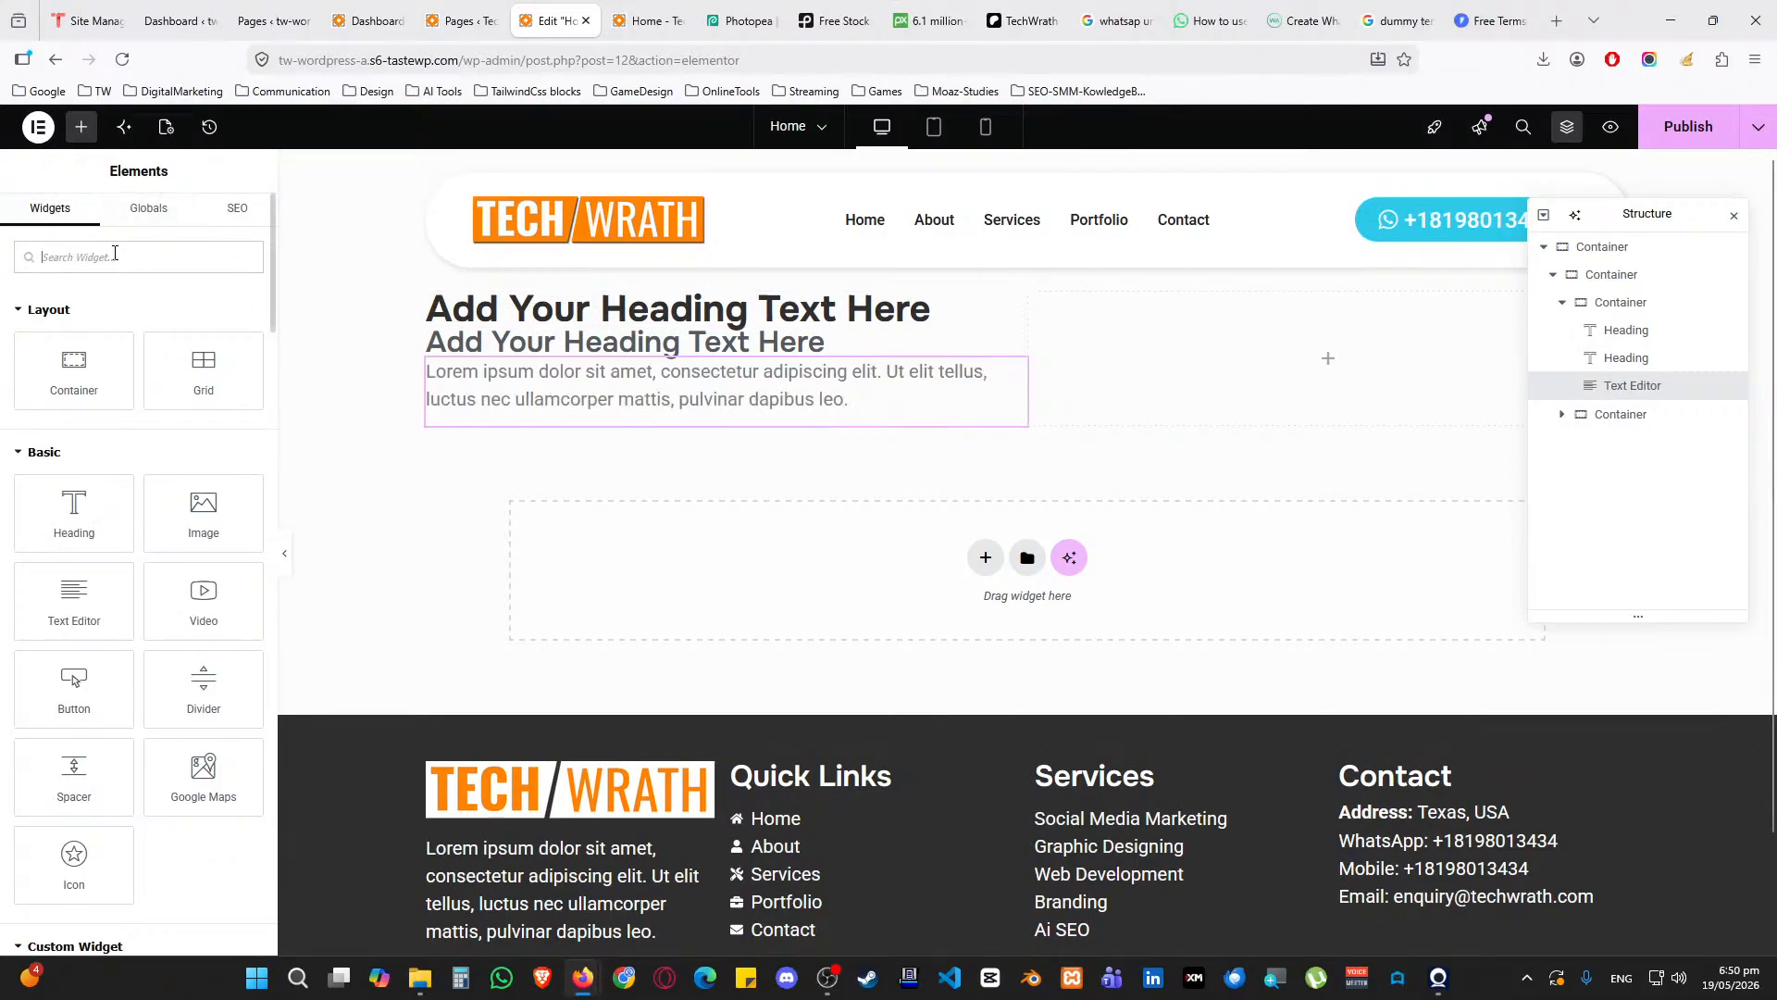
text(button)
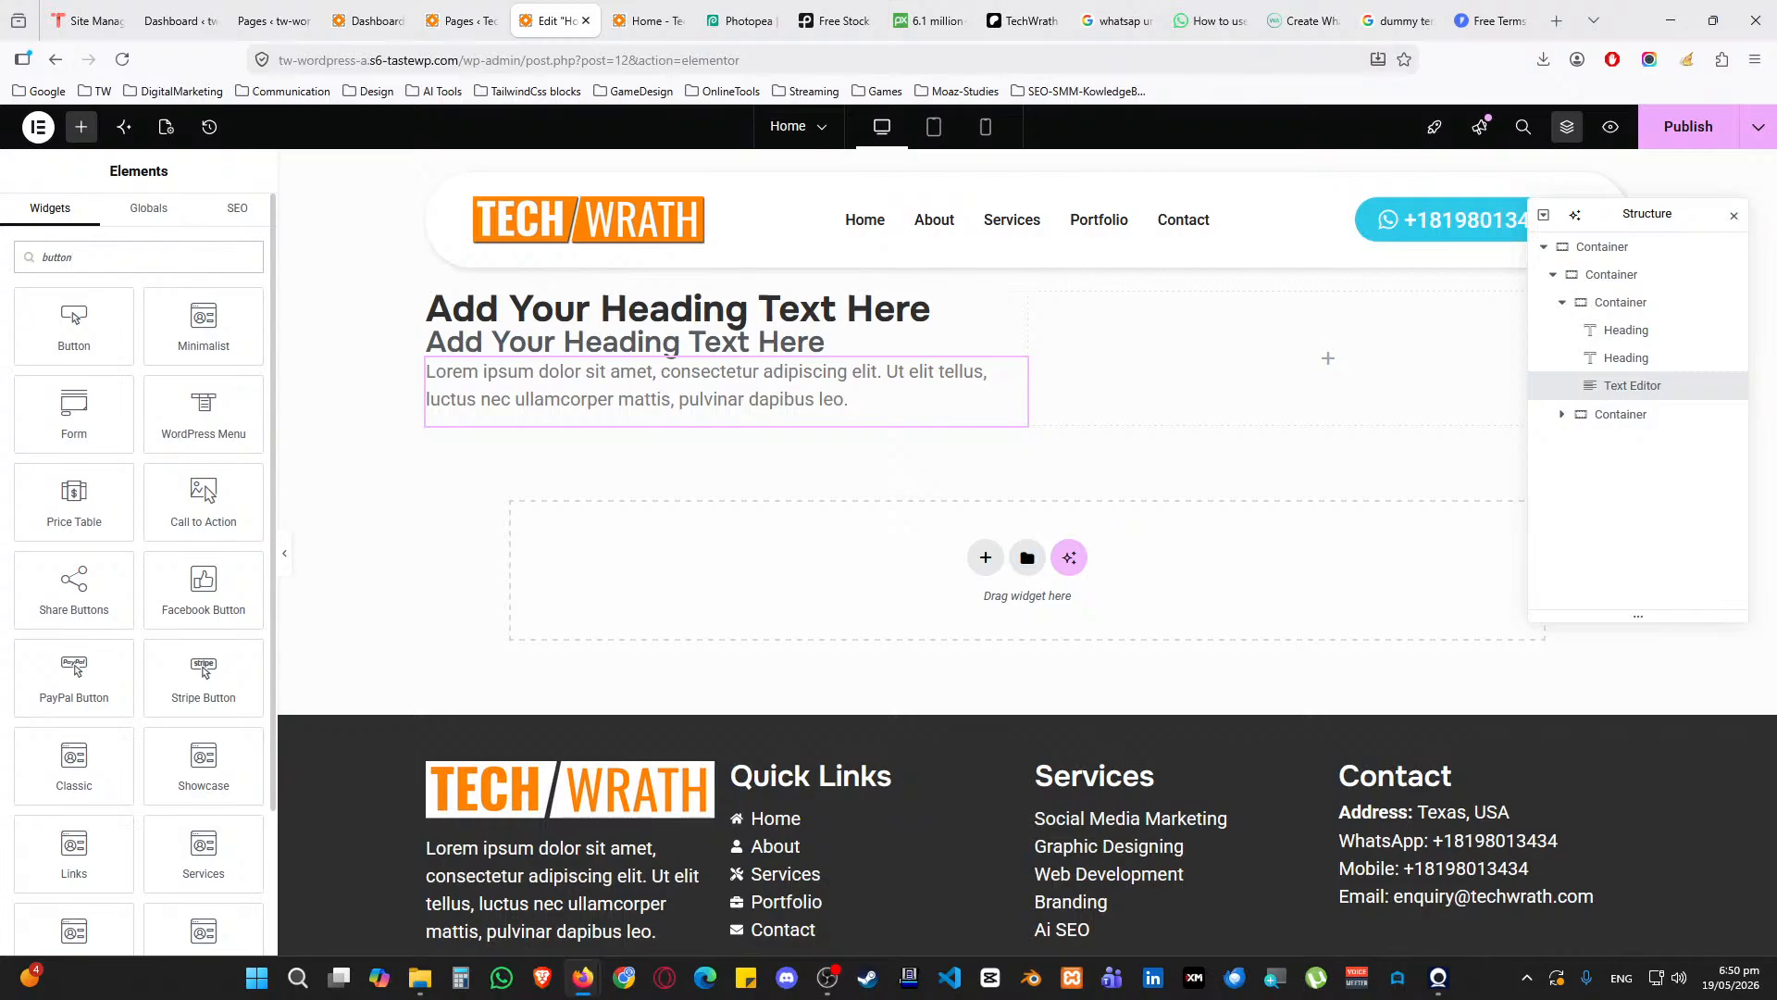
drag(74, 324, 563, 417)
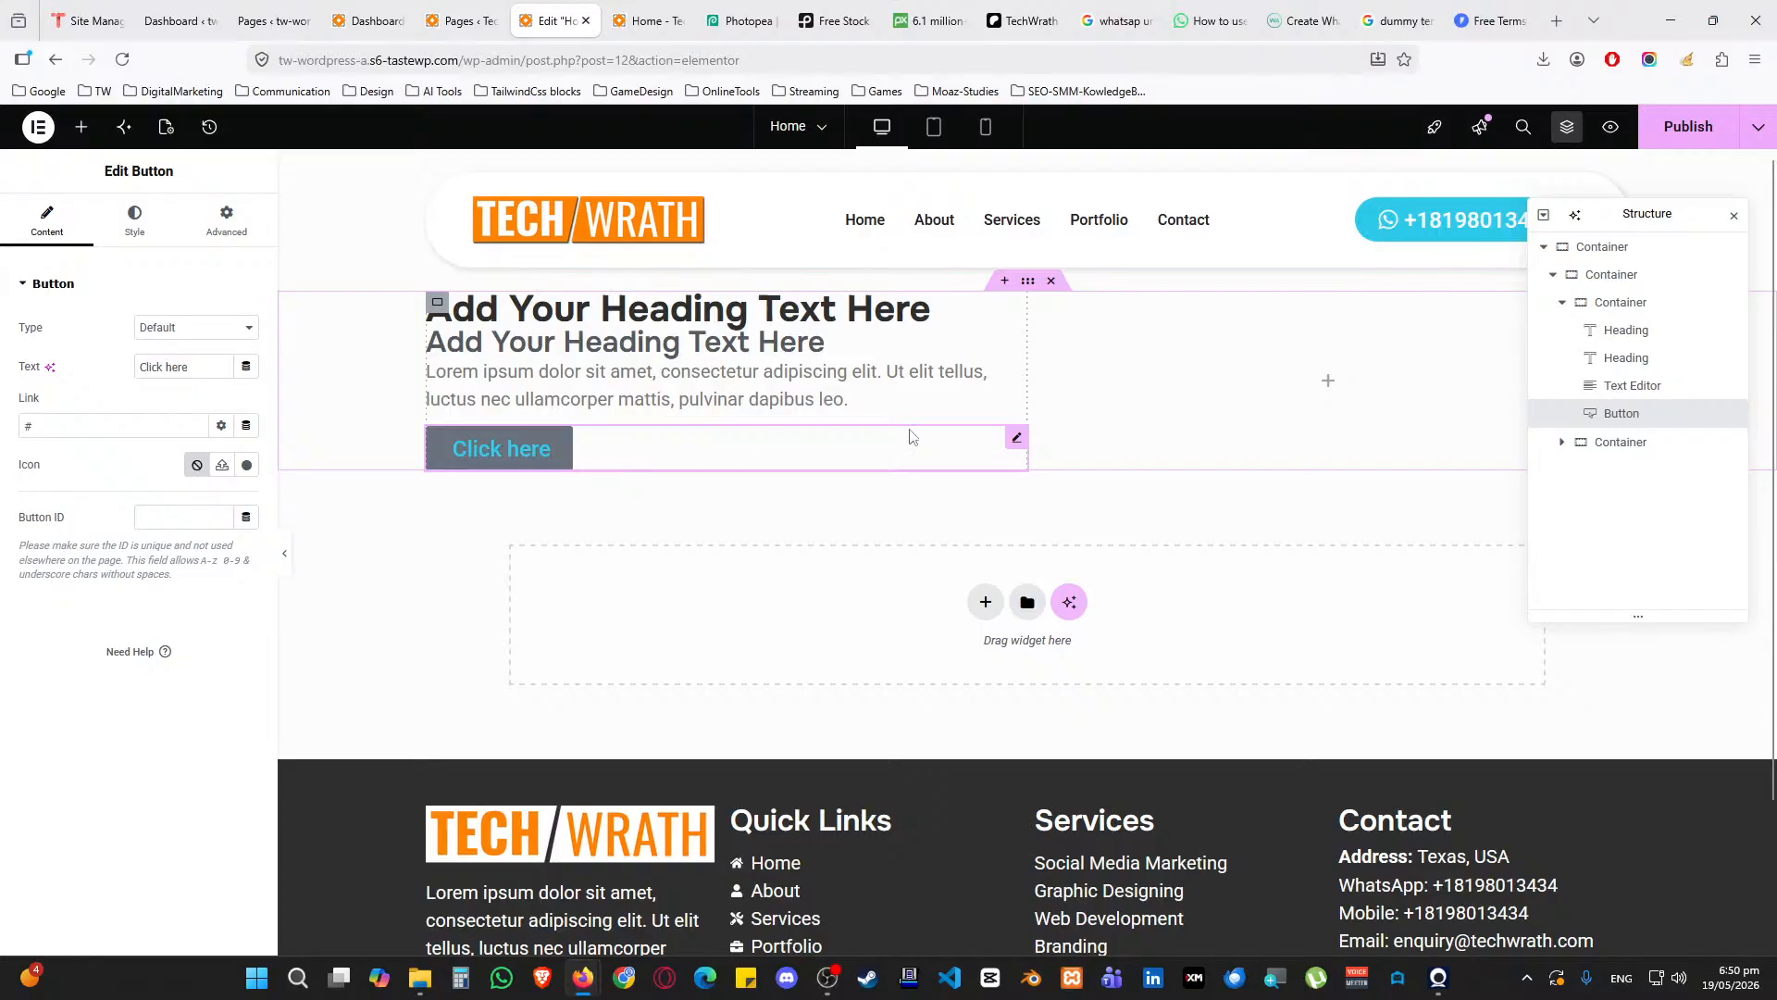
Set the left column container's linked padding to 50 px on all sides
click(1619, 303)
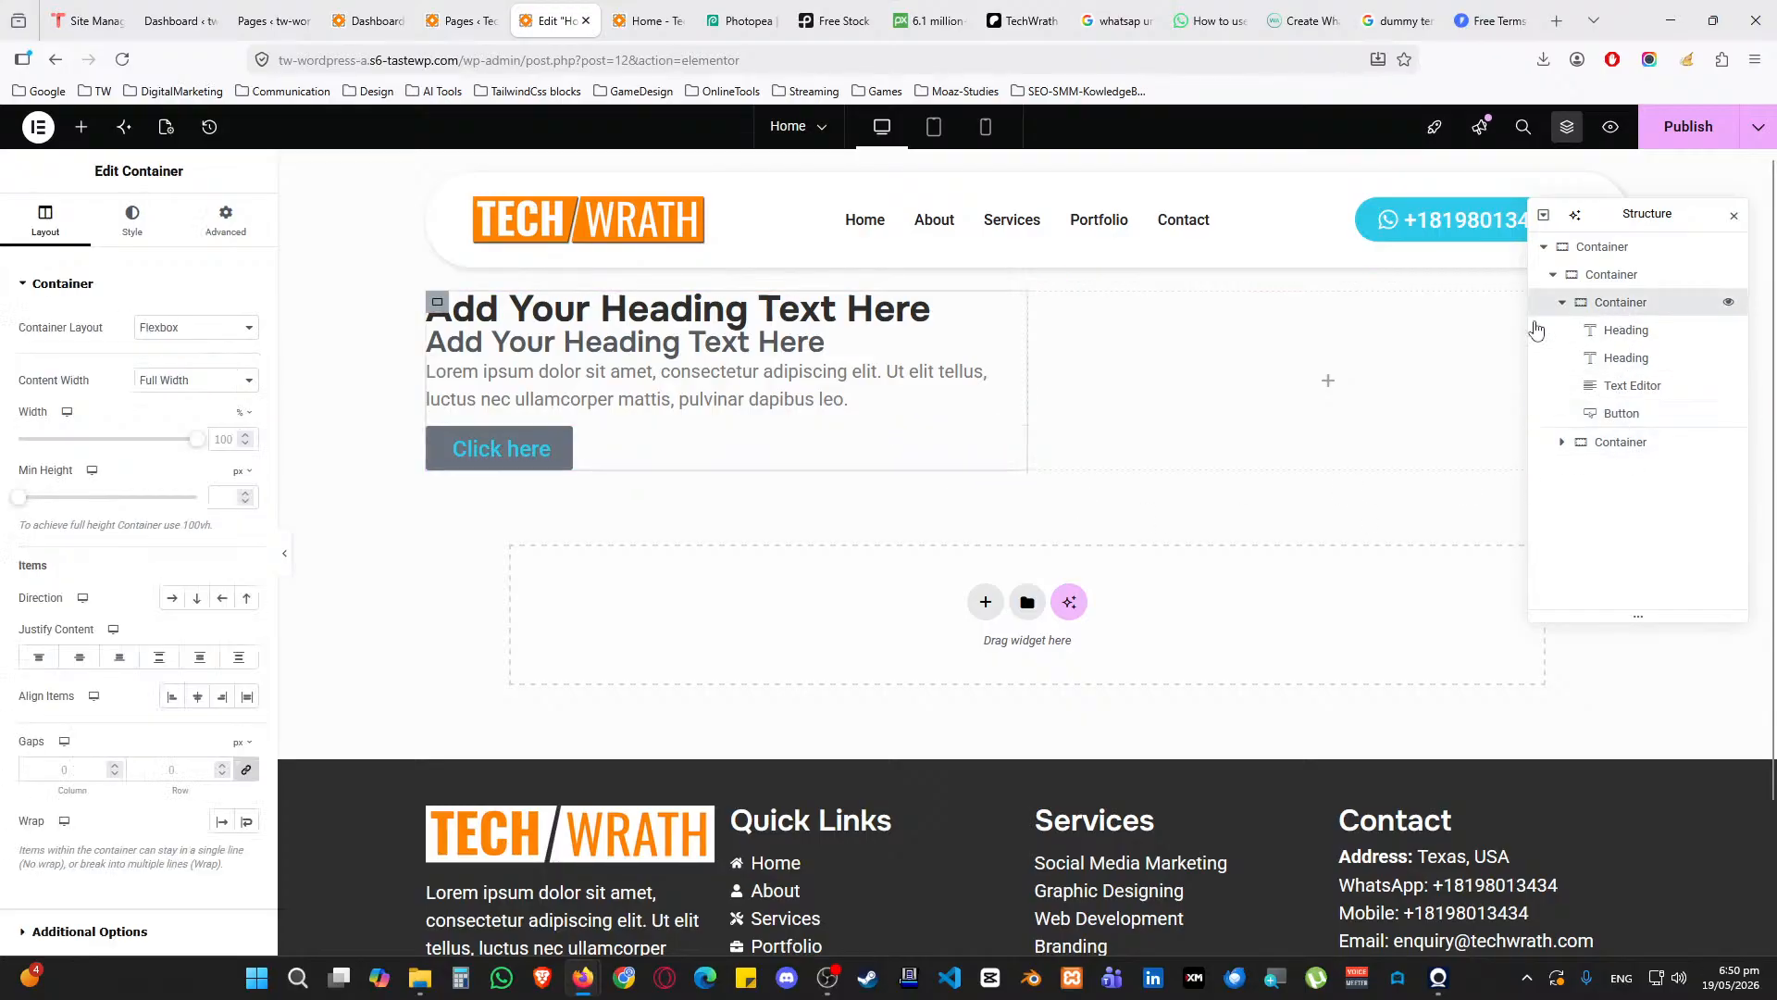
click(225, 221)
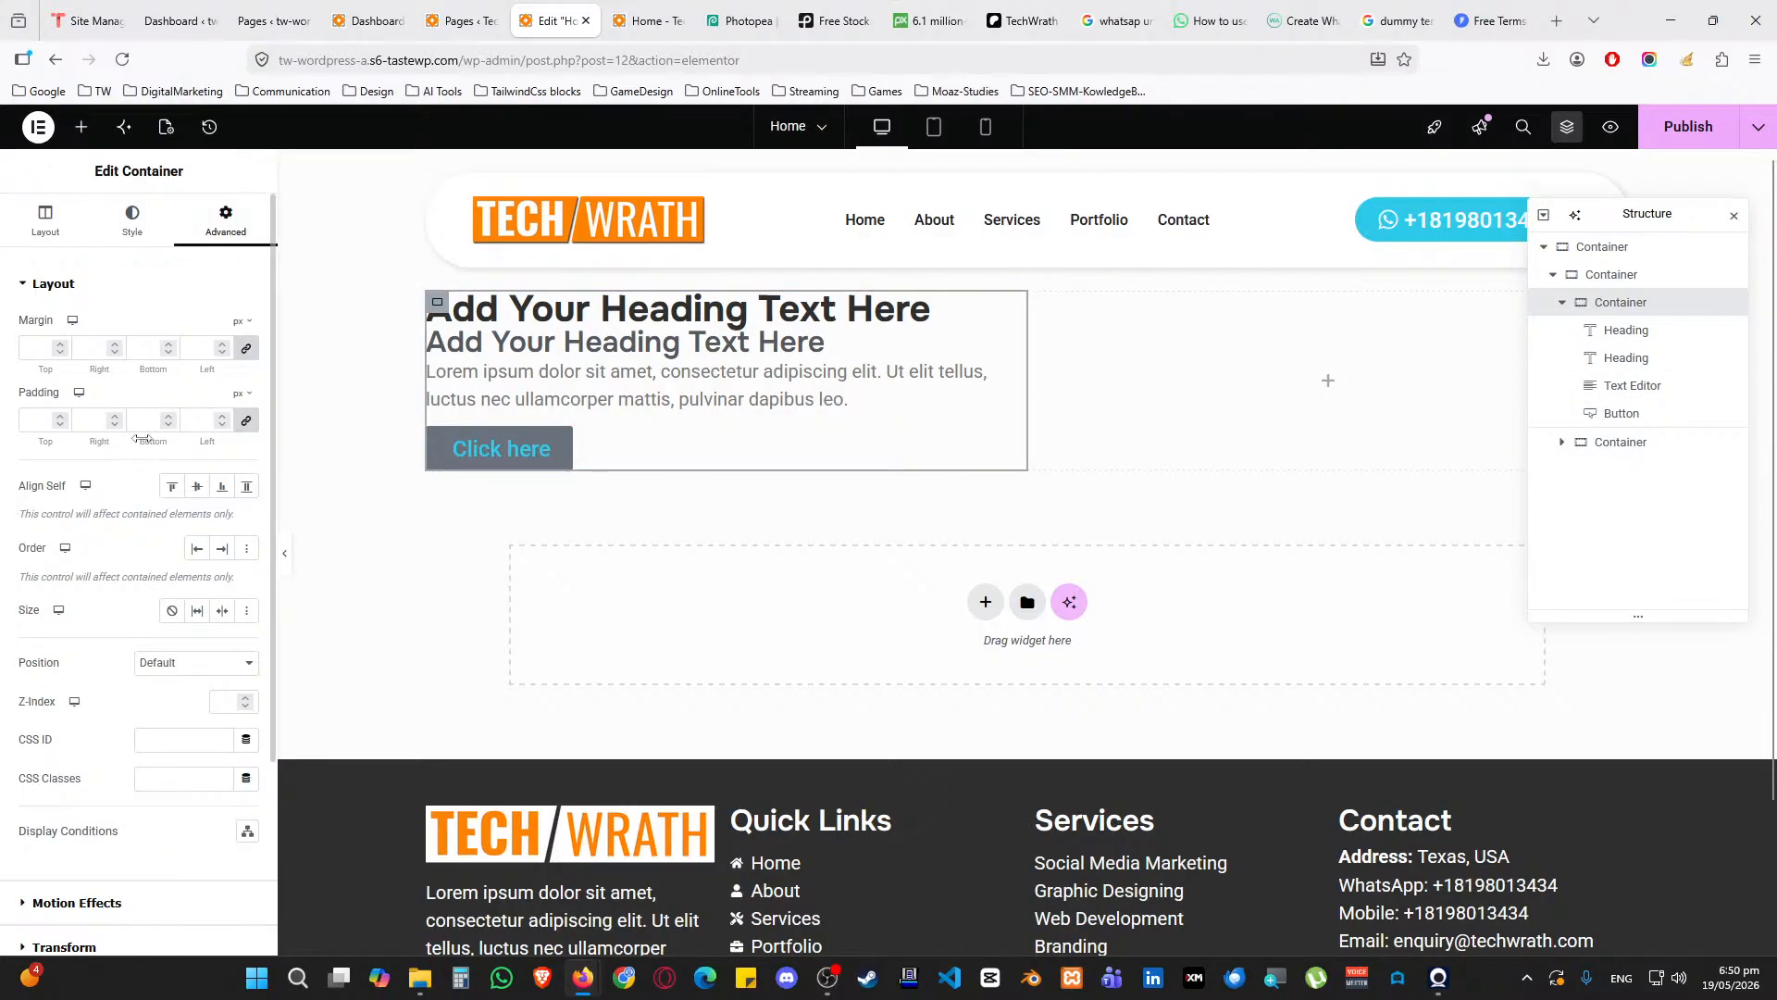
text(25)
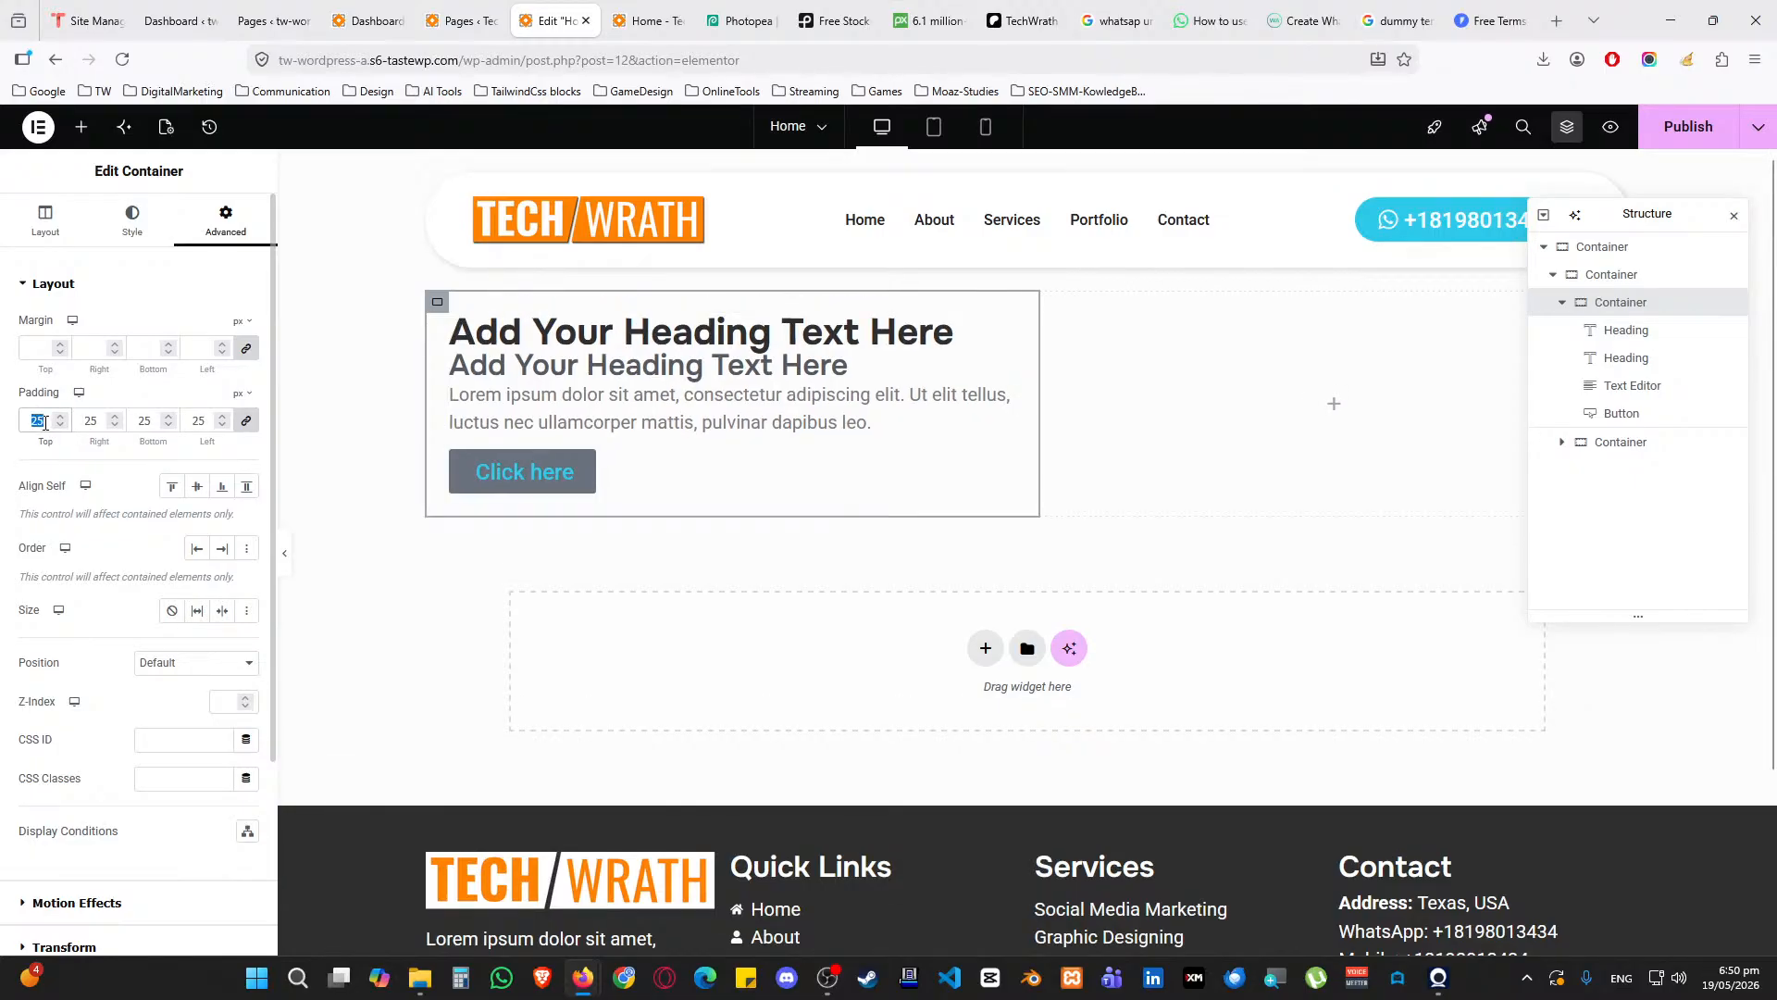
text(50)
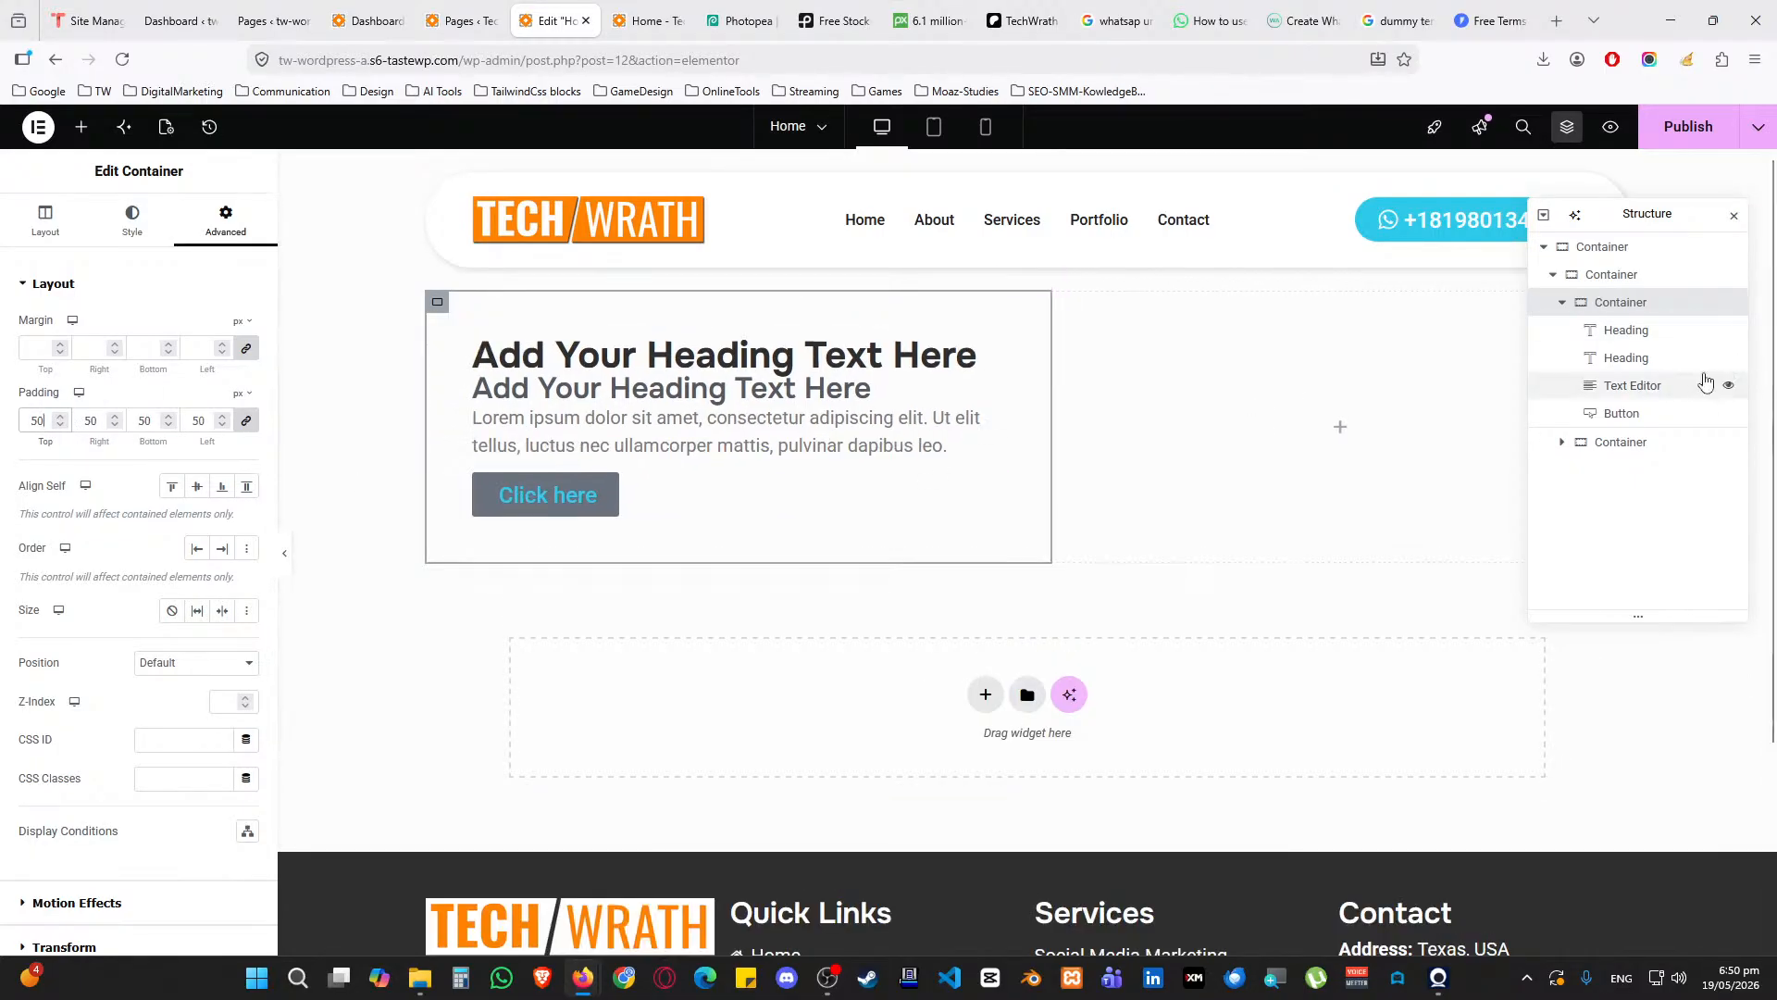
click(1621, 442)
click(226, 220)
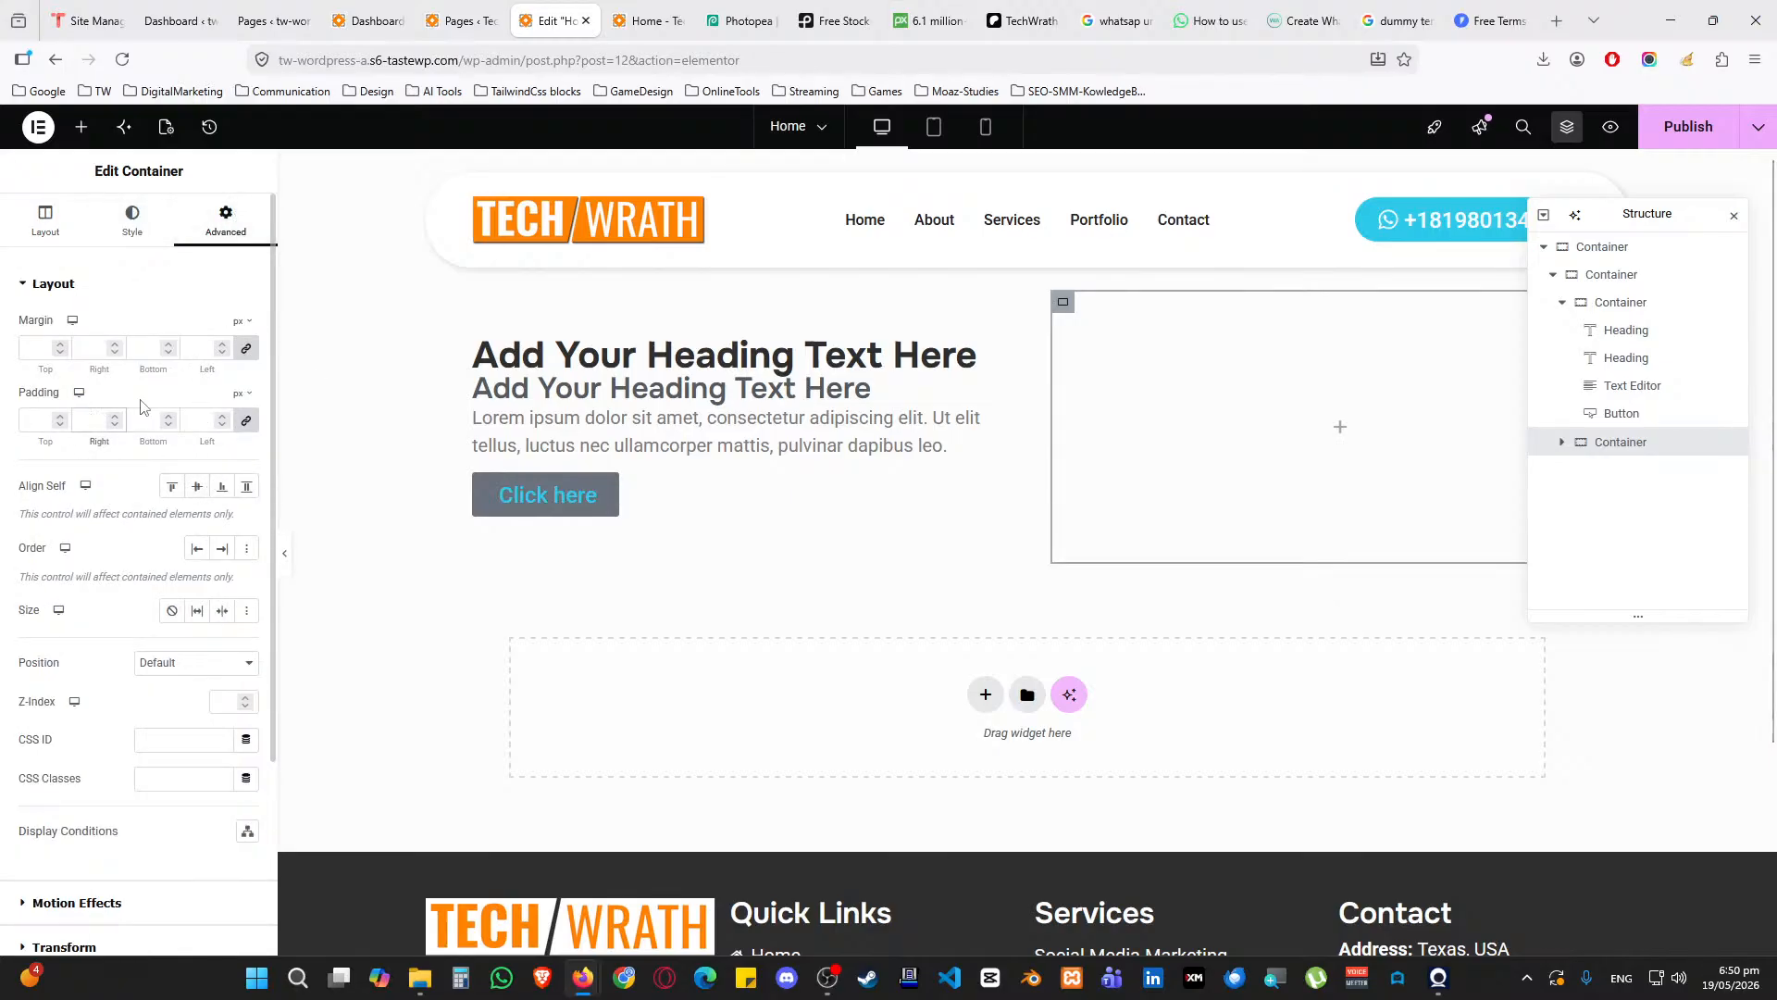
click(1633, 311)
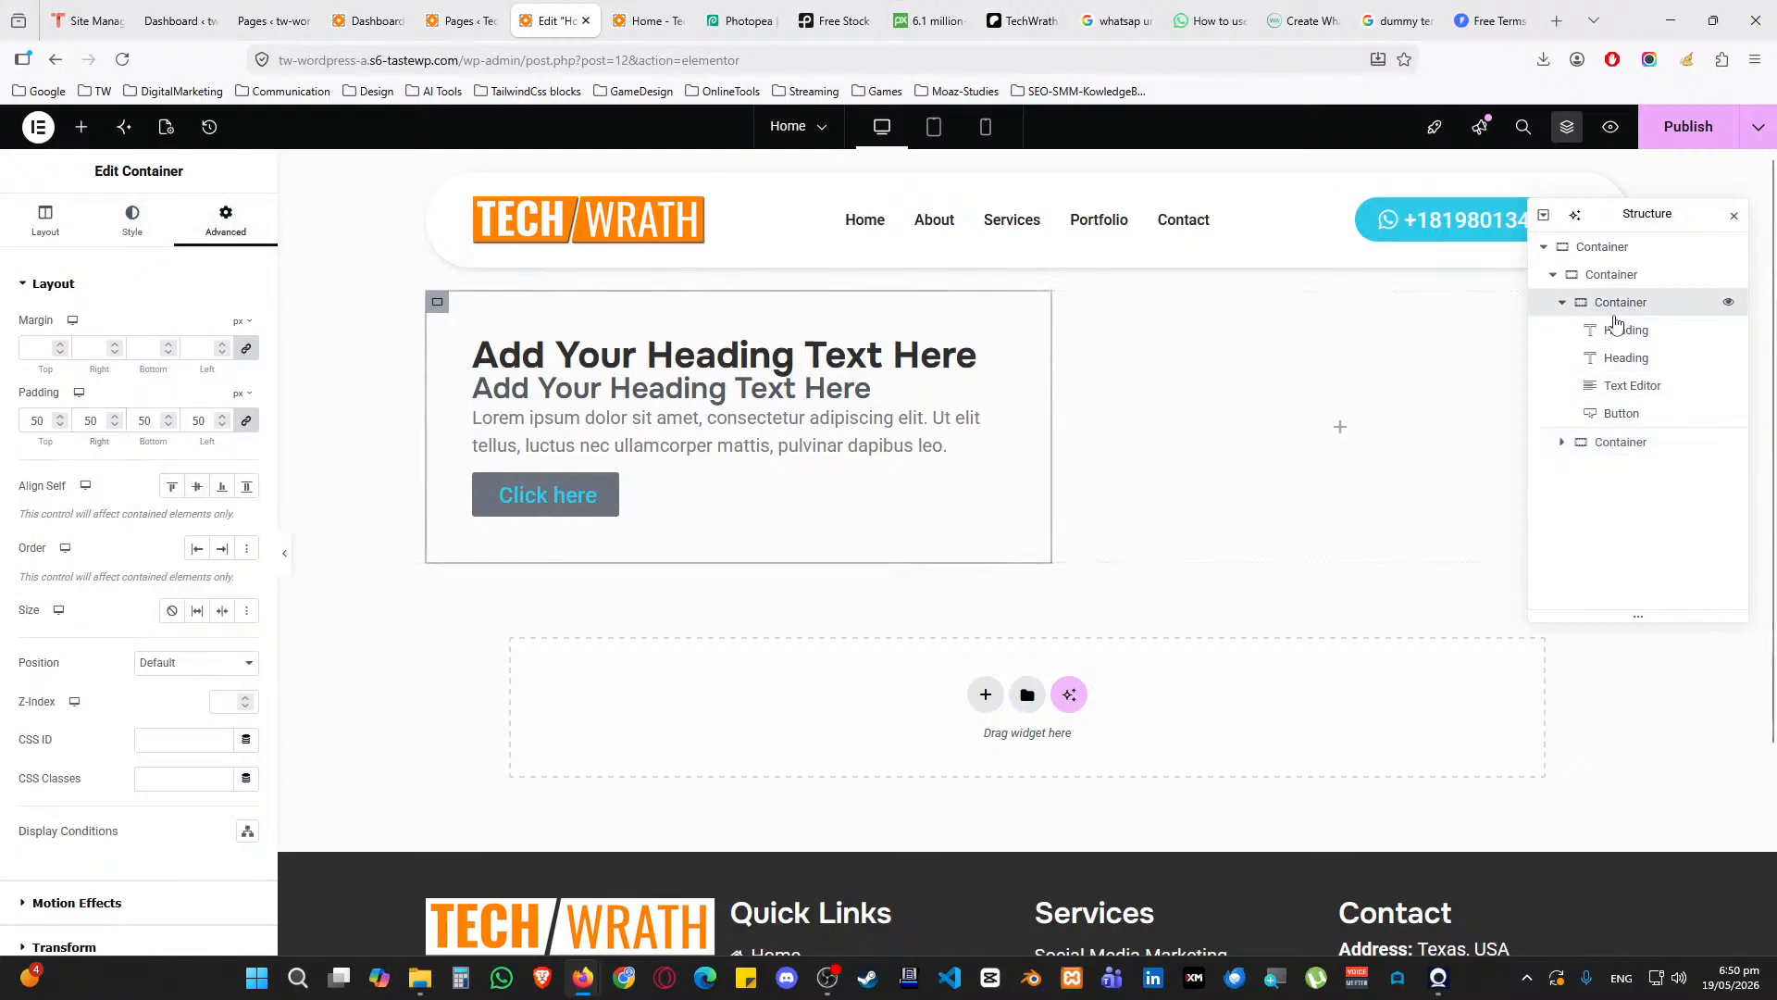
Change the main H1 heading text to 'TechWrath TV Tutorials'
click(995, 357)
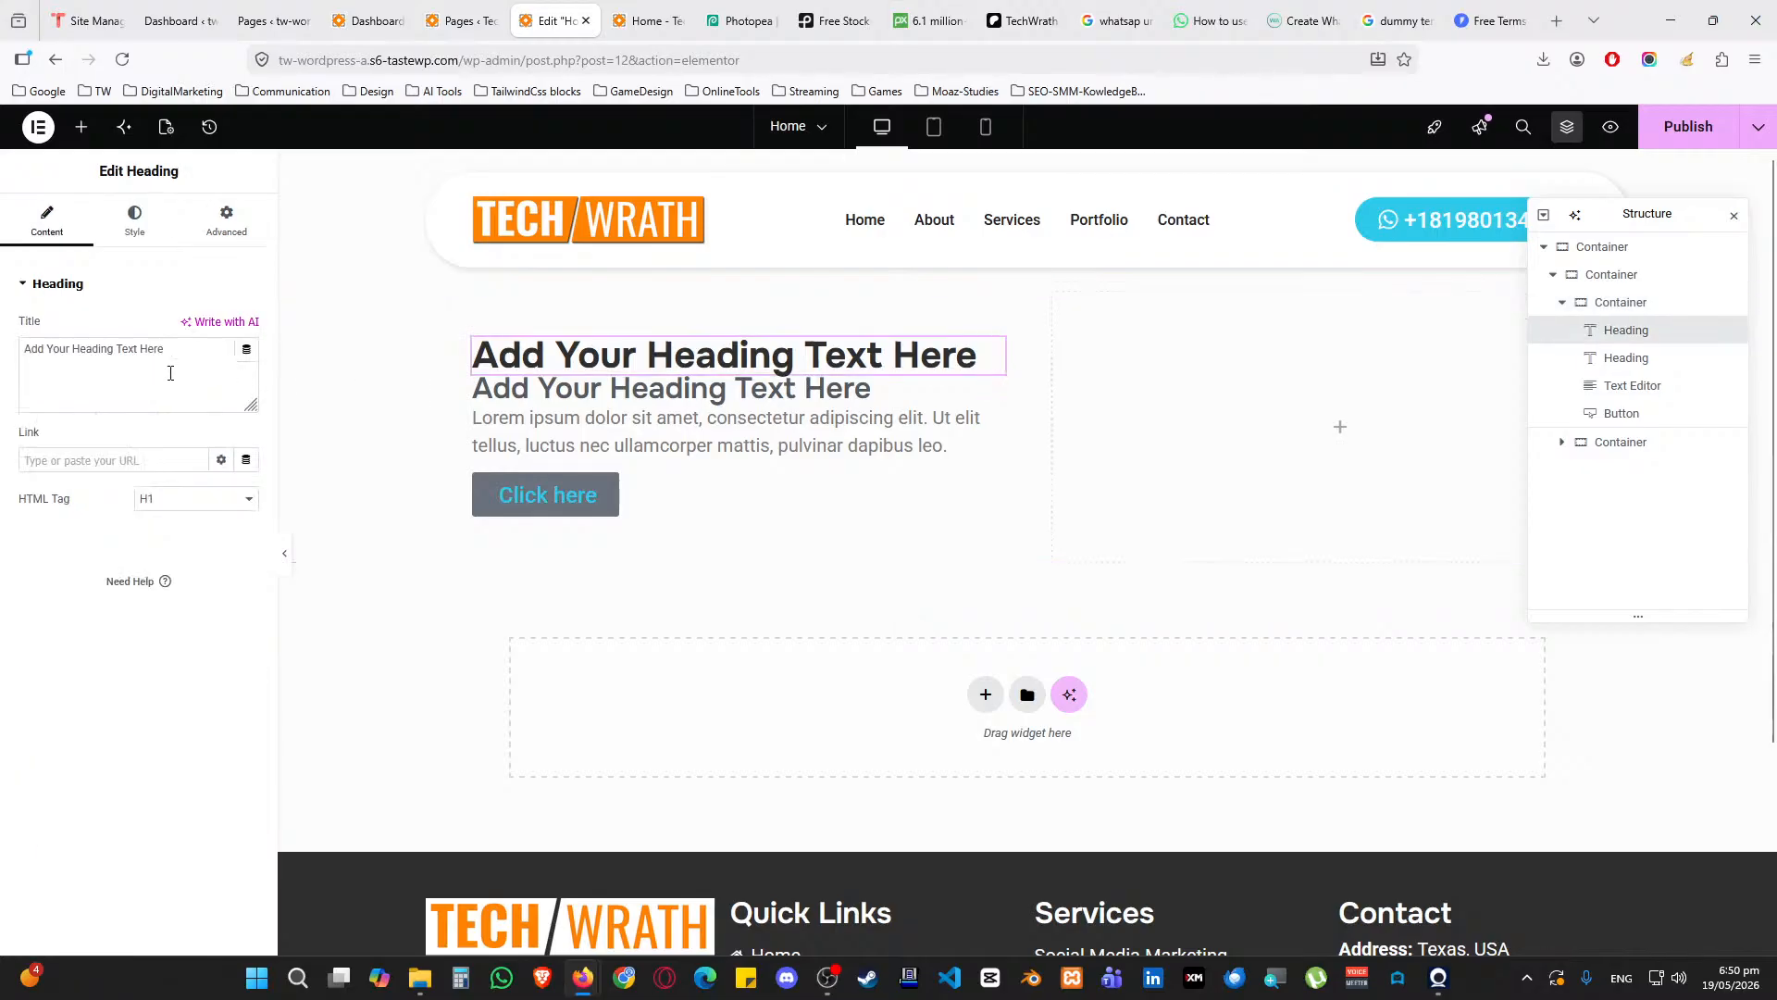
triple_click(182, 358)
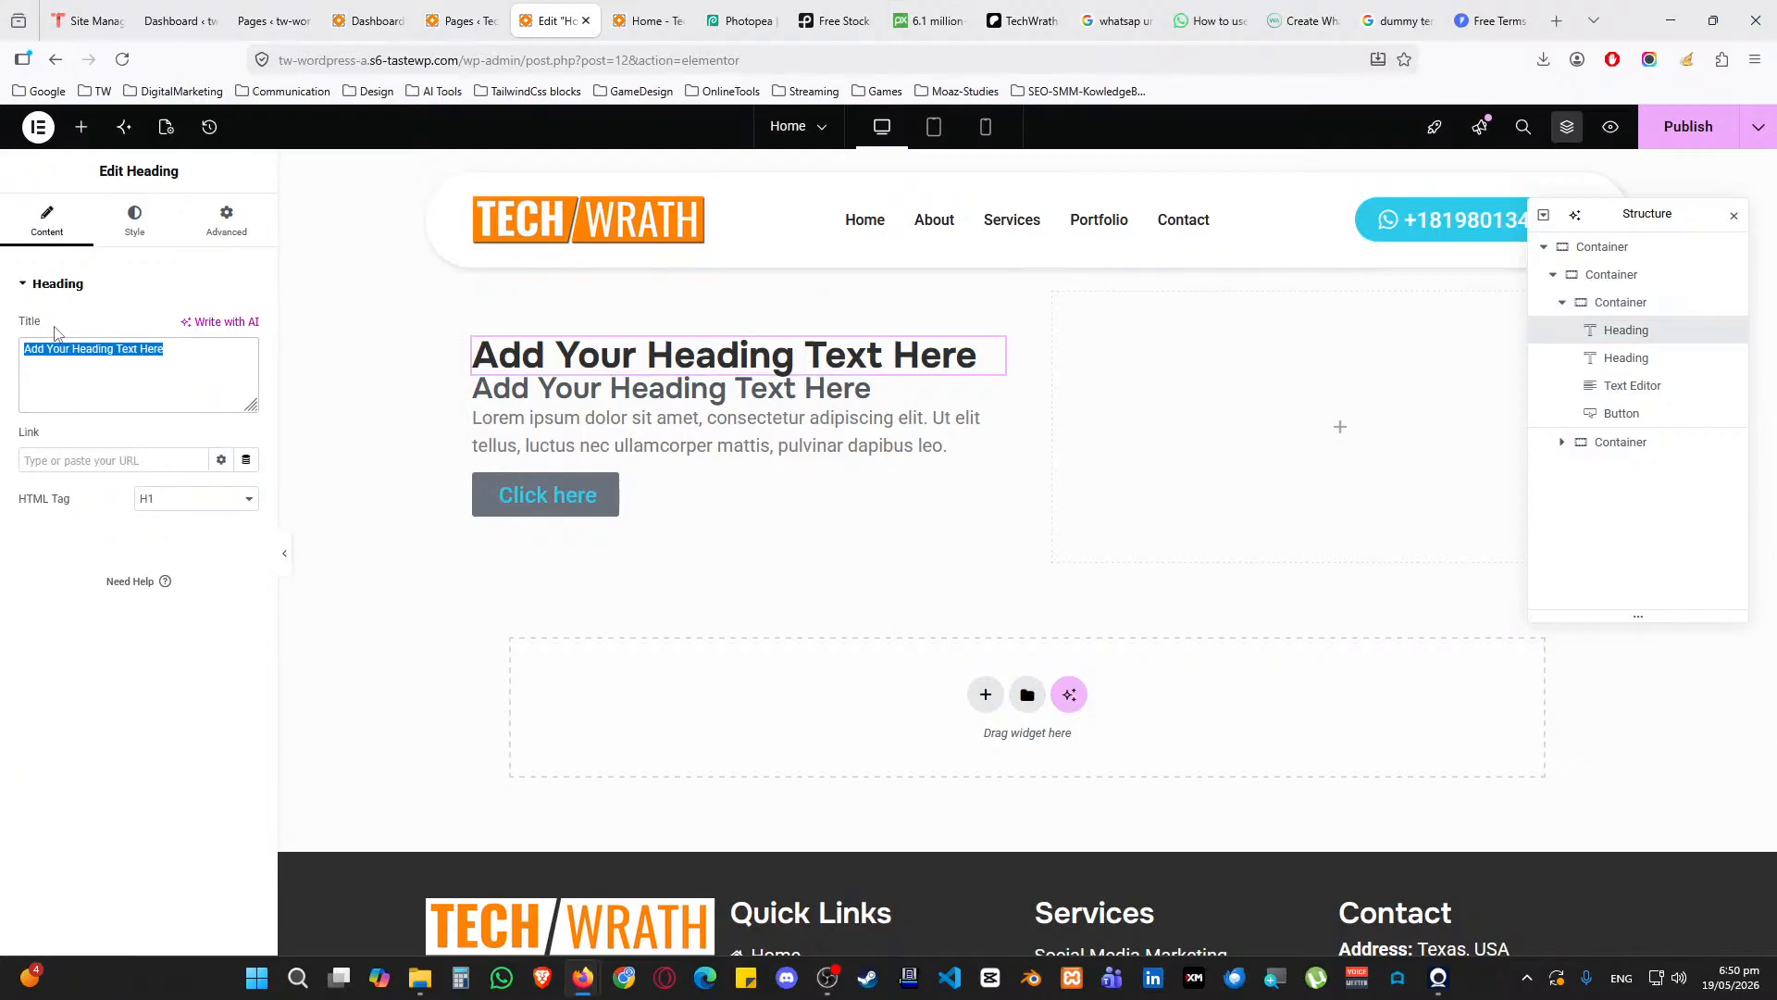
text(TechWRtah T)
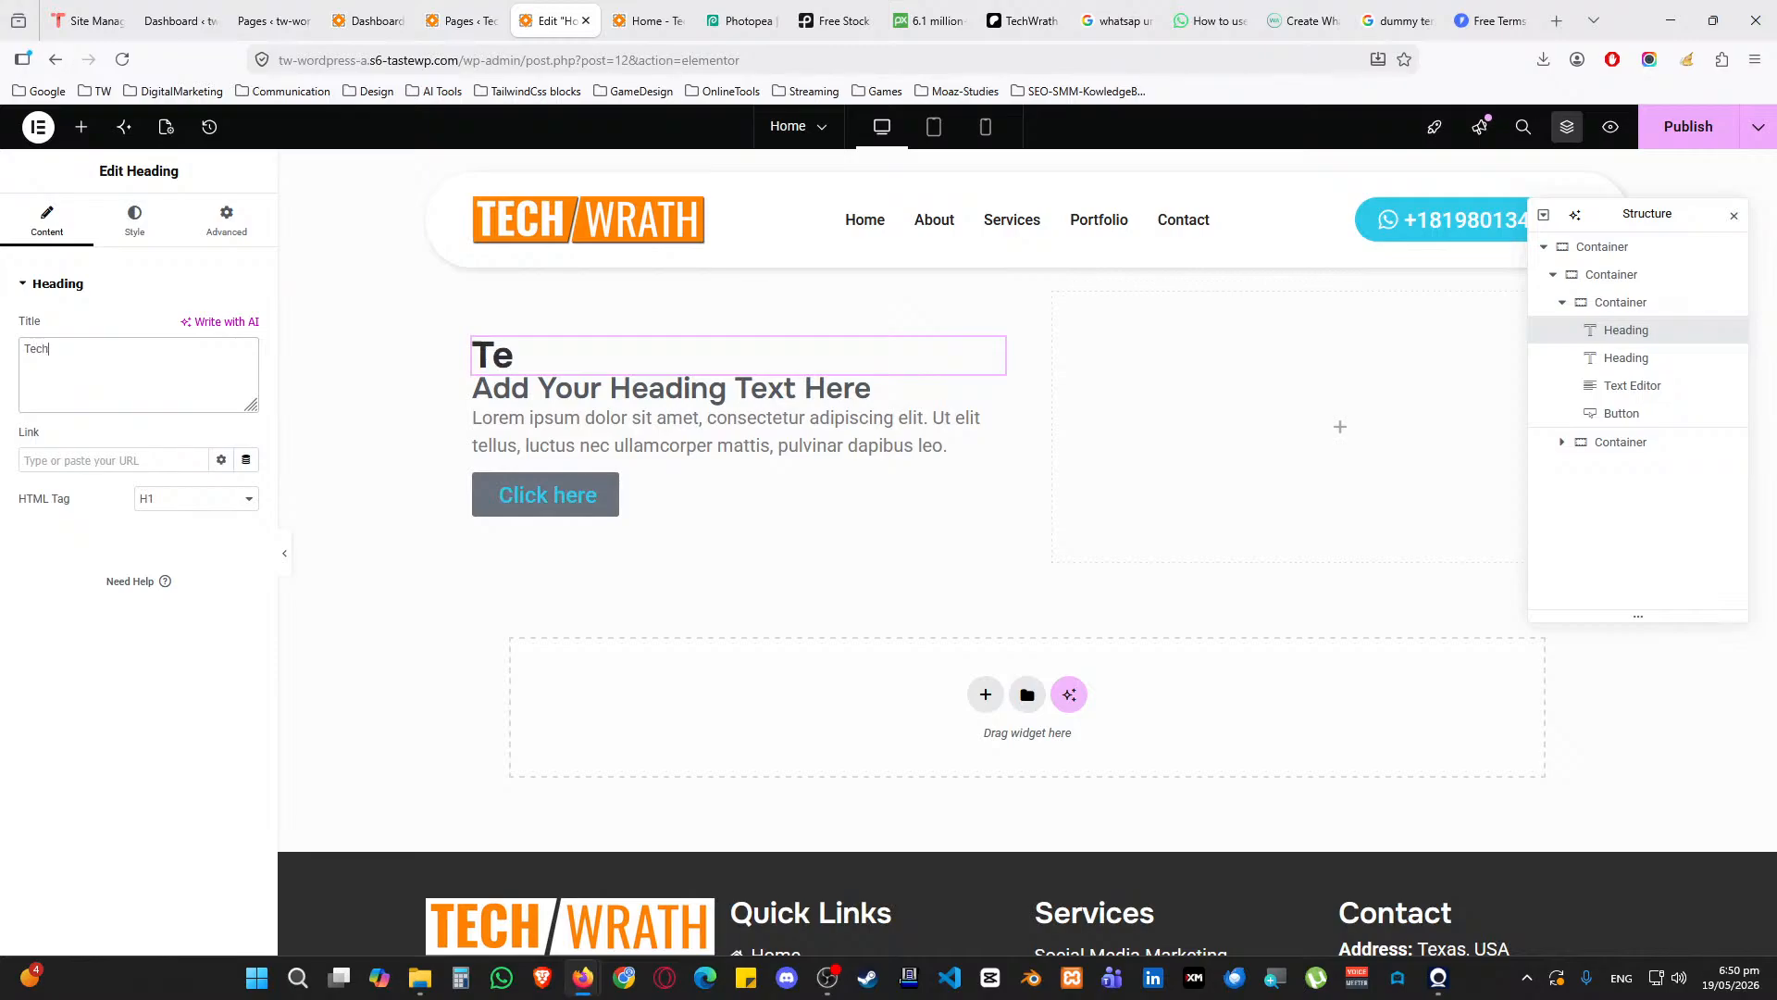
key(BackSpace)
key(BackSpace)
key(BackSpace)
key(BackSpace)
key(BackSpace)
key(BackSpace)
text(ra)
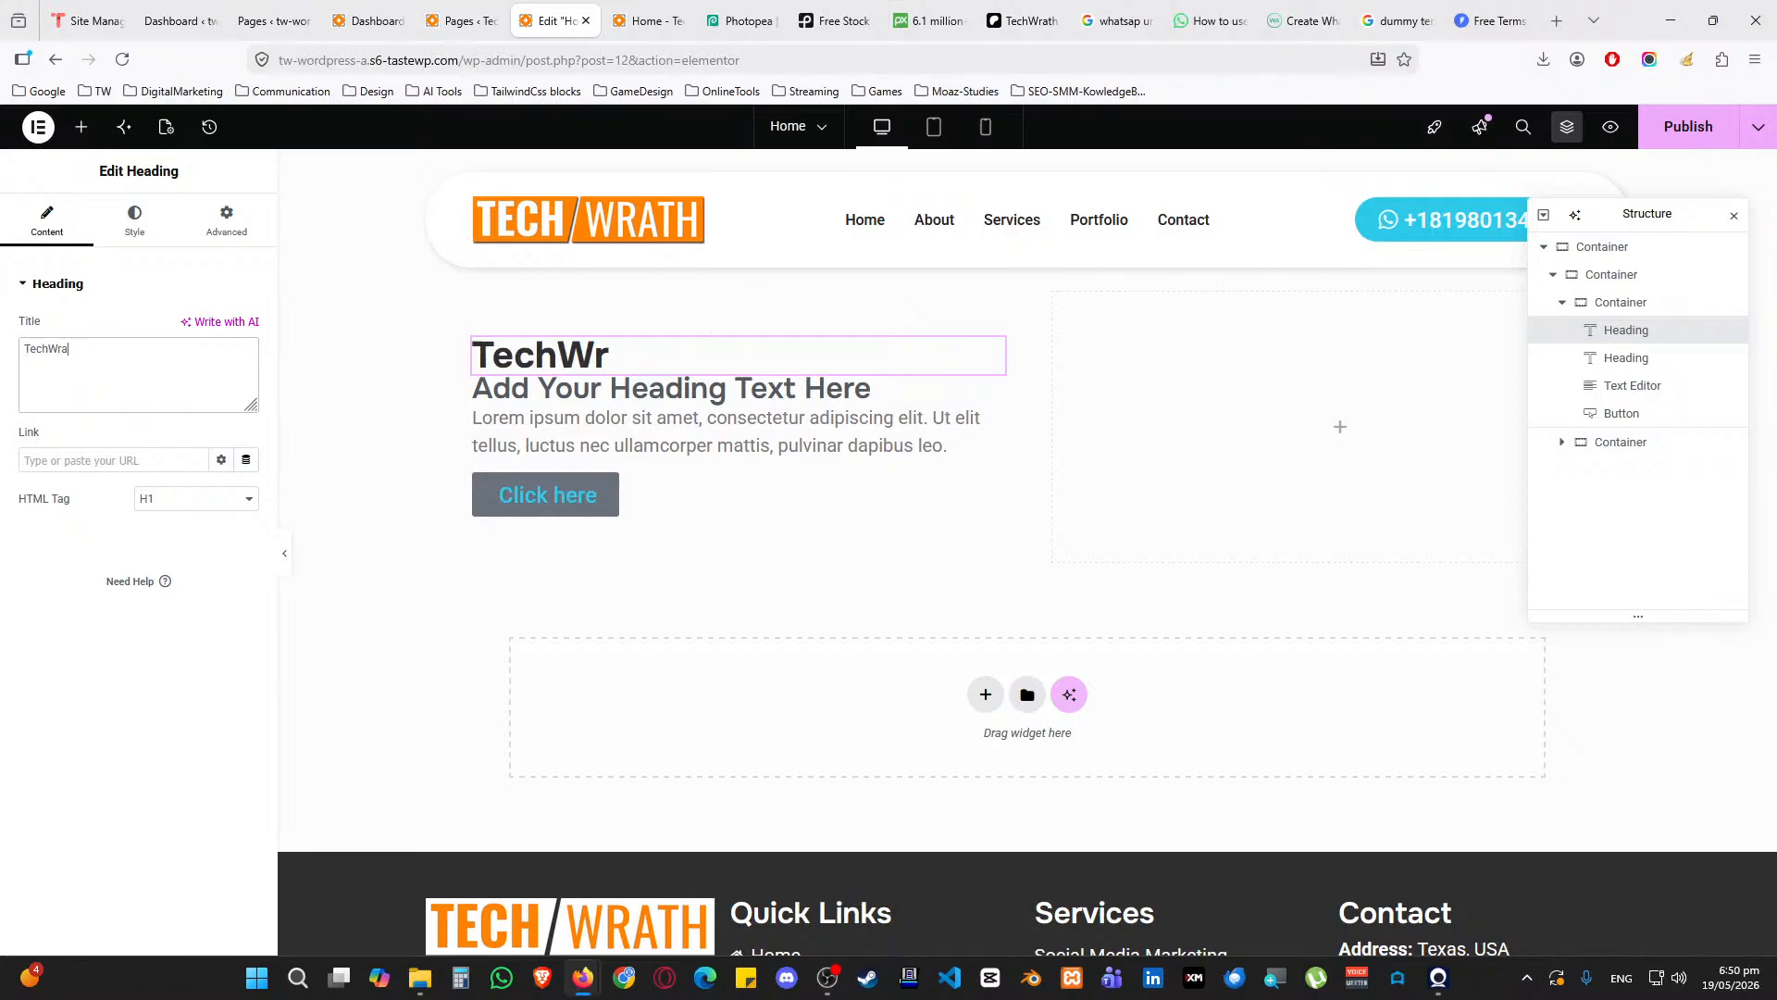
text(th TV)
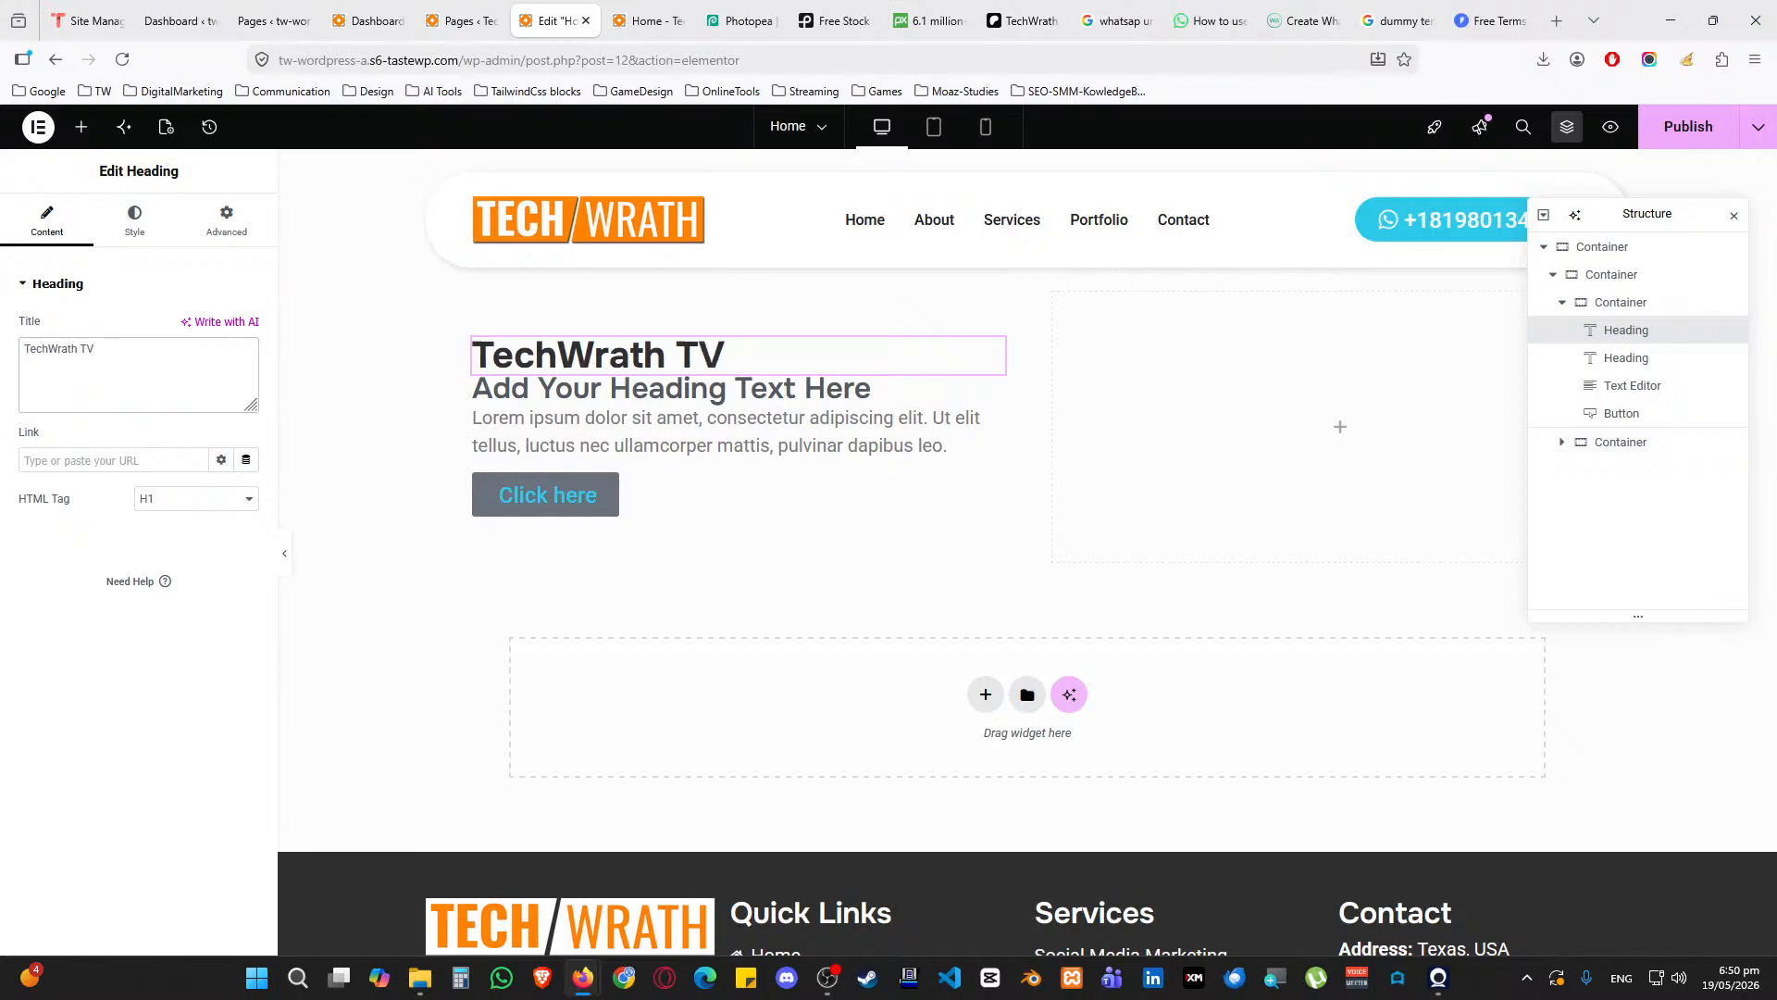
text( Tutorials)
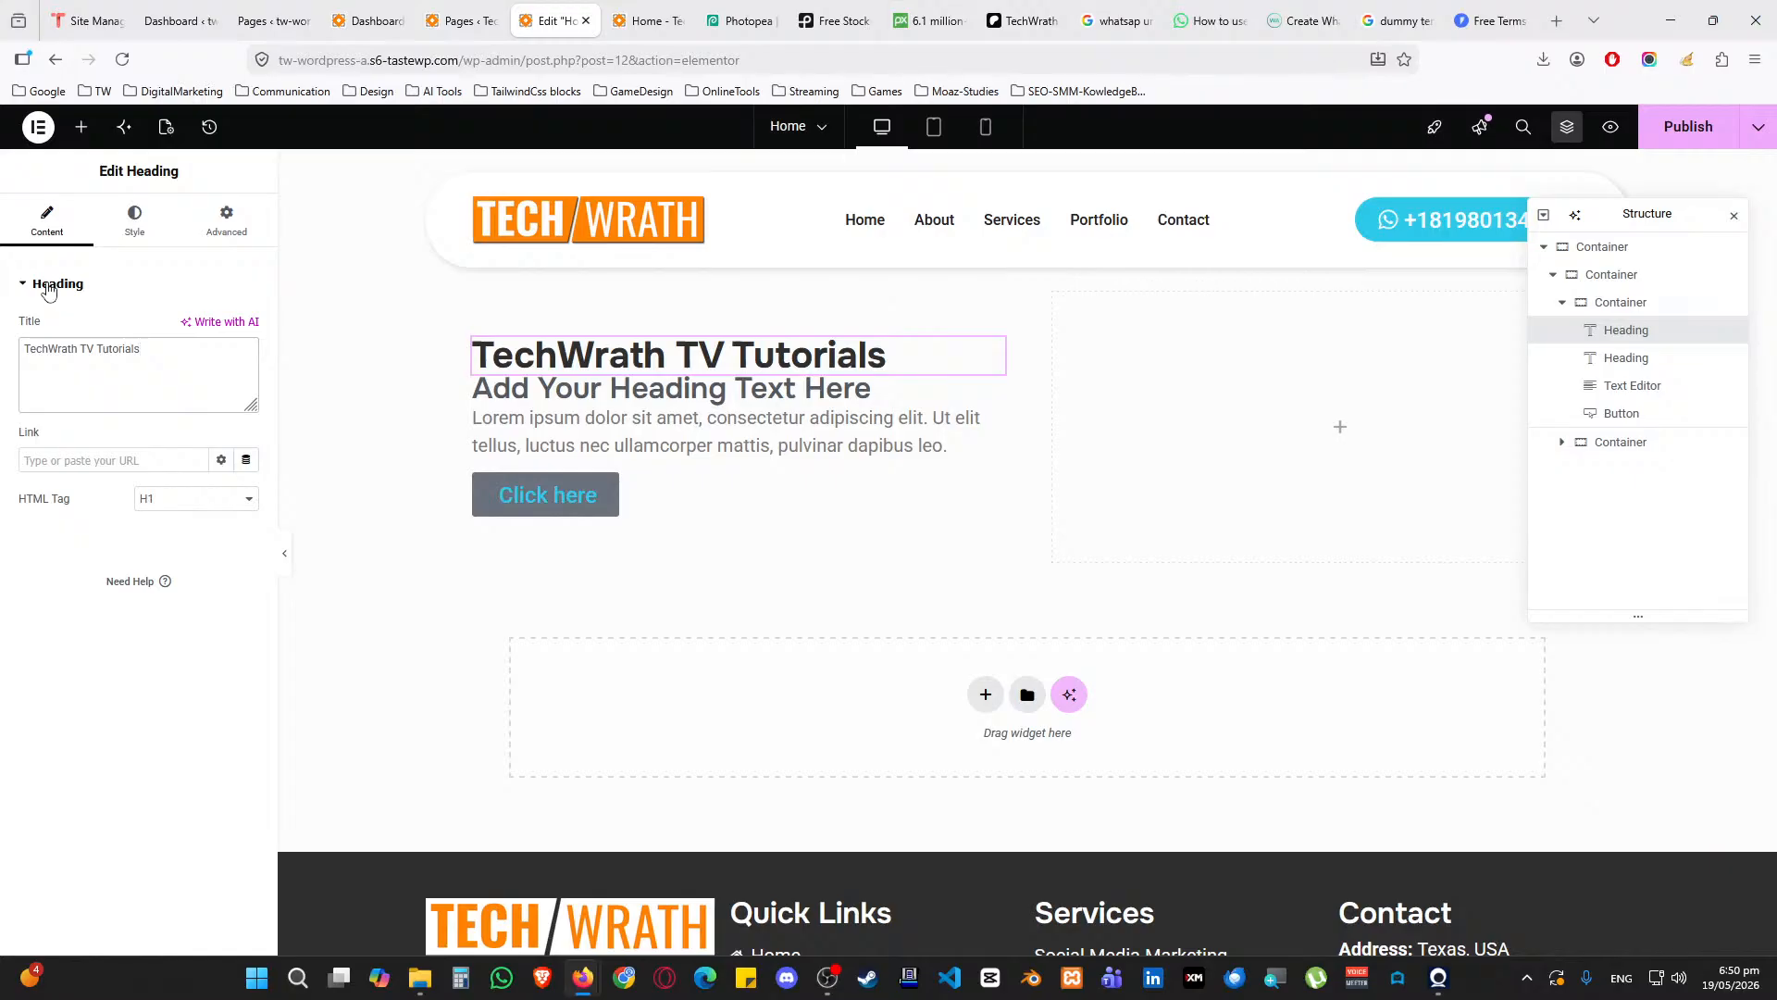
Change the second heading text to 'Subscribe, Support the Channel'
click(990, 384)
triple_click(121, 361)
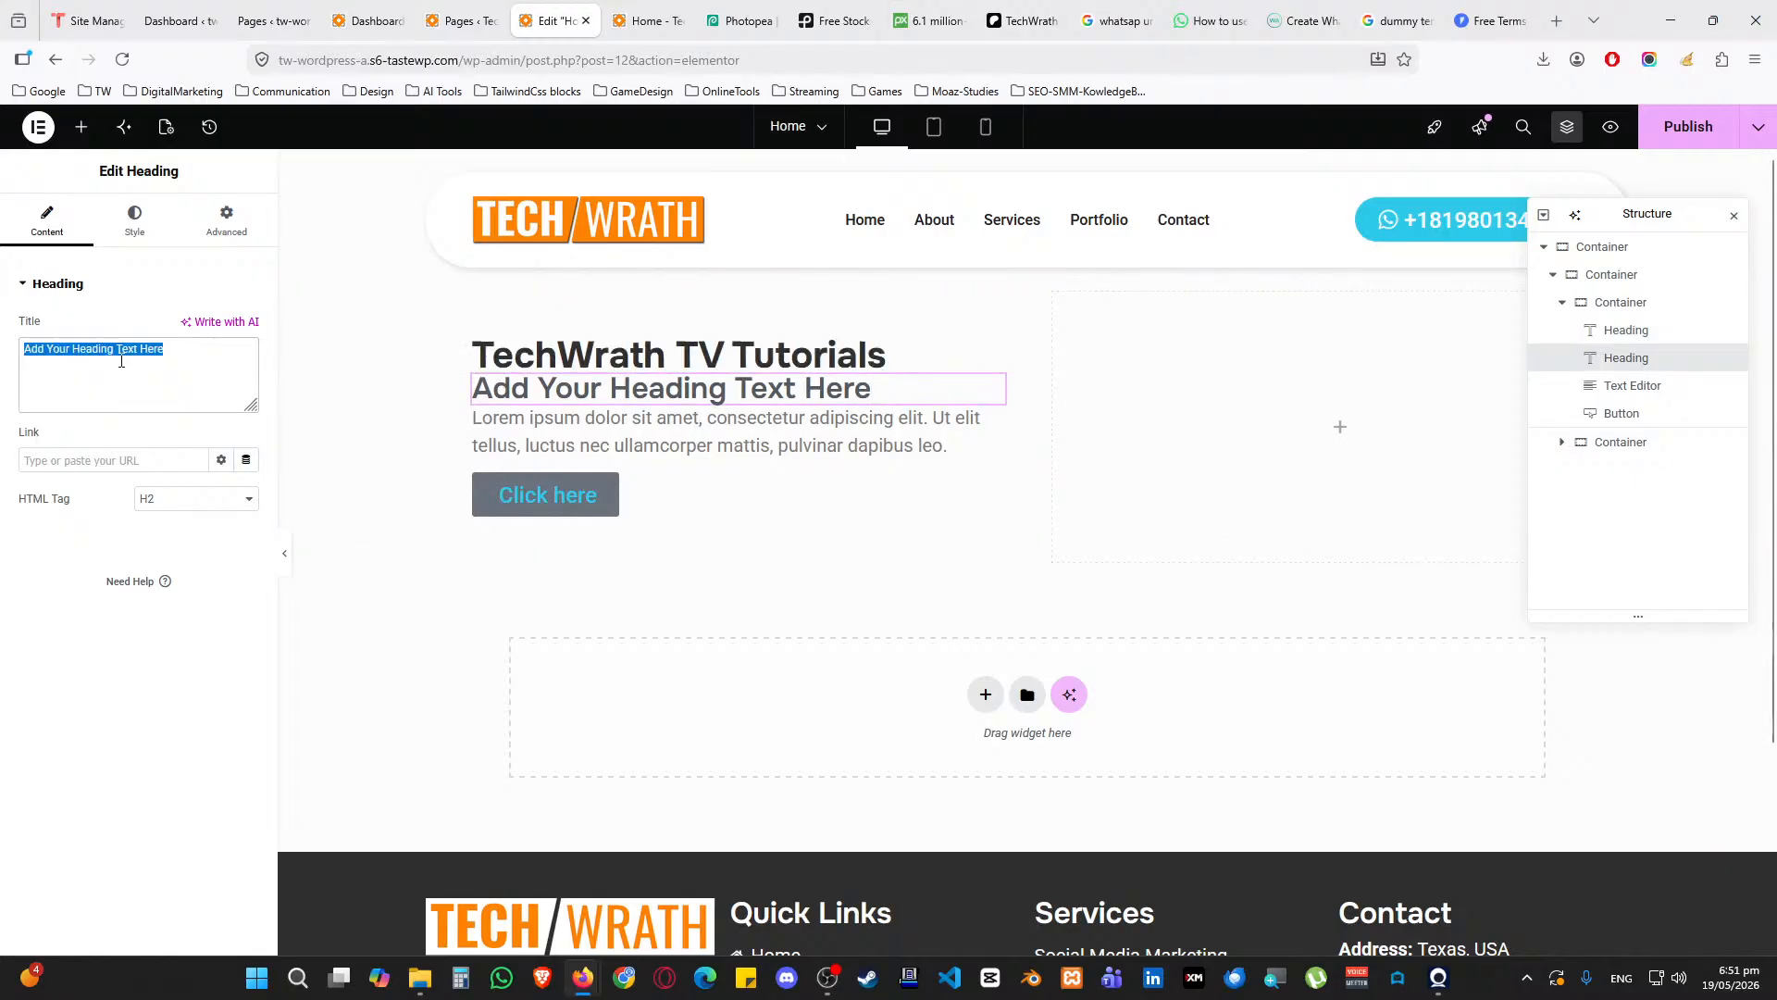
text(Subscribe)
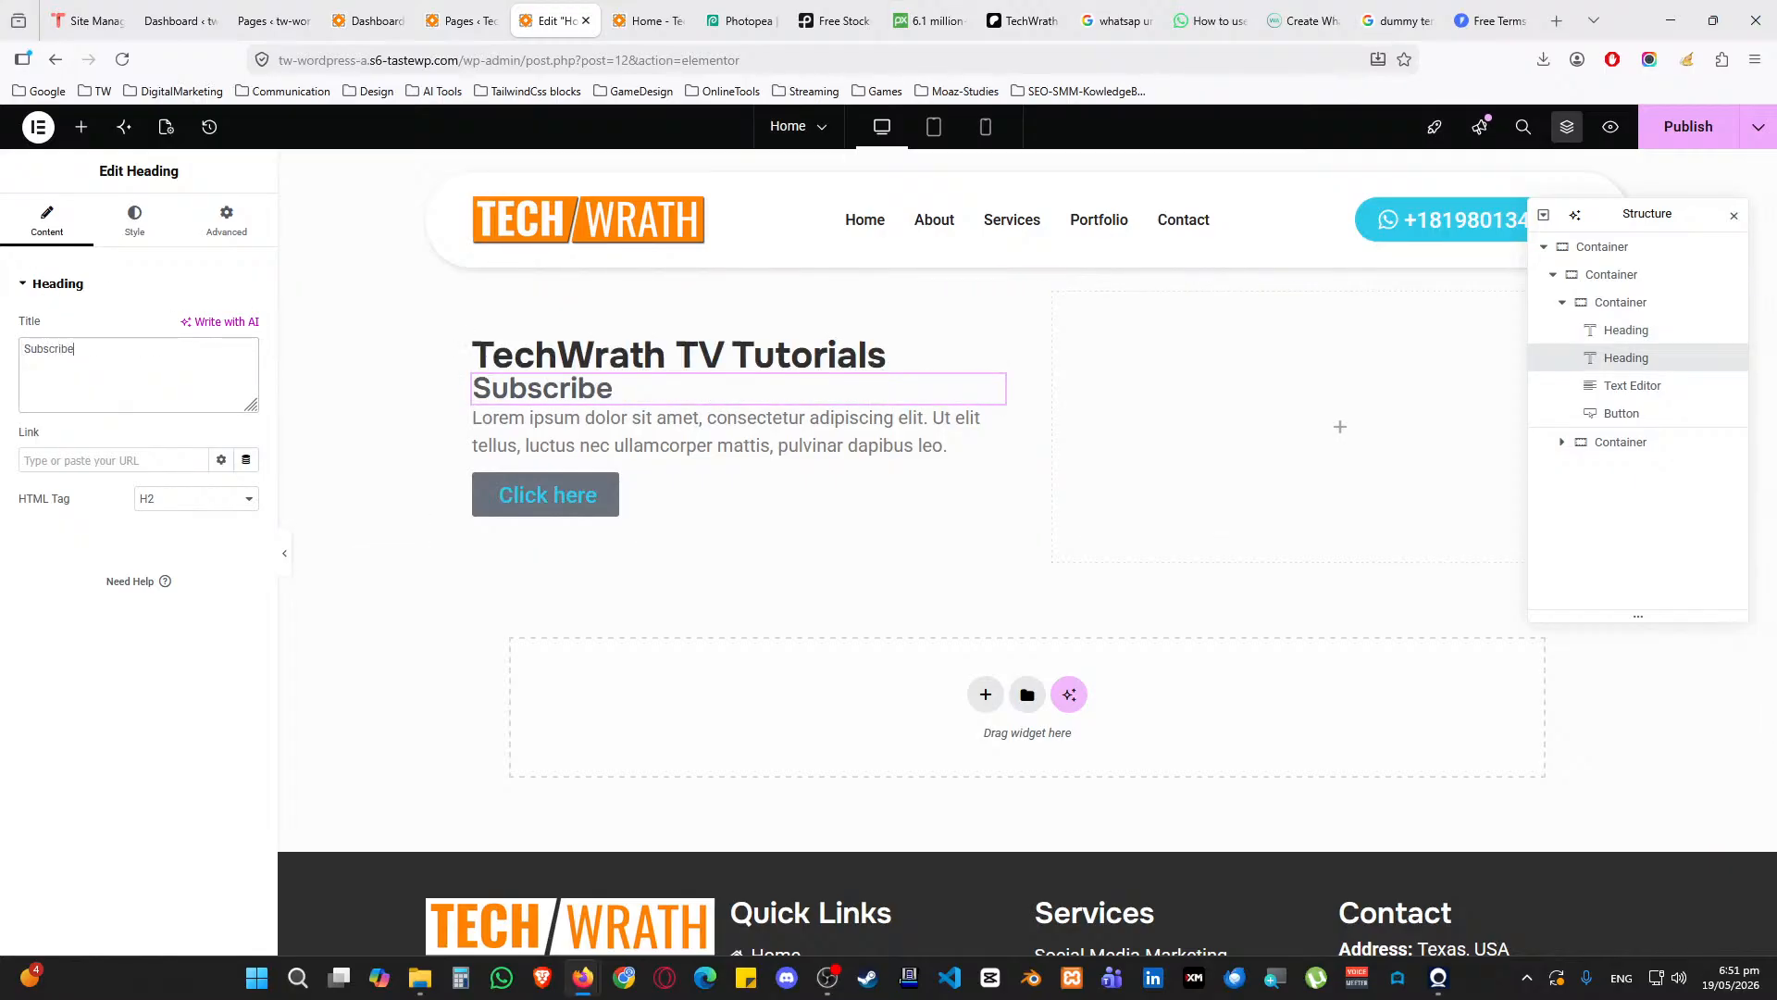
text(, Support the Channel)
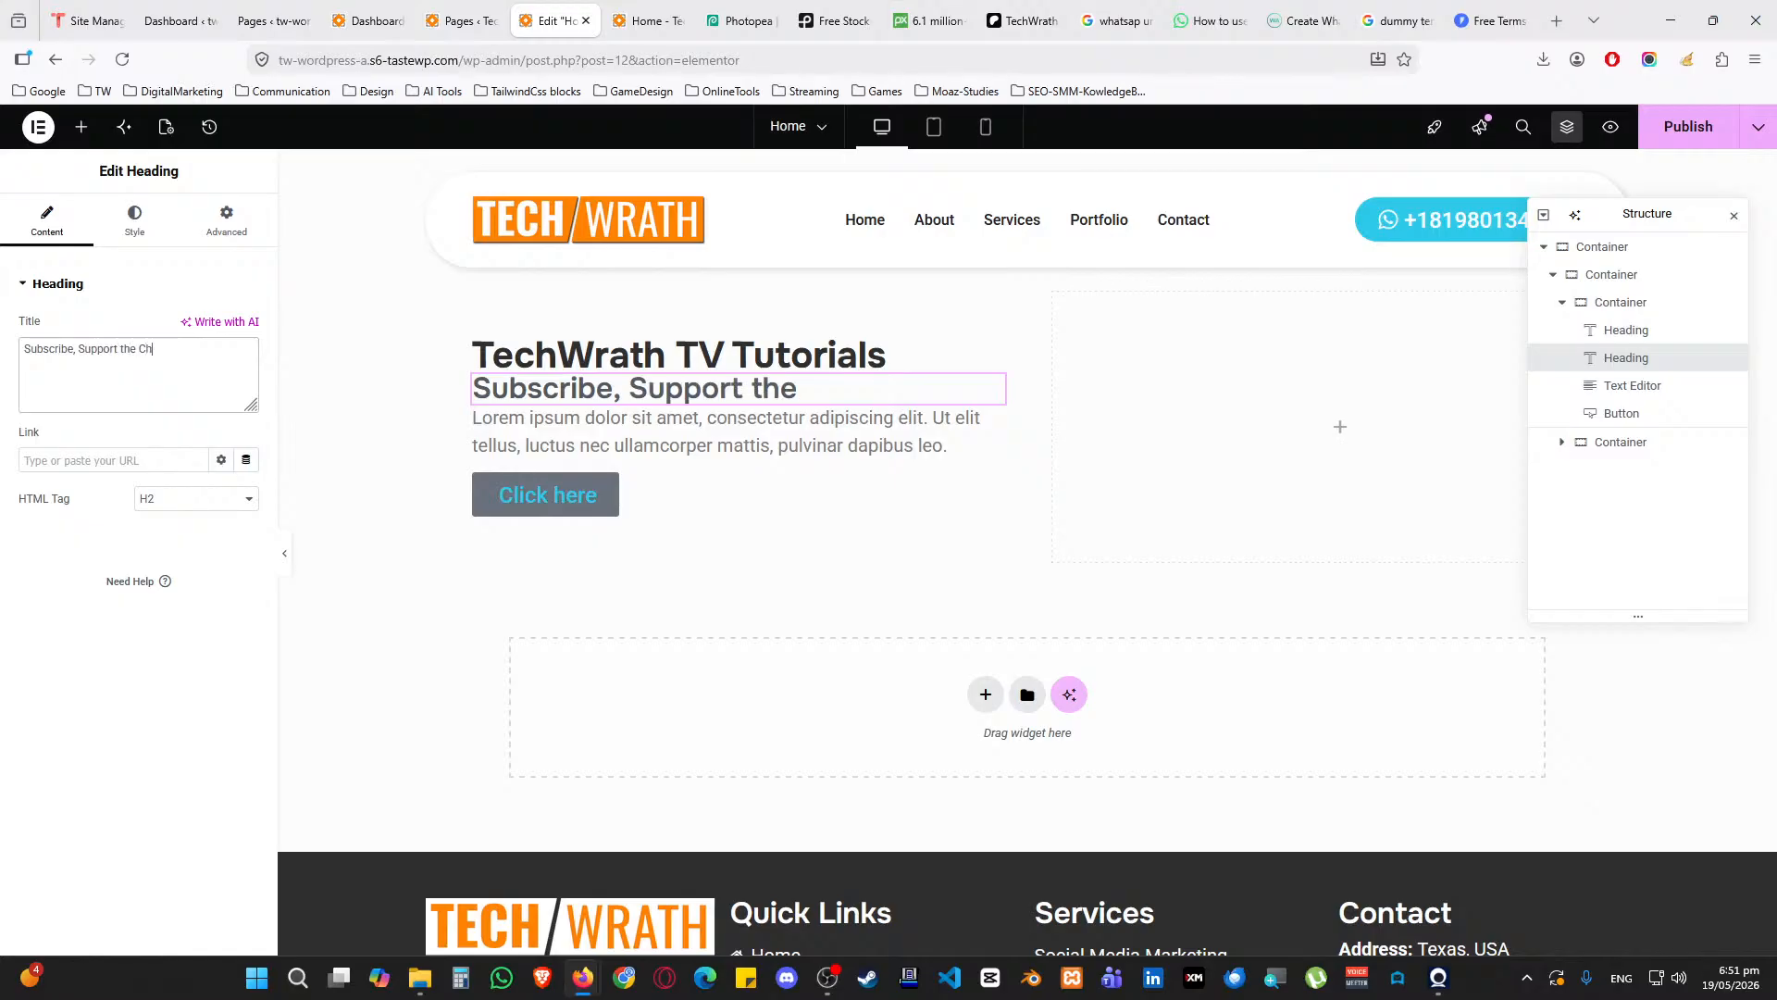
Replace the Lorem paragraph with the Patreon, YouTube and Super Chat support message, then open the button's icon library
click(485, 437)
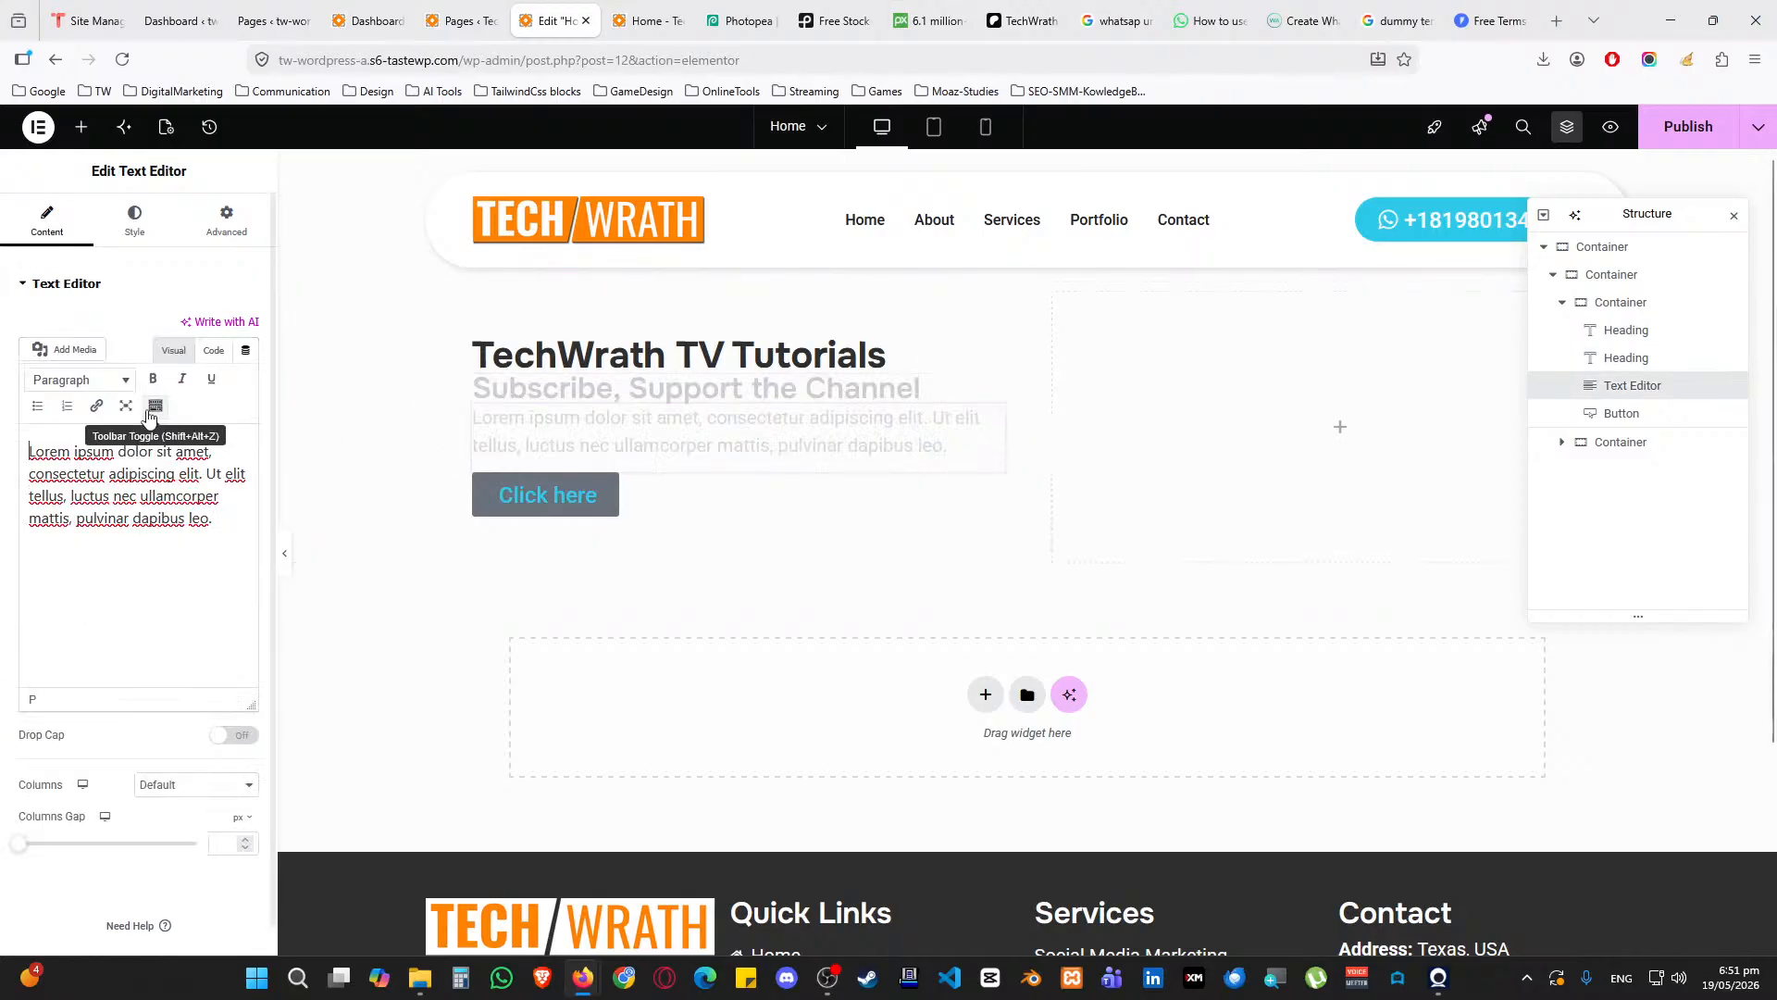
key(ctrl+a)
text(Woul)
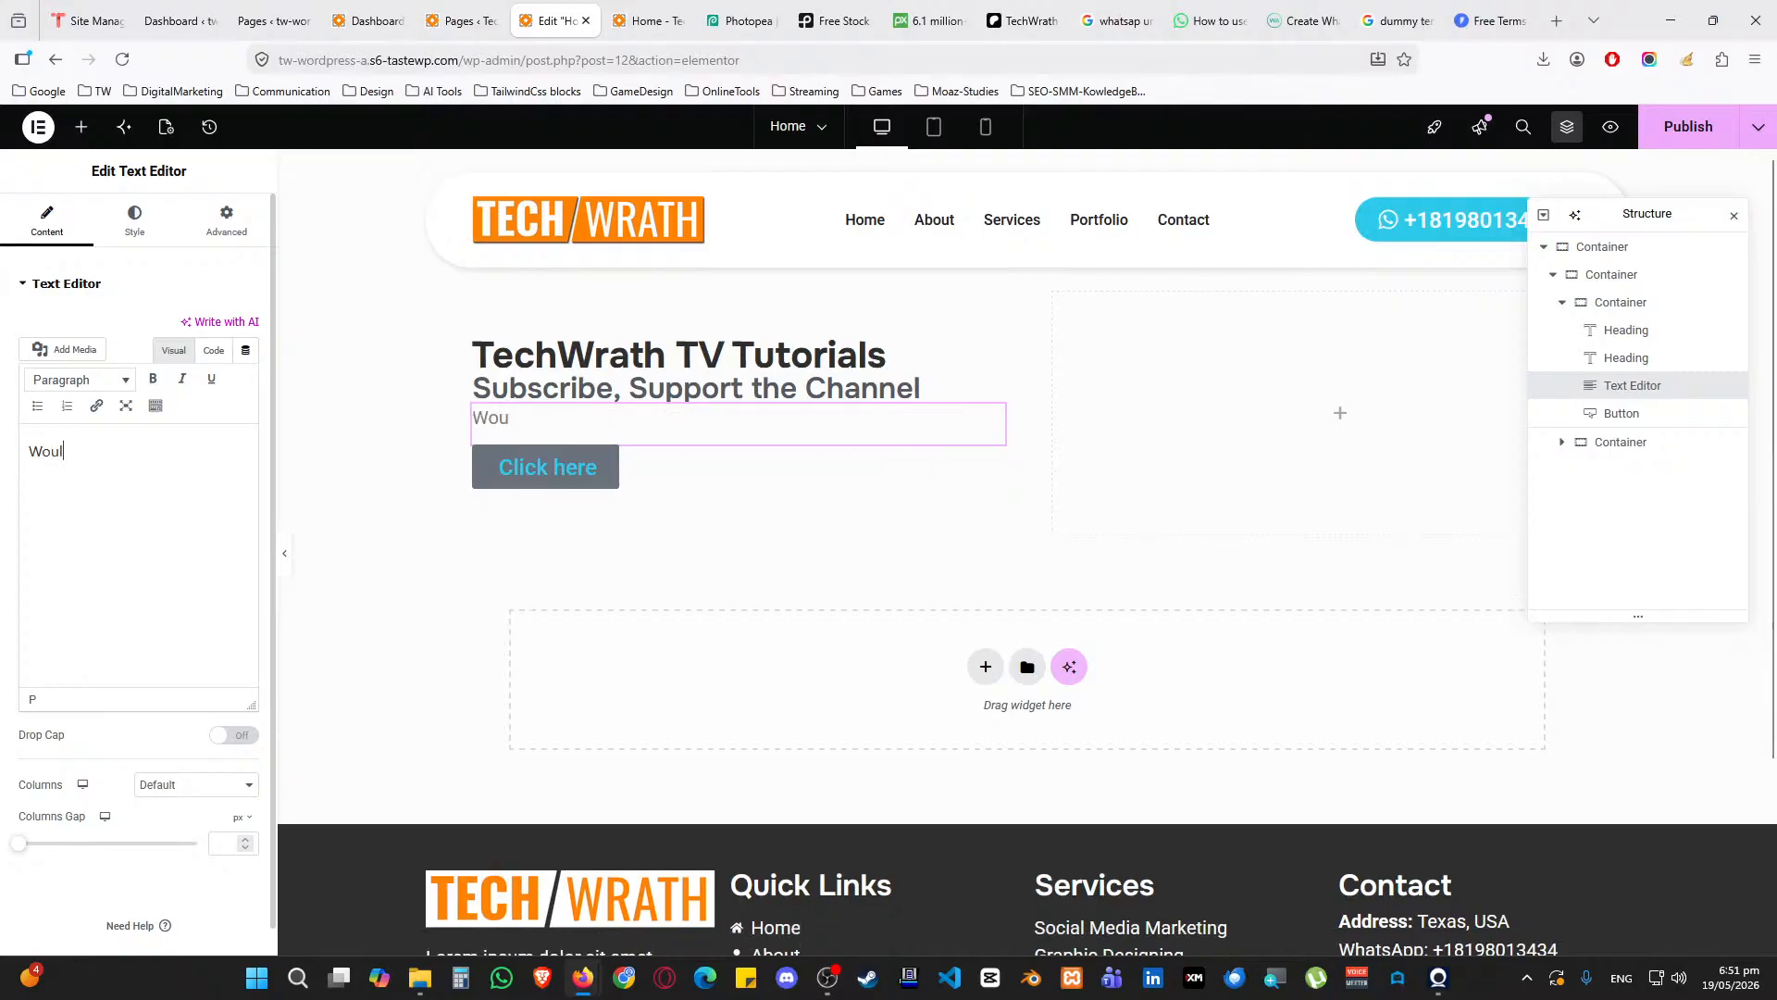
text(d appreciate if you)
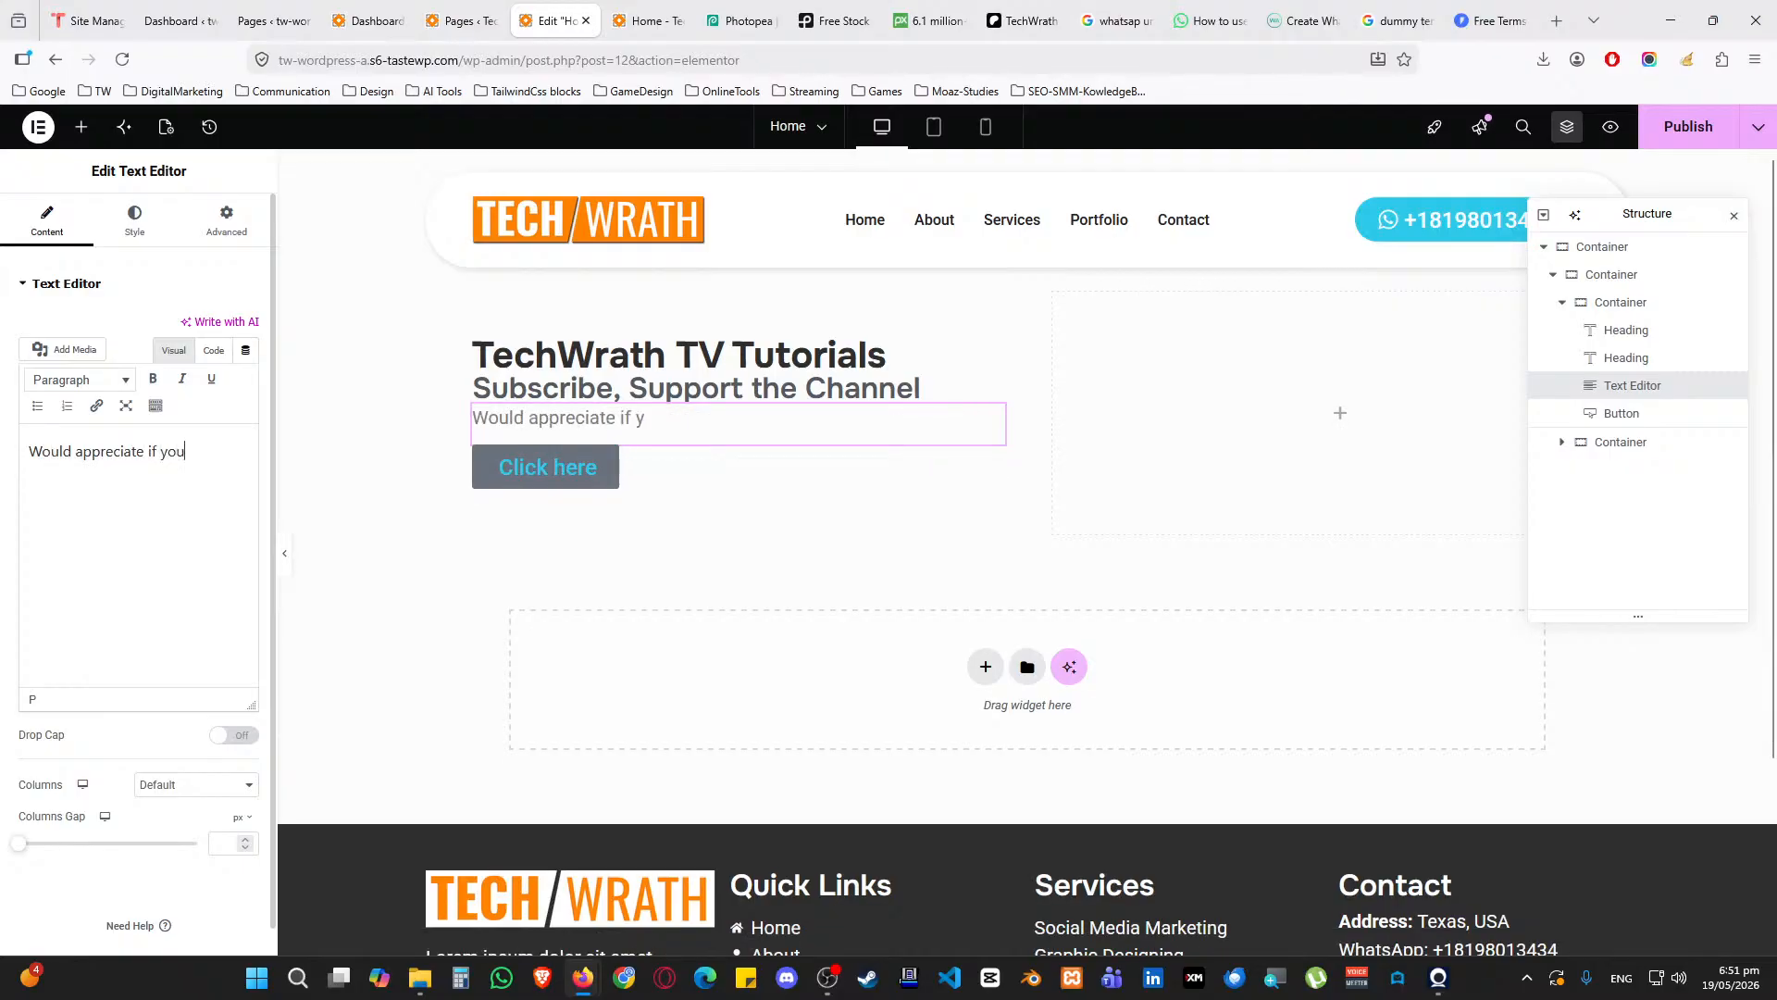
text( can join our Patr)
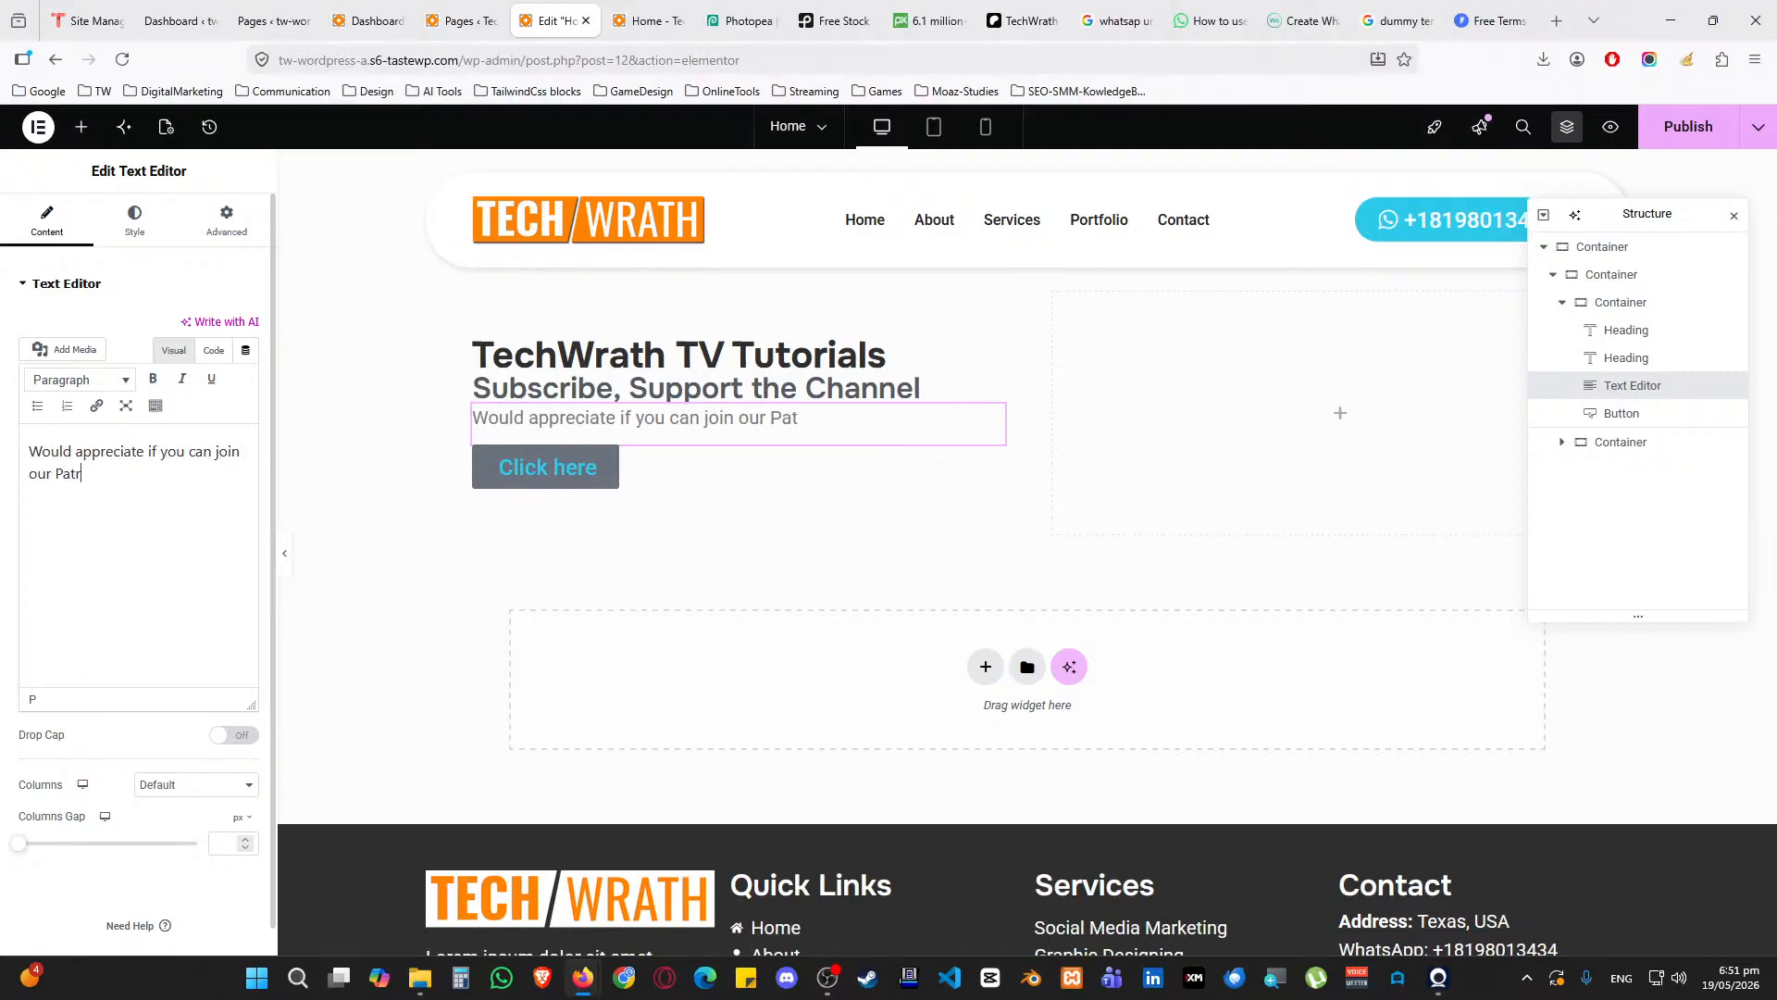
text(eon, Subscribe )
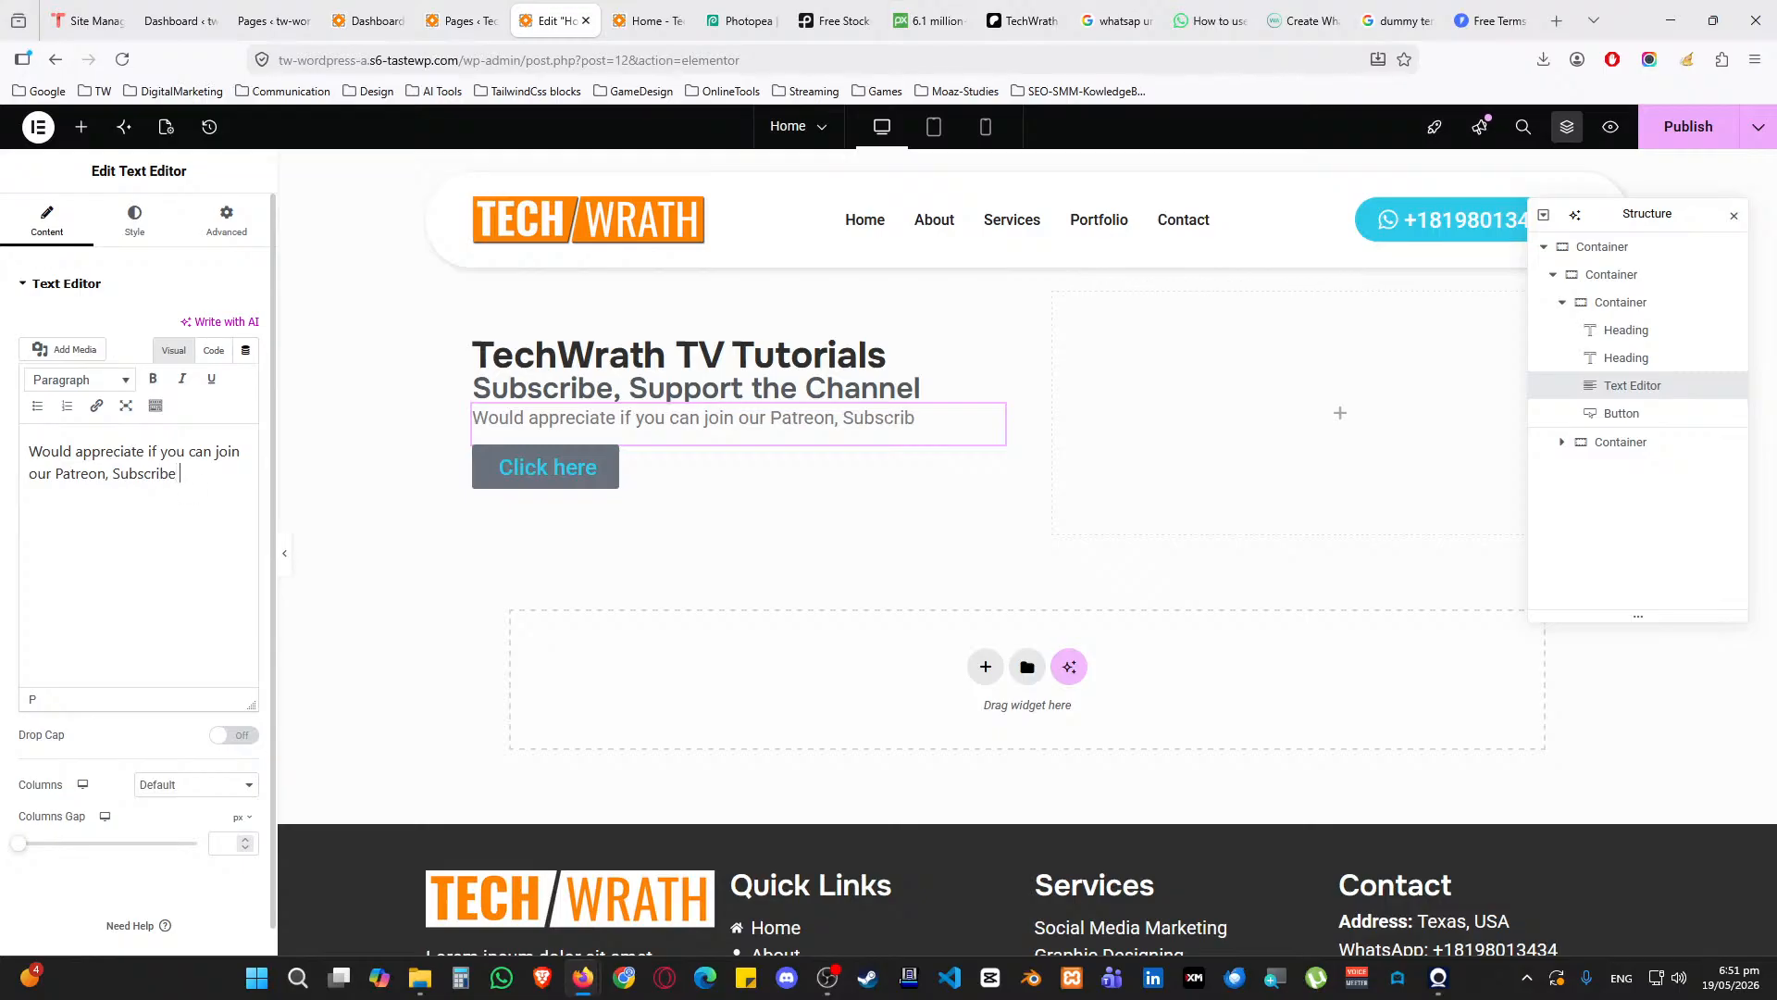
text(the YouTube Cha)
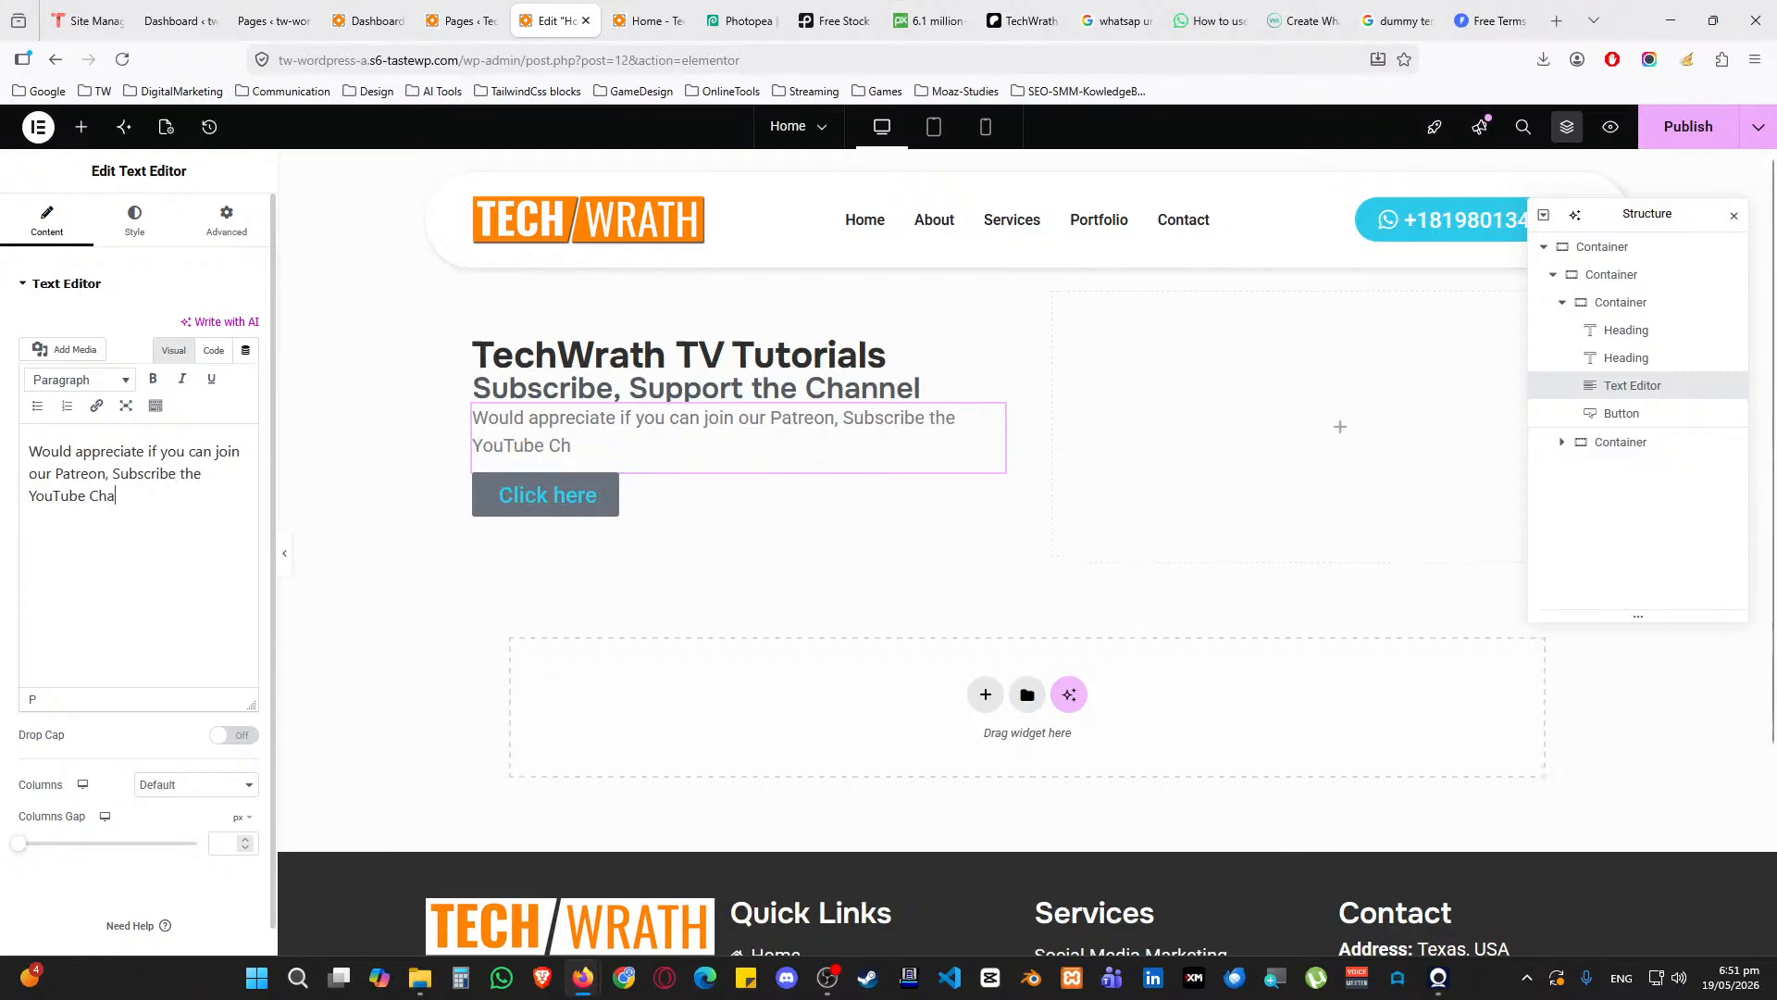
text(nnel, Monthly Subscr)
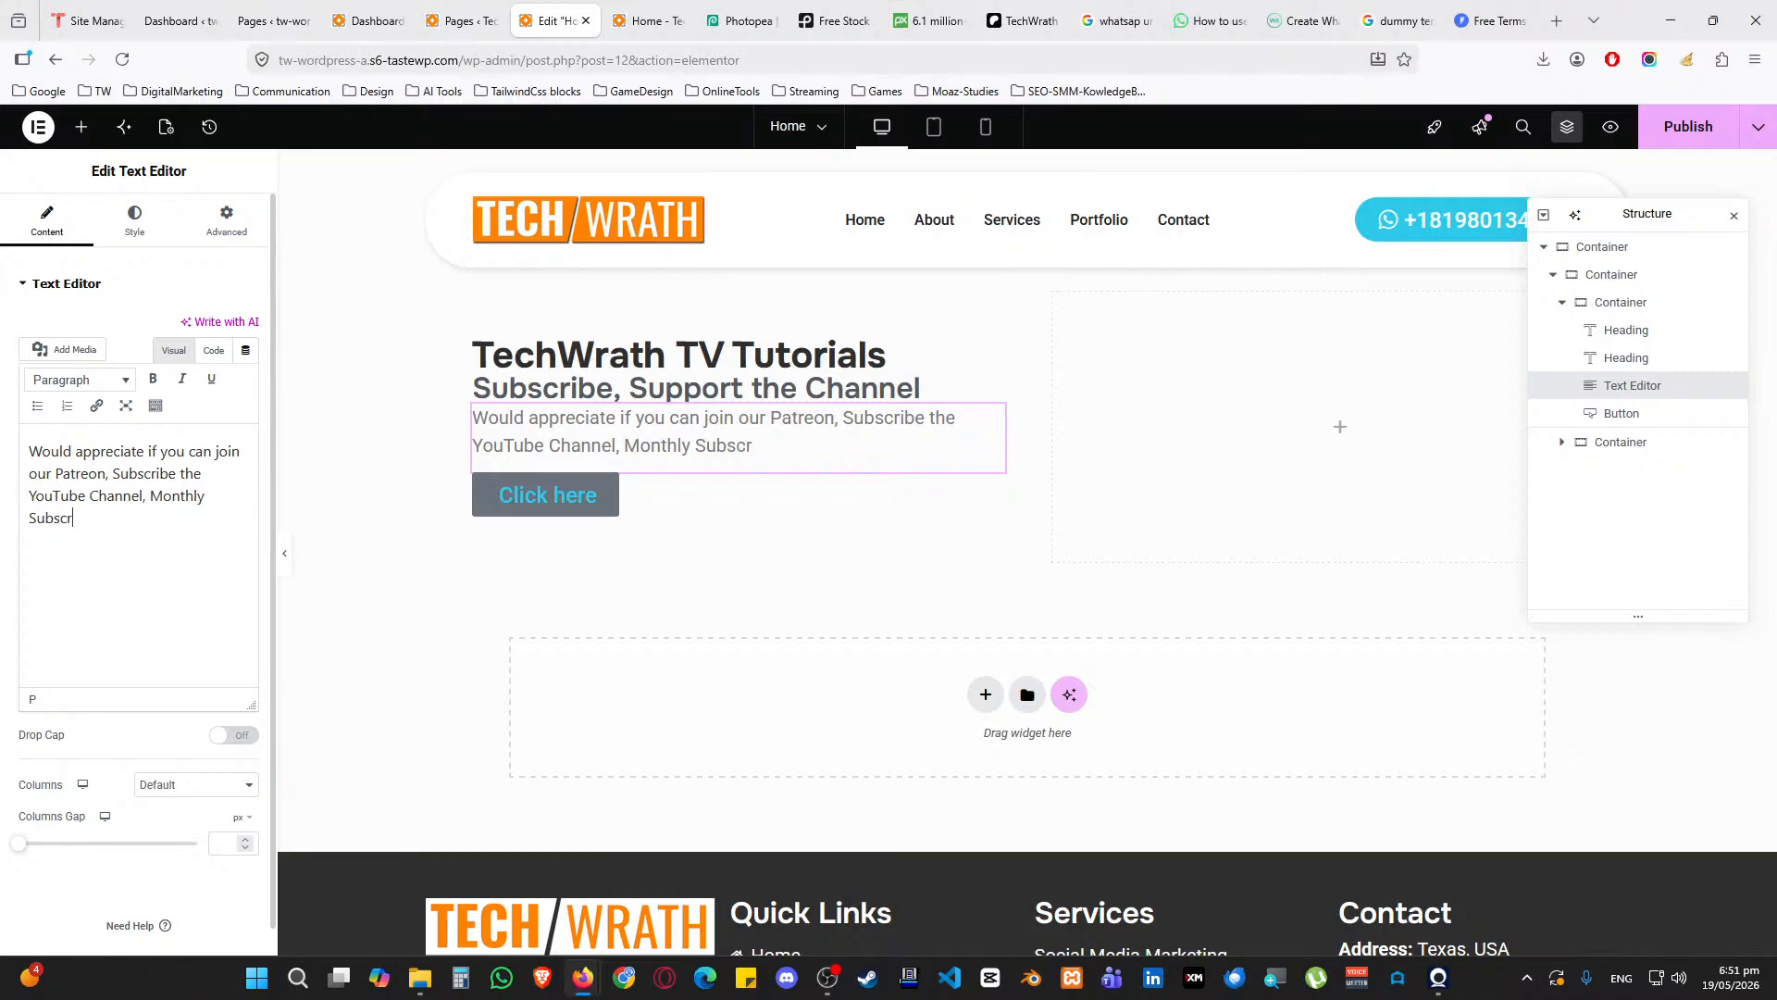
text(ipti)
text(on, send Sup)
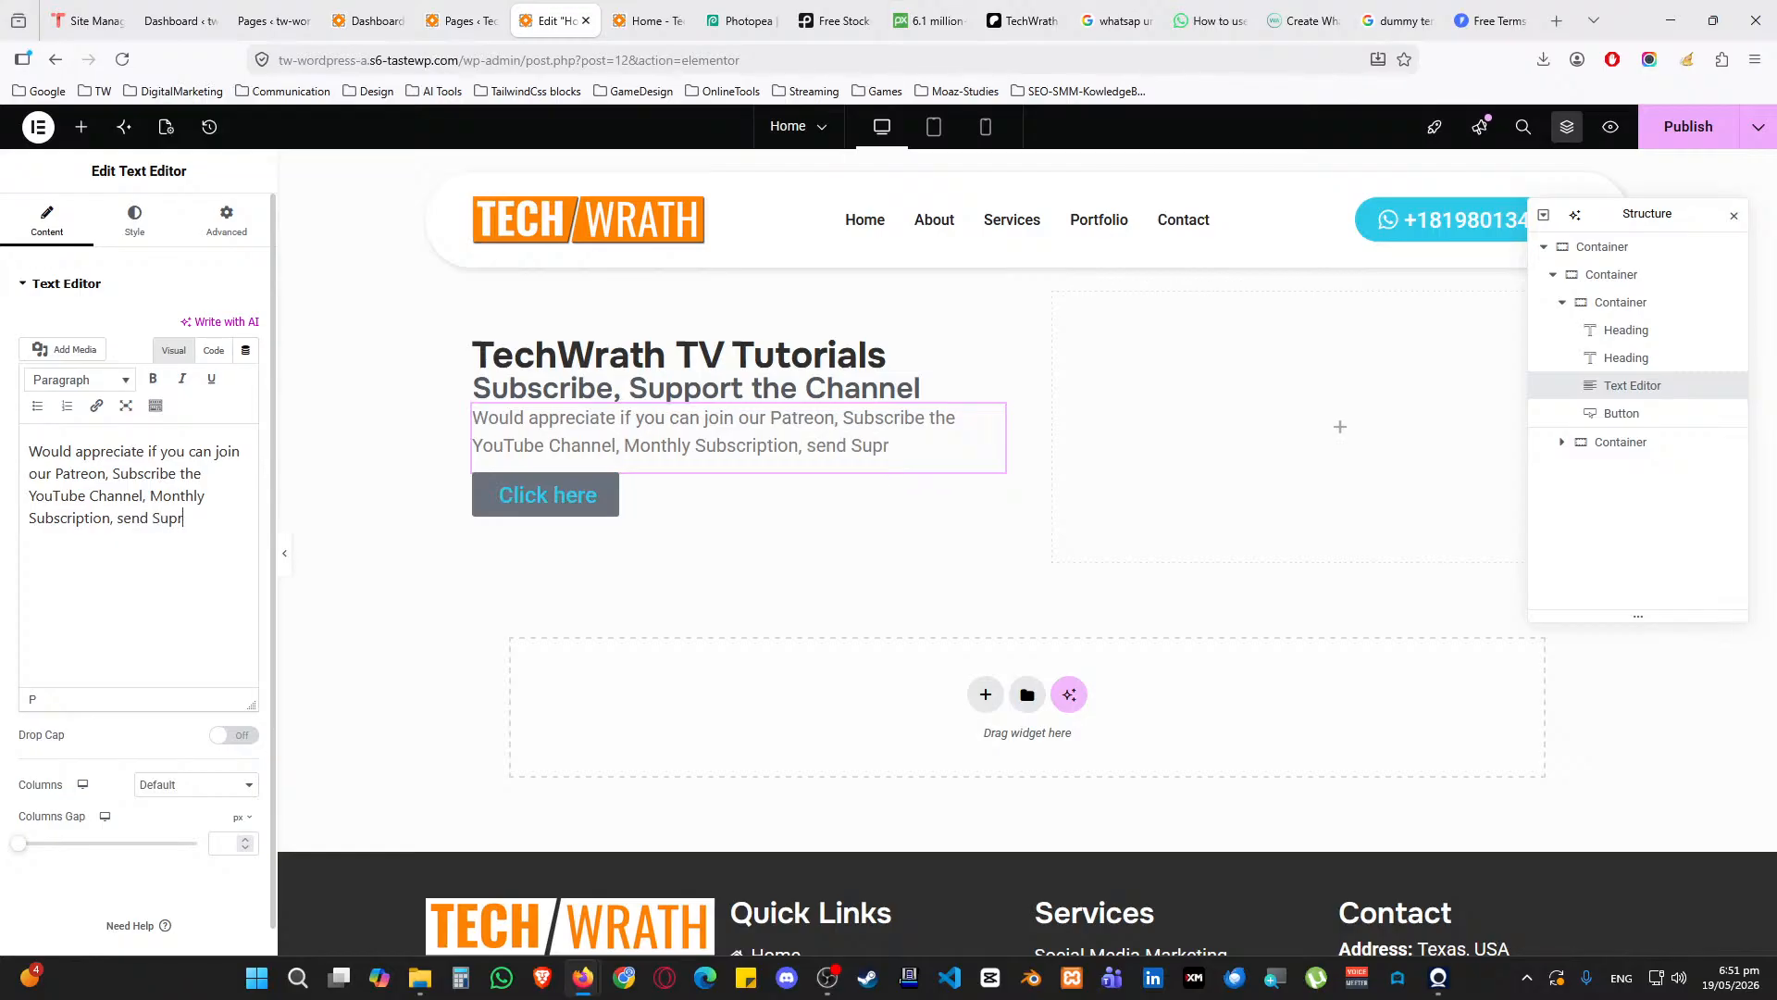
text(er Chat  to get more tutorials like)
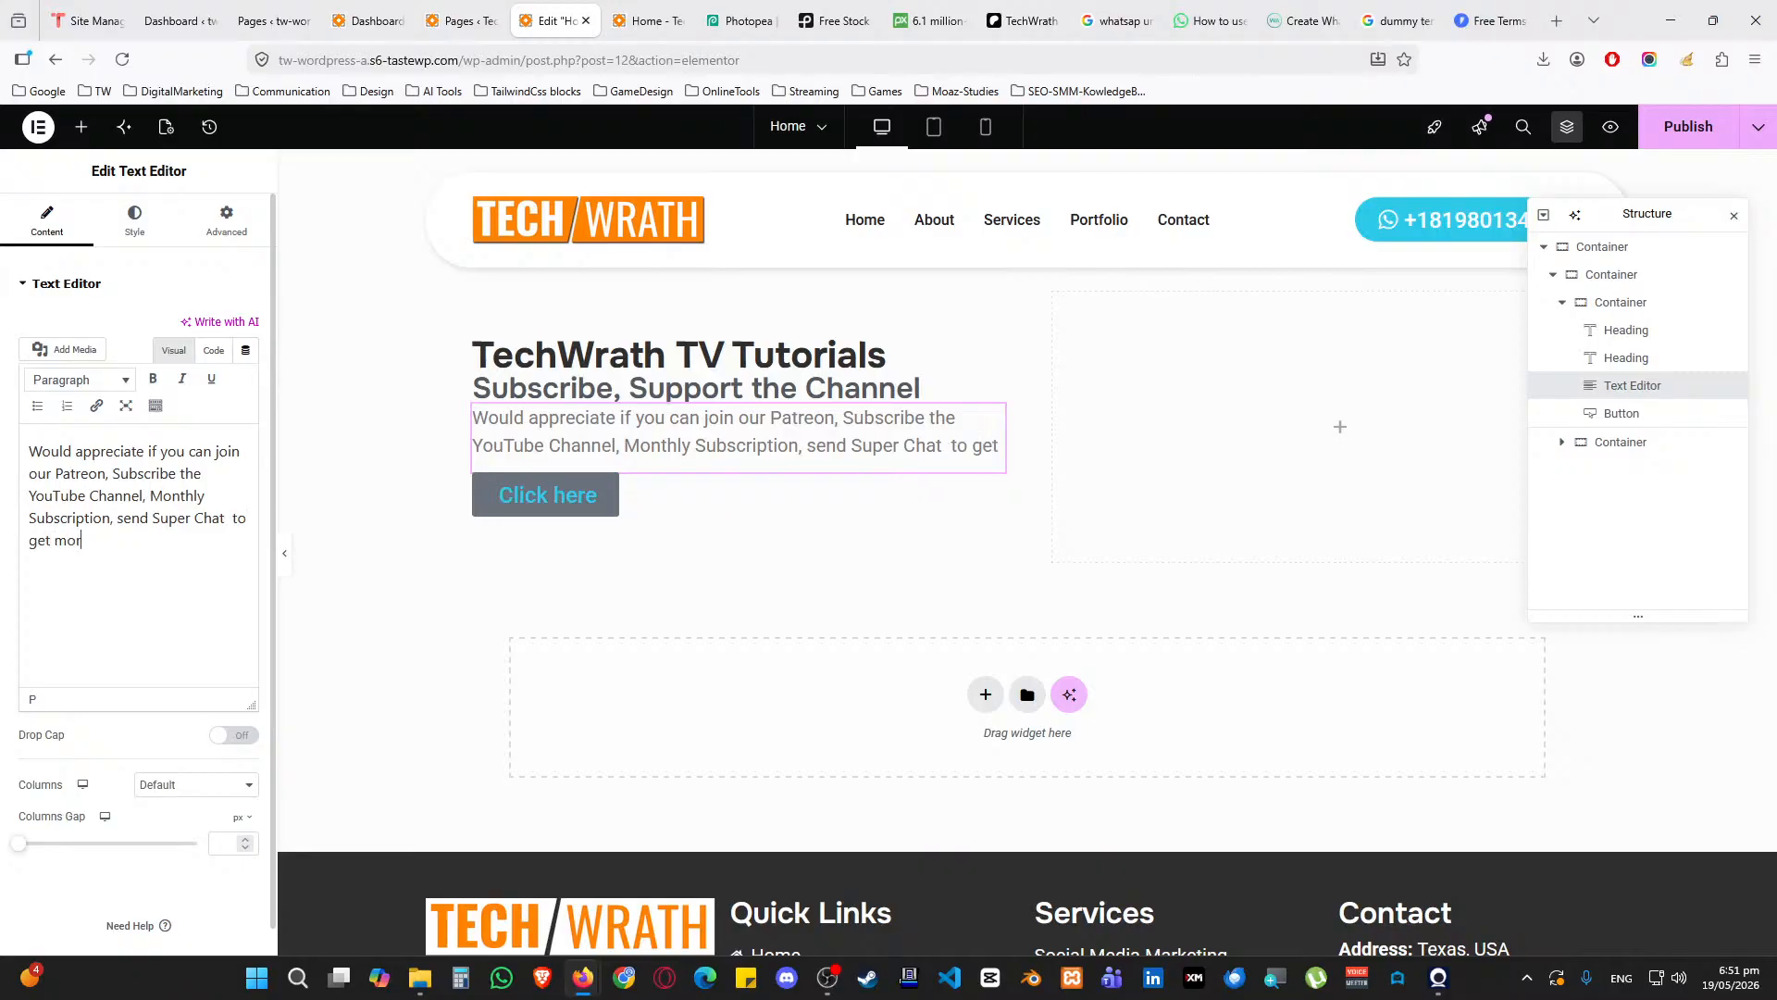
text( these.)
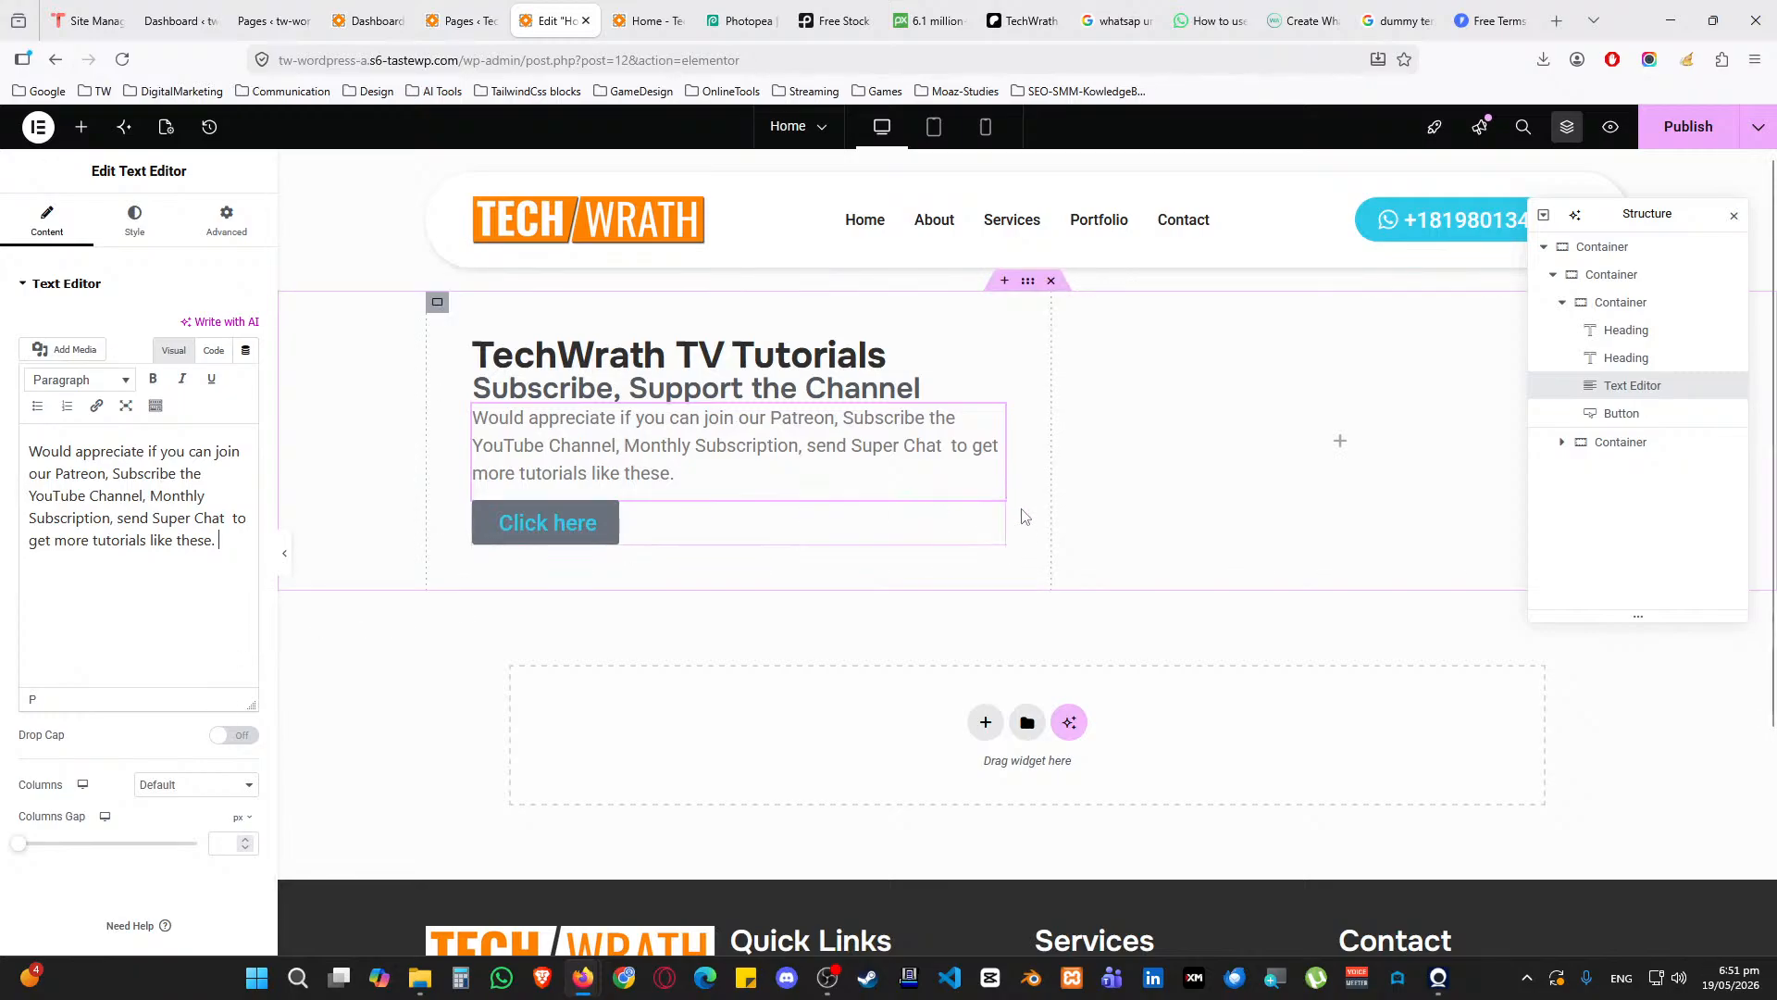
click(993, 510)
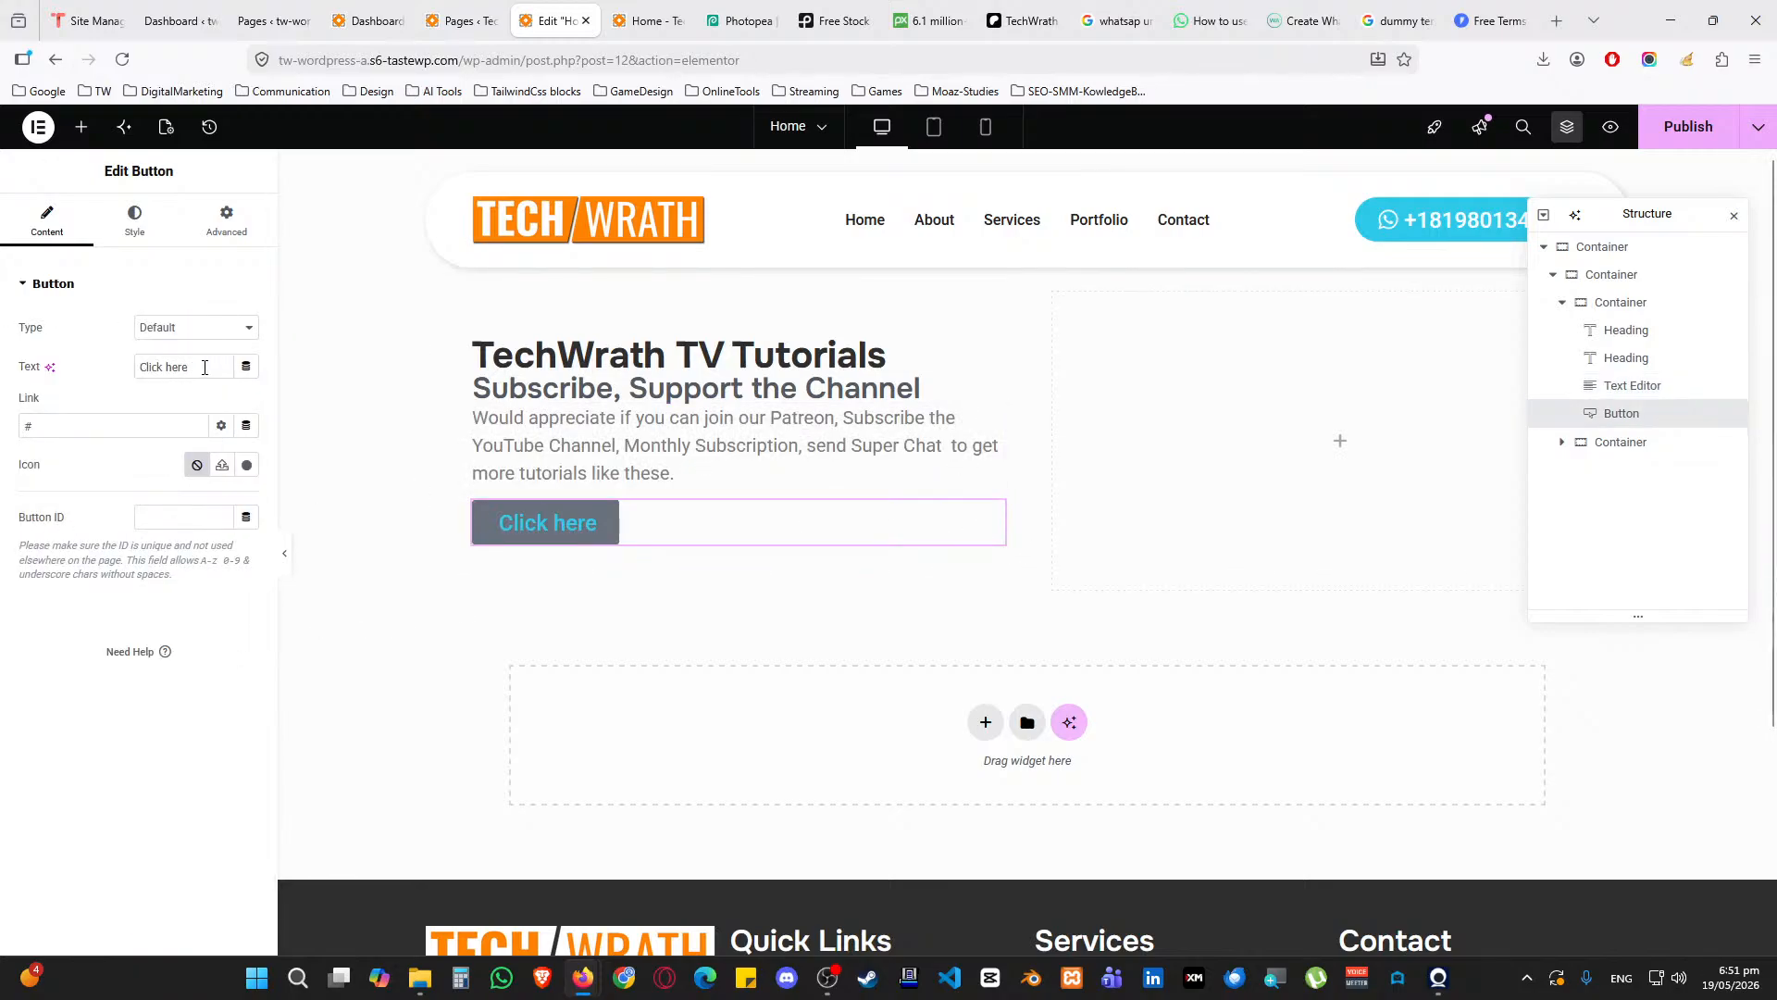
click(246, 465)
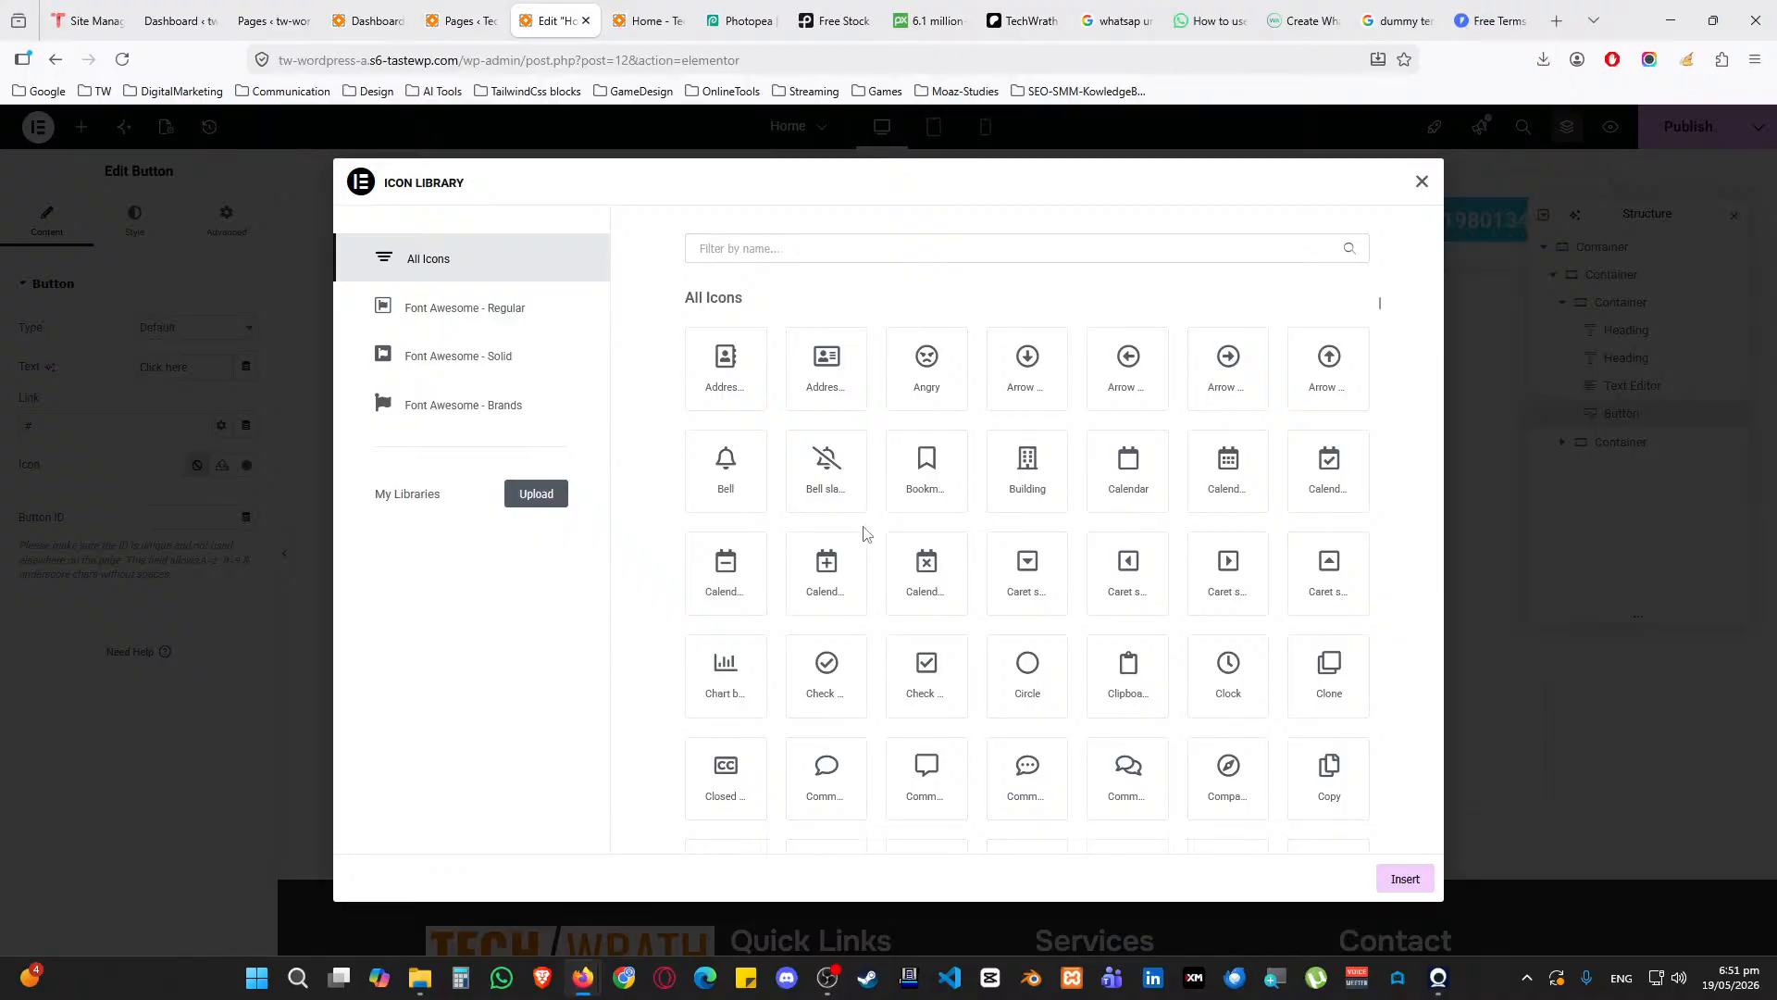
Search the icon library for 'what' and insert the WhatsApp icon into the button
click(783, 249)
text(whatsa)
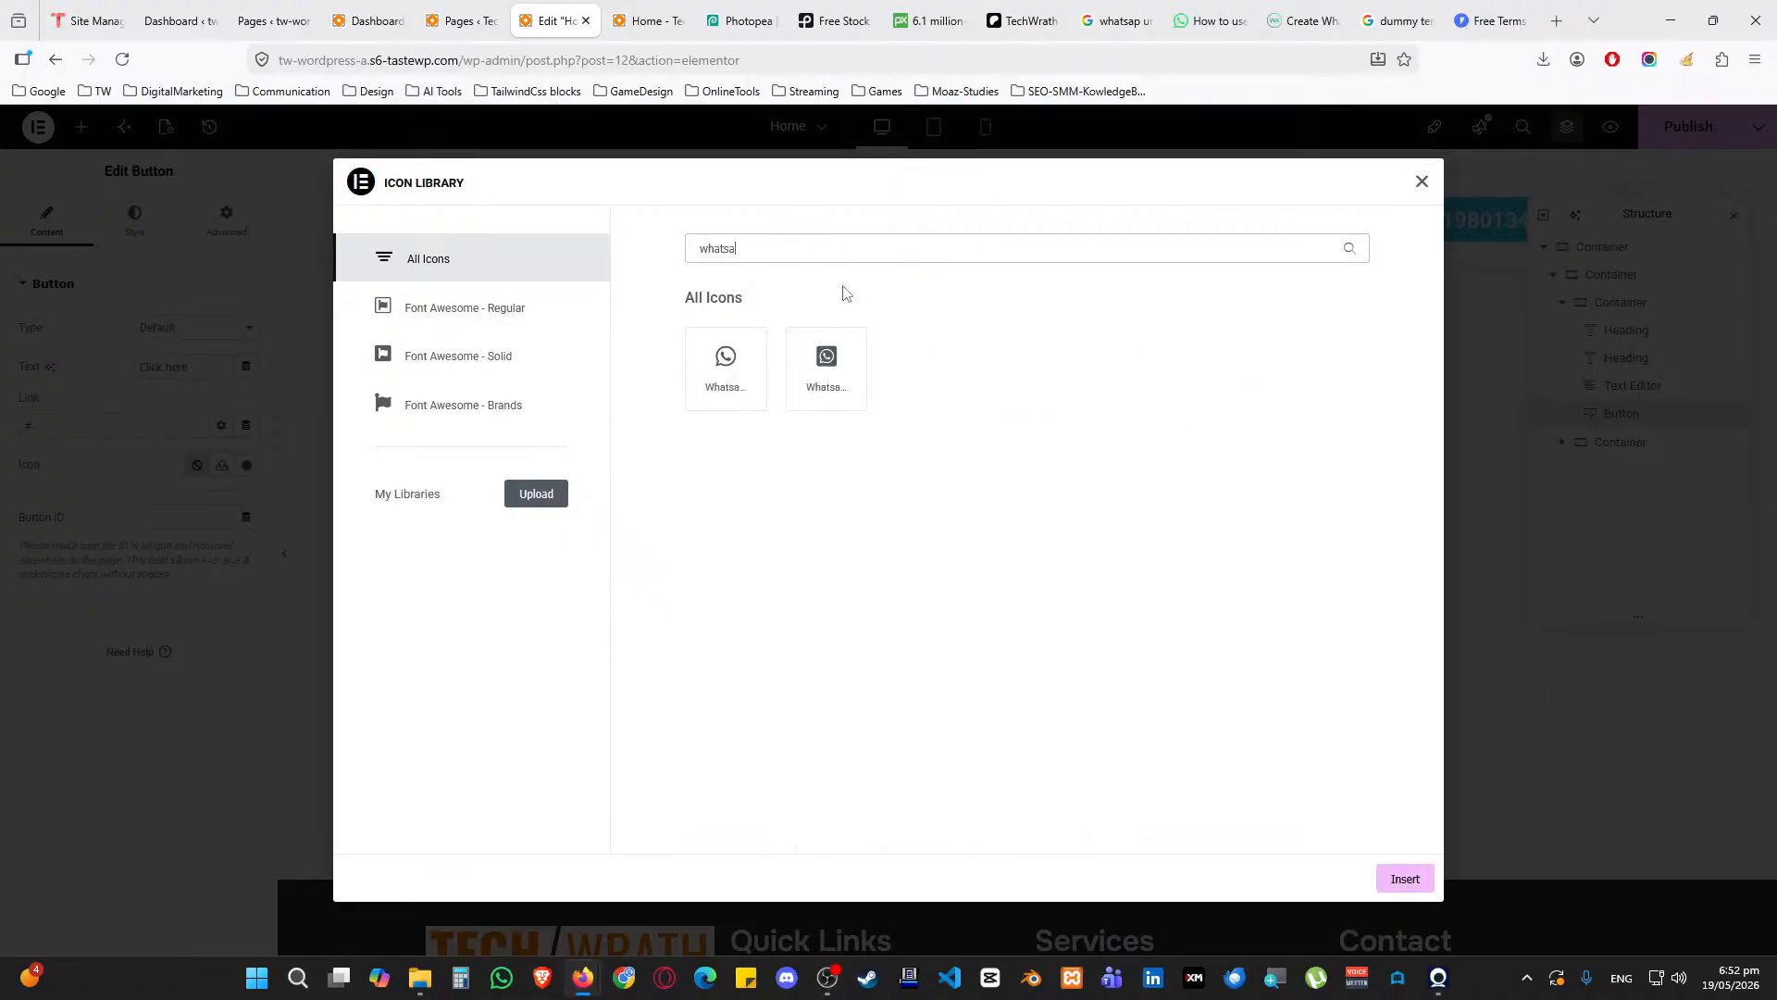
click(725, 367)
click(1404, 879)
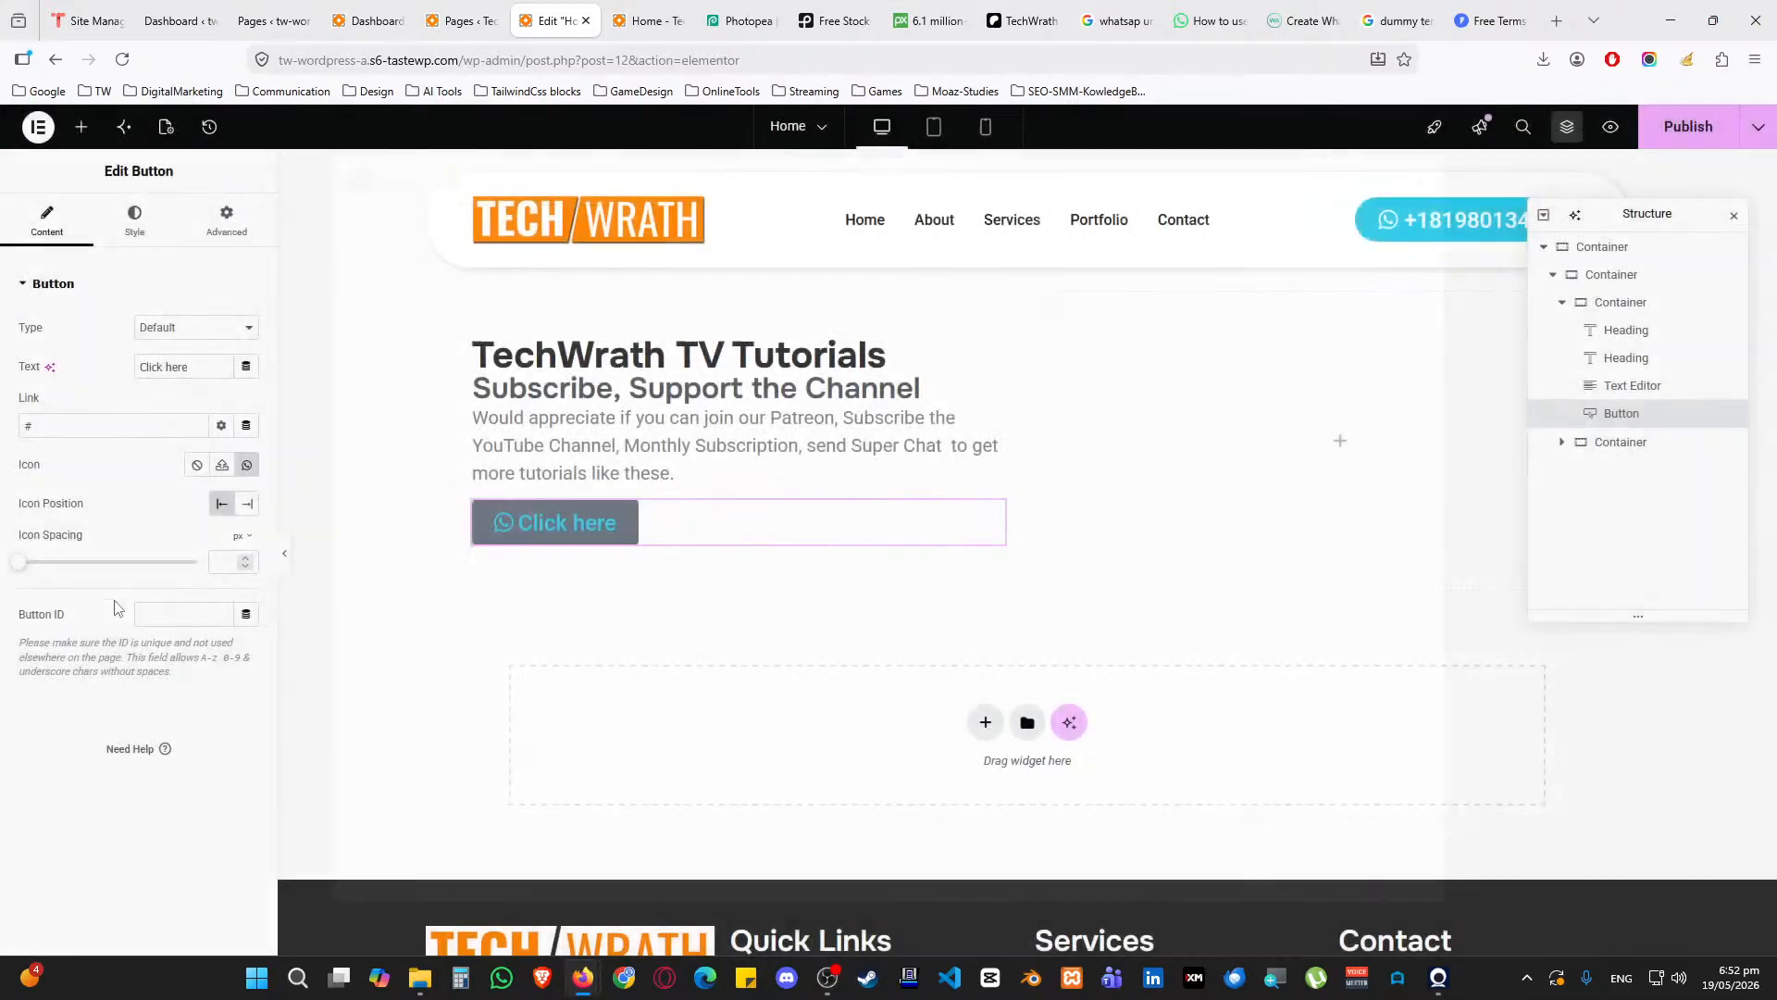
Change the button label from 'Click here' to 'Get Discovery Call Today !!!'
drag(189, 367, 77, 367)
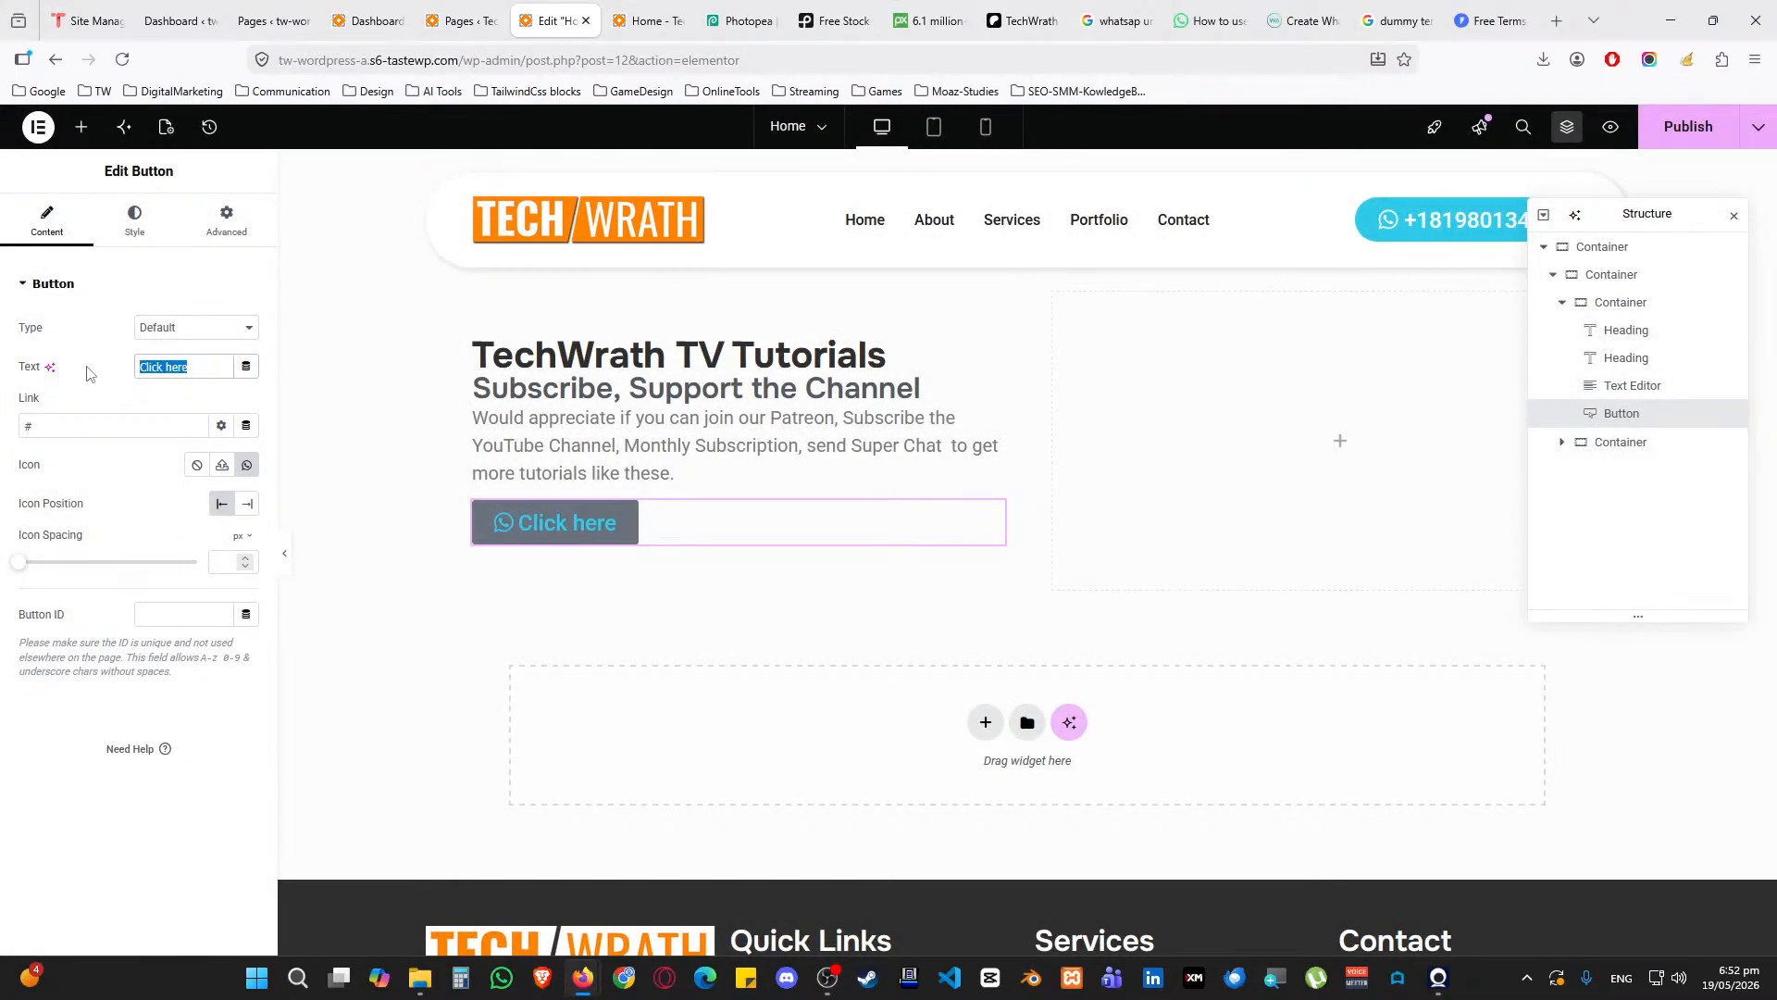
text(Get Your)
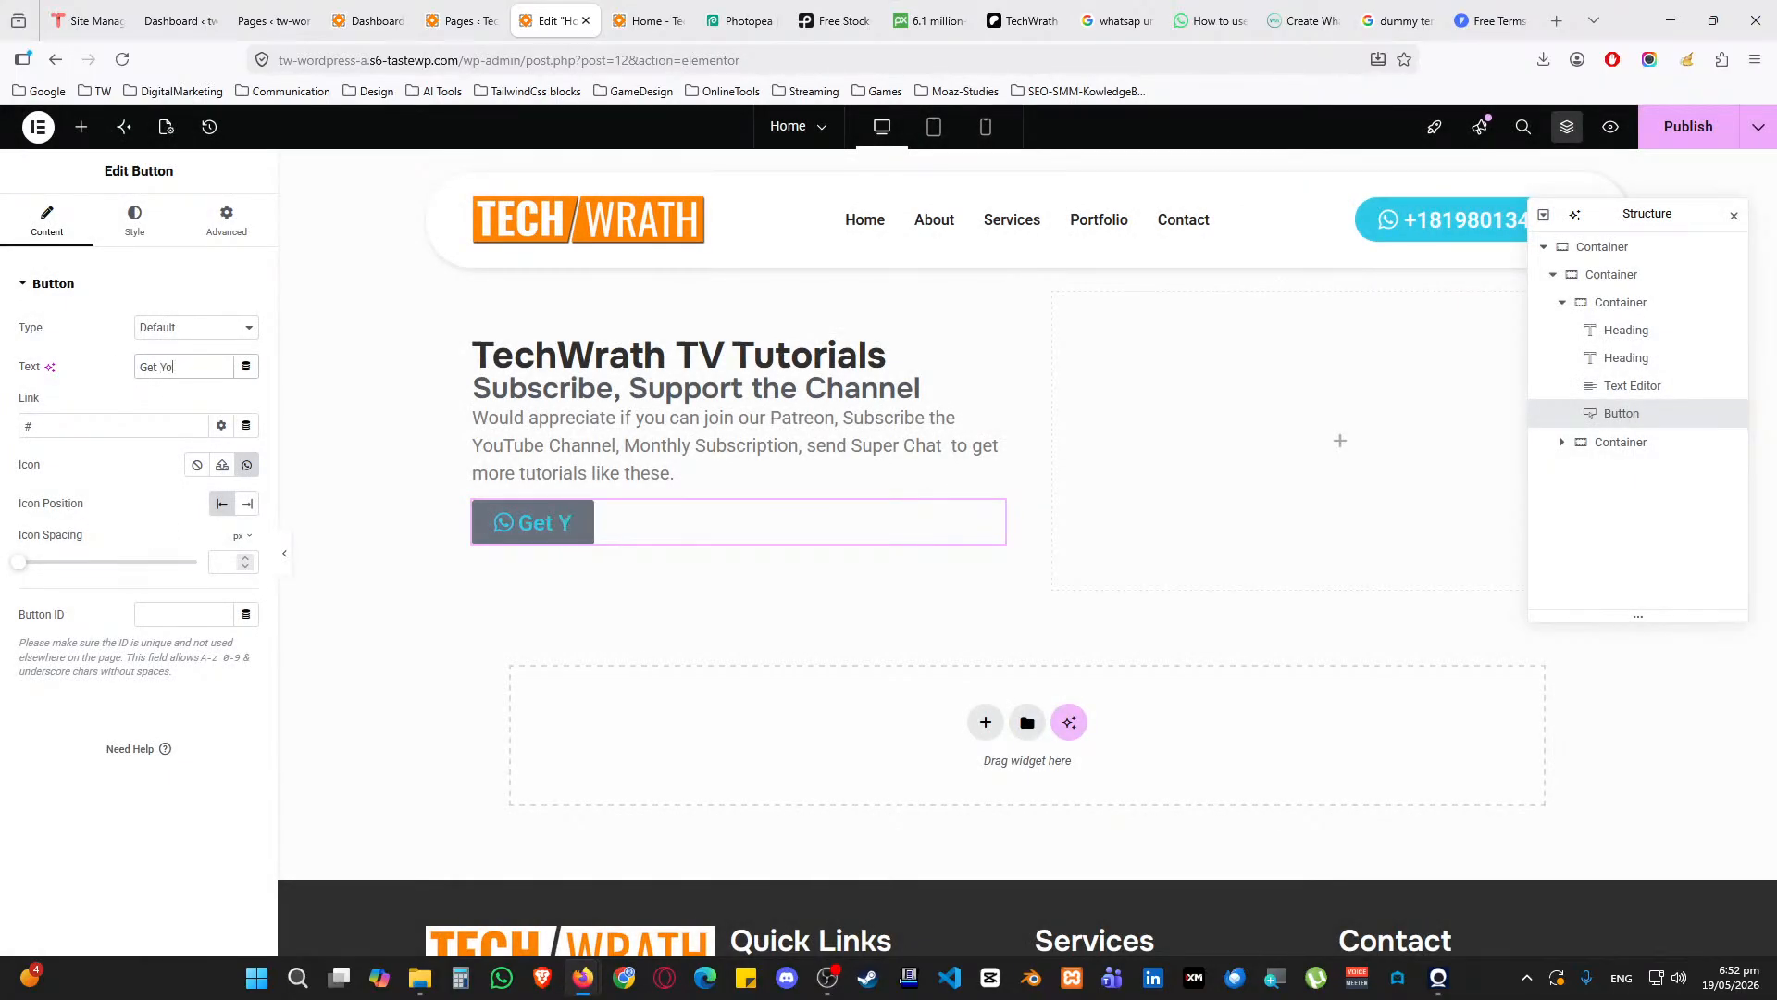
key(BackSpace)
key(BackSpace)
key(BackSpace)
key(BackSpace)
text(Disco)
key(BackSpace)
key(BackSpace)
key(BackSpace)
key(BackSpace)
text(iscvoery)
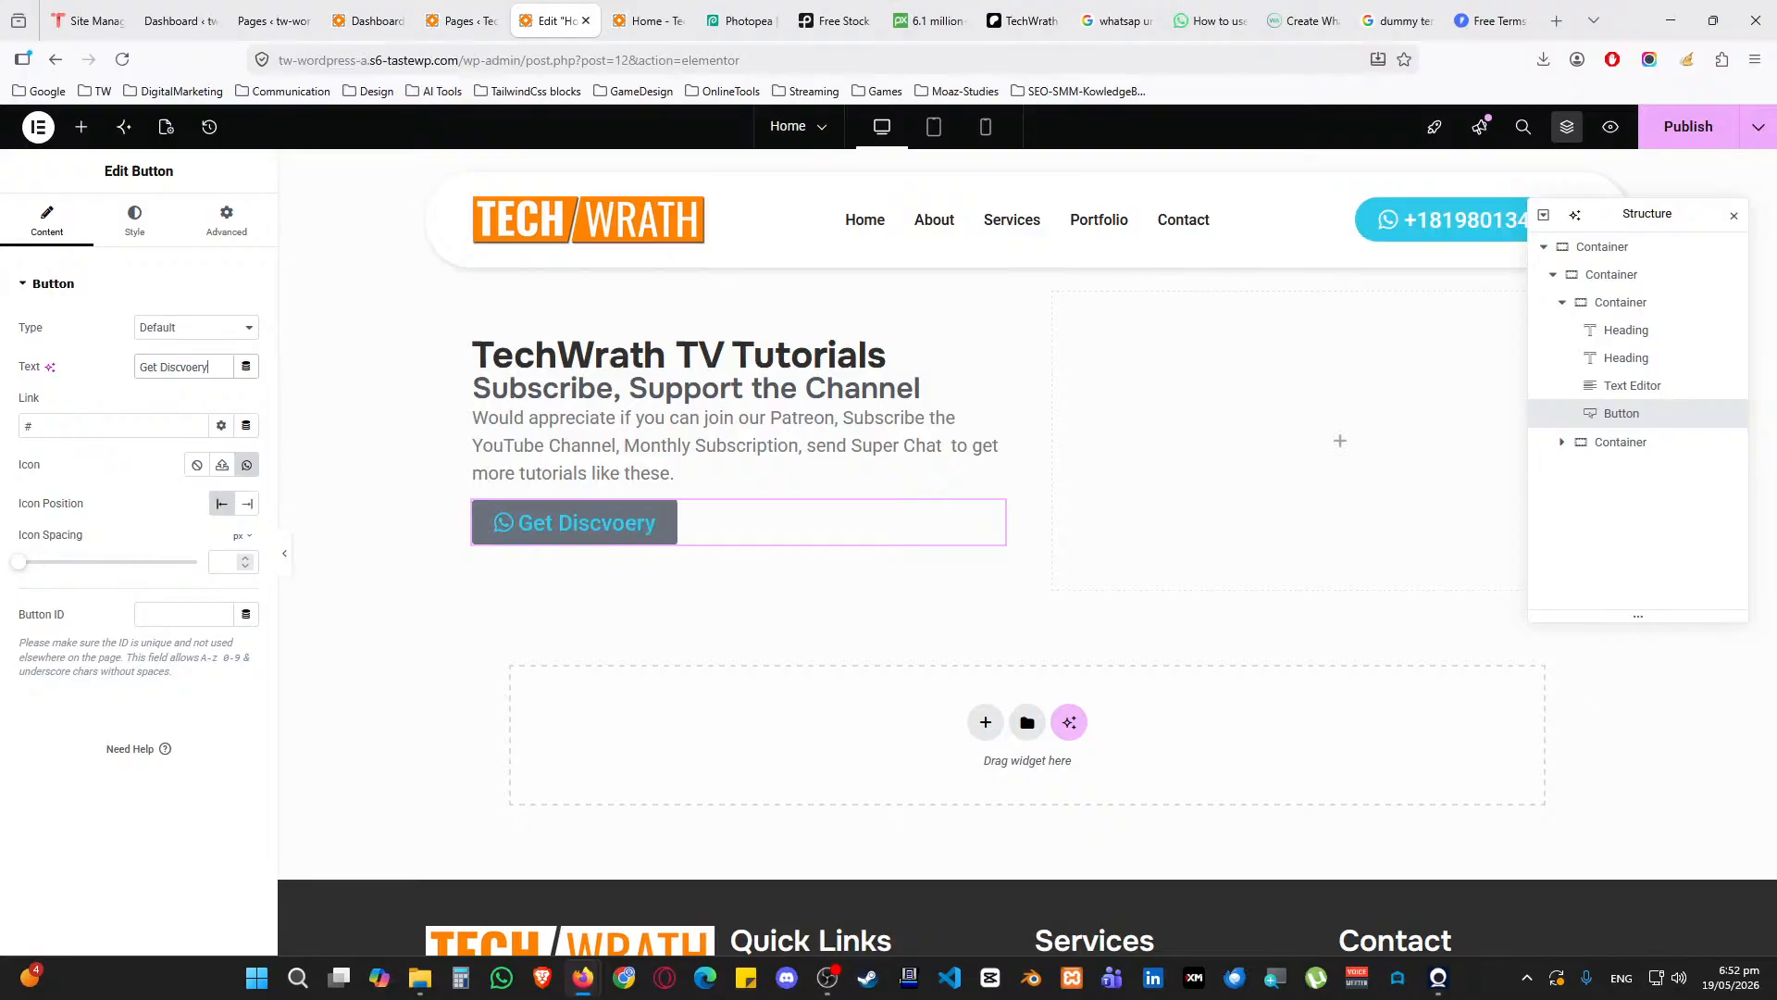
key(BackSpace)
key(BackSpace)
key(BackSpace)
key(BackSpace)
key(BackSpace)
text(overy Call Today !!!)
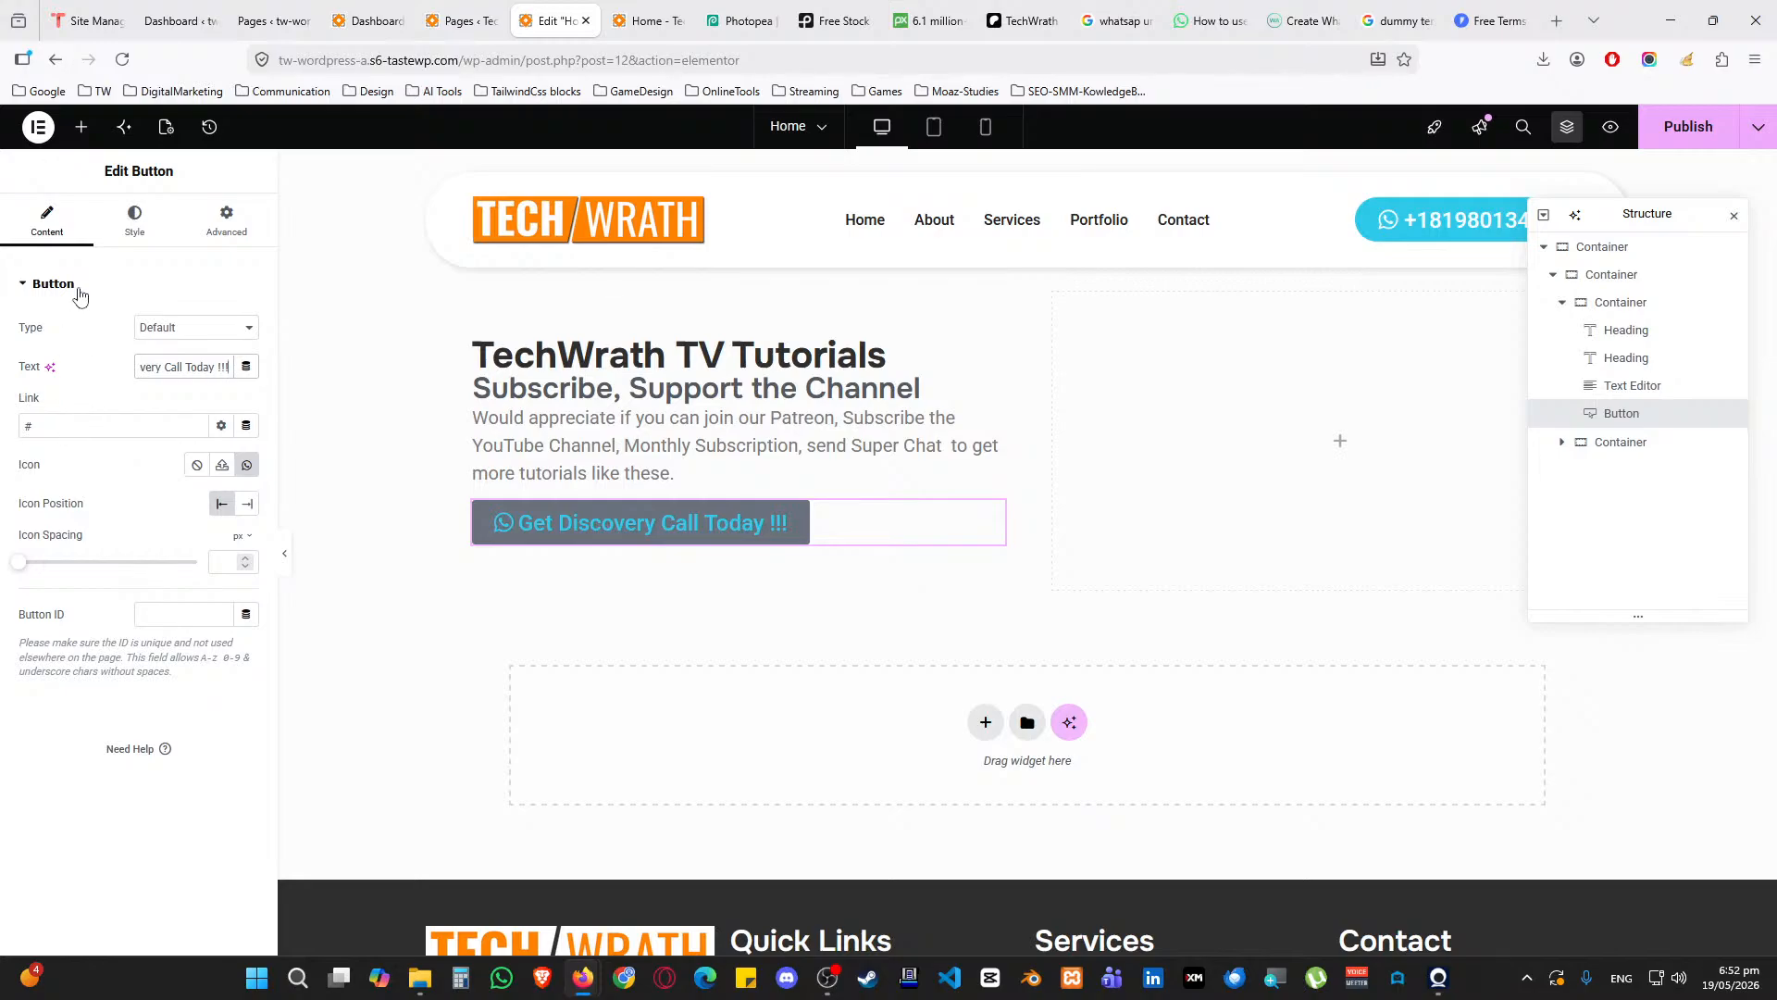
click(132, 227)
click(48, 227)
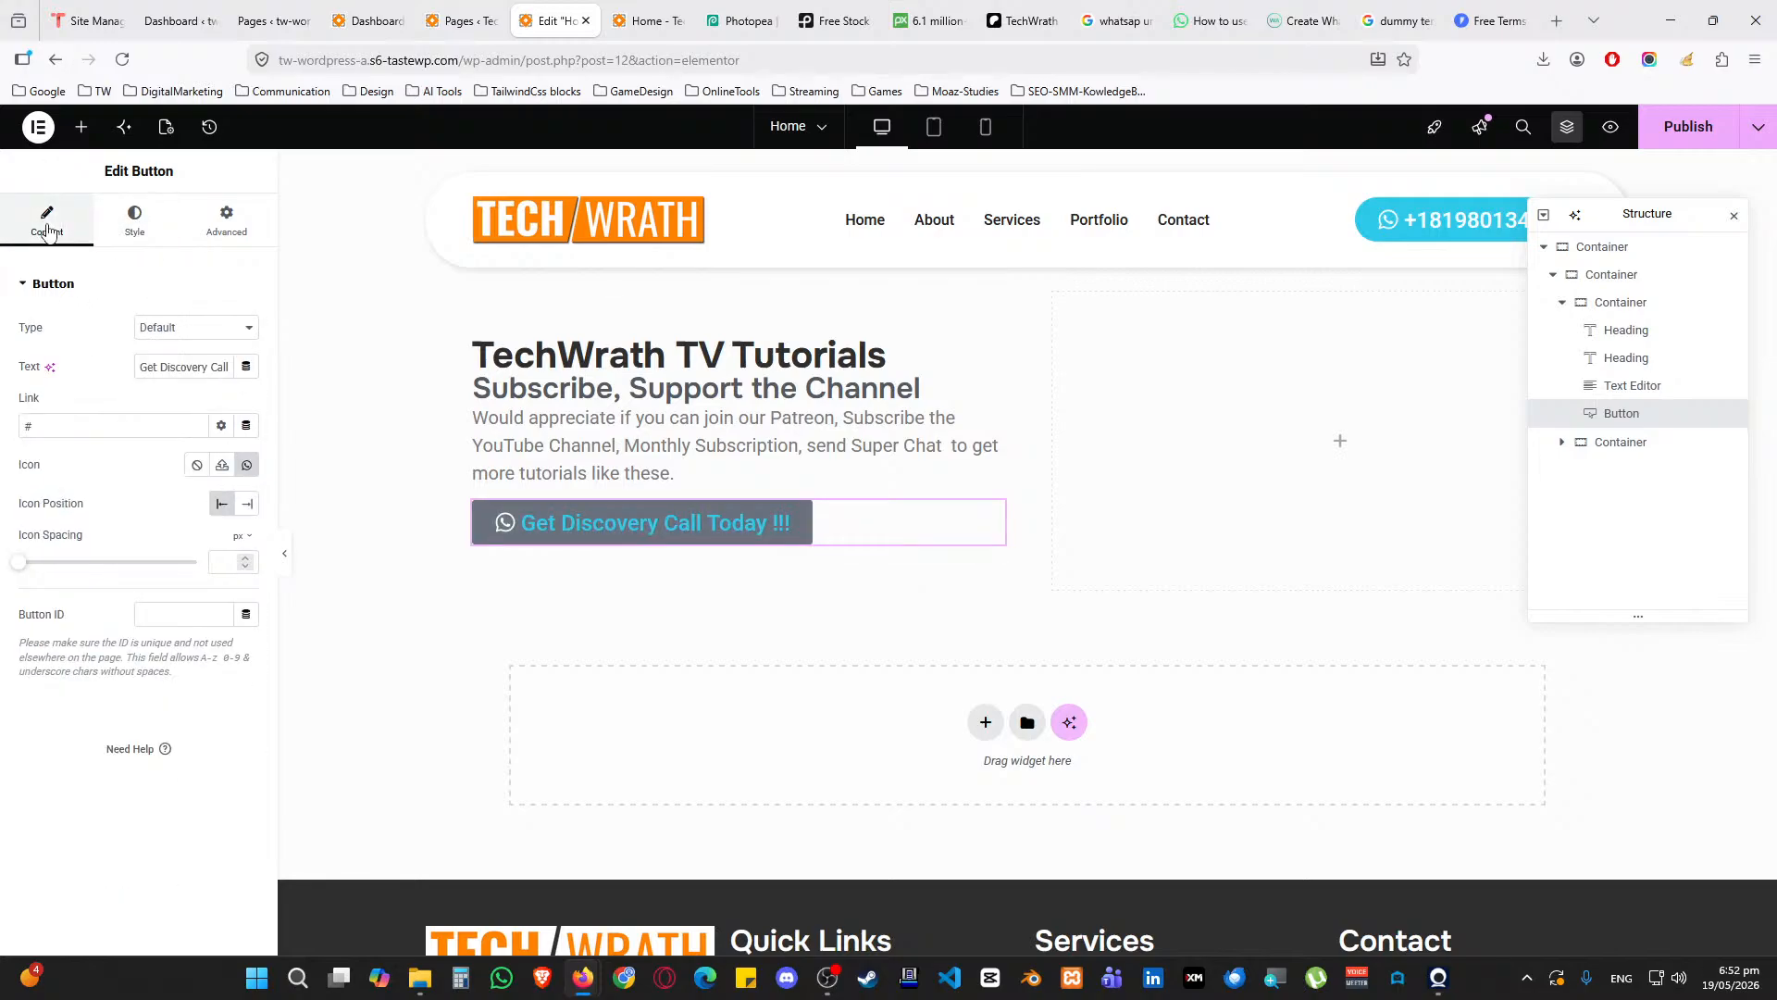
Apply the Accent global font to the button text
click(115, 225)
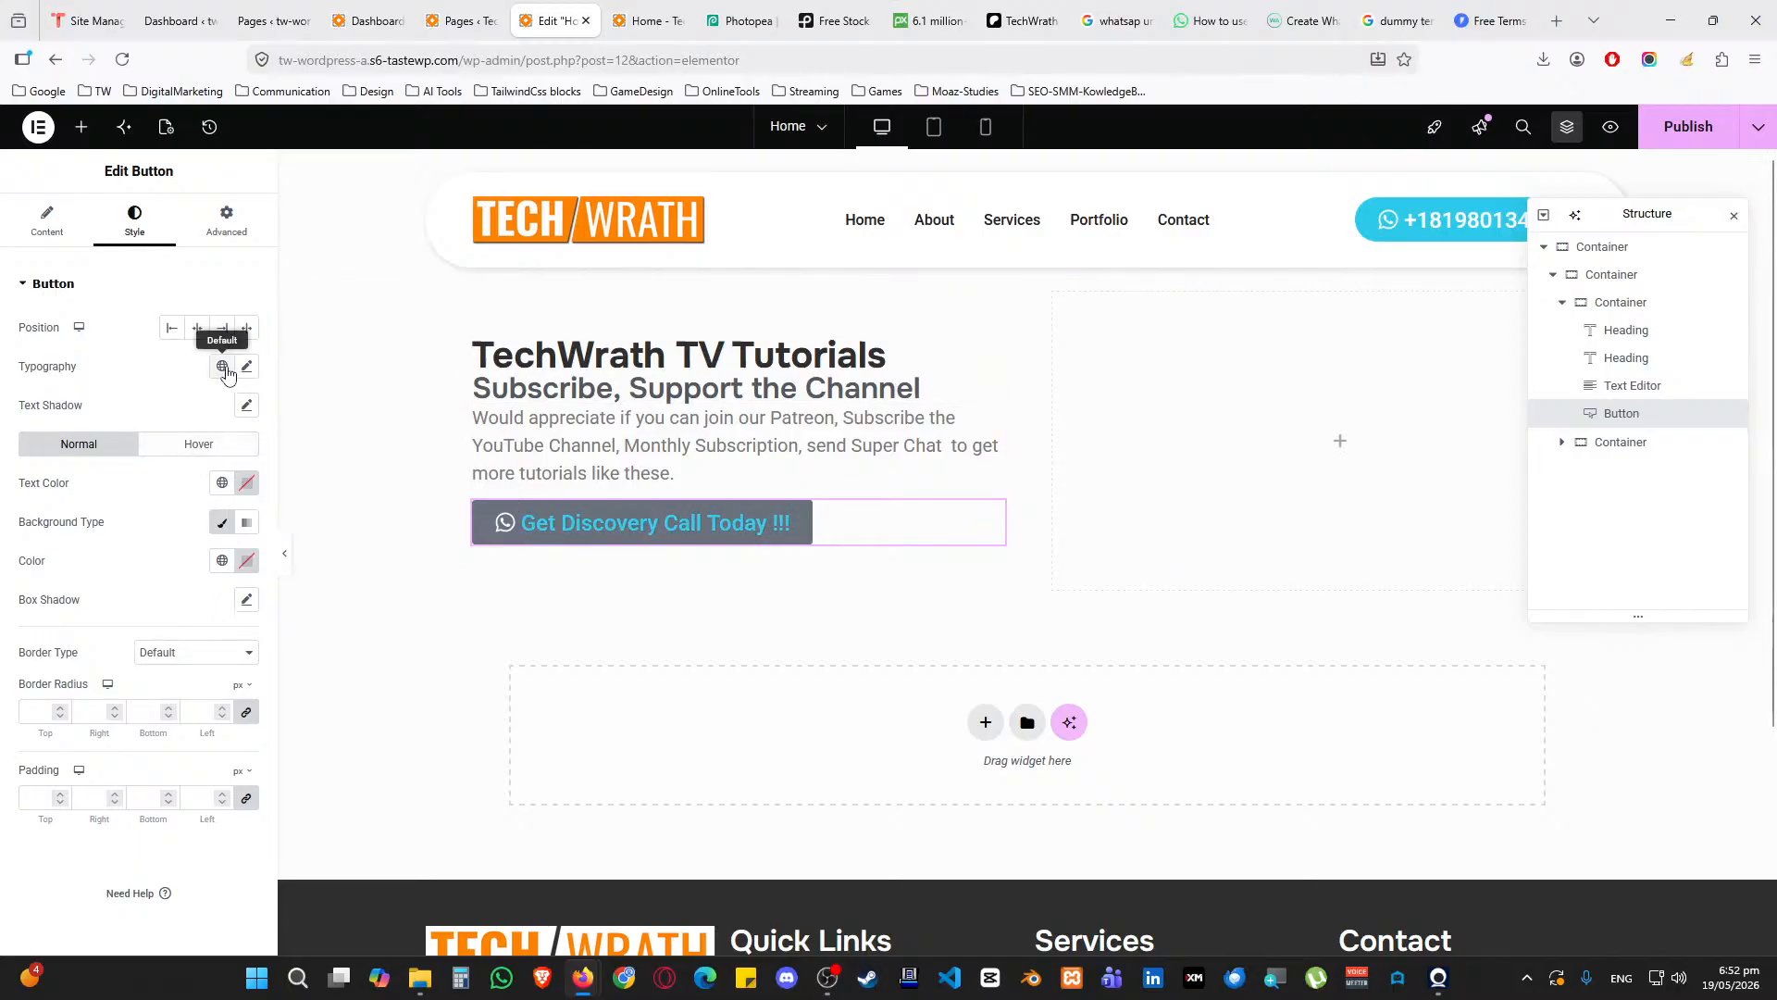
click(228, 372)
click(119, 524)
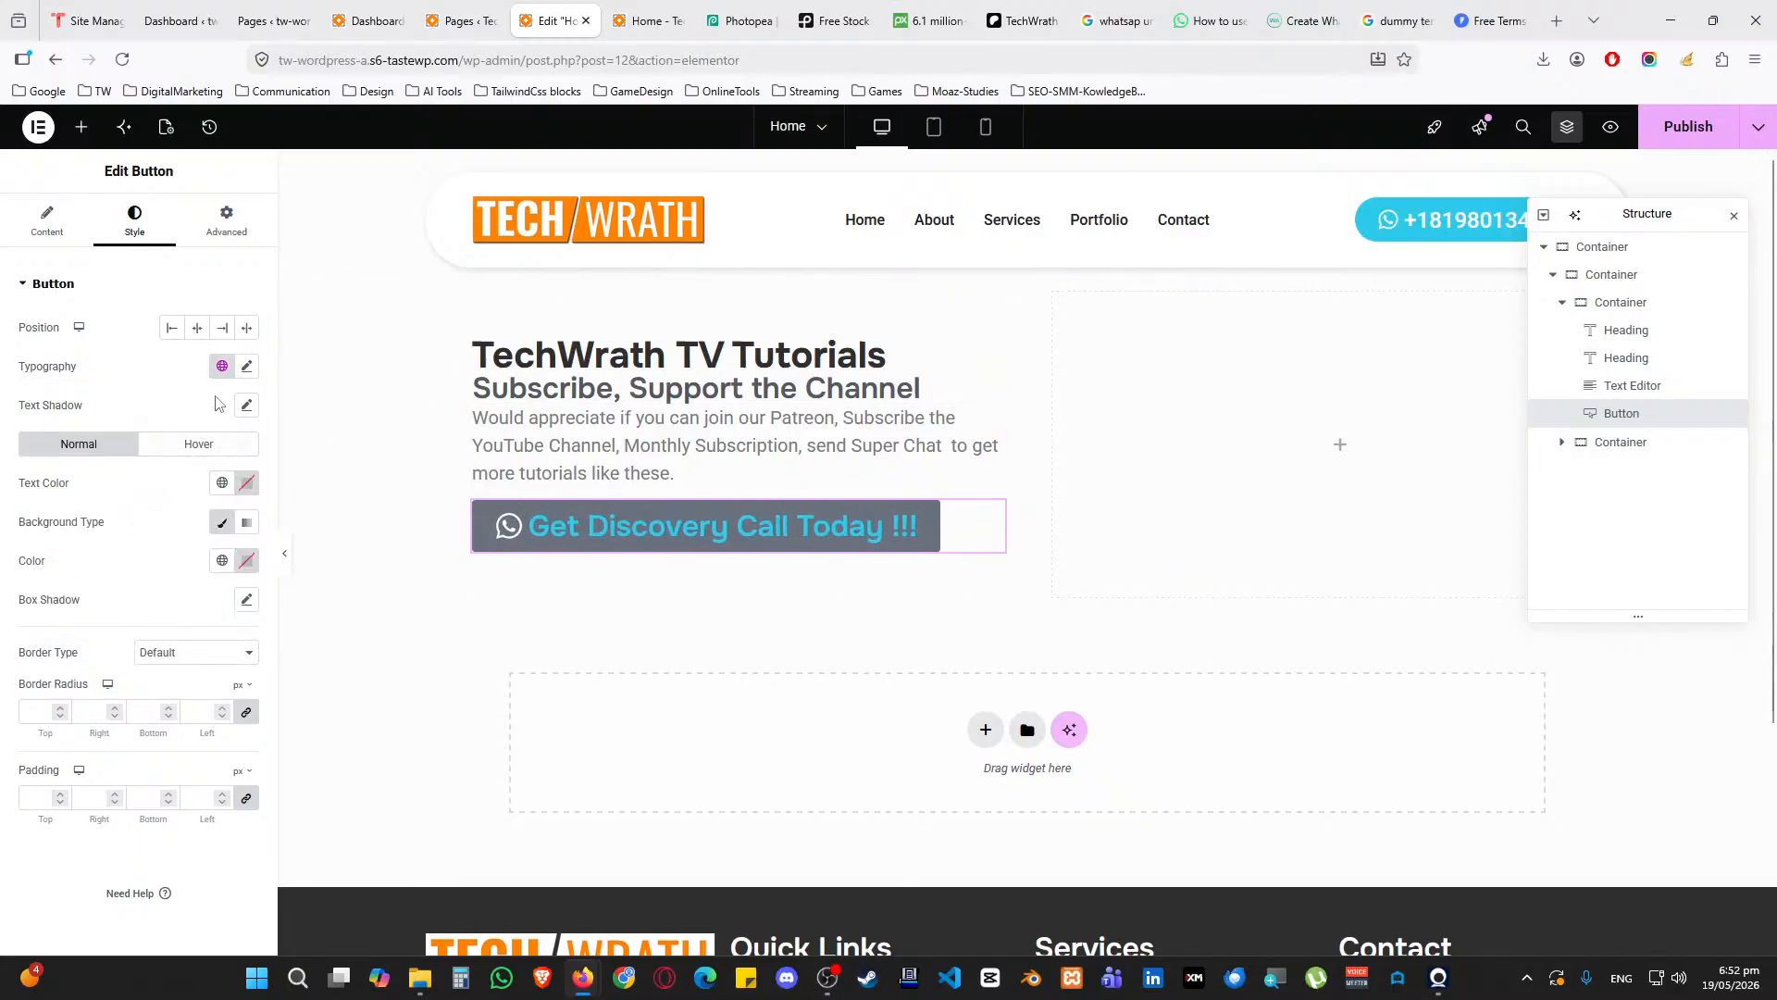
click(222, 366)
click(125, 598)
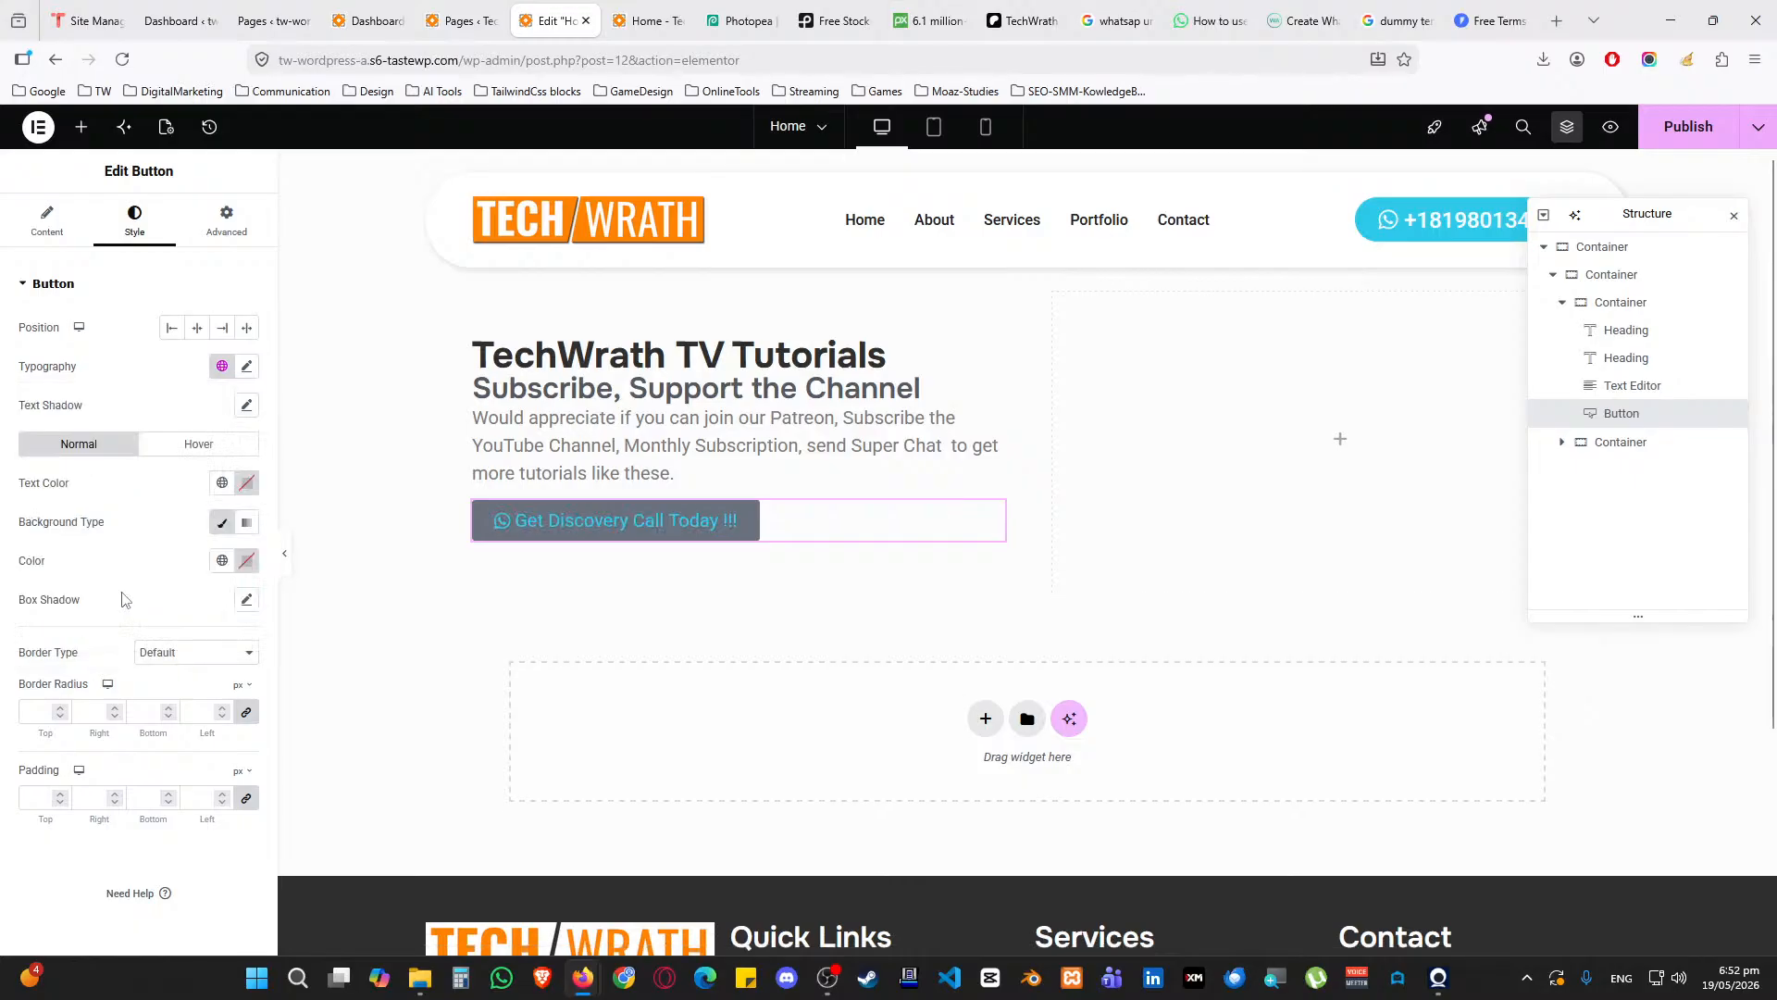
click(222, 366)
click(111, 615)
click(222, 371)
click(97, 618)
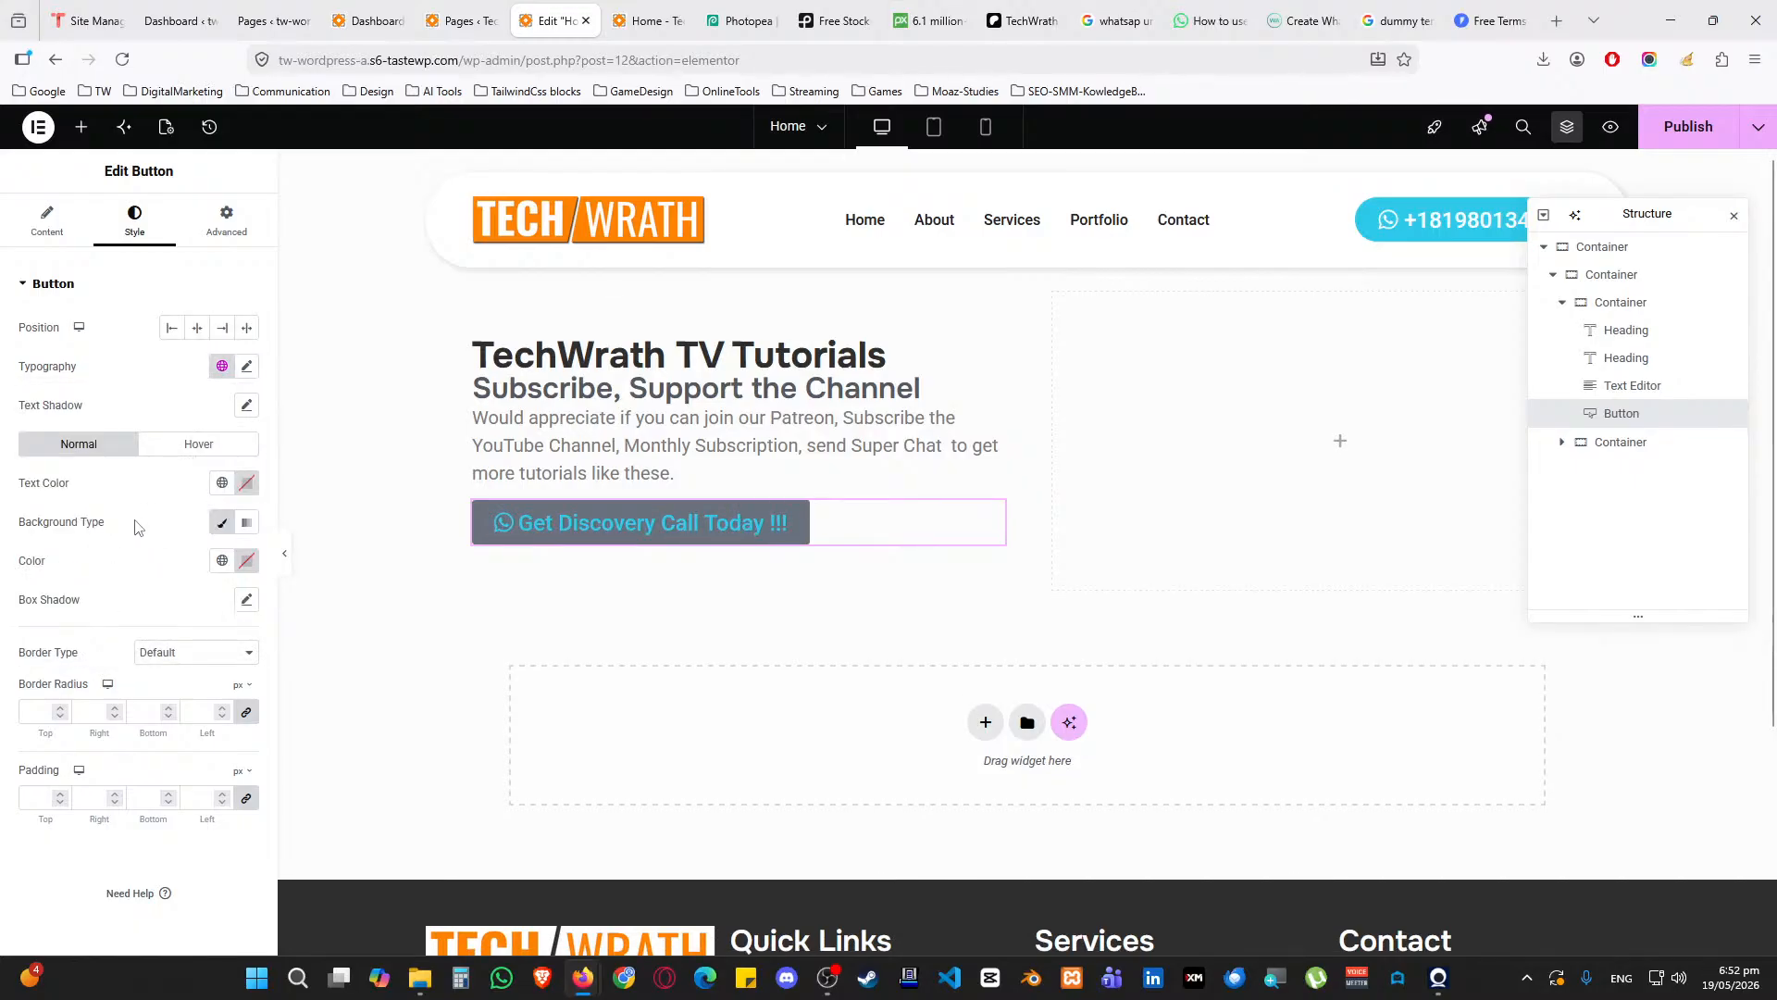
Give the button white text on an Accent cyan background
click(222, 482)
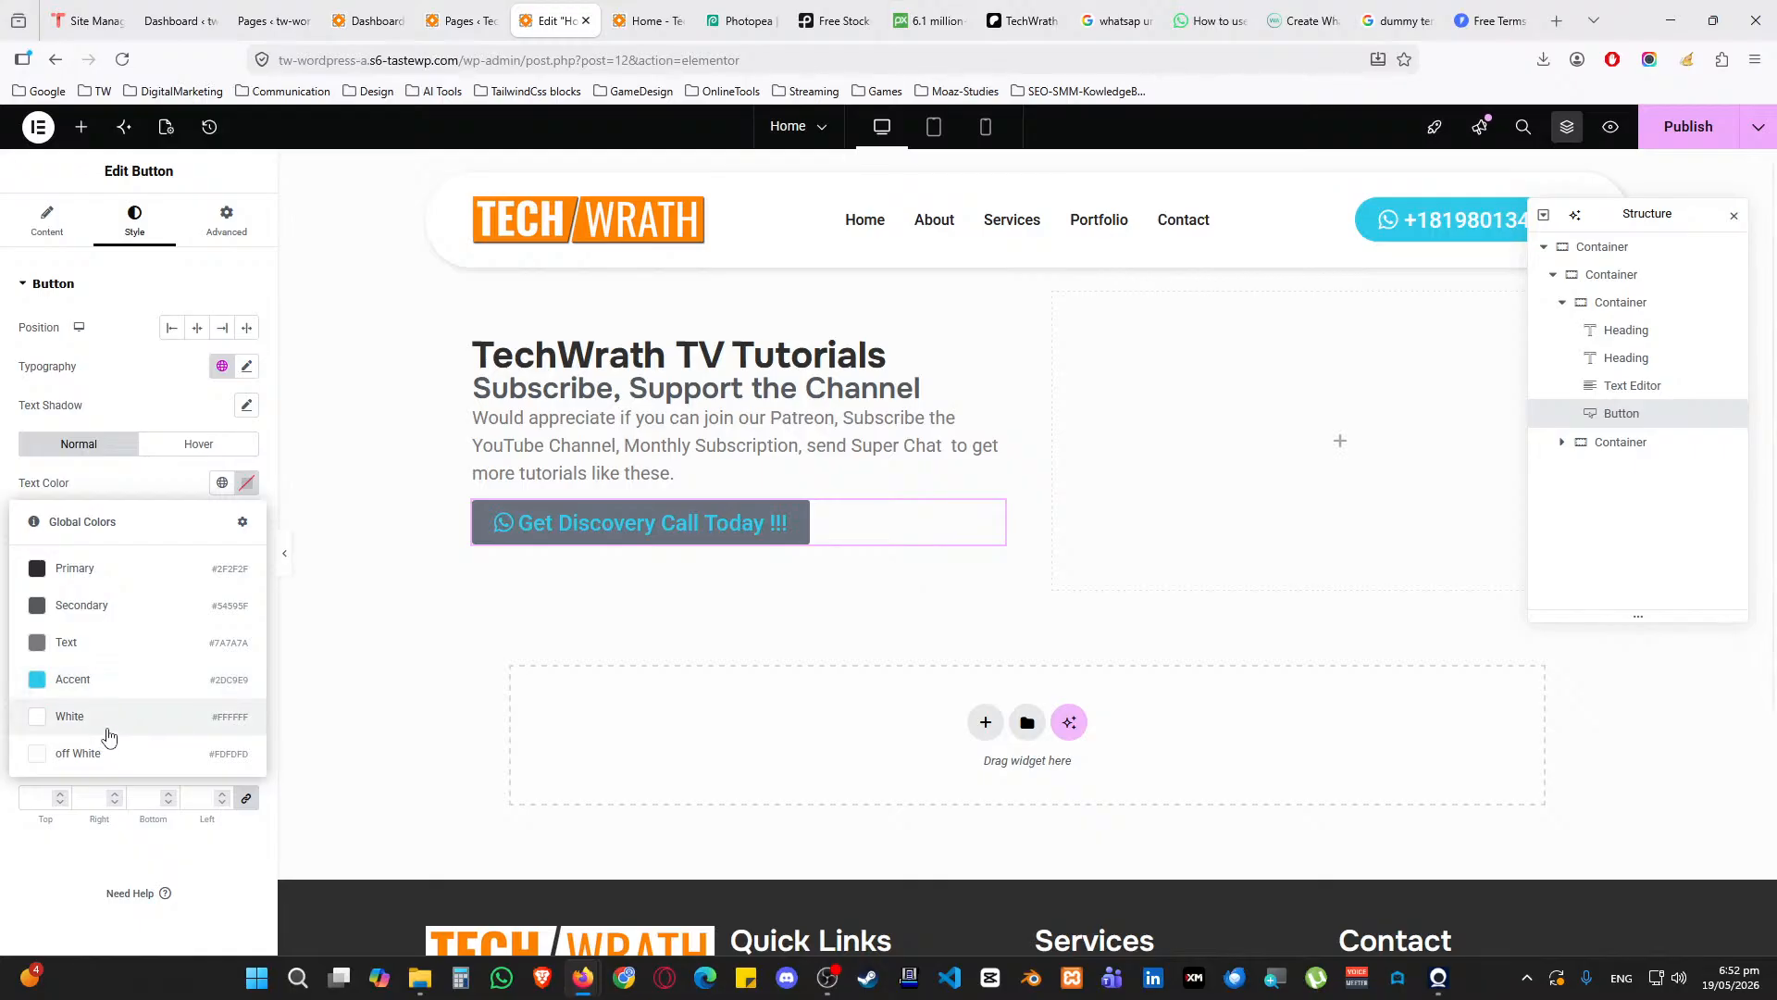
click(107, 735)
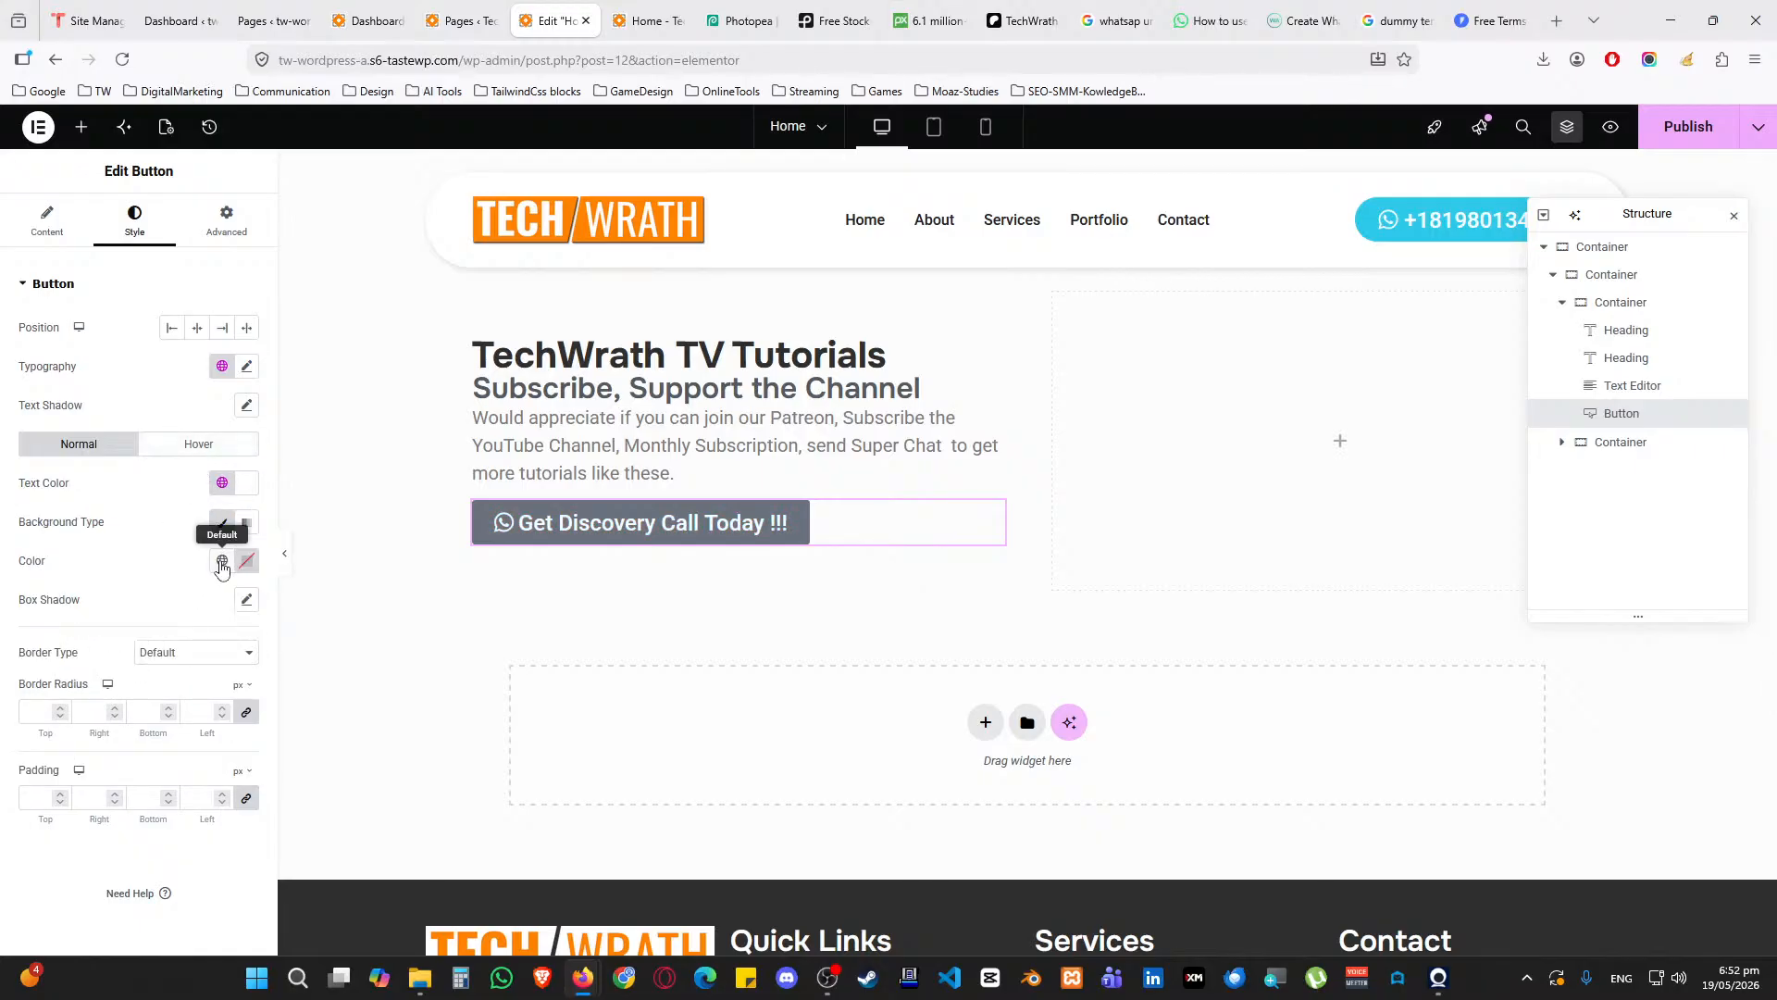
click(222, 560)
click(115, 758)
On hover, keep the button text white with a Secondary dark grey background and no border colour
click(198, 446)
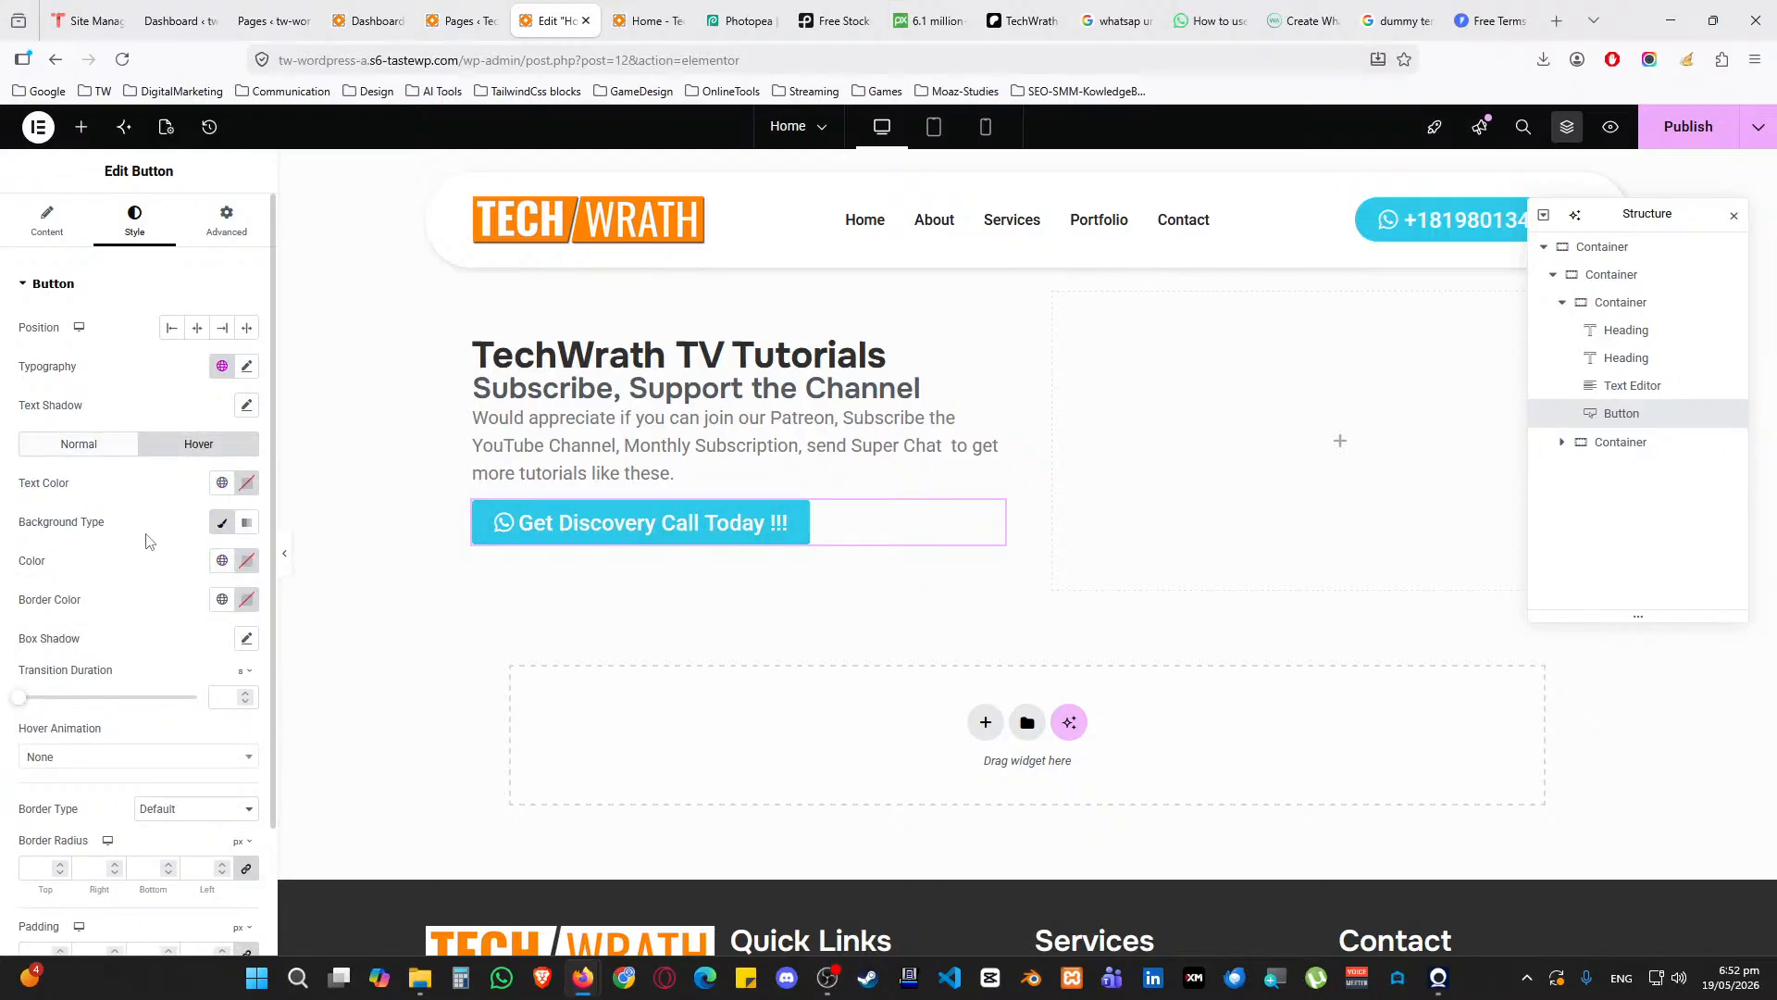
click(222, 482)
click(129, 721)
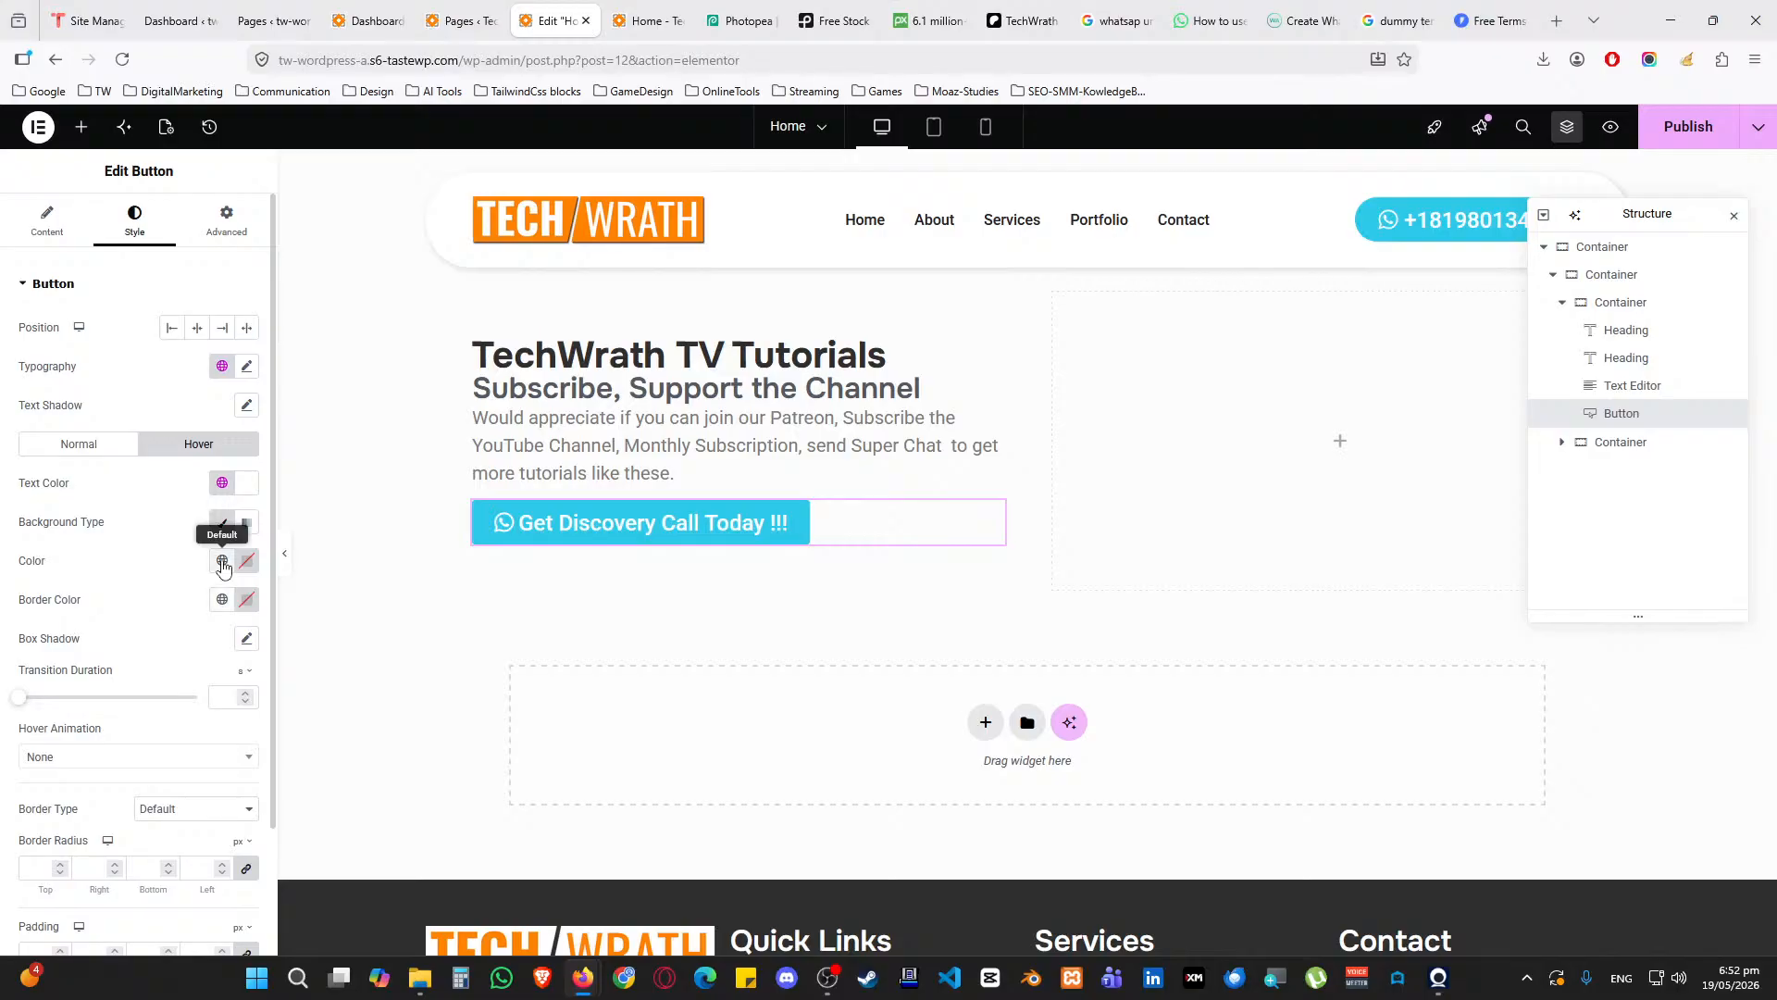
click(222, 522)
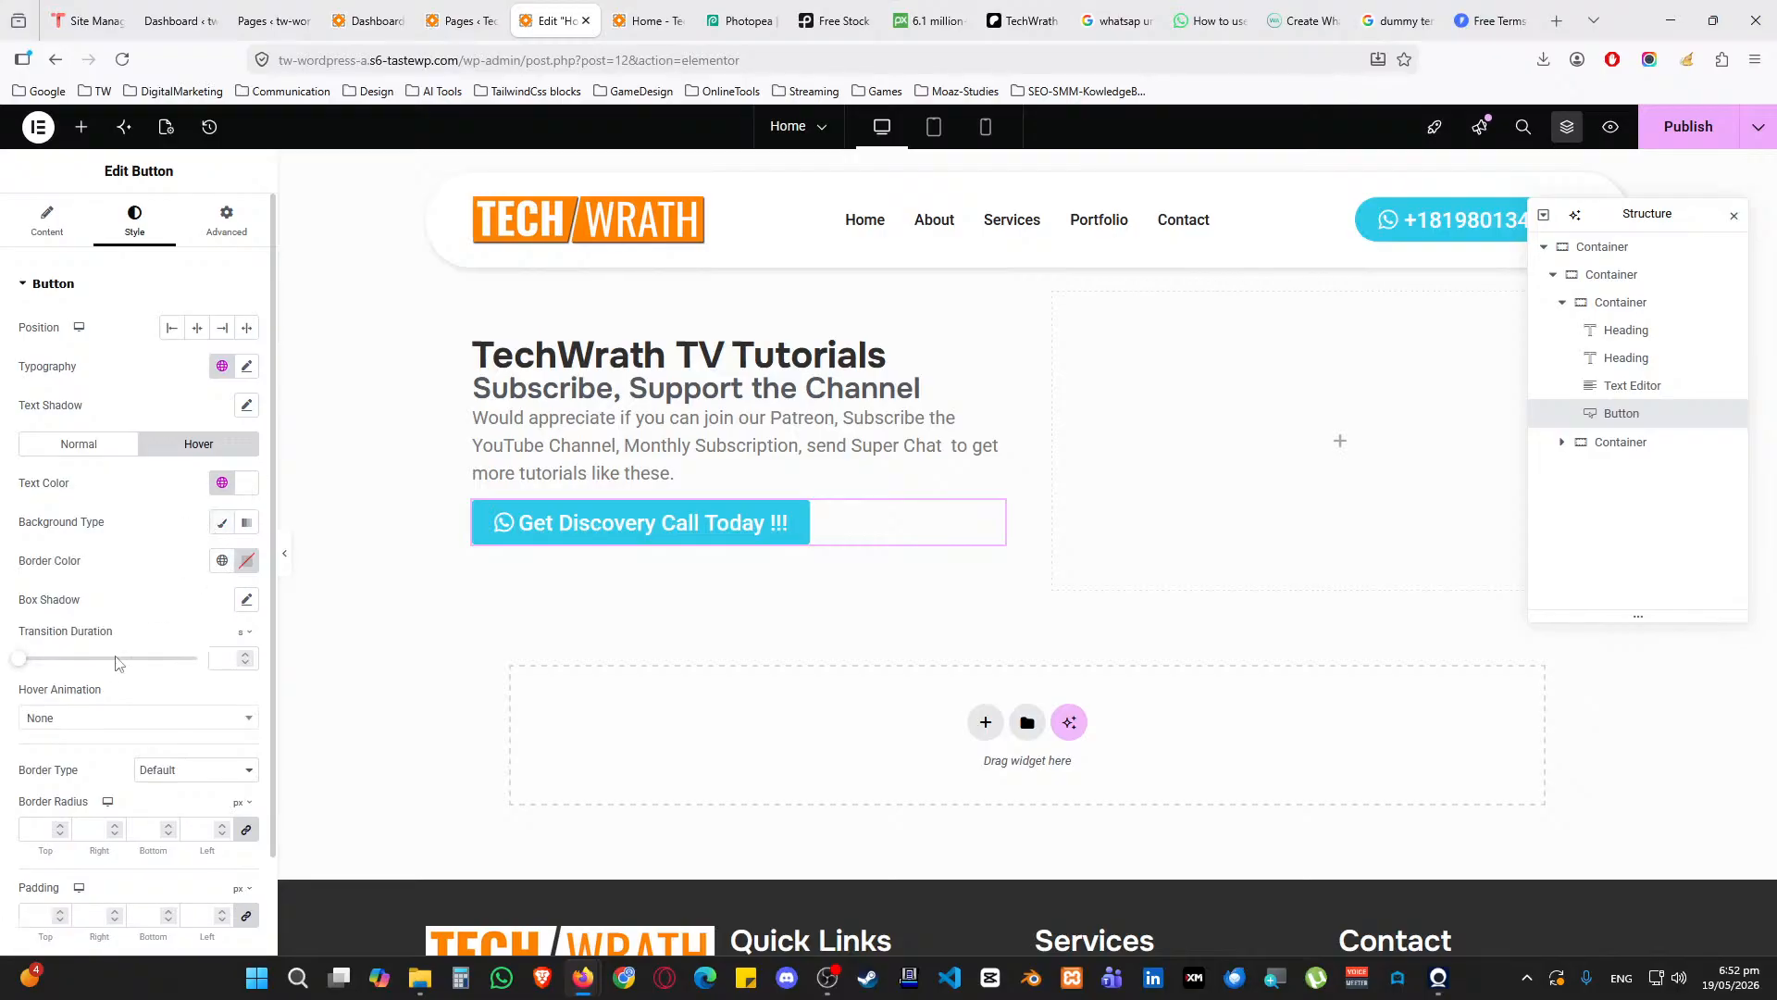
click(222, 561)
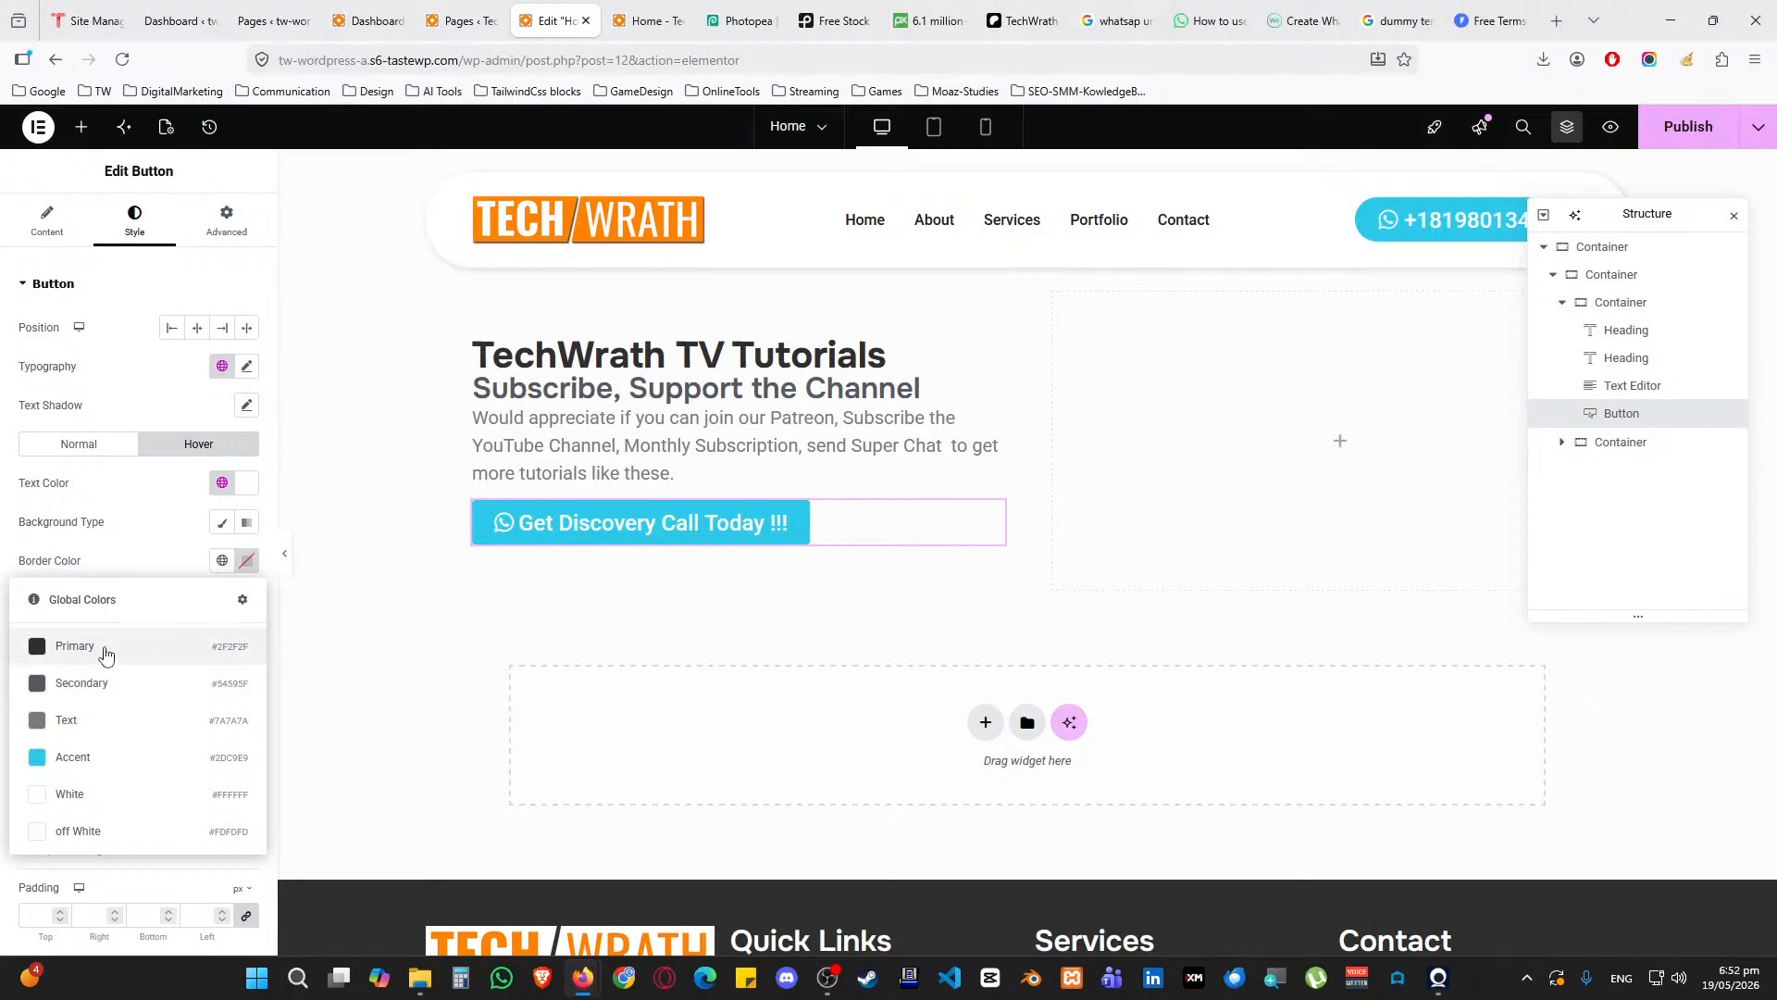
click(104, 652)
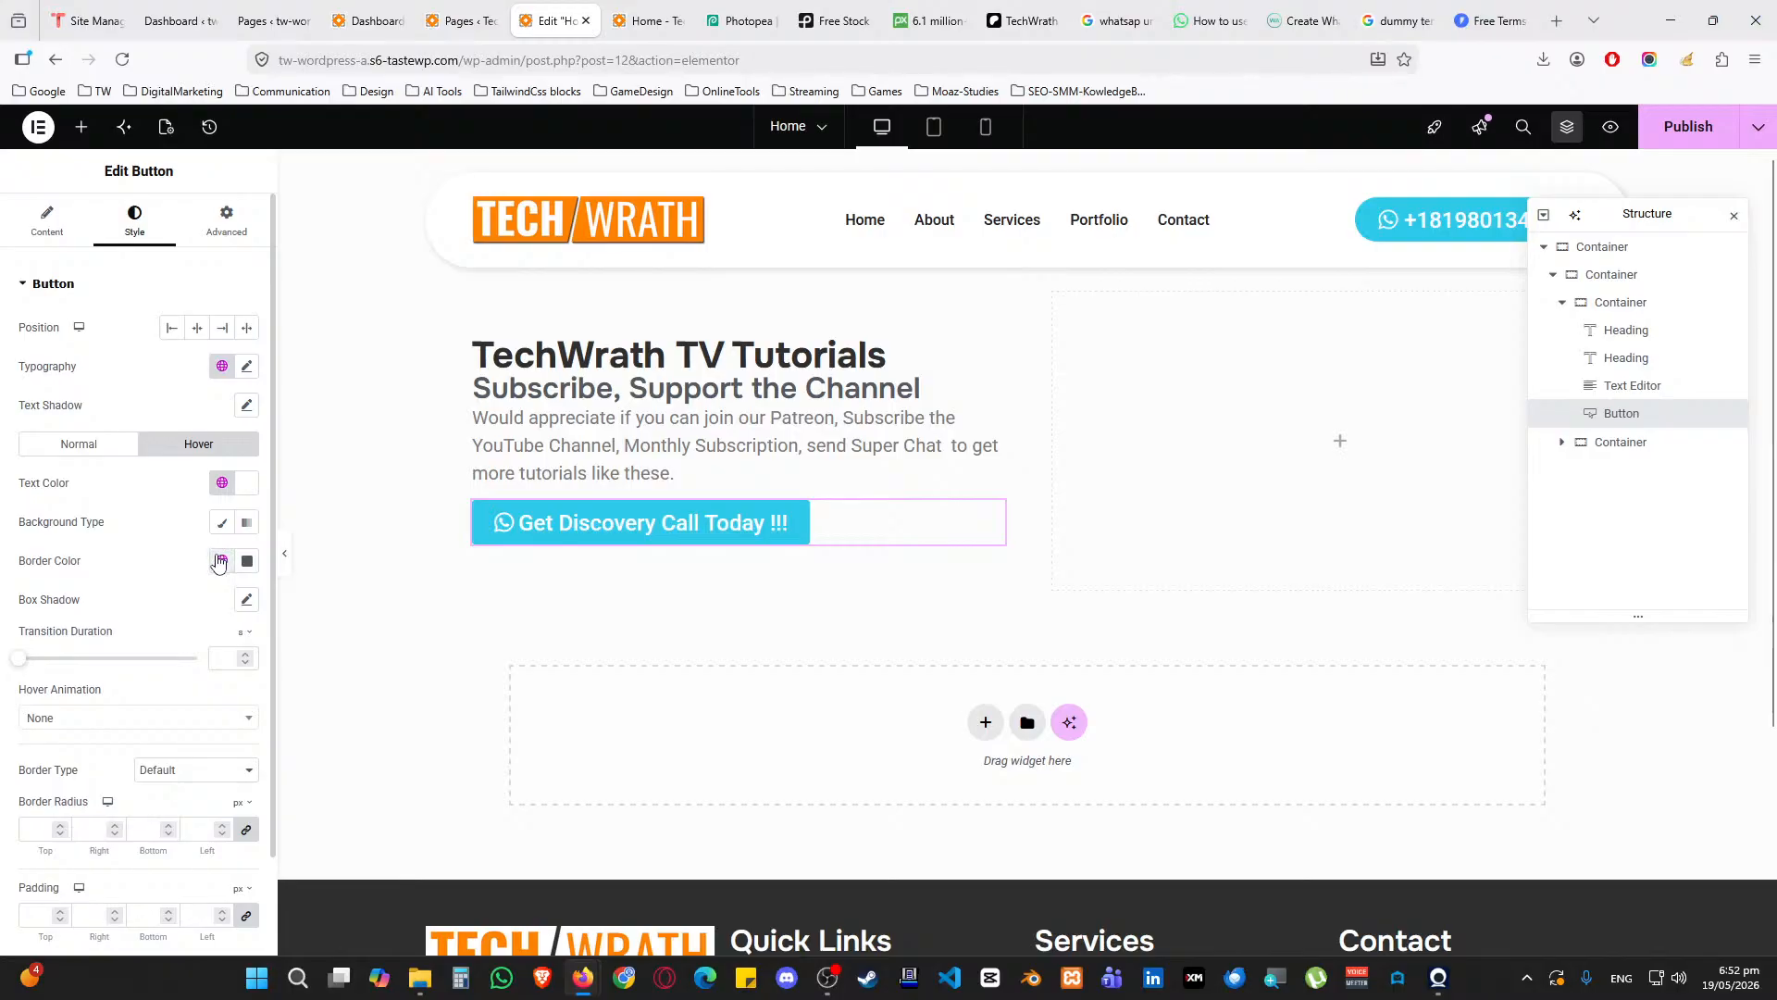
click(221, 562)
click(224, 564)
click(248, 565)
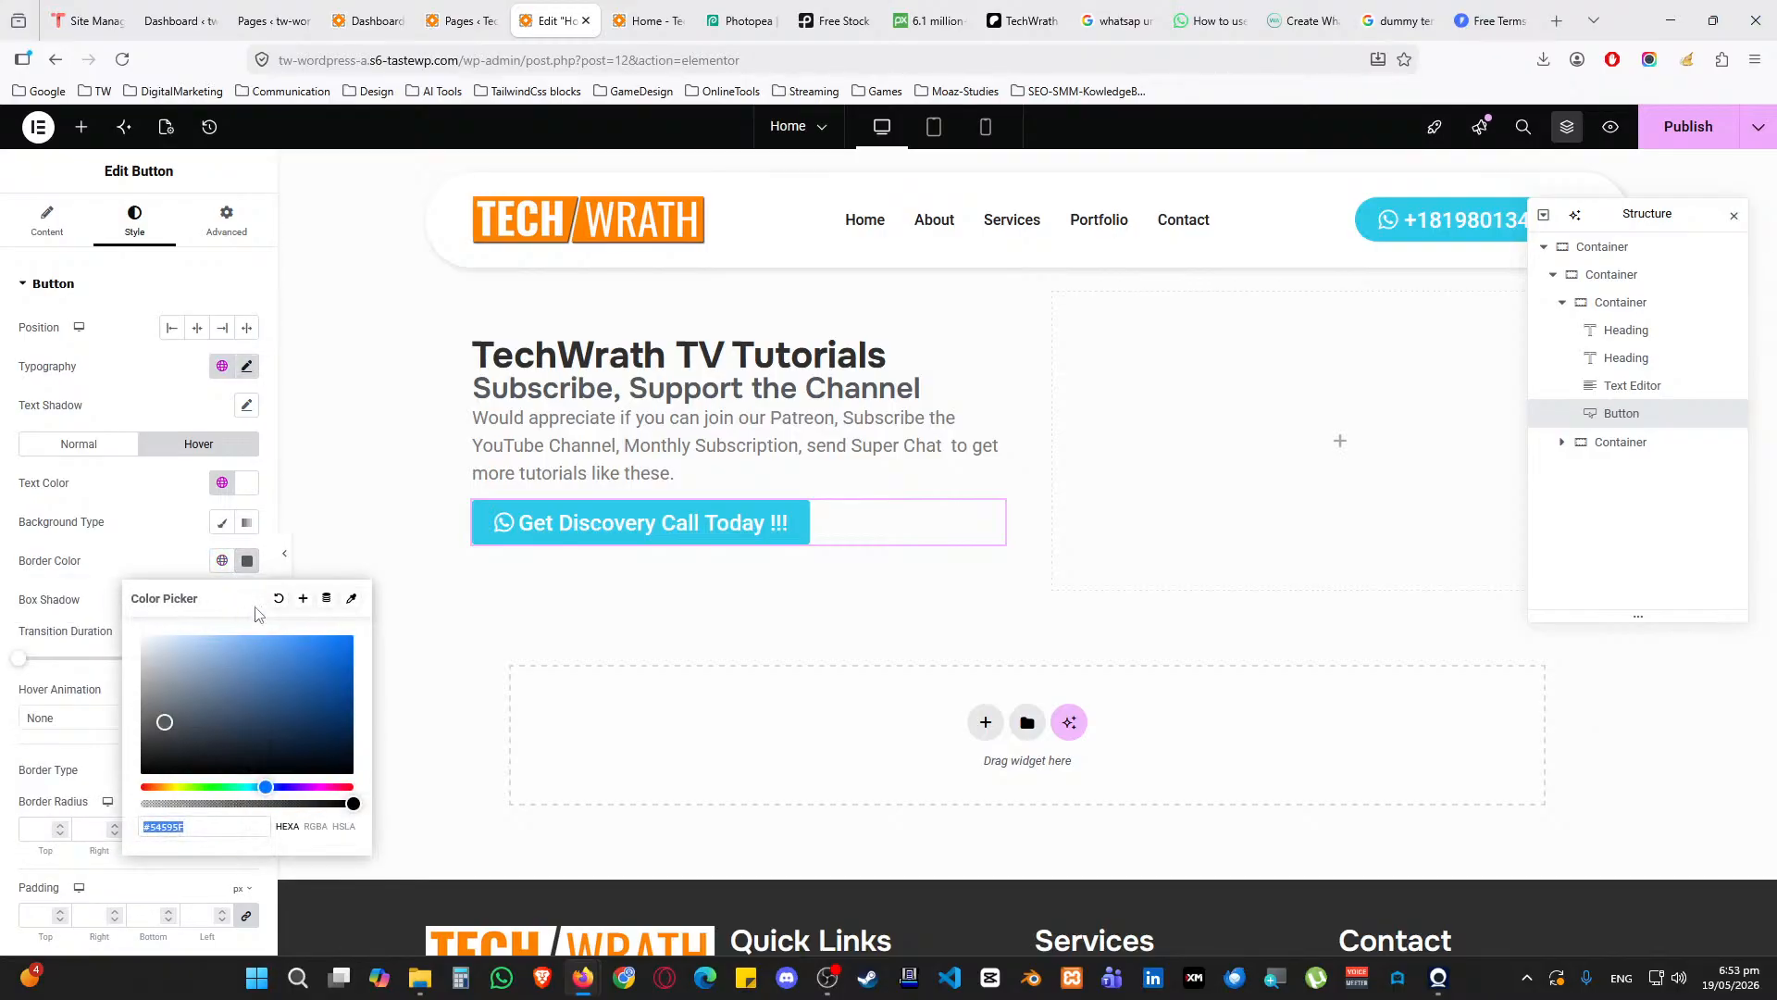
click(280, 598)
click(222, 523)
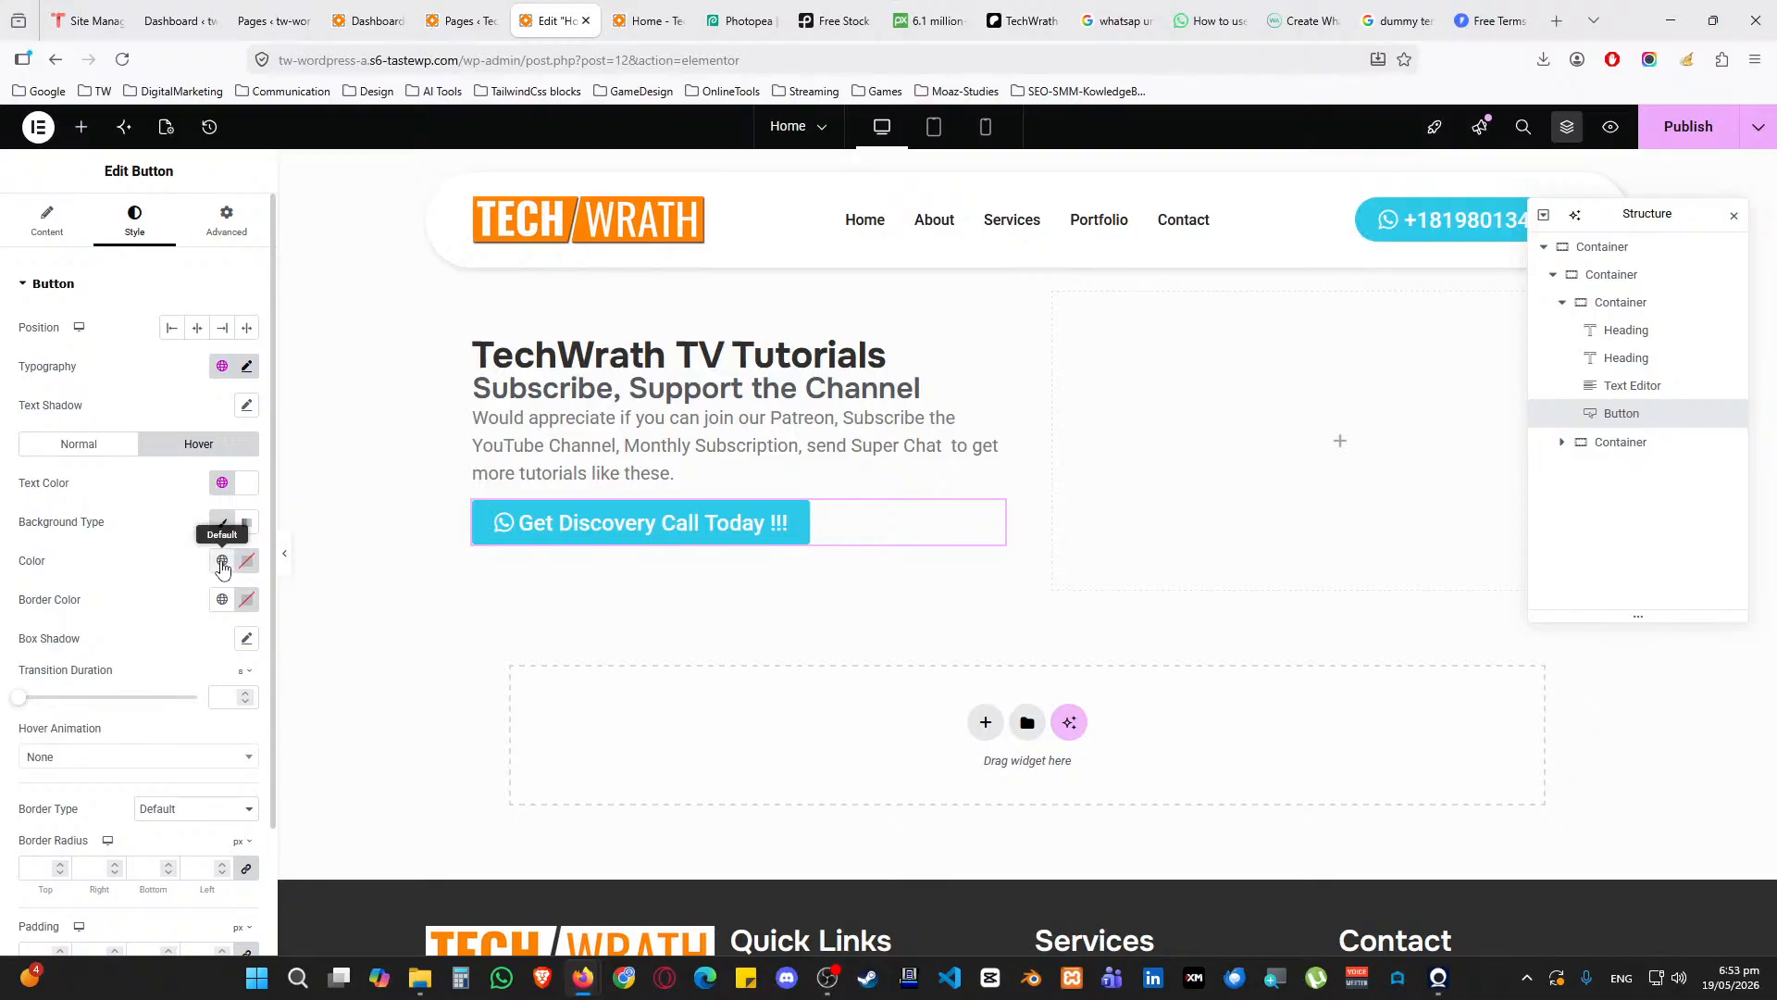
click(223, 562)
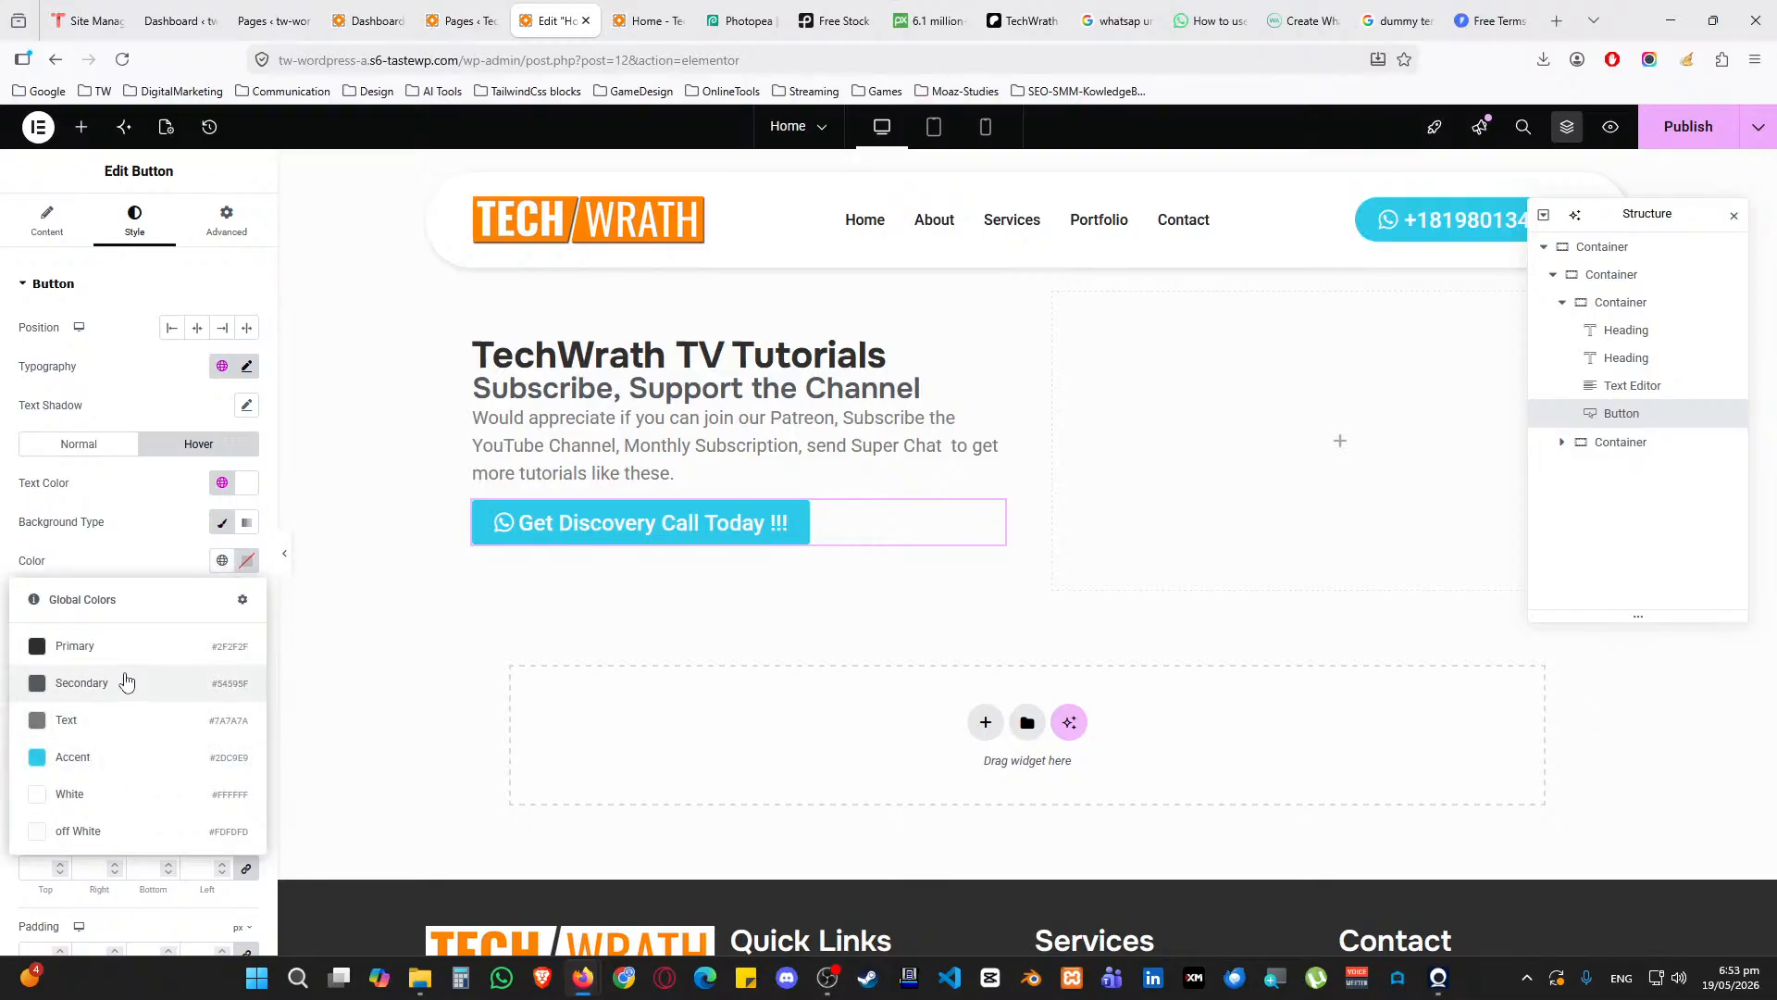
click(123, 682)
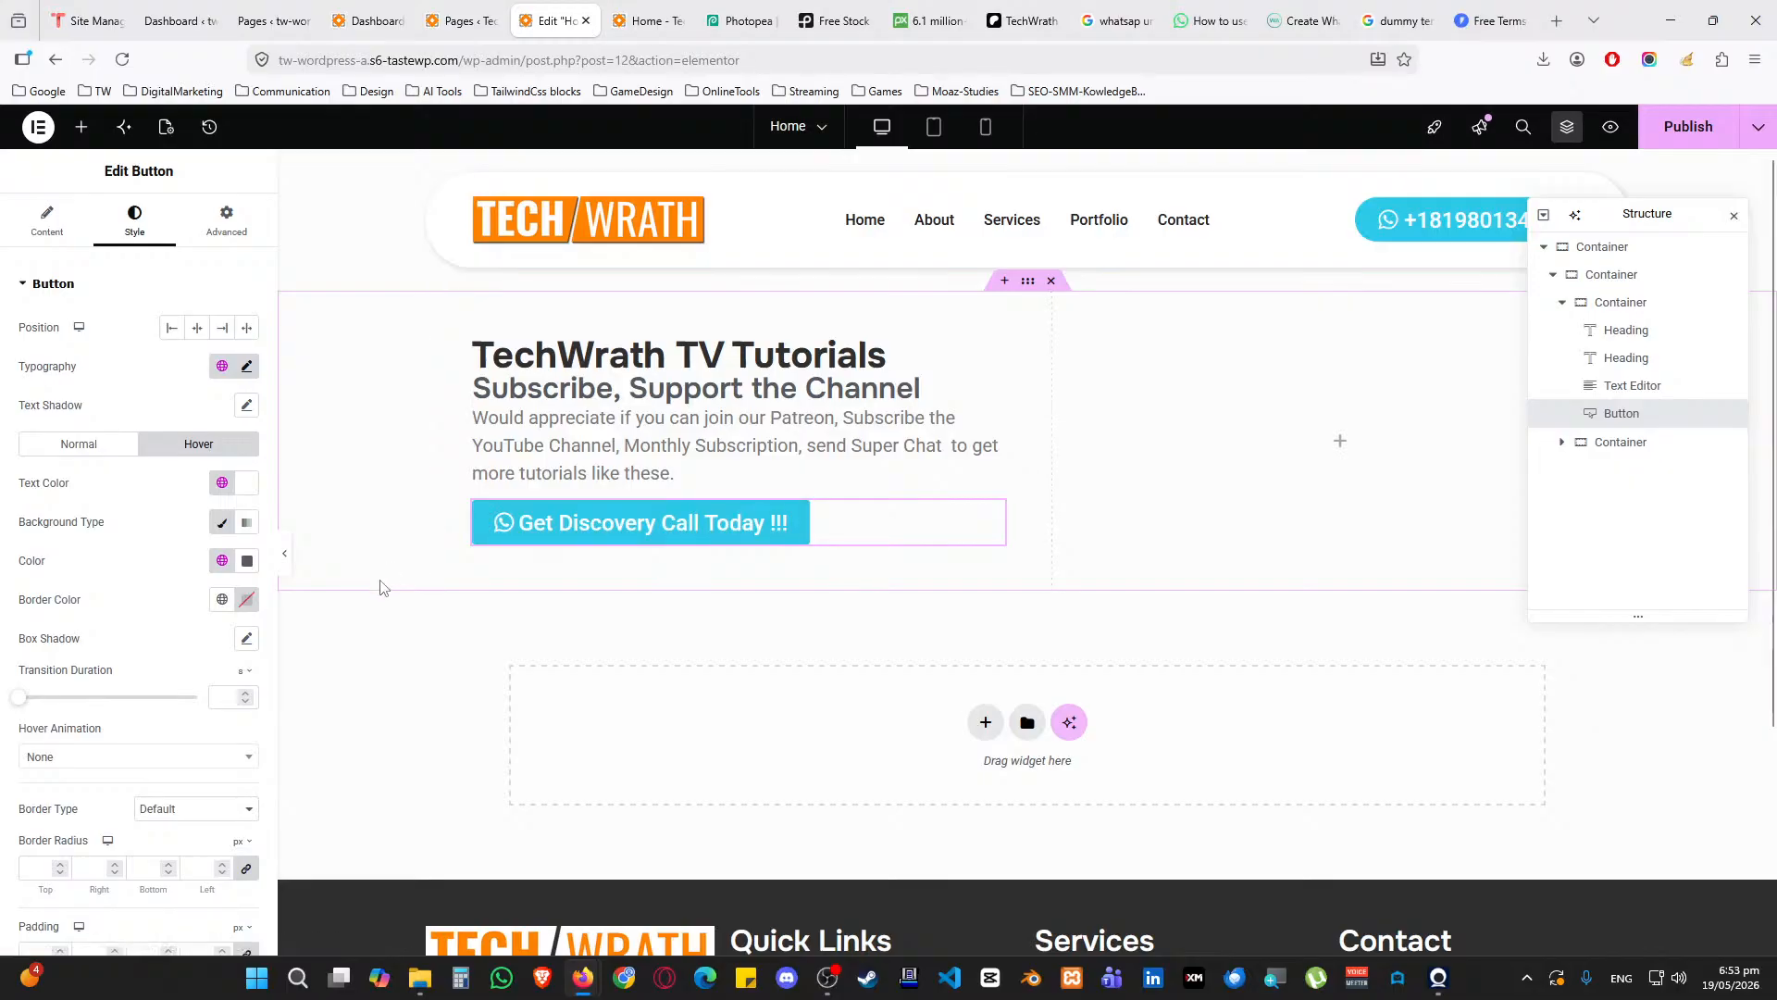
click(437, 302)
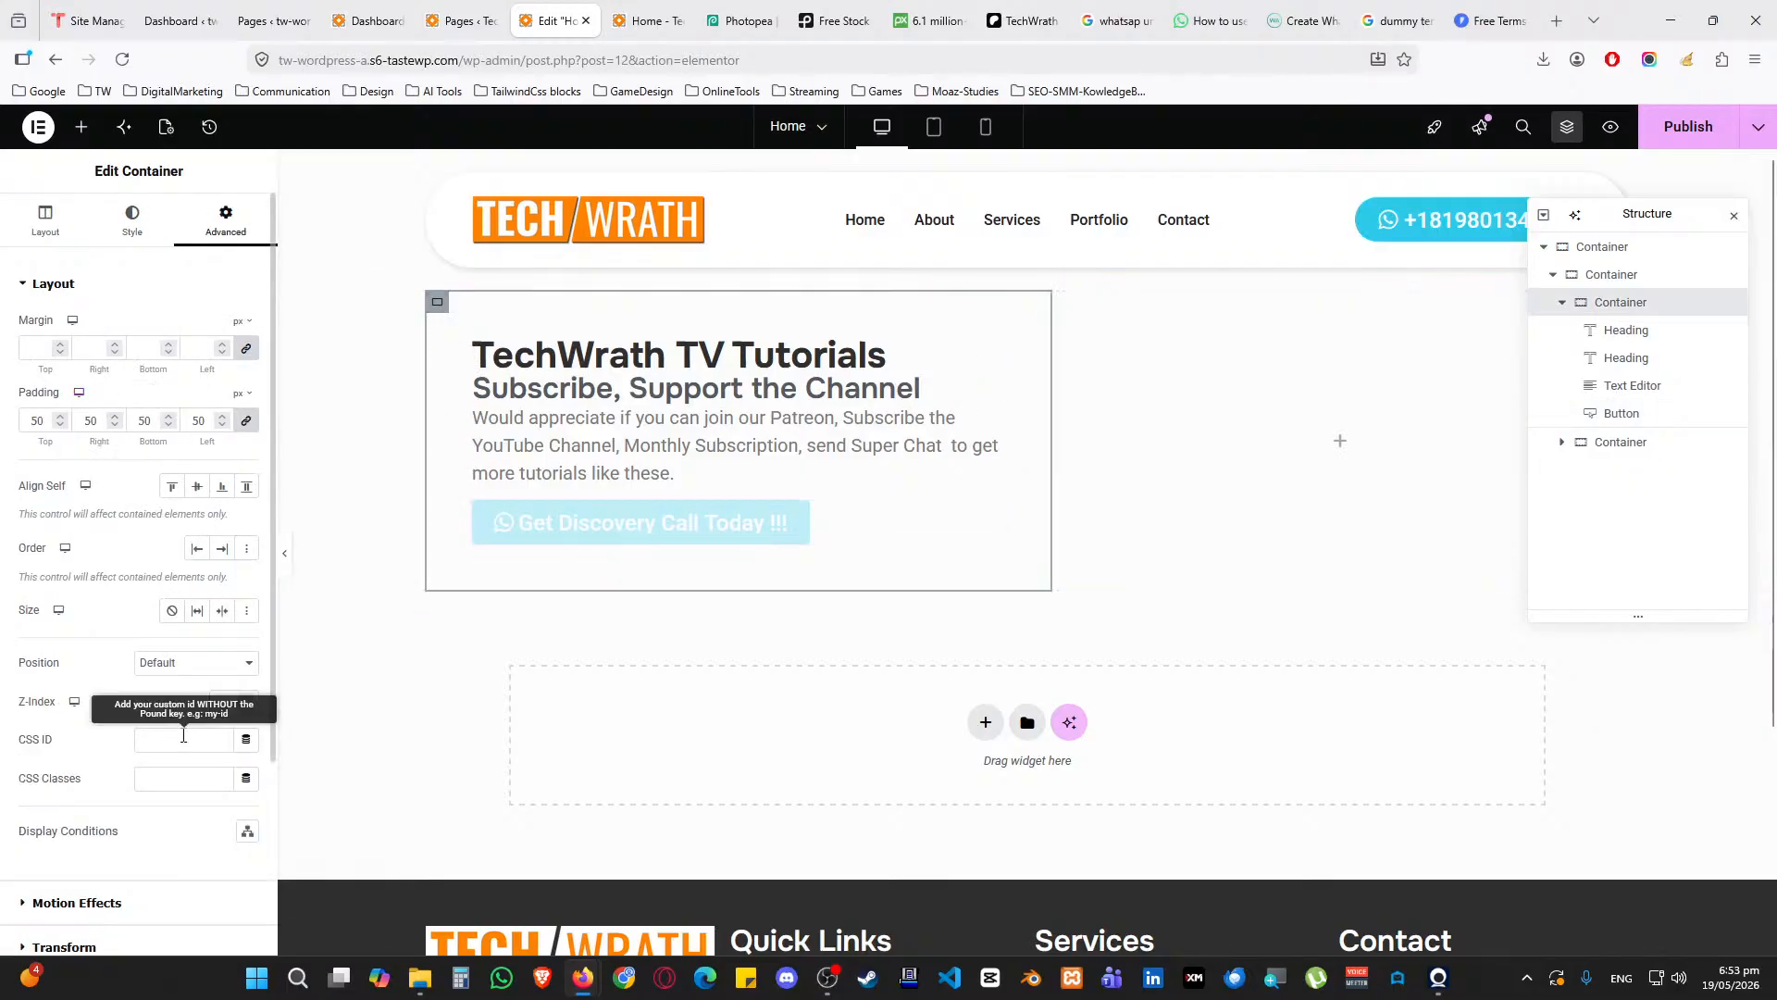
Unlink the left column's gaps and set a 15 px column gap and 10 px row gap
scroll(151, 505, down, 3)
scroll(151, 504, up, 3)
click(48, 224)
scroll(111, 704, down, 2)
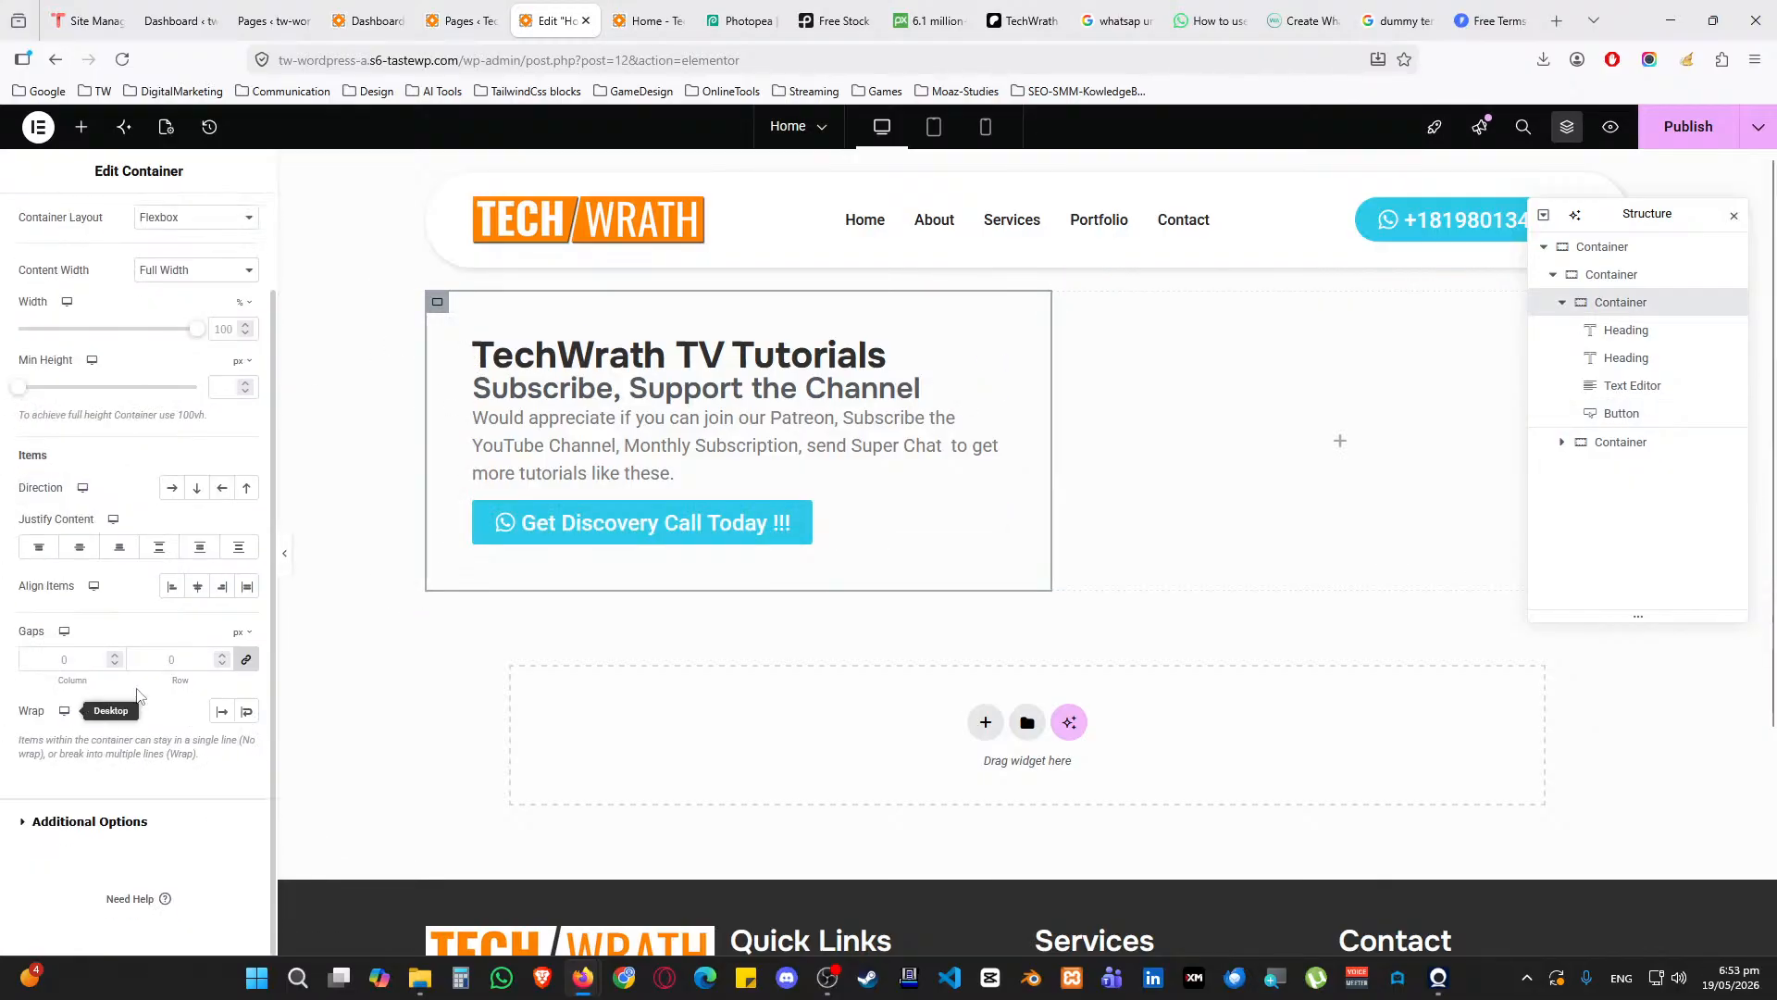
click(245, 665)
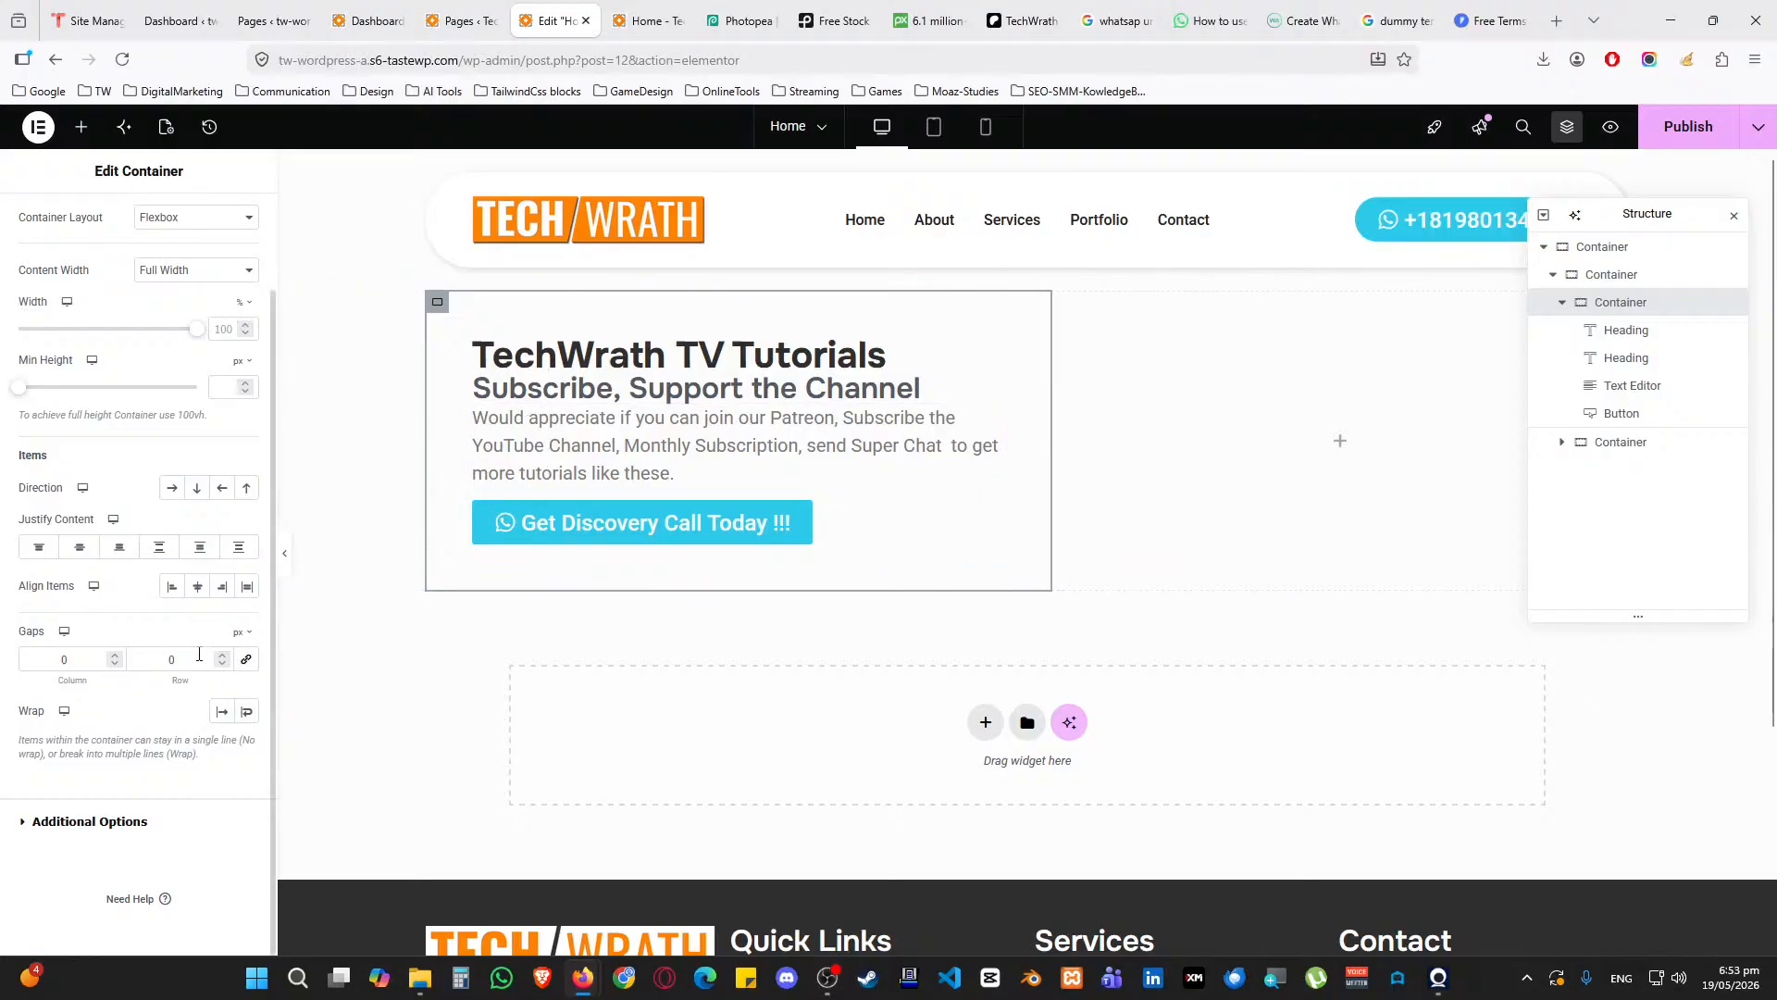
text(15)
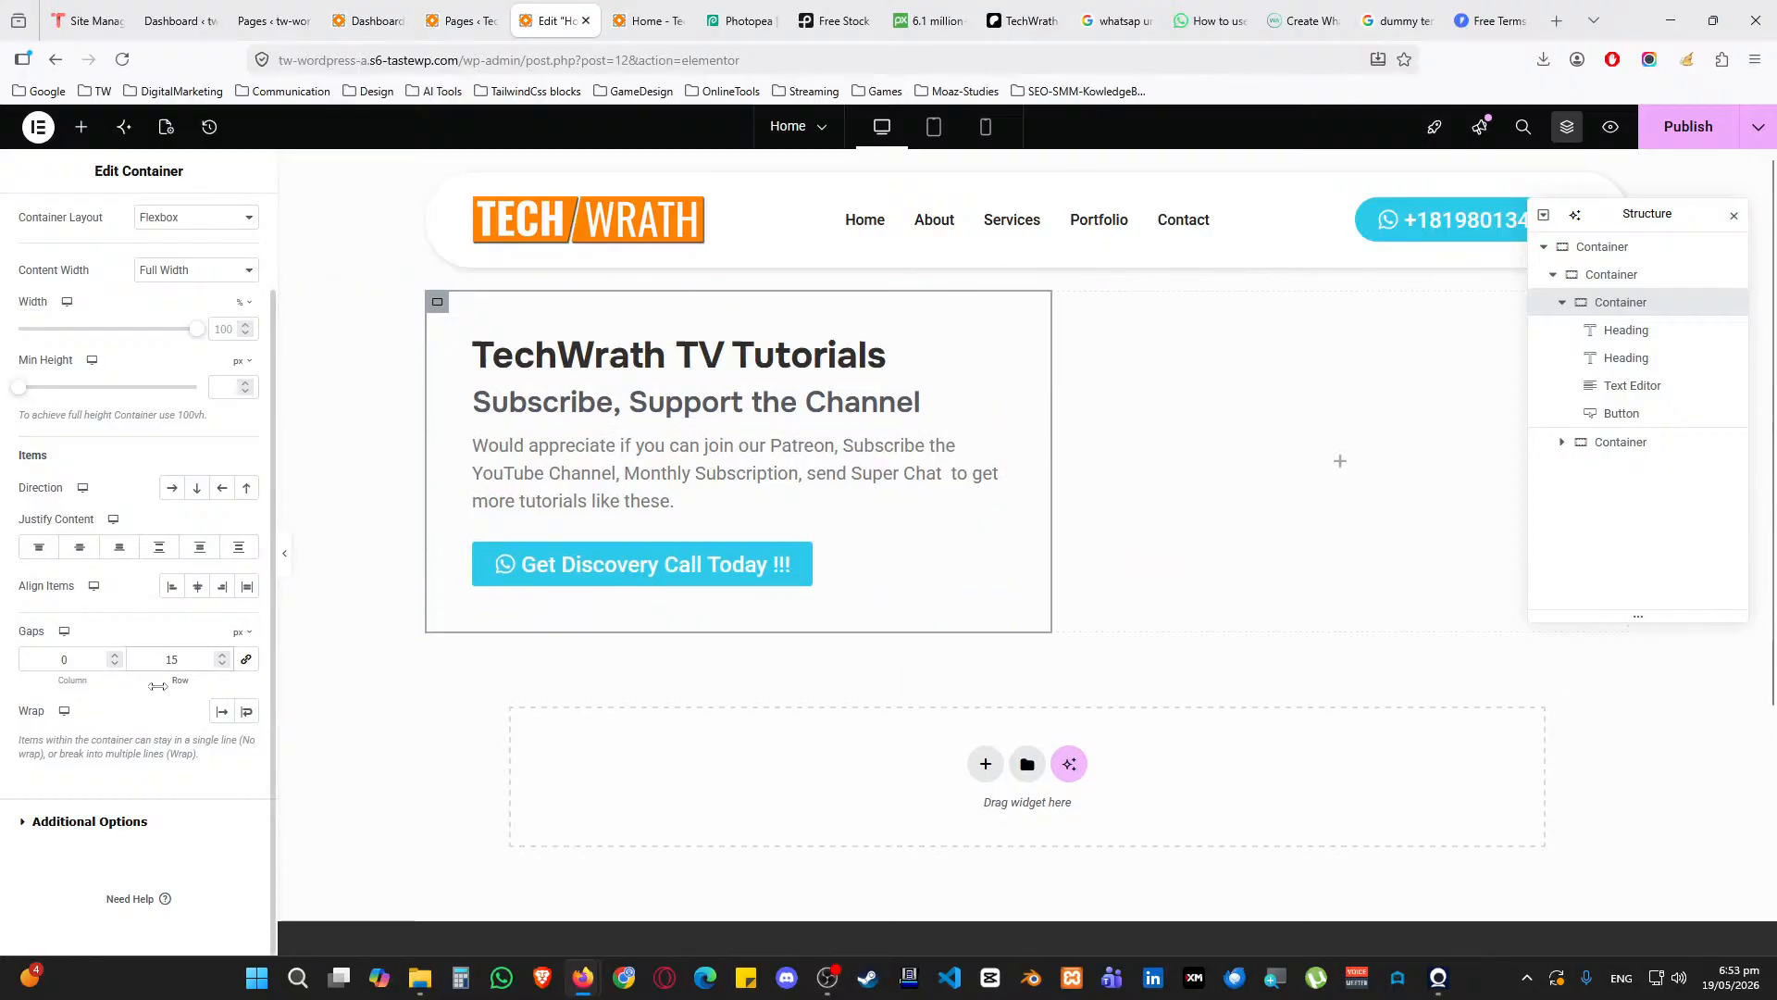
text(10)
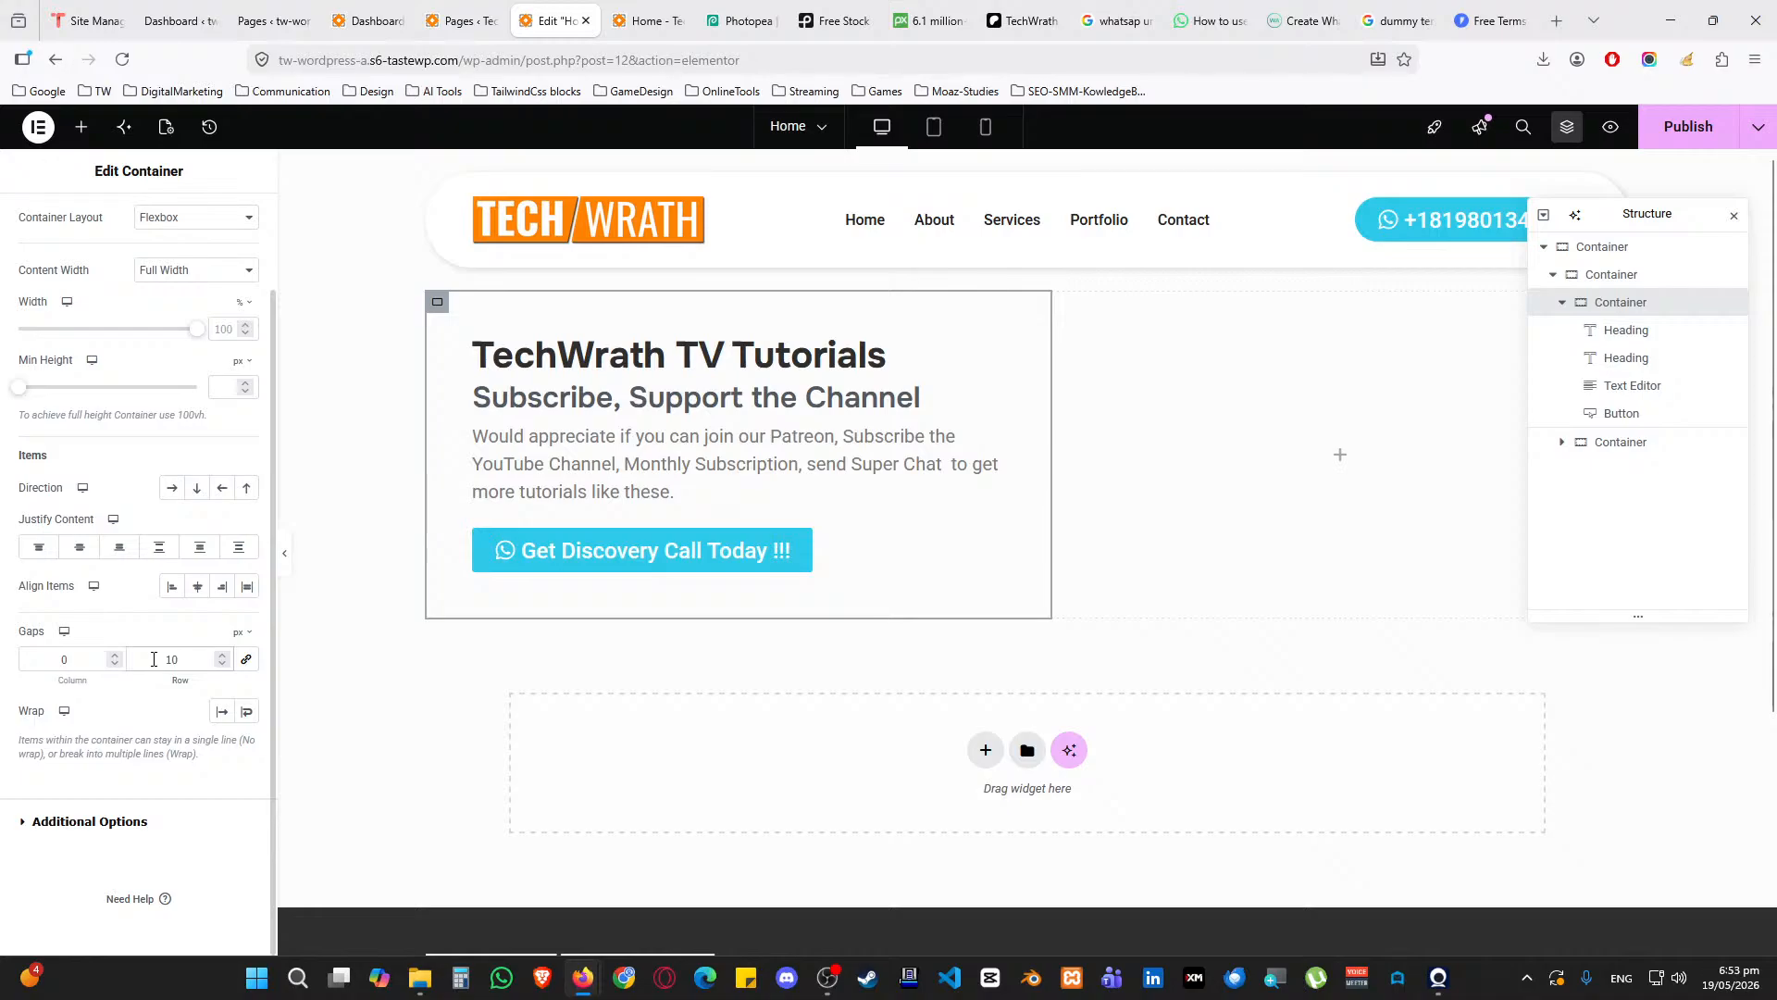
double_click(39, 670)
scroll(207, 610, up, 2)
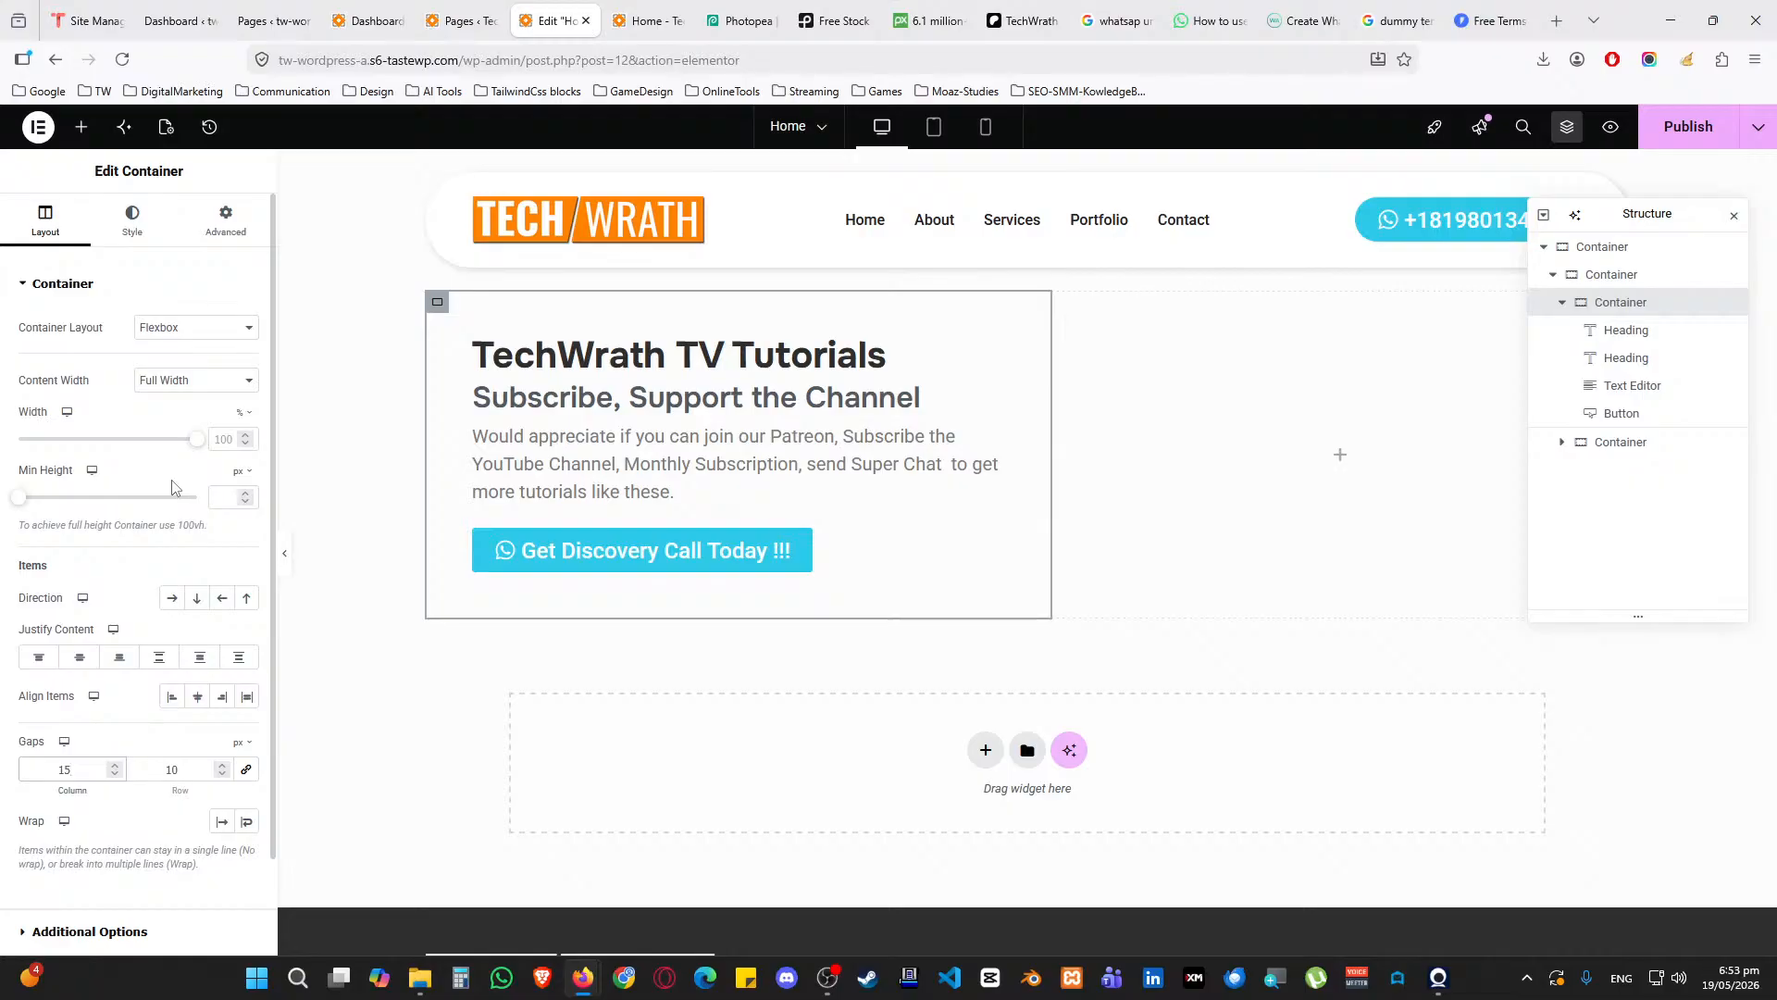
click(1727, 216)
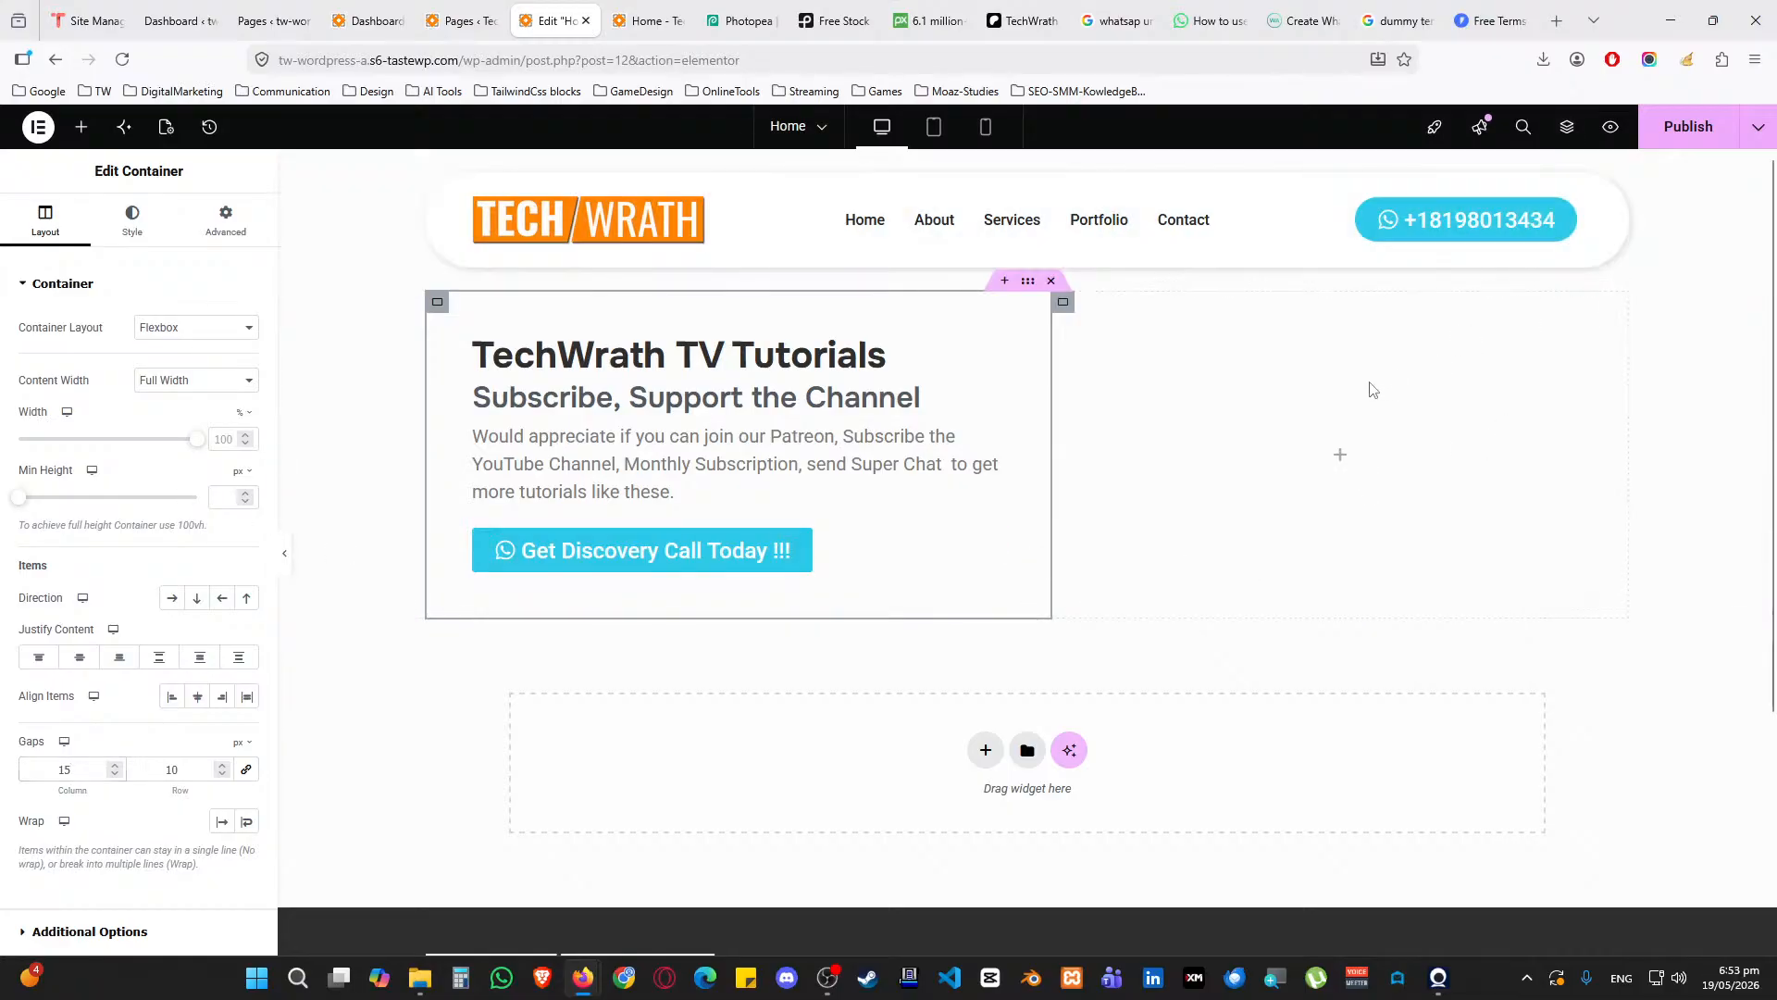
click(1340, 455)
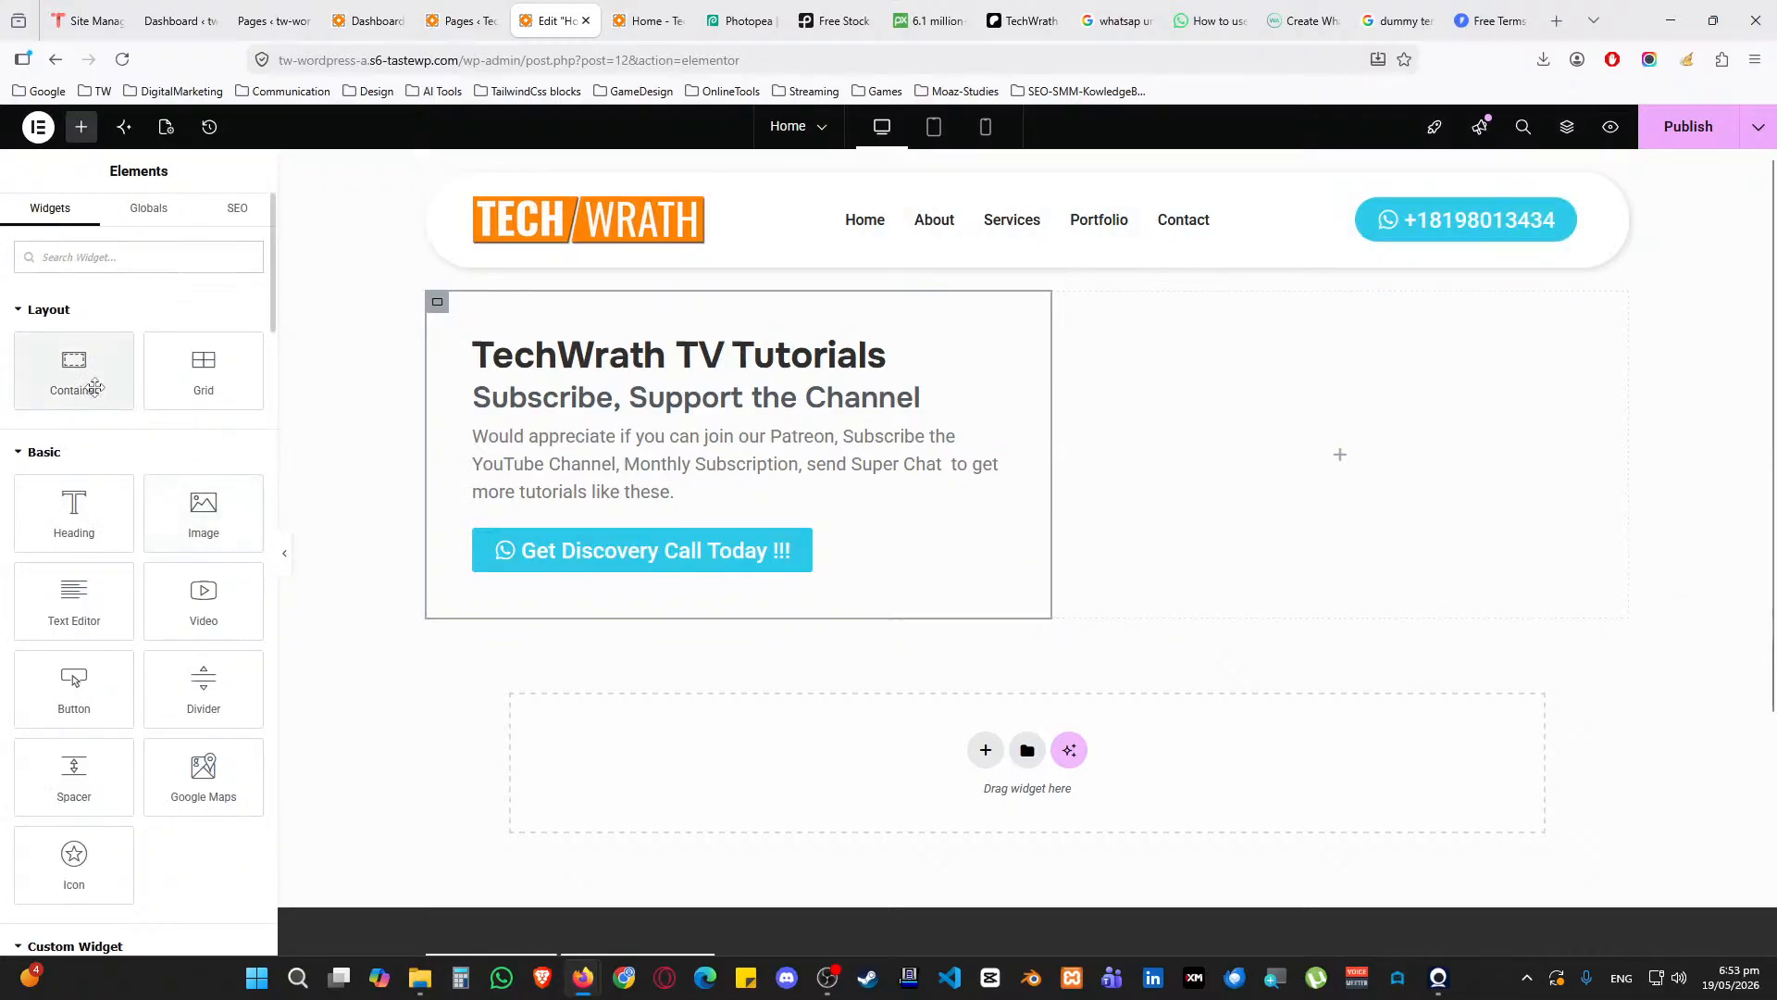
Add an Image widget to the right column with the uploaded promo image, using its title as alt text
drag(199, 514, 1230, 413)
click(183, 379)
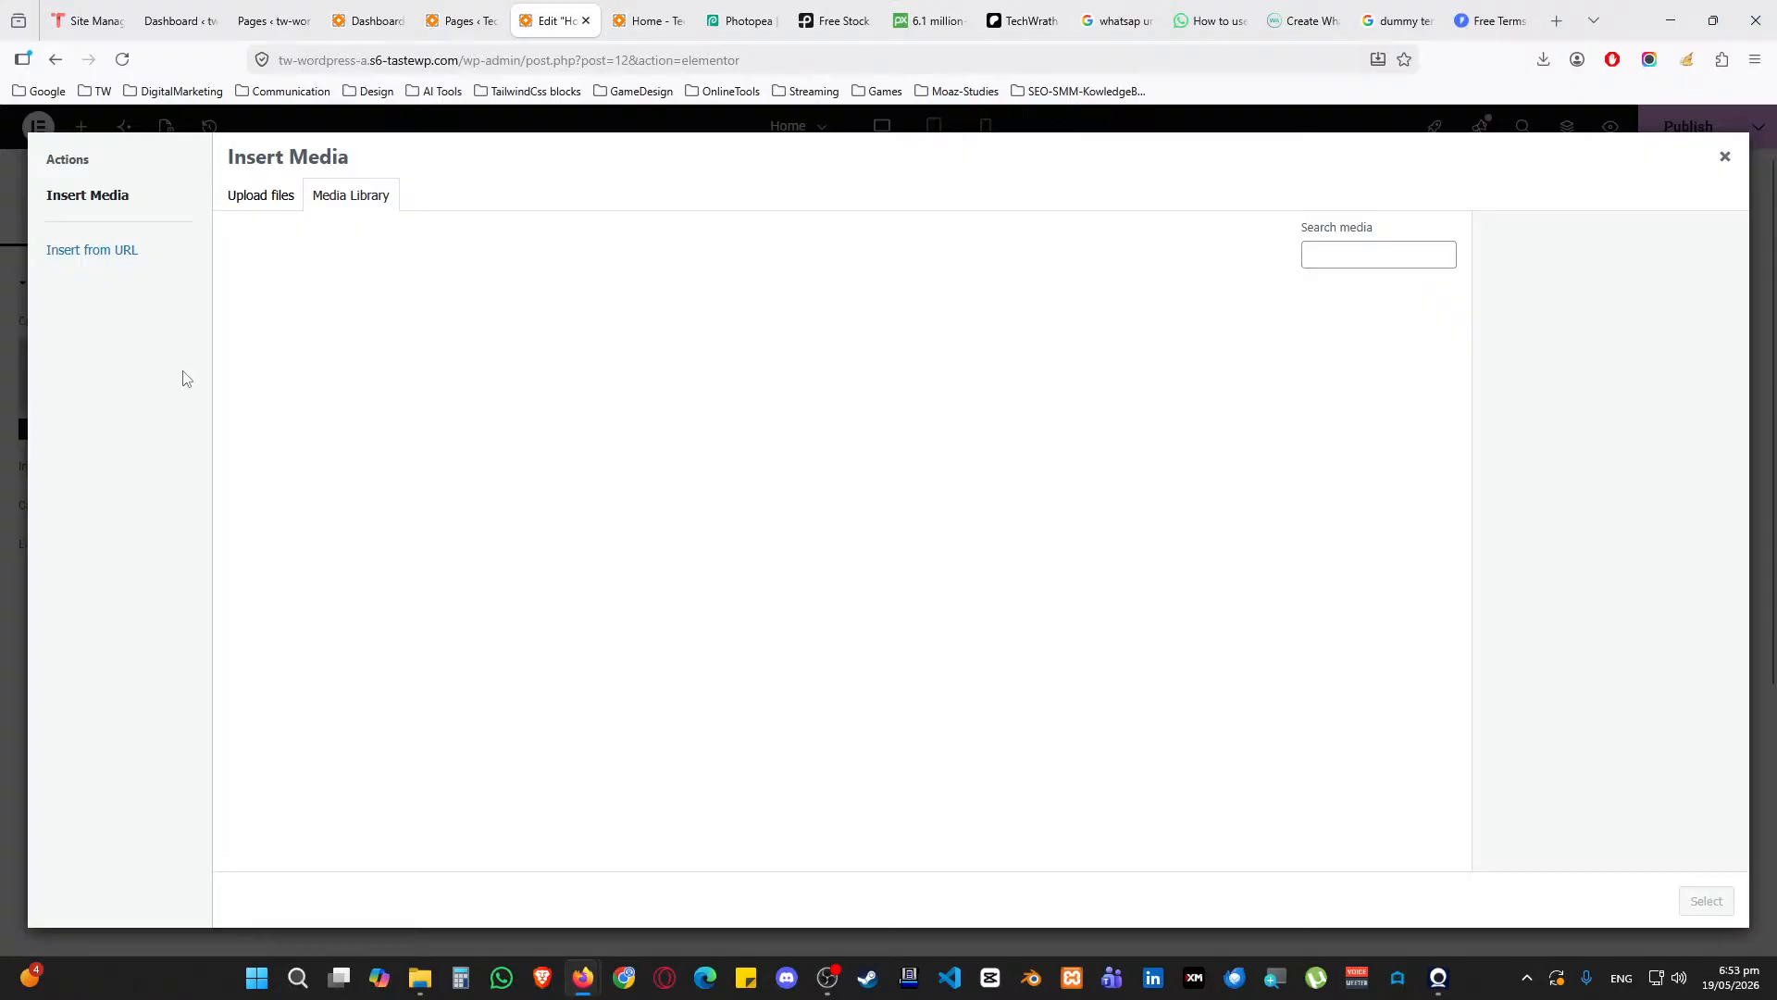
click(277, 196)
click(977, 498)
drag(637, 15, 0, 190)
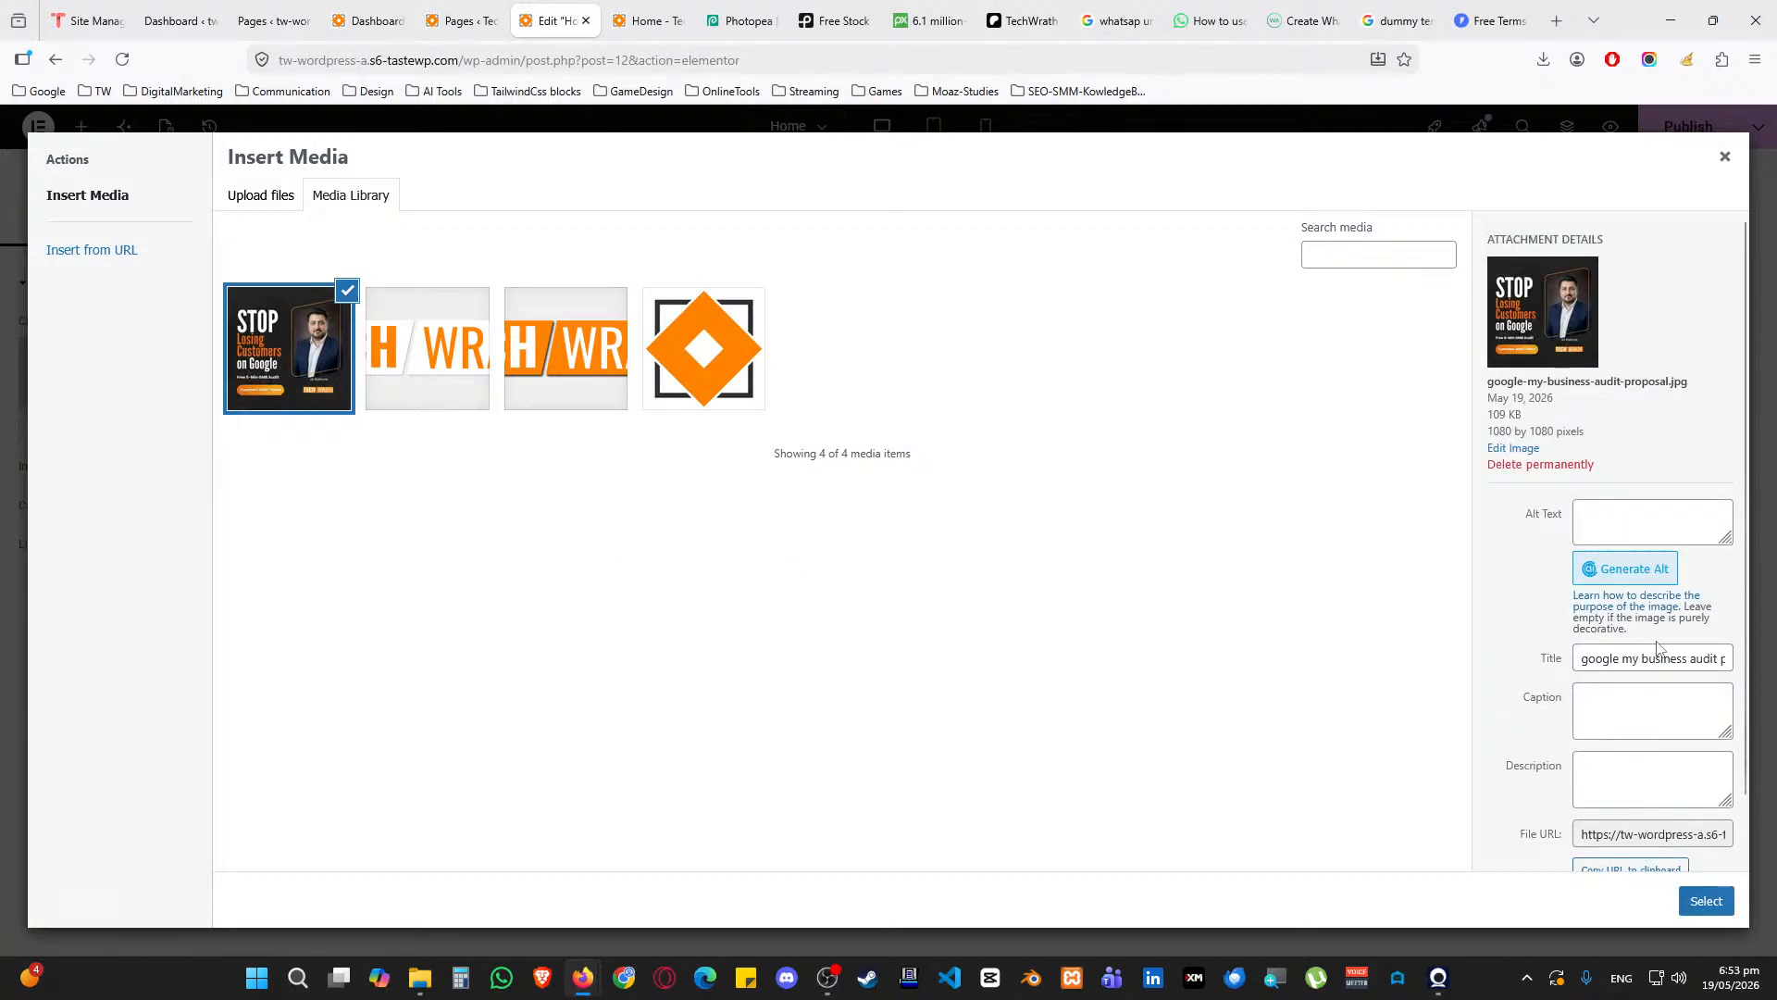
click(1657, 658)
key(ctrl+a)
key(ctrl+c)
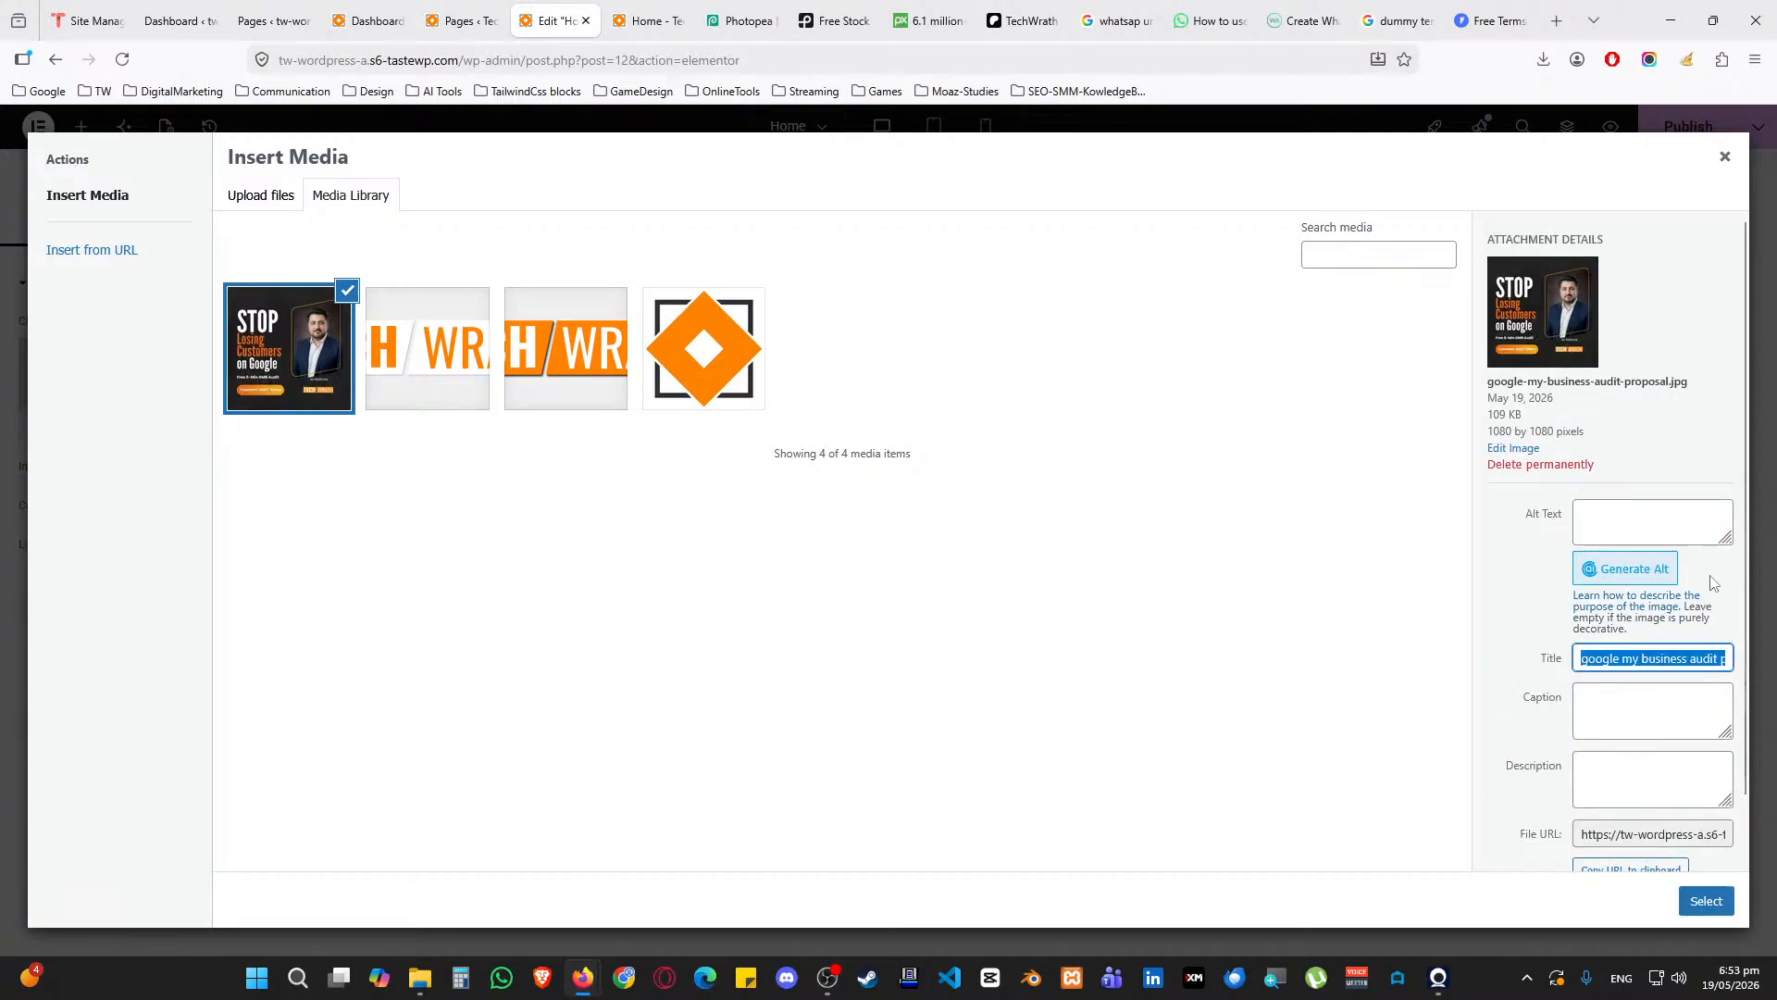
click(1690, 514)
key(ctrl+v)
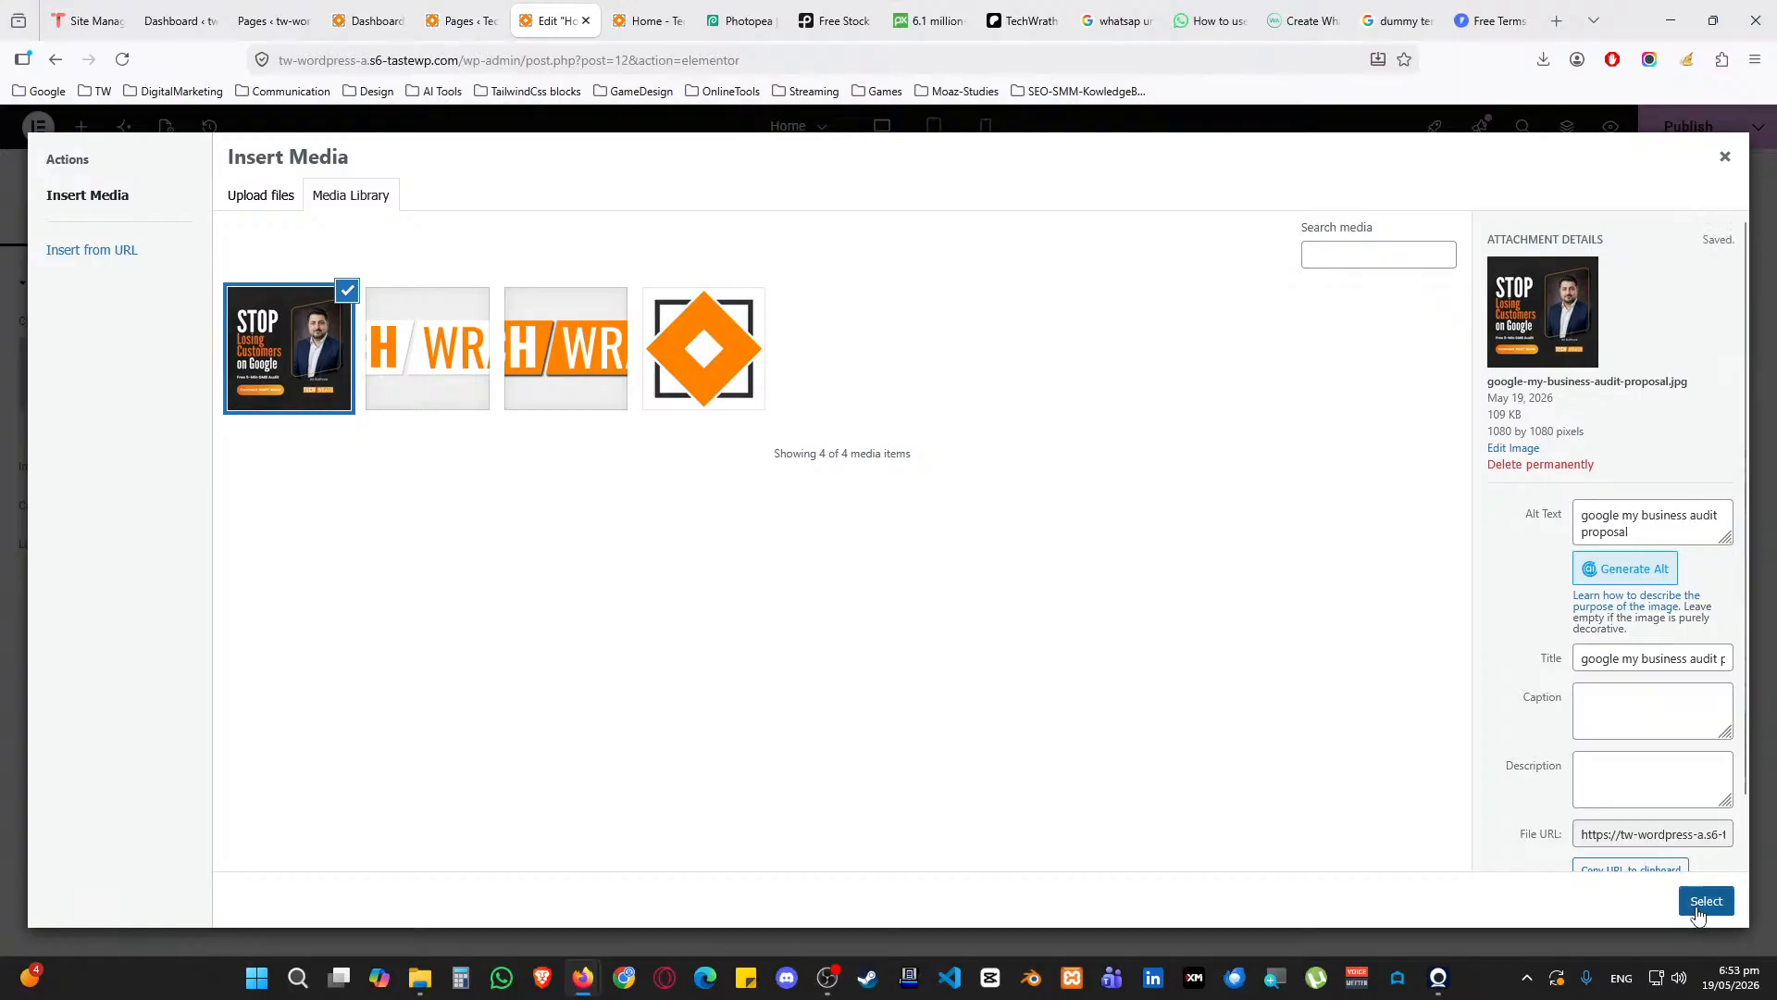
click(1706, 901)
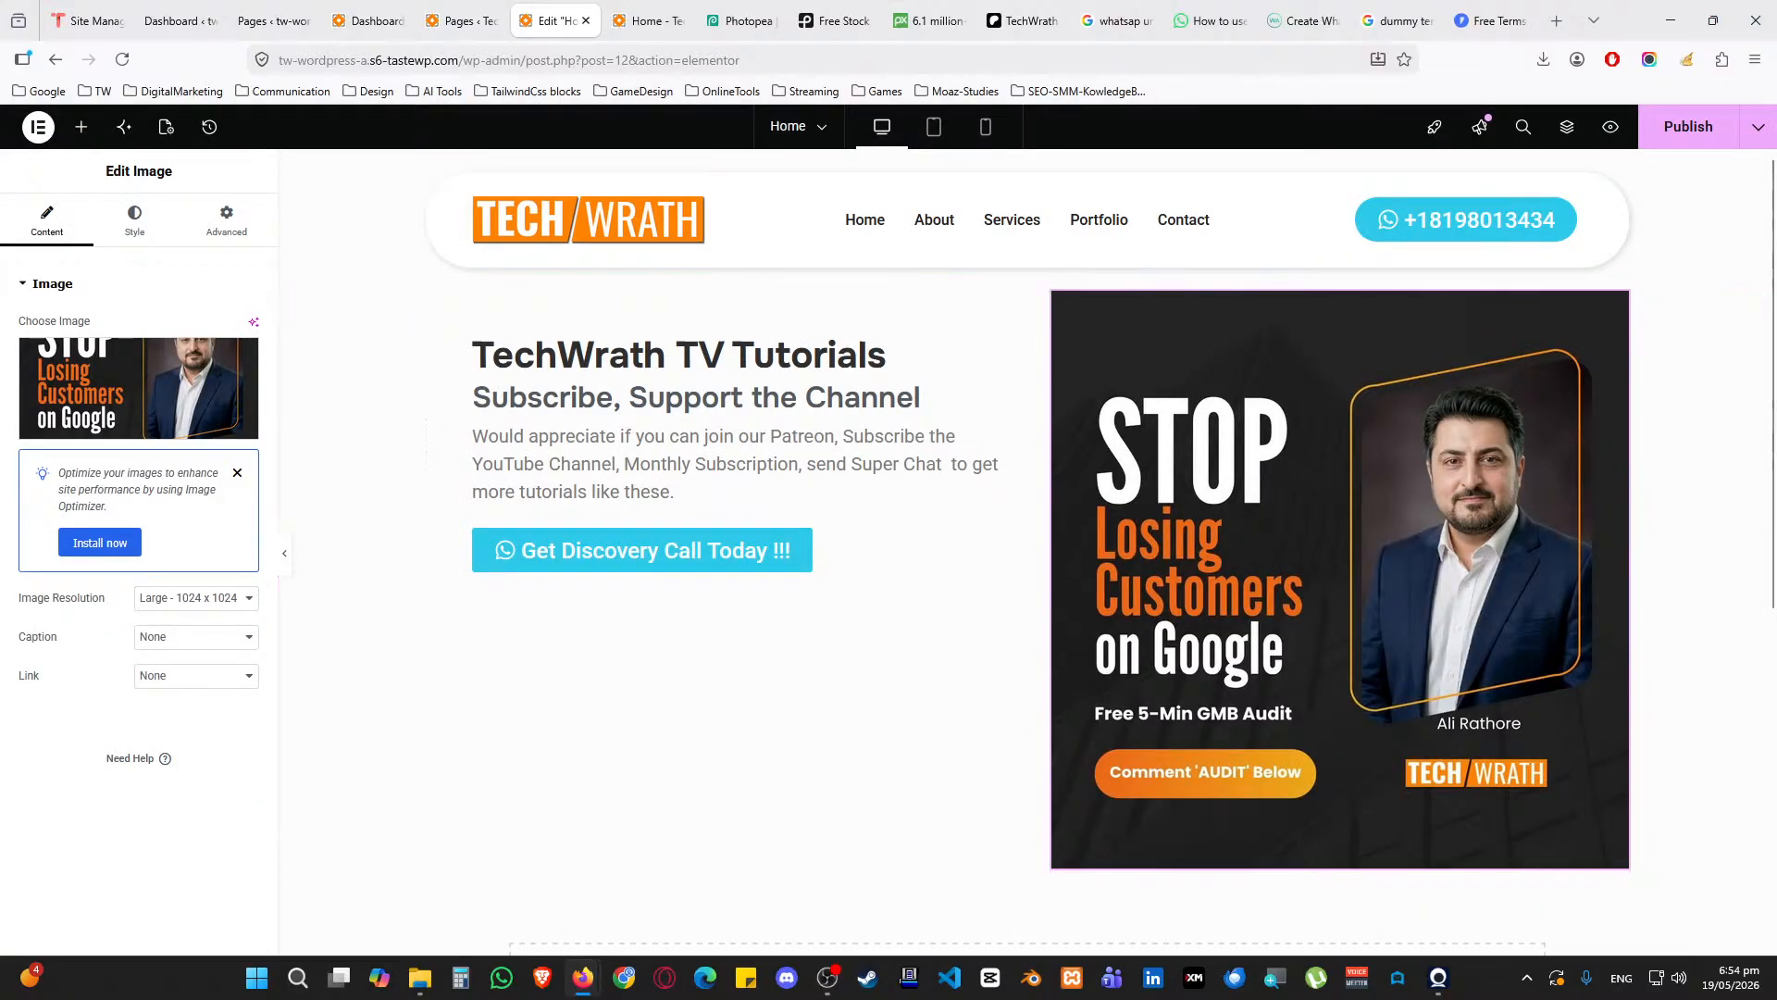
Set the image to full resolution at 80% width
click(188, 601)
click(153, 759)
click(134, 222)
click(220, 387)
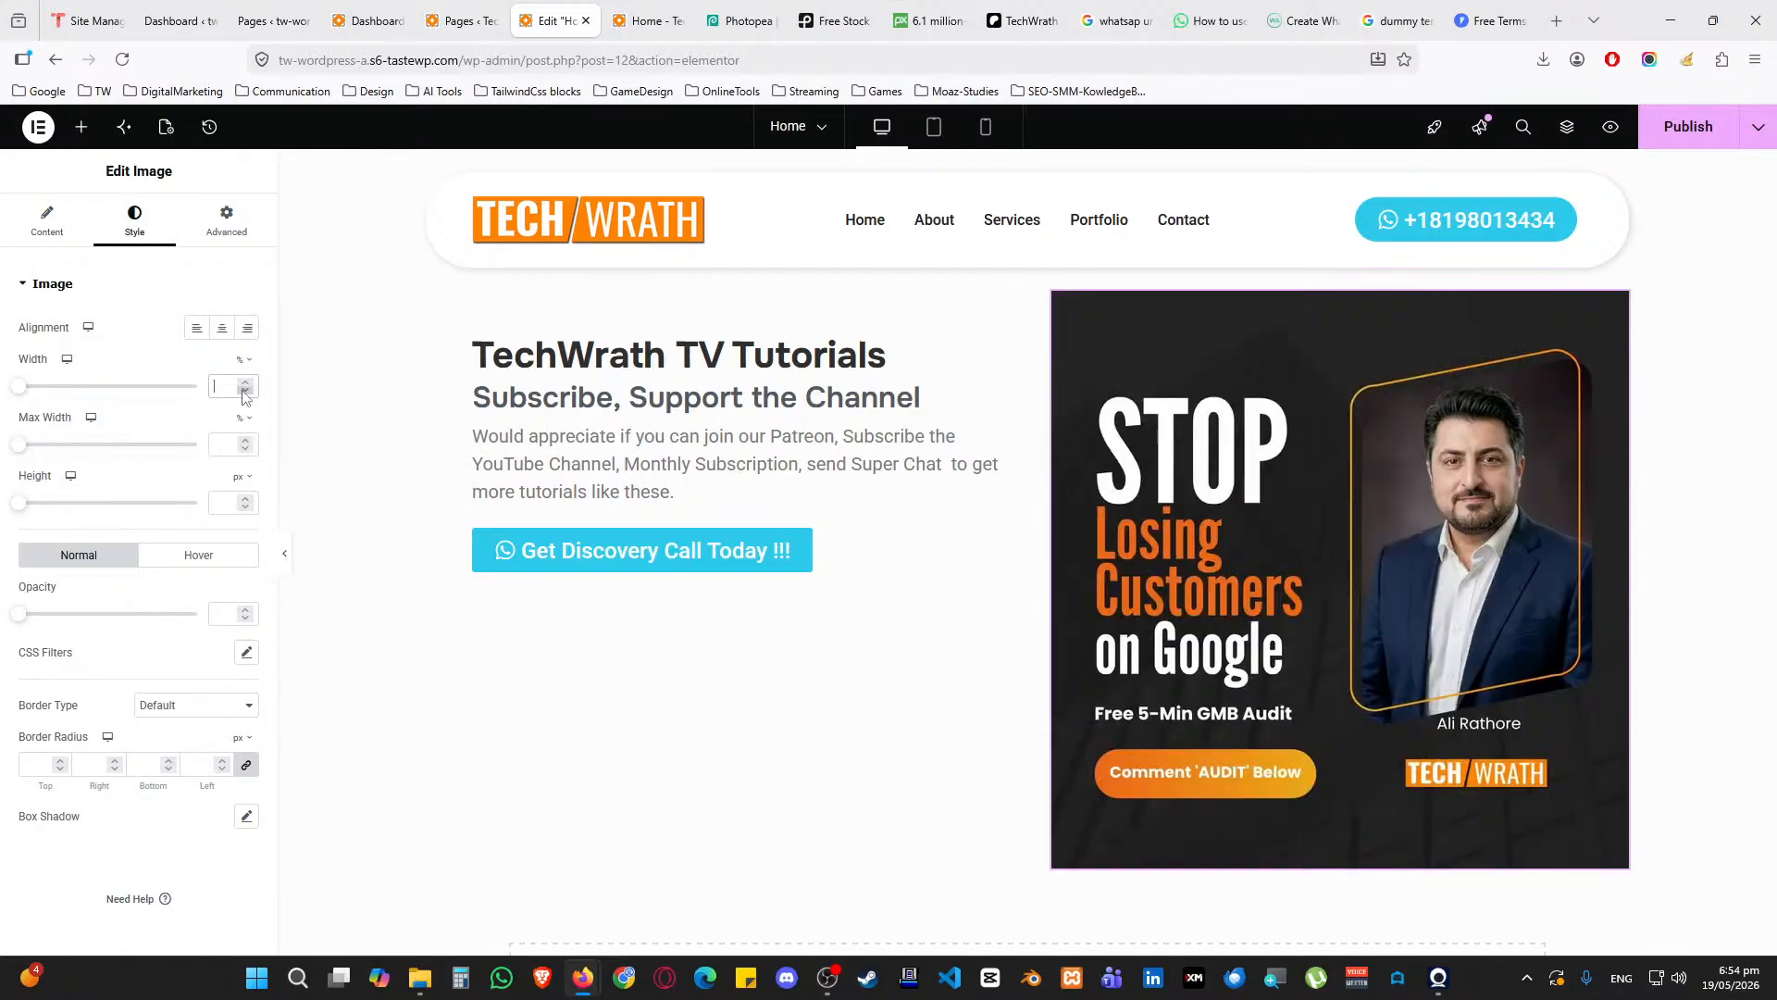
text(50)
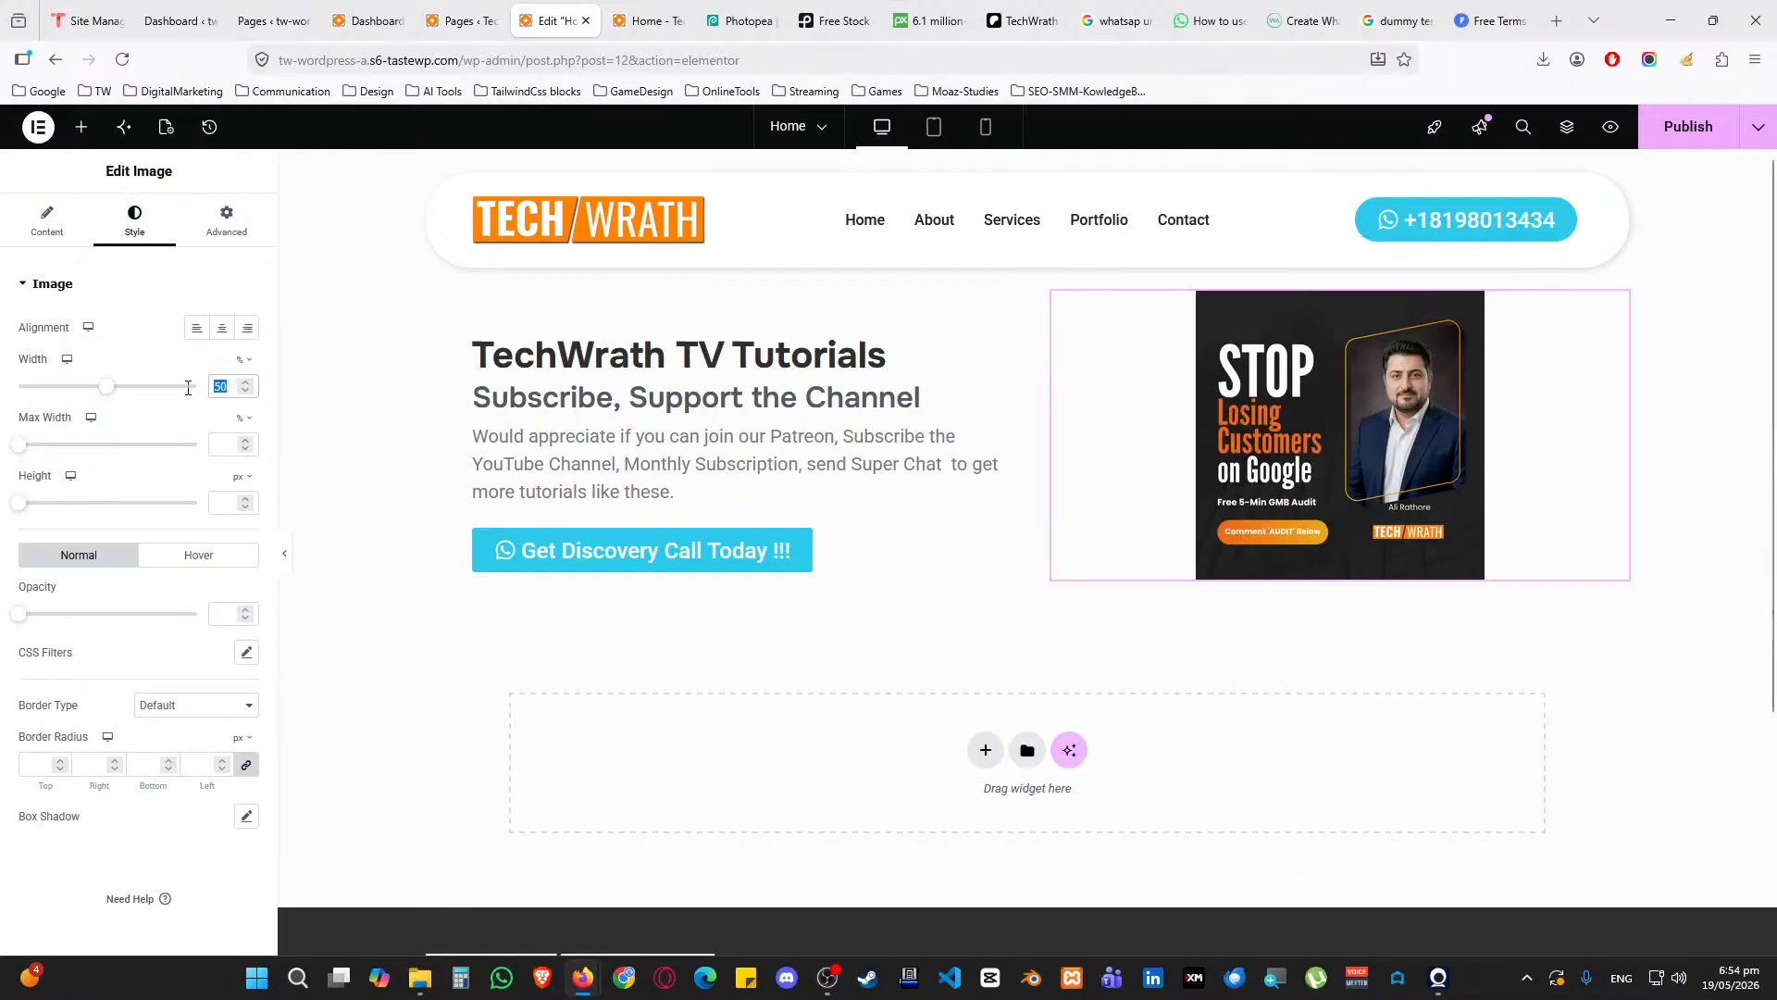
text(80)
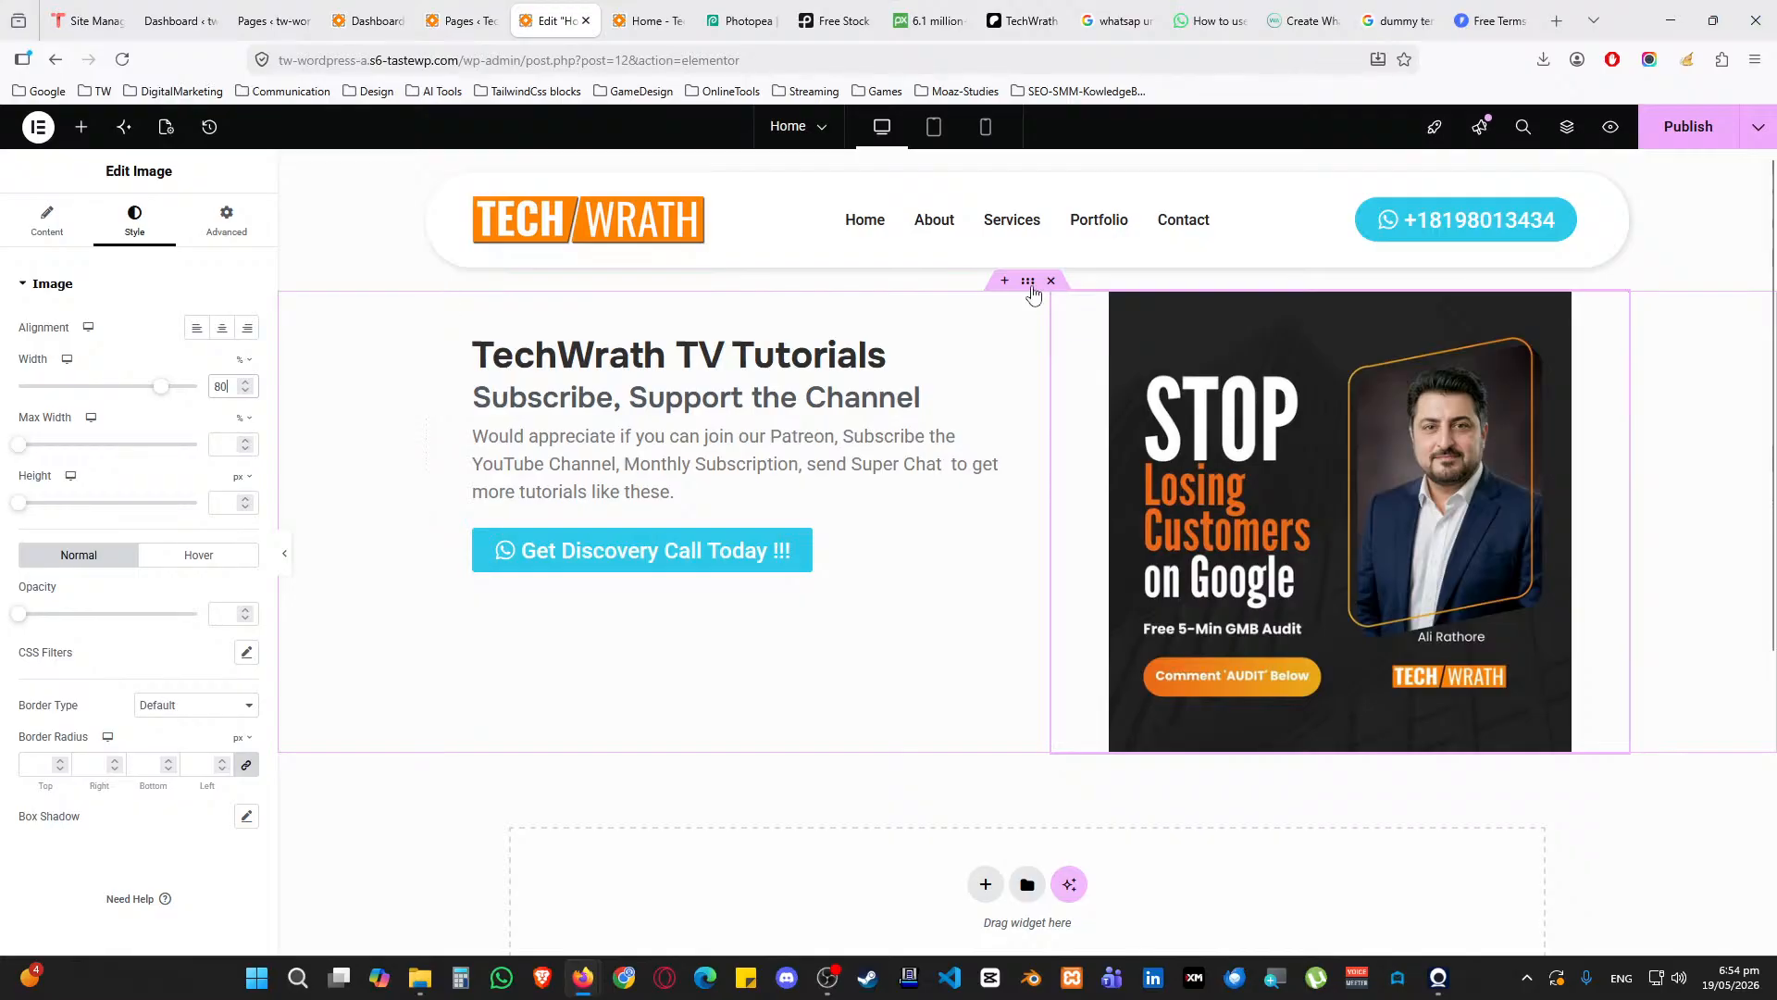
Set the left column container's Justify Content to Center to vertically centre its content
click(1029, 280)
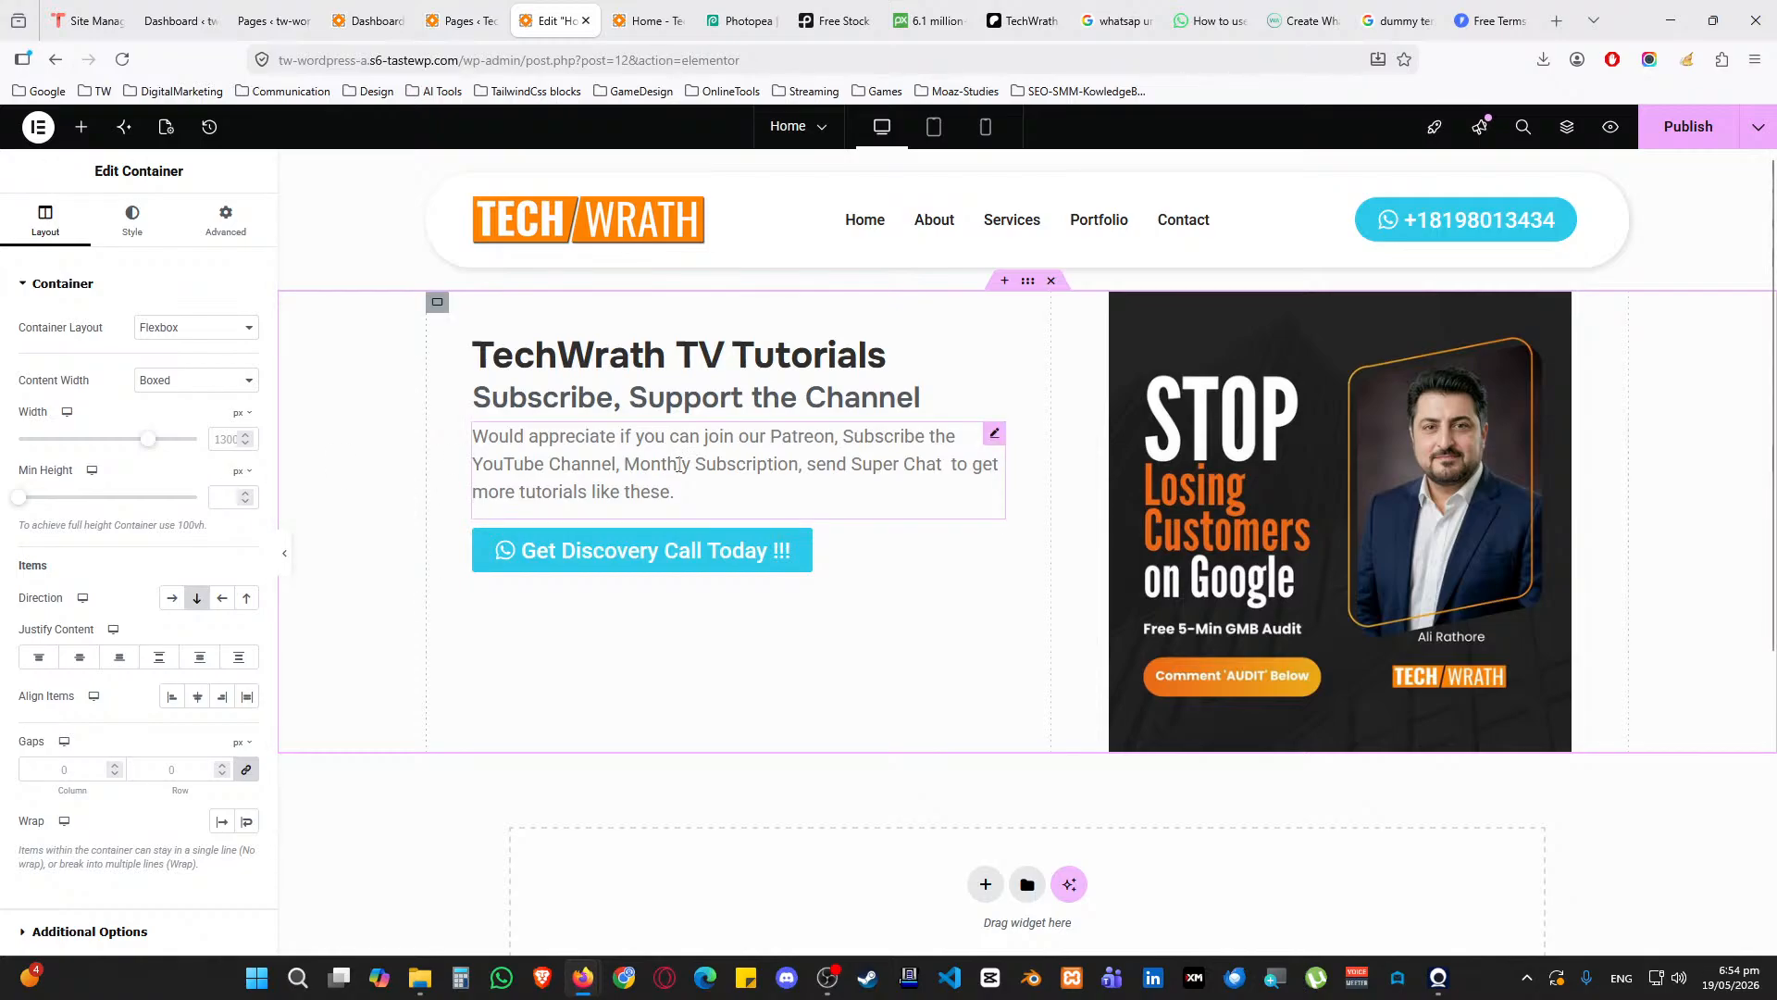
click(437, 302)
click(159, 387)
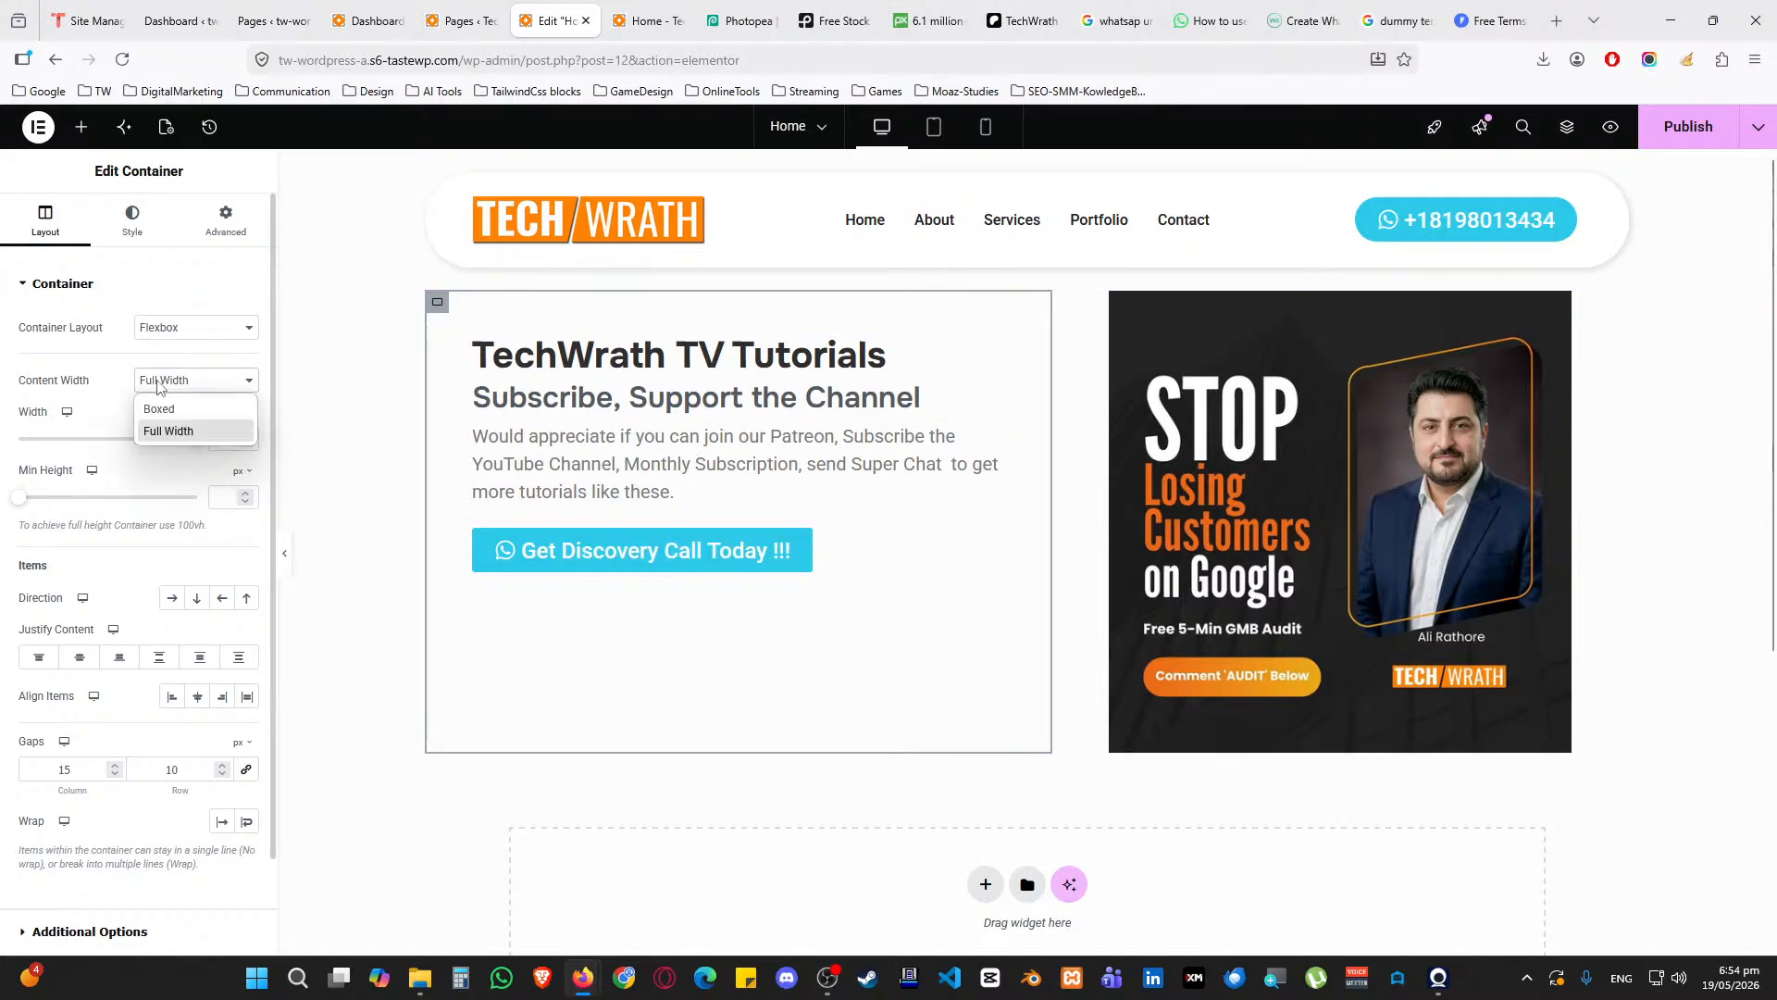
click(82, 662)
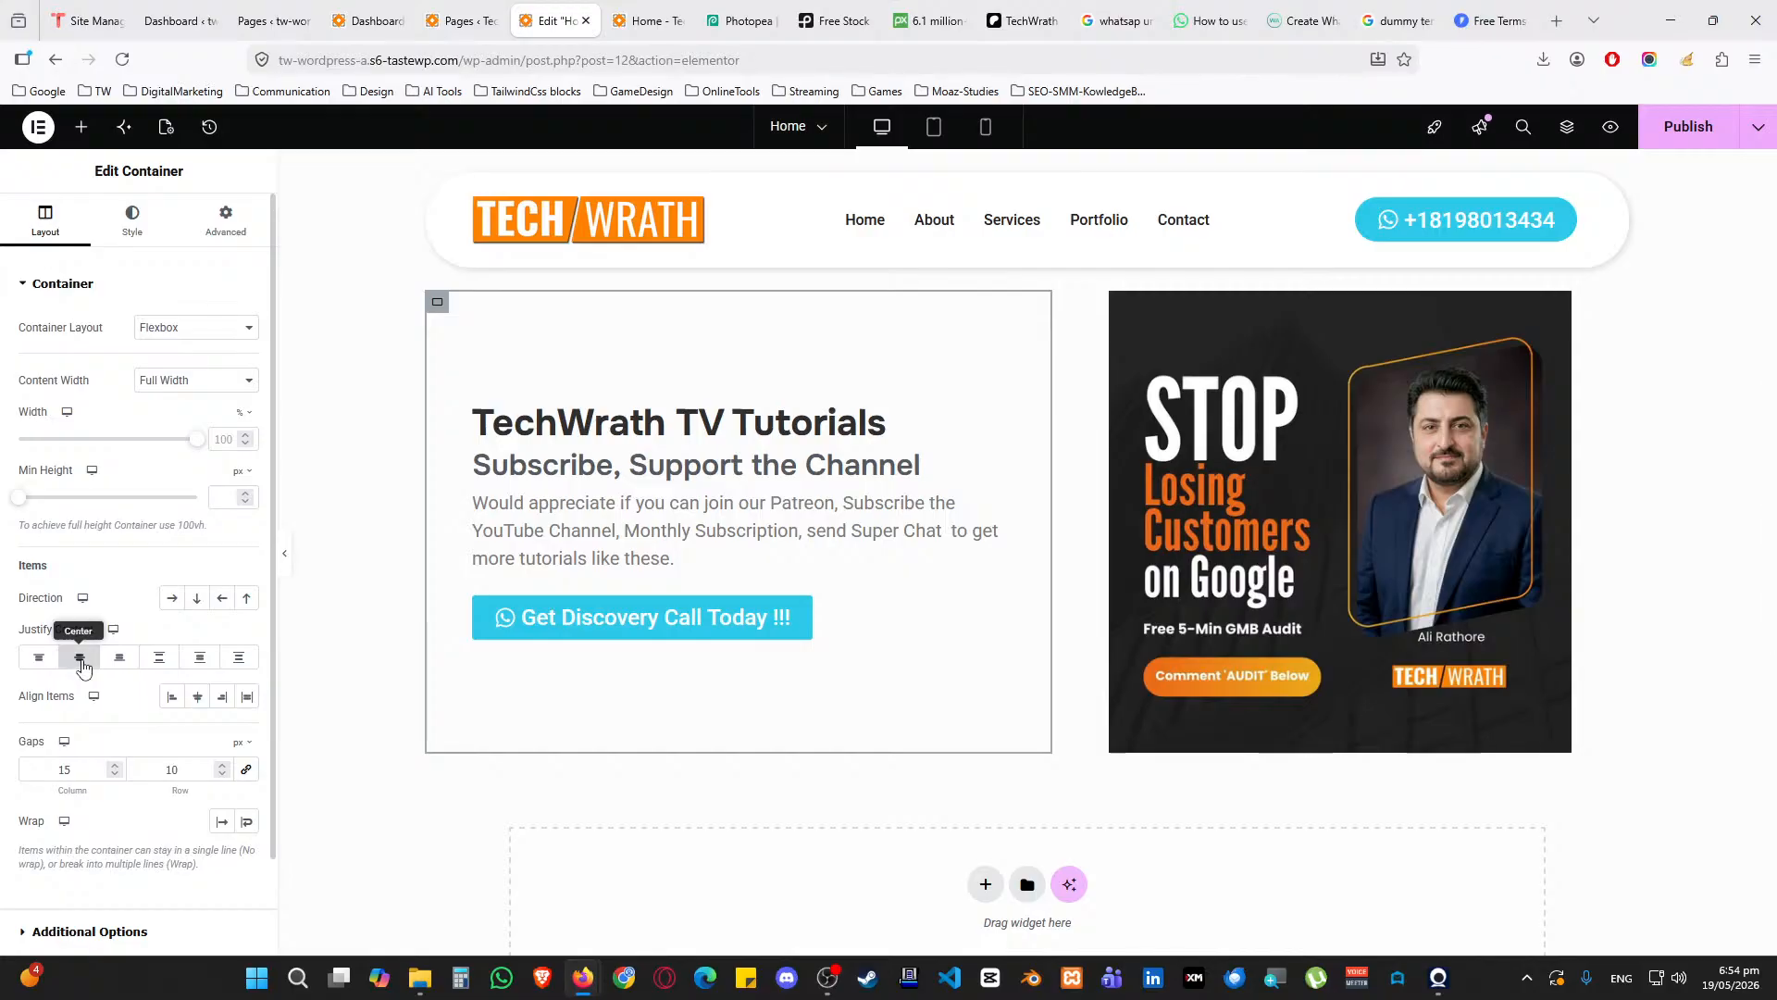
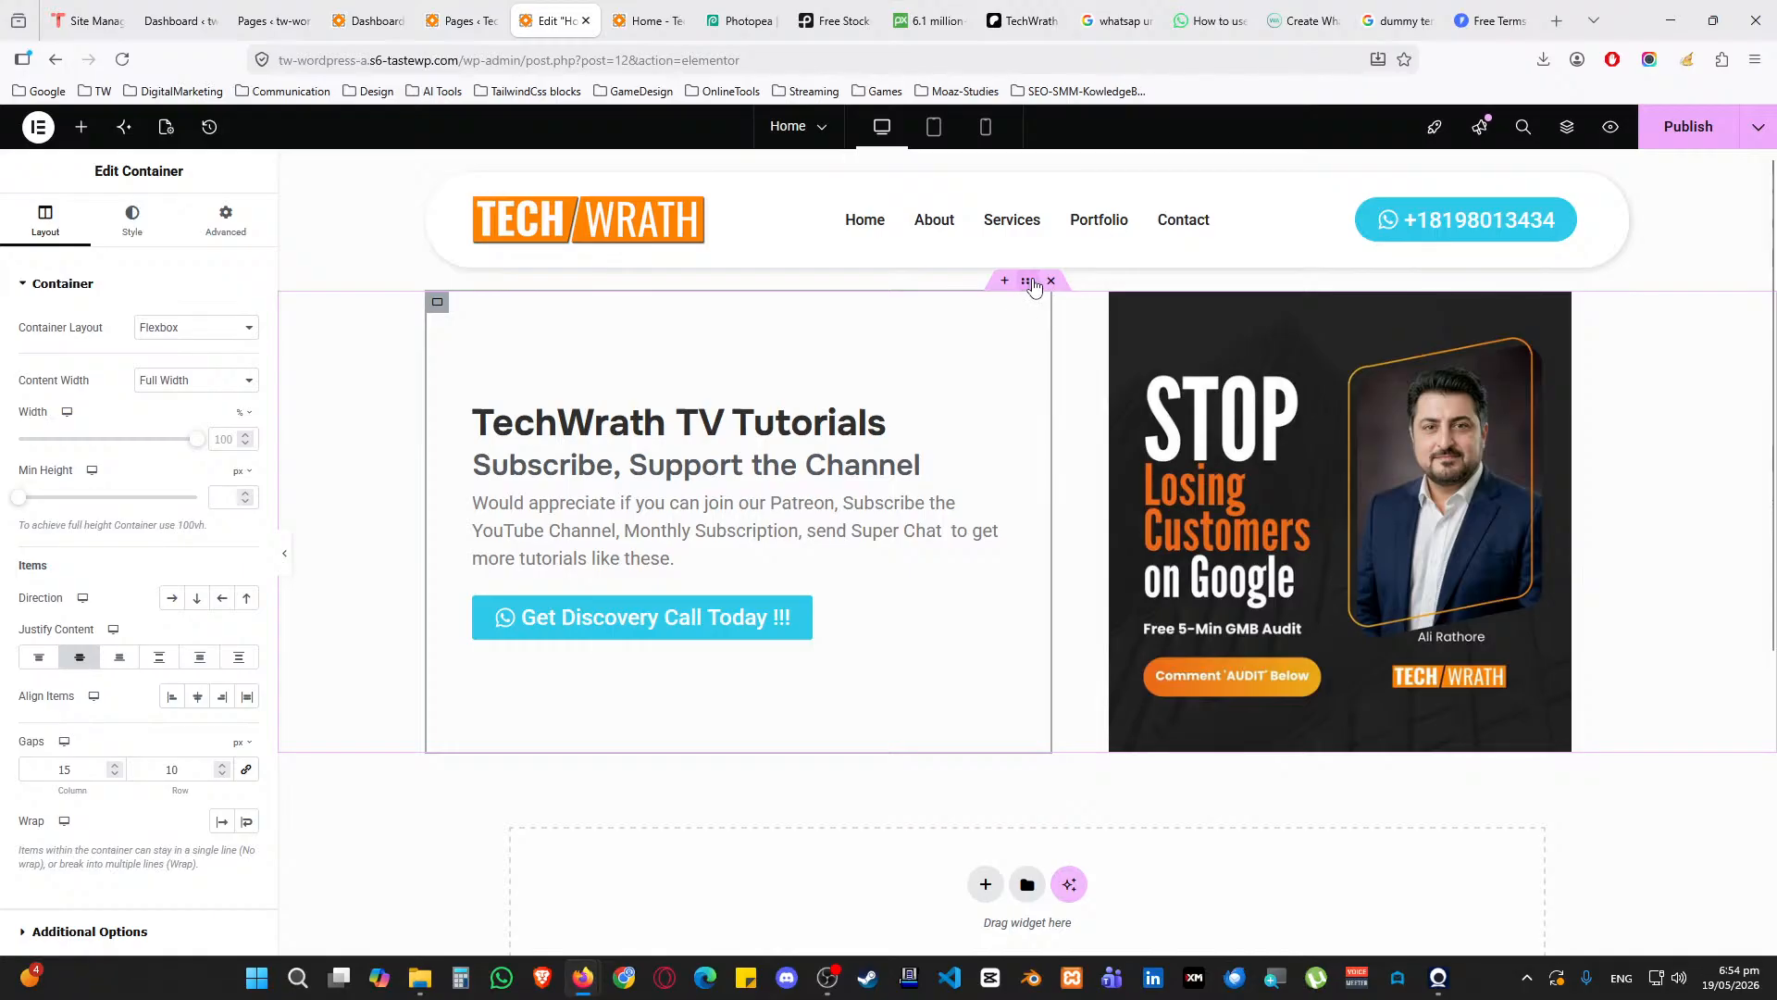
Open the container's Shape Divider styling and add a wave shape to the top edge
click(132, 222)
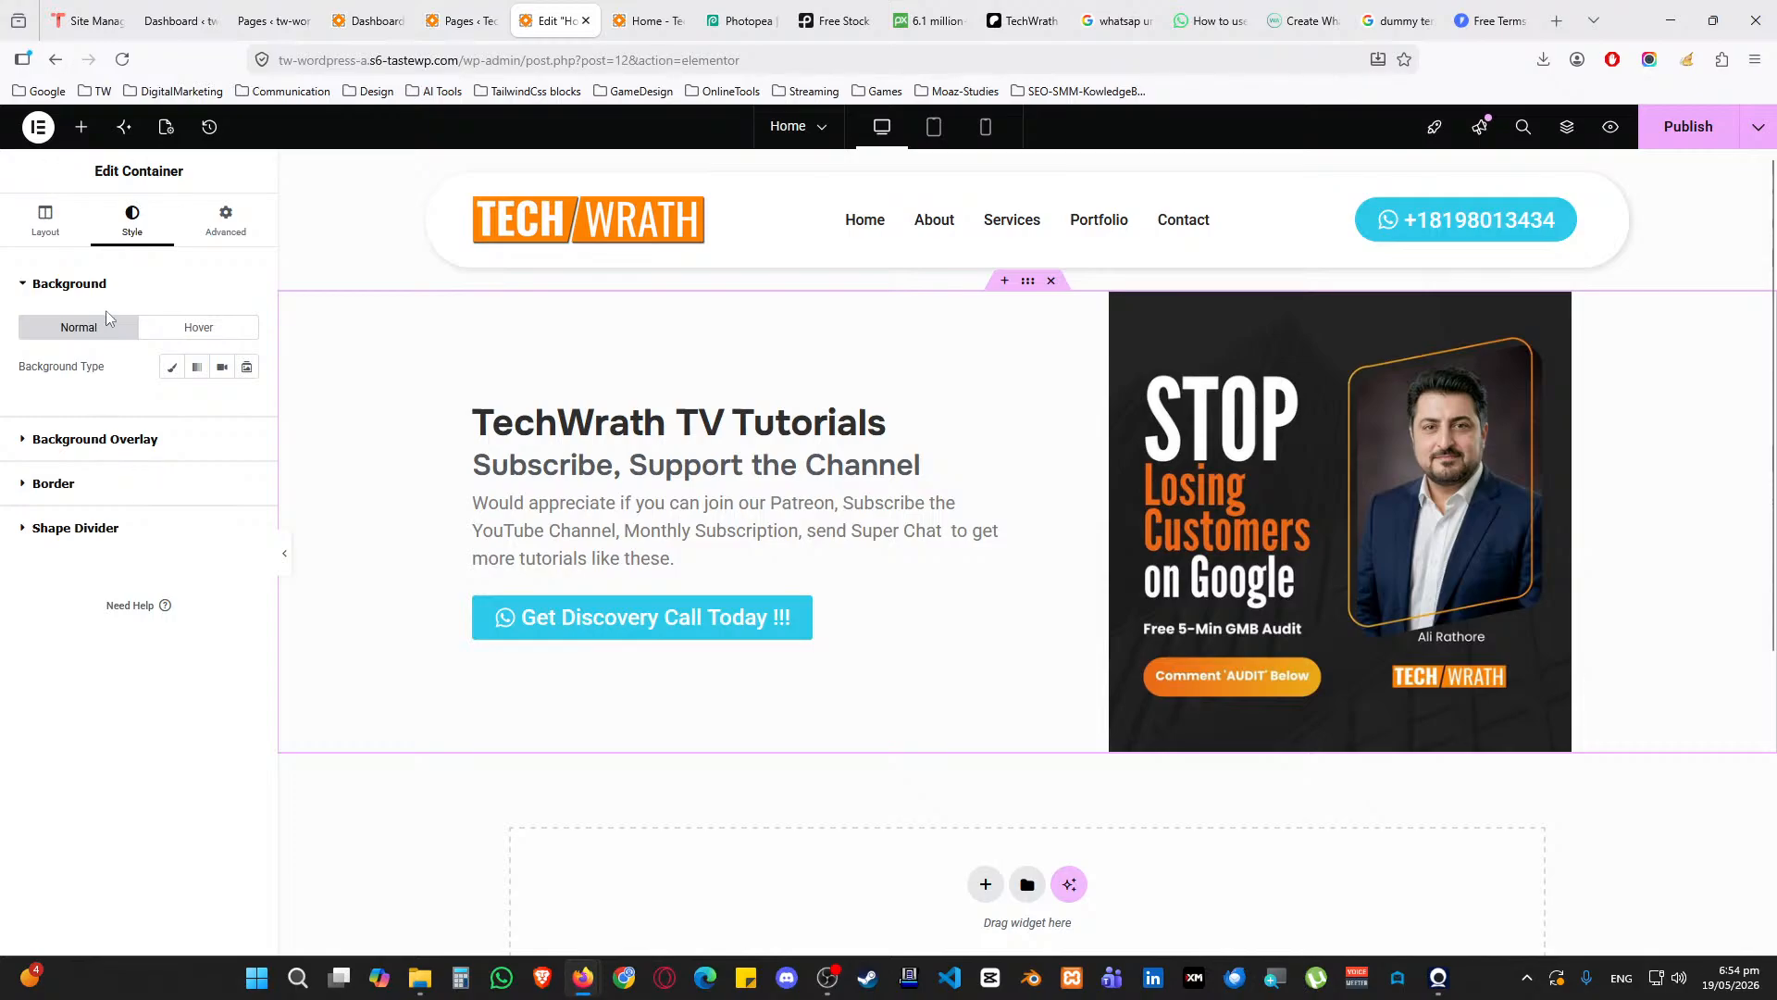
click(97, 285)
click(93, 419)
scroll(102, 501, down, 2)
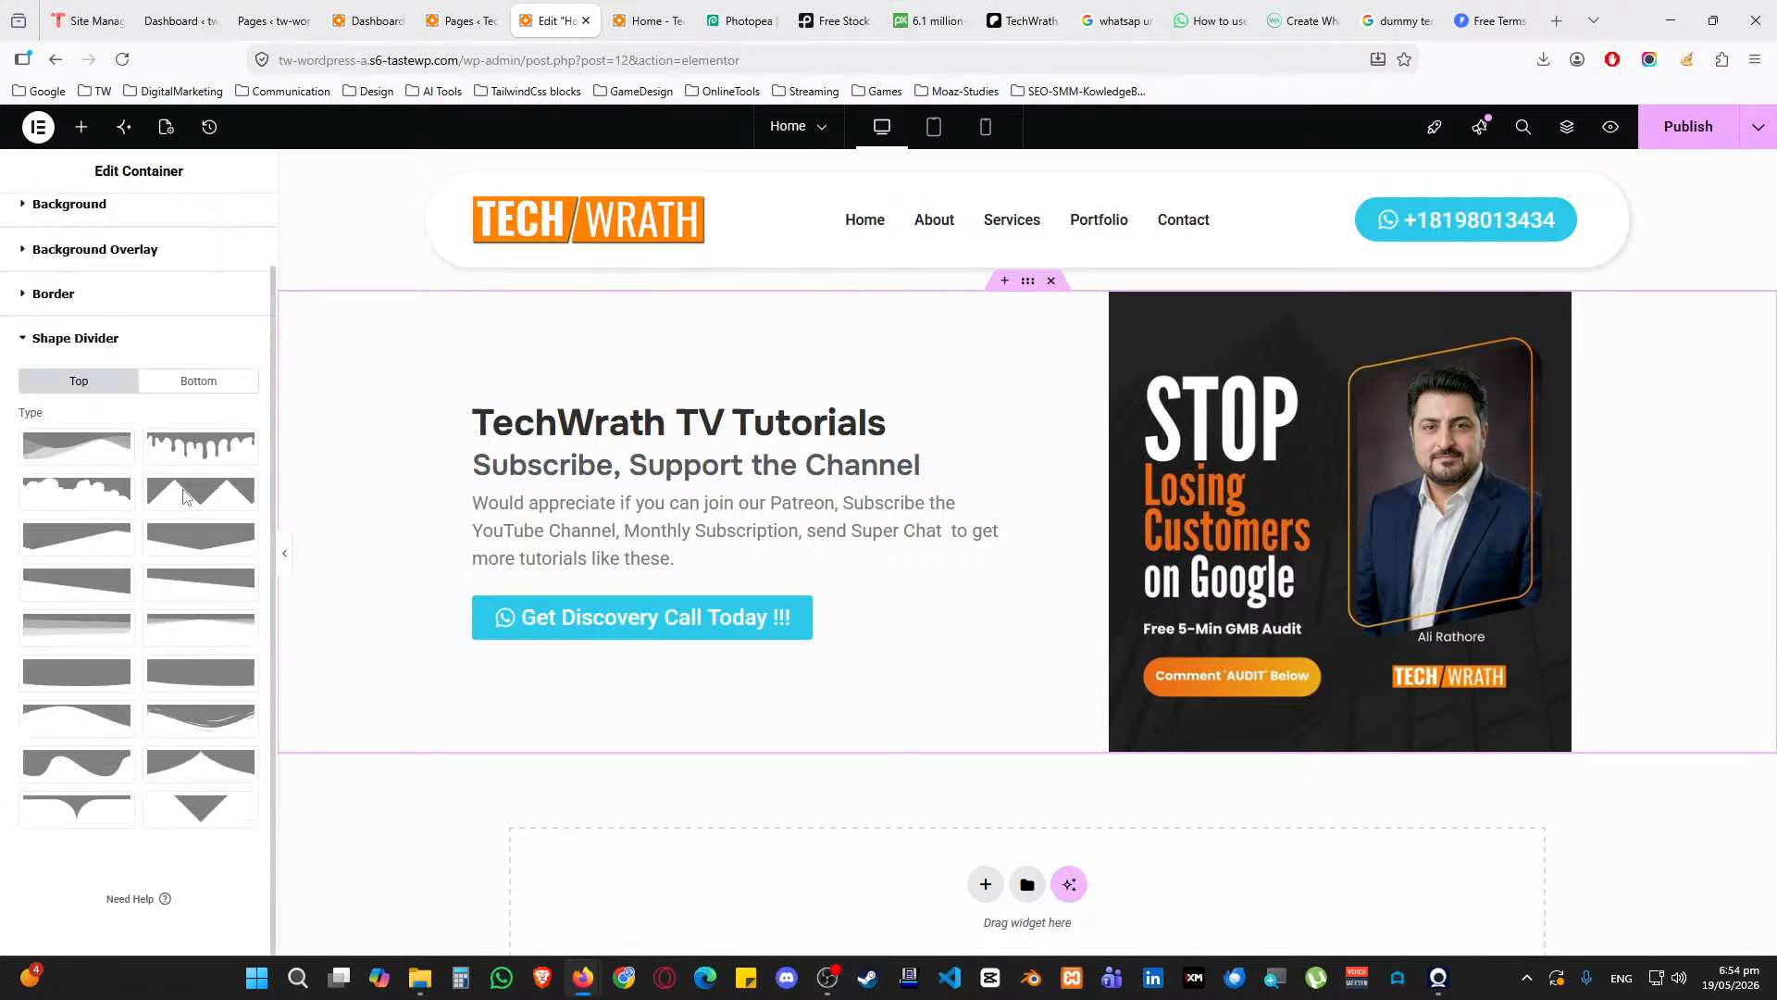
click(194, 708)
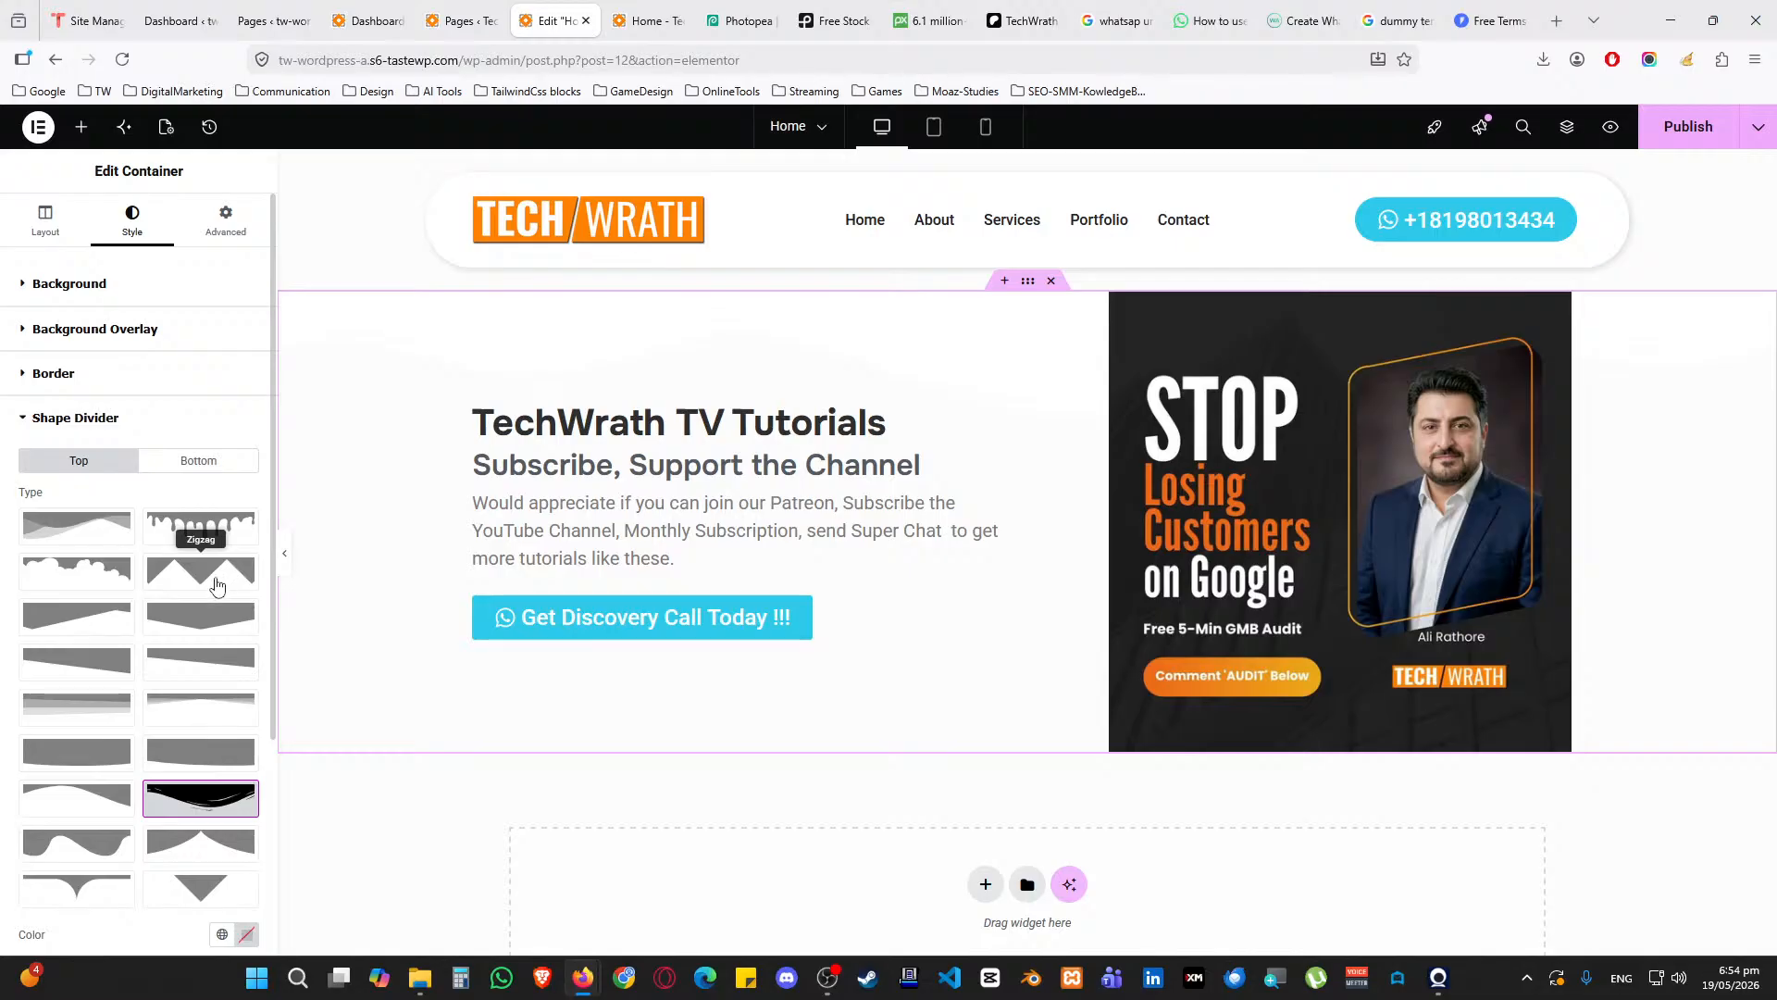
Add a Waves Brush divider to the bottom edge, coloured with the Accent global colour
click(197, 462)
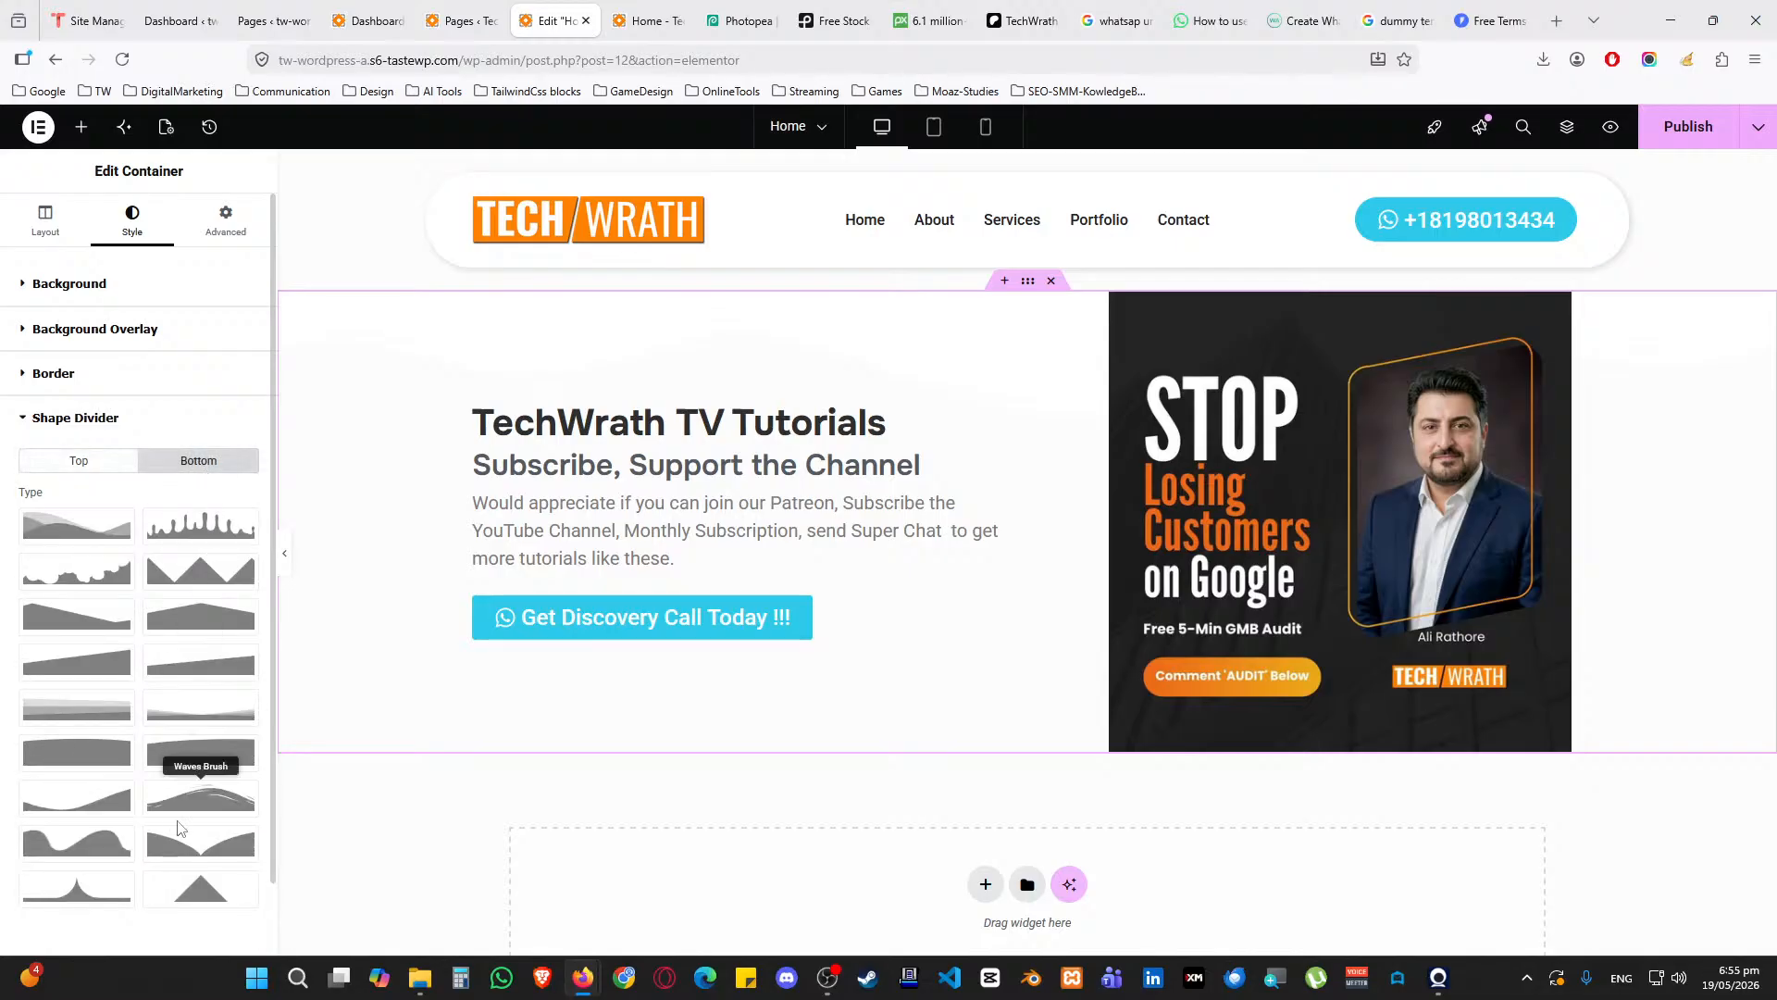
click(199, 796)
scroll(183, 529, down, 3)
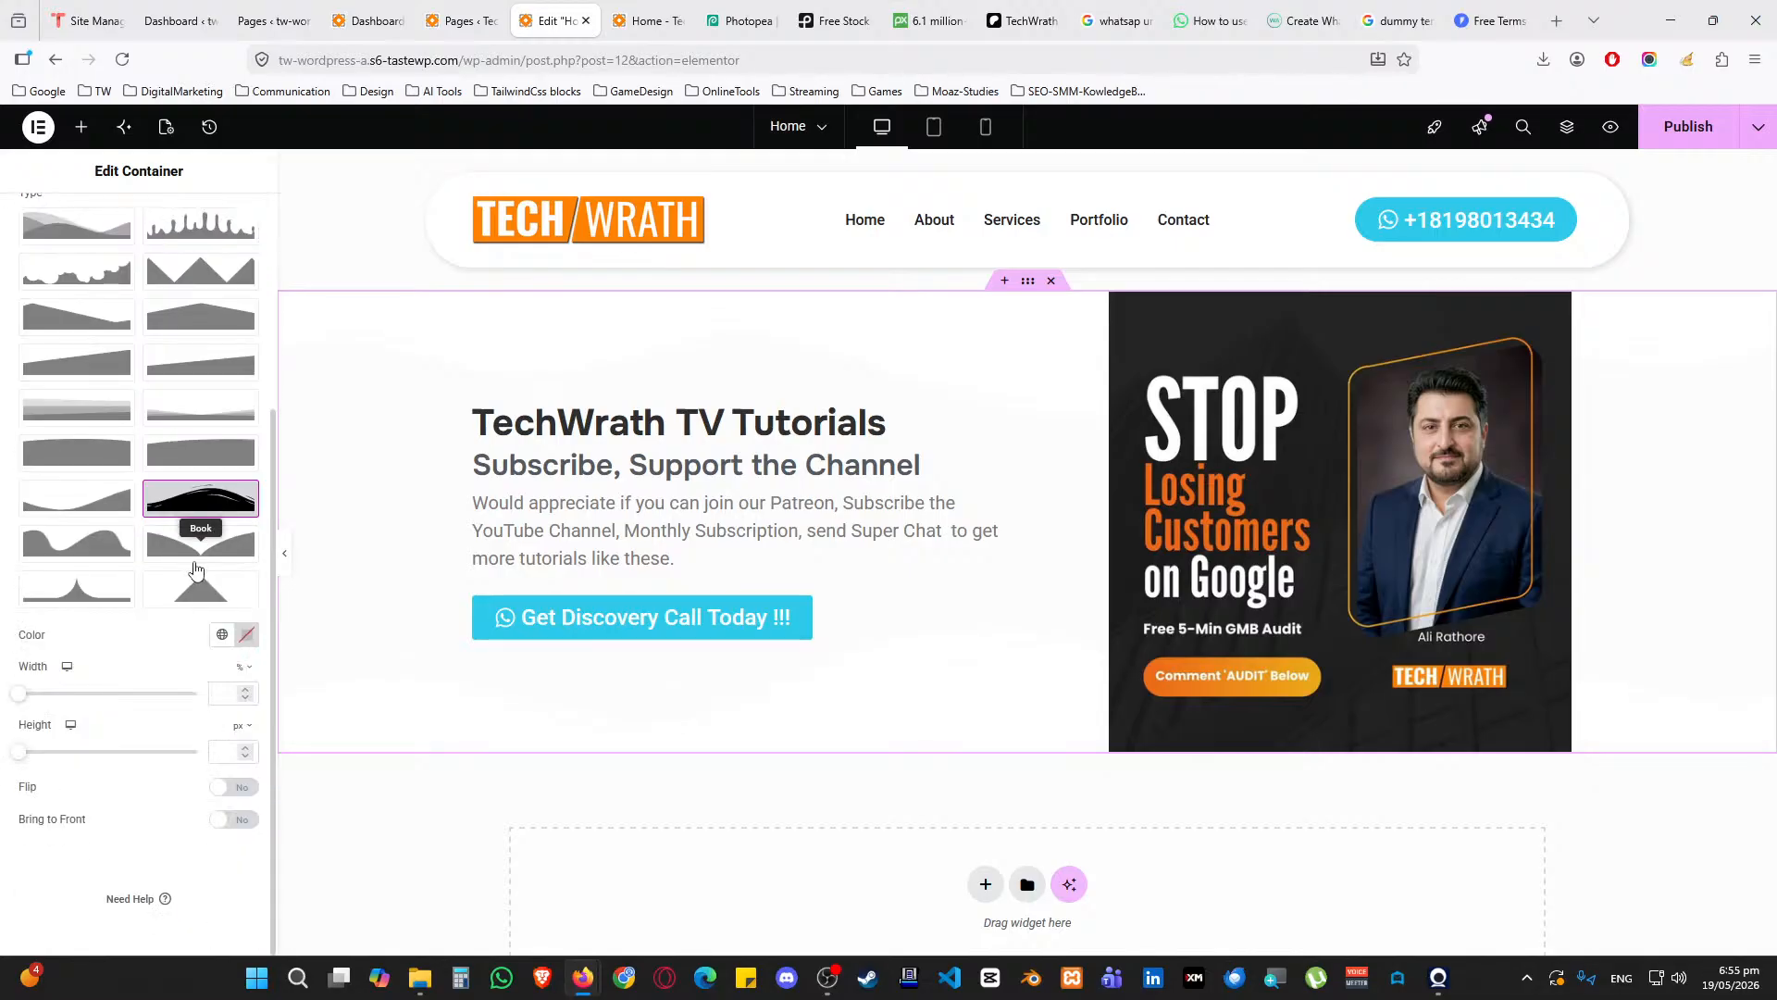
click(222, 638)
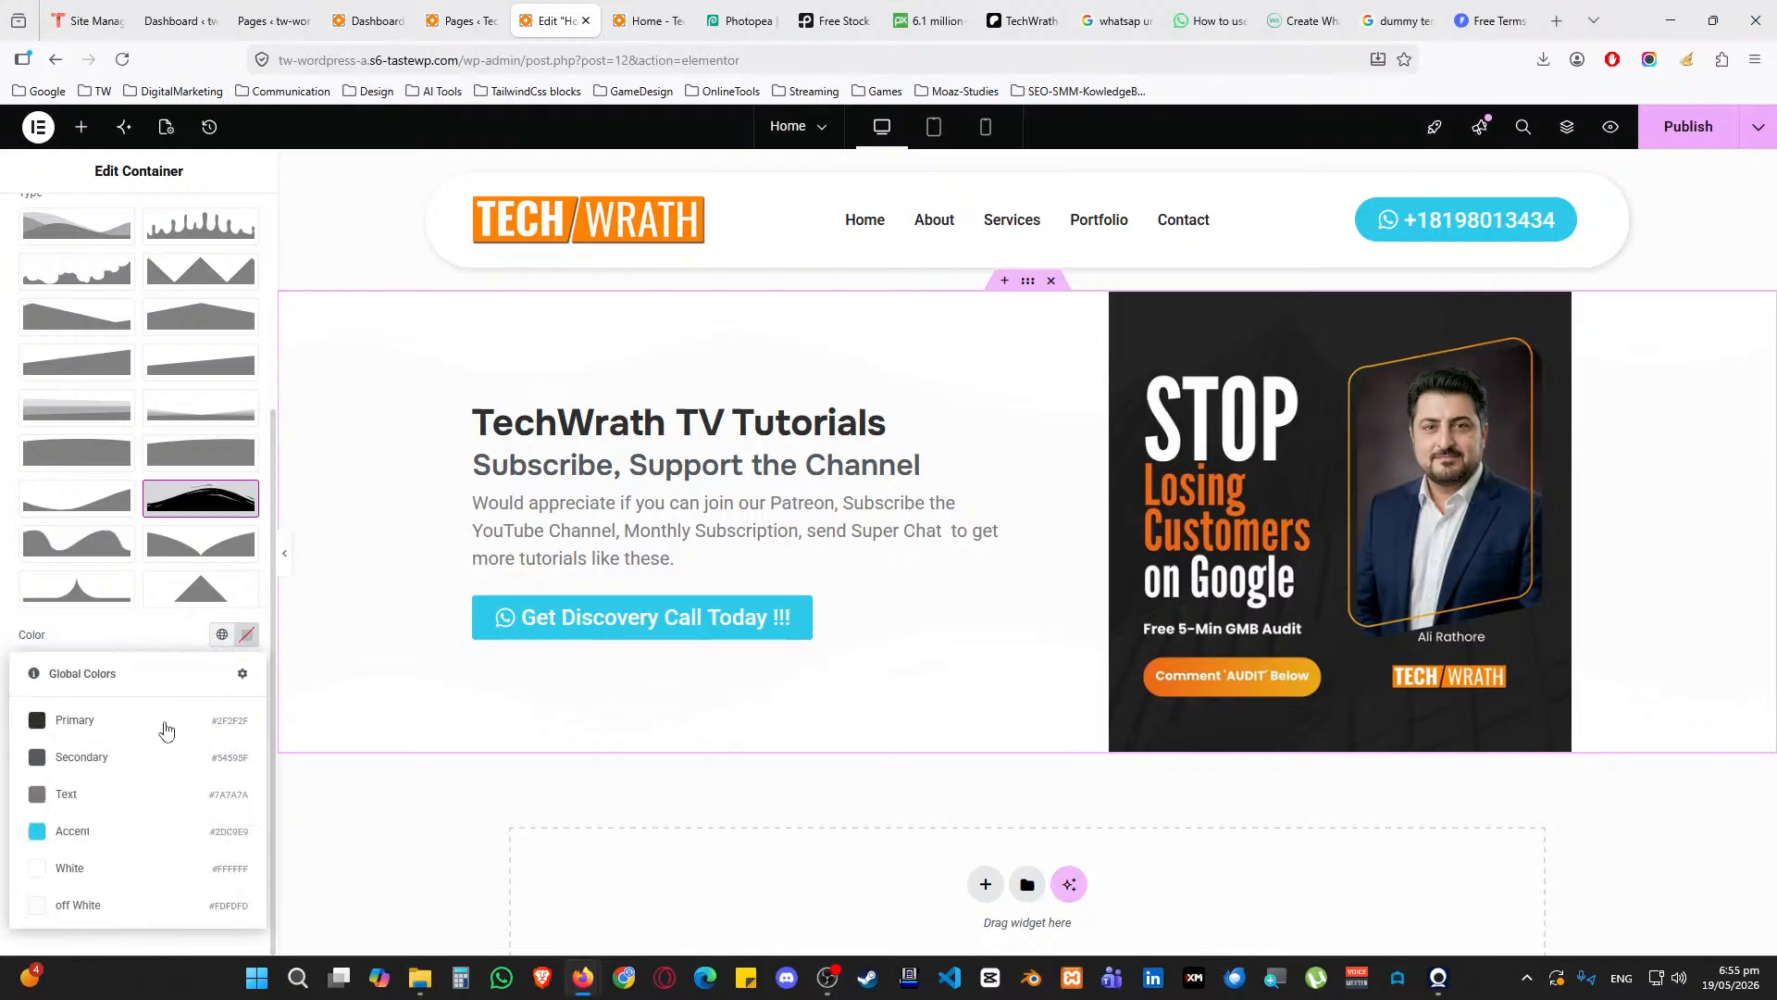
click(143, 877)
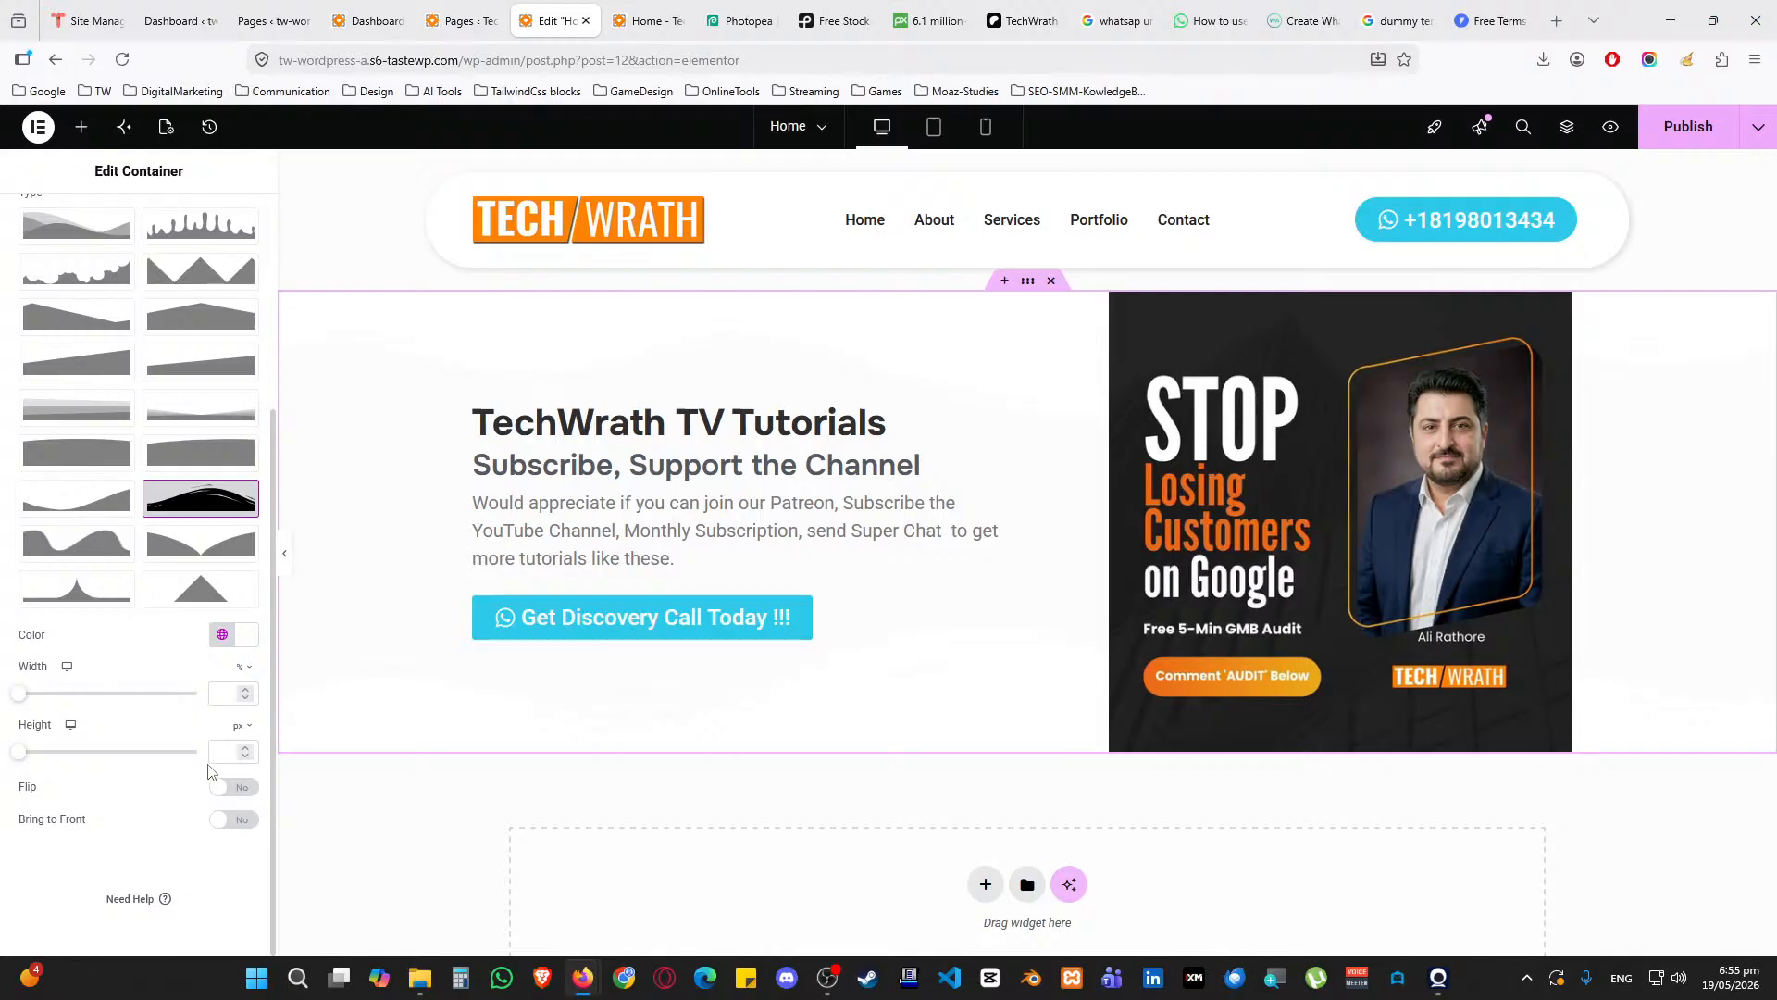
click(225, 643)
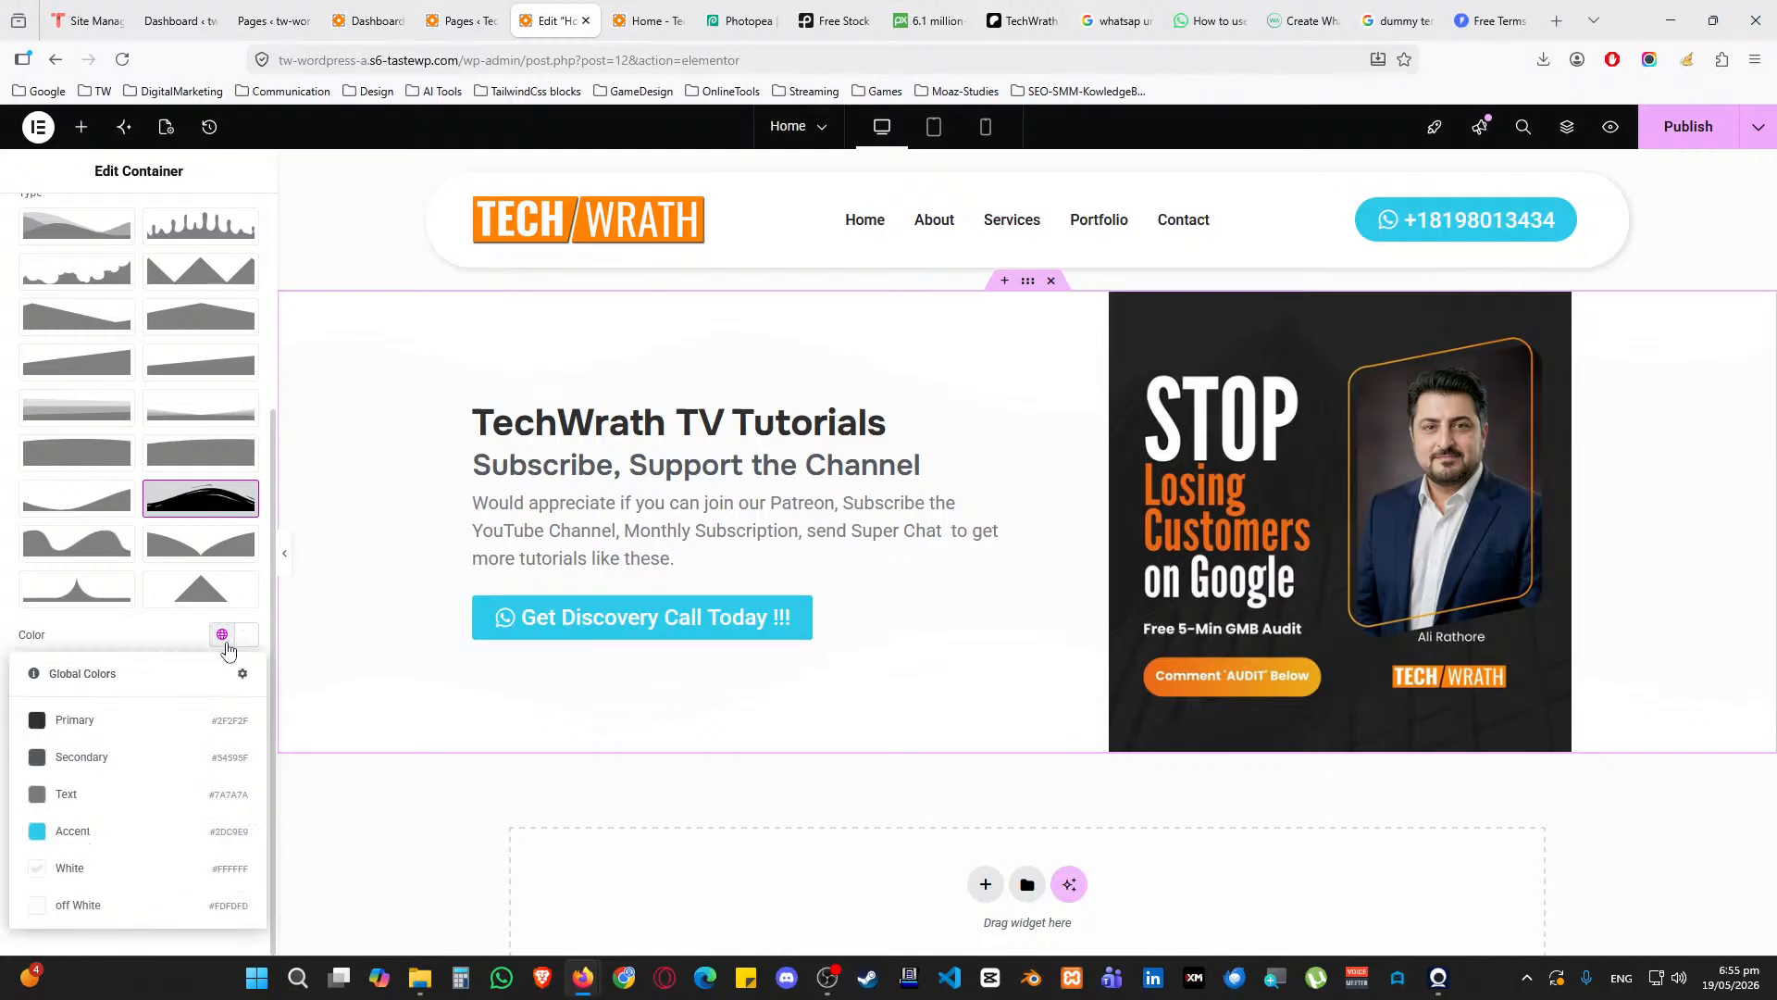
click(135, 830)
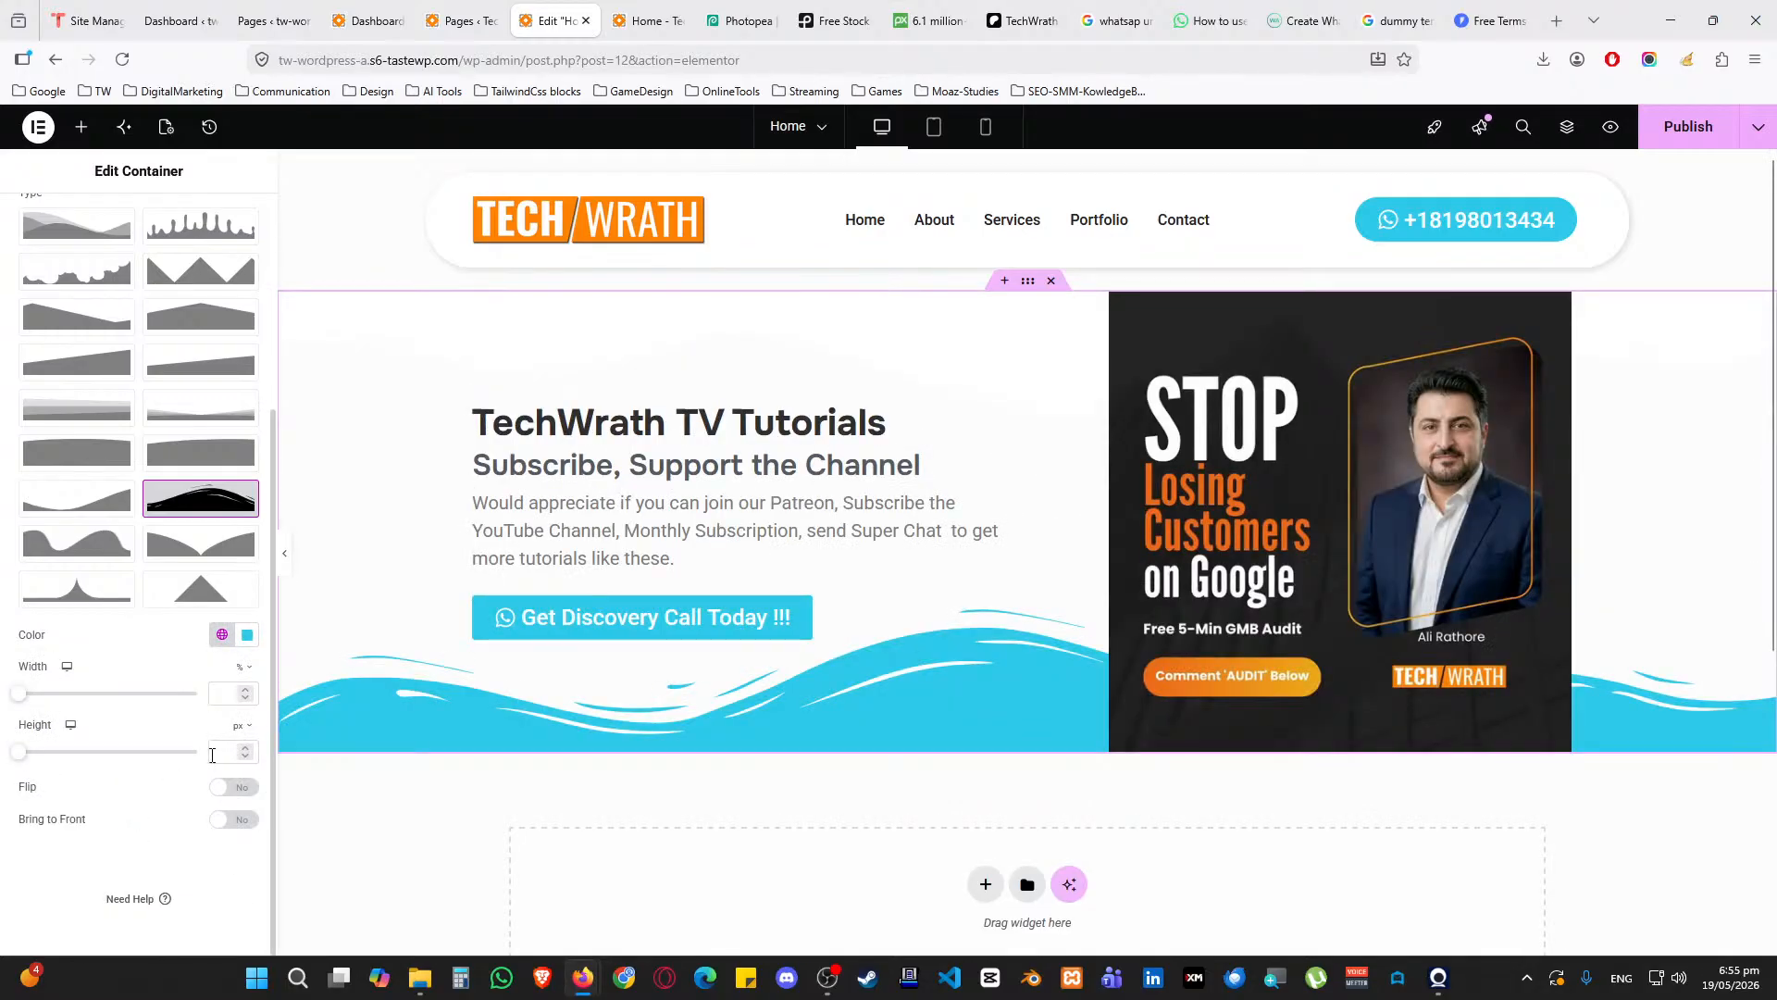
Lower the bottom wave's colour alpha to about 20% for a faint translucent tint
click(248, 635)
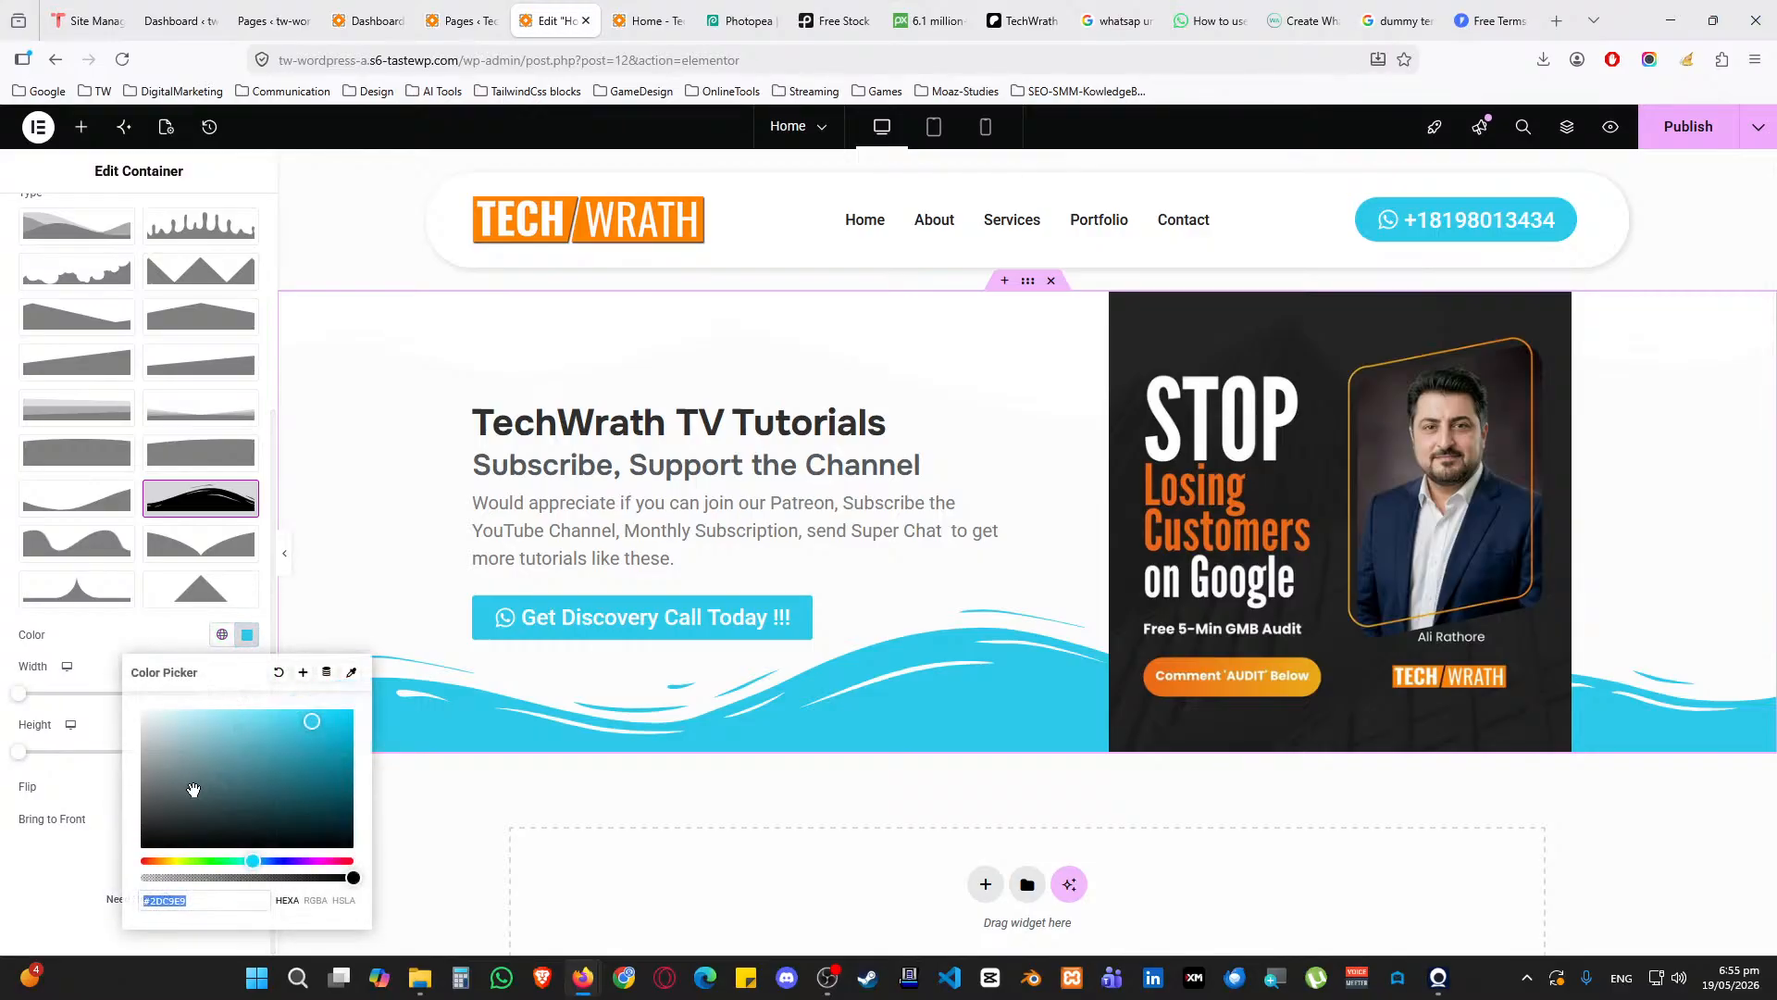
drag(354, 877, 156, 878)
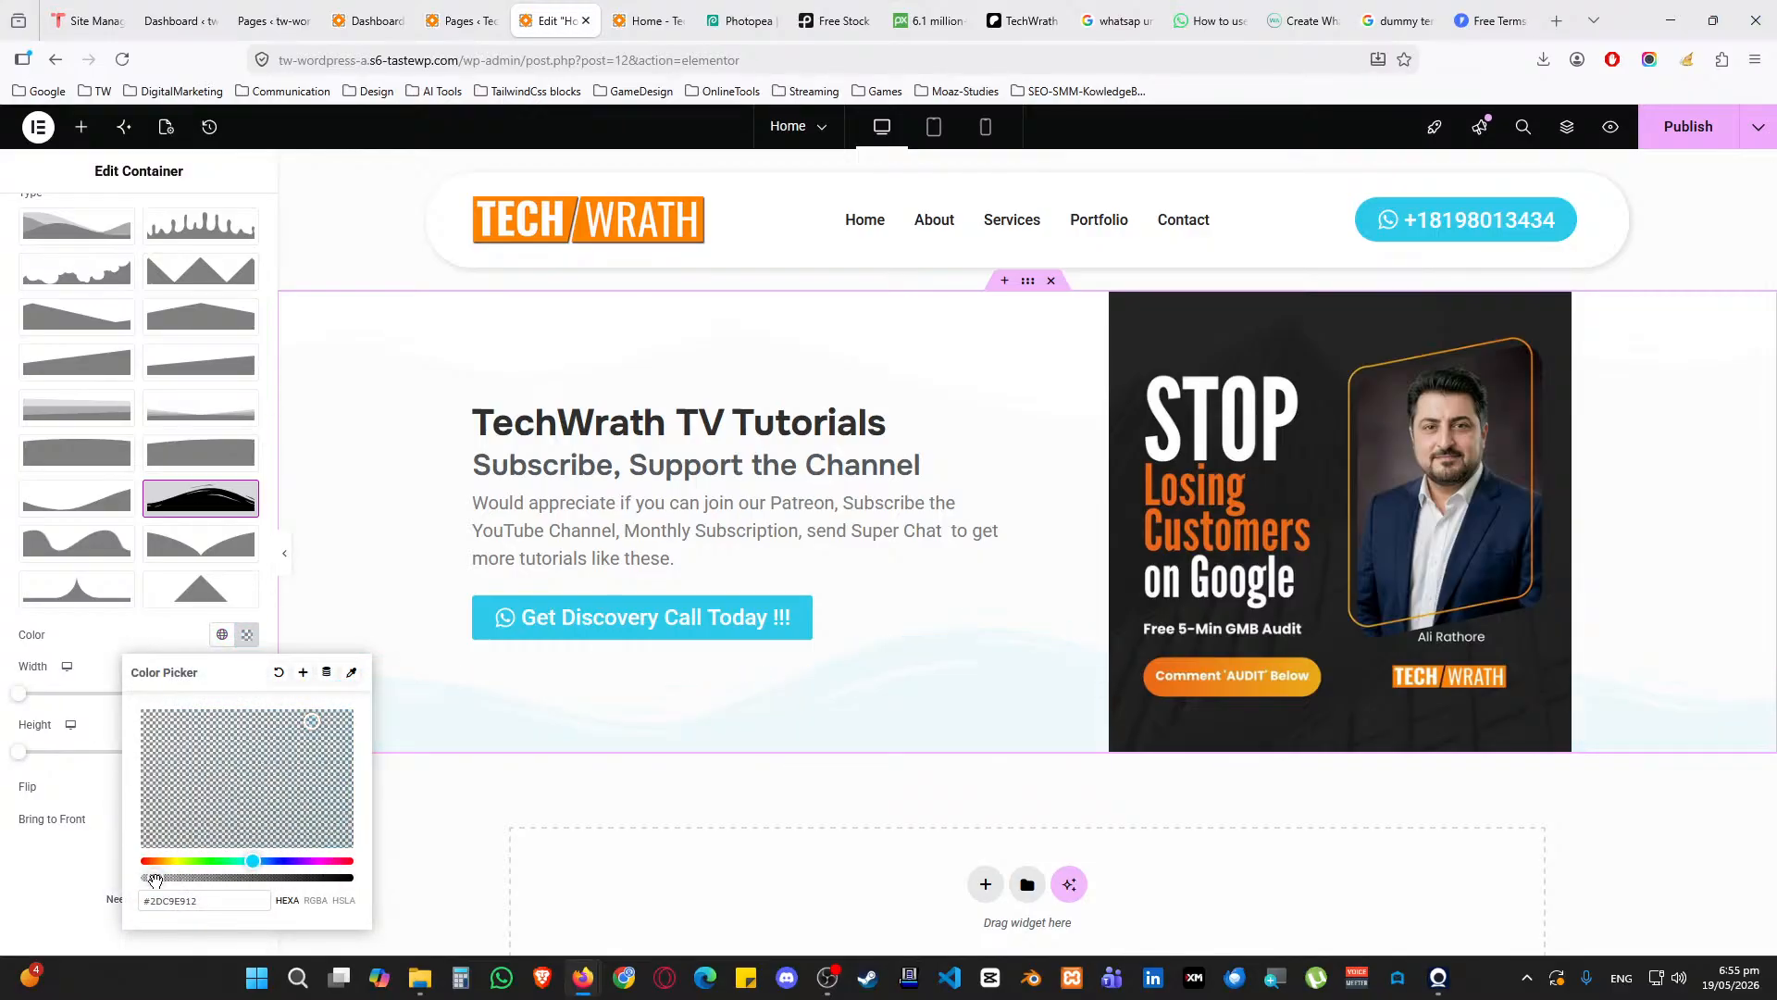
click(161, 648)
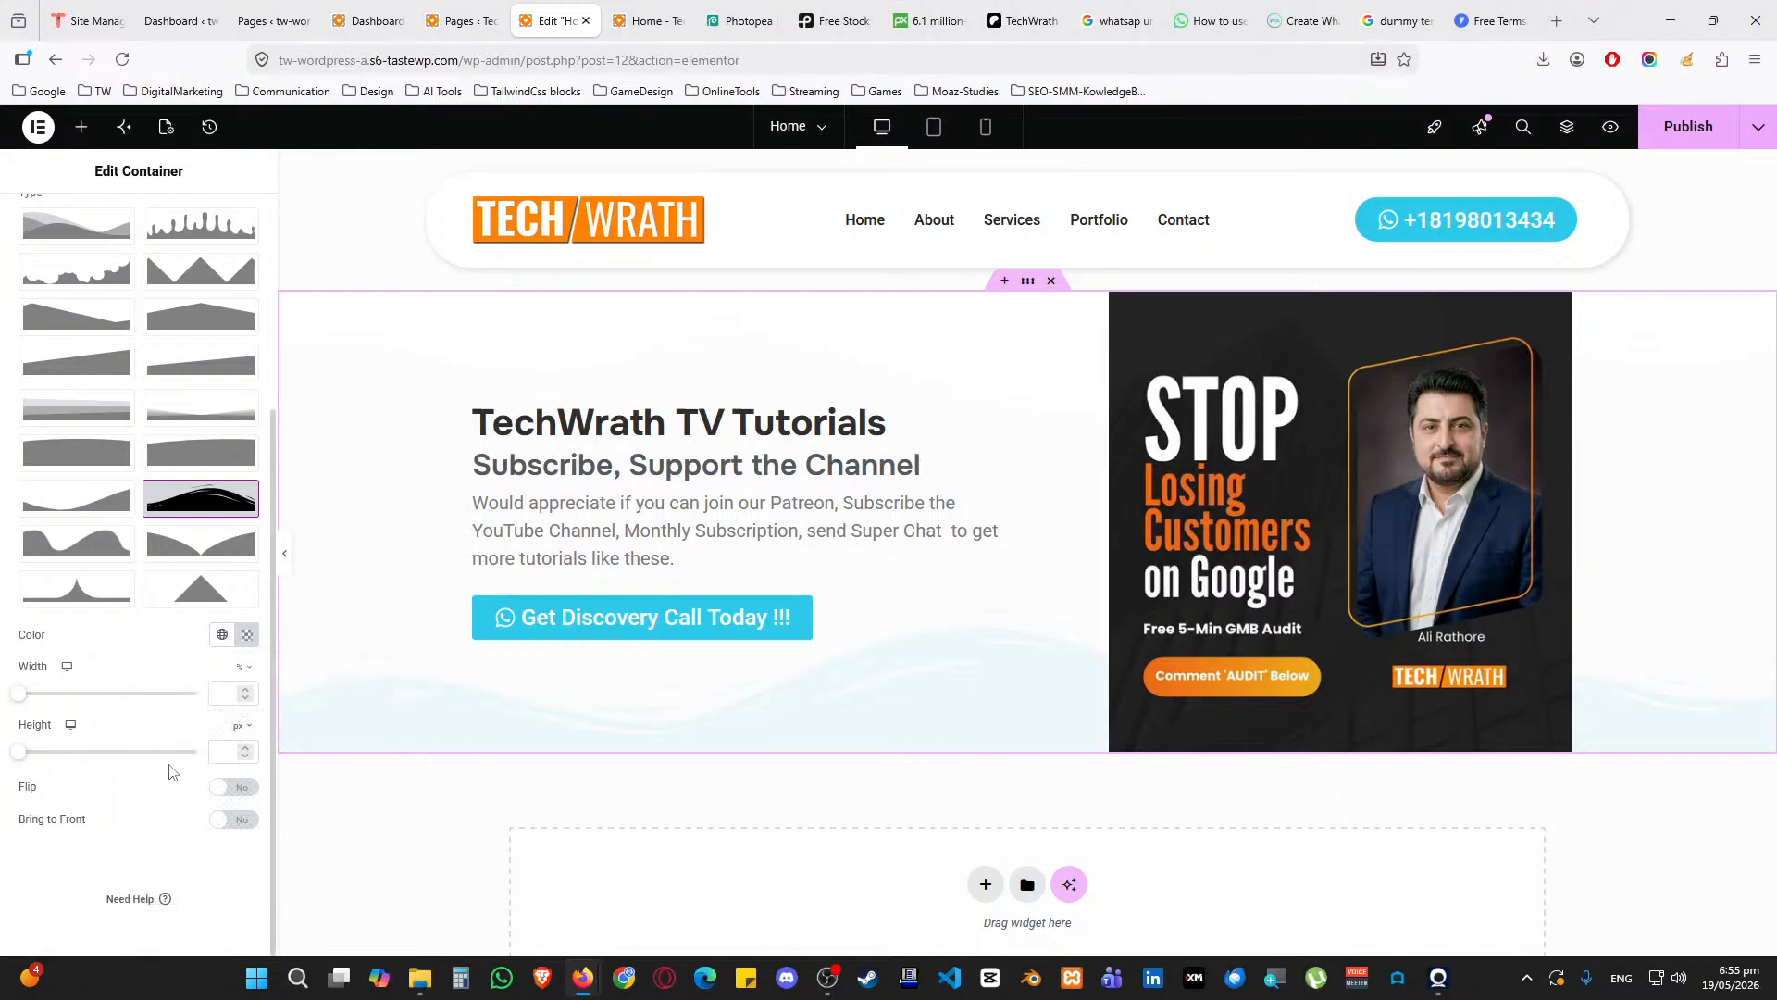
click(227, 794)
click(227, 795)
scroll(193, 785, up, 1)
scroll(192, 785, up, 1)
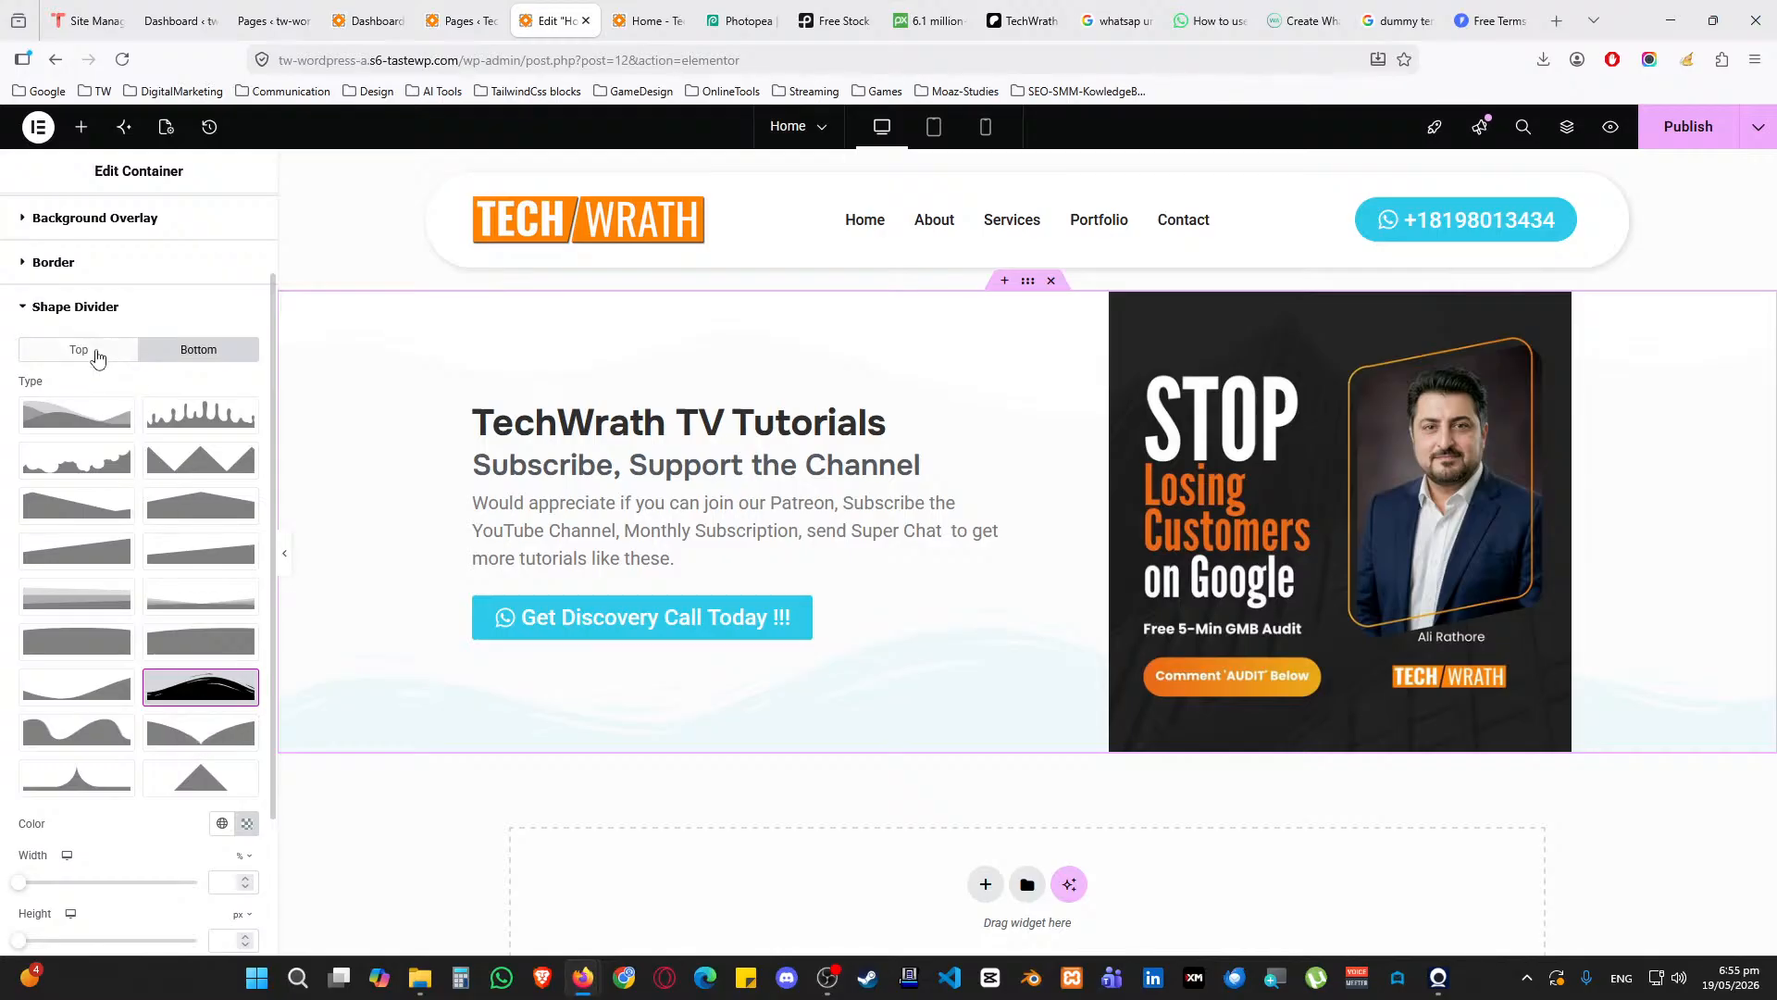
Colour the top divider with the Accent blue, made nearly transparent
click(83, 349)
scroll(194, 620, down, 2)
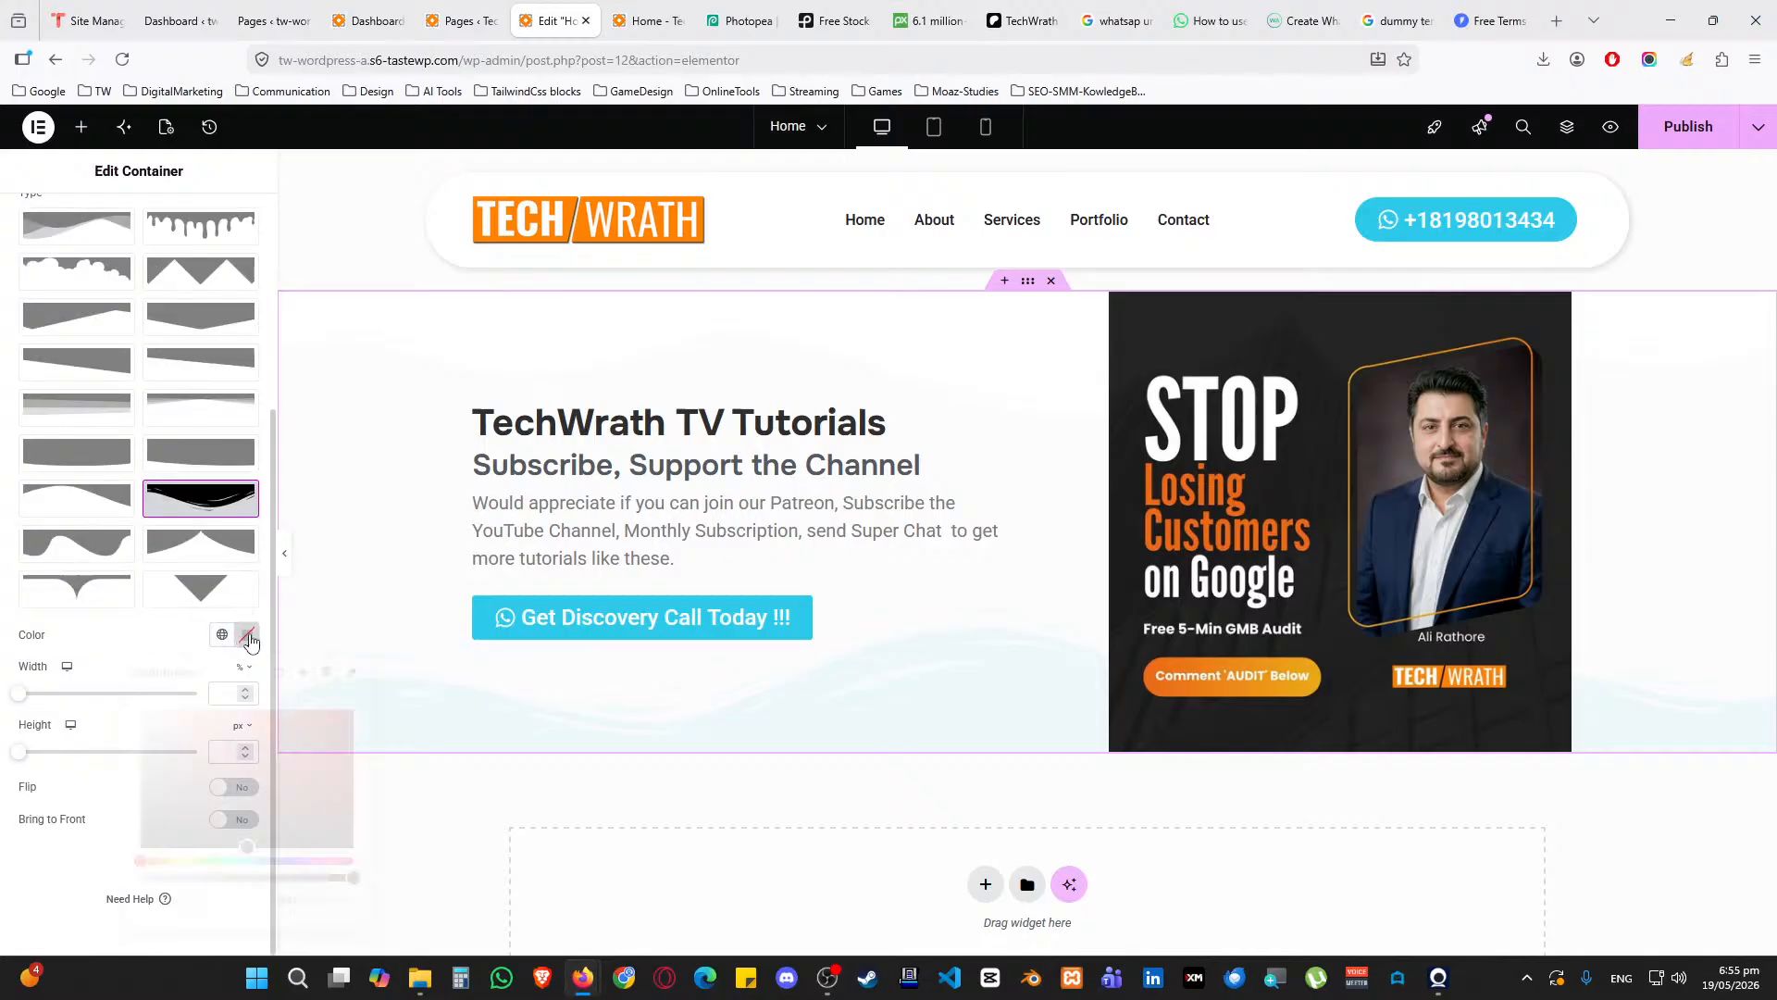
click(246, 634)
click(222, 634)
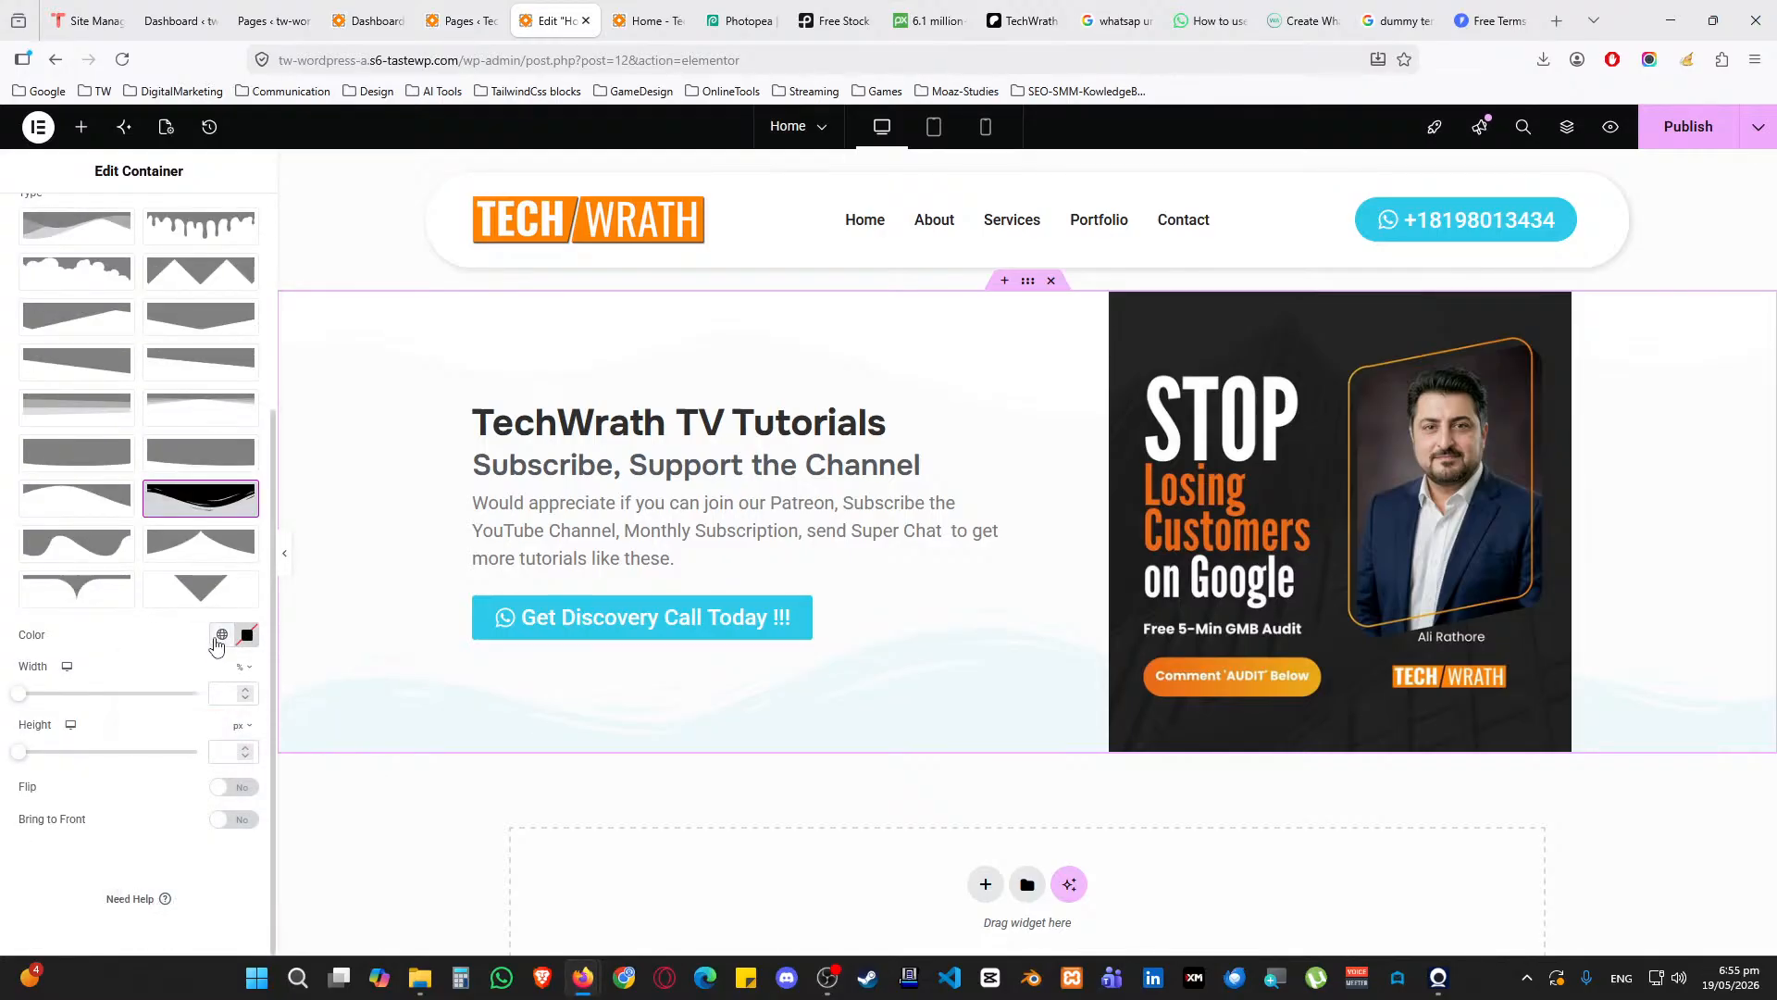
click(139, 830)
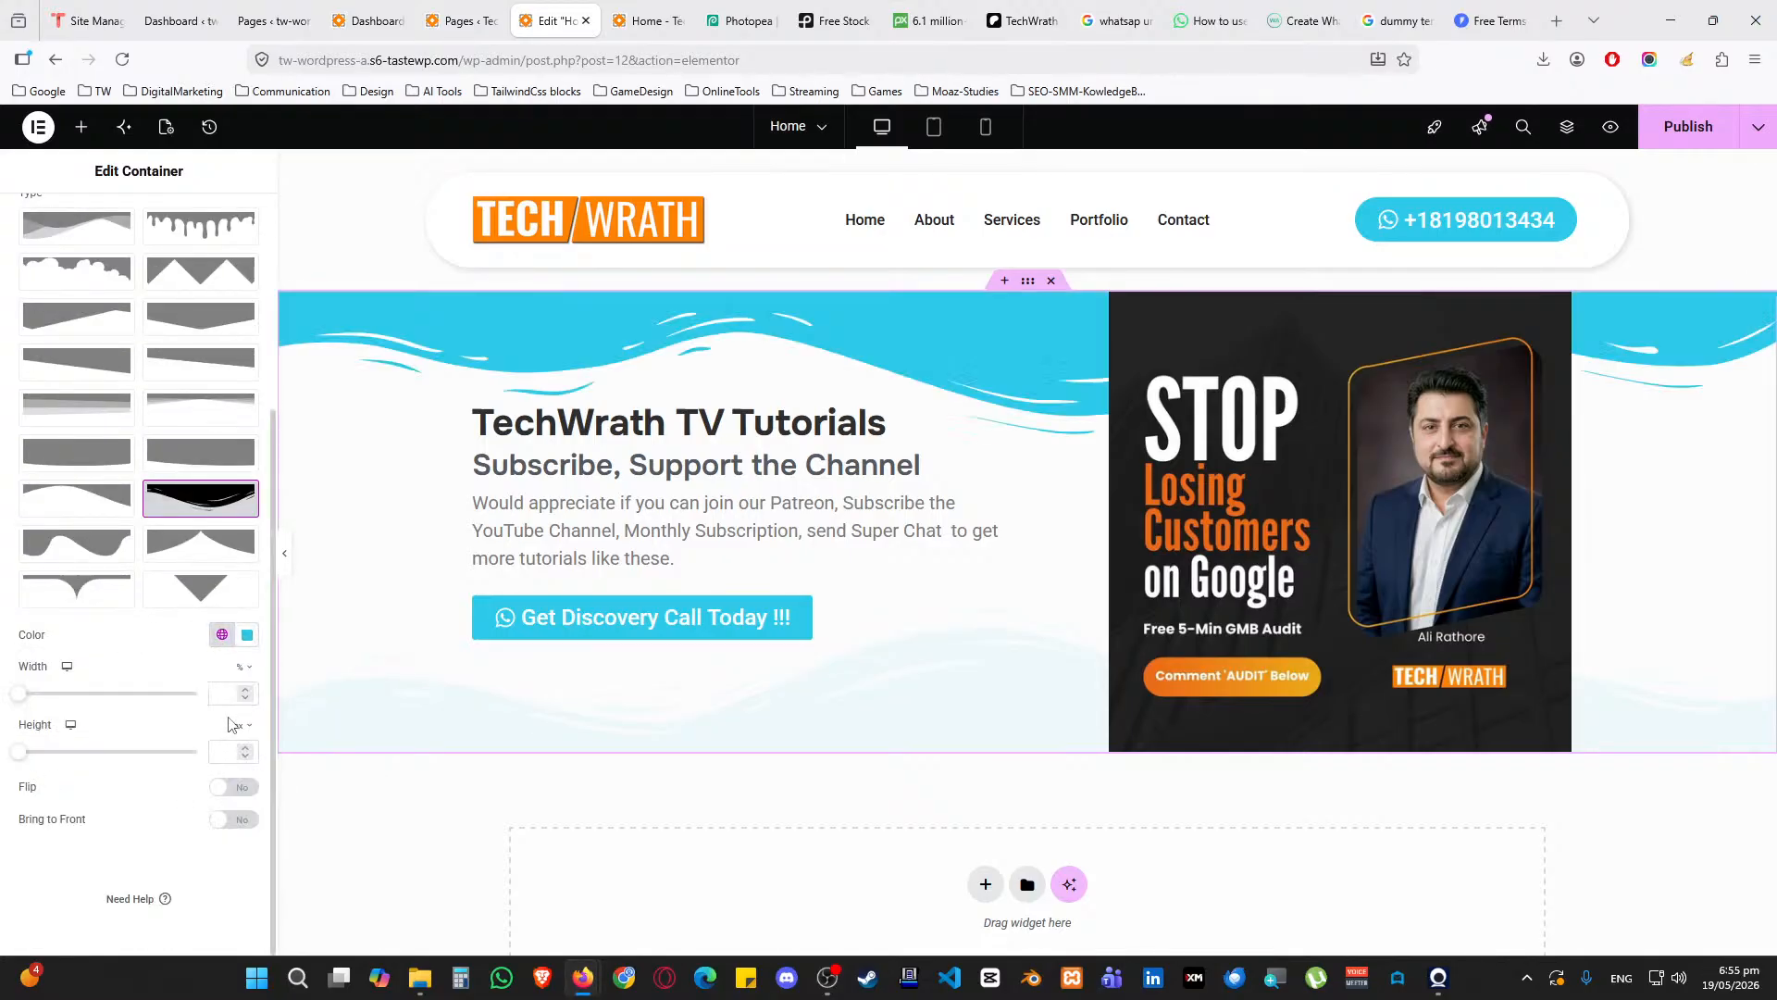
click(247, 641)
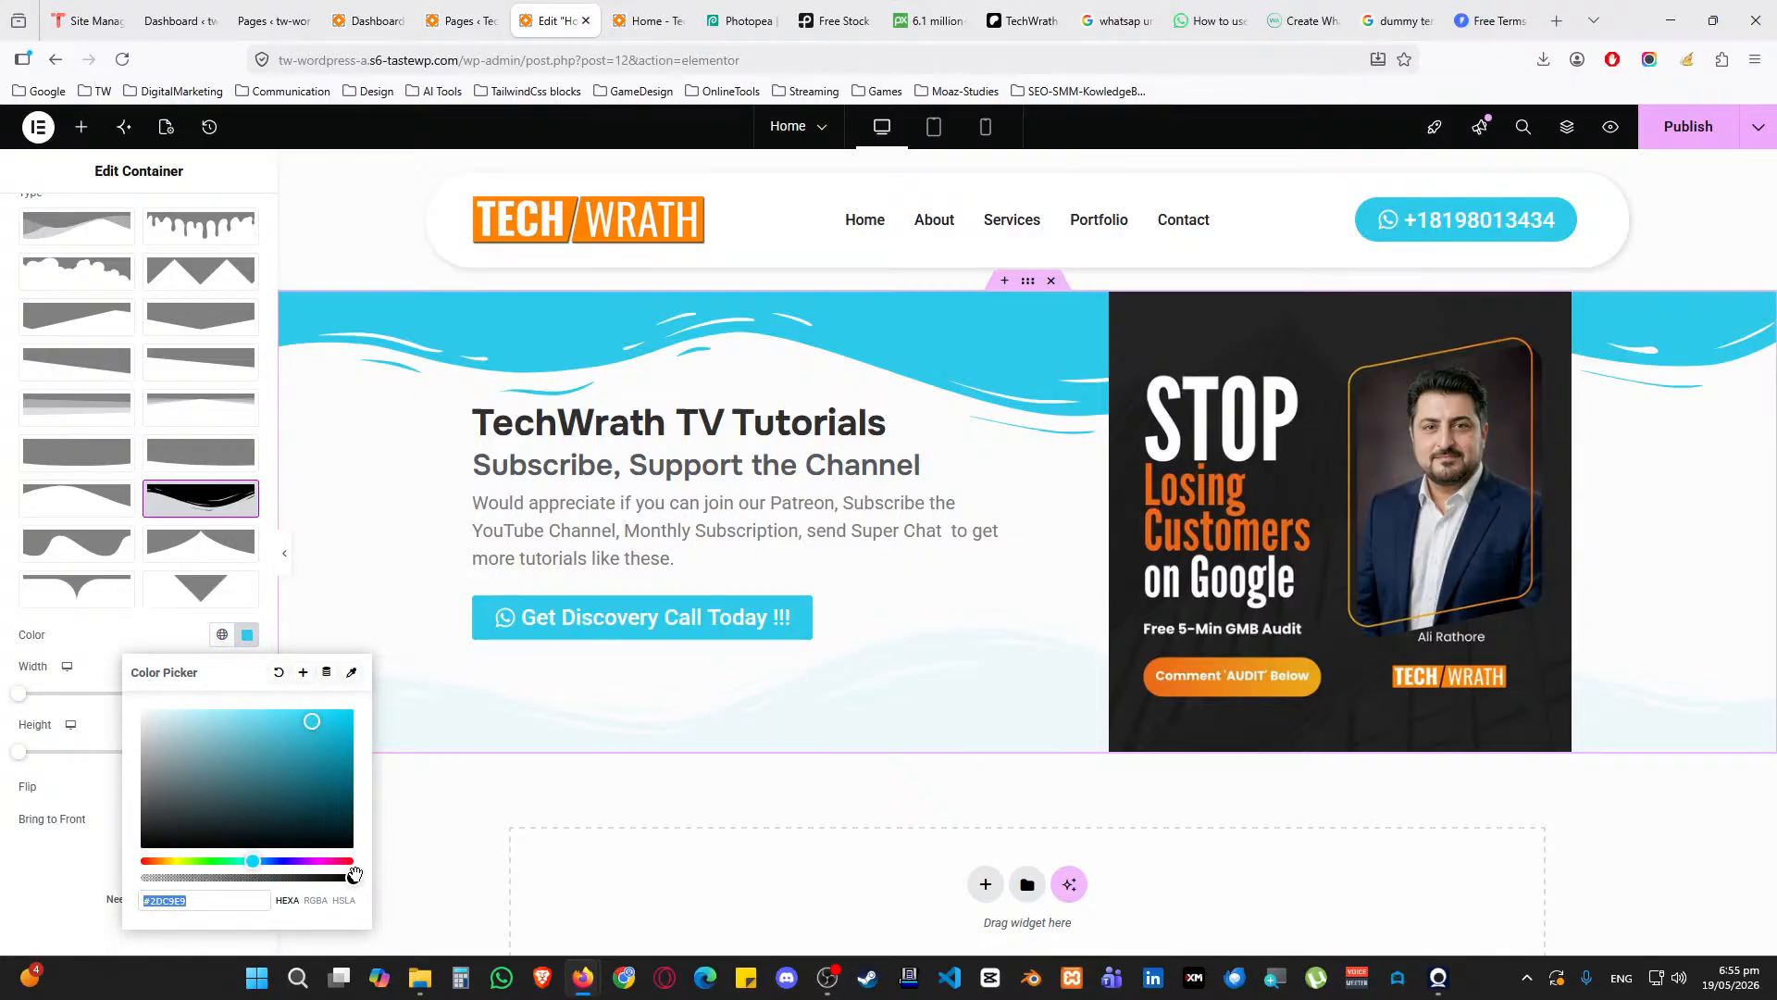
drag(354, 878, 157, 879)
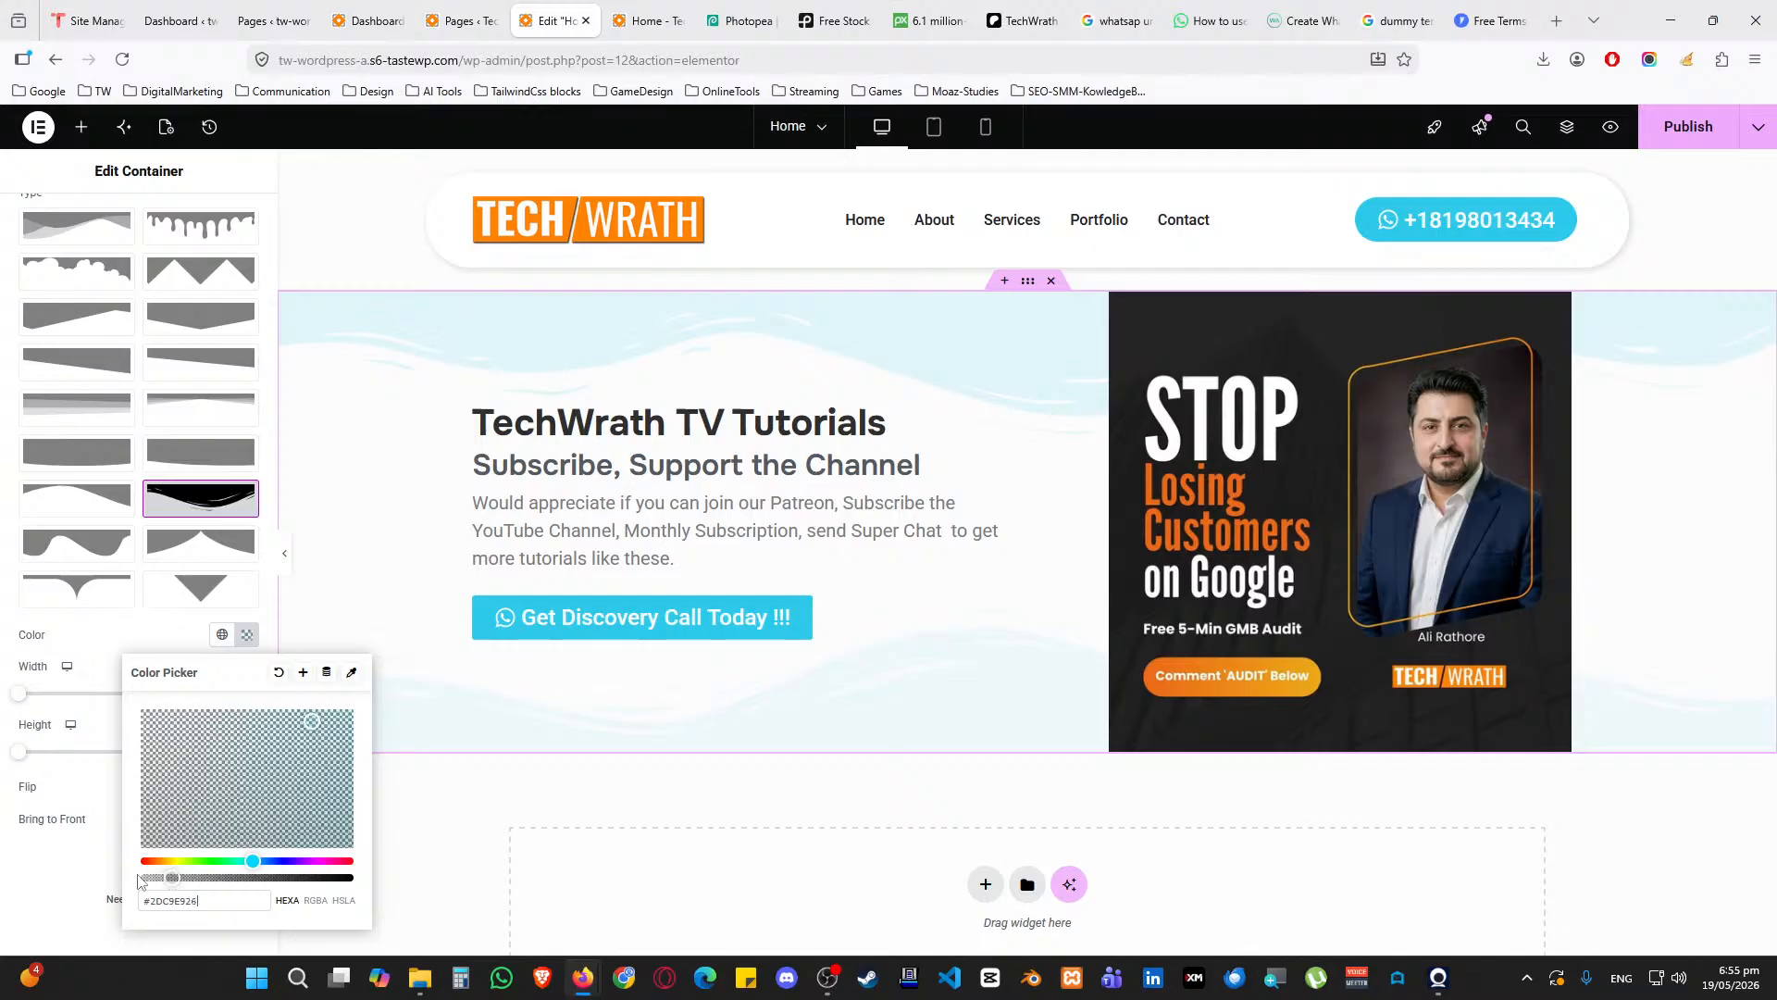
click(51, 880)
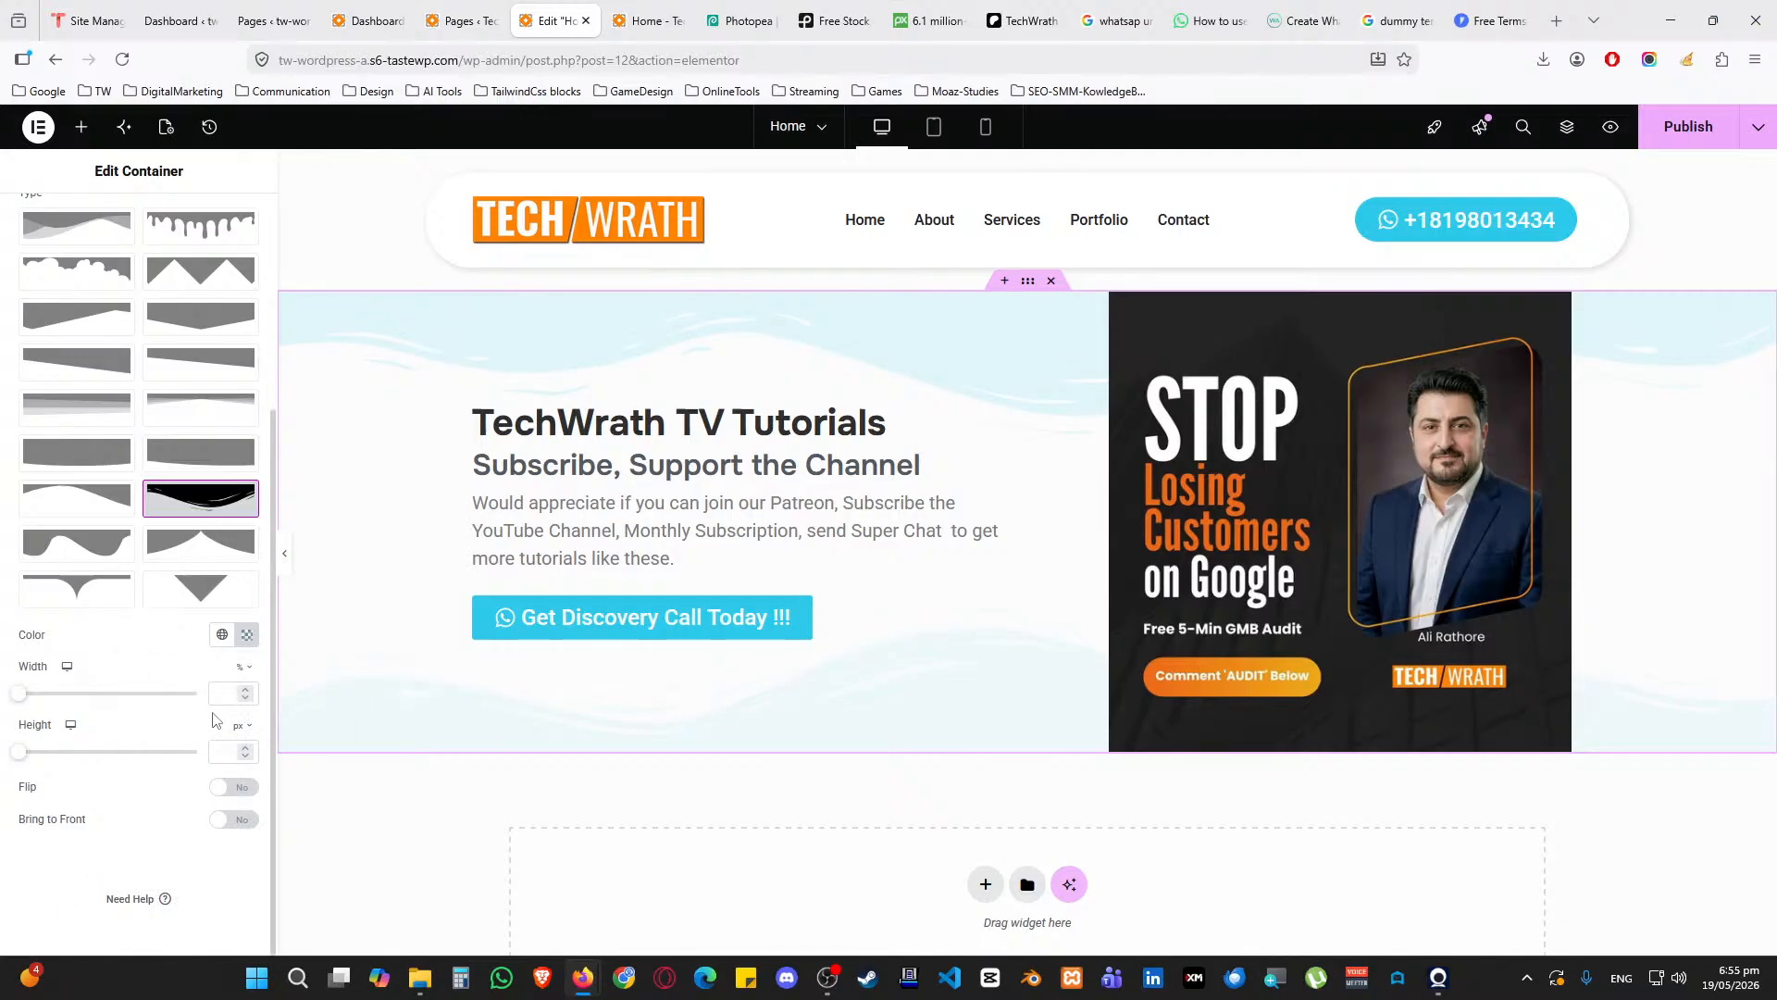
Try a 50 height, the Tilt Opacity and Mountains shapes, Bring to Front and Flip on the top divider
click(217, 746)
text(50)
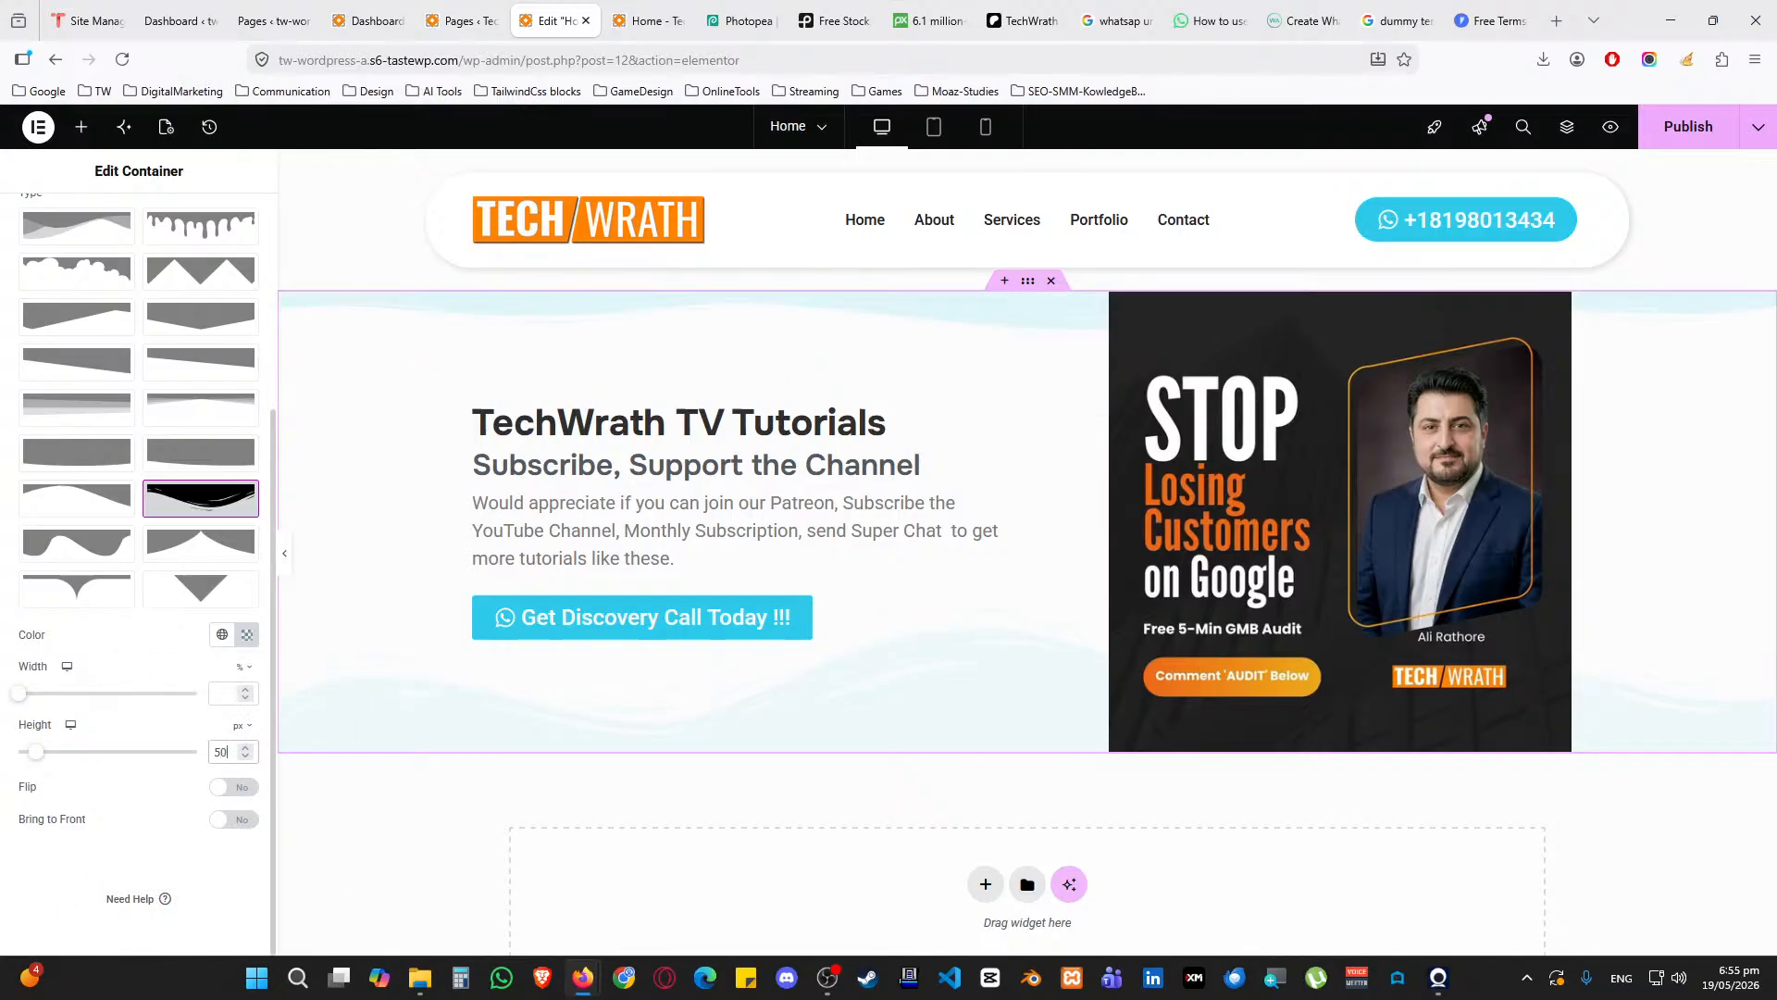
key(BackSpace)
key(BackSpace)
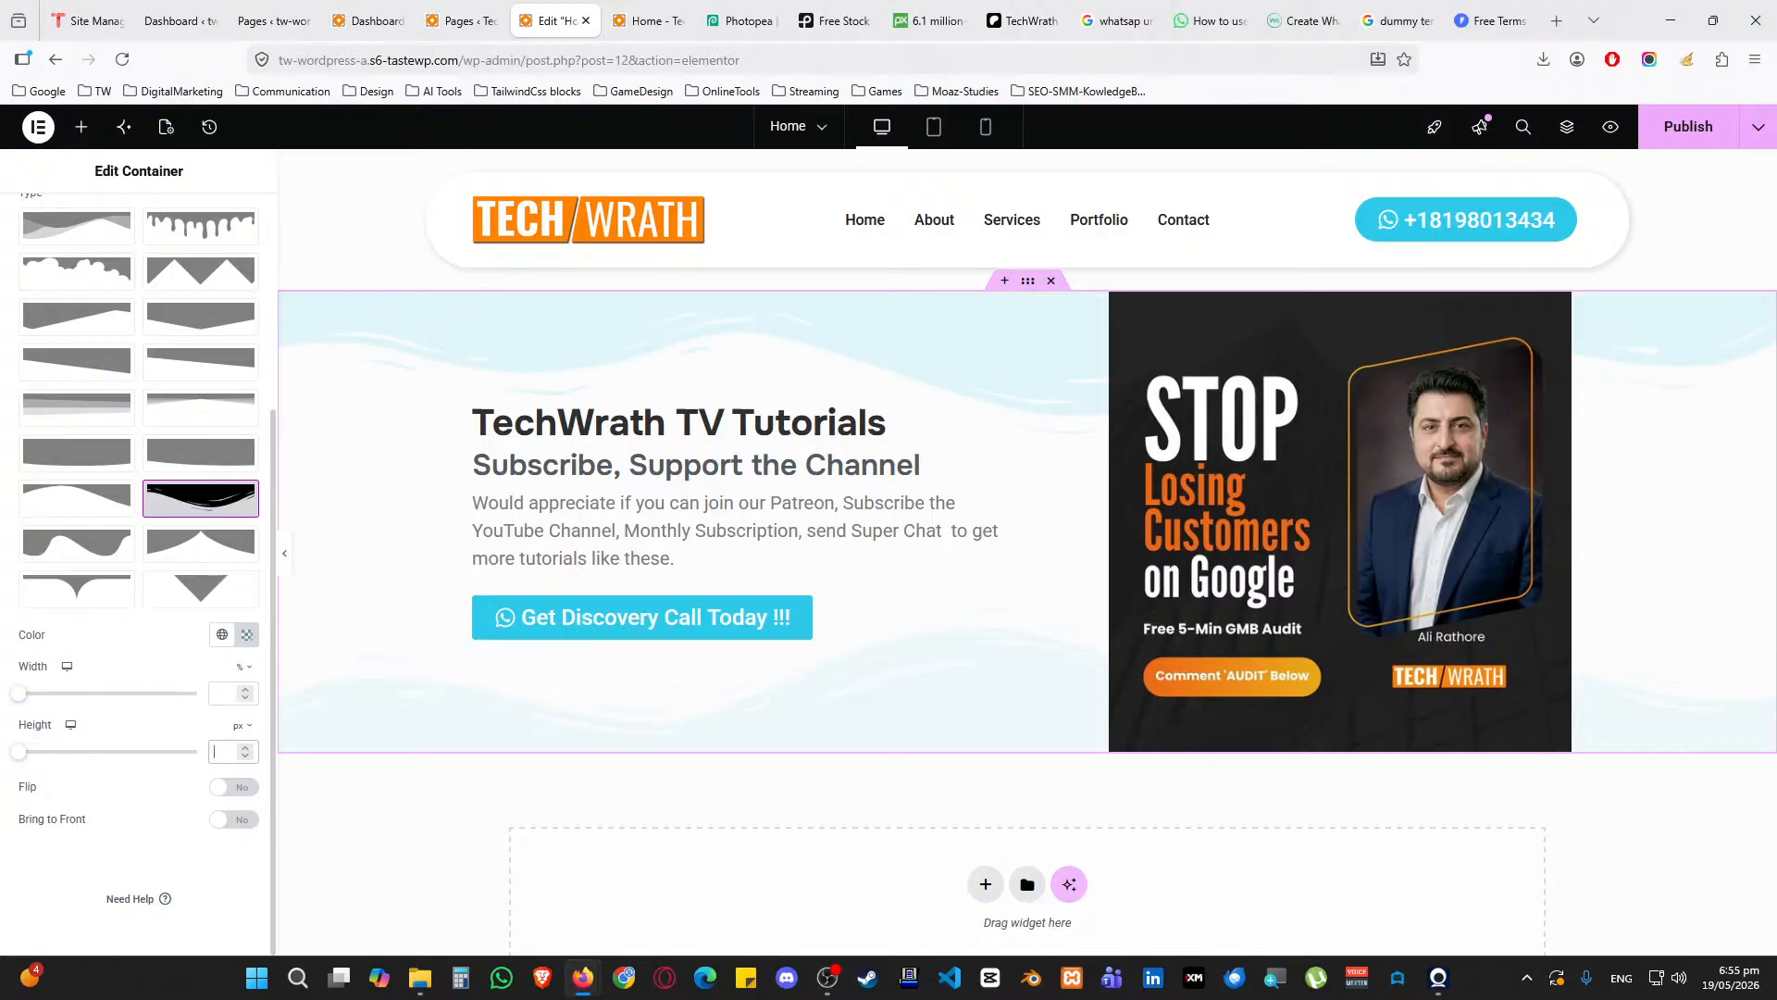
scroll(127, 635, up, 3)
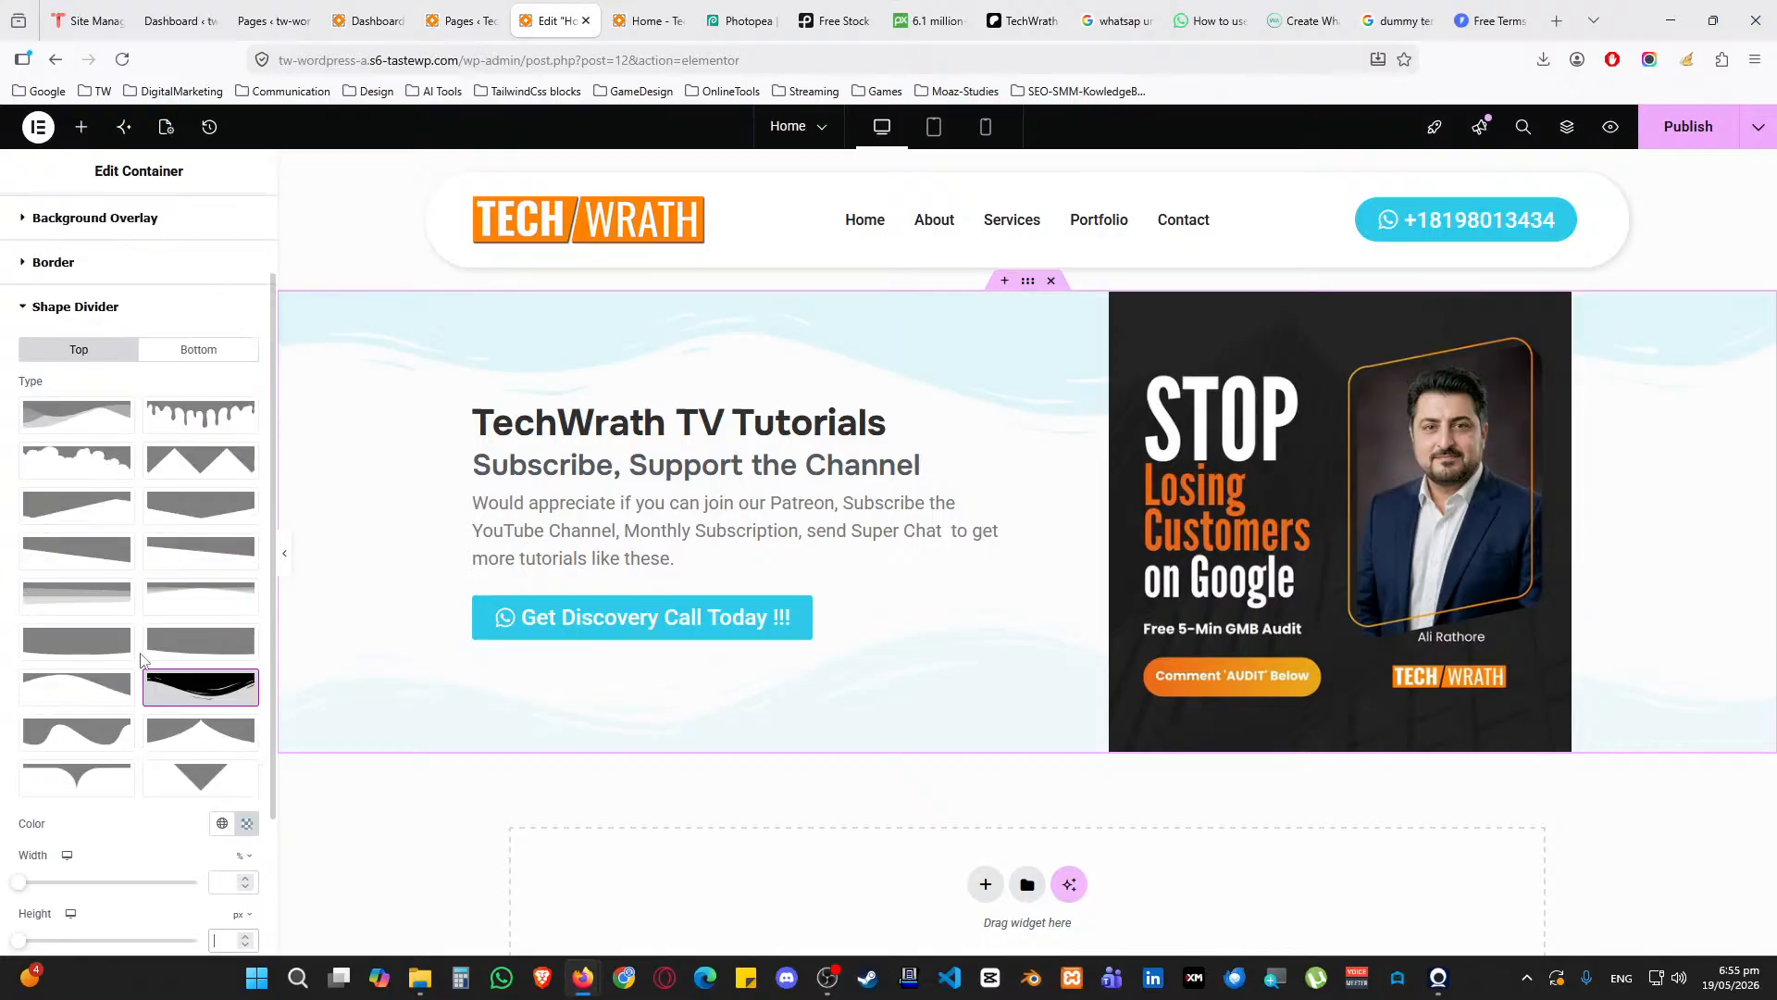
click(102, 600)
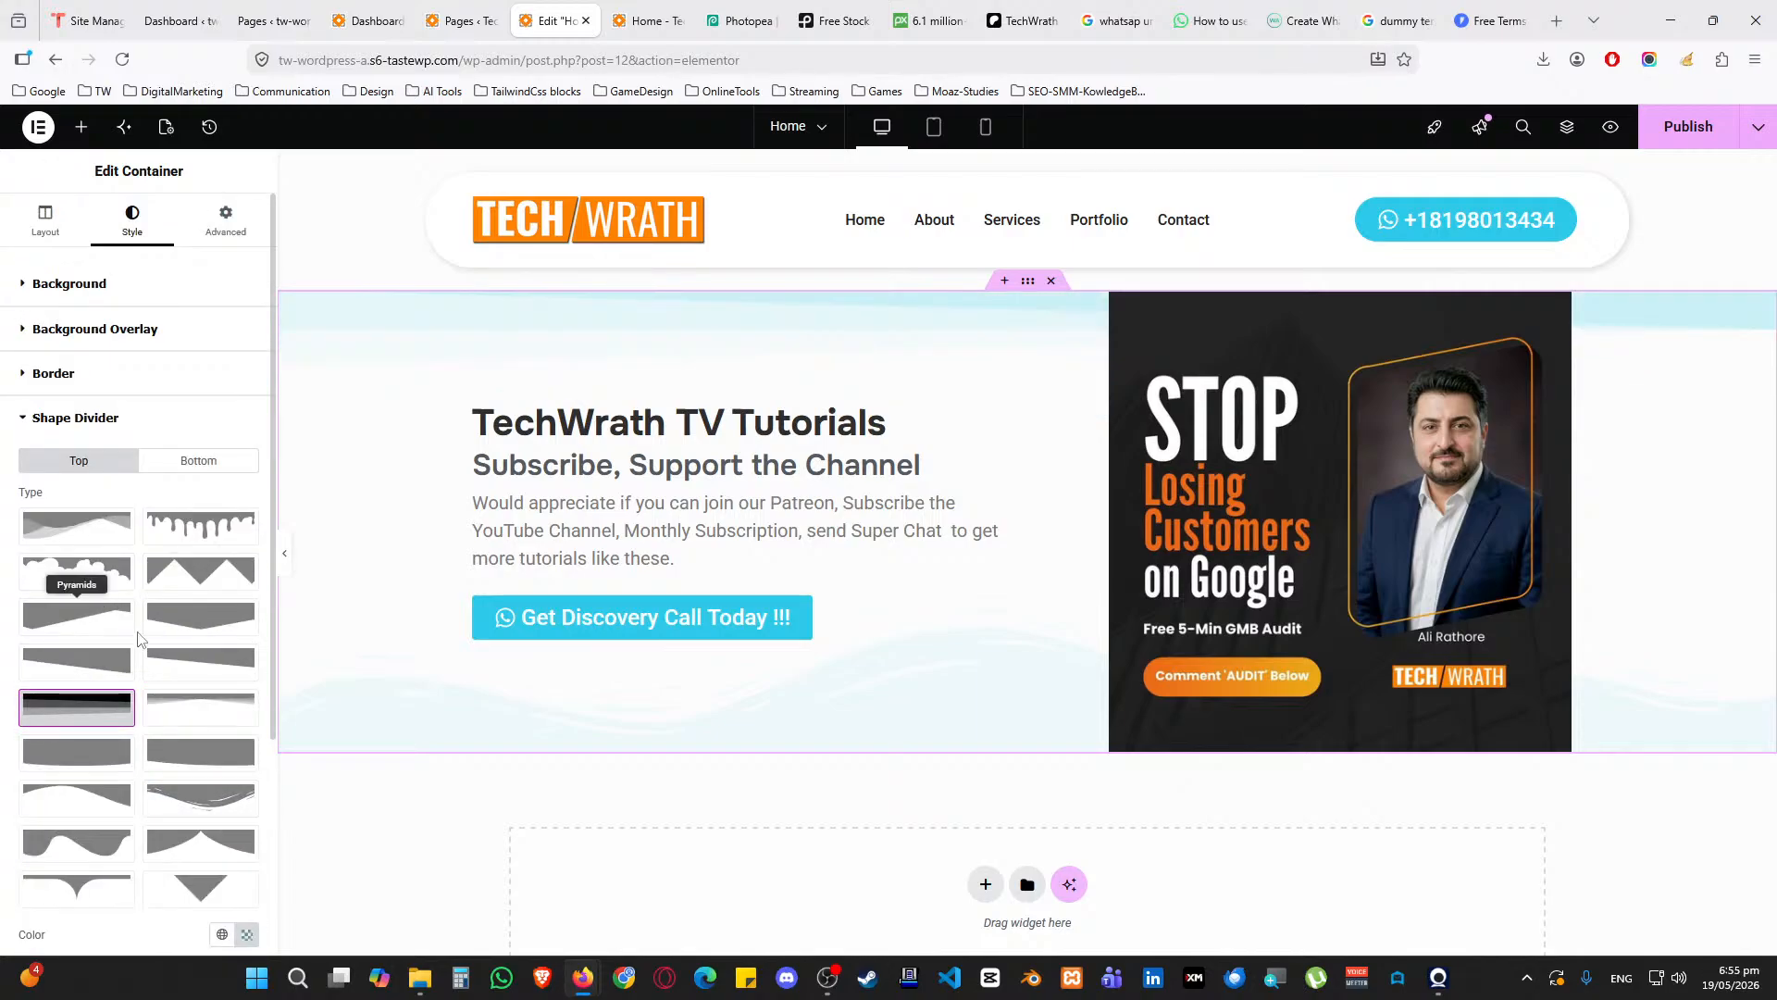
click(91, 539)
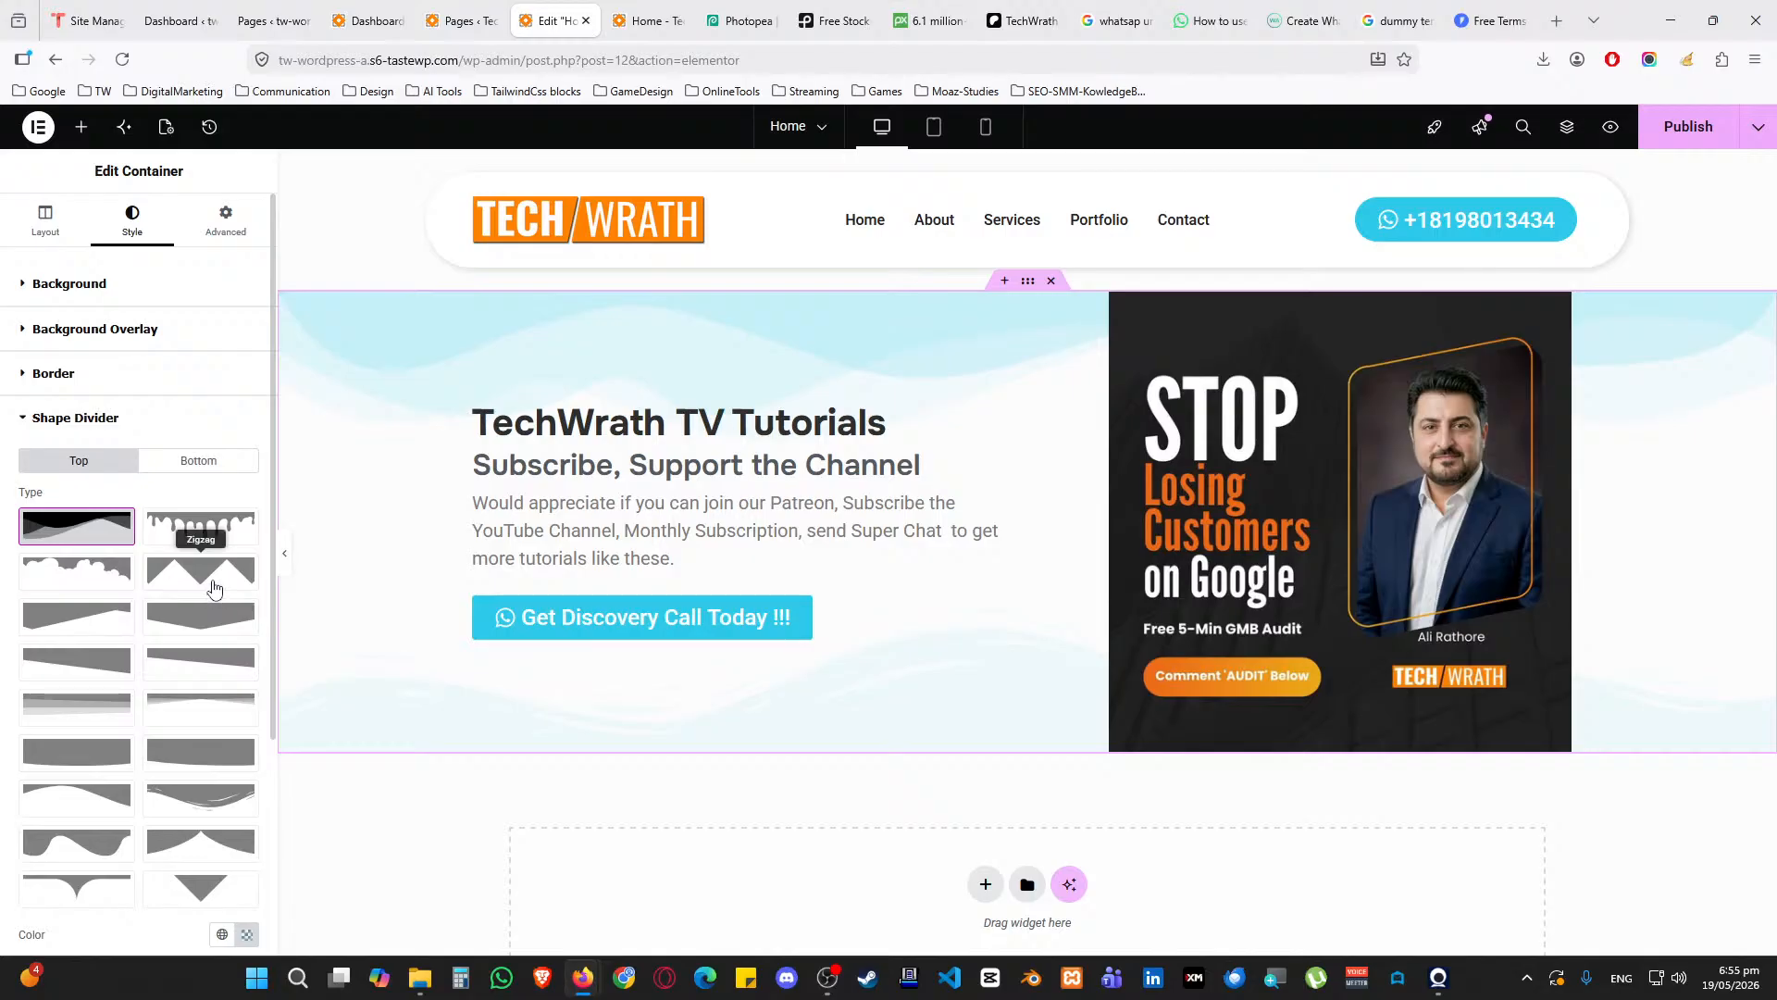
scroll(211, 575, down, 3)
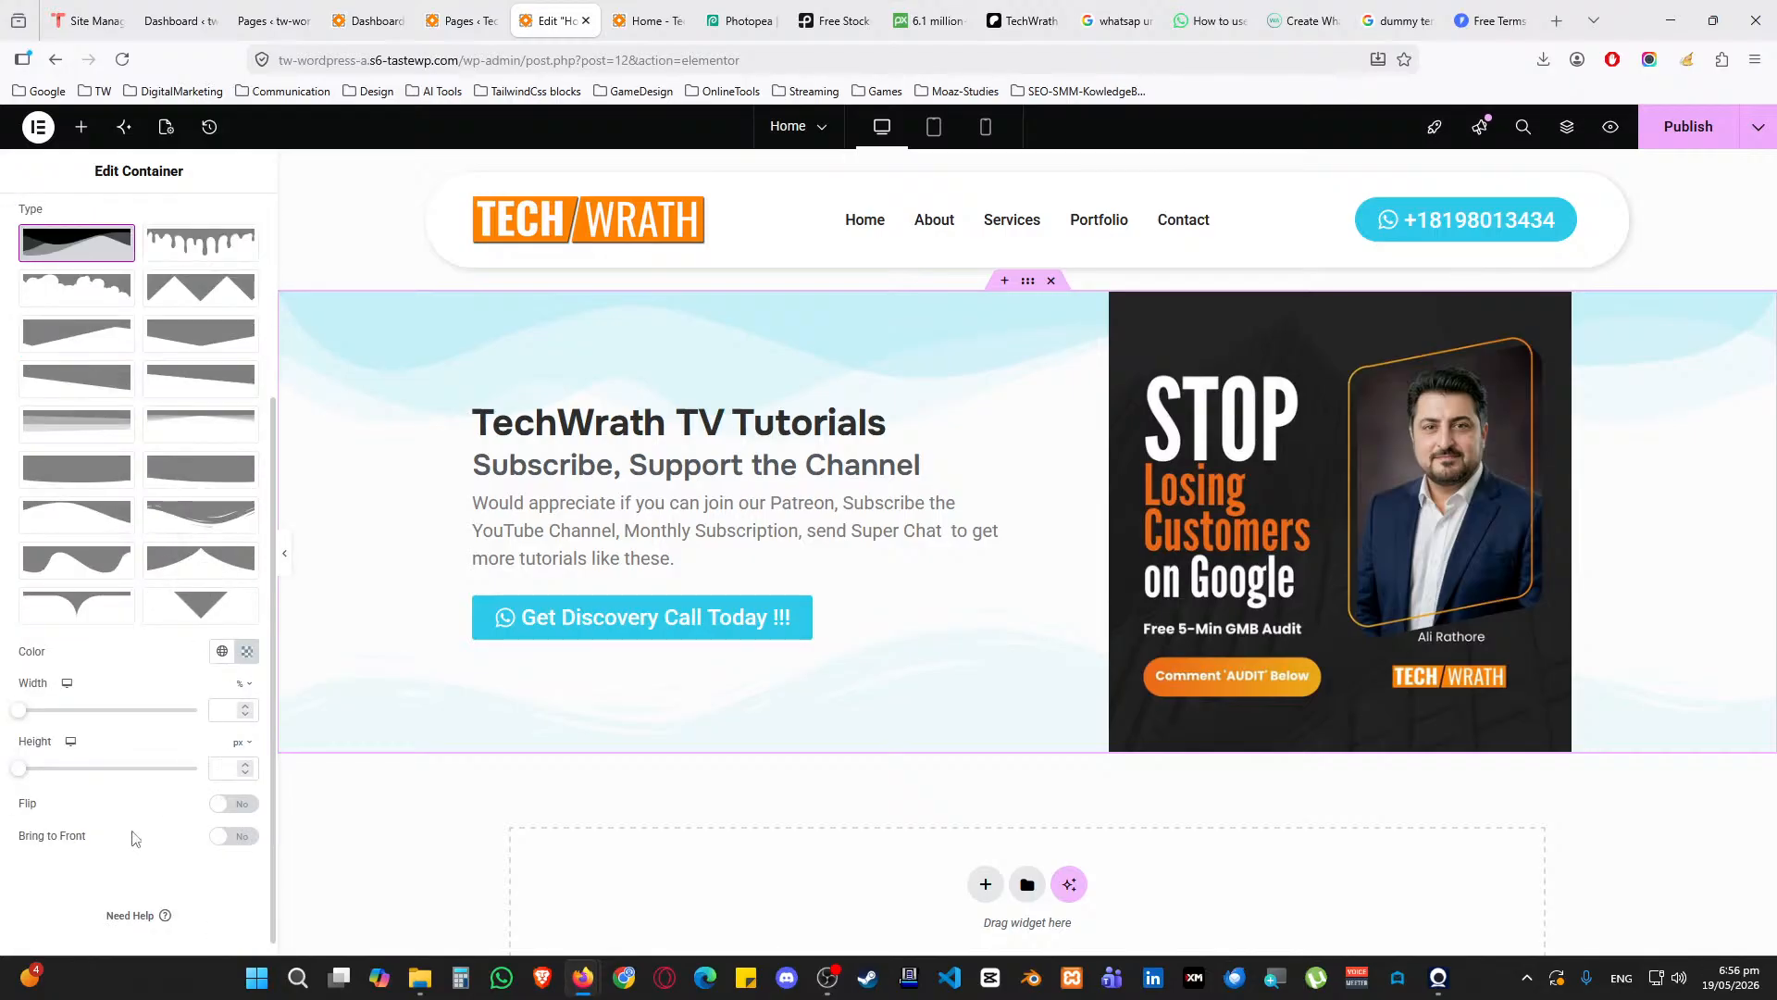
click(224, 838)
click(224, 838)
click(228, 805)
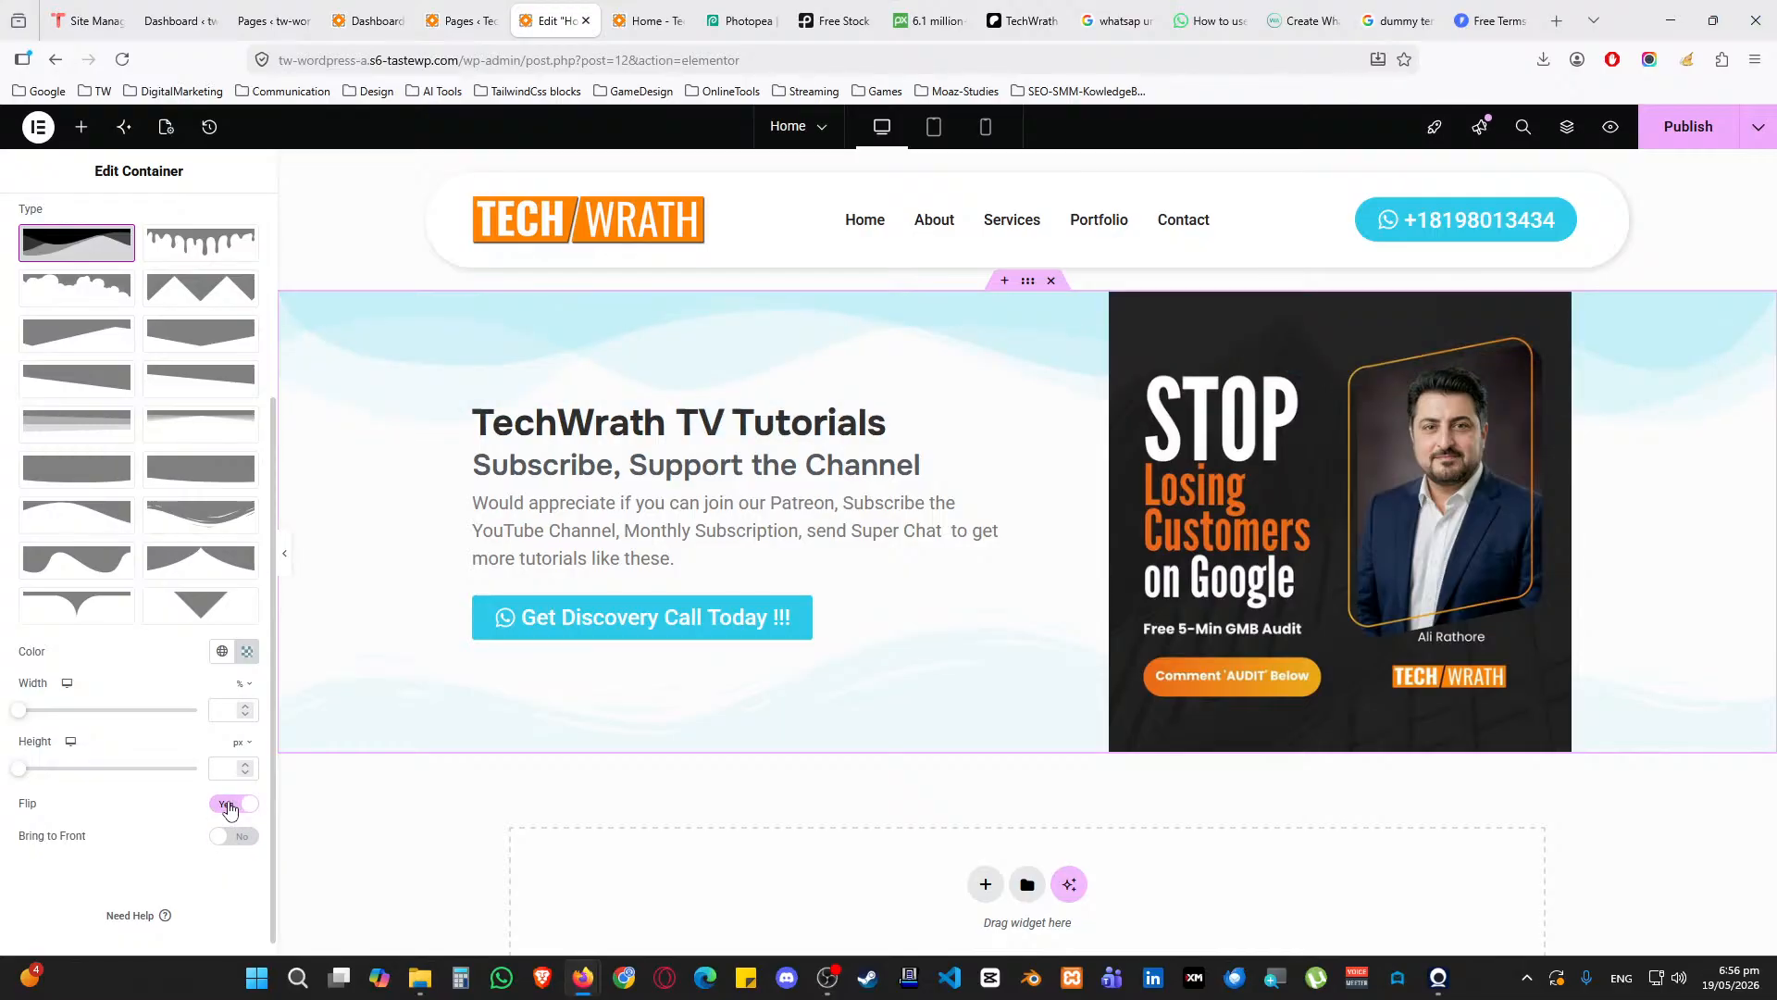
scroll(170, 731, up, 2)
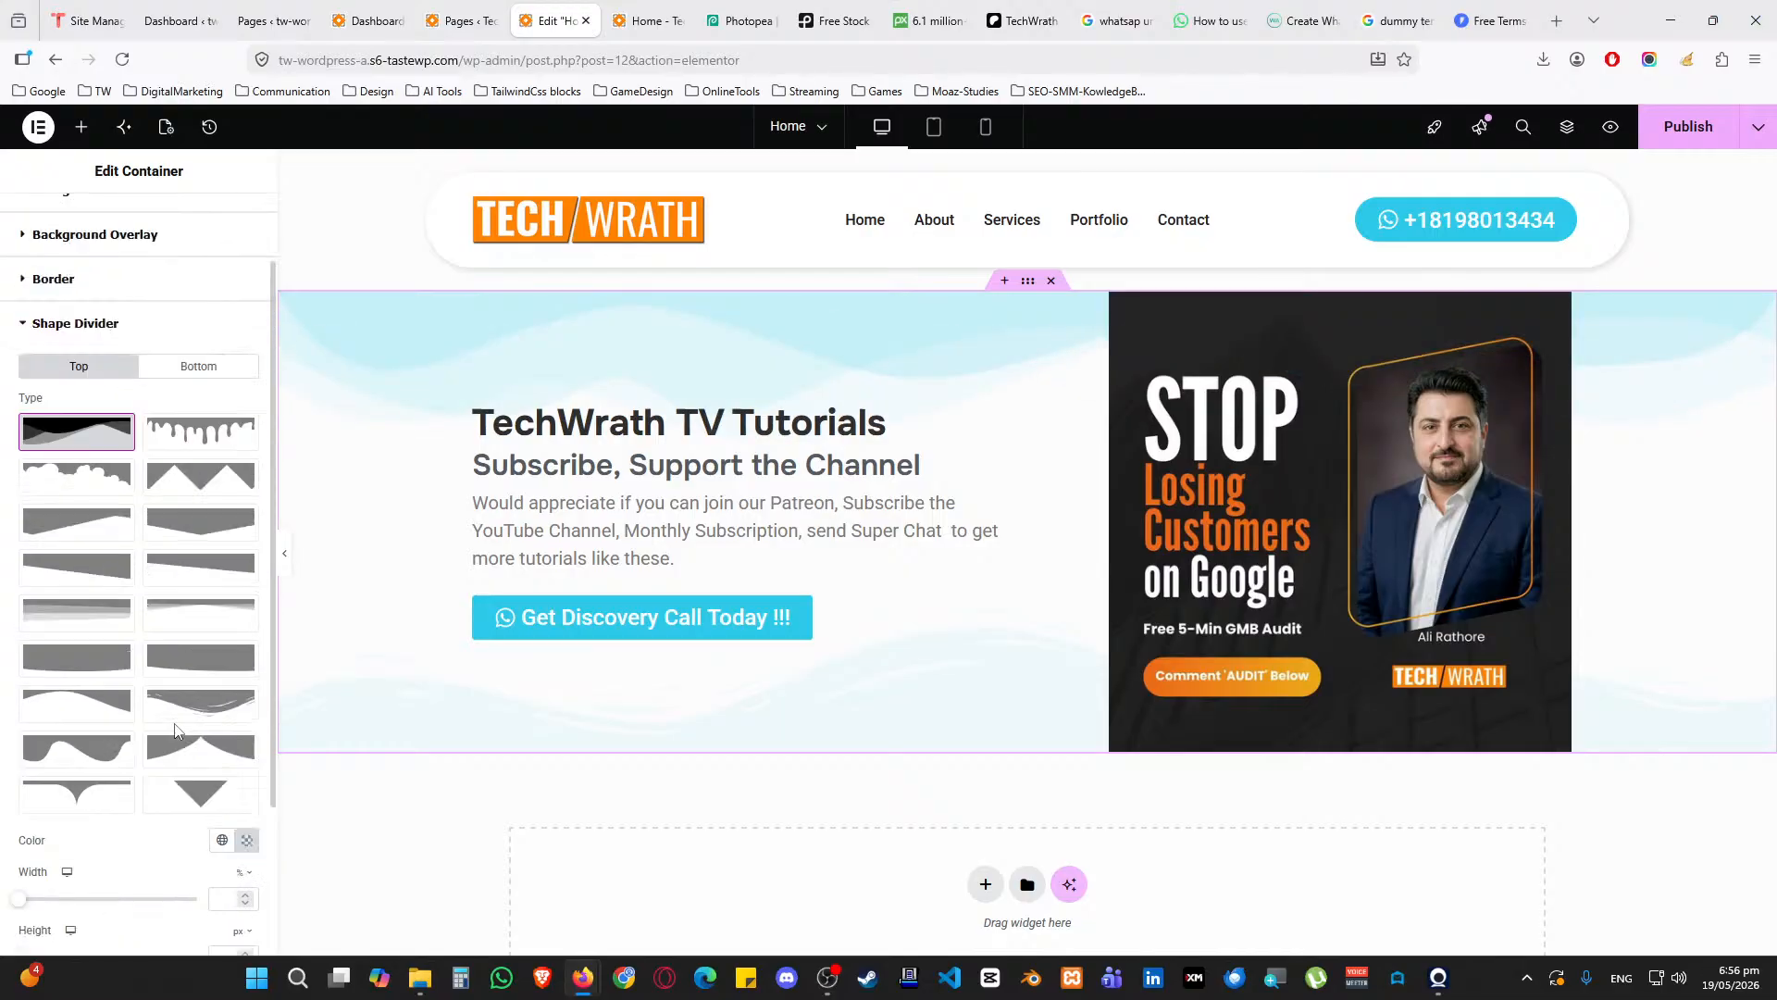
scroll(174, 703, down, 1)
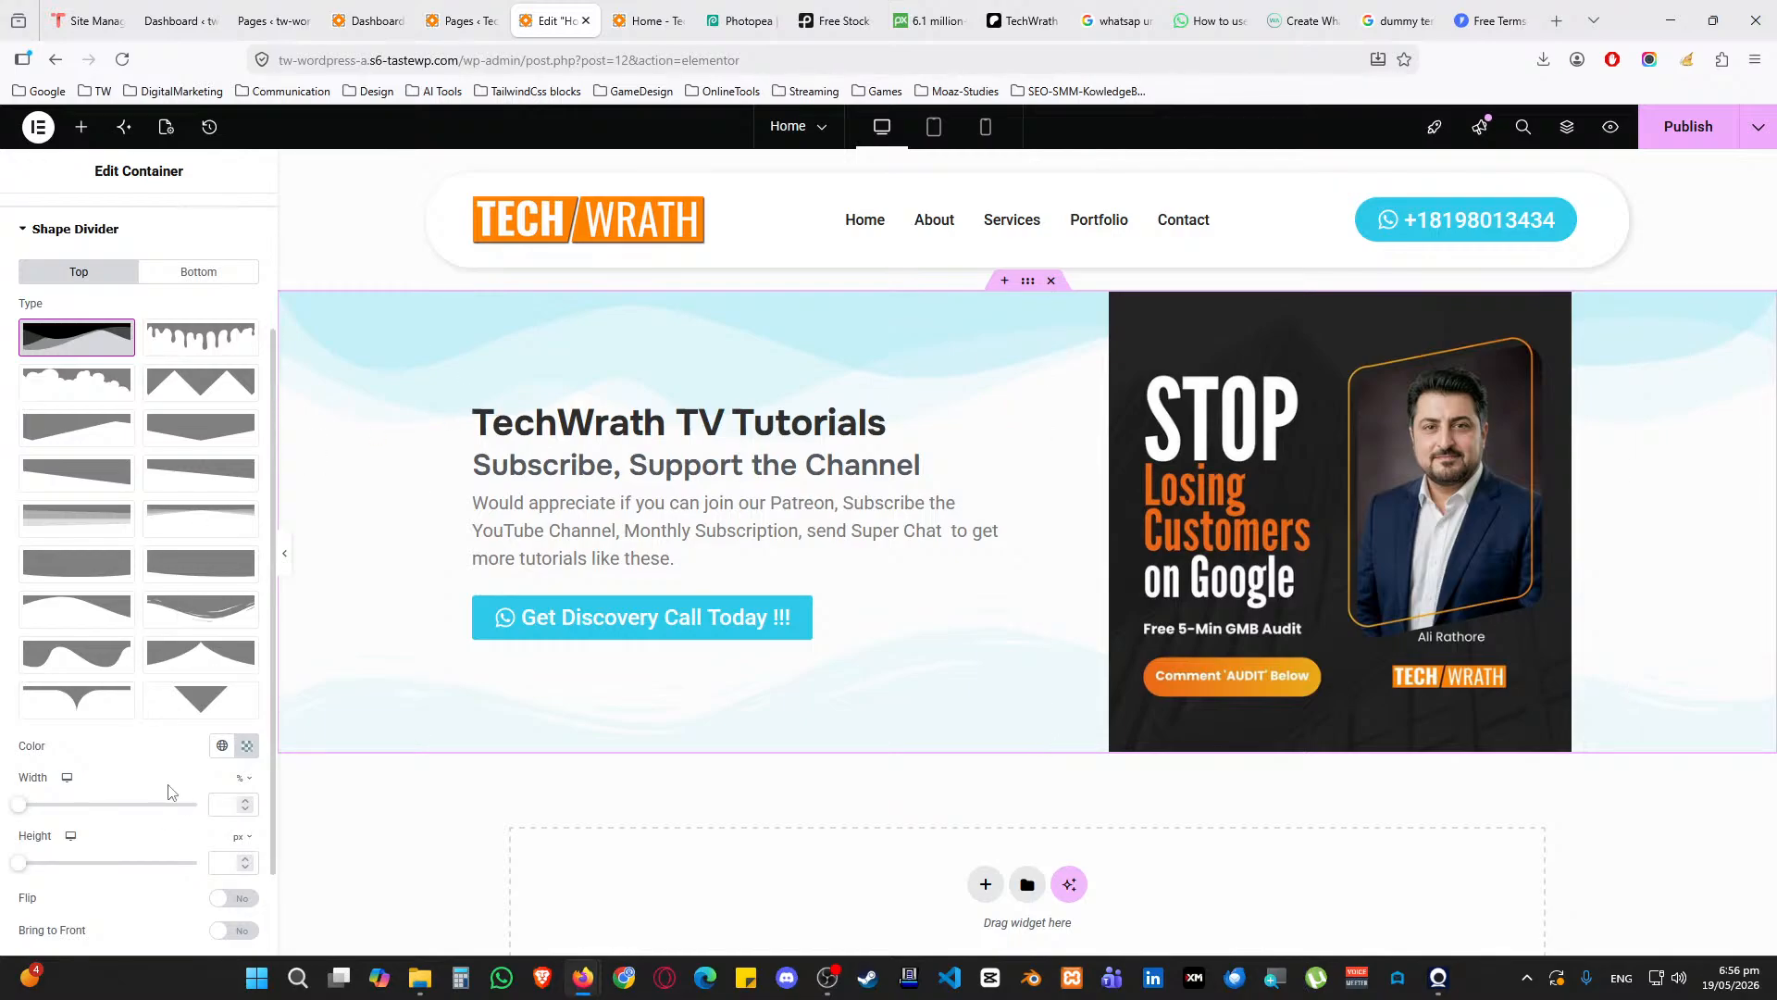
scroll(170, 791, up, 3)
Clear the top divider shape and collapse the Shape Divider settings
click(88, 527)
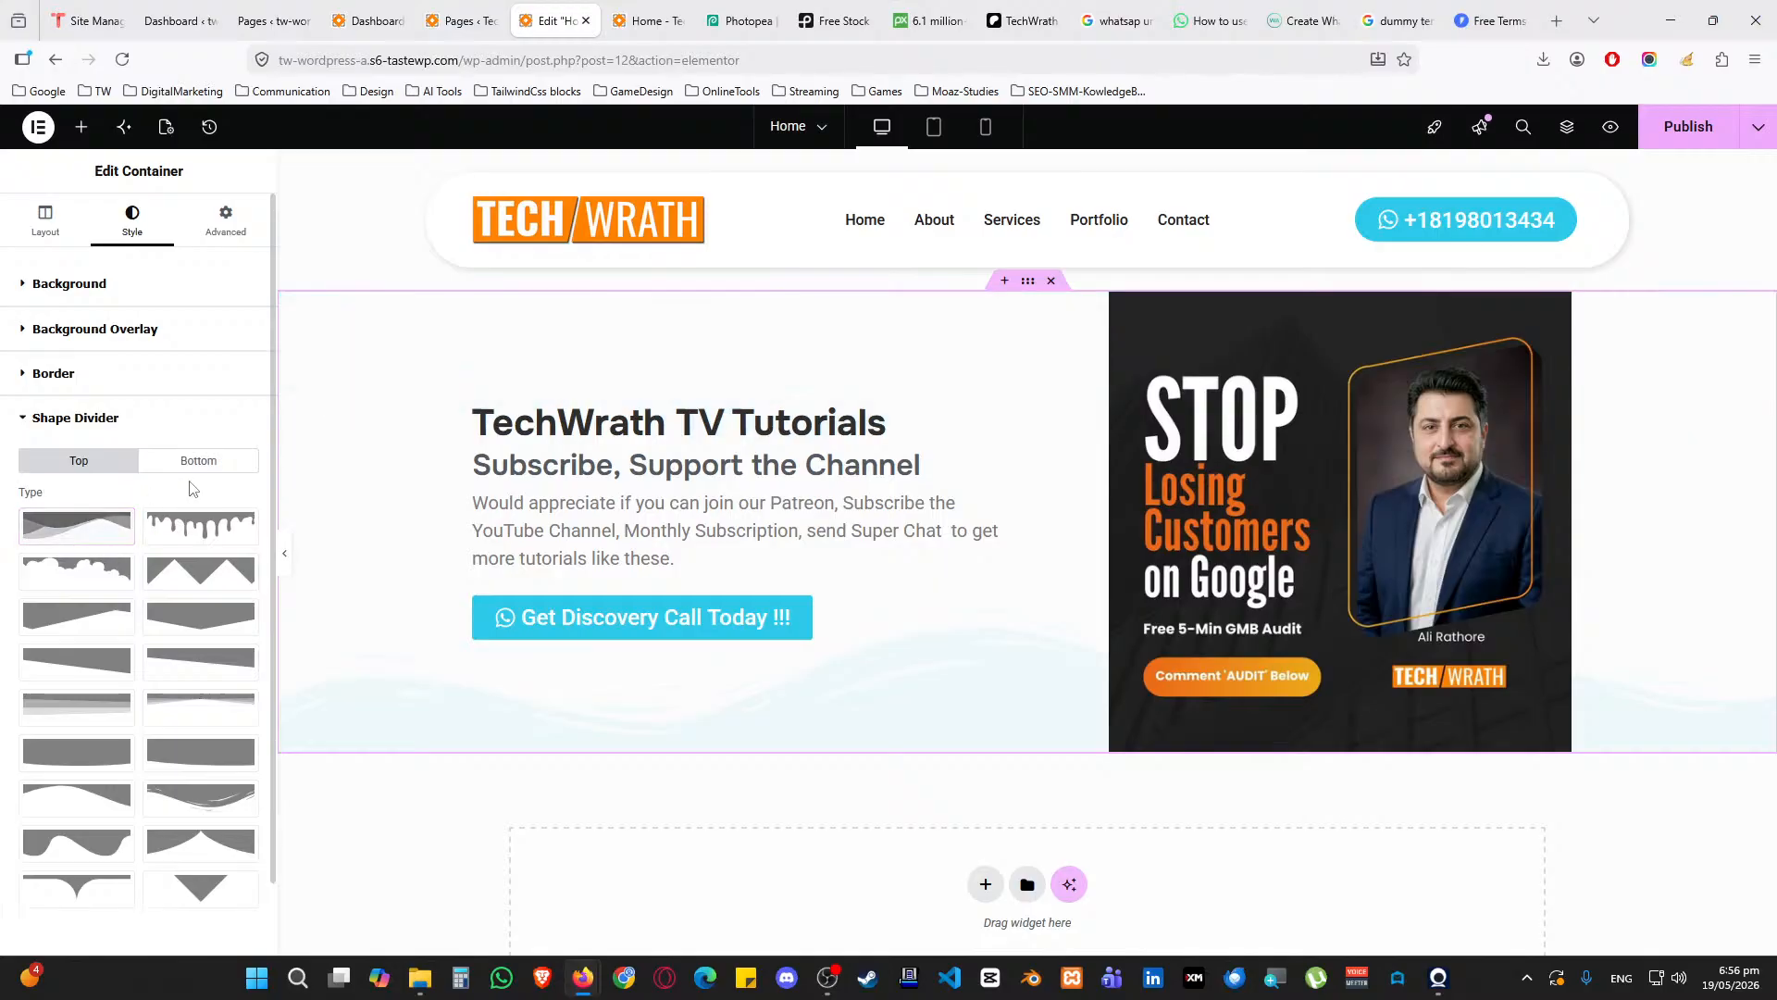
click(197, 462)
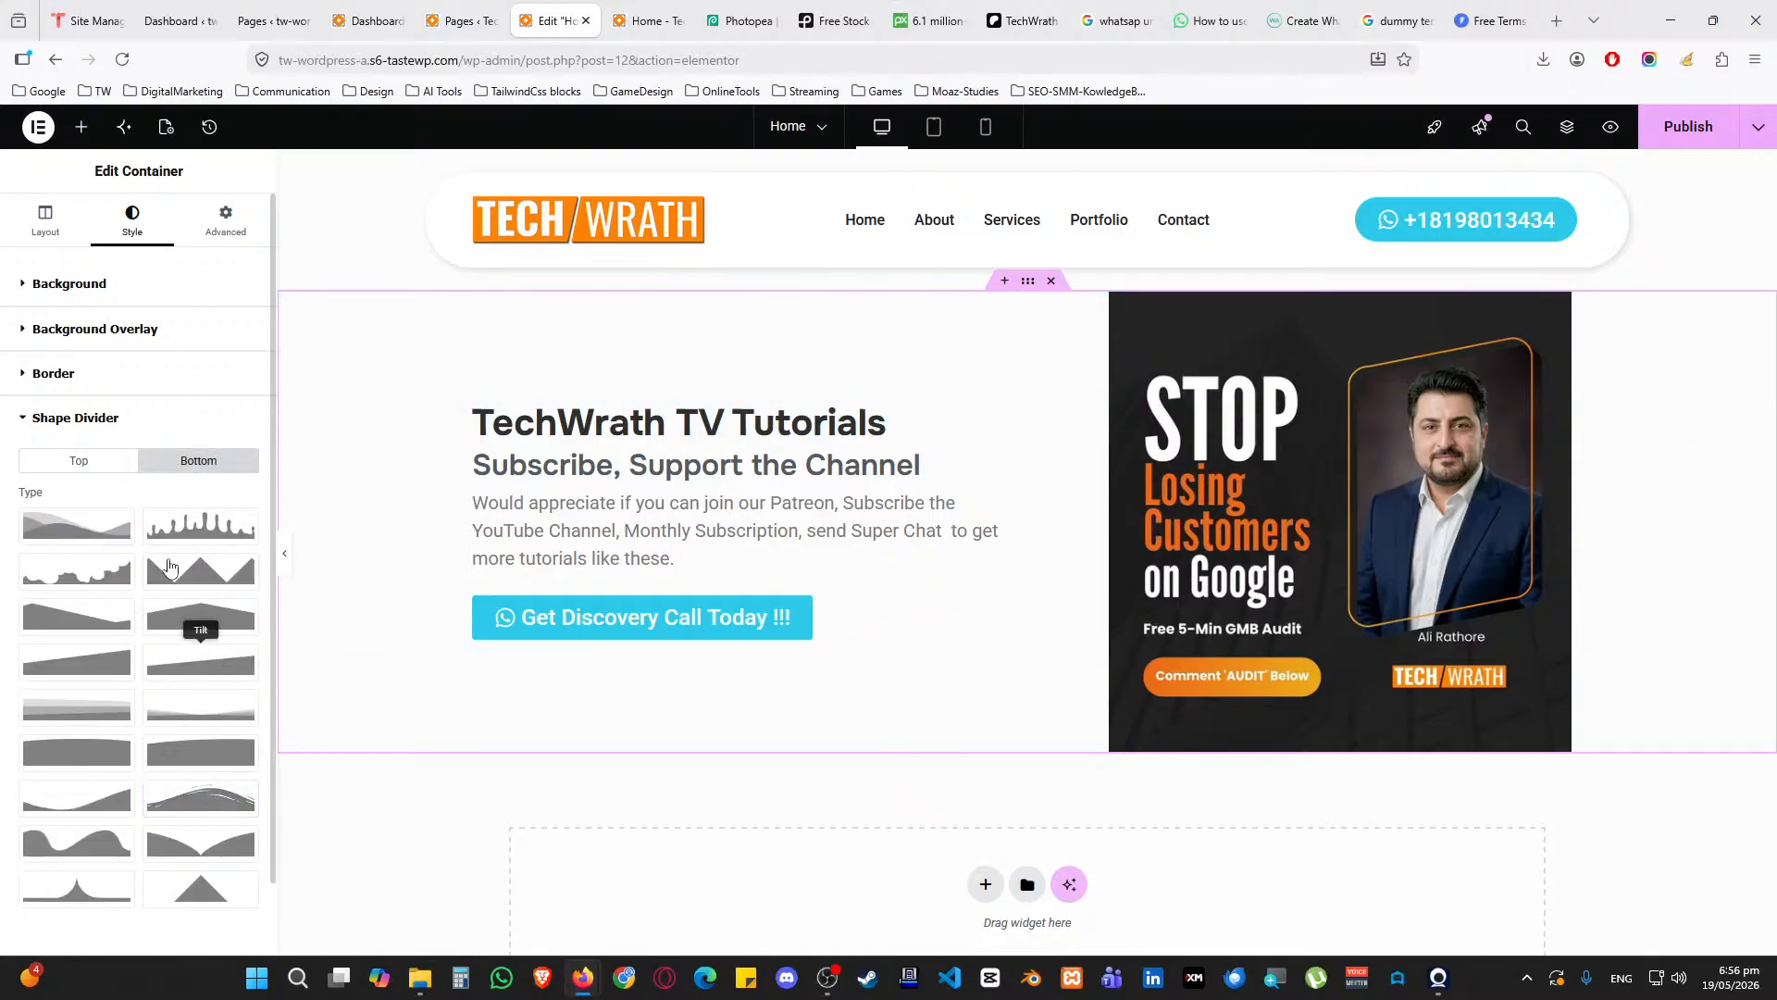
click(101, 421)
scroll(709, 719, down, 2)
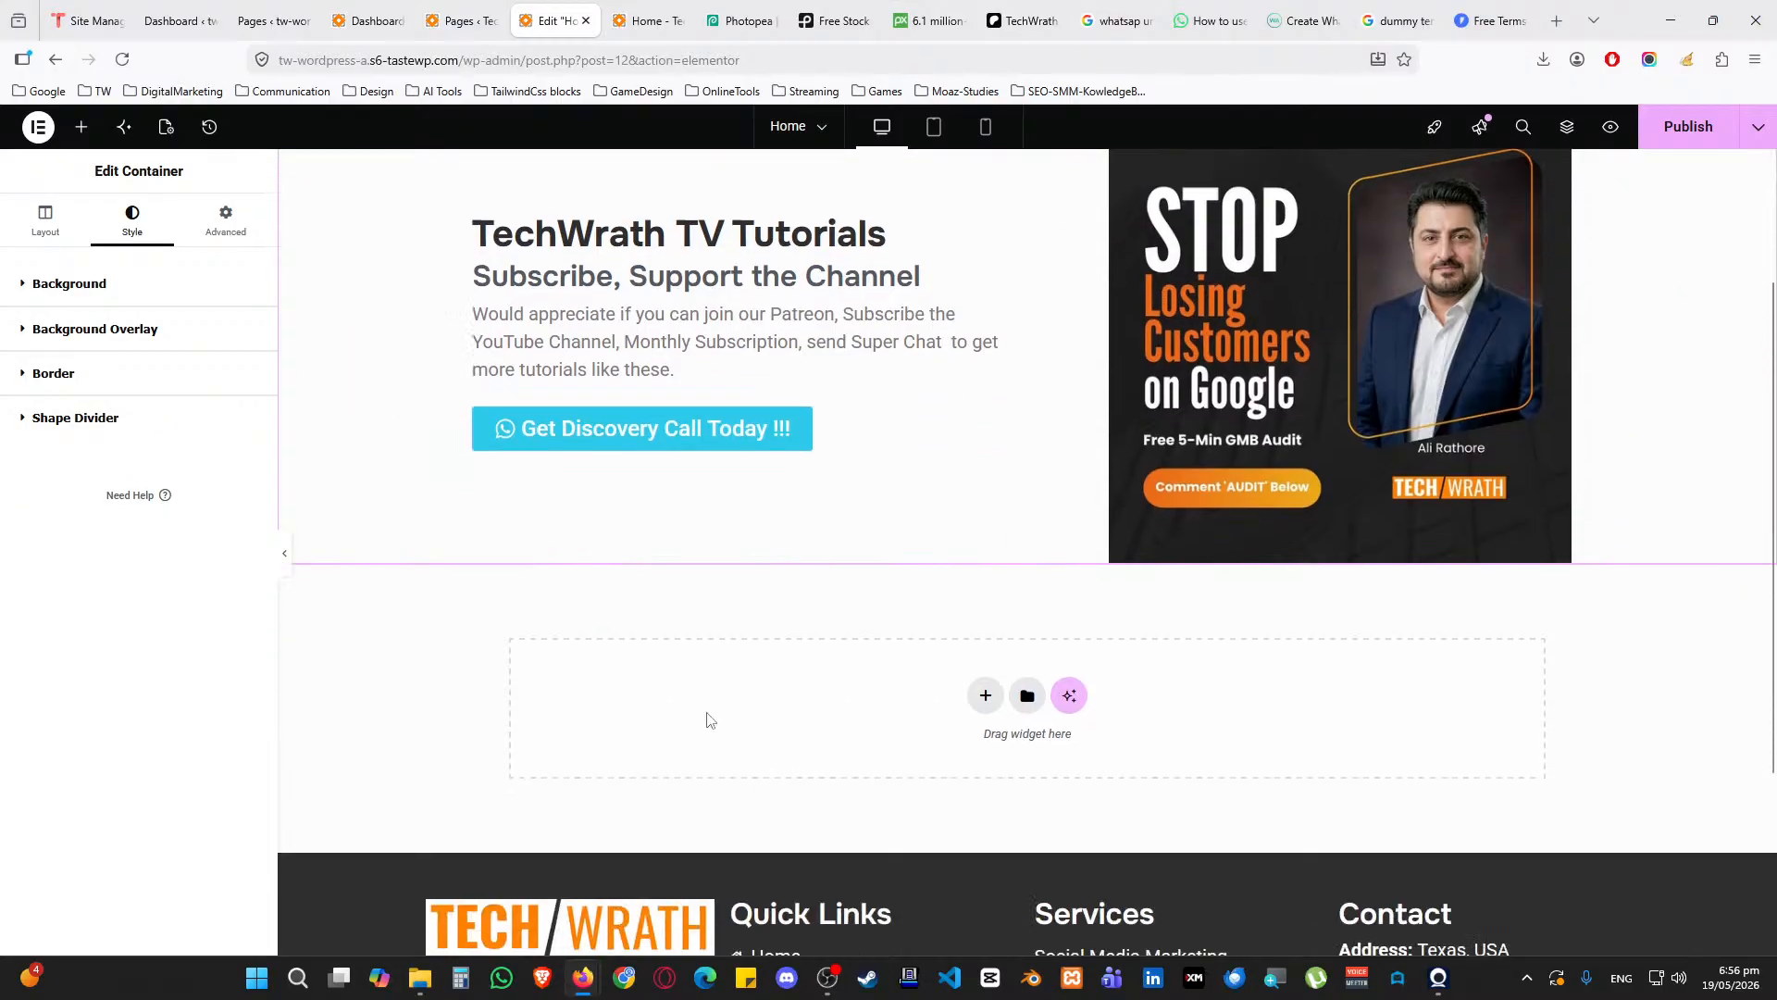
scroll(709, 719, up, 2)
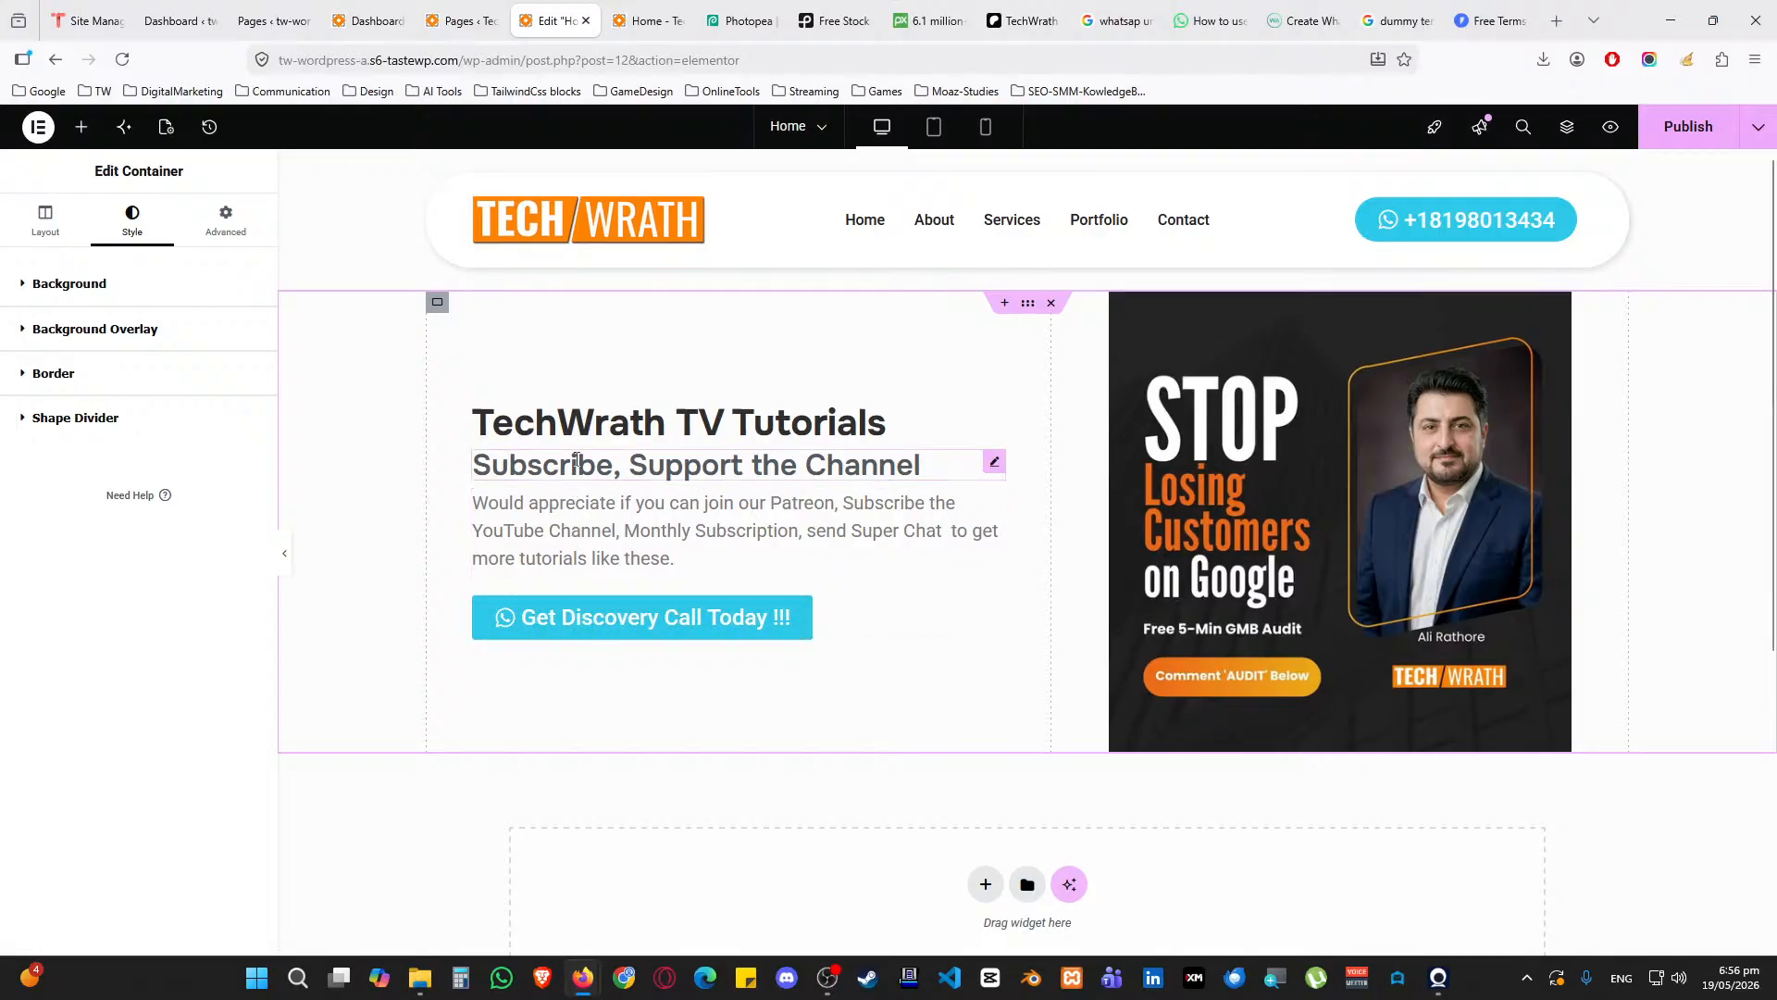
Set the 'Subscribe, Support the Channel' subheading's text colour to the Accent global colour
click(573, 426)
click(576, 460)
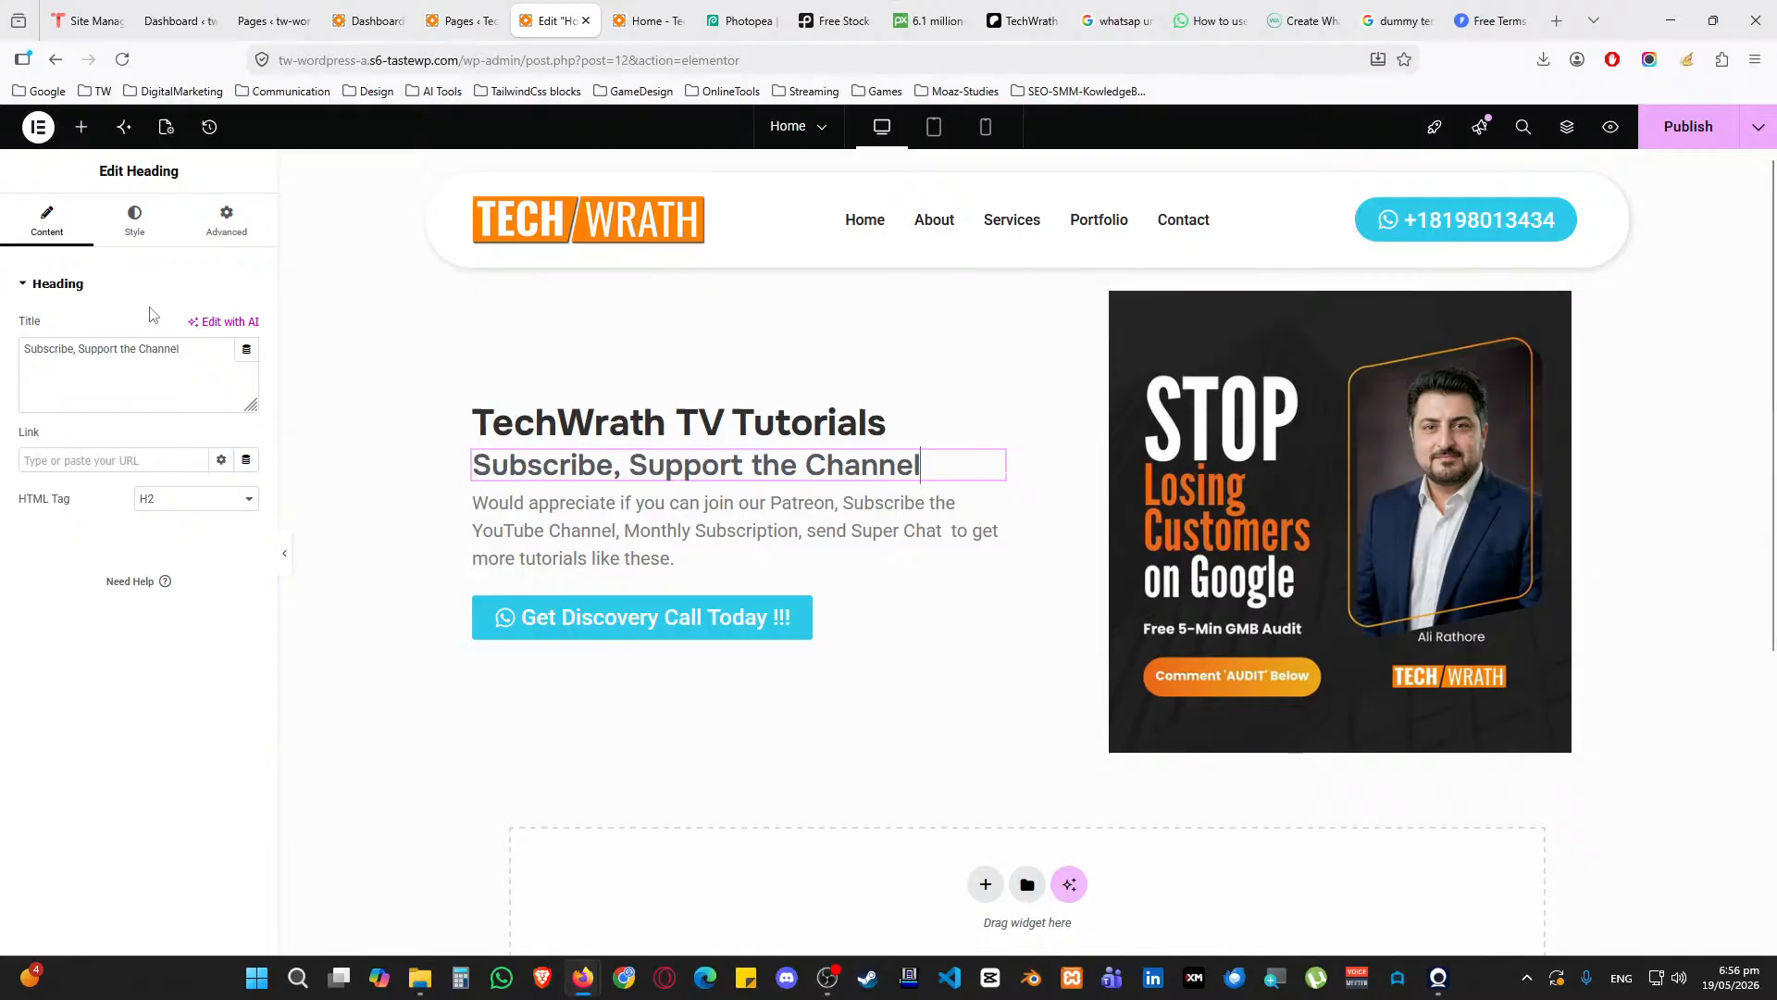
click(136, 225)
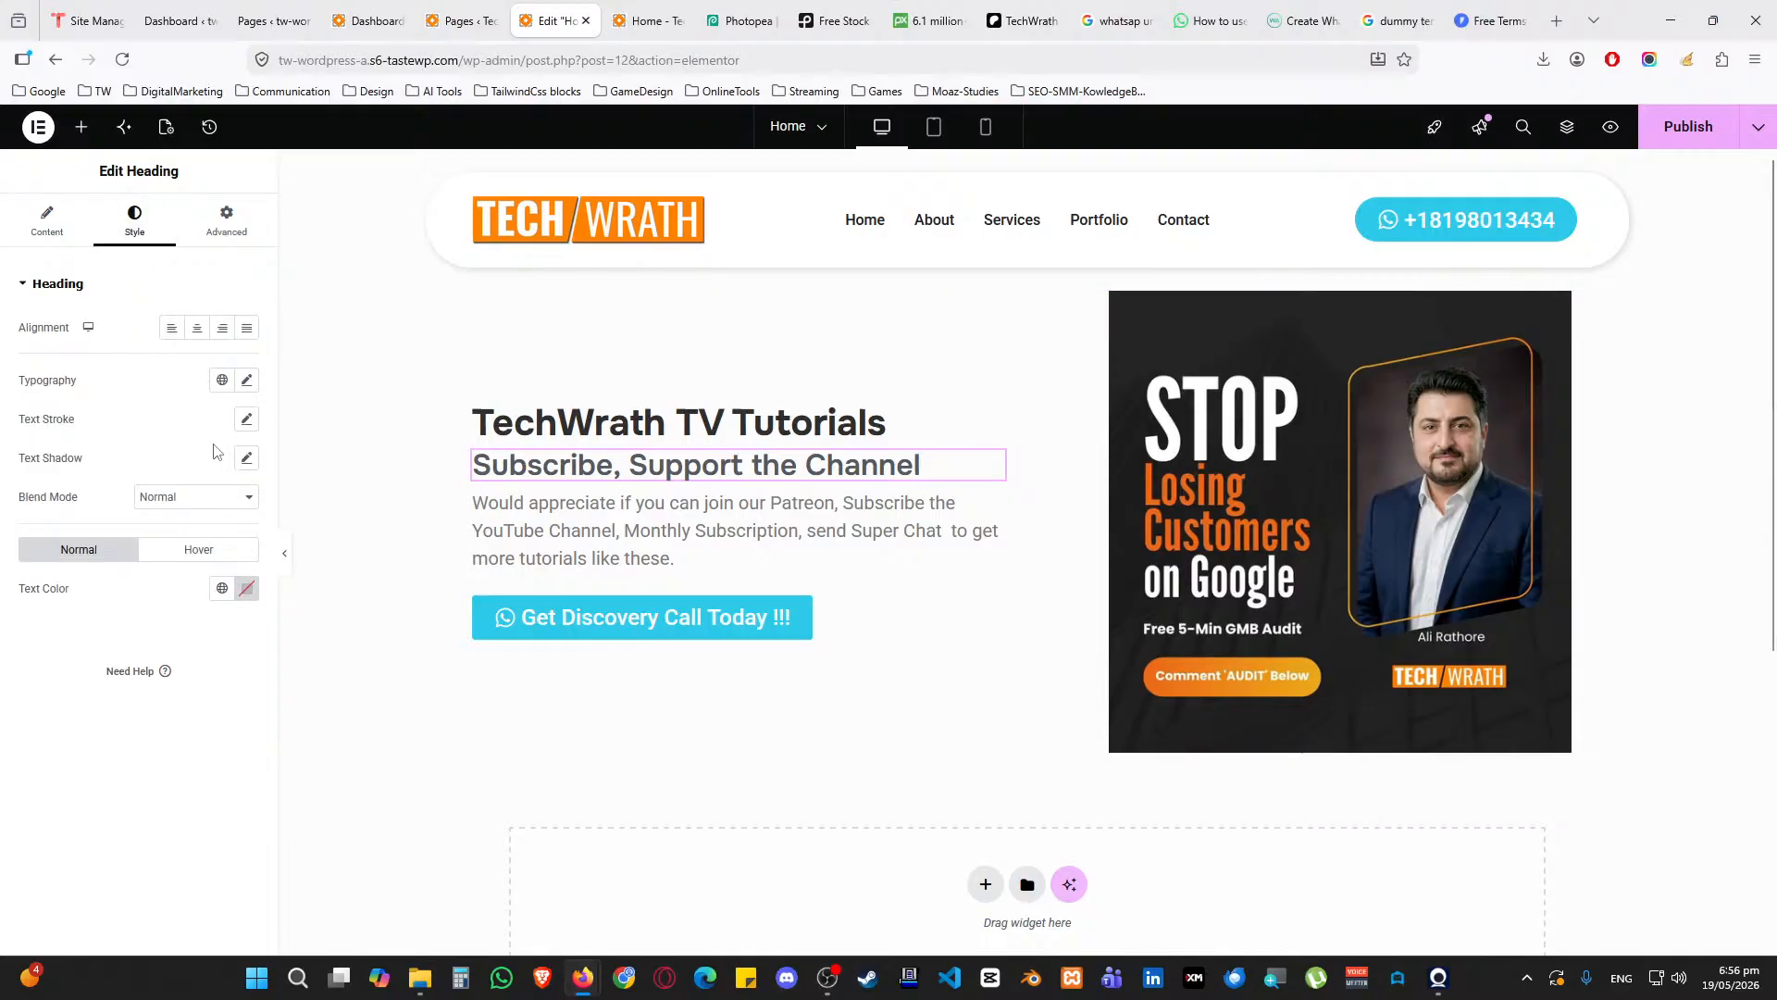
click(223, 588)
click(139, 782)
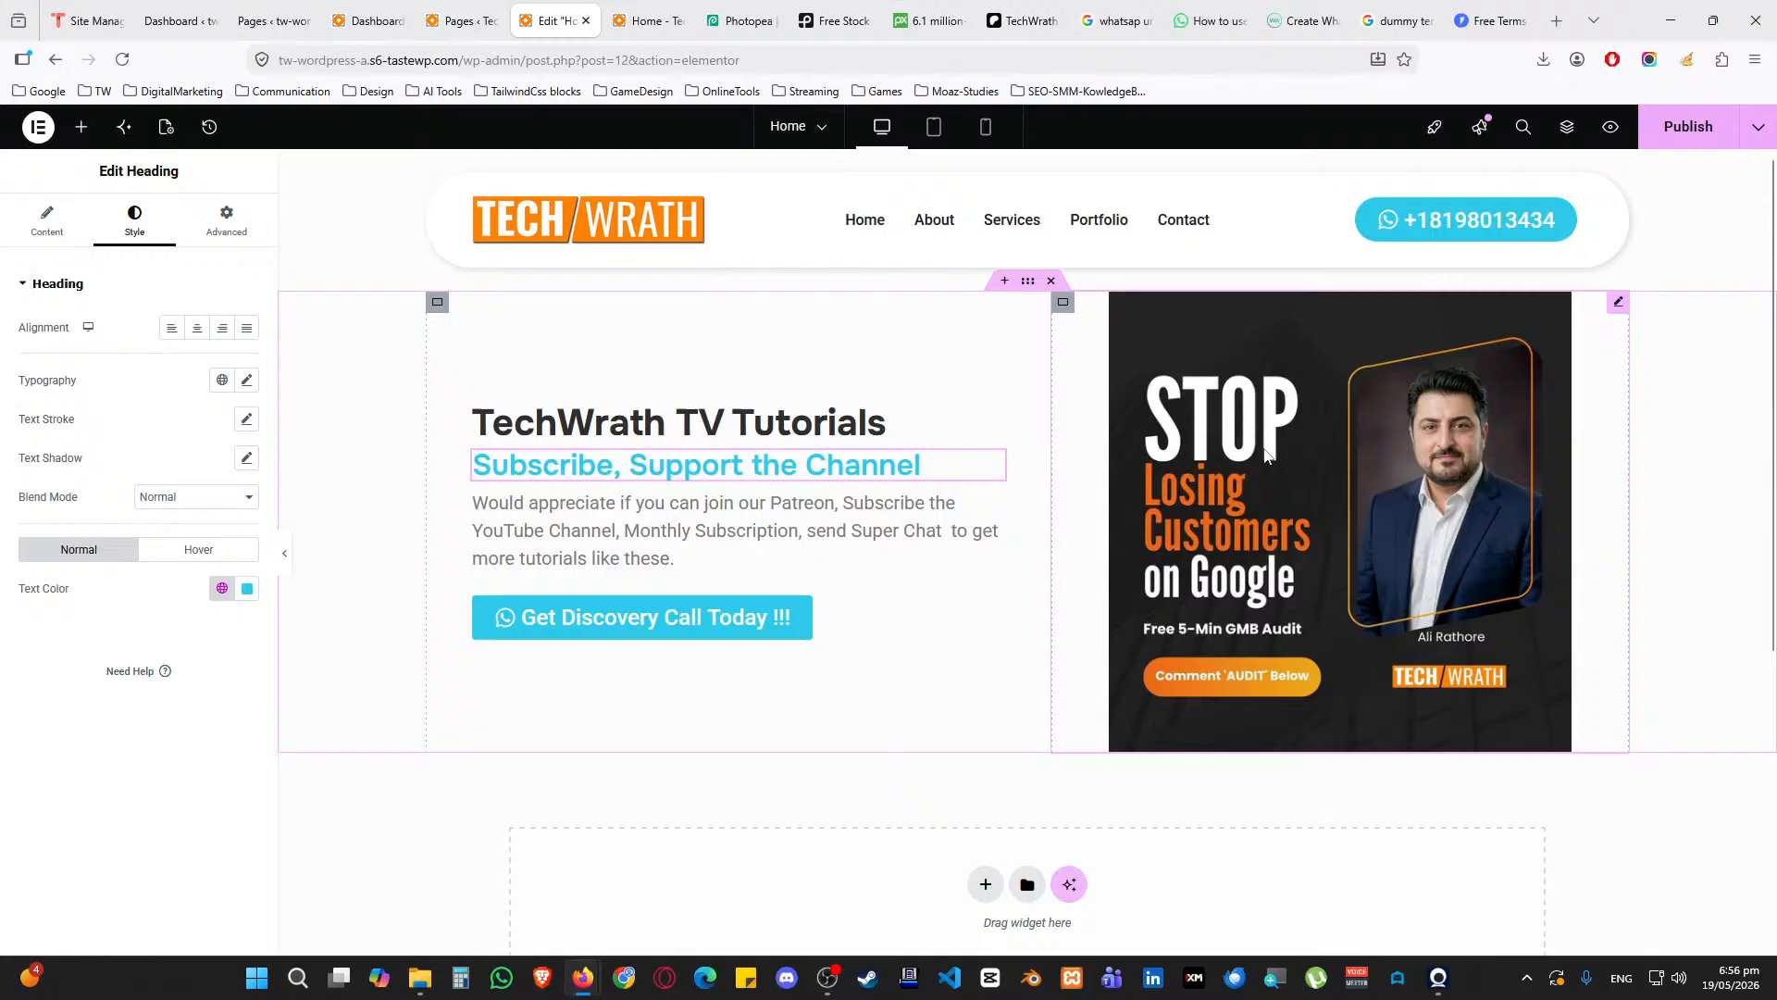
Select the promo image and turn on Mask in its Advanced settings
click(1626, 305)
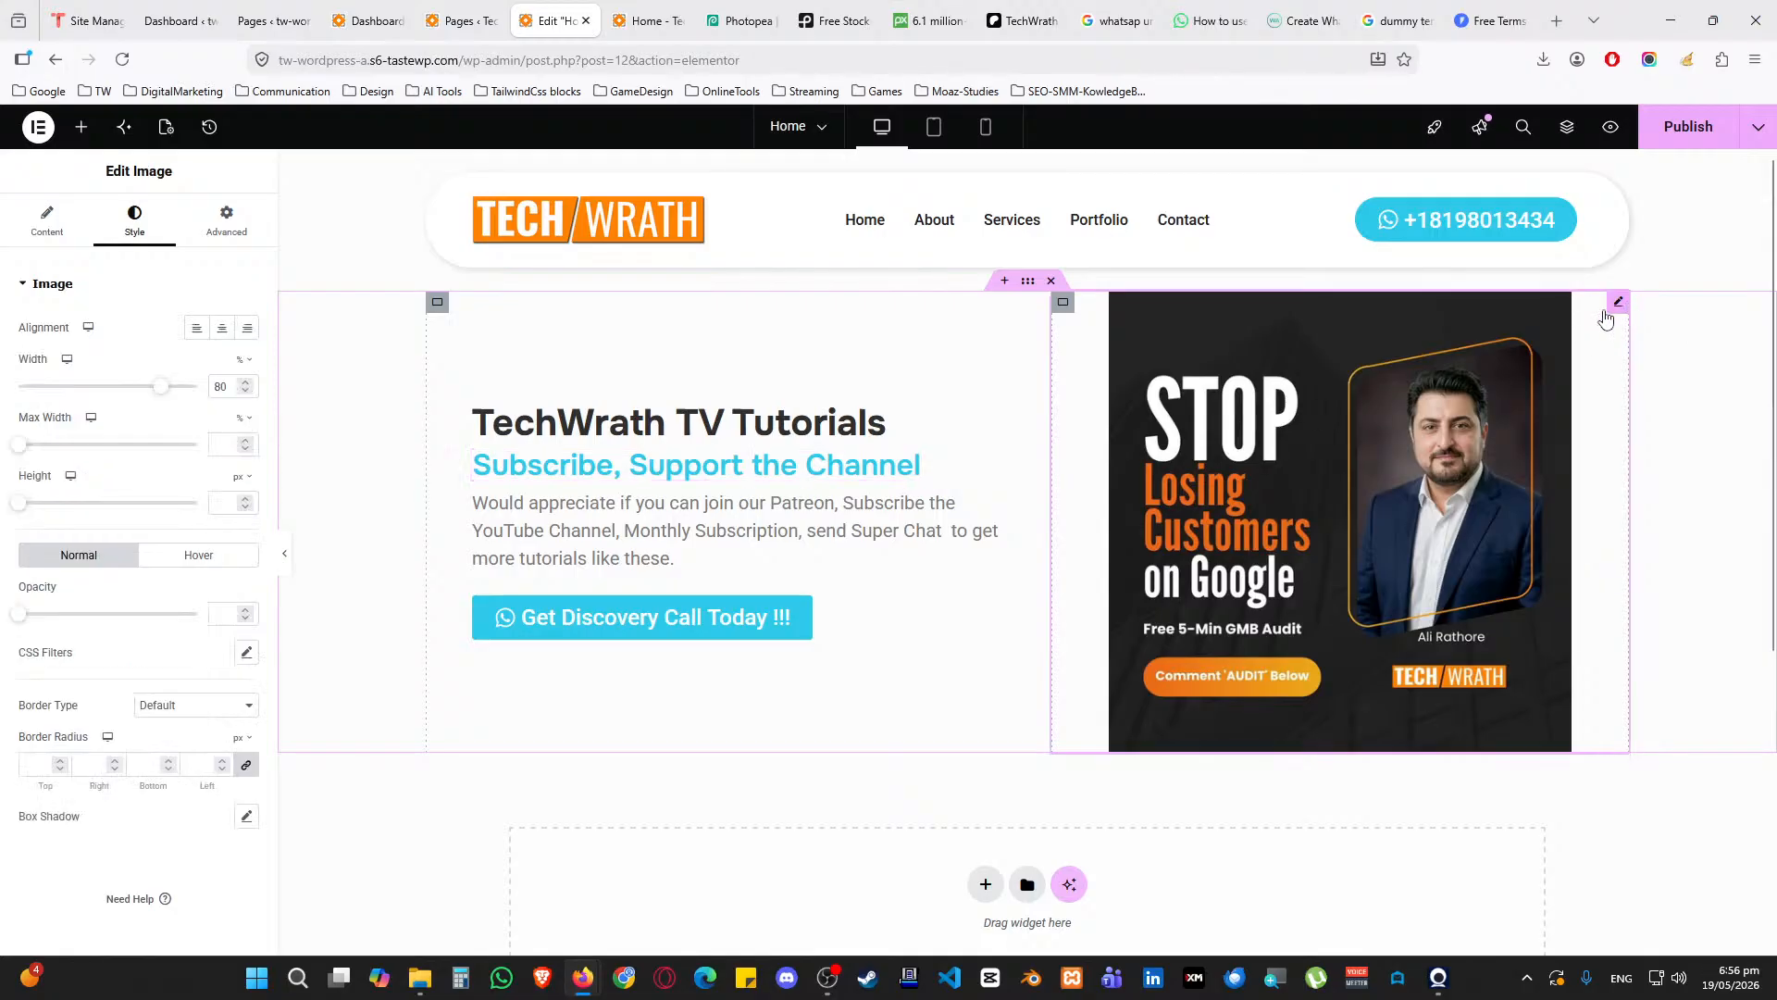
click(116, 290)
click(115, 290)
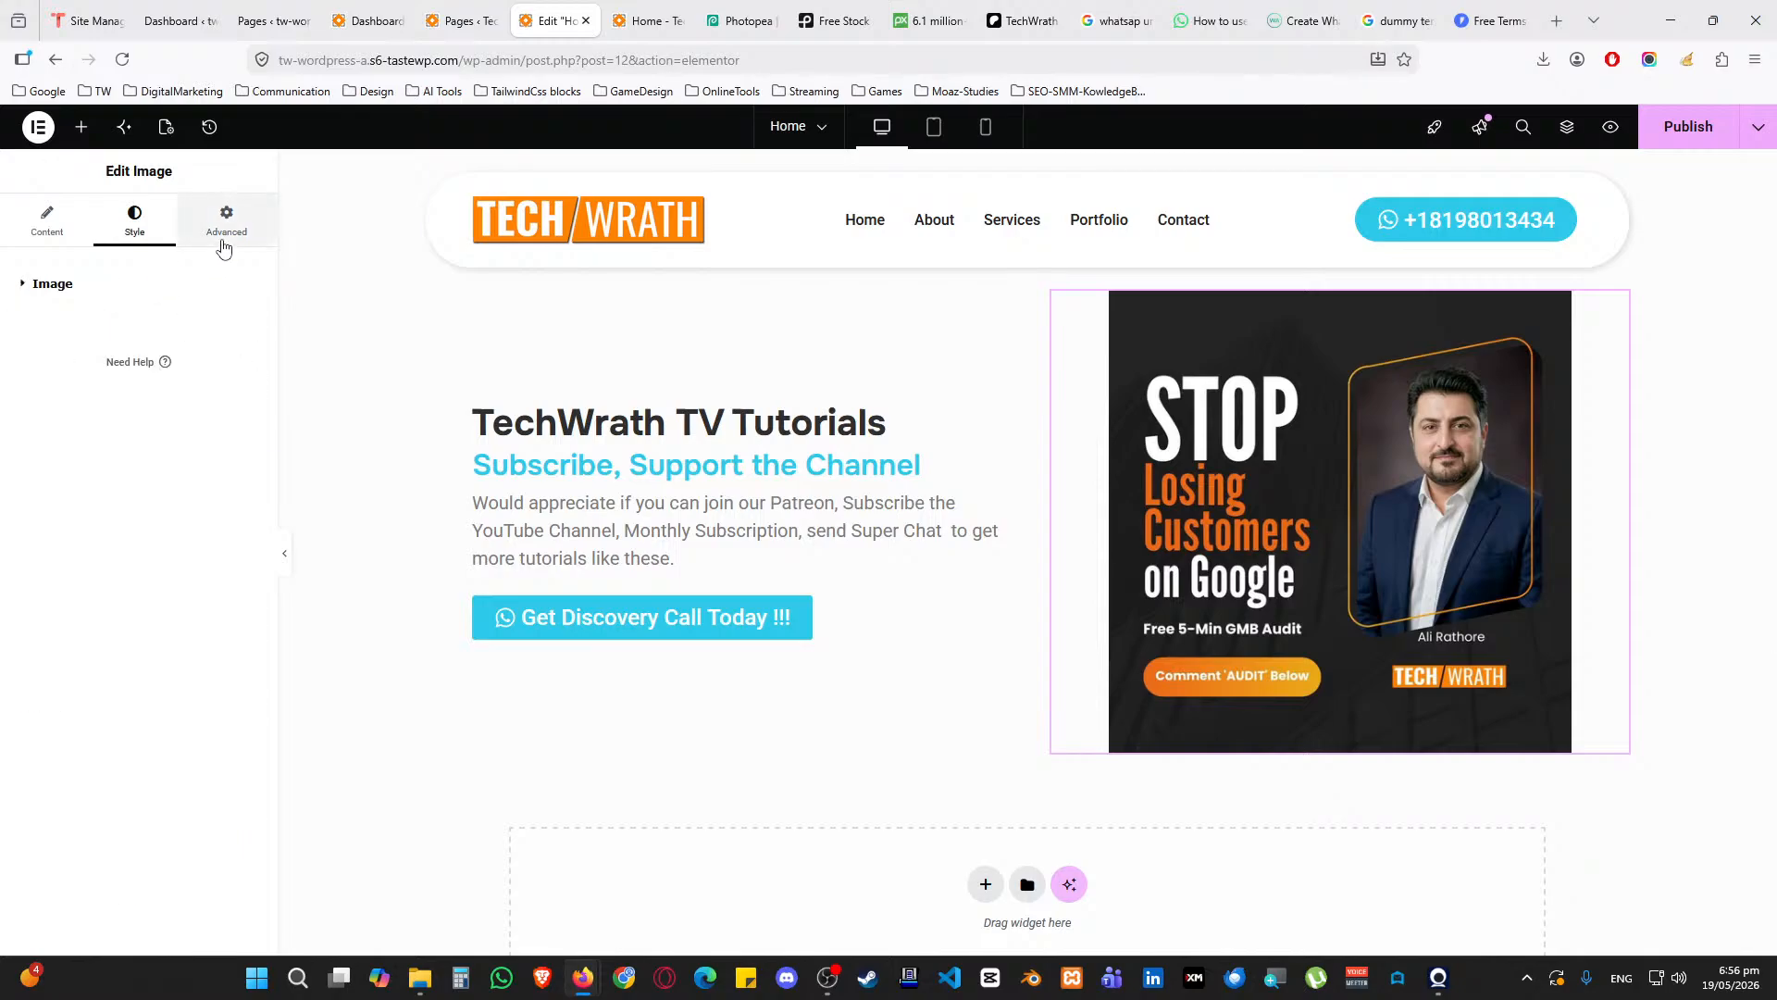
click(225, 222)
click(91, 289)
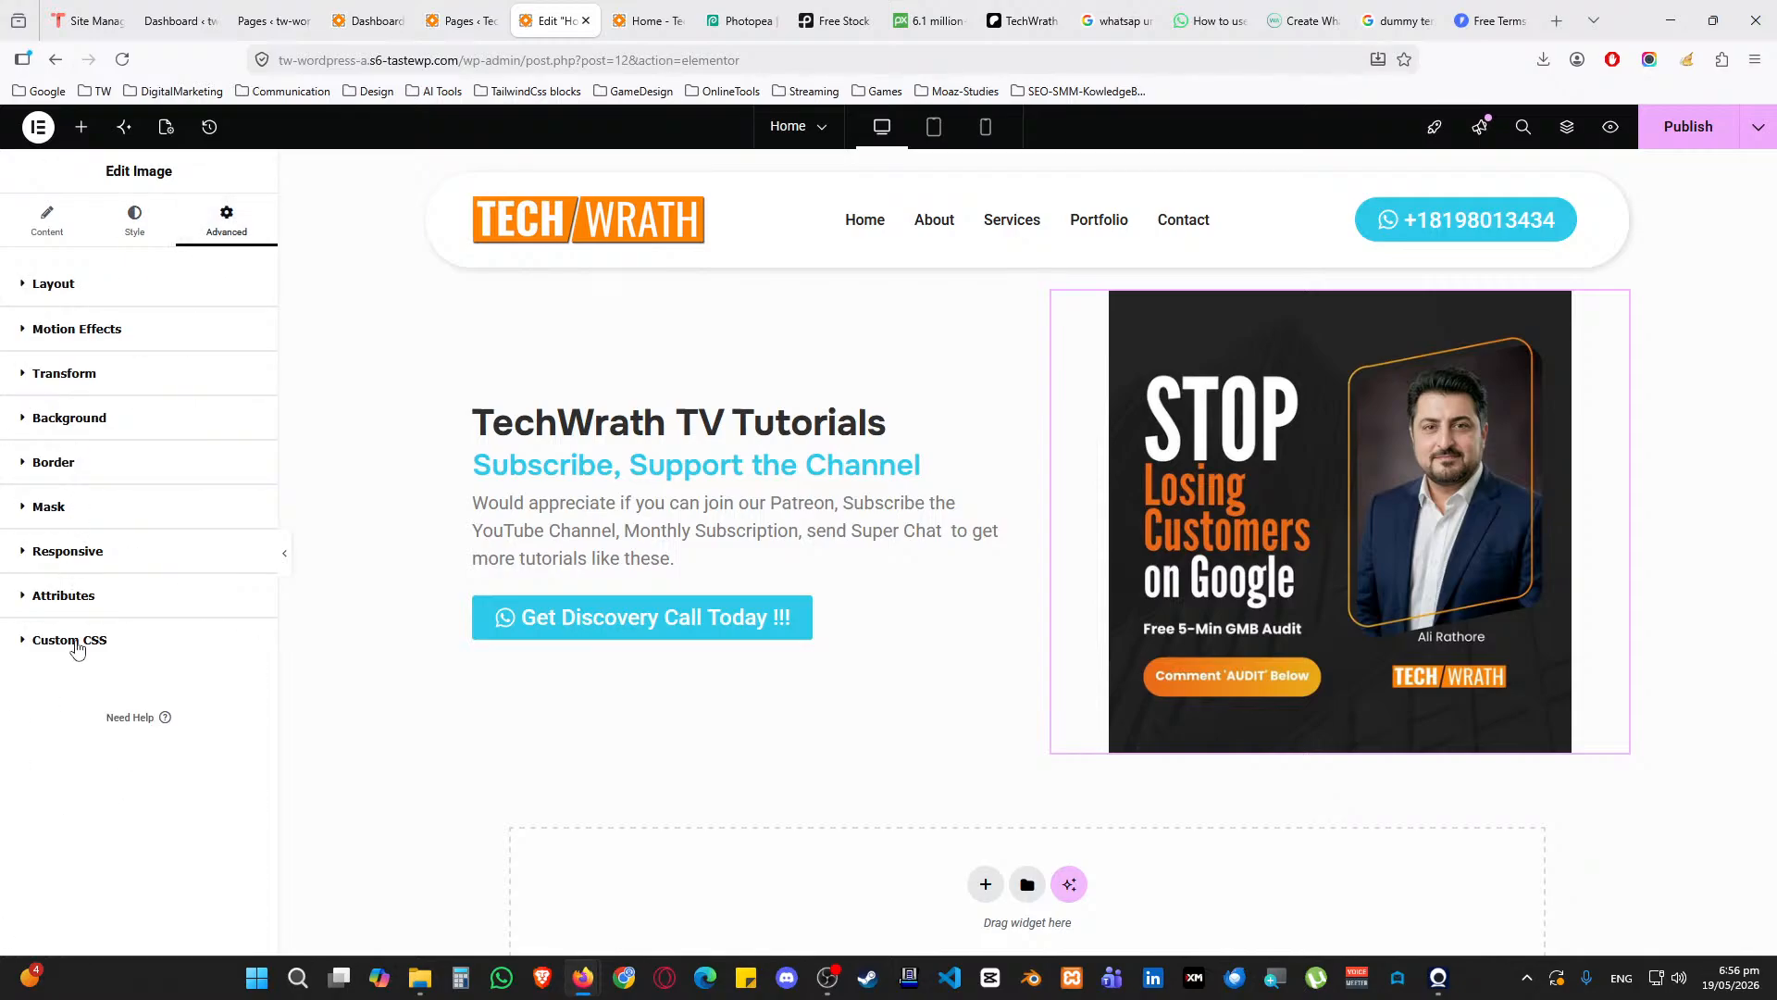
click(76, 510)
click(227, 546)
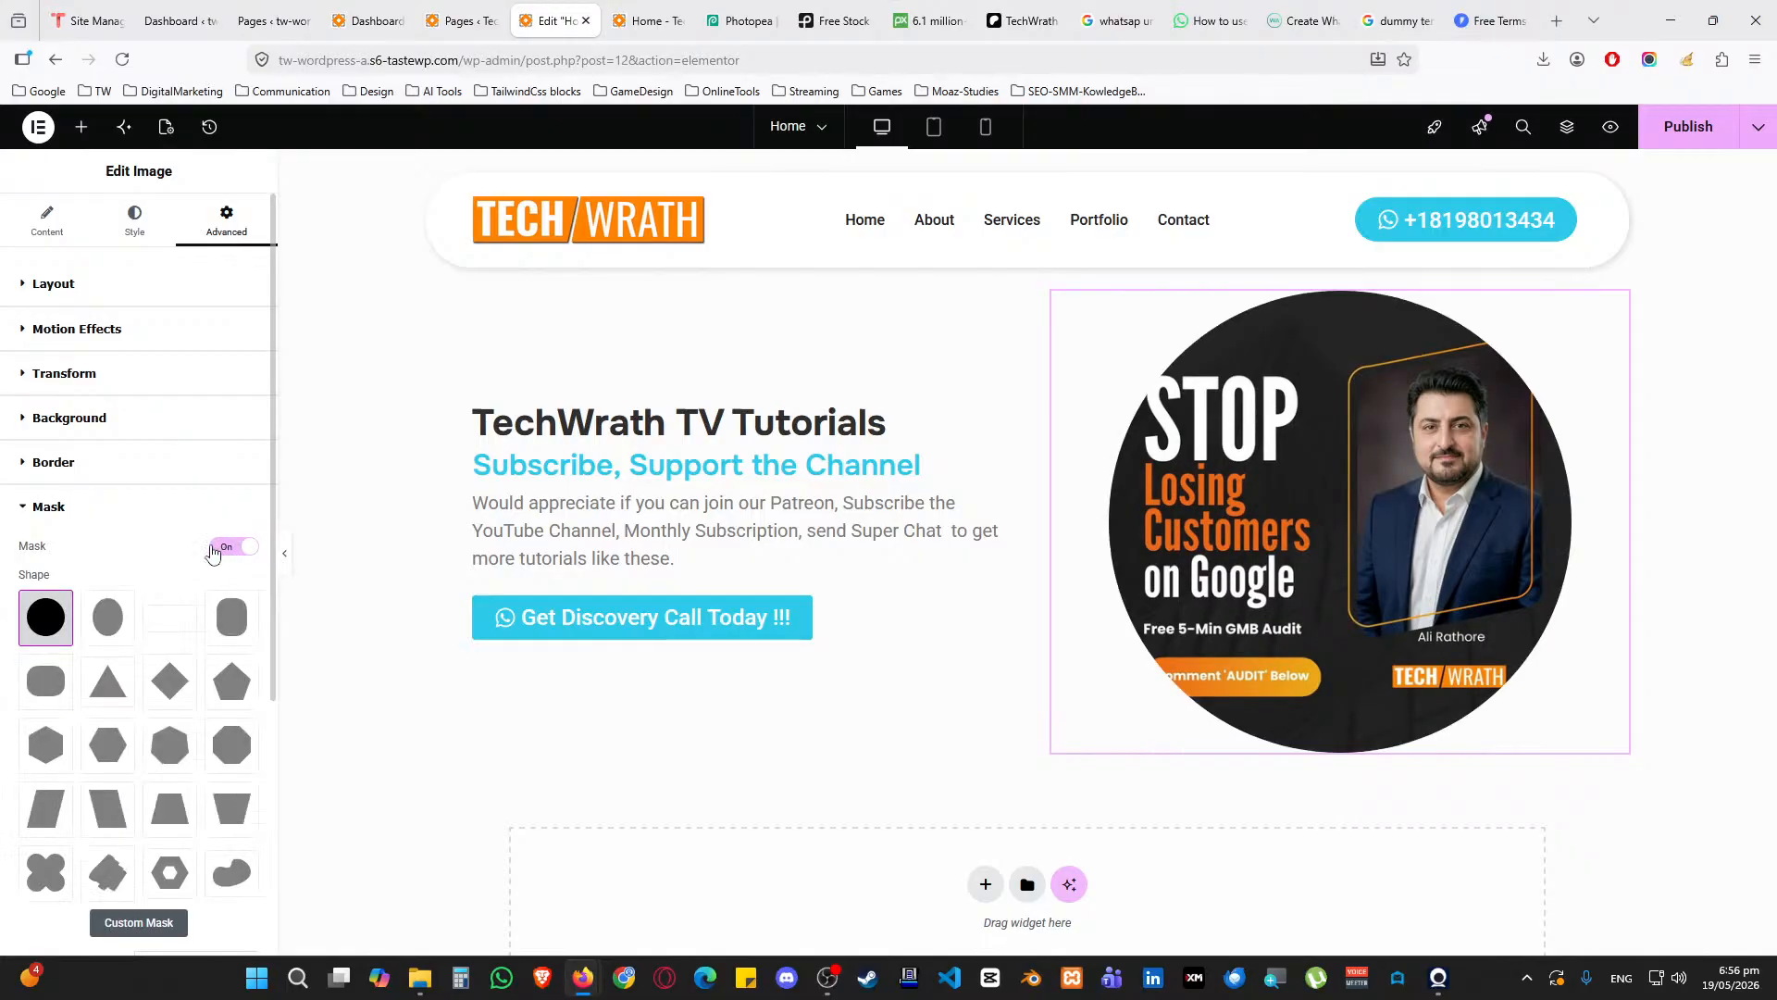
Try blob, octagon, diamond, triangle, hexagon, parallelogram and sketch mask shapes on the image
scroll(185, 566, down, 1)
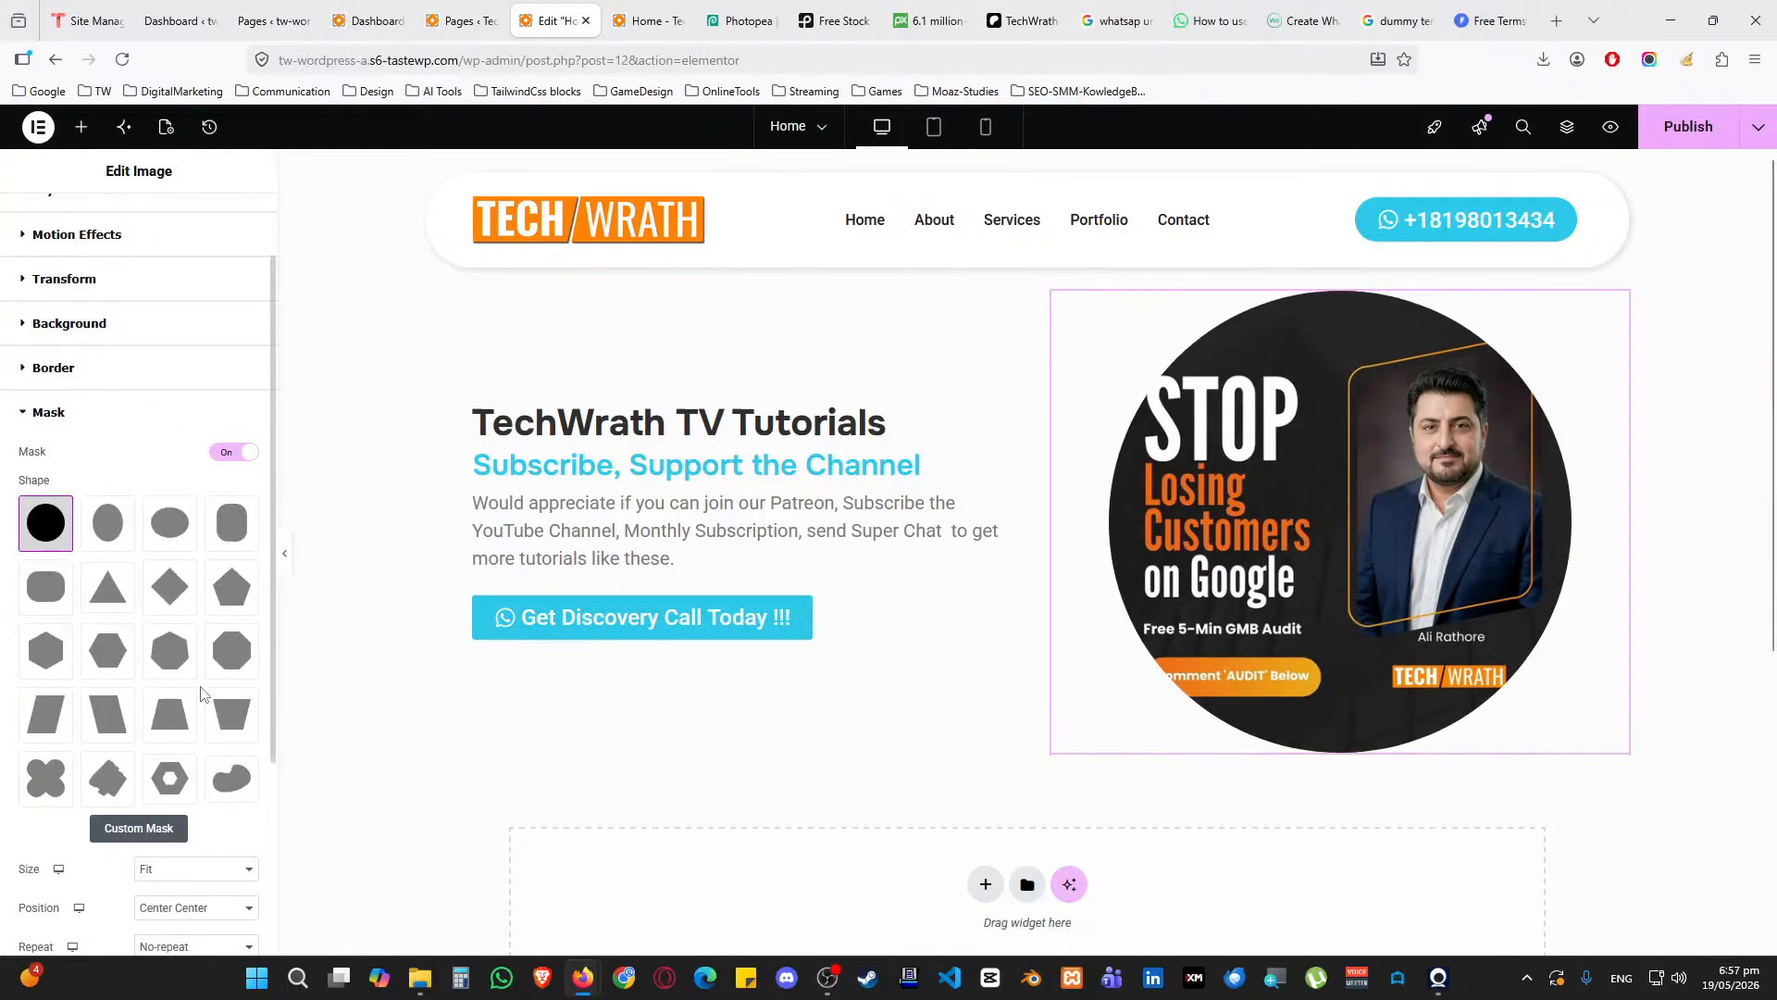
click(231, 779)
scroll(231, 779, up, 1)
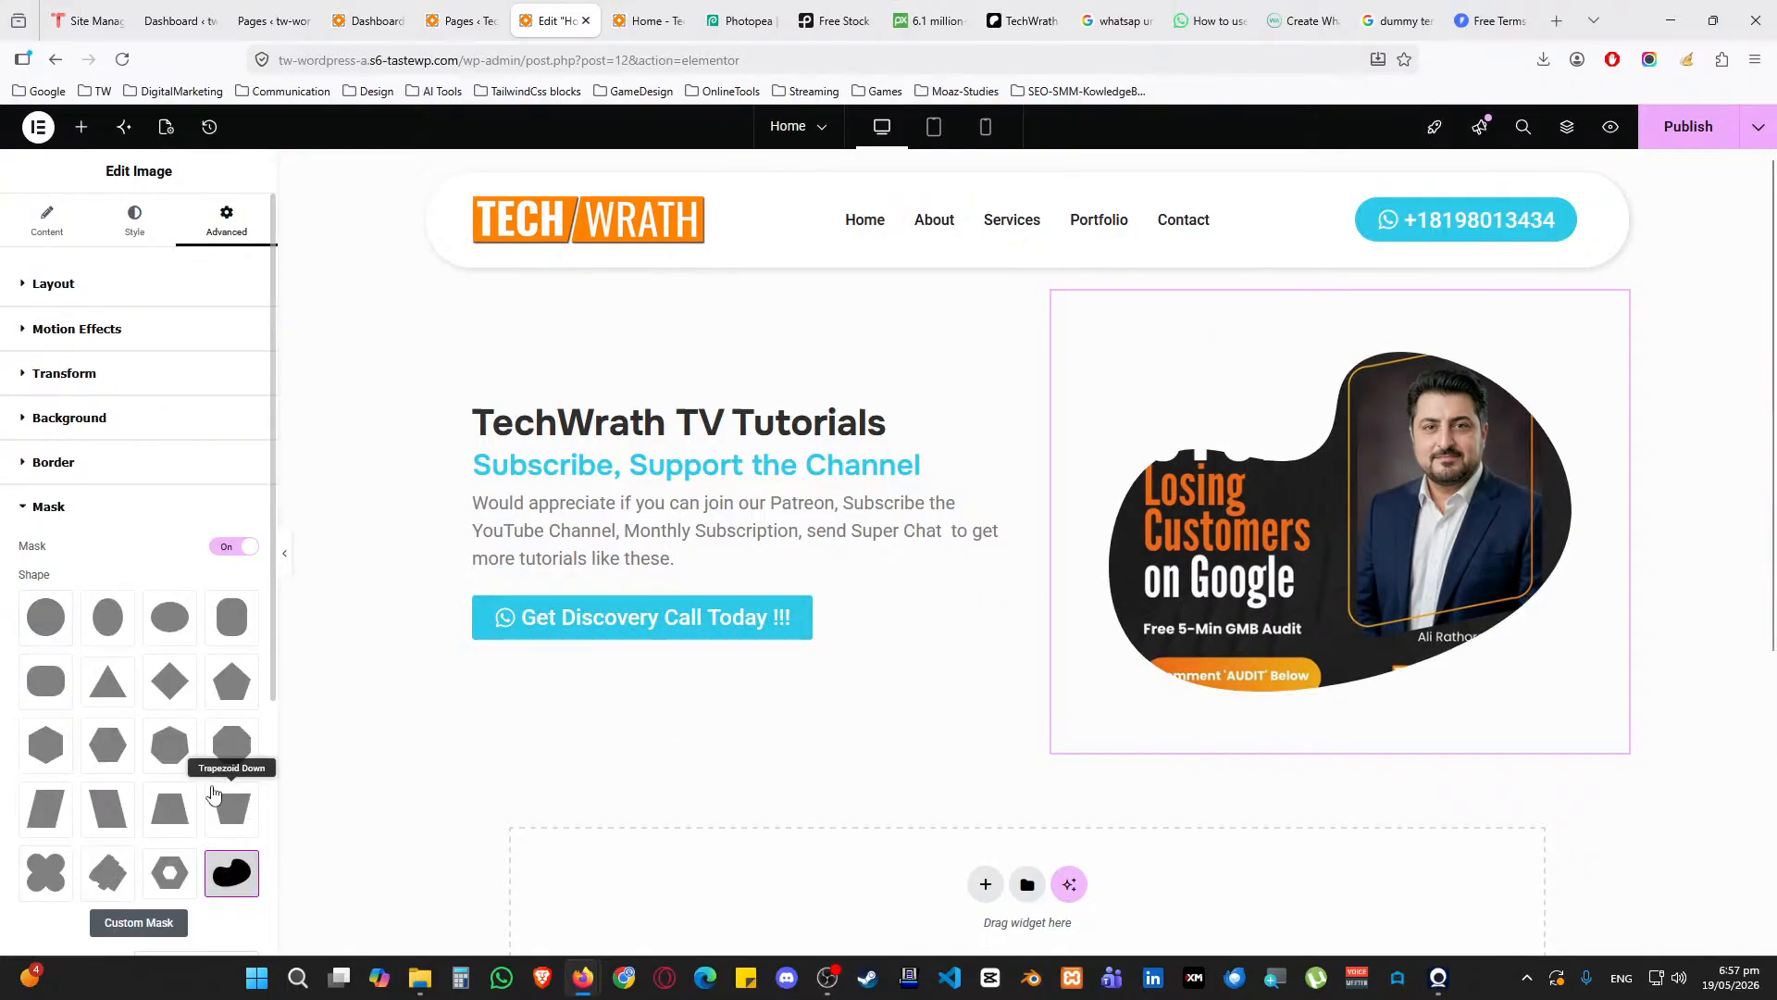
scroll(185, 807, down, 4)
scroll(187, 804, up, 3)
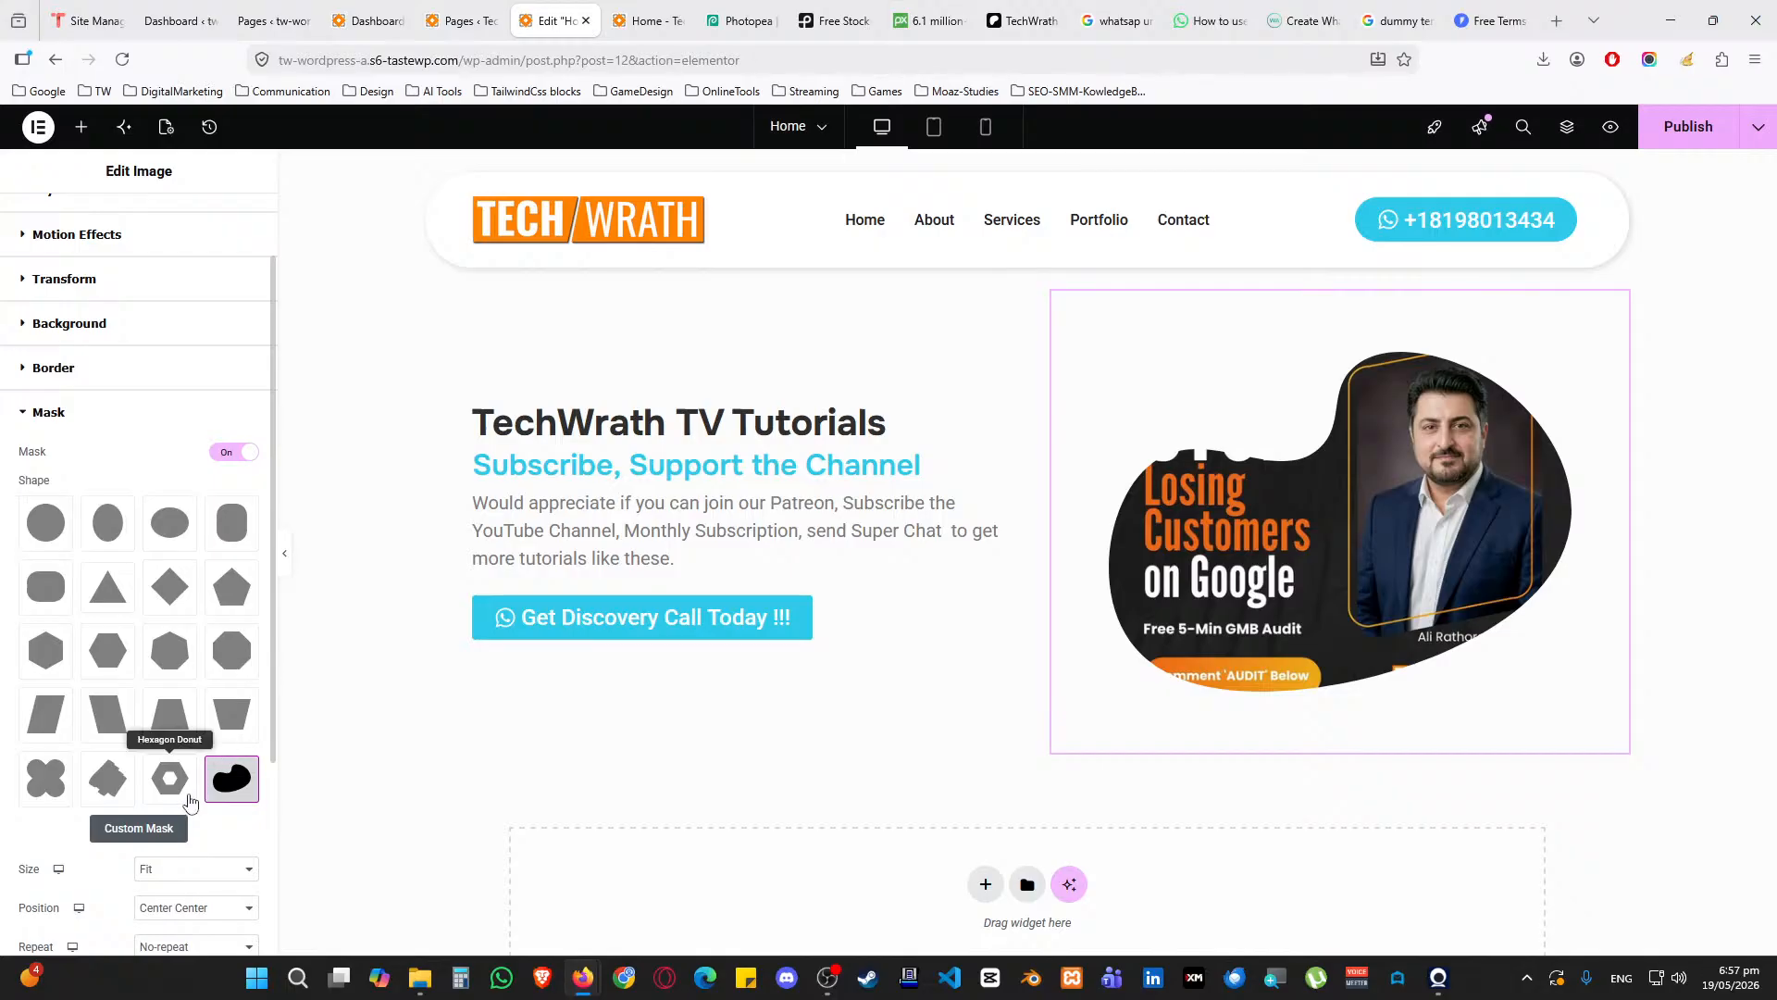
click(231, 651)
scroll(222, 657, up, 1)
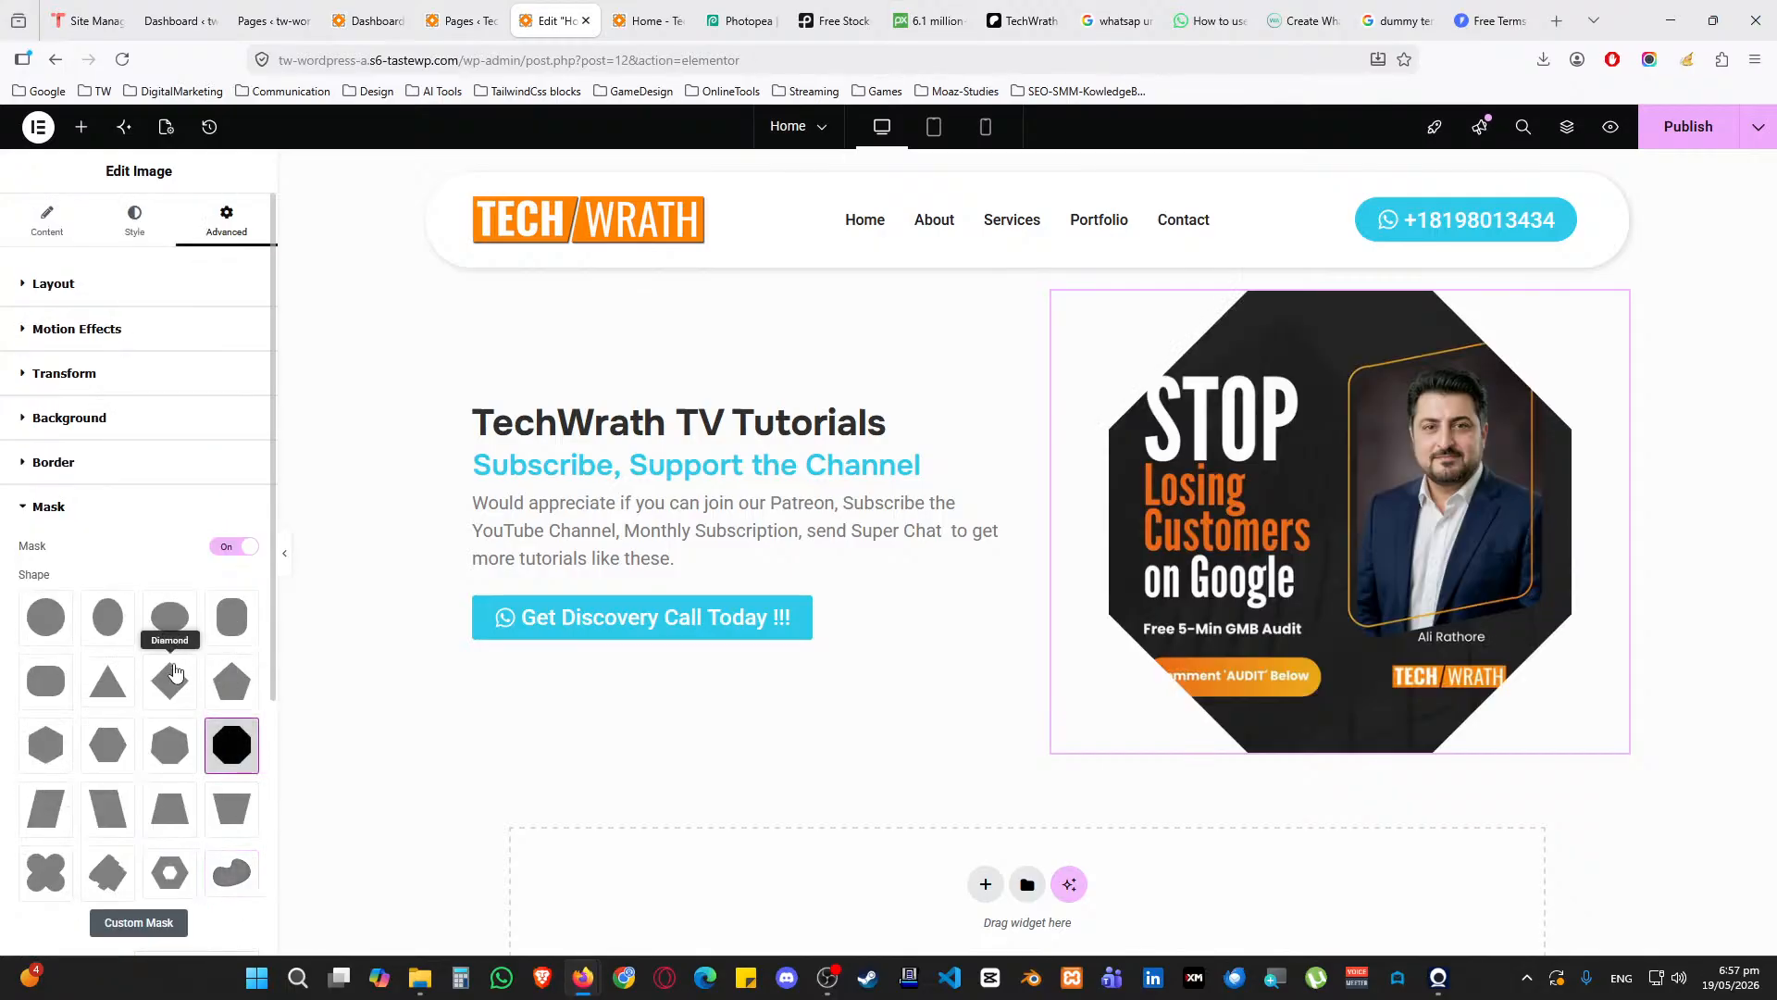
click(170, 684)
click(107, 683)
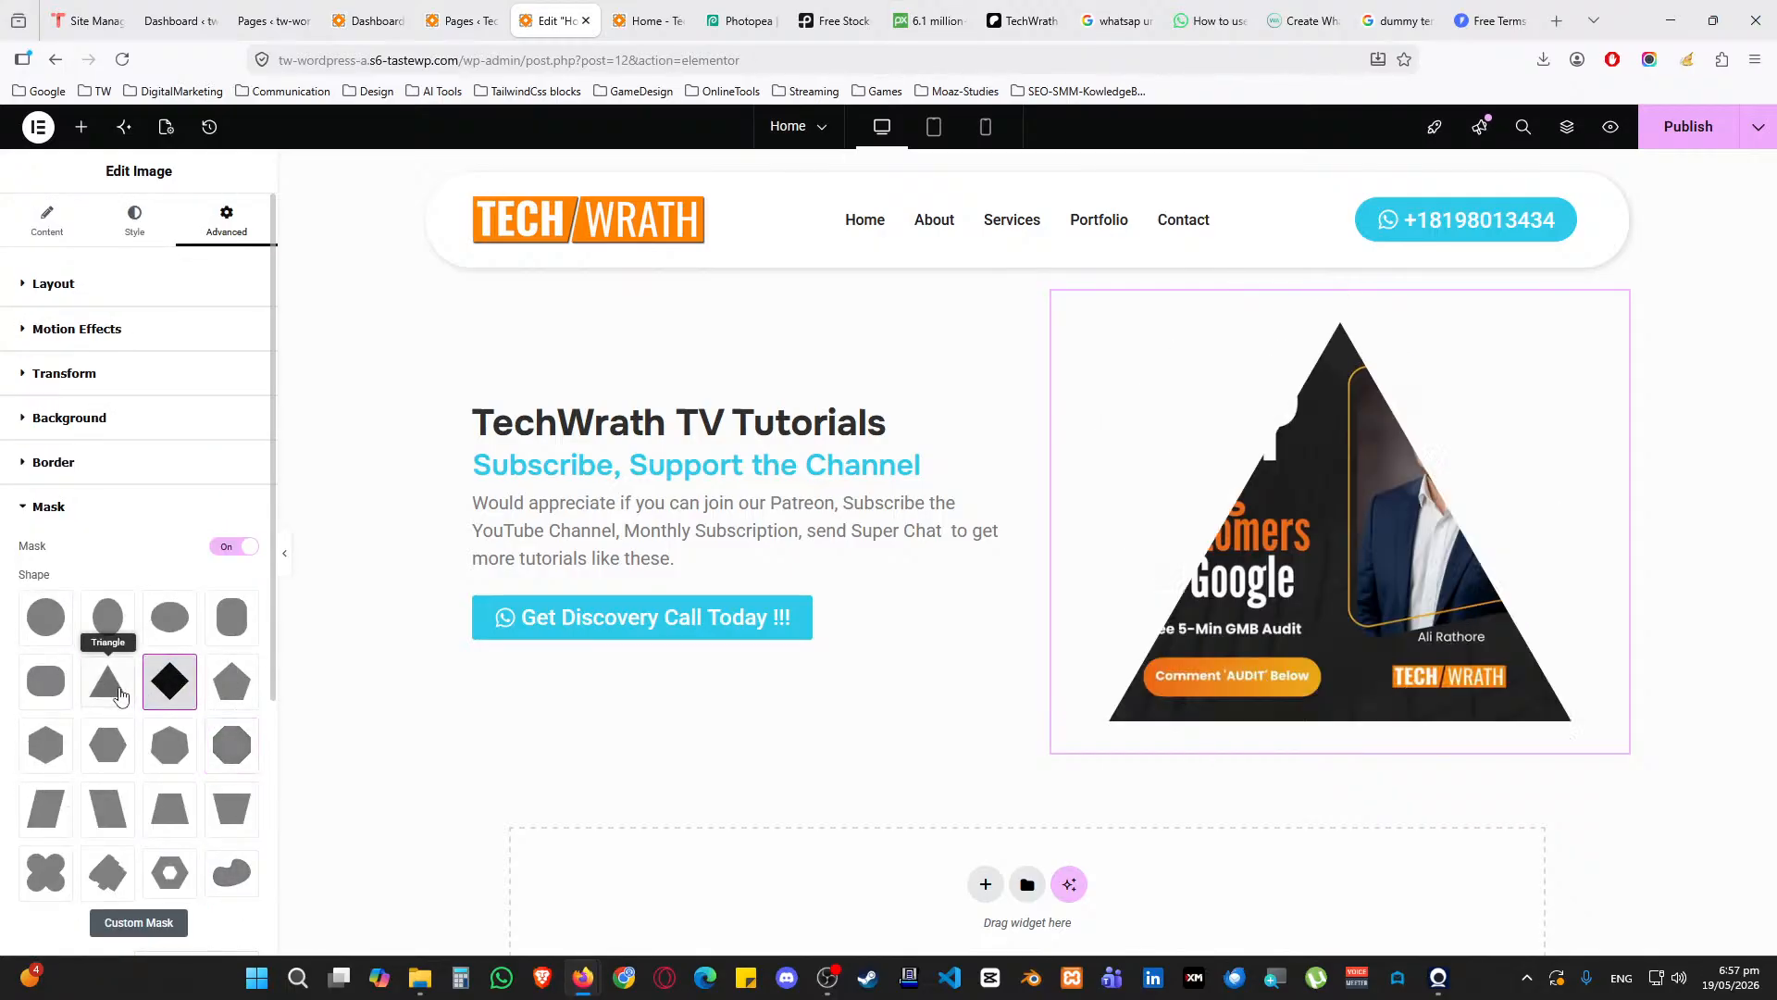
click(109, 744)
click(45, 745)
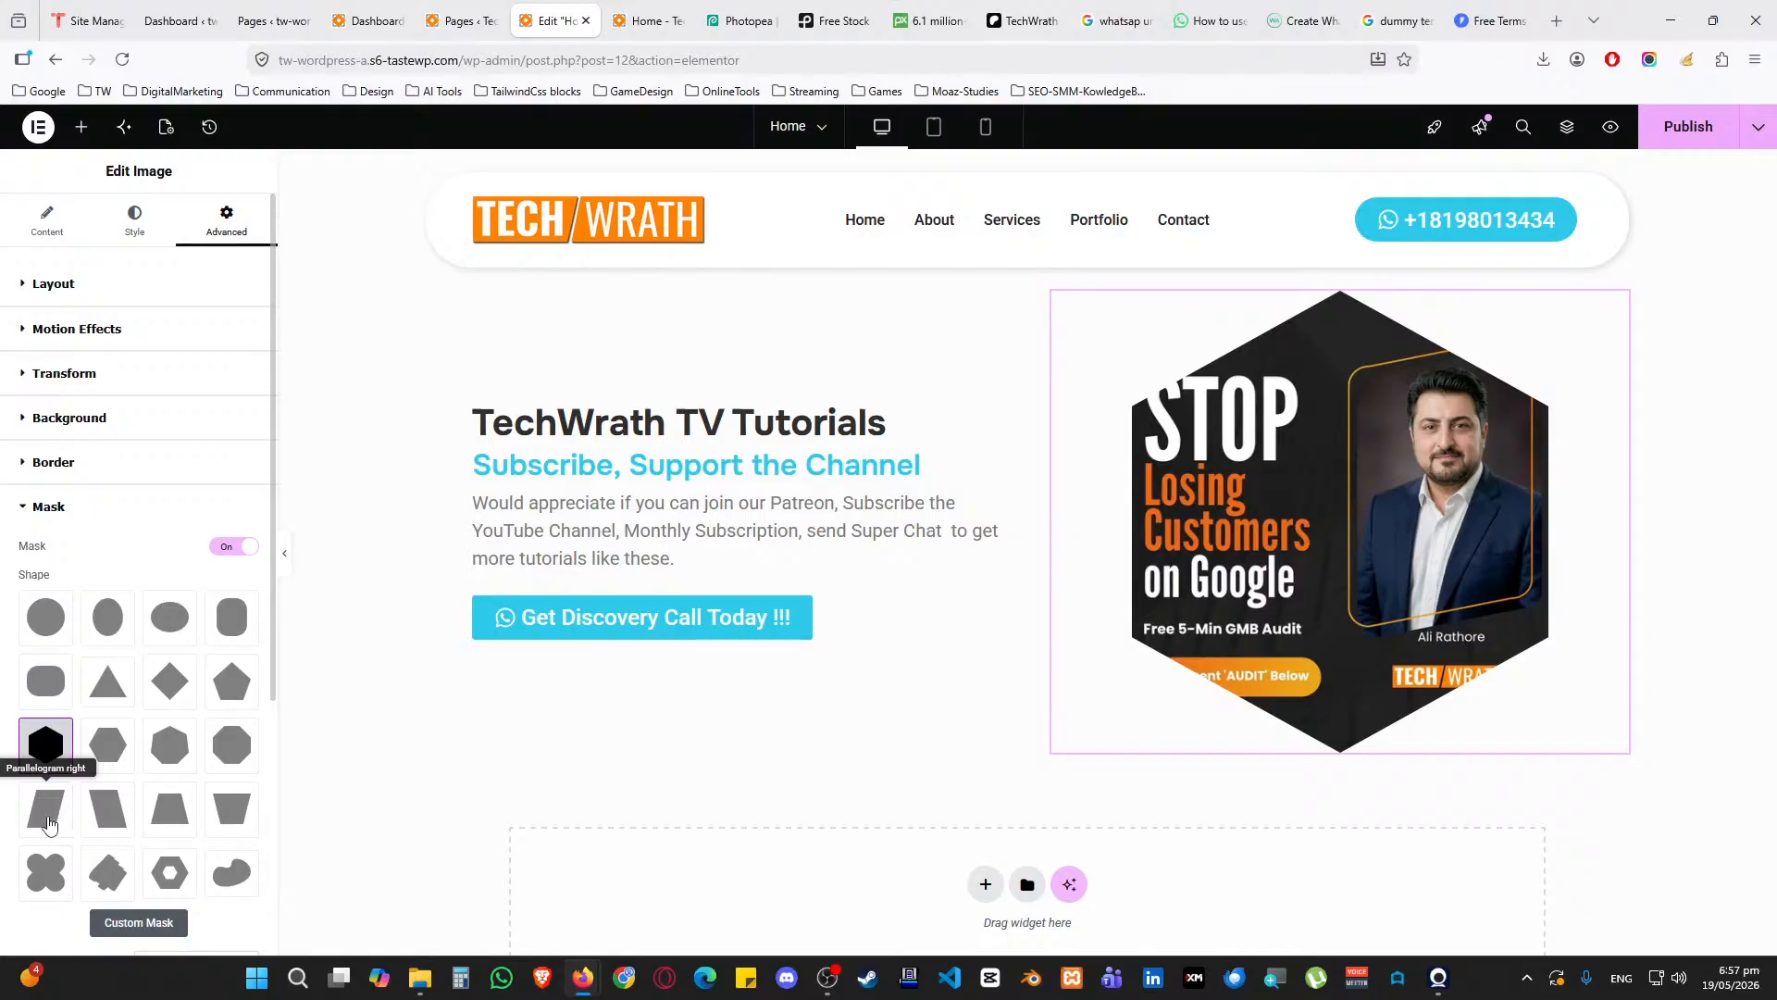
click(50, 823)
click(108, 810)
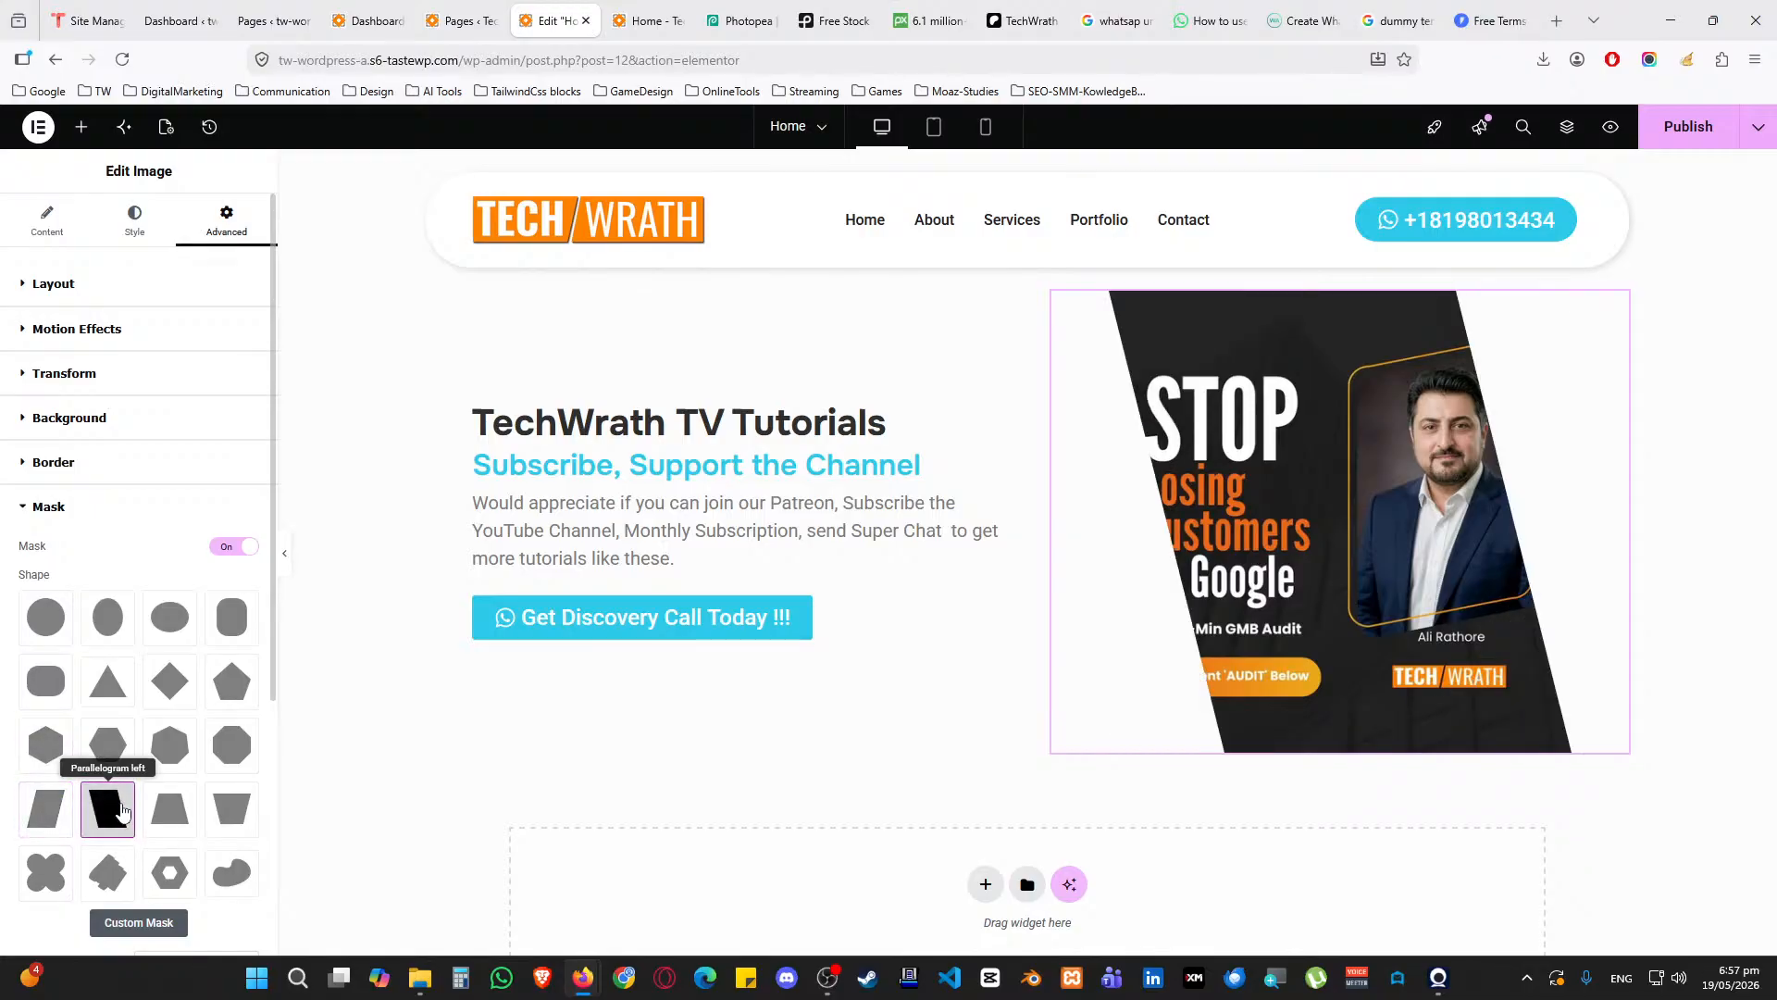
click(109, 875)
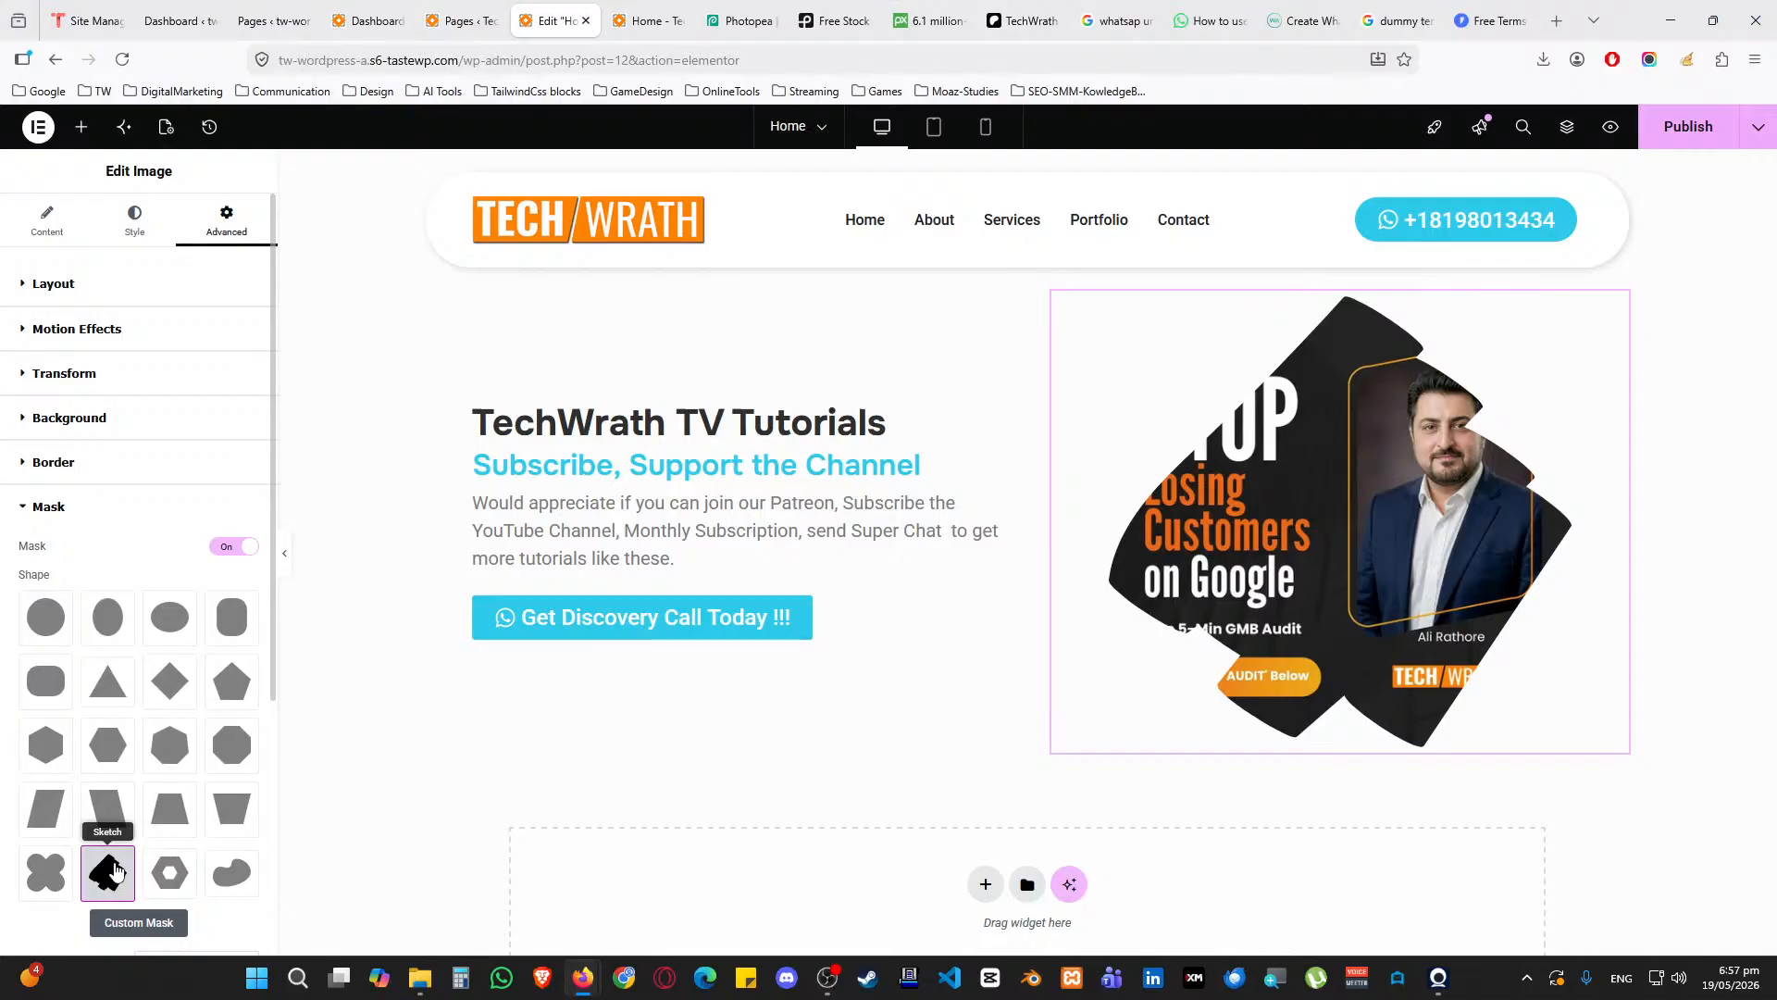
click(117, 873)
Turn masking off to keep the image rectangular and publish the page
click(230, 548)
click(227, 518)
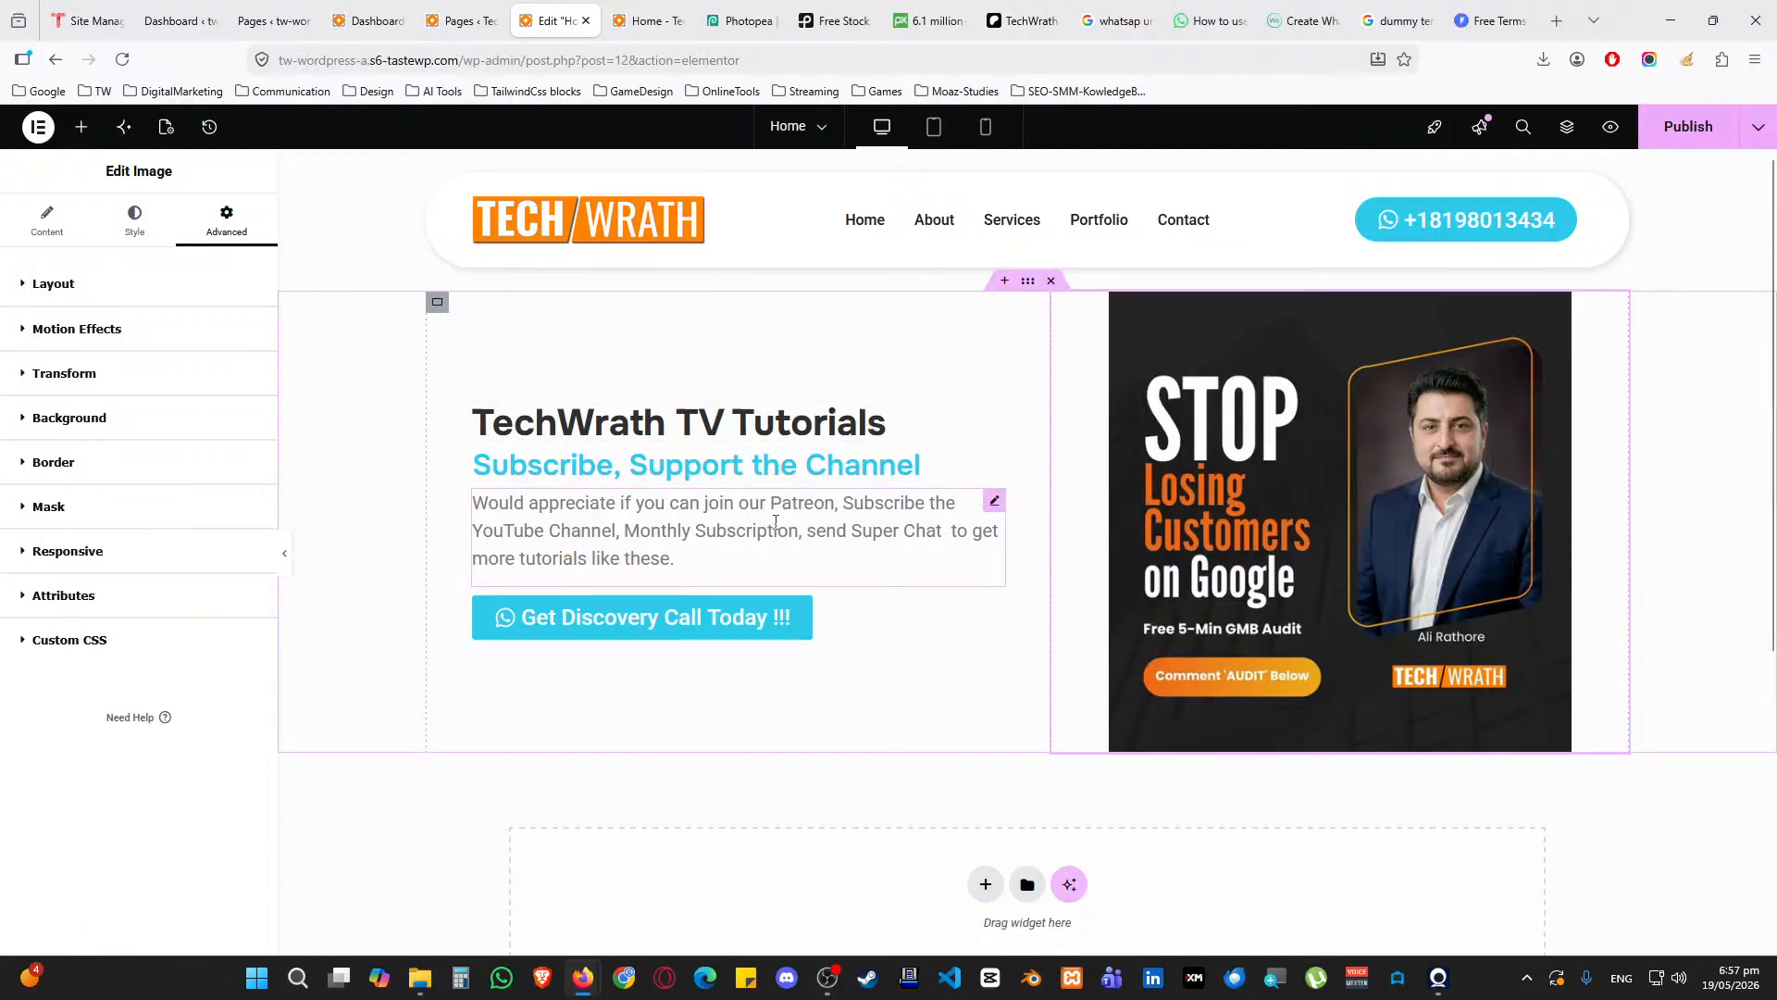
click(1694, 129)
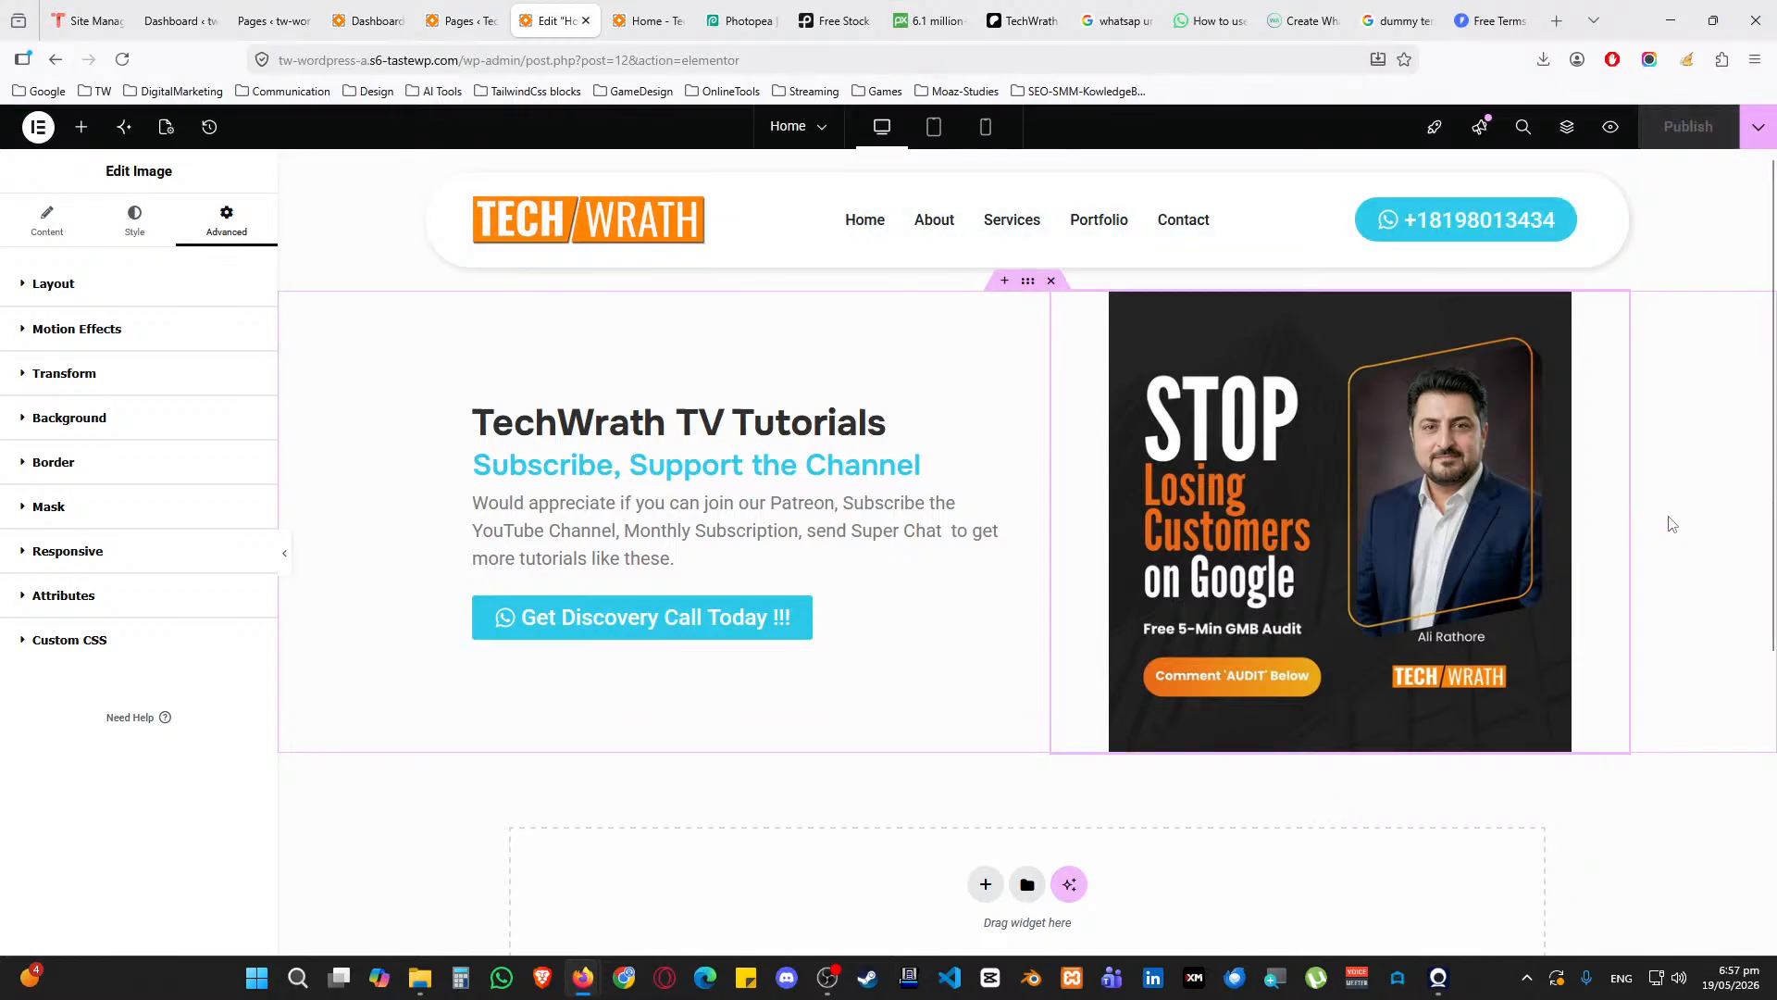
Reload the live homepage to check the published changes, then return to the editor
click(660, 22)
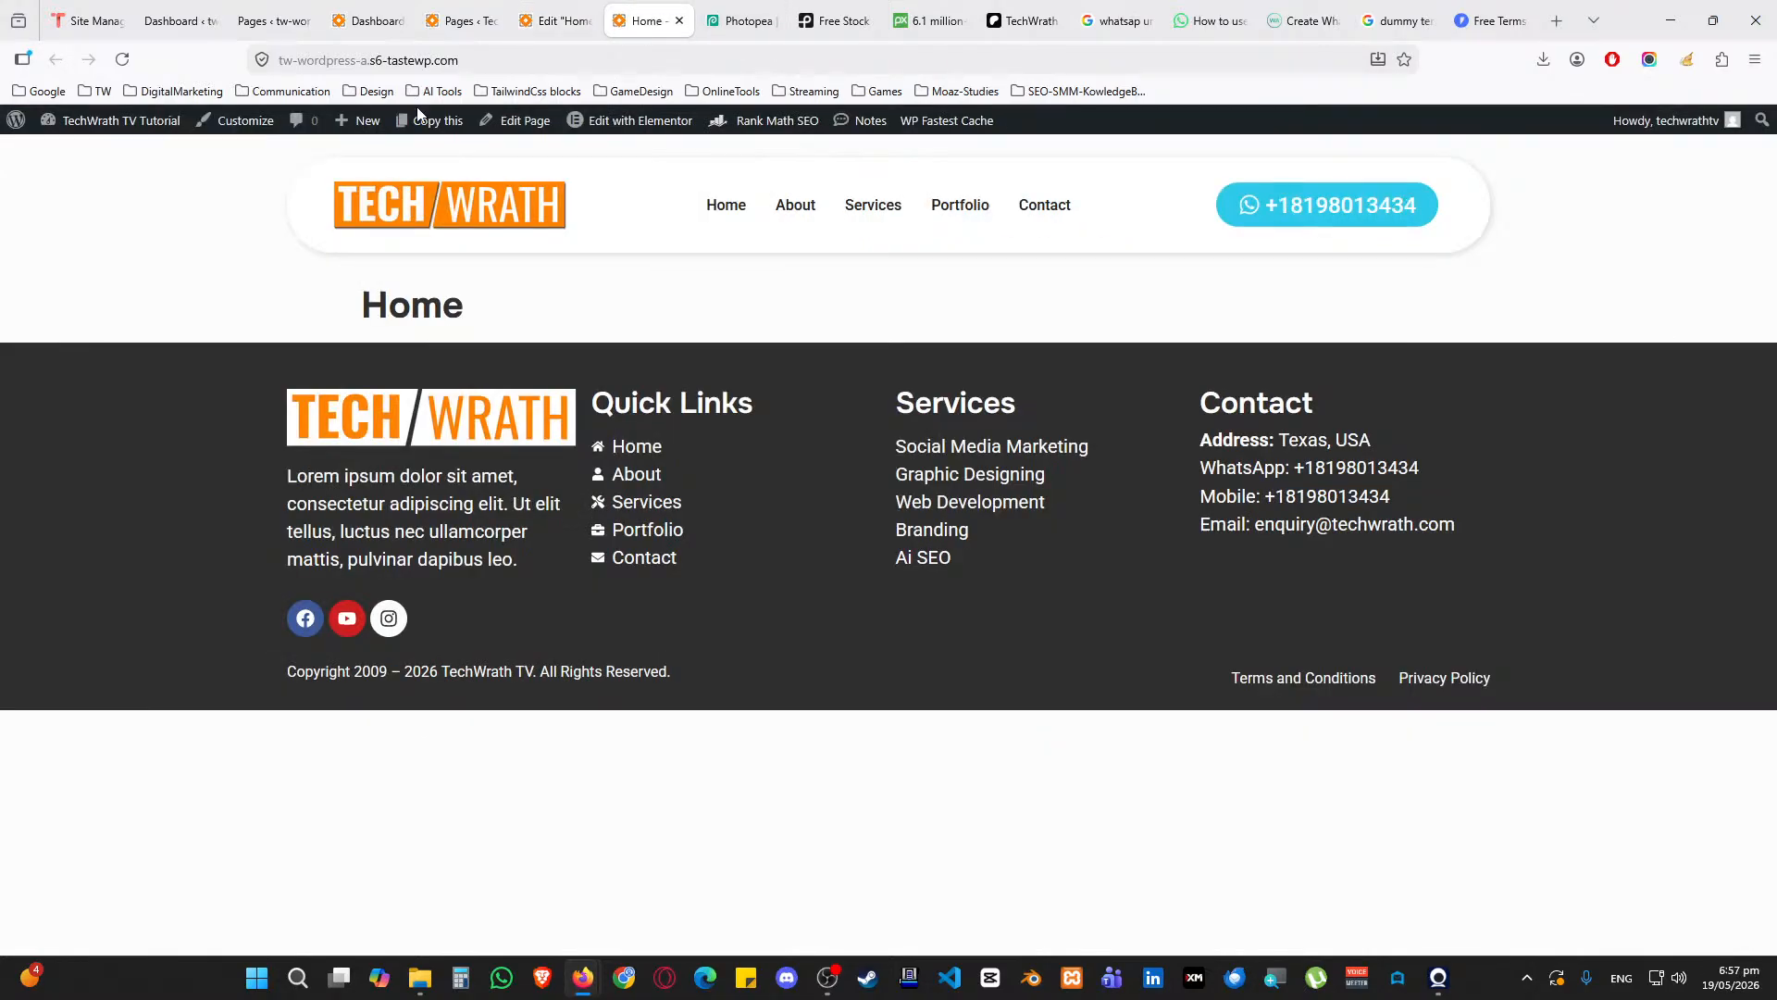
click(123, 60)
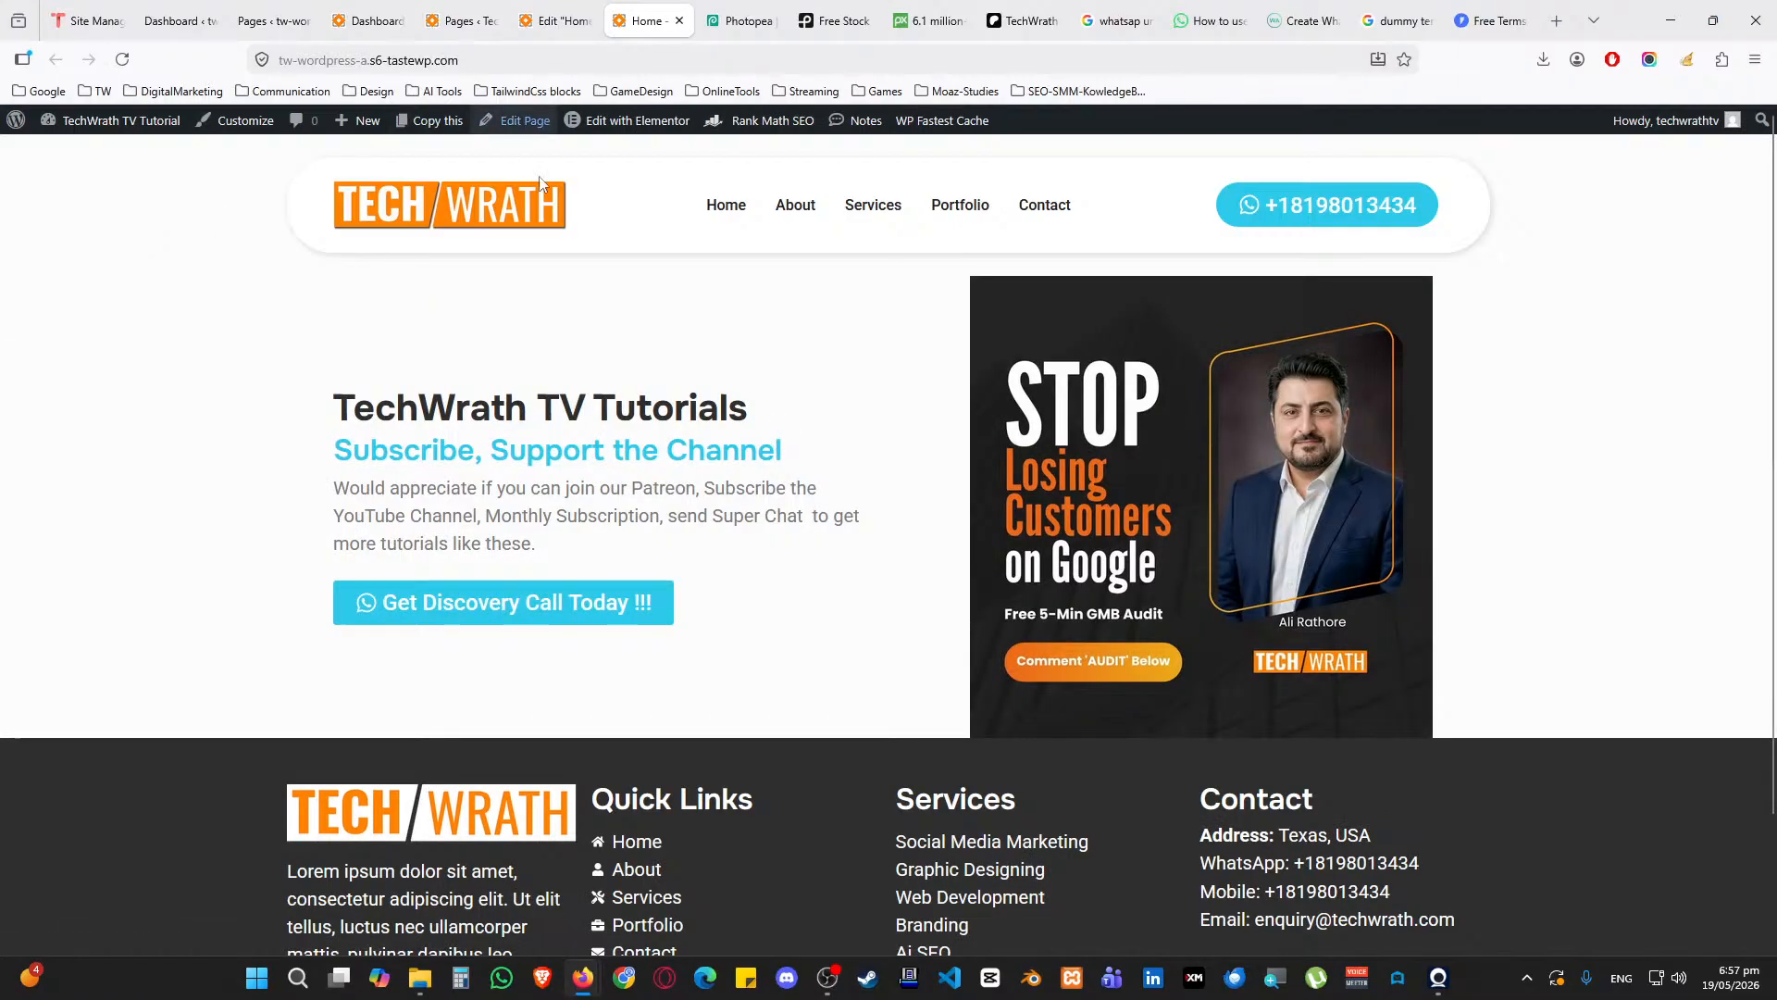
click(554, 21)
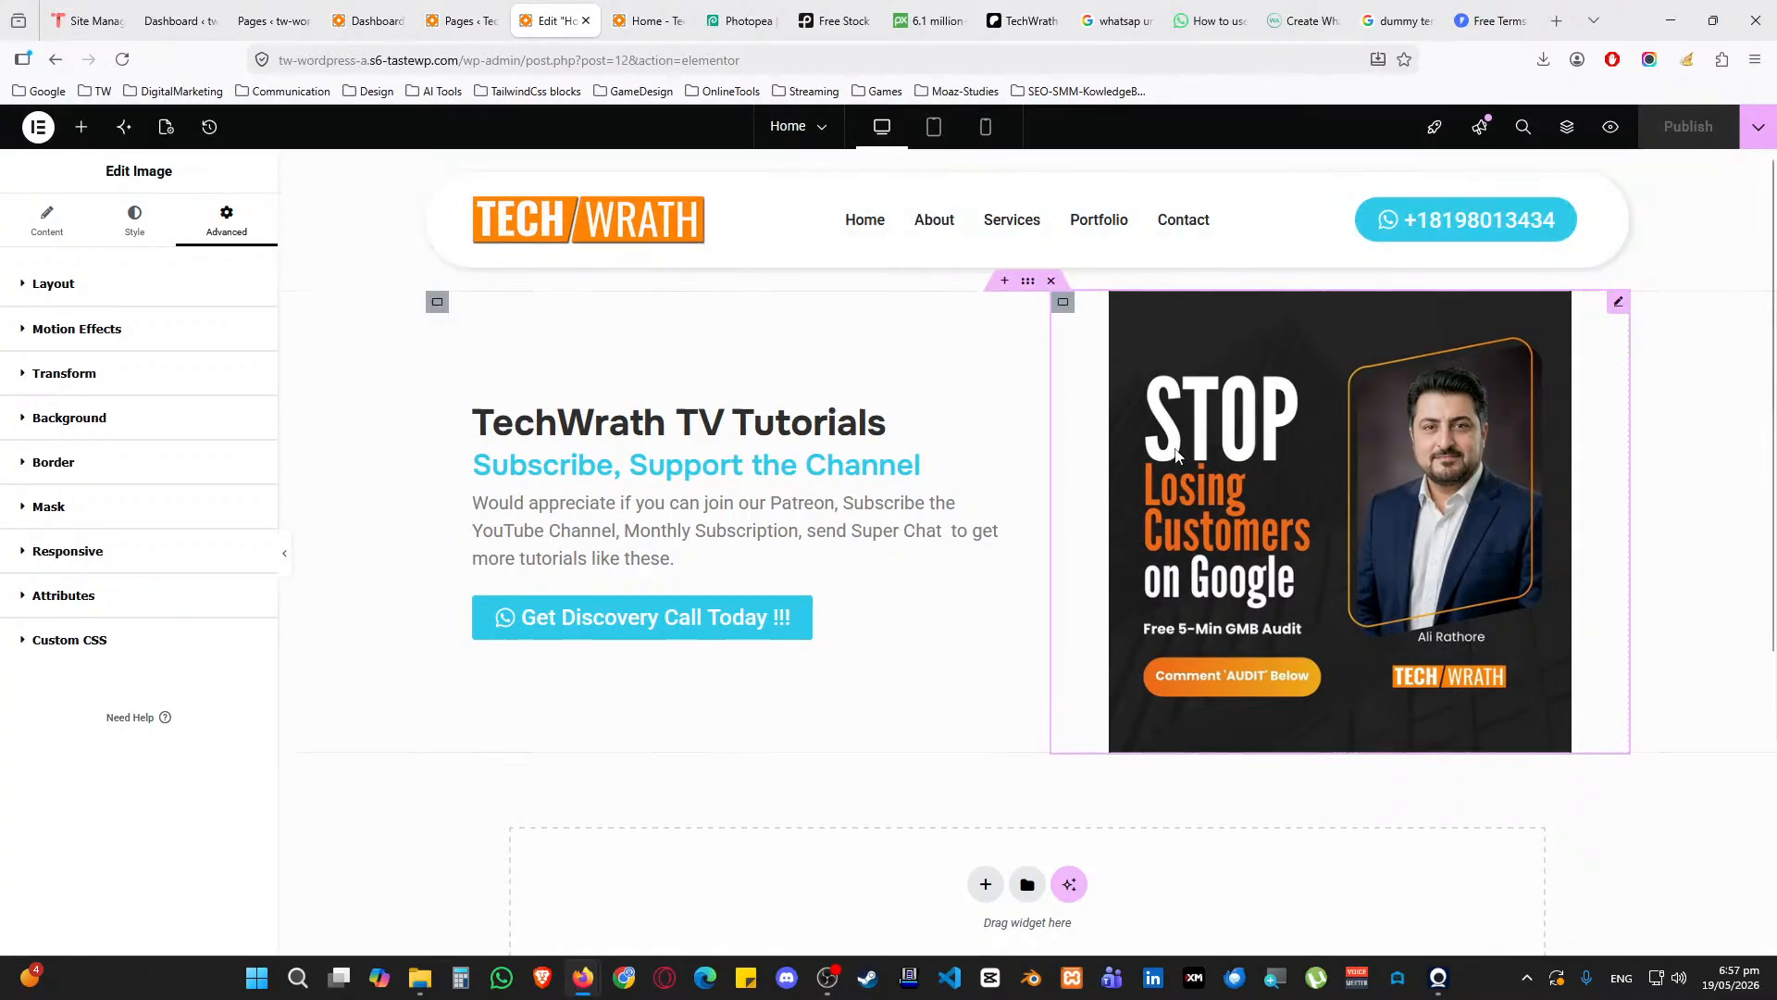
Give the hero container 25 px top and bottom padding, publish, and reload the live homepage
click(1028, 281)
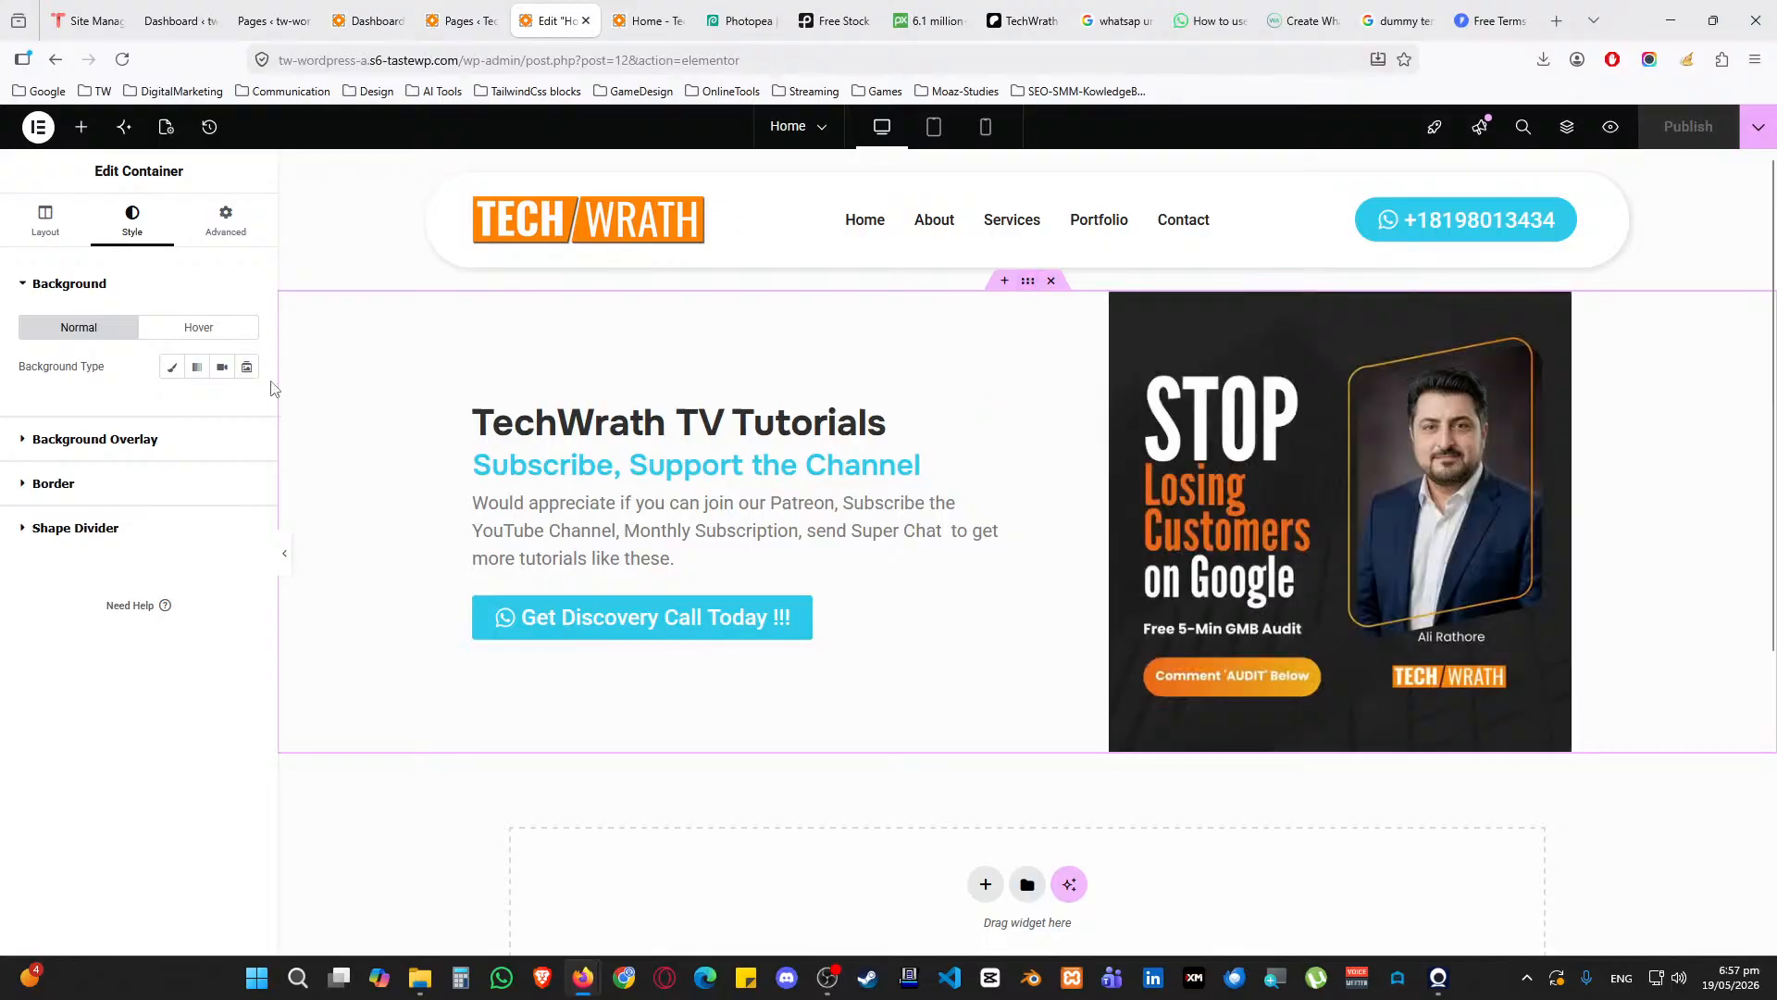
click(225, 220)
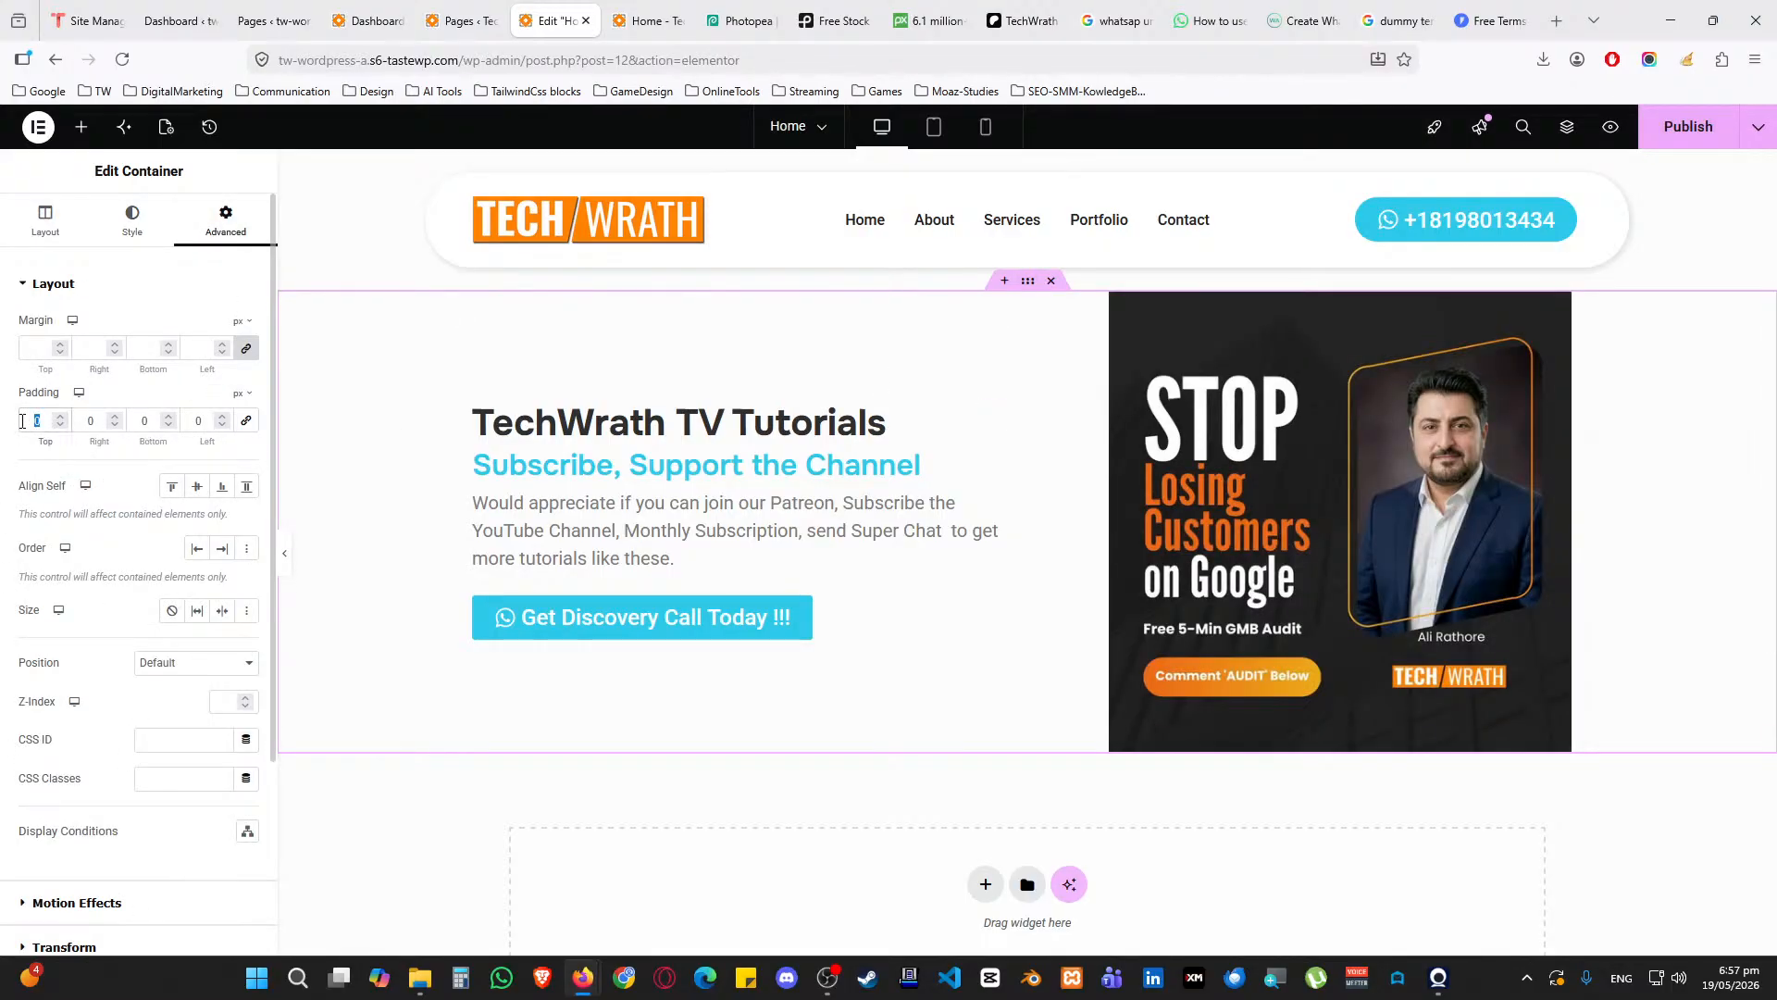
text(25)
key(Tab)
key(Tab)
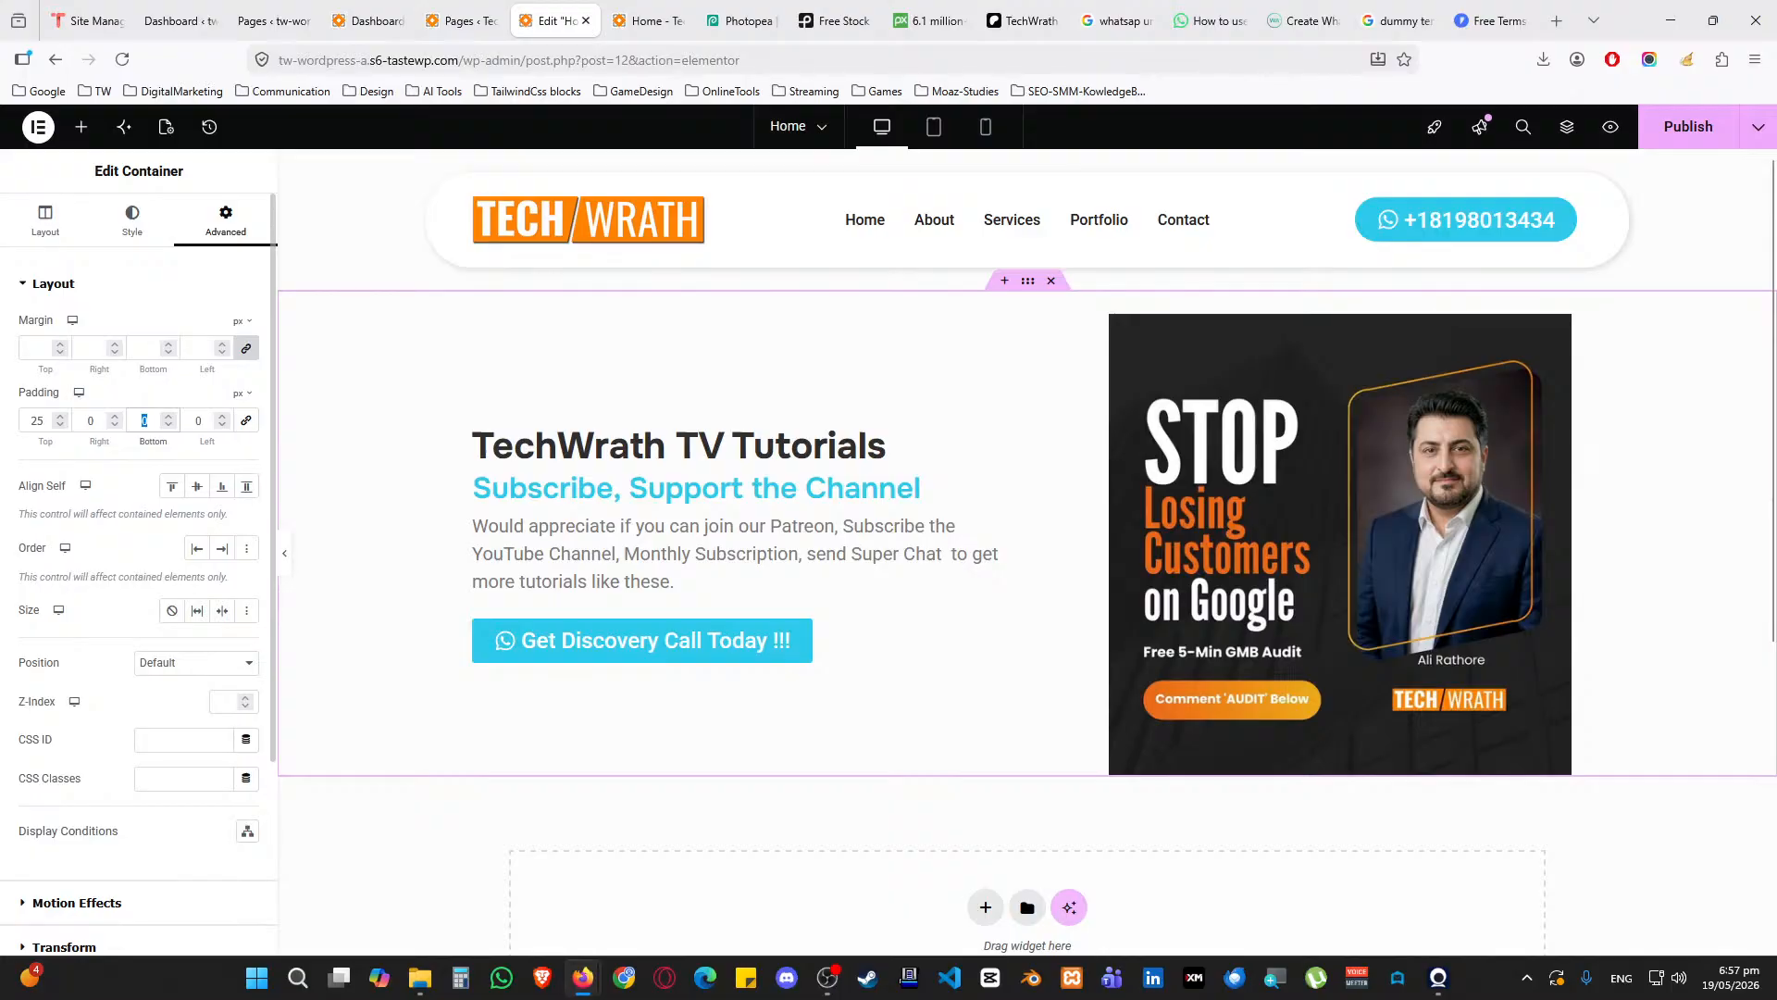
text(25)
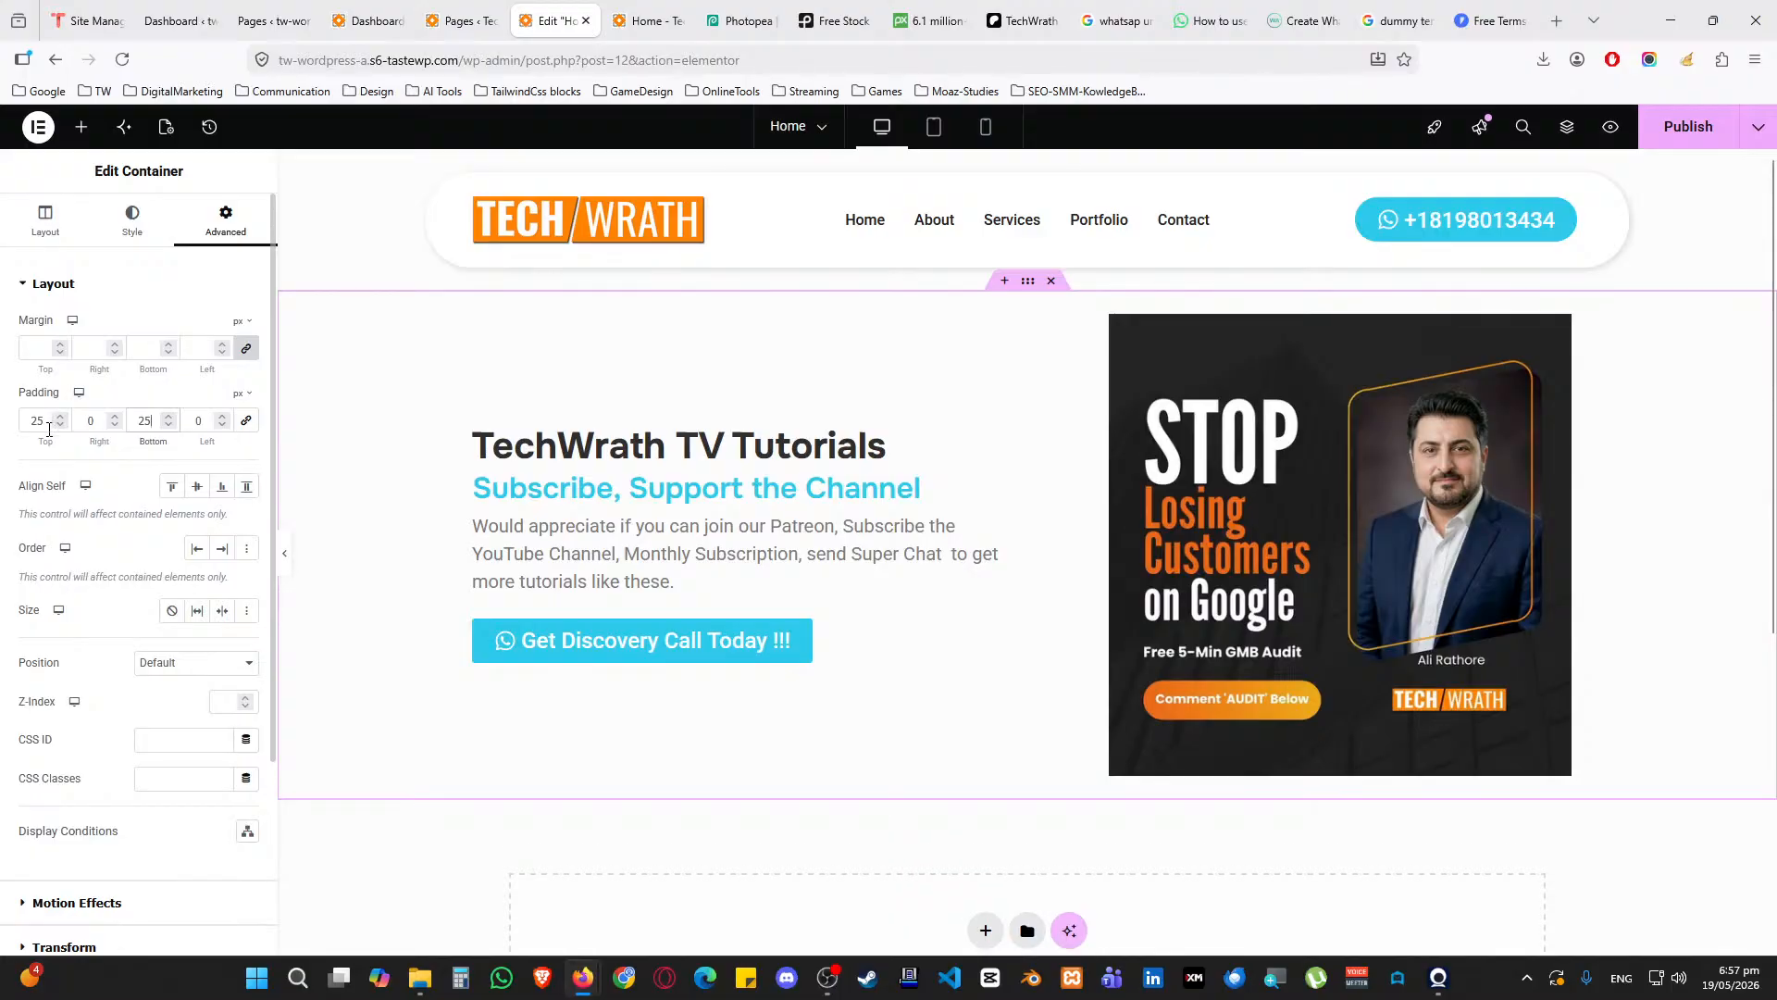
click(1675, 125)
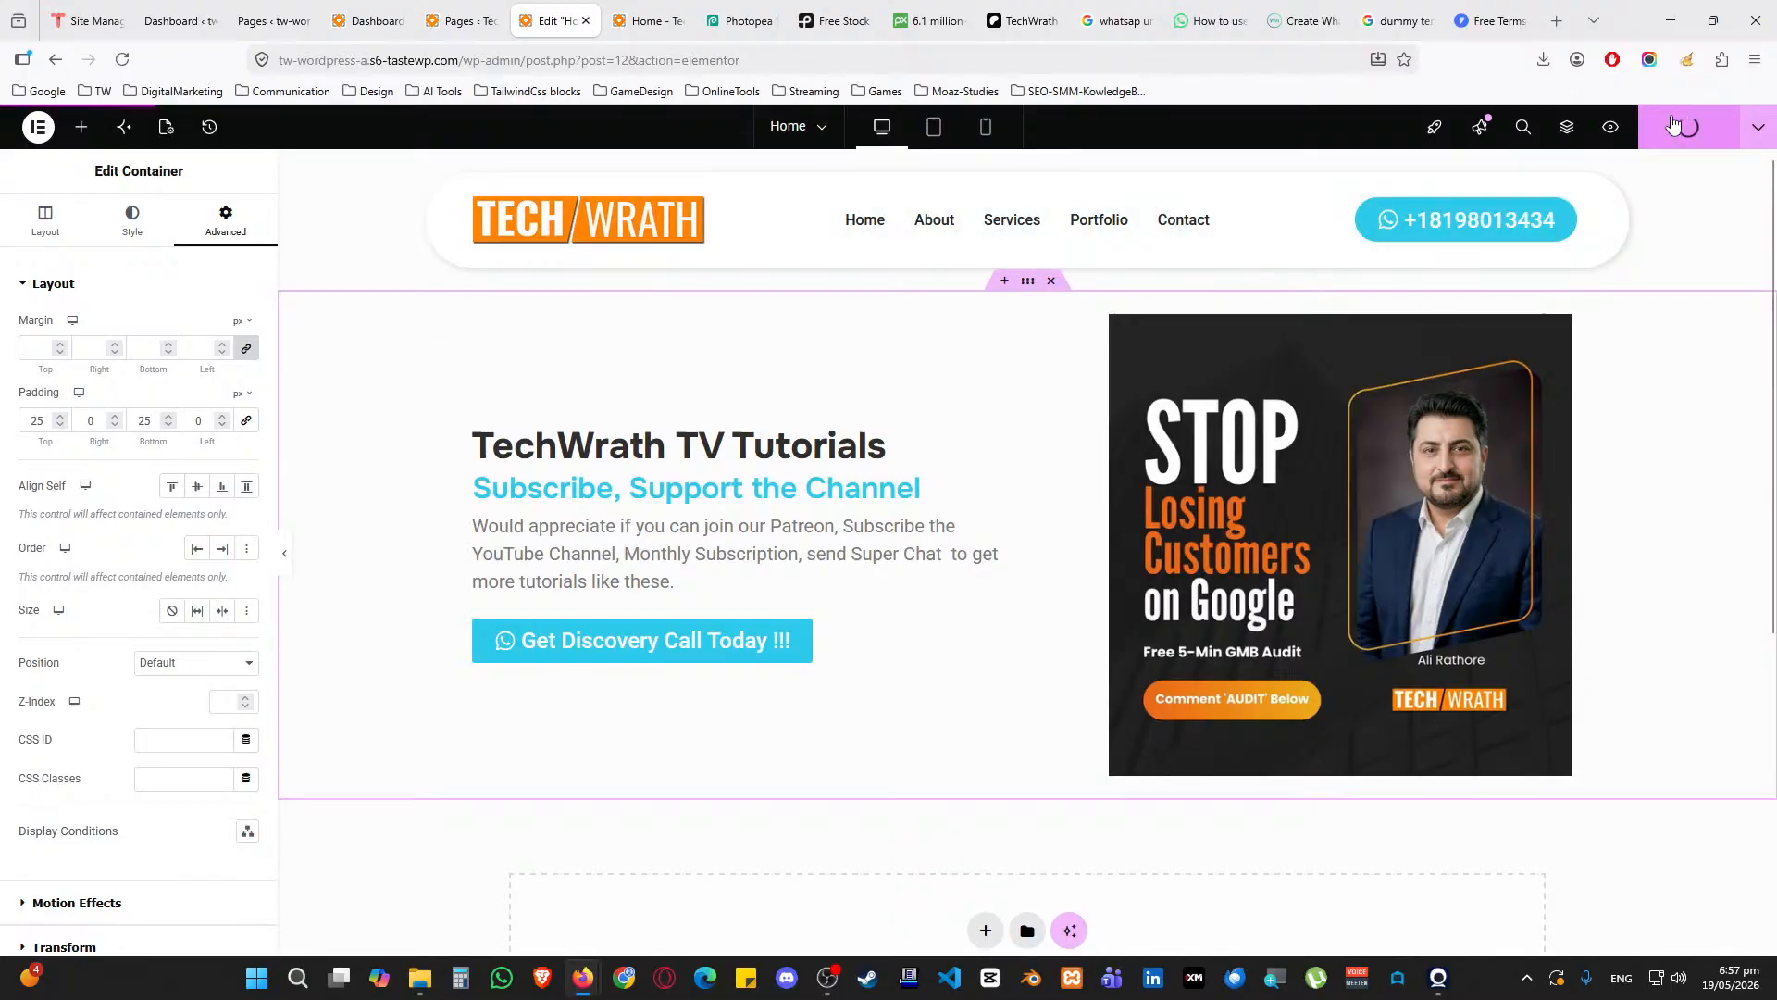
click(648, 20)
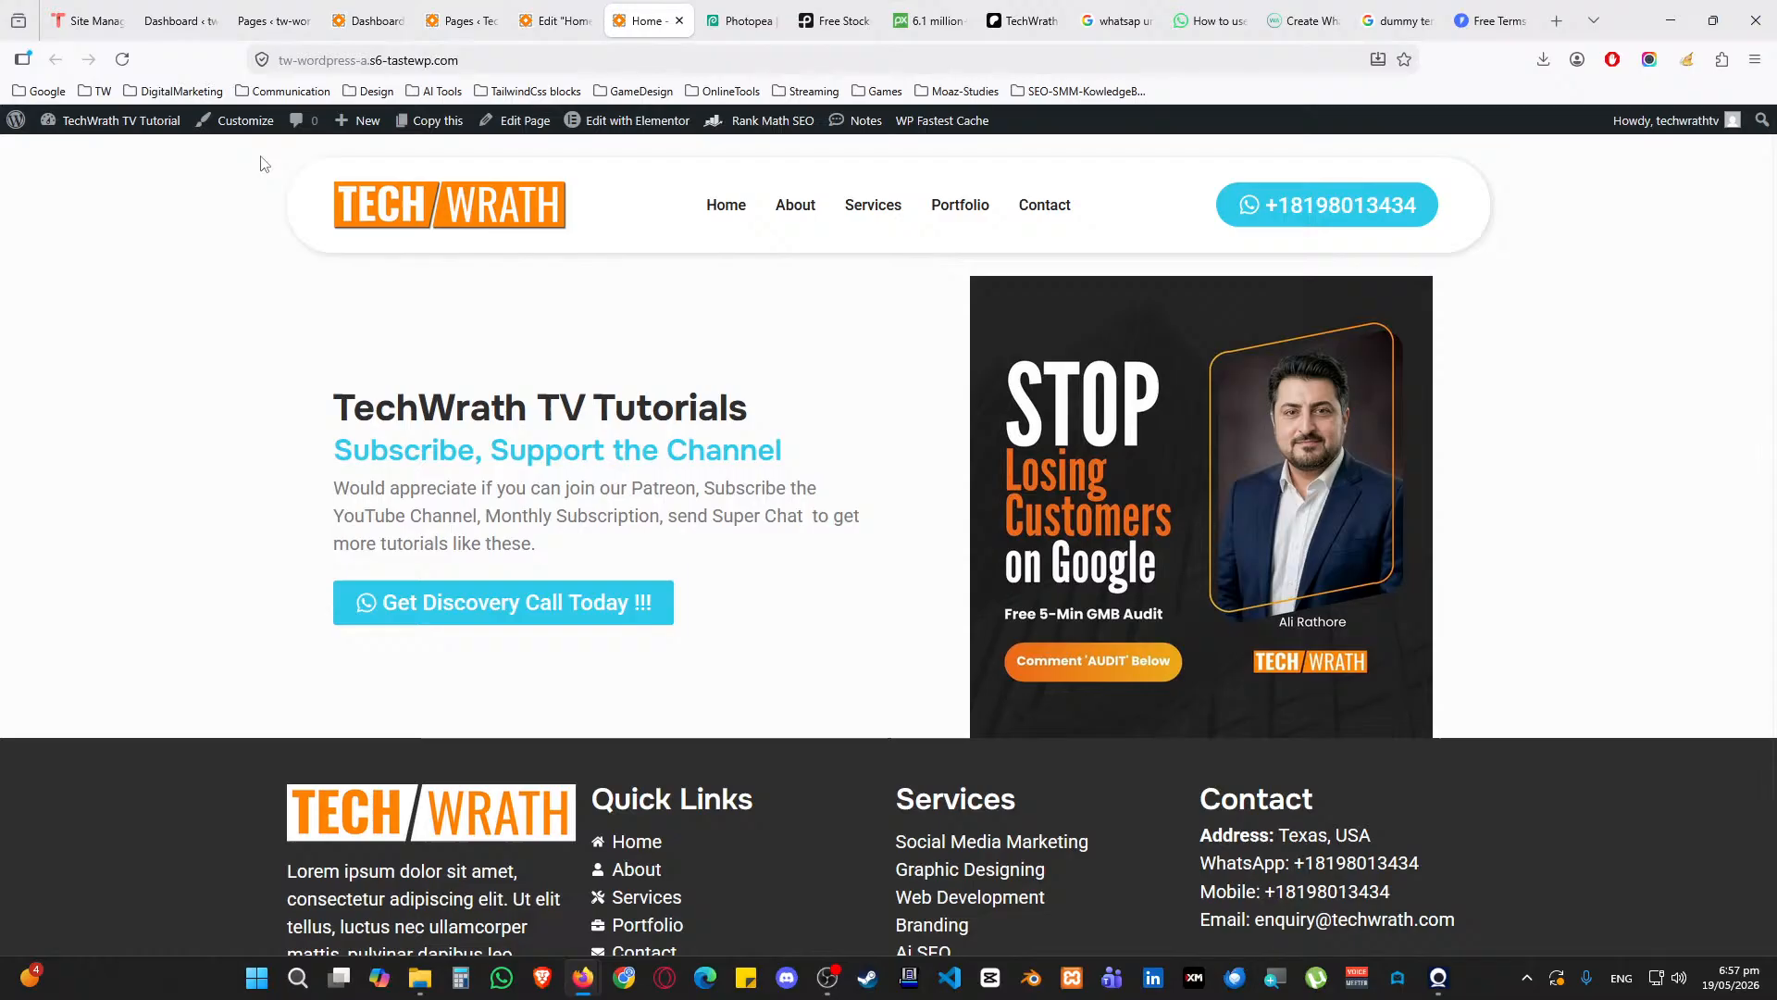
click(122, 59)
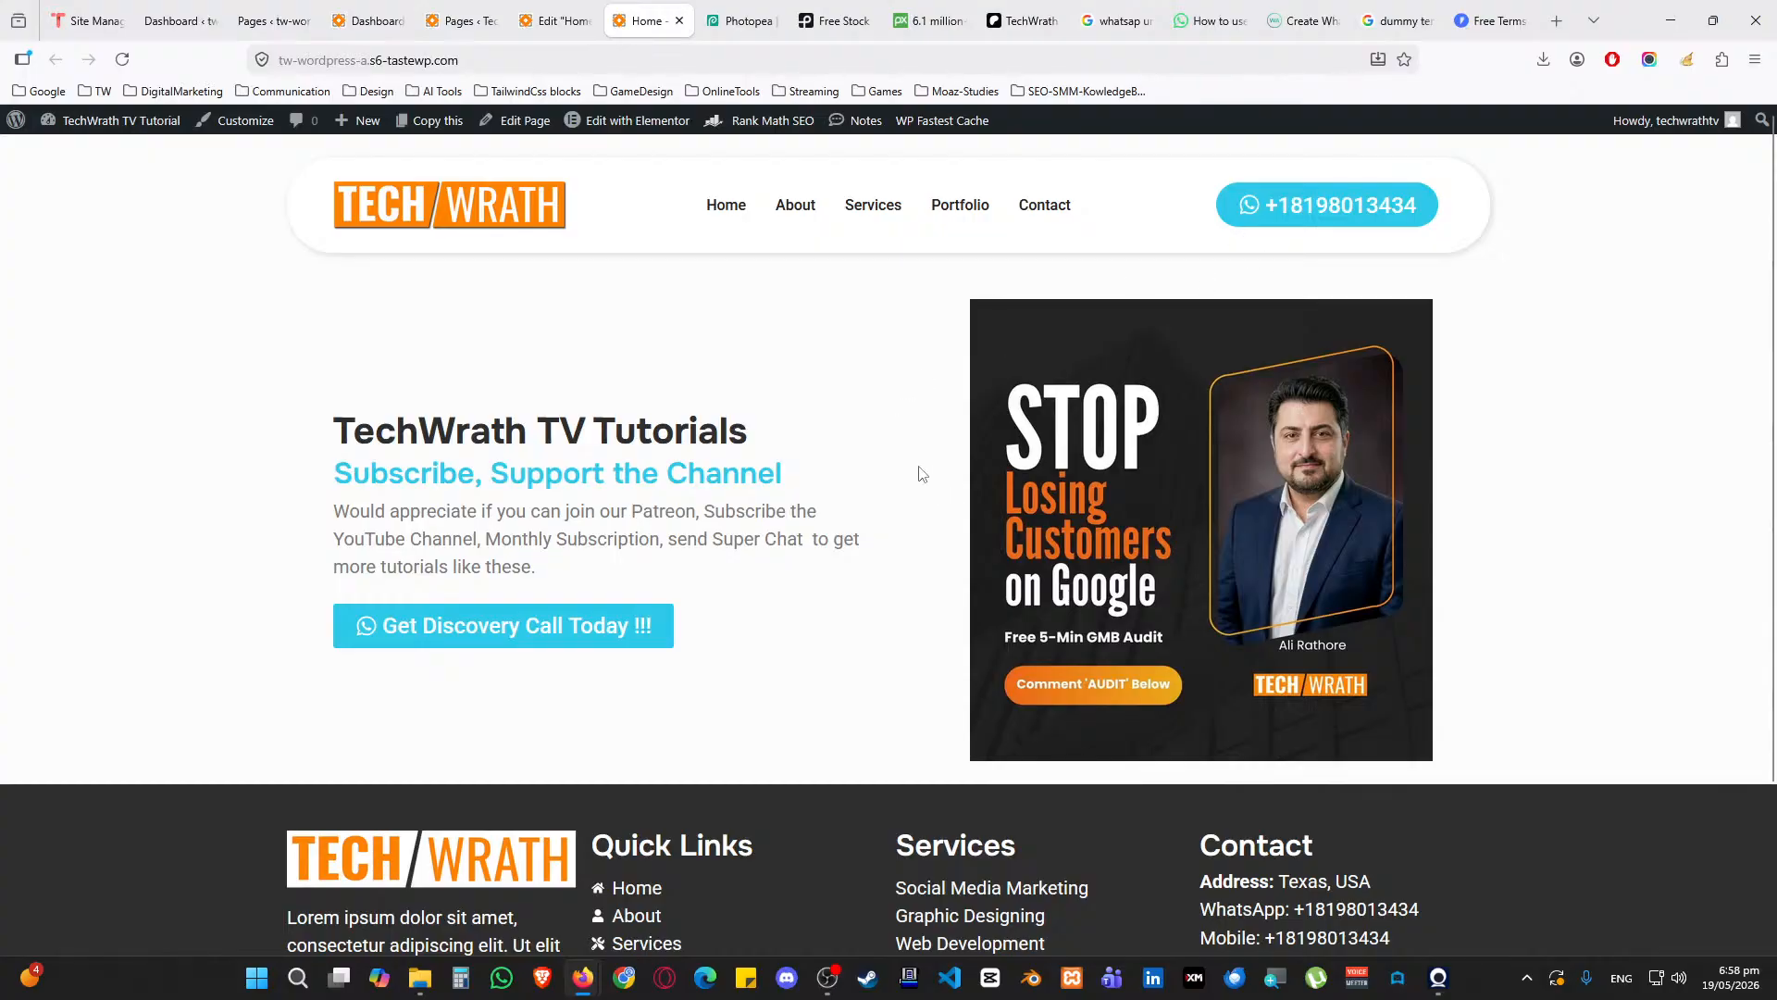
Capture the visible footer with the screenshot extension and draw a first red freehand loop
scroll(829, 364, down, 2)
scroll(774, 365, up, 2)
scroll(796, 352, down, 2)
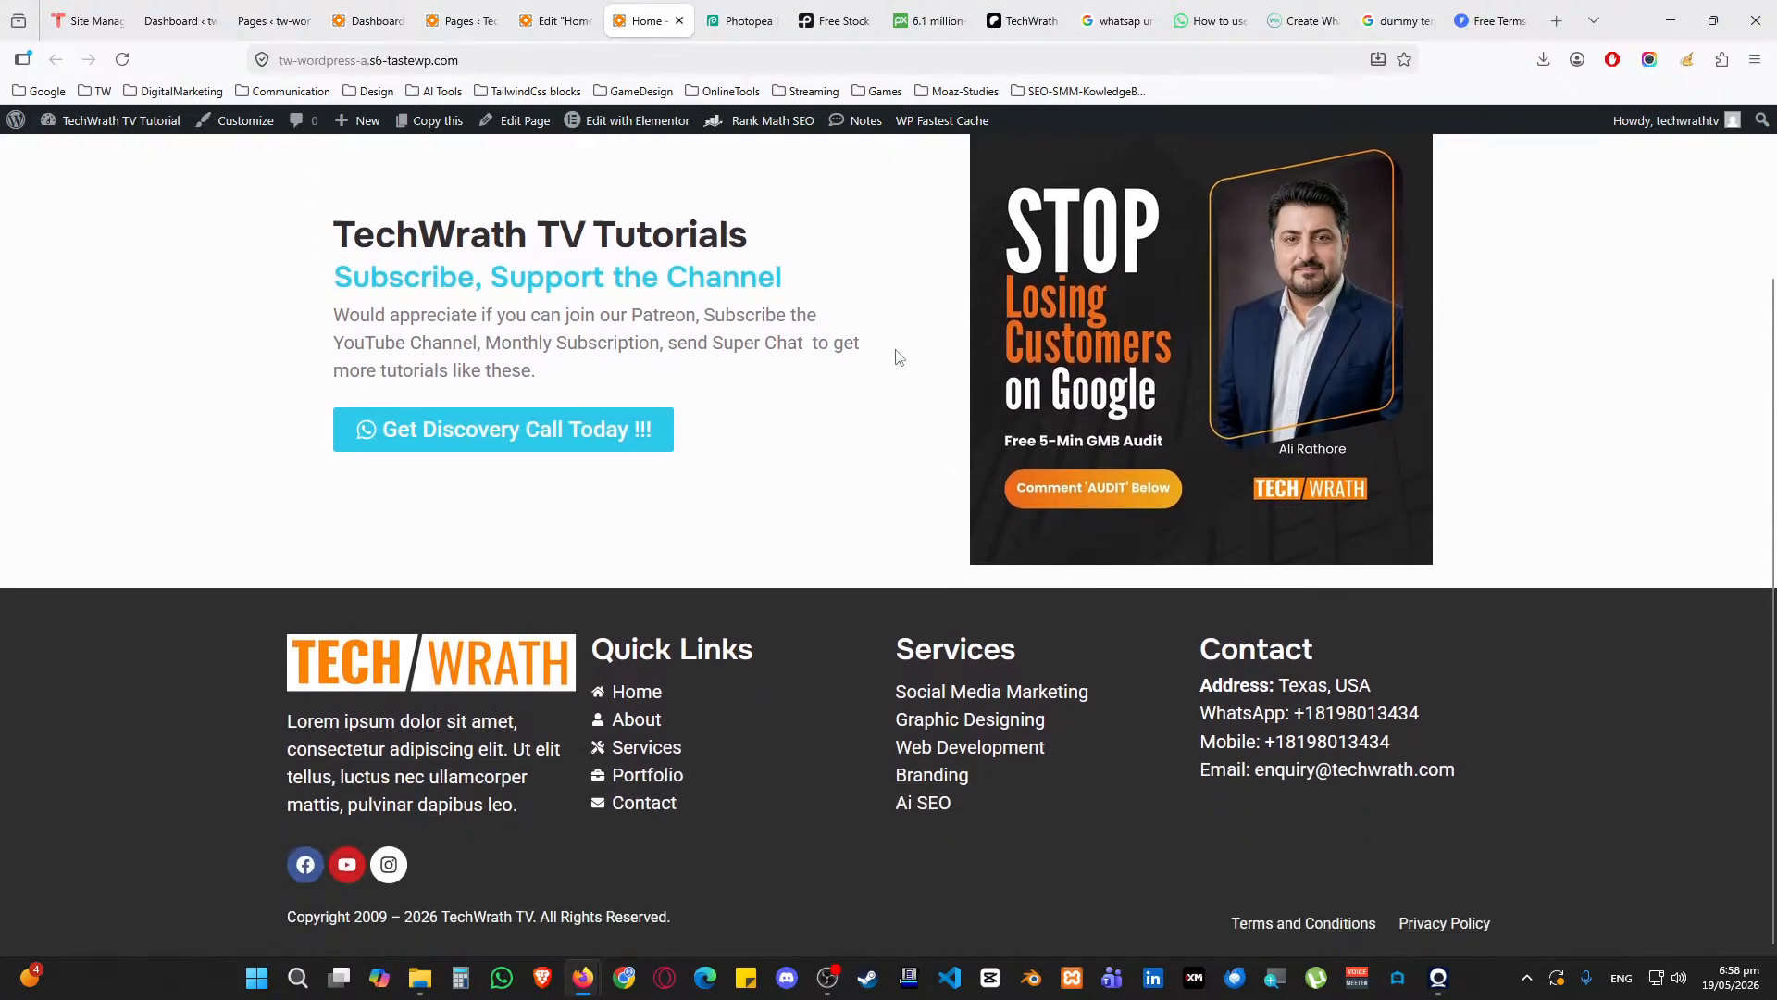
click(1649, 59)
click(1433, 173)
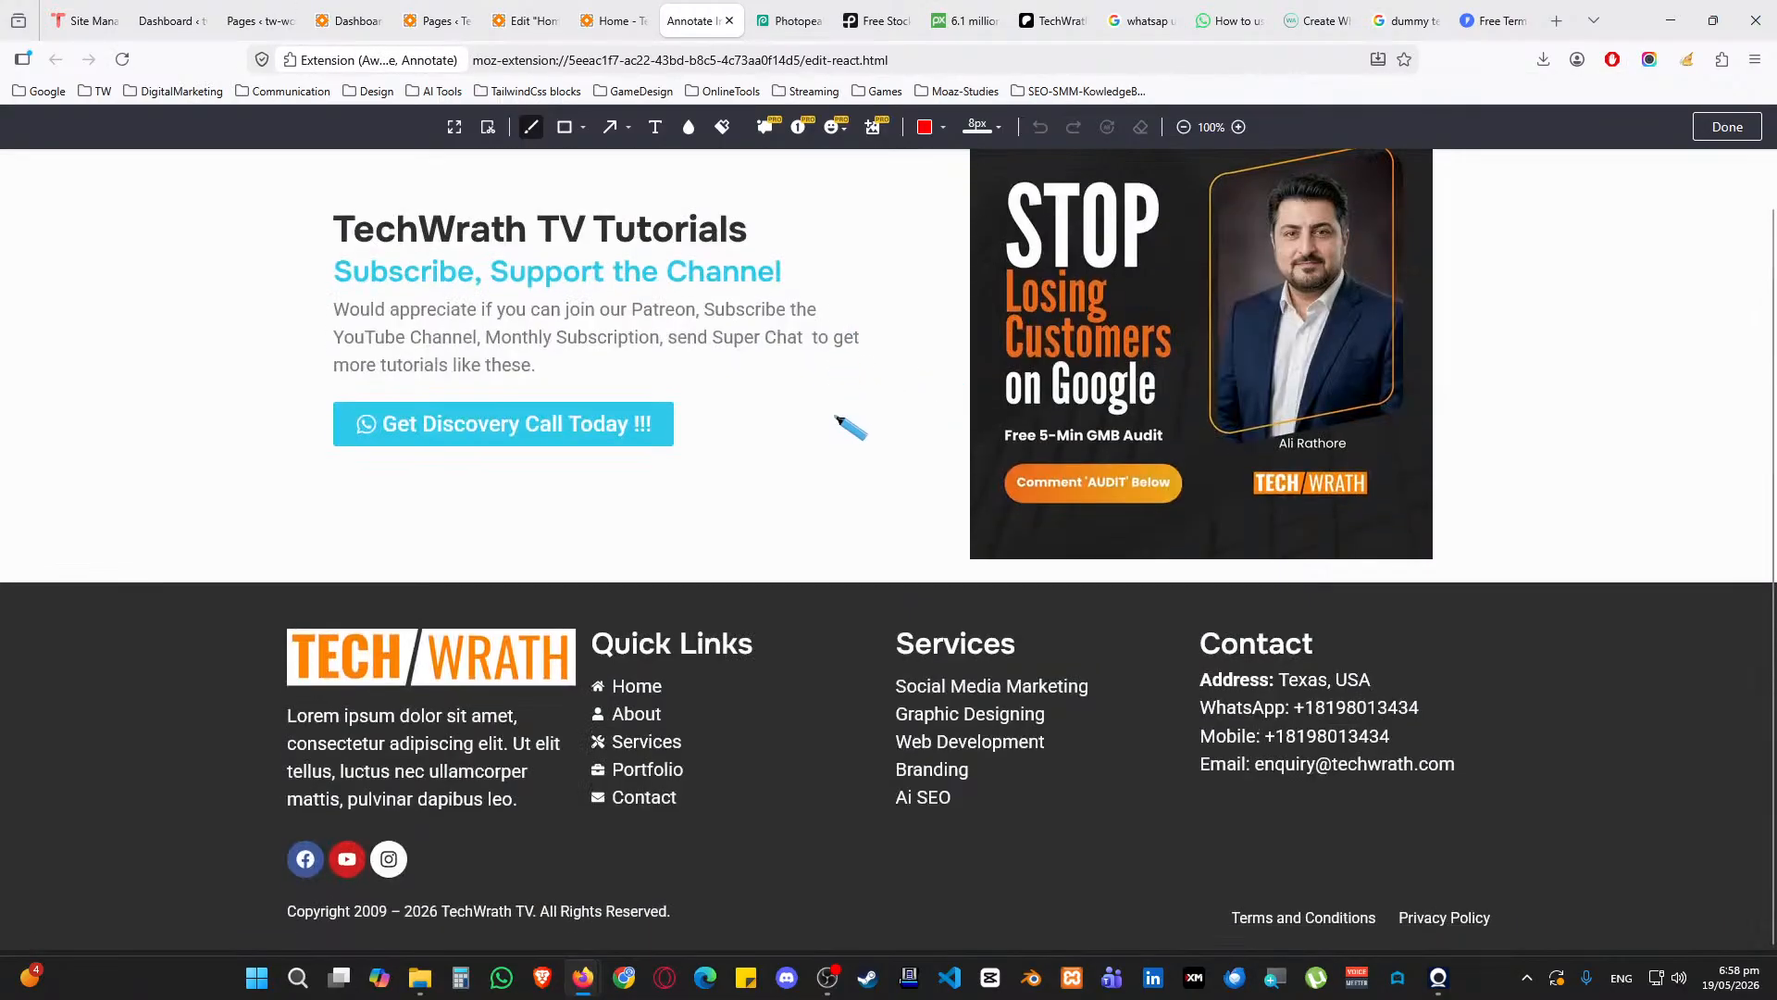
mouse_move(578, 559)
mouse_down()
mouse_move(336, 611)
mouse_move(1227, 628)
mouse_move(1408, 561)
mouse_move(488, 553)
mouse_move(460, 622)
mouse_move(452, 574)
mouse_up()
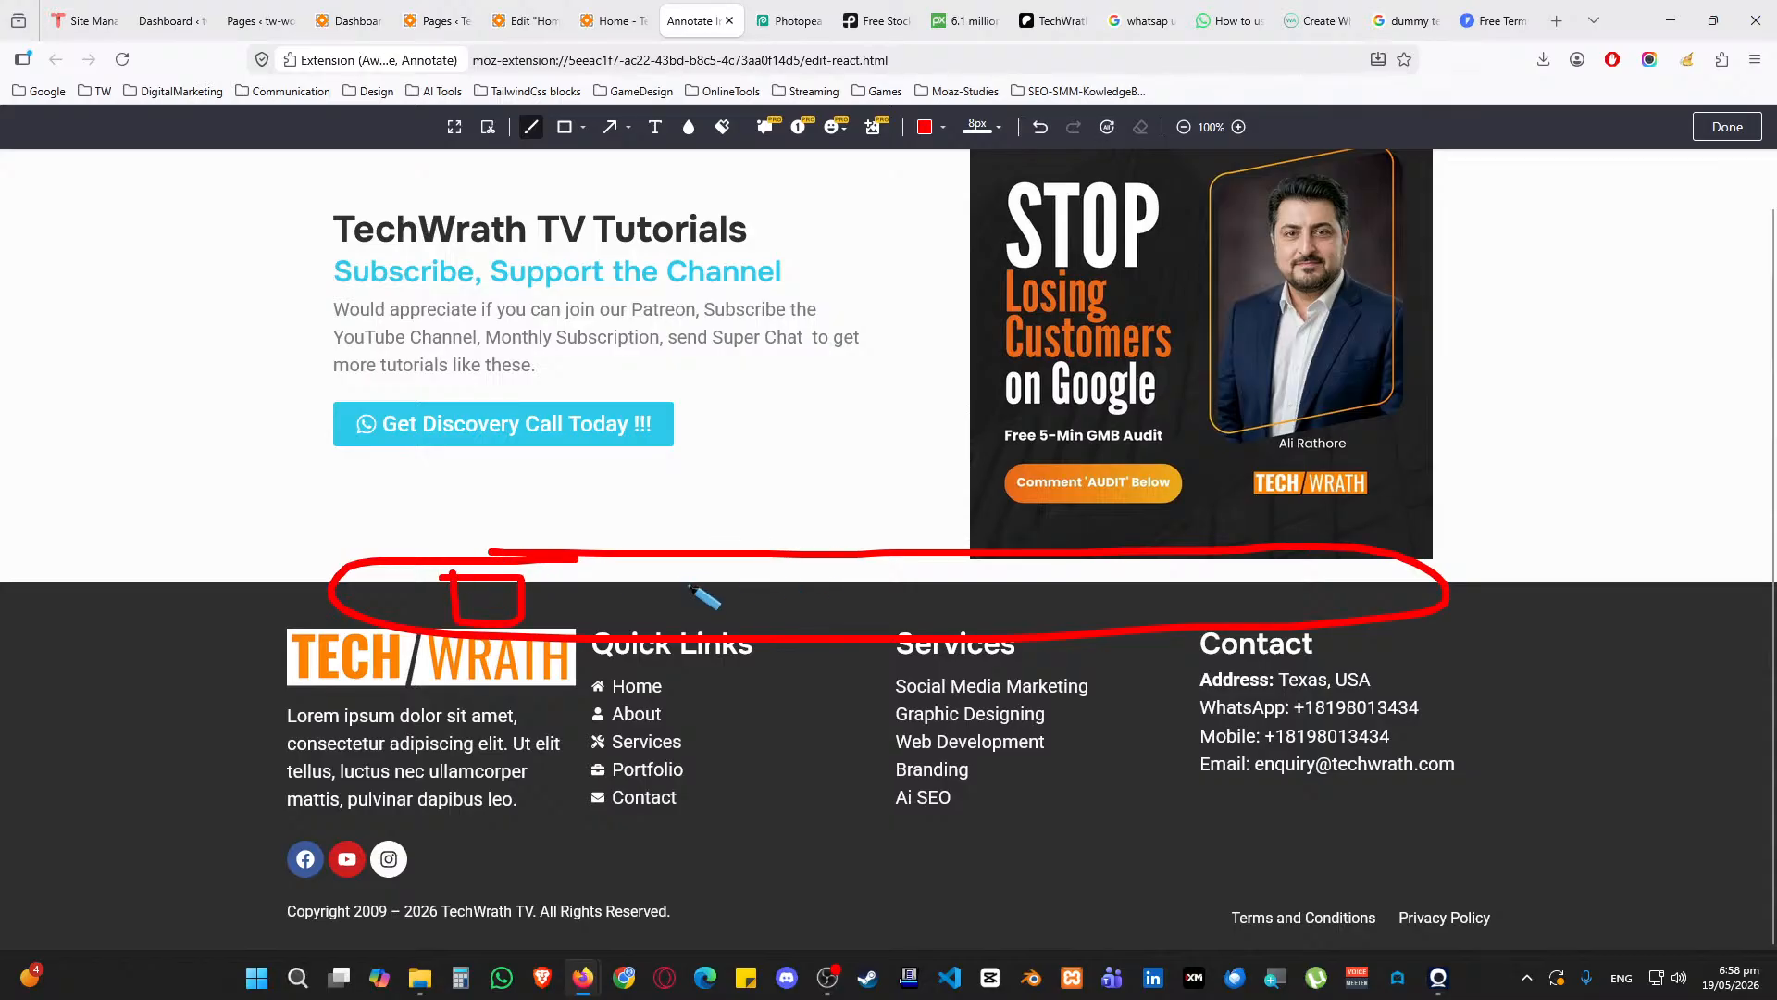
Draw red boxes around the footer headings, link lists, contact details and copyright row
mouse_move(655, 572)
mouse_down()
mouse_move(840, 619)
mouse_move(663, 585)
mouse_up()
mouse_move(988, 572)
mouse_down()
mouse_move(1047, 619)
mouse_move(981, 561)
mouse_up()
mouse_move(1241, 562)
mouse_down()
mouse_move(1291, 564)
mouse_move(1342, 619)
mouse_move(1212, 561)
mouse_up()
mouse_move(381, 682)
mouse_down()
mouse_move(359, 838)
mouse_move(542, 700)
mouse_move(331, 686)
mouse_up()
mouse_move(753, 706)
mouse_down()
mouse_move(1071, 814)
mouse_move(753, 681)
mouse_up()
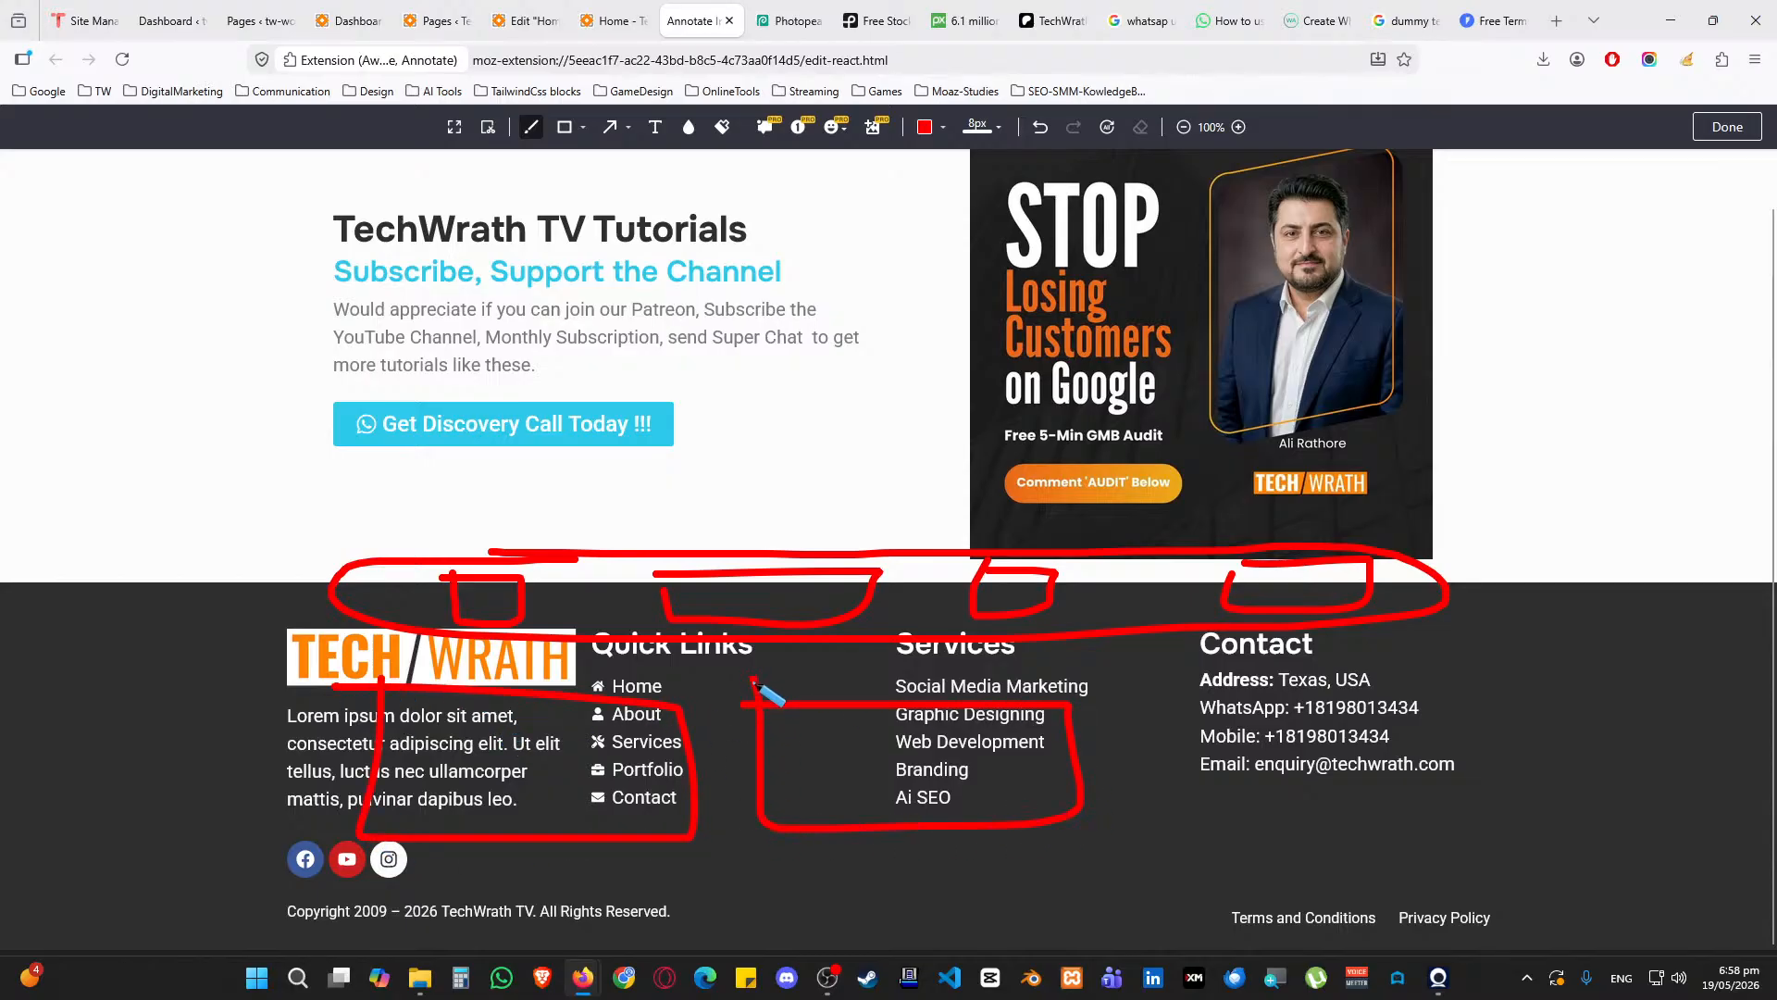
mouse_move(1158, 692)
mouse_down()
mouse_move(1493, 807)
mouse_move(1139, 722)
mouse_move(1177, 685)
mouse_up()
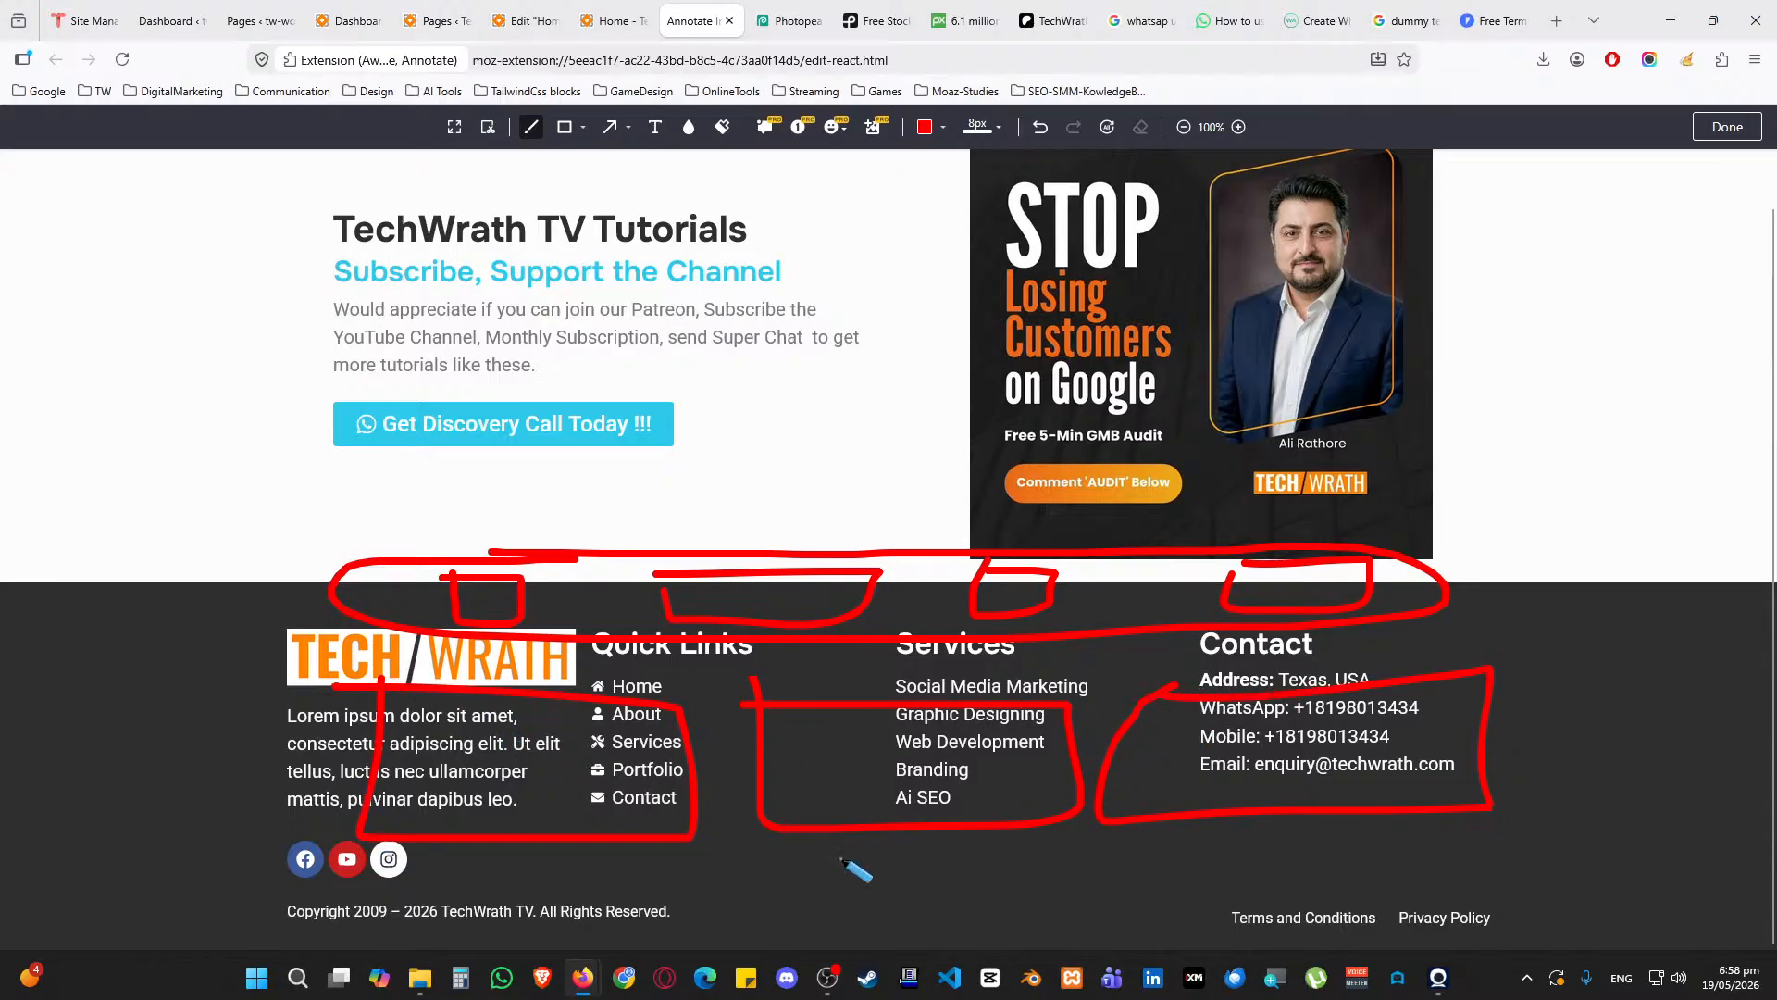
mouse_move(417, 912)
mouse_down()
mouse_move(838, 875)
mouse_move(414, 866)
mouse_up()
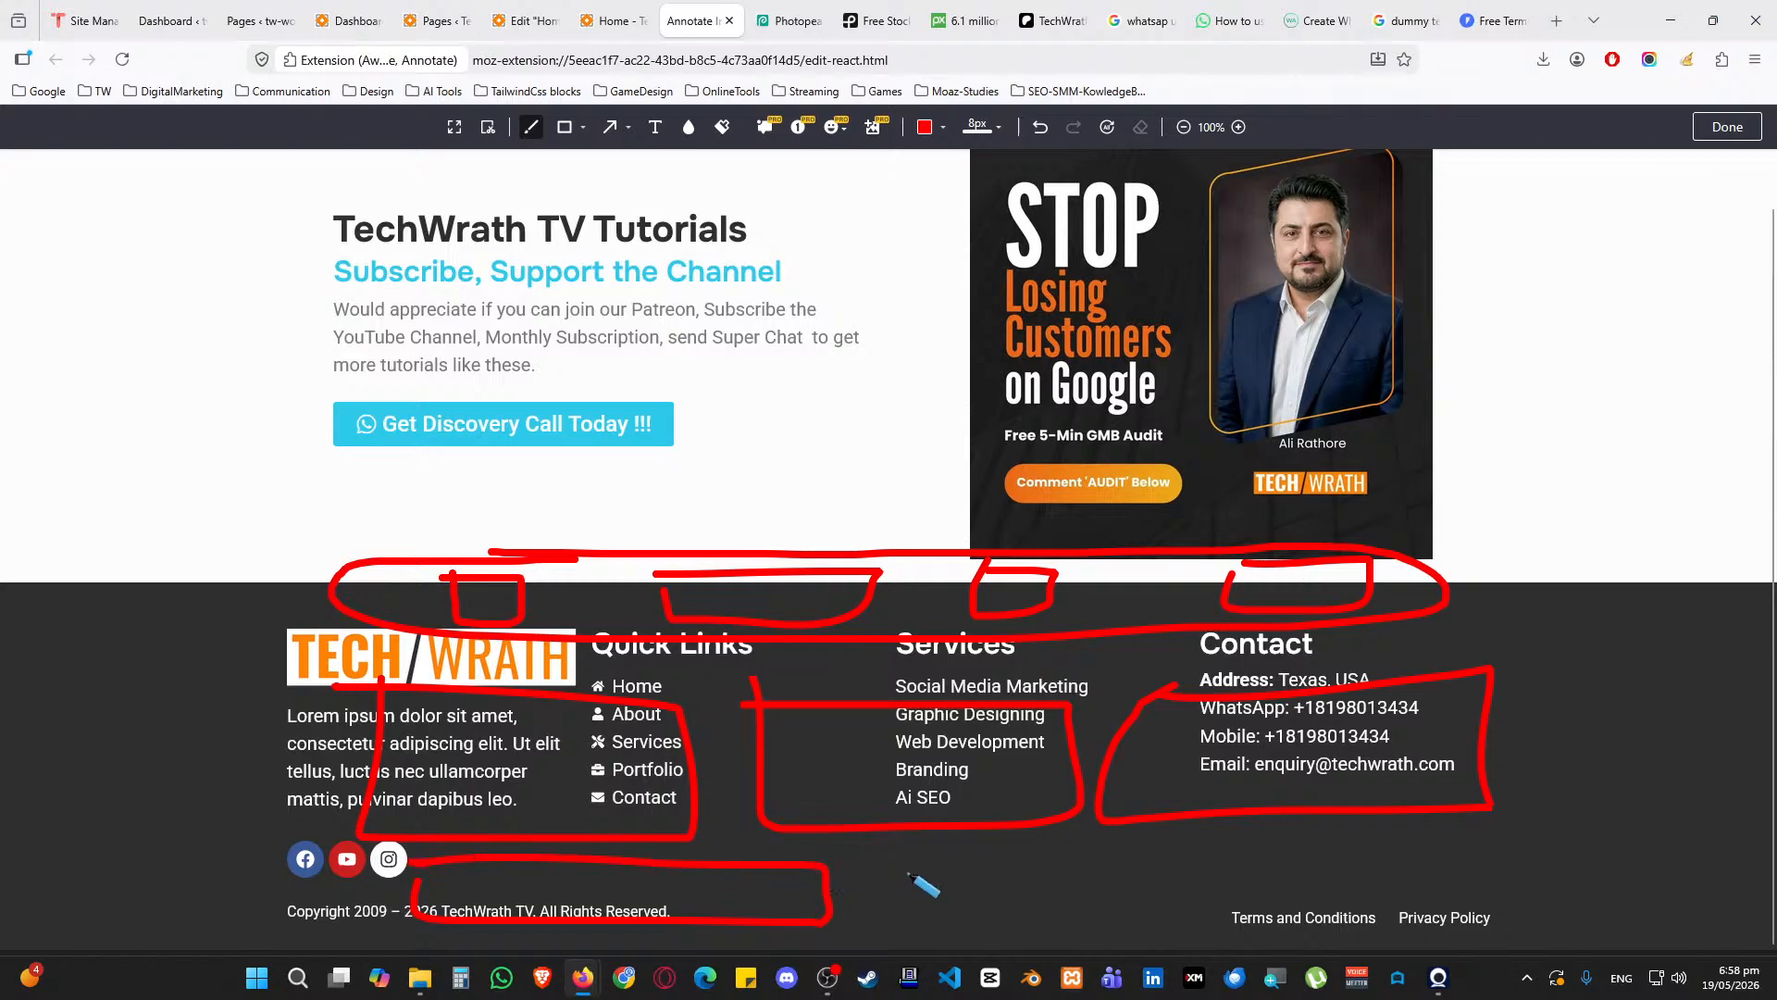
mouse_move(877, 863)
mouse_down()
mouse_move(1074, 931)
mouse_move(1180, 850)
mouse_move(885, 850)
mouse_up()
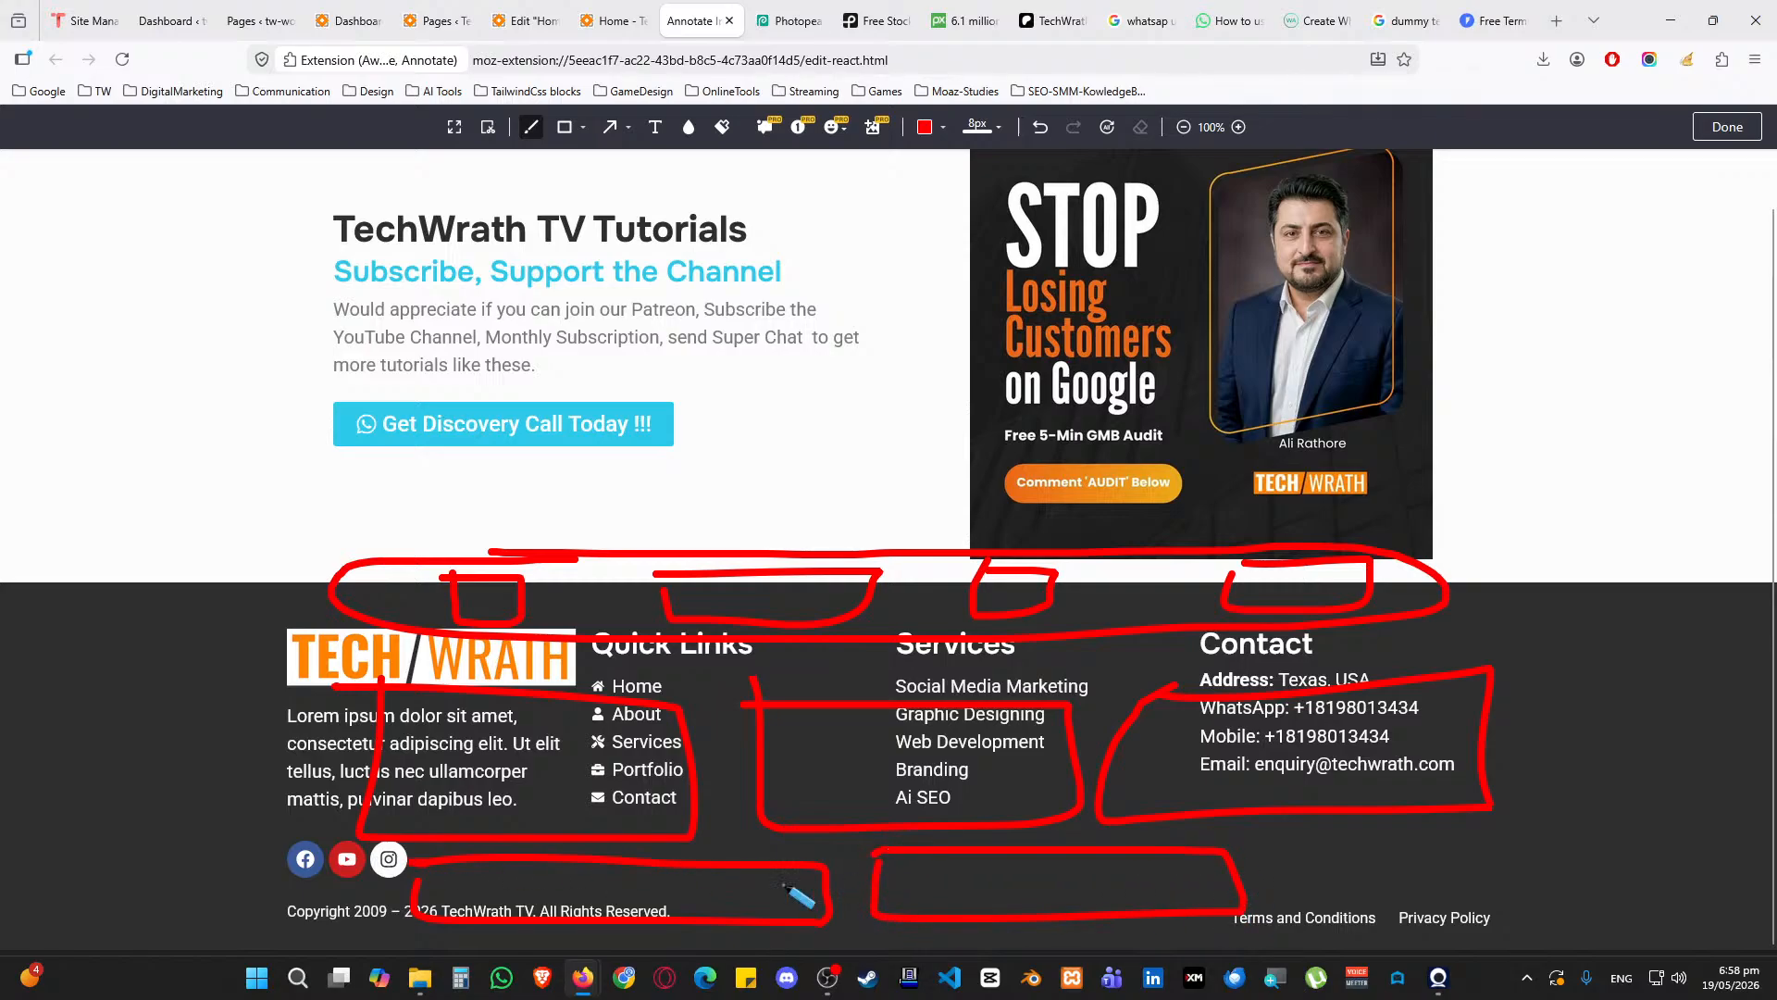
mouse_move(159, 870)
mouse_down()
mouse_move(236, 865)
mouse_move(277, 884)
mouse_move(278, 921)
mouse_up()
Add red arrows at the bottom boxes, contact details and footer boundary, and box the area left of the logo
drag(1463, 861, 1307, 872)
mouse_move(1350, 848)
mouse_down()
mouse_move(1285, 869)
mouse_move(1389, 902)
mouse_up()
drag(1637, 718, 1470, 741)
drag(1470, 741, 1544, 767)
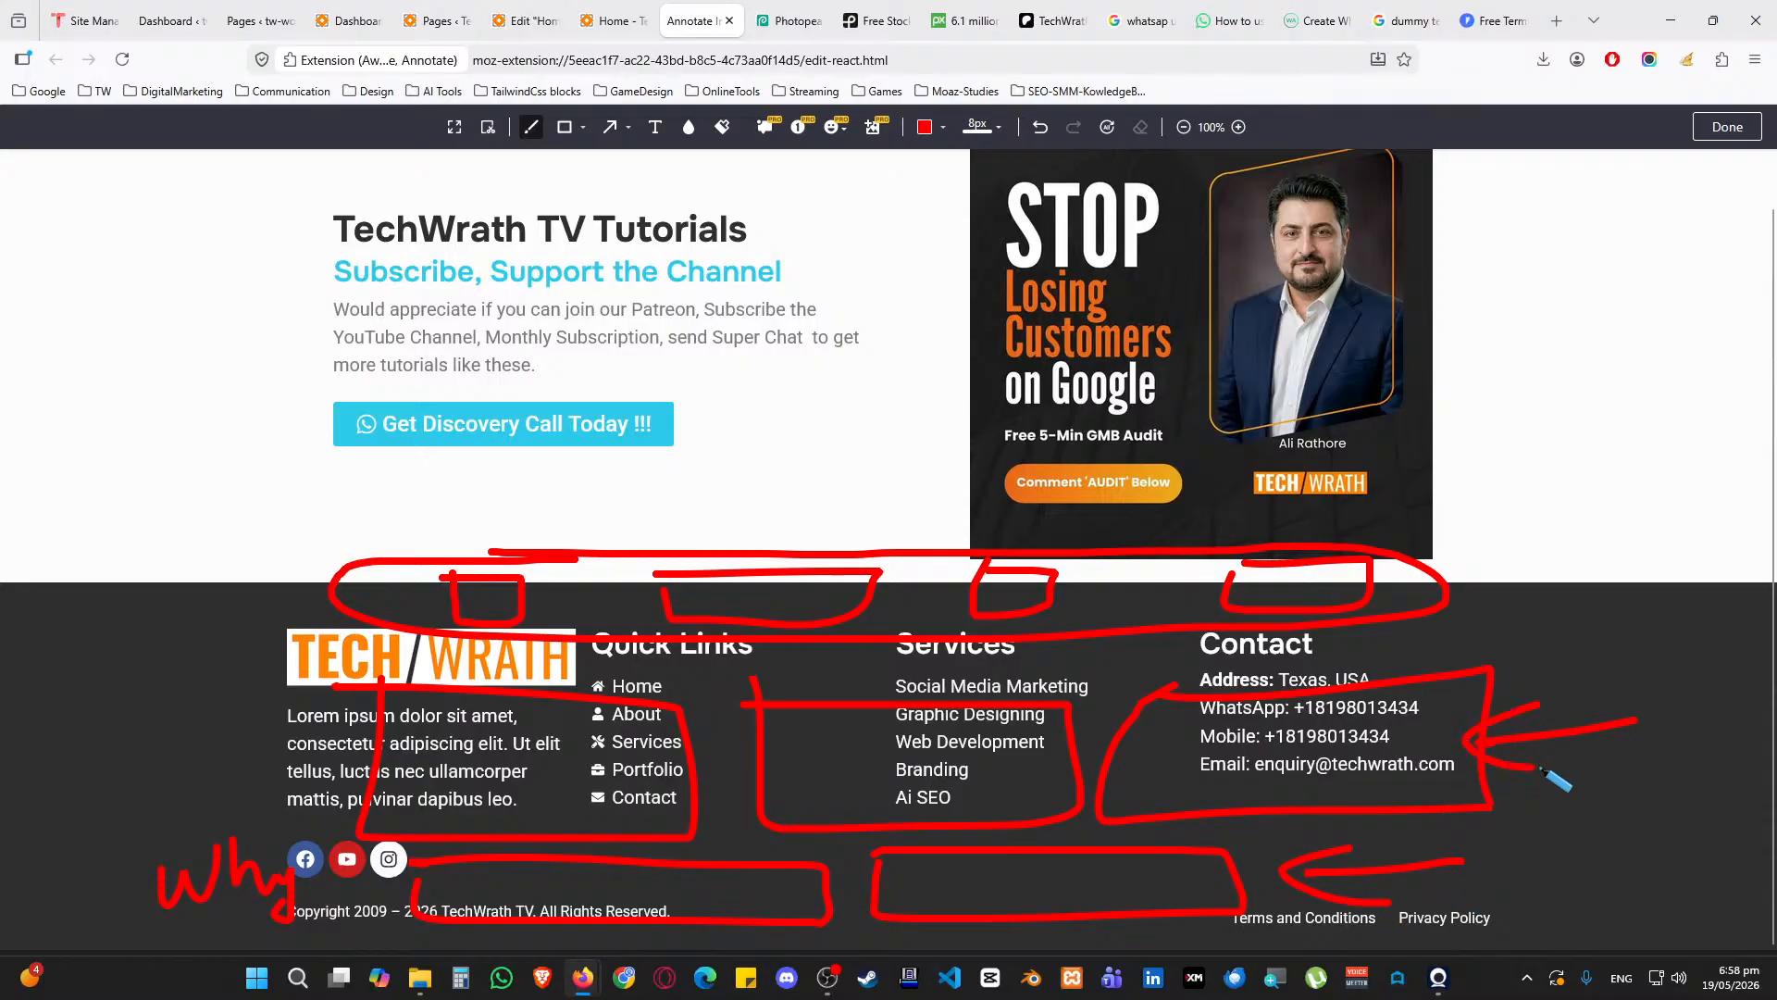
drag(1600, 575, 1433, 592)
drag(1433, 592, 1523, 621)
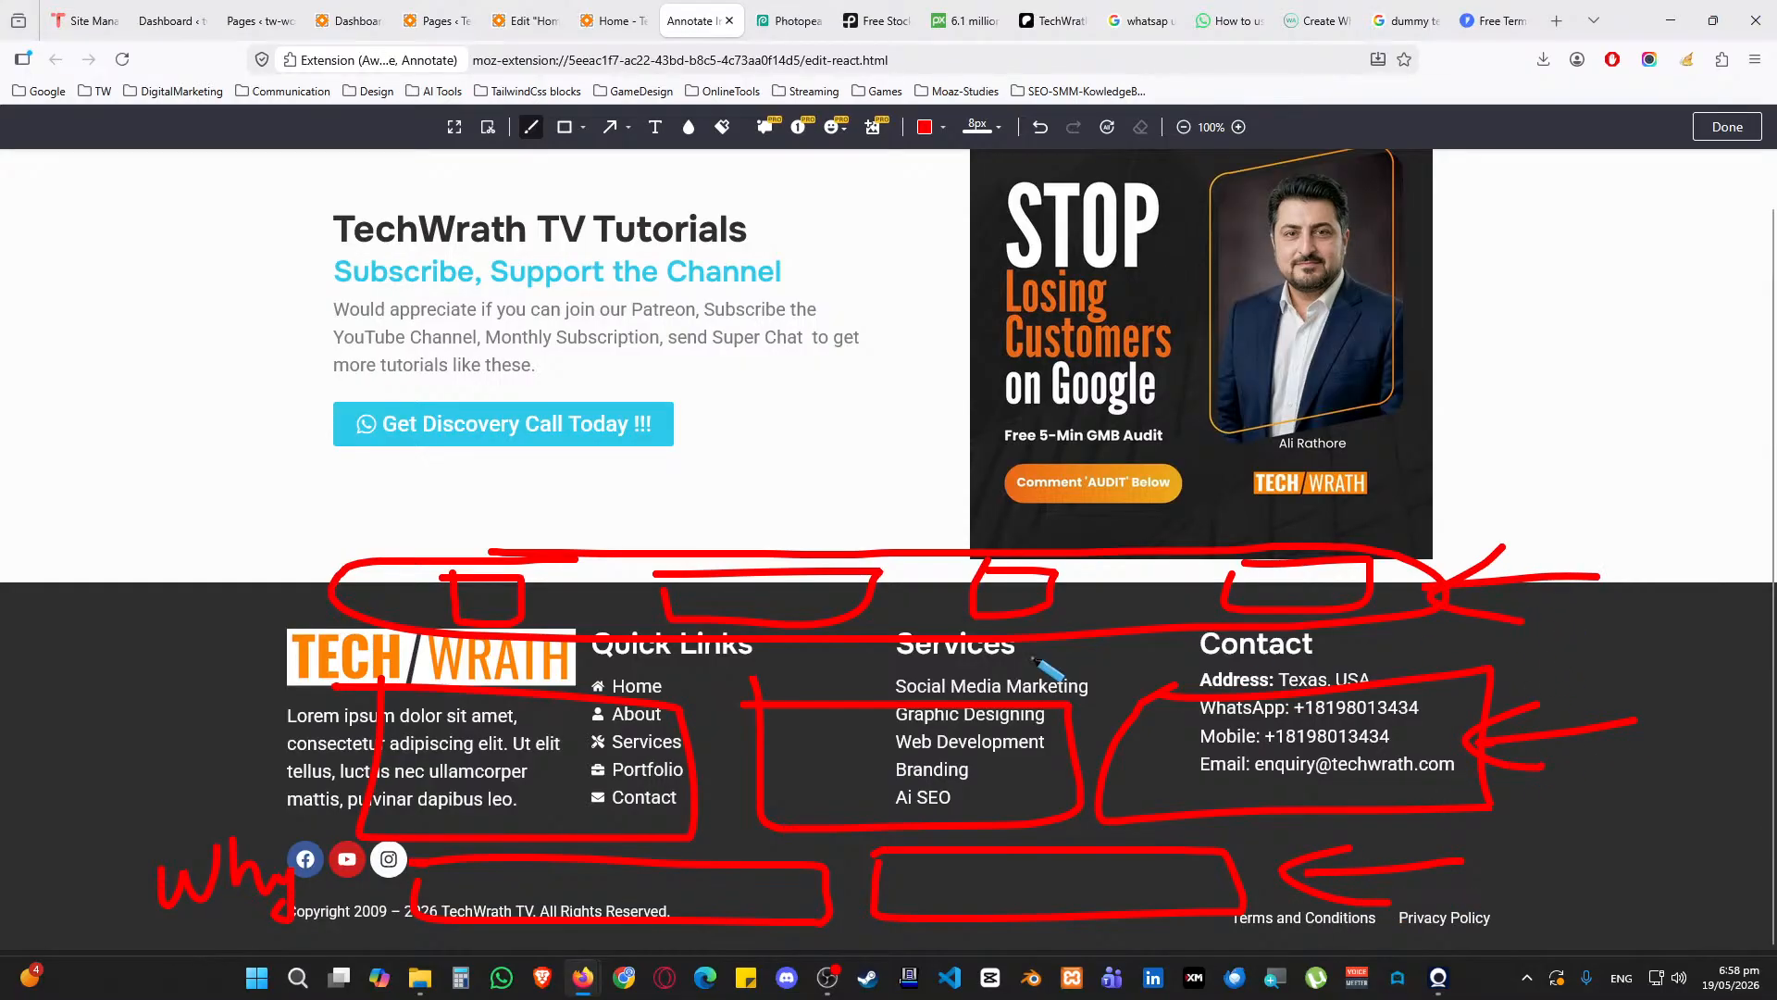
mouse_move(39, 574)
mouse_down()
mouse_move(28, 659)
mouse_move(232, 611)
mouse_move(42, 566)
mouse_up()
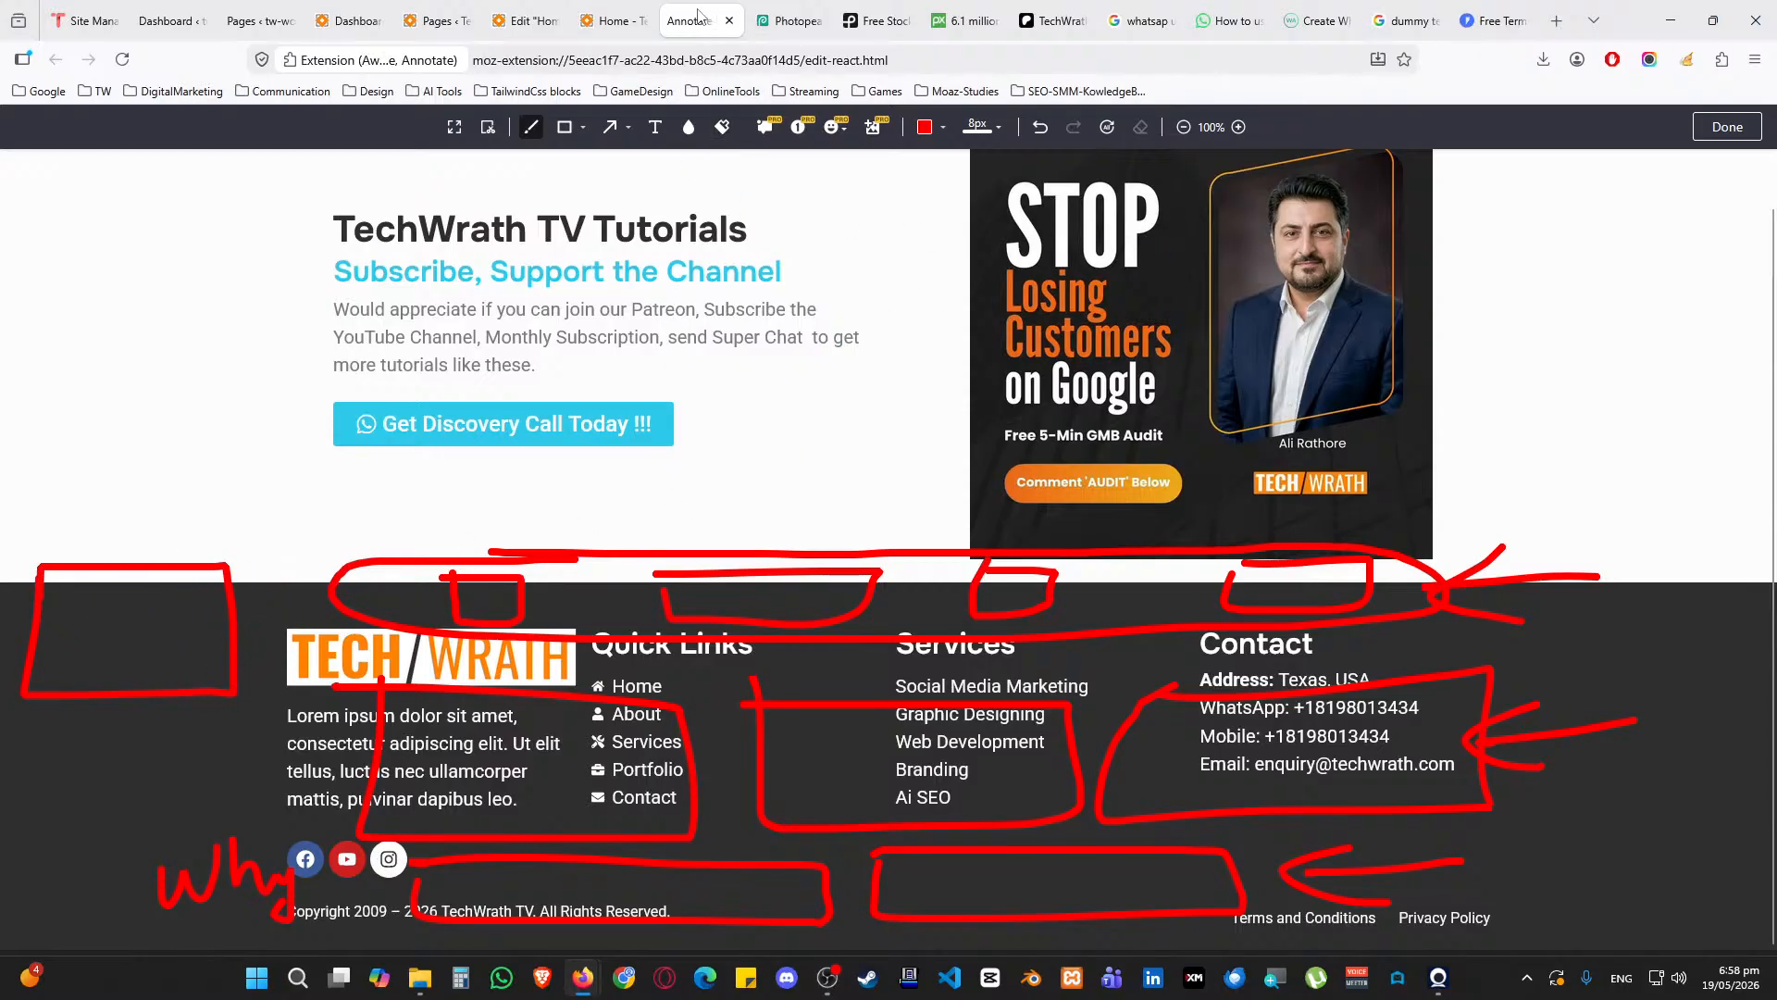
click(729, 20)
Add a new single-column Flexbox section below the hero in the Home page editor
scroll(678, 477, up, 3)
click(557, 21)
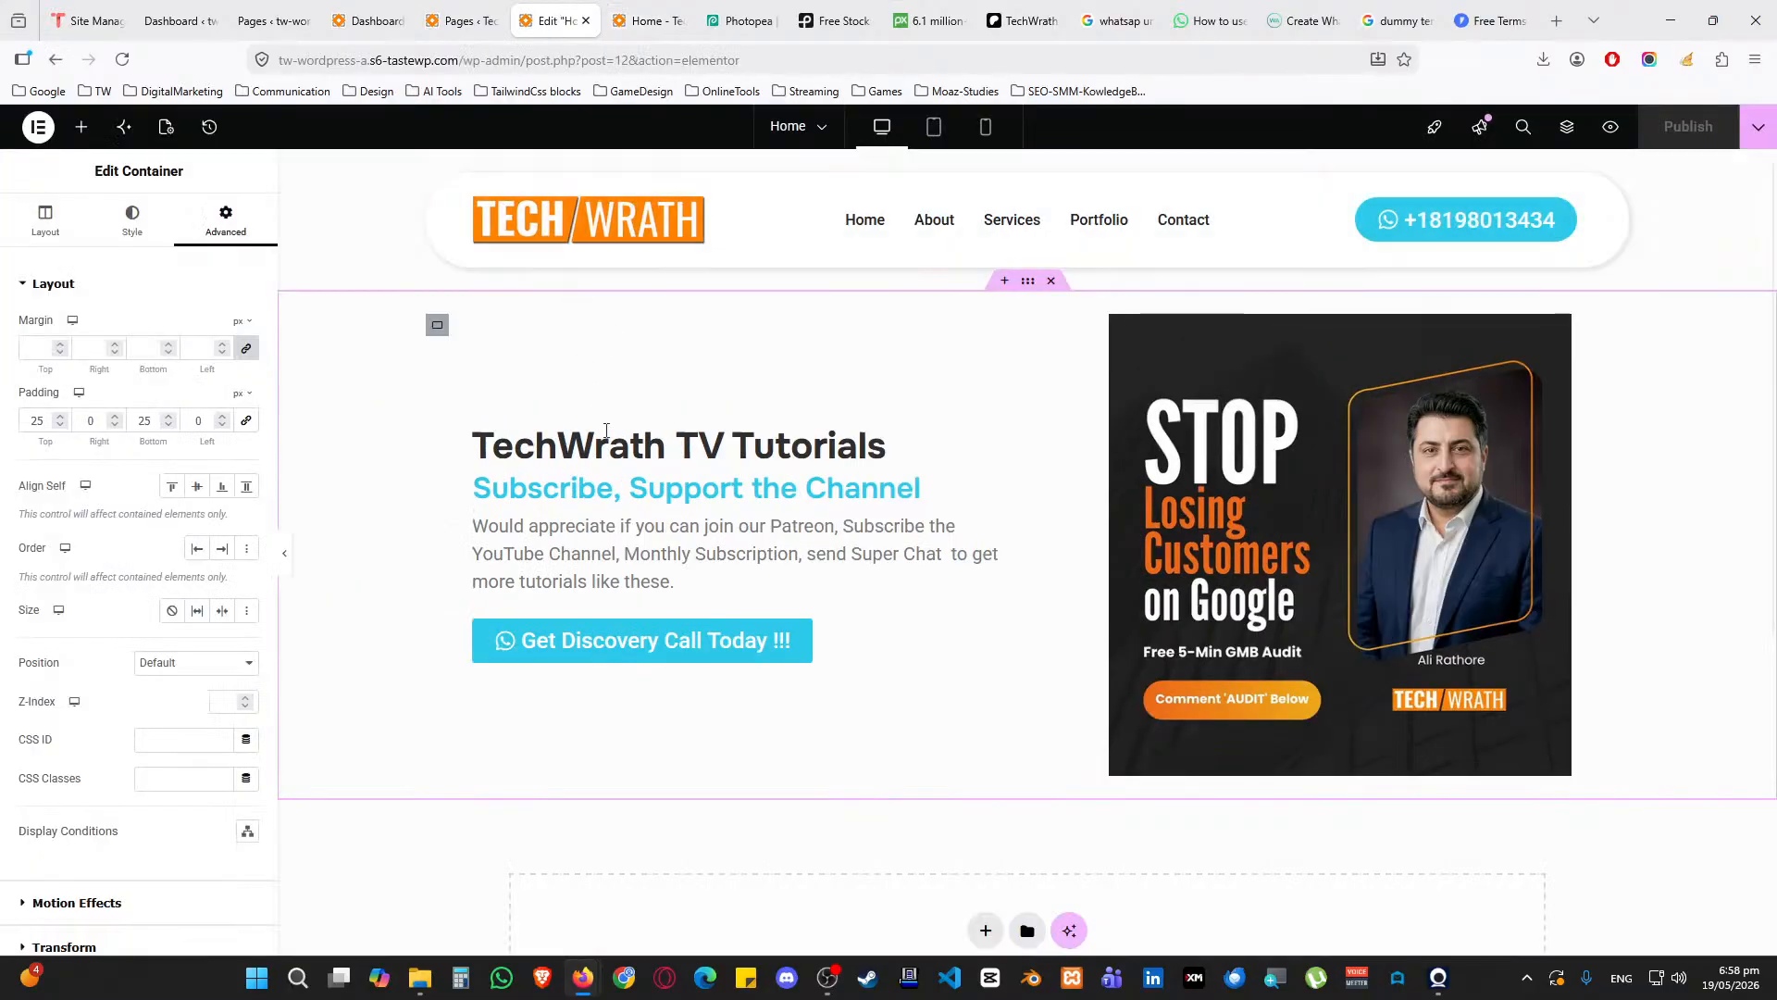
scroll(718, 528, down, 1)
scroll(713, 531, down, 2)
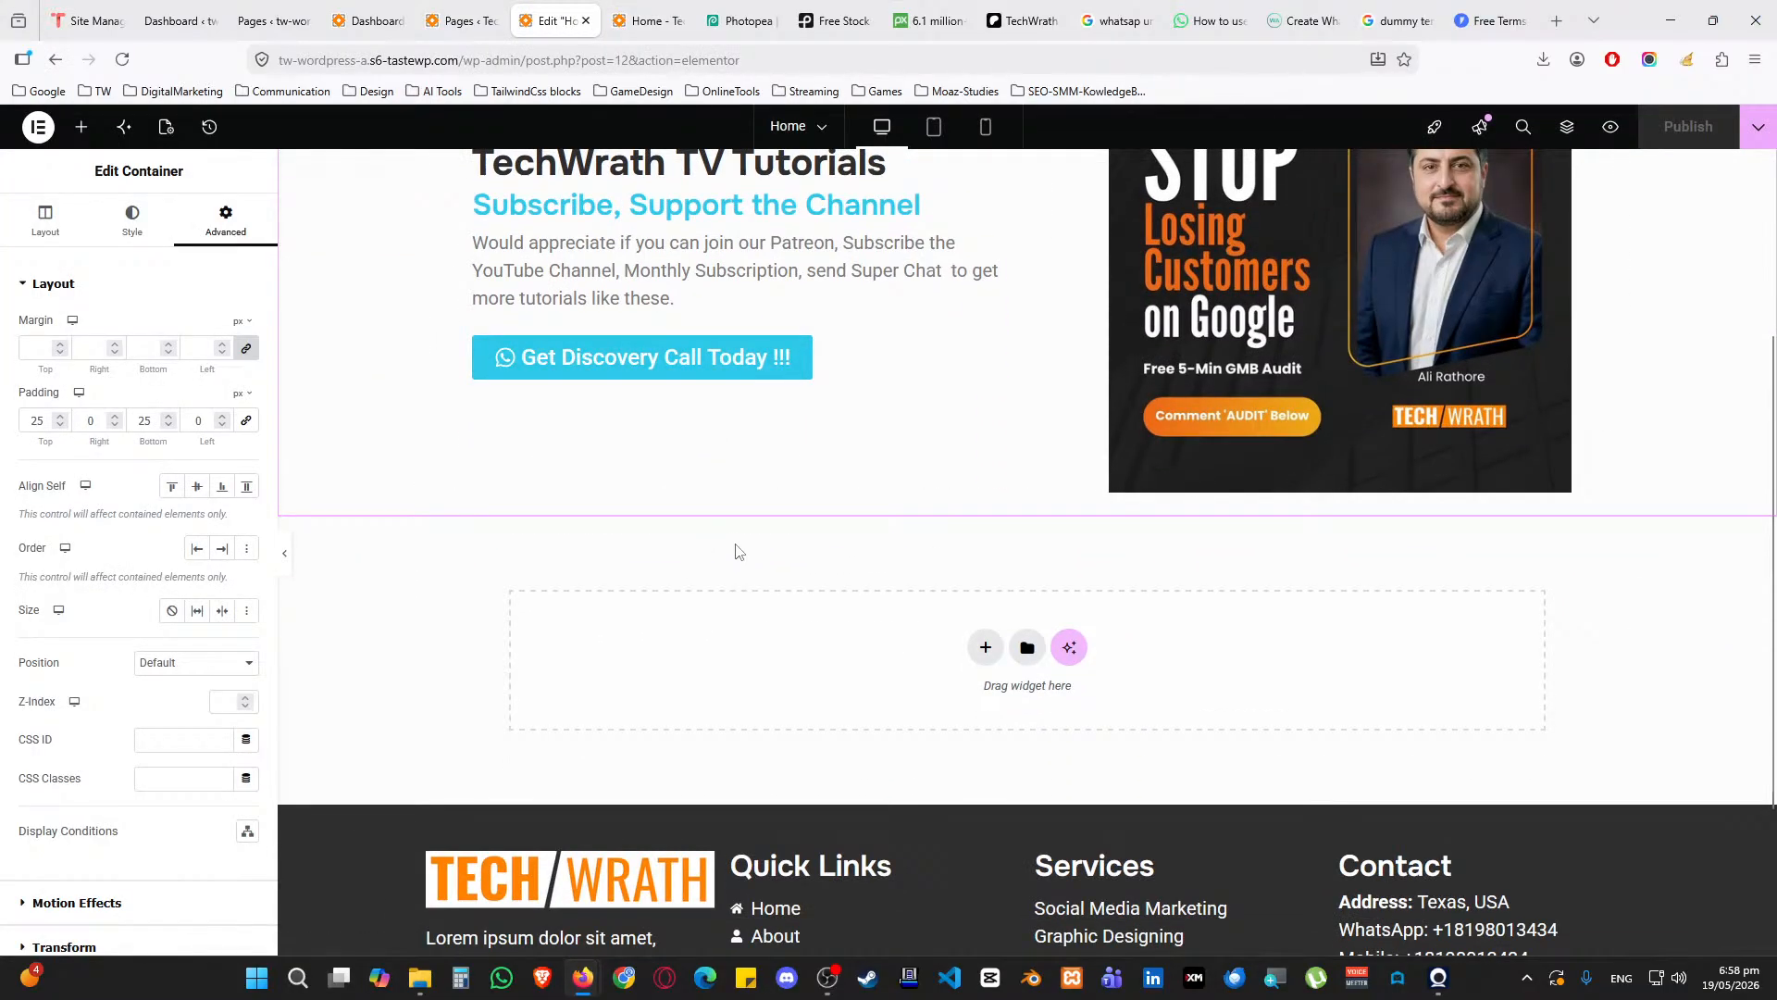
scroll(768, 597, up, 1)
scroll(833, 602, down, 1)
click(985, 647)
click(969, 663)
click(774, 686)
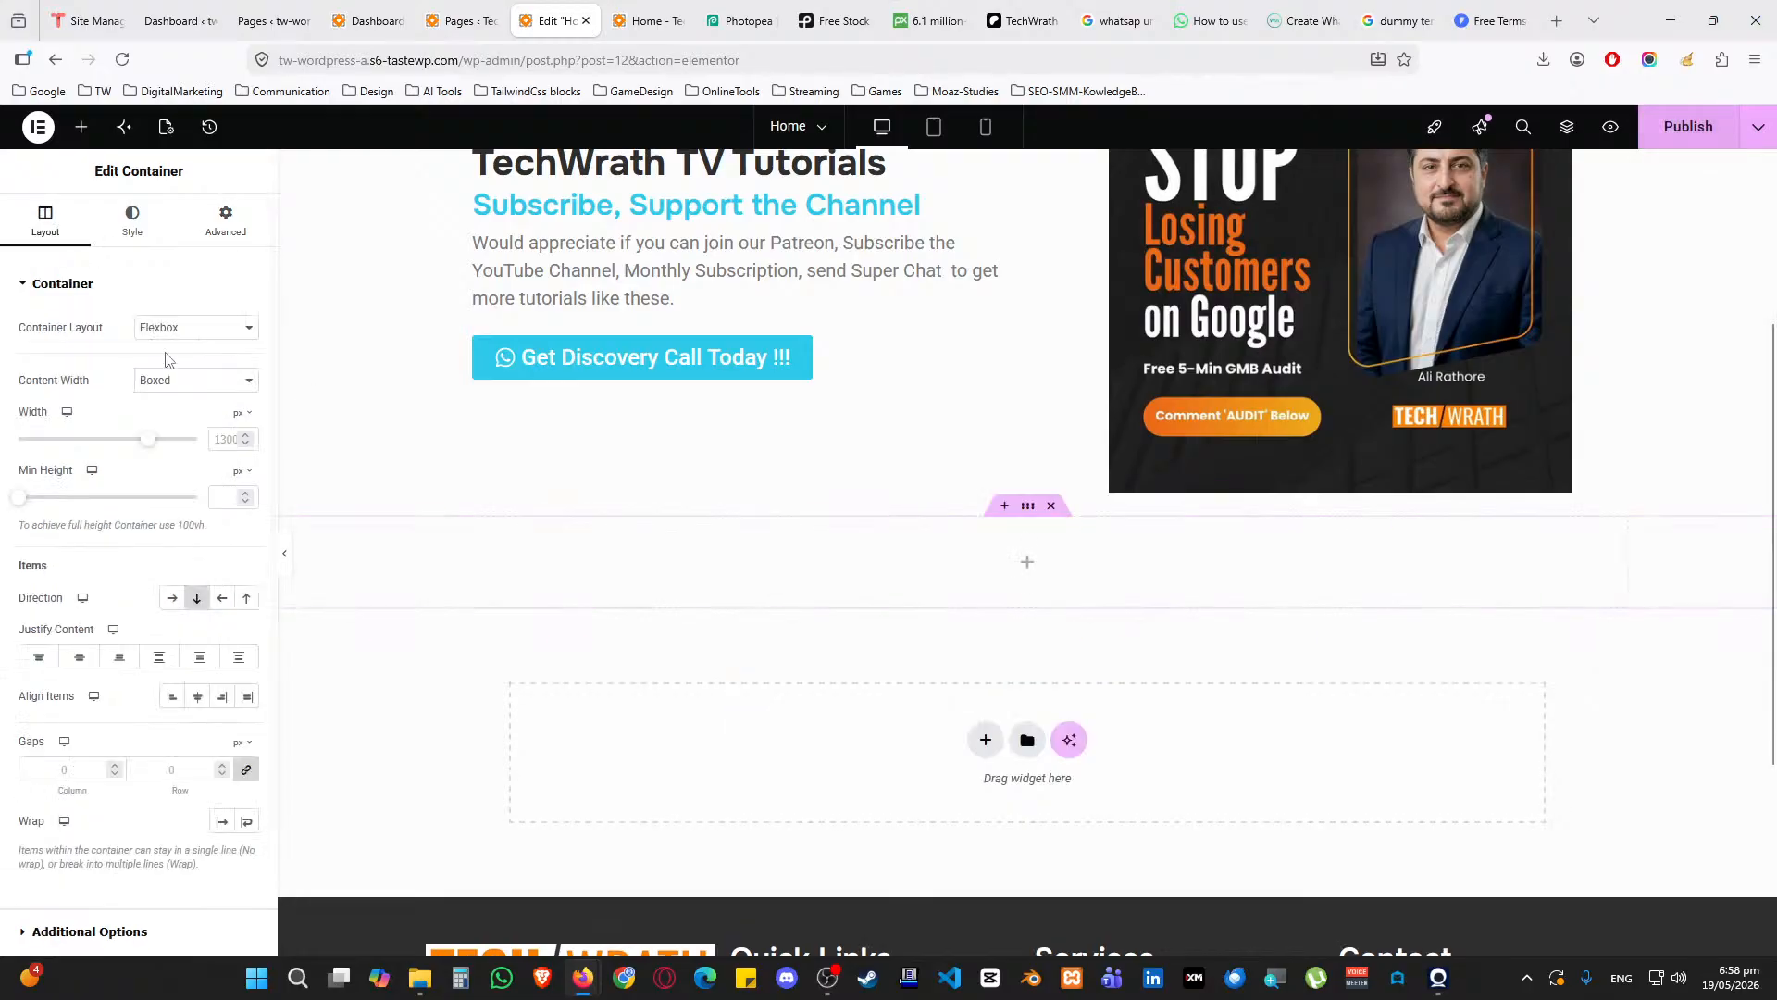
Nest a full-width container in the section and place an Image Carousel widget, found via 'carou', inside it
click(81, 126)
drag(74, 366, 875, 555)
click(81, 127)
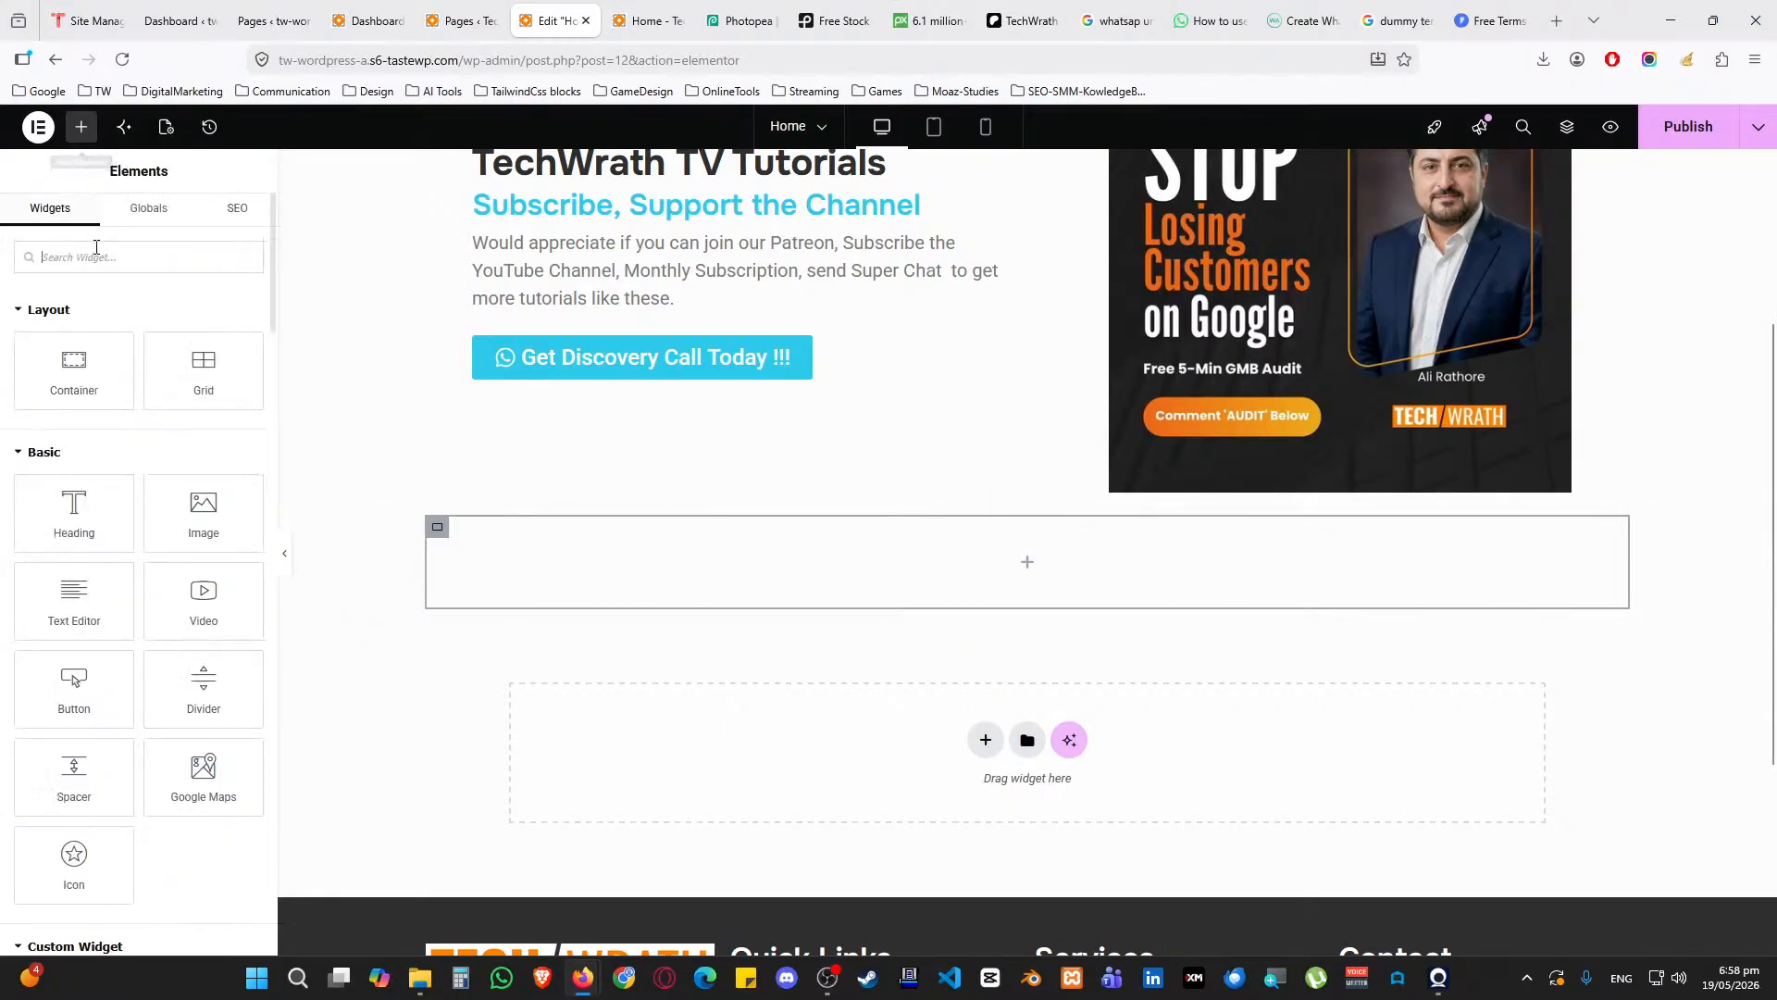
text(carou)
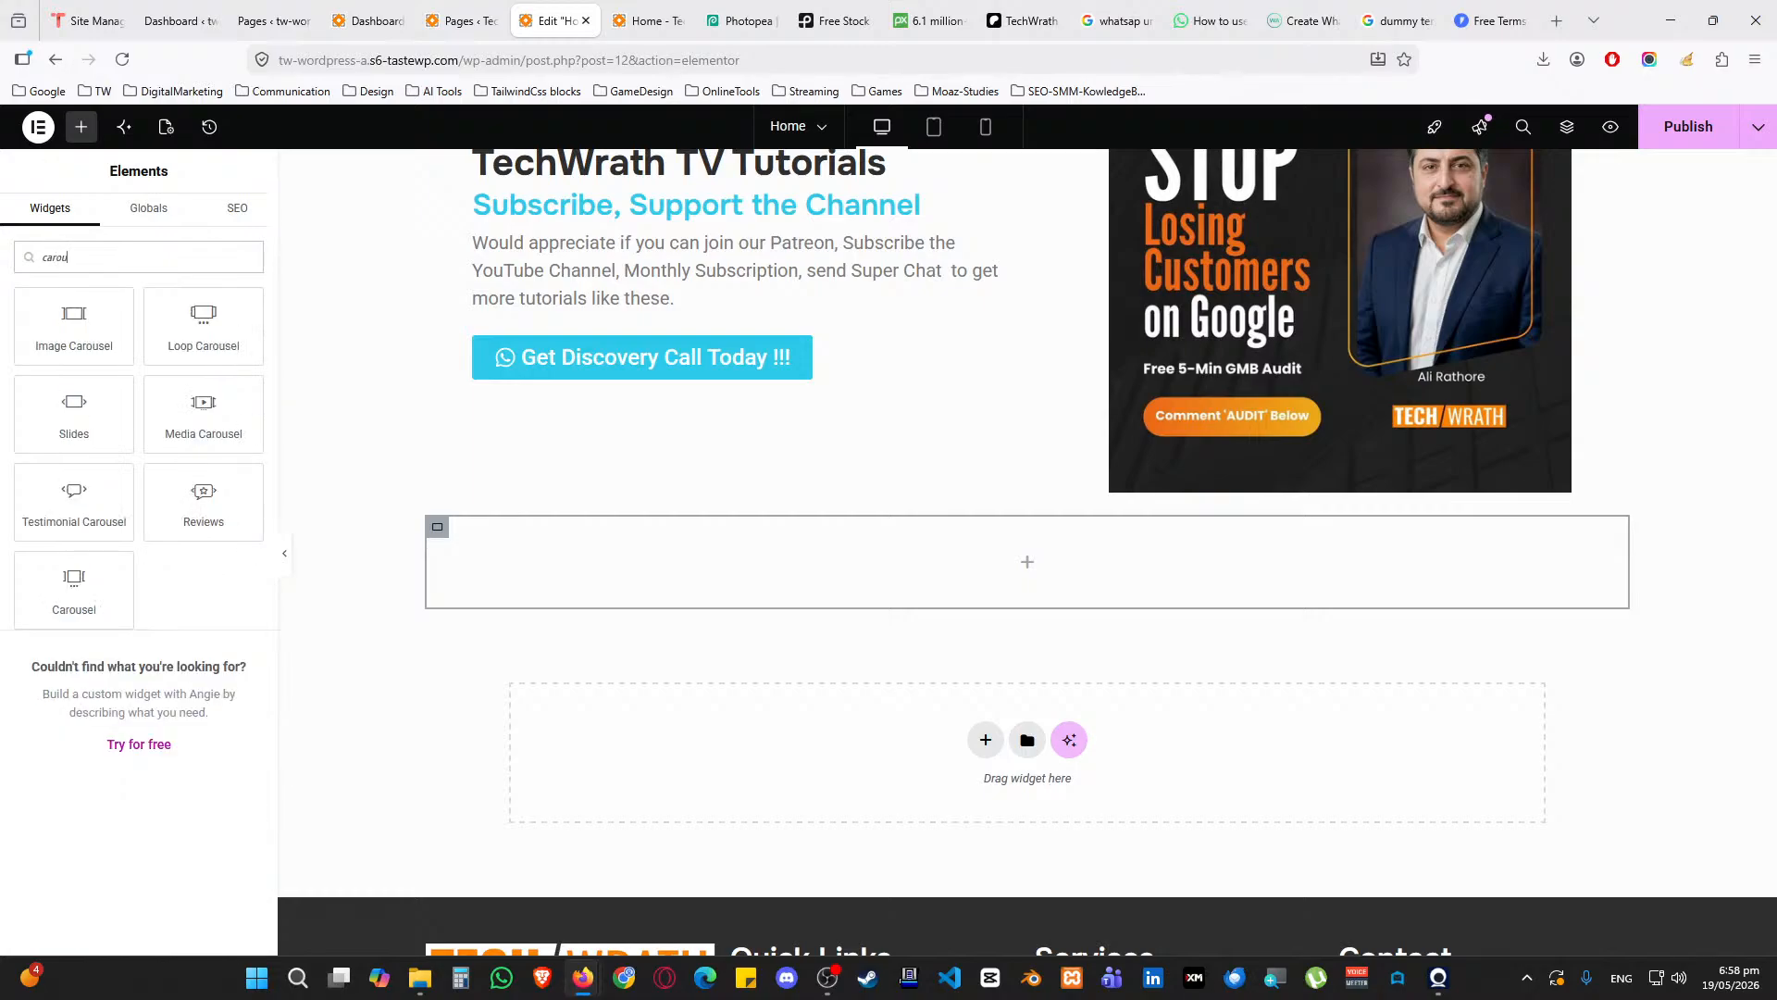
drag(74, 325, 916, 567)
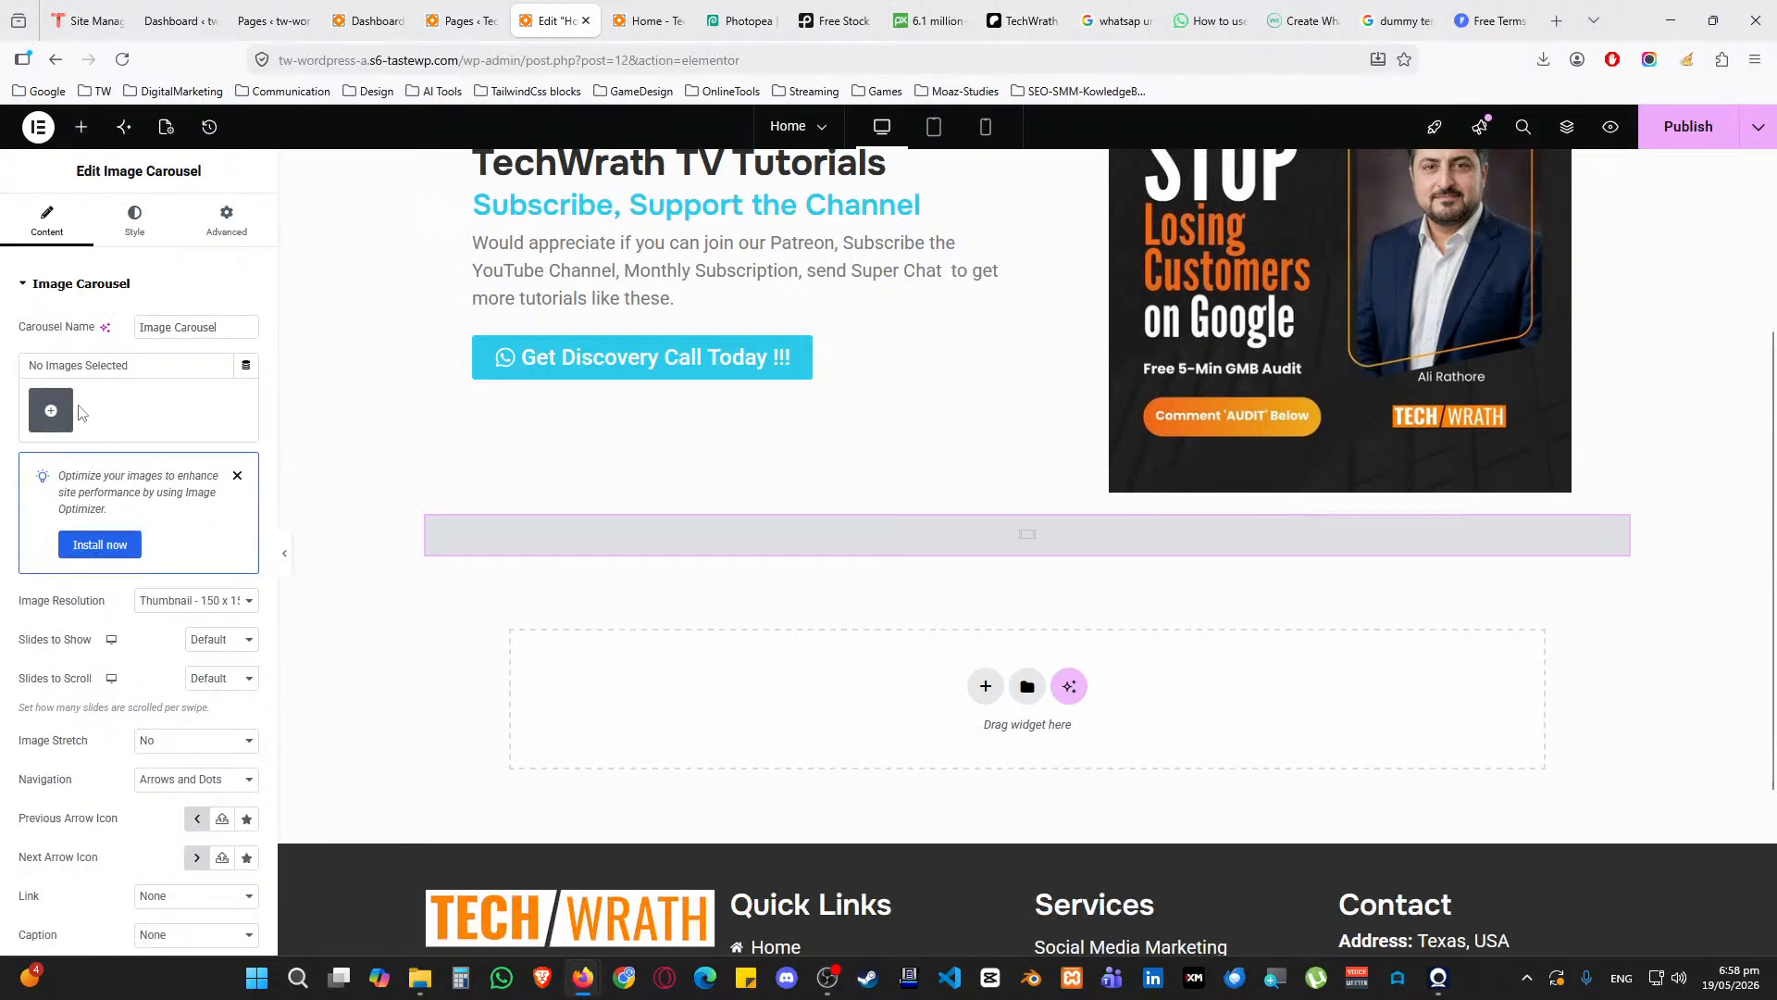
click(51, 410)
Switch the carousel's gallery window to Upload files, cancelling the file picker twice and glancing at the Media Library
click(242, 198)
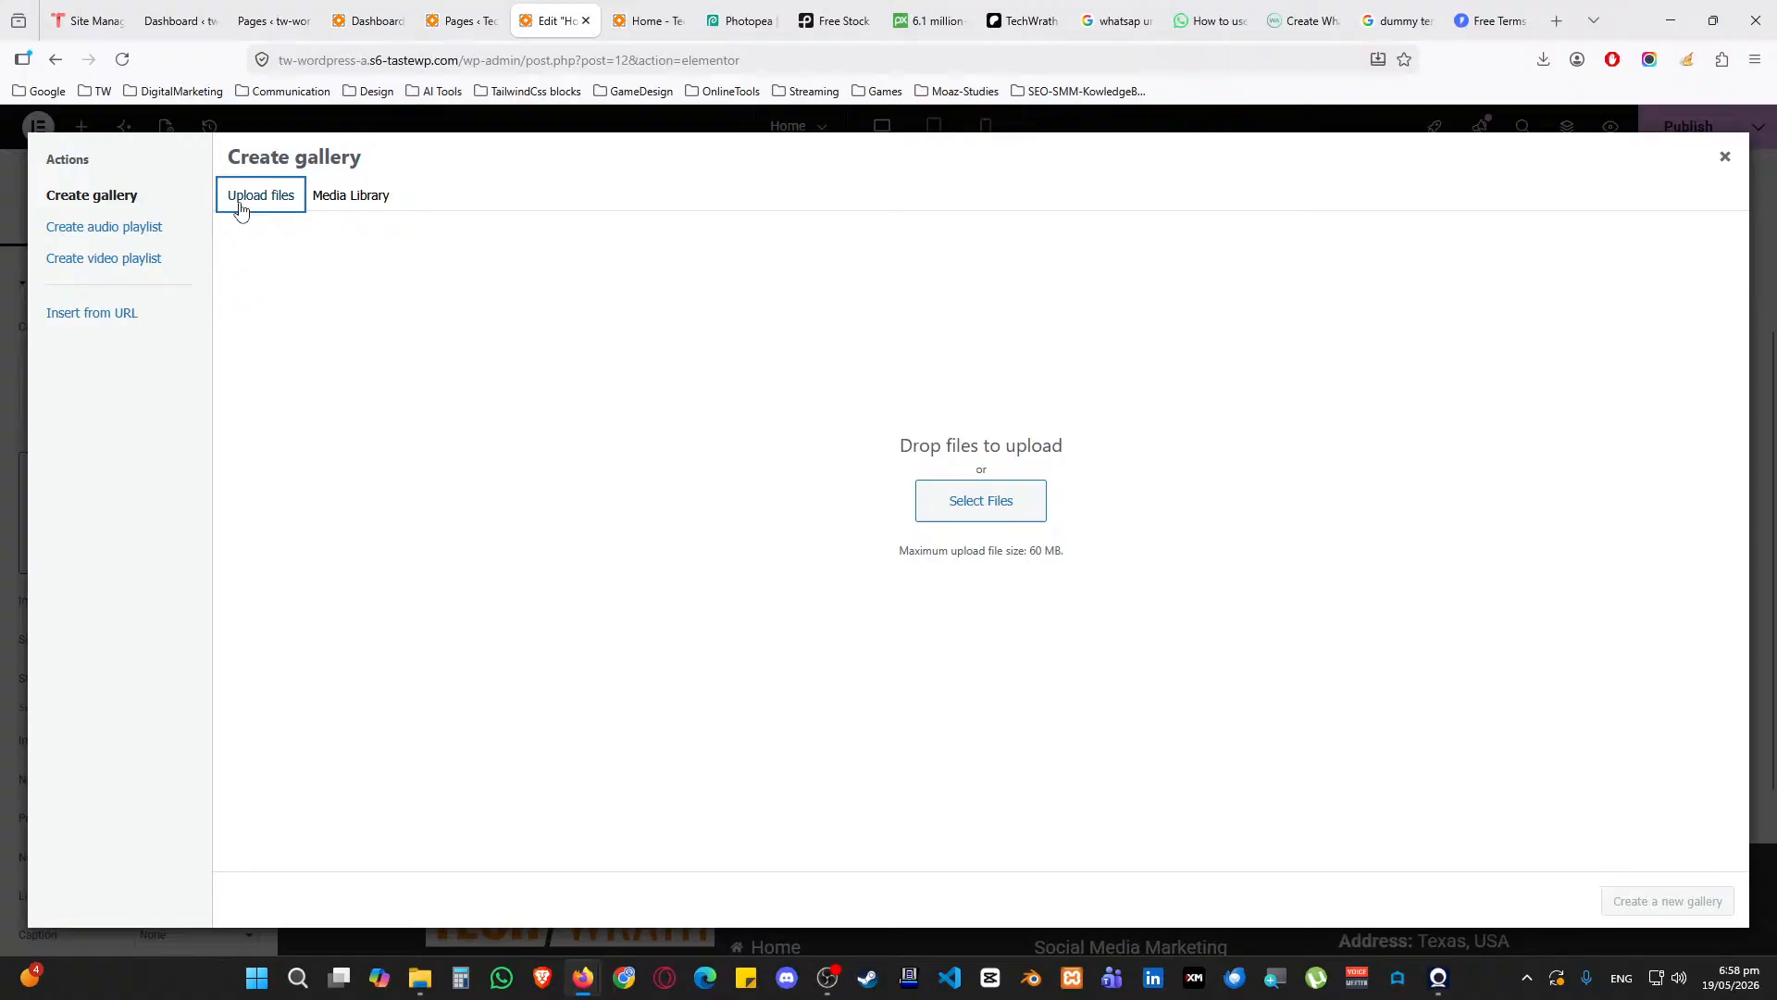
click(967, 497)
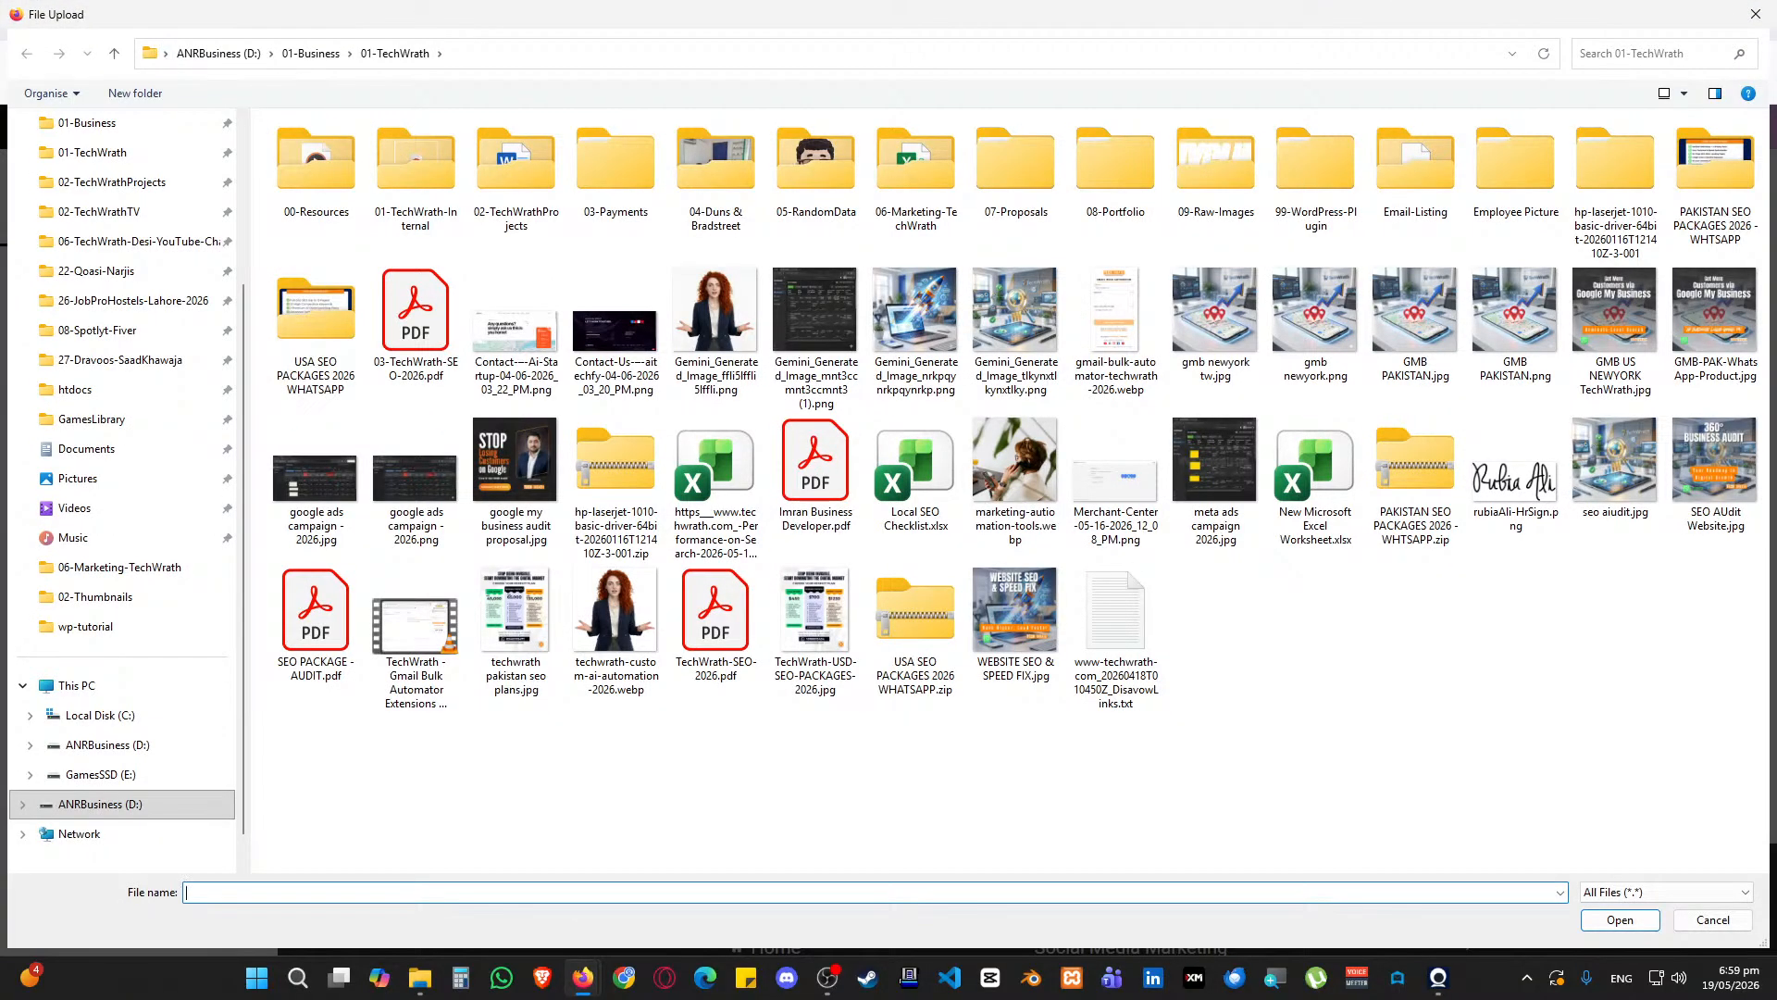
click(1756, 14)
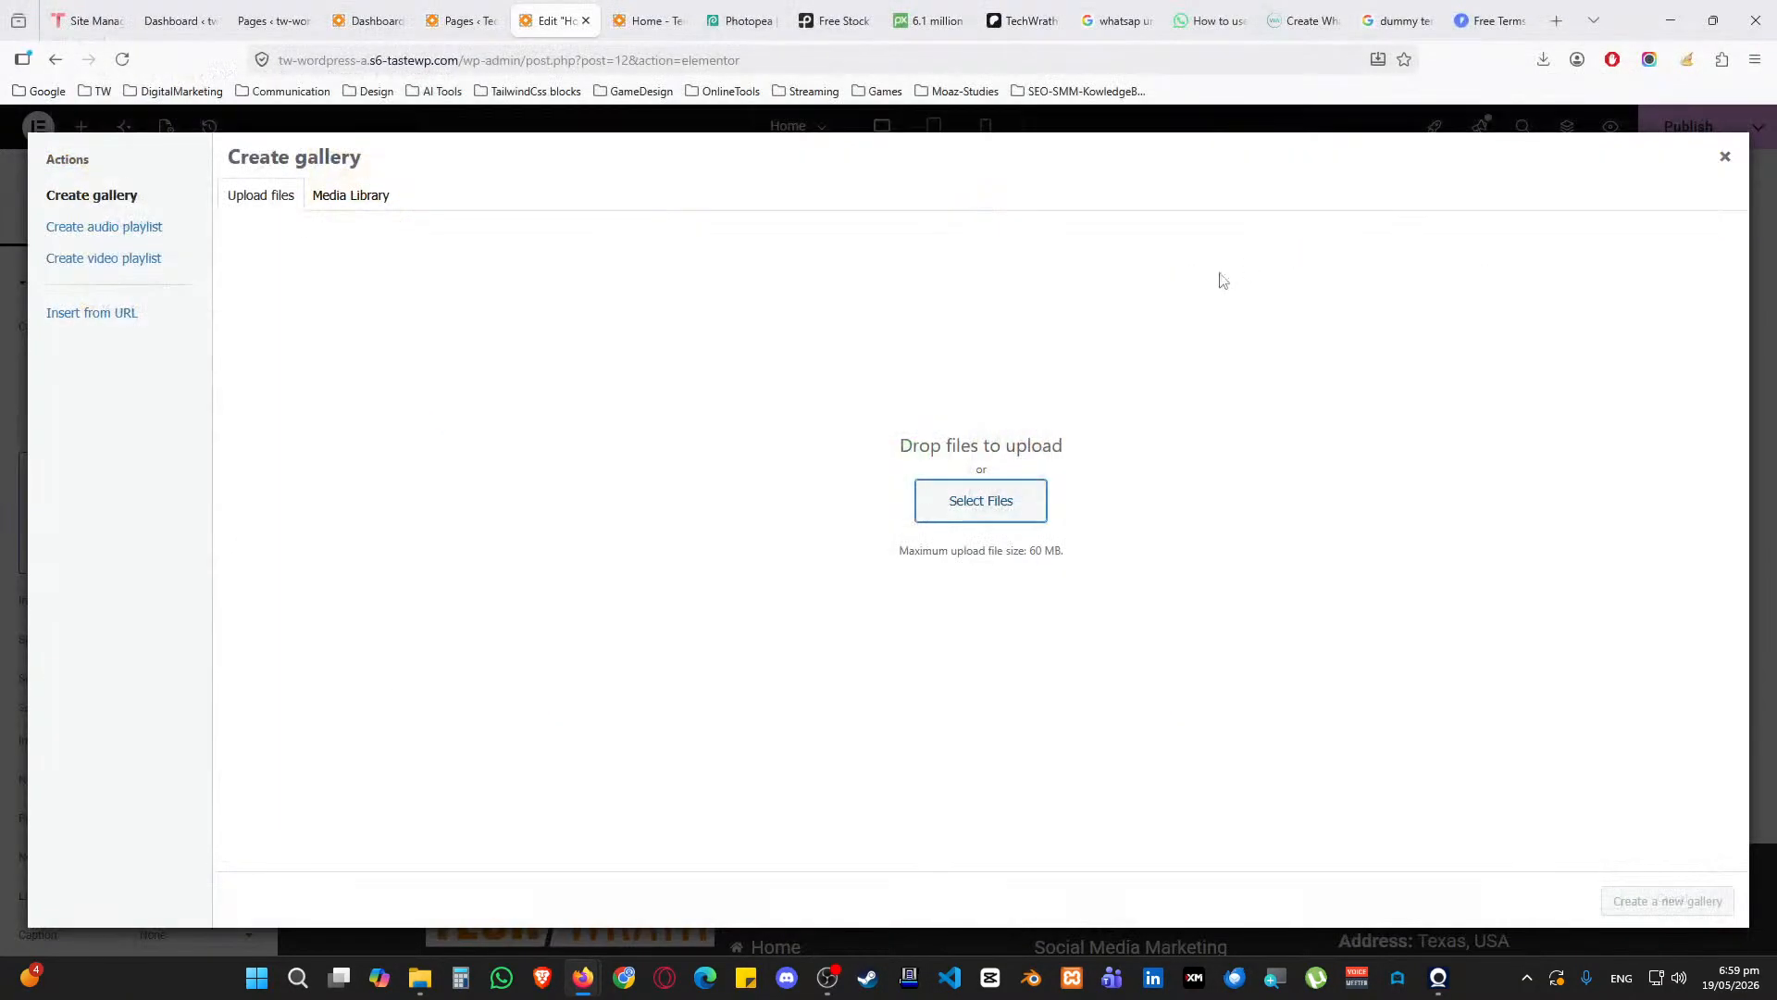
click(370, 202)
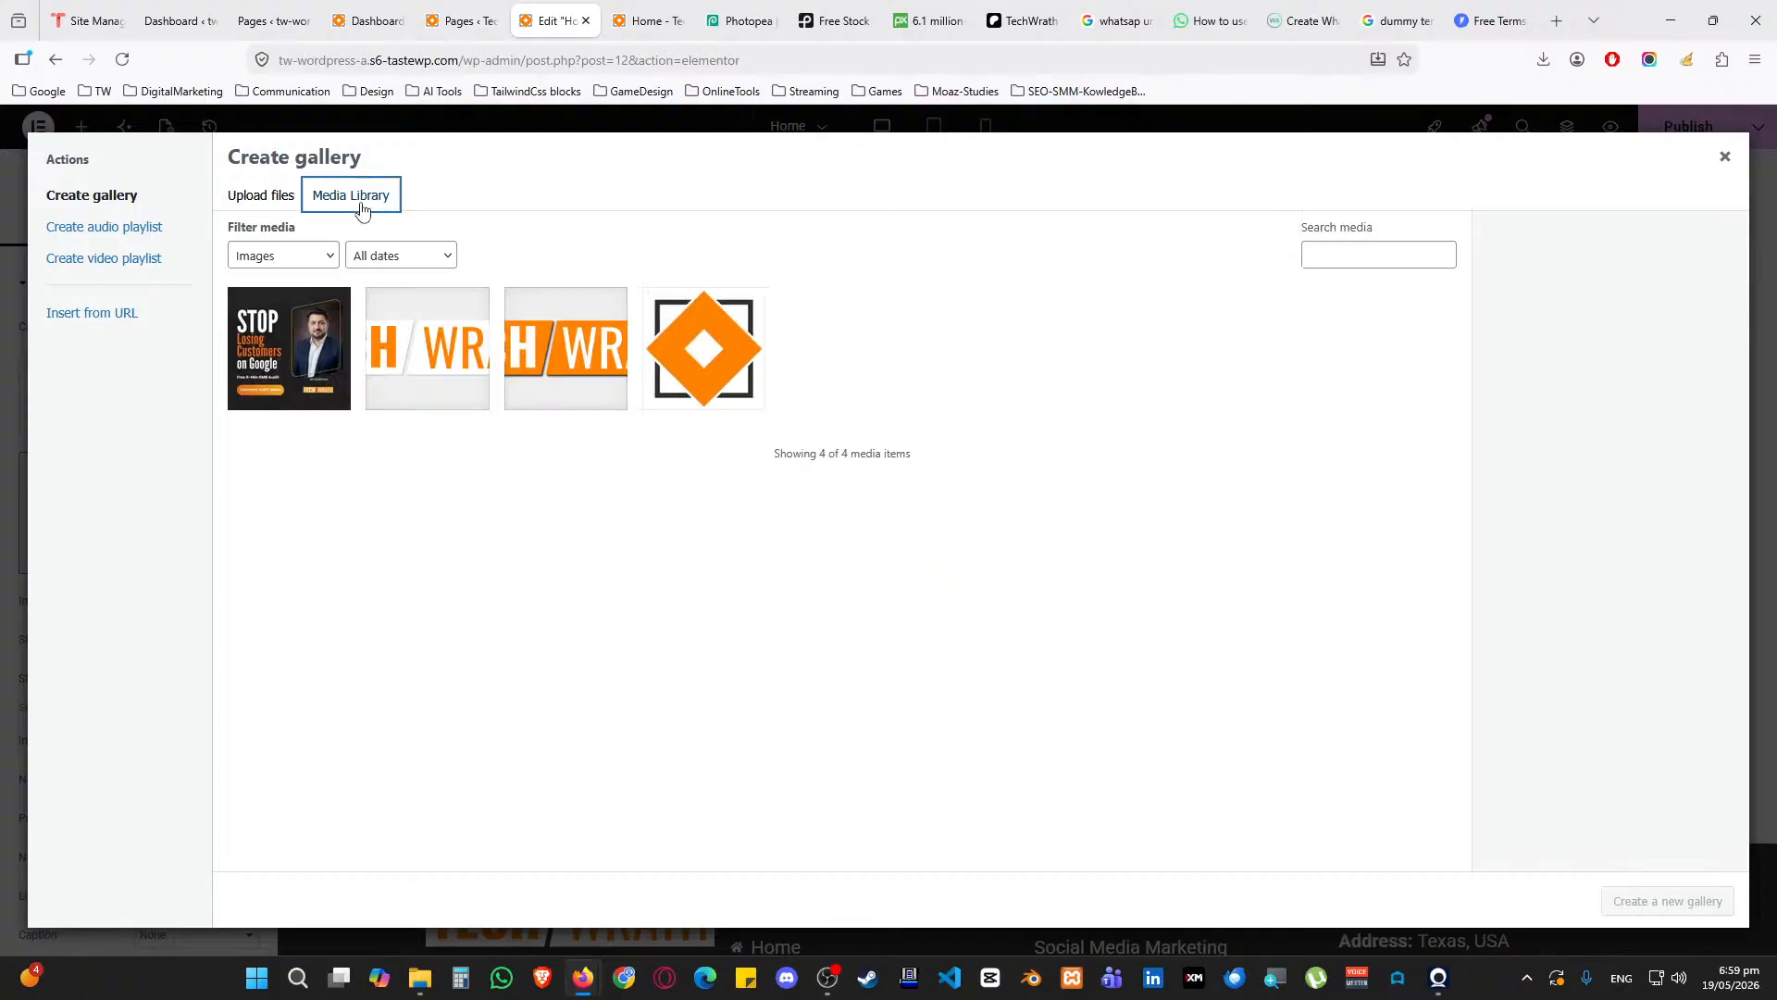
click(276, 200)
click(985, 501)
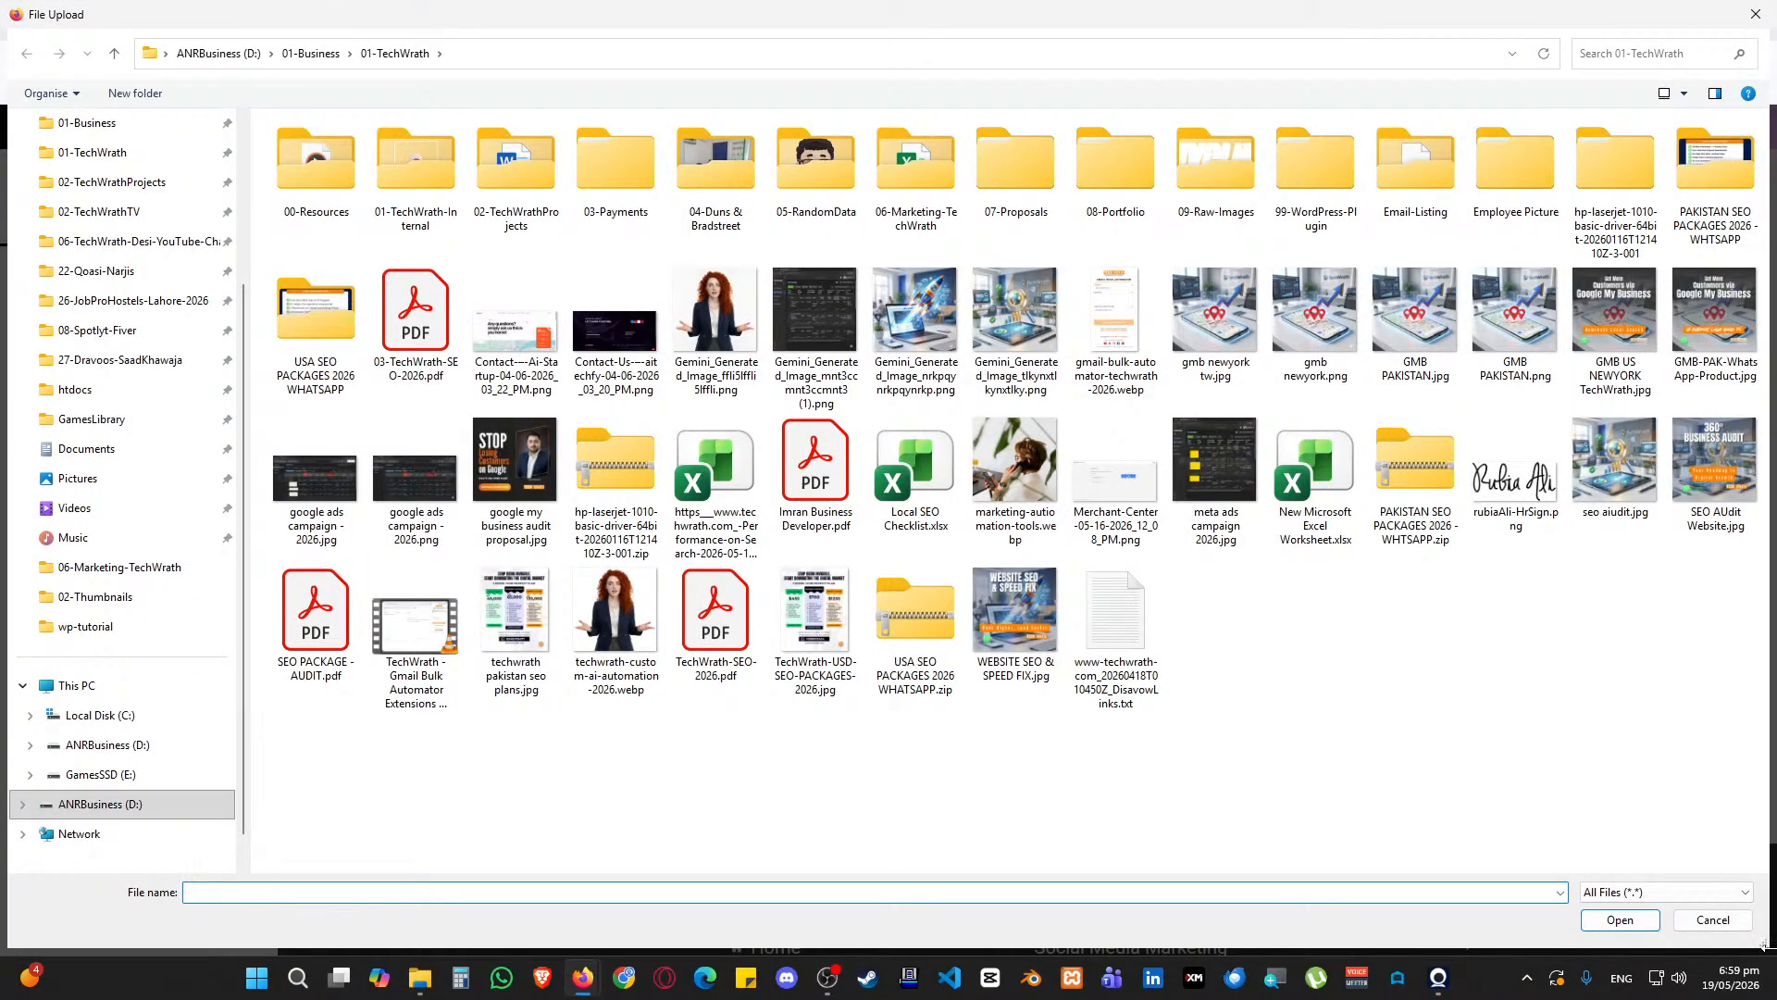
click(1756, 14)
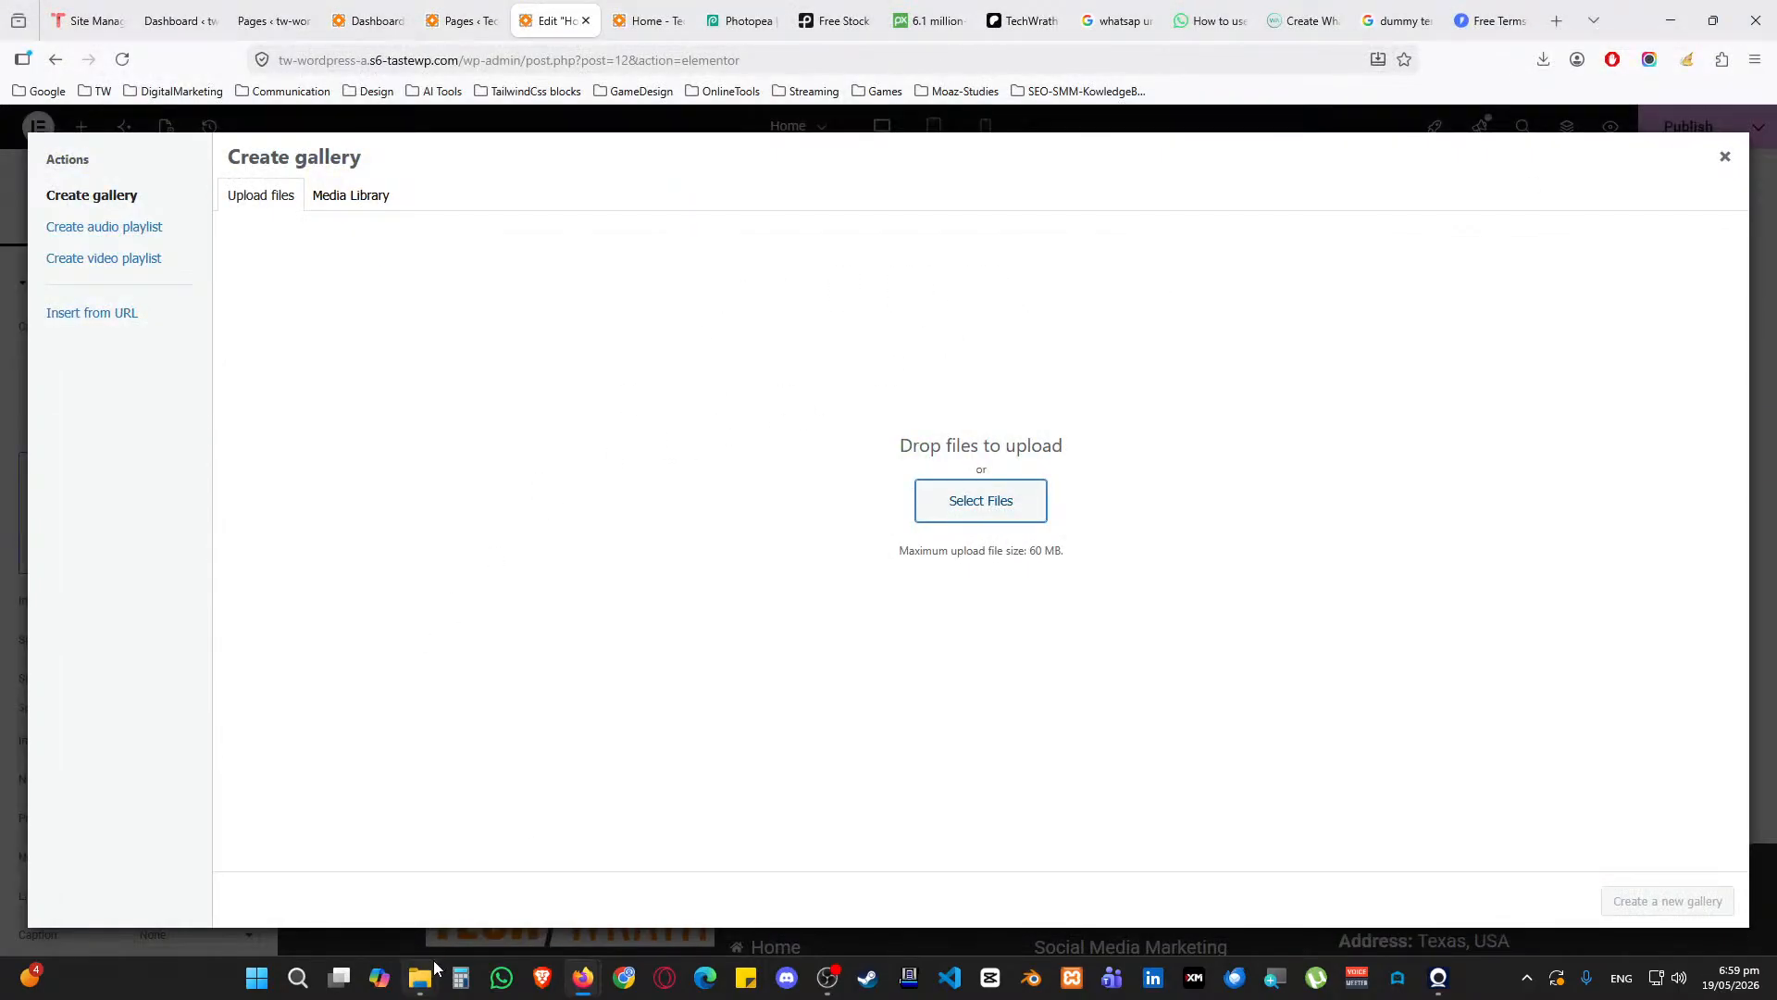
mouse_move(419, 989)
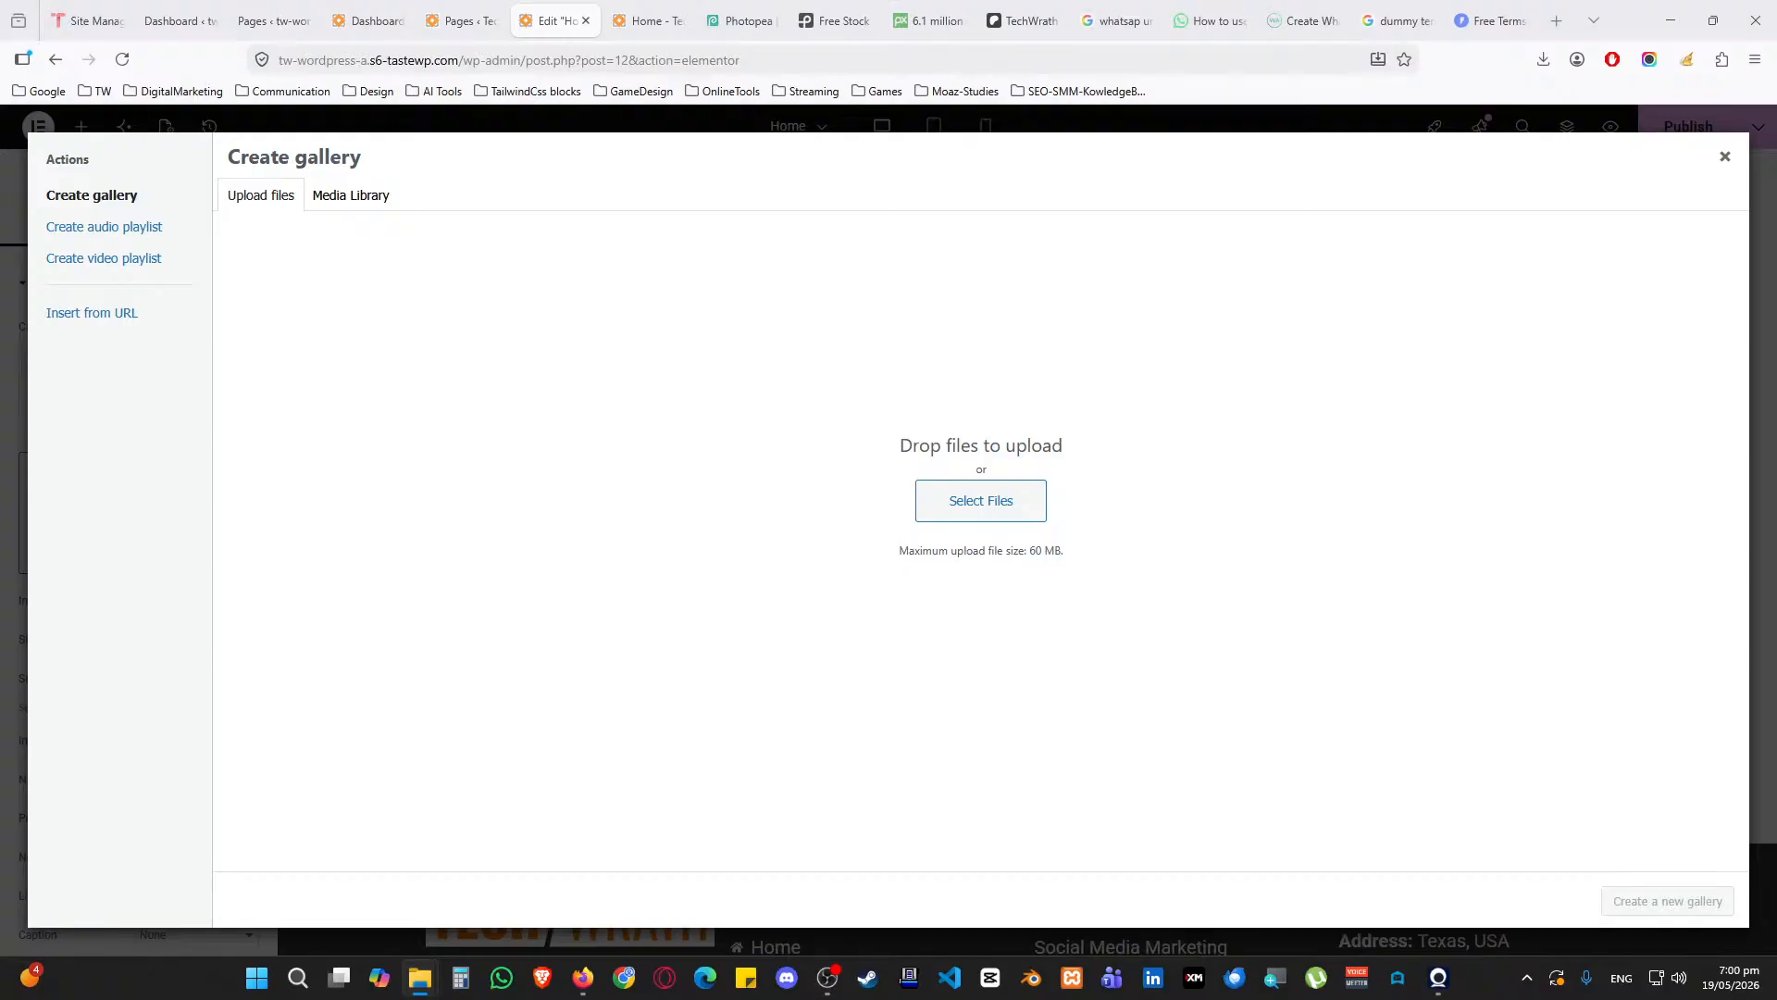
Select the seven logo PNGs, Android through Square, in the wp-tutorial folder for upload
click(1039, 500)
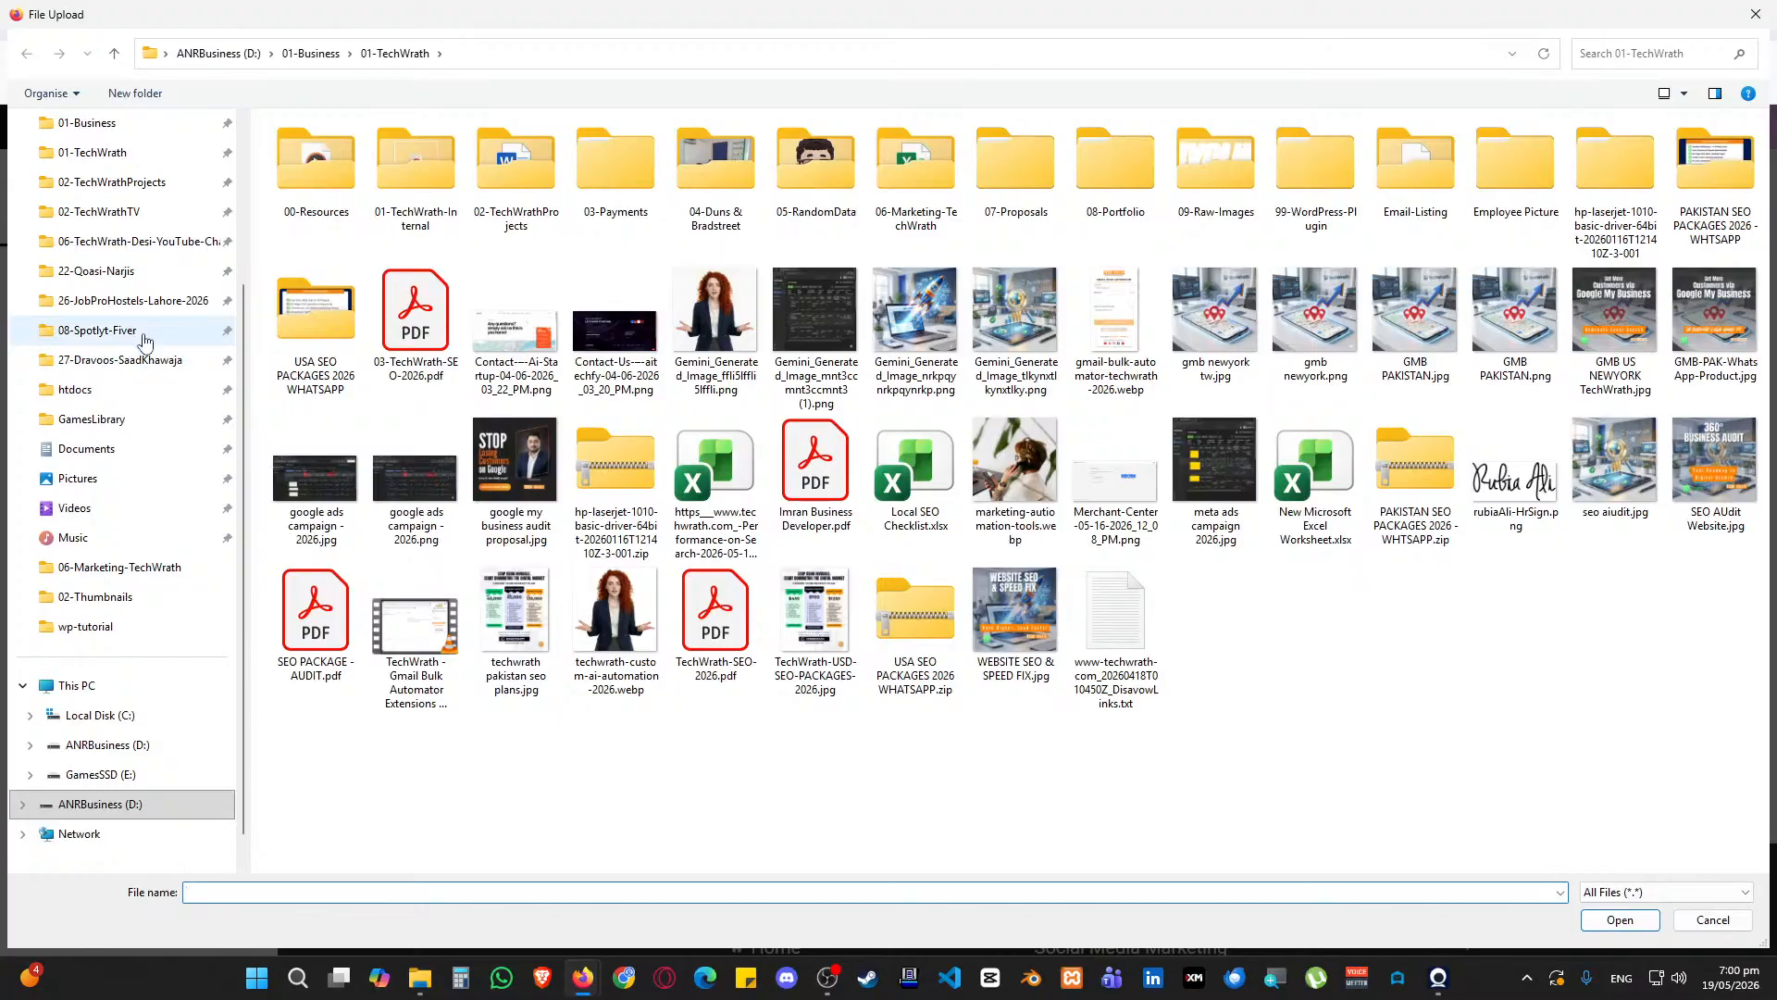
scroll(143, 341, up, 3)
click(99, 424)
click(316, 298)
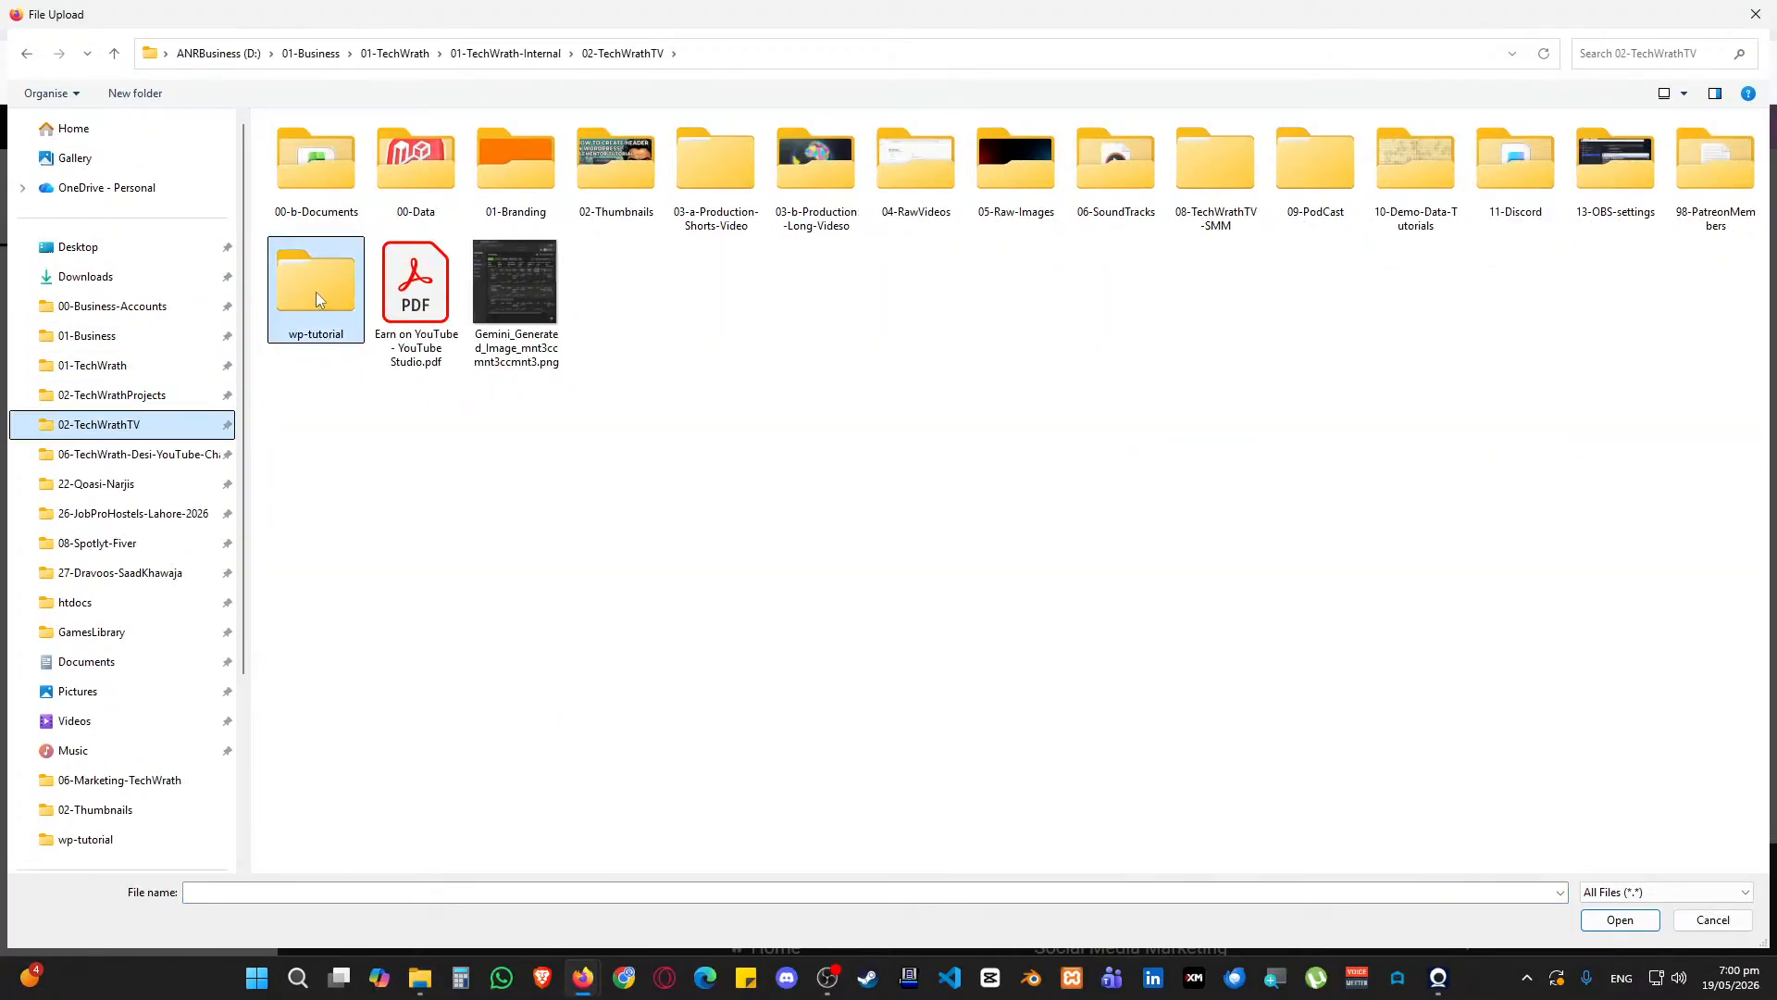
double_click(316, 299)
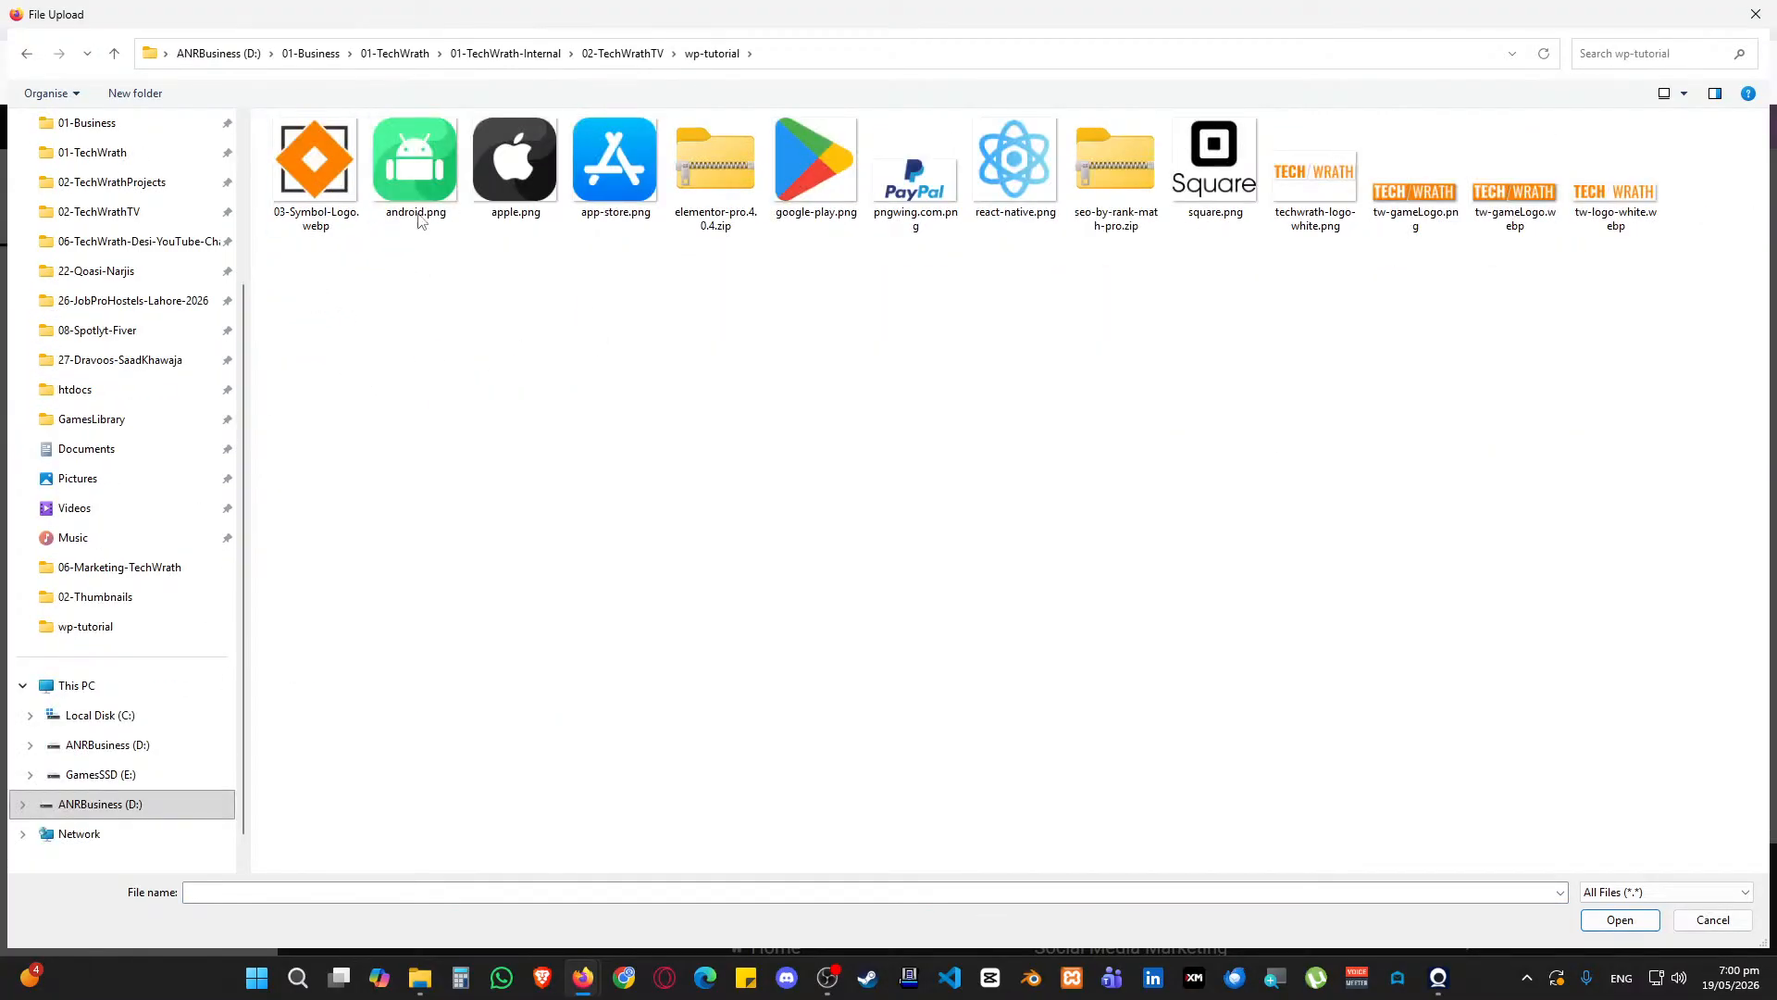
click(417, 167)
ctrl+click(515, 167)
ctrl+click(614, 166)
ctrl+click(814, 166)
ctrl+click(925, 195)
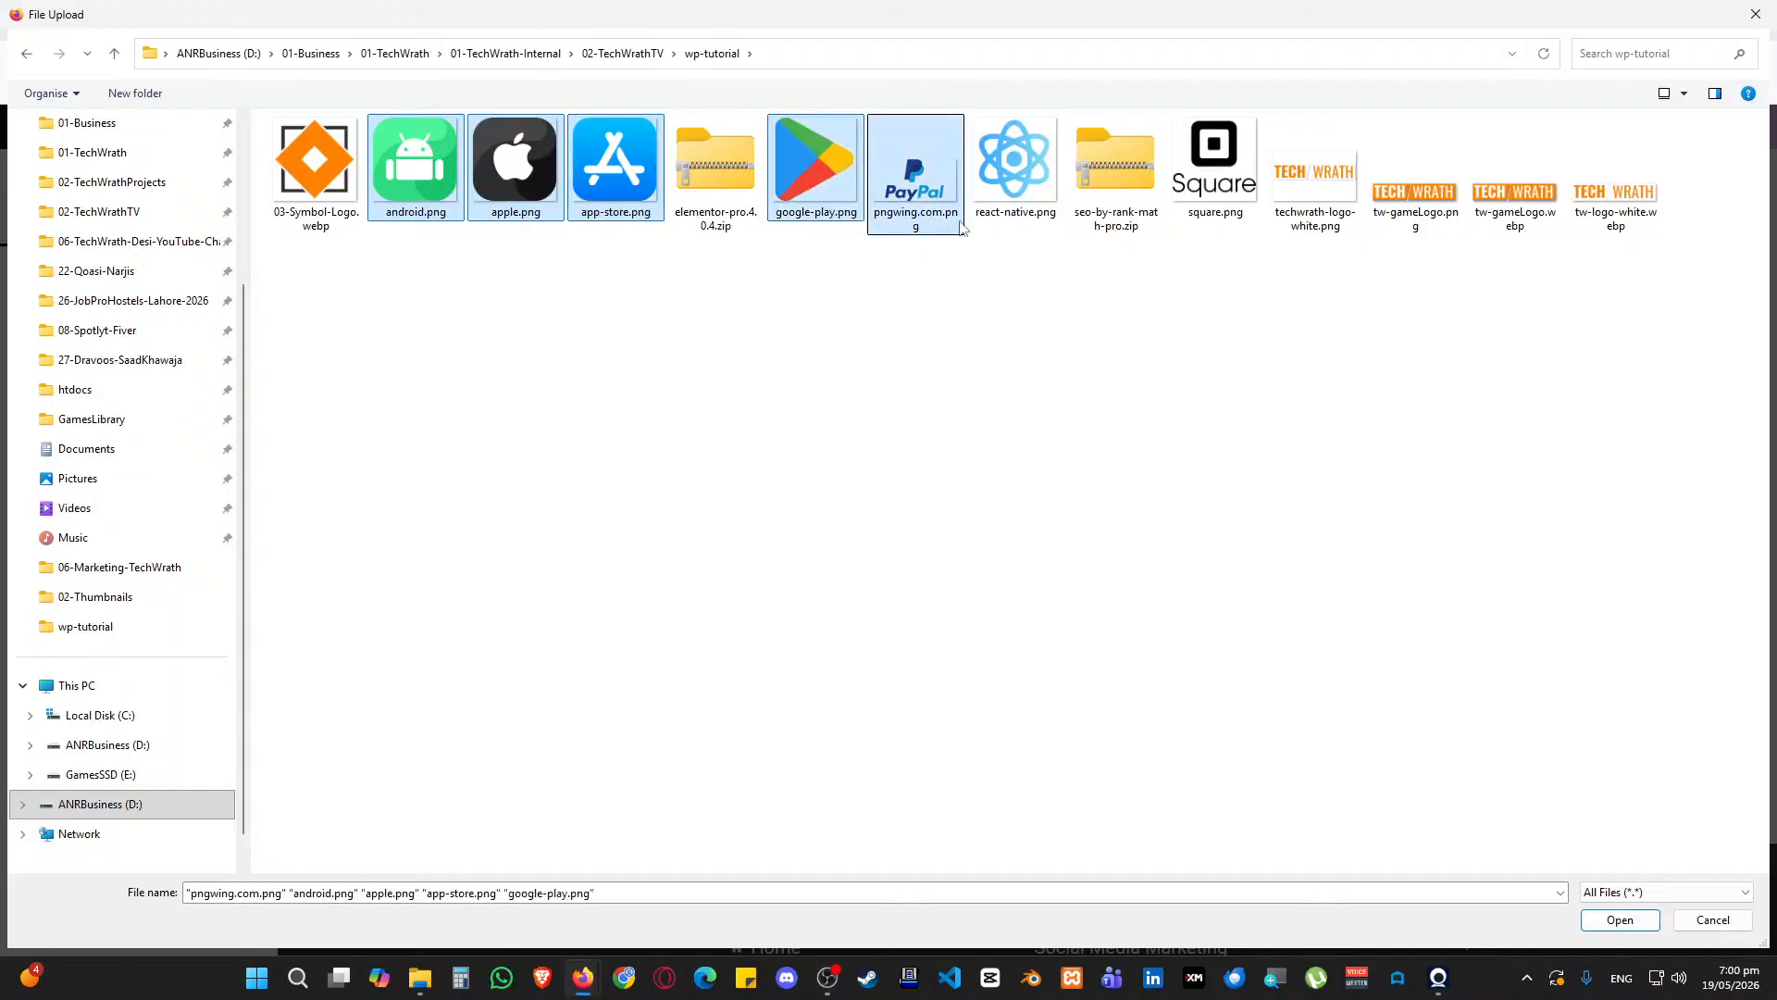
ctrl+click(1016, 166)
ctrl+click(1215, 167)
Upload the seven logos, build a gallery from them and insert it into the carousel
click(1620, 919)
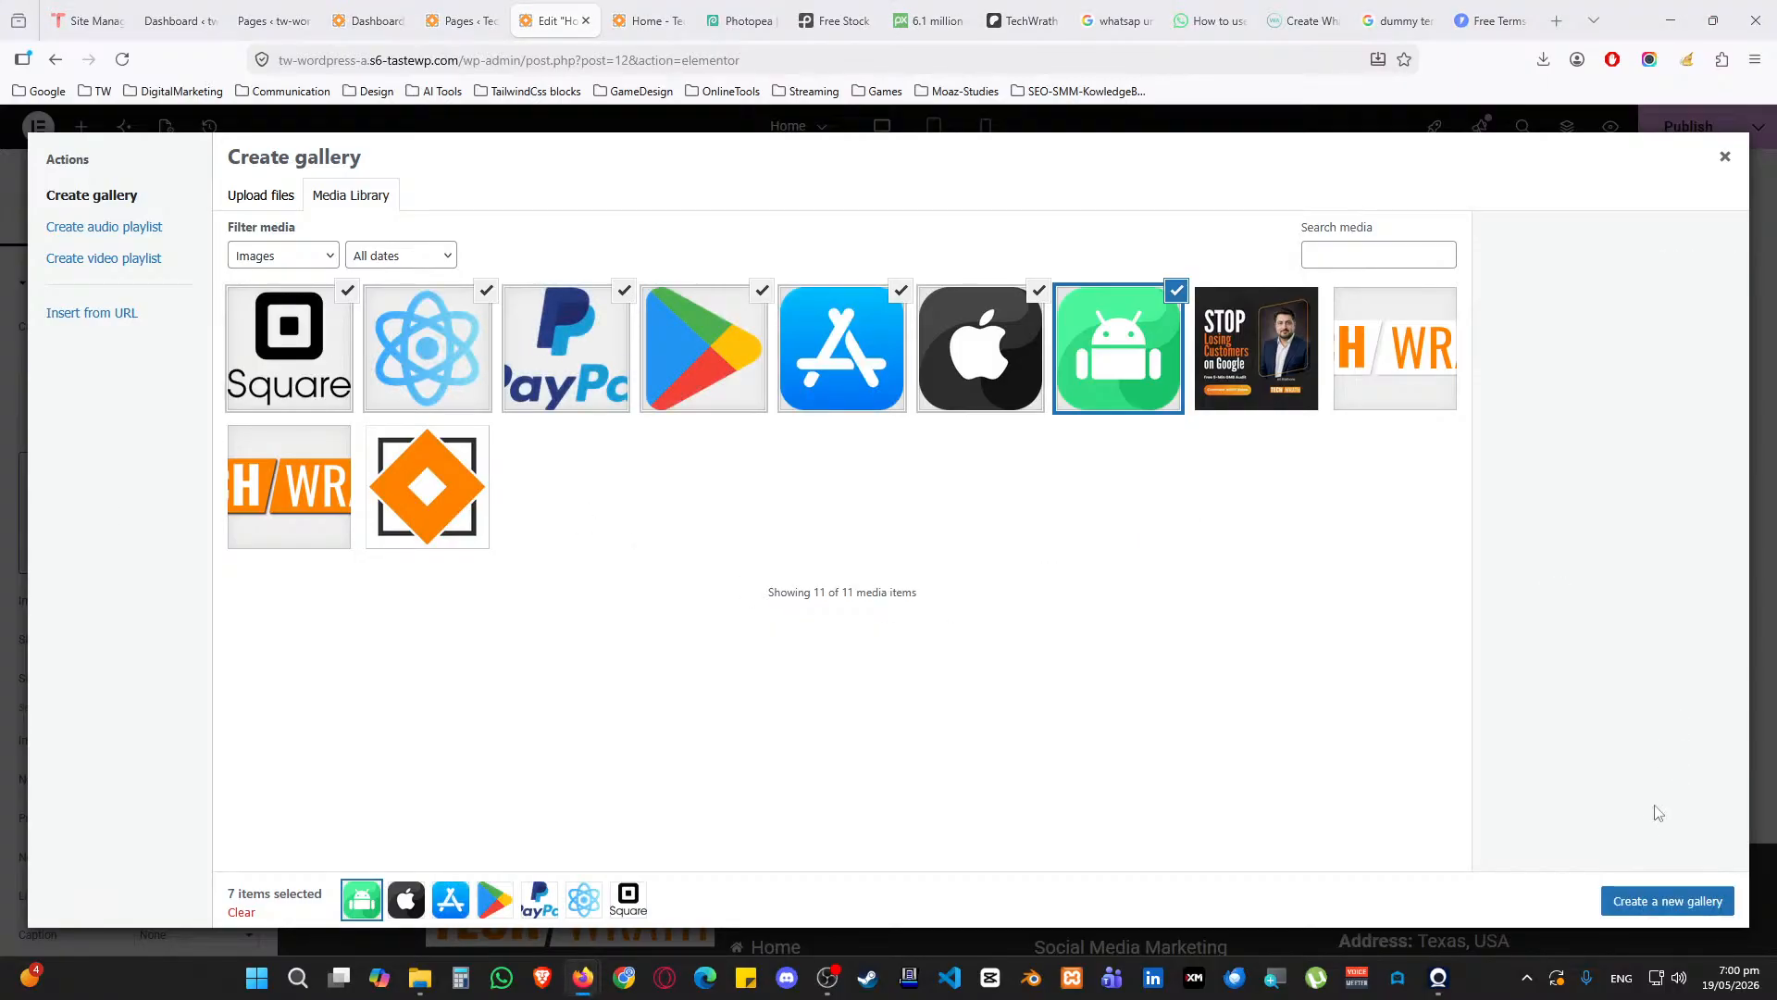
click(1666, 901)
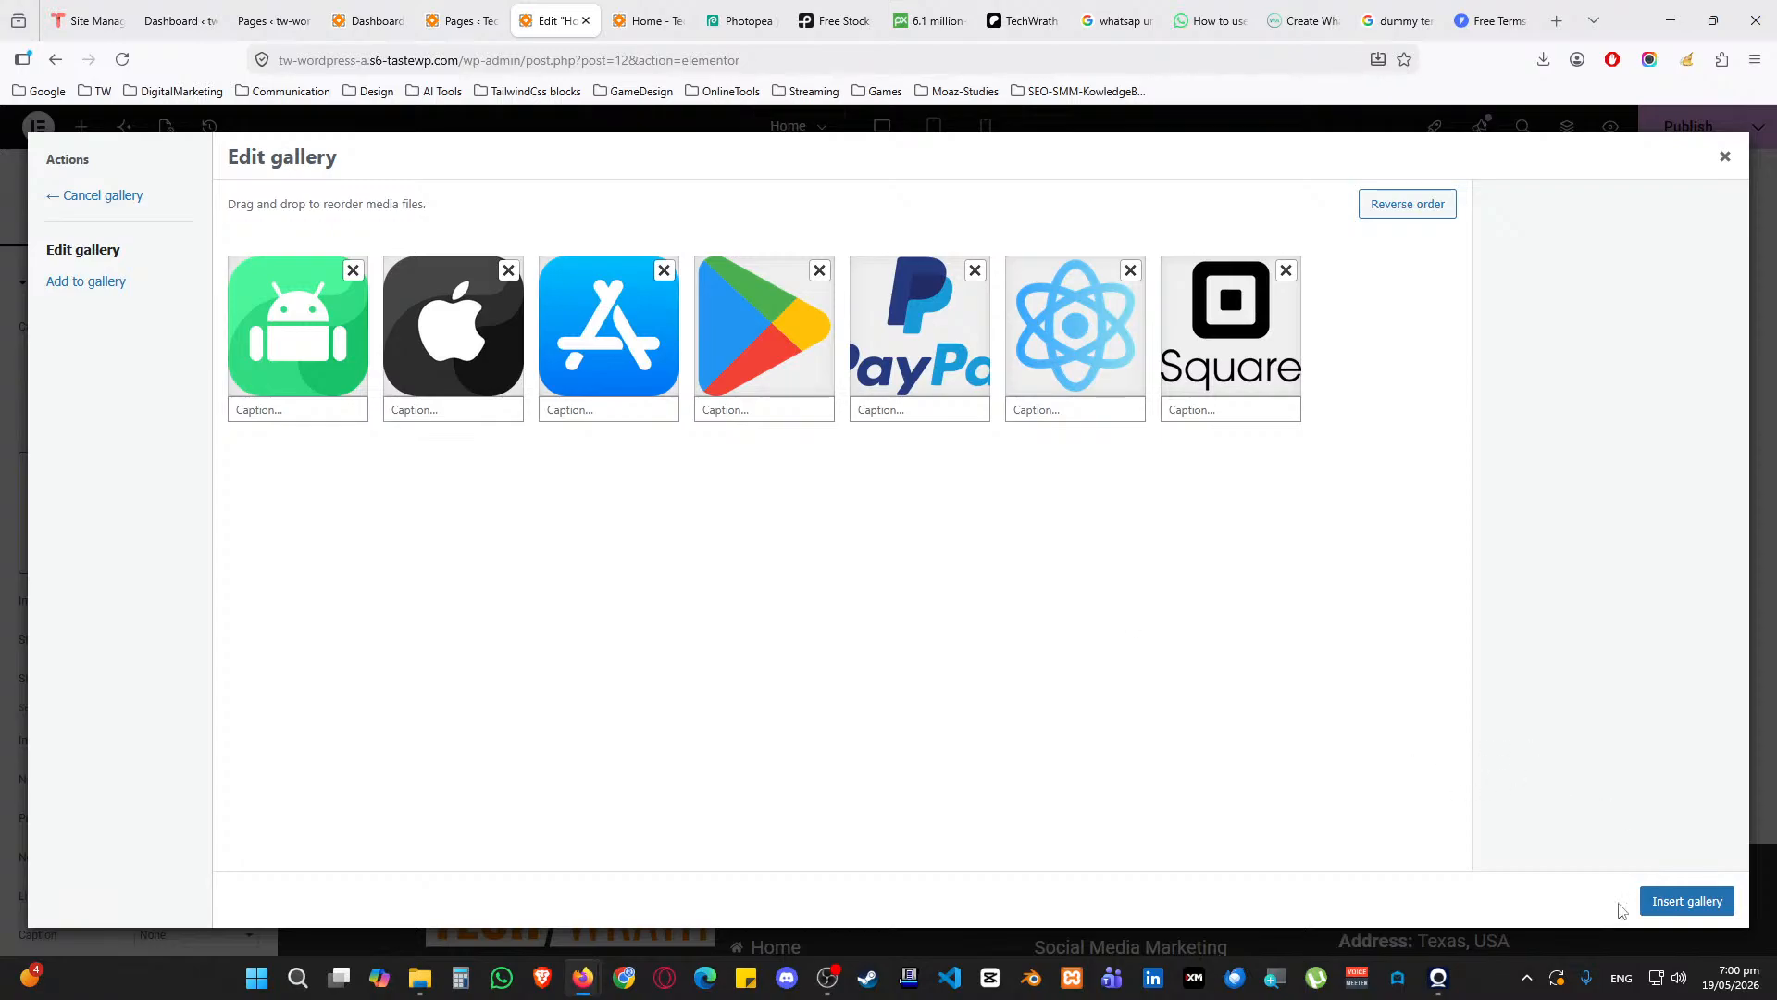
click(1674, 906)
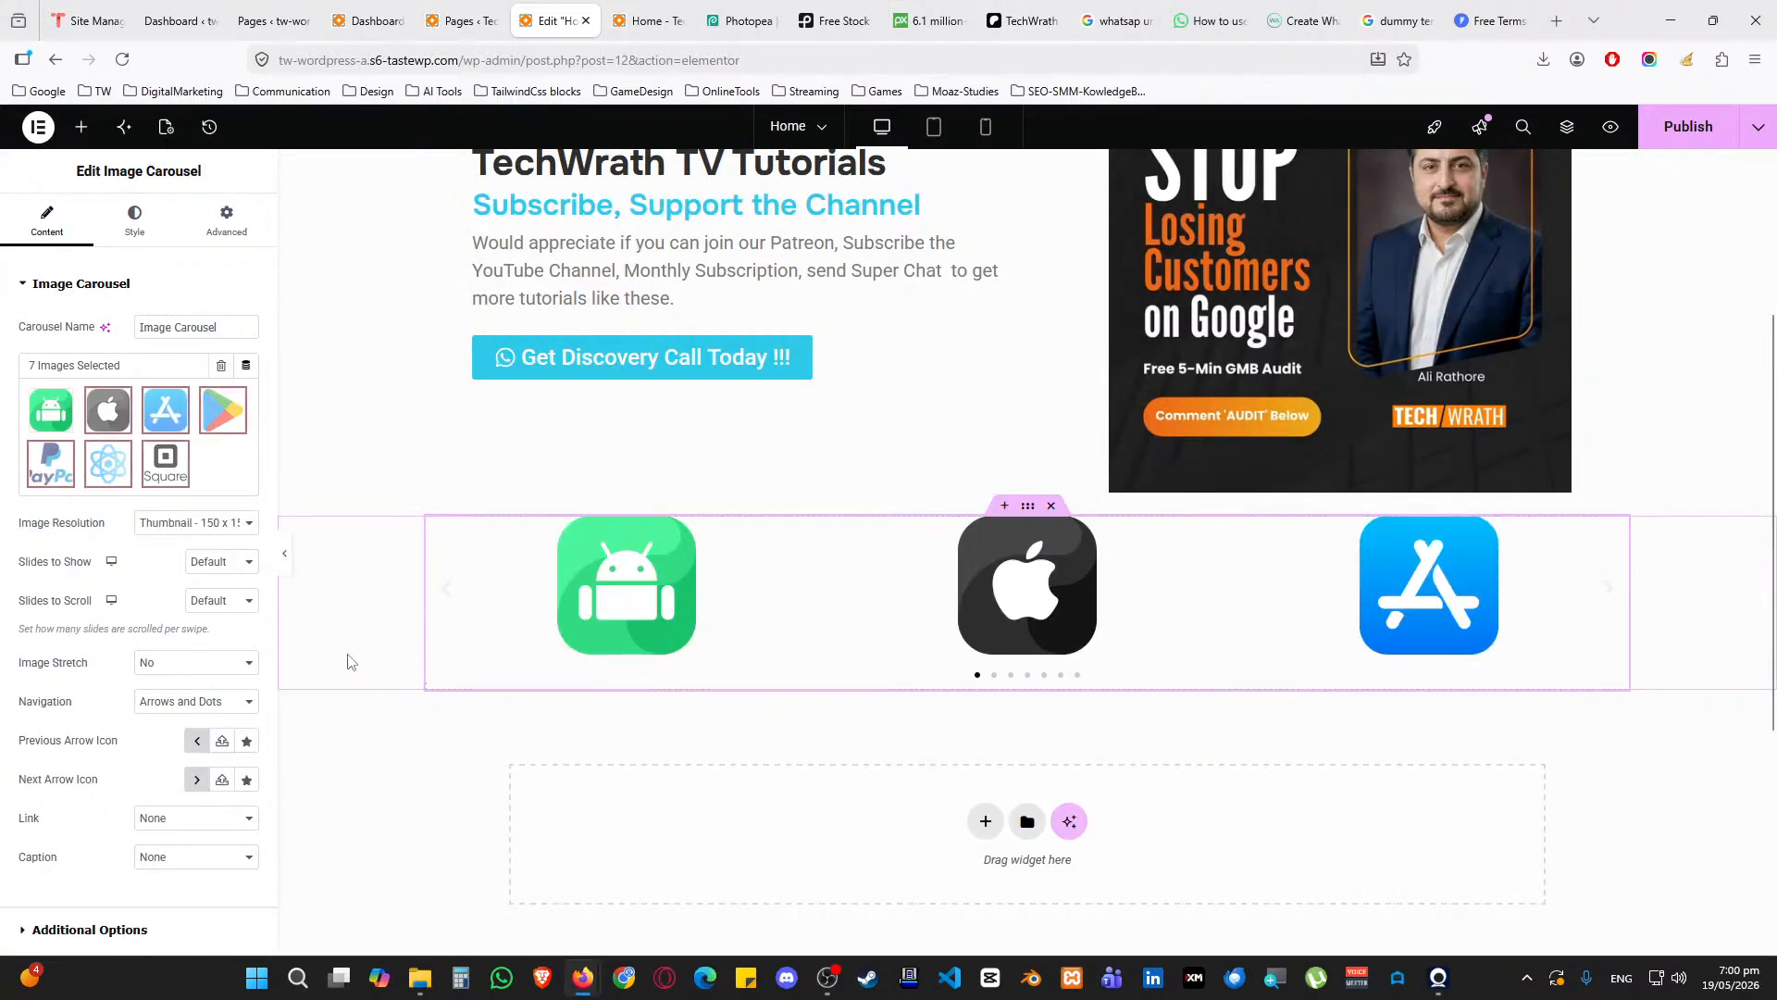
Show four logos at a time, scroll one slide per move, and set navigation to None
click(218, 562)
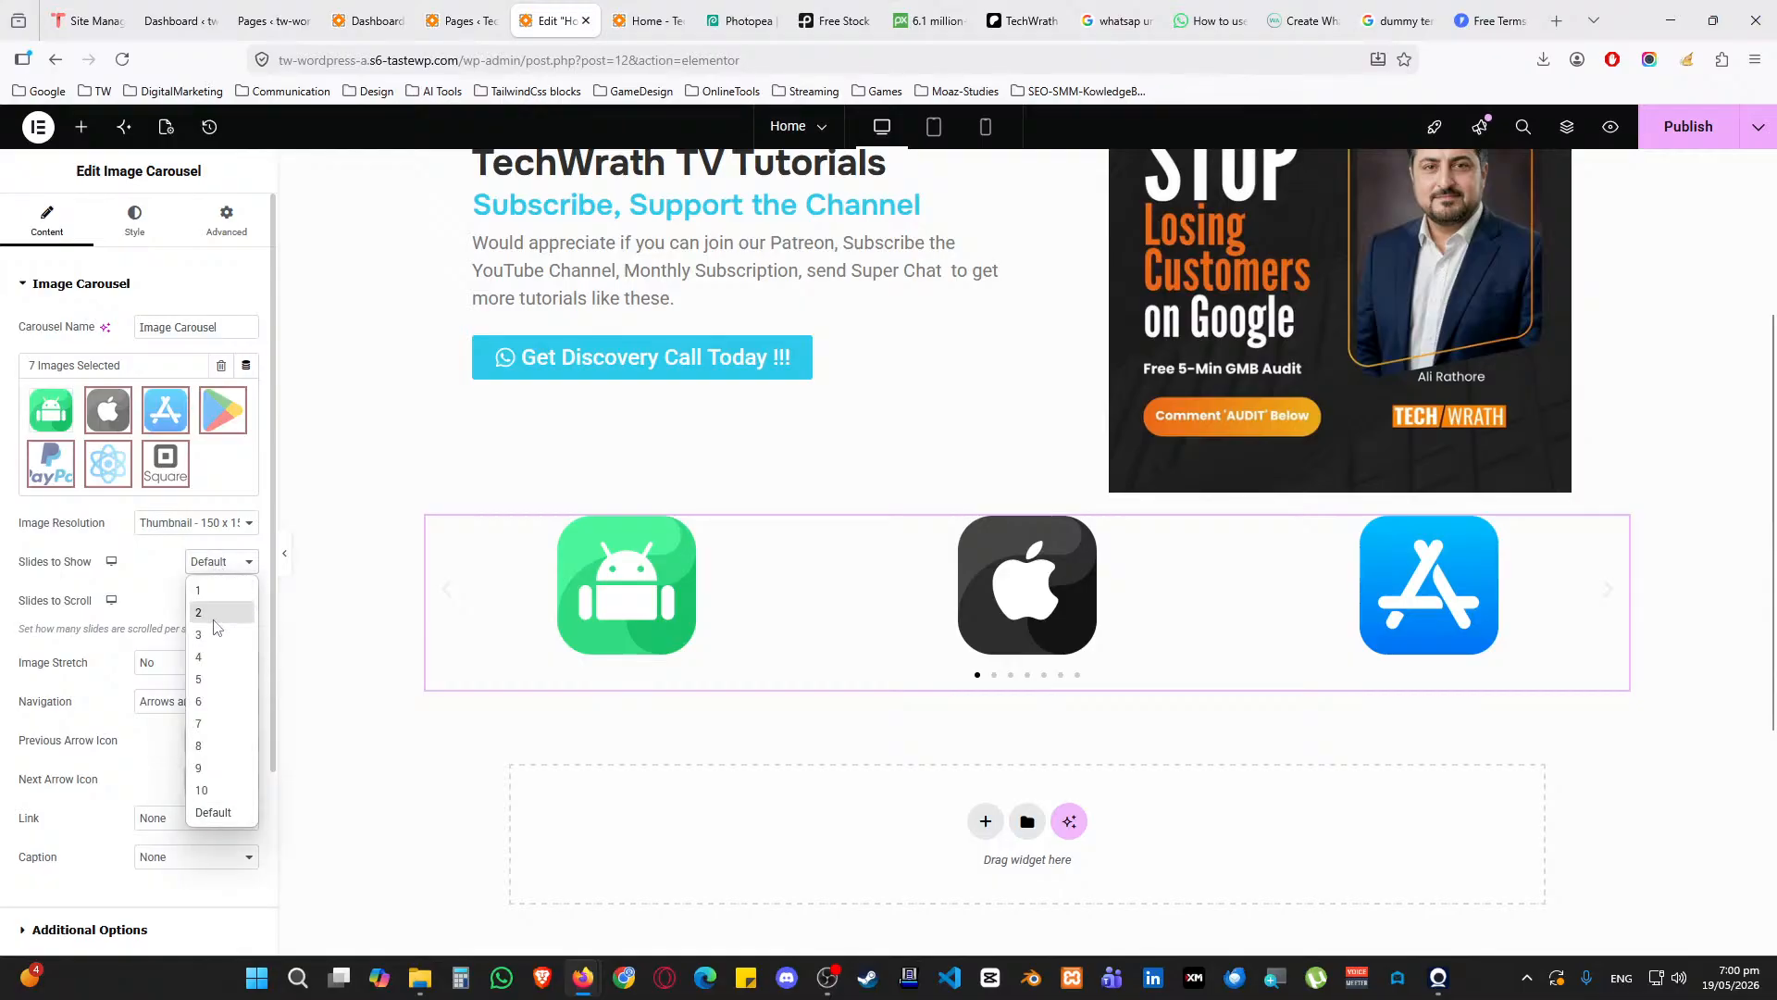
click(215, 657)
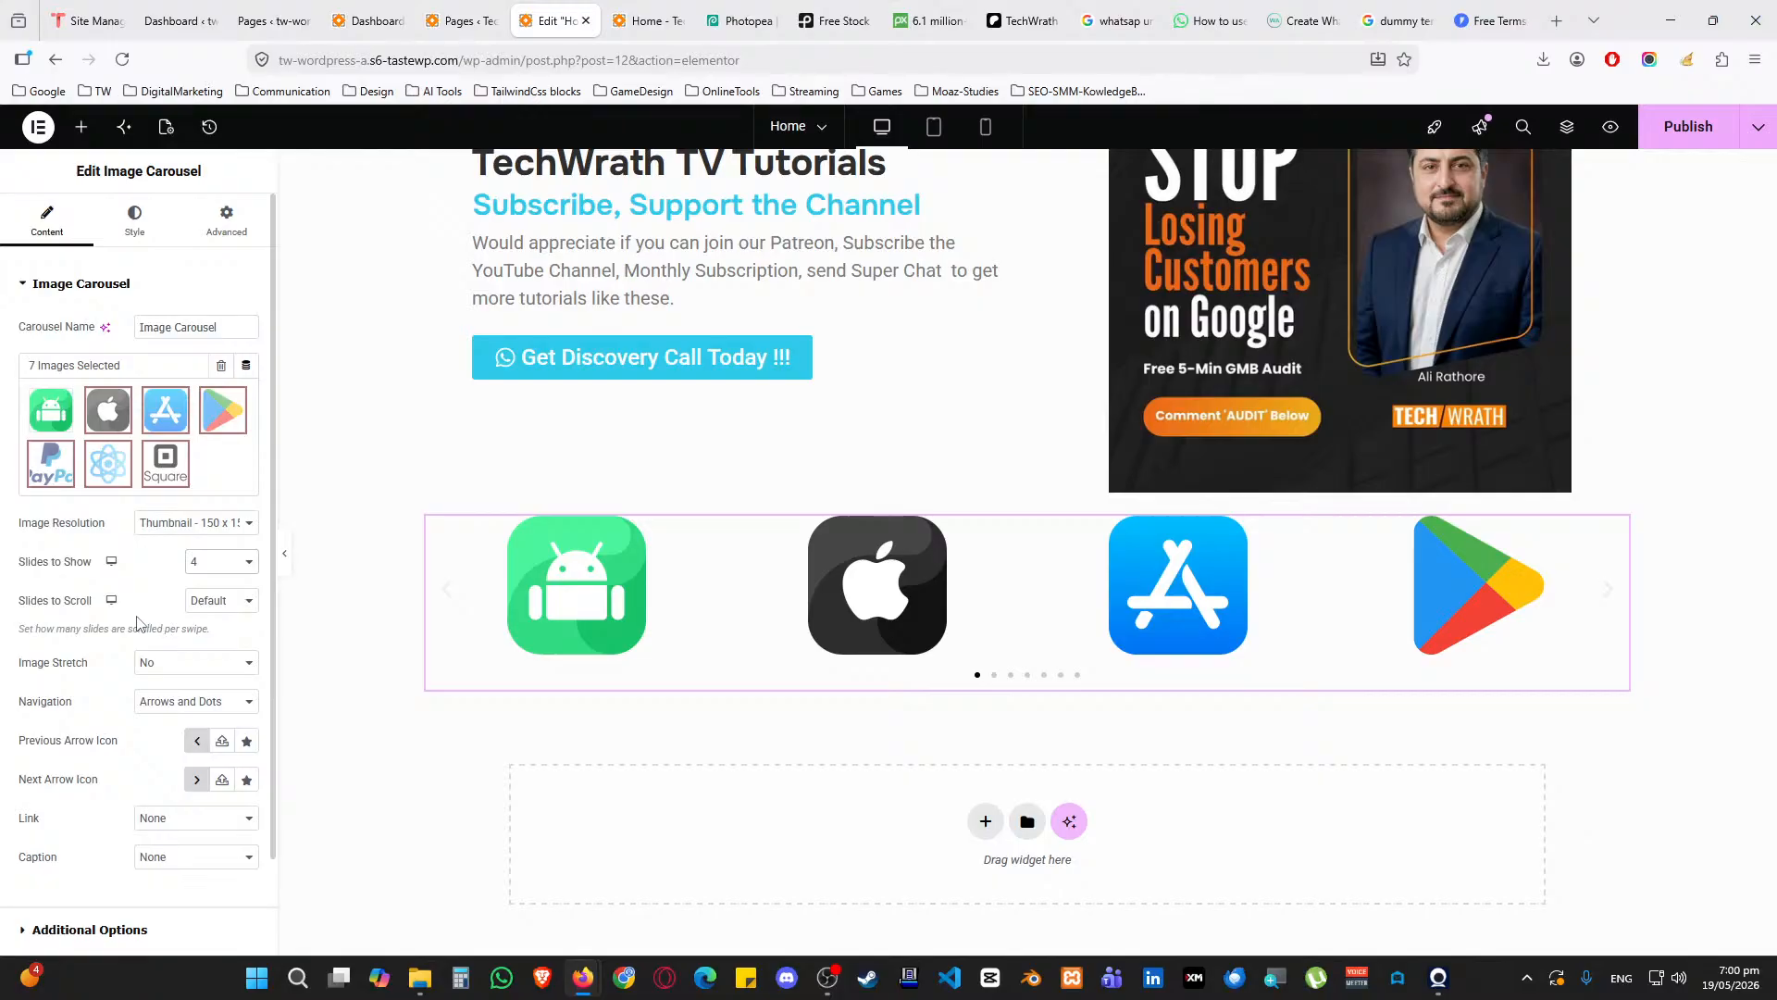
click(205, 607)
click(205, 607)
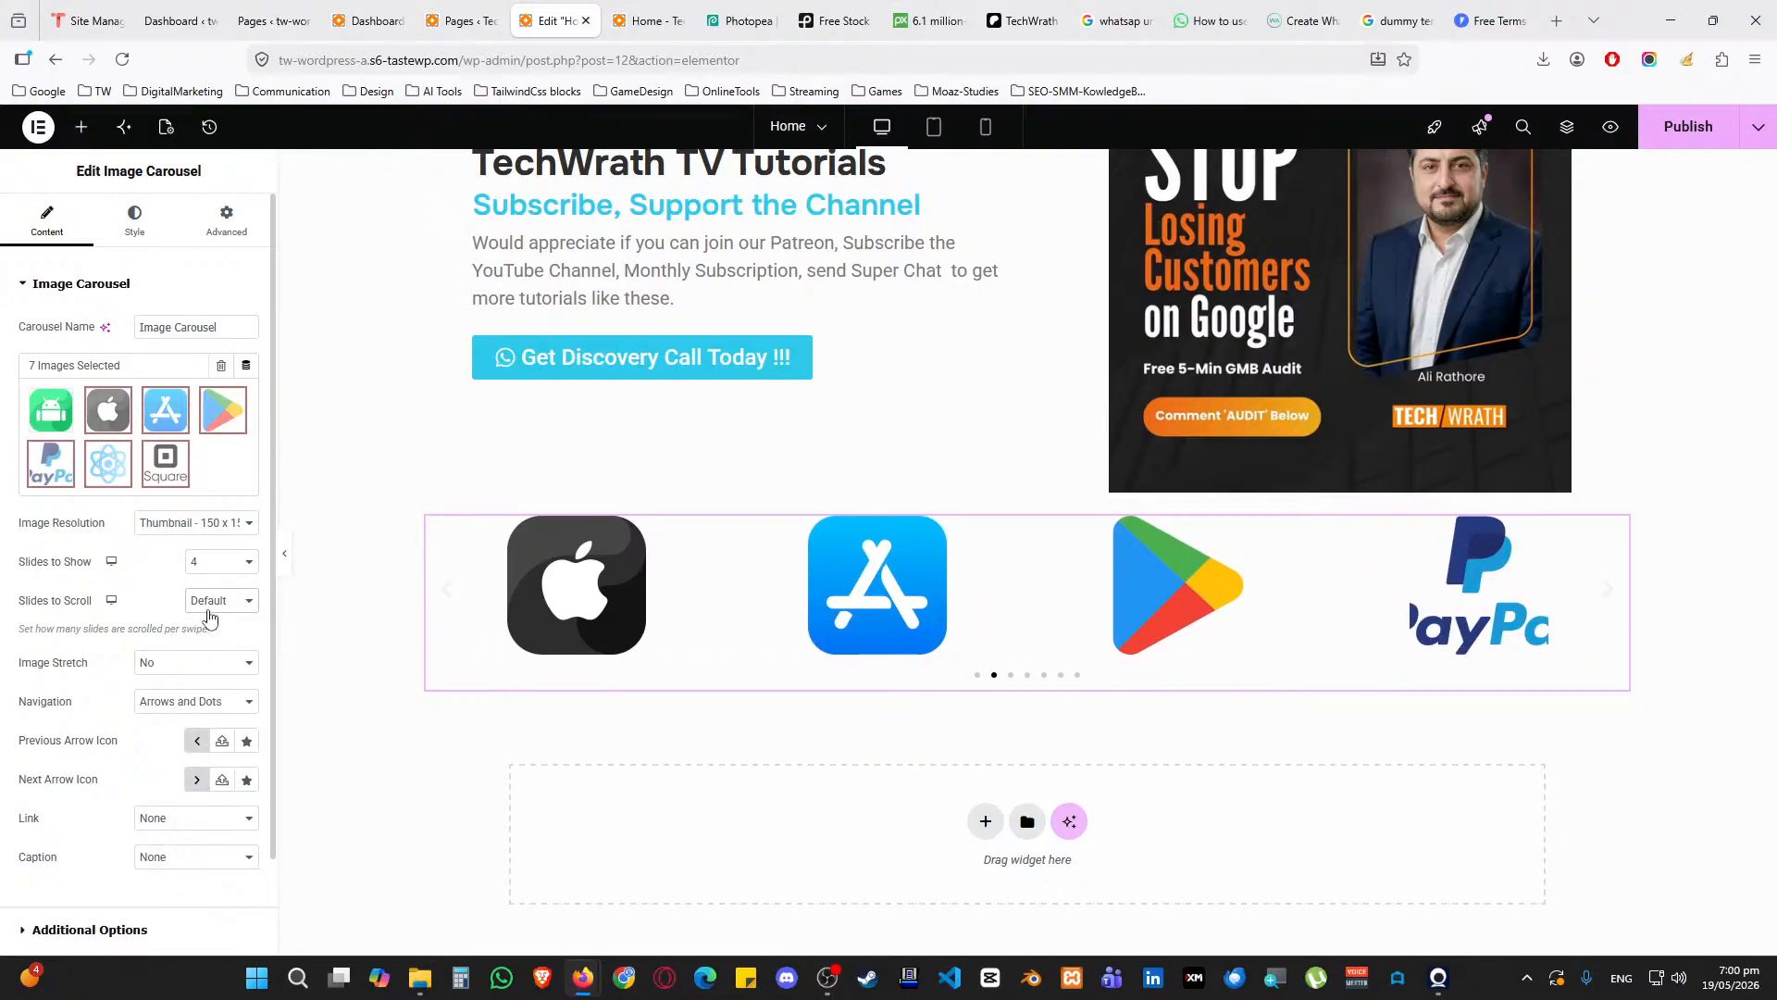
click(206, 608)
click(209, 629)
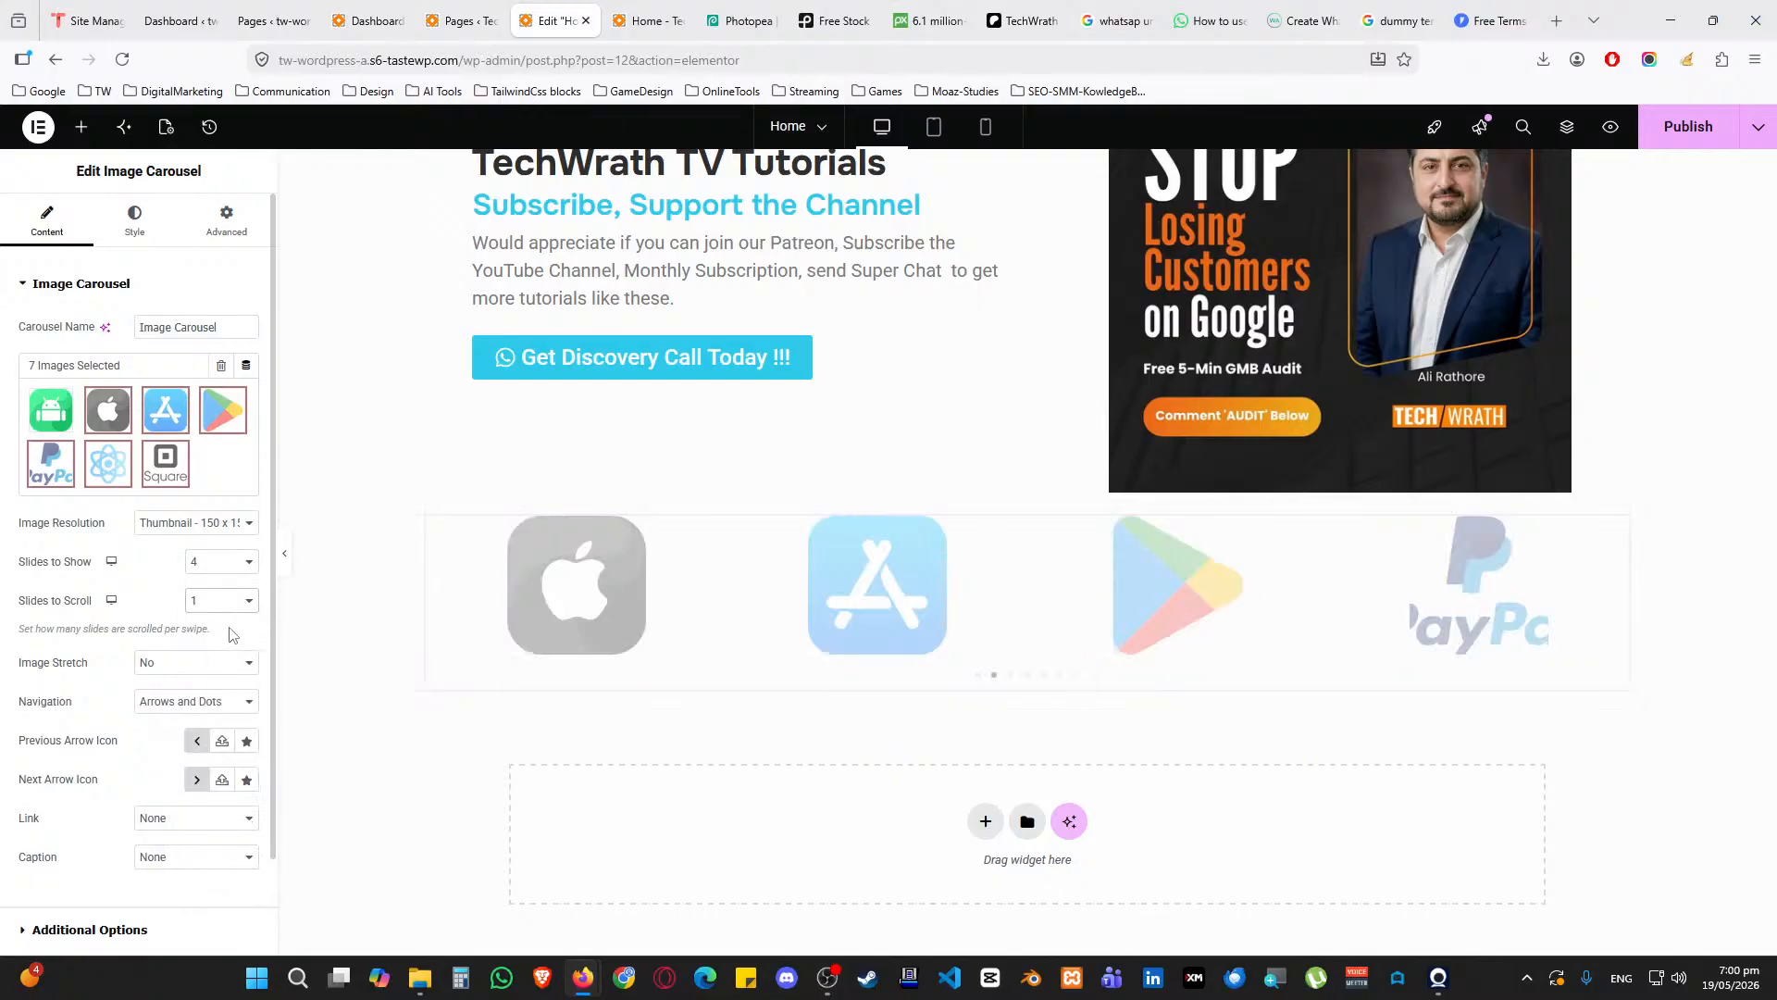
click(185, 705)
click(157, 796)
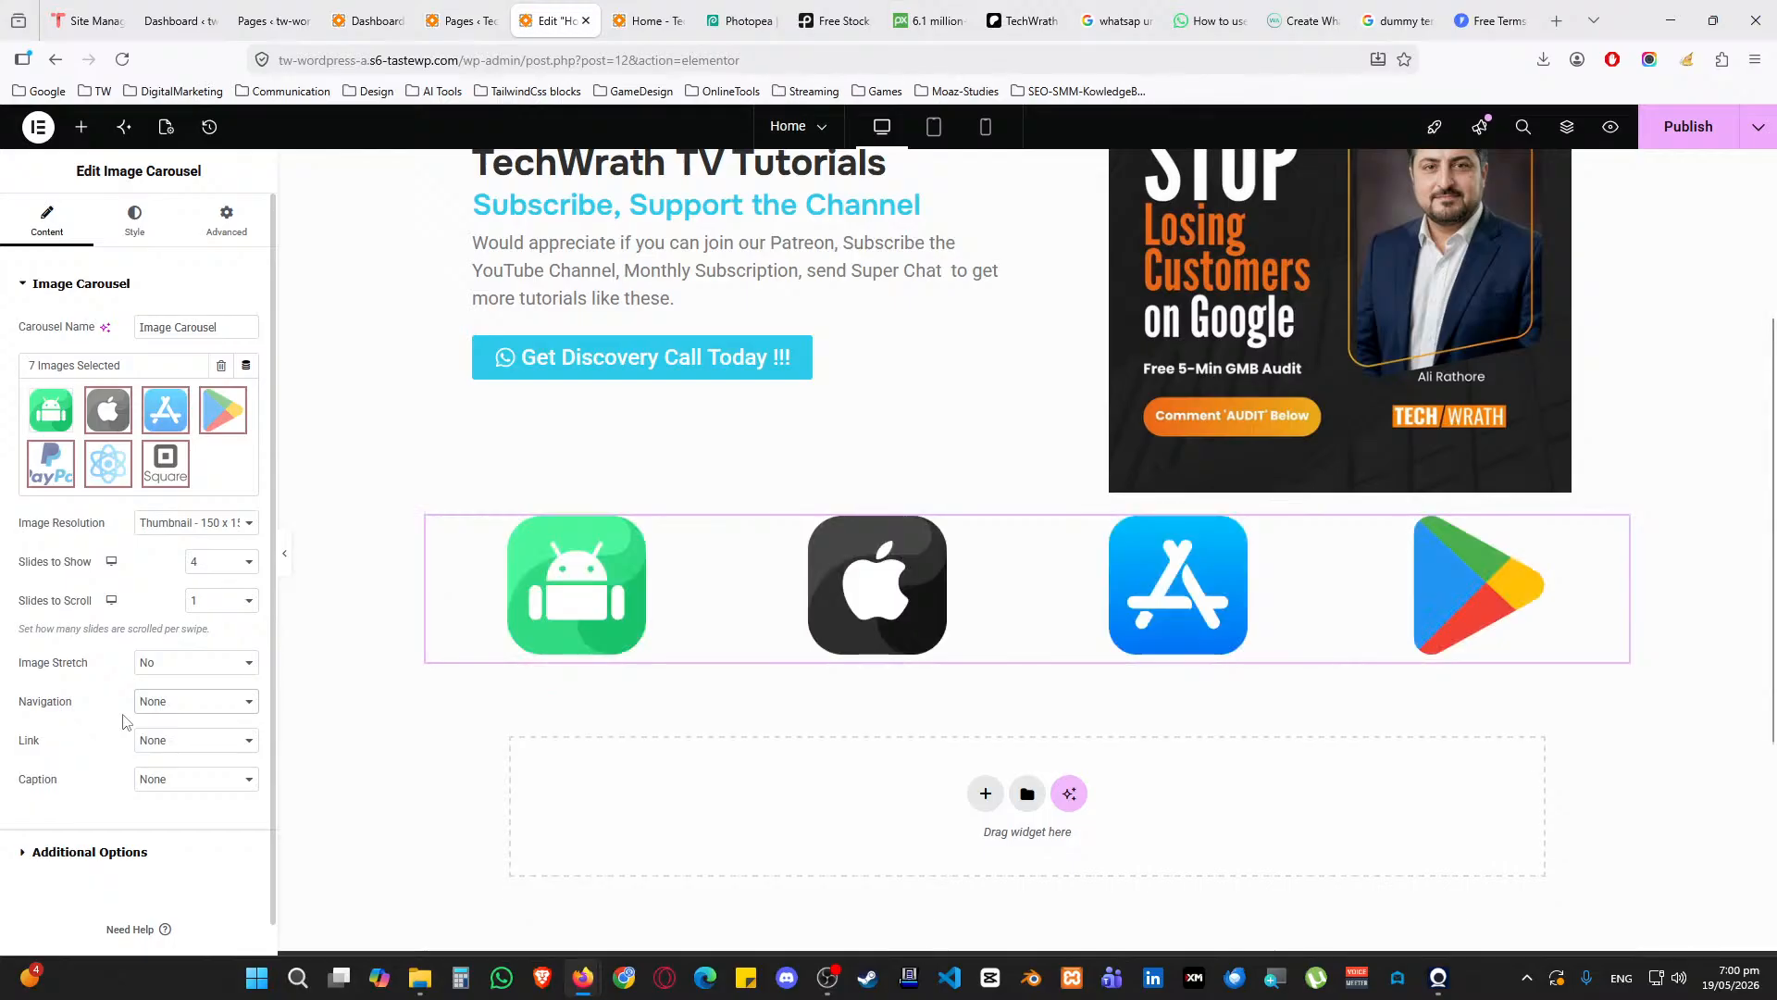
Try a custom 75 x 75 image resolution for the carousel logos
click(176, 523)
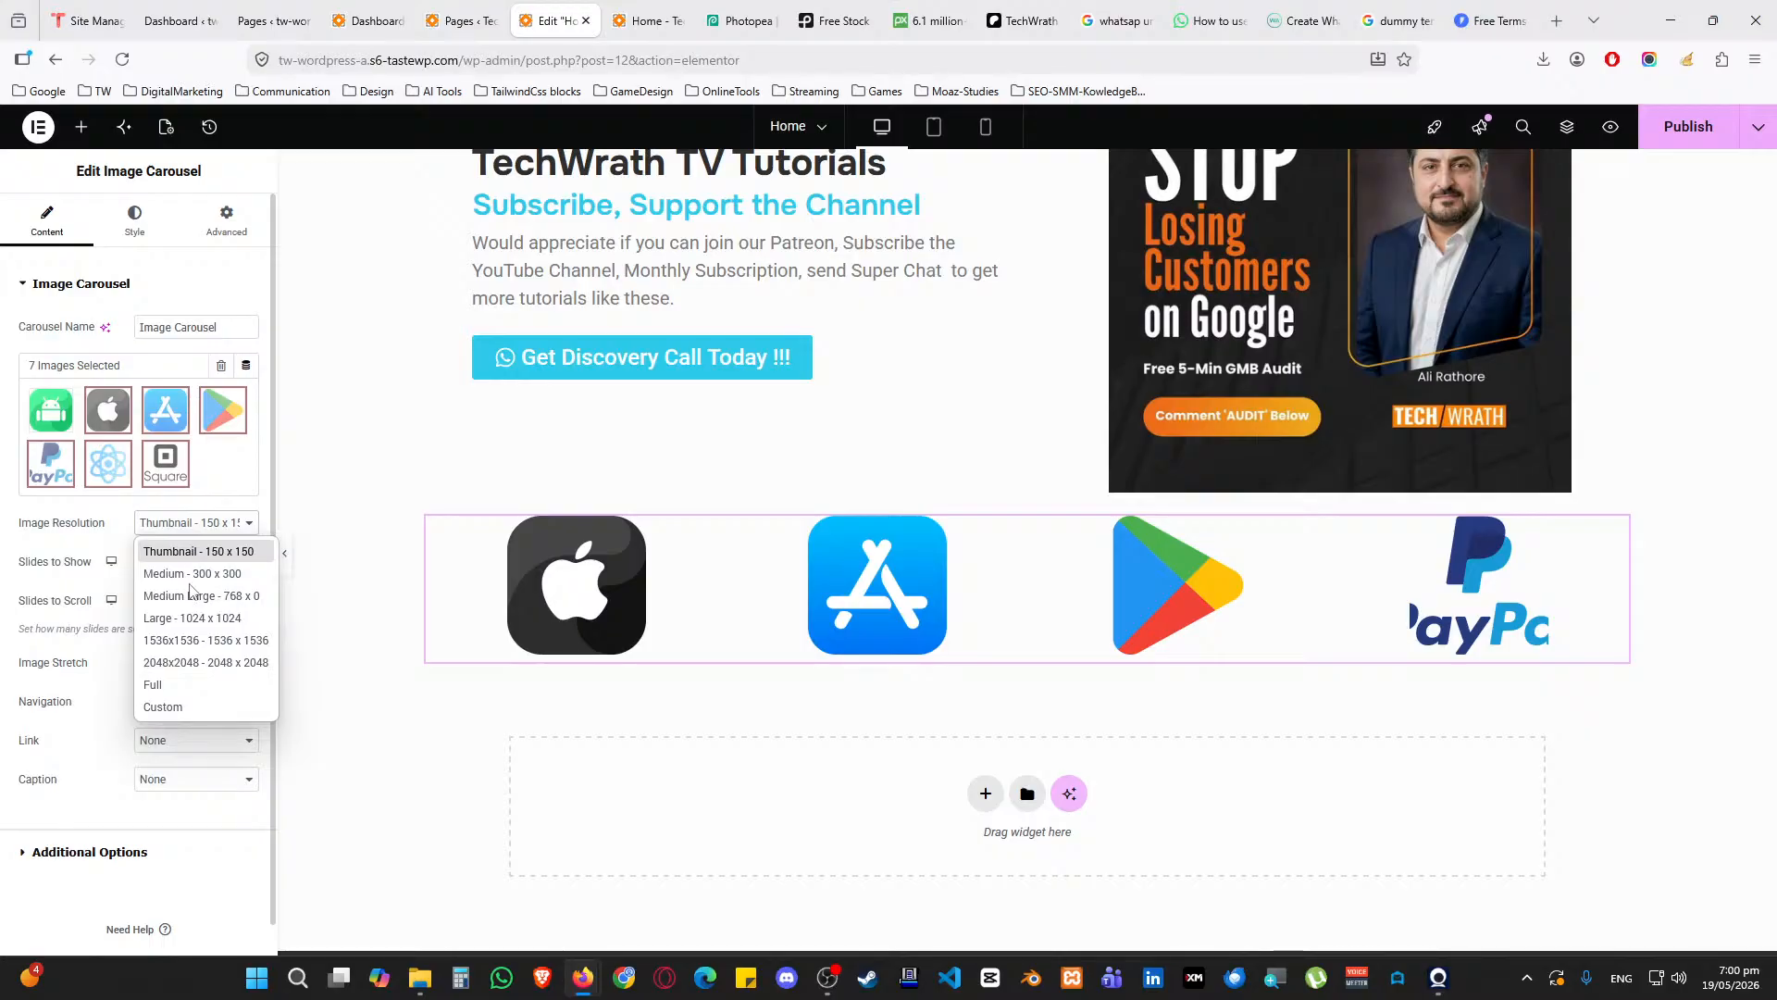
click(175, 706)
click(34, 613)
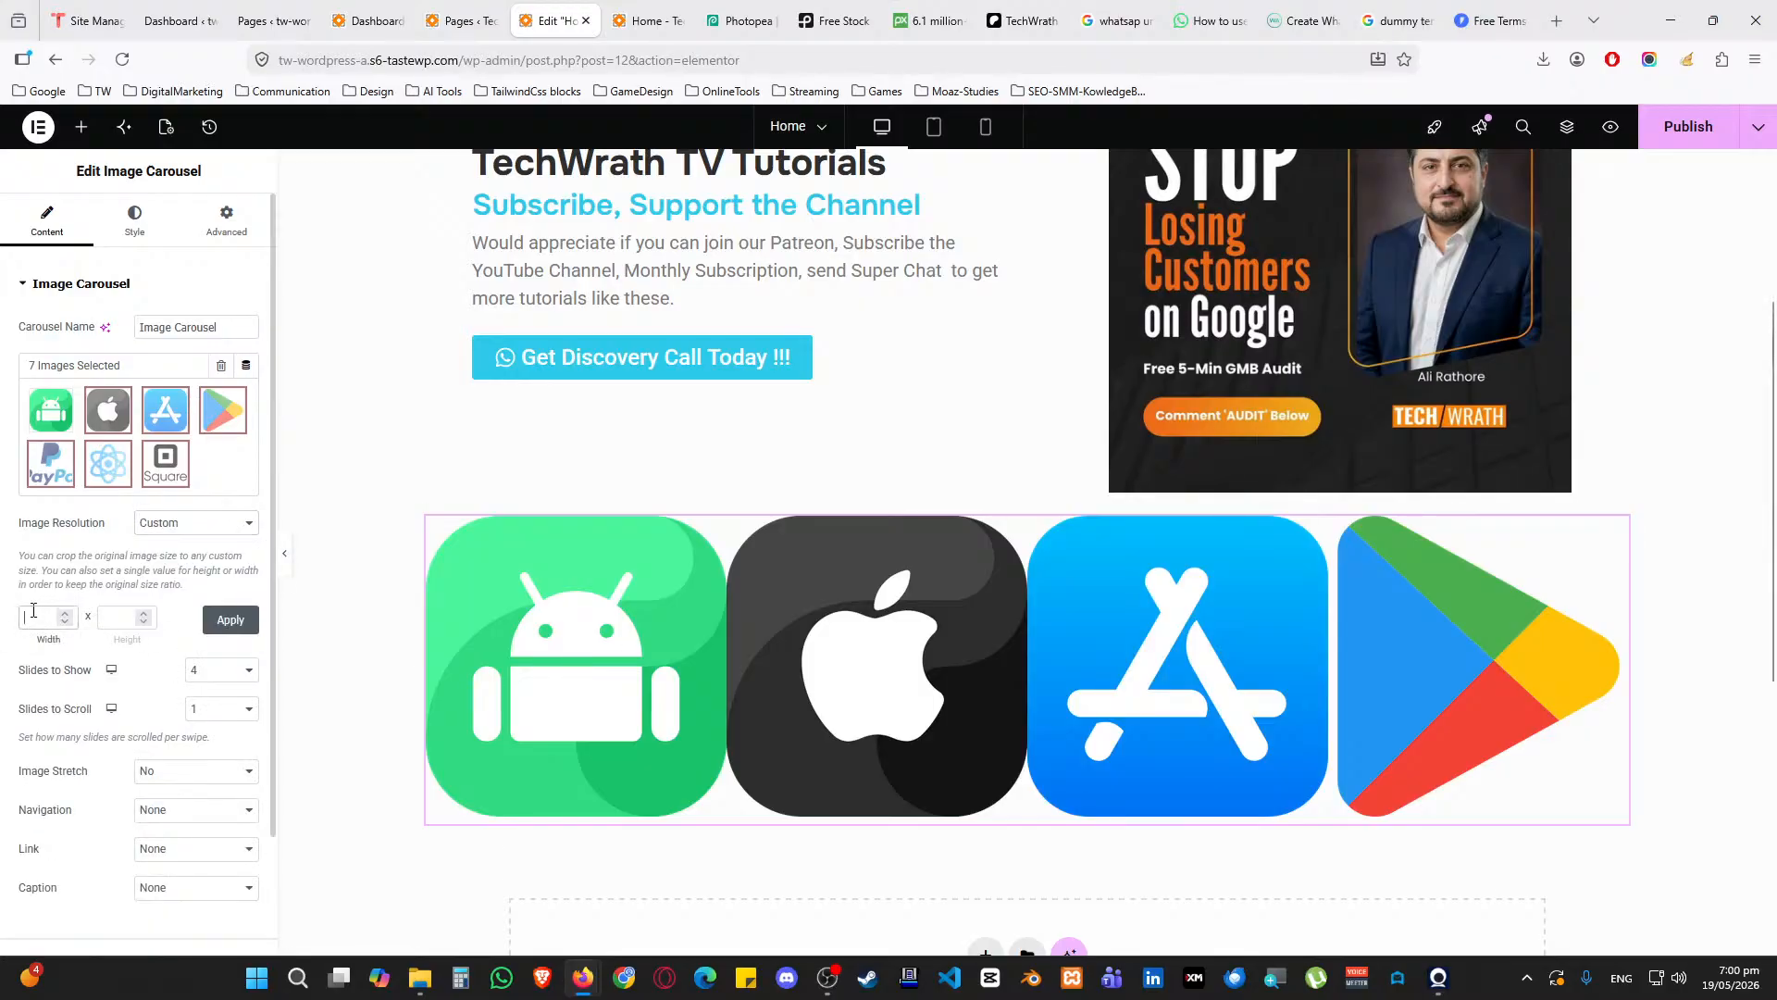
text(75)
click(129, 615)
click(221, 631)
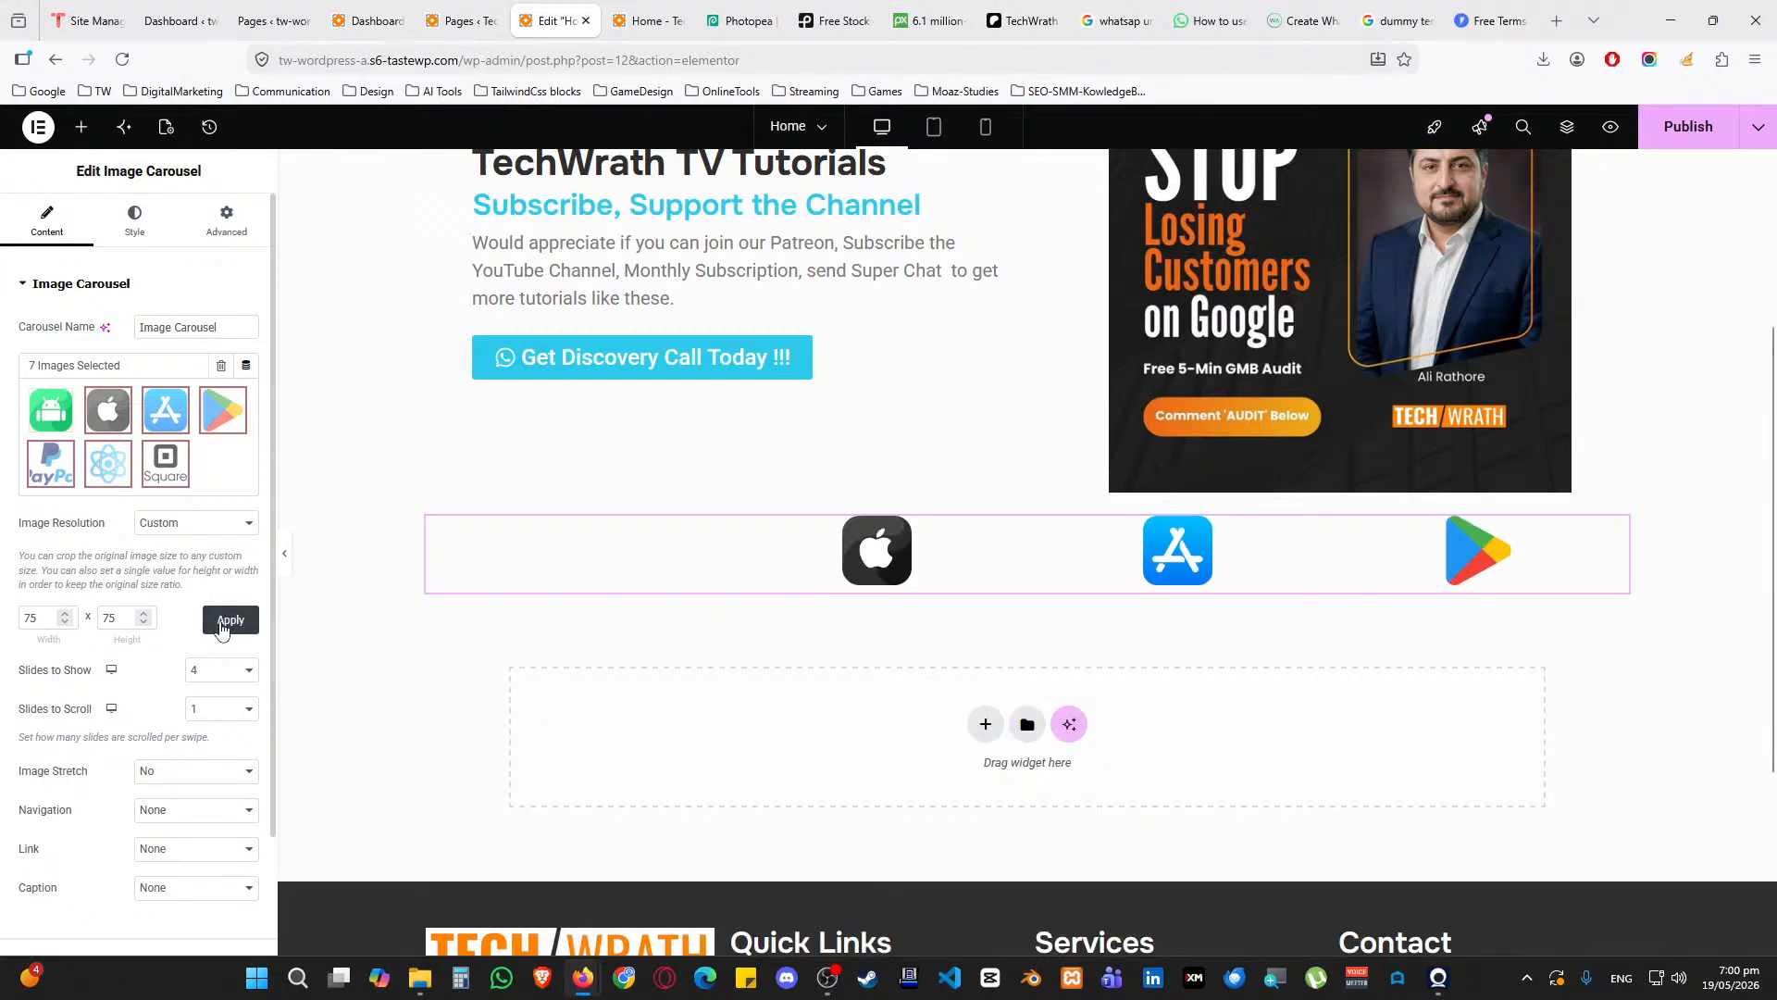
Show six logos at once and set Image Stretch to Yes
click(209, 680)
click(225, 820)
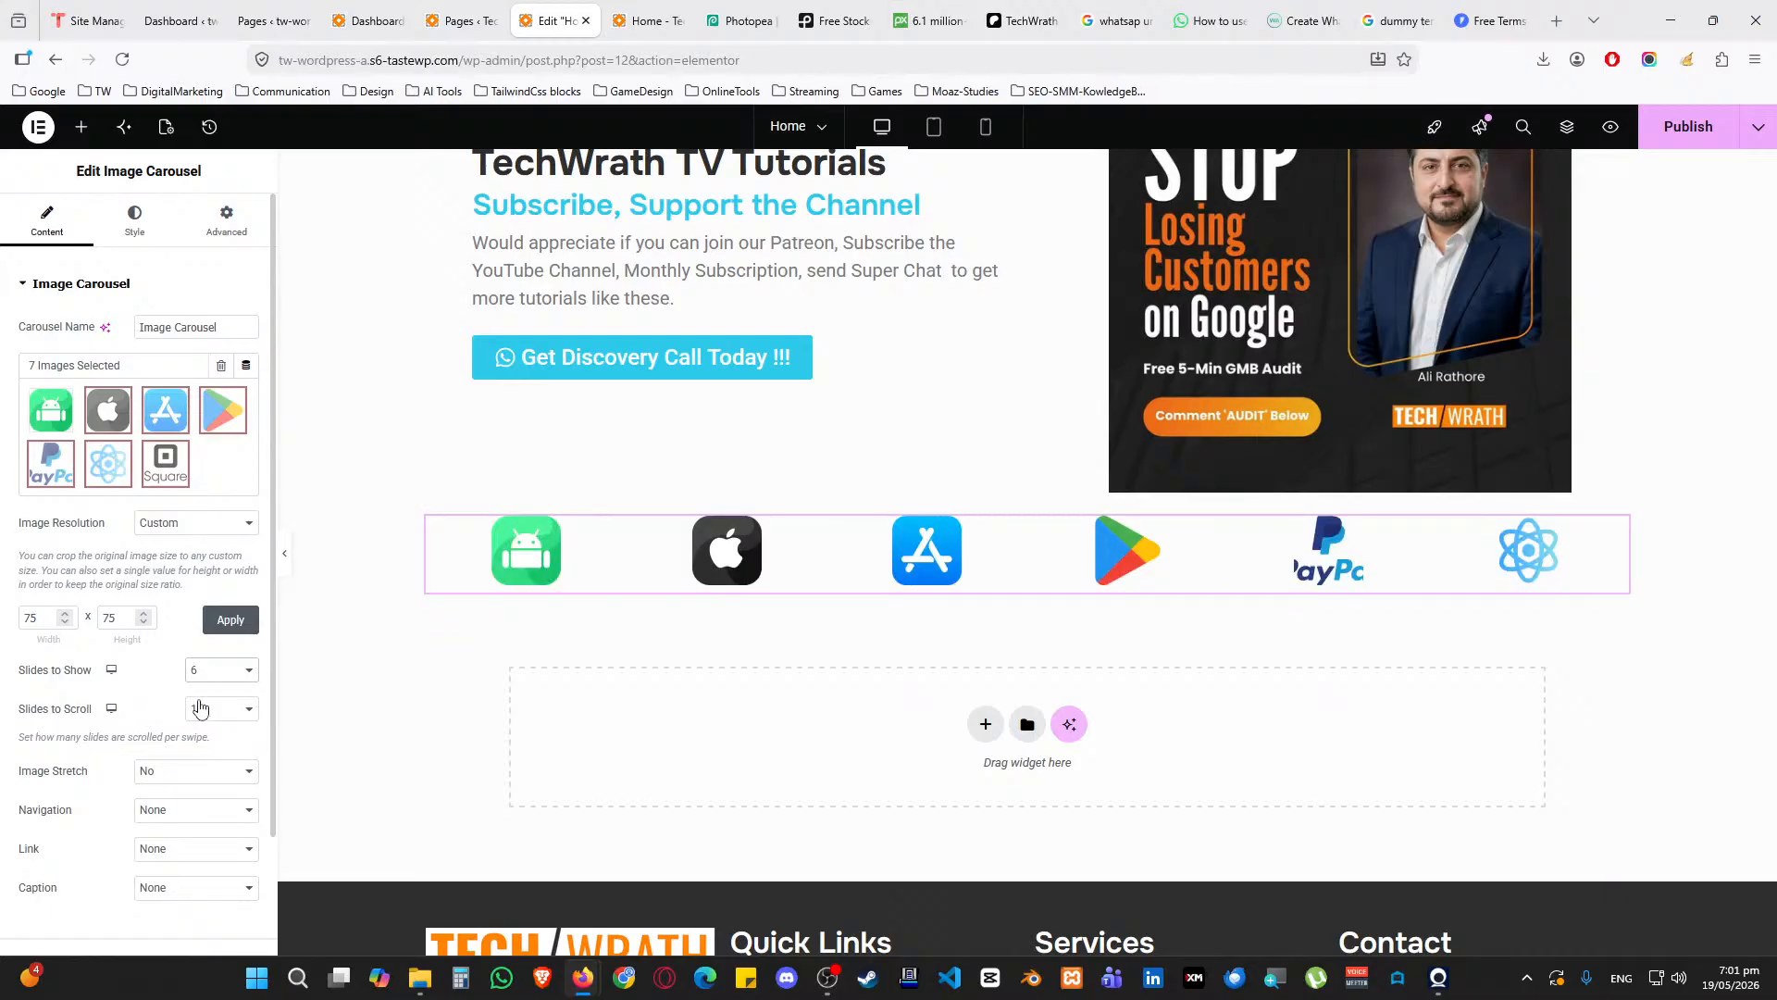
click(178, 772)
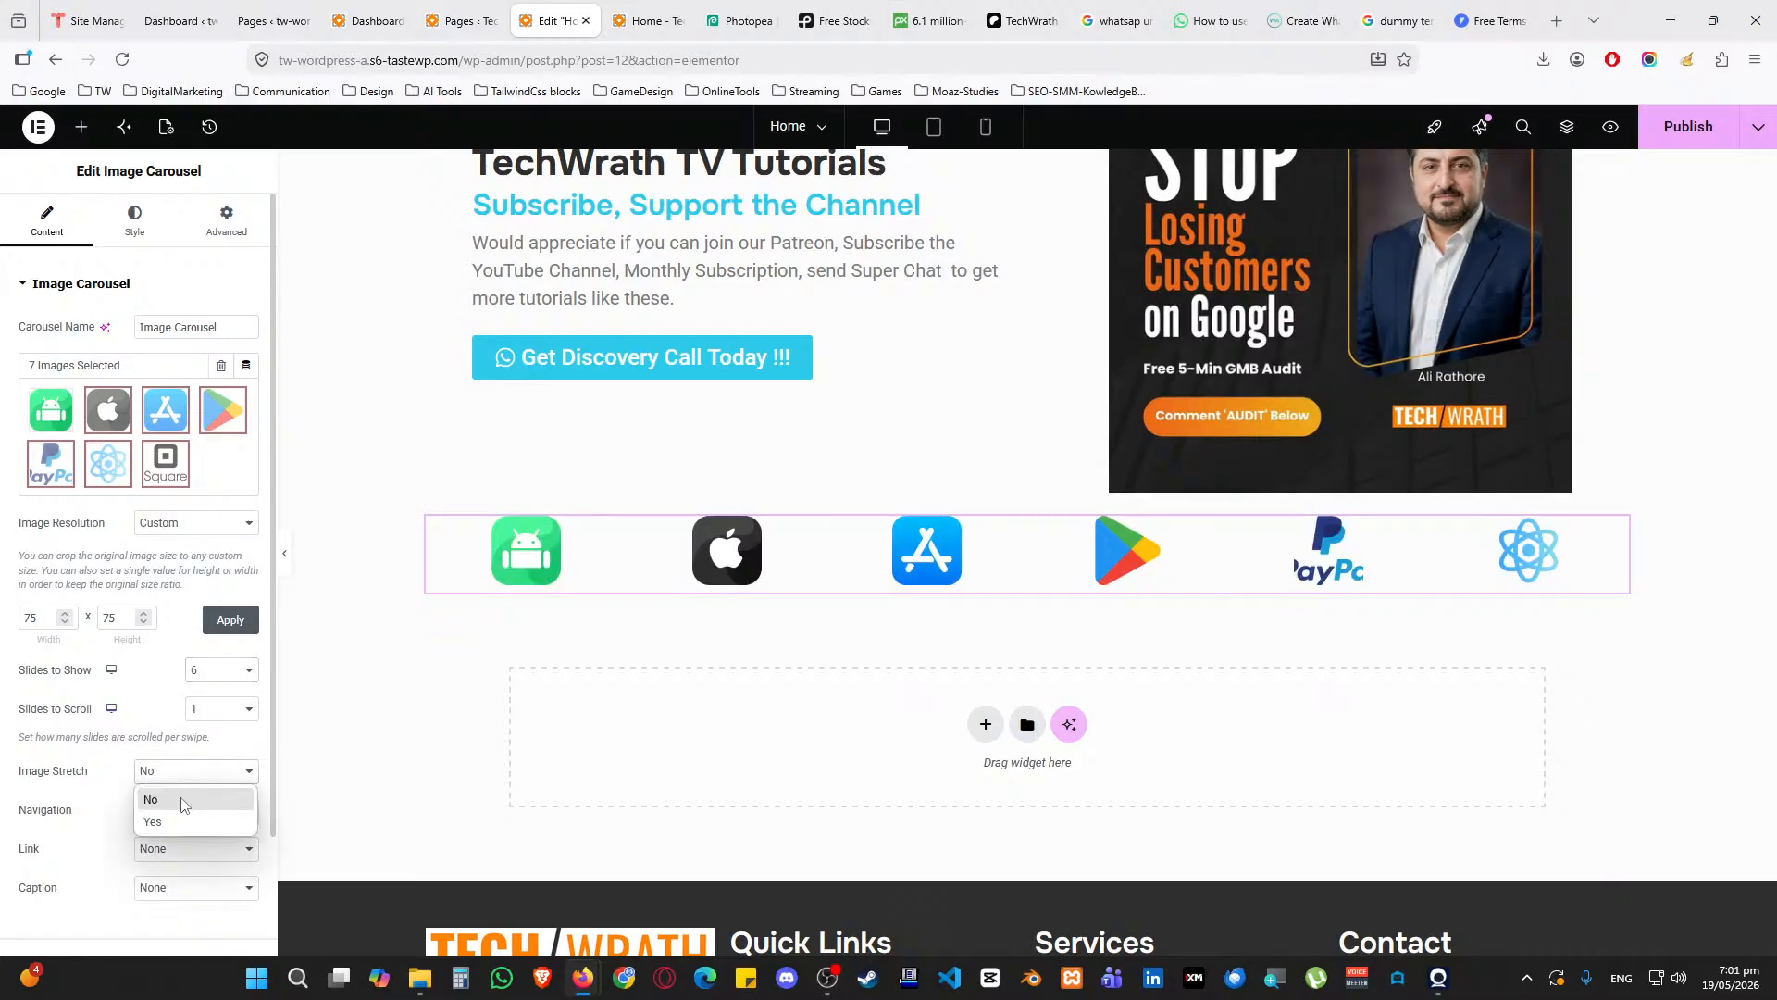
click(192, 808)
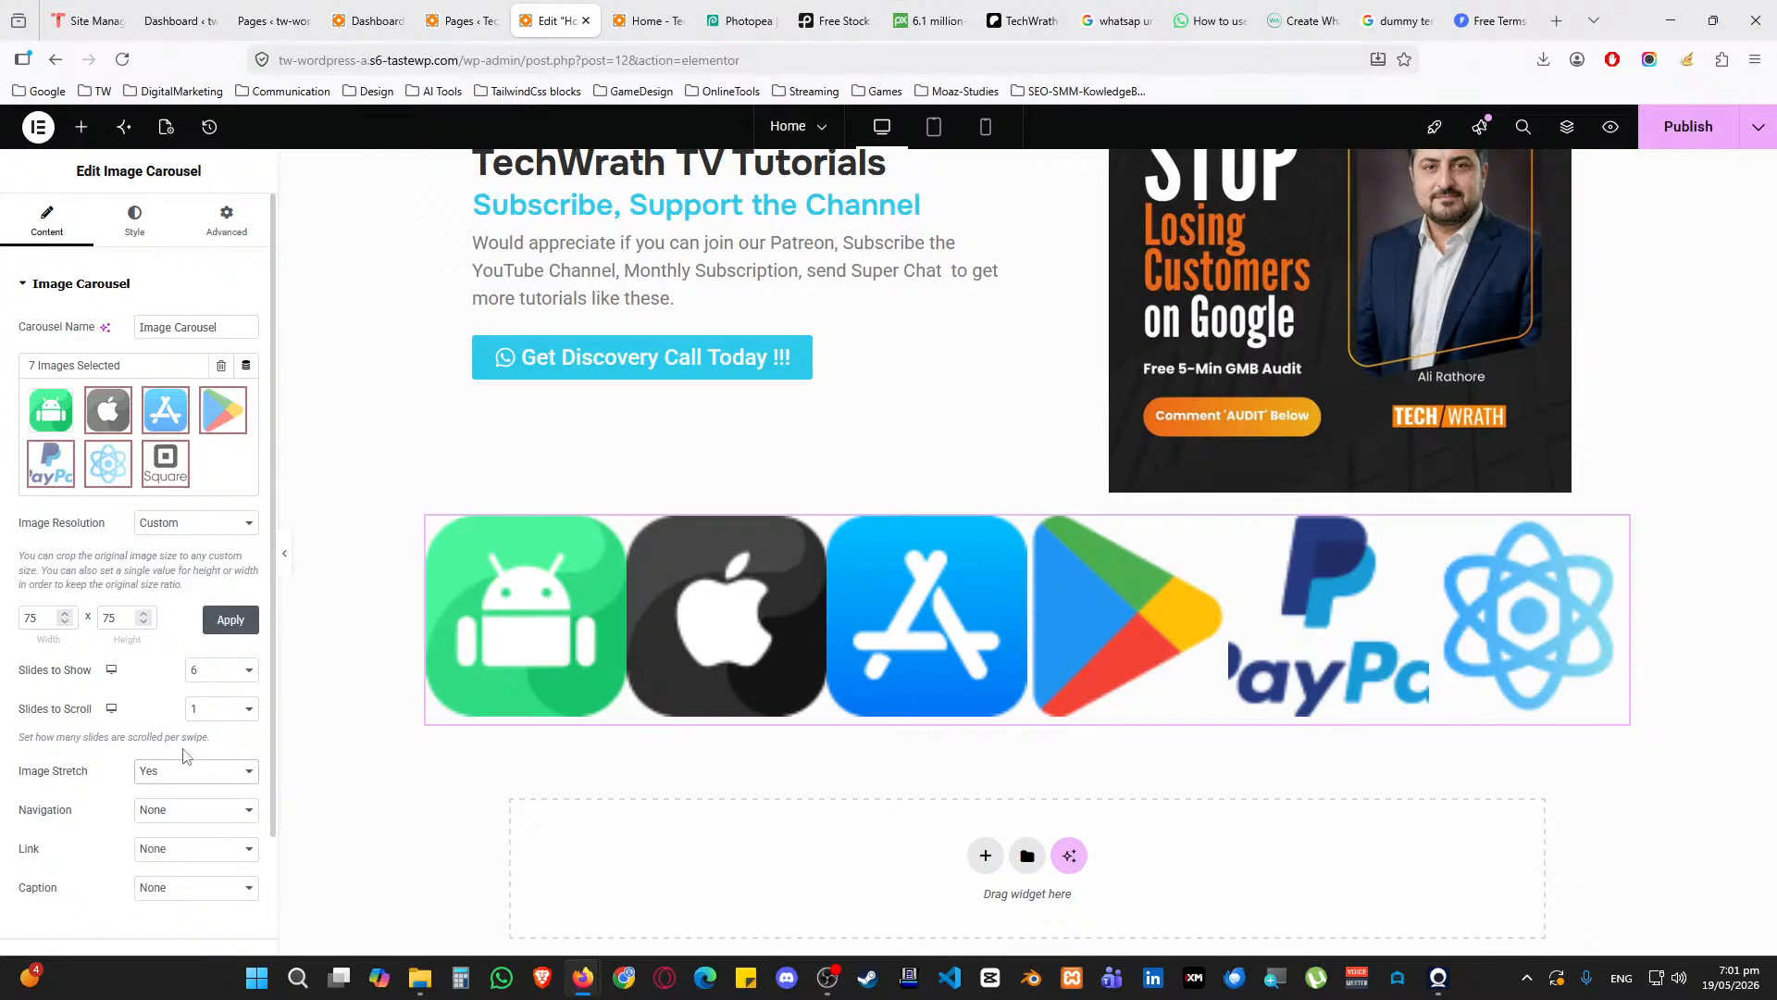
Switch the image resolution to Full size after briefly trying Thumbnail
scroll(188, 755, down, 2)
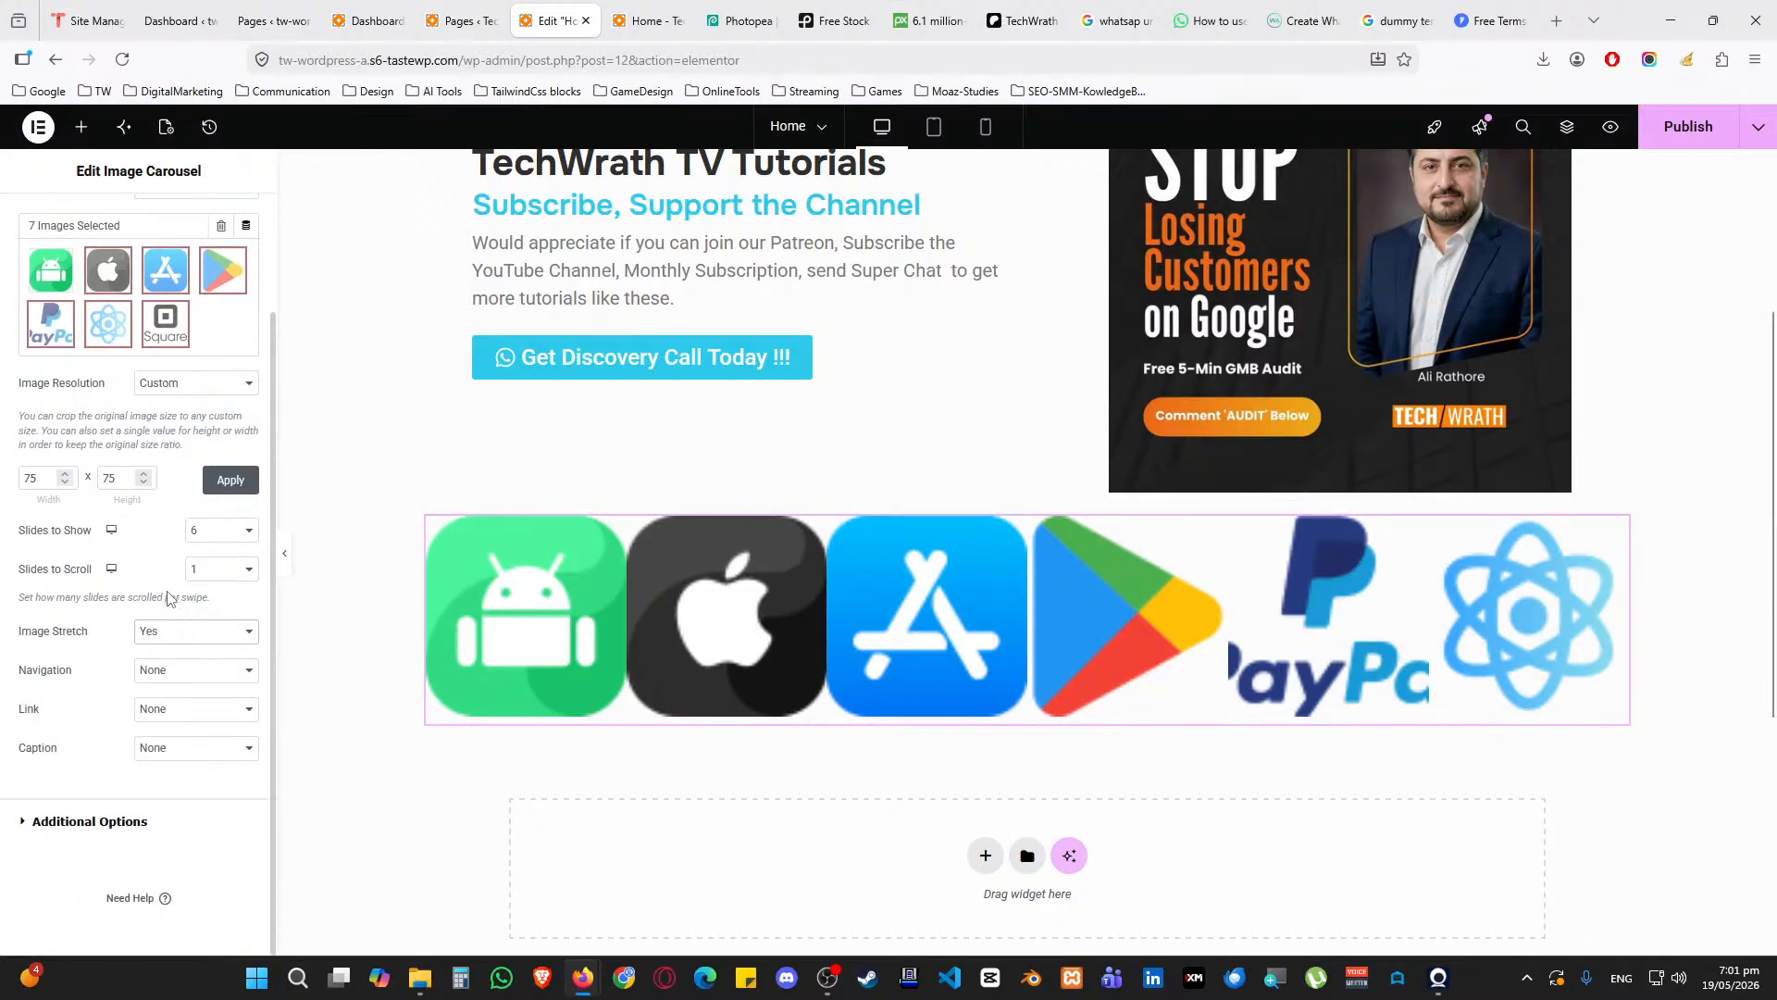
scroll(168, 600, up, 2)
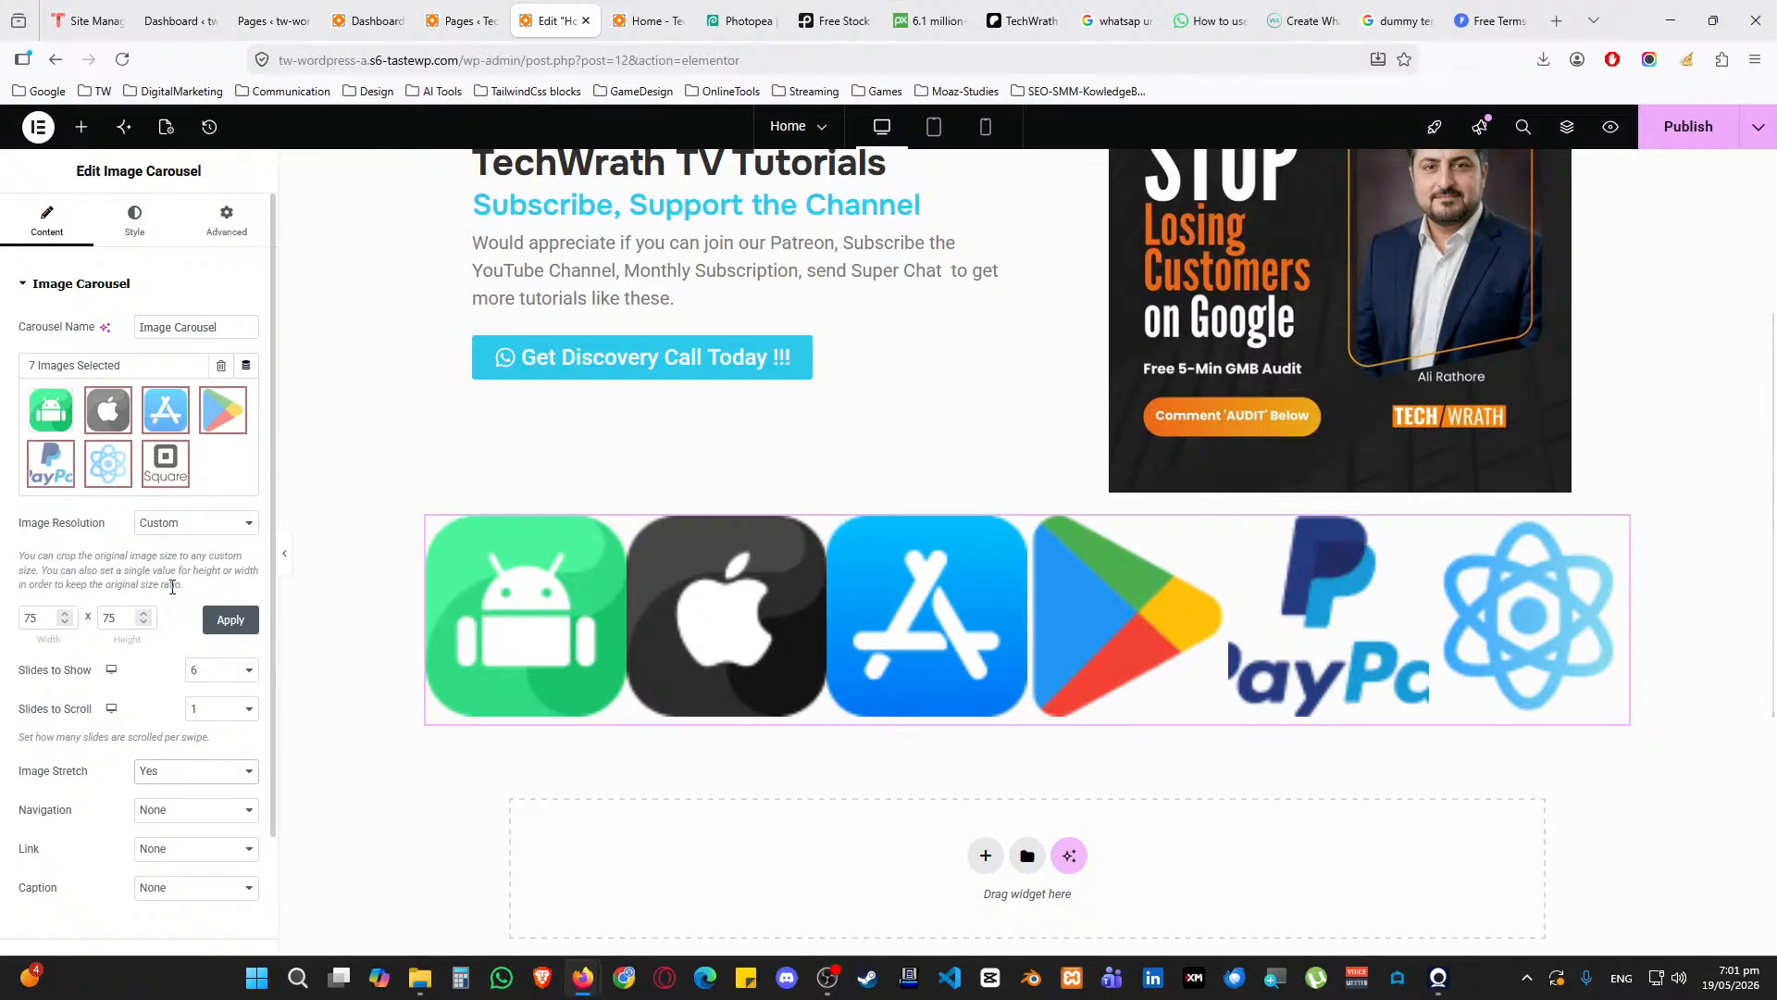
click(205, 524)
click(198, 552)
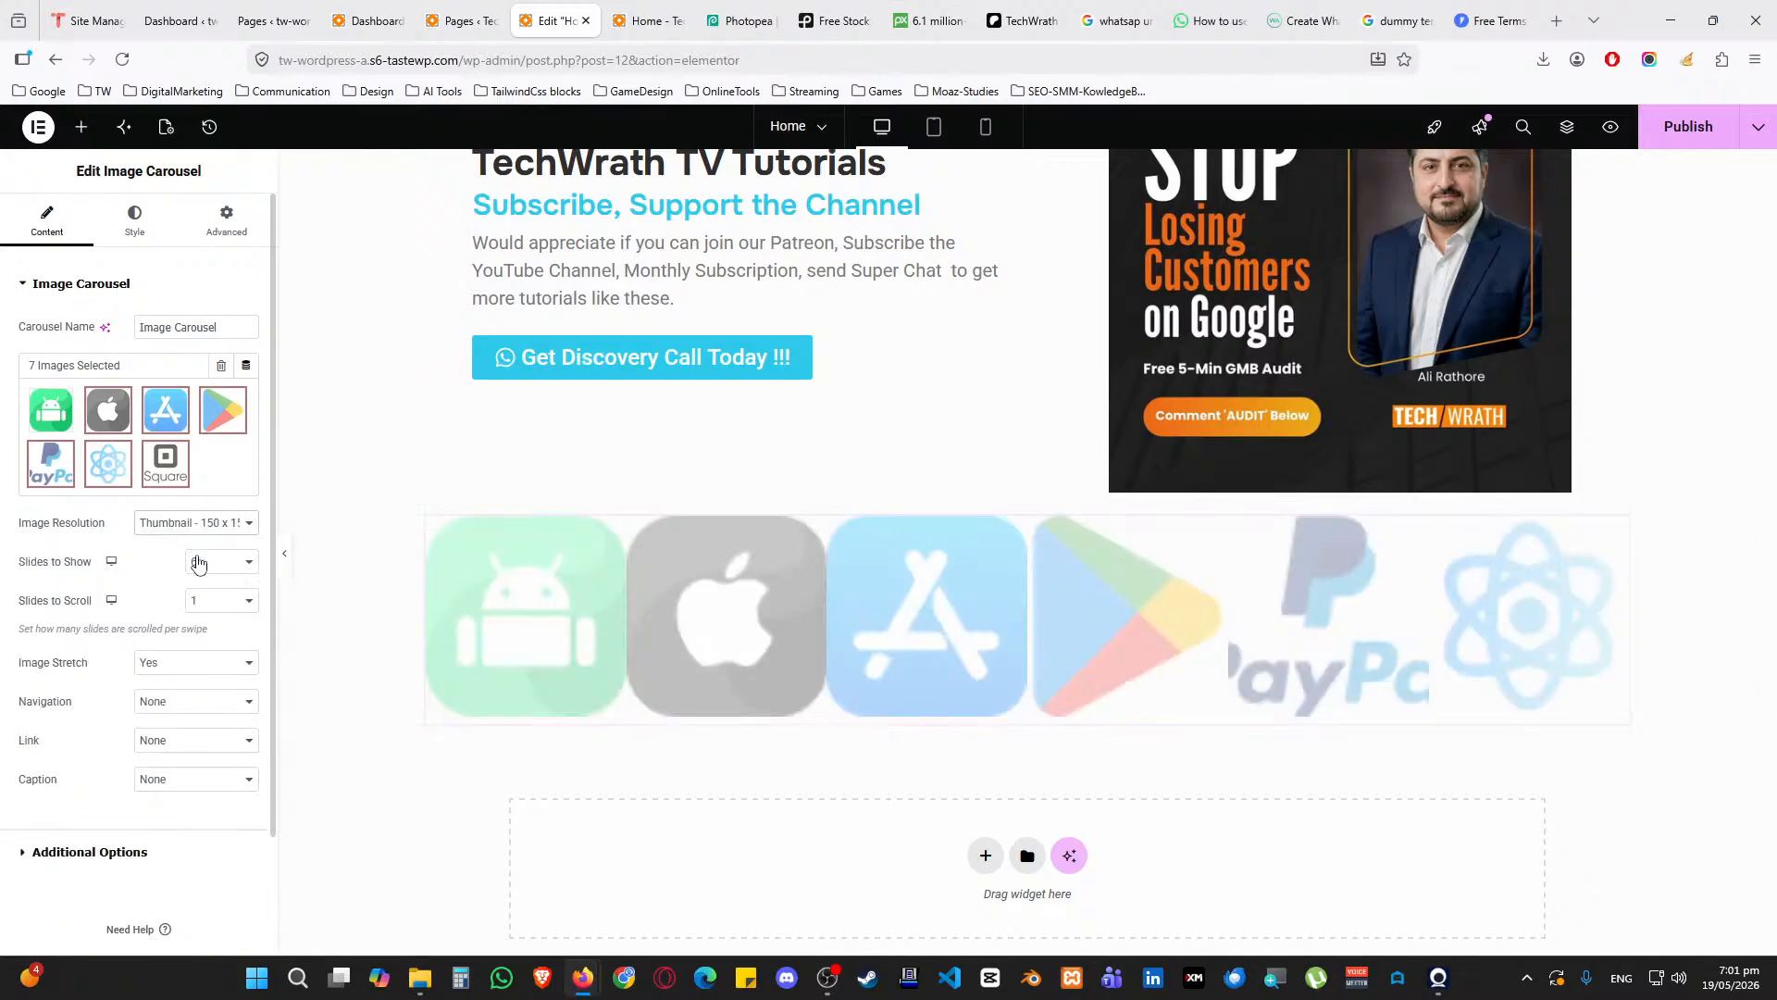
click(195, 524)
click(150, 684)
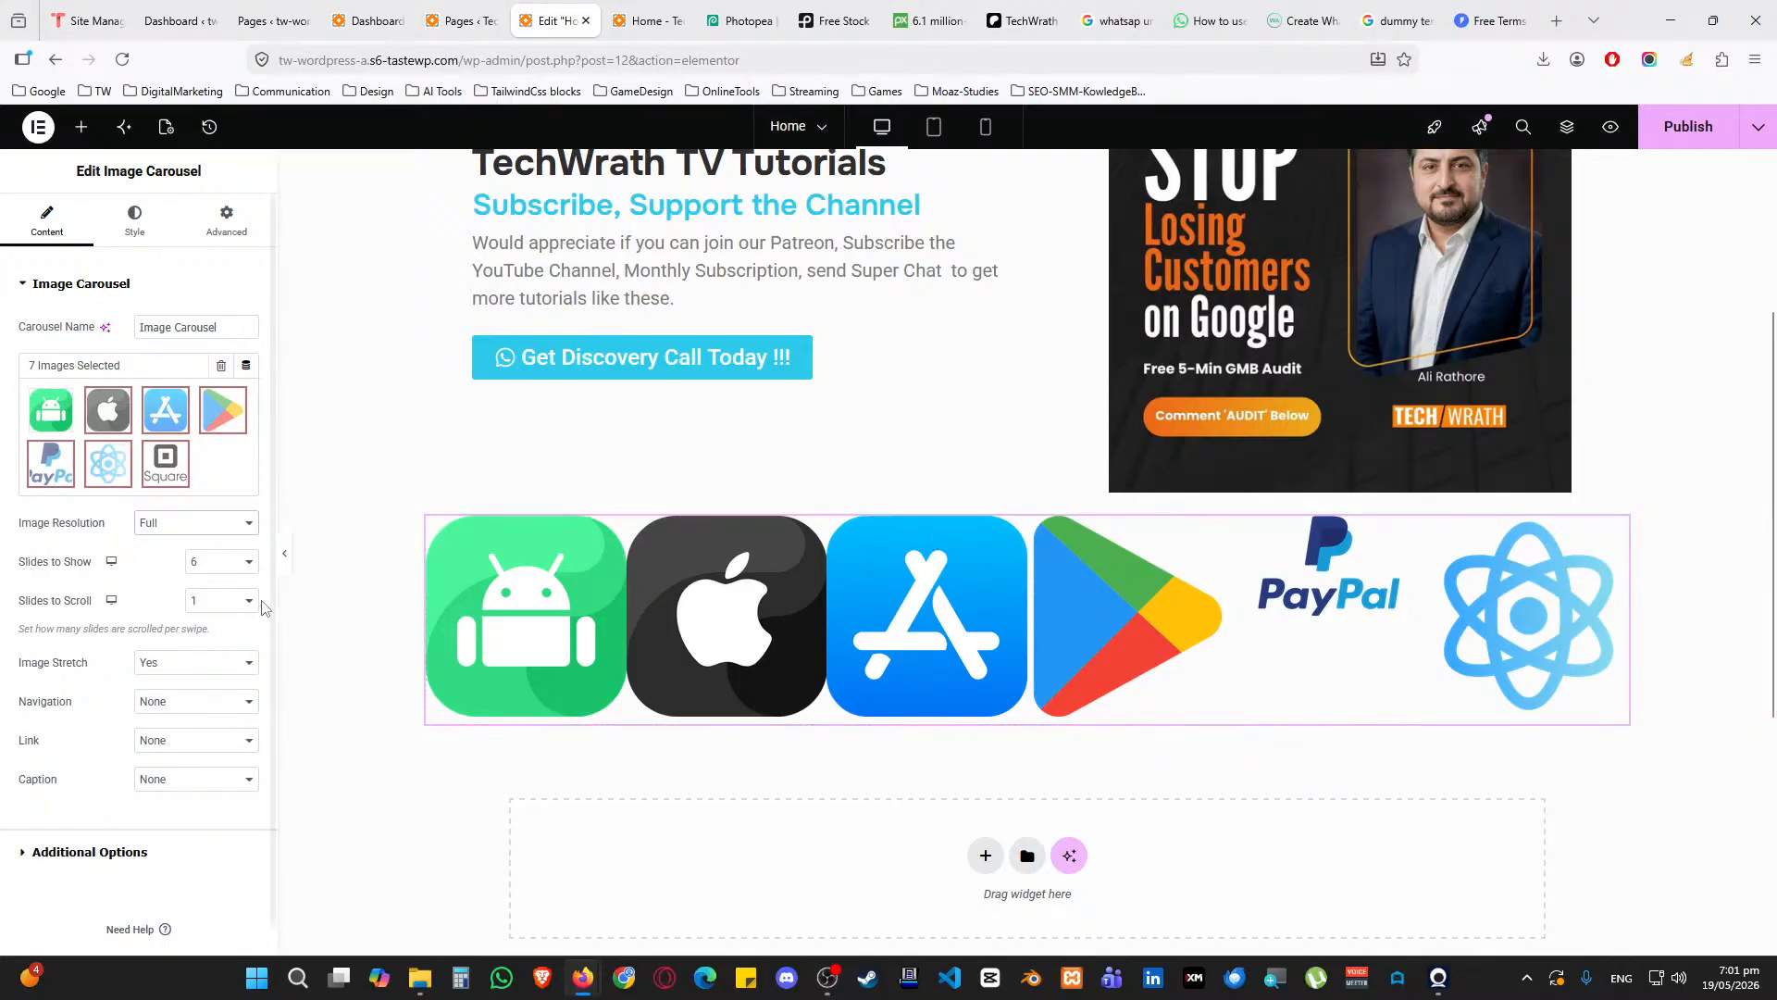
click(184, 528)
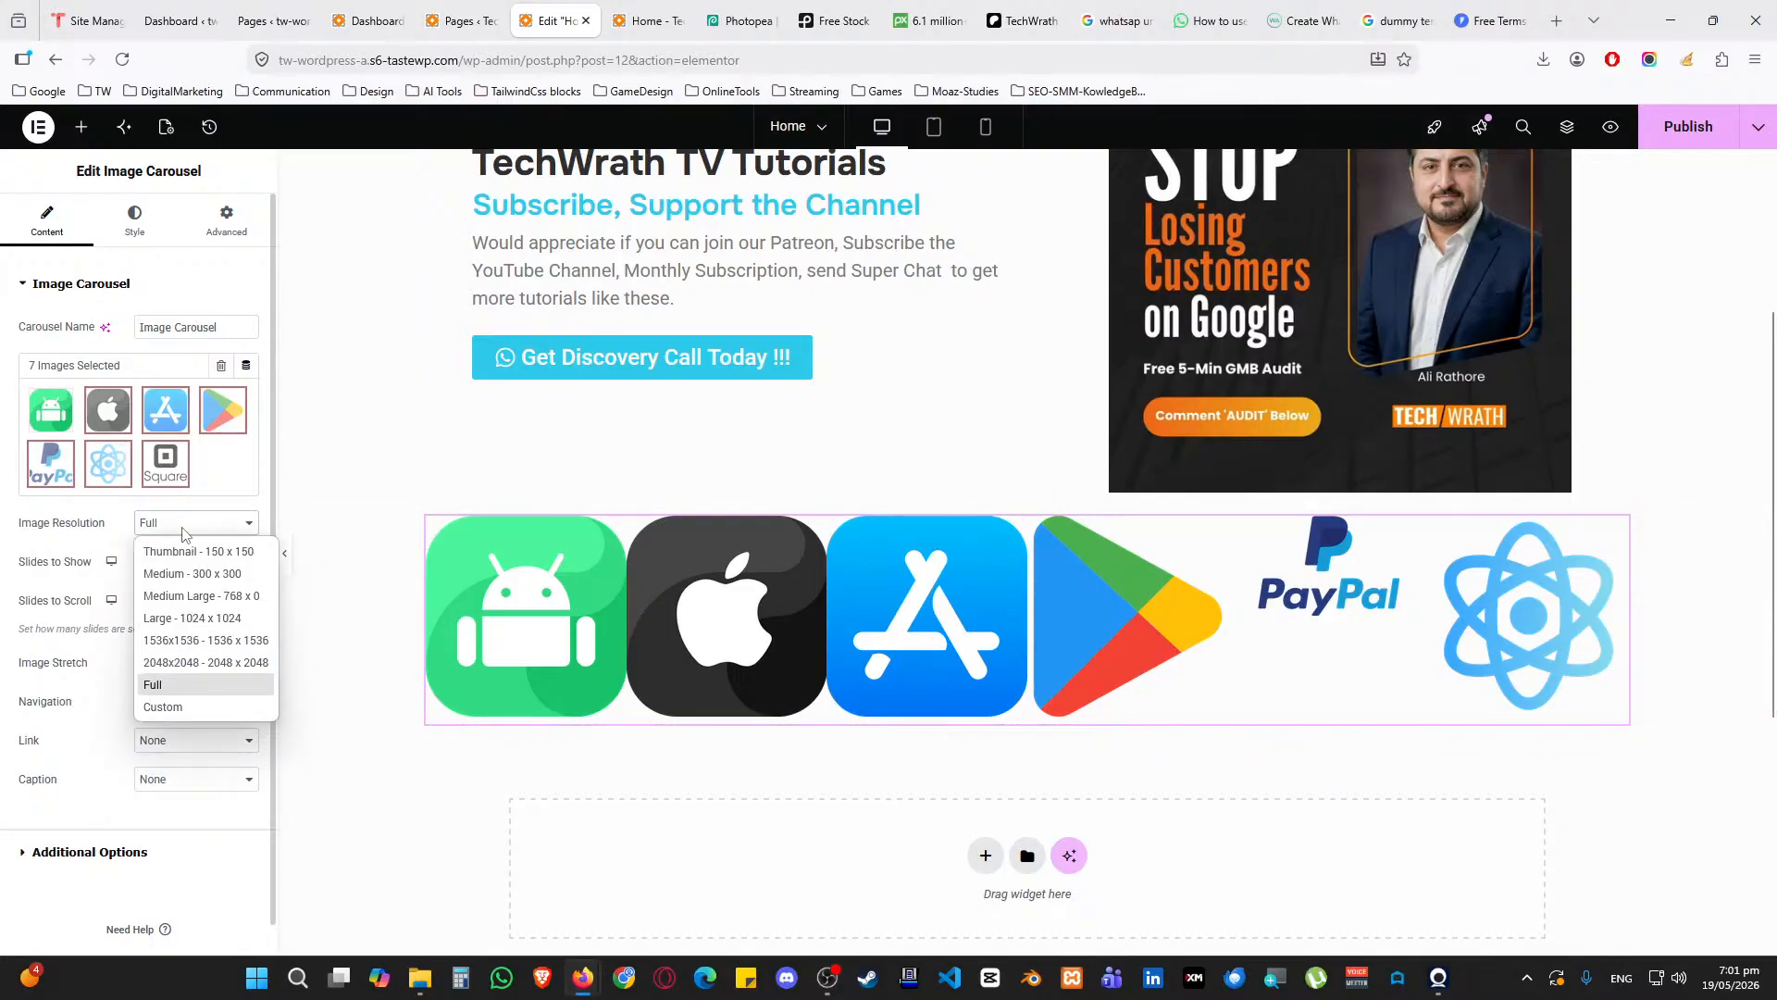
click(124, 544)
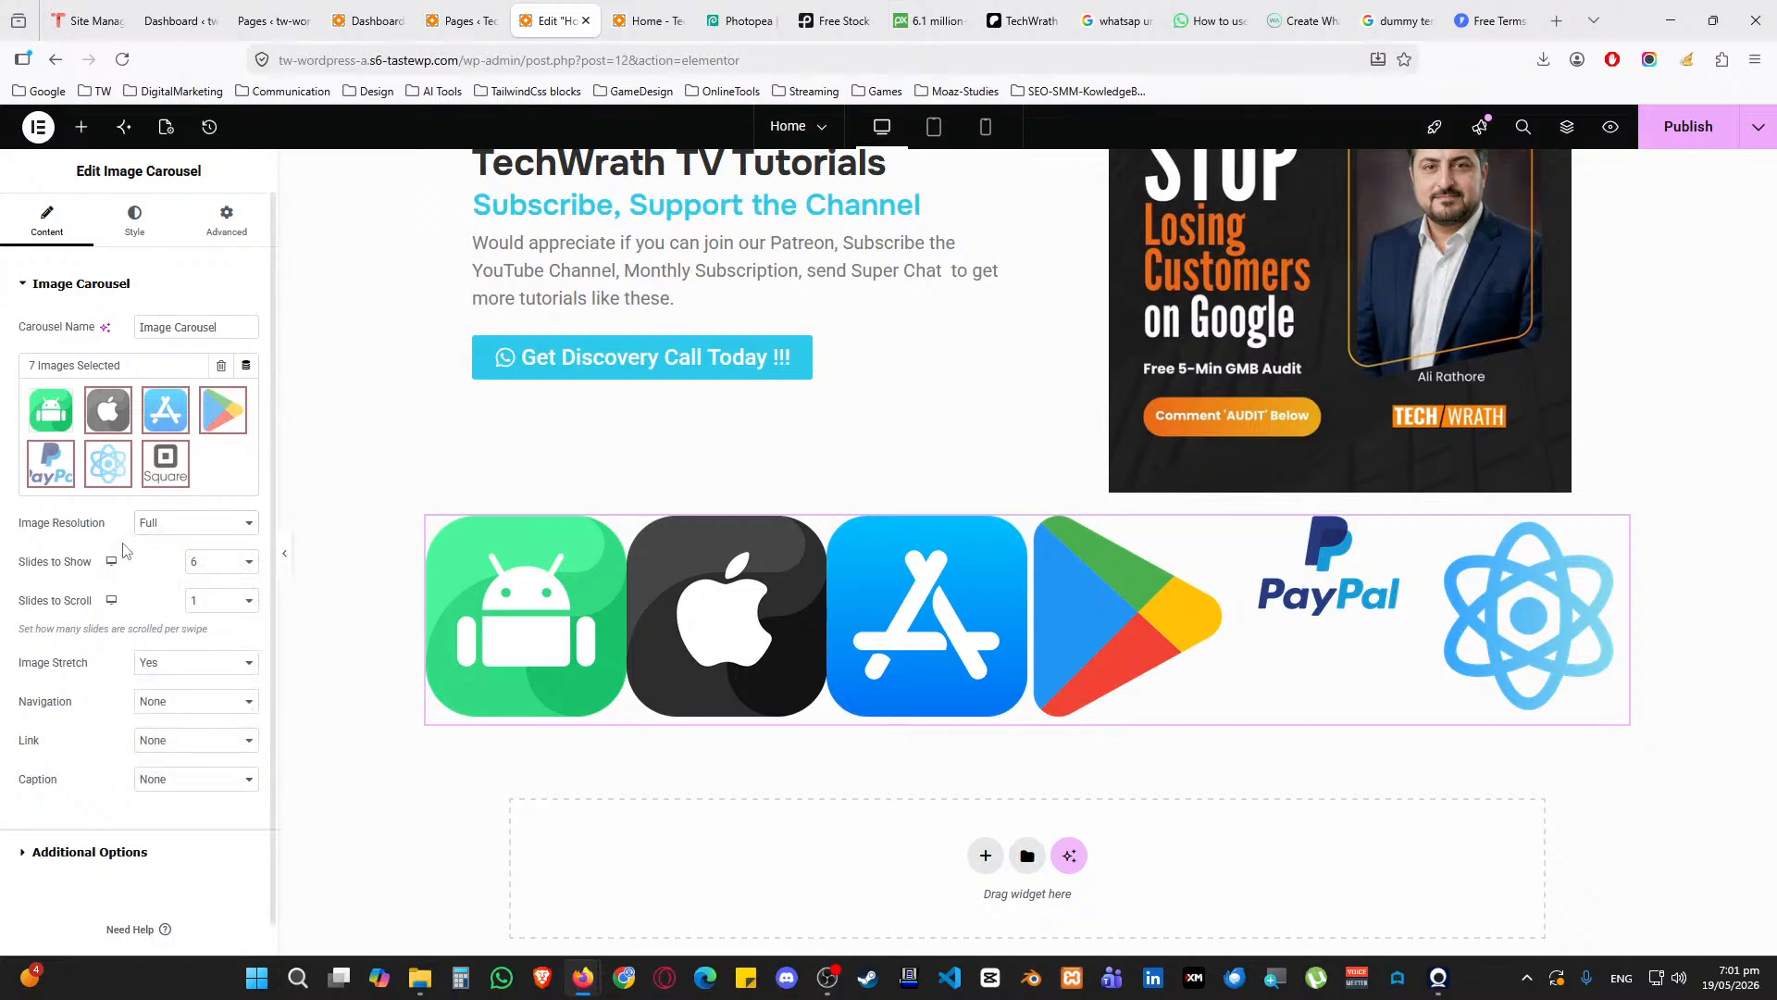
Show five logos at once and rename the carousel to 'Client Logo'
click(219, 562)
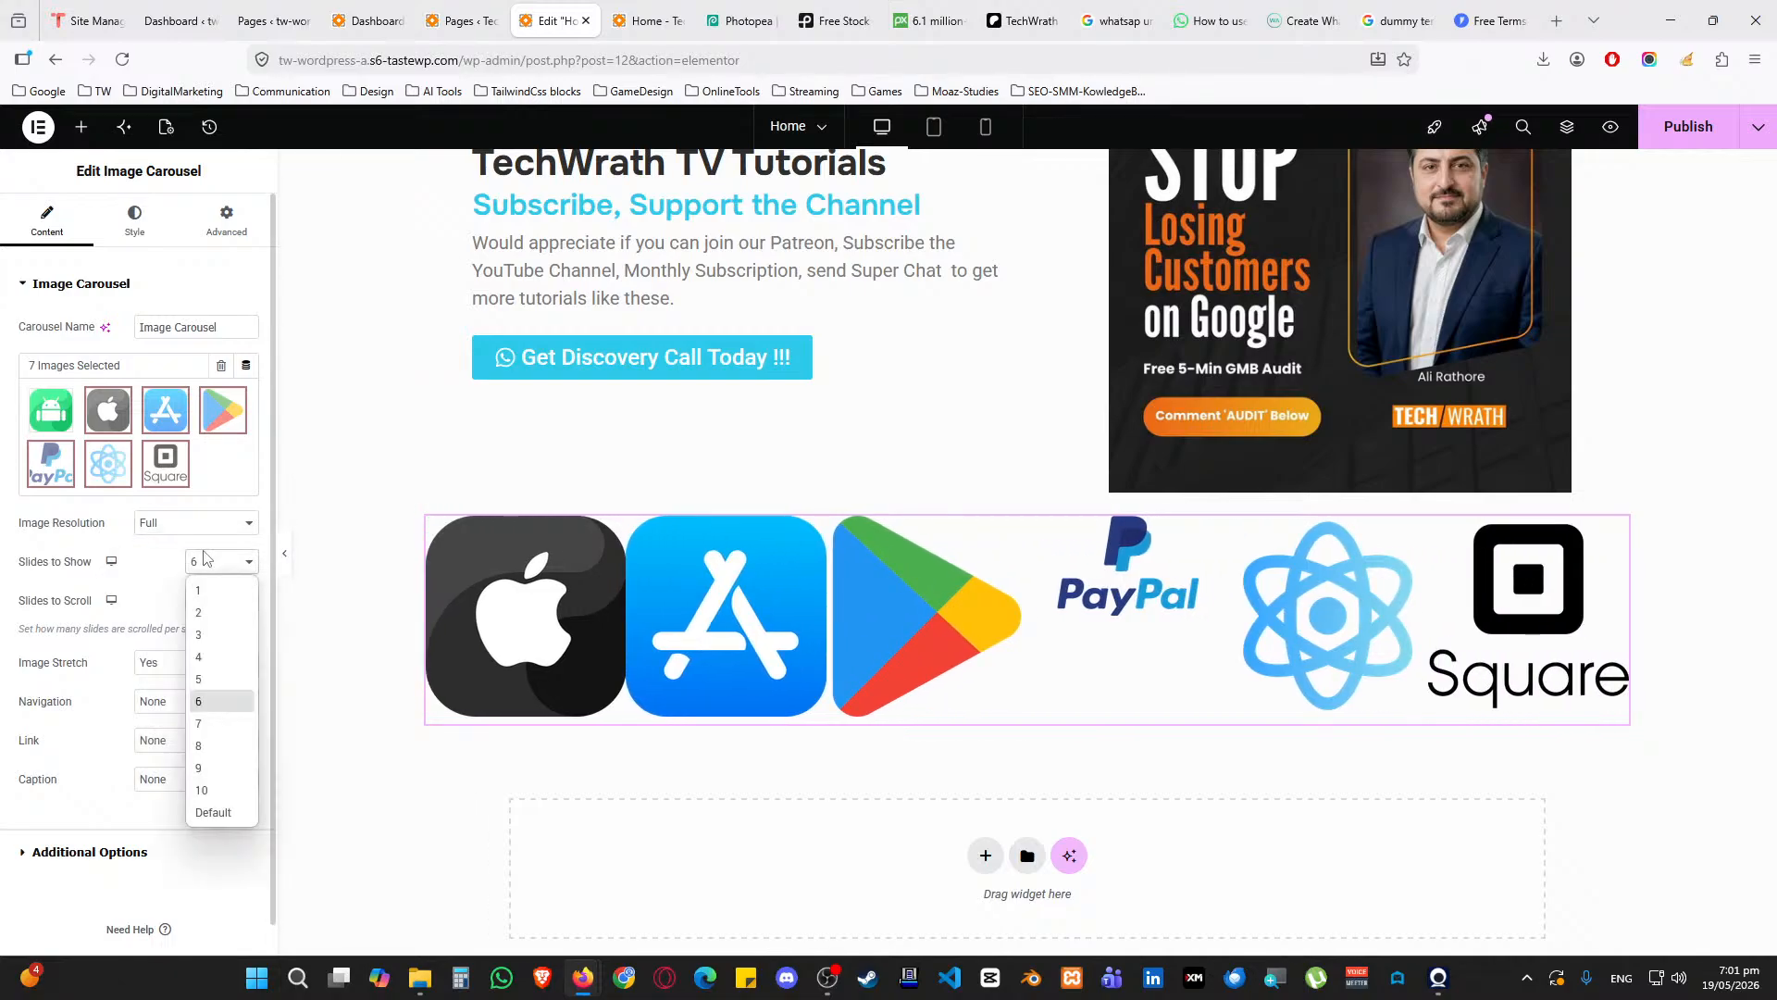
click(210, 679)
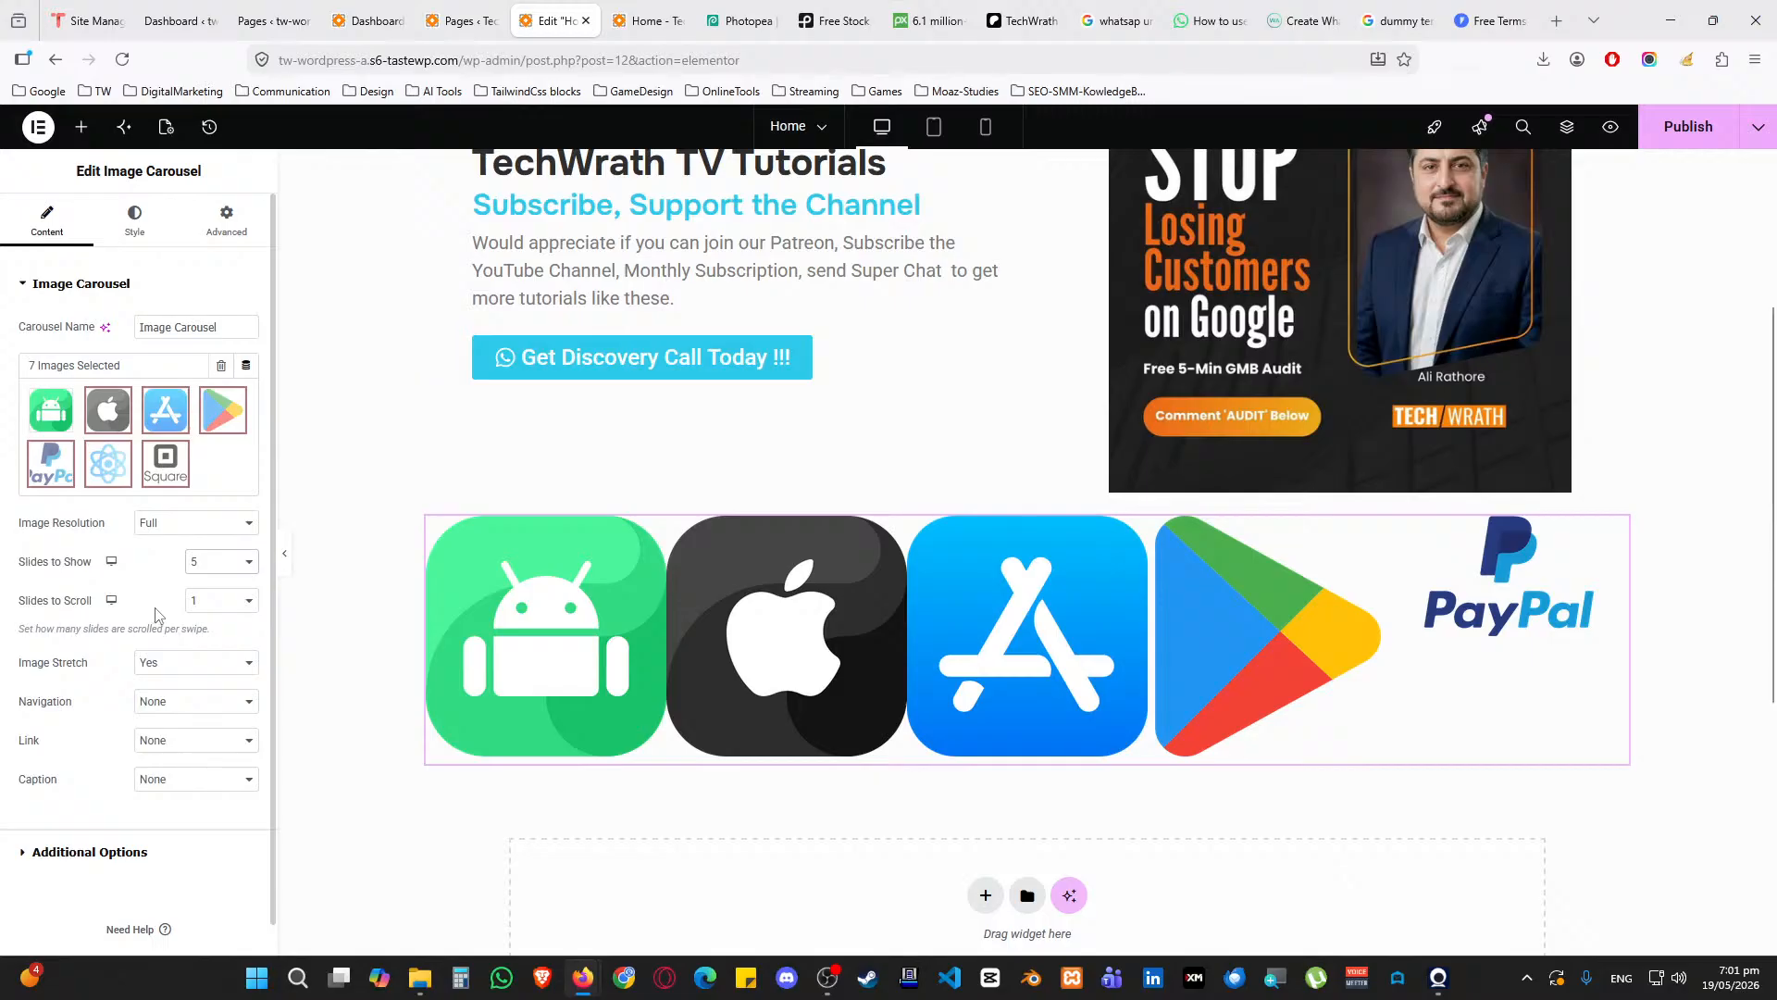
drag(229, 329, 102, 337)
text(Client Logo)
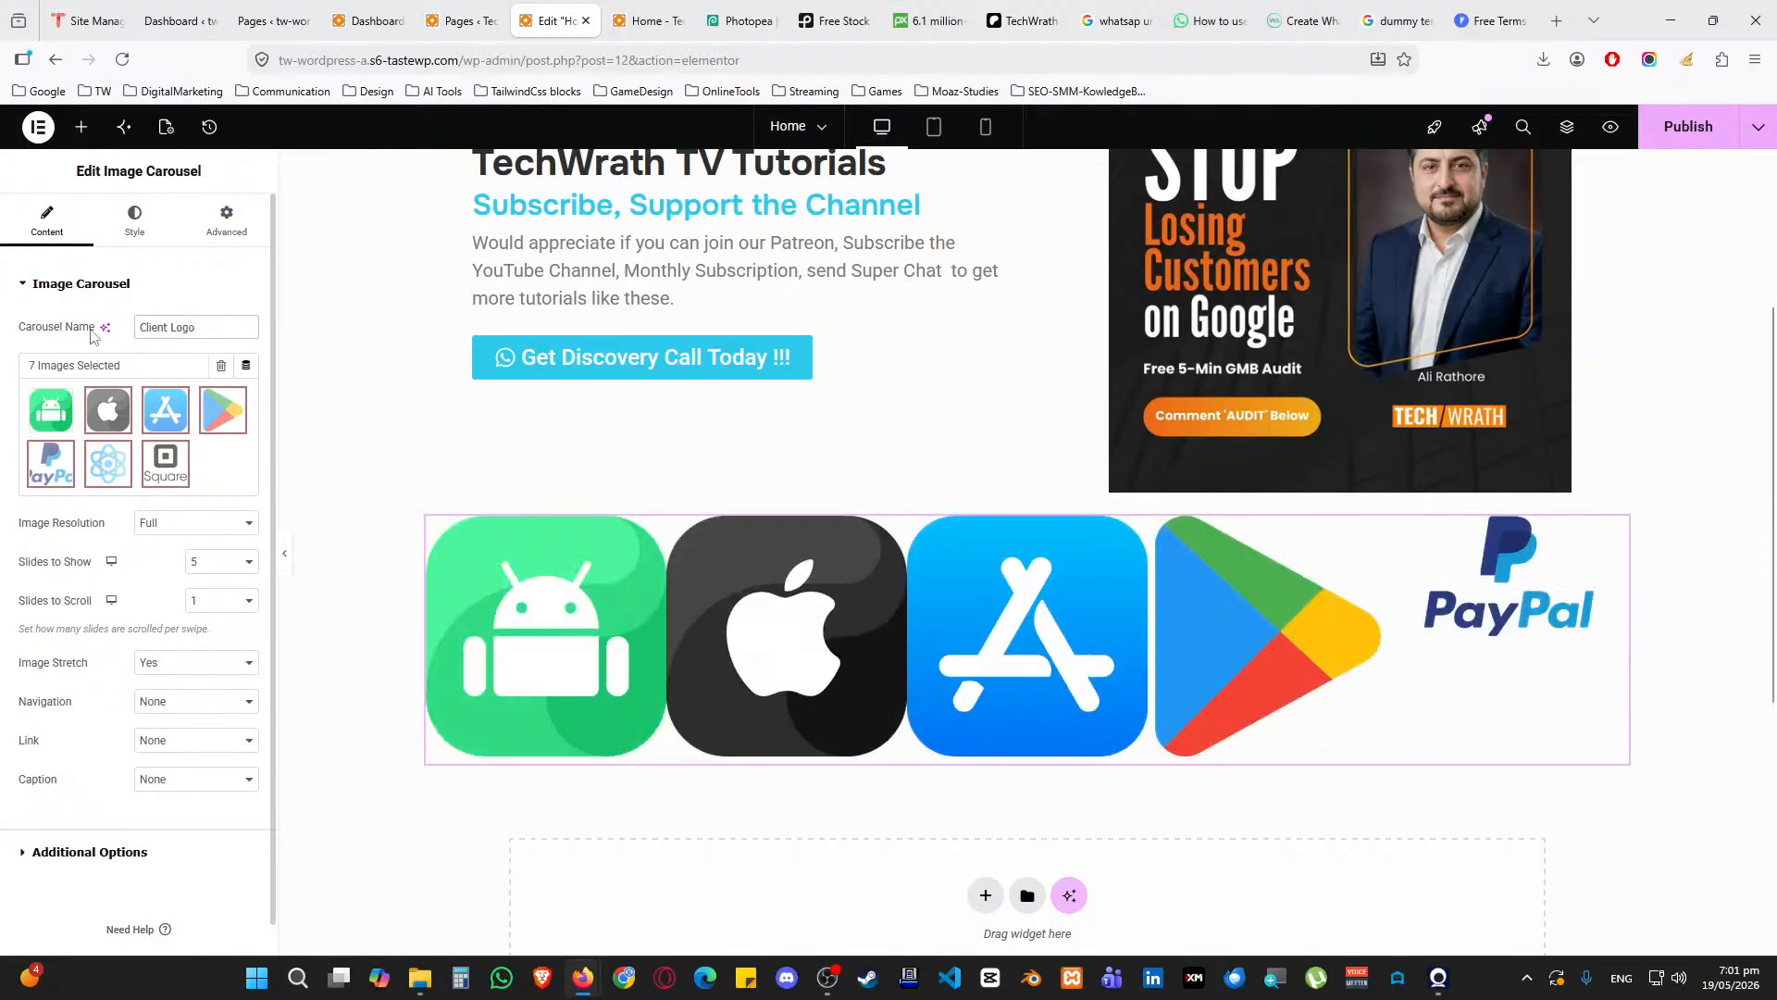
Set the carousel's Vertical Align to Center, leaving spacing at default
click(119, 222)
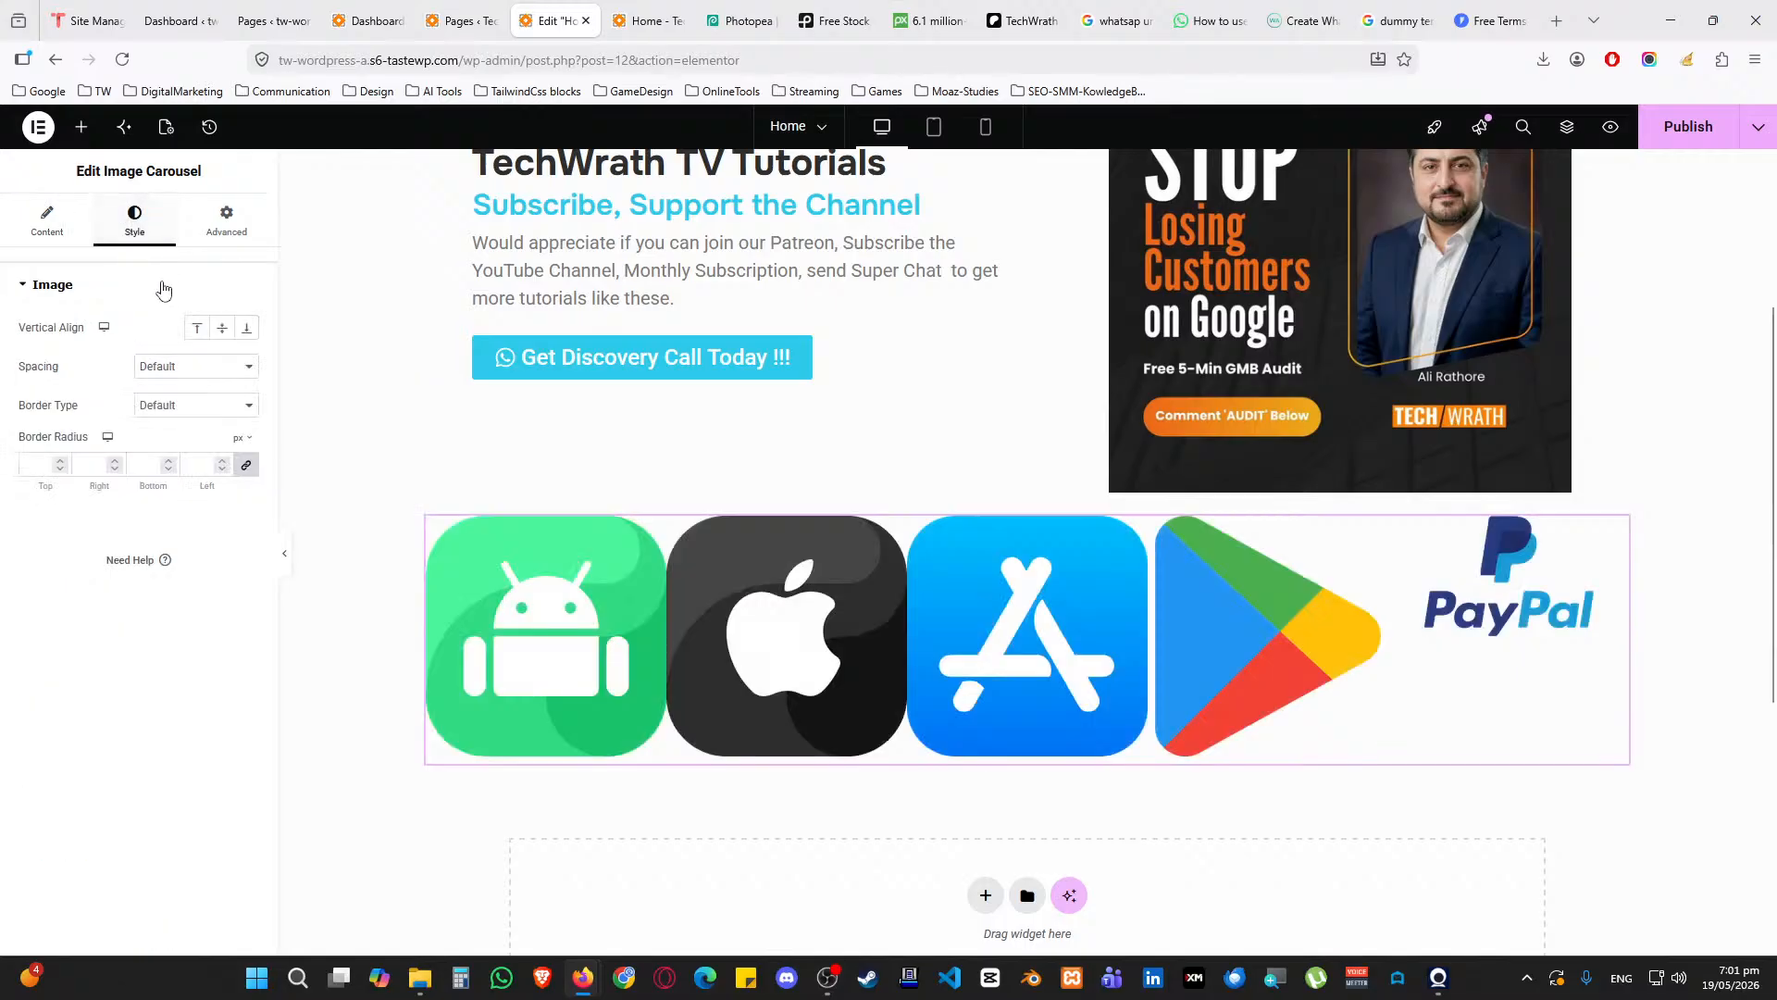
click(222, 333)
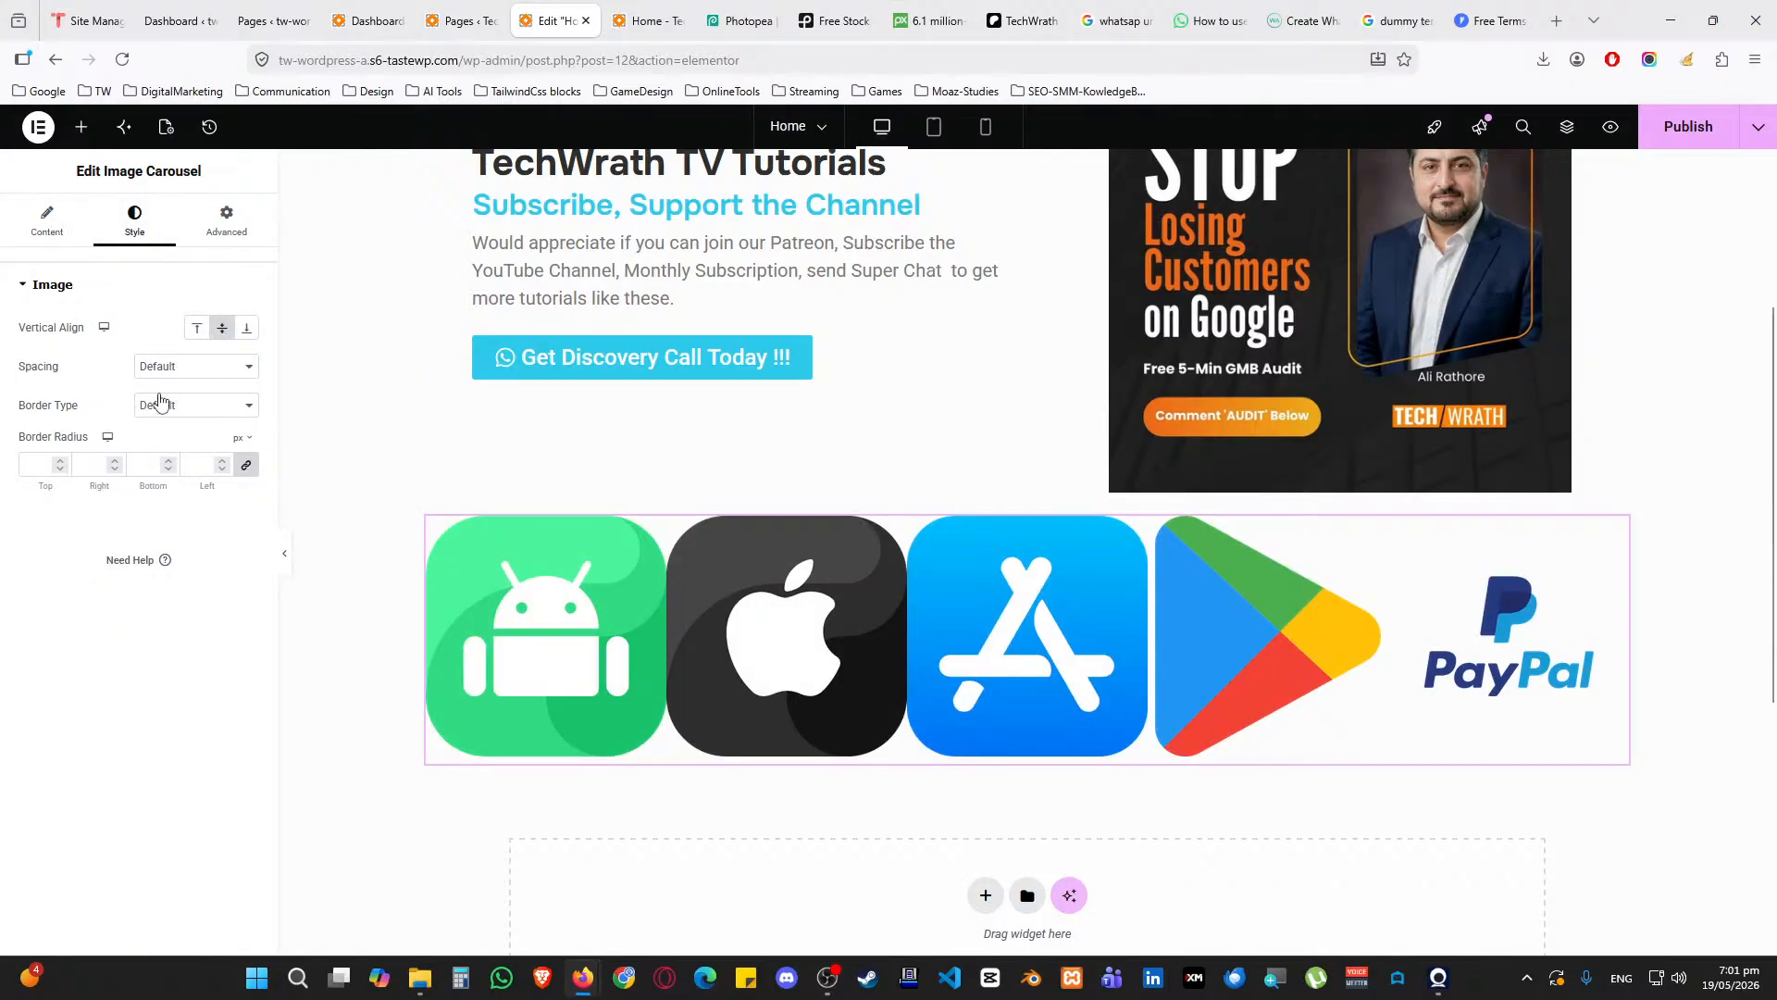
click(175, 370)
click(86, 390)
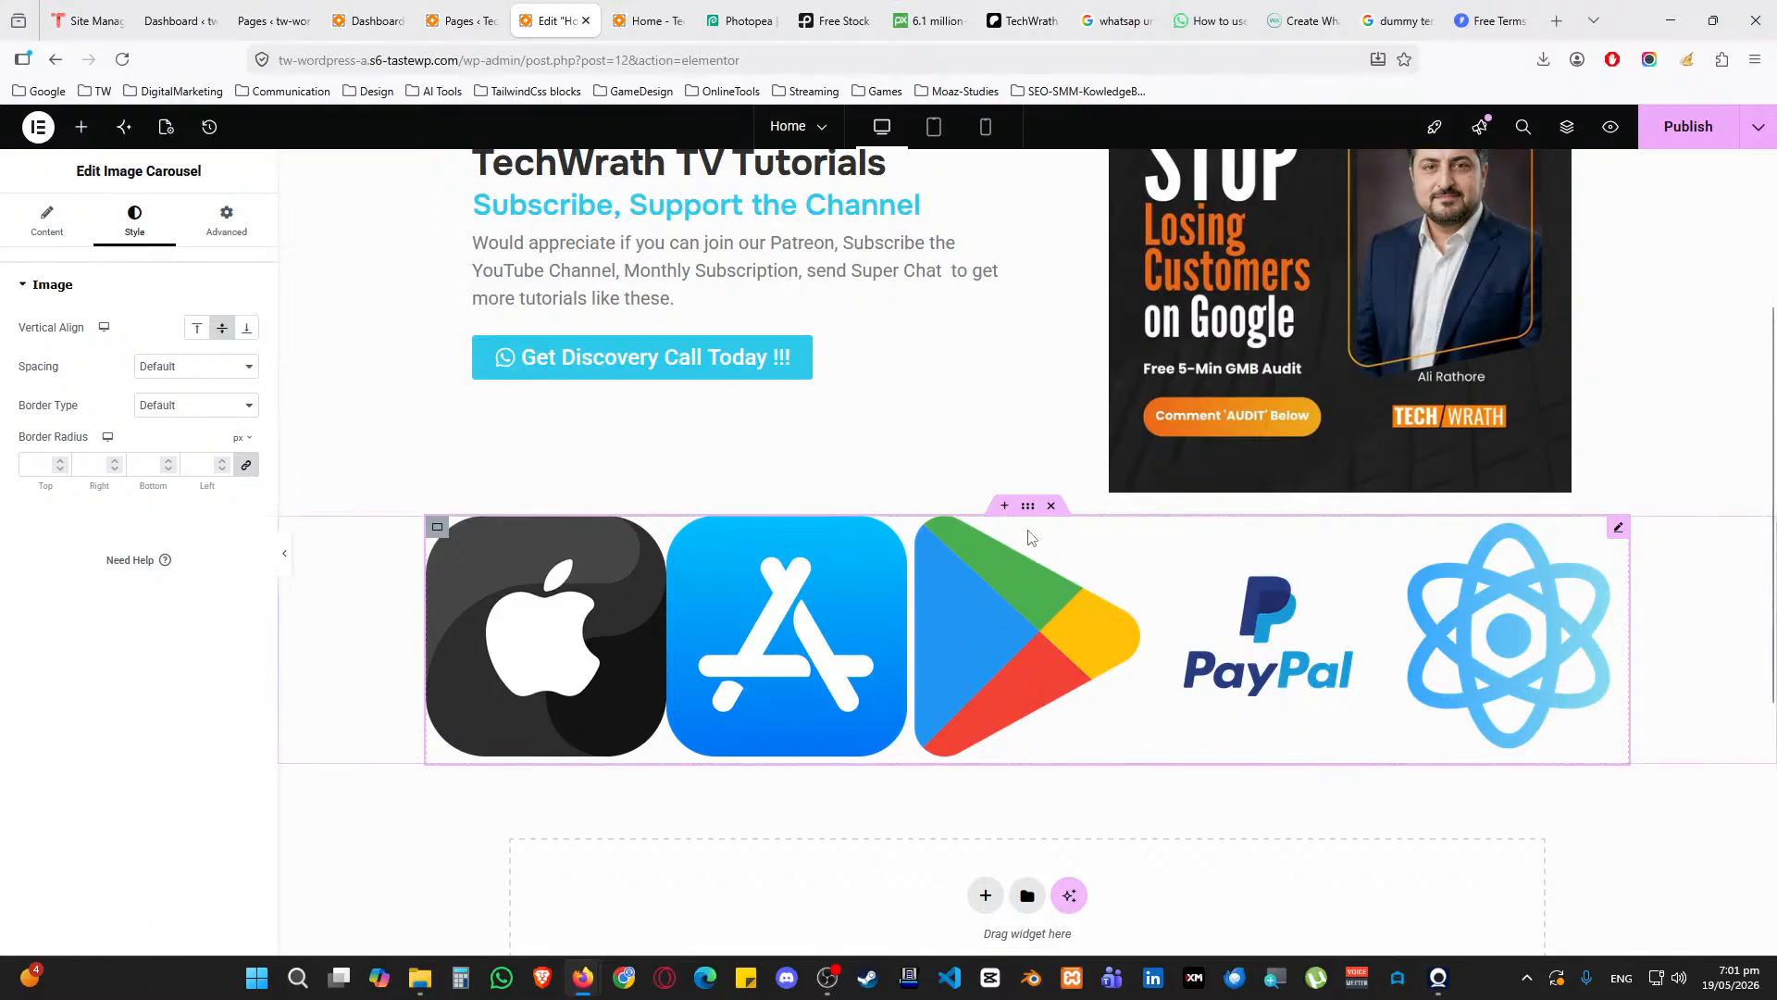
Check the container and the carousel's image size, keeping Full resolution for now
click(1029, 508)
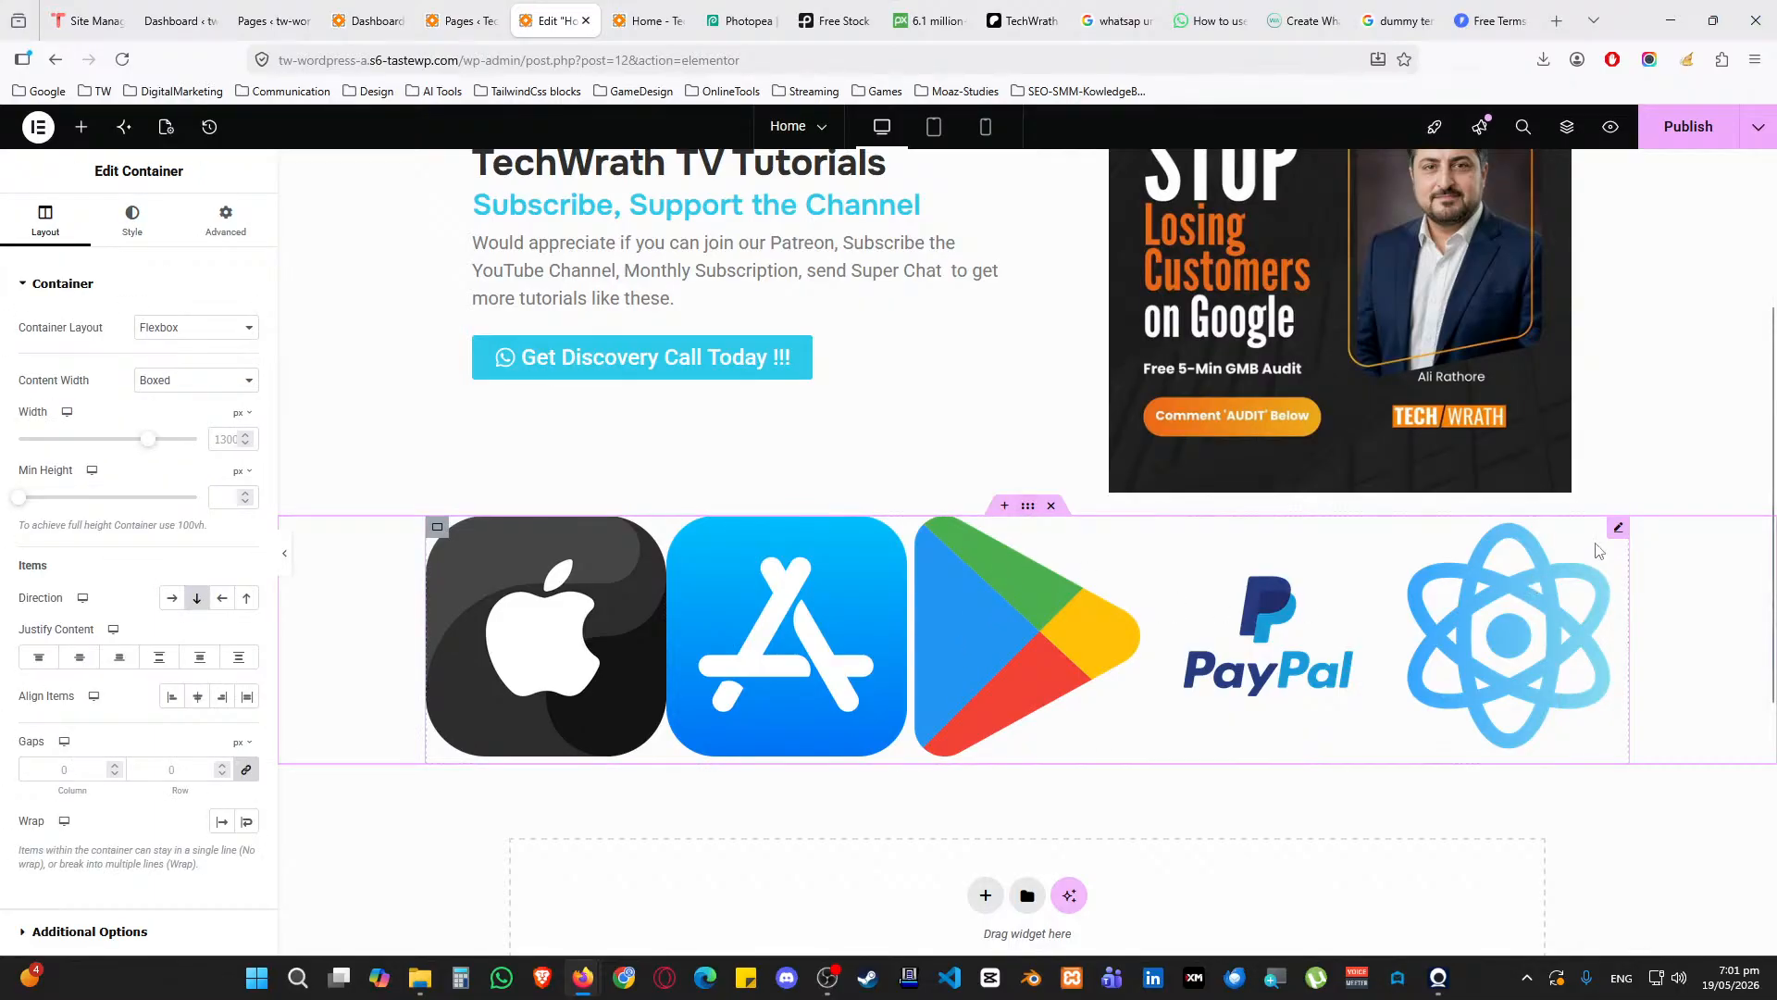
click(1618, 529)
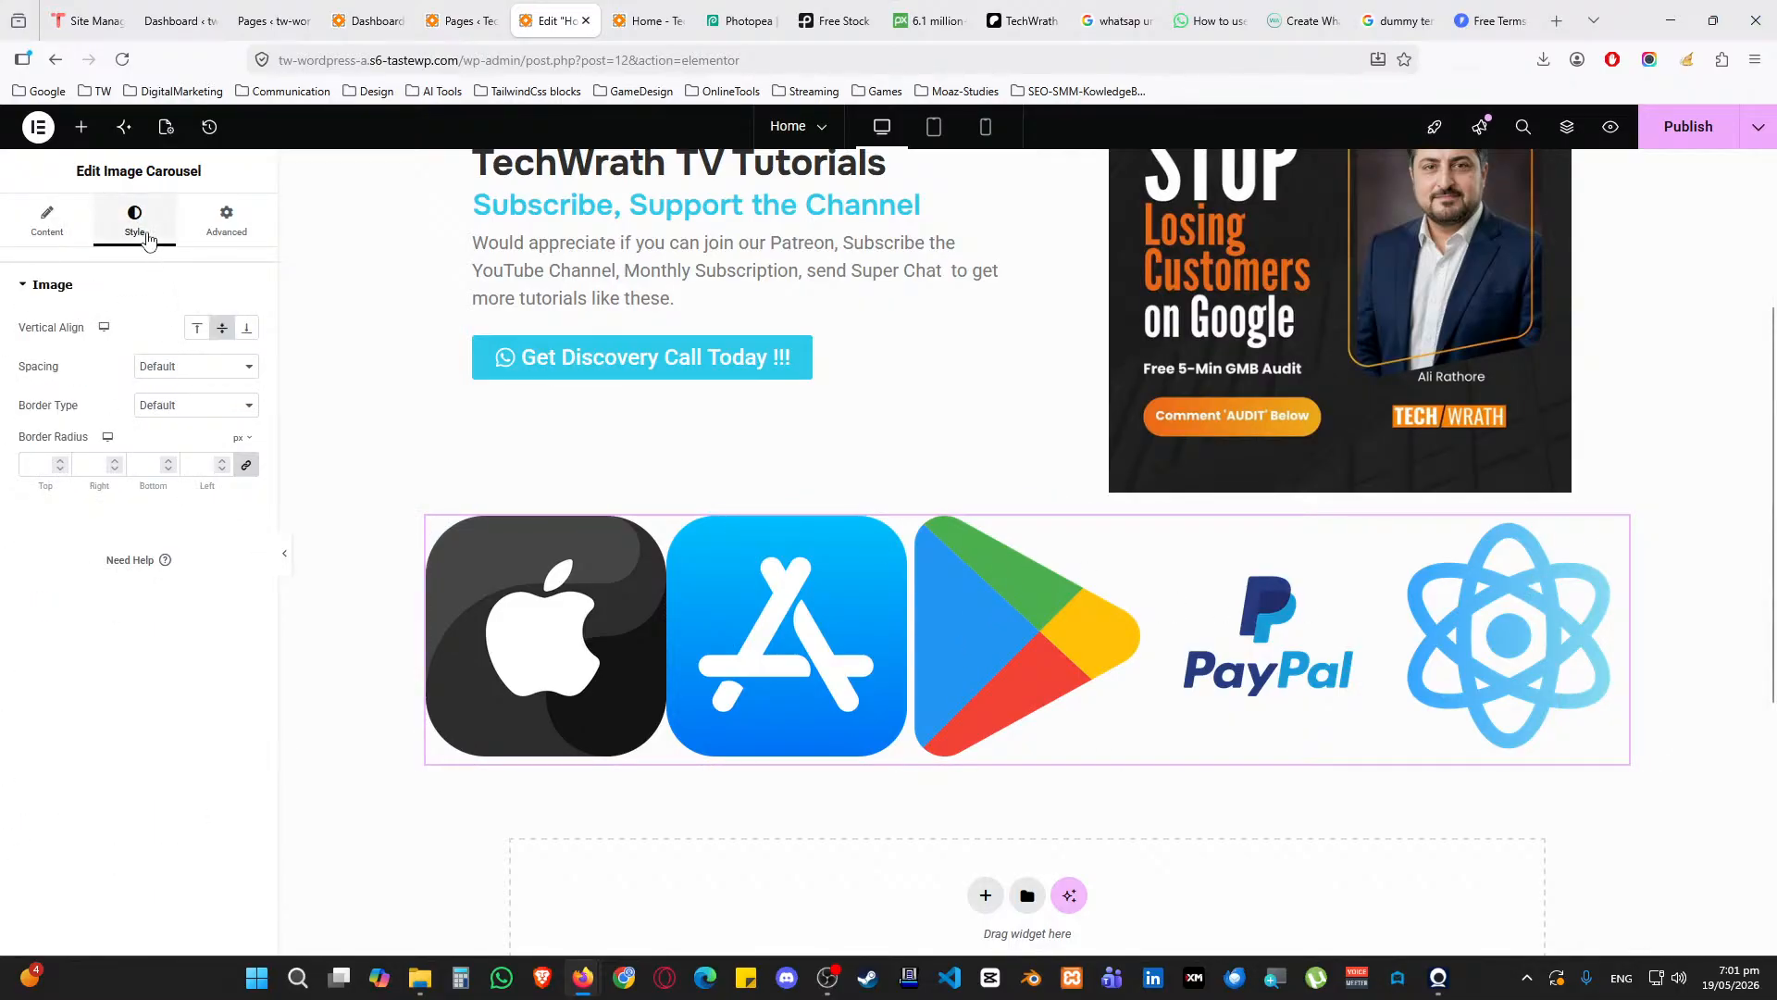
click(54, 227)
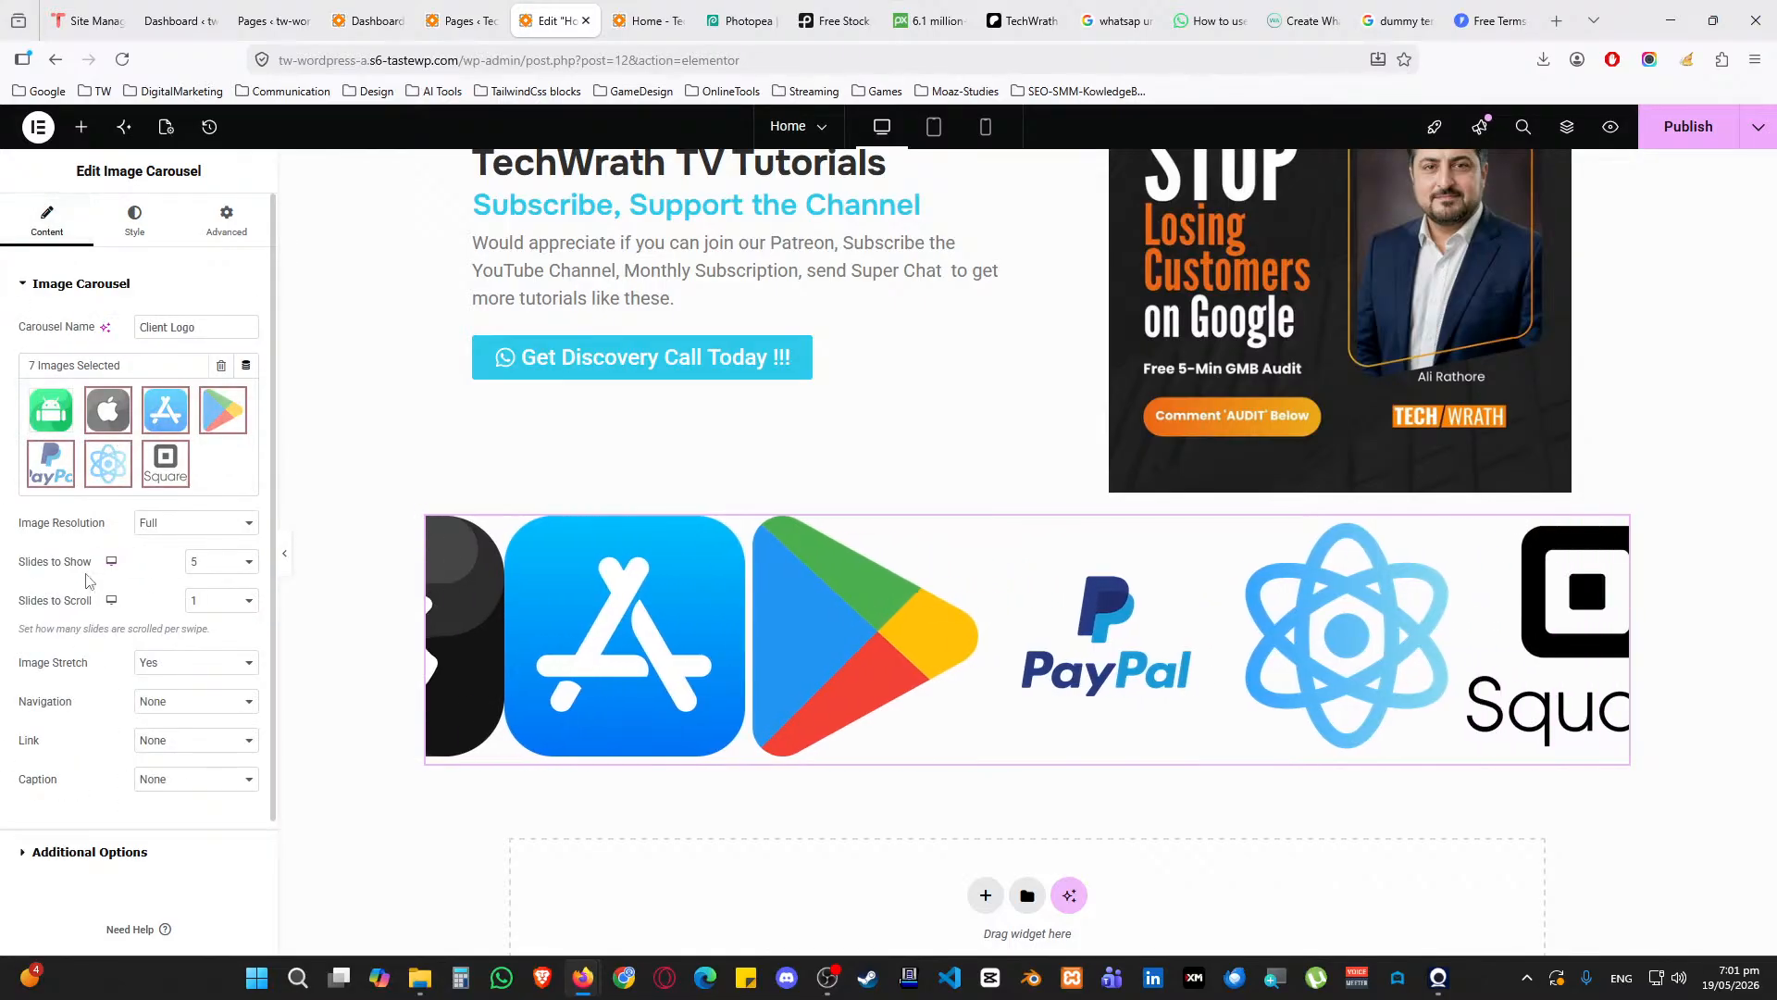
click(173, 531)
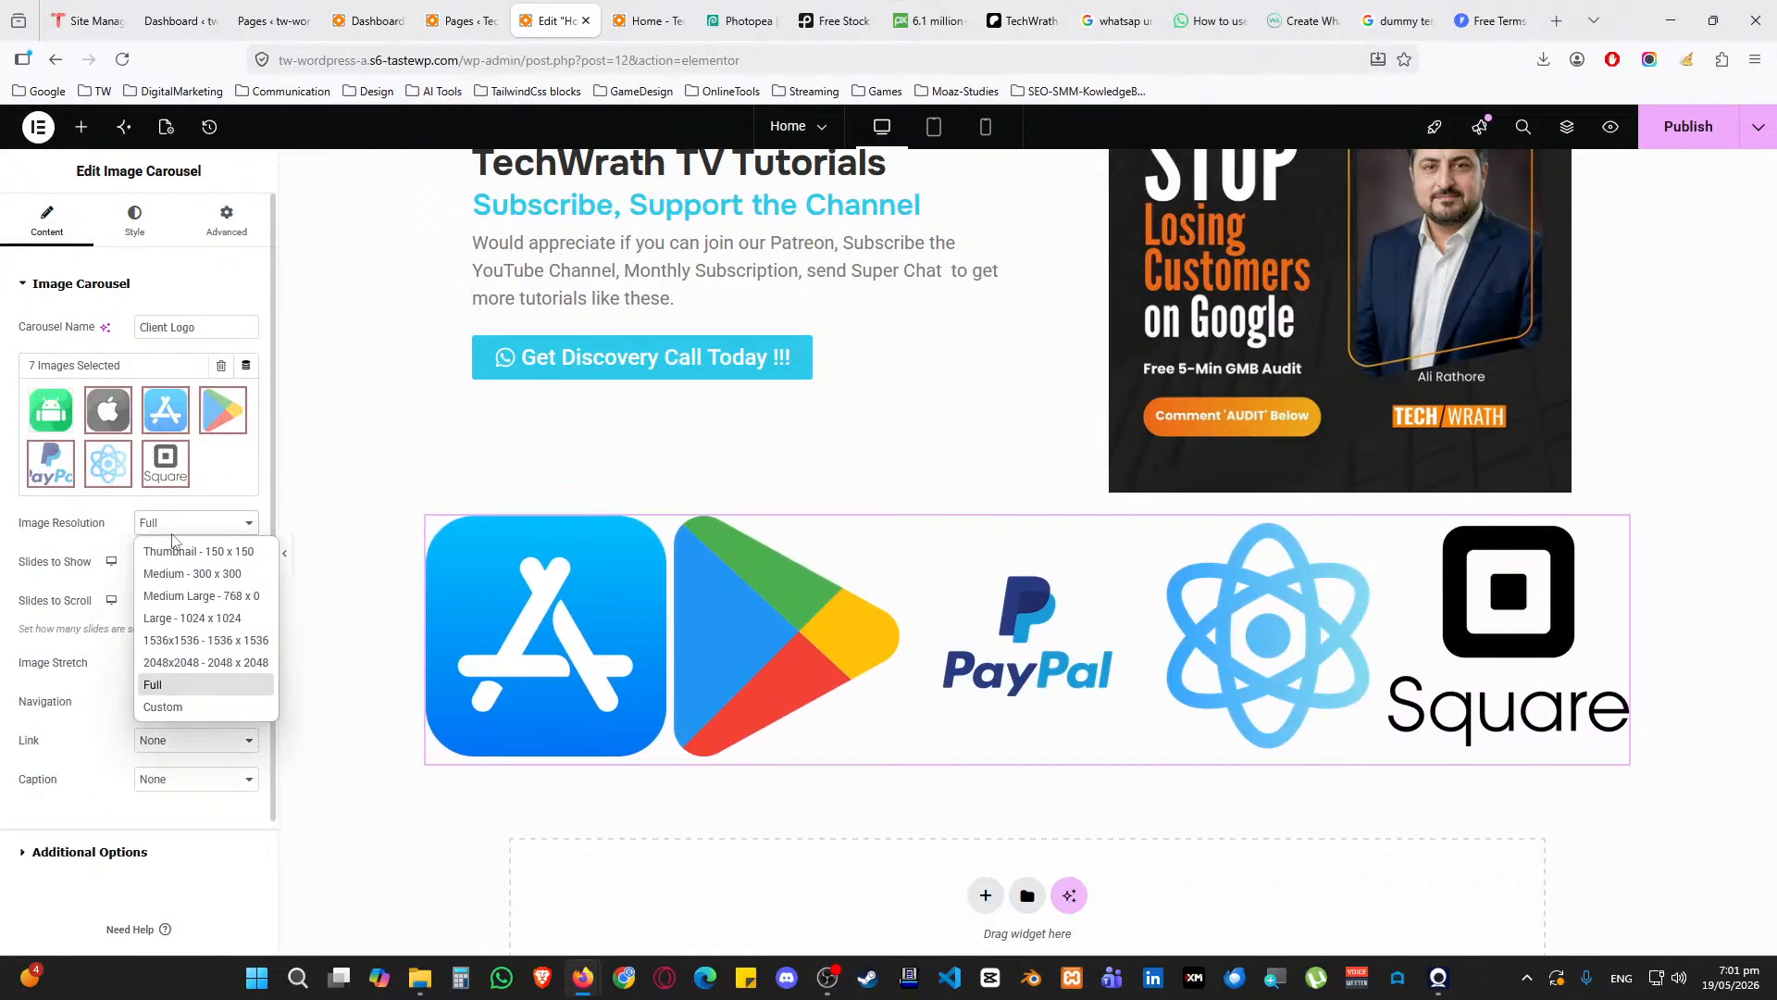
click(172, 534)
click(172, 540)
click(172, 540)
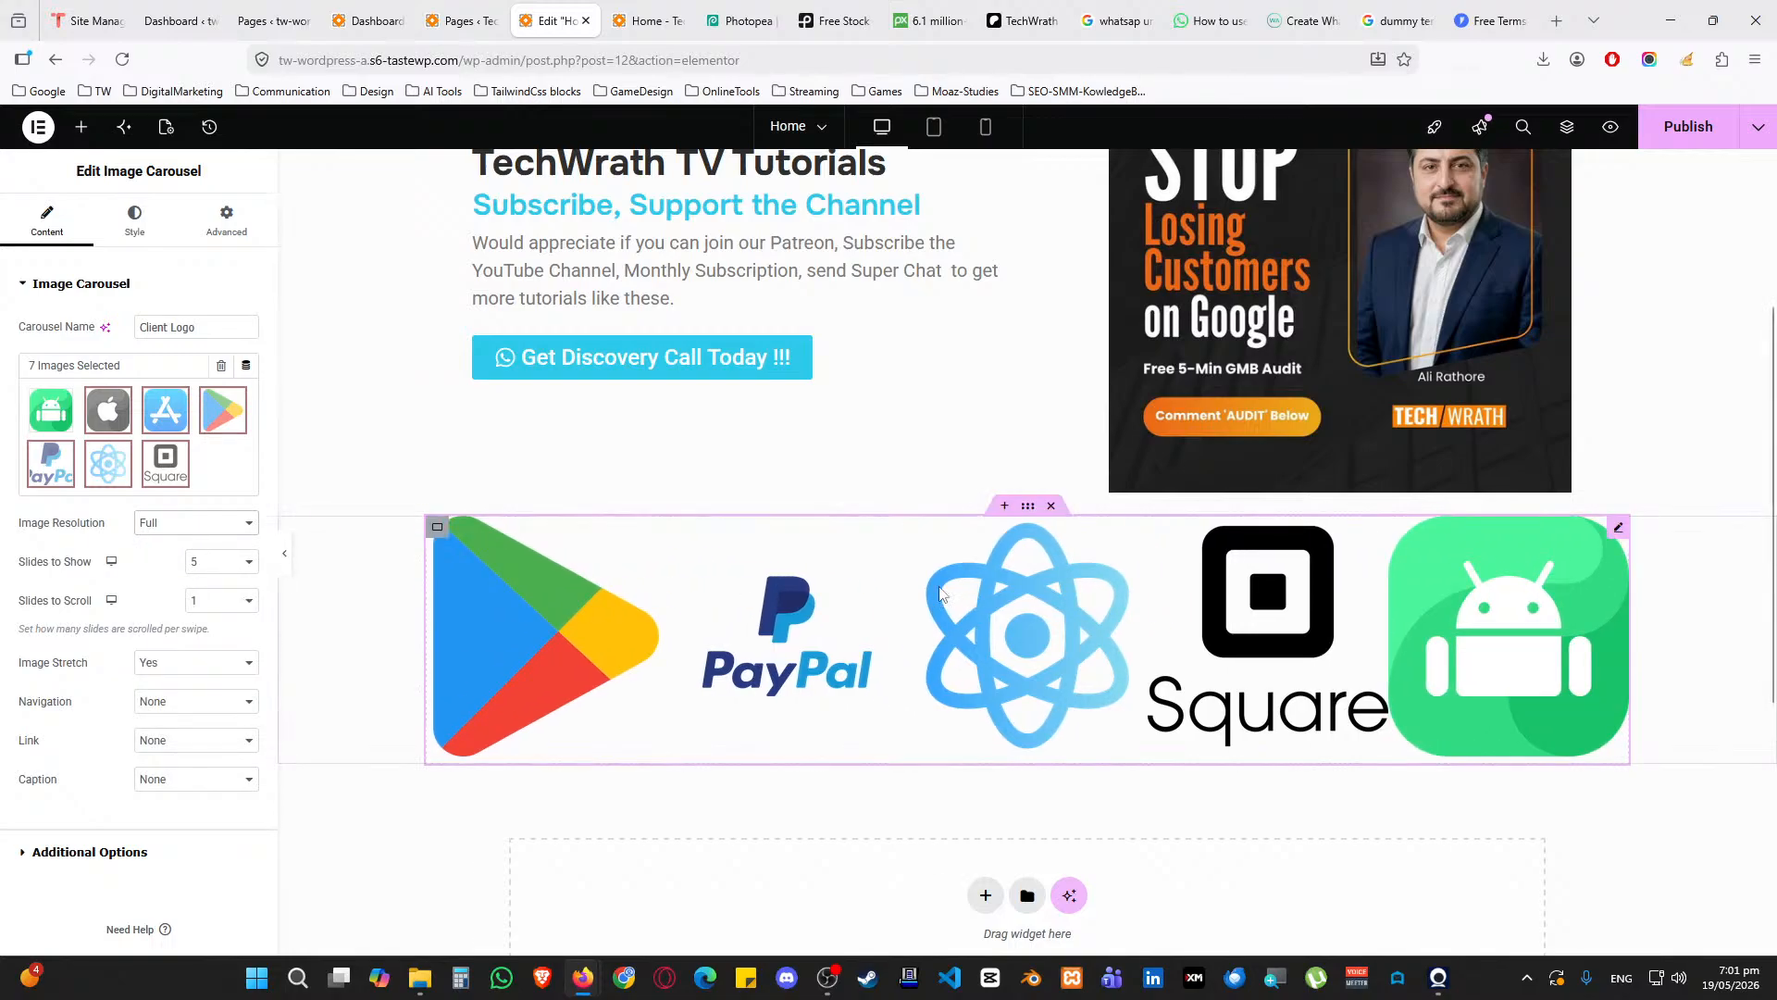
Try narrowing the carousel container's width to around 42%, then clear it back to full width
click(437, 528)
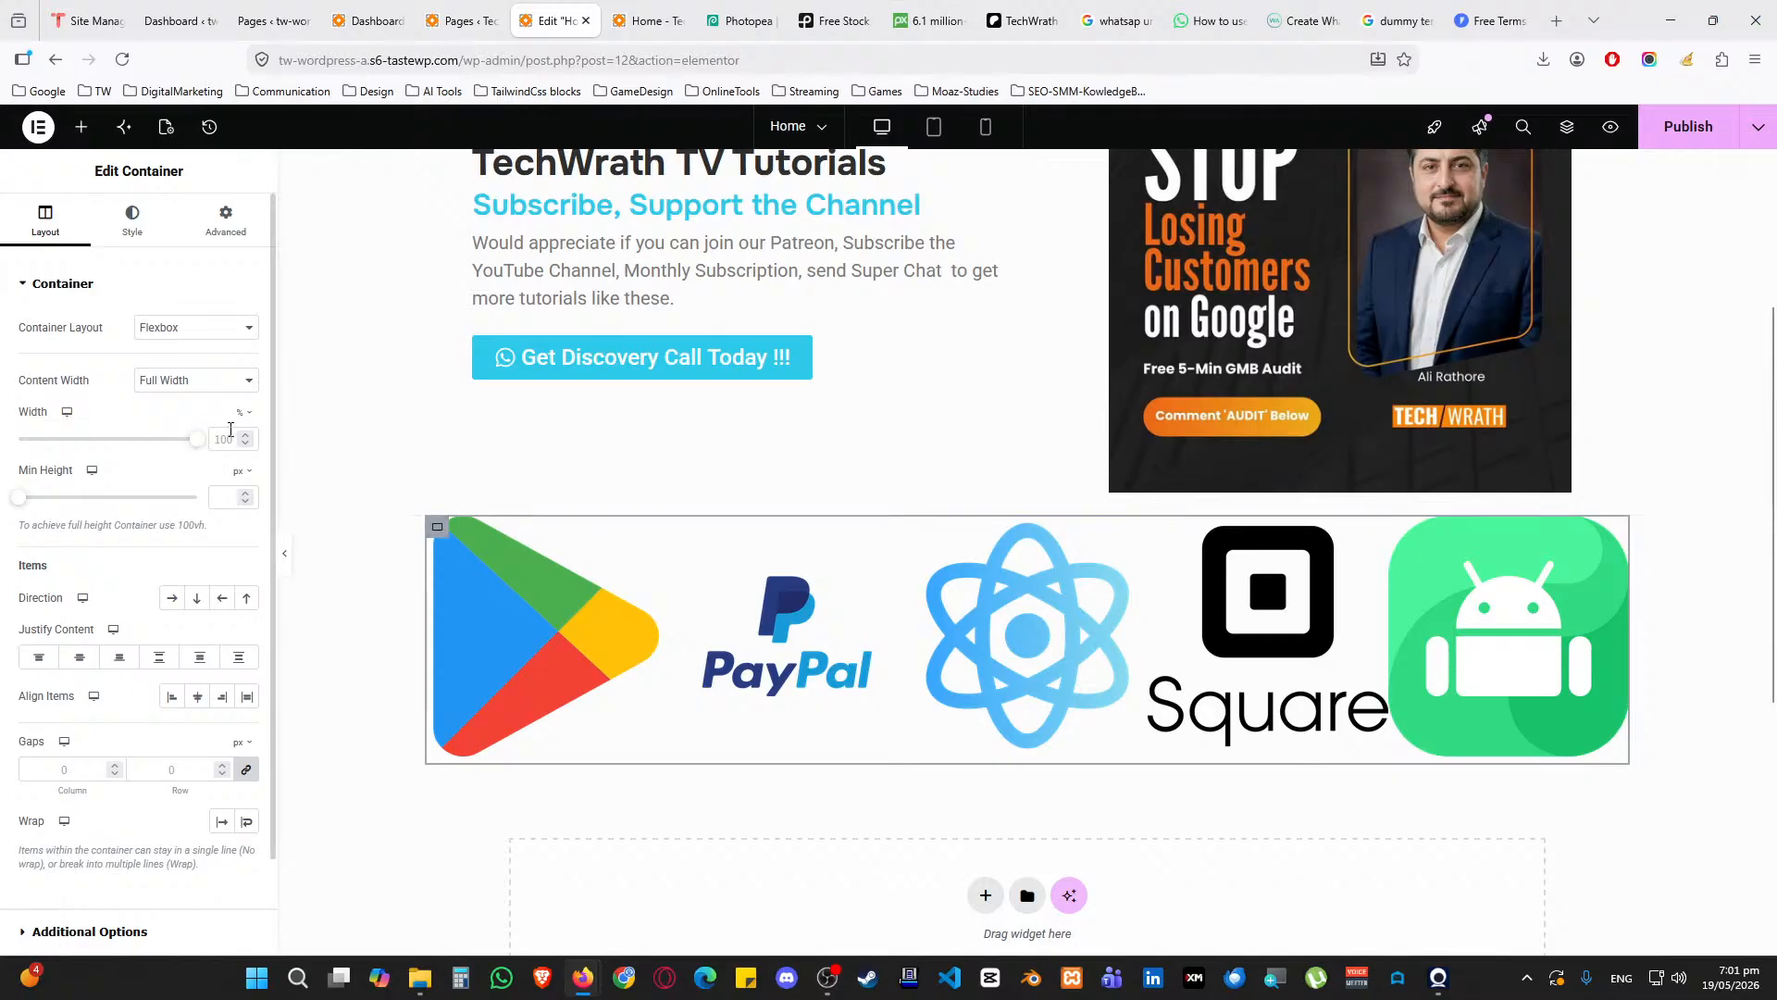
text(50)
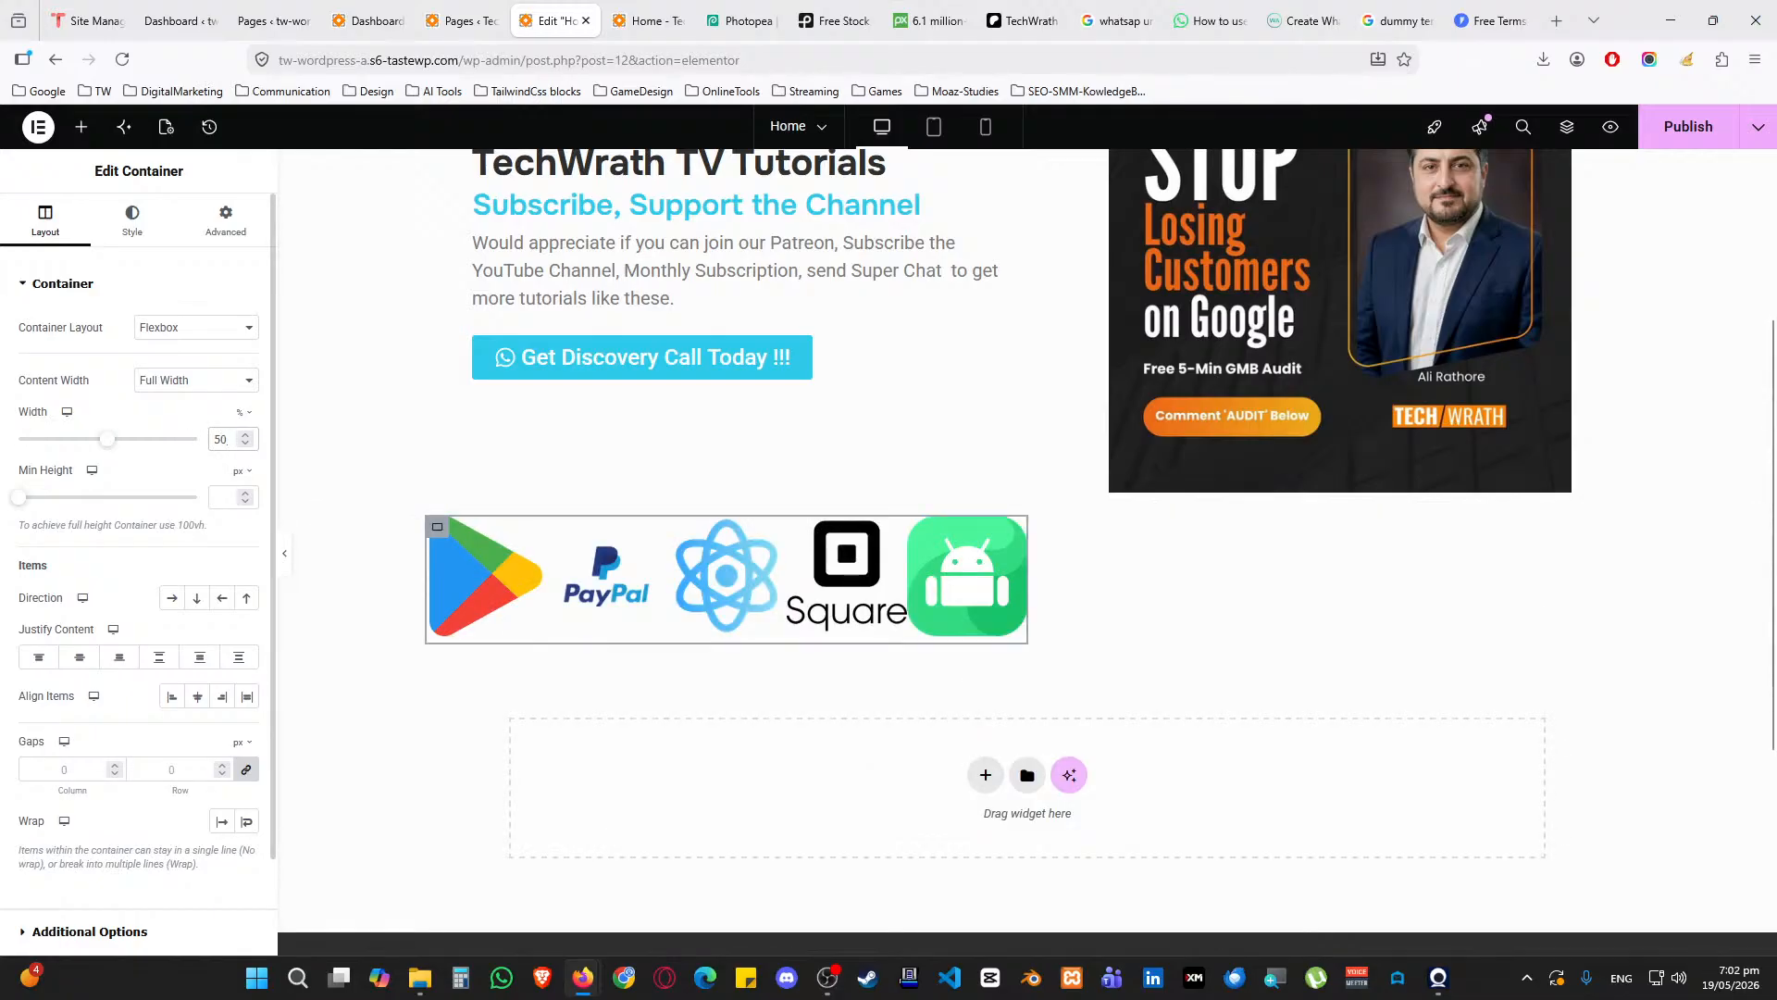
click(247, 443)
click(246, 444)
click(246, 445)
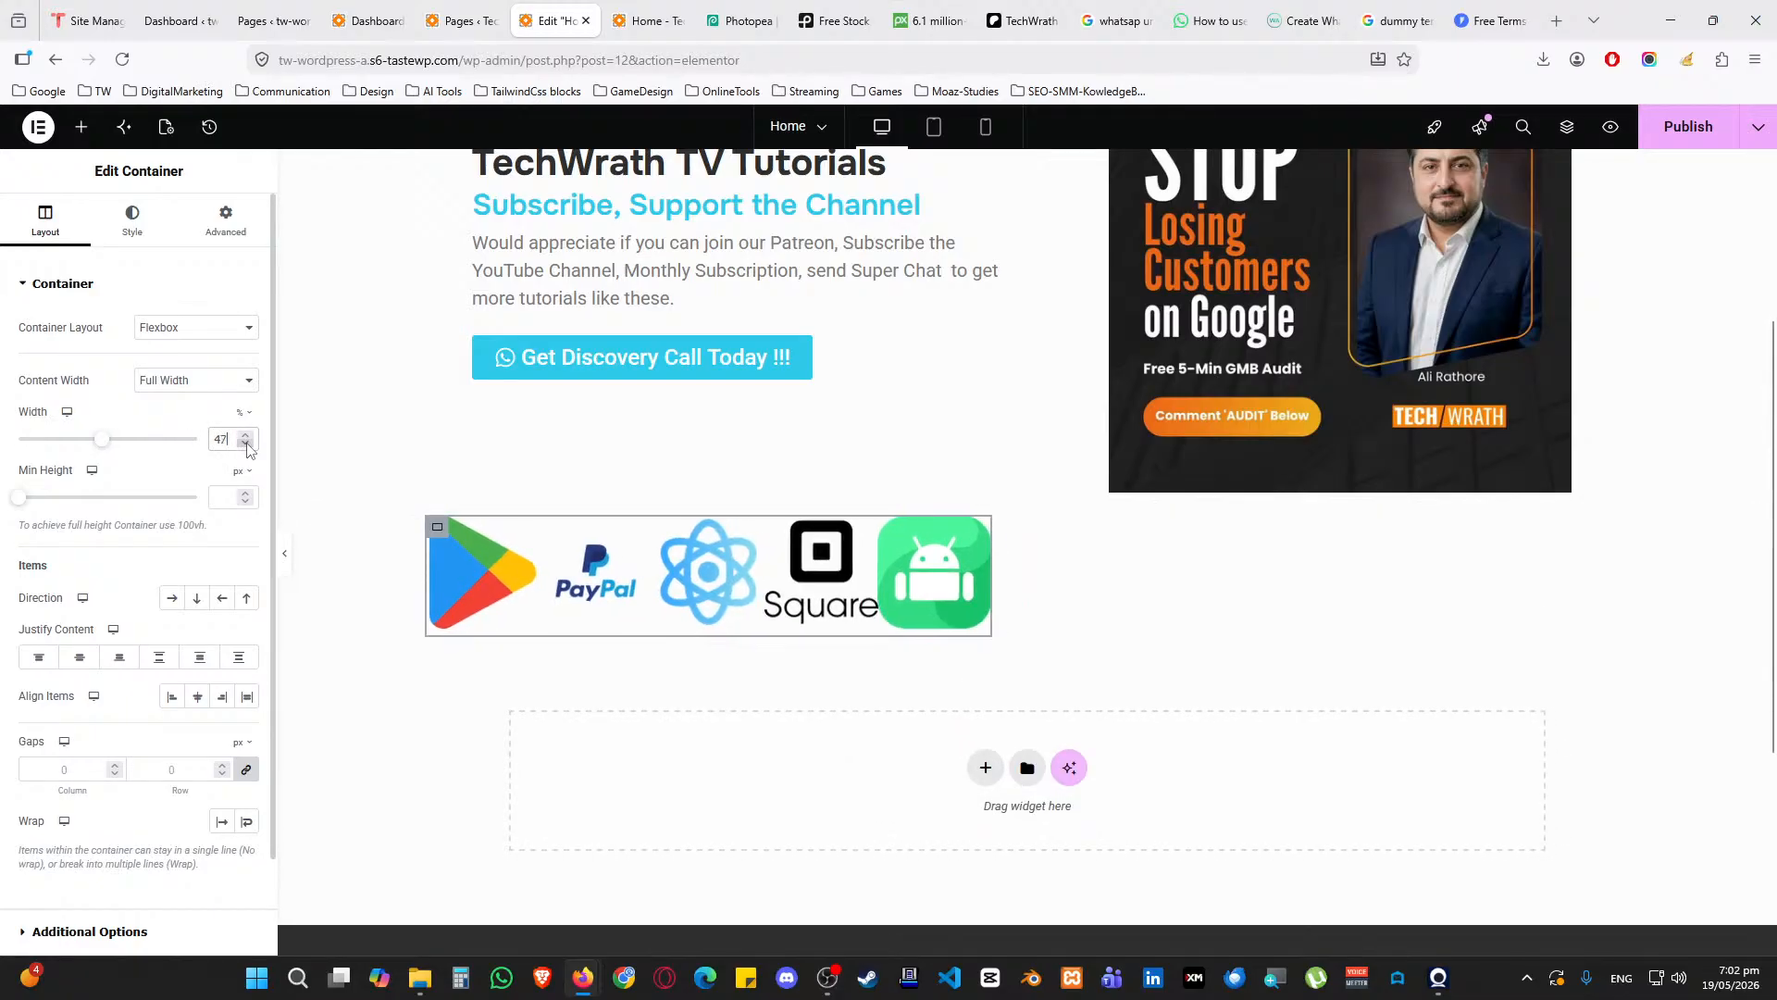
click(246, 445)
click(246, 445)
click(247, 444)
click(248, 445)
click(248, 444)
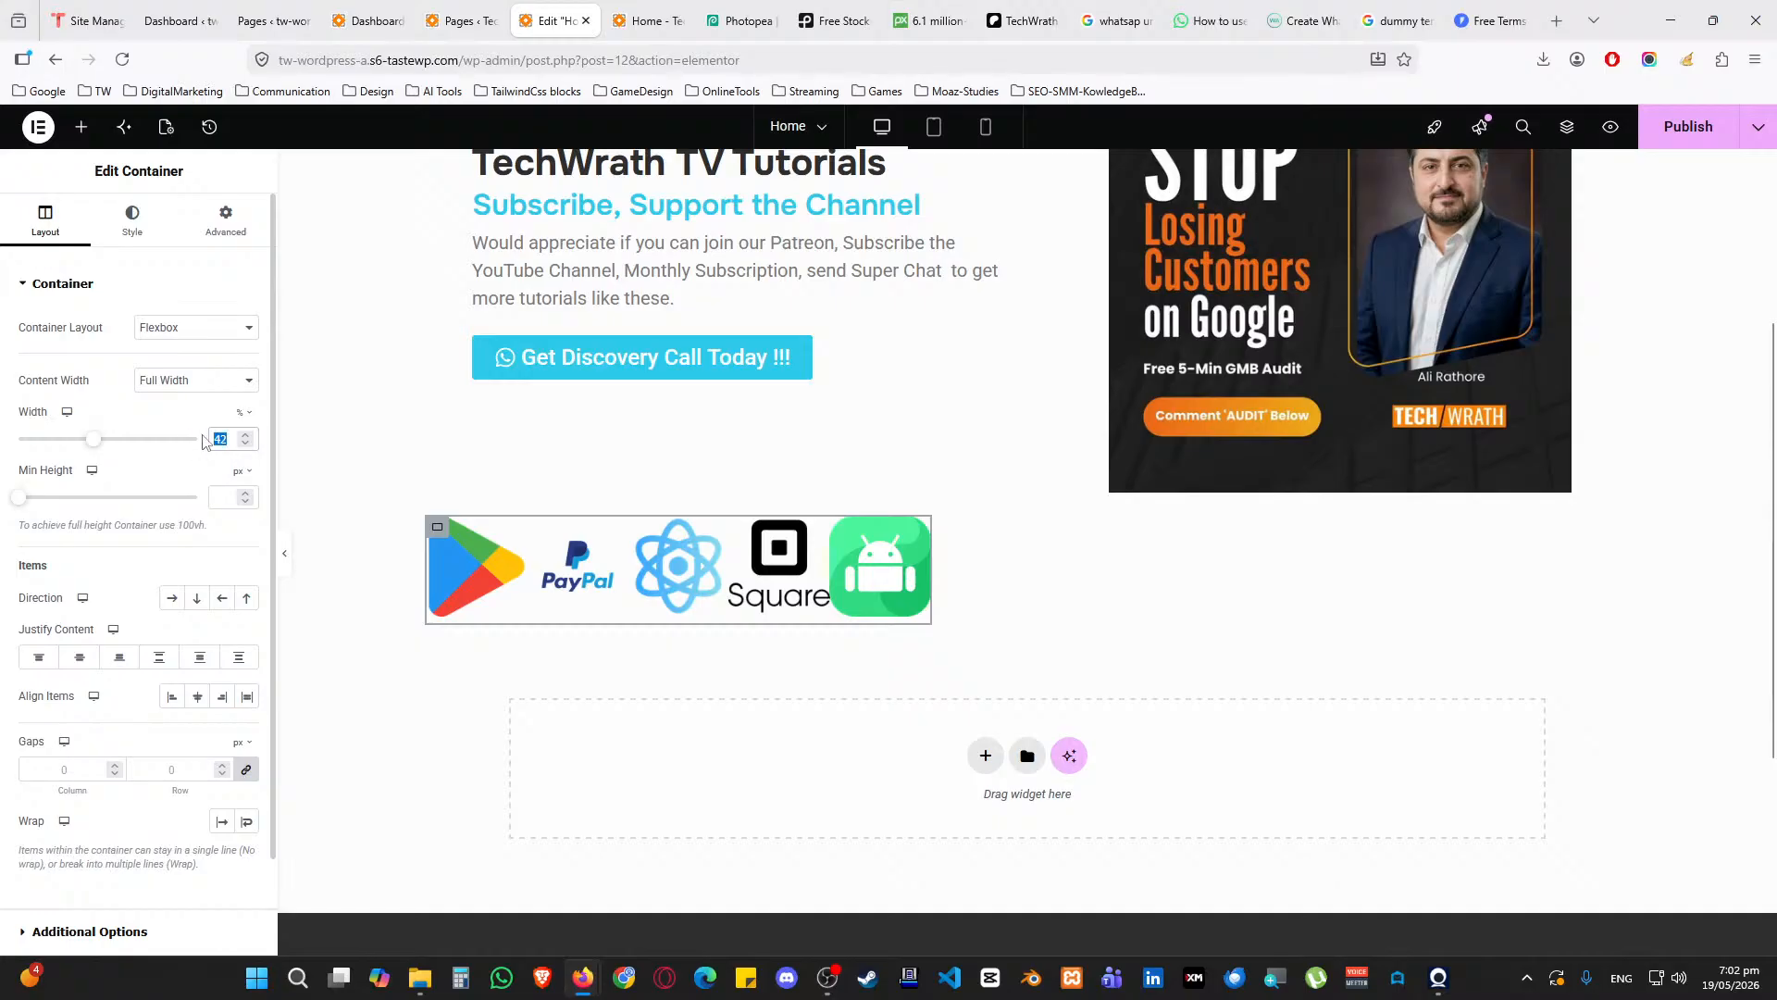
key(BackSpace)
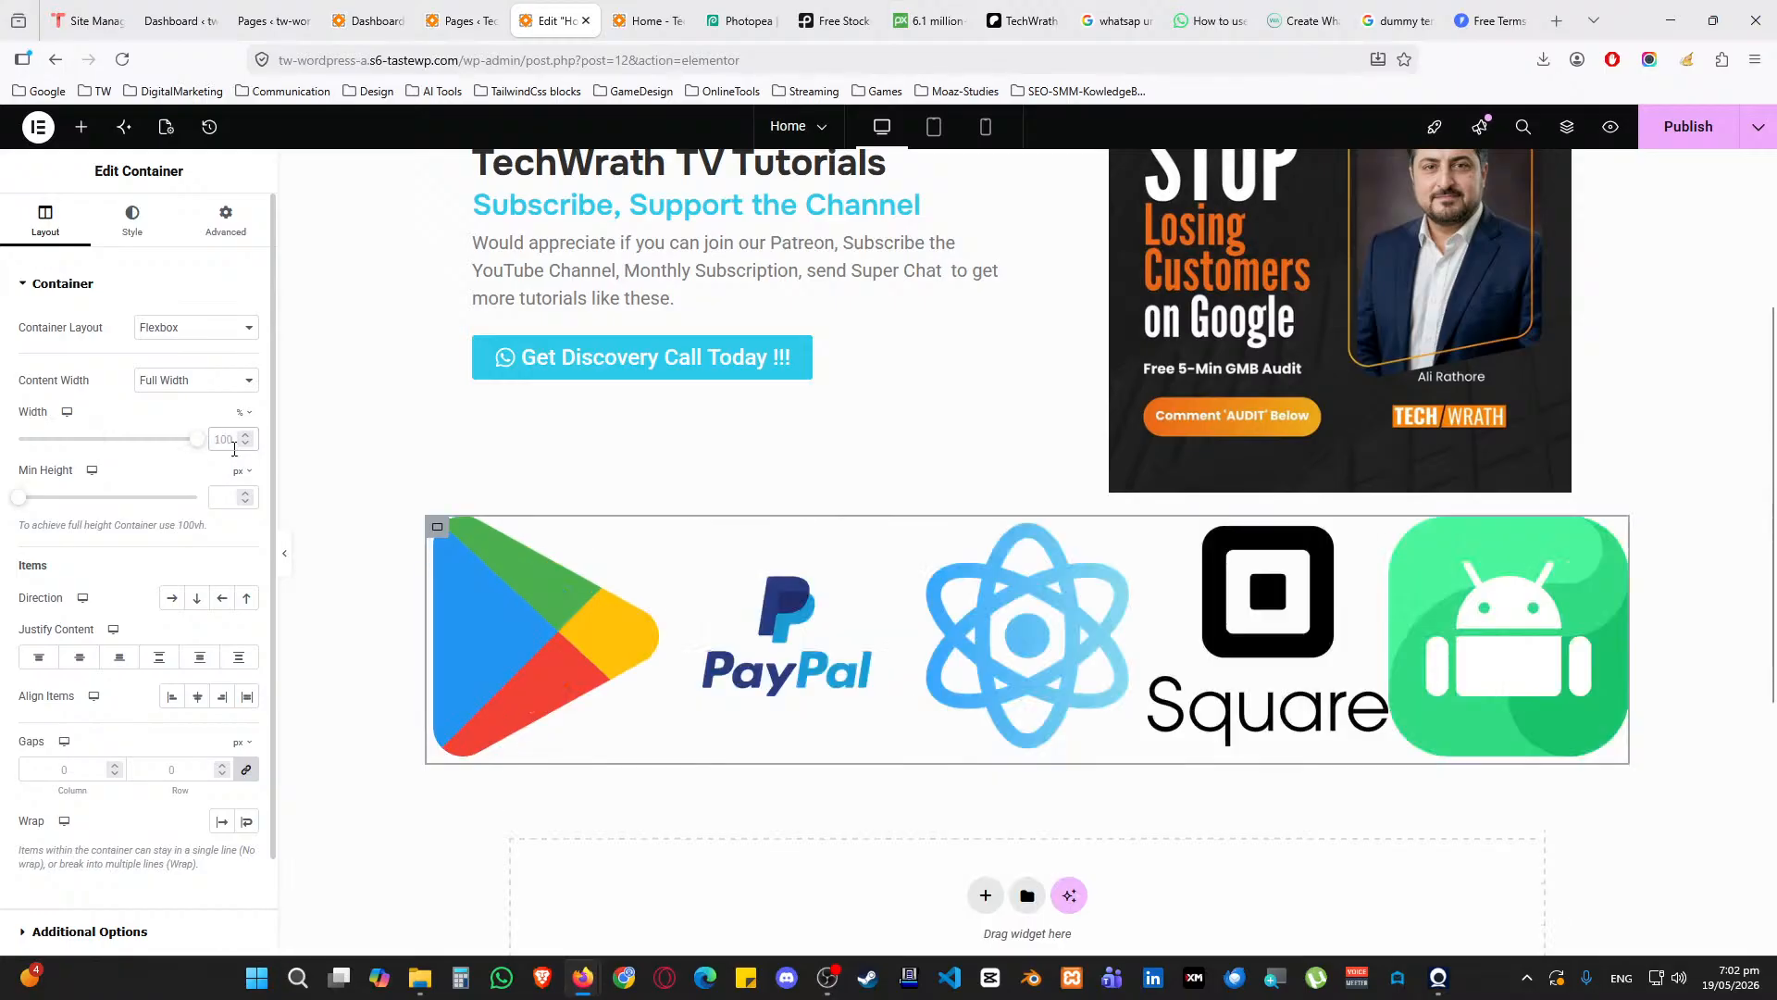
Set the logos to Thumbnail 150 x 150 resolution and turn Image Stretch off
click(1616, 536)
click(179, 651)
click(185, 677)
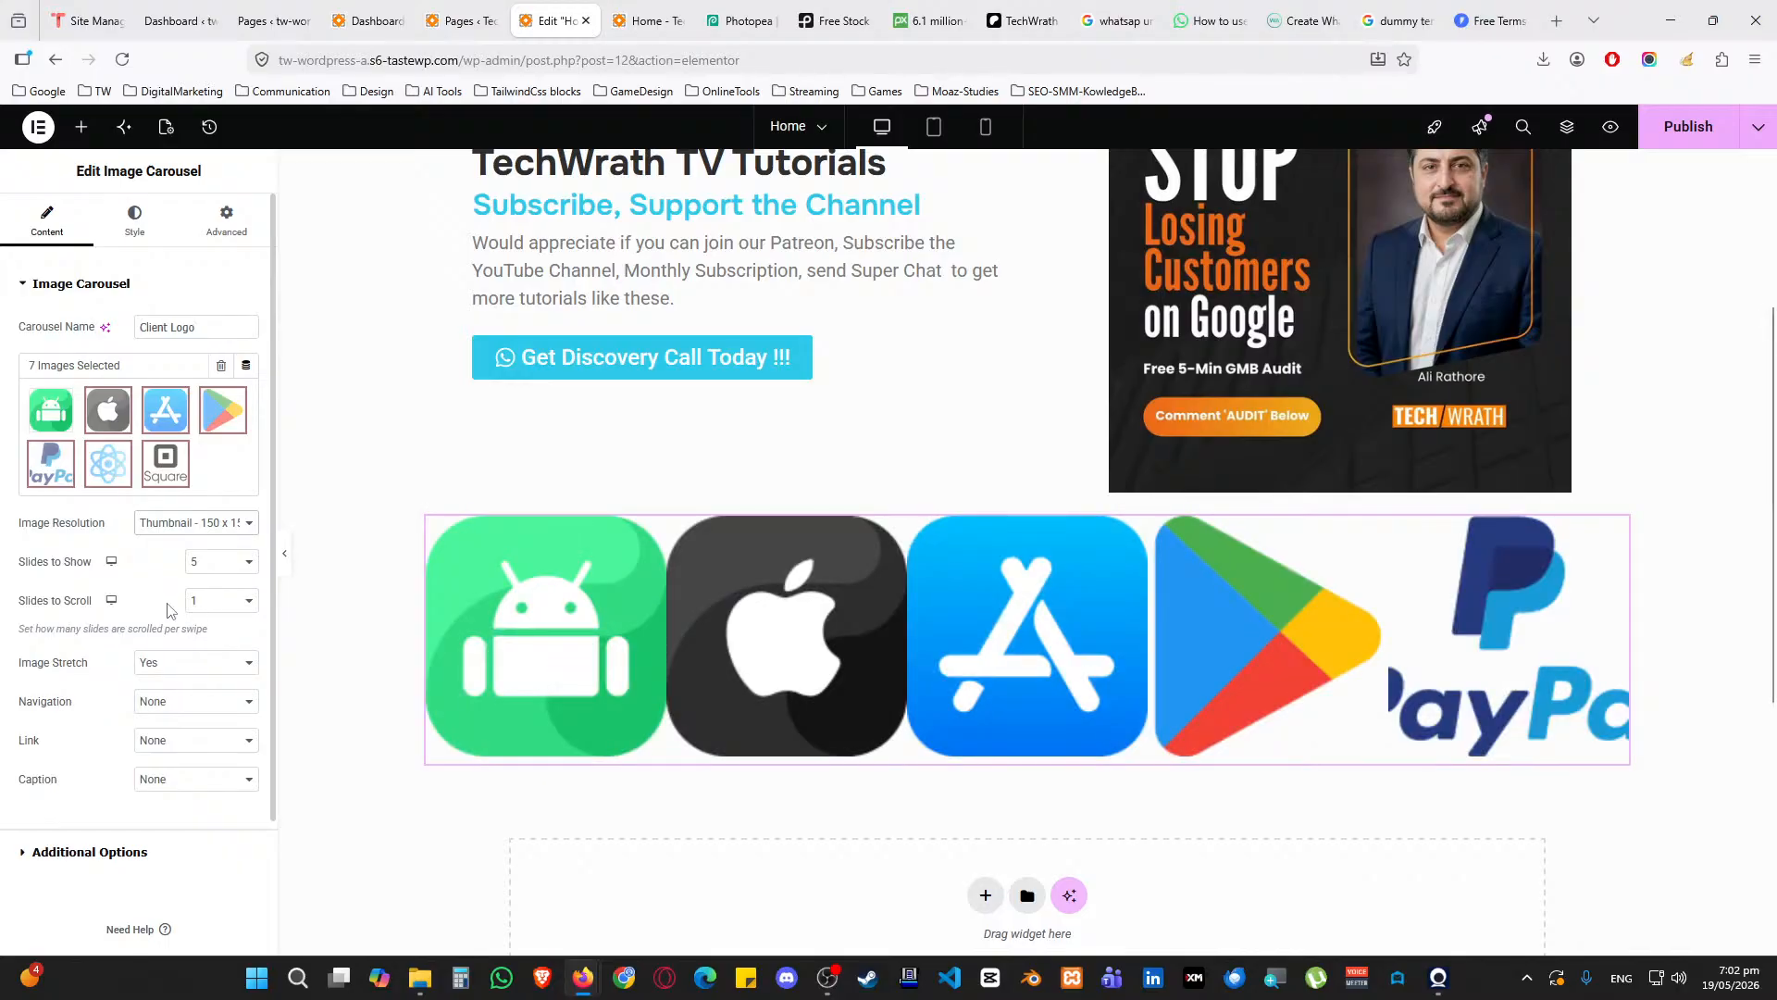
click(185, 662)
click(185, 696)
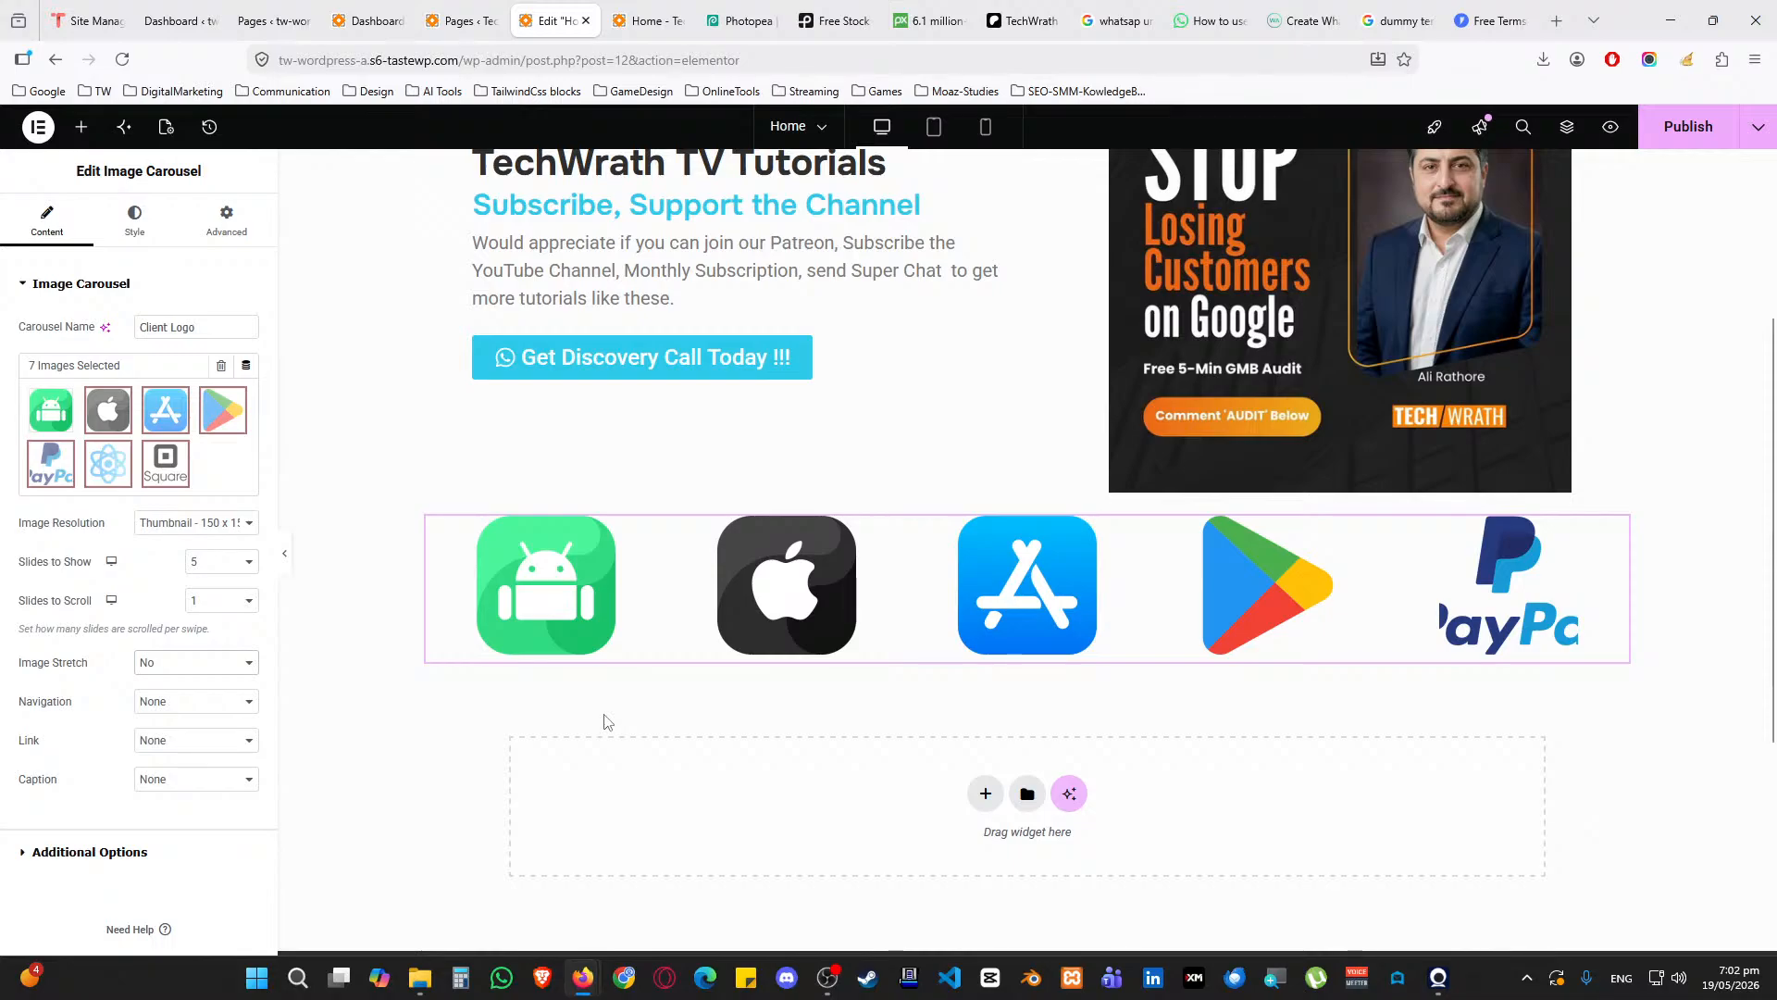
Unlink the carousel container's padding and enter 25 for both Top and Bottom
scroll(630, 782, up, 2)
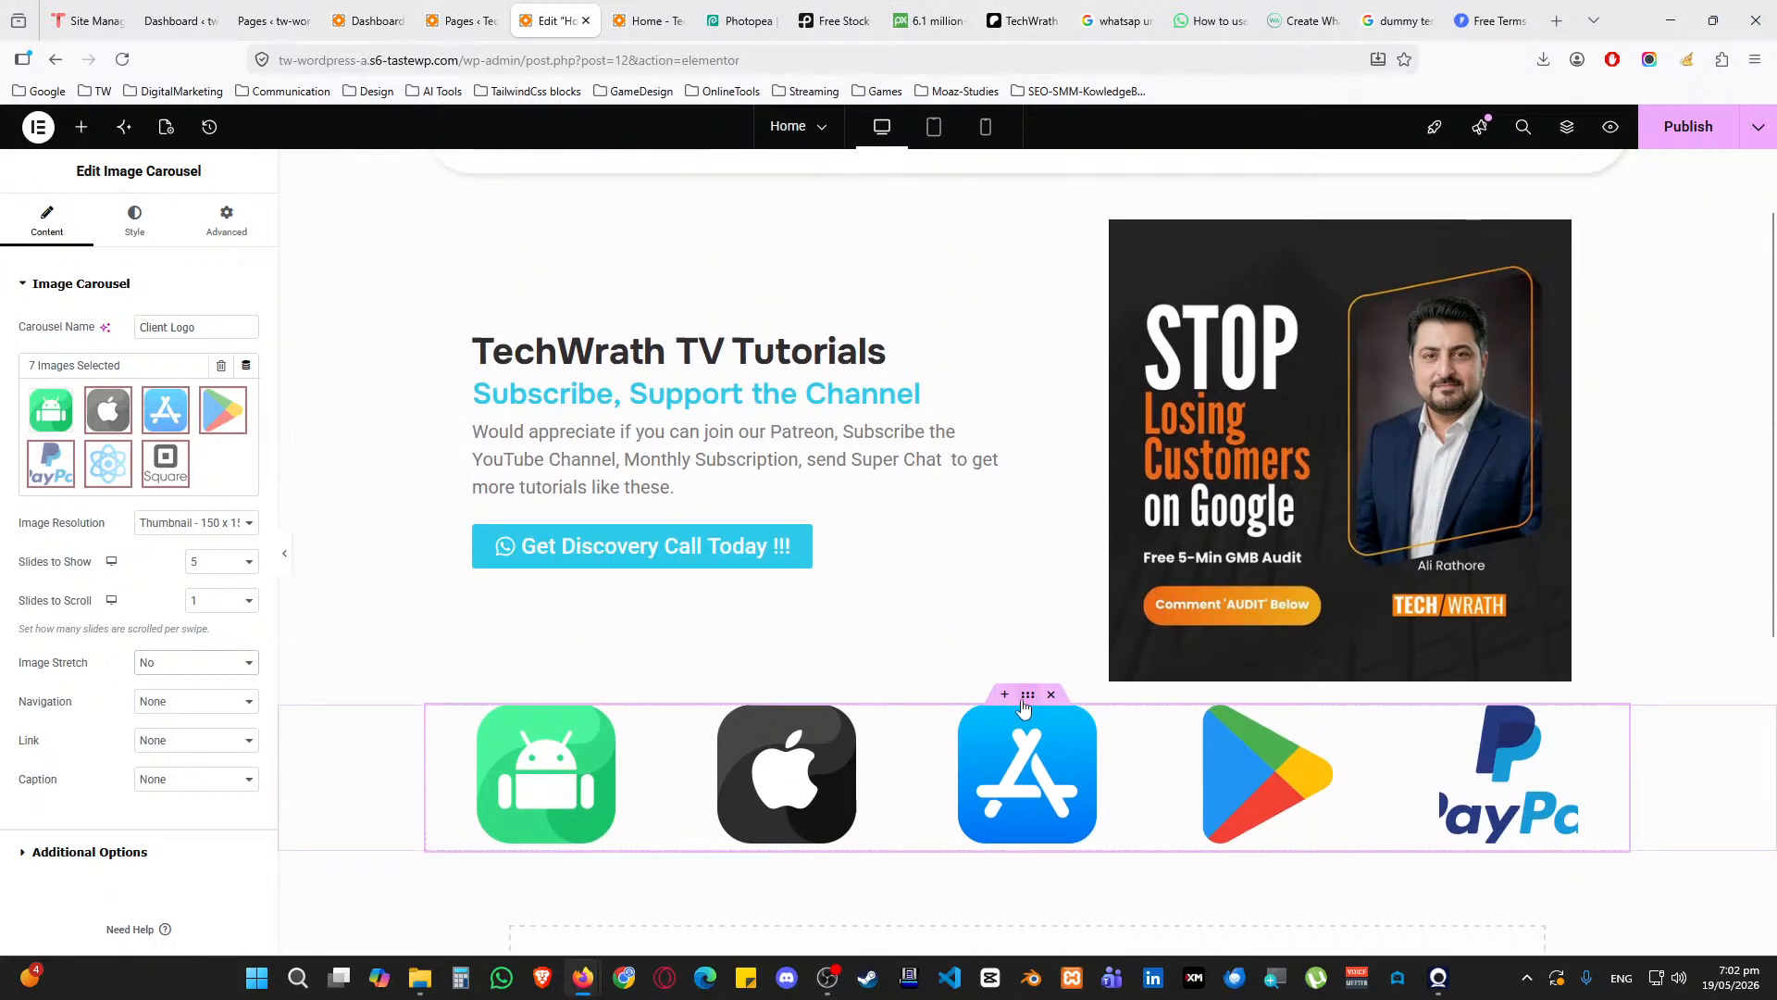
click(1026, 701)
click(225, 222)
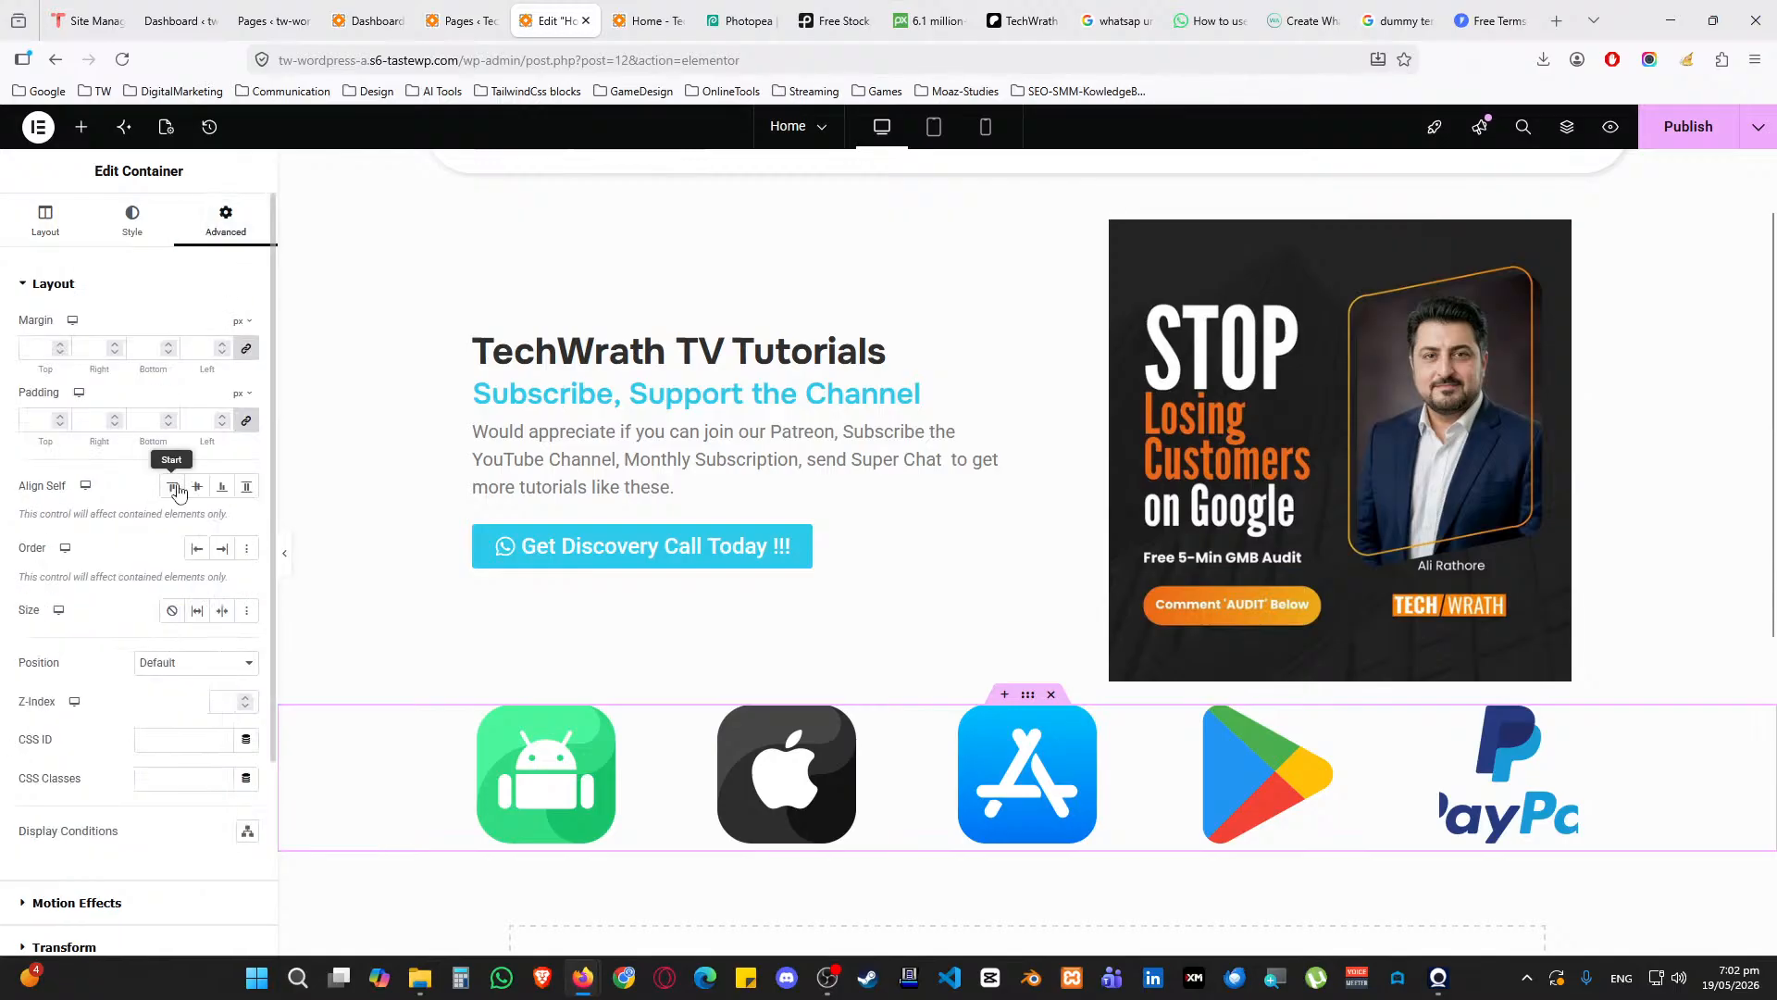
click(247, 422)
text(25)
key(Tab)
key(Tab)
text(25)
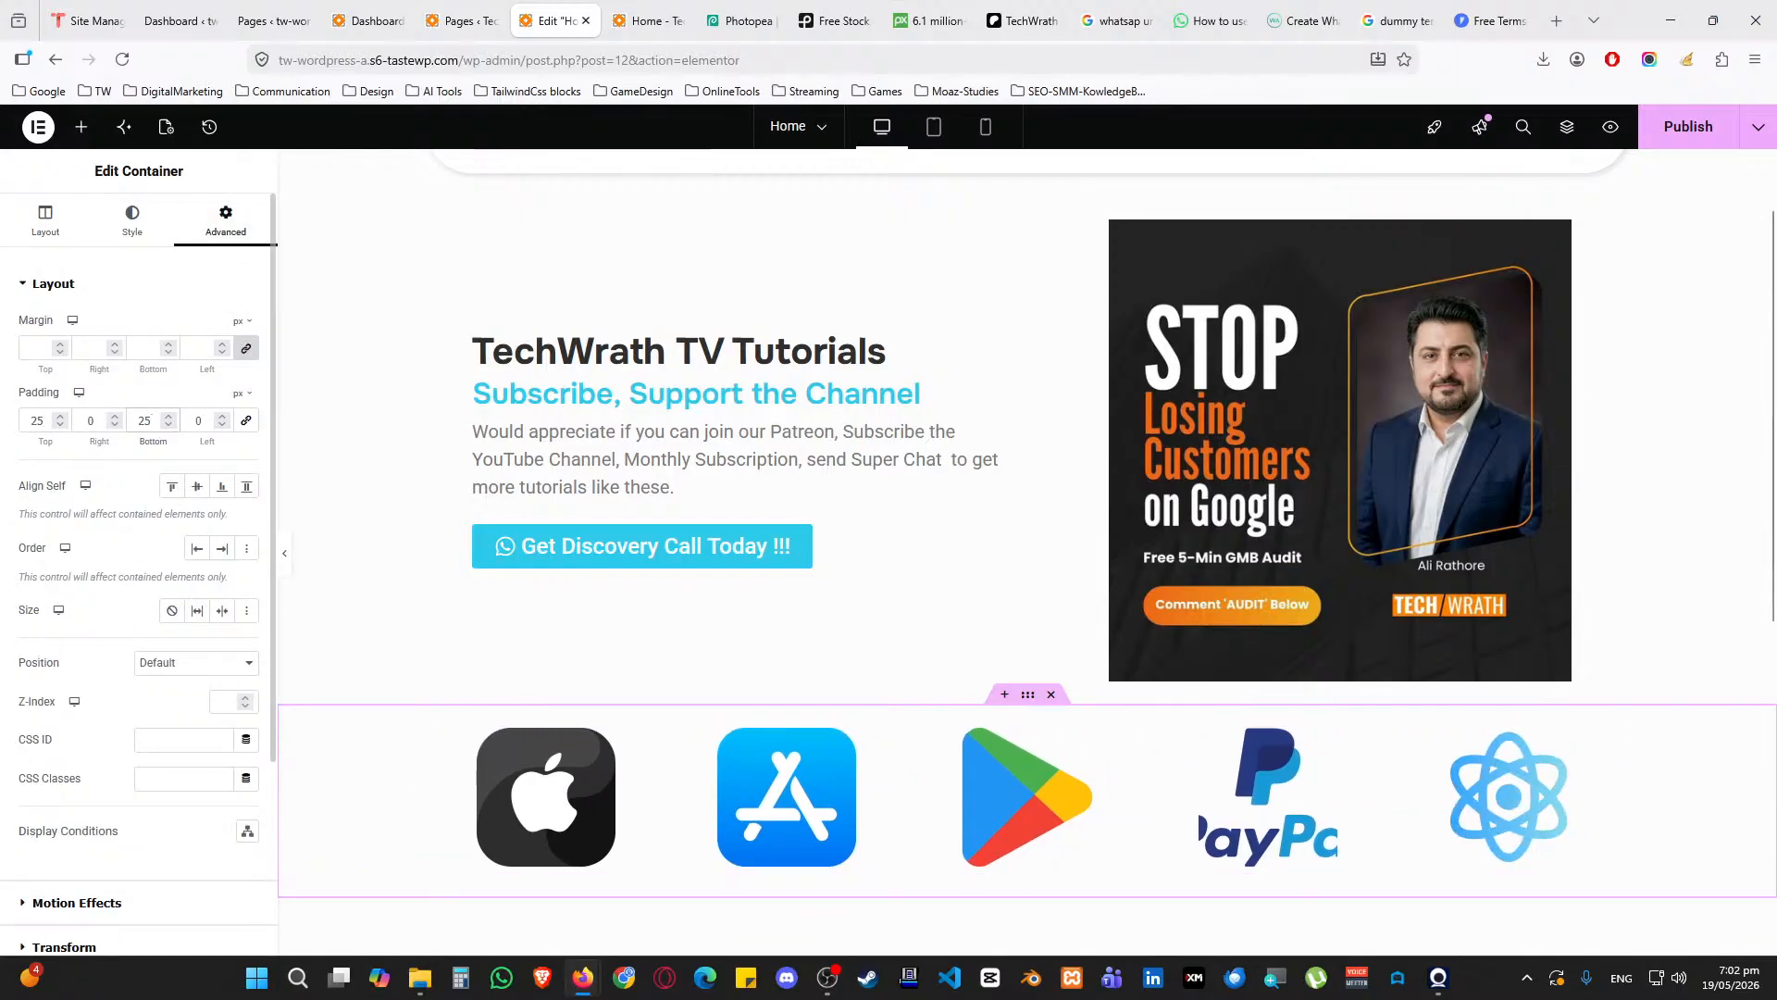
scroll(845, 614, down, 5)
scroll(787, 555, up, 2)
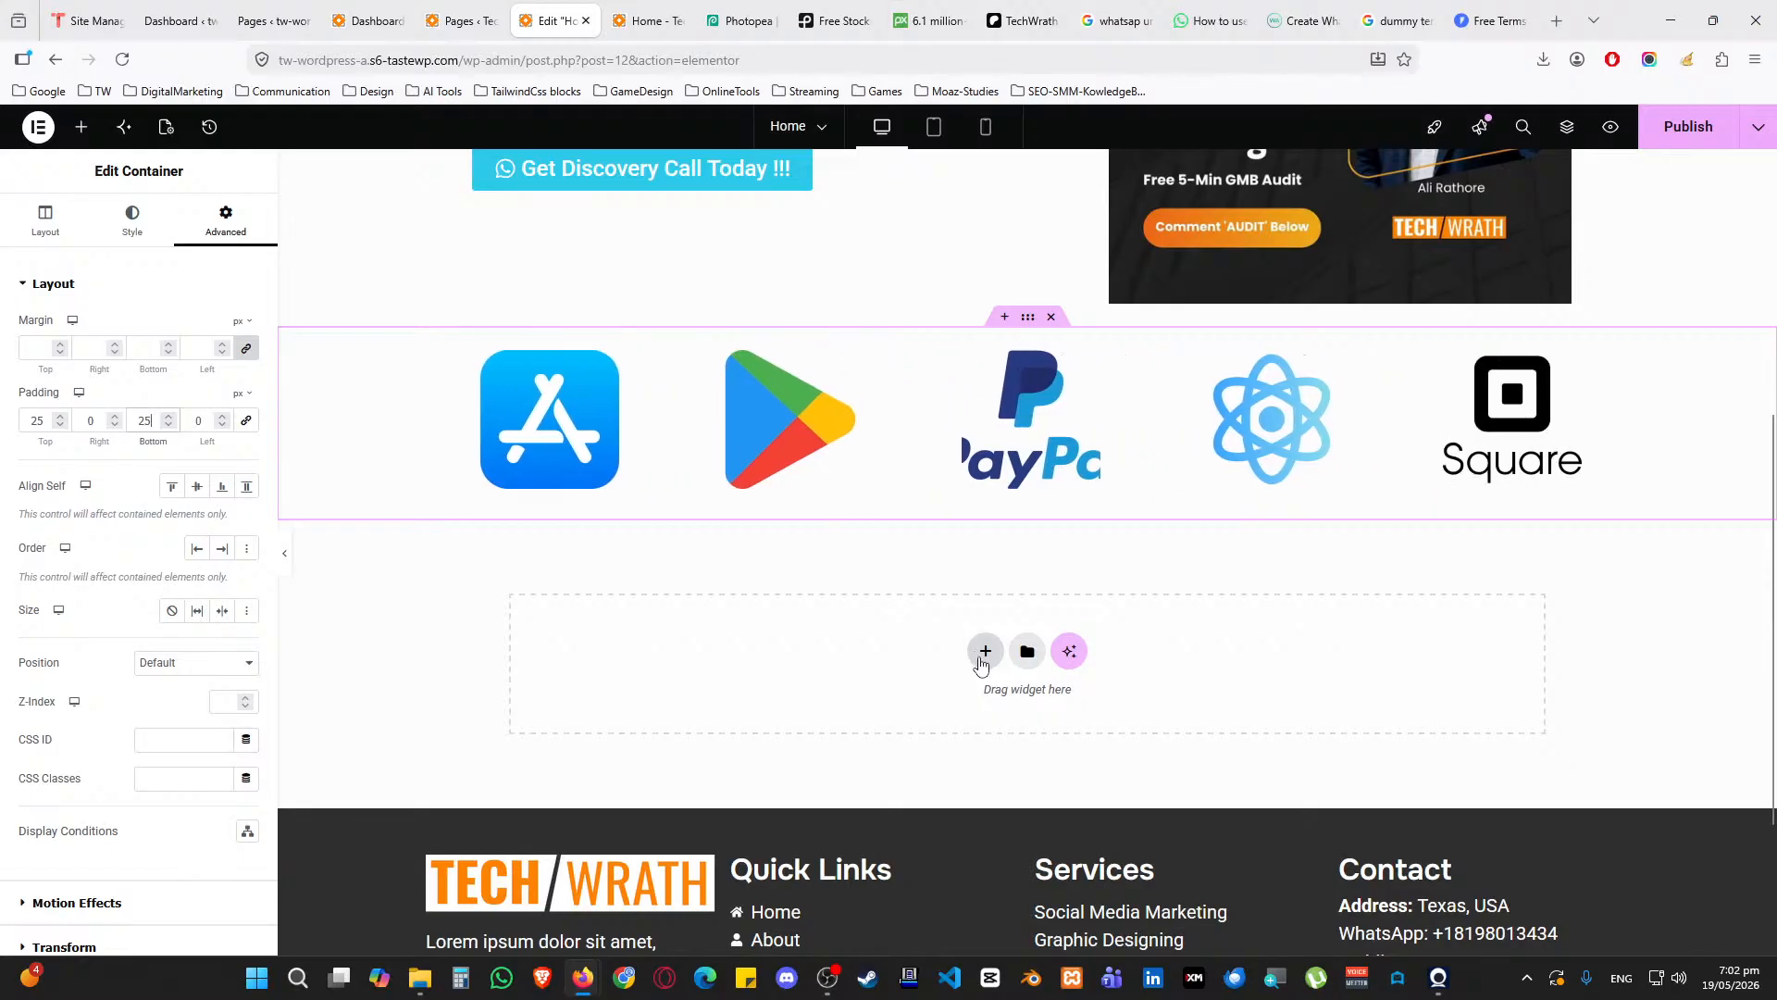
Add a four-column flexbox row below the logos with 25 px top and bottom padding
click(983, 652)
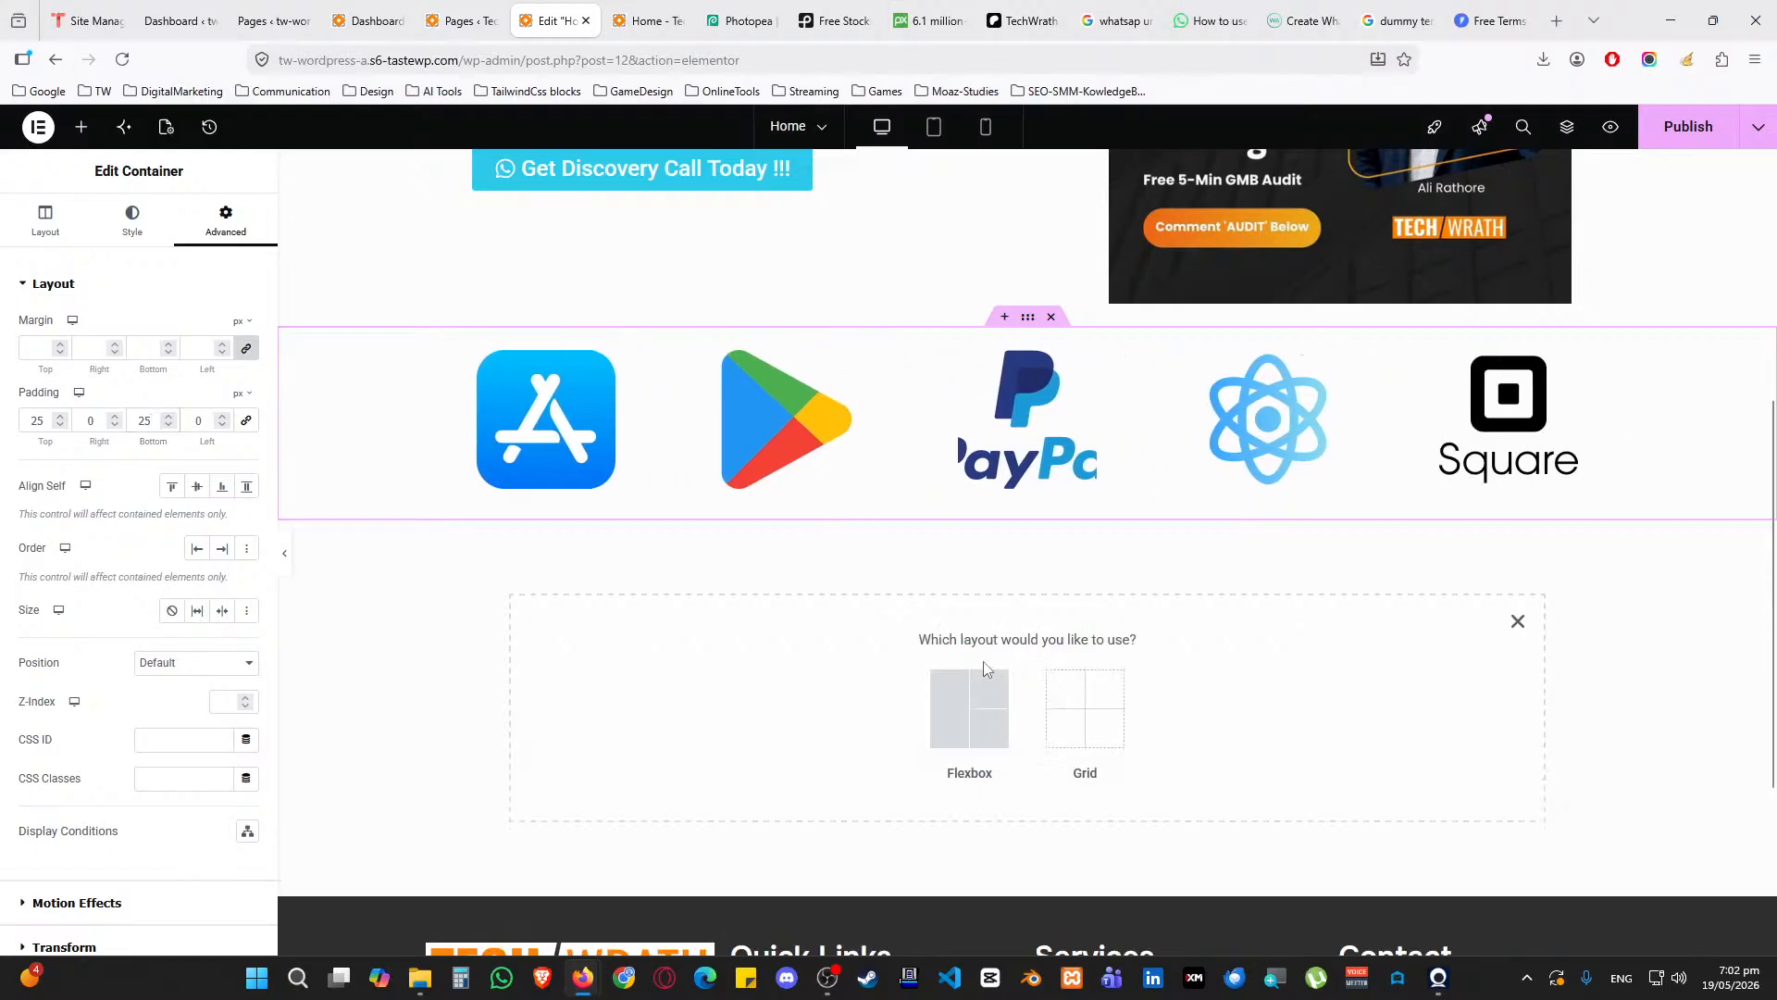
click(951, 720)
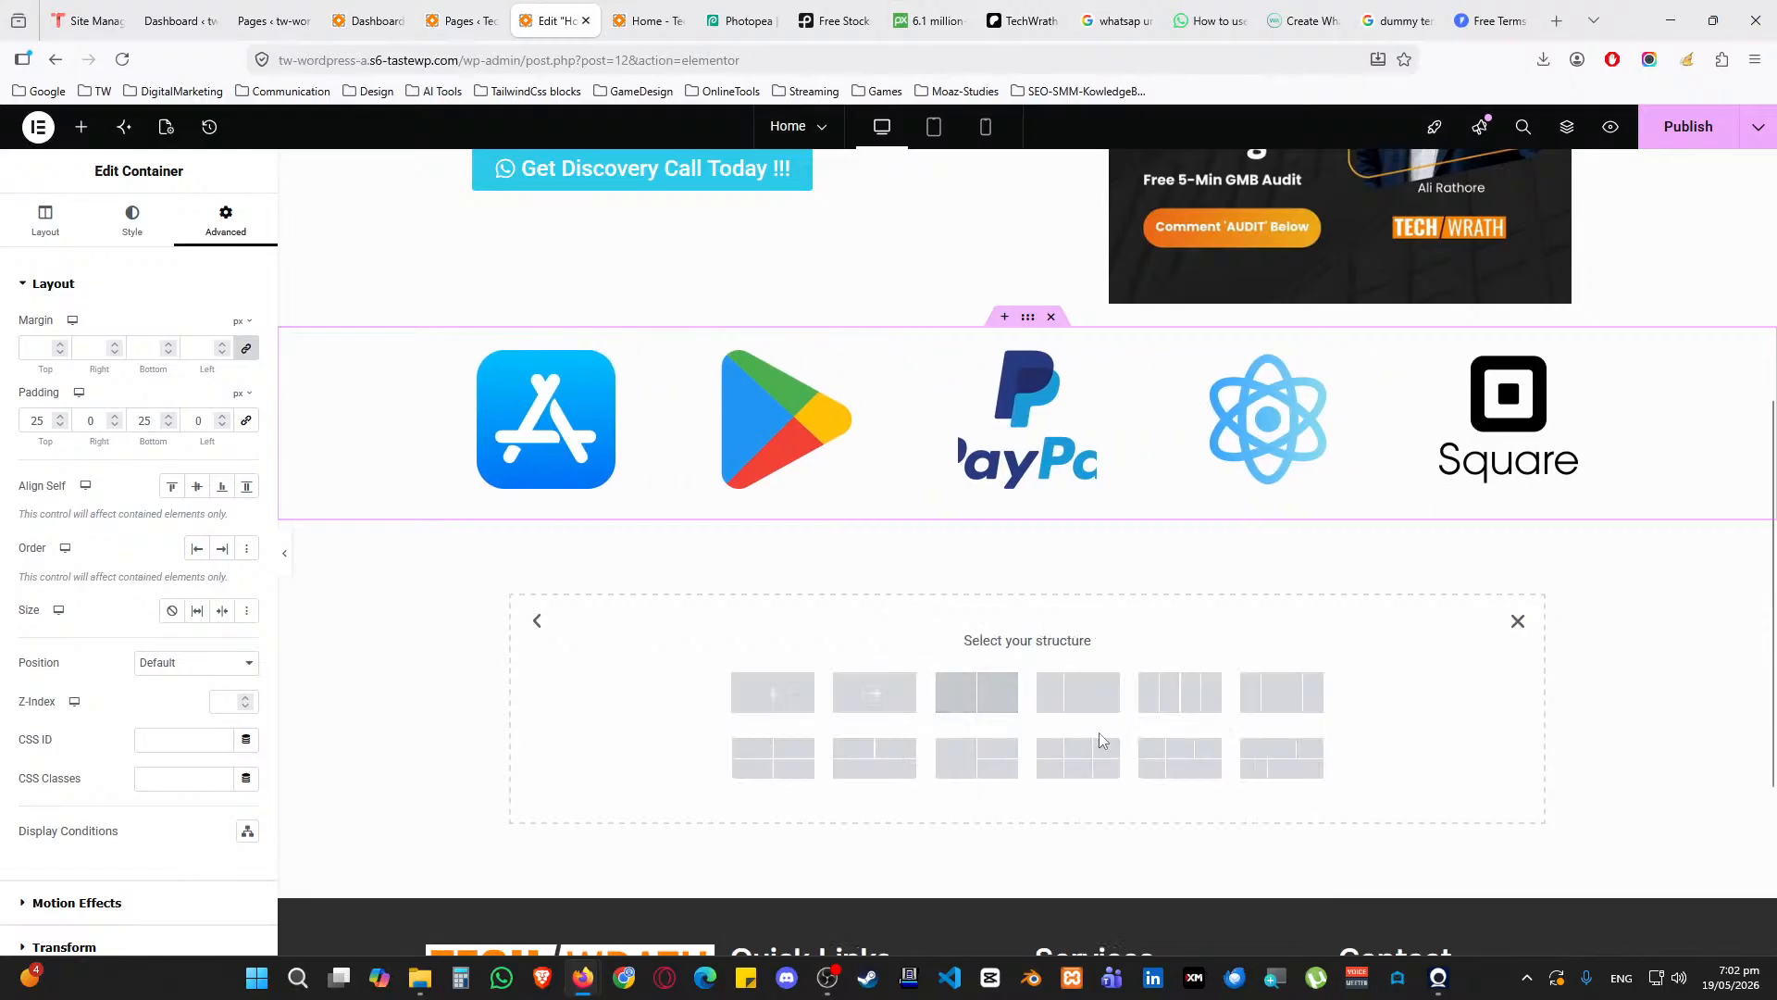
click(1200, 707)
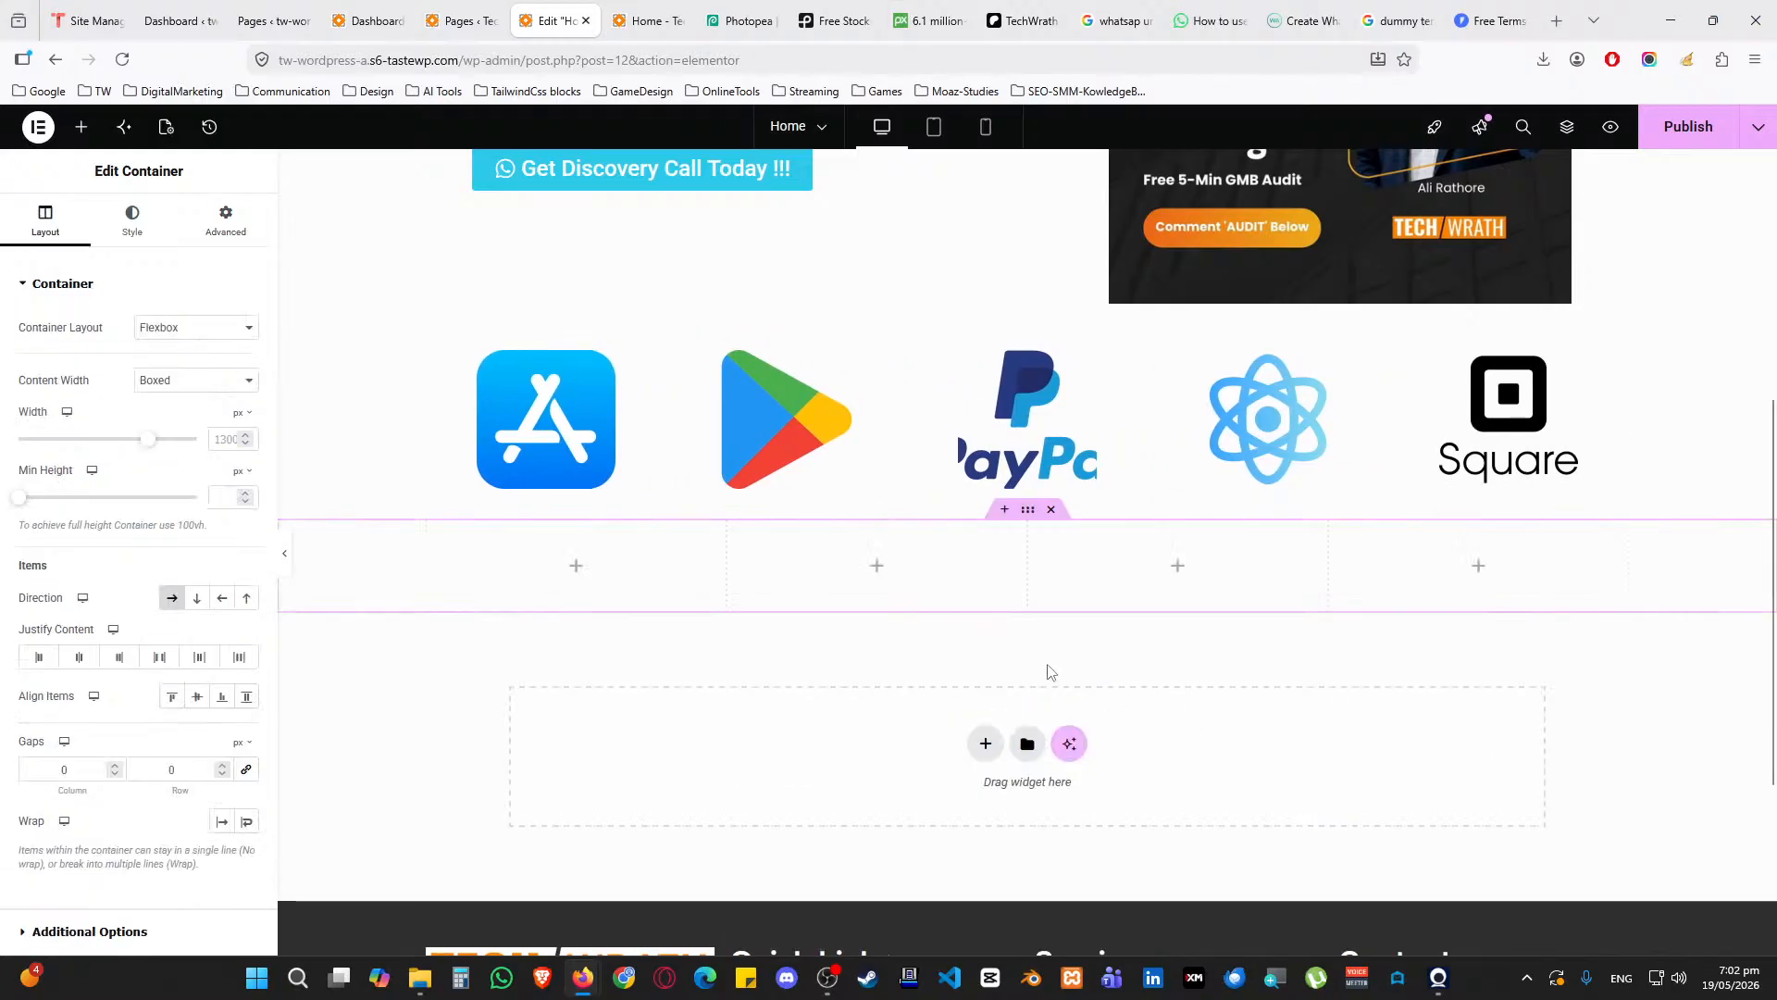
click(265, 225)
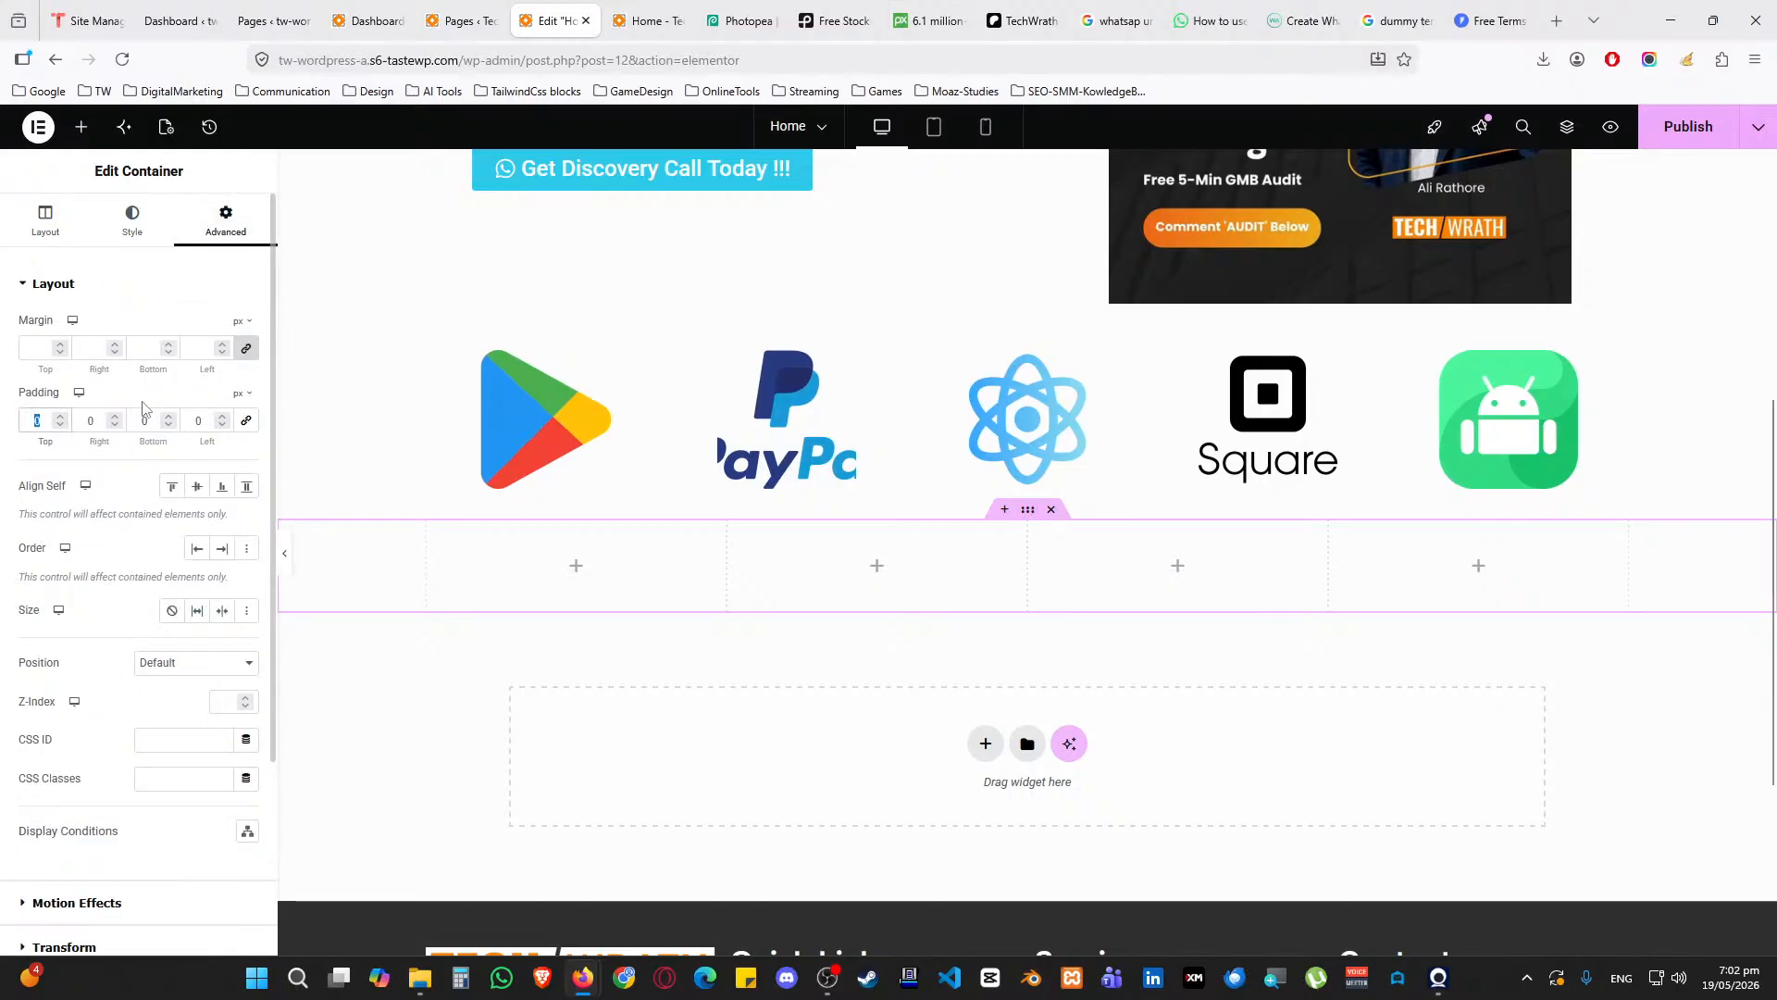
text(2525)
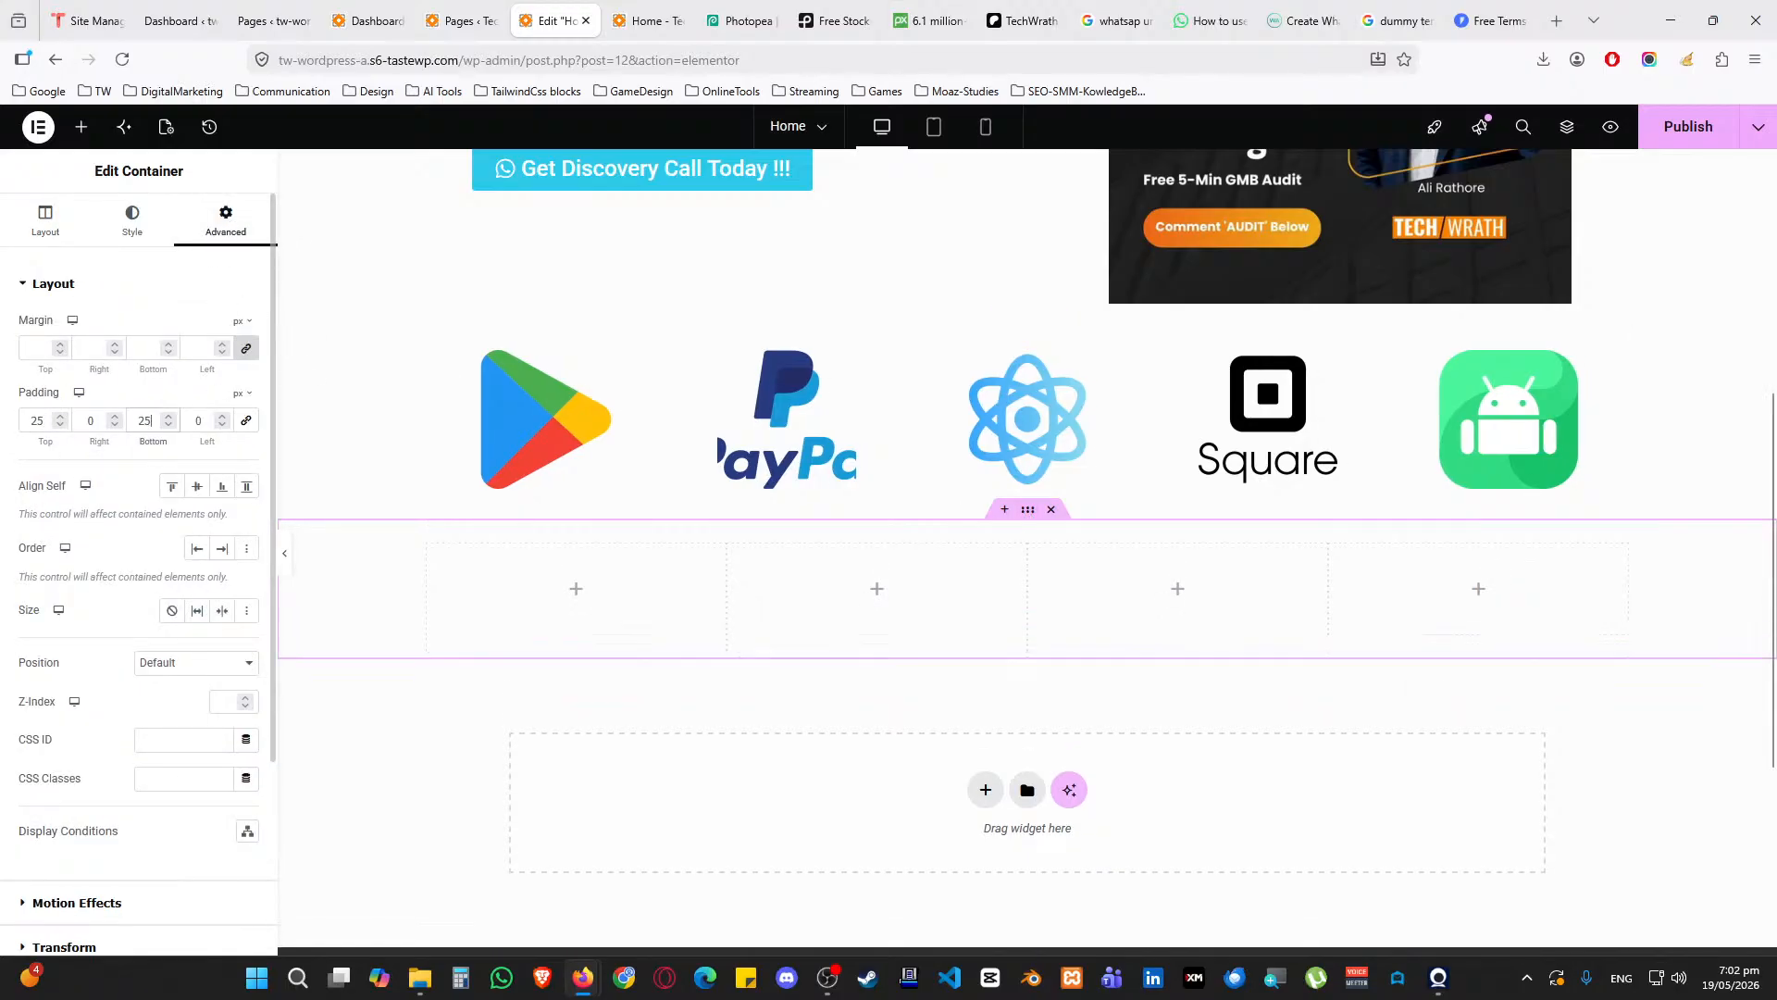
scroll(941, 698, up, 2)
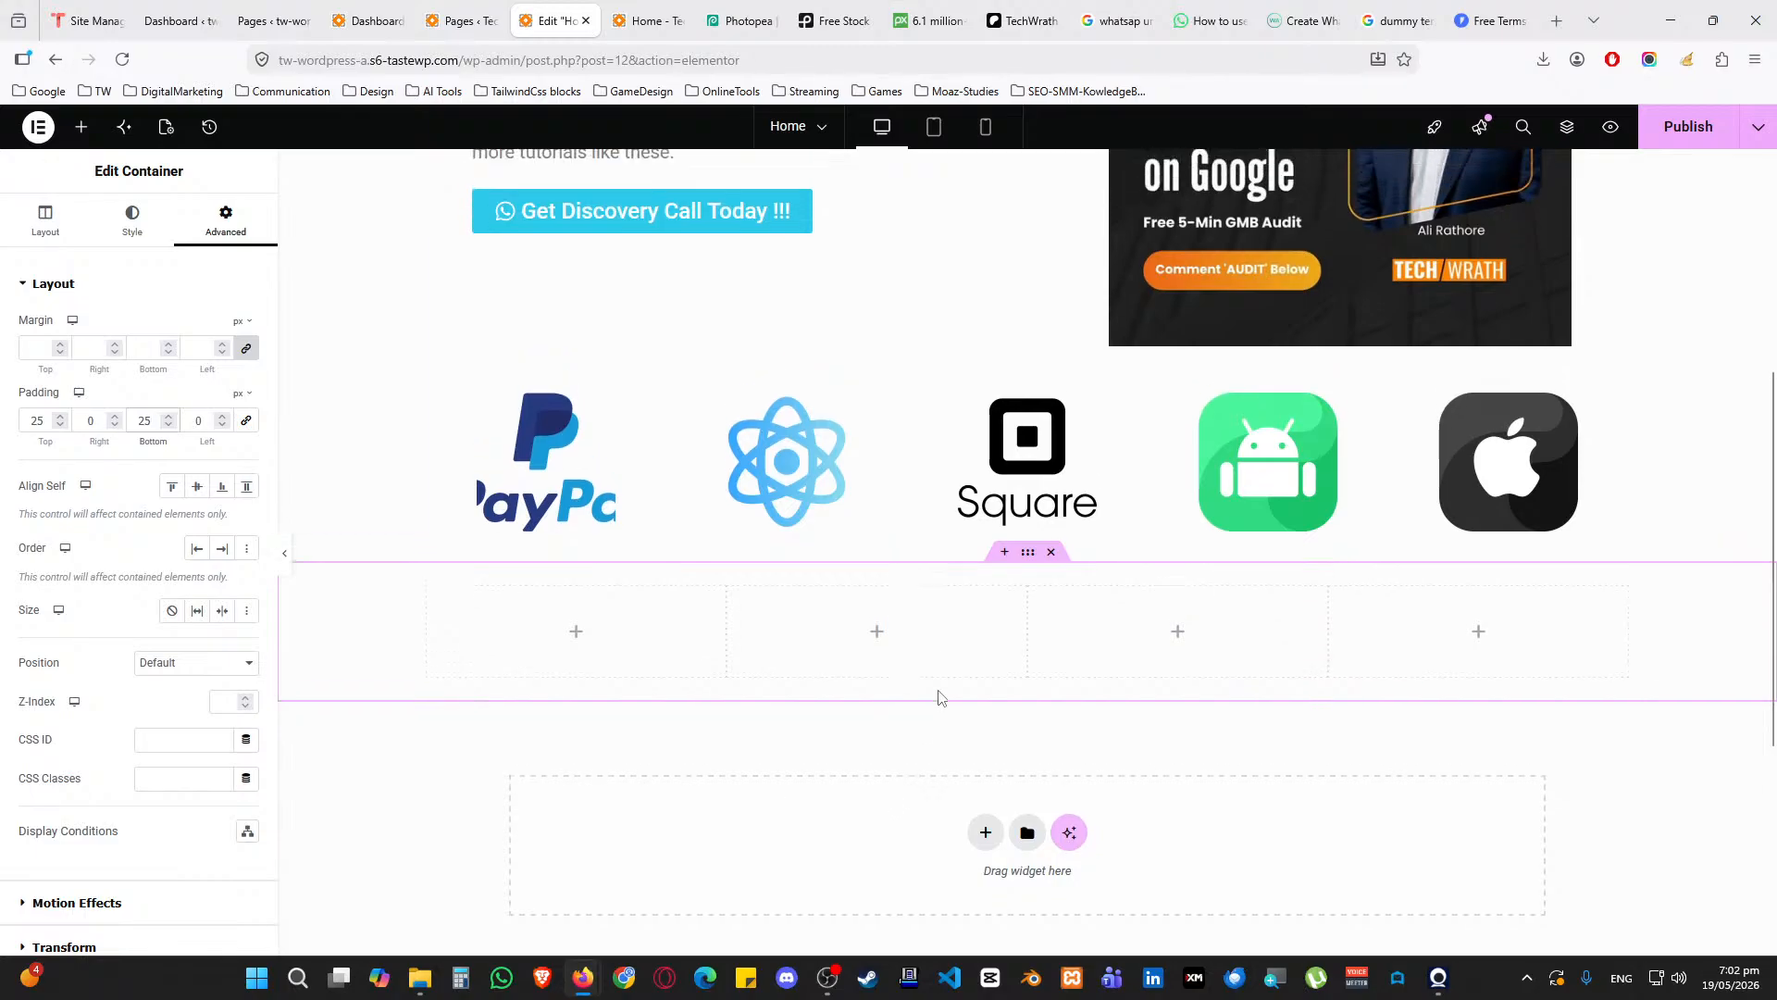
scroll(945, 692, down, 2)
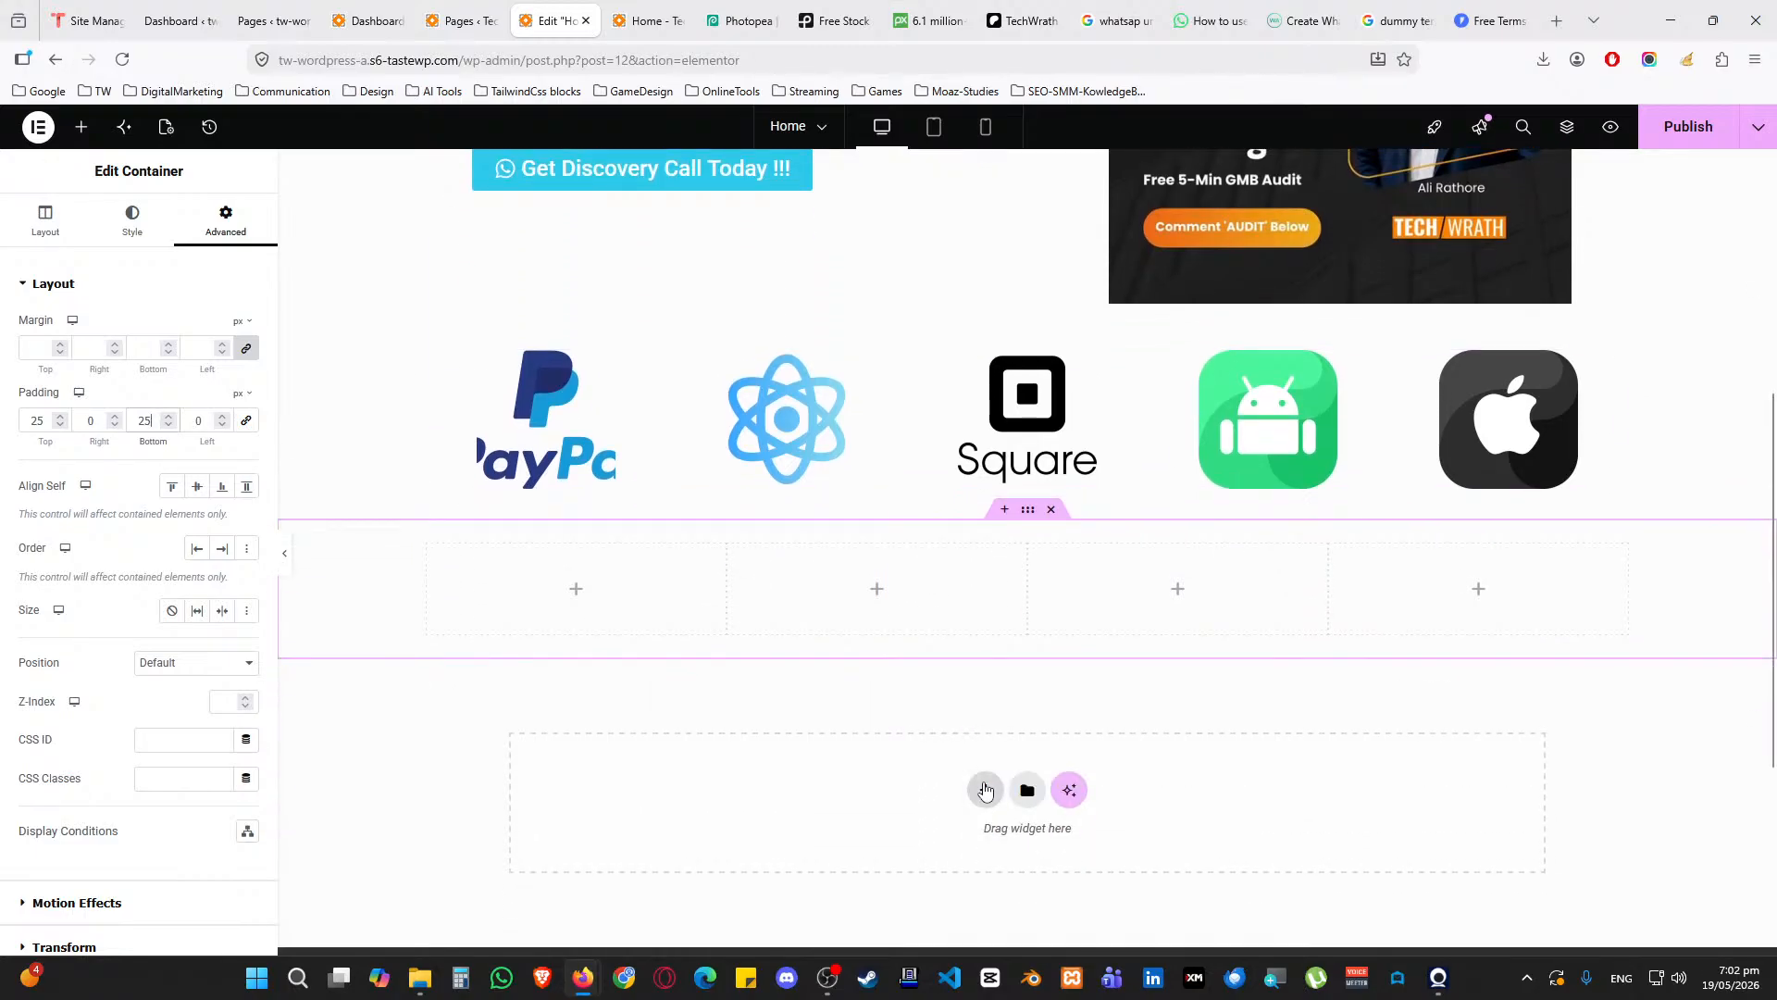
Add a single-column flexbox container, move it above the four-column row, and unlink its padding
click(985, 789)
click(967, 842)
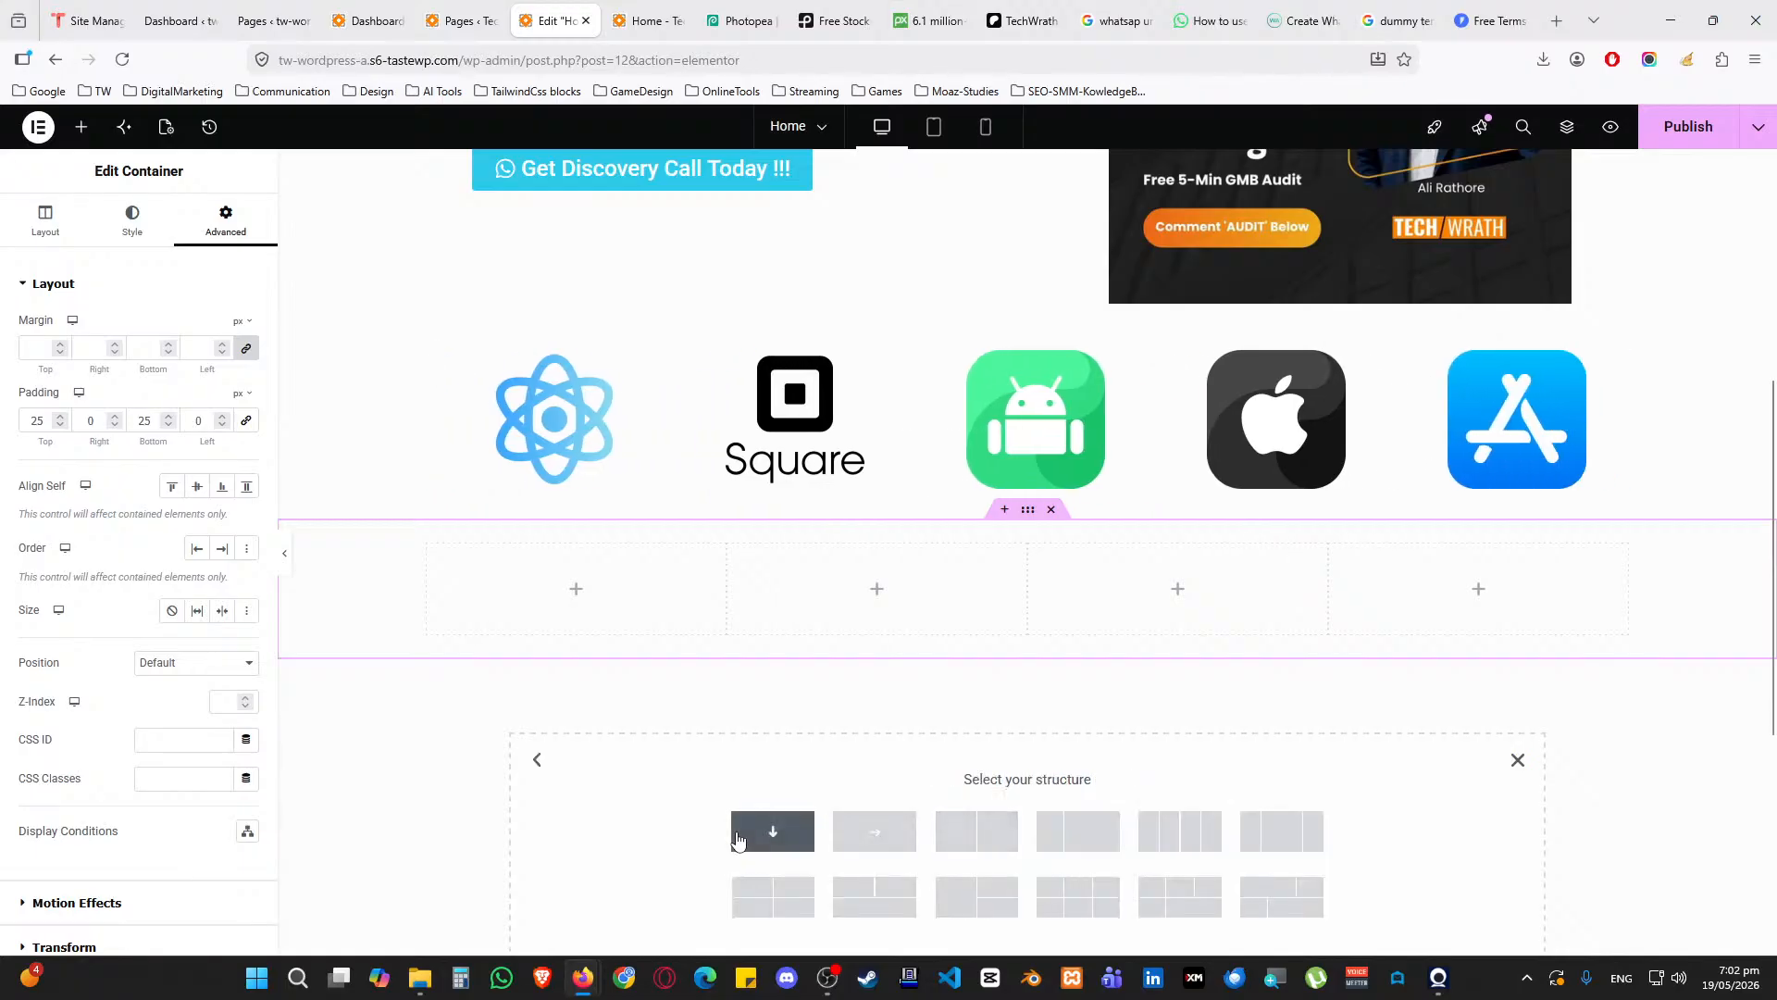
click(773, 831)
drag(1027, 647, 1044, 550)
click(226, 222)
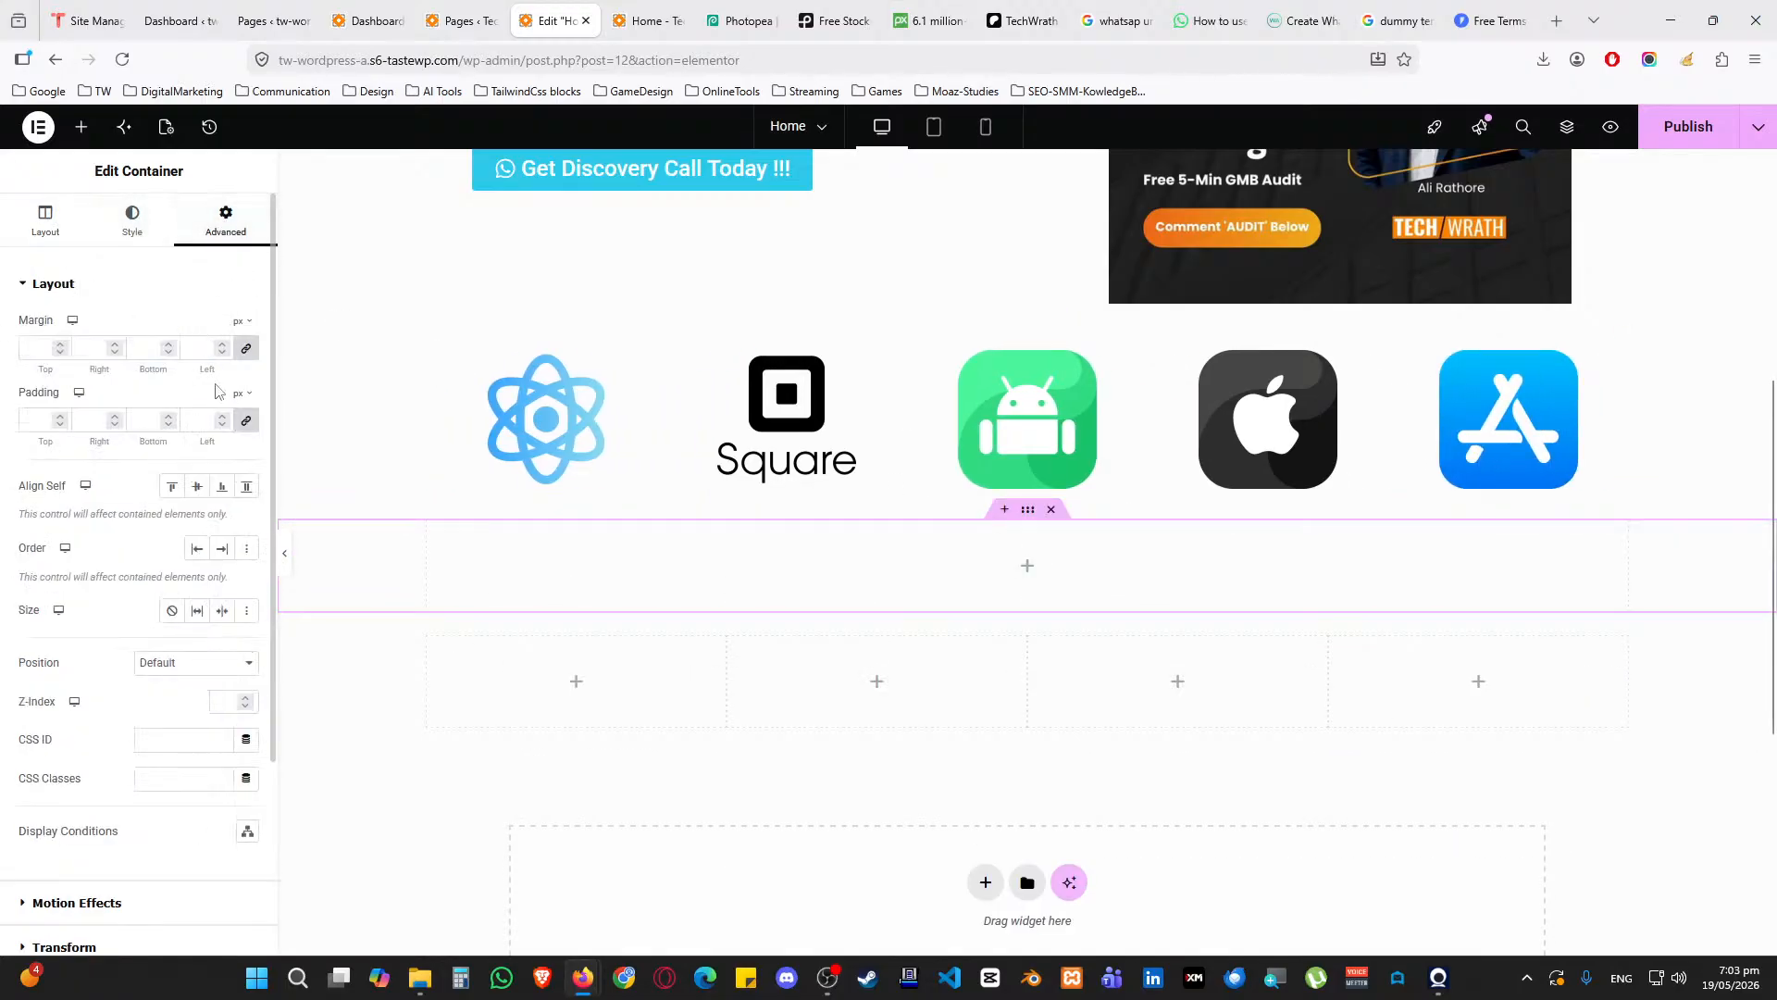
click(247, 421)
Give the new container 50 px top padding and 25 px bottom padding
text(25)
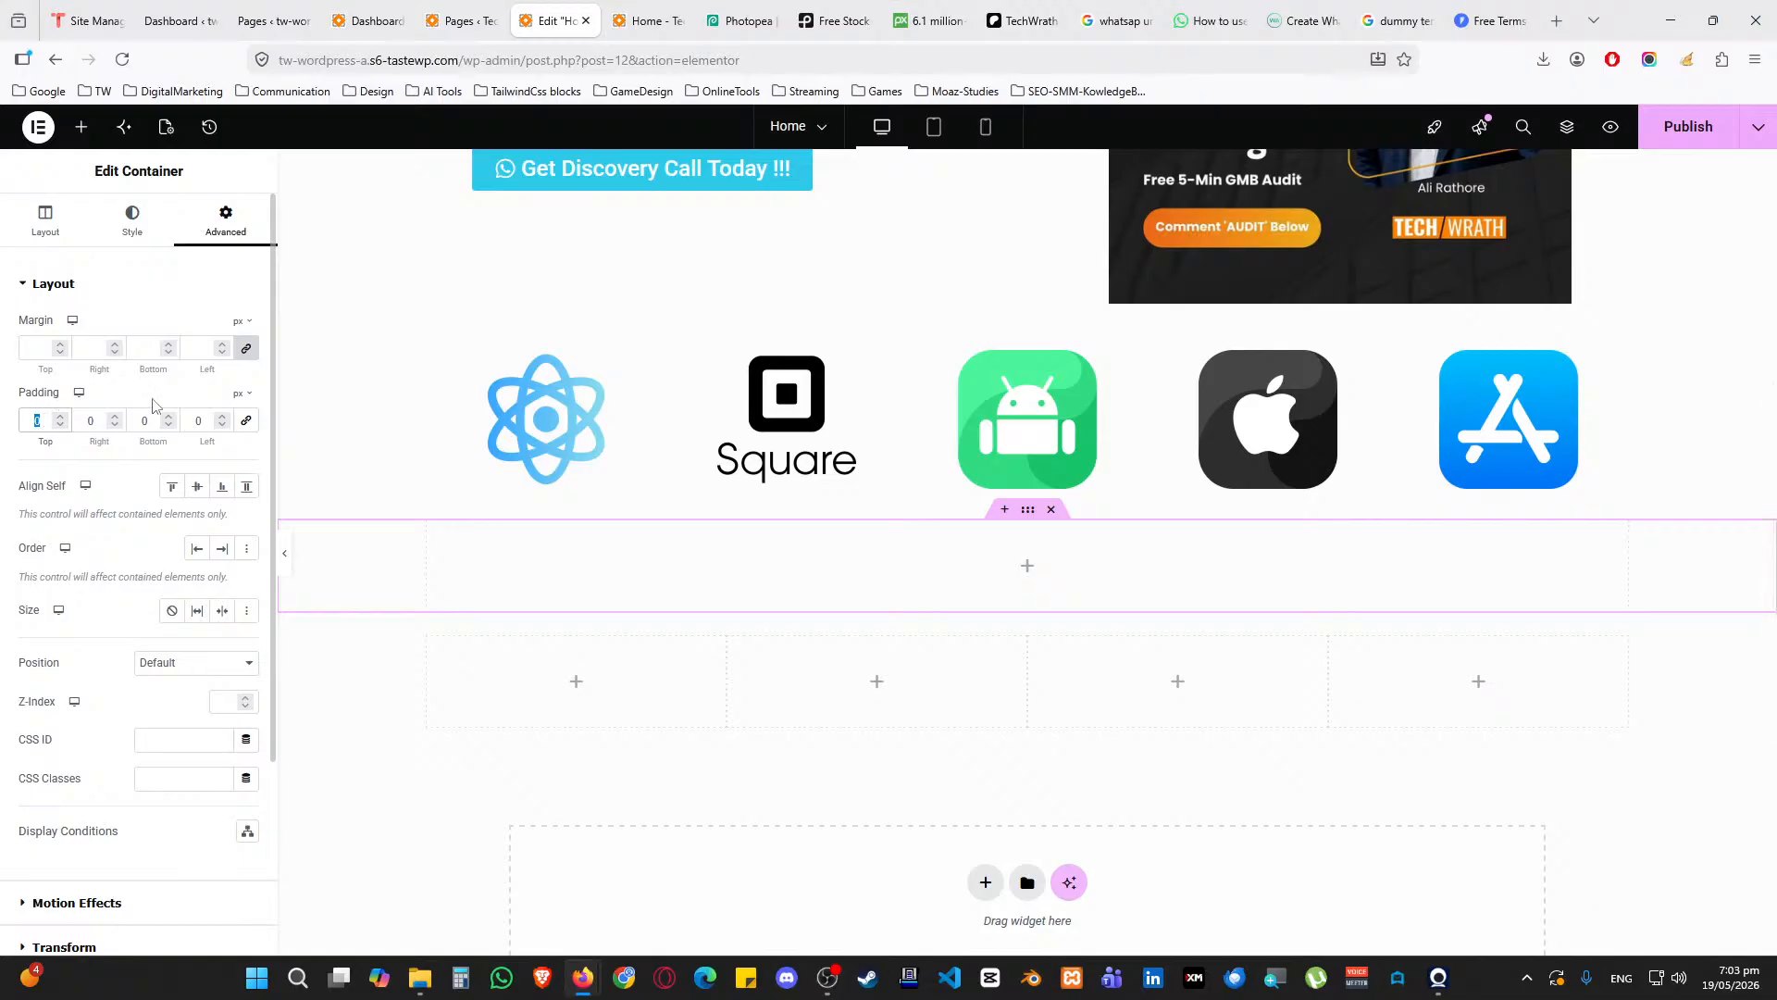
key(Tab)
key(Tab)
text(25)
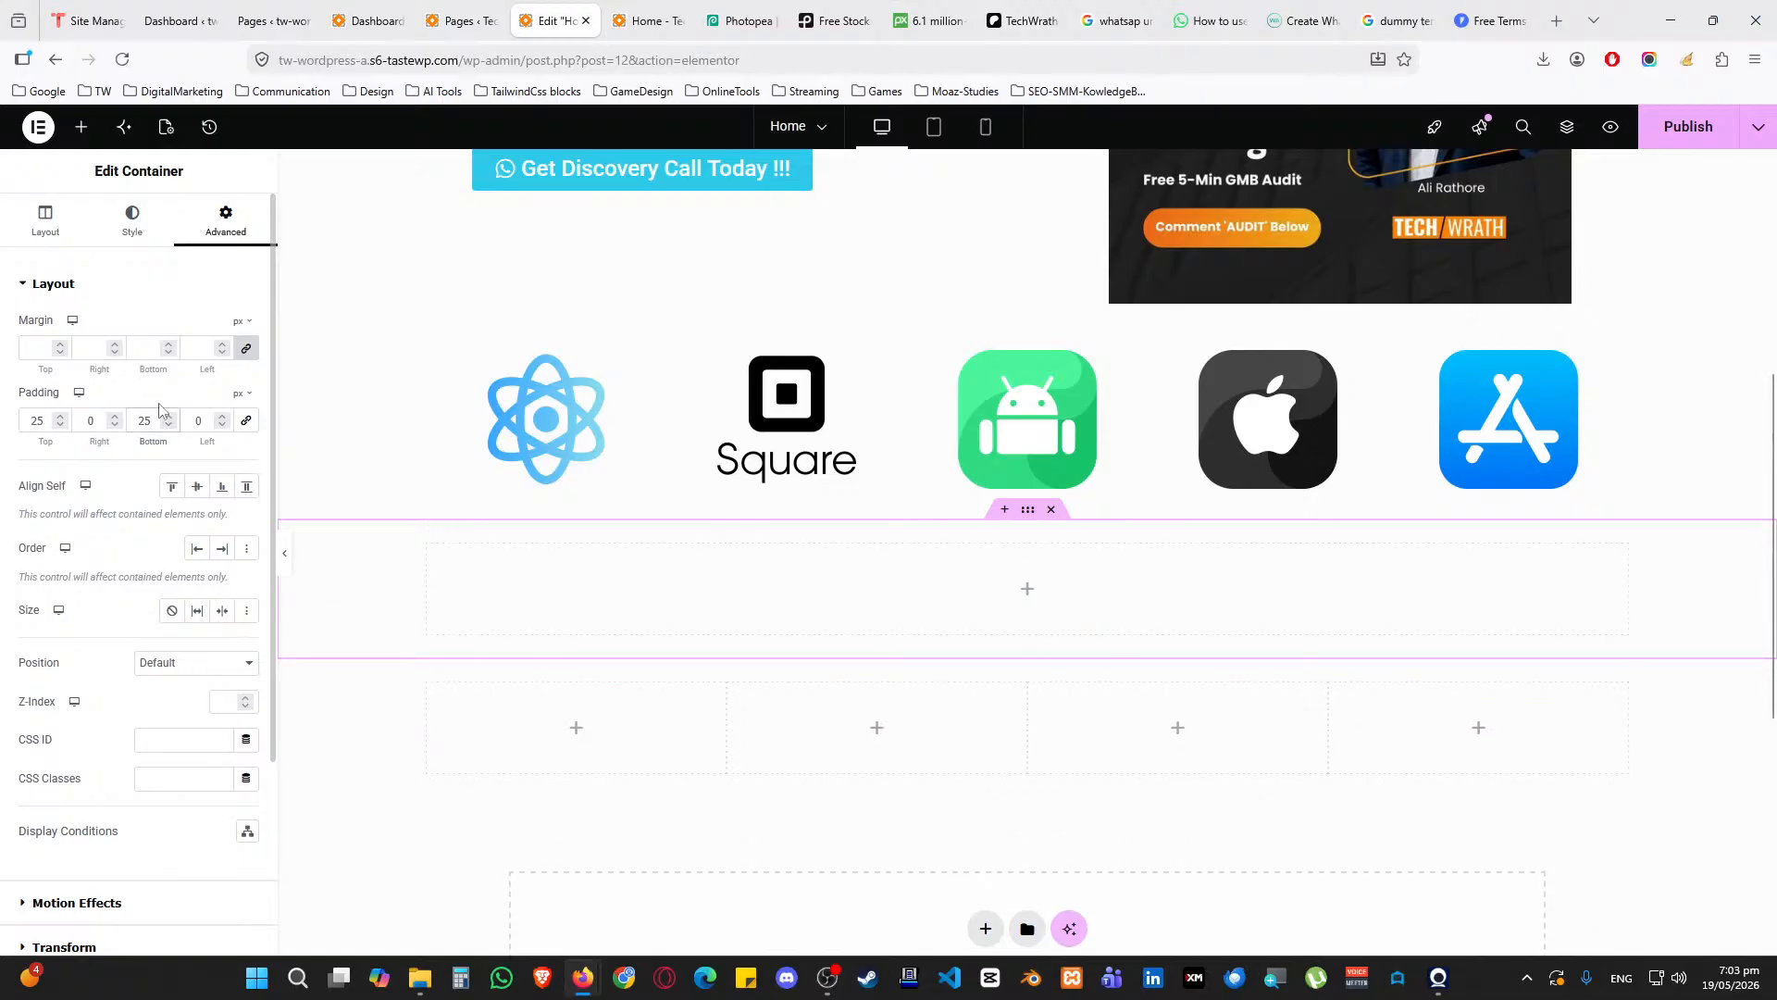
double_click(40, 422)
text(50)
key(Tab)
key(Tab)
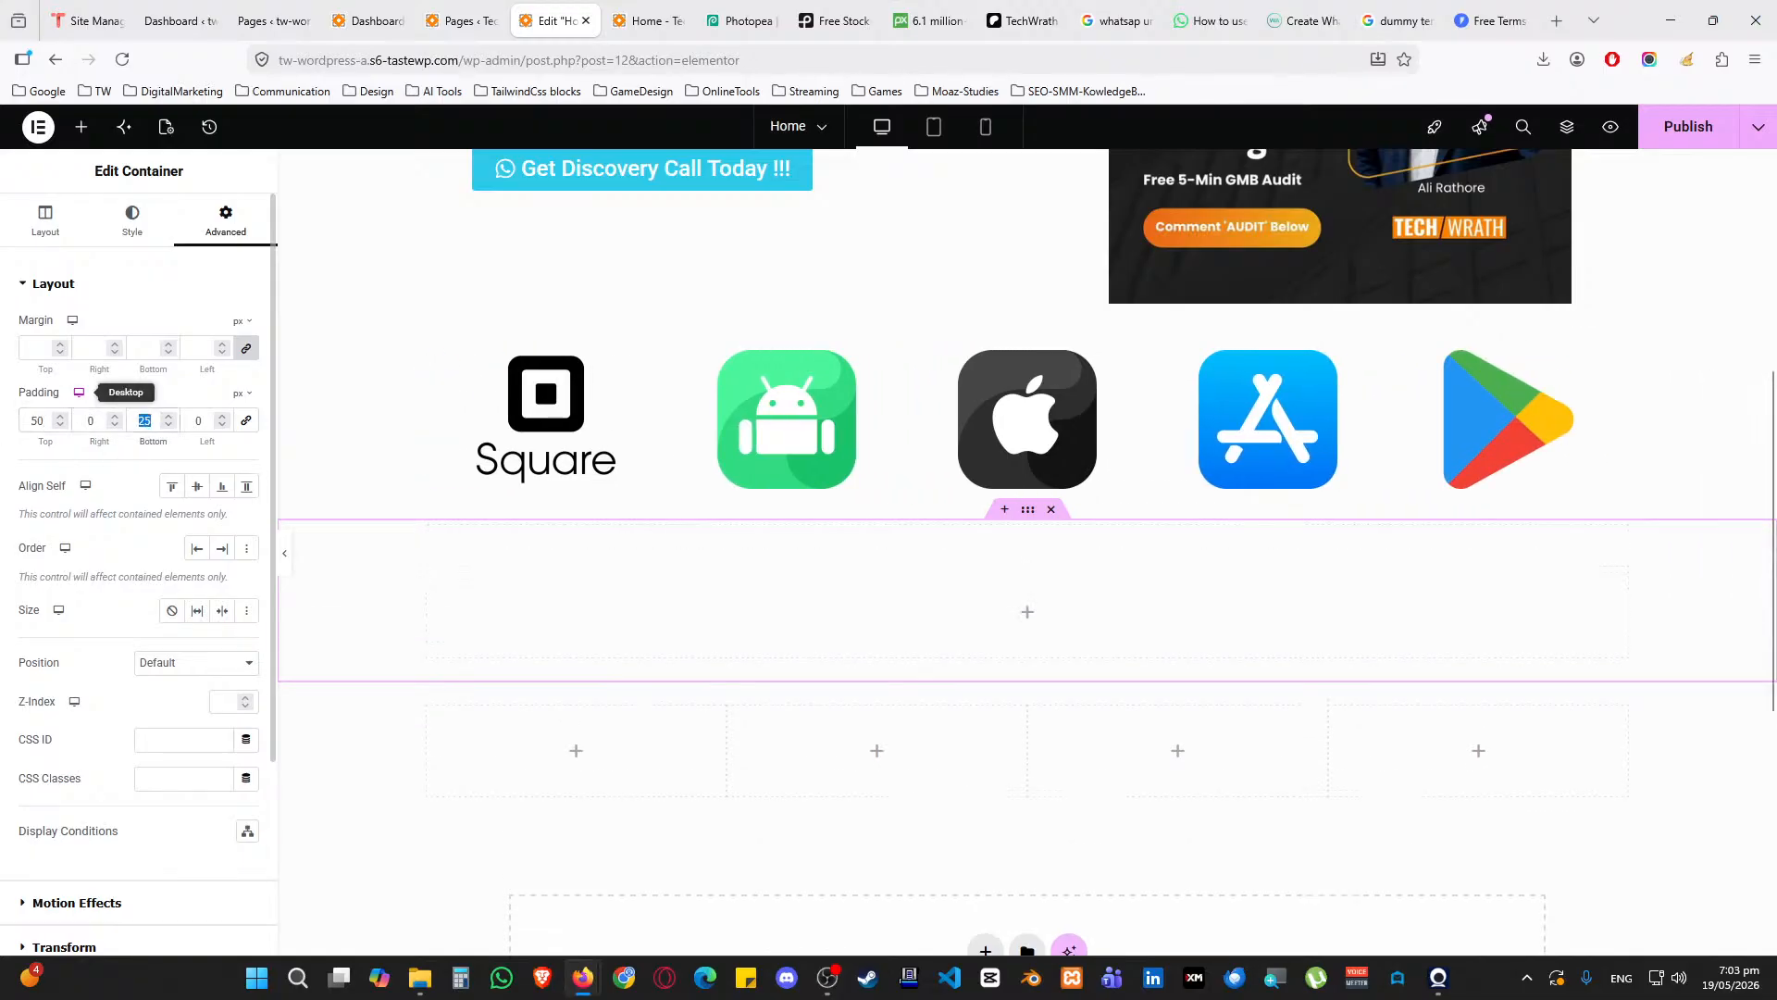
Add an H2 Heading widget to the container and centre its text
click(1024, 612)
drag(95, 505, 846, 593)
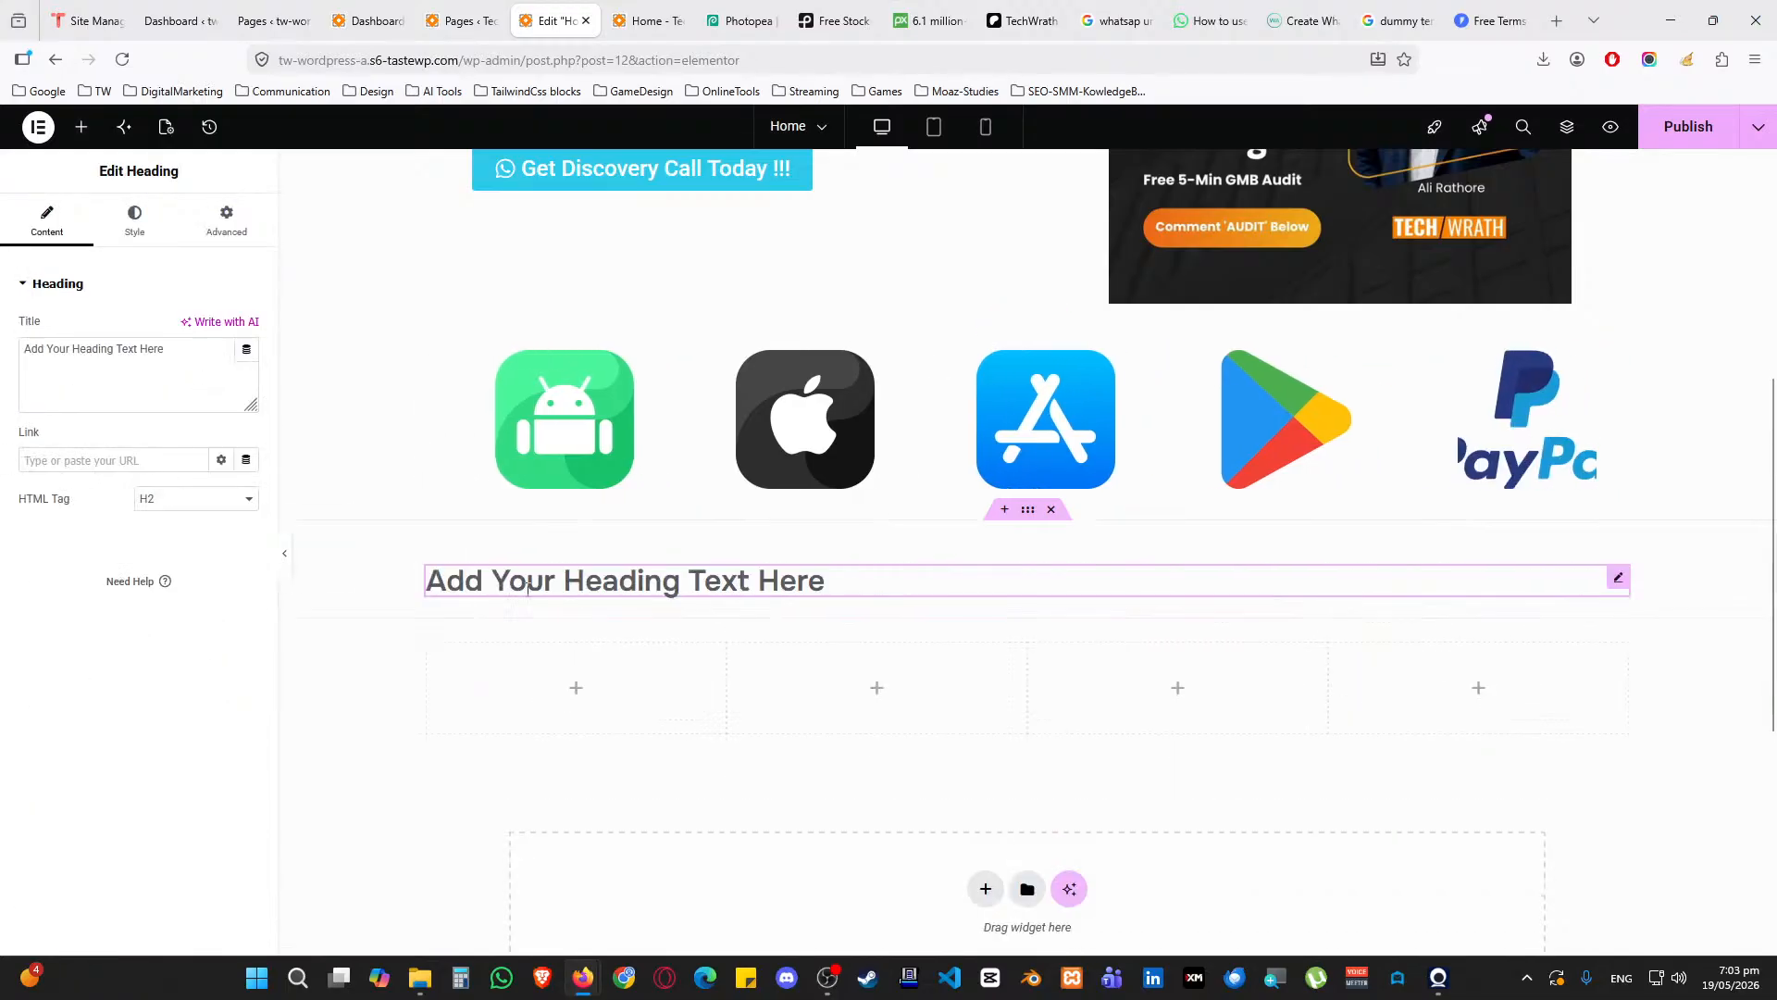
click(164, 509)
click(95, 500)
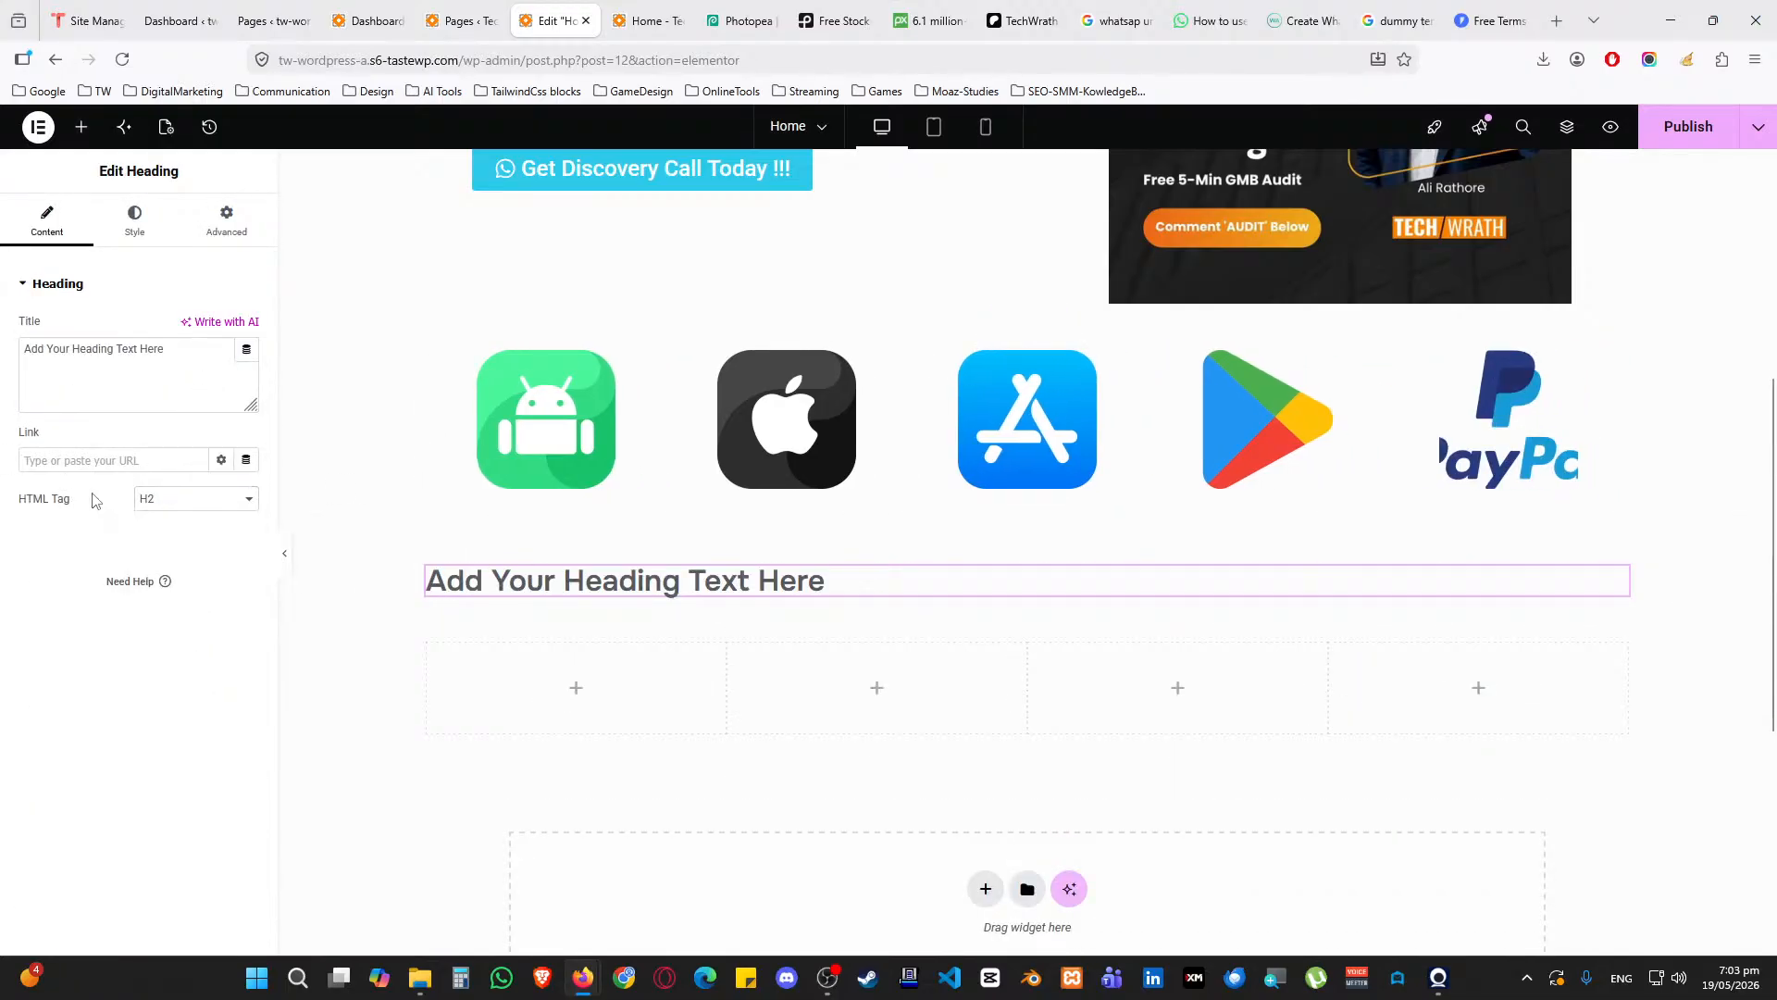
click(134, 220)
click(195, 328)
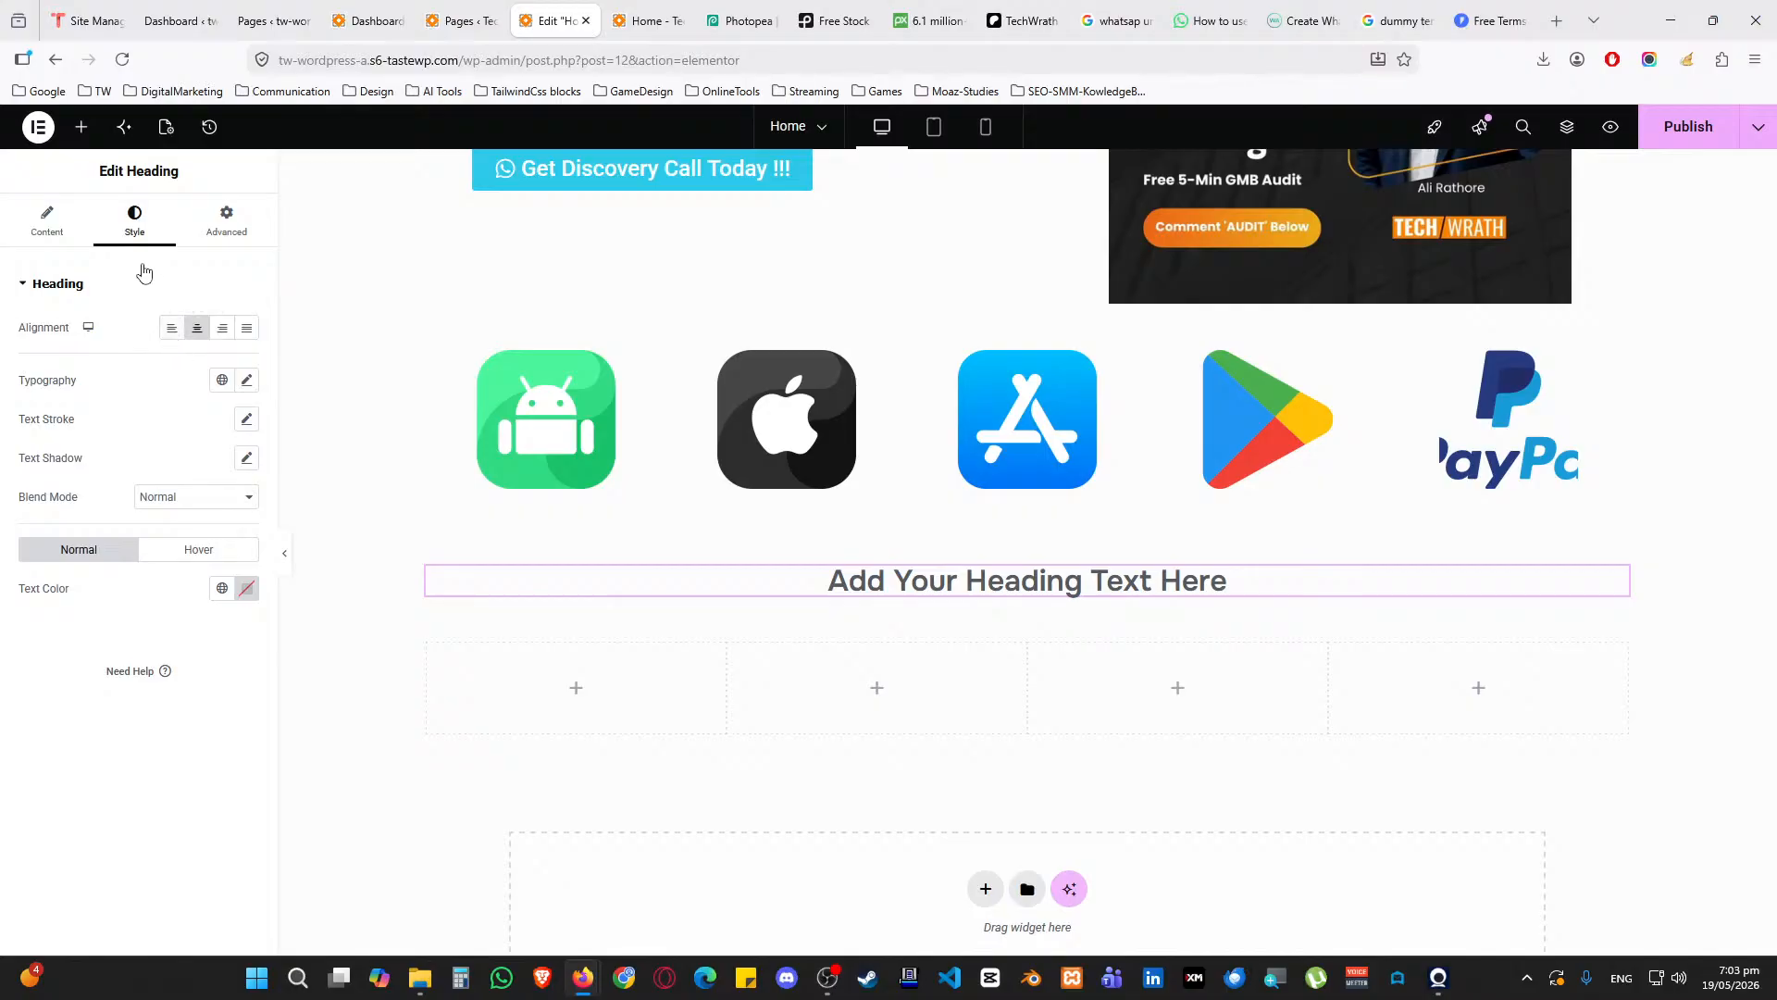
Add a second heading below it as an H3 and centre it
click(82, 127)
drag(74, 512, 767, 608)
click(153, 510)
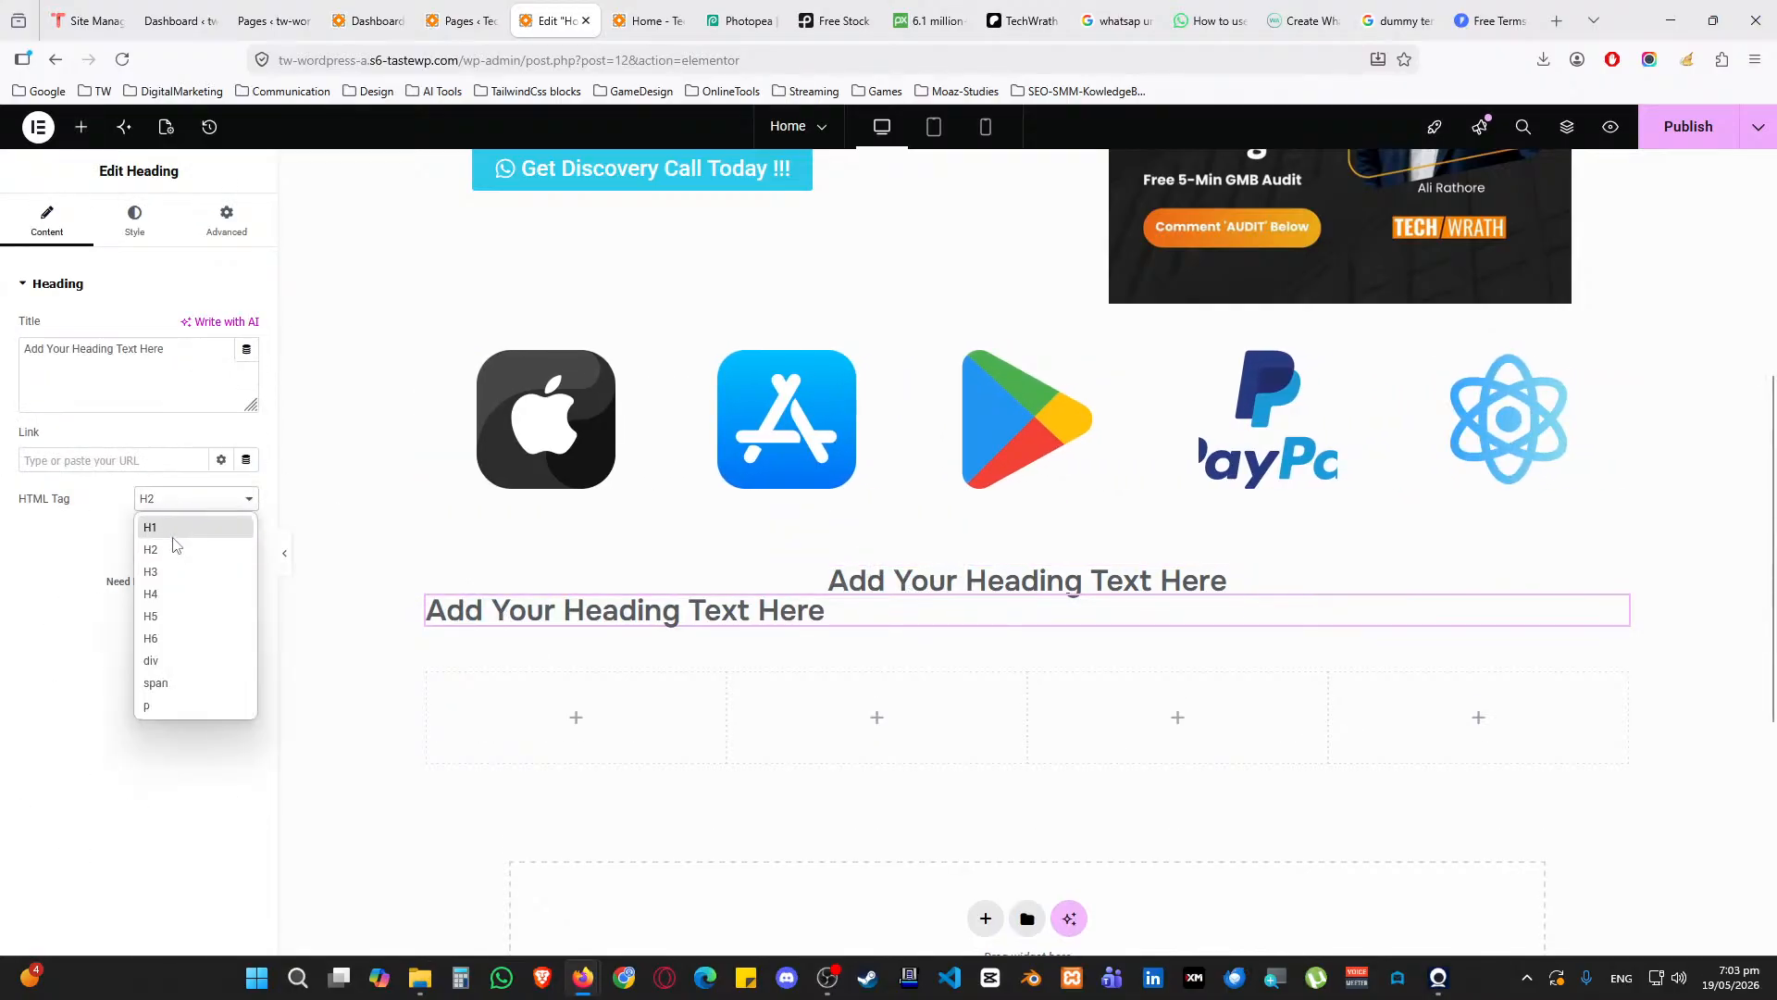
click(159, 573)
click(135, 222)
click(195, 328)
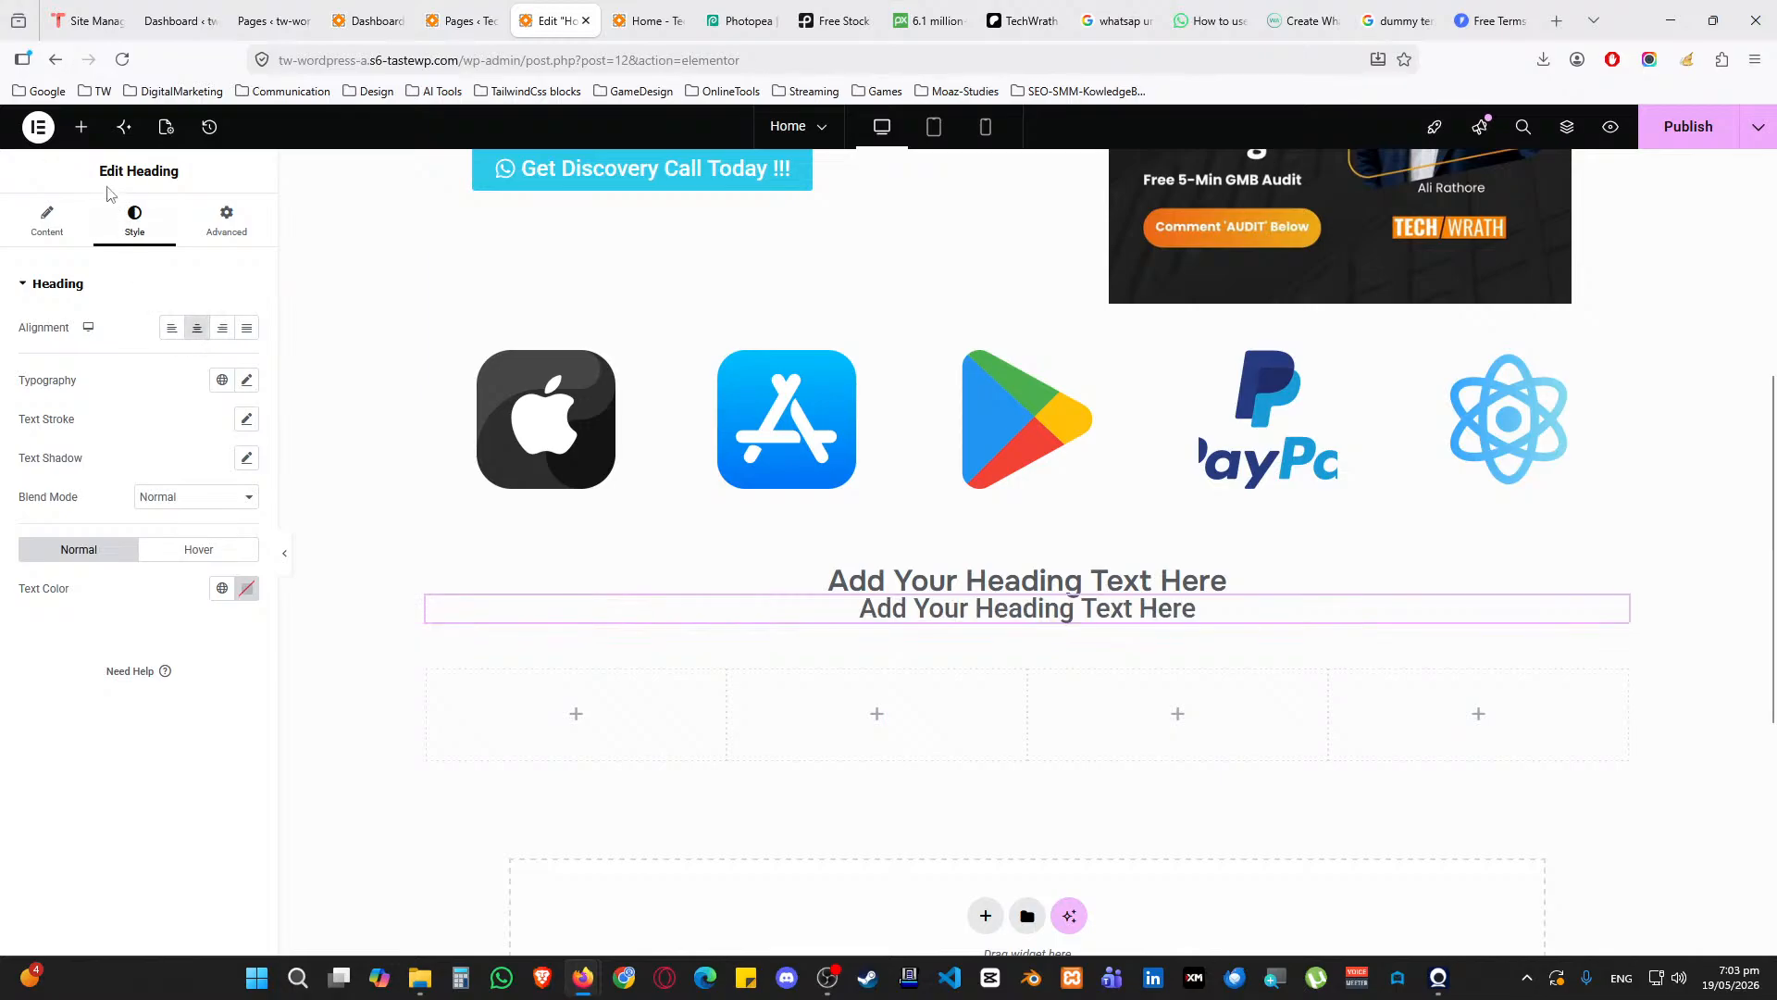
Add a Text Editor paragraph below the headings and centre its text
click(82, 127)
drag(74, 602, 460, 612)
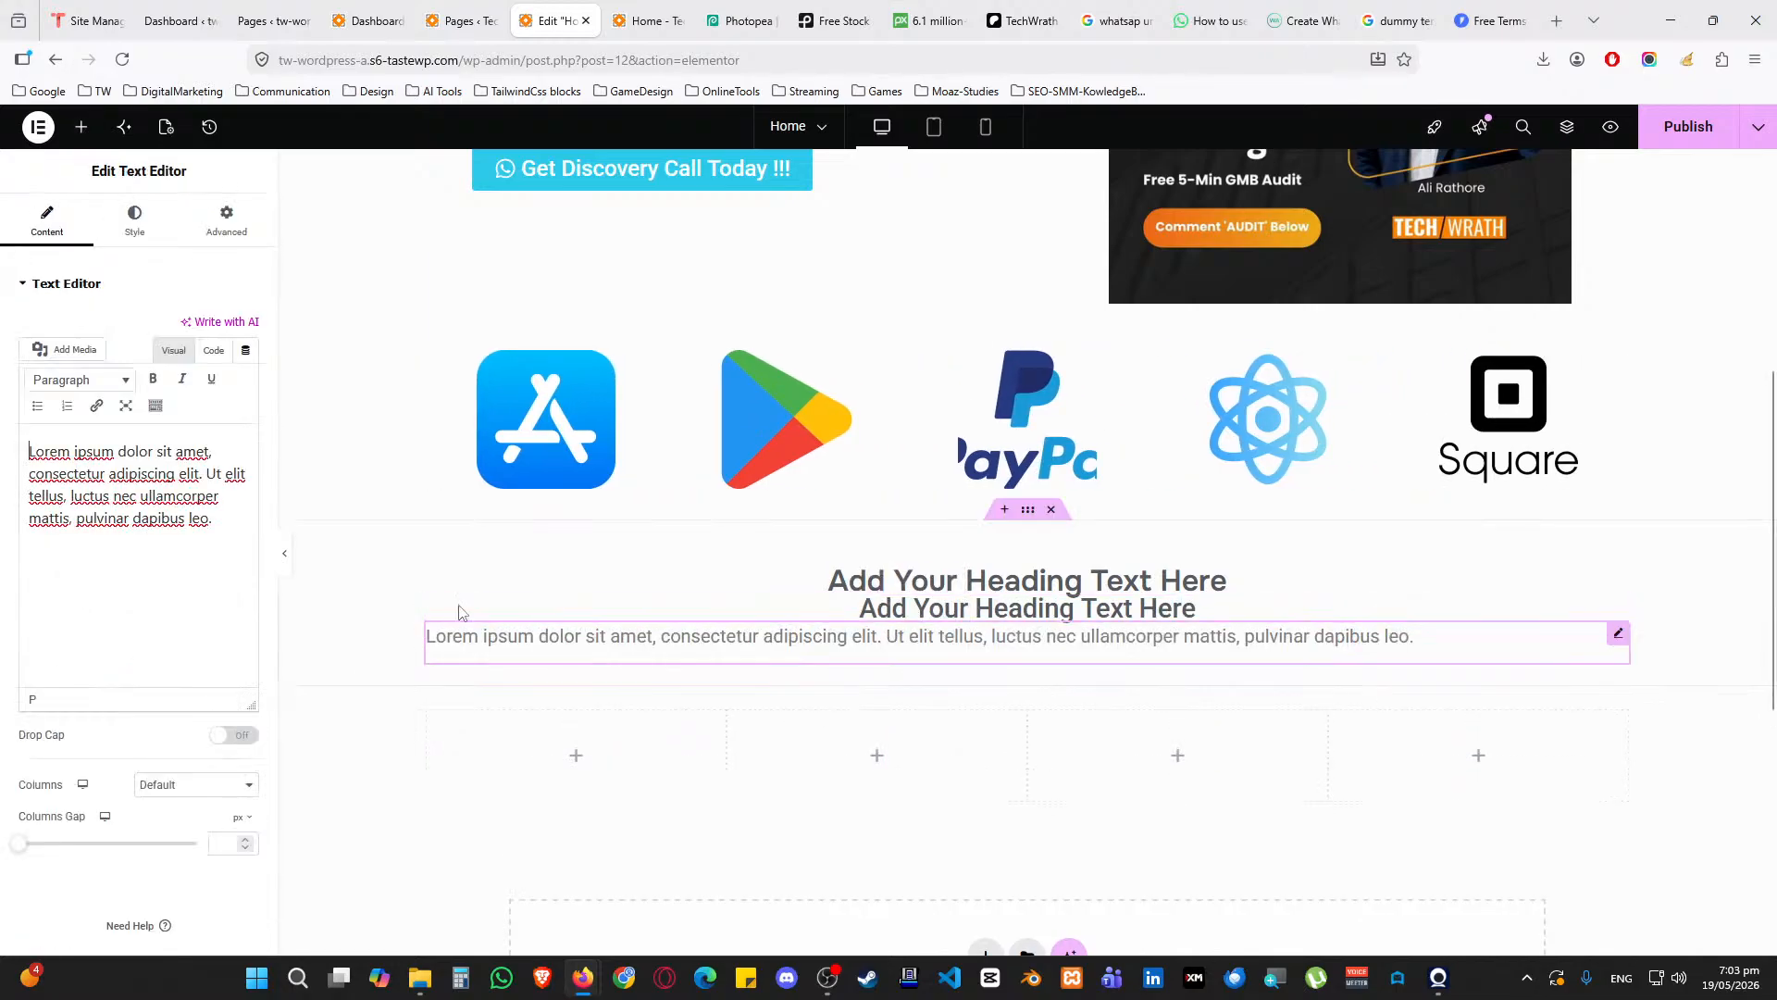
click(135, 222)
click(190, 331)
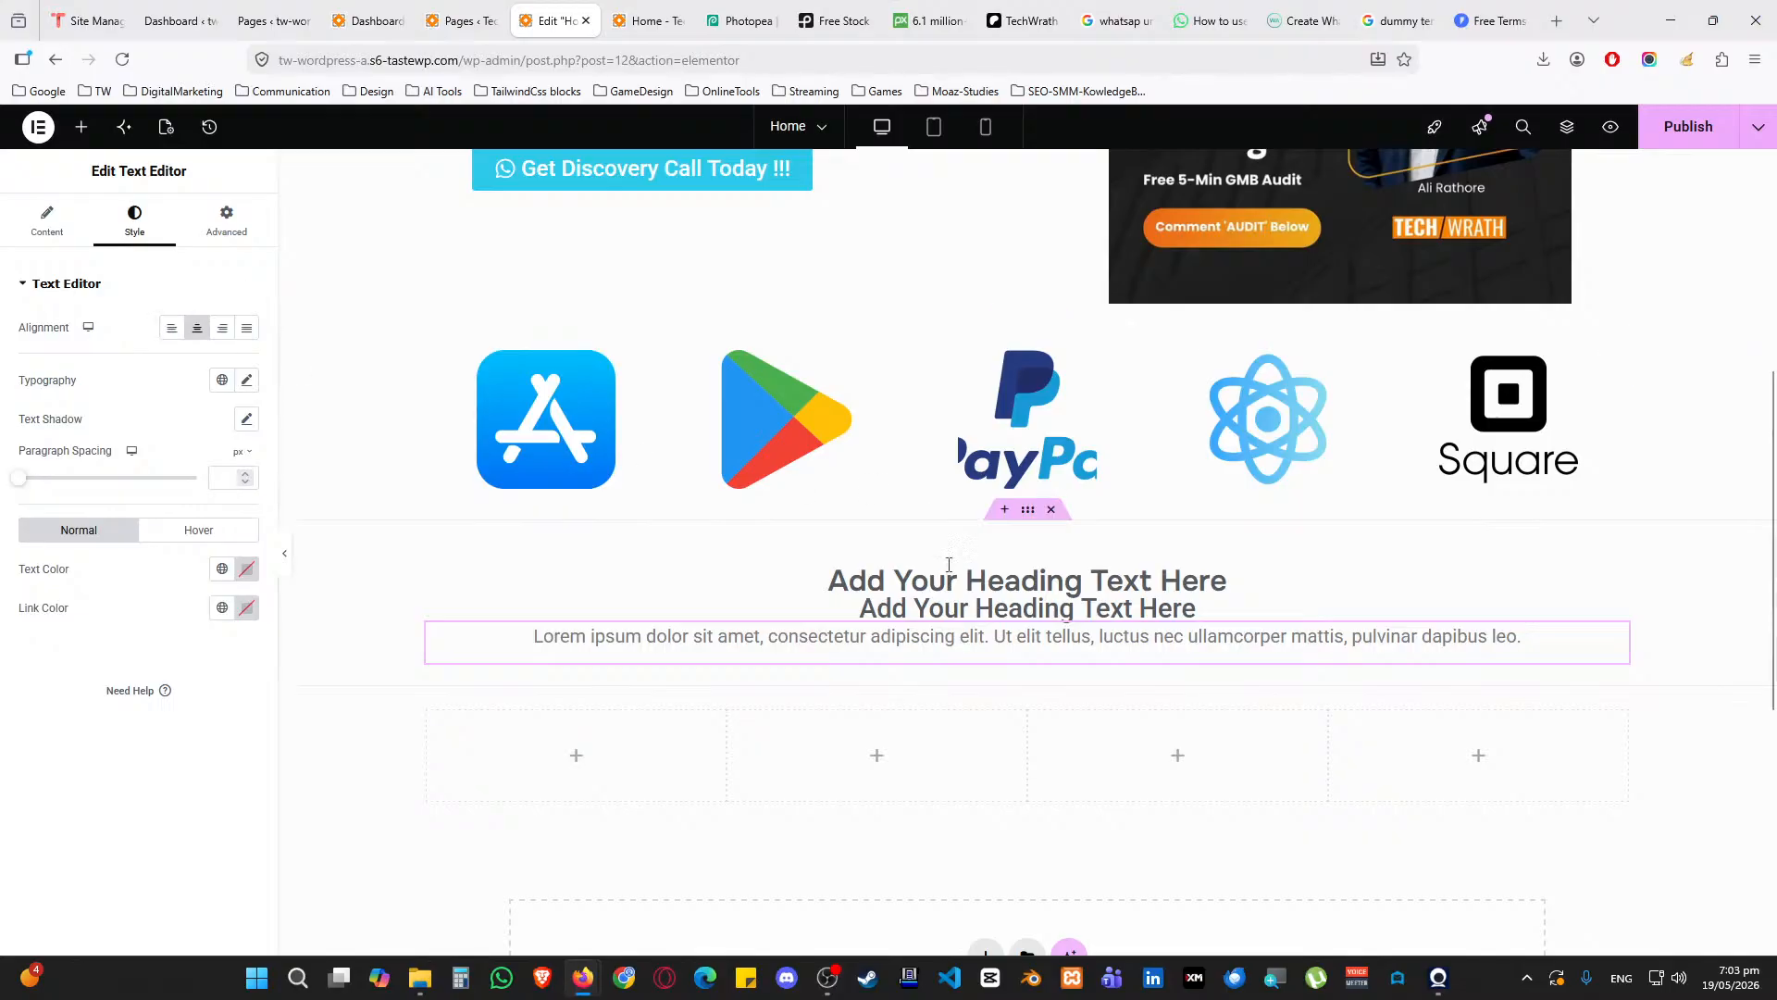
Set the container's row gap to 15 px
click(1028, 510)
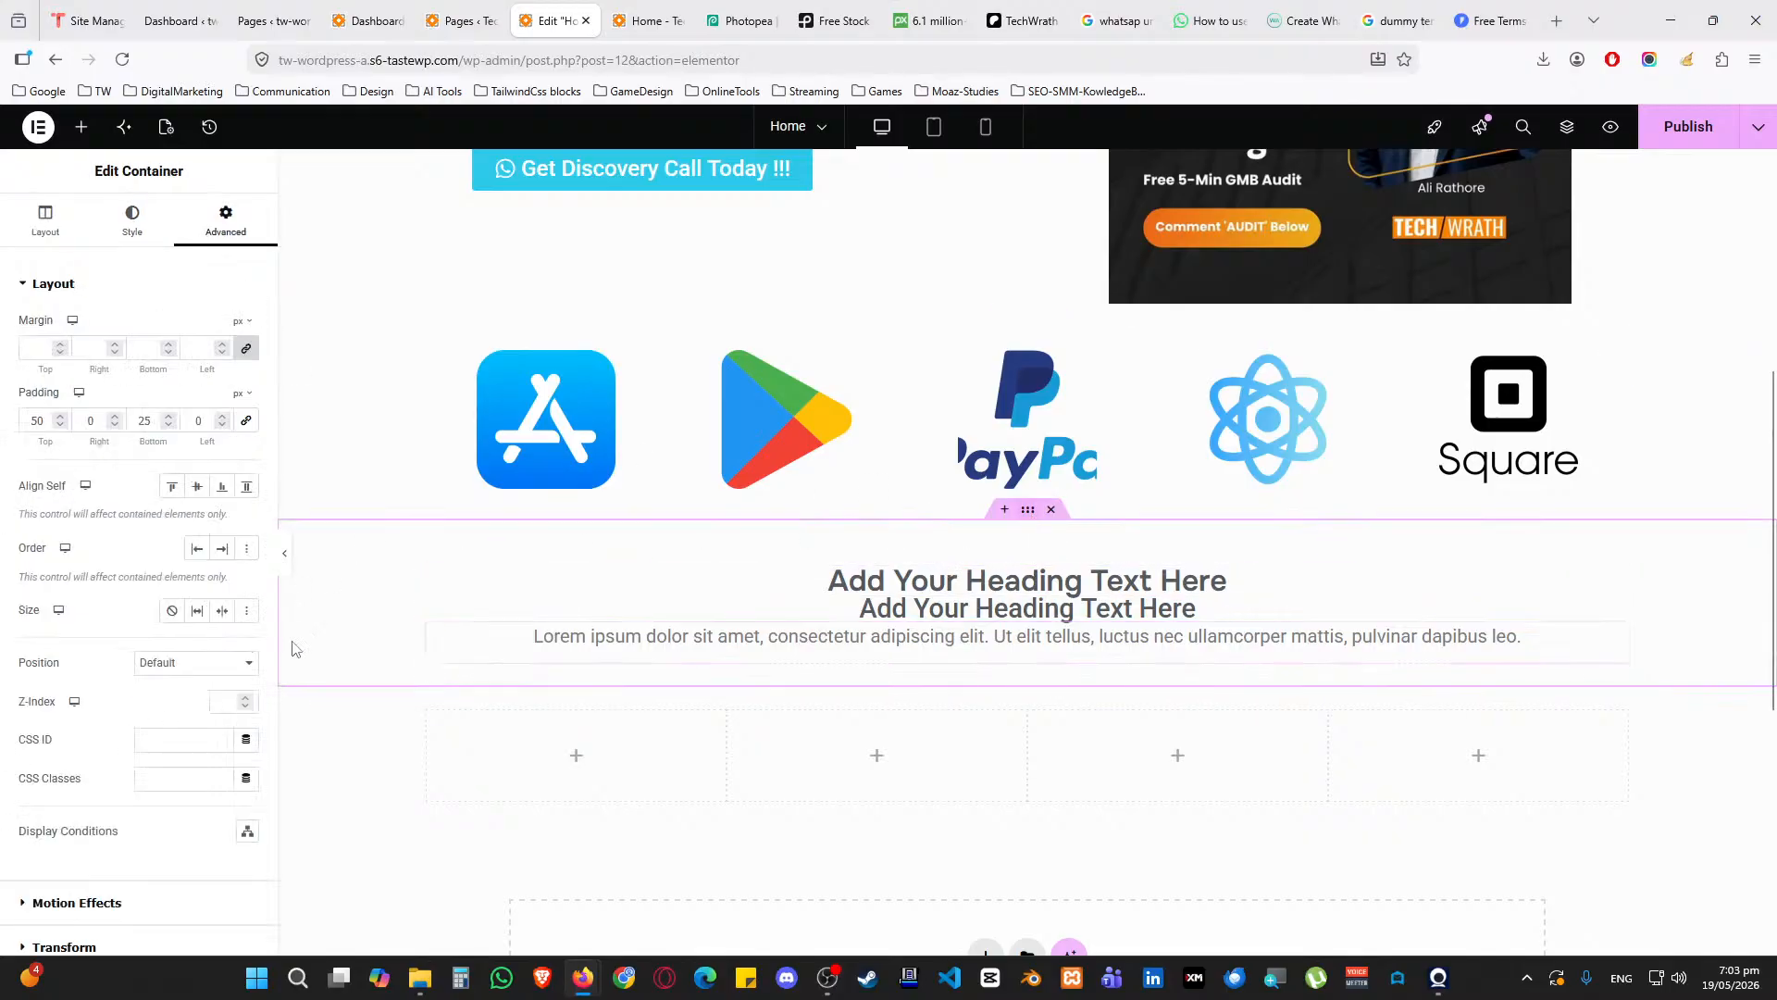
click(37, 231)
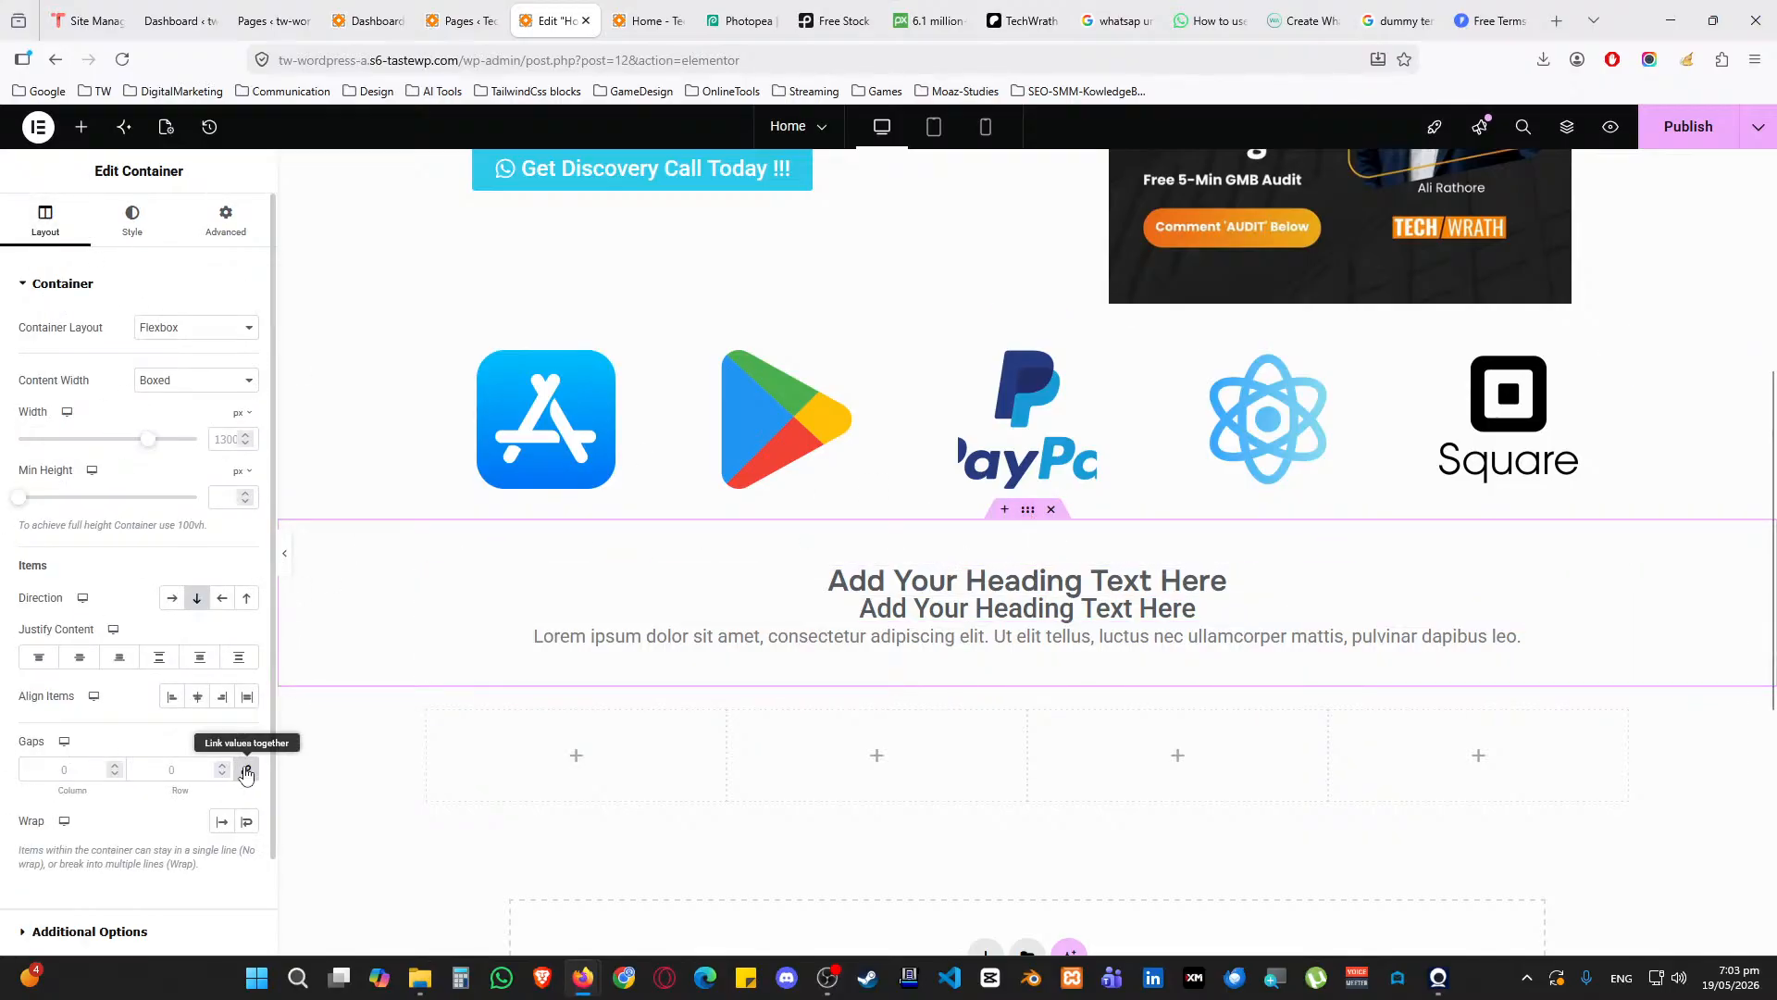
click(187, 769)
text(15)
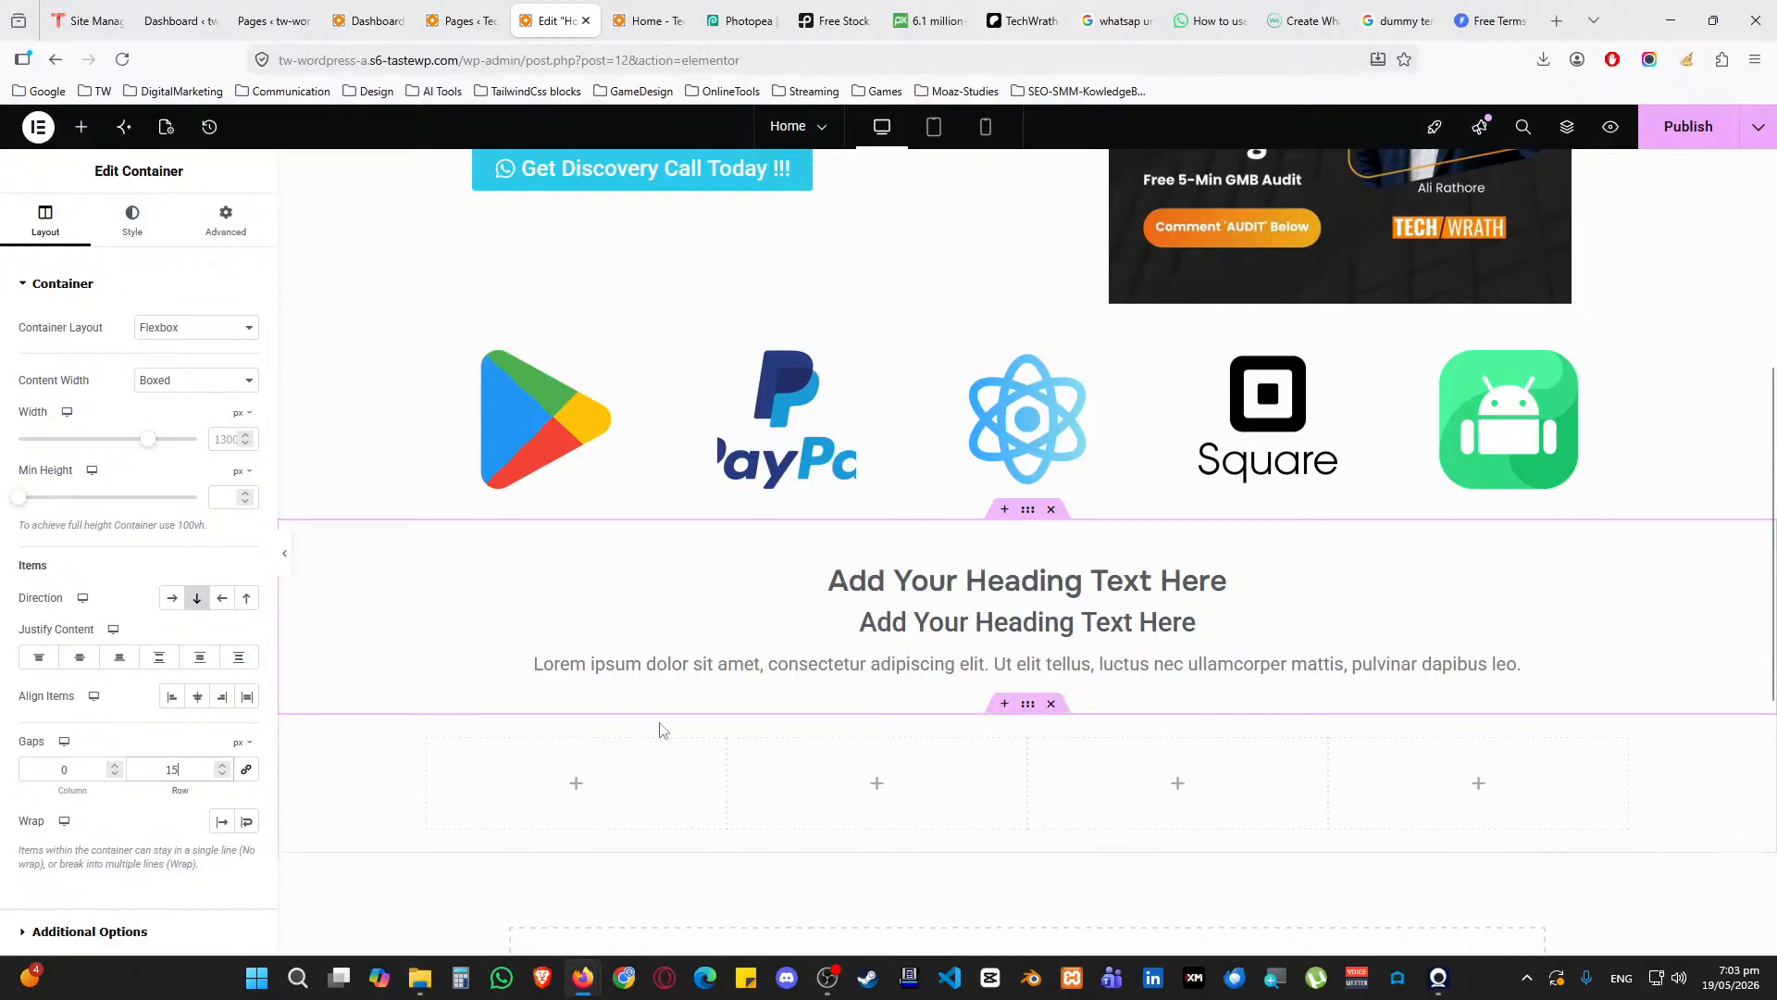
click(1204, 581)
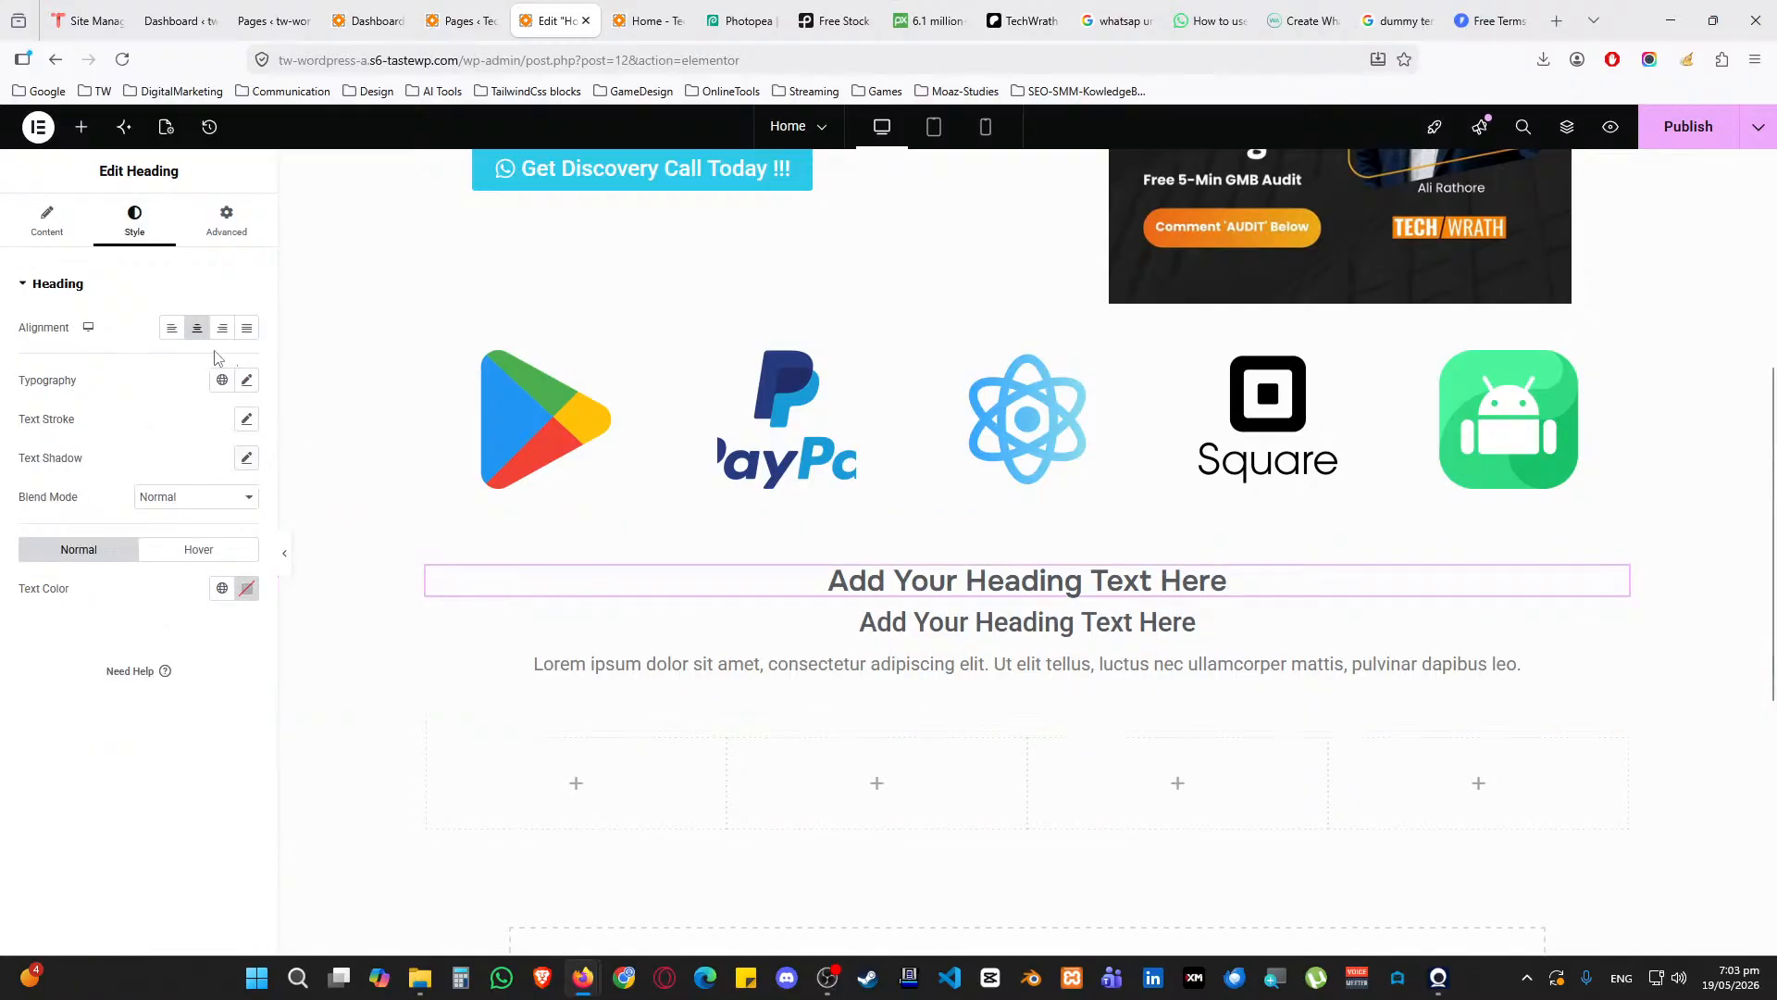
Retitle the headings to 'OUR SERVICES' and 'Professional Global Digital Services'
click(76, 236)
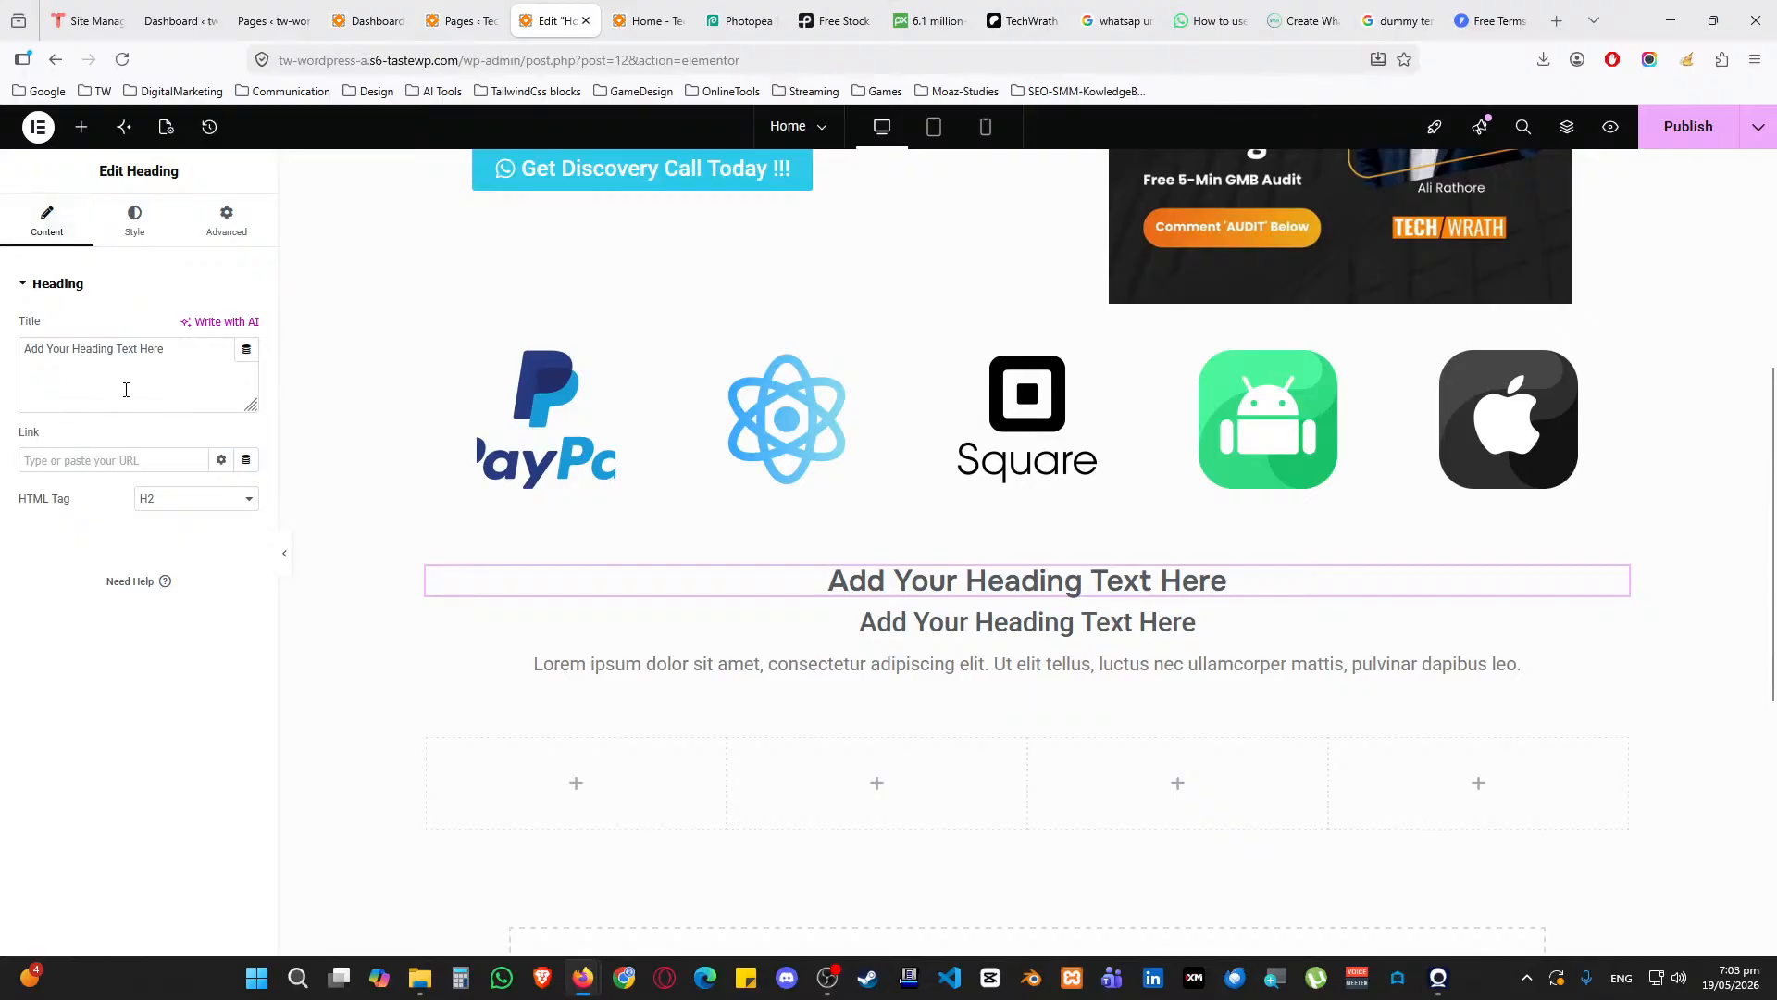
drag(127, 388, 9, 353)
text(OUR SERVICES)
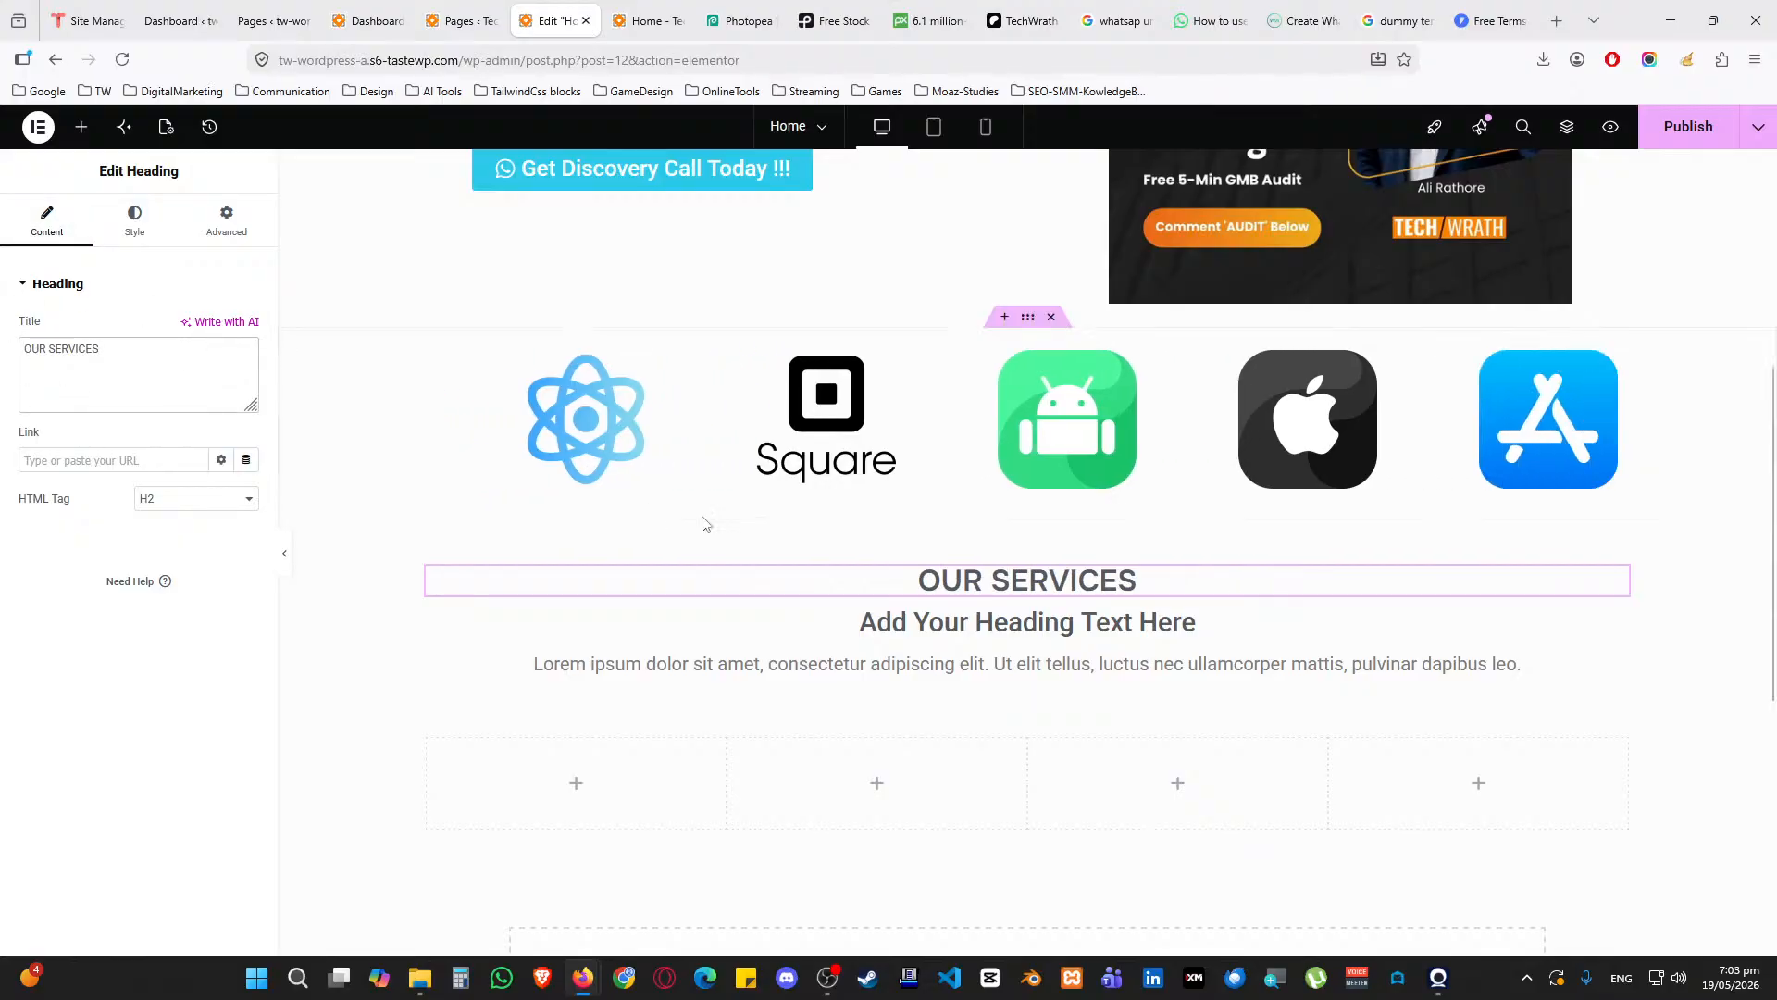
click(842, 618)
click(46, 222)
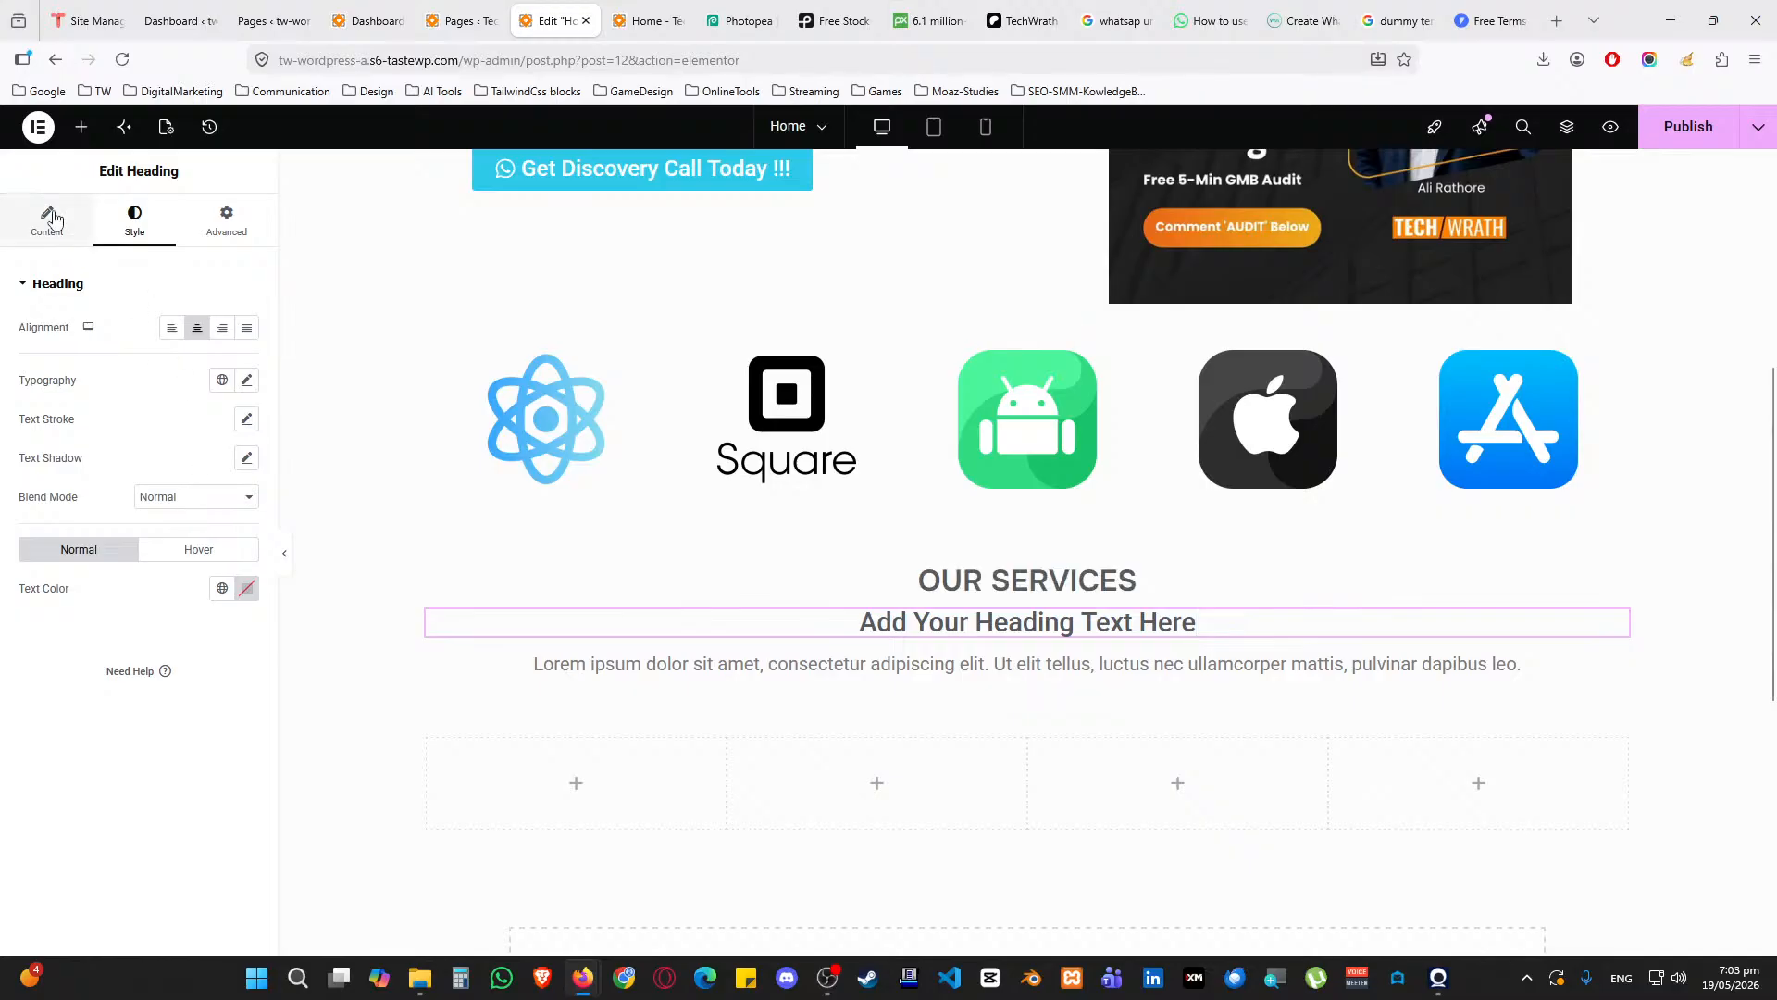
triple_click(165, 392)
text(PRO)
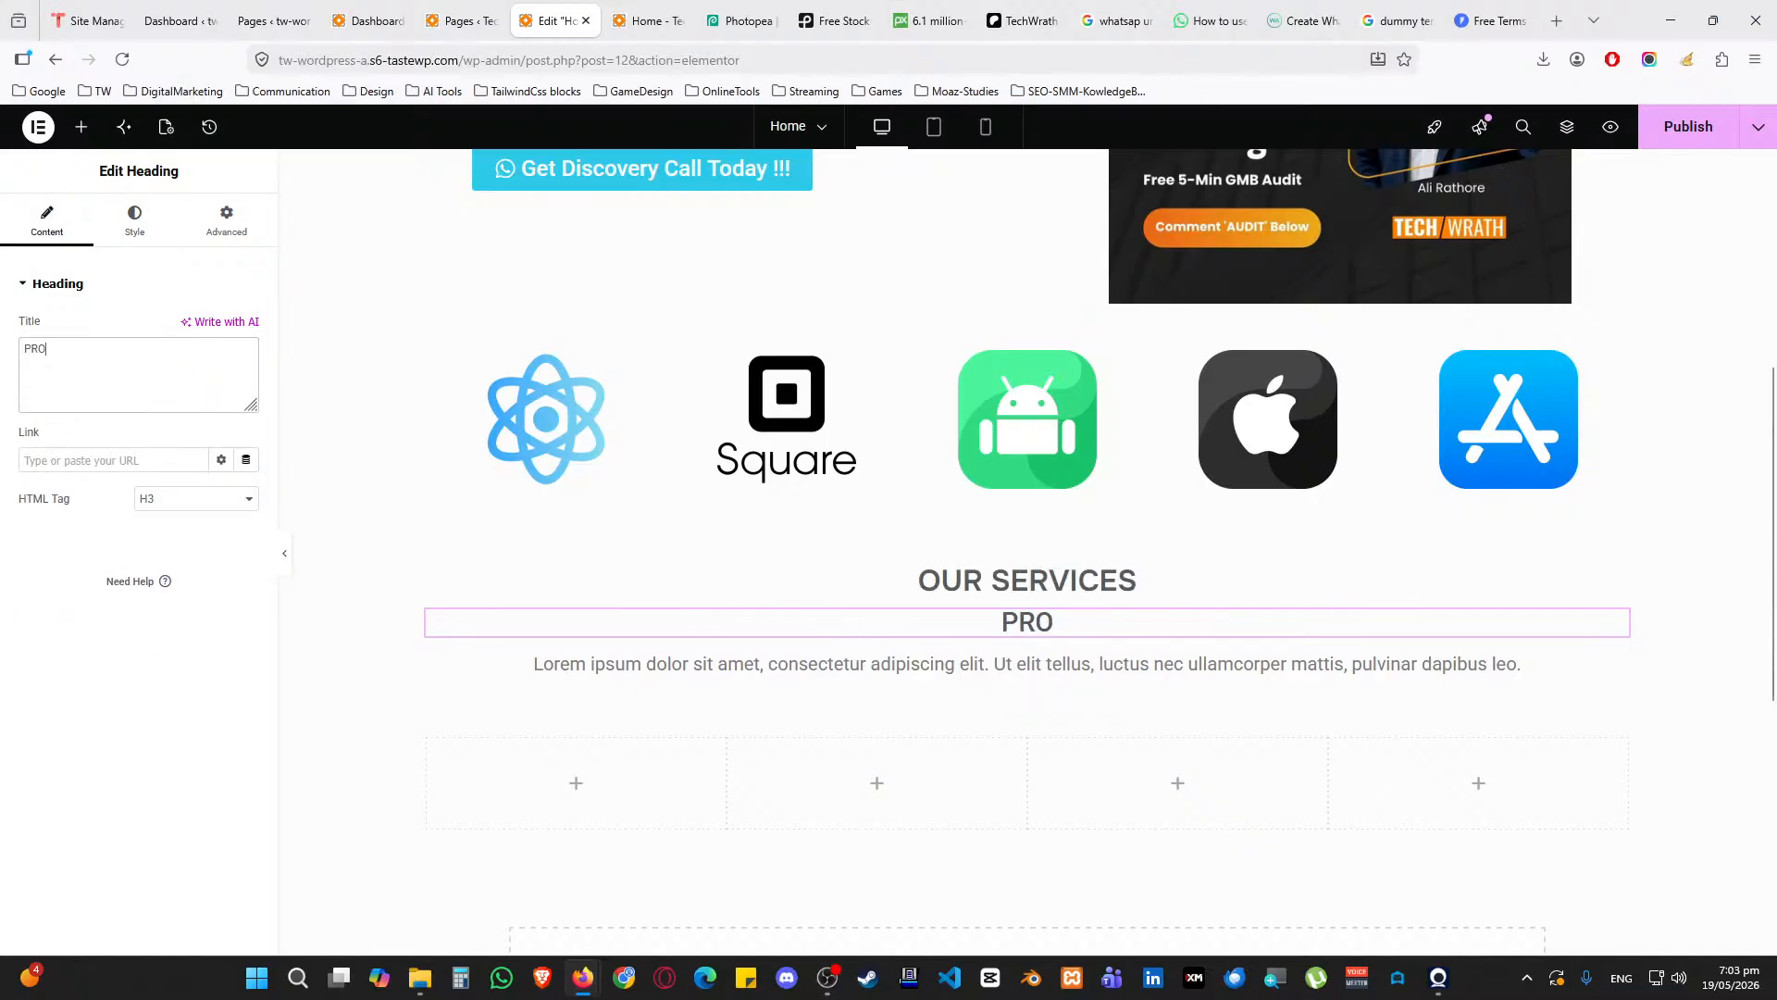
key(BackSpace)
key(BackSpace)
text(rofessional )
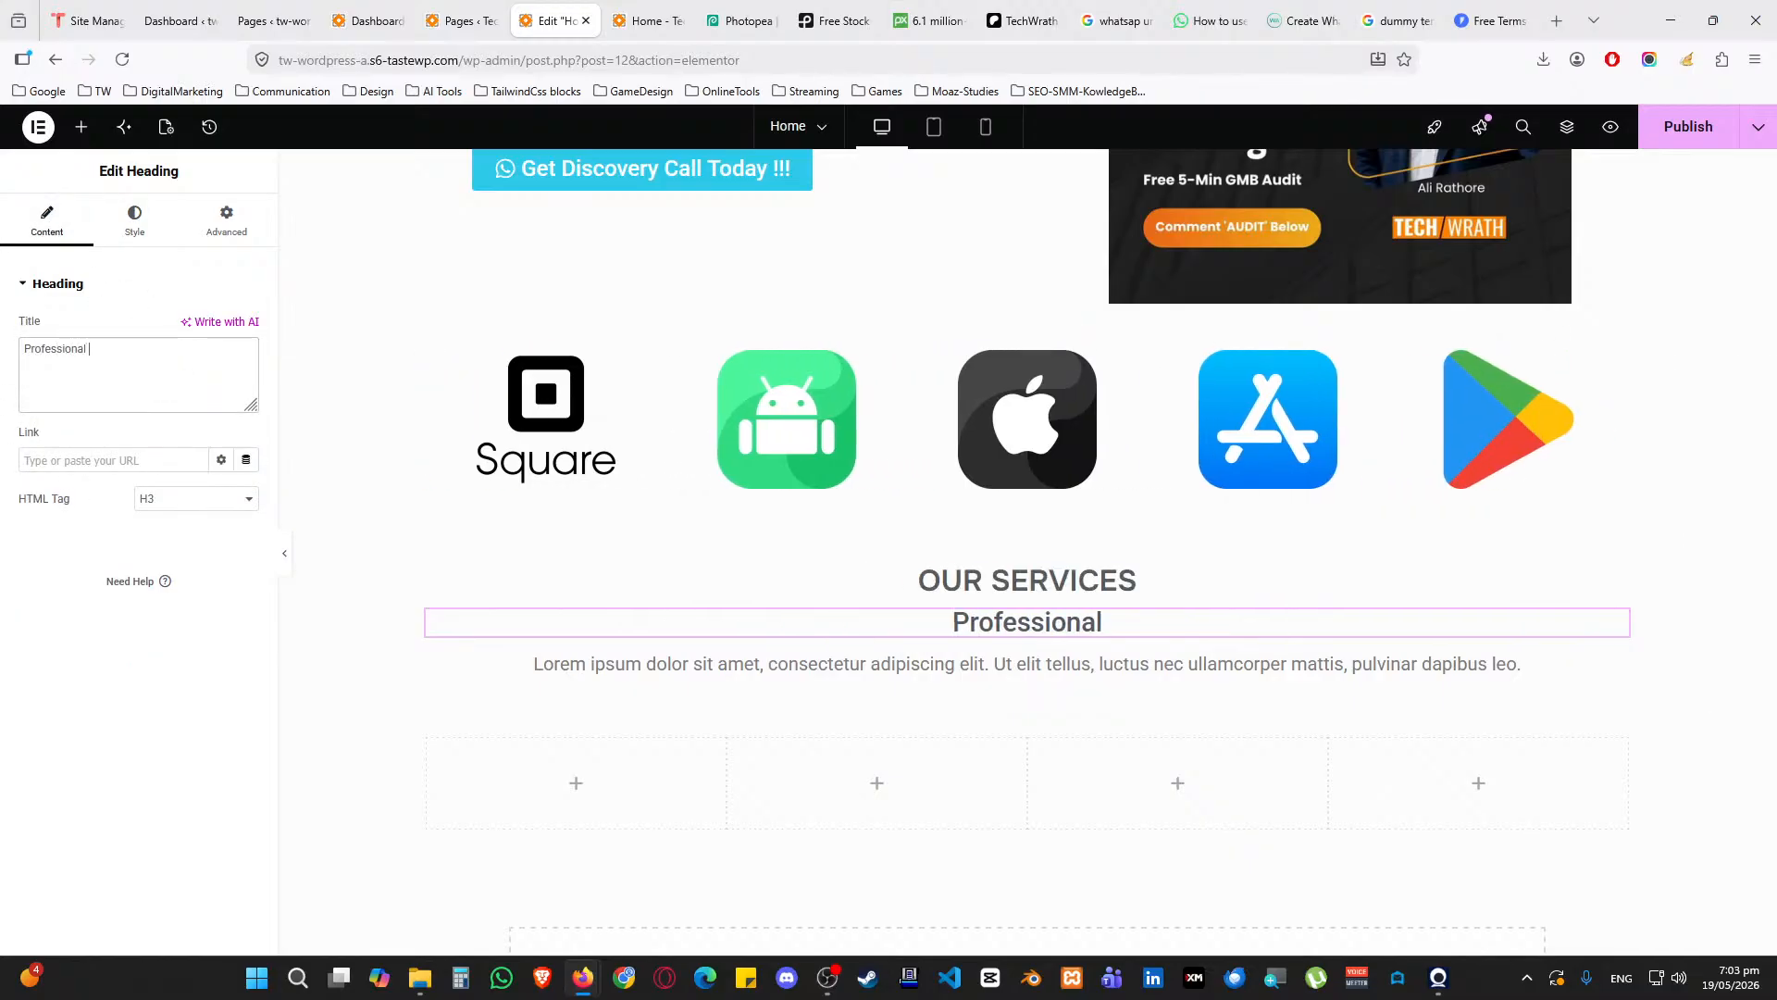
text(Global)
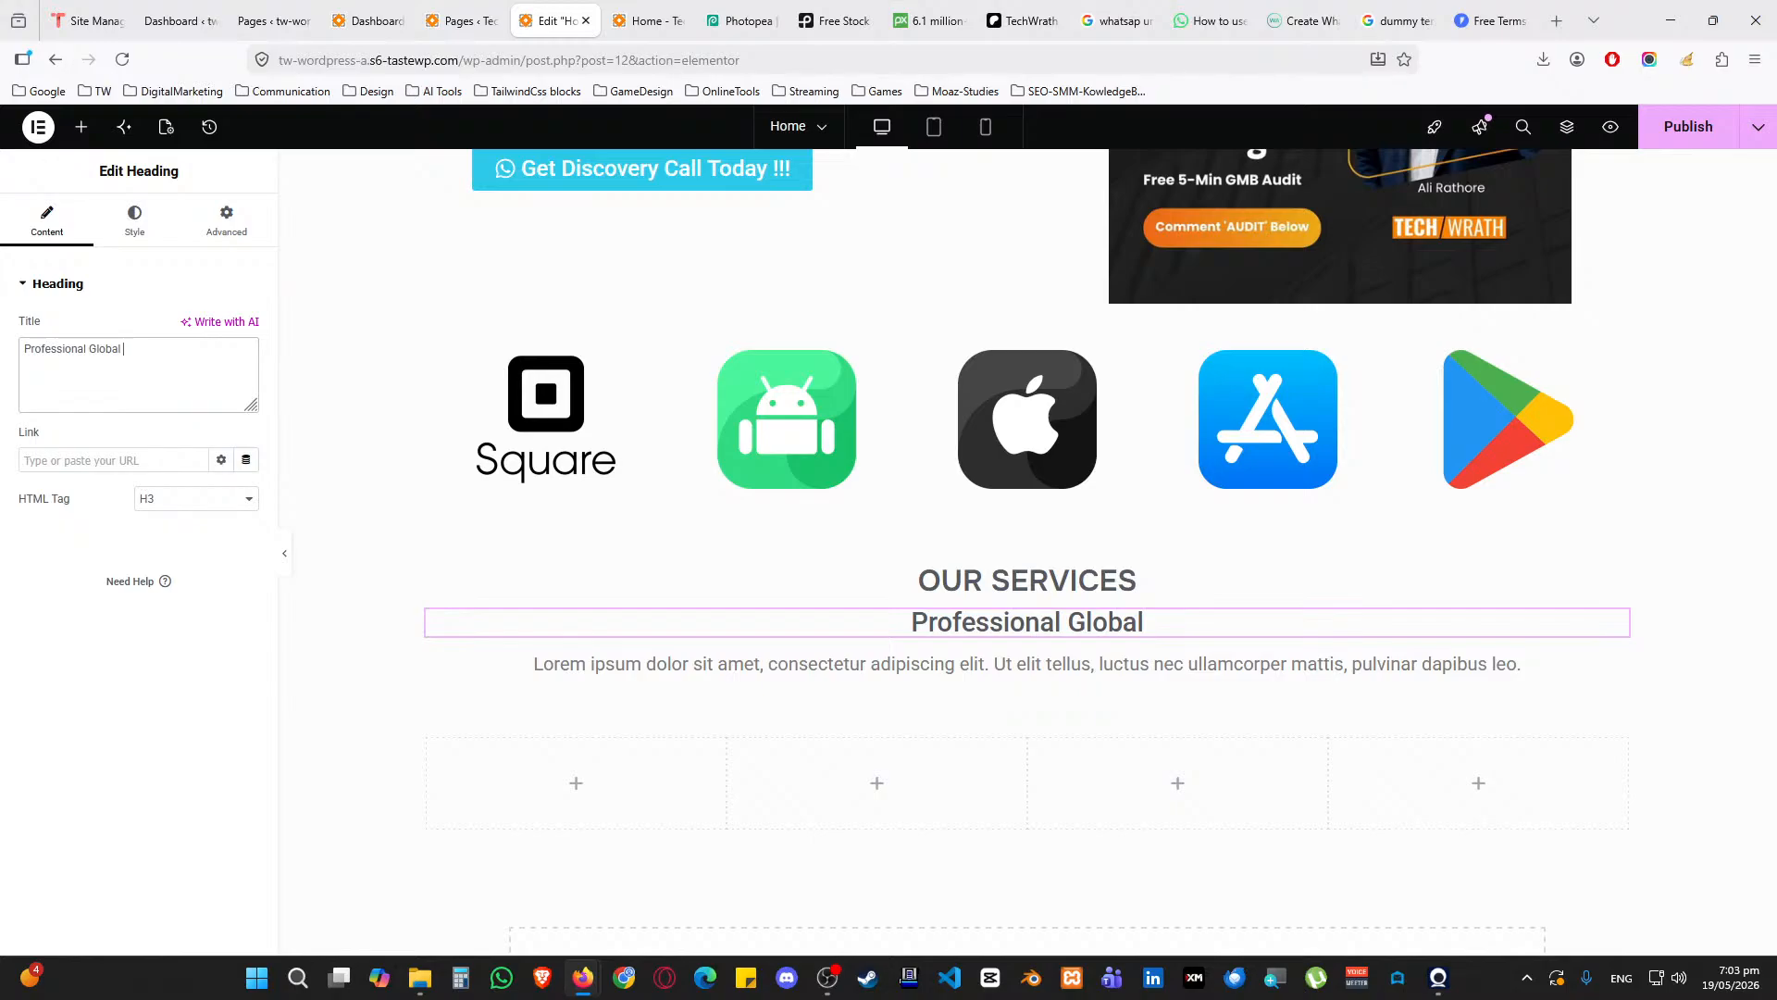
text( Digital Serr)
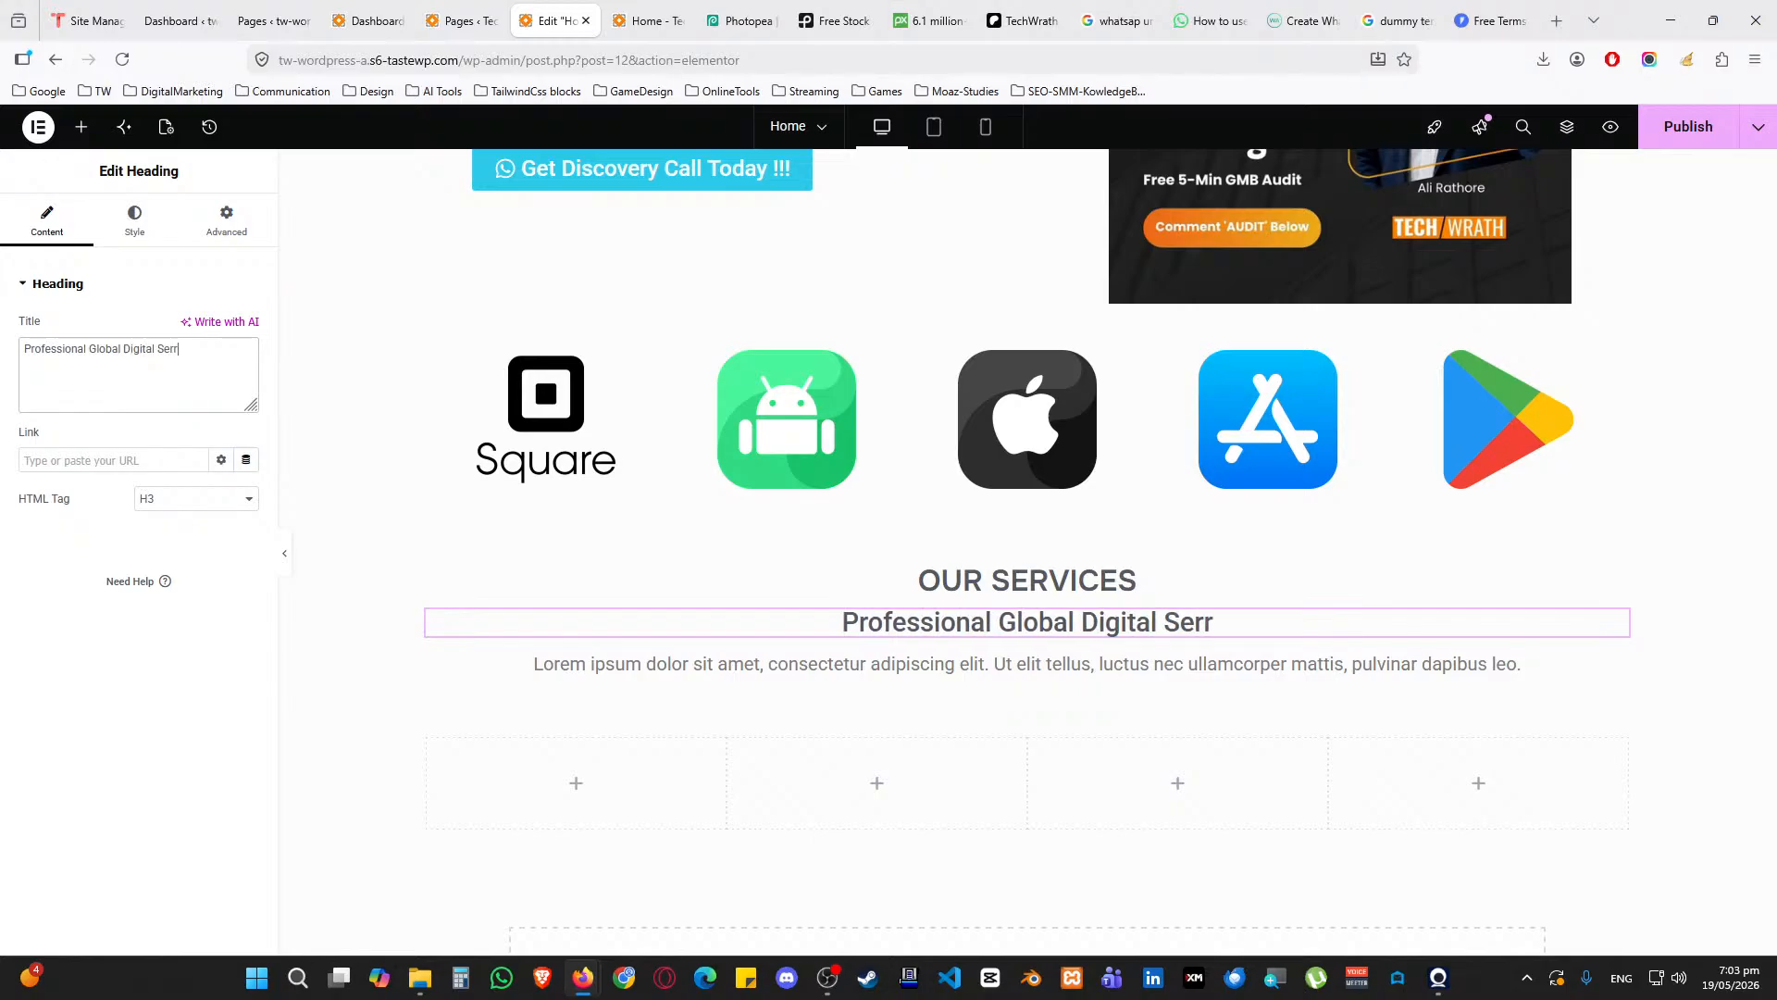
key(BackSpace)
text(vices)
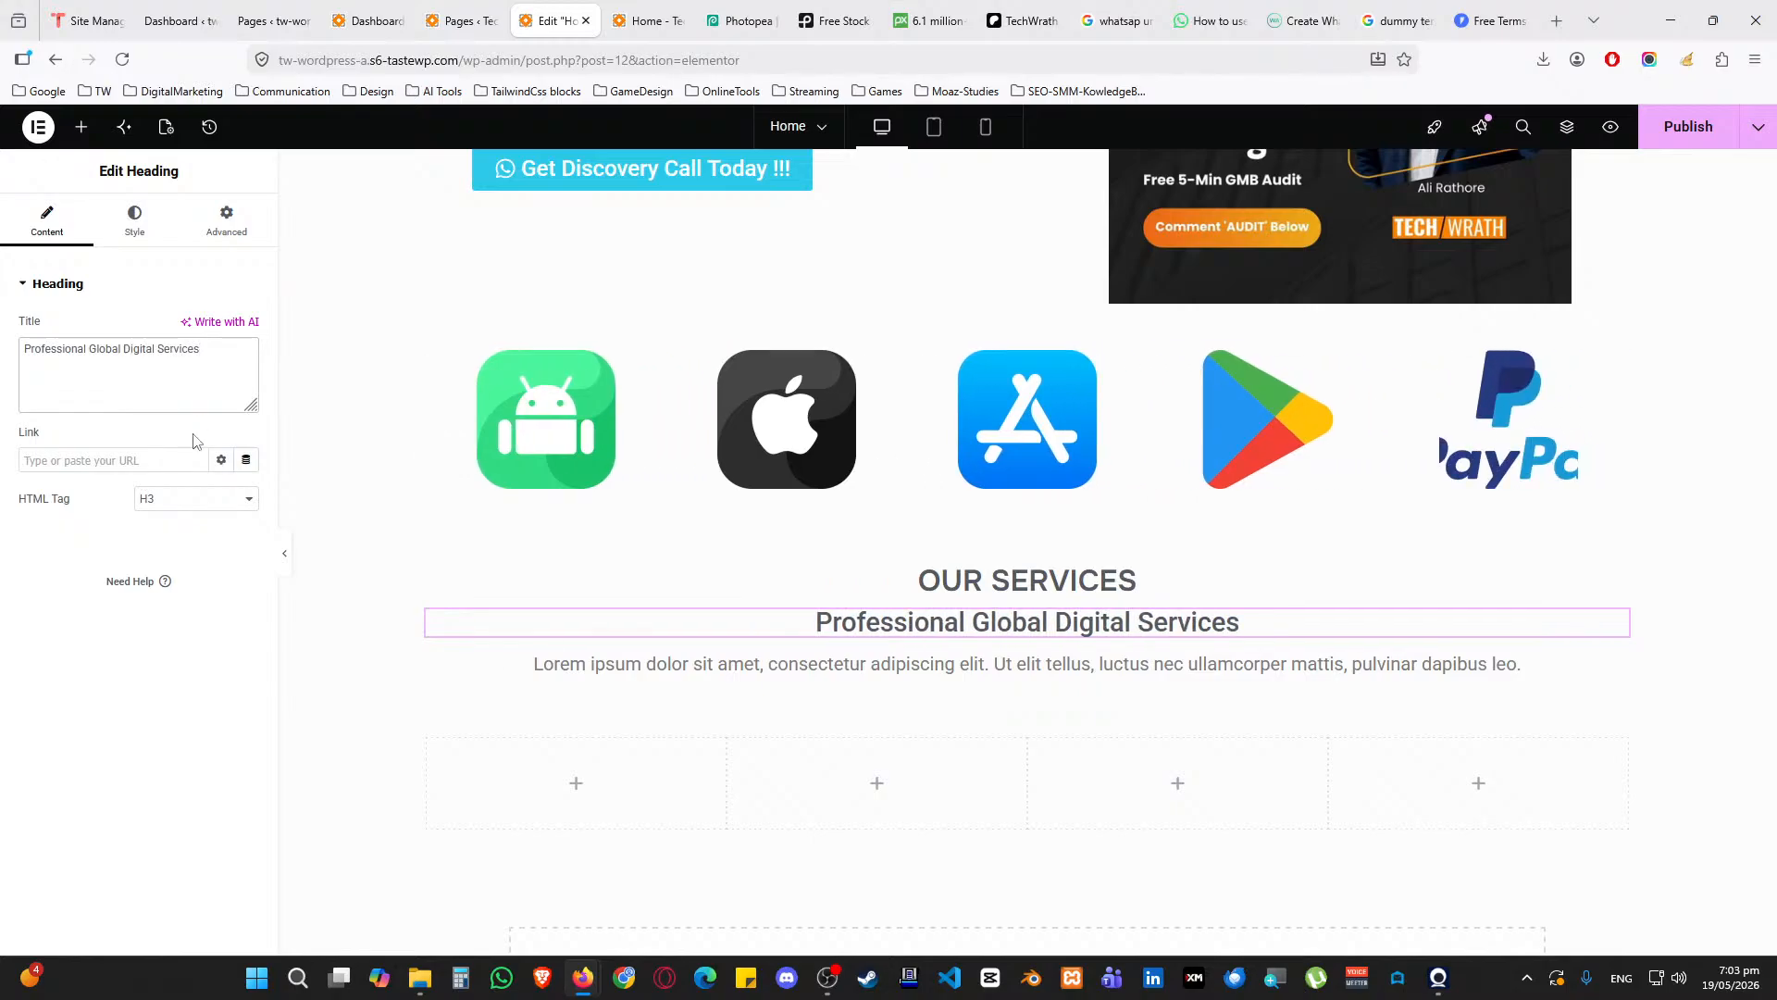
Select the Lorem ipsum paragraph, then bring up the widget list for the first empty column
click(556, 664)
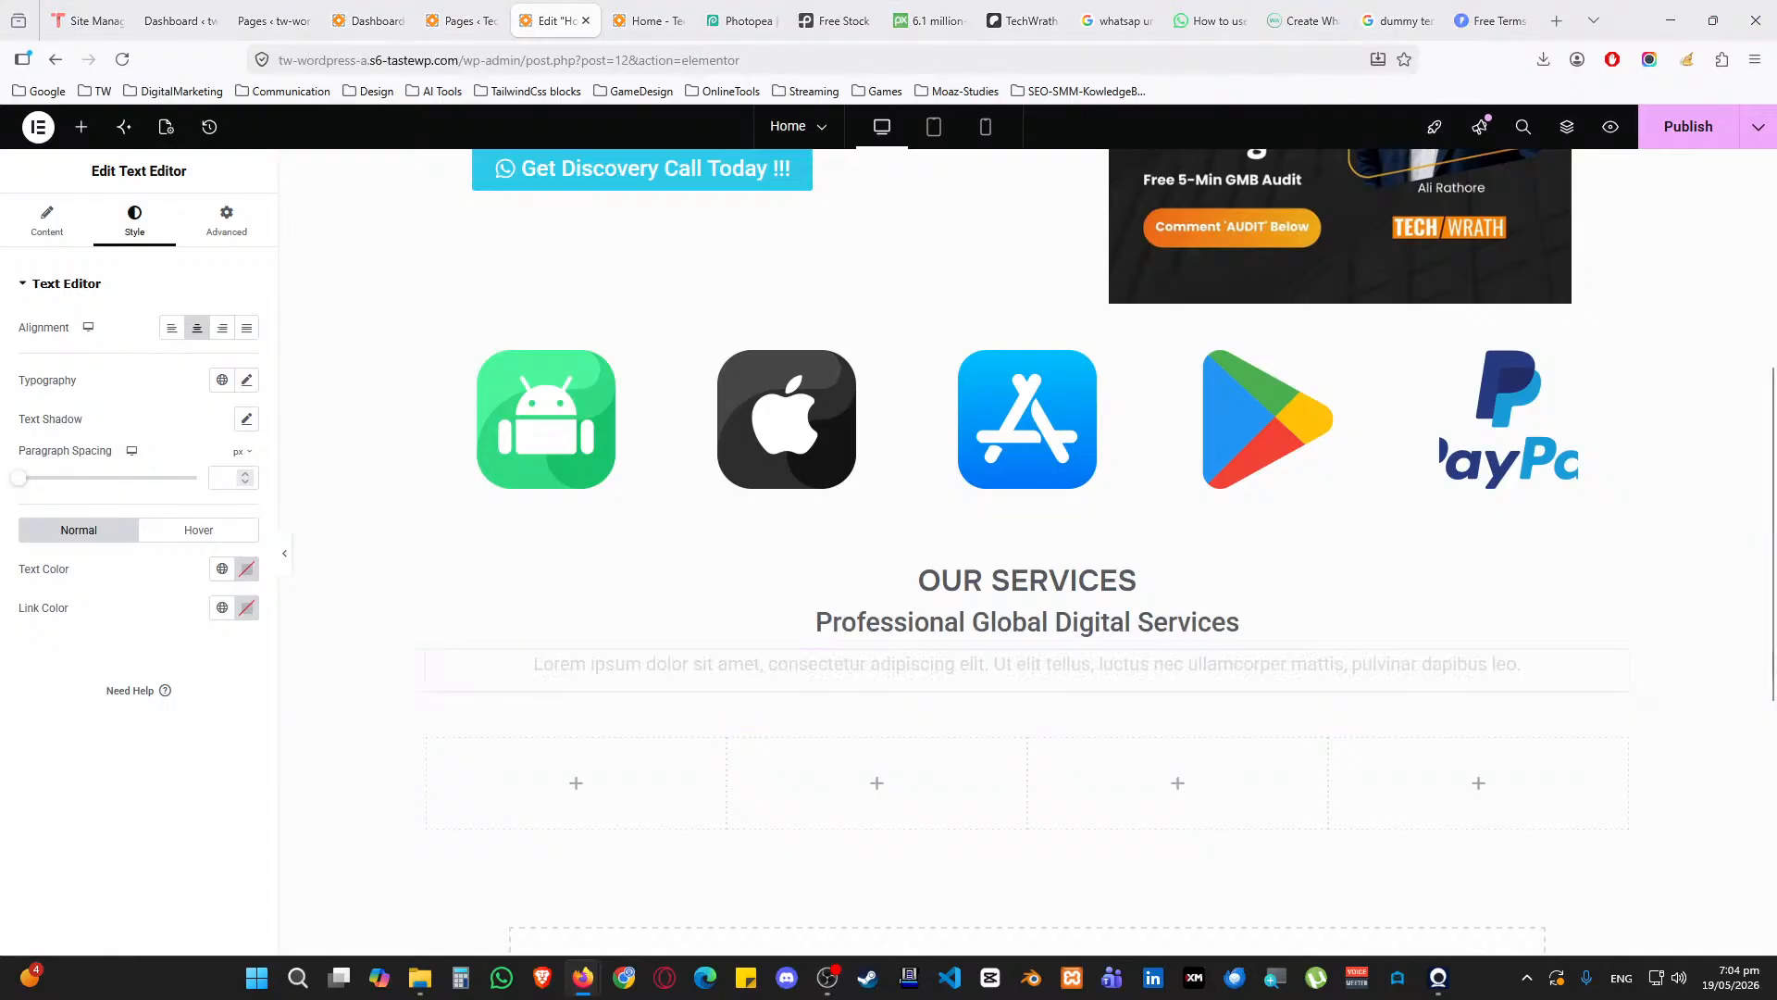
scroll(833, 639, down, 3)
scroll(877, 647, up, 1)
scroll(852, 634, up, 1)
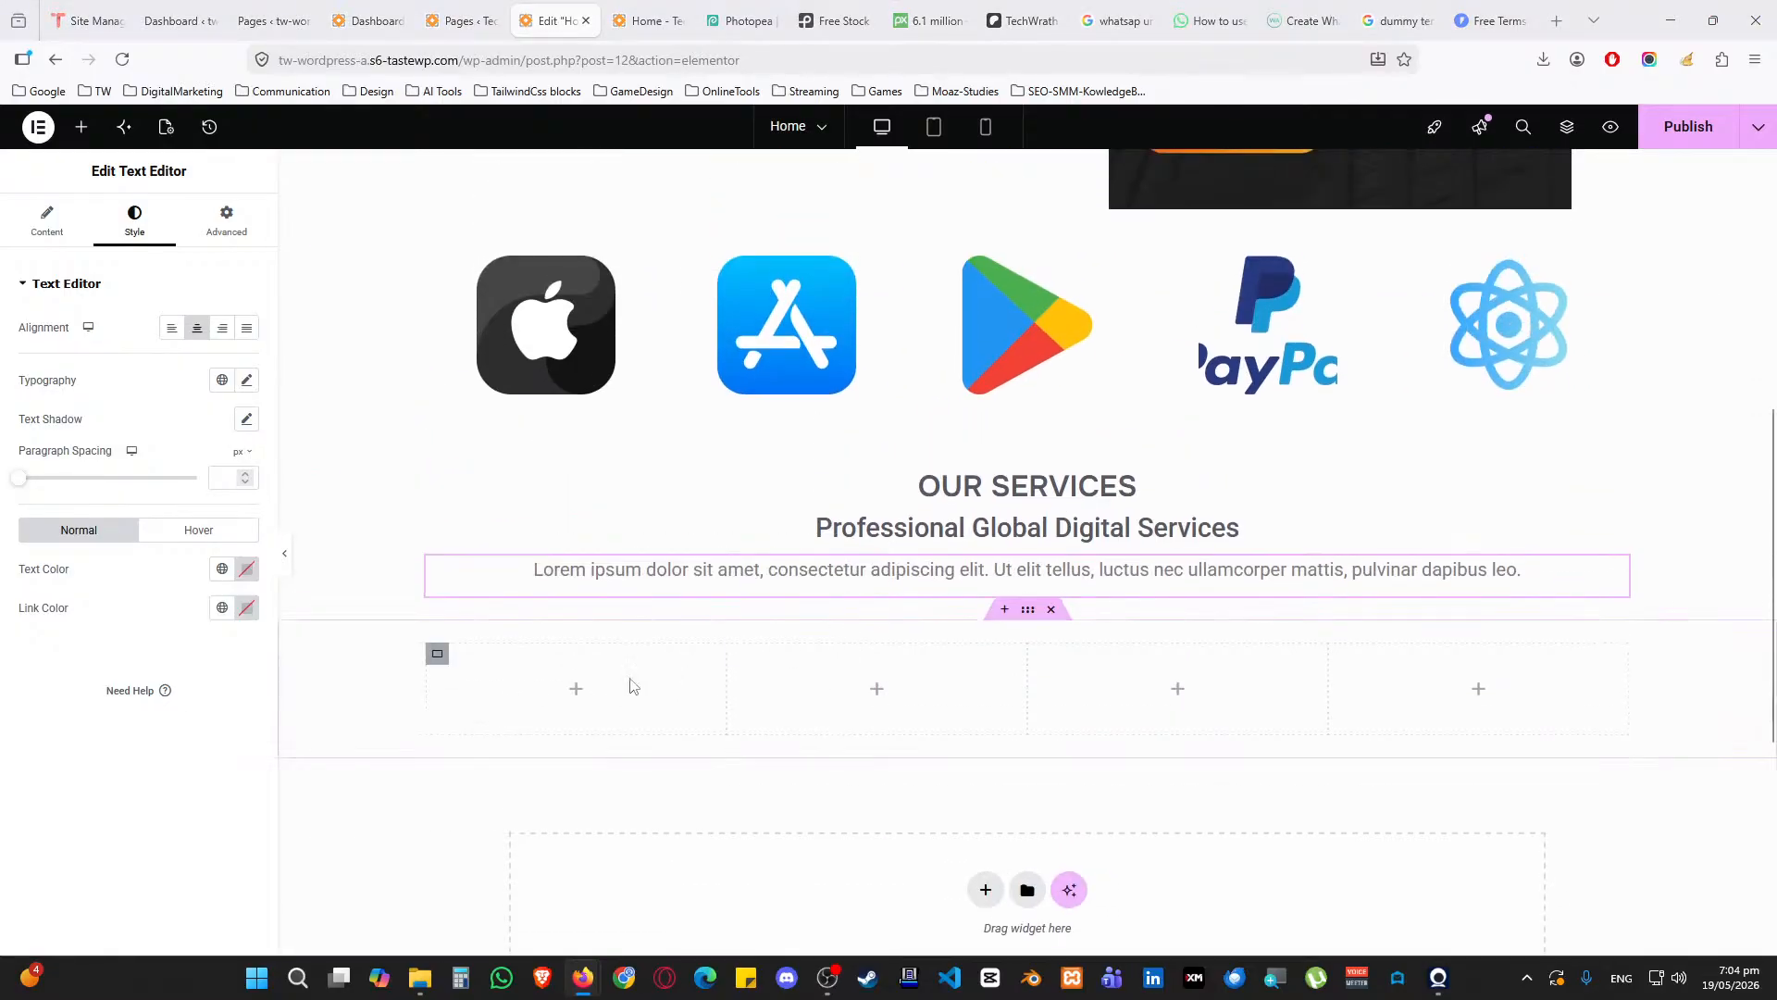
click(578, 690)
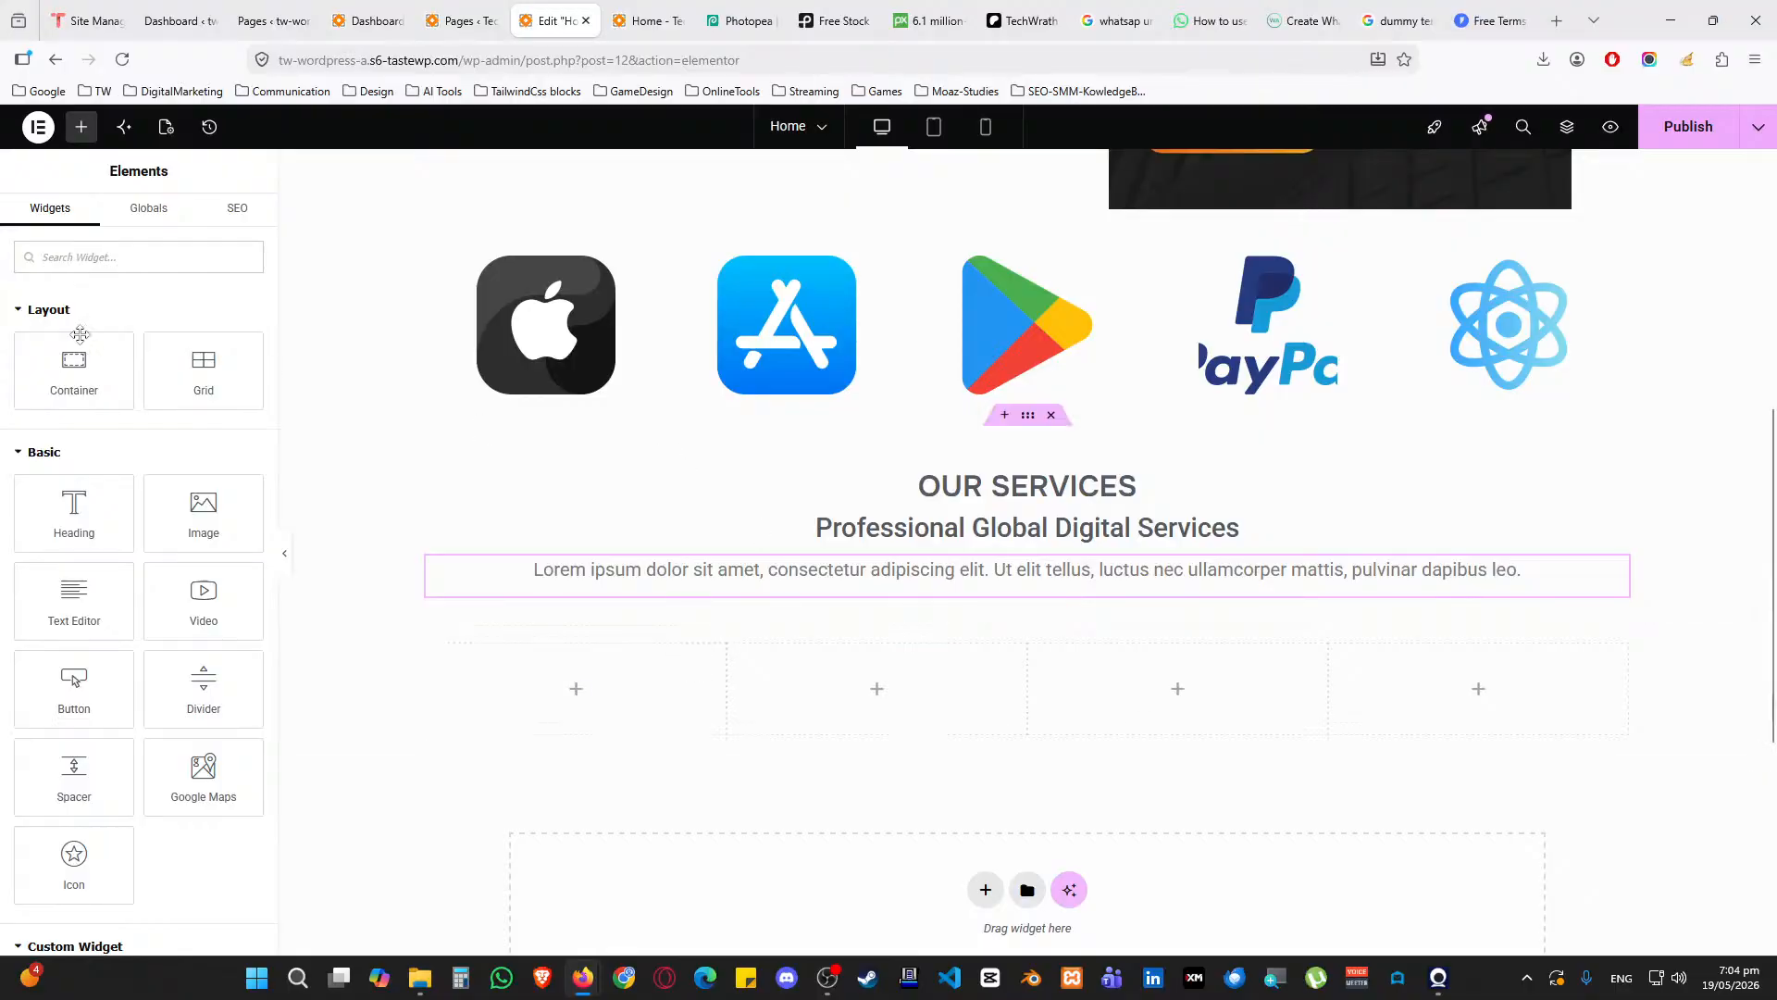
Search widgets for 'box' and place an Icon Box in the first services column
click(96, 258)
text(box)
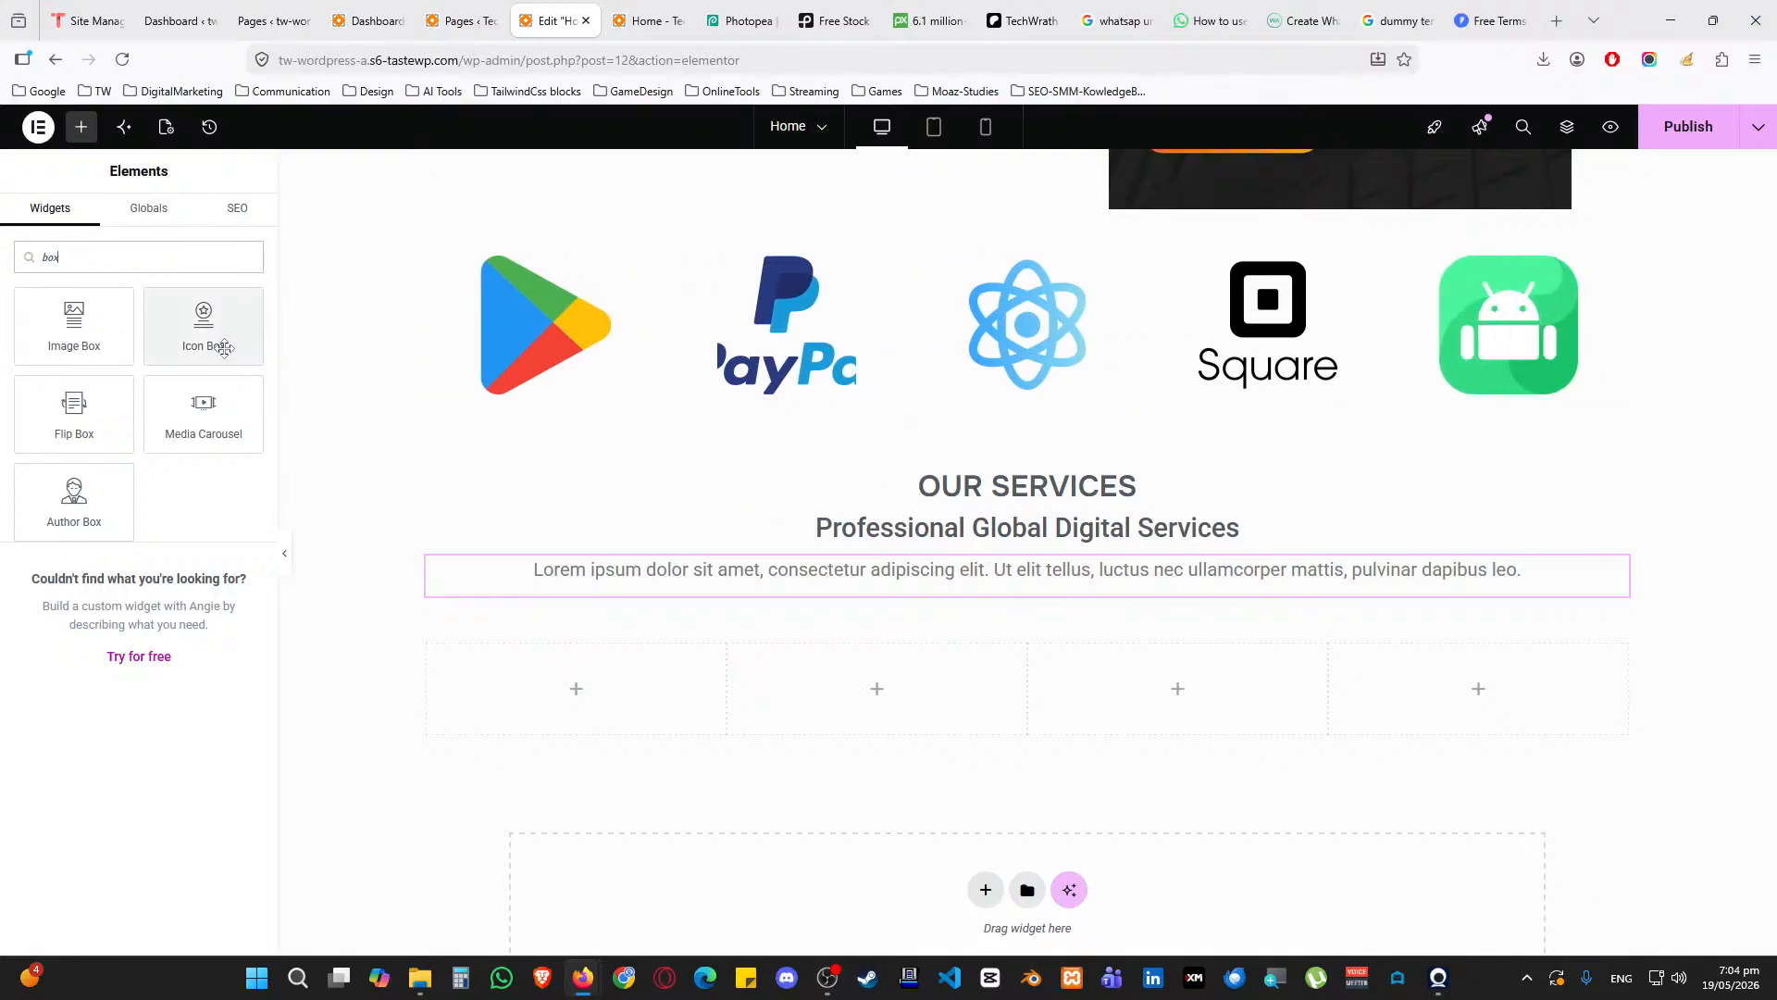
drag(223, 349, 520, 759)
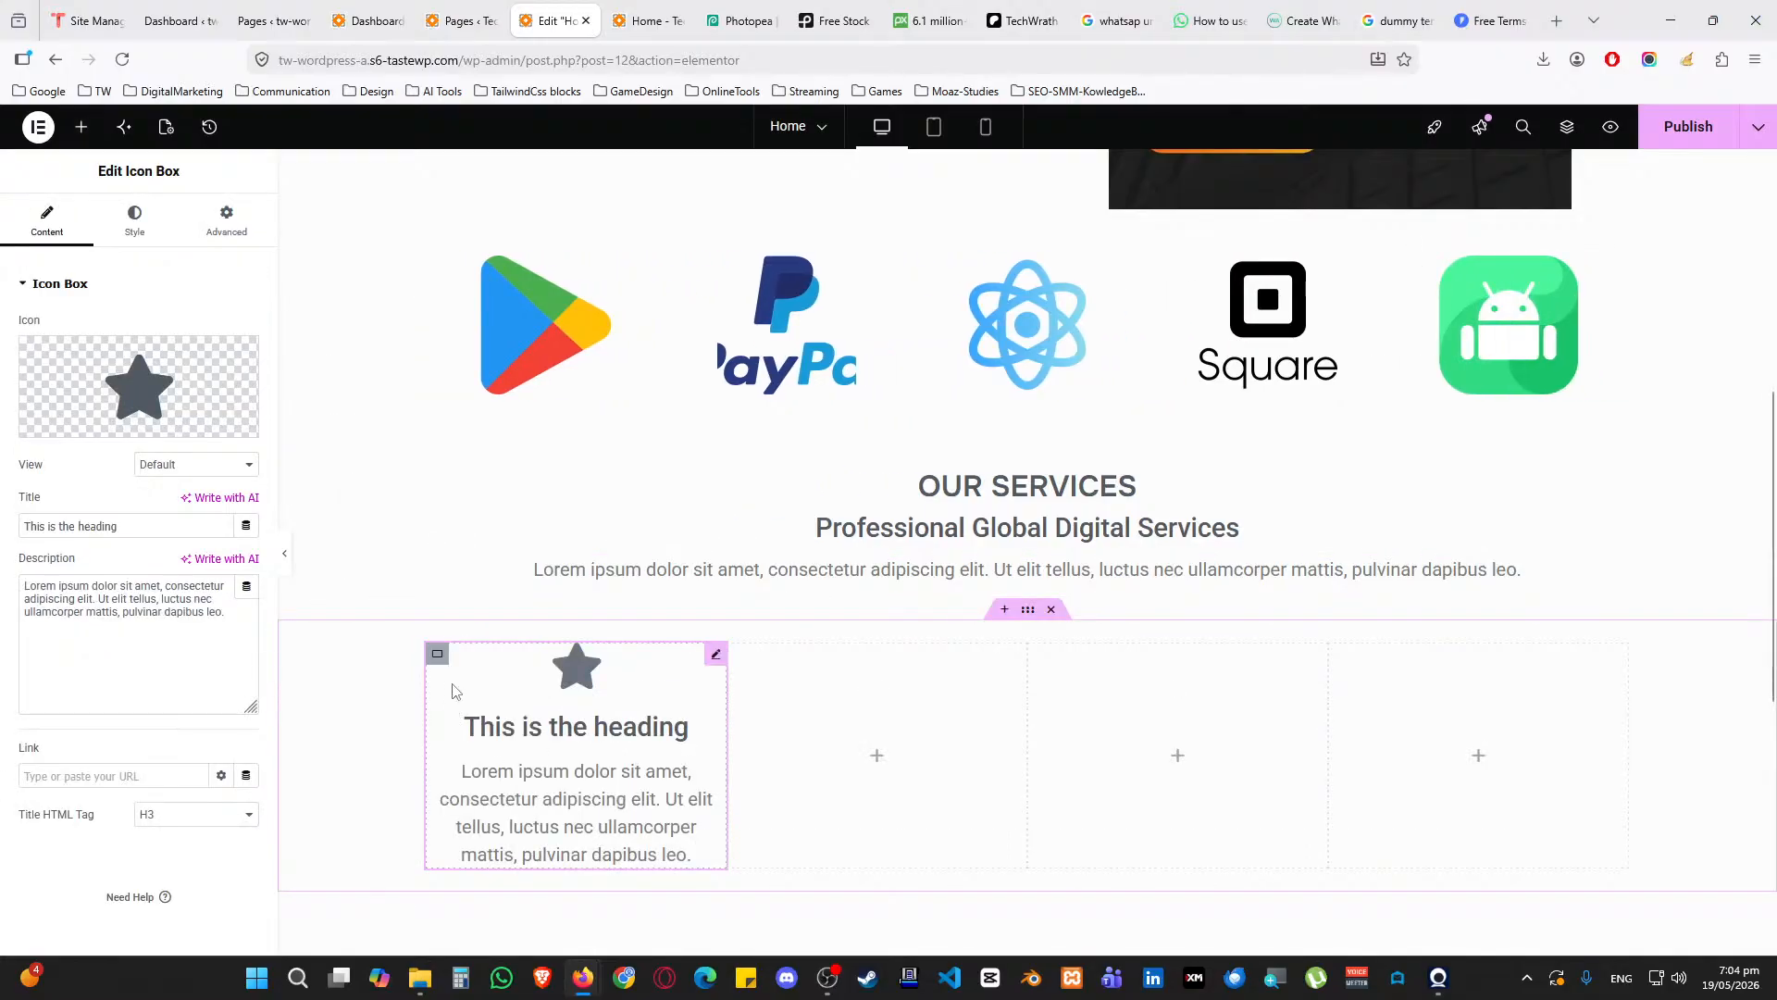
scroll(528, 626, down, 1)
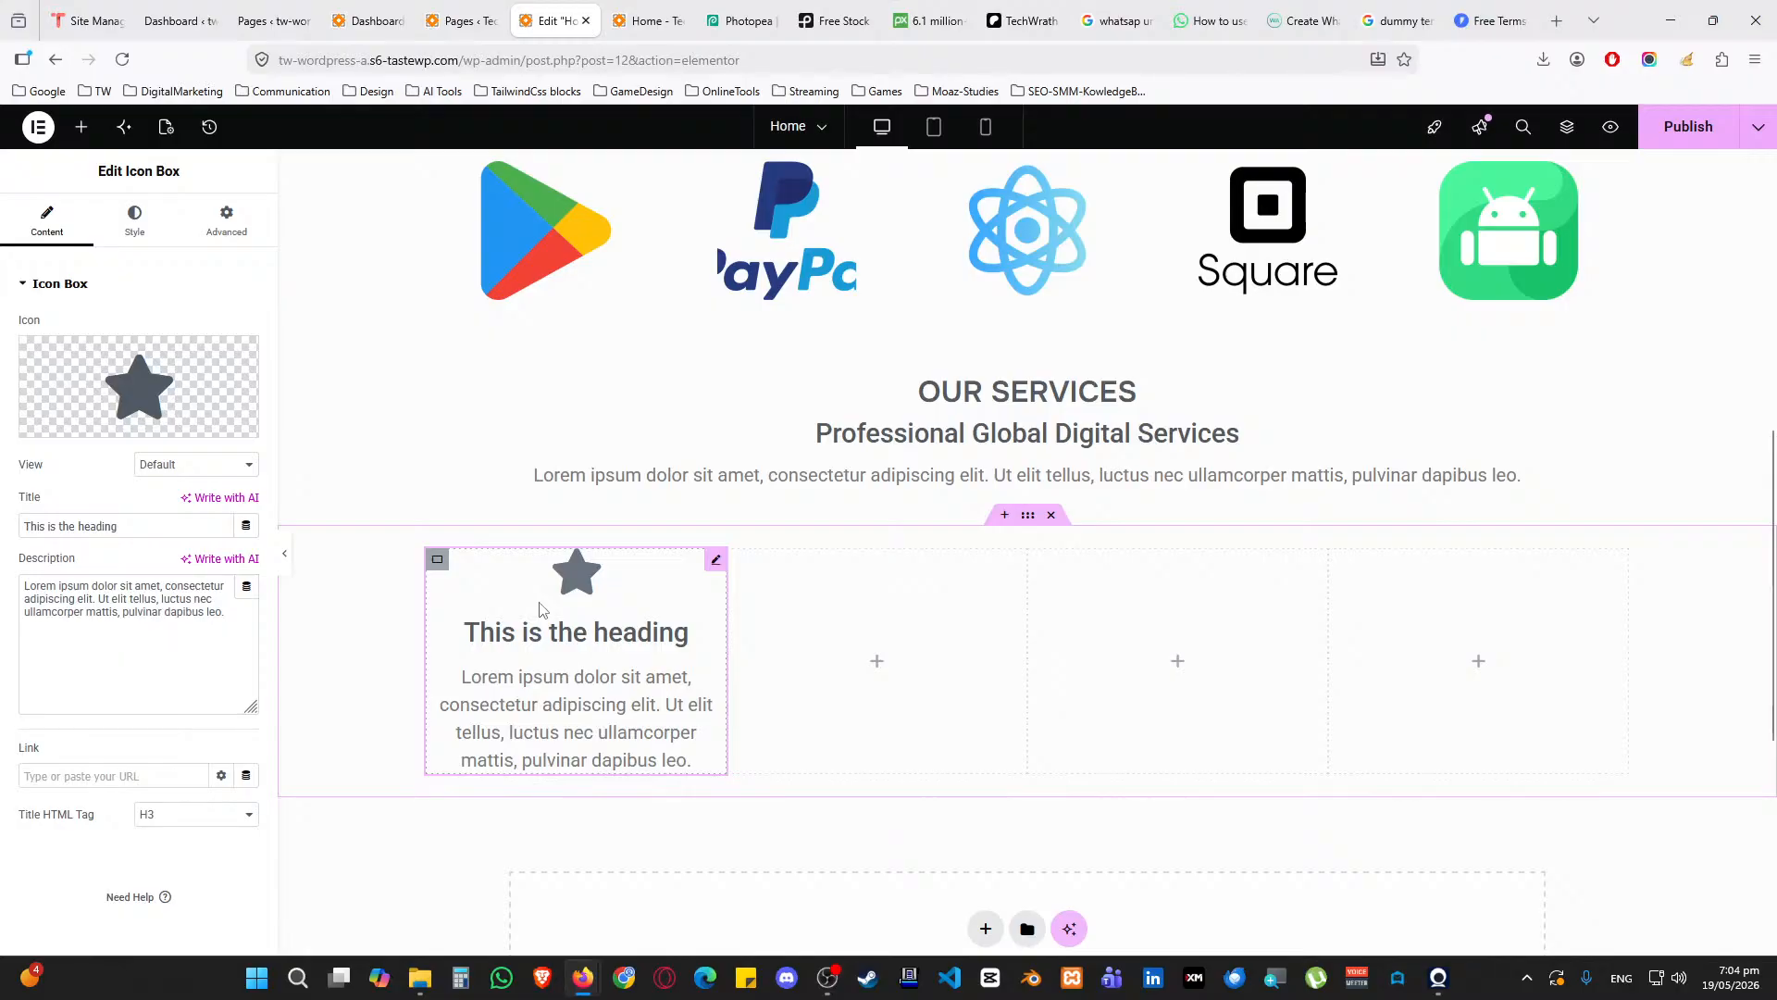
Set the four-column services row's column gap to 15 px
click(1028, 515)
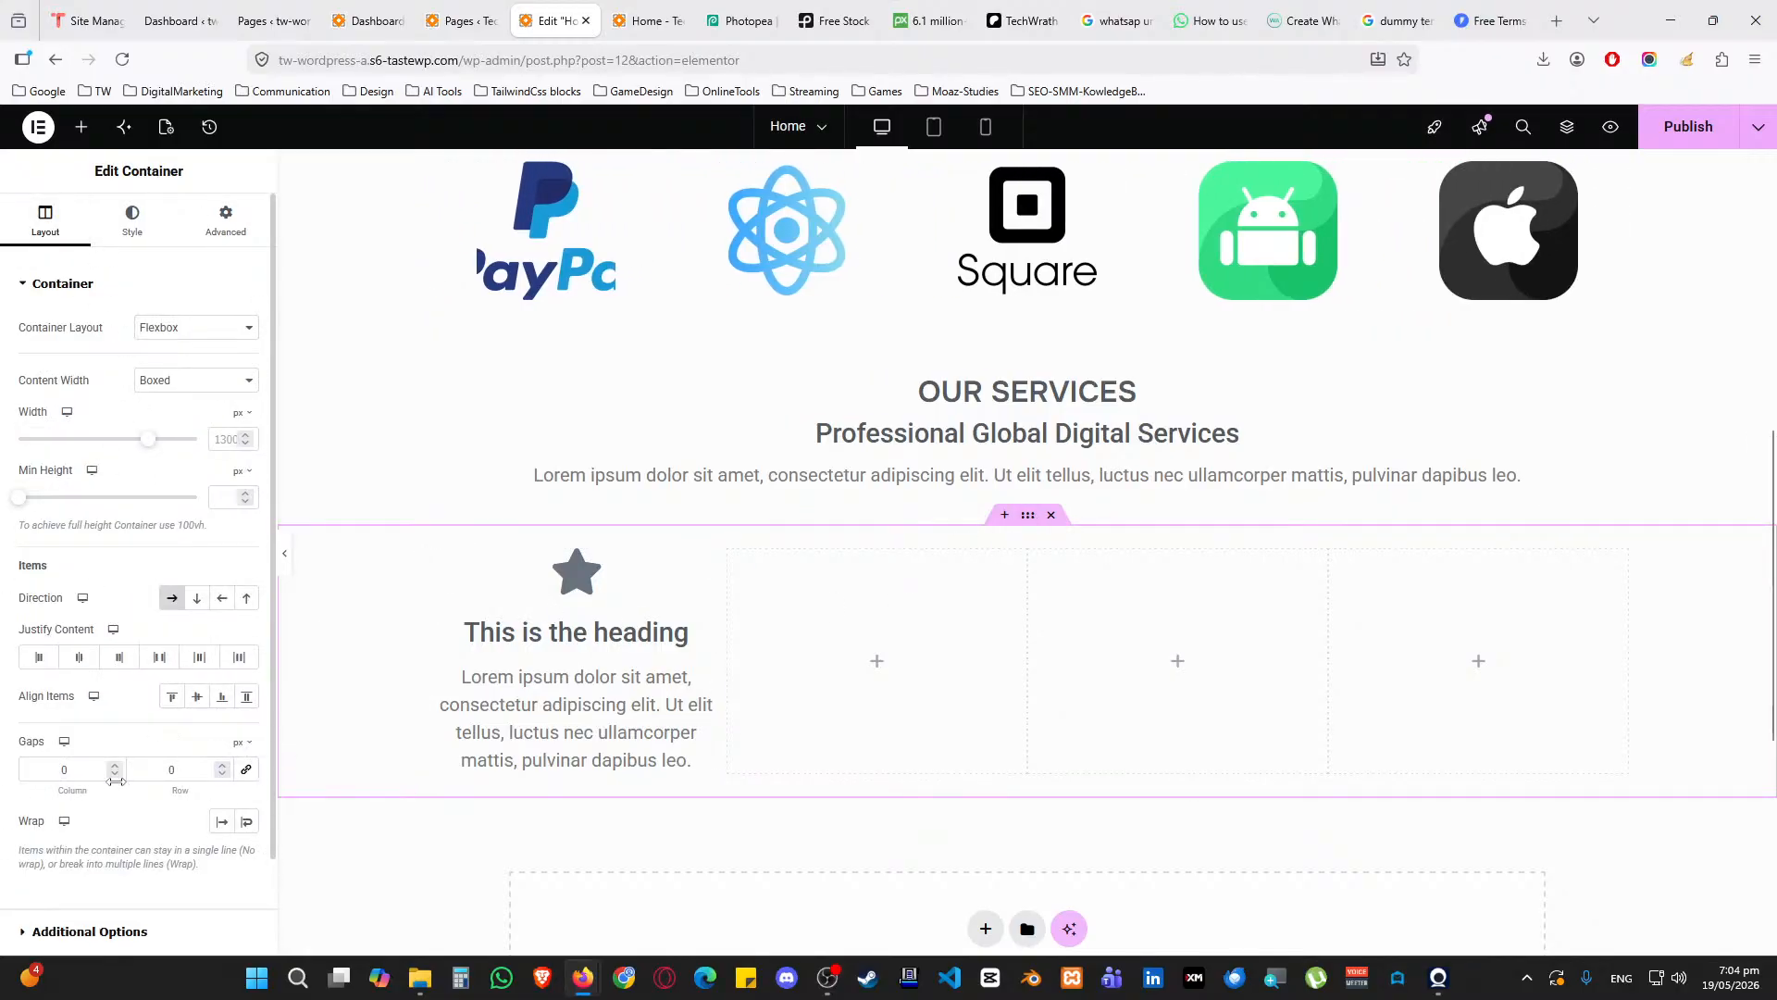
text(15)
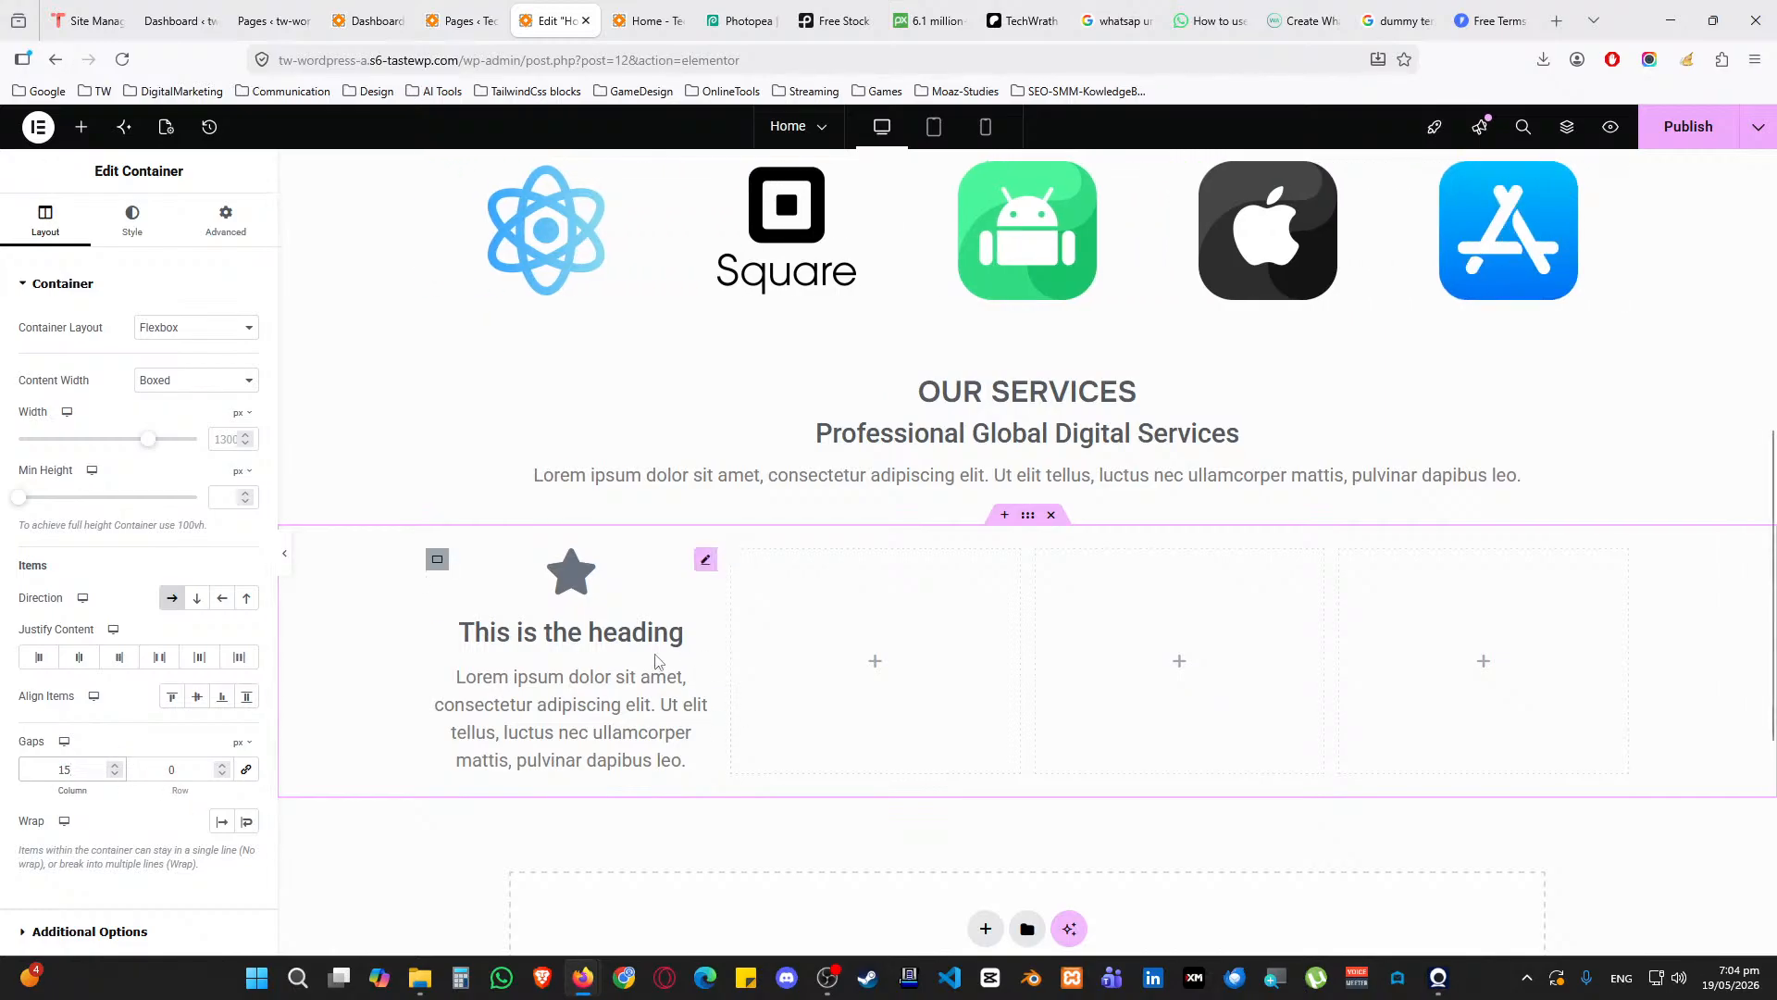
click(704, 562)
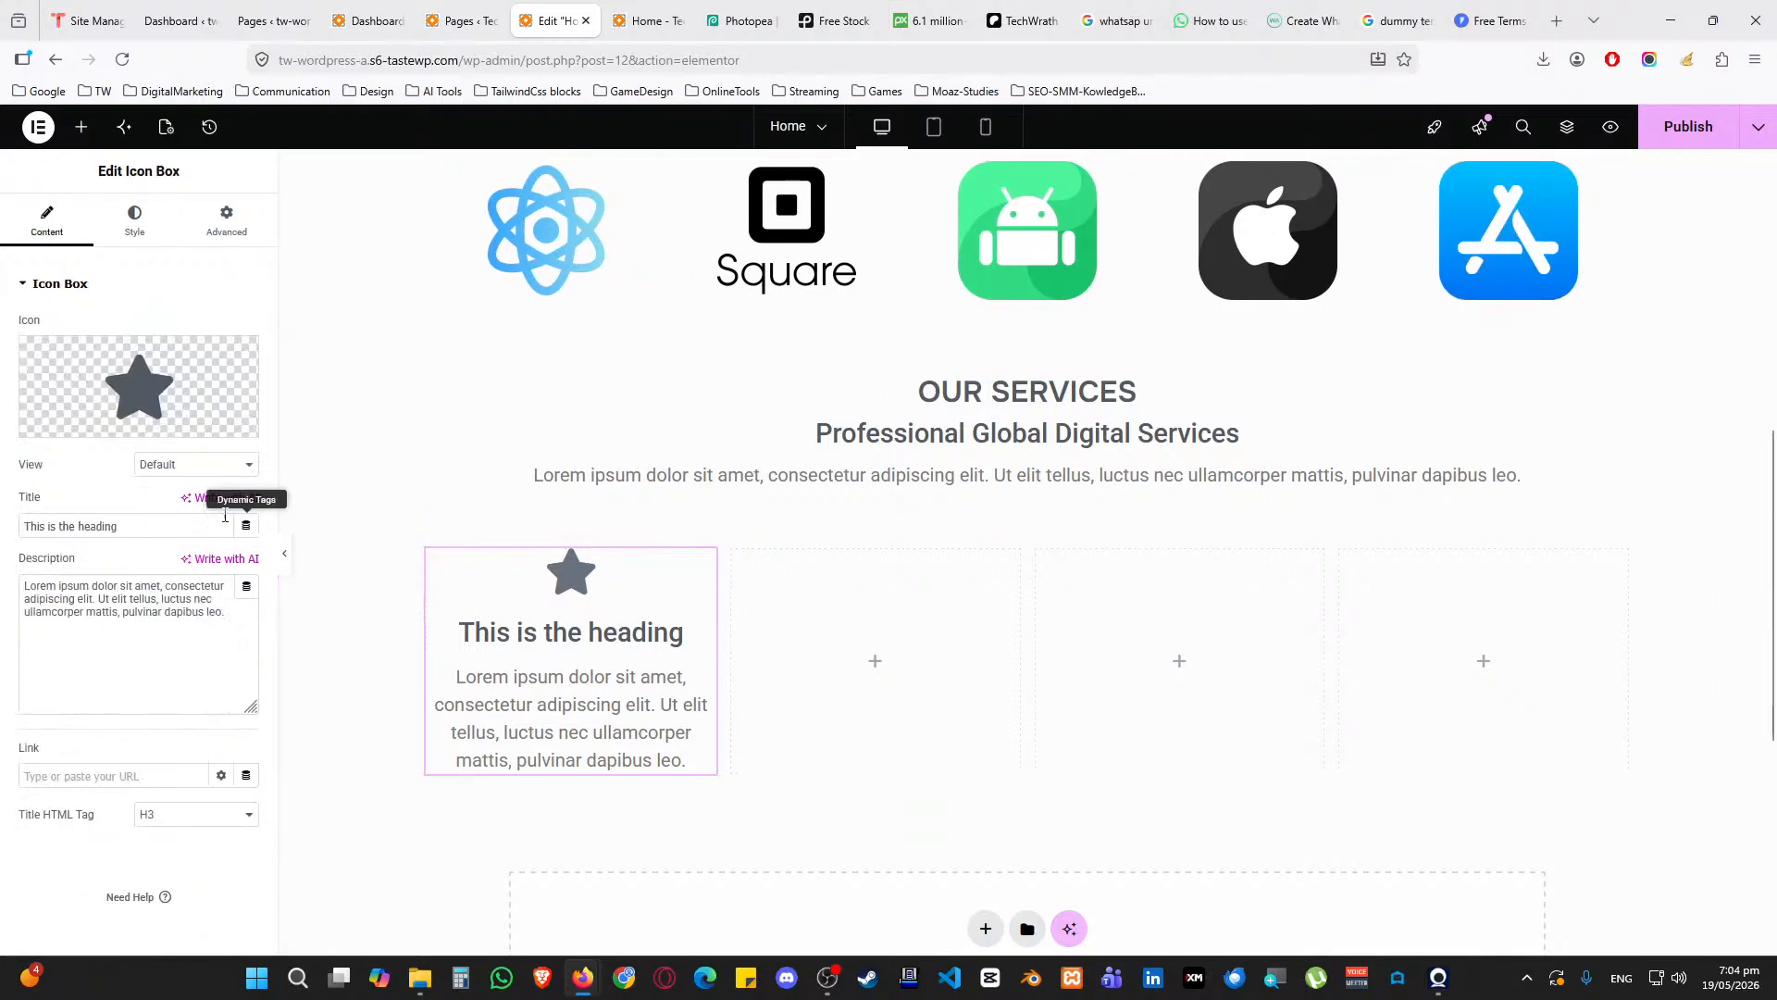
Replace the icon box's star with the chat bubble icon found by searching 'chat' in the Icon Library
click(146, 384)
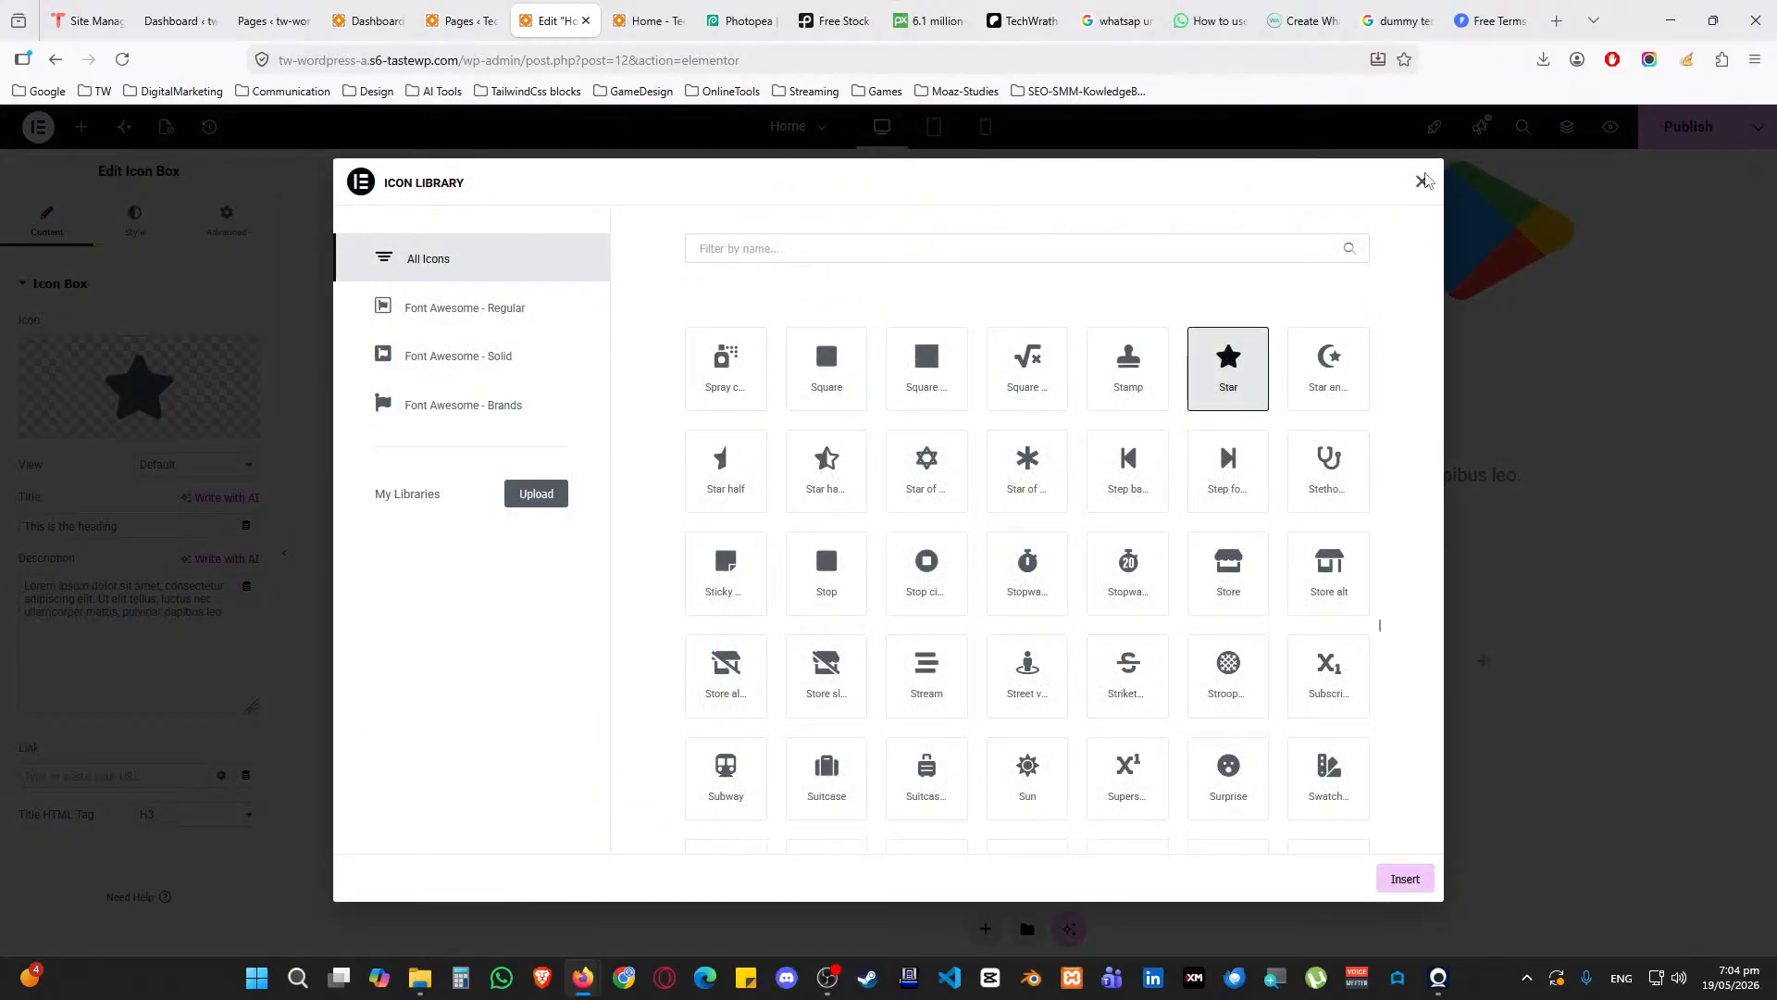
click(841, 247)
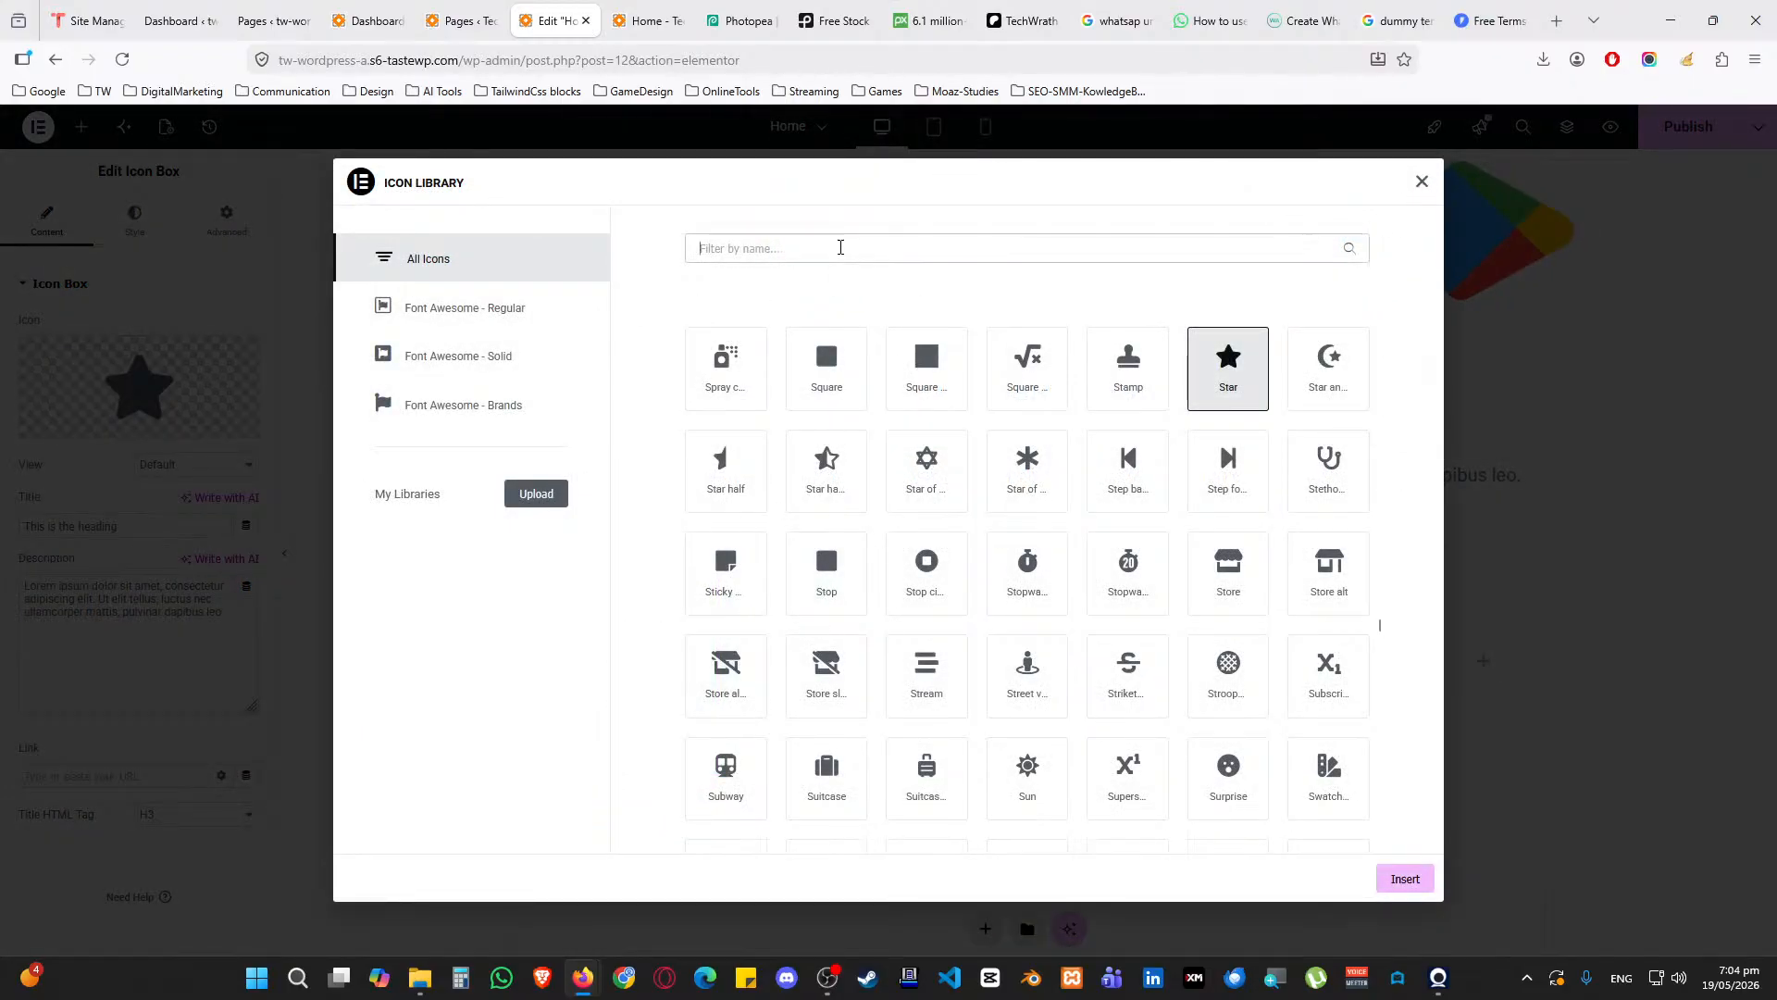
text(social)
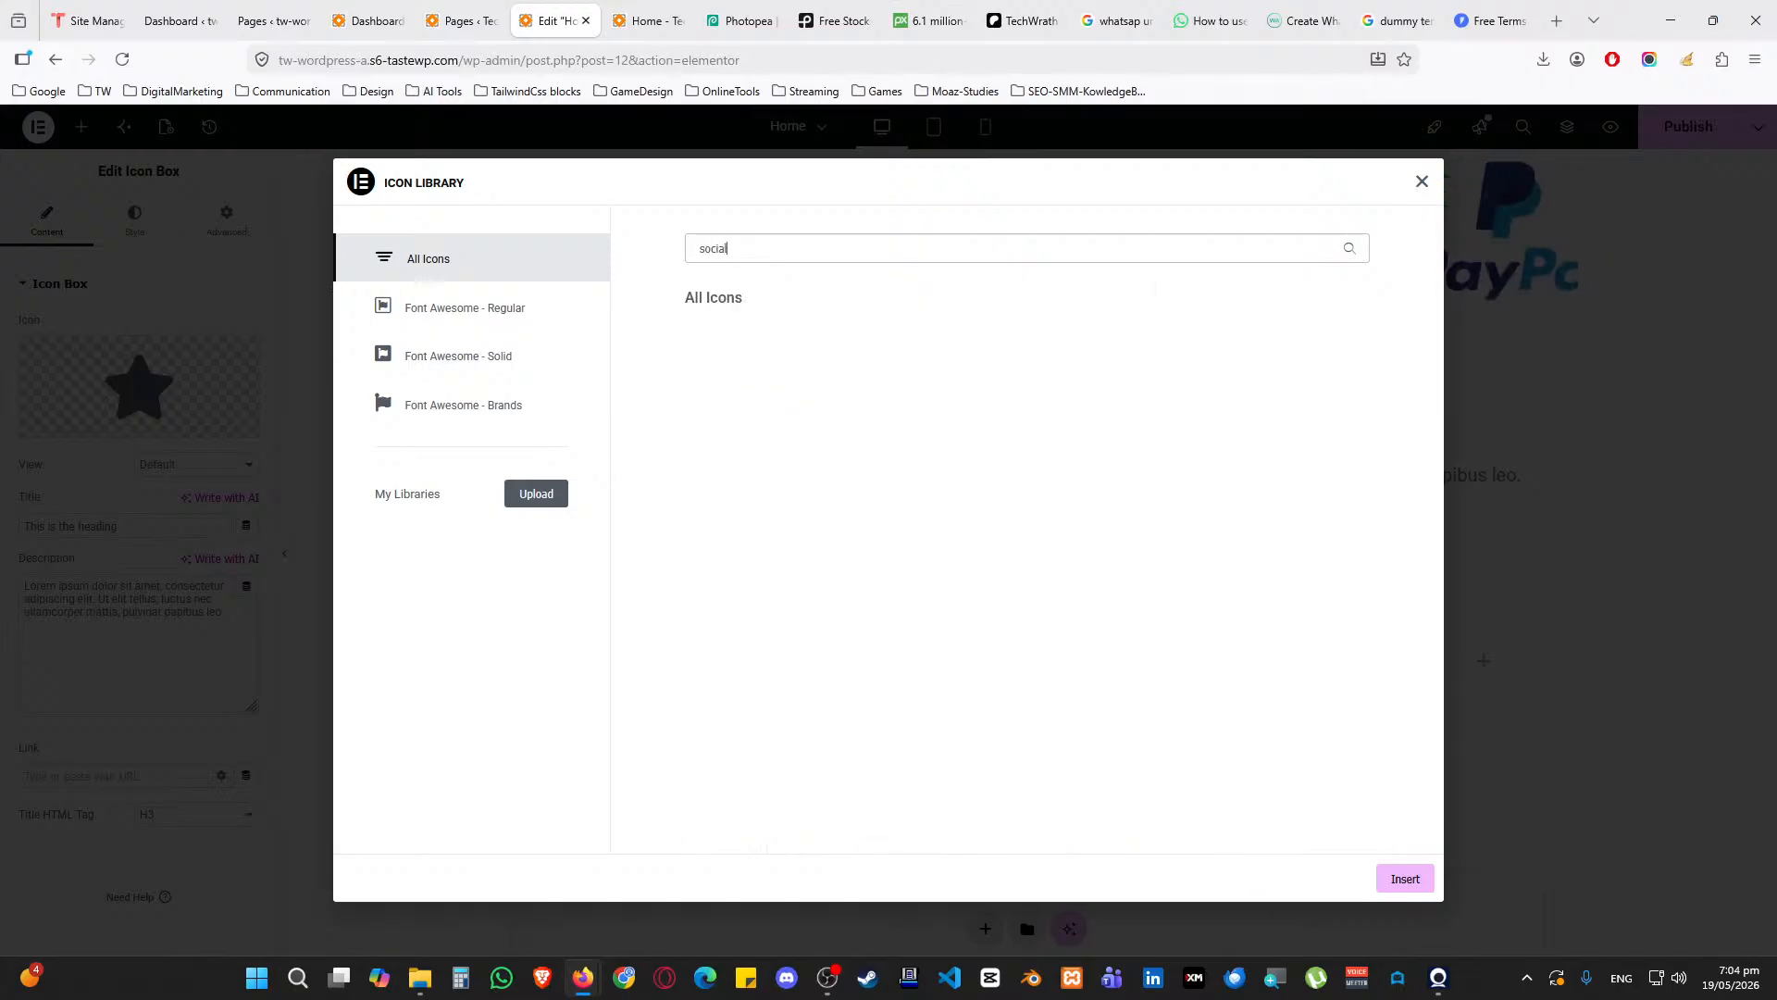
key(ctrl+a)
key(BackSpace)
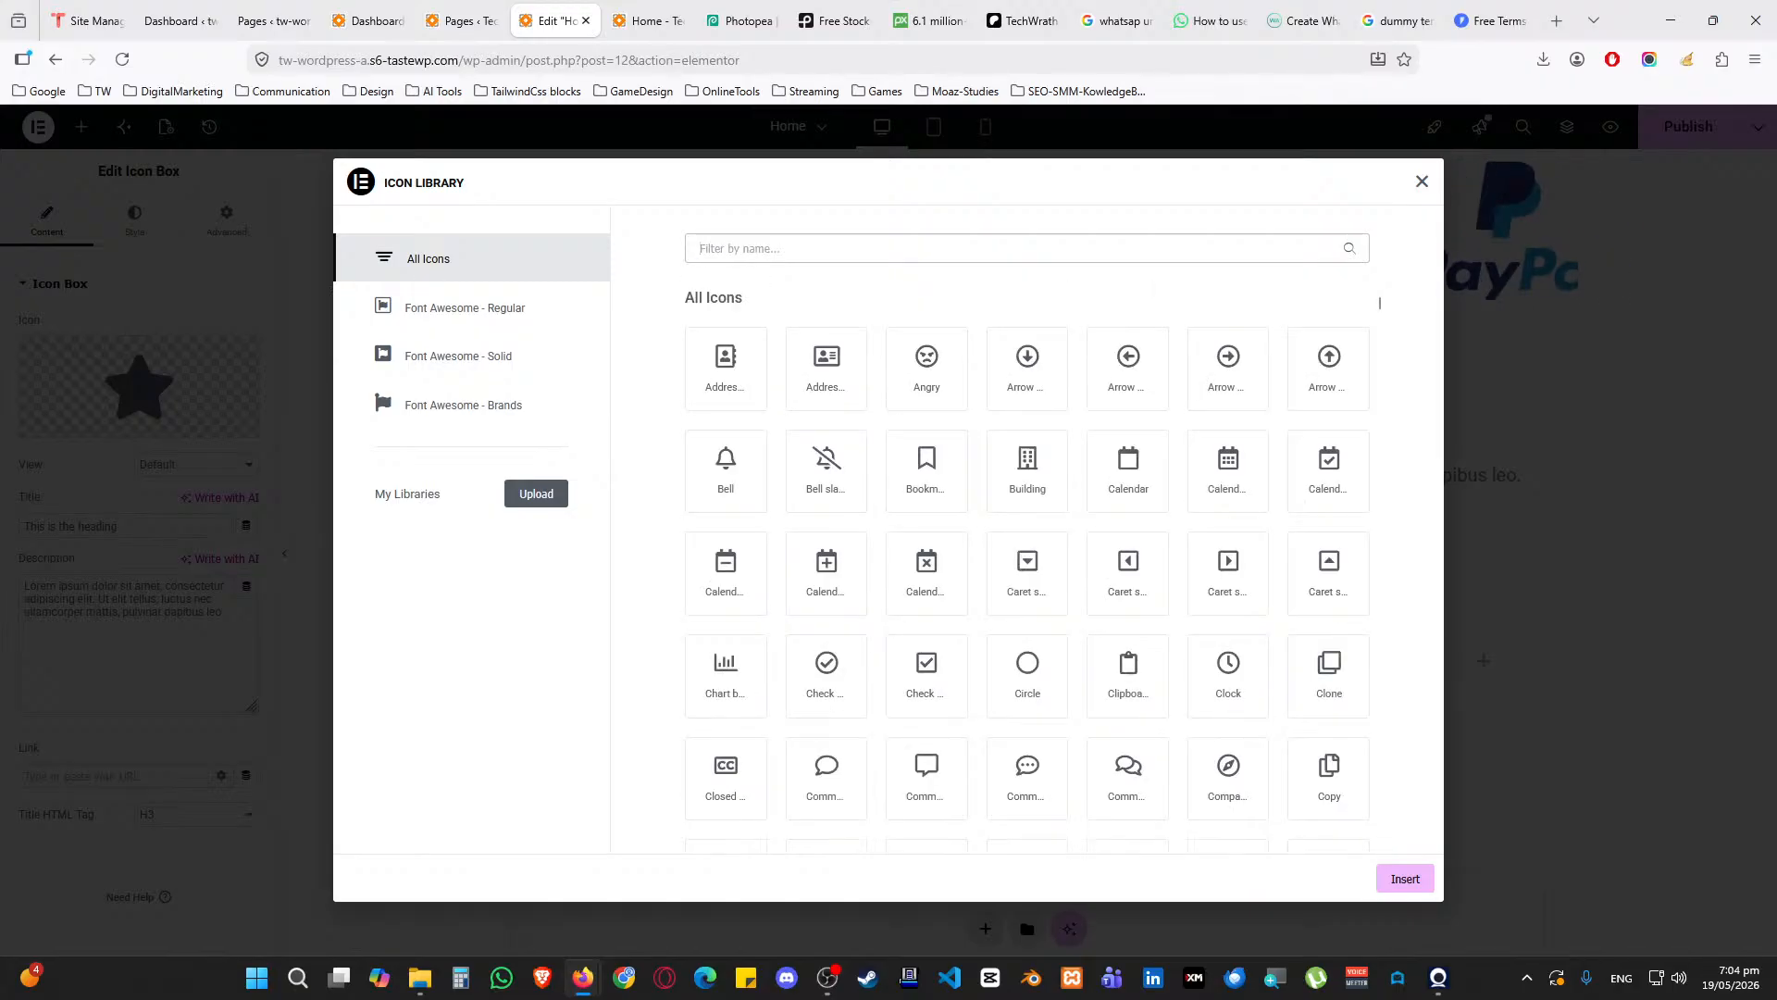
text(chat)
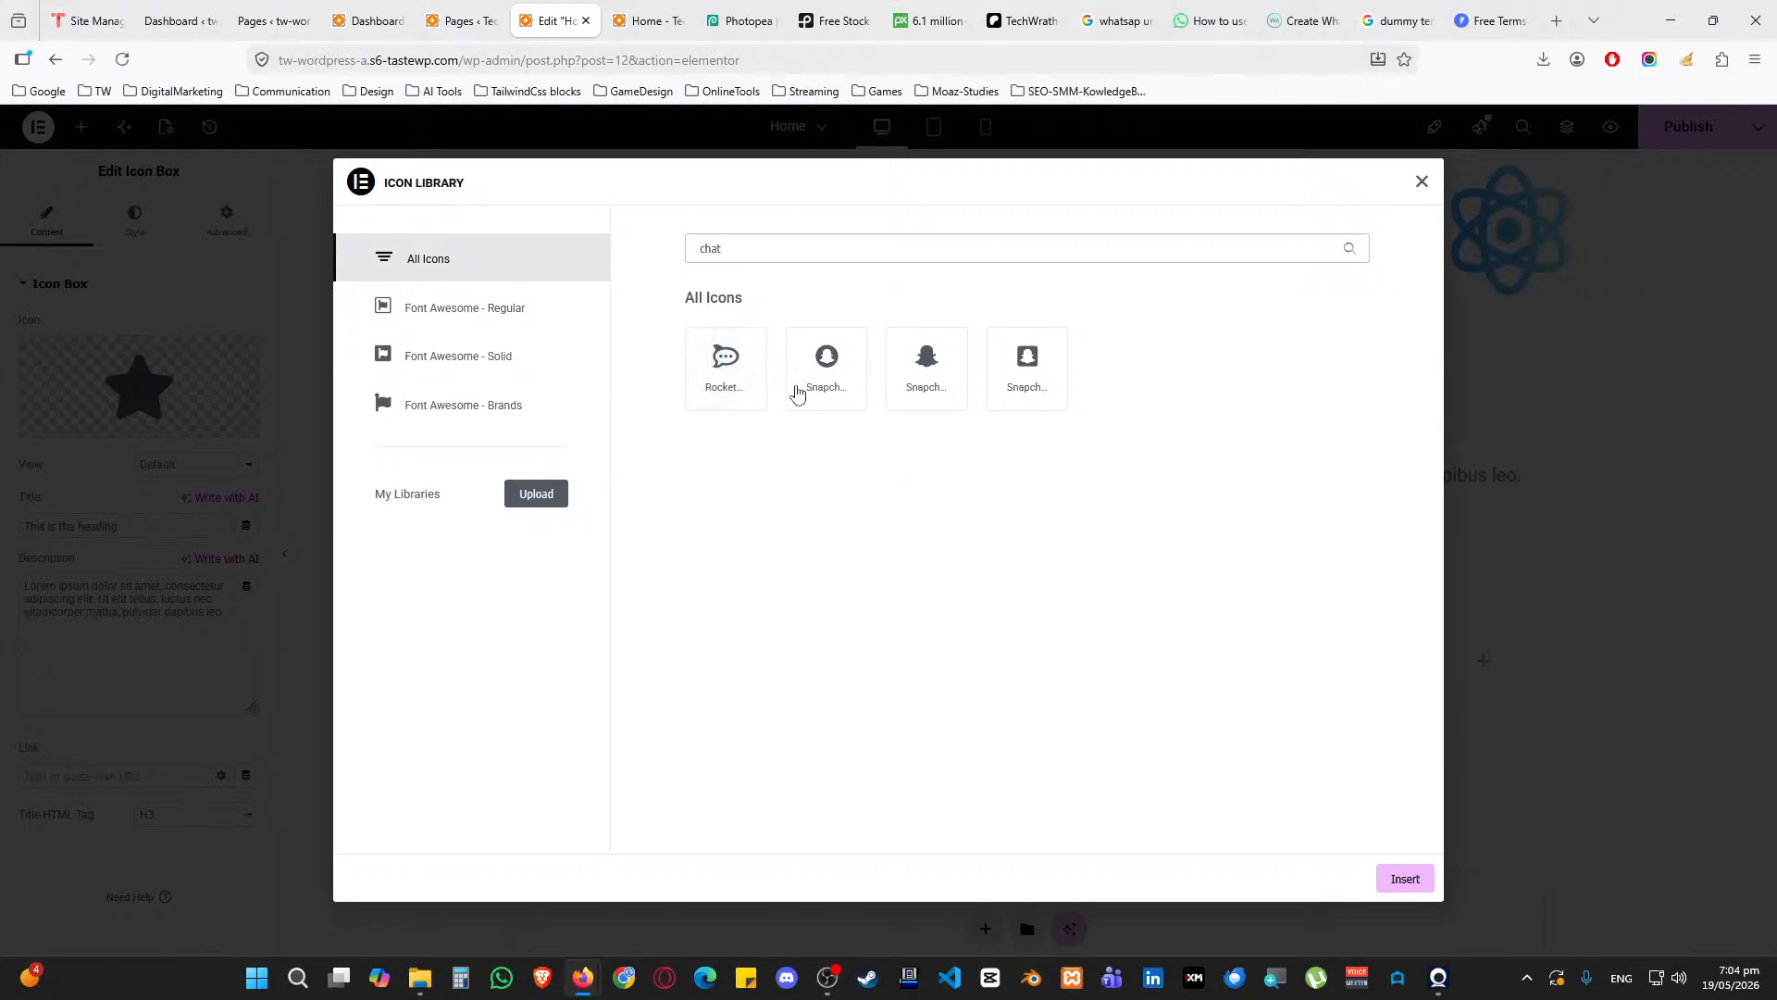
click(1400, 876)
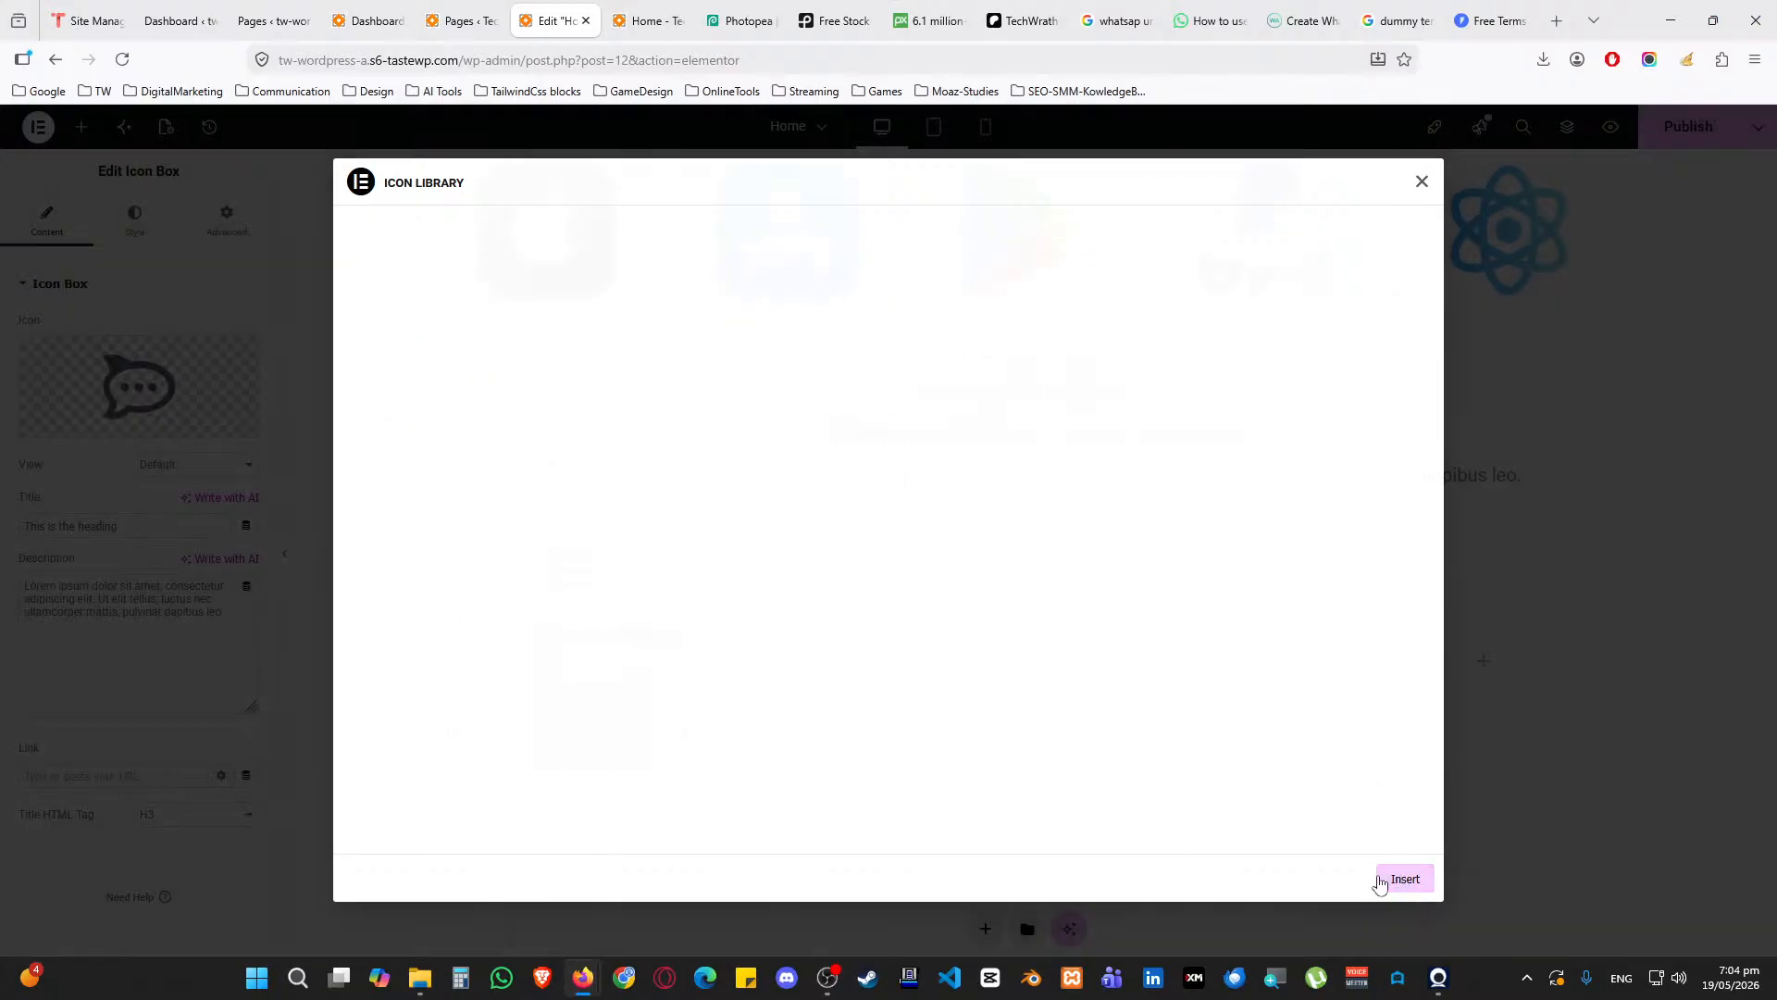
triple_click(158, 525)
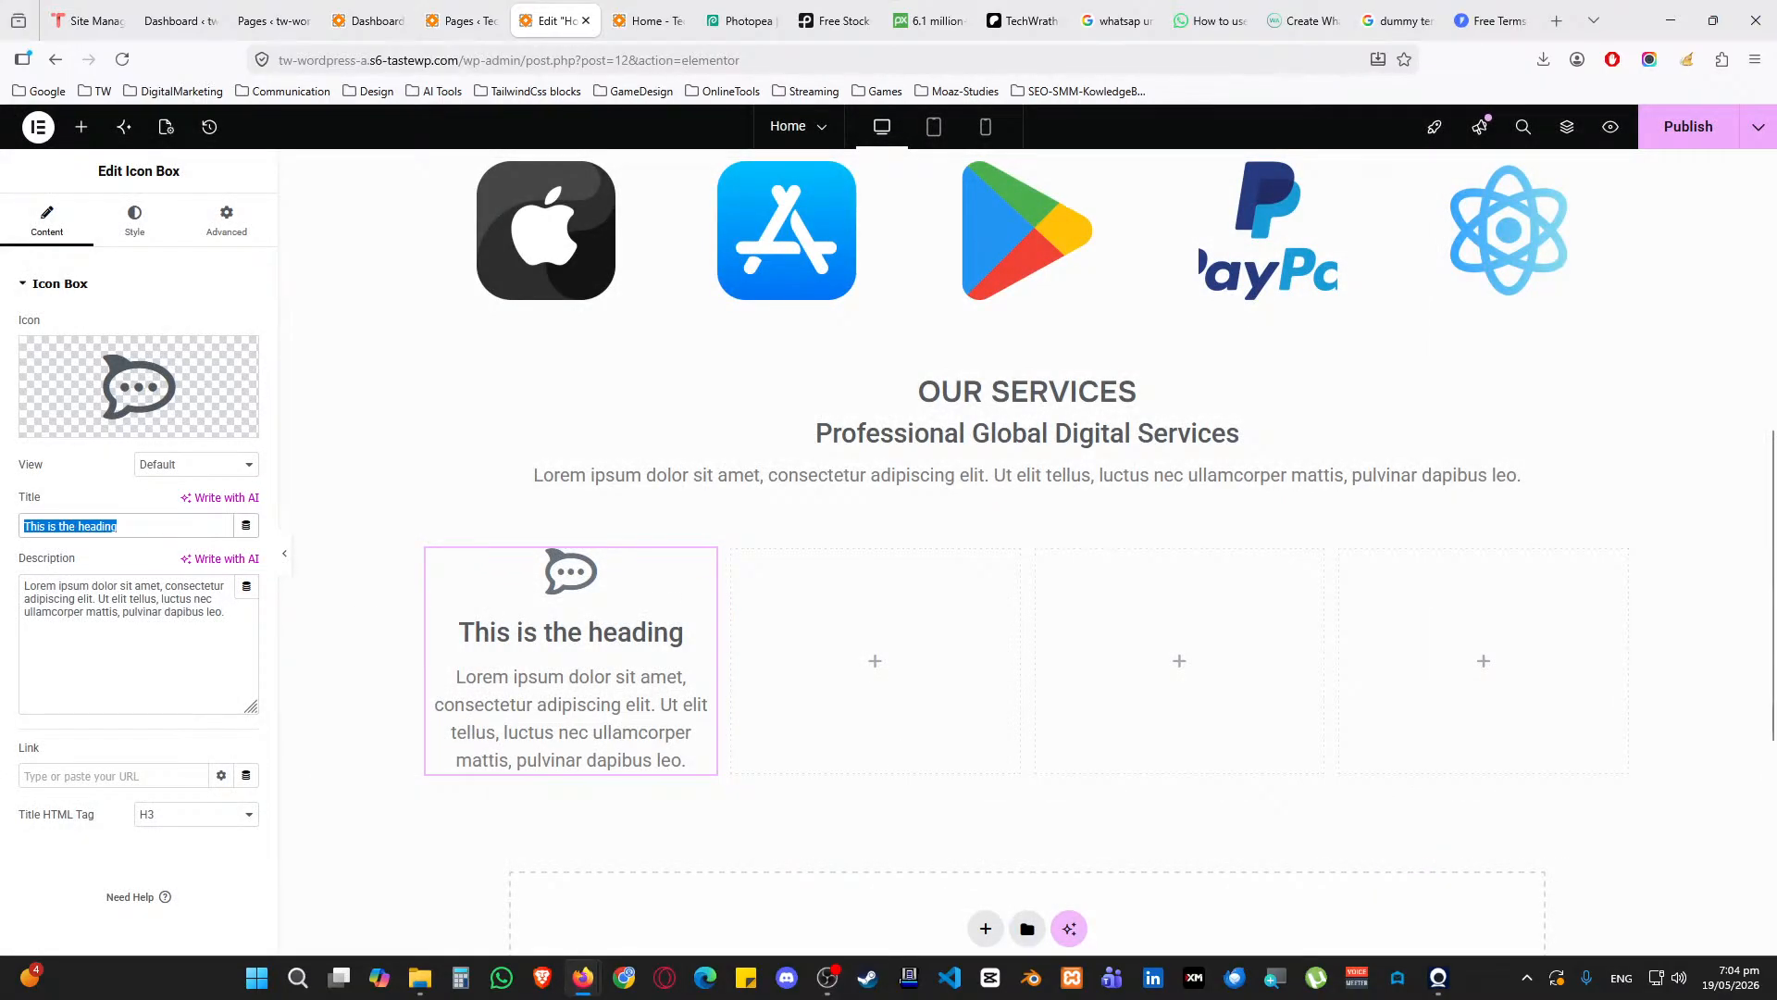
Title the icon box 'Social Media Marketing' and set its inner padding to 15
text(Social Media Mar)
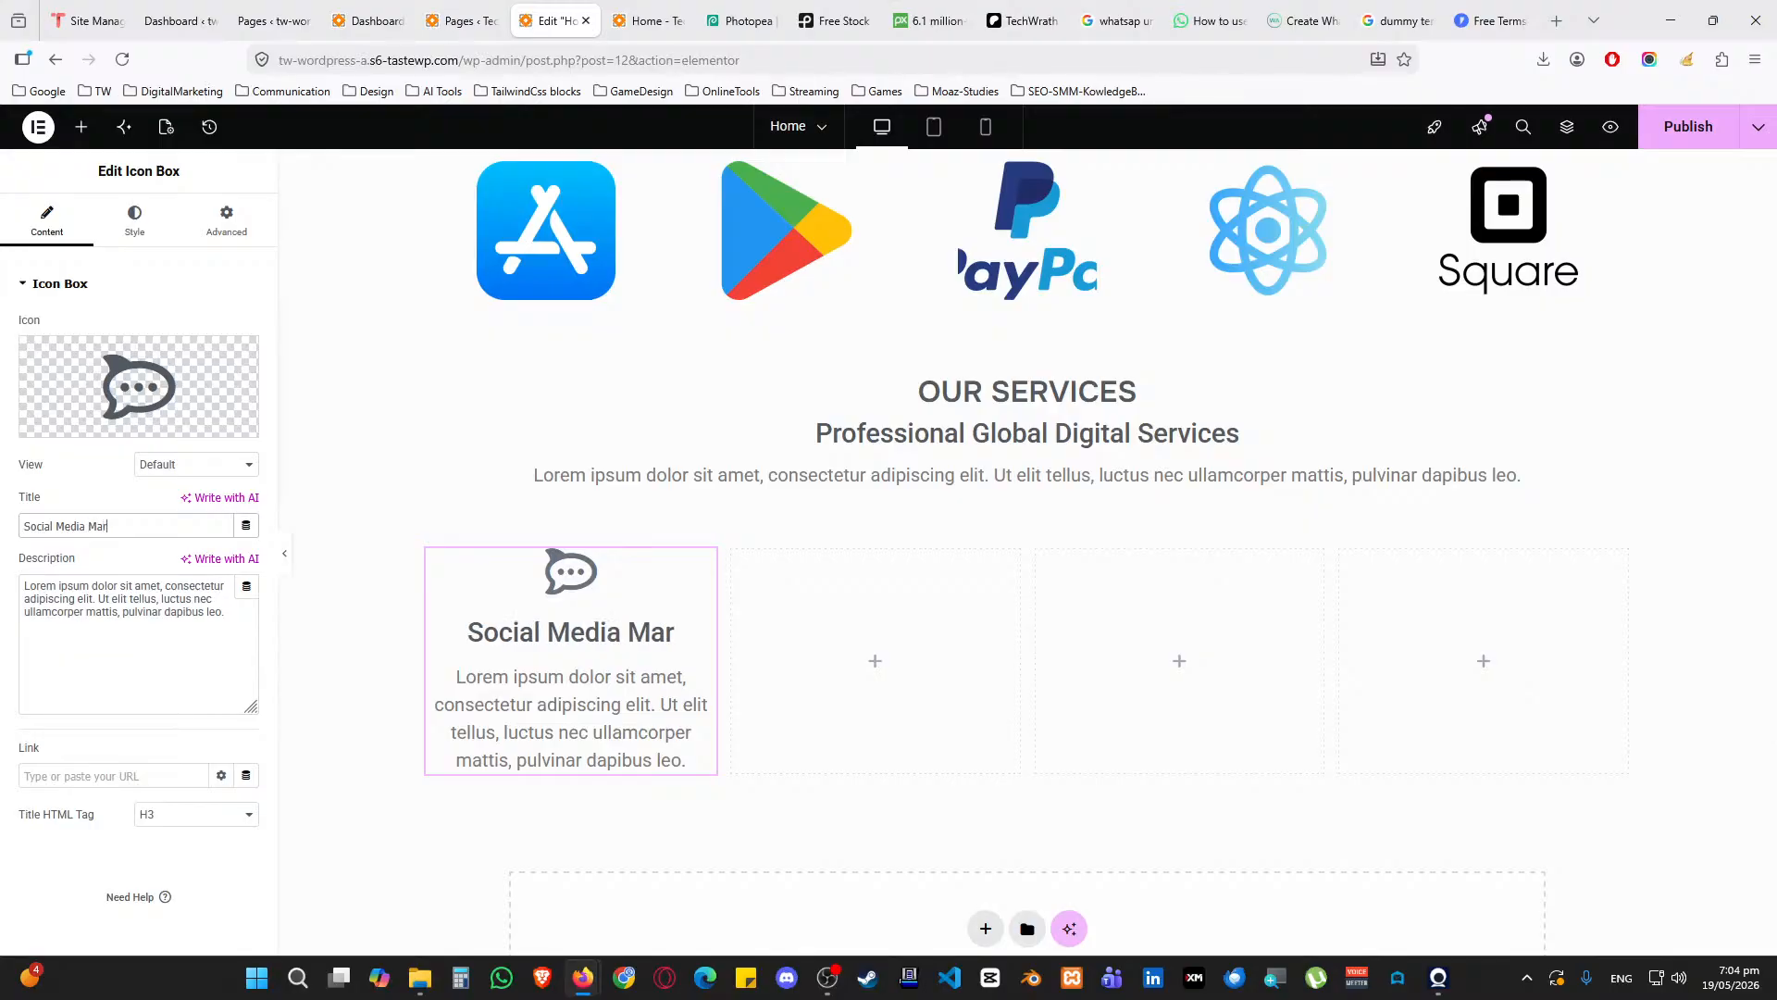
text(keting)
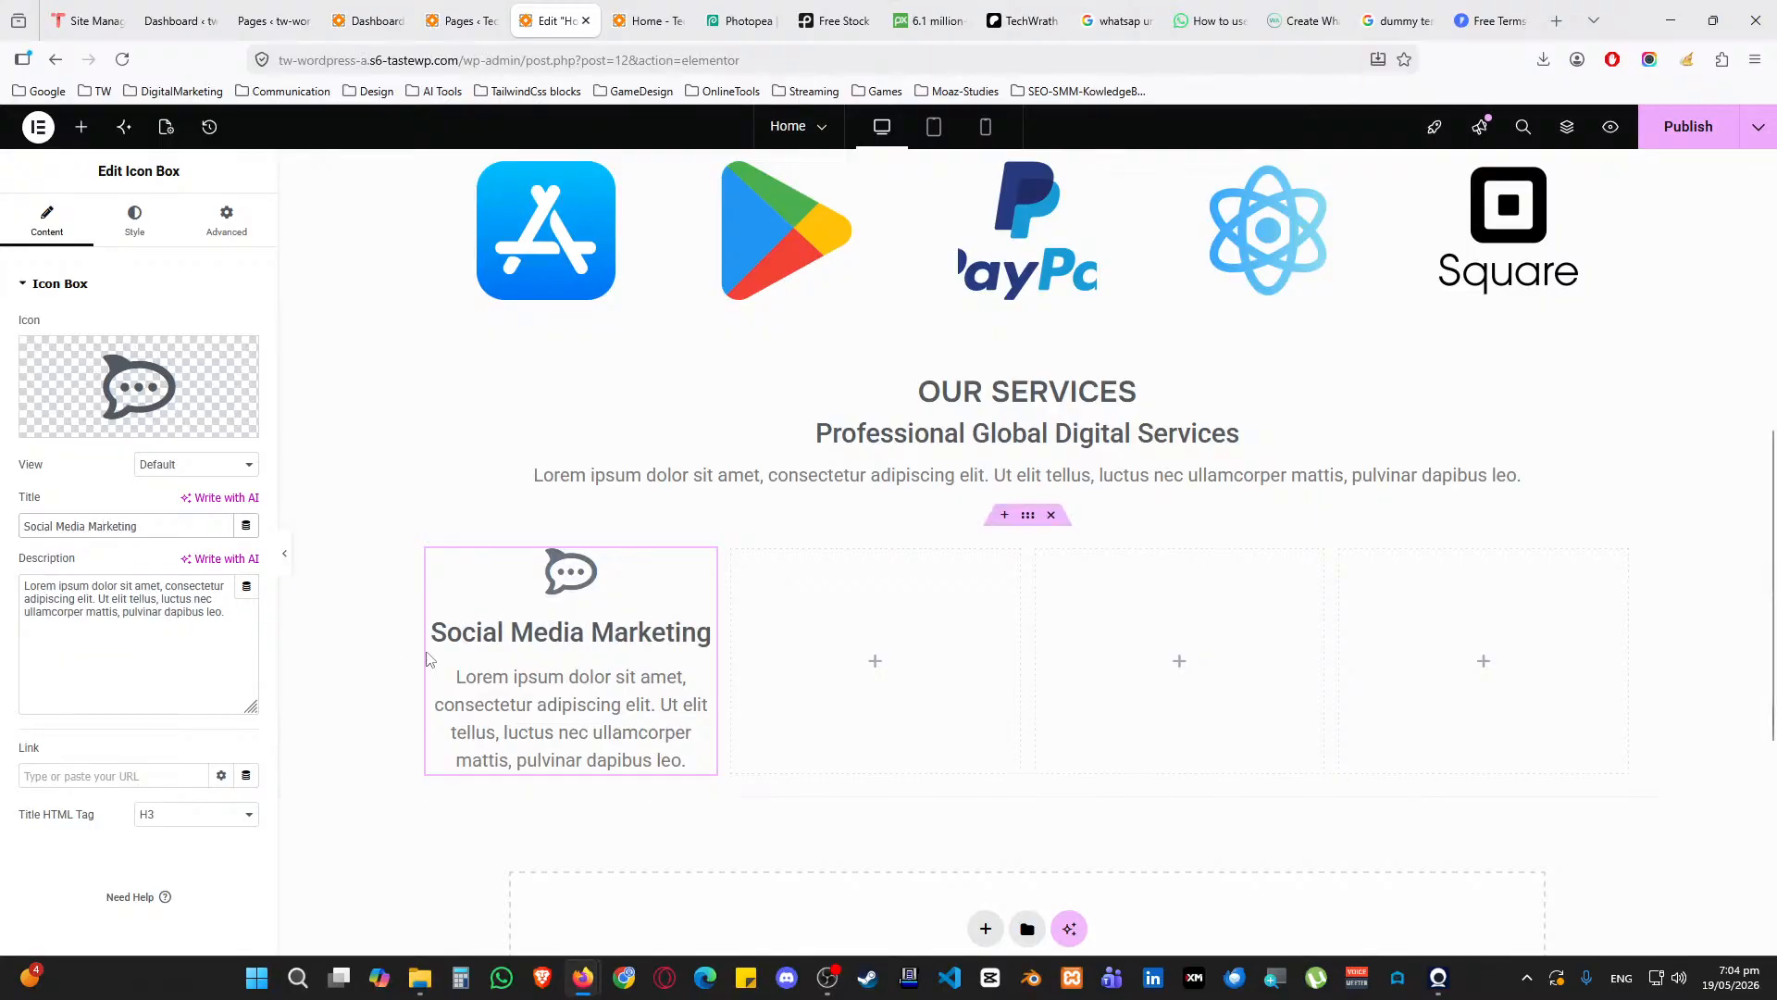
click(227, 222)
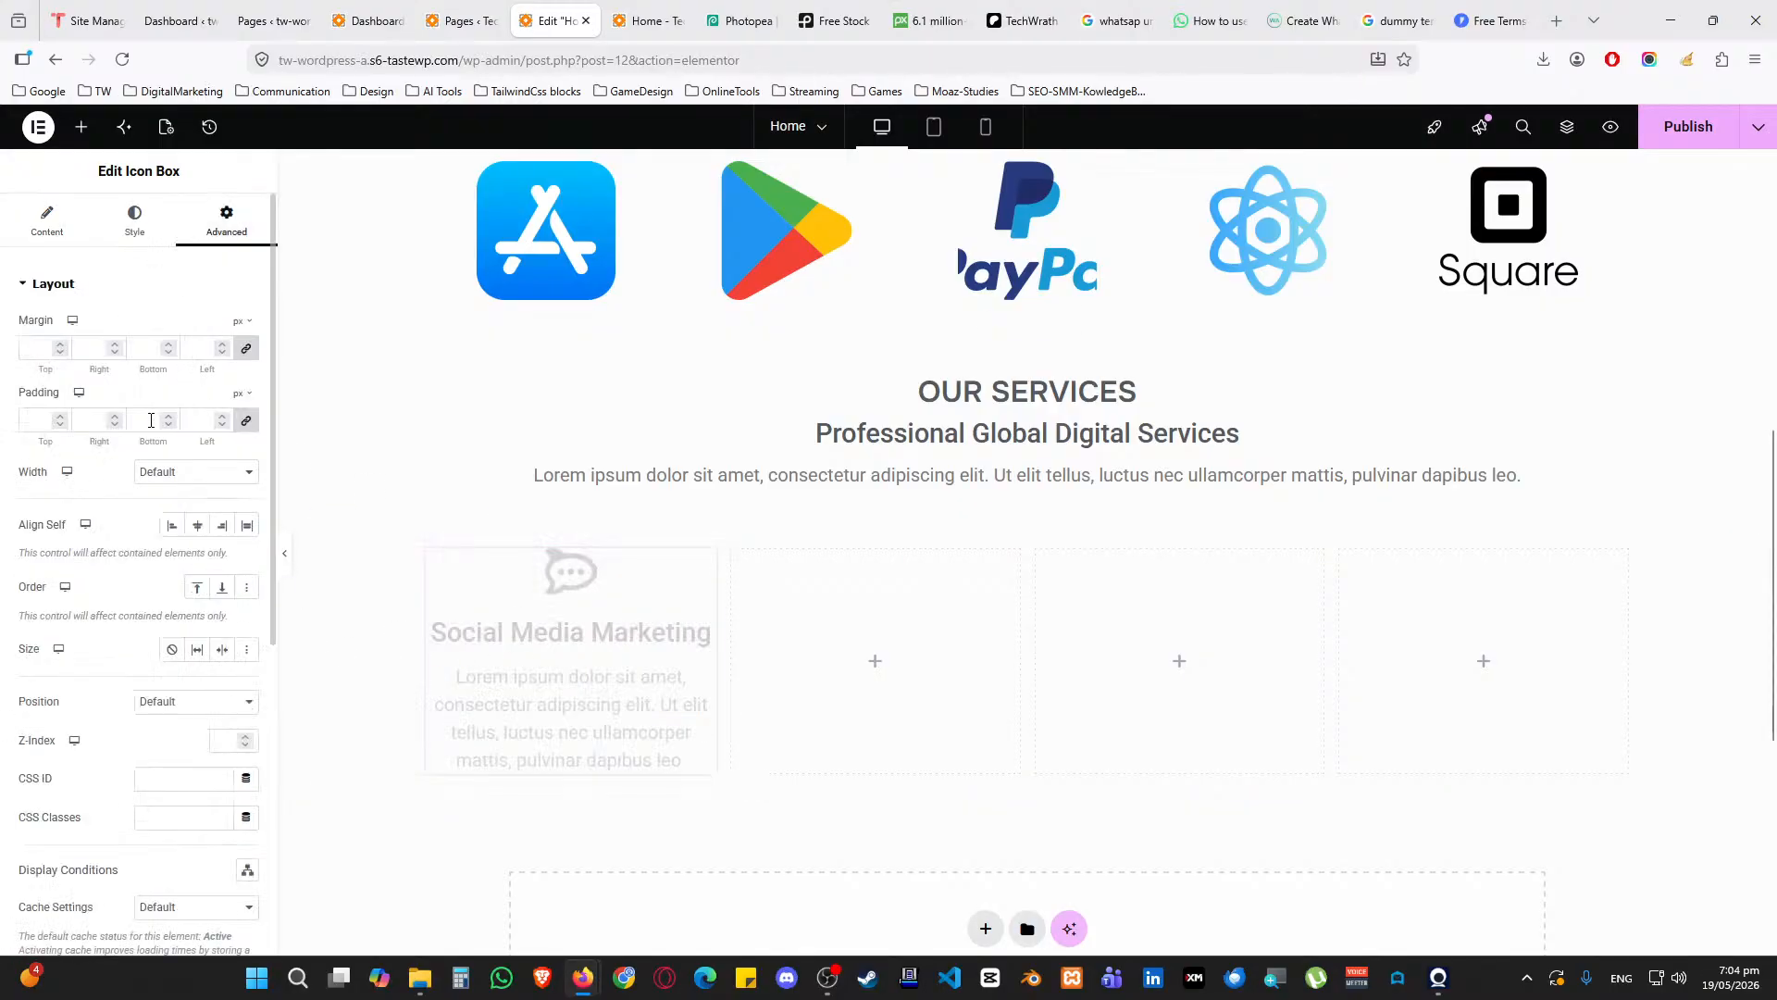
click(37, 420)
text(15)
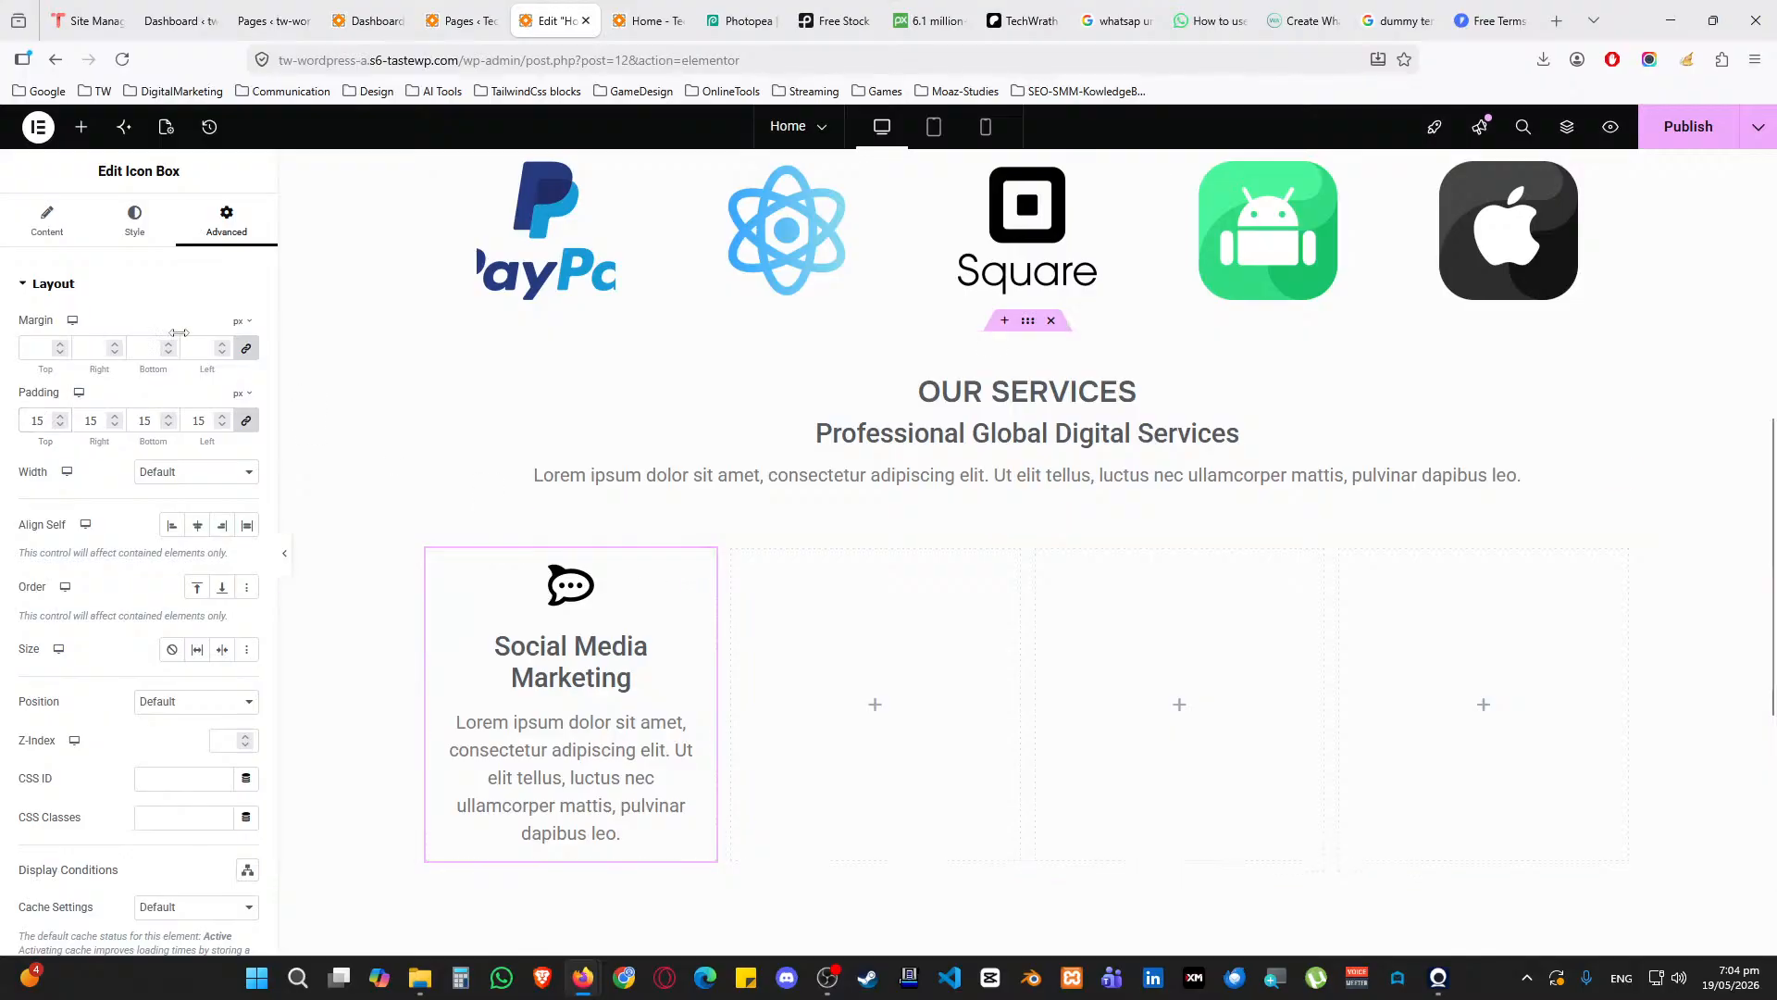
Center-align the icon box content
click(47, 220)
click(141, 227)
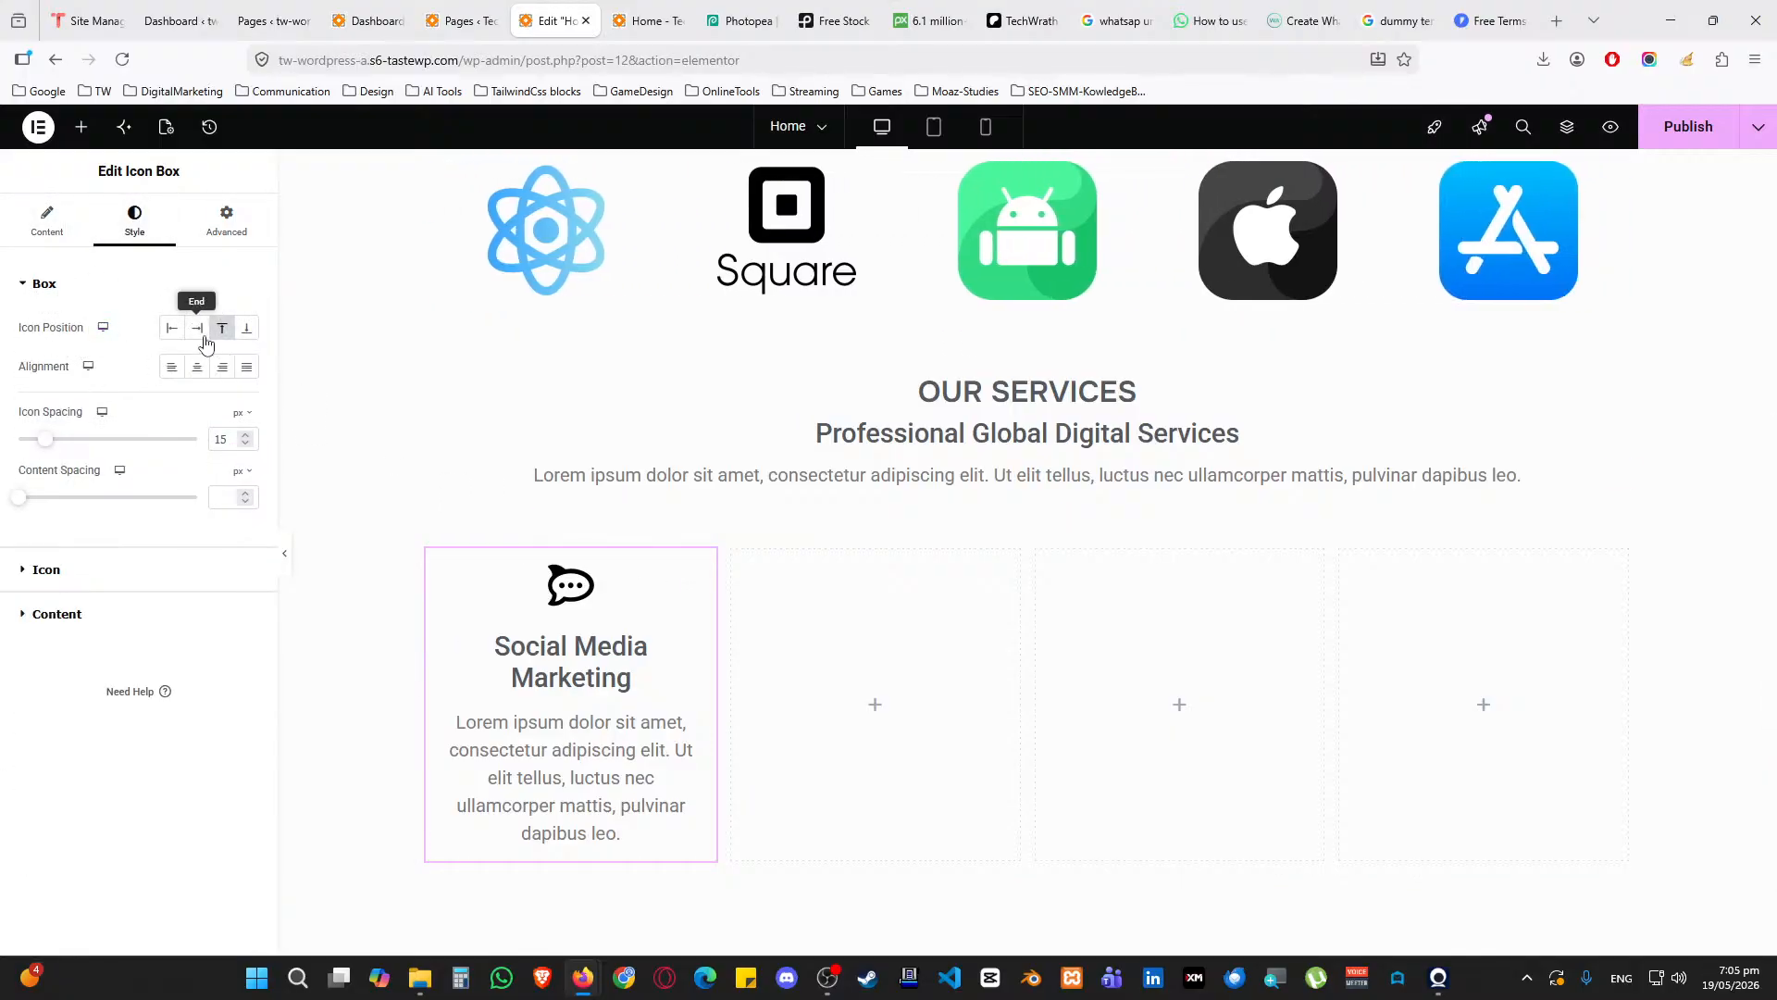
click(197, 367)
click(45, 284)
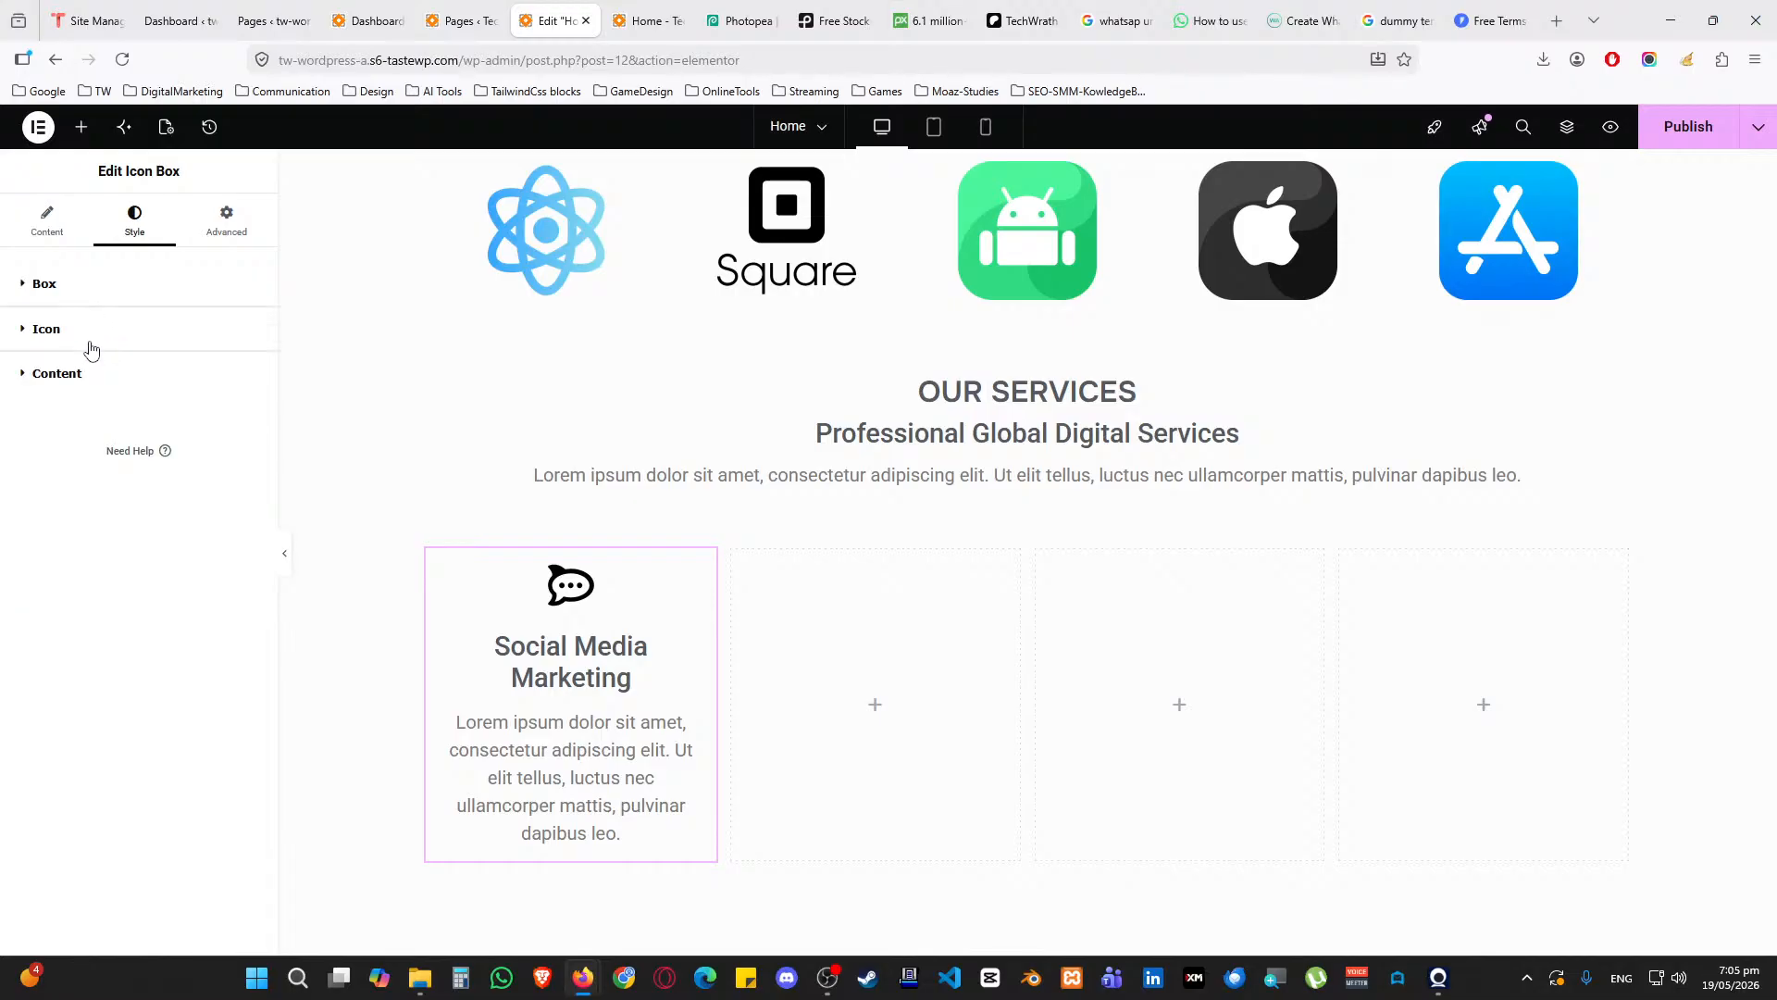
Apply the Accent global font to the title and description, with description size 1
click(87, 342)
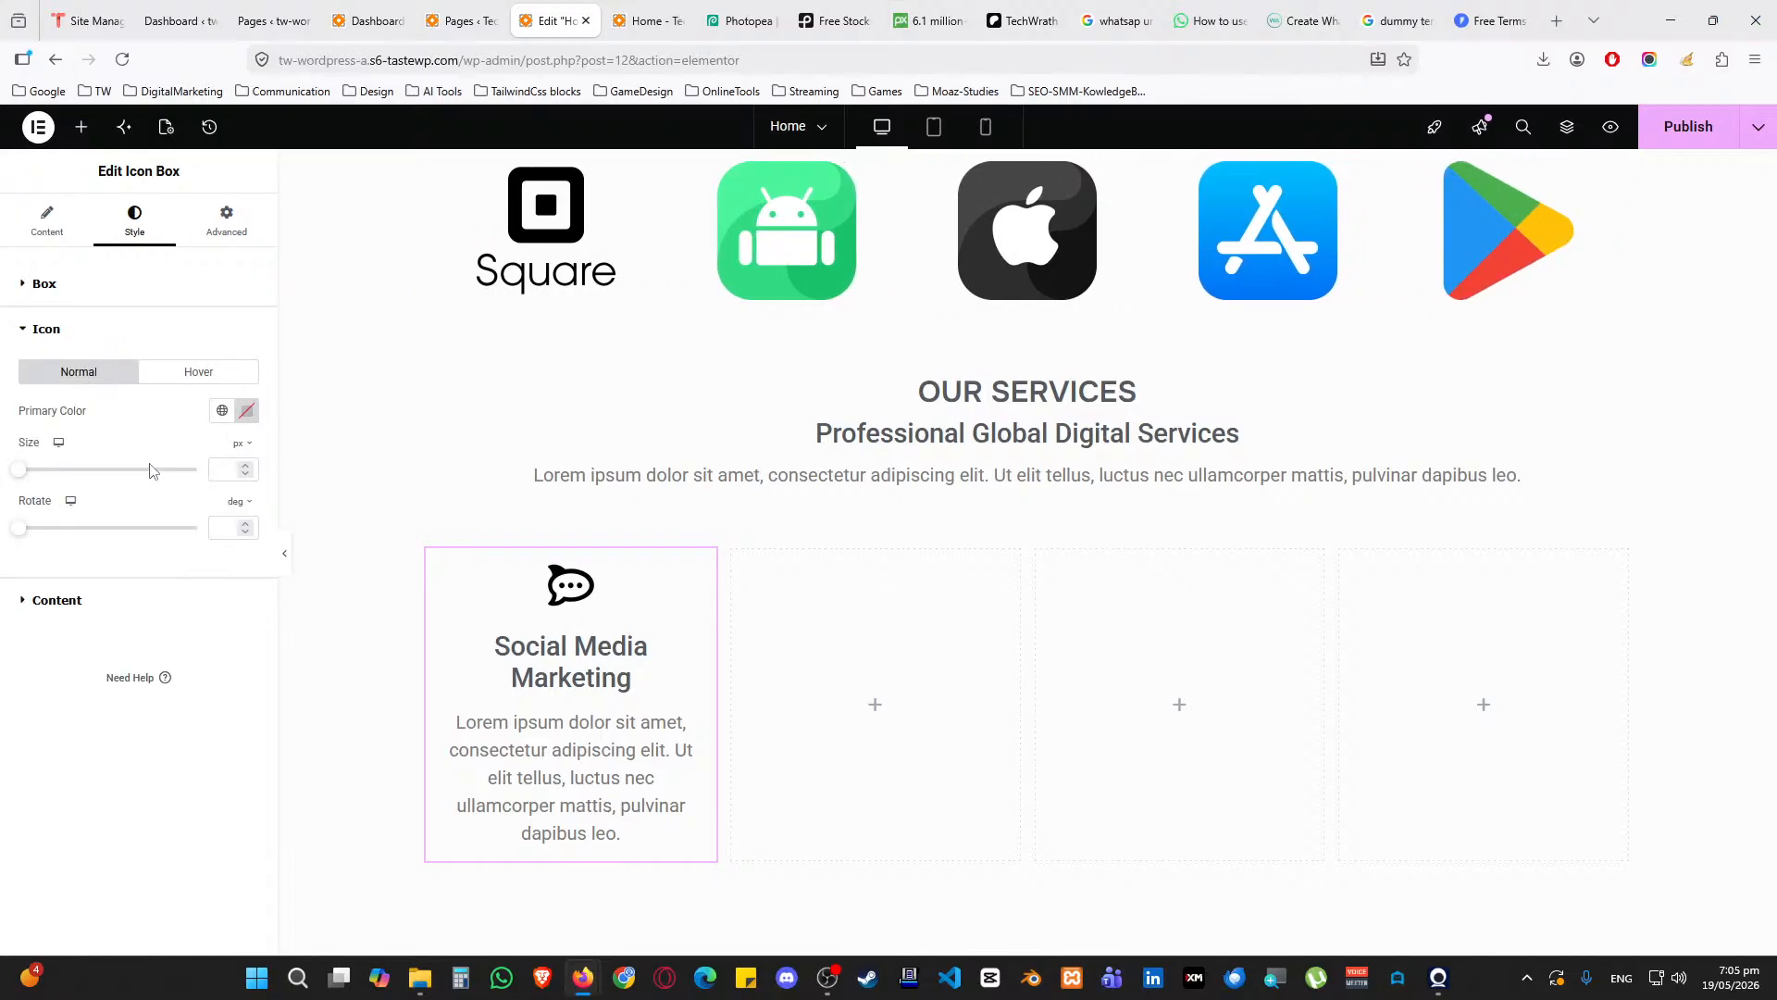
click(87, 324)
click(91, 375)
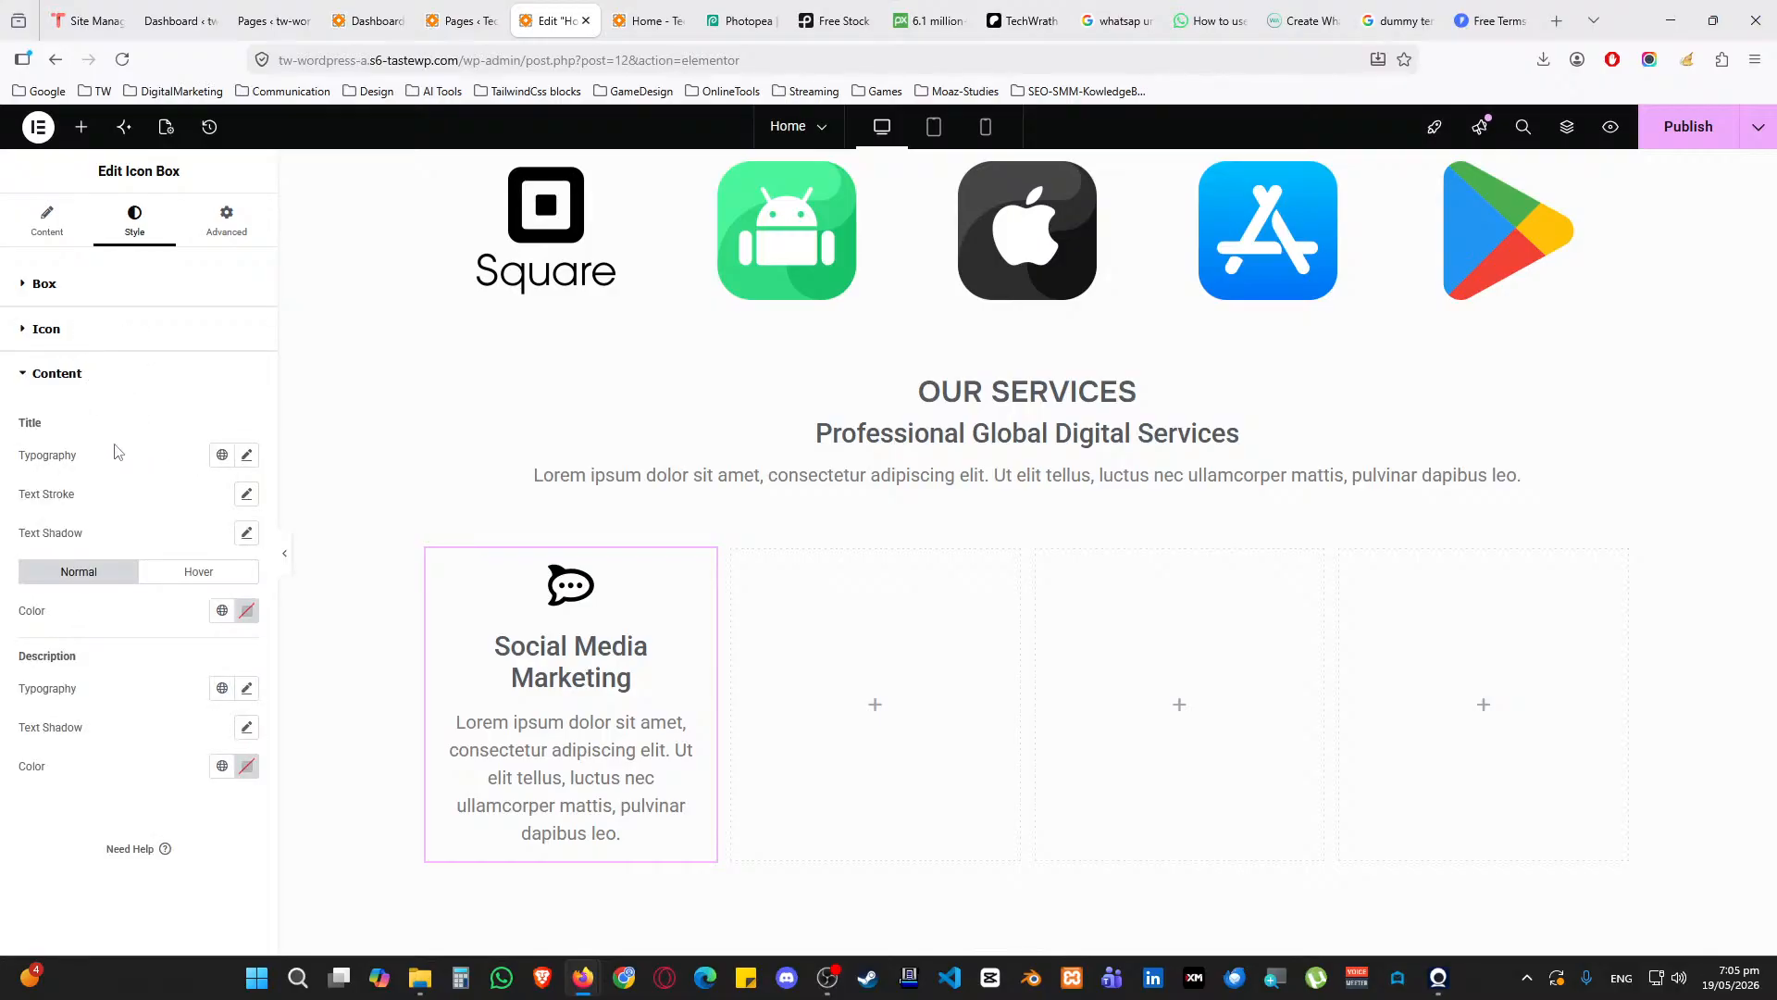
click(222, 455)
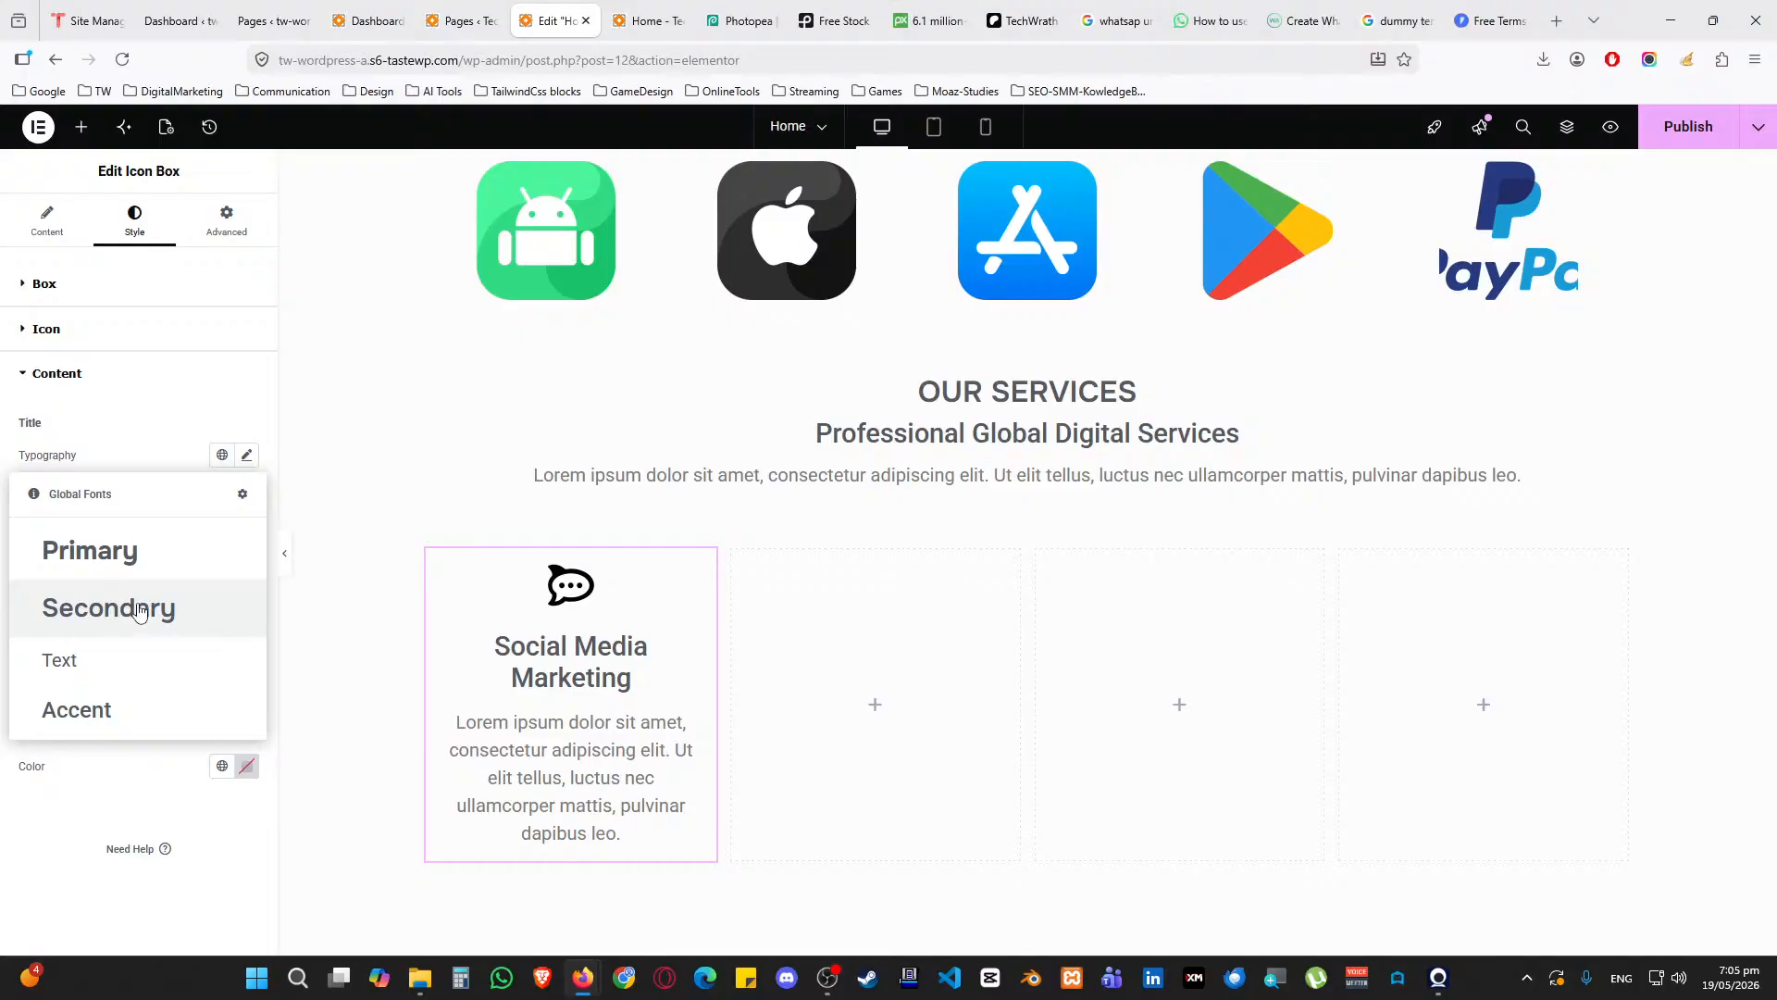
click(93, 708)
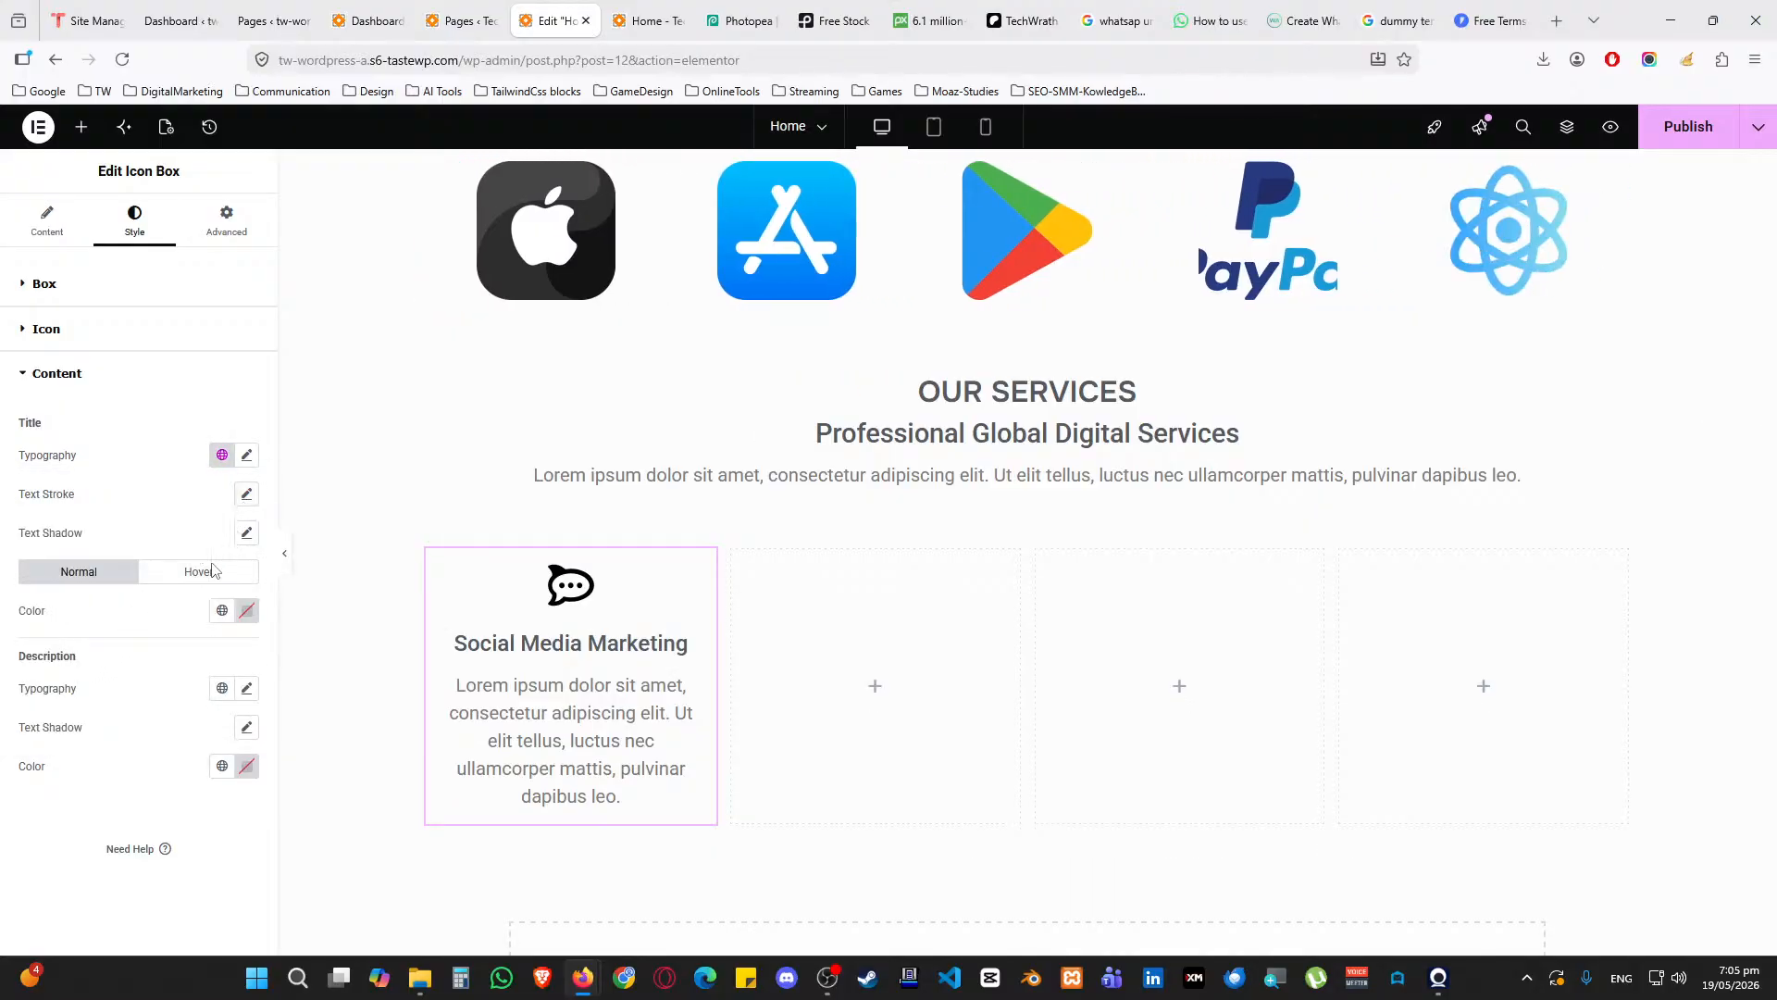
click(222, 688)
click(148, 668)
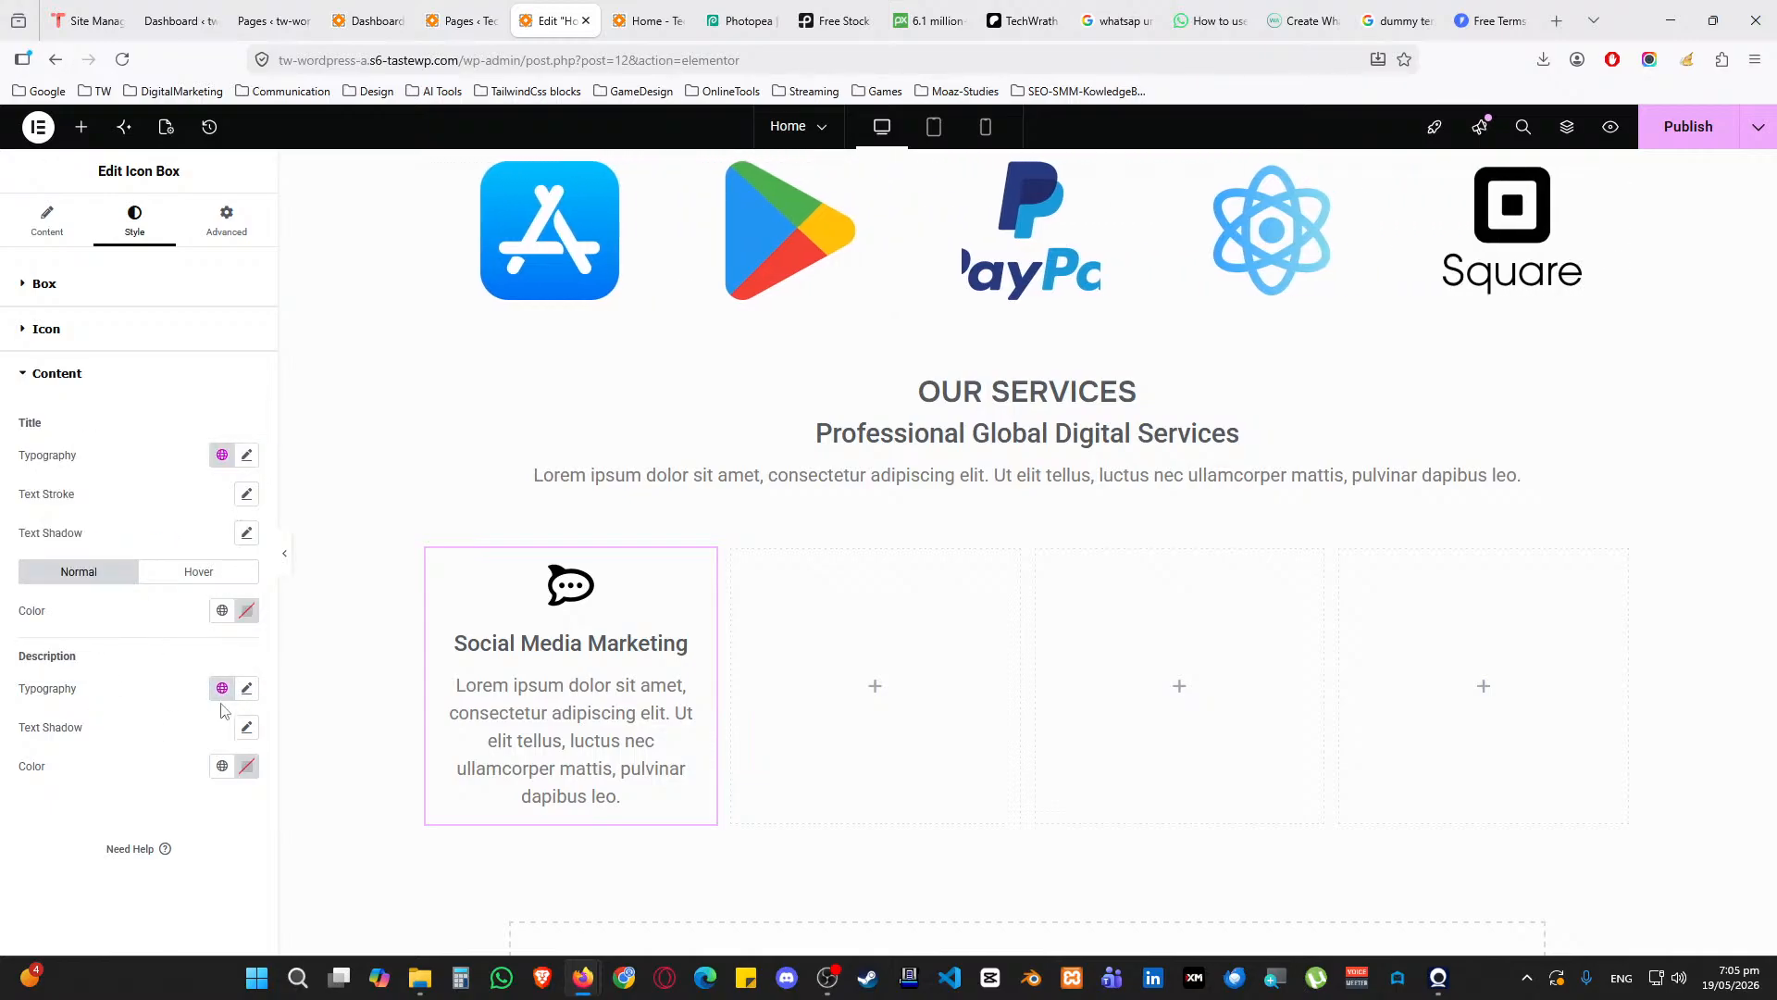
click(246, 688)
click(232, 838)
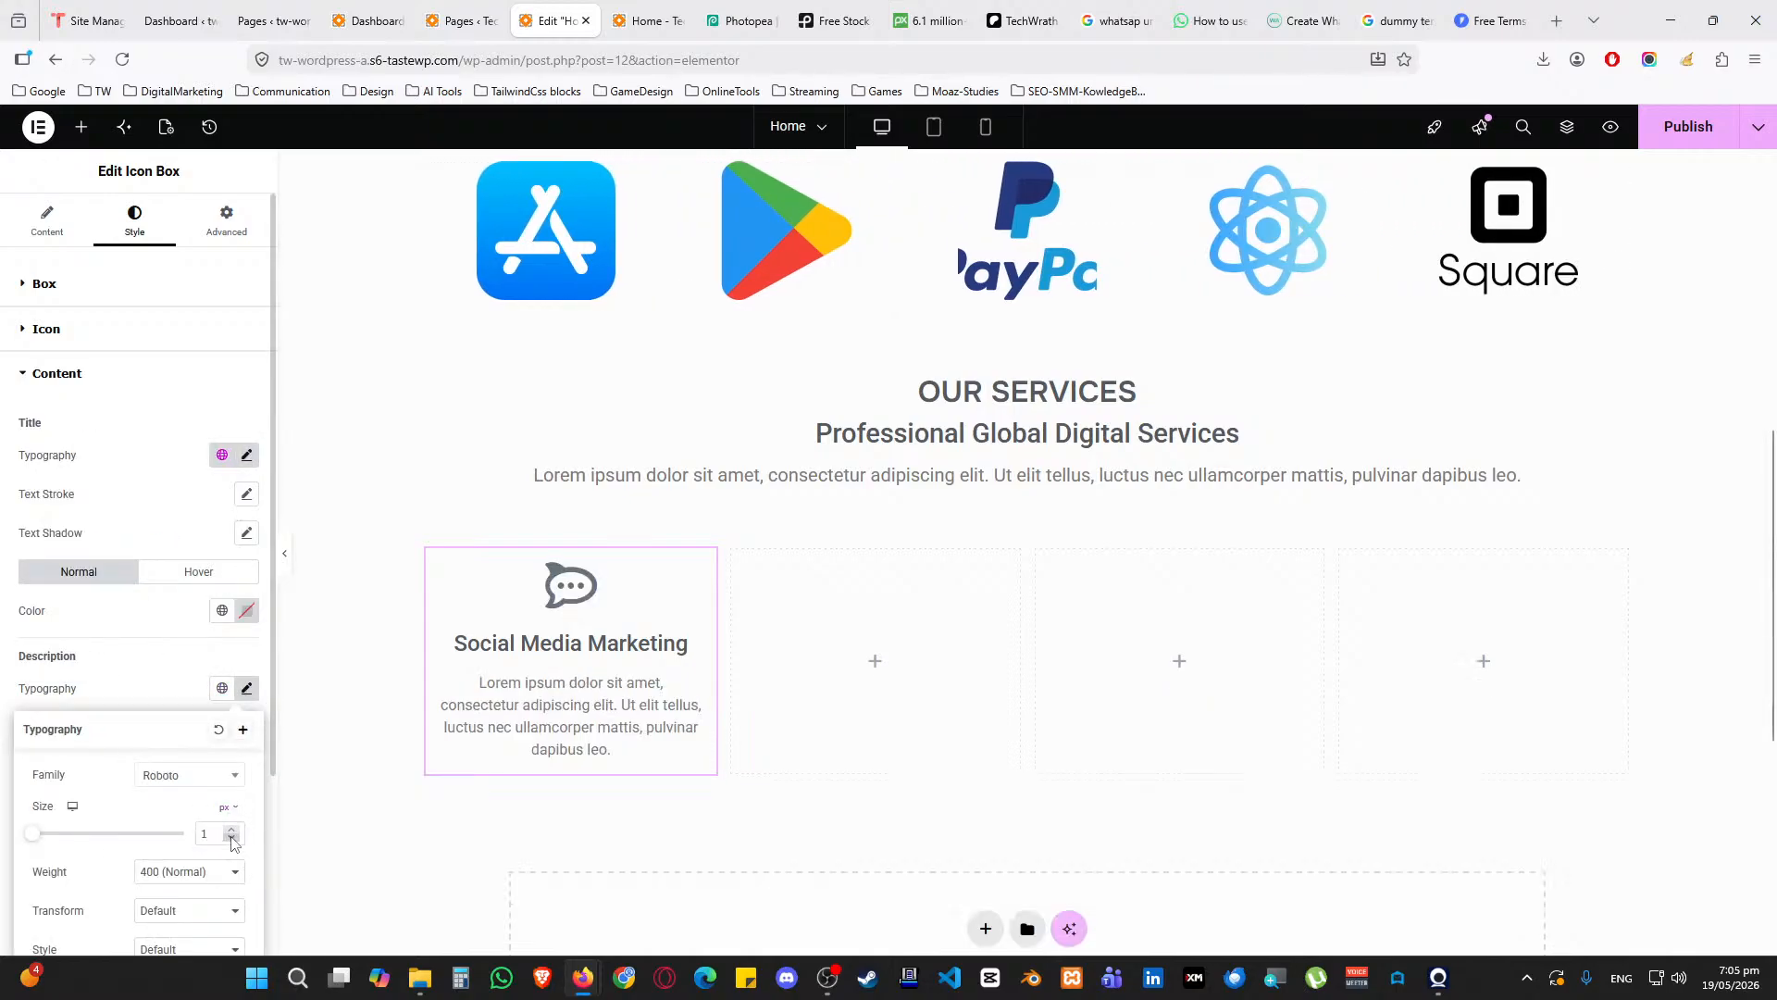
click(174, 685)
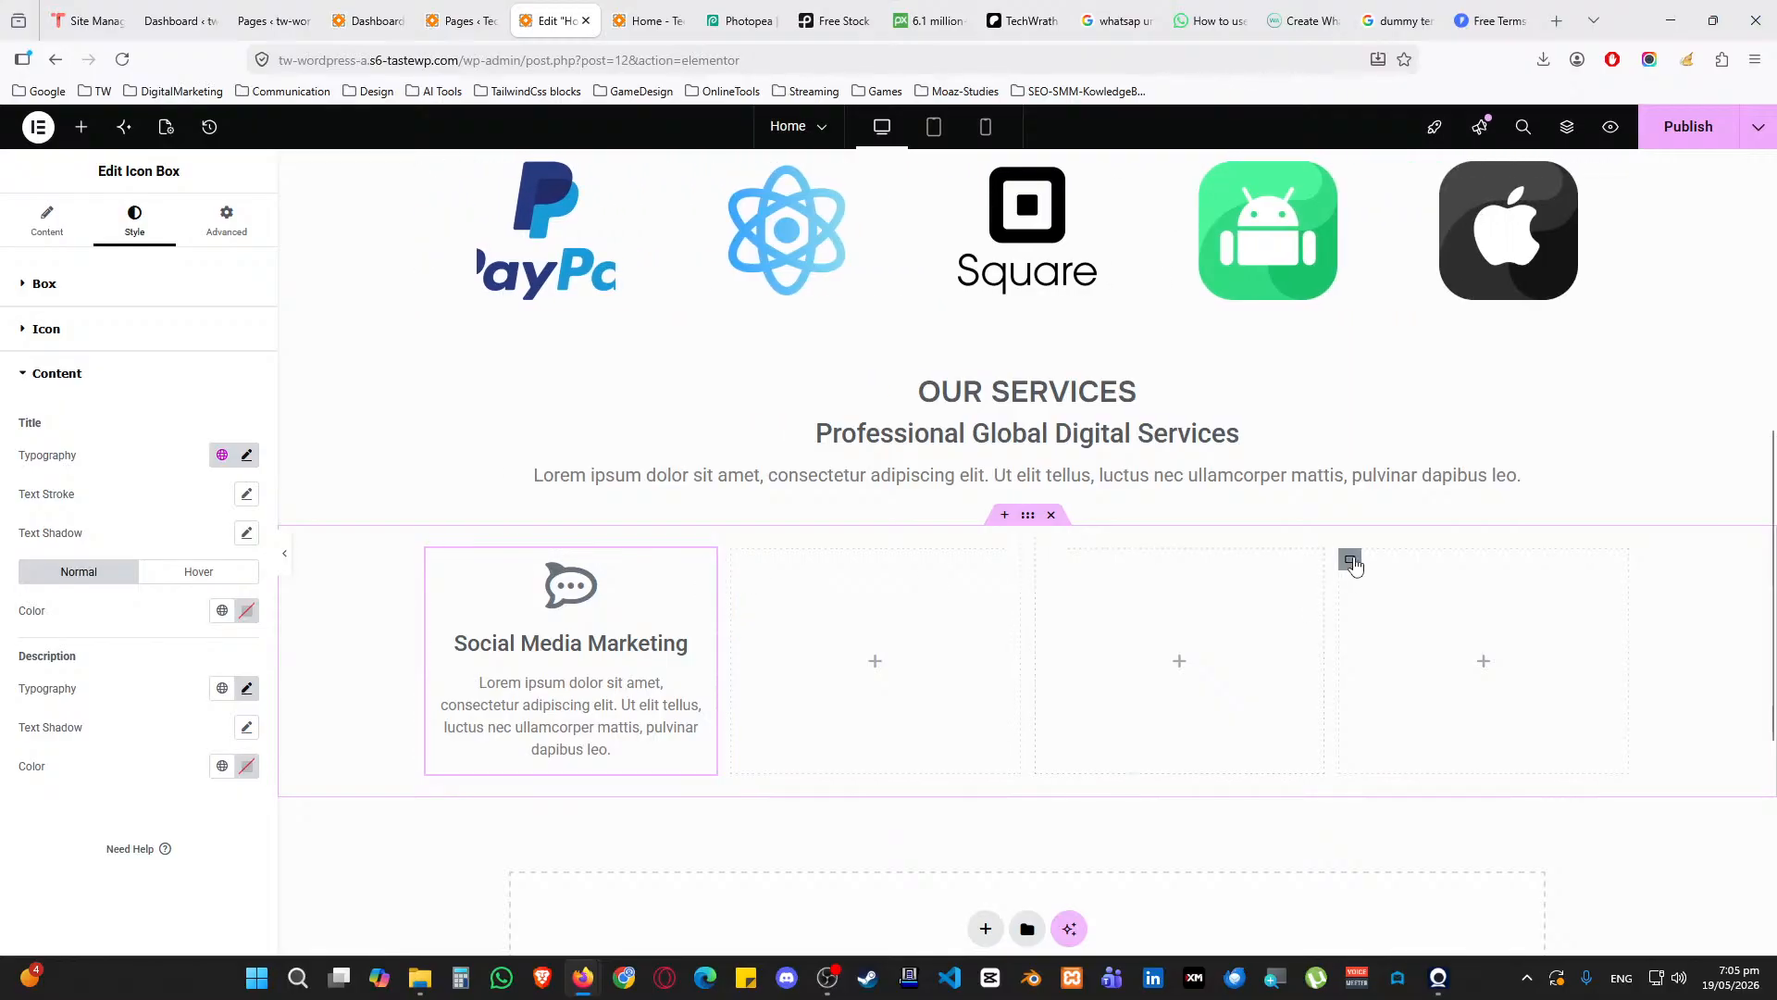
Delete the empty fourth services column
right_click(1351, 560)
click(1402, 931)
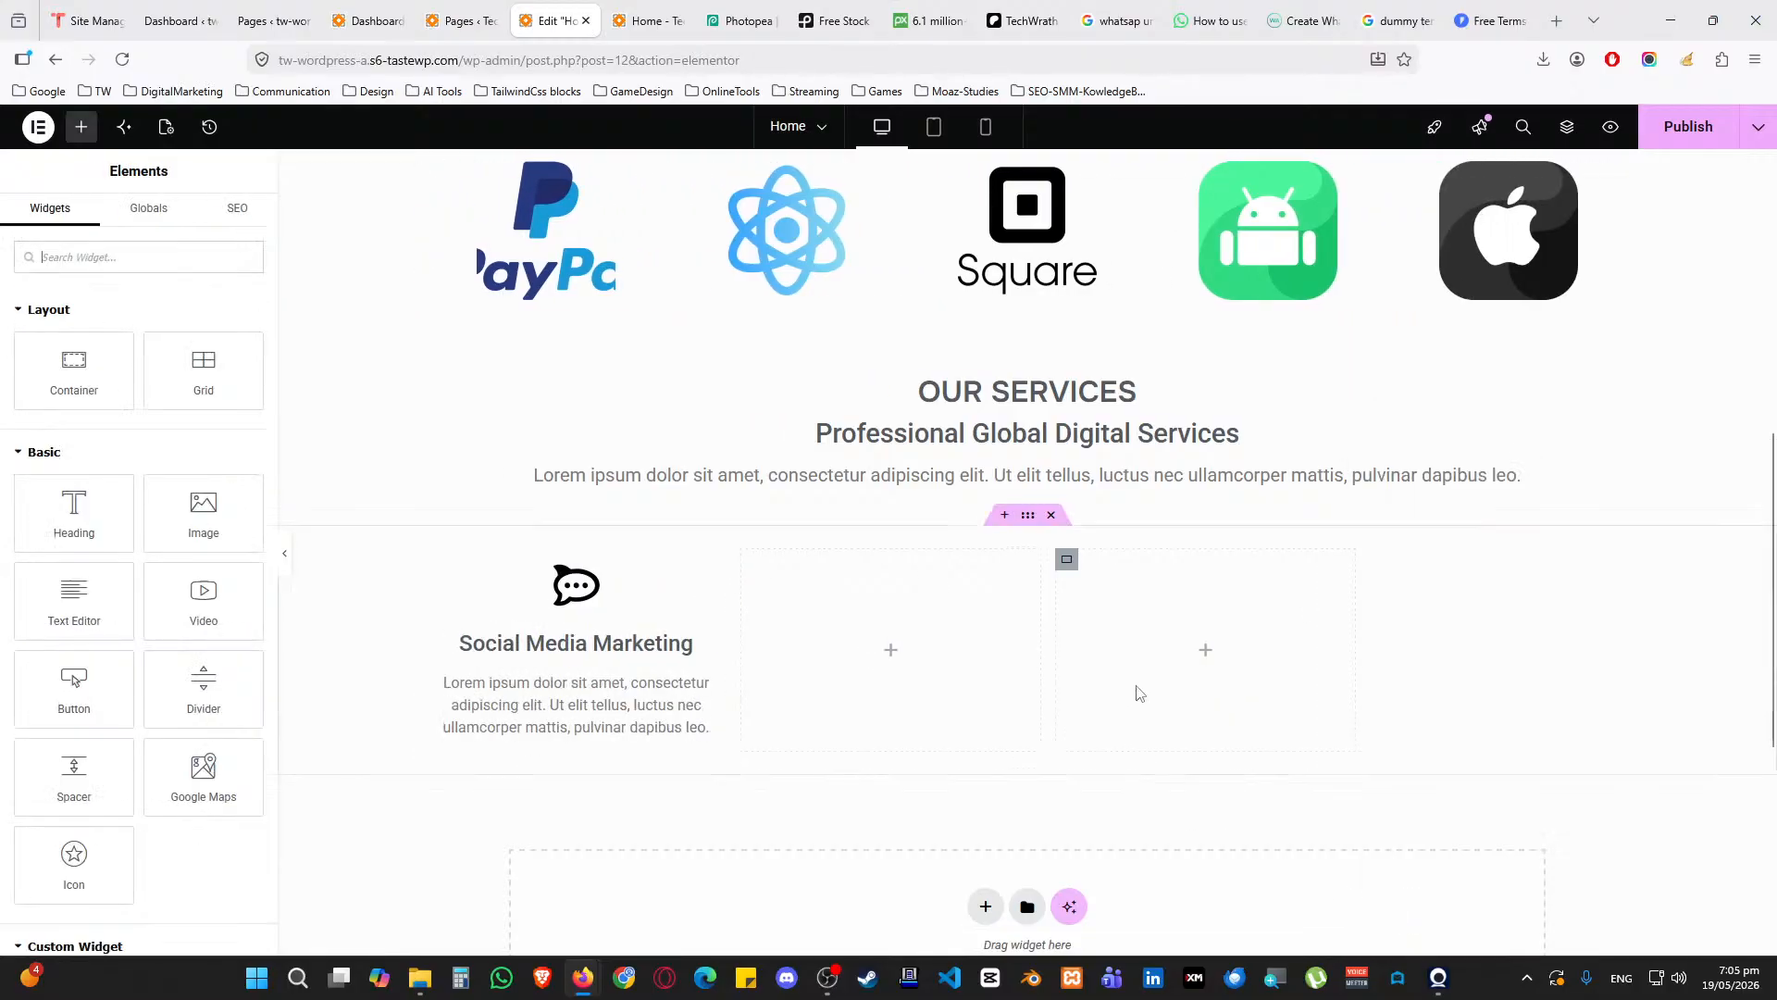
click(1066, 561)
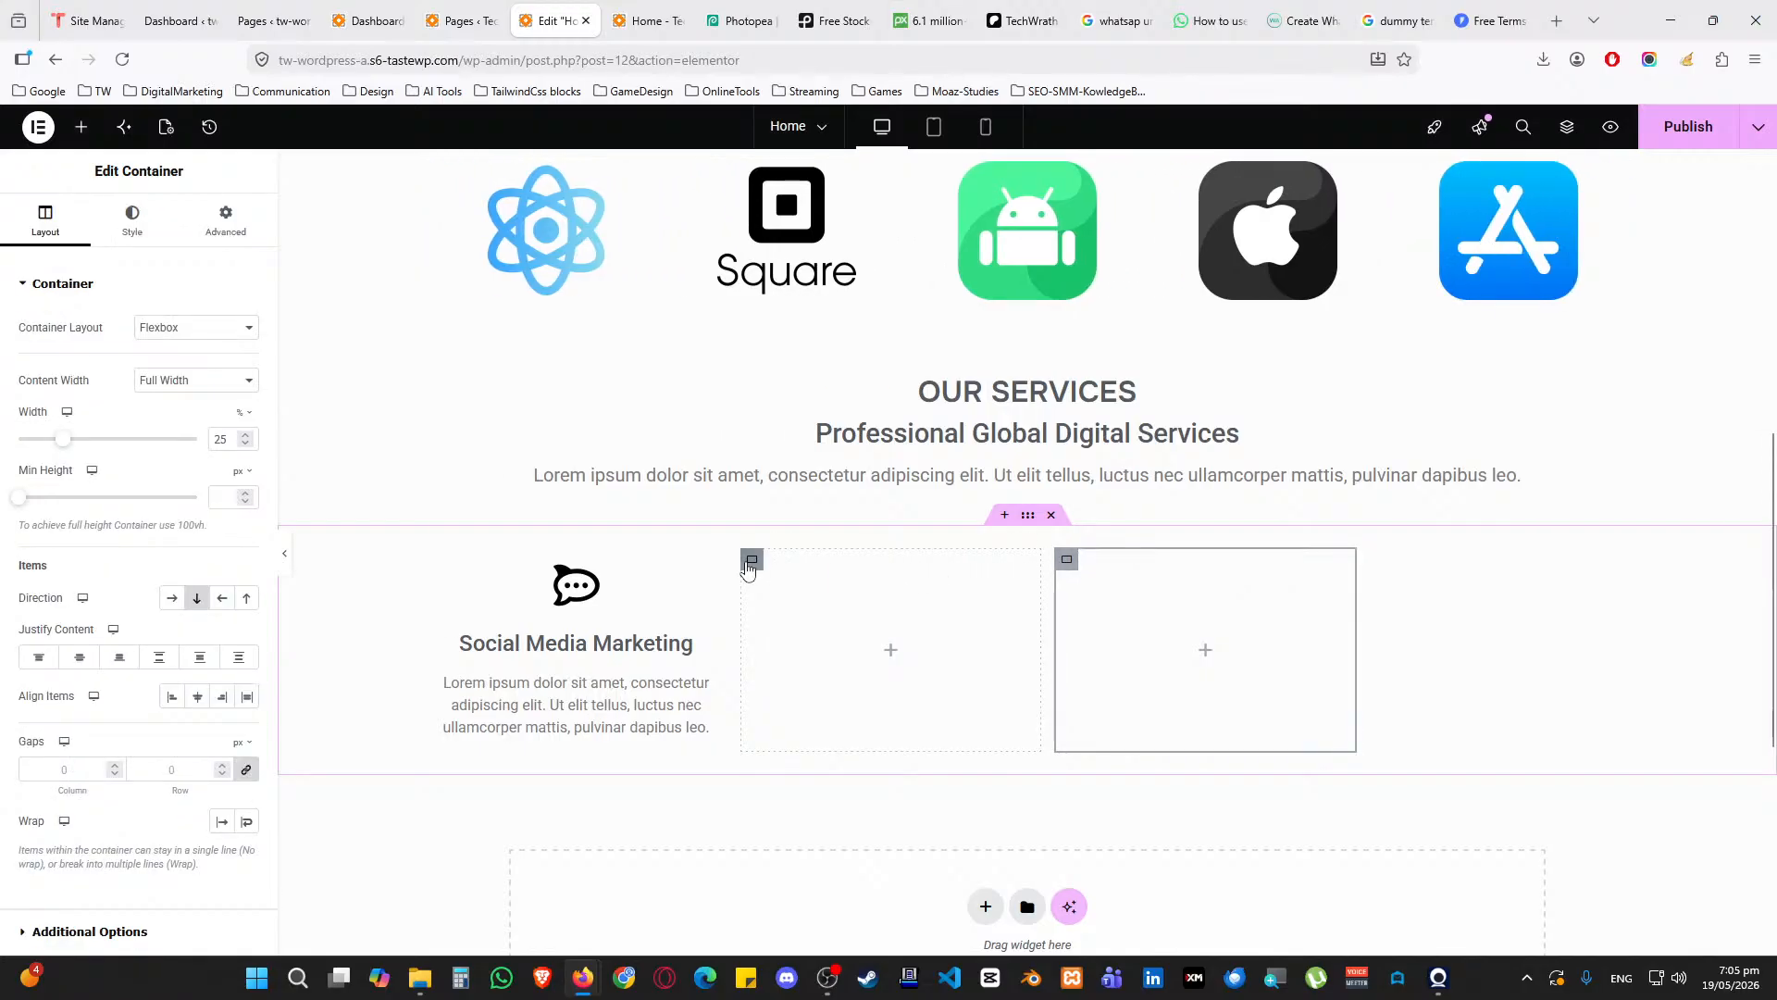
click(750, 565)
Set the width of each of the three remaining columns to 33%
click(436, 564)
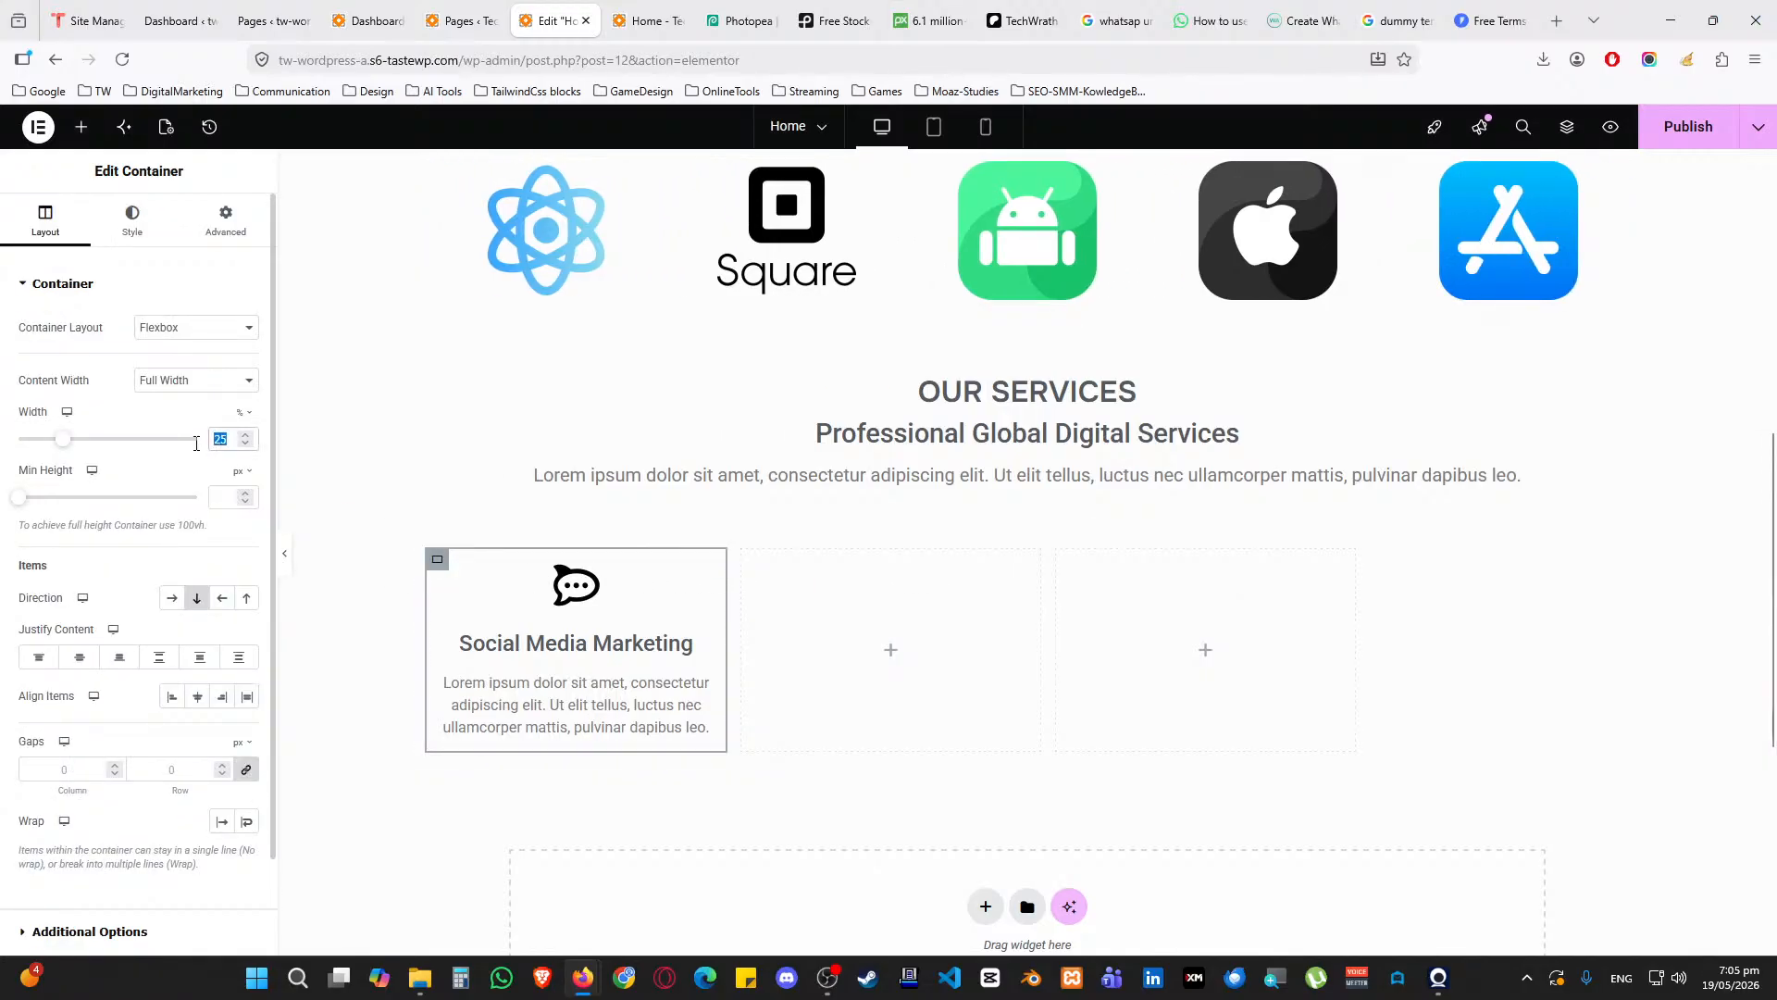
text(33)
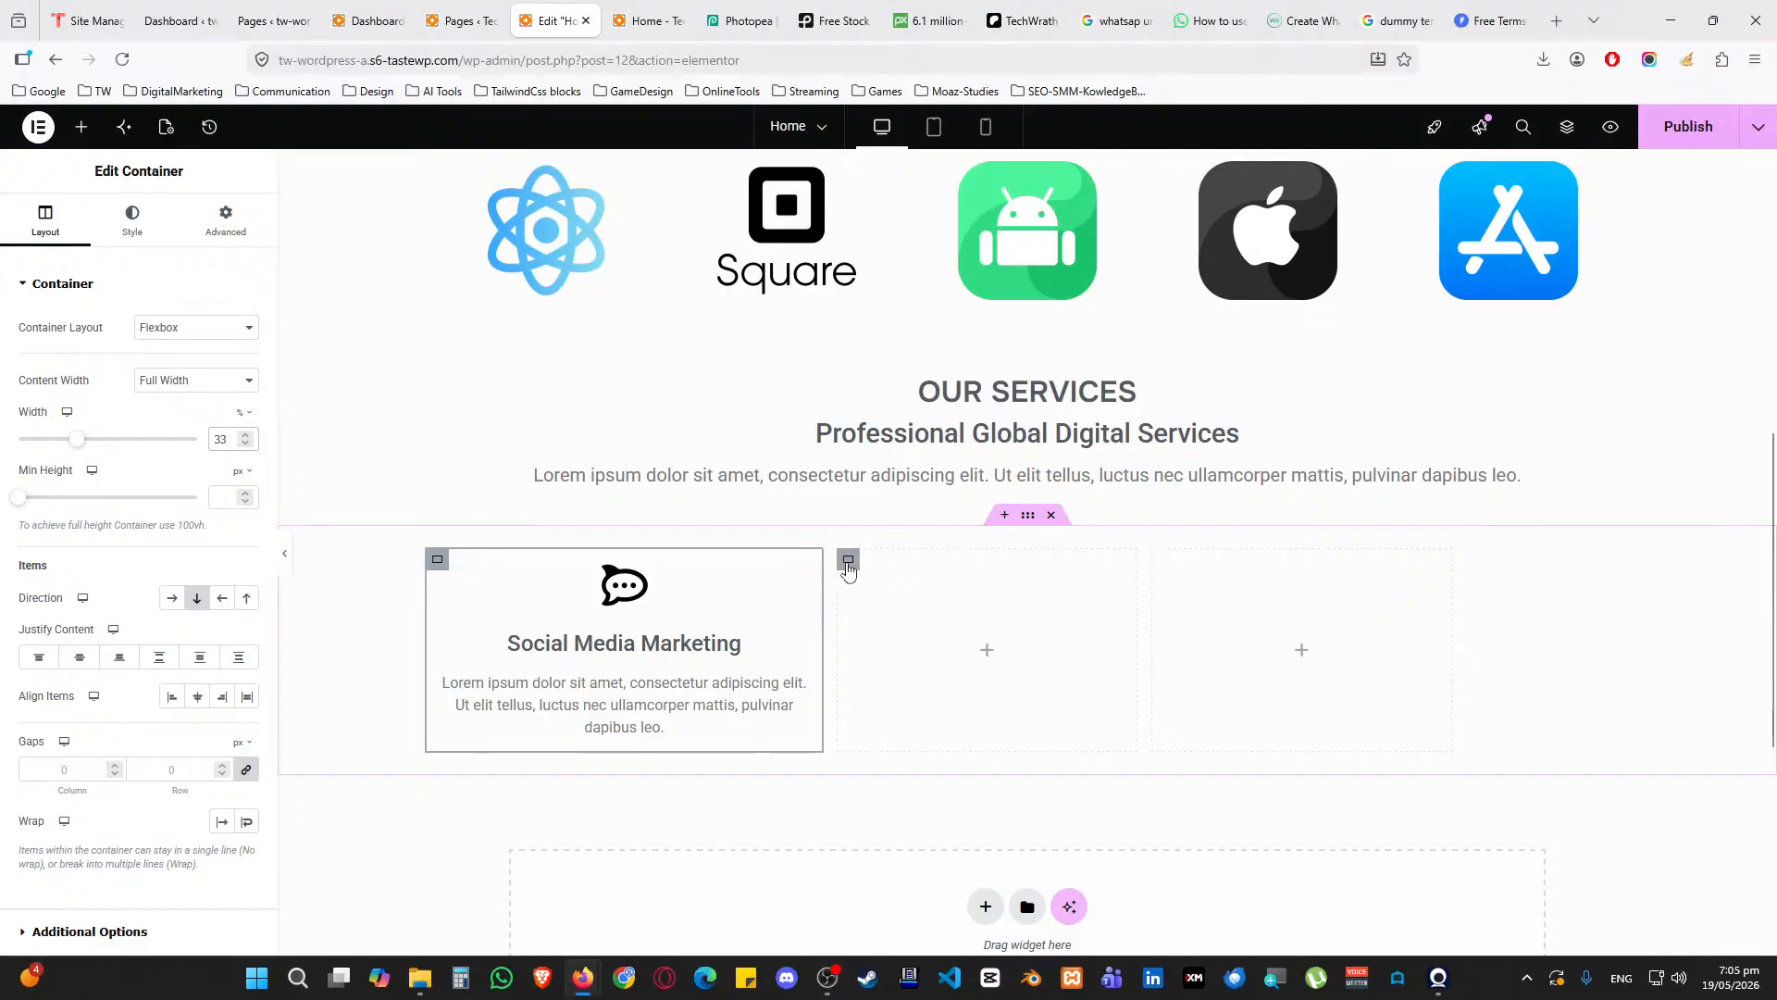
click(848, 561)
double_click(222, 439)
text(33)
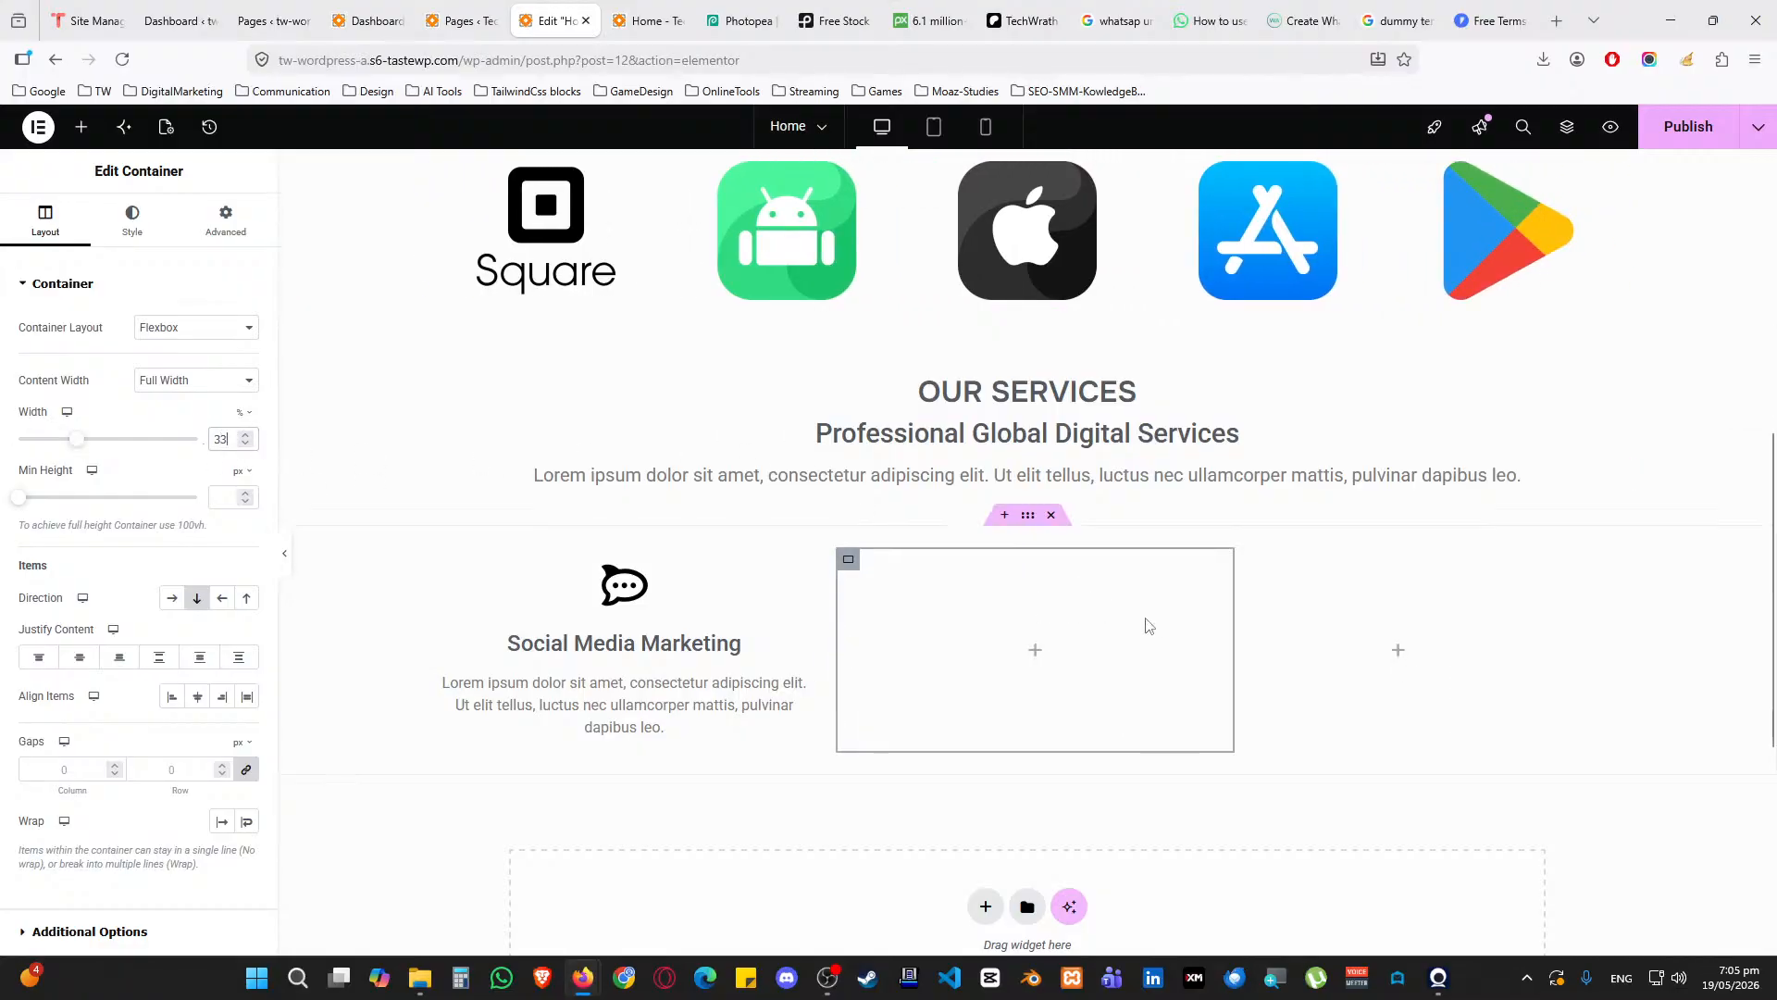
click(1261, 561)
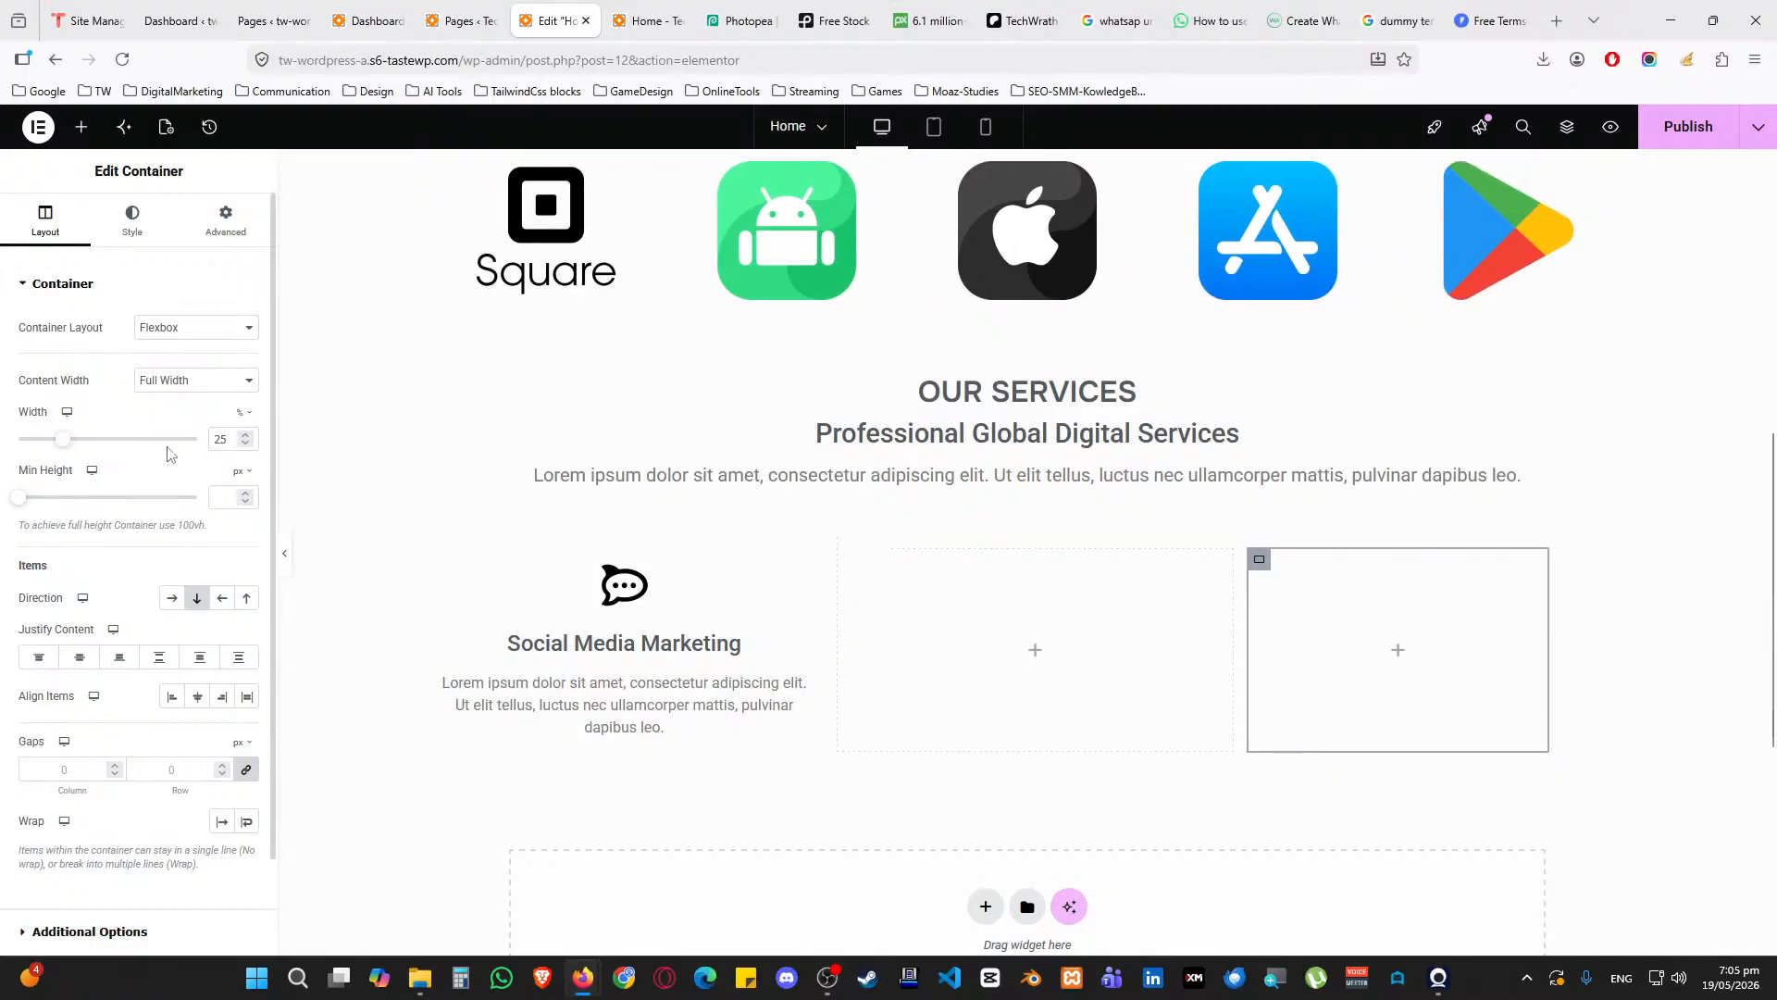
double_click(223, 439)
text(33)
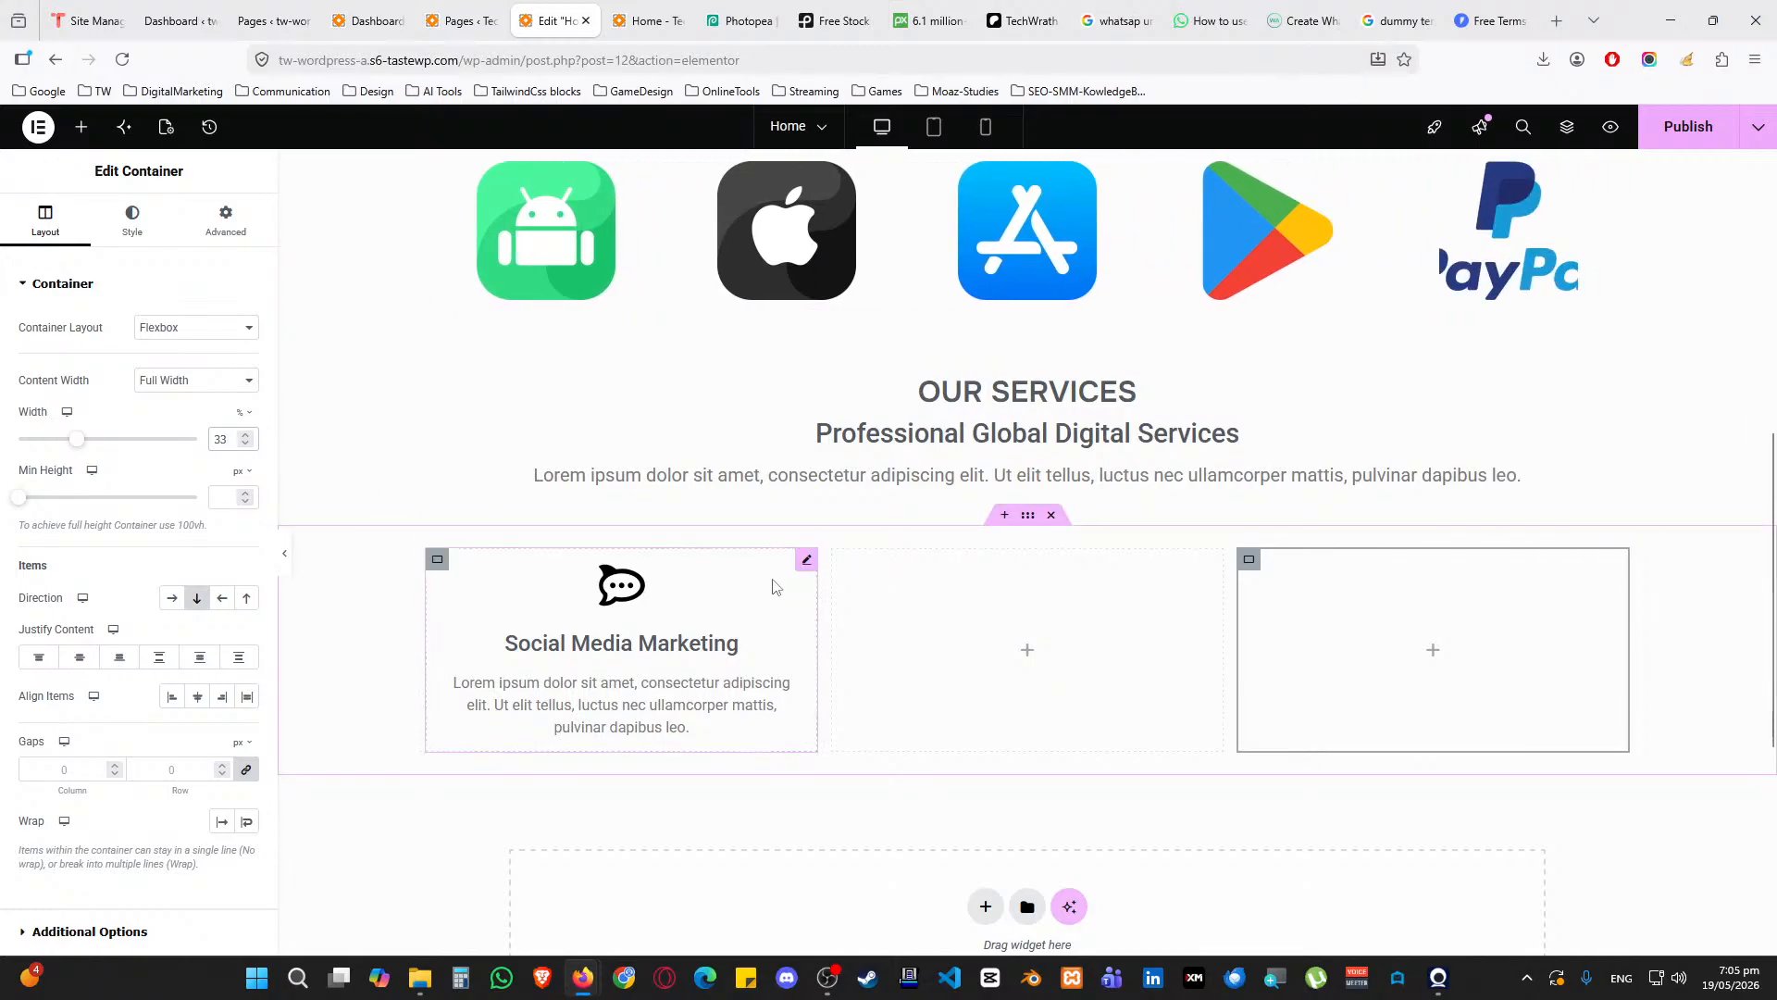
click(807, 560)
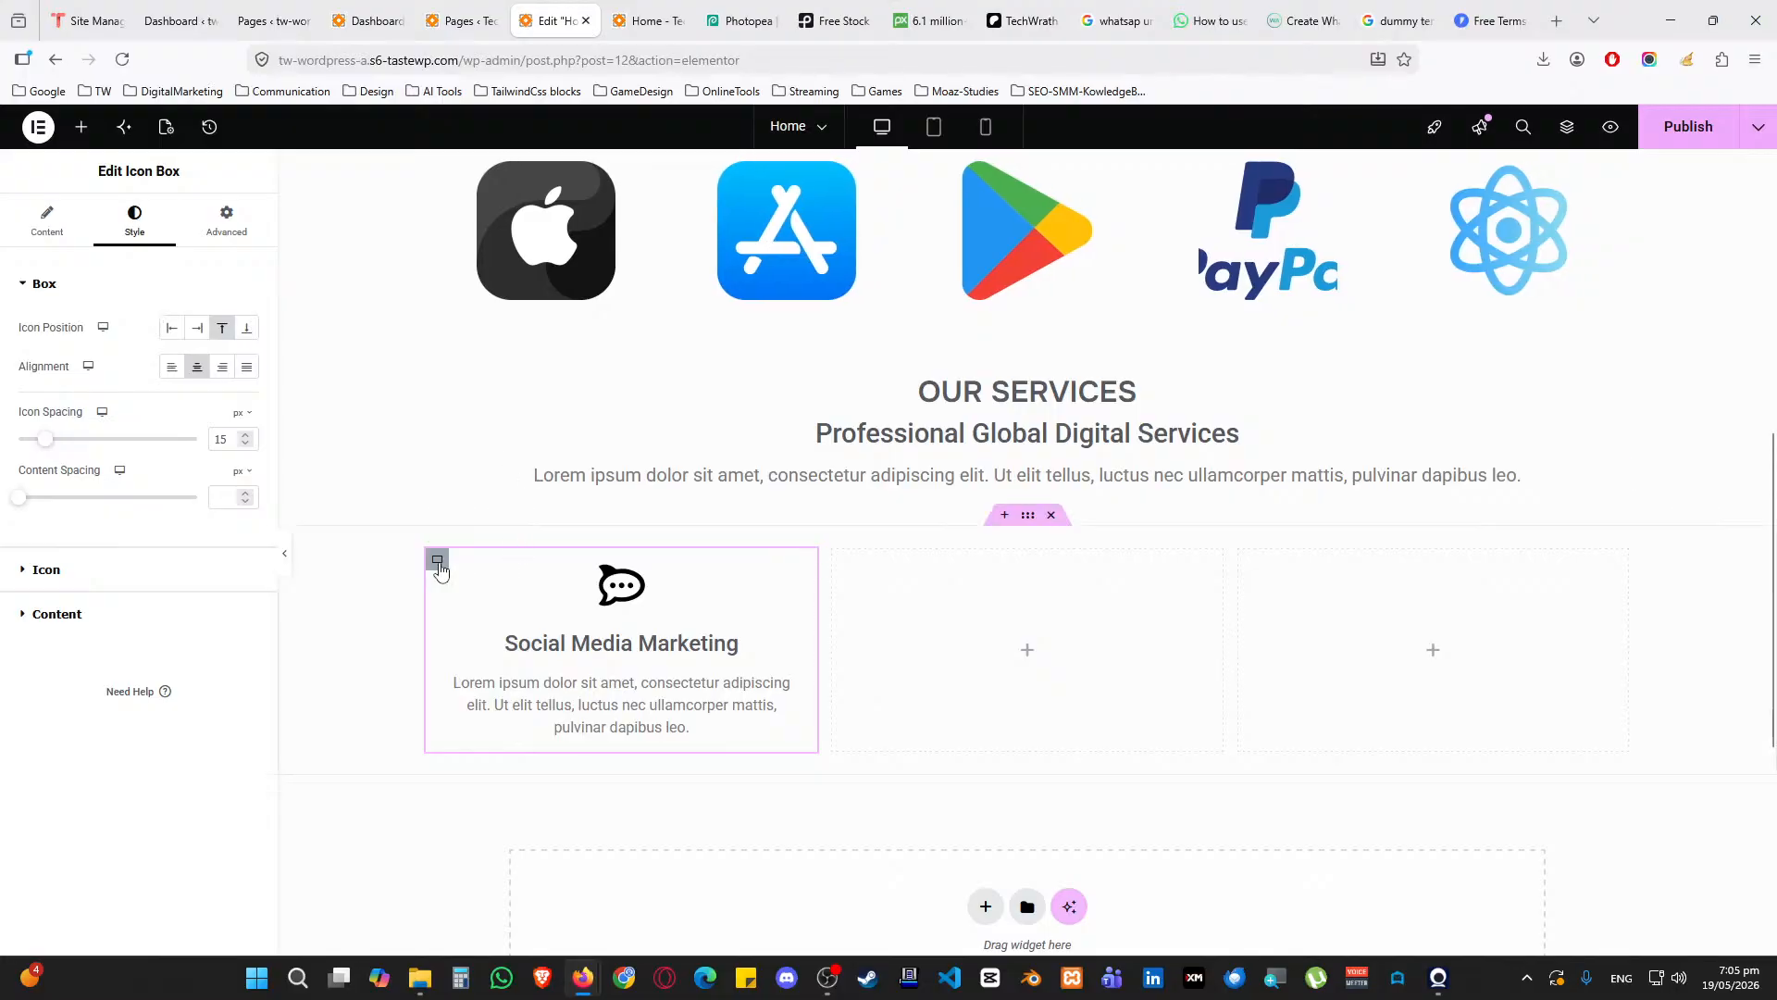
Give the first column a classic Accent-colour background with alpha lowered almost to zero
click(437, 559)
click(137, 229)
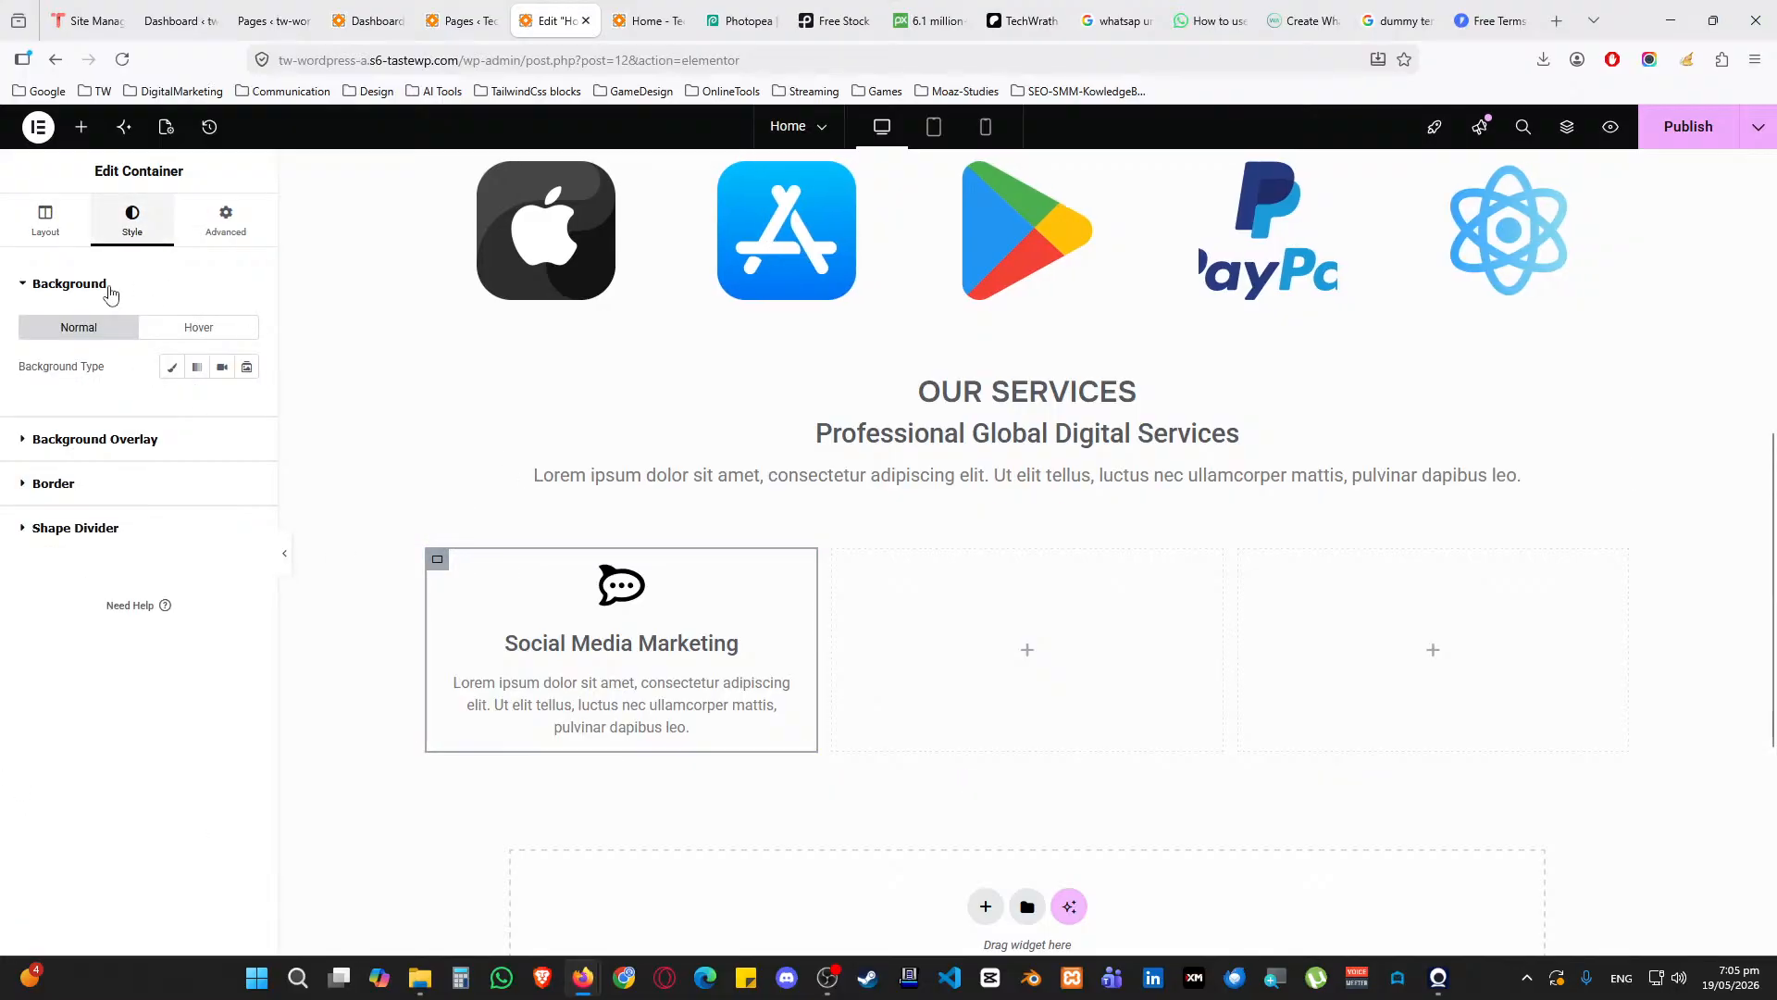
click(172, 367)
click(223, 406)
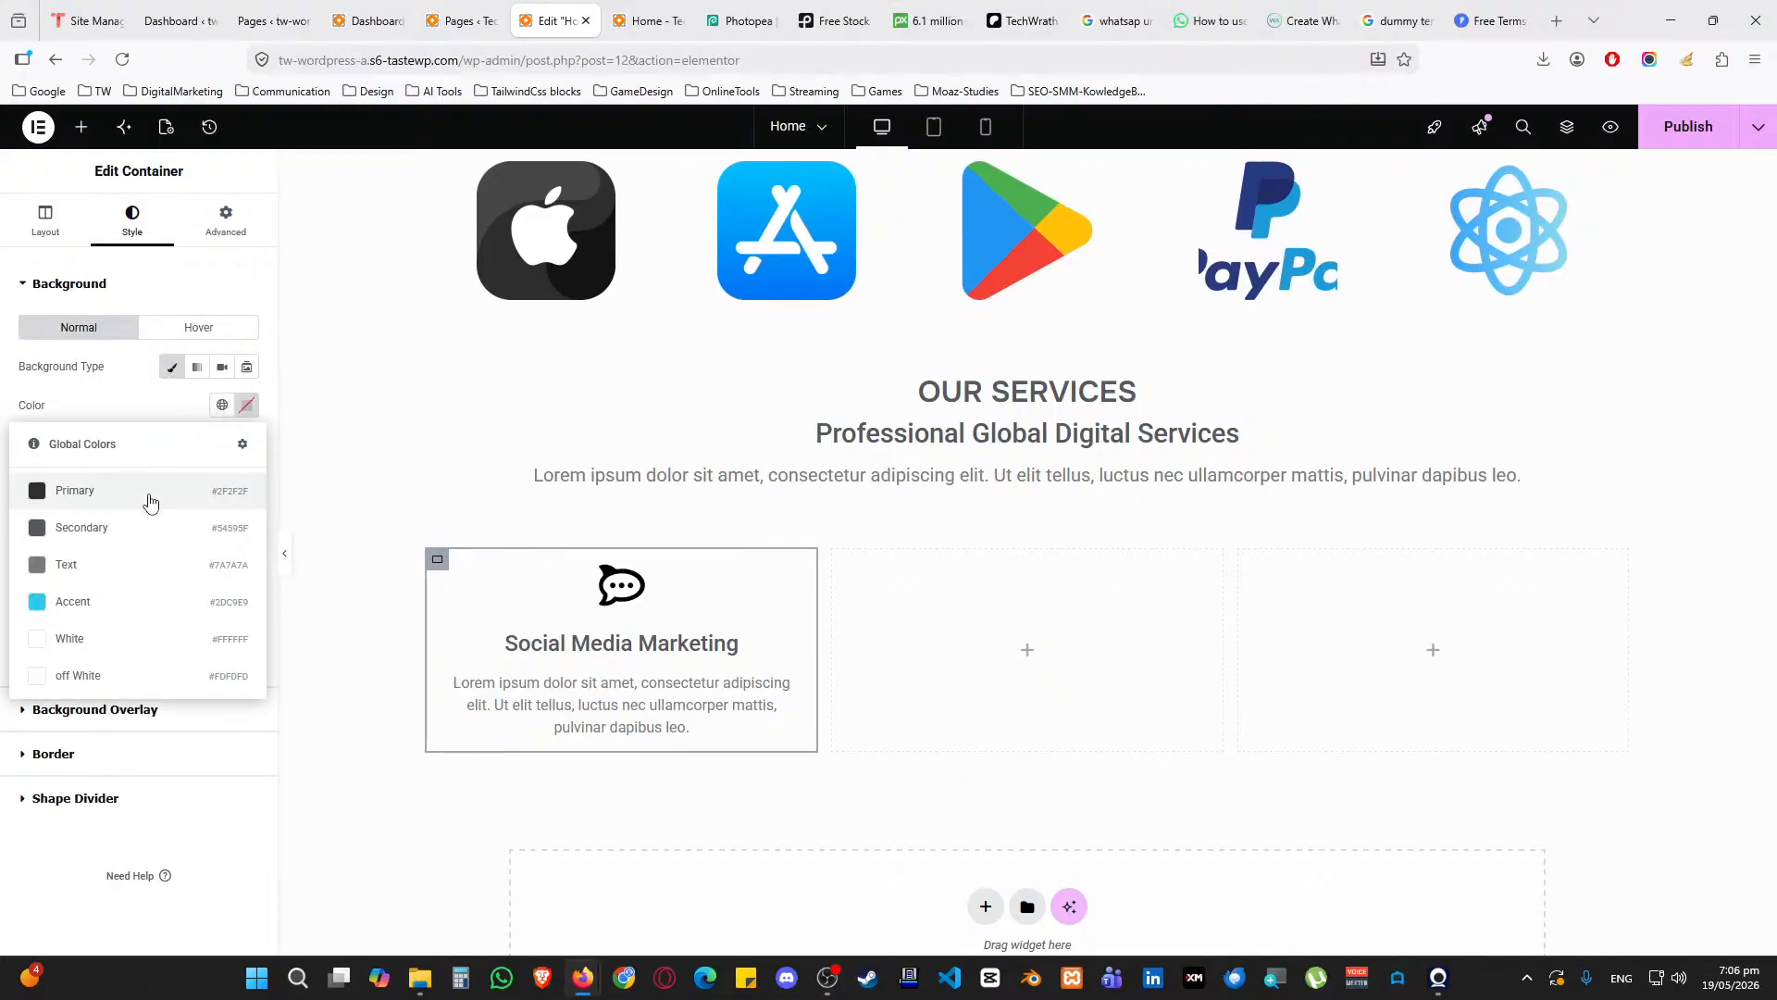
click(123, 604)
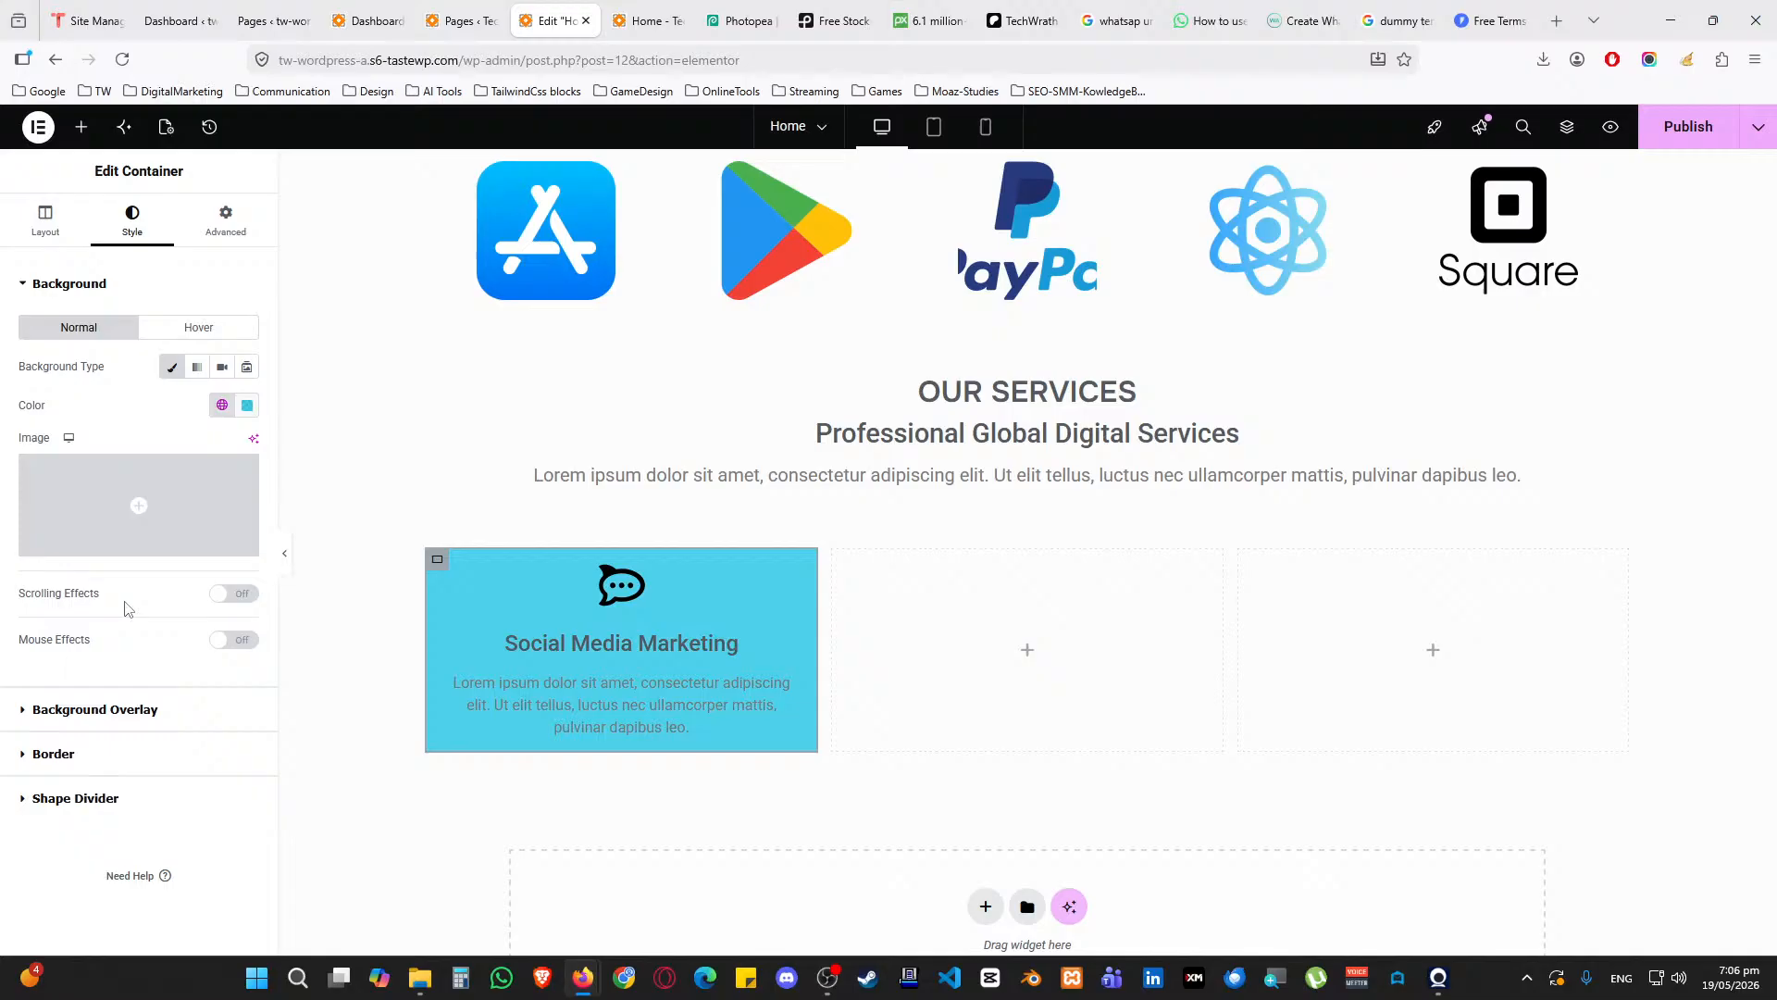
click(247, 406)
drag(348, 646, 142, 650)
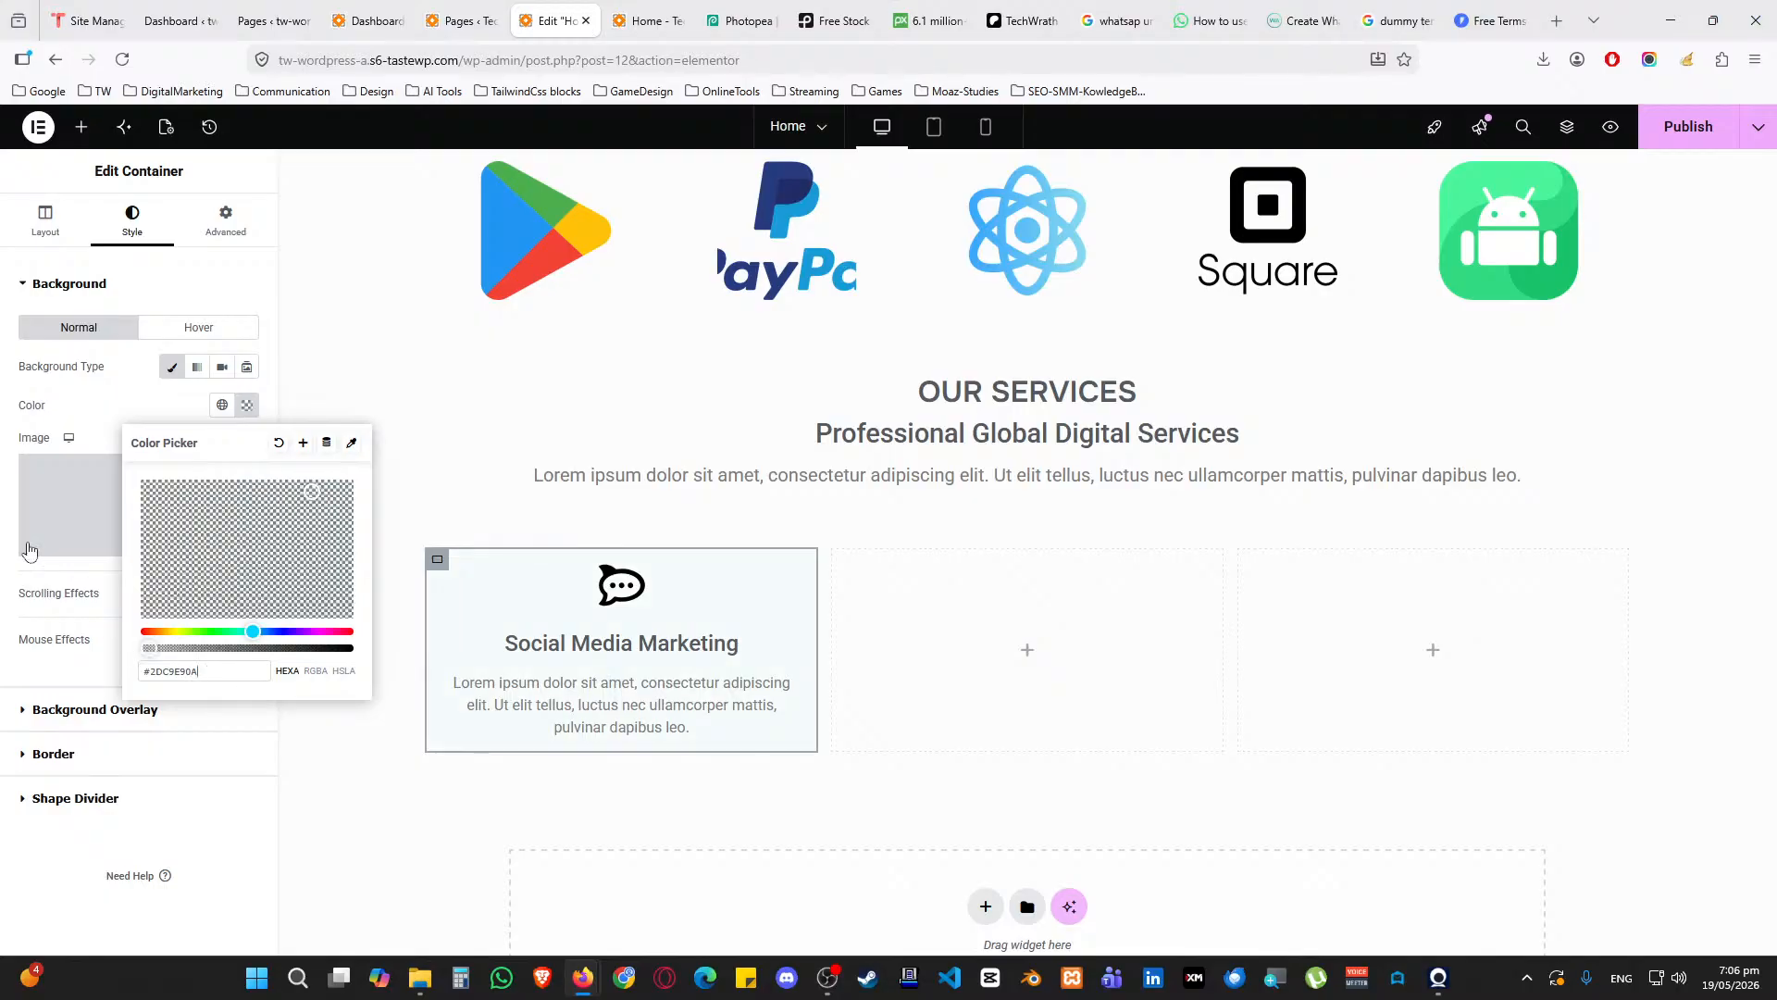
click(96, 410)
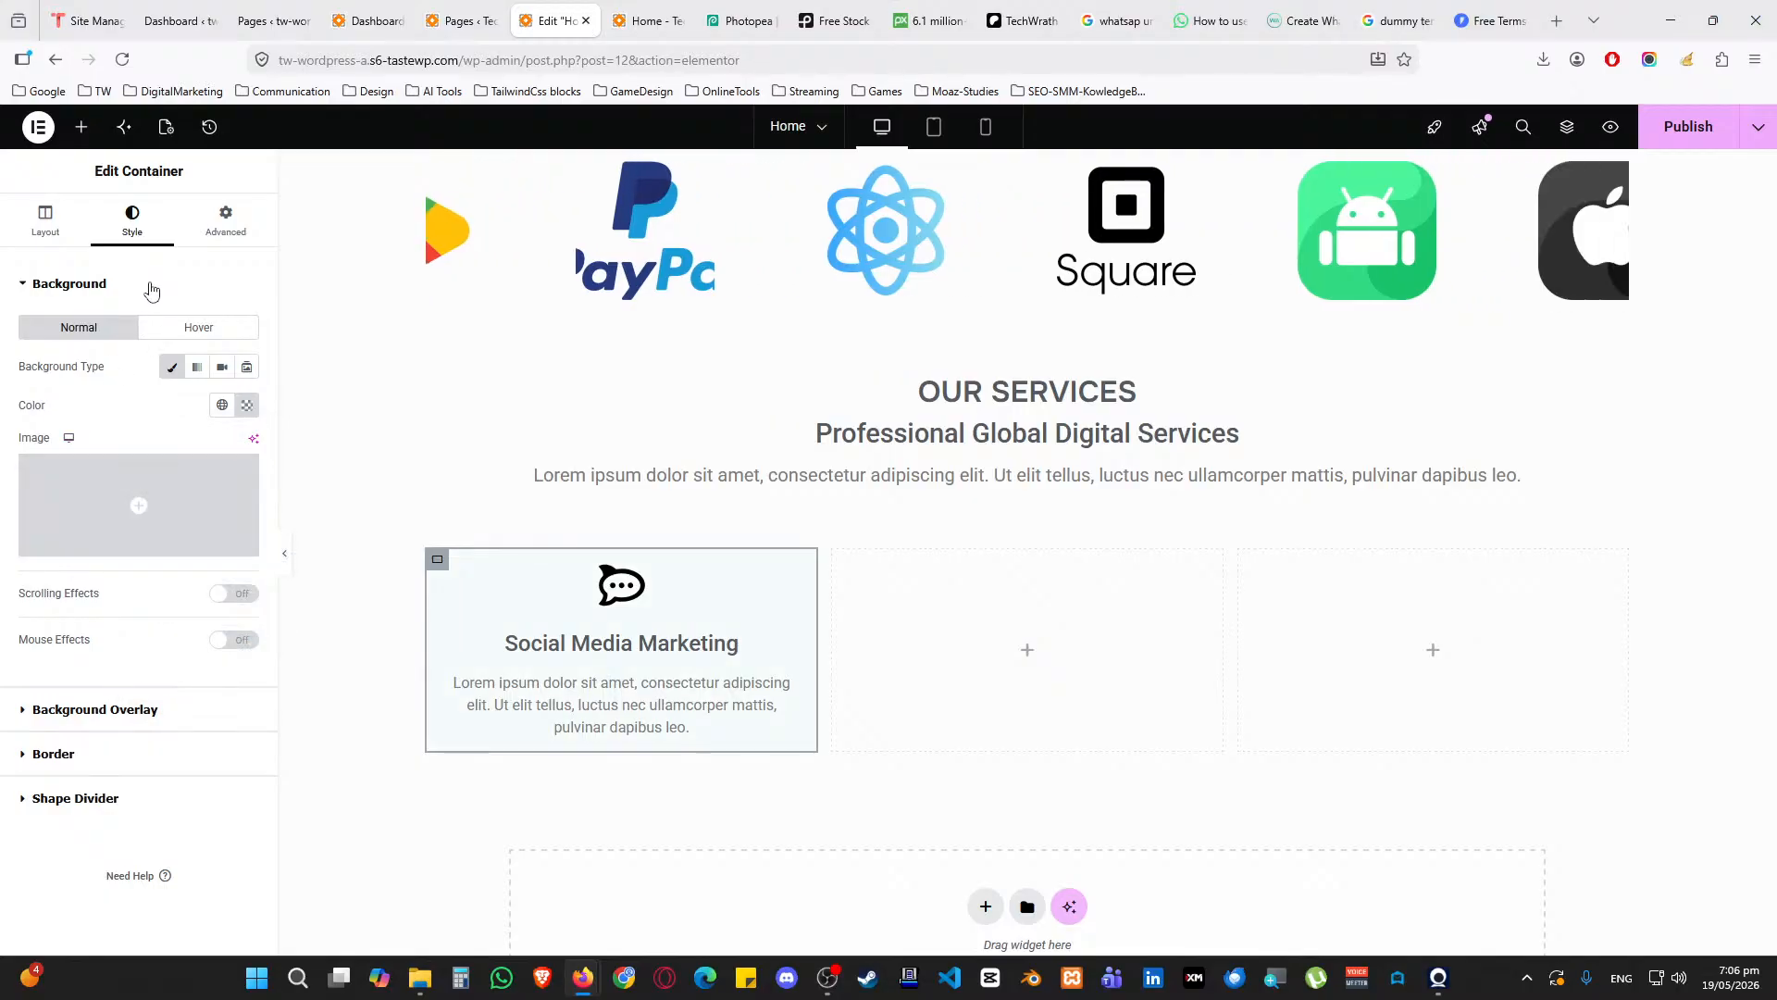
Unlink the column's padding and set top and bottom to 25 px
click(242, 226)
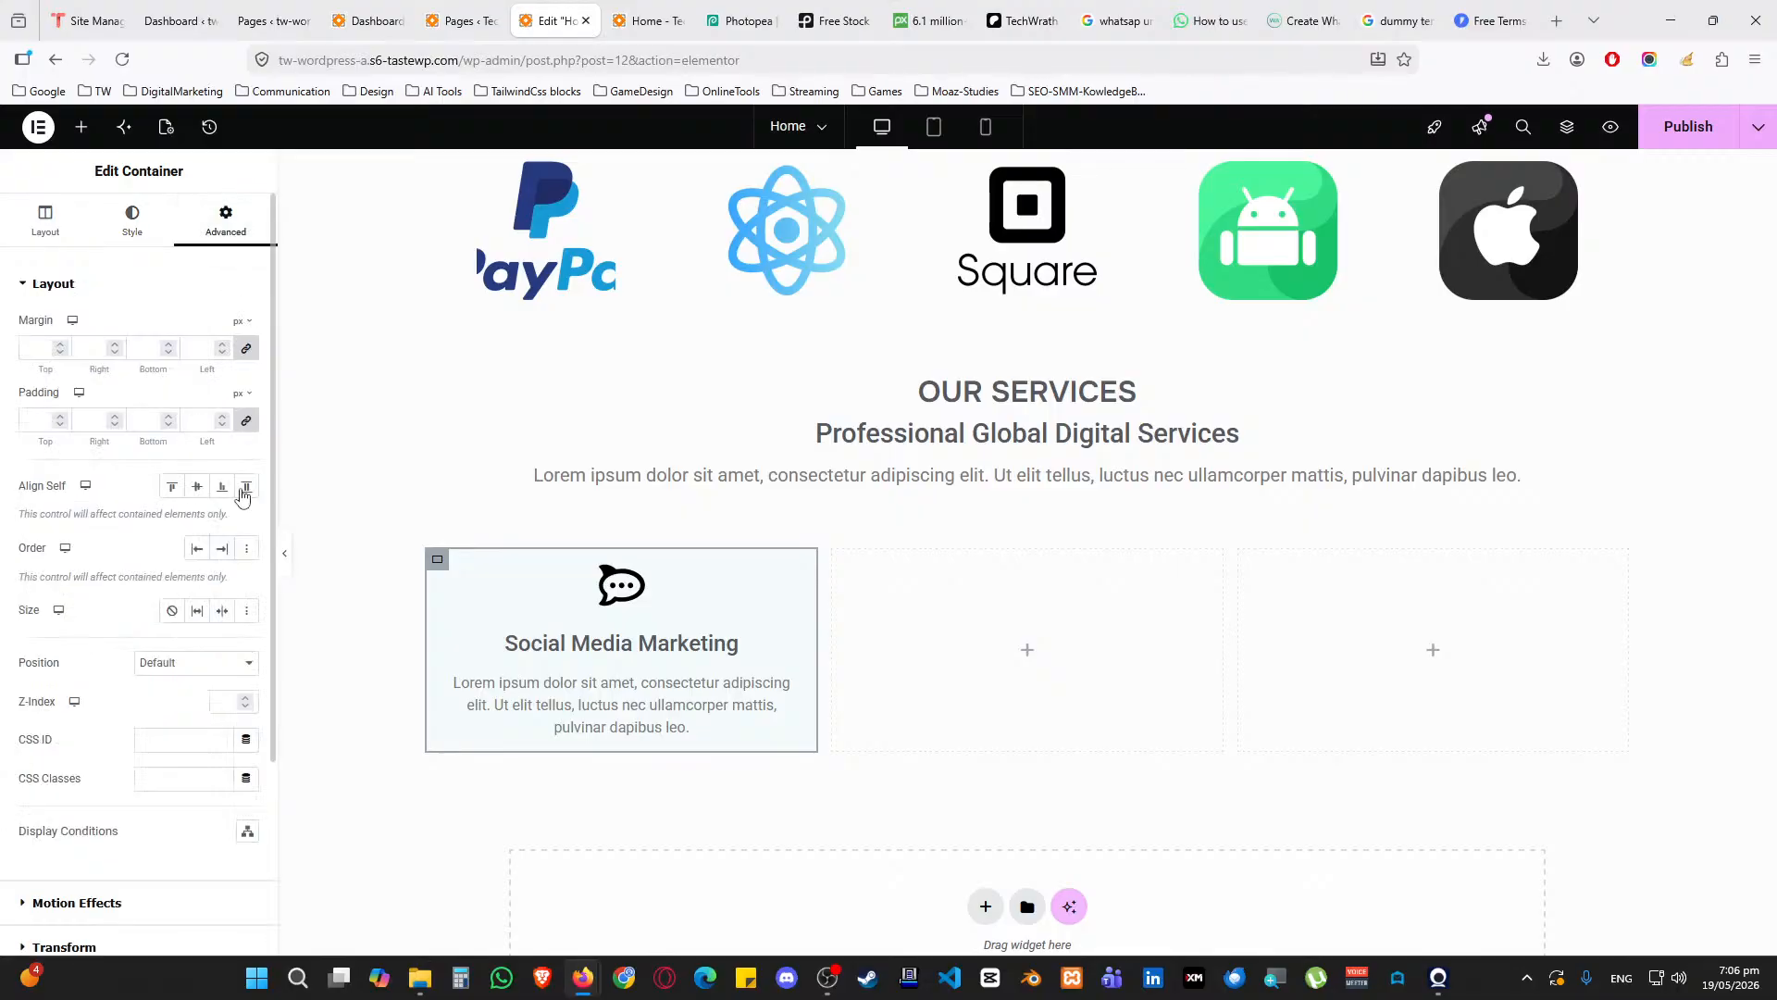
click(247, 422)
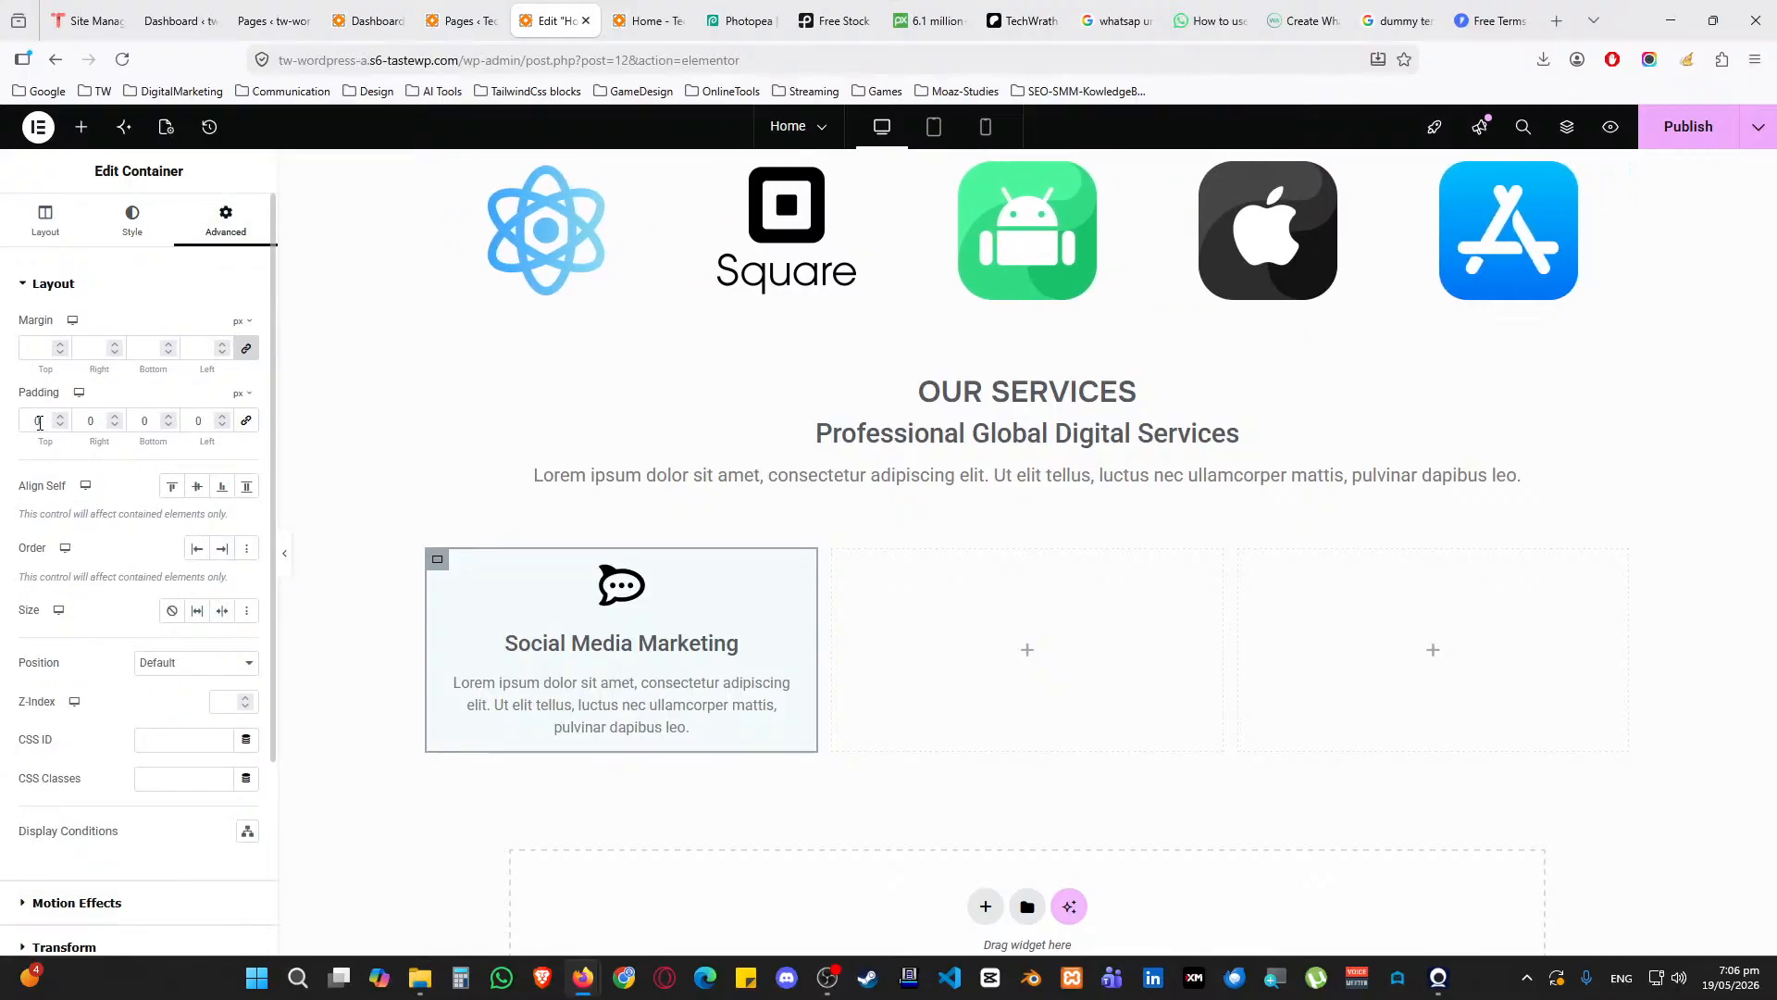
text(25)
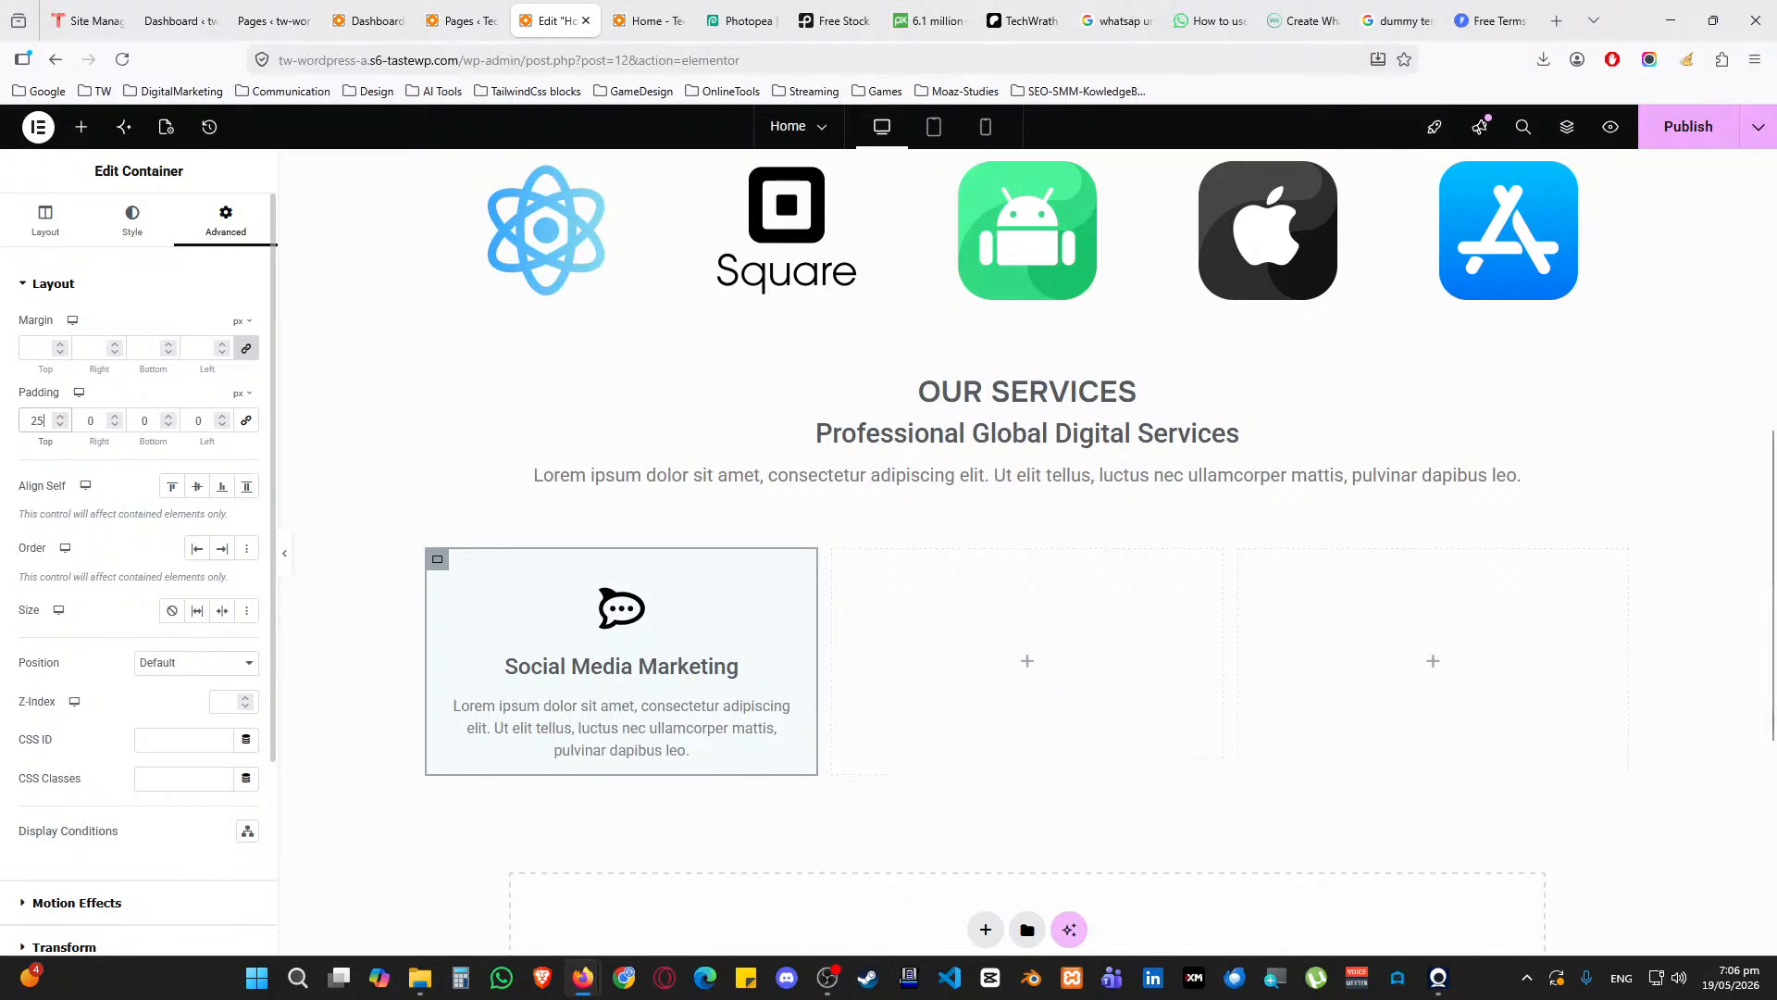
text(25)
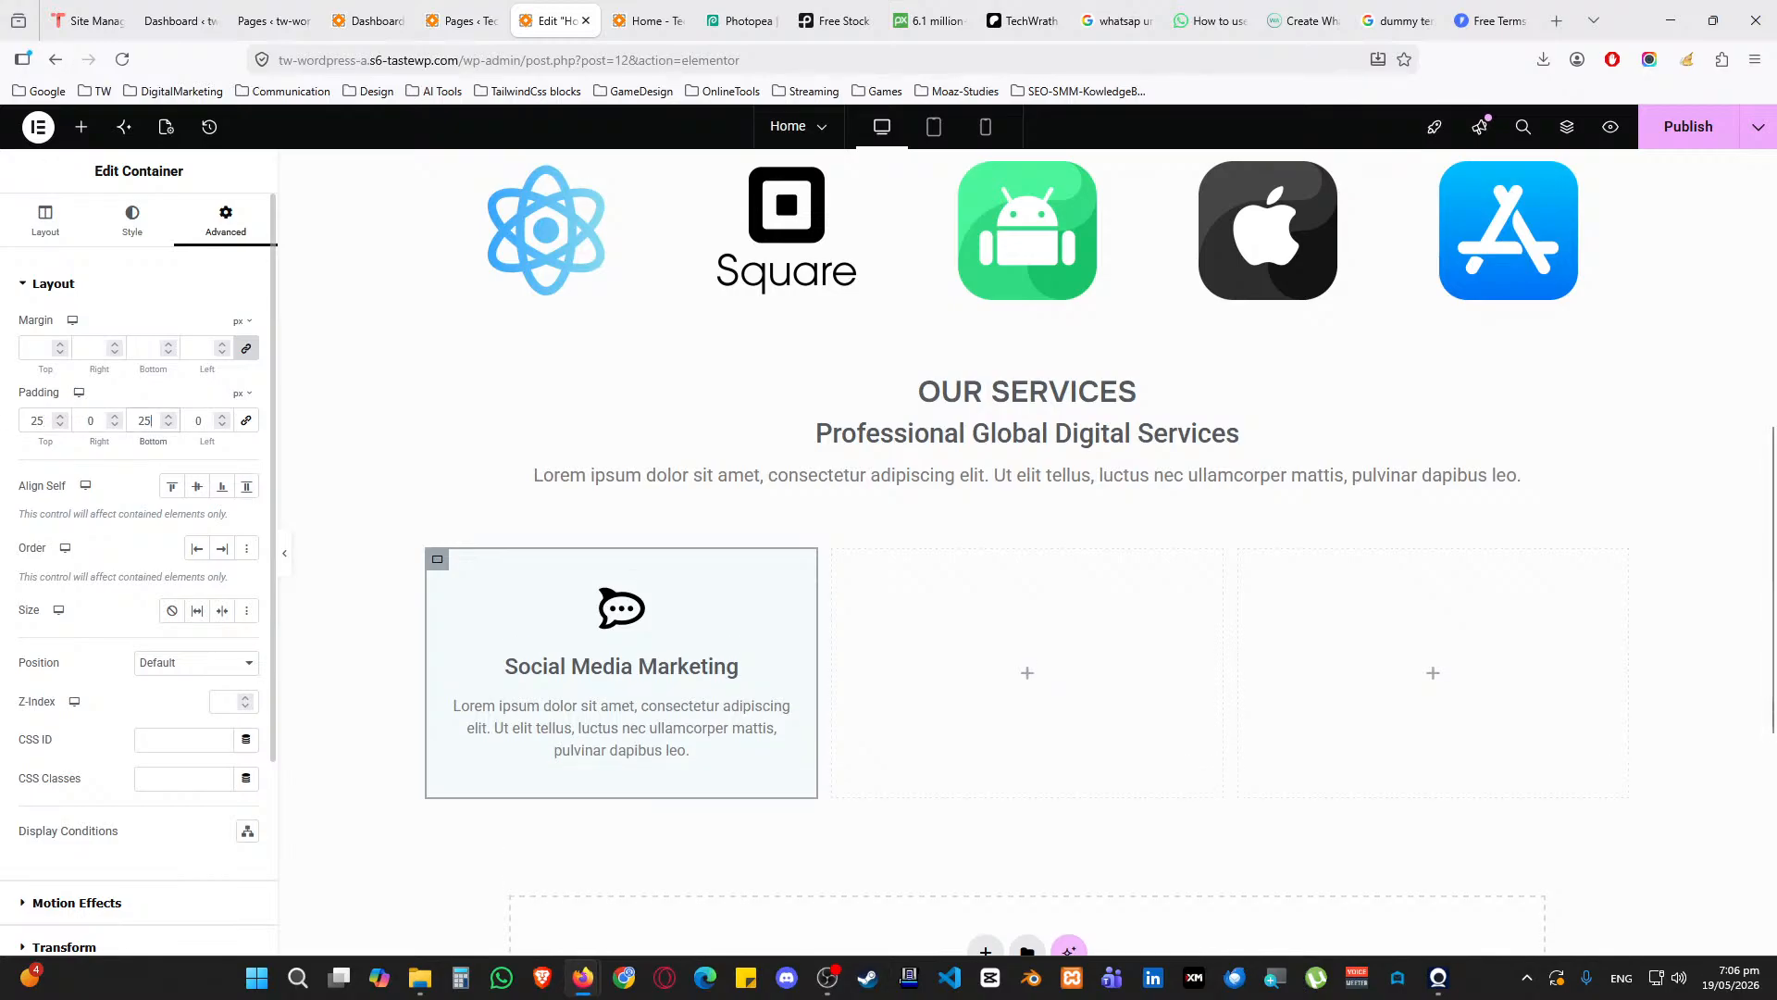
Copy the first column and paste its style onto the second and third columns
right_click(443, 567)
click(495, 550)
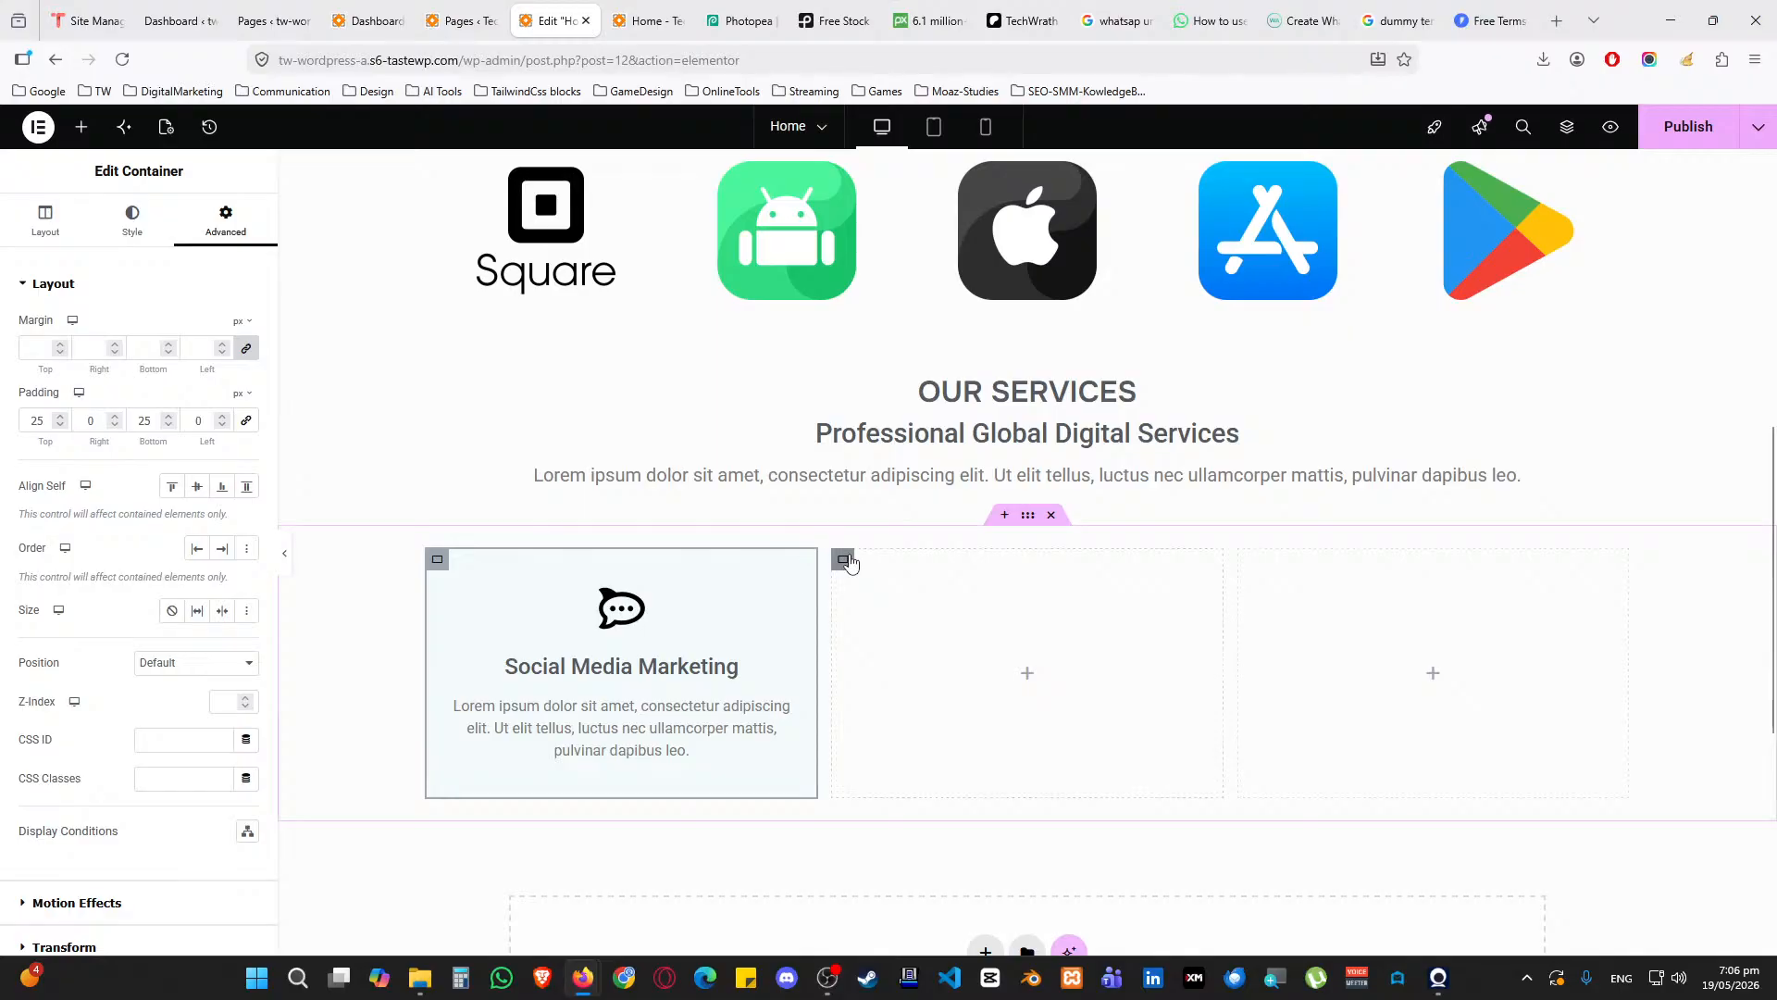
right_click(843, 560)
click(911, 615)
right_click(1248, 560)
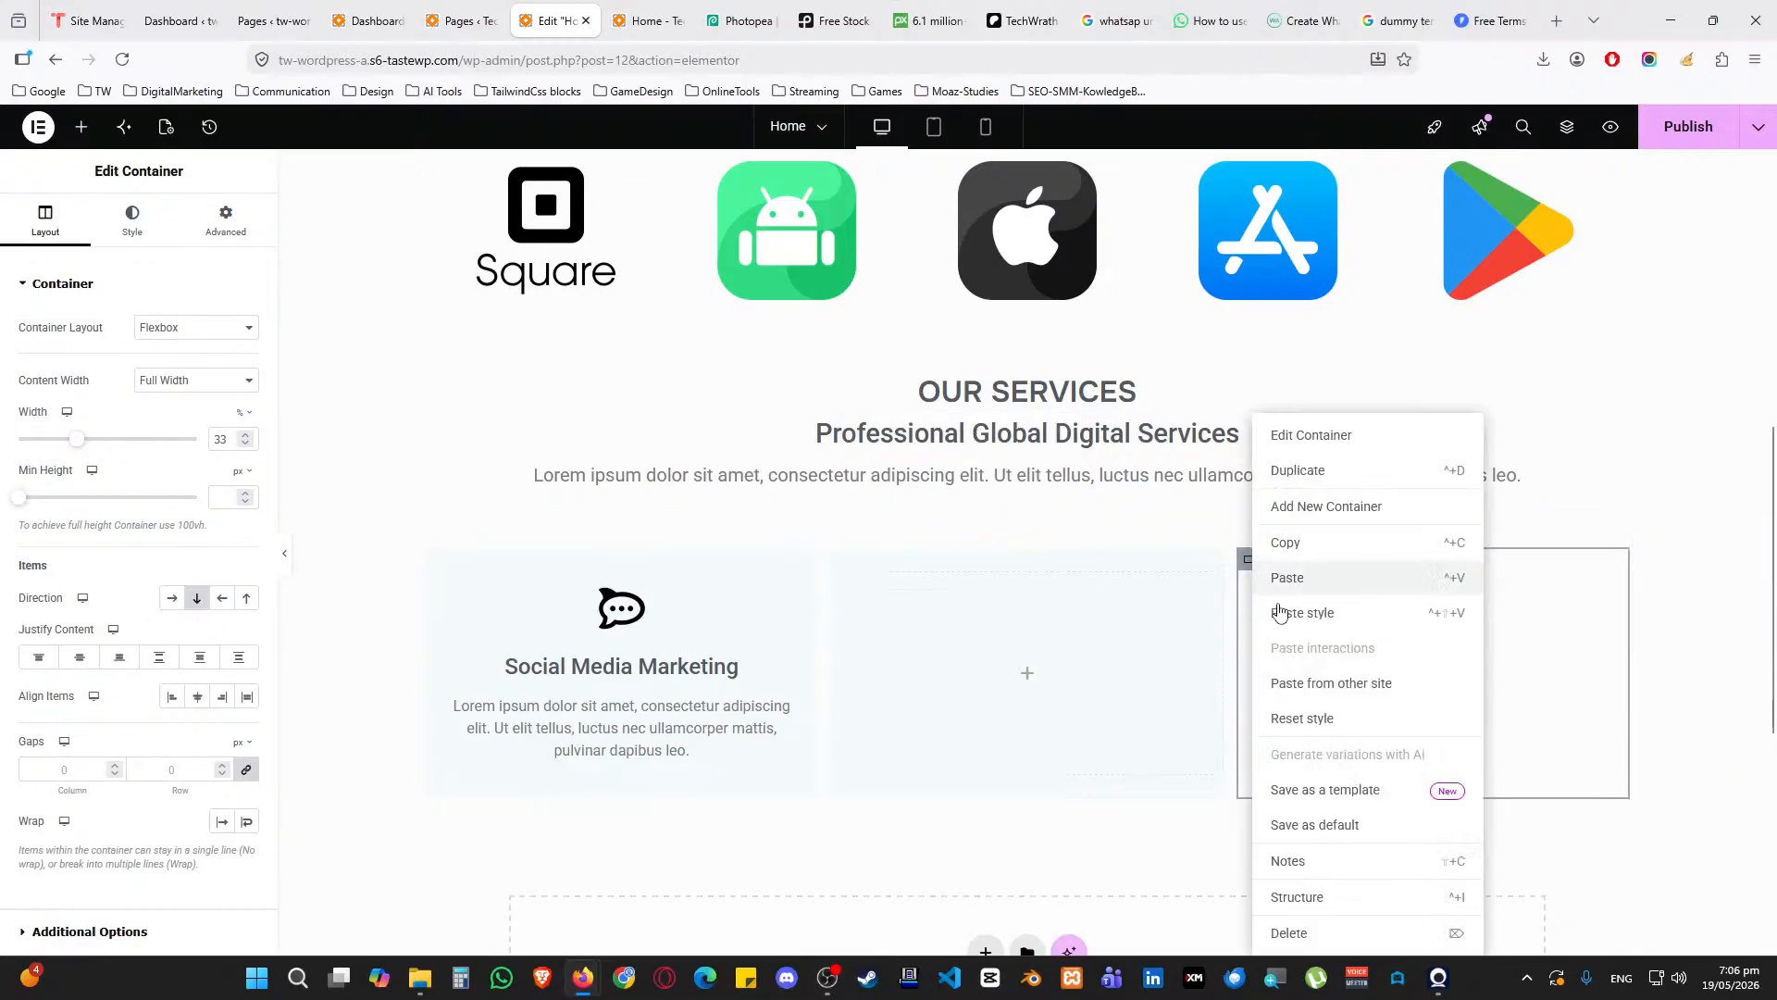
click(1303, 619)
Copy the Social Media Marketing box and paste it into the other two columns
right_click(804, 586)
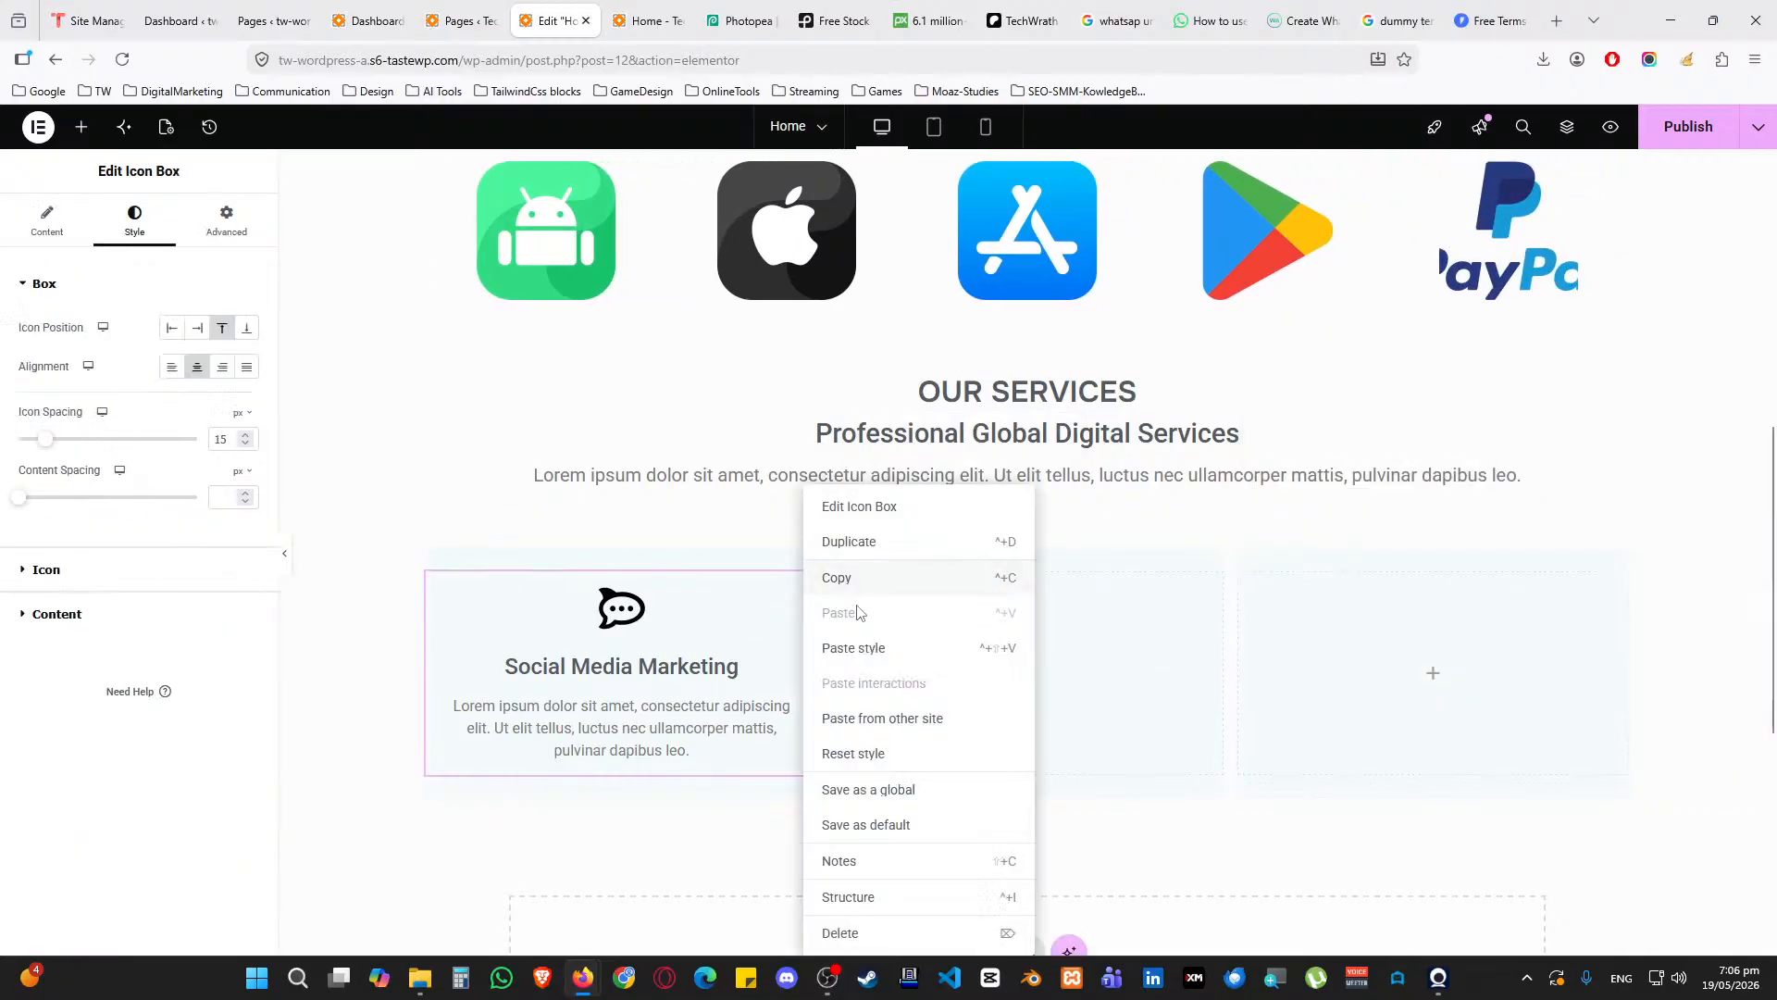
click(857, 581)
right_click(1035, 674)
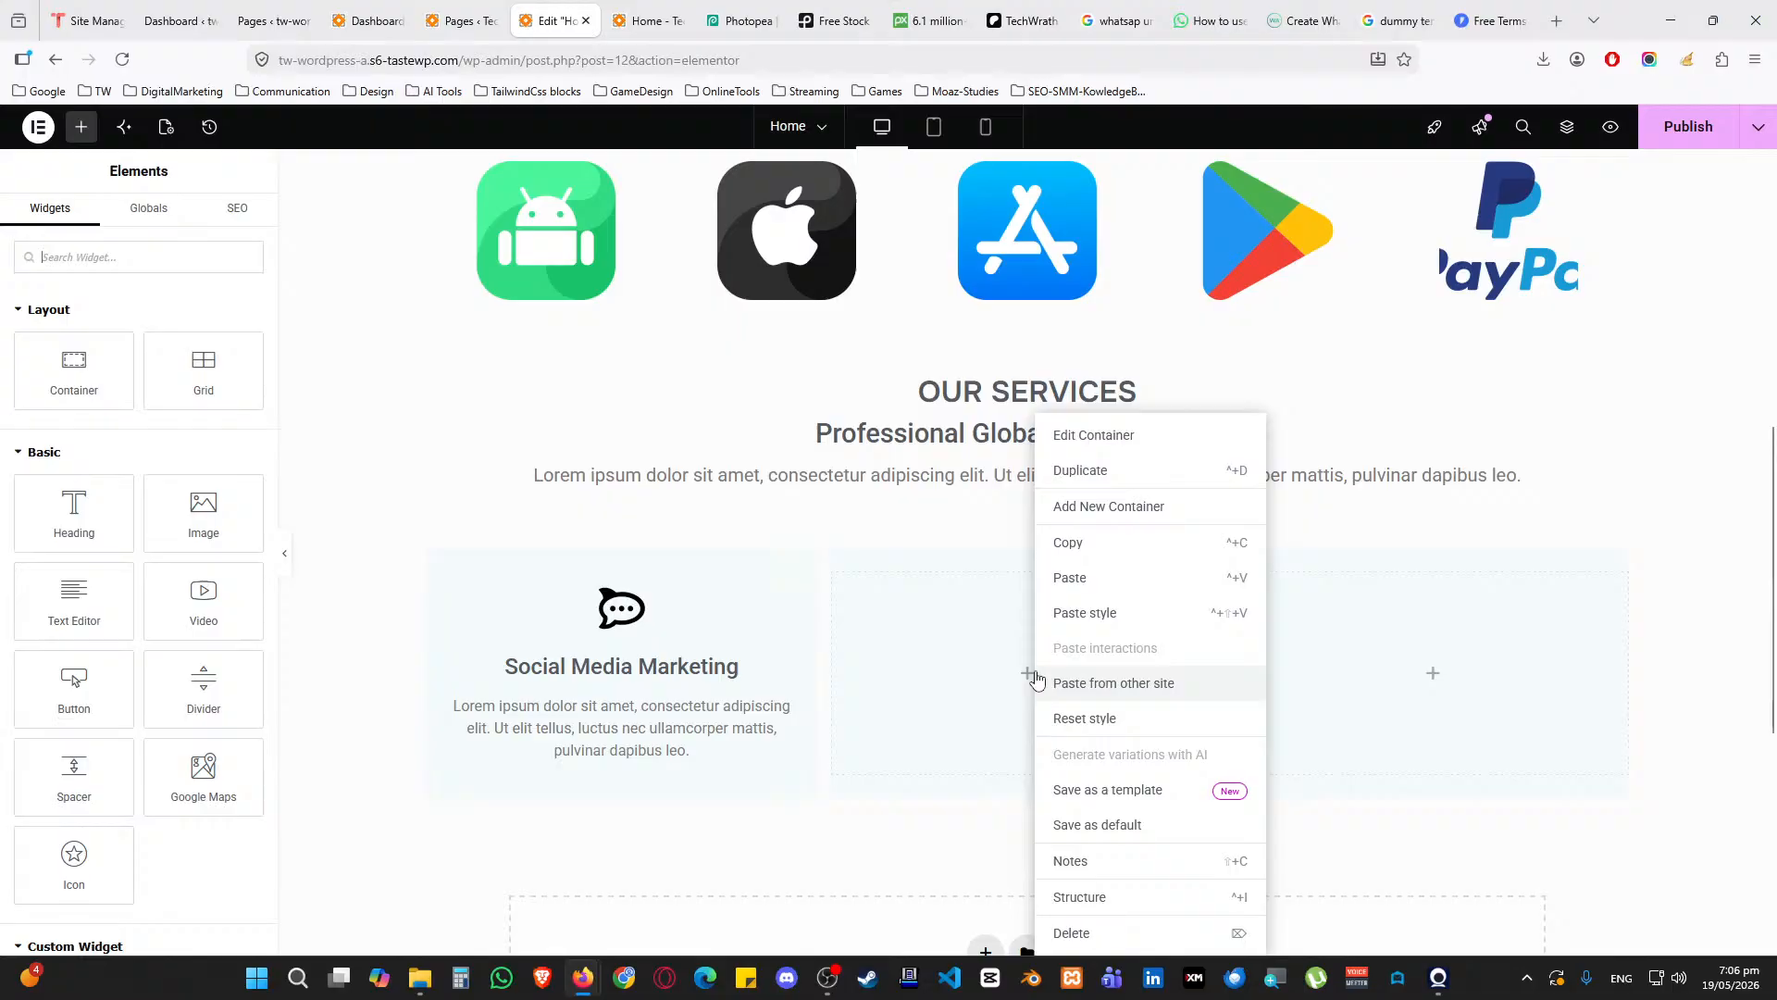
click(1078, 574)
right_click(1436, 675)
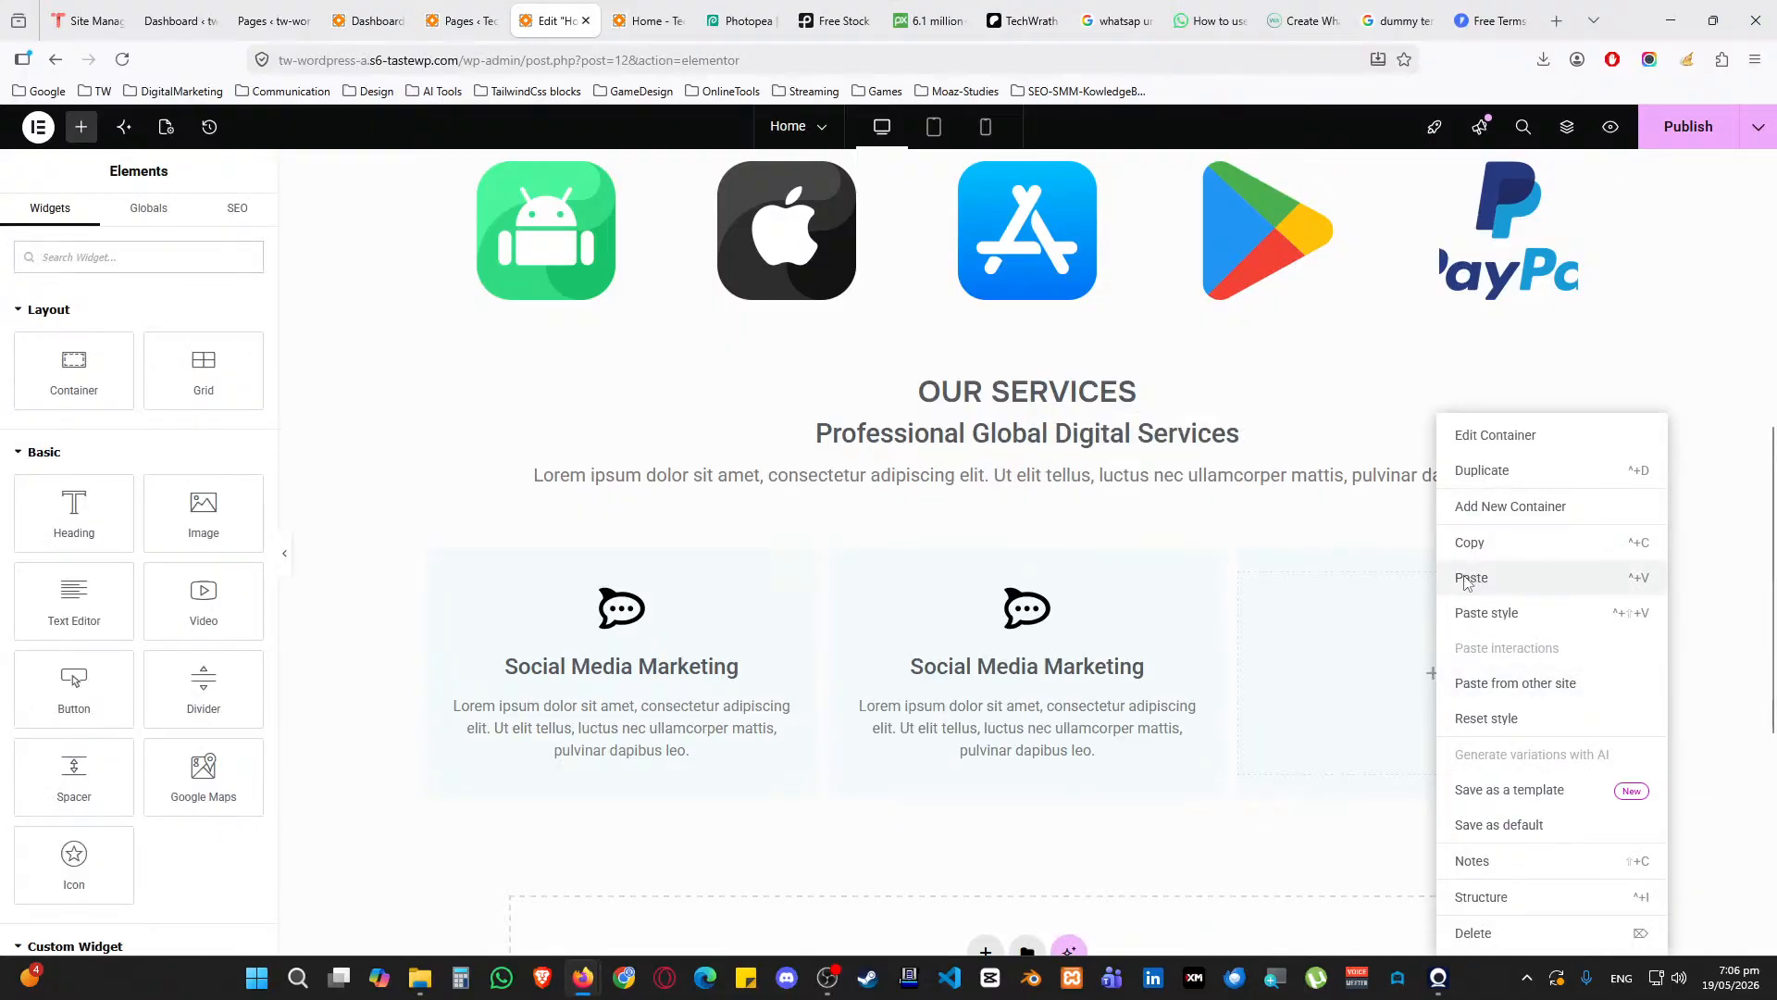
click(1466, 576)
Duplicate the row of three service cards
right_click(1028, 326)
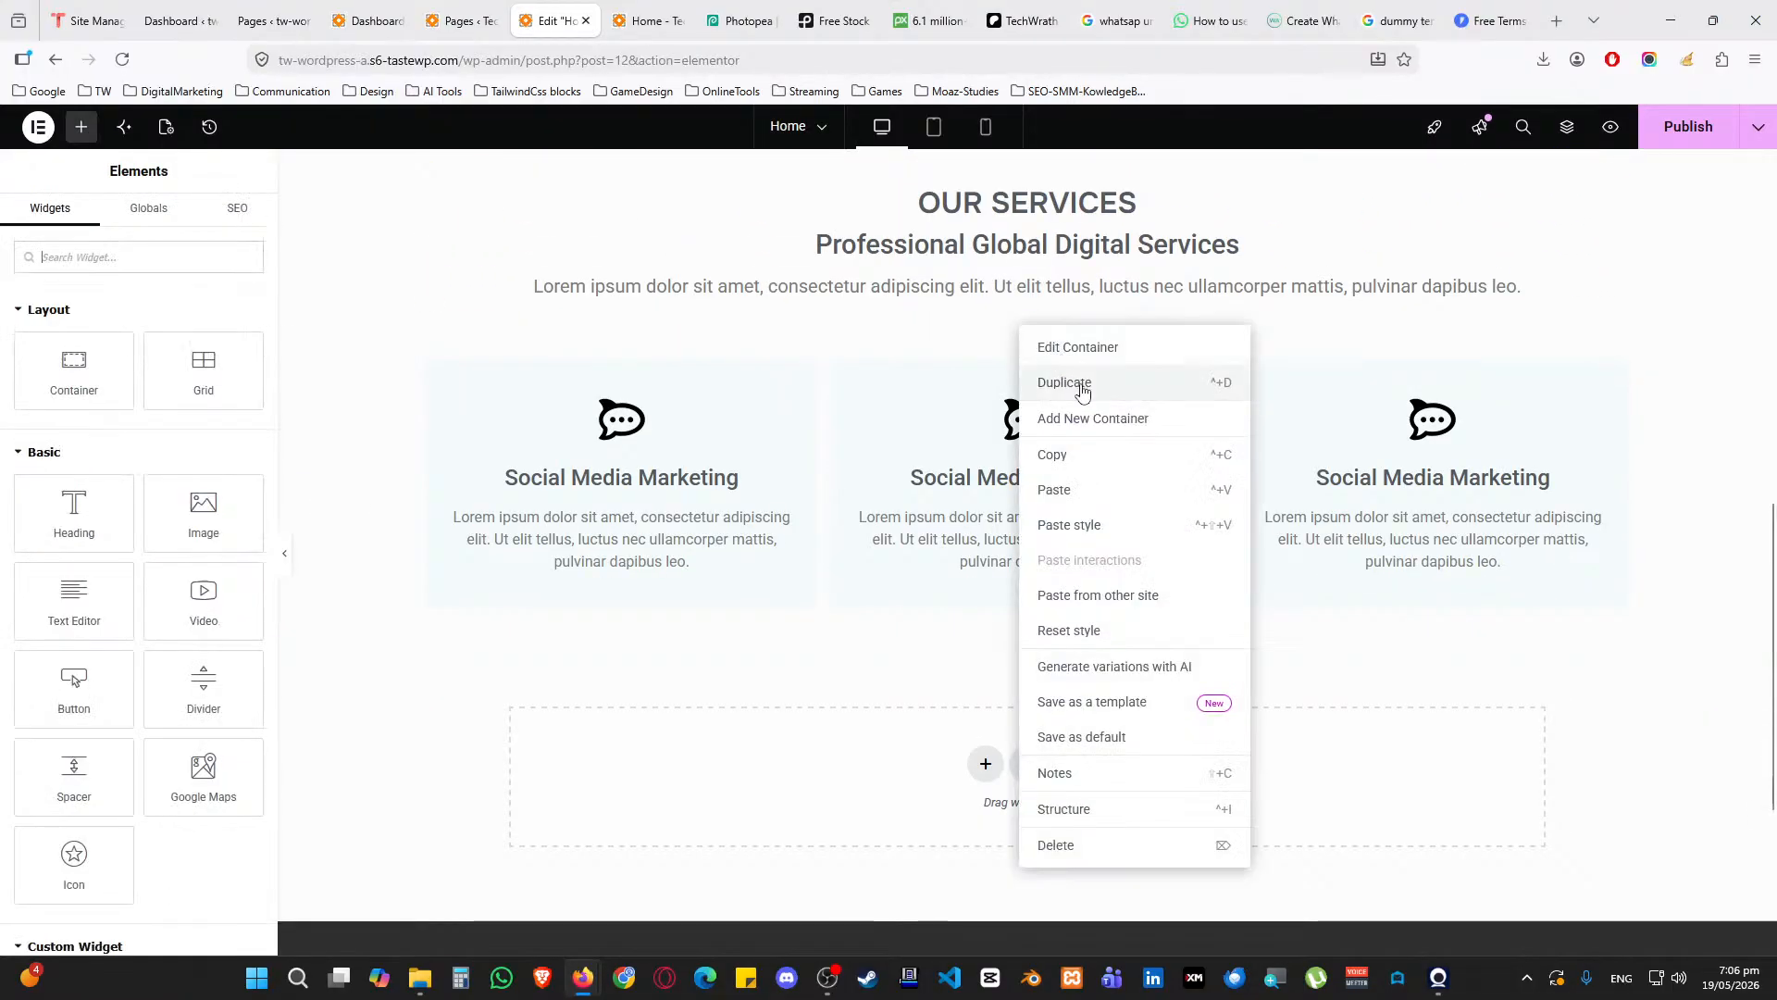
click(1076, 387)
scroll(966, 523, down, 2)
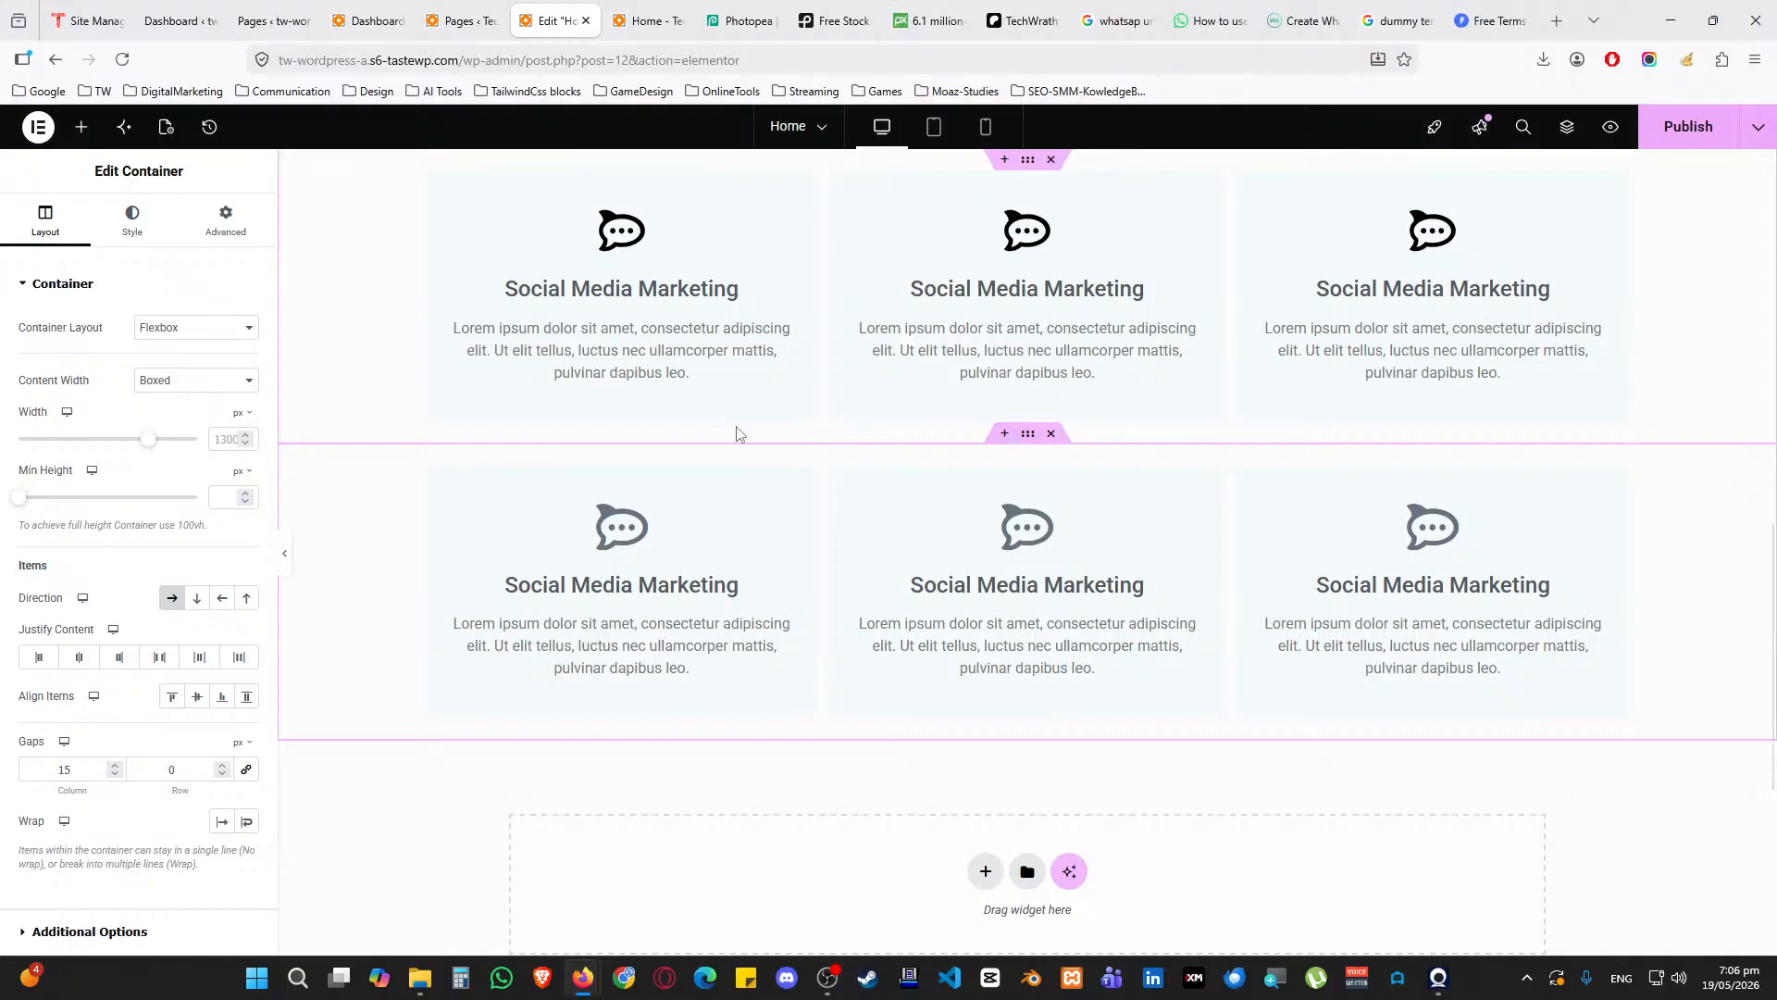
scroll(775, 400, up, 2)
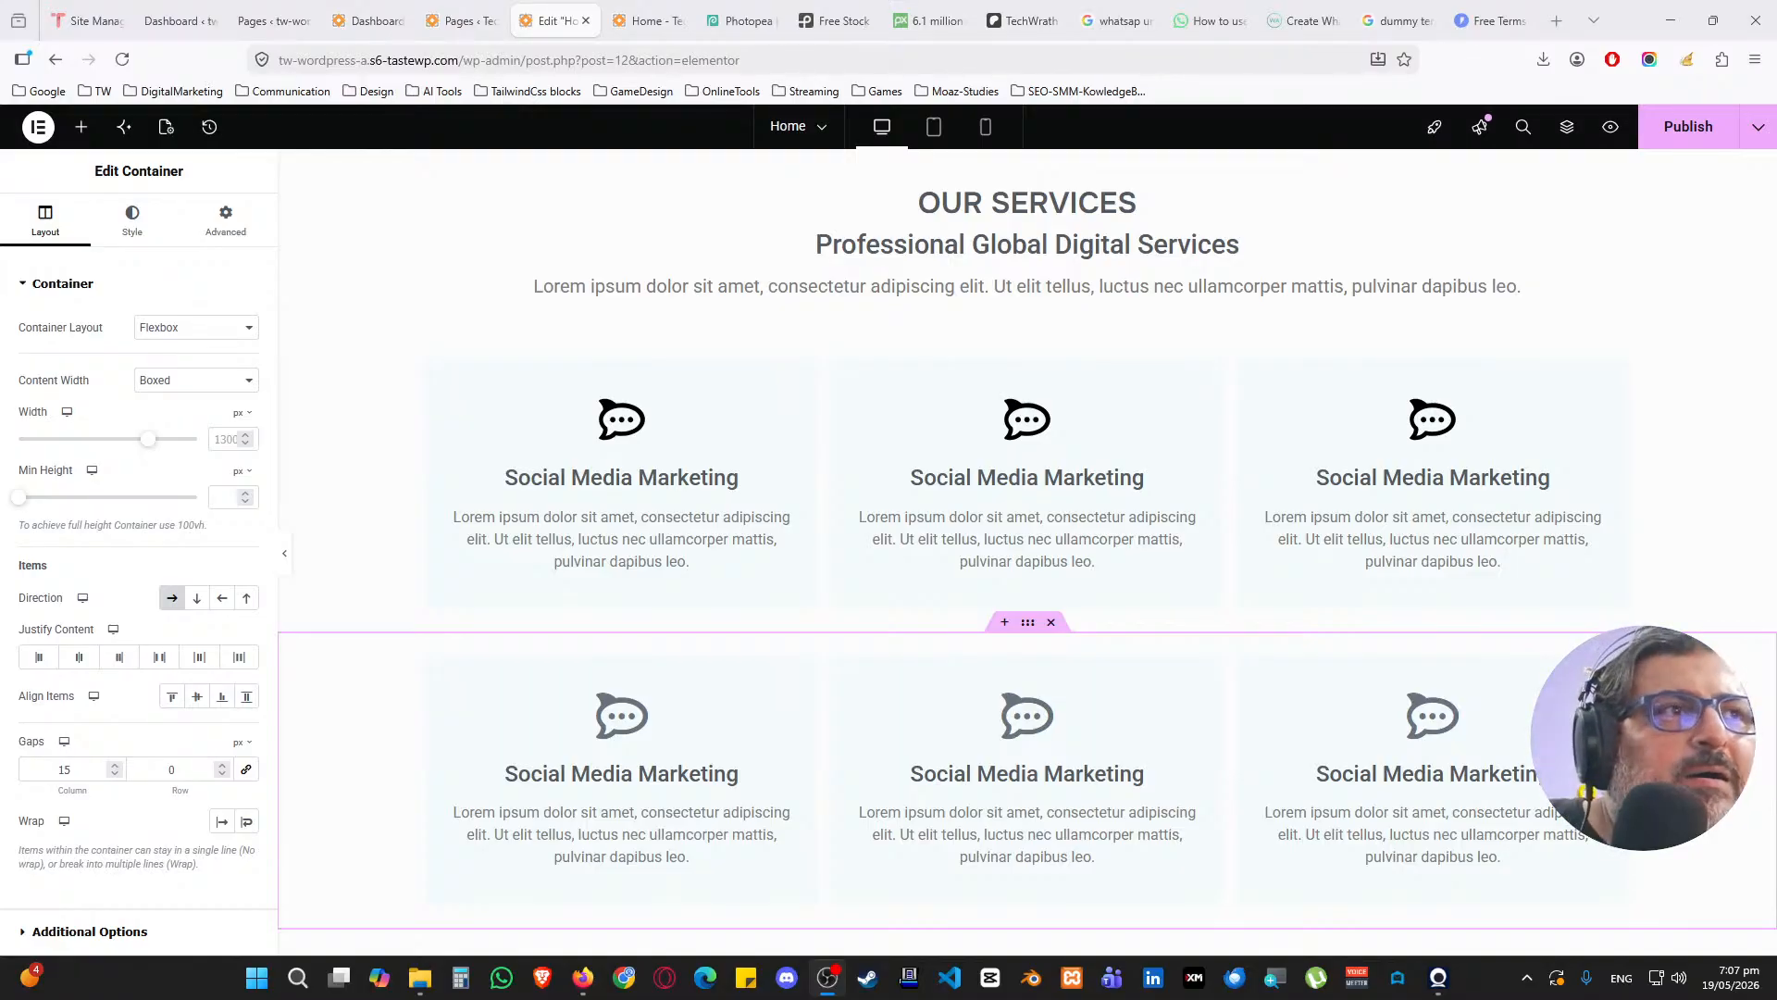
Turn on a box shadow for the first card with vertical offset 1 and 15% black opacity
click(437, 370)
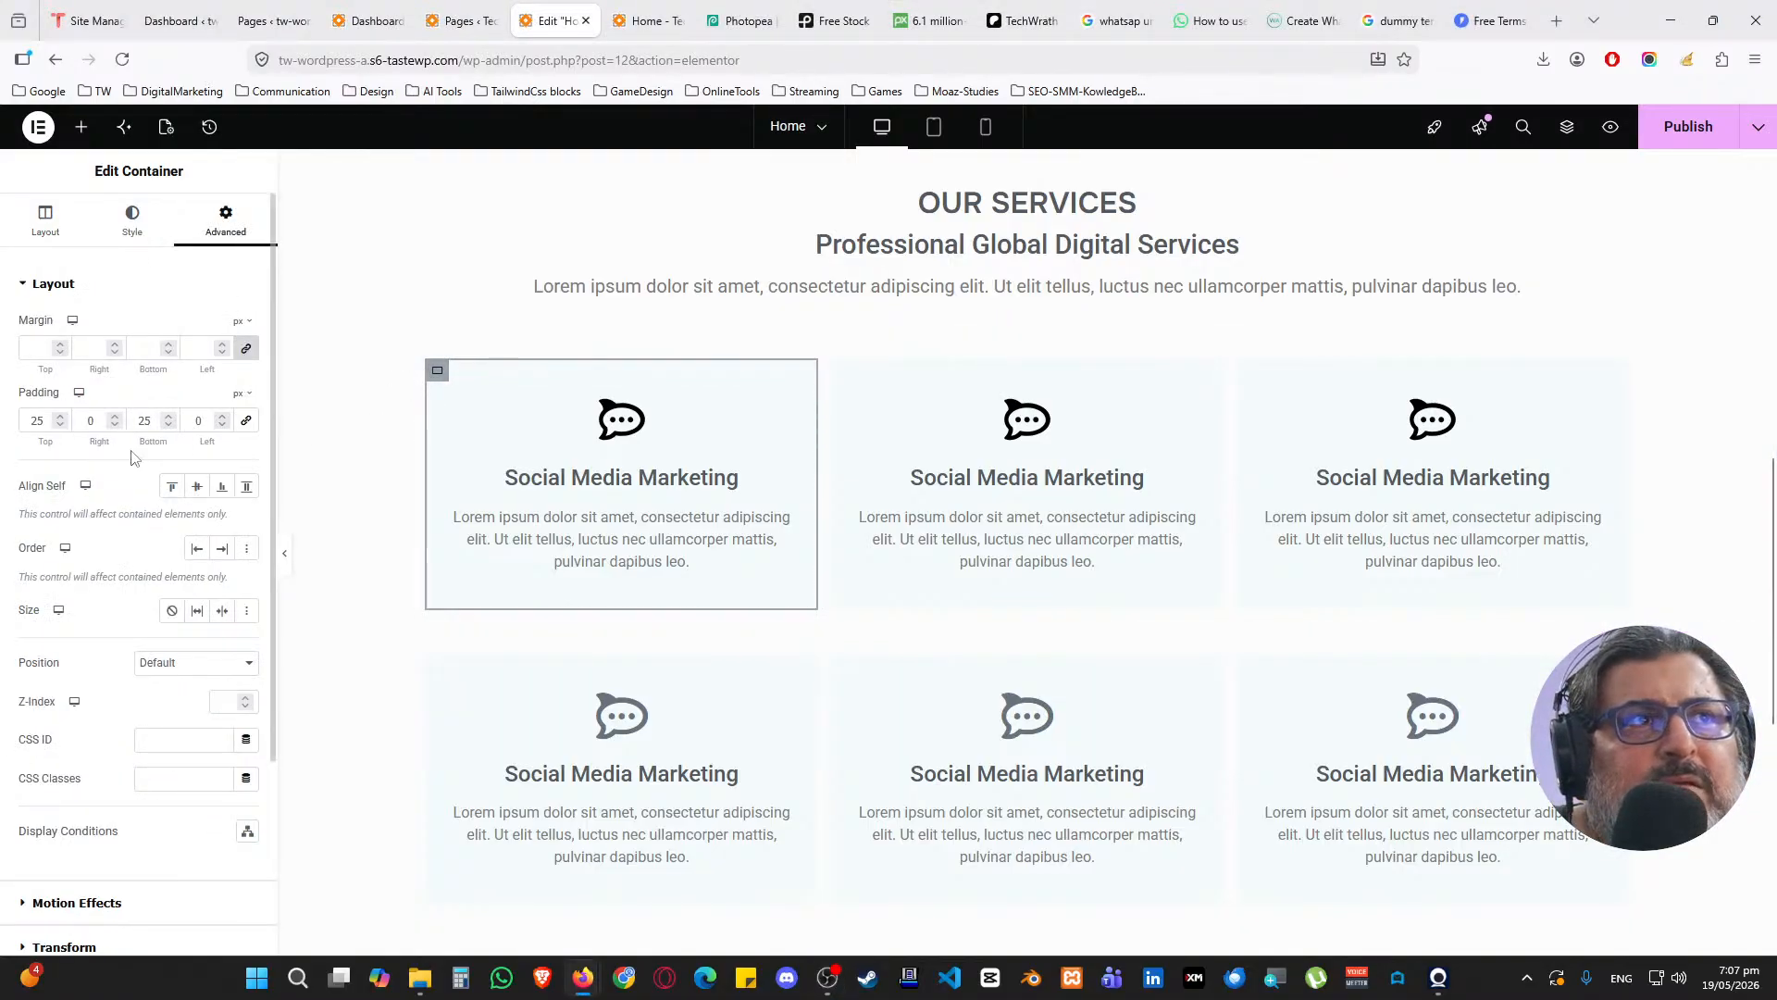
scroll(115, 500, down, 2)
scroll(125, 491, up, 2)
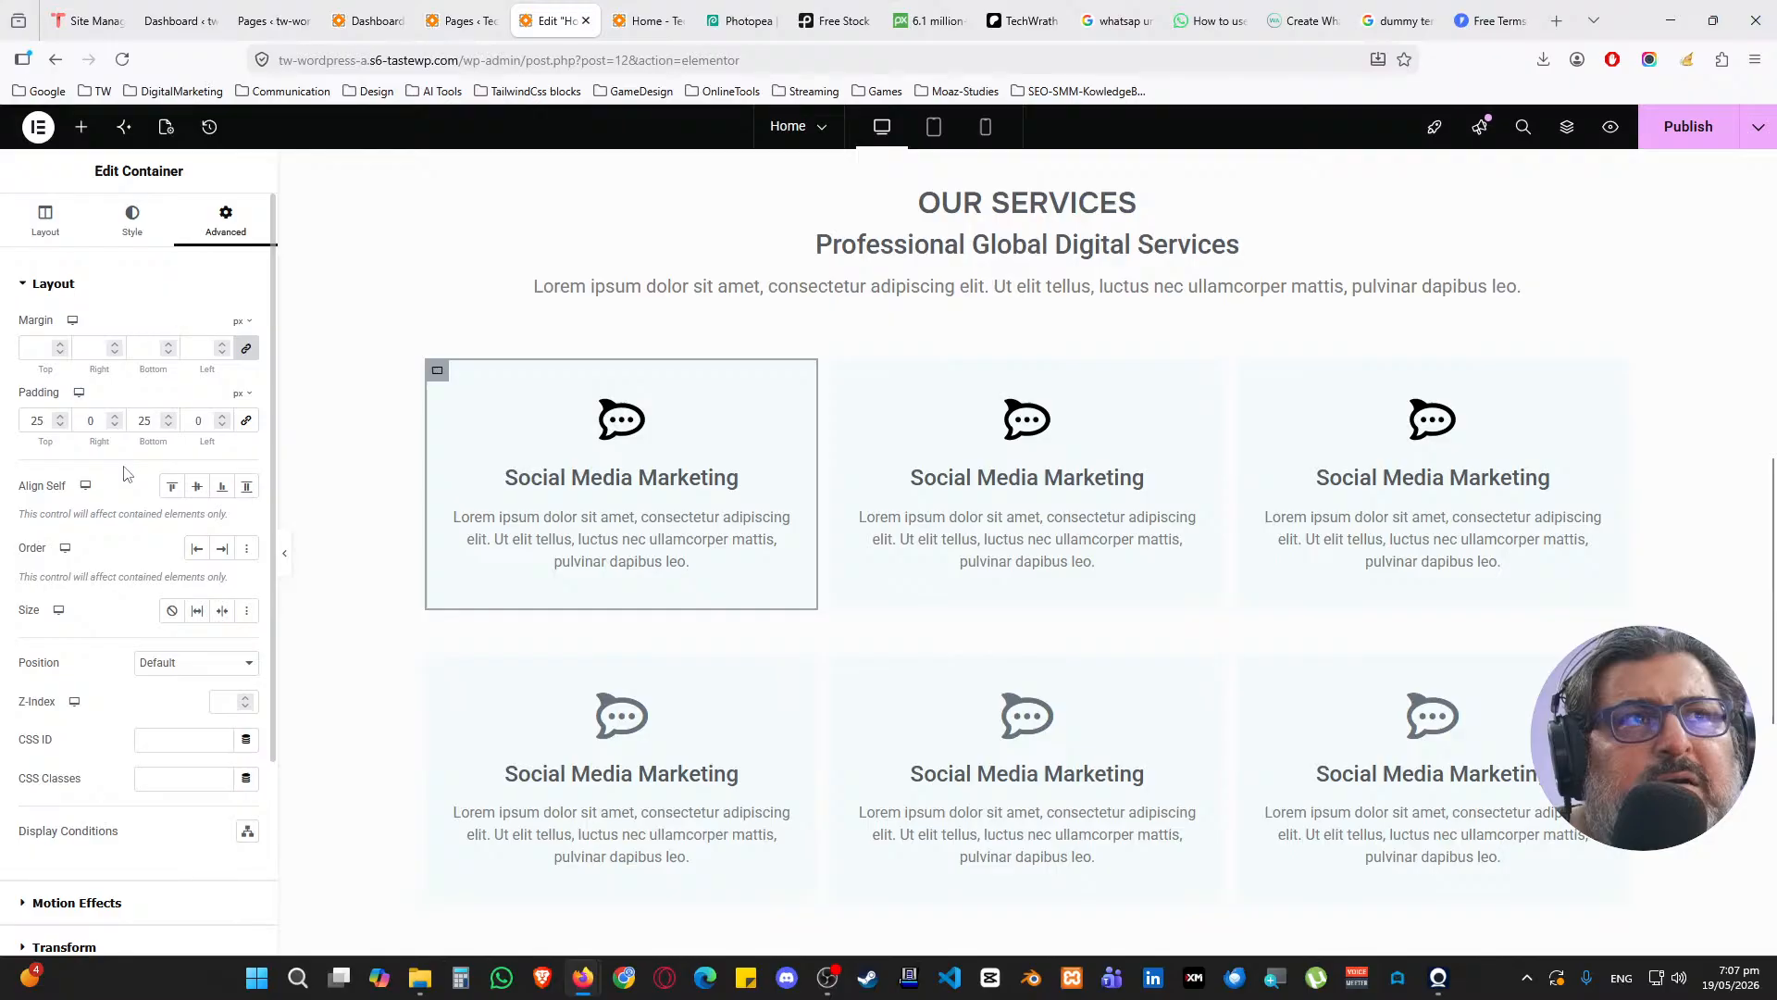
click(77, 289)
click(132, 221)
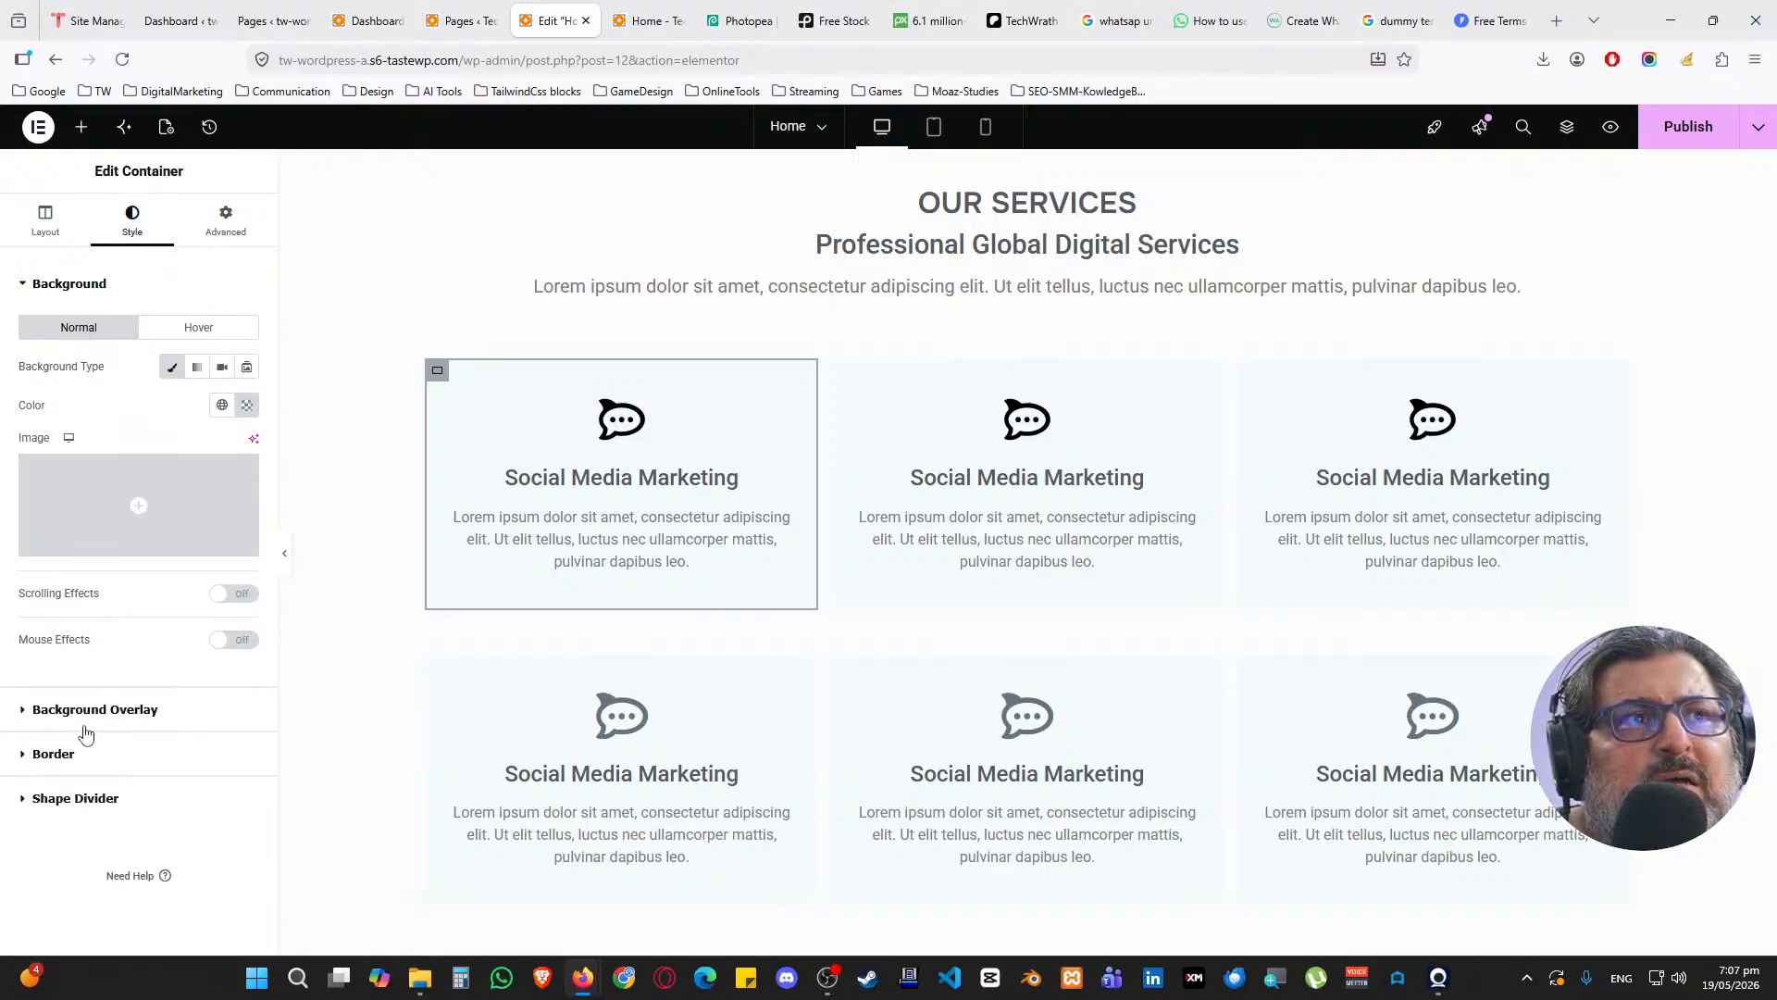
click(98, 287)
click(82, 374)
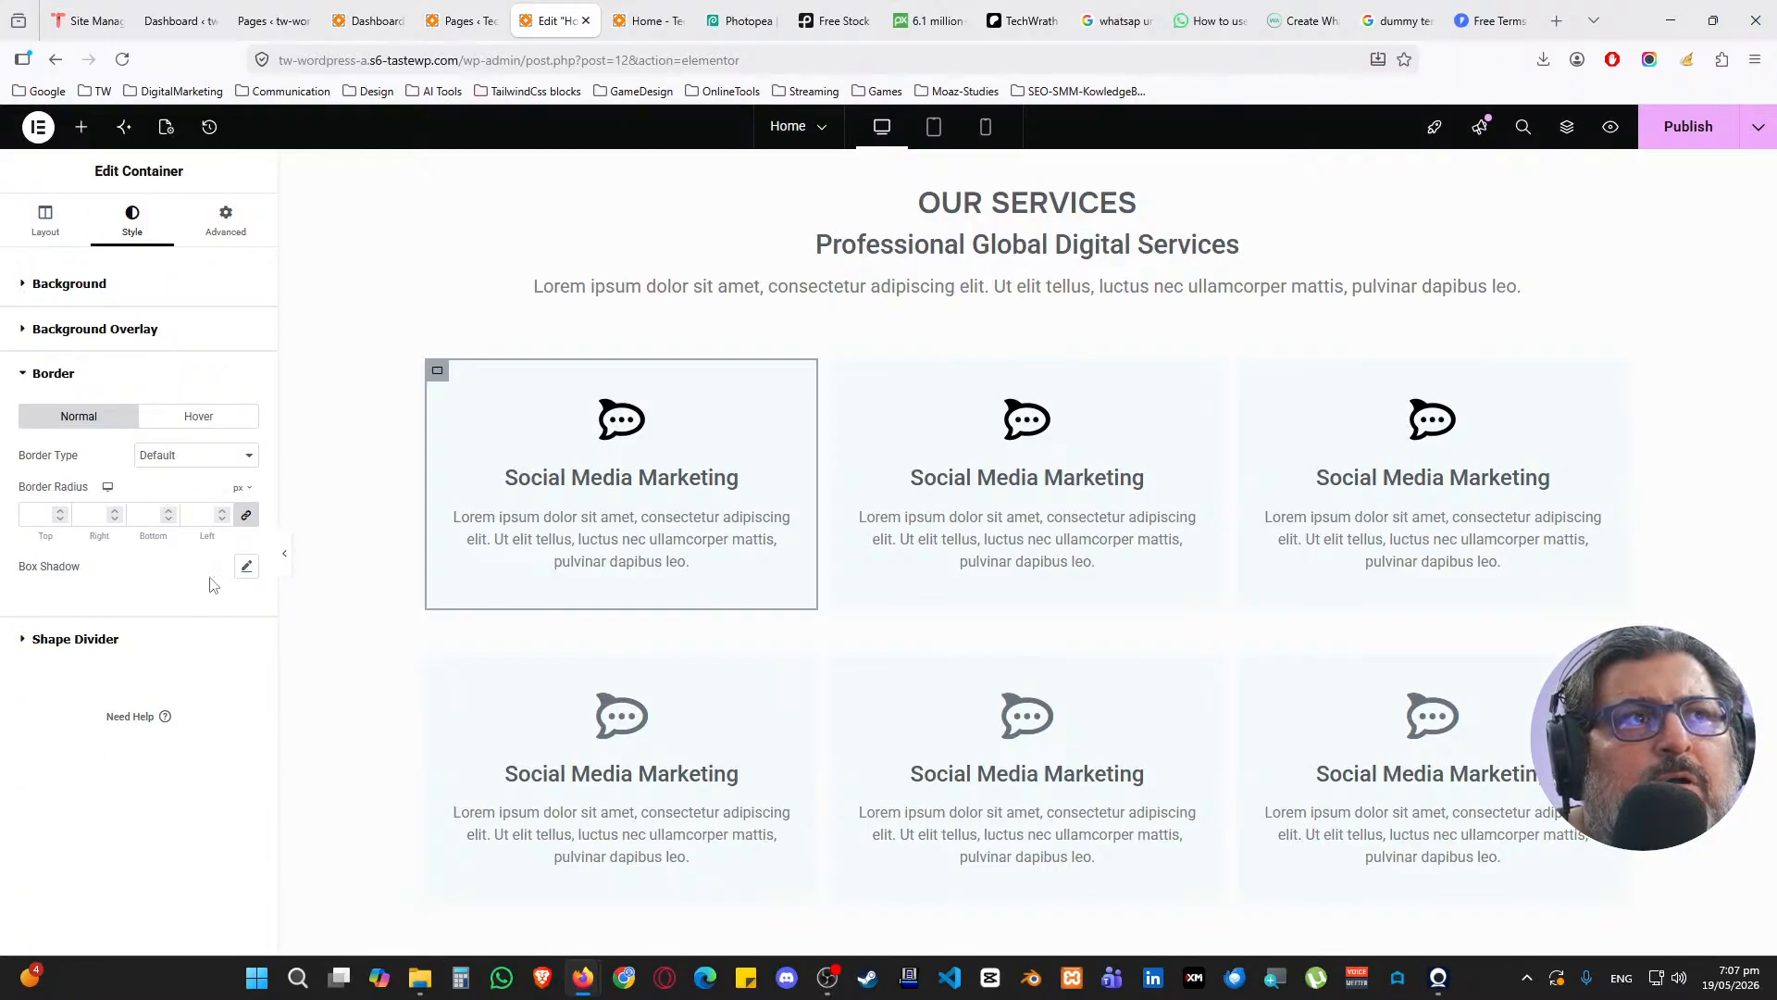
click(246, 565)
click(232, 656)
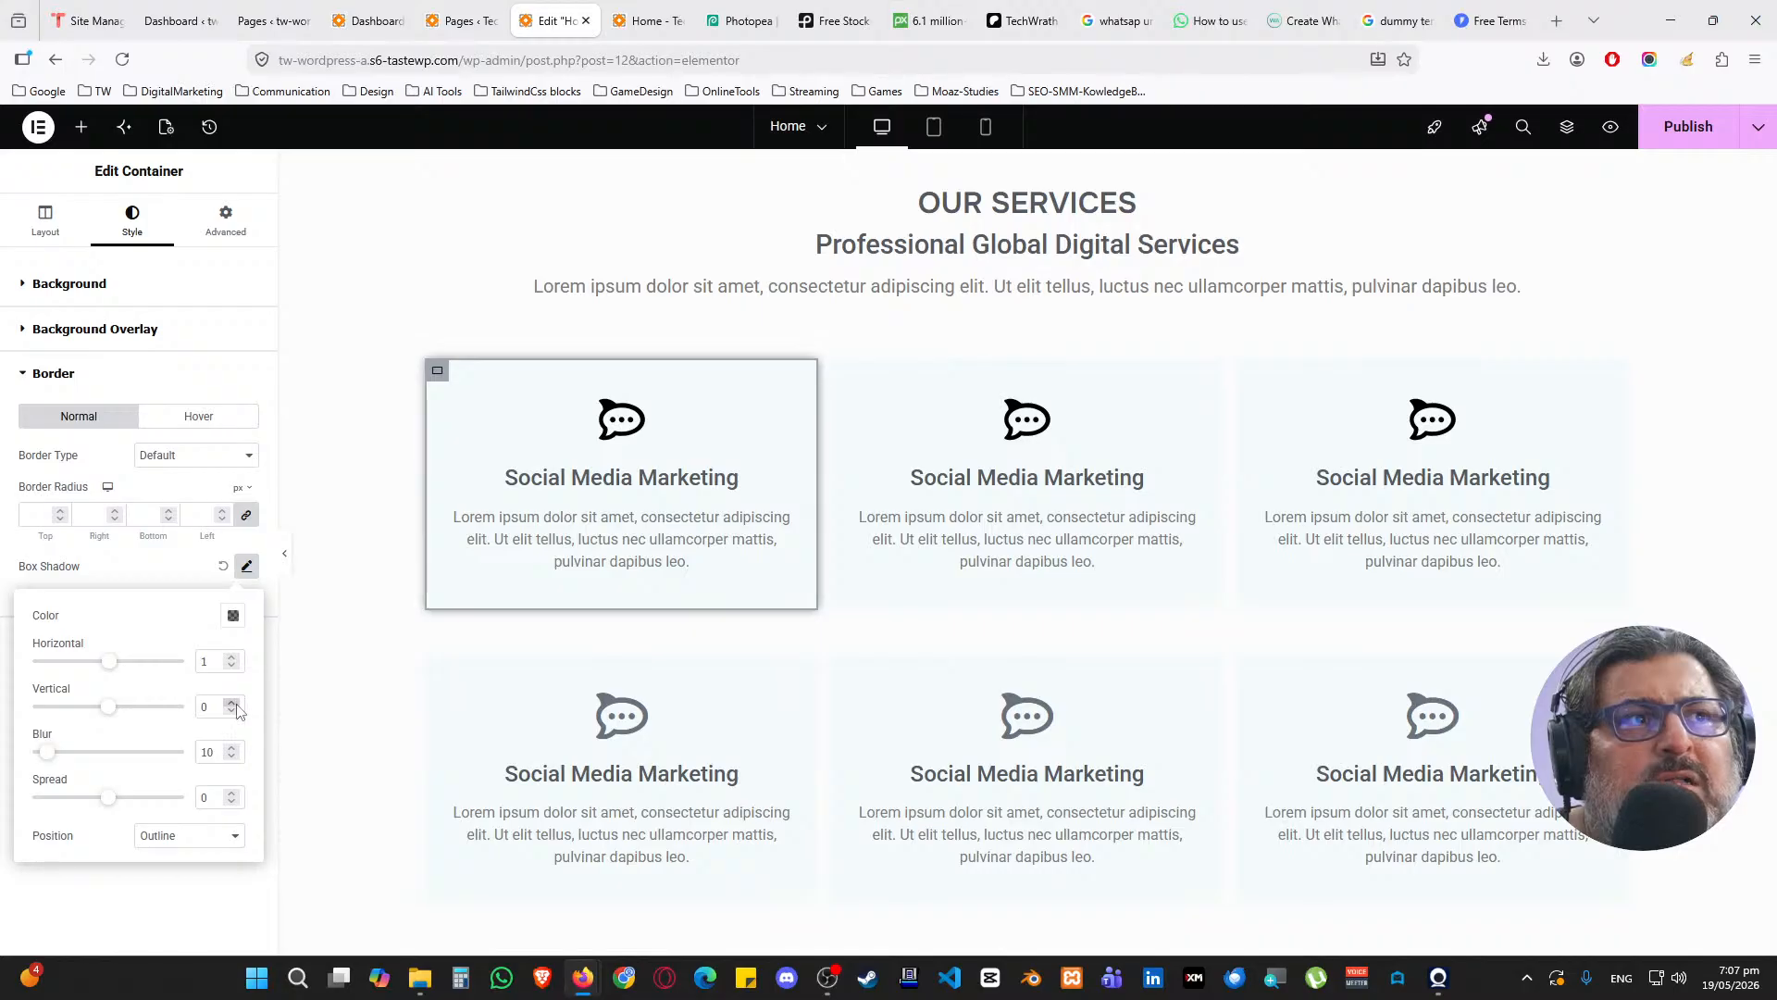
click(232, 702)
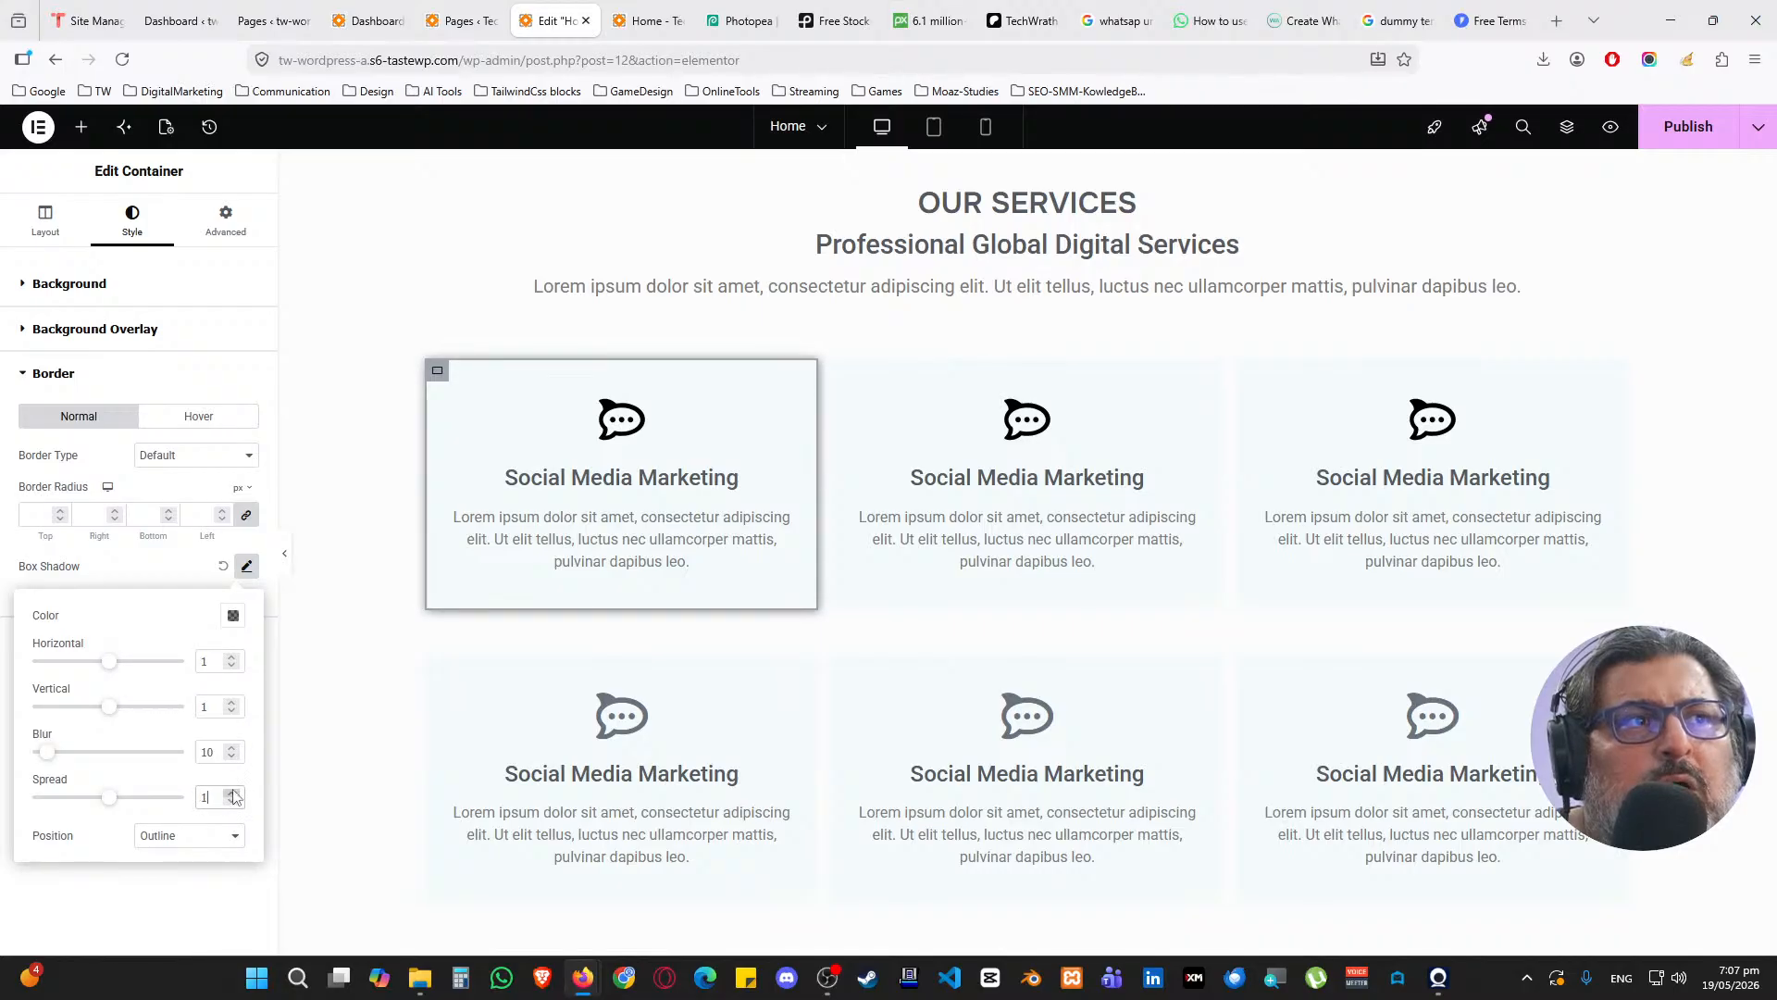
click(233, 614)
click(224, 881)
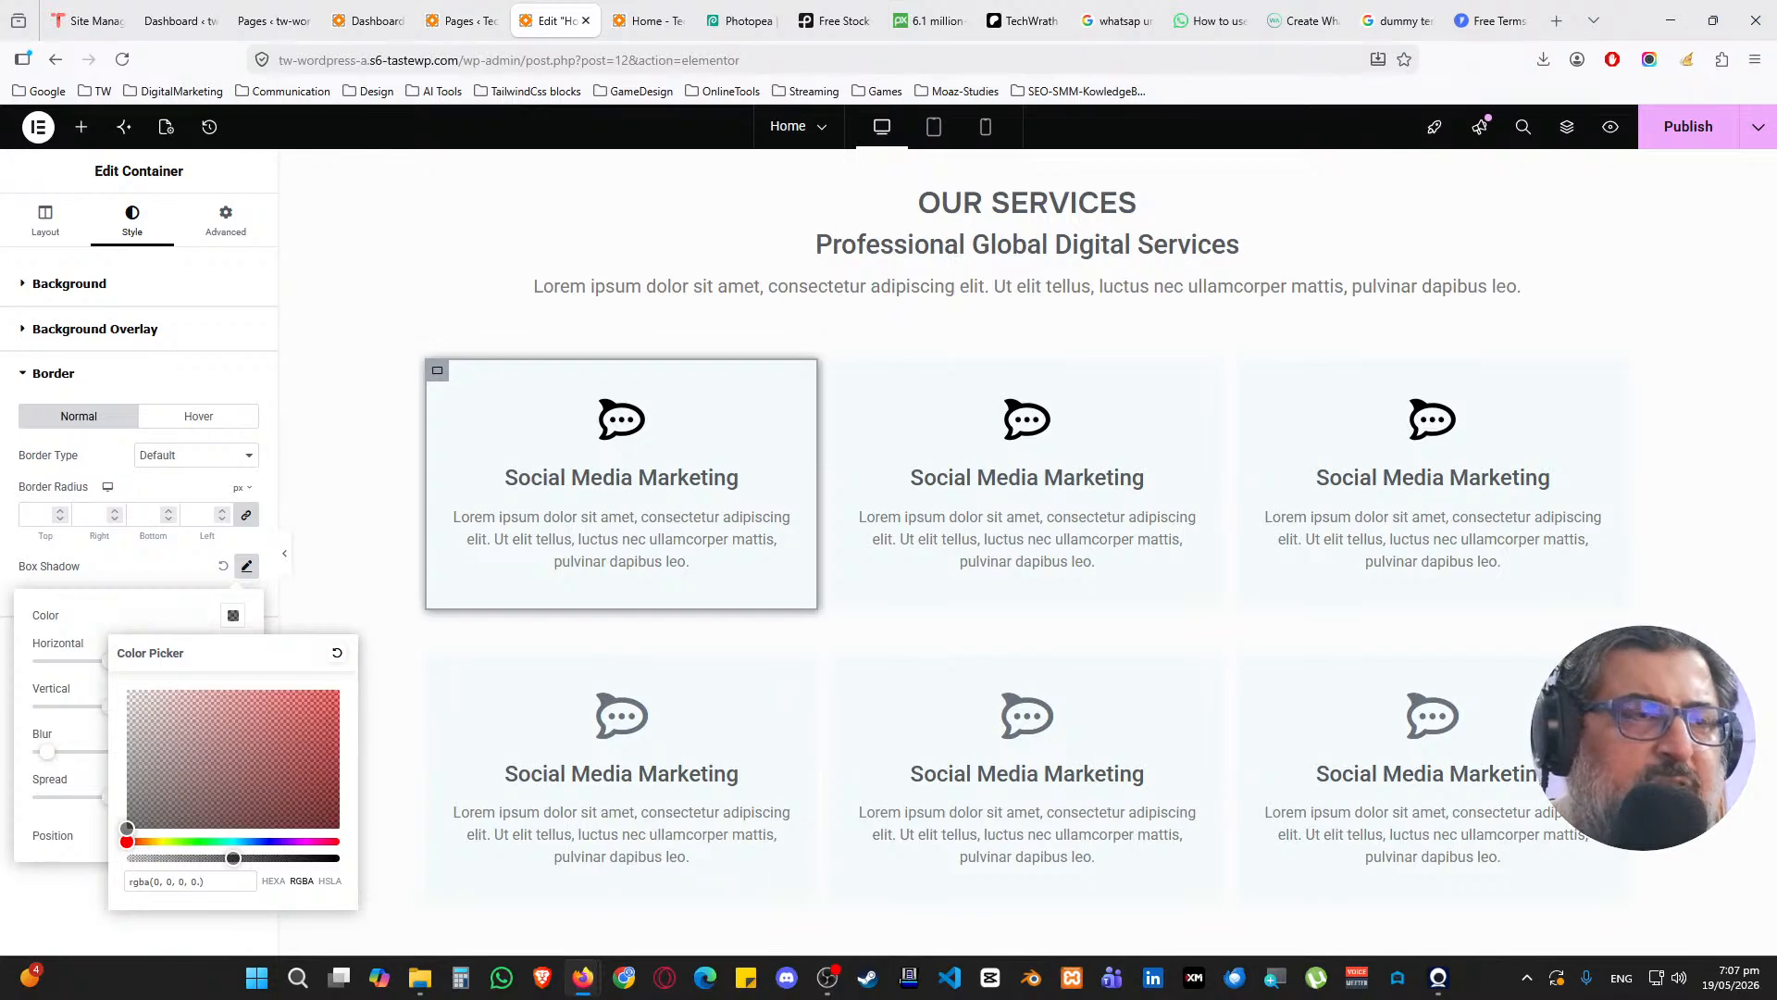
text(15)
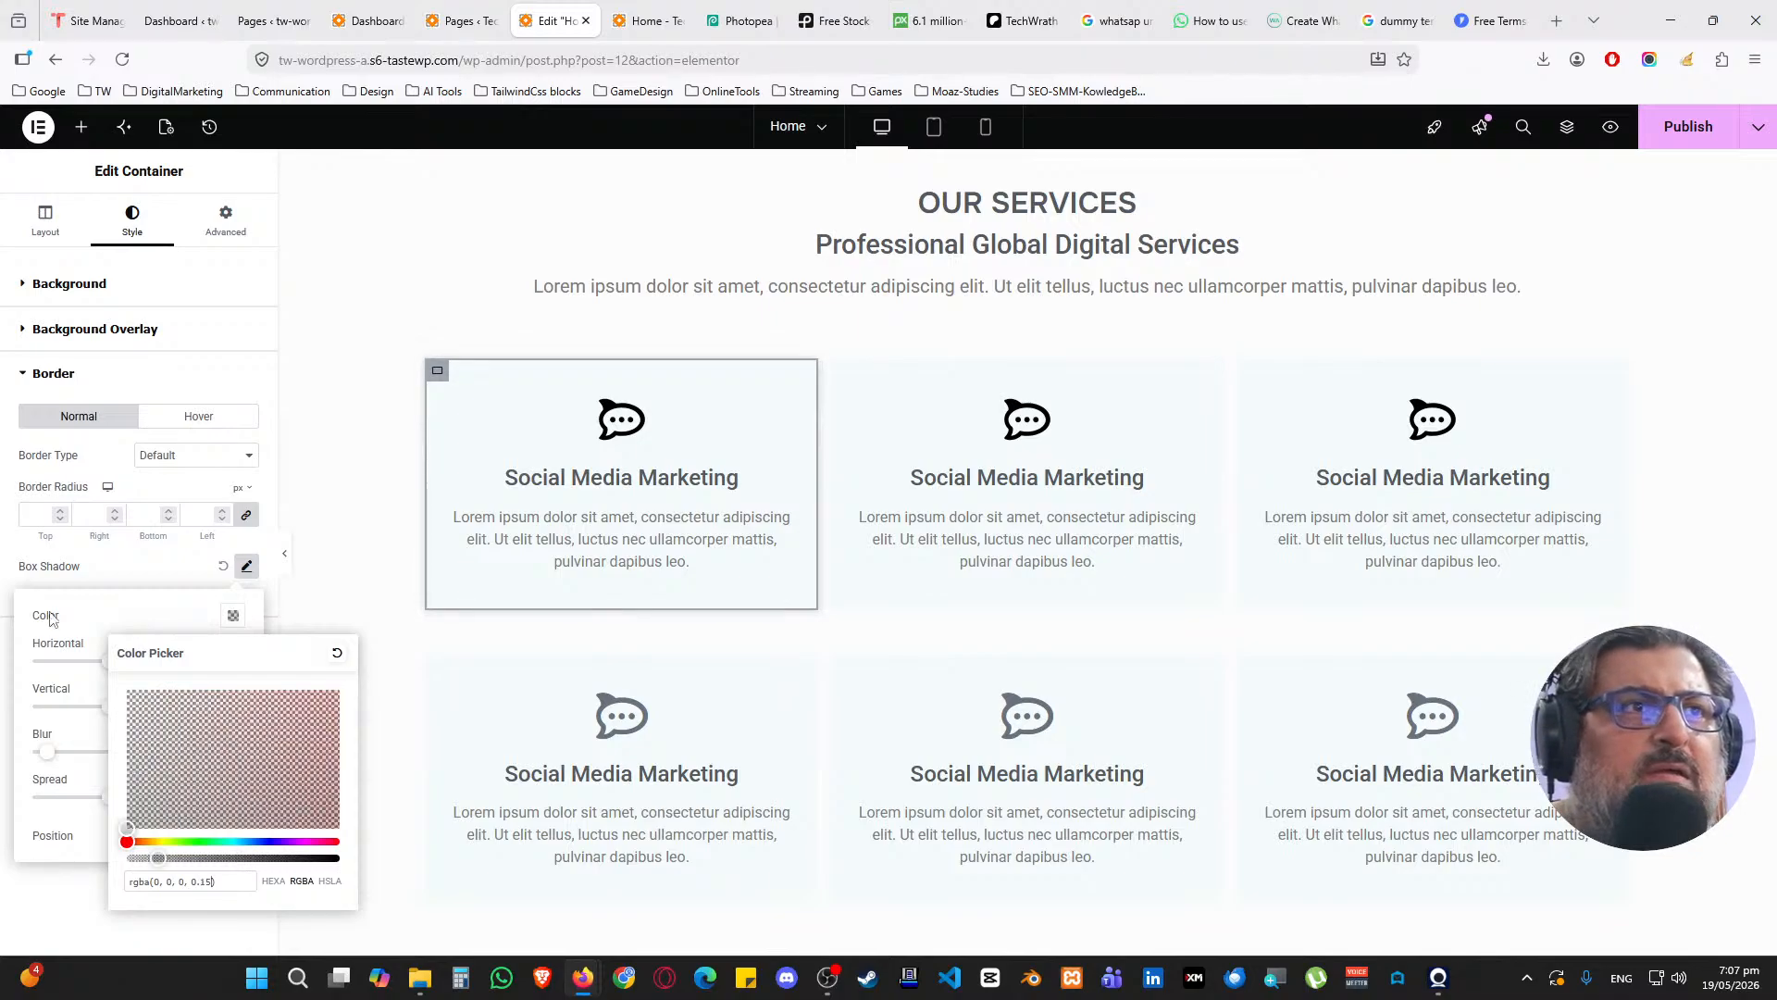
click(169, 576)
Copy the first card's style and paste it onto the second and third top-row cards
right_click(436, 364)
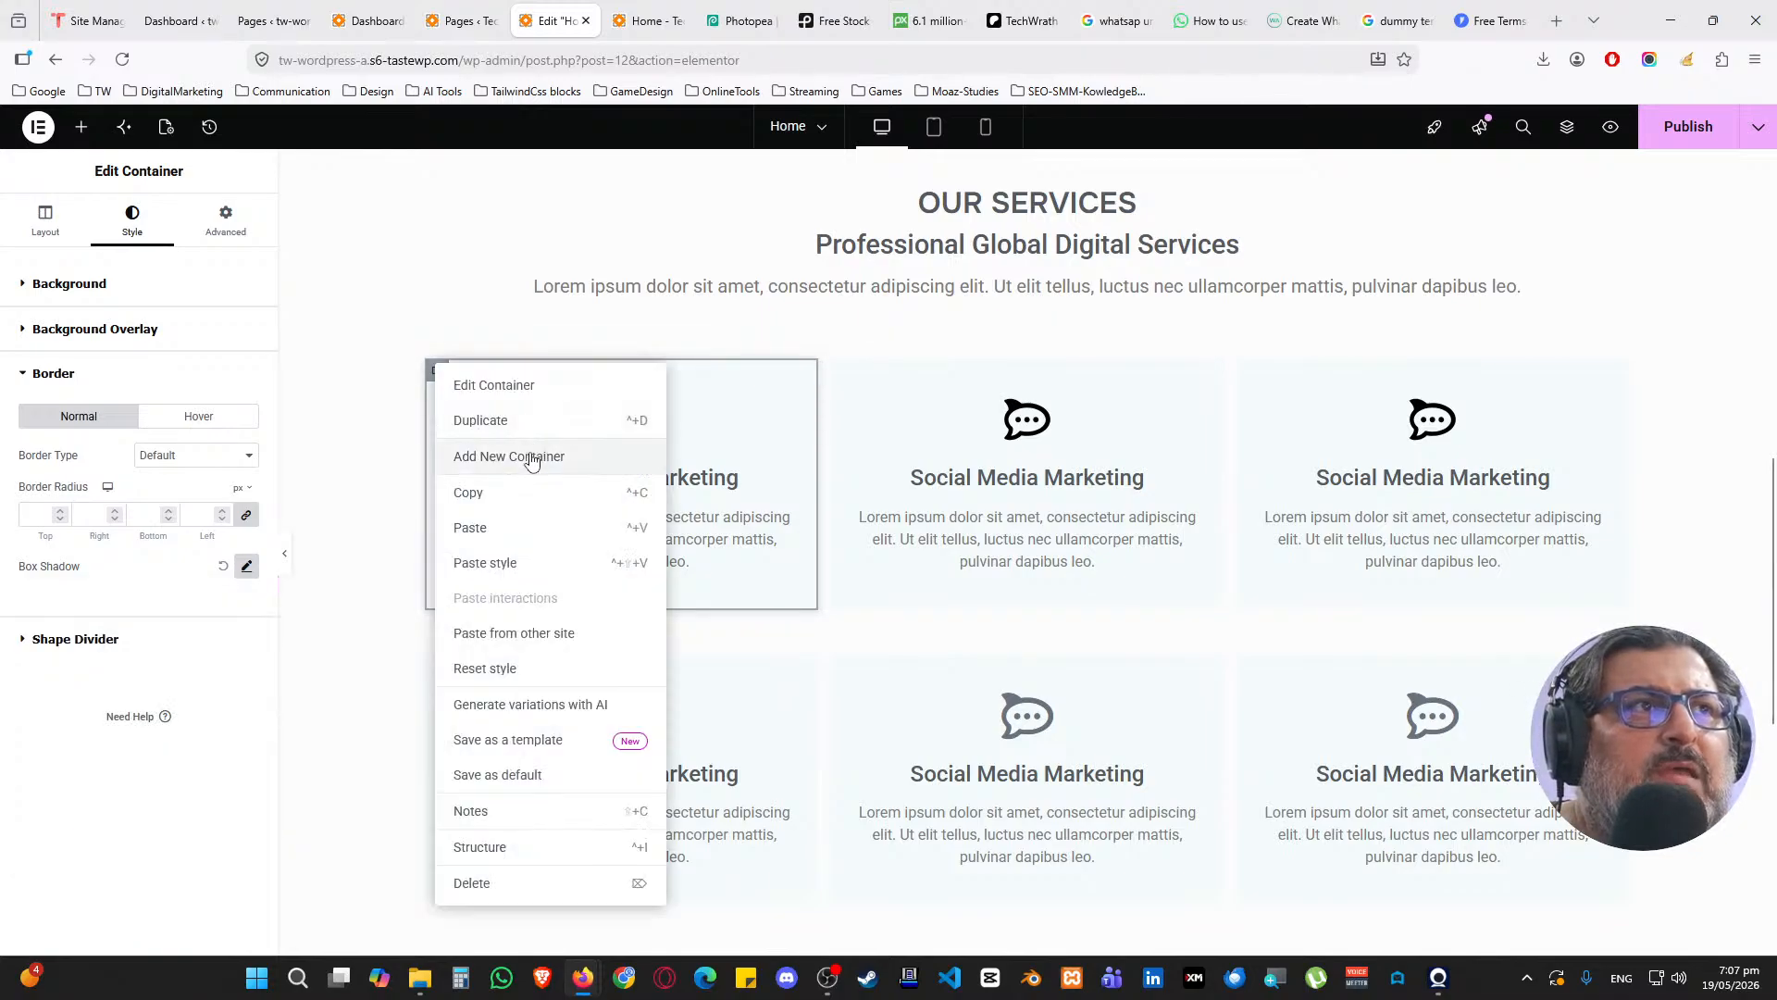
click(518, 496)
right_click(842, 373)
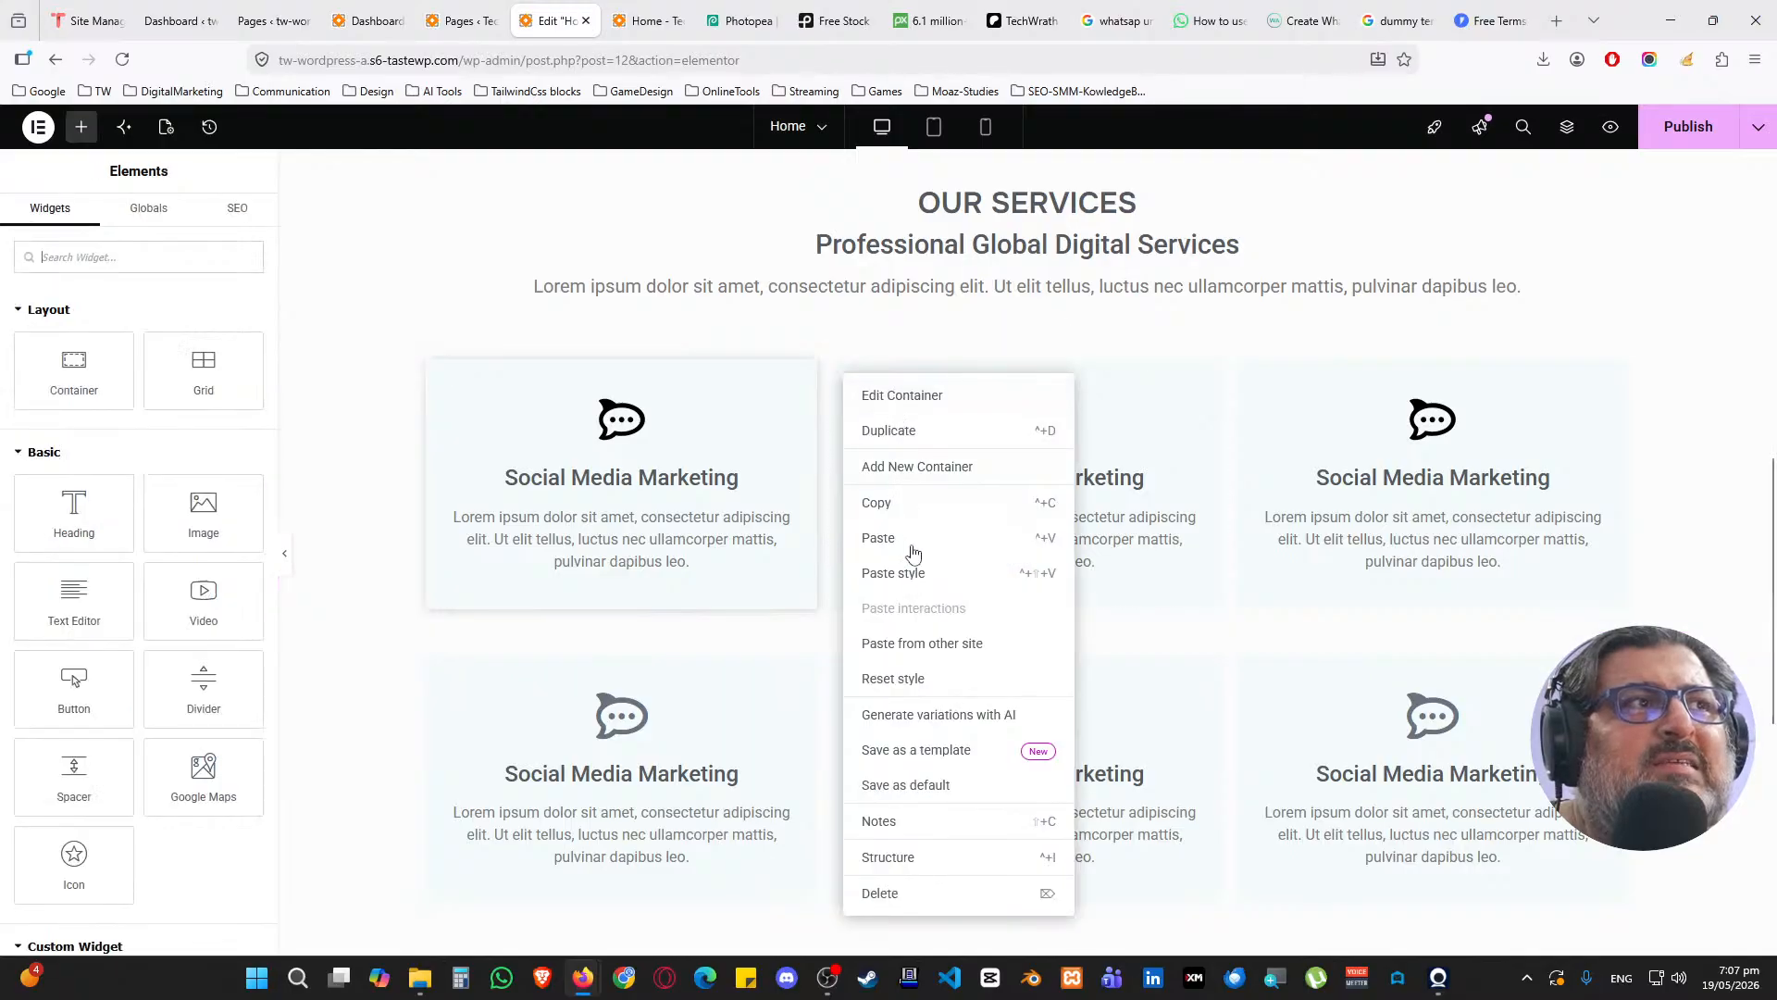
click(907, 571)
right_click(1252, 372)
click(1312, 568)
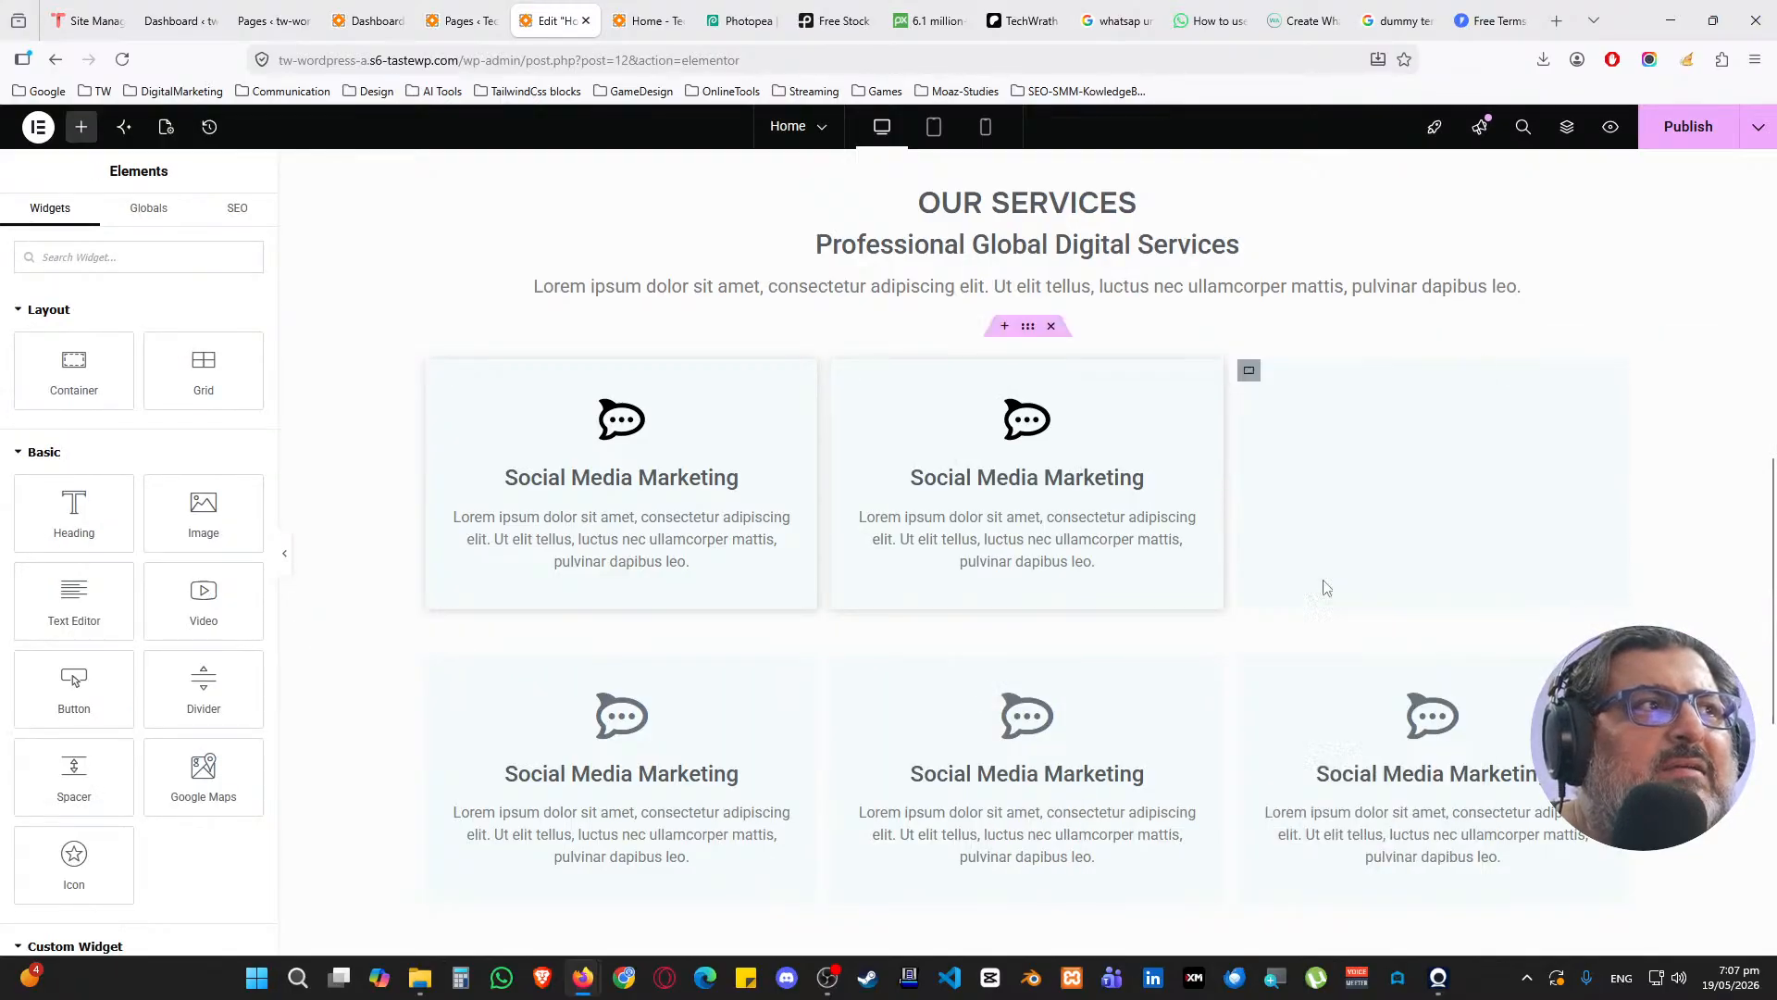
Paste the same shadow style onto the three bottom-row cards
scroll(1324, 588, down, 3)
right_click(1250, 384)
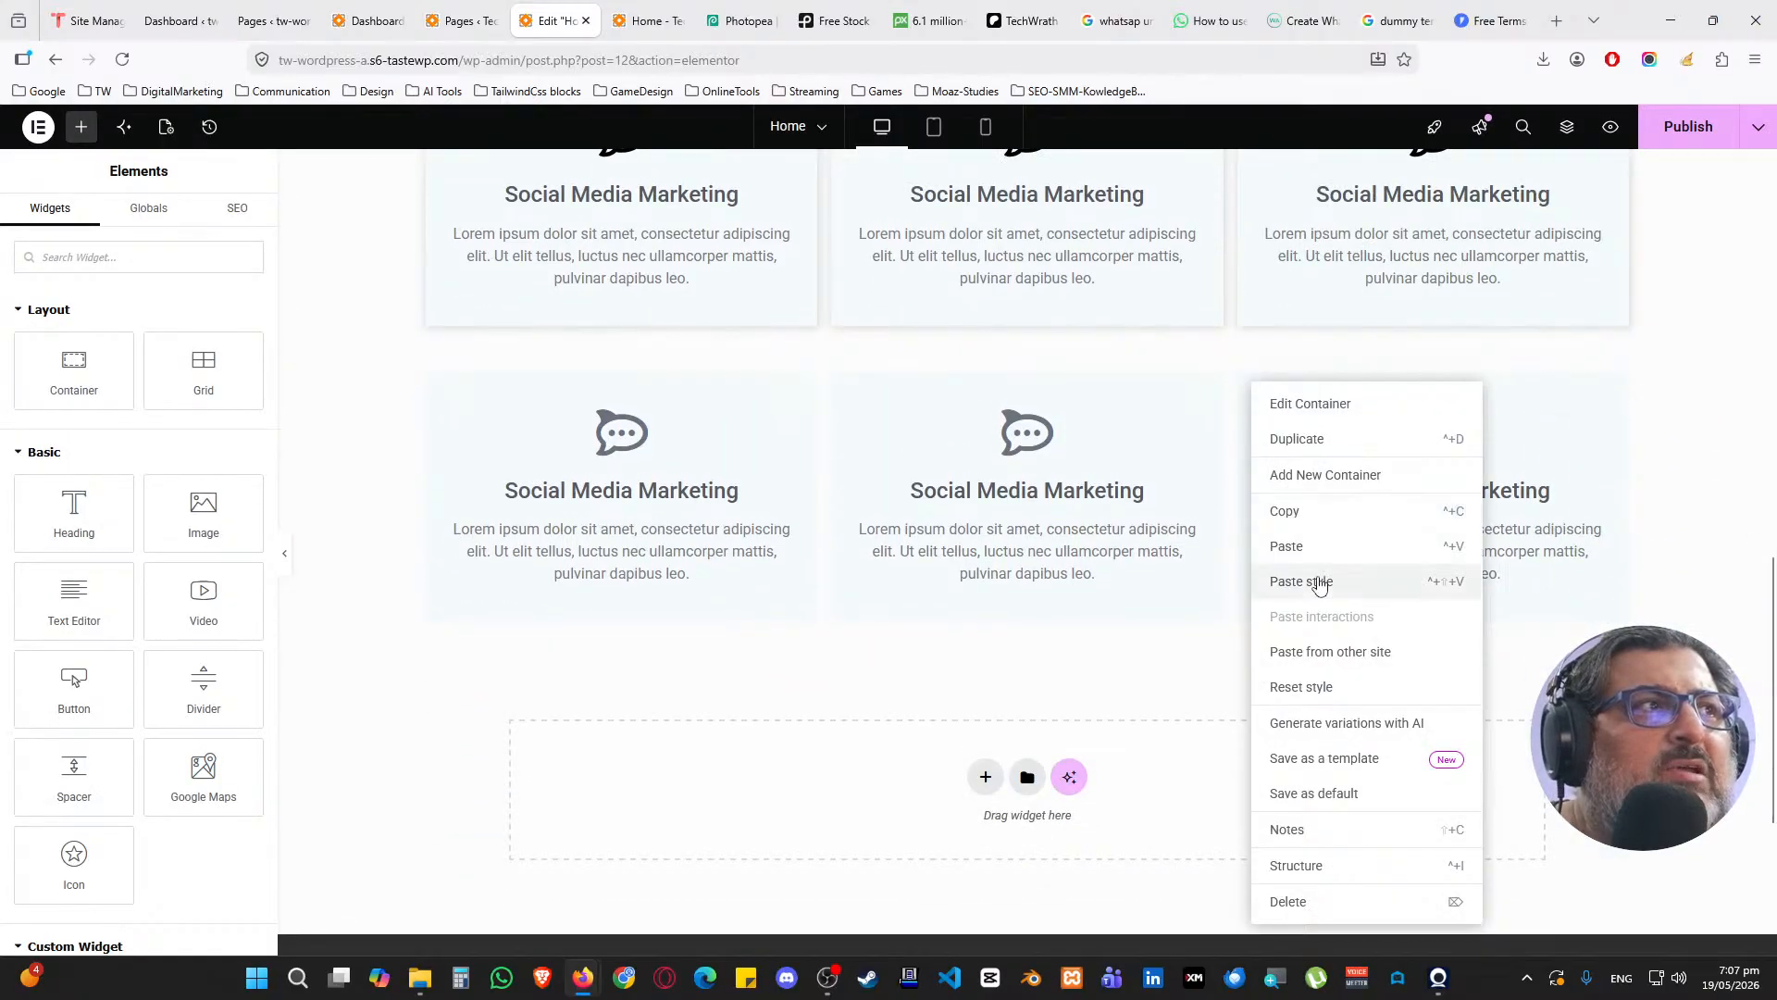
click(1319, 585)
right_click(842, 383)
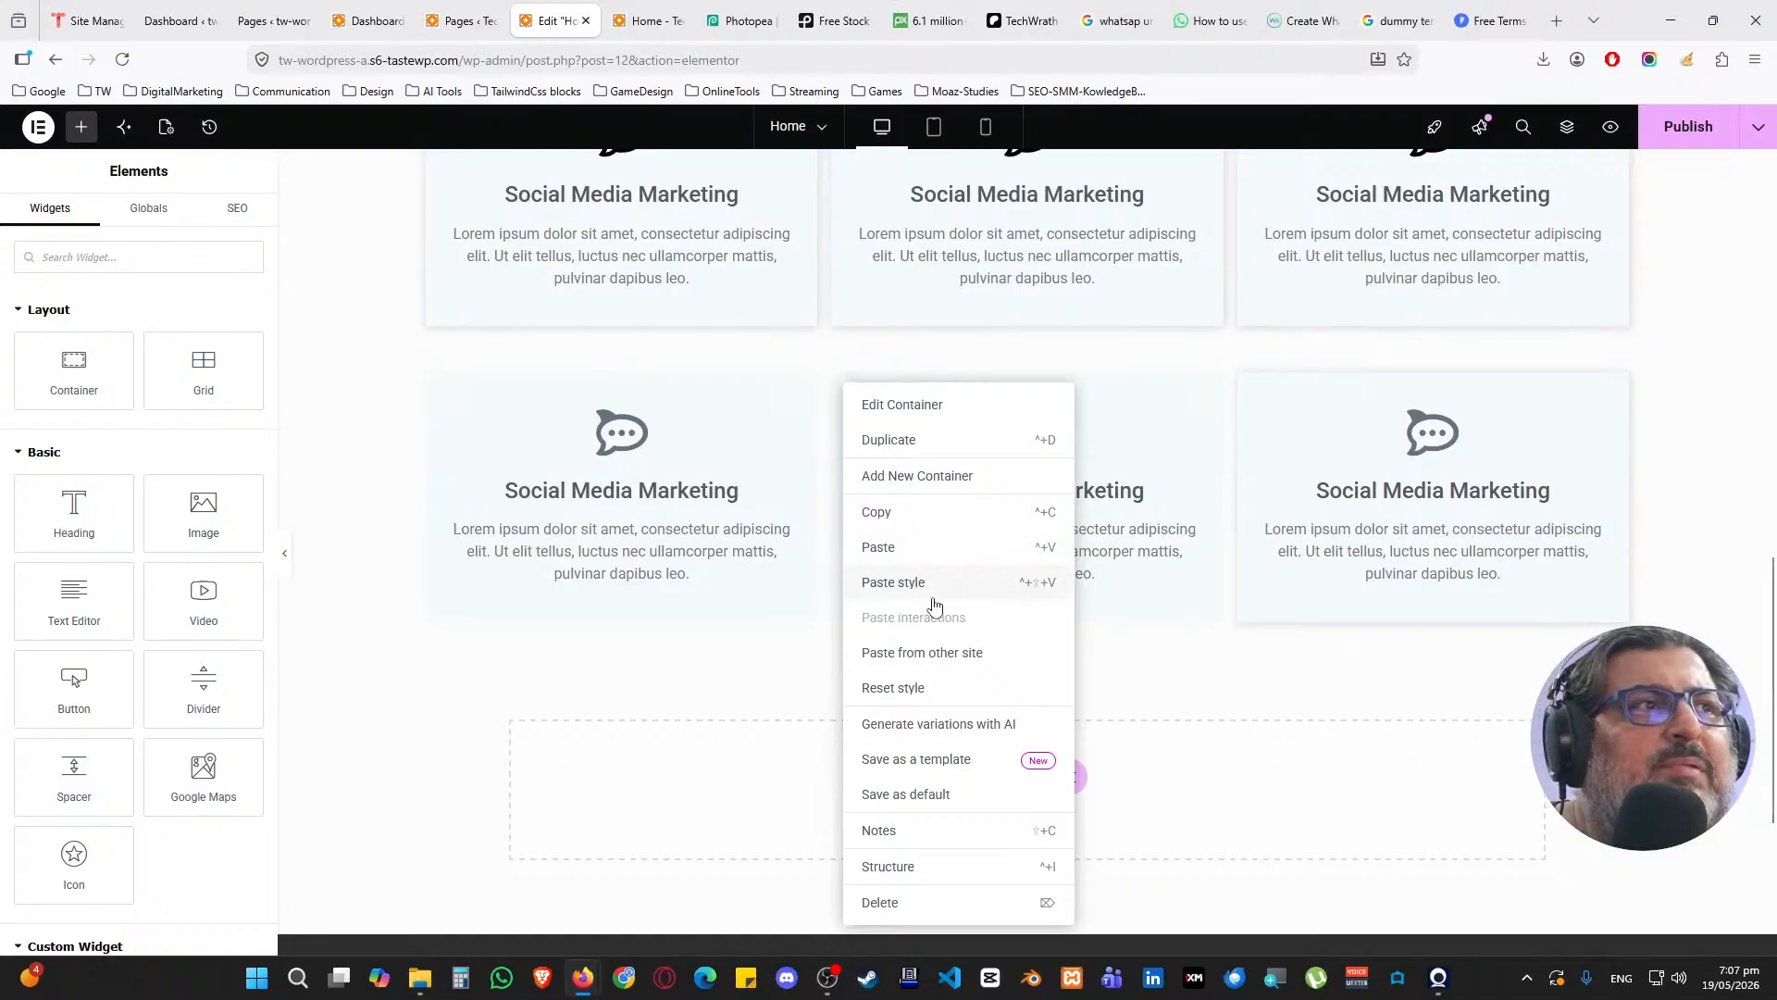
click(933, 598)
right_click(436, 383)
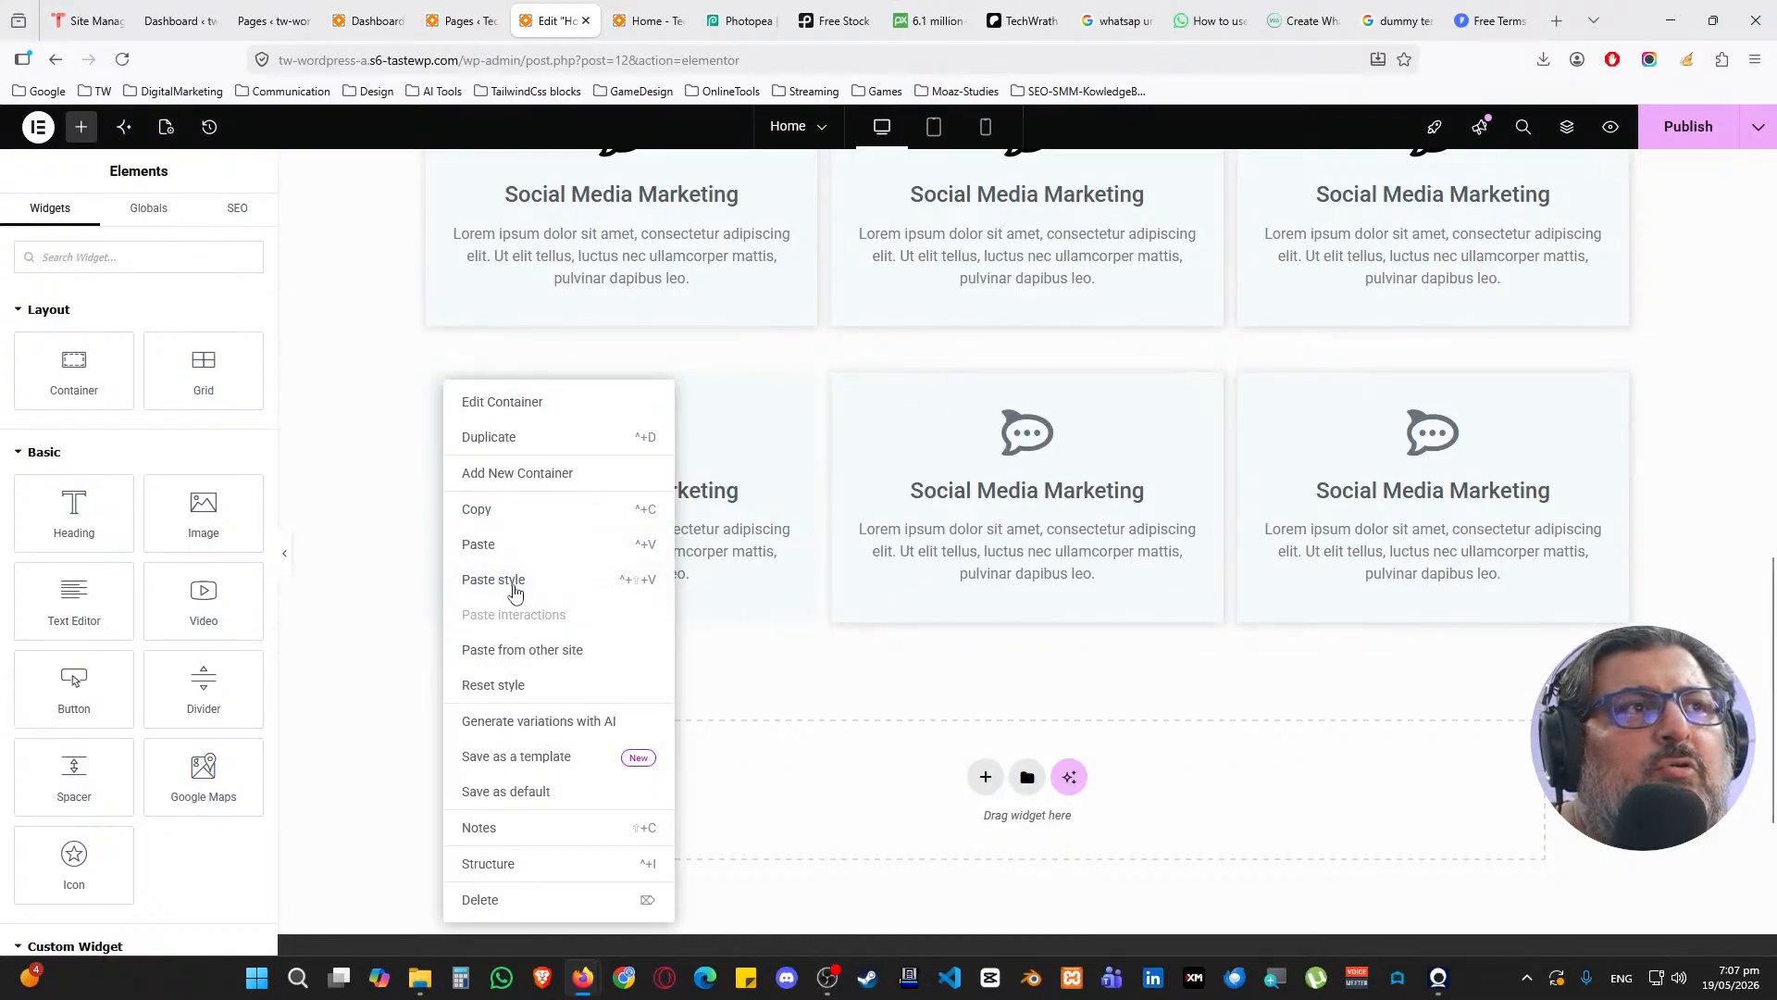
click(515, 585)
scroll(532, 651, up, 3)
scroll(559, 583, down, 2)
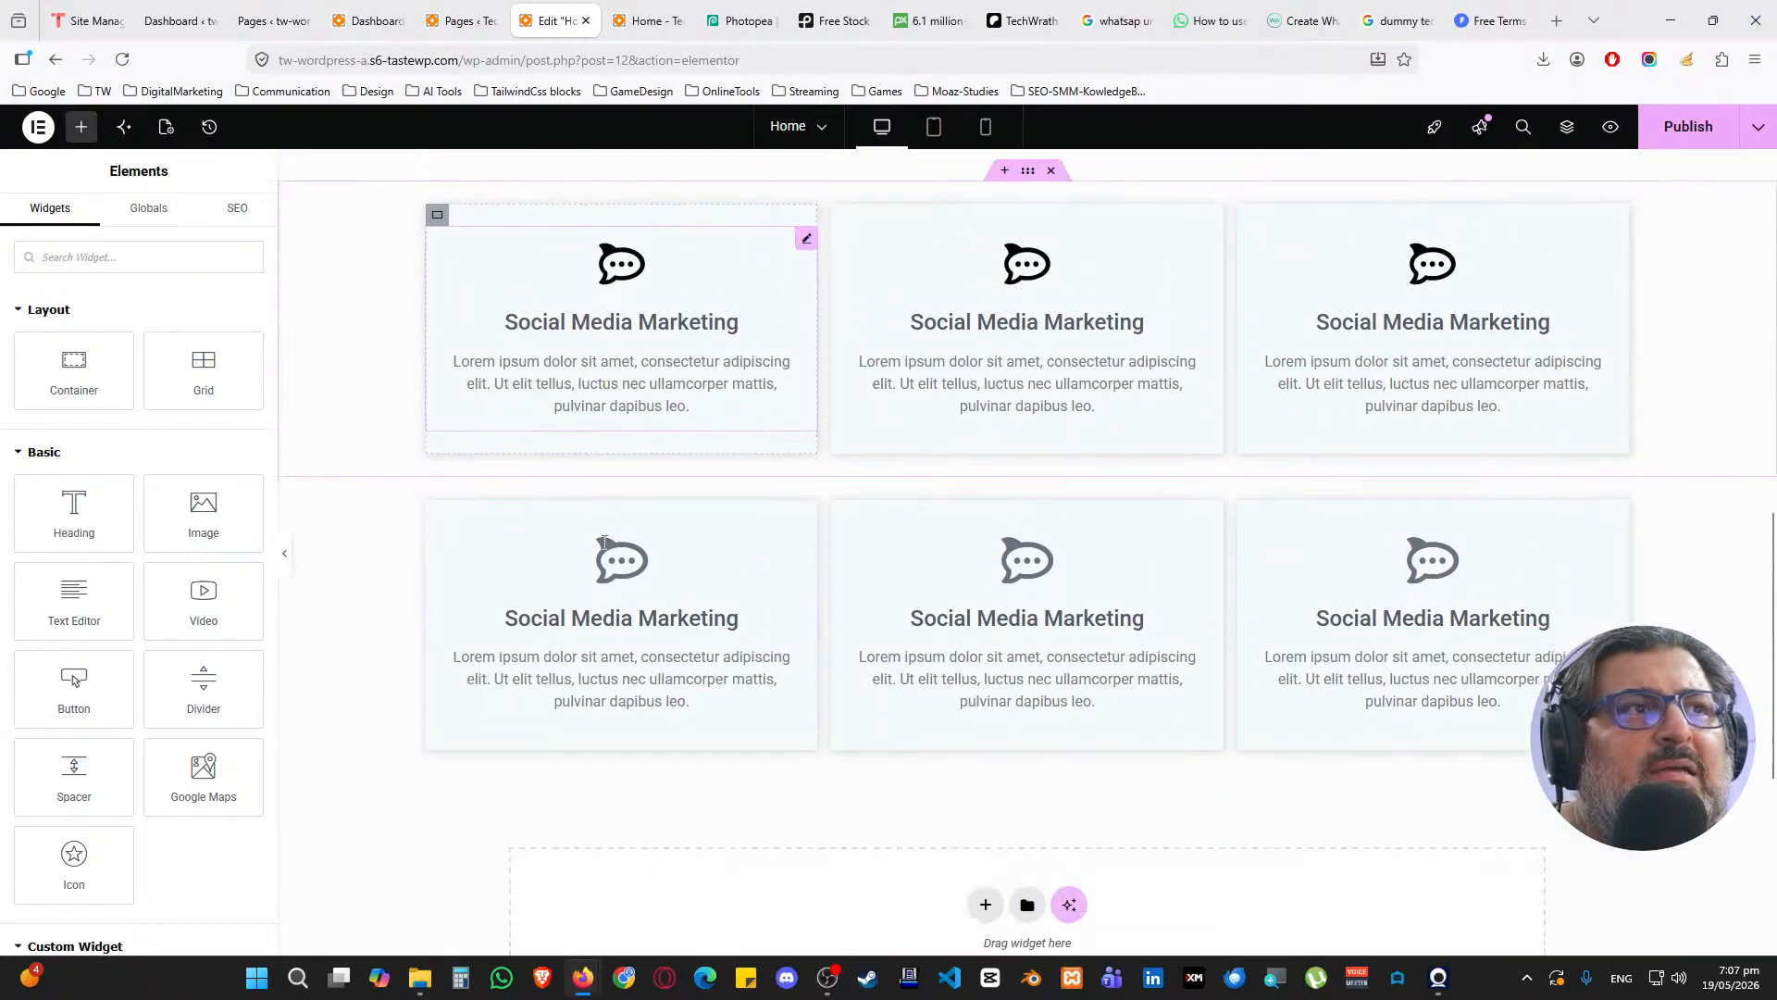
click(389, 432)
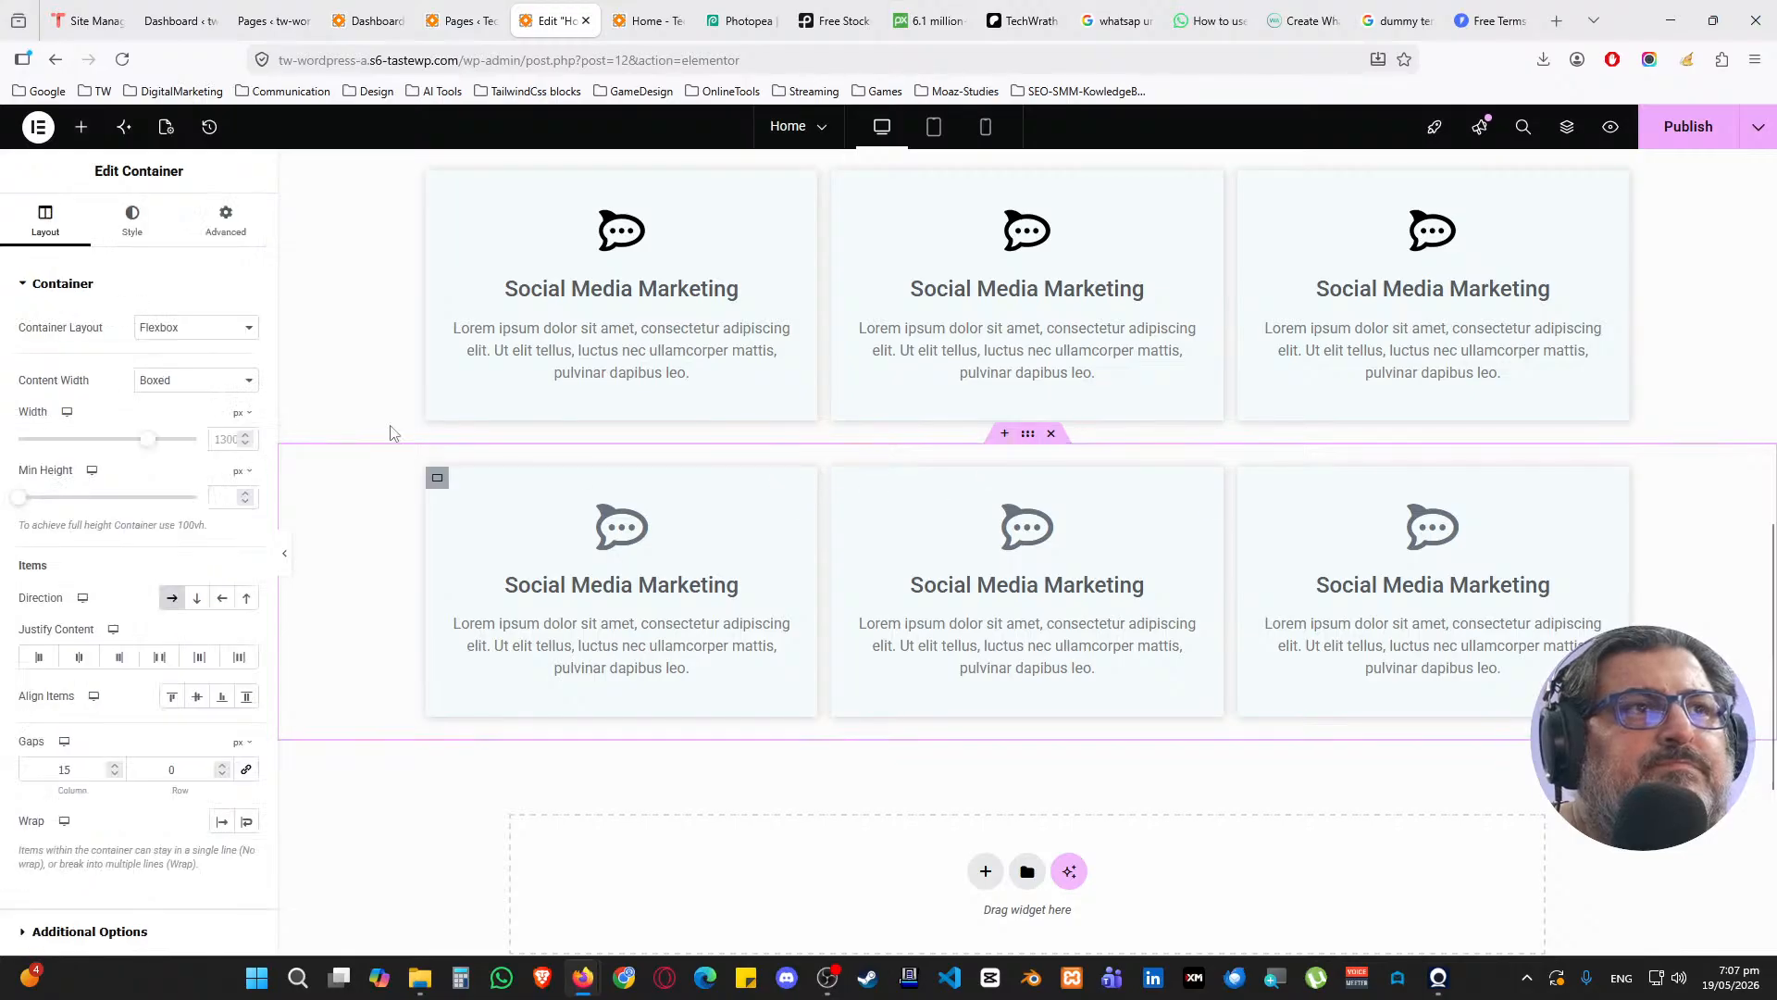
click(225, 222)
Set the lower card row's bottom padding to 50 and the OUR SERVICES header's top padding to 100
drag(156, 421, 124, 424)
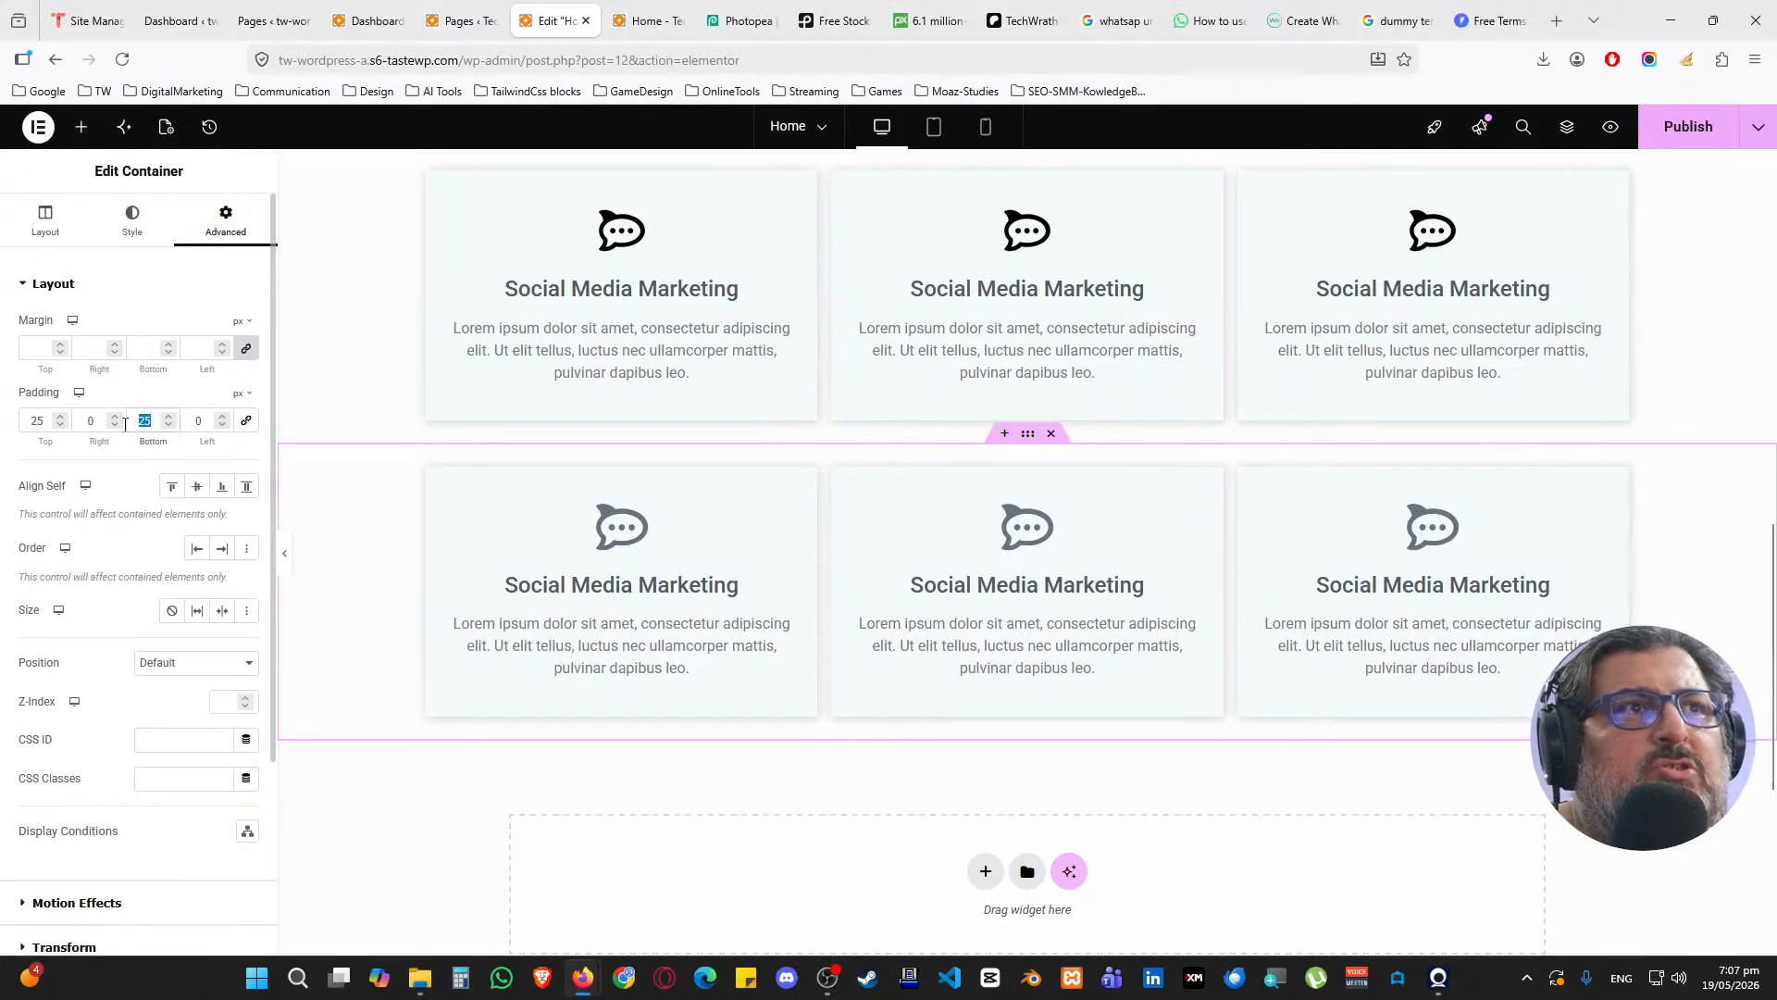
text(50)
scroll(1034, 562, up, 3)
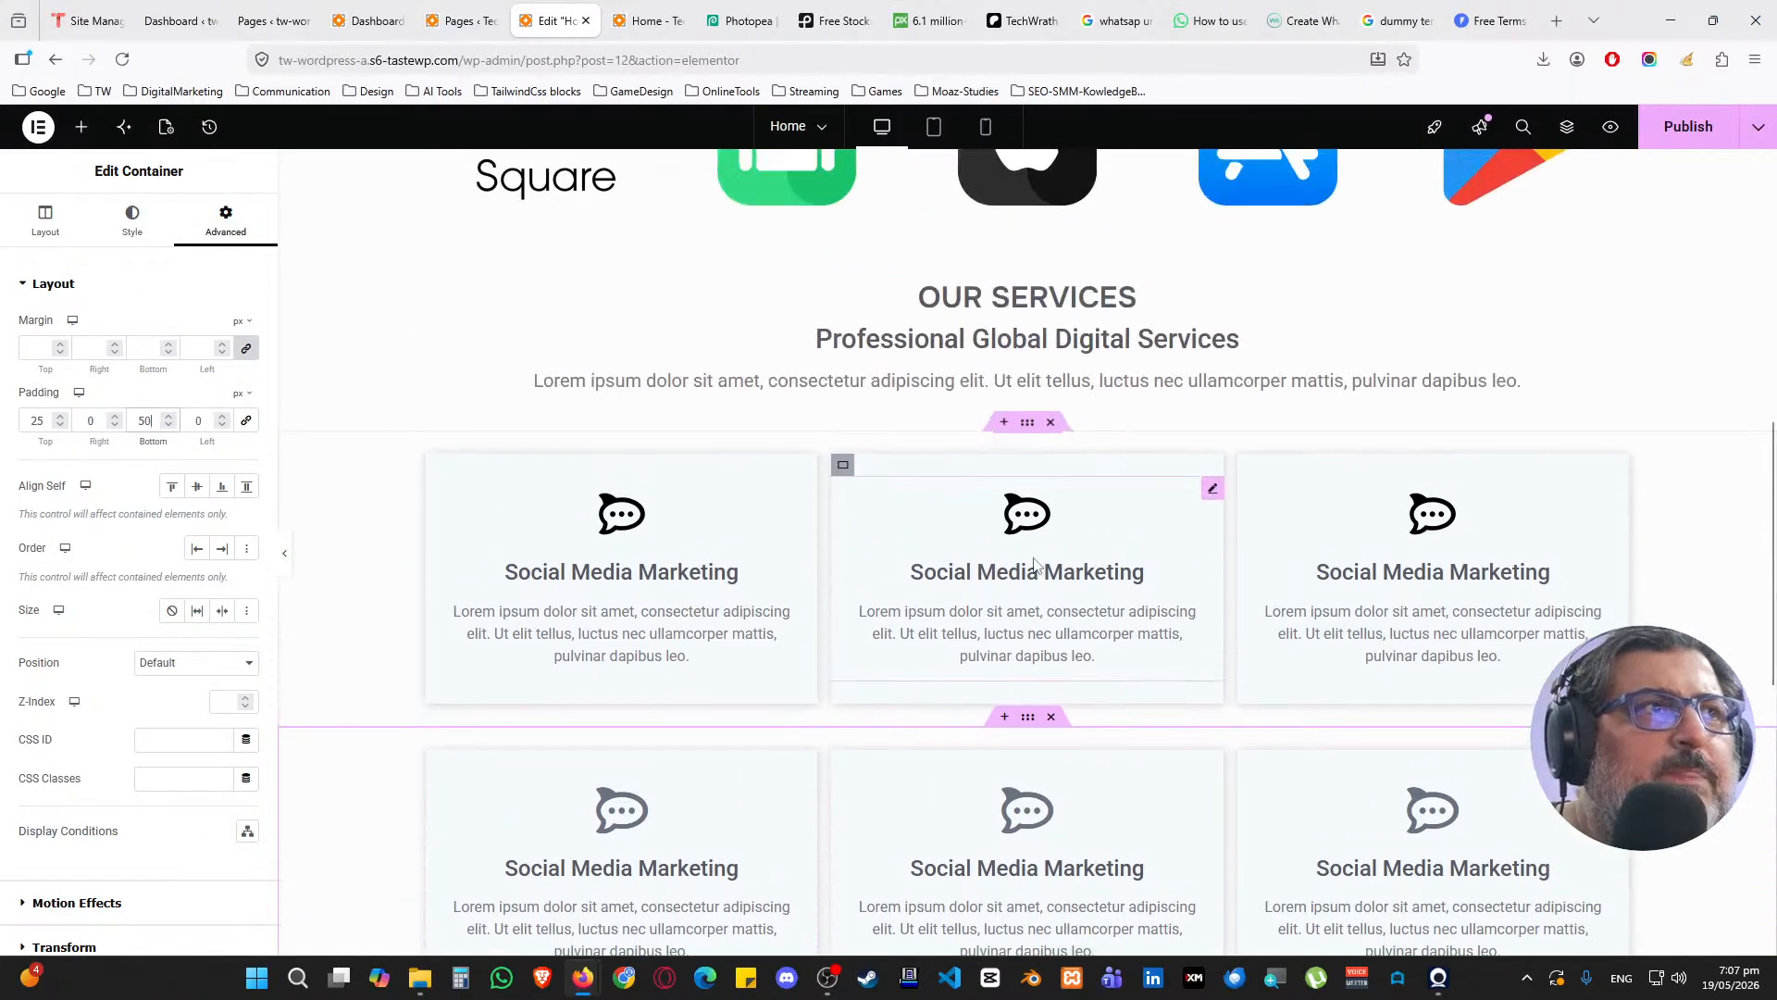
scroll(1082, 490, up, 2)
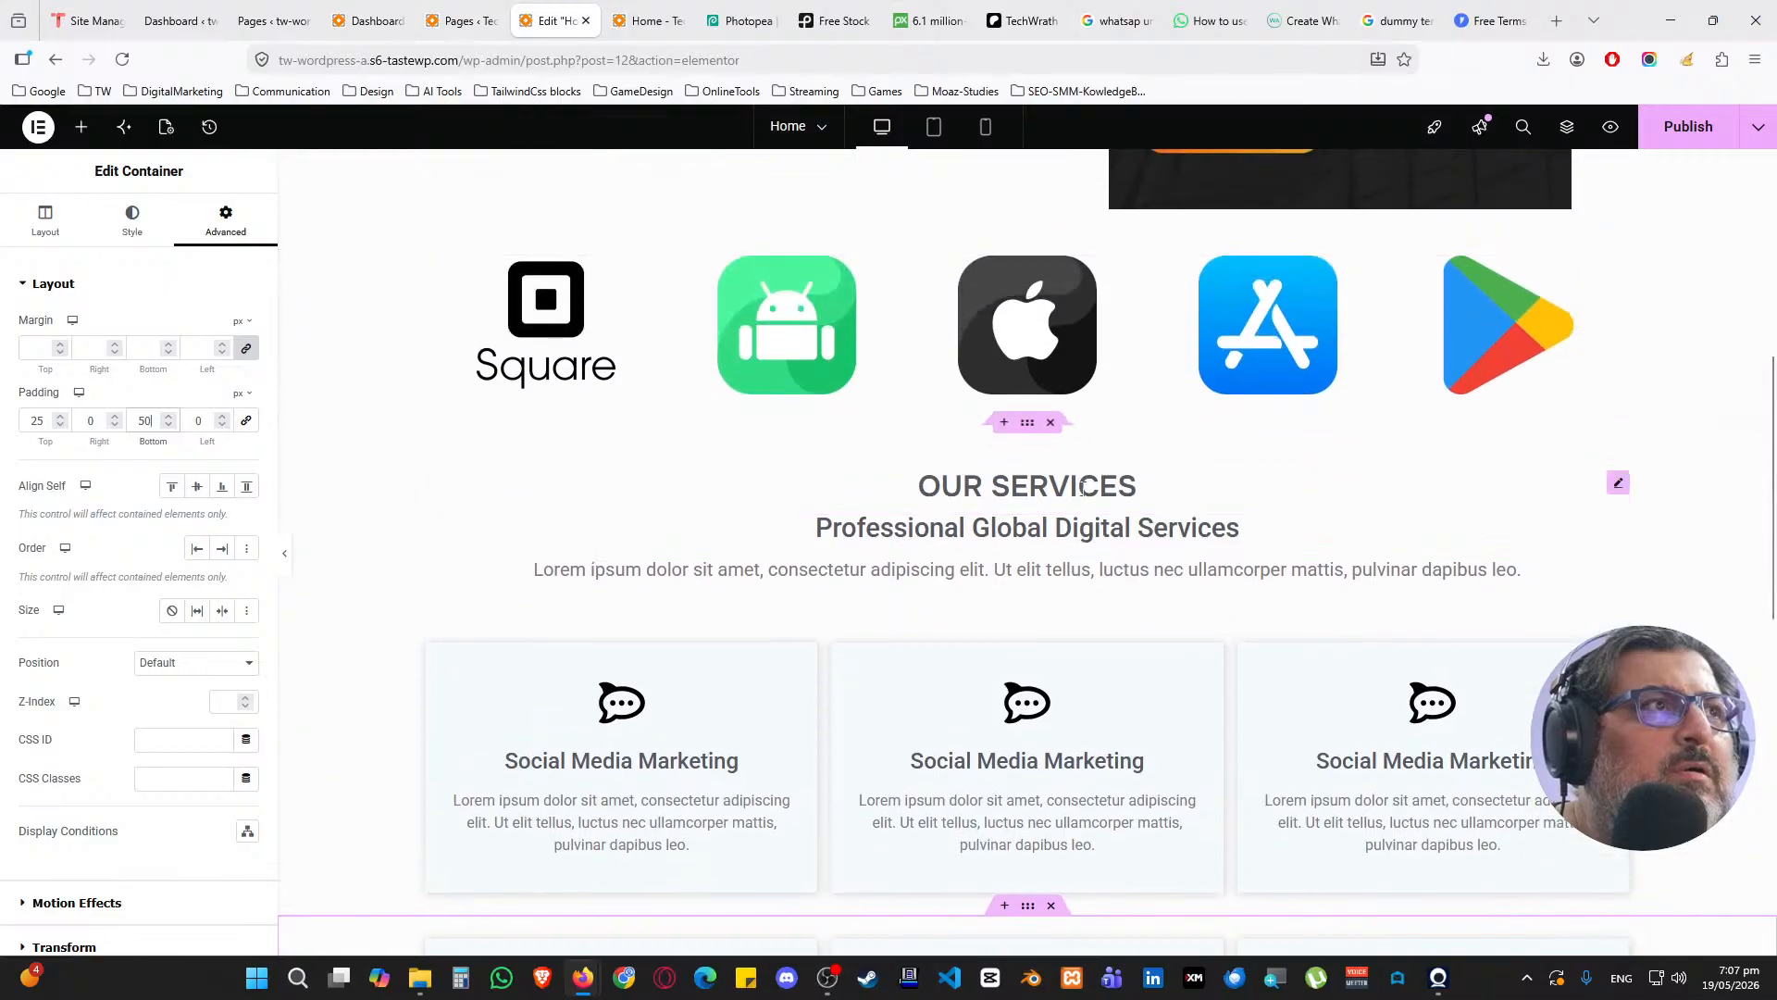
click(868, 442)
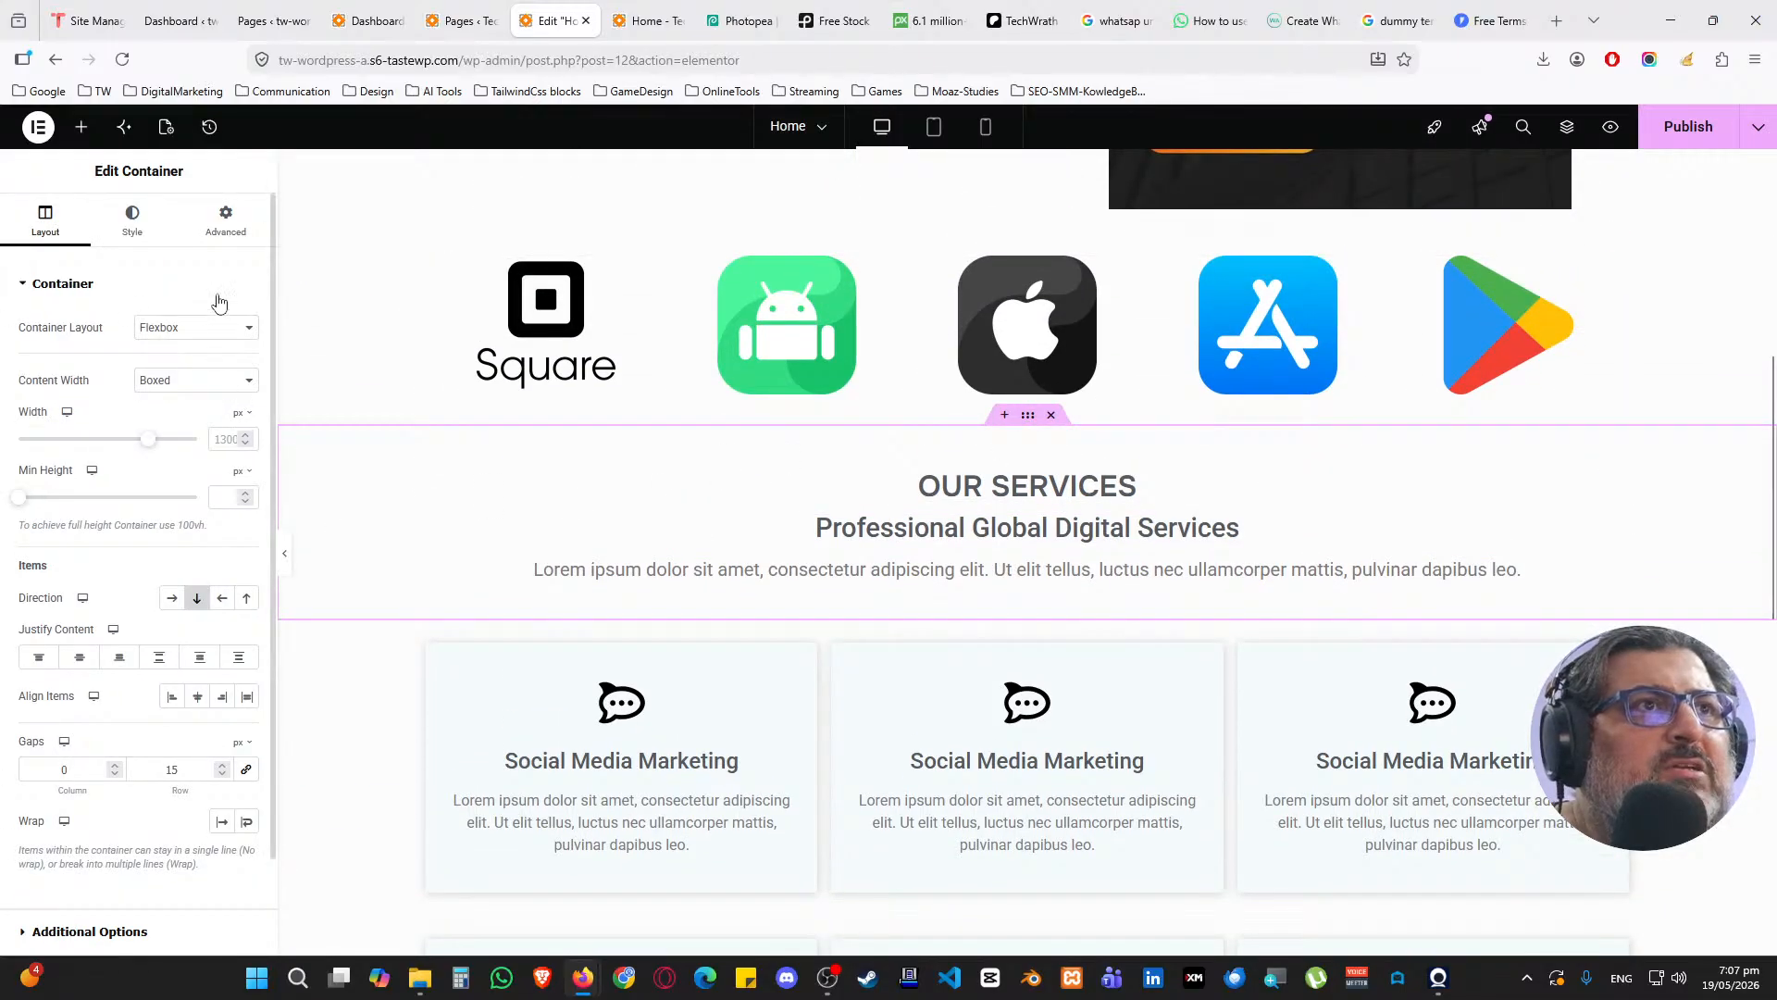
click(225, 220)
text(100)
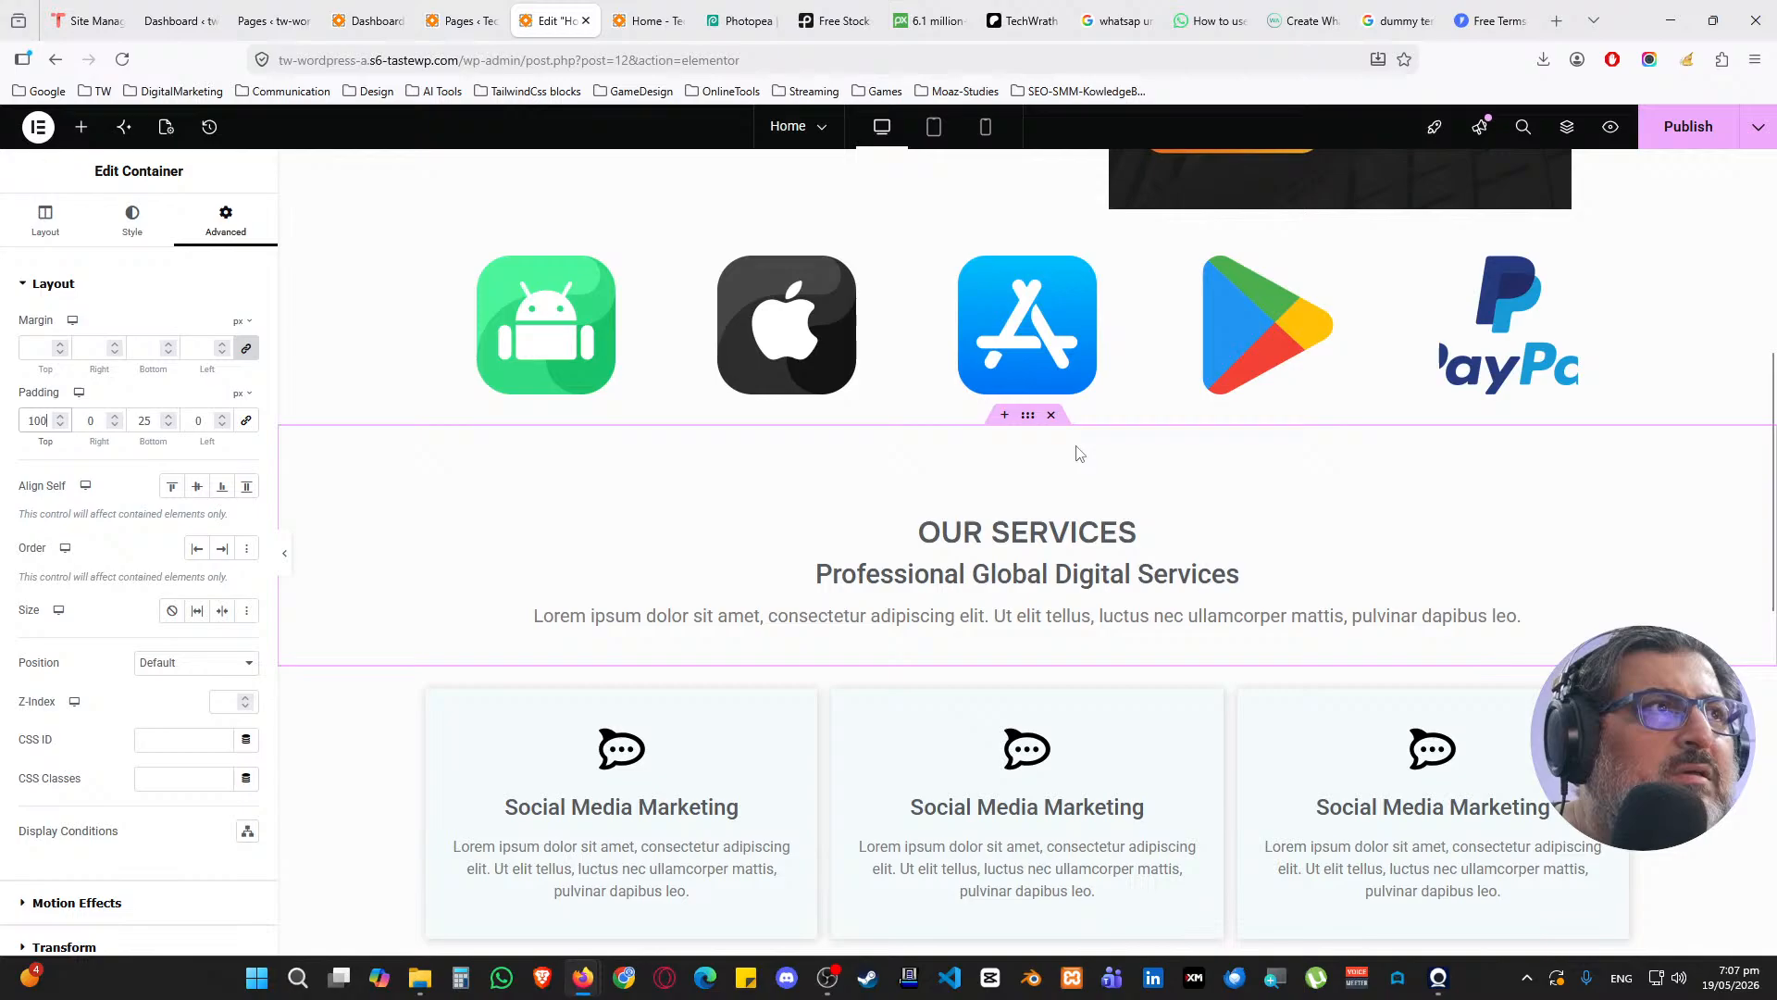
Set the logo row's top padding to 50 and publish the page
scroll(1077, 455, up, 2)
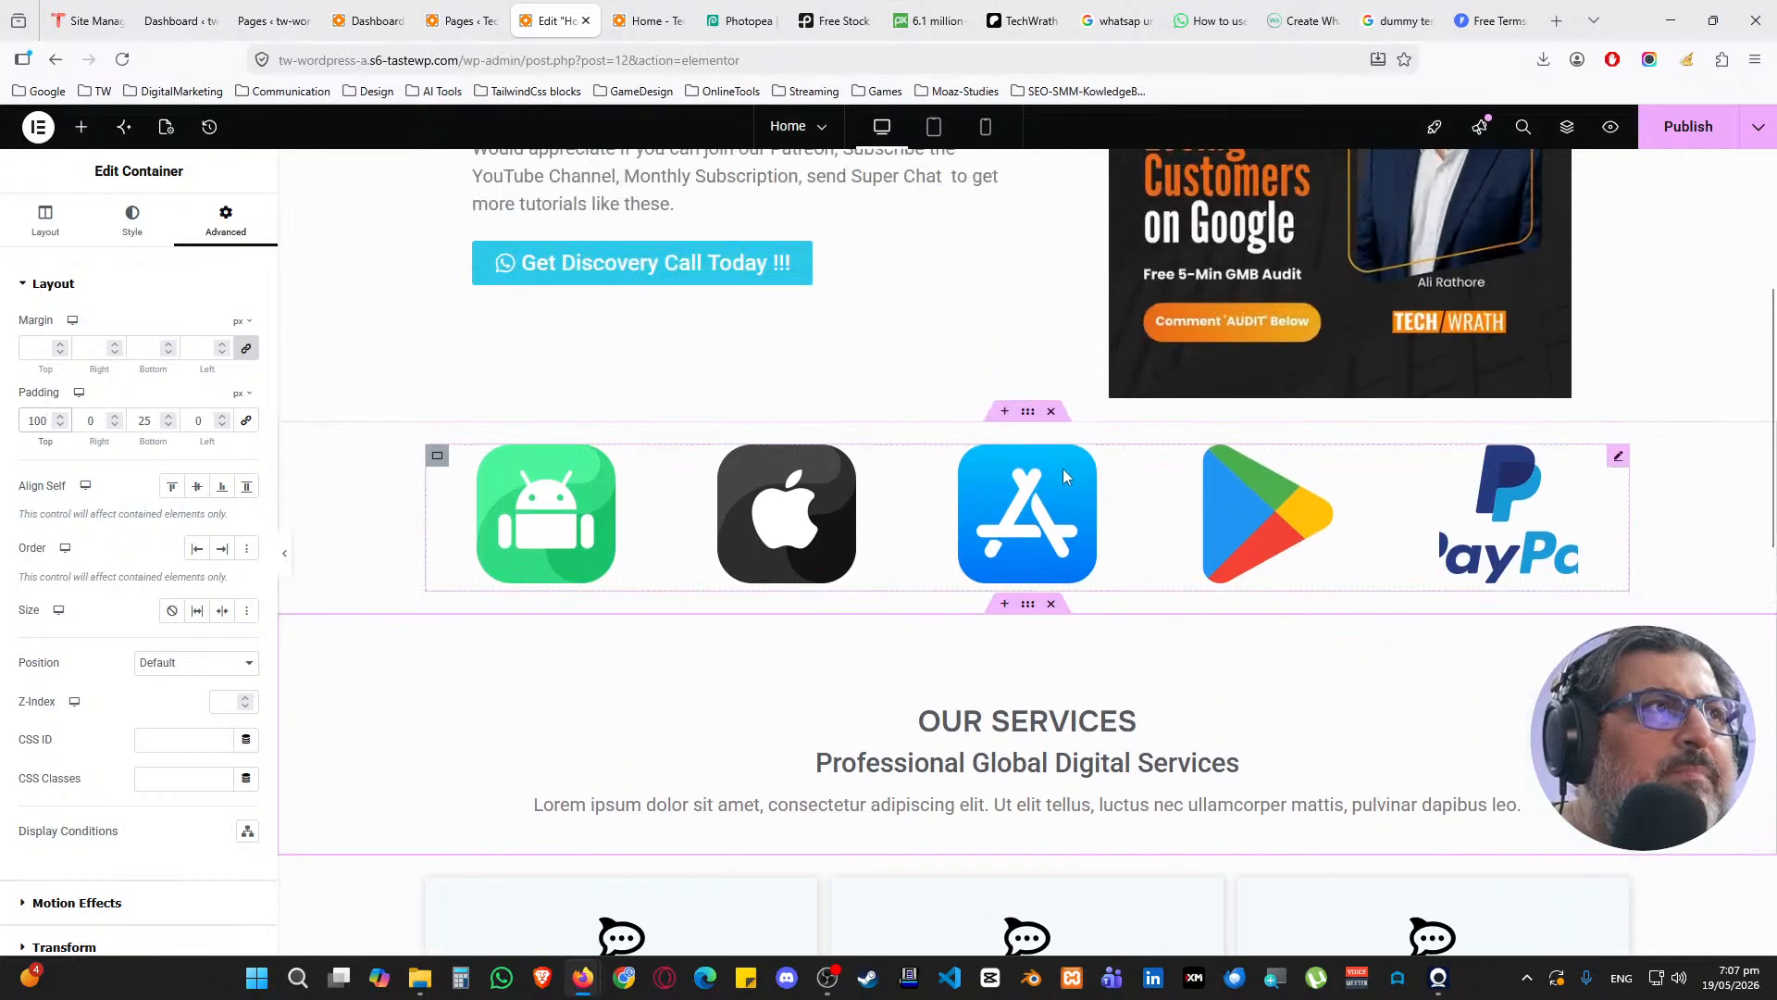
click(1029, 412)
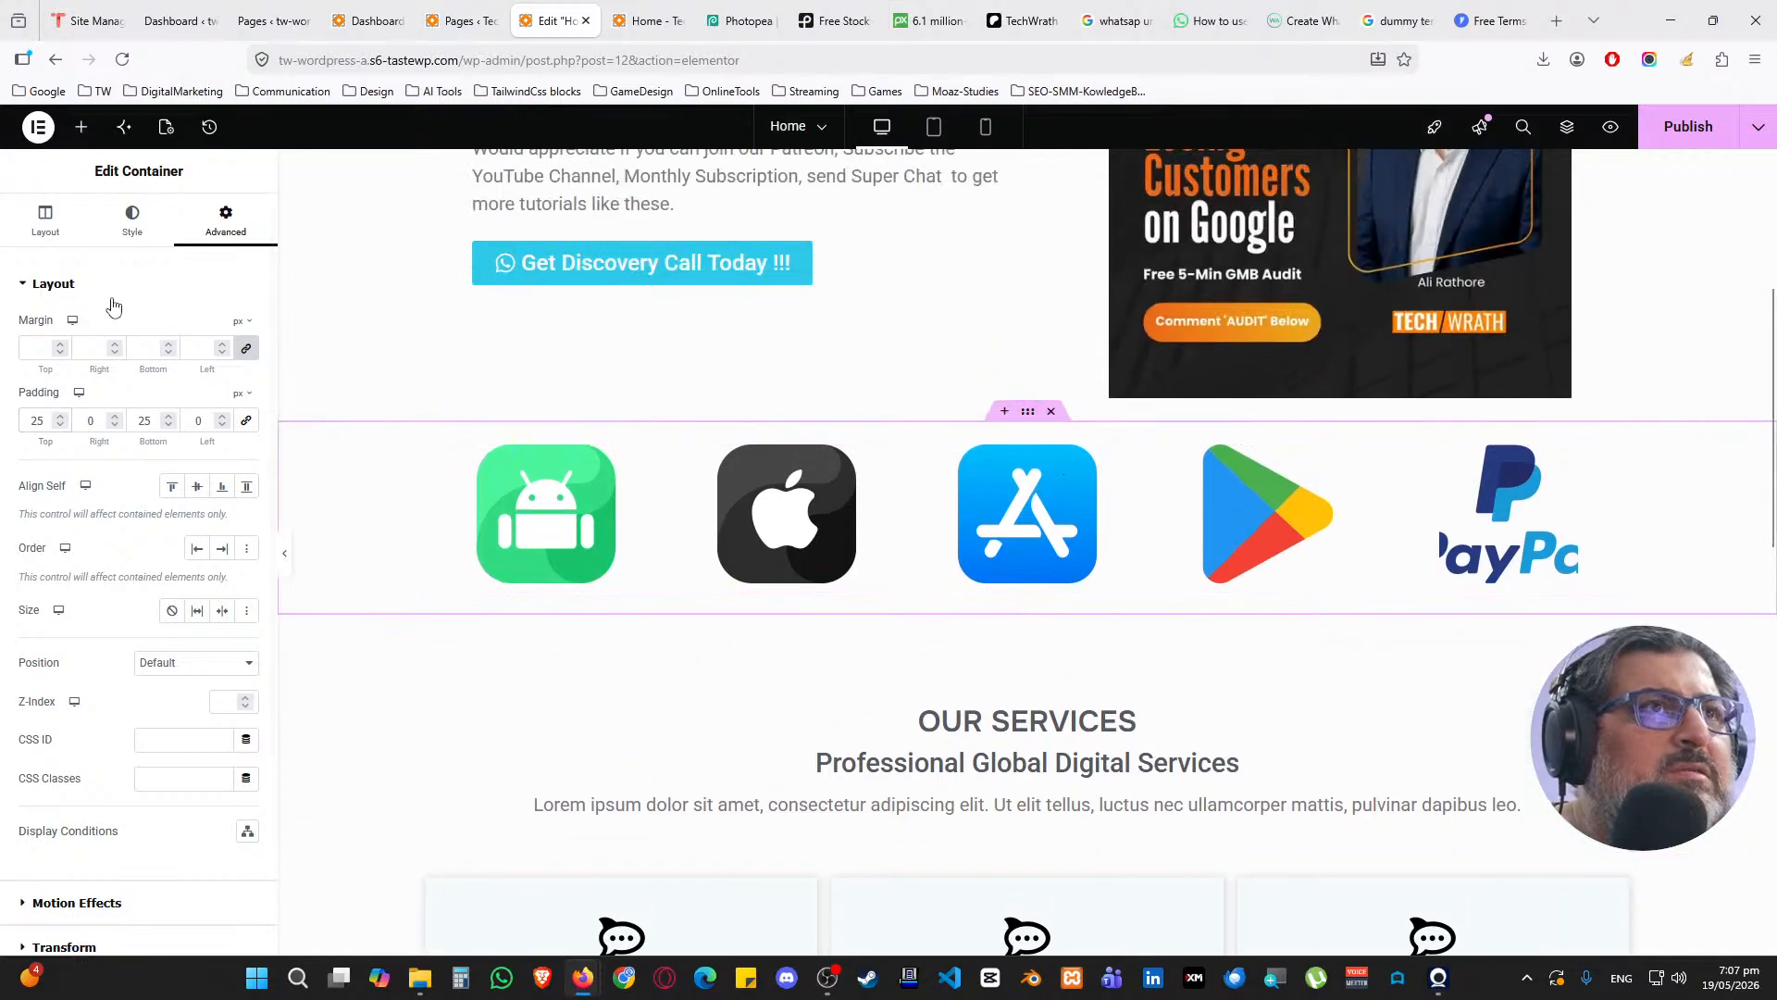
double_click(37, 421)
text(50)
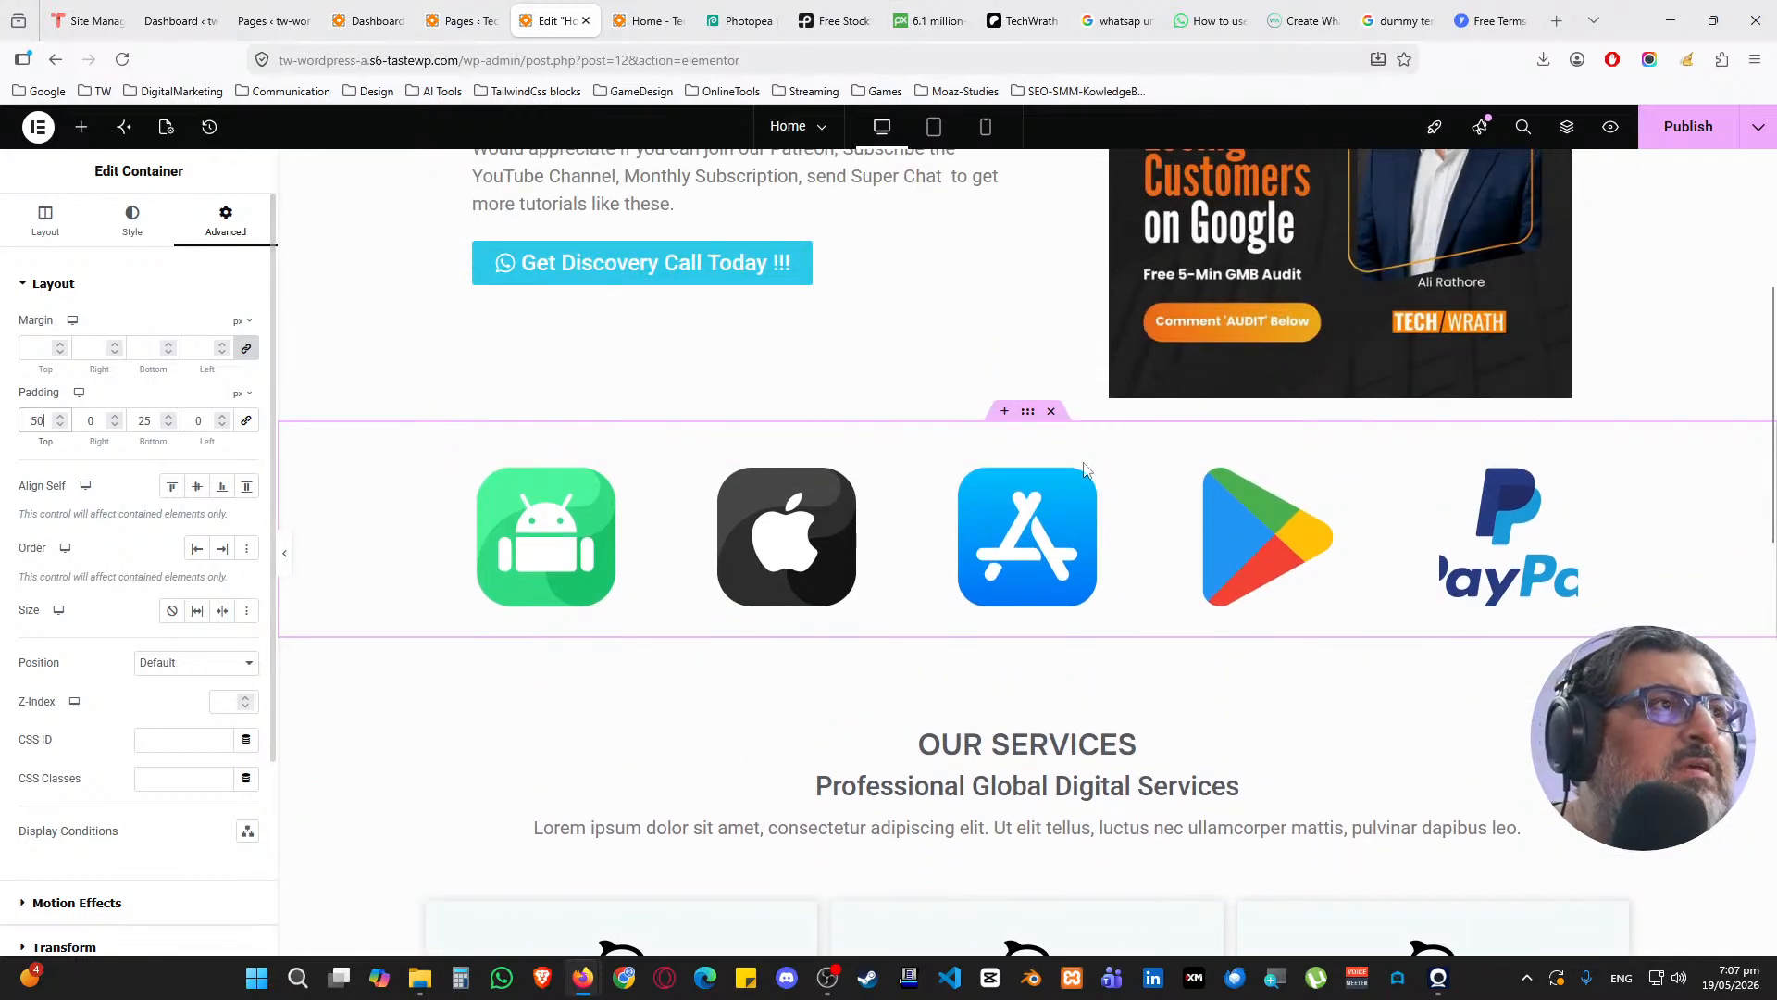
scroll(1331, 542, down, 3)
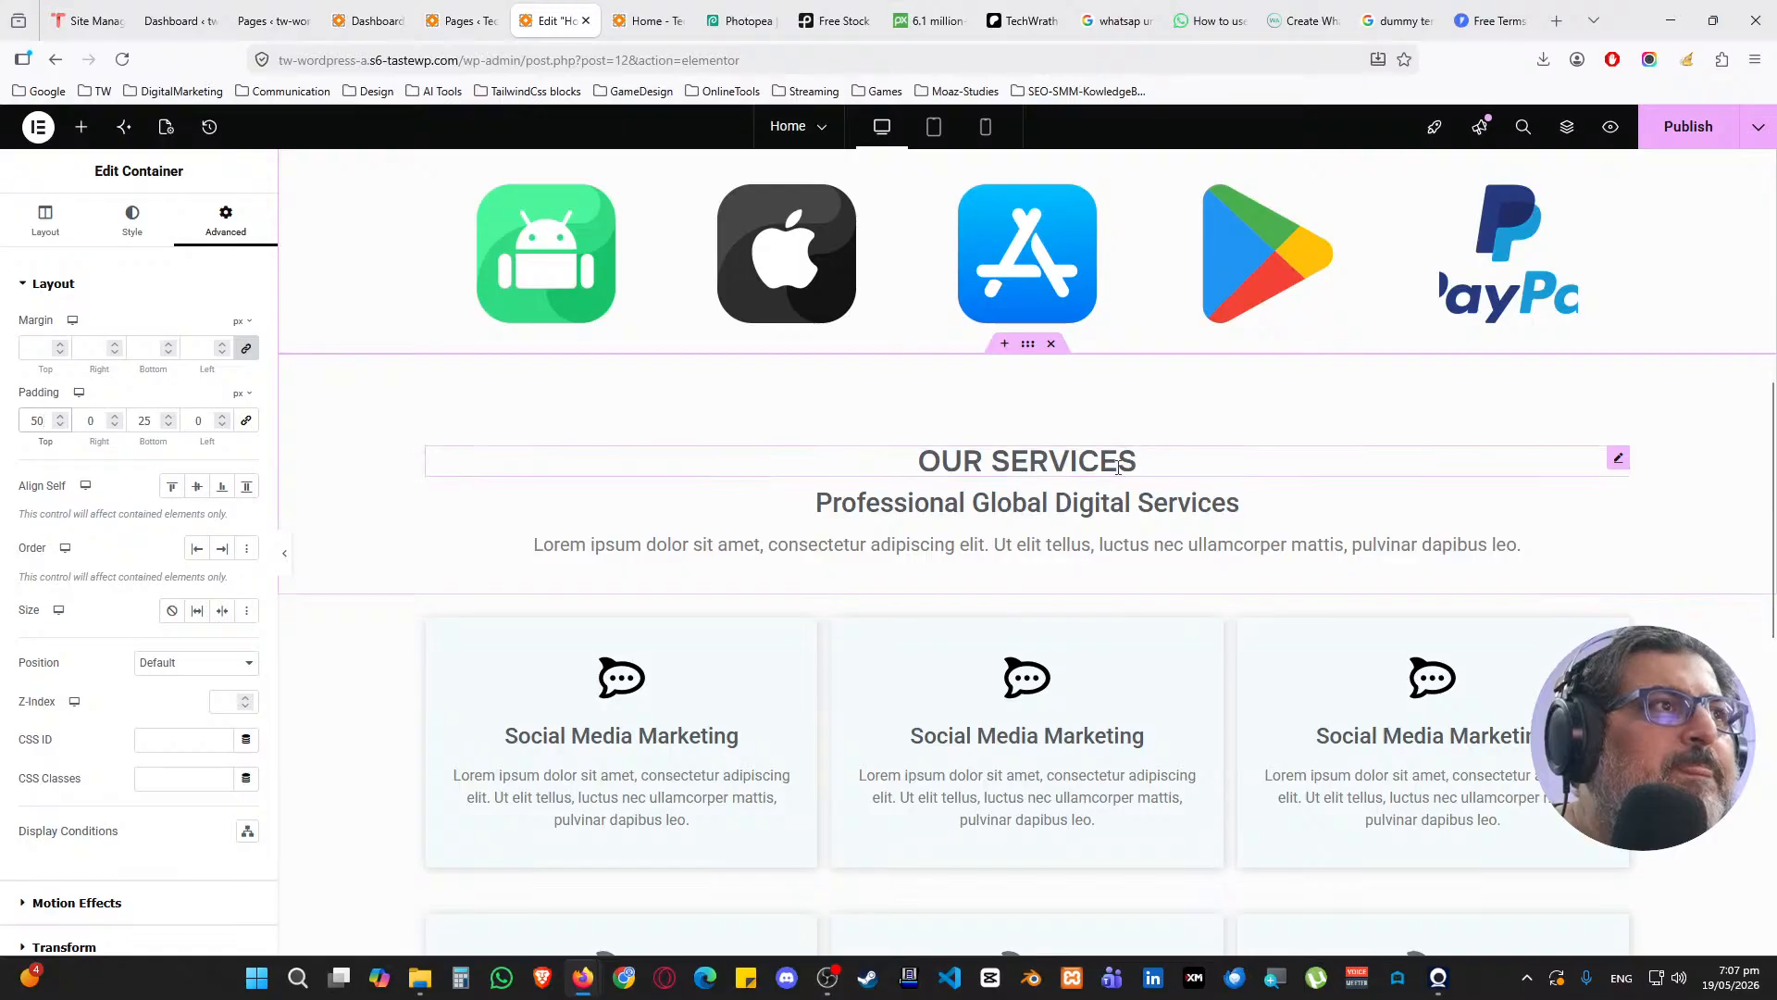
click(1676, 130)
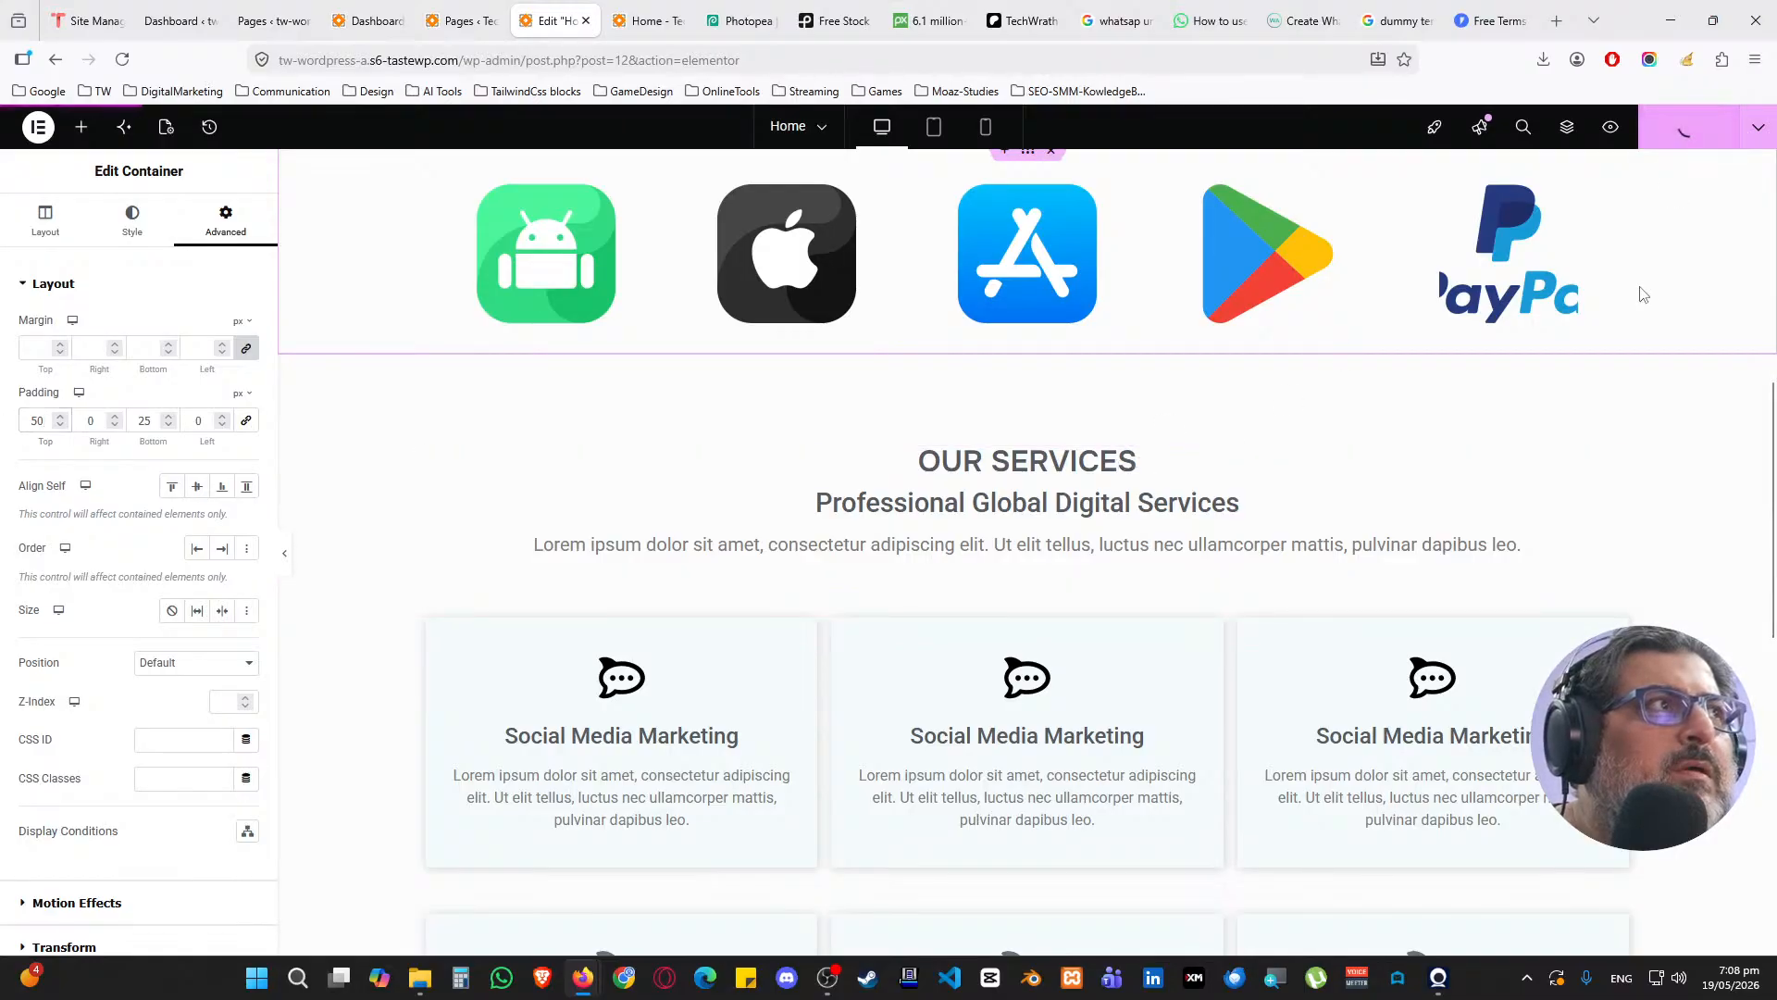
Change the OUR SERVICES heading tag to H1, publish, and switch to the live homepage
click(1408, 471)
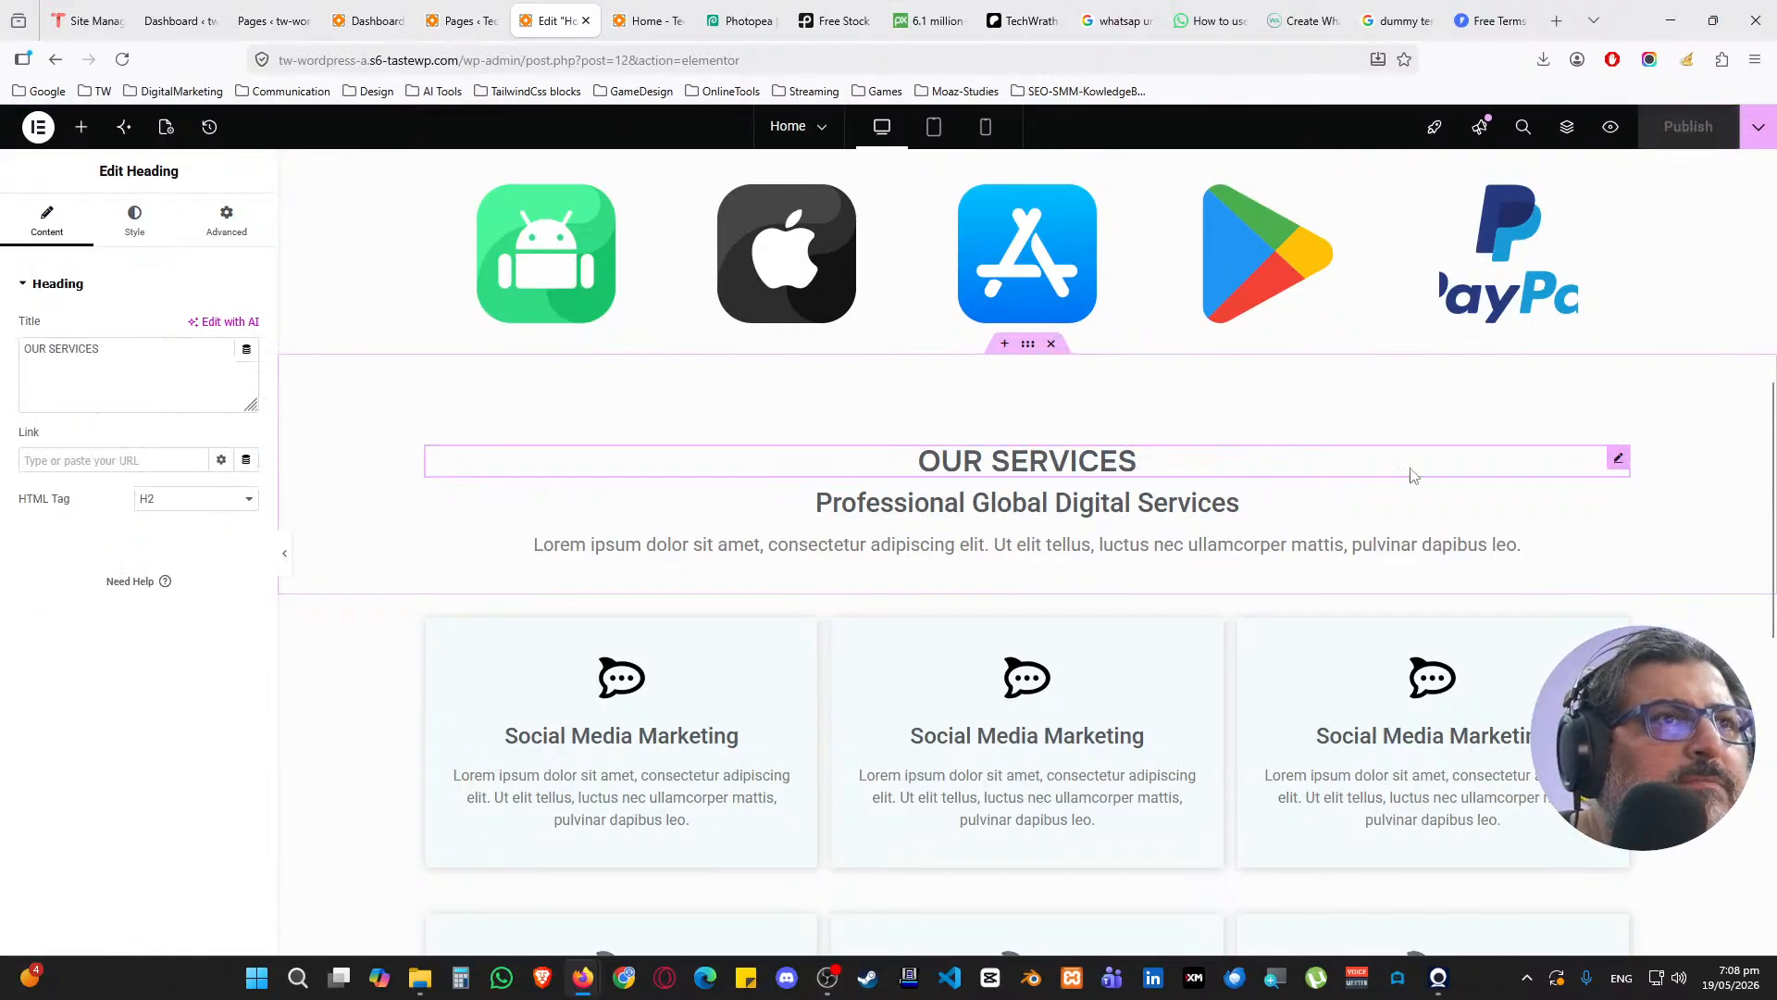
click(242, 501)
click(150, 526)
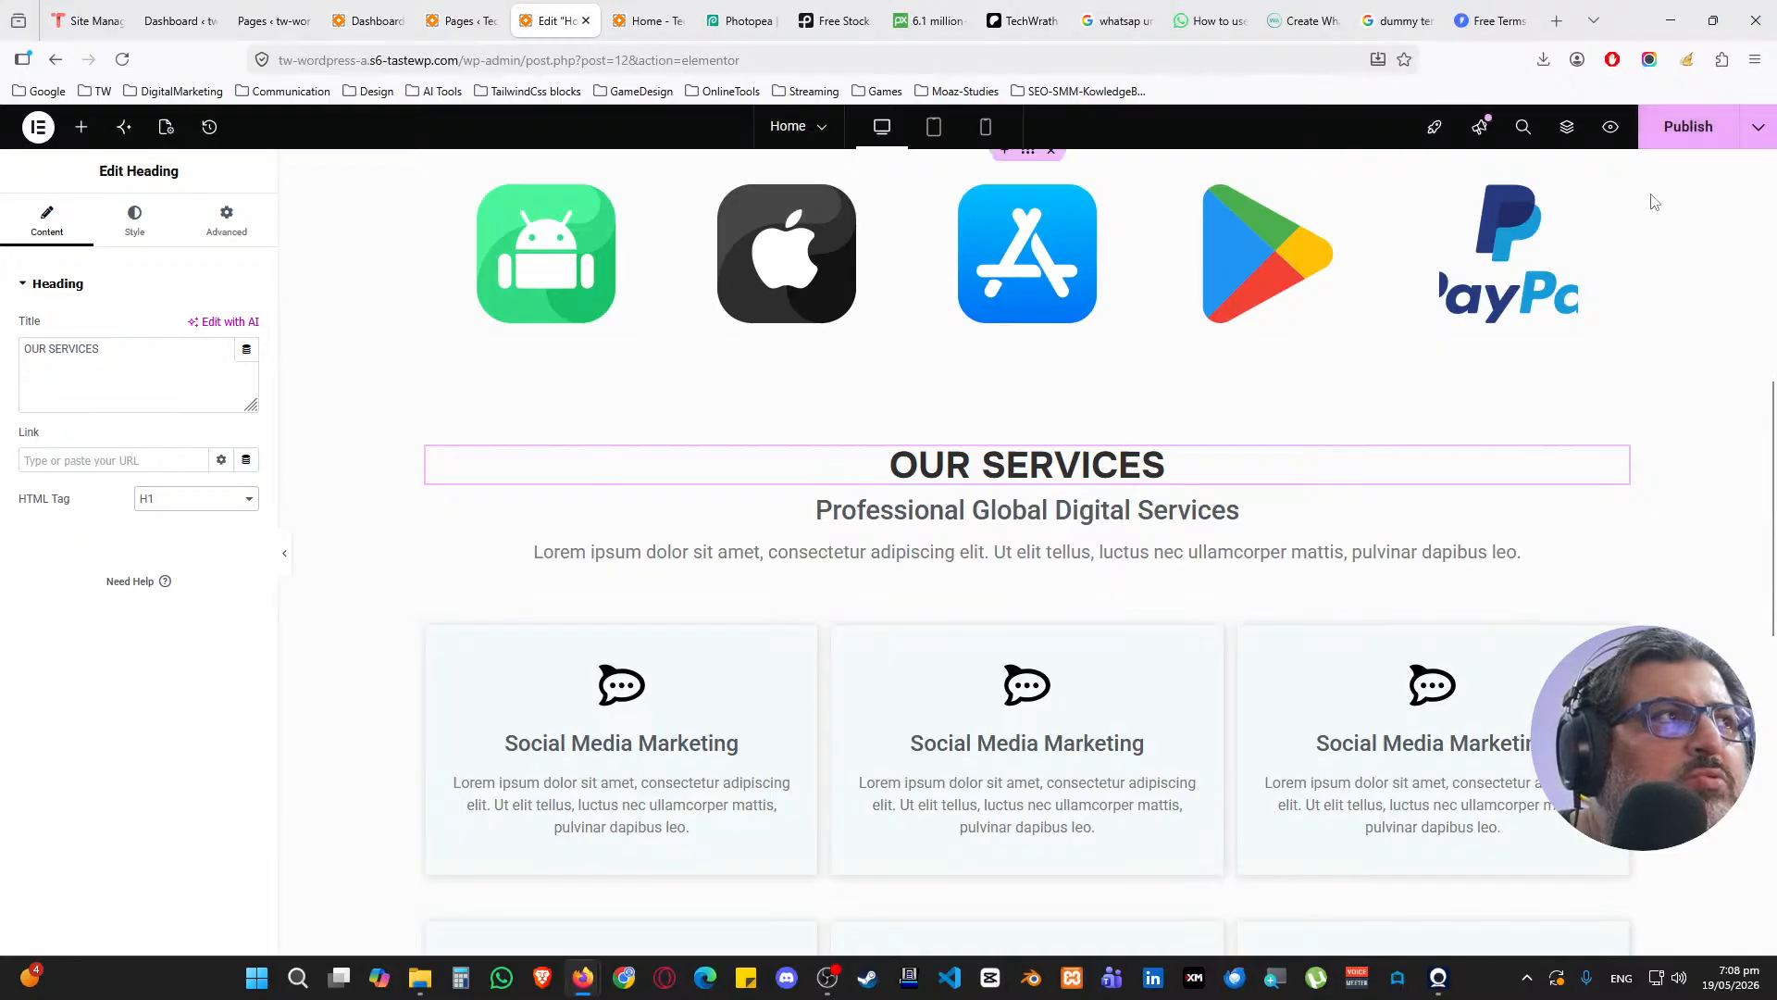
click(1688, 127)
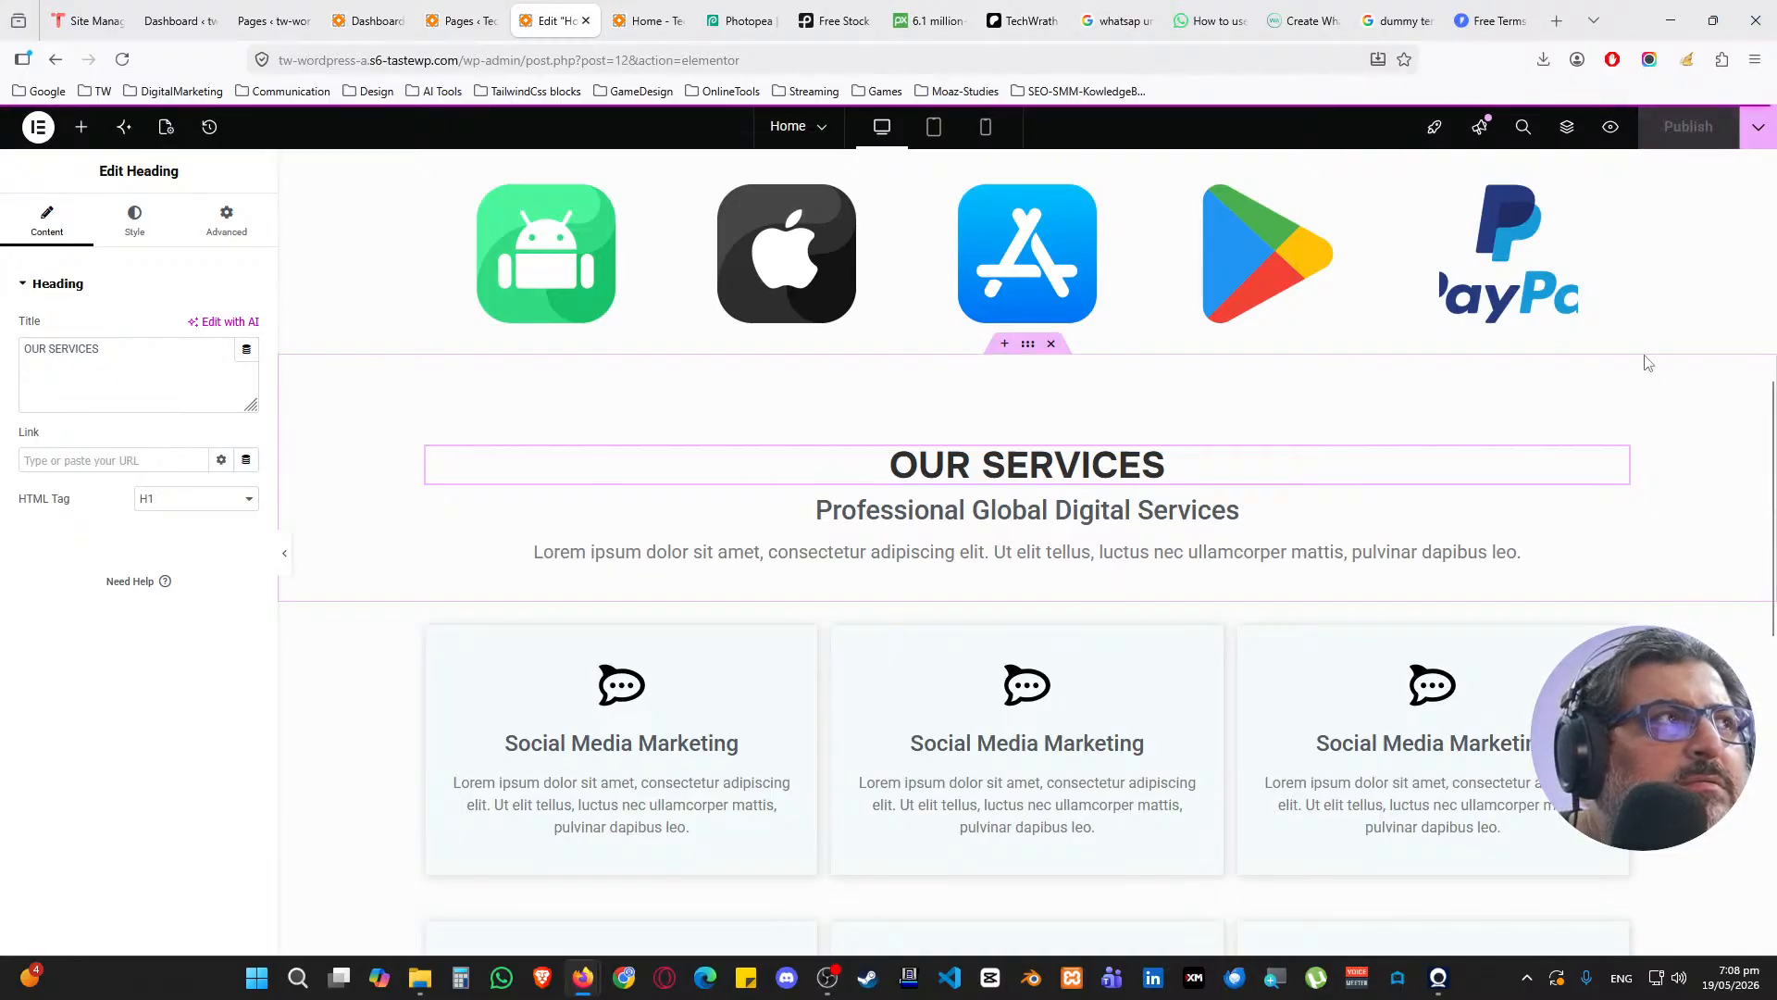
click(639, 20)
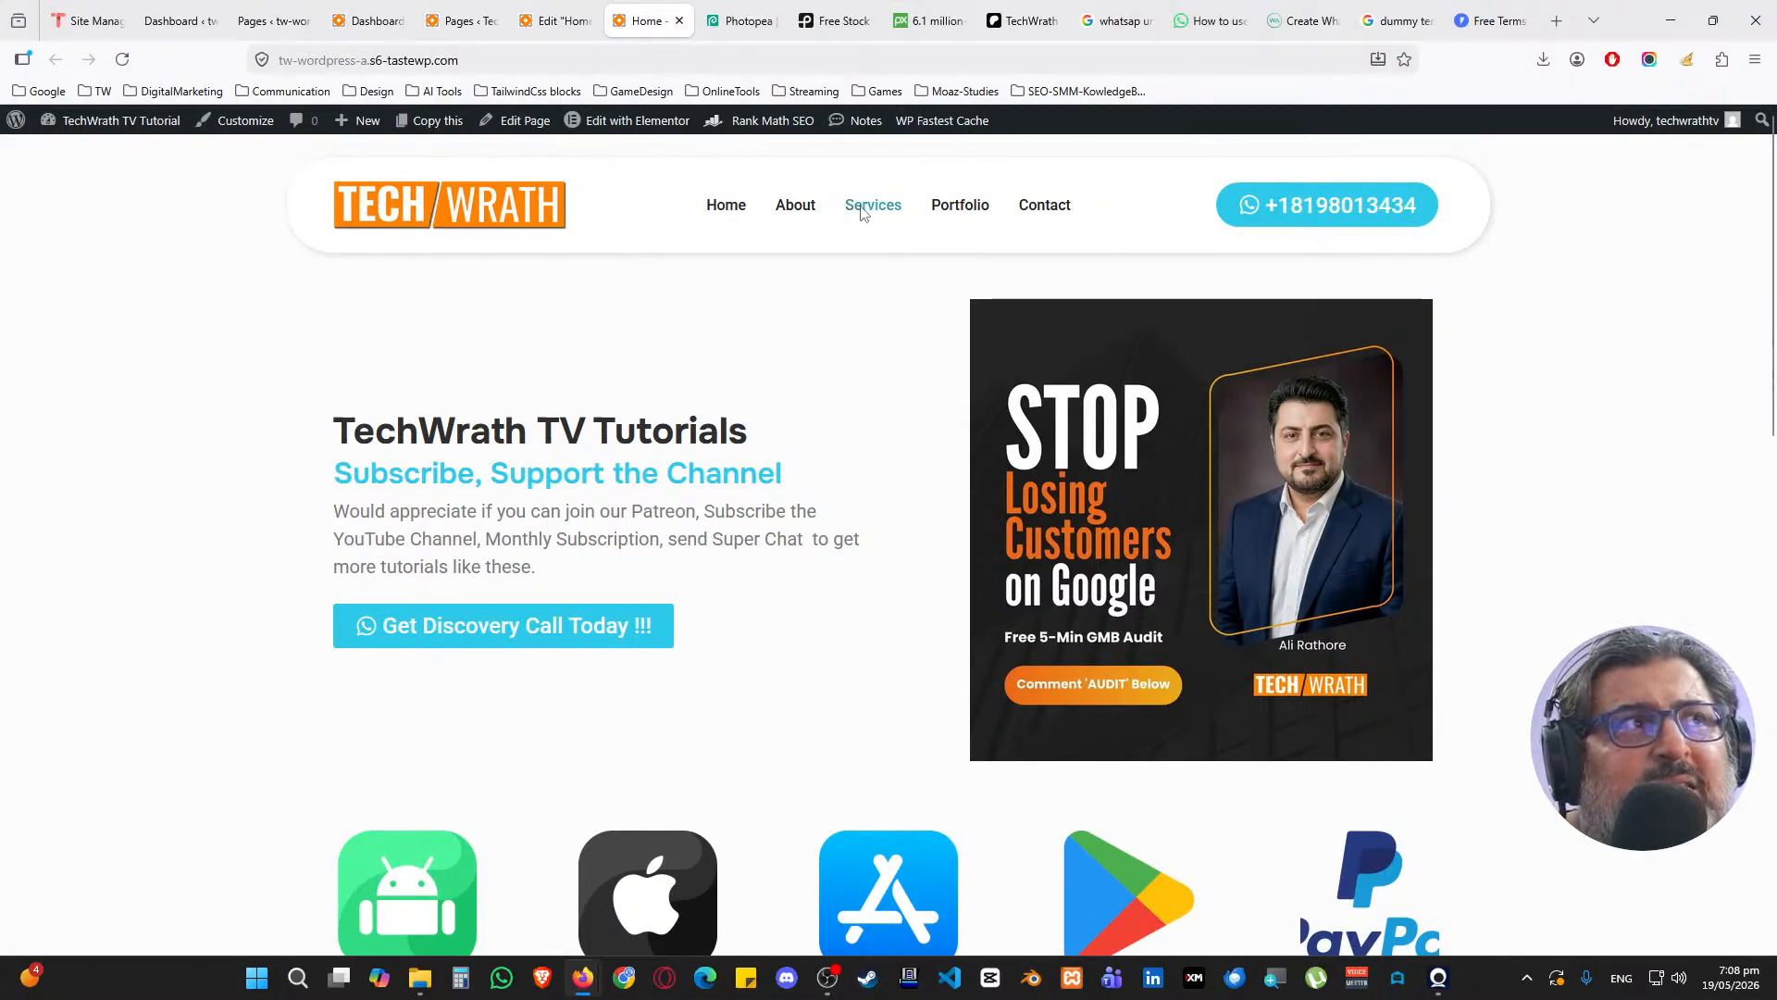
Scroll through the six service cards on the live homepage, then switch to Photopea
scroll(533, 389, down, 3)
scroll(533, 389, up, 2)
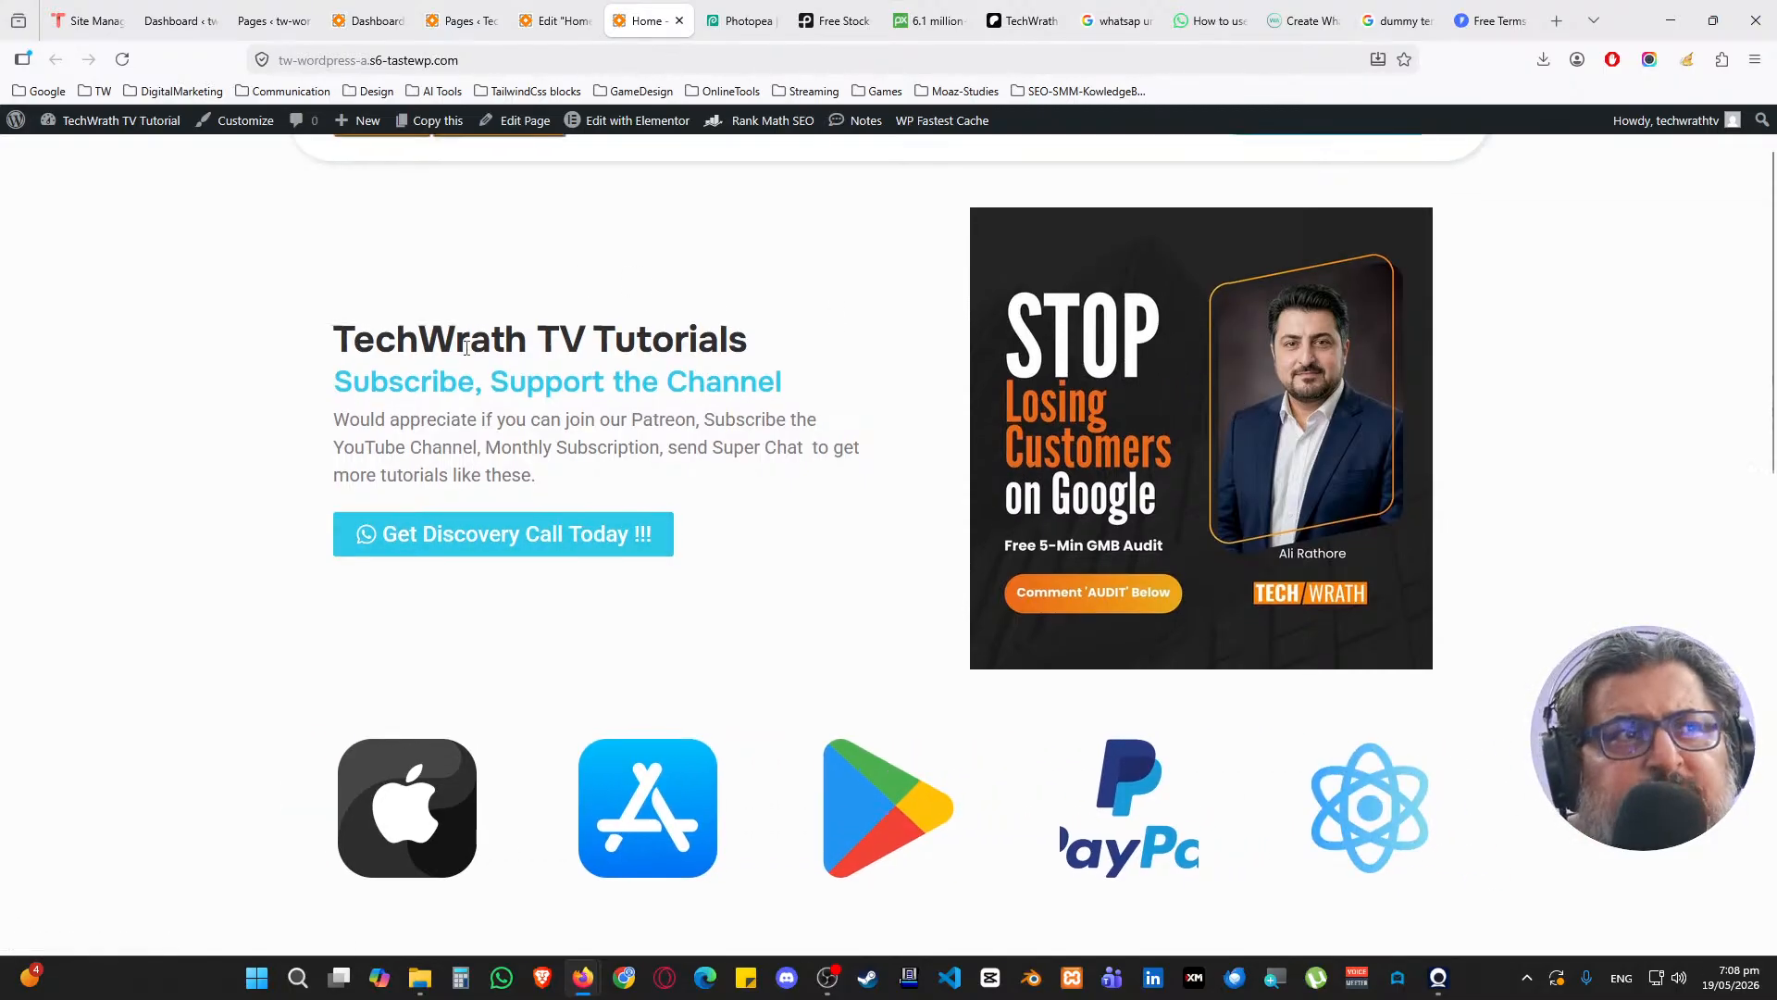
scroll(555, 435, down, 3)
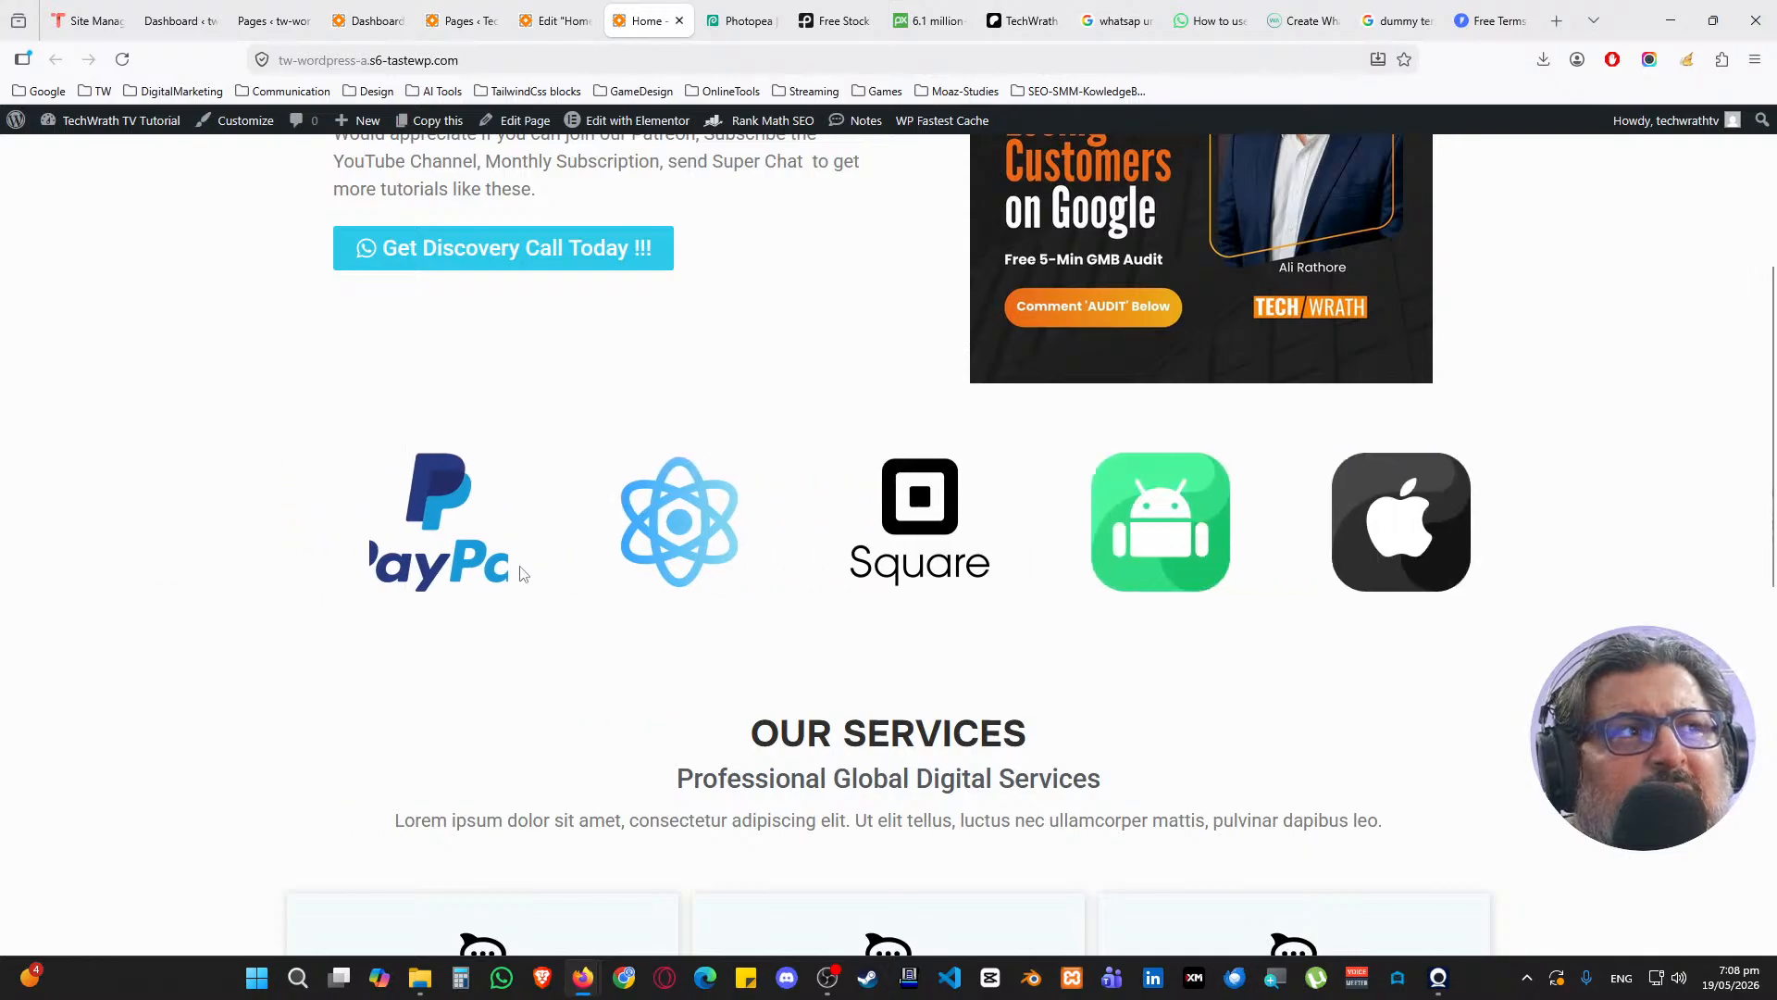
scroll(588, 574, down, 4)
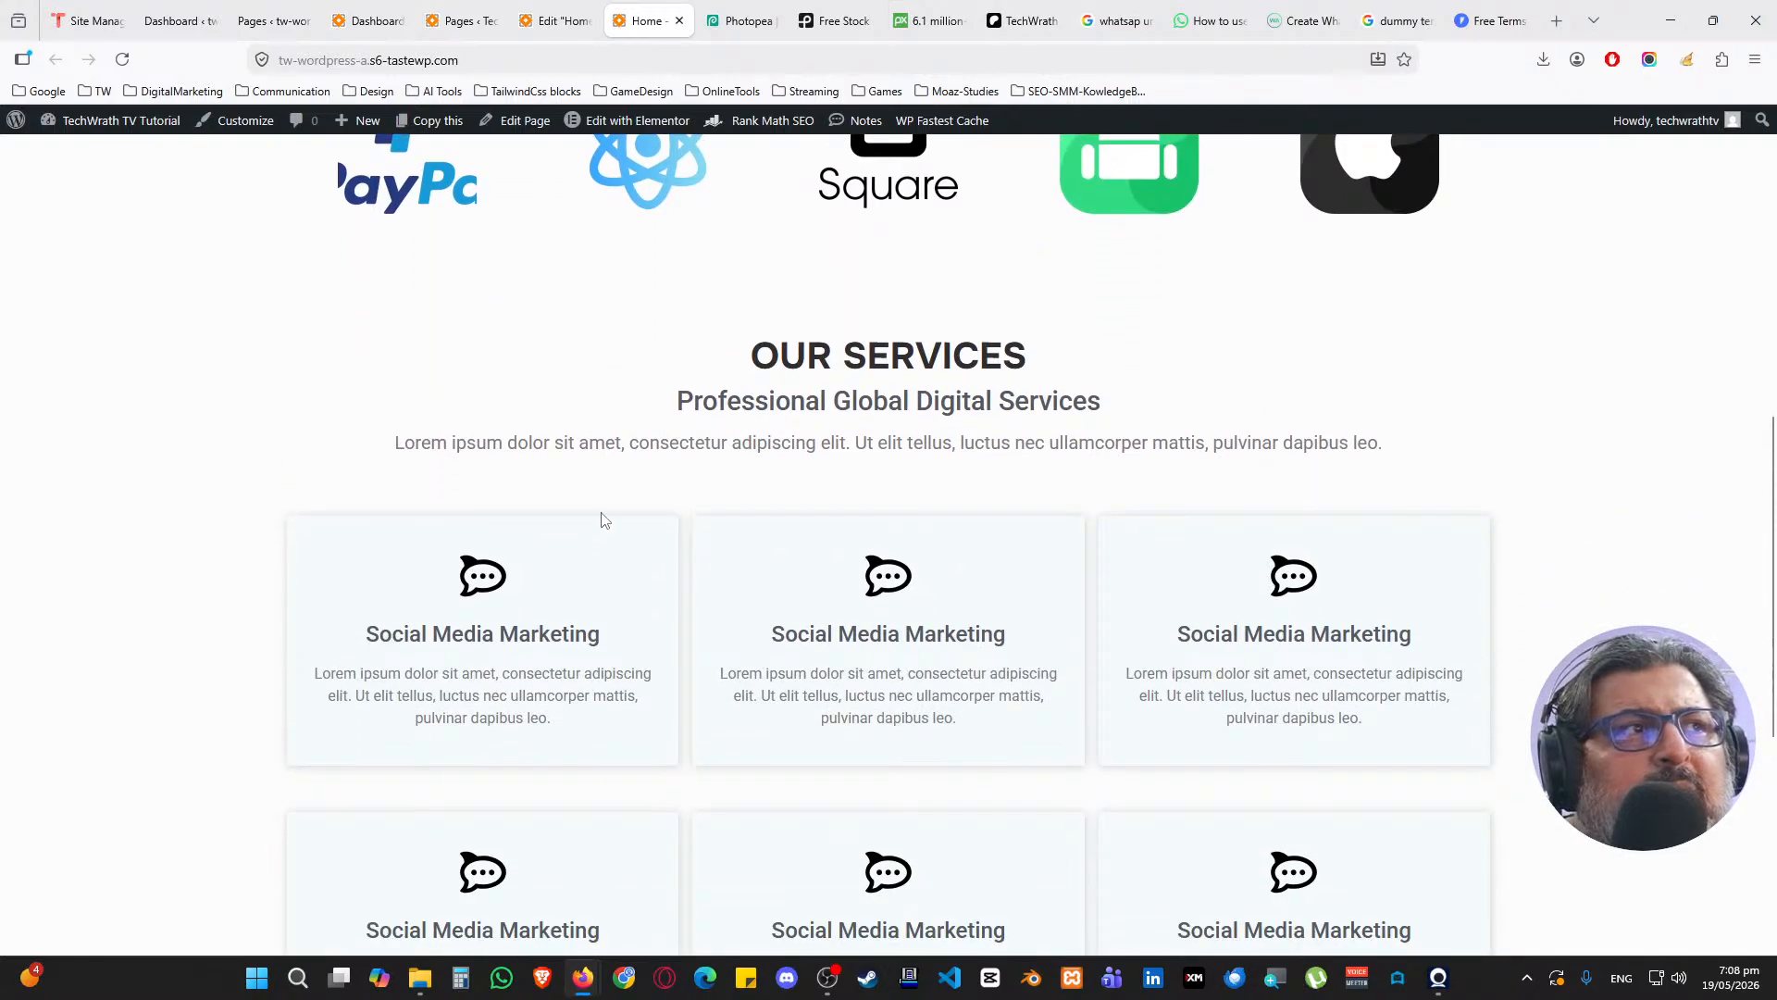
scroll(611, 504, up, 2)
scroll(795, 342, down, 3)
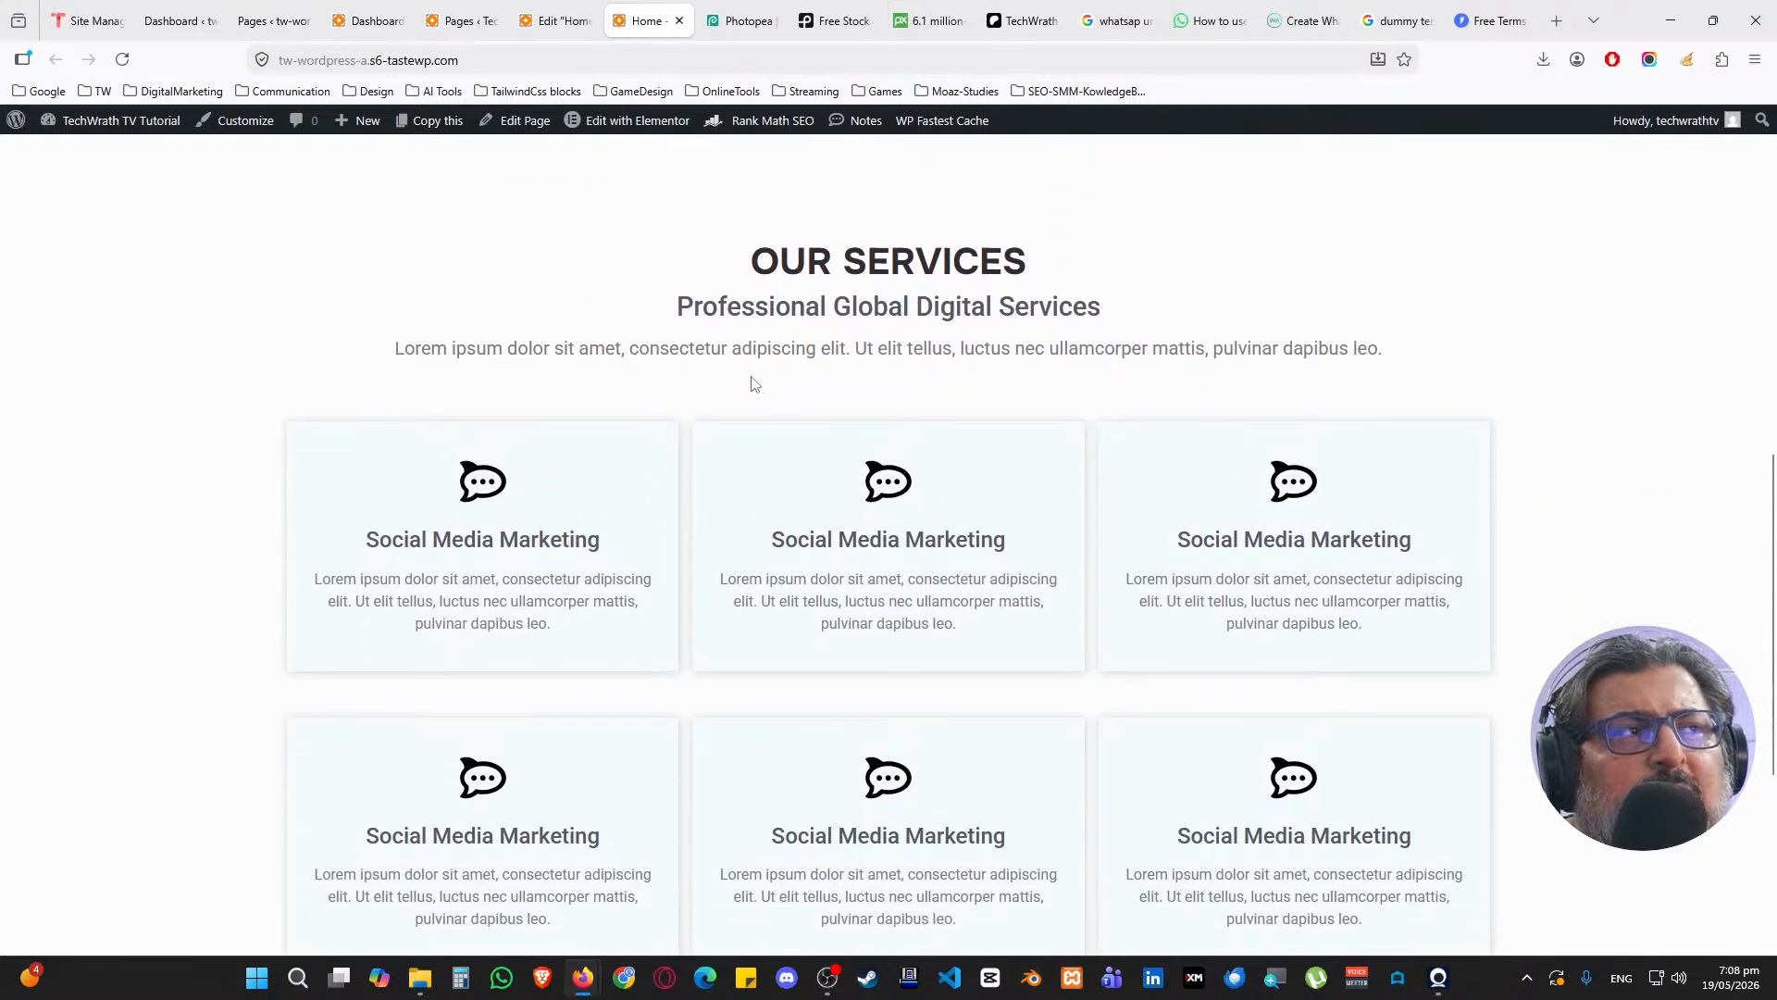
scroll(754, 382, up, 4)
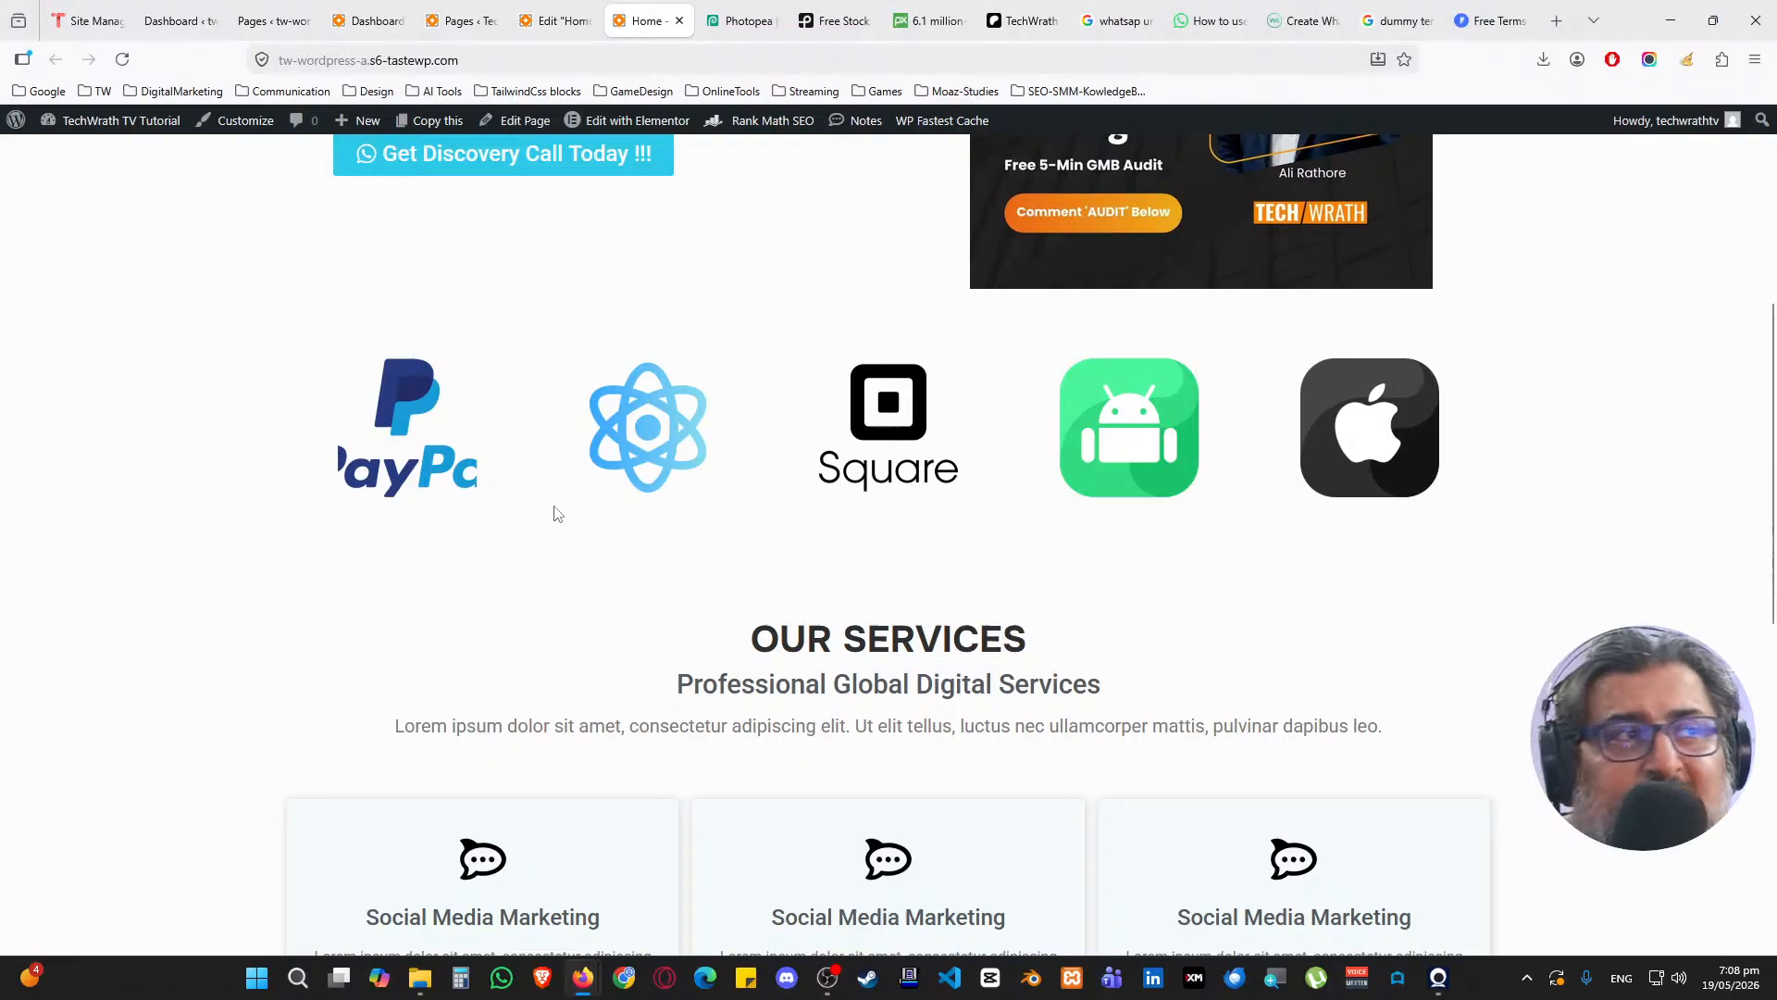
scroll(558, 515, down, 8)
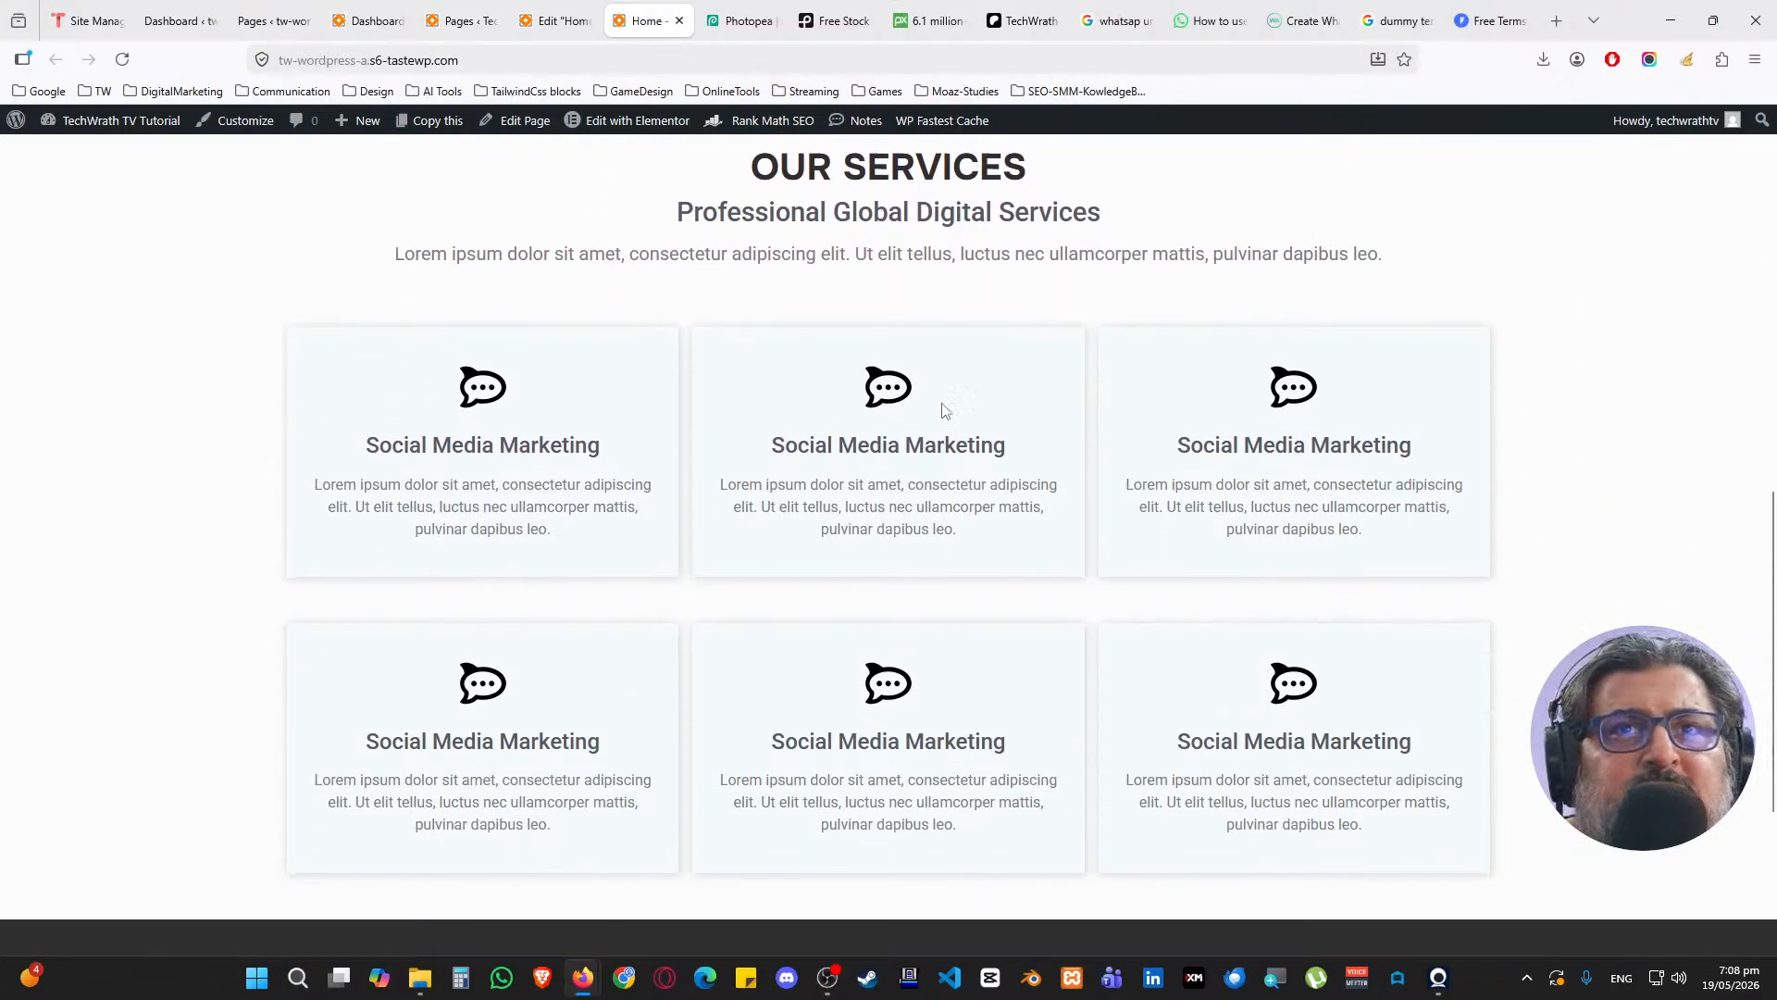
scroll(591, 471, up, 2)
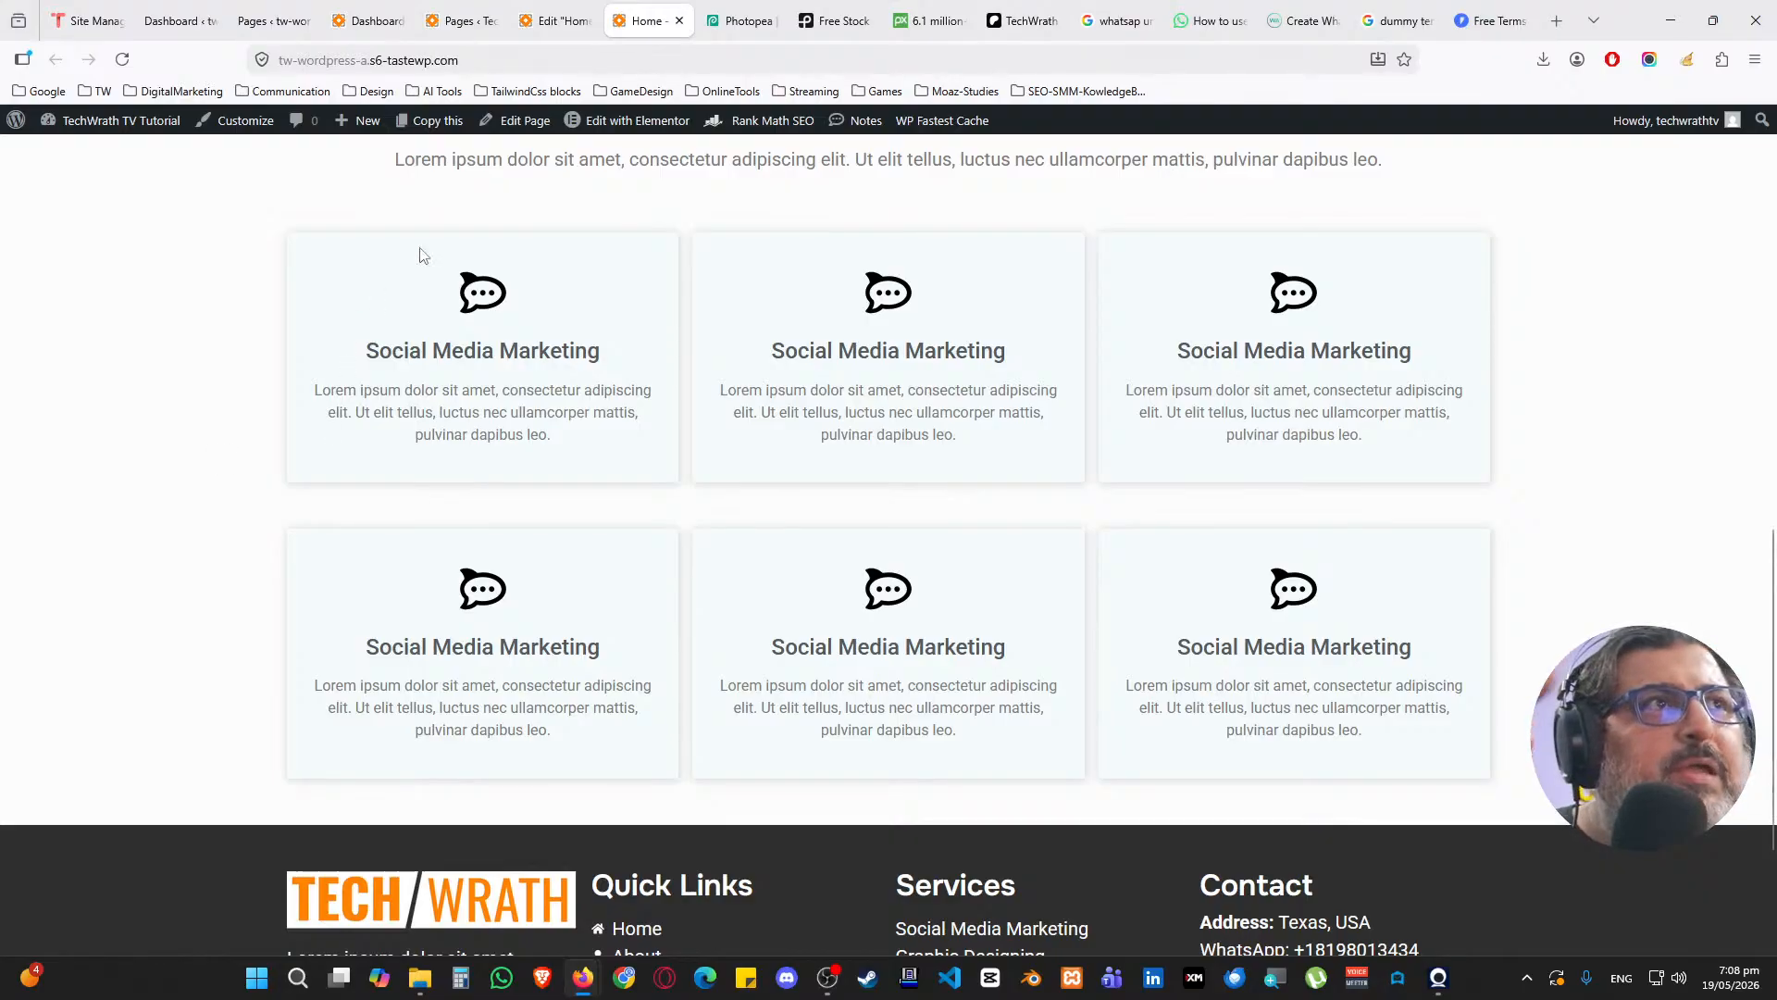
click(736, 13)
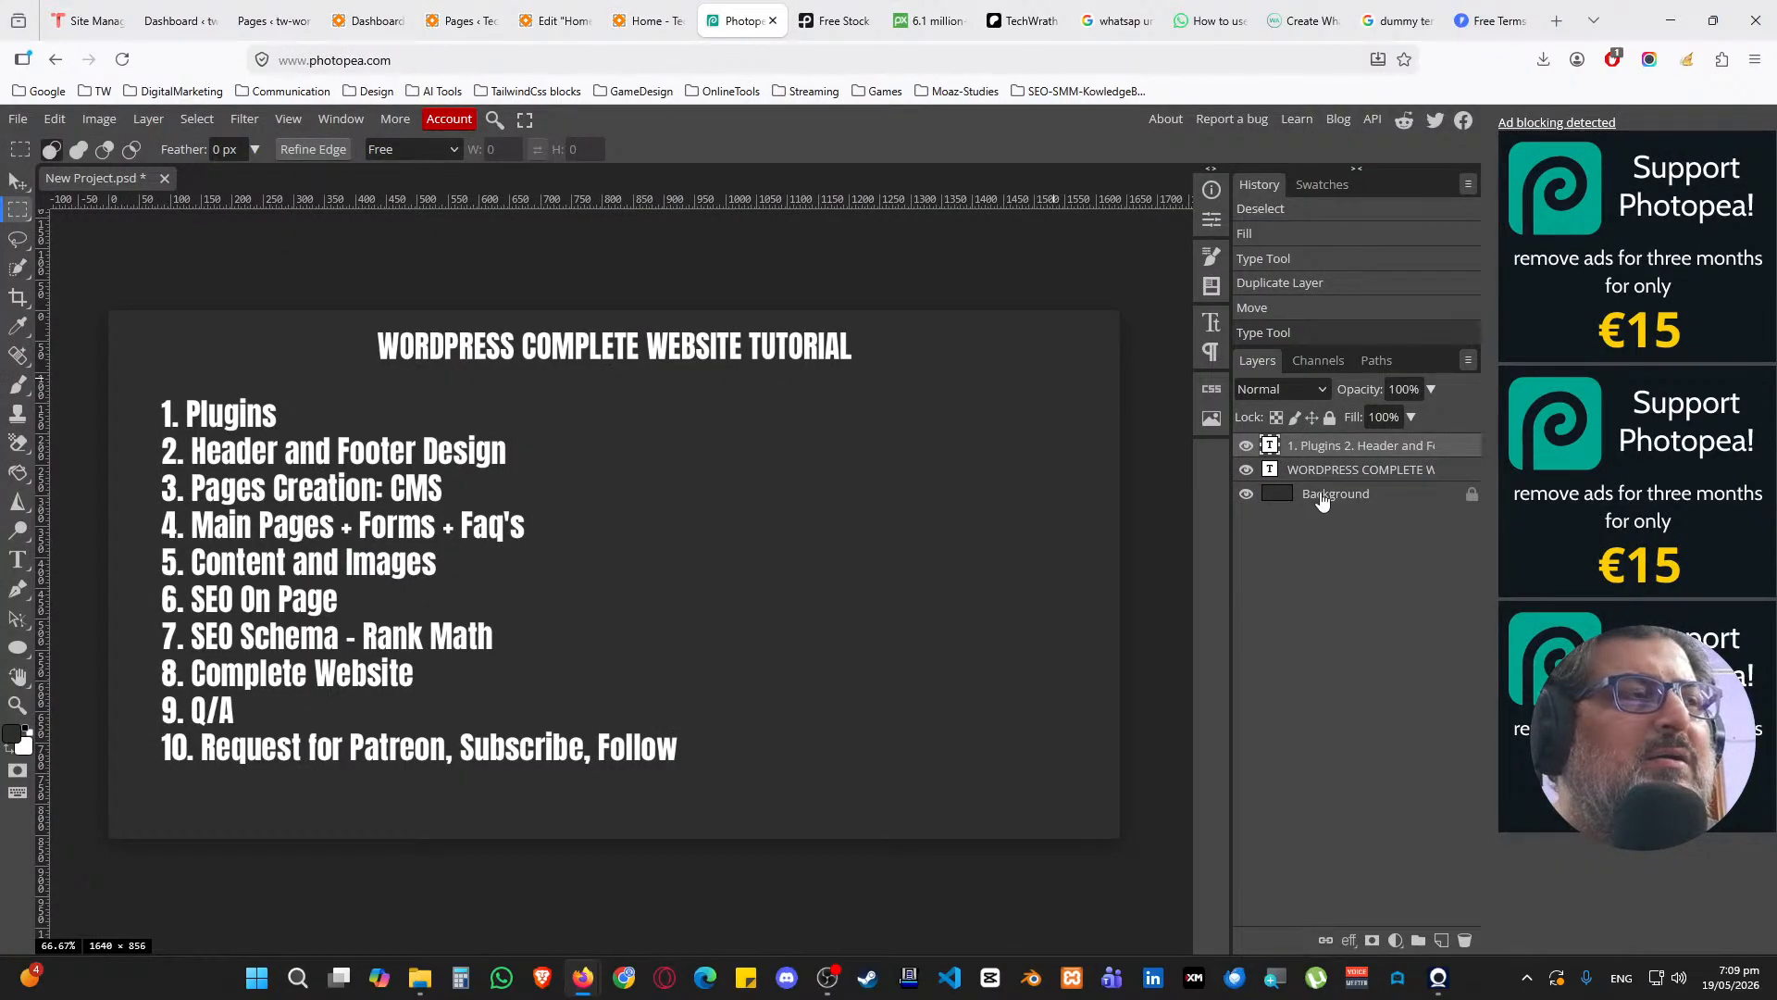
Group both outline text layers into Folder 1 and hide the folder
shift+click(1380, 471)
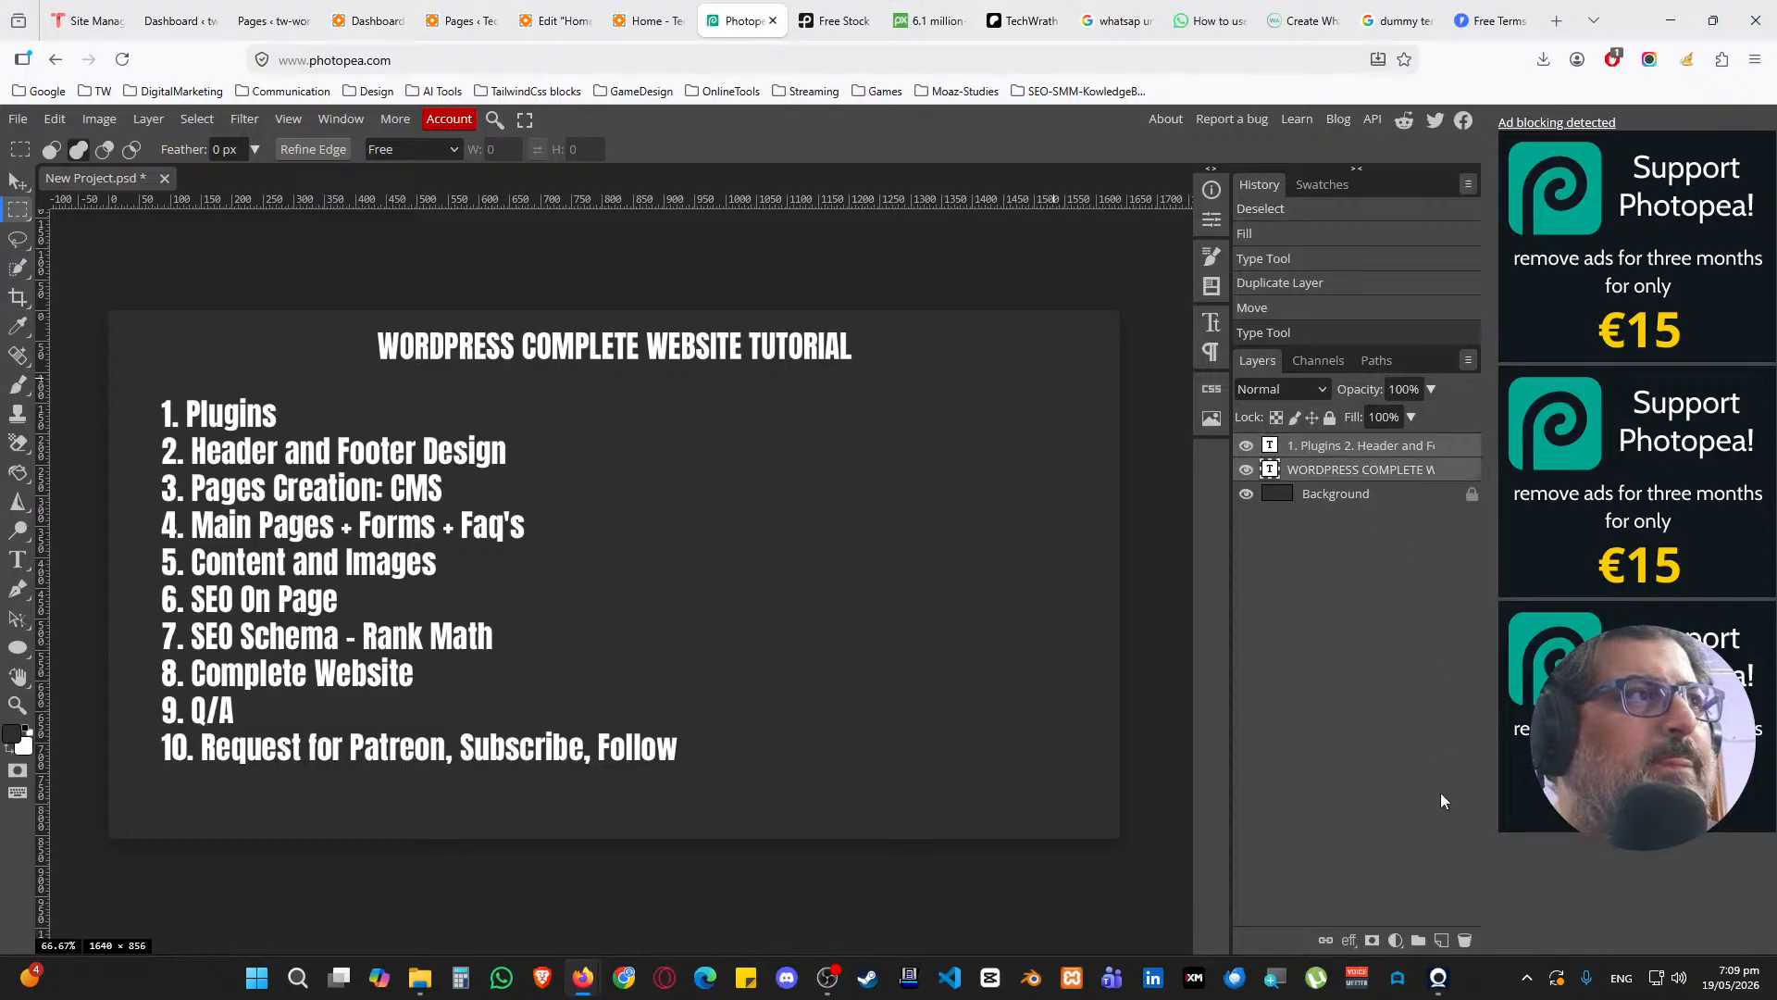
click(1418, 940)
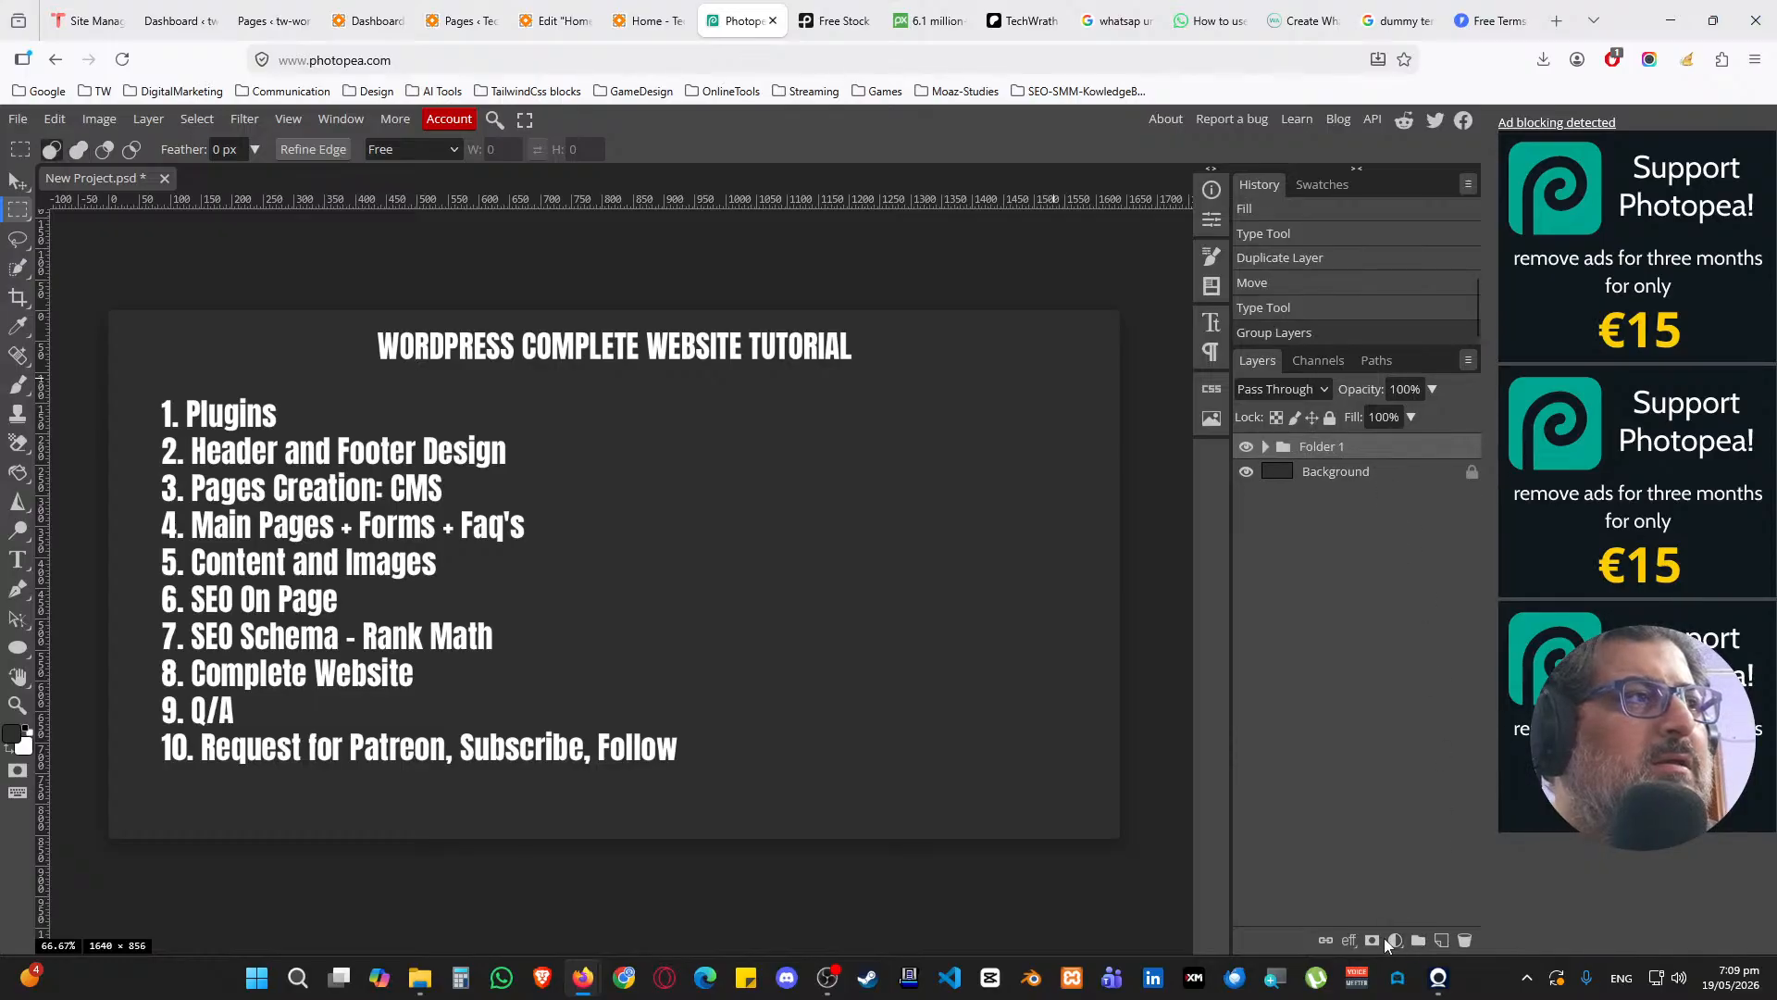
click(1246, 447)
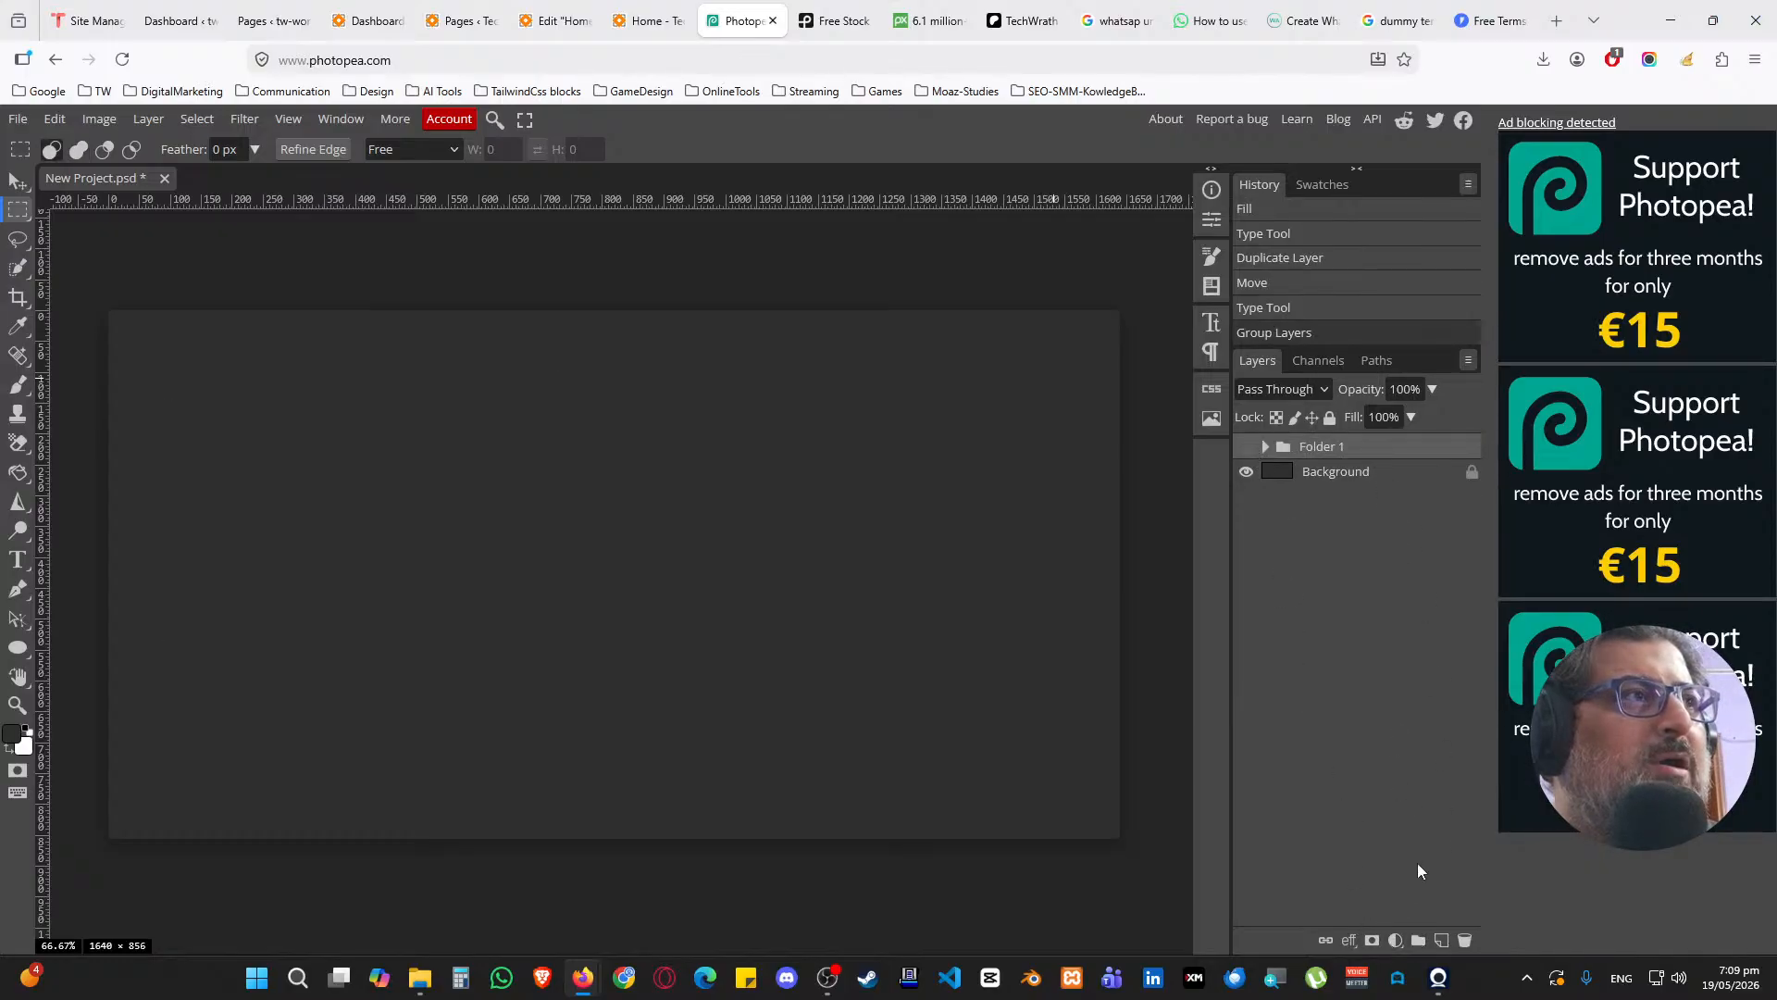
Add a new empty layer and make white the foreground colour for text
click(1438, 939)
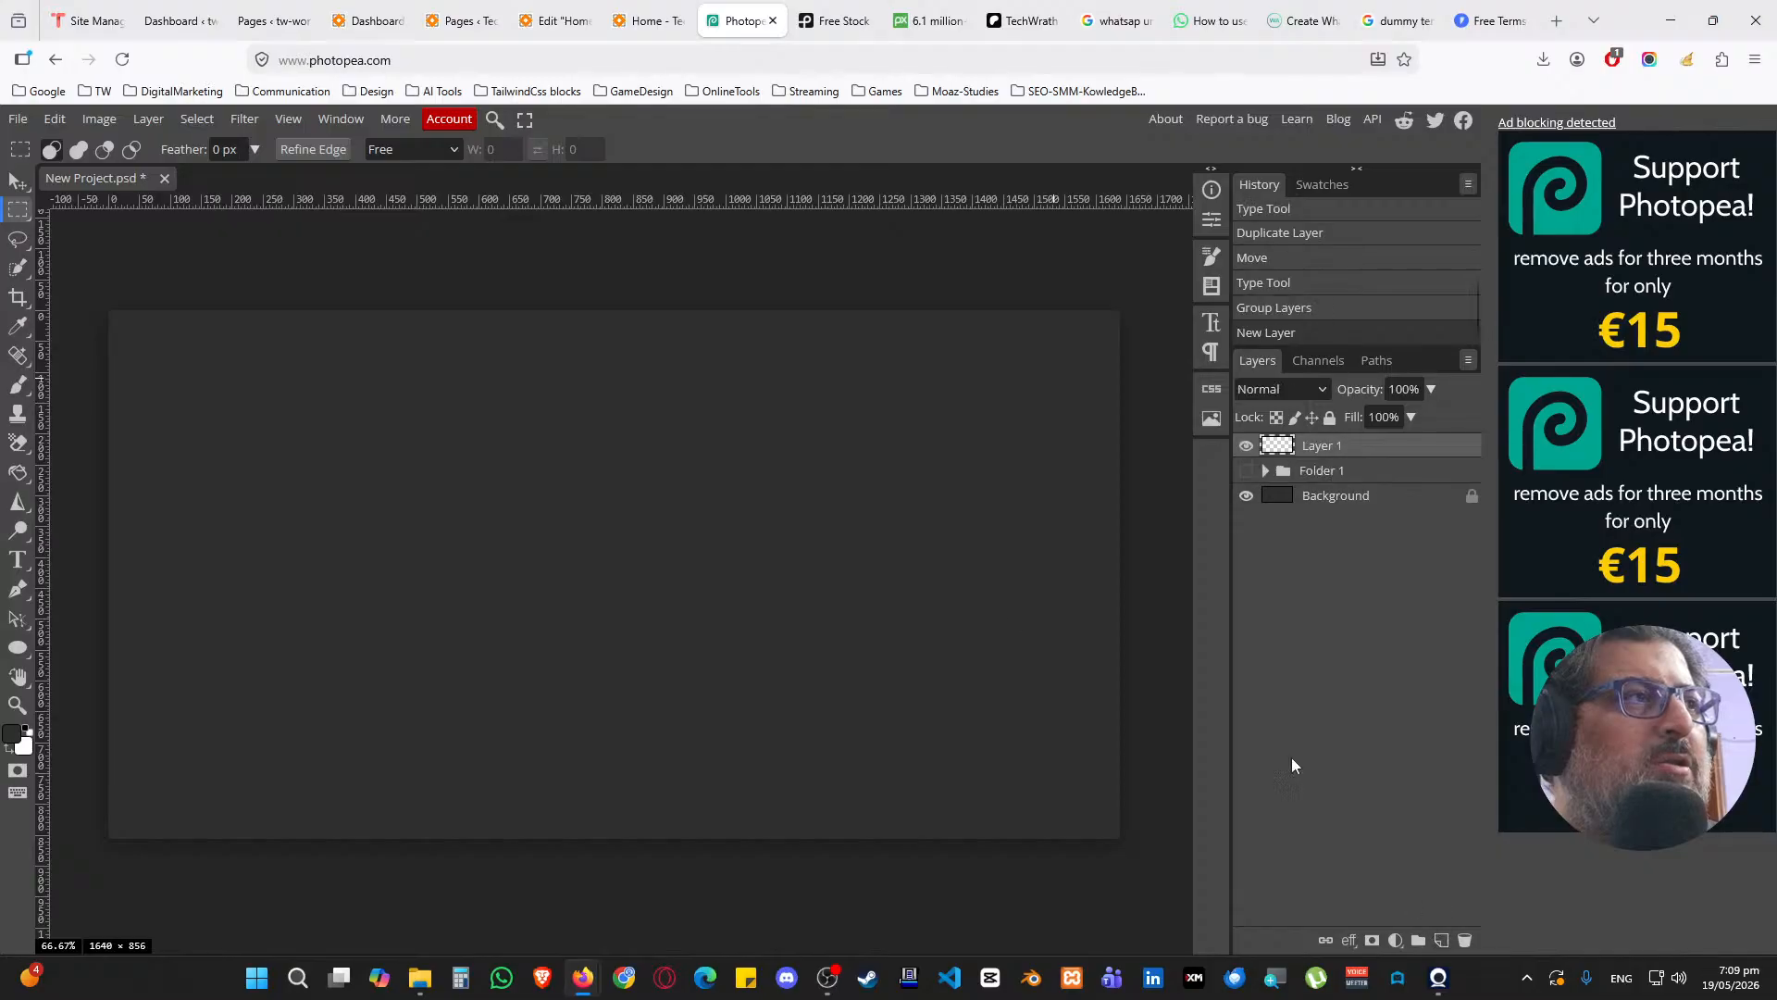
key(x)
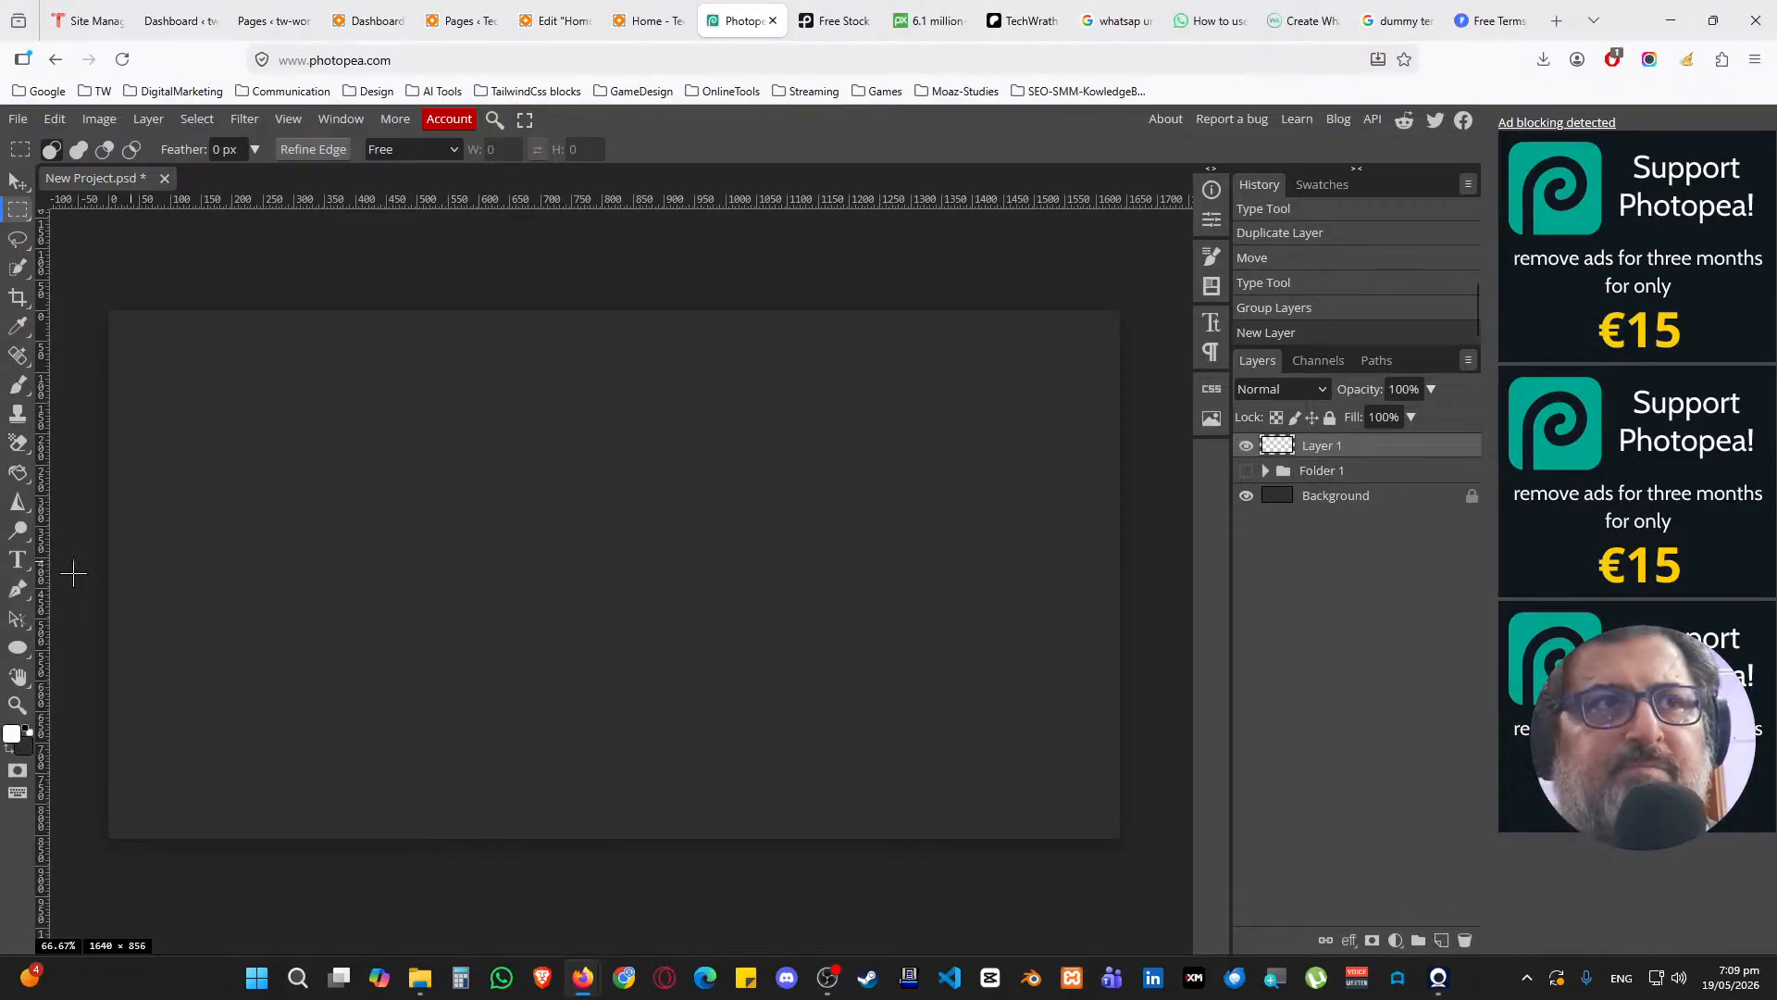
click(32, 563)
Type the centred two-line caption 'BE RIGHT BACK AFTER THE' / 'SMALL BREAK COMING IN 5 MINUTES'
click(435, 446)
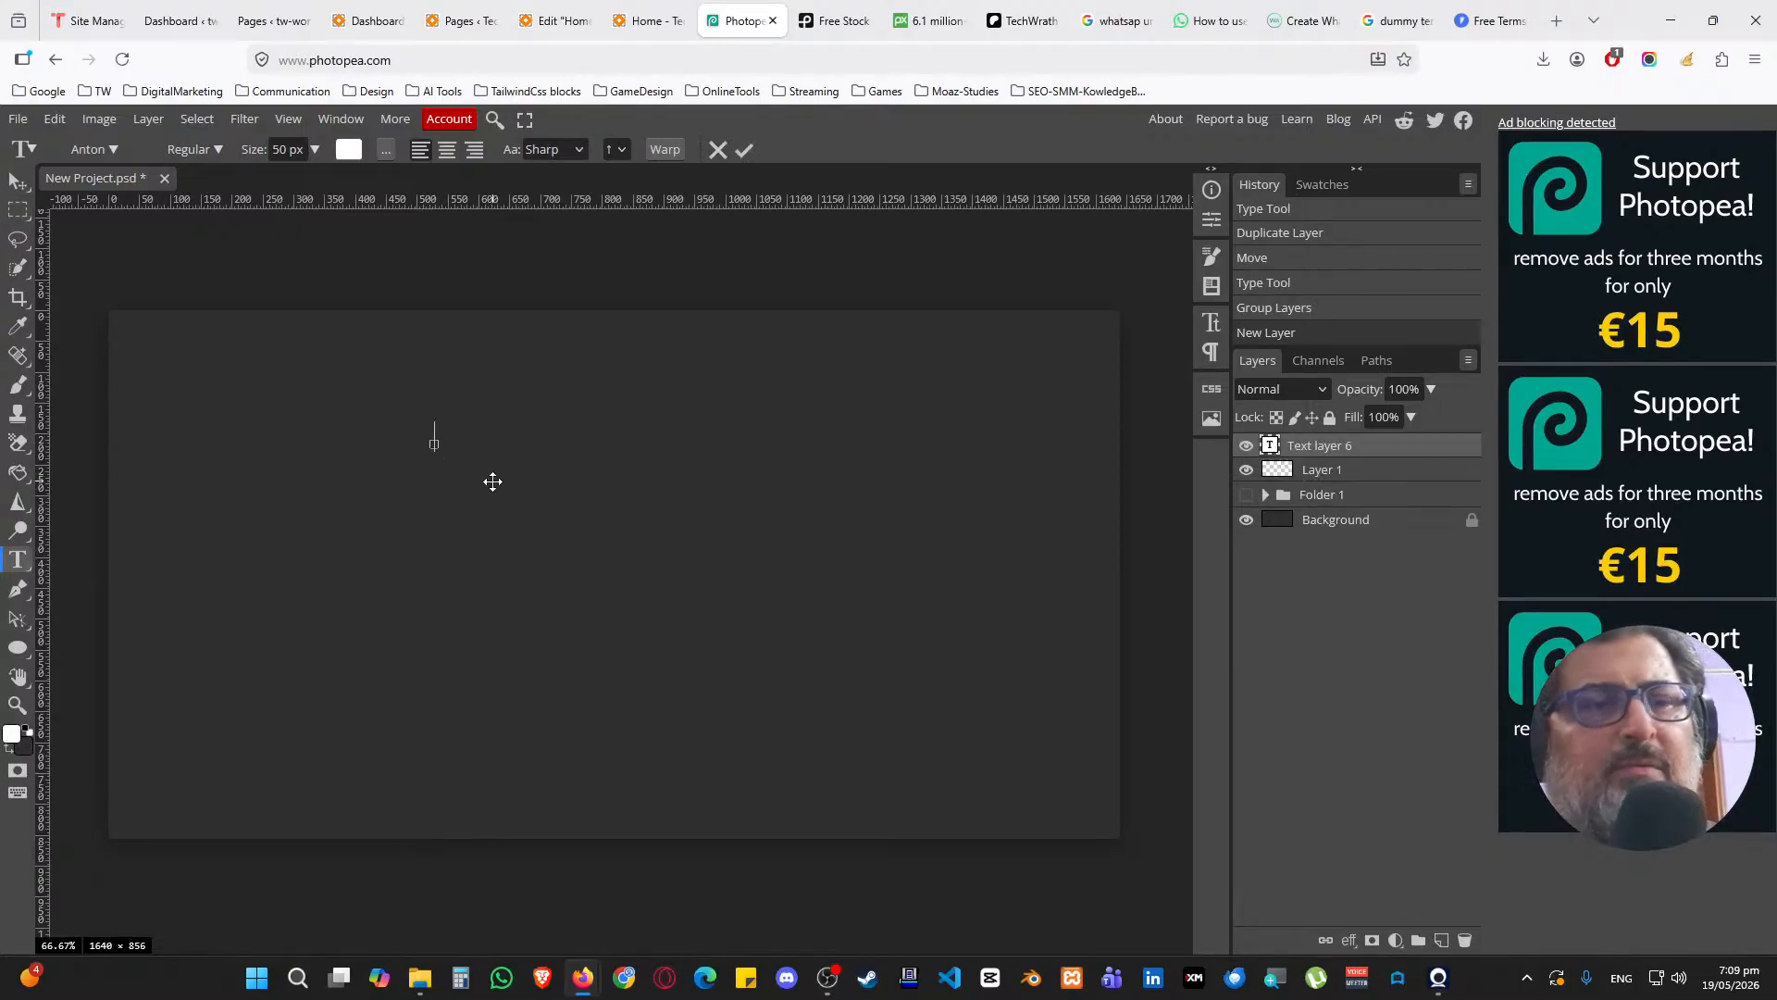
text(BE RIGHT BACVK)
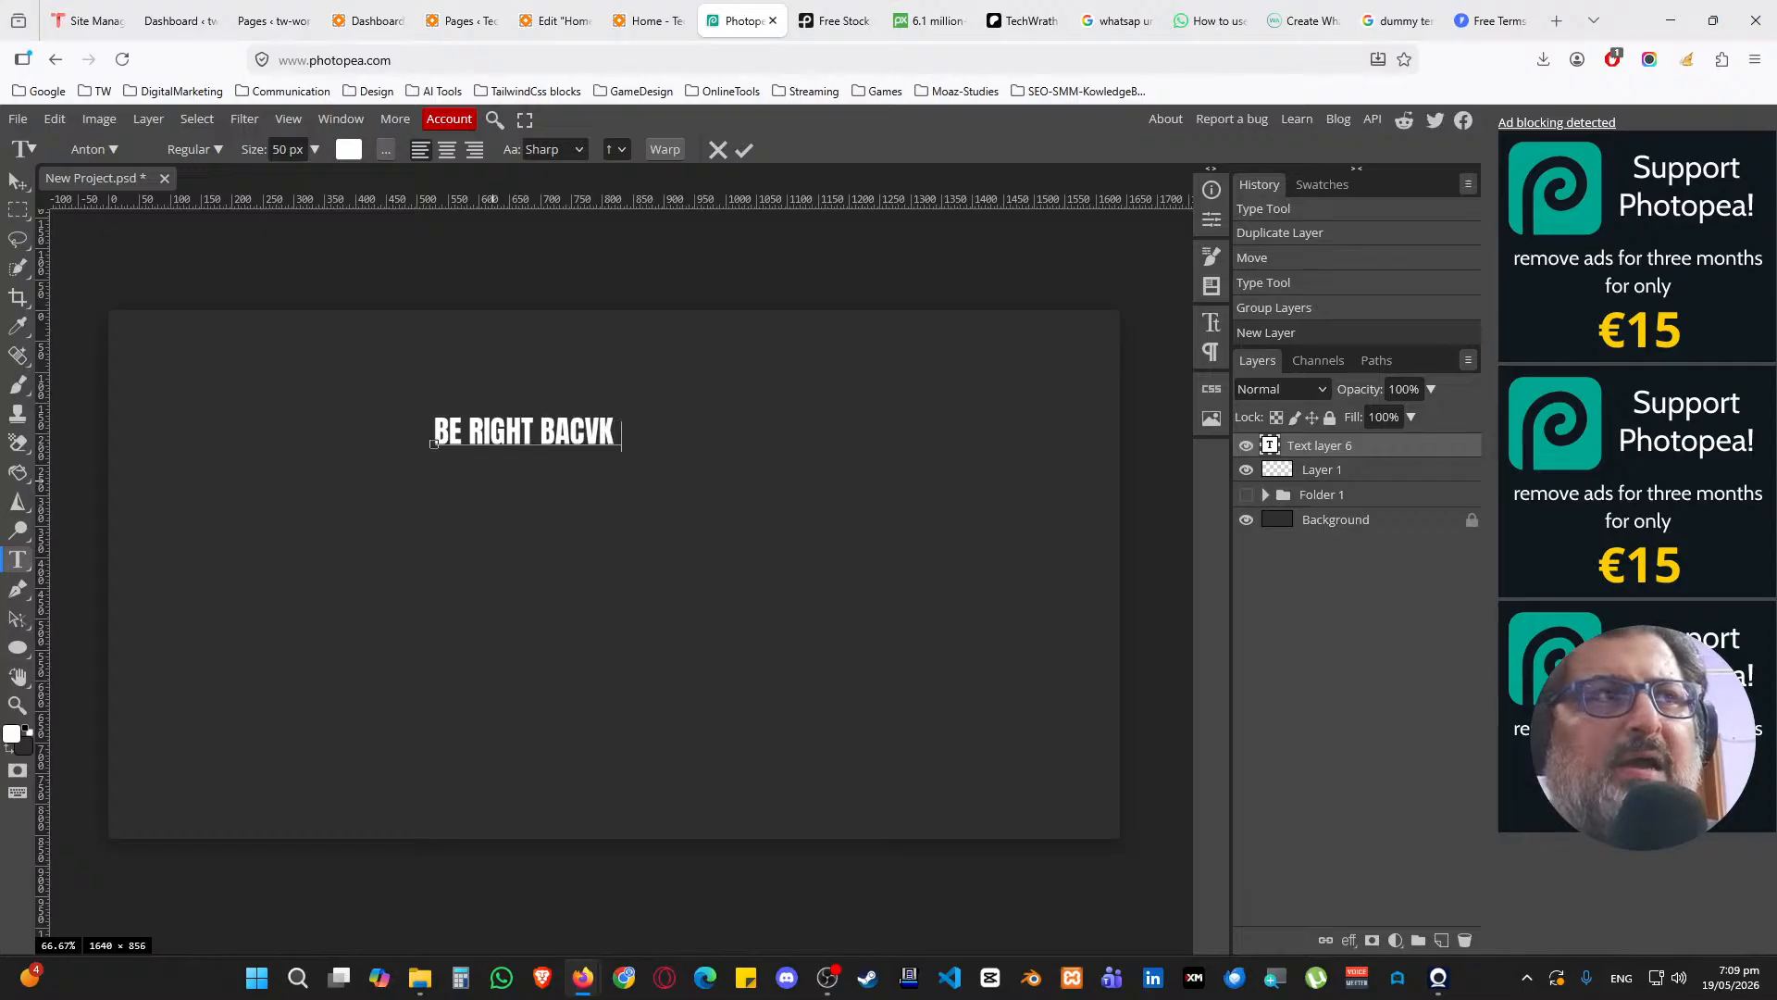
key(BackSpace)
key(BackSpace)
text(K AFTER THE )
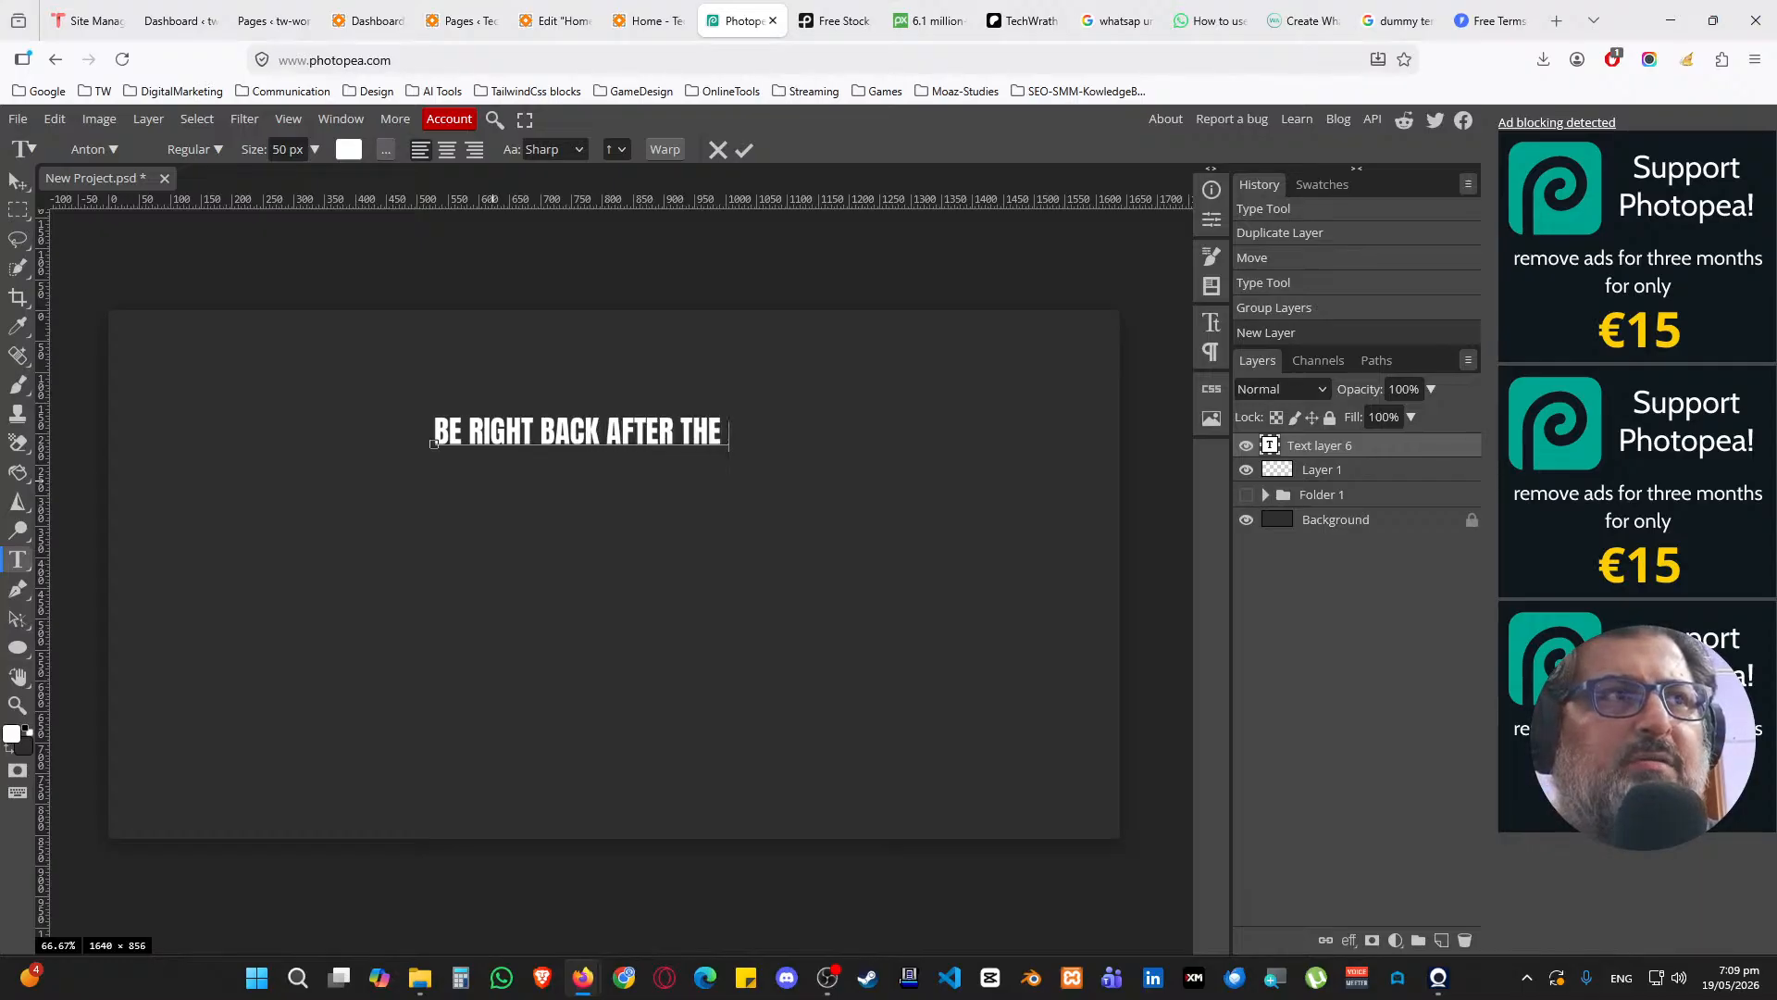
text(SMALL)
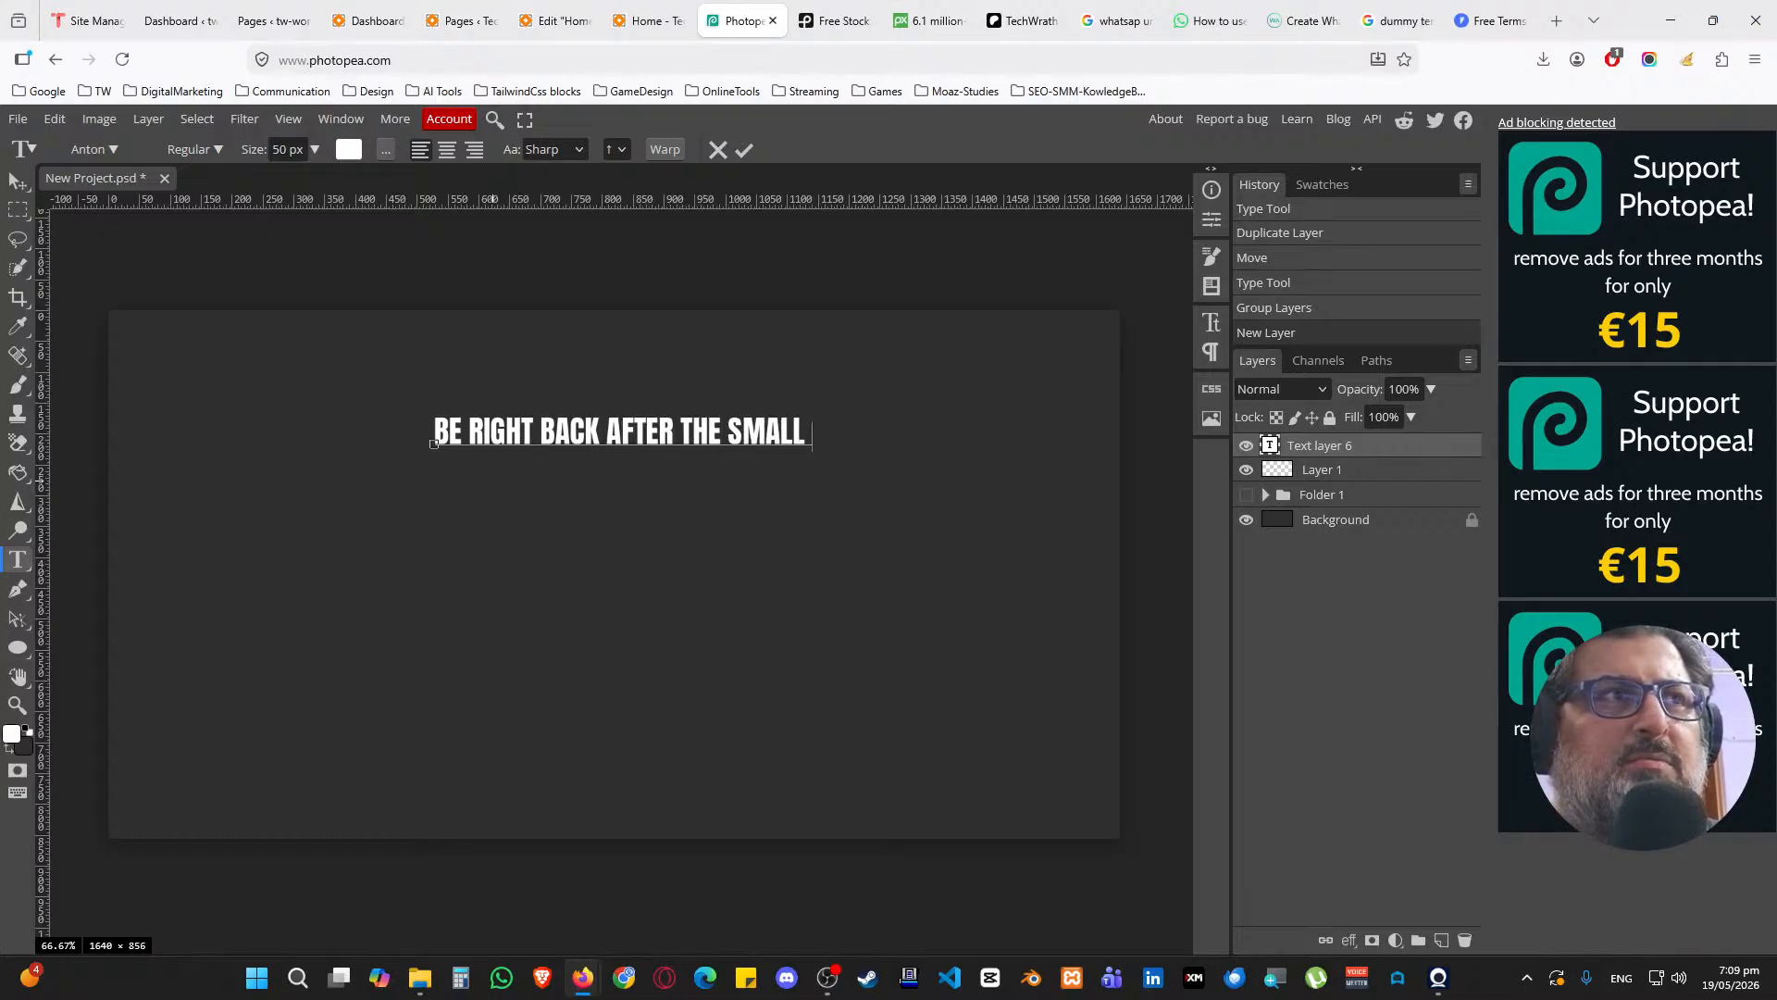
key(BackSpace)
key(BackSpace)
key(BackSpace)
key(BackSpace)
key(BackSpace)
key(BackSpace)
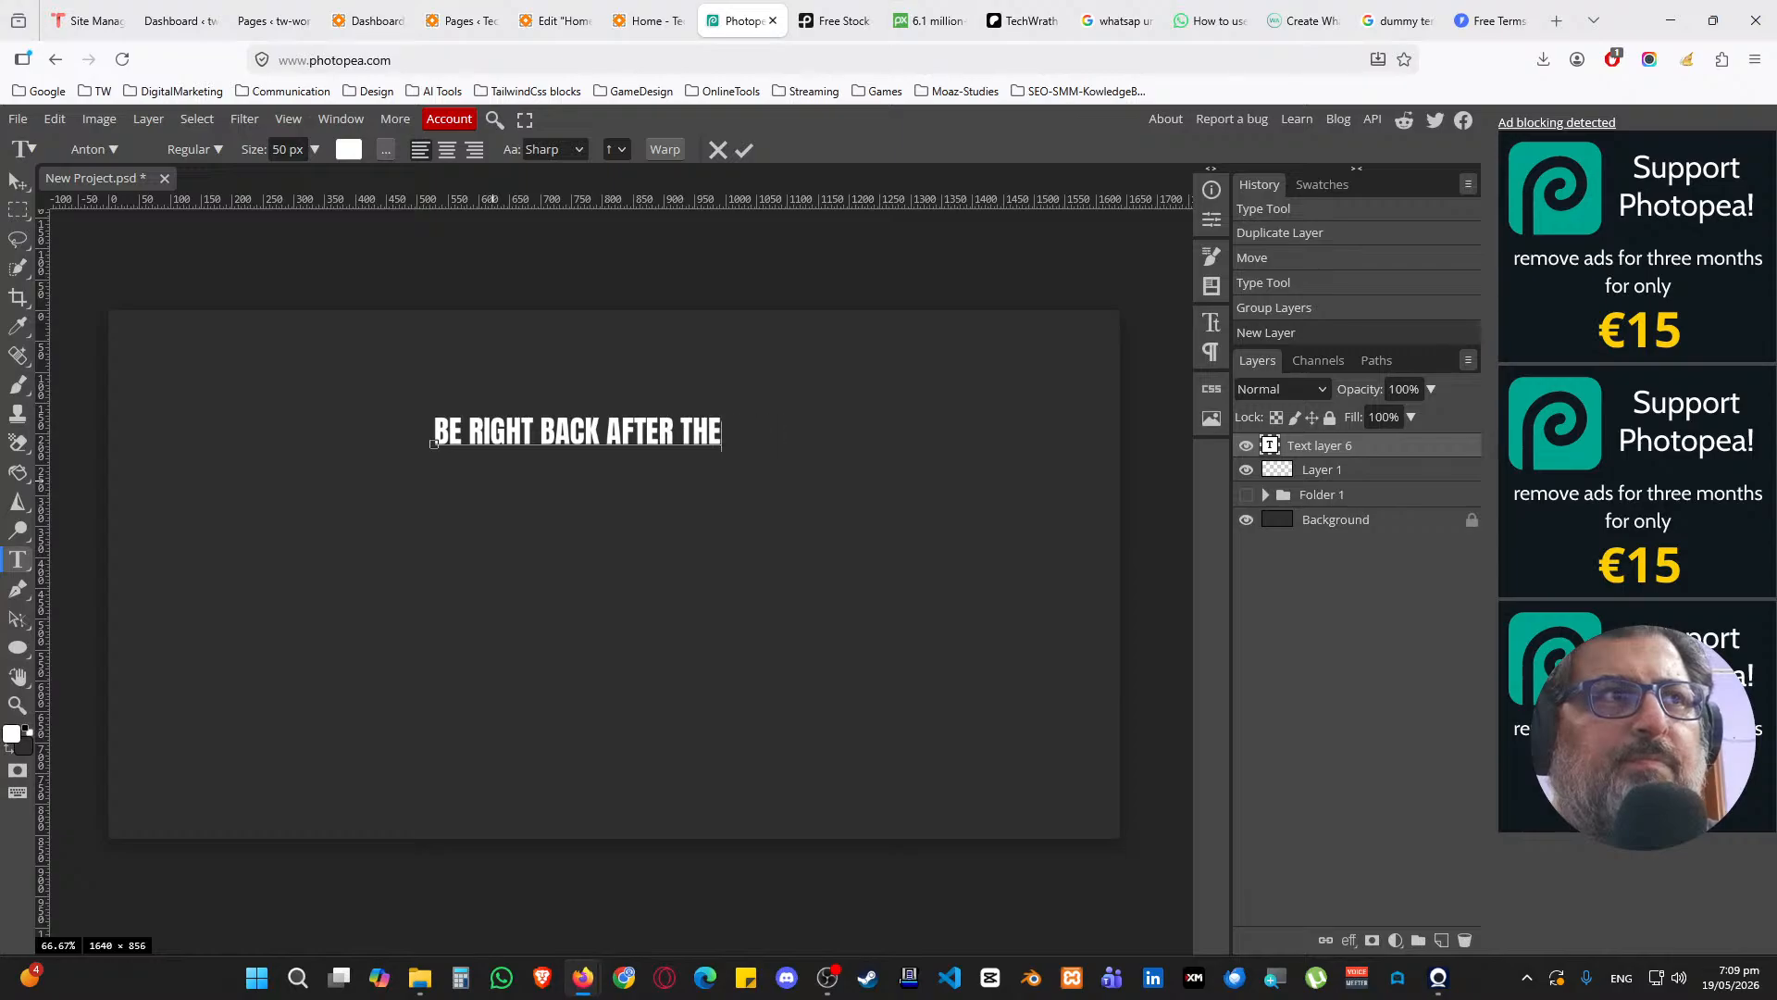
text(SMALL BRE)
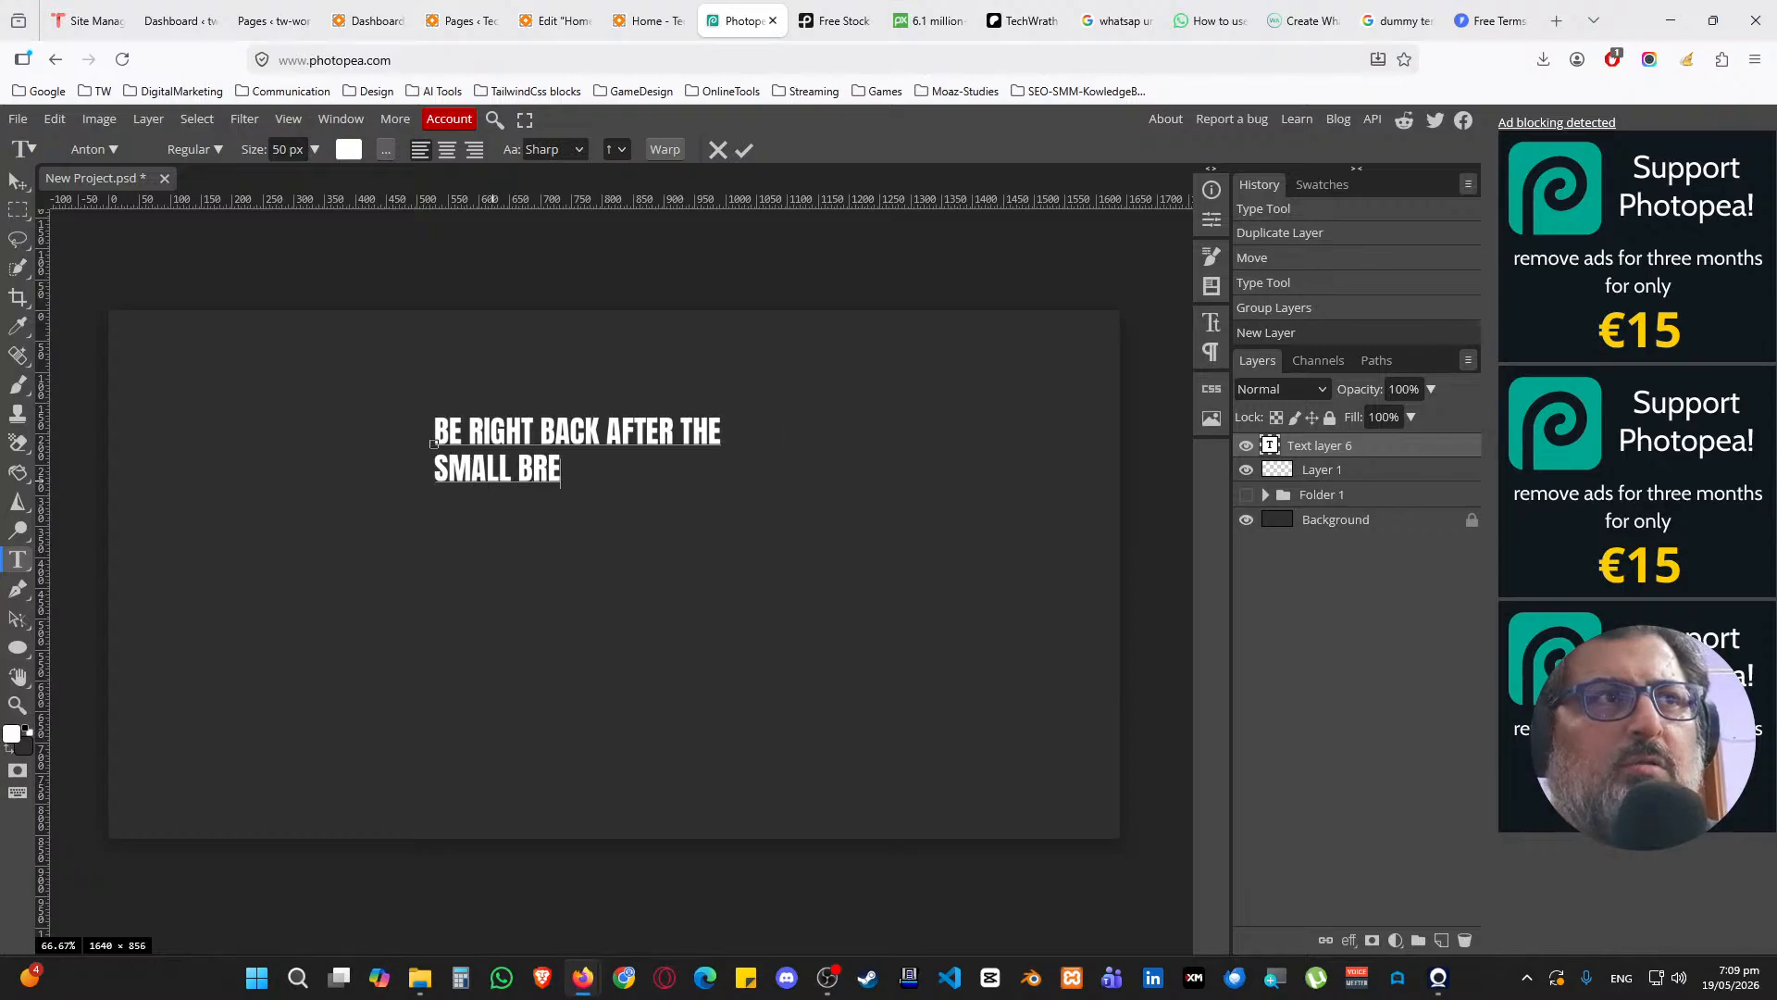
text(AK COMING IN )
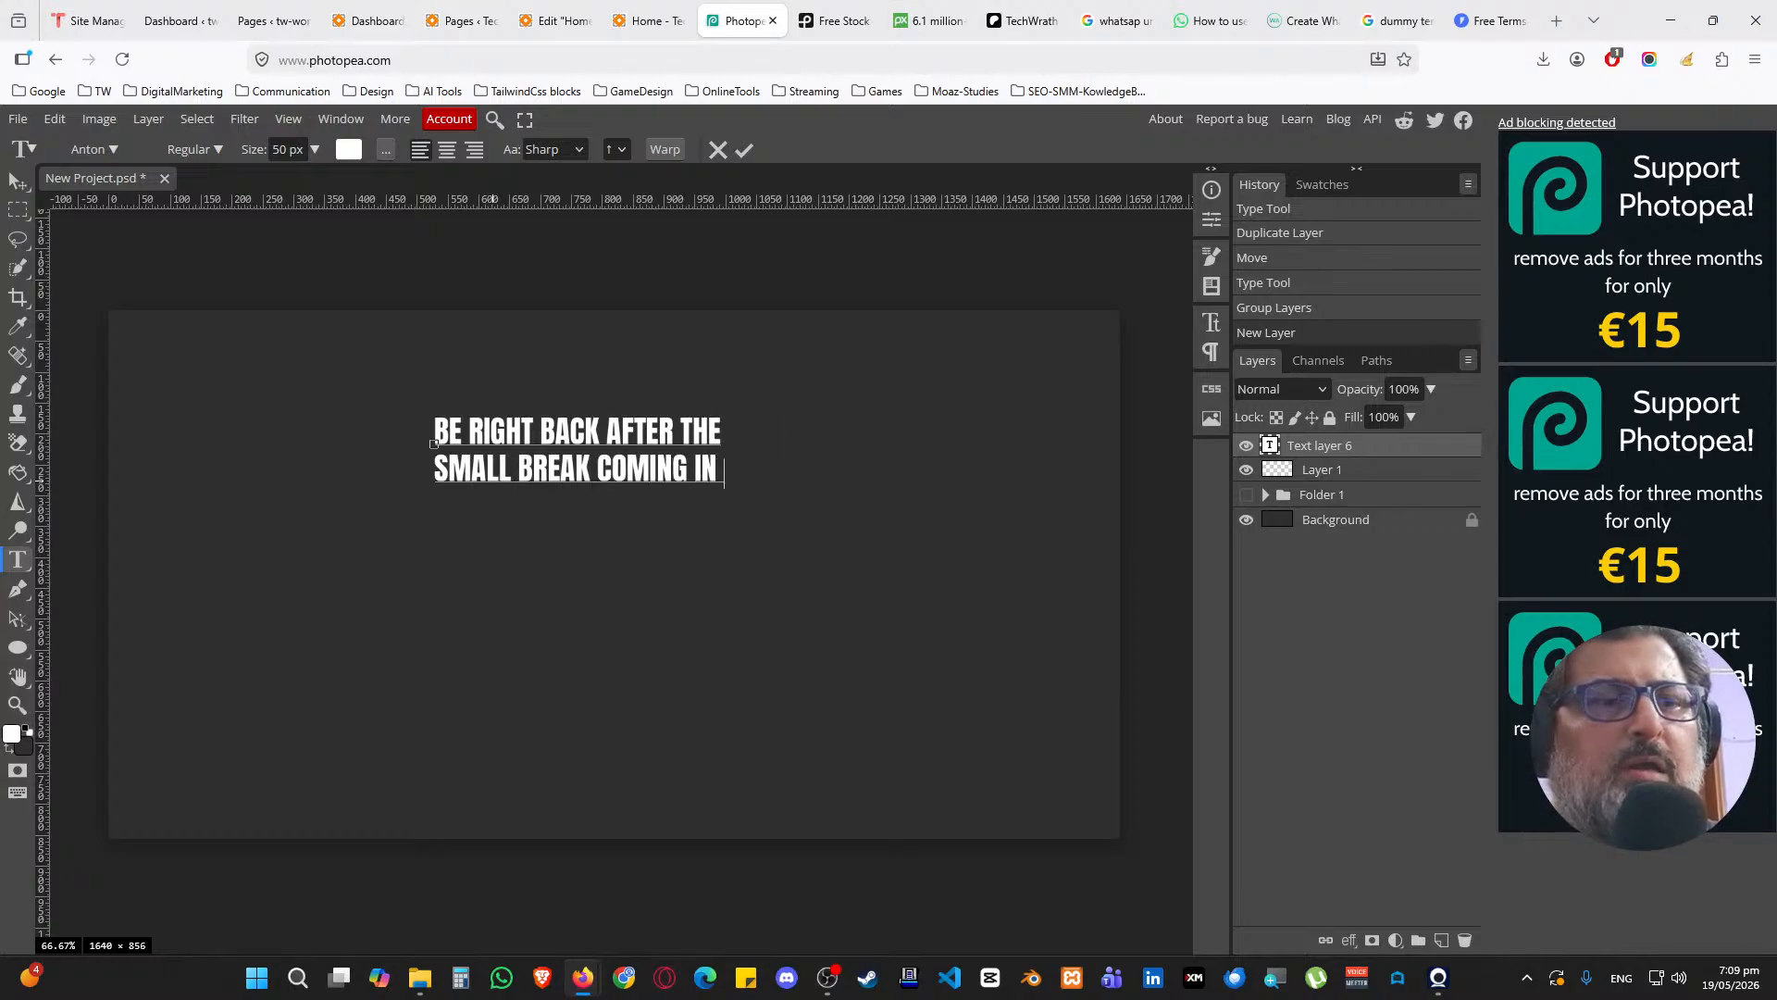
text(5 MINUTES)
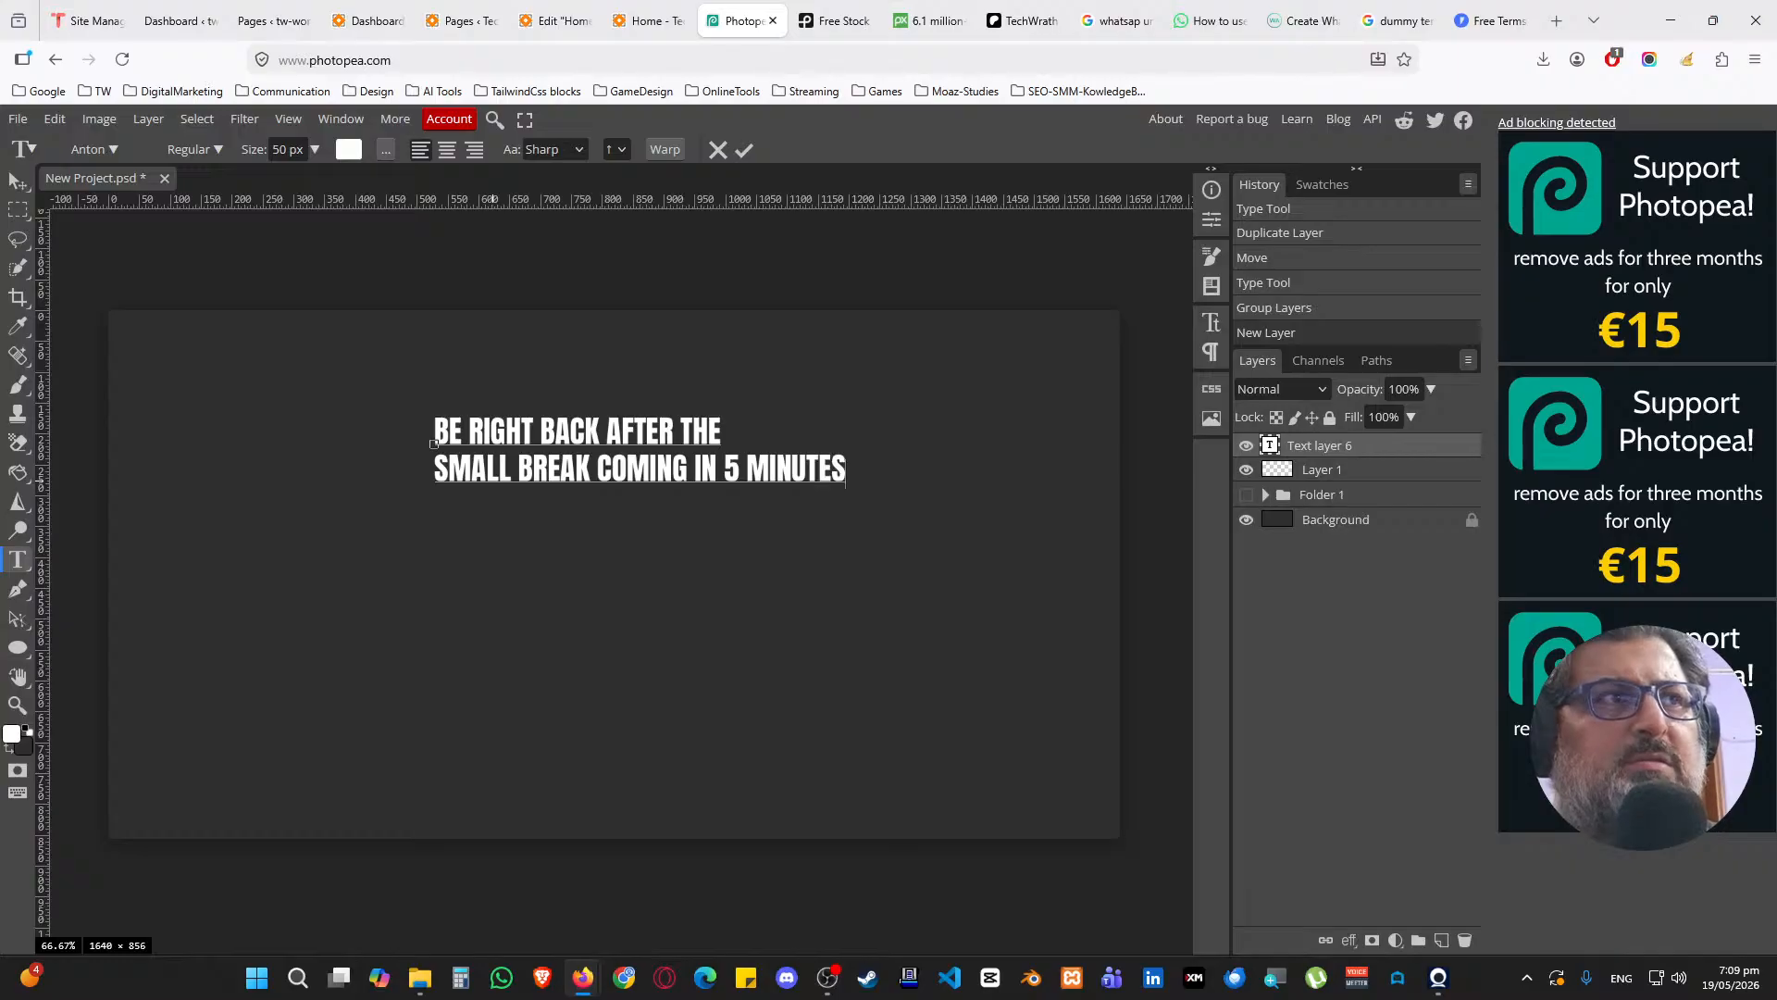
key(ctrl+a)
click(447, 149)
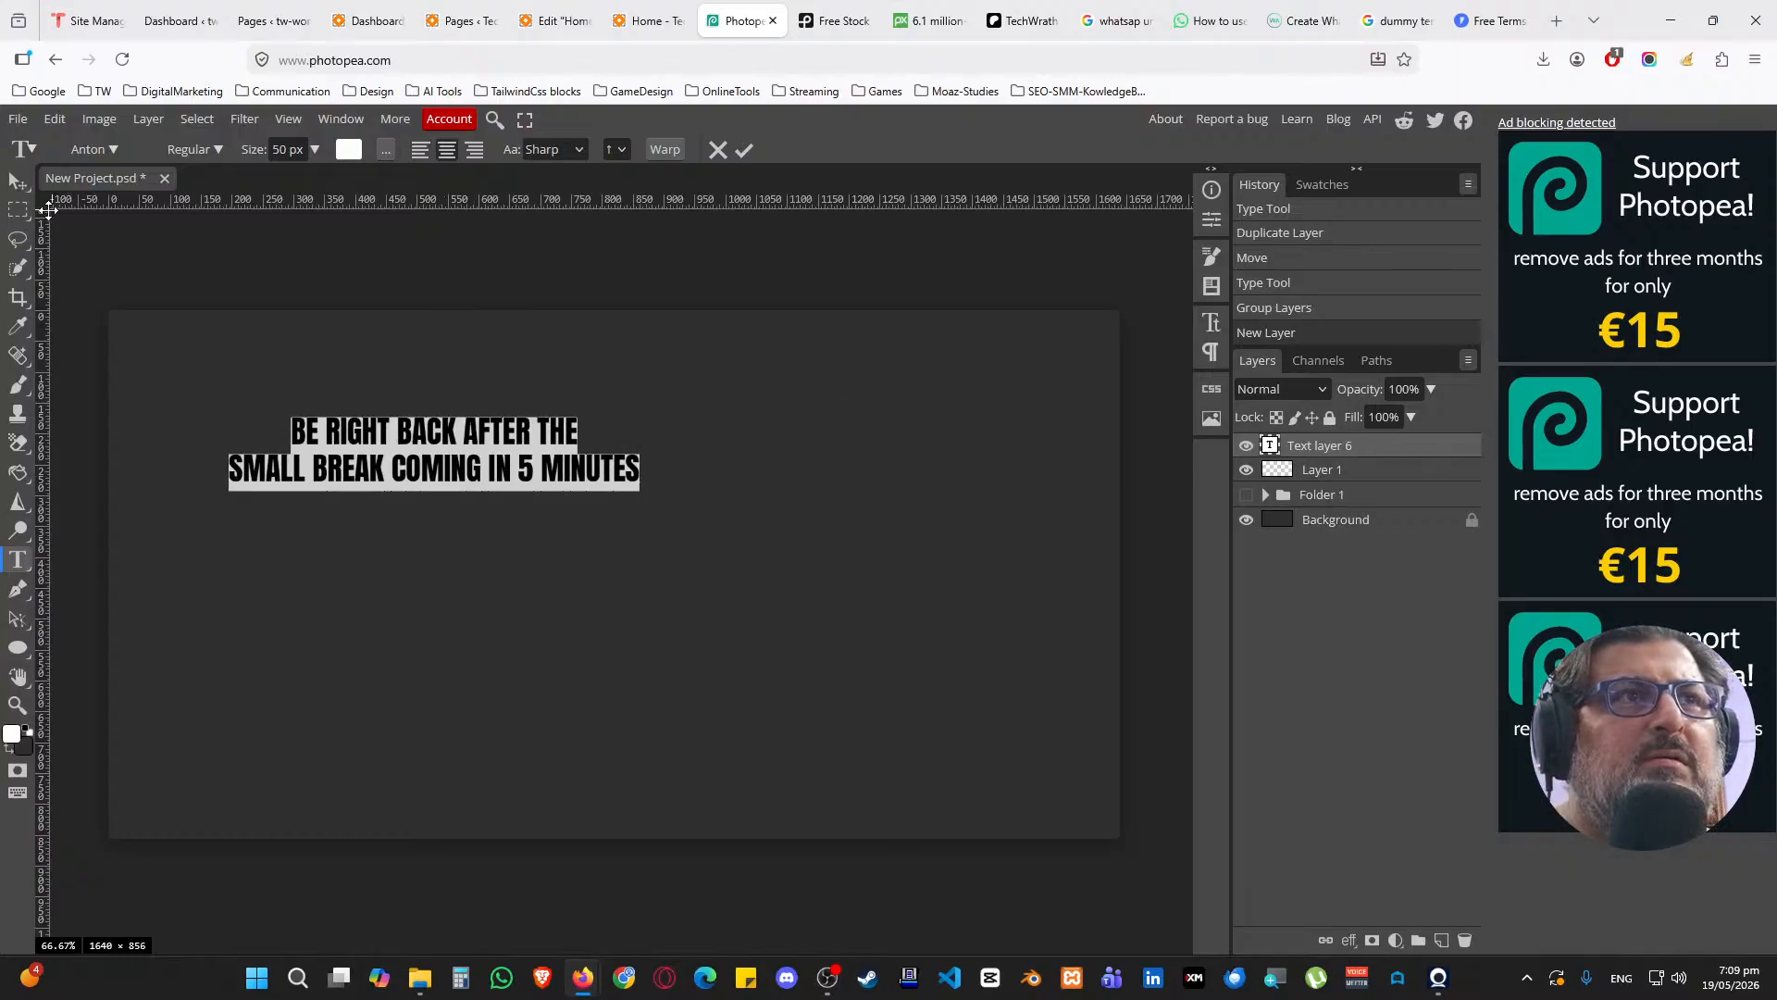
Select the whole canvas and align the caption to its horizontal and vertical centre
click(18, 210)
drag(108, 310, 1121, 838)
click(18, 180)
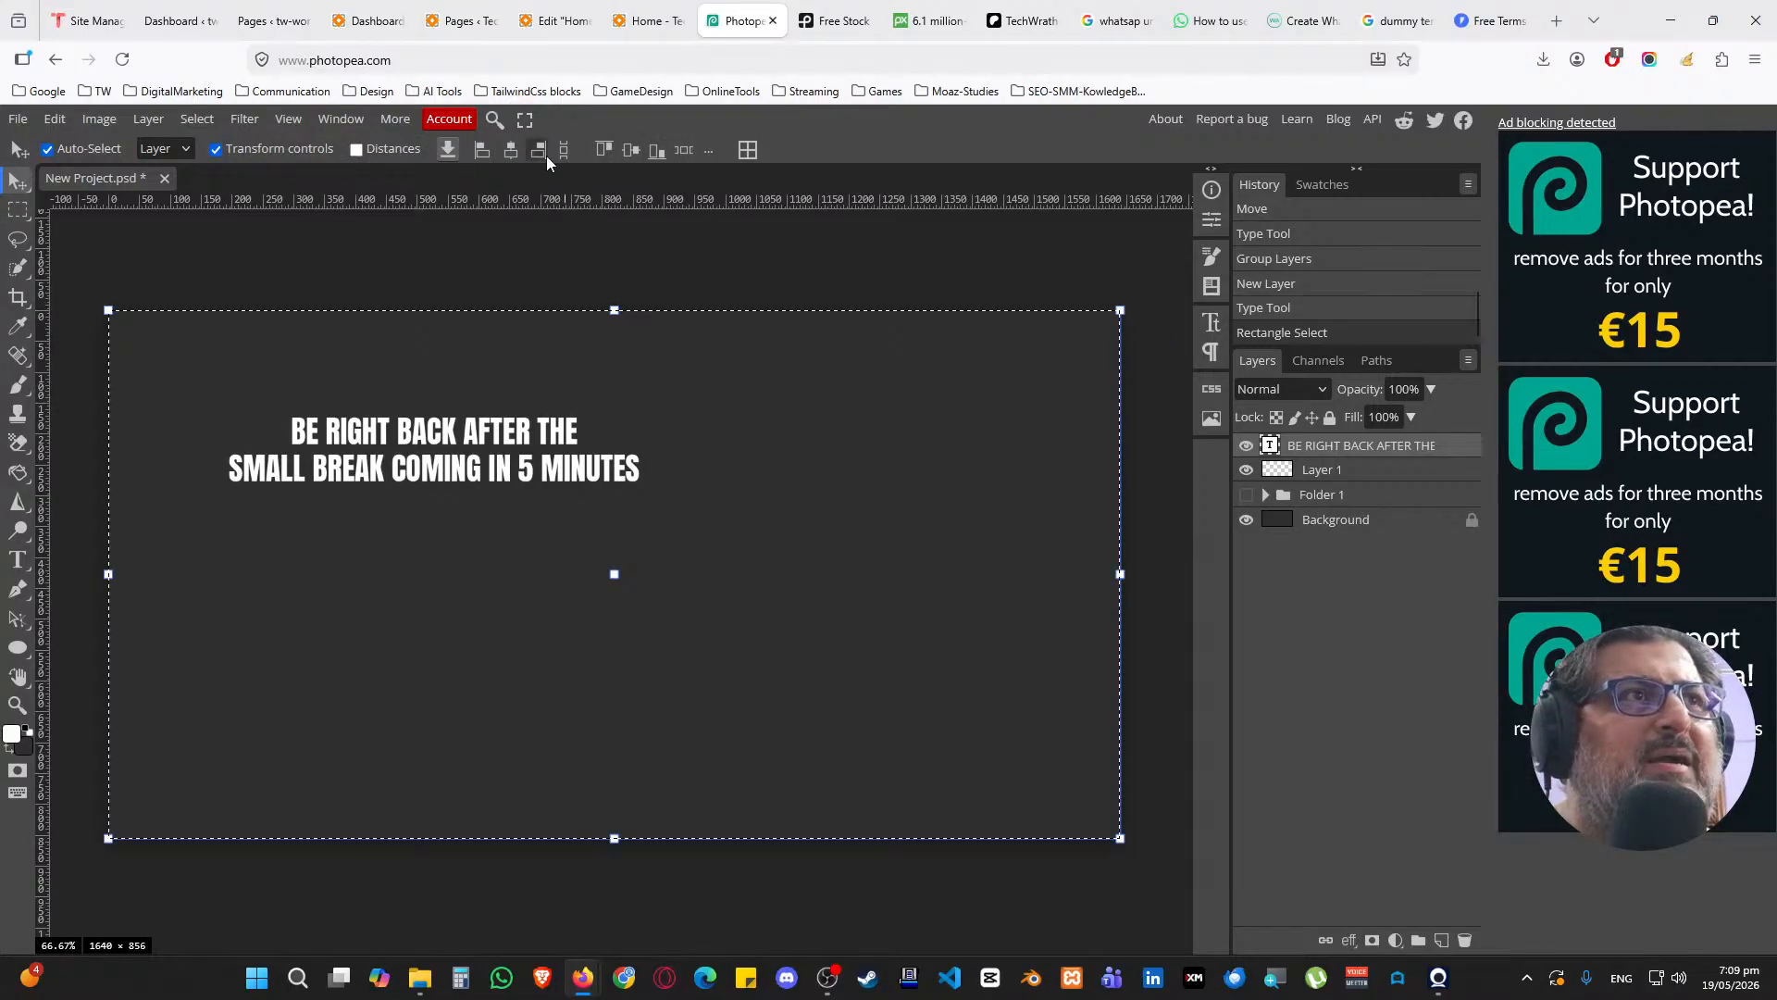
click(510, 150)
click(631, 150)
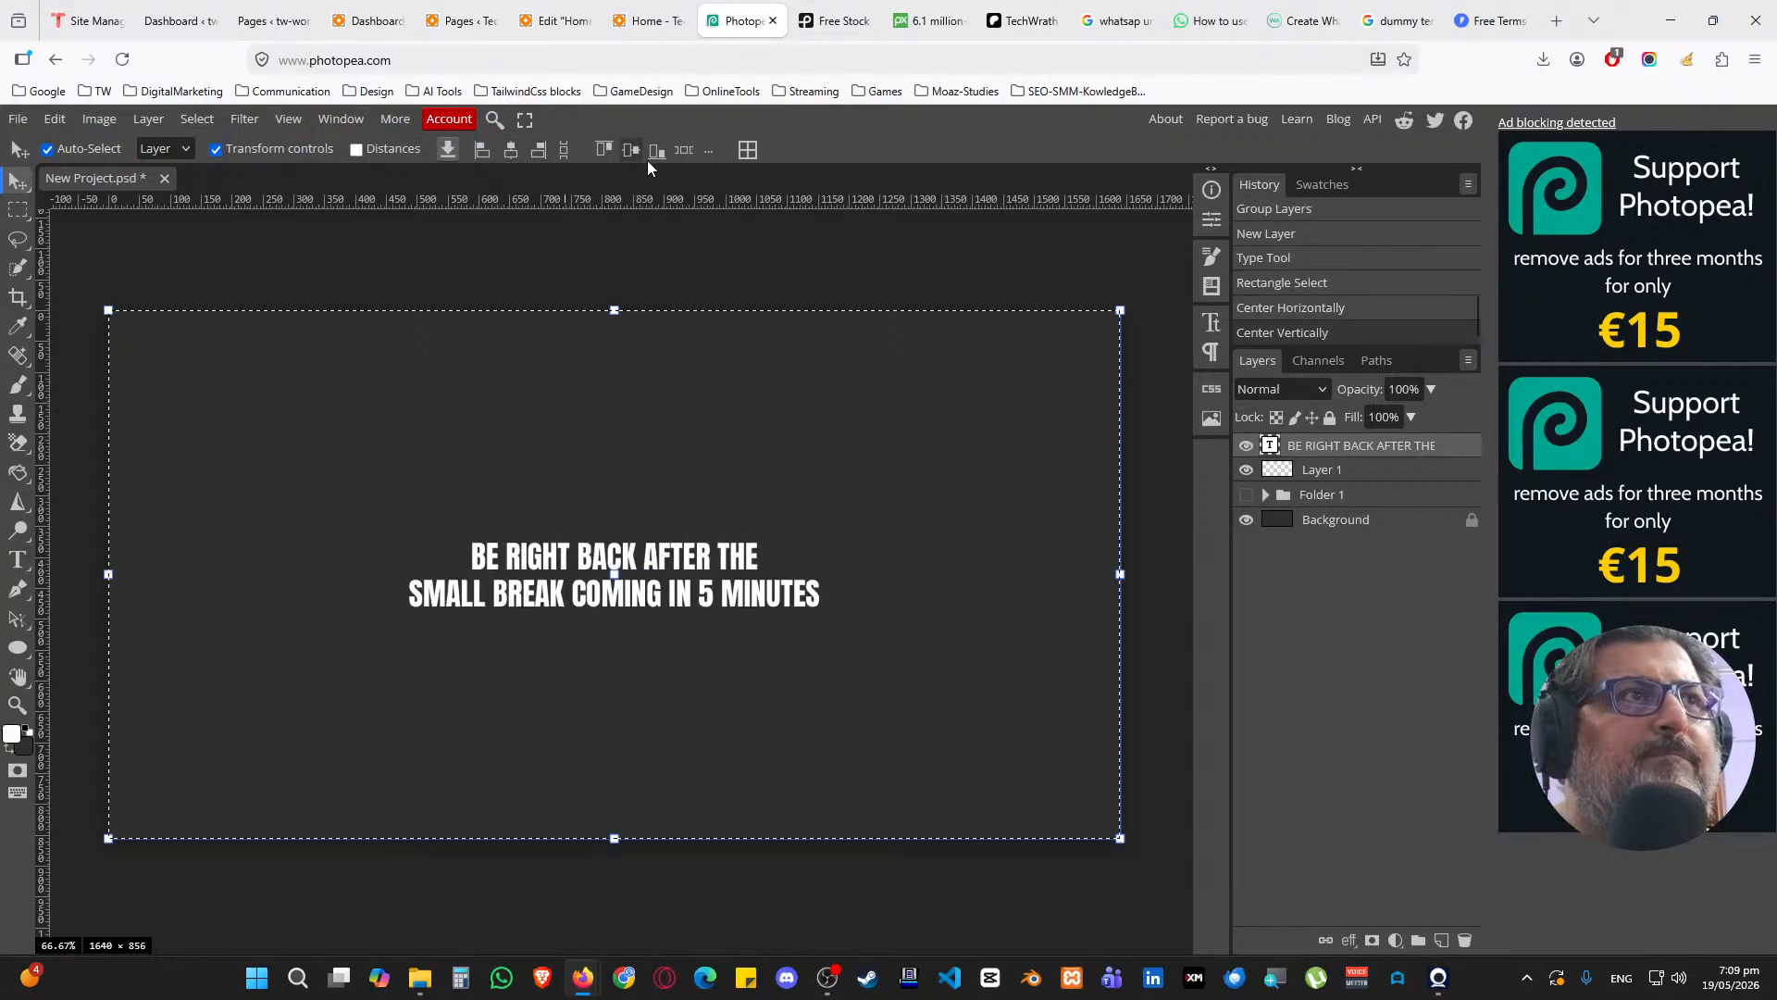
Set the caption's font size to 120 px, then clear the canvas selection
click(1212, 322)
double_click(996, 255)
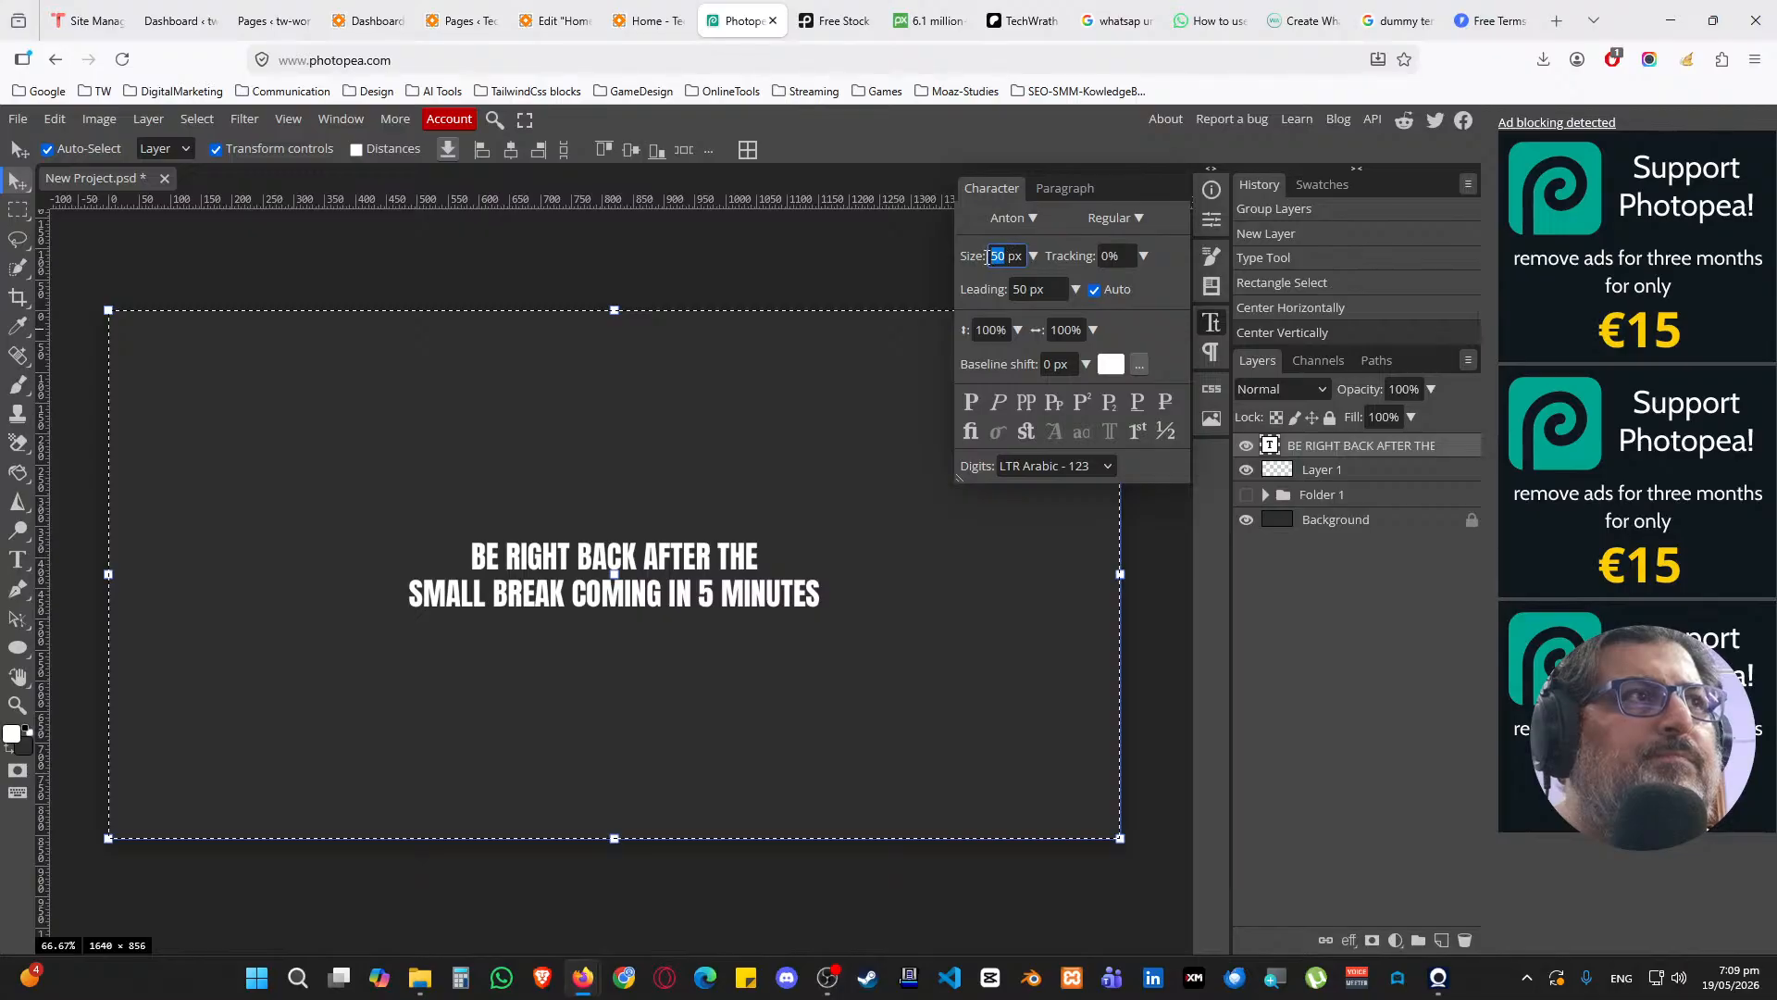
text(150)
key(Return)
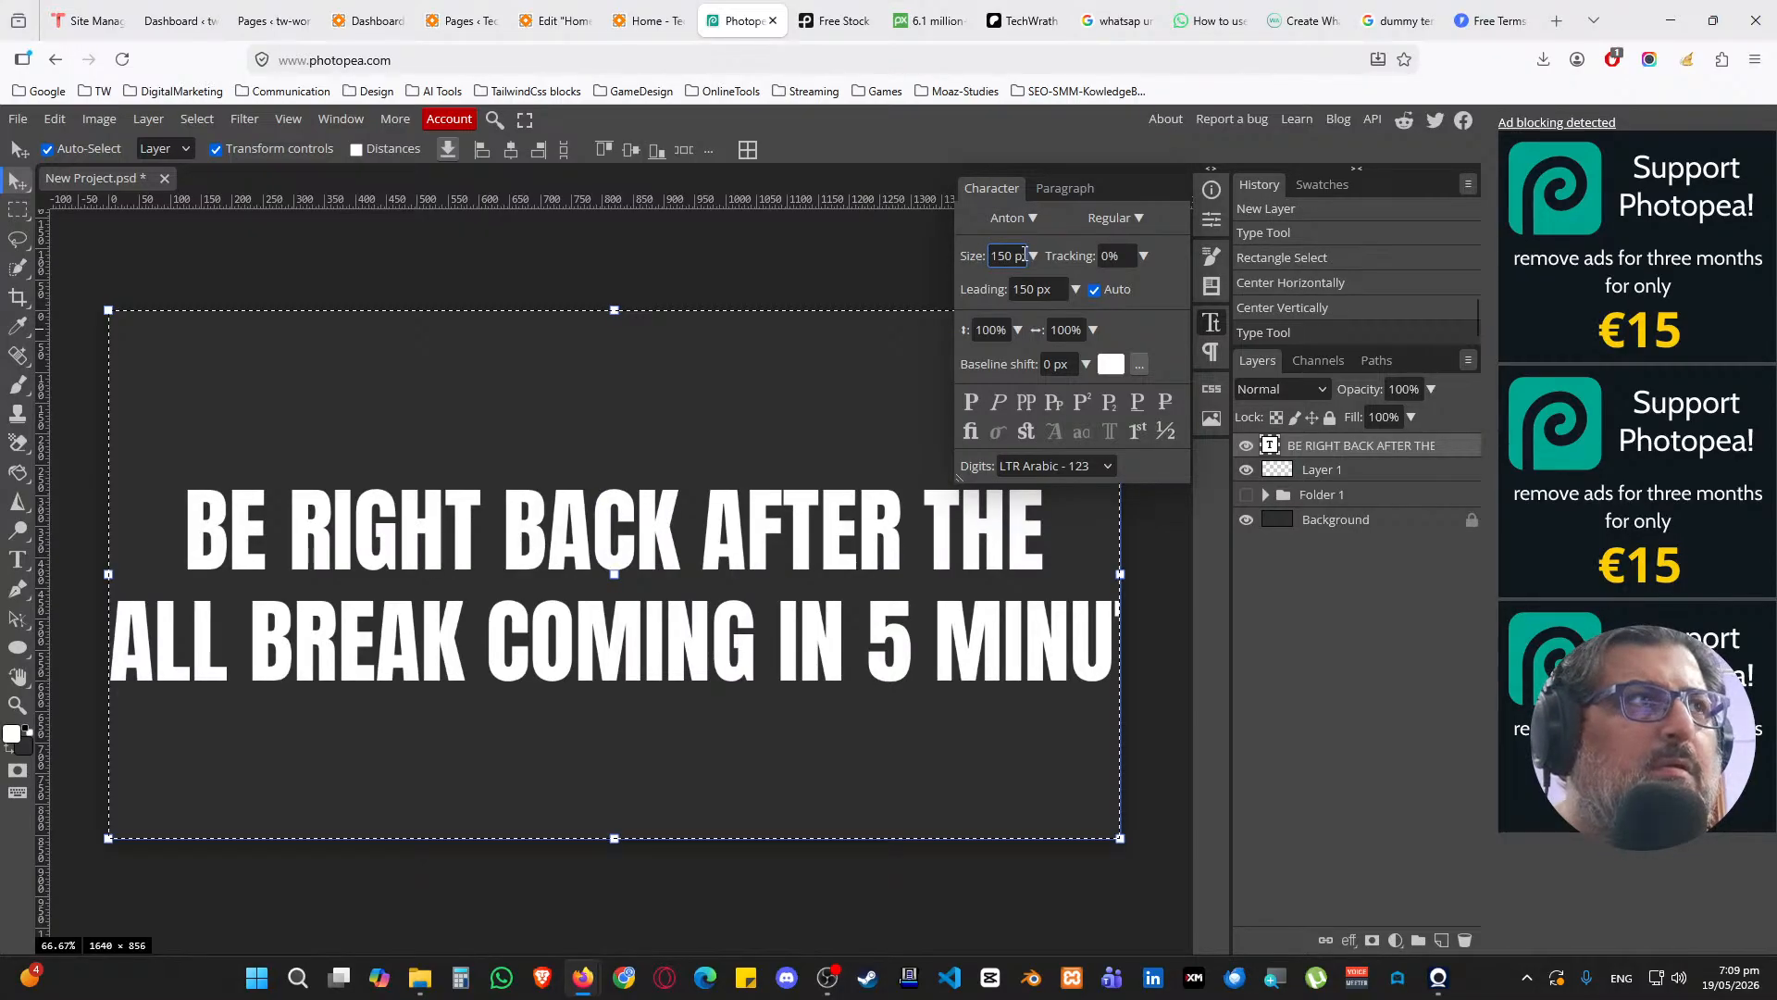
double_click(1006, 255)
text(120)
key(Return)
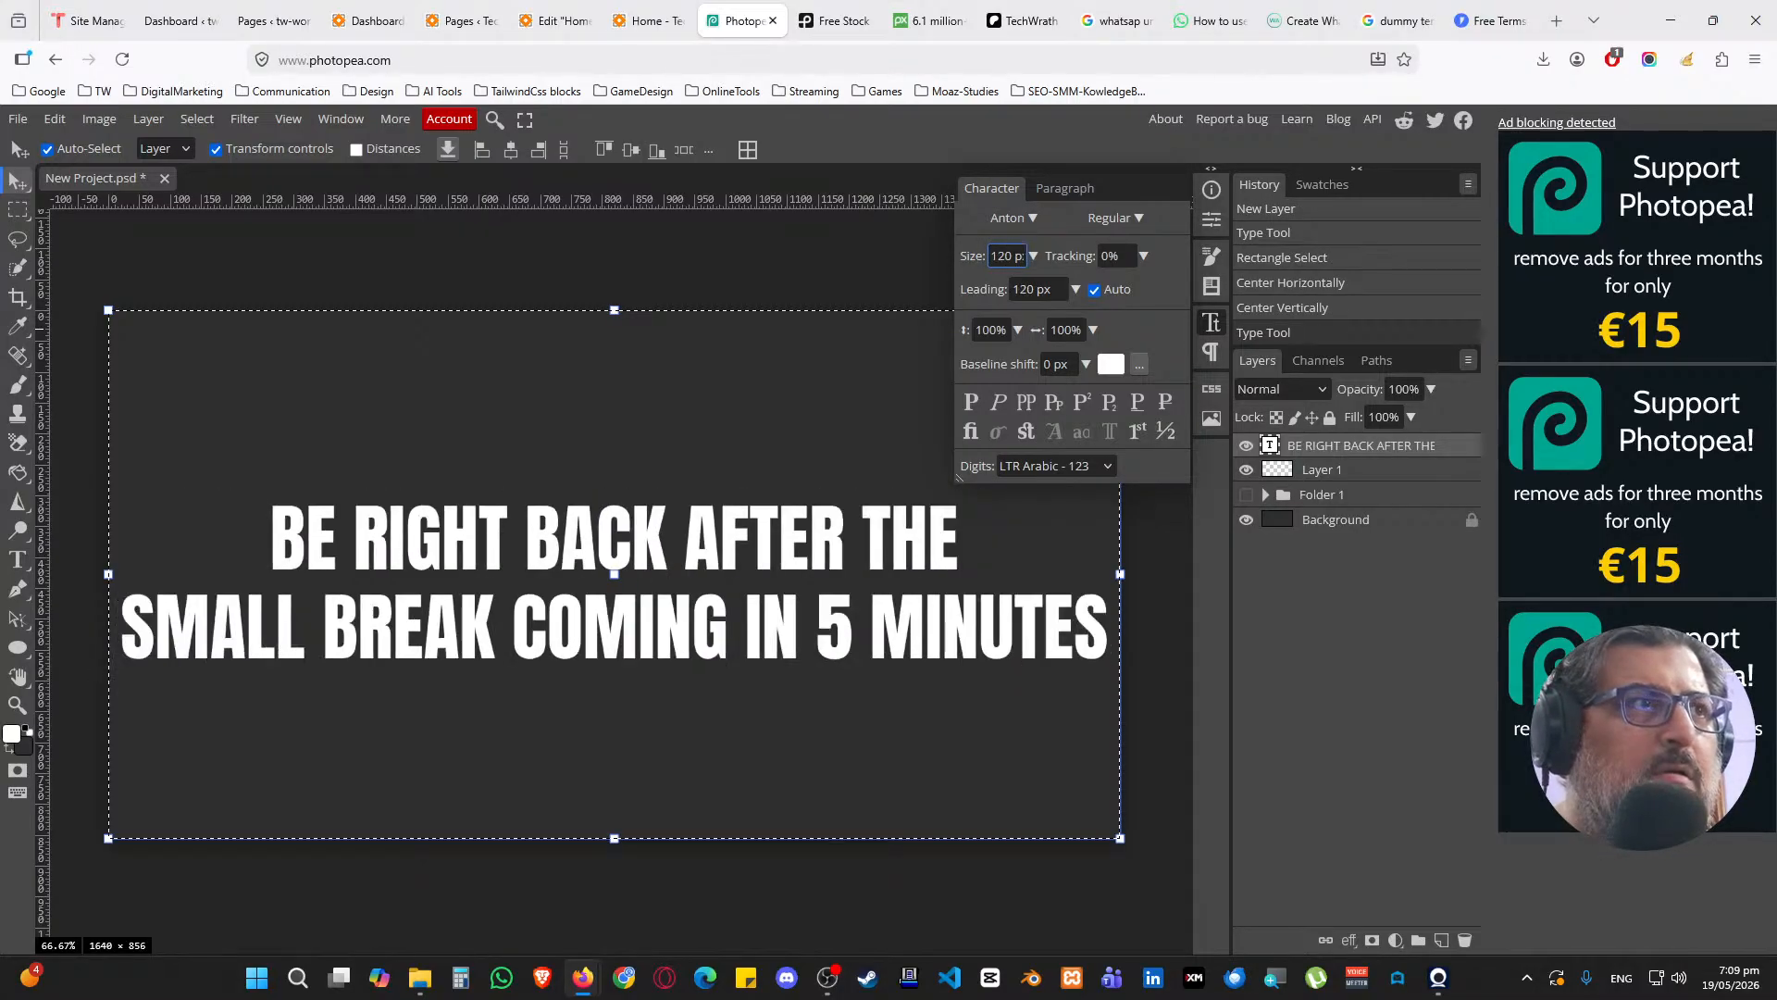
click(1211, 322)
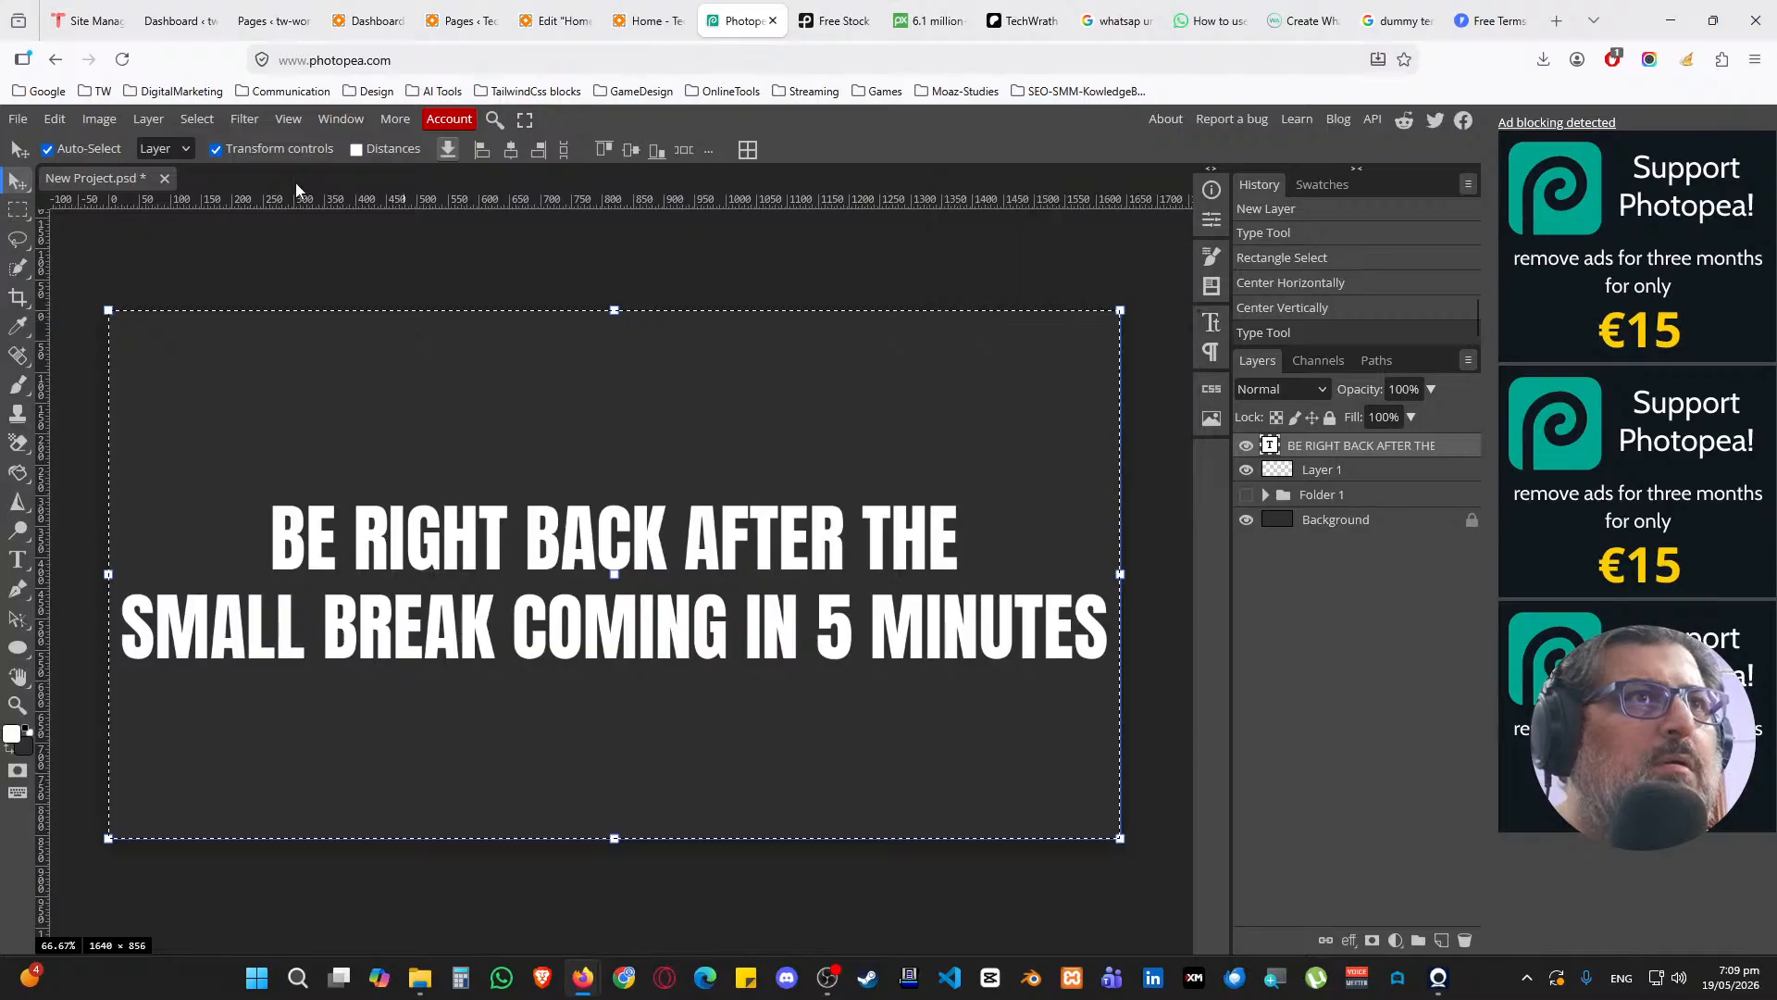
click(18, 210)
click(133, 260)
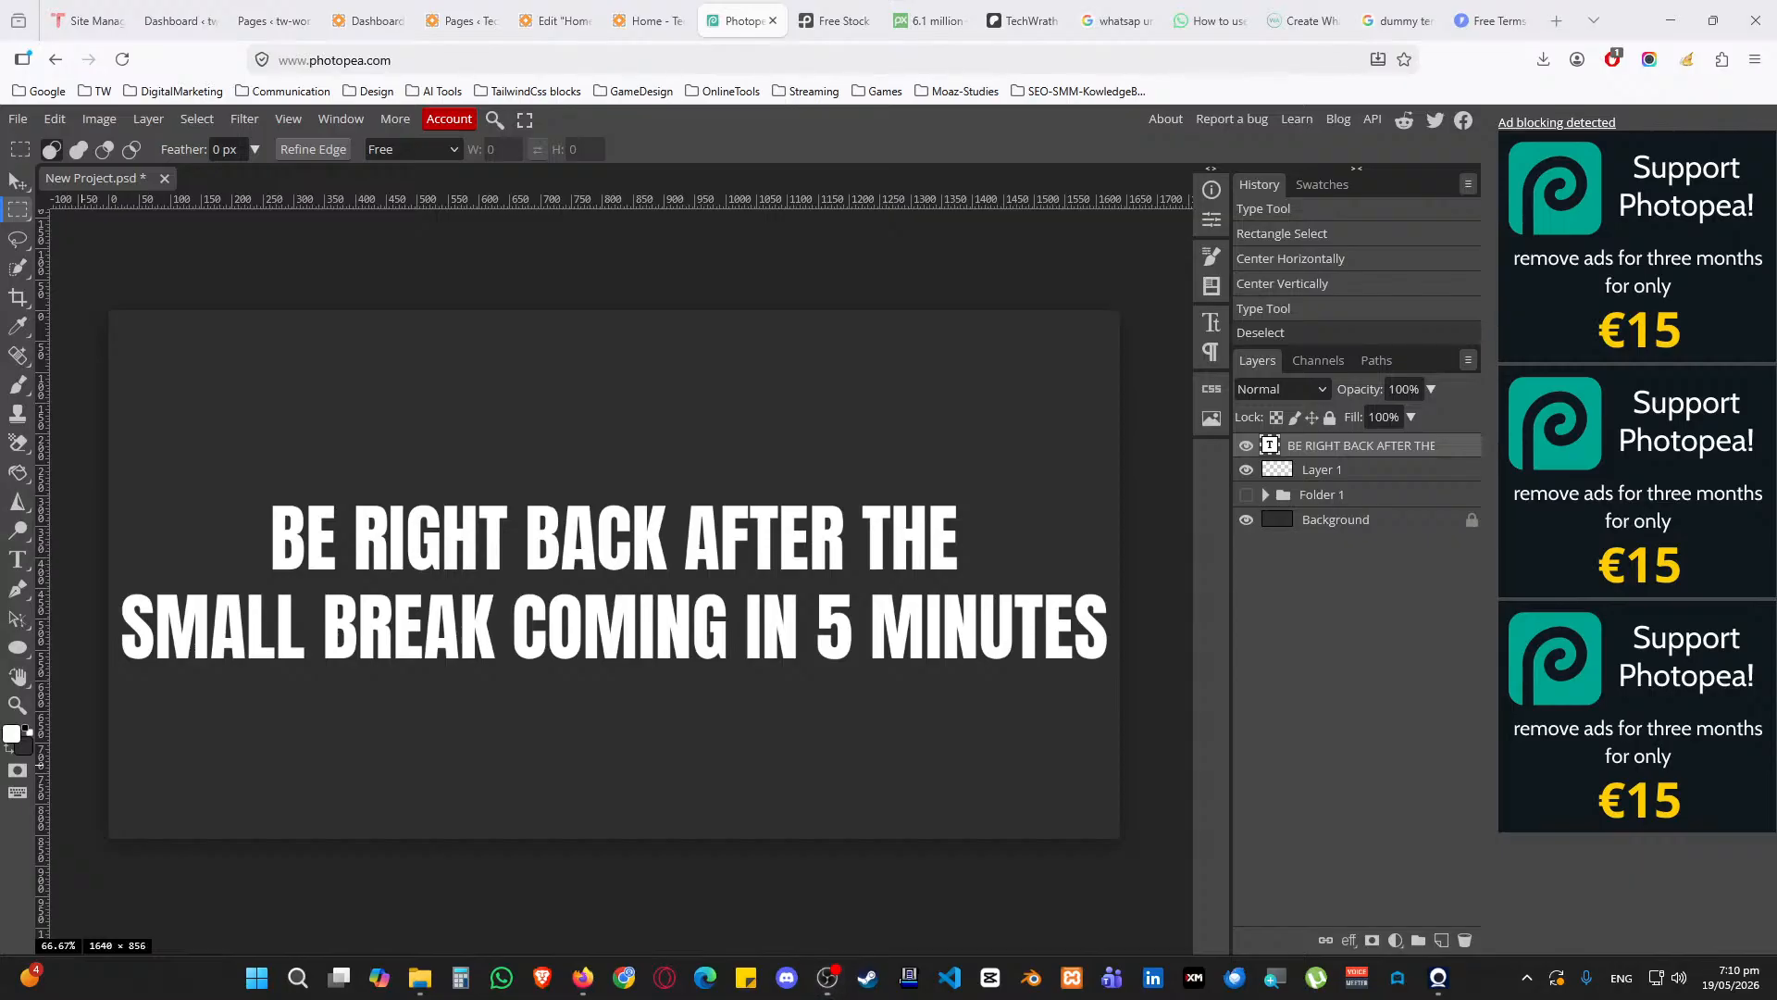
key(alt+Tab)
key(alt+Tab)
key(alt+Tab)
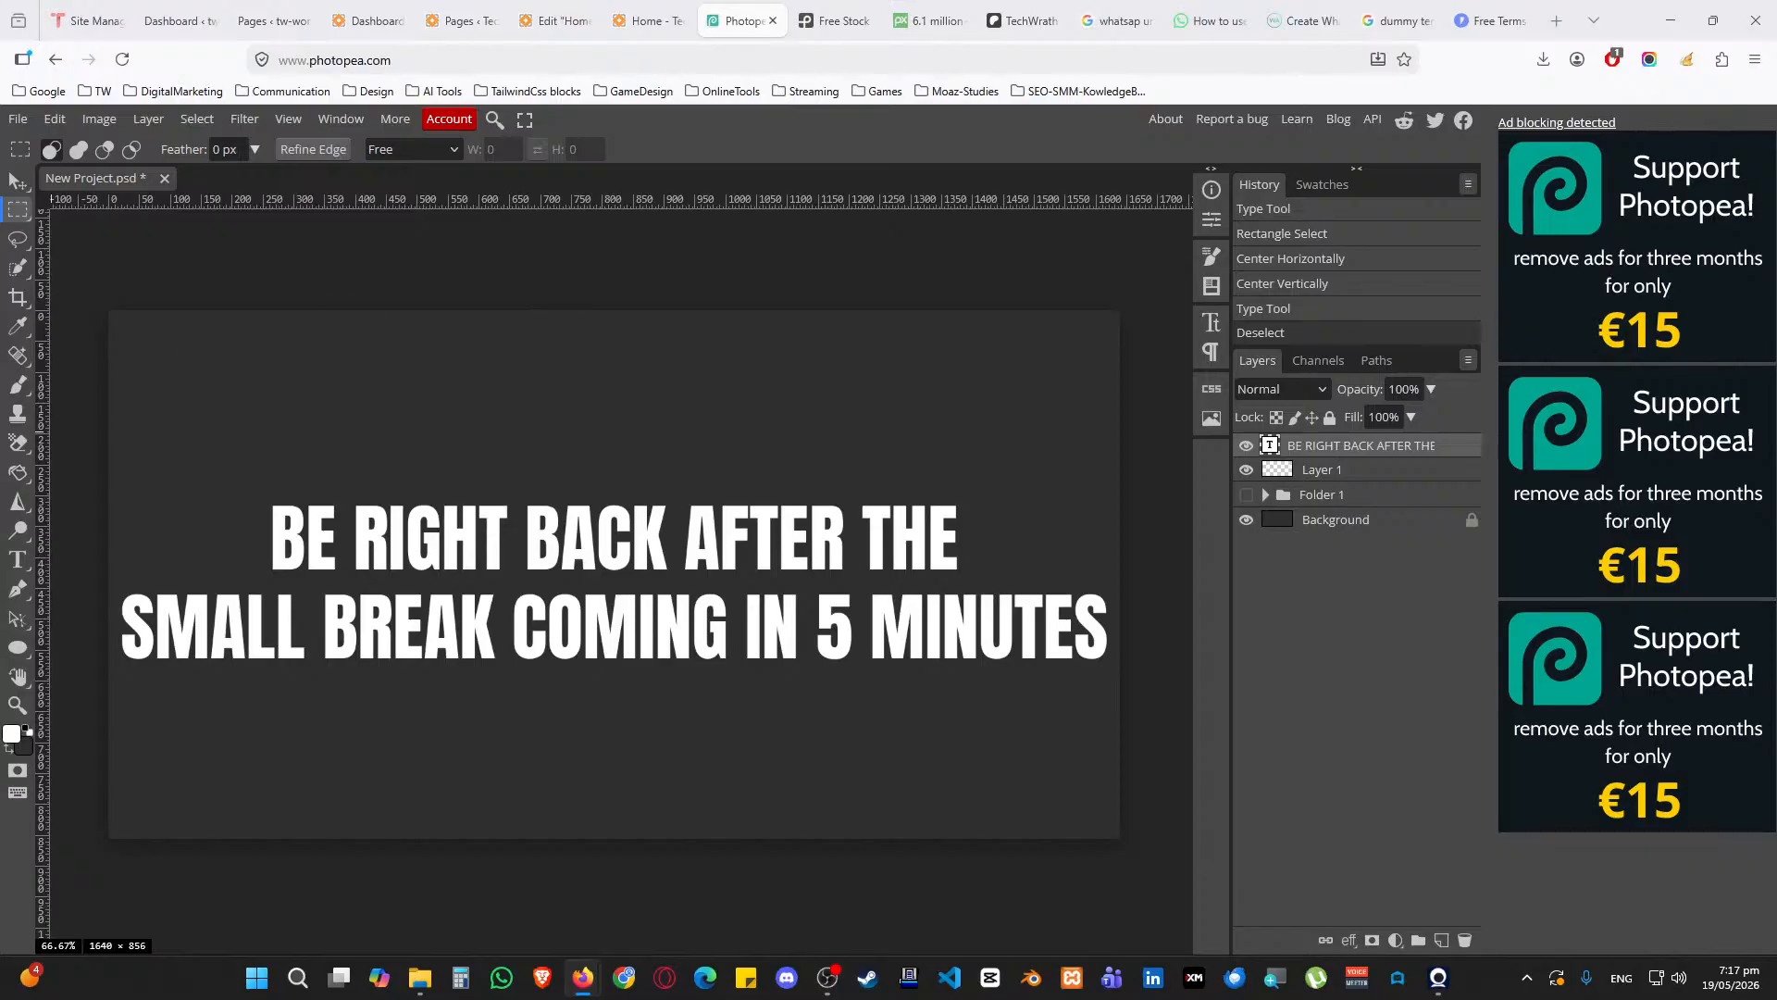
In Photopea, hide the BE RIGHT BACK text layer and show Folder 1 with the tutorial agenda
key(alt+Tab)
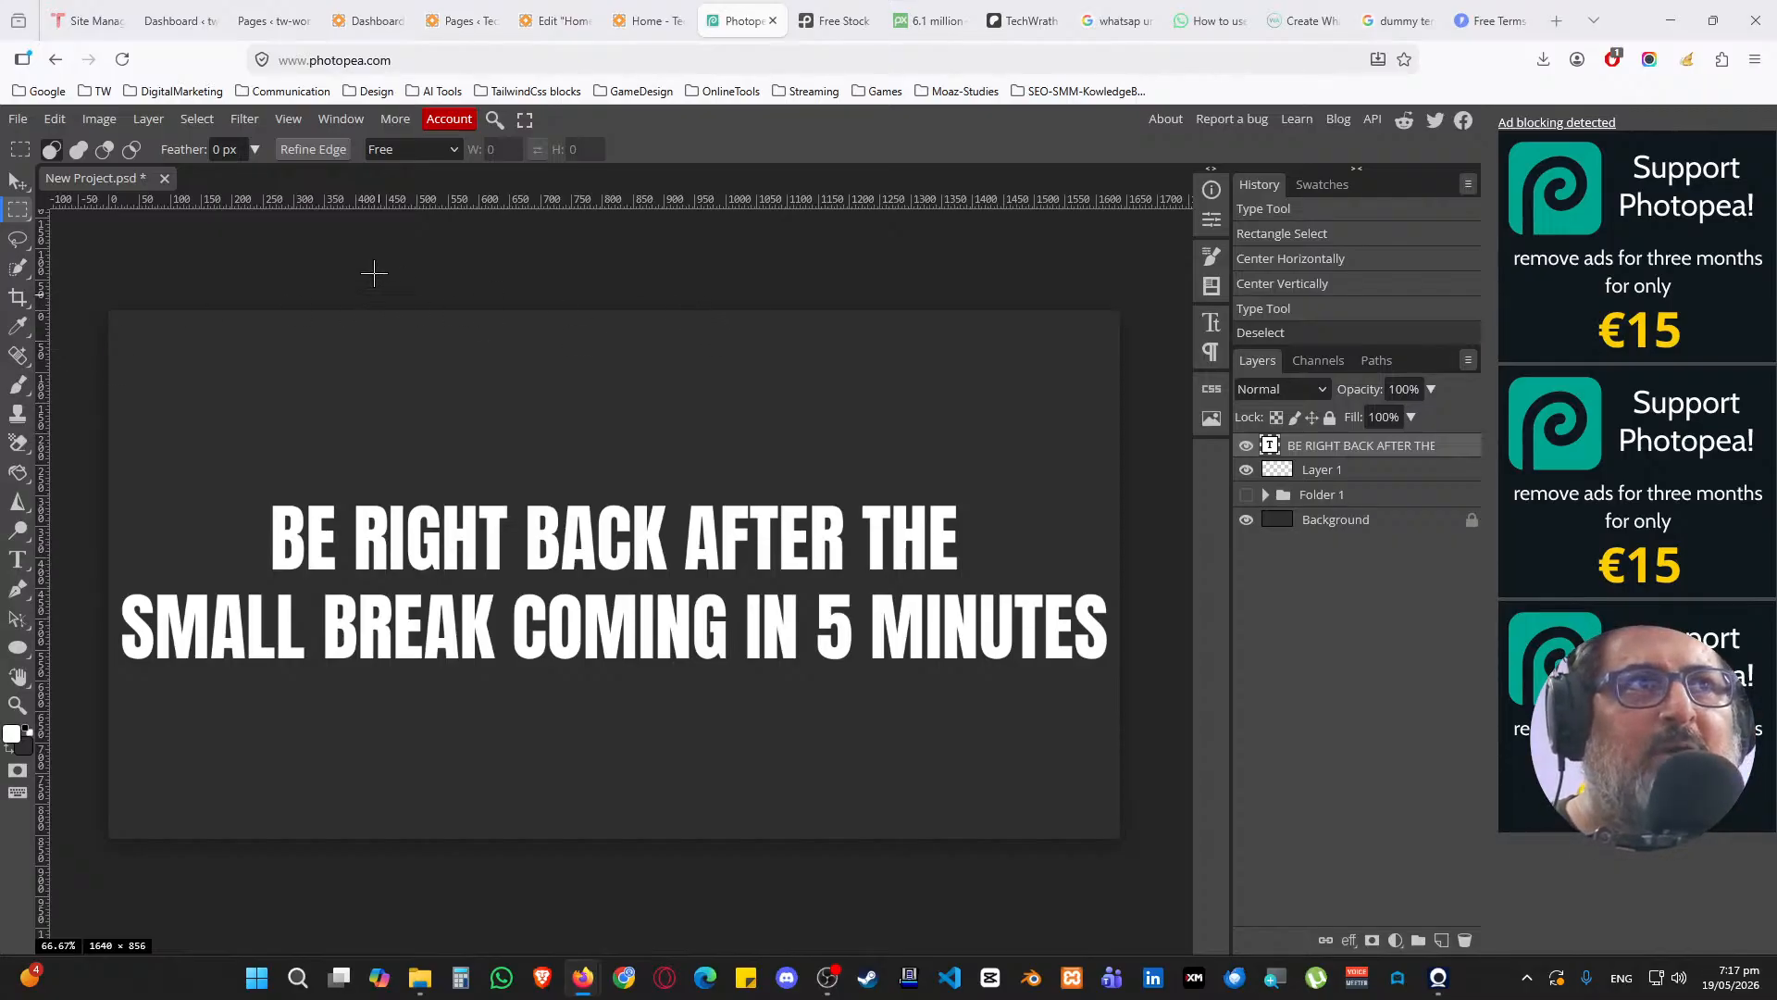
click(1246, 446)
click(1247, 494)
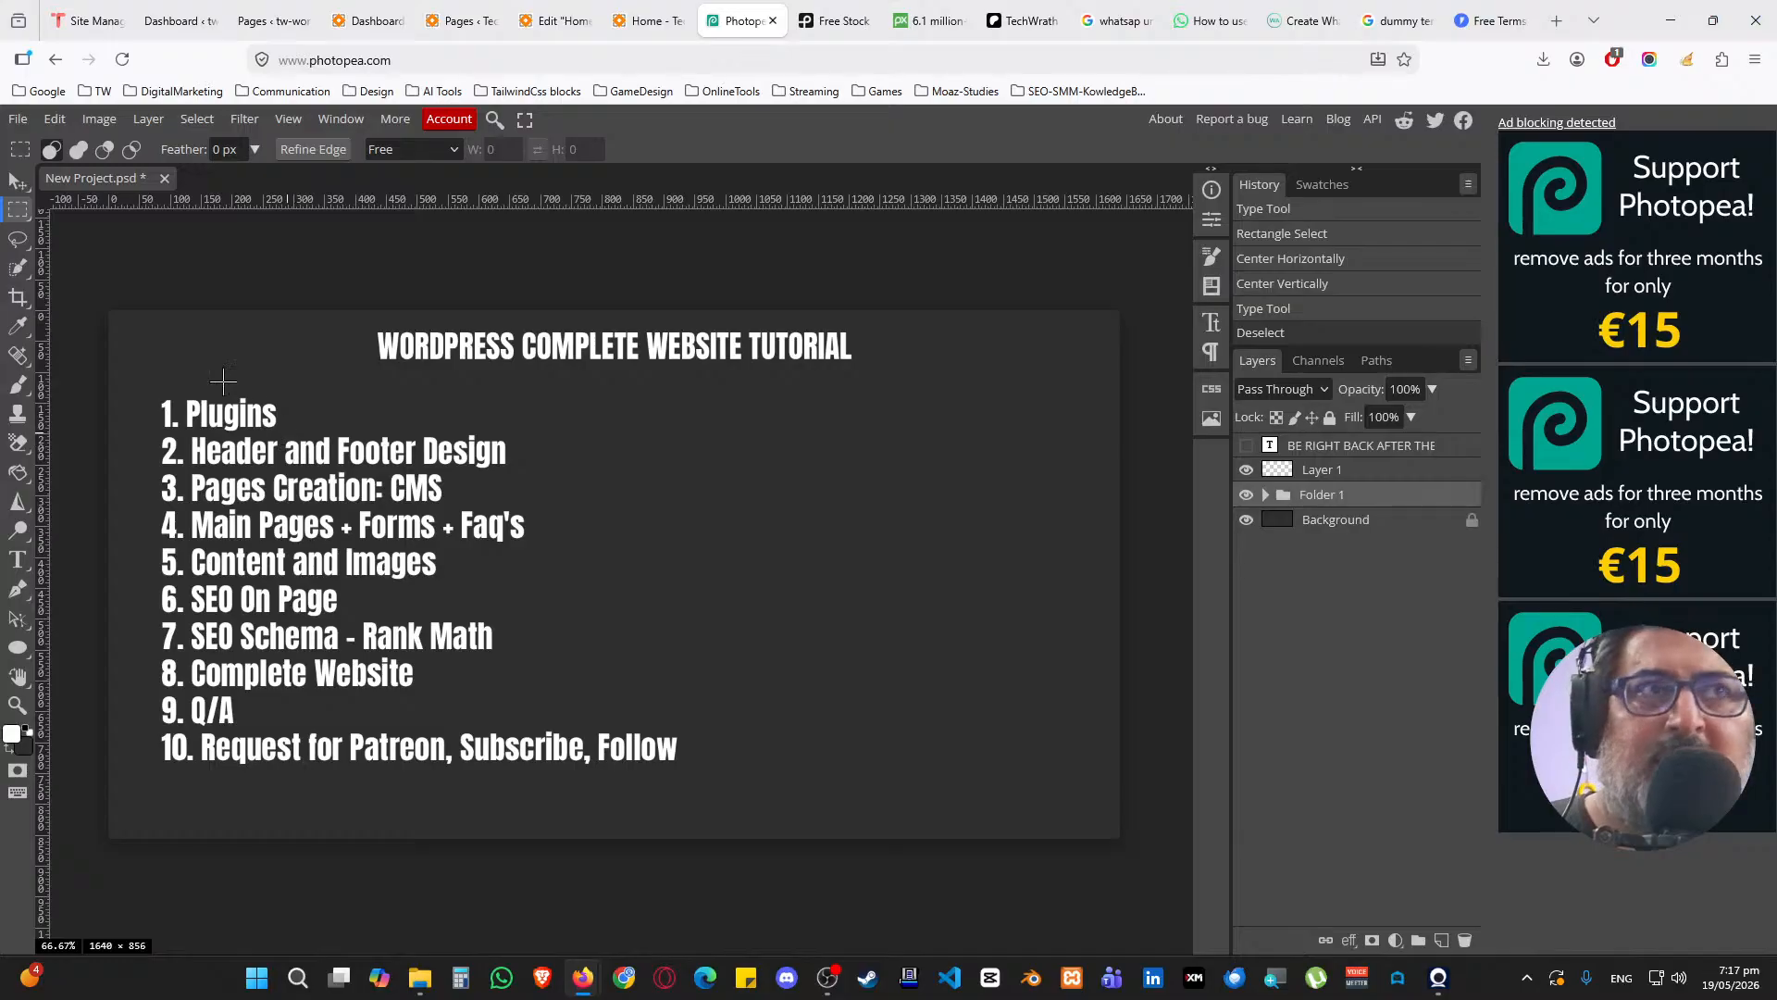
On a new layer, brush check marks after agenda items 1–3 and a dash after item 4
click(20, 270)
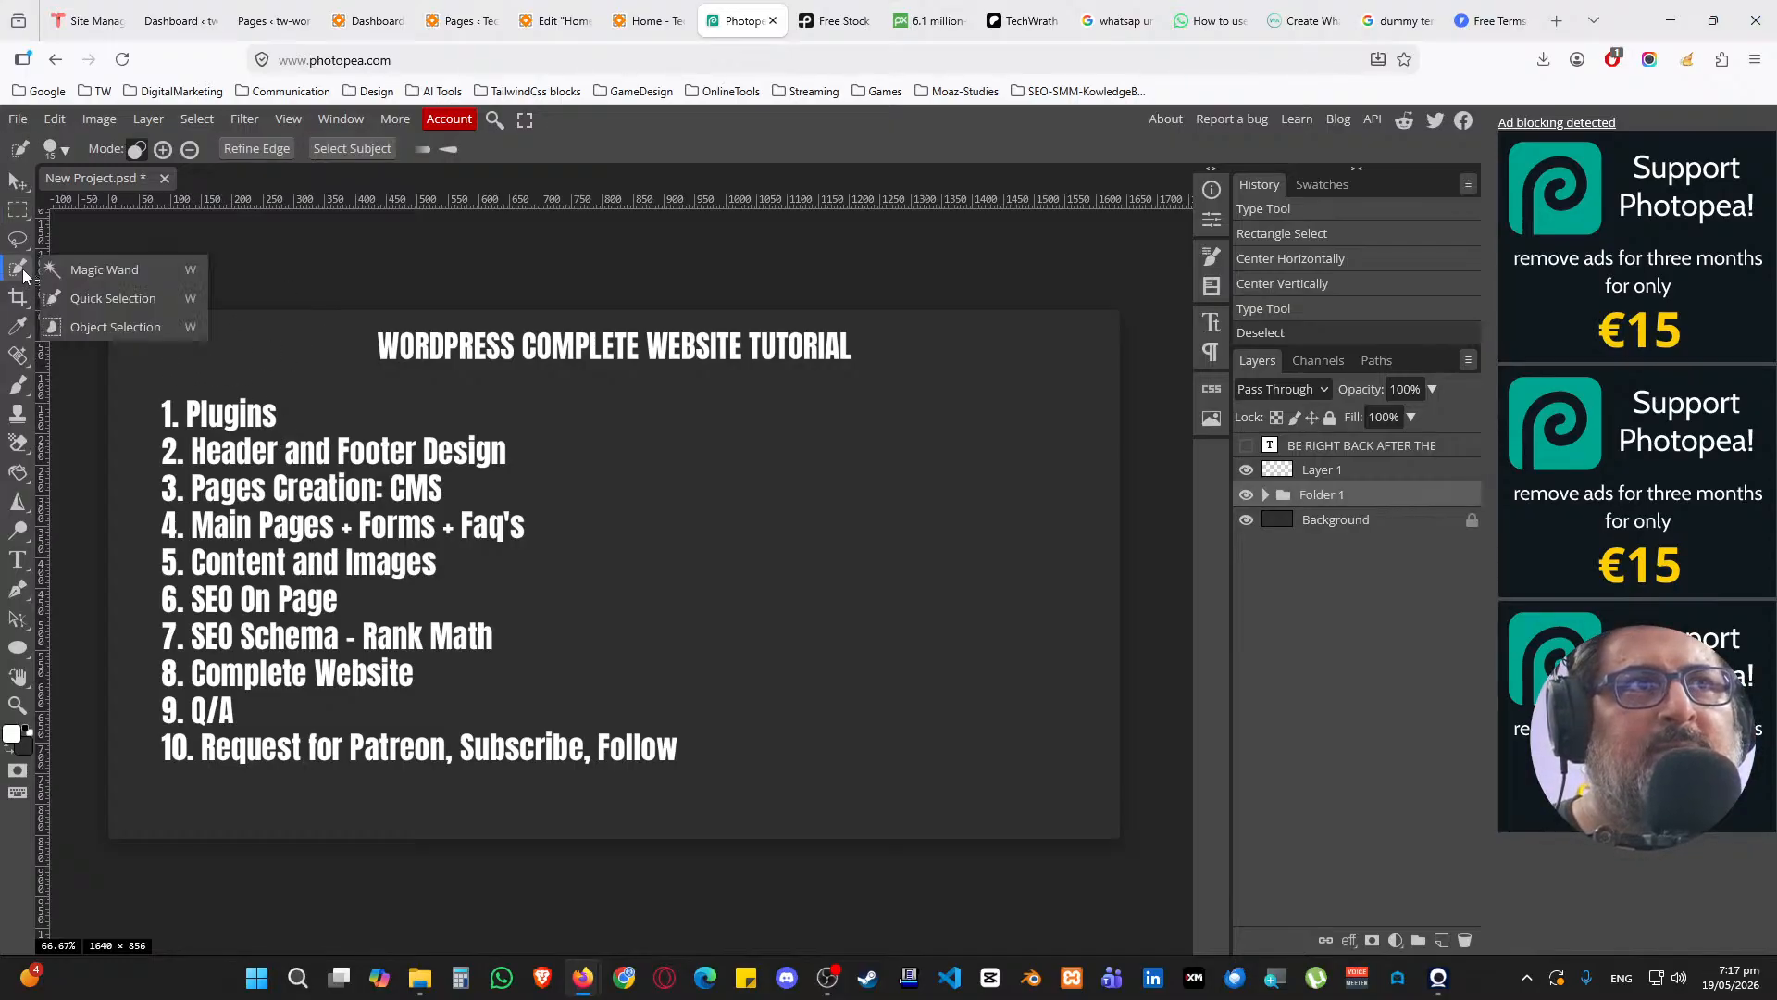
click(18, 387)
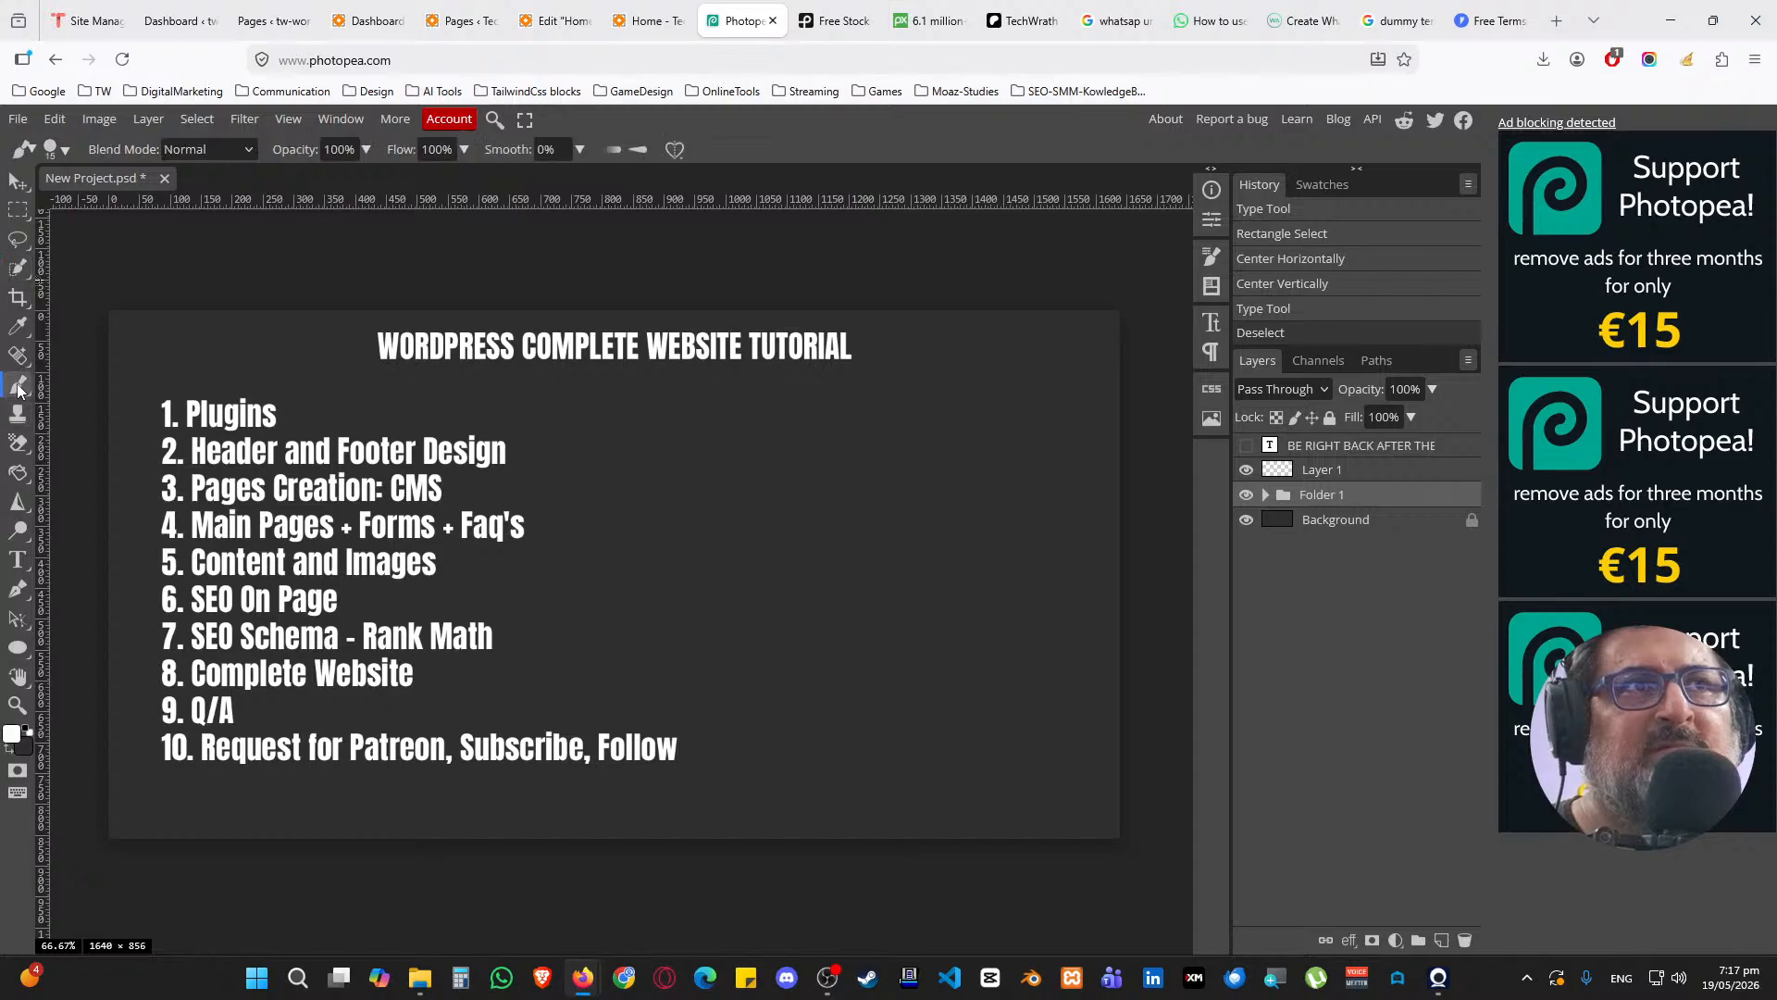
click(1441, 939)
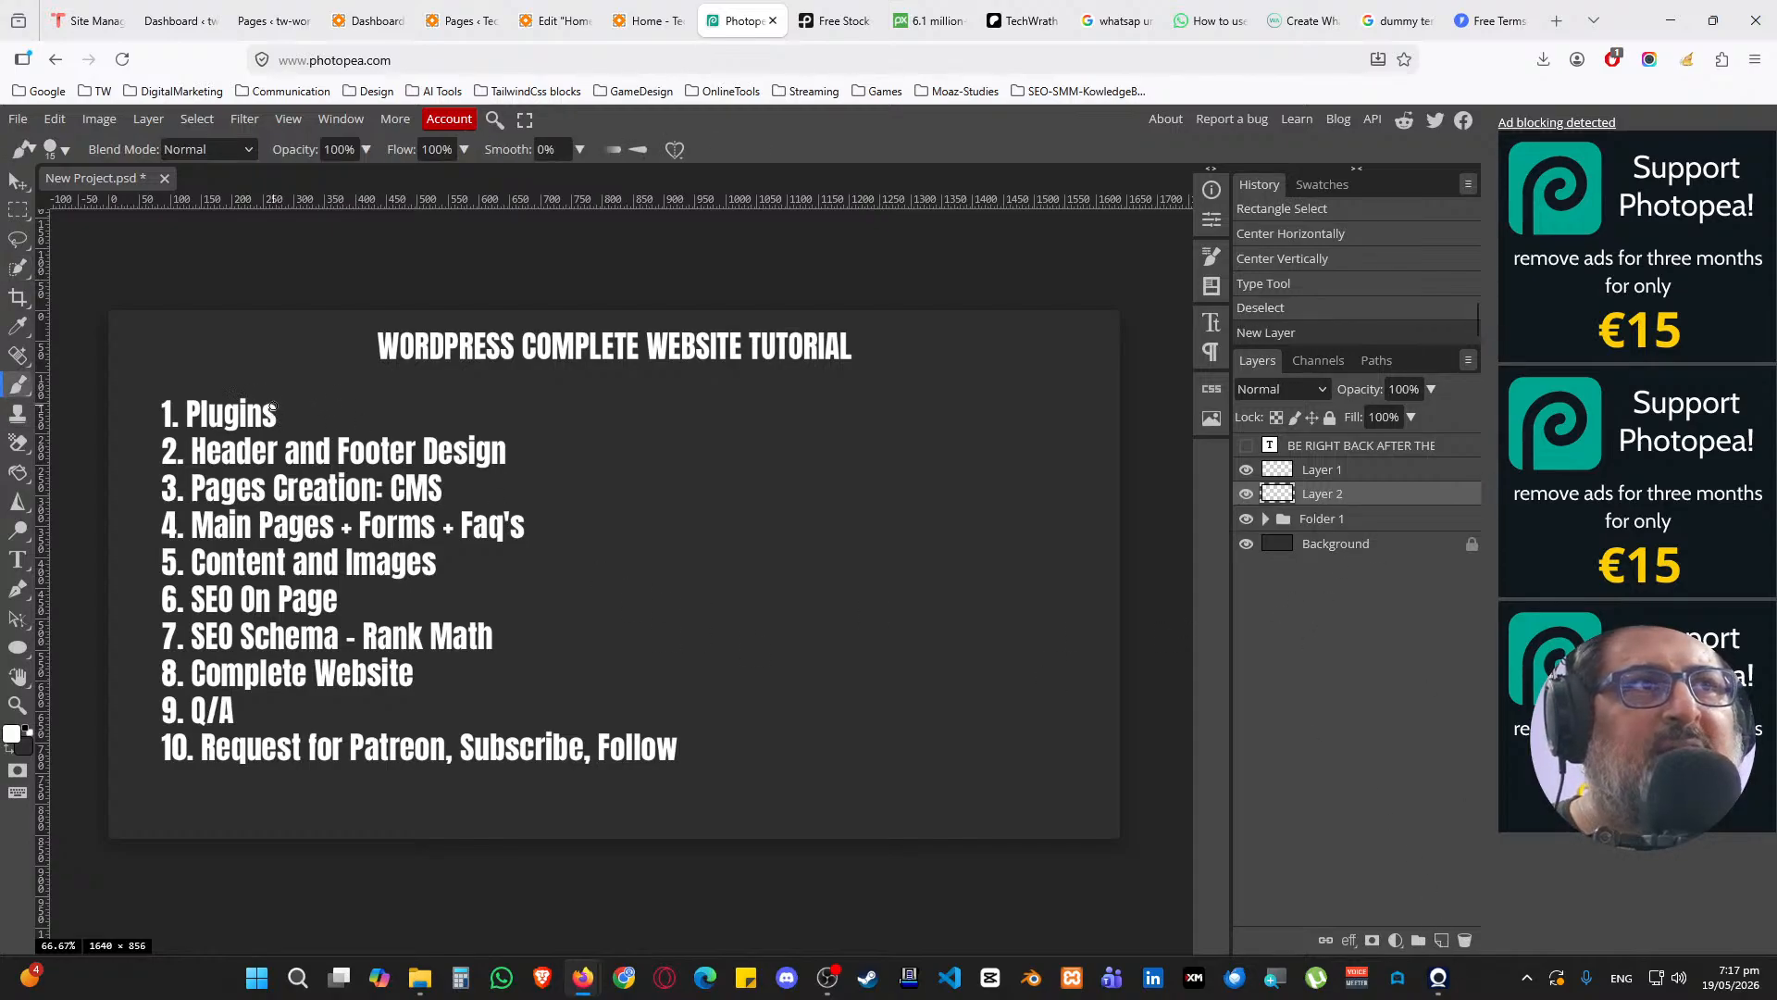
mouse_move(277, 399)
mouse_down()
mouse_move(296, 416)
mouse_move(356, 390)
mouse_up()
mouse_move(521, 445)
mouse_down()
mouse_move(529, 459)
mouse_move(589, 435)
mouse_up()
mouse_move(454, 468)
mouse_down()
mouse_move(467, 484)
mouse_move(519, 456)
mouse_up()
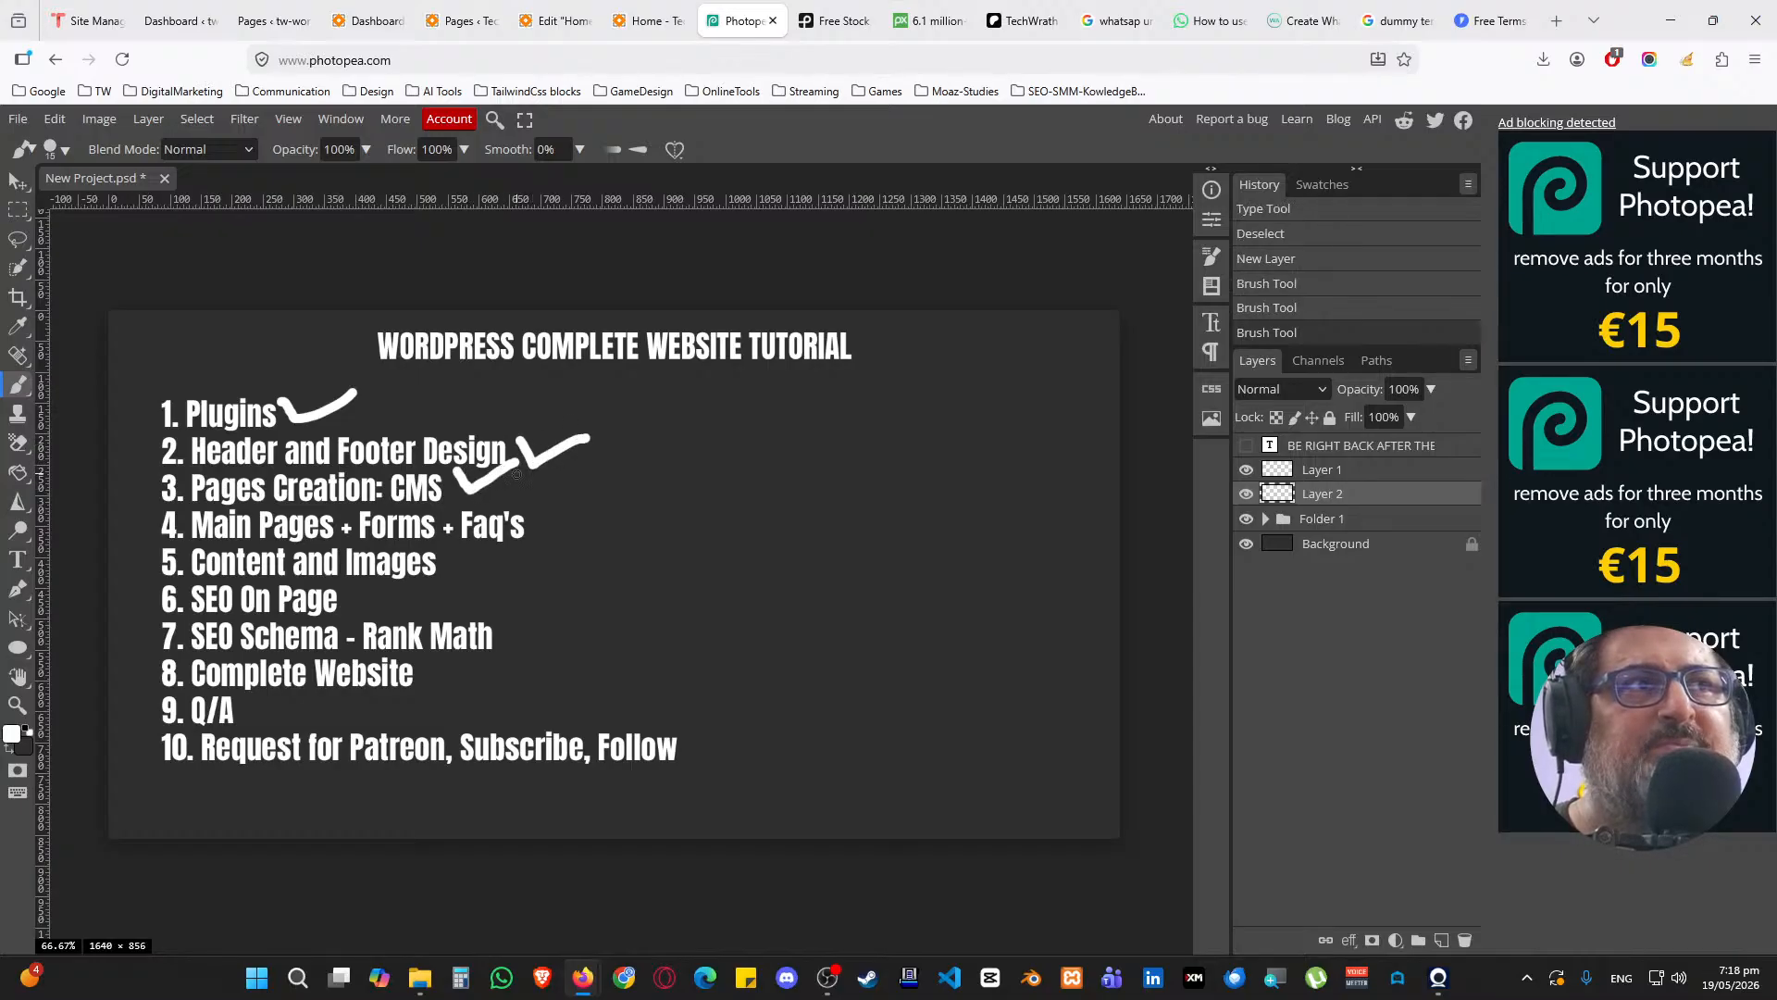
drag(538, 527, 581, 526)
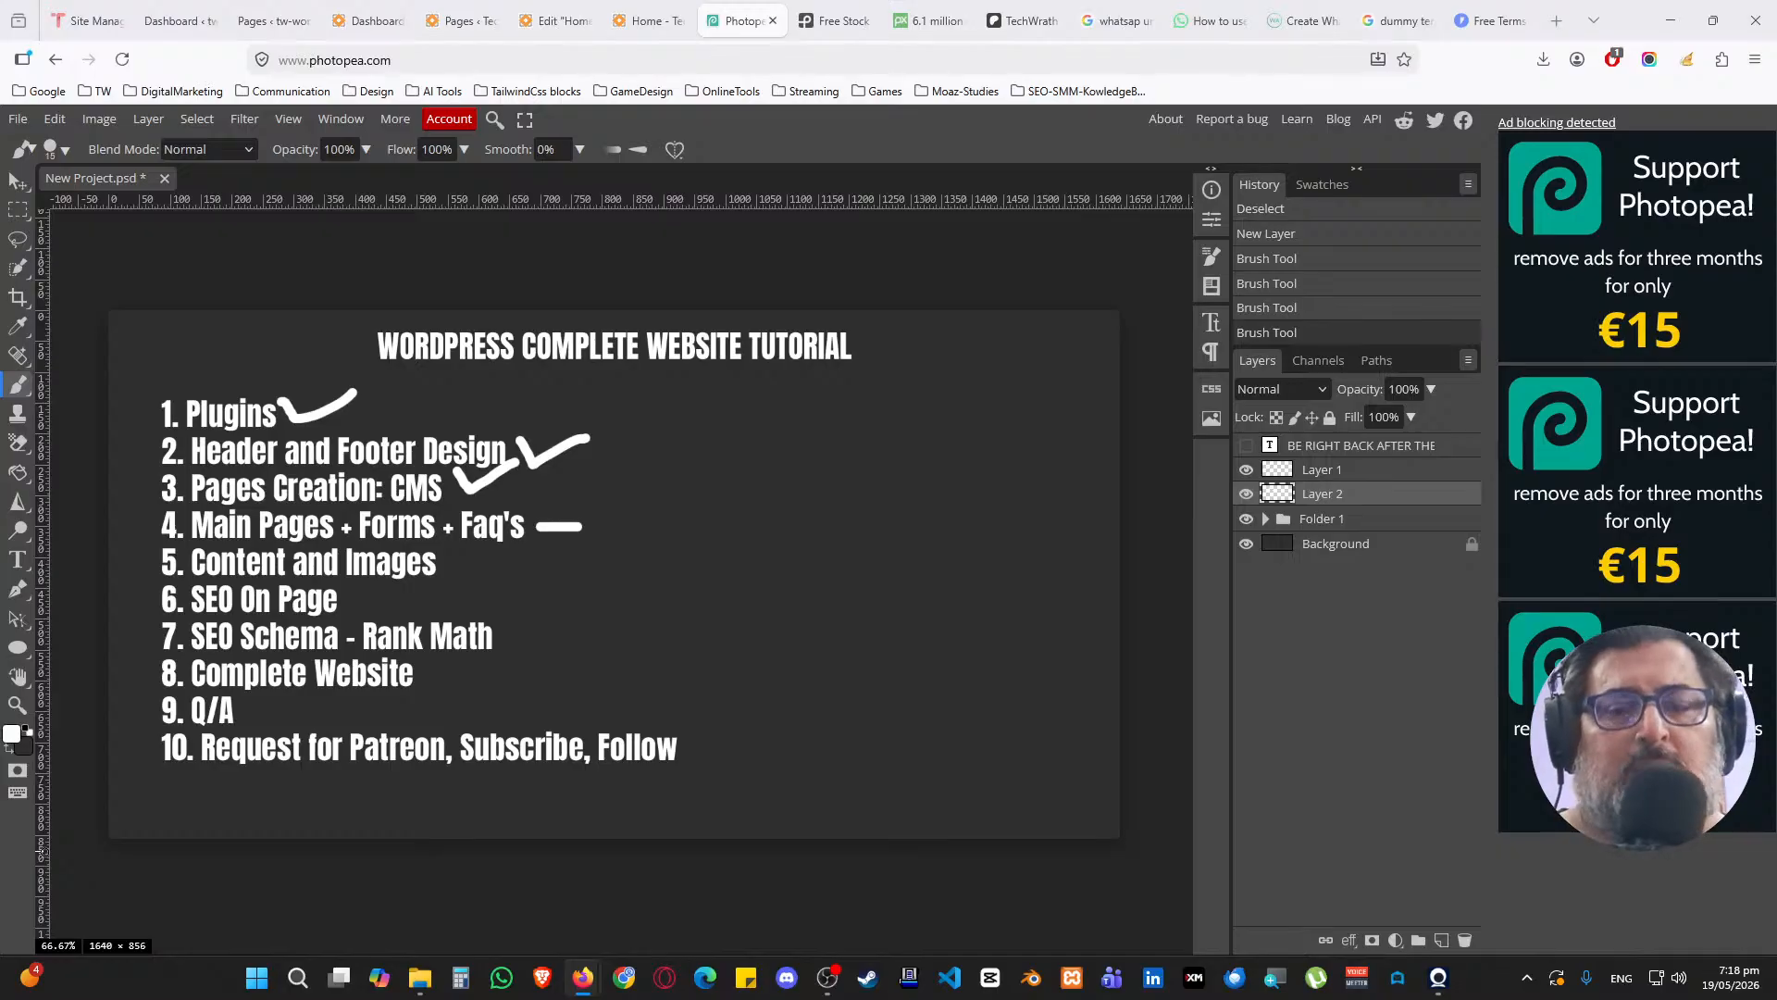
click(646, 21)
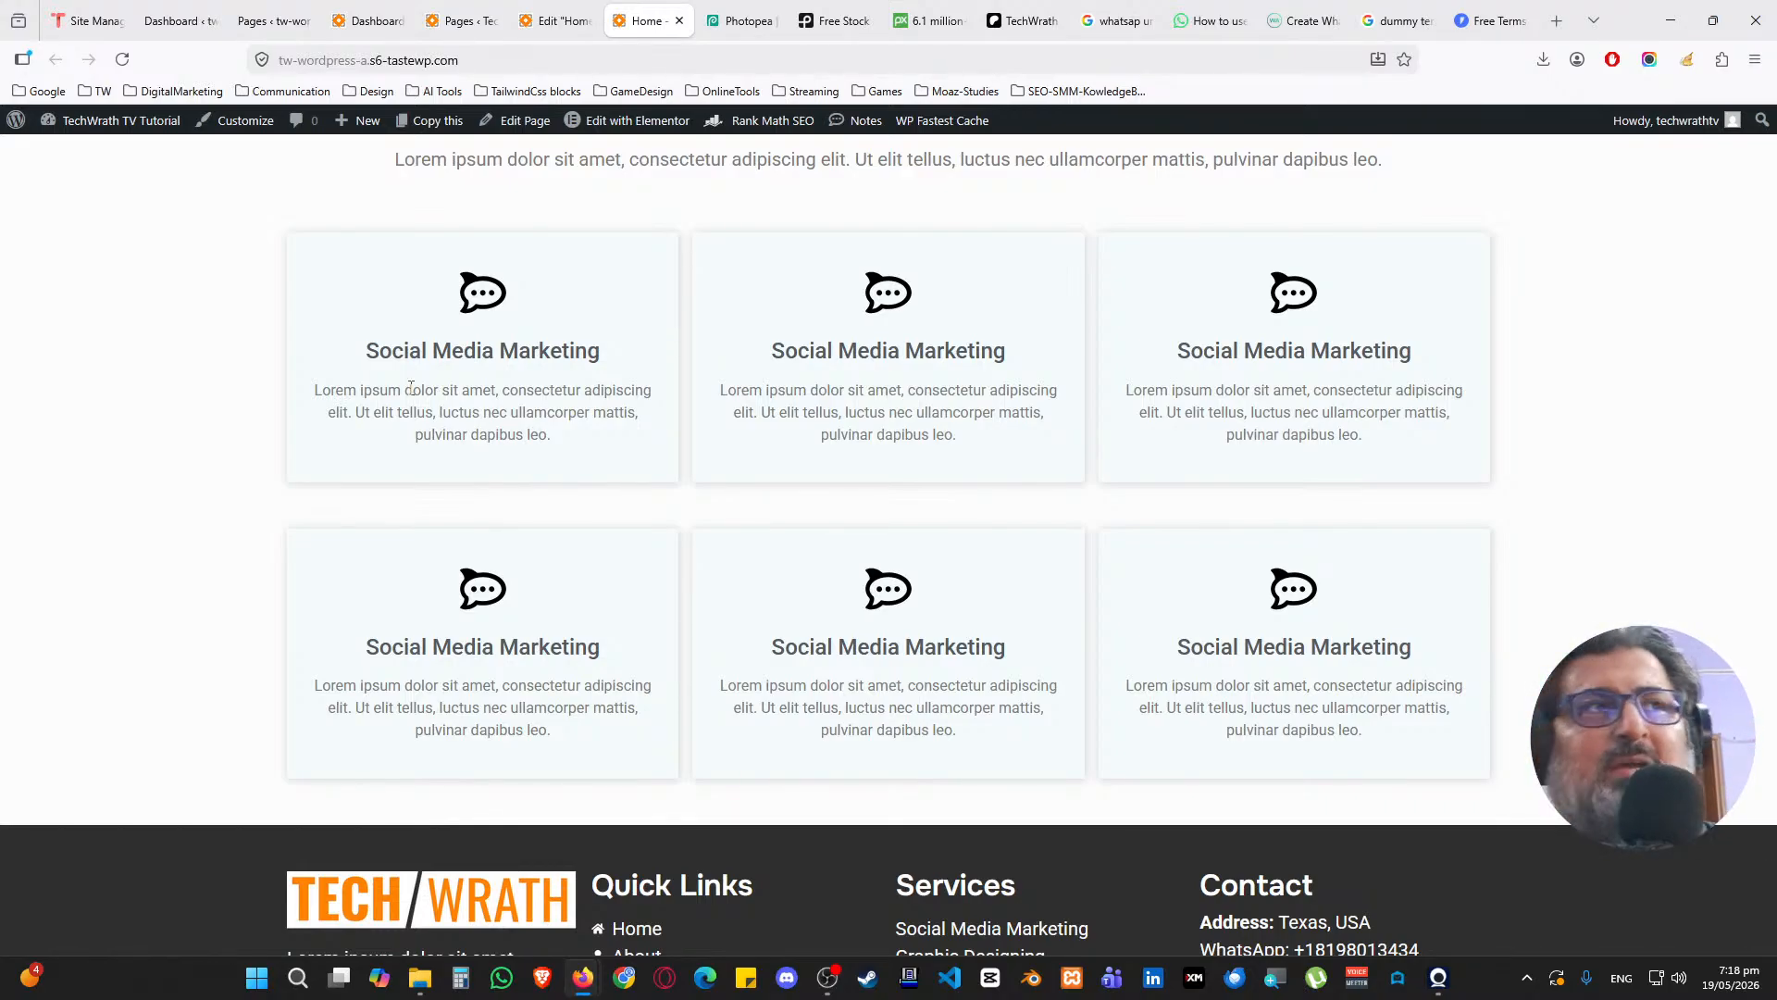
Copy the OUR SERVICES heading section and paste it into the empty container
key(ctrl+shift+Tab)
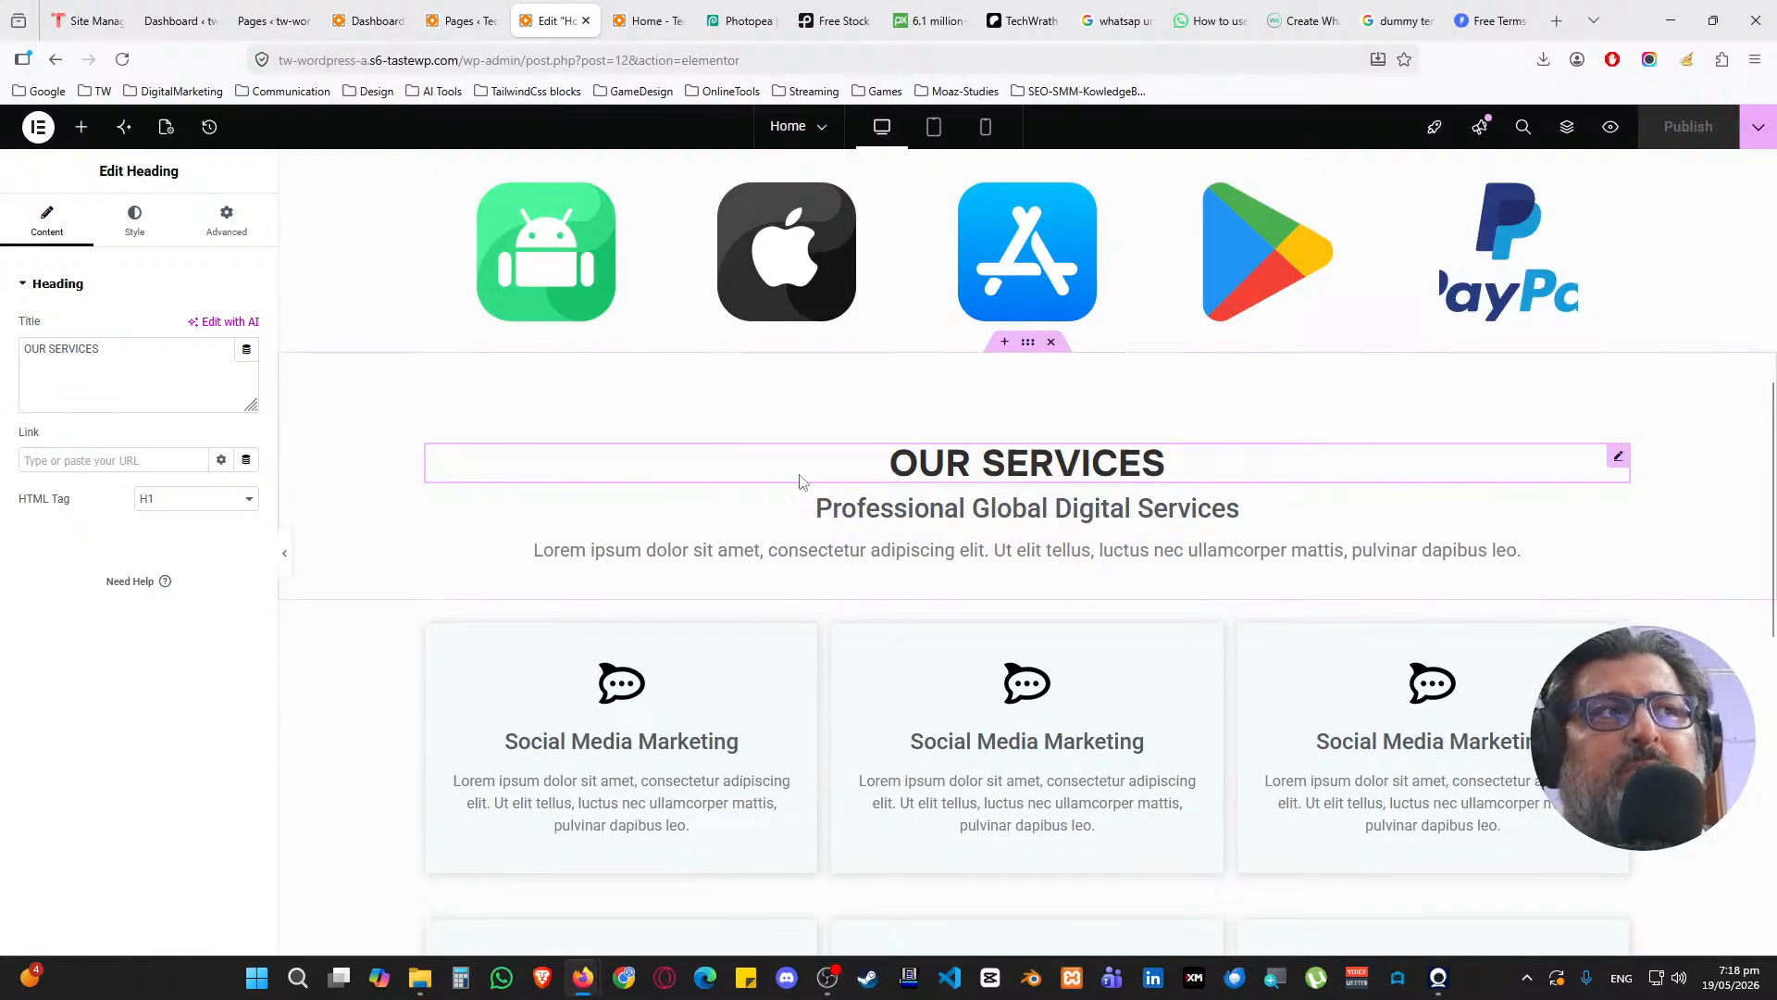
scroll(803, 482, down, 2)
scroll(964, 359, up, 2)
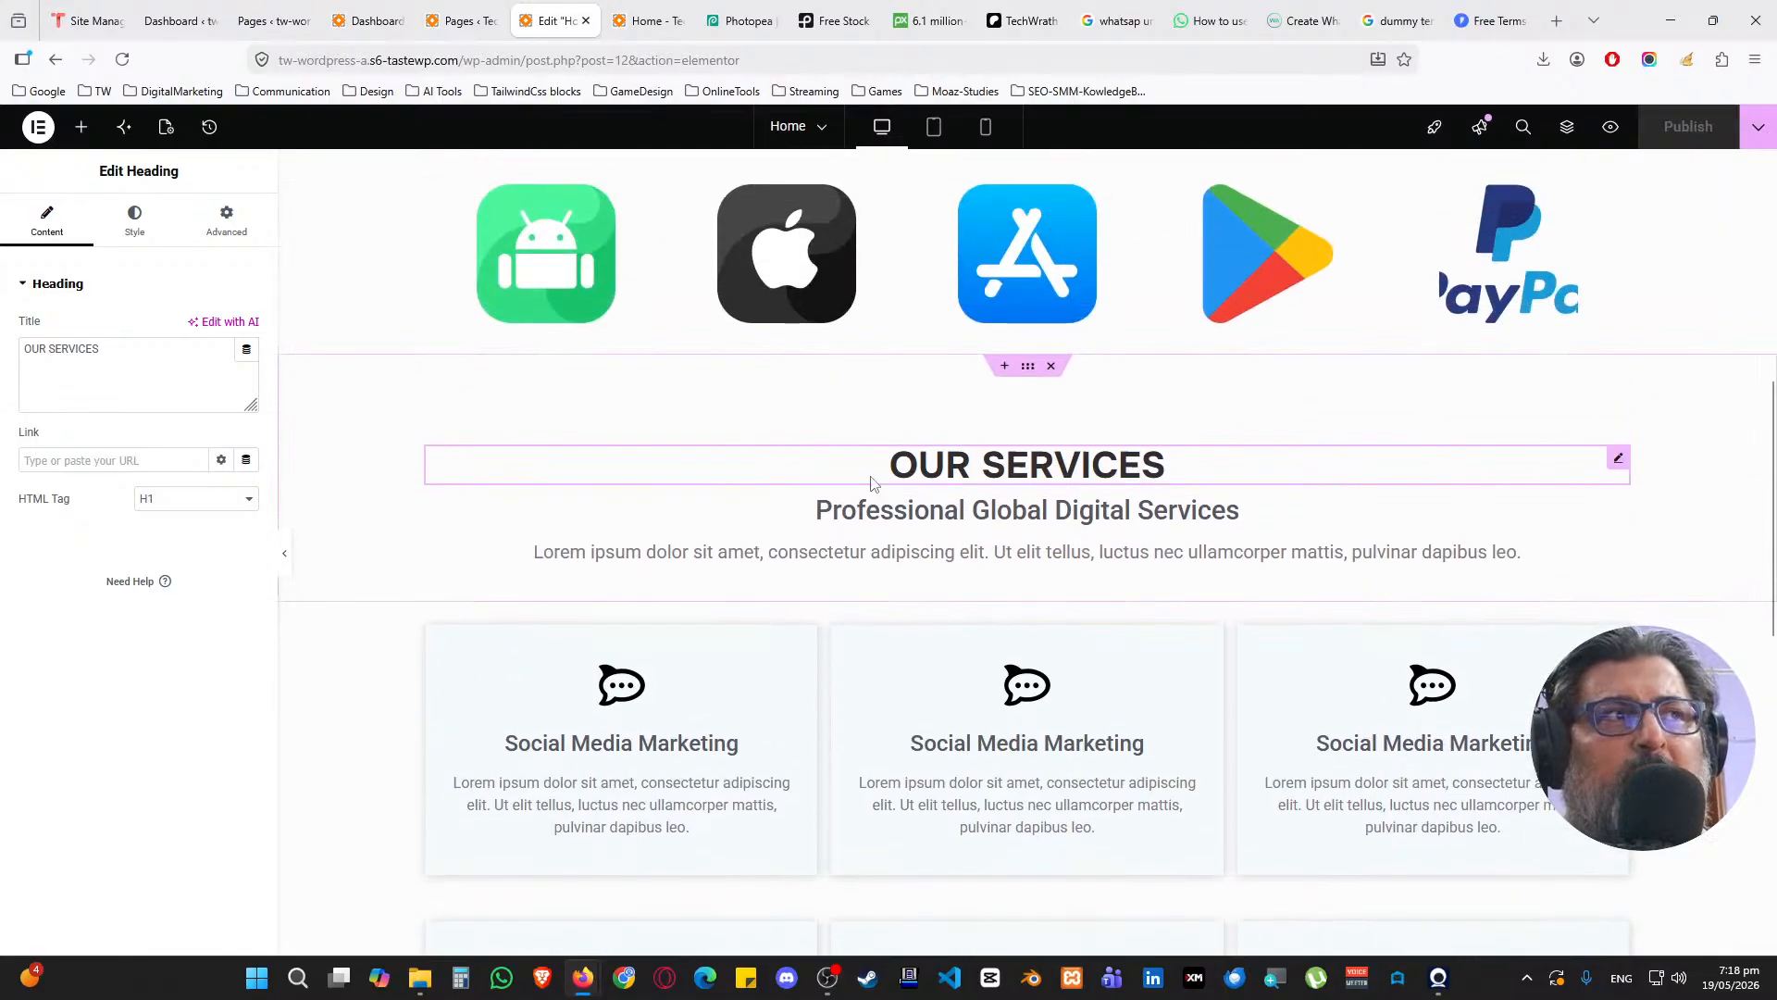
right_click(1028, 367)
click(1055, 461)
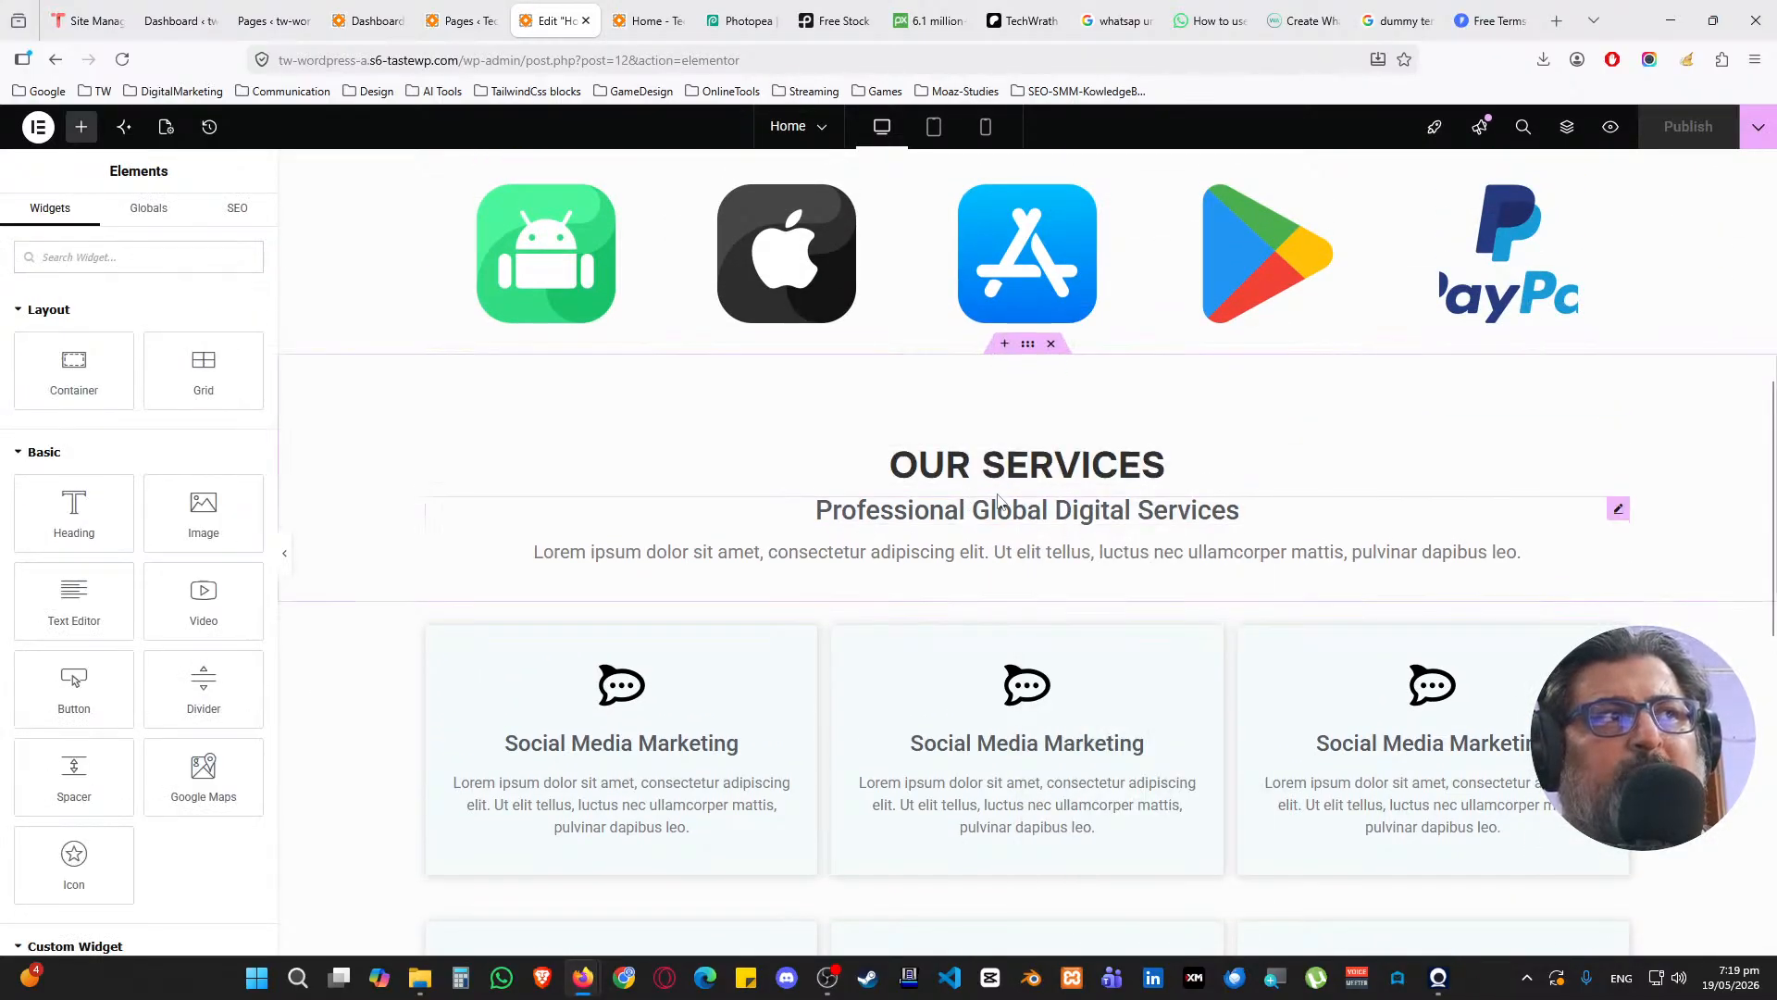
scroll(981, 498, down, 10)
right_click(837, 495)
click(866, 509)
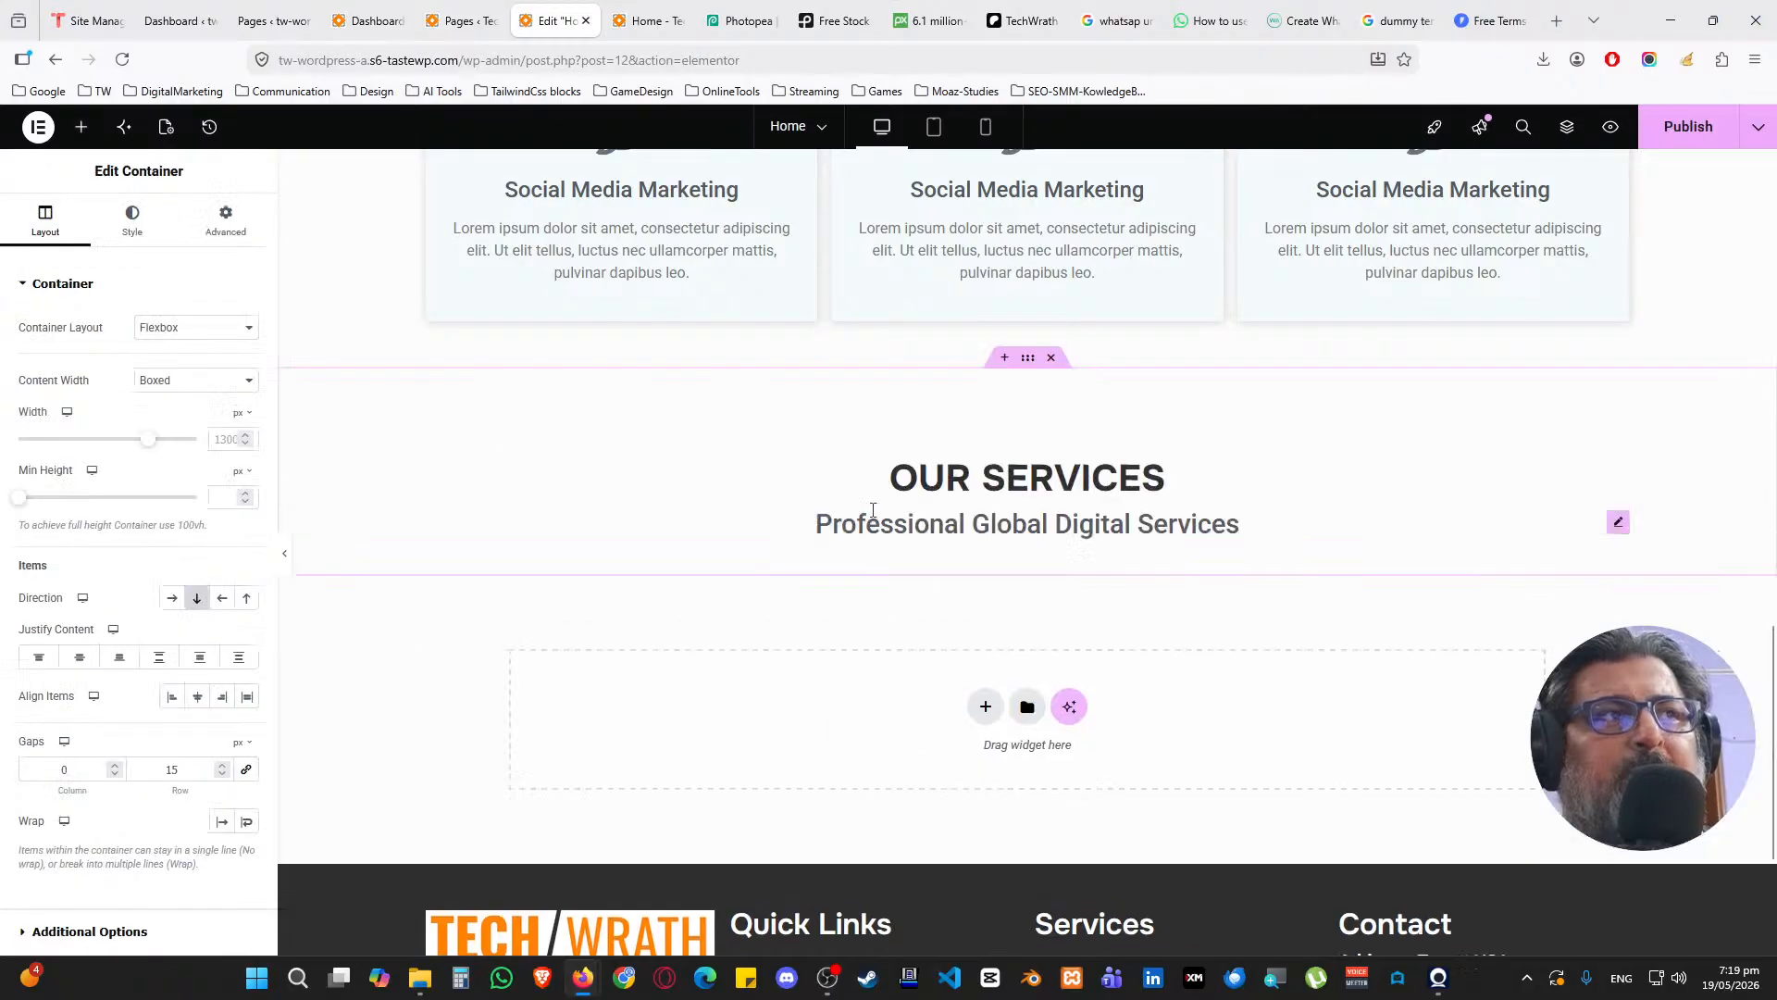
Retitle the pasted heading 'FAQs' and the subheading 'What people are asking us about our services'
click(834, 487)
click(170, 386)
key(ctrl+a)
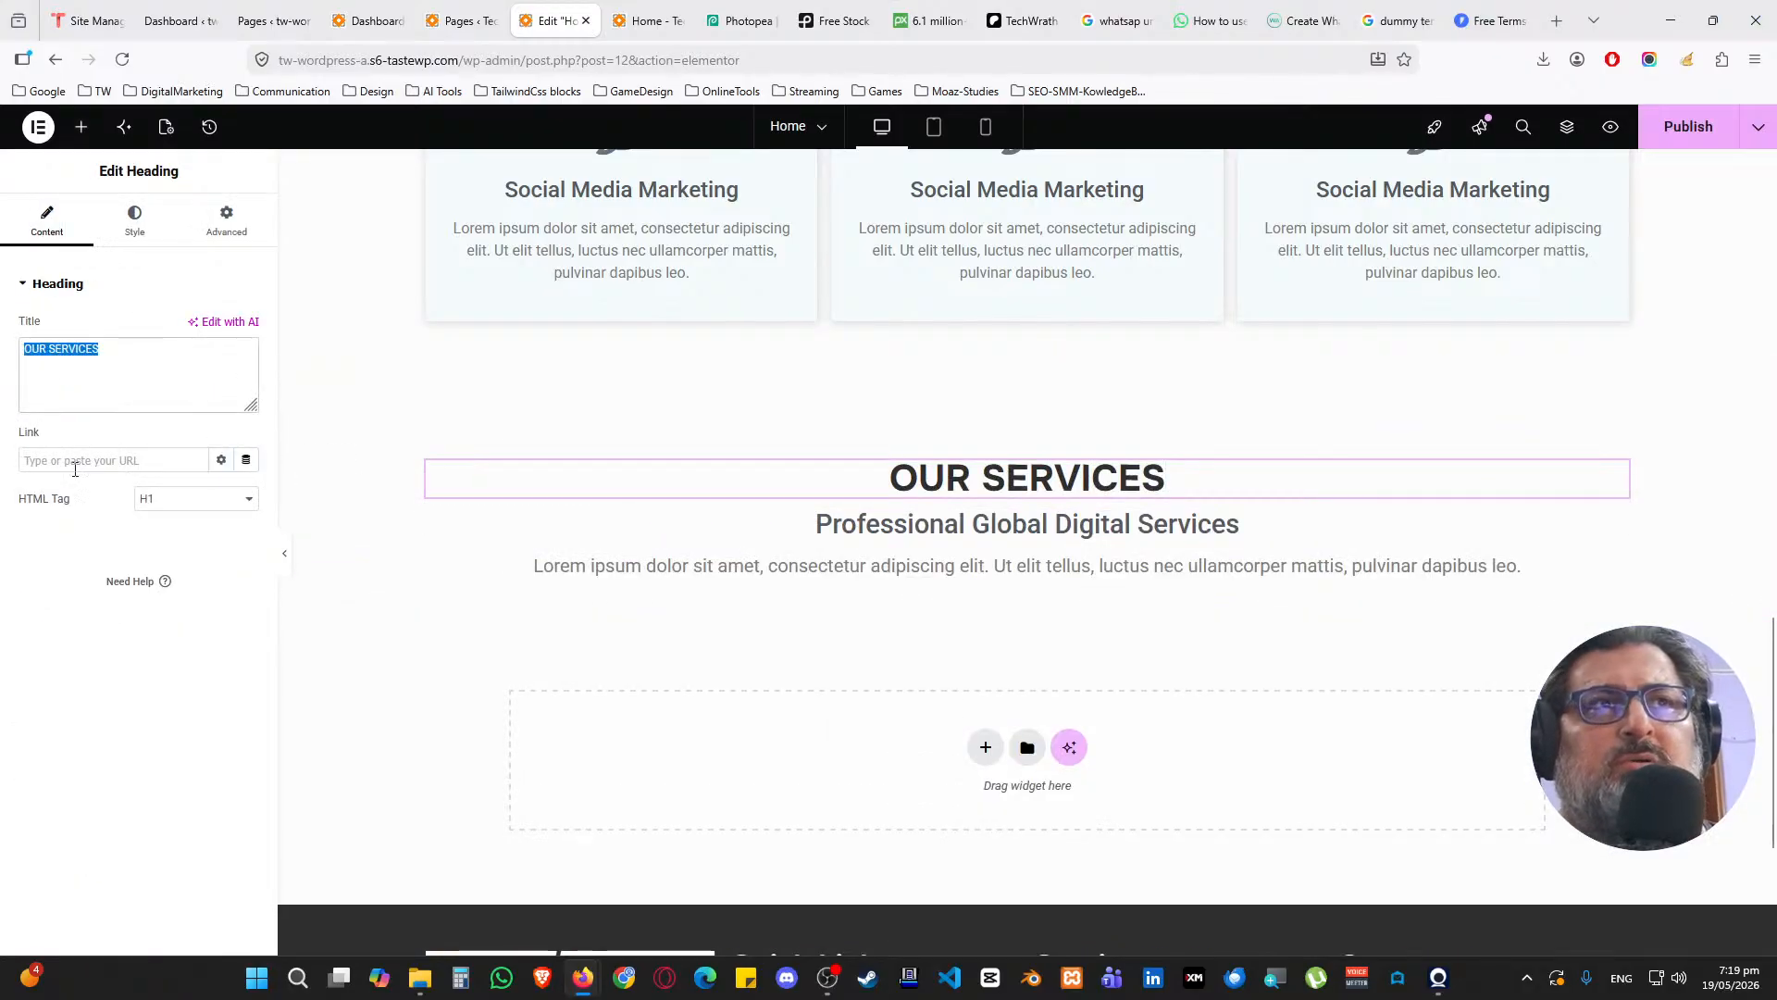
text(FAQs)
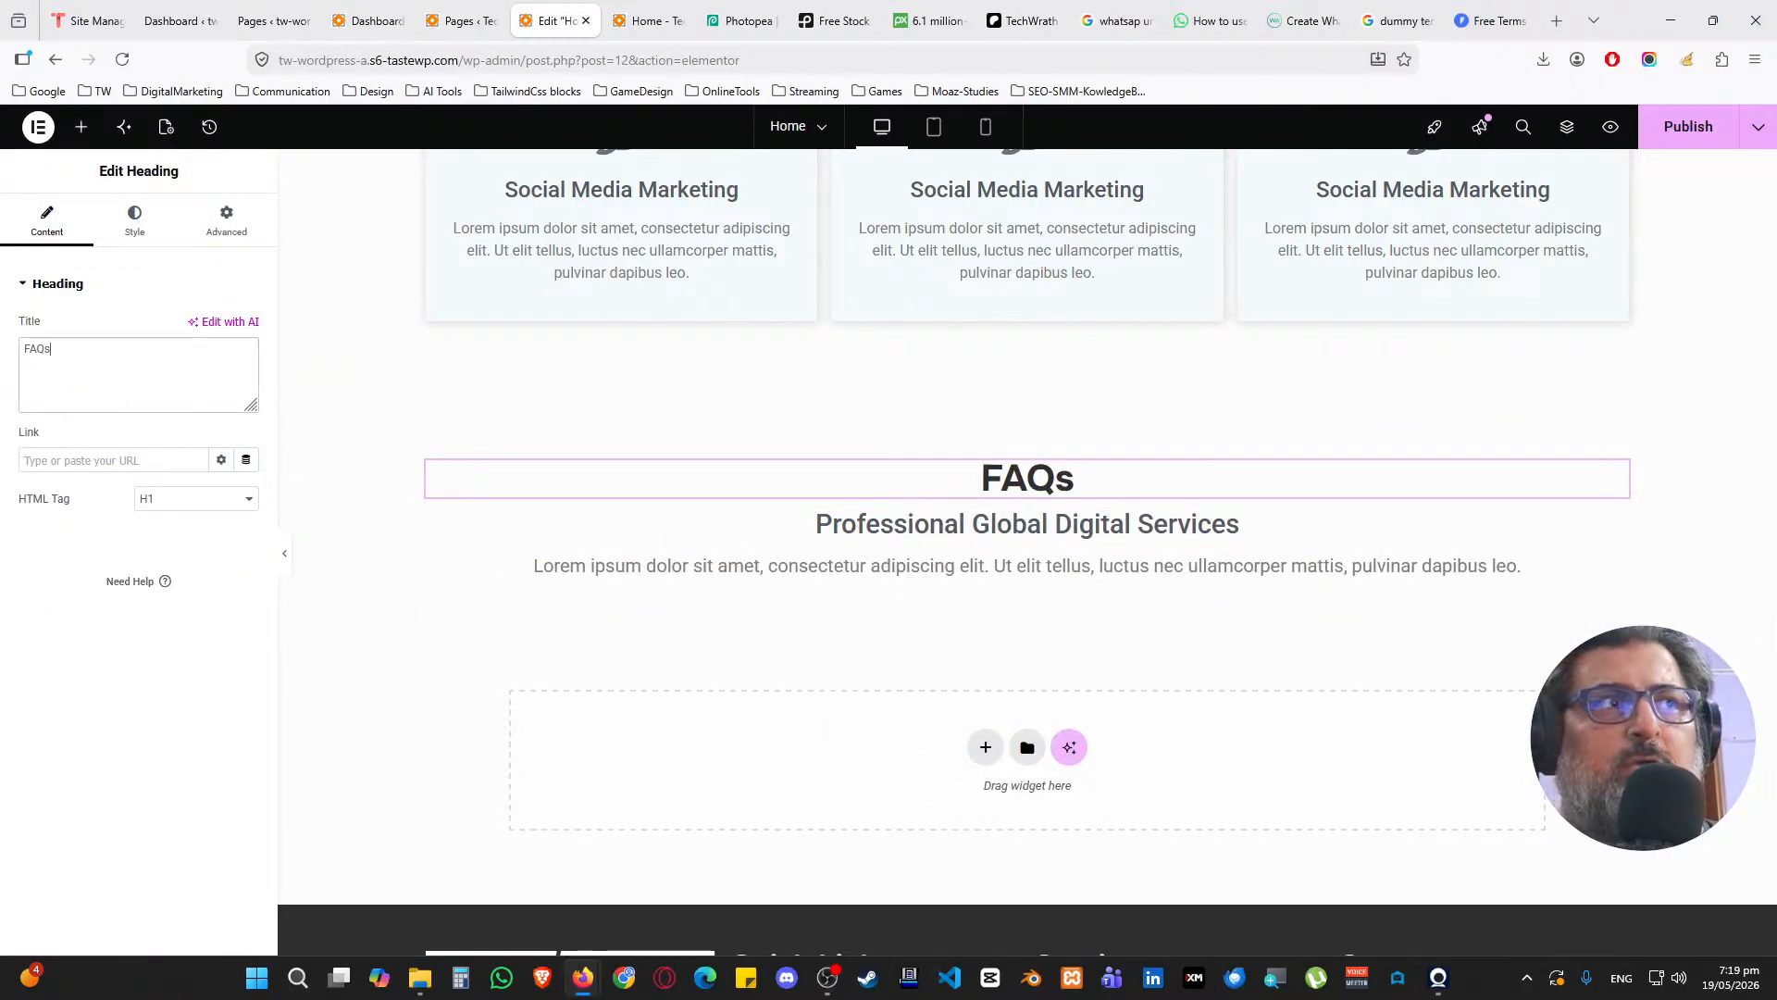
click(833, 524)
click(151, 387)
key(ctrl+a)
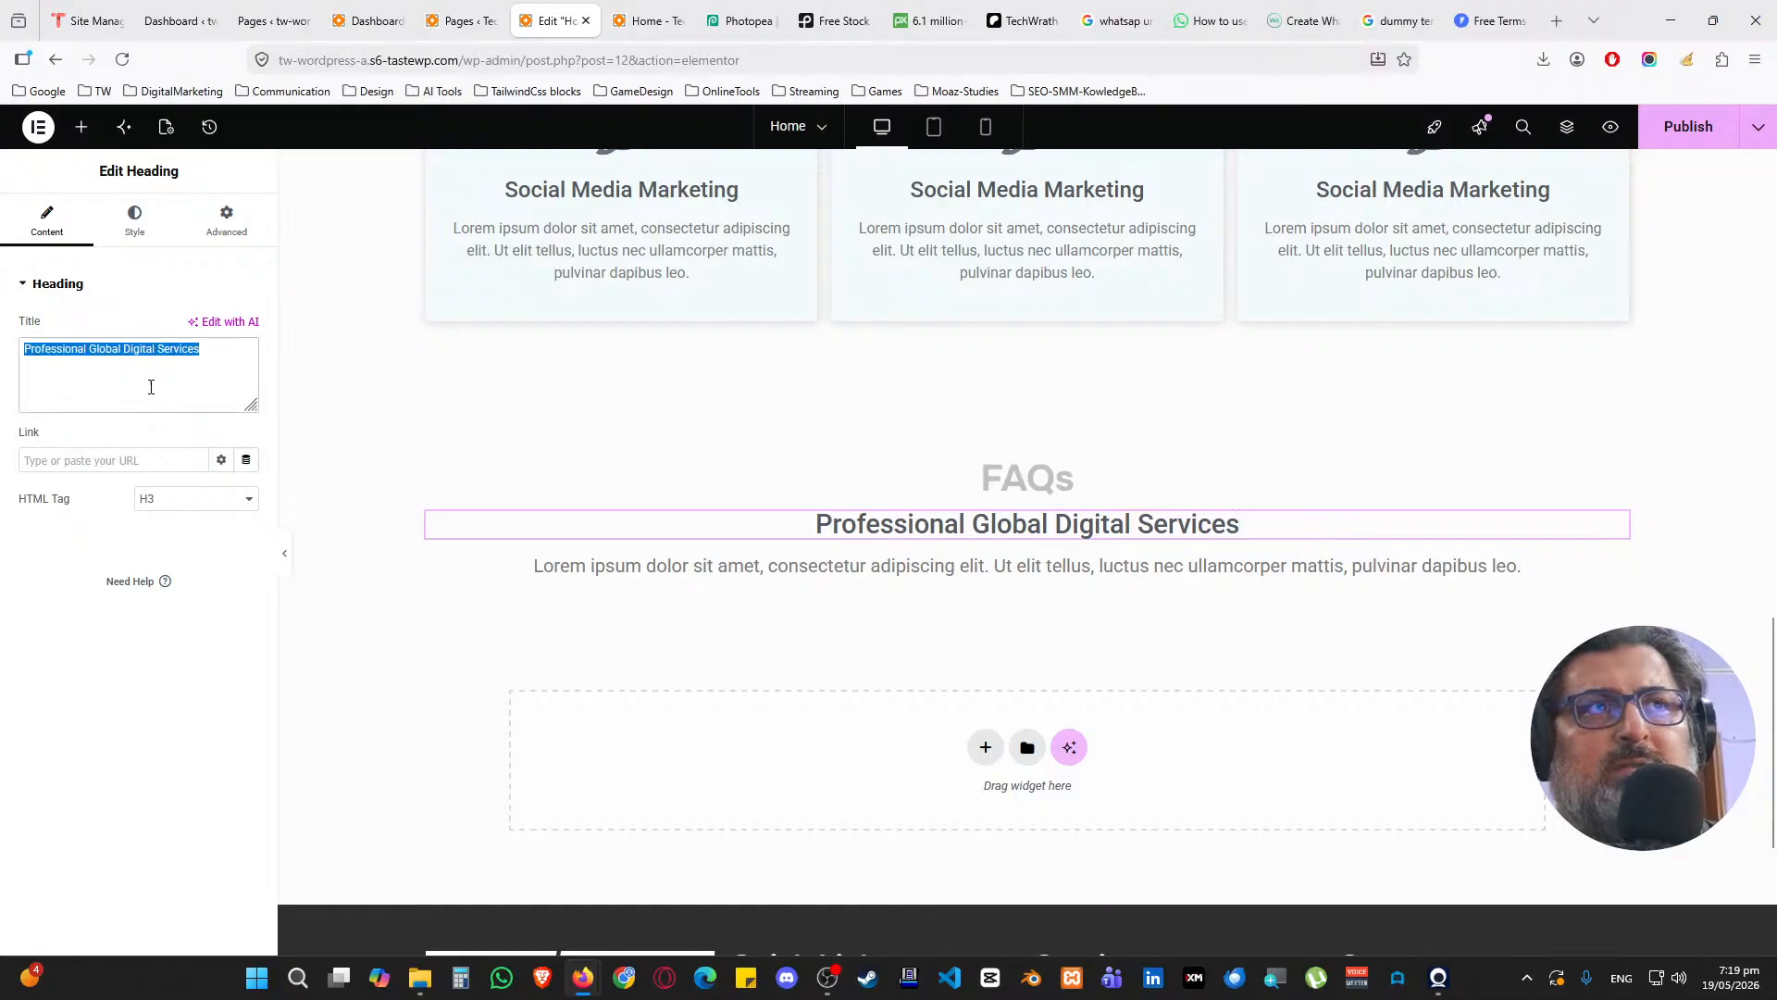
text(What pe)
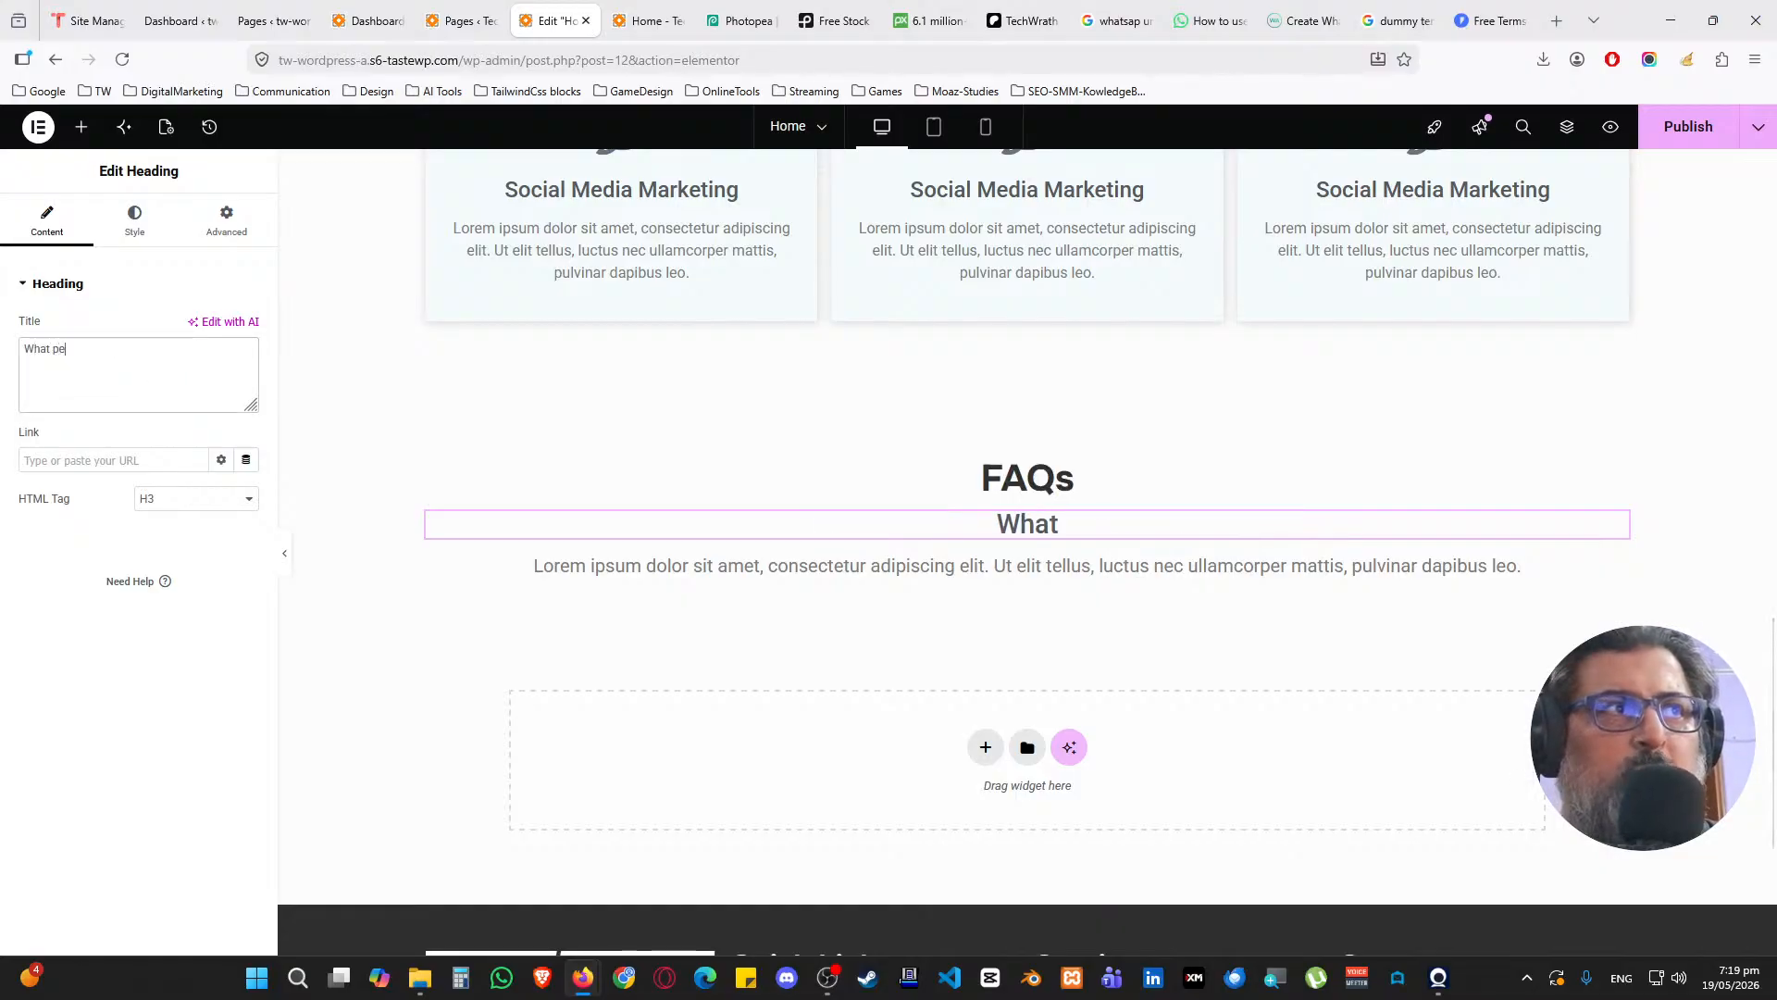
text(ople are asking us )
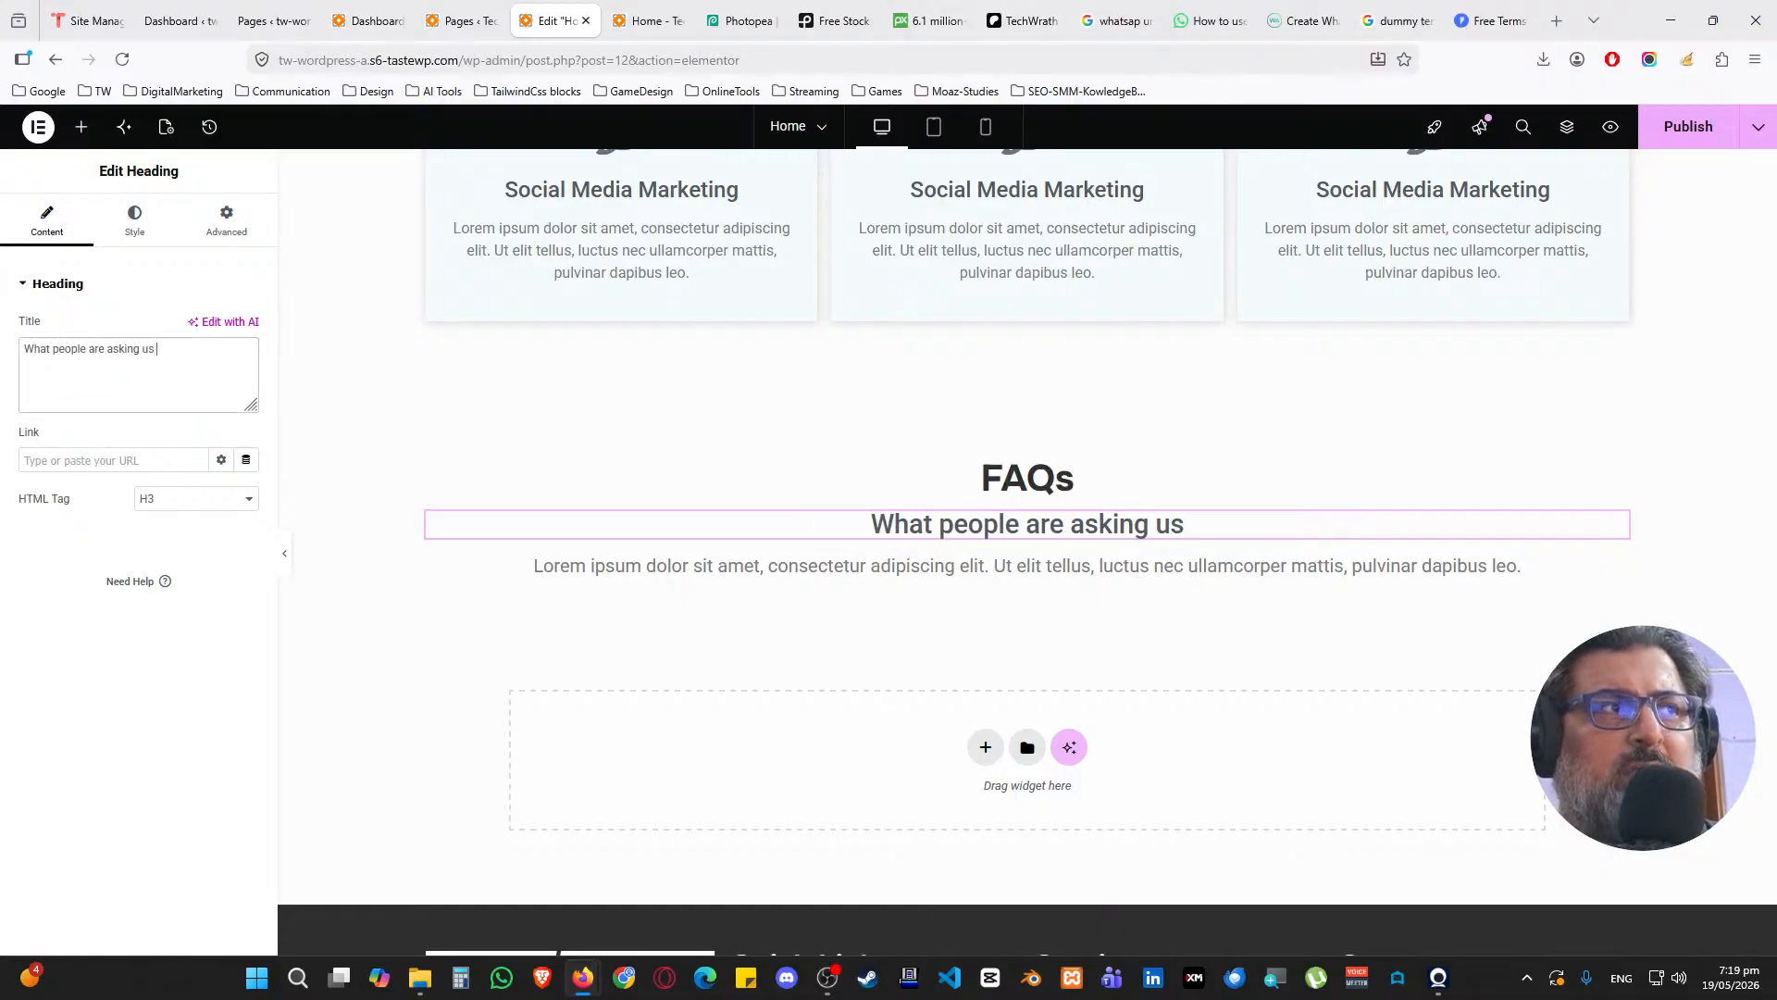
text(about our services)
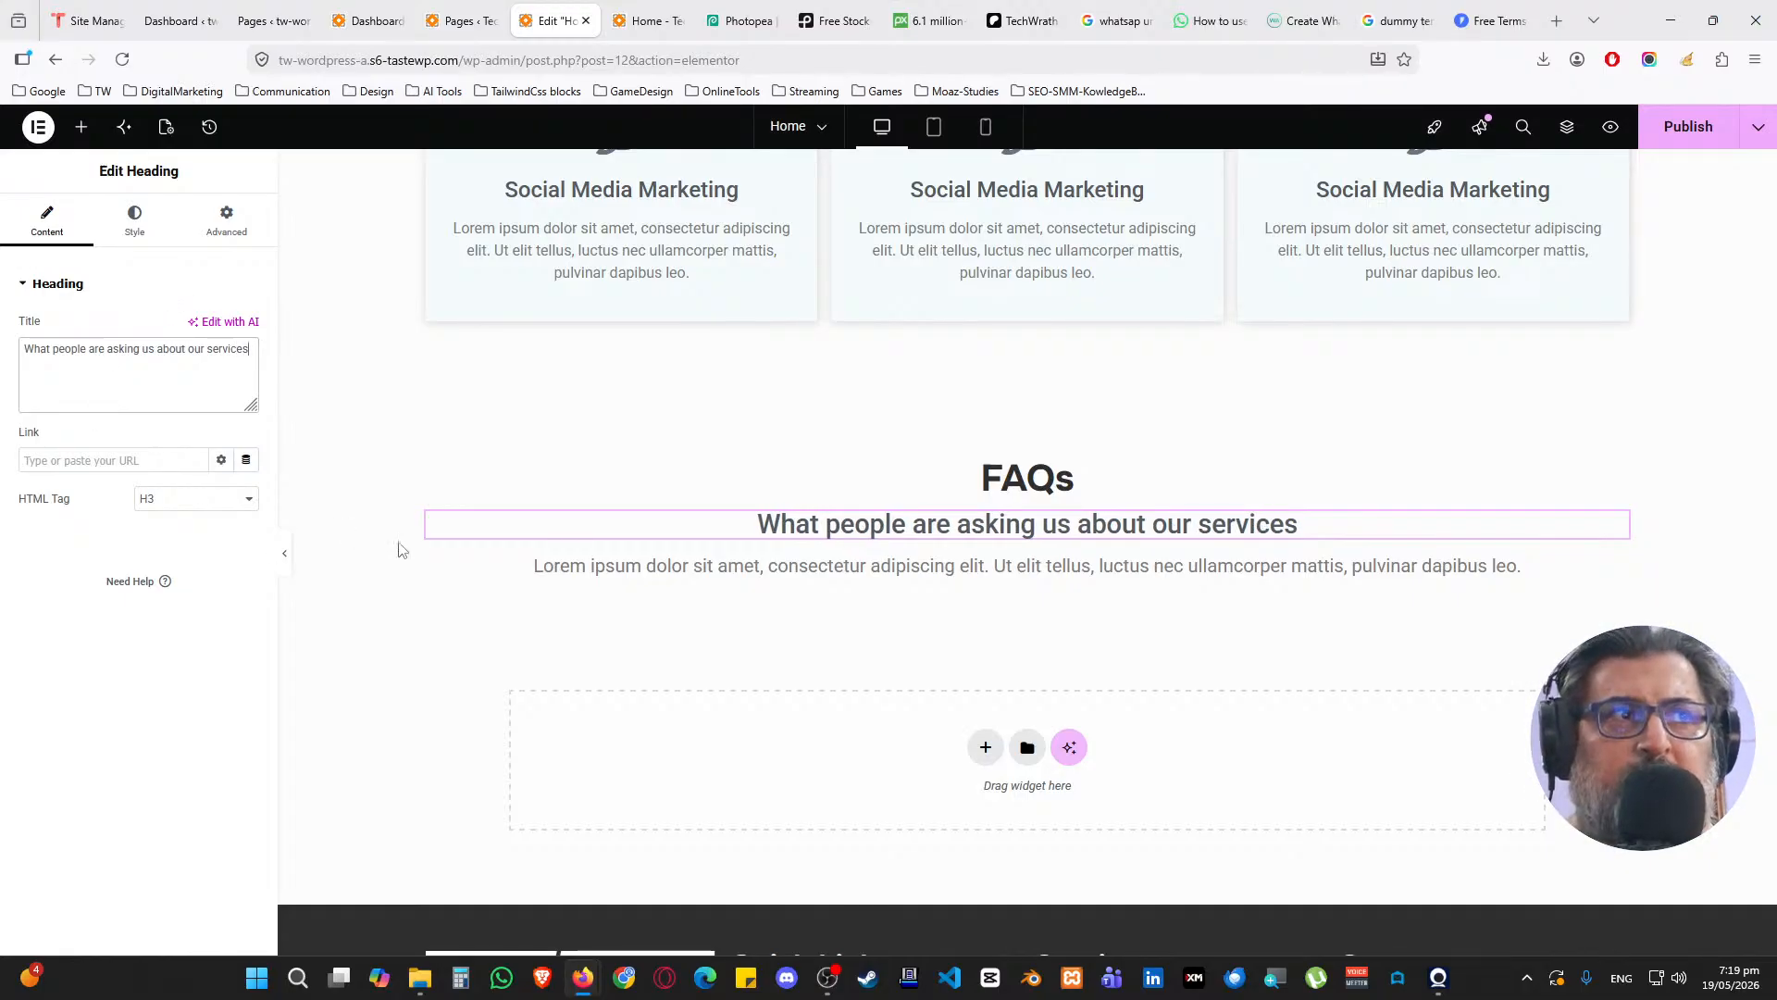
scroll(778, 565, down, 1)
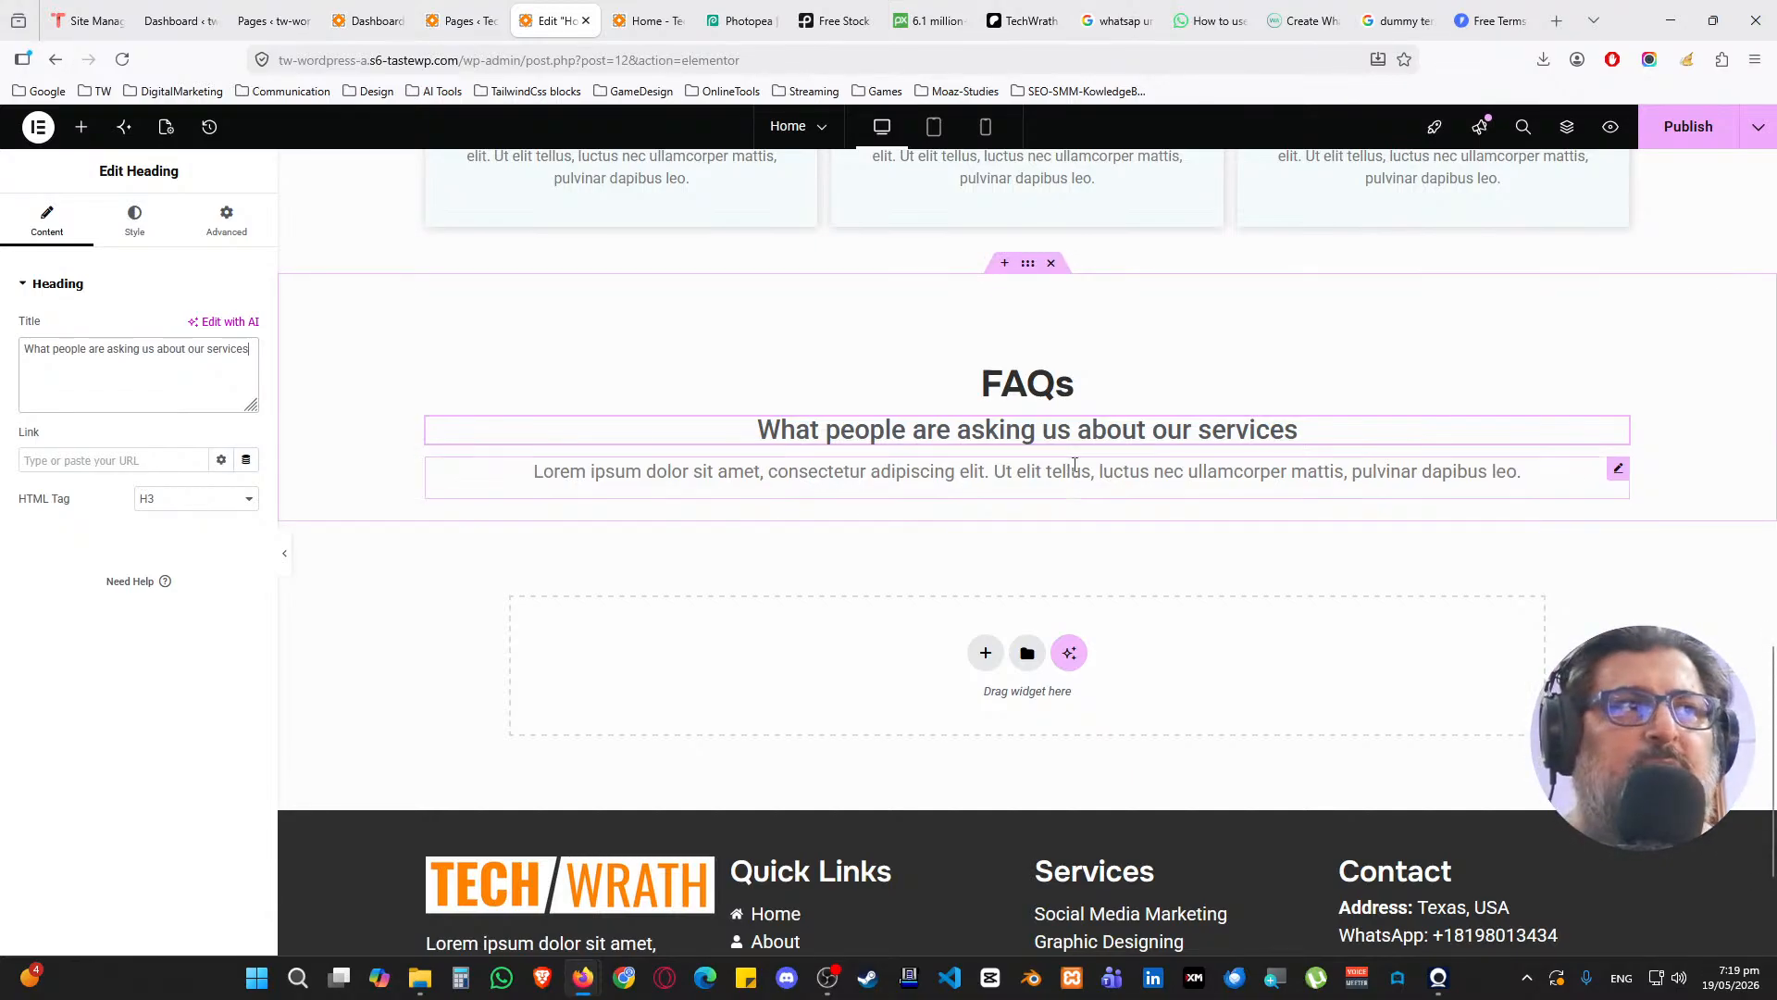
scroll(948, 477, up, 1)
Duplicate the FAQs section and set the copy's top padding to 0
right_click(1033, 369)
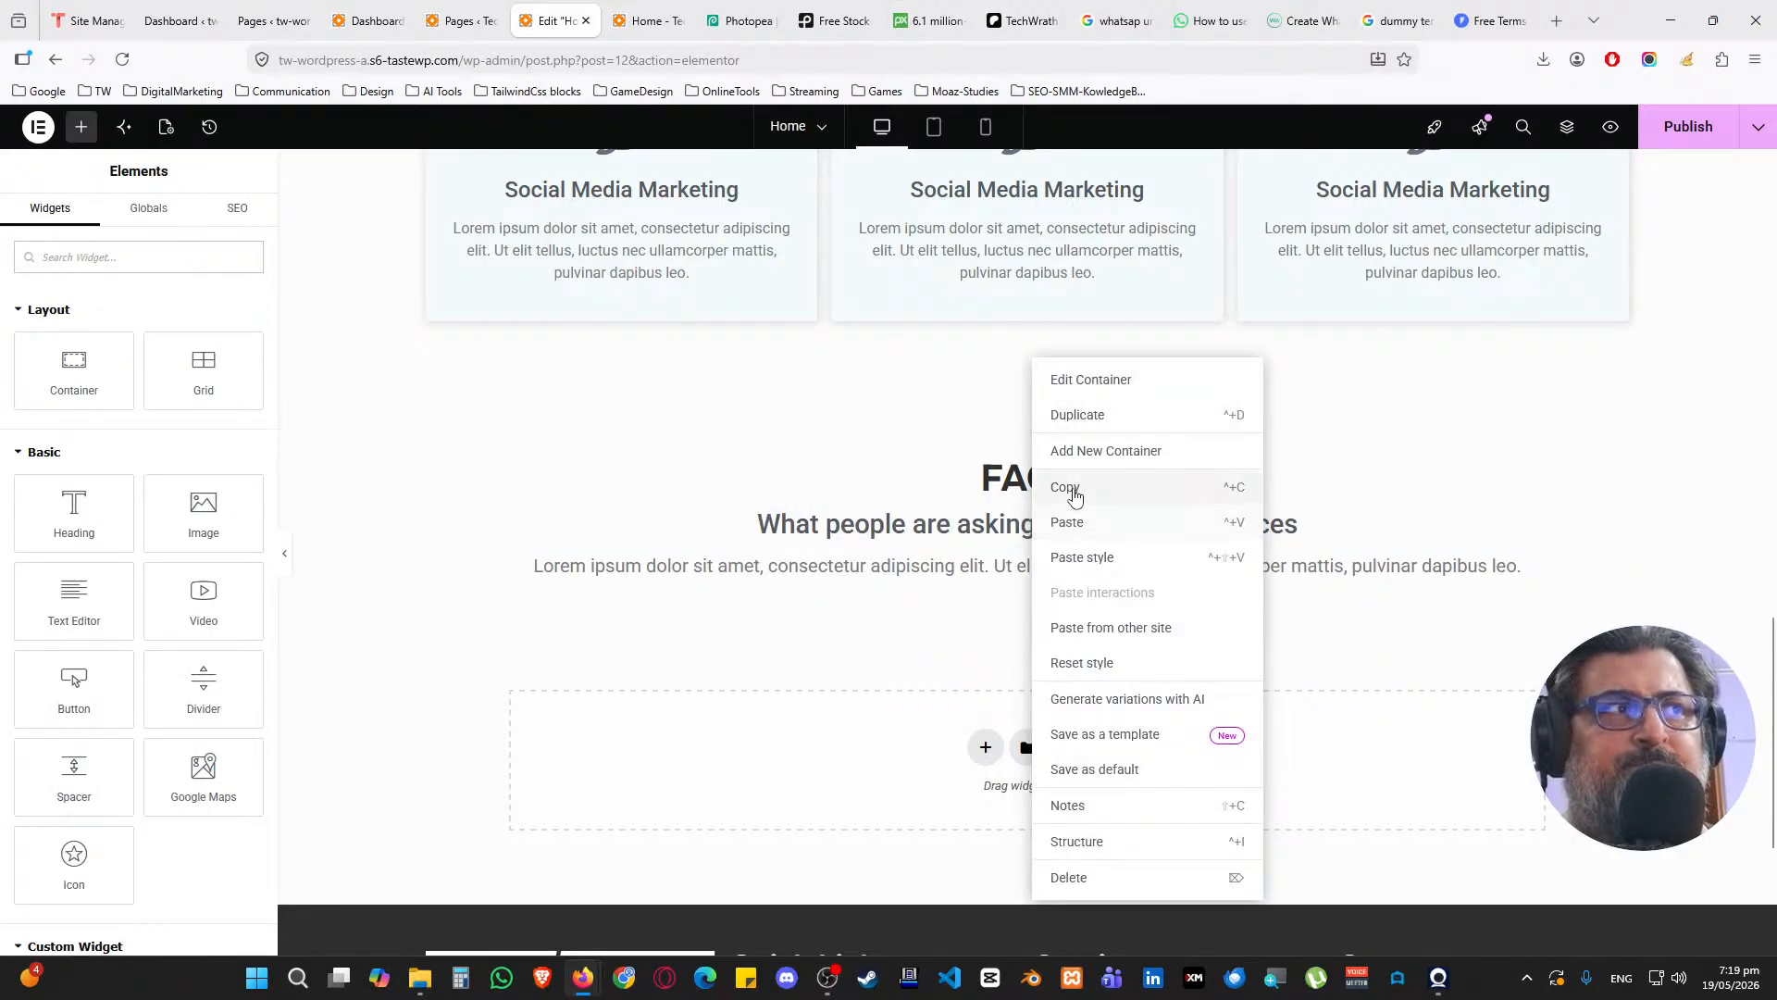
click(896, 448)
right_click(1029, 366)
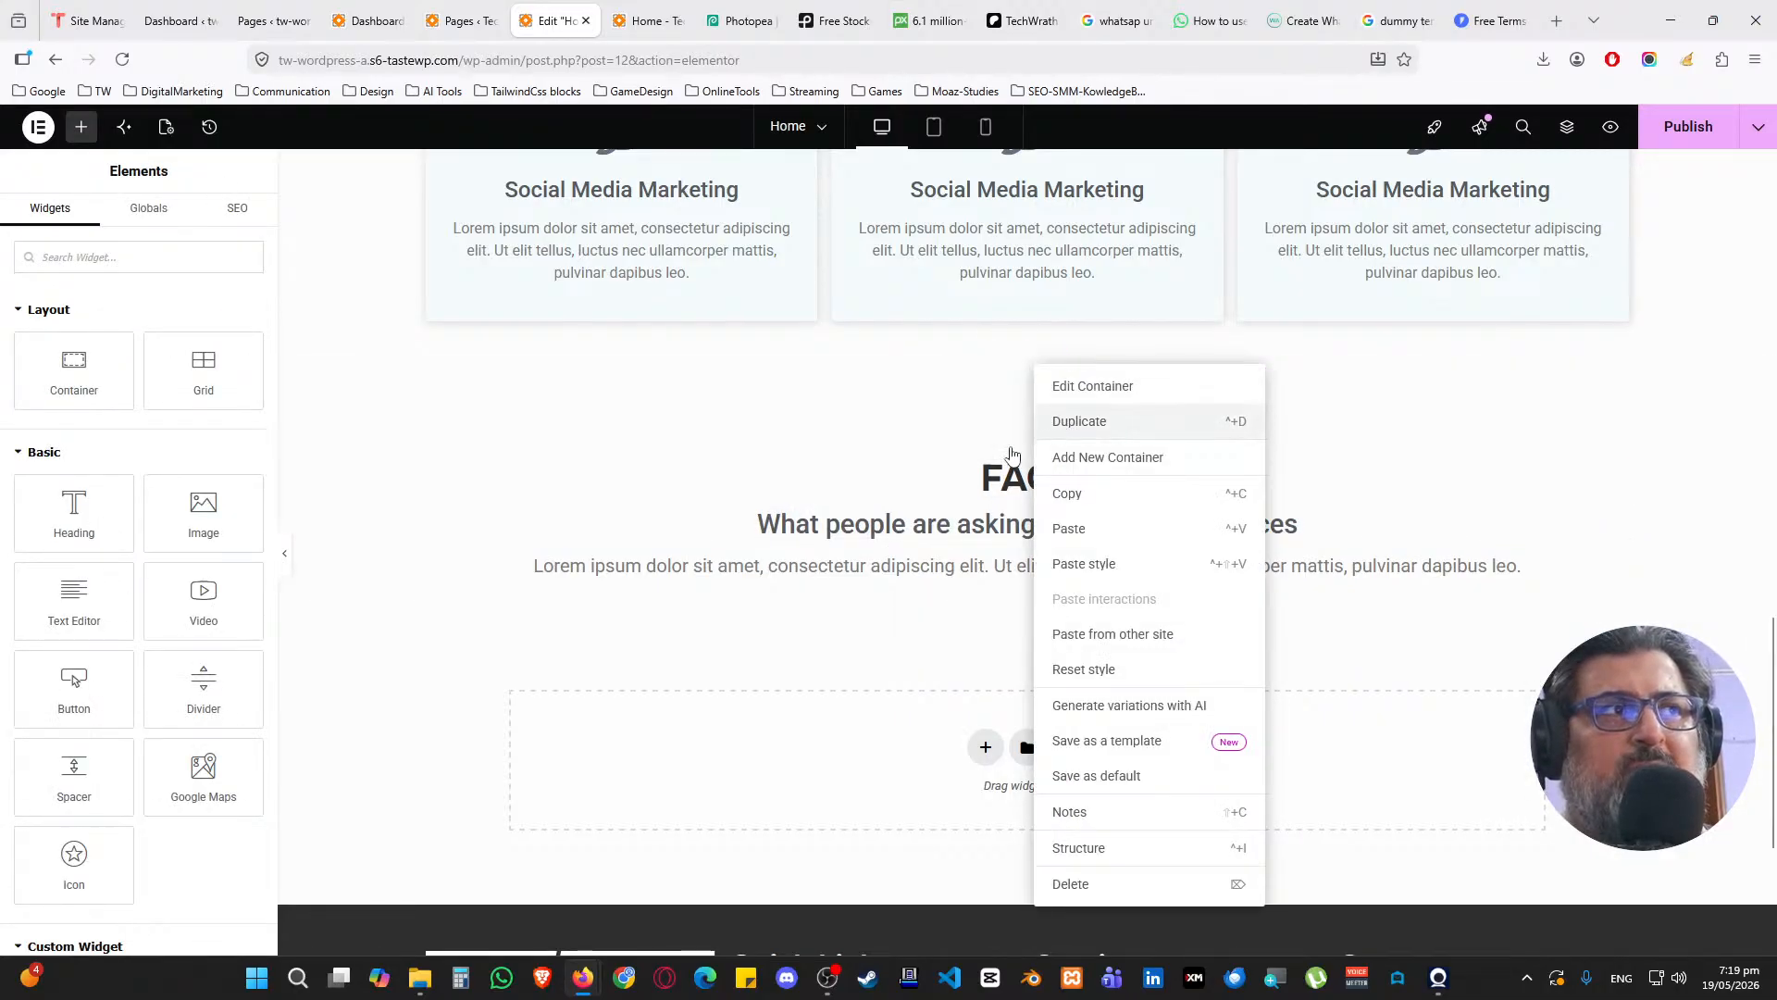
click(1042, 421)
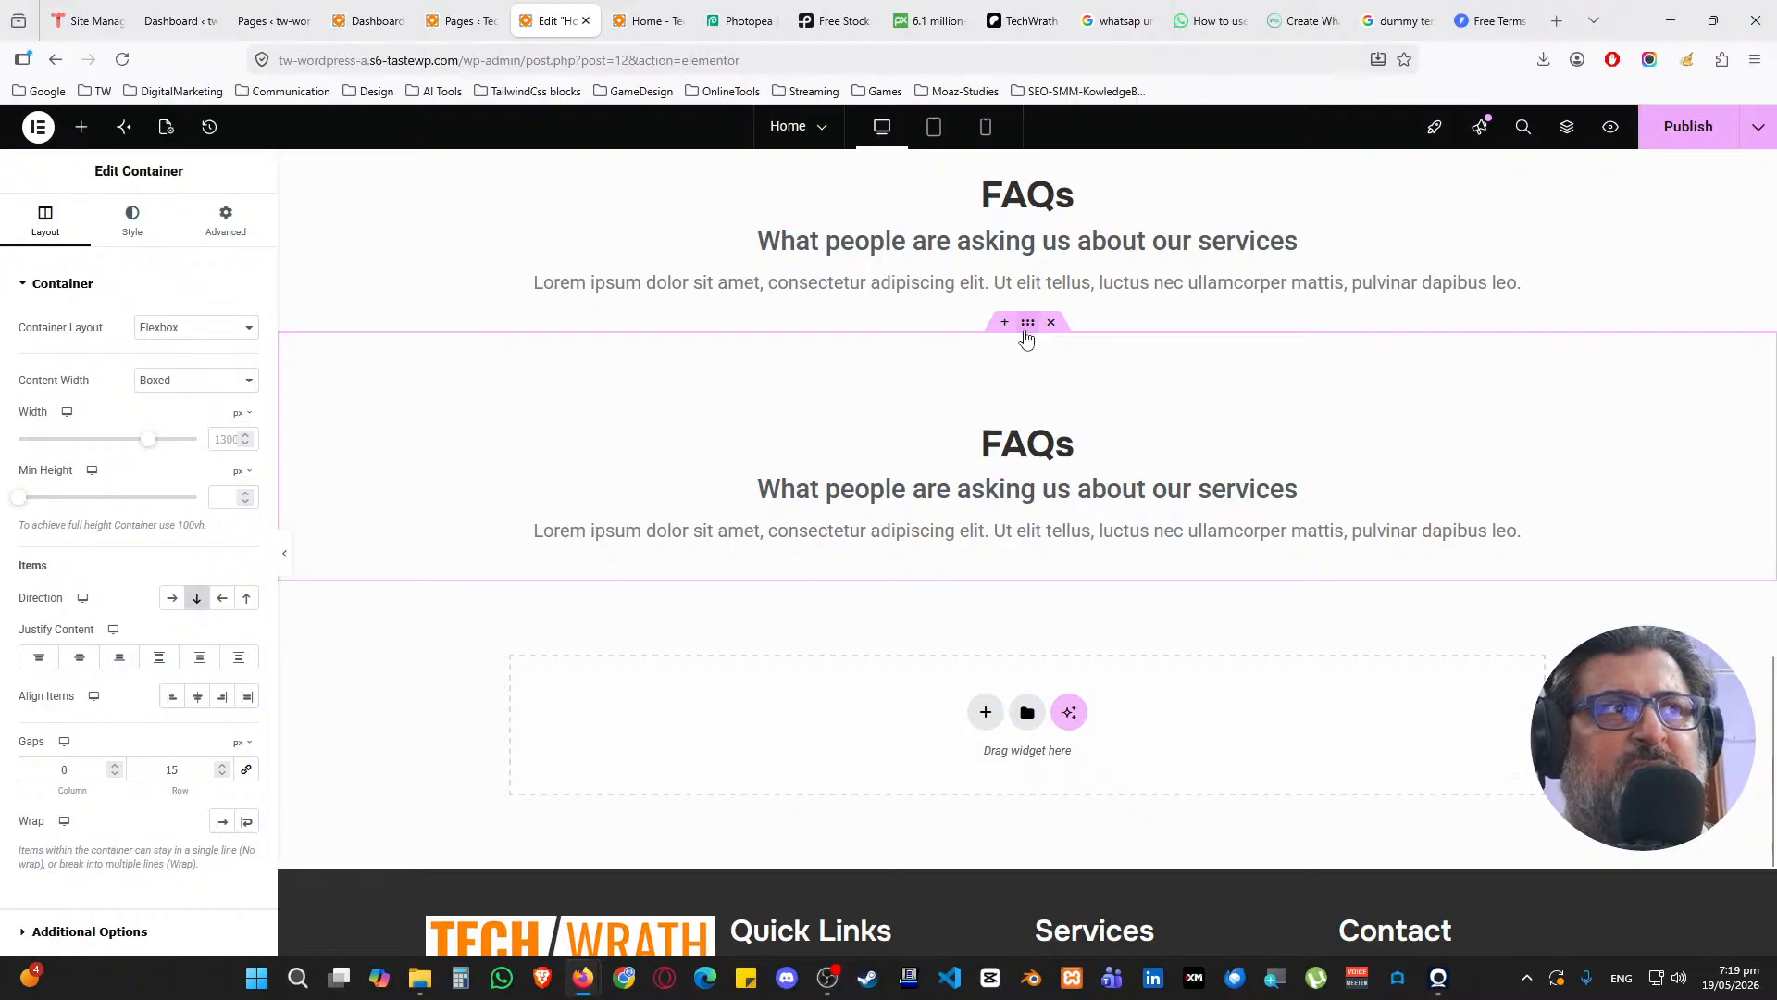
click(223, 227)
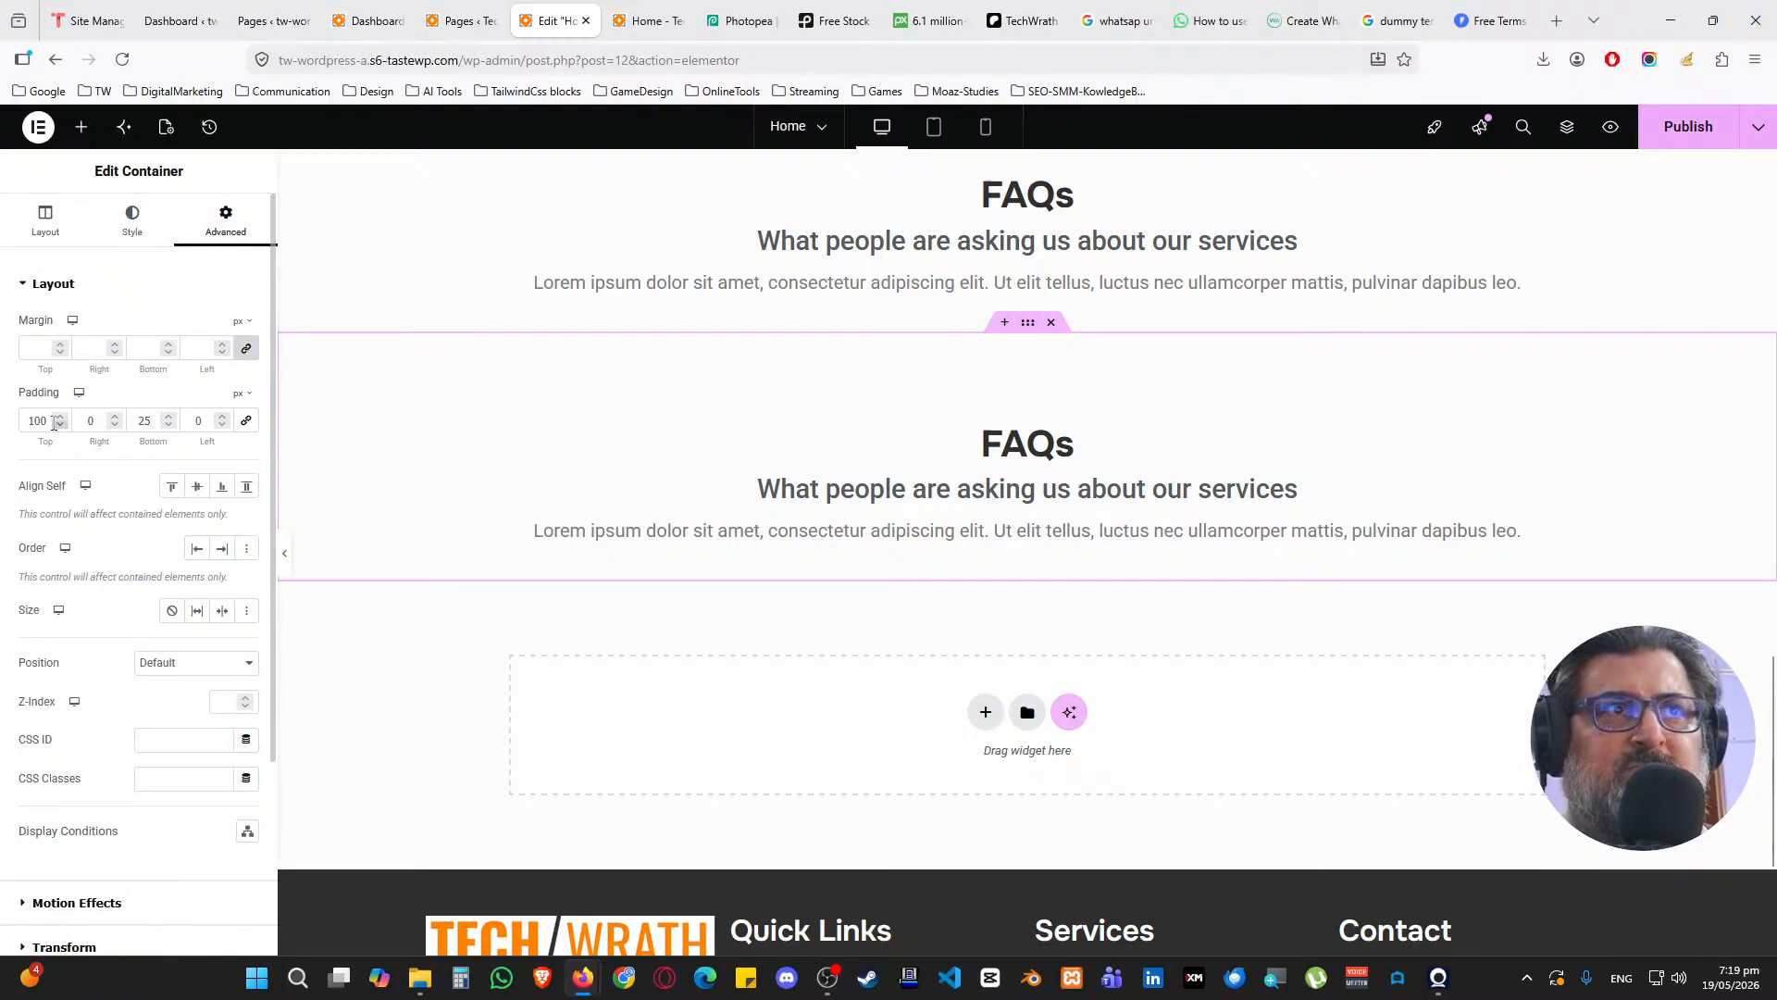
double_click(39, 421)
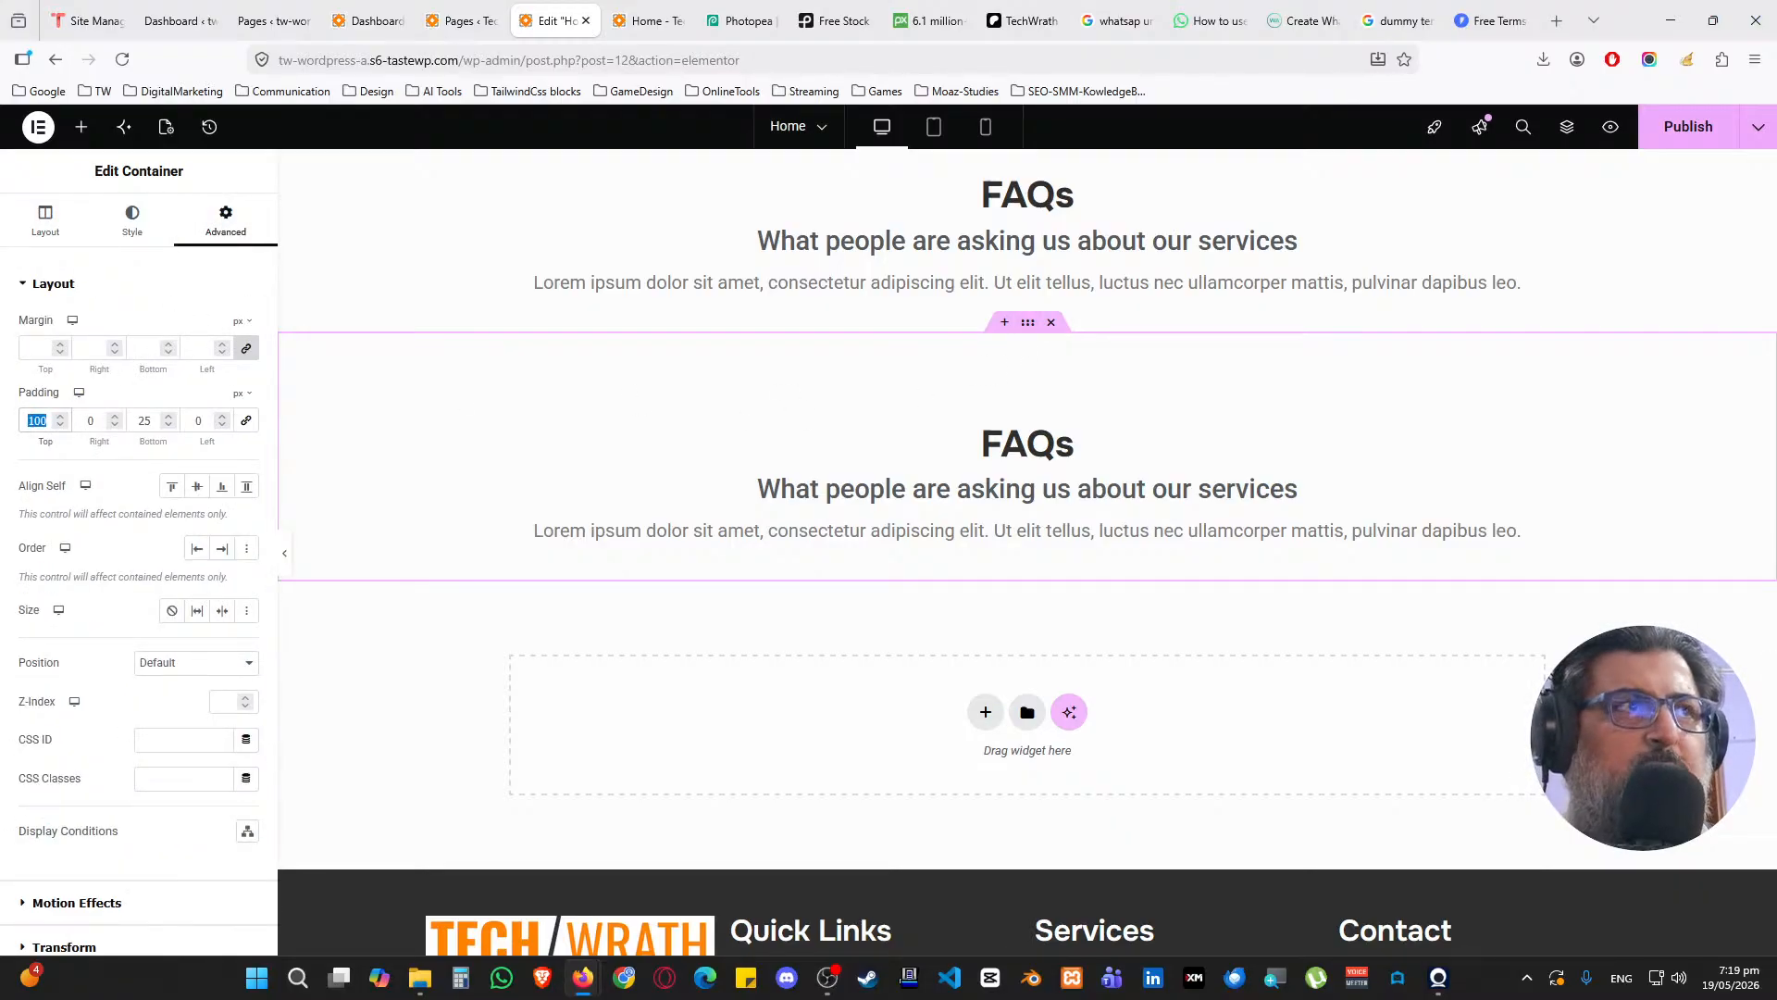
text(0)
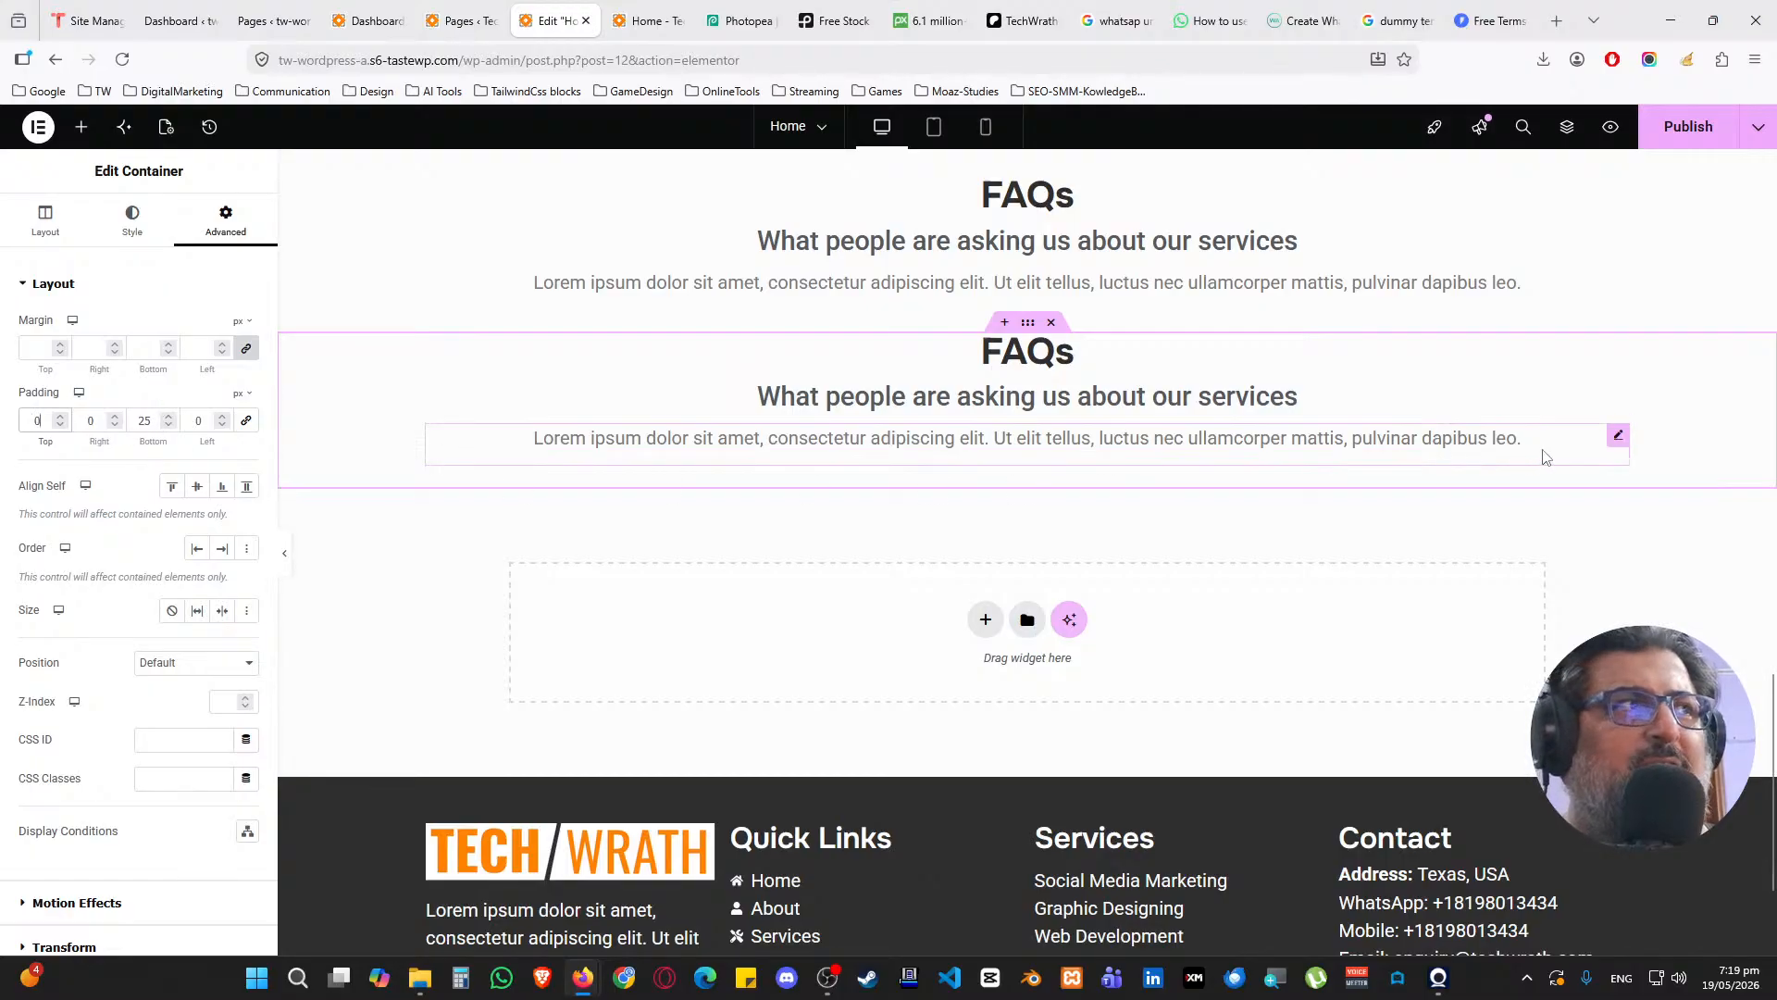
Delete the lorem paragraph, subheading and FAQs heading from the duplicate section
right_click(1616, 437)
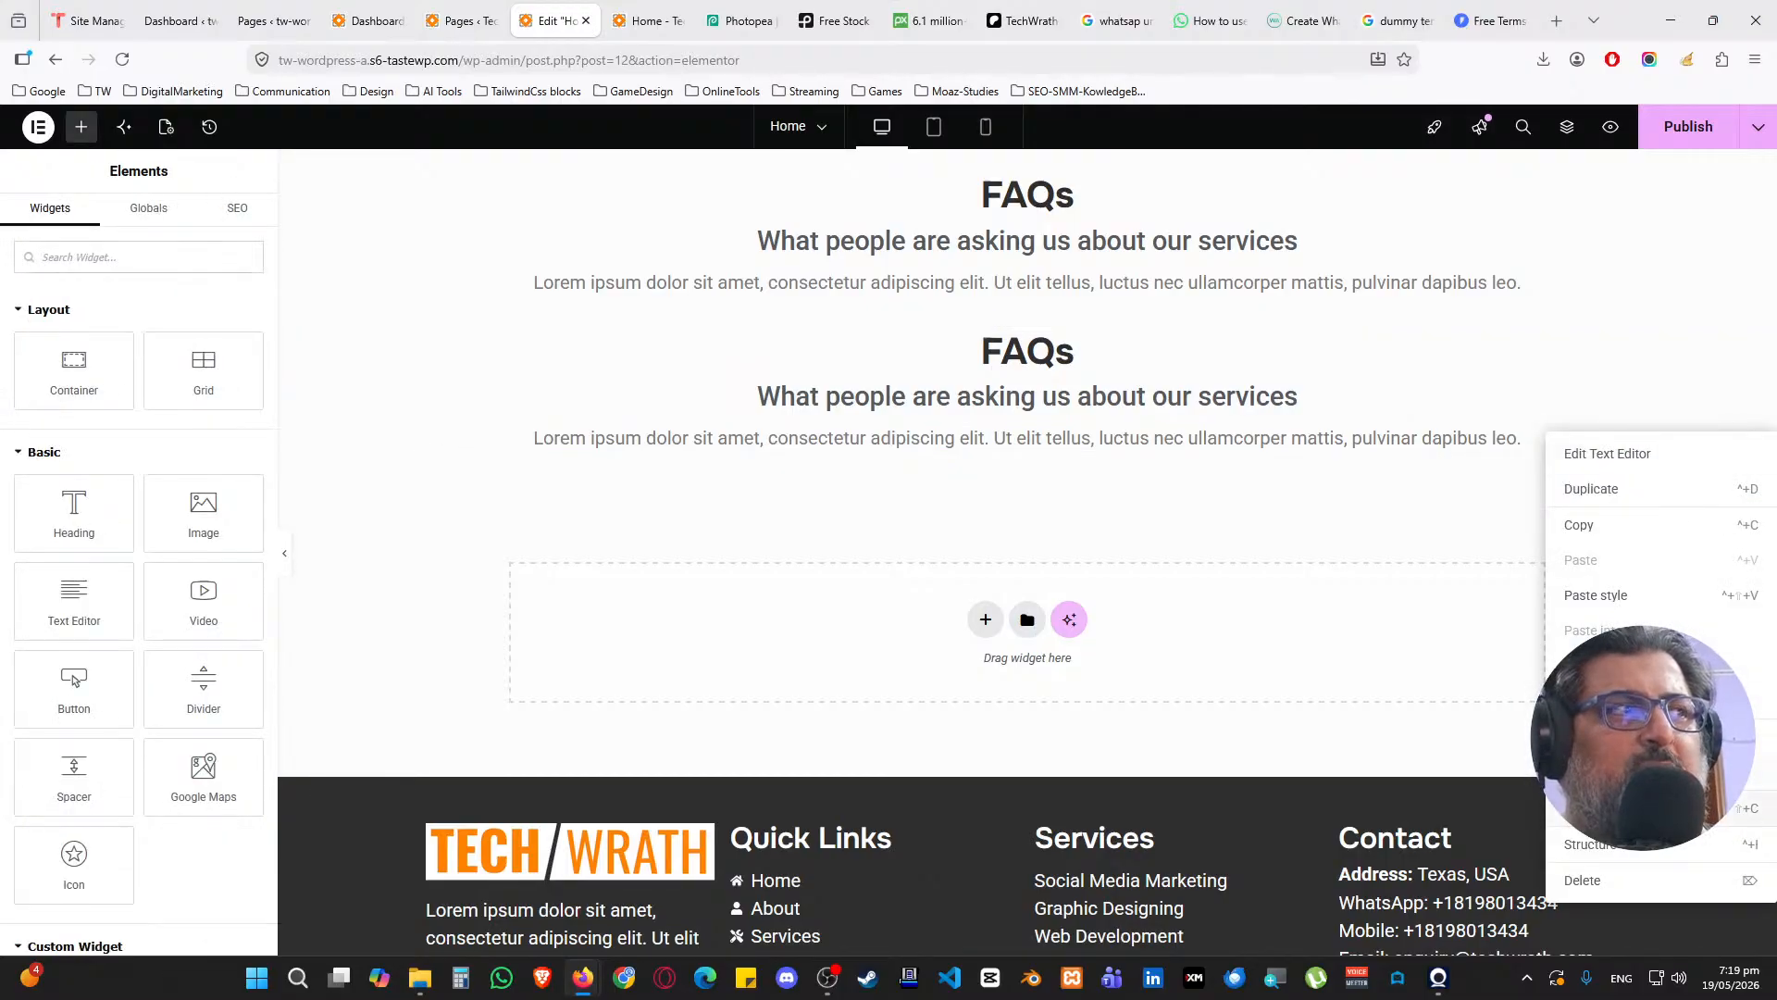
click(1587, 881)
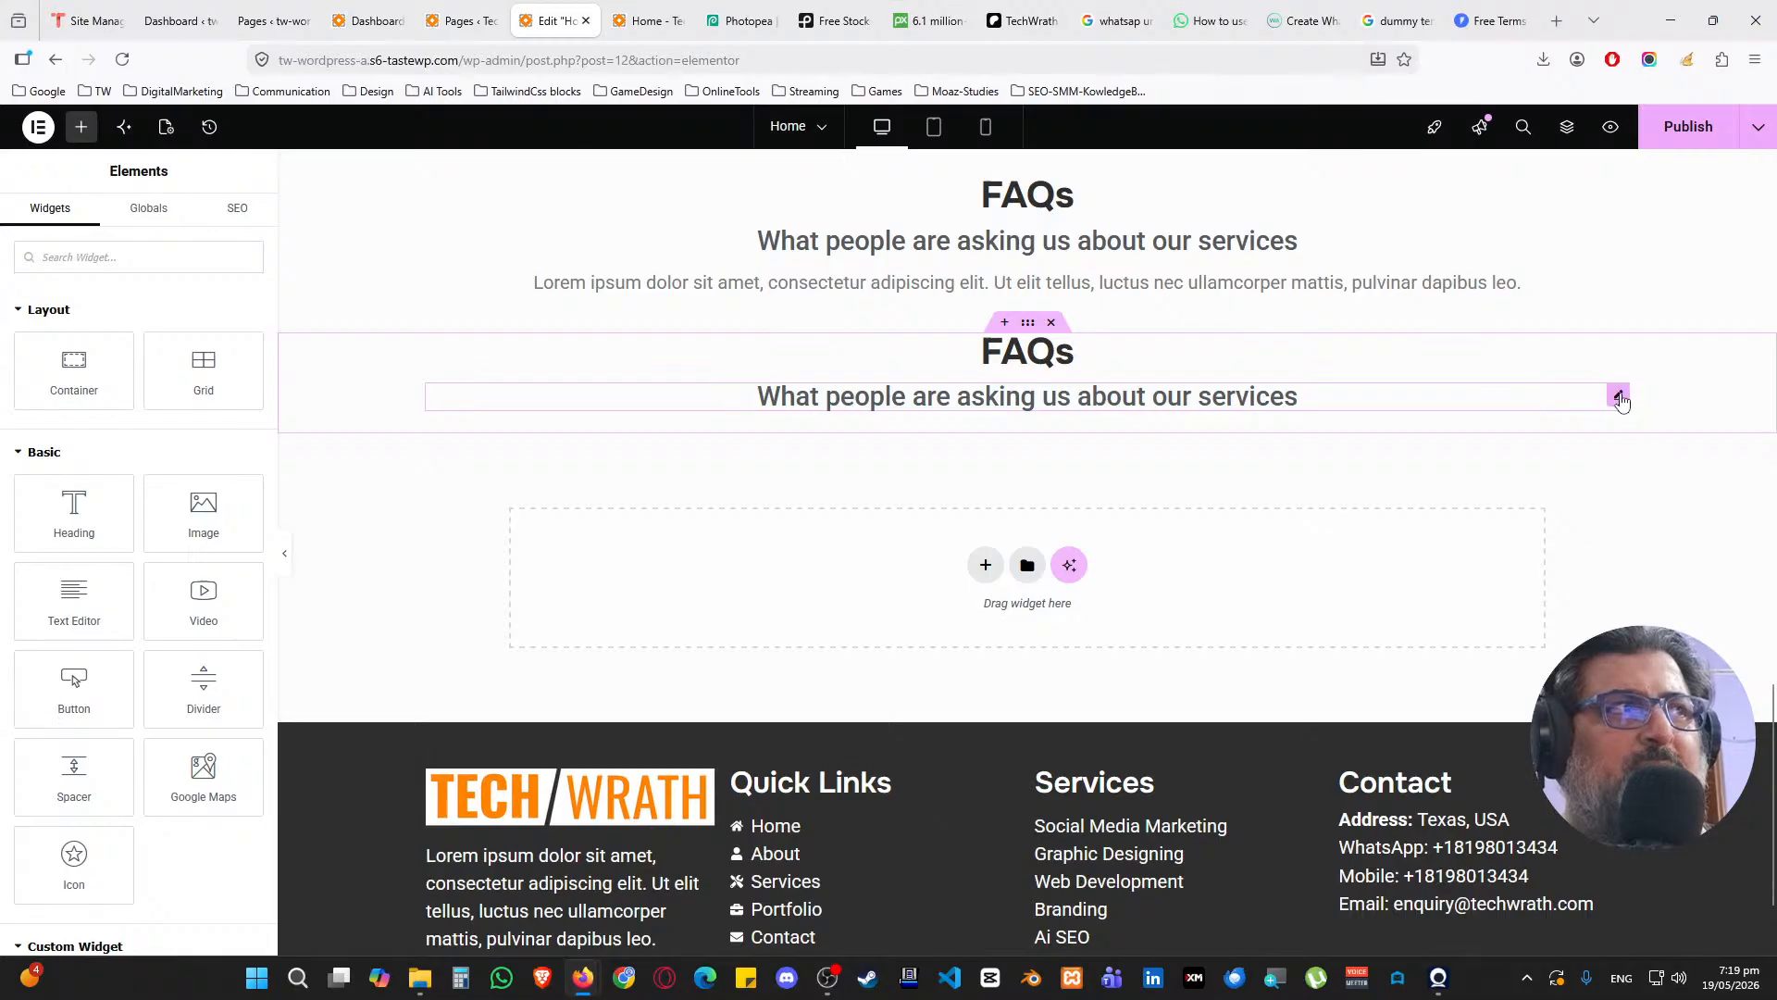
right_click(1618, 394)
click(1583, 841)
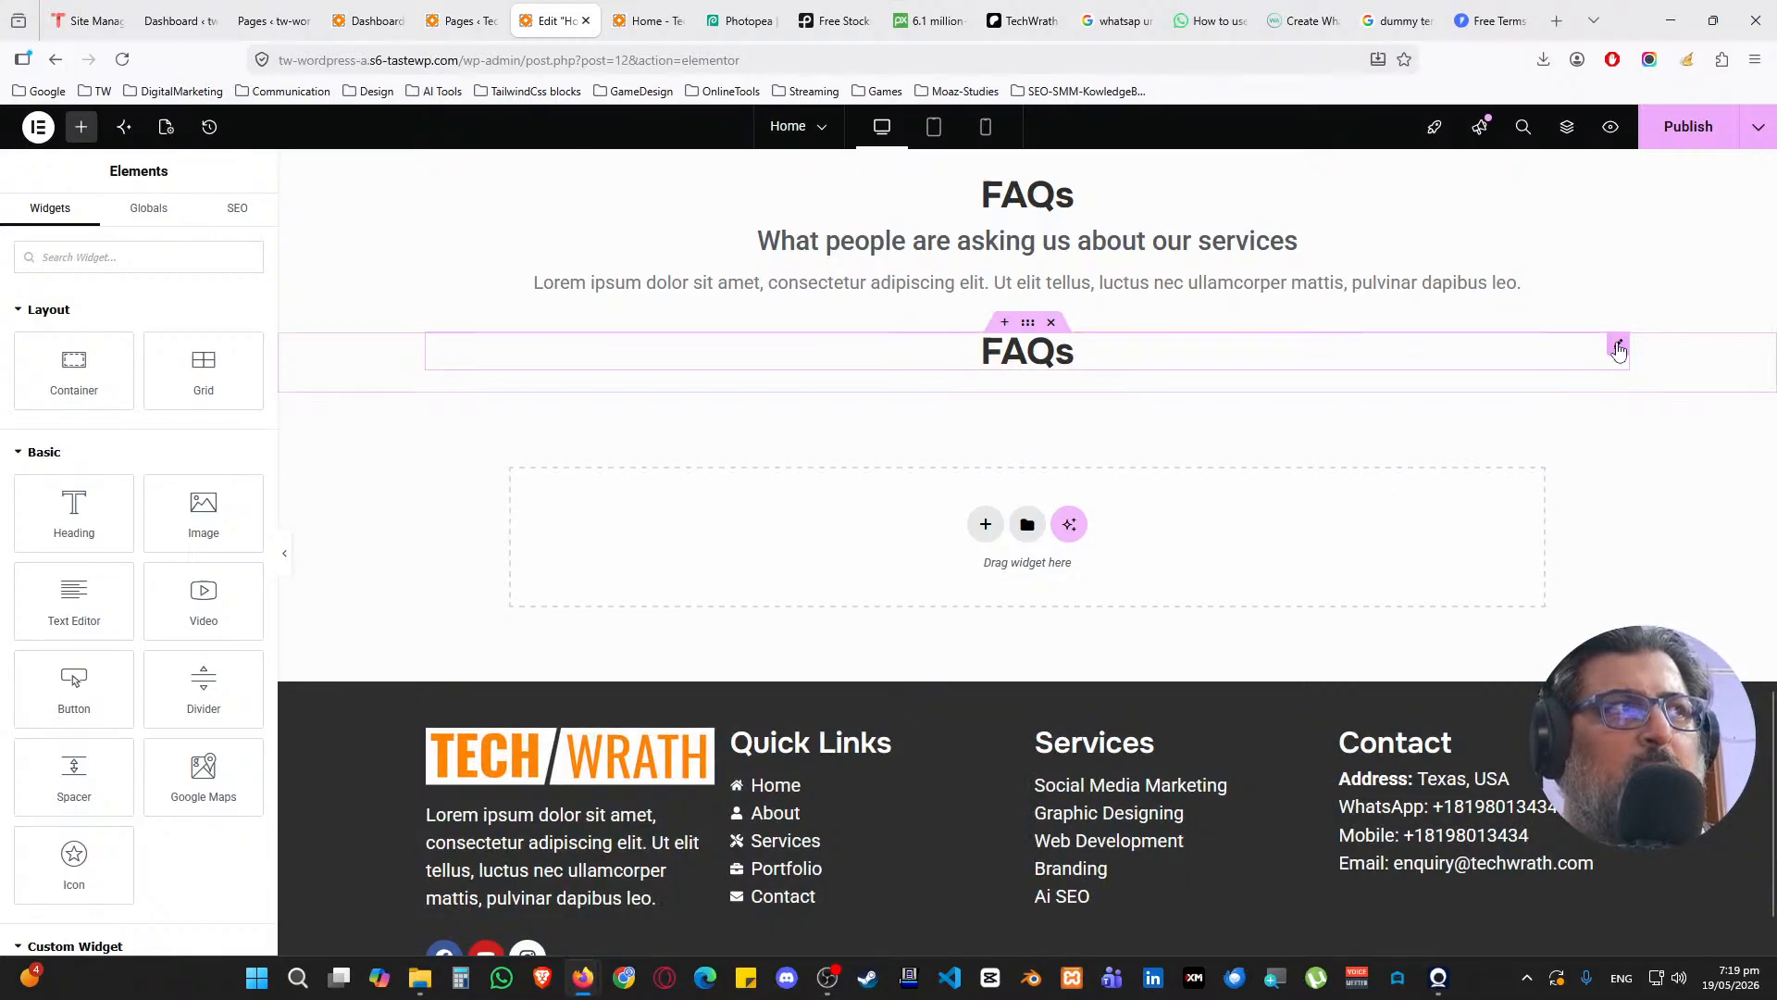
right_click(1615, 347)
click(1584, 791)
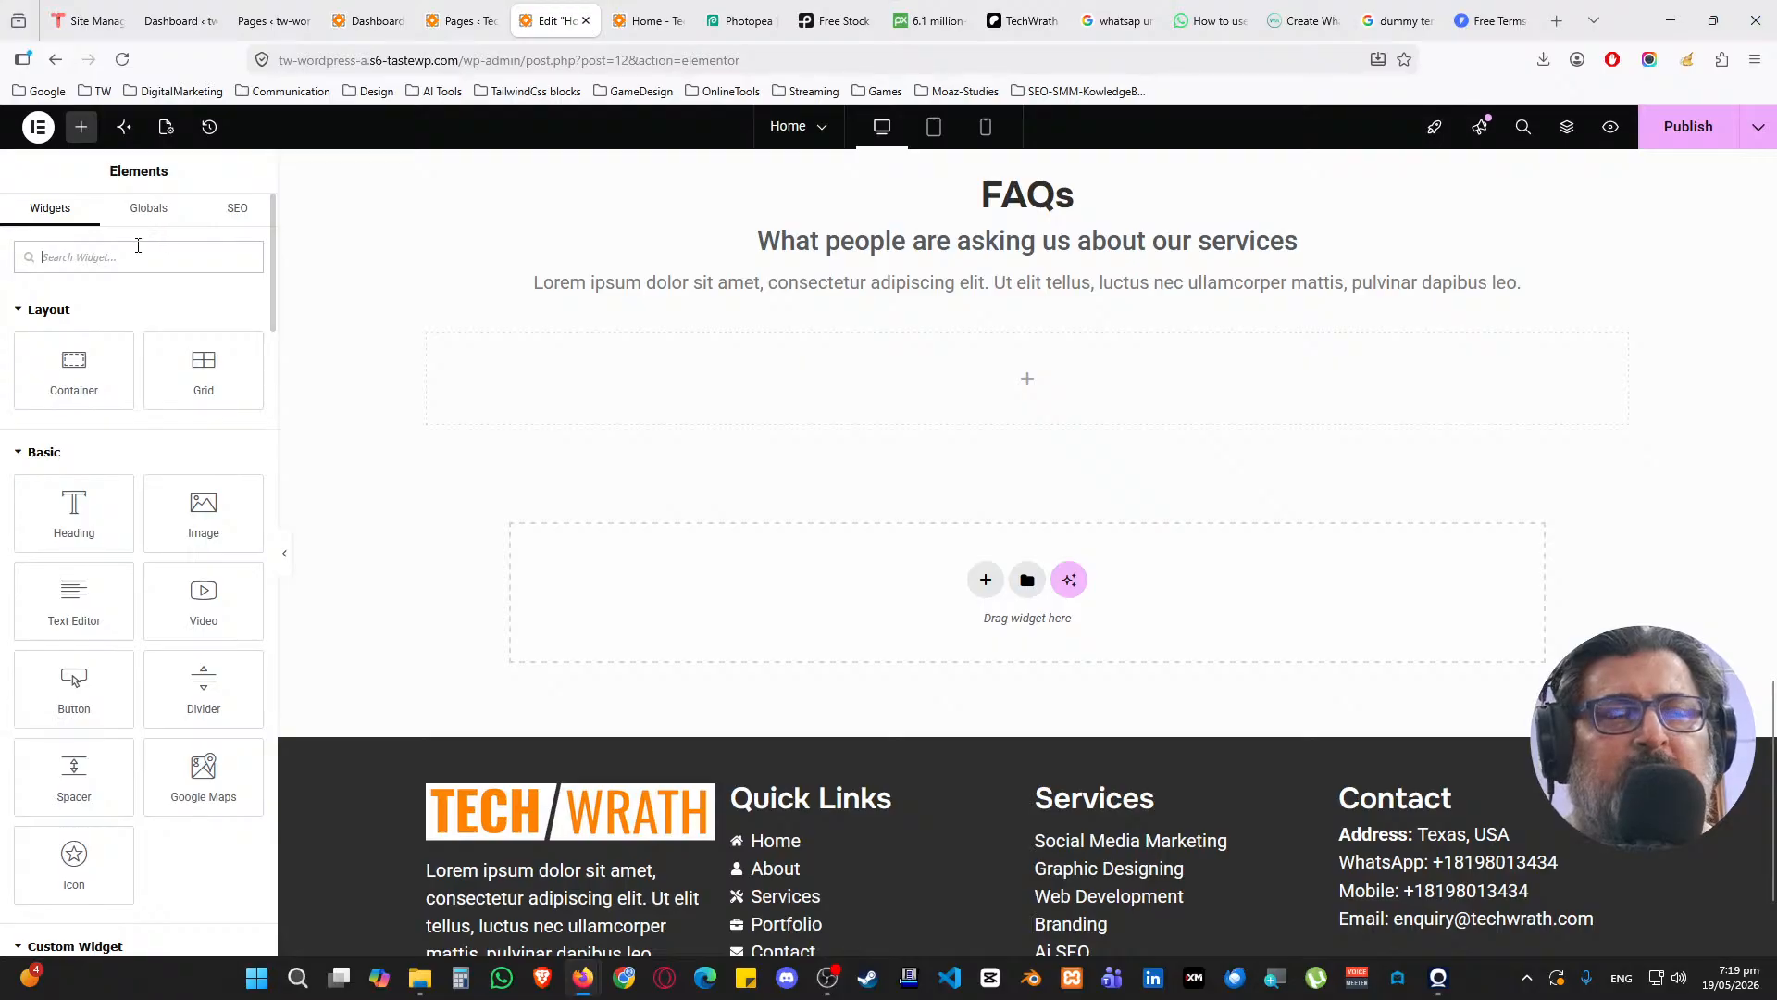
Place an Accordion in the empty FAQ section, inspect its settings, then delete it
text(accord)
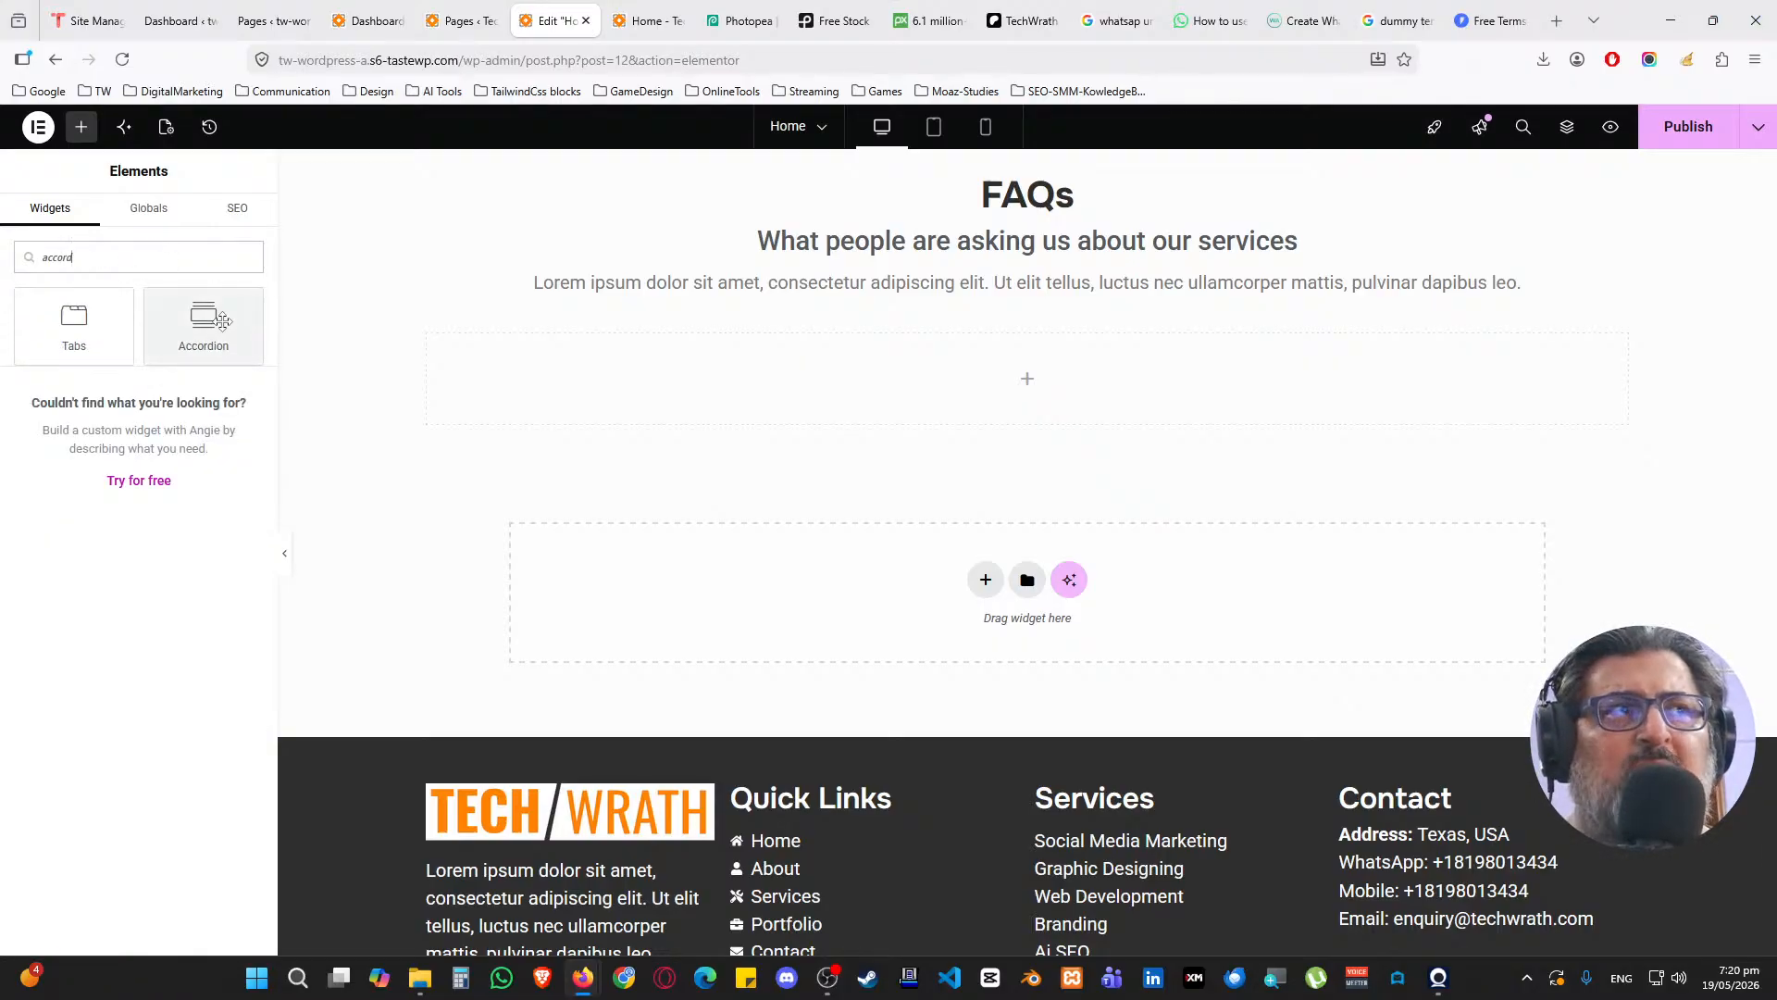
drag(213, 326, 1014, 398)
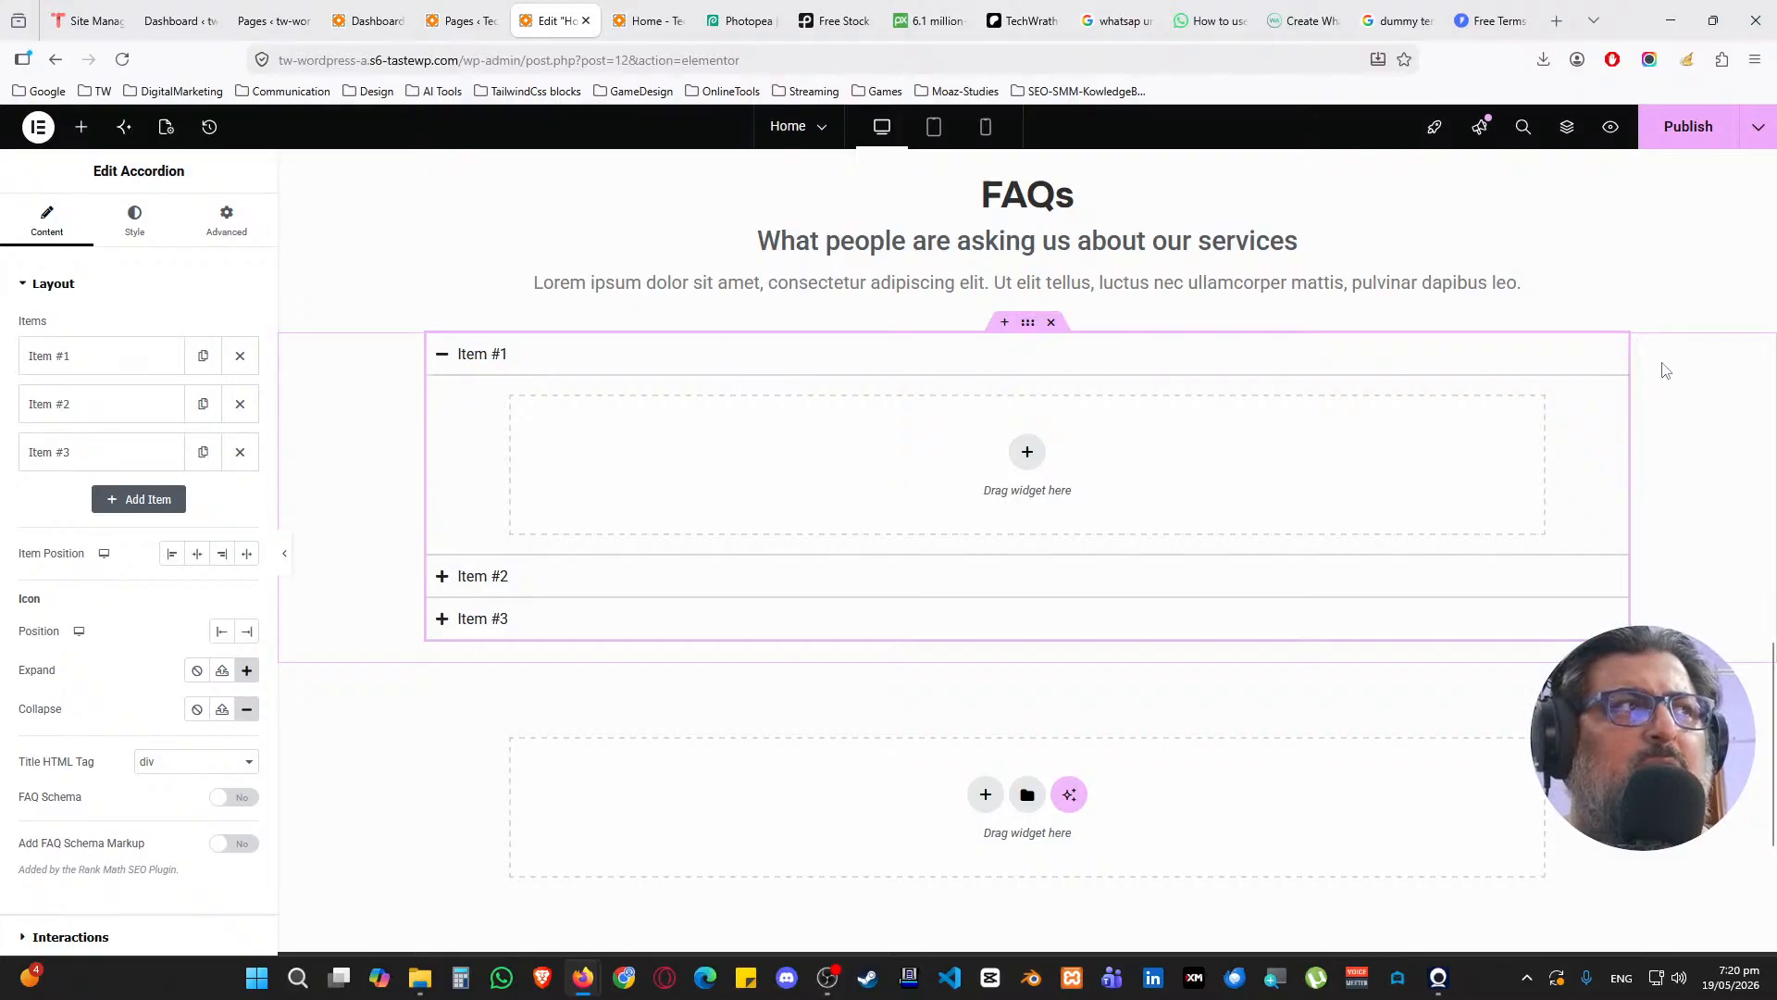
click(134, 220)
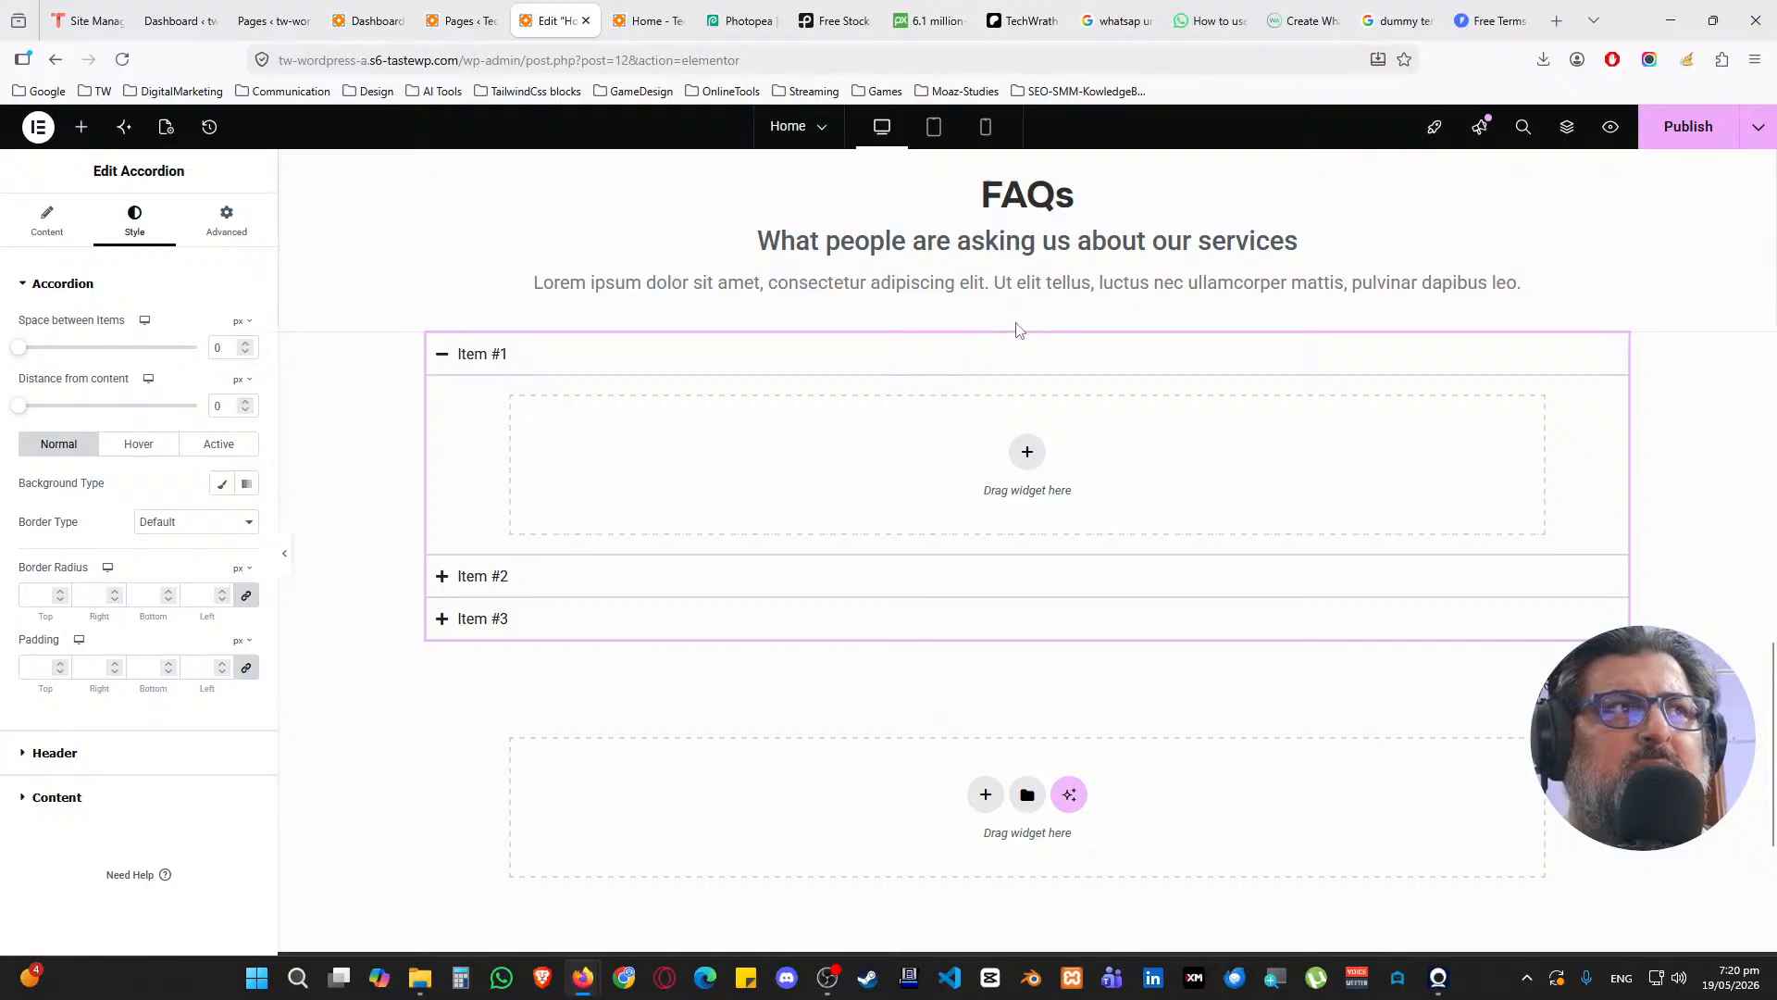
click(375, 358)
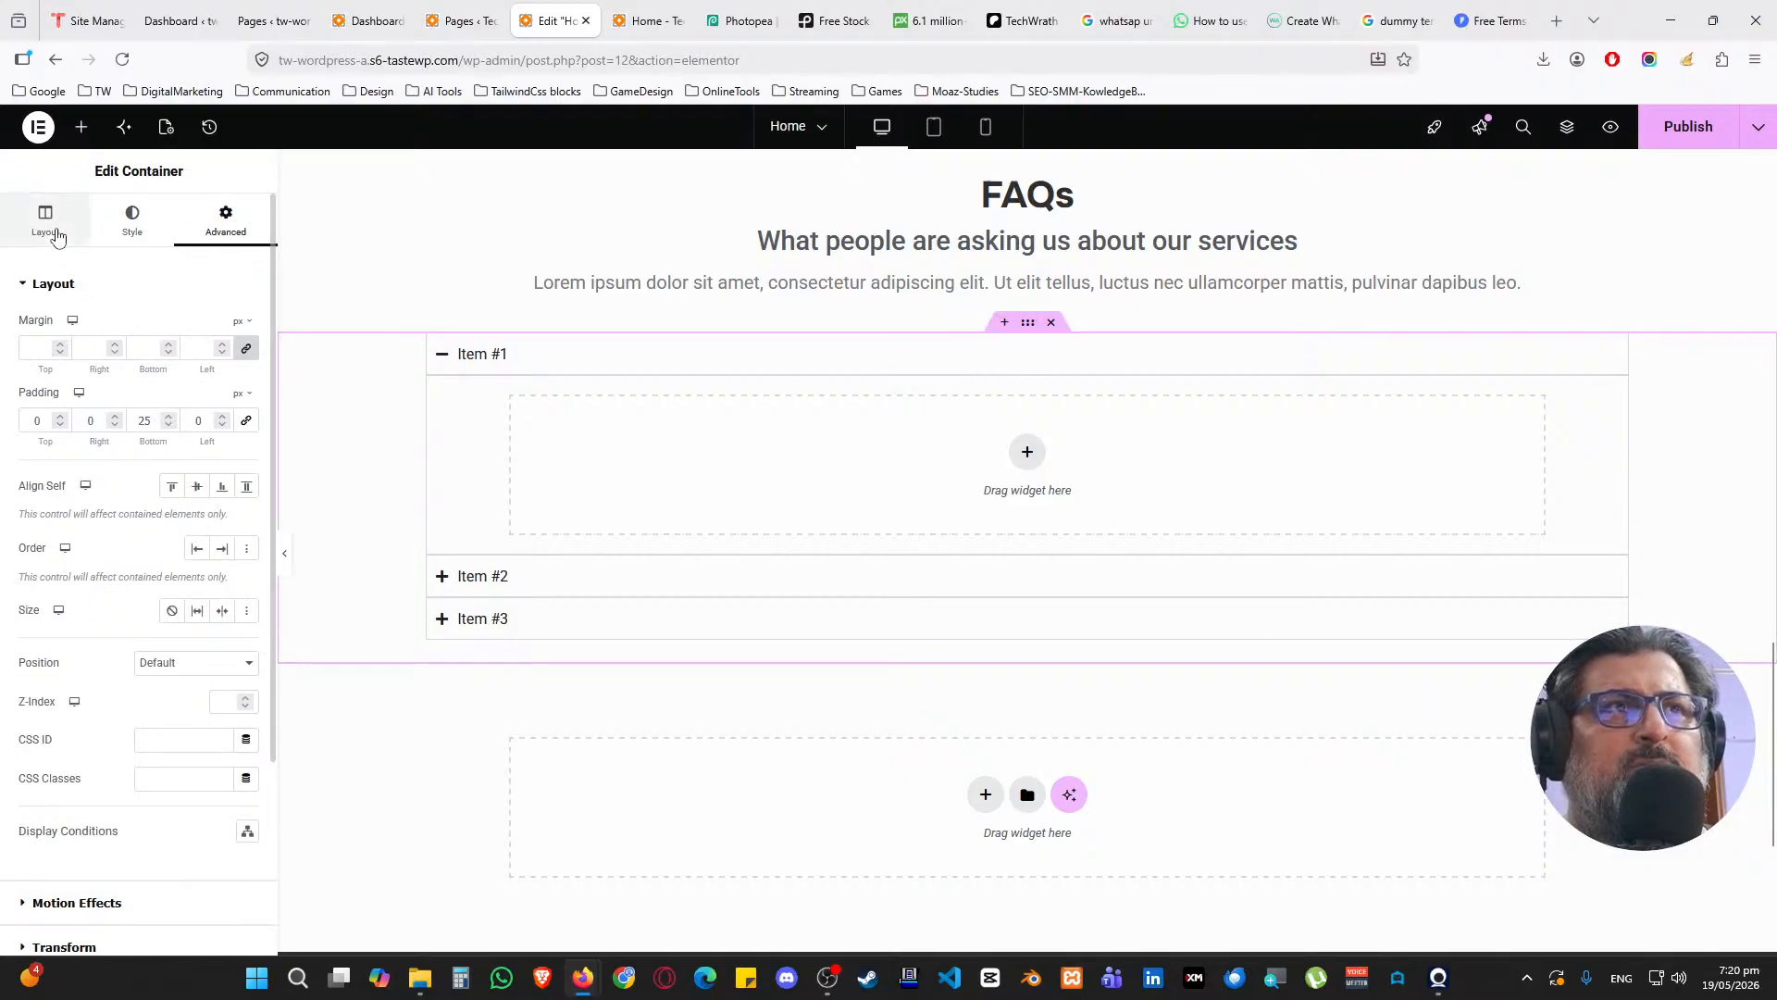
click(57, 233)
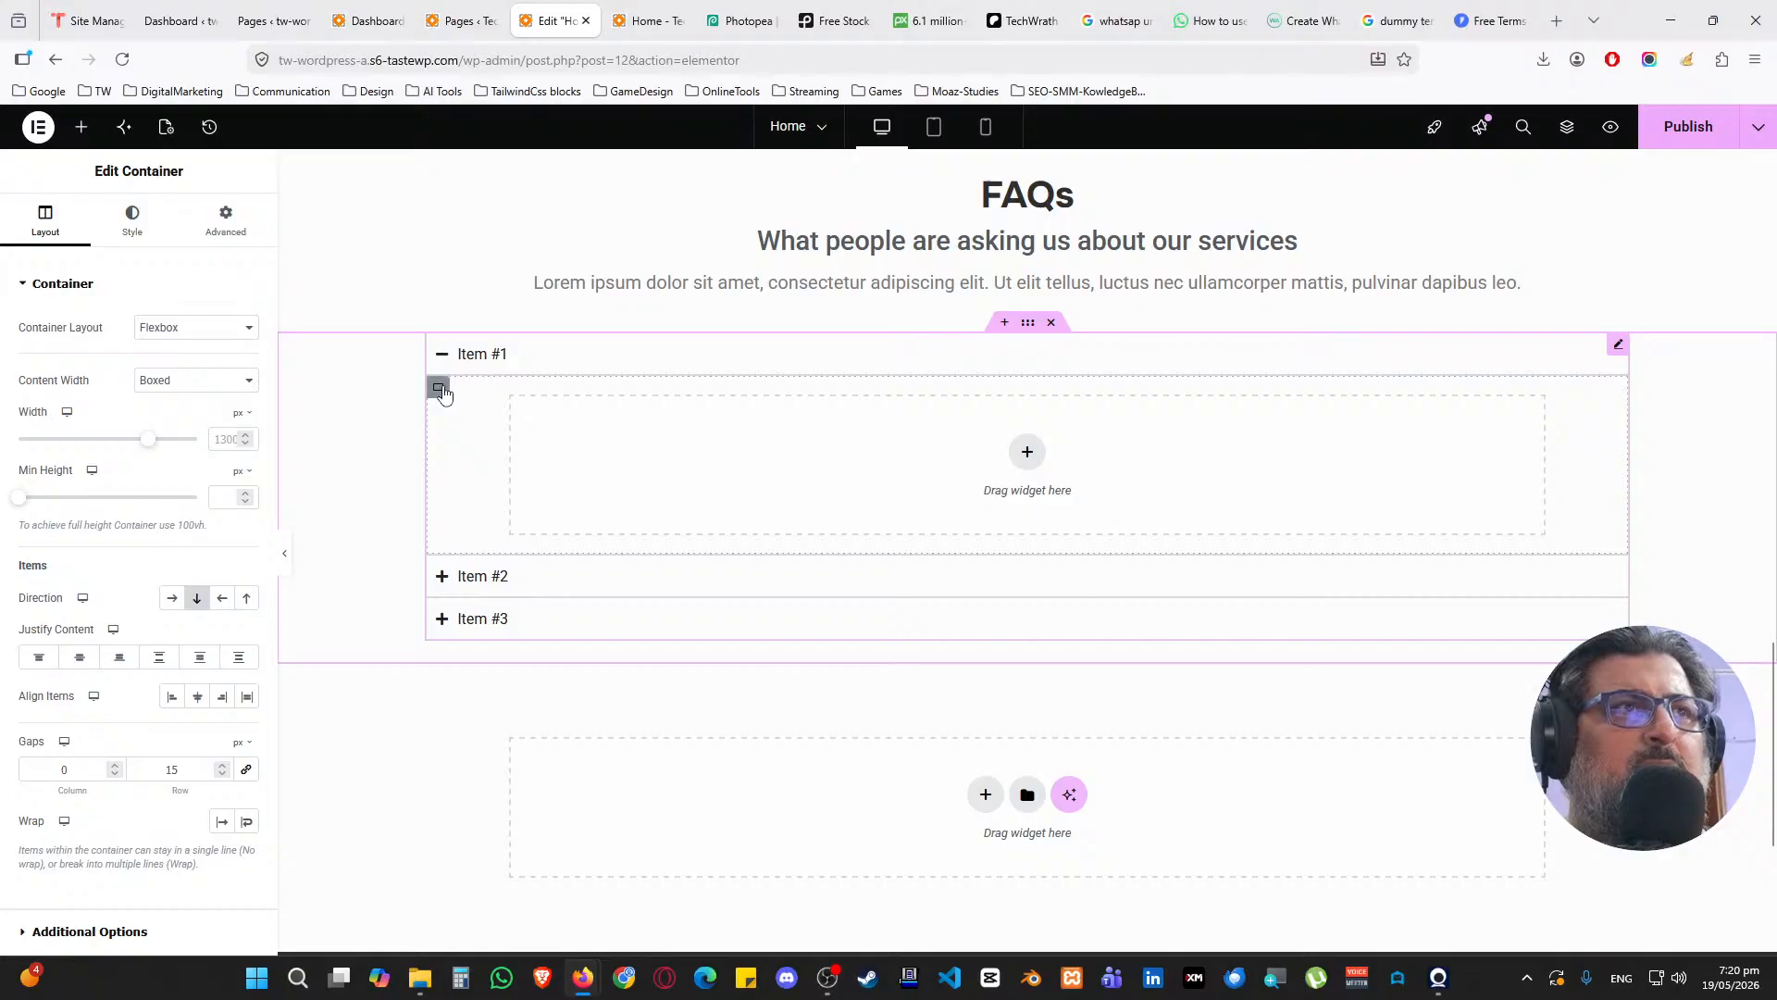
click(445, 393)
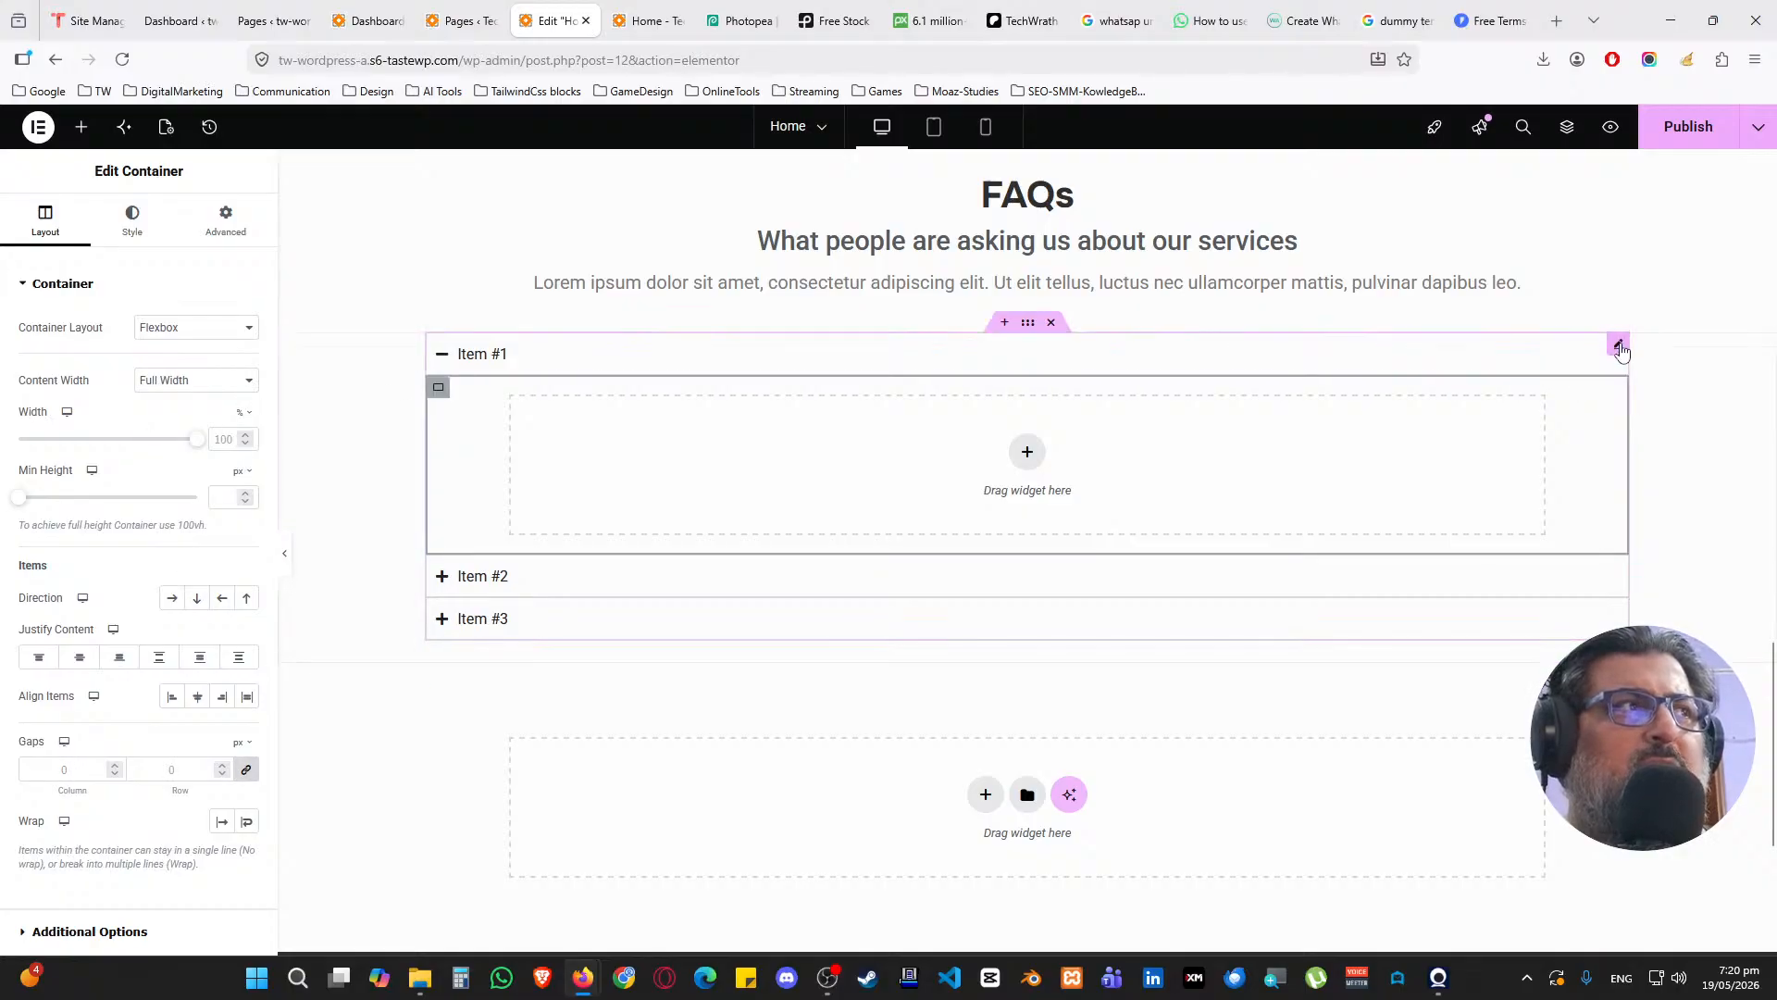
click(1618, 344)
key(Delete)
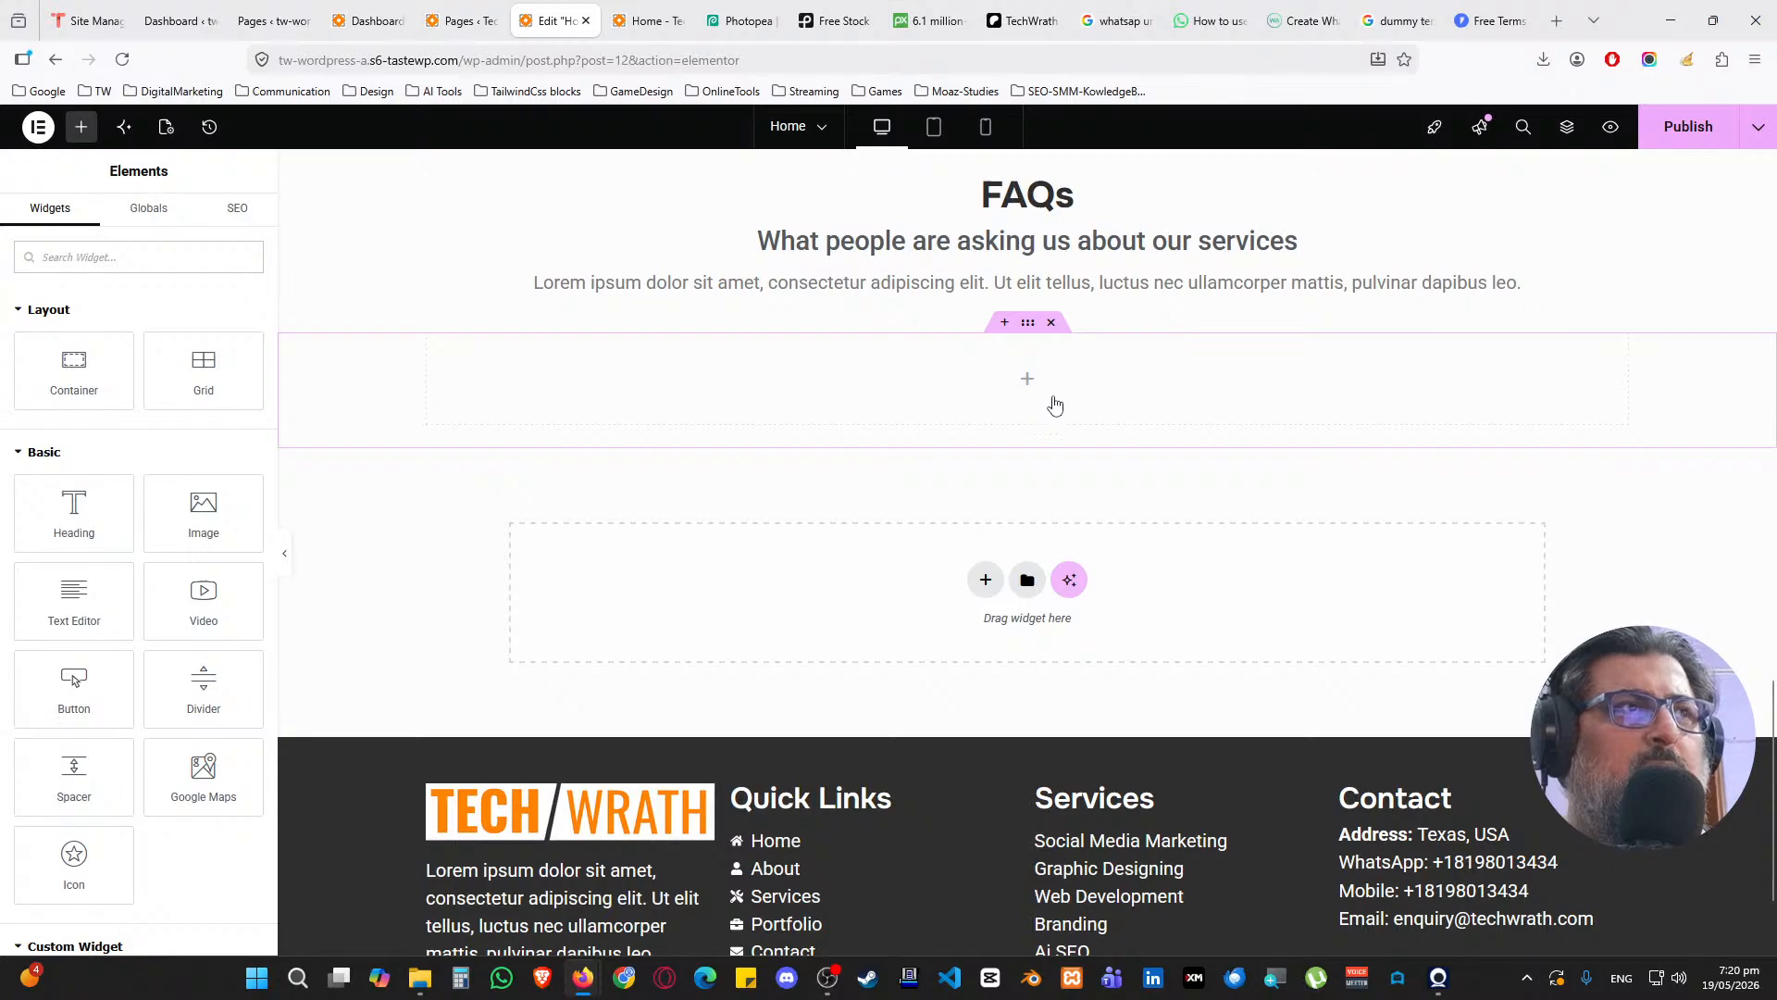
Using the Navigator, nest a new full-width container inside the empty section
right_click(1026, 387)
click(1113, 866)
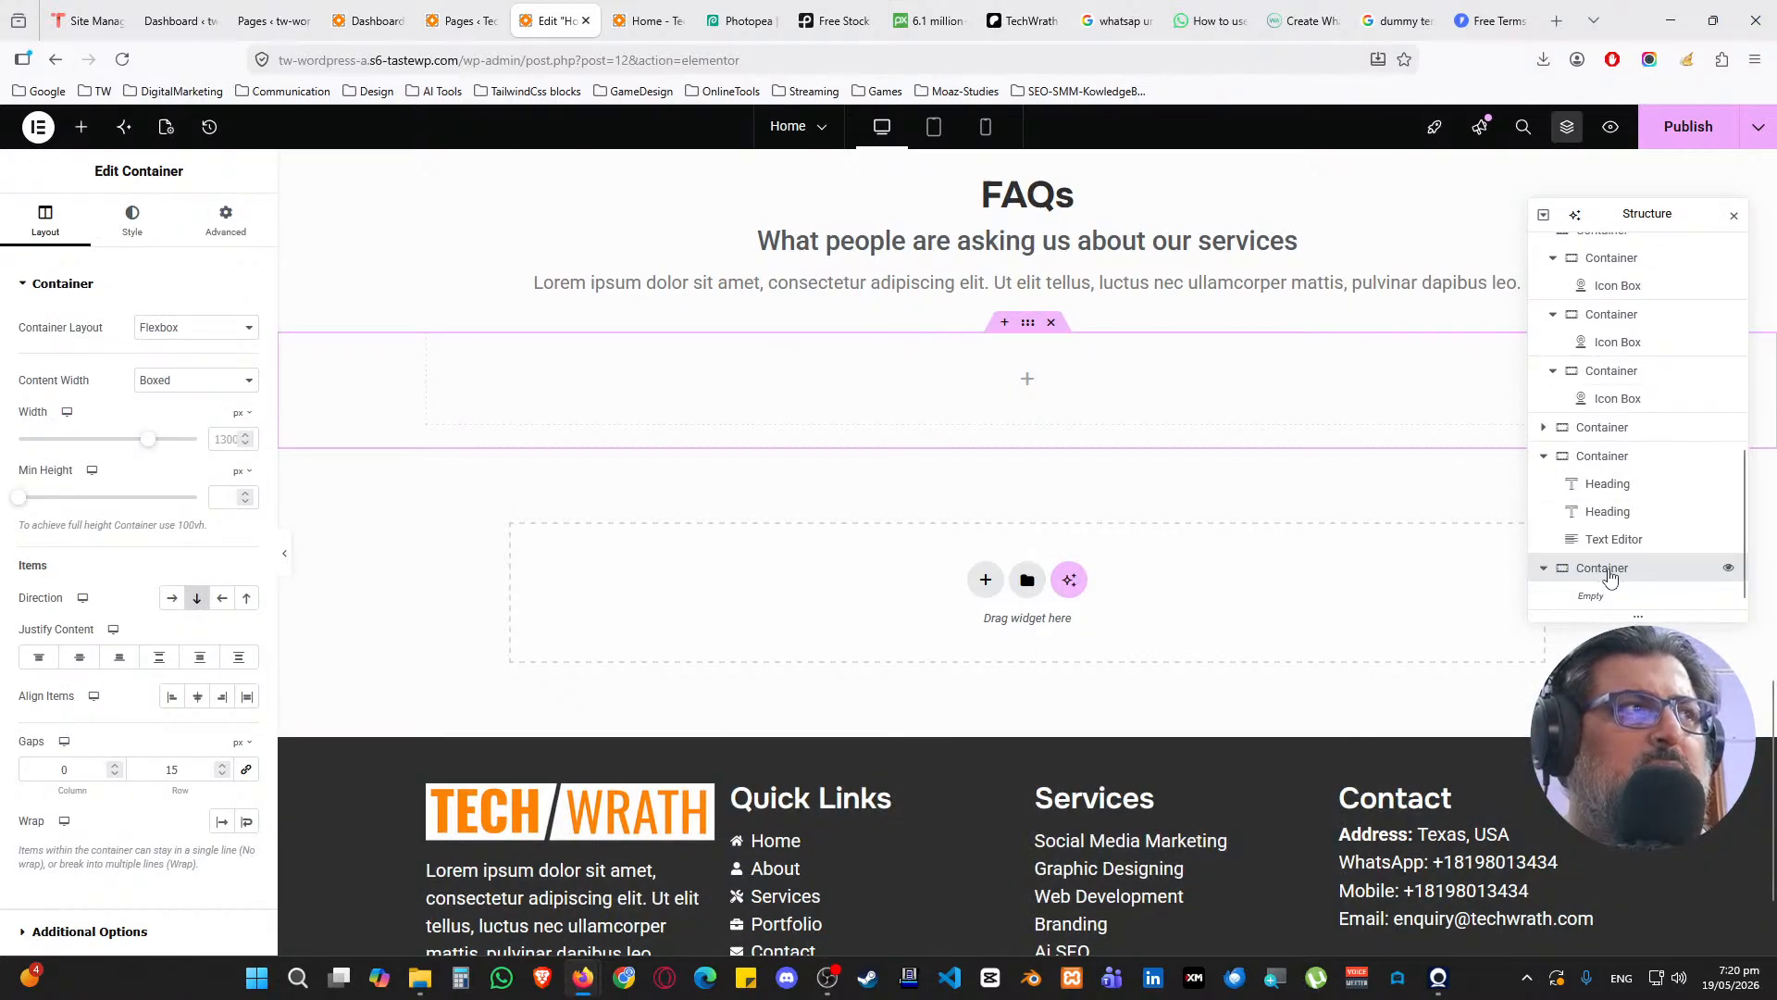
click(81, 126)
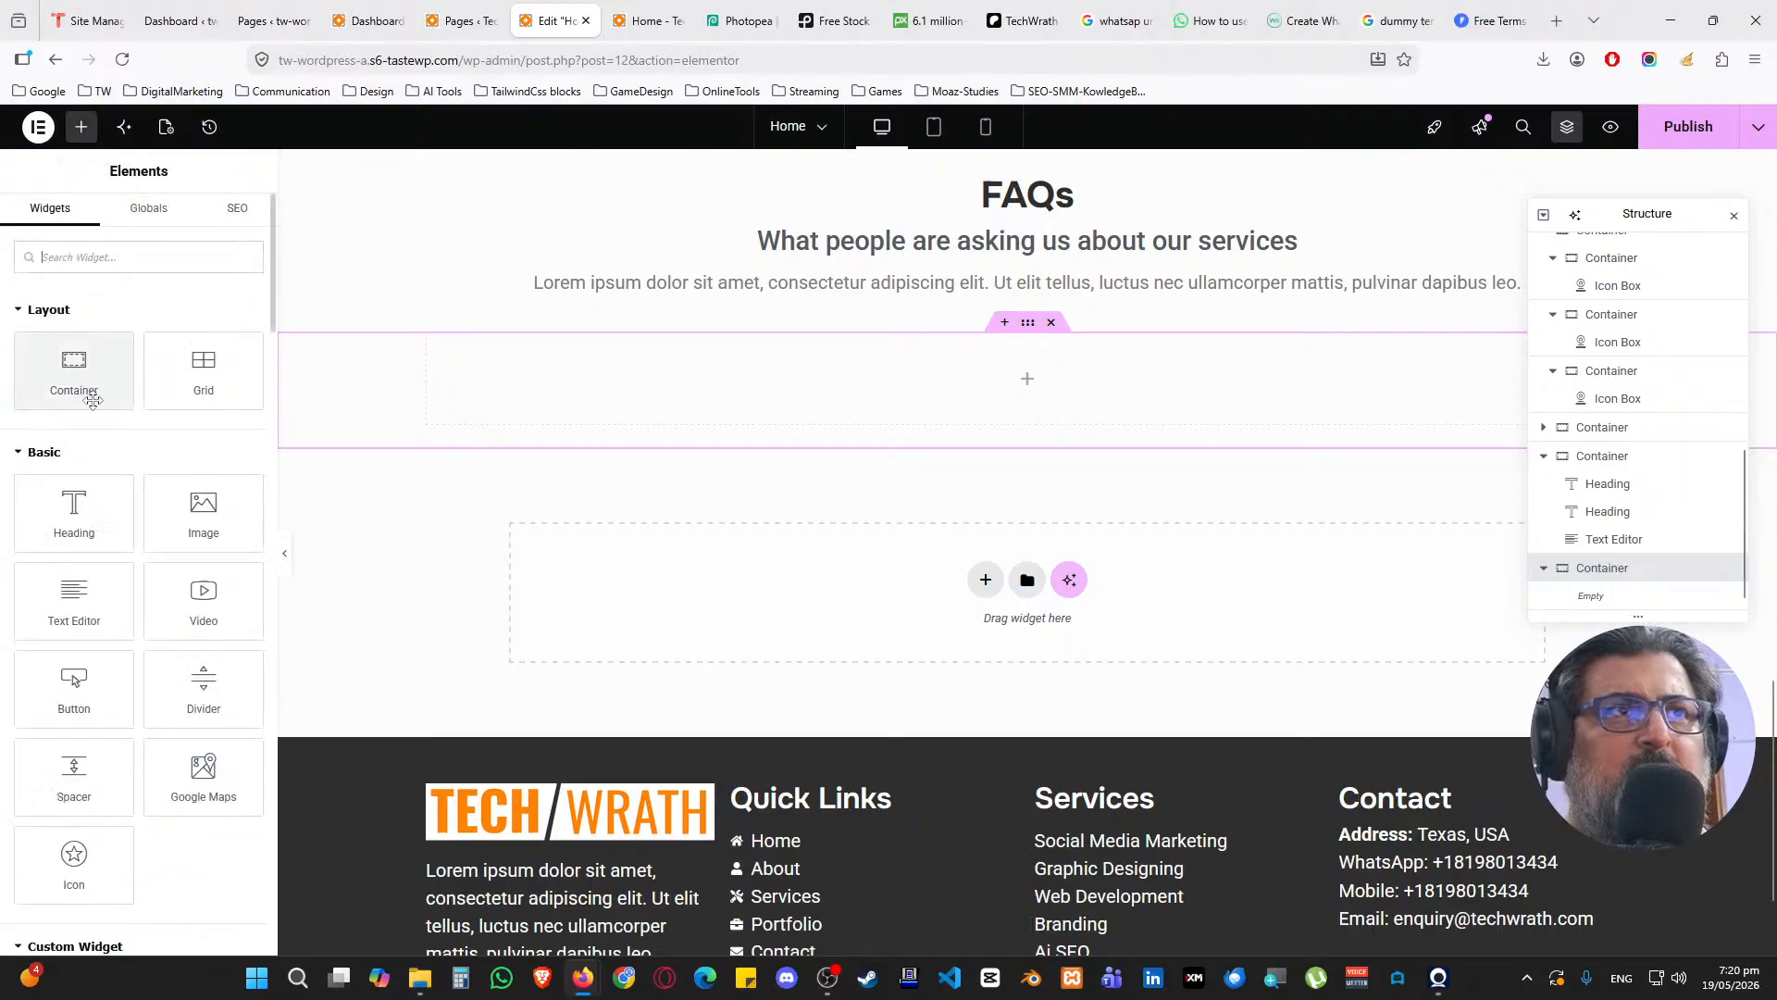
drag(93, 400, 972, 408)
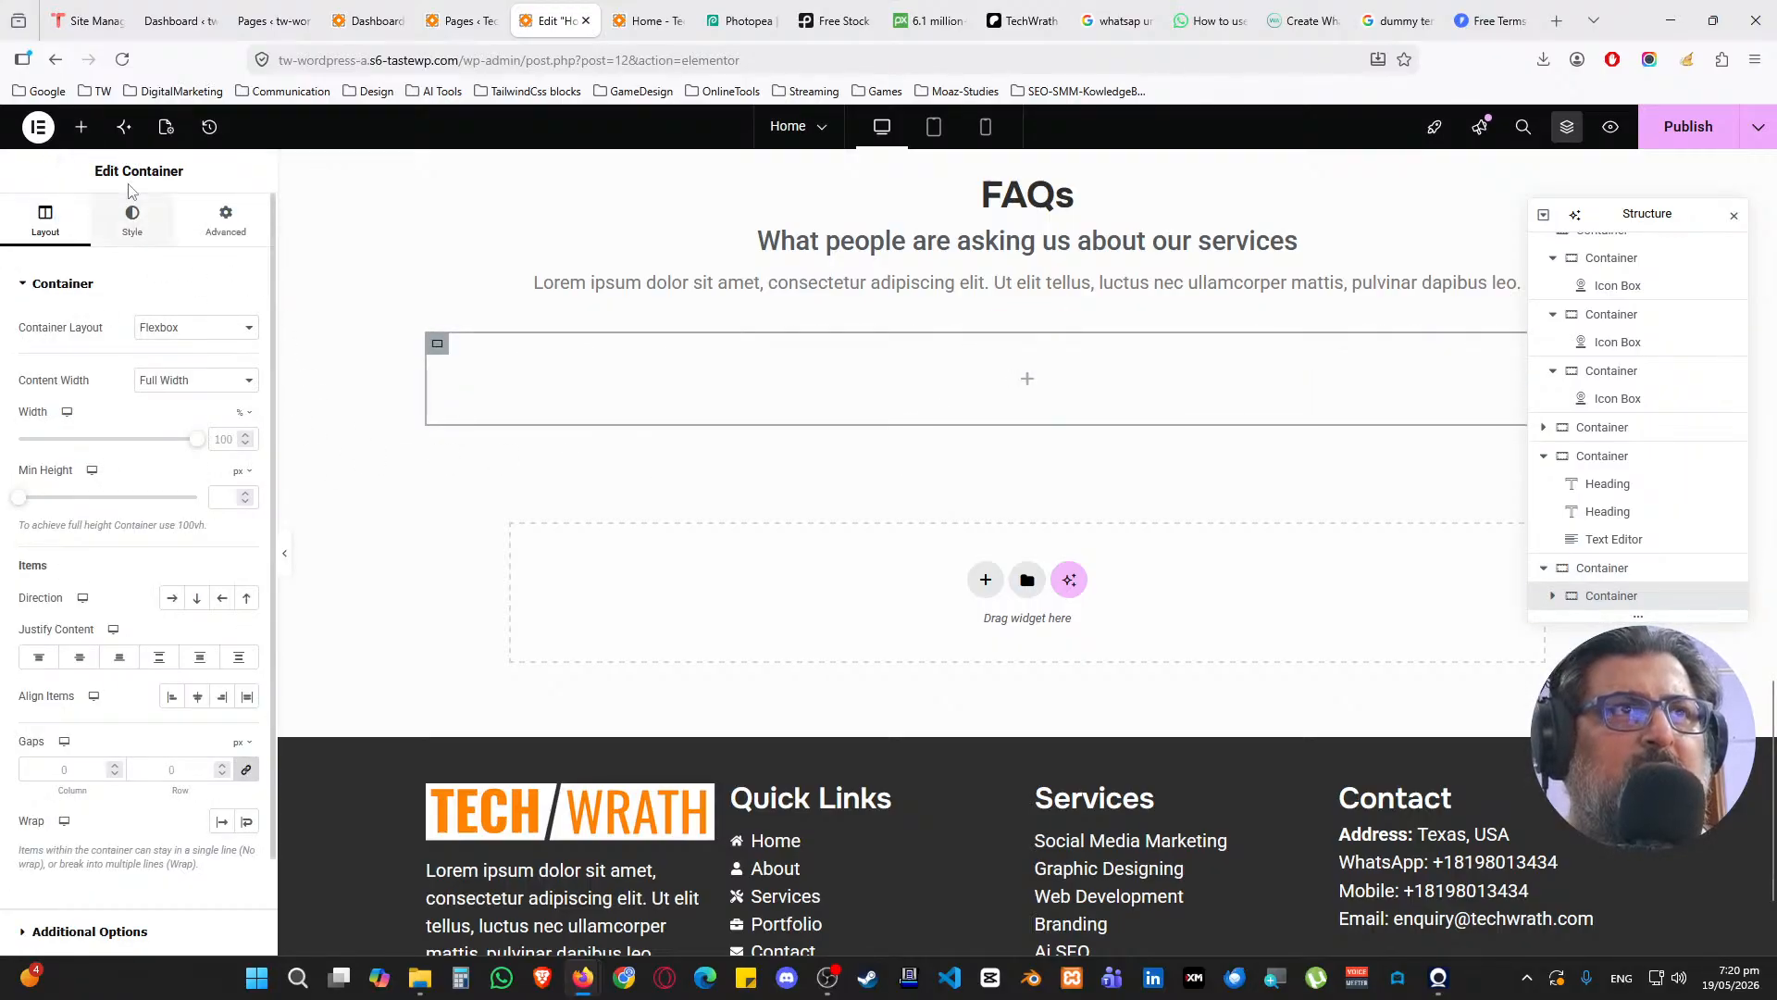
click(80, 127)
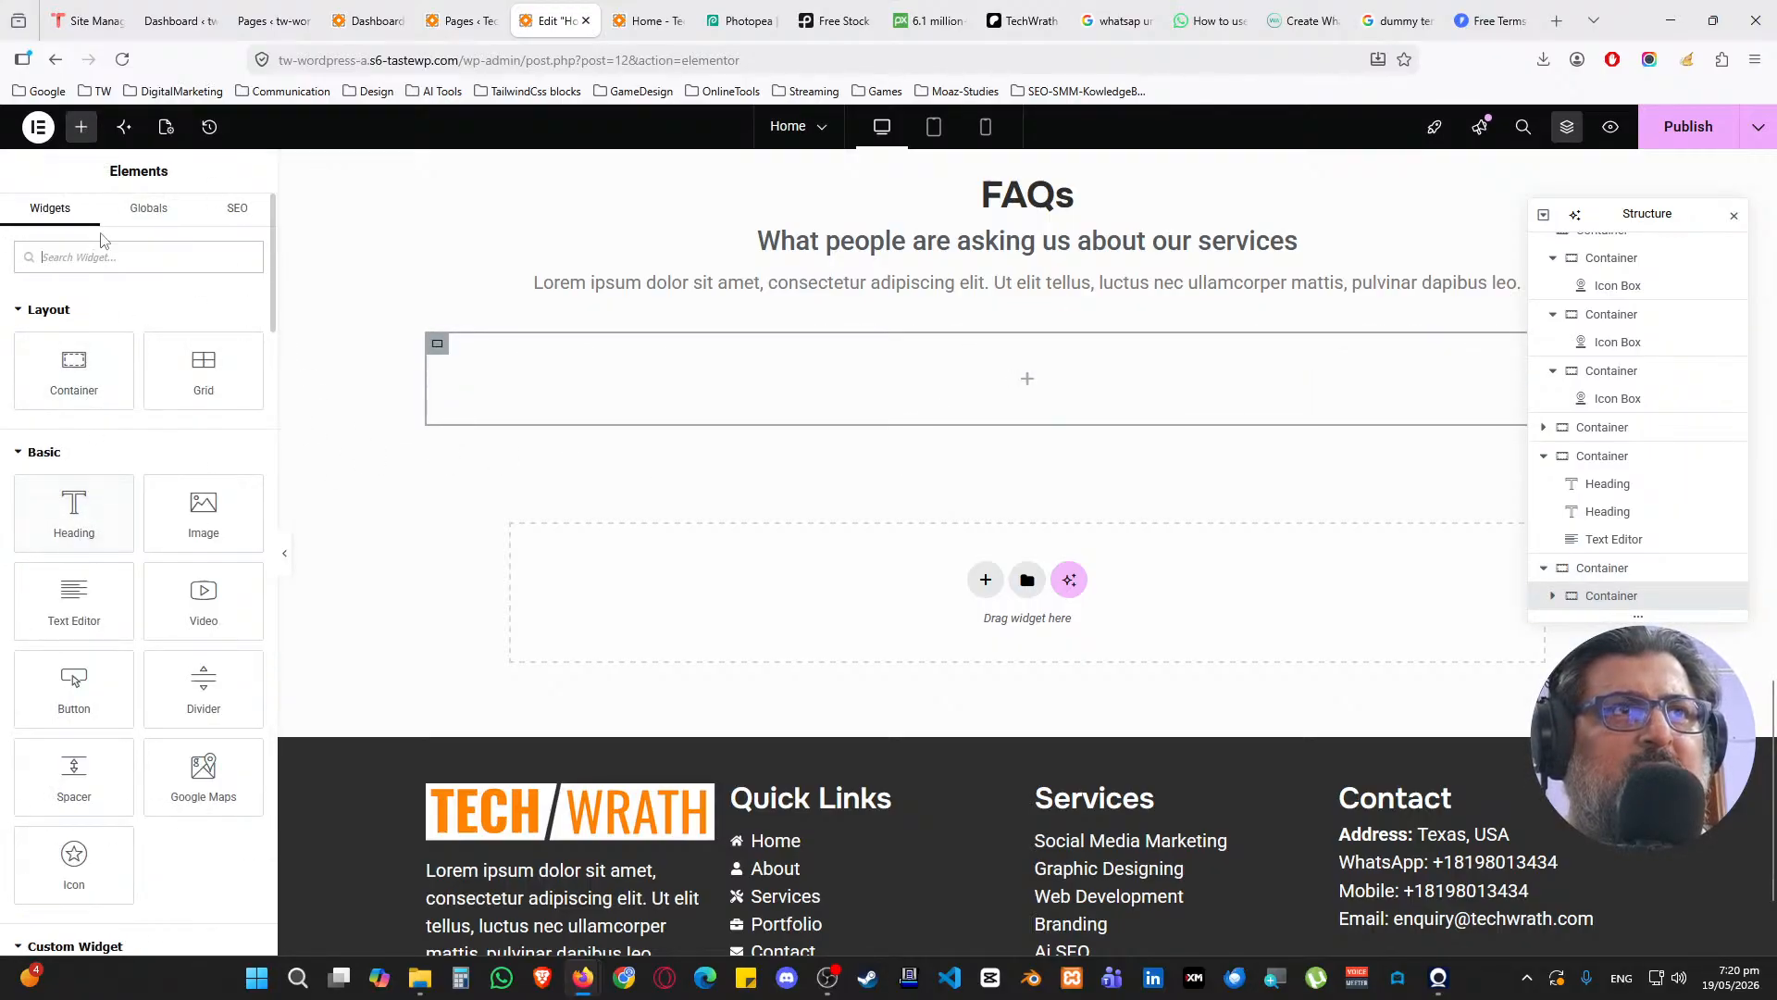
Add an Accordion to the nested container and title Item #1 'Q1: Do you guys give services globally?'
text(acc)
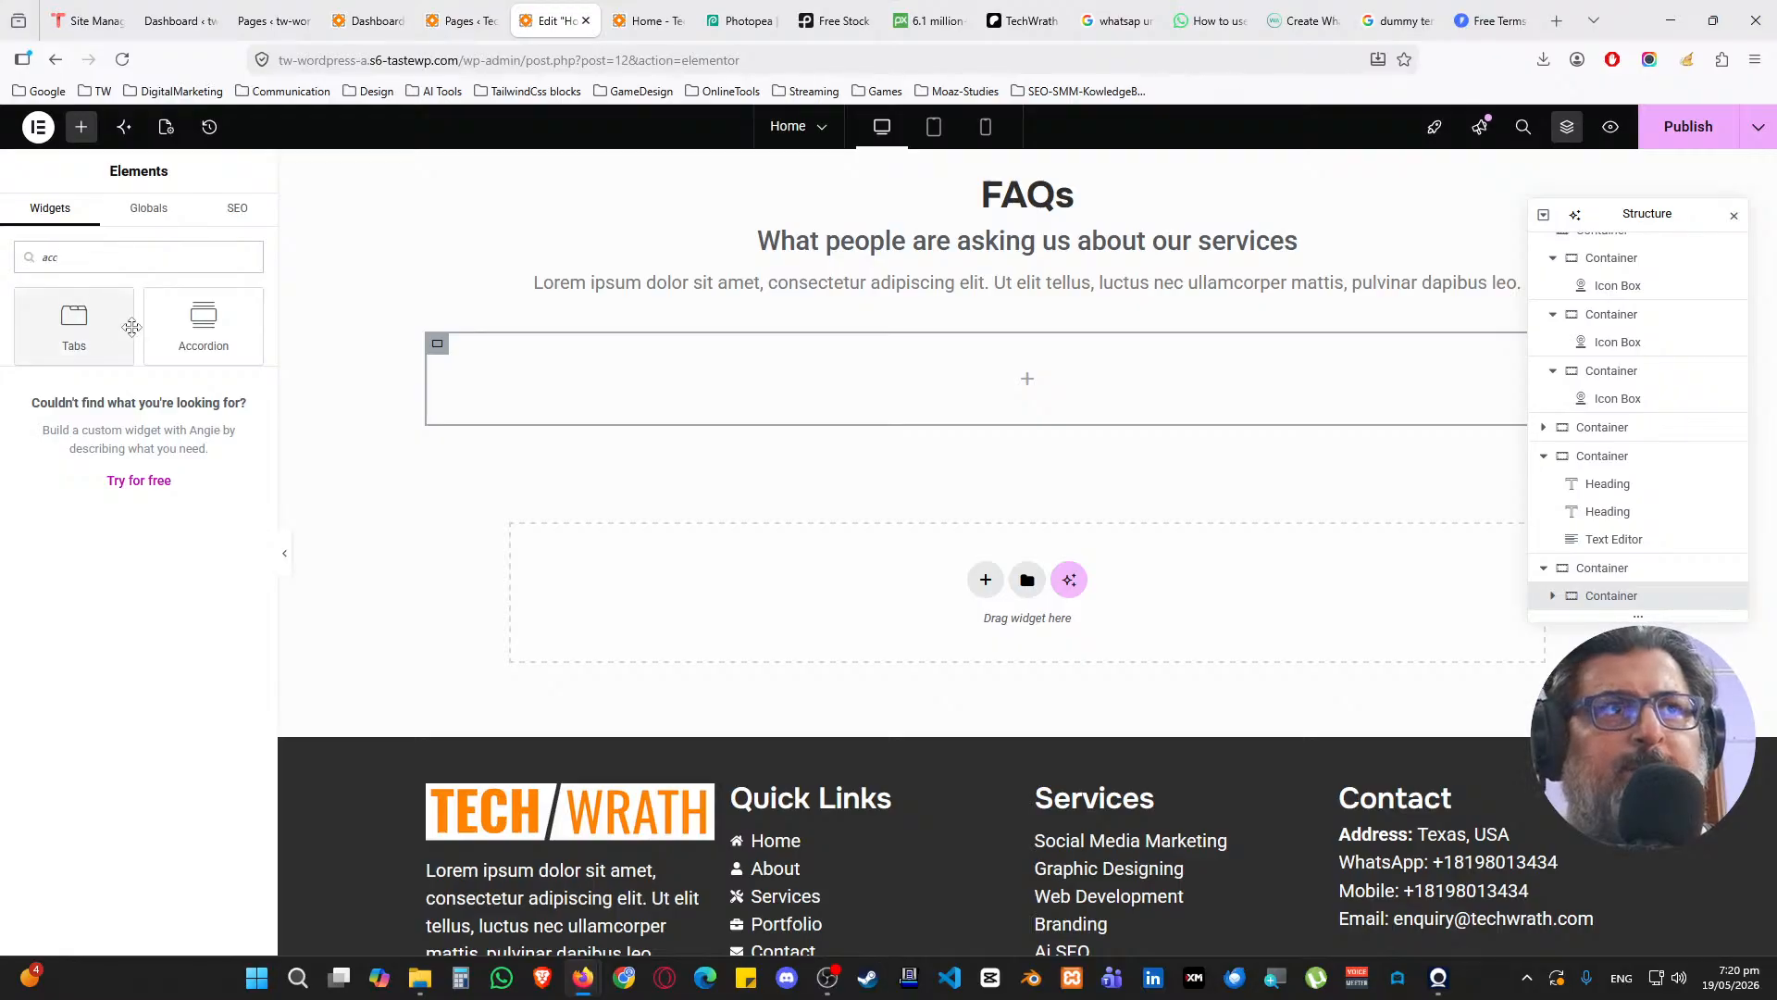
drag(204, 324, 970, 426)
click(102, 357)
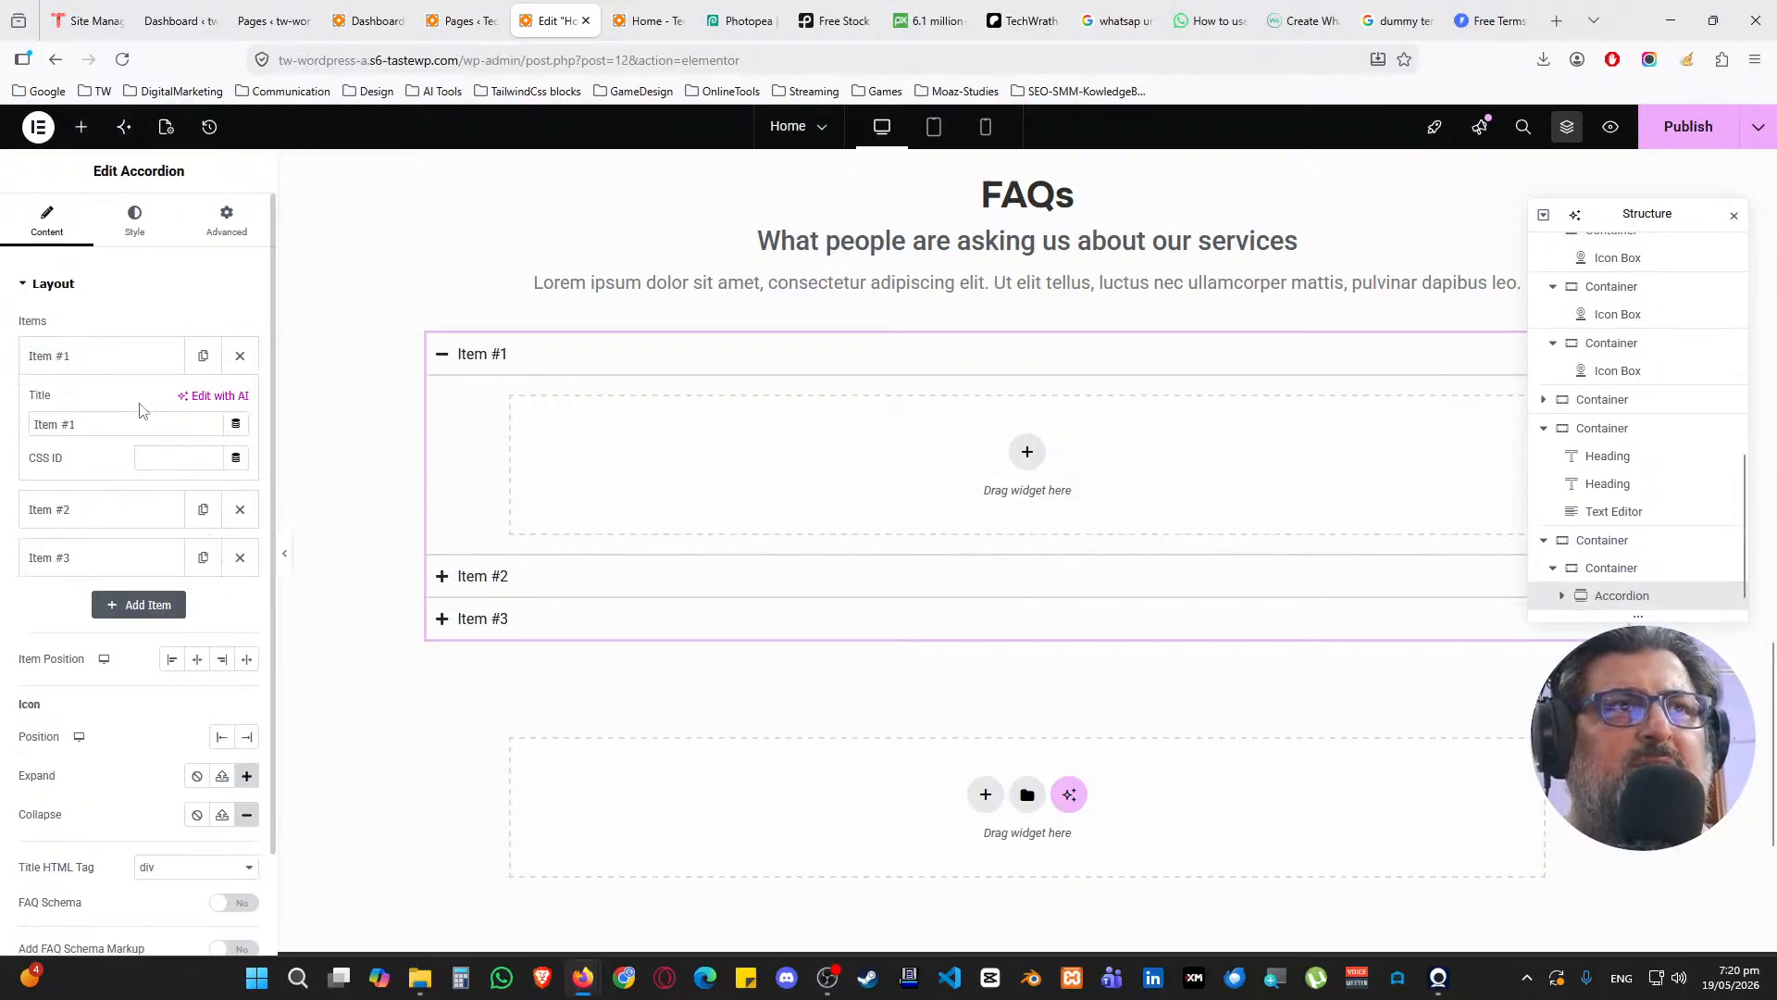
drag(144, 423, 20, 417)
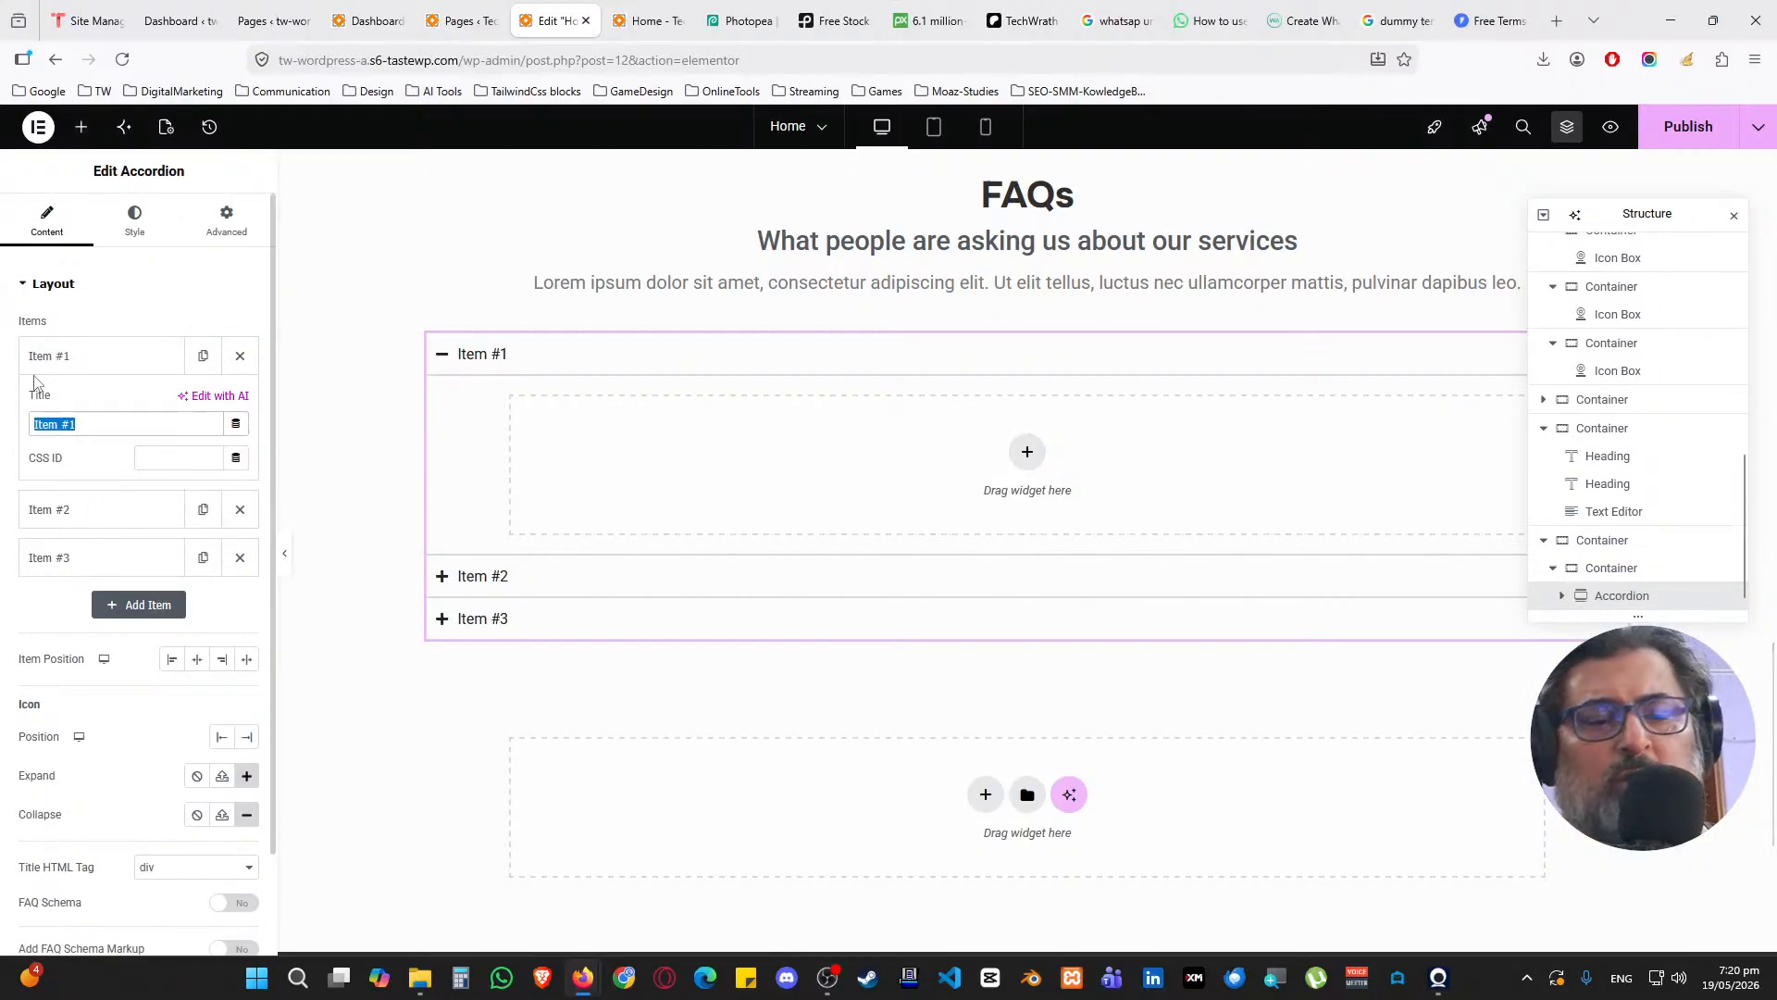
text(Q1: Do you guys)
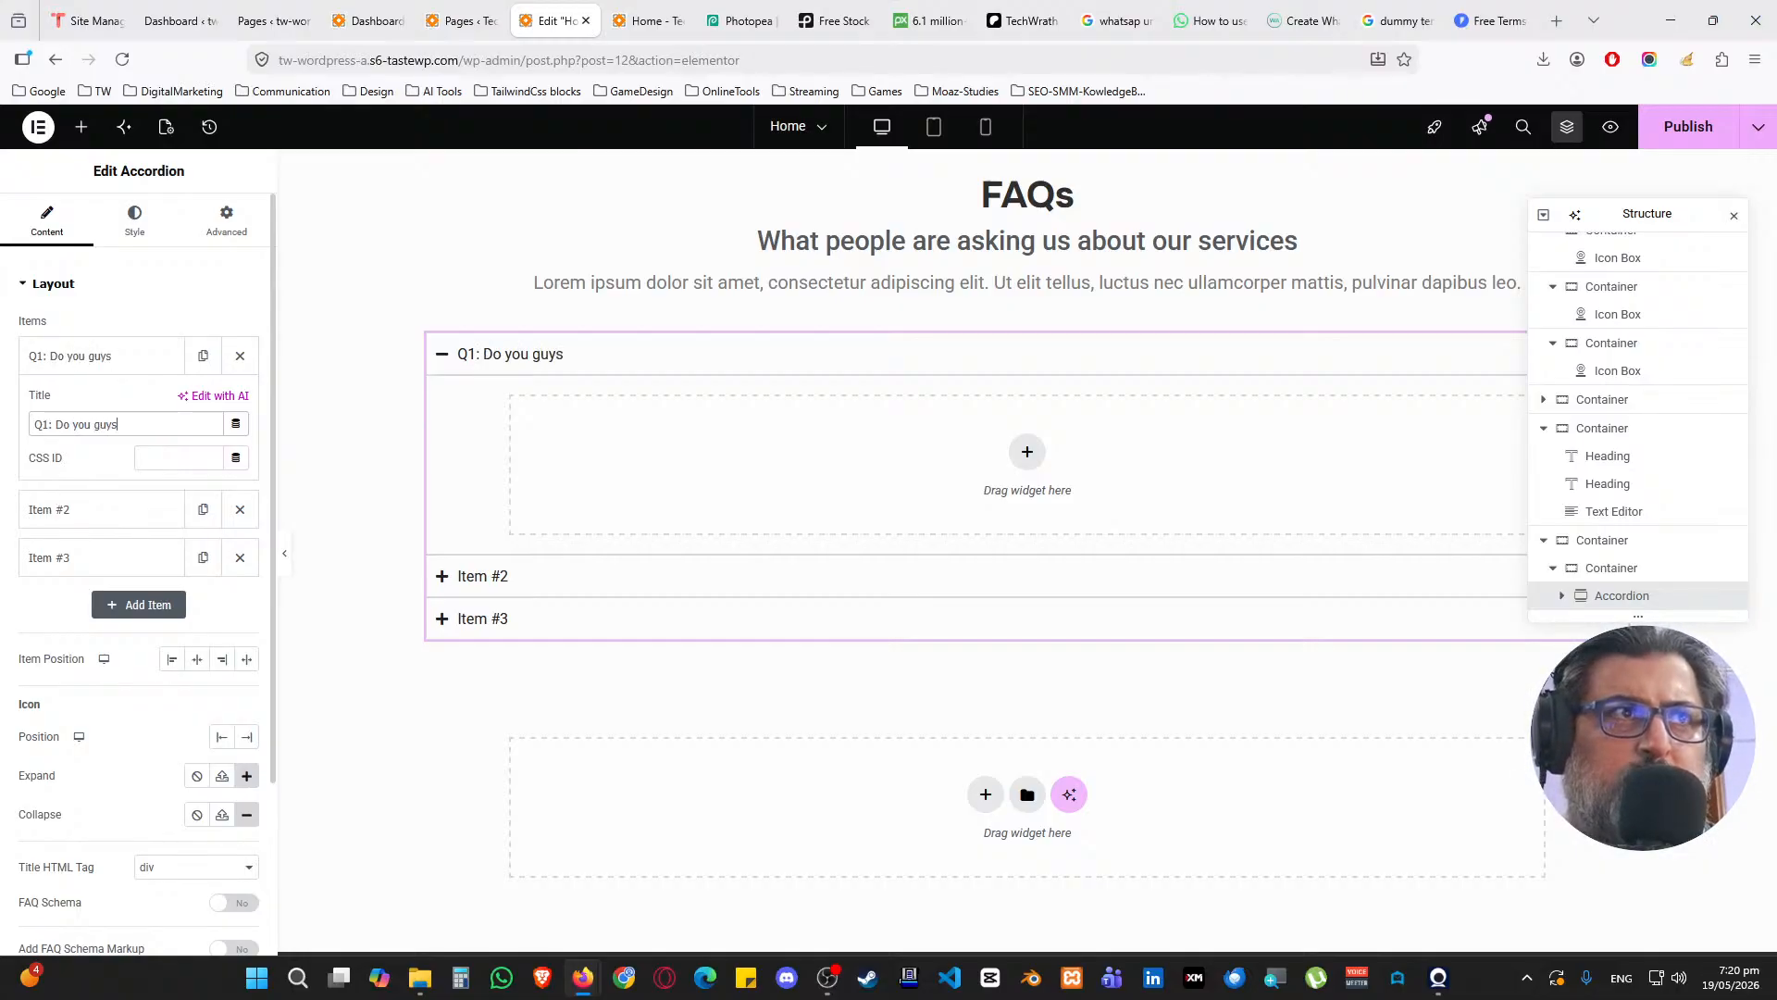
text(give services)
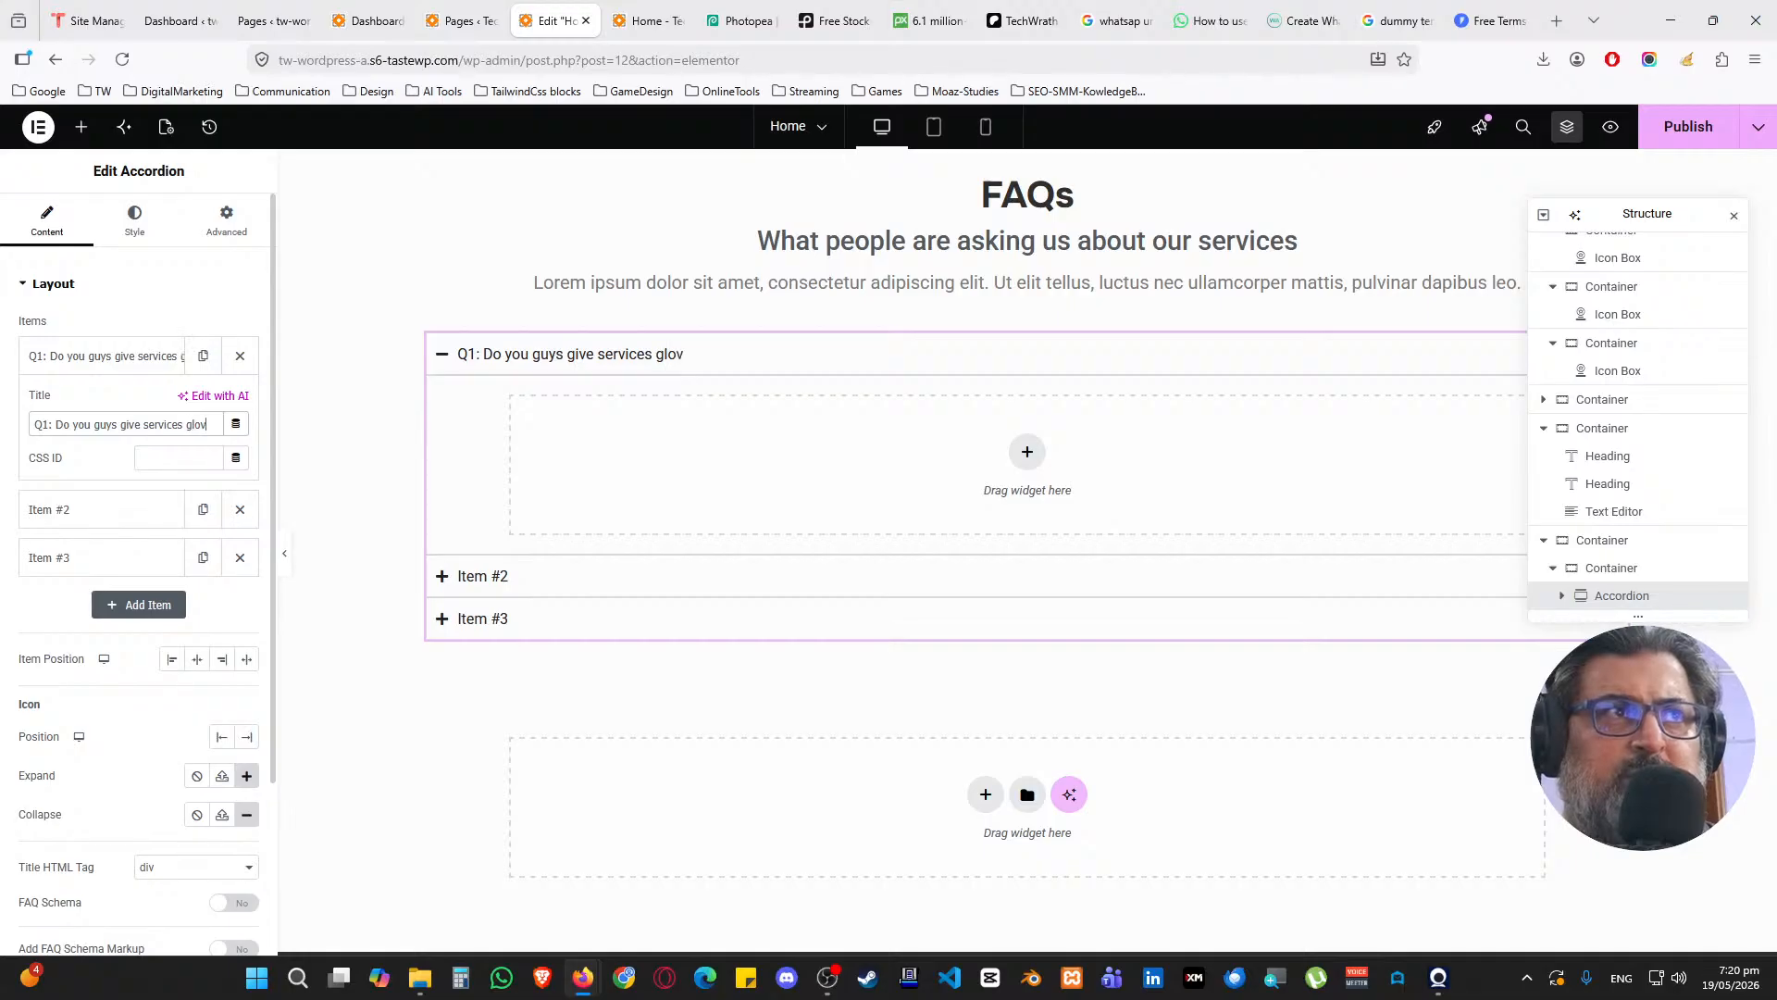
text( globally?)
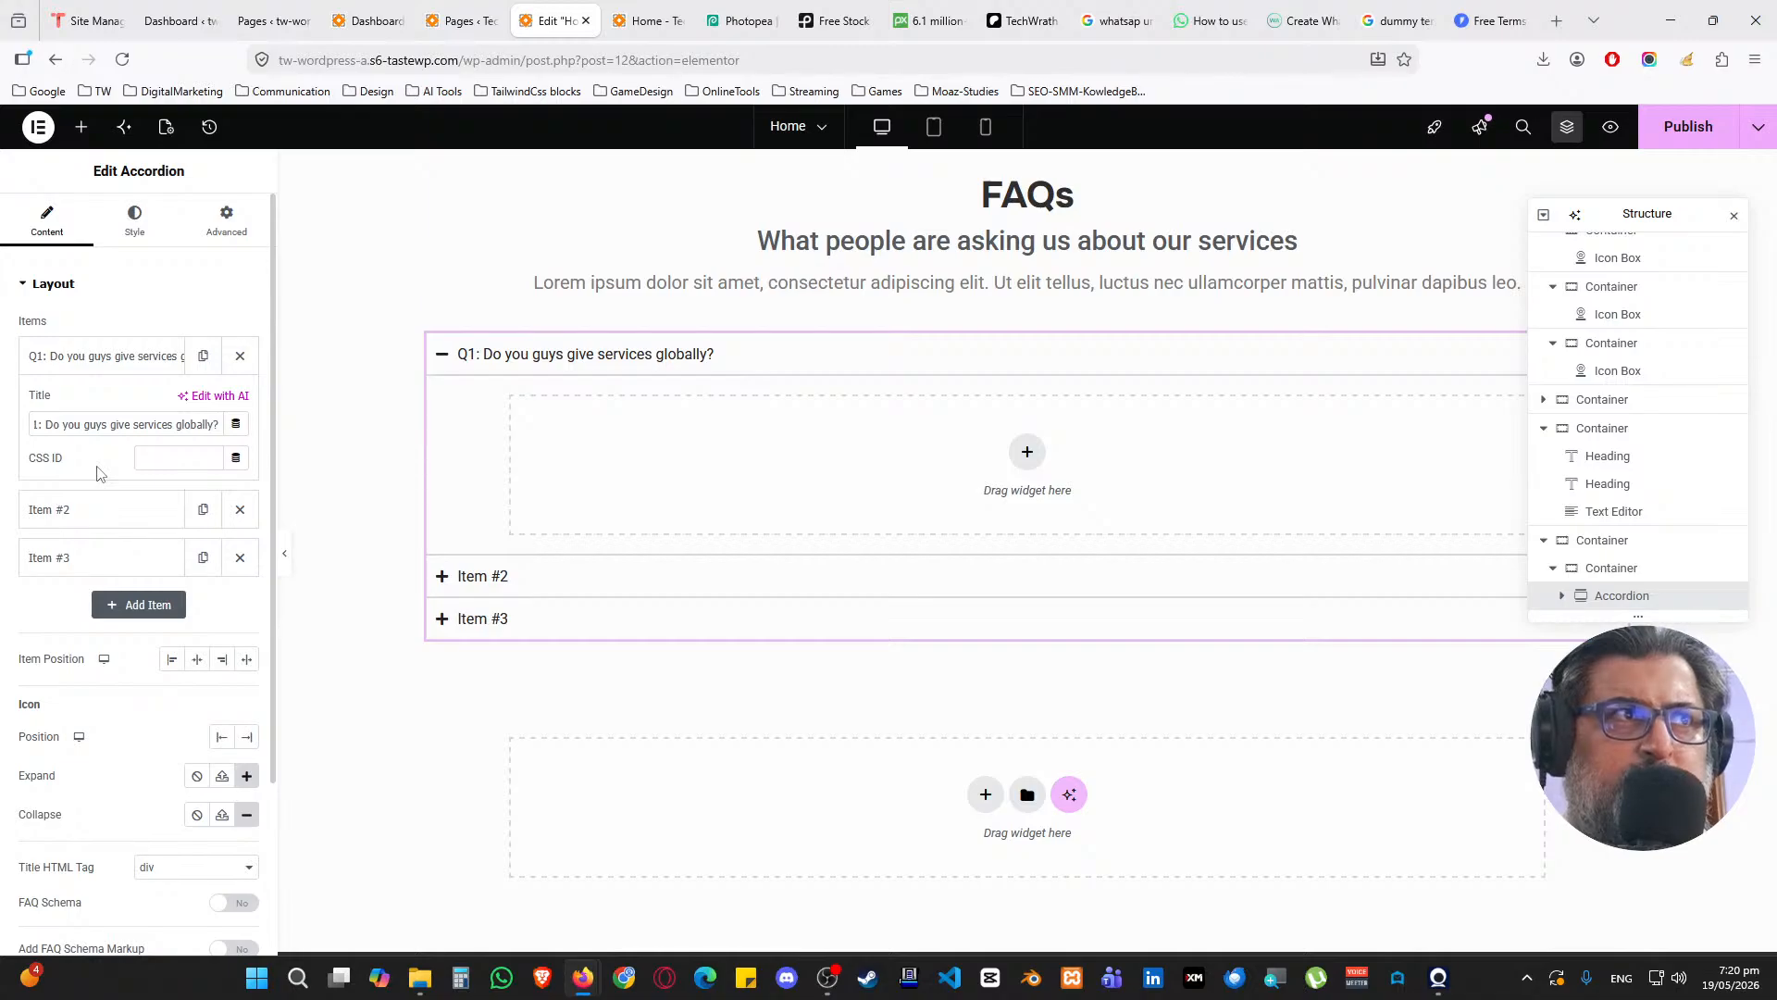
Fill the first item with a container holding a Text Editor answer padded 25 px
click(1027, 452)
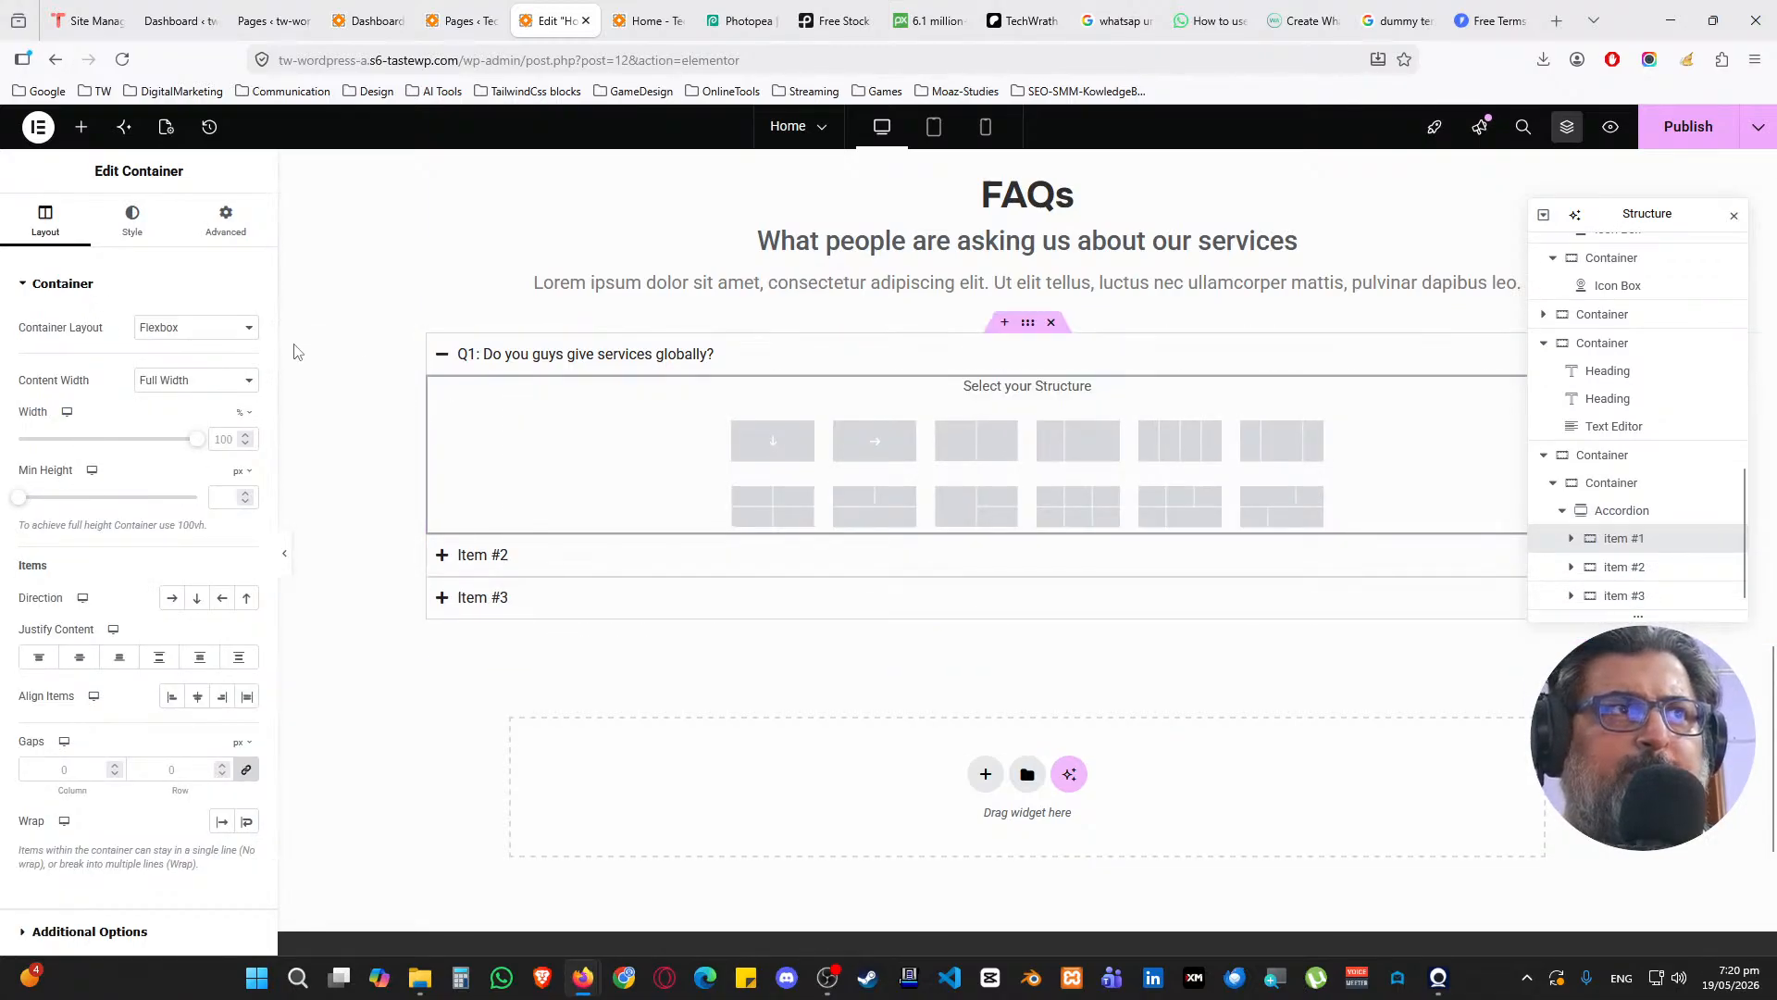
click(773, 440)
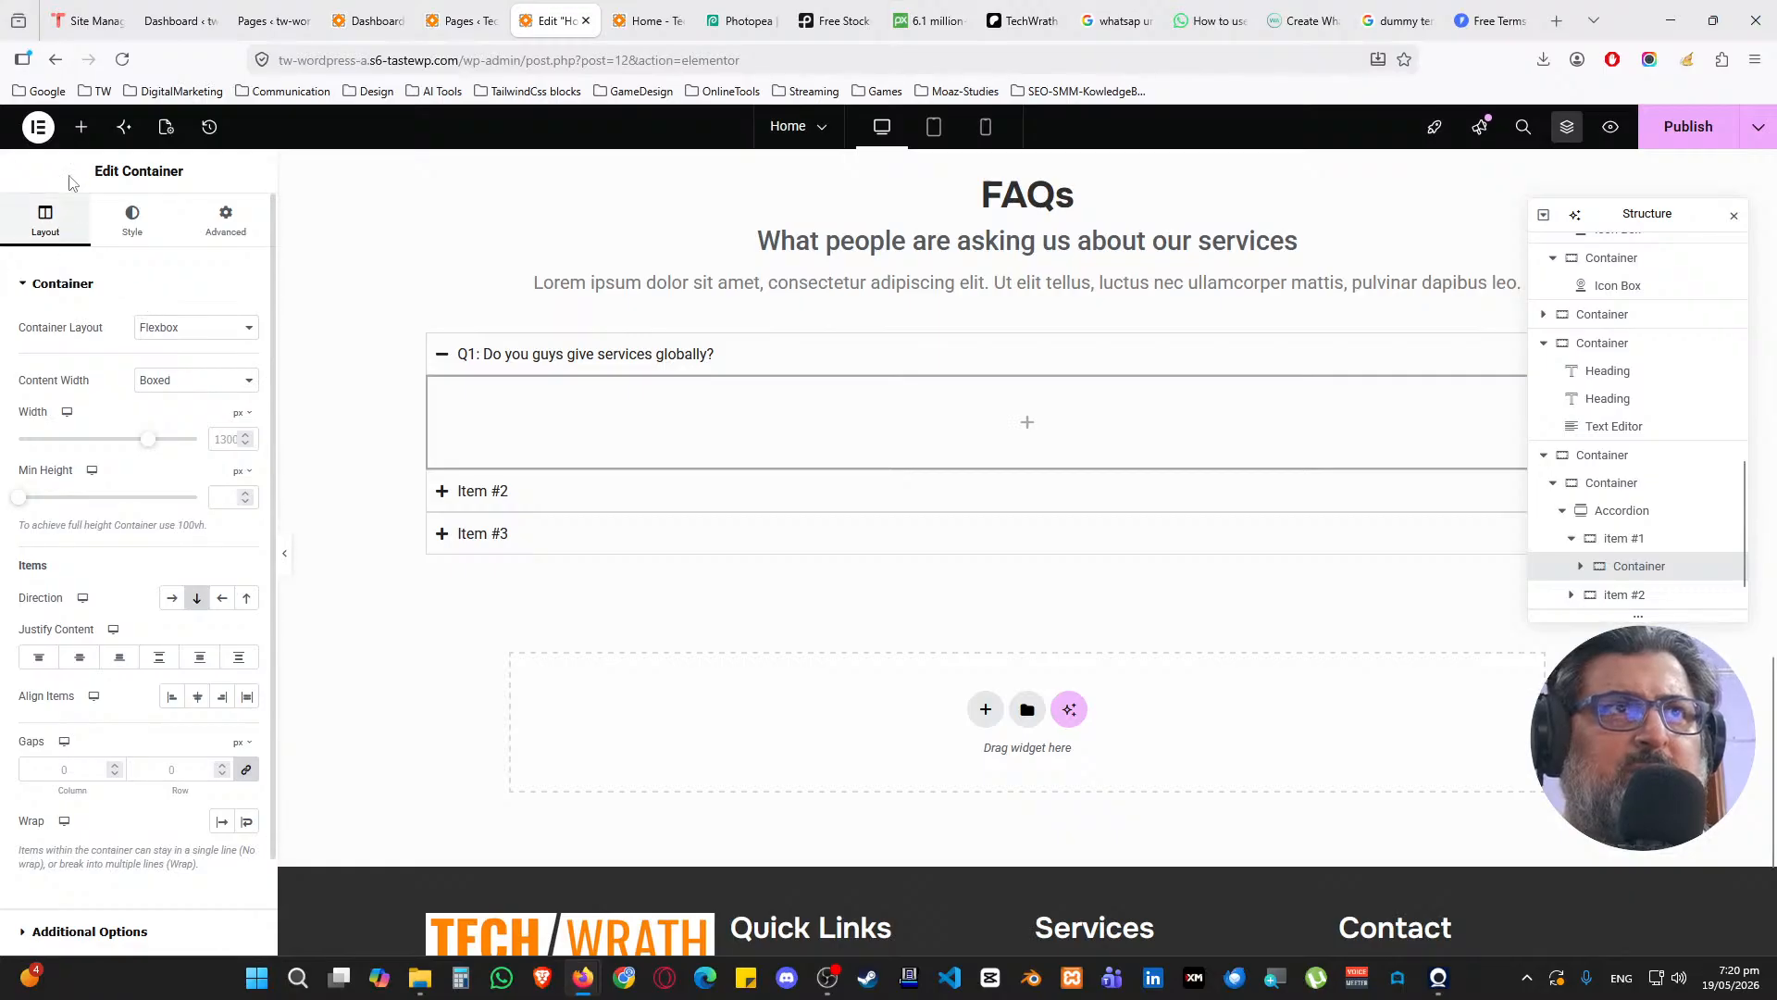
click(81, 127)
drag(80, 569, 710, 428)
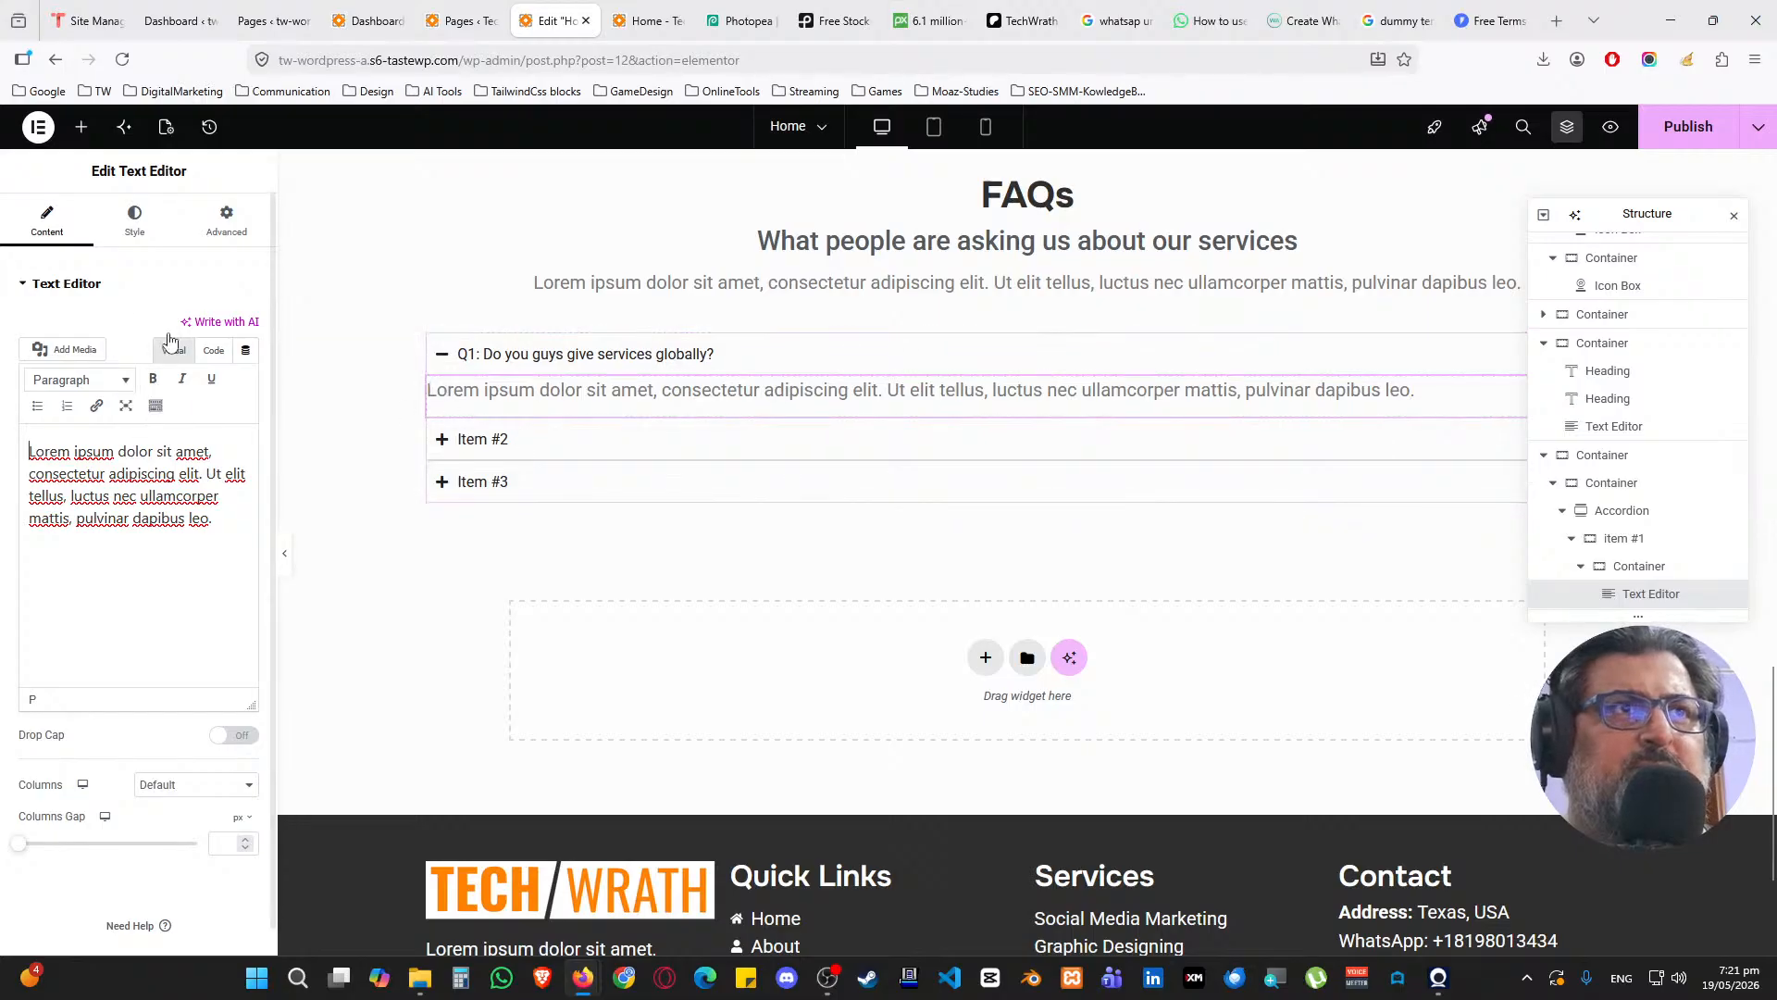
click(222, 220)
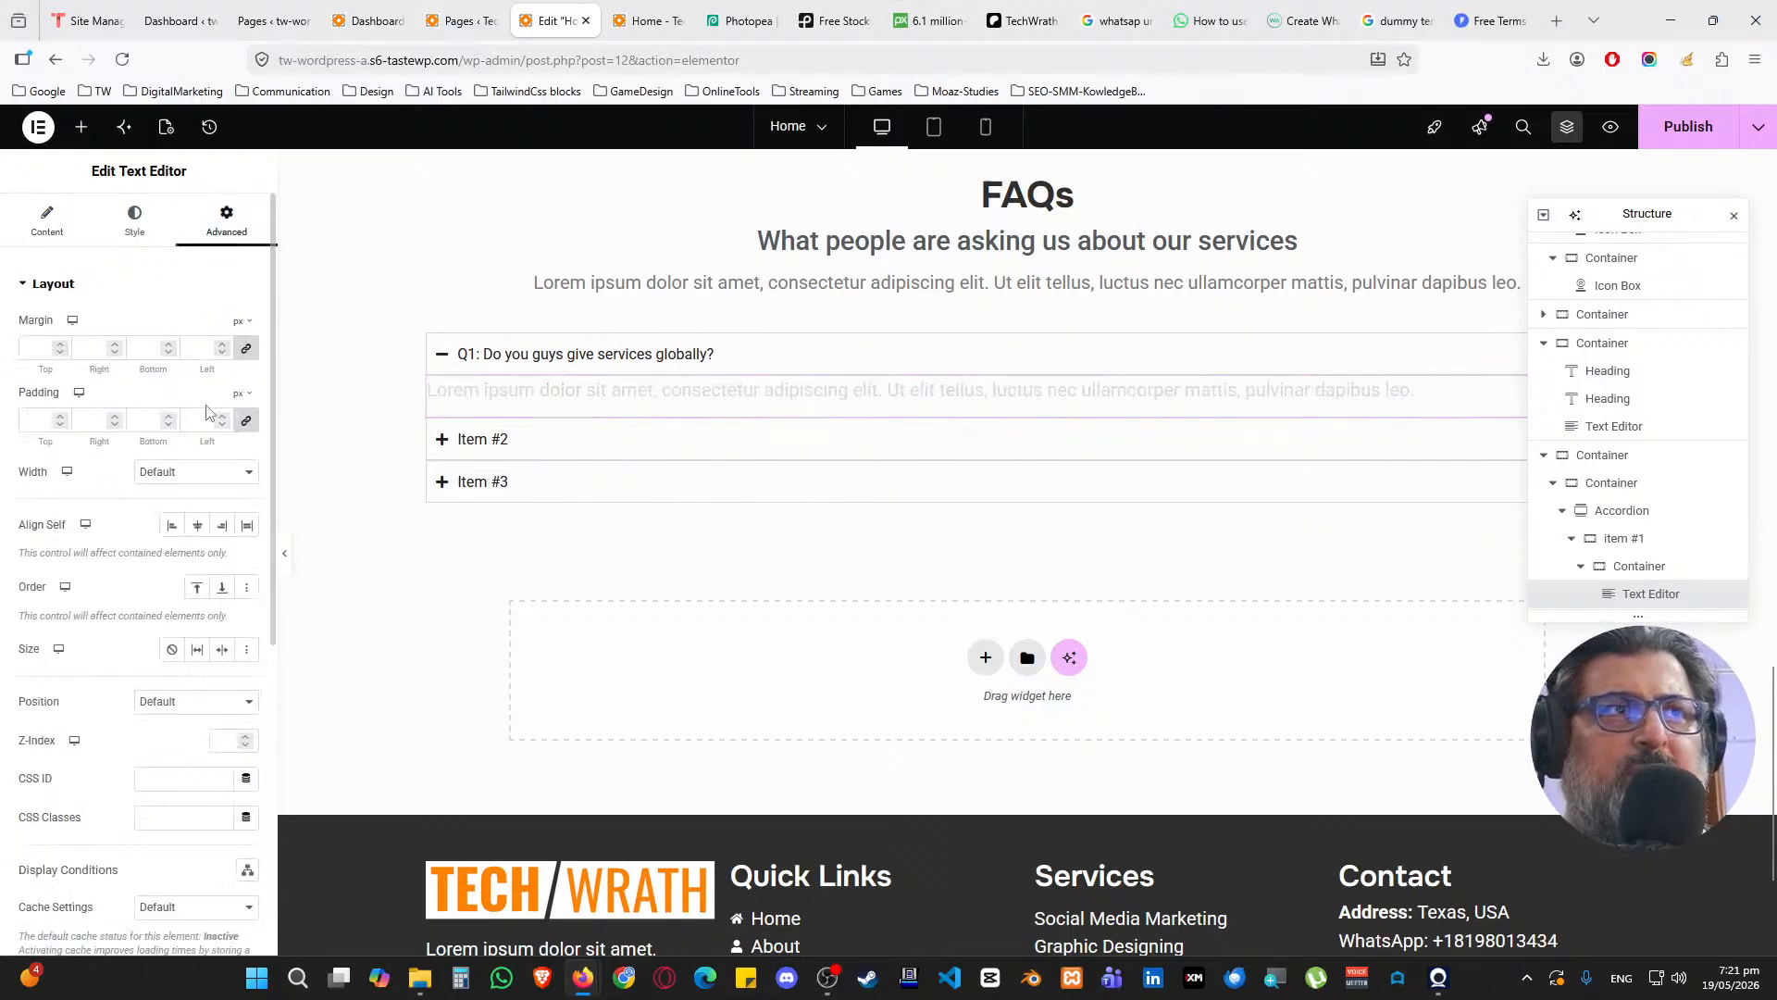
click(208, 421)
text(25)
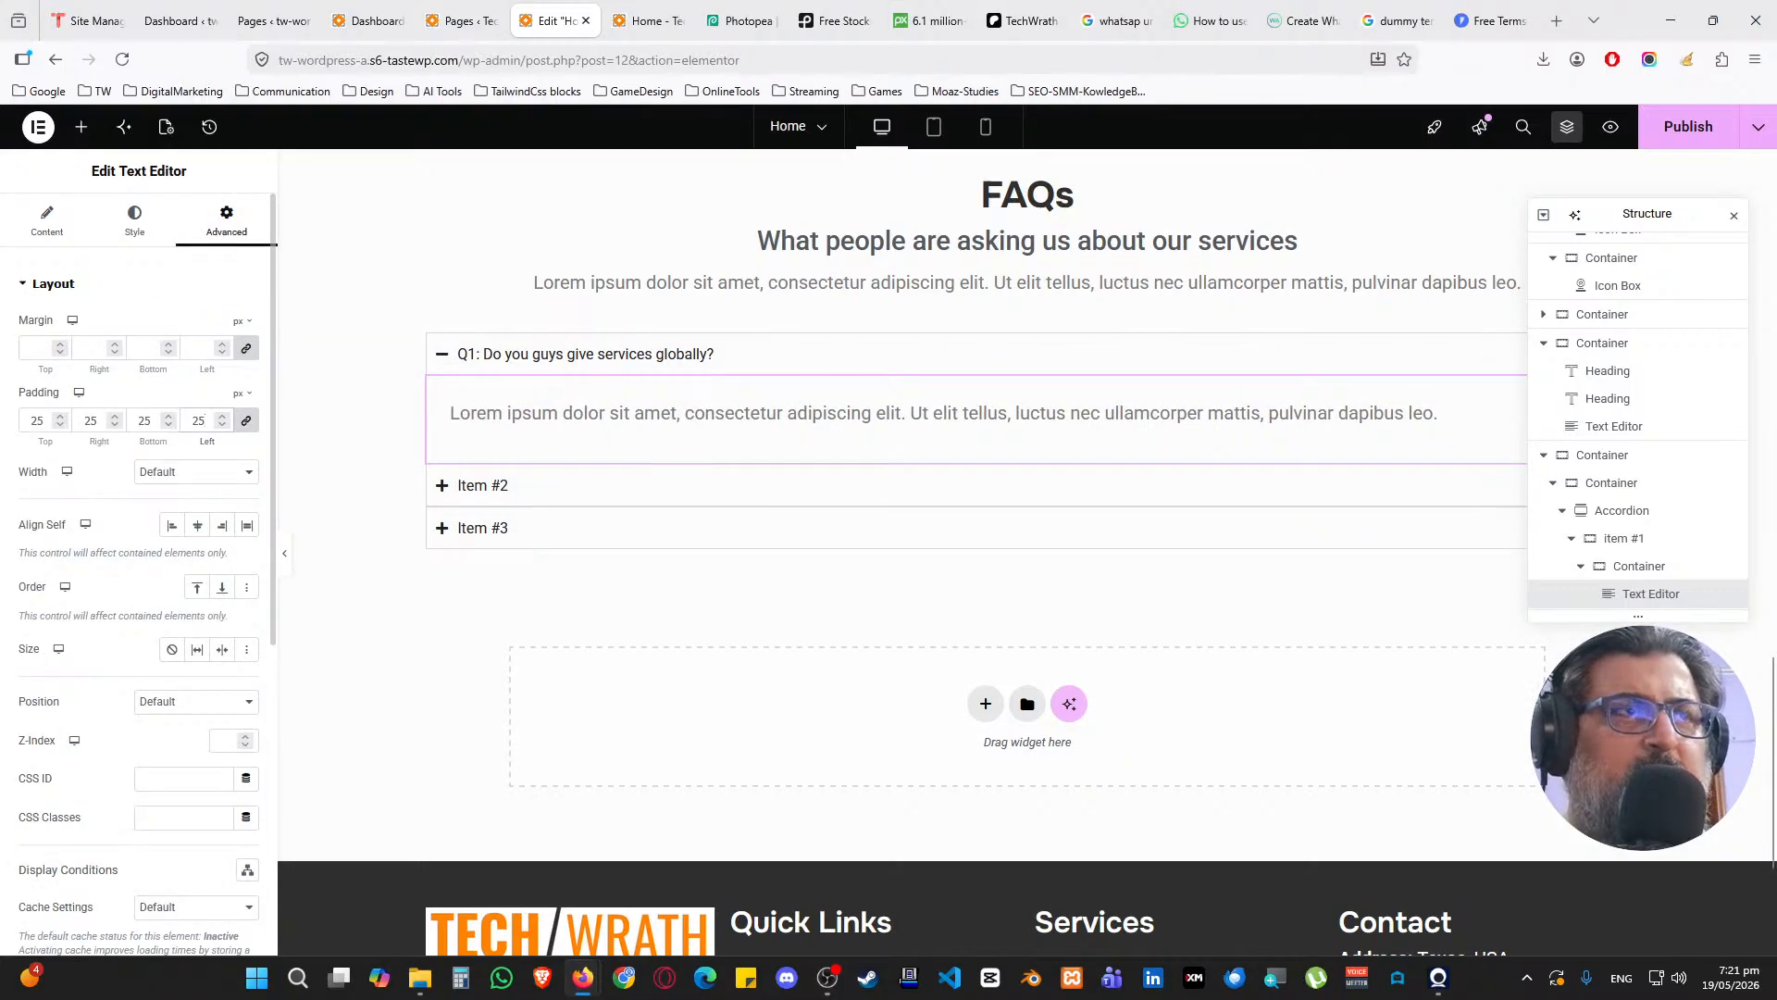
click(1734, 214)
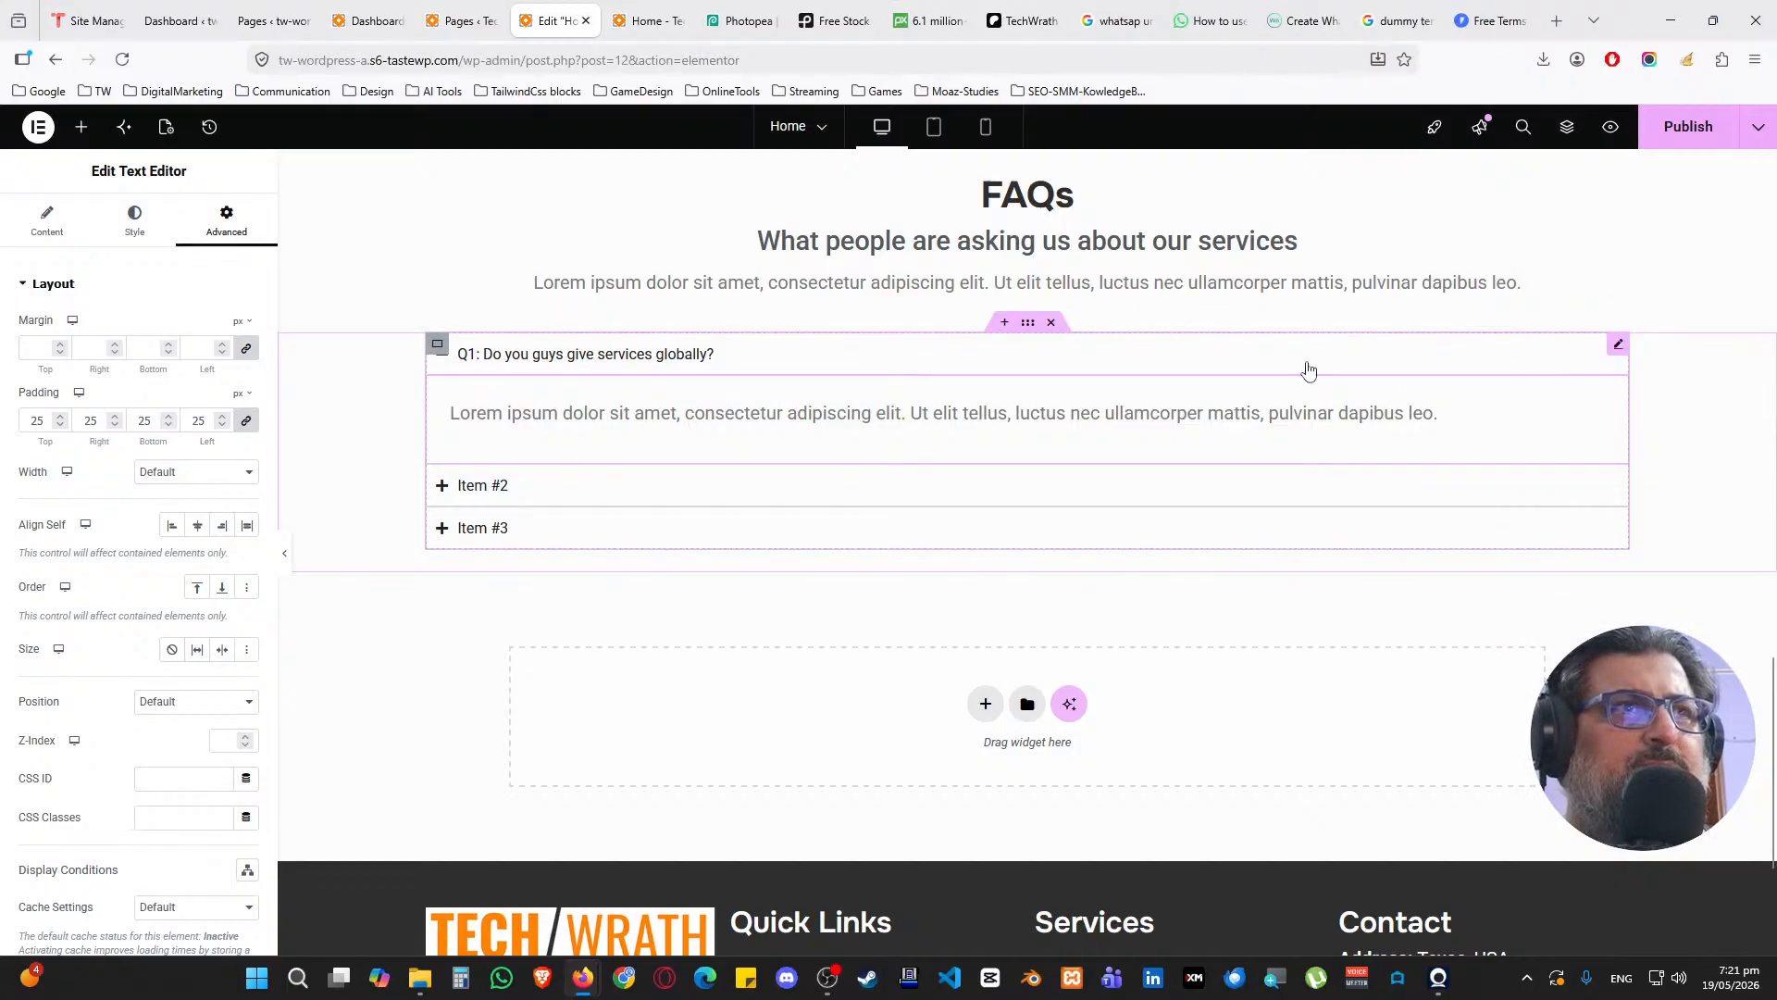
click(65, 224)
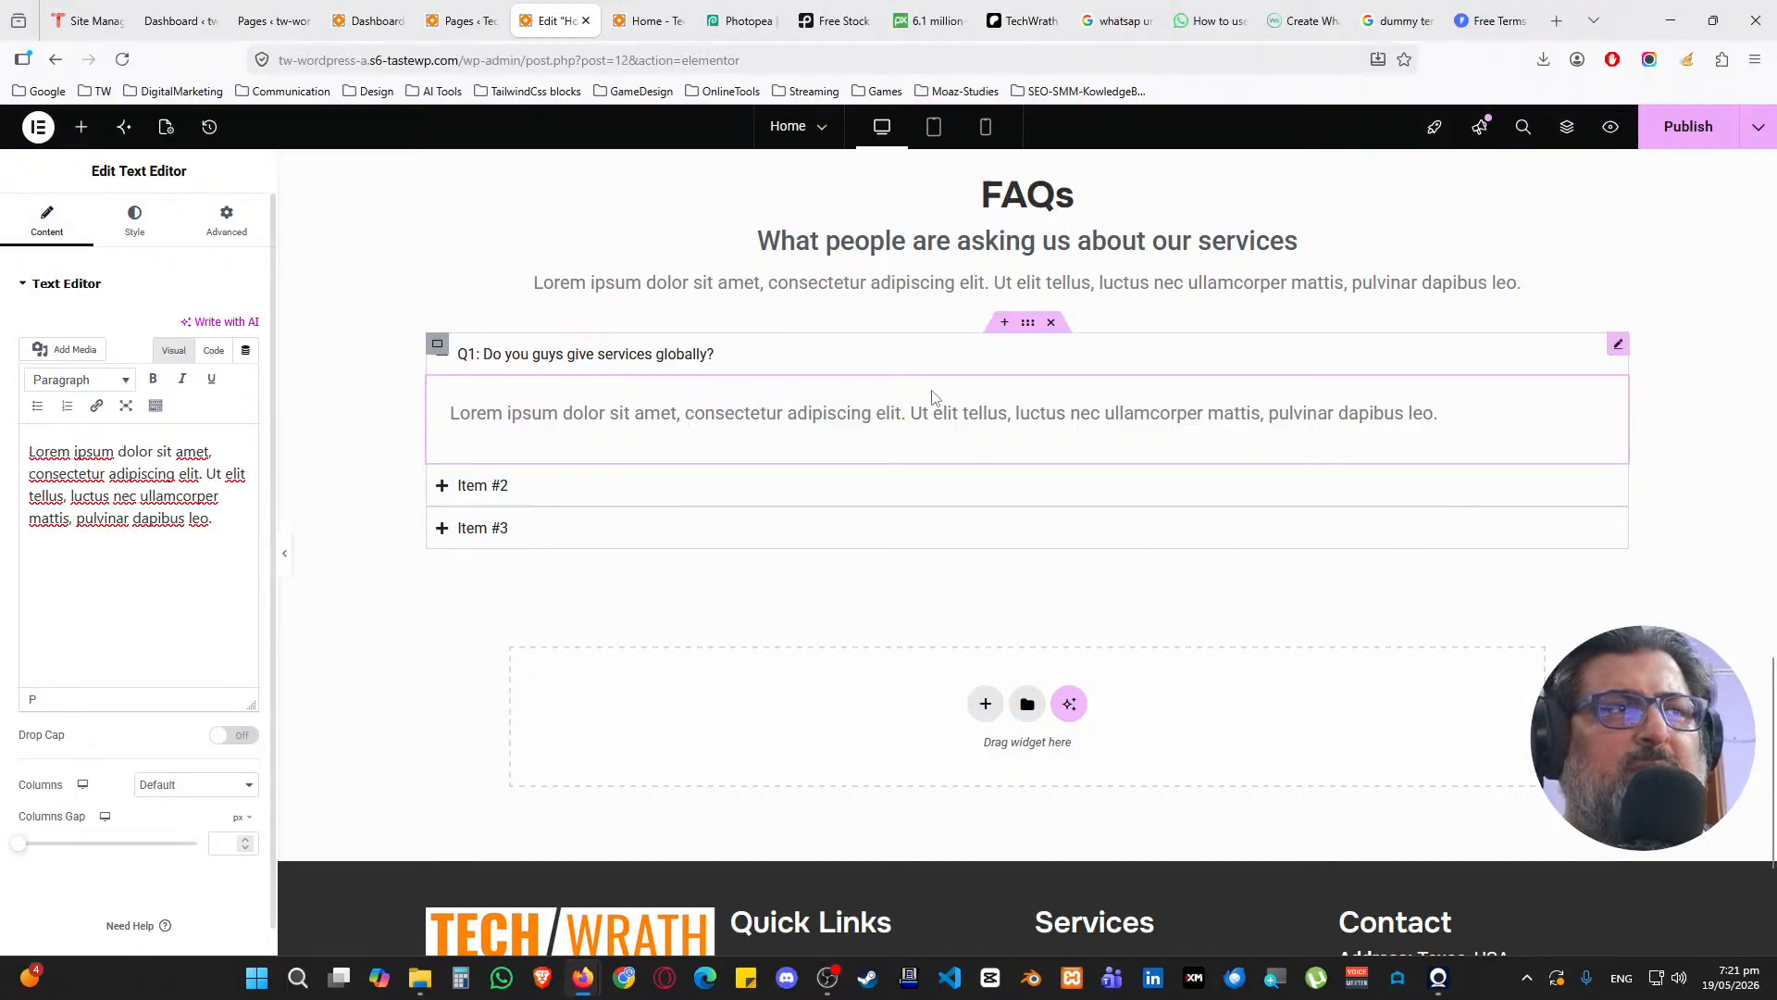
click(1606, 349)
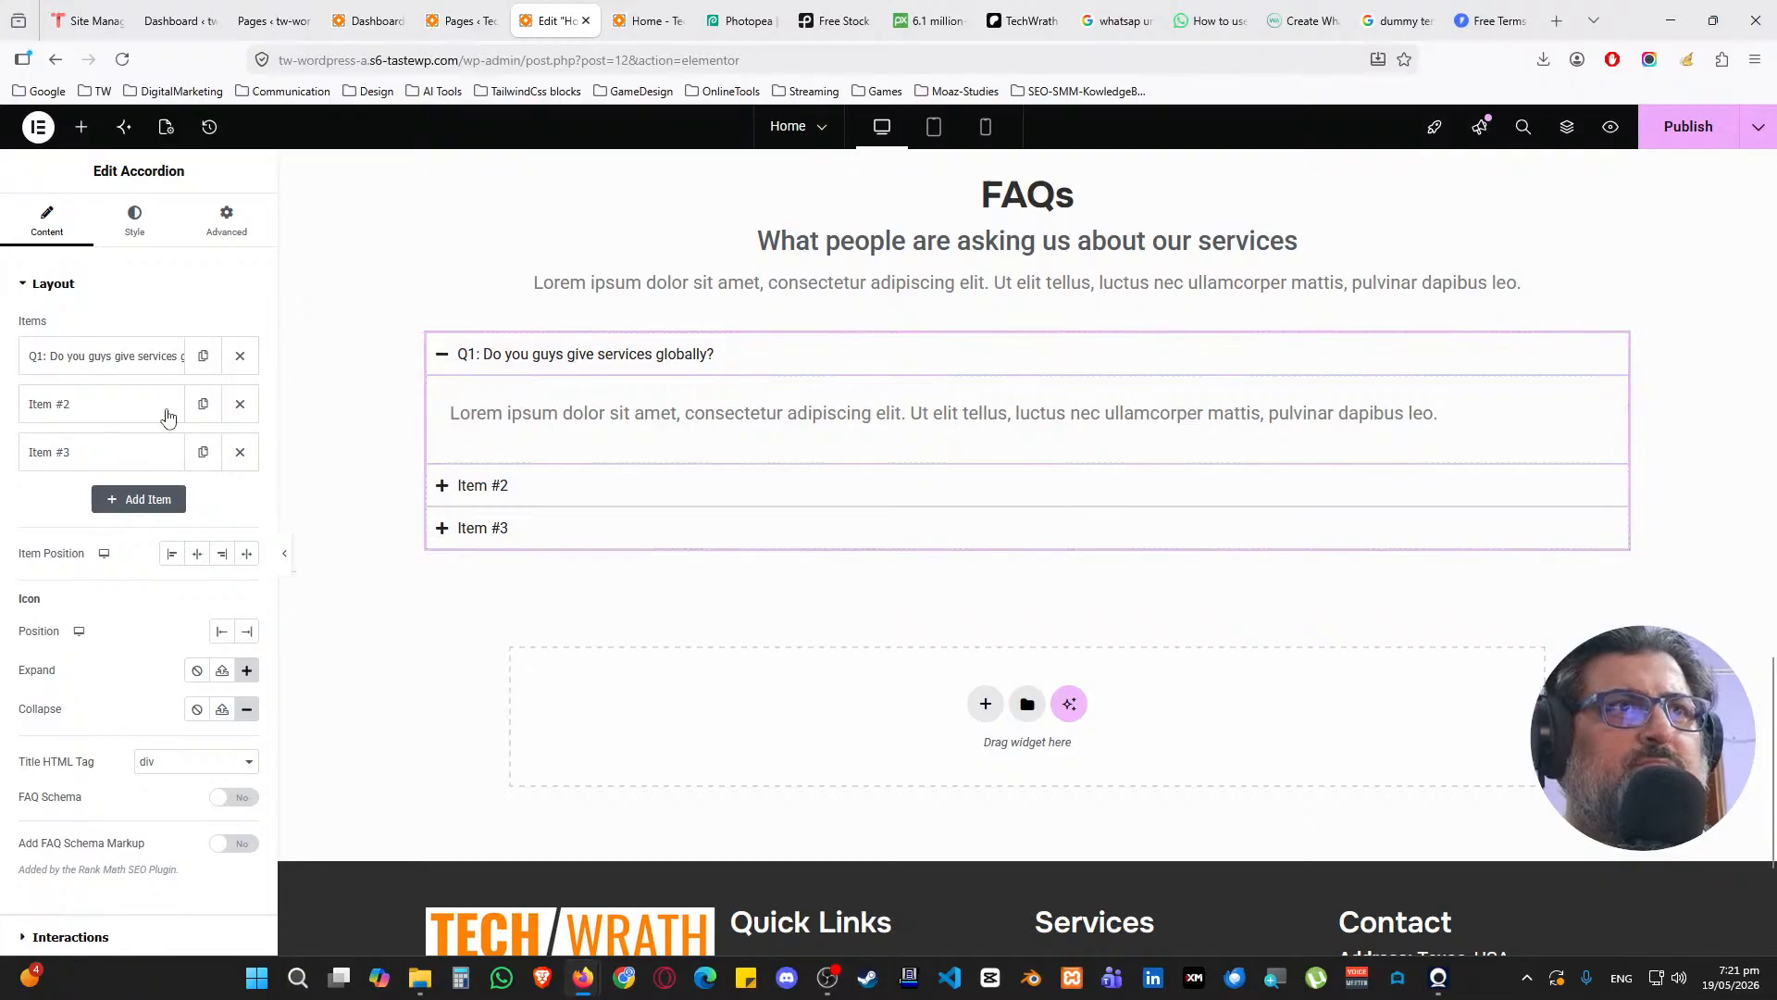
Remove placeholder Items #2 and #3 and duplicate the Q1 question item several times
click(238, 405)
click(238, 407)
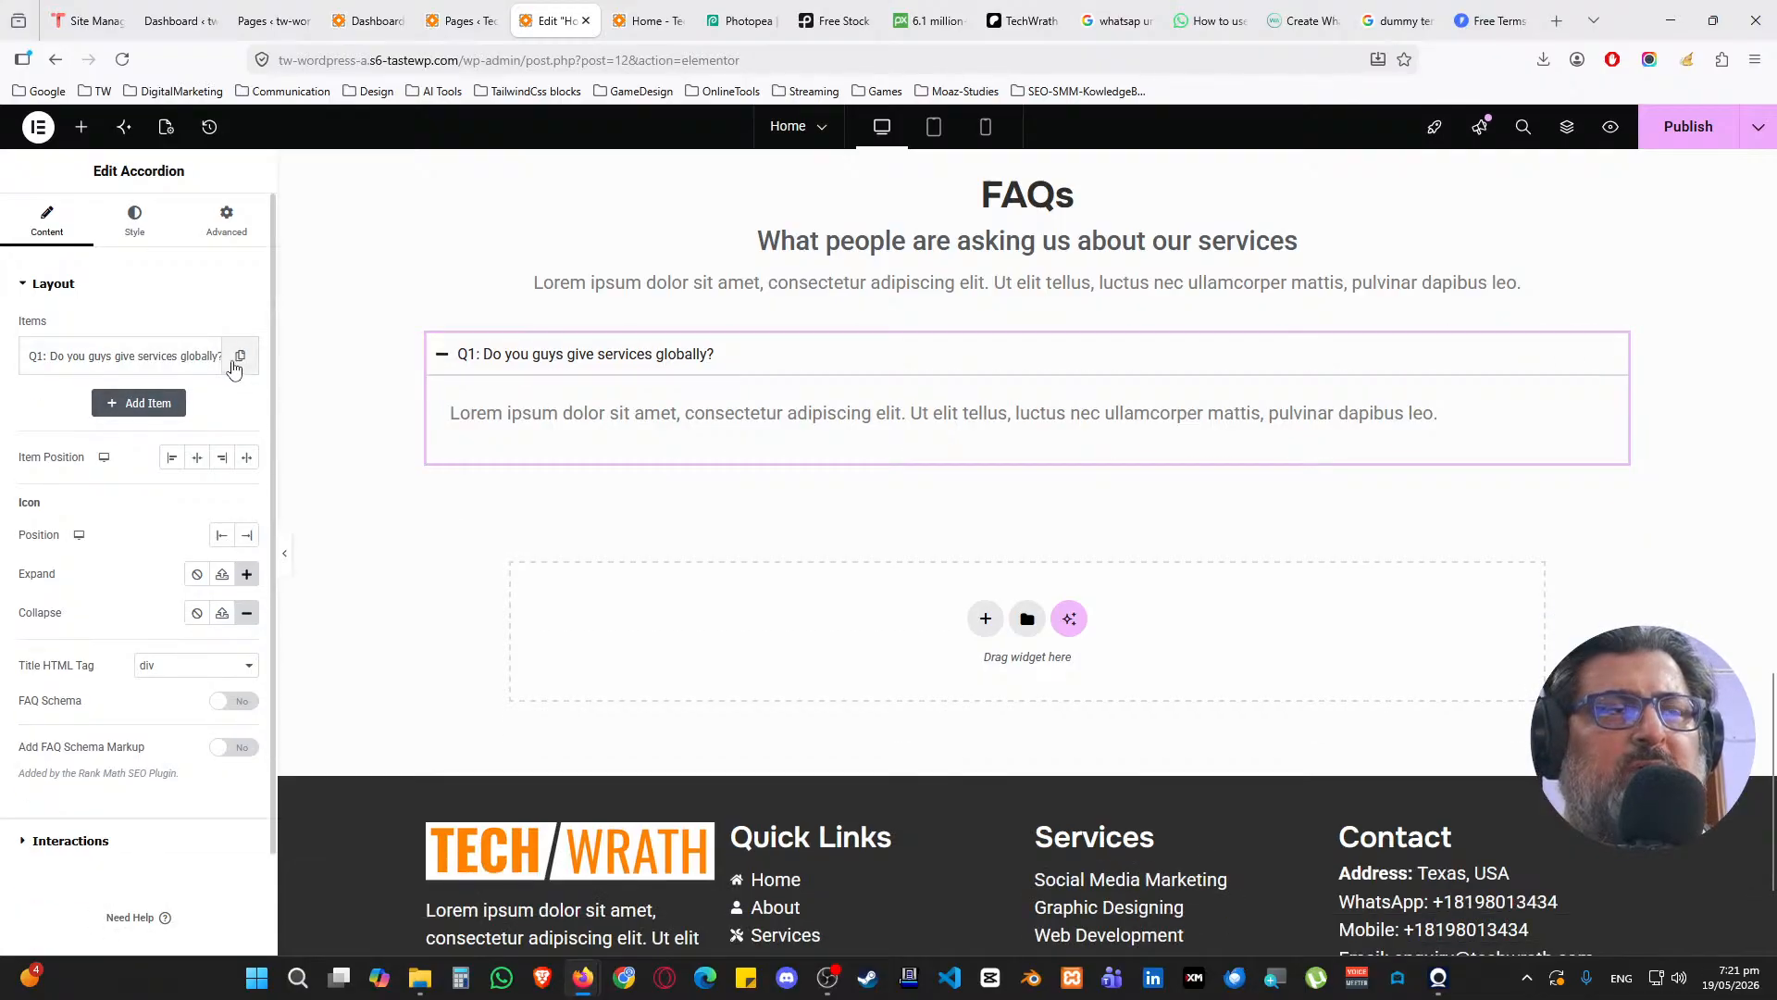
click(239, 356)
click(203, 404)
click(202, 452)
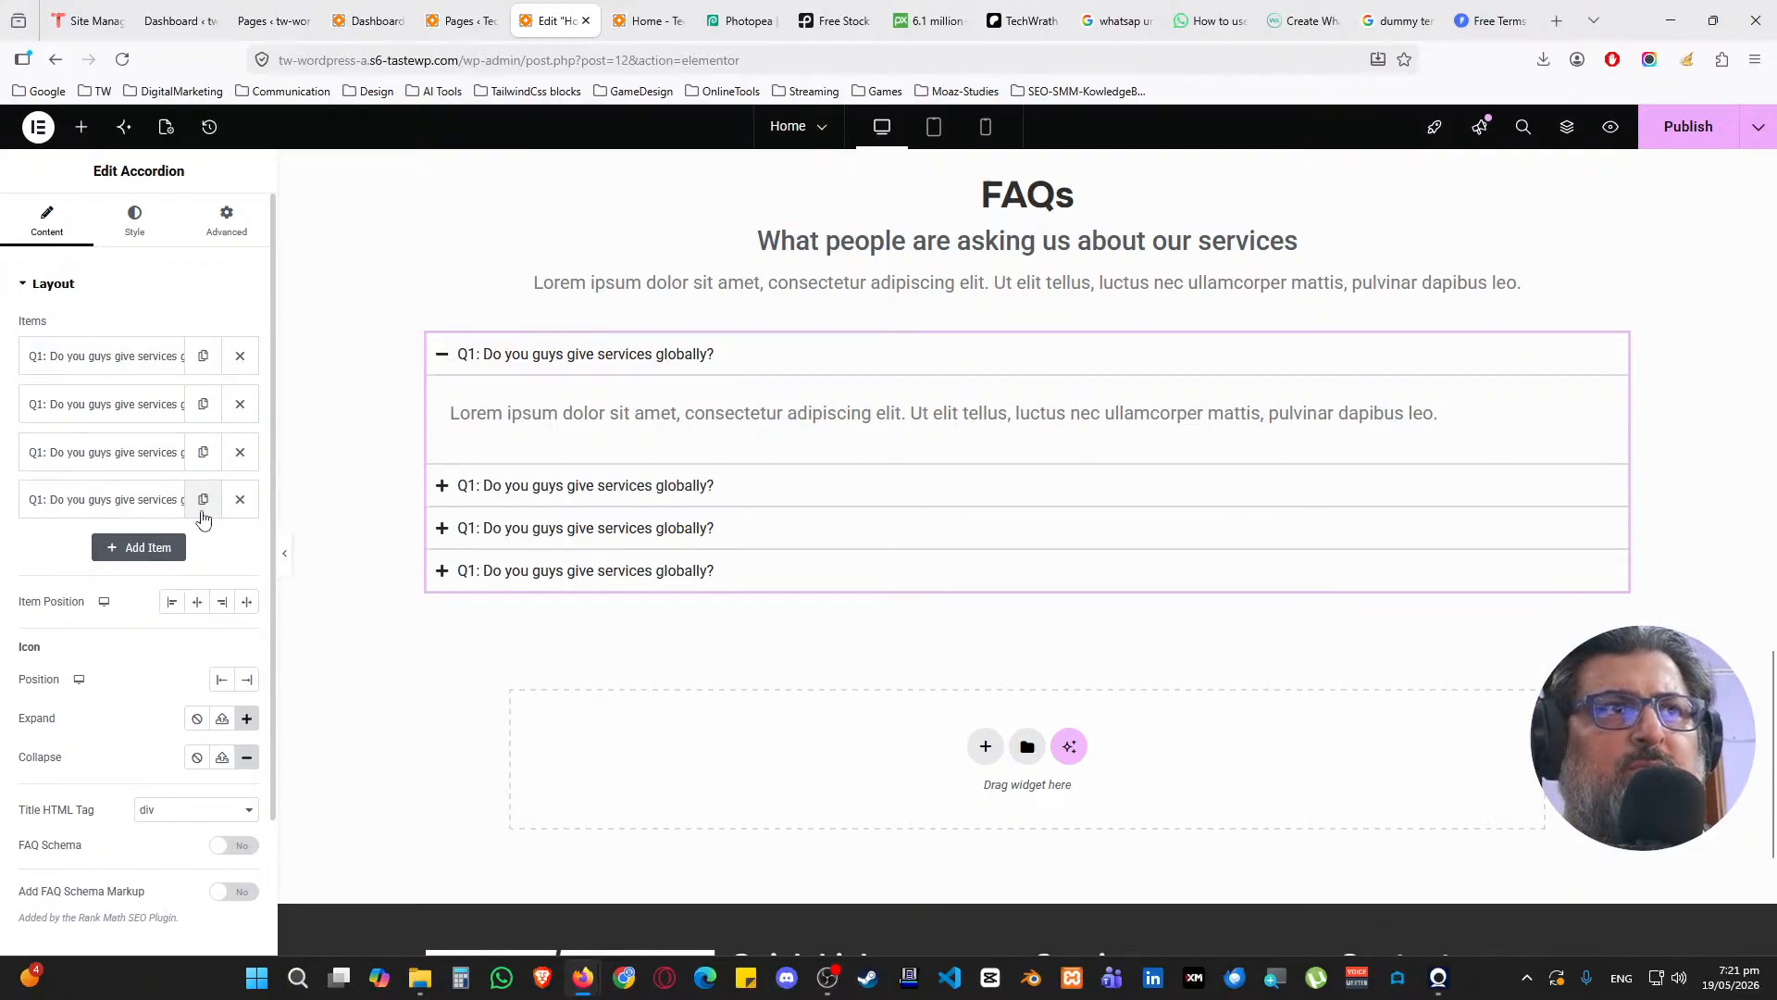
click(203, 500)
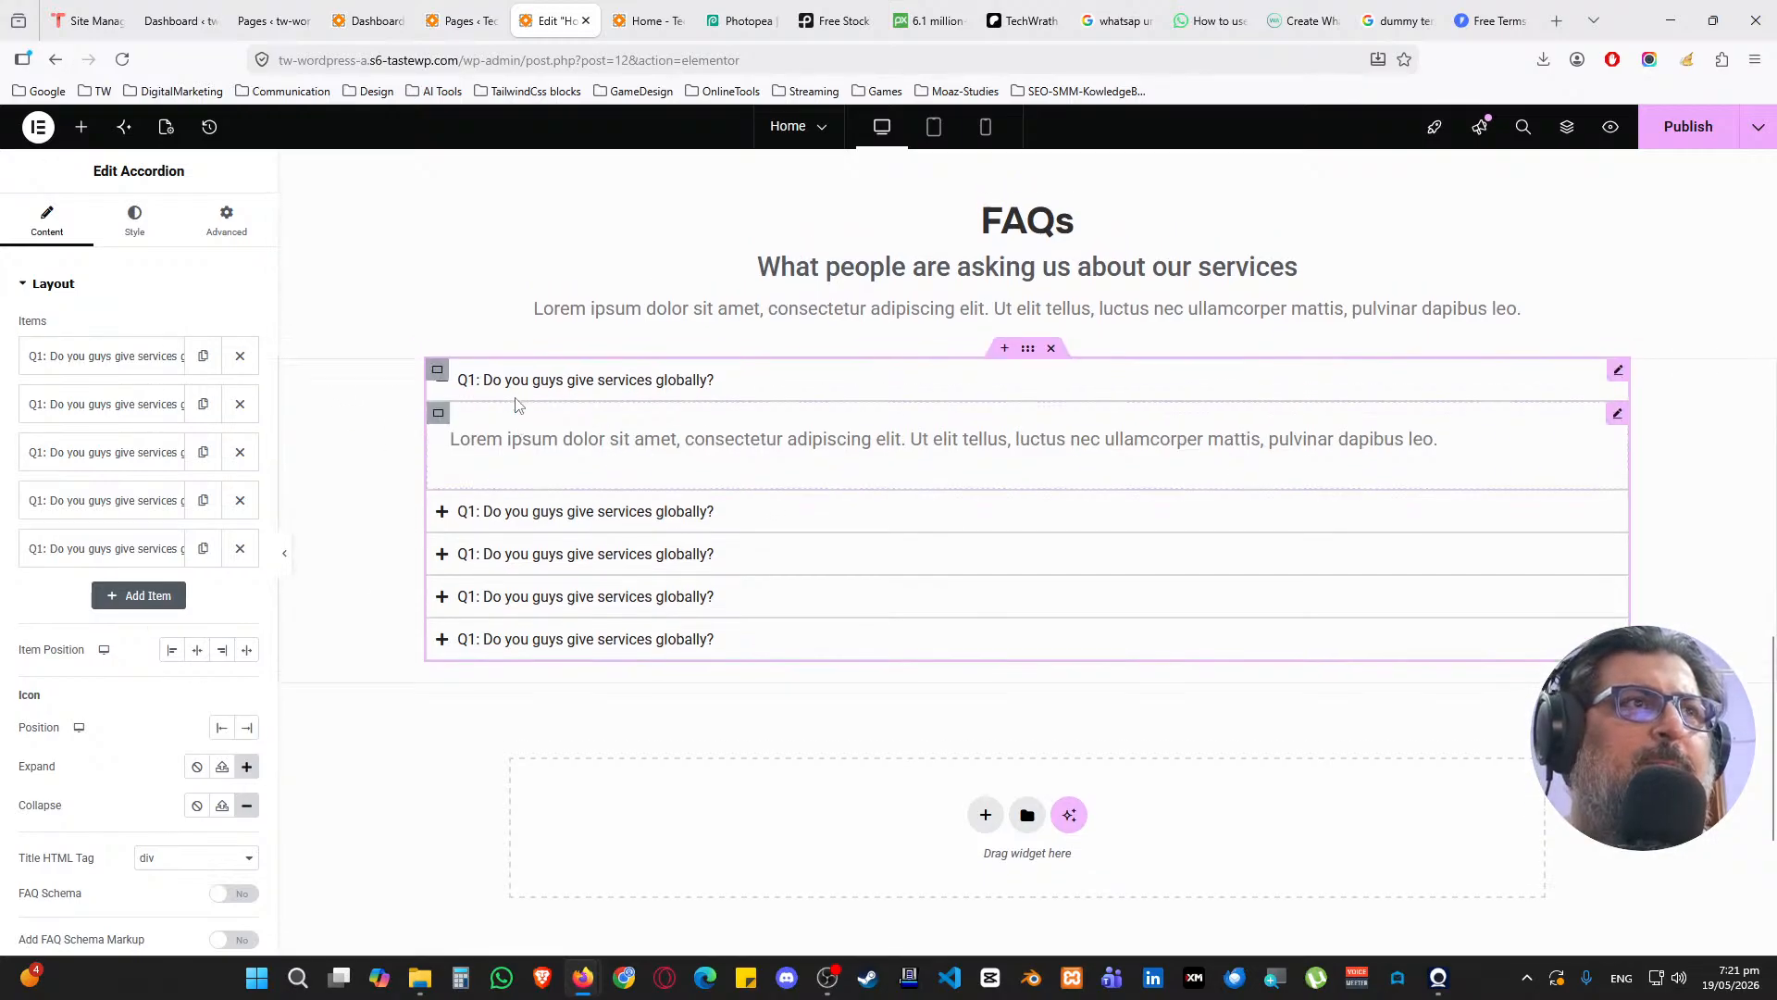
scroll(444, 398, up, 2)
Set the accordion item background to the Accent colour #2DC9E9 at low opacity (#2DC9E914)
click(135, 222)
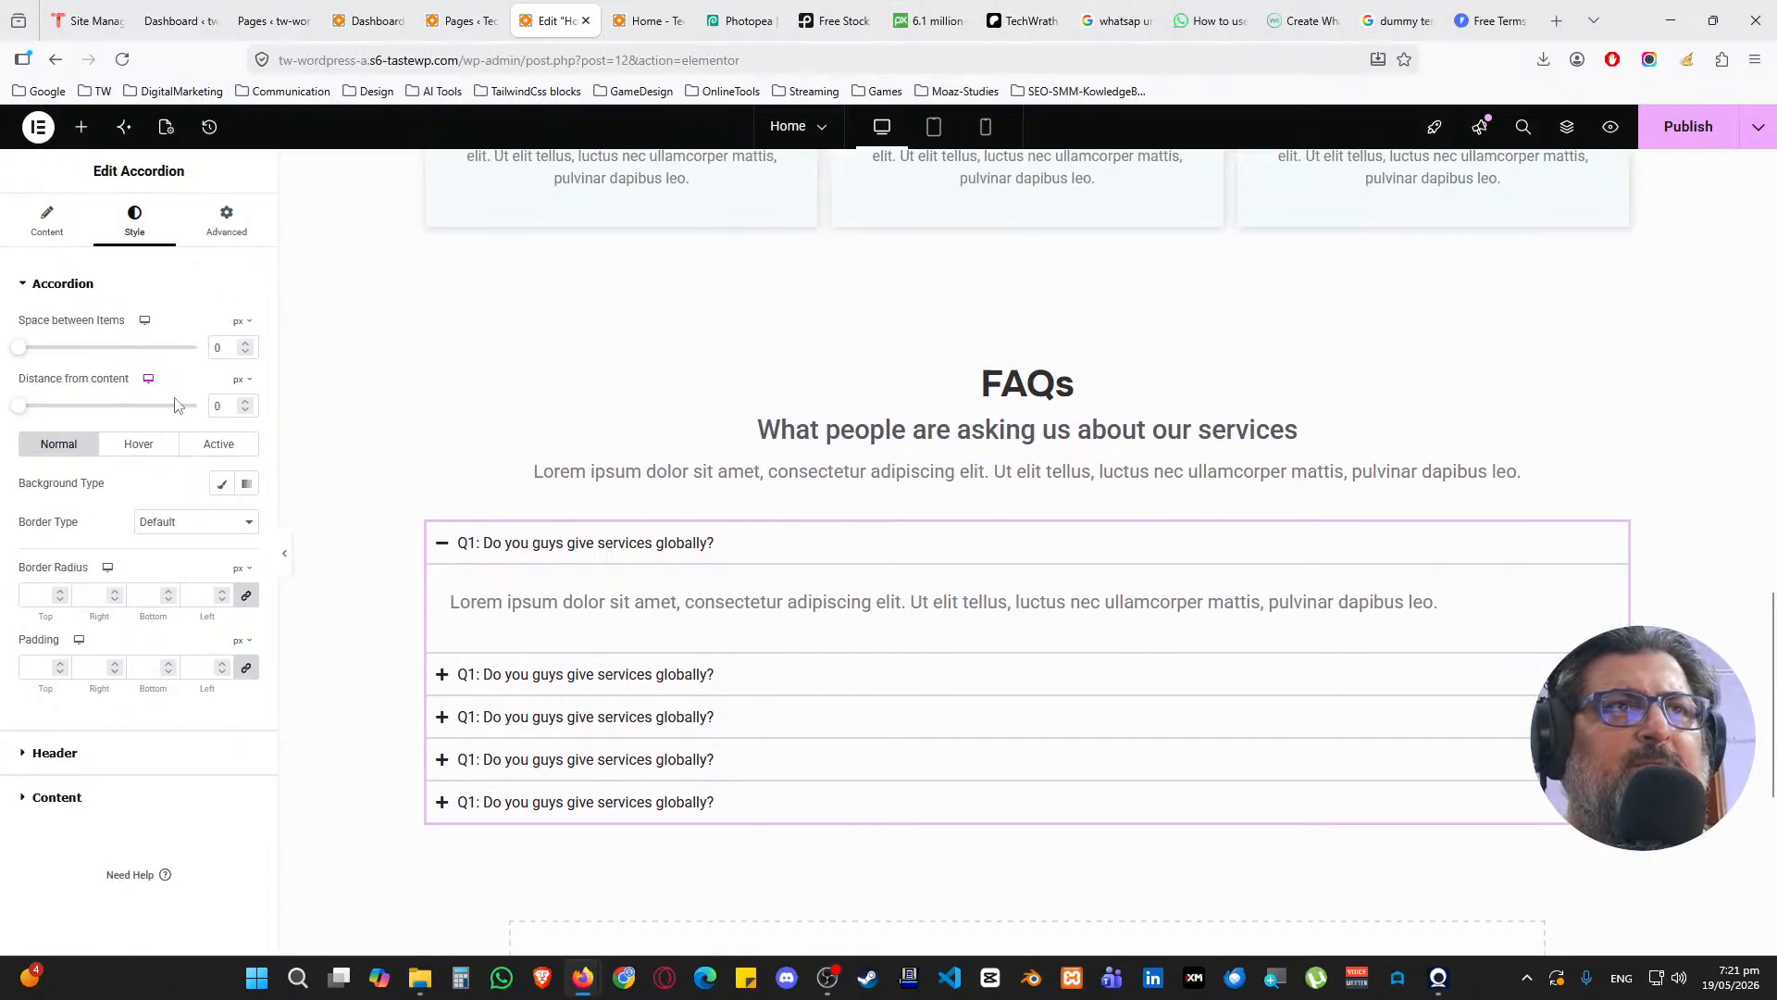
click(221, 484)
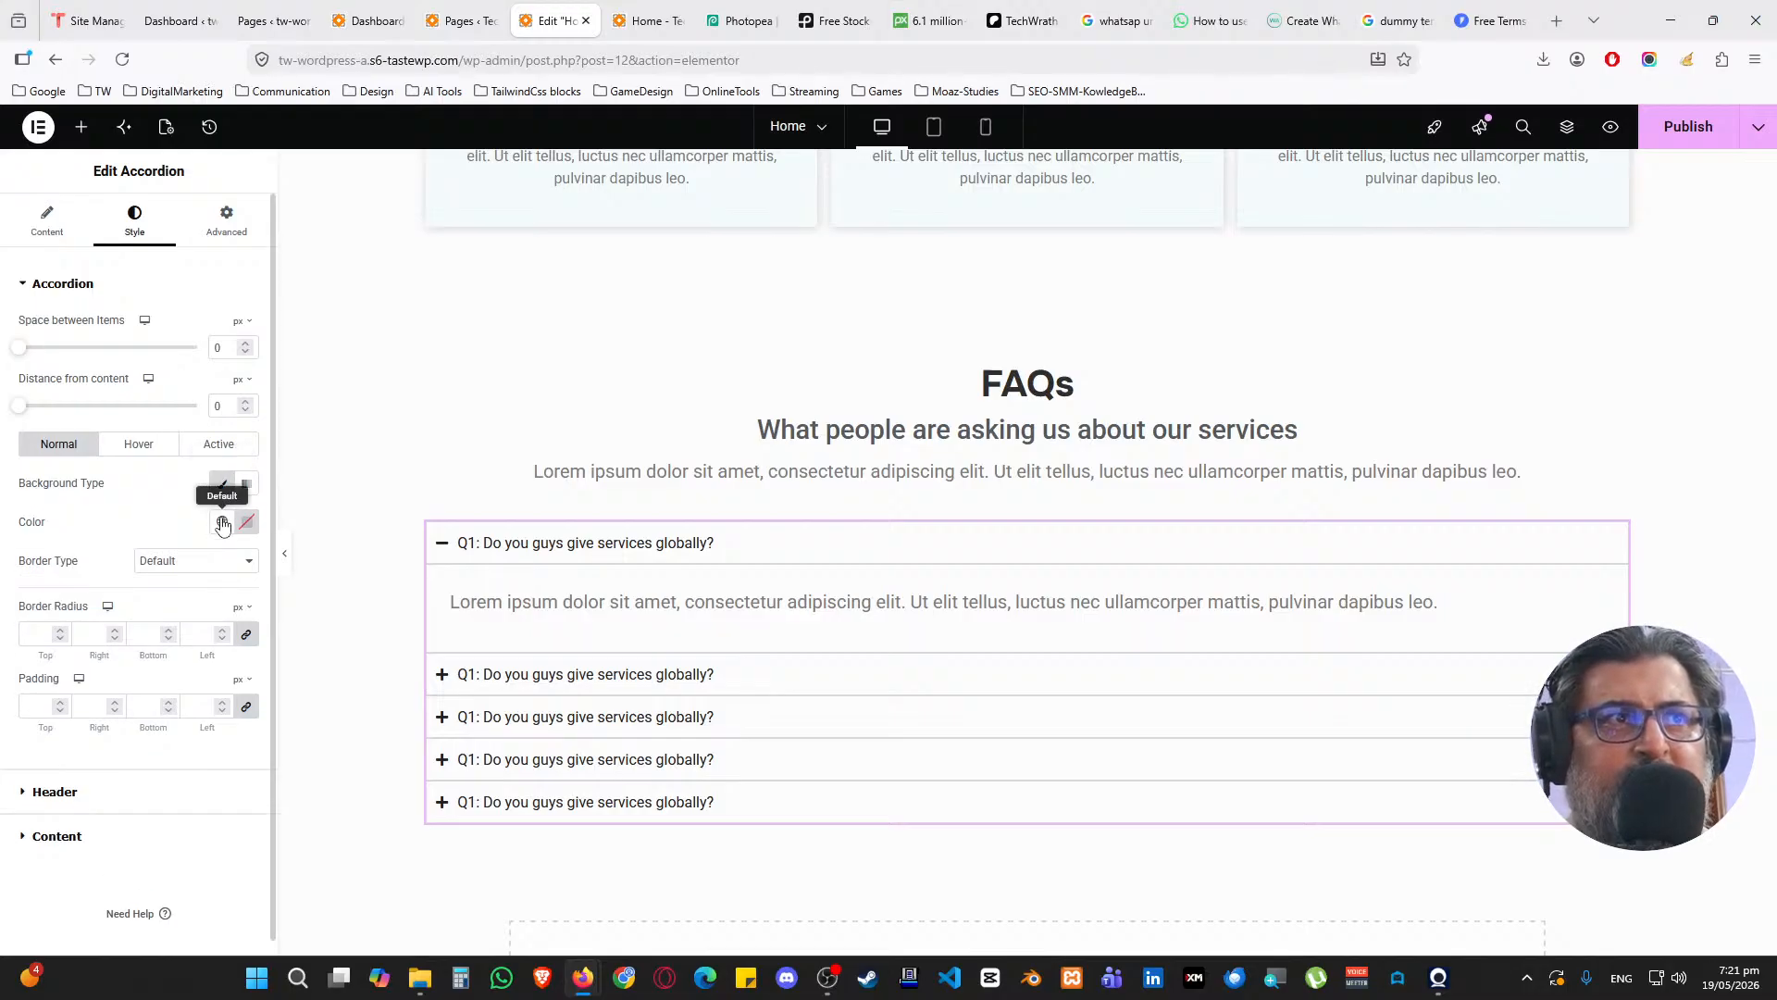
click(222, 521)
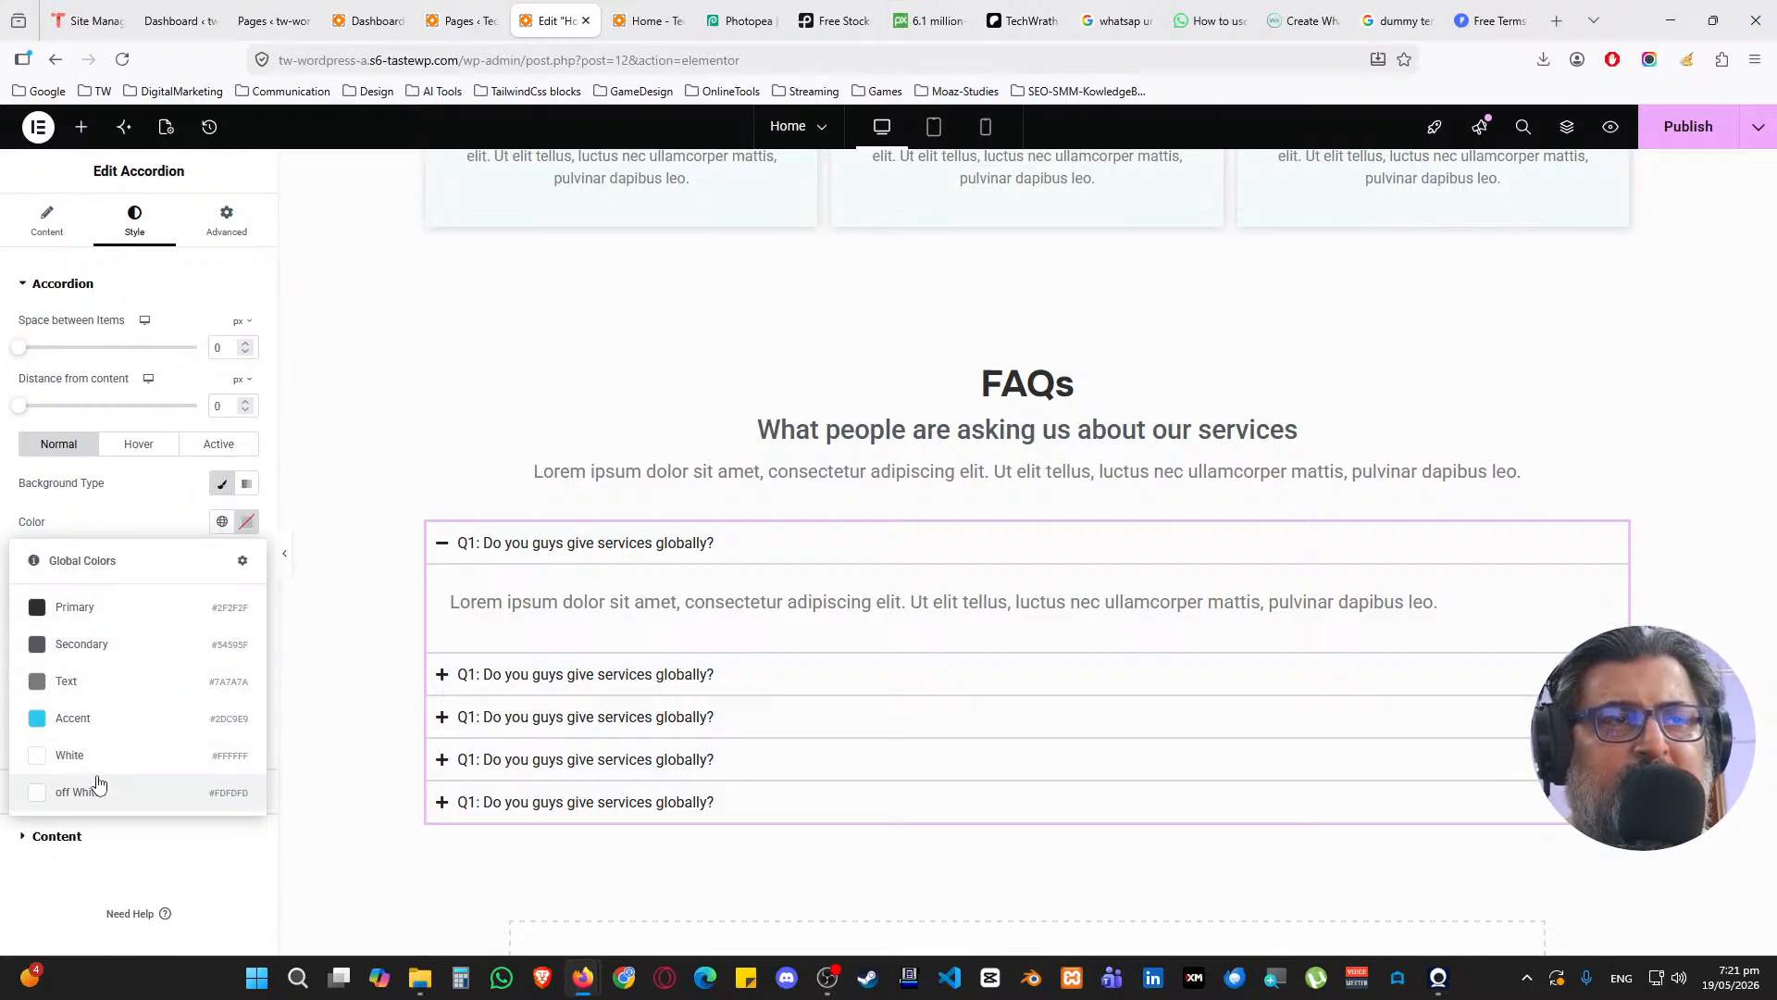
click(104, 727)
click(248, 521)
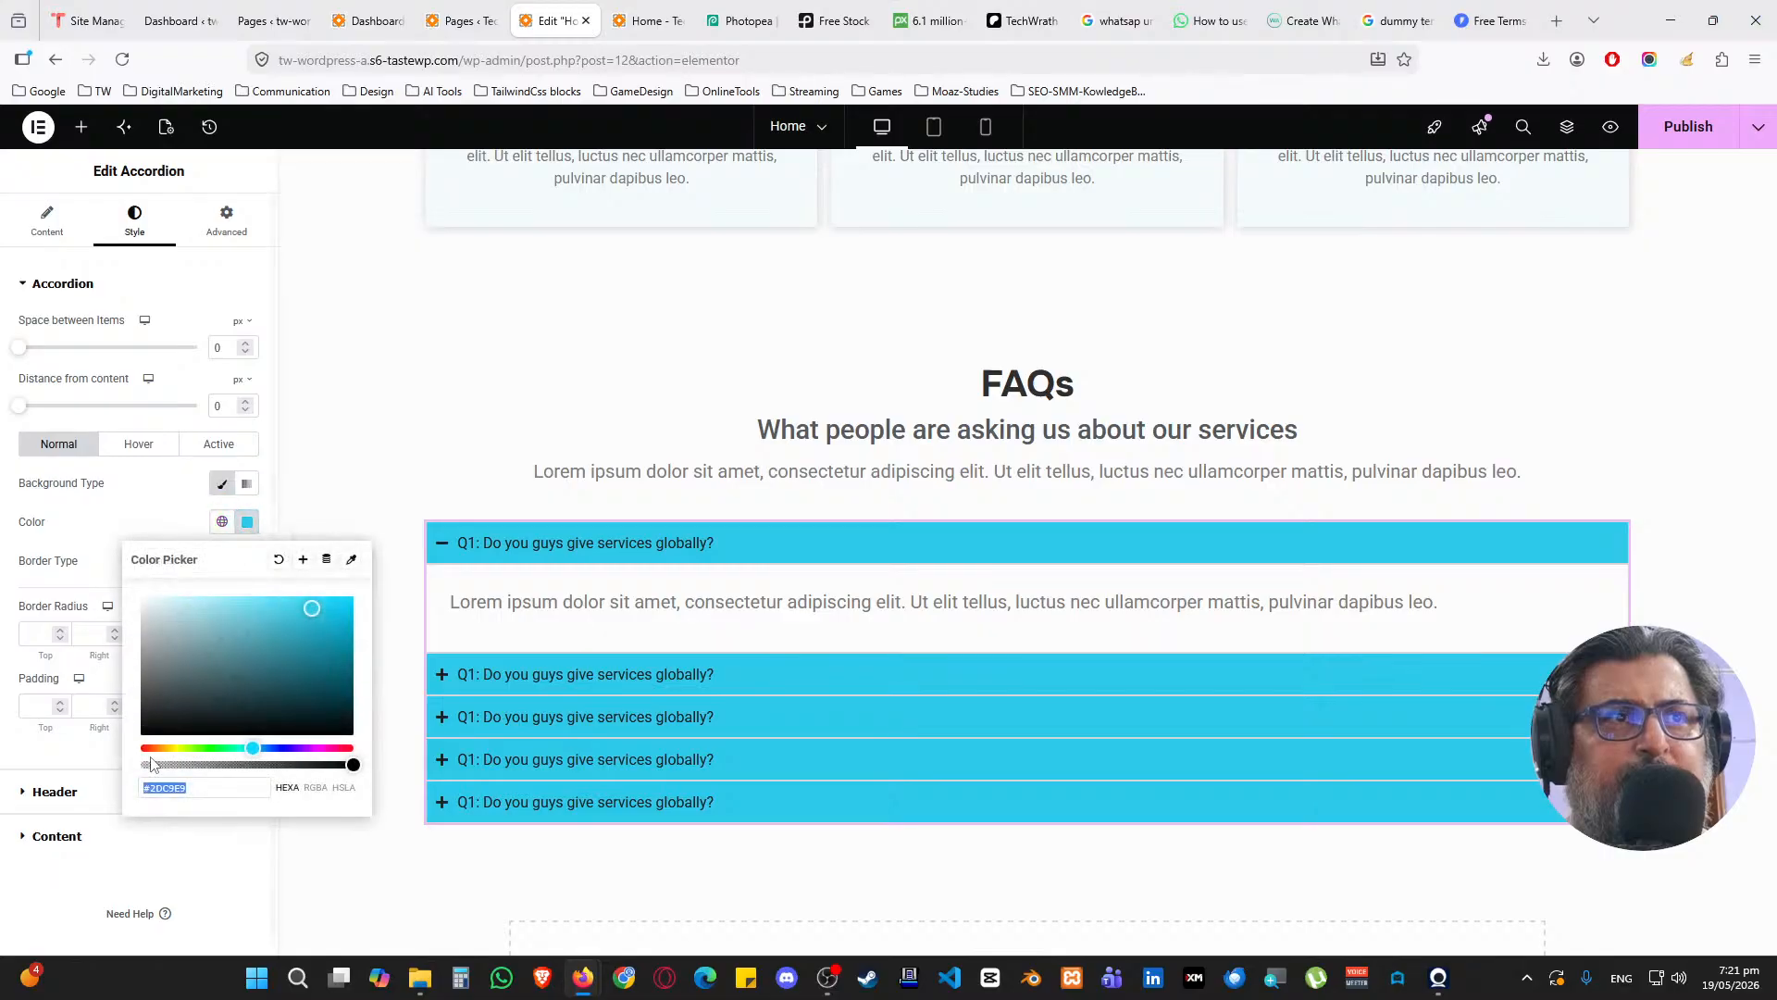
drag(345, 761, 160, 770)
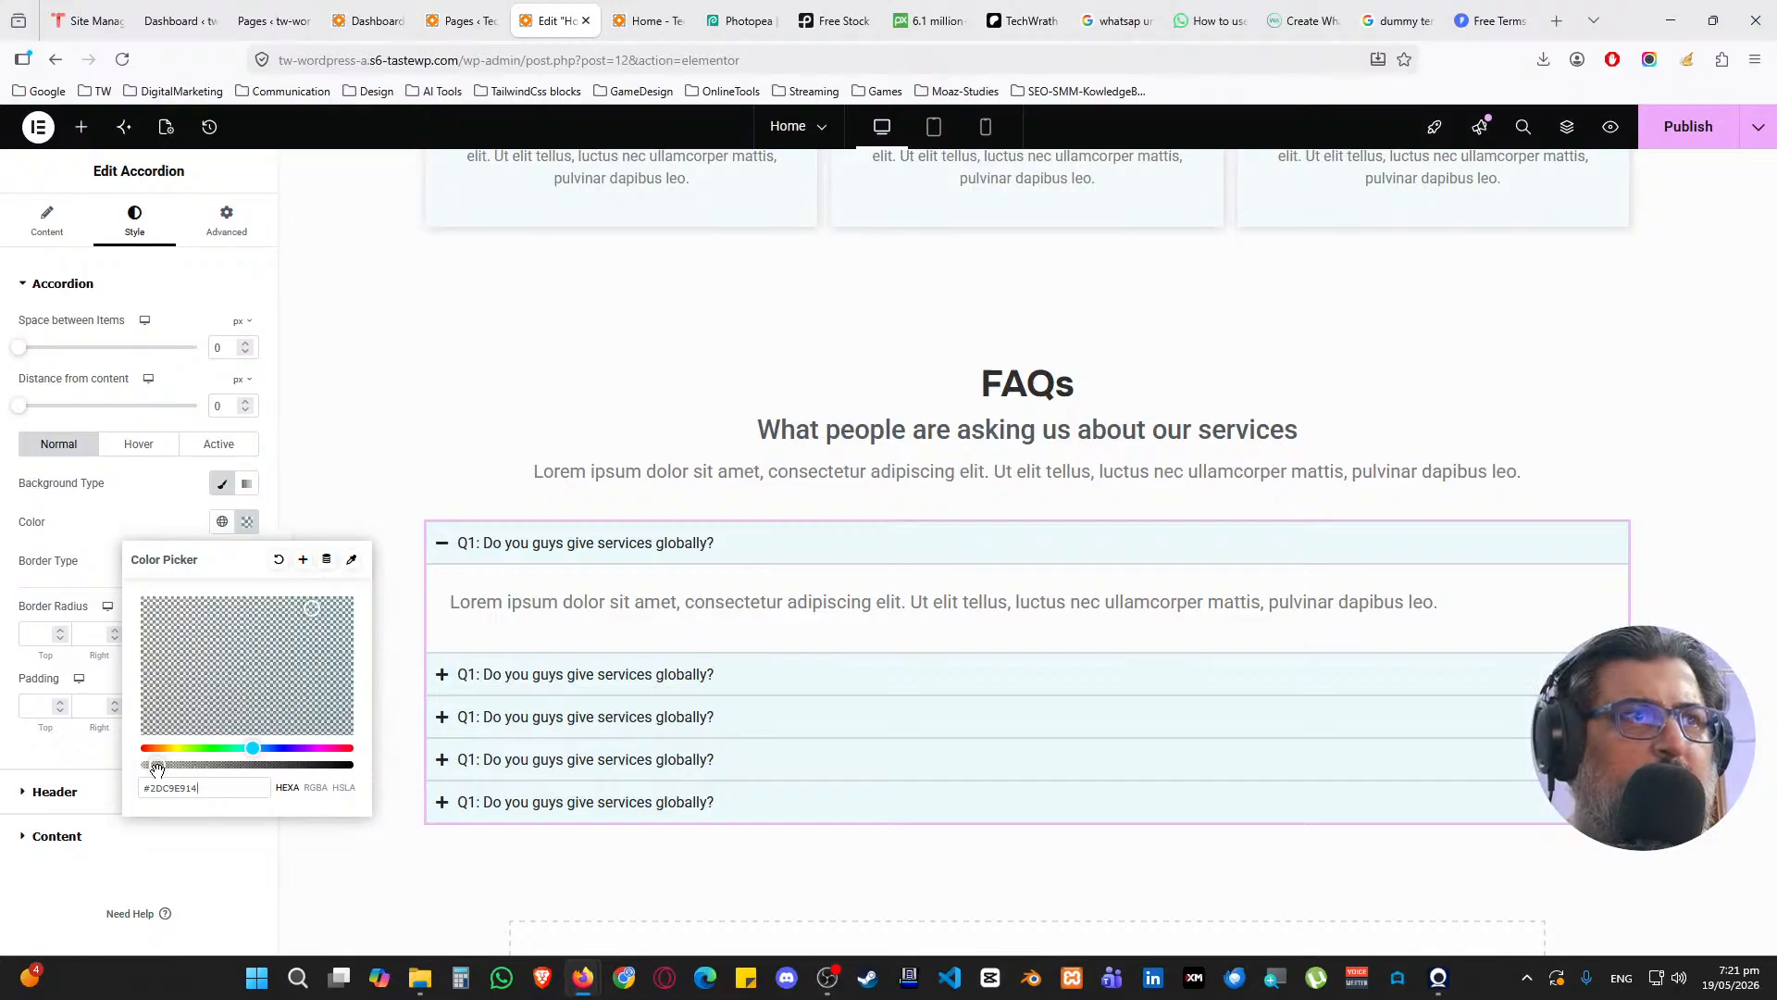
click(155, 537)
click(453, 542)
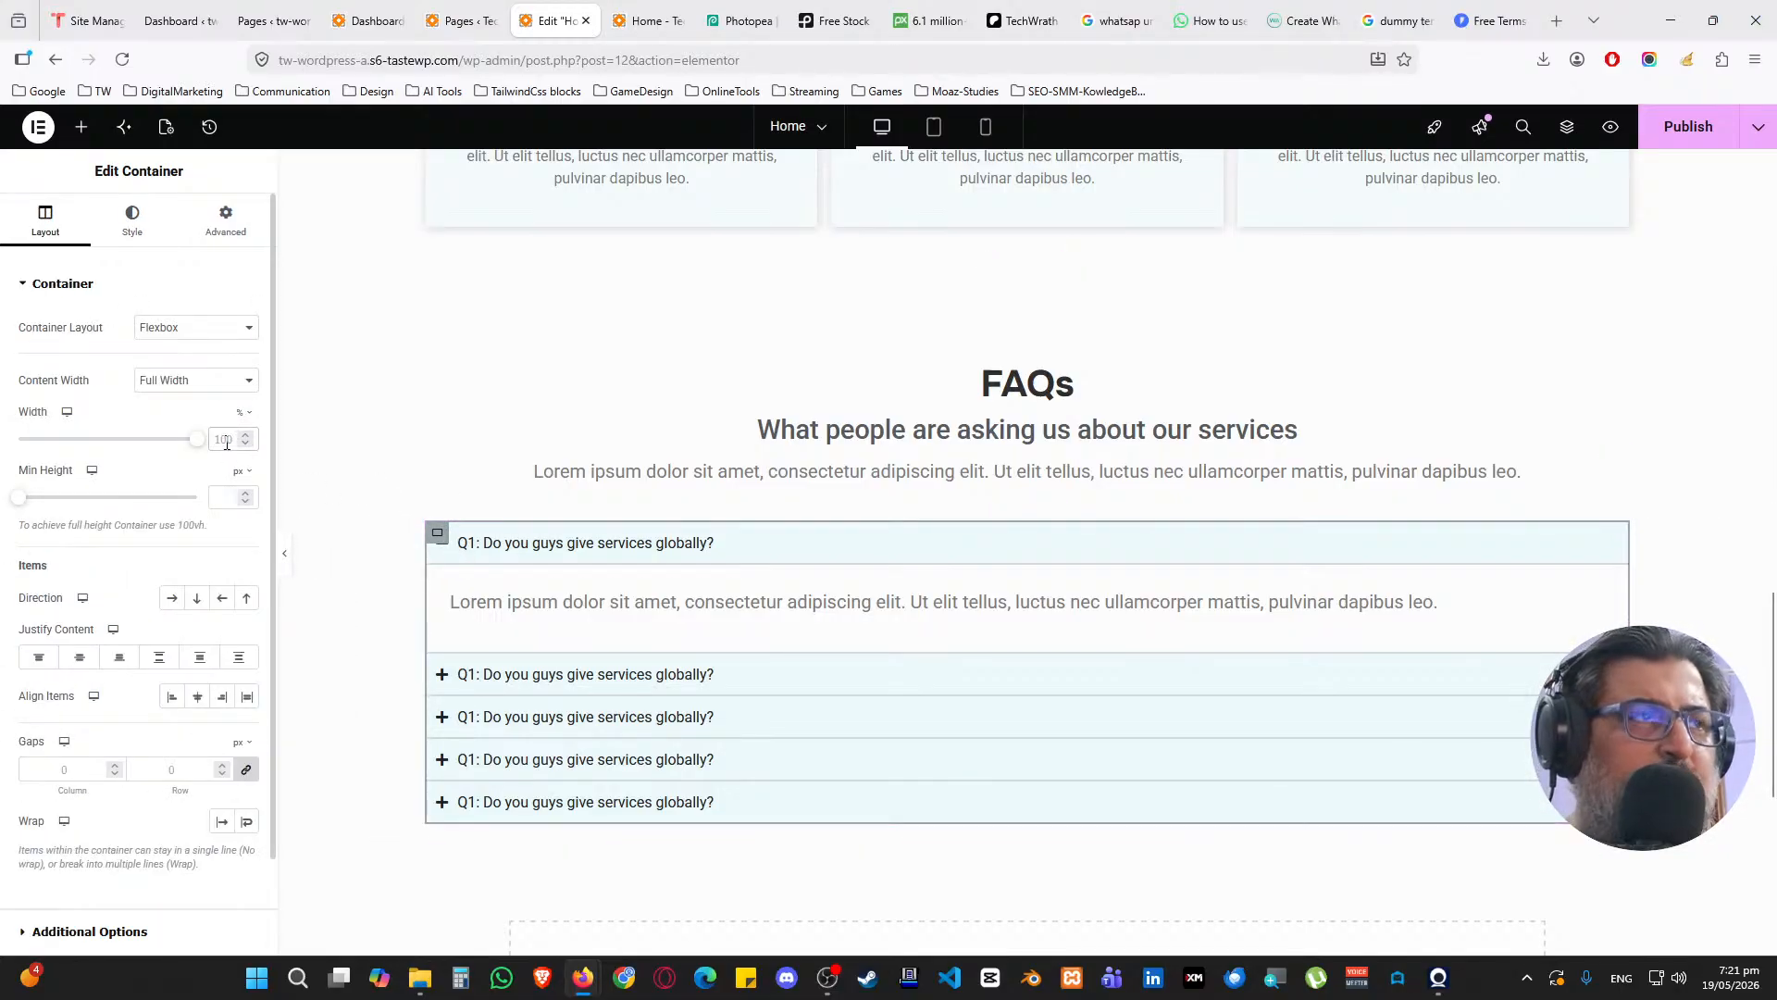
Set the accordion container width to 80% and centre it with Justify Content and Align Items center
click(227, 444)
text(50)
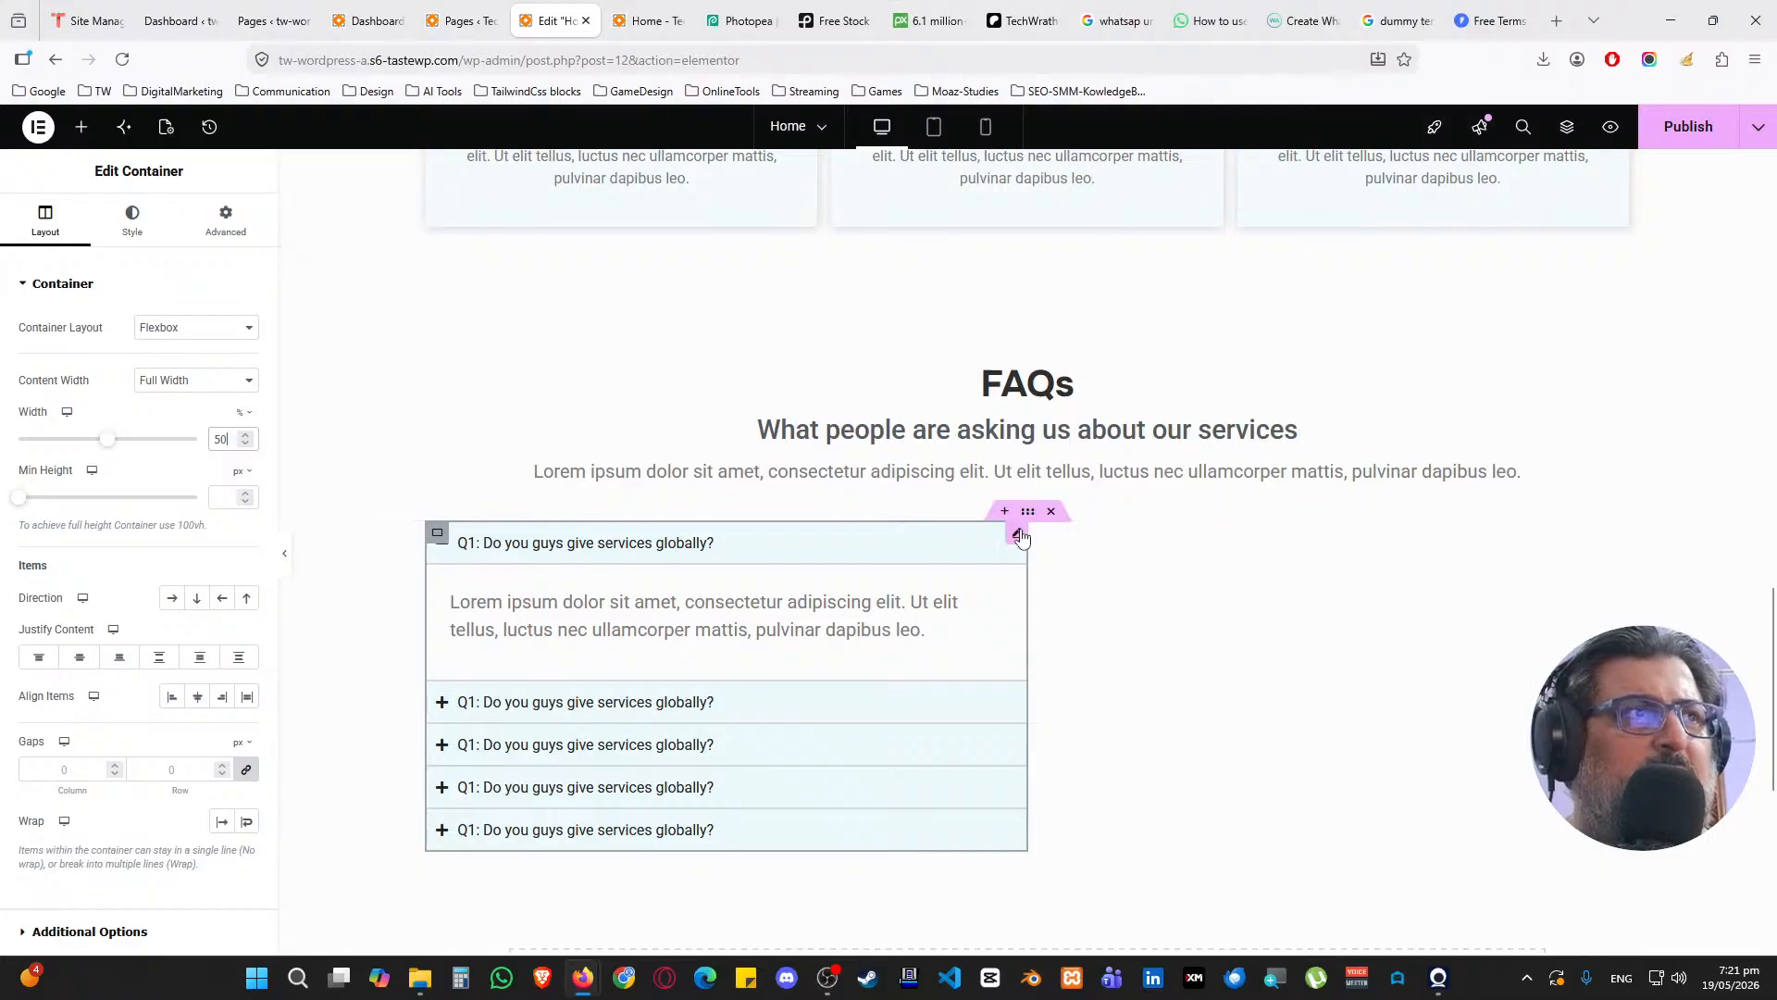
click(1027, 511)
click(79, 656)
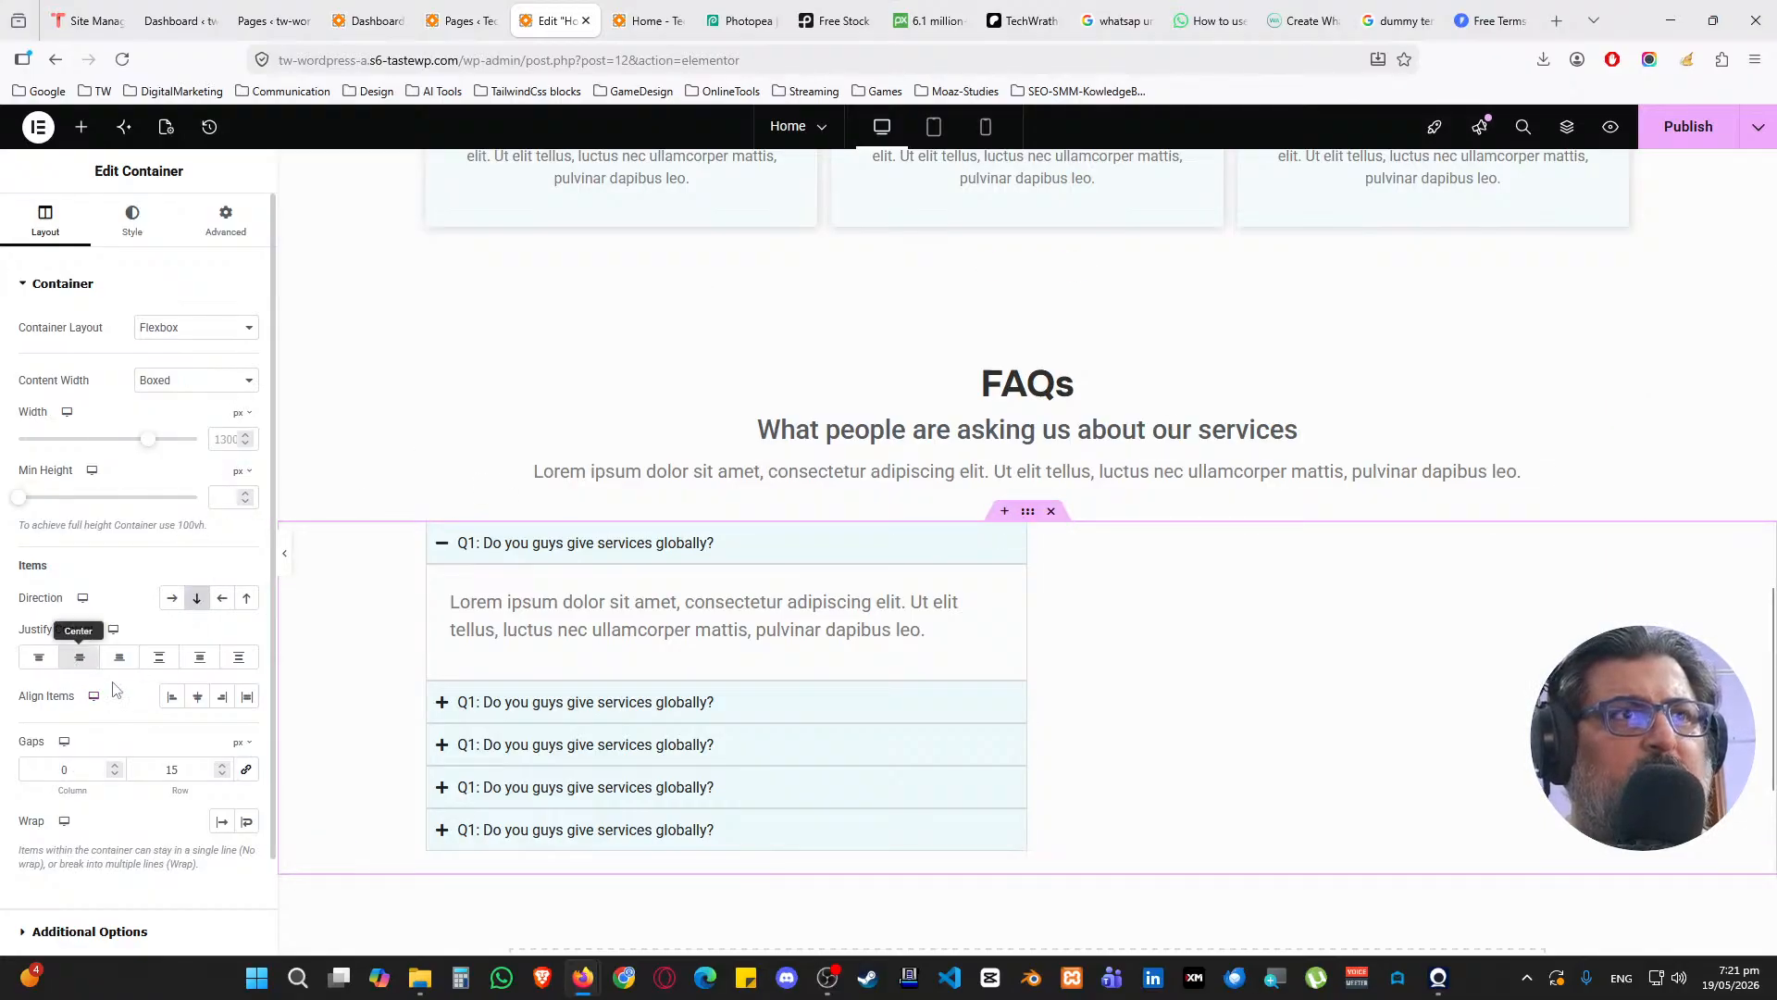
click(197, 696)
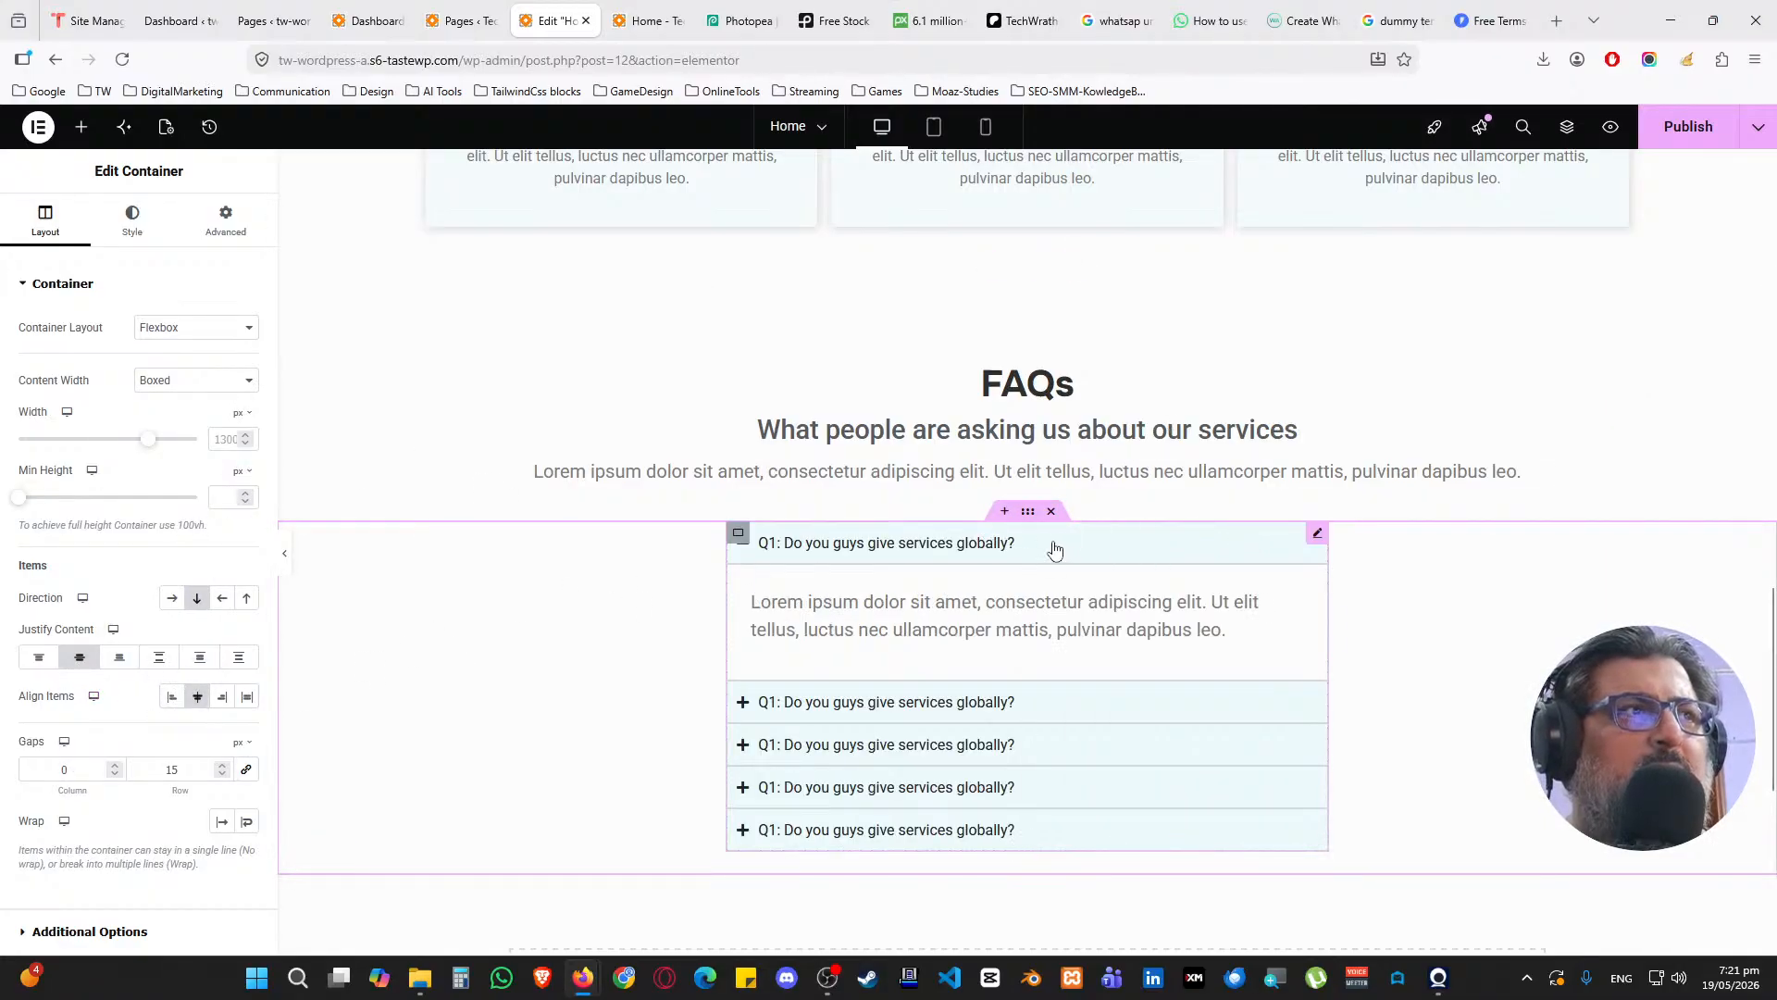
click(739, 534)
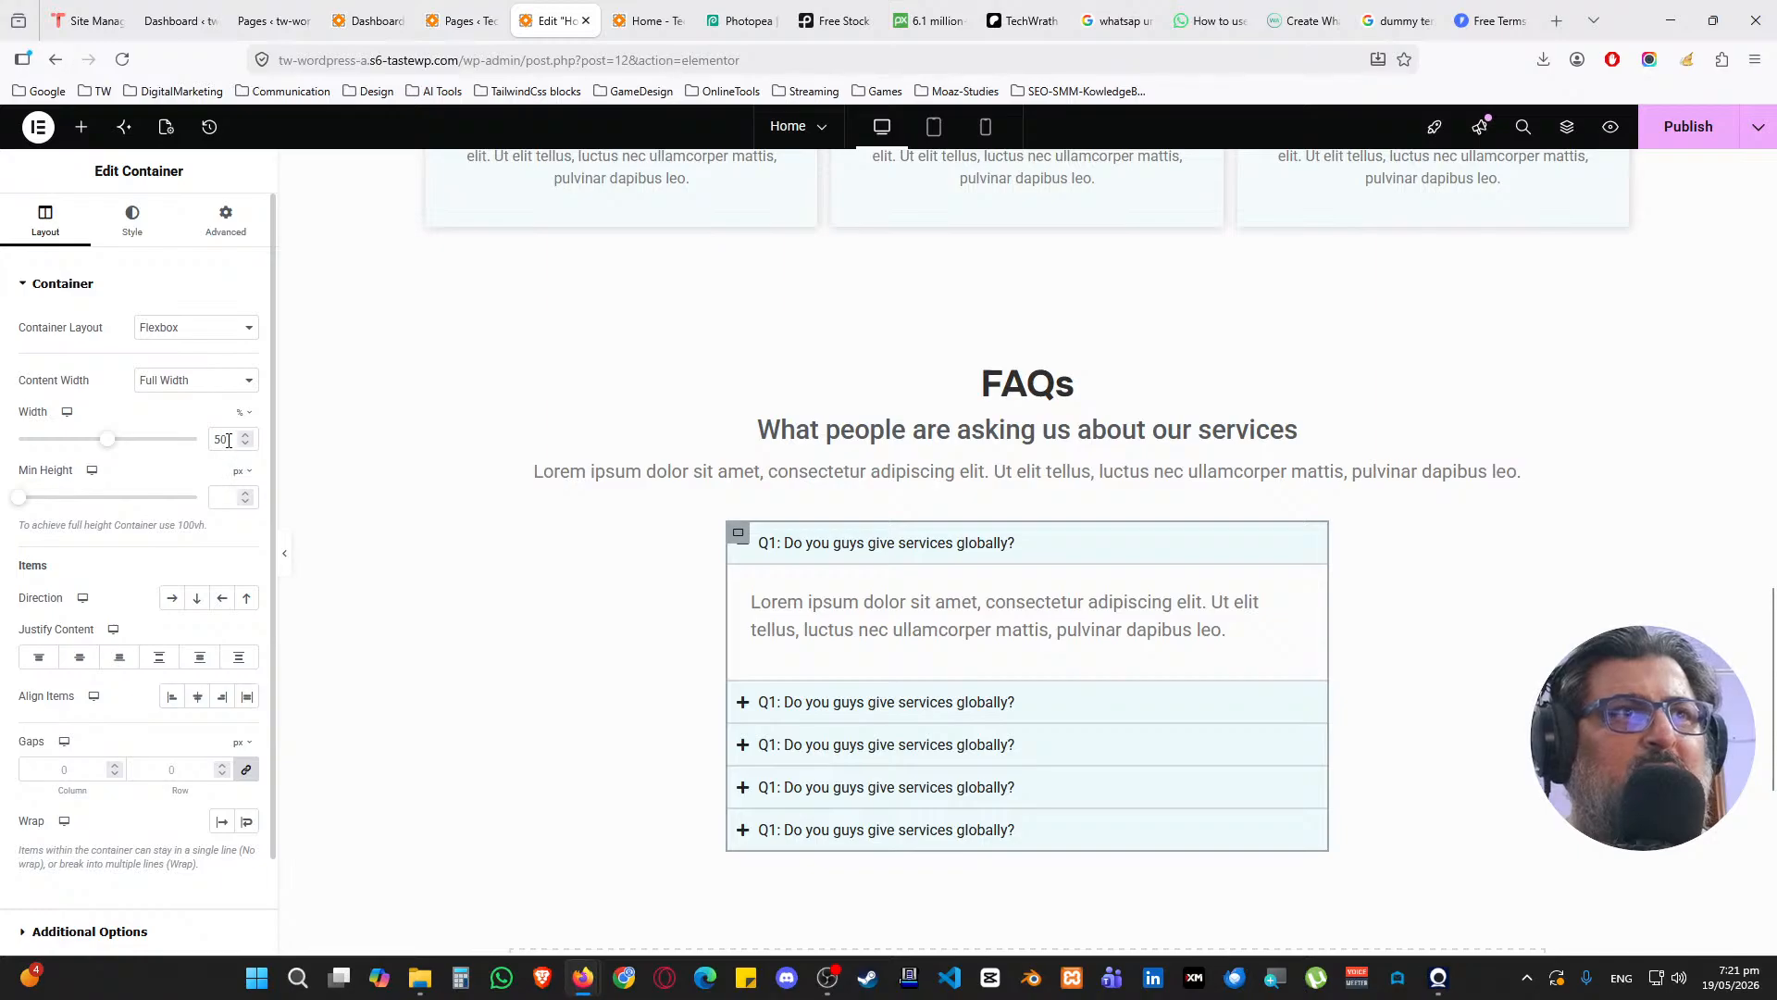
text(80)
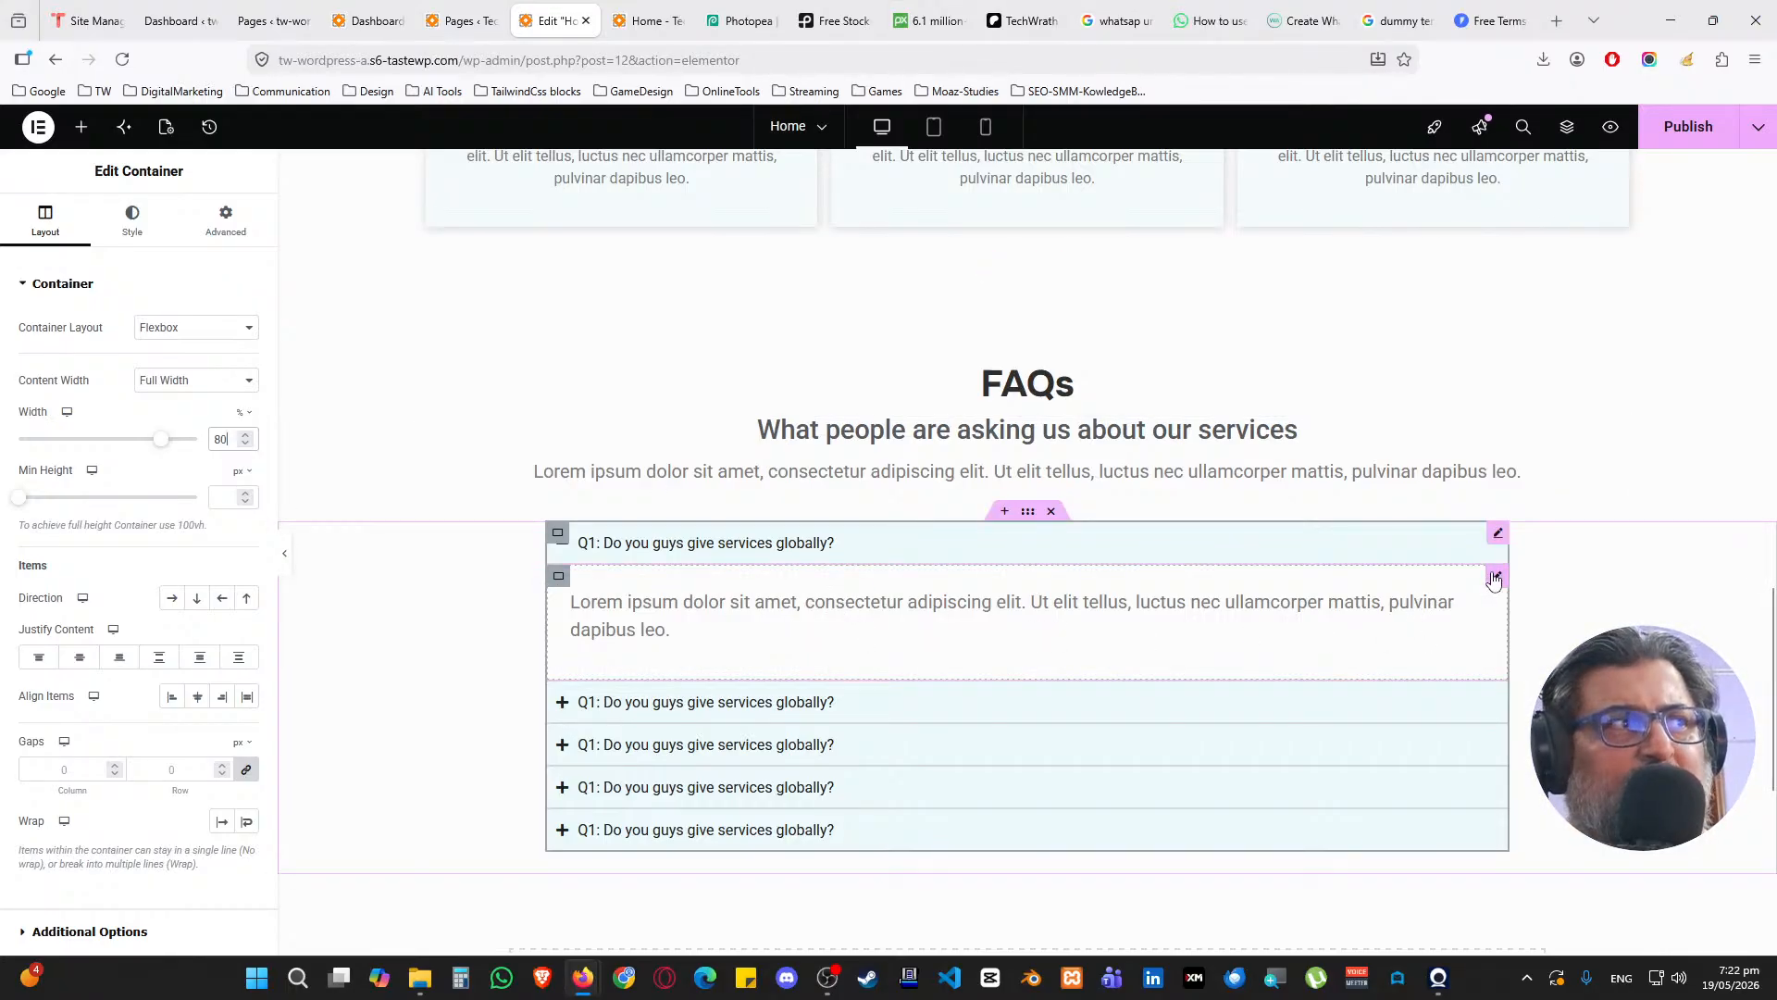
click(1495, 577)
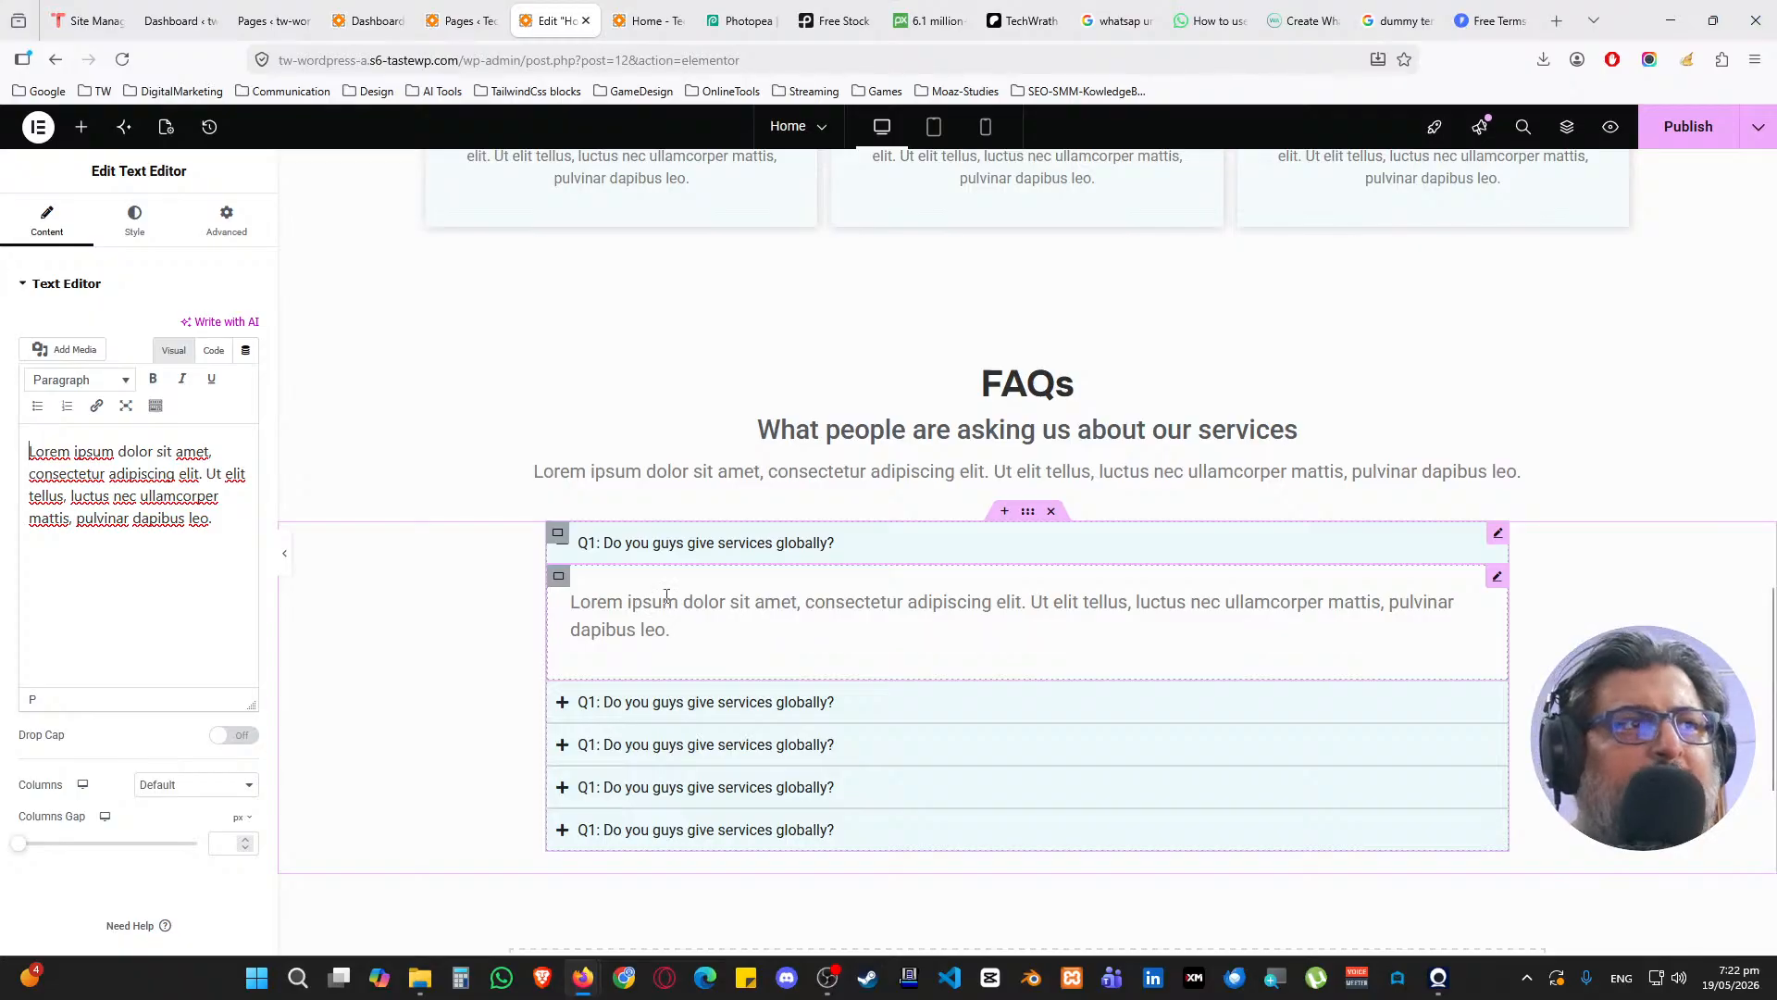
scroll(667, 595, down, 1)
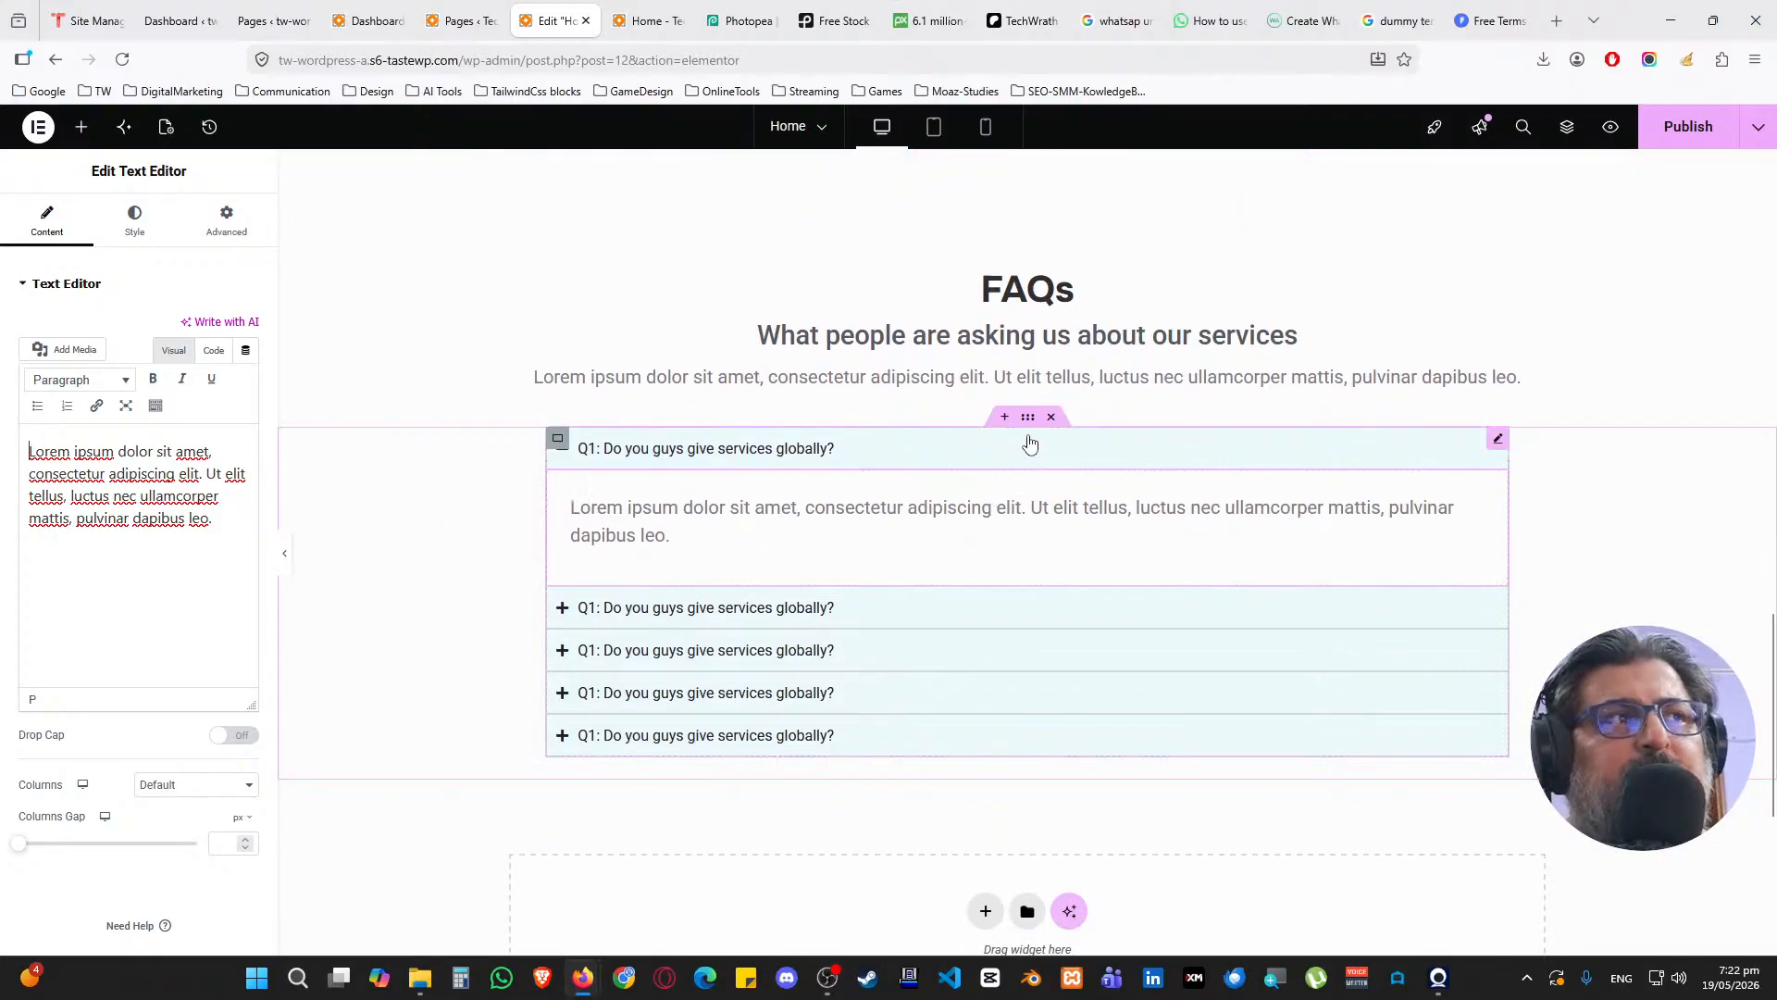
scroll(1023, 417, up, 3)
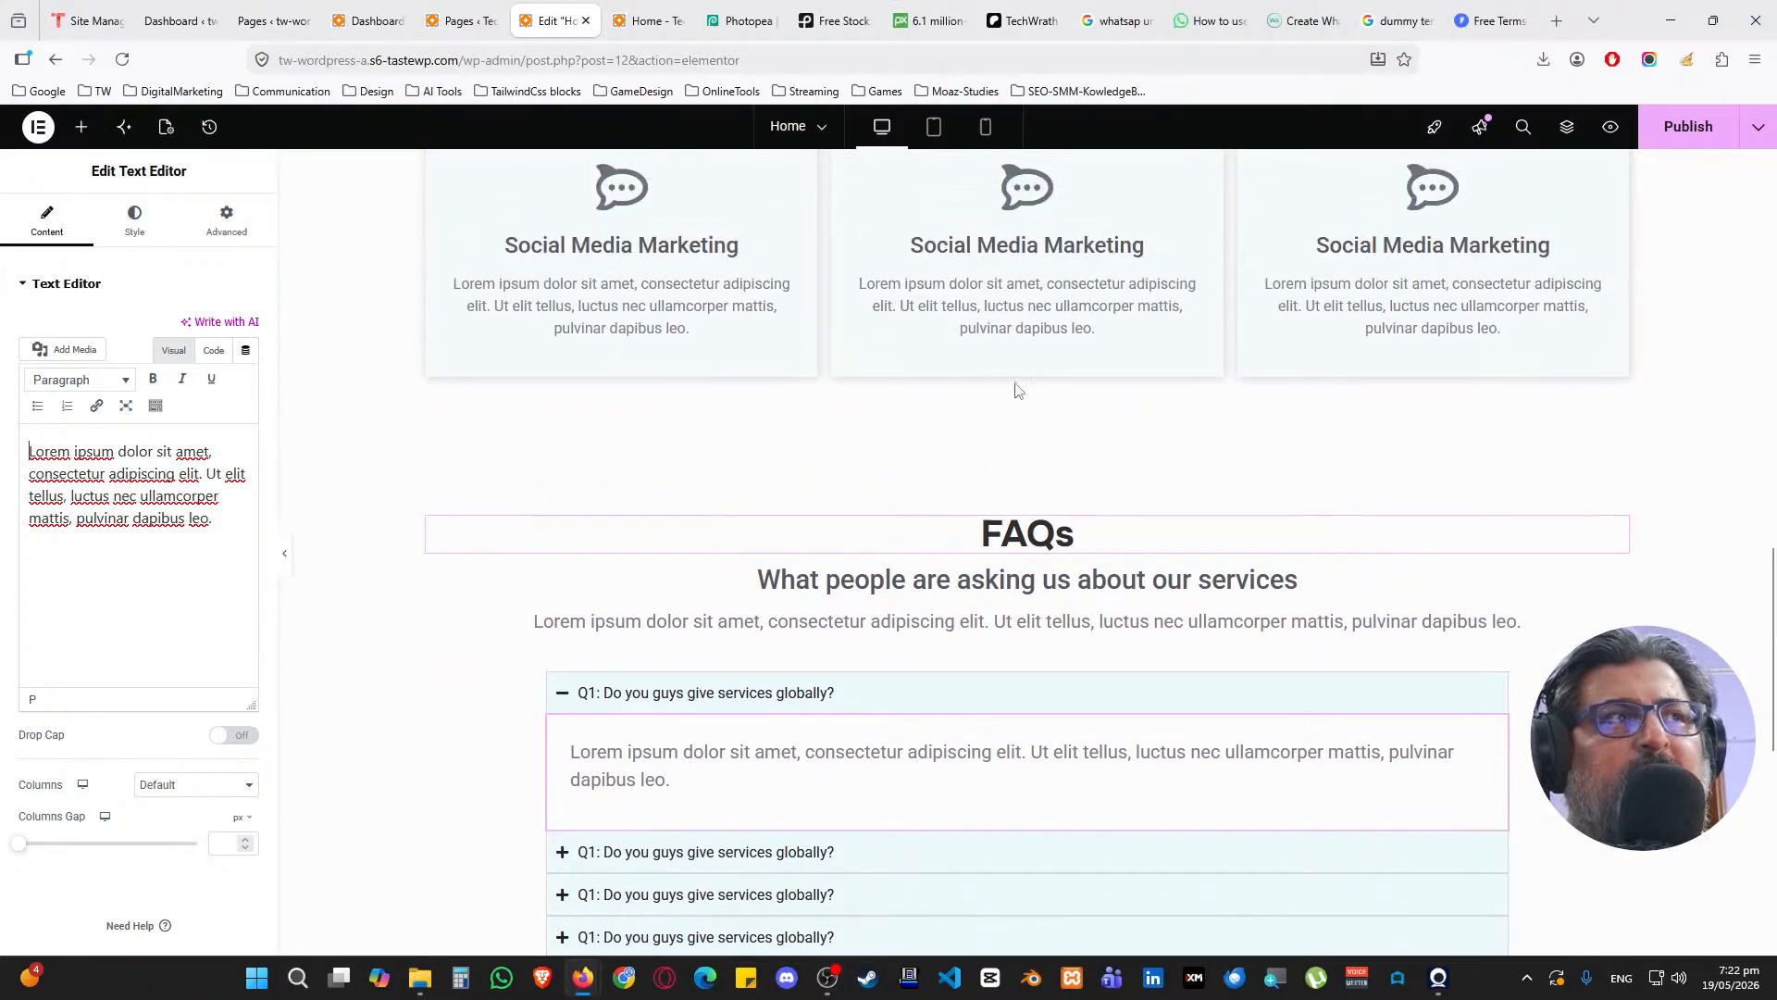
scroll(1017, 388, up, 1)
scroll(1028, 296, down, 3)
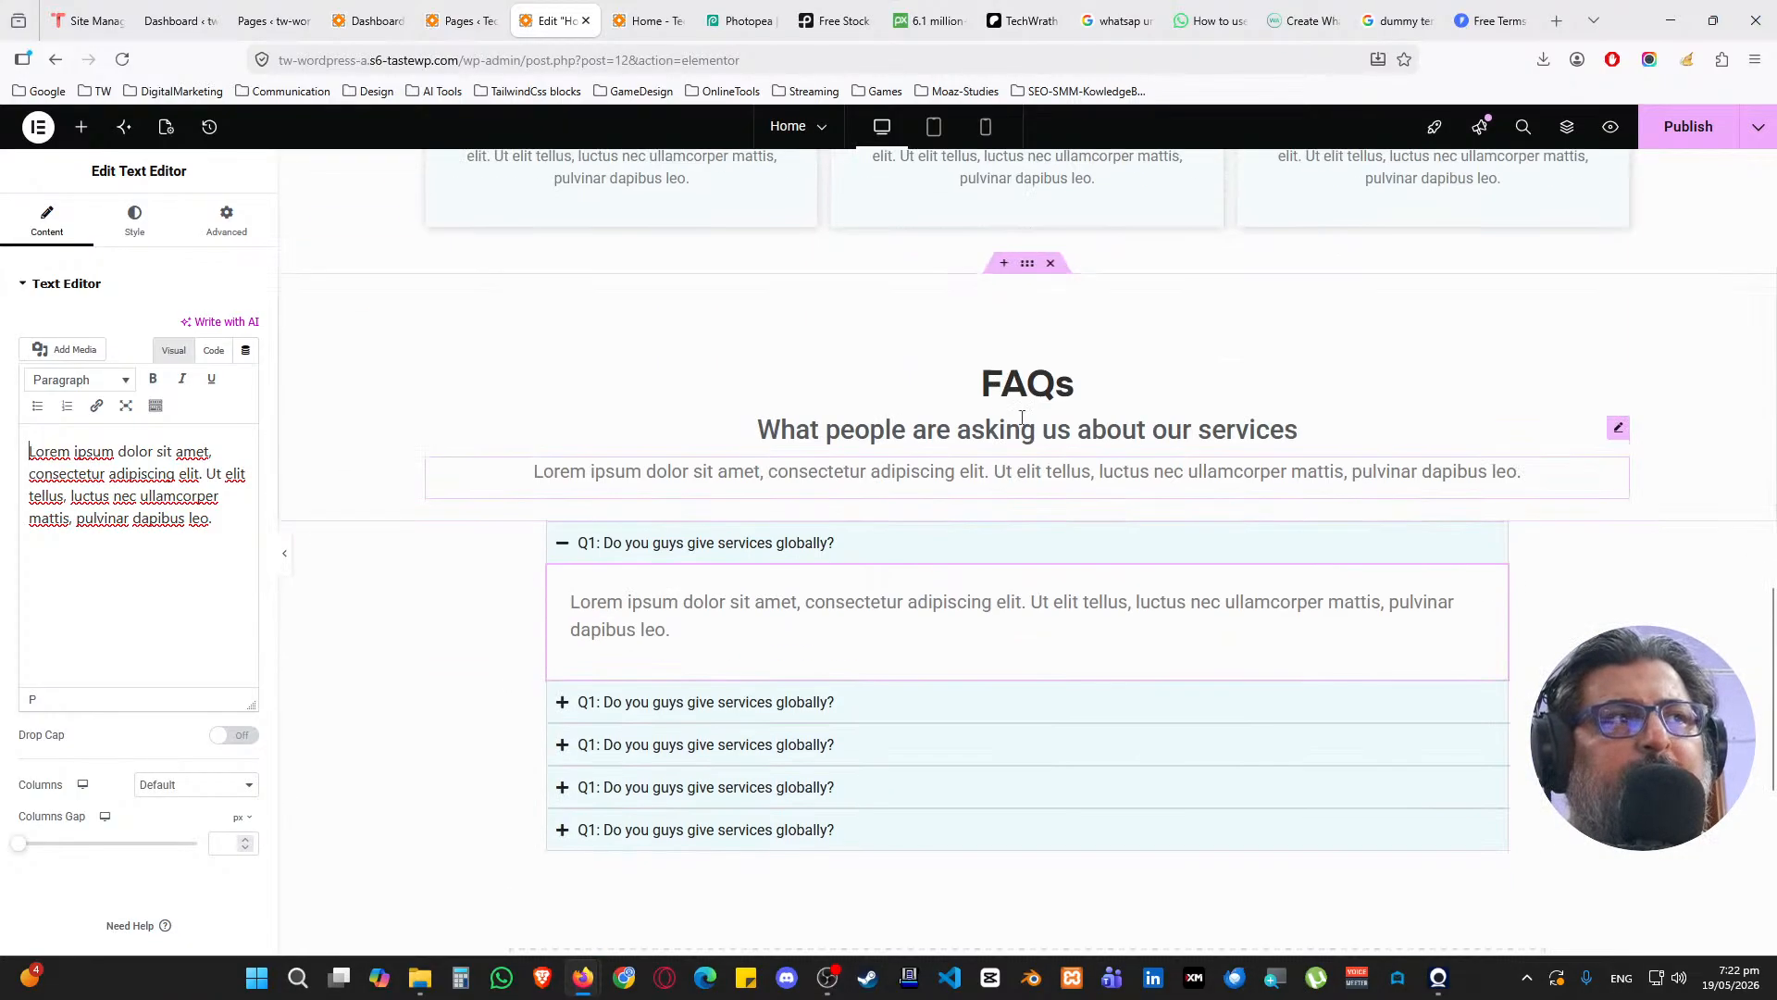
Insert a two-column Flexbox container below the FAQs and give it 100 px top padding
right_click(1031, 268)
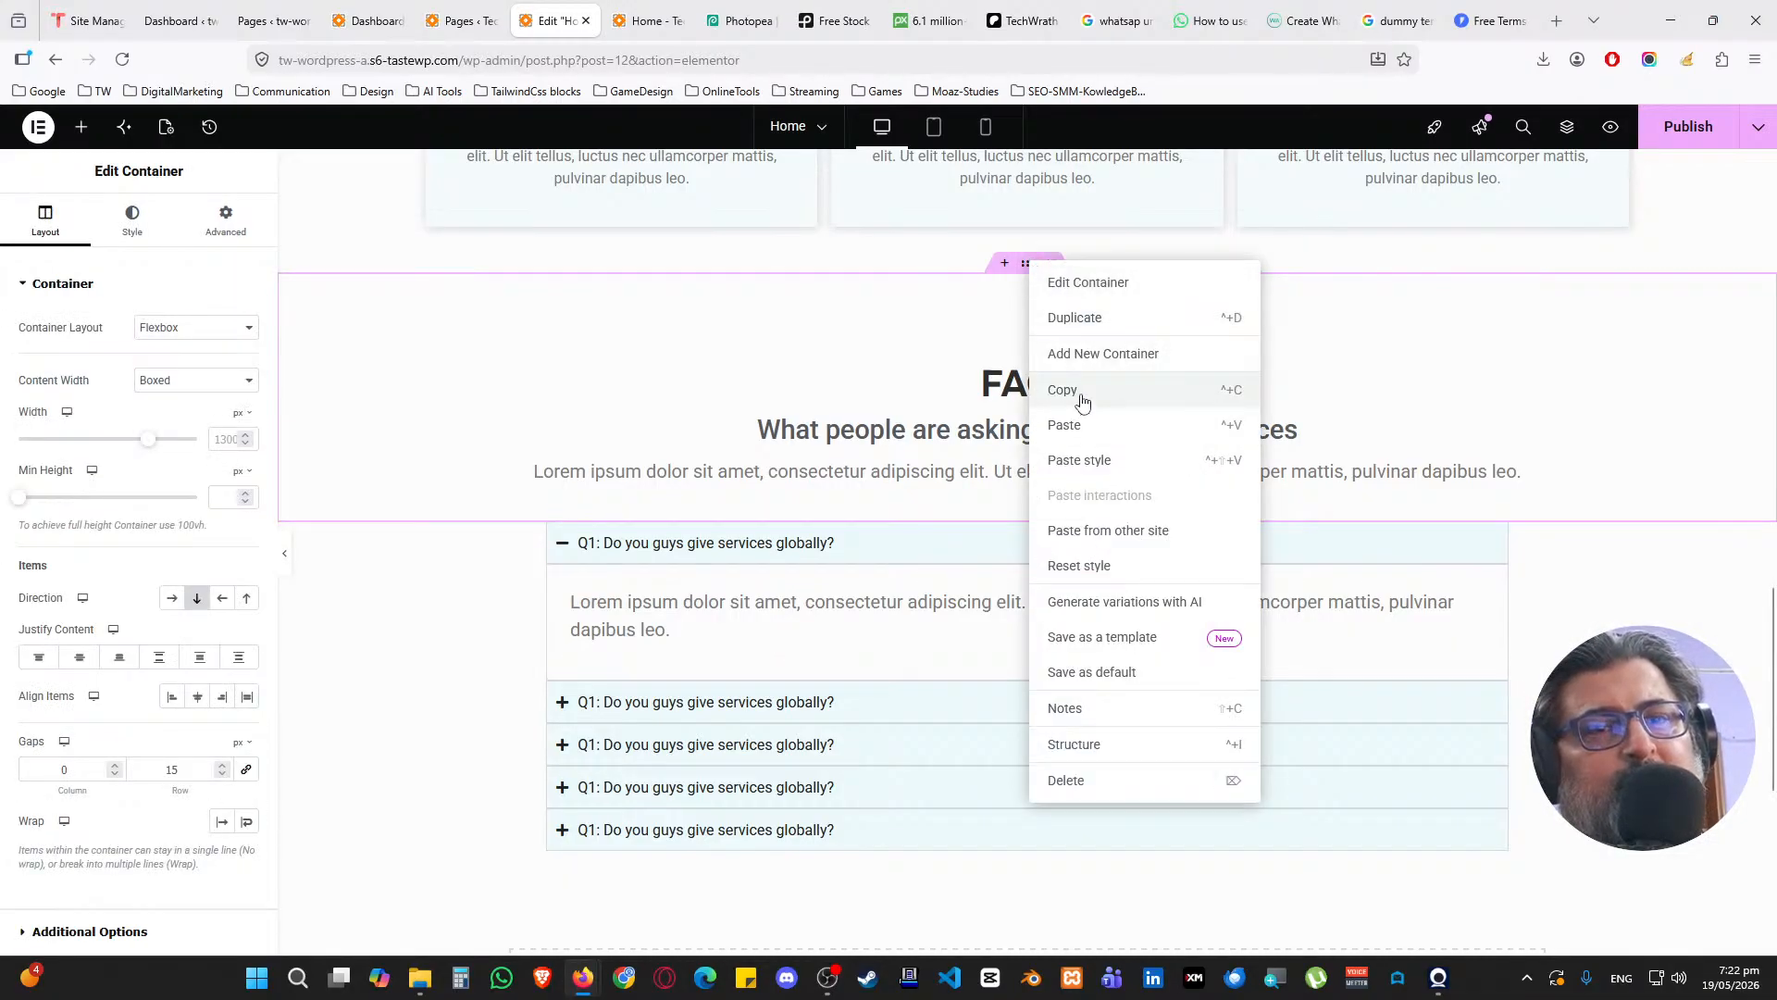
scroll(802, 748, down, 2)
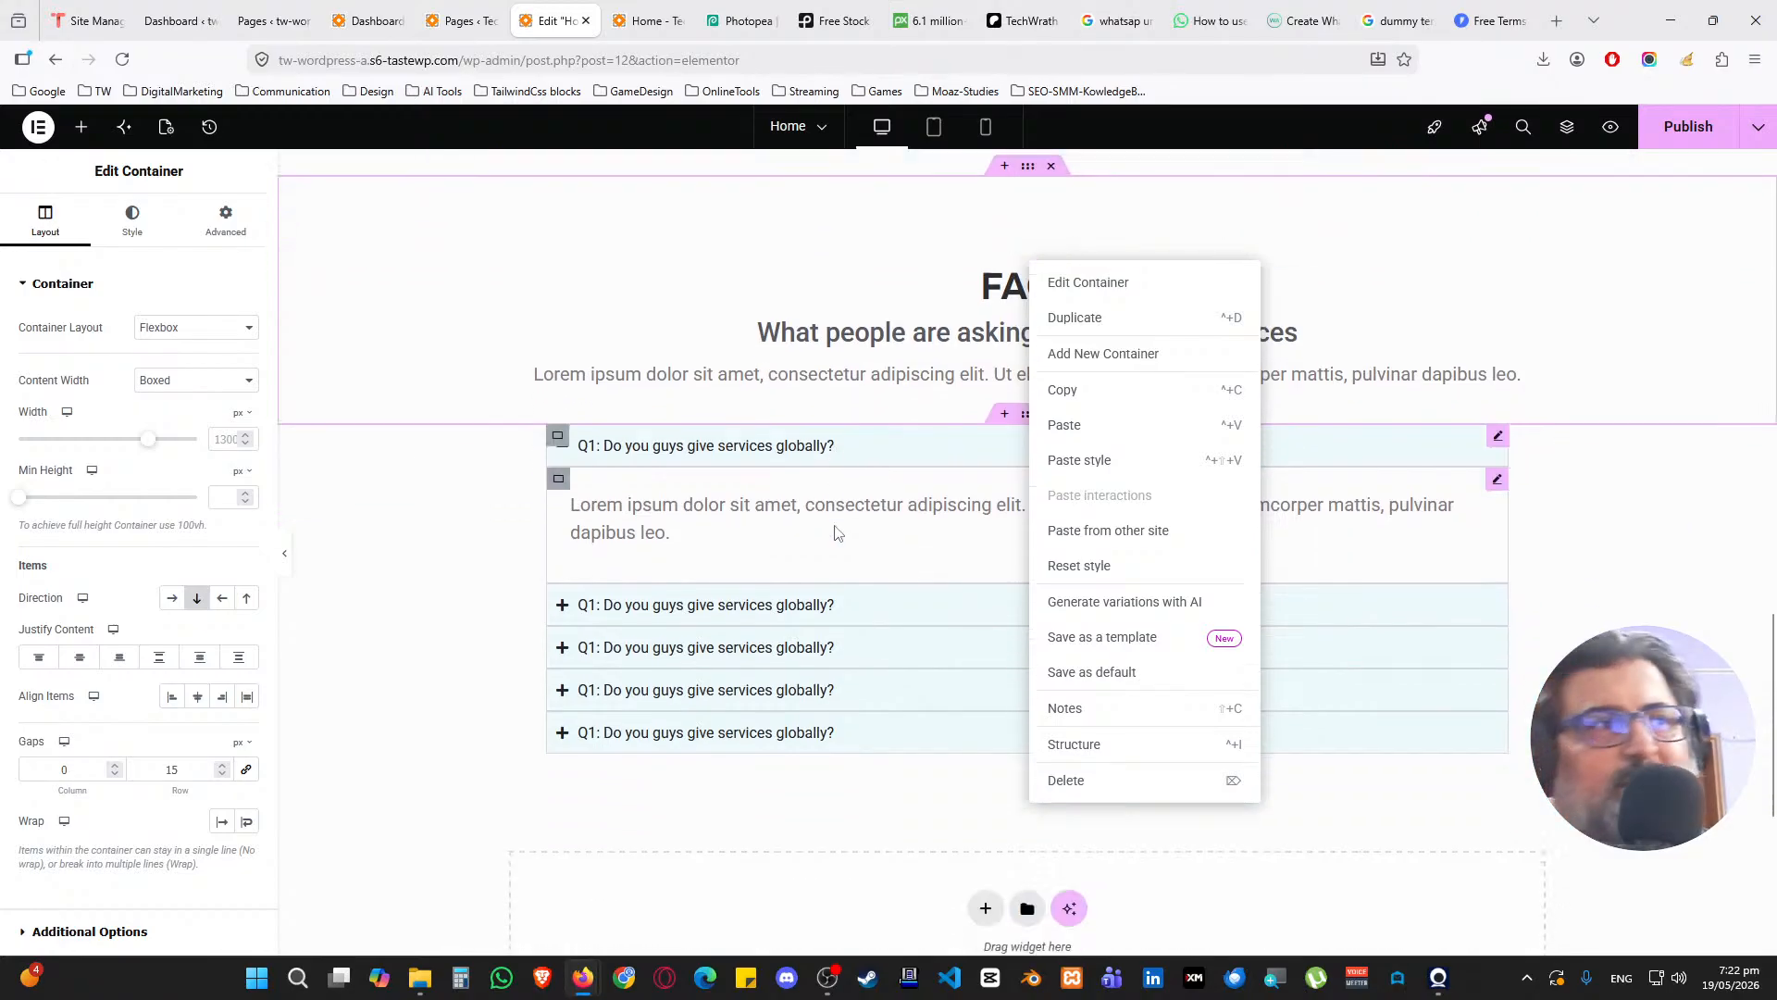
click(801, 748)
scroll(1026, 519, down, 2)
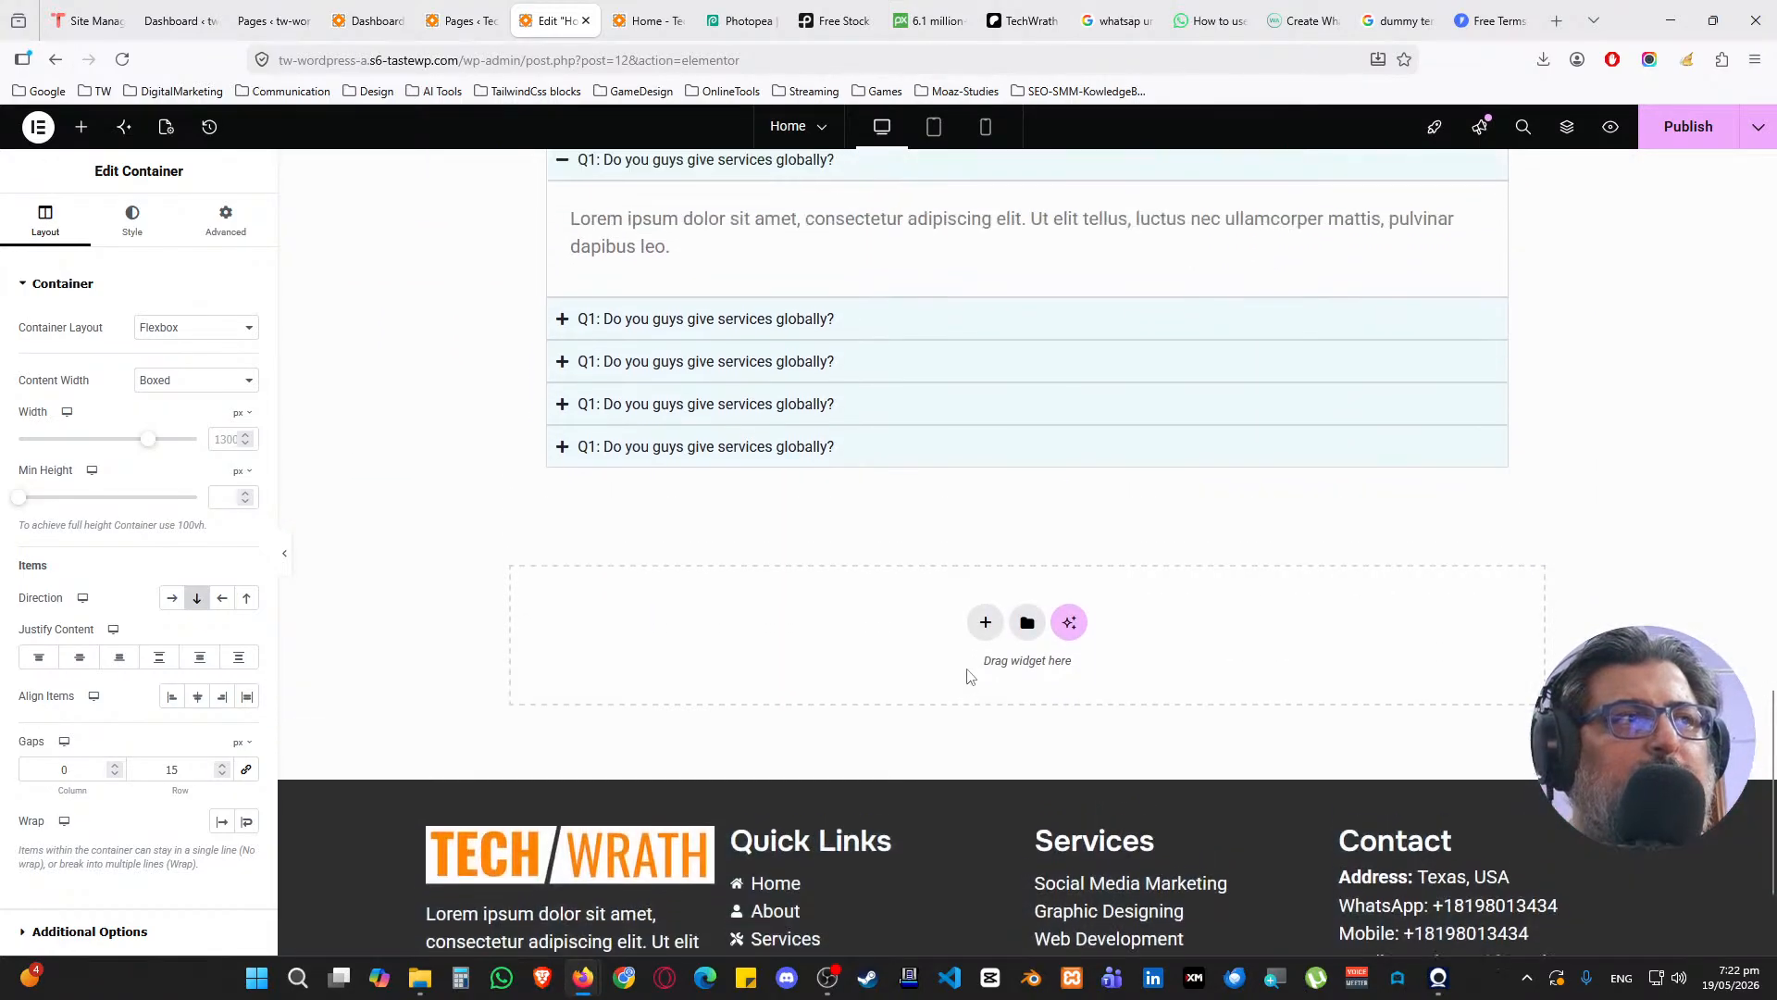
click(984, 632)
click(963, 682)
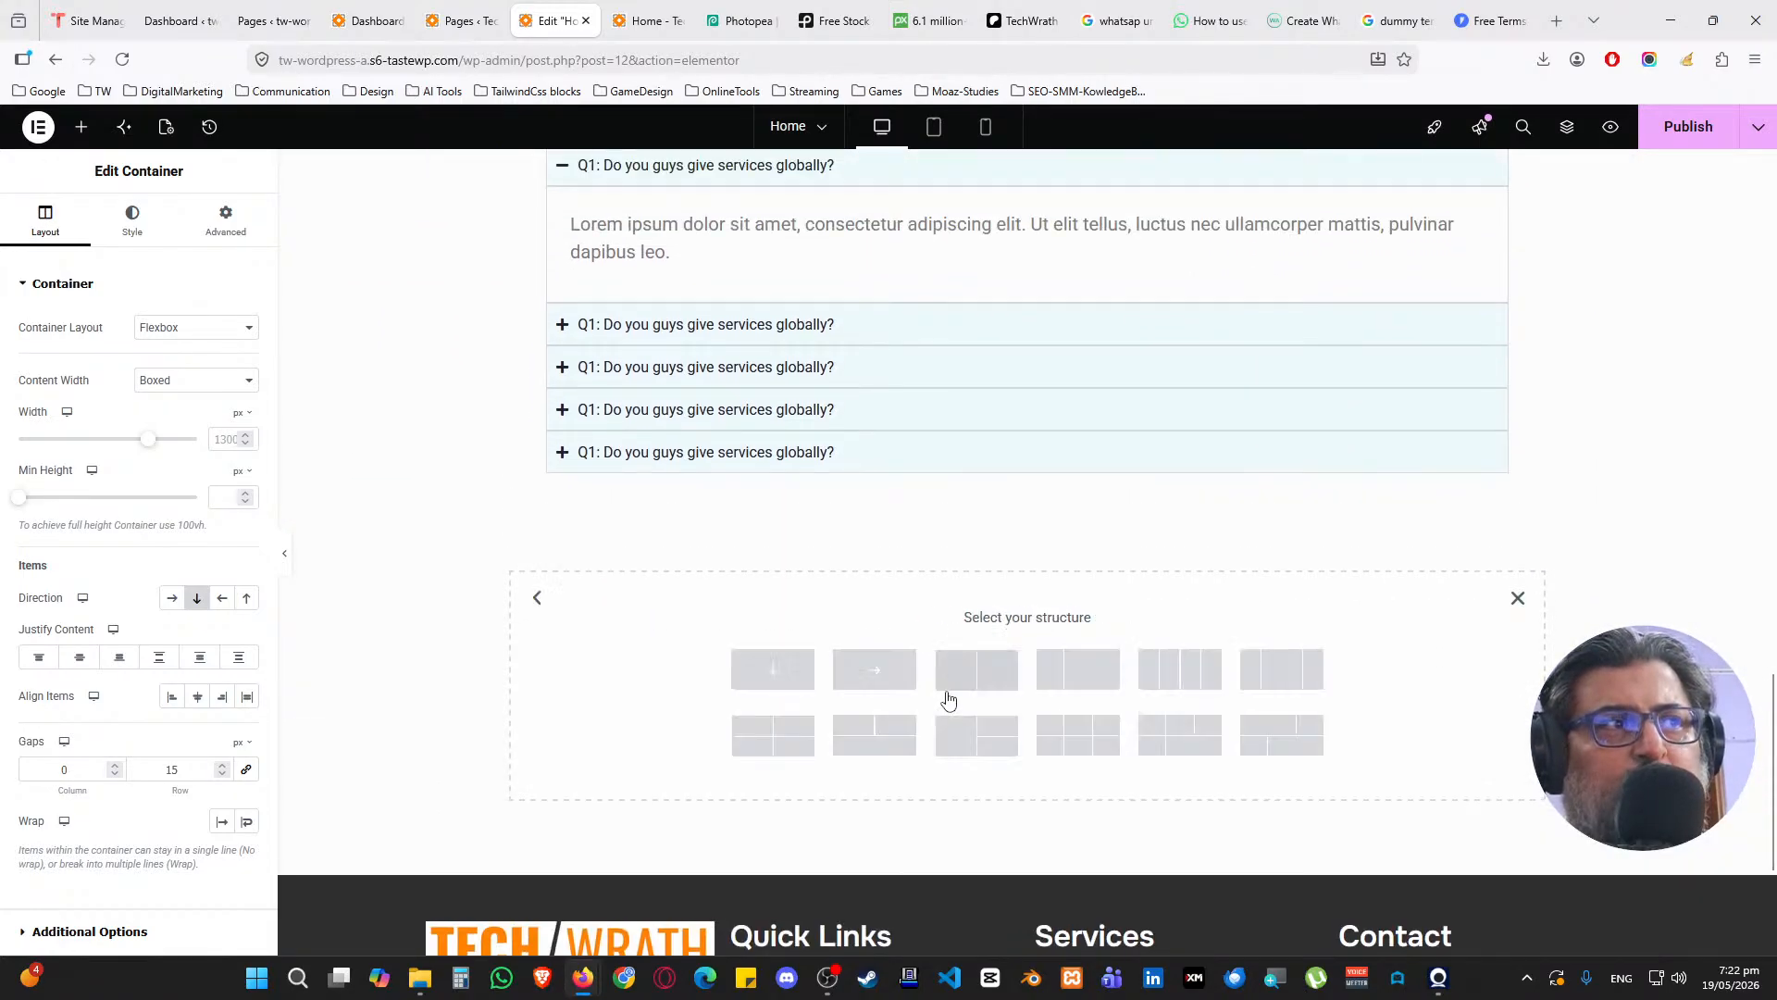
click(954, 683)
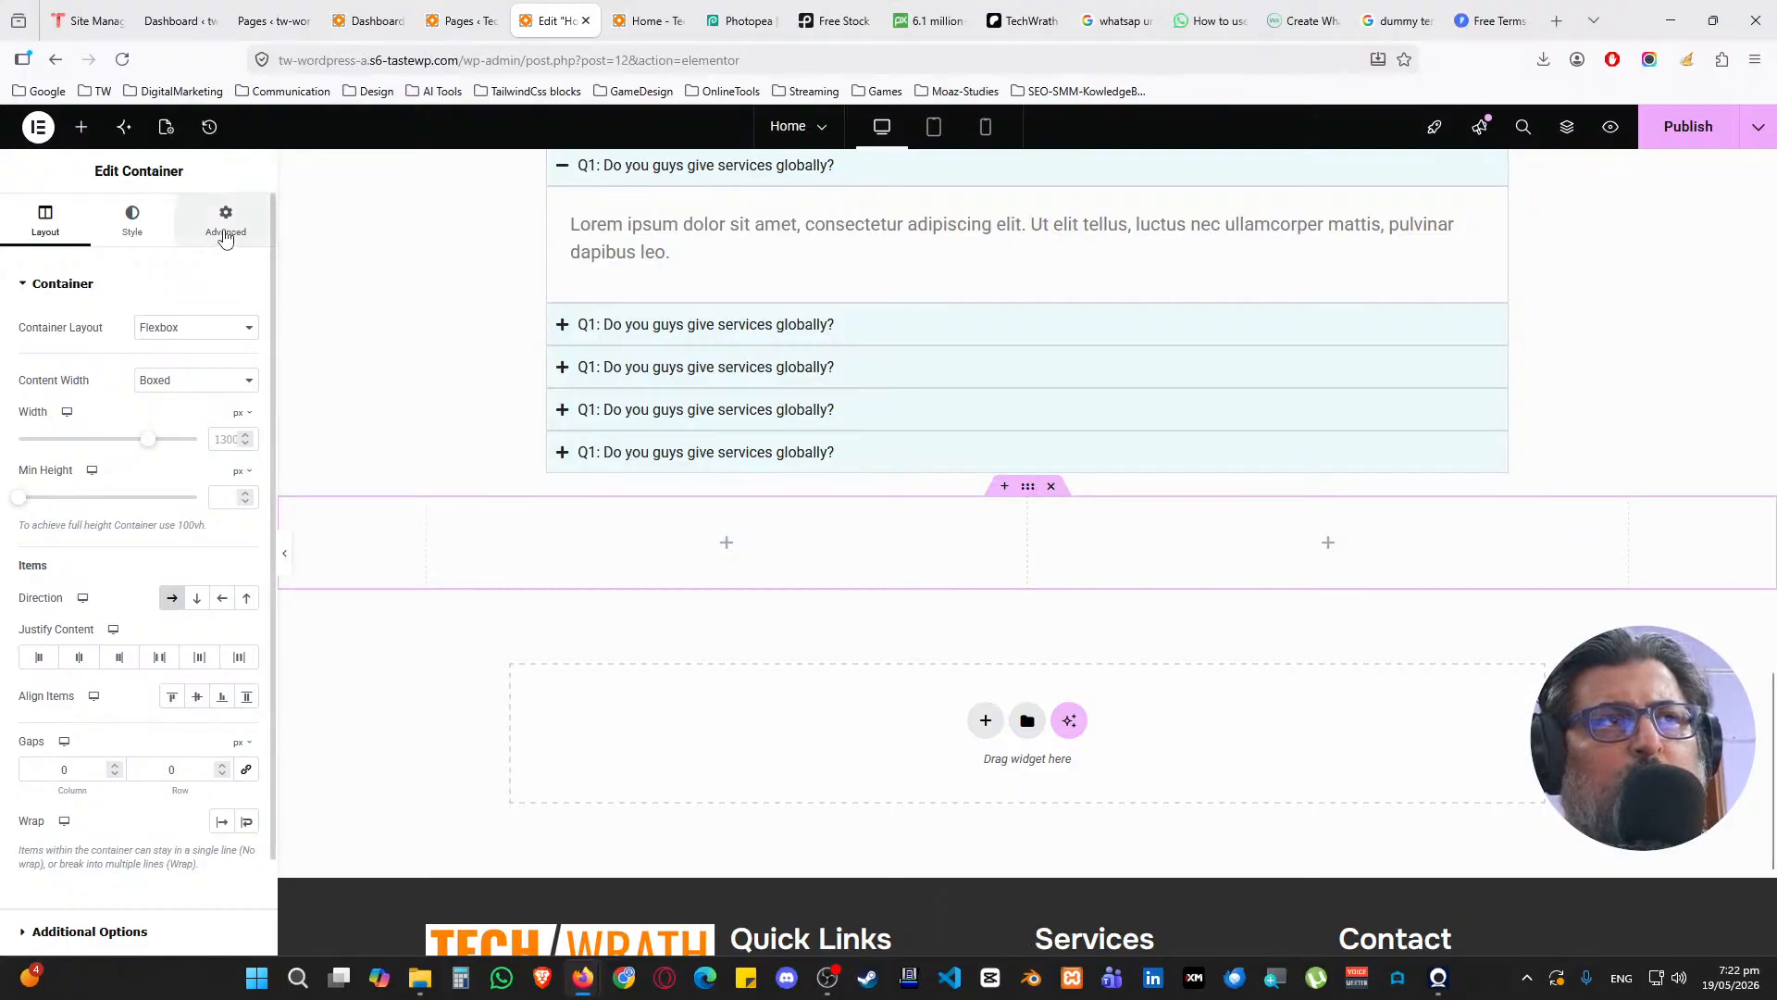
click(225, 239)
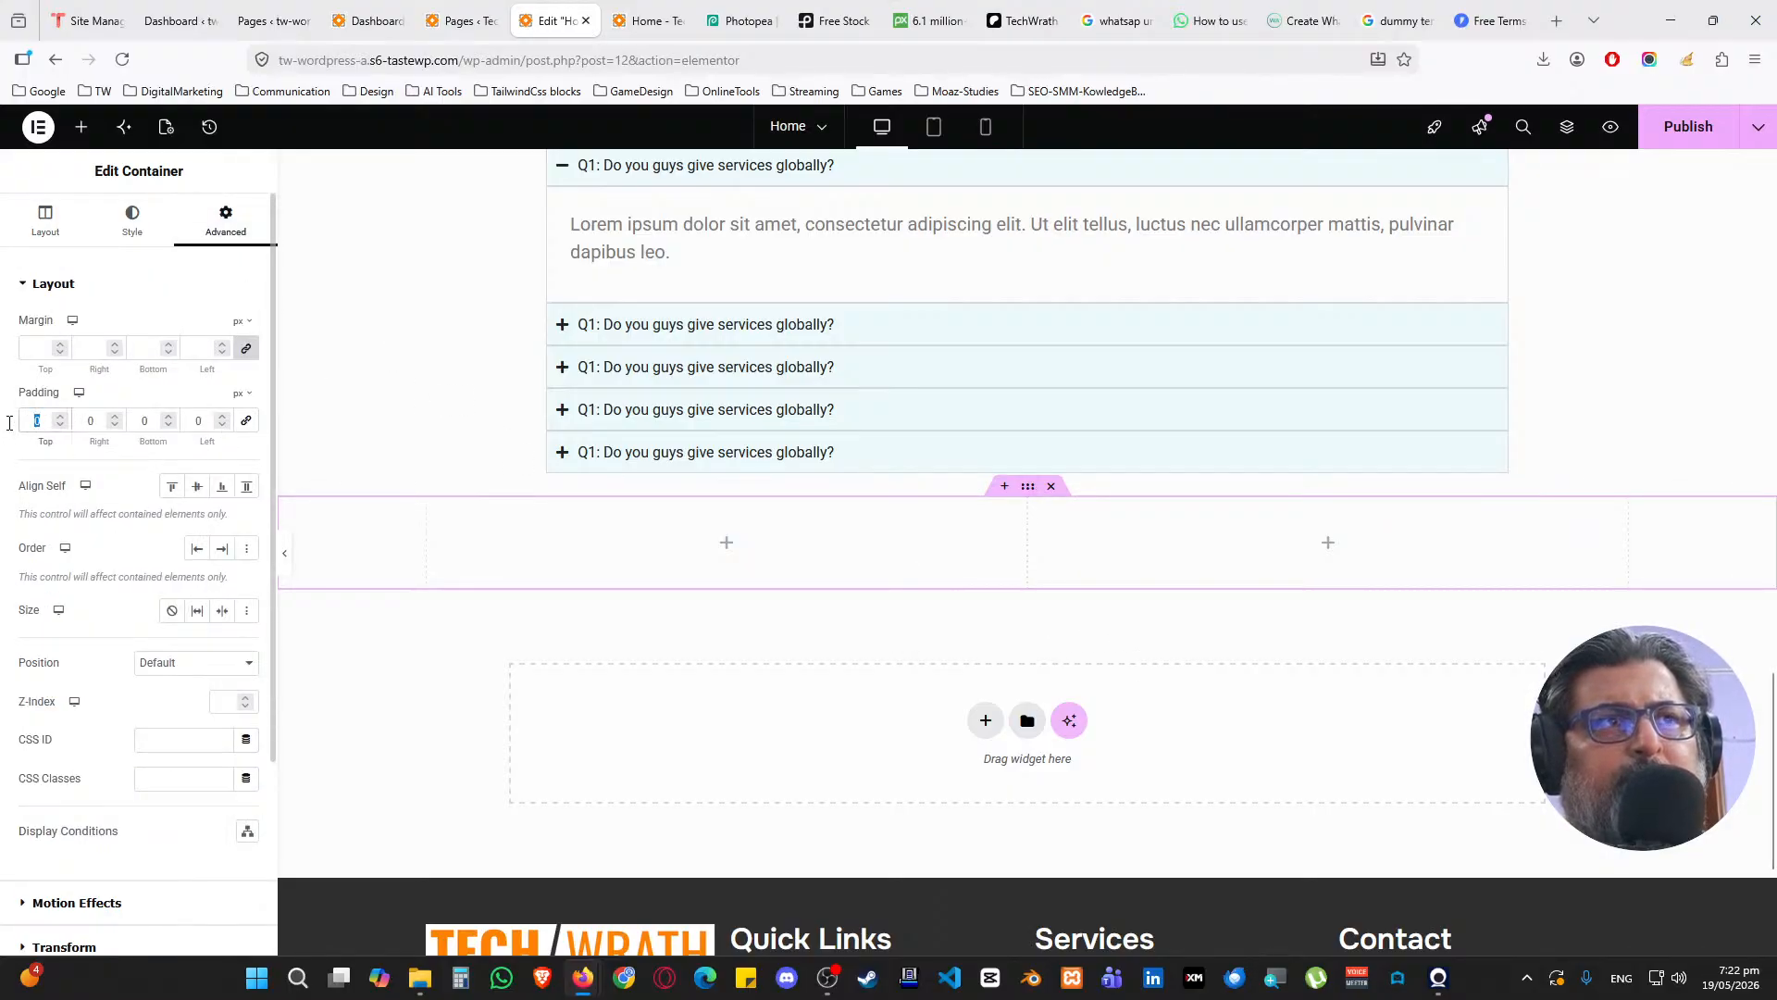
text(100)
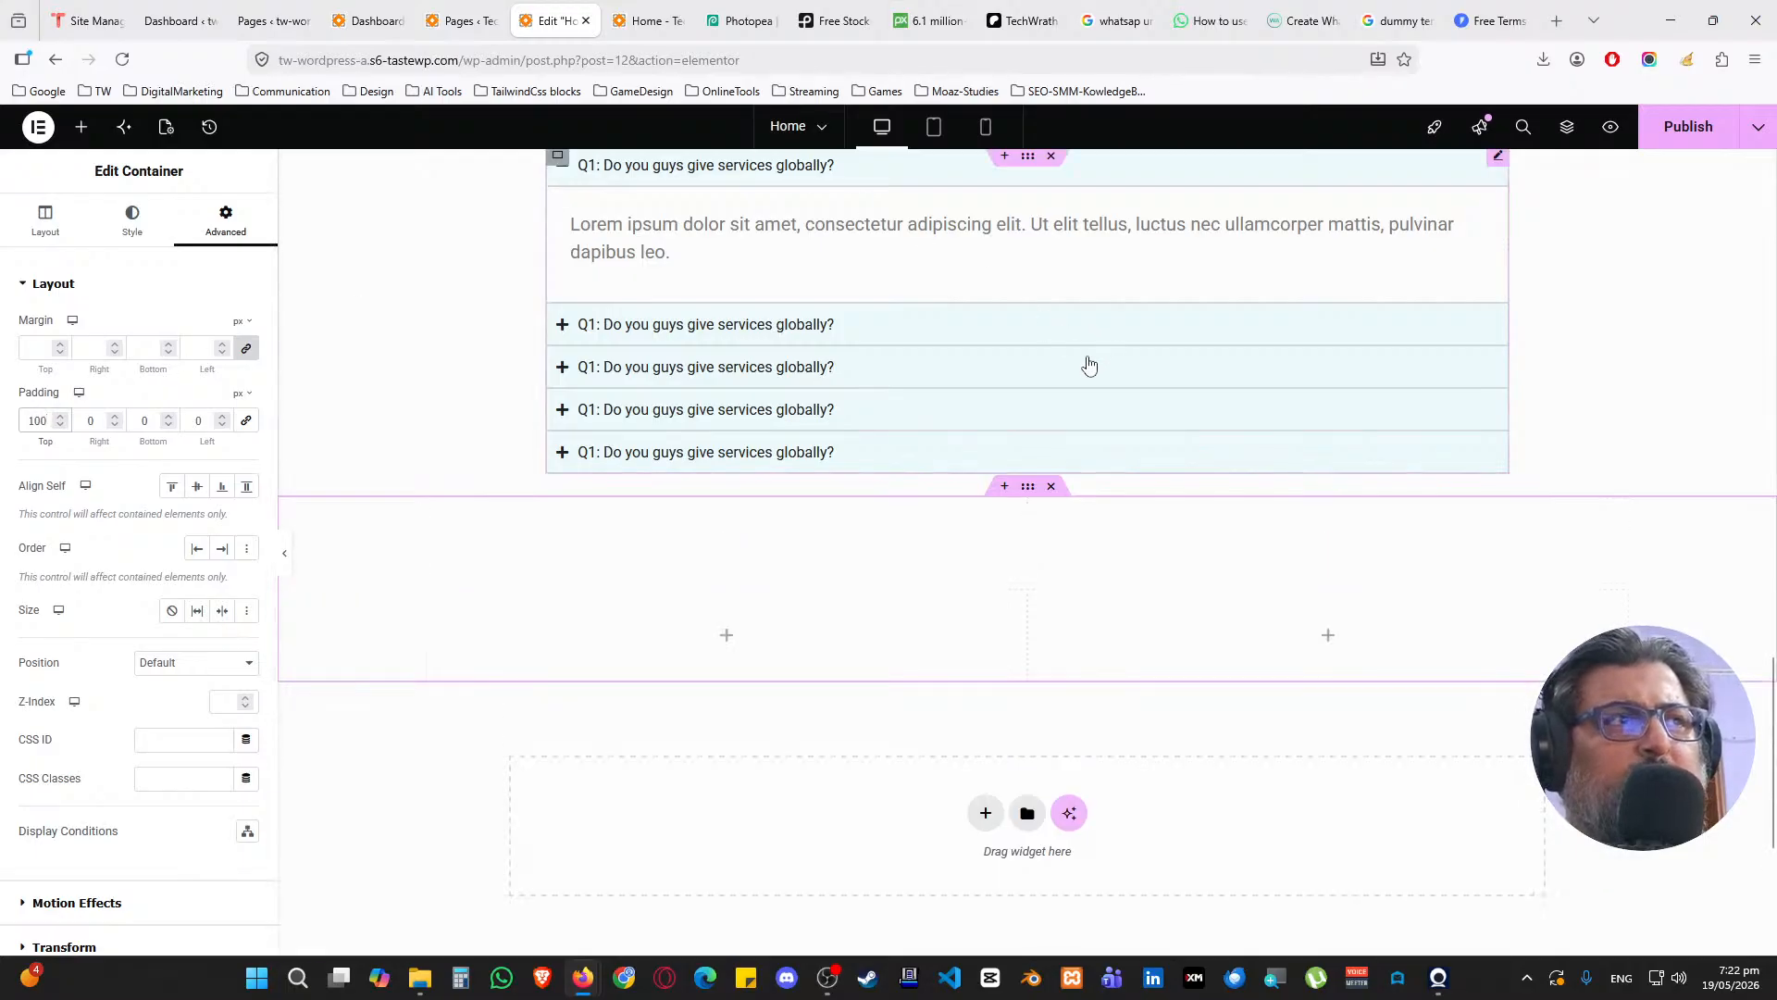
scroll(1058, 396, up, 3)
scroll(1055, 389, up, 1)
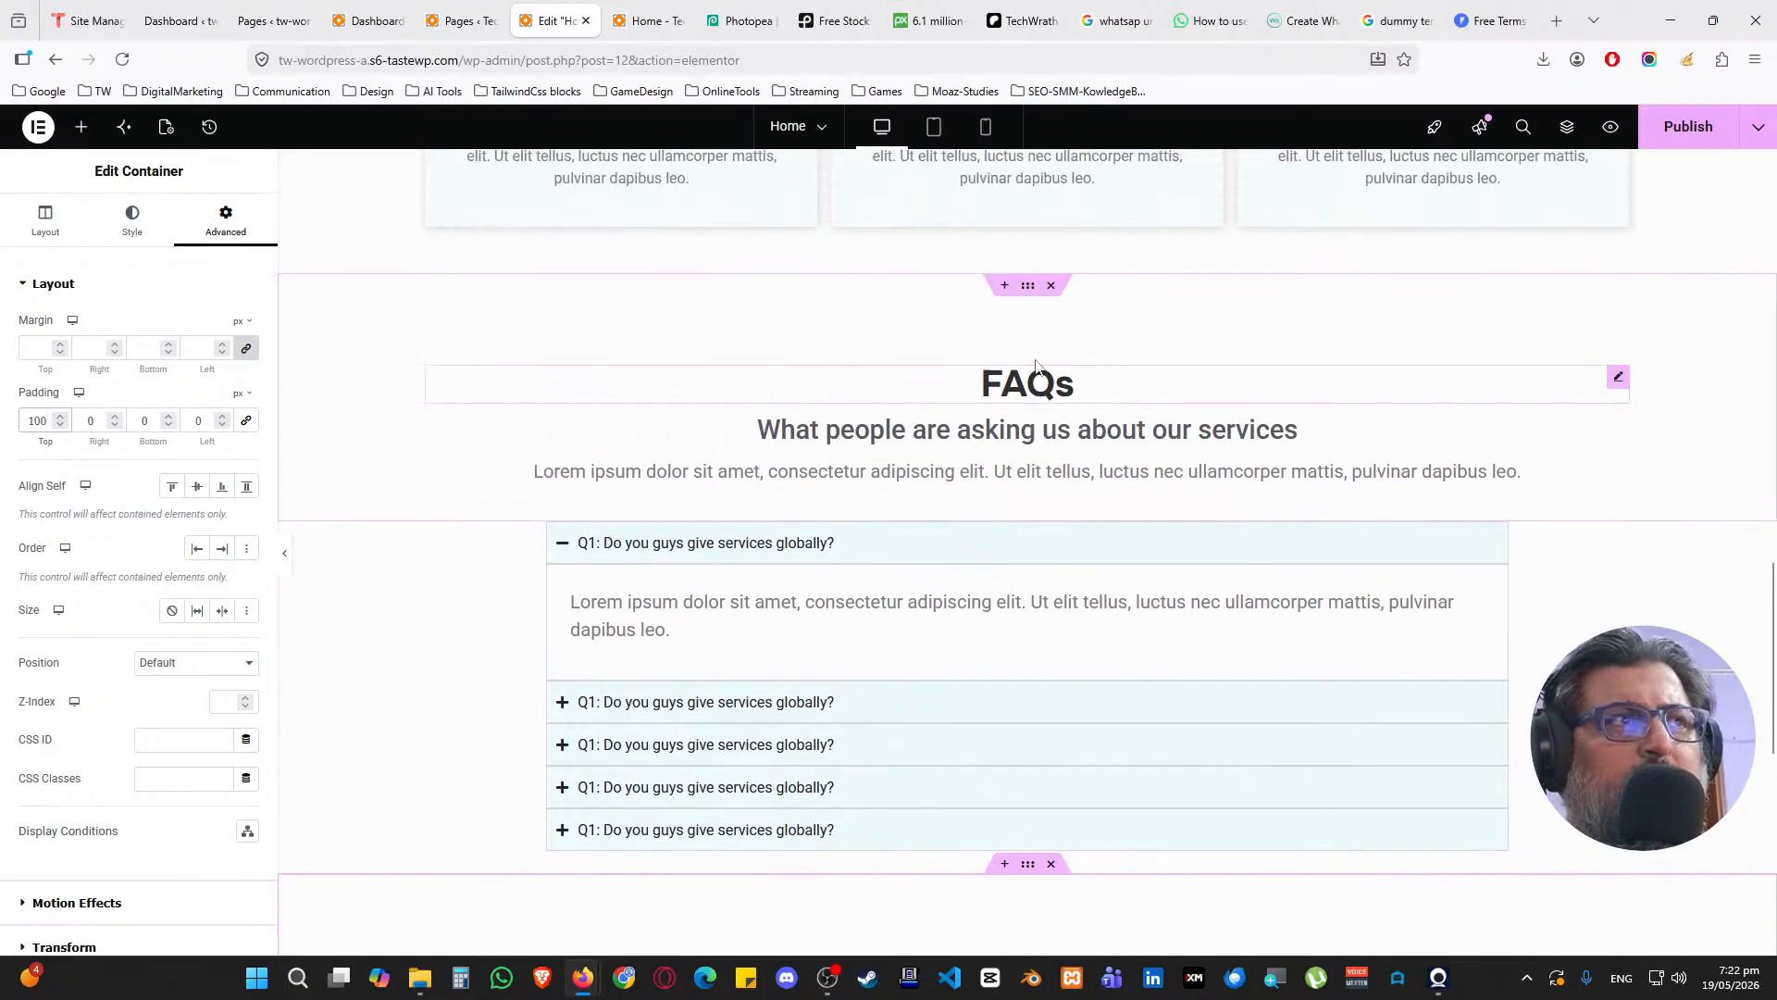
scroll(1026, 302, down, 5)
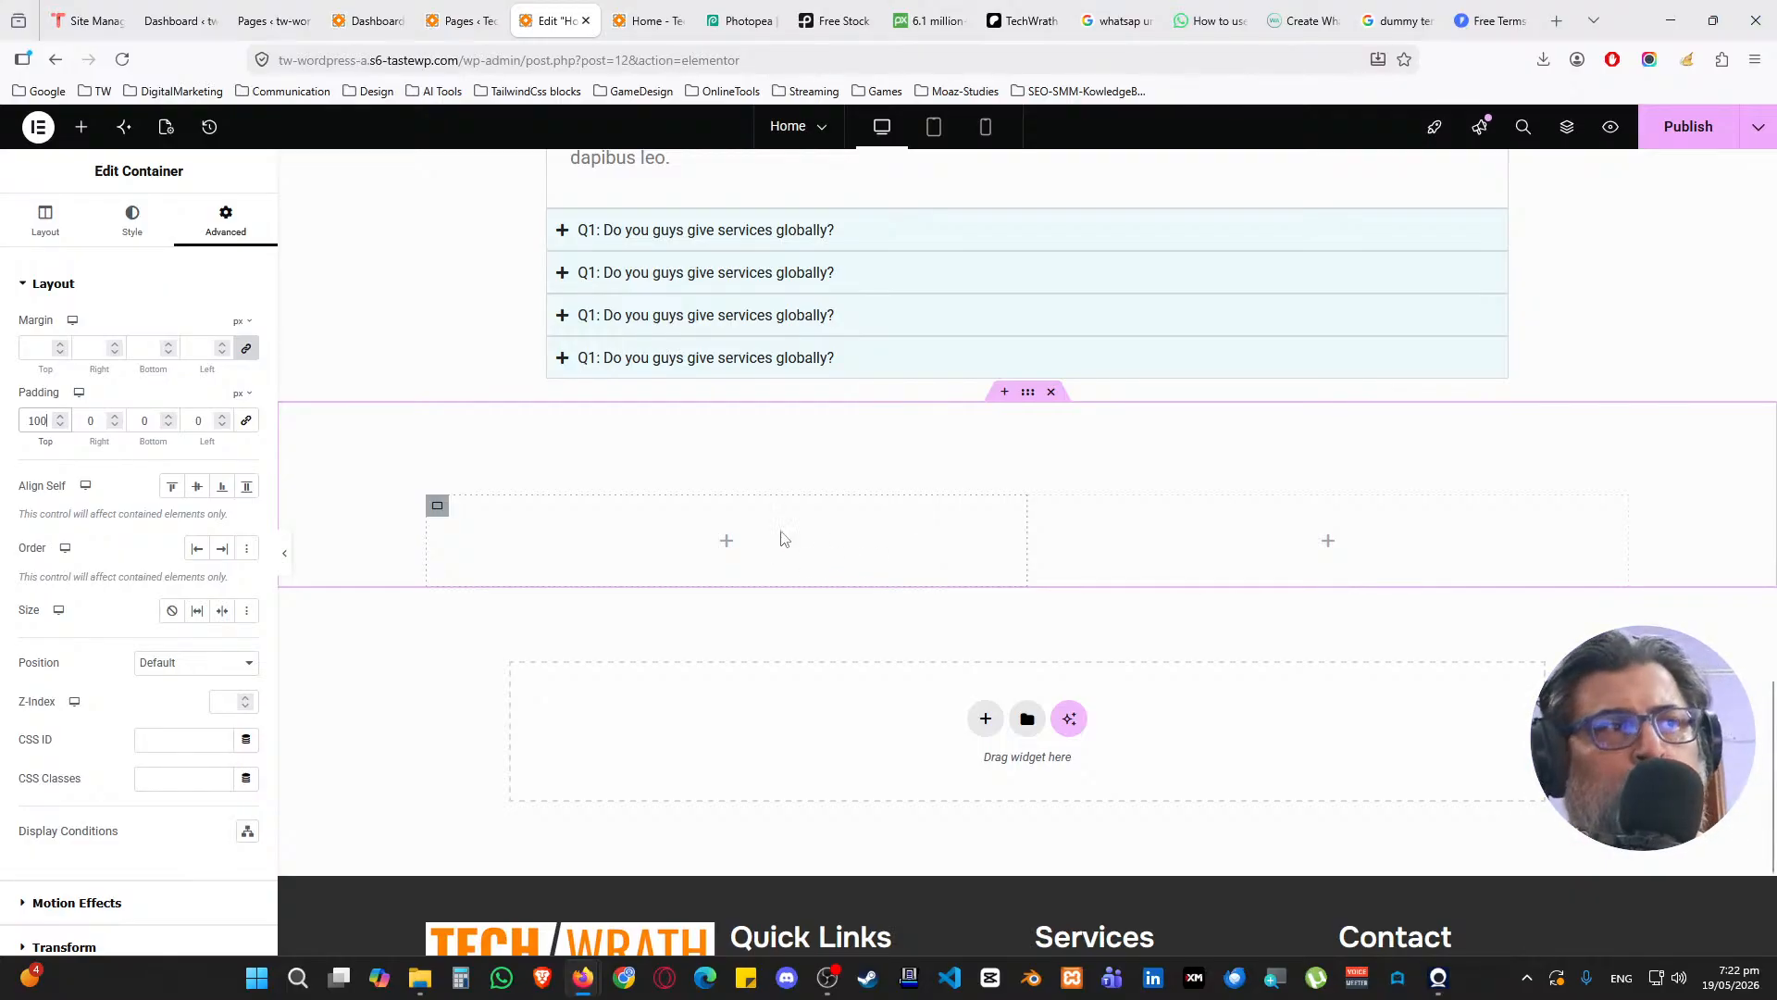
scroll(782, 521, up, 5)
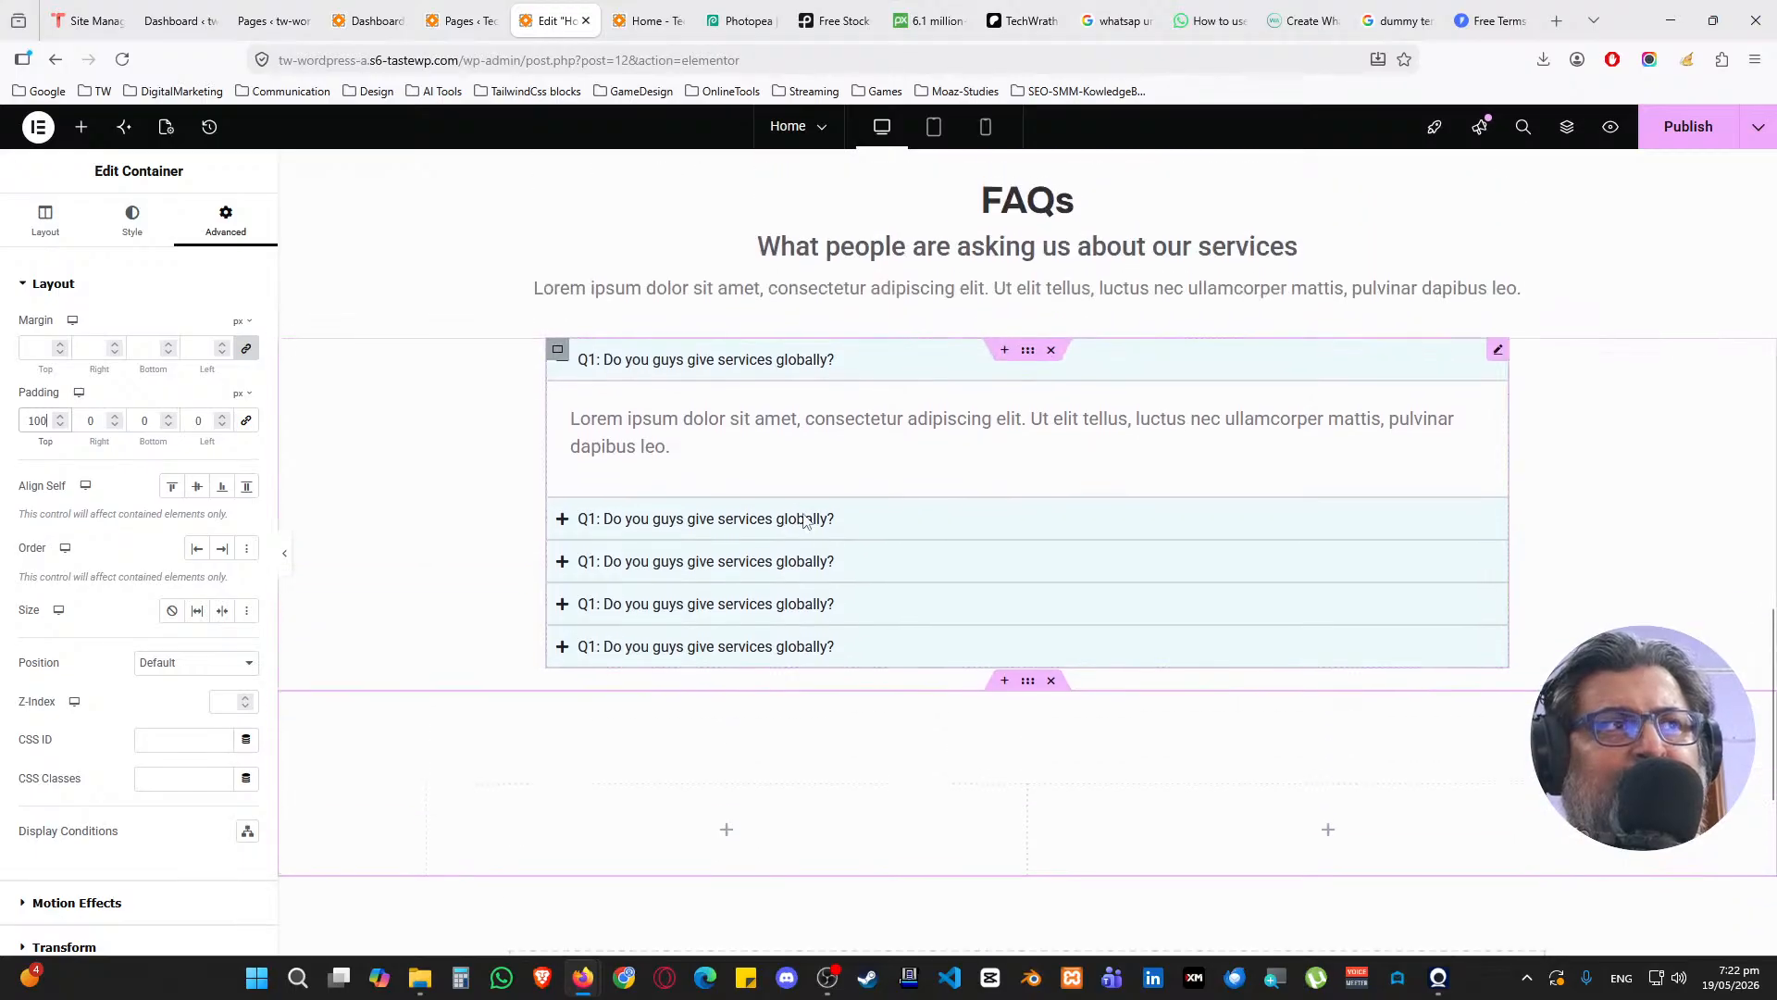
Add two headings and a Text Editor block to the new section's left column
scroll(887, 515, down, 4)
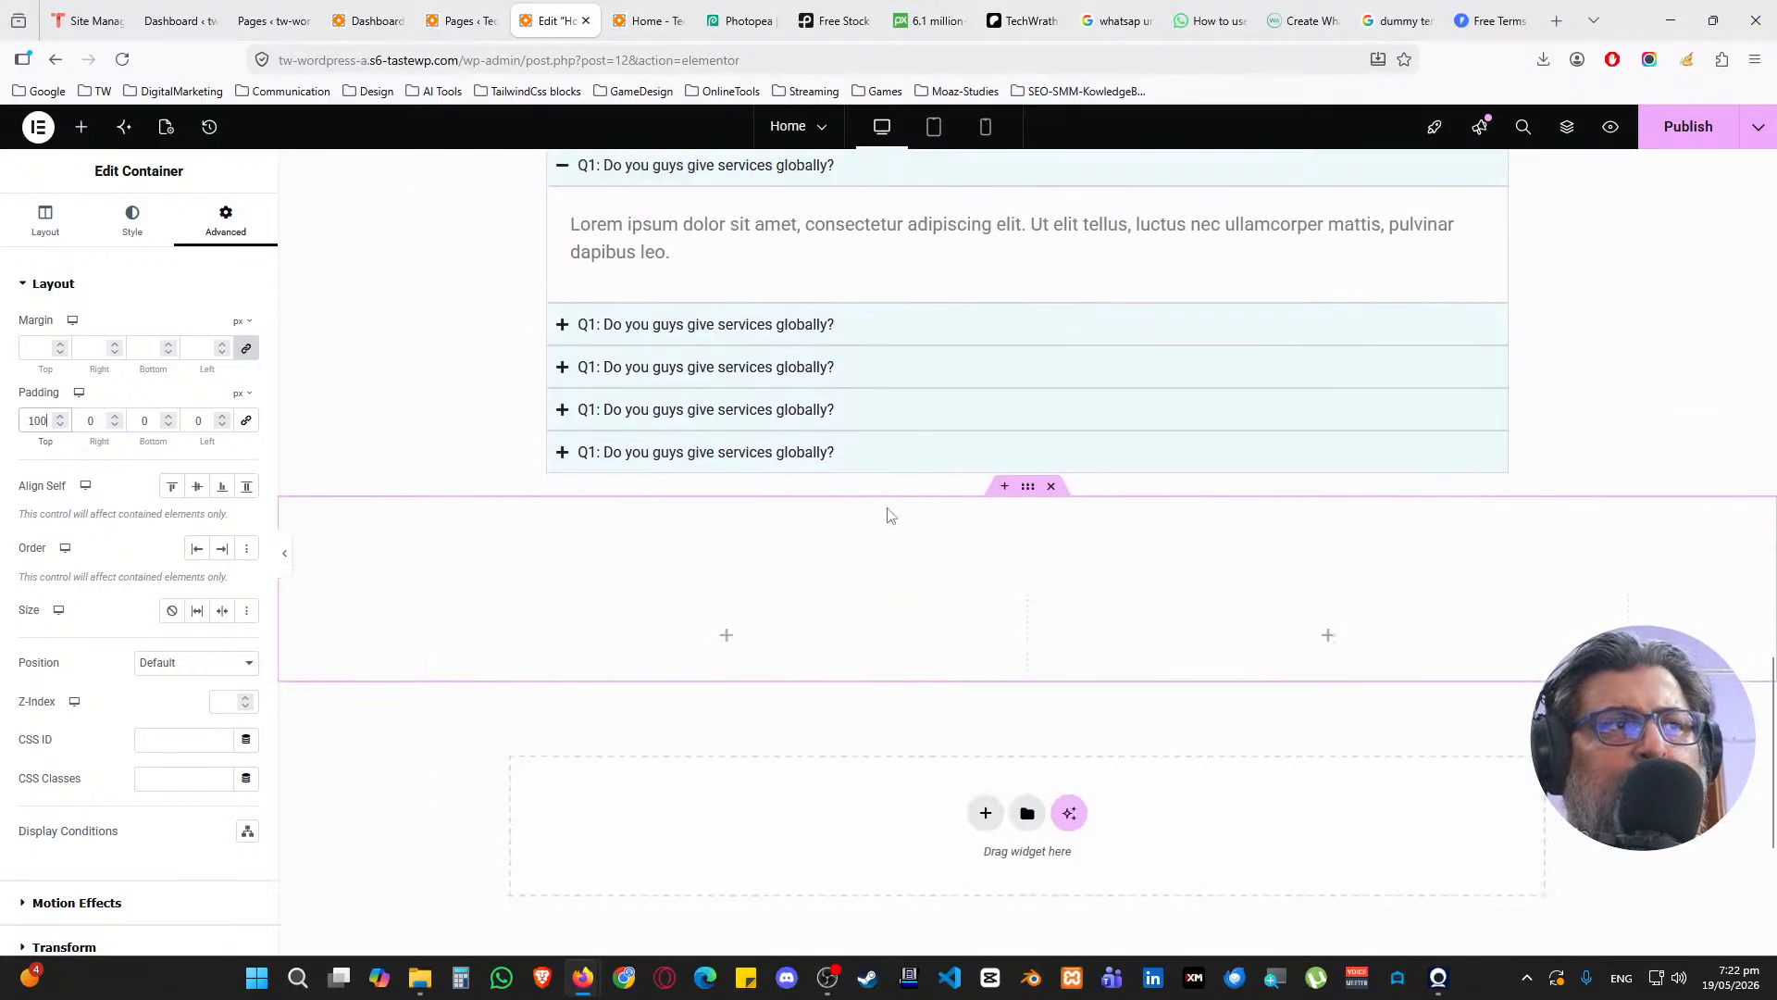
click(82, 126)
drag(74, 329, 662, 634)
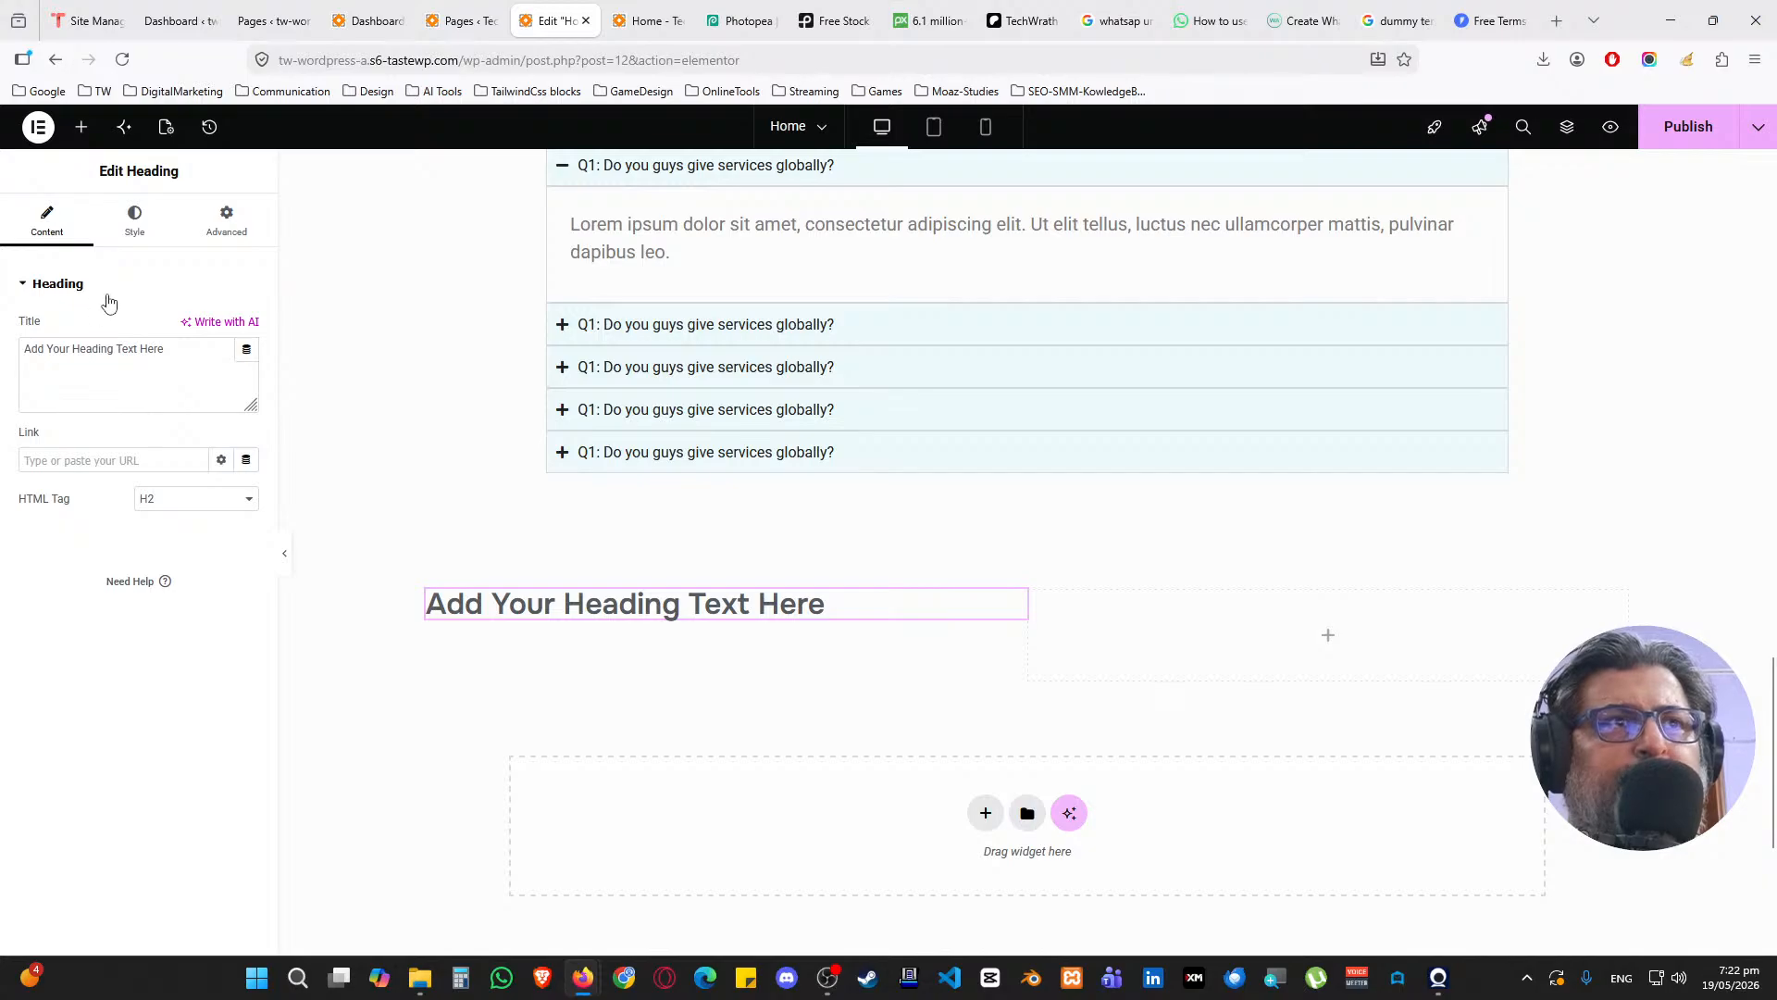
click(81, 126)
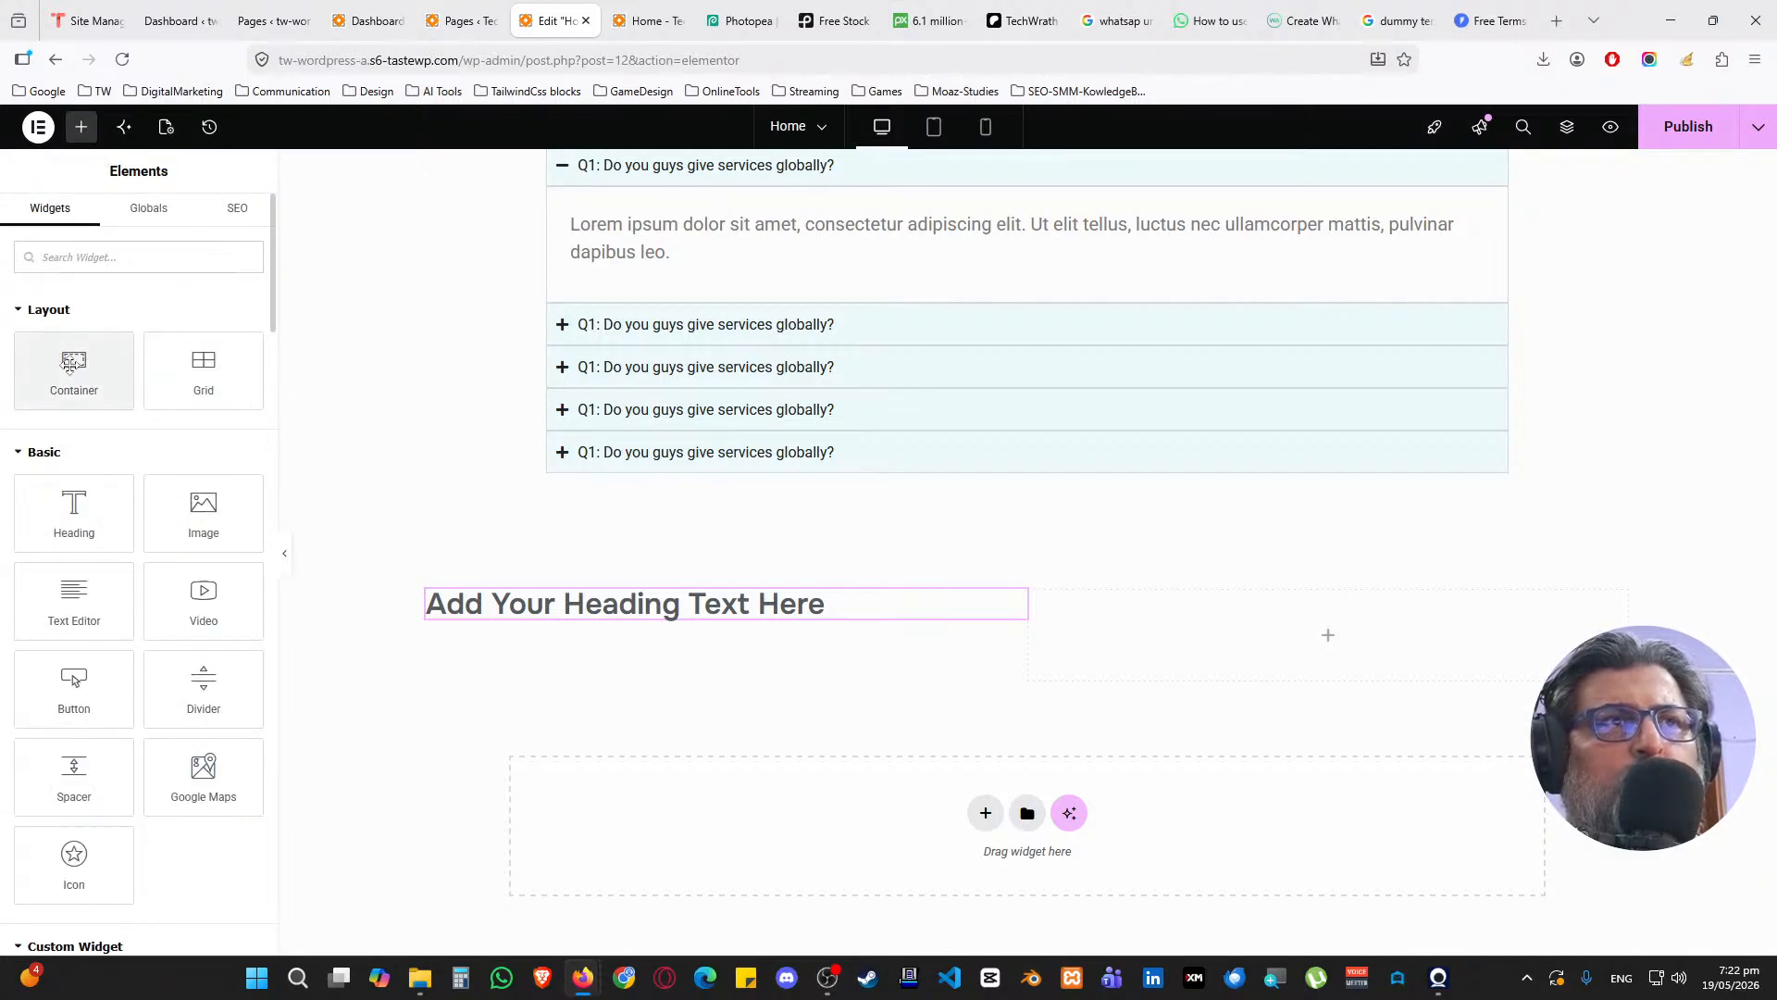
drag(74, 509, 592, 616)
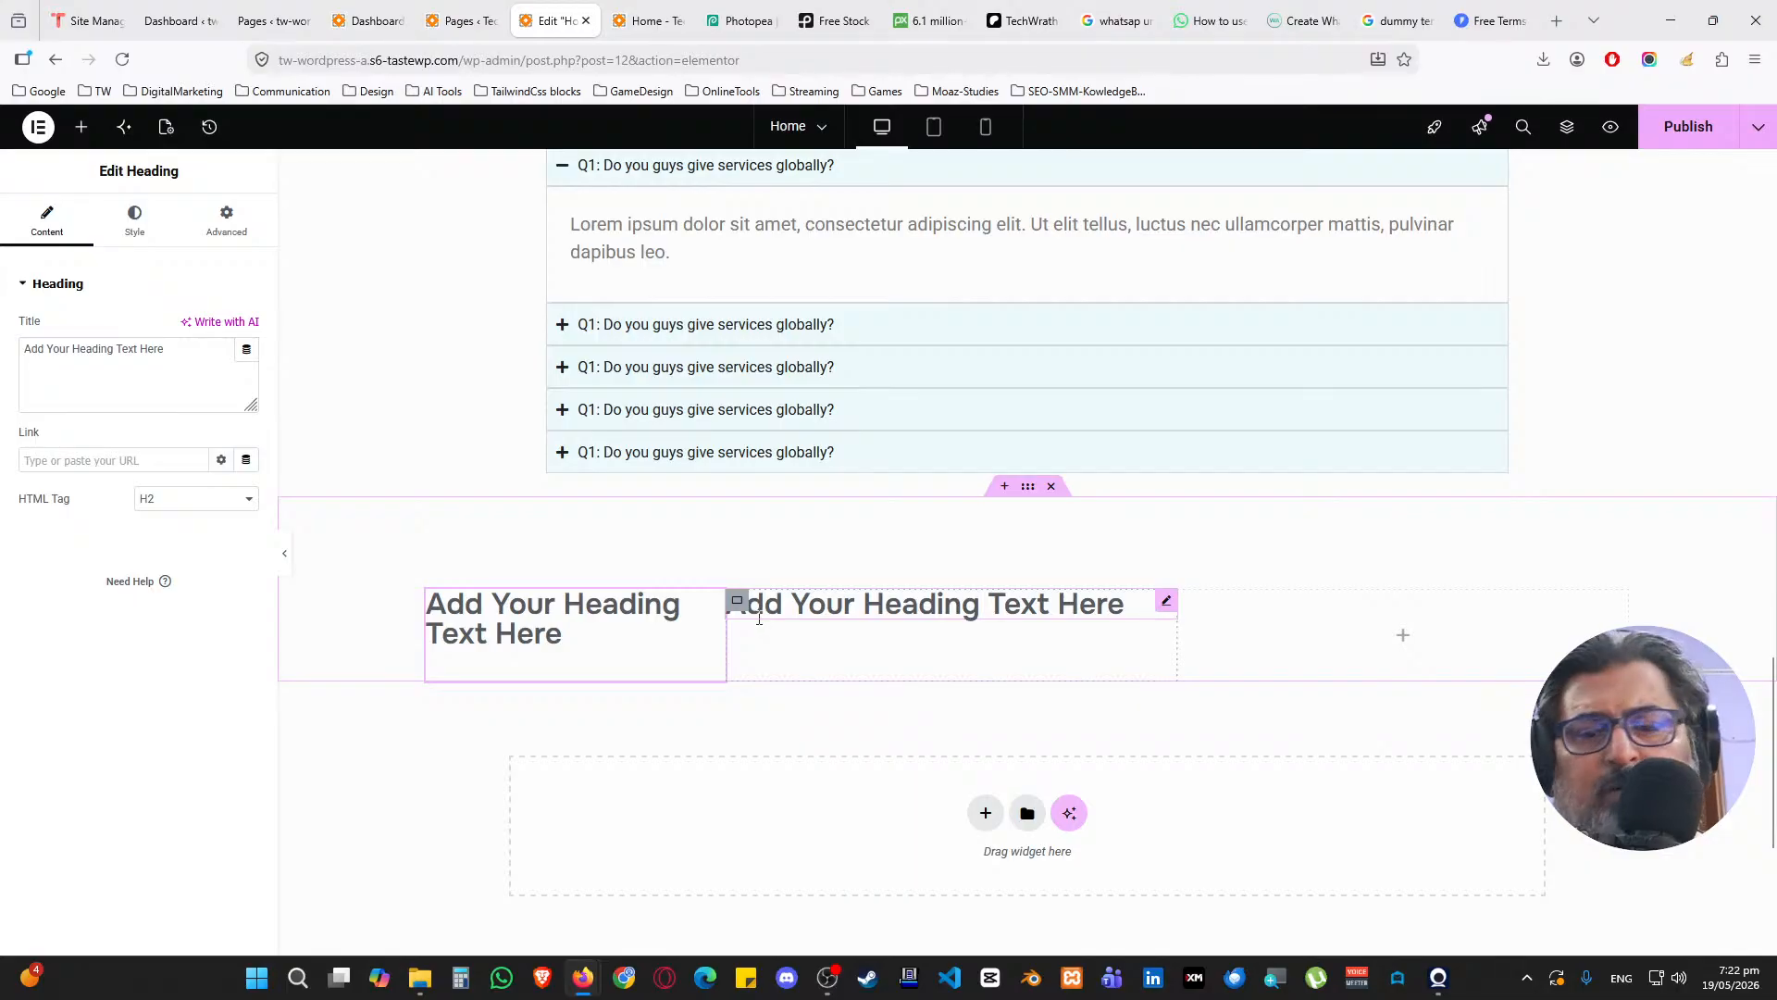
key(Delete)
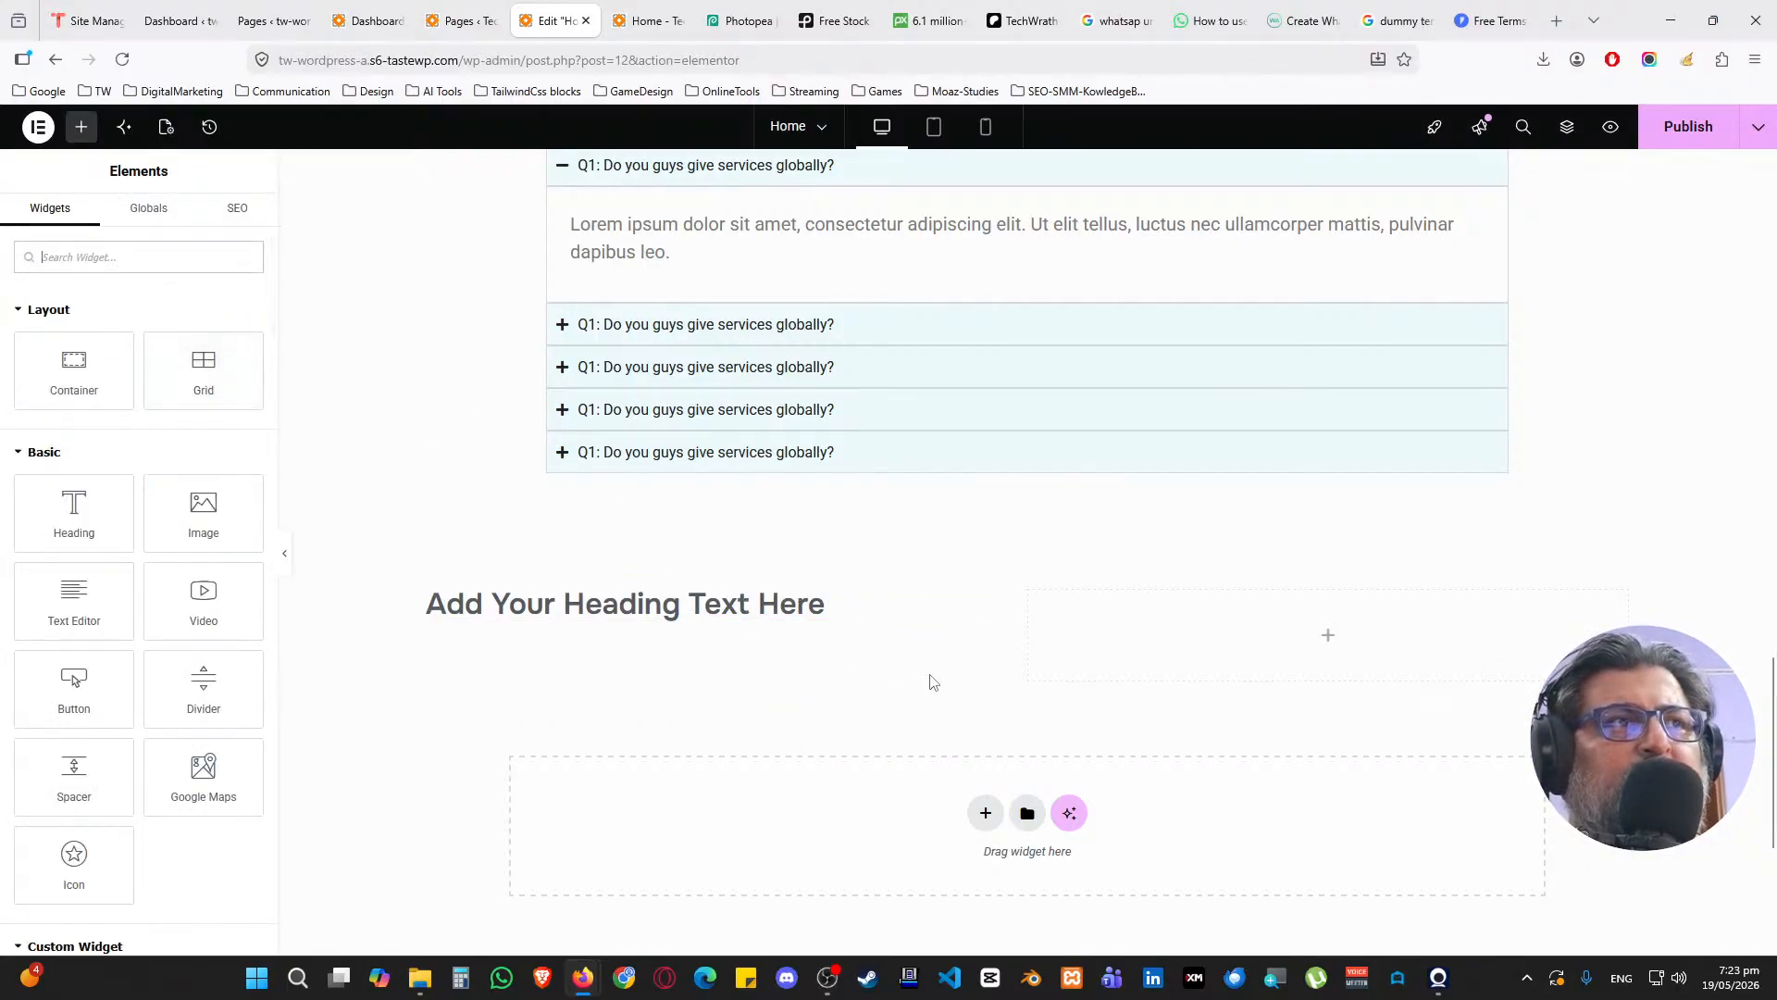
click(1016, 604)
right_click(1016, 605)
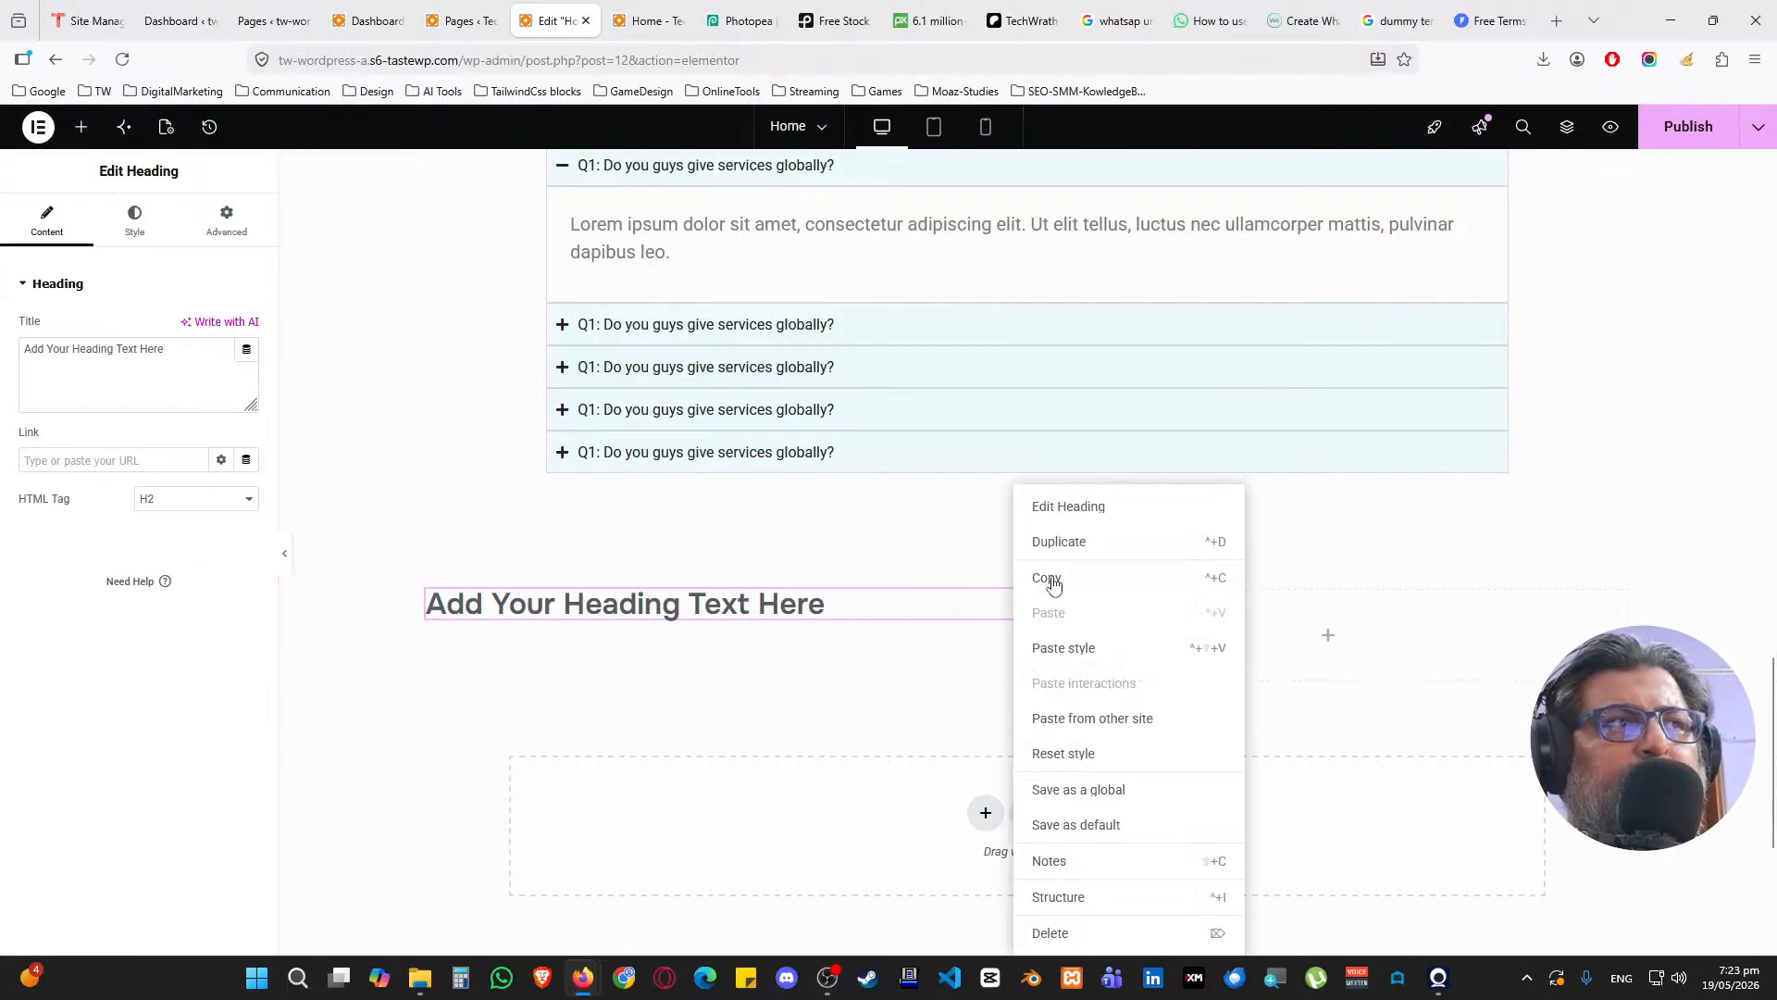
click(1059, 541)
click(80, 127)
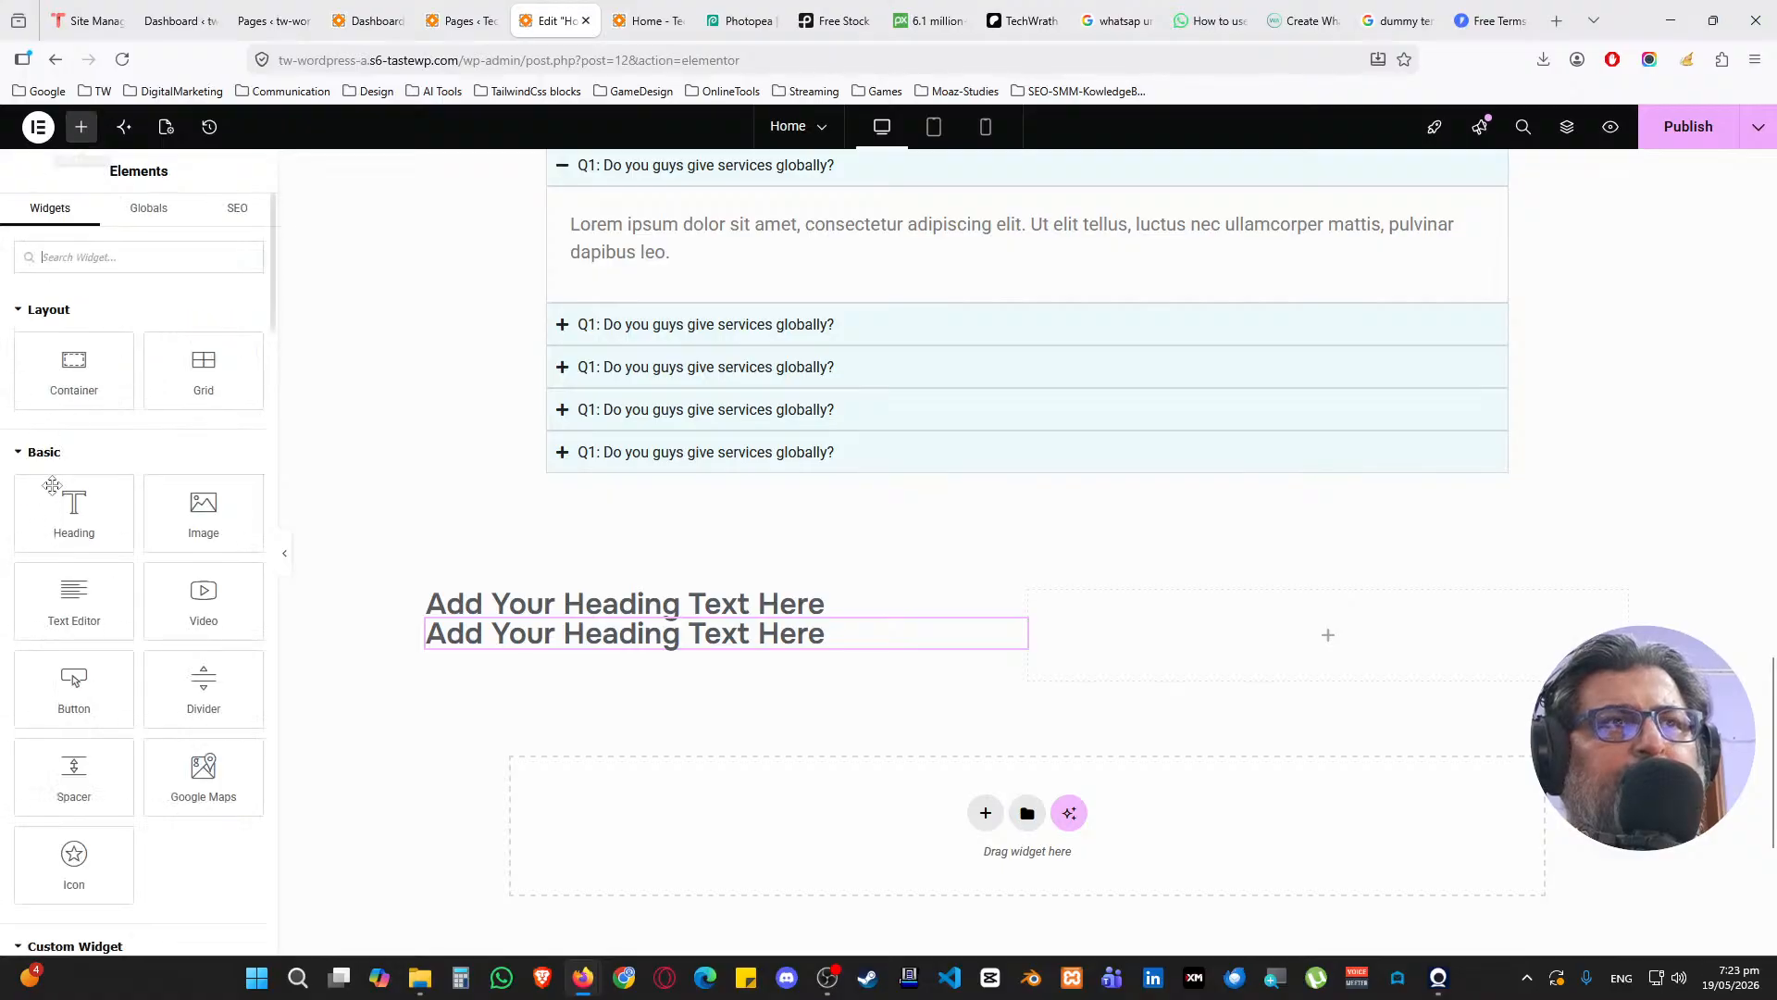
drag(74, 600, 701, 642)
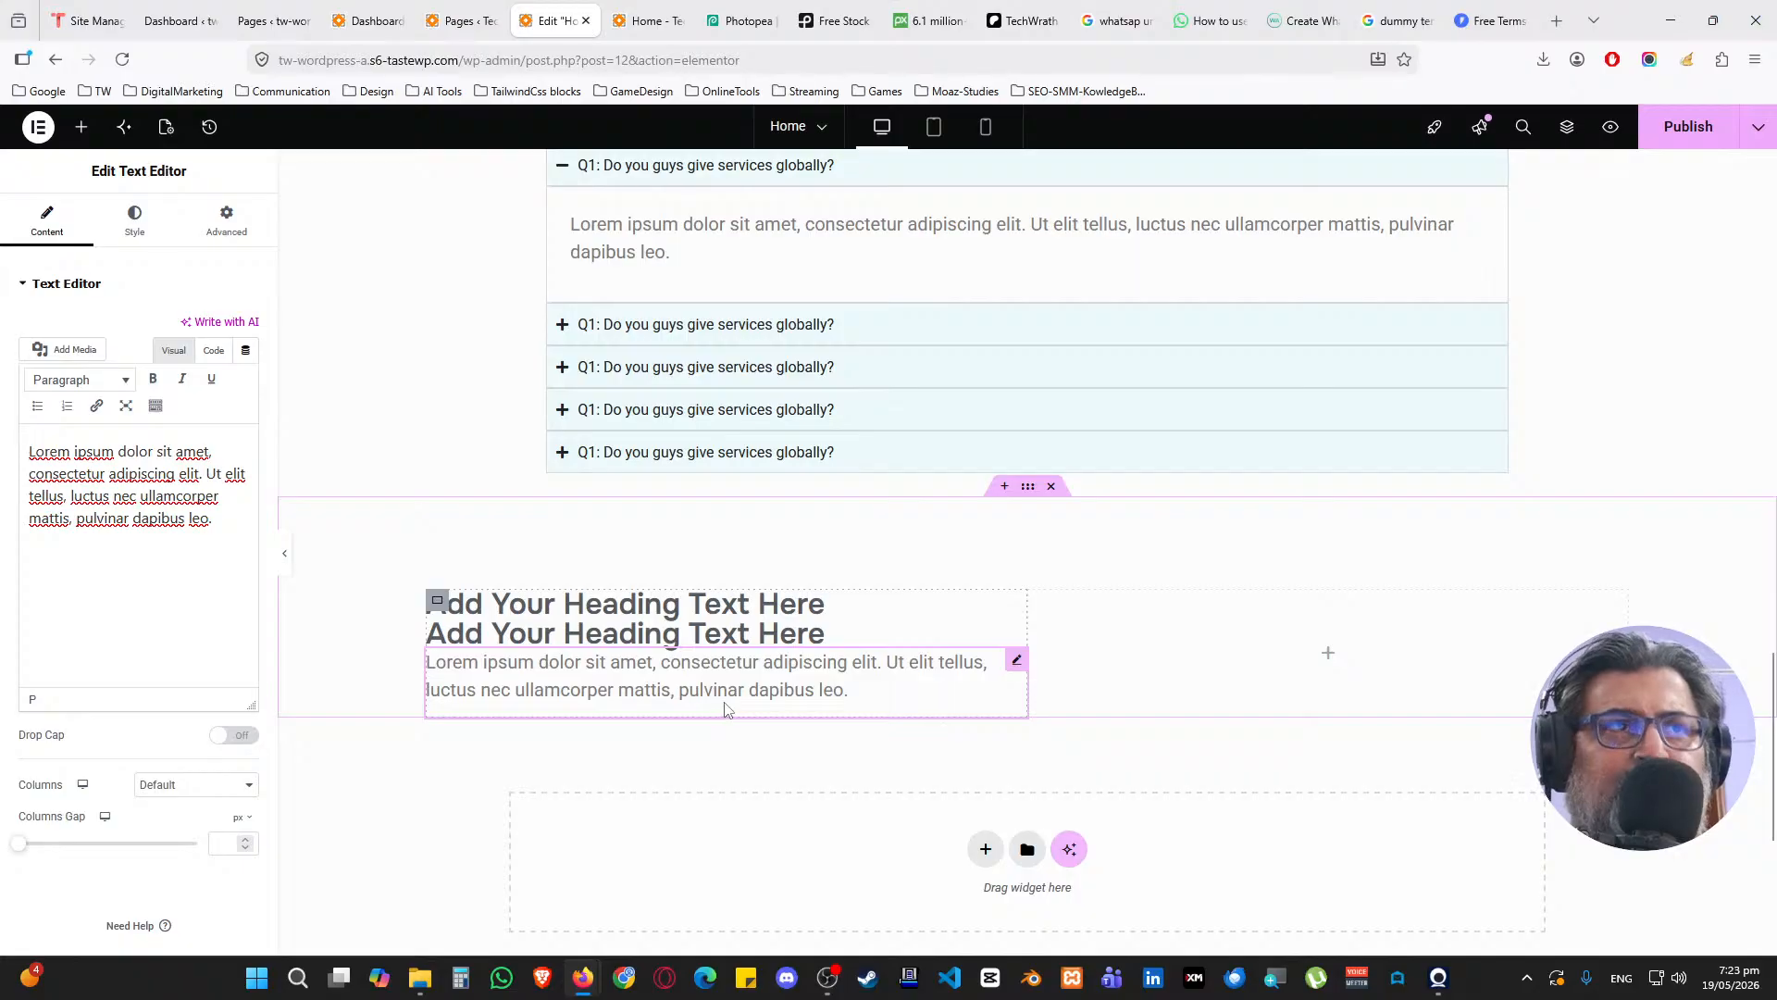
Copy the 'Get Discovery Call Today !!!' button and paste it below the text block
scroll(768, 454, up, 8)
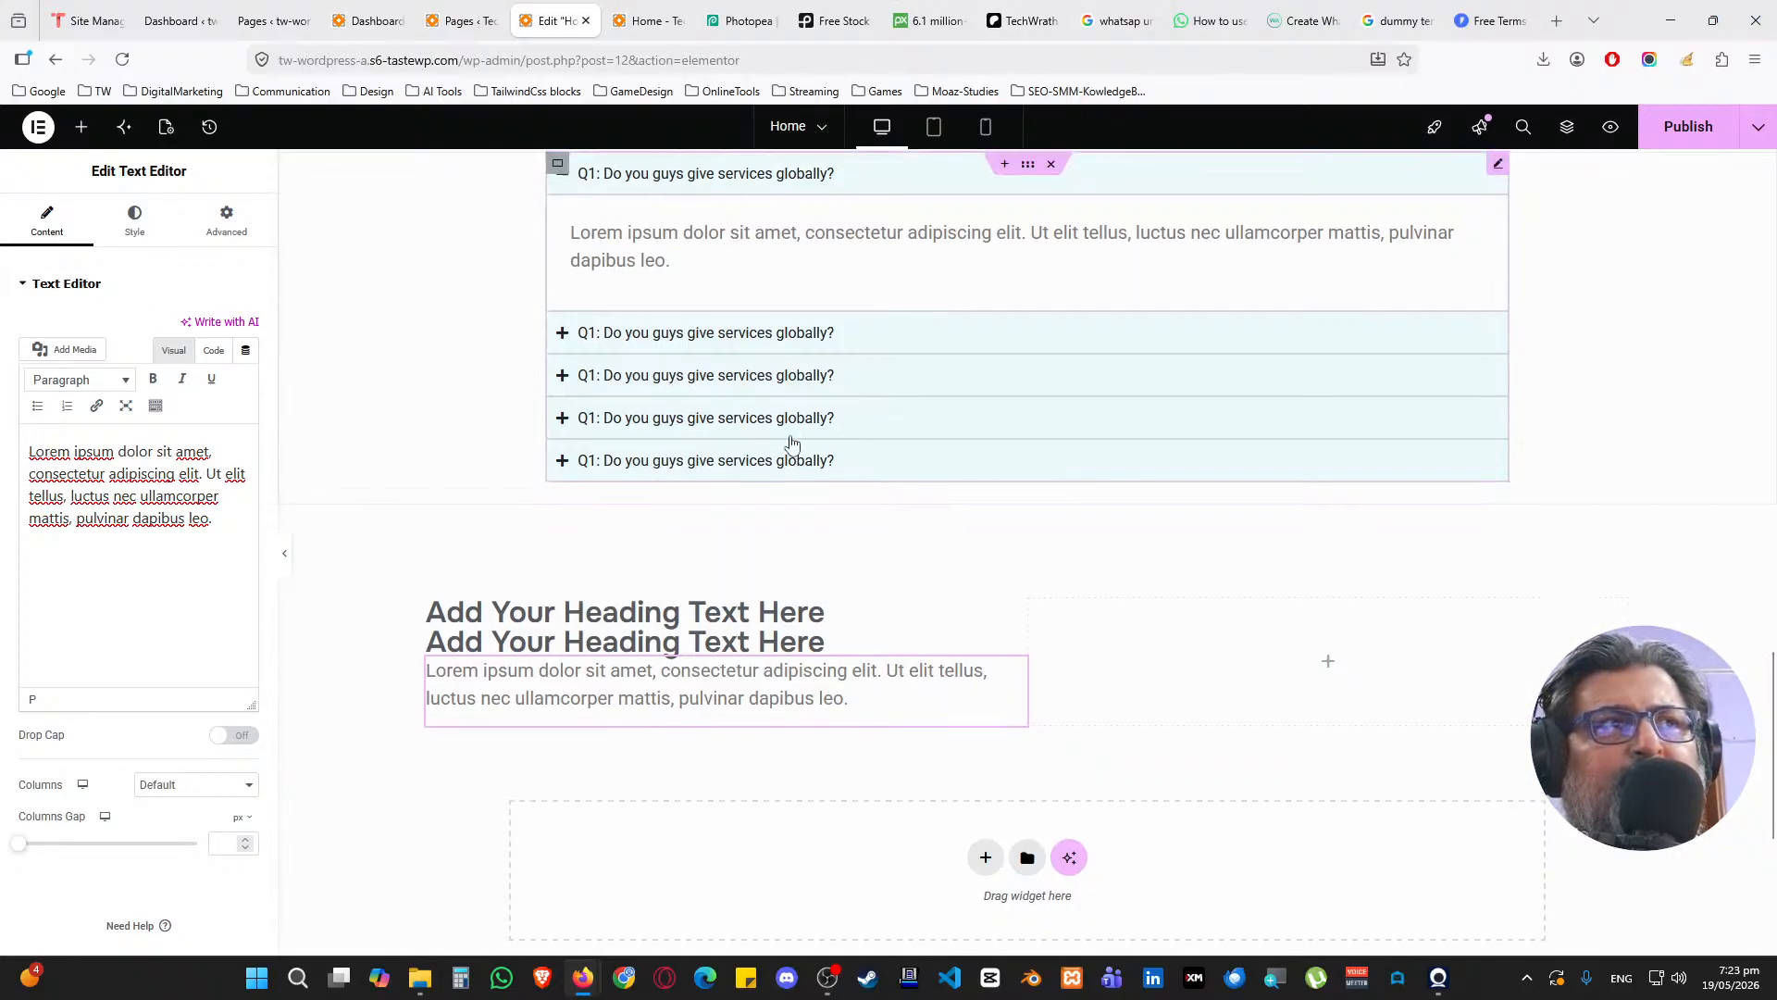
scroll(768, 454, up, 10)
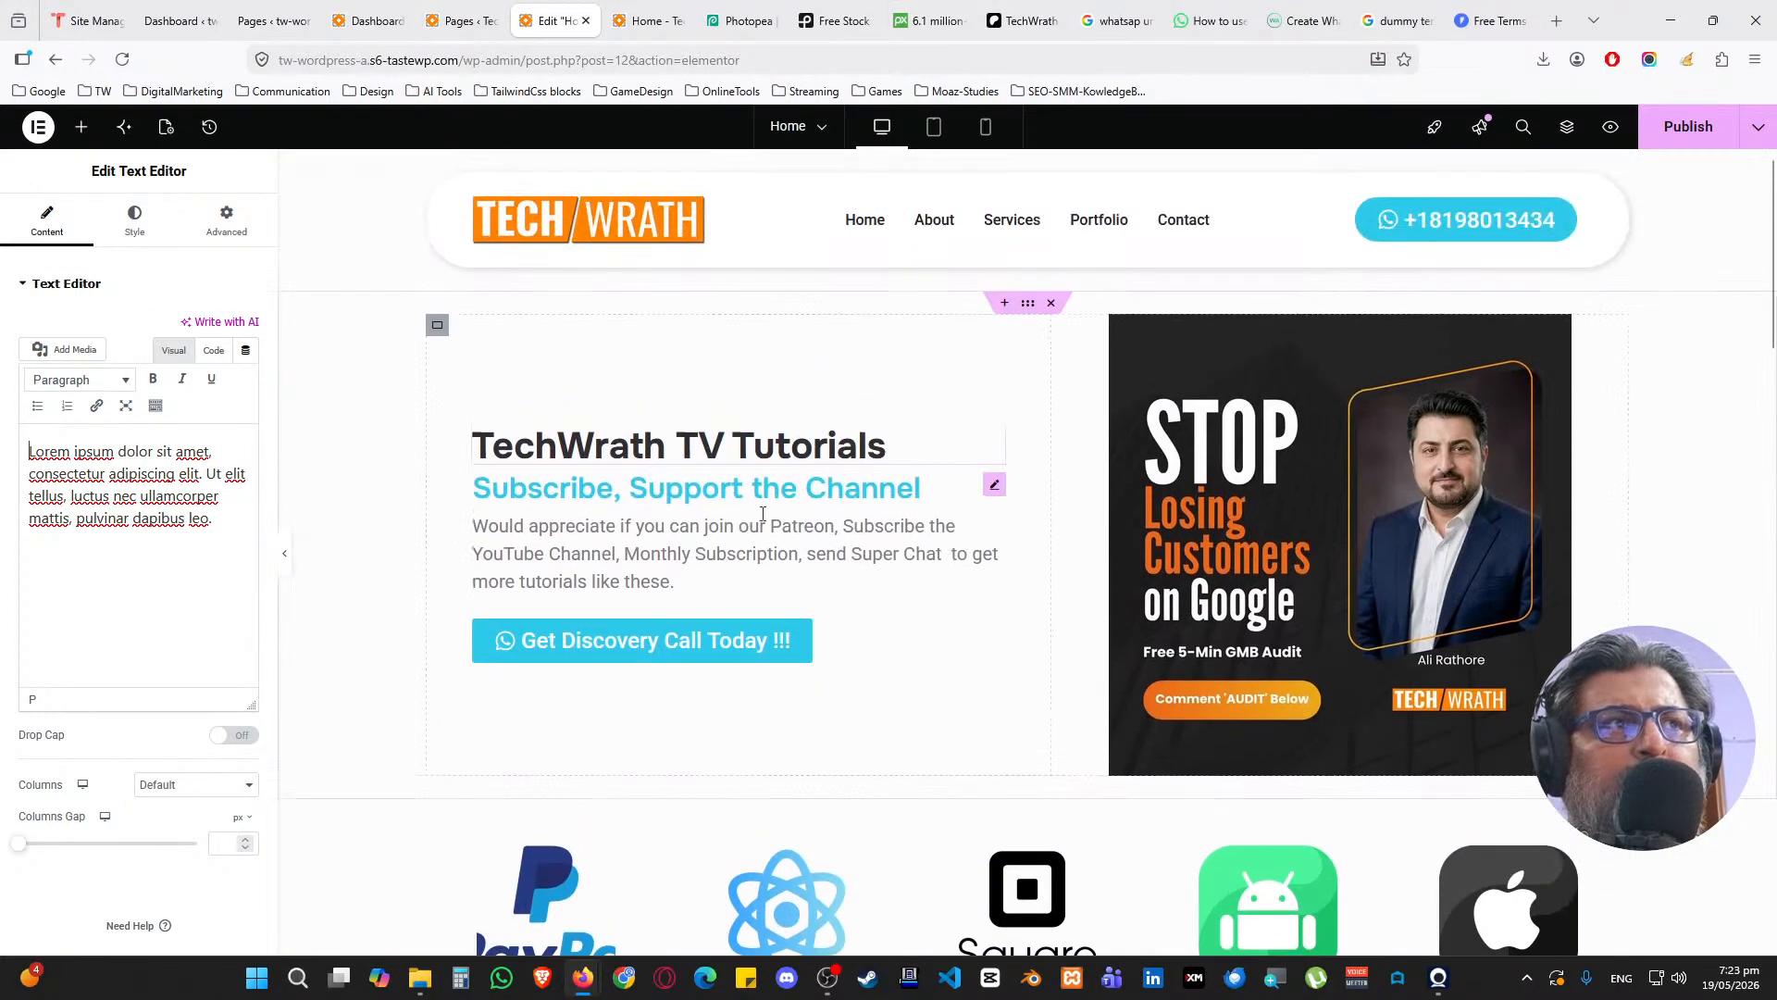
right_click(991, 633)
click(966, 540)
scroll(740, 565, down, 10)
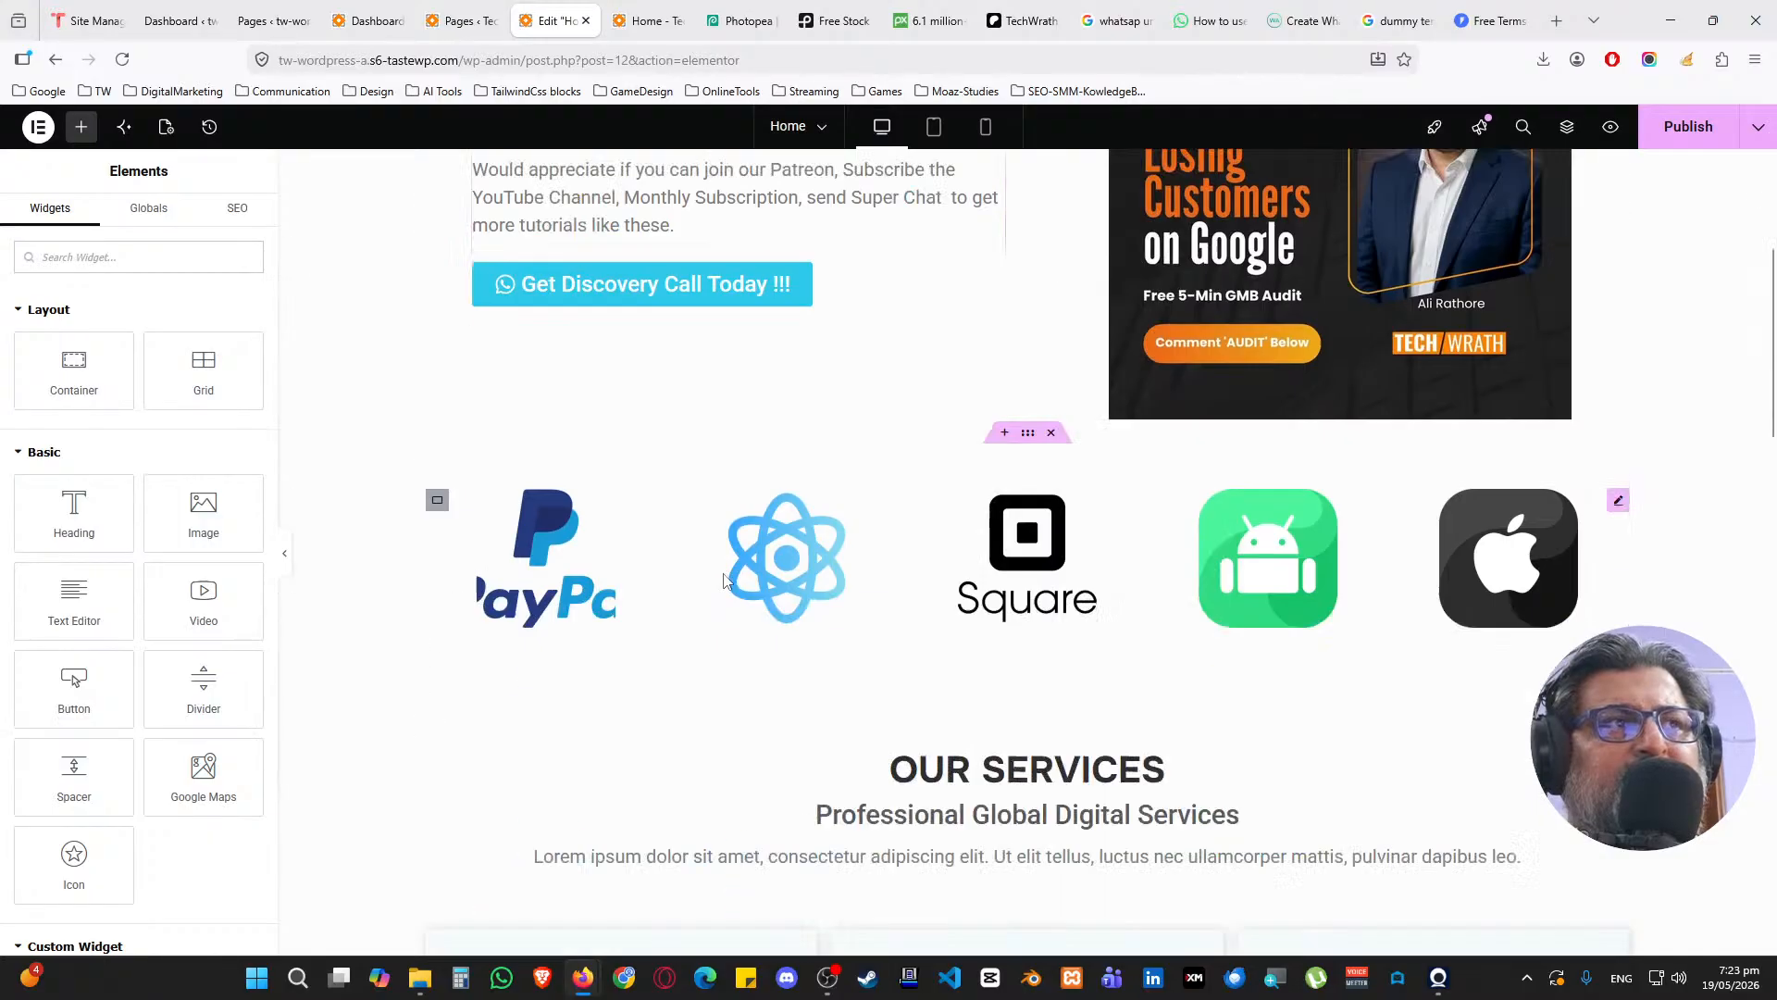
scroll(741, 565, down, 10)
scroll(726, 521, up, 2)
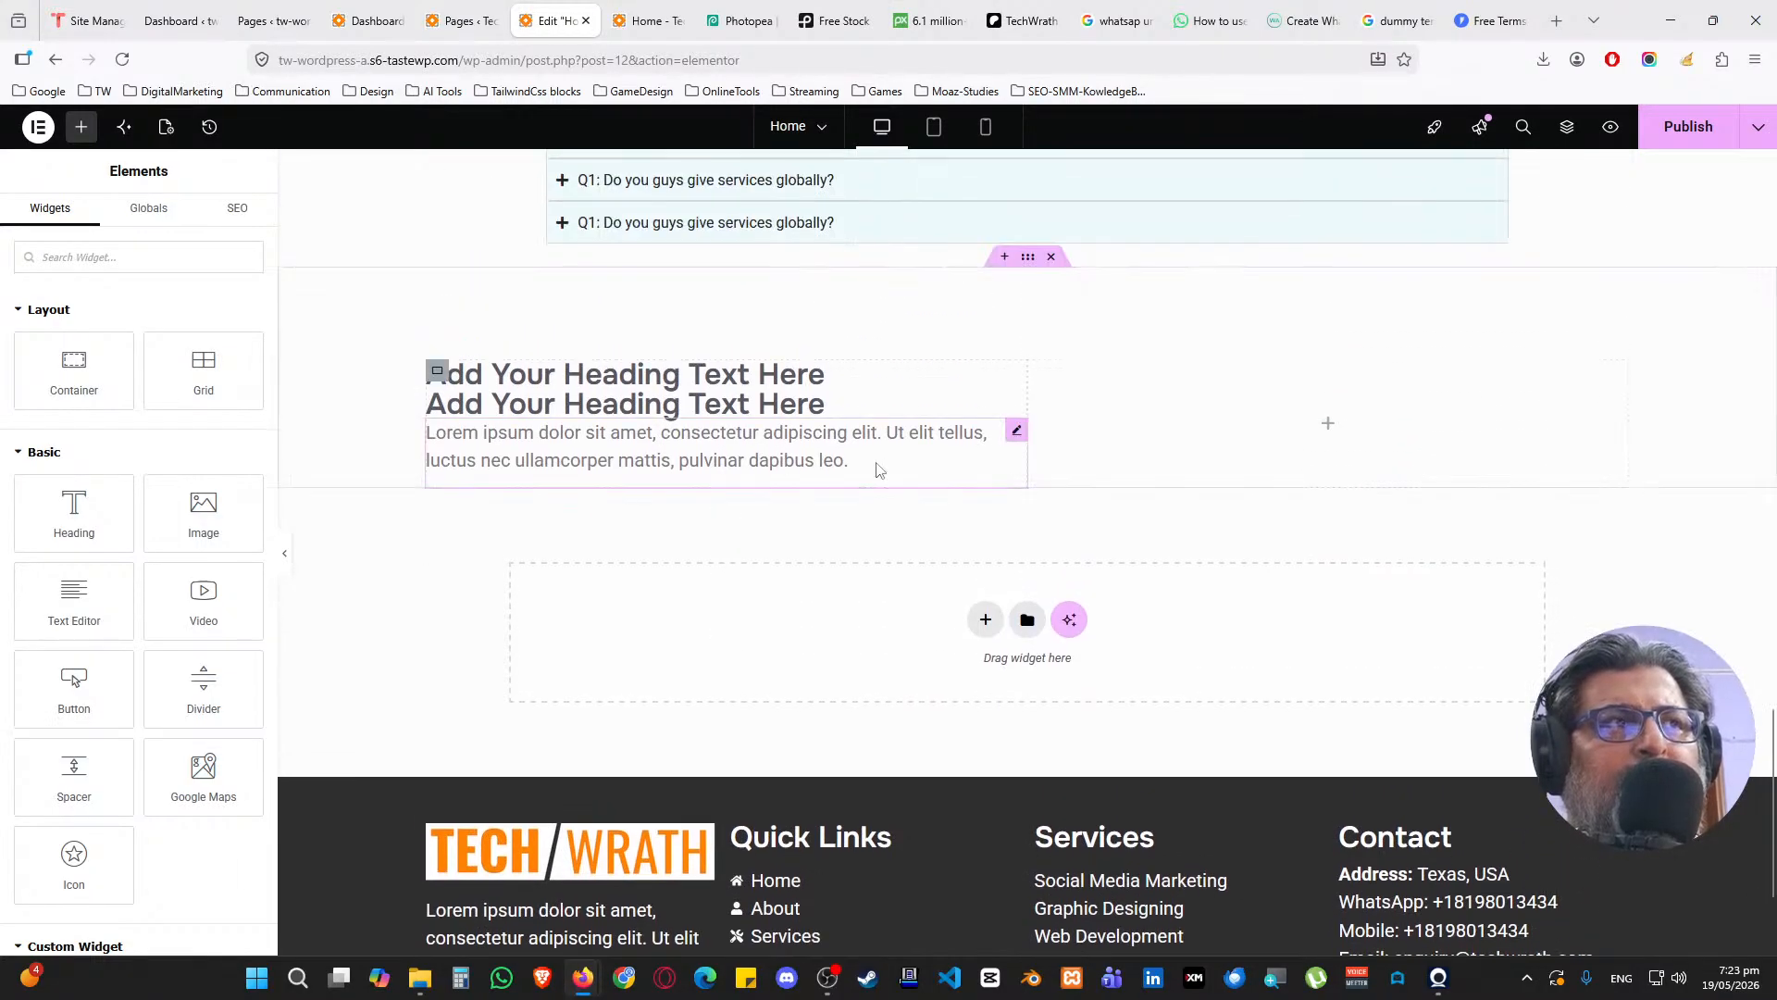
right_click(880, 465)
click(920, 590)
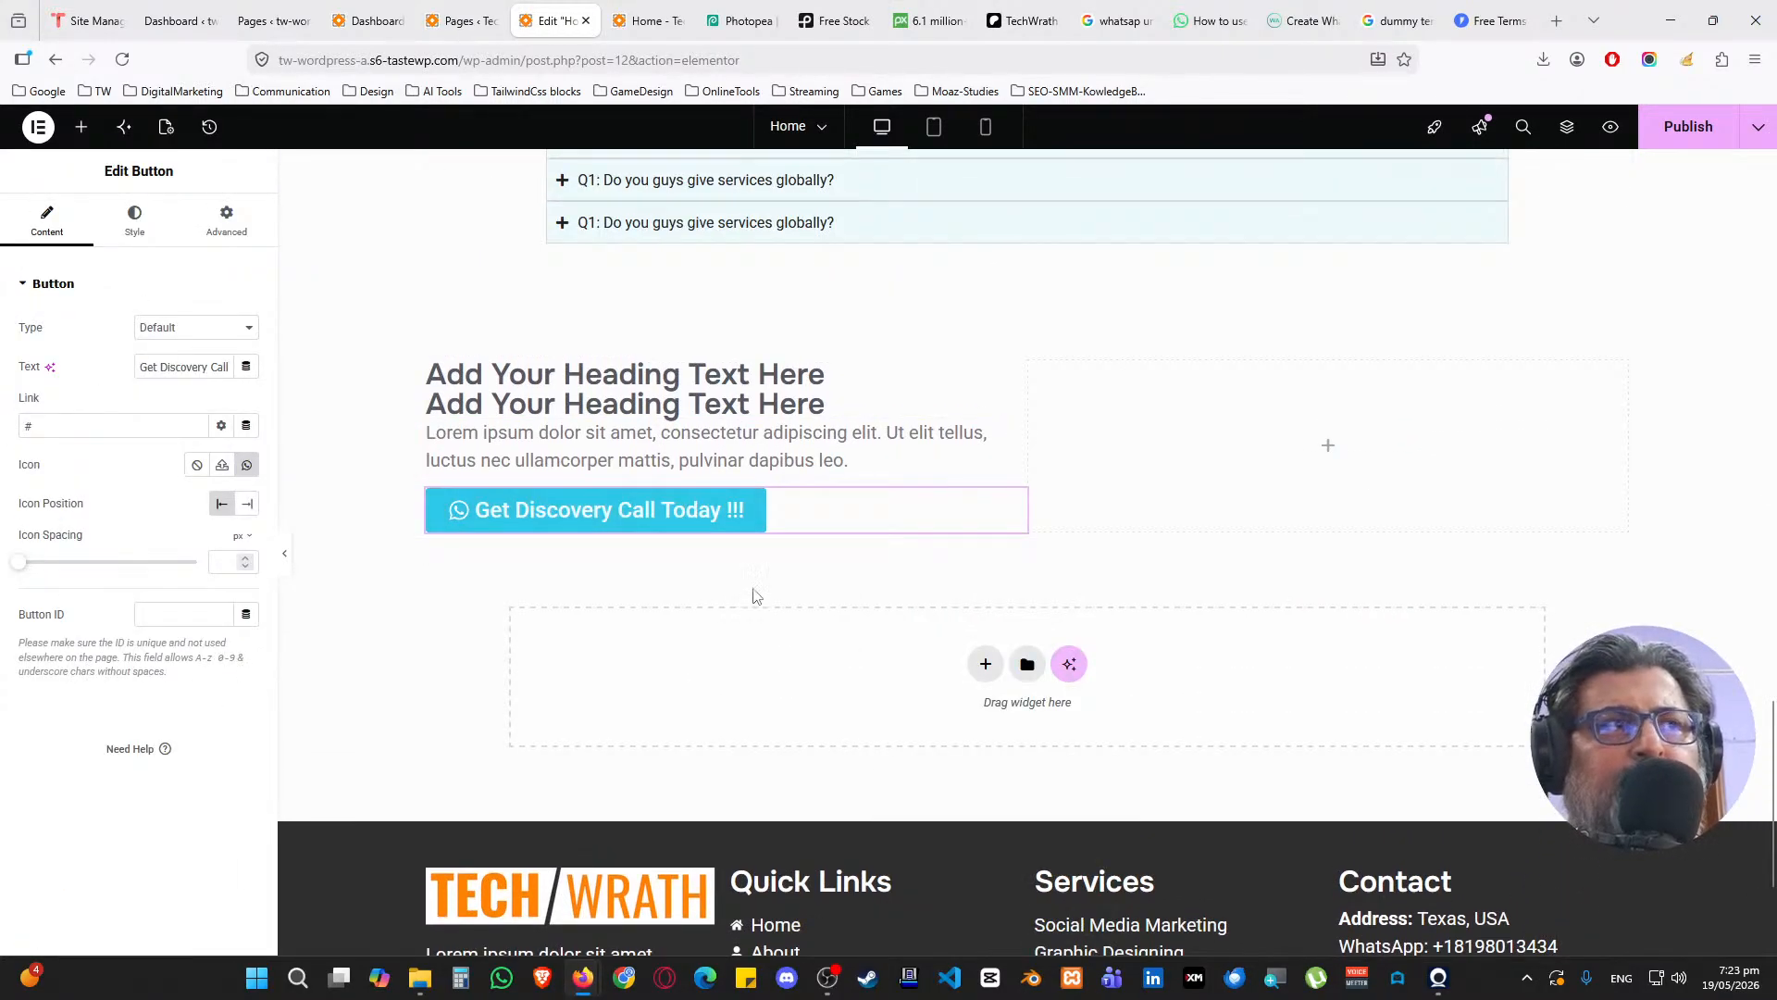
Give the left column a 15 px gap between items and 25 px padding
click(437, 370)
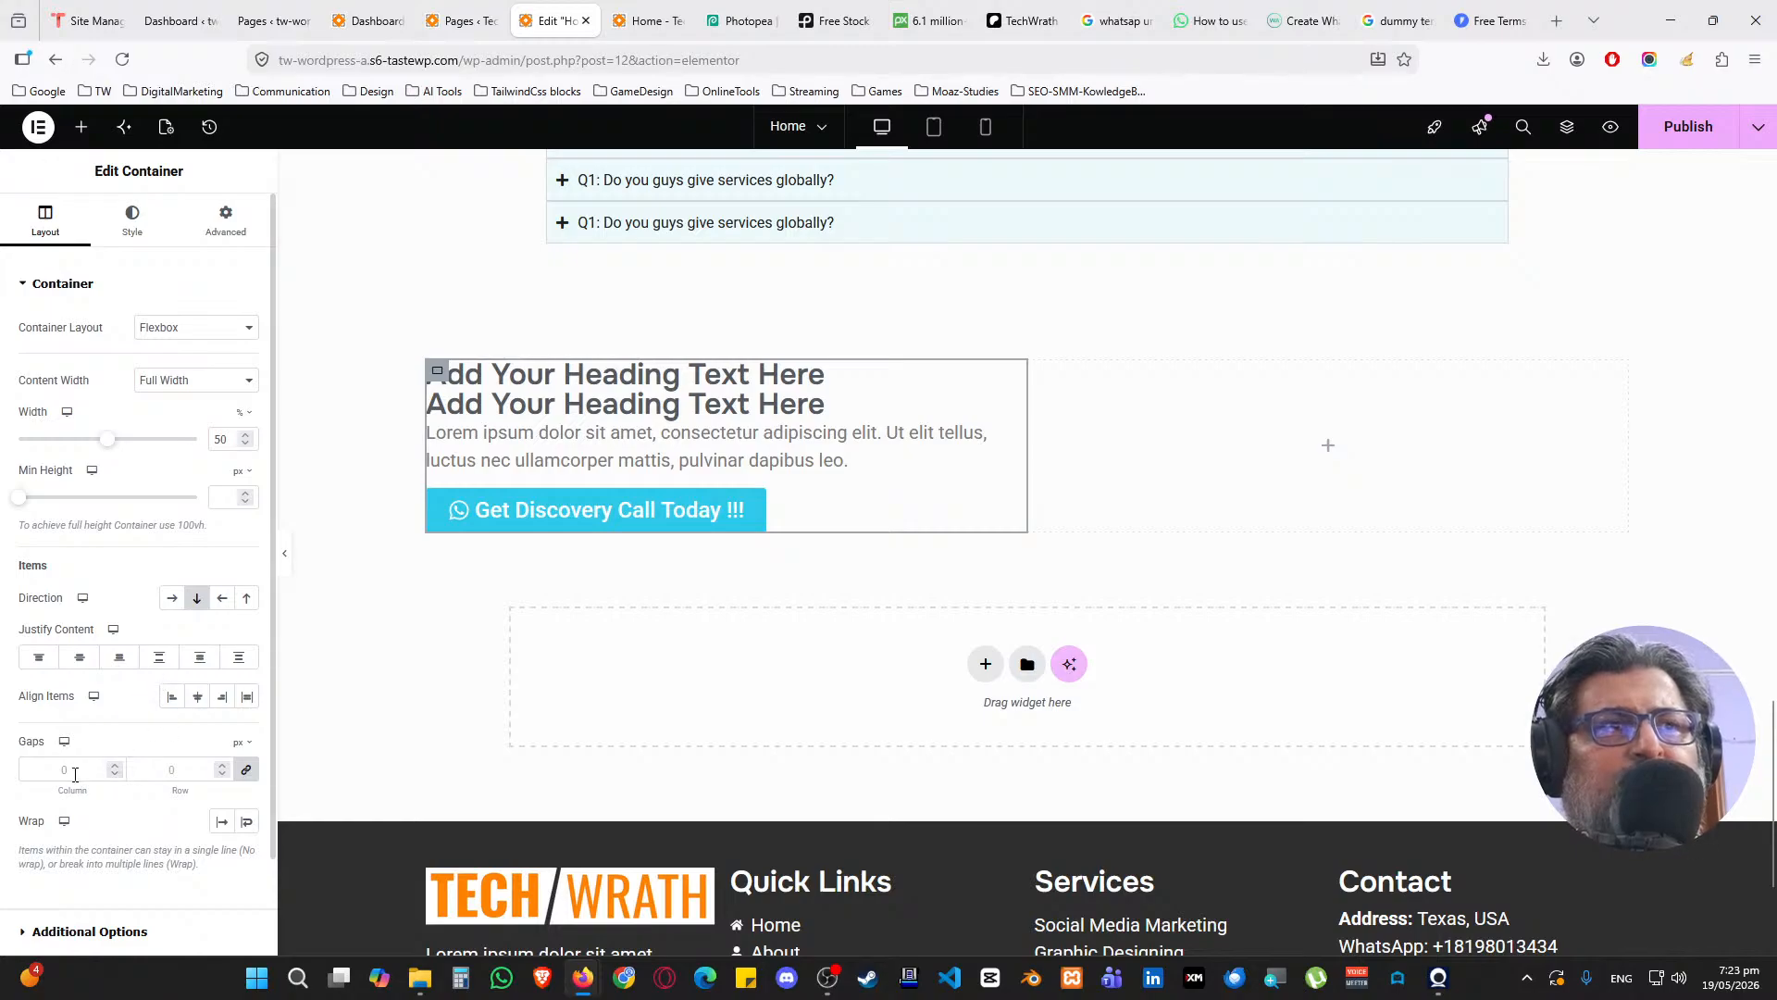
click(123, 769)
text(15)
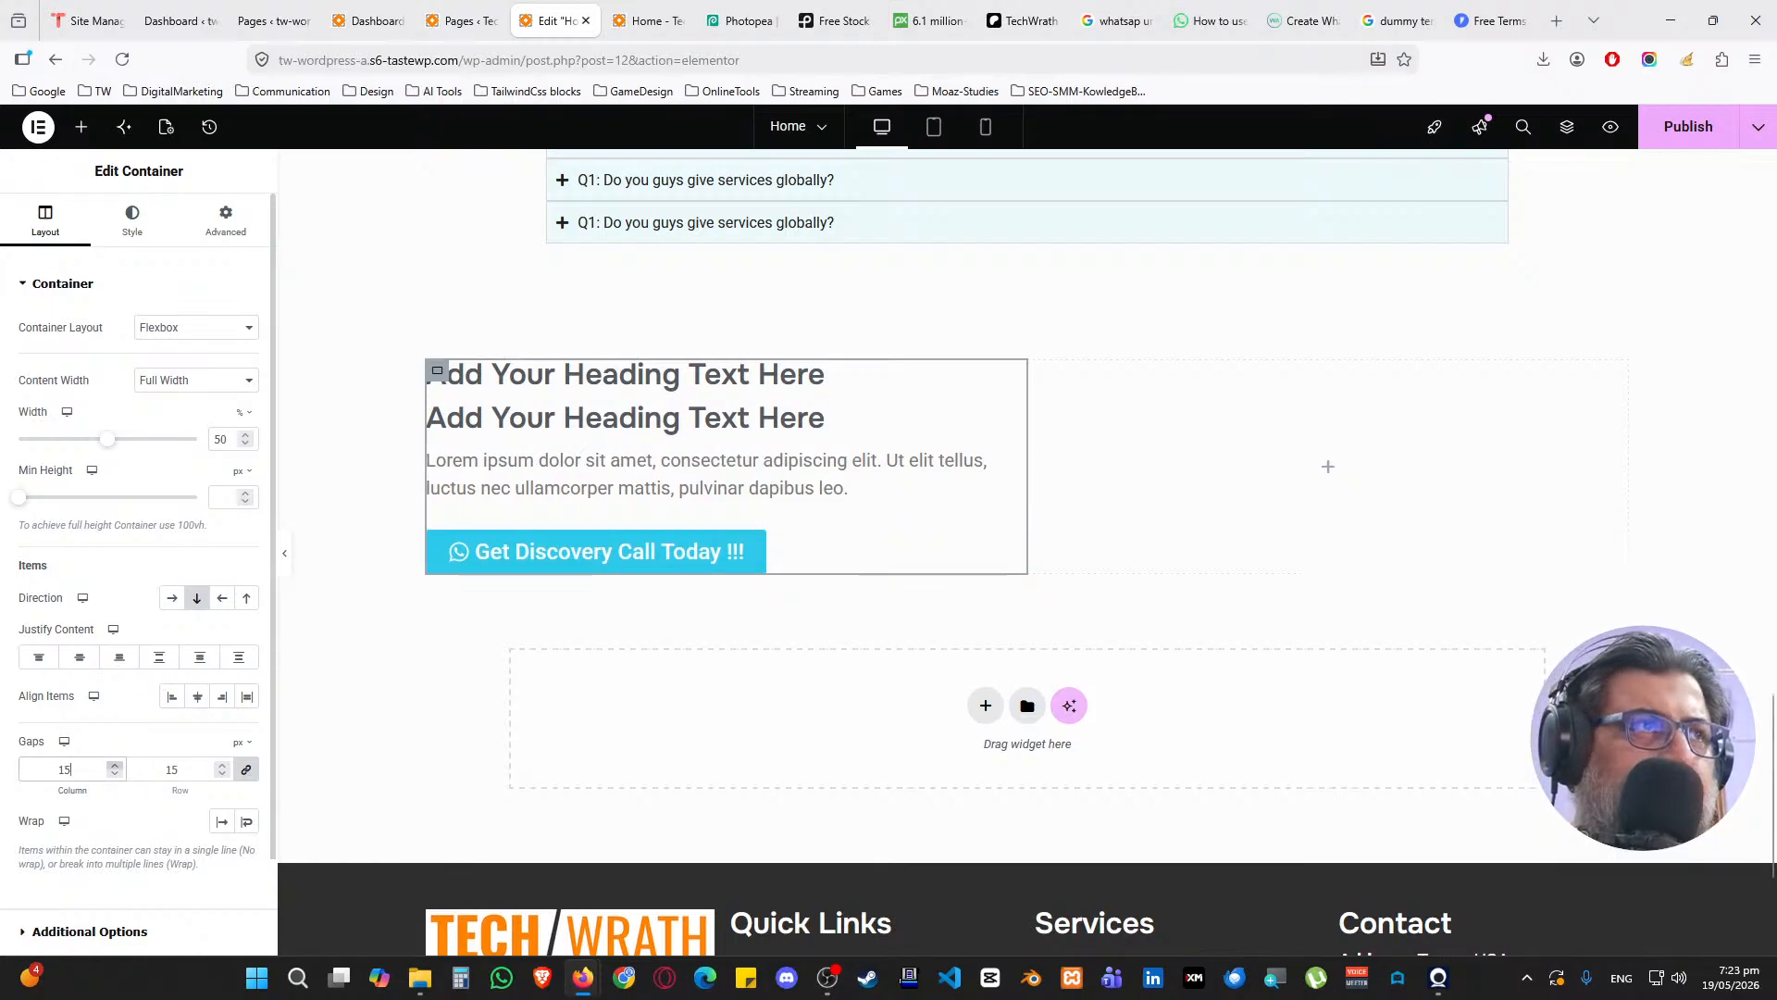
click(250, 770)
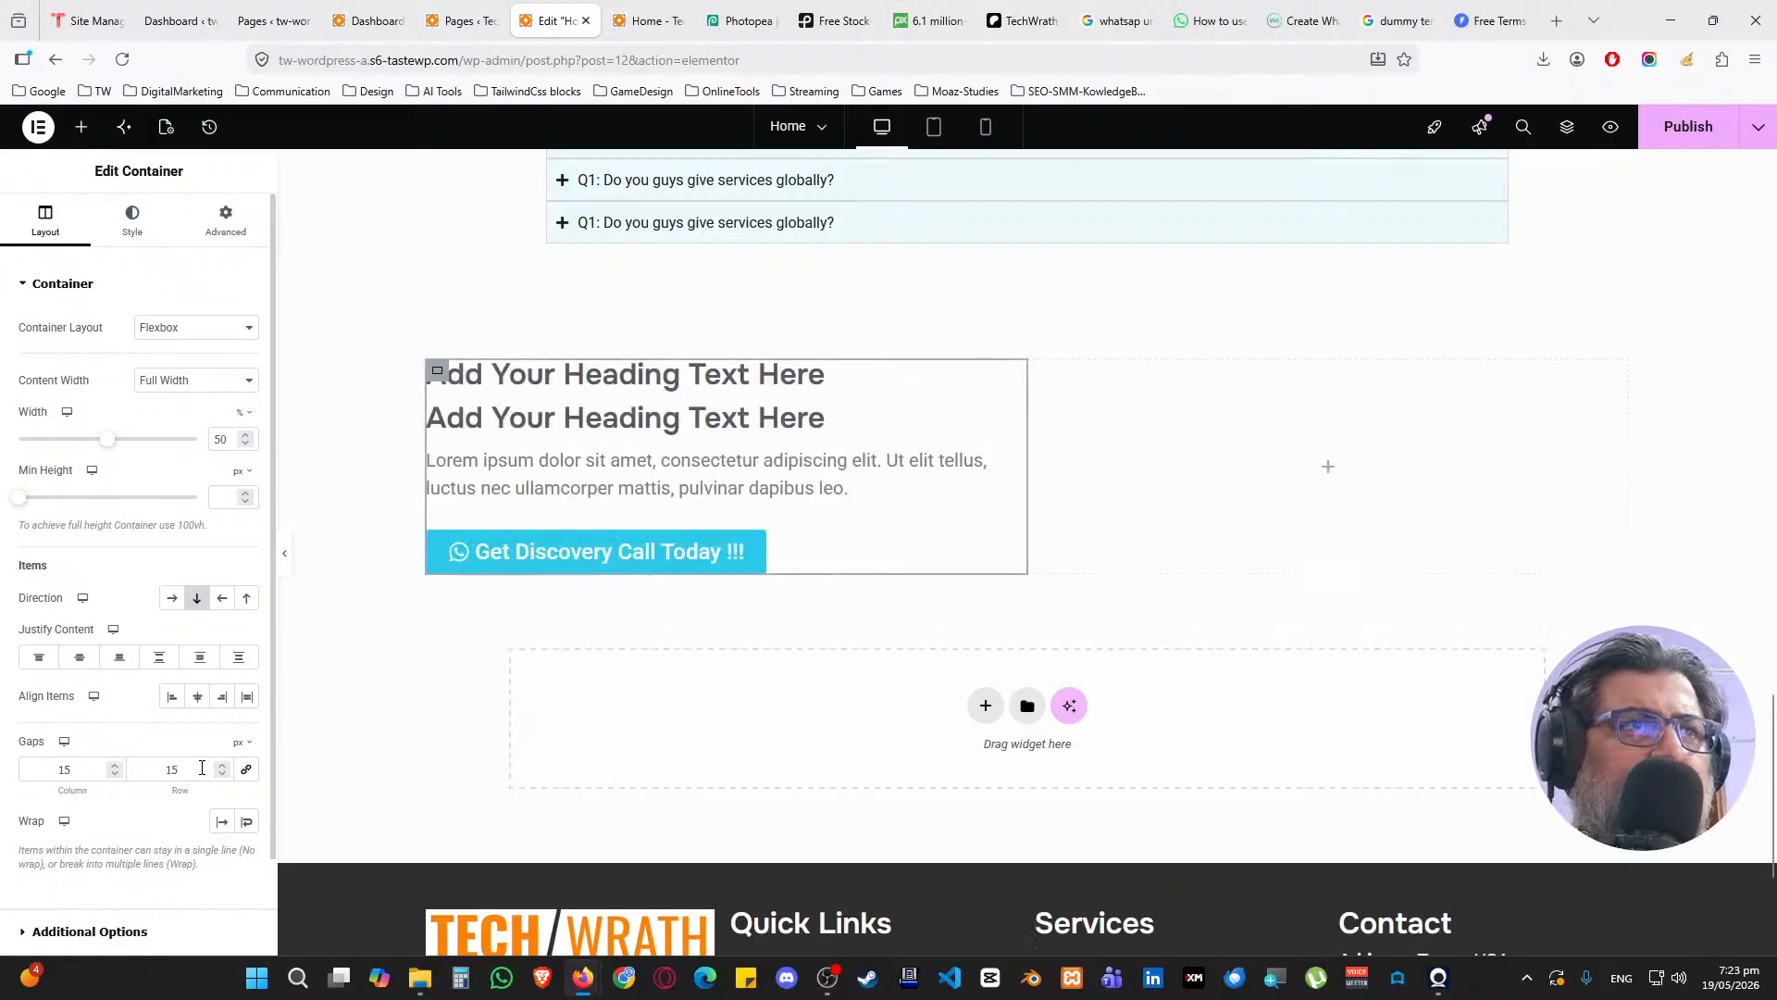
click(210, 244)
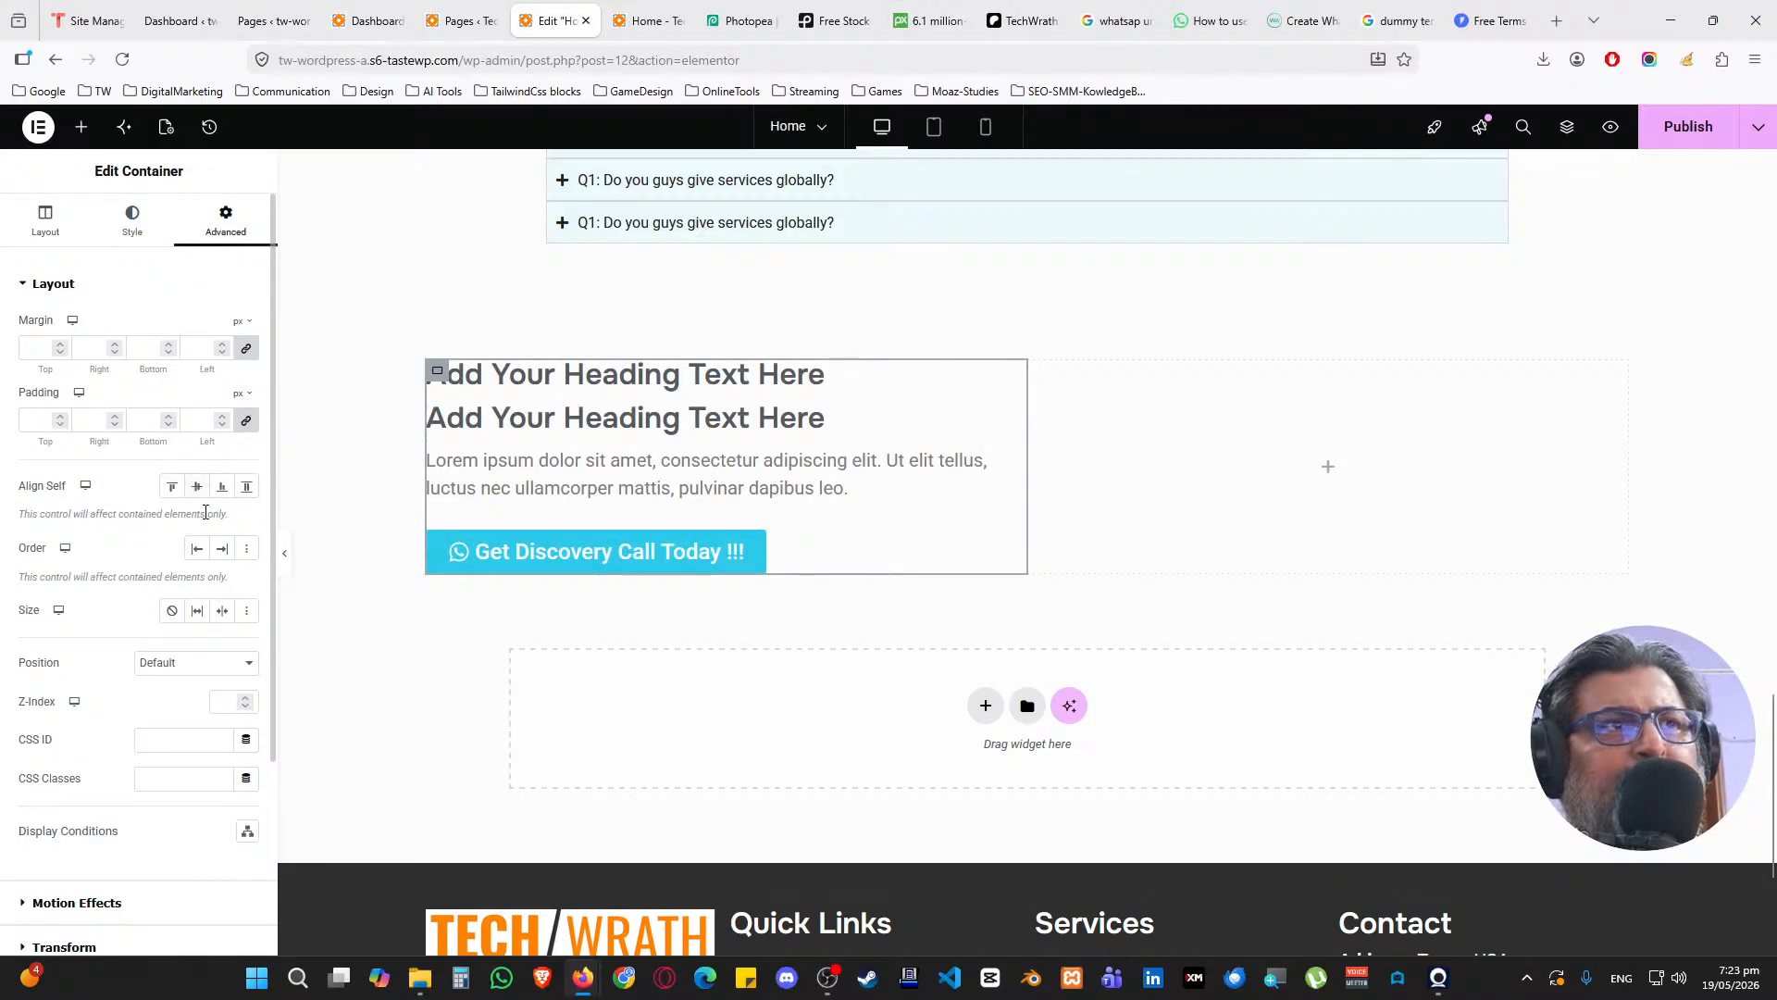
text(25)
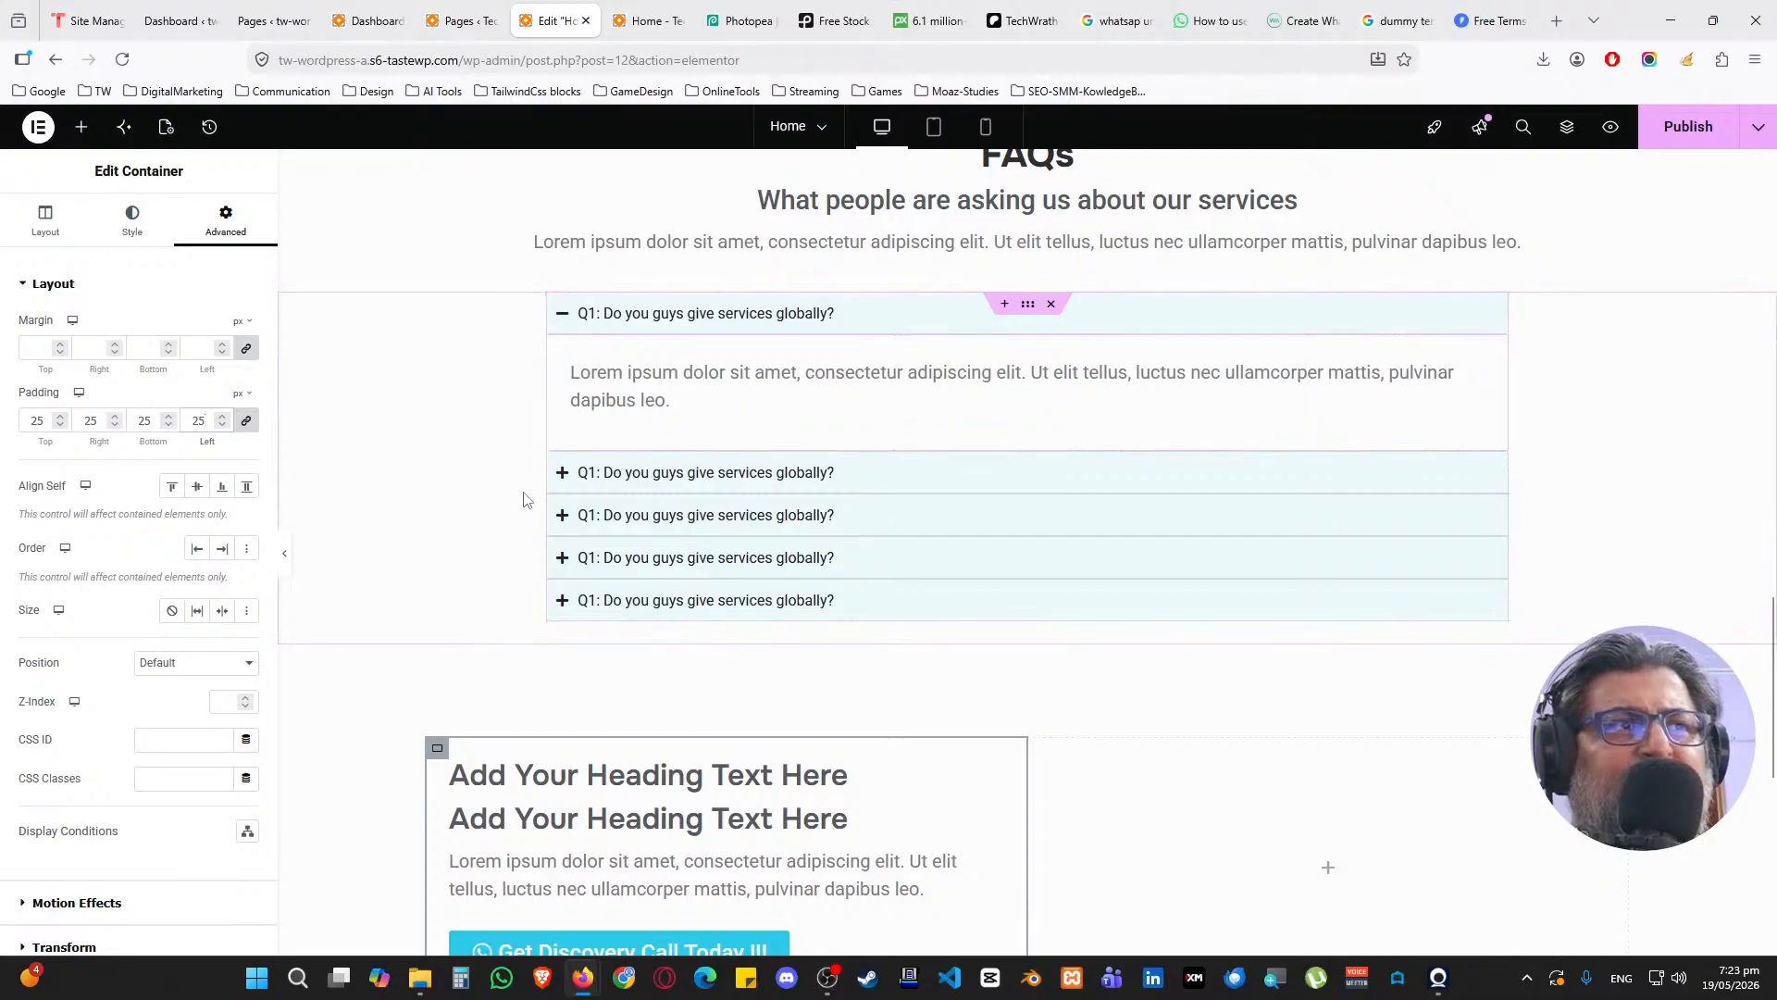
scroll(527, 500, down, 4)
Retitle the two placeholder headings 'WHY CHOOSE US?' and 'Our professional service at your doorstep'
click(587, 397)
click(166, 373)
key(ctrl+a)
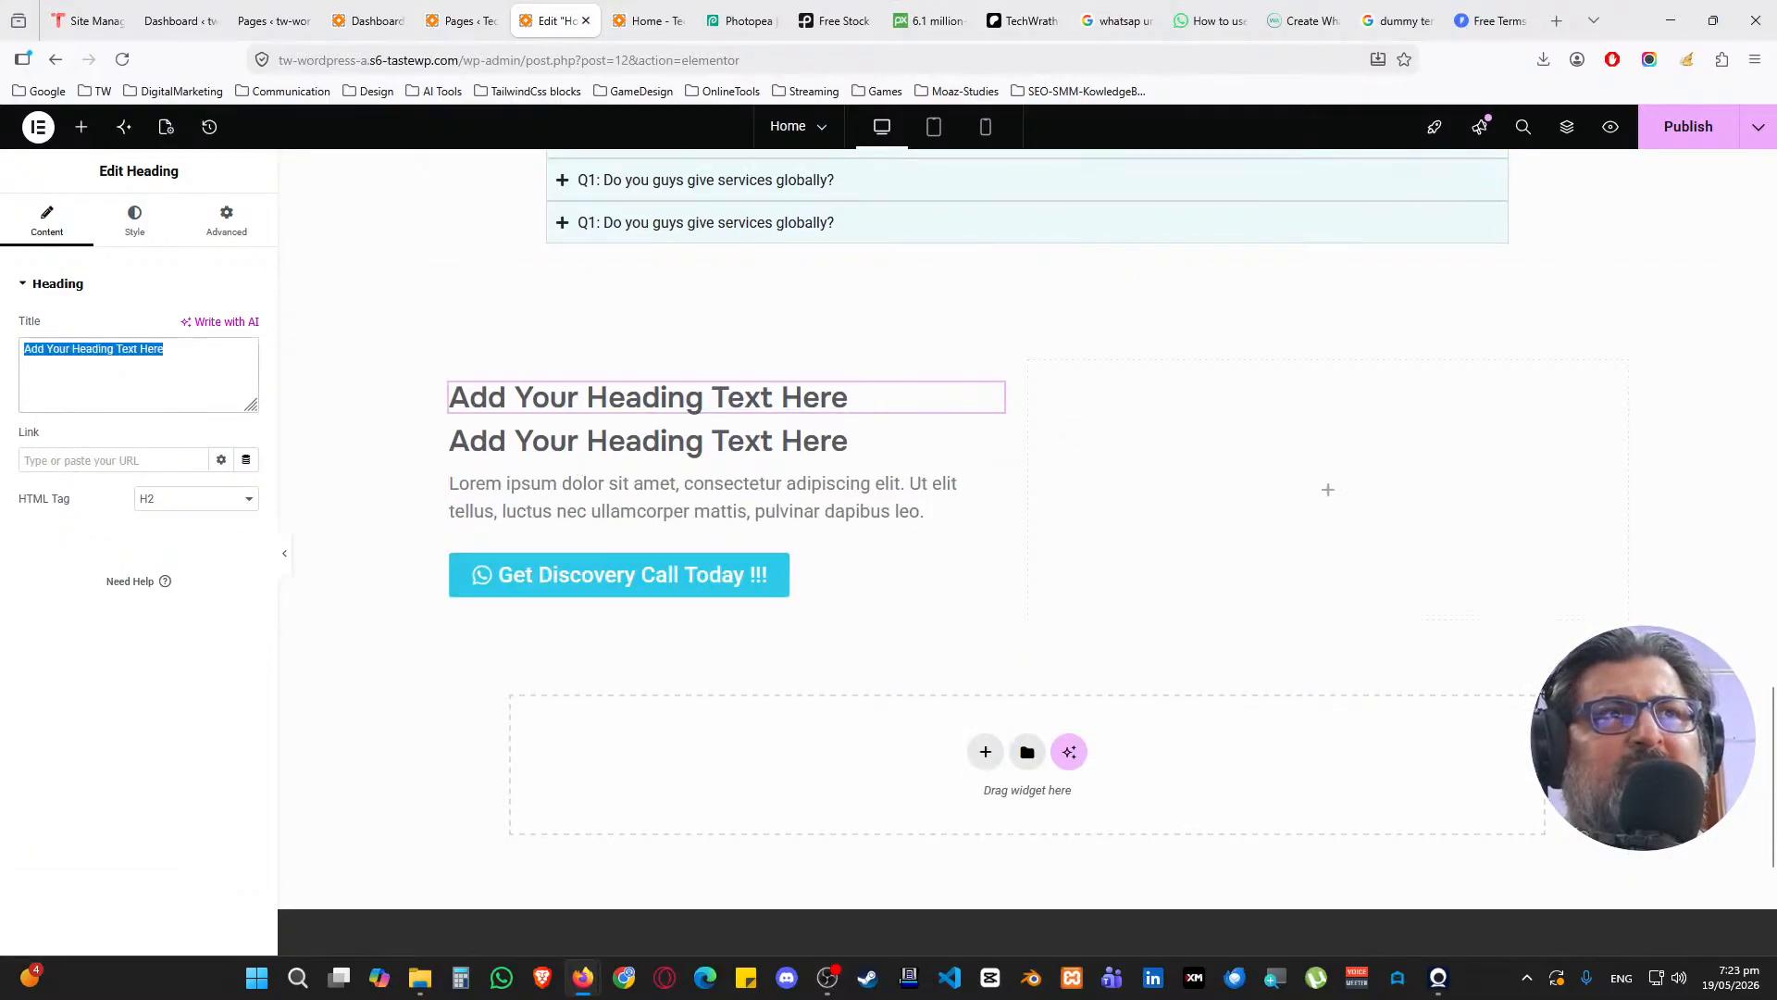
text(WHY)
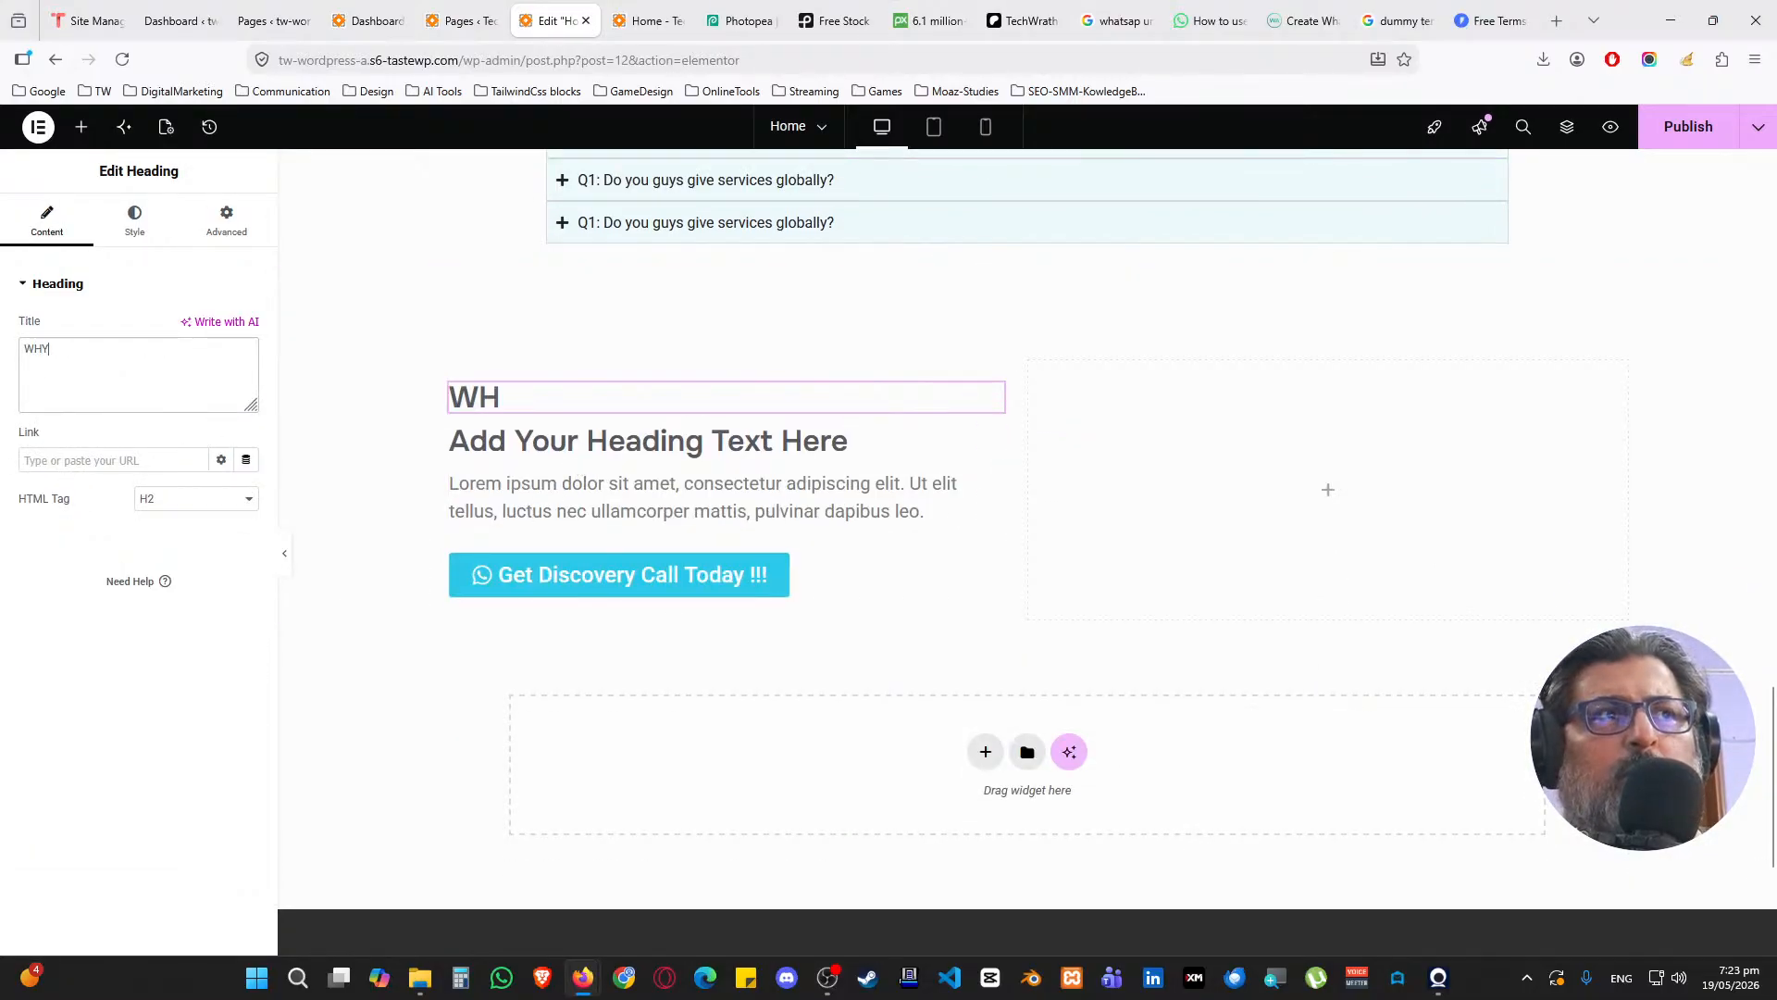
text( CHOOSE US?)
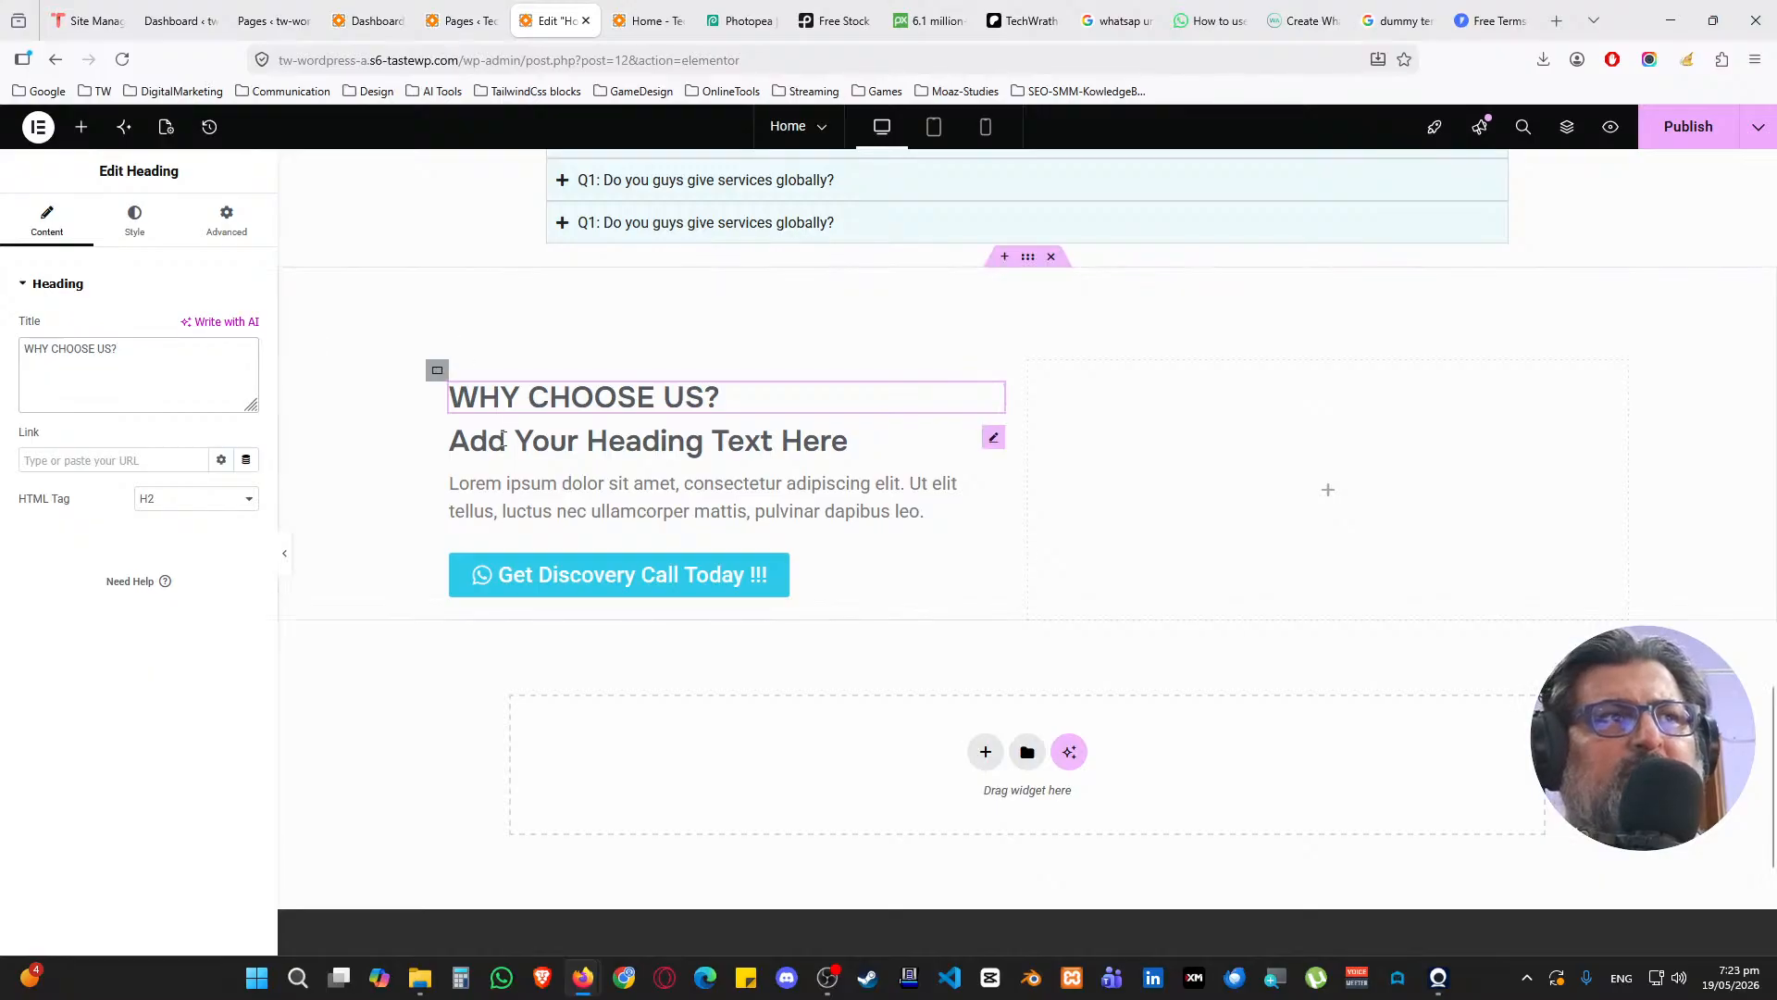
click(851, 441)
key(ctrl+a)
text(Ou)
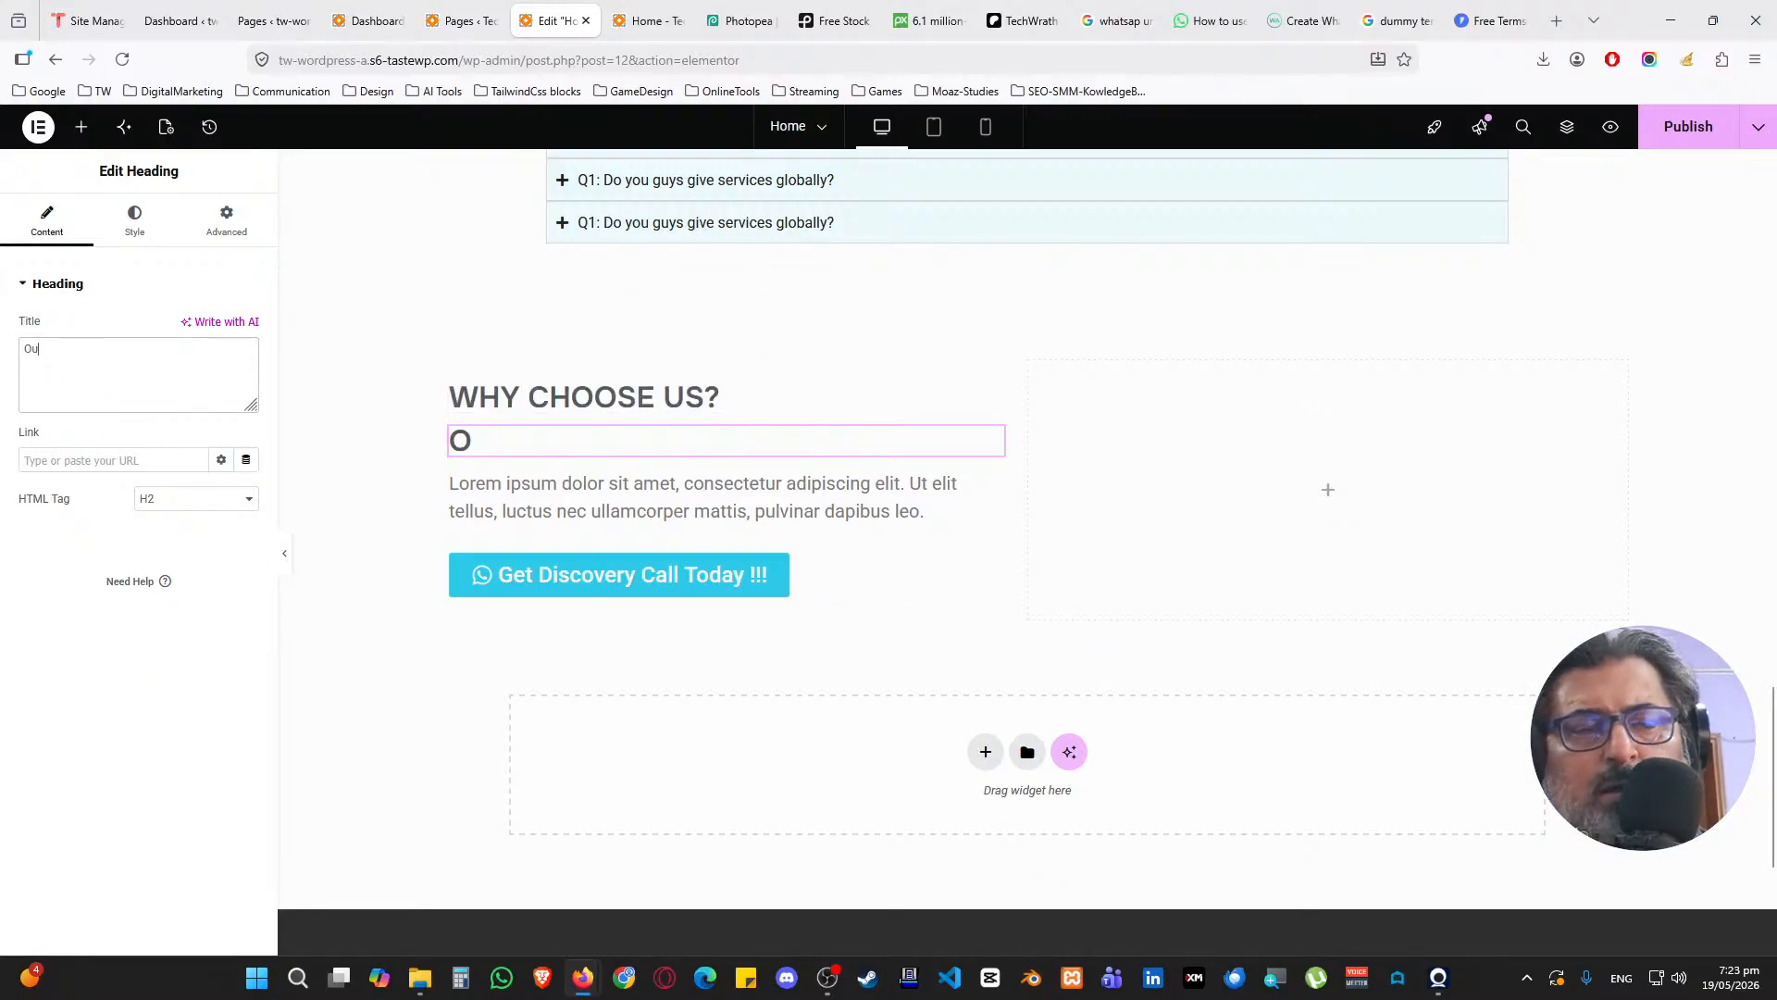
text(r profes)
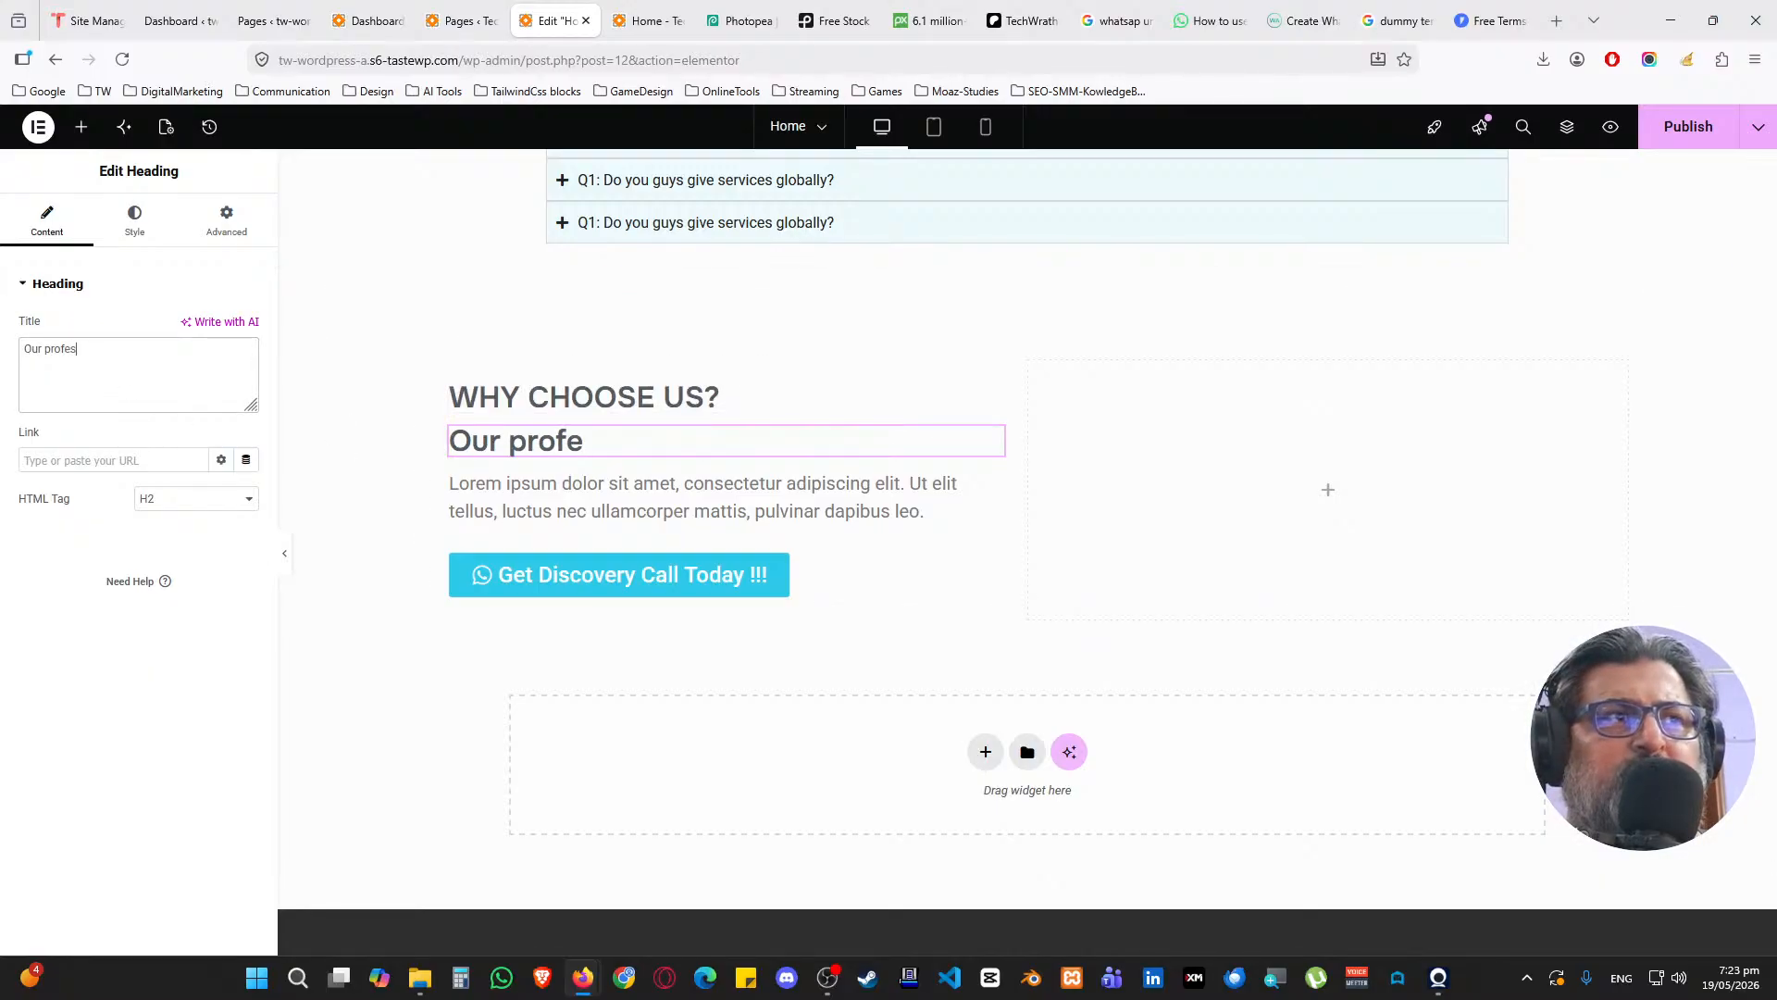
text(sional services)
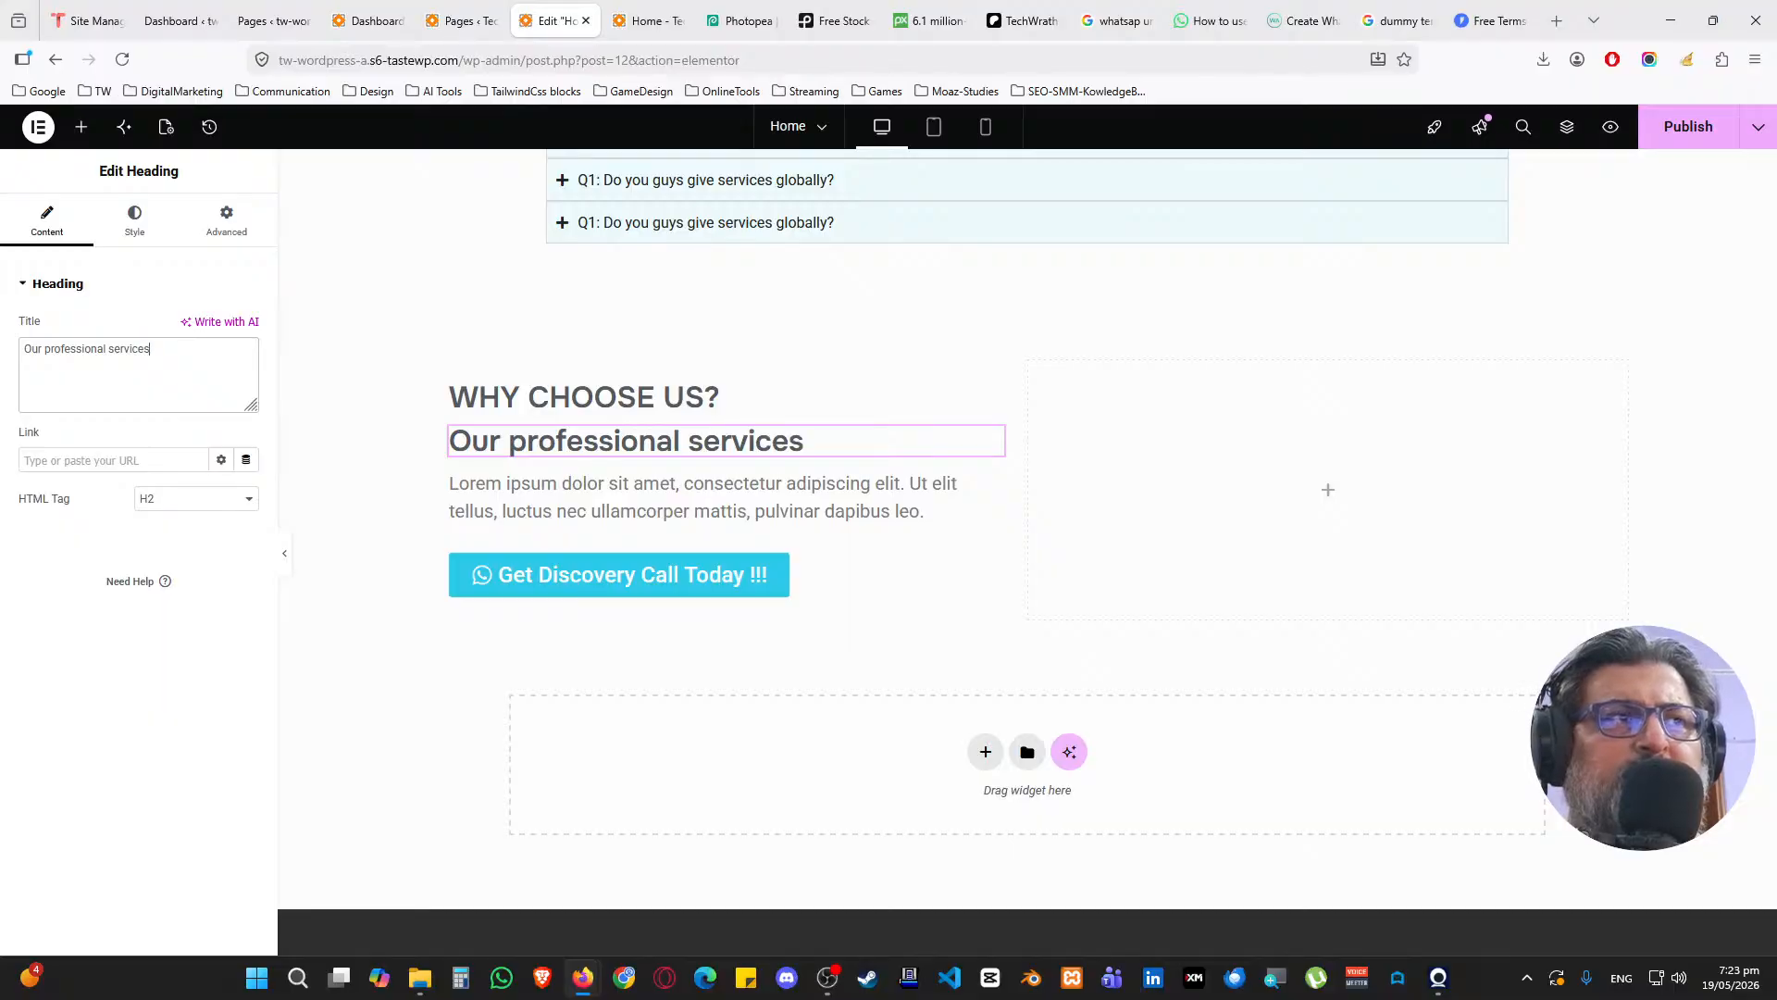
key(BackSpace)
text( at your doorstep)
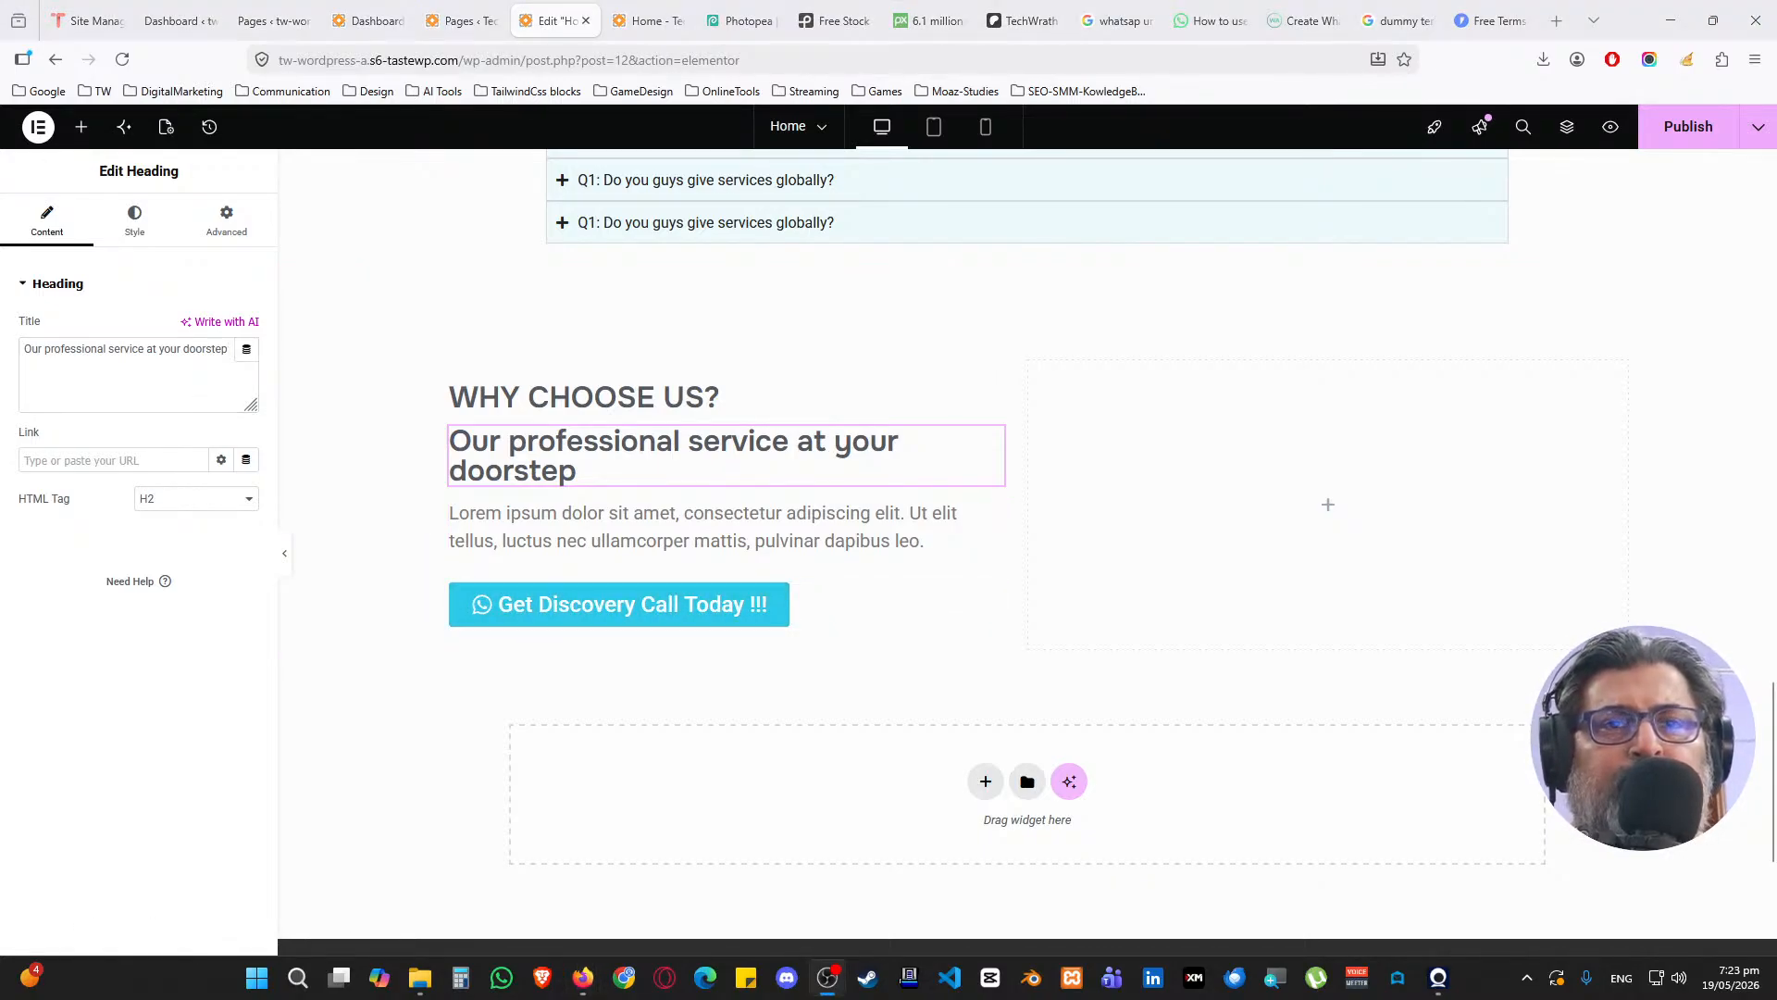
key(super+d)
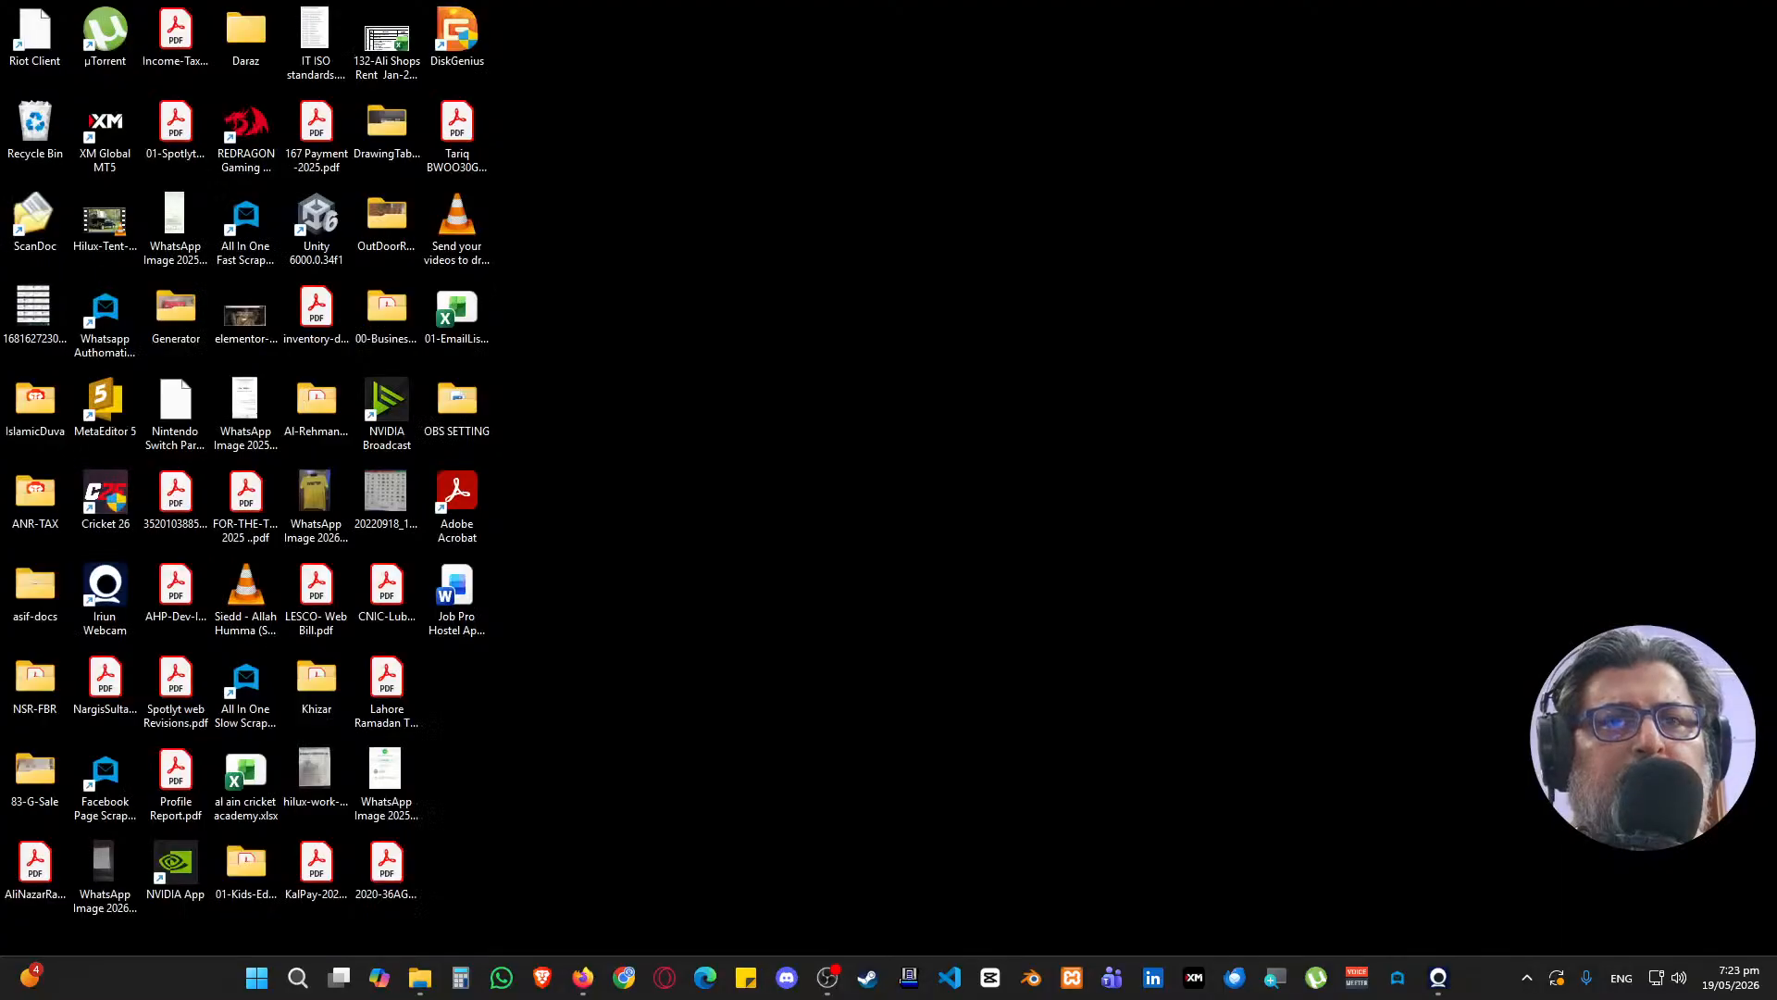
key(super+d)
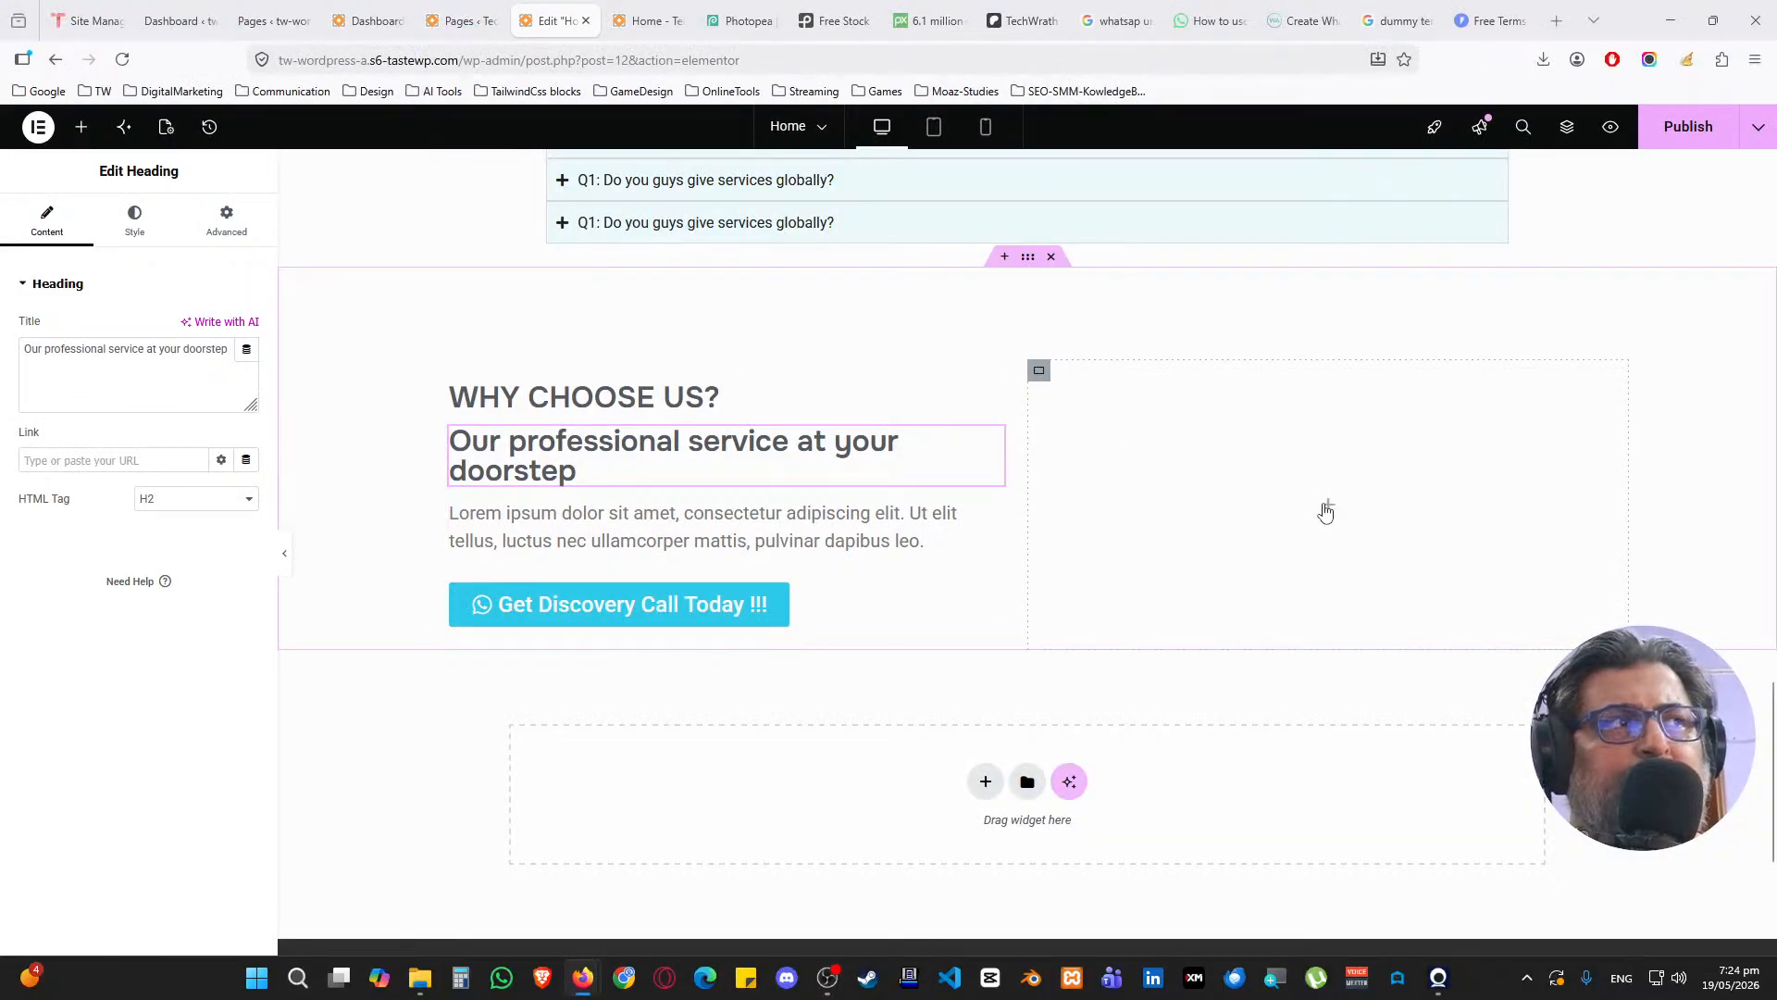
Copy the hero's STOP image and paste it into the empty right column
click(1326, 507)
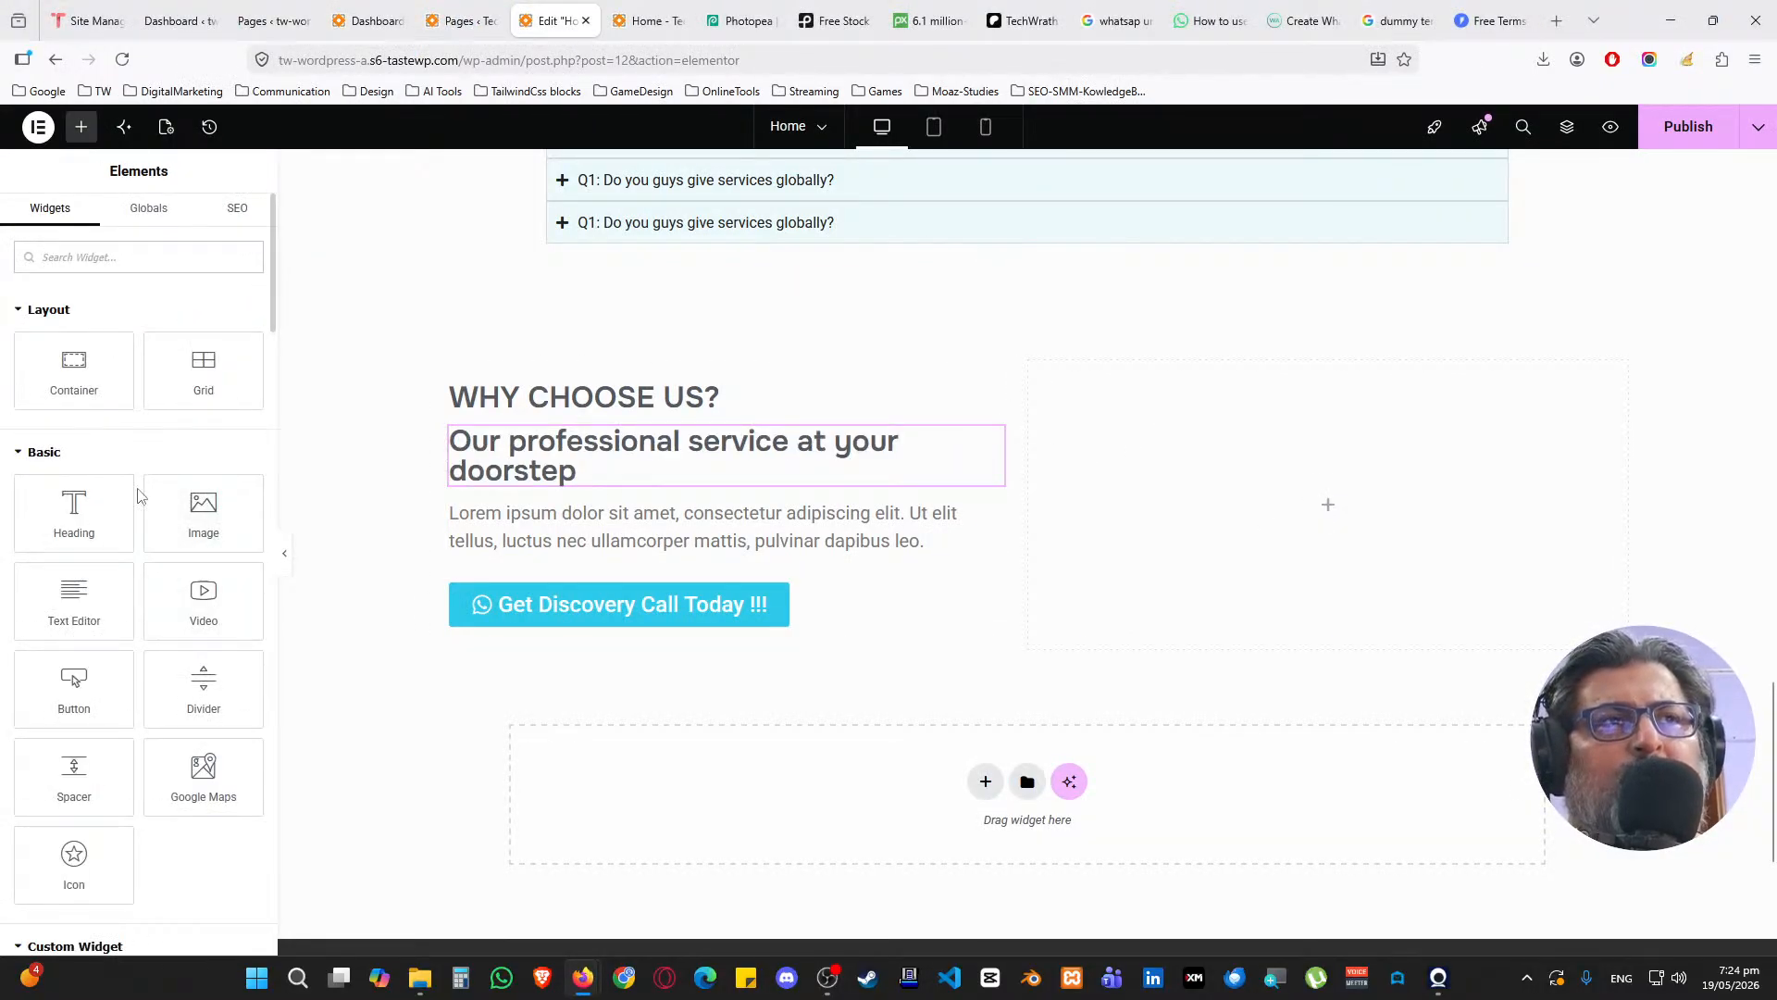
scroll(1716, 296, up, 7)
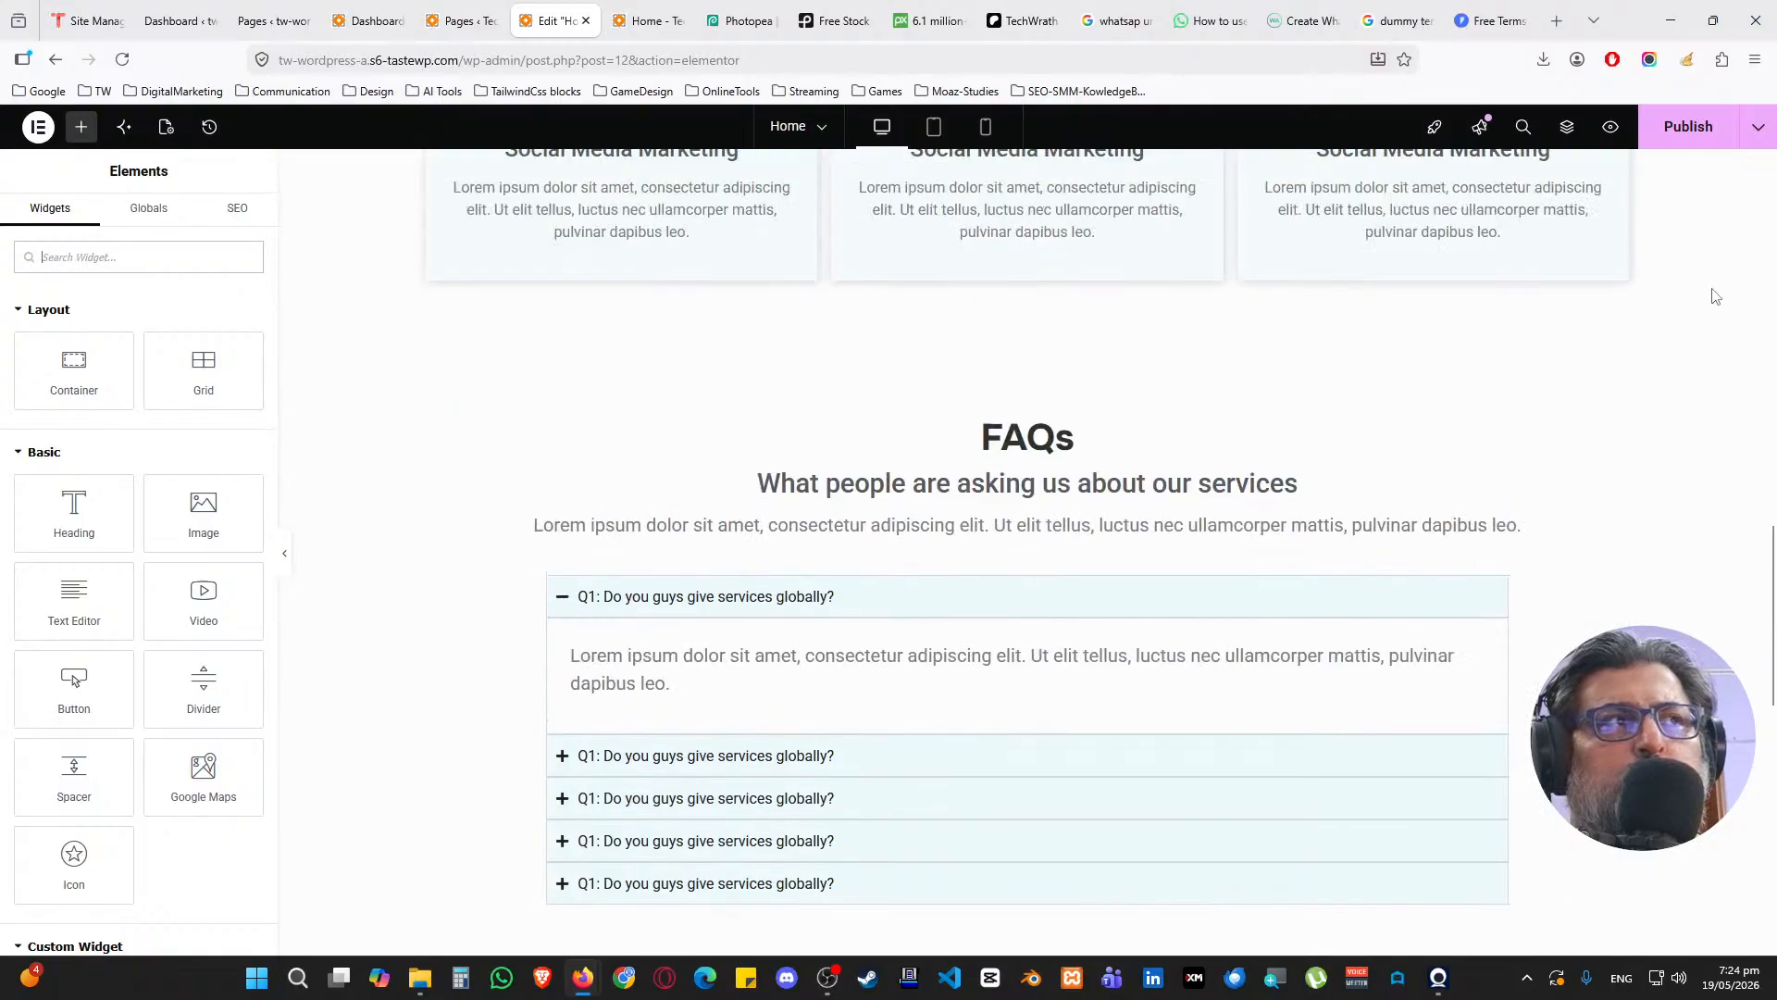
scroll(1715, 297, up, 15)
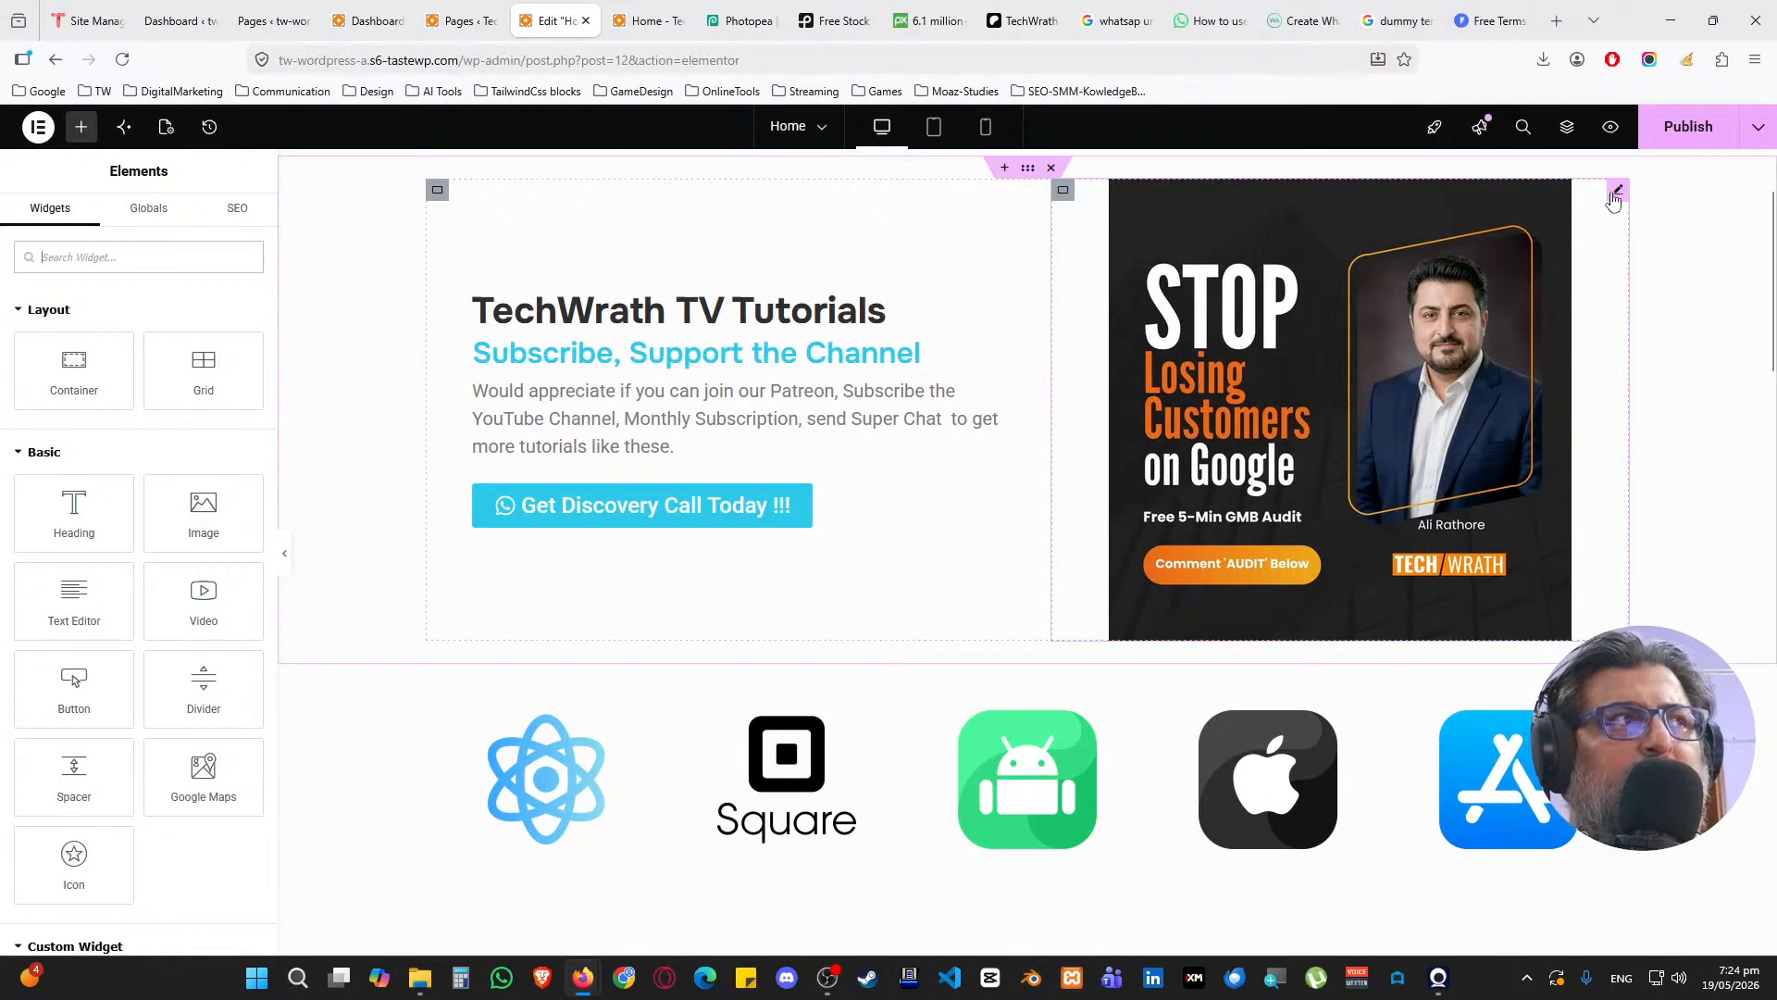
right_click(1614, 201)
scroll(1309, 476, down, 20)
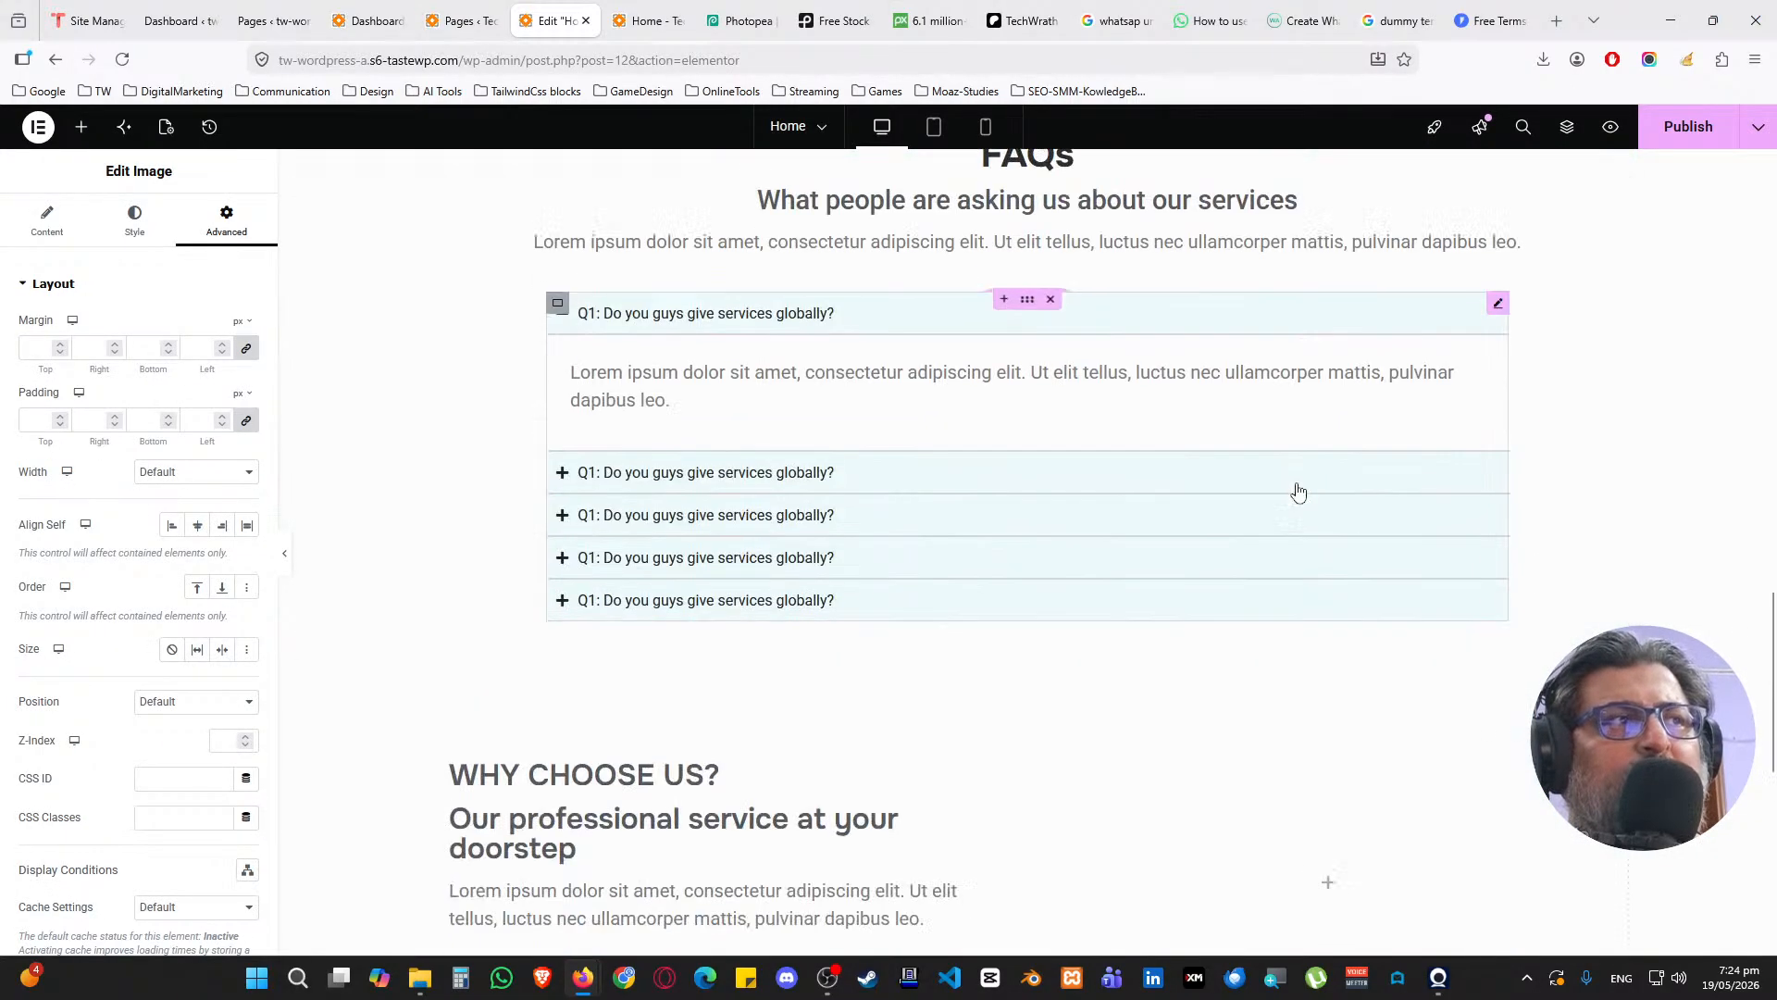
scroll(1296, 486, down, 6)
right_click(1332, 324)
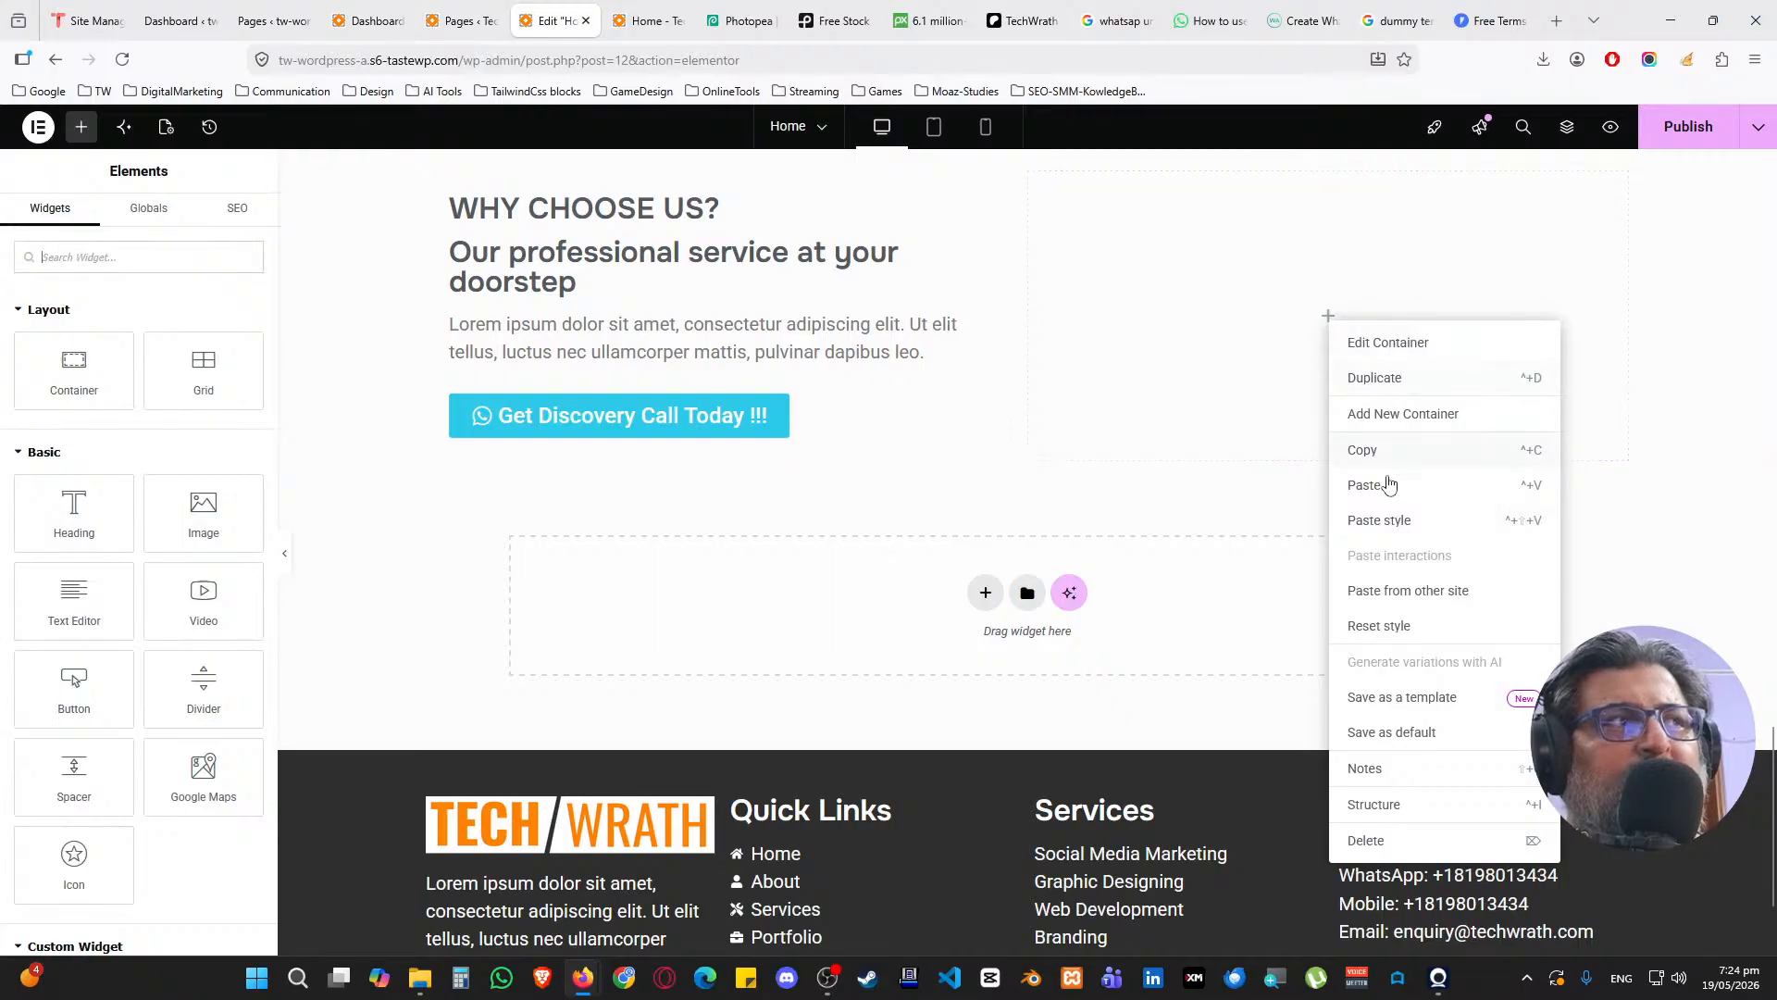
click(1389, 484)
scroll(1323, 487, up, 3)
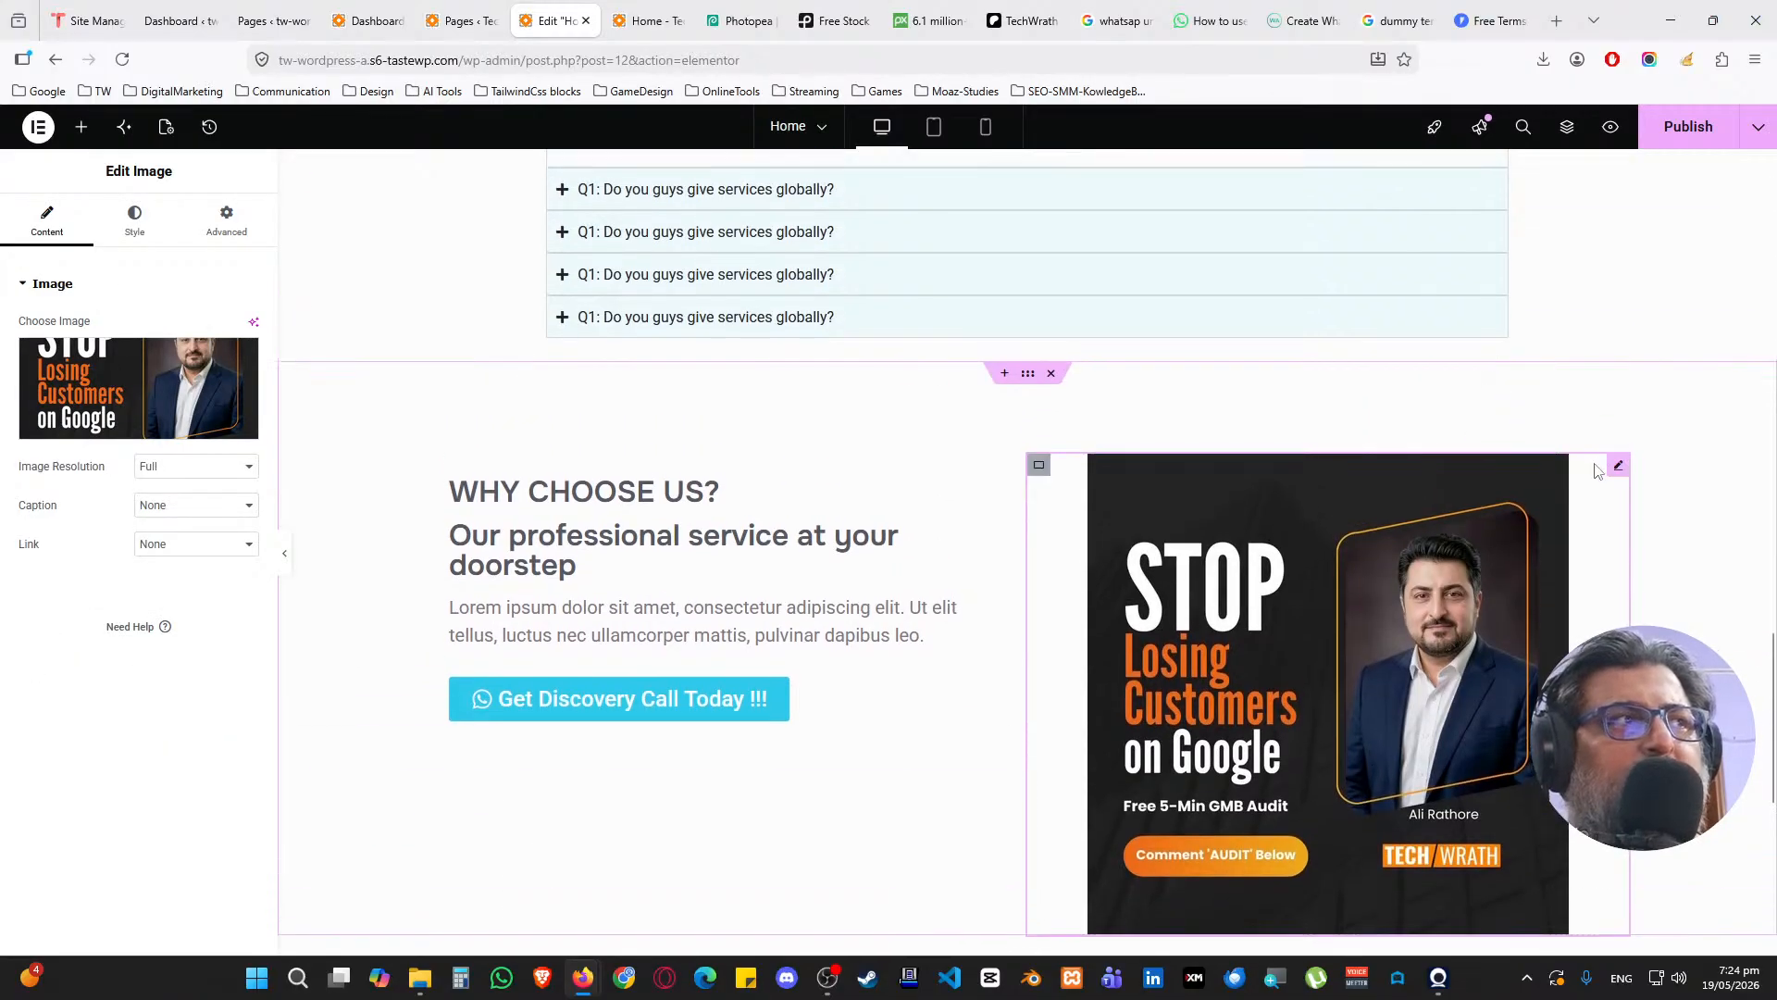
Resize the layout: image width 50, its container 40, left text column 60, then image 80%
click(136, 220)
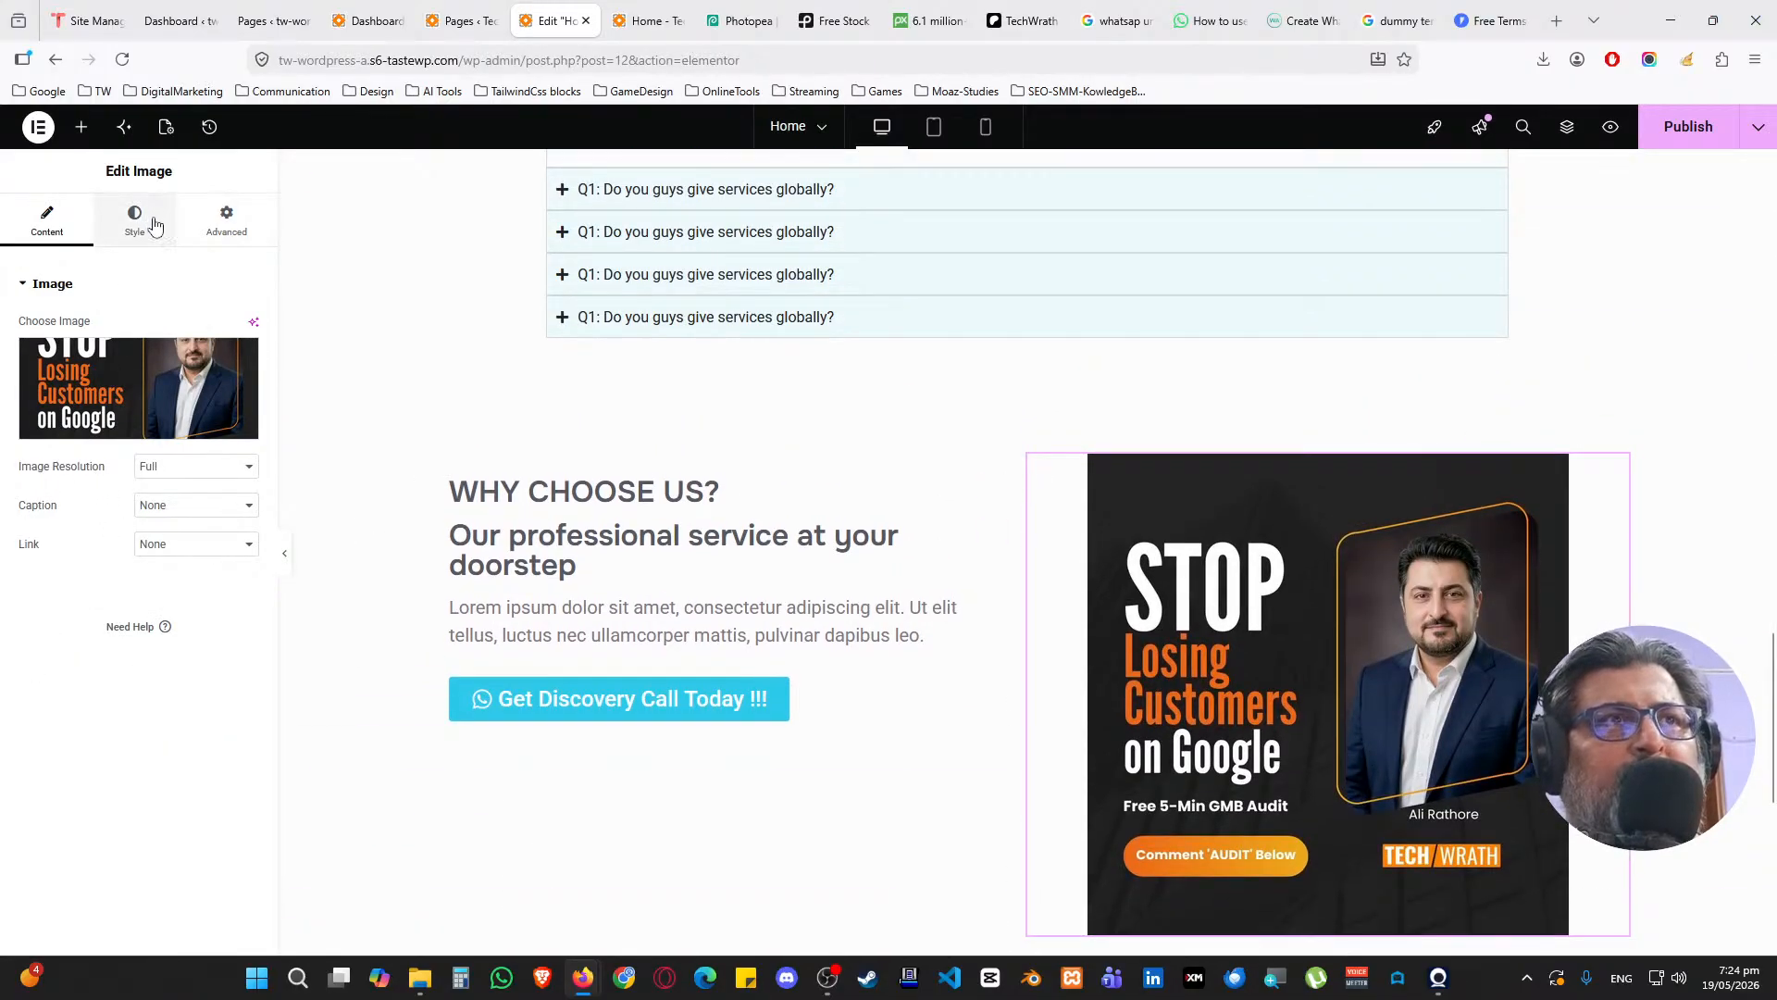
text(50)
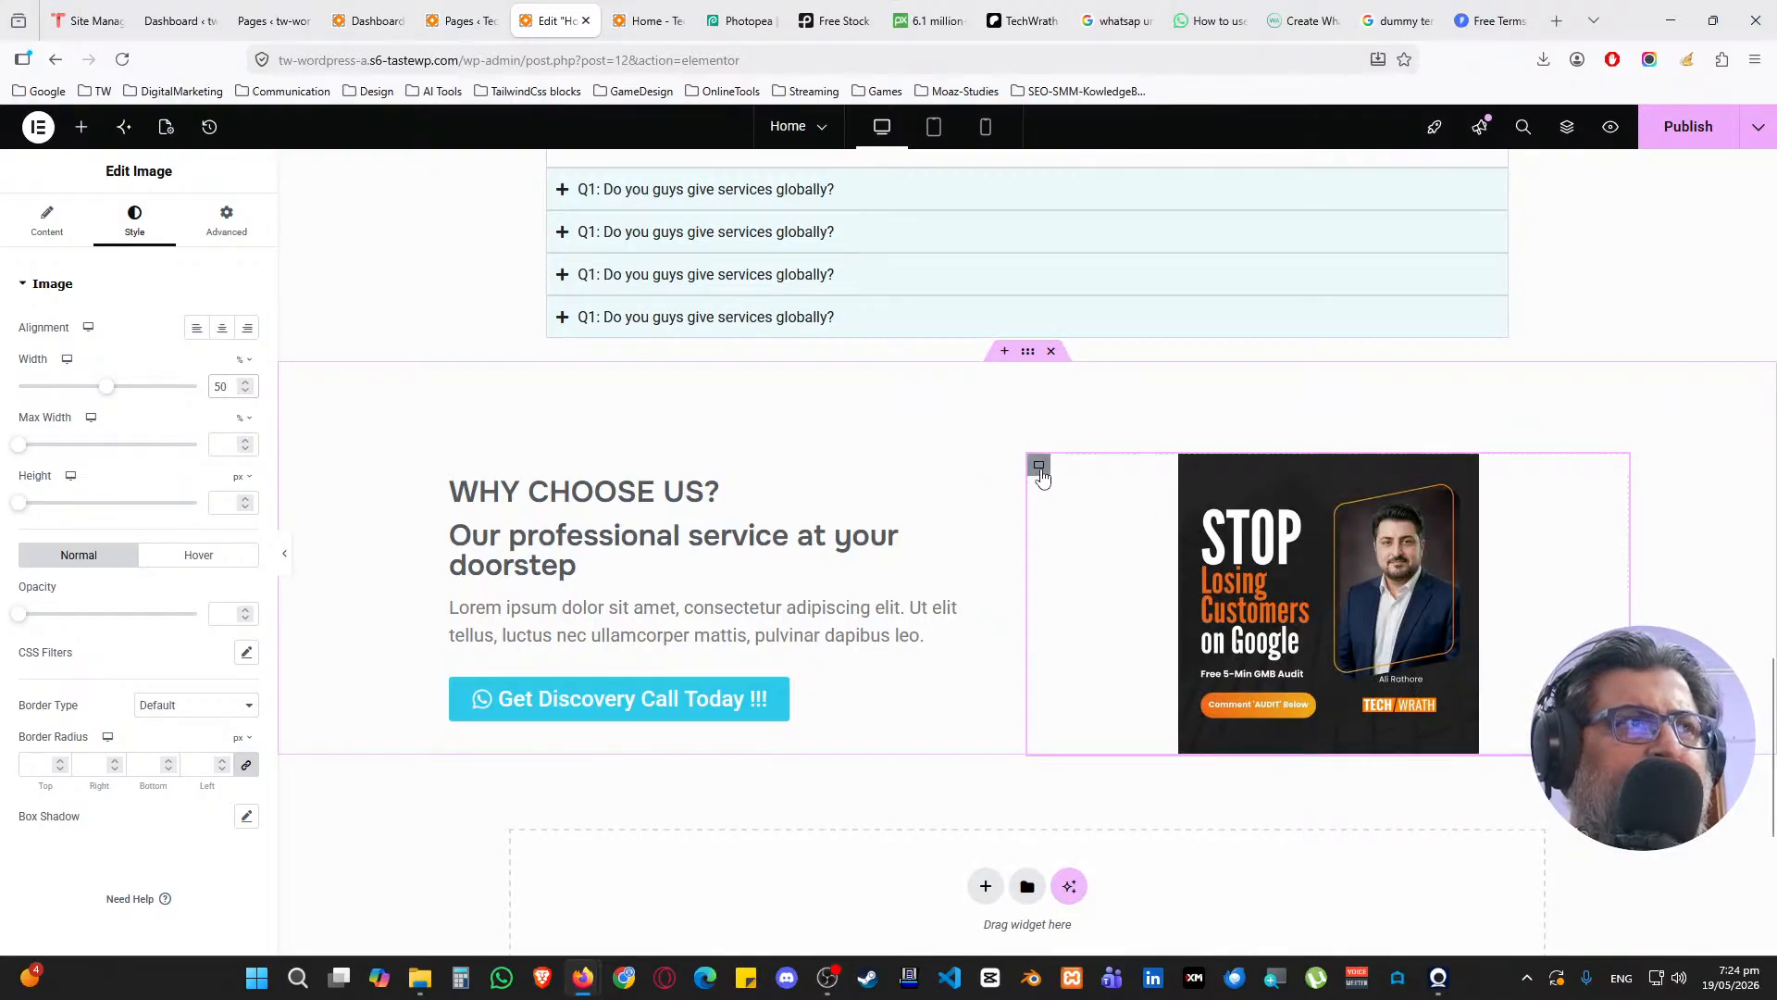
click(315, 513)
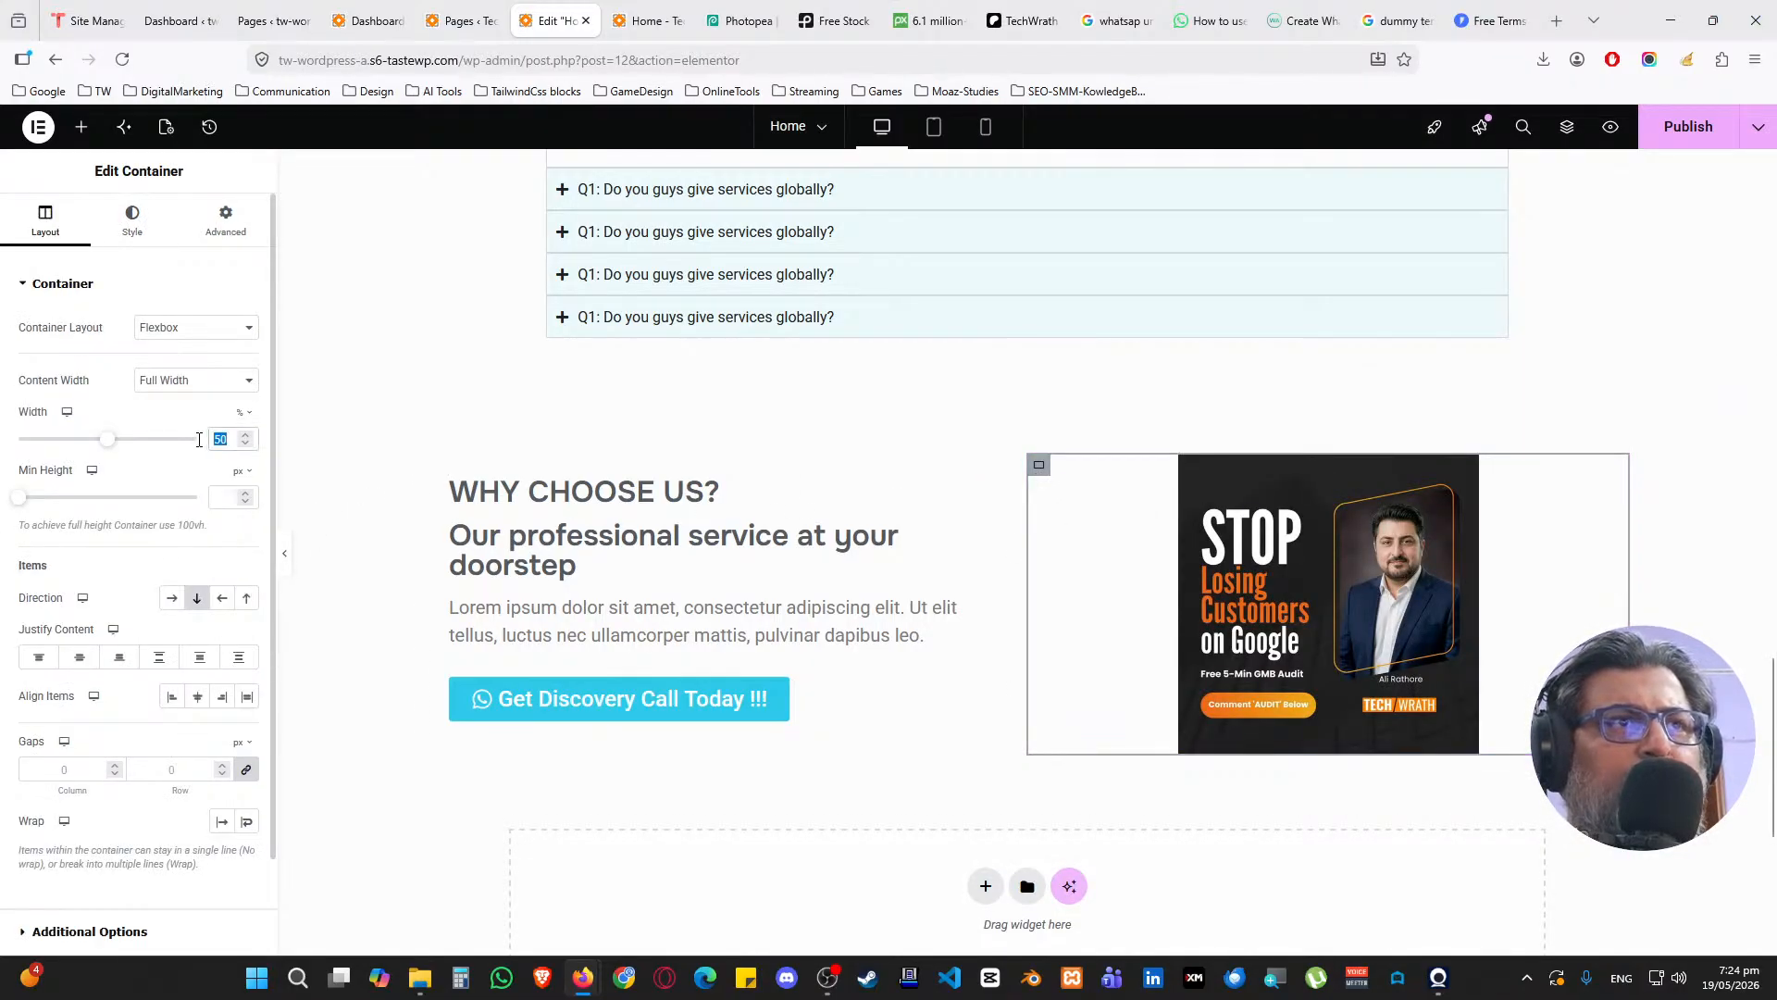
text(40)
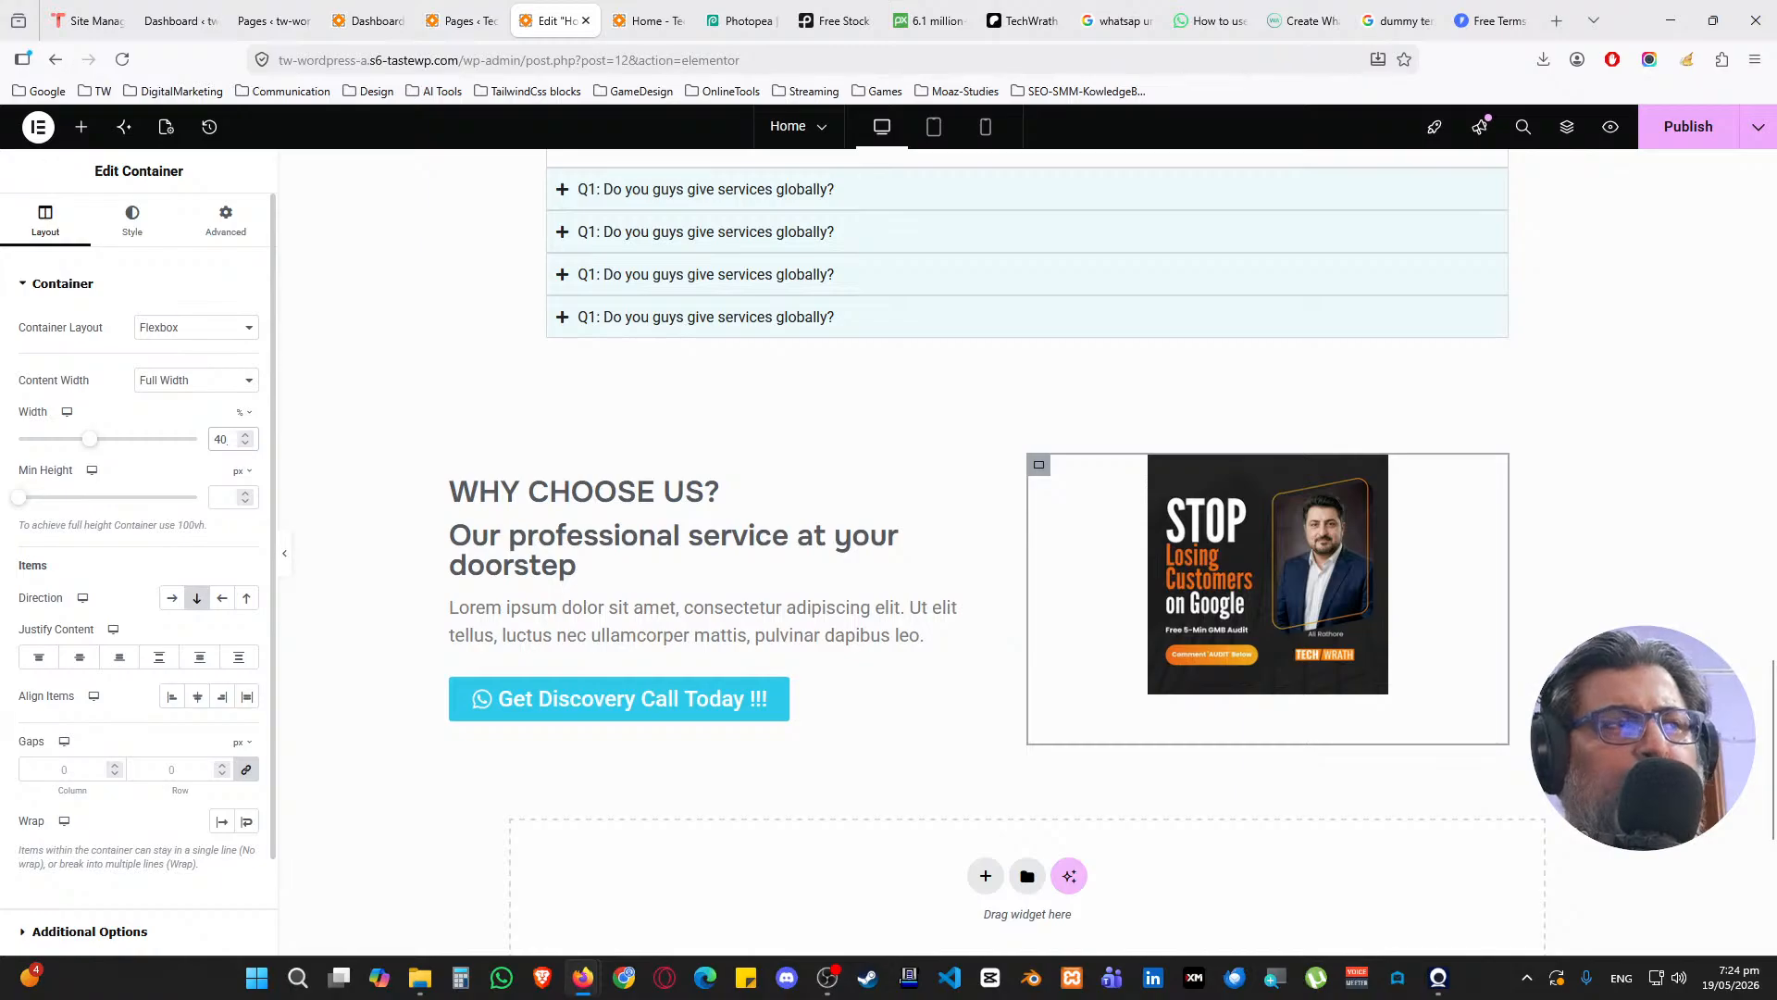
click(437, 468)
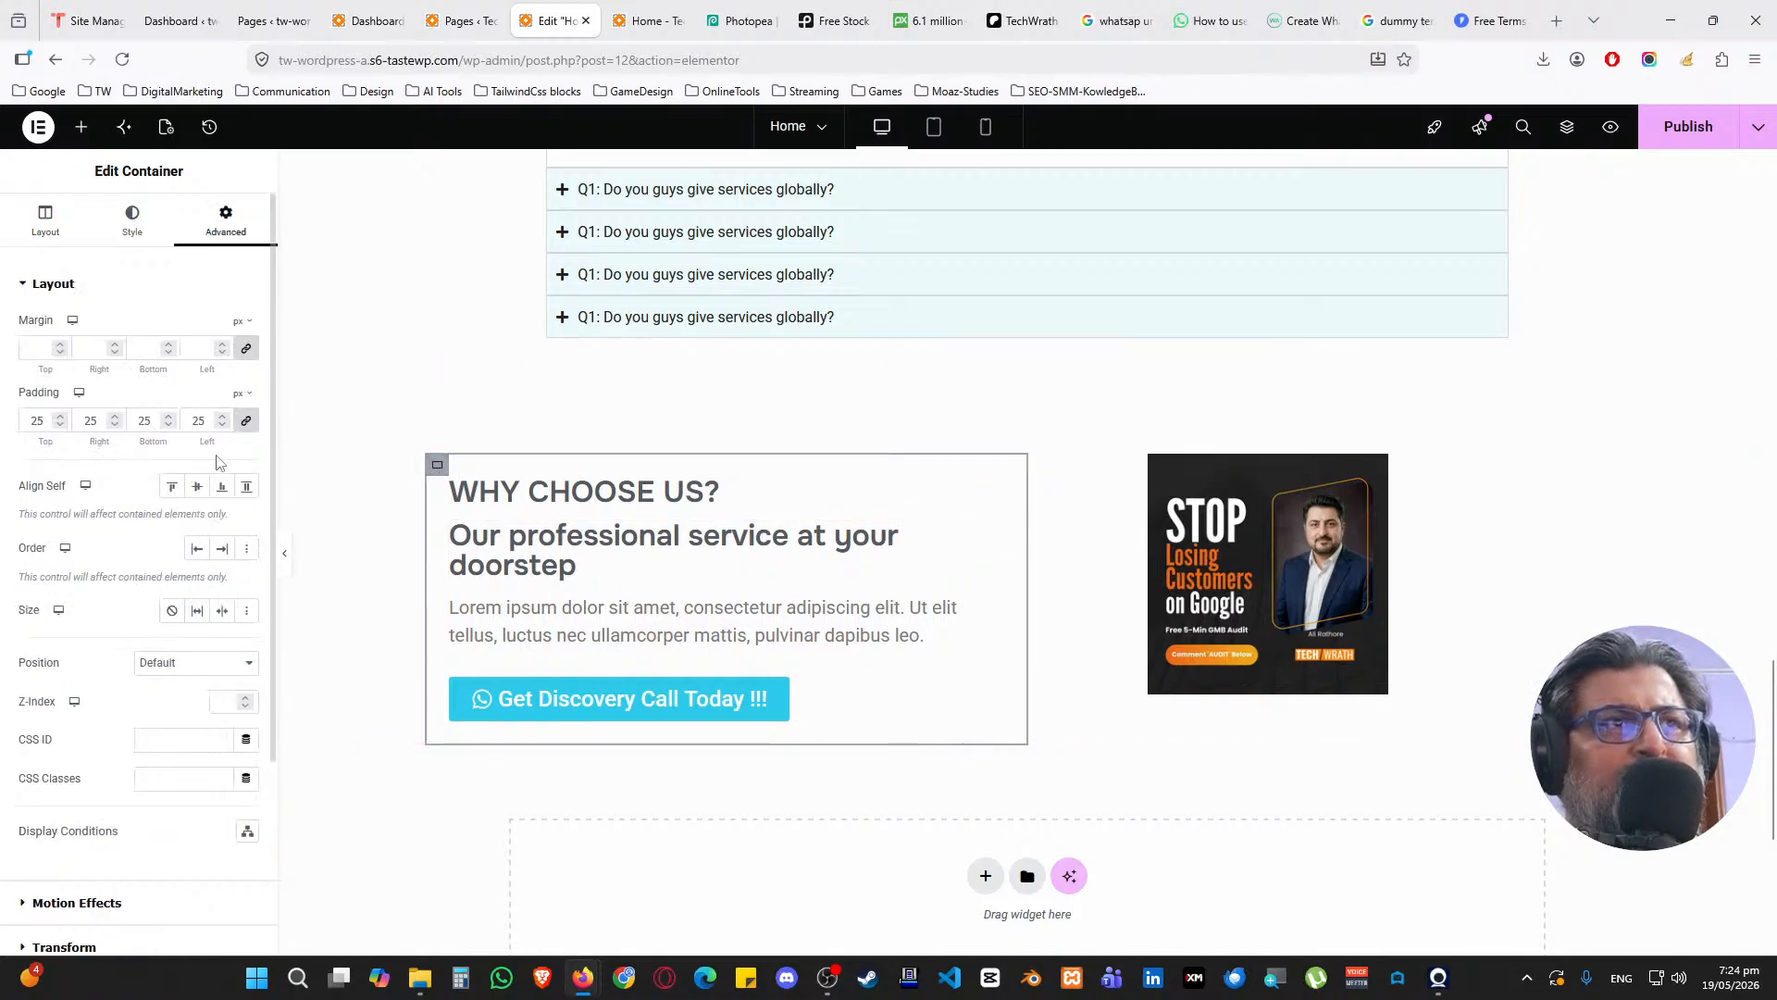
click(46, 222)
drag(230, 440, 206, 440)
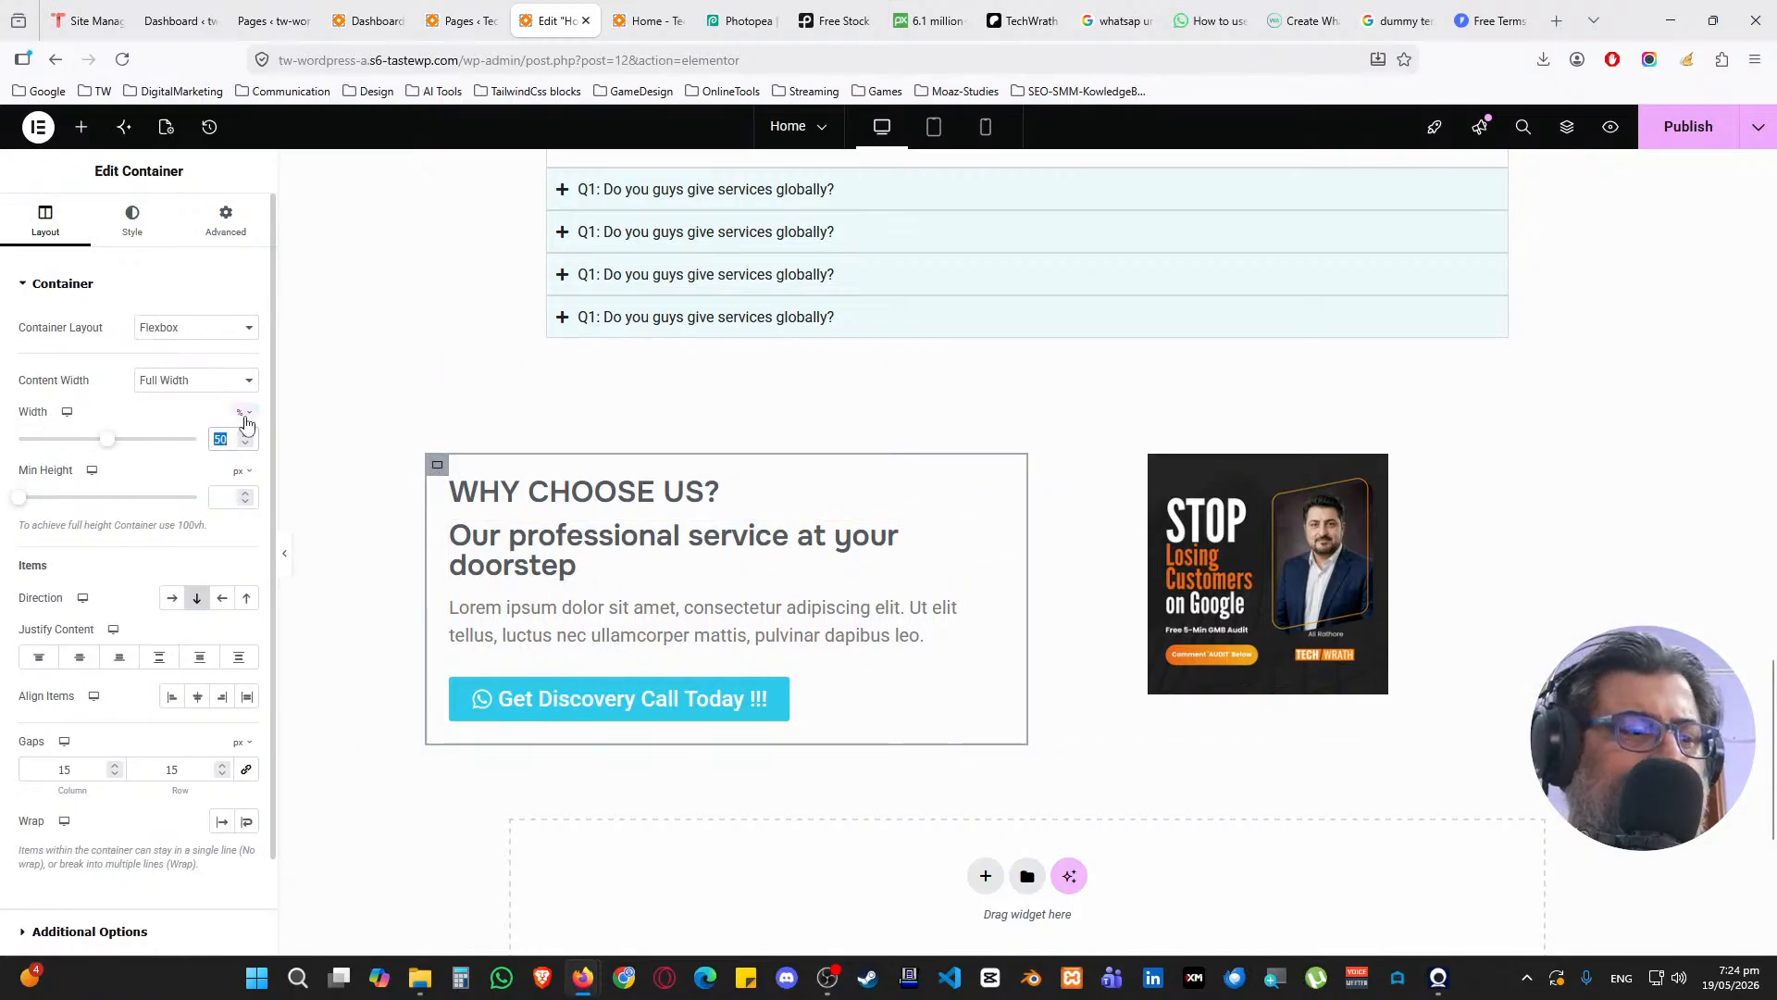
text(60)
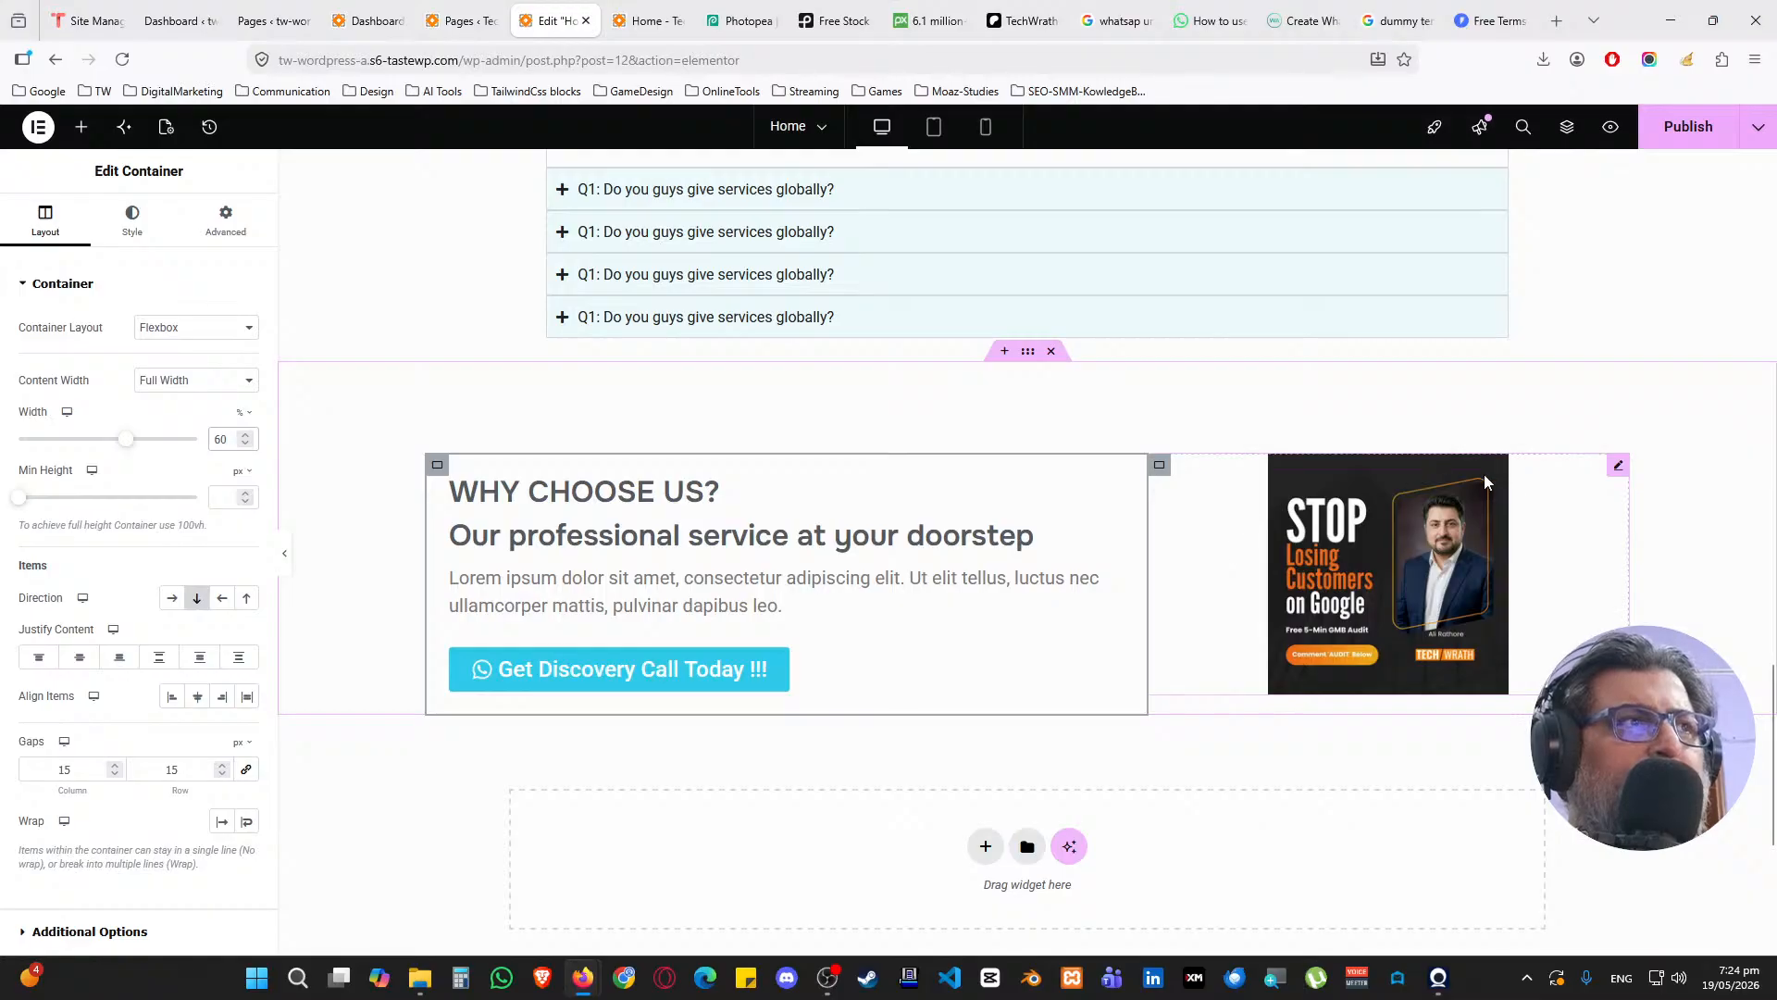
click(1617, 467)
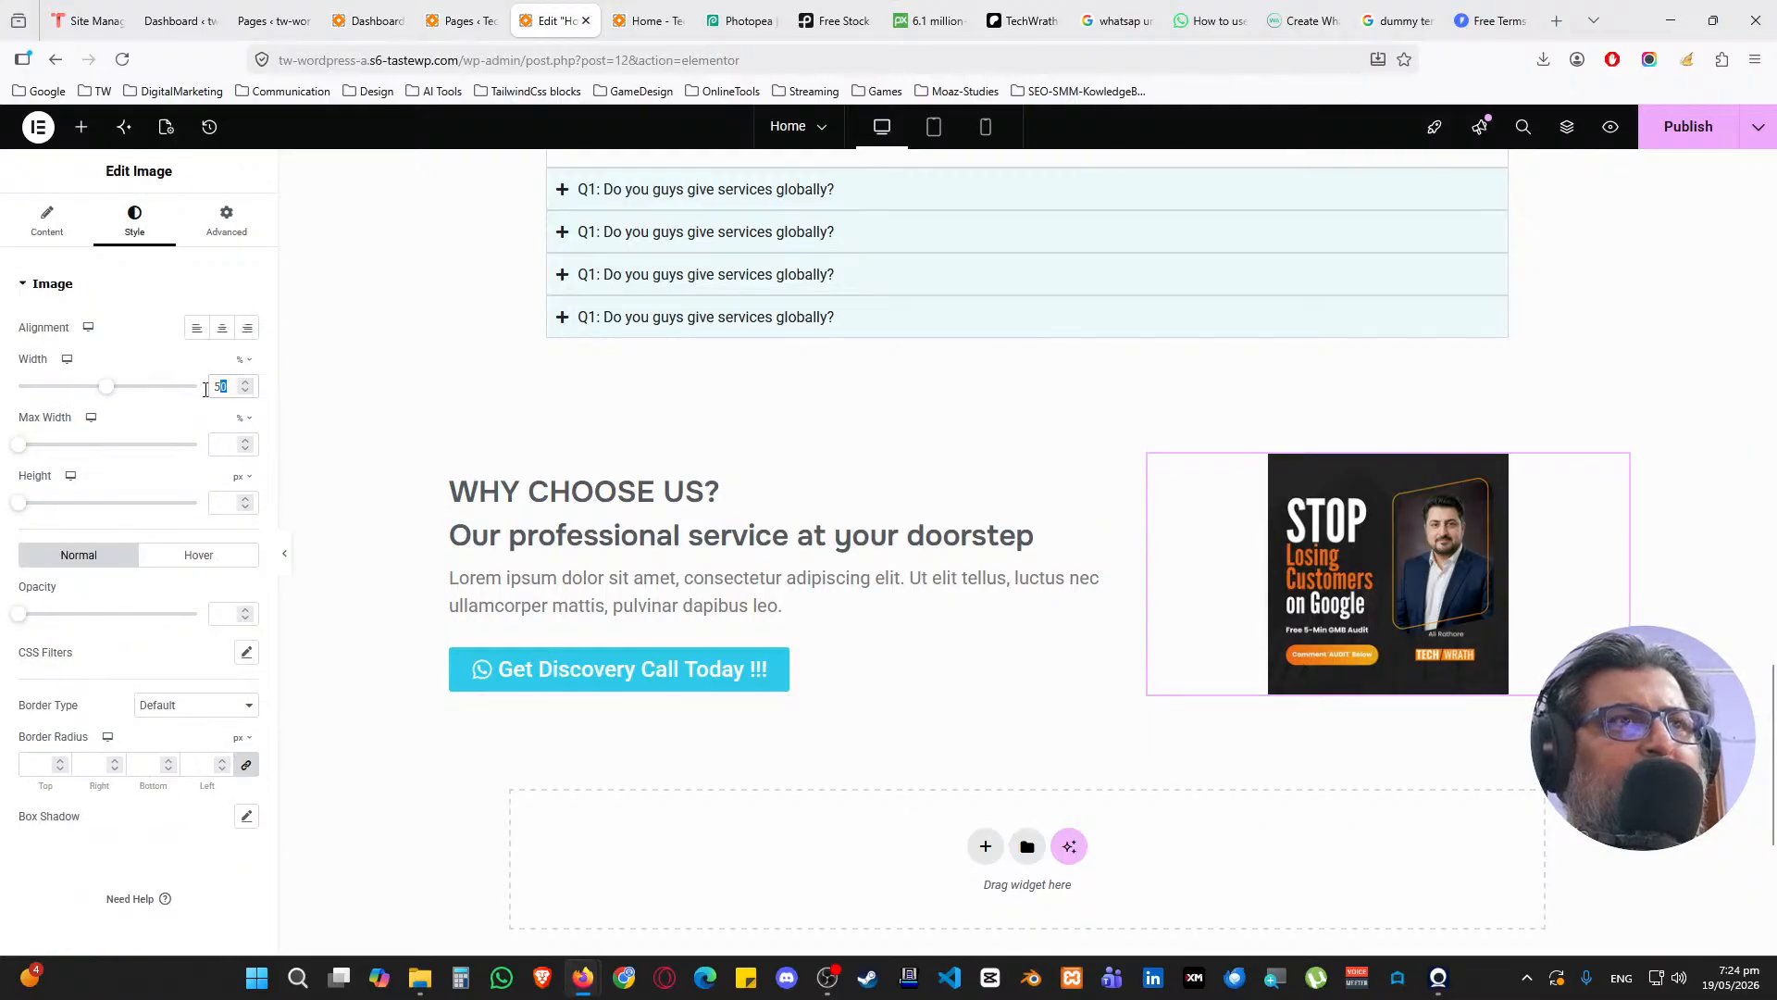
text(80)
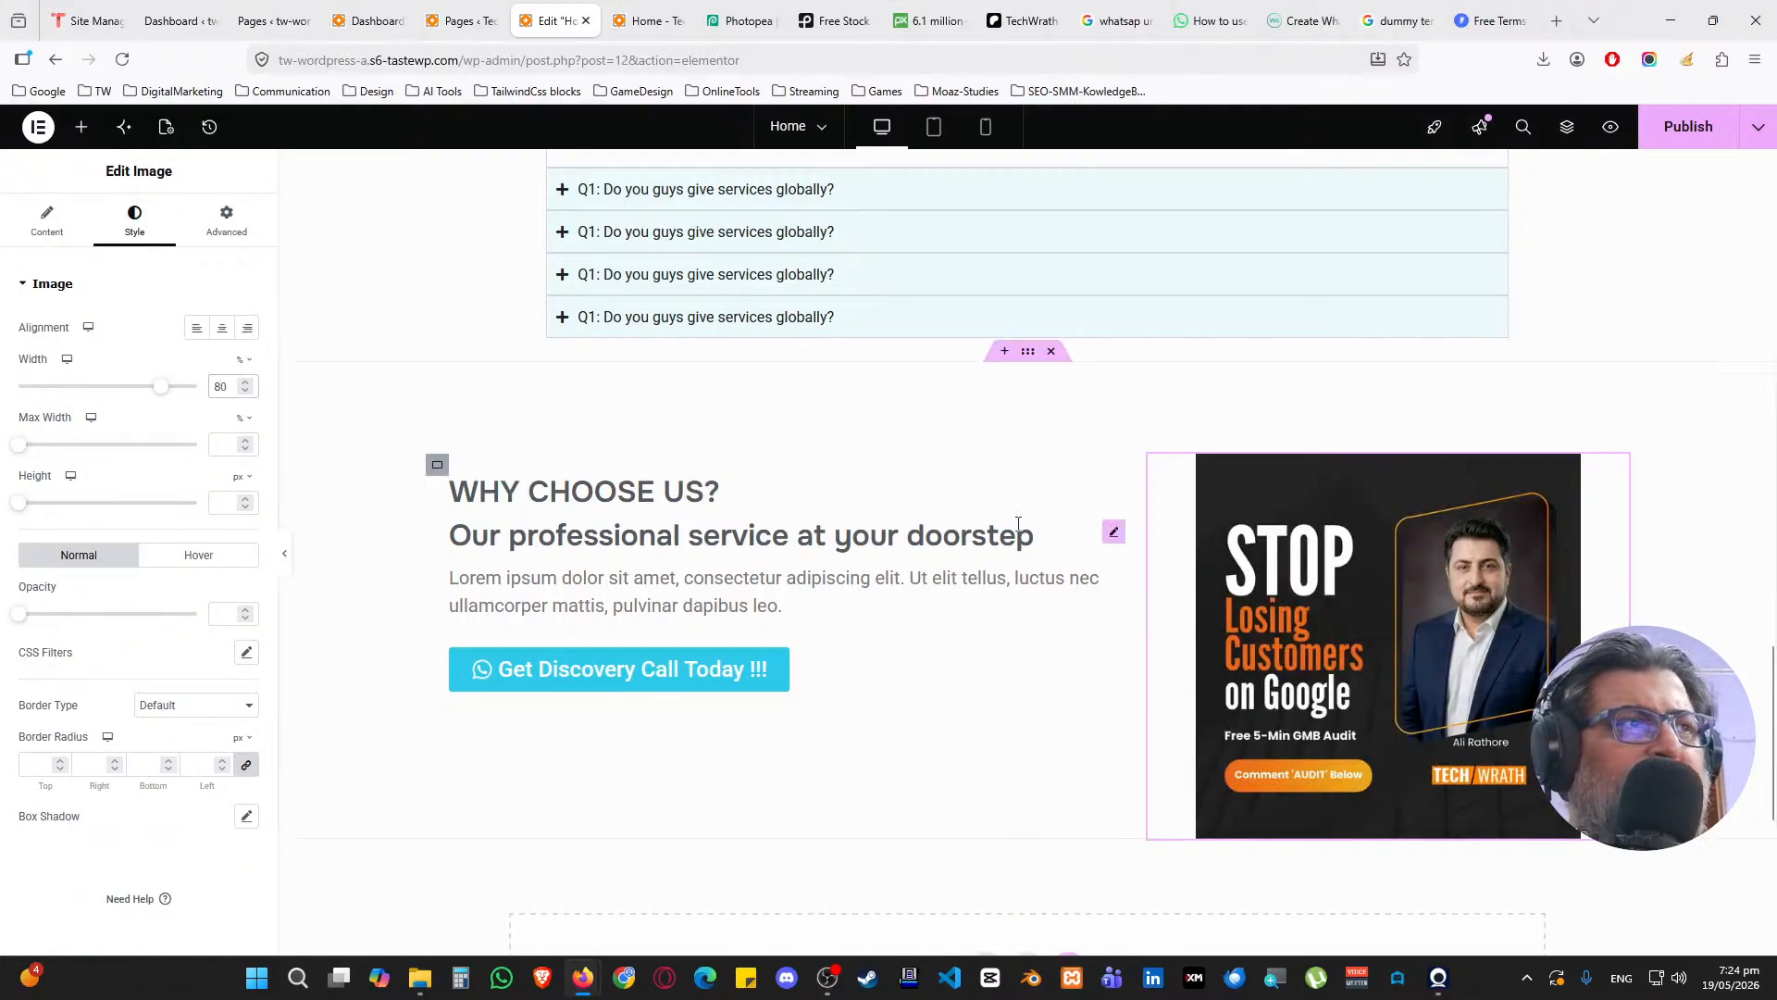
Set the image column's Align Items to Start and Justify Content to Center, and left-align the image
click(1160, 466)
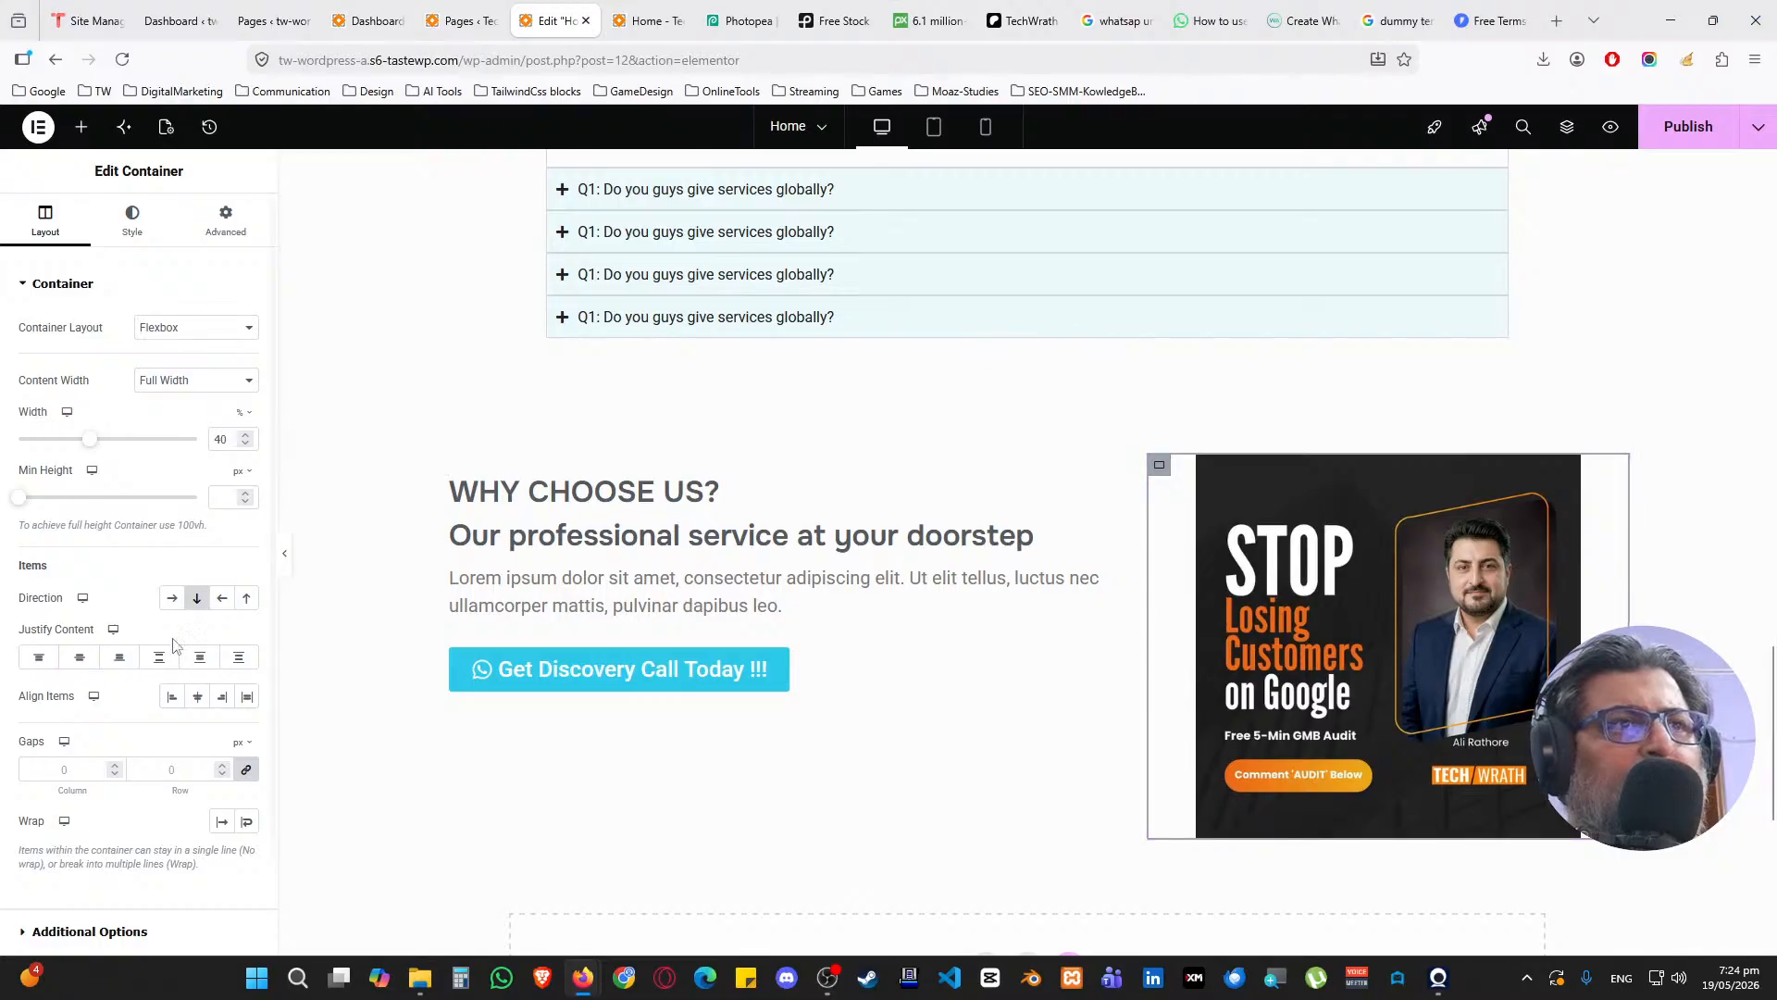
click(172, 697)
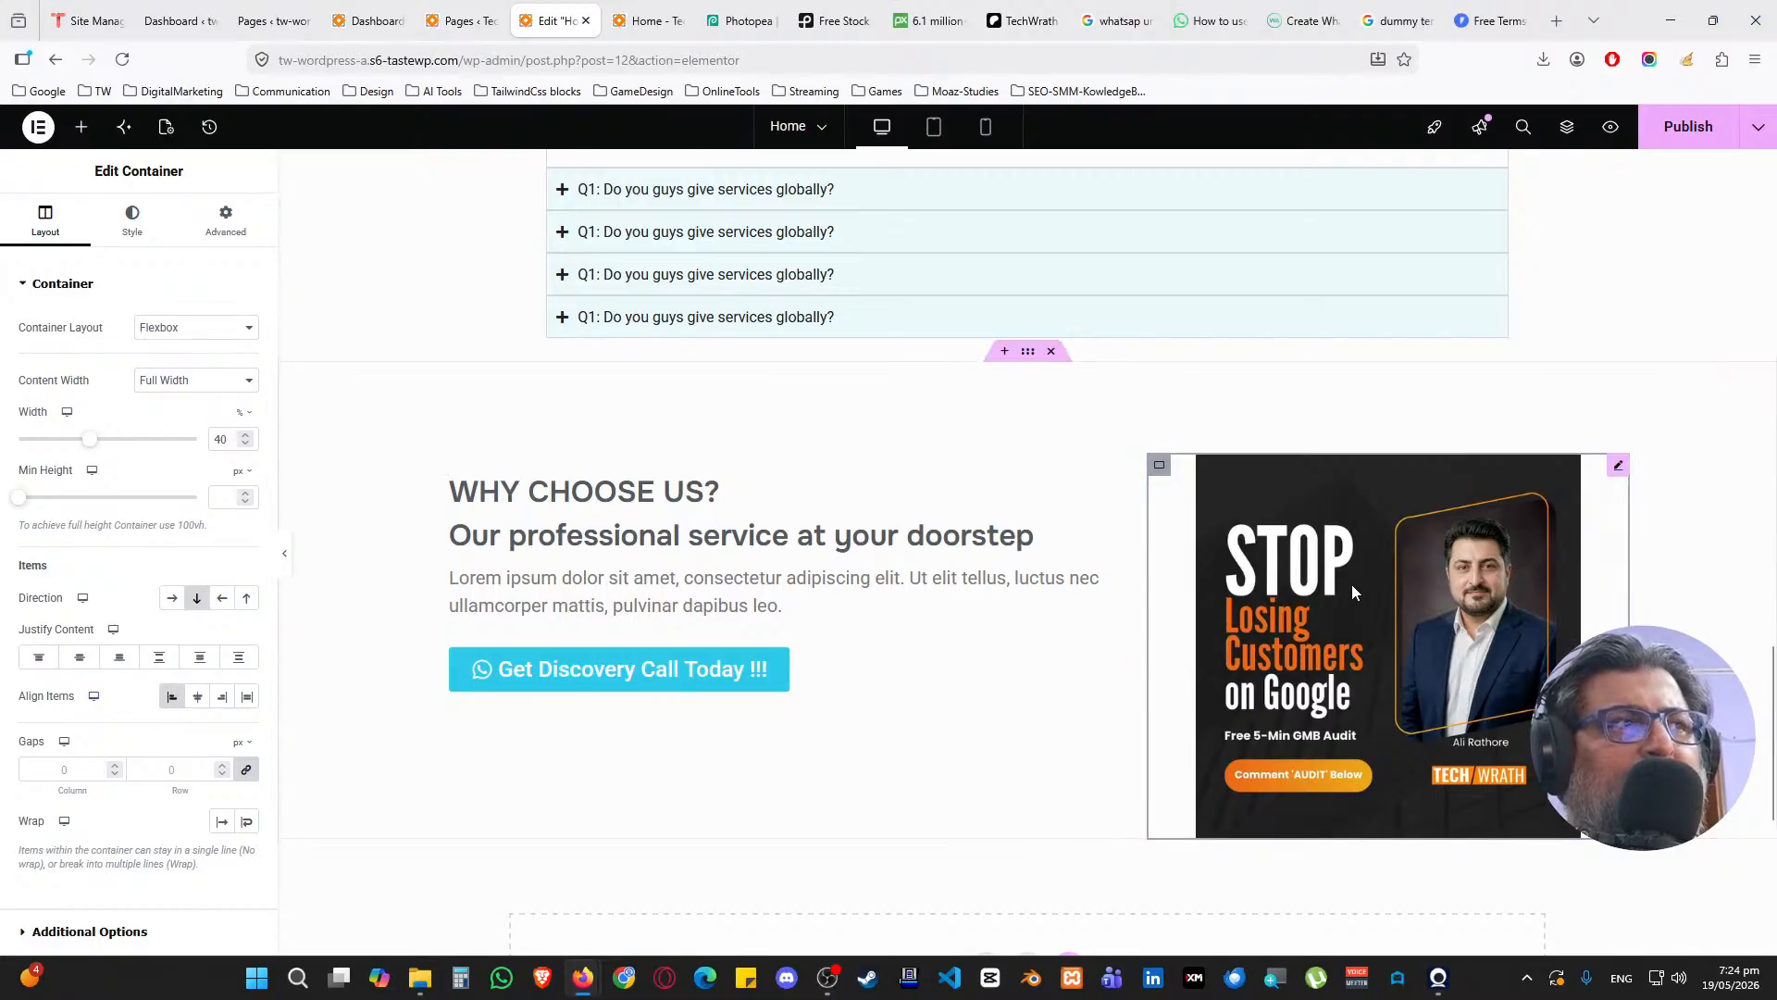
click(79, 660)
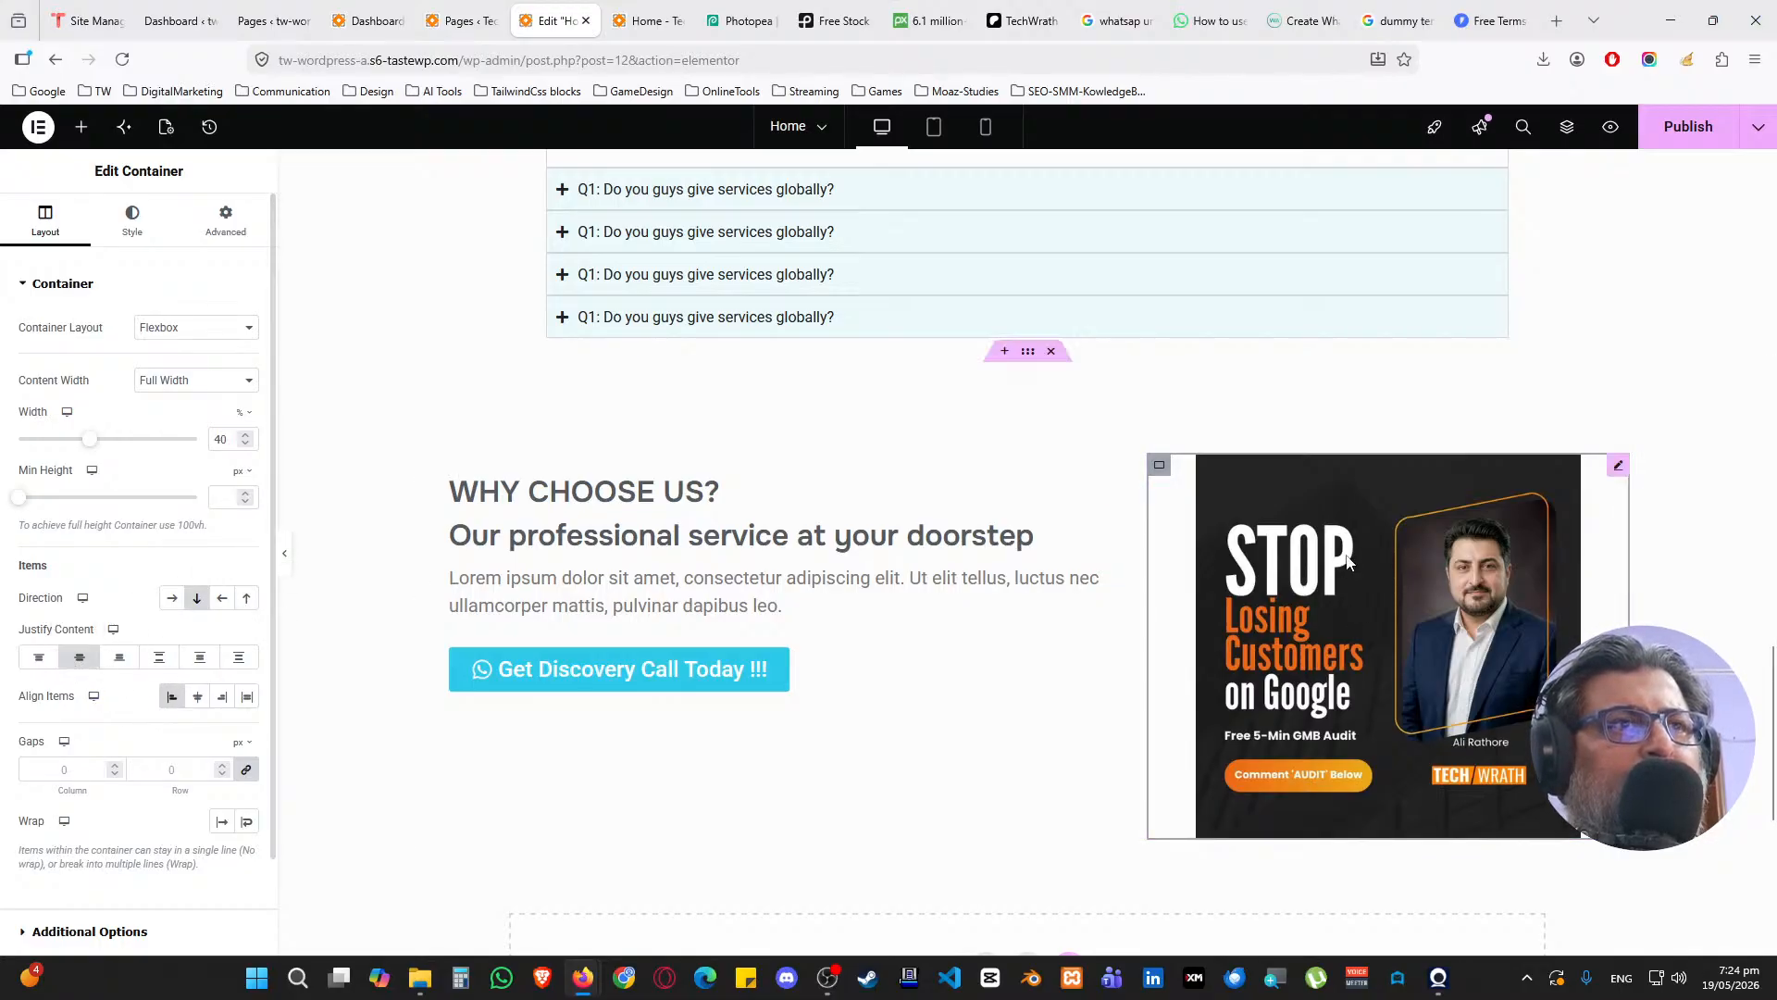
click(1619, 468)
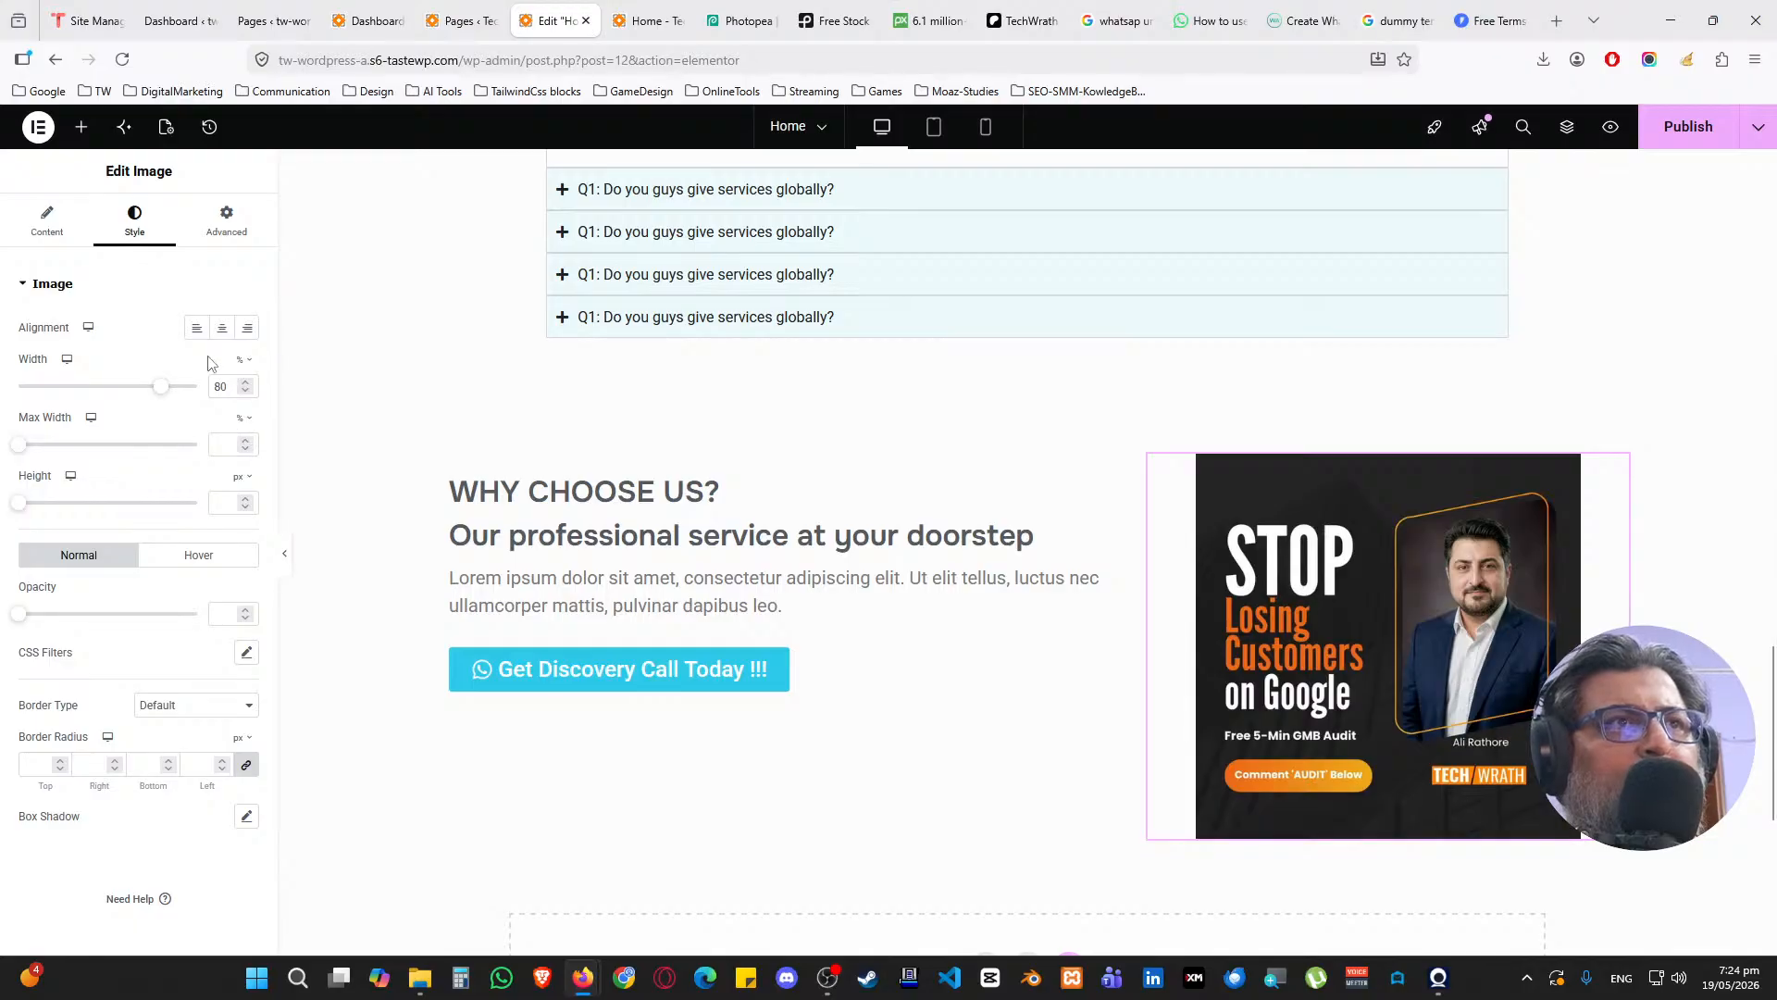
click(196, 327)
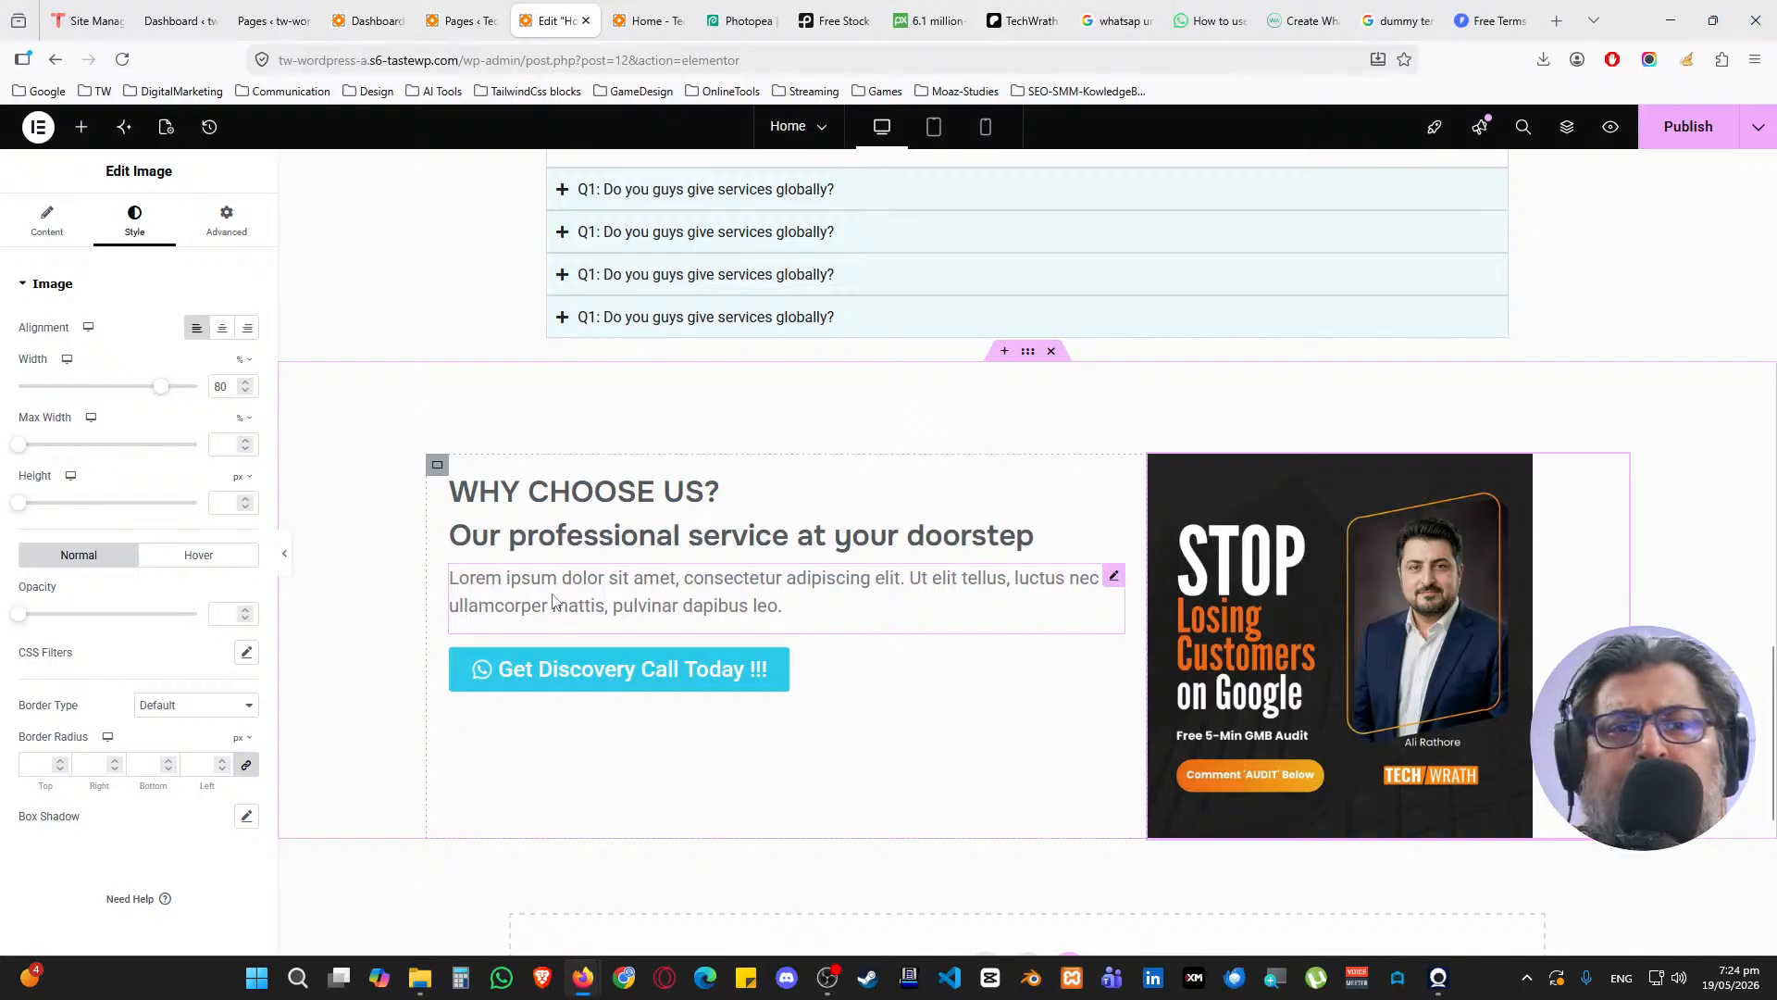
scroll(814, 667, up, 1)
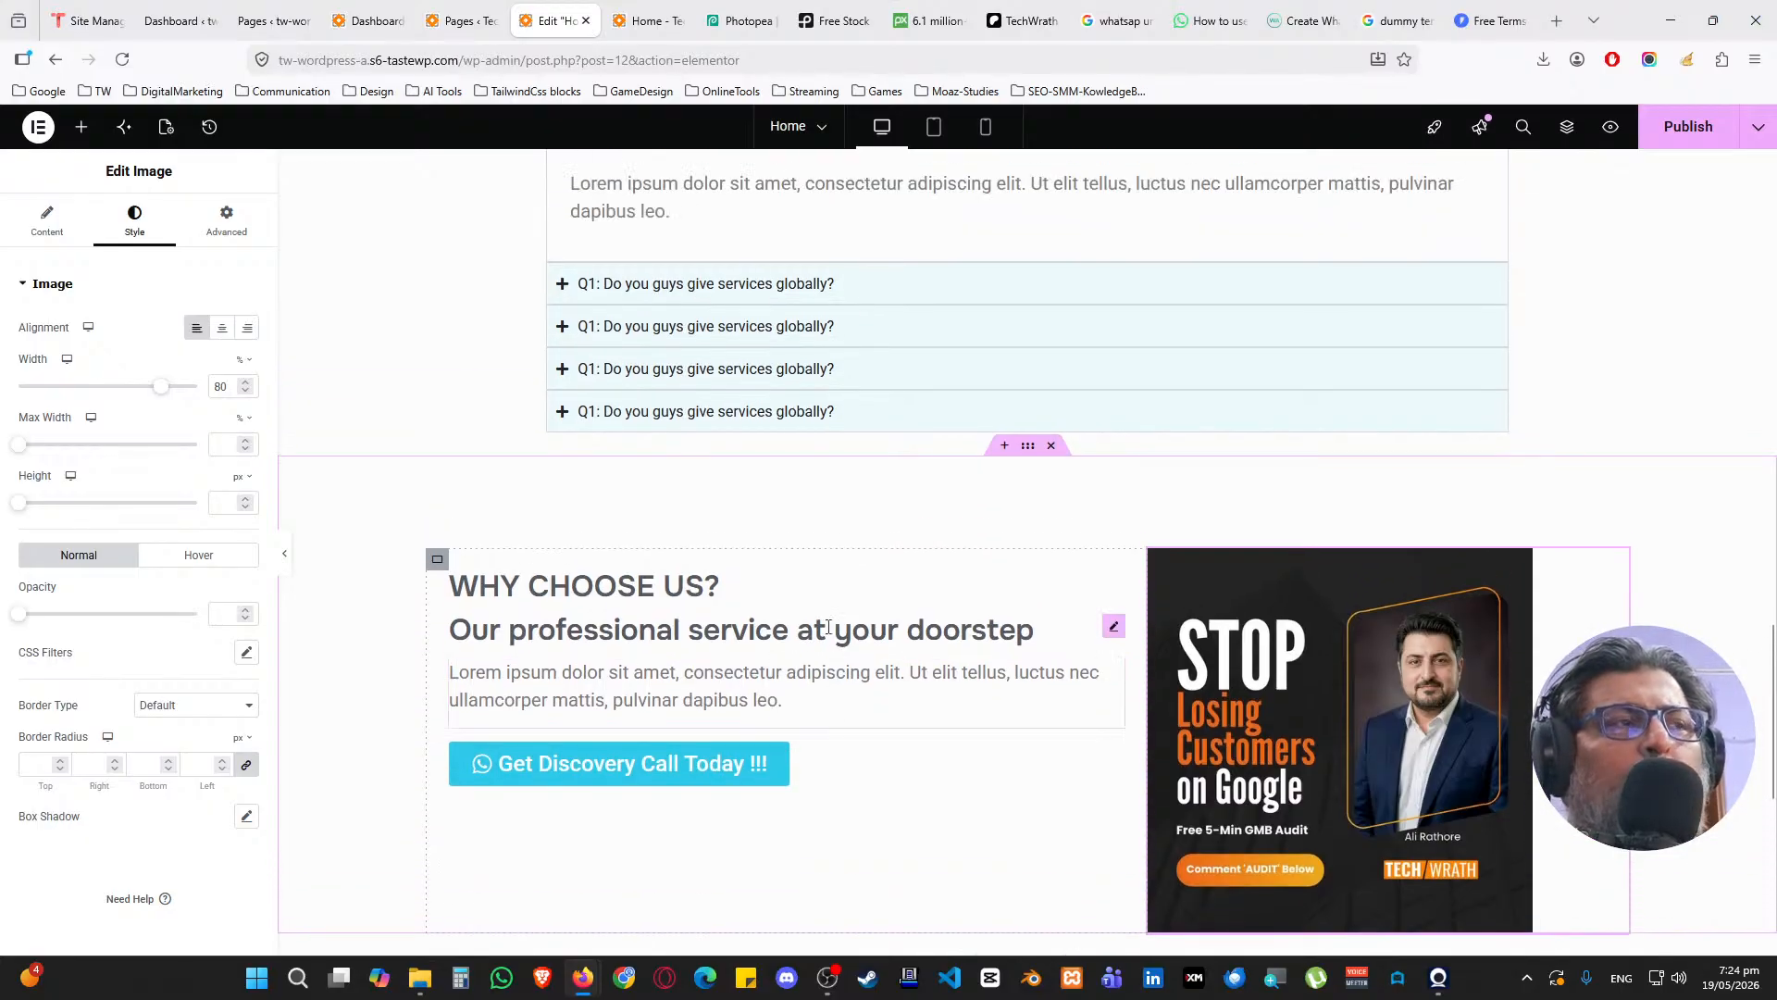
scroll(854, 630, up, 7)
scroll(873, 654, down, 7)
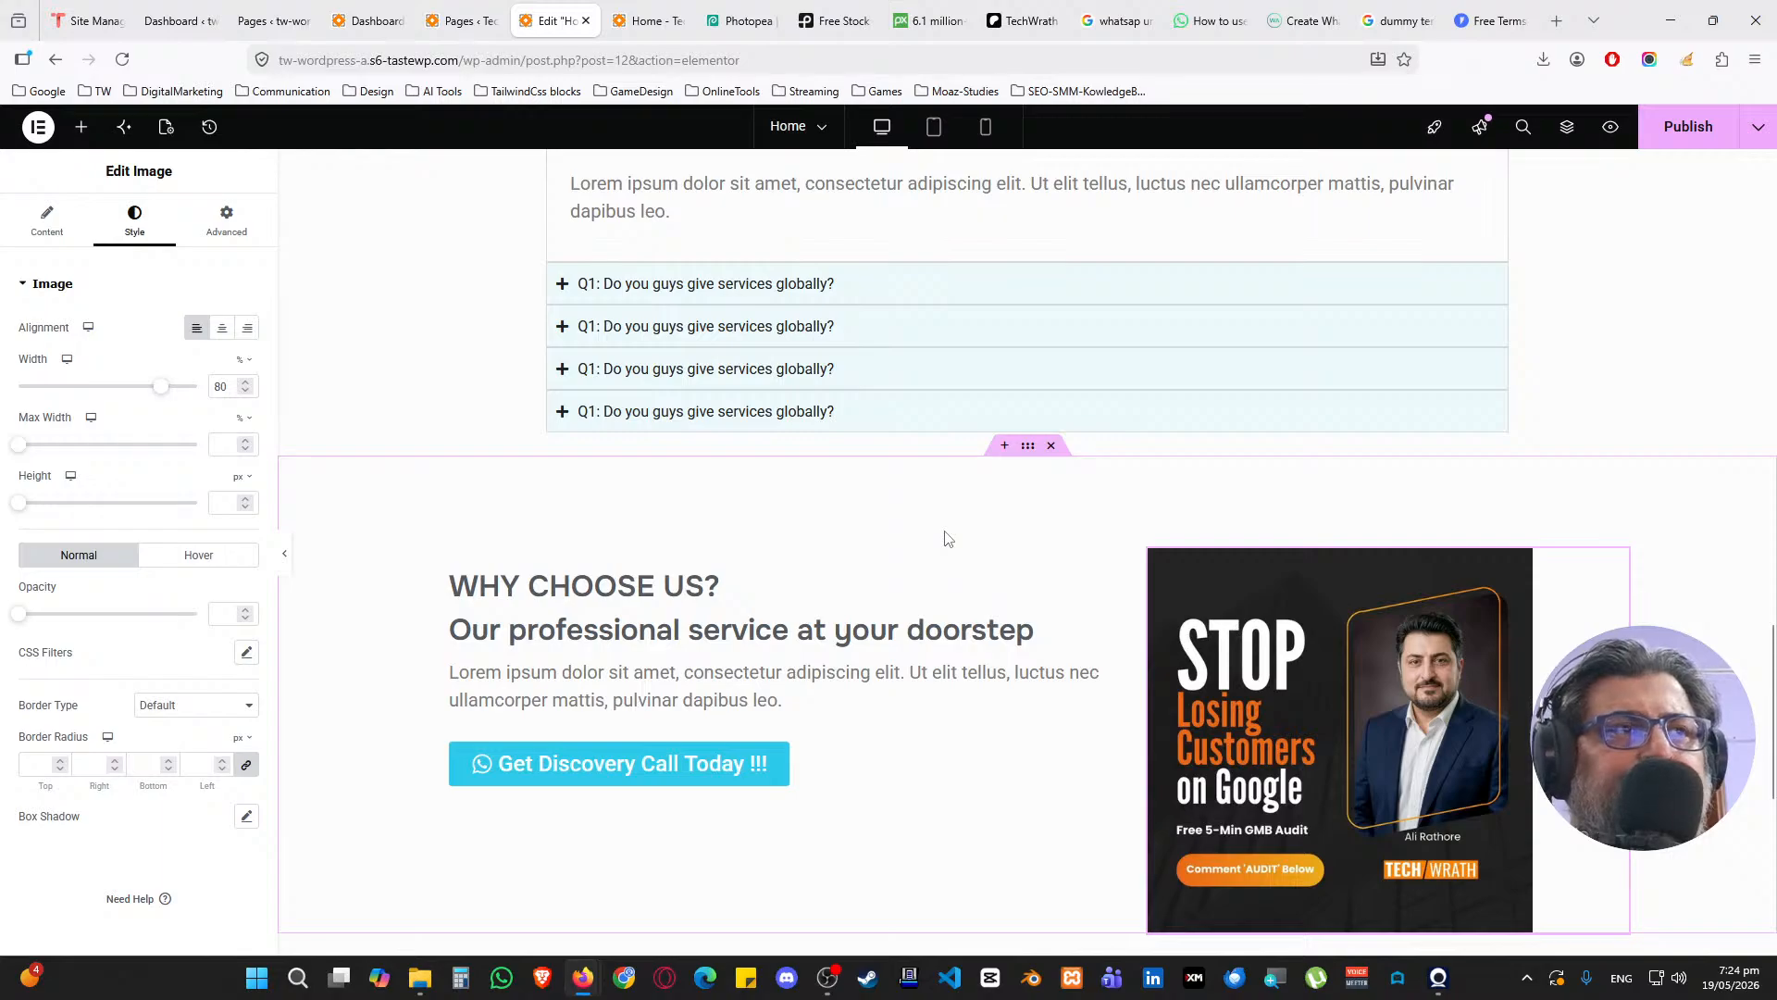
scroll(949, 542, up, 7)
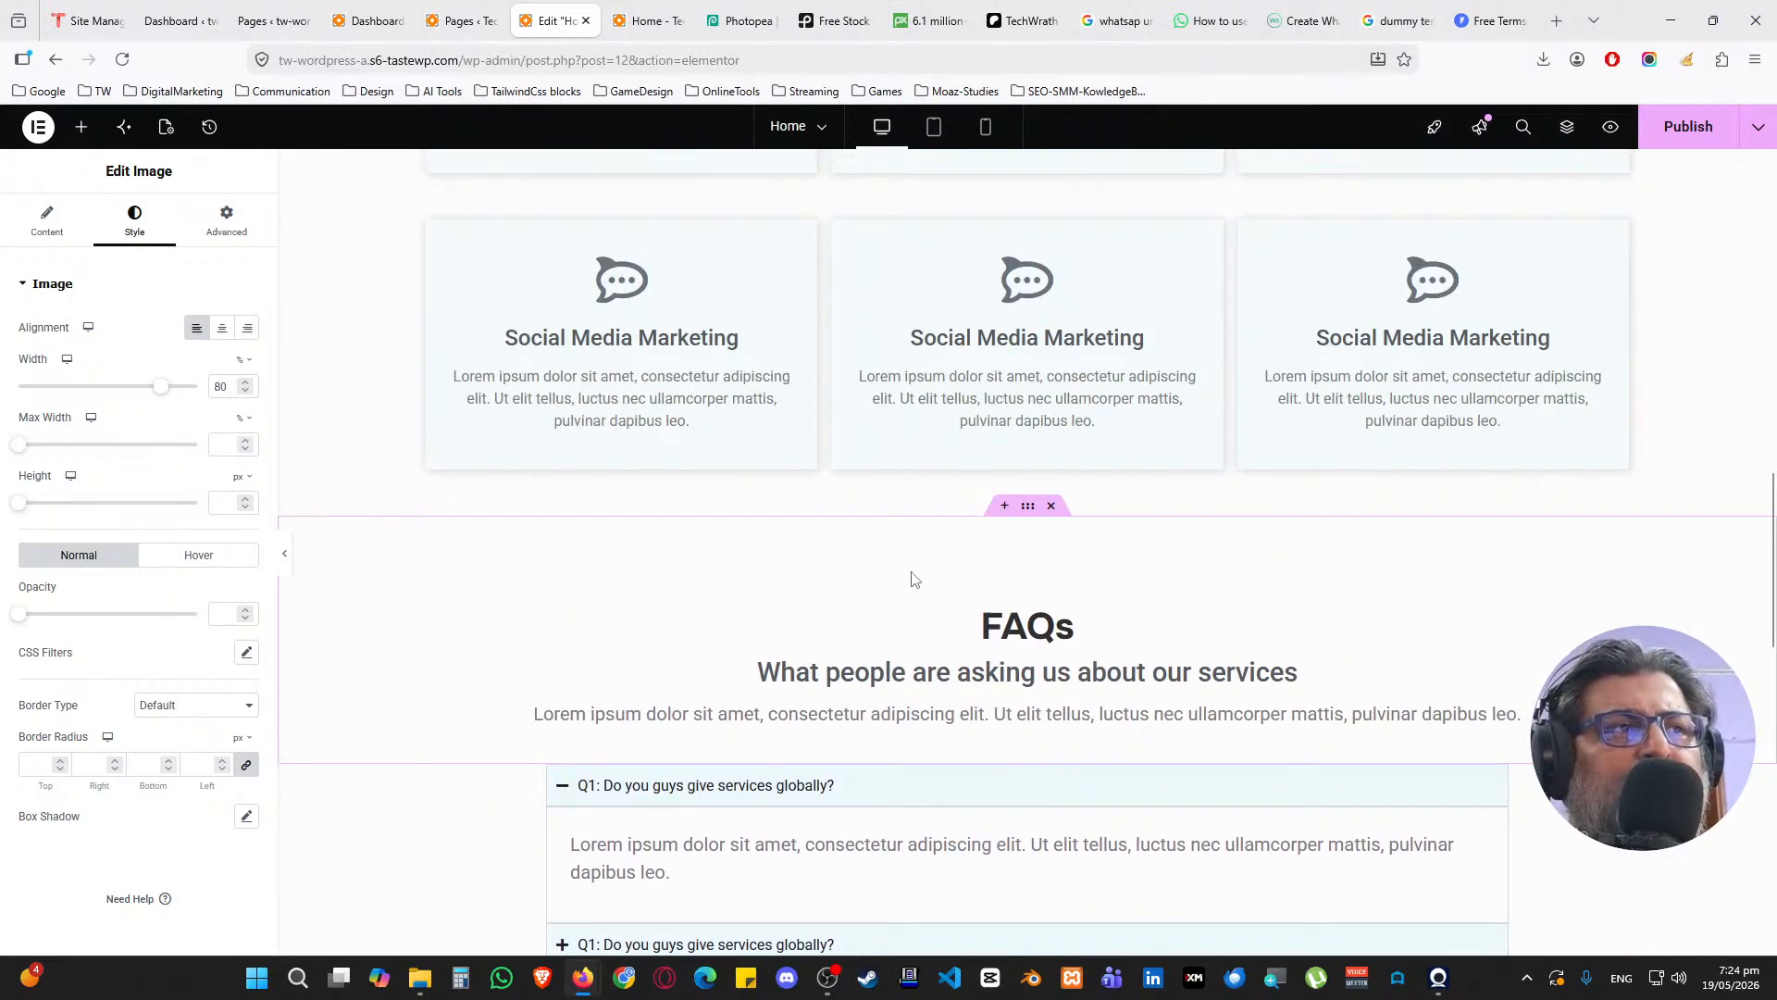
scroll(915, 580, up, 15)
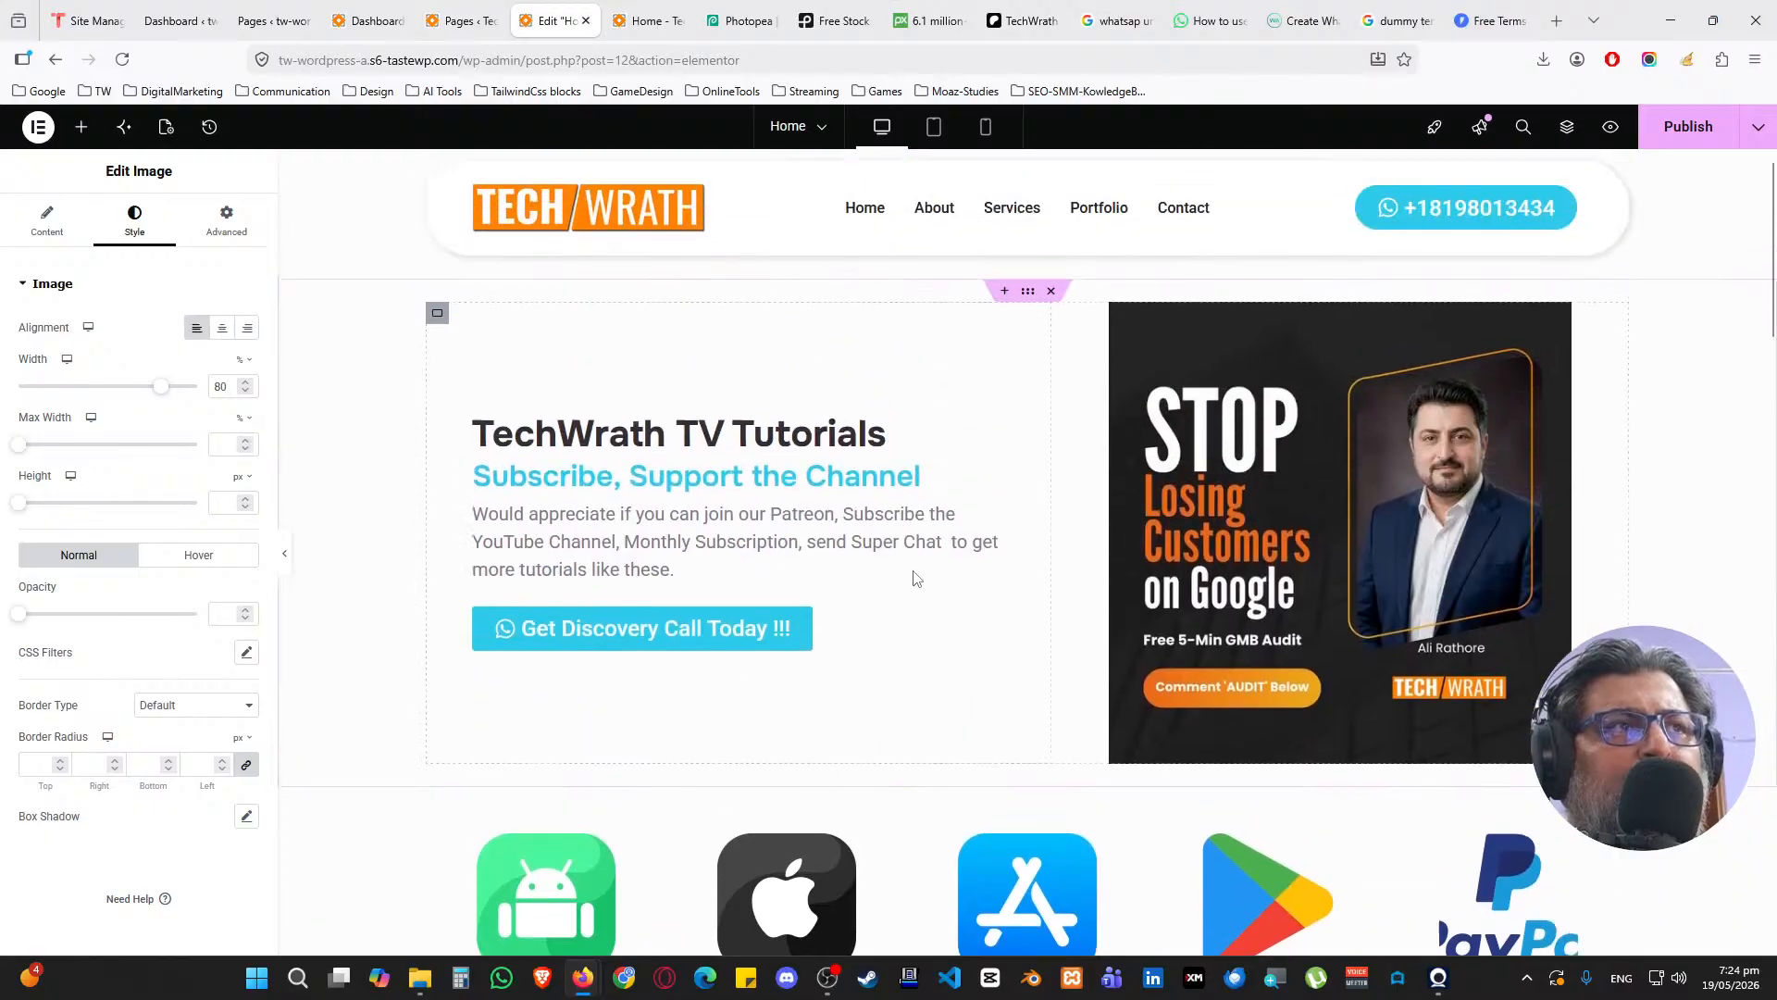
scroll(914, 580, down, 20)
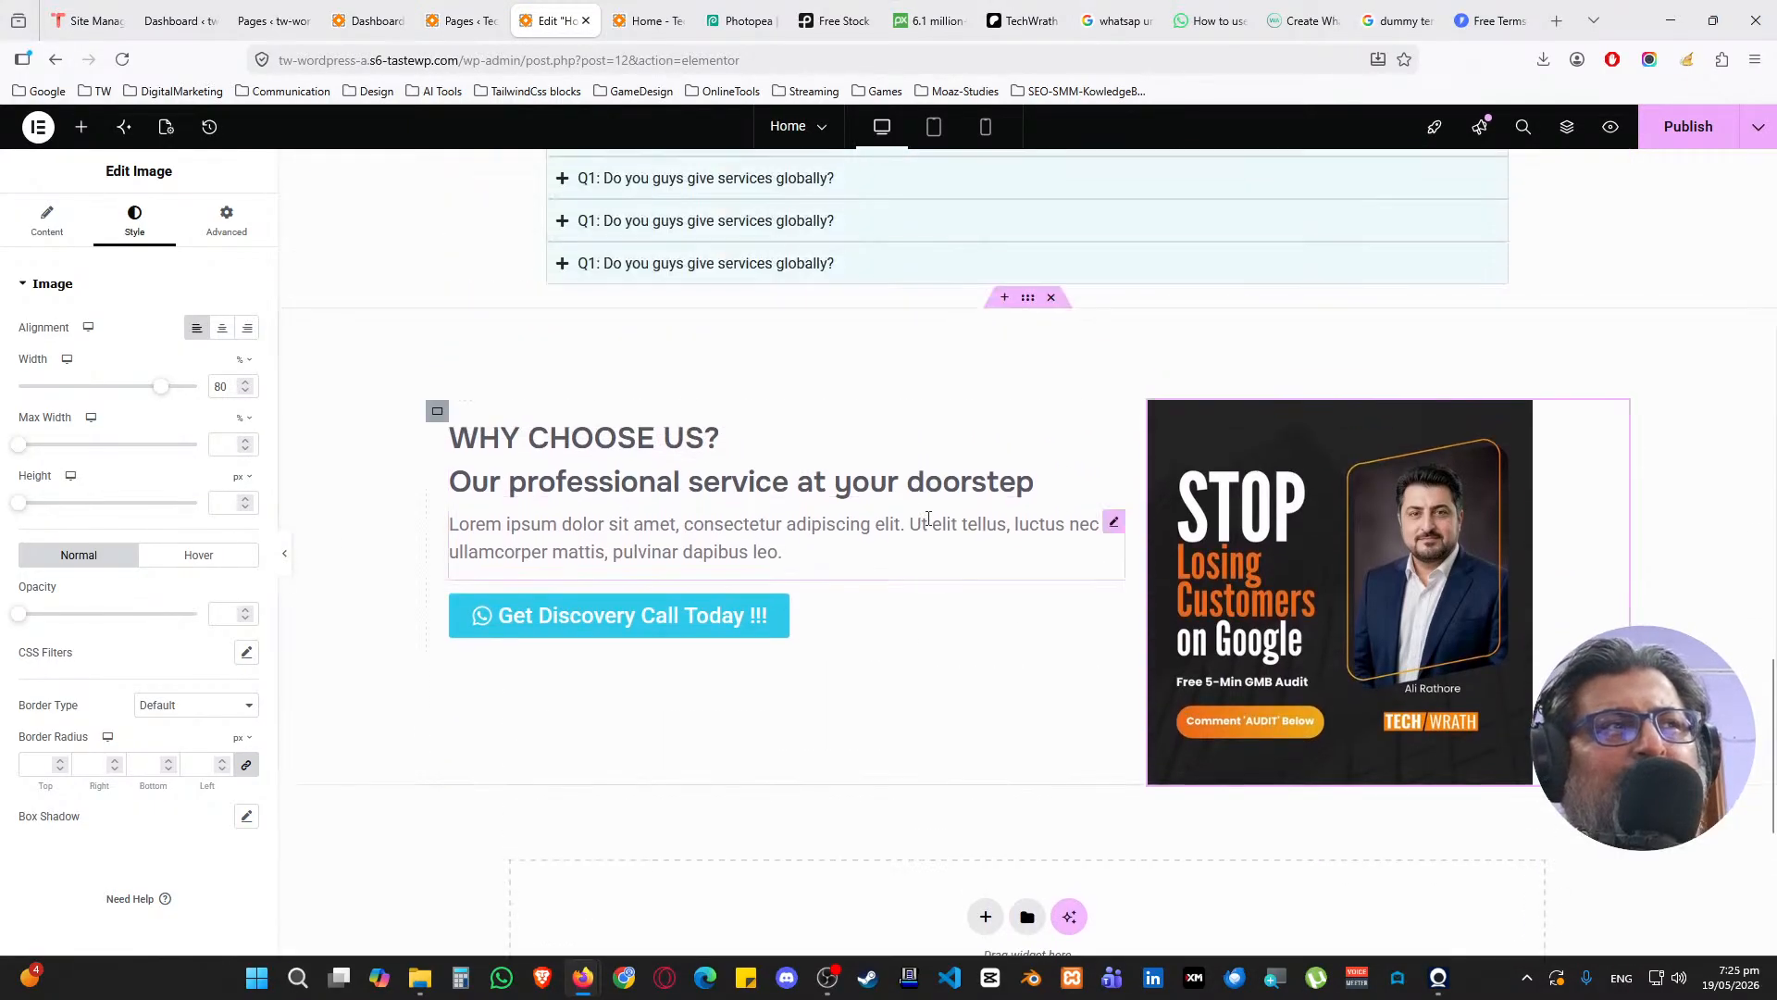
scroll(928, 519, up, 1)
Give the Why Choose Us section a classic pale cream #FFFDEE background at reduced opacity
click(1030, 394)
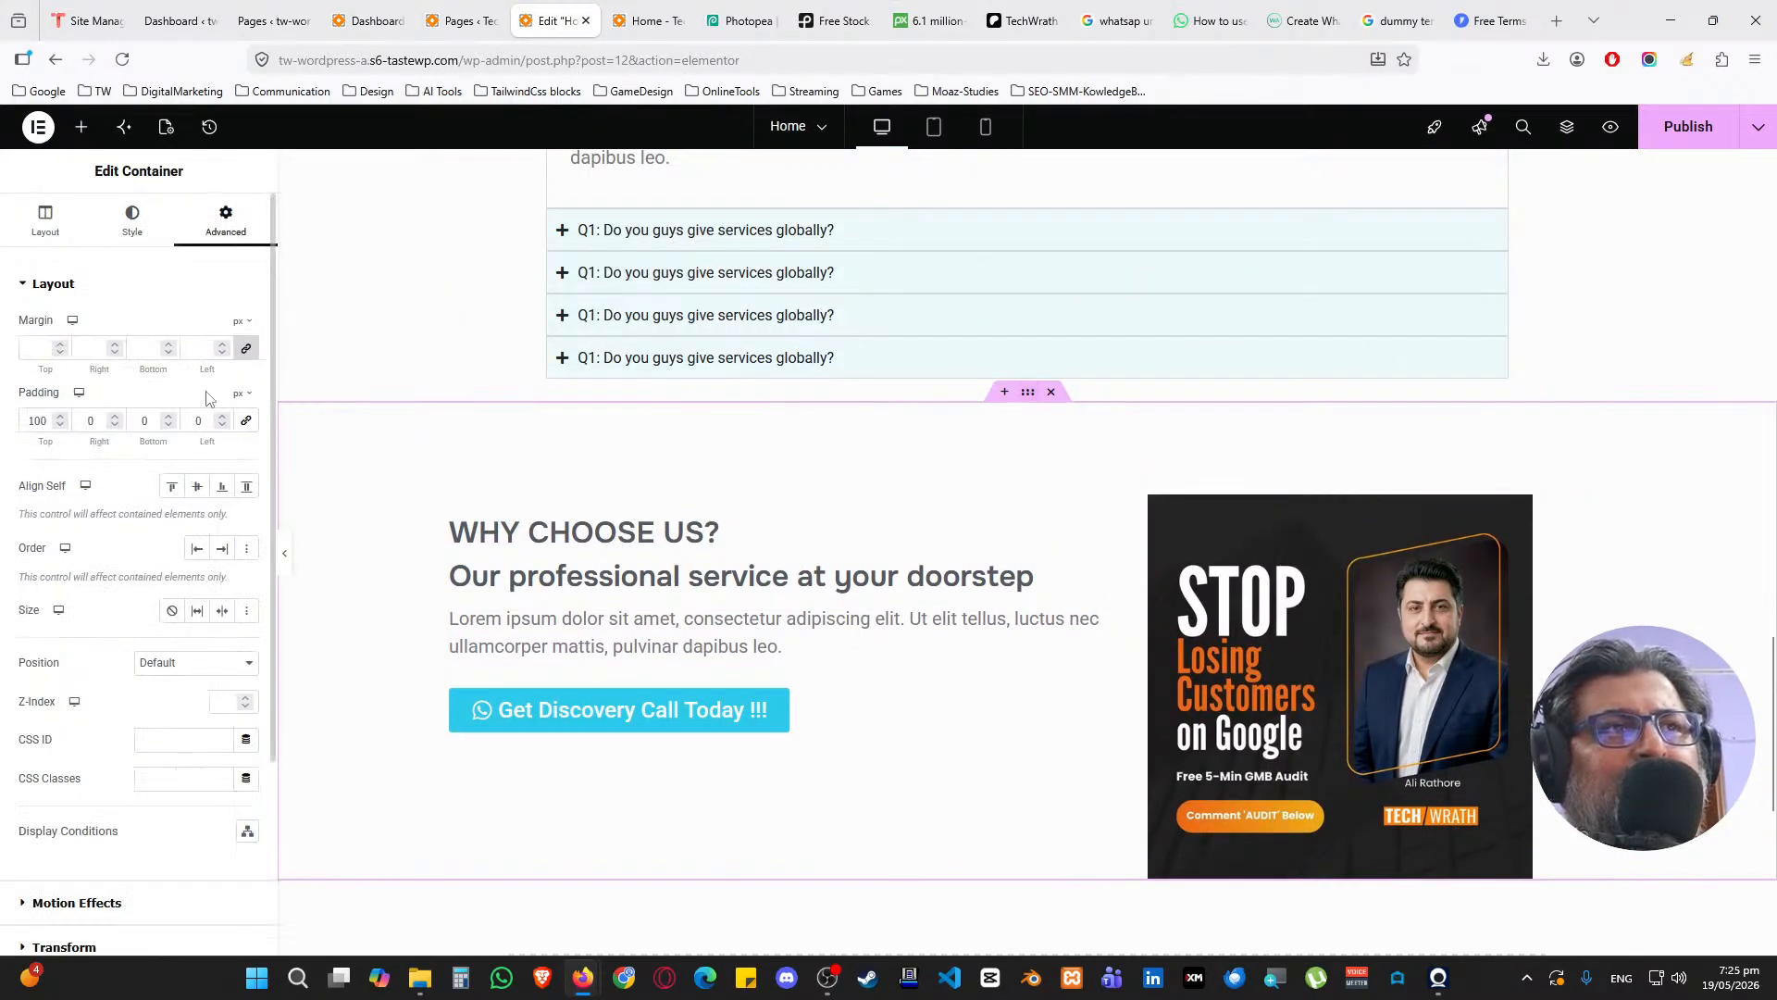
click(134, 220)
click(174, 368)
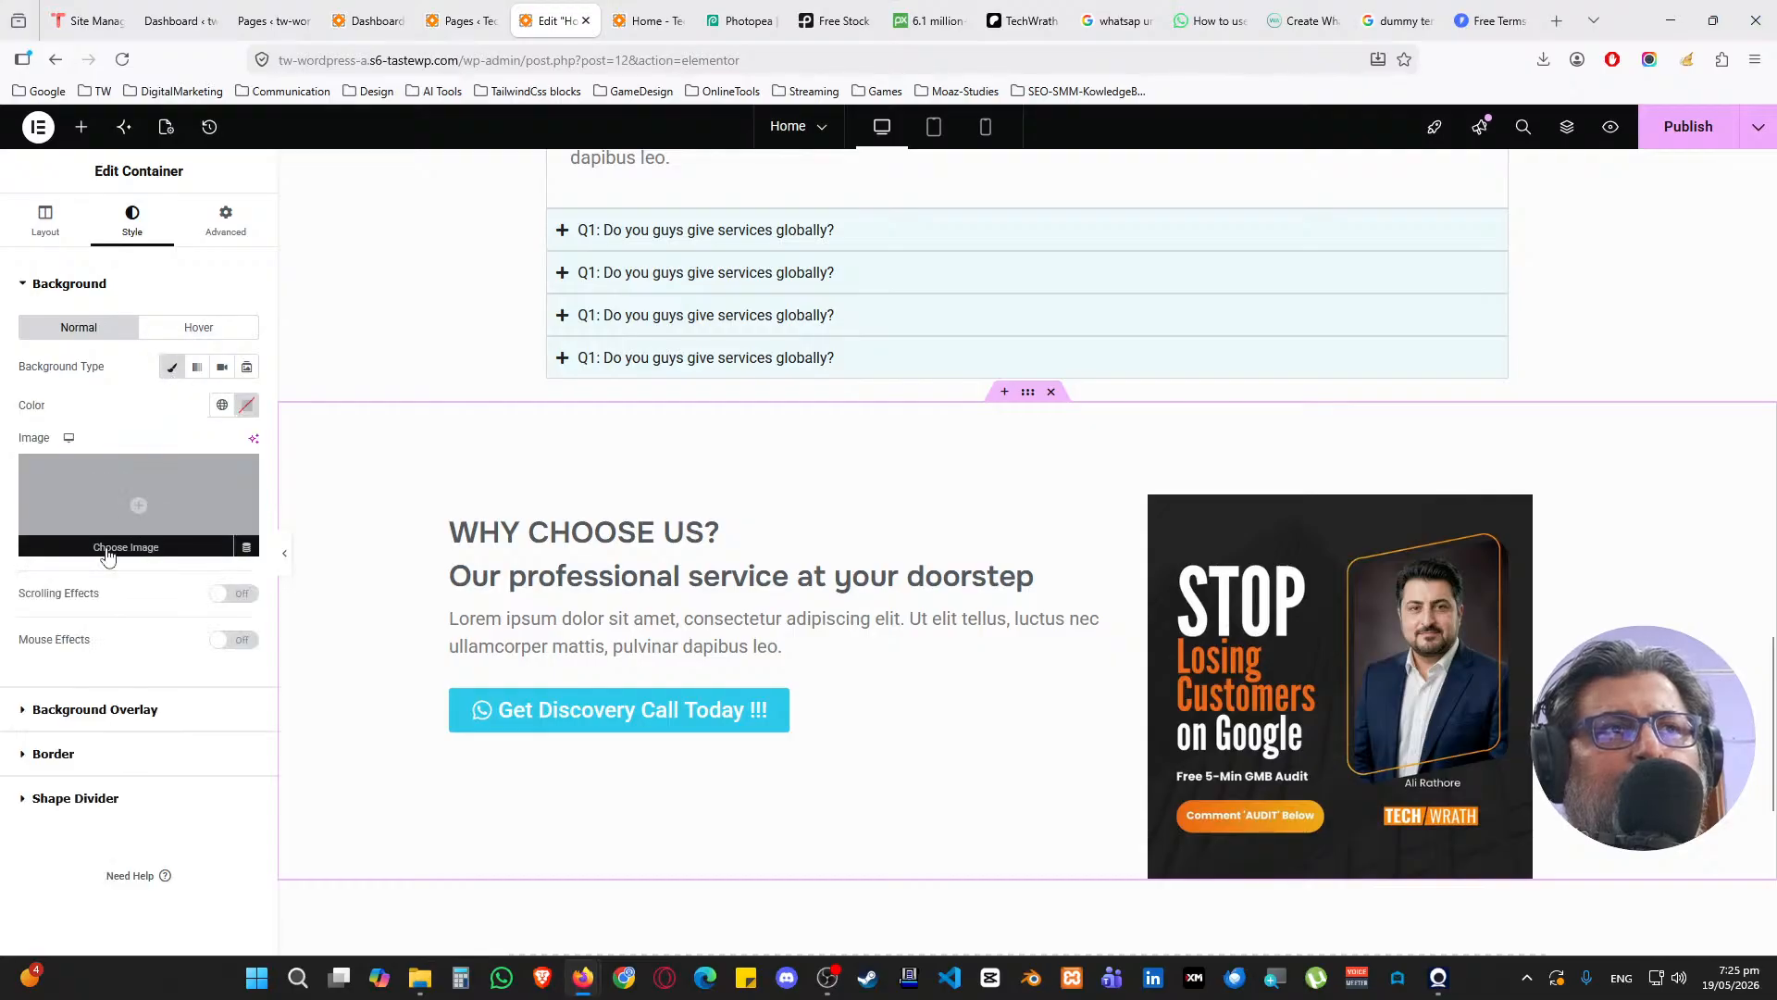
click(222, 404)
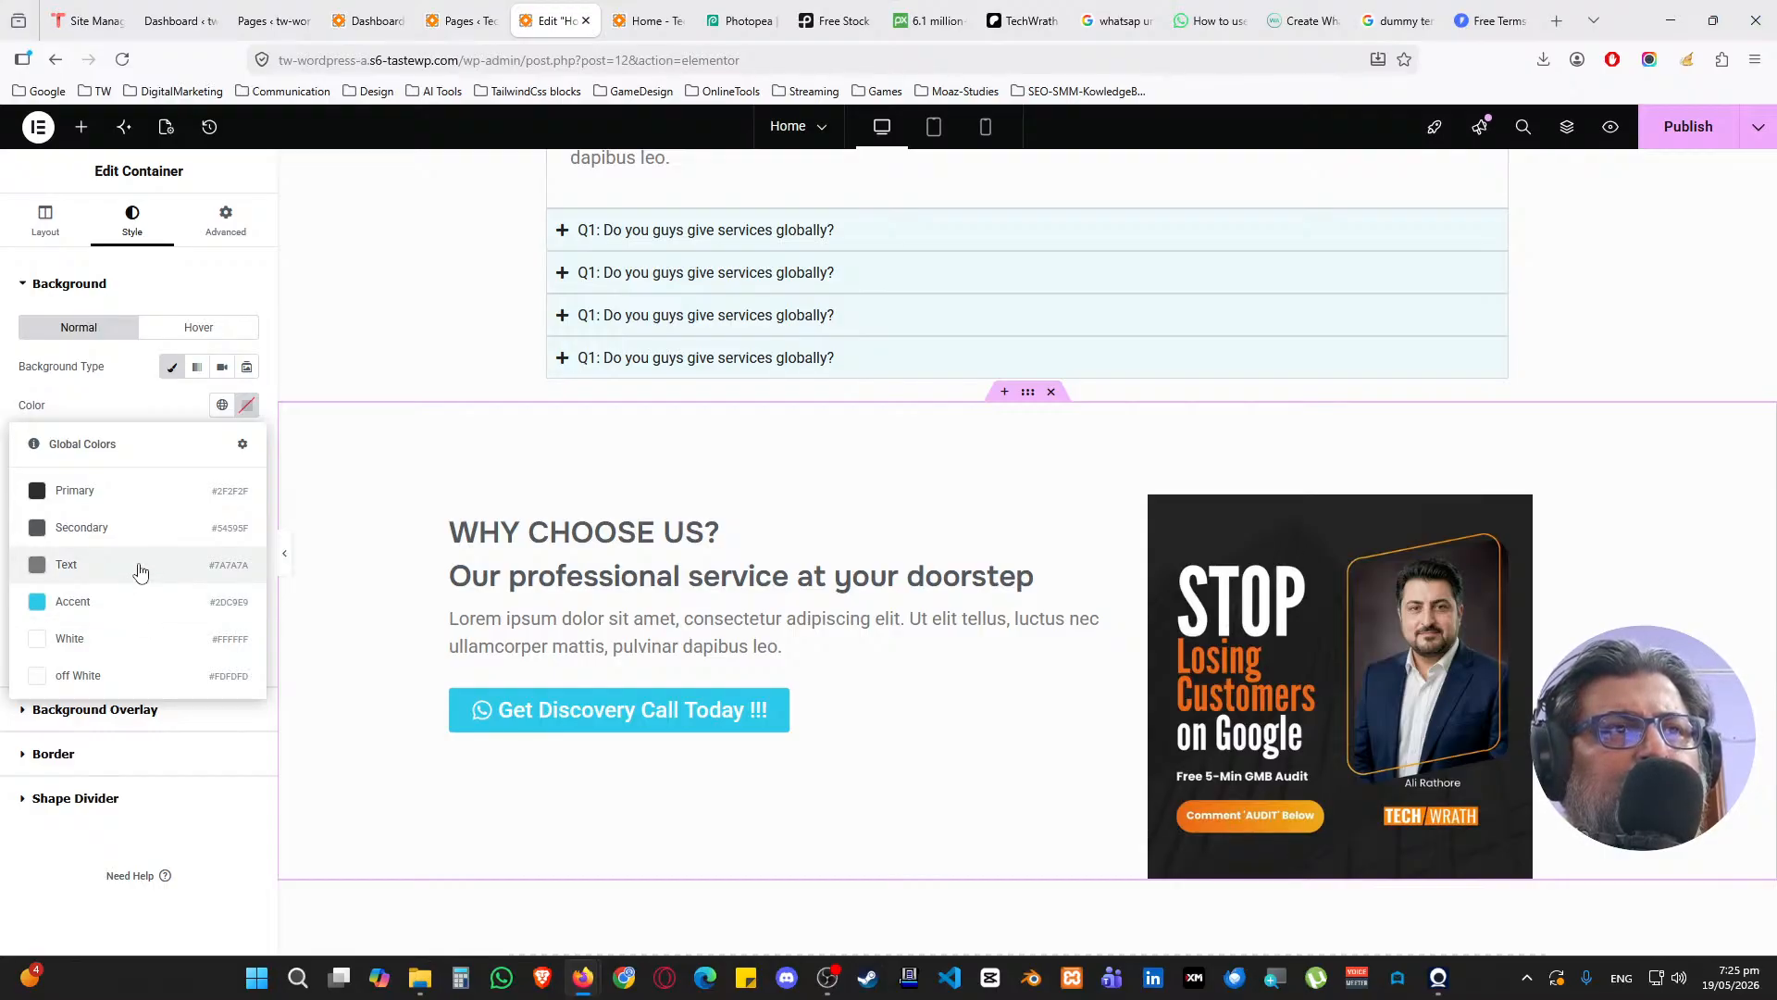
click(245, 409)
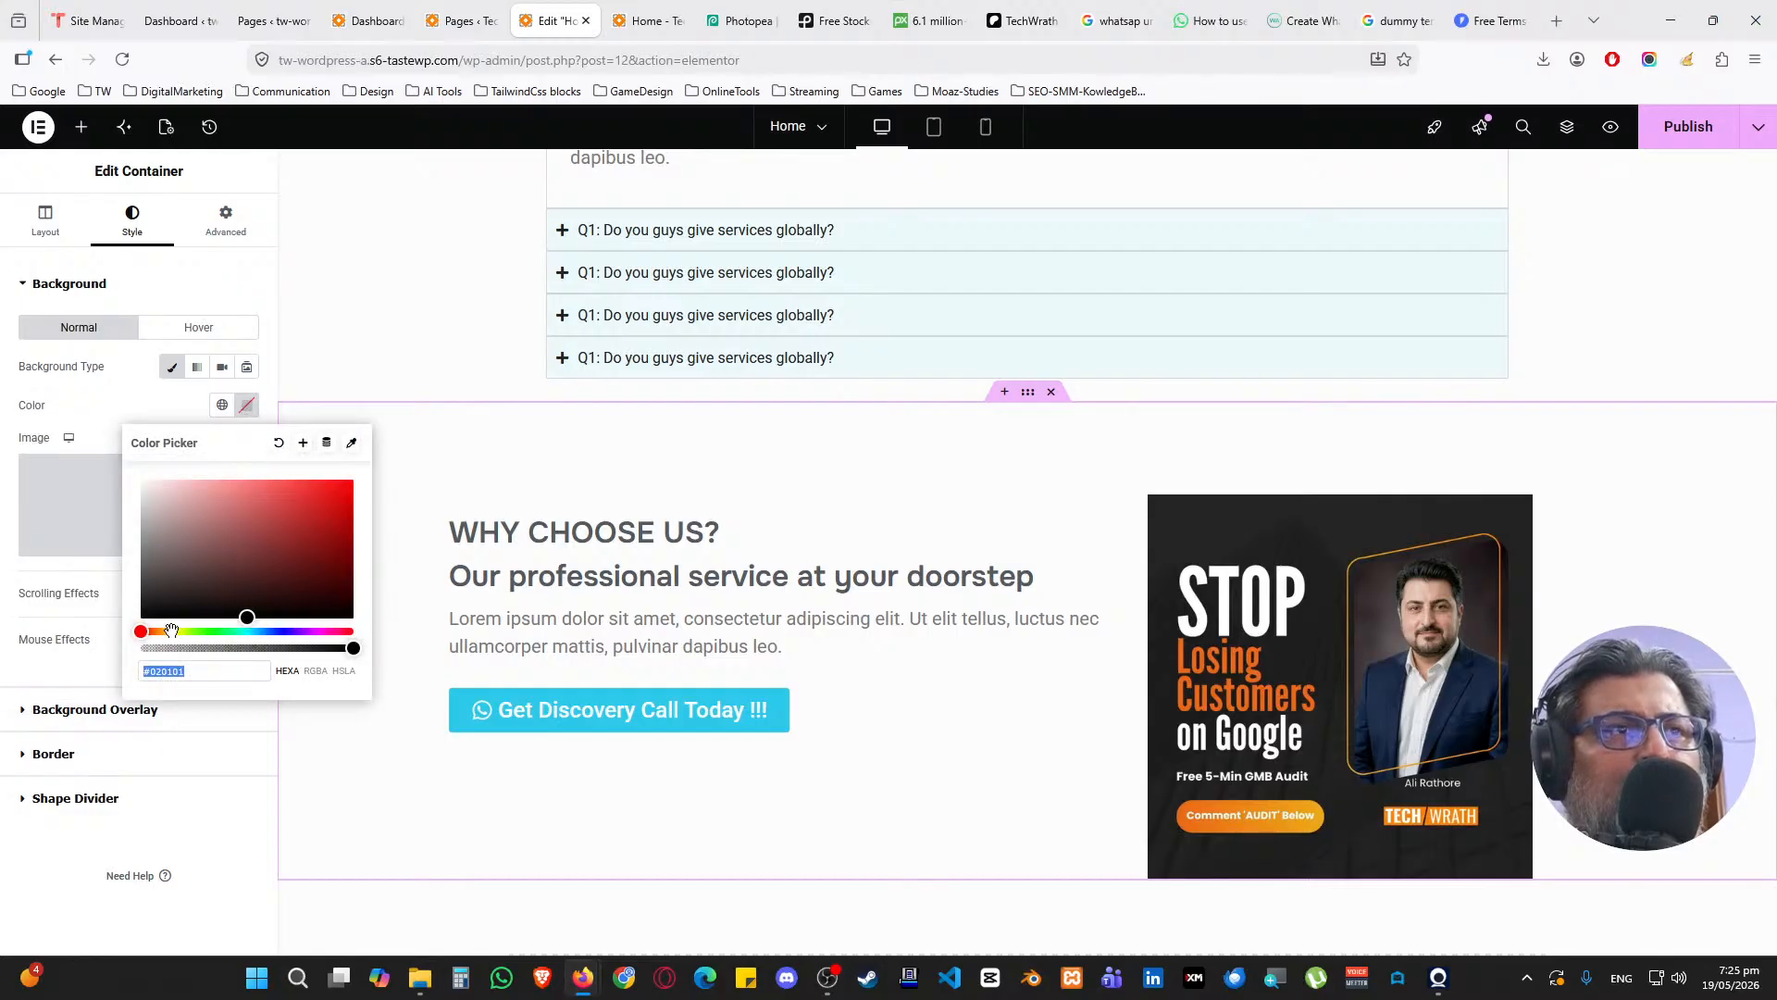
drag(171, 630, 215, 474)
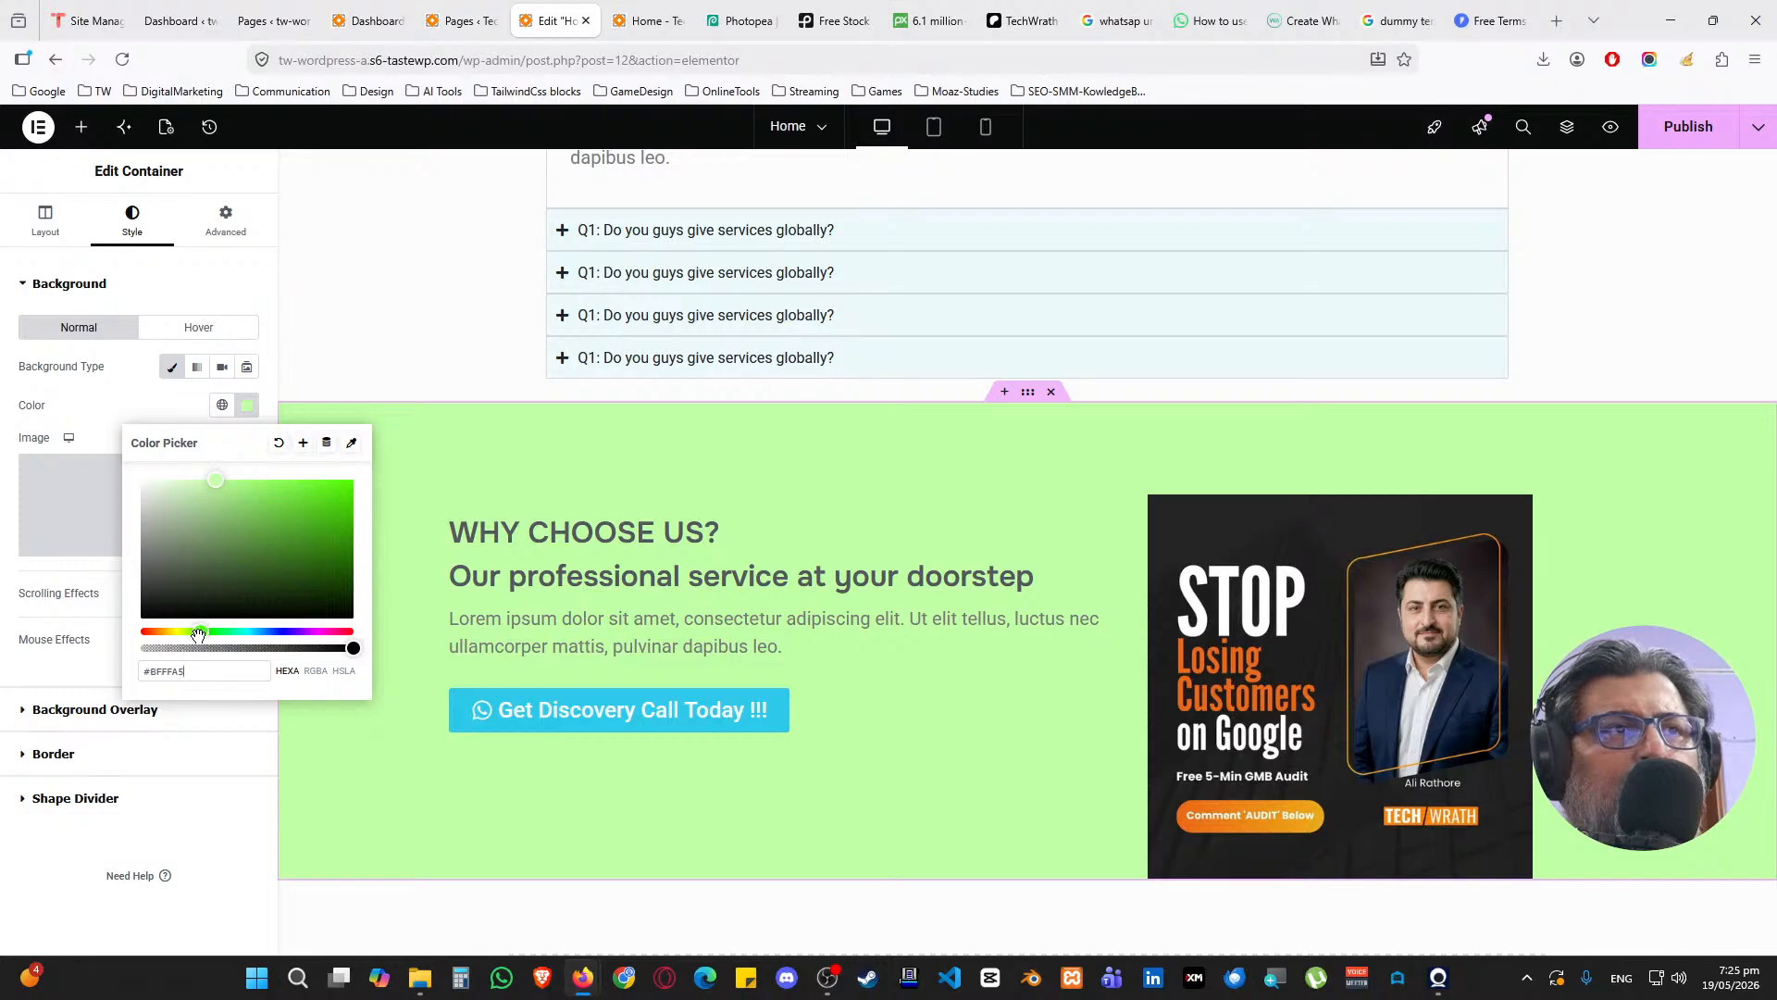
drag(198, 635, 172, 636)
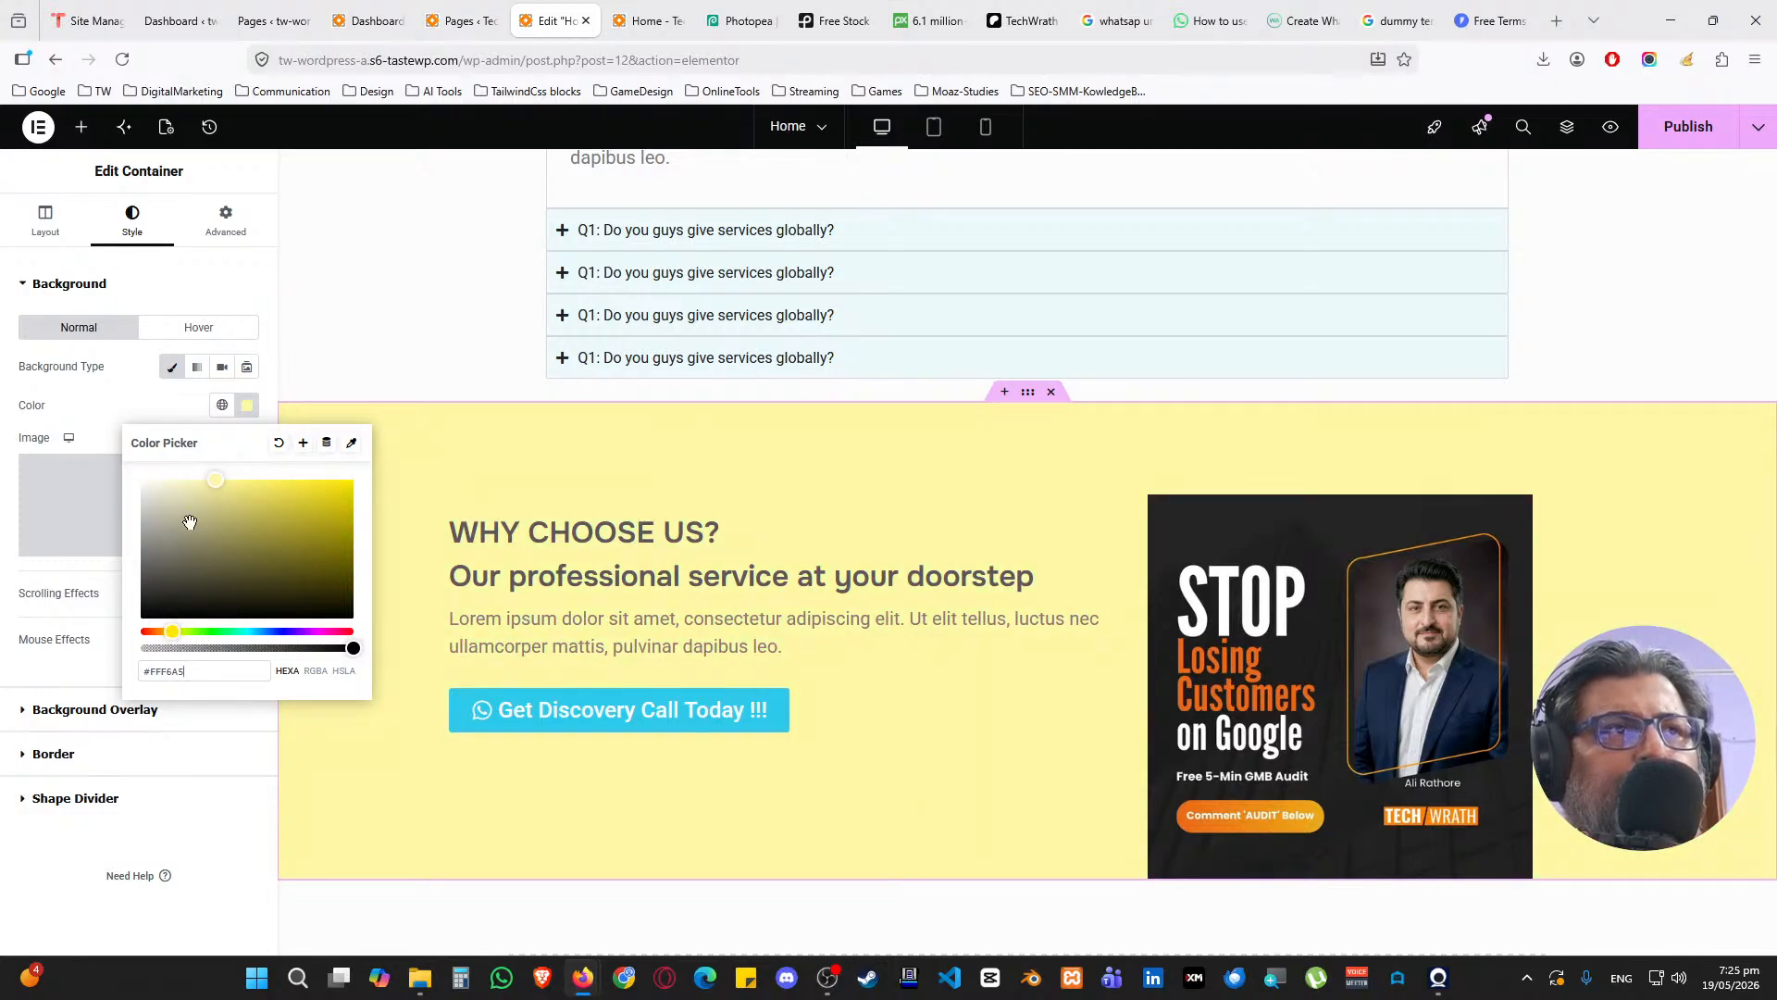
mouse_move(213, 478)
mouse_down()
mouse_move(230, 469)
mouse_move(208, 475)
mouse_up()
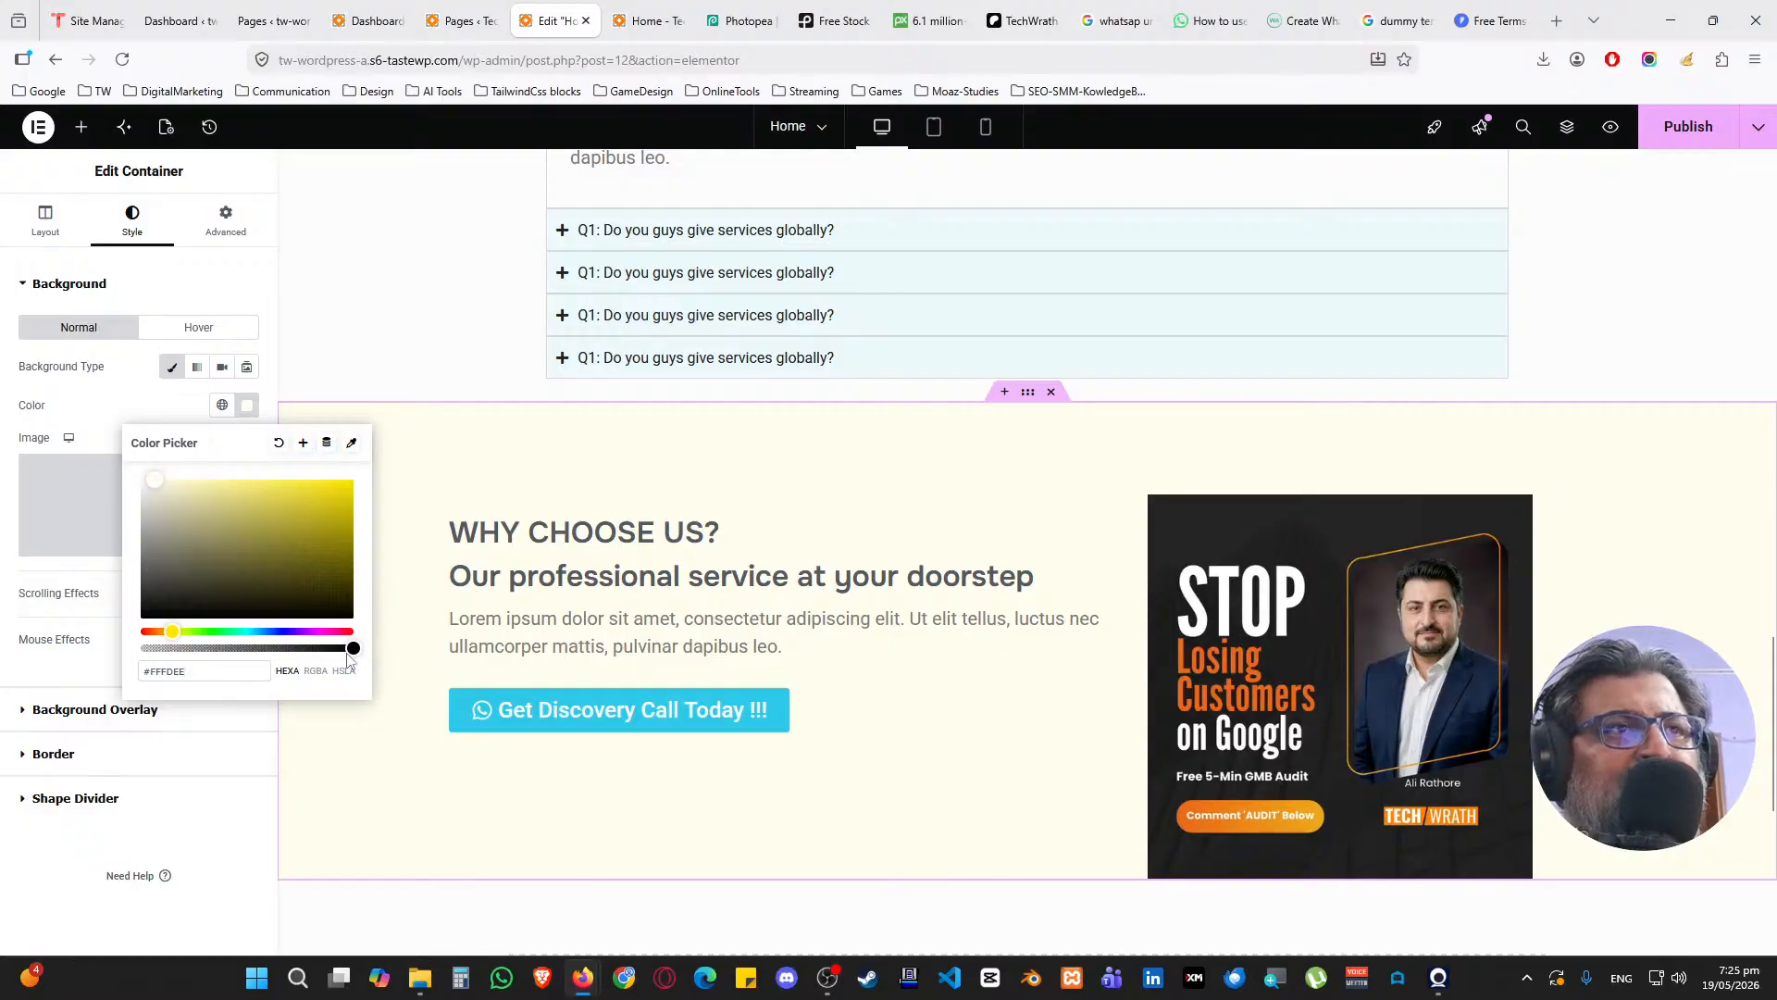
drag(351, 649, 280, 651)
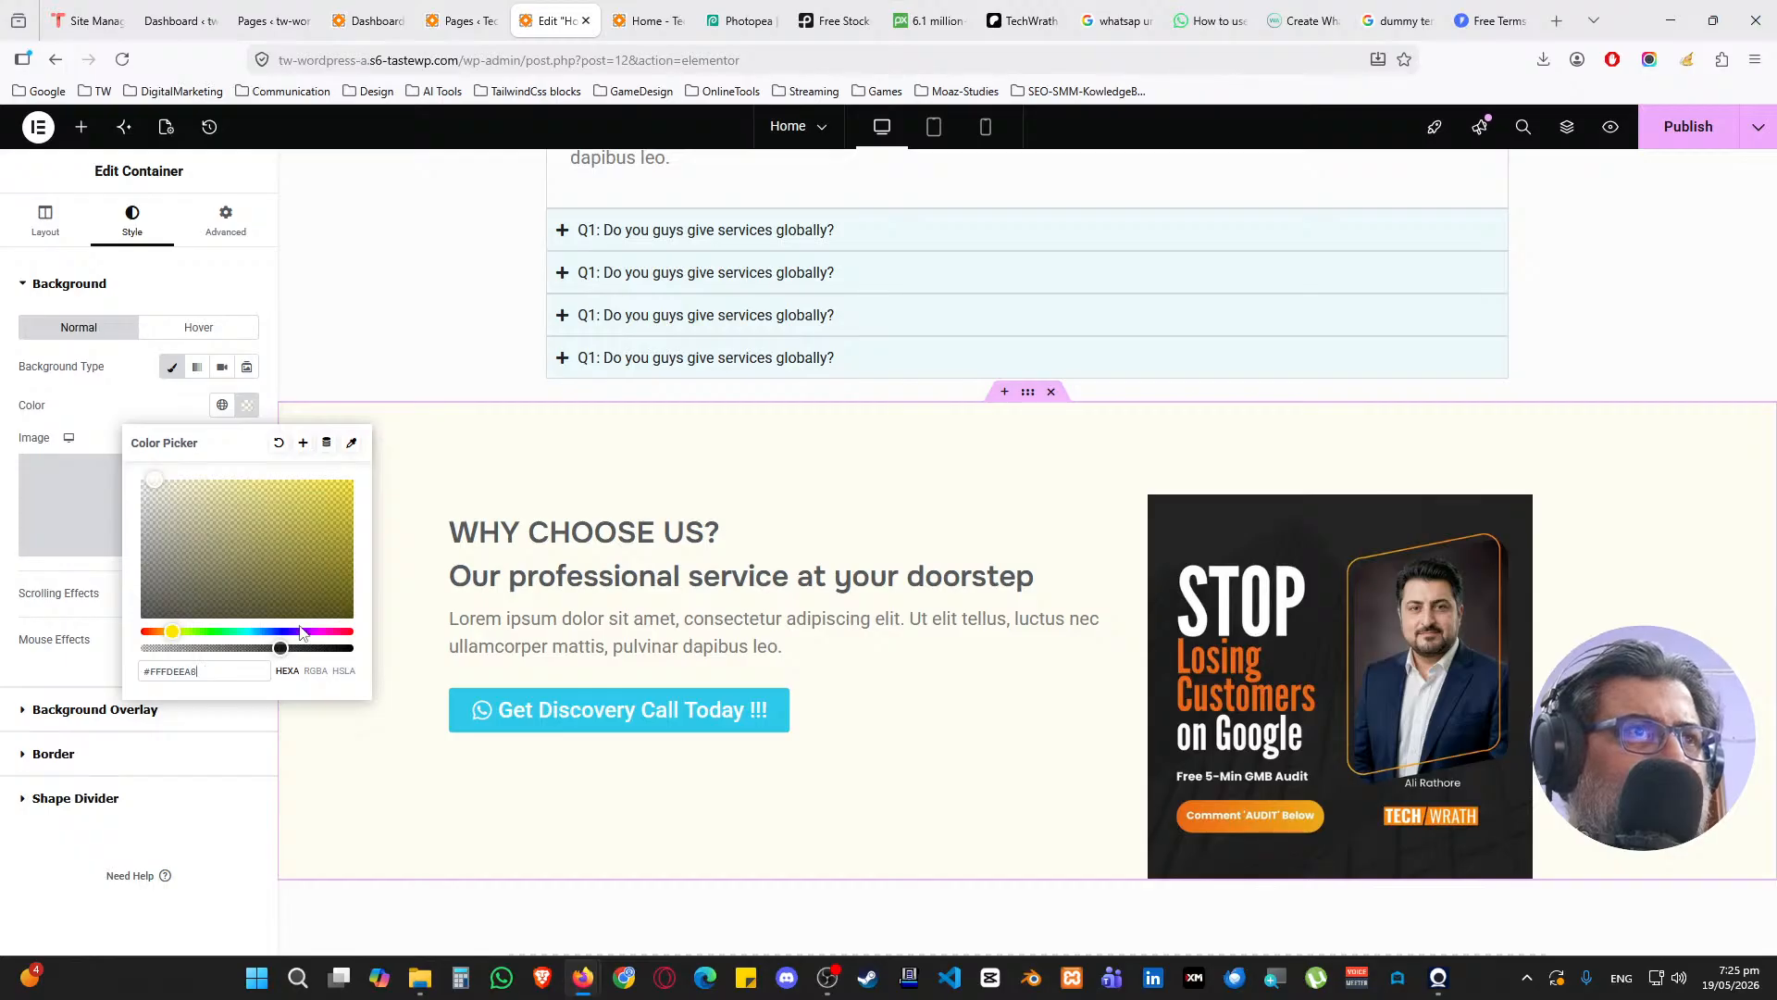
click(166, 416)
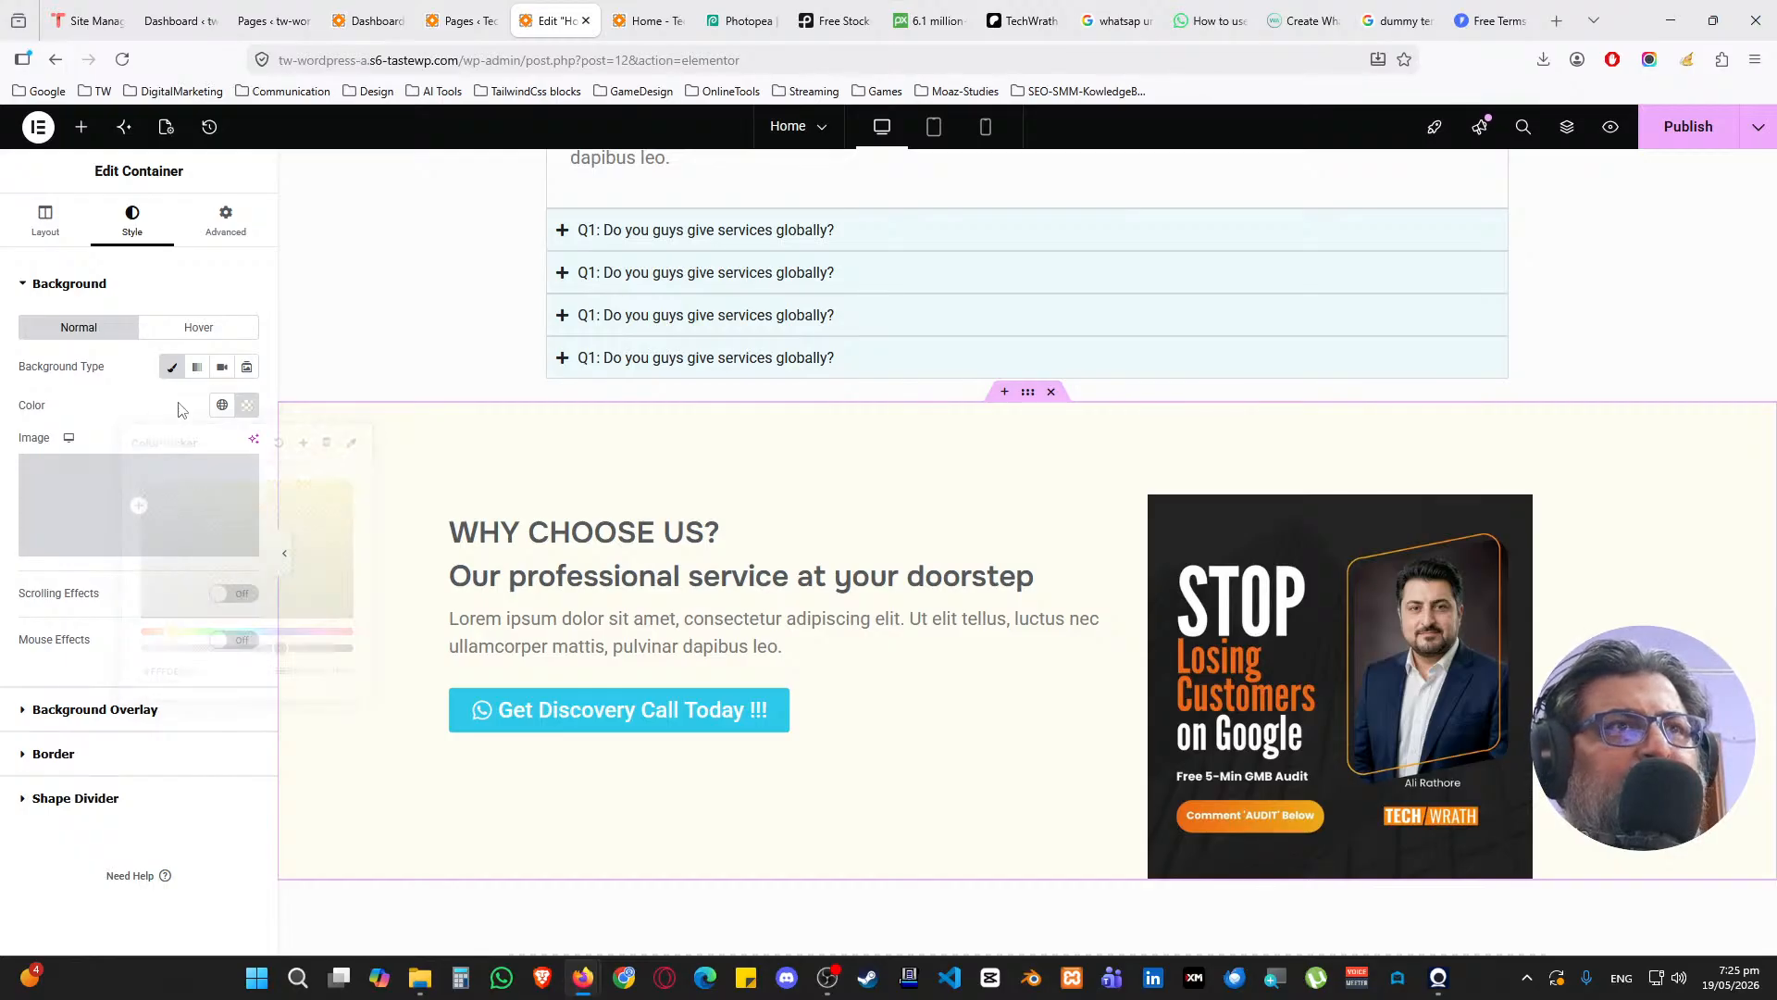
Add Fan Opacity shape dividers to the section's top and bottom
click(143, 298)
click(131, 424)
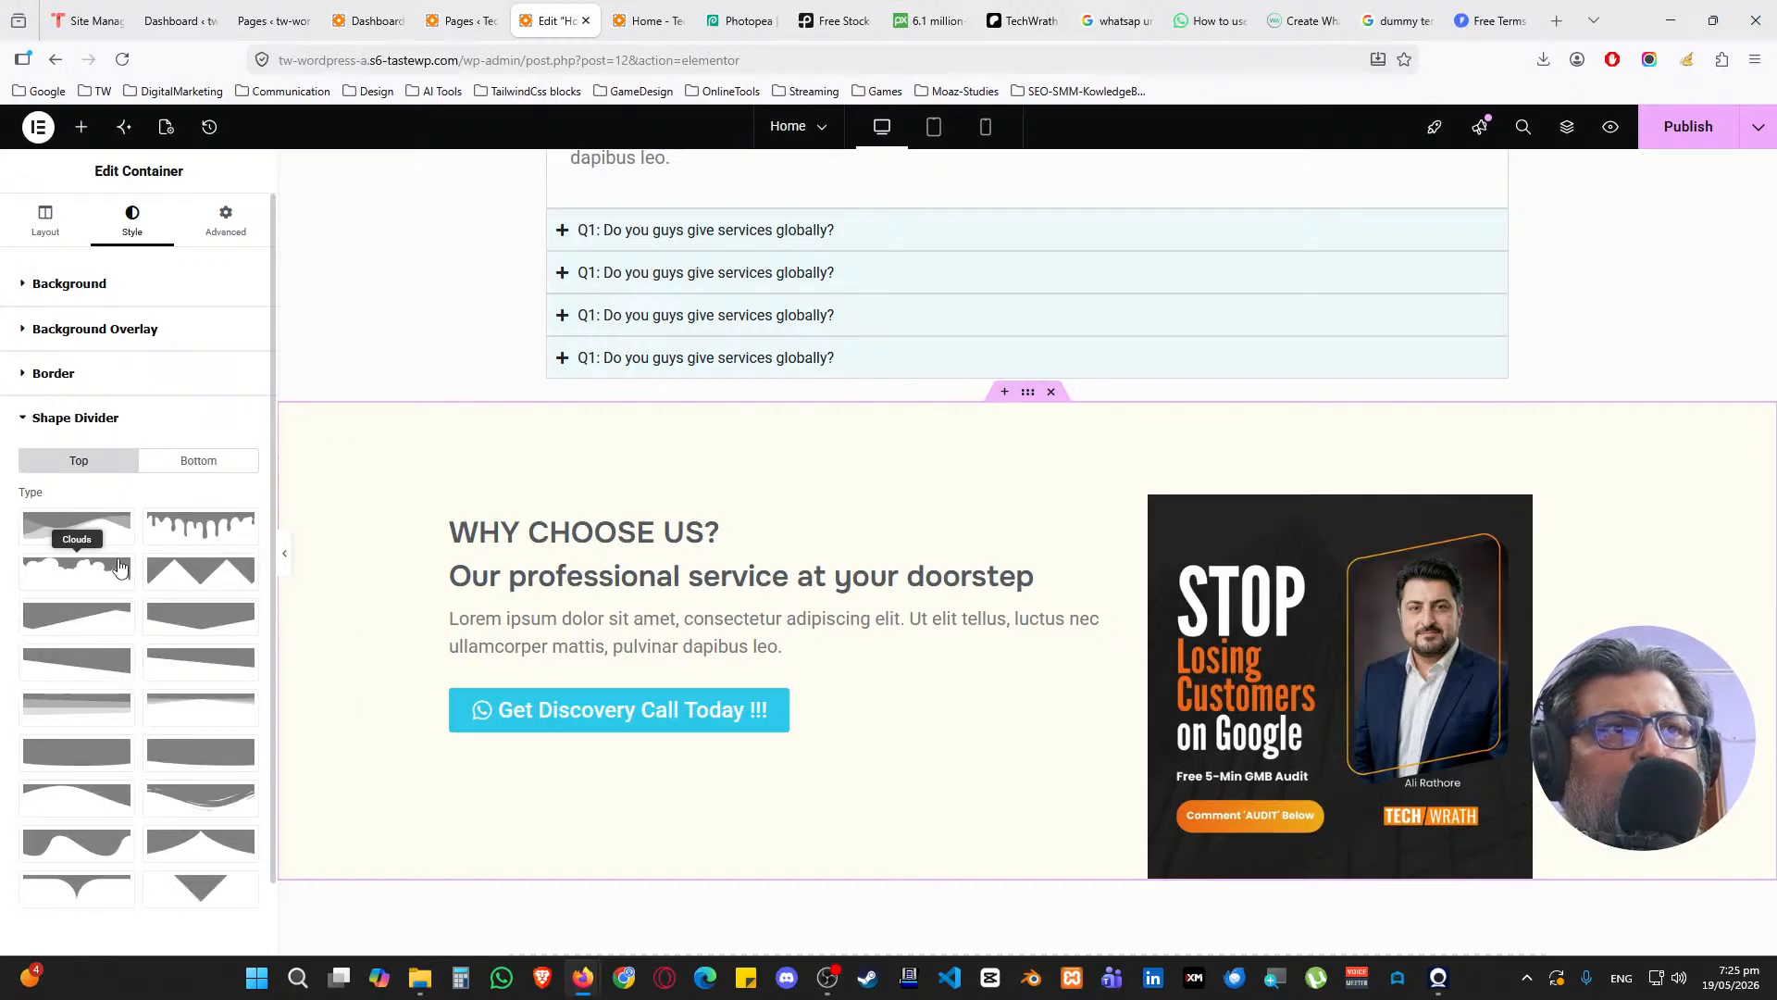
click(190, 673)
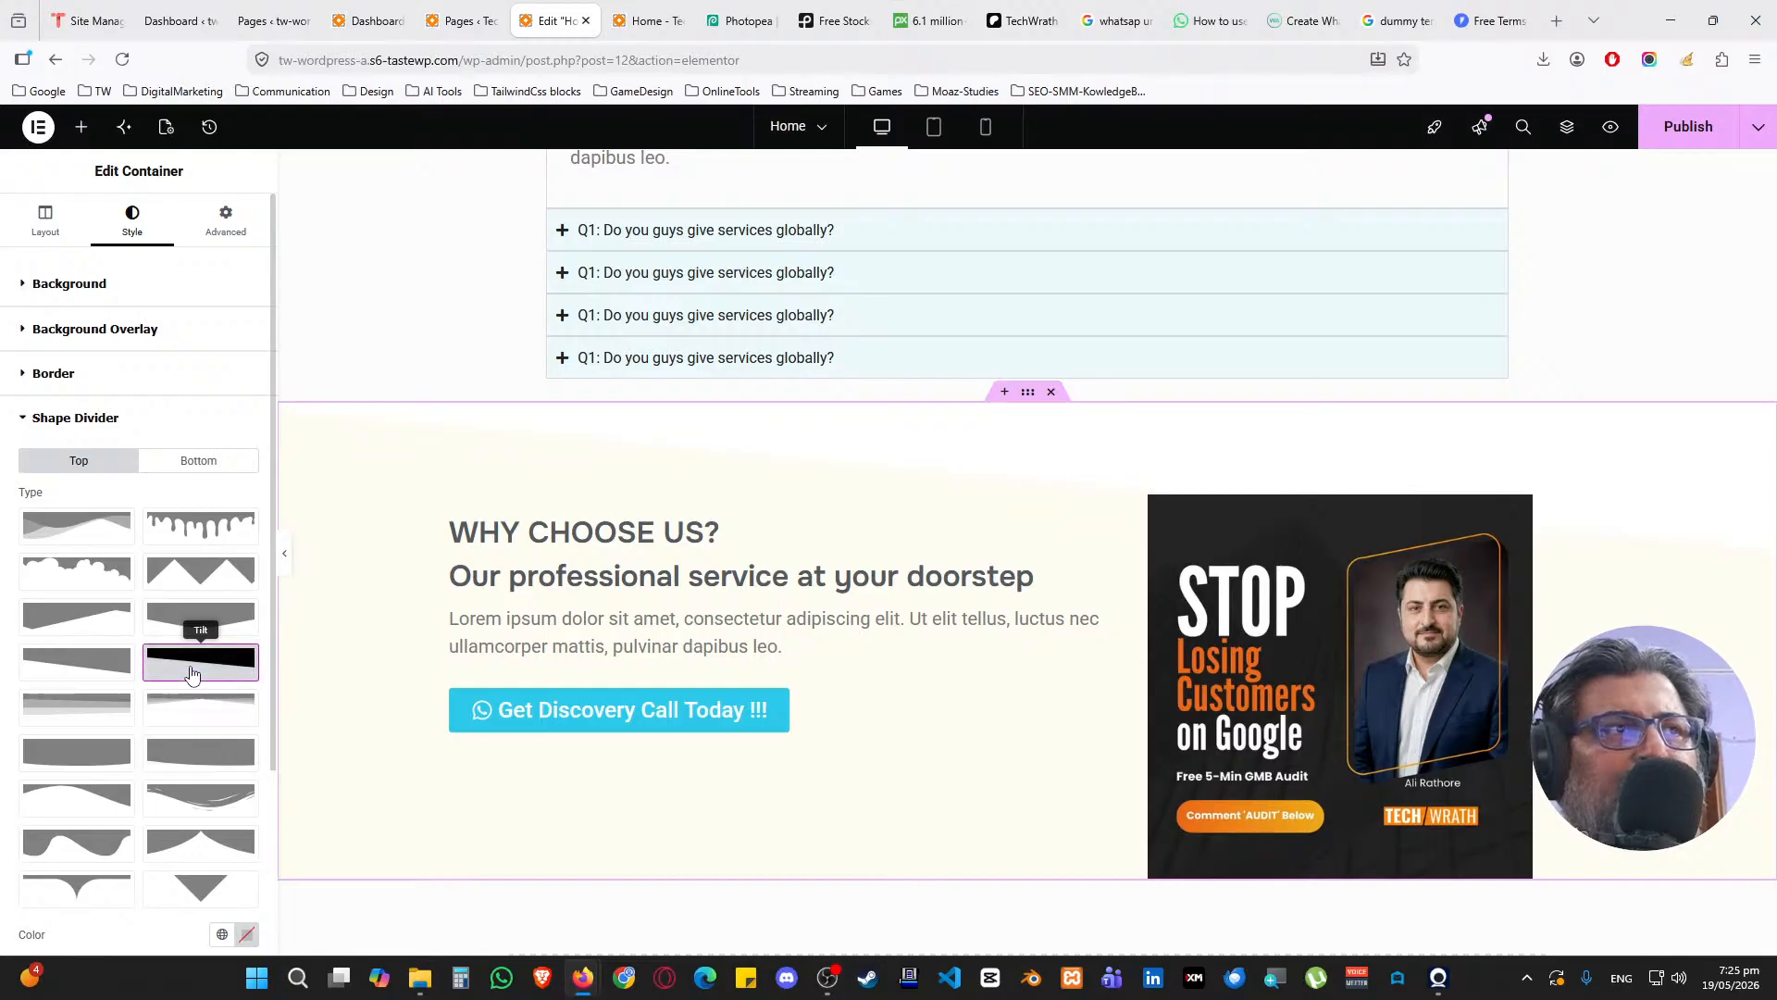
click(229, 722)
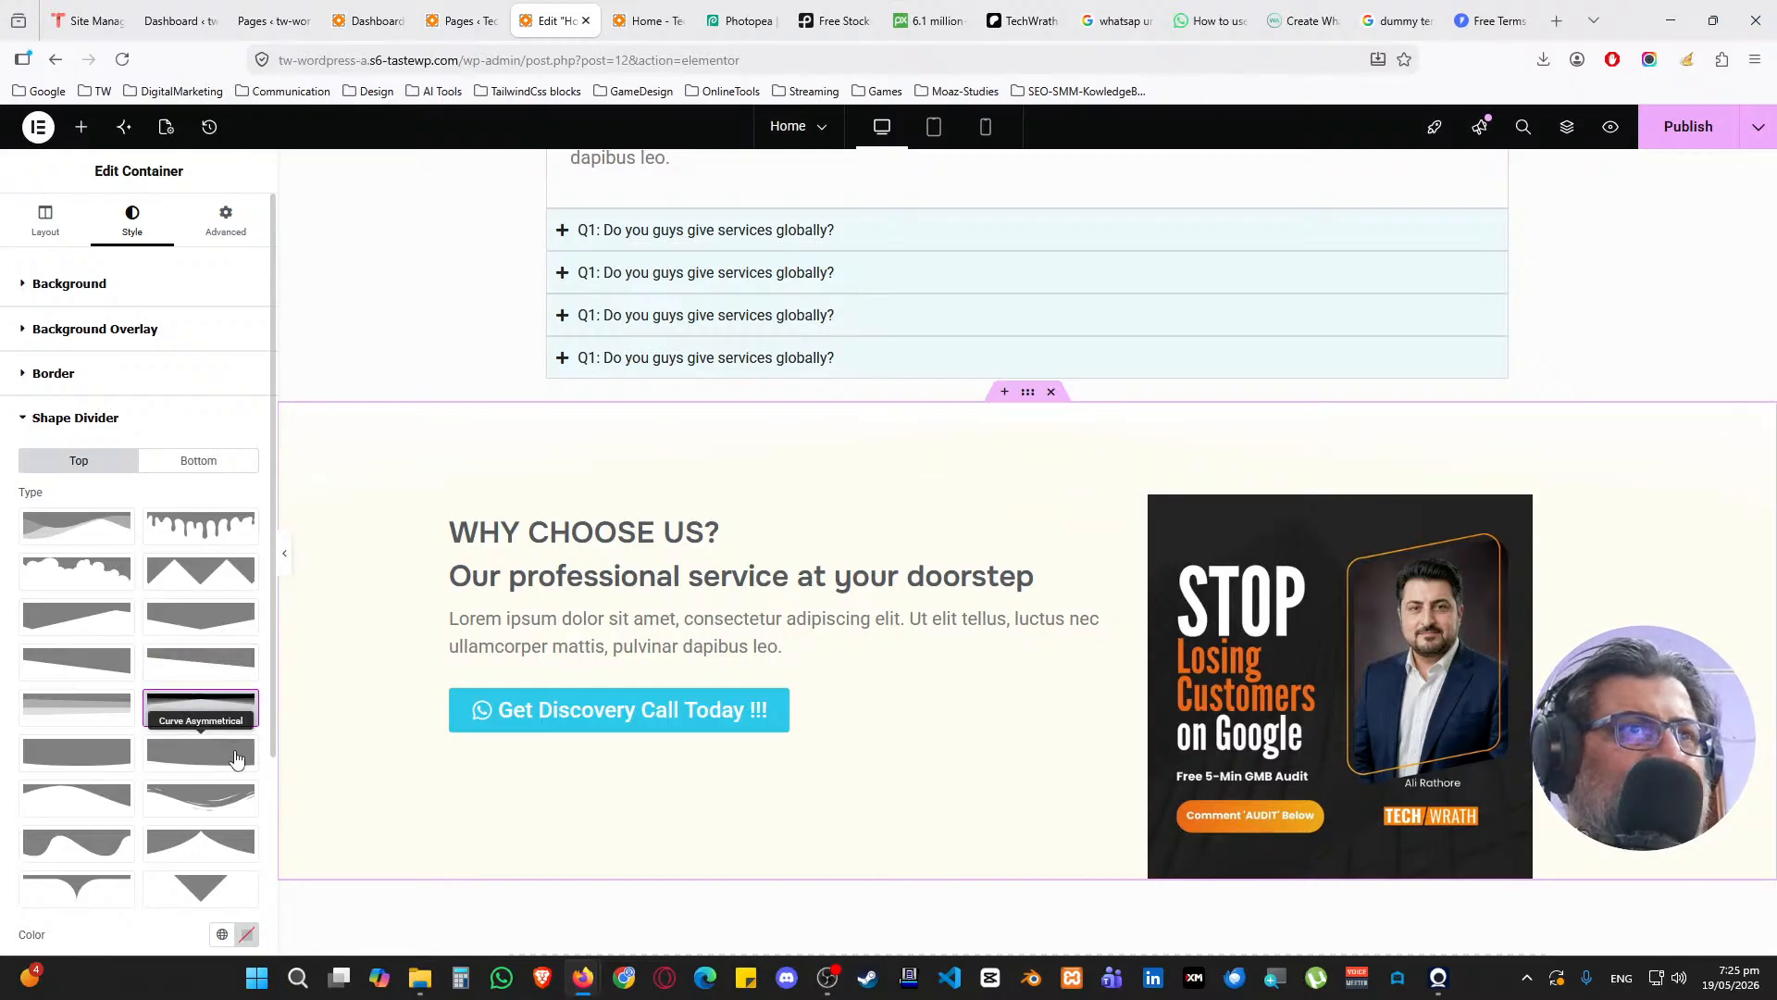
click(199, 460)
click(205, 709)
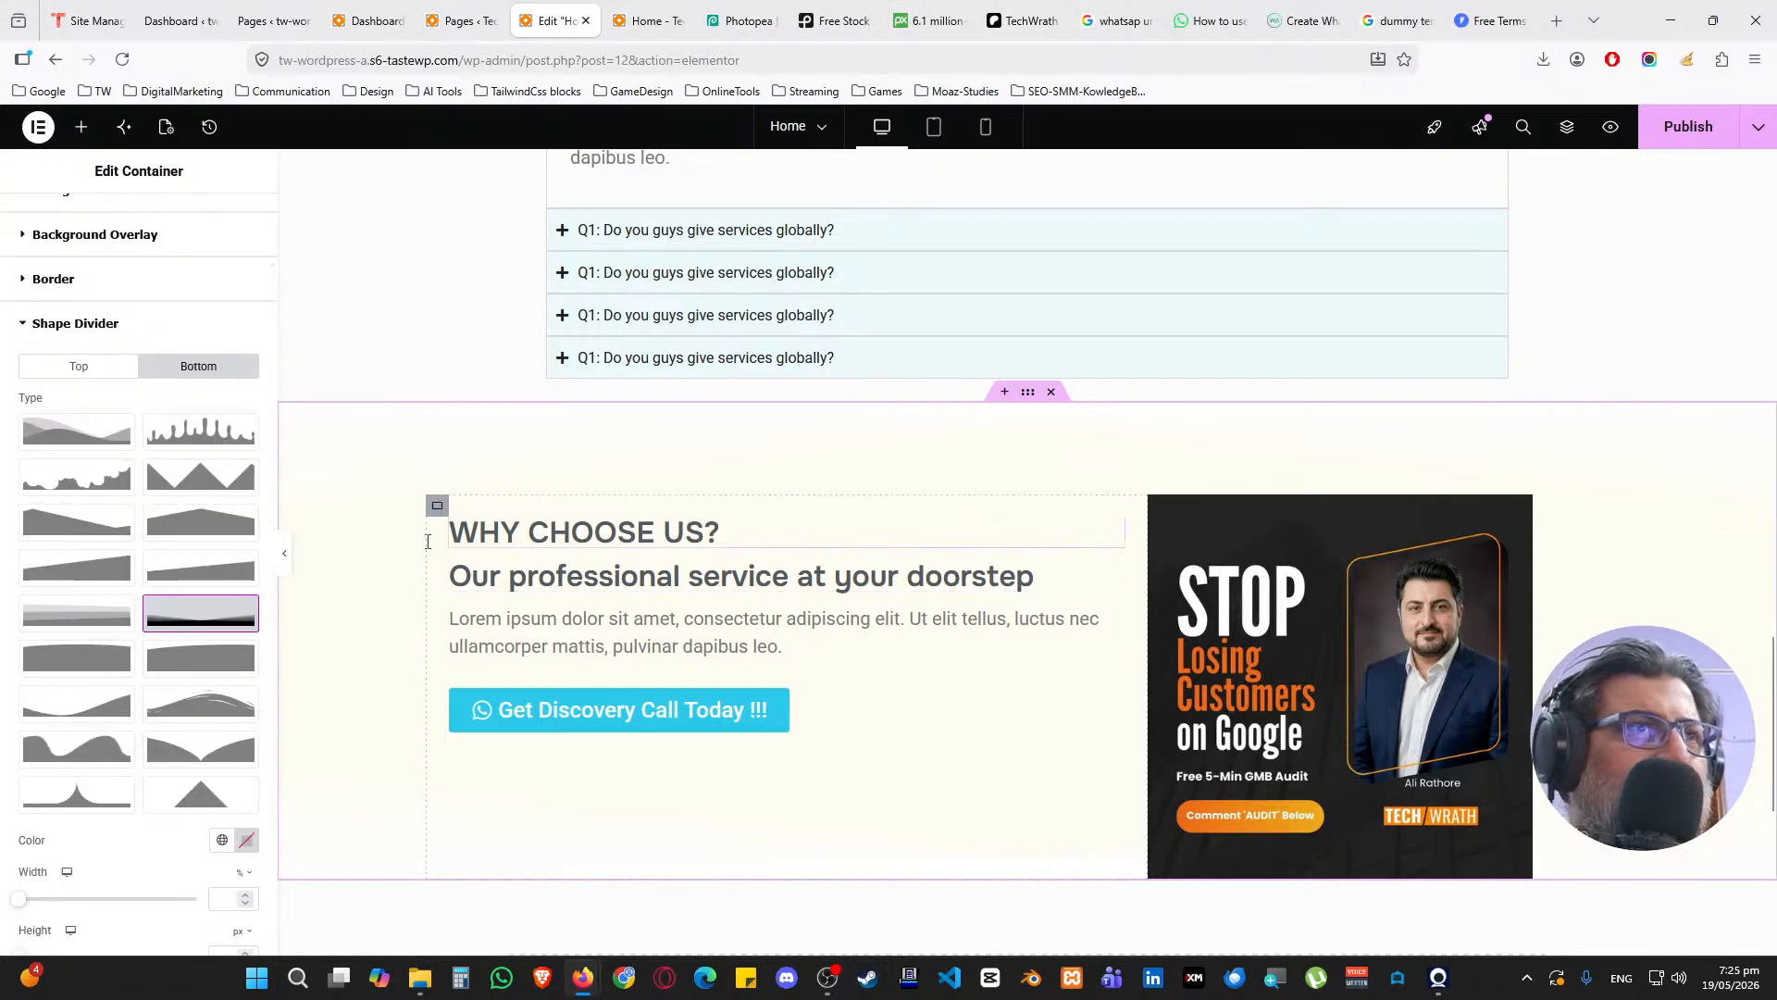
Make the section background fully opaque pale yellow #FCF5C3
scroll(427, 542, up, 4)
scroll(130, 342, up, 1)
click(117, 287)
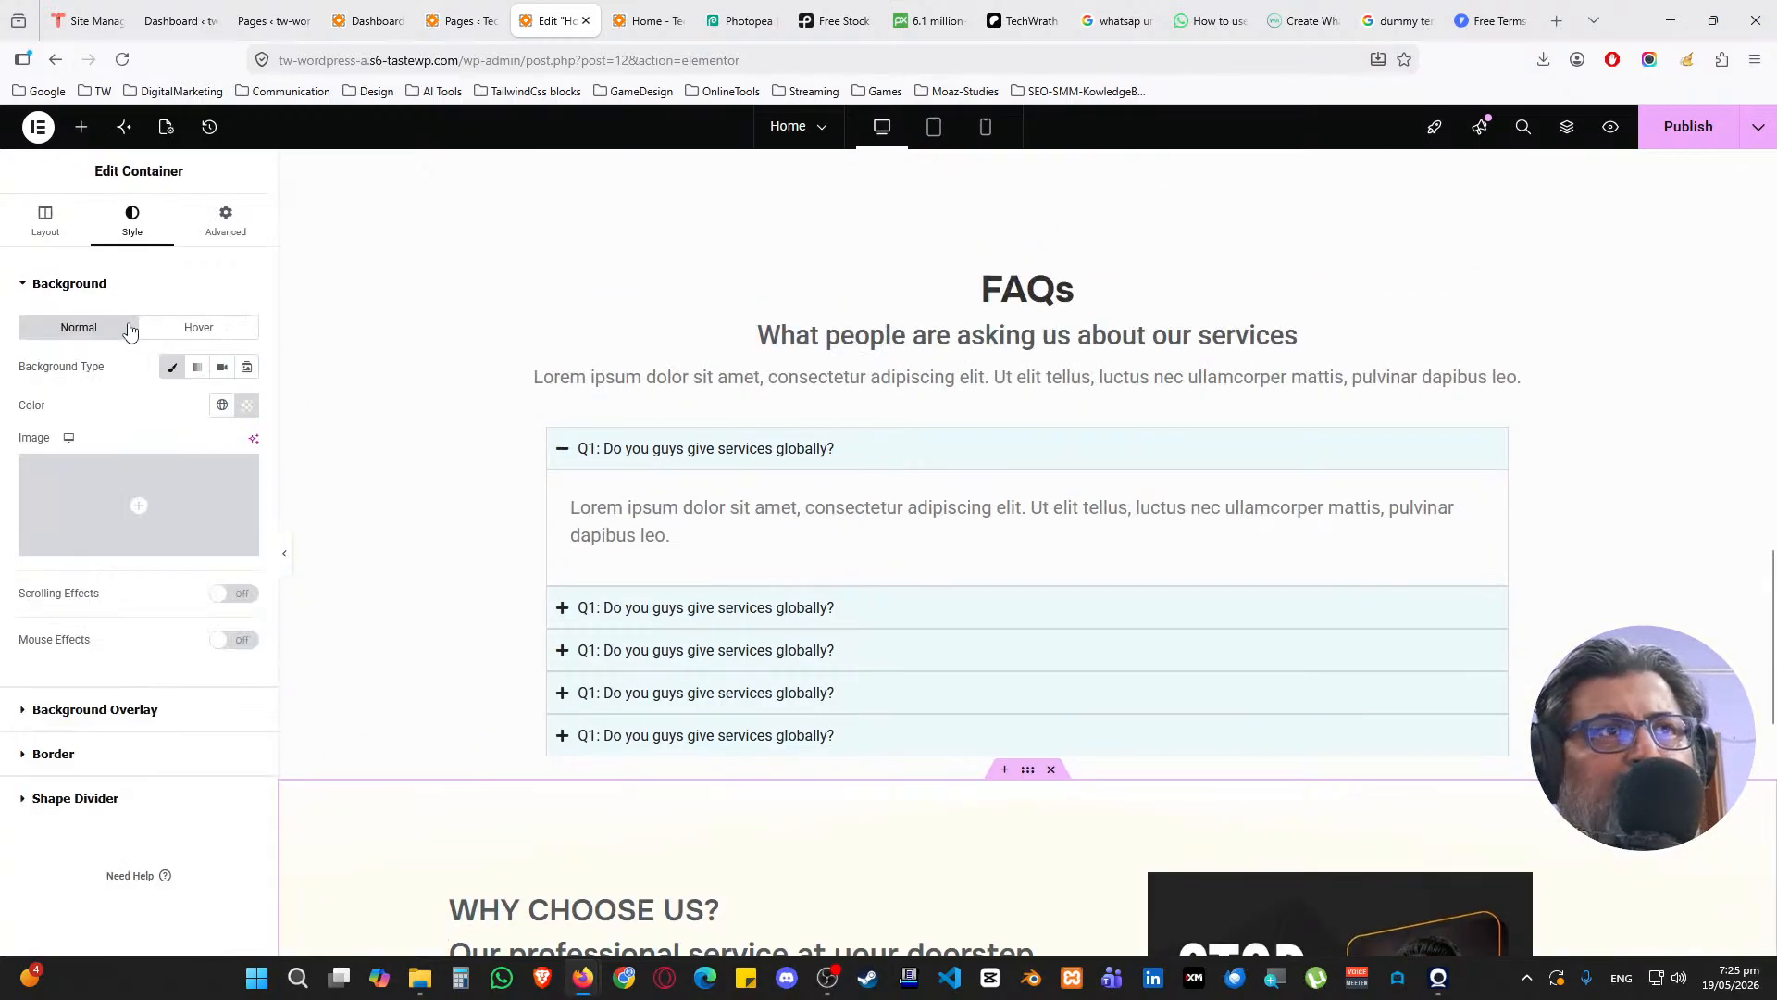
click(248, 405)
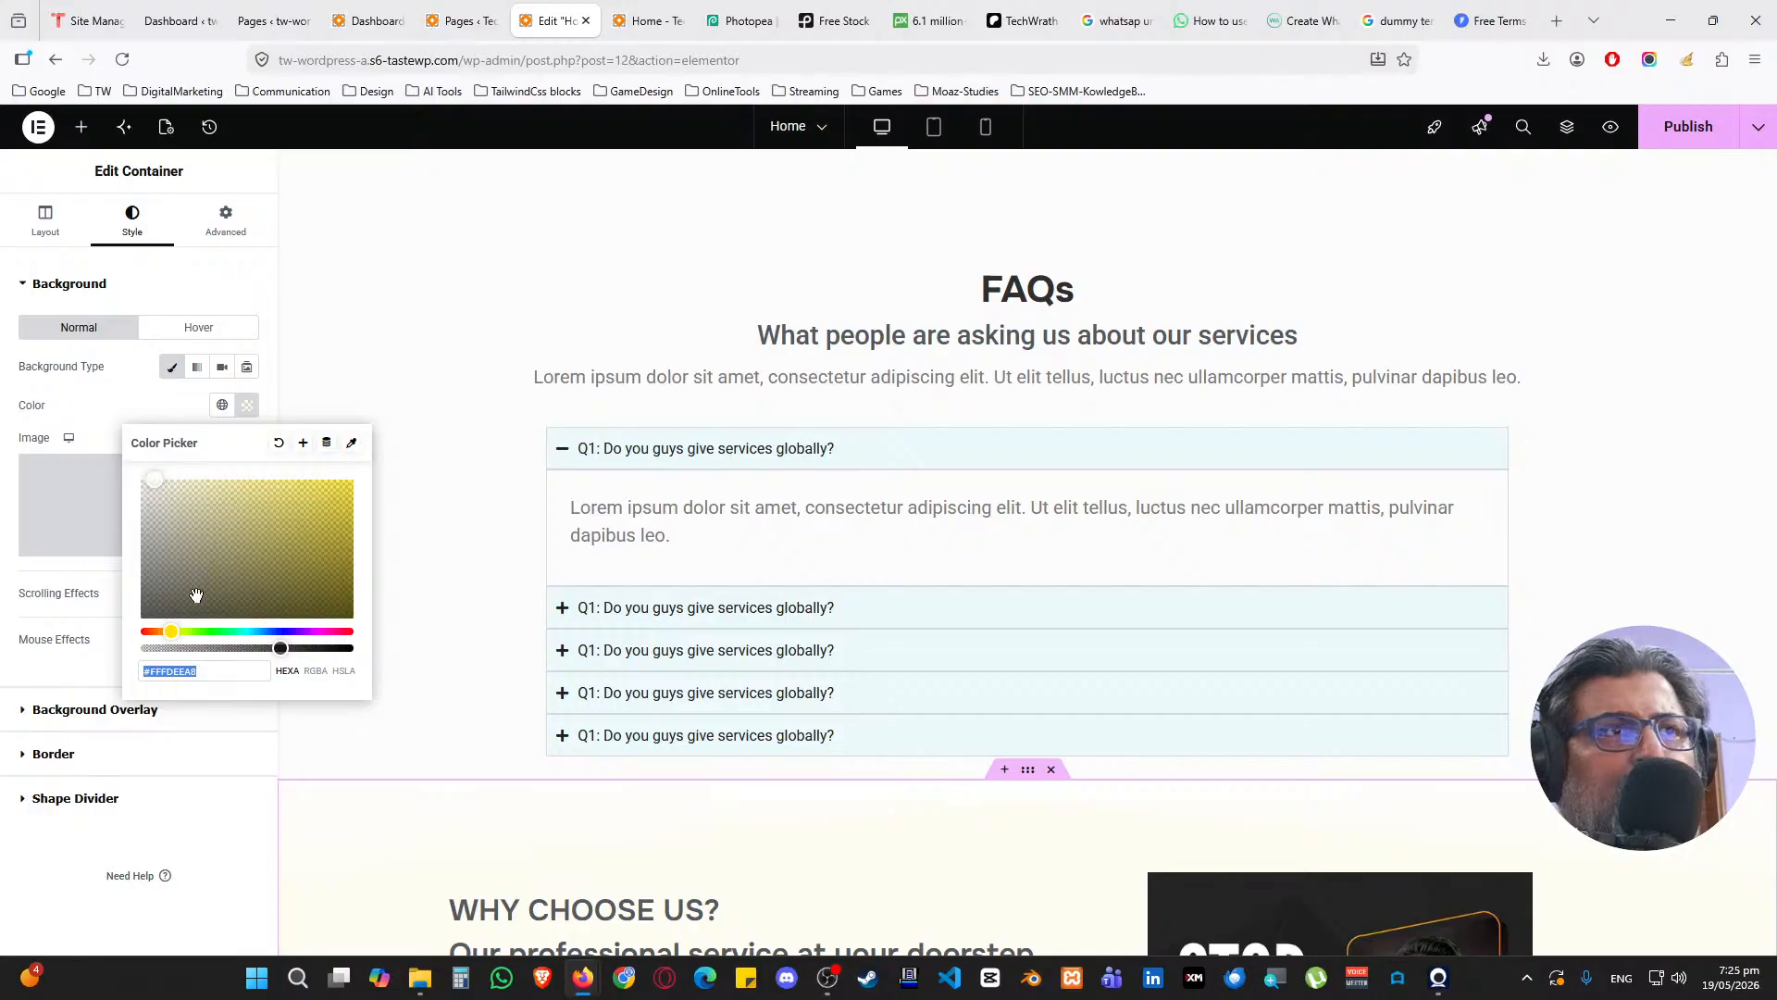
drag(279, 650, 347, 650)
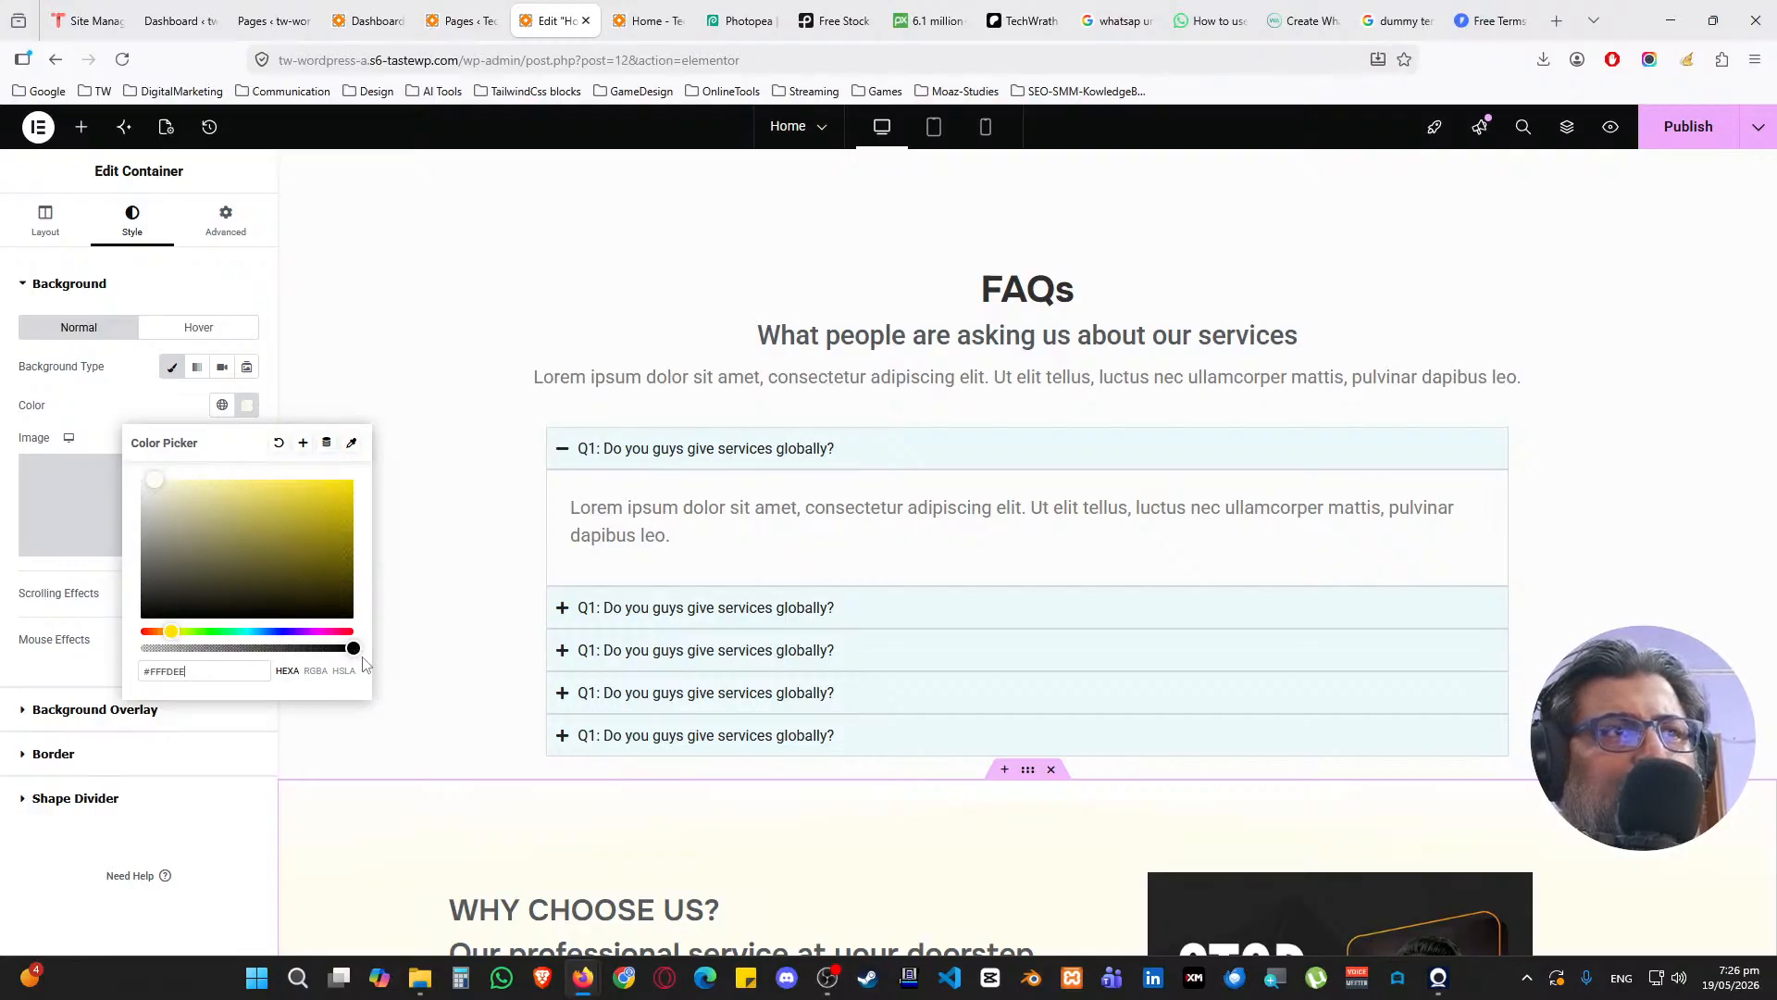
scroll(556, 555, down, 4)
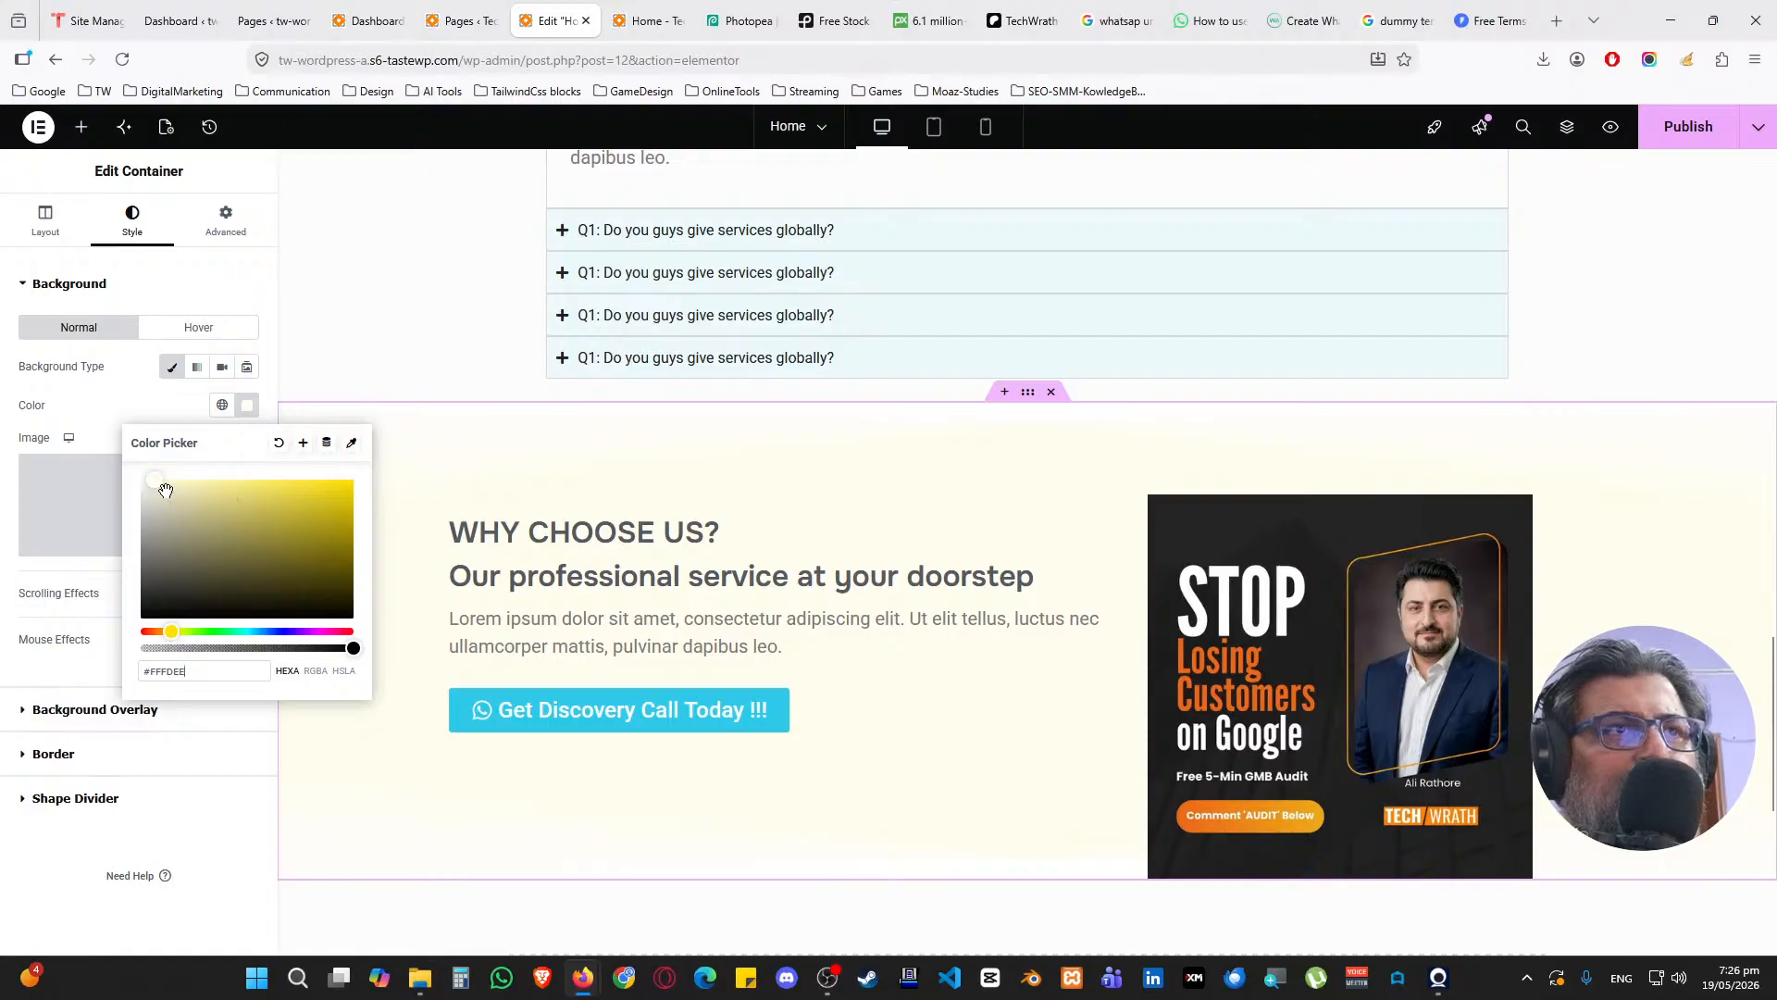
drag(166, 490, 180, 482)
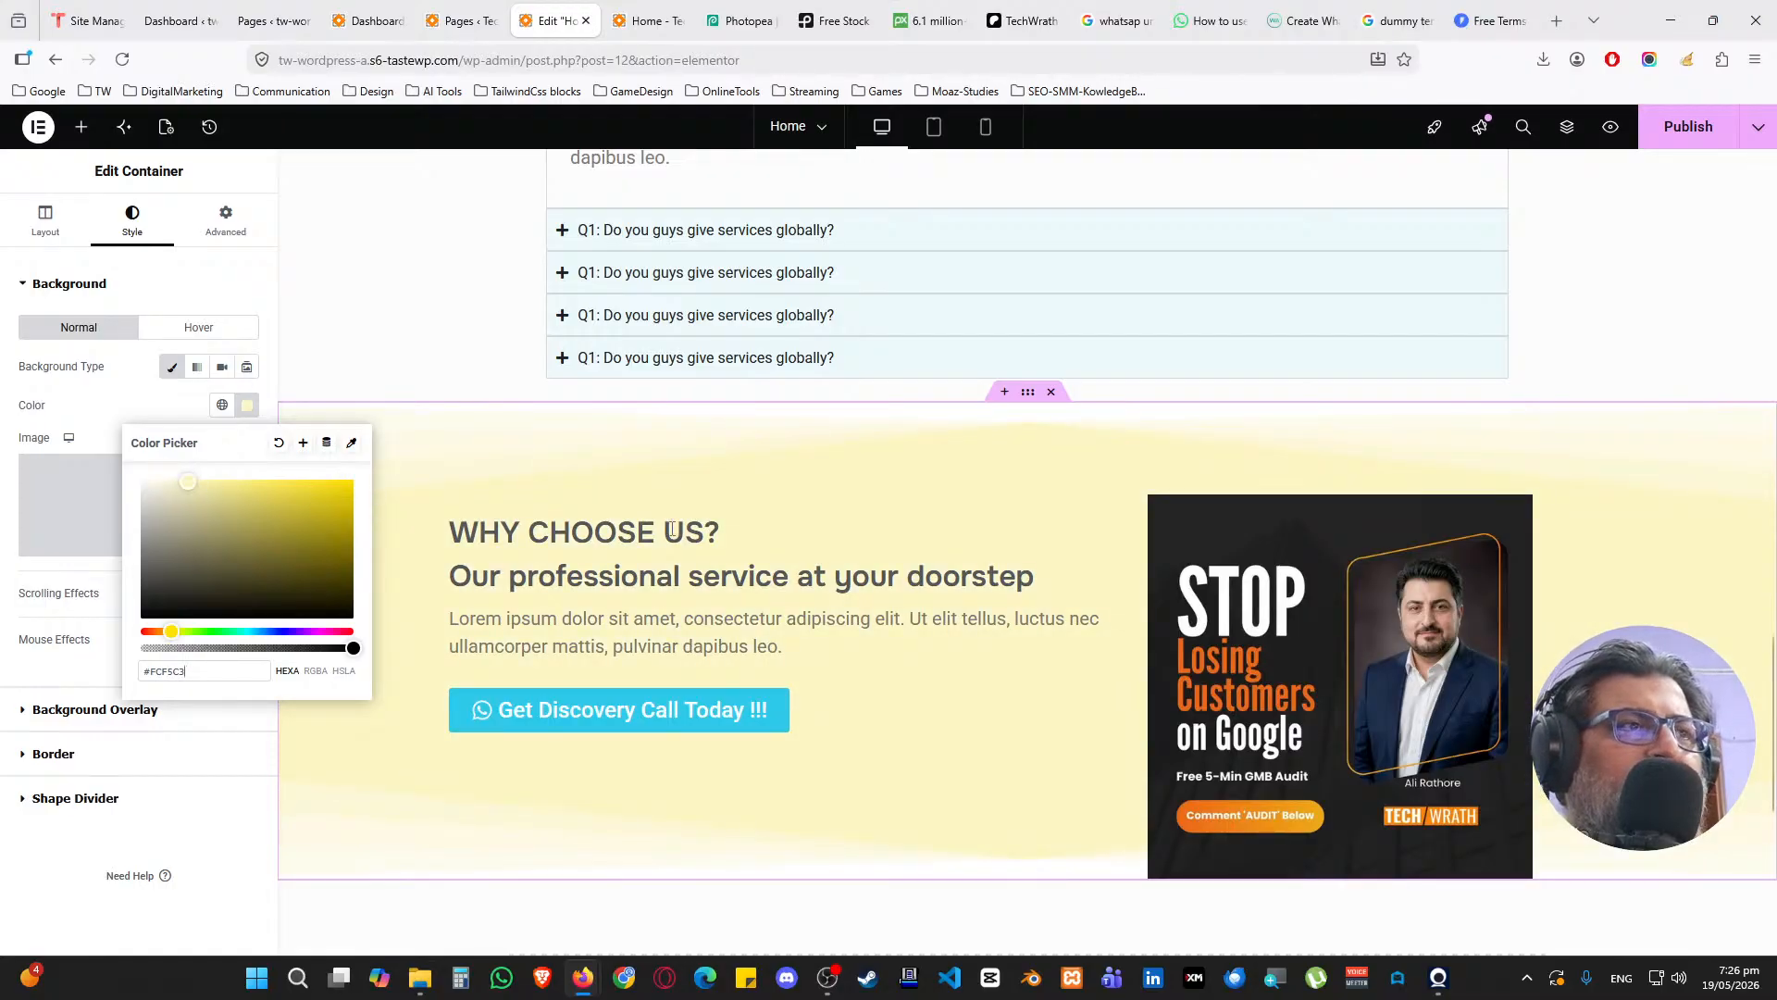
scroll(1297, 618, down, 2)
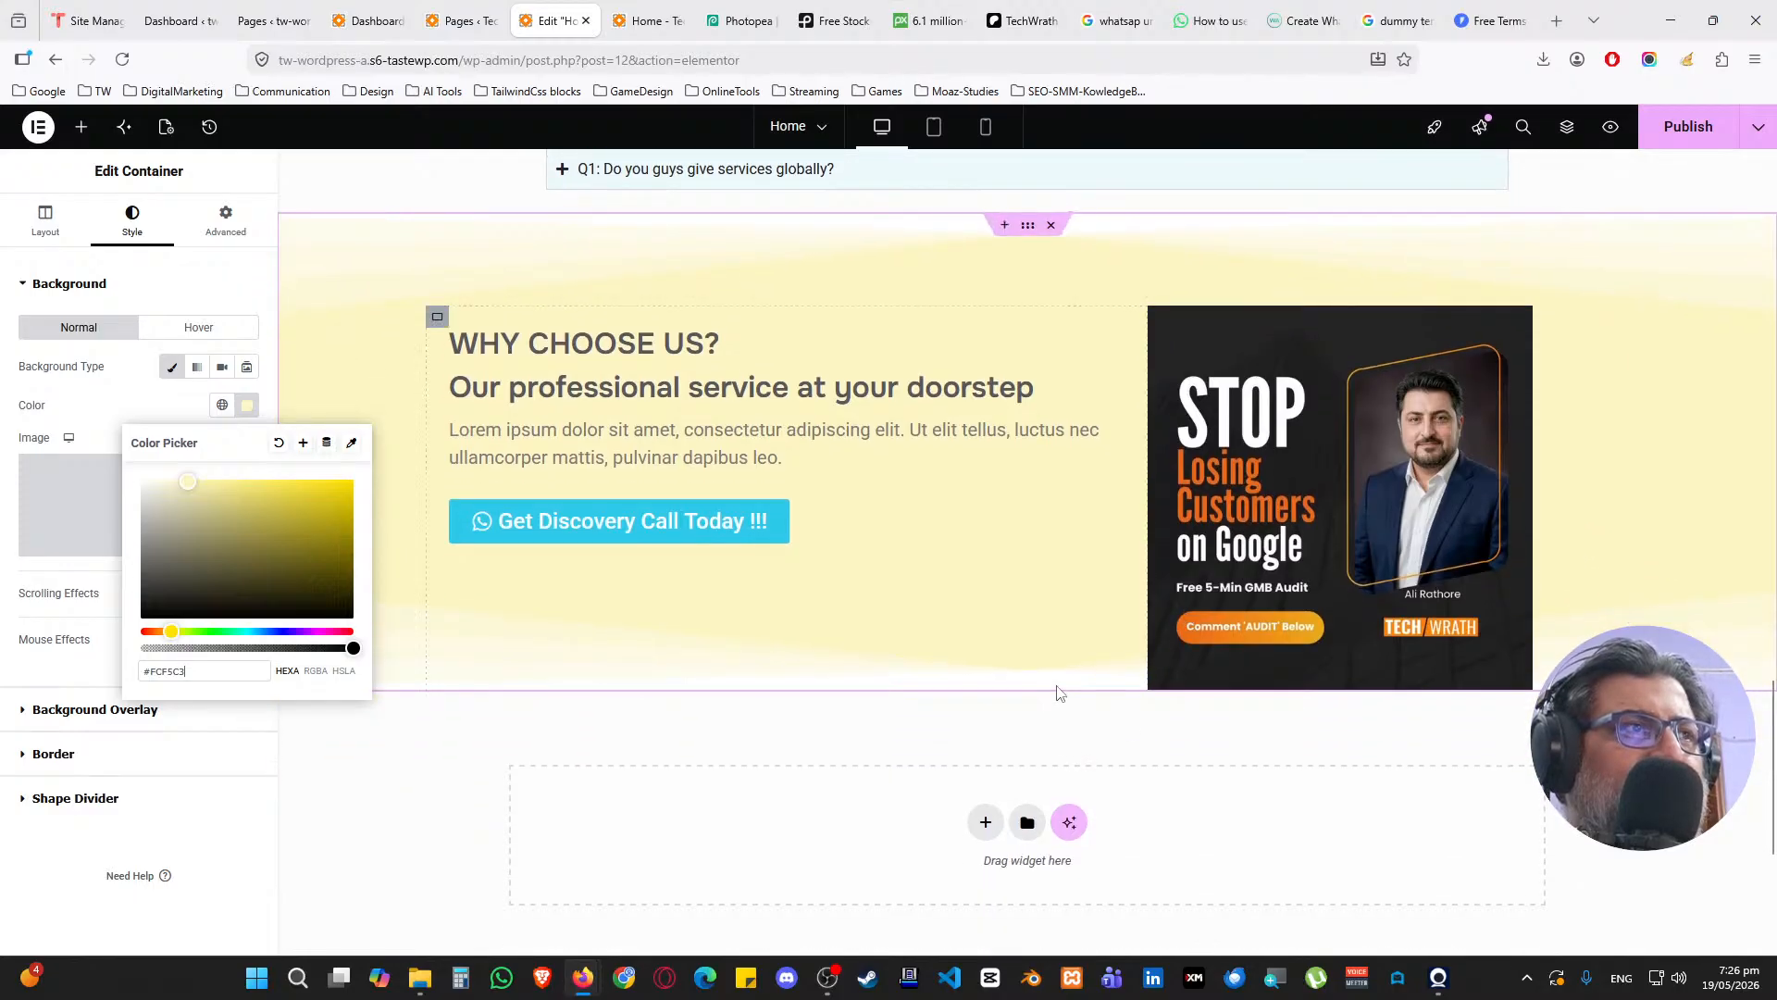
scroll(1060, 693, up, 2)
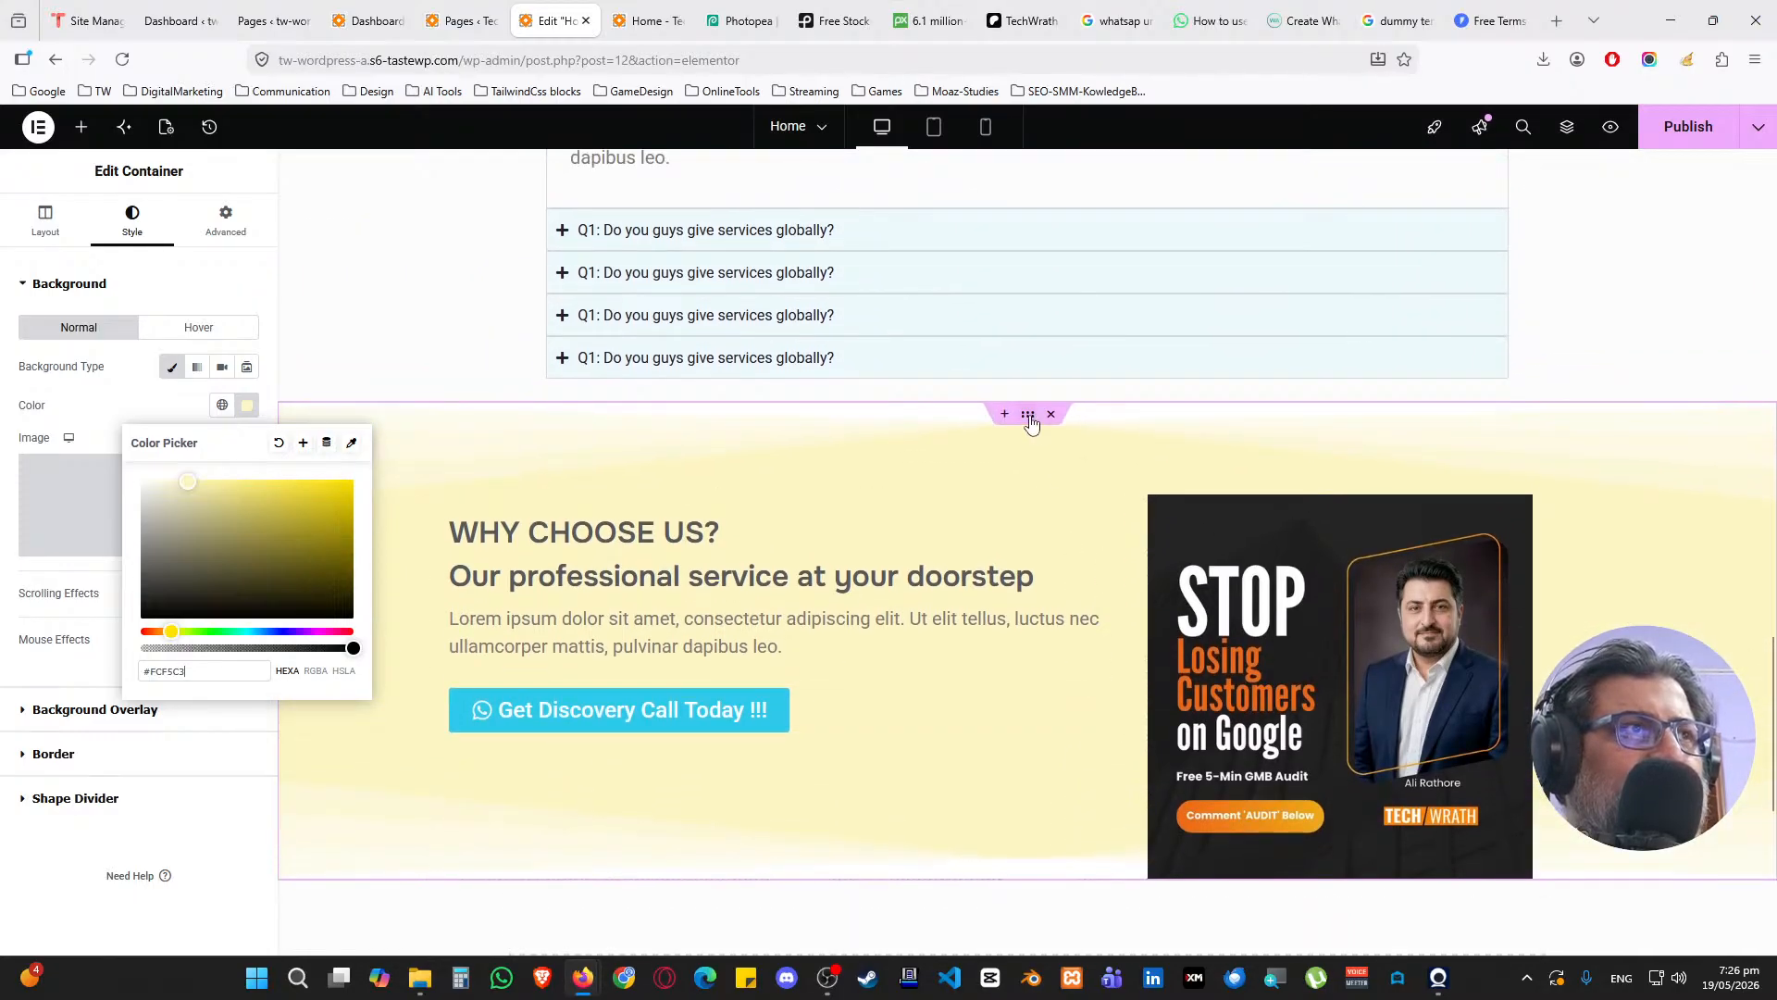
click(1030, 418)
Set the section's bottom padding to 100 px
click(226, 227)
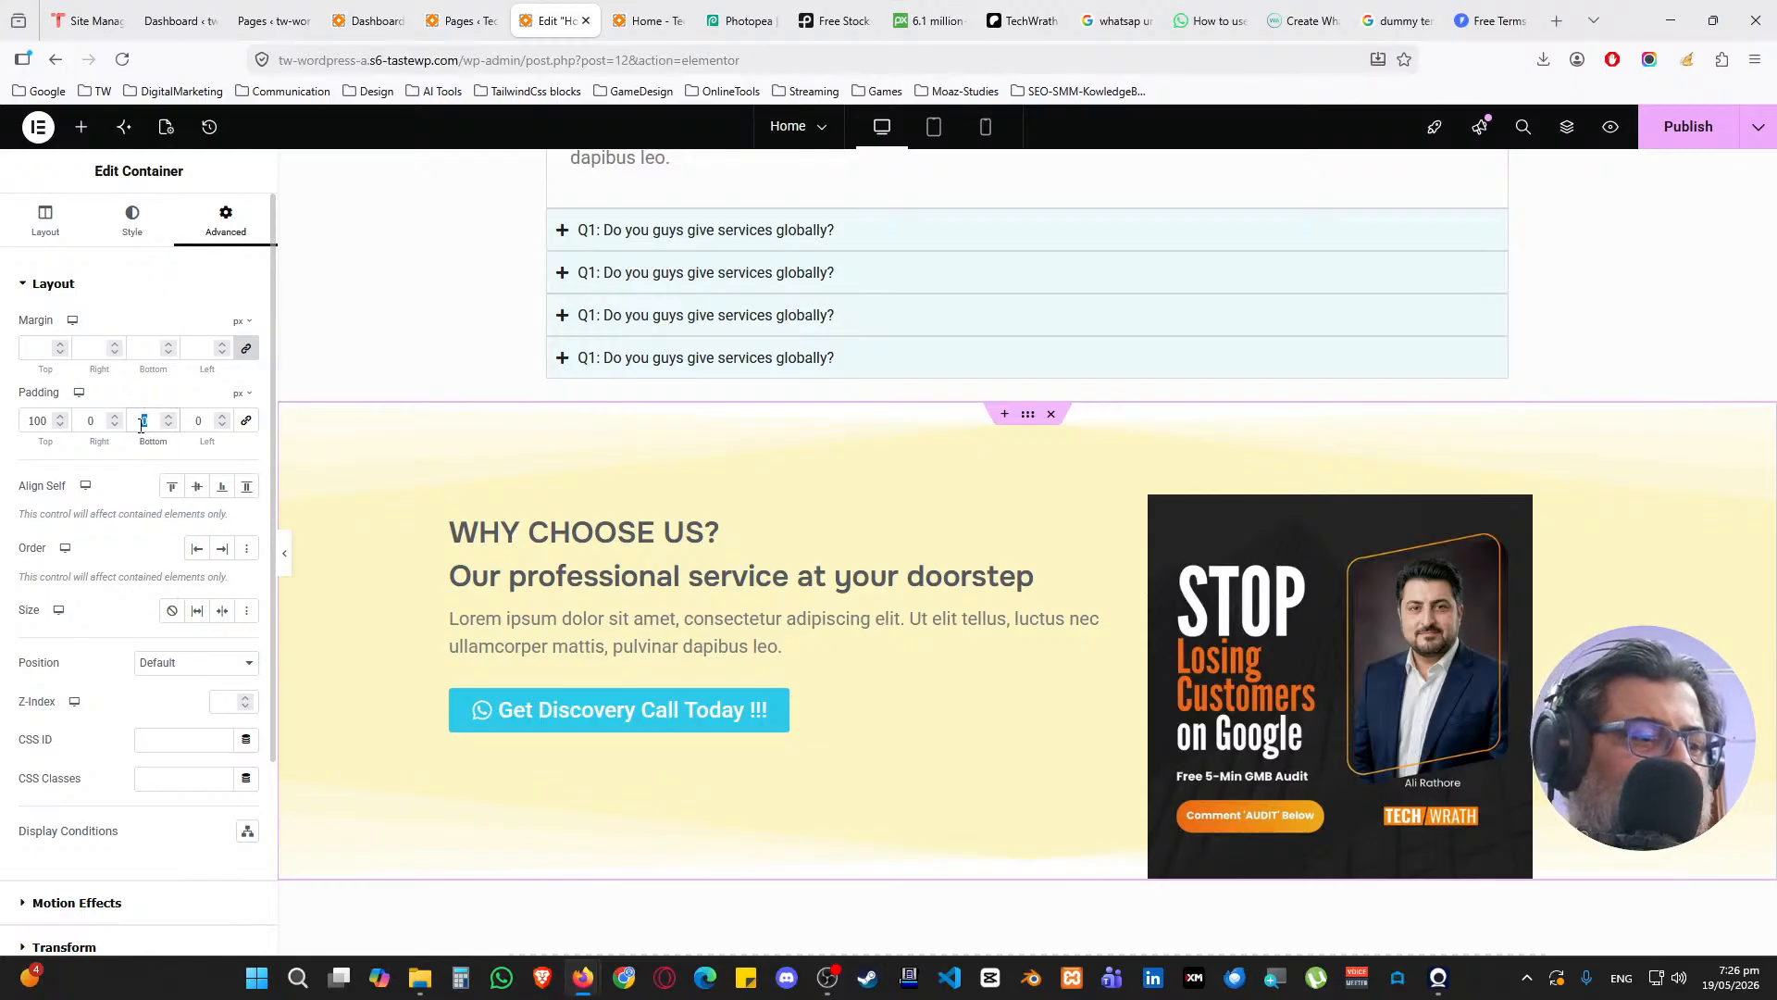
text(50)
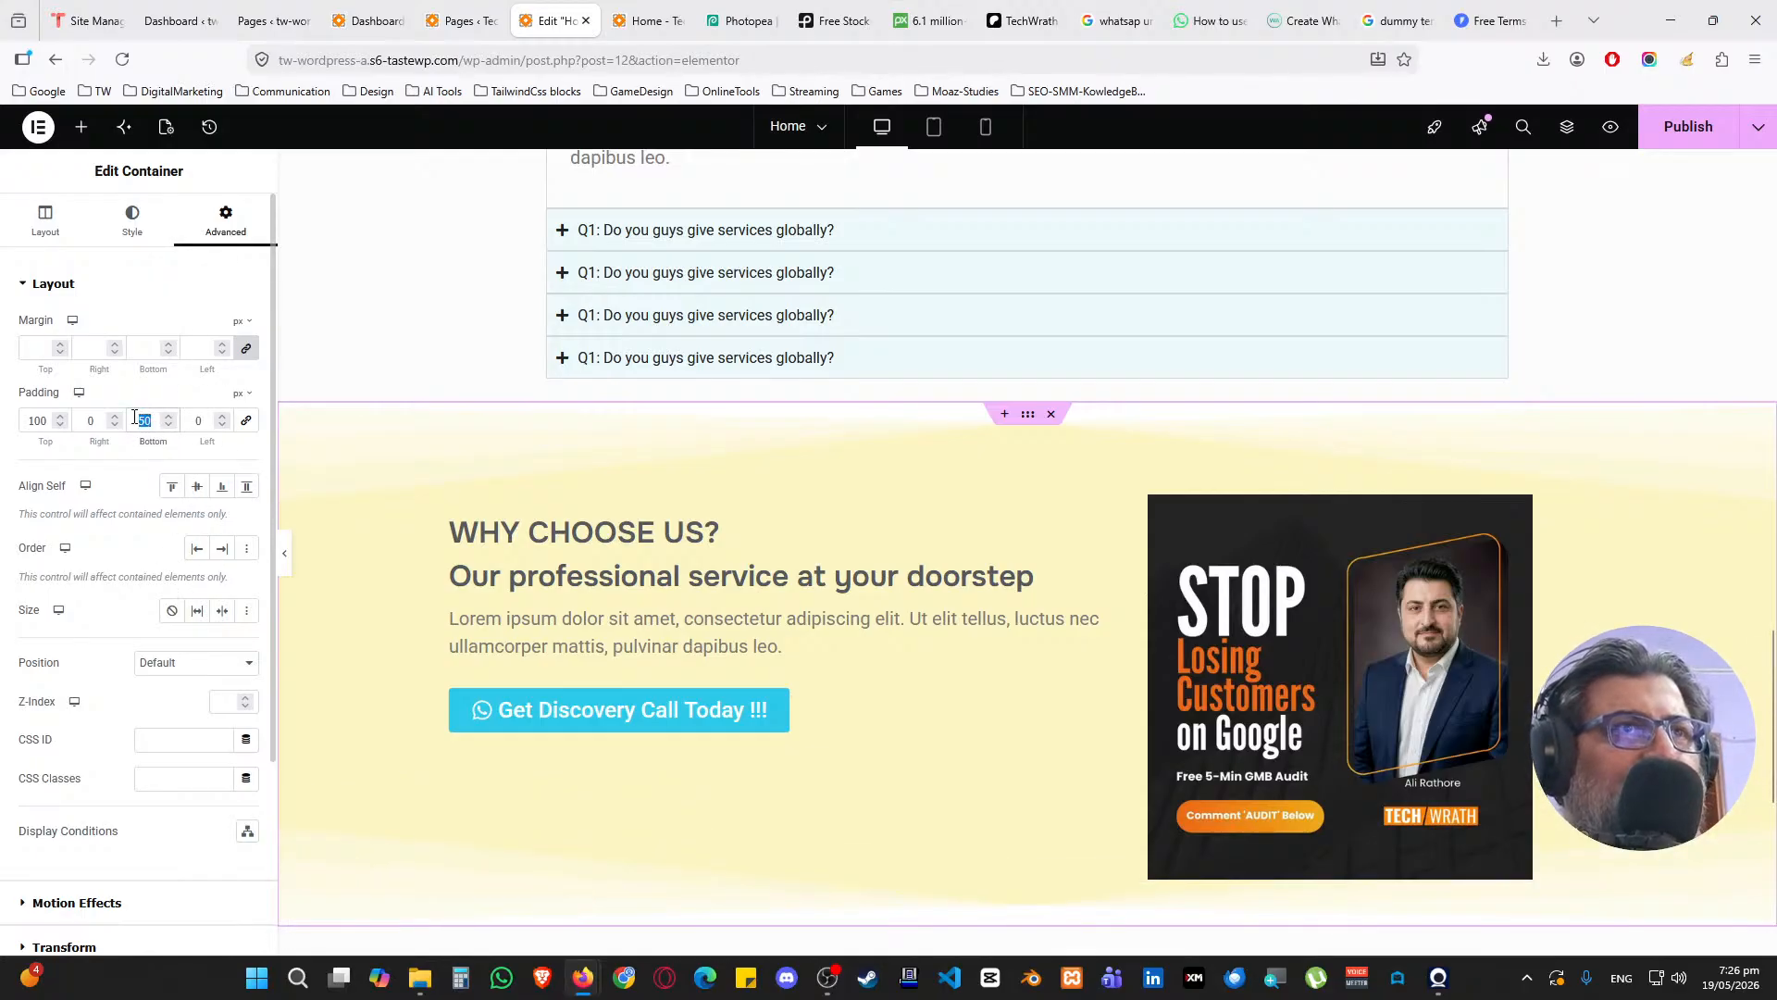
text(100)
scroll(642, 349, down, 1)
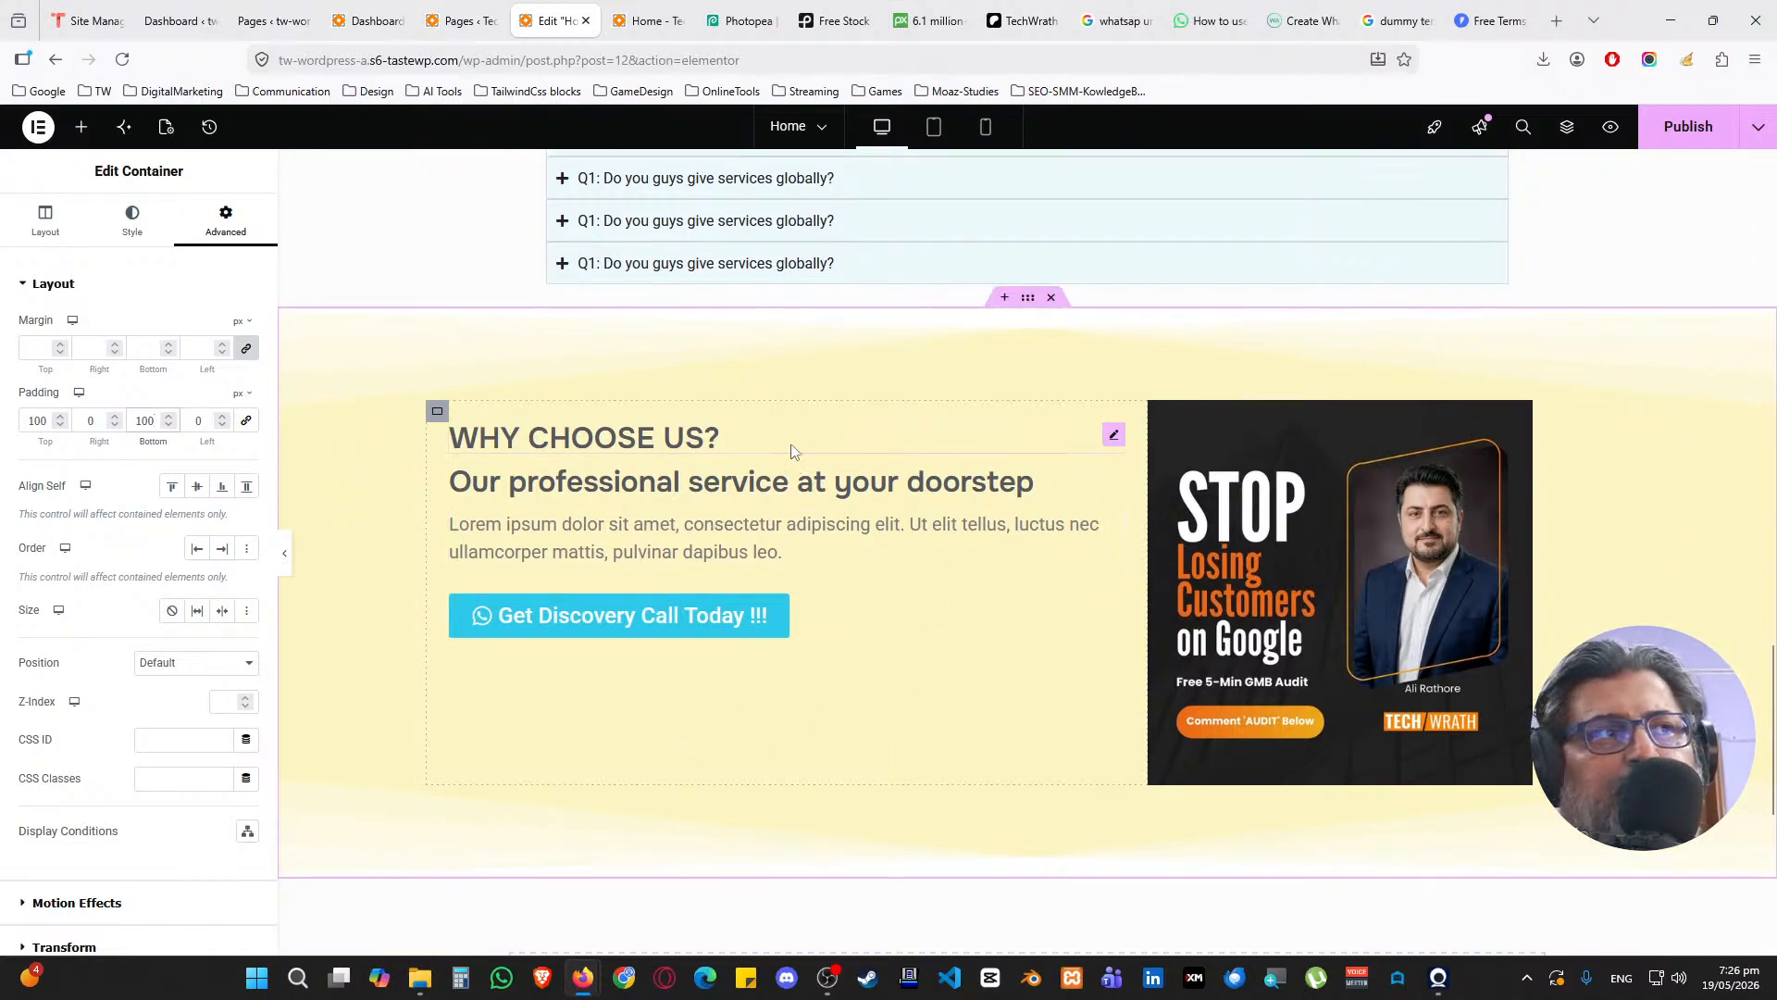
scroll(791, 451, up, 15)
scroll(813, 375, down, 8)
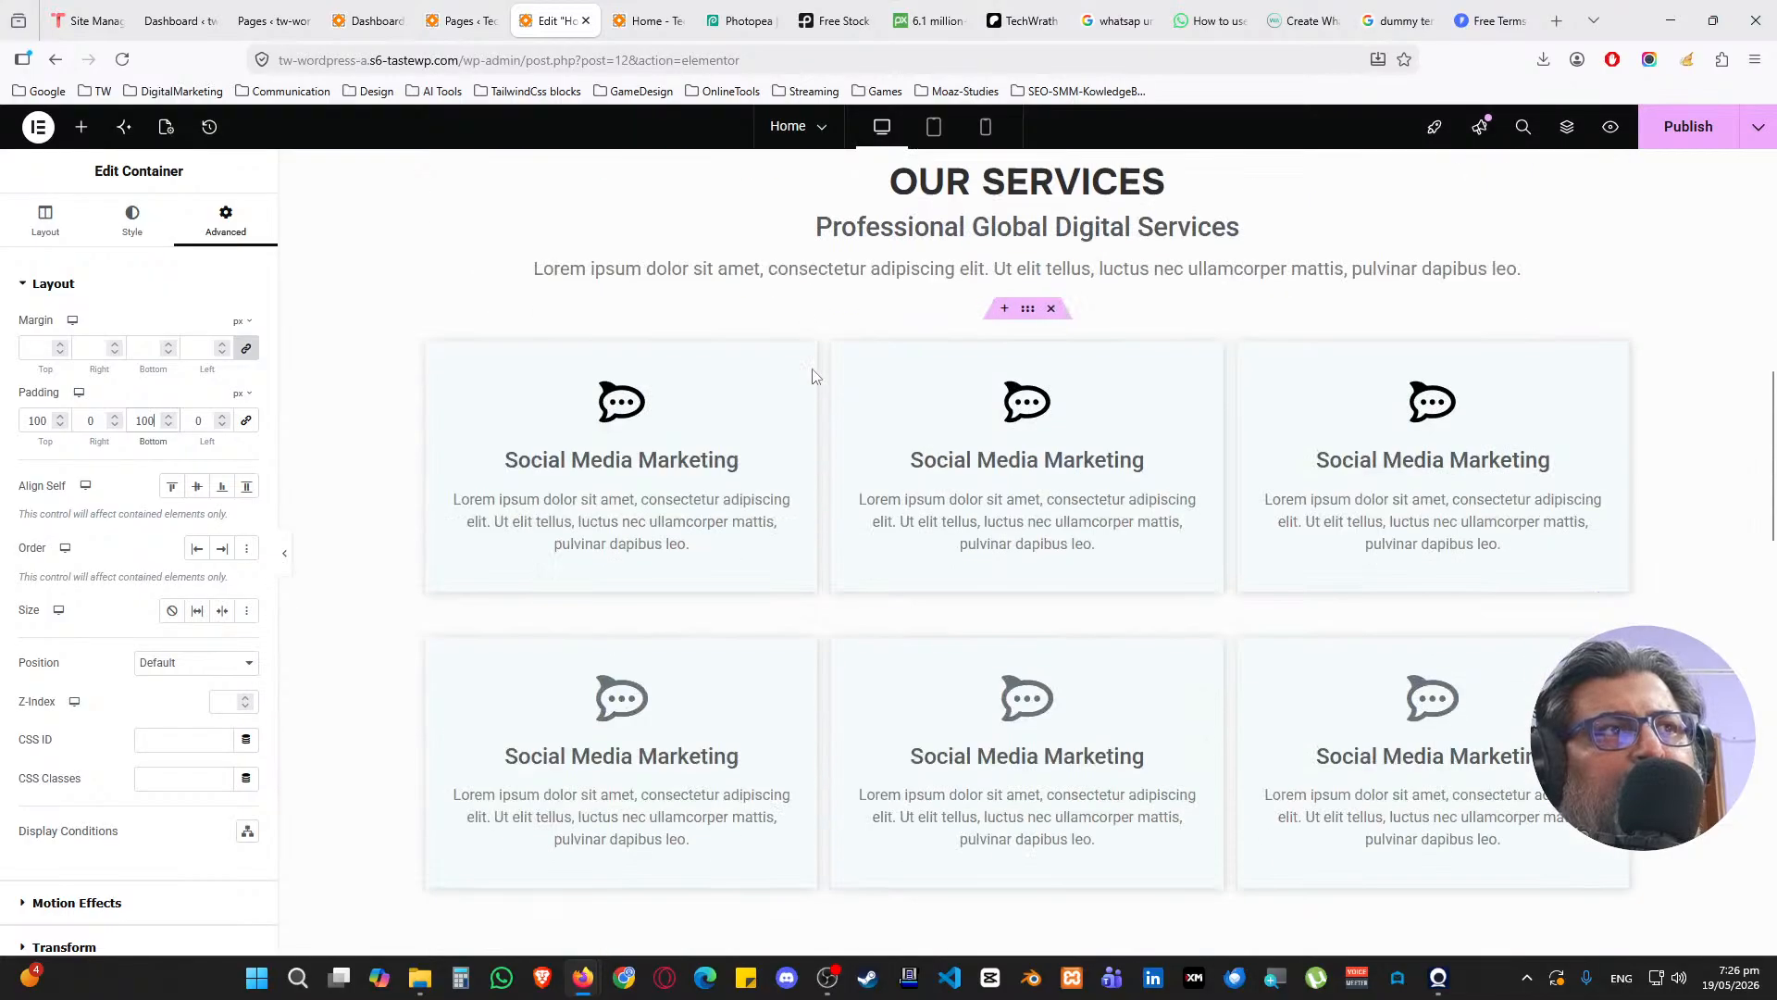
scroll(813, 375, down, 10)
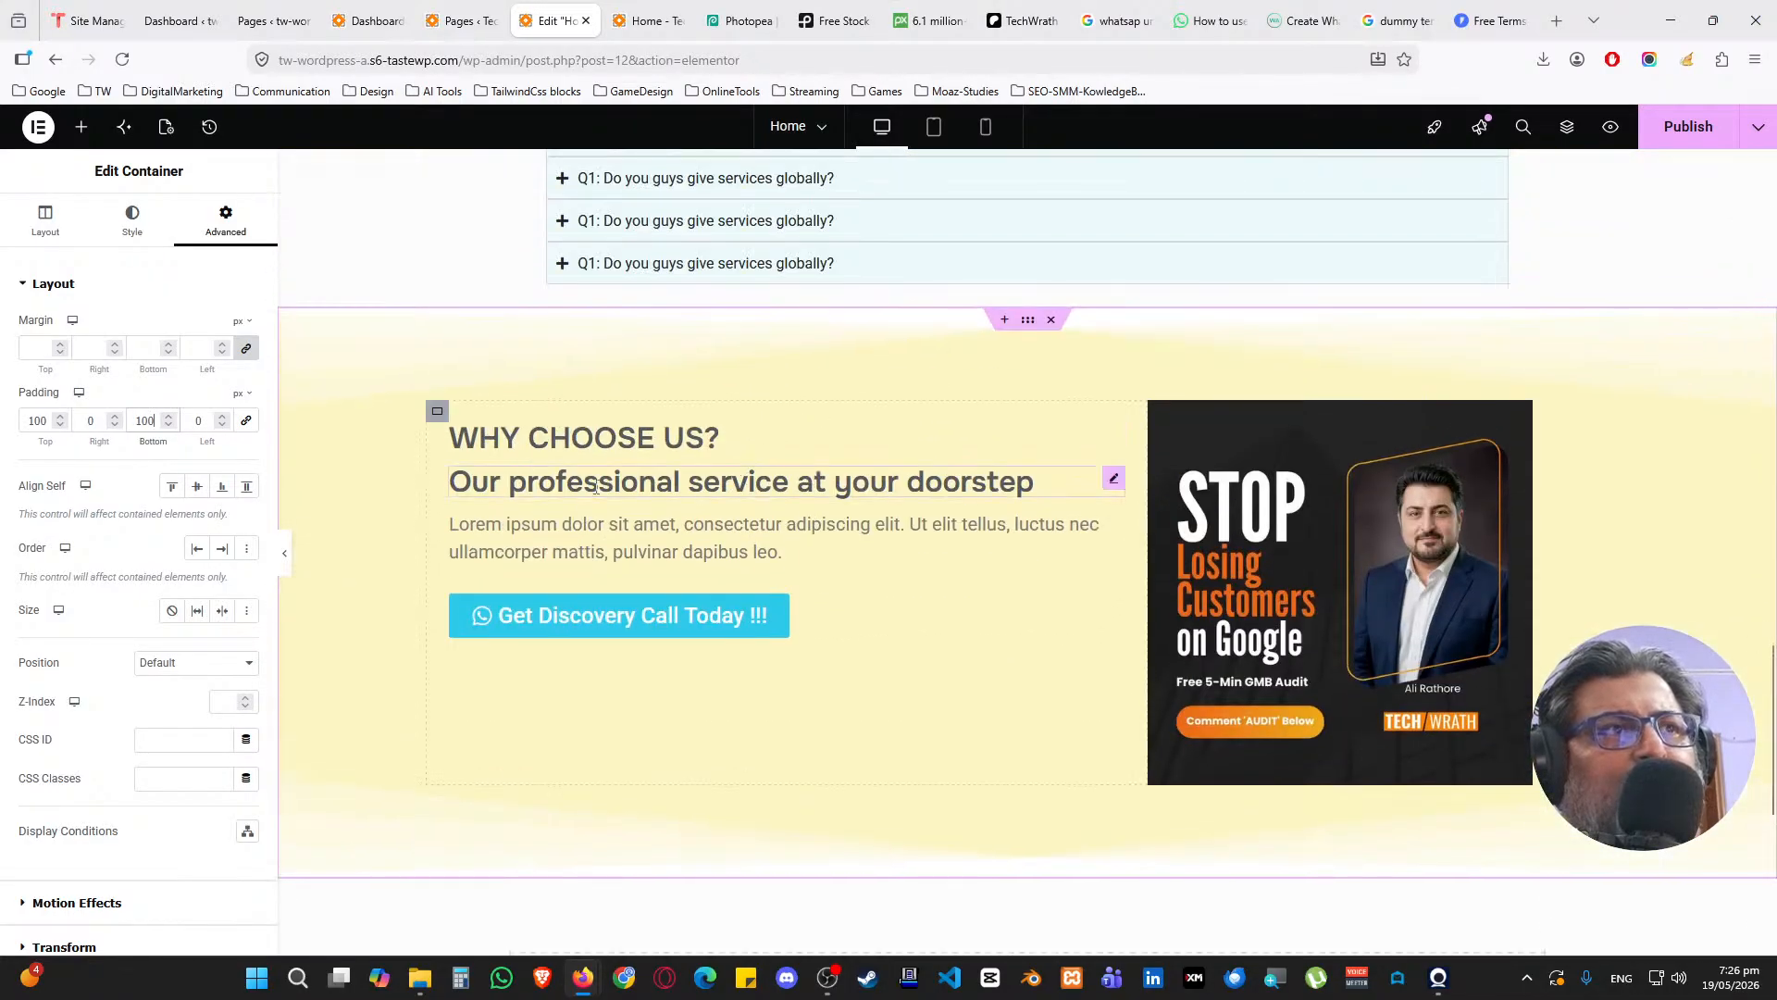
Make the WHY CHOOSE US heading an H1 and publish the page
click(581, 460)
click(171, 499)
click(153, 511)
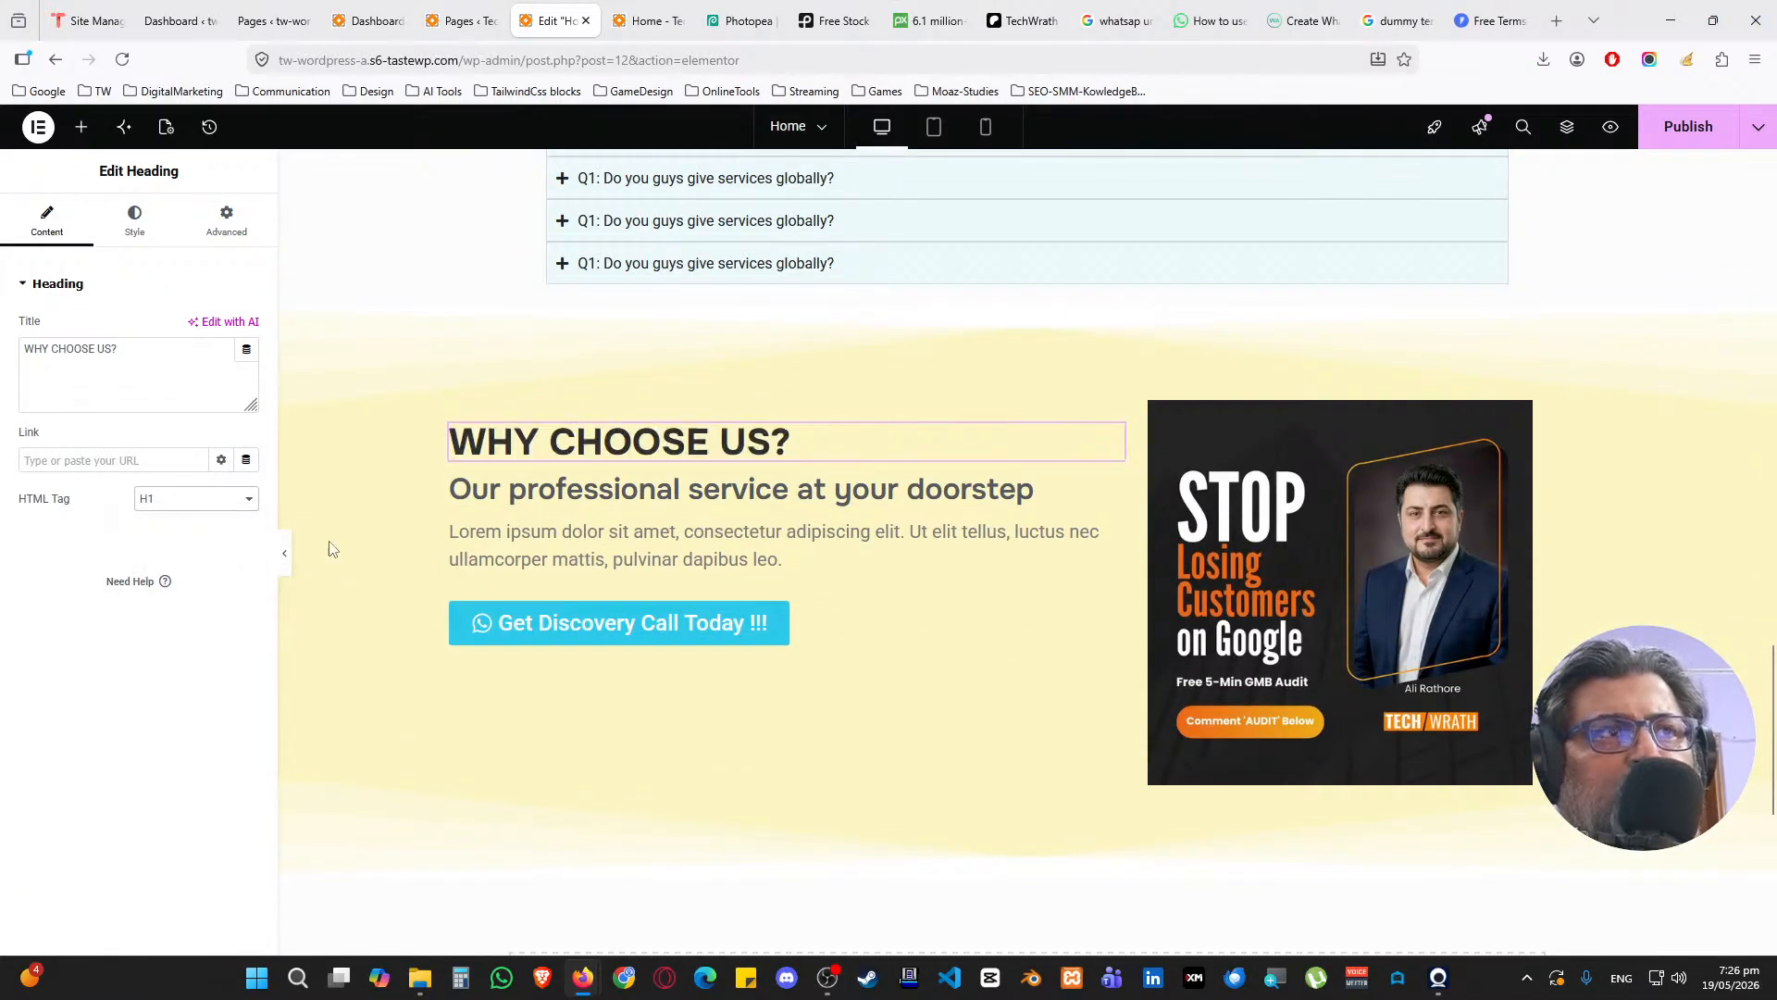
click(1676, 134)
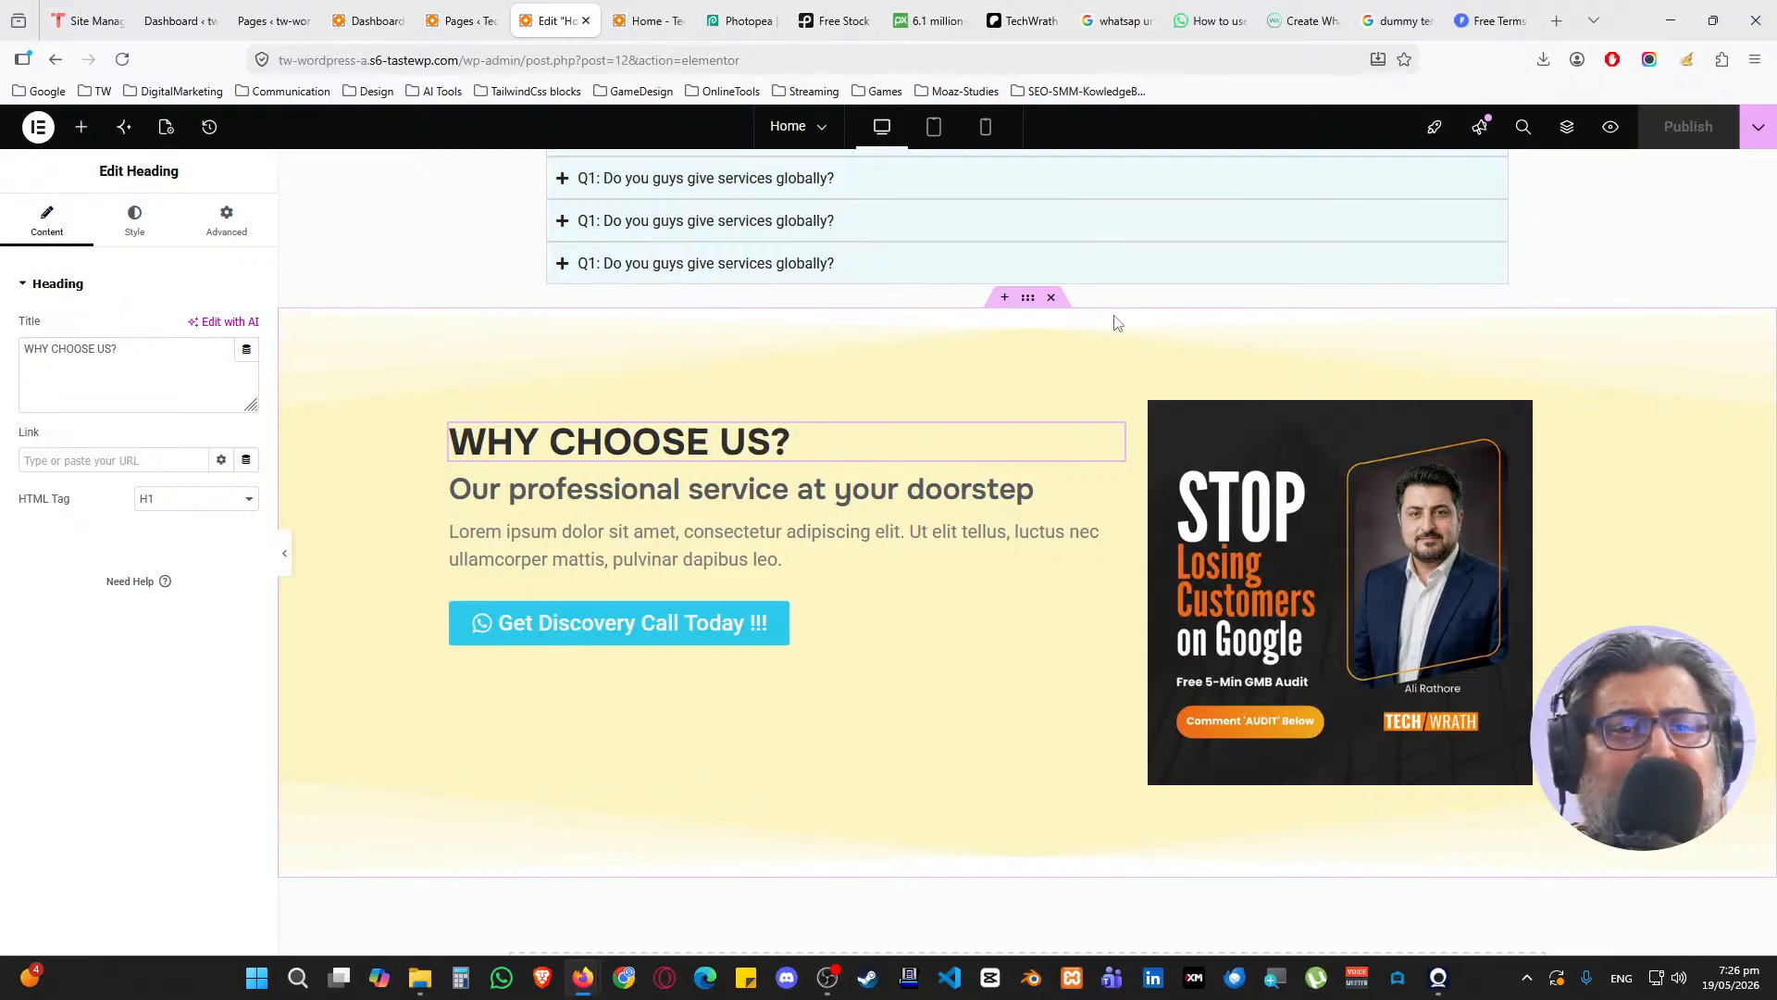
Reload the live homepage to check the new sections, then return to the Elementor editor
click(648, 21)
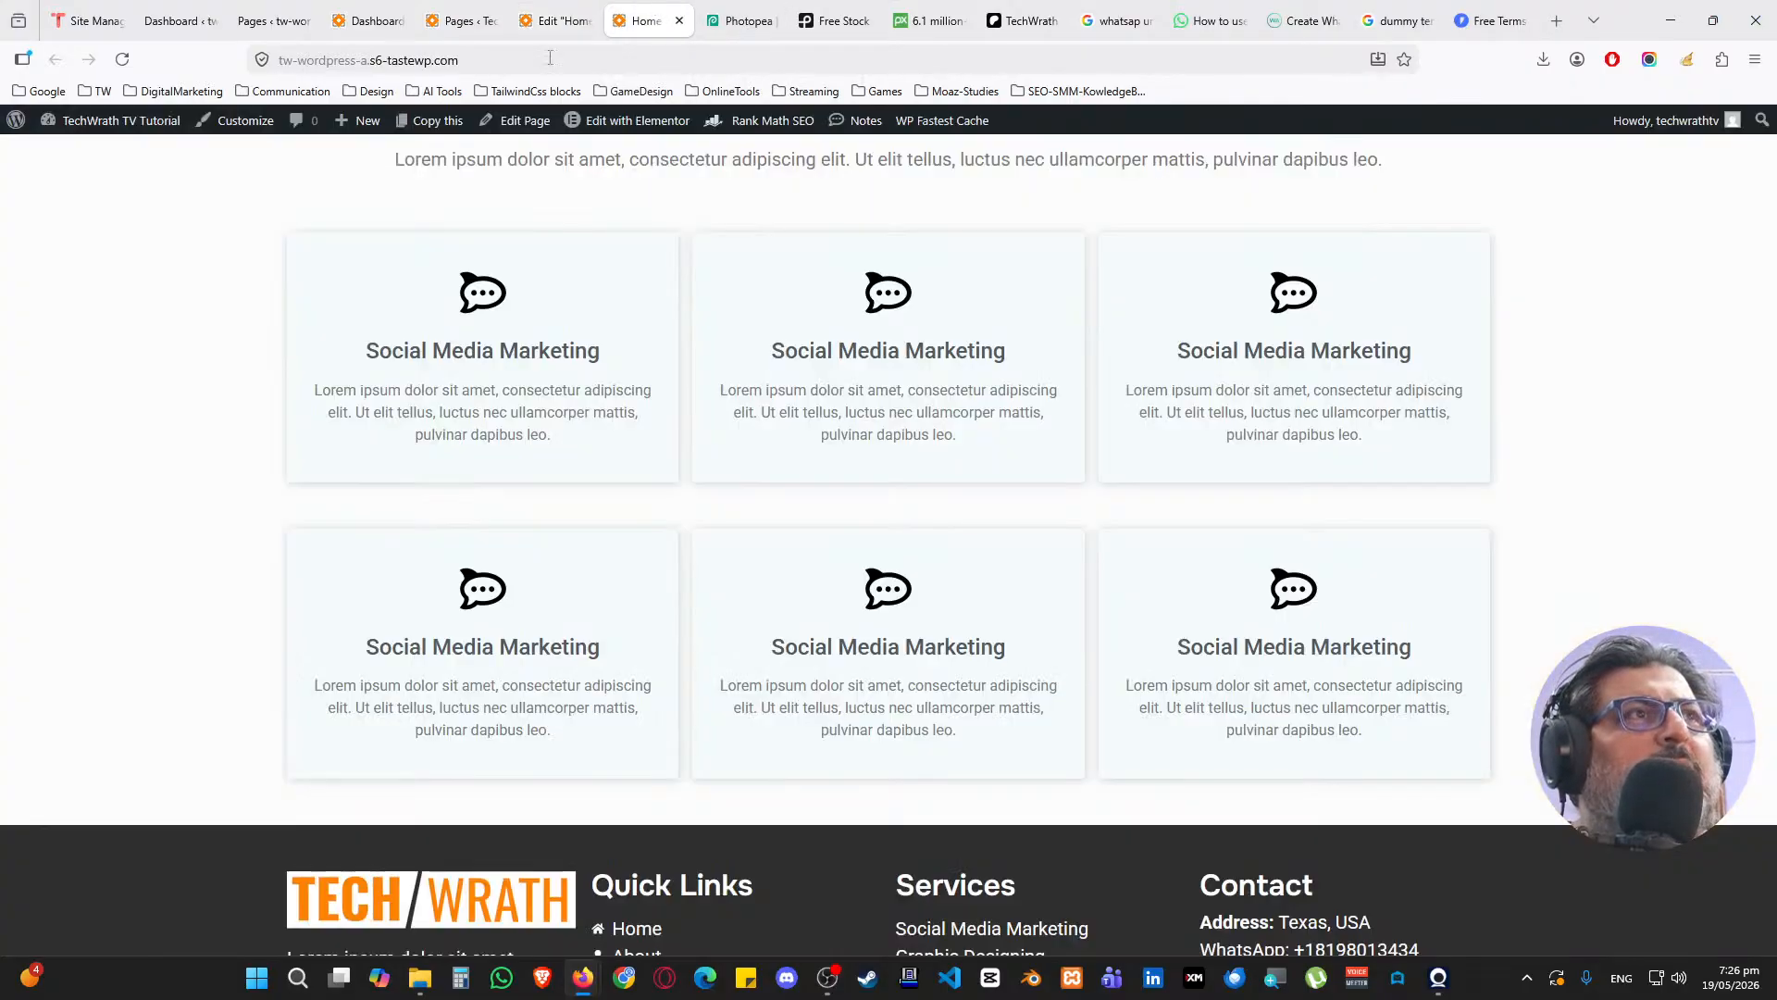
click(123, 60)
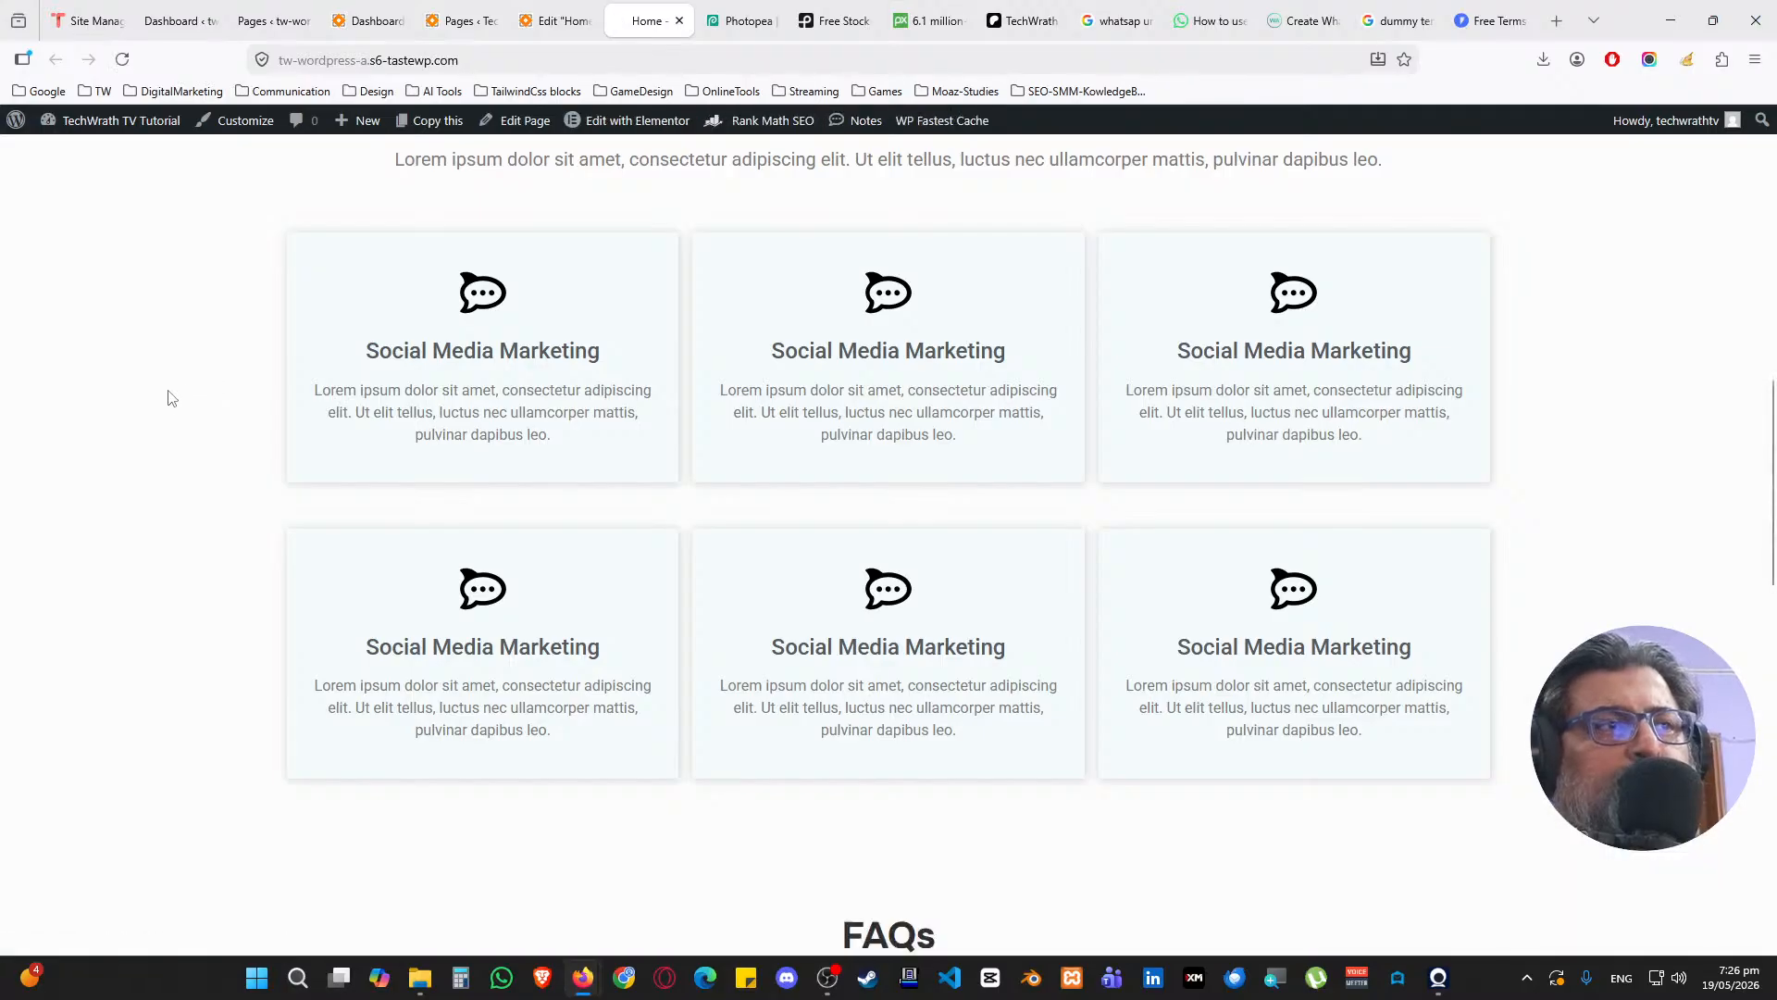
scroll(168, 398, down, 10)
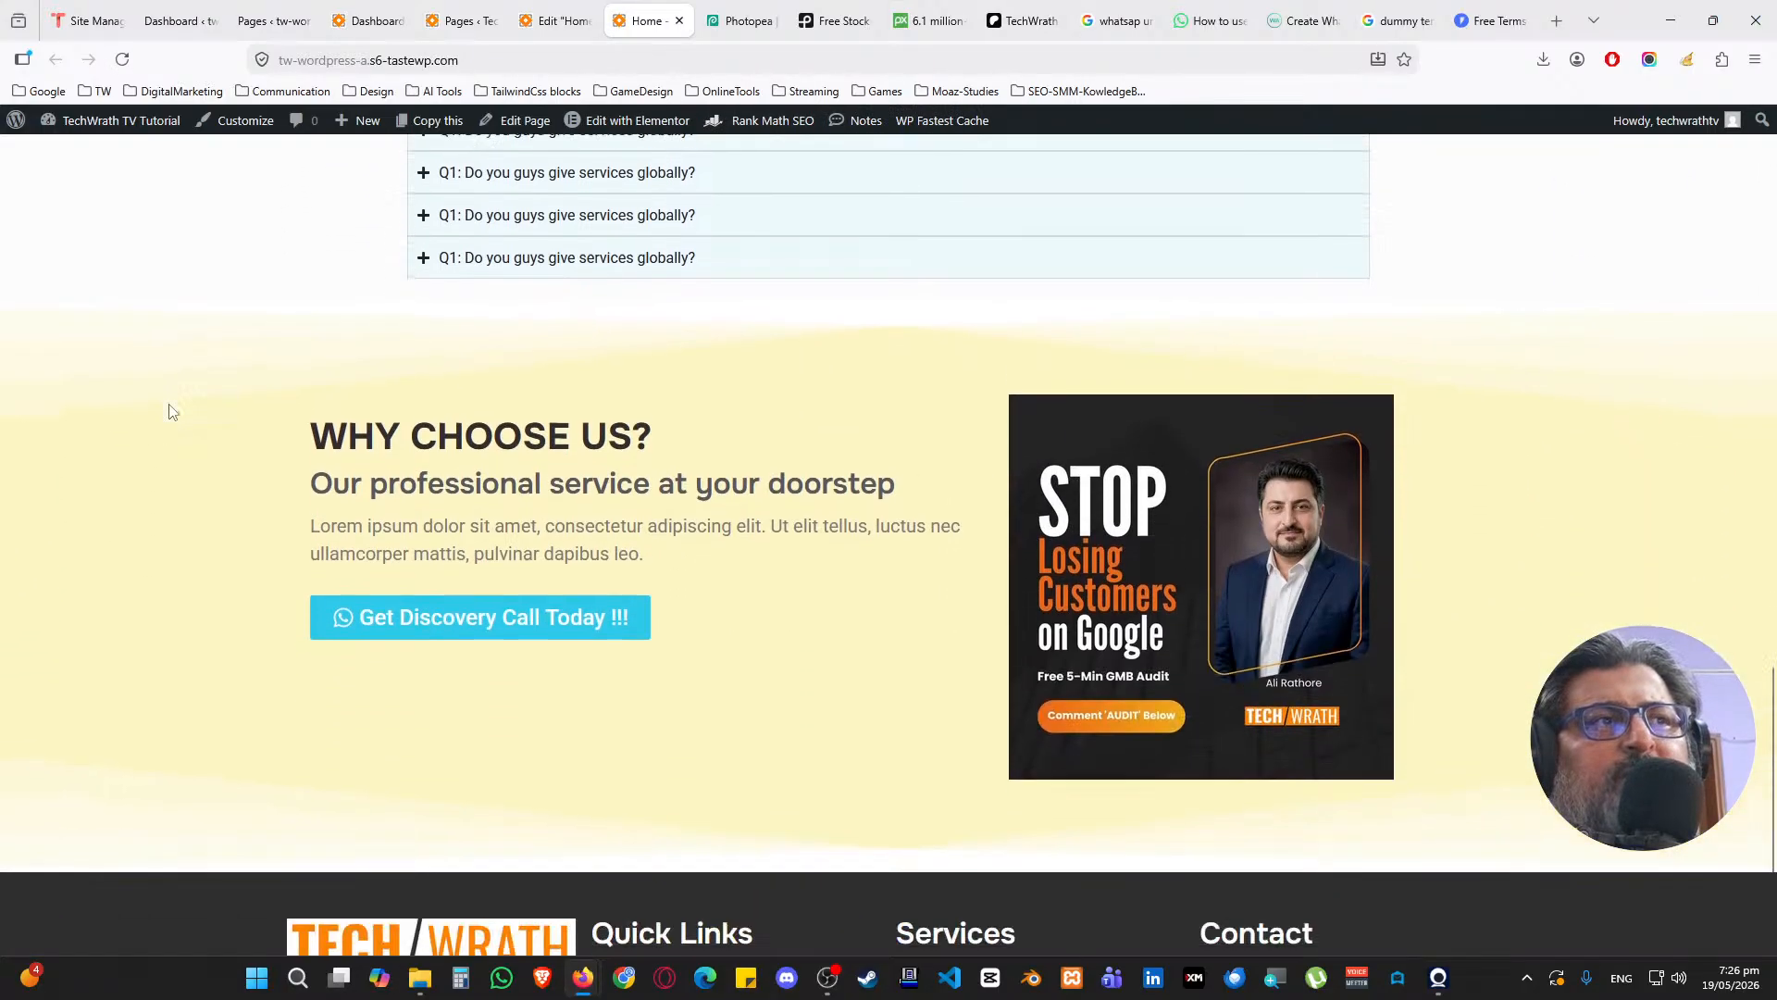
scroll(169, 412, up, 5)
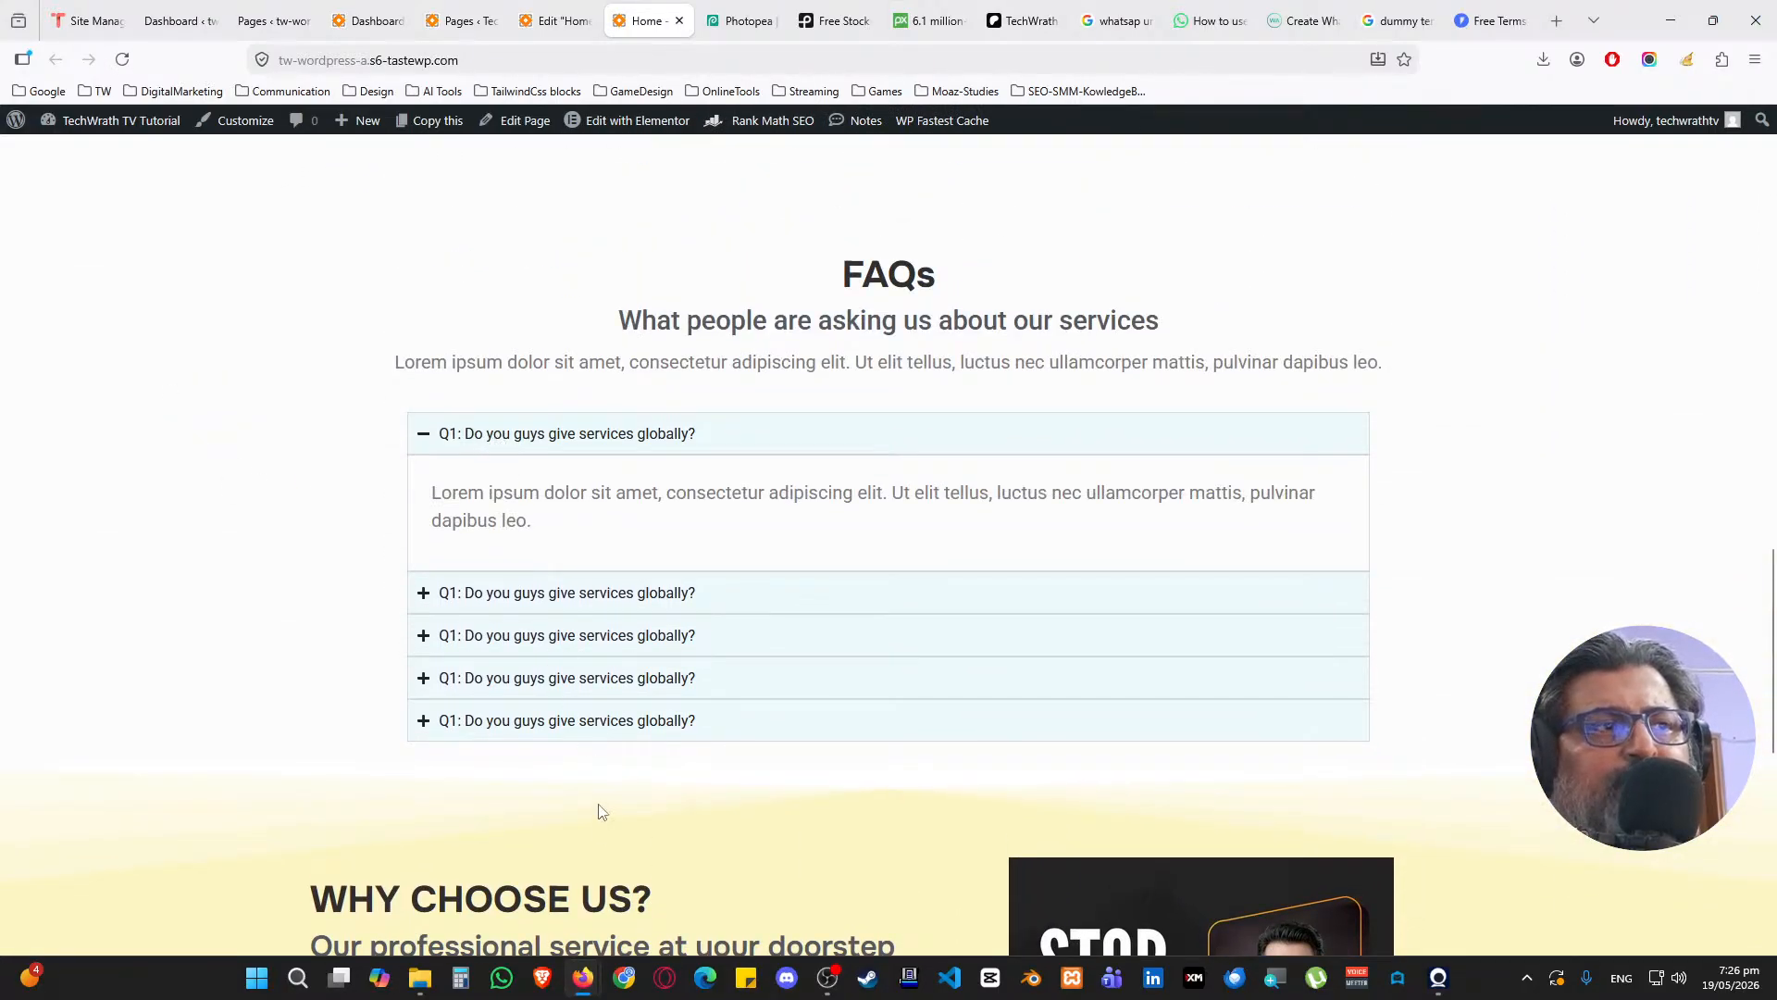
click(560, 20)
scroll(626, 290, up, 3)
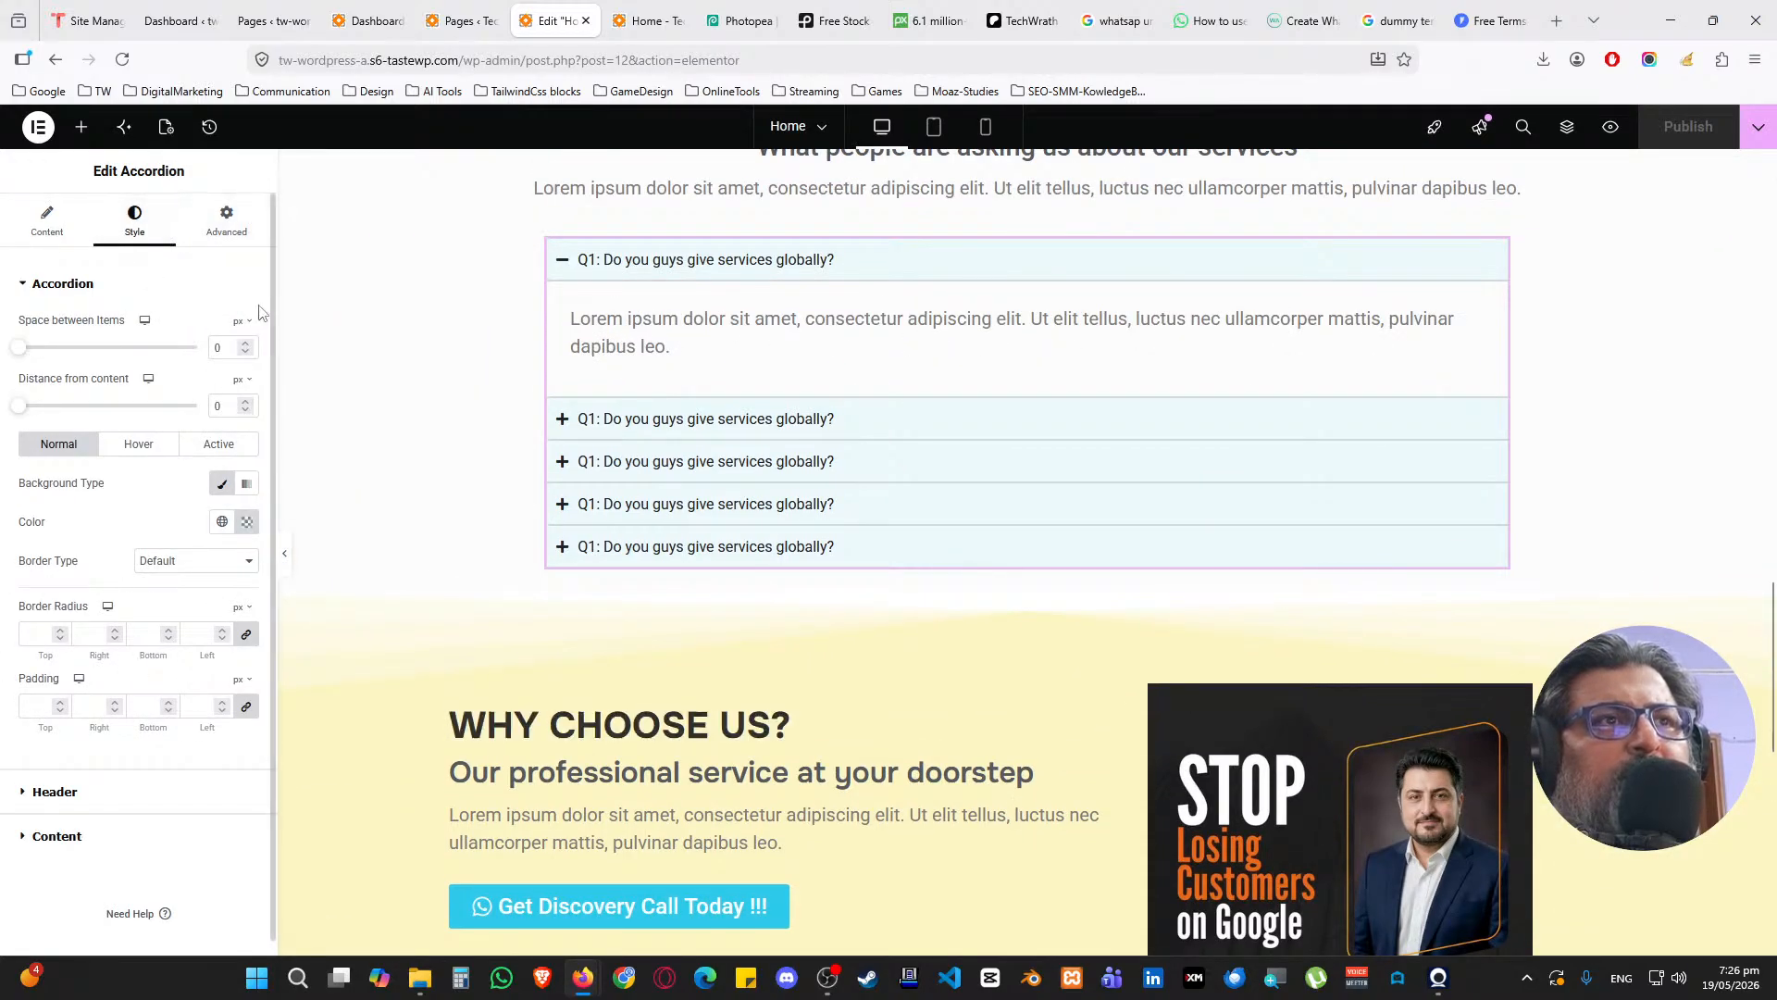
Set the FAQ accordion items' background to fully opaque near-white #FAFBFC
click(247, 523)
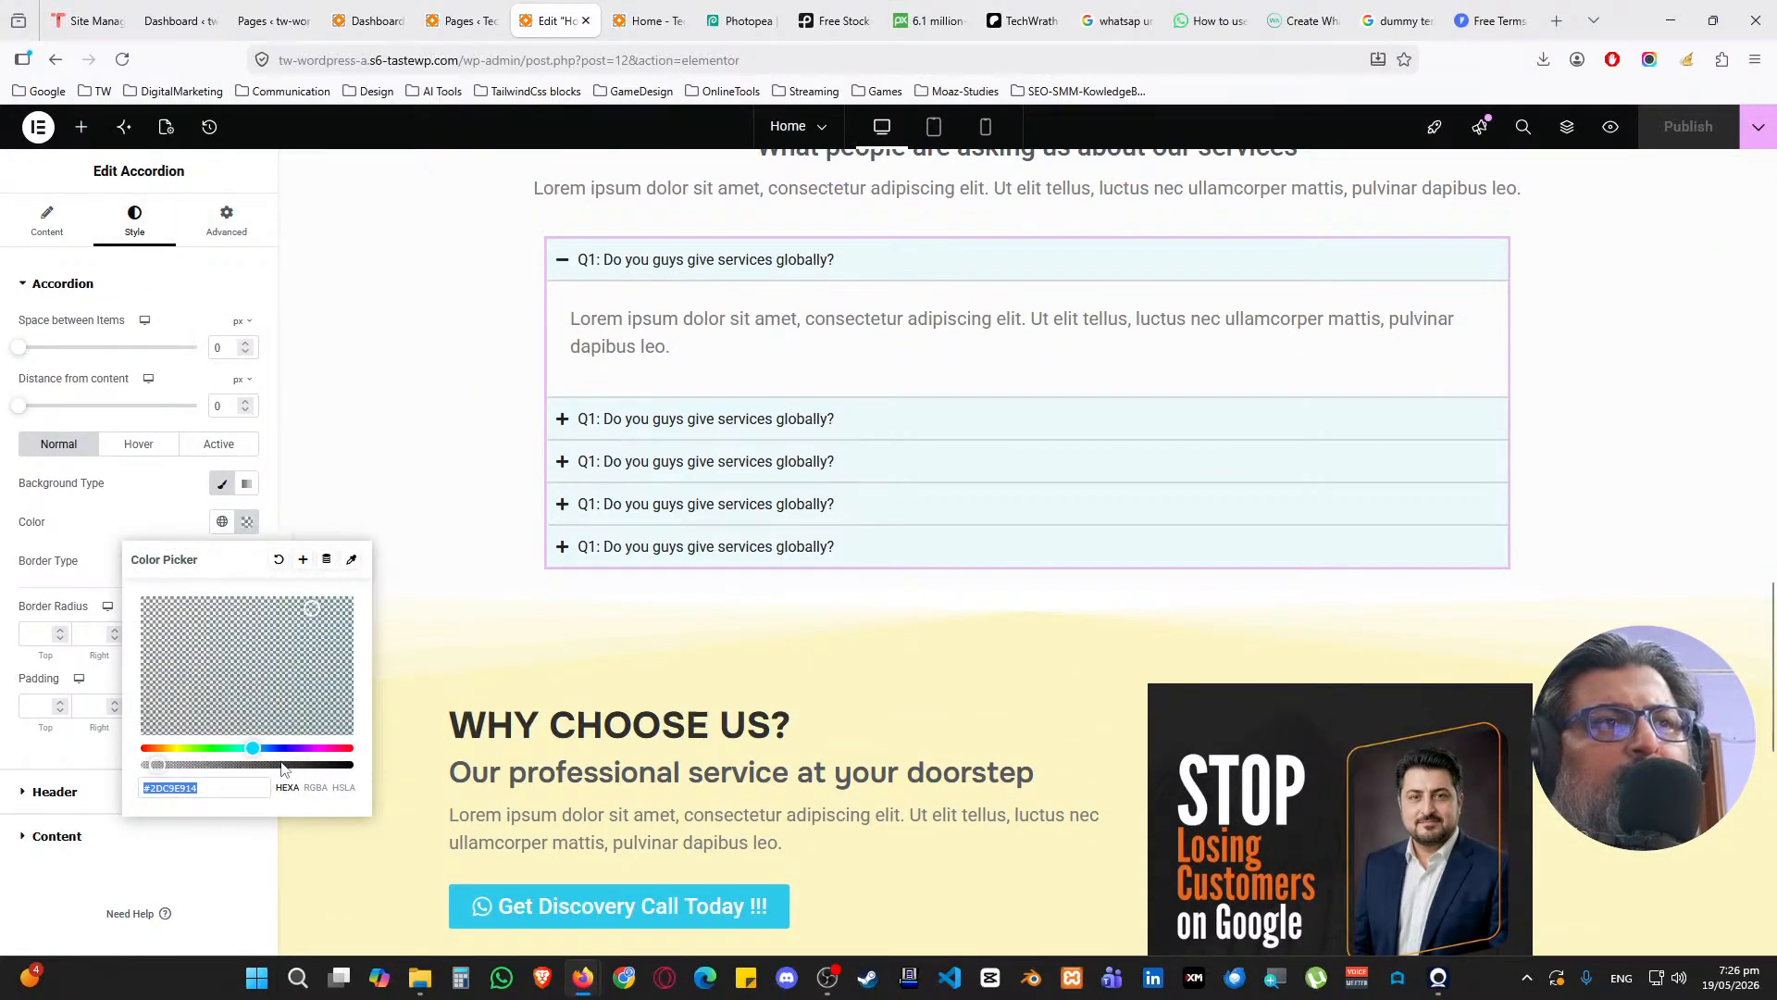
drag(160, 767, 349, 764)
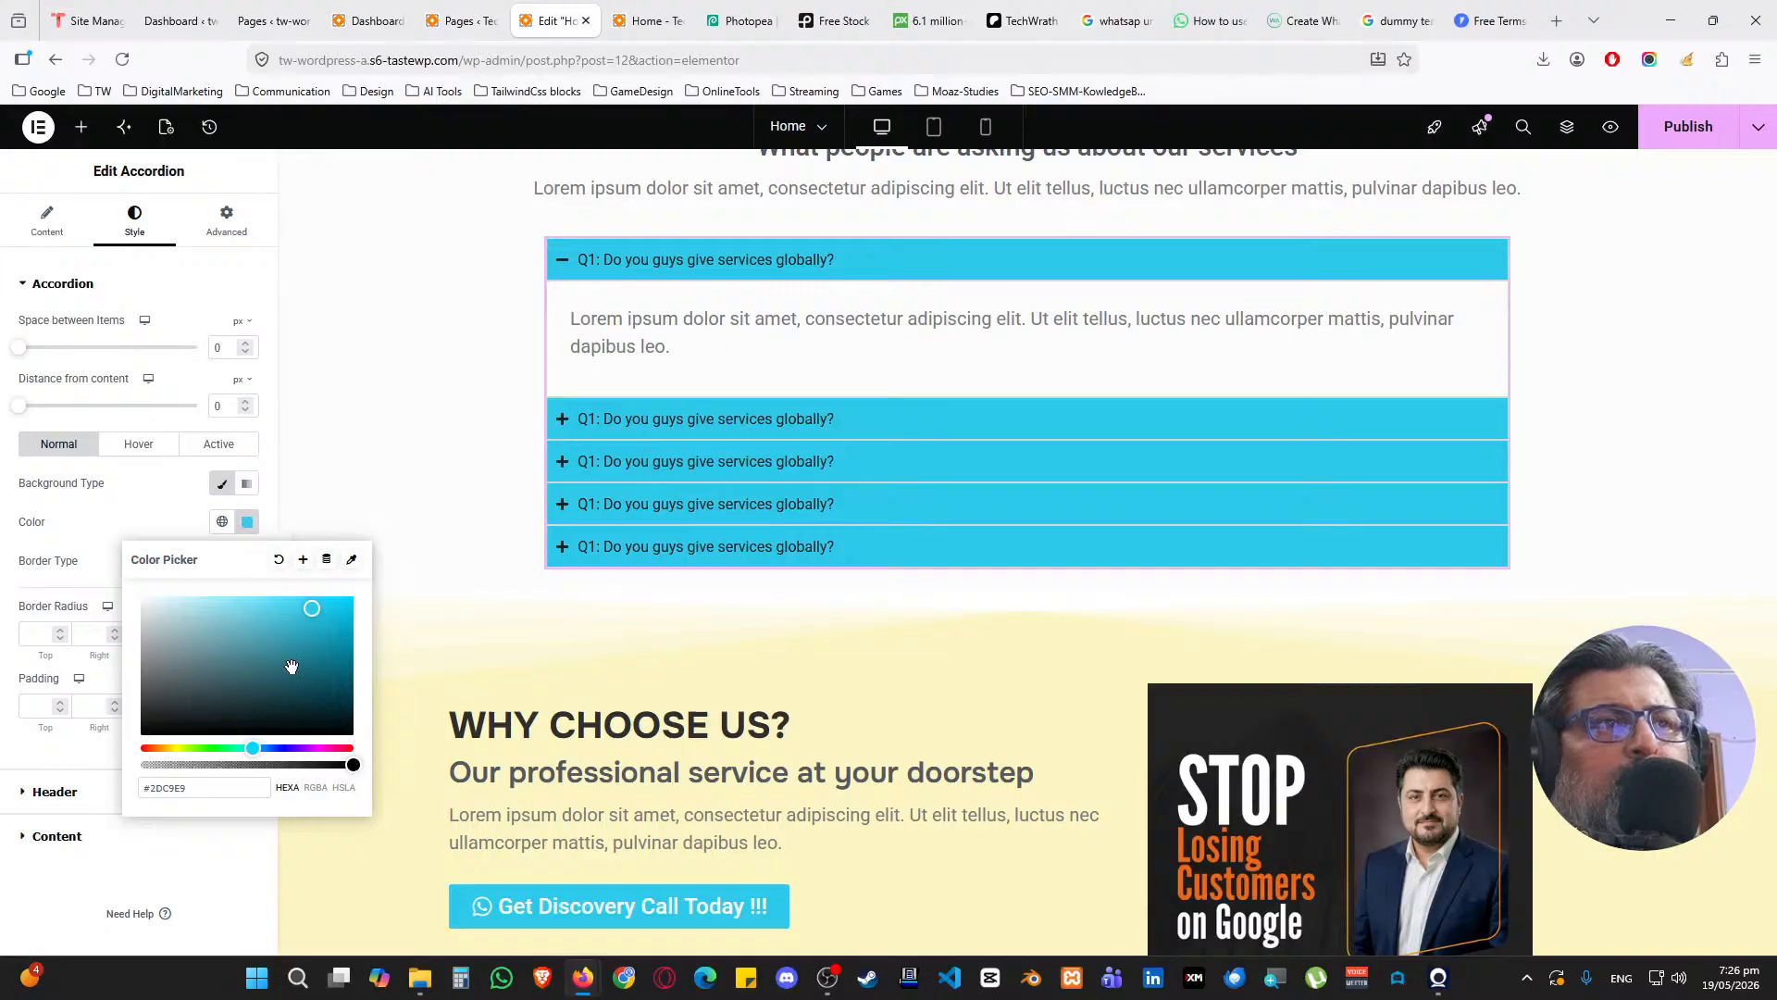
drag(306, 607, 142, 598)
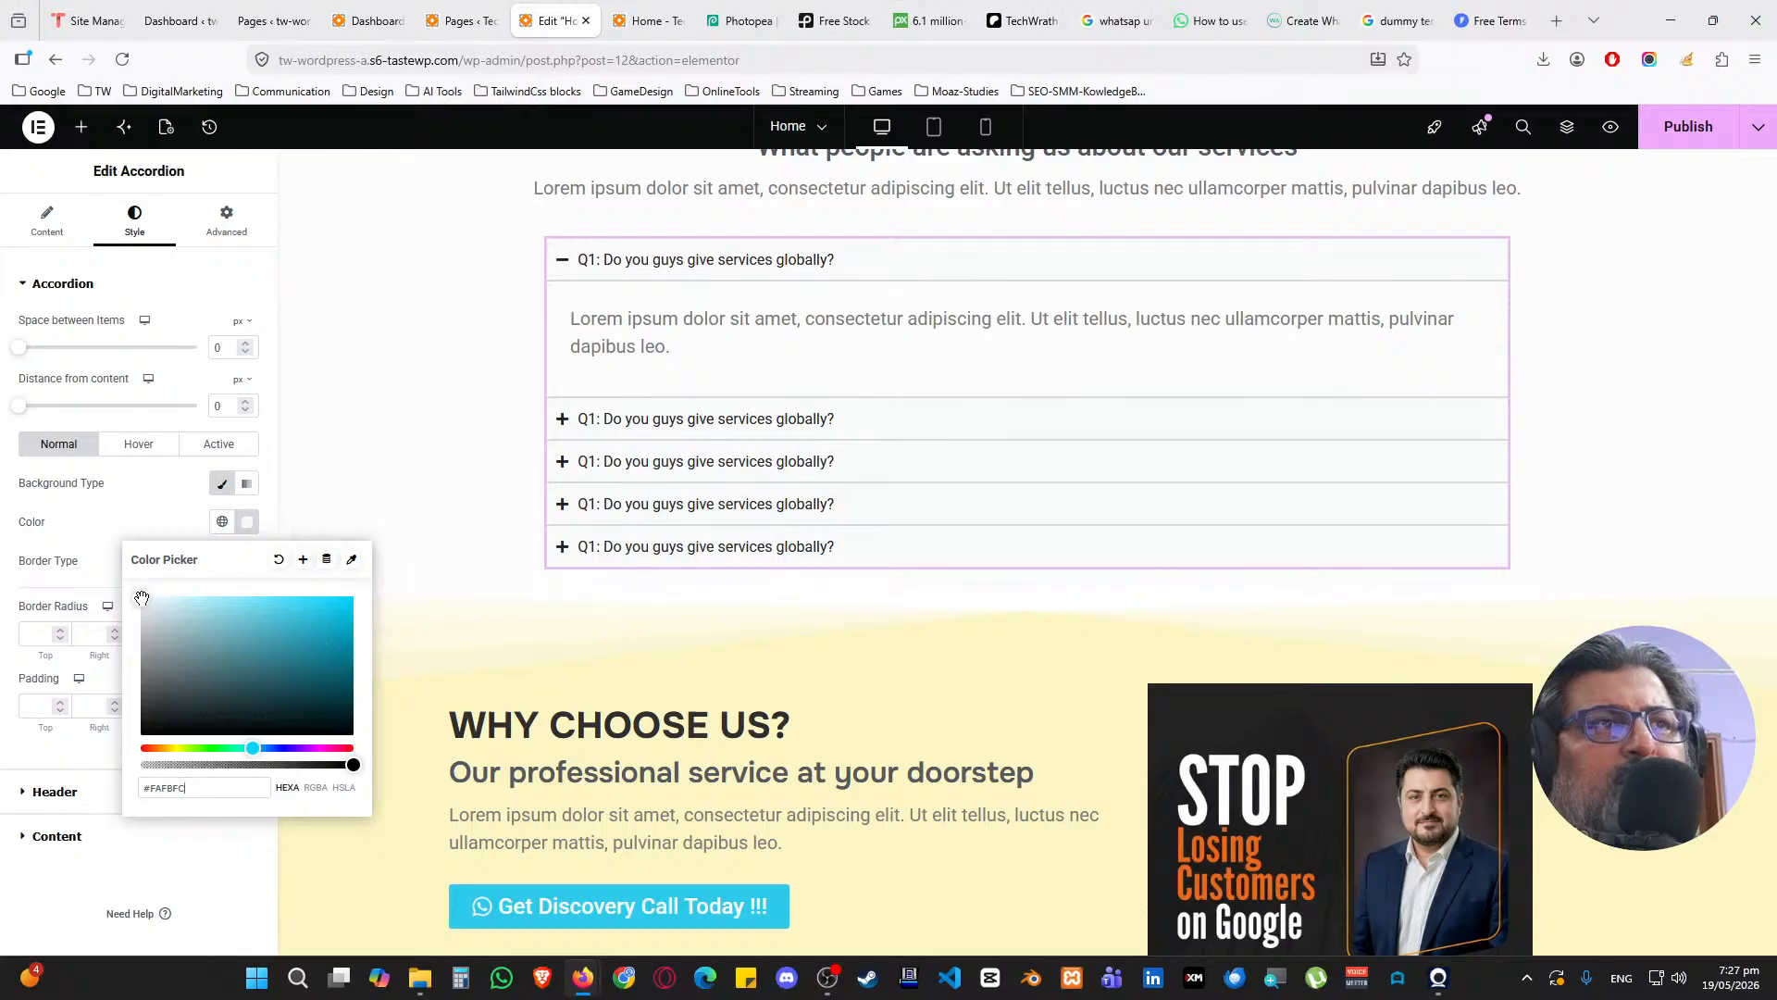
click(146, 528)
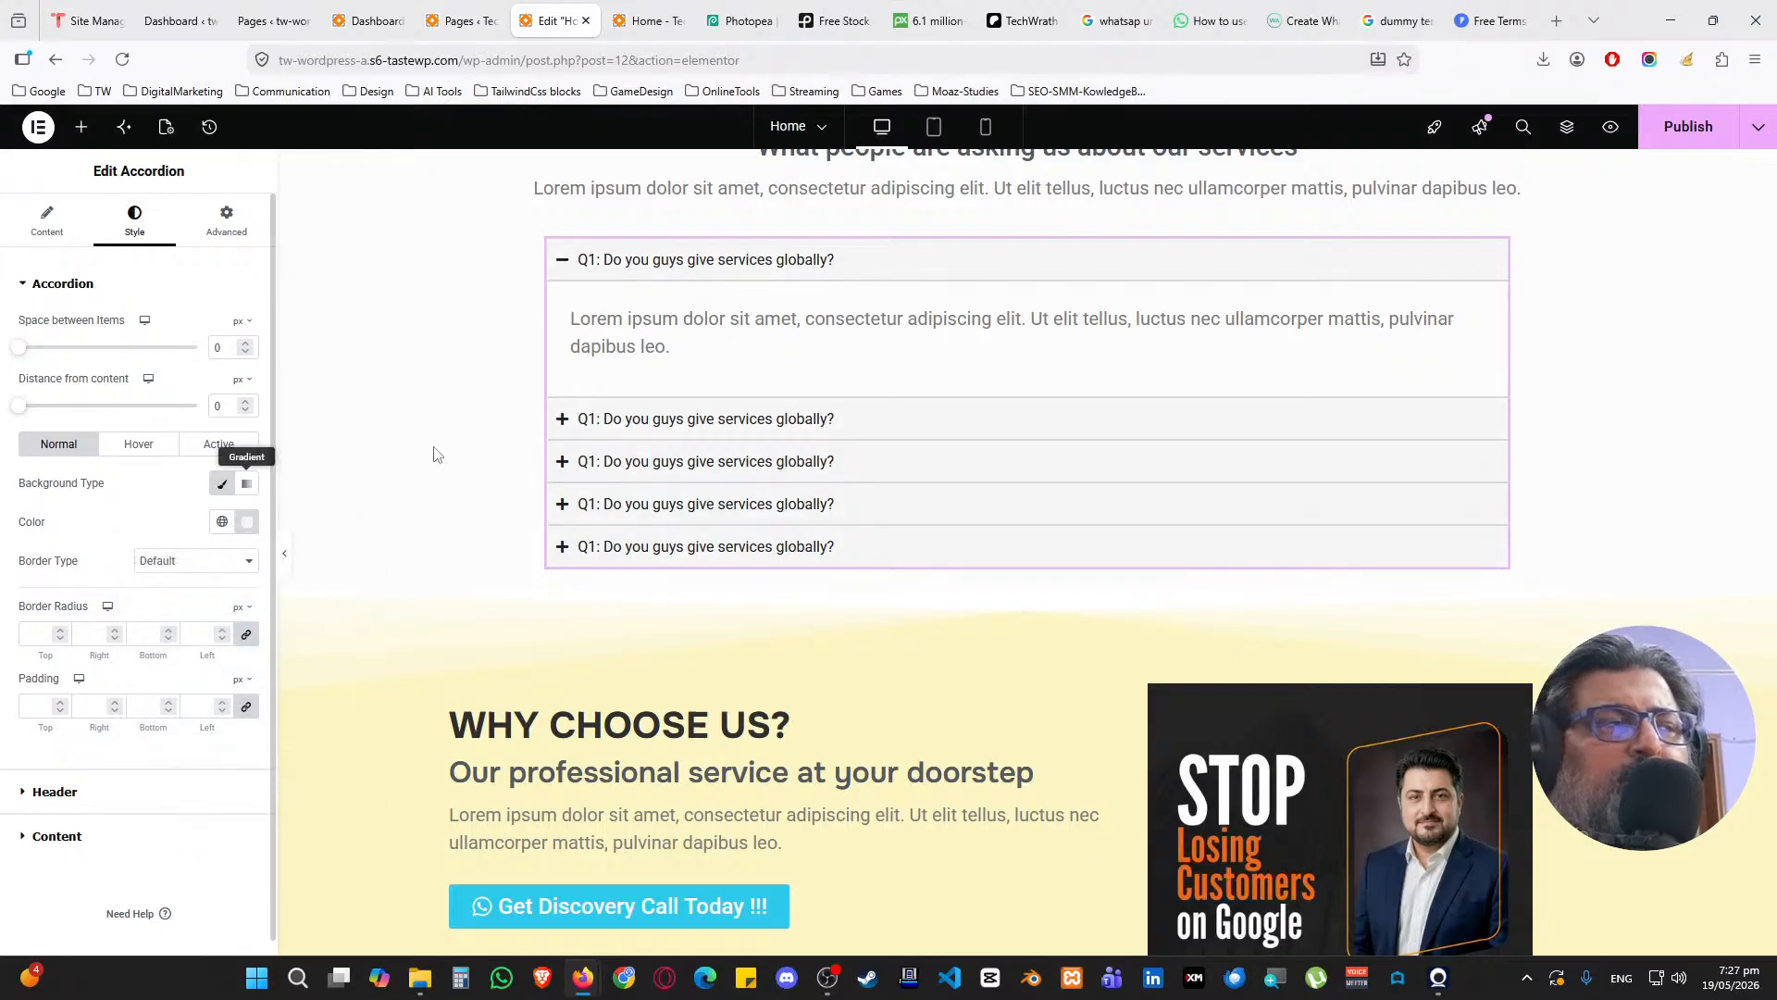
scroll(428, 563, up, 1)
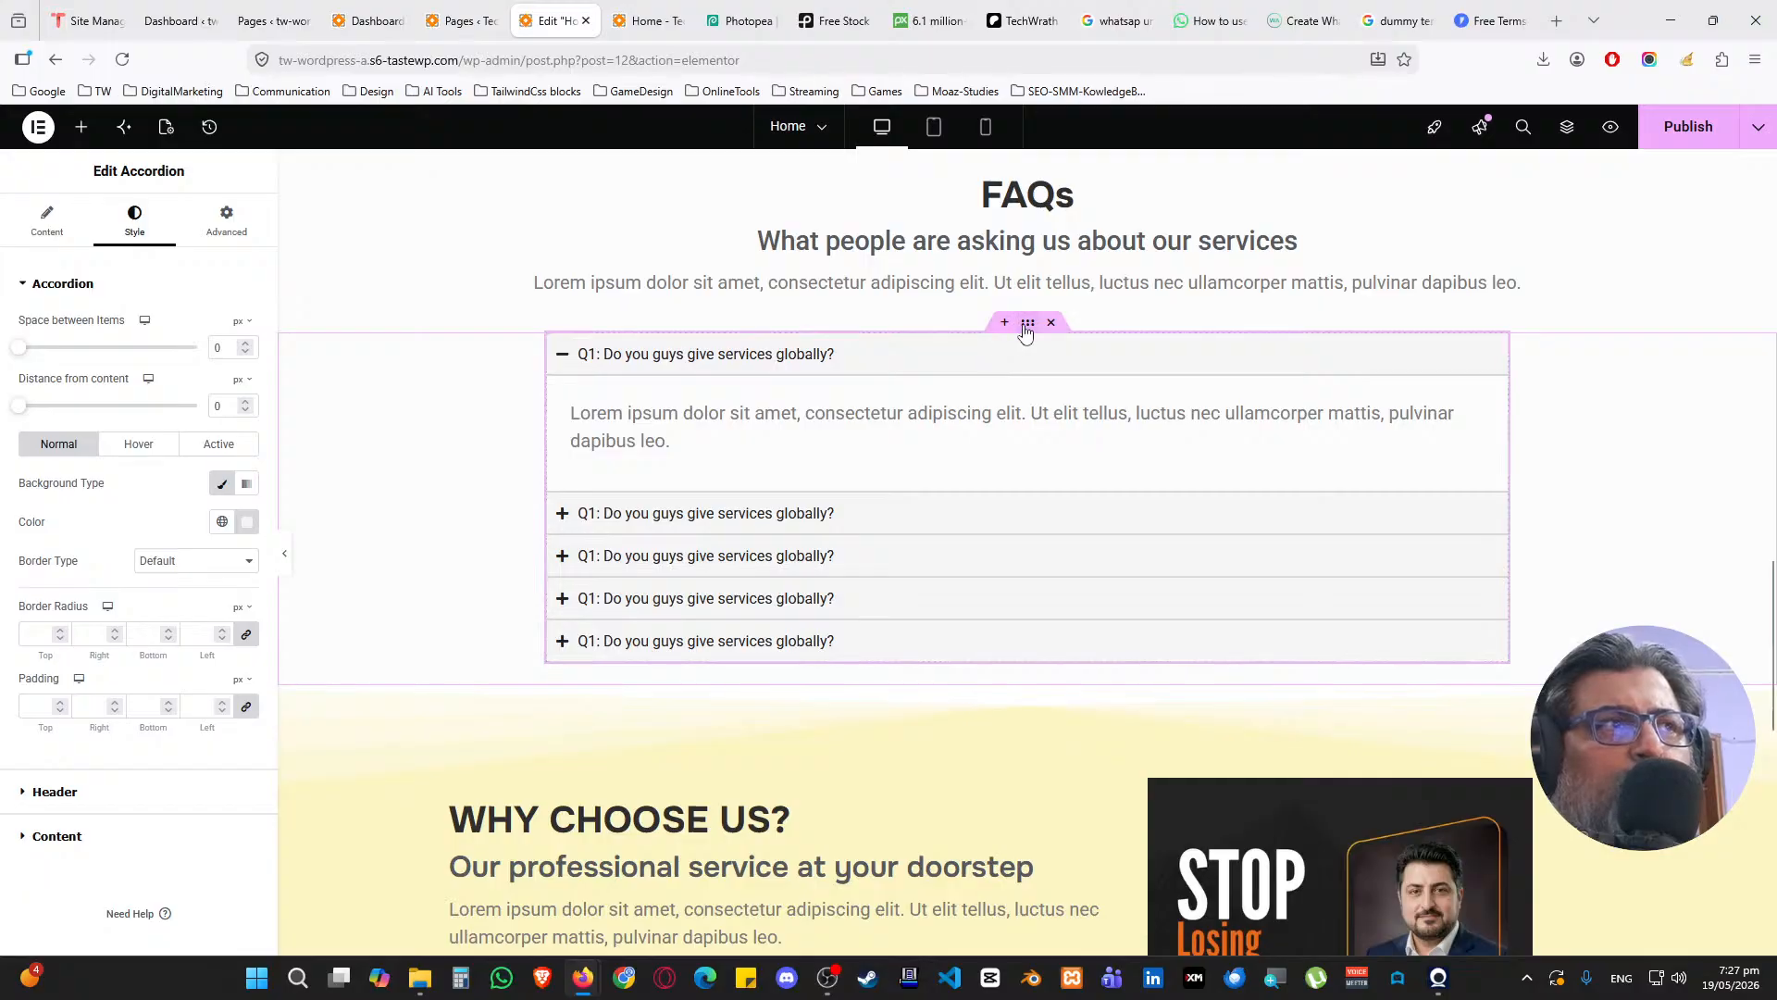
click(1028, 323)
Change the FAQ container's bottom padding to 50 px and publish the update
click(222, 242)
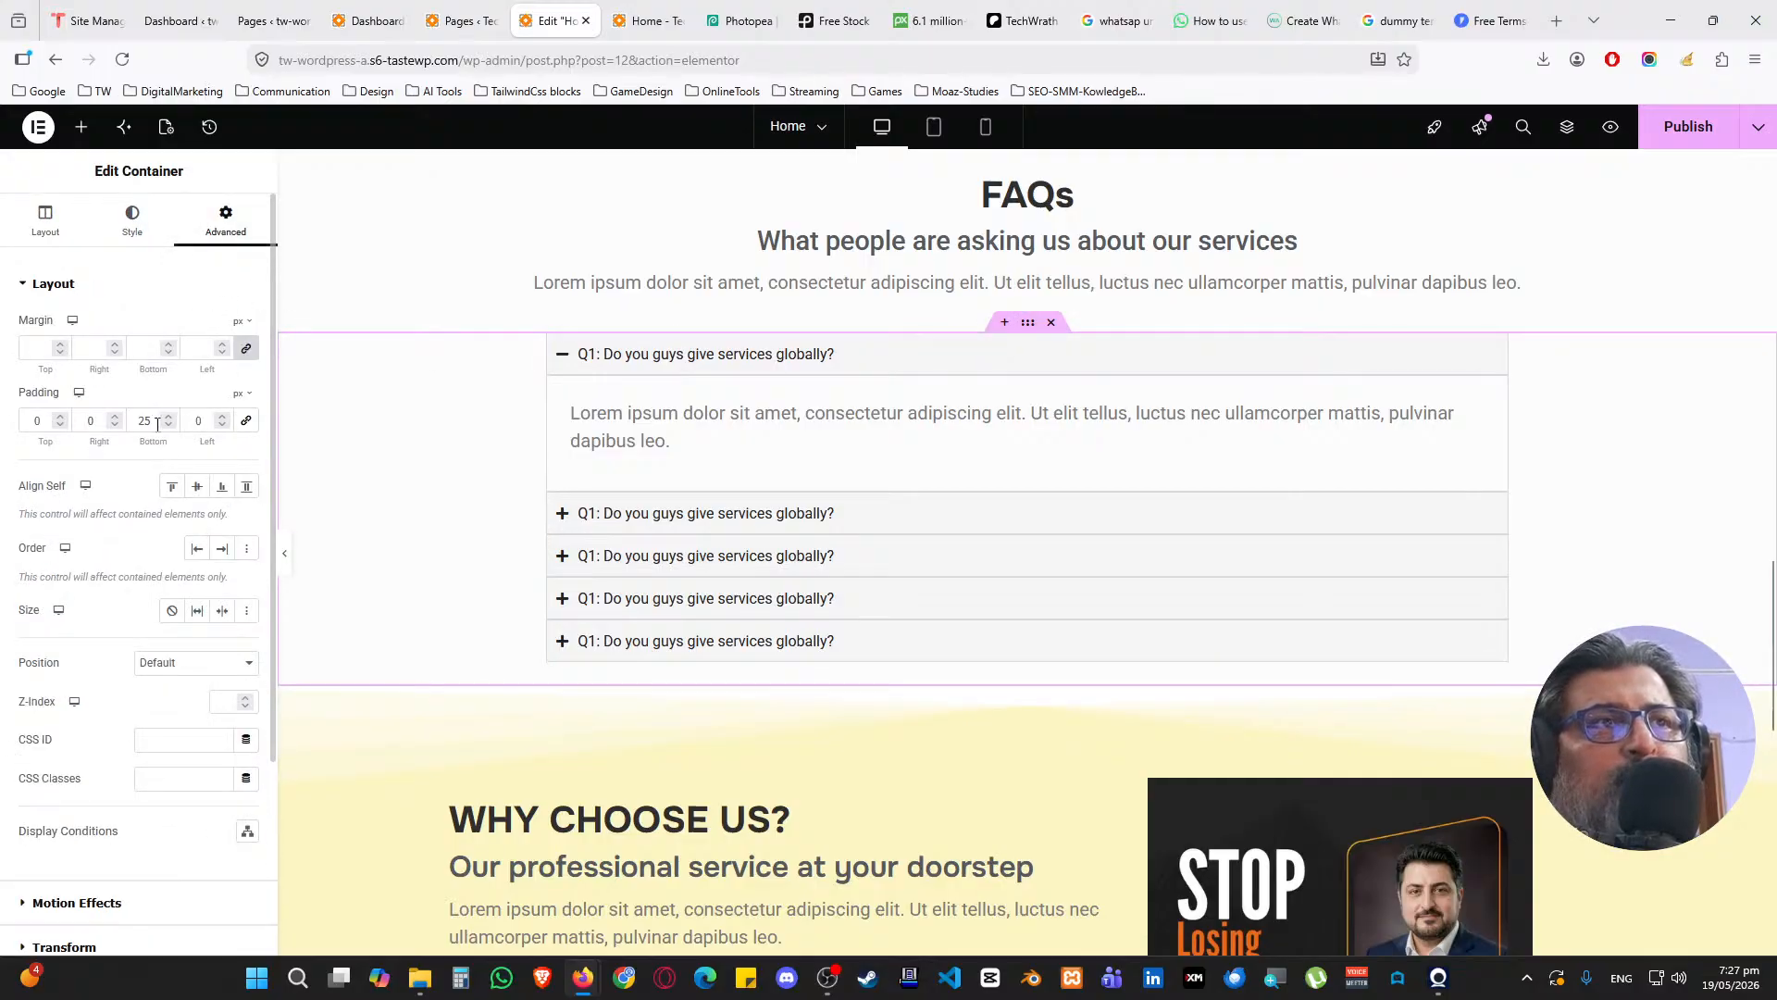
double_click(148, 421)
text(50)
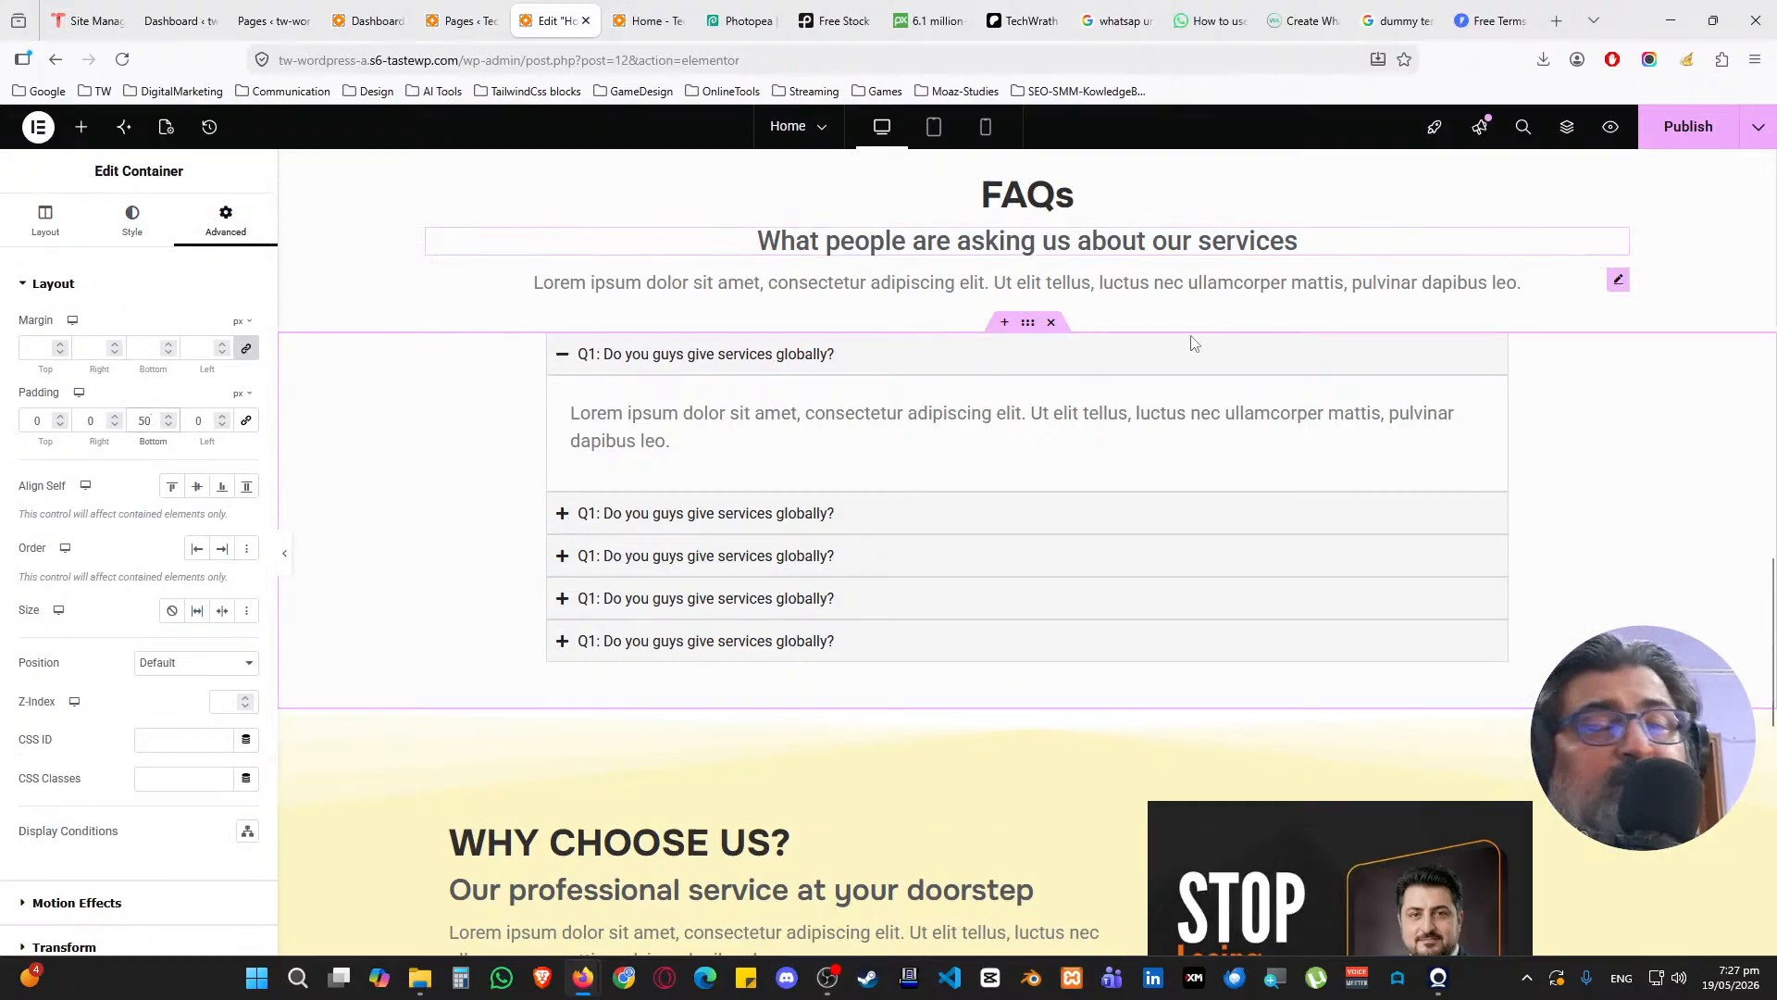
click(1694, 134)
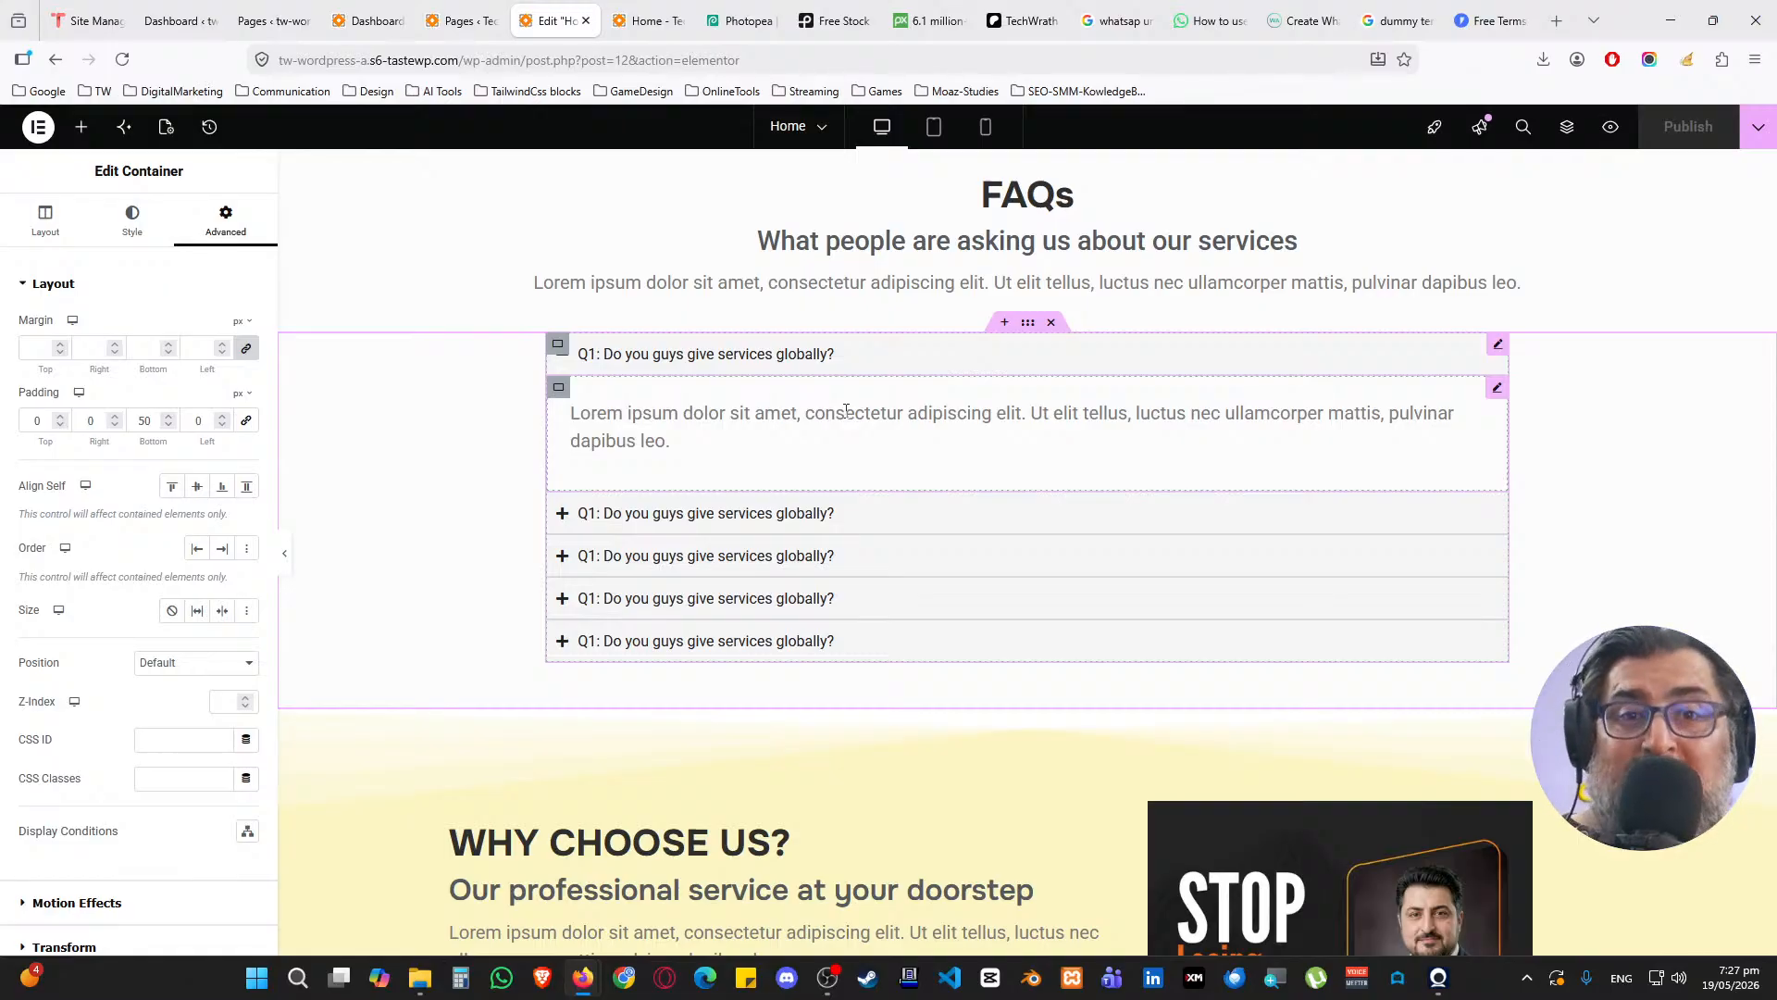
click(83, 130)
Delete the Article schema in Rank Math's Schema settings and open the Schema Generator catalogue
click(233, 209)
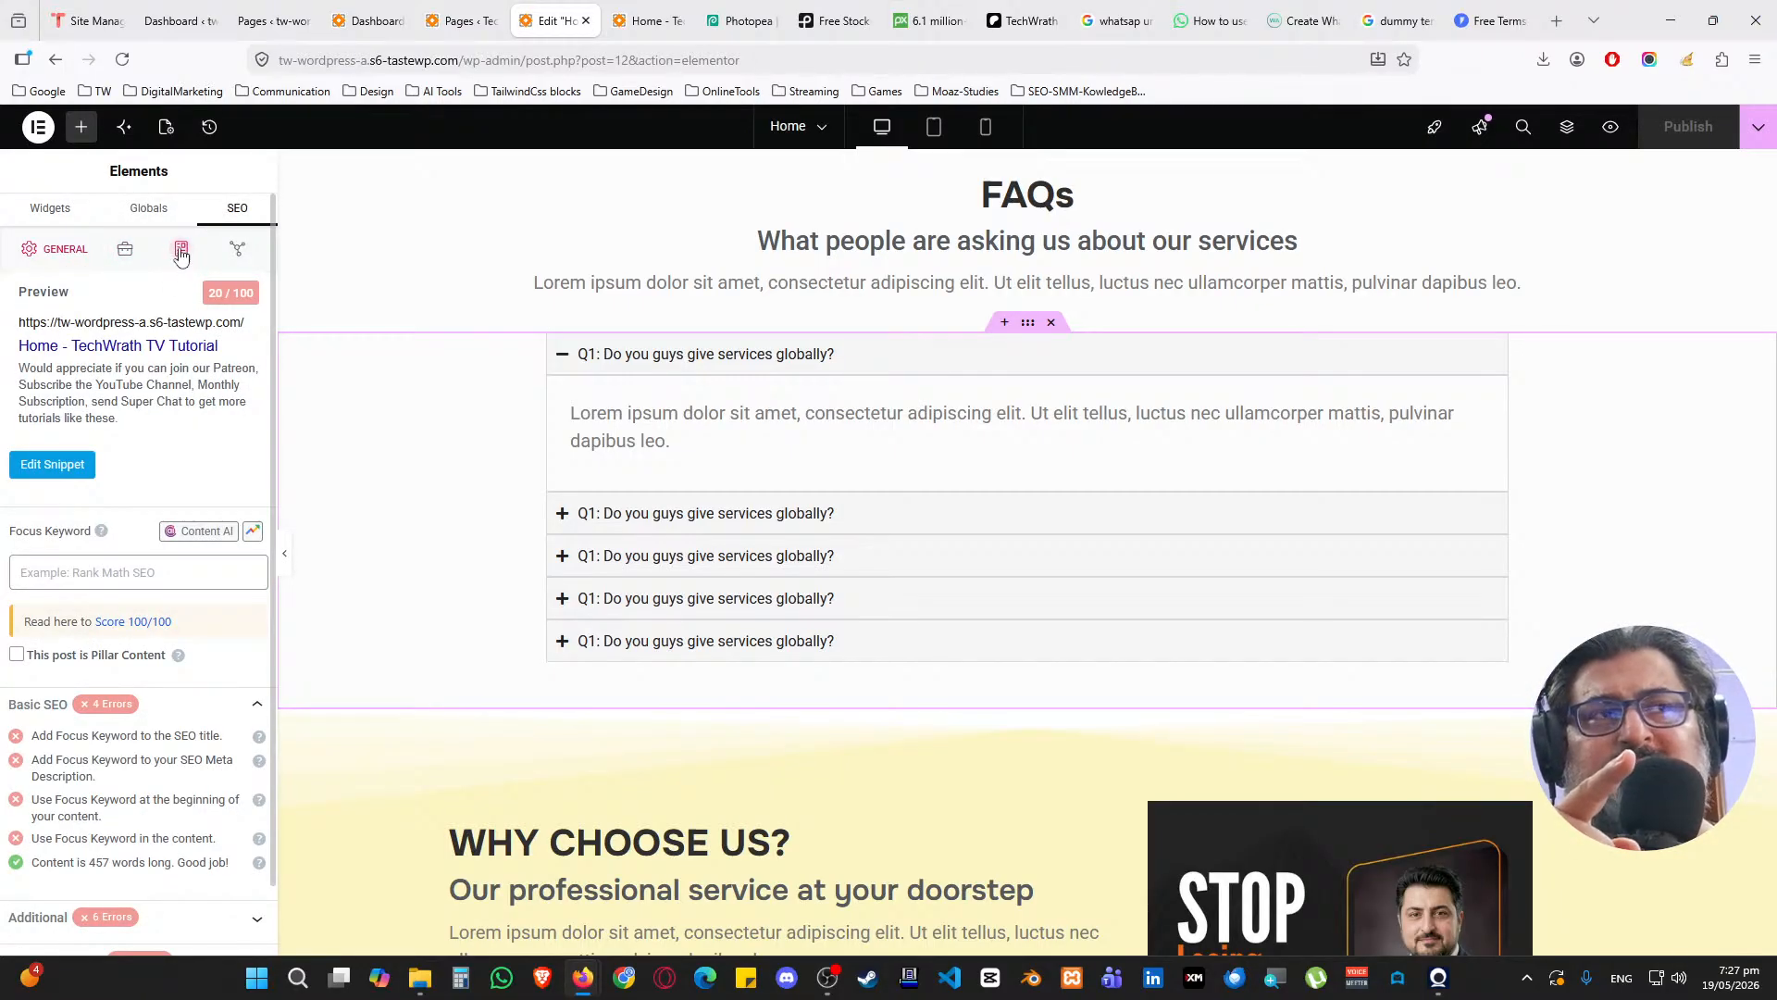
click(182, 257)
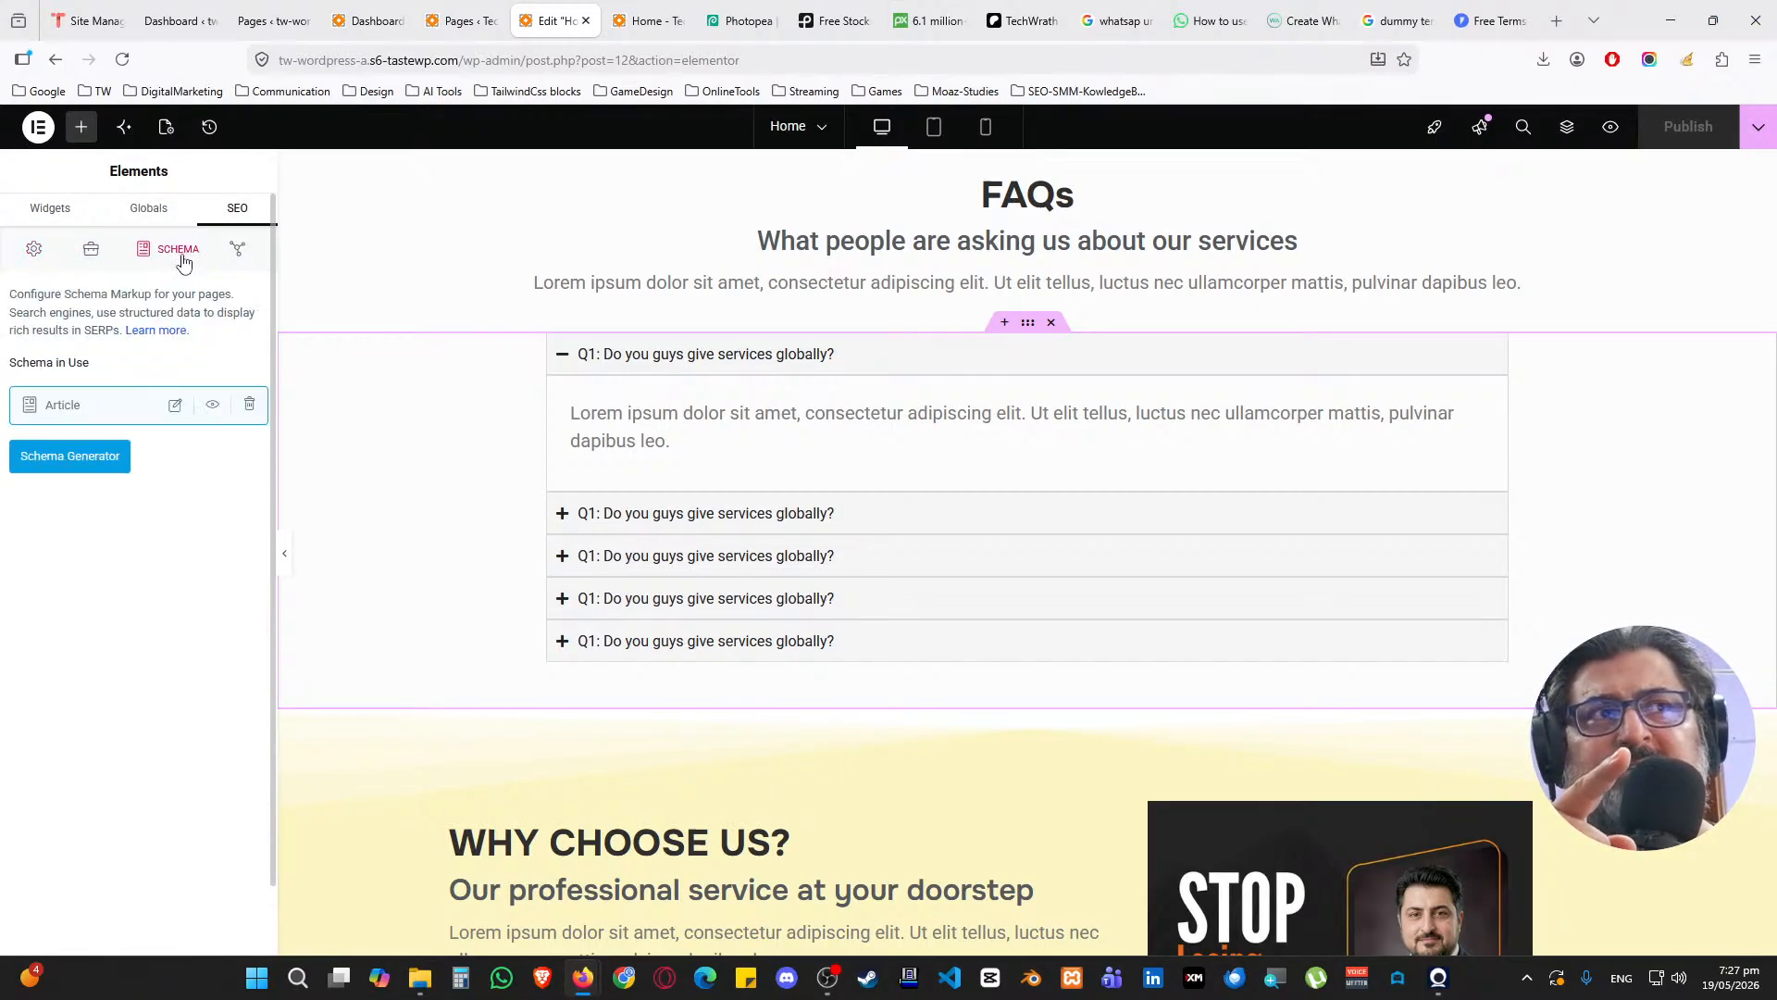
double_click(48, 407)
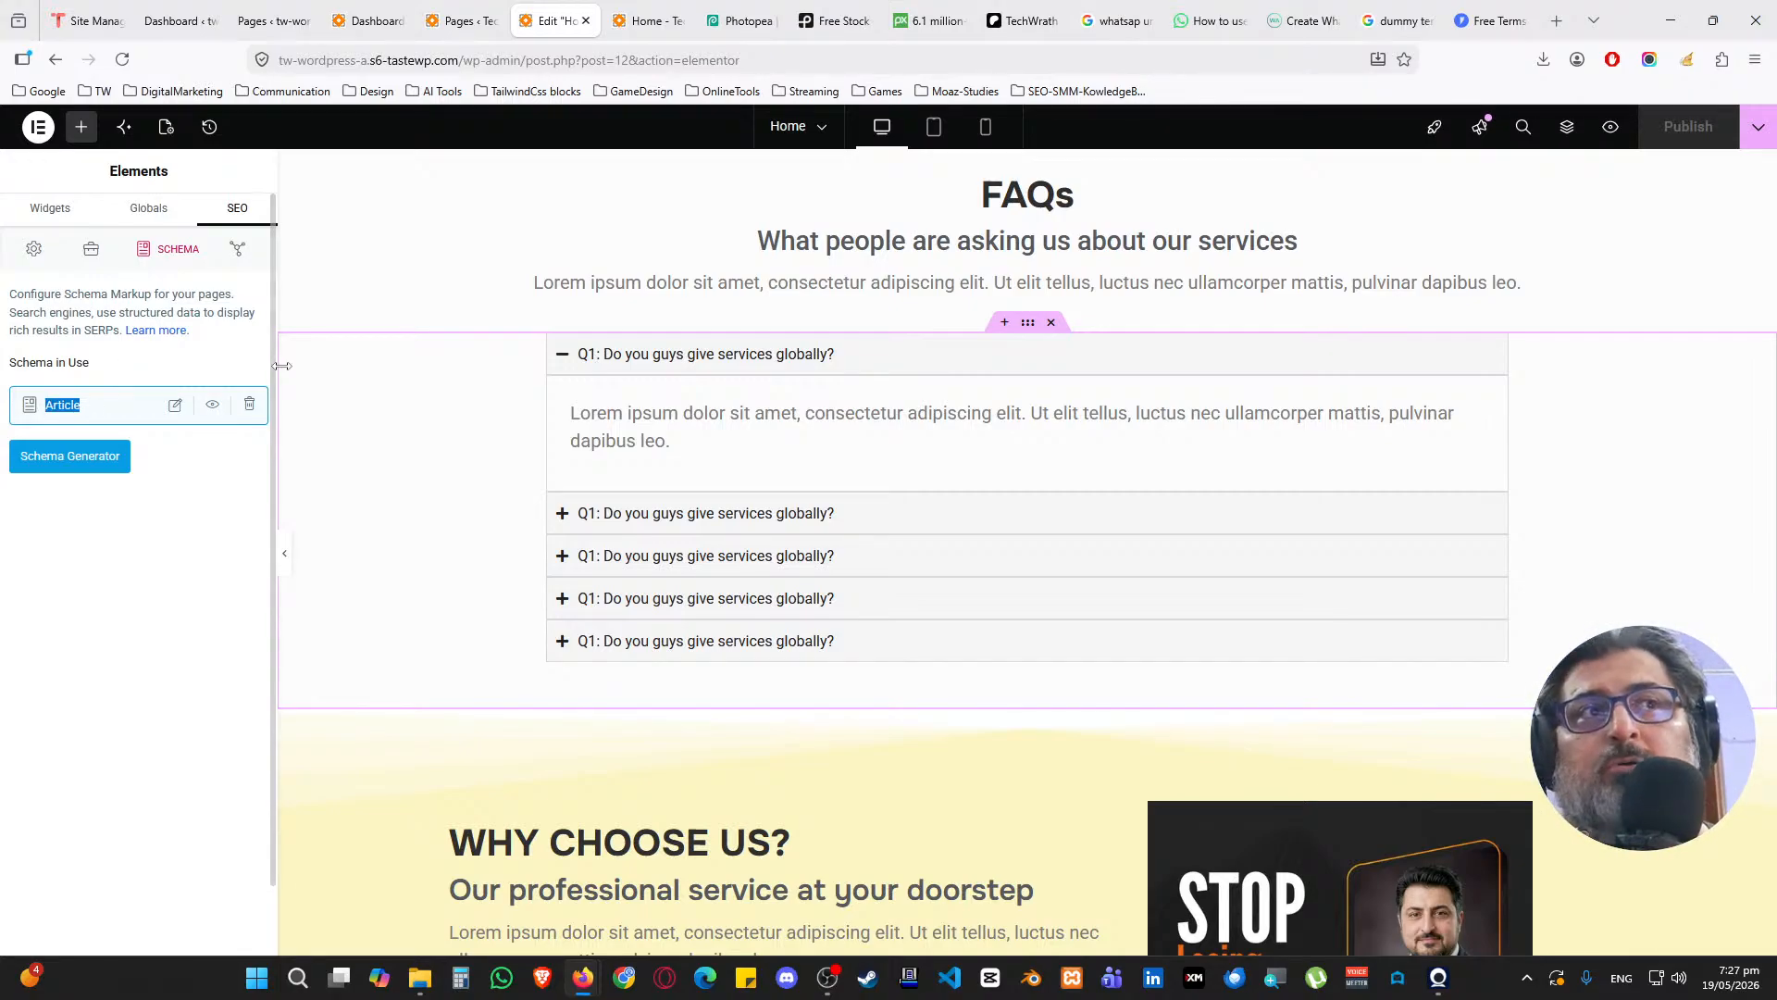
click(249, 404)
click(192, 405)
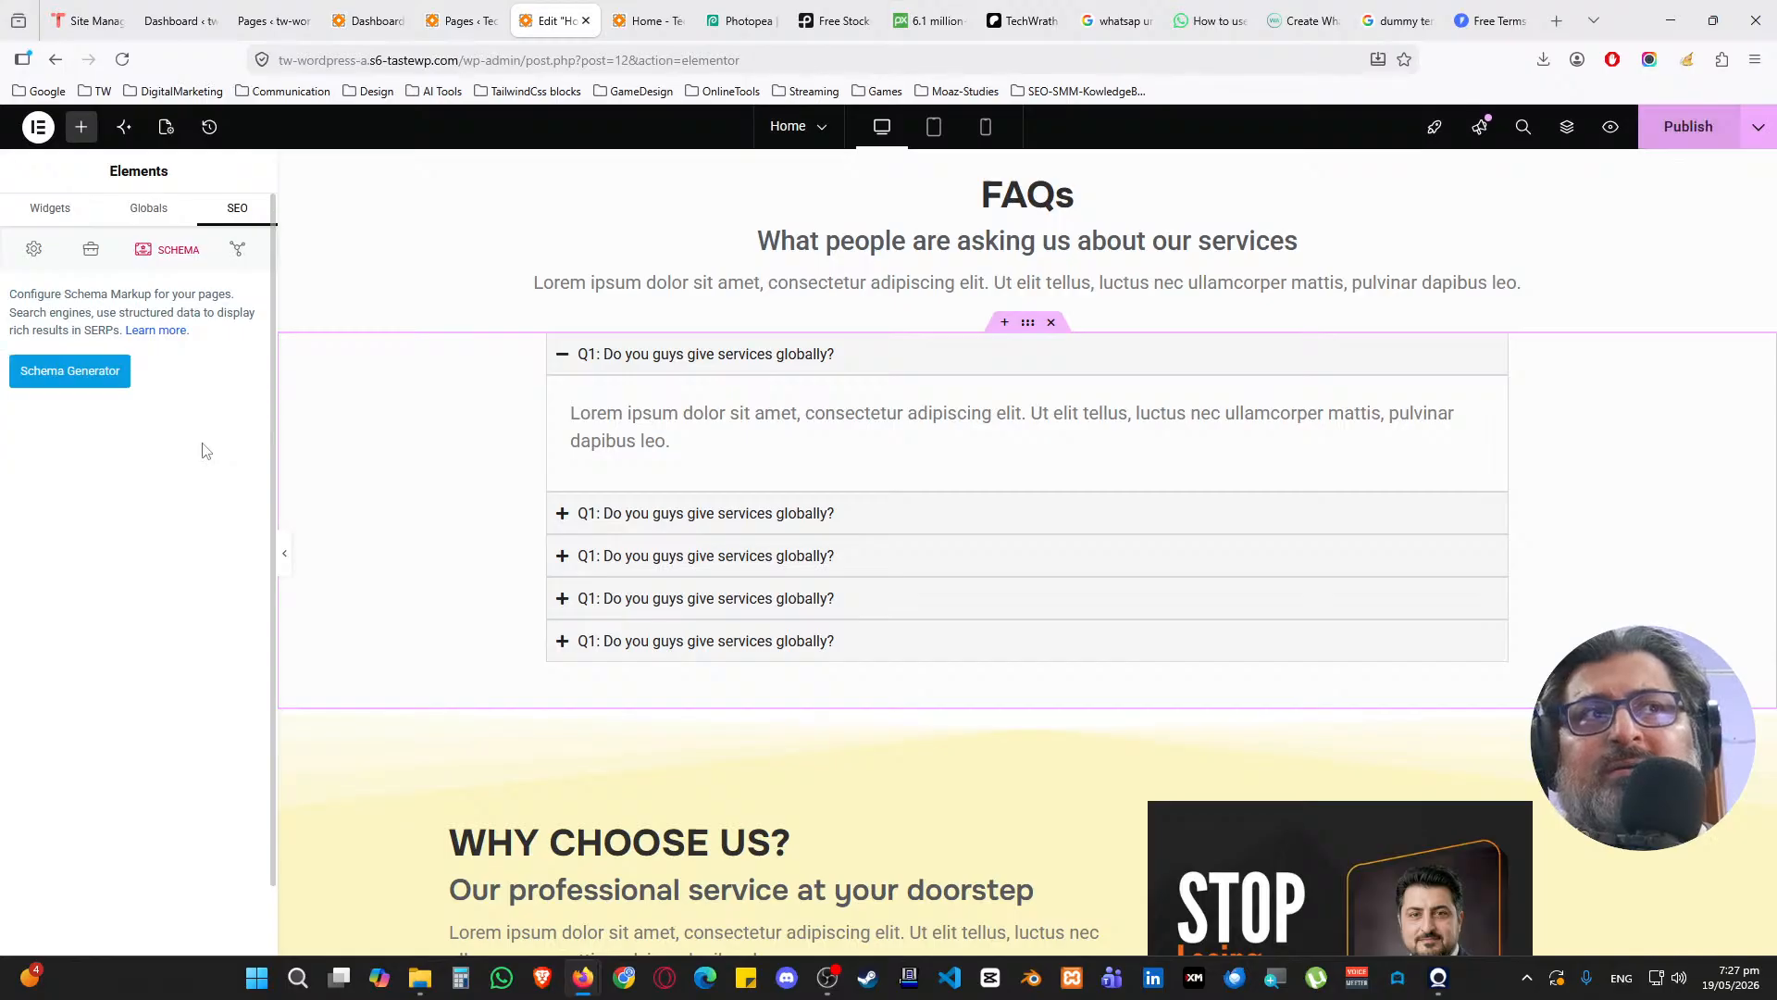
click(92, 382)
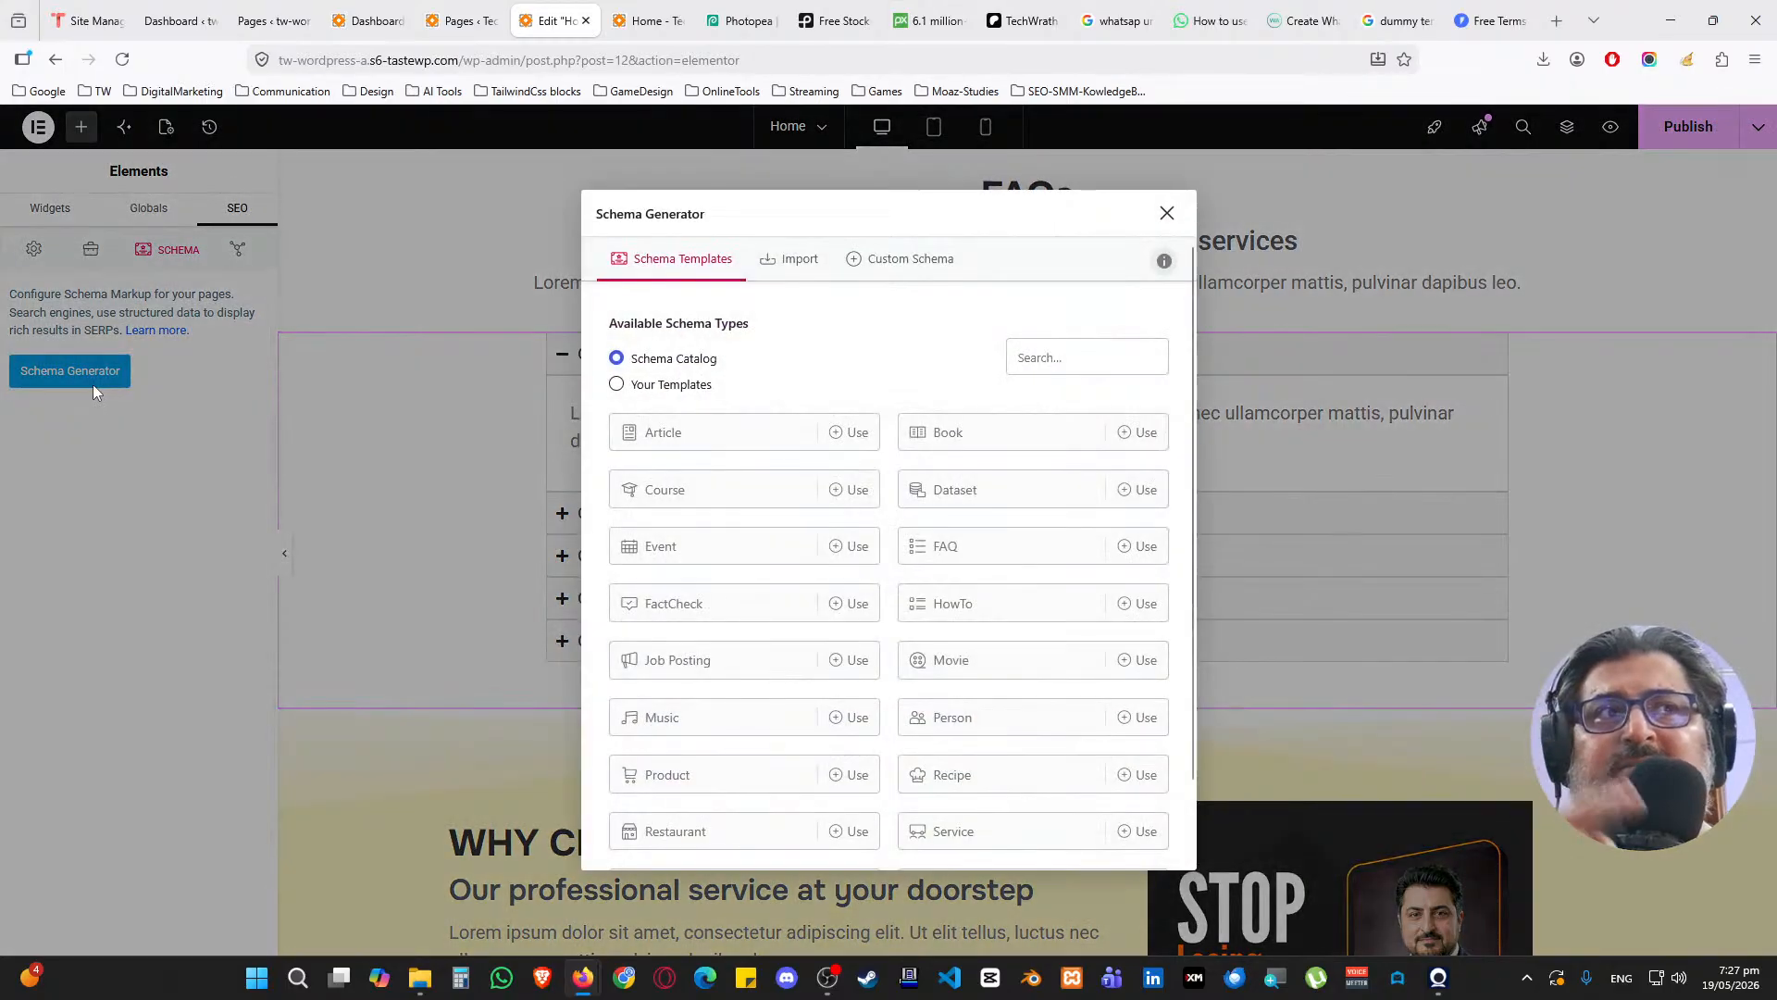
Choose the FAQ schema type and enter the first question q1 with answer a1
click(975, 552)
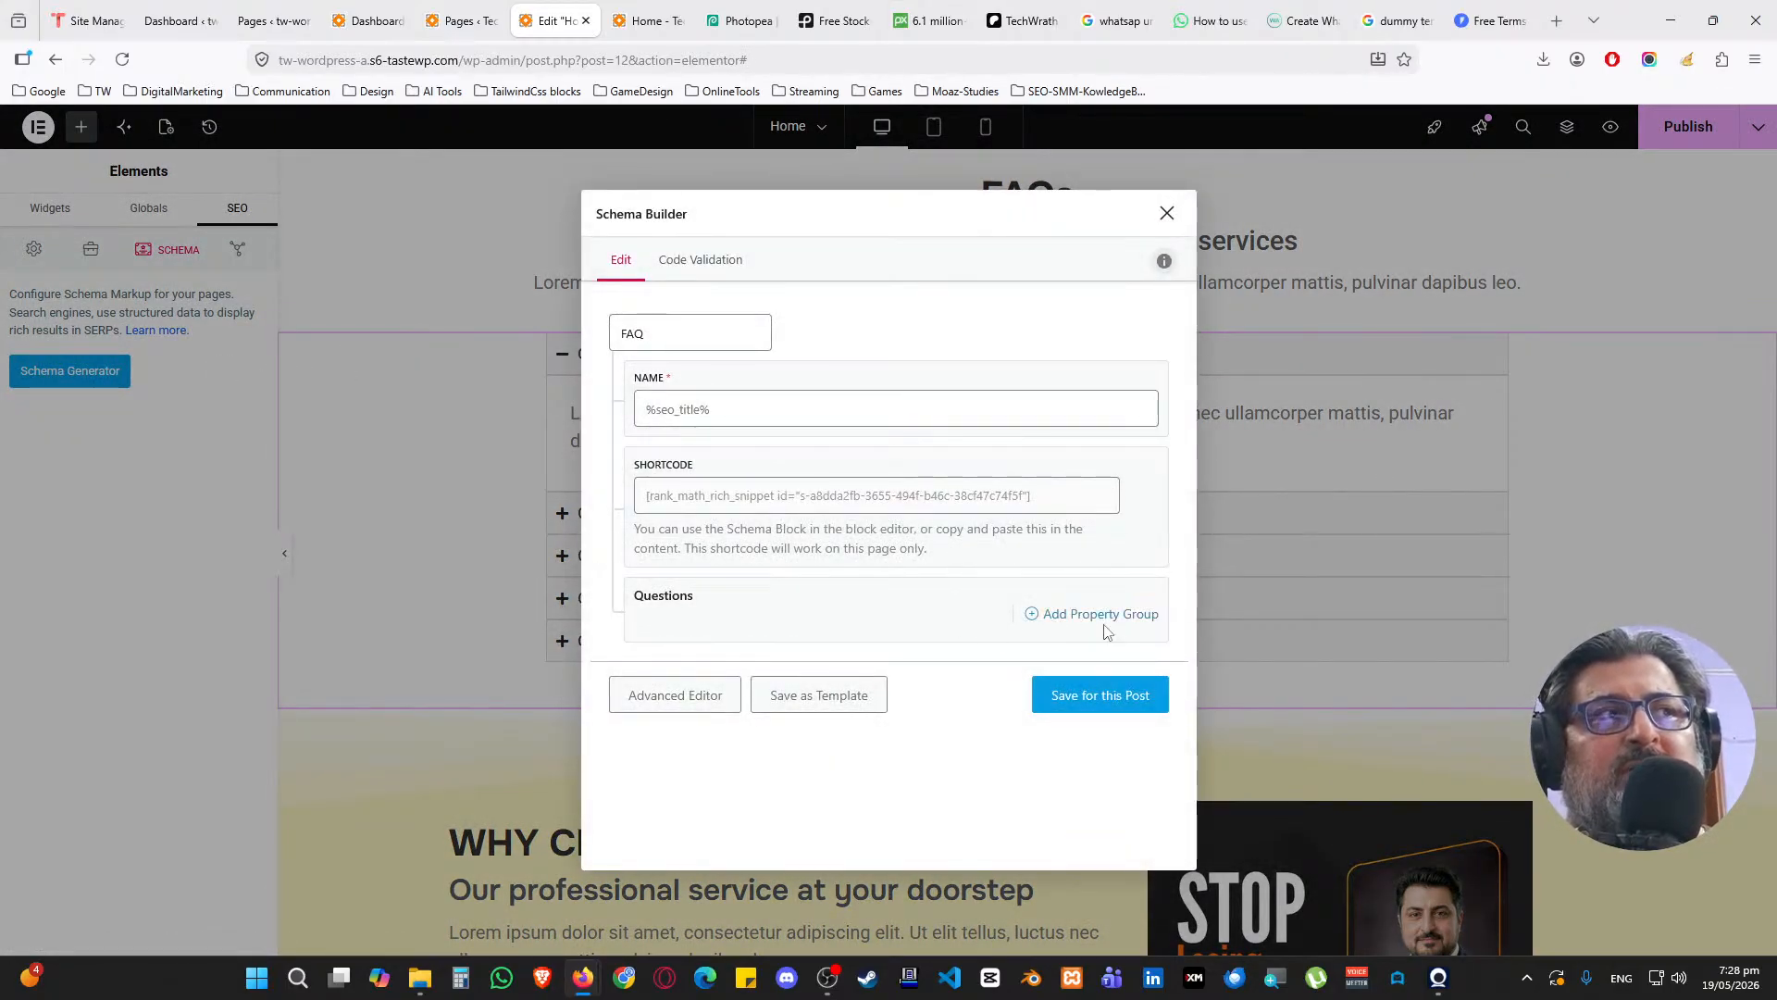
click(1096, 626)
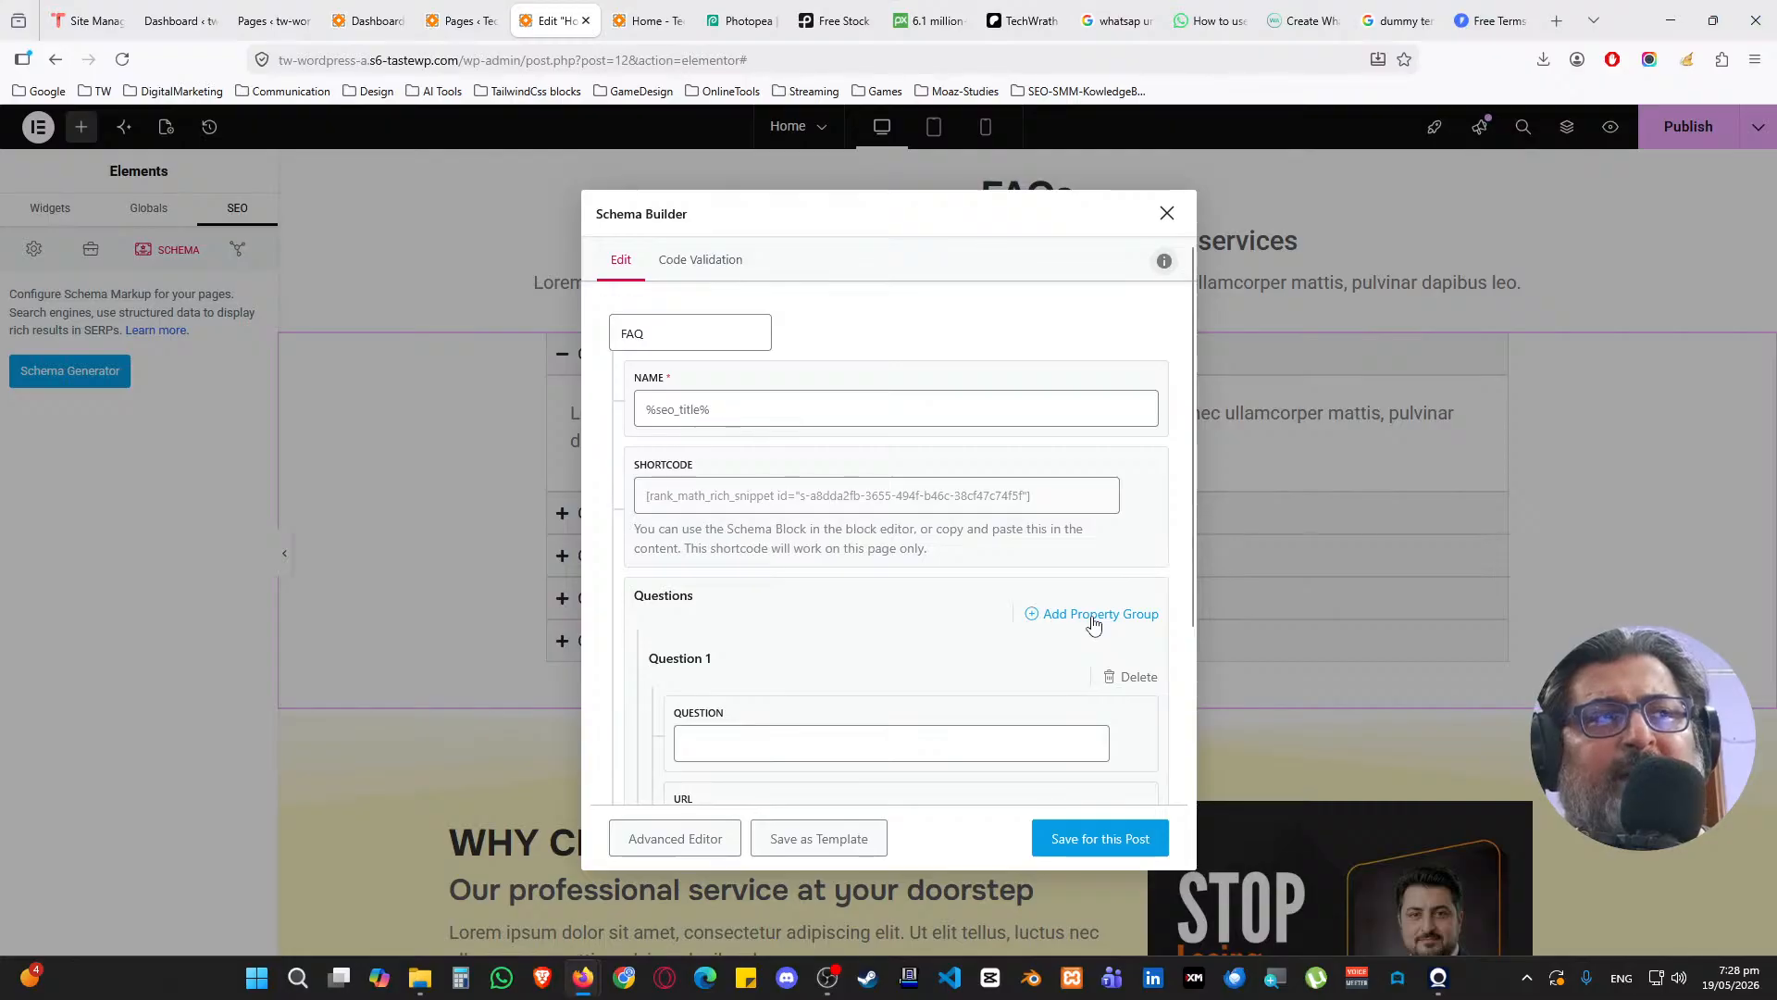
scroll(814, 536, down, 3)
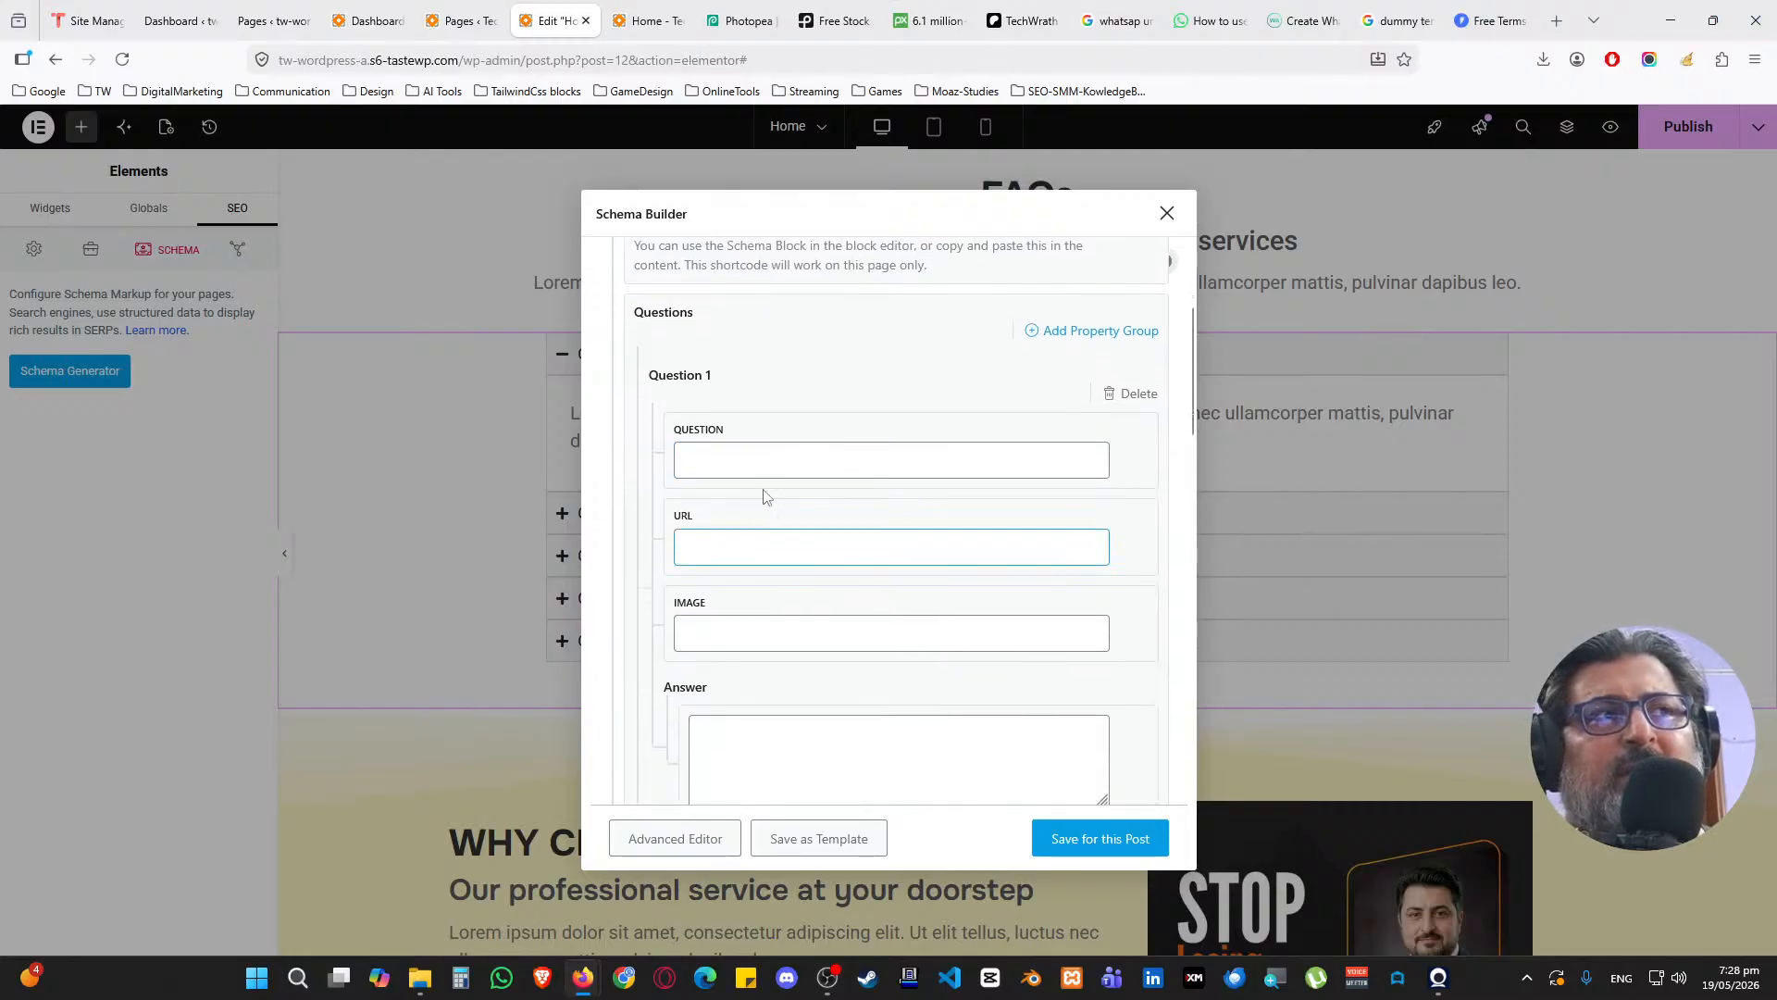
click(759, 458)
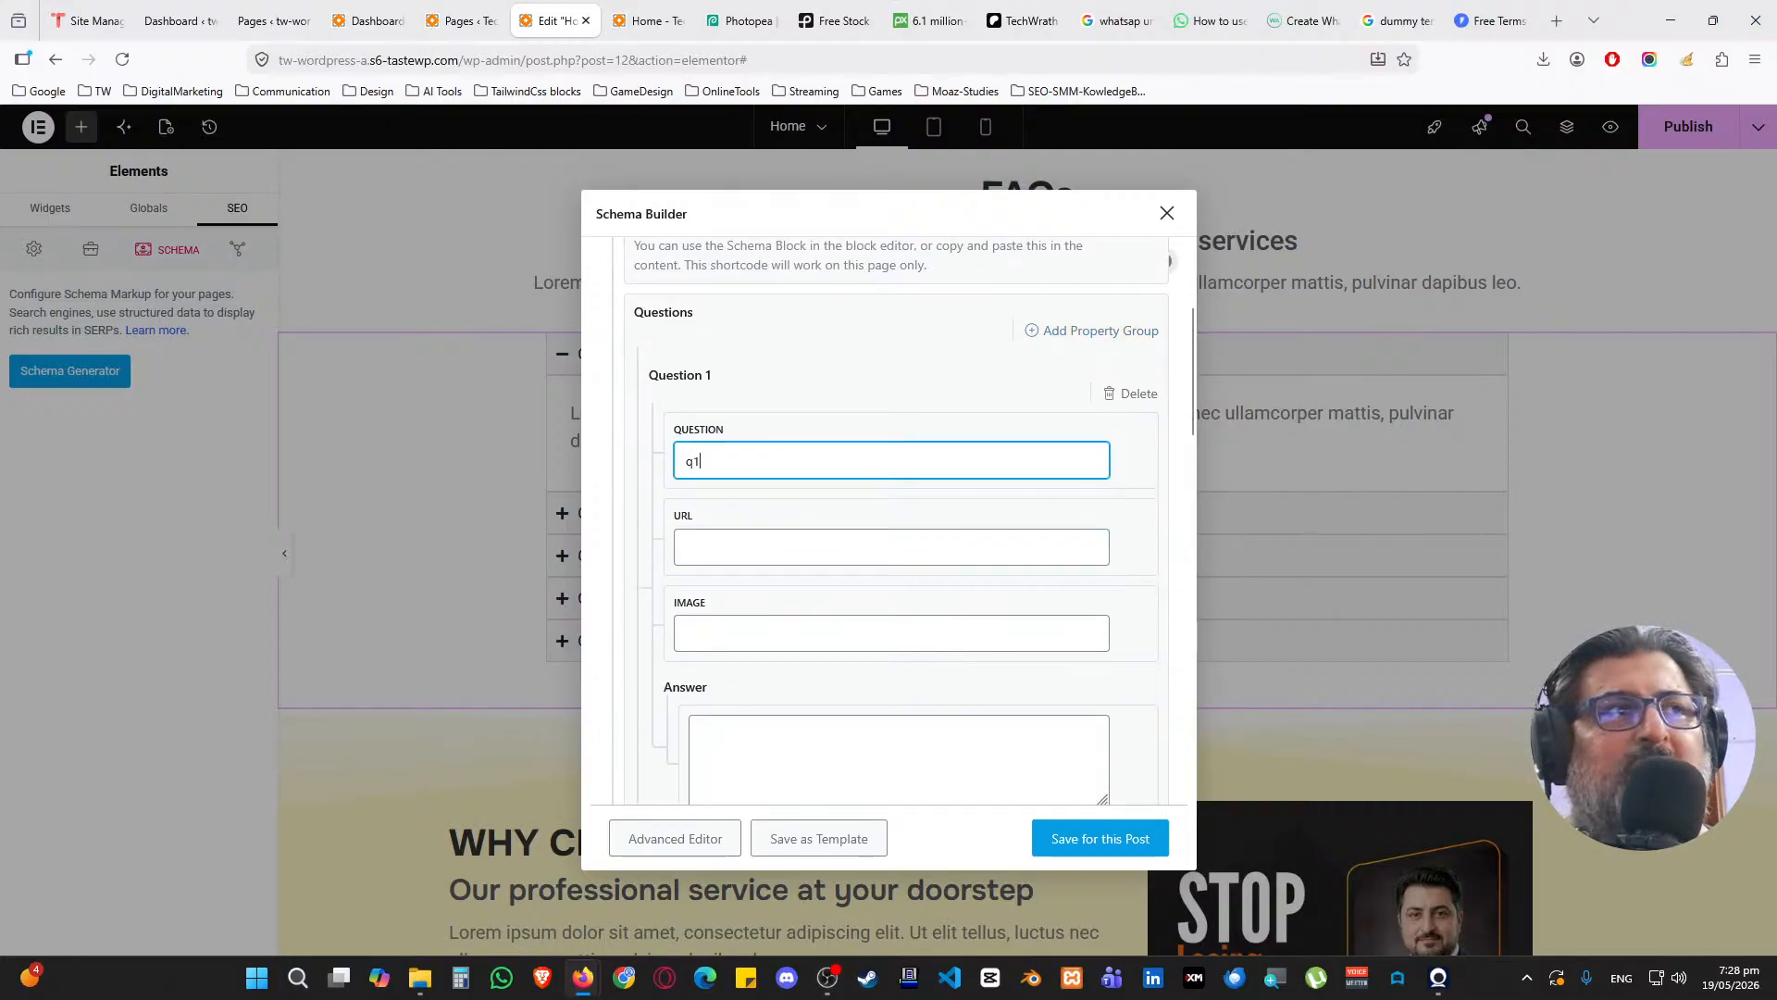
scroll(762, 499, down, 4)
click(769, 409)
text(a)
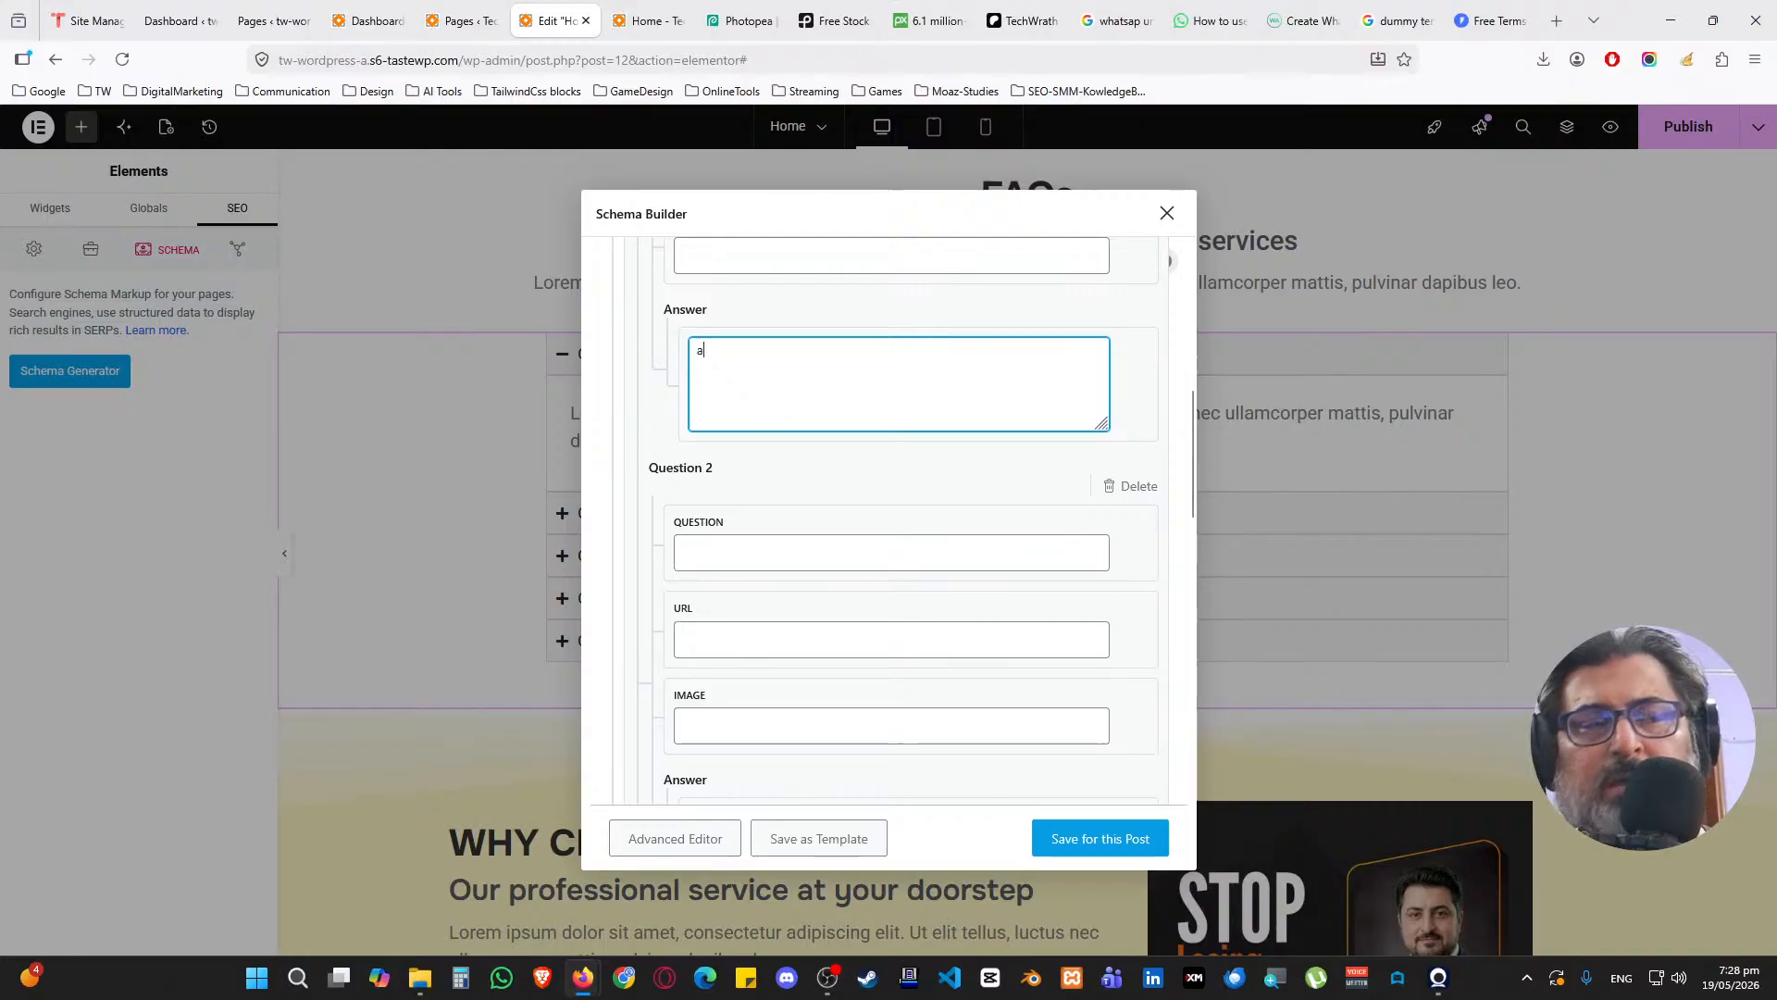
text(1)
scroll(774, 441, down, 3)
click(768, 359)
text(q1)
scroll(765, 400, down, 1)
scroll(817, 380, up, 3)
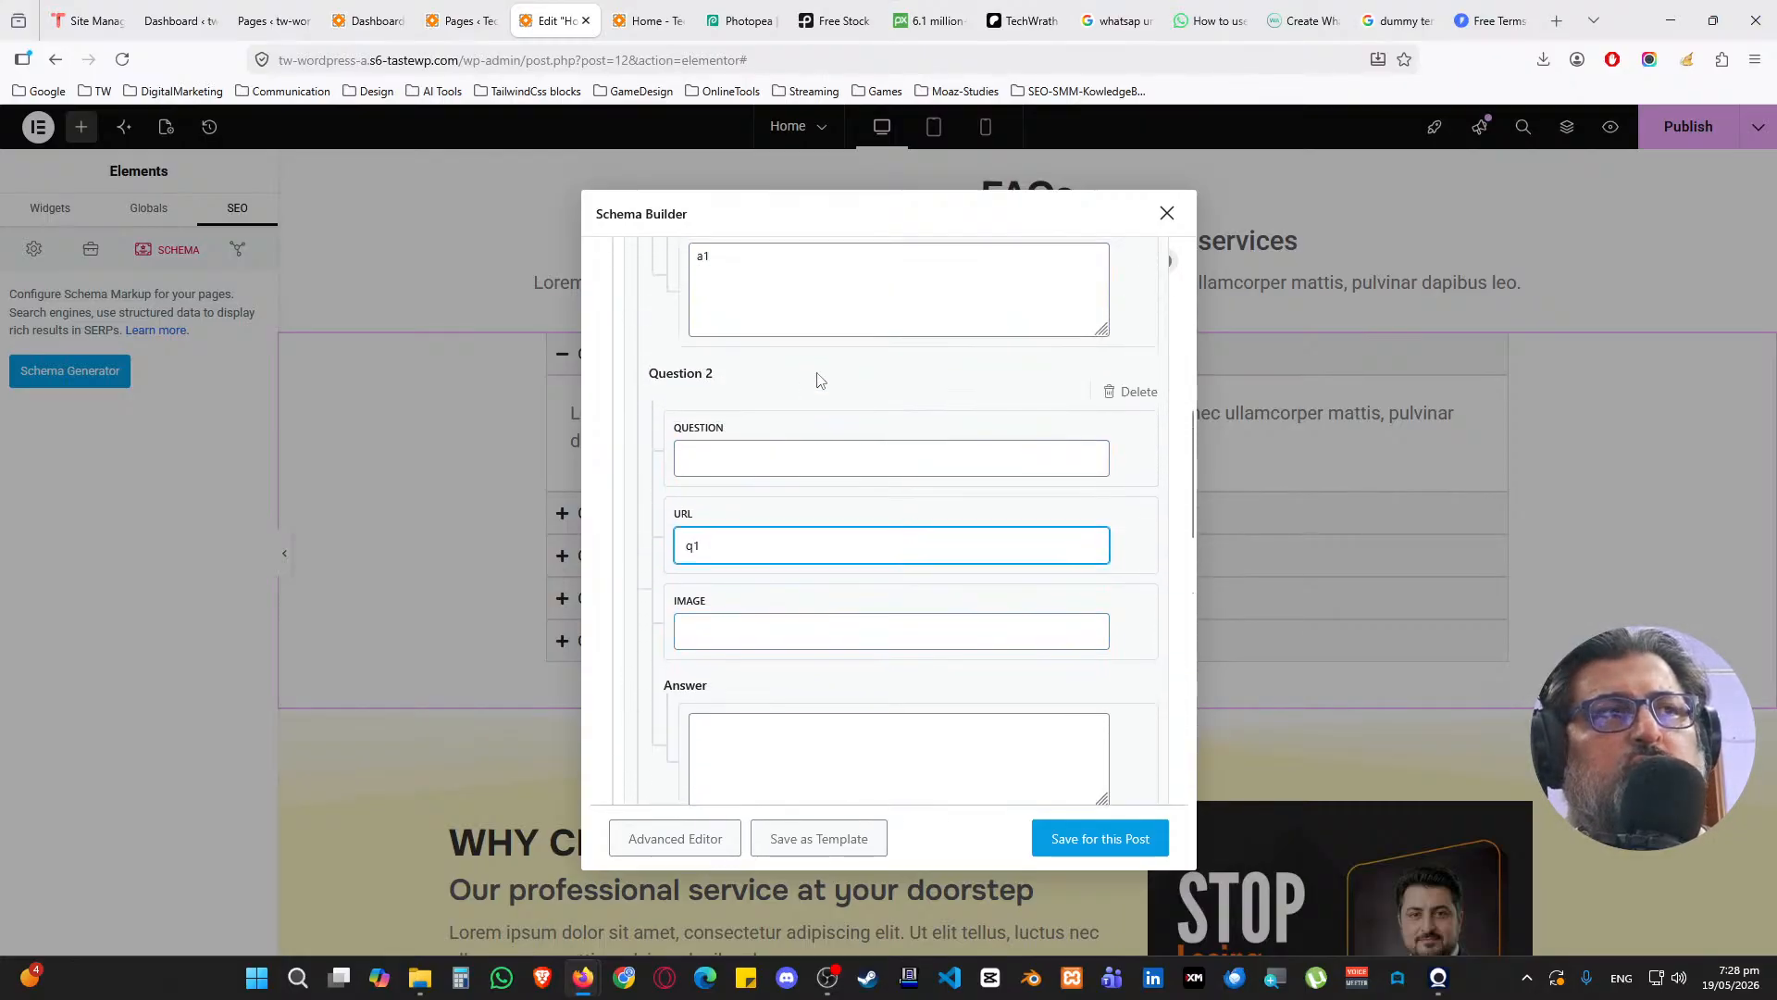
Enter questions q2 and q3 with answers a2 and a3
click(772, 445)
text(q2)
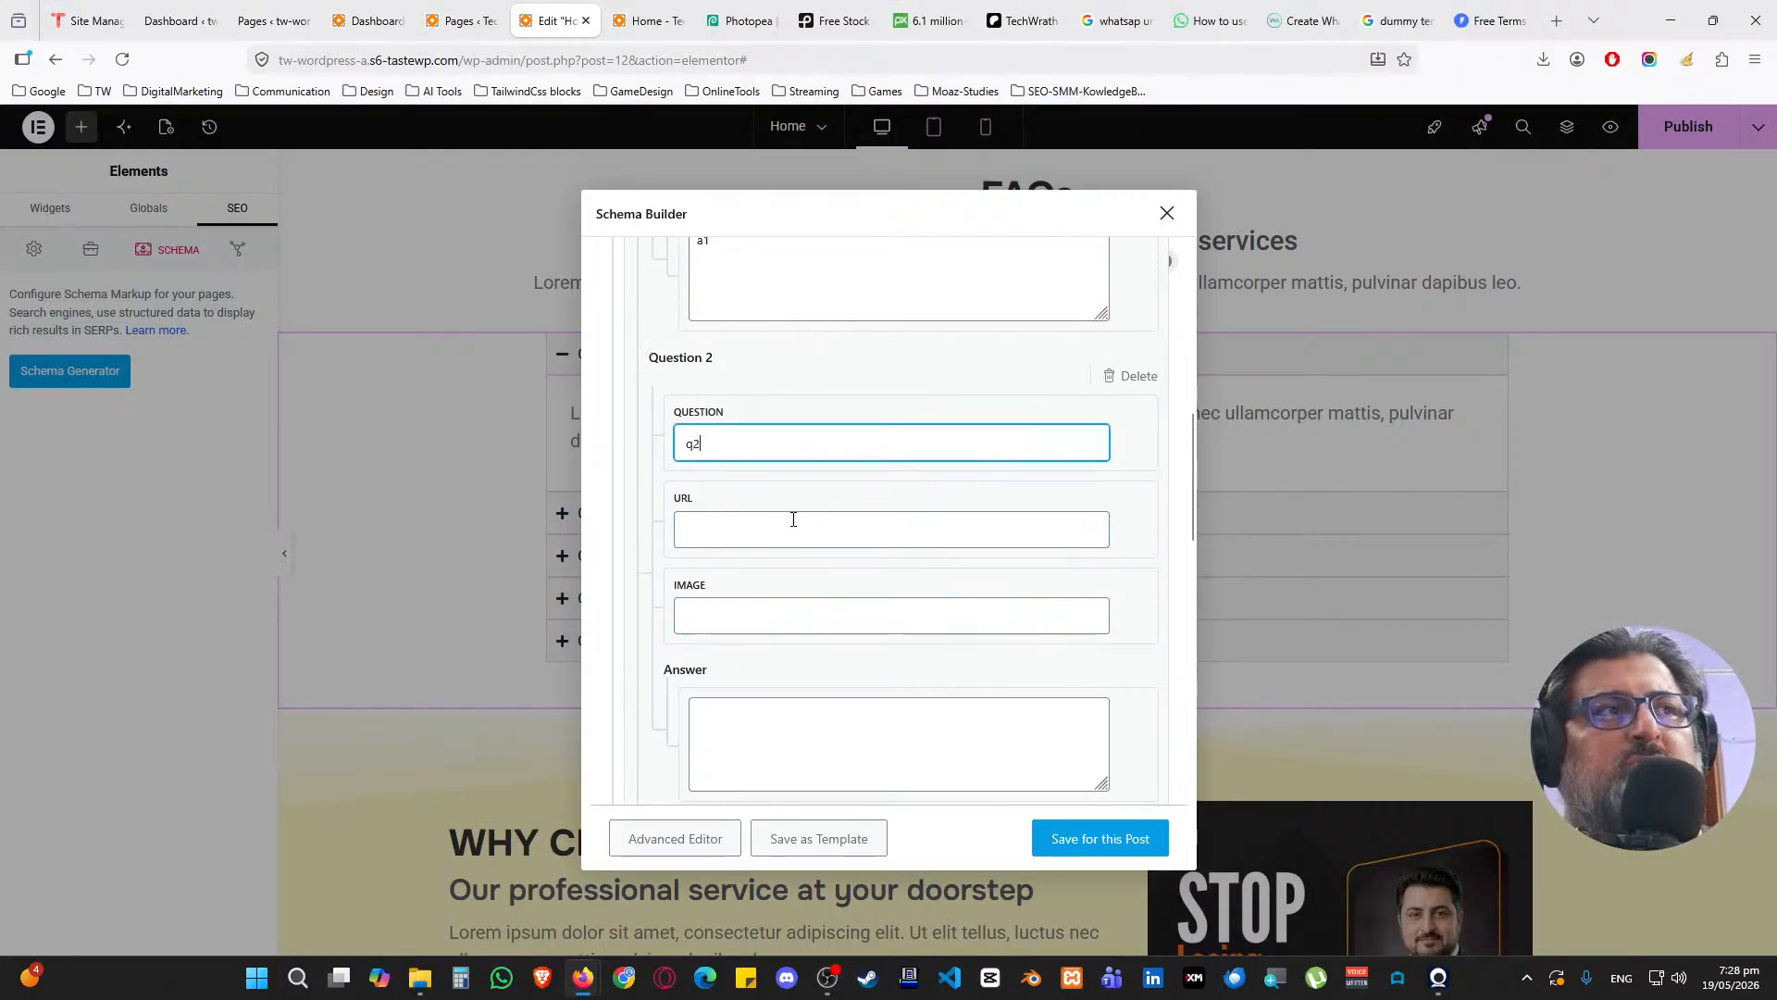
scroll(792, 514, down, 2)
click(756, 576)
text(a2)
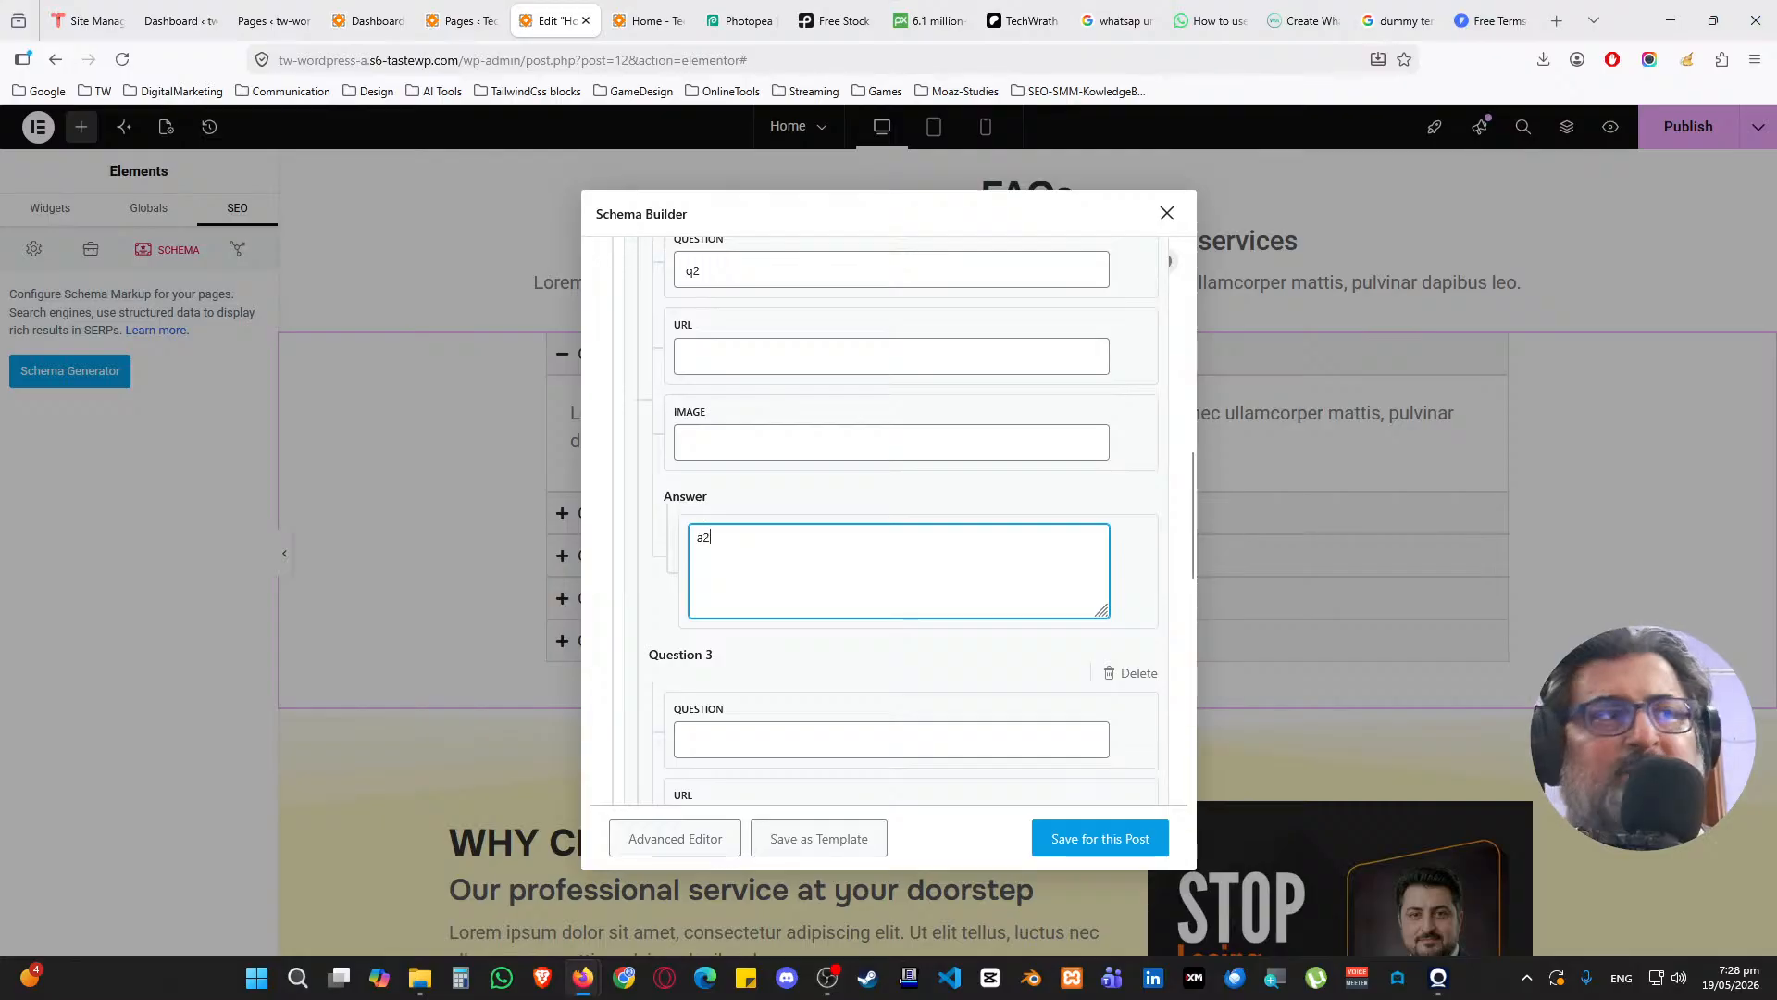
scroll(754, 560, down, 3)
click(751, 448)
text(q3)
scroll(756, 506, down, 1)
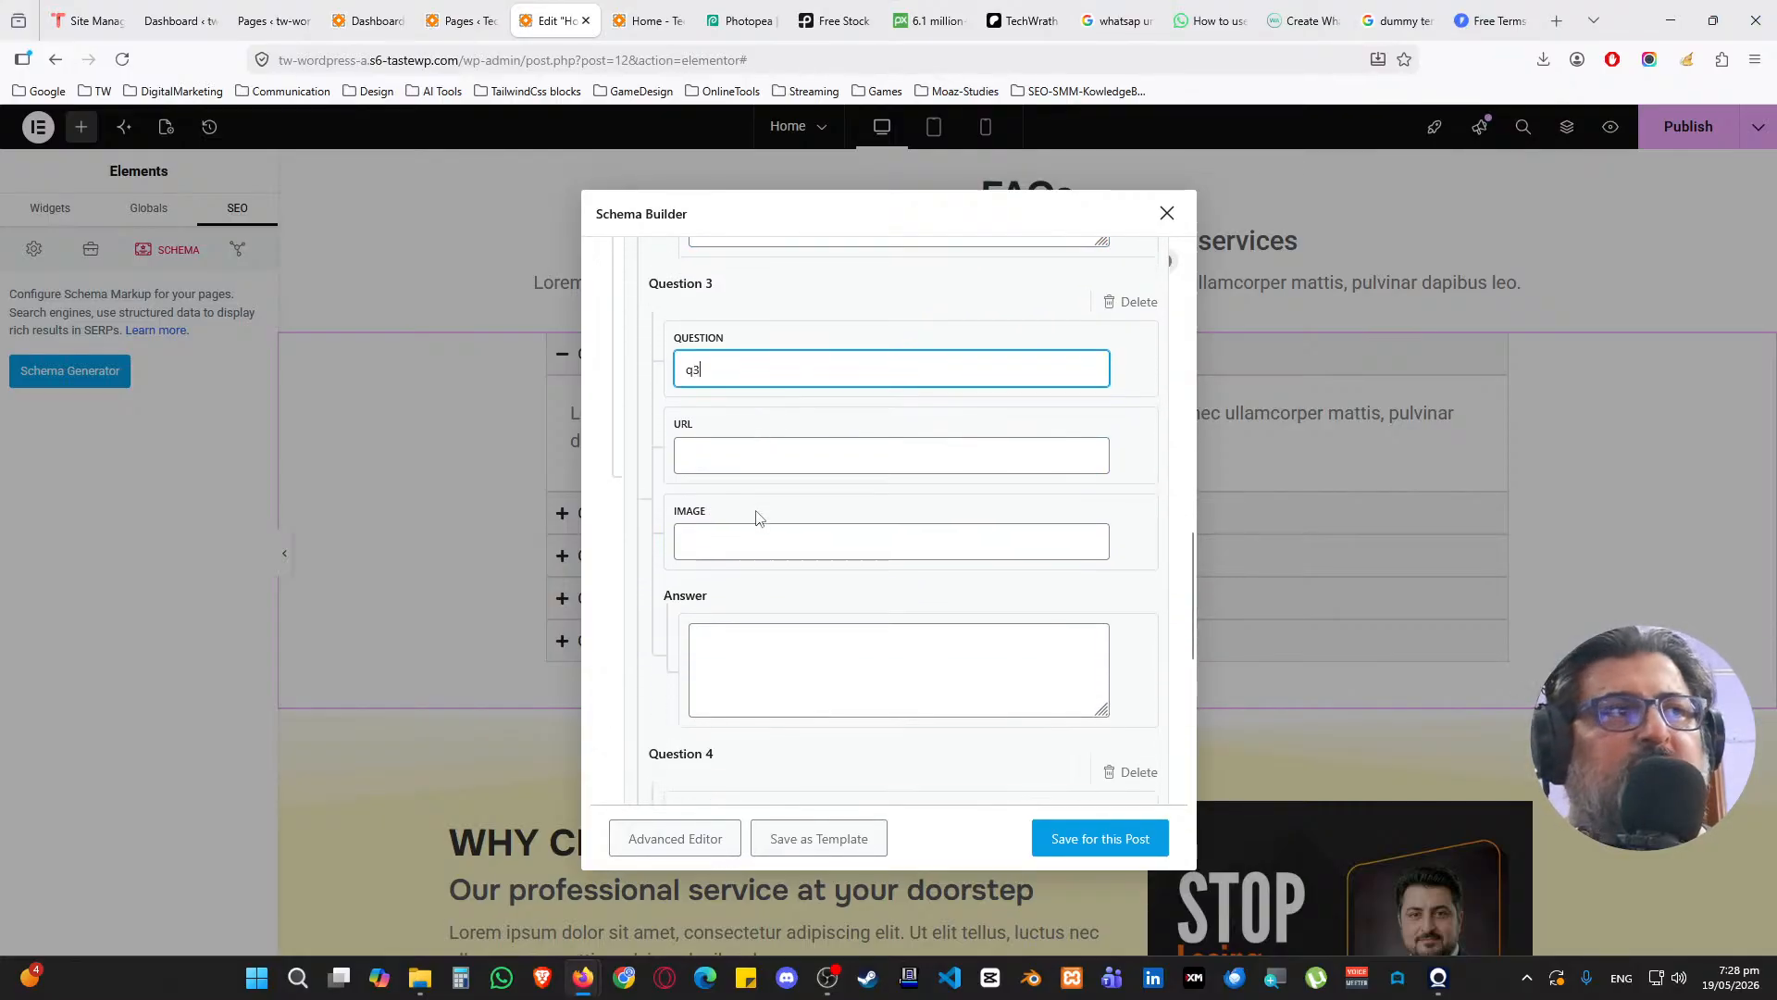
click(763, 637)
text(a3)
Enter questions q4 and q5 with their answers, then save the FAQ schema for this post
scroll(766, 623, down, 3)
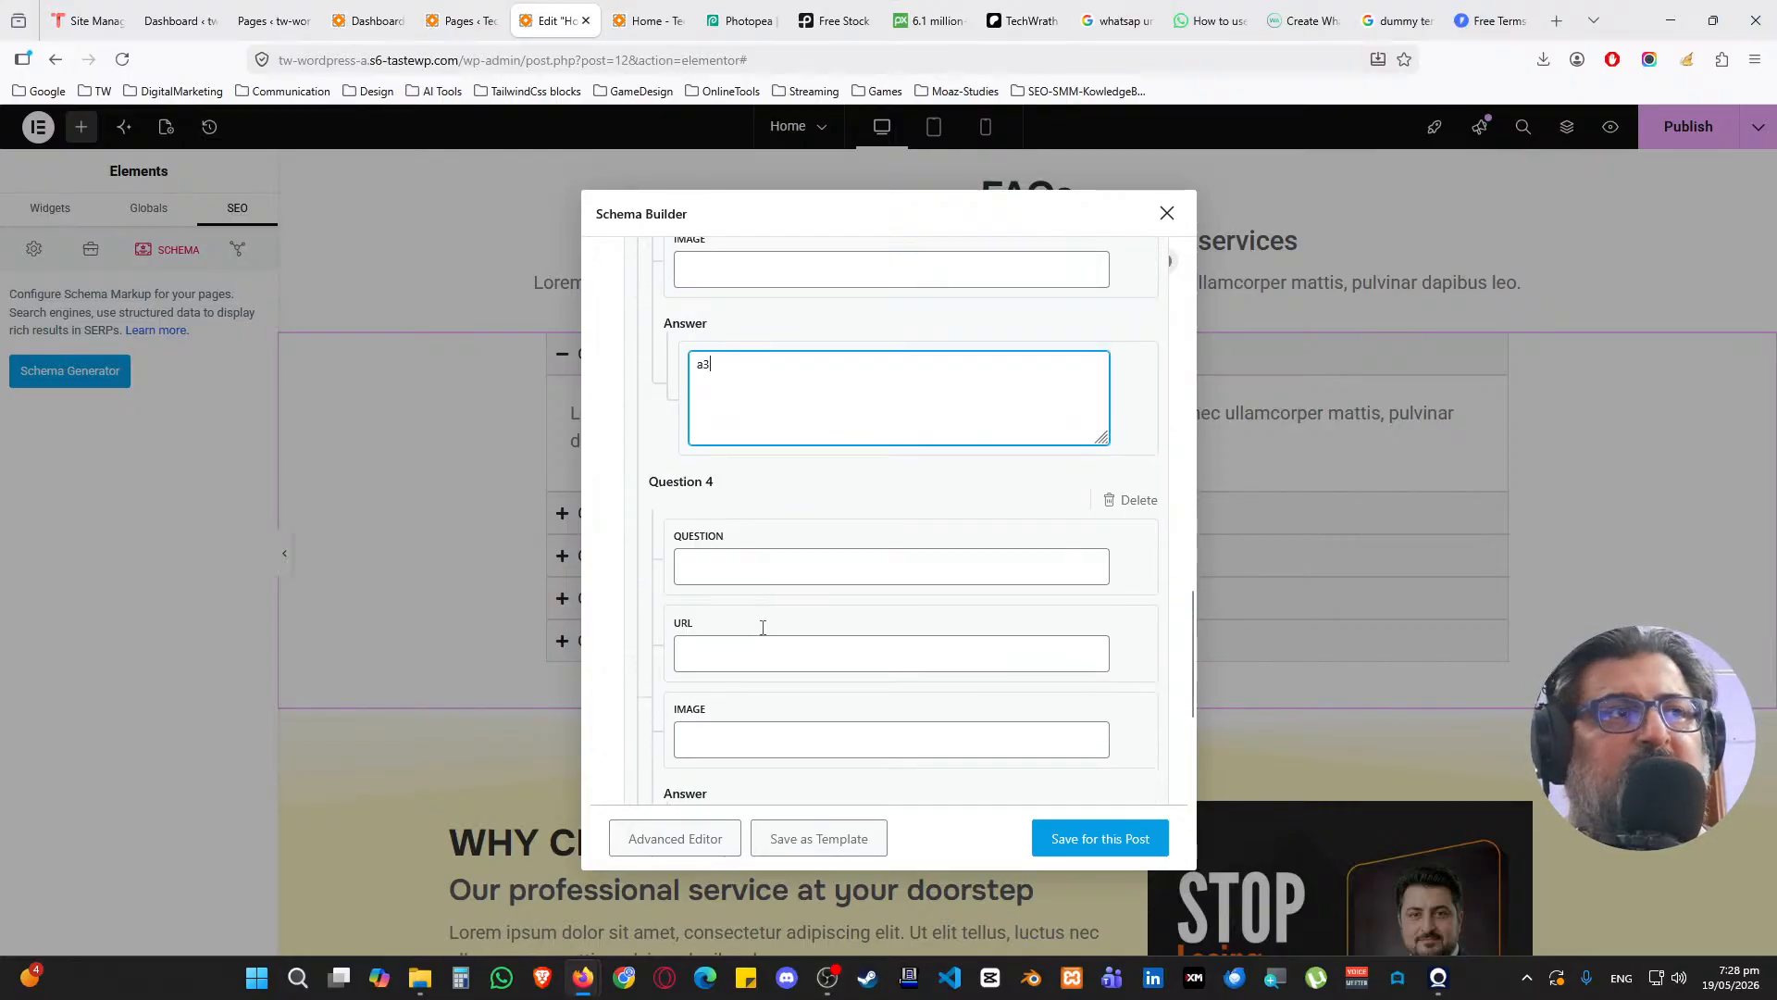
click(740, 557)
text(q4)
scroll(741, 555, down, 3)
click(748, 586)
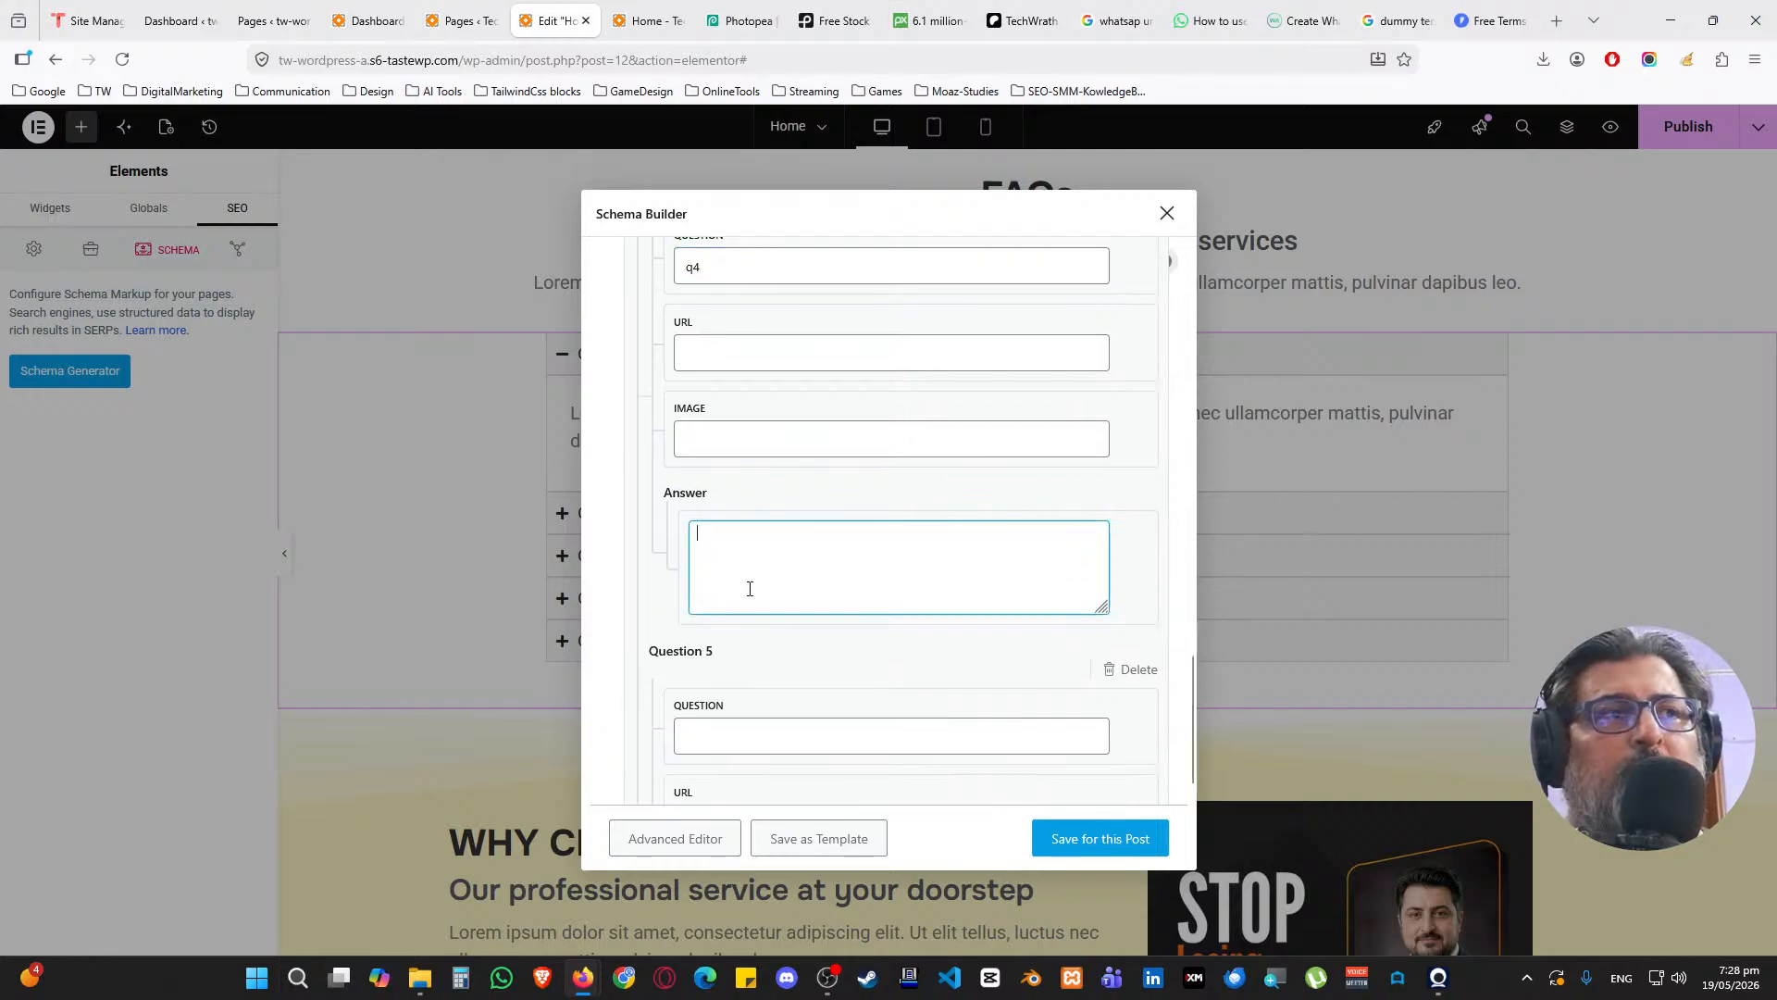
text(a4)
scroll(753, 580, down, 3)
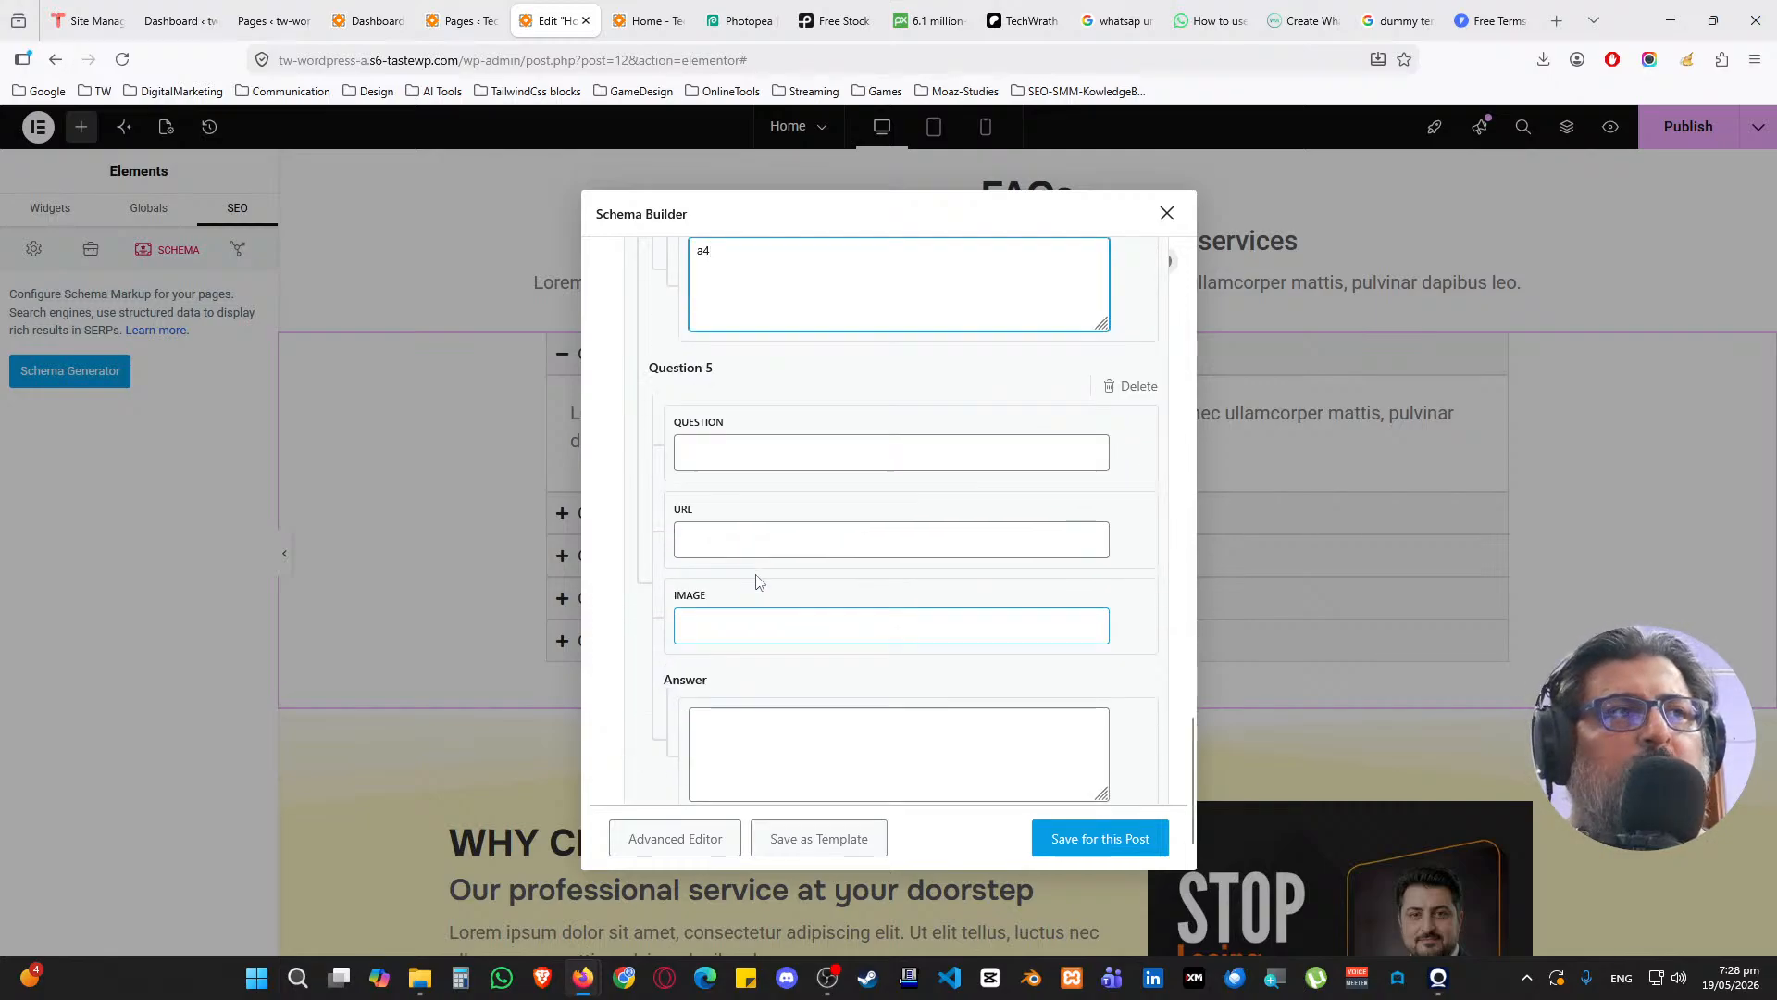
click(728, 462)
text(q5)
click(757, 714)
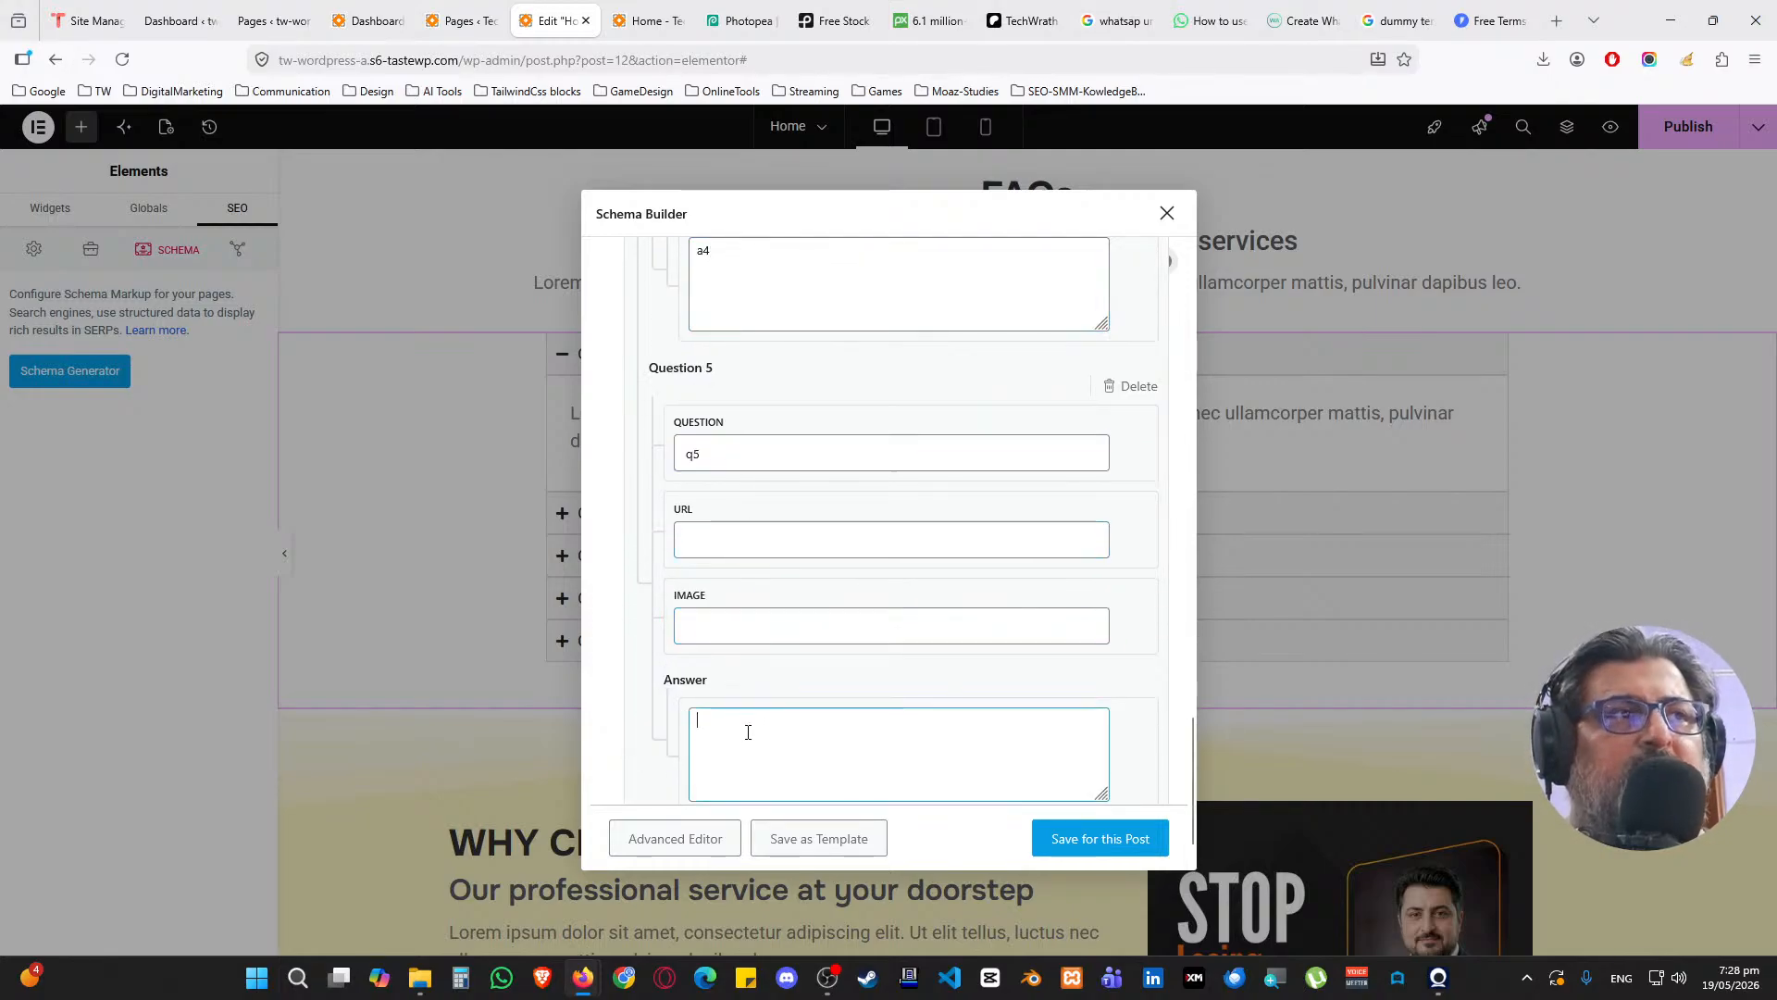
text(a5)
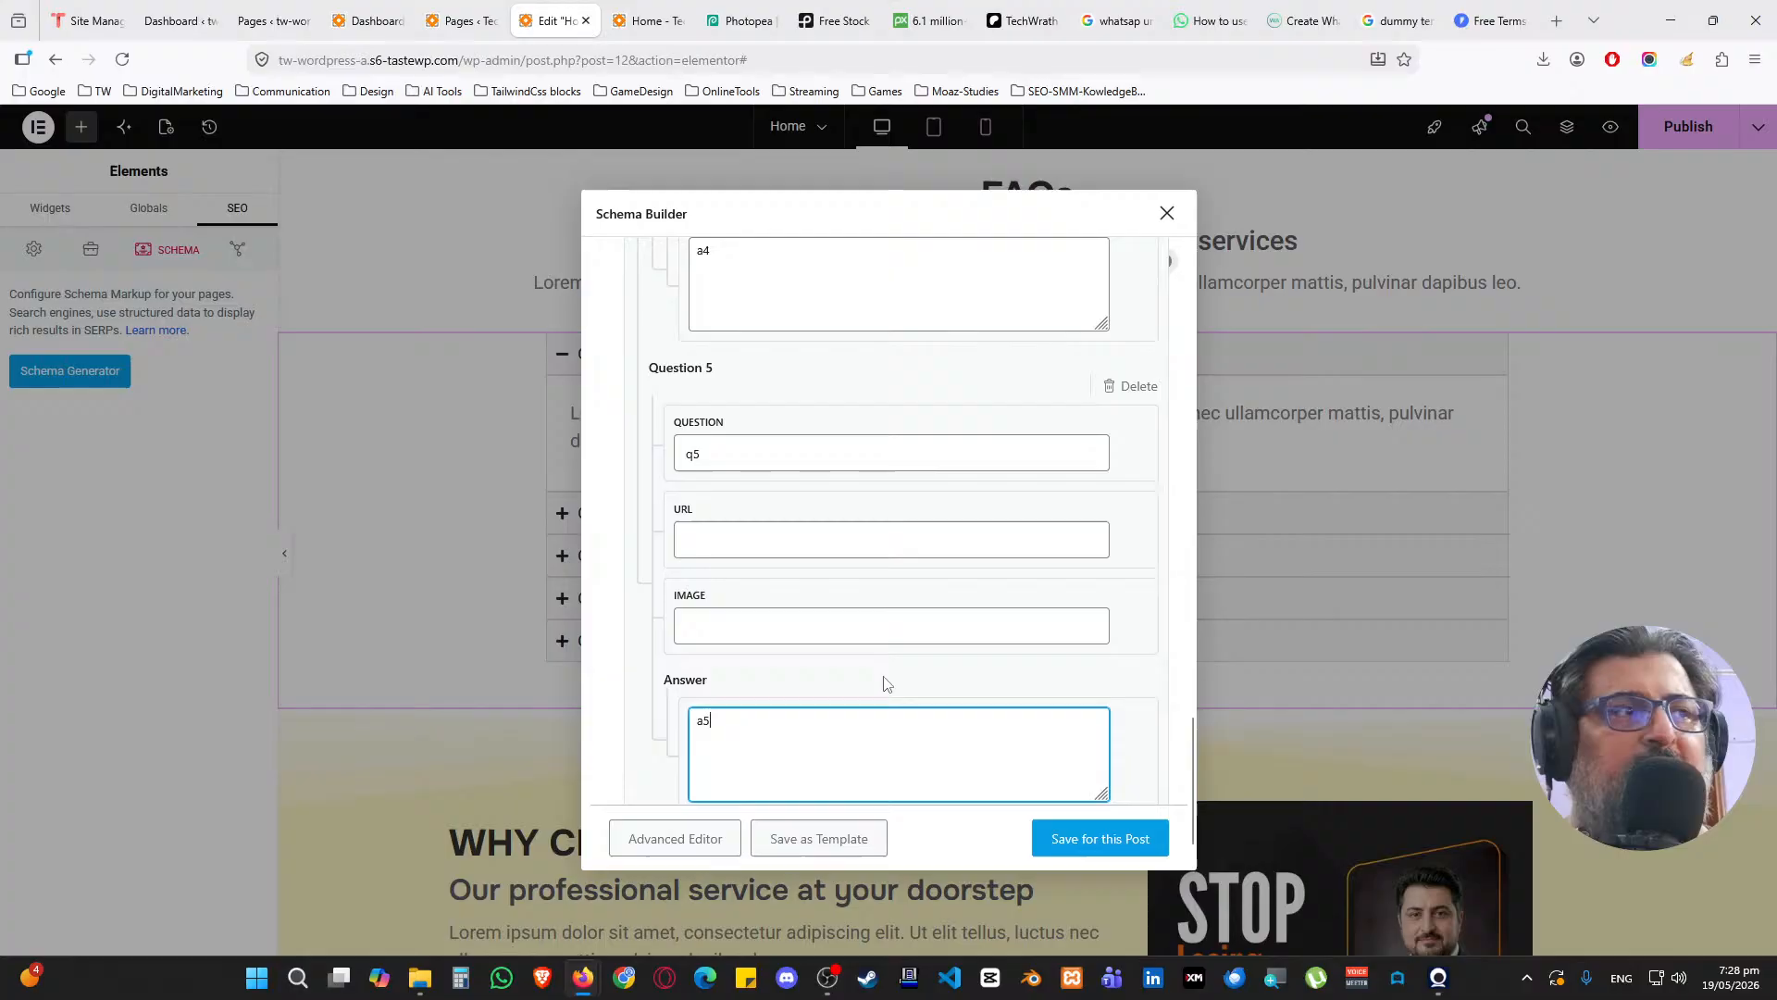
click(1073, 838)
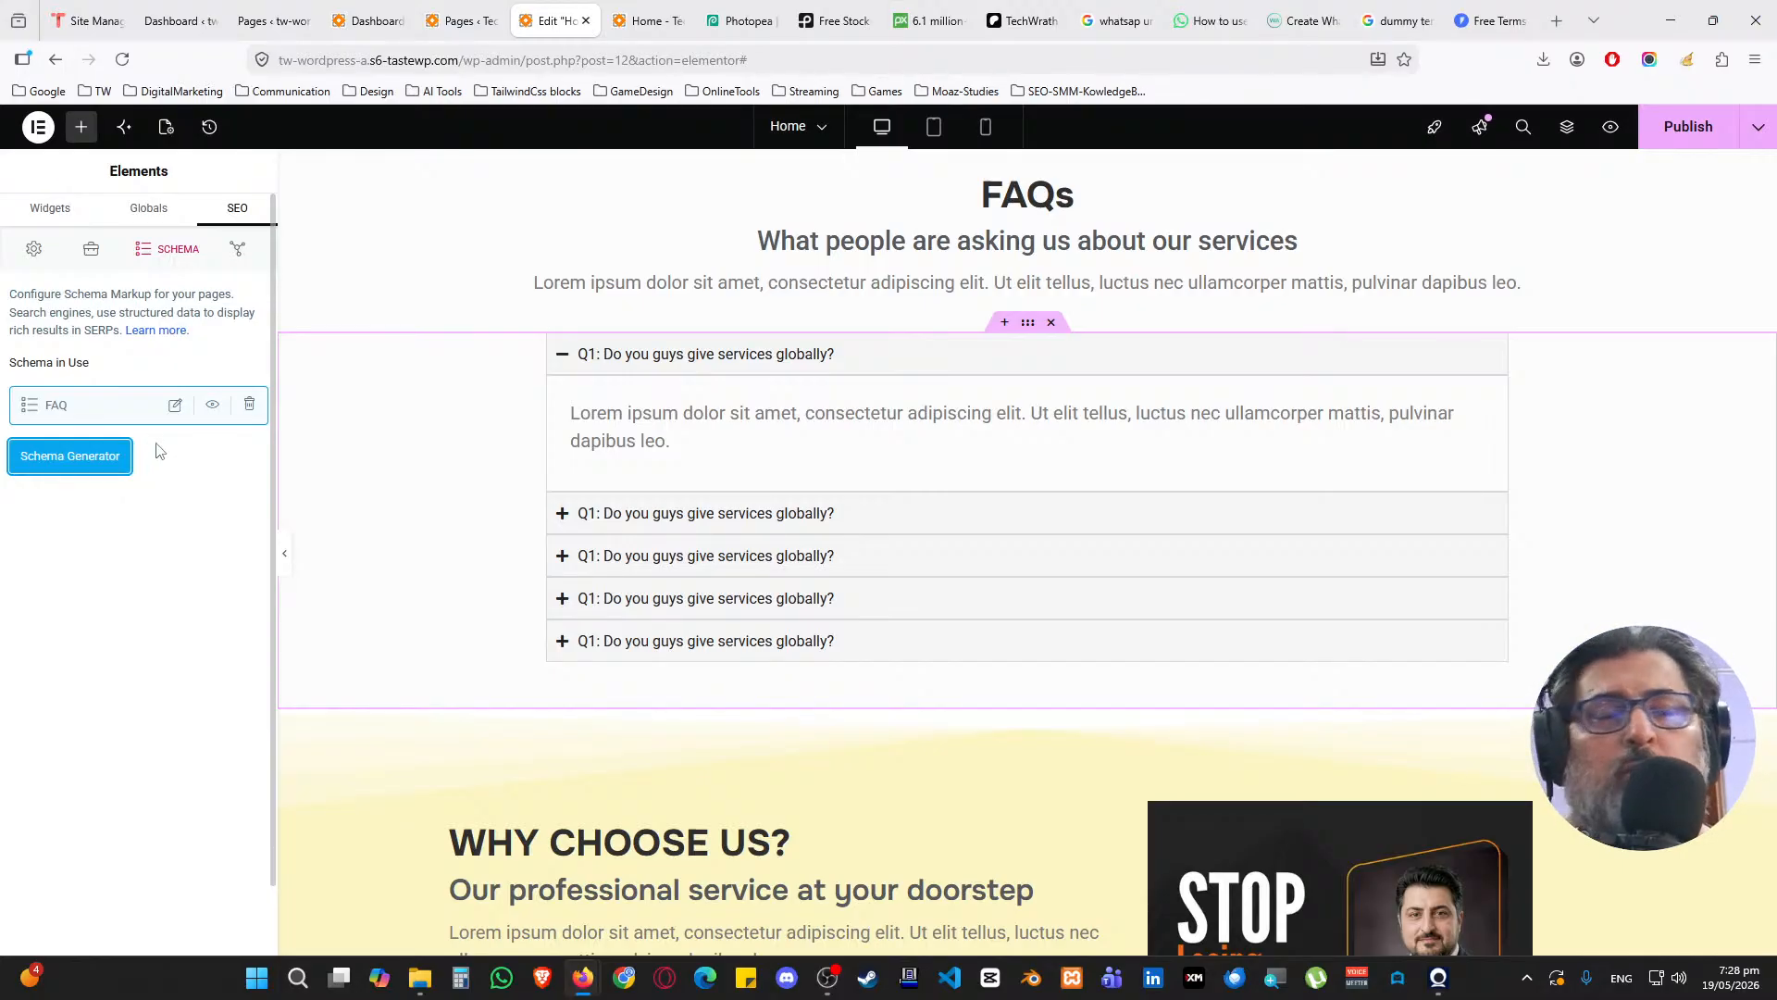
Publish the page changes, then scroll down past the FAQ and back to the hero
click(1685, 129)
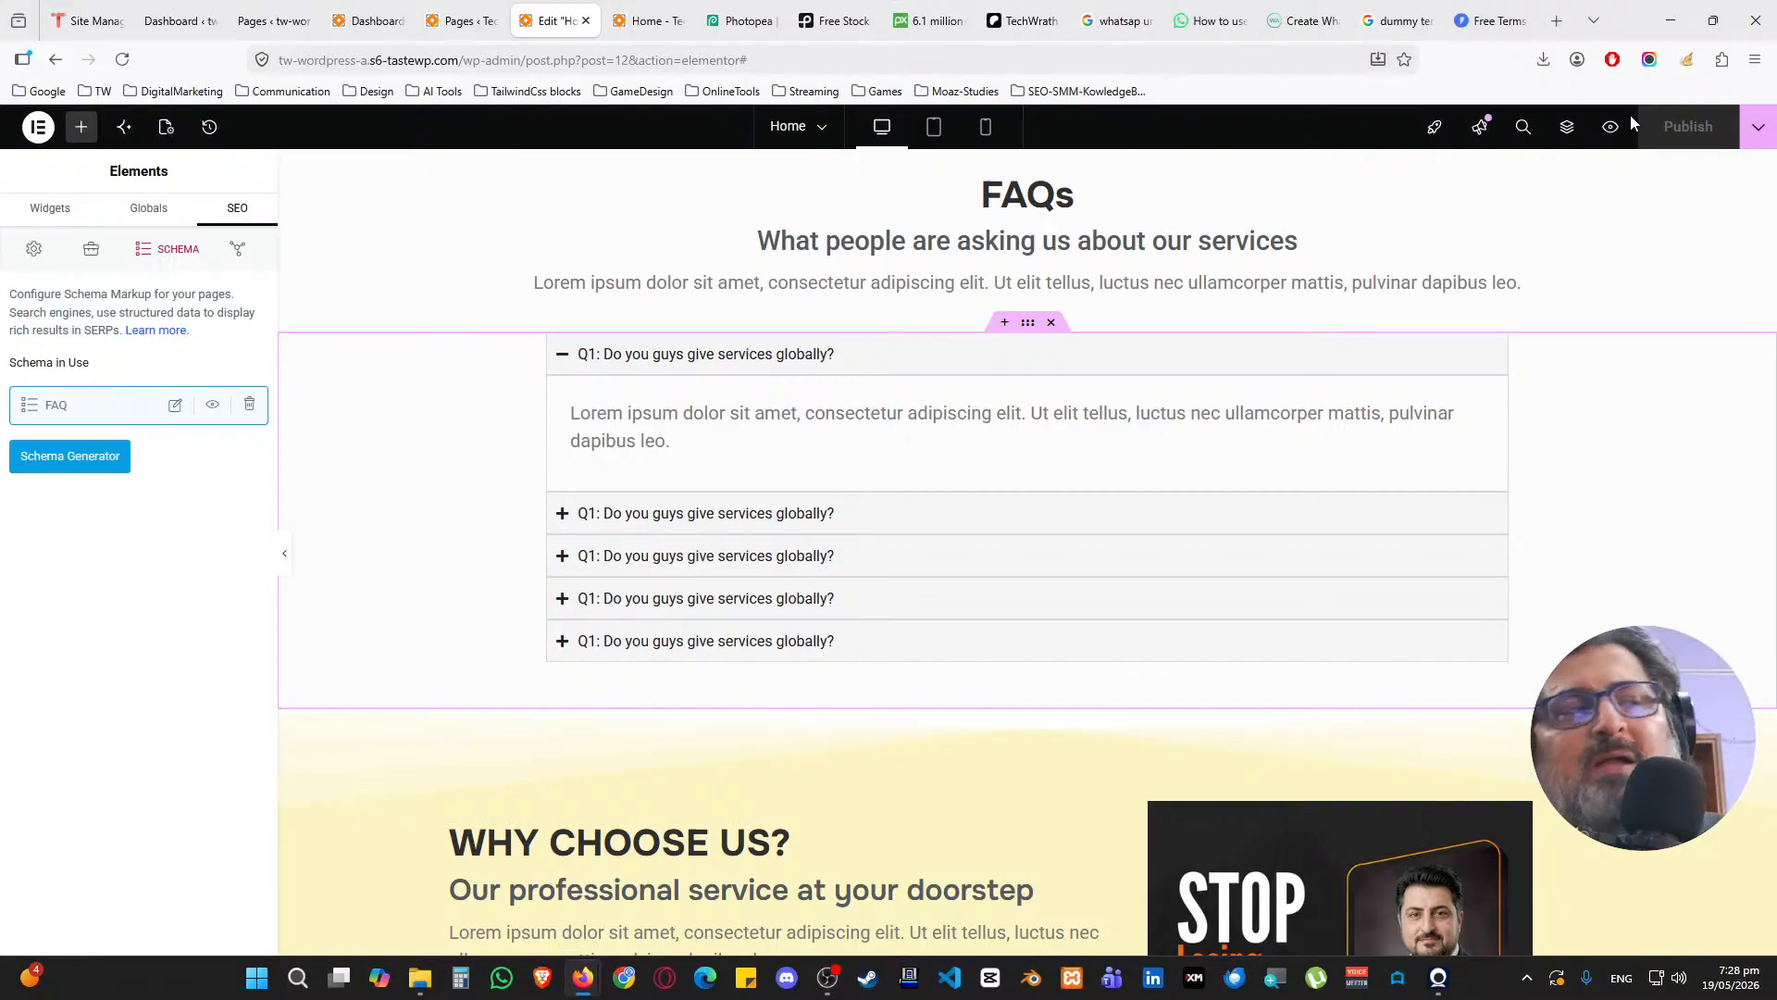
scroll(822, 278, down, 5)
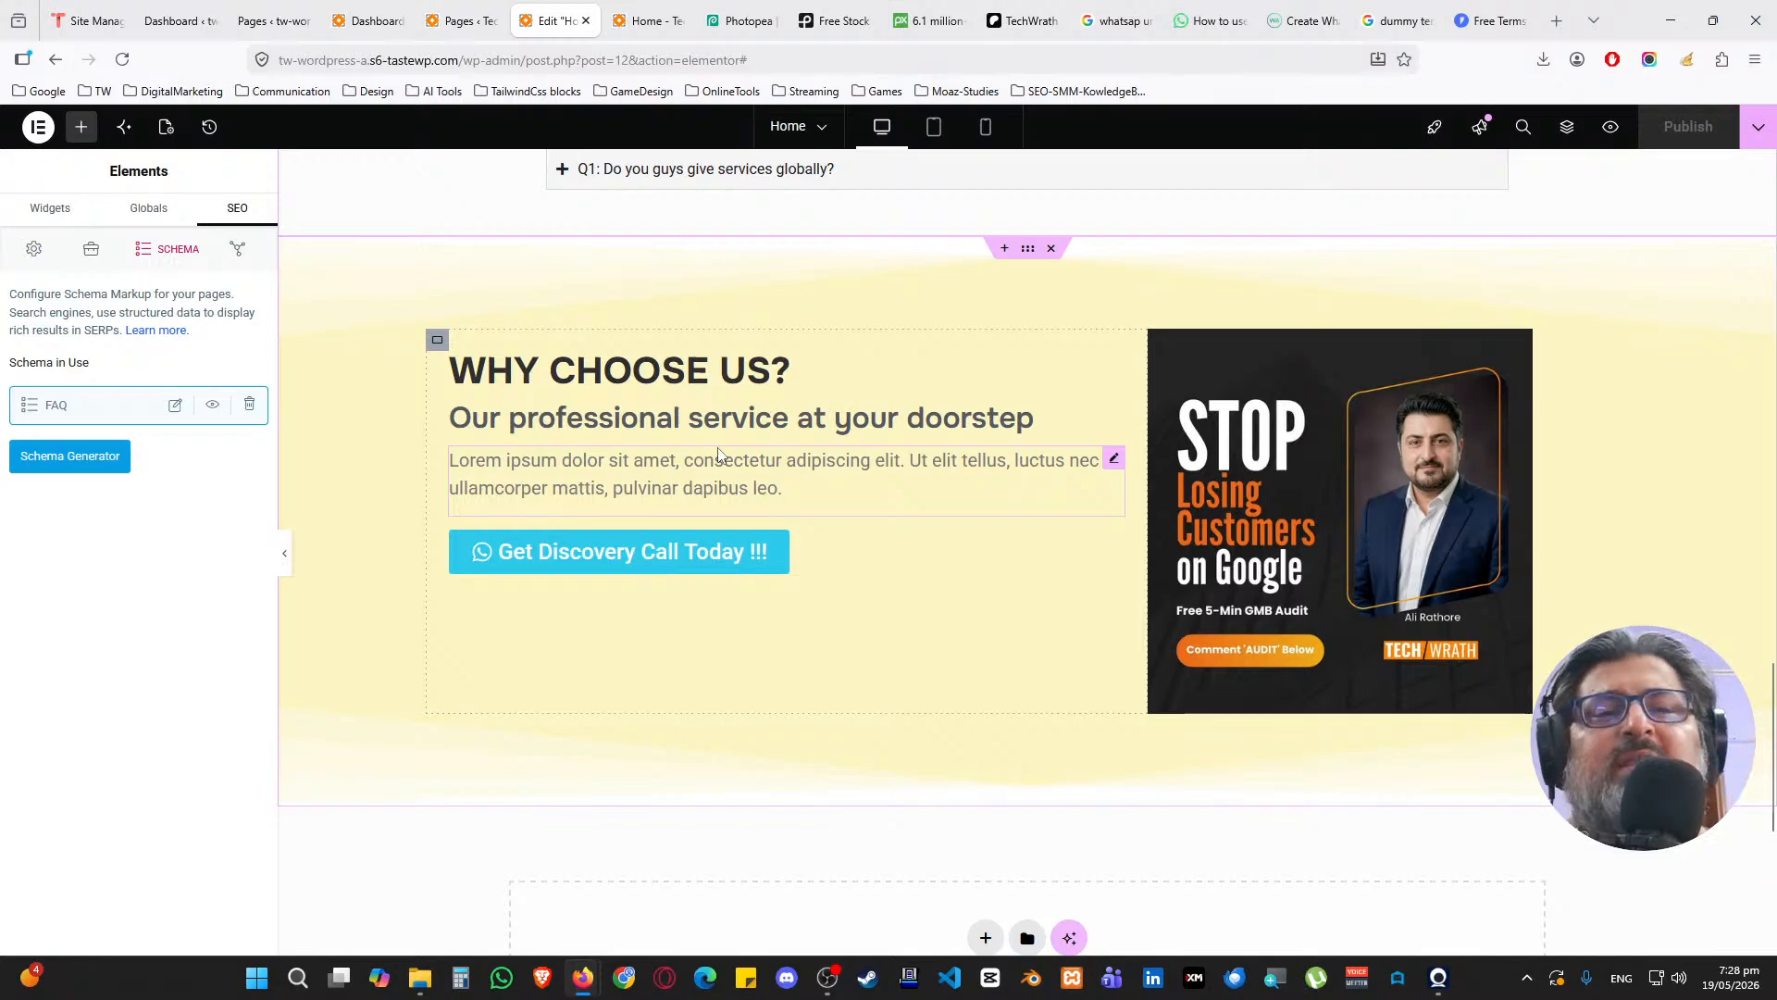
scroll(718, 454, up, 20)
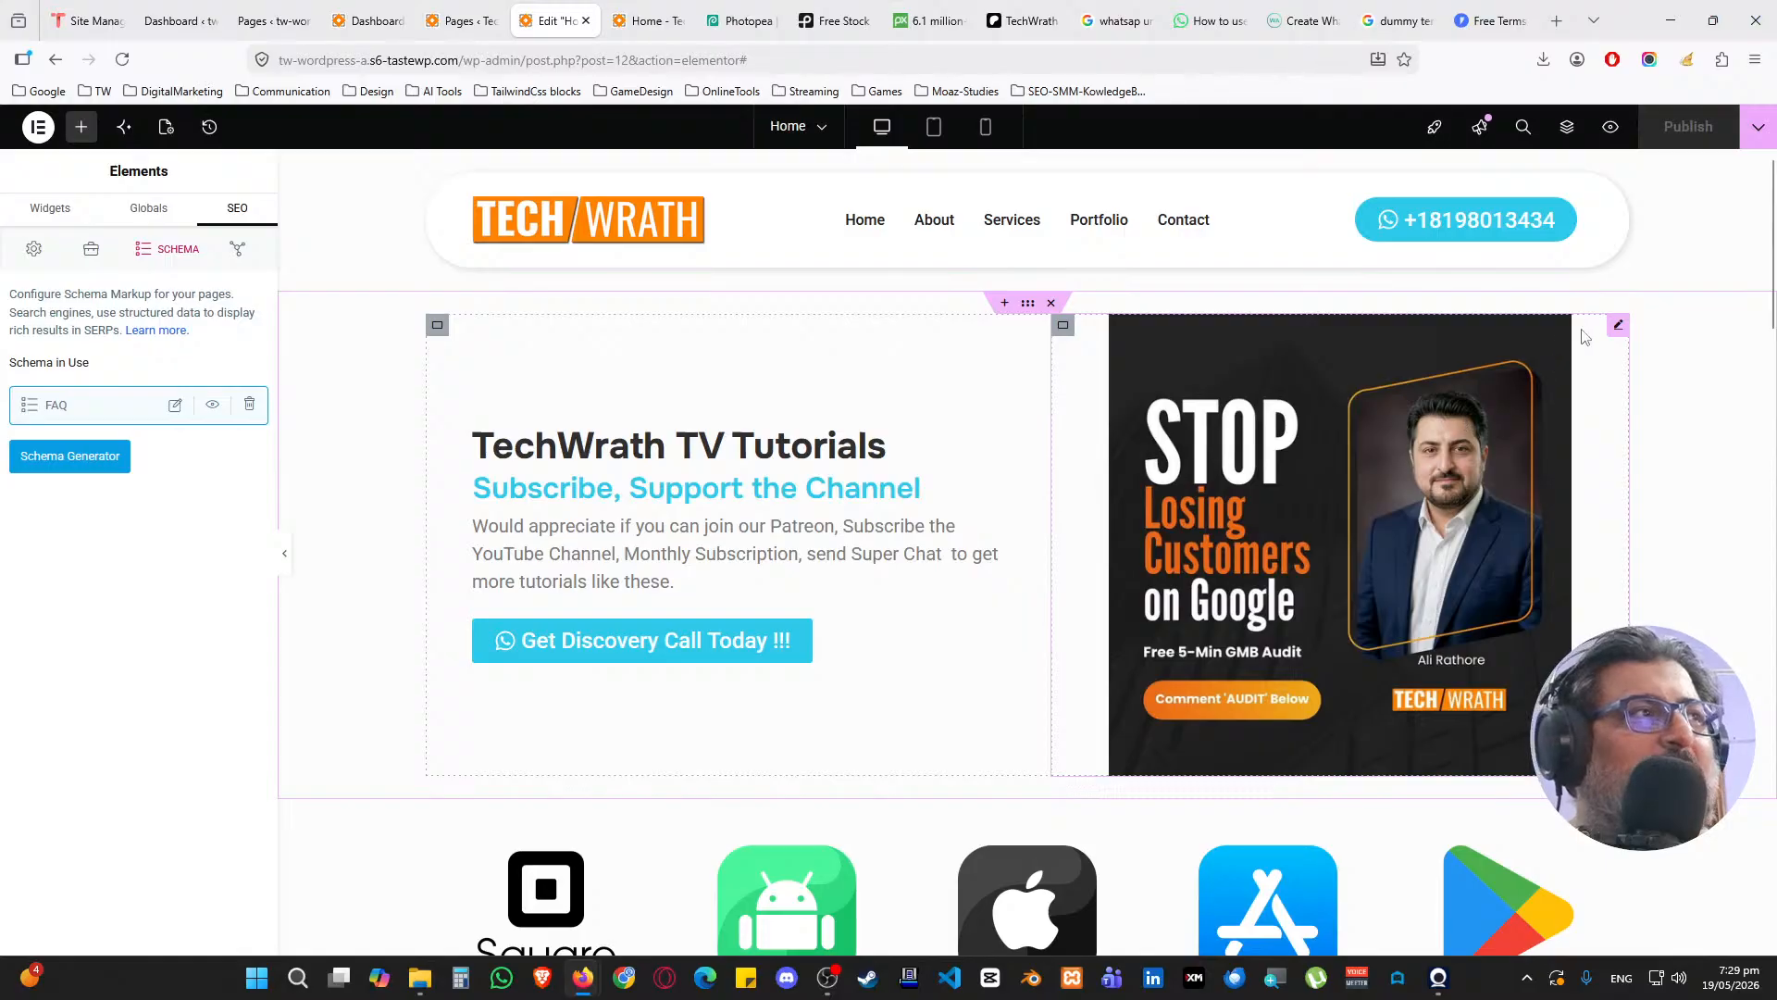
Move the STOP Losing Customers image below the discovery-call button, resized to 50% width and left-aligned
drag(1618, 326, 824, 652)
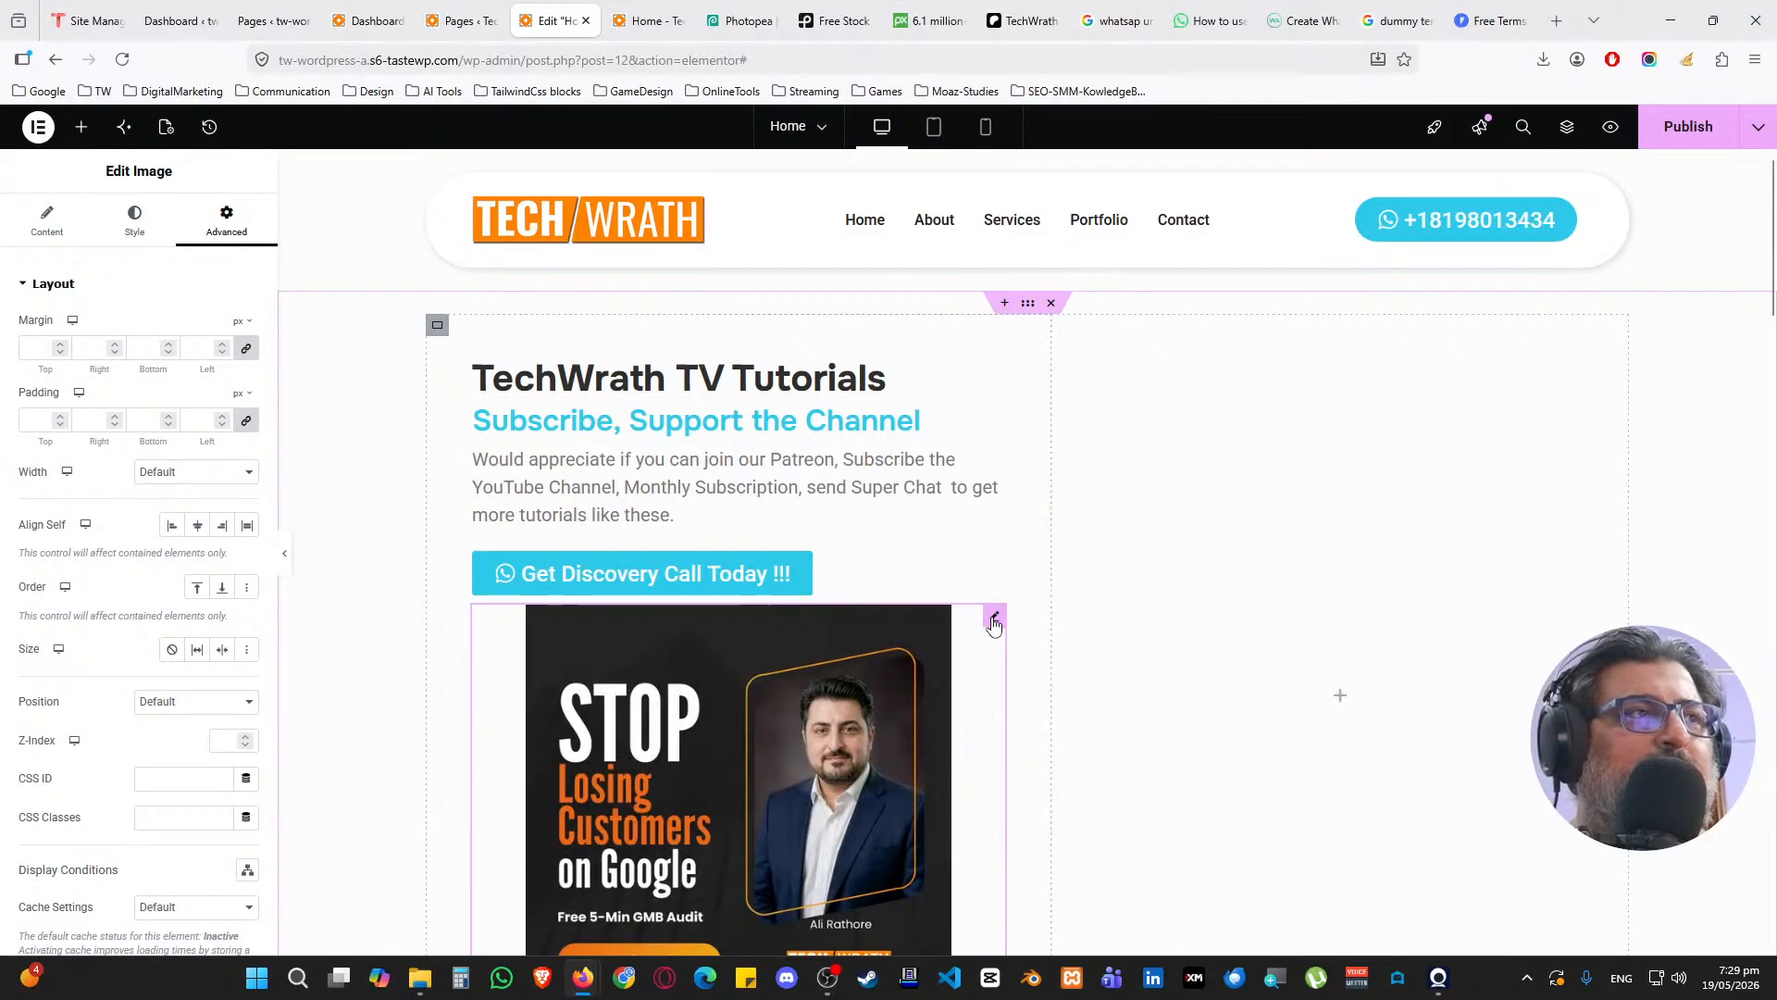
click(48, 220)
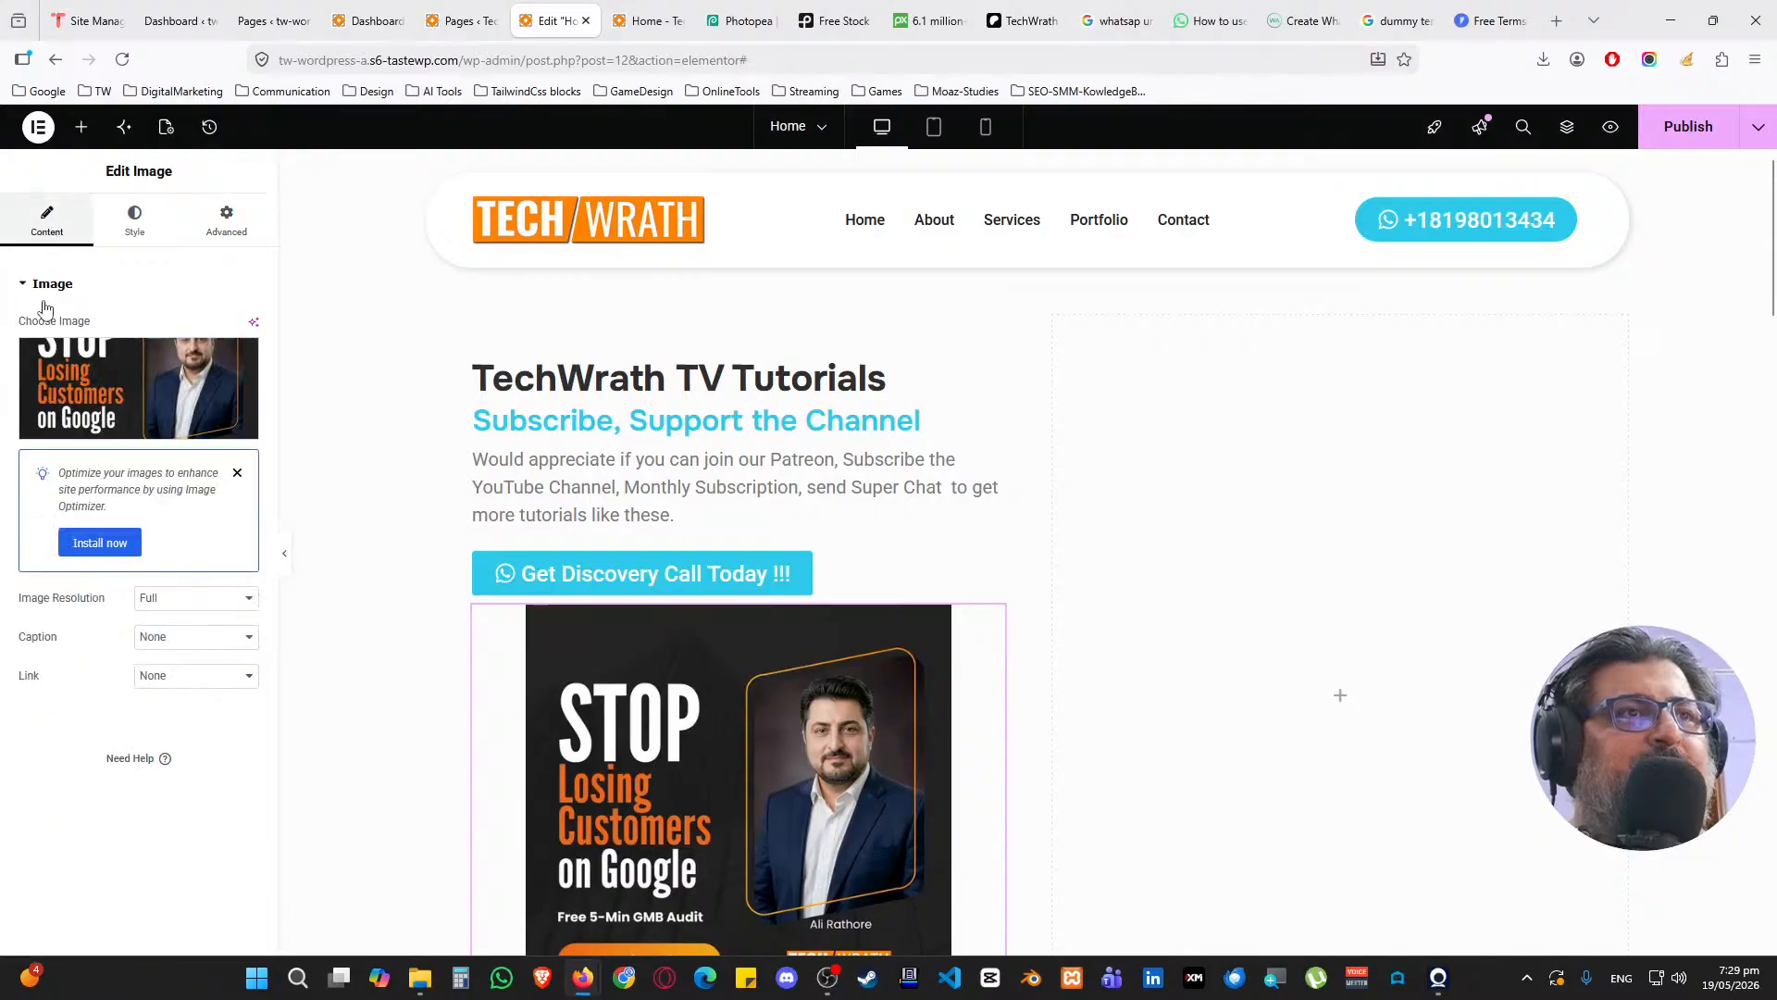
click(159, 470)
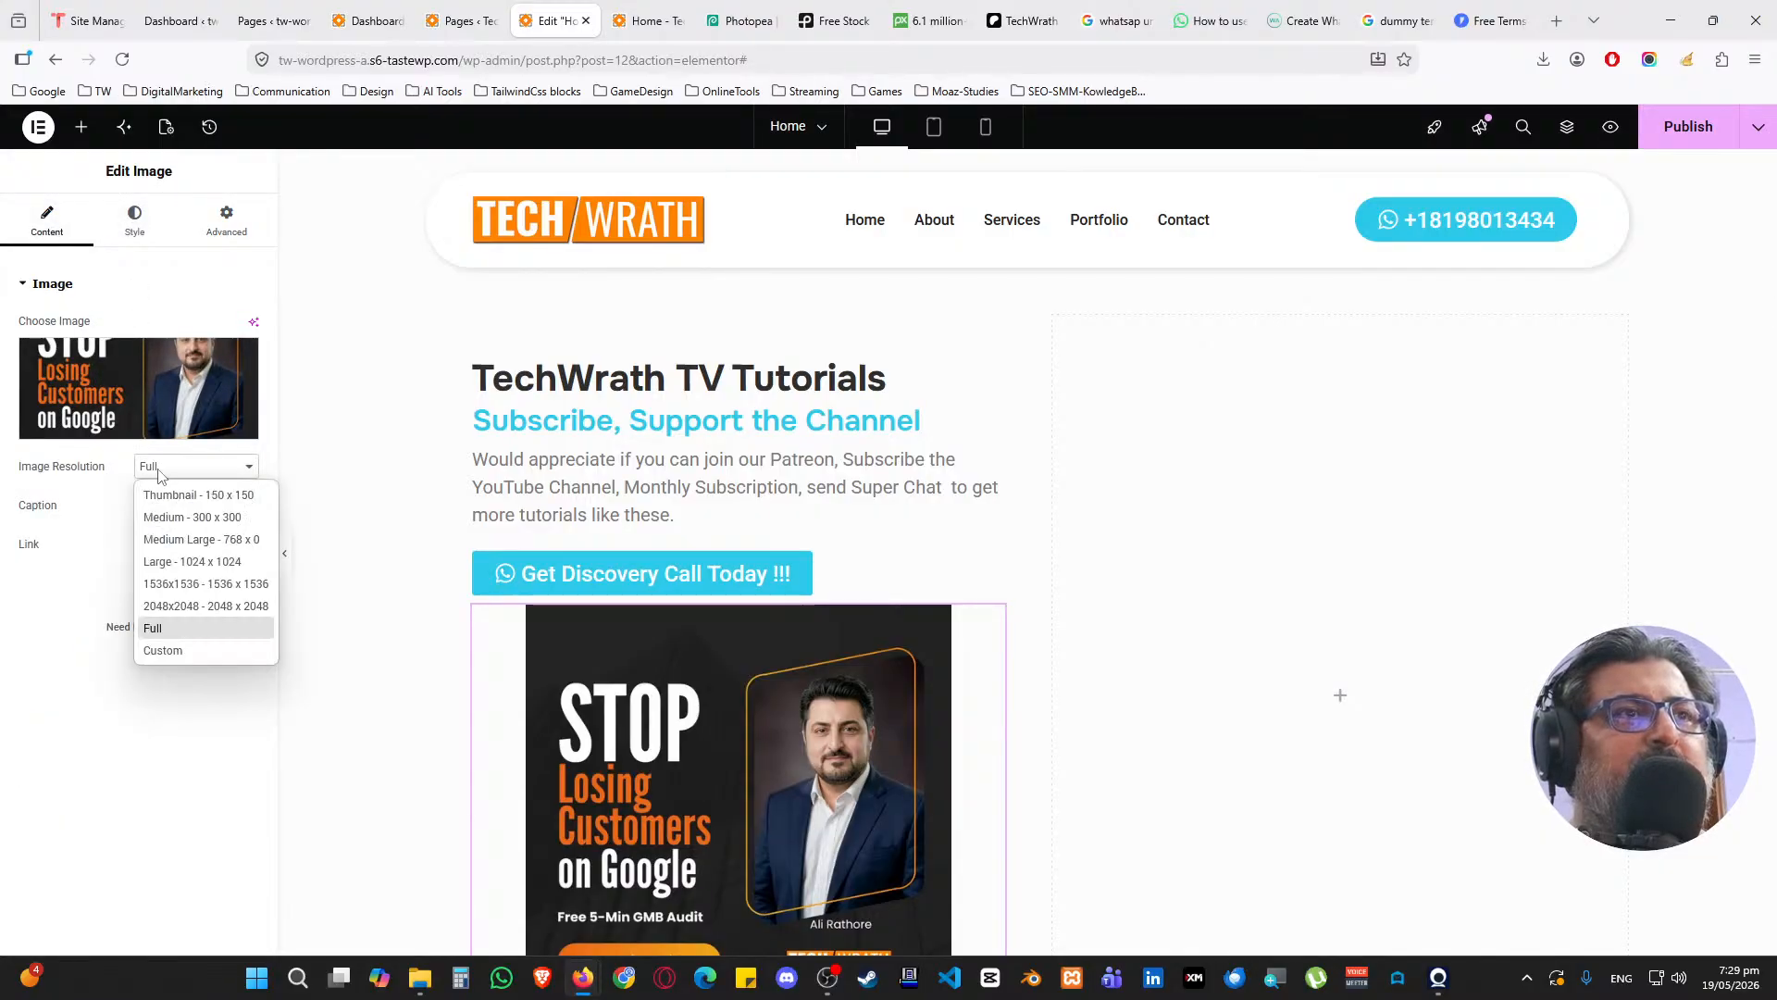
click(159, 474)
click(136, 222)
double_click(218, 385)
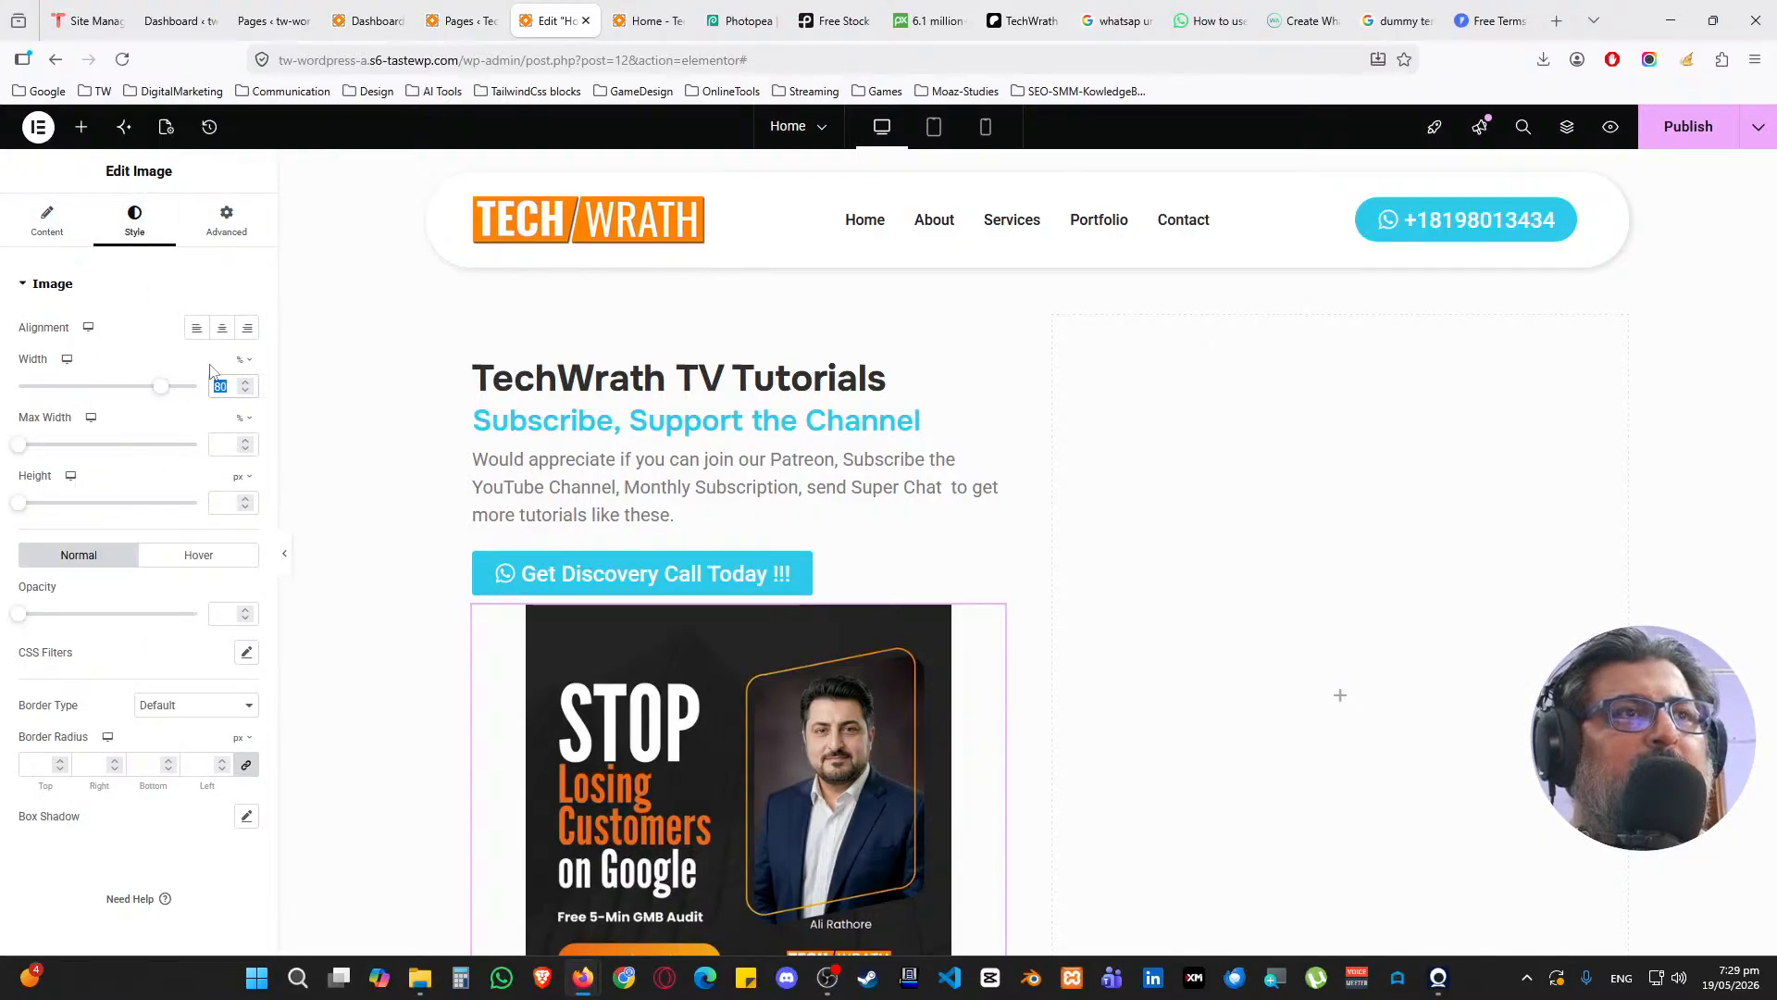
text(50)
click(196, 327)
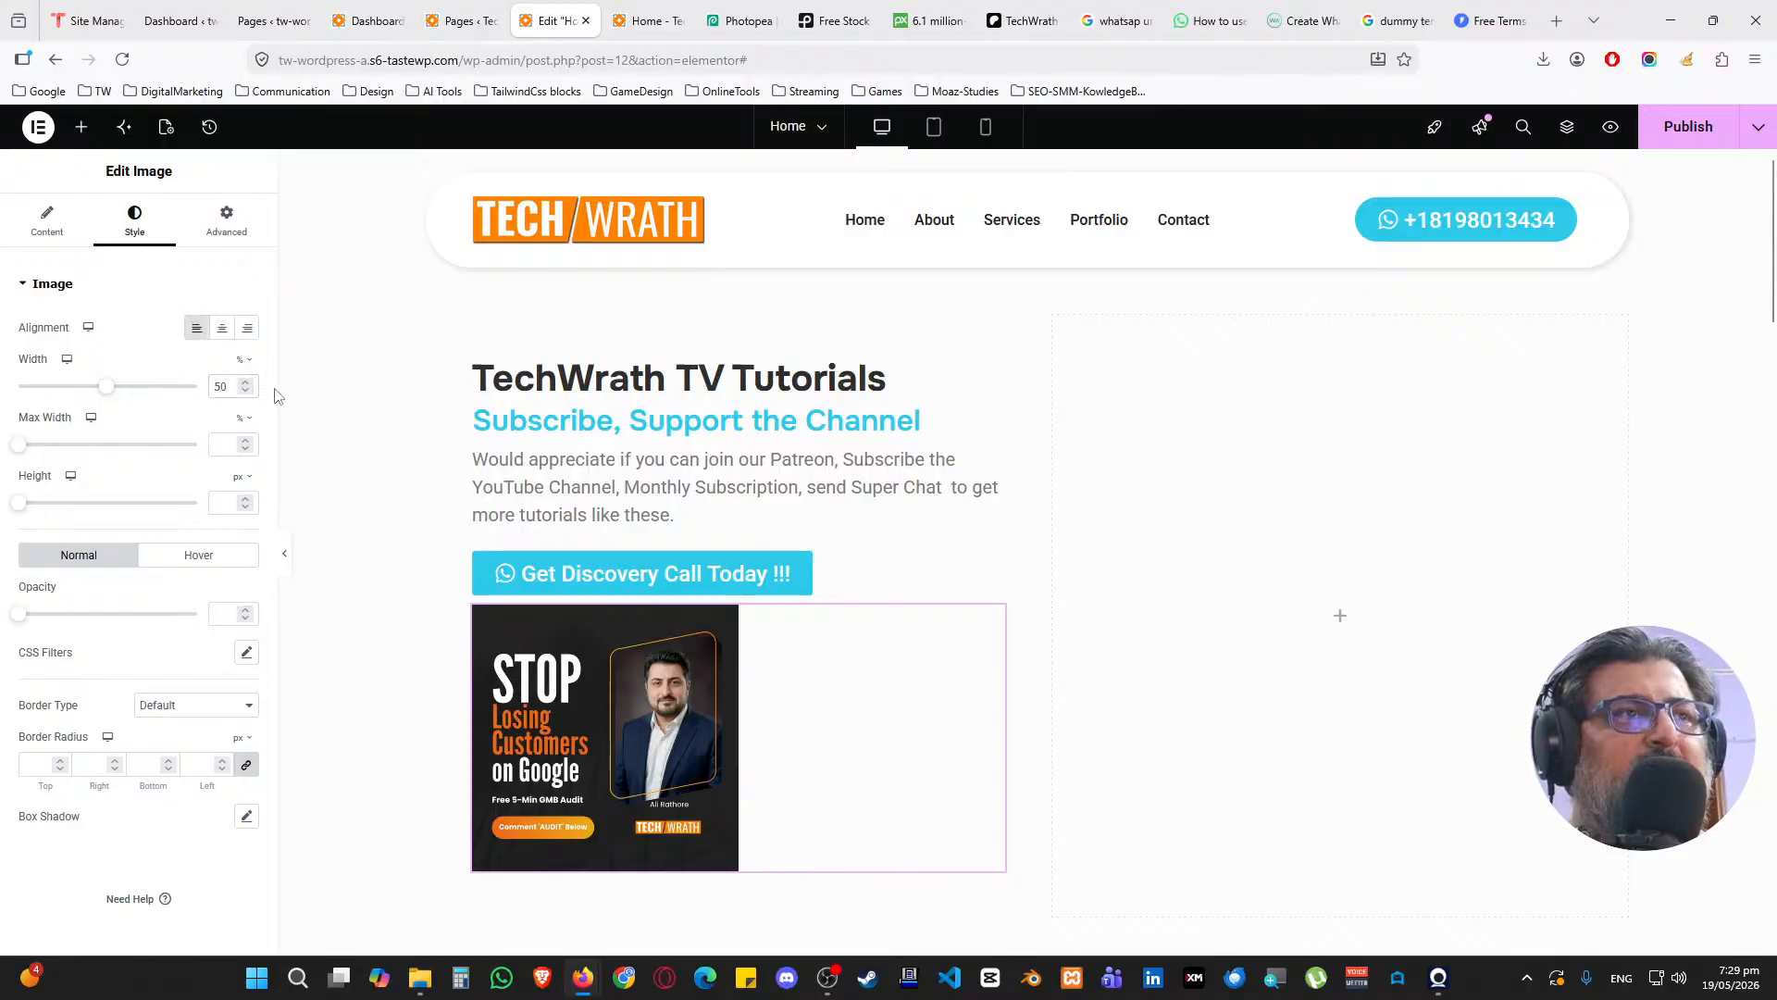
double_click(215, 387)
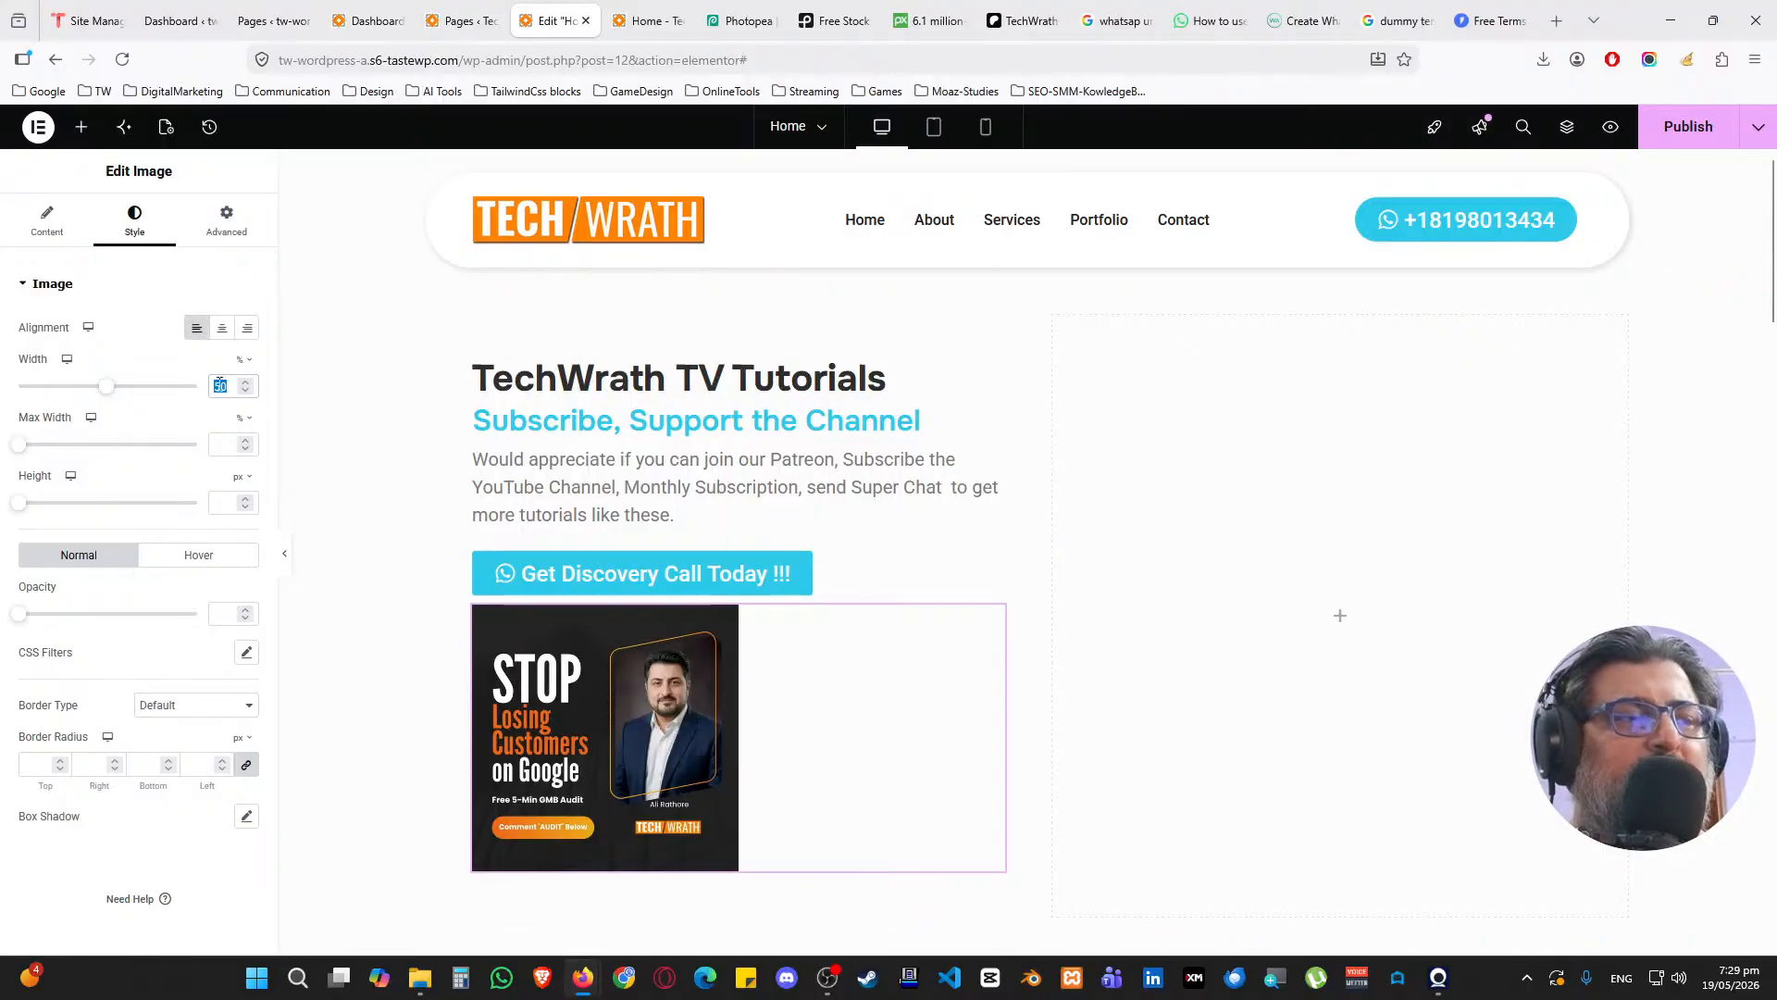
Select the empty right column and switch its background to a plain colour
click(1063, 325)
click(132, 227)
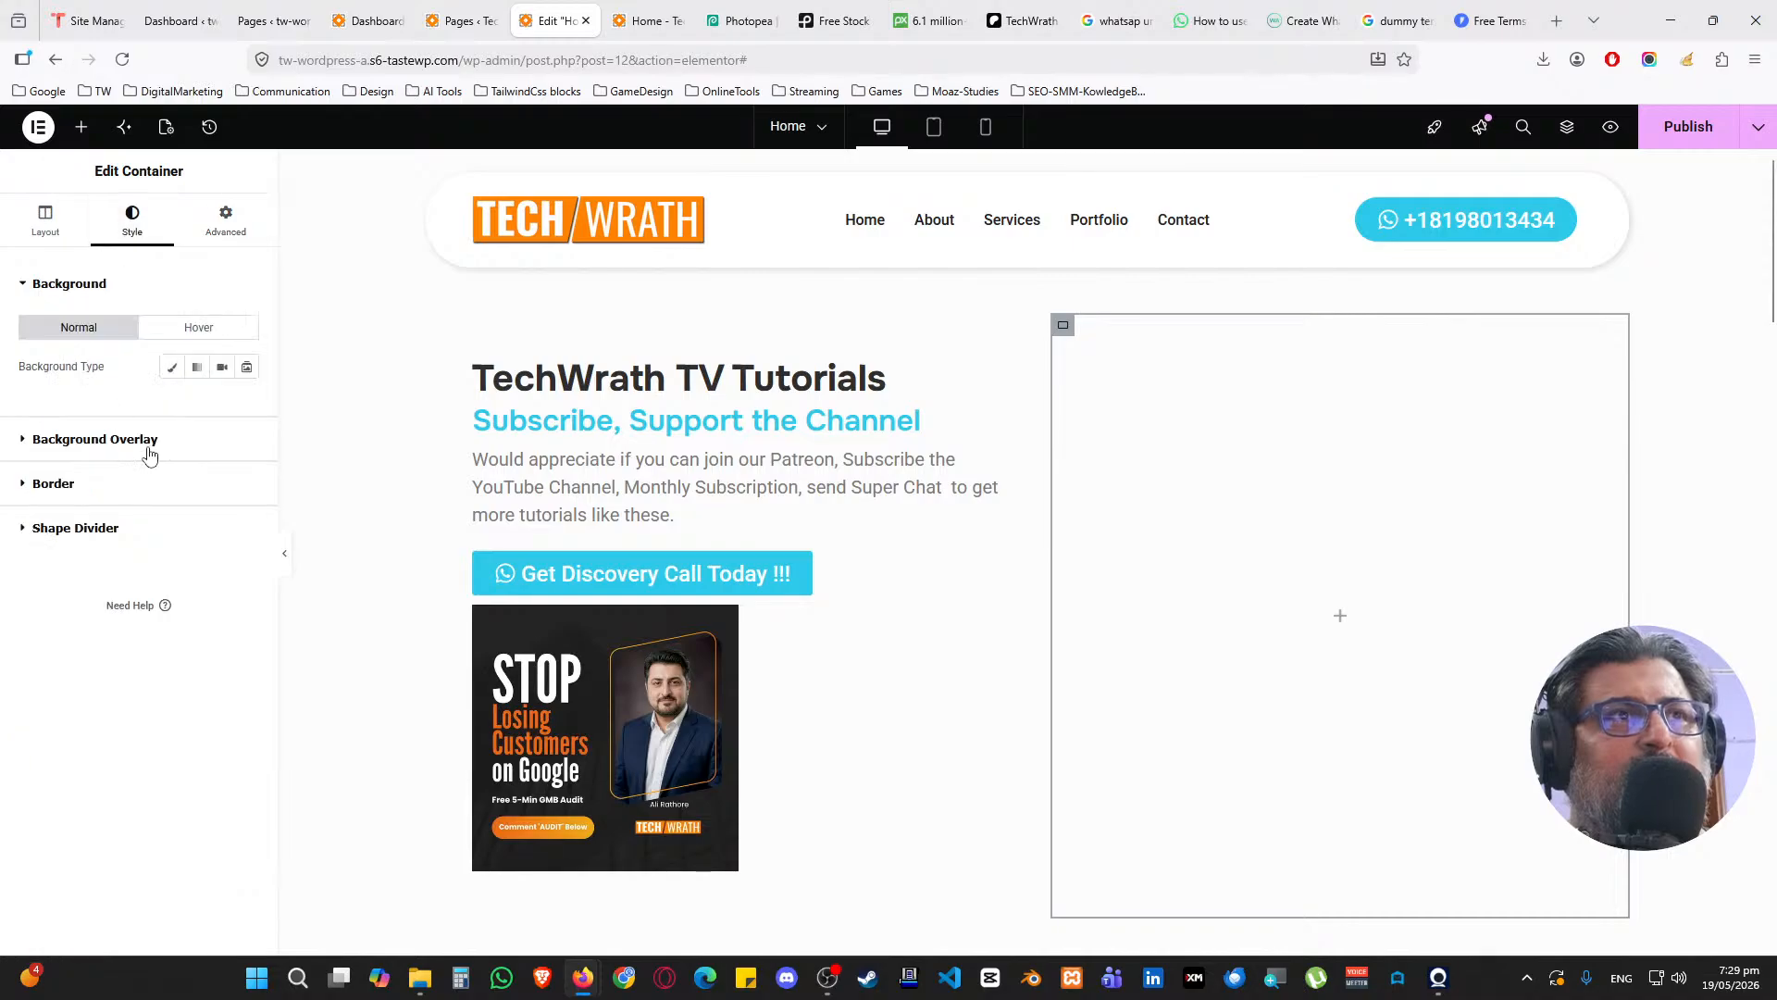
click(172, 367)
Give the right column the White global background and a 25 px border radius
click(222, 405)
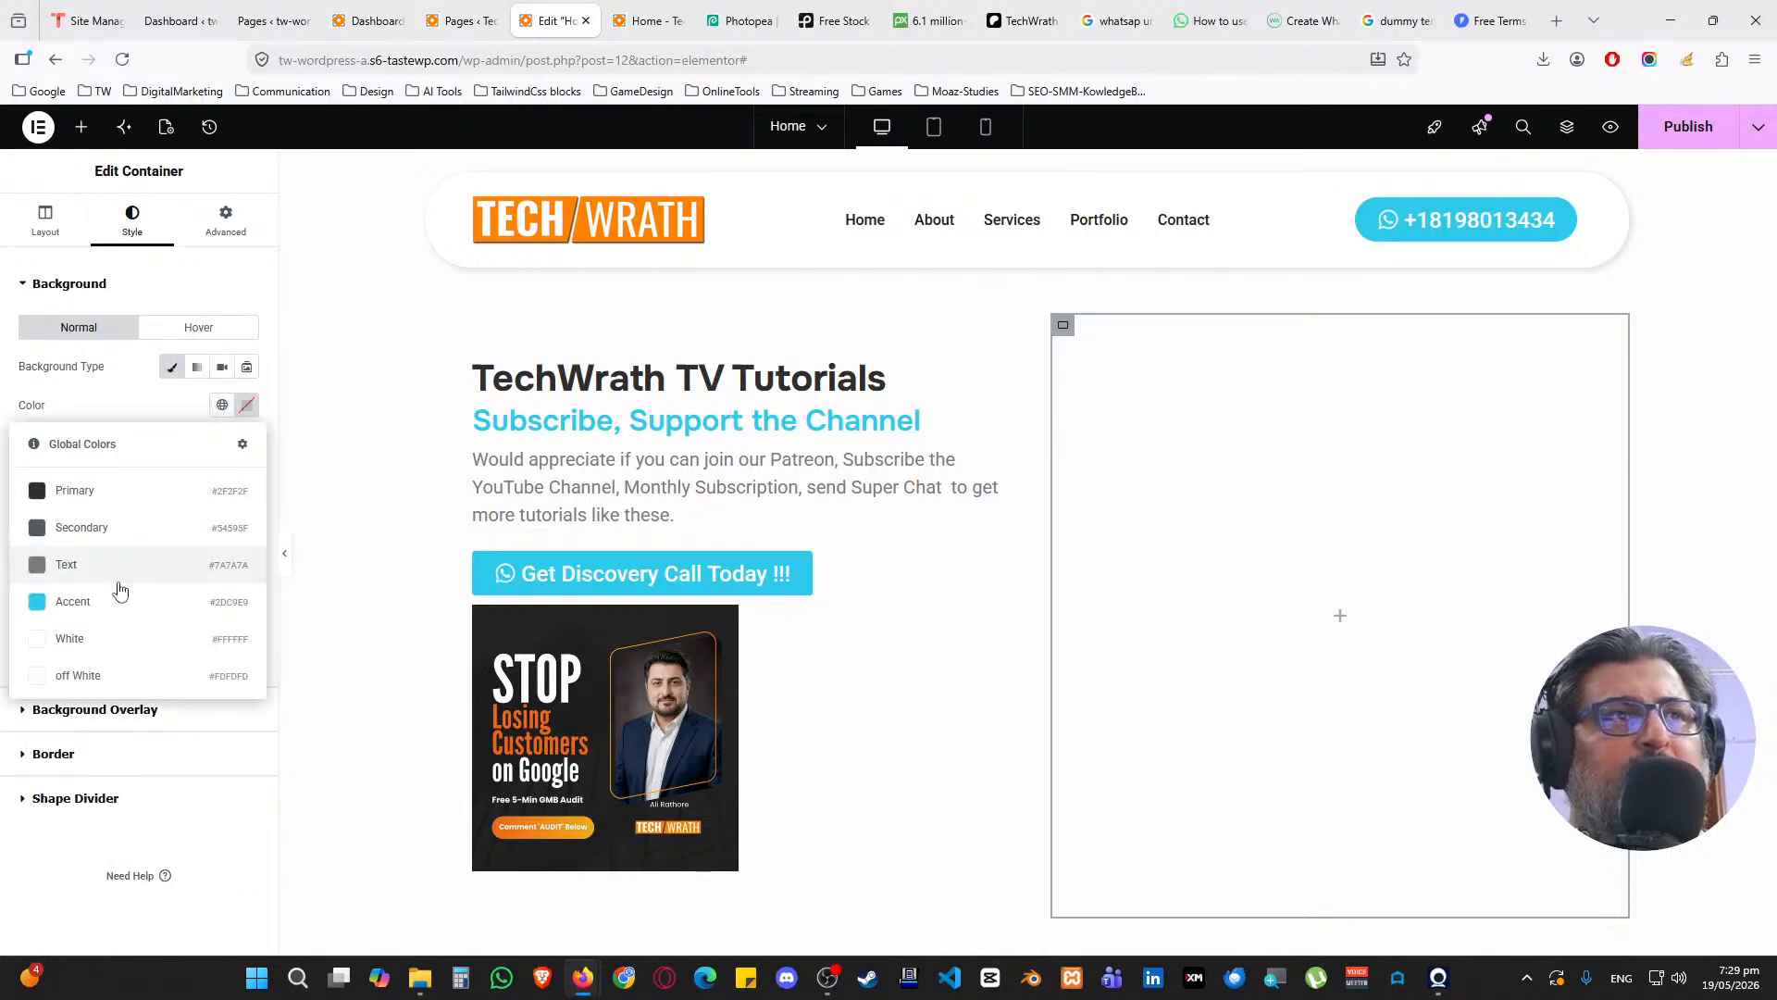
click(118, 639)
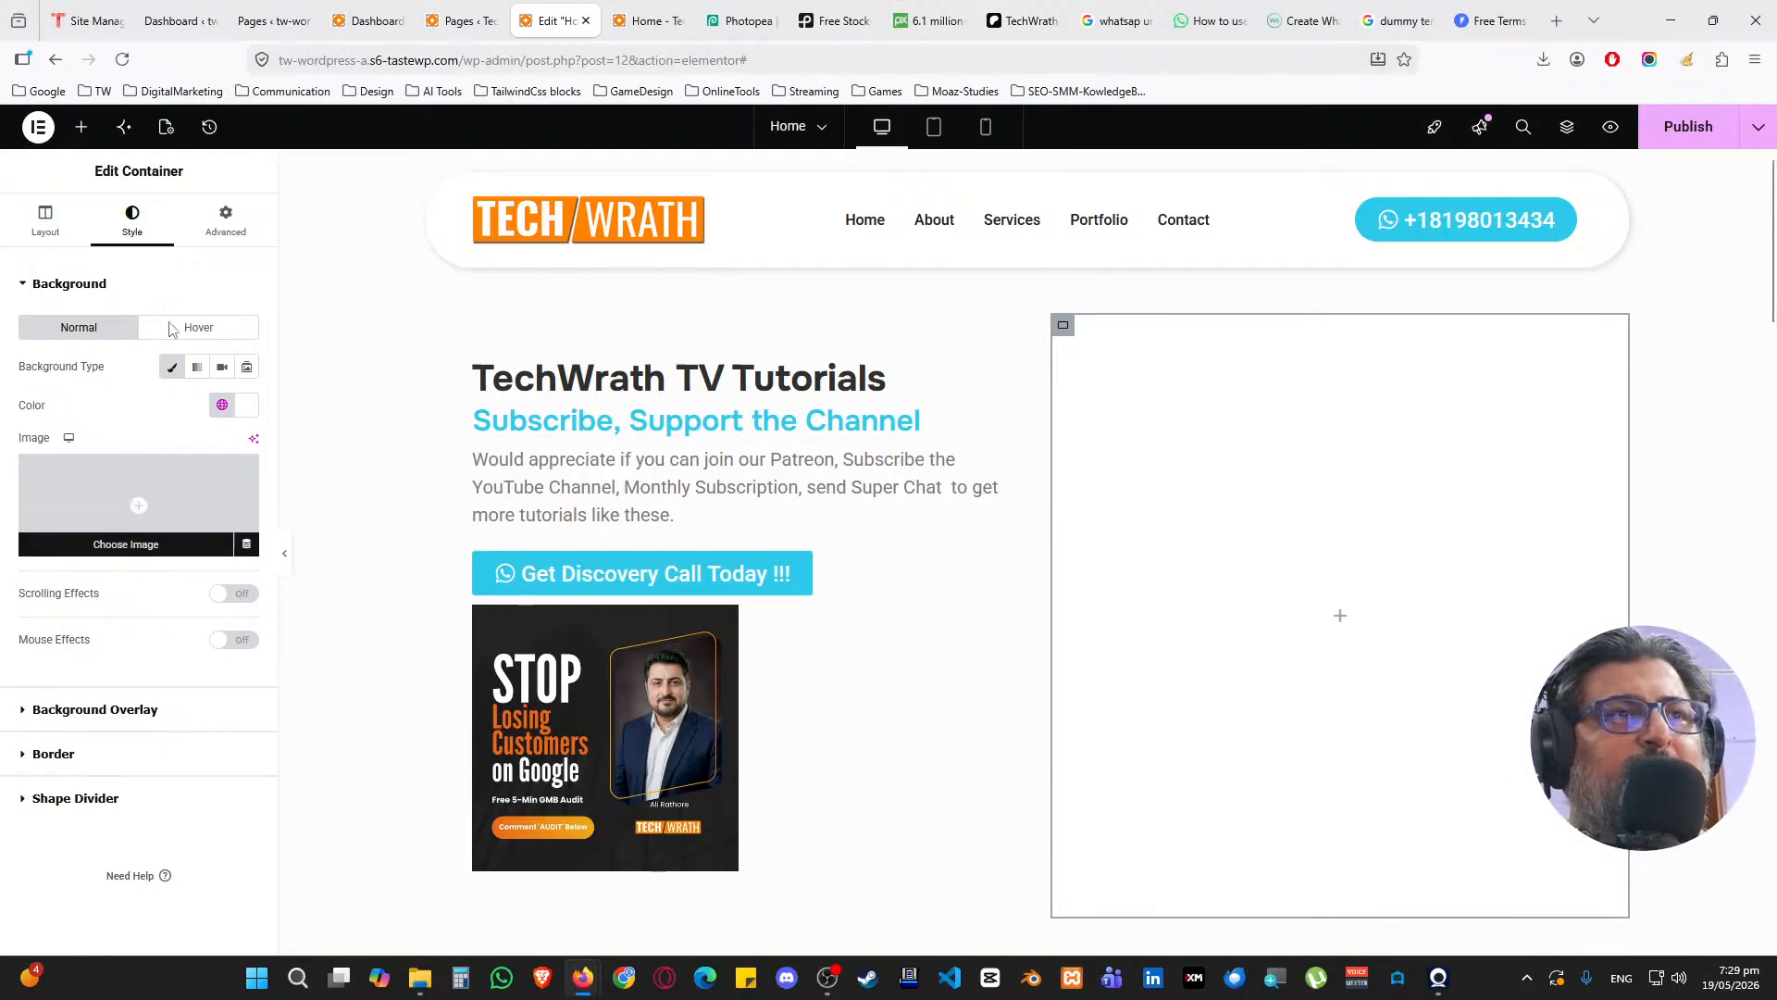
click(146, 283)
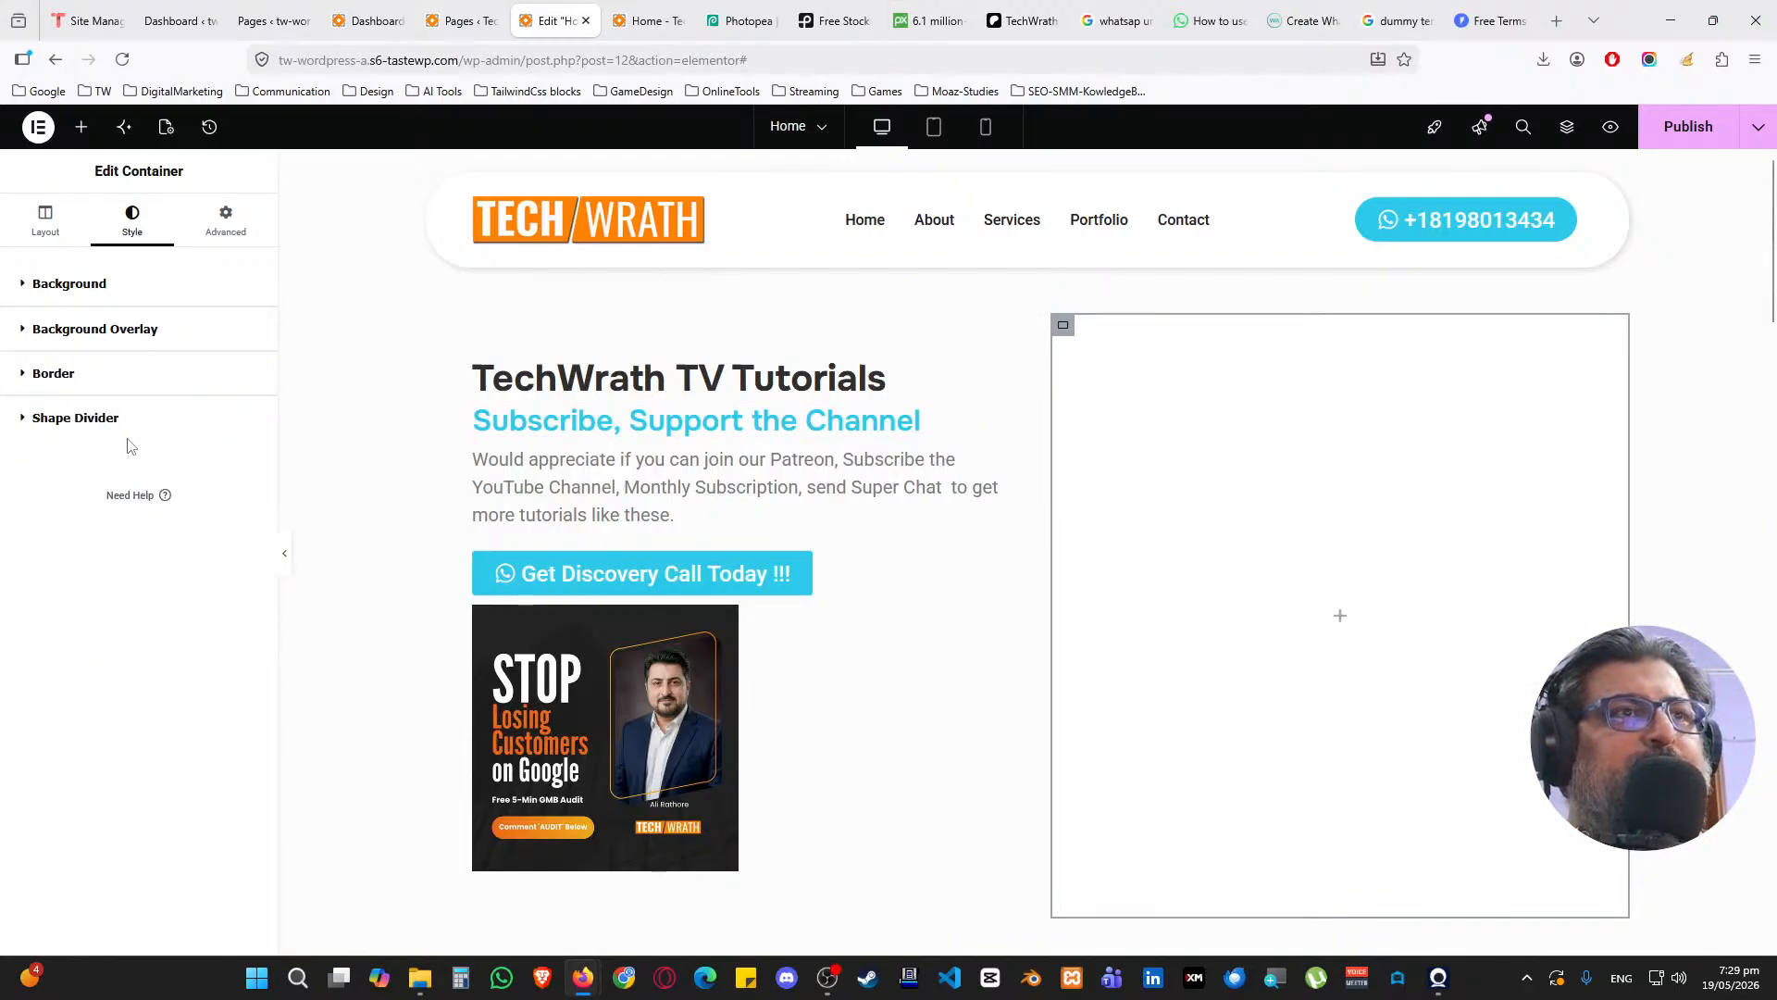
click(132, 376)
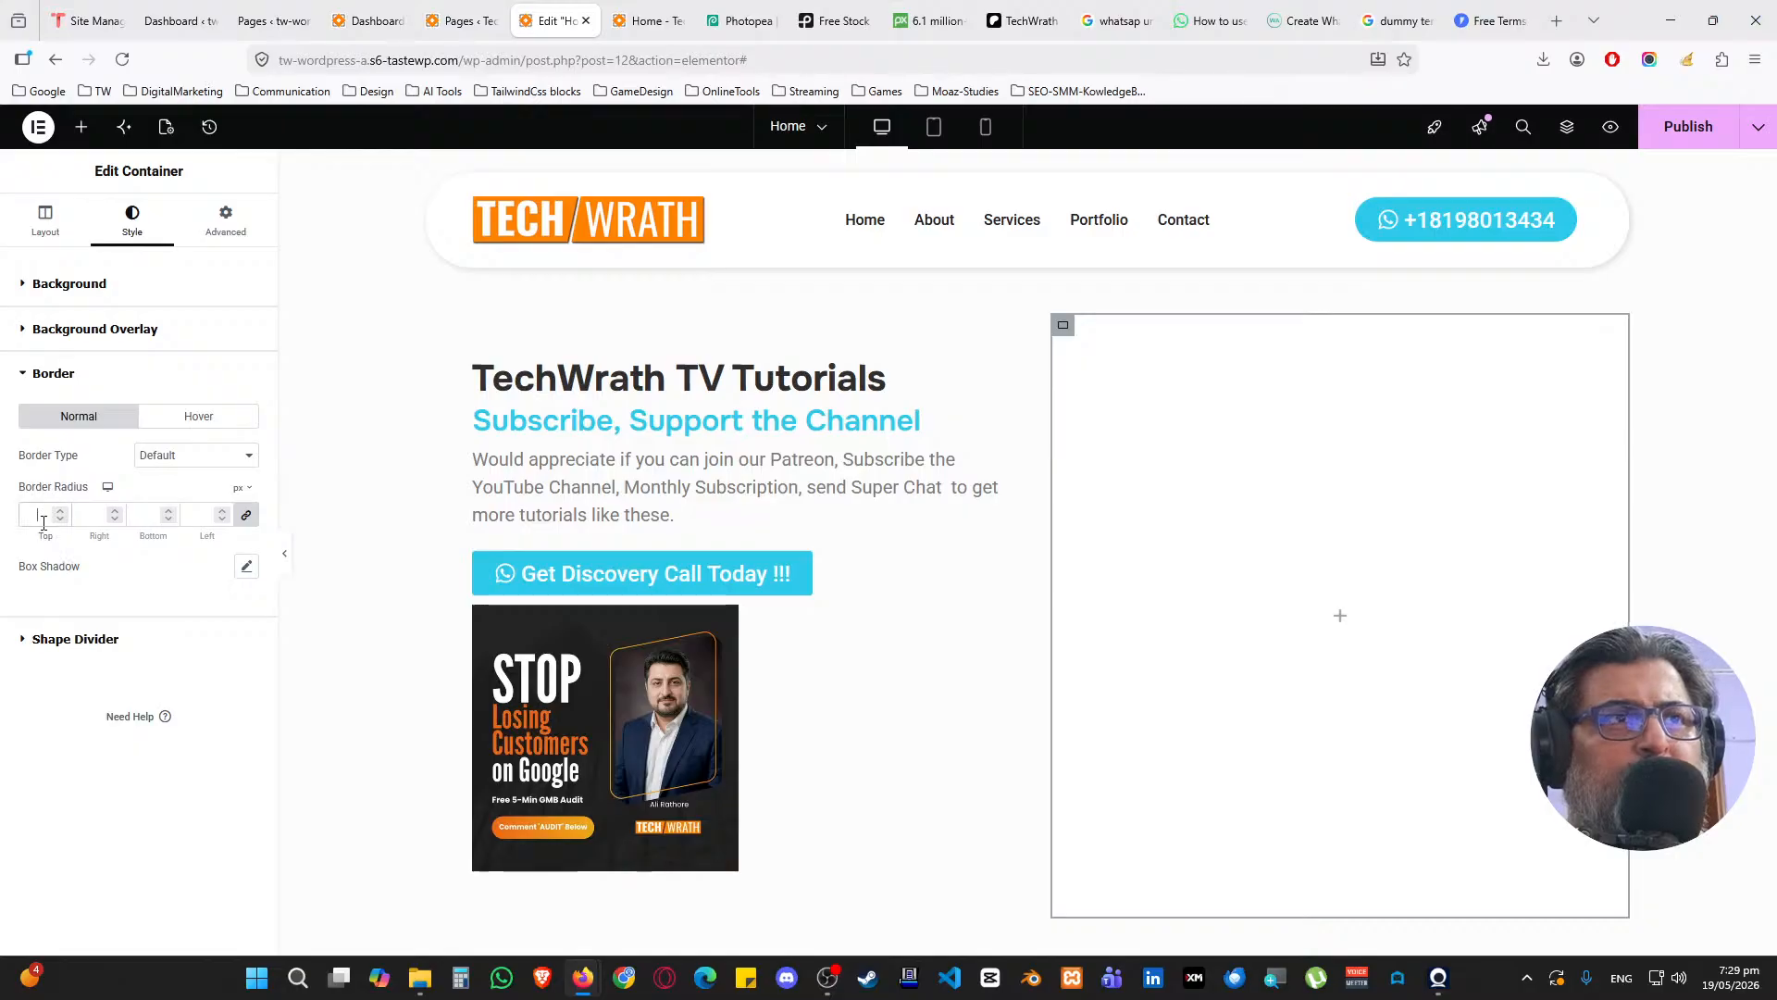
text(25)
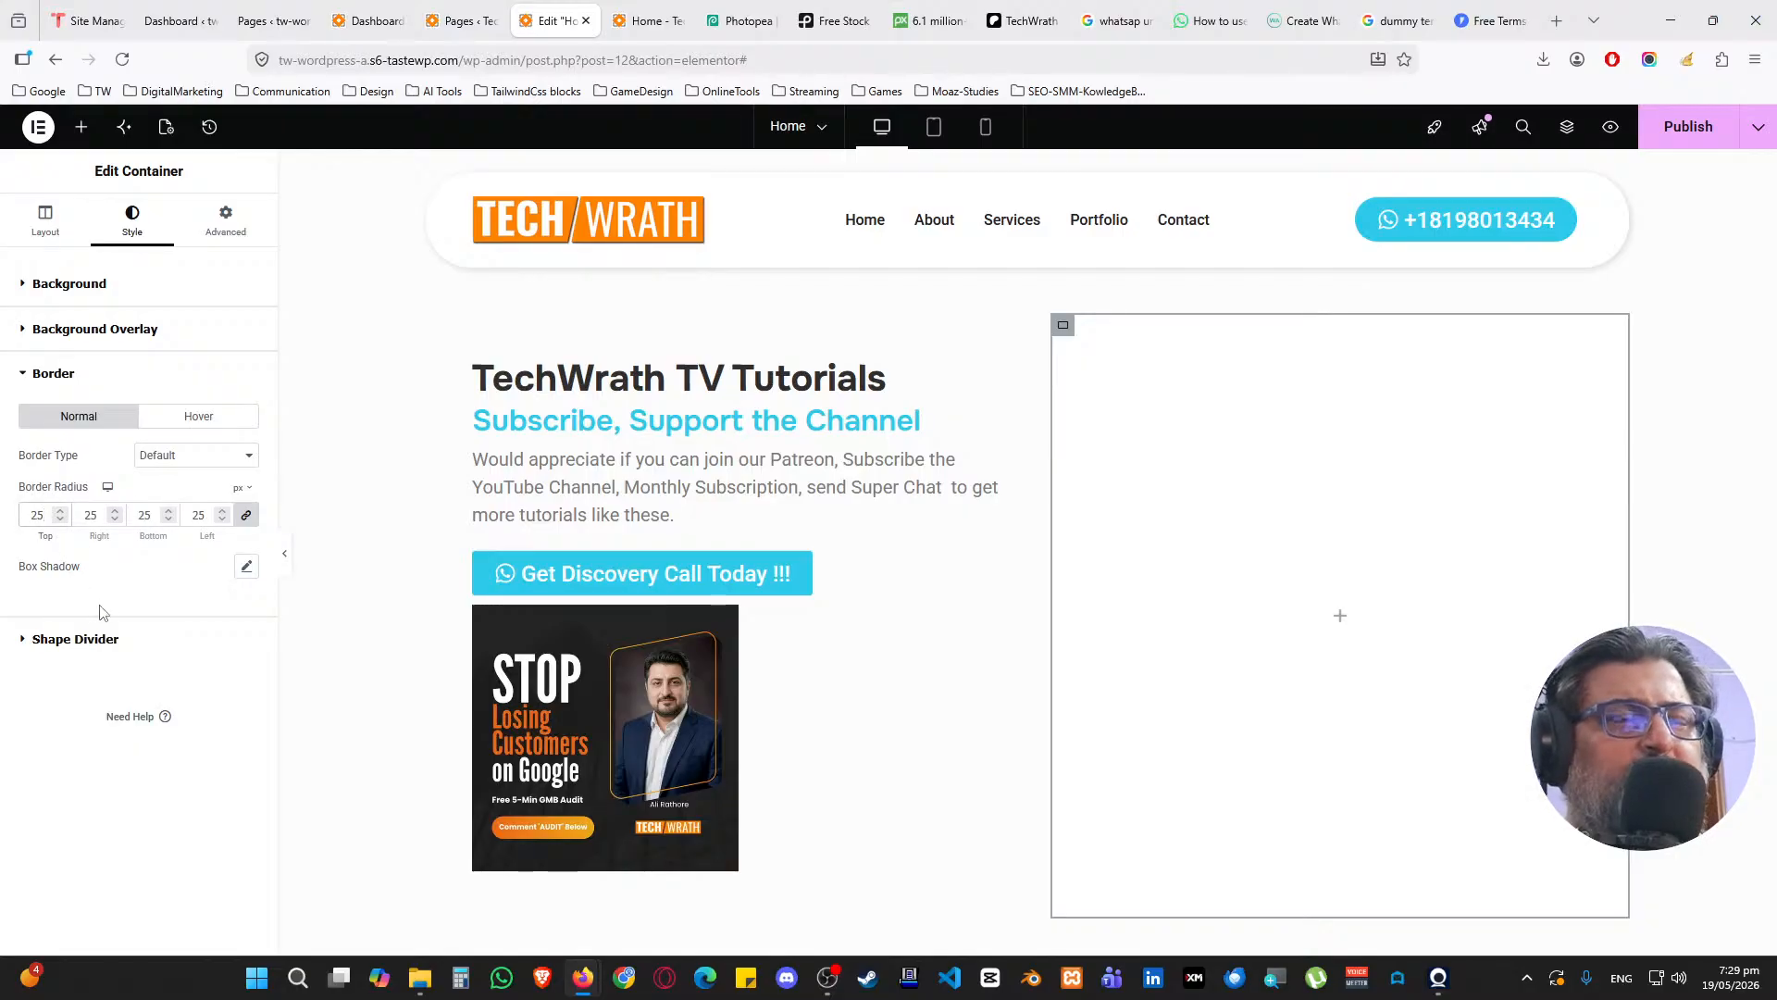
Set the column's box shadow colour to black at 0.15 opacity
click(247, 565)
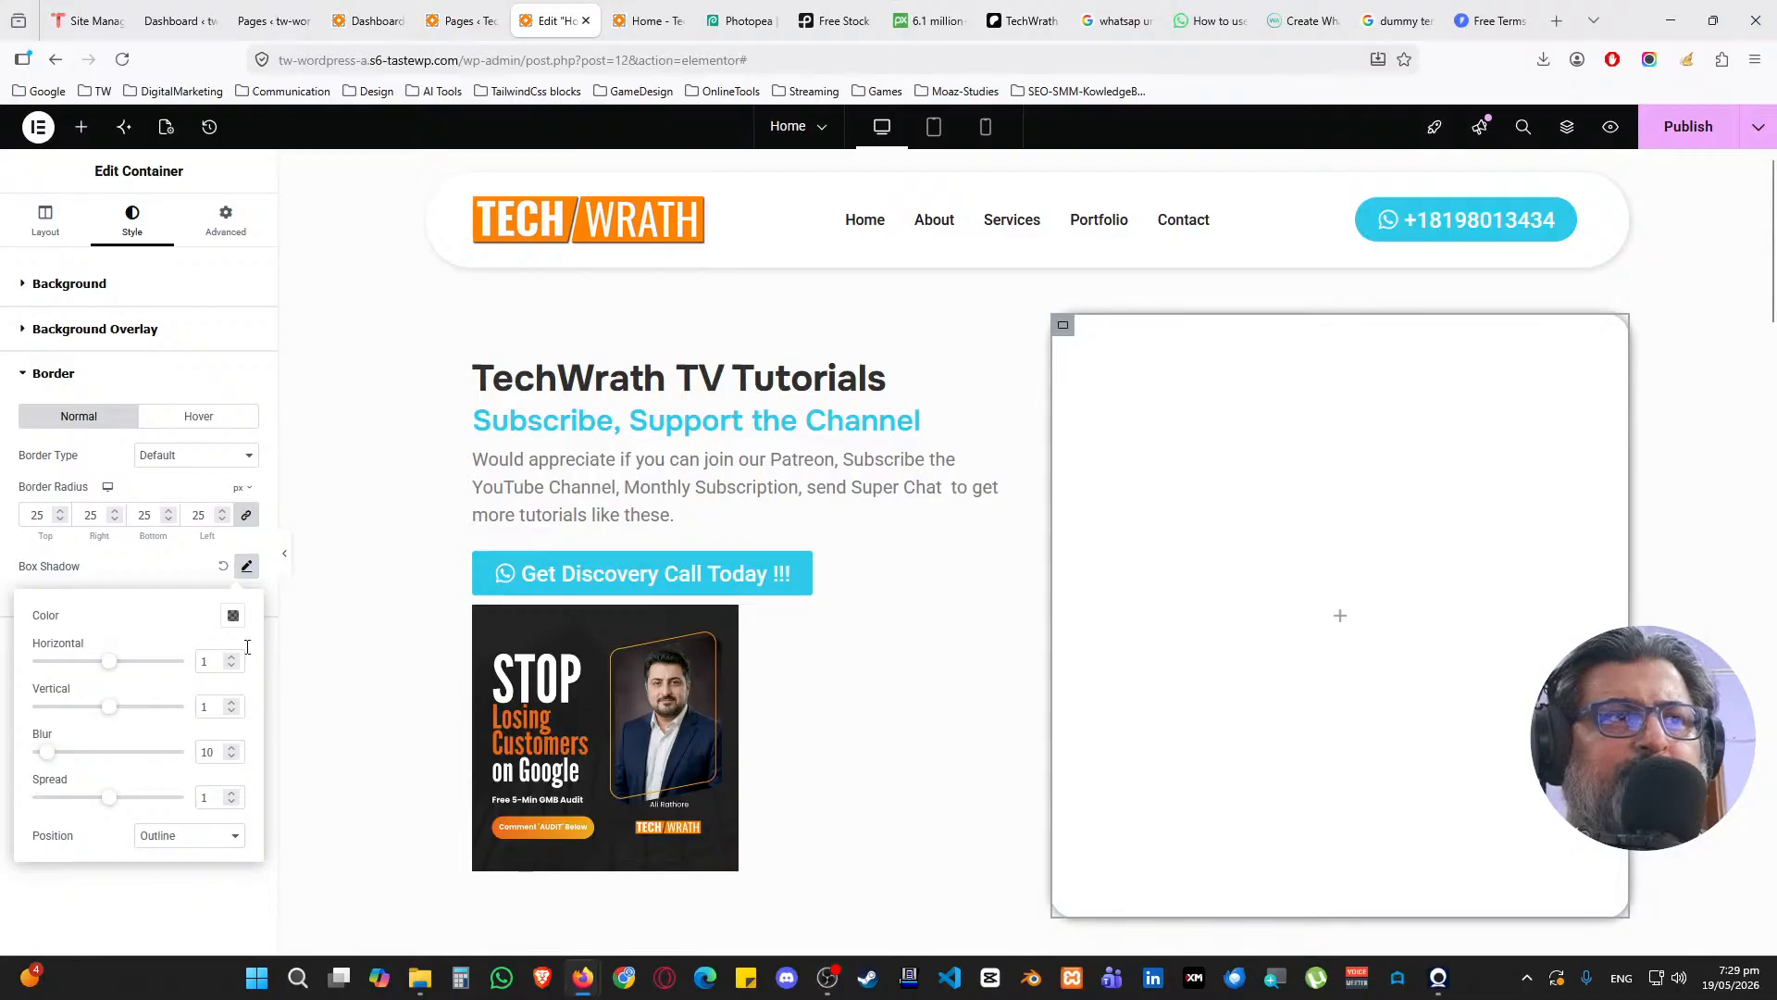
click(234, 615)
click(228, 882)
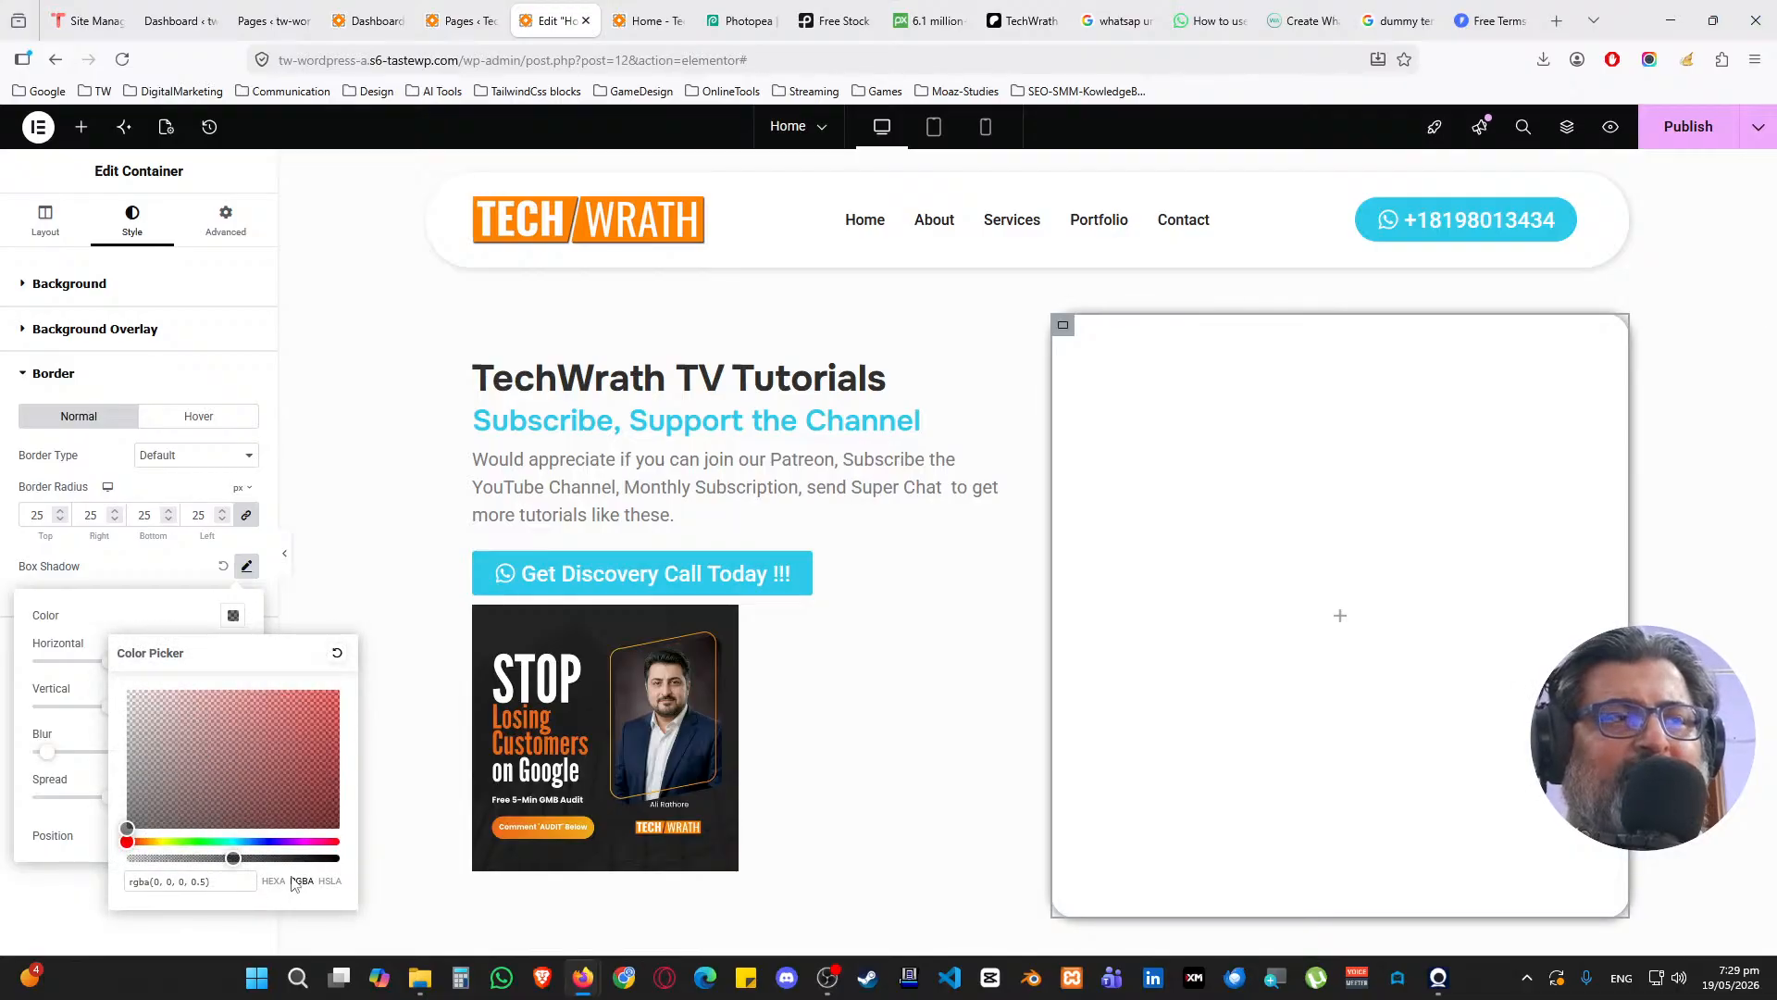
text(15)
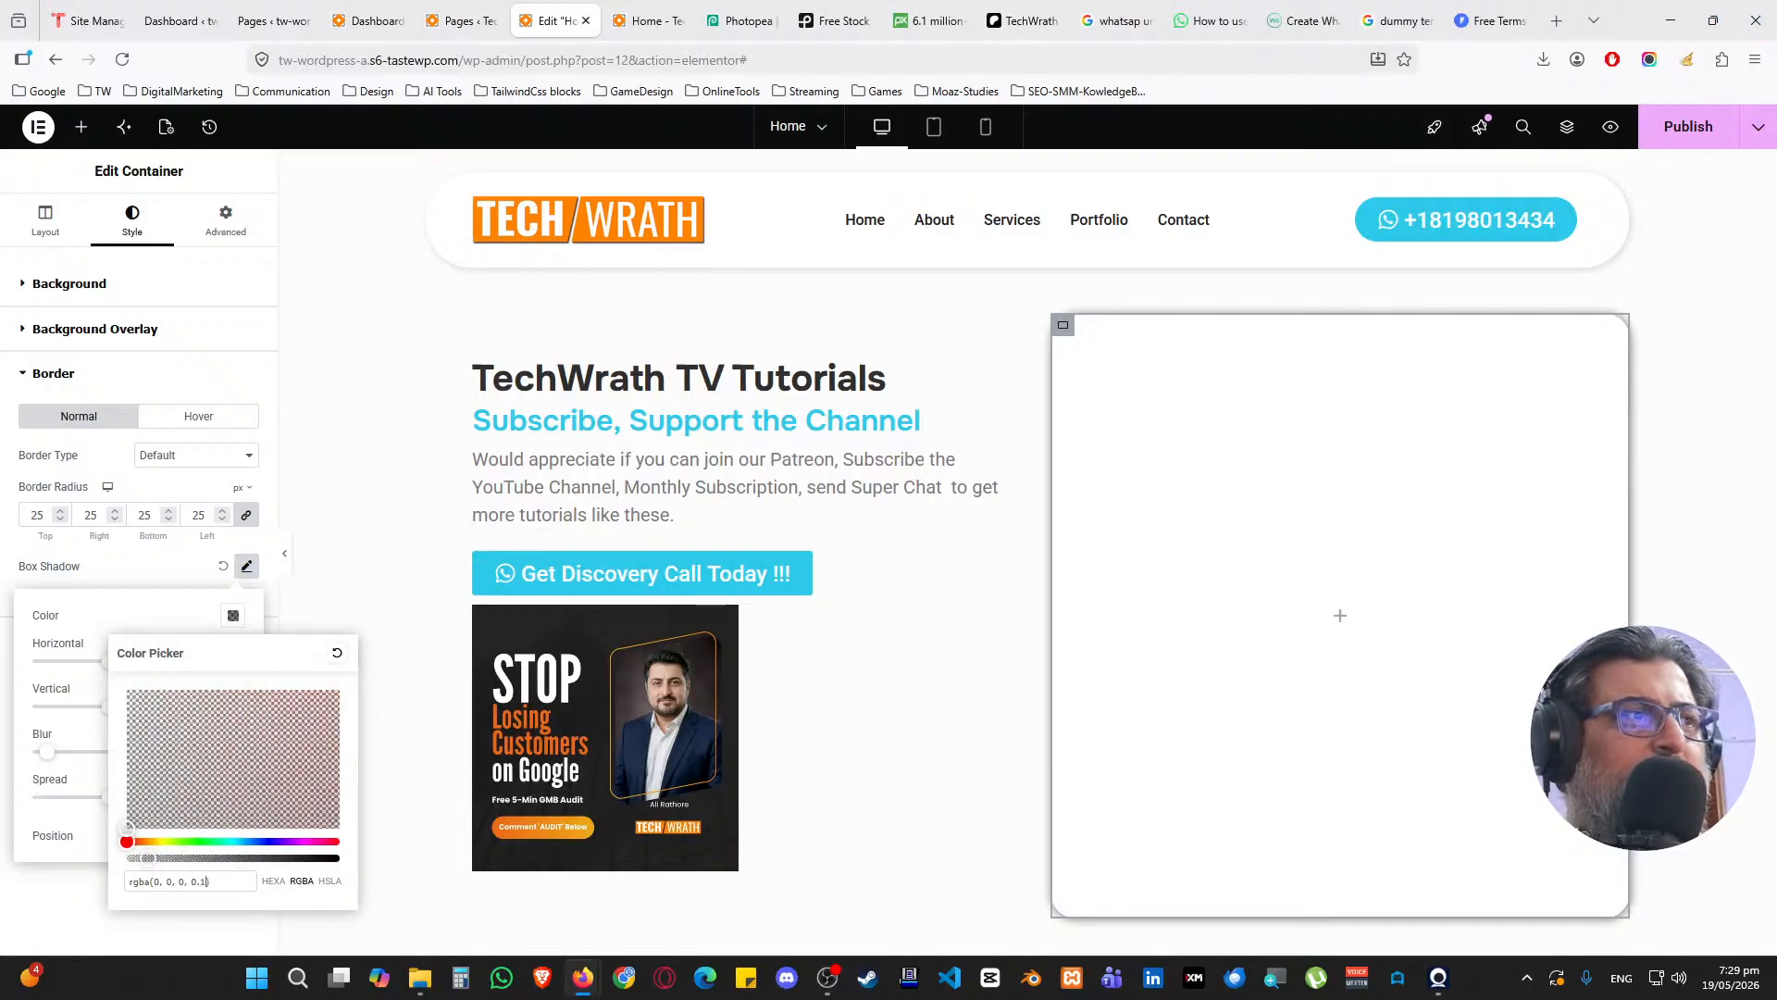
click(182, 621)
click(331, 562)
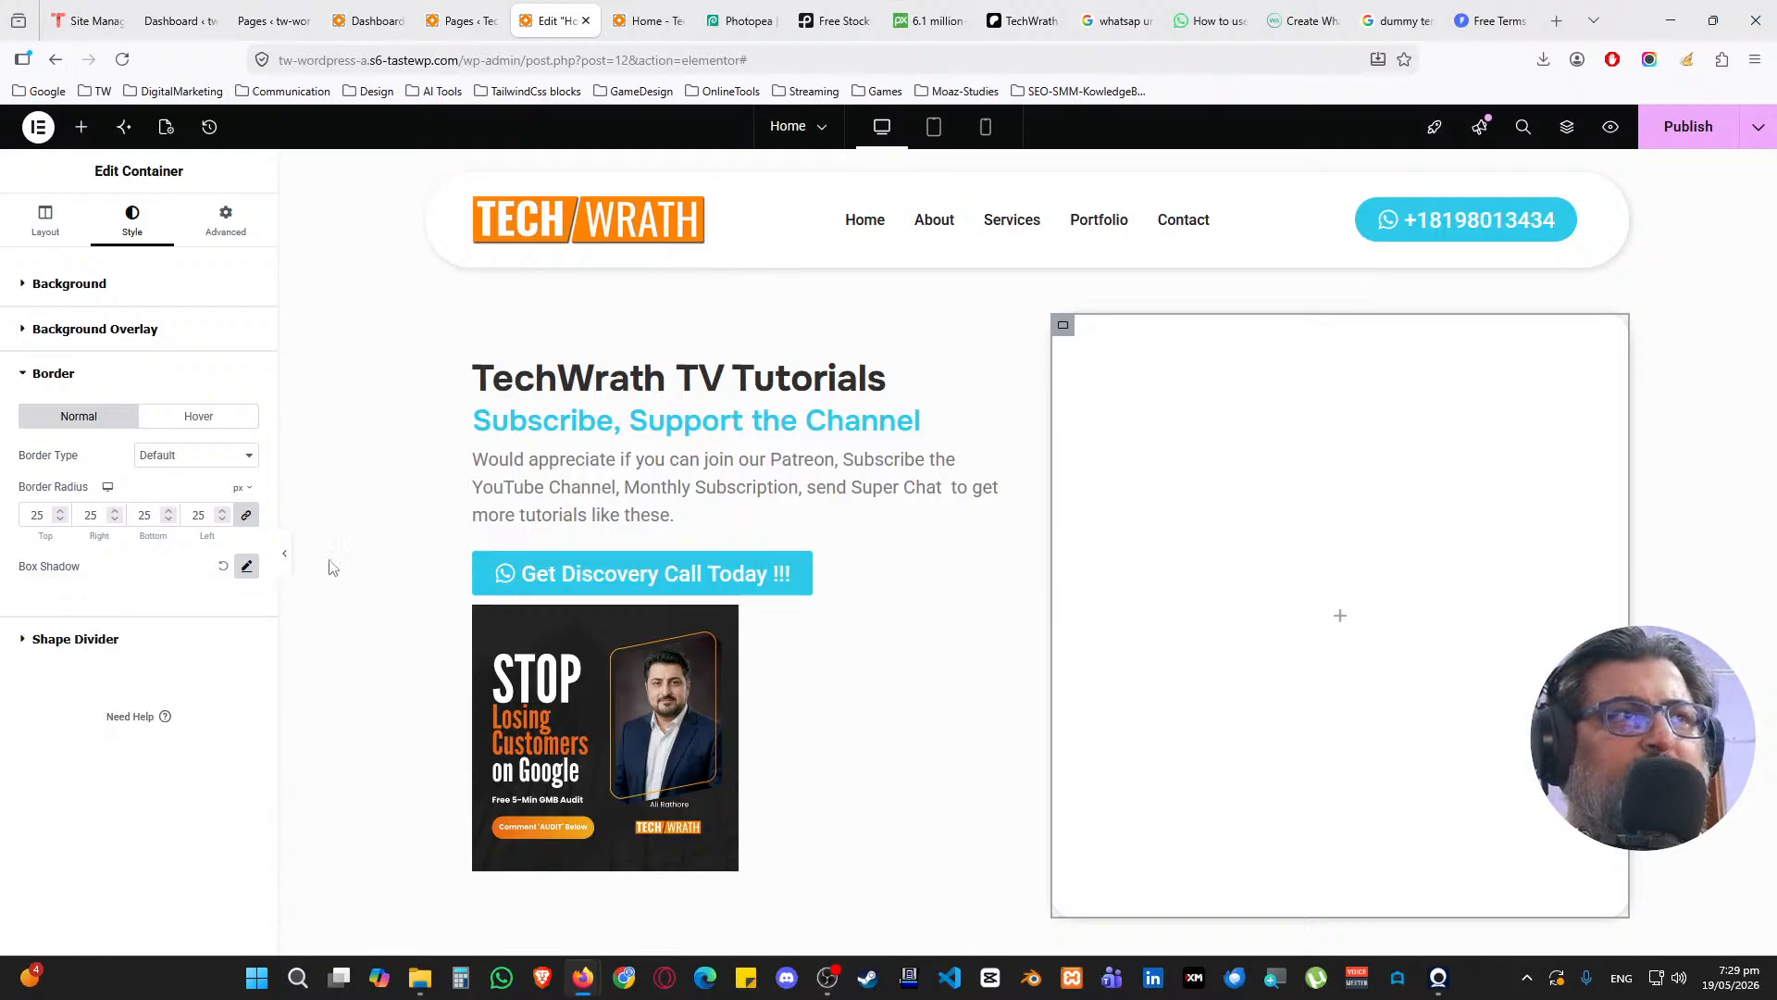
Add a Heading at the top of the right column reading 'Contact for Quick Audit'
click(1337, 615)
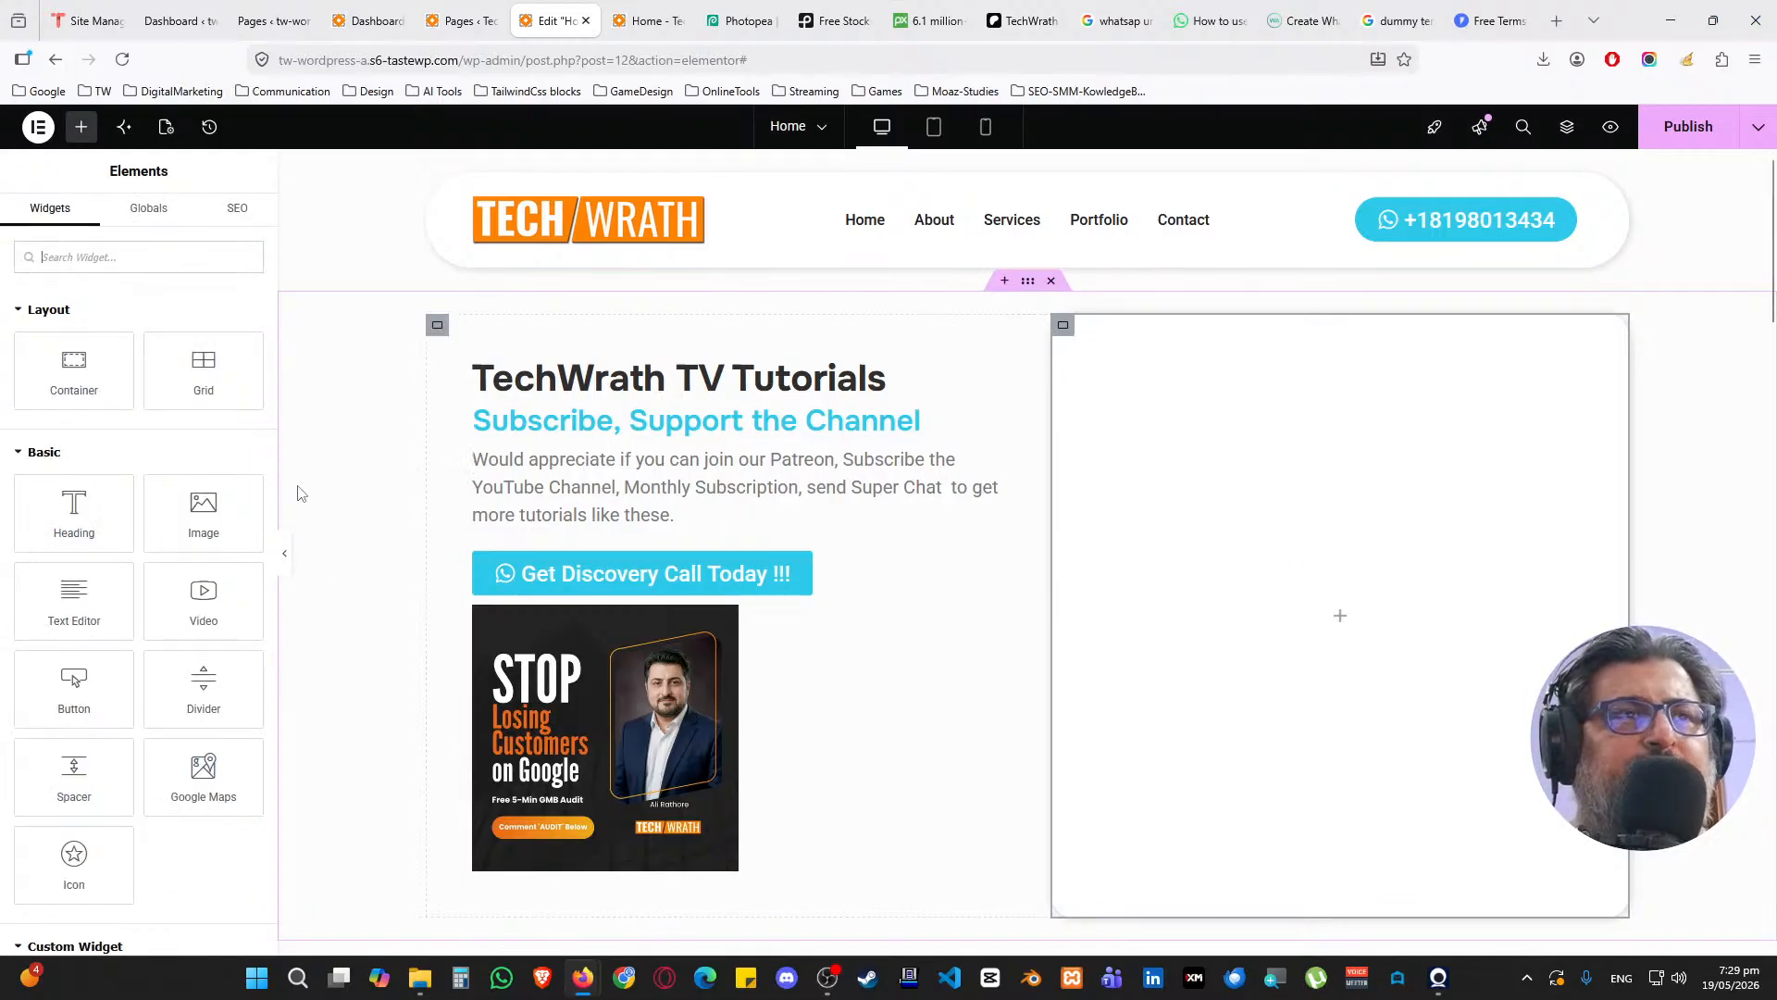
drag(75, 521, 1435, 607)
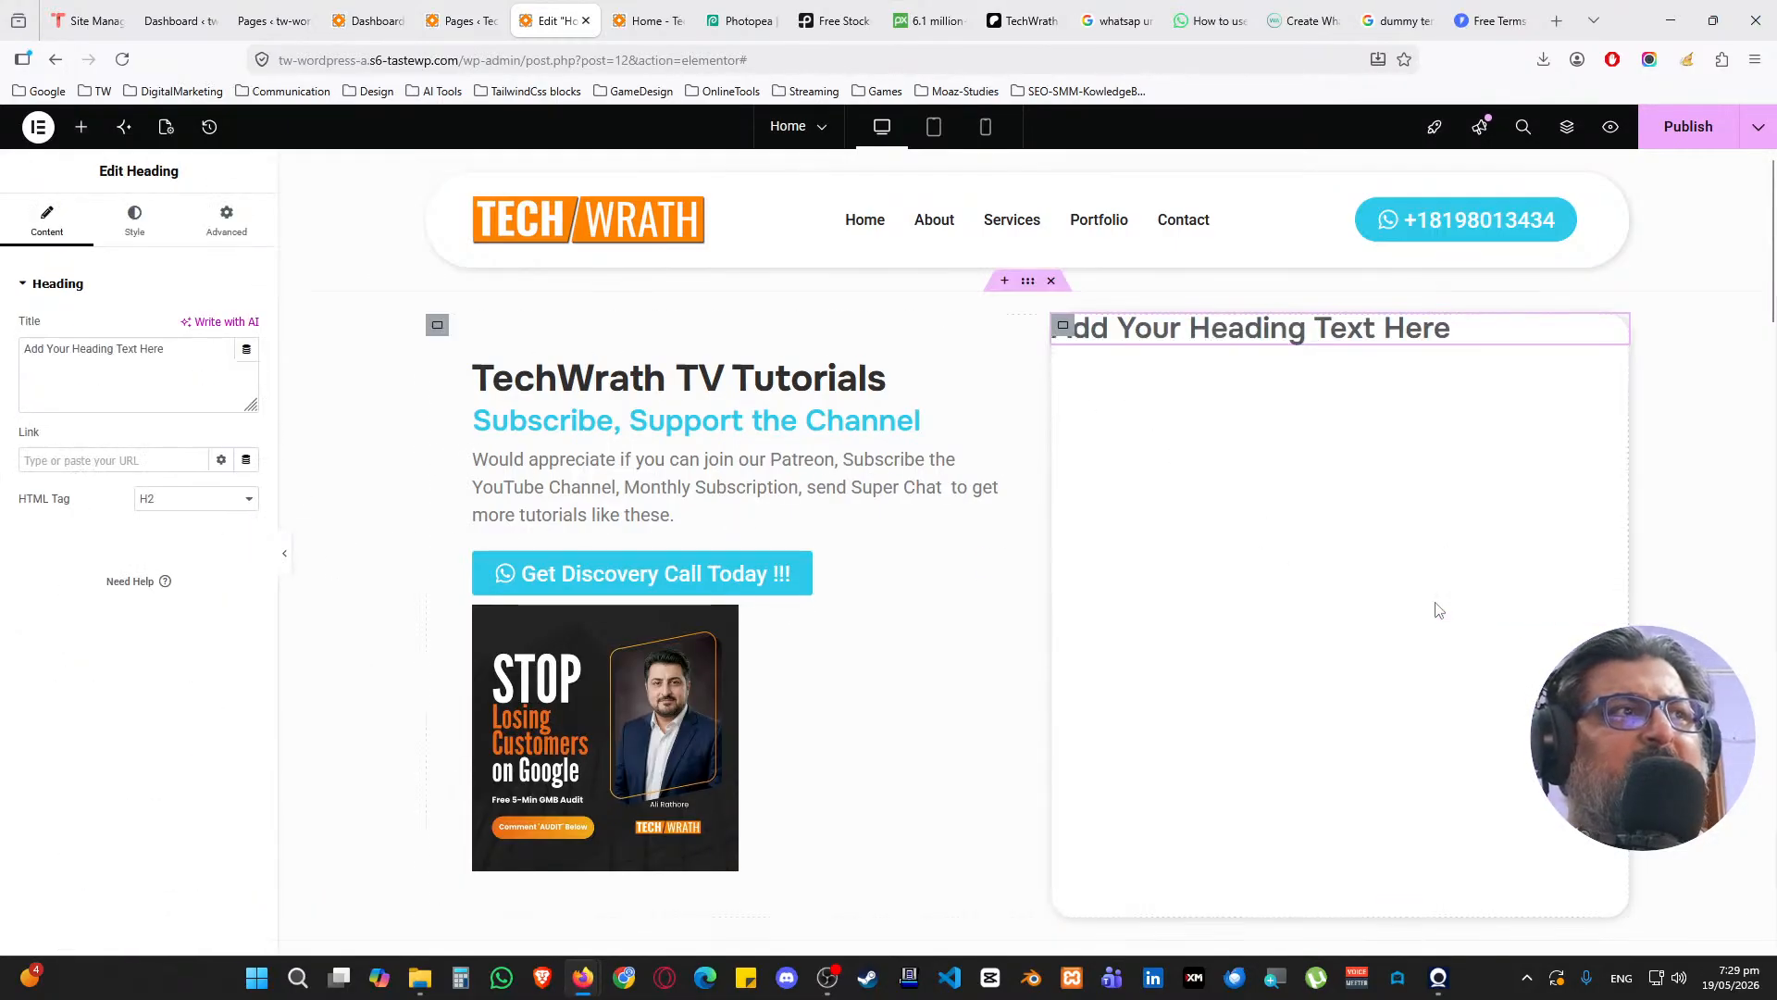
triple_click(59, 358)
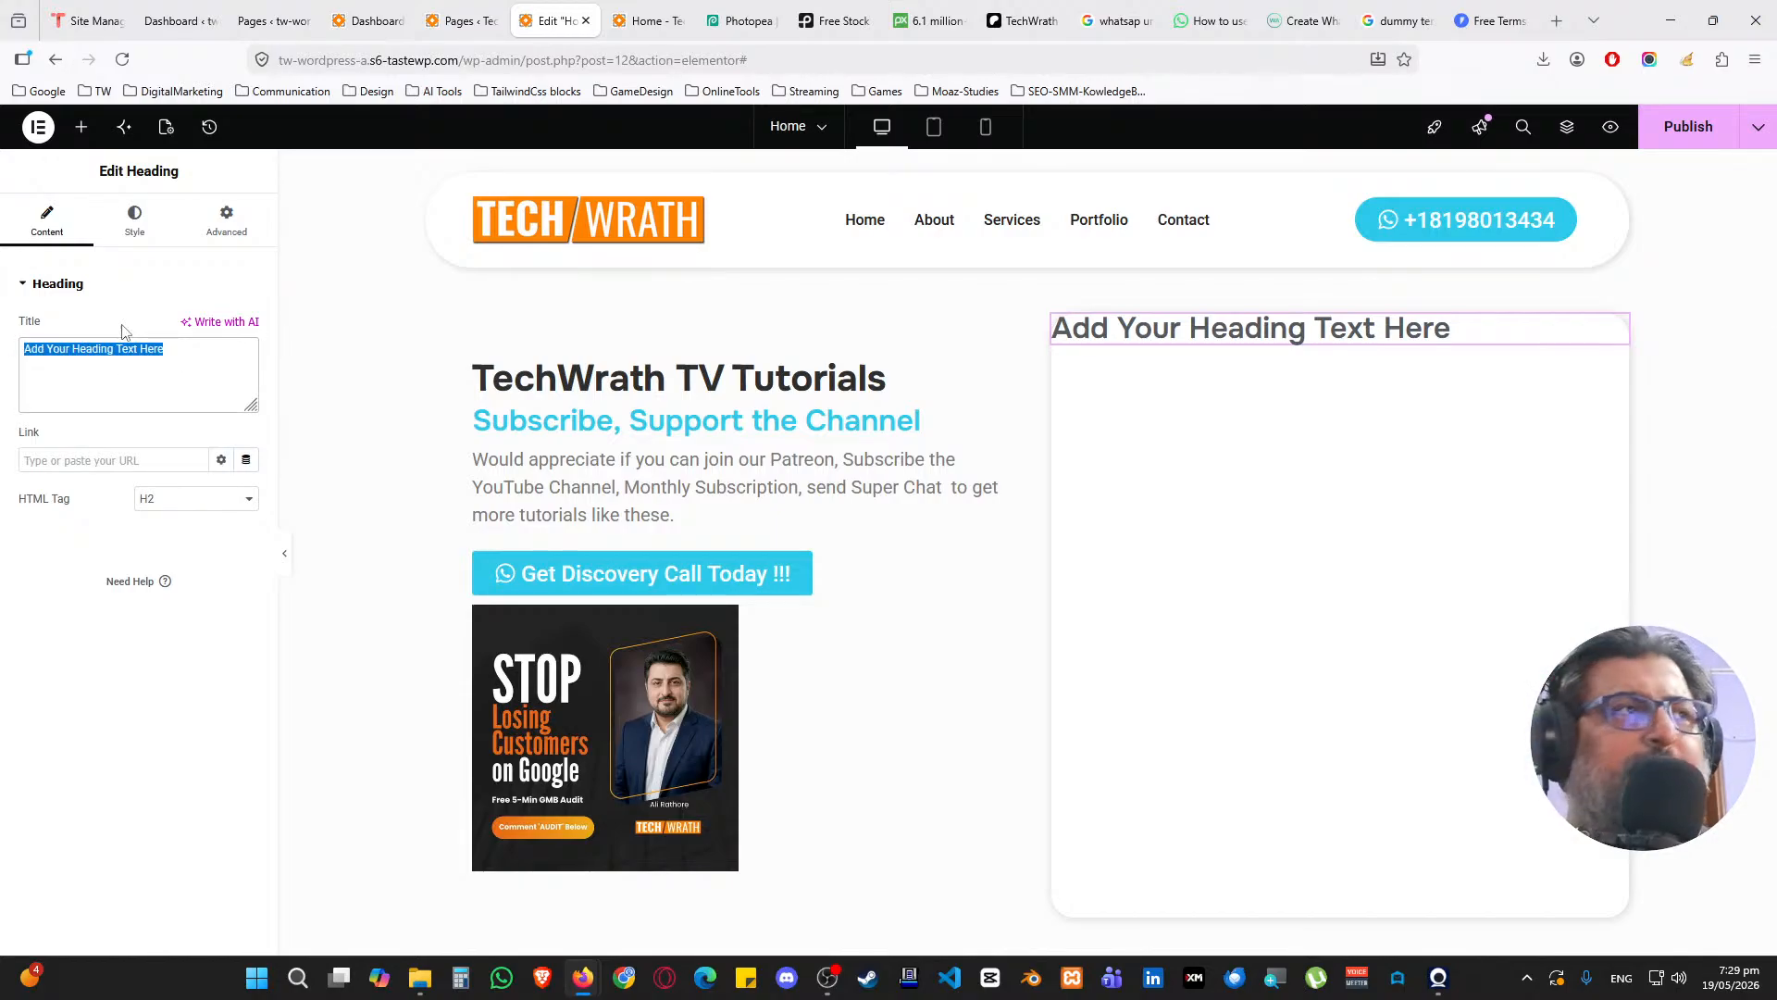
text(Contact for O)
text(uick )
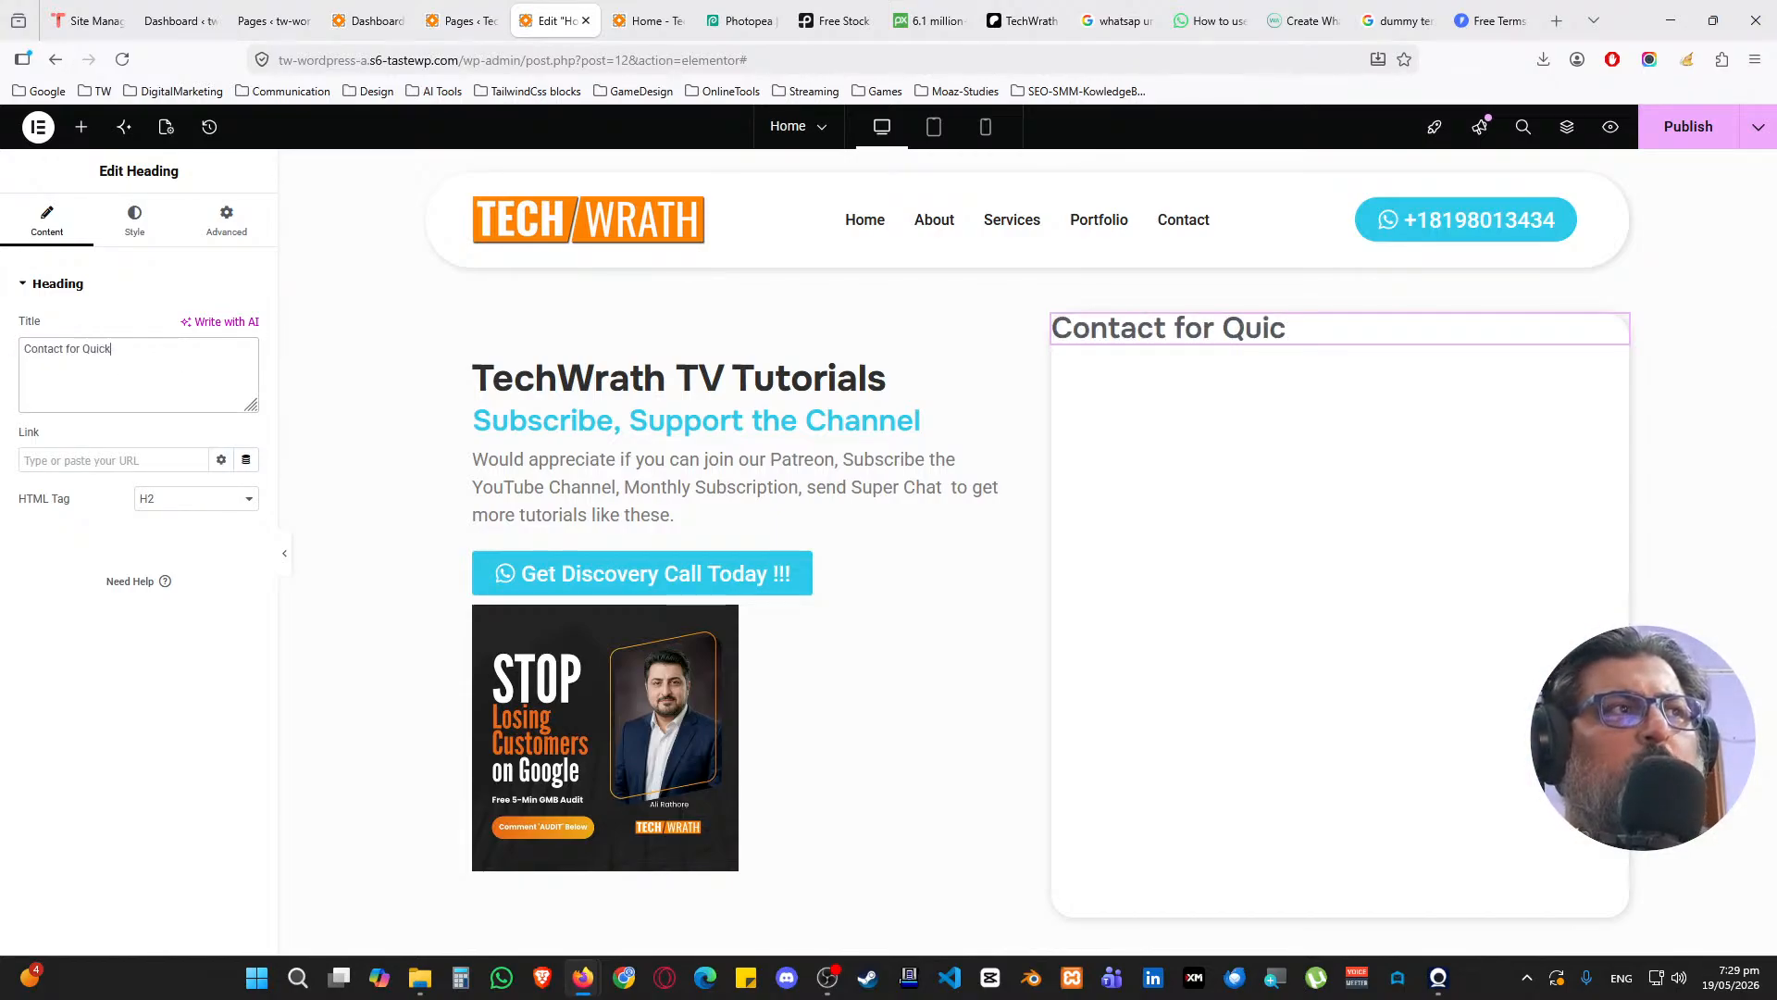
text(Audit)
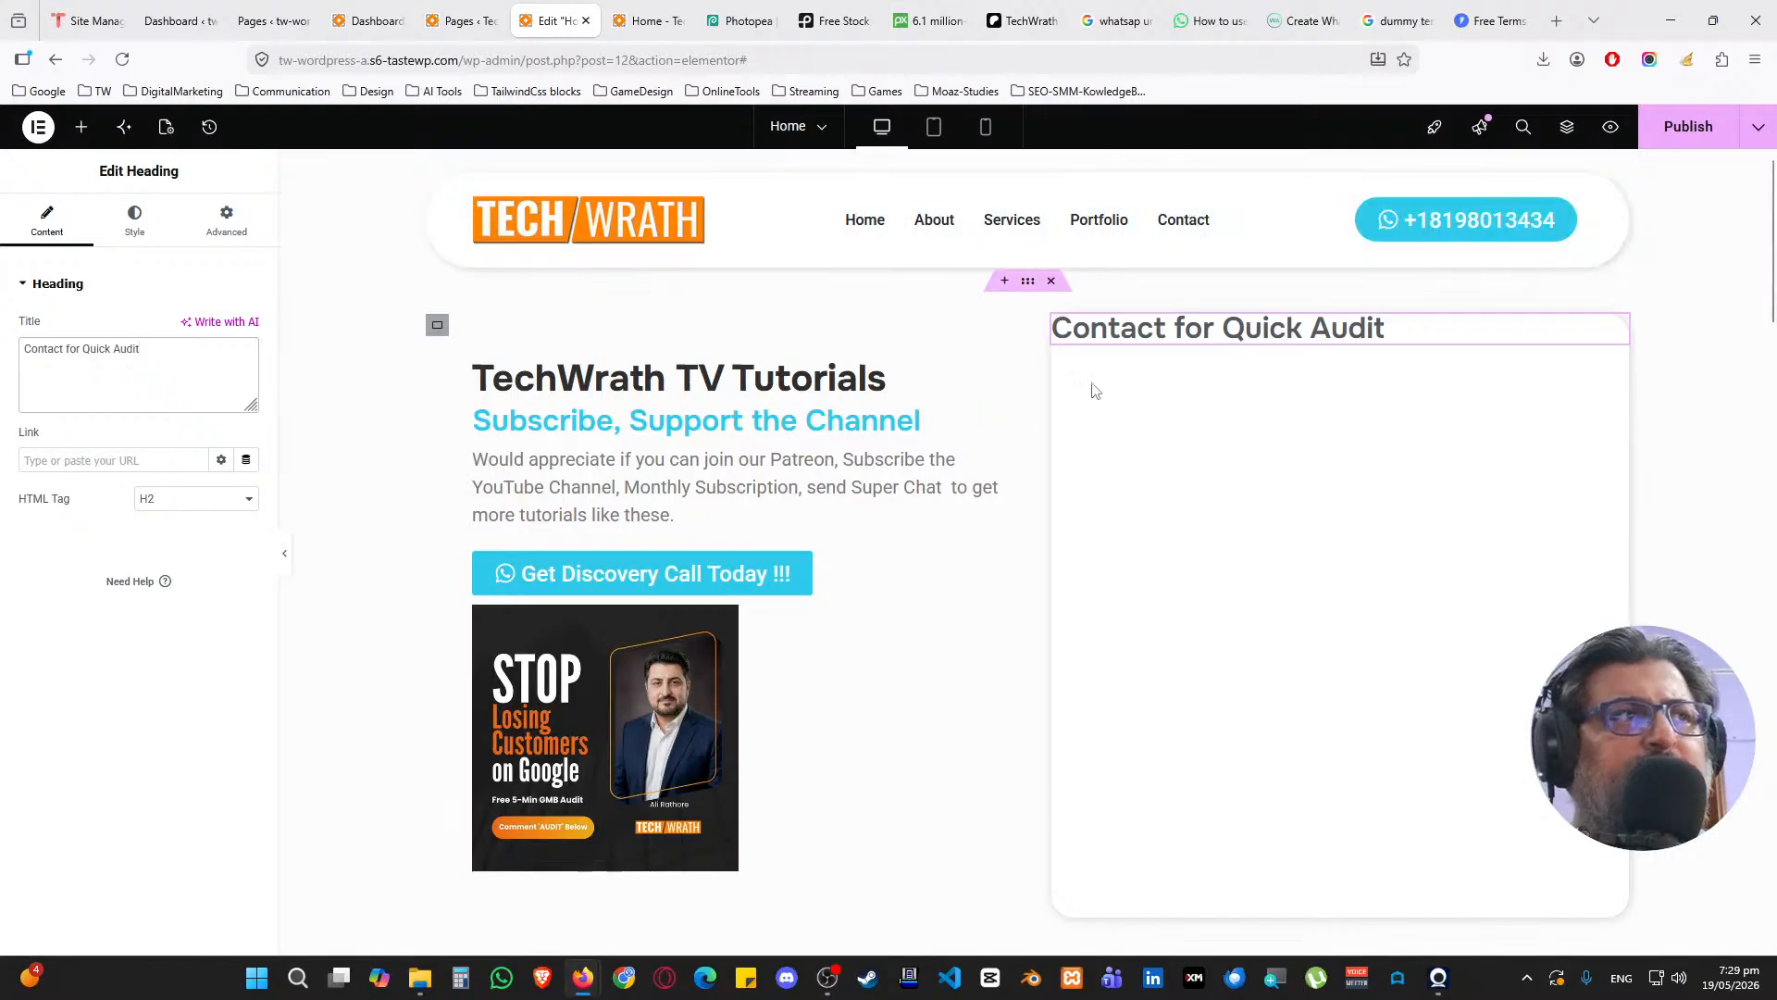
Give the right-hand card container 25 px padding on every side
click(1062, 325)
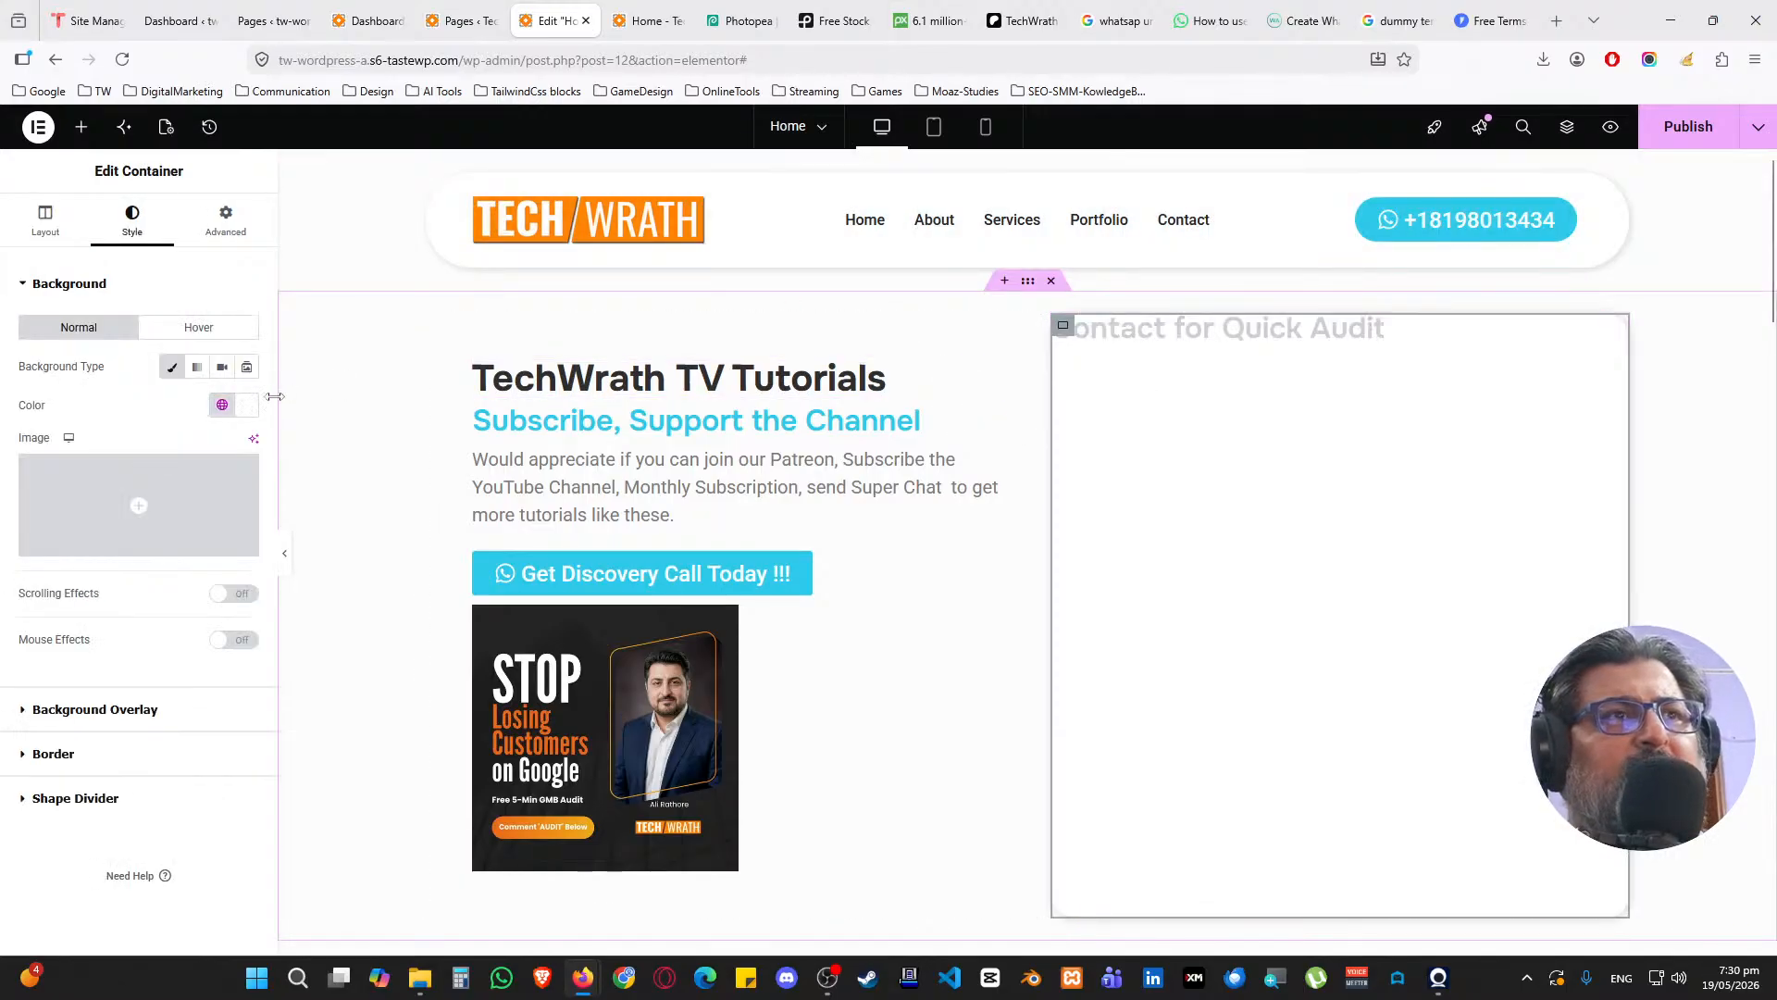
click(225, 221)
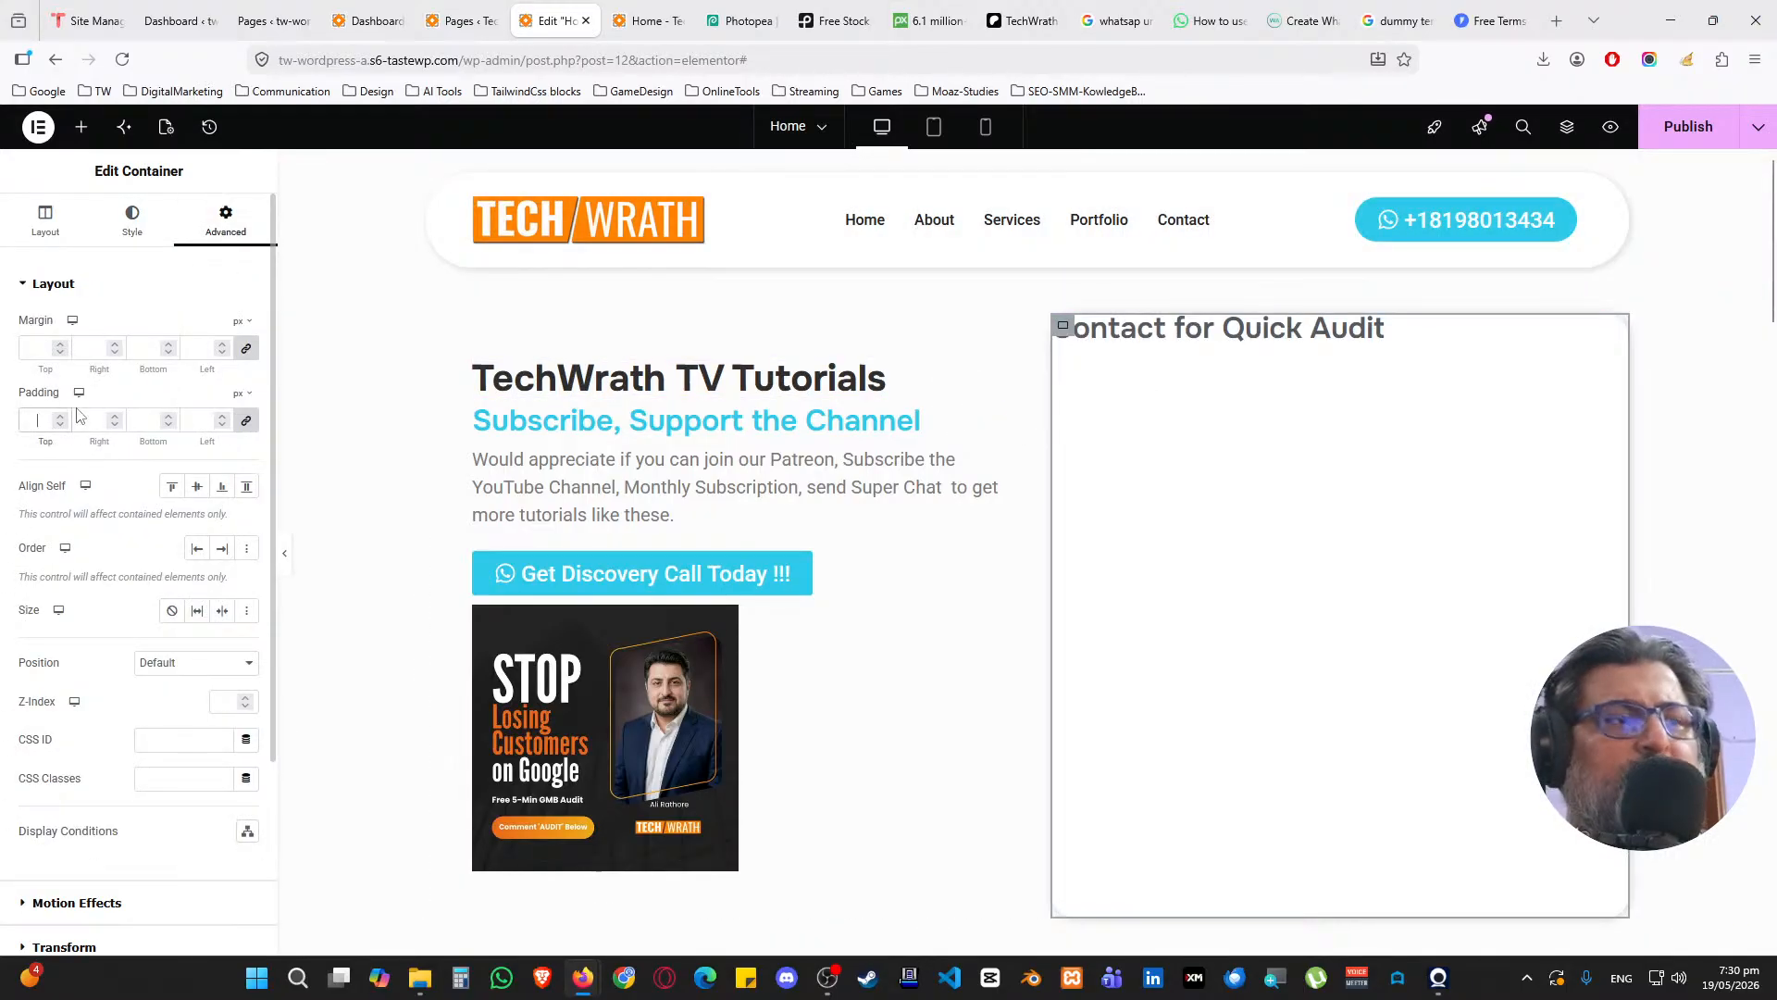
text(25)
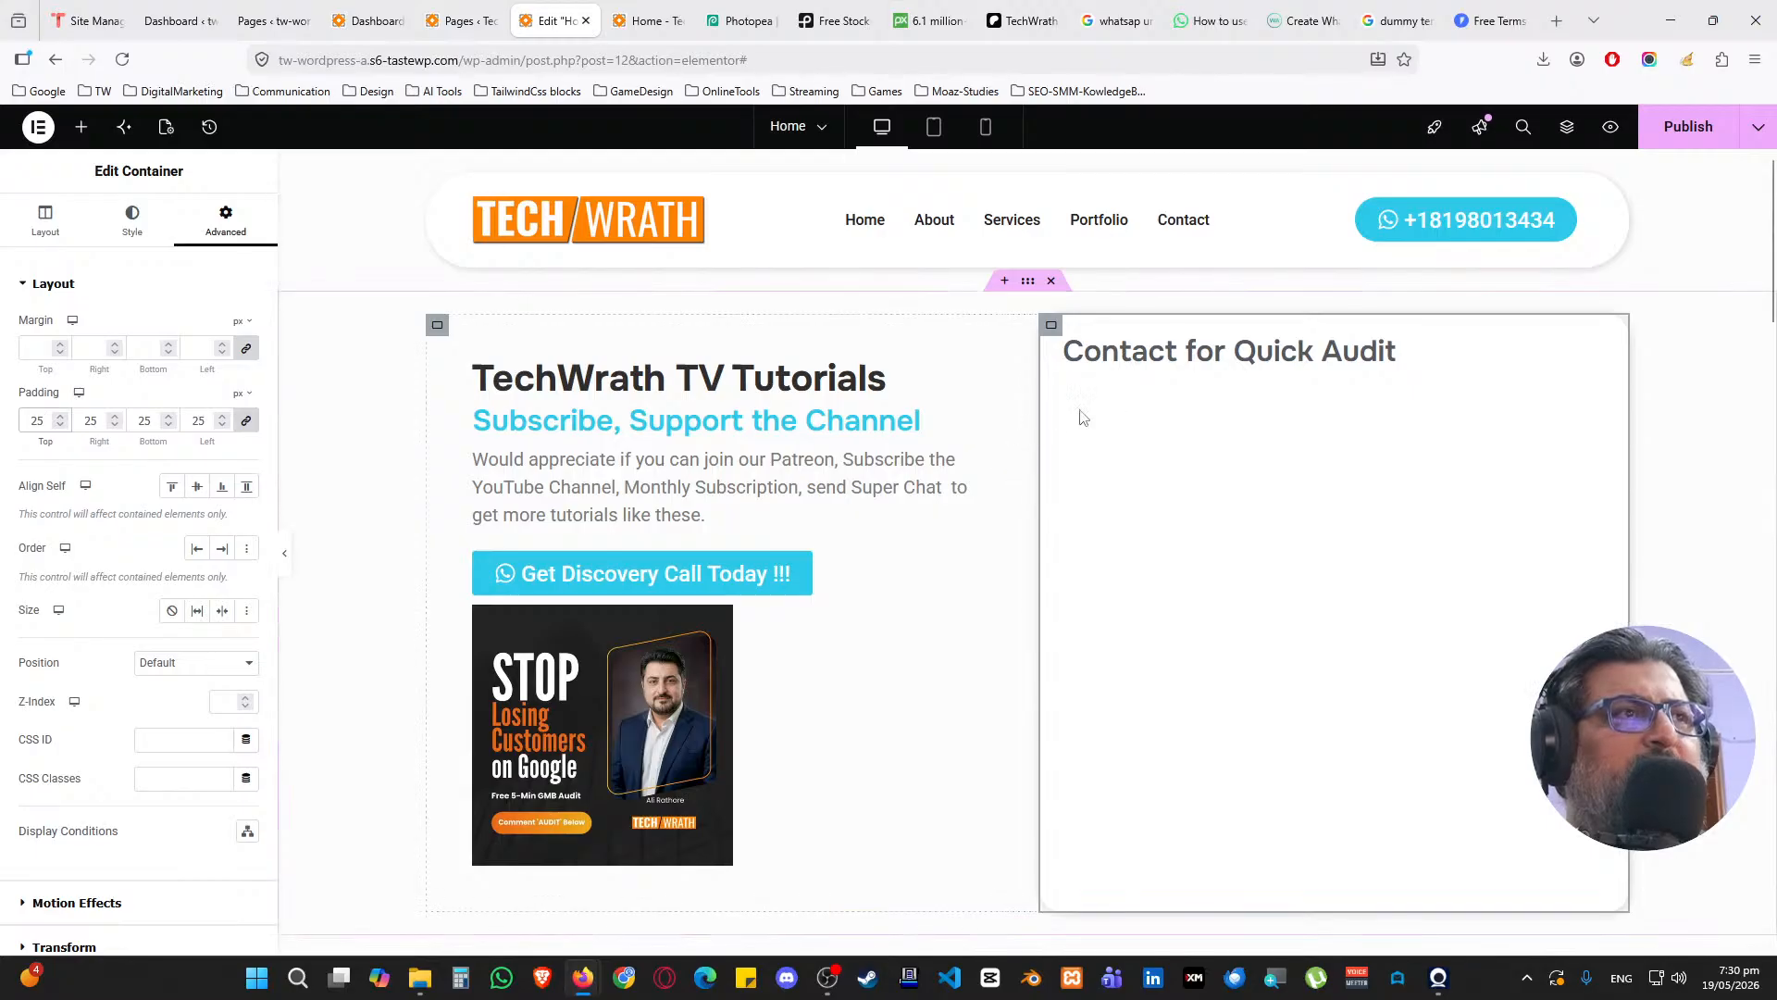
click(1591, 350)
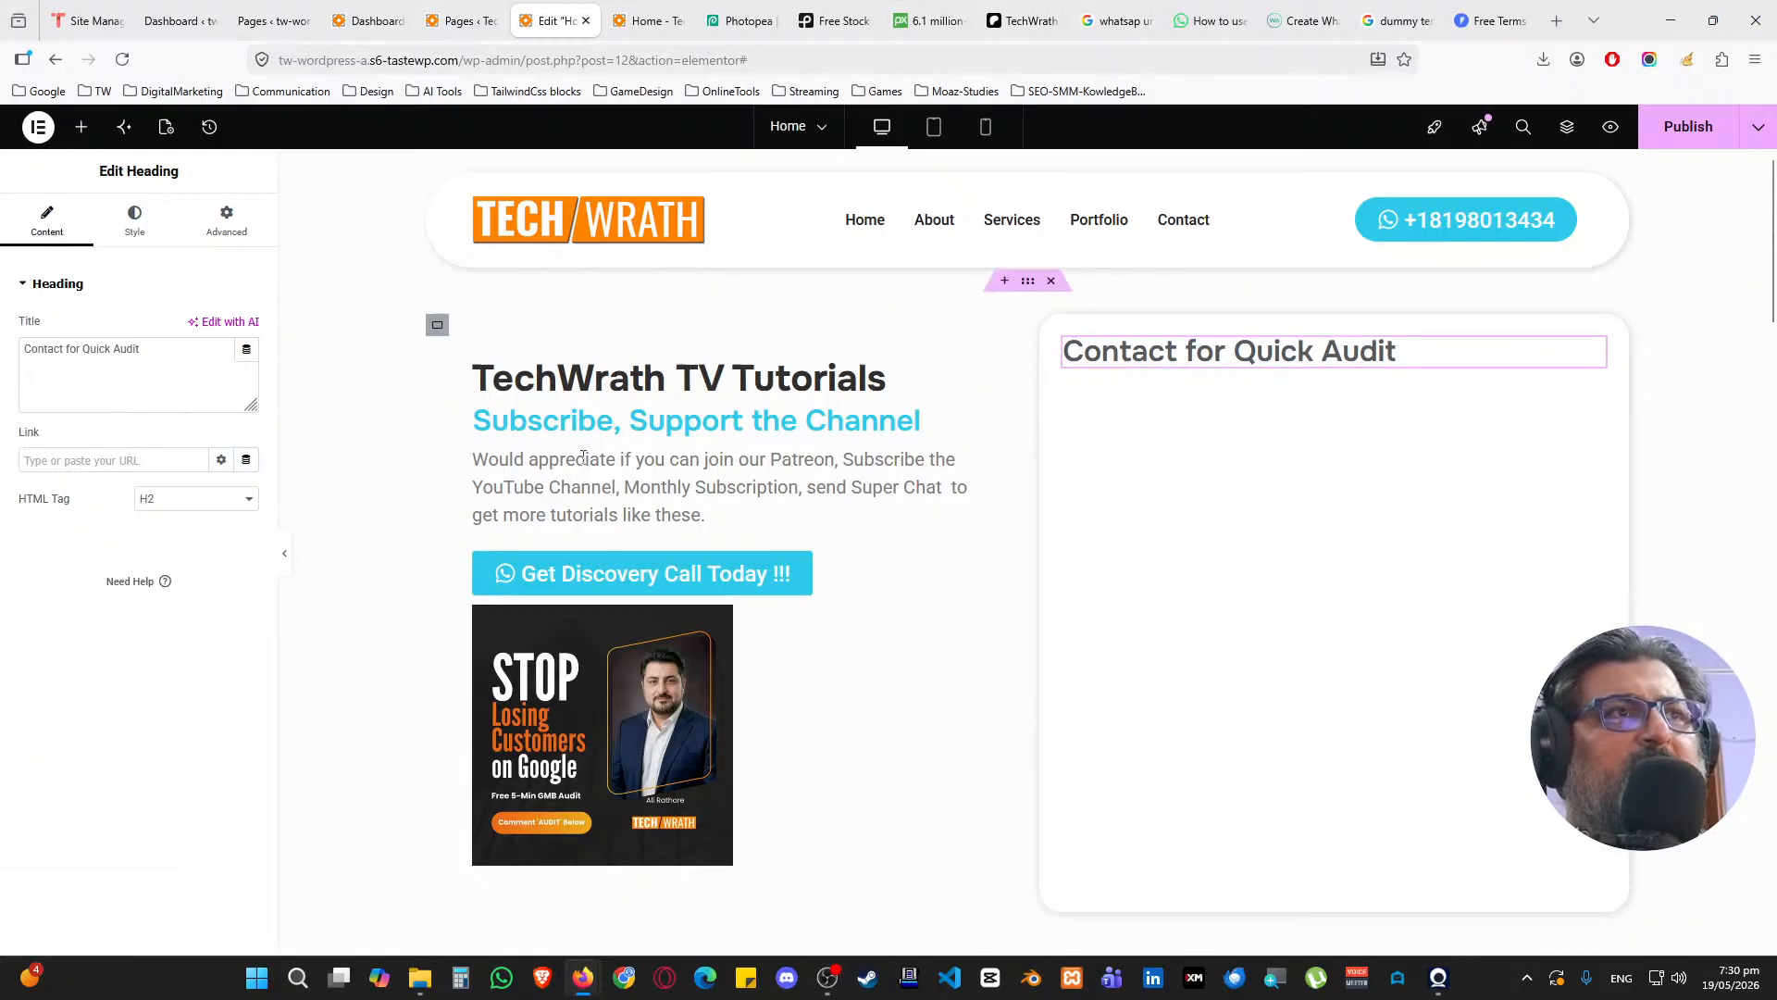
Copy the left description paragraph into the card and retype it as 'Fill the form and our professional experts shall contact you within 24 hours'
right_click(984, 470)
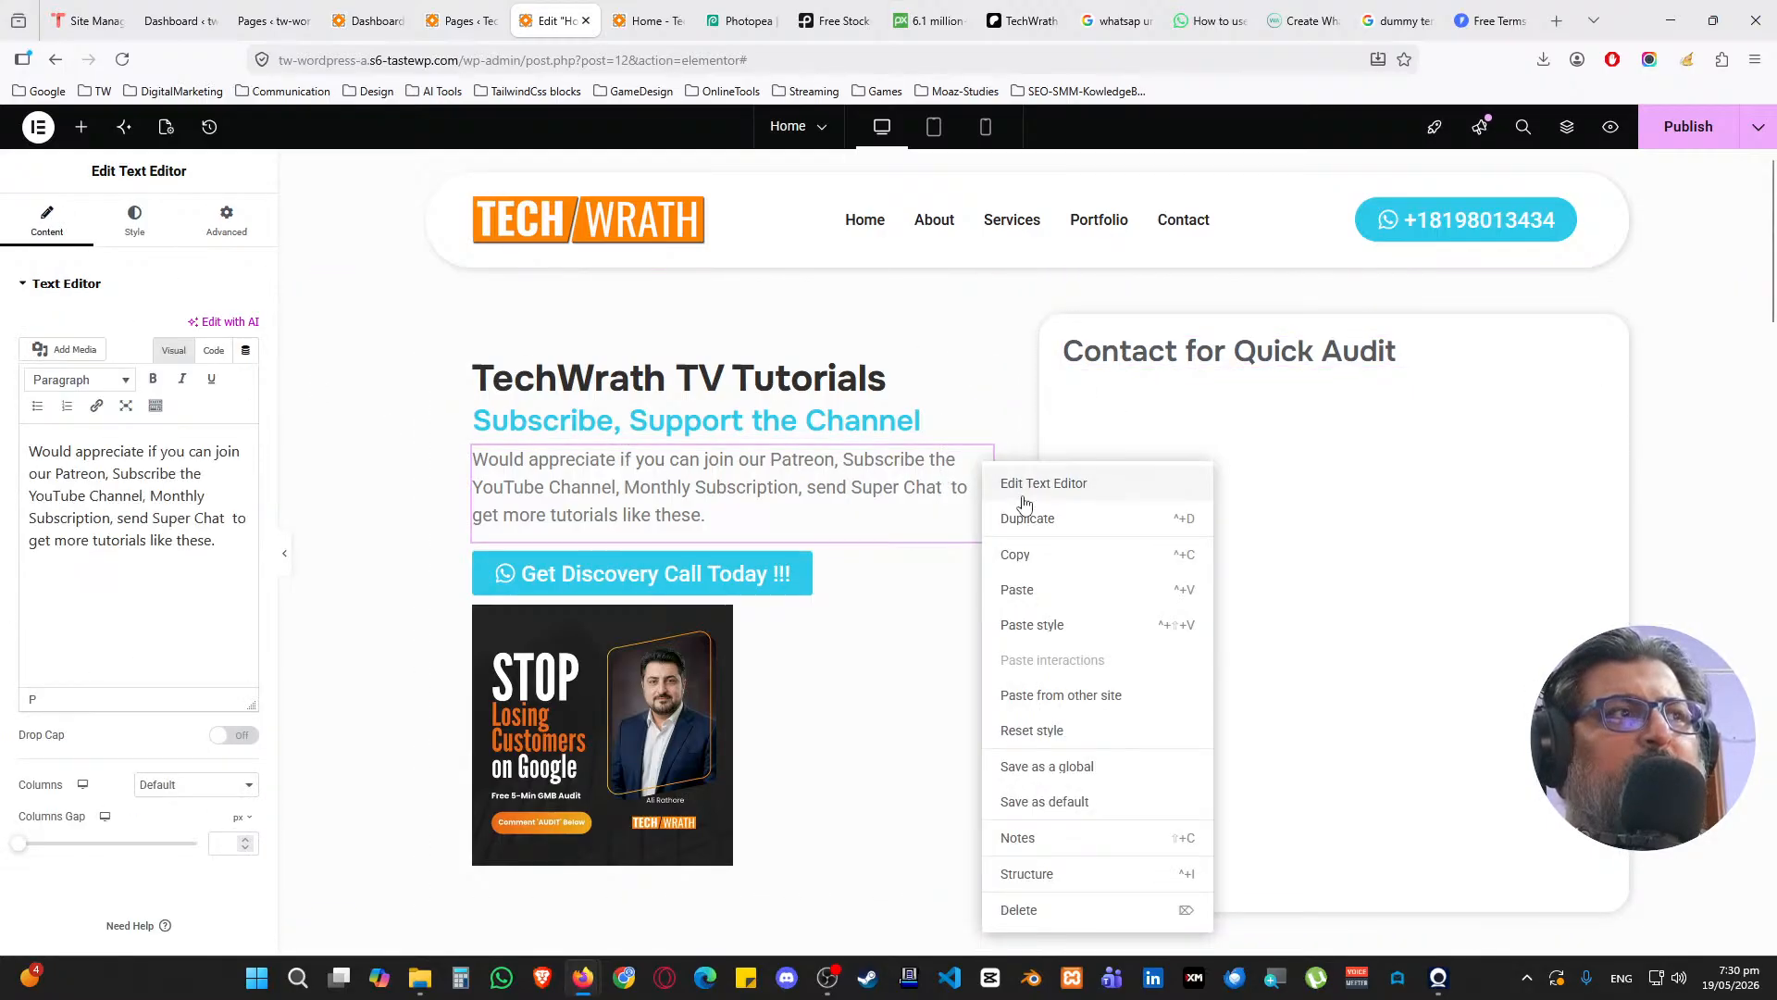
click(1023, 556)
right_click(1236, 481)
click(1261, 577)
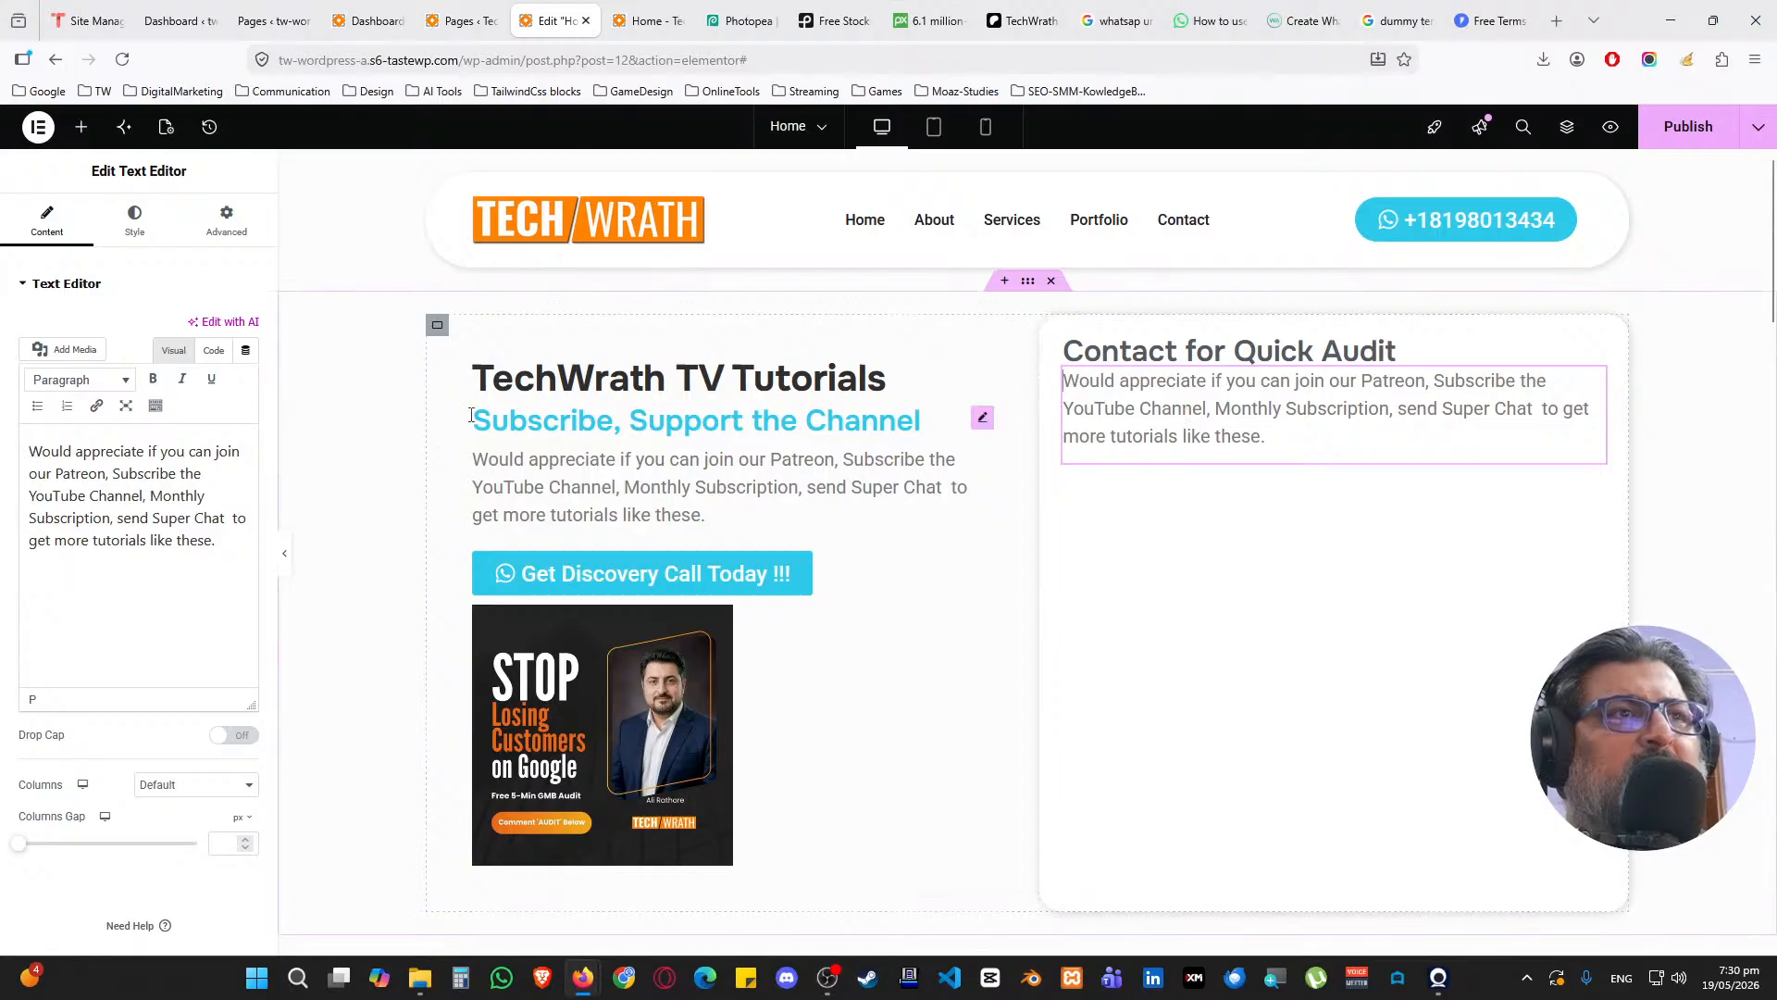
drag(219, 544, 28, 448)
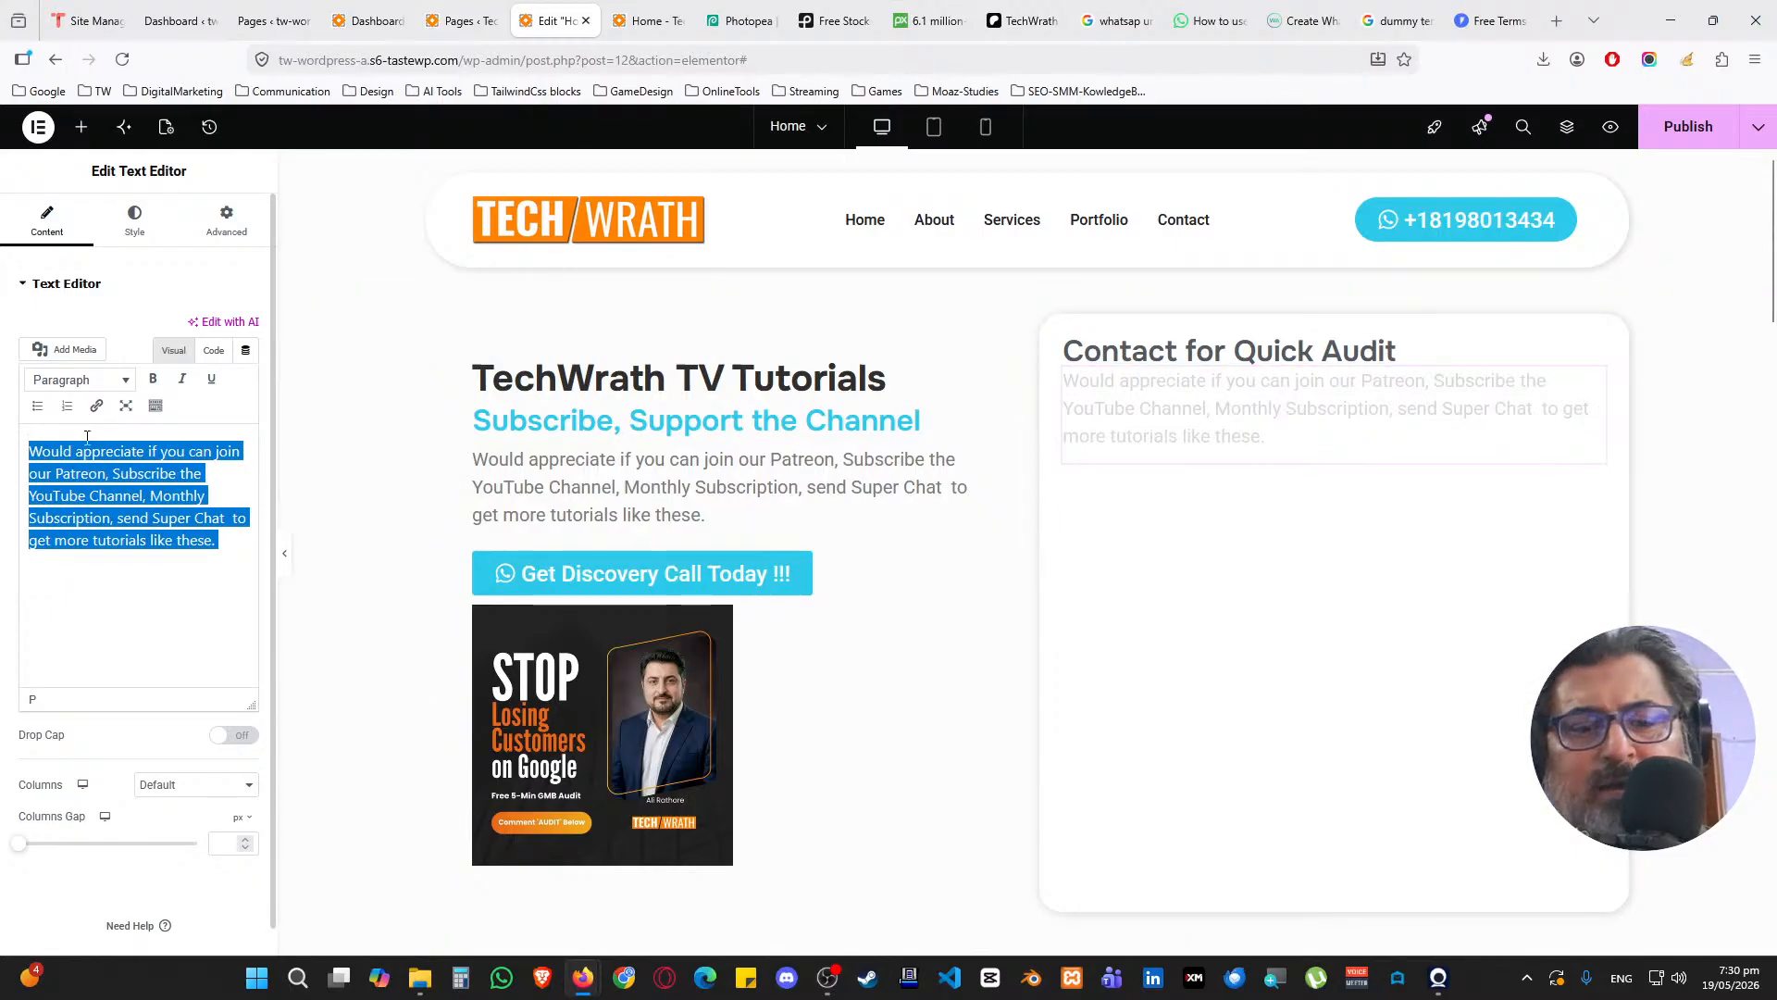
text(Fill the)
text(fo)
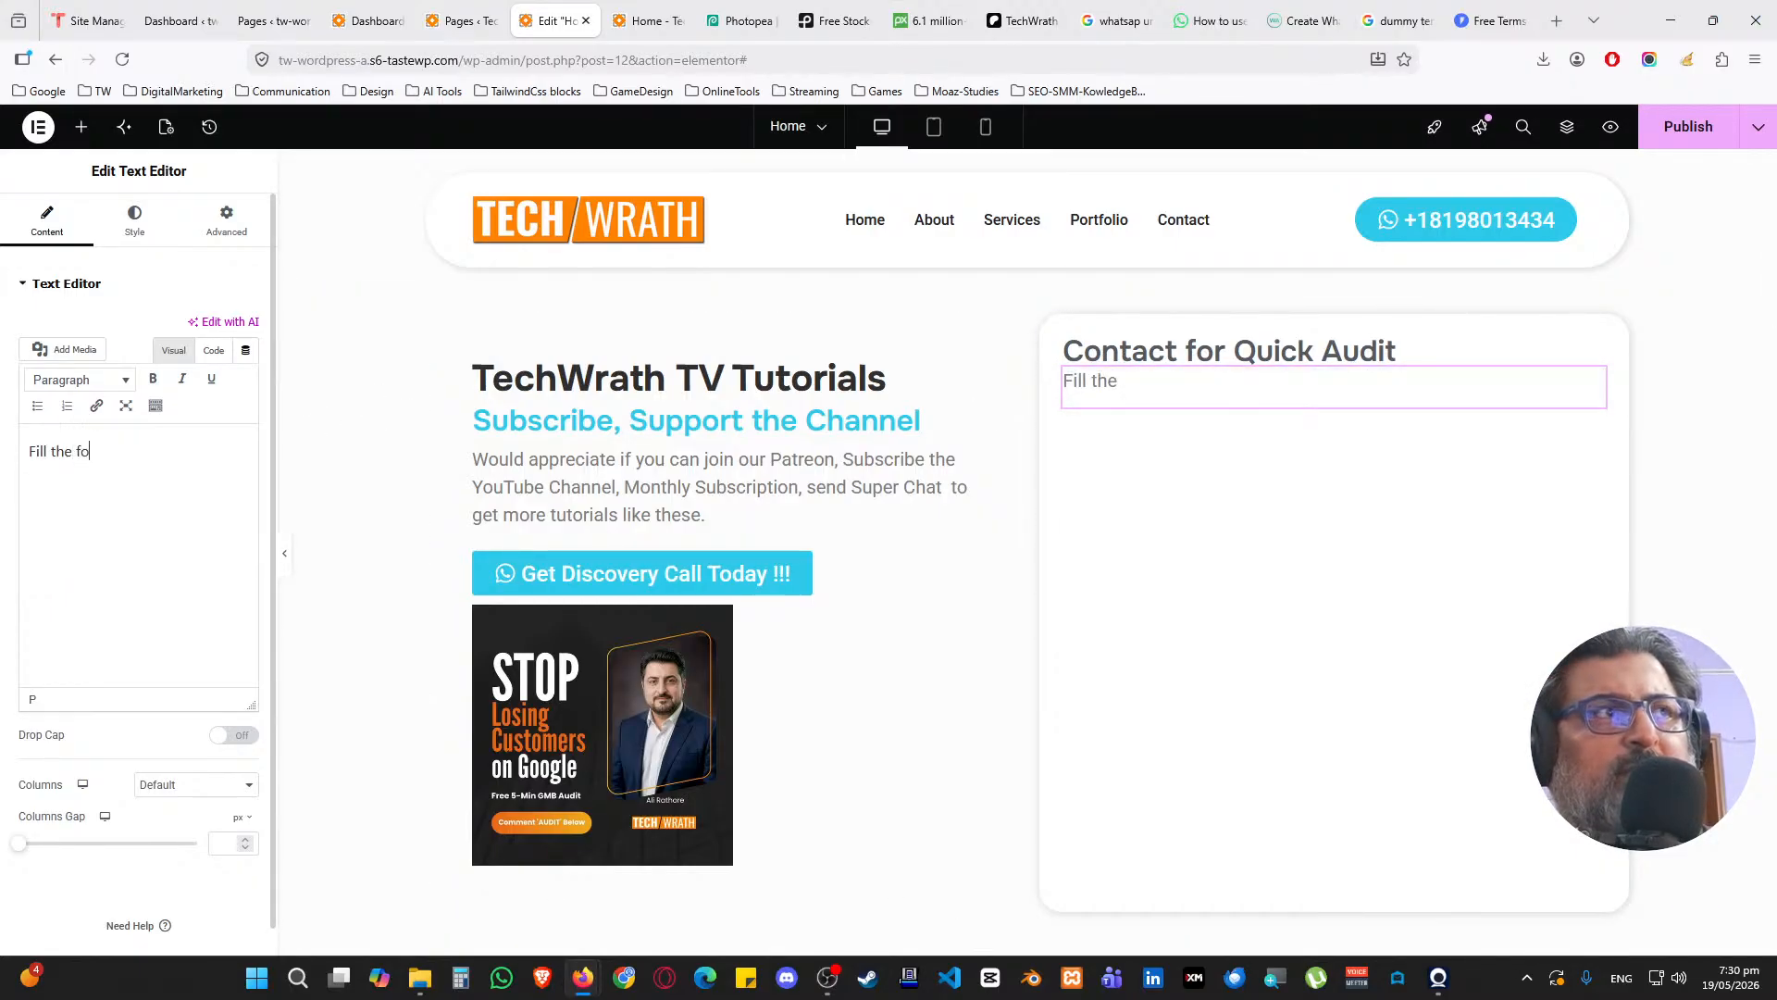
text(rm and our professional e)
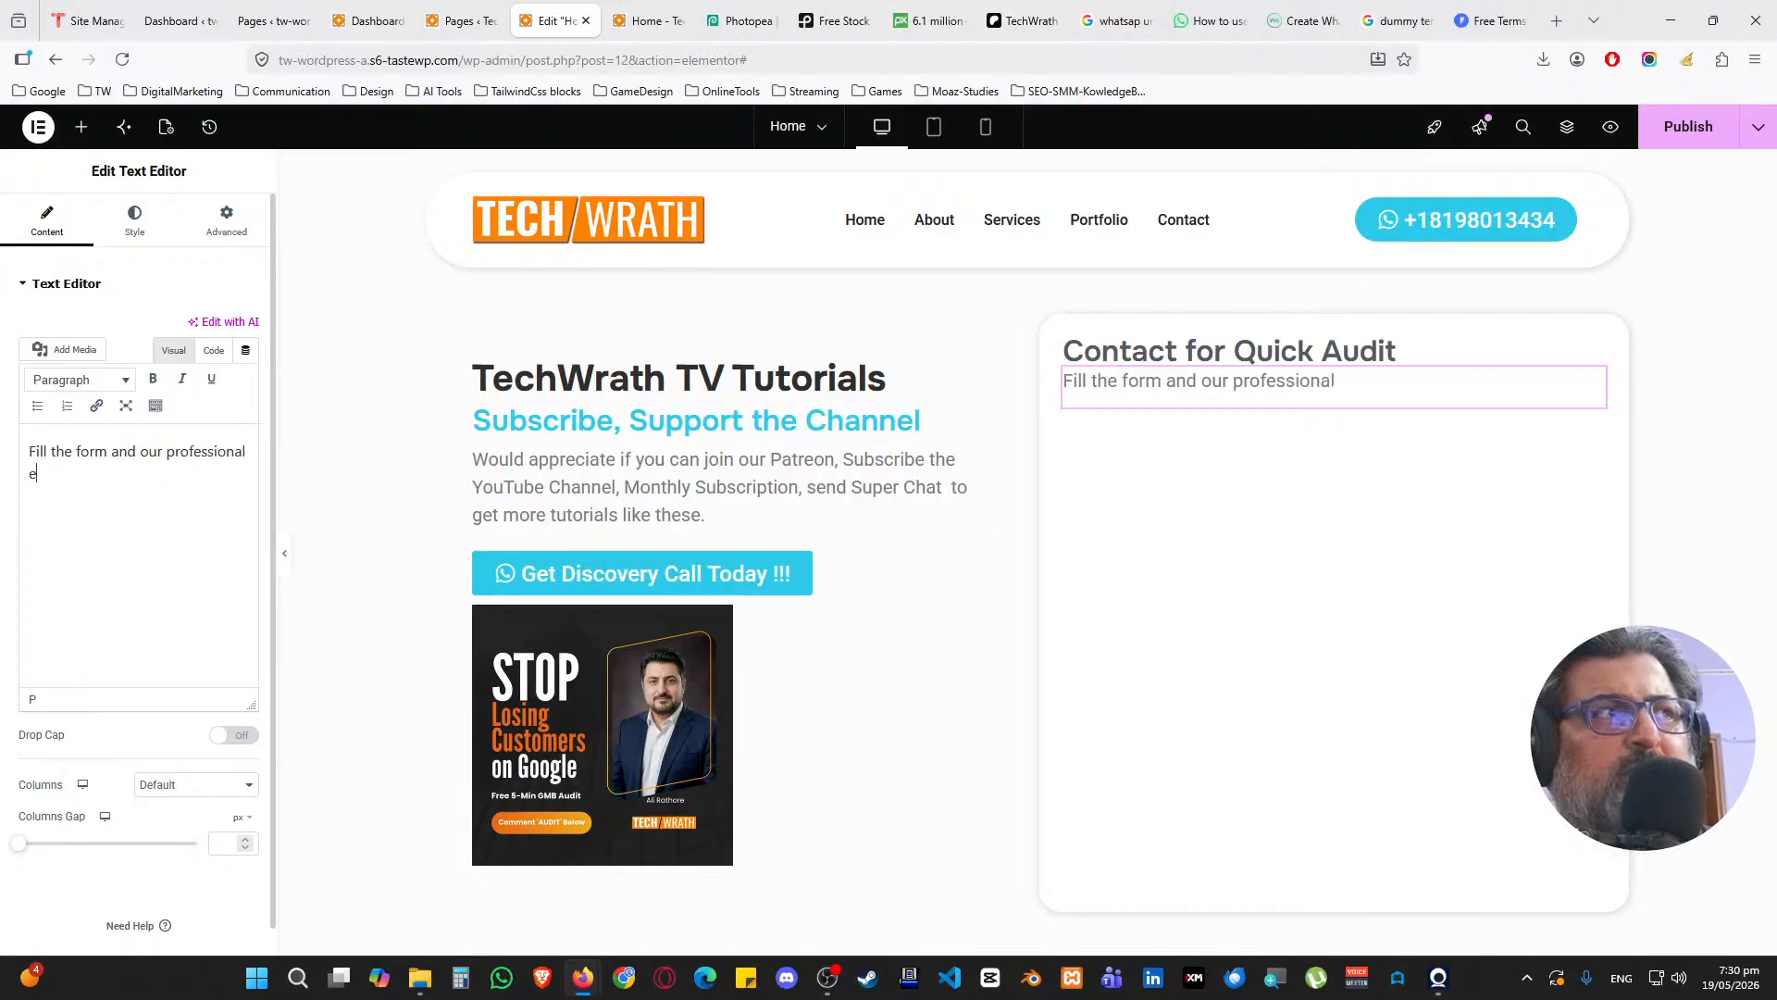
text(xperts shall contact)
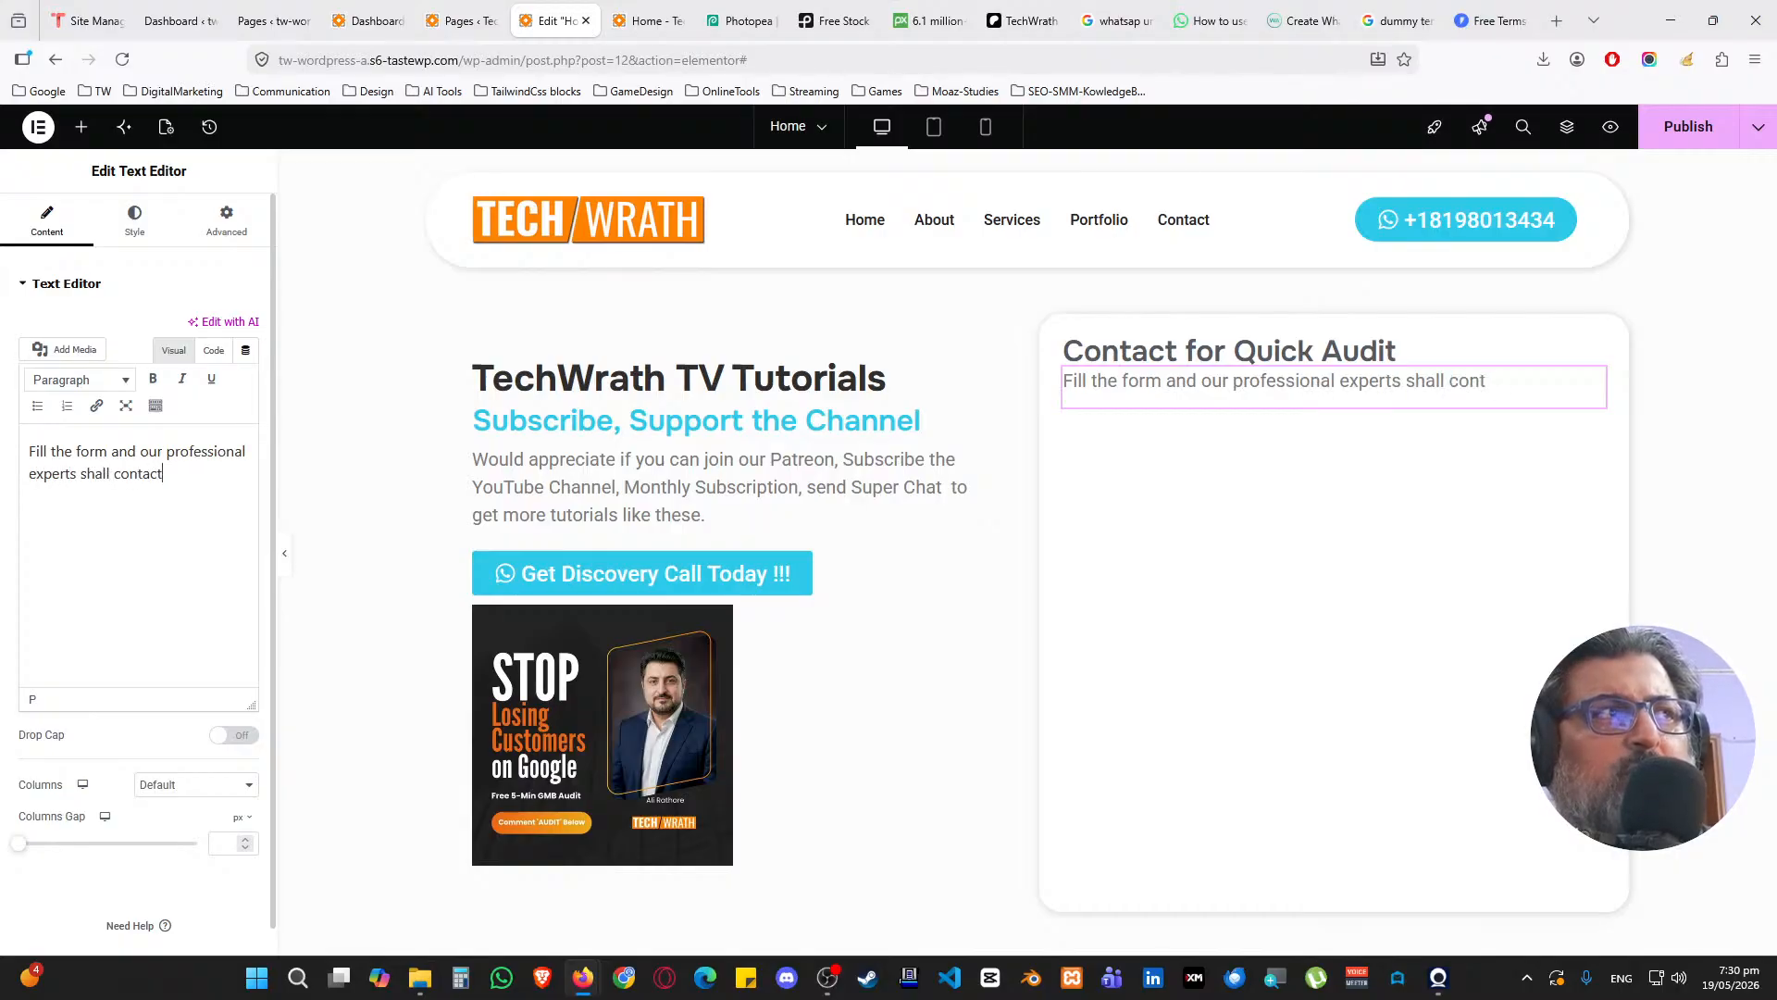
text( you within 24 hours)
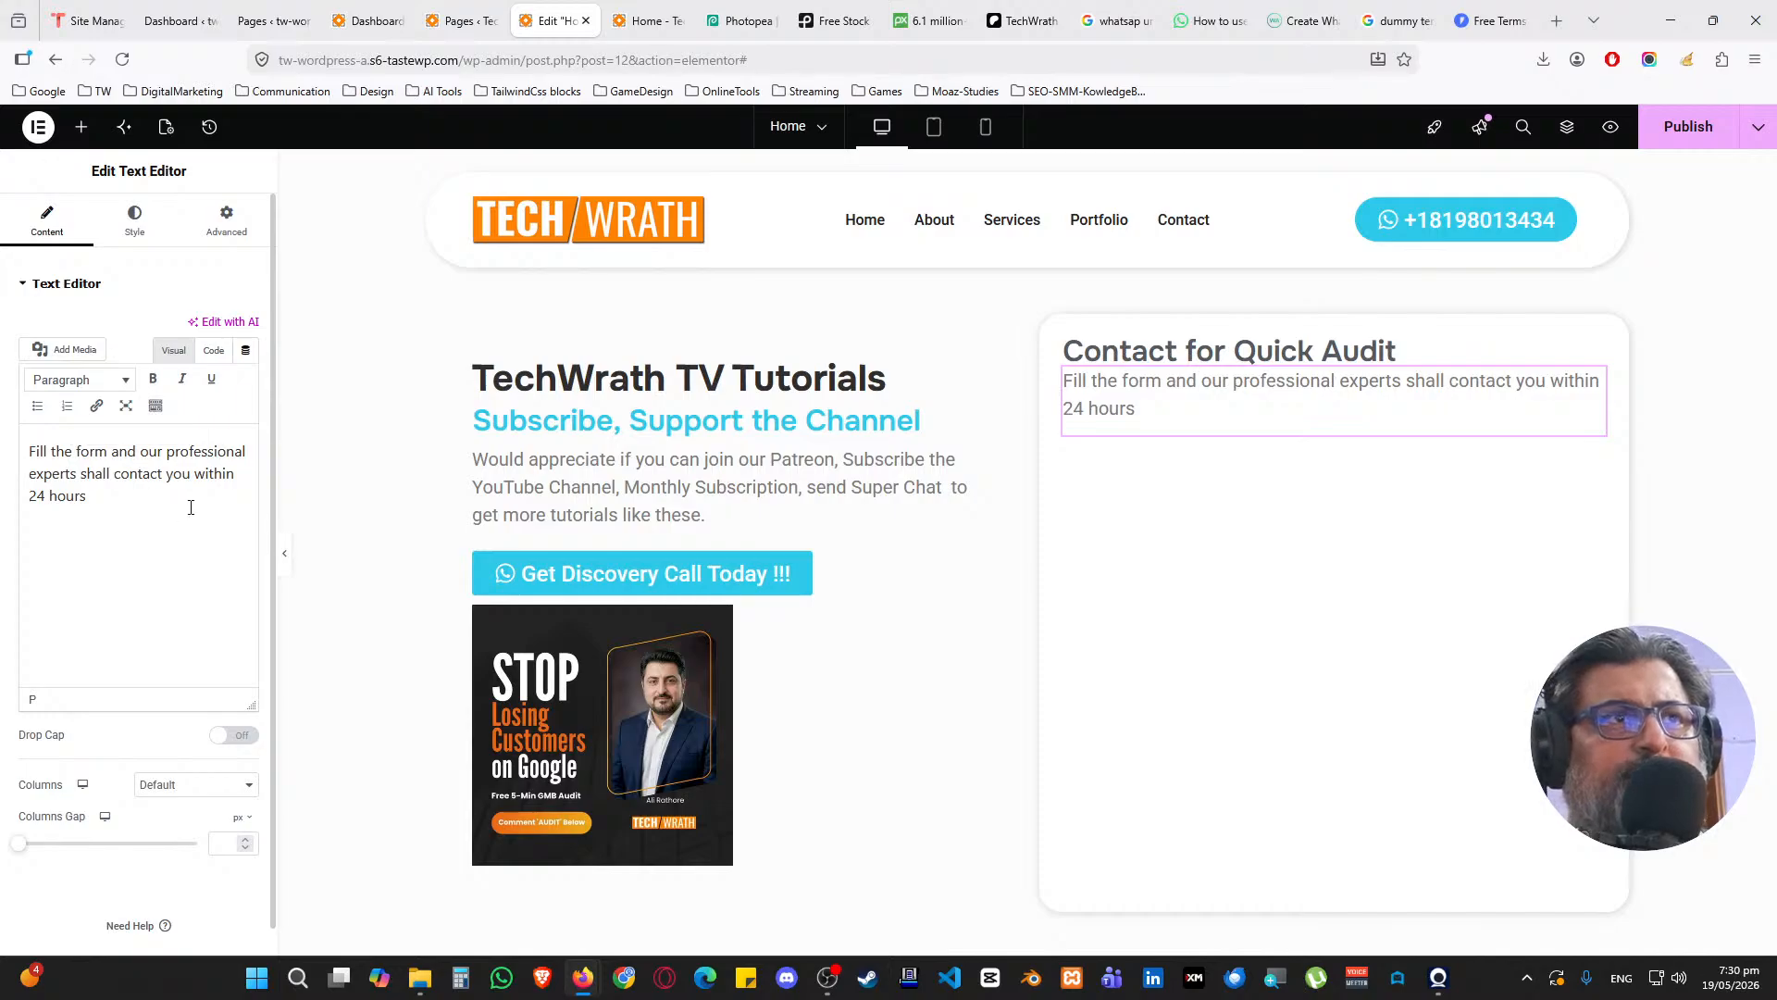
Apply the global Text font to the description and reduce its font size to 1
click(134, 221)
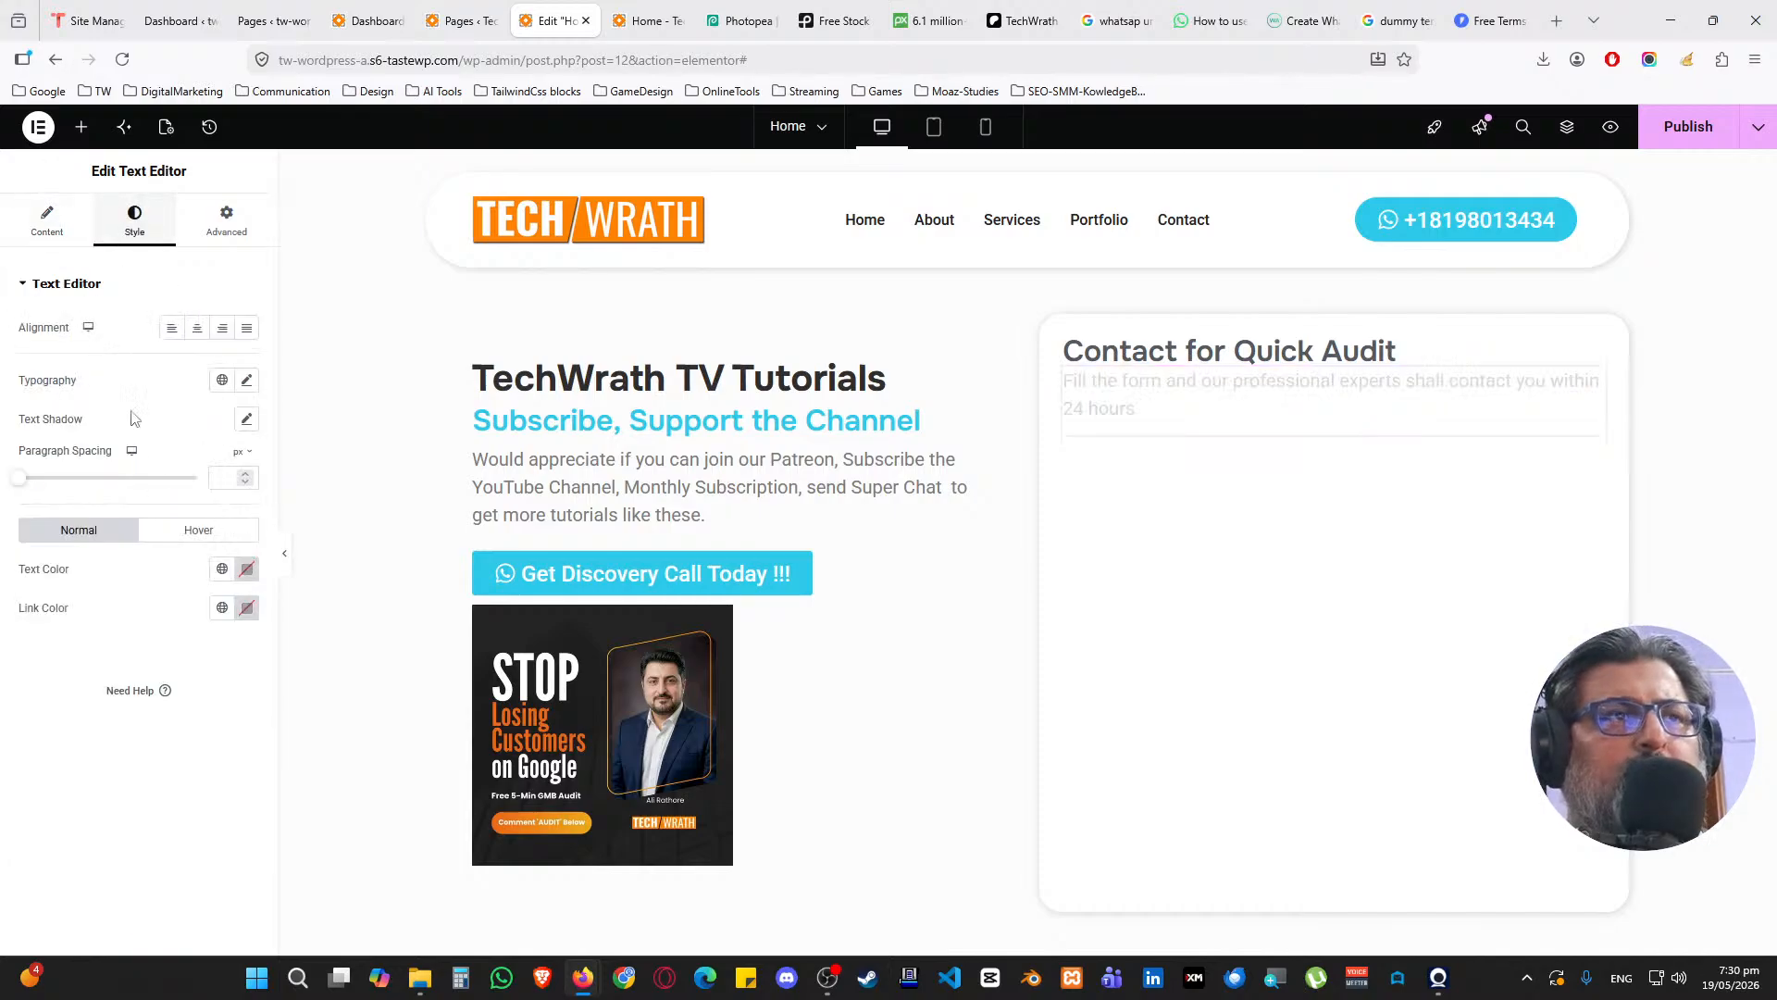
click(246, 380)
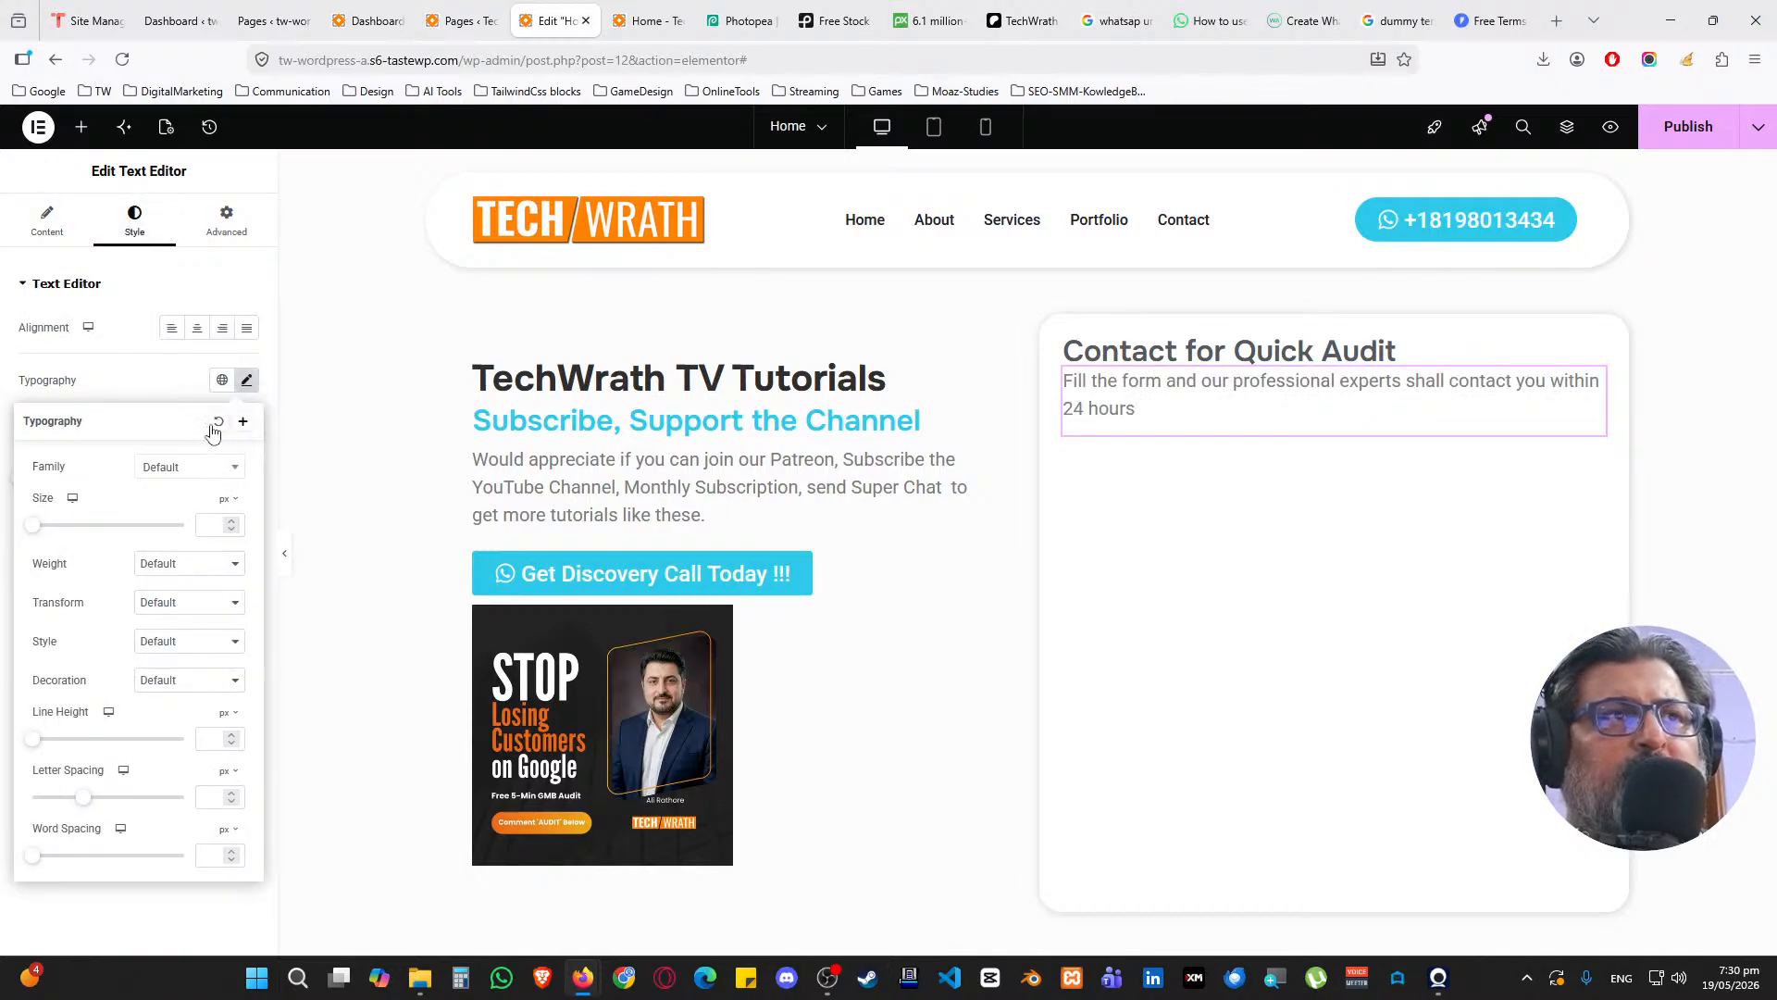
click(222, 380)
click(132, 586)
click(246, 381)
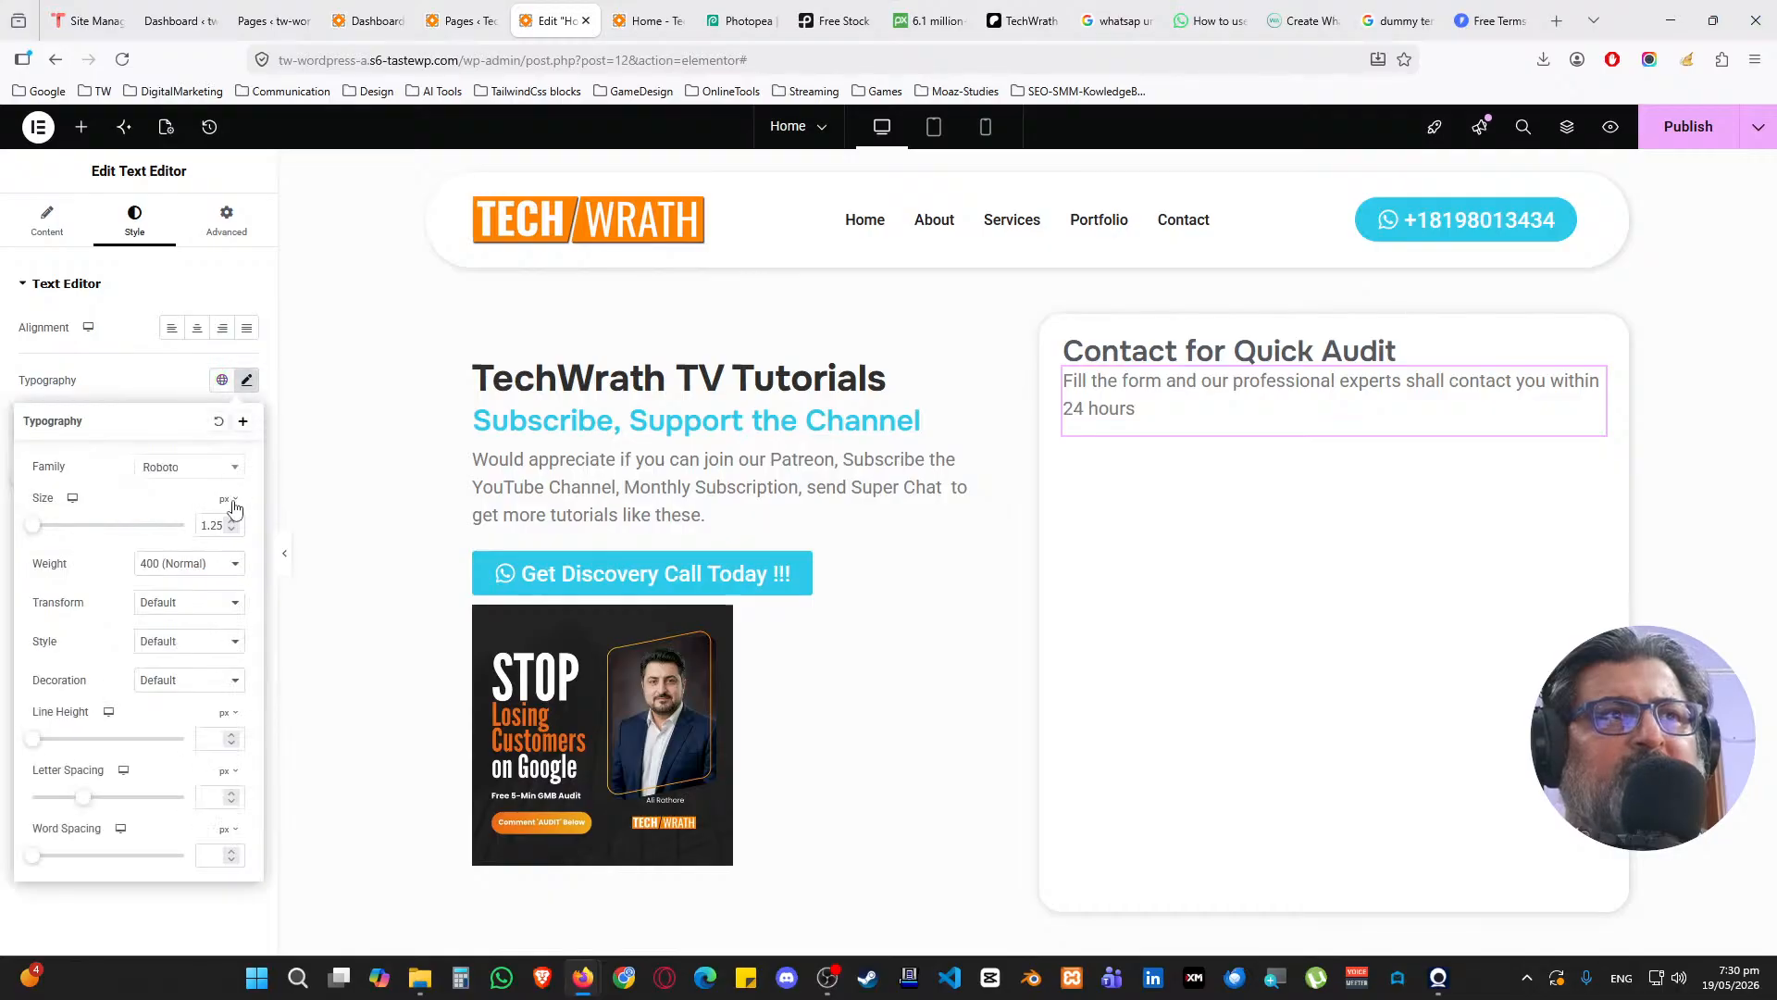
click(231, 525)
click(232, 530)
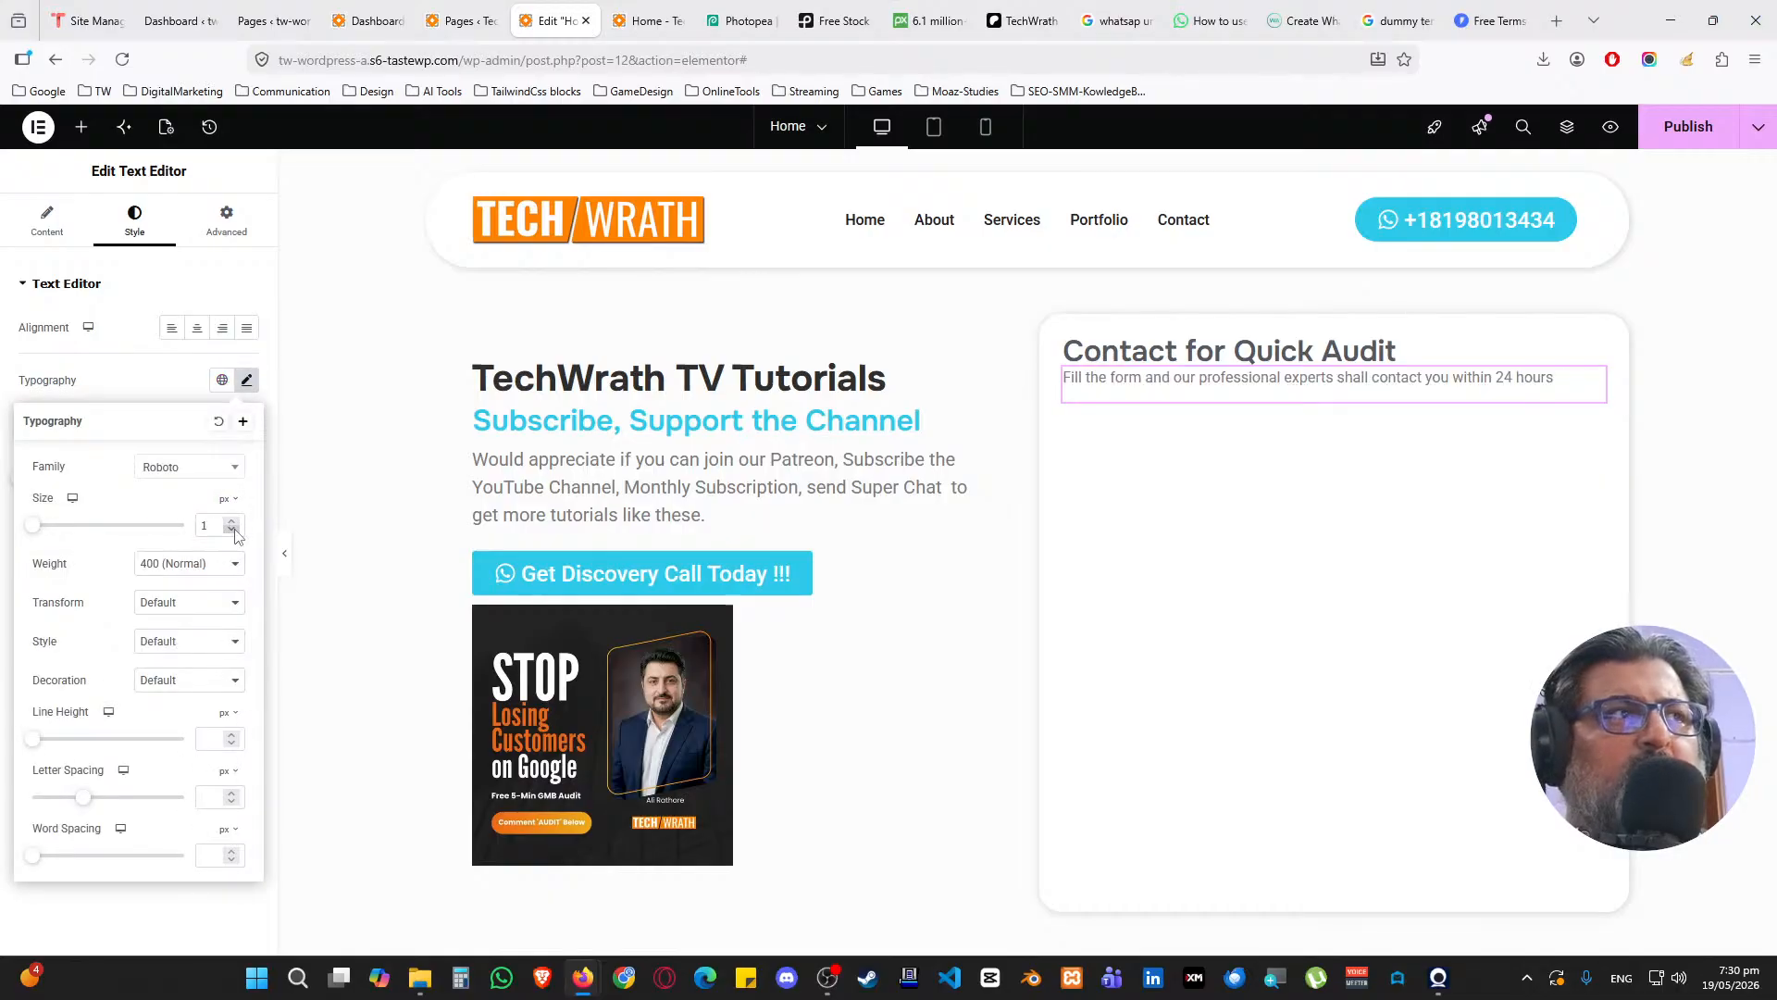
click(172, 391)
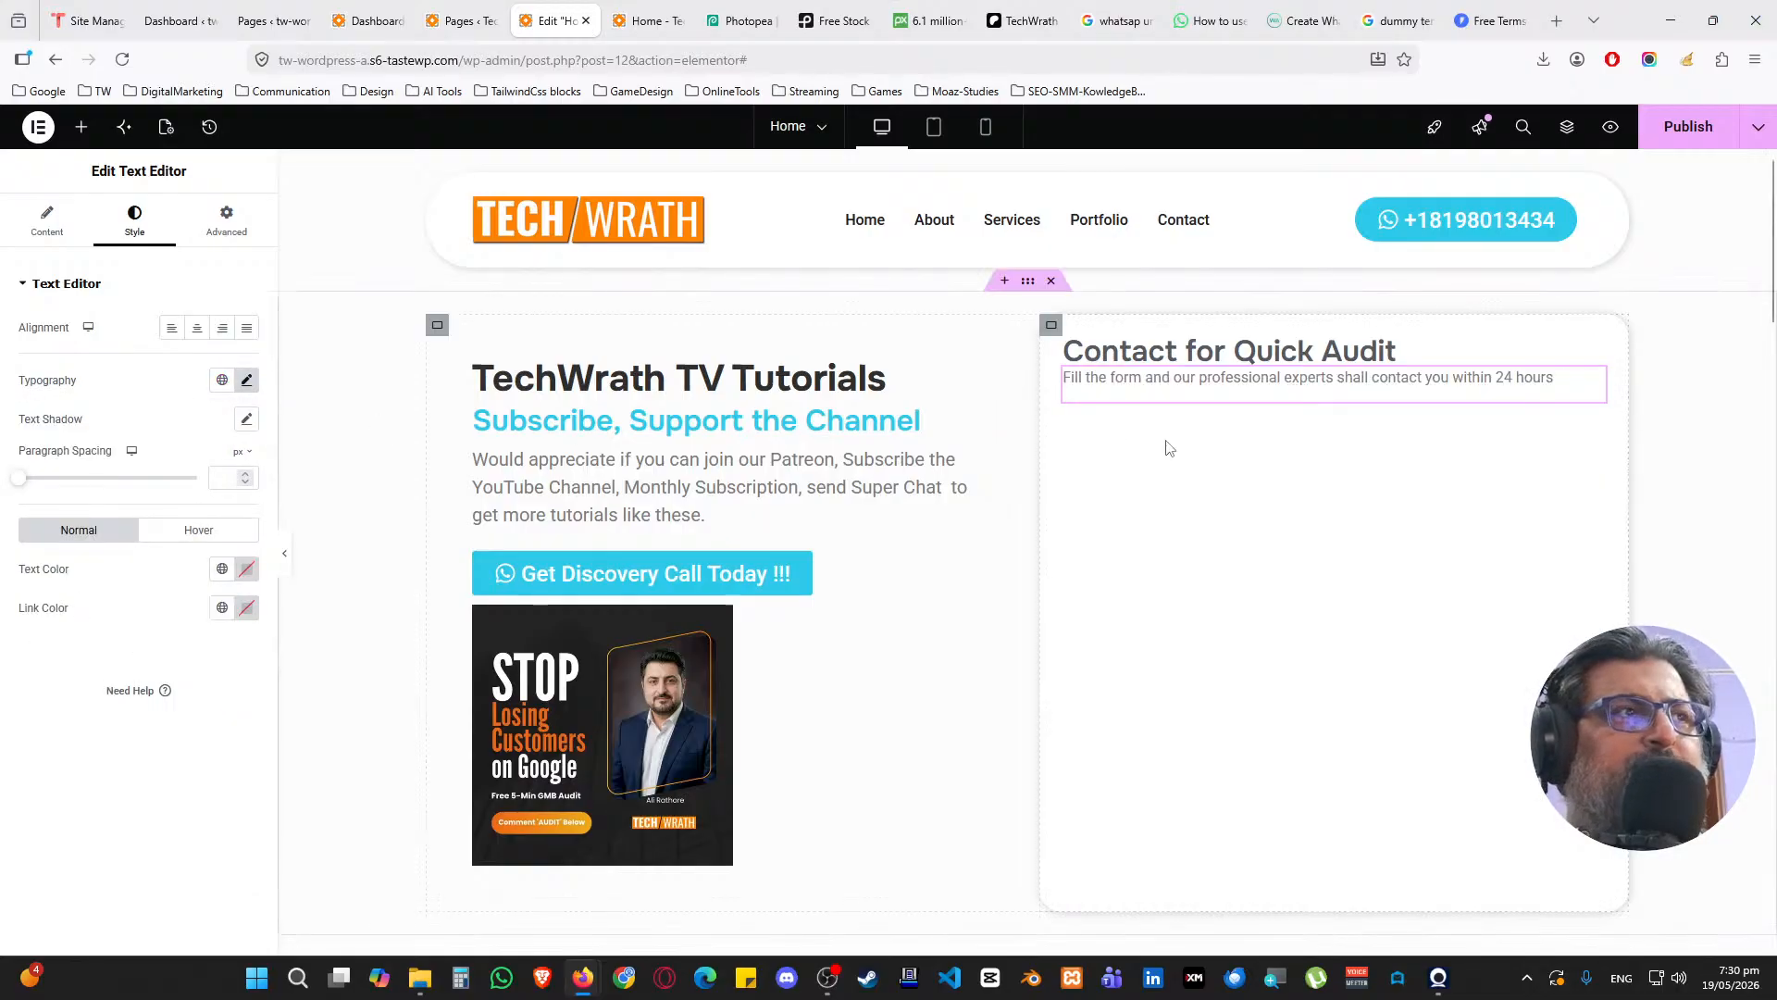
Set the card container's row gap to 10 px
click(1050, 325)
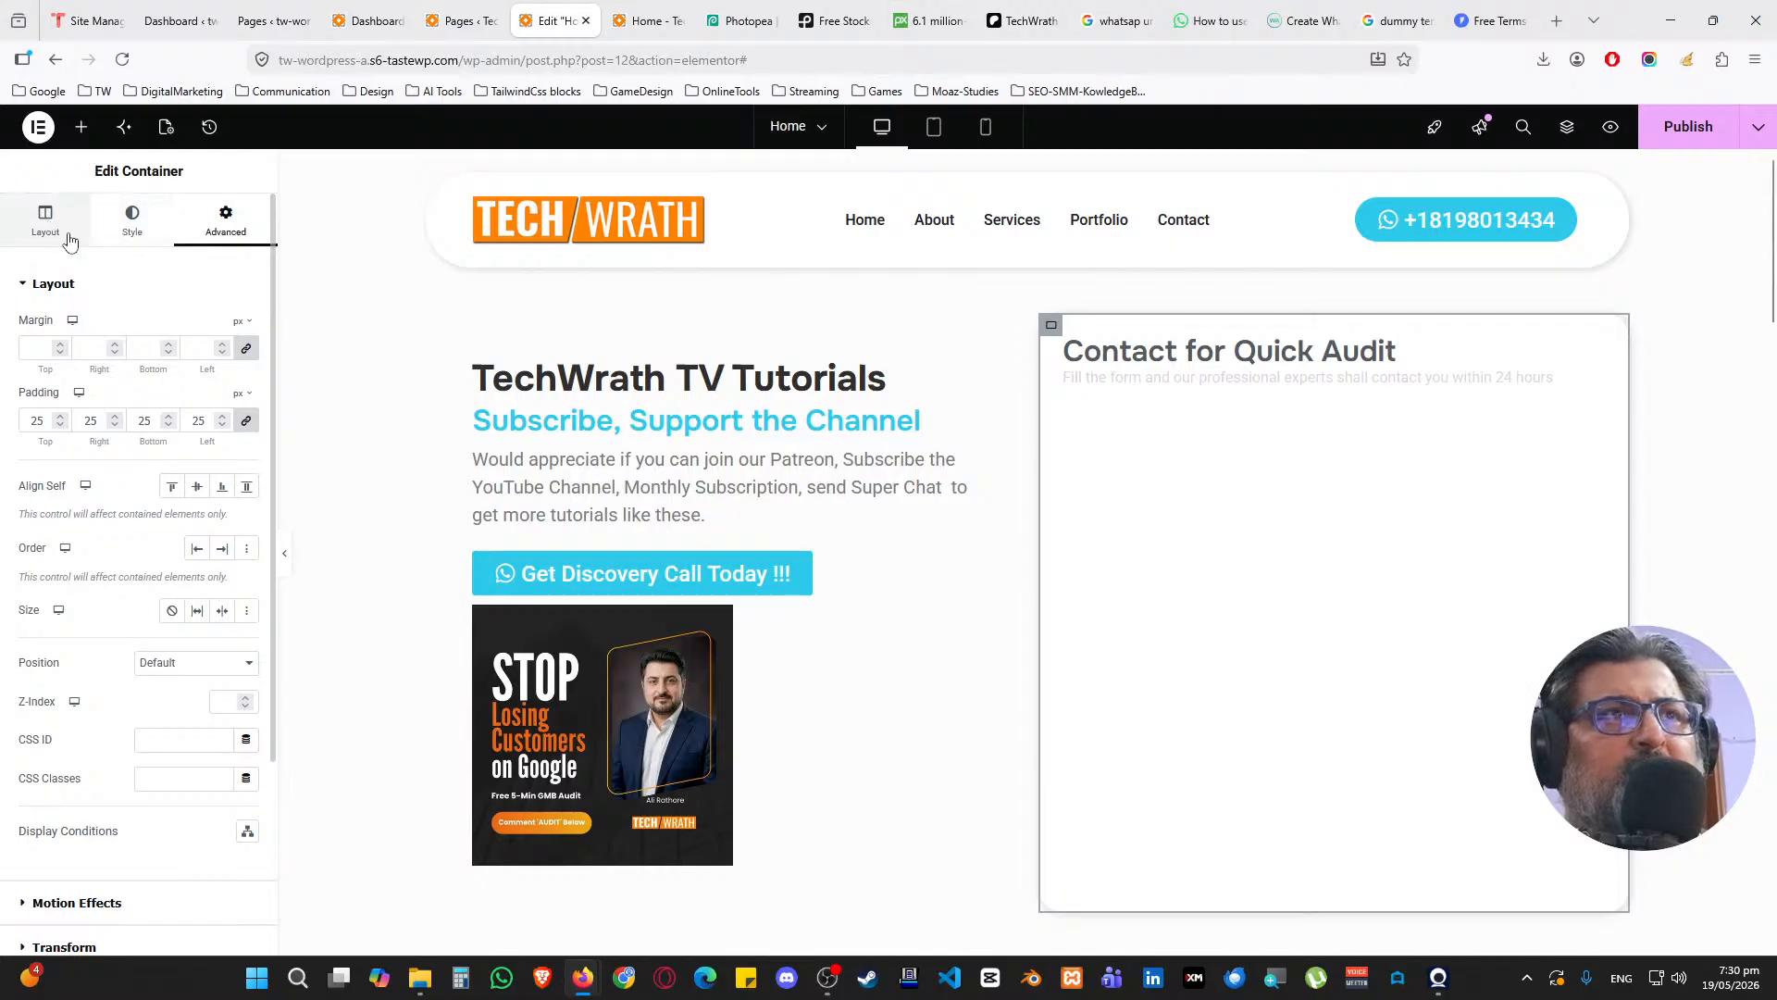
click(70, 241)
double_click(129, 661)
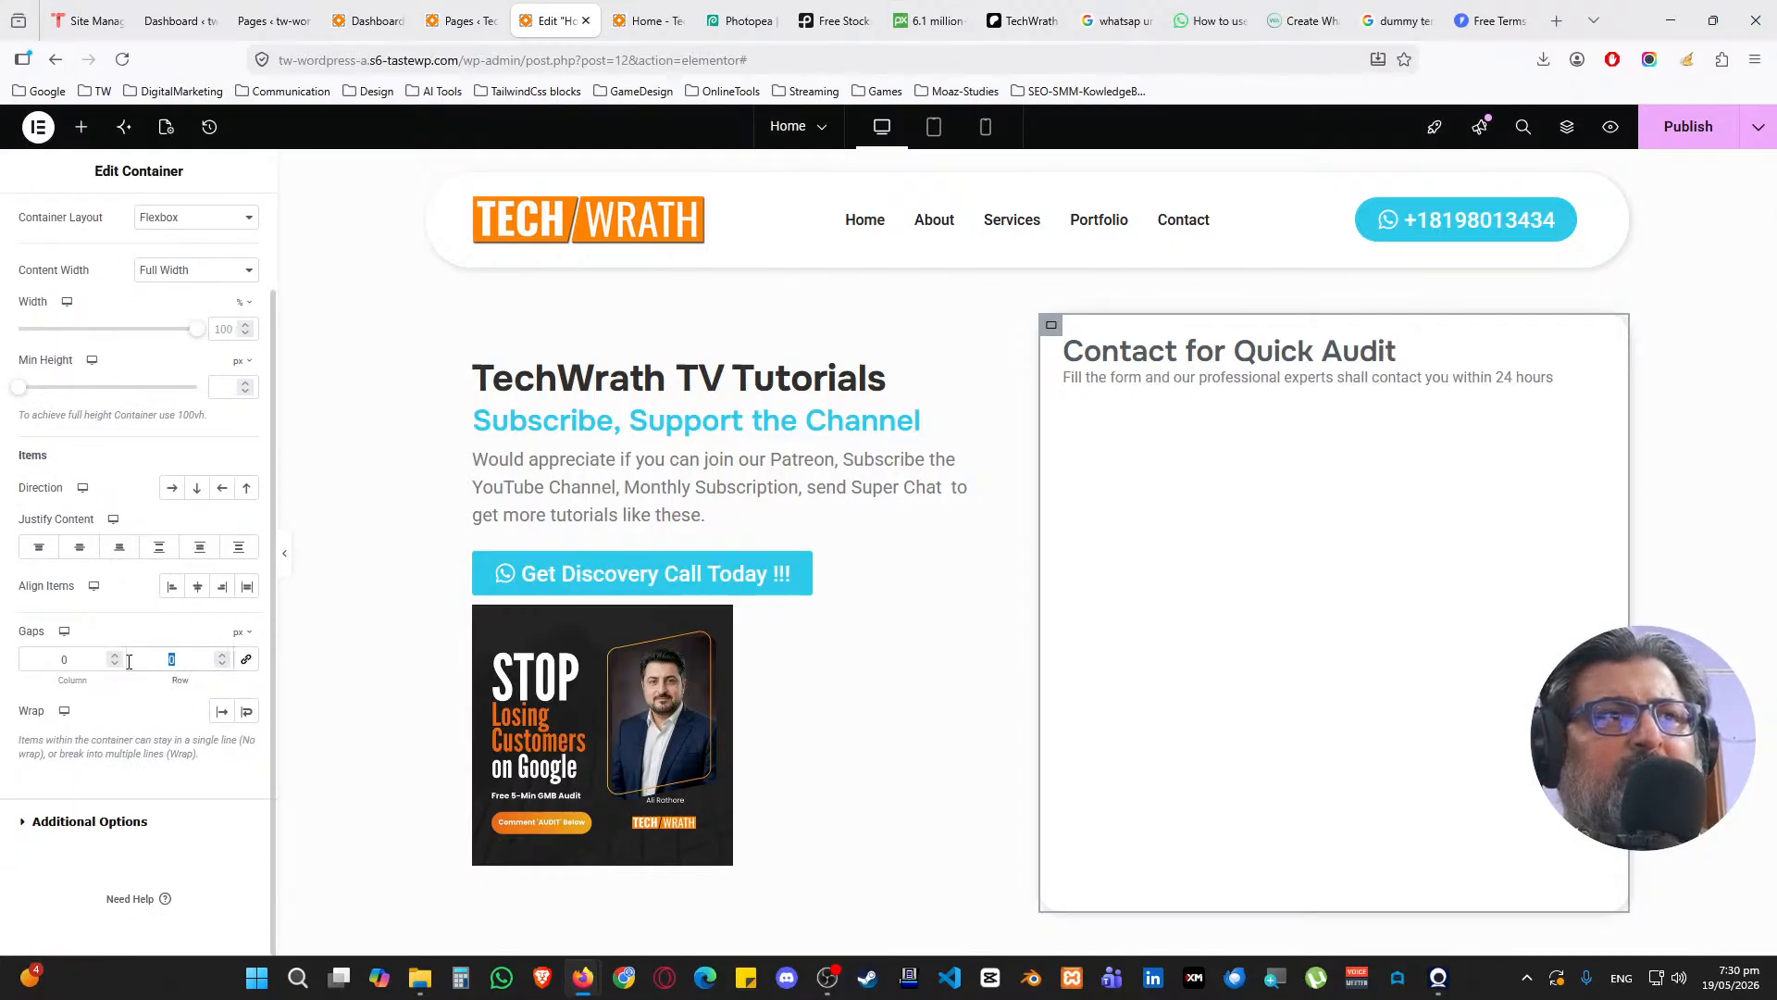
text(10)
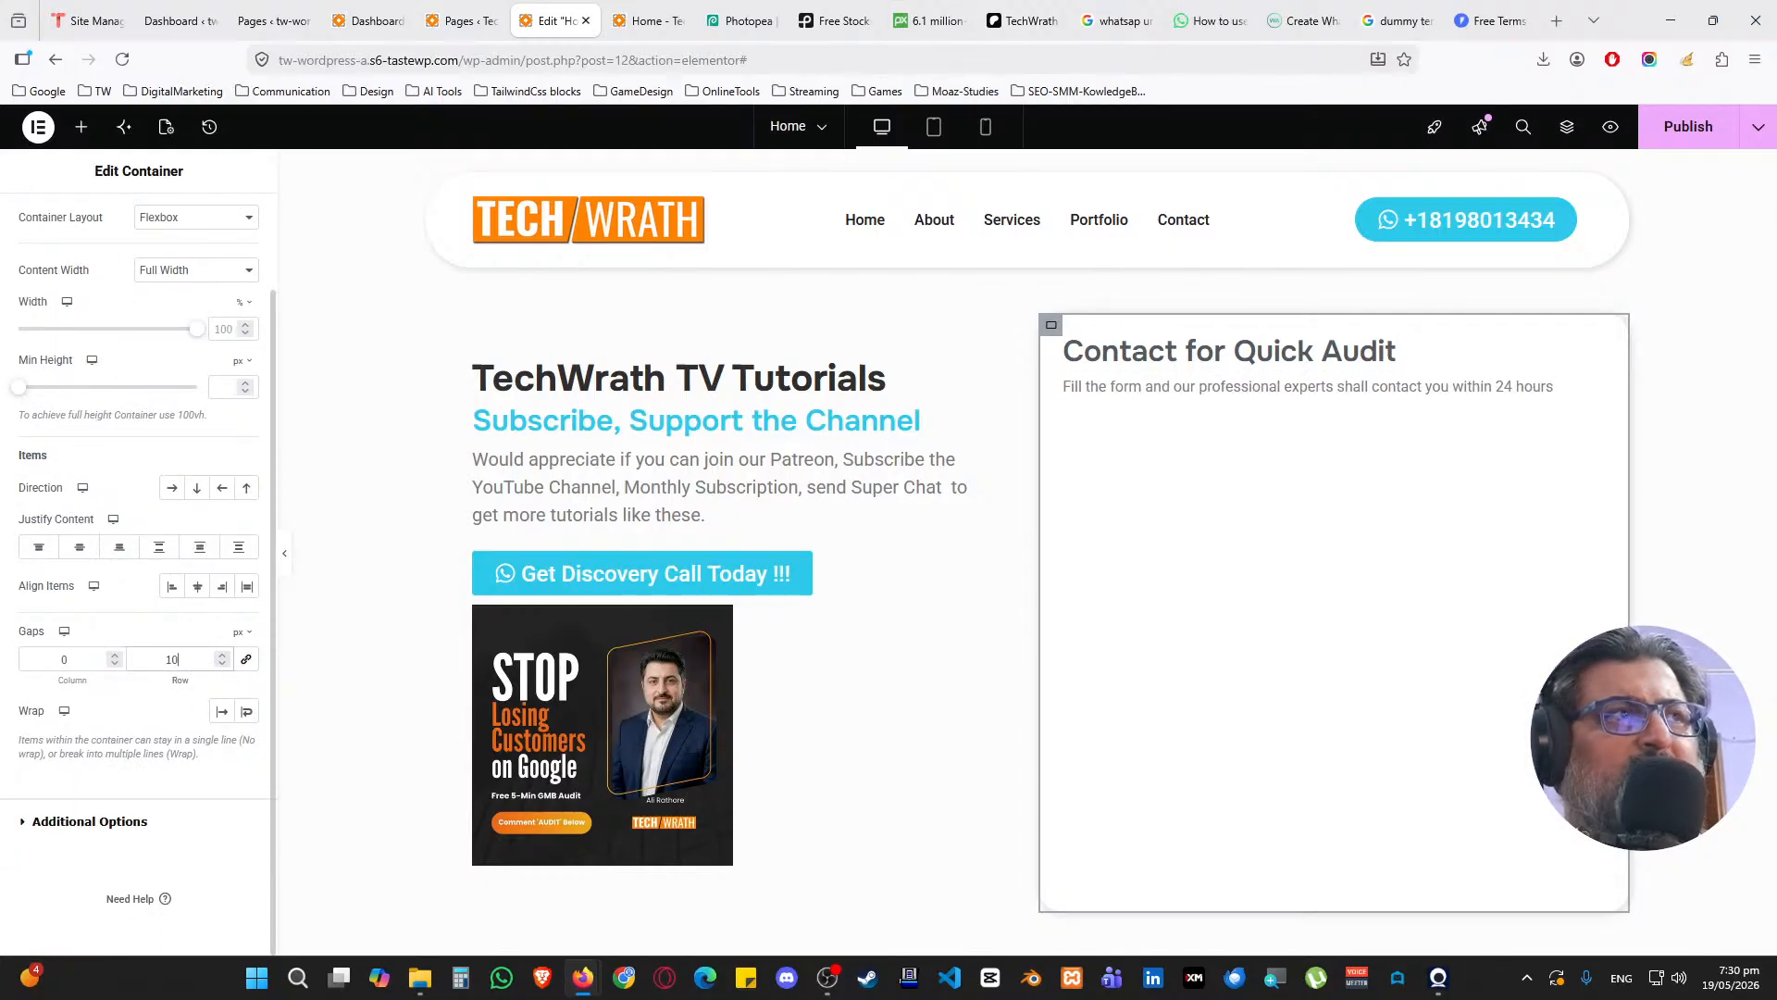
click(81, 127)
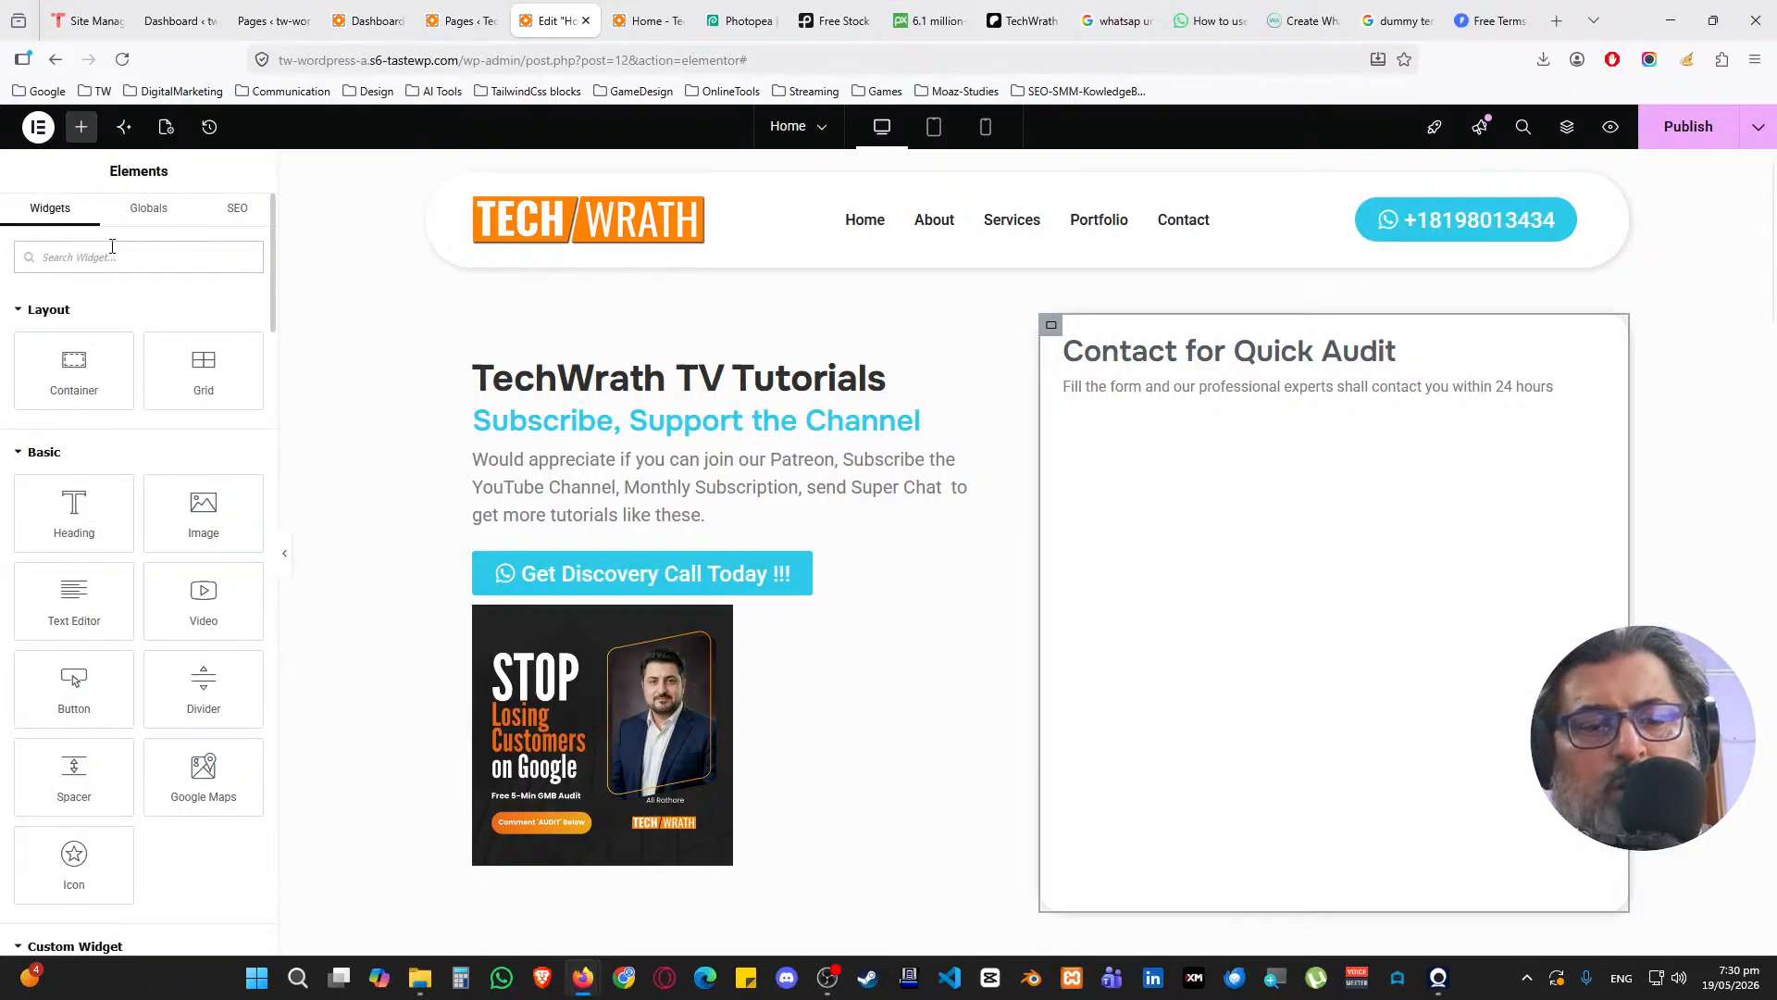
Search for 'form' and drop a Form widget into the card under the description
text(form)
drag(74, 324, 1198, 389)
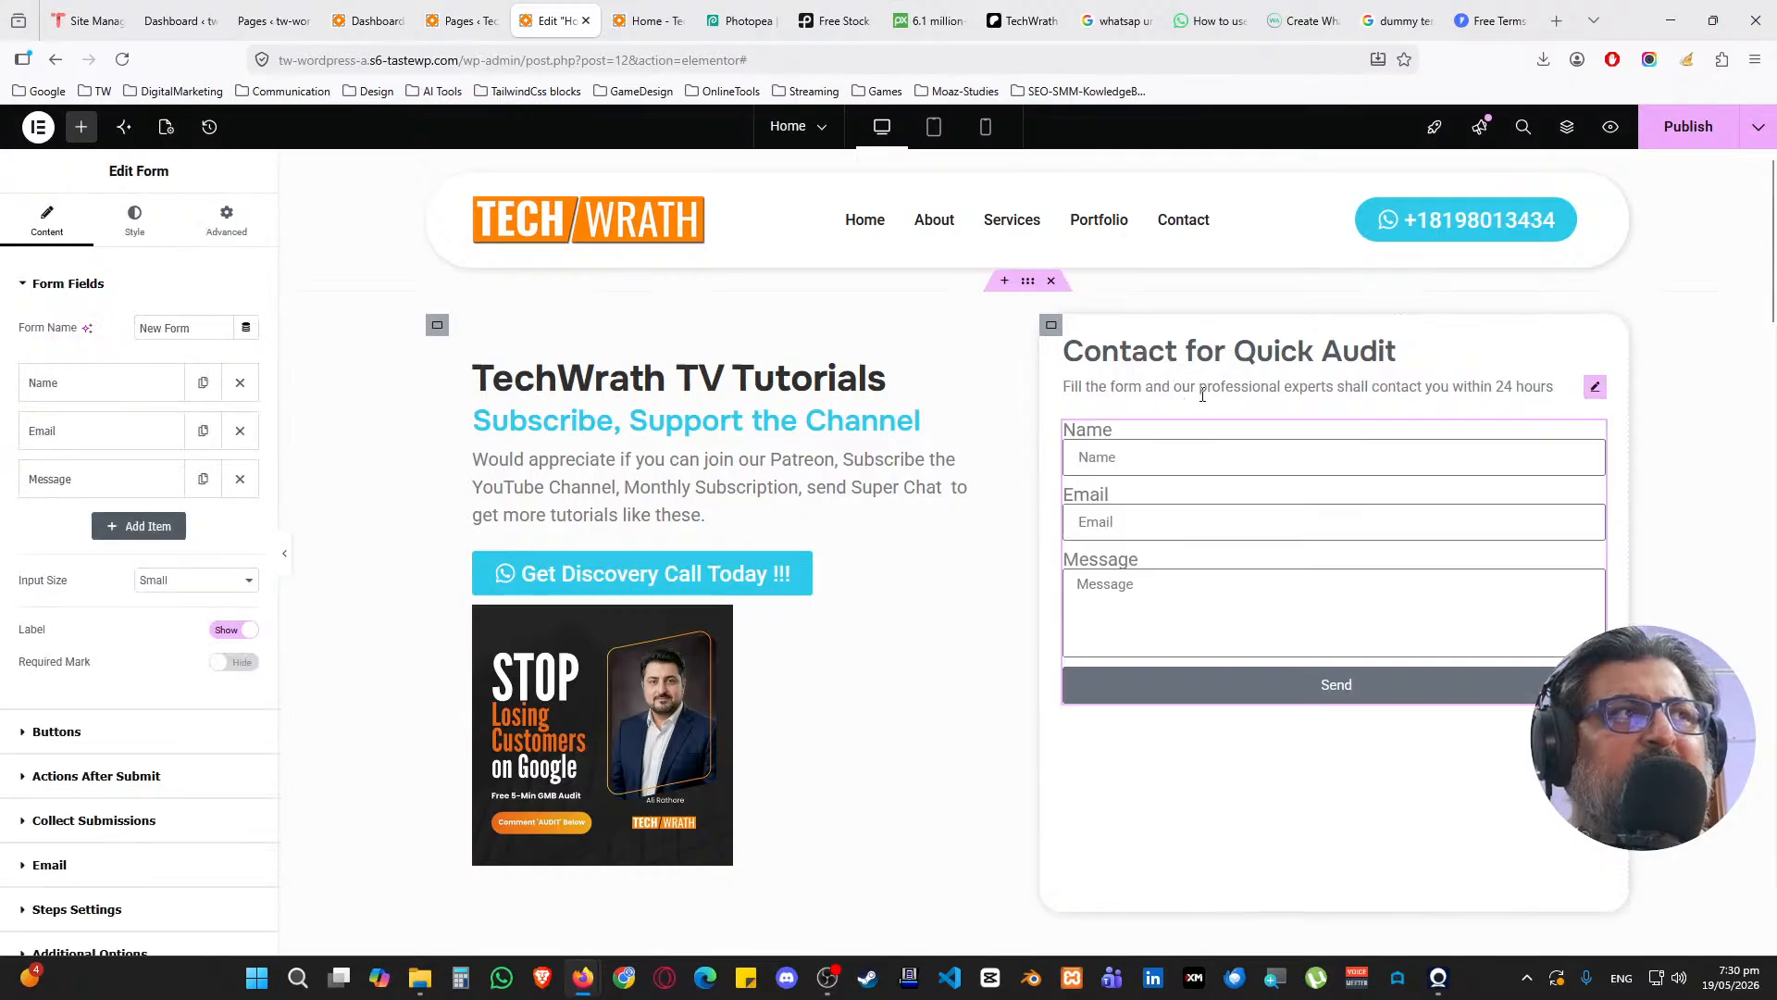
click(1198, 389)
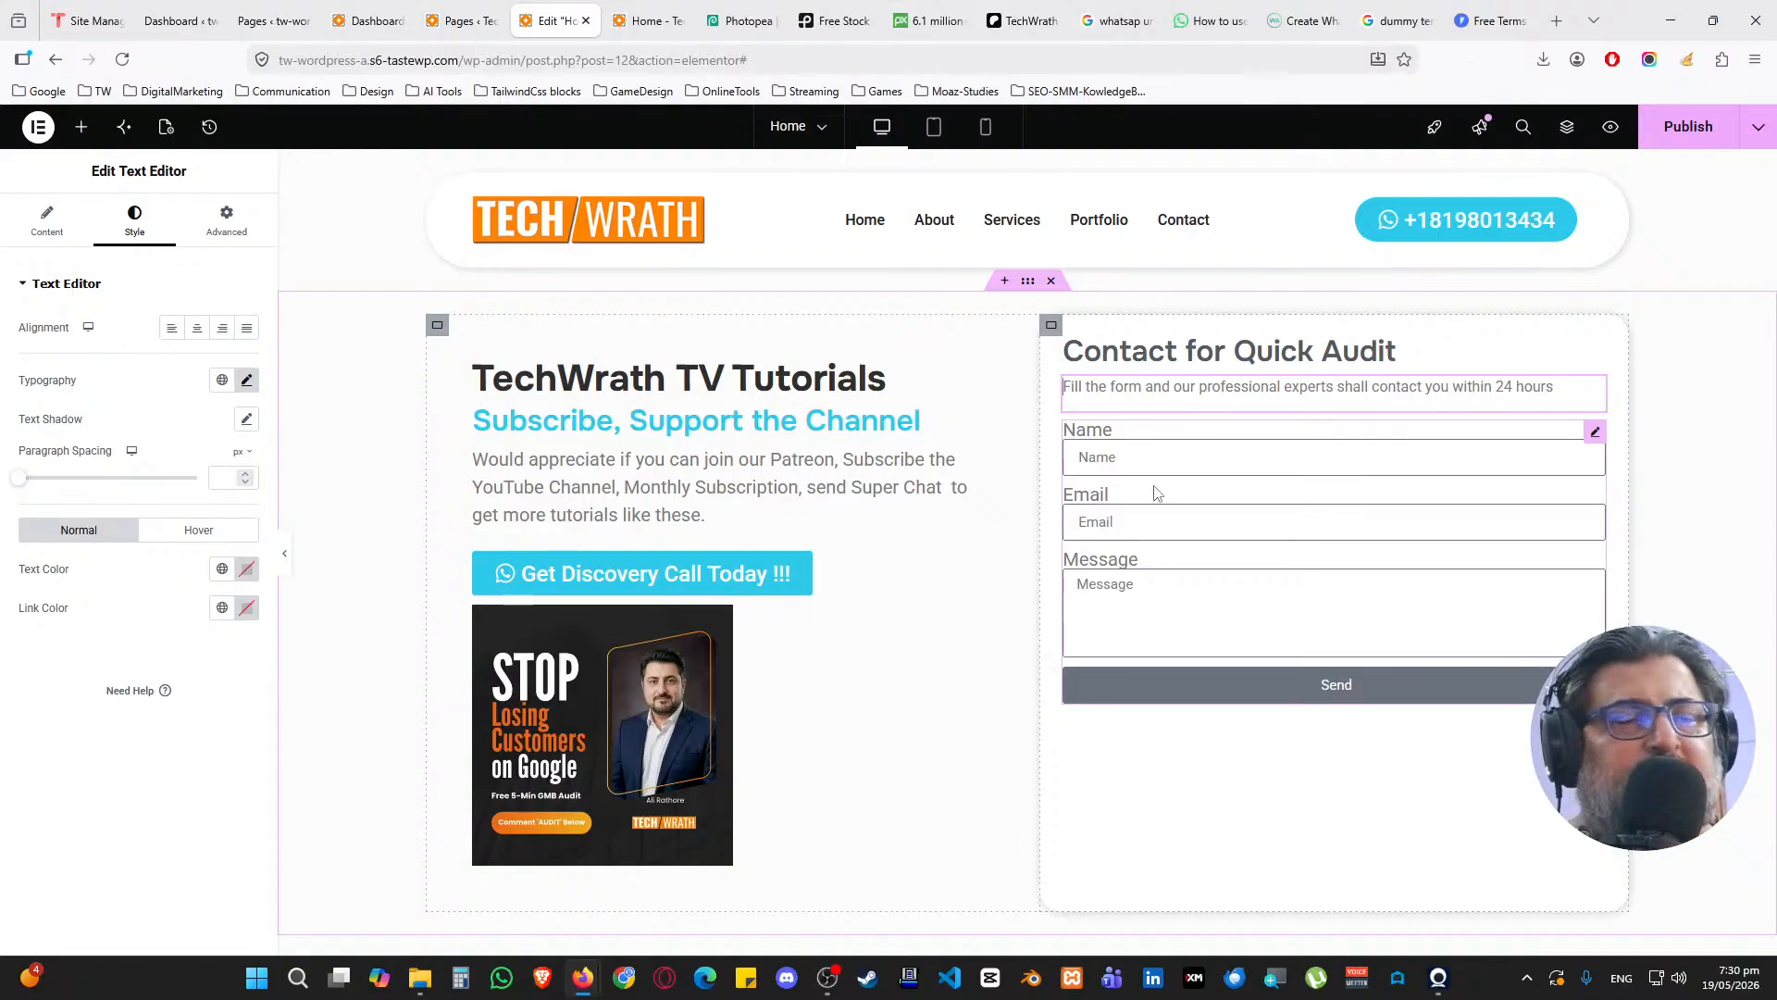
Hide the form's field labels and start editing the Name field's label
click(1581, 436)
click(103, 385)
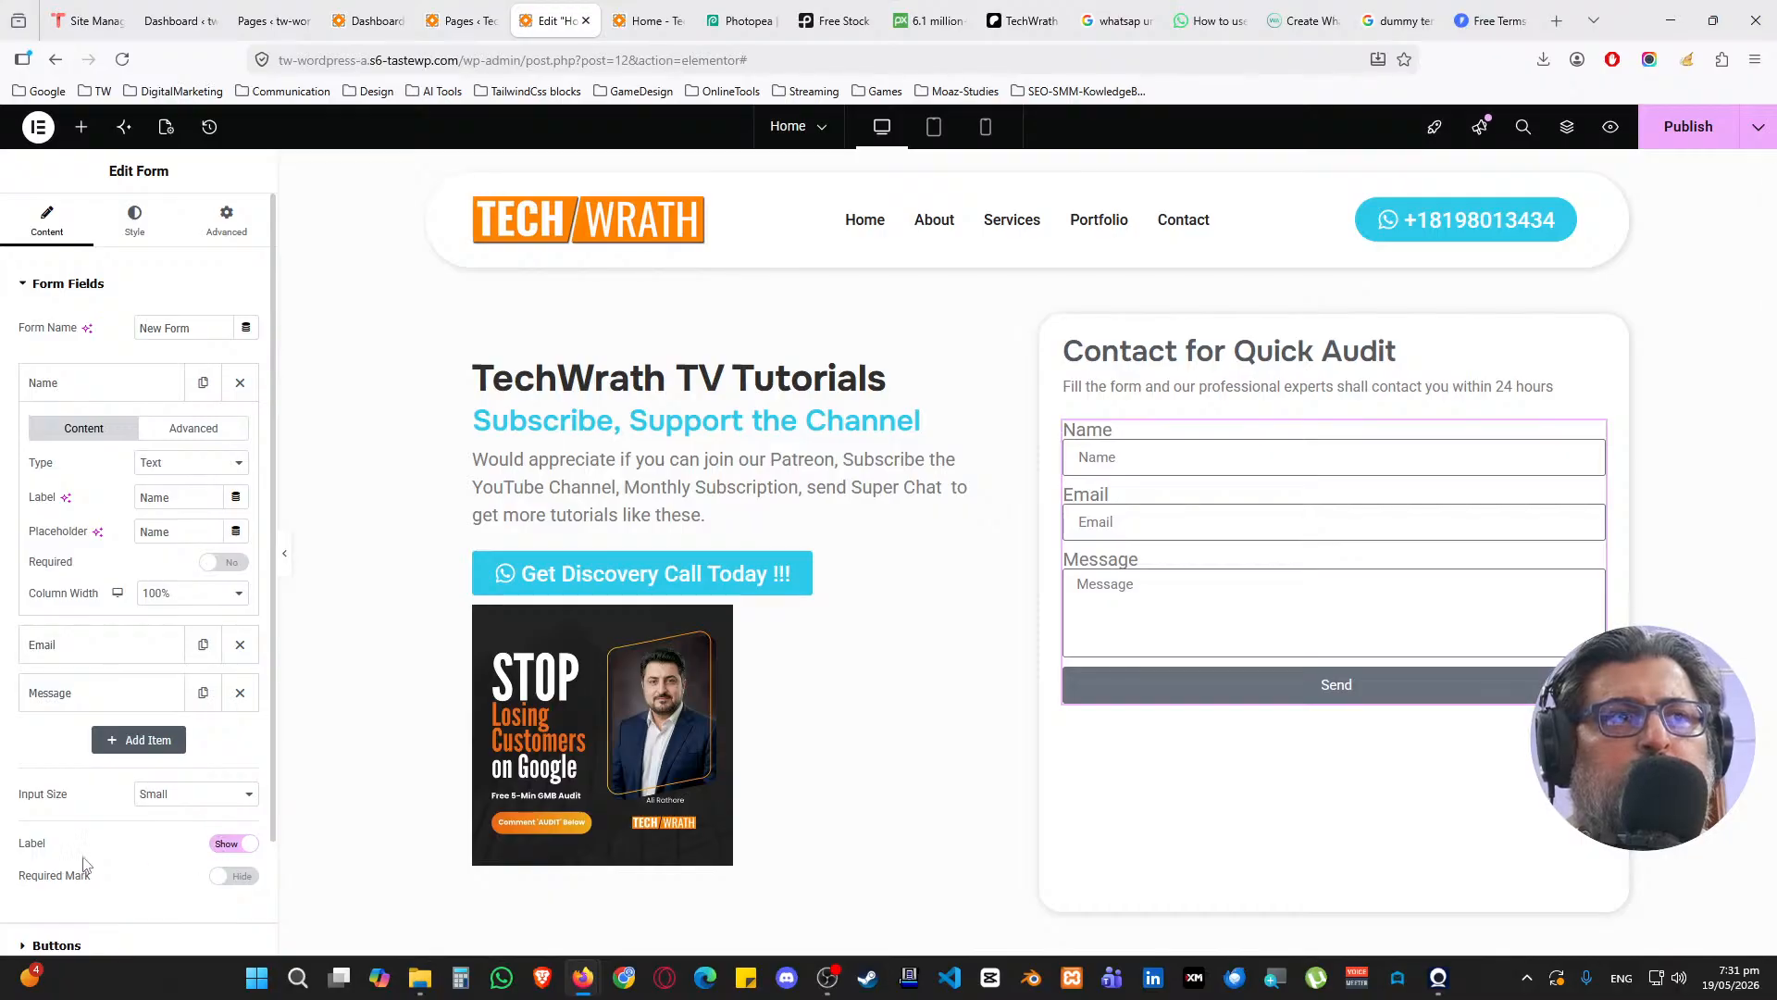
click(224, 844)
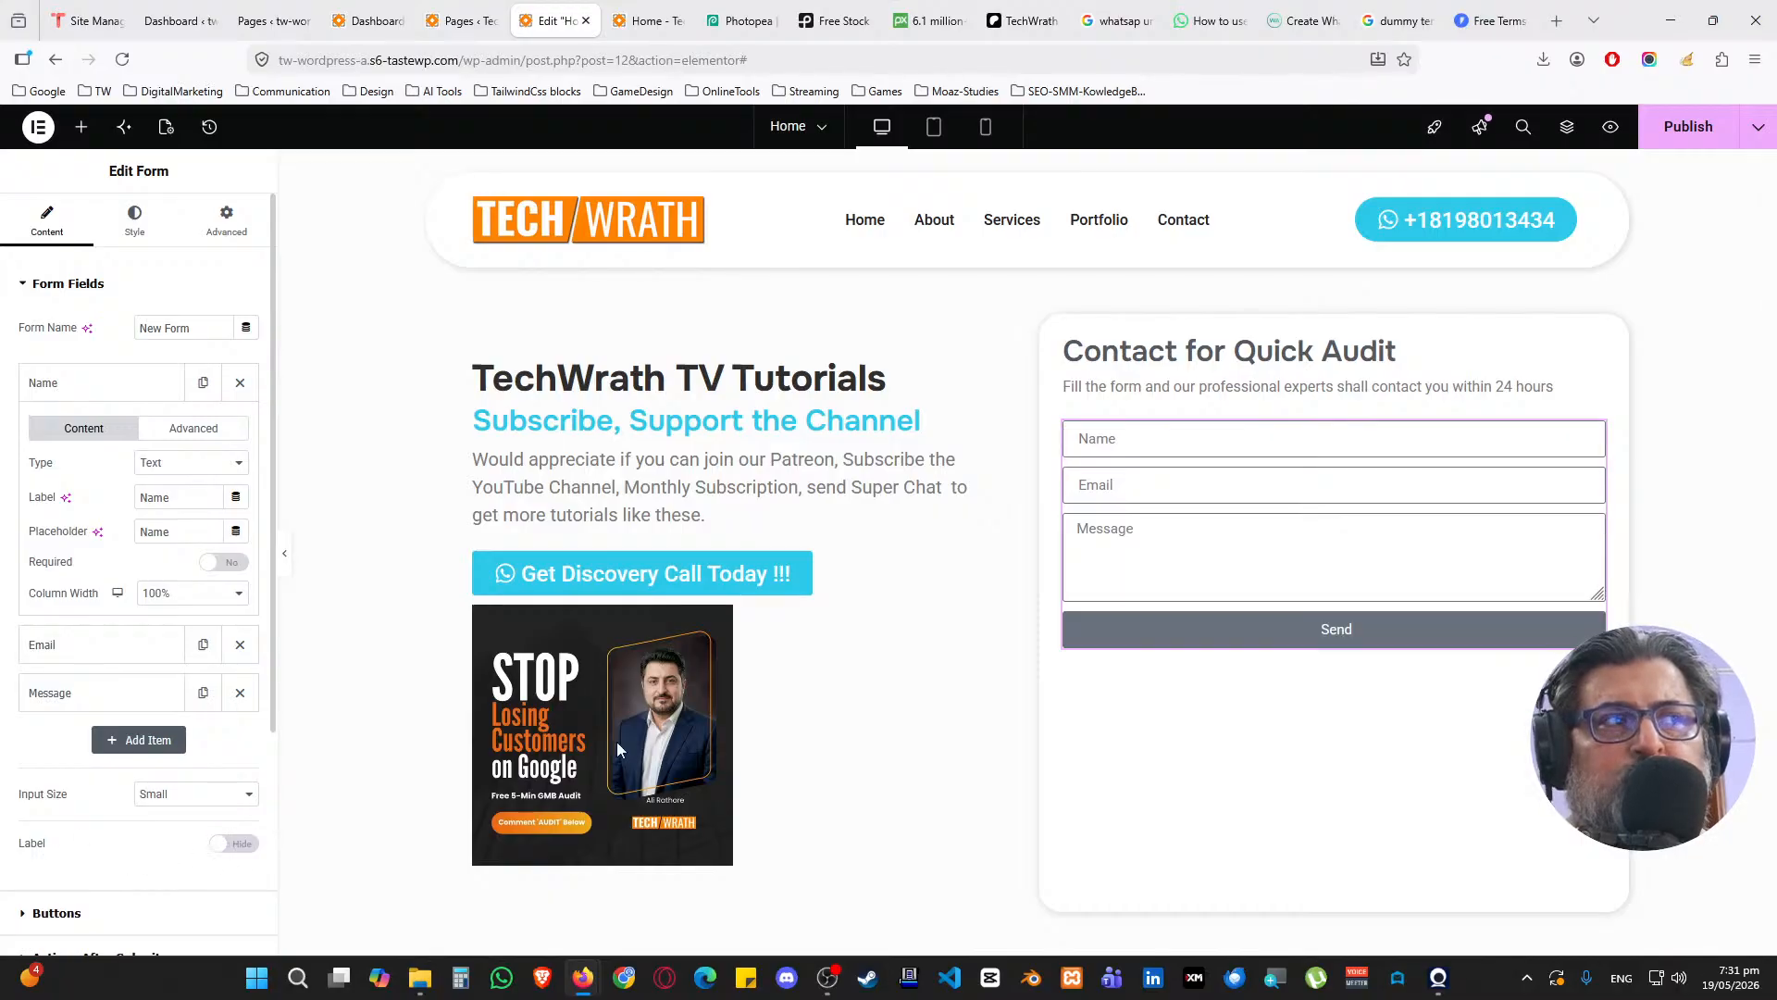
click(190, 494)
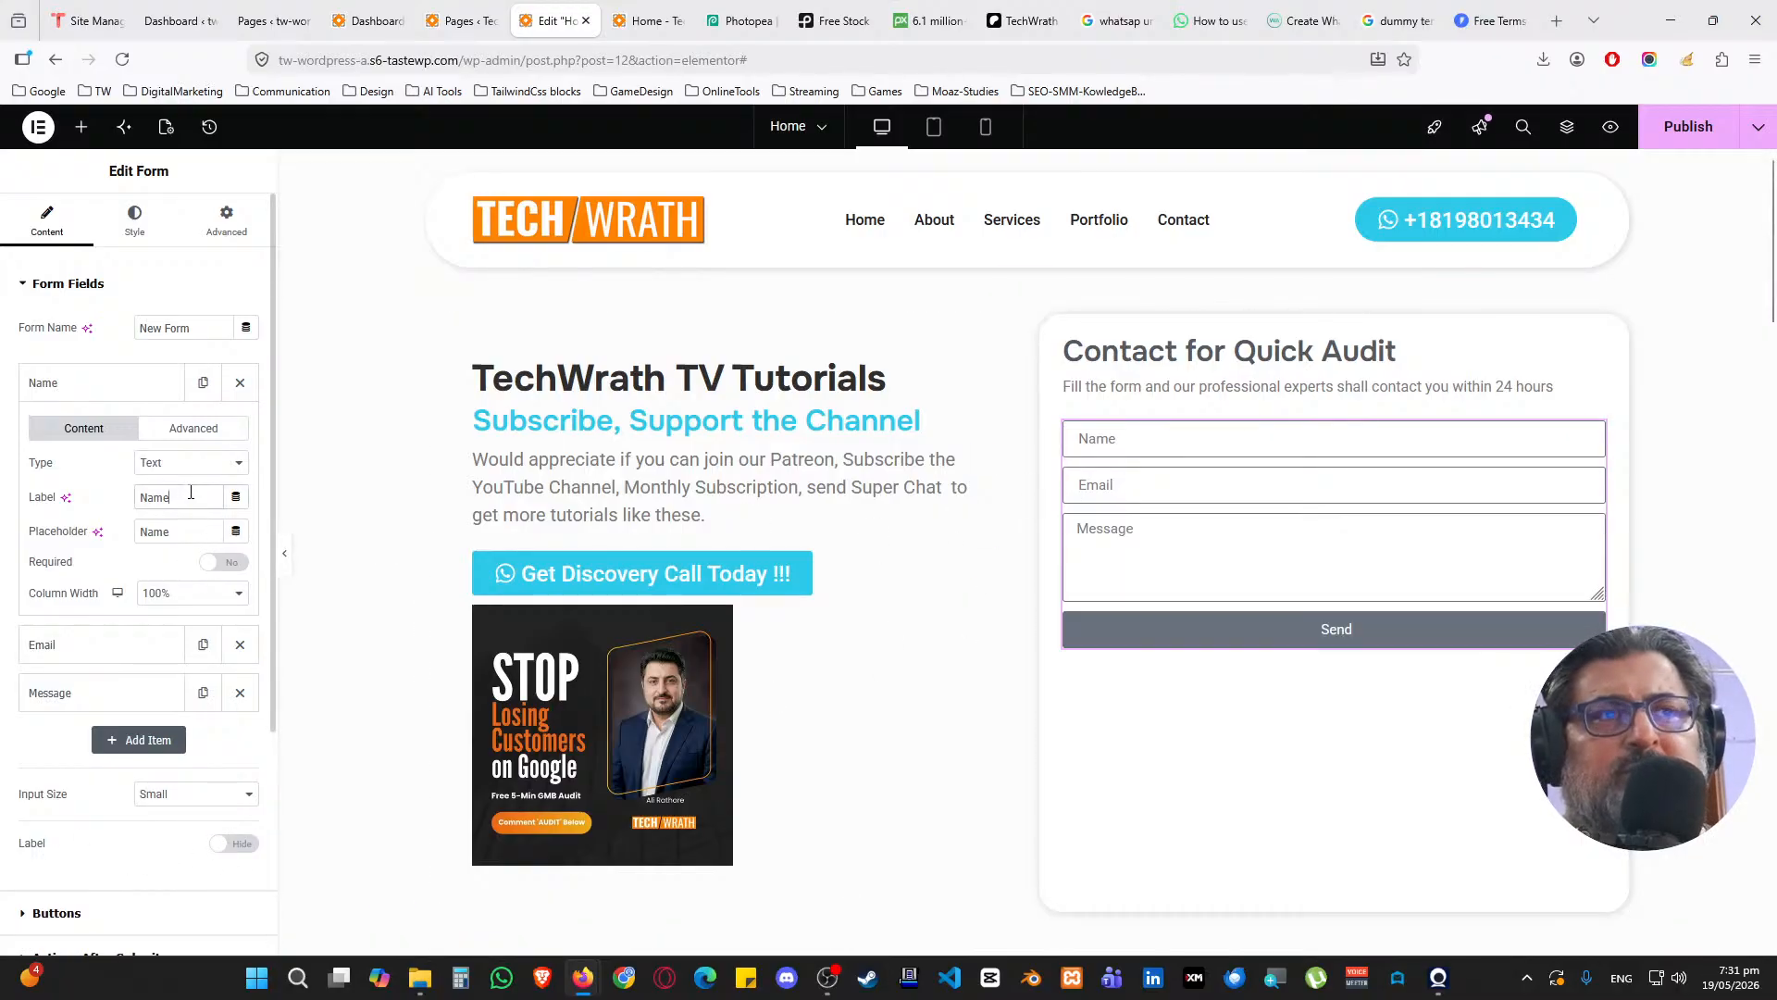
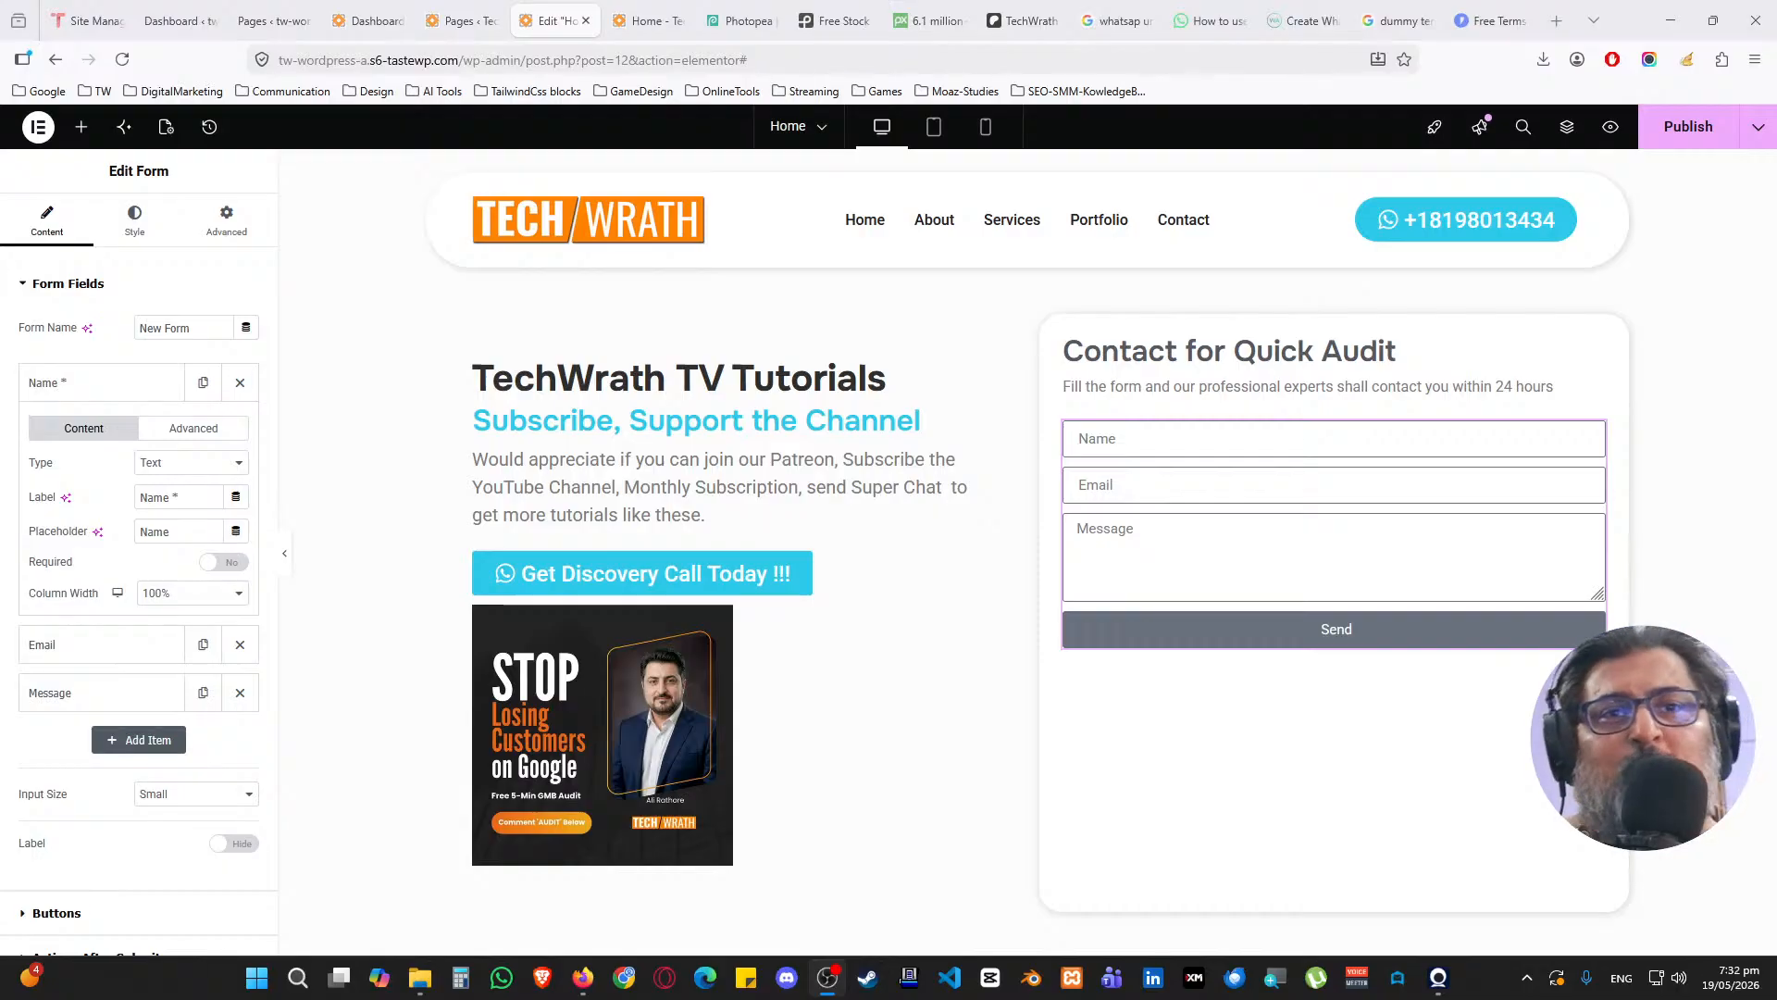
Make the Name field required and add ' *' to the Email field's label and placeholder
key(super+d)
key(super+d)
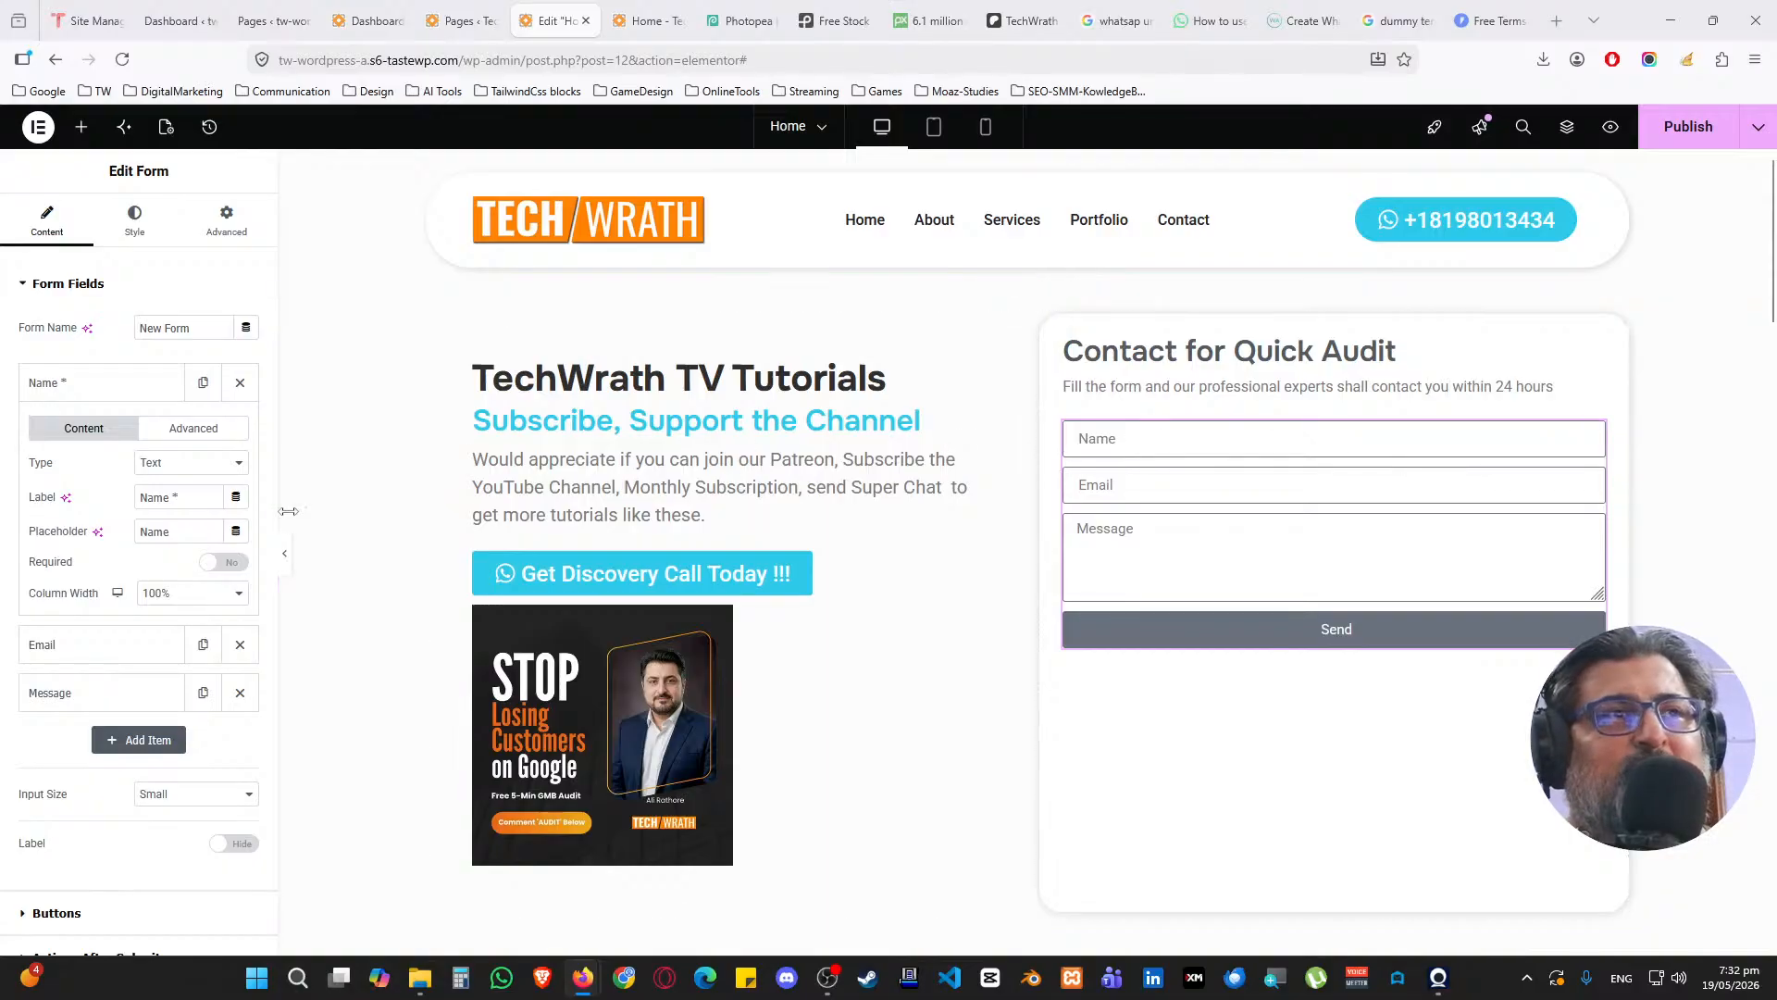
click(213, 563)
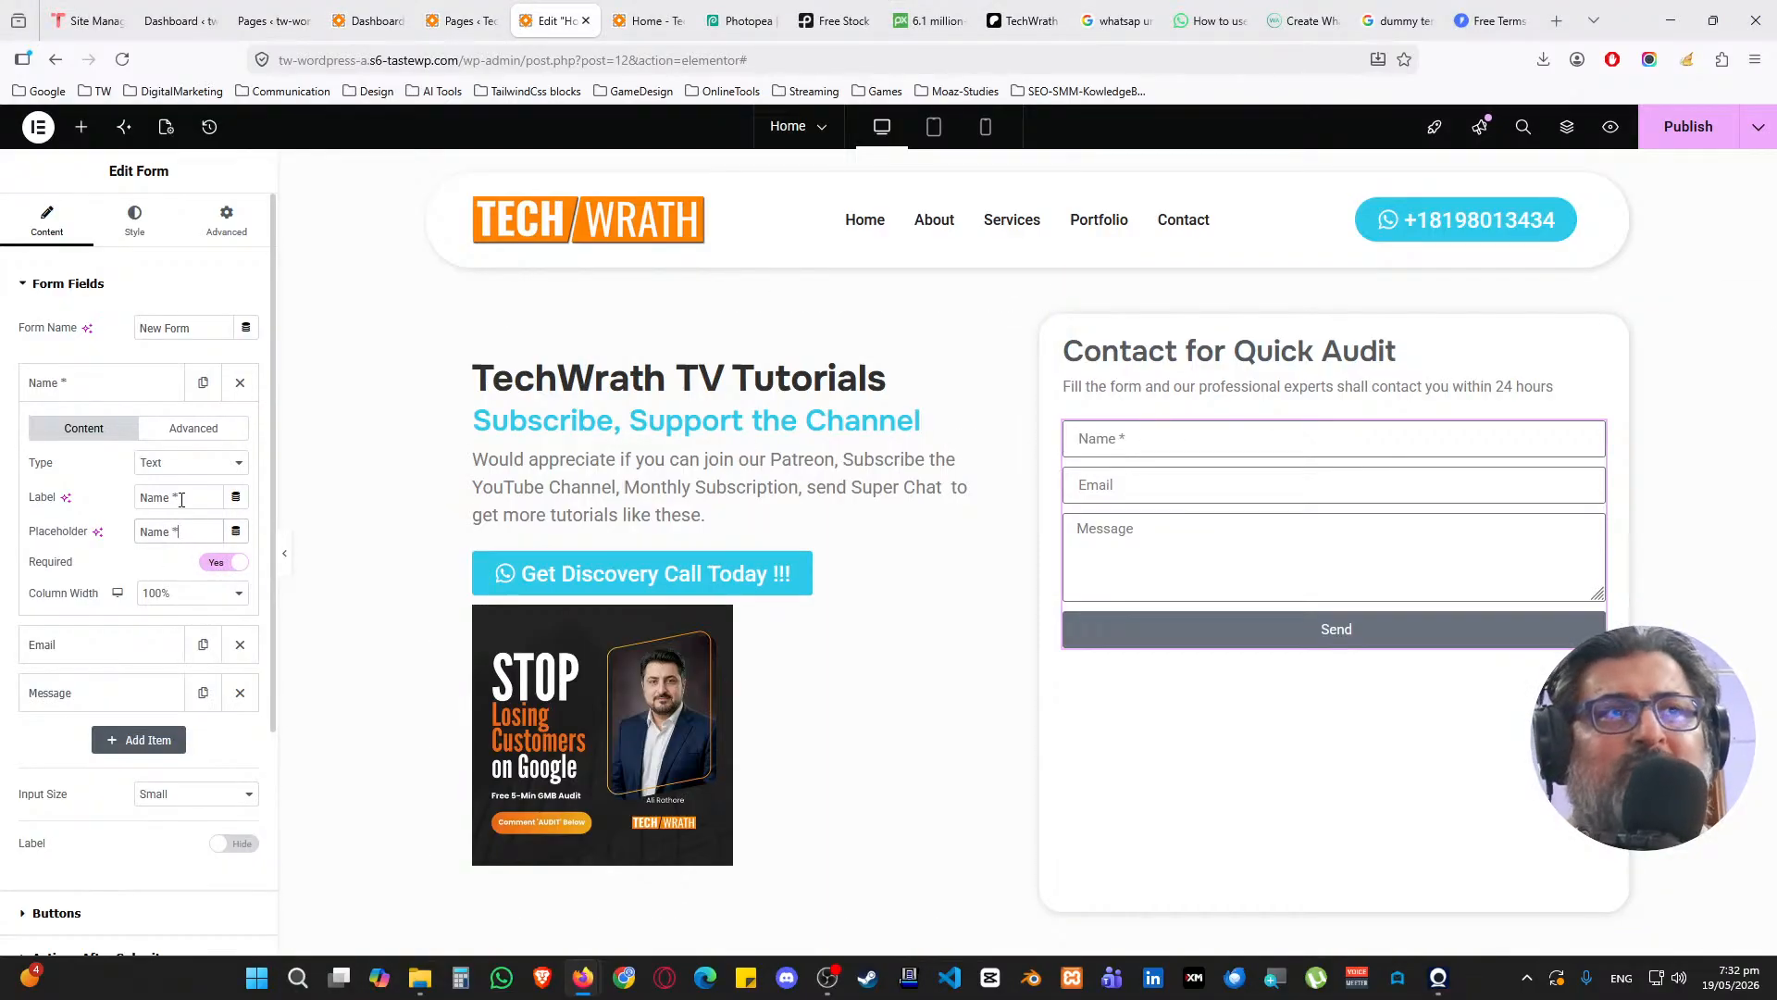
click(139, 387)
click(148, 433)
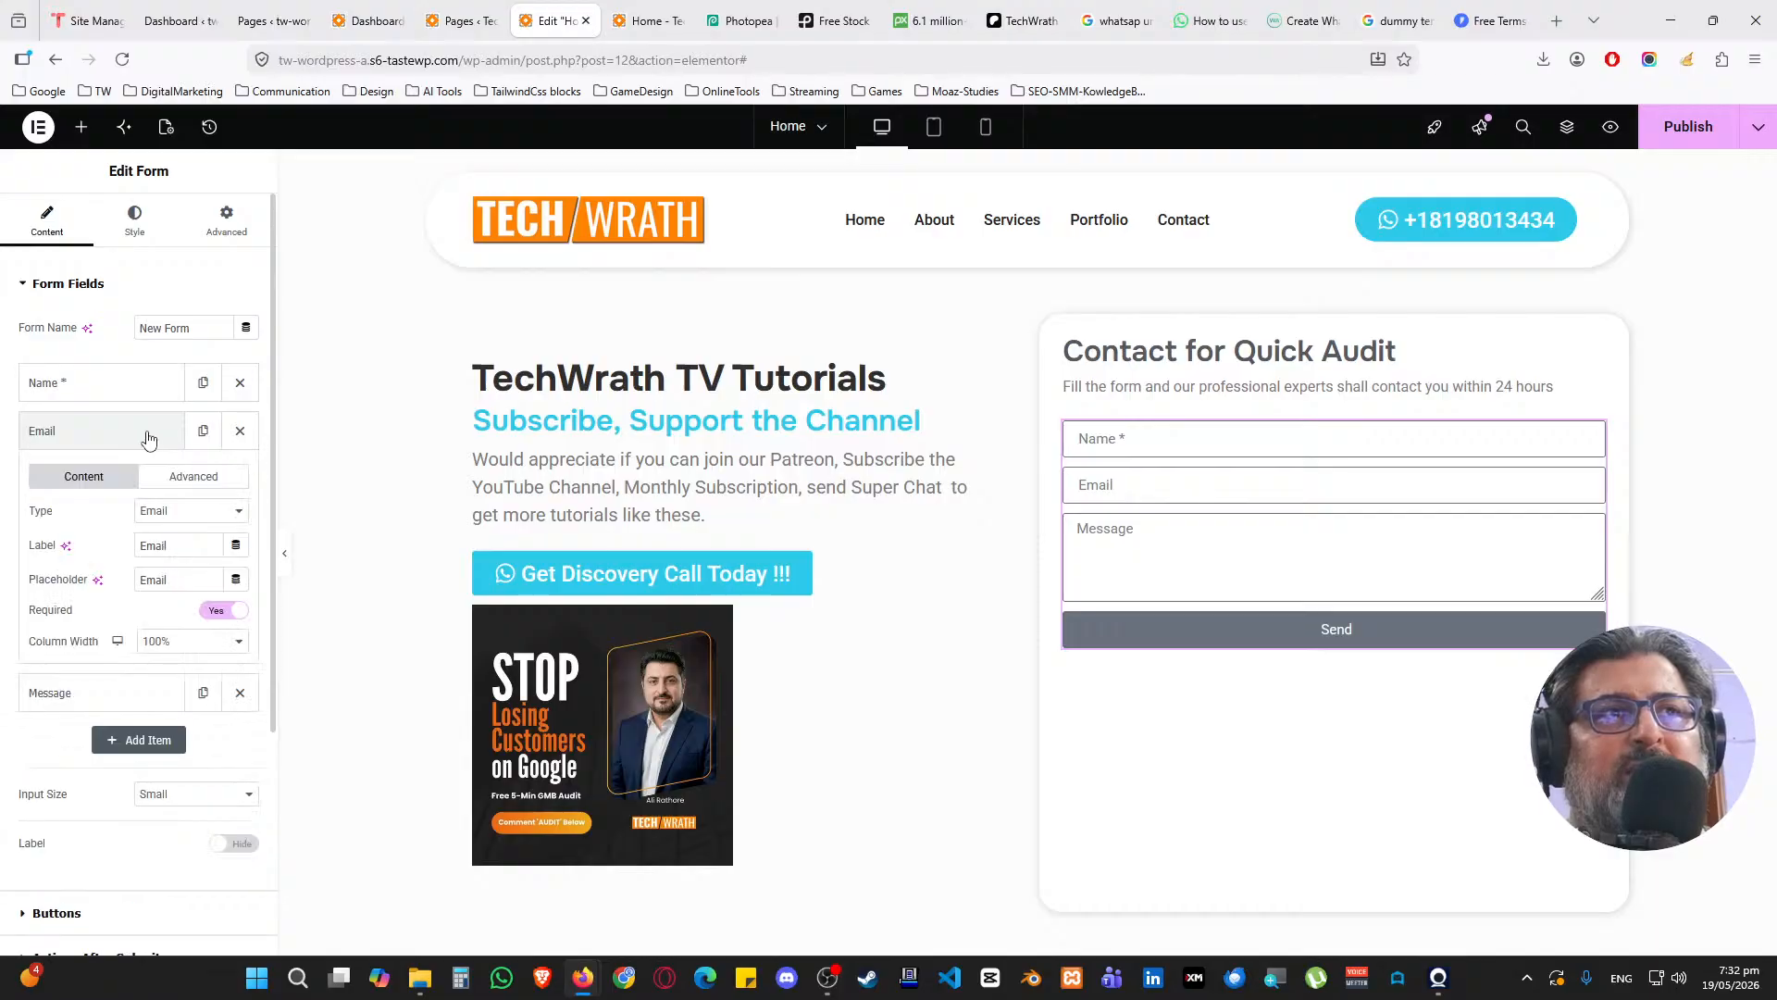
click(195, 544)
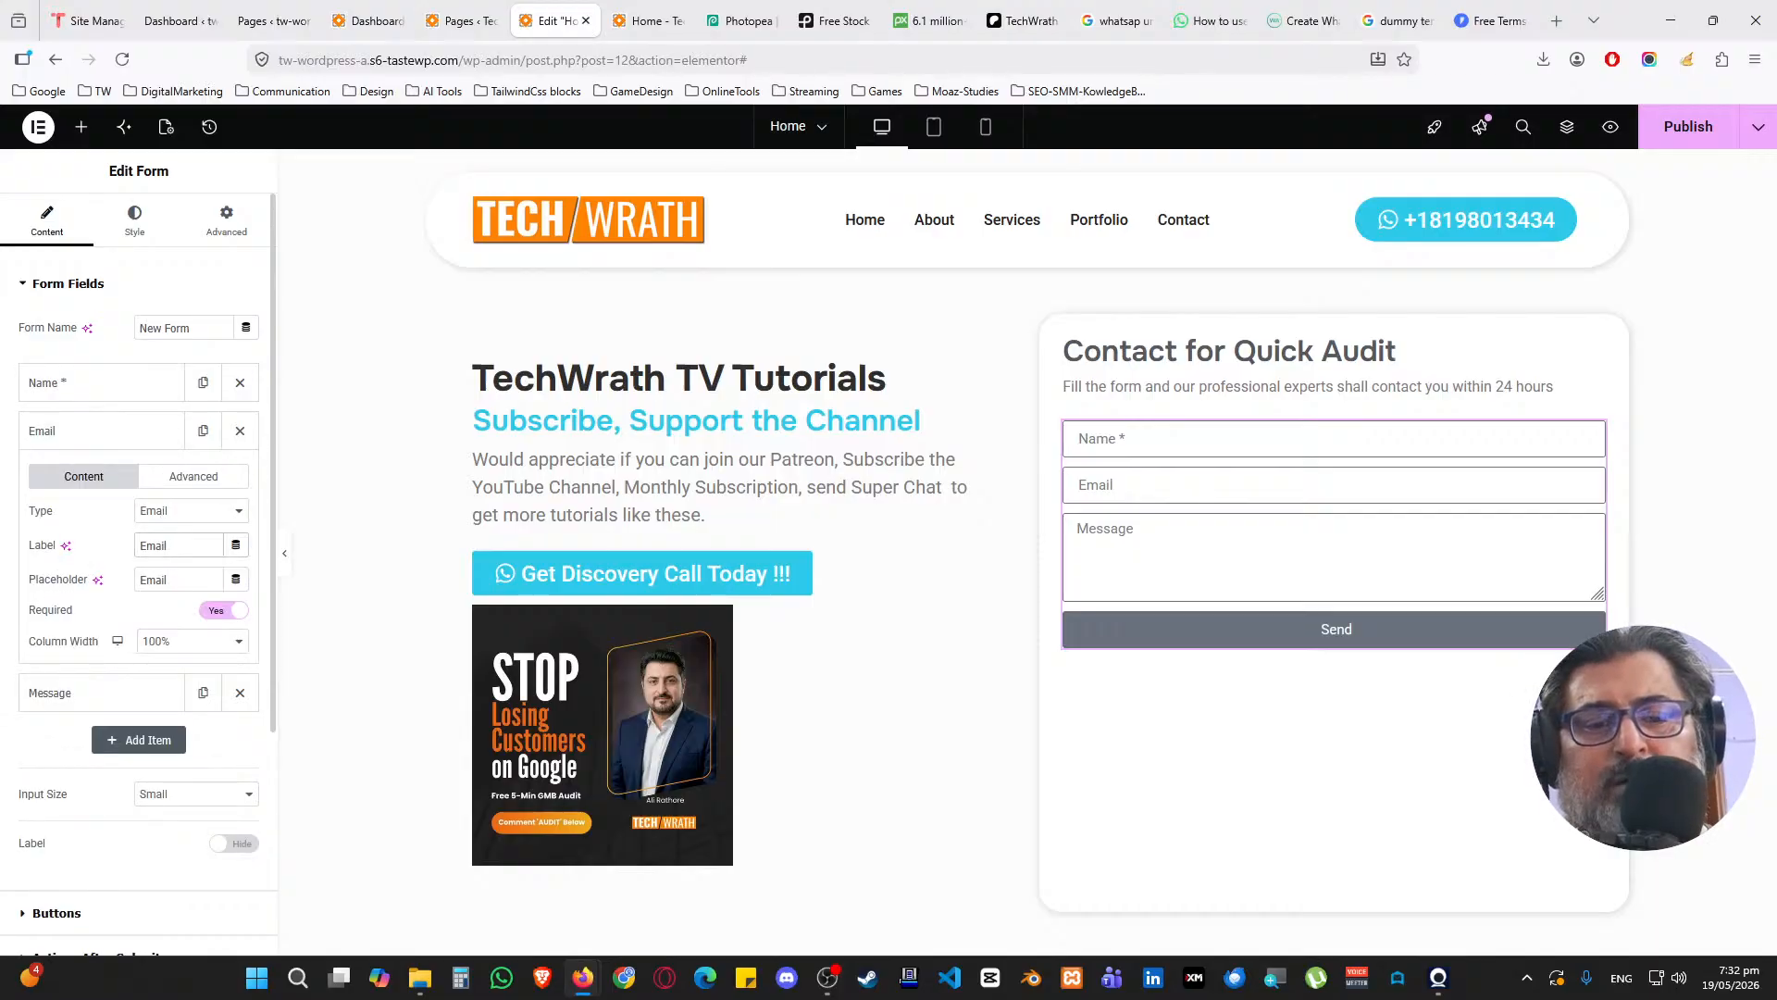
text(*)
click(190, 514)
click(191, 515)
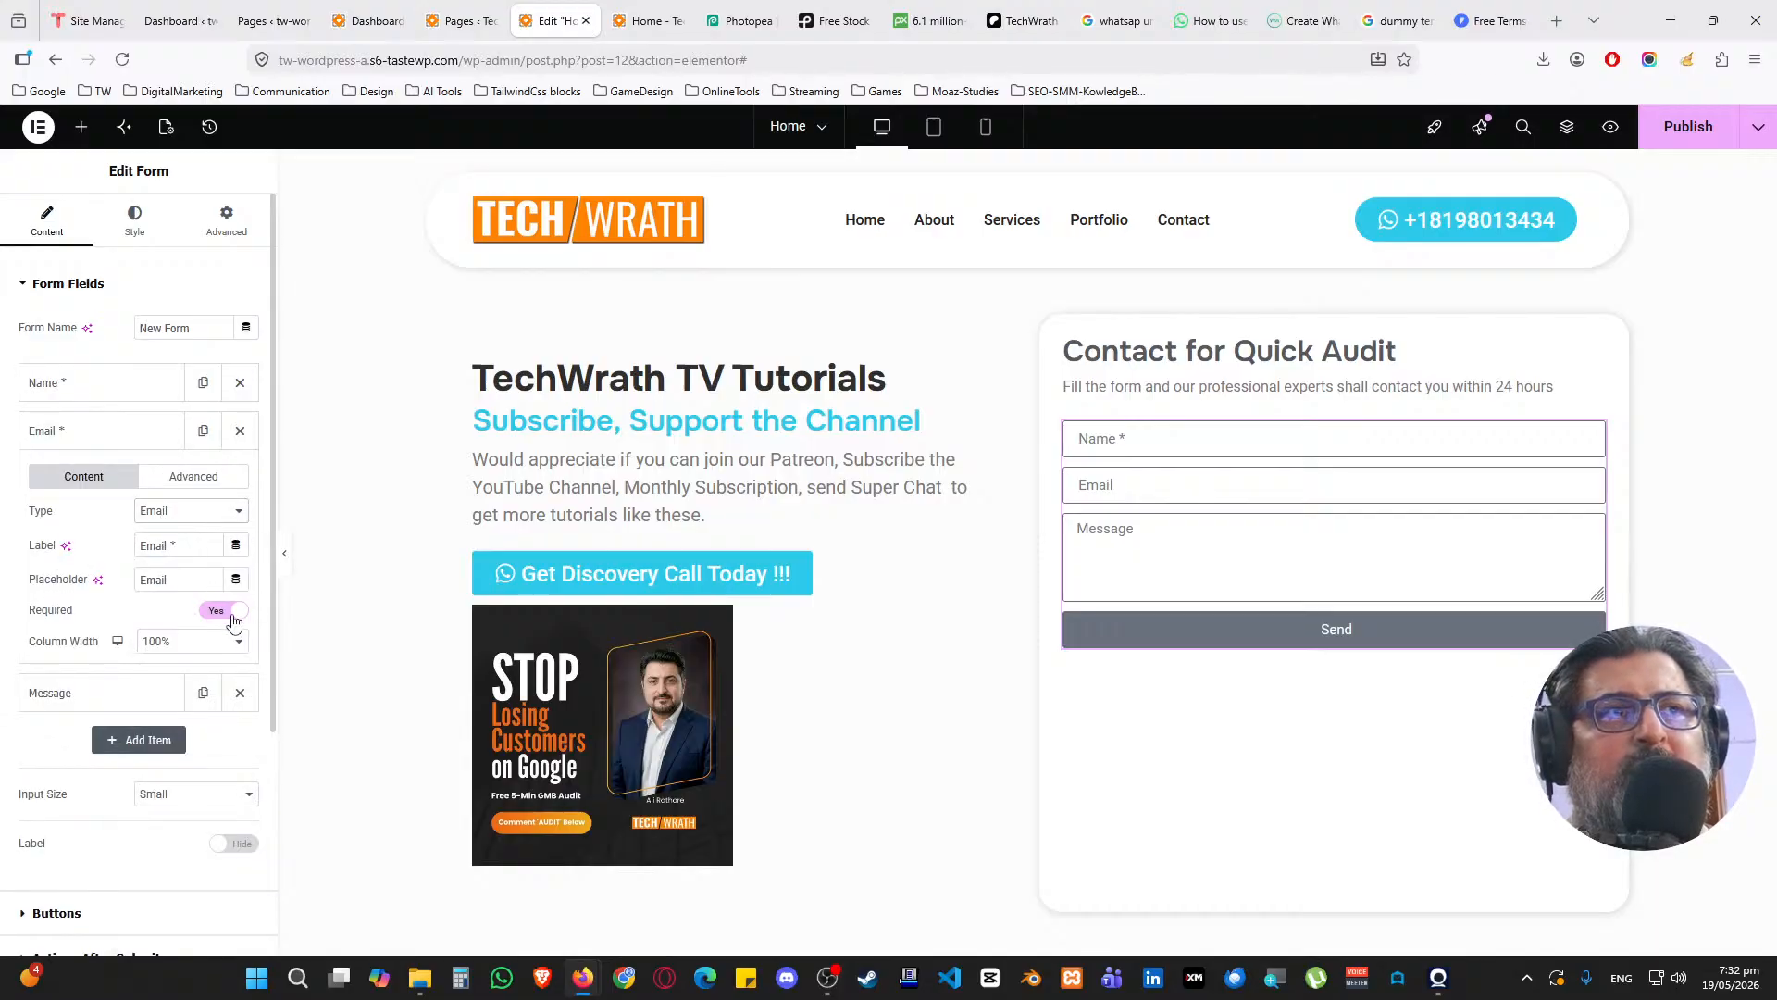
click(198, 580)
text(*)
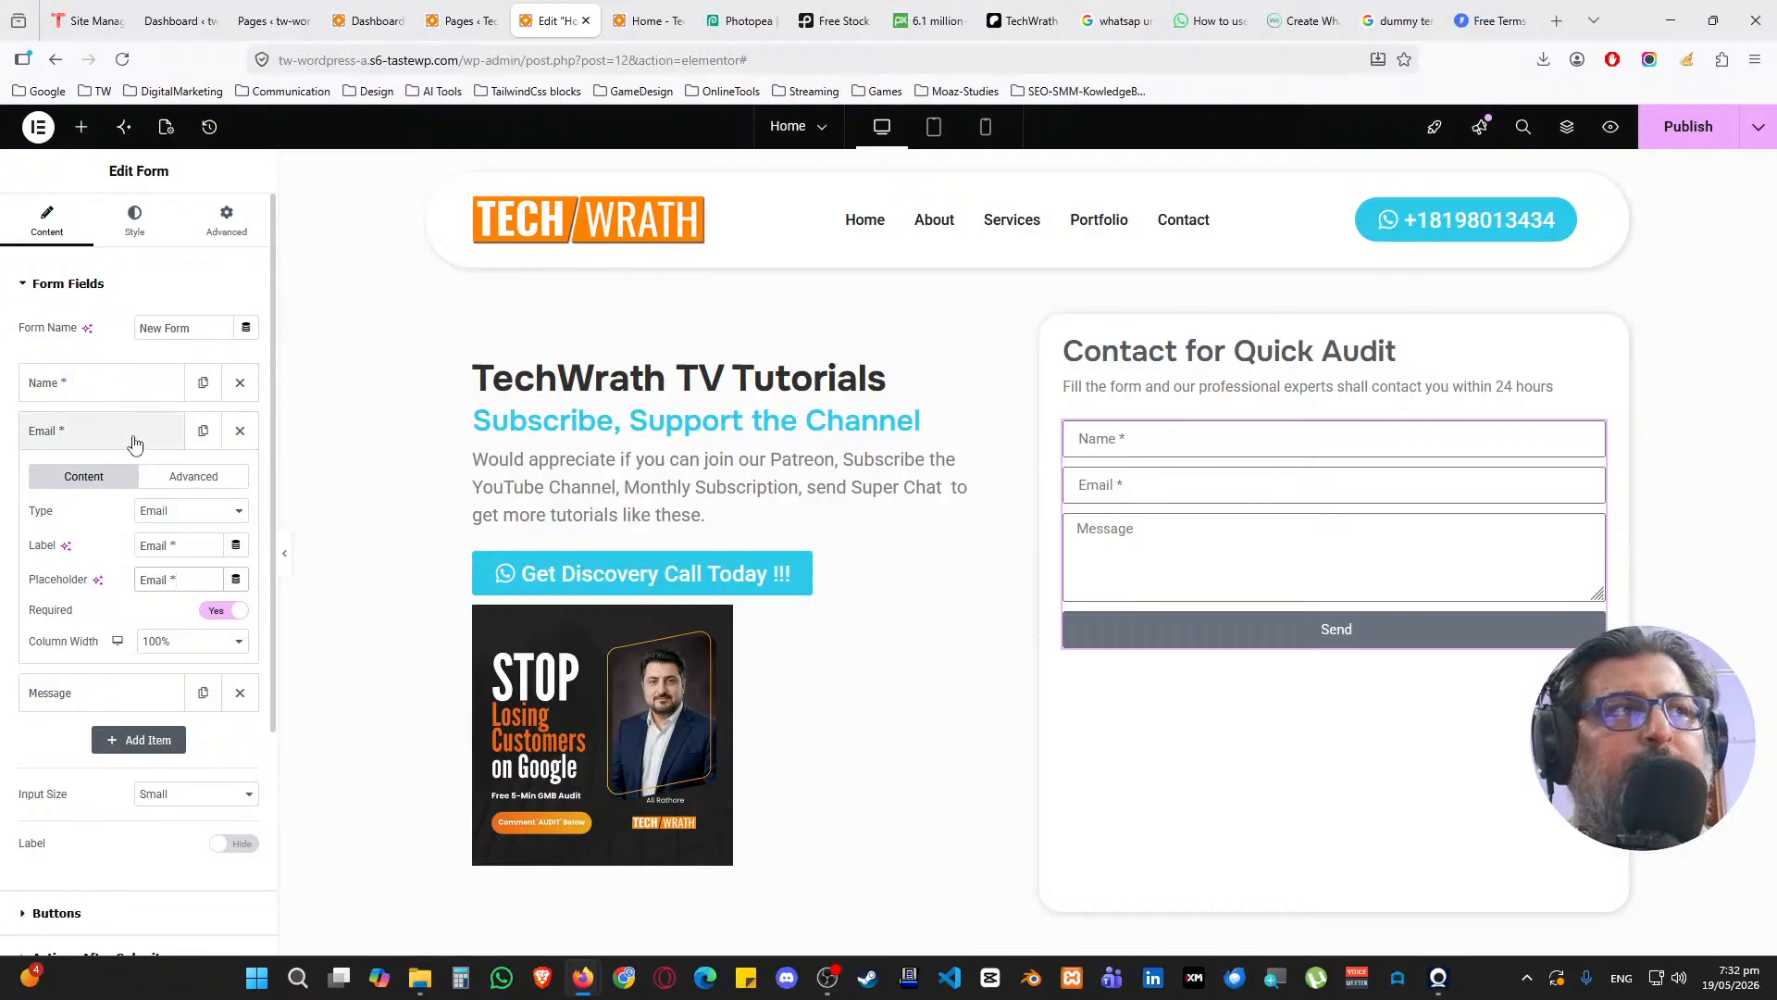
click(134, 443)
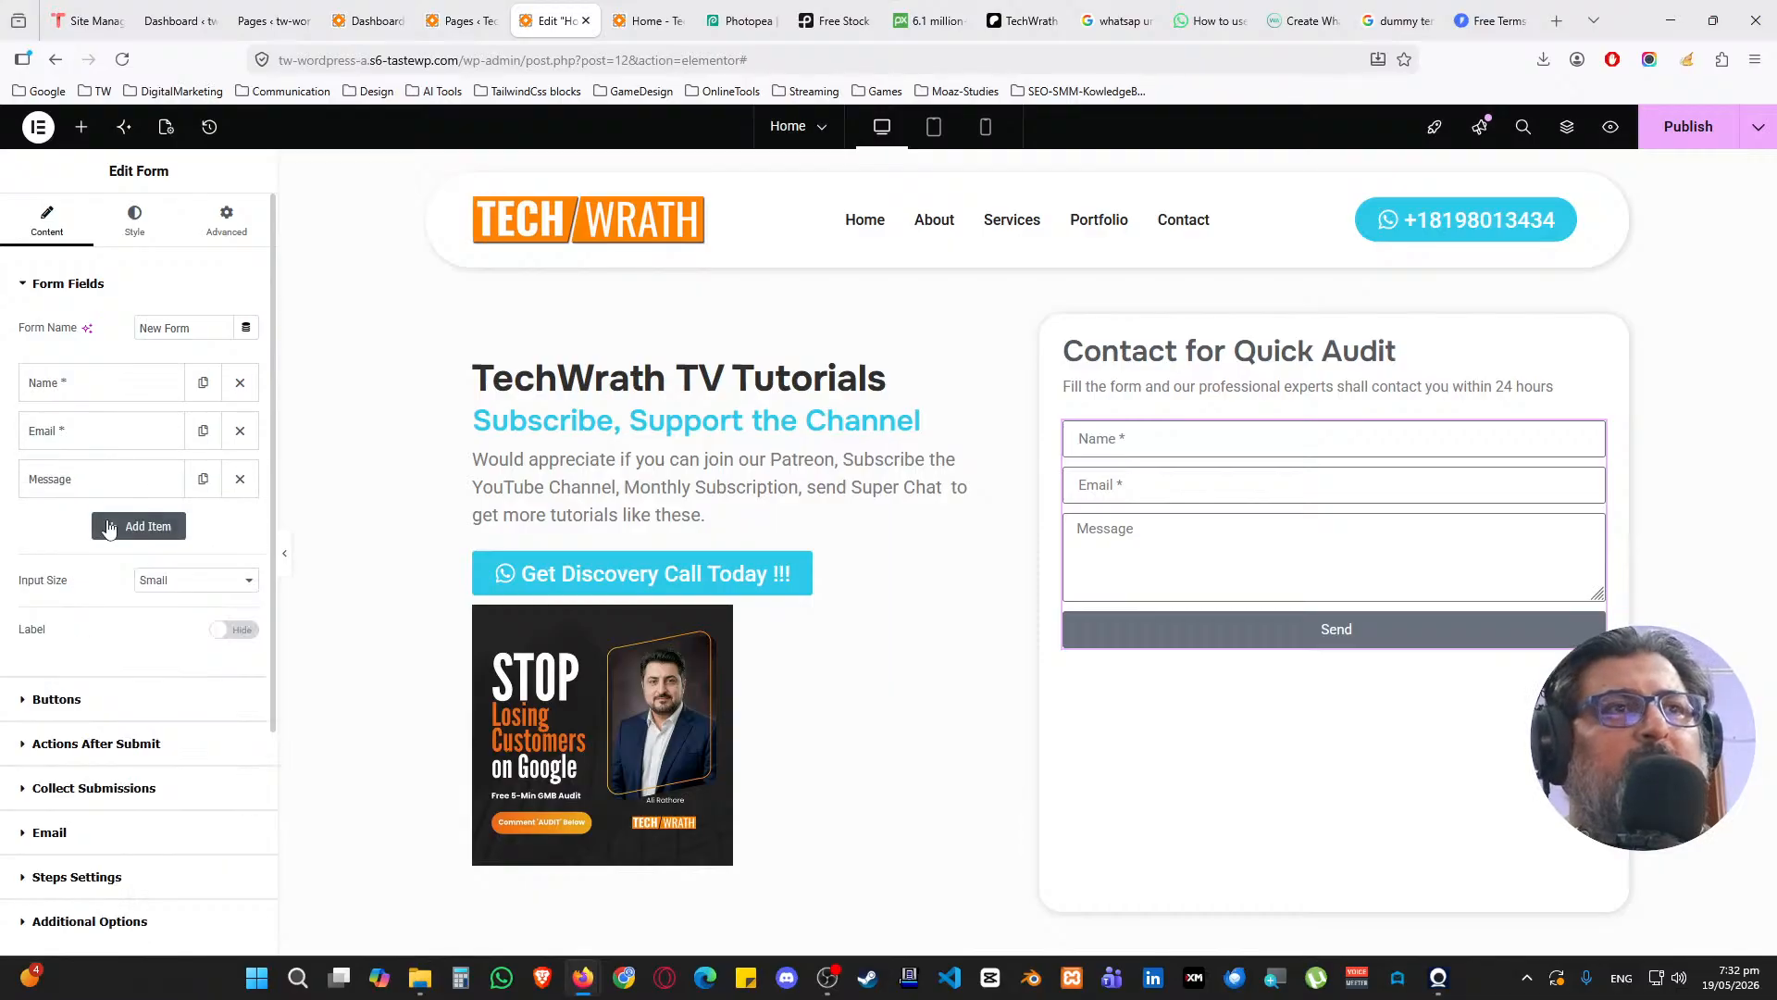
Duplicate the Name field below Email and relabel it 'WhatsApp' with a WhatsApp placeholder
click(203, 382)
drag(142, 428, 139, 491)
click(120, 478)
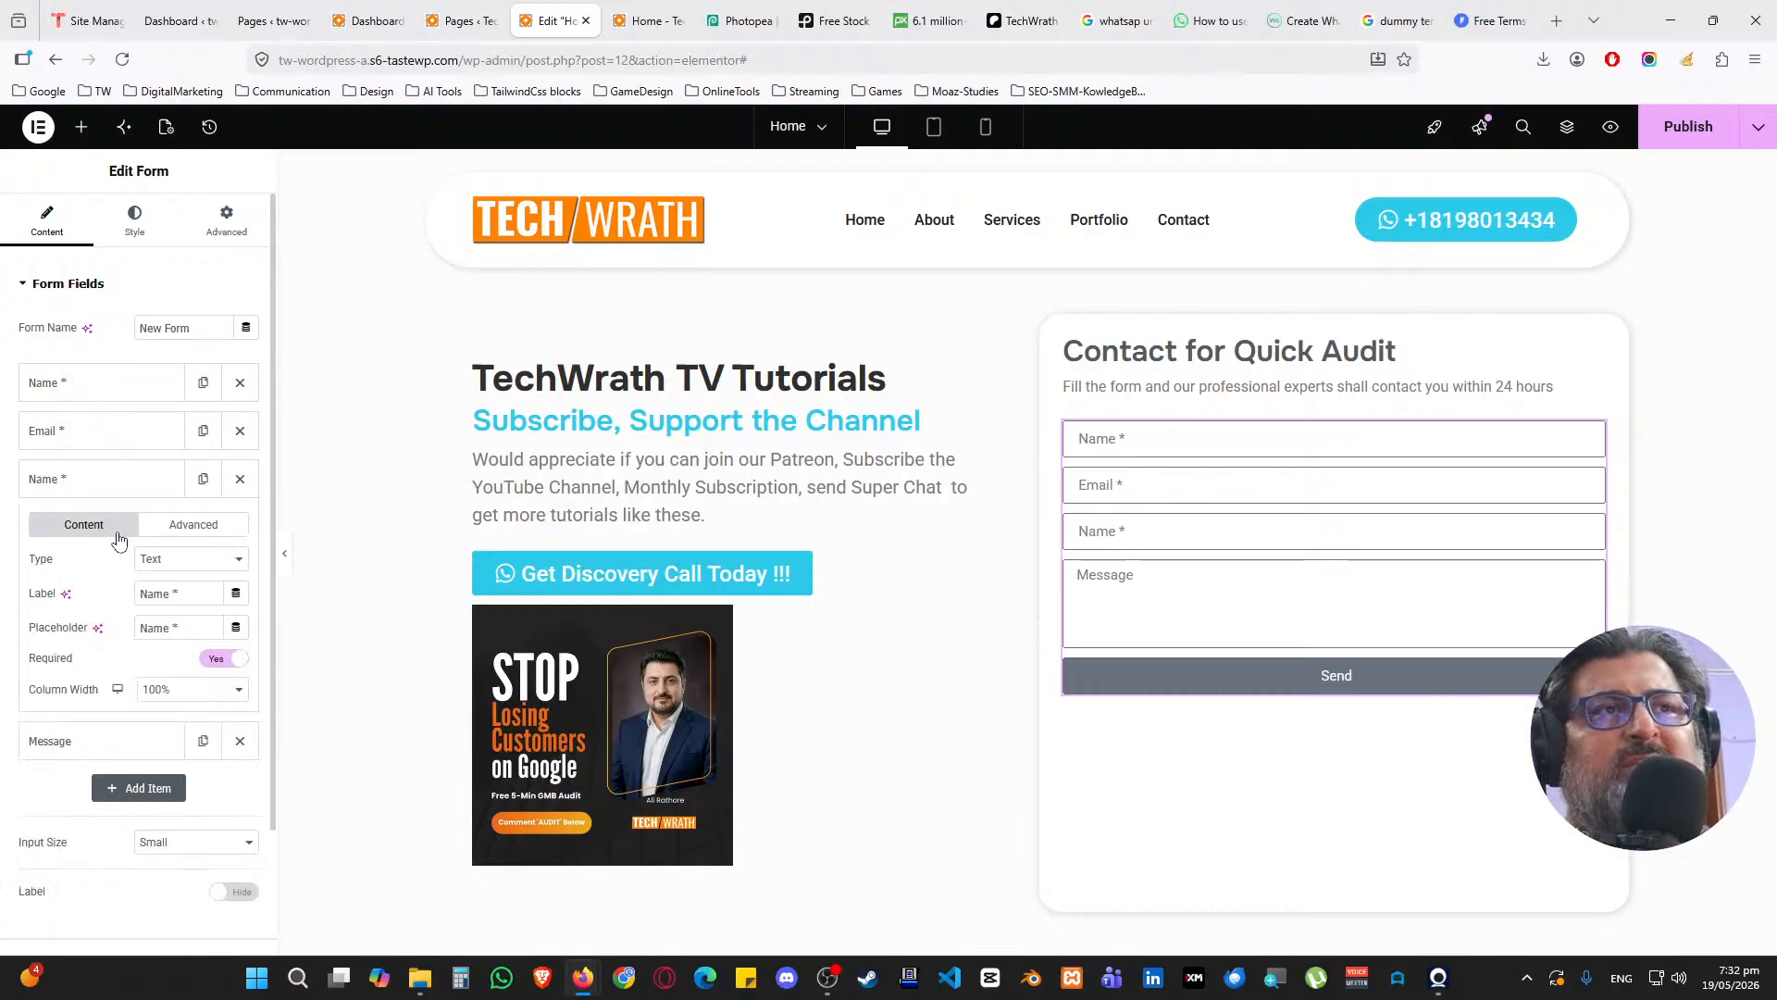
triple_click(189, 593)
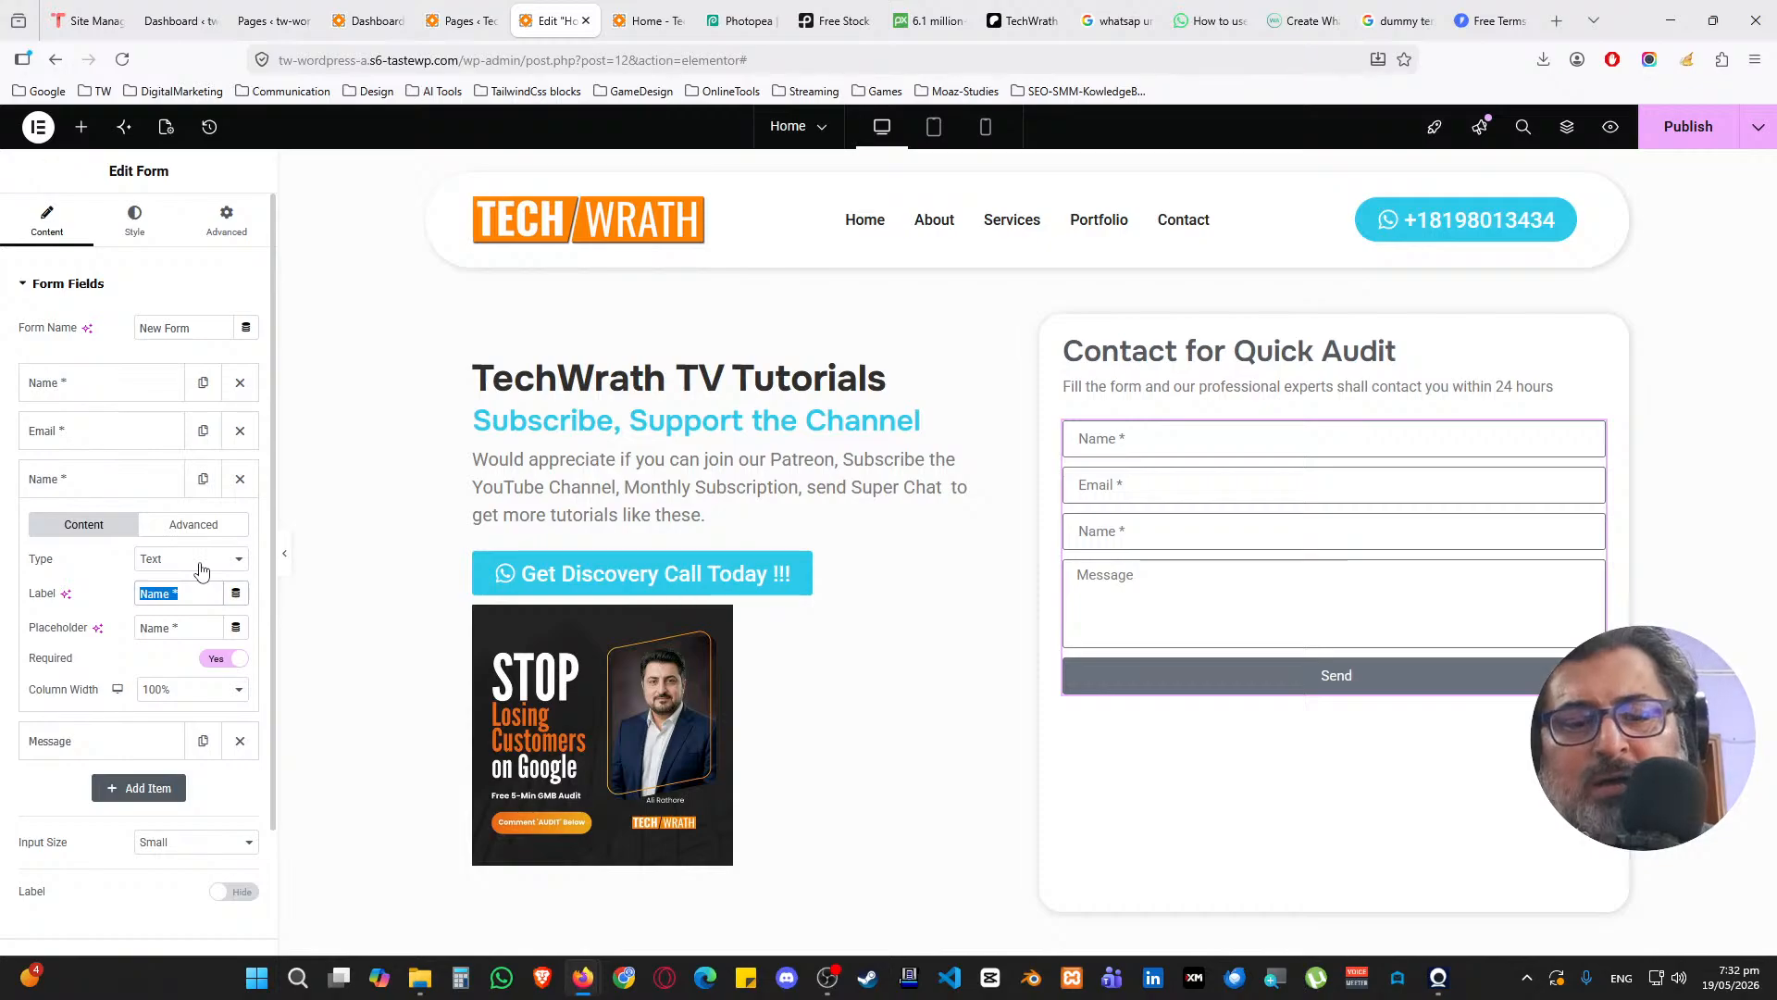
text(WhatsApp)
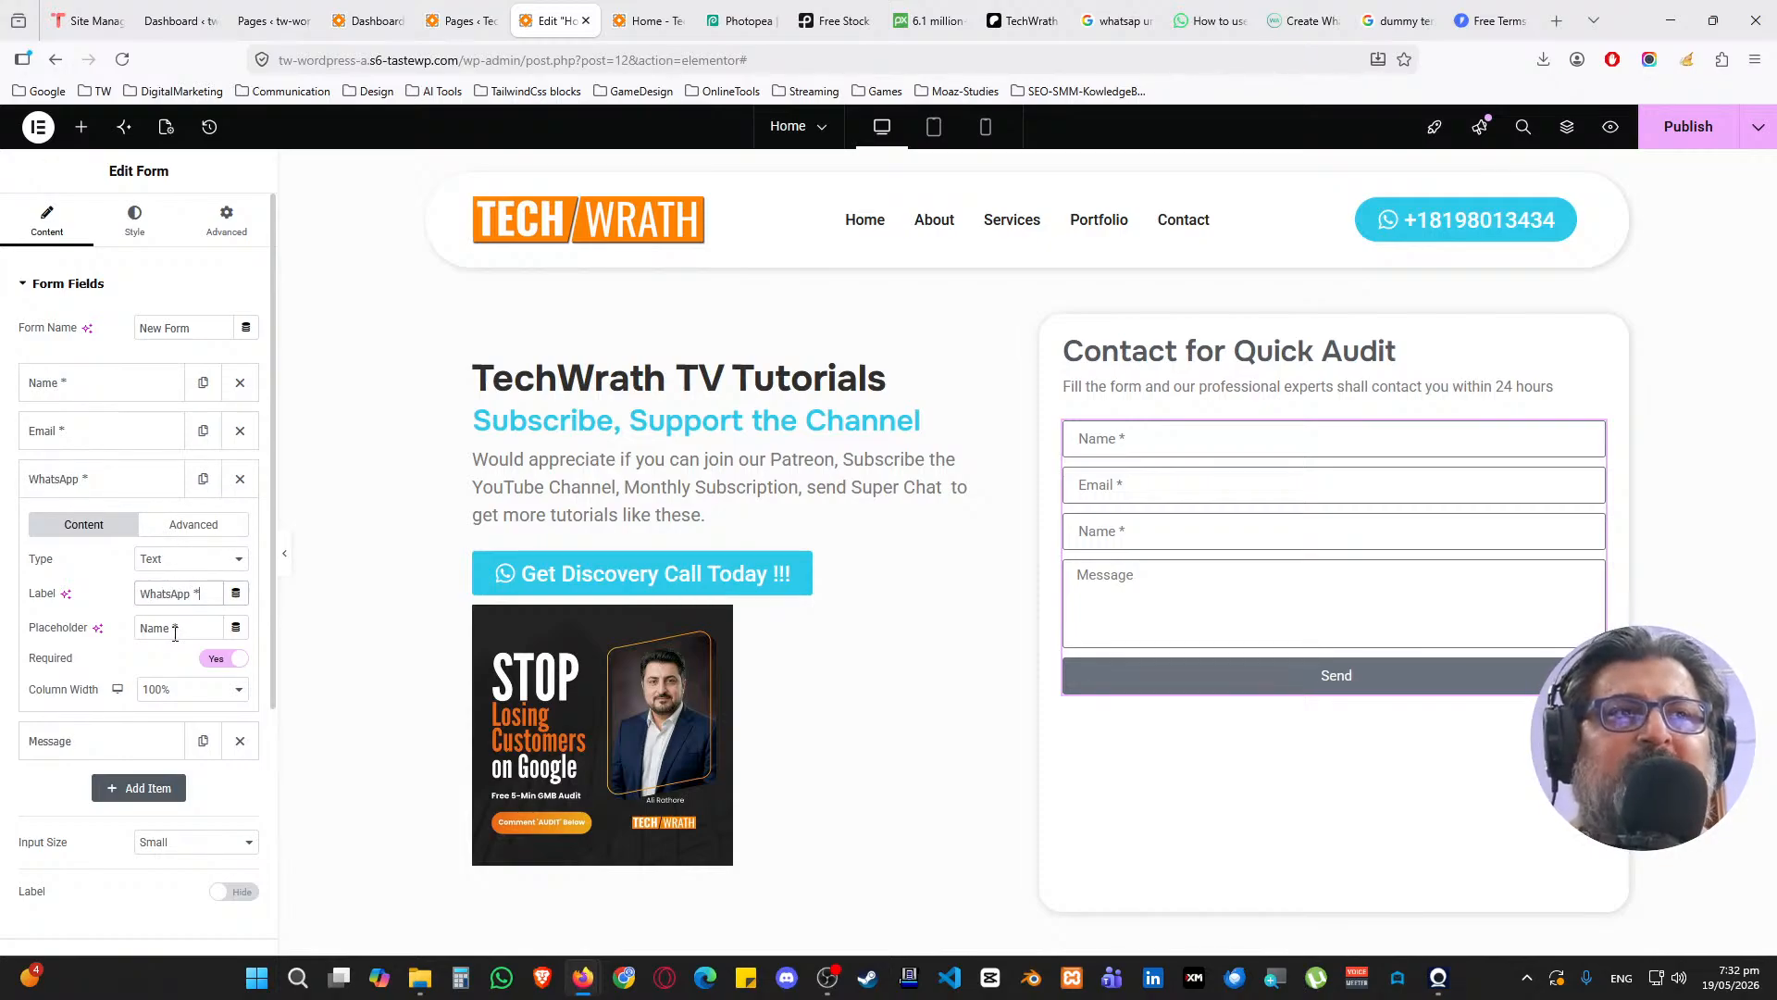
drag(172, 627, 120, 630)
key(BackSpace)
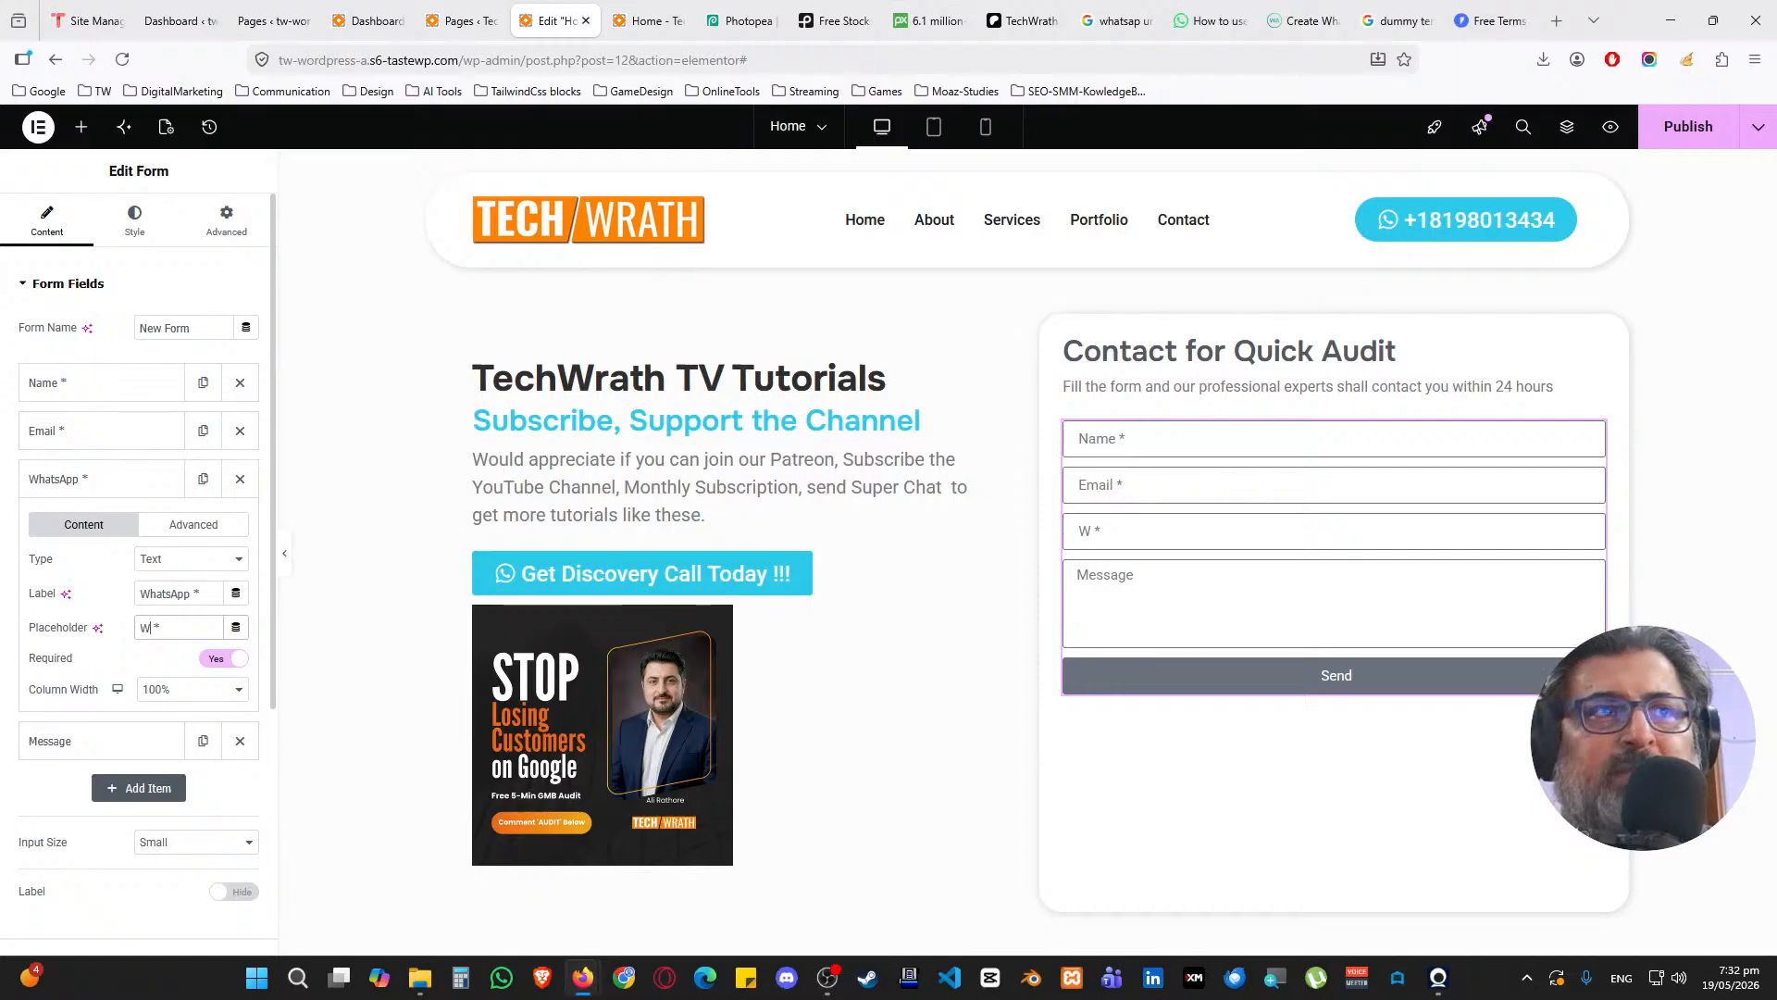
text(WhatsA)
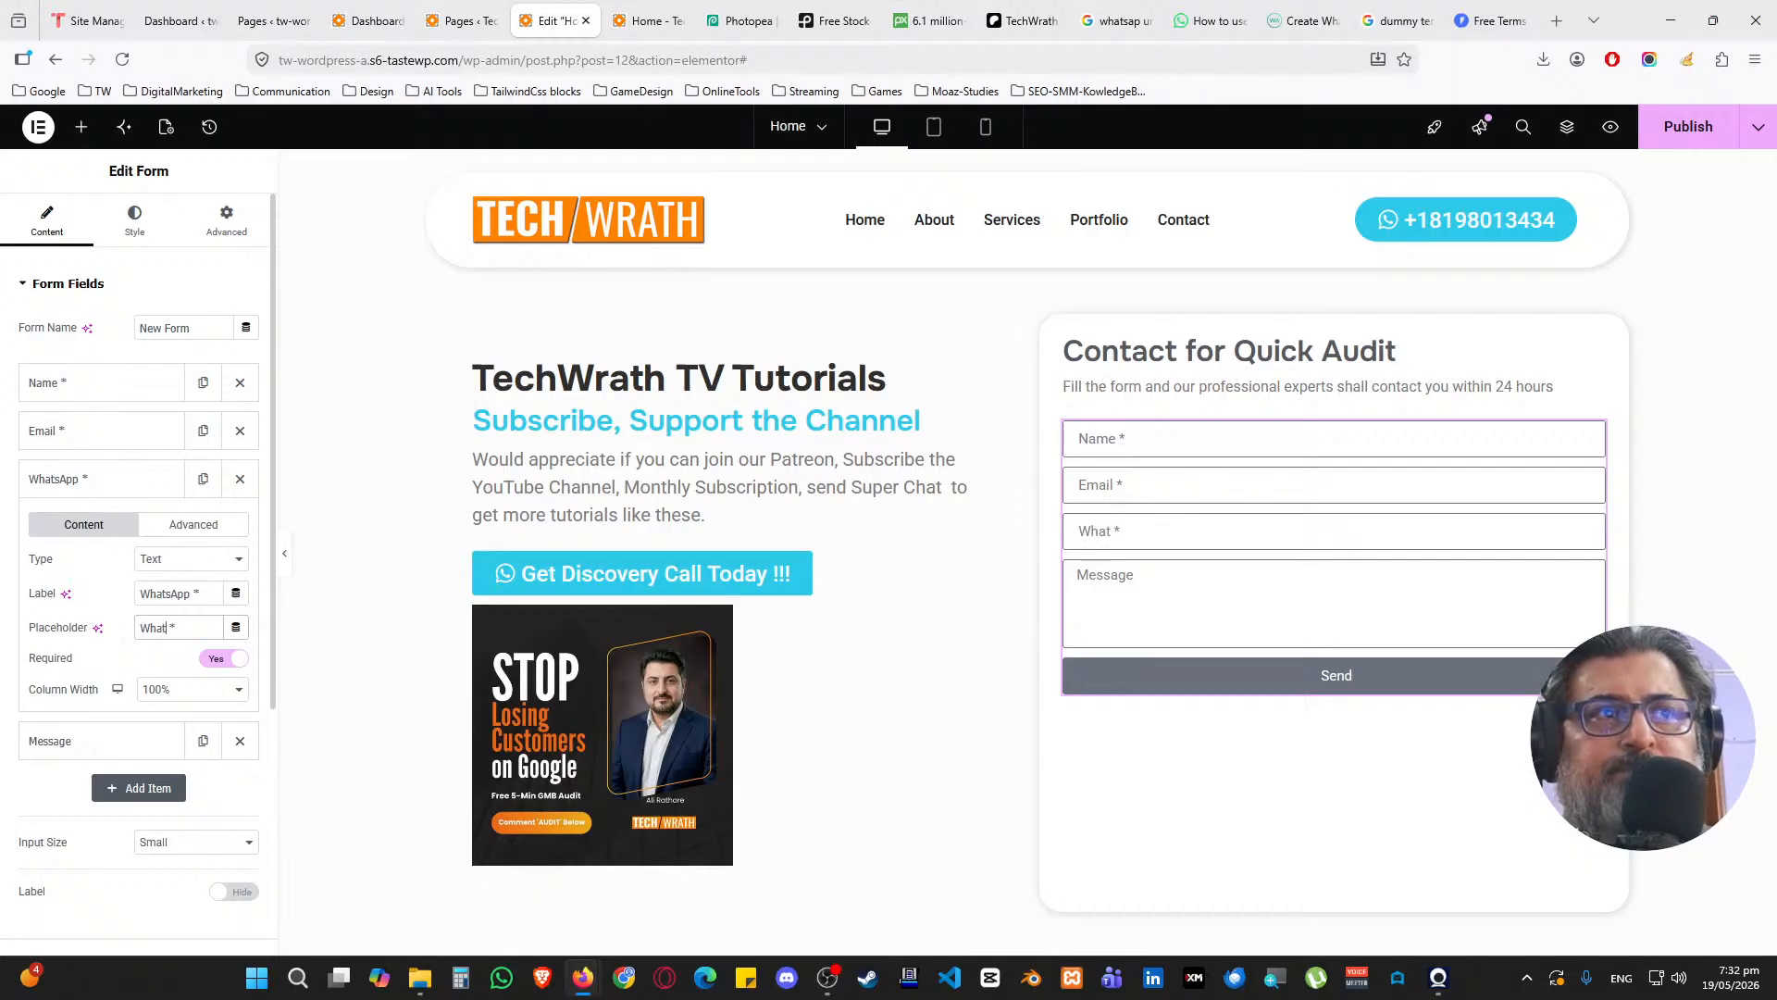
text(pp)
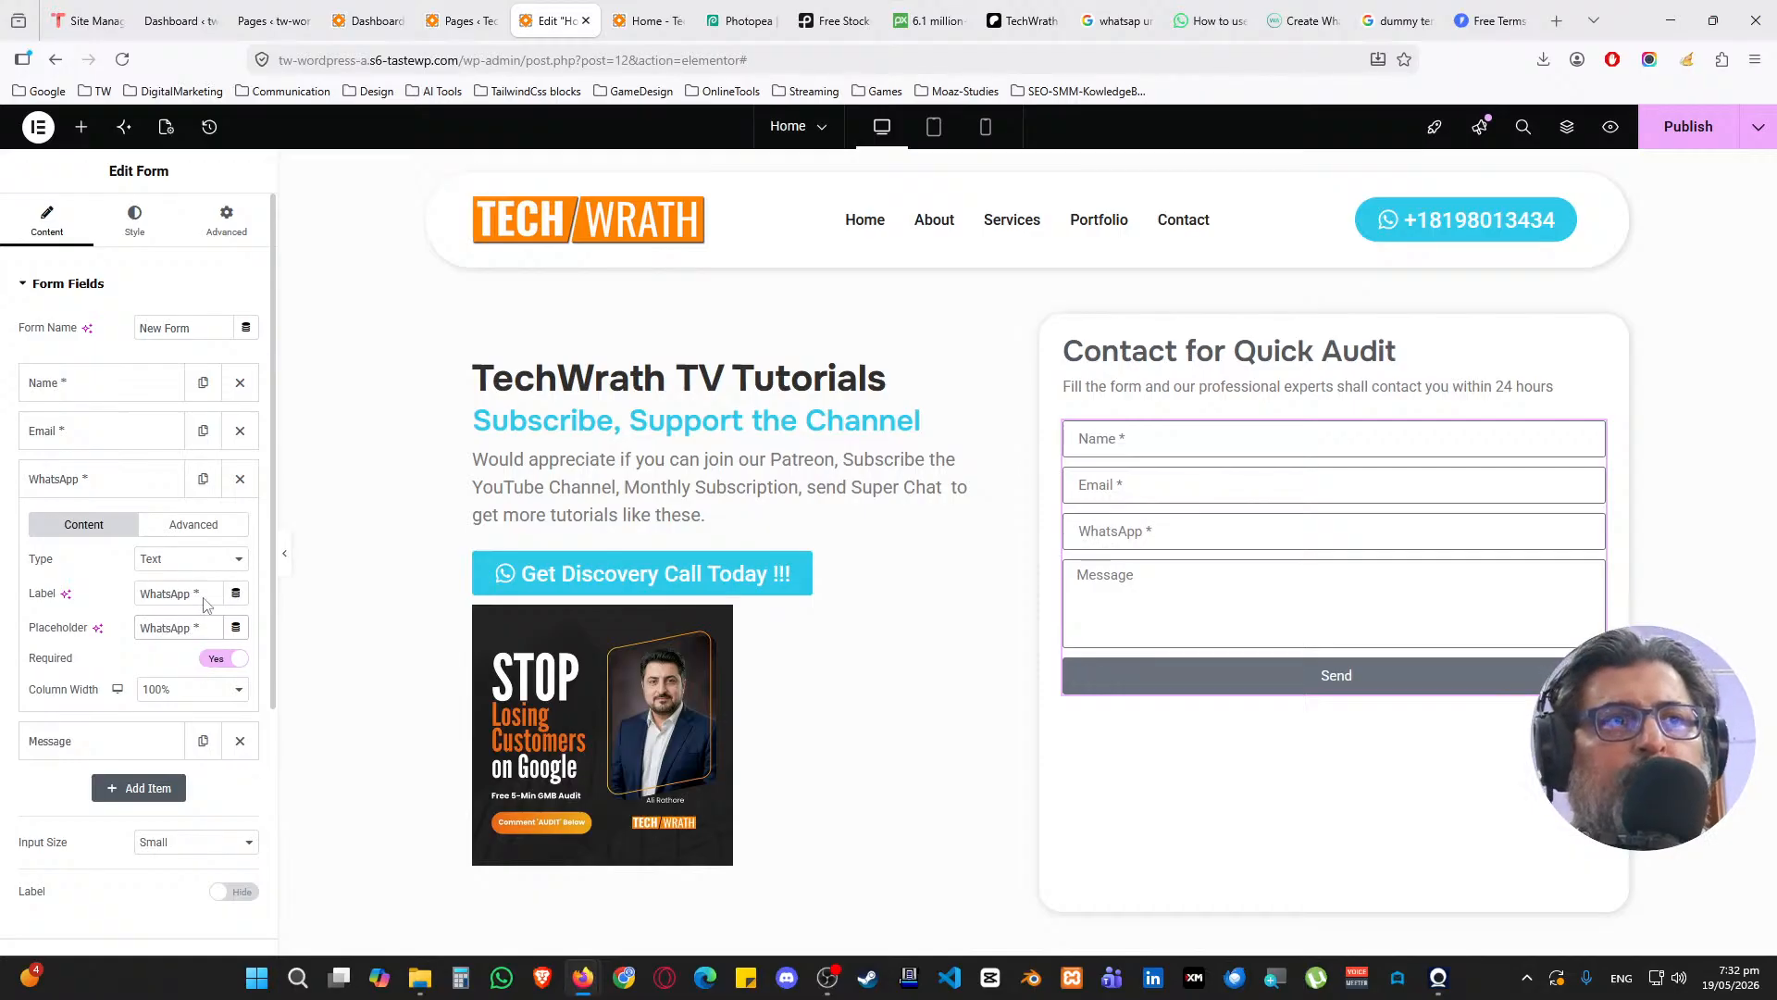
click(106, 477)
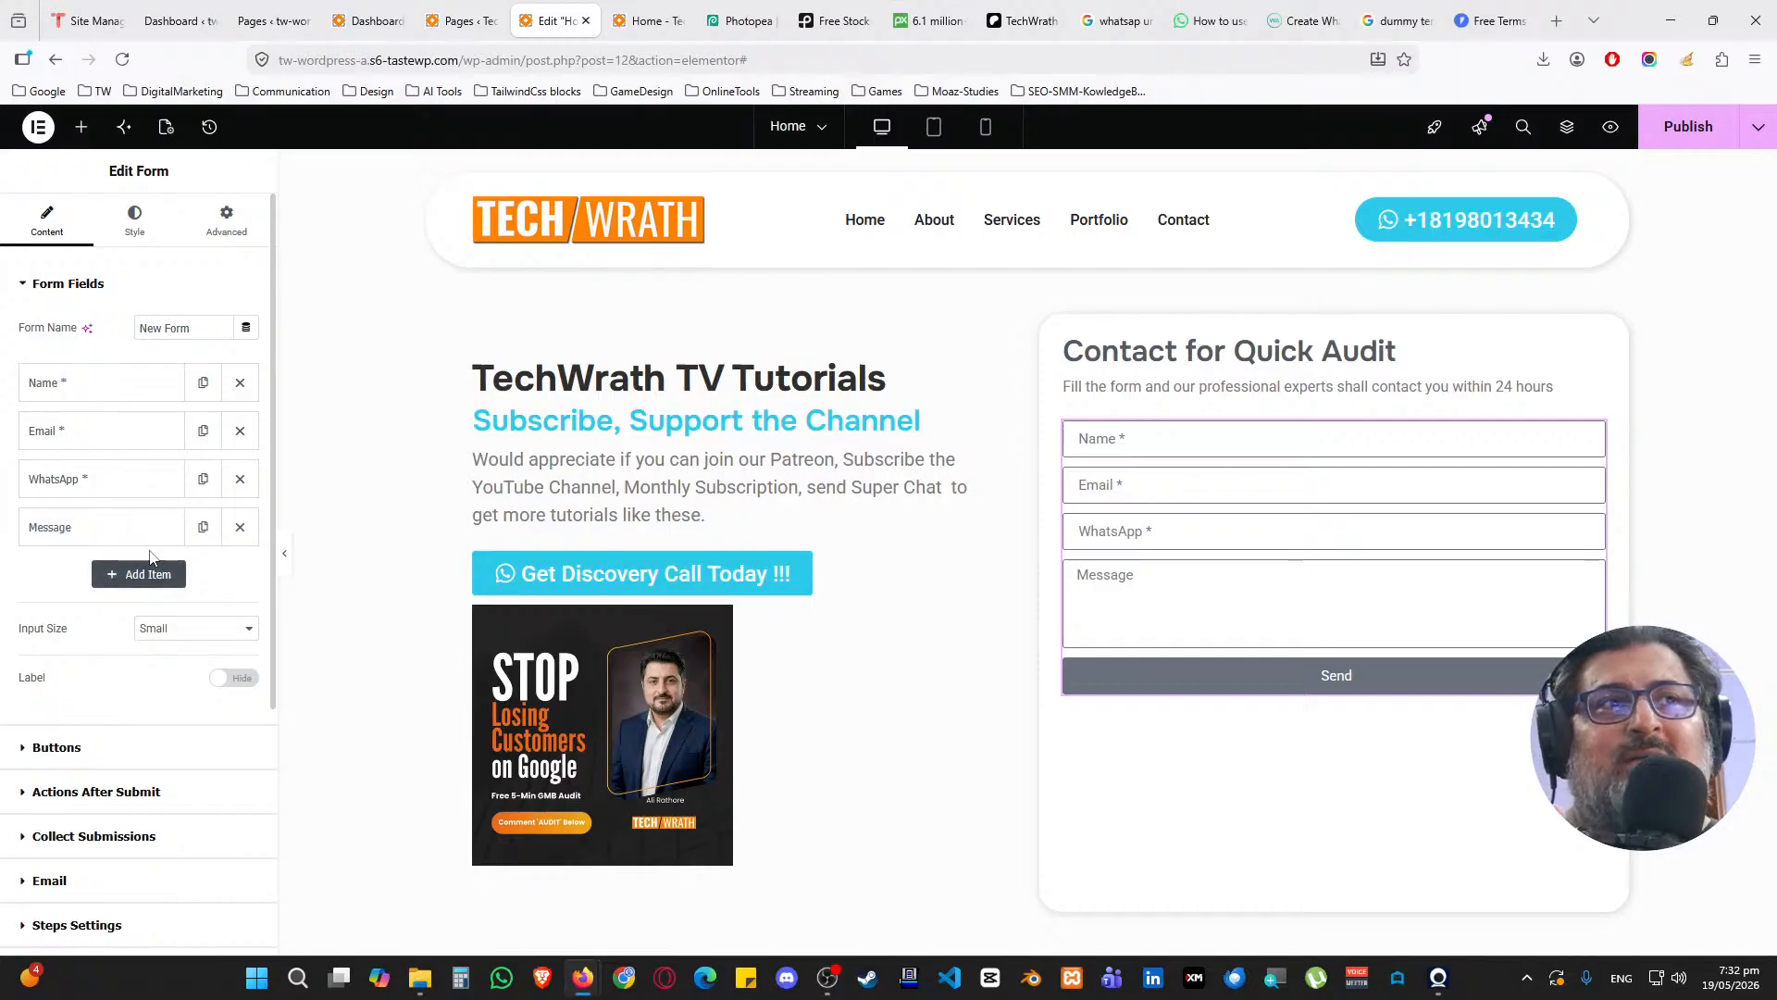
Add a new Honeypot-type field labelled 'HoneyPot'
click(136, 573)
click(171, 656)
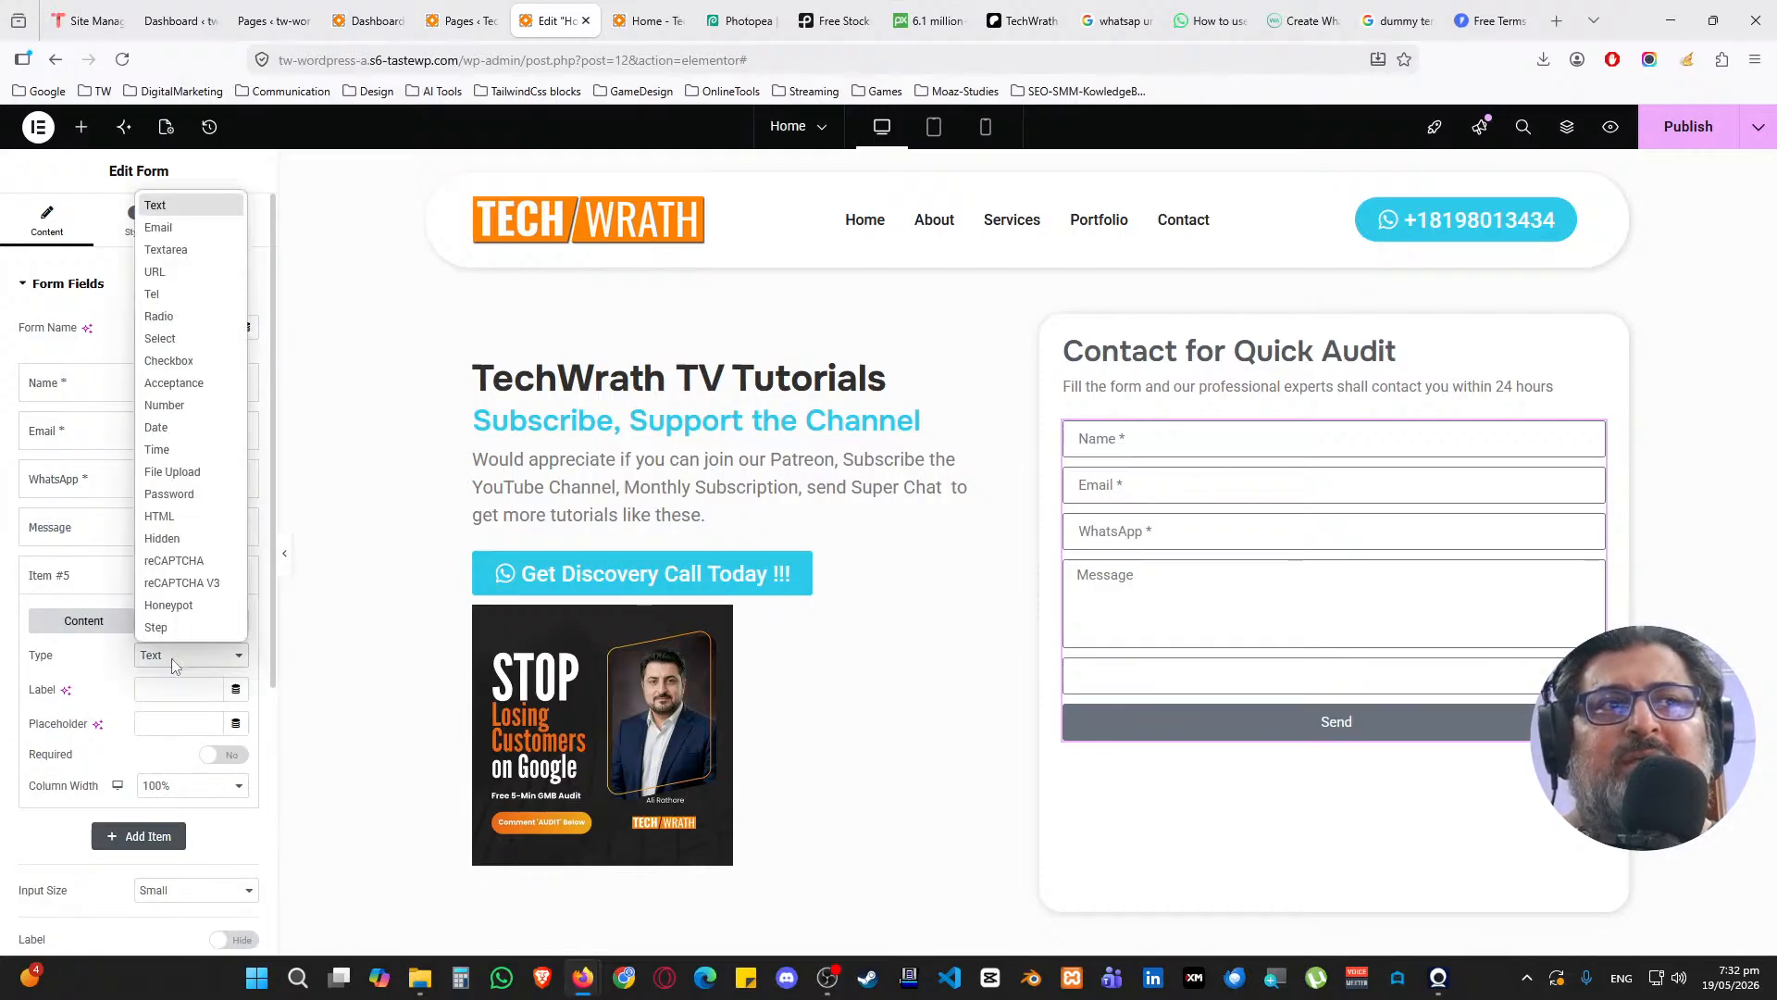
click(229, 608)
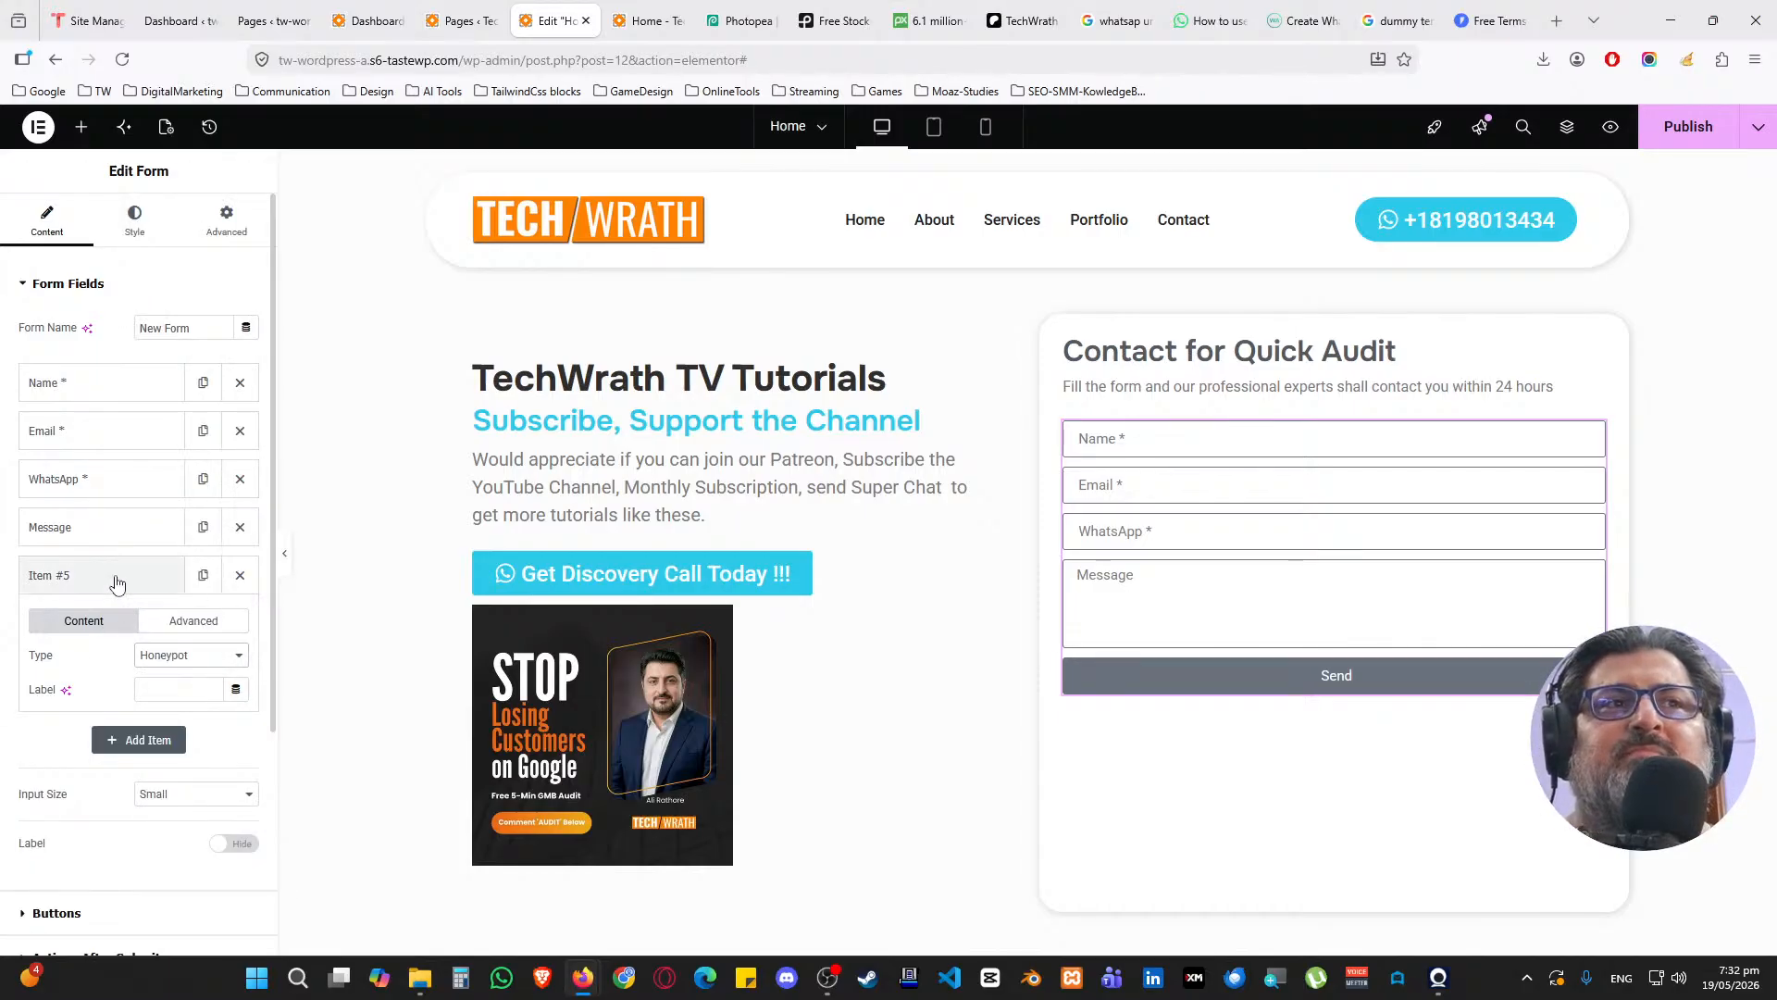
click(158, 696)
text(HoneyPit)
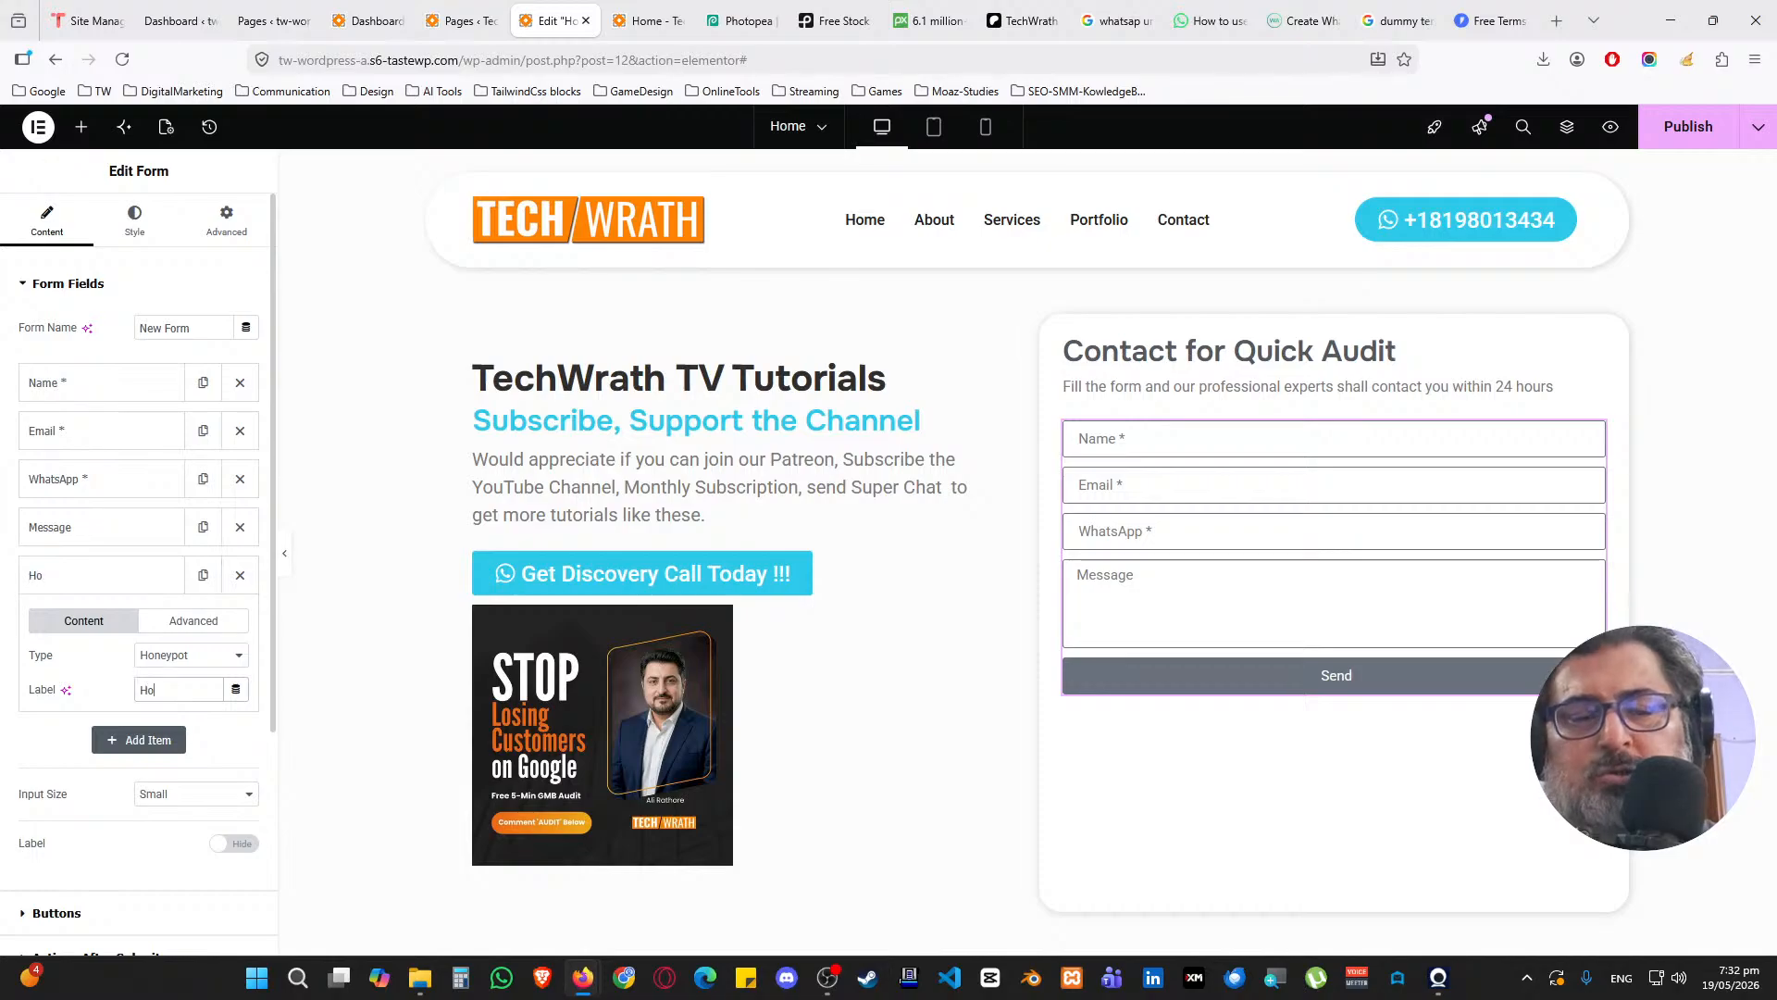
key(BackSpace)
key(BackSpace)
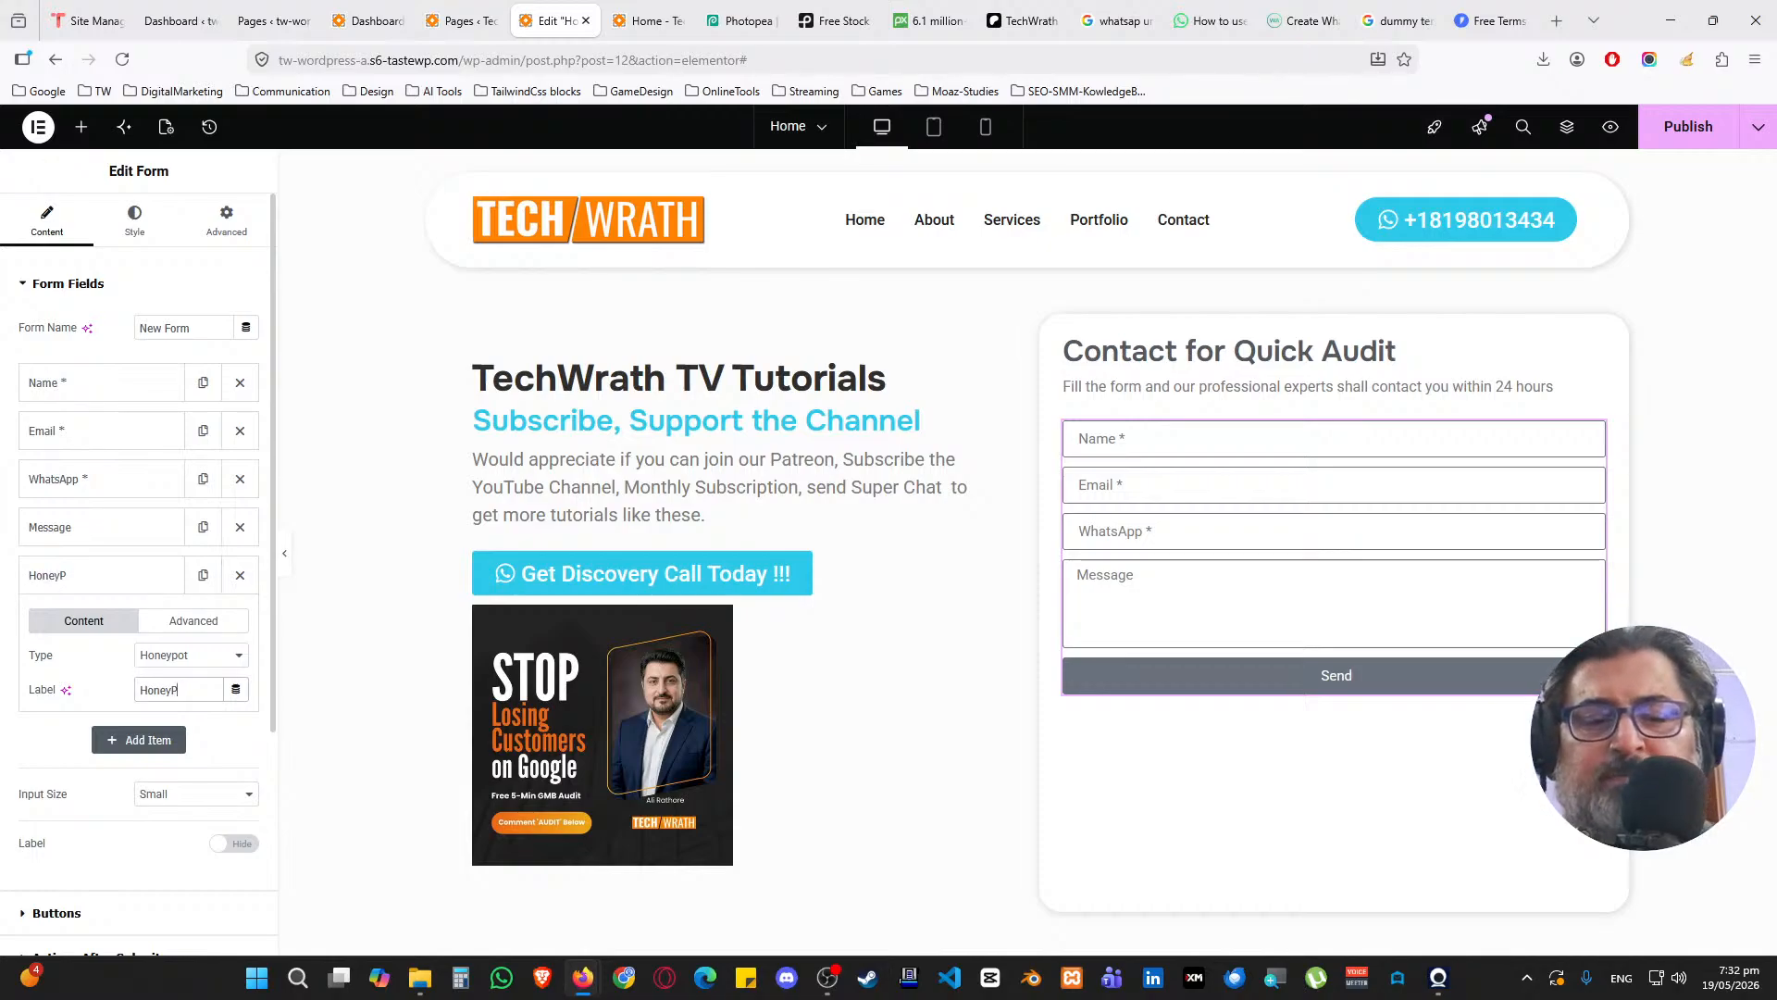
text(ot)
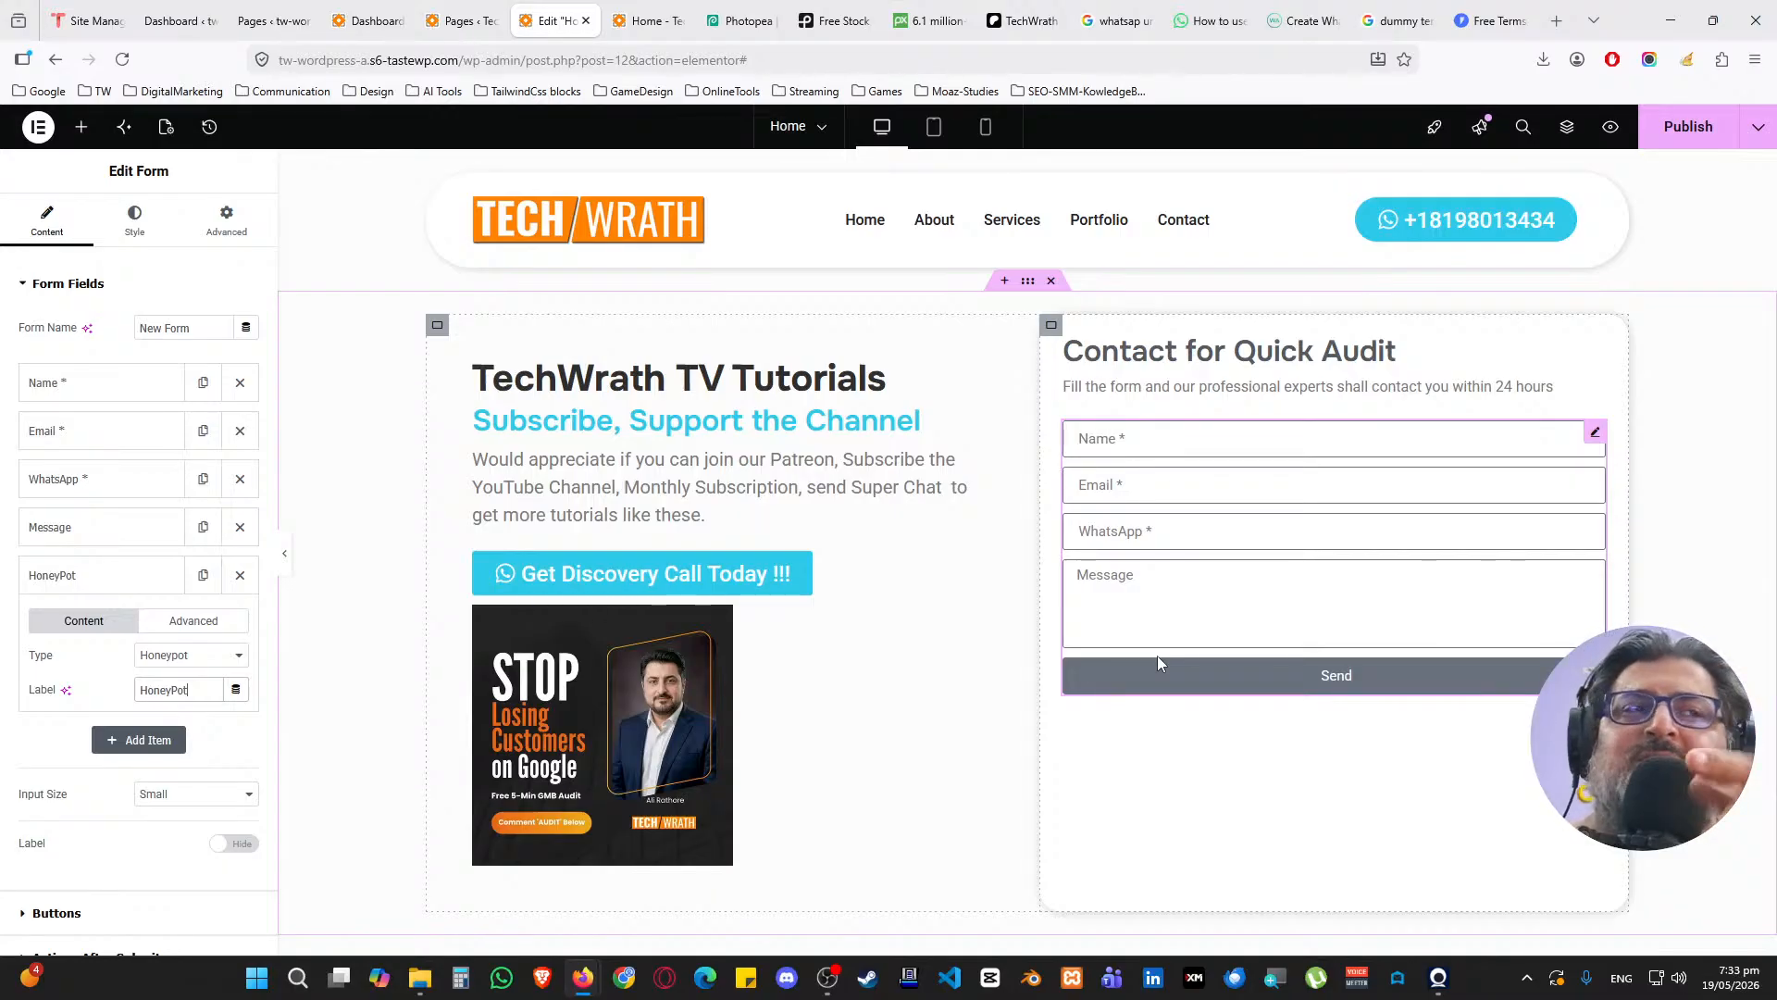
click(128, 582)
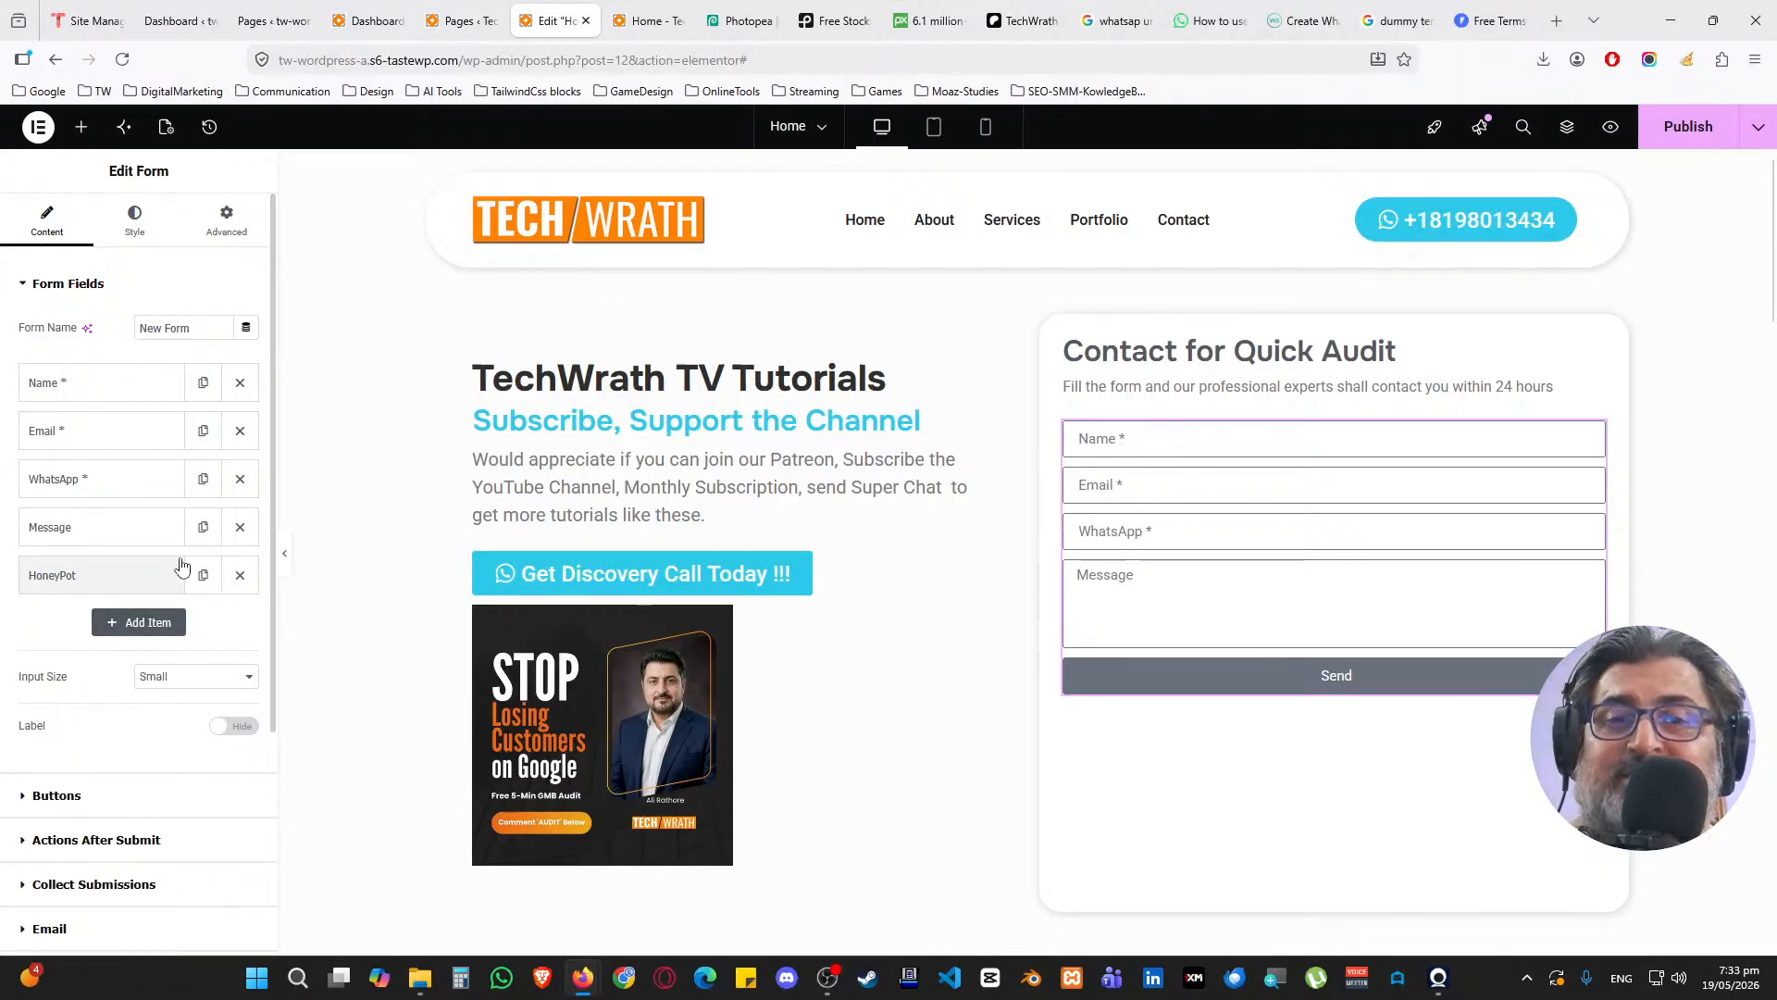
Remove the unused extra sixth field and collapse the Form Fields section
click(136, 623)
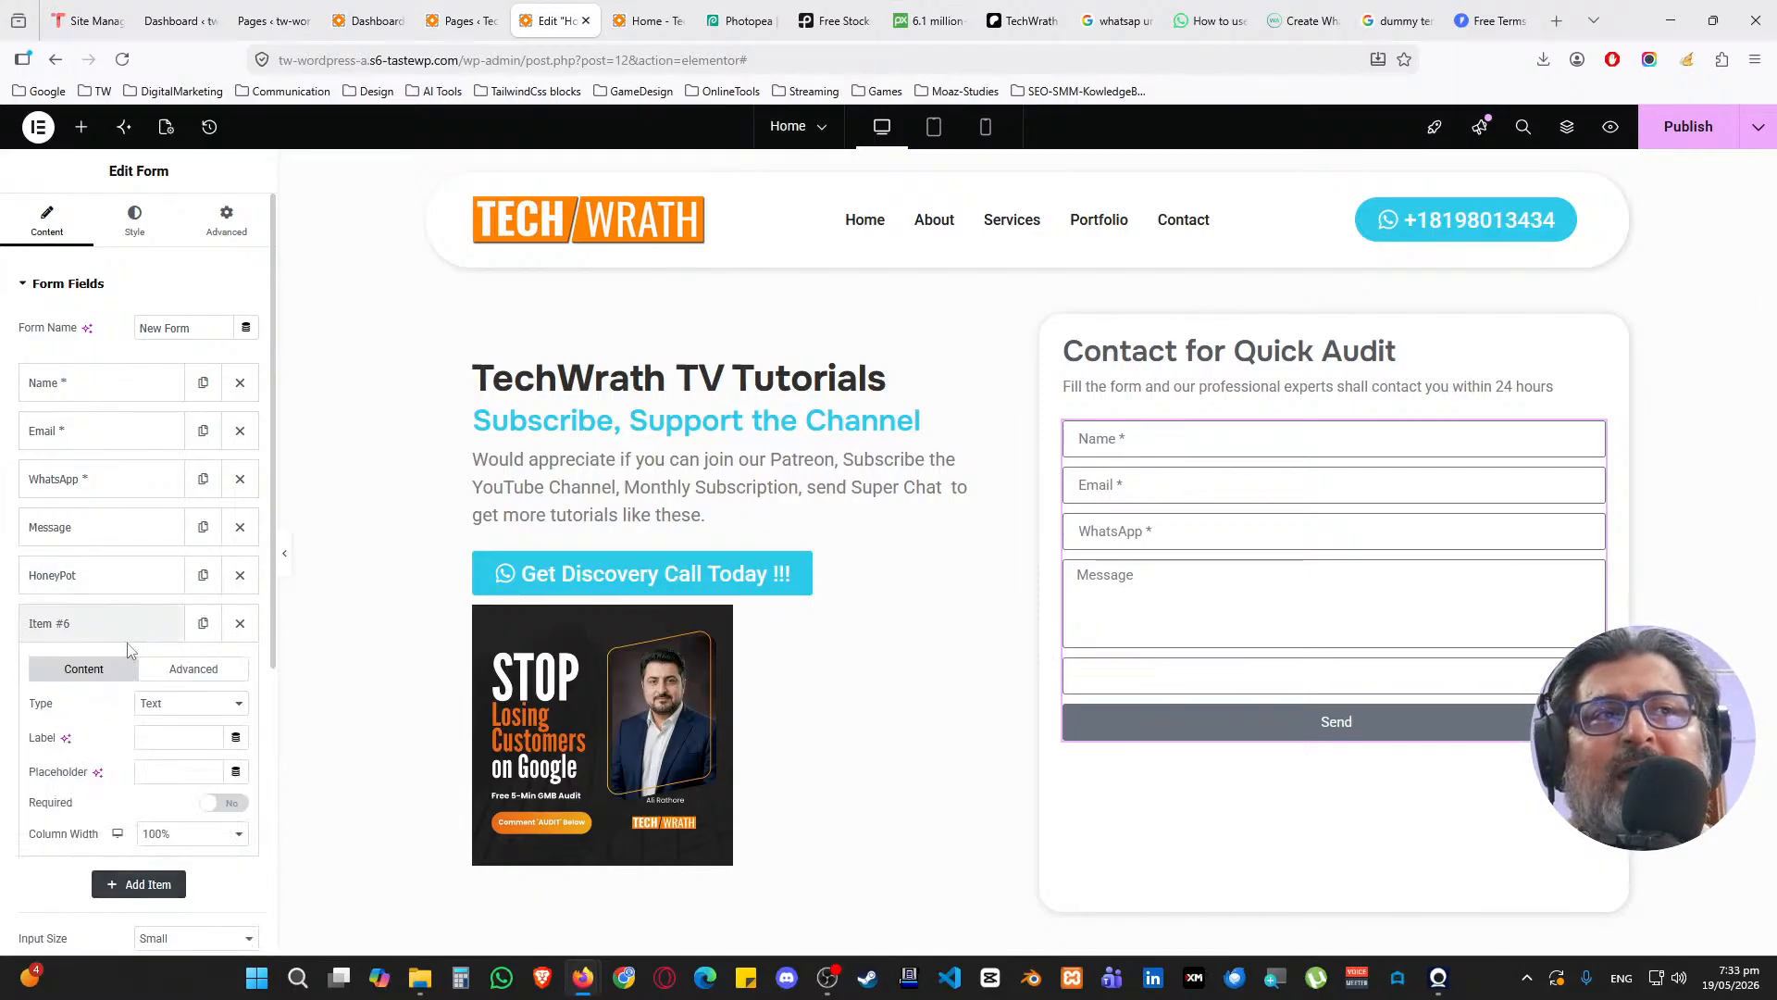
click(176, 705)
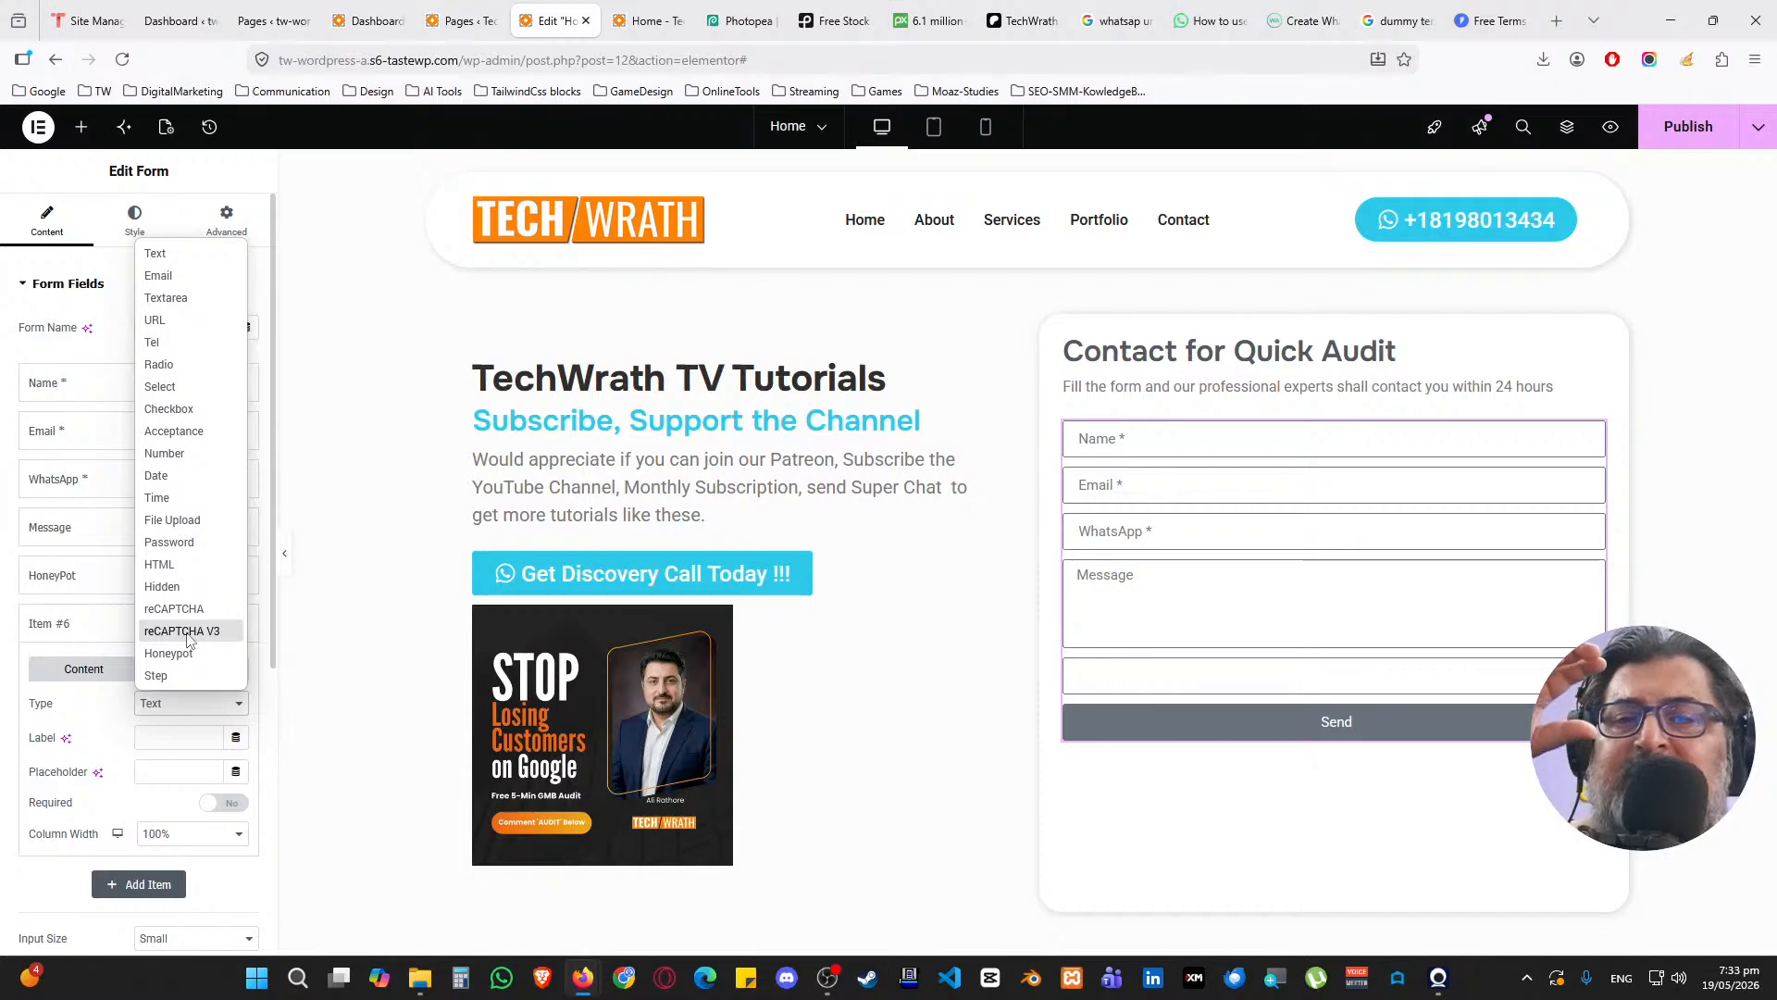
click(92, 705)
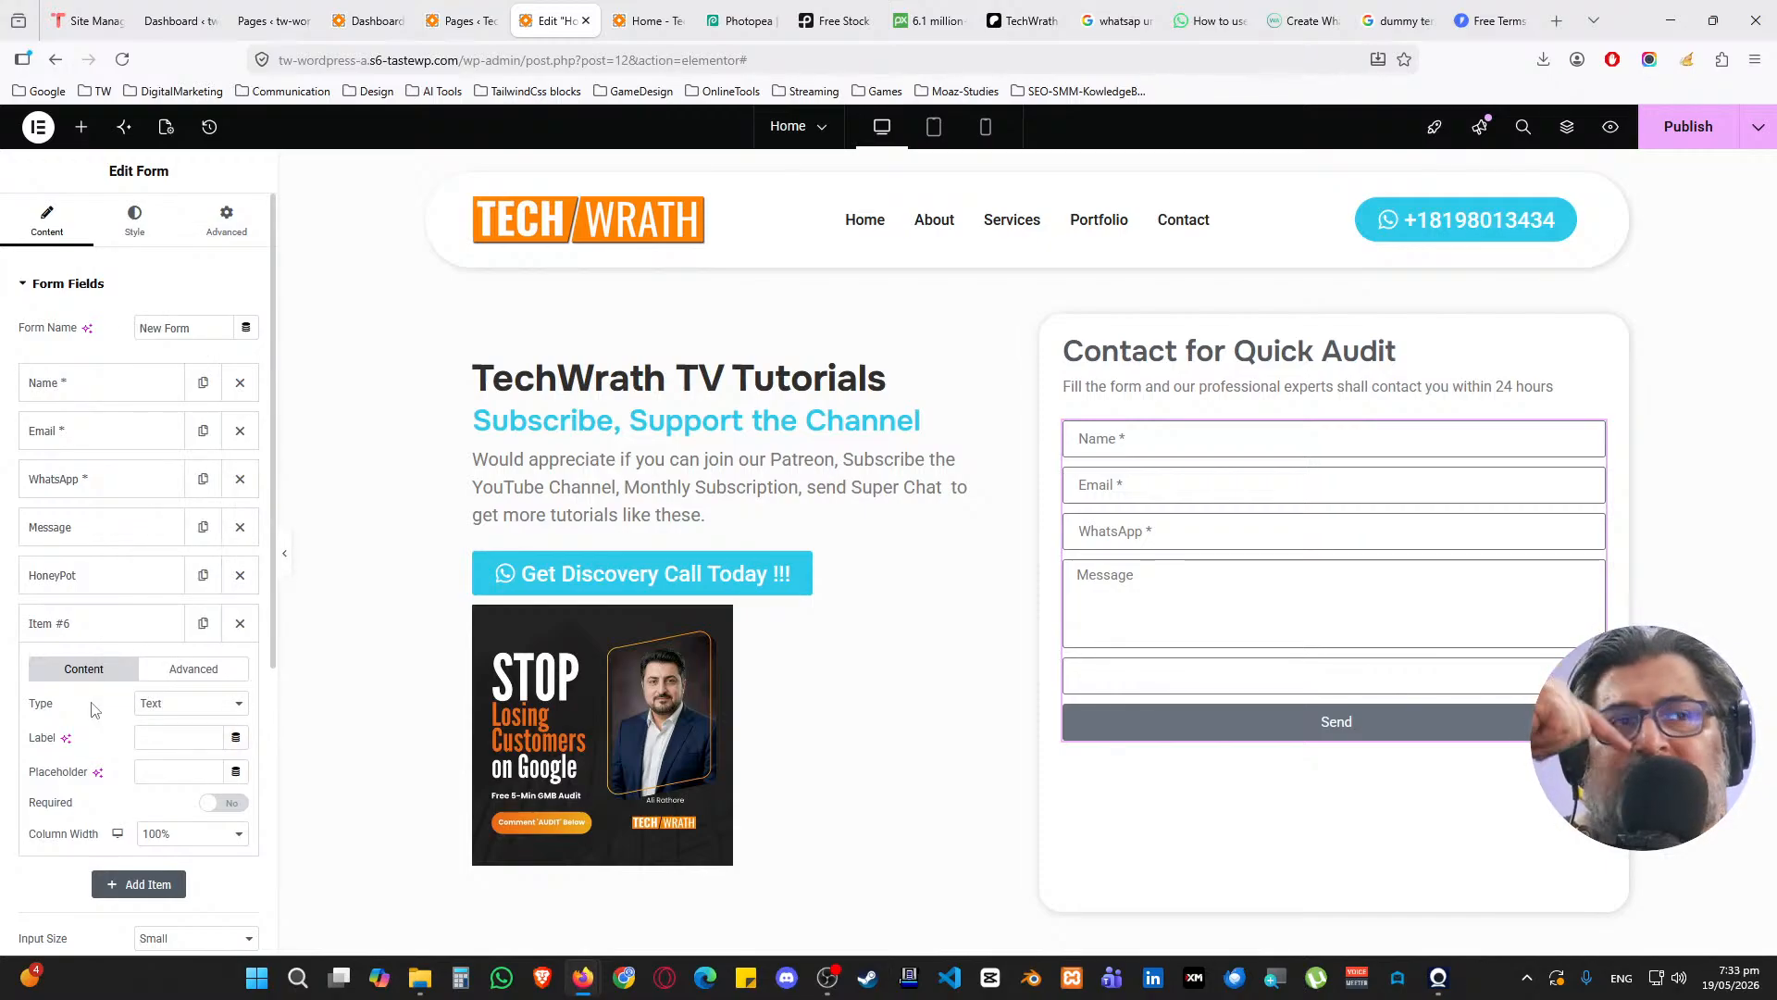
click(240, 623)
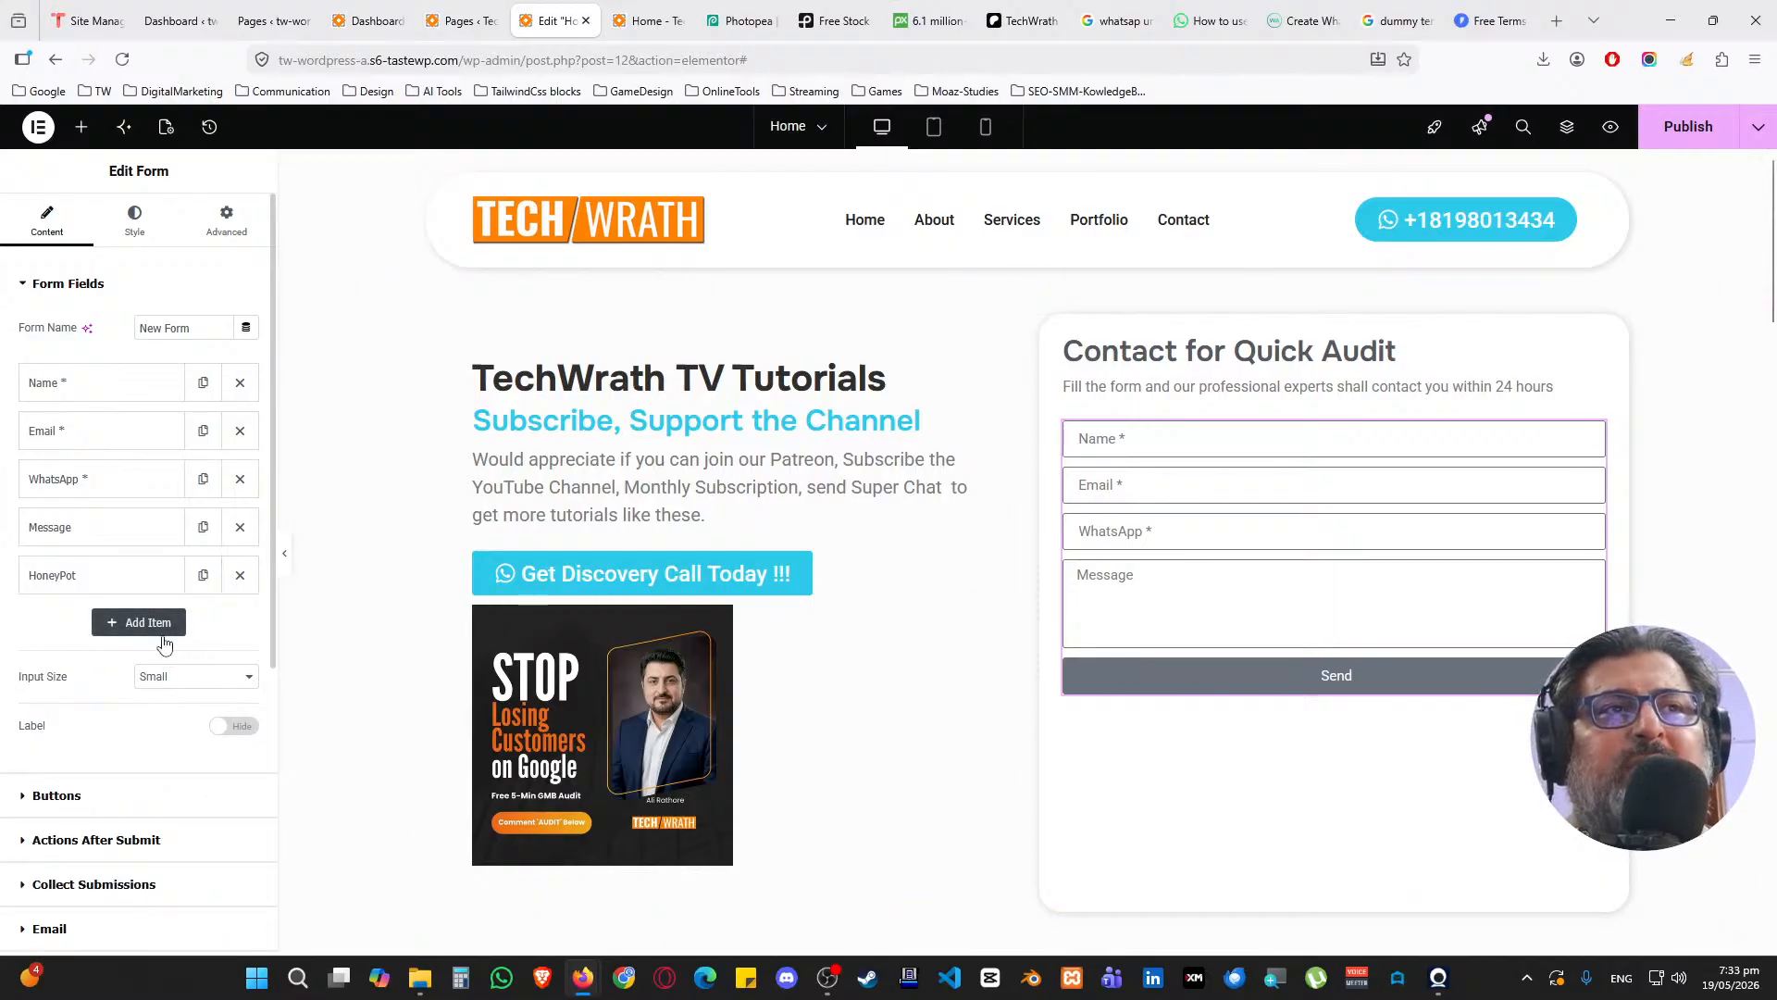
click(96, 289)
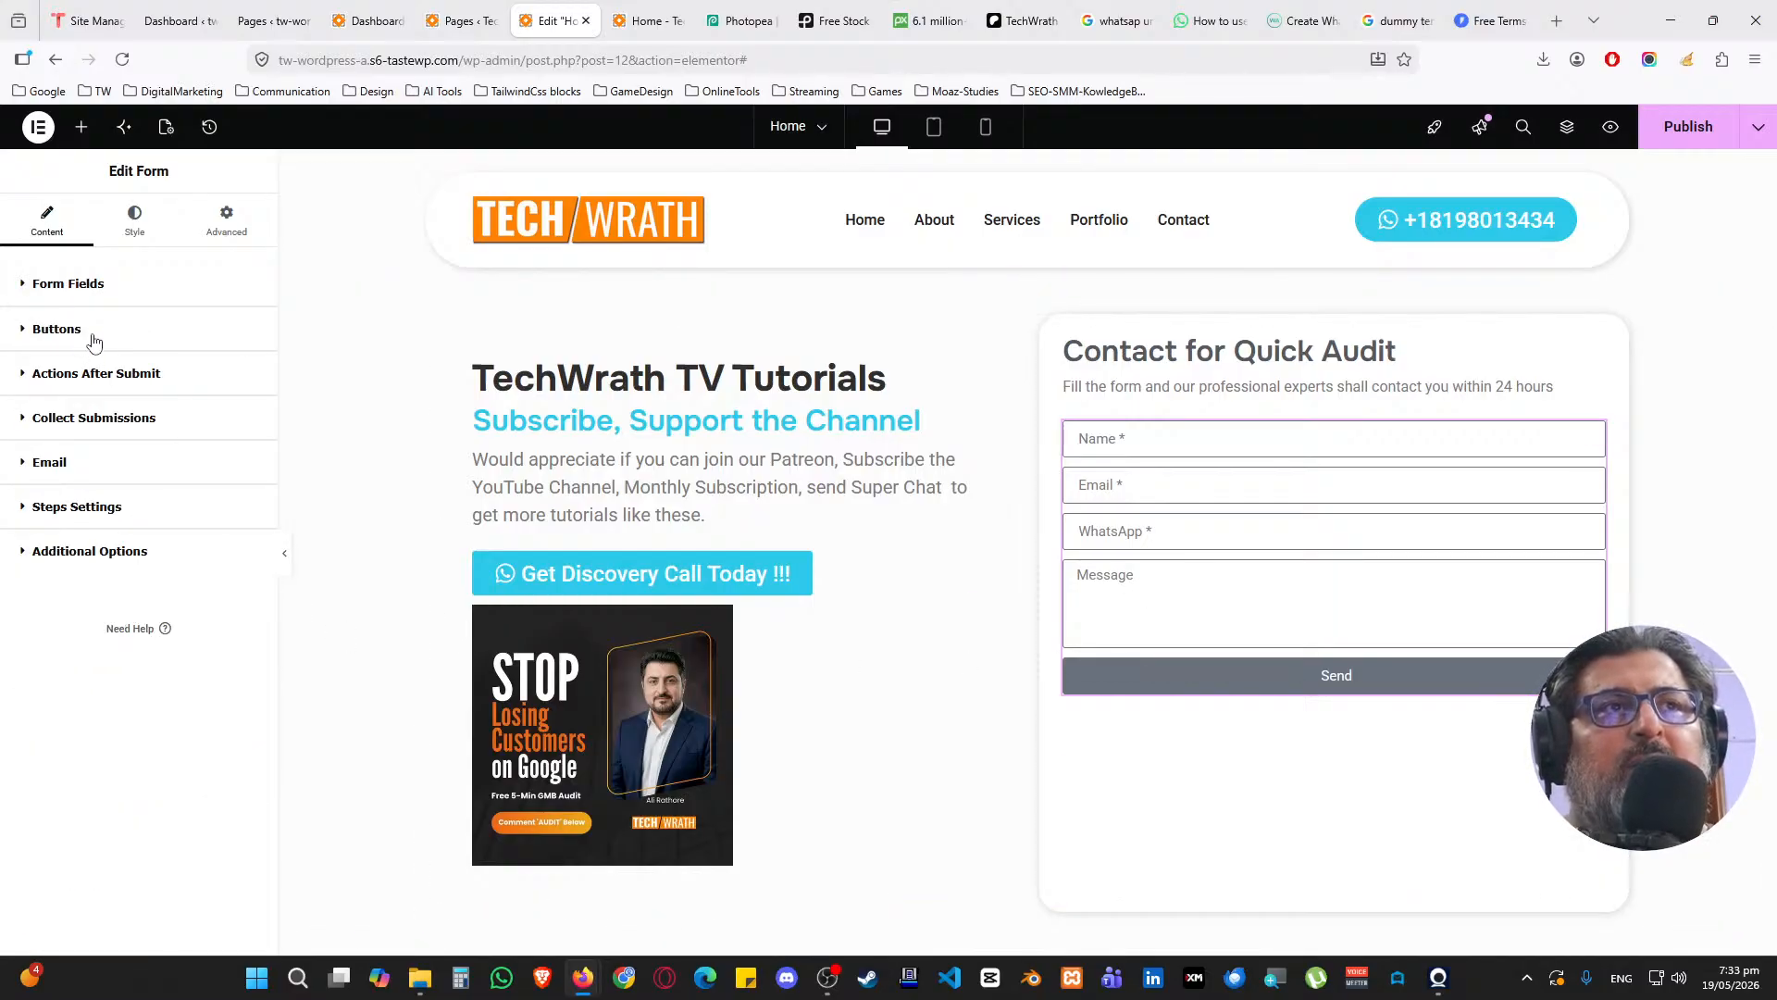
Set the submit button text to 'Get your Free Audit Today !!!' with a solid envelope icon
click(94, 341)
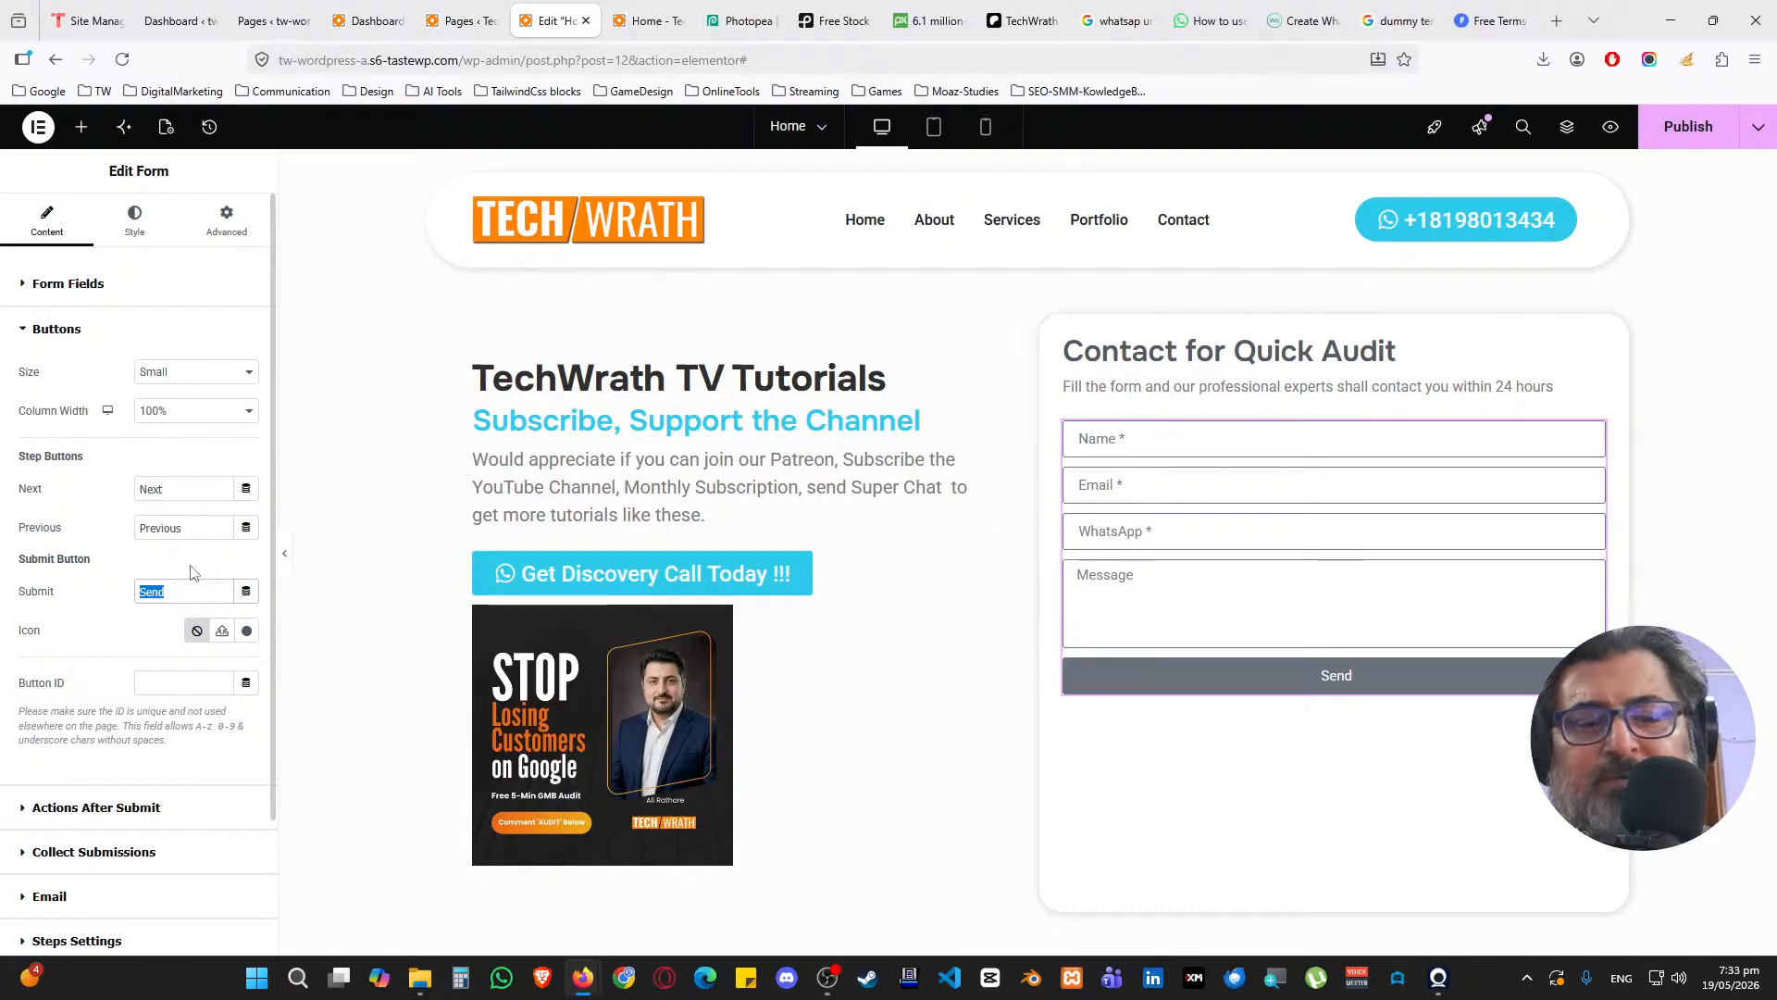
text(G)
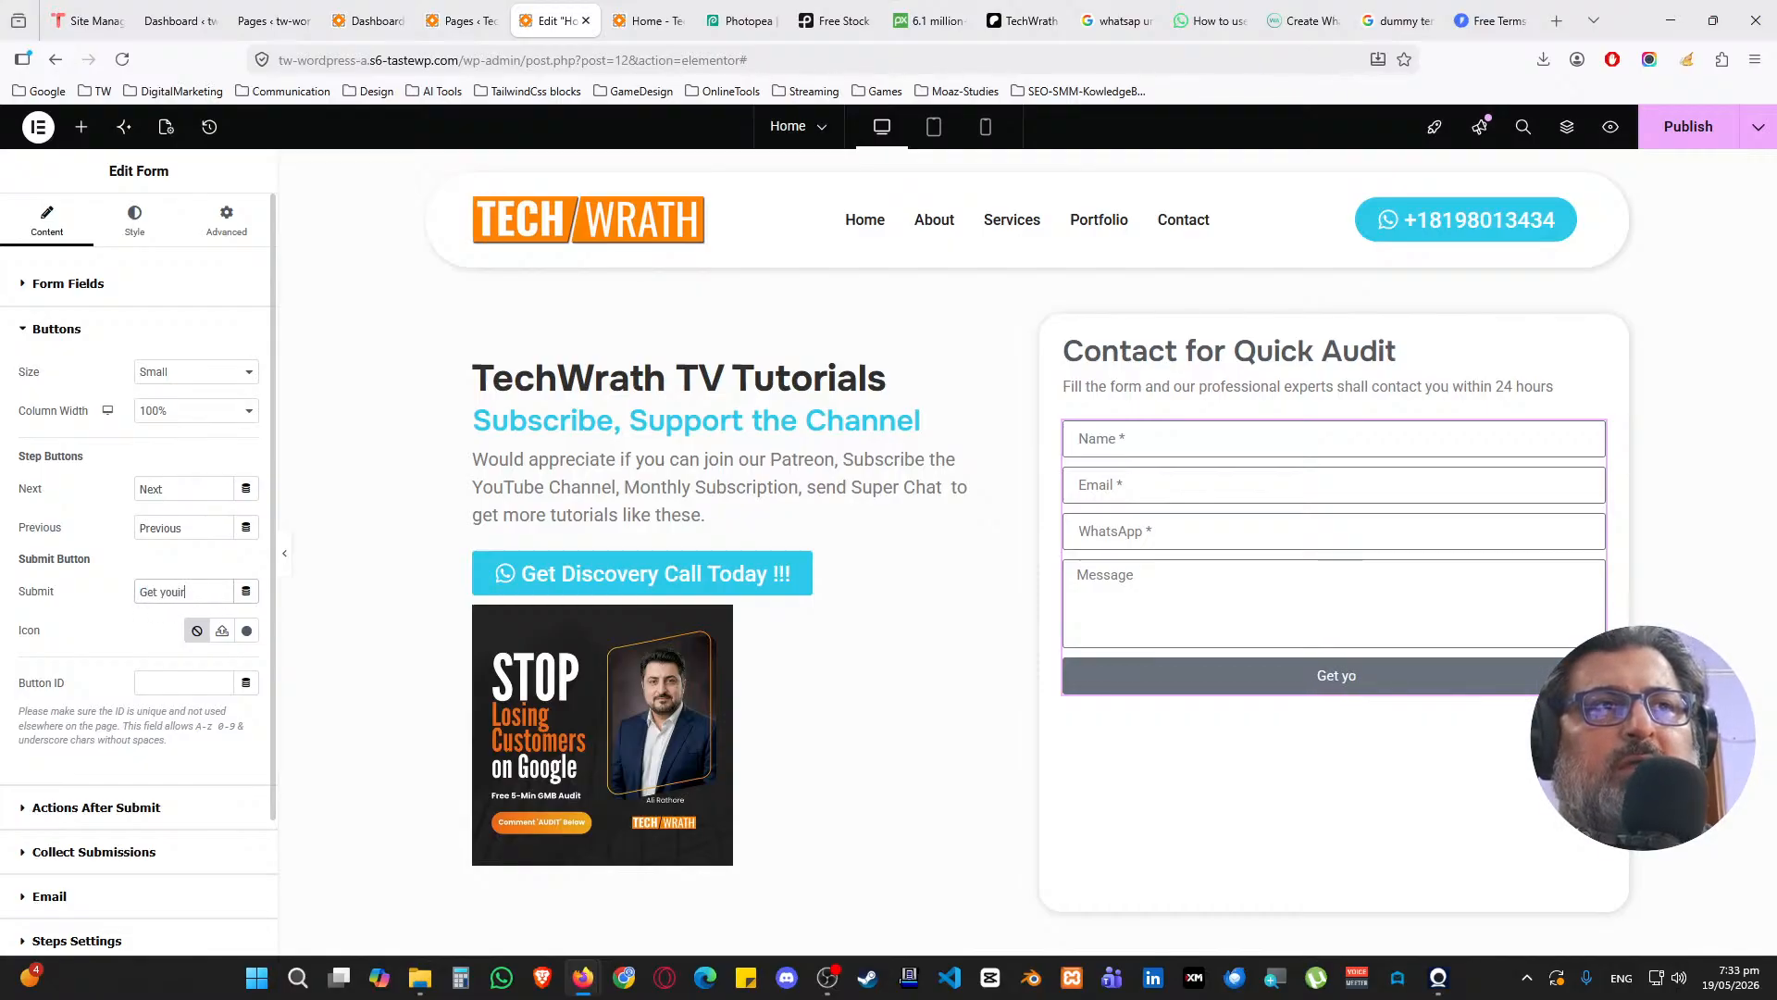
text(et your Free Aud)
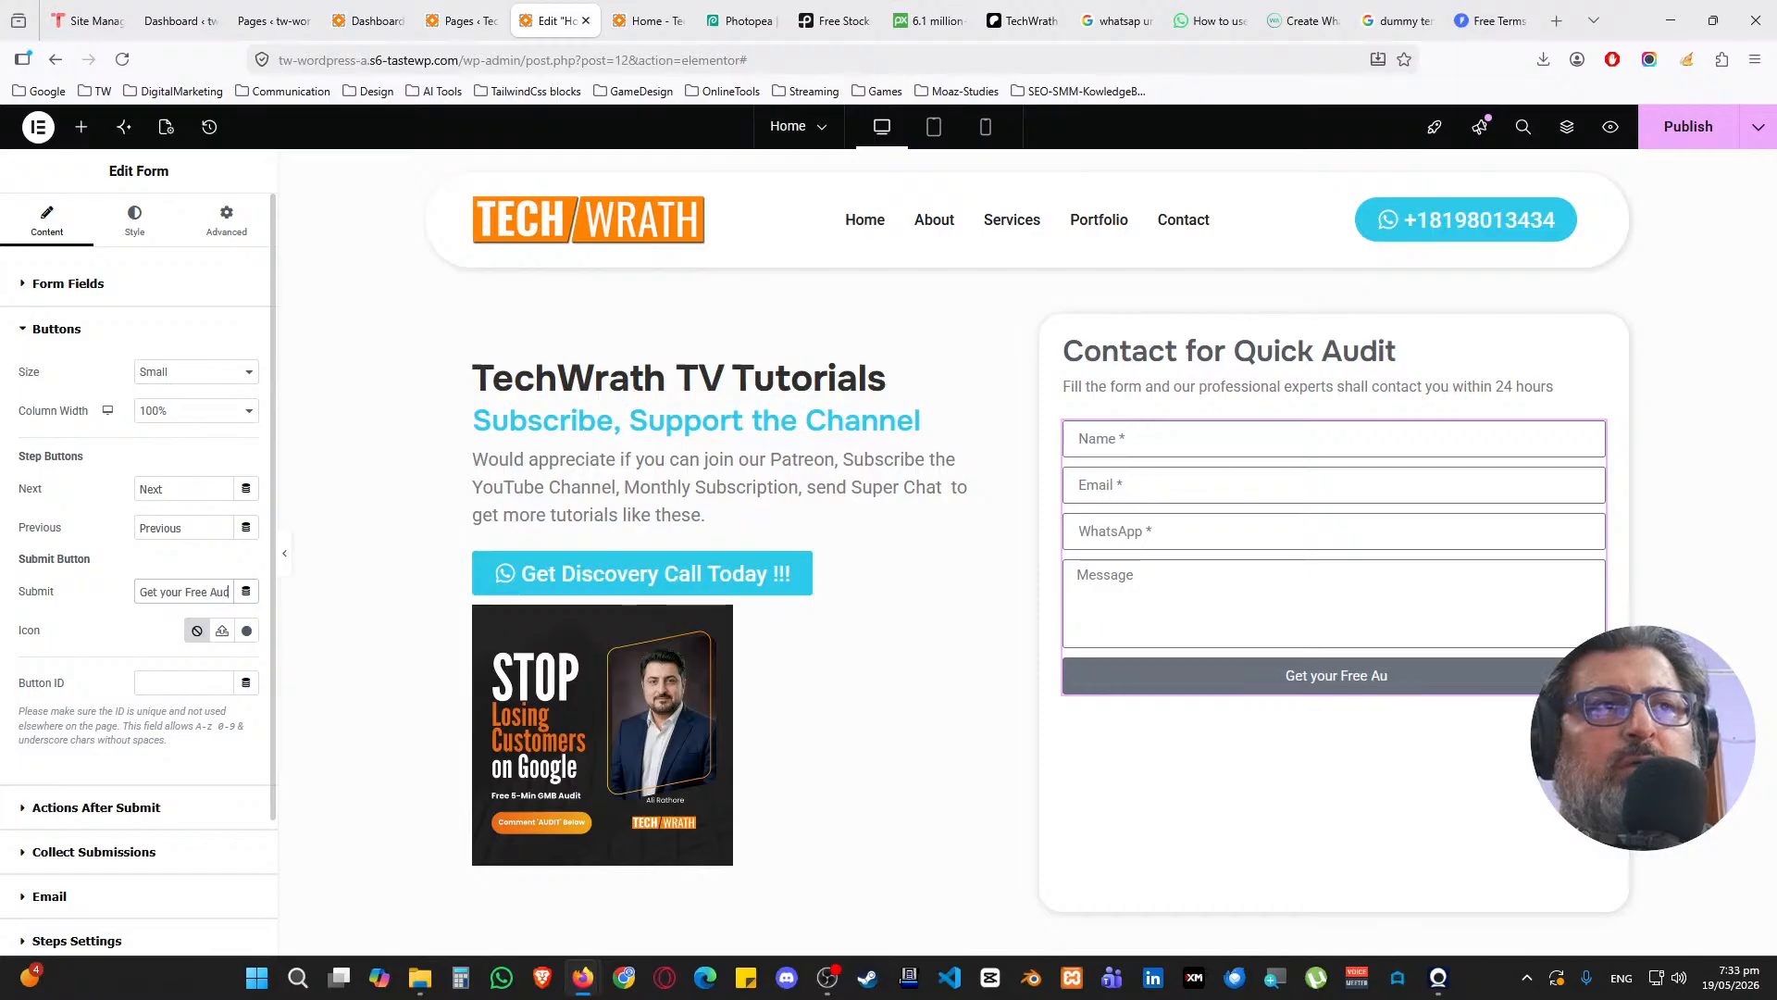
text(it Today !!!)
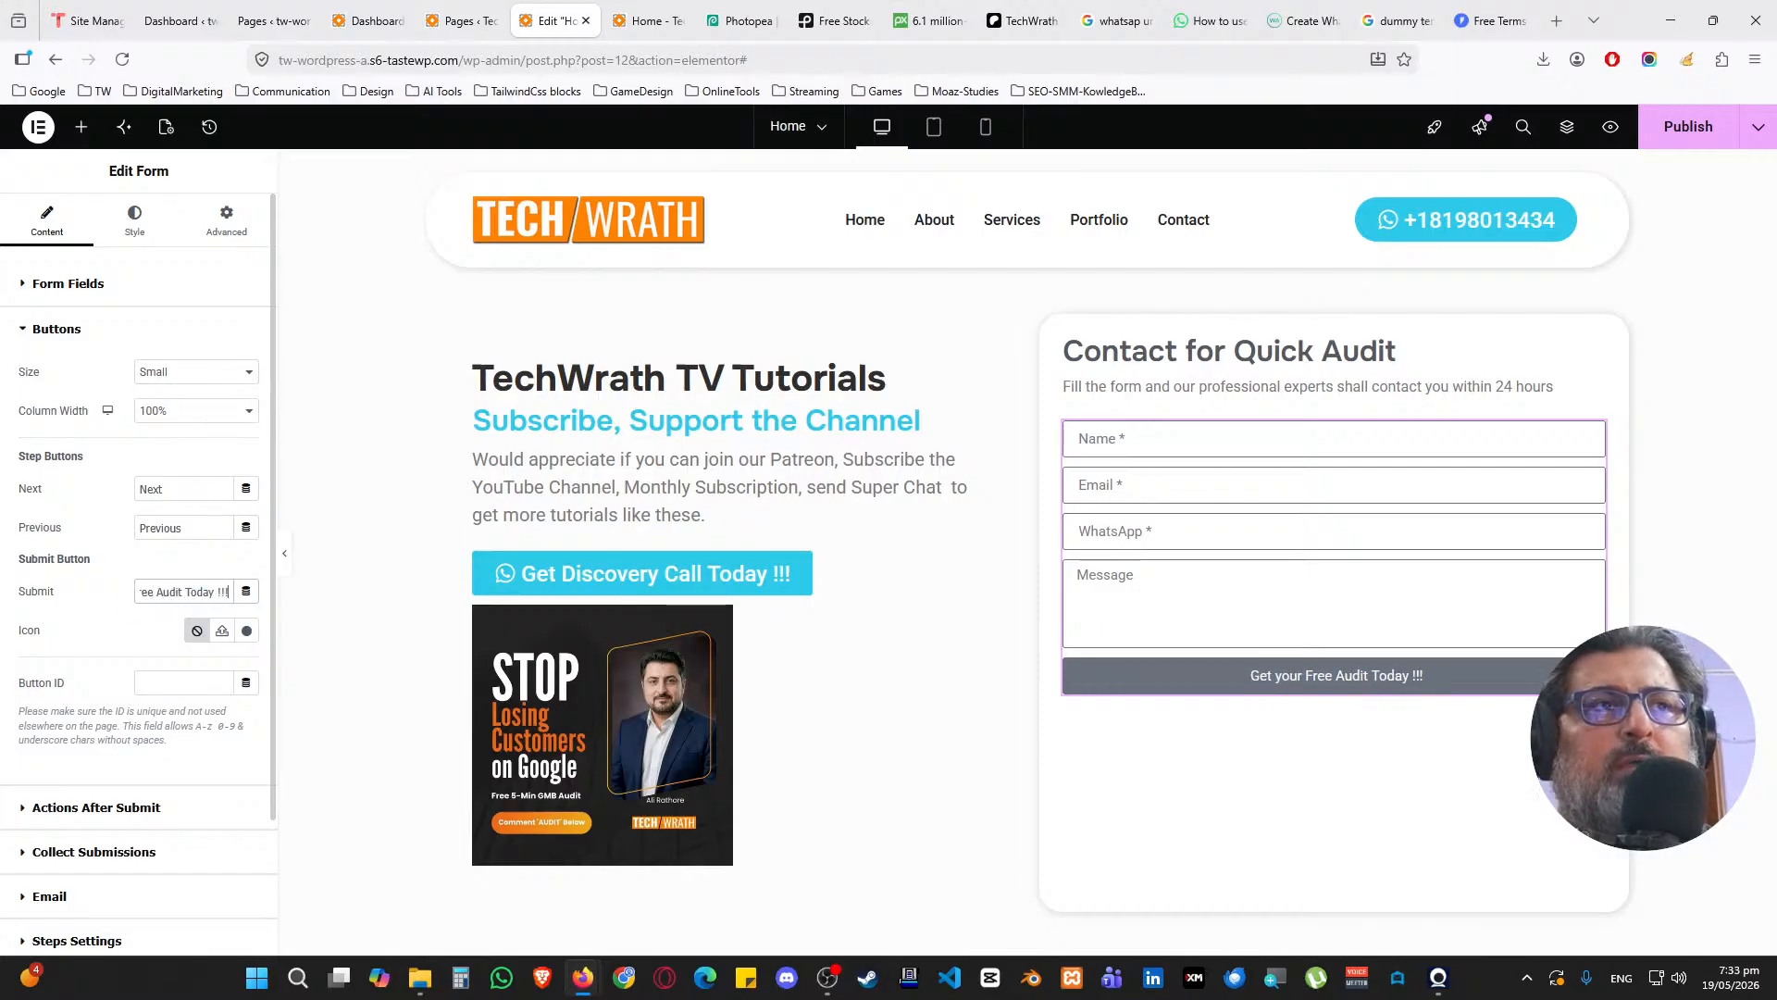
click(246, 630)
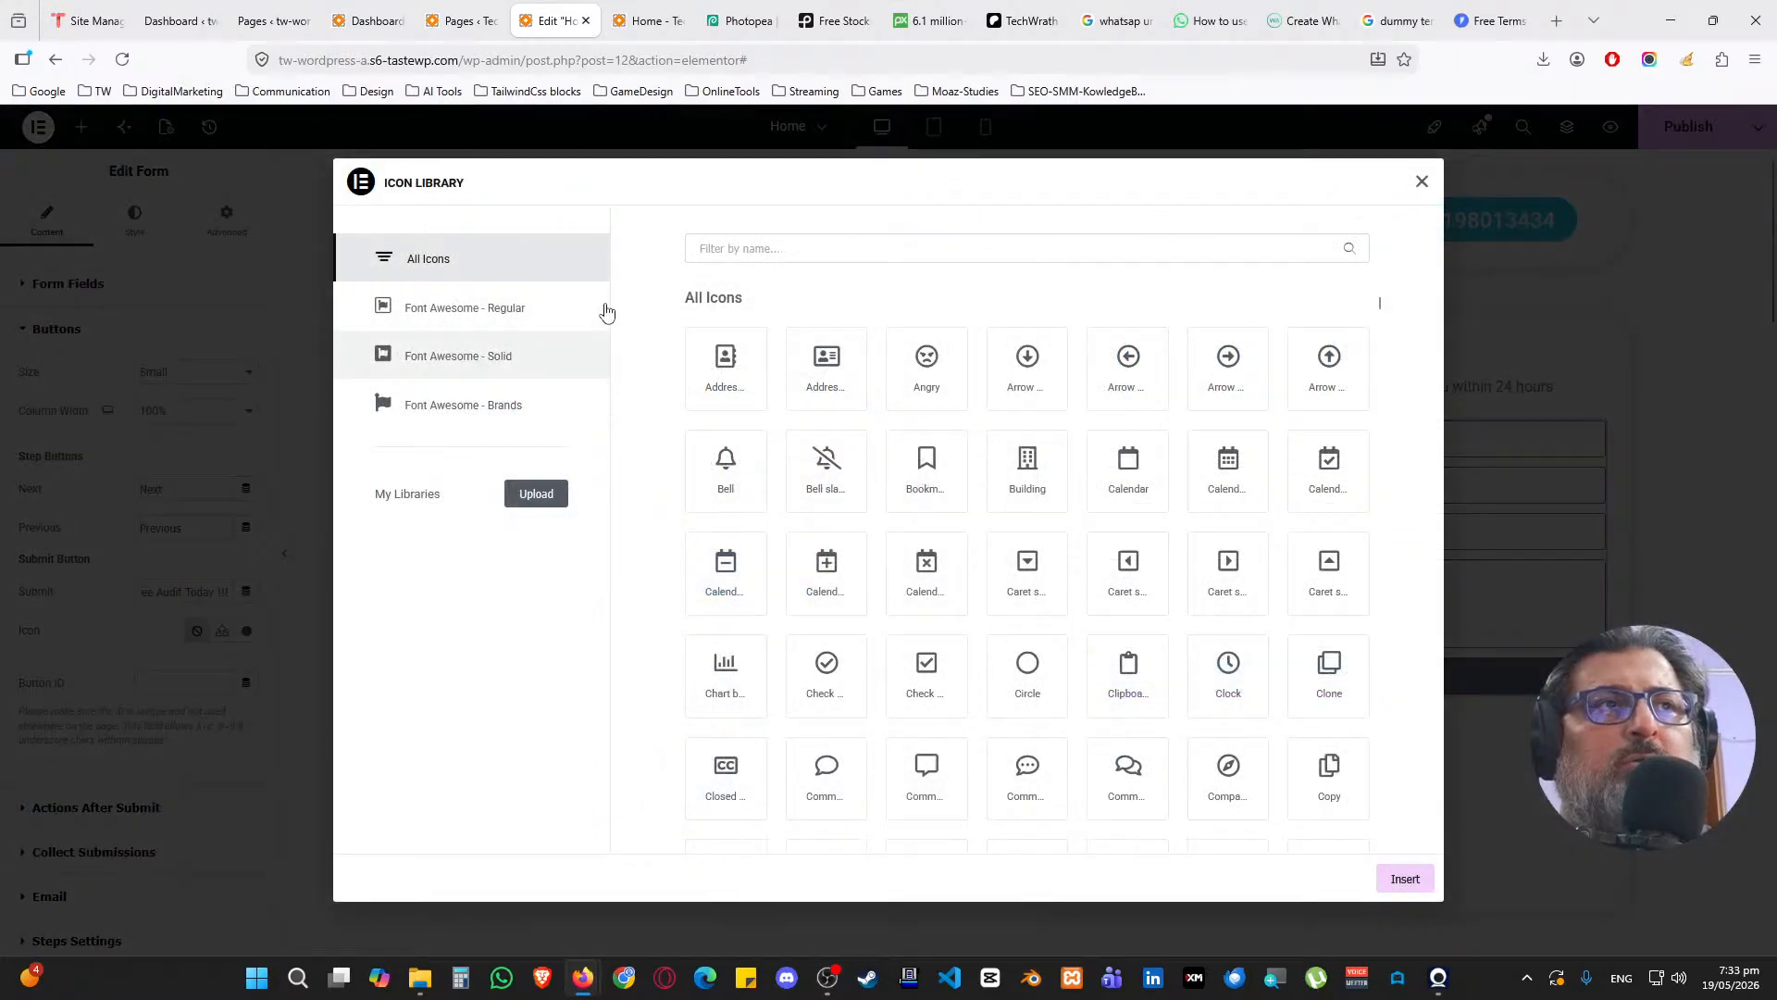
click(748, 248)
text(env)
click(951, 399)
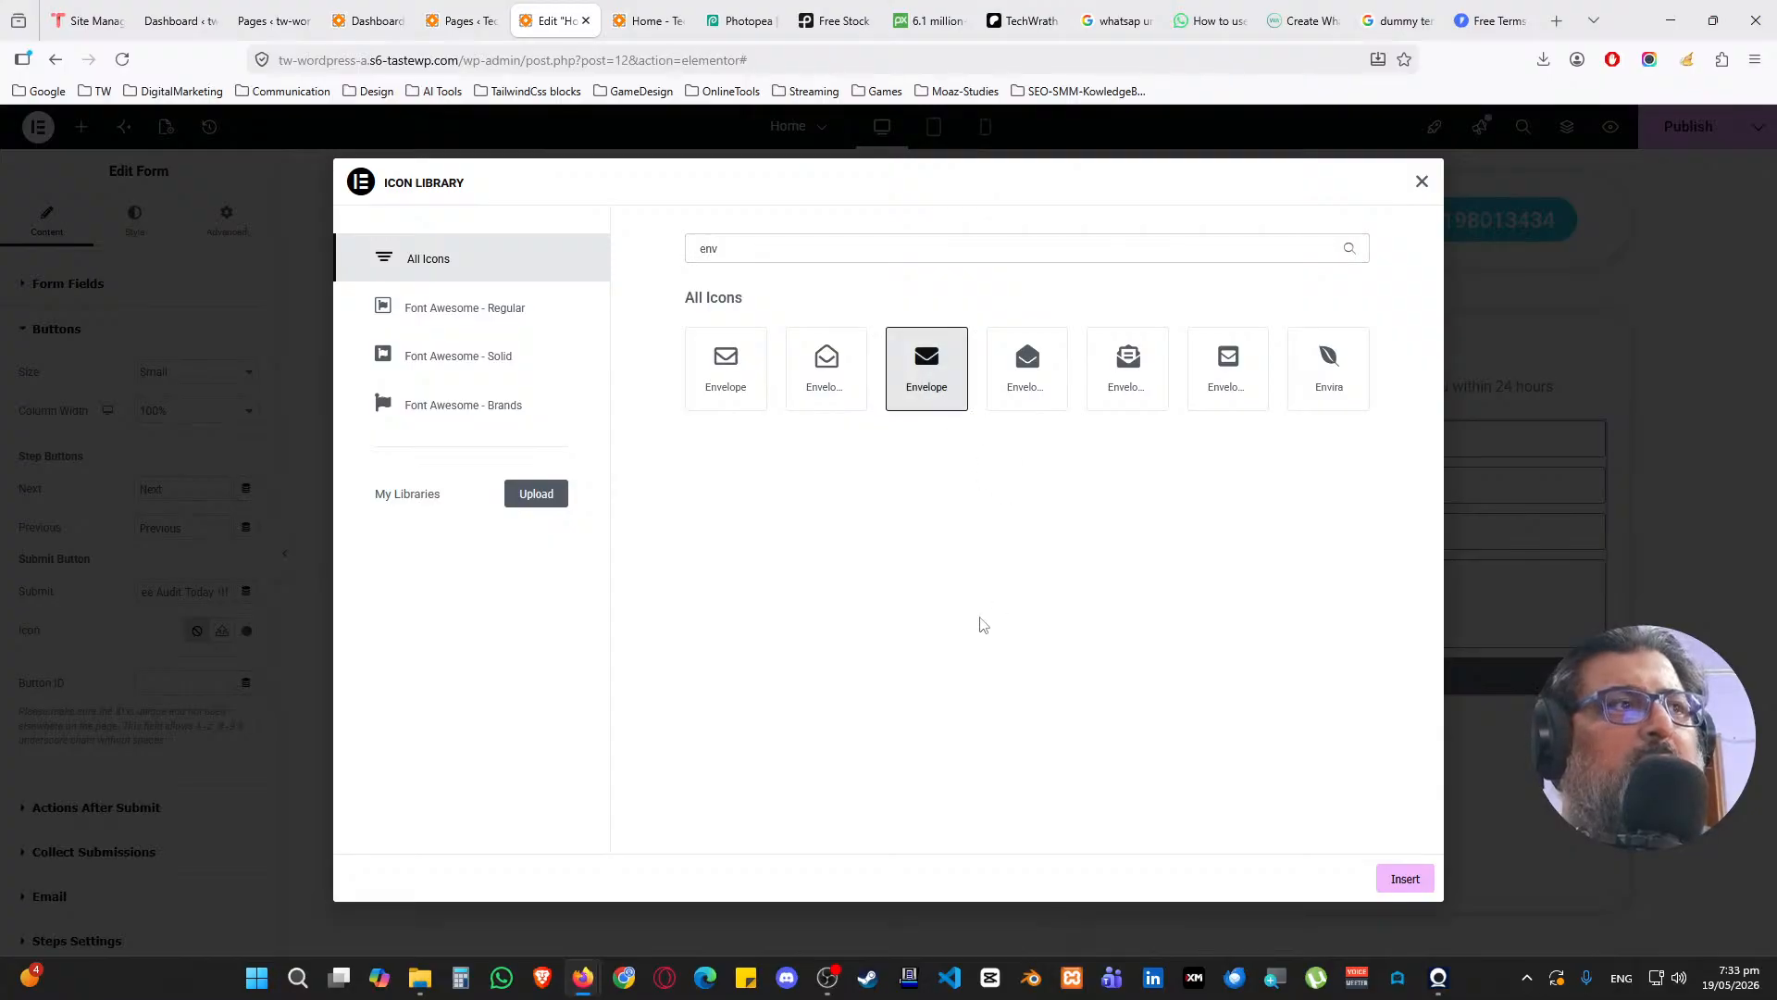
click(1404, 879)
click(135, 222)
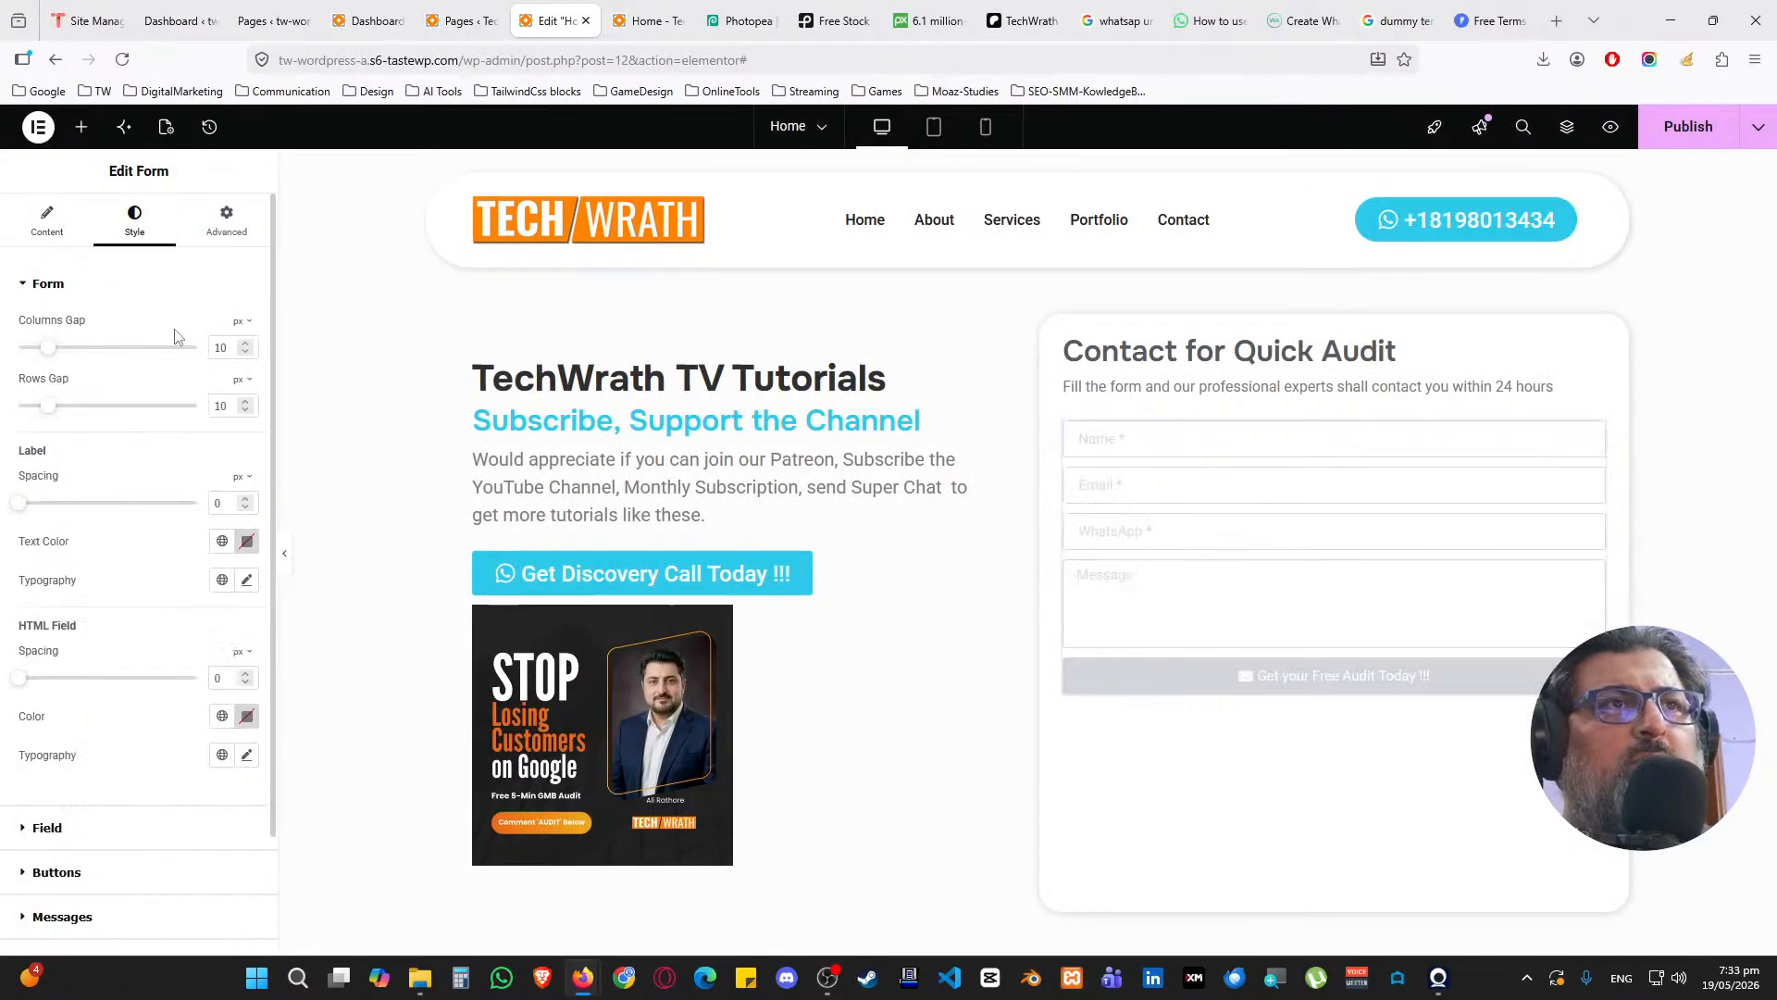
Give the submit button the global Accent background and a dark global hover background
click(103, 284)
click(92, 375)
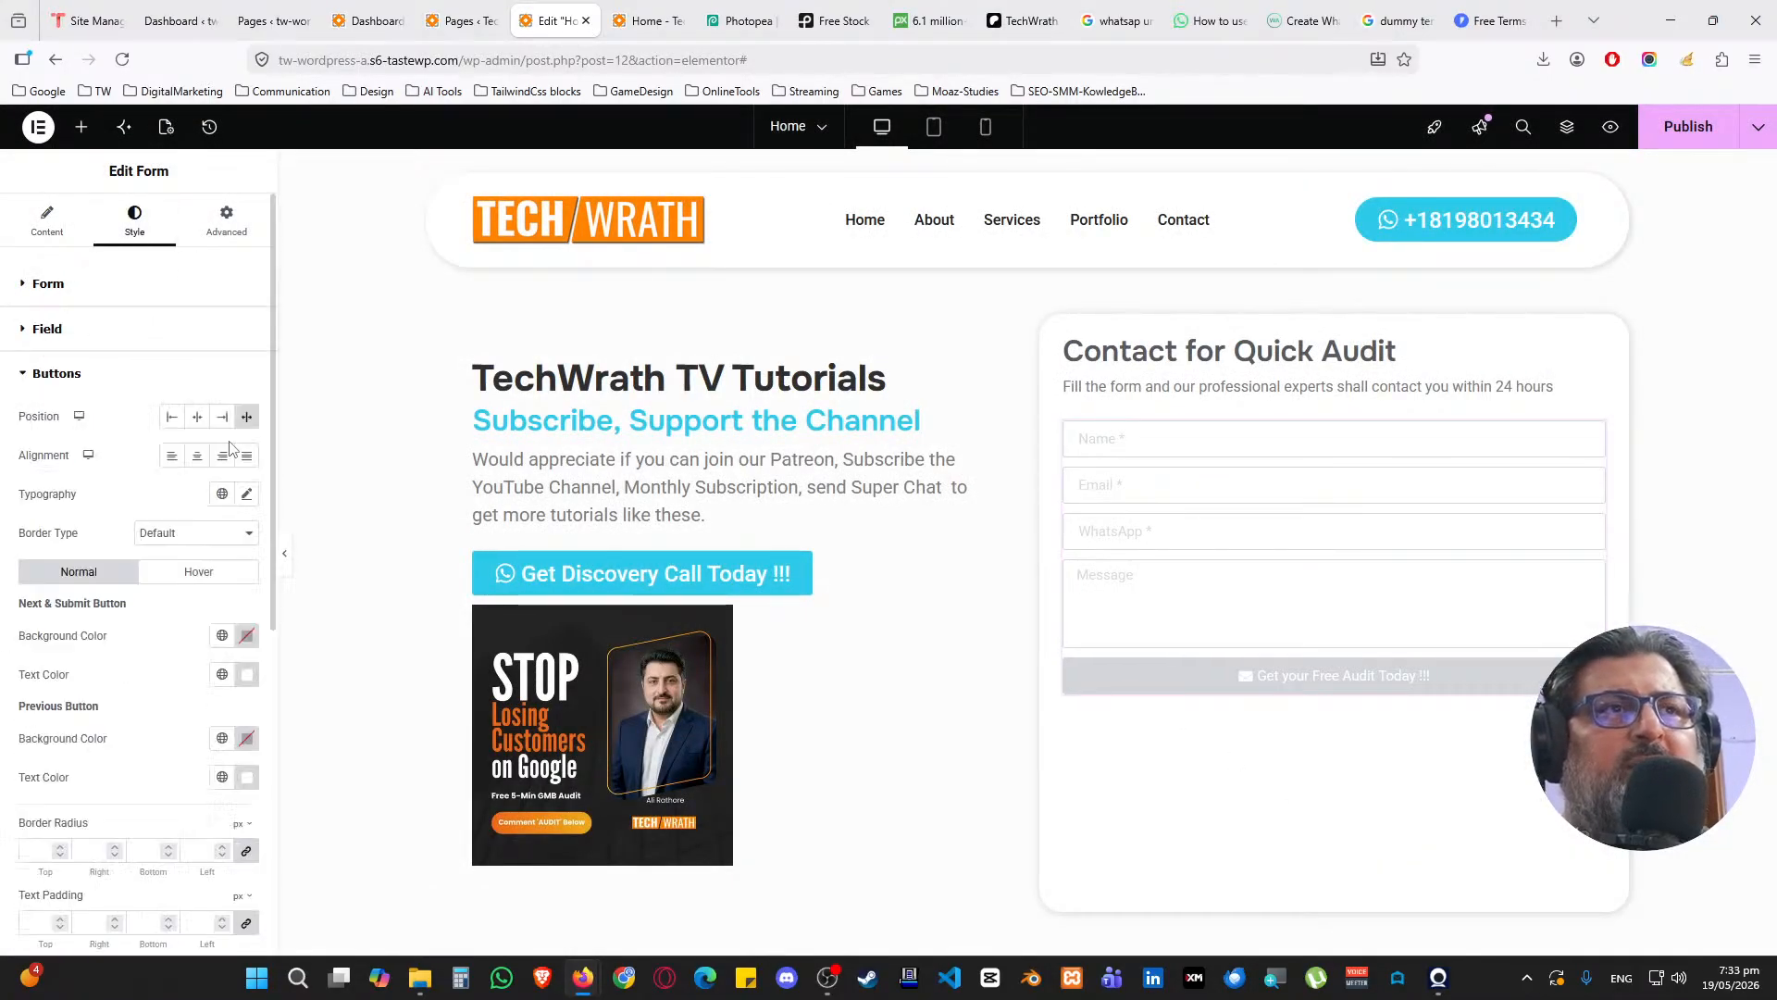
scroll(164, 516, down, 2)
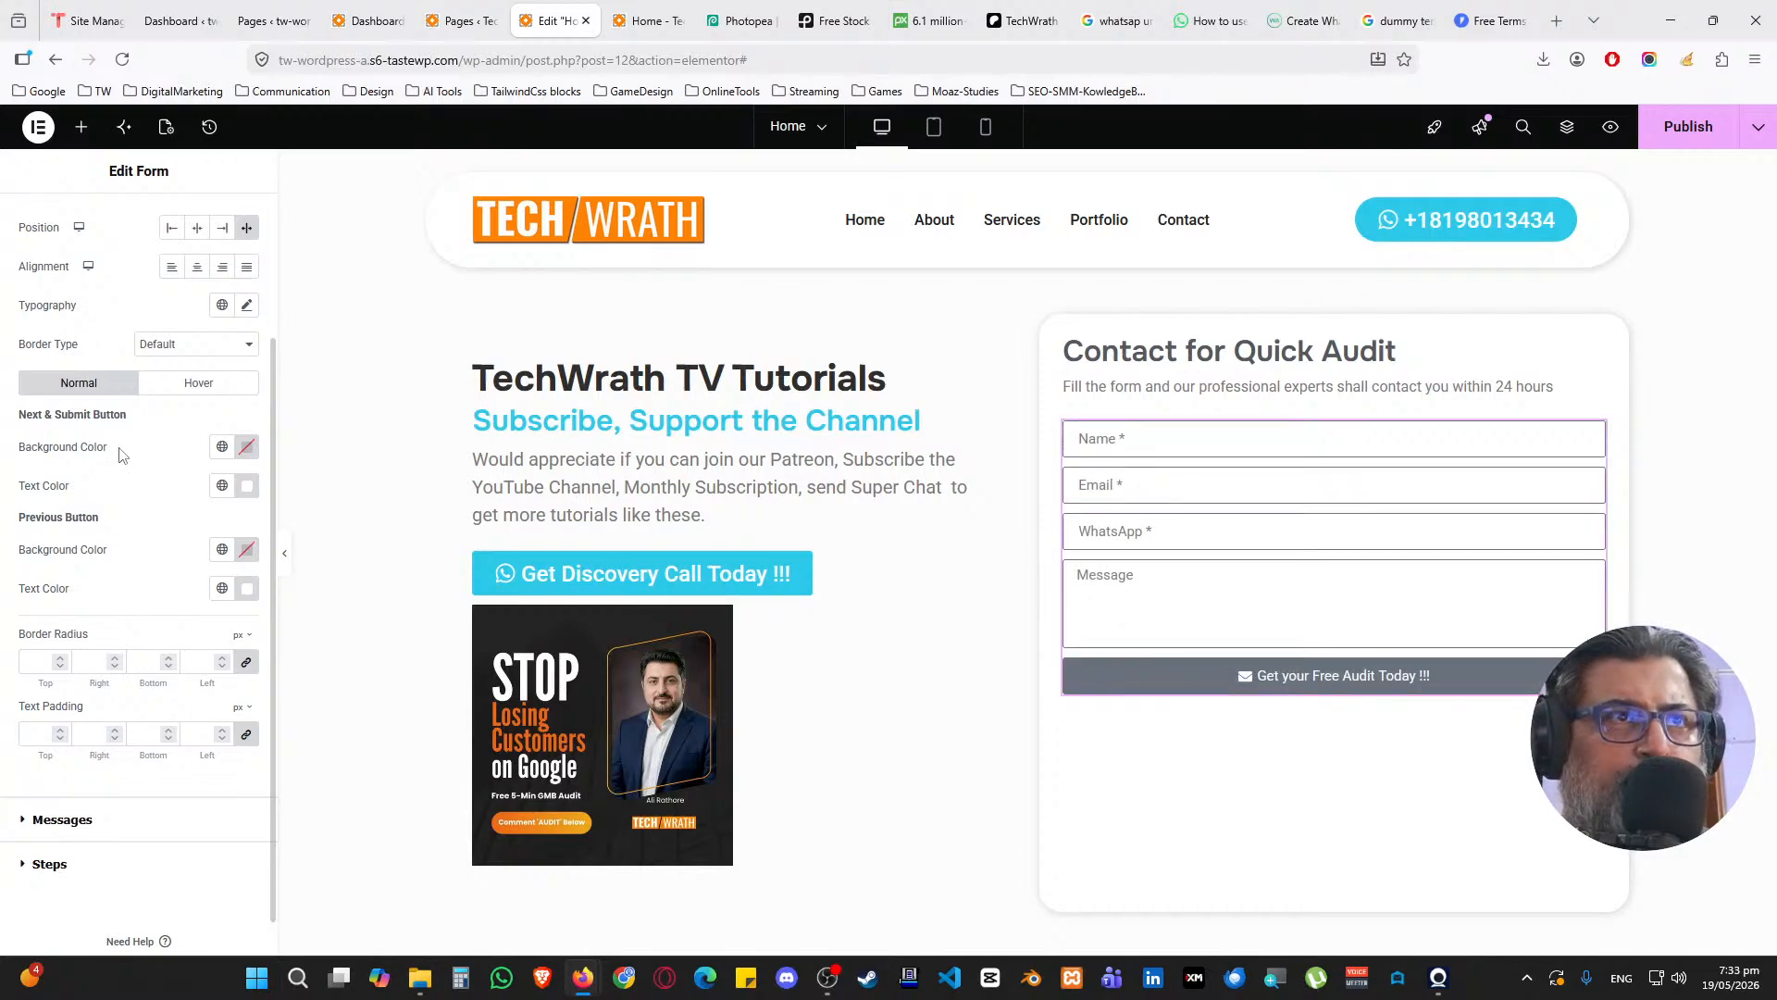
click(222, 447)
click(104, 643)
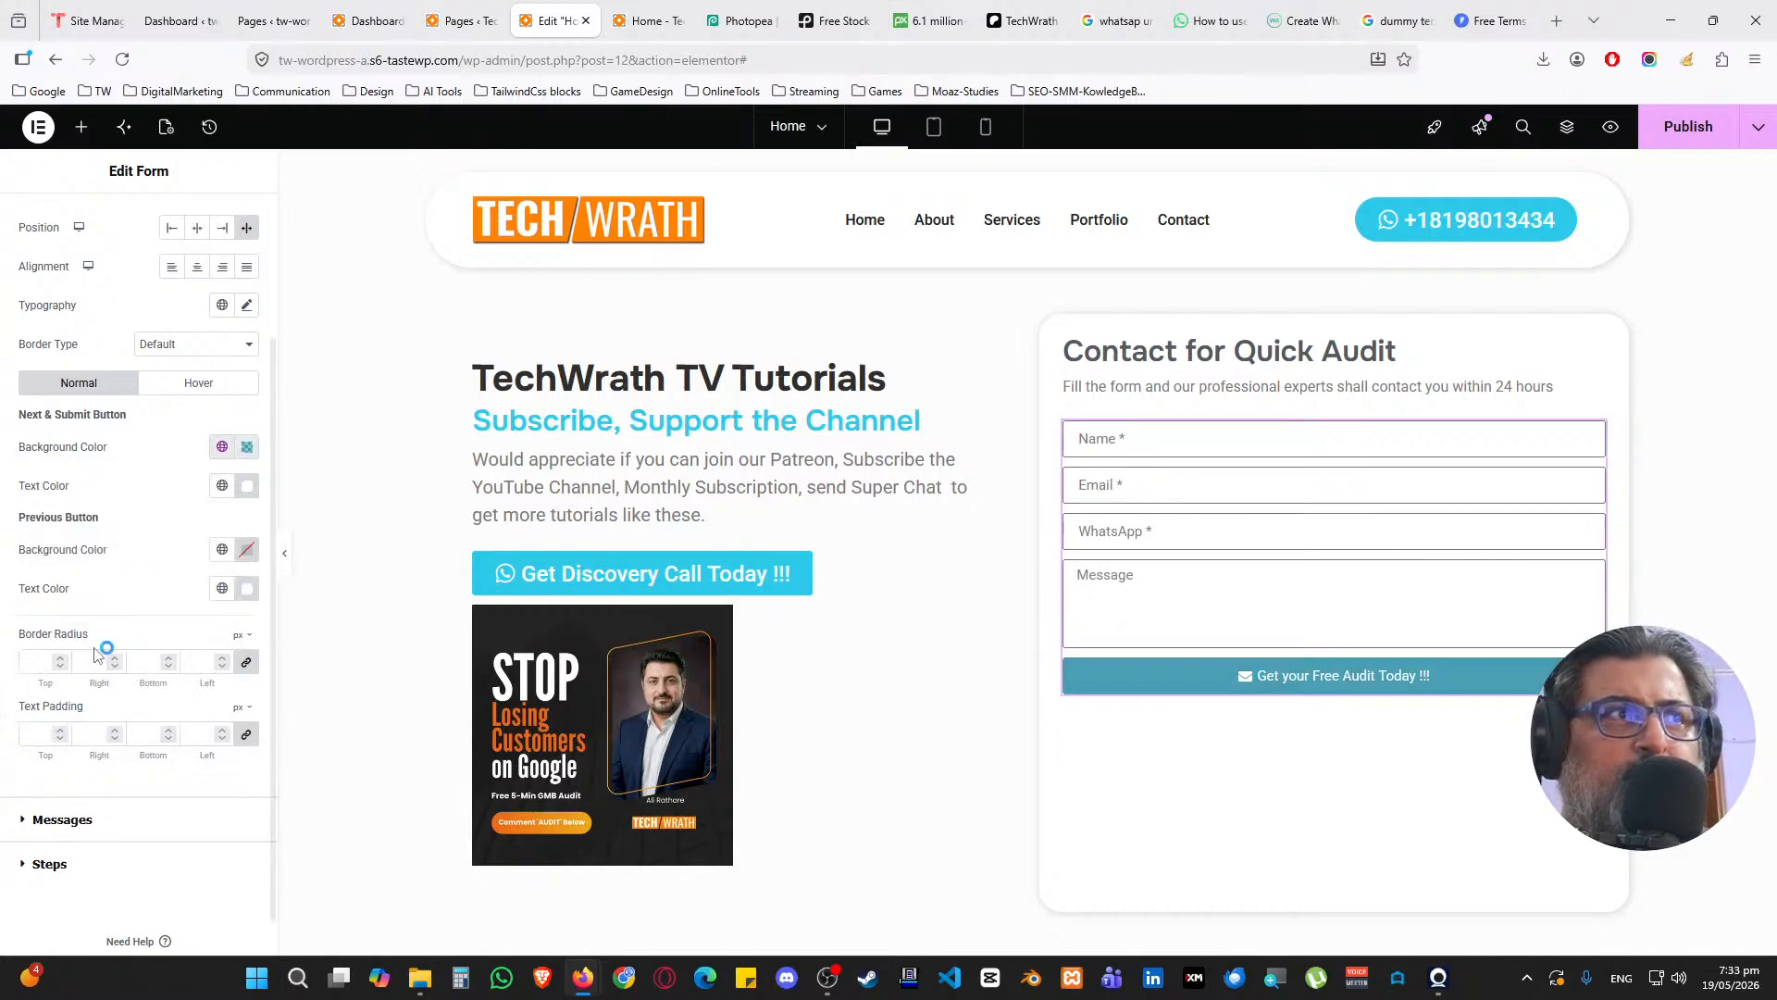
click(198, 382)
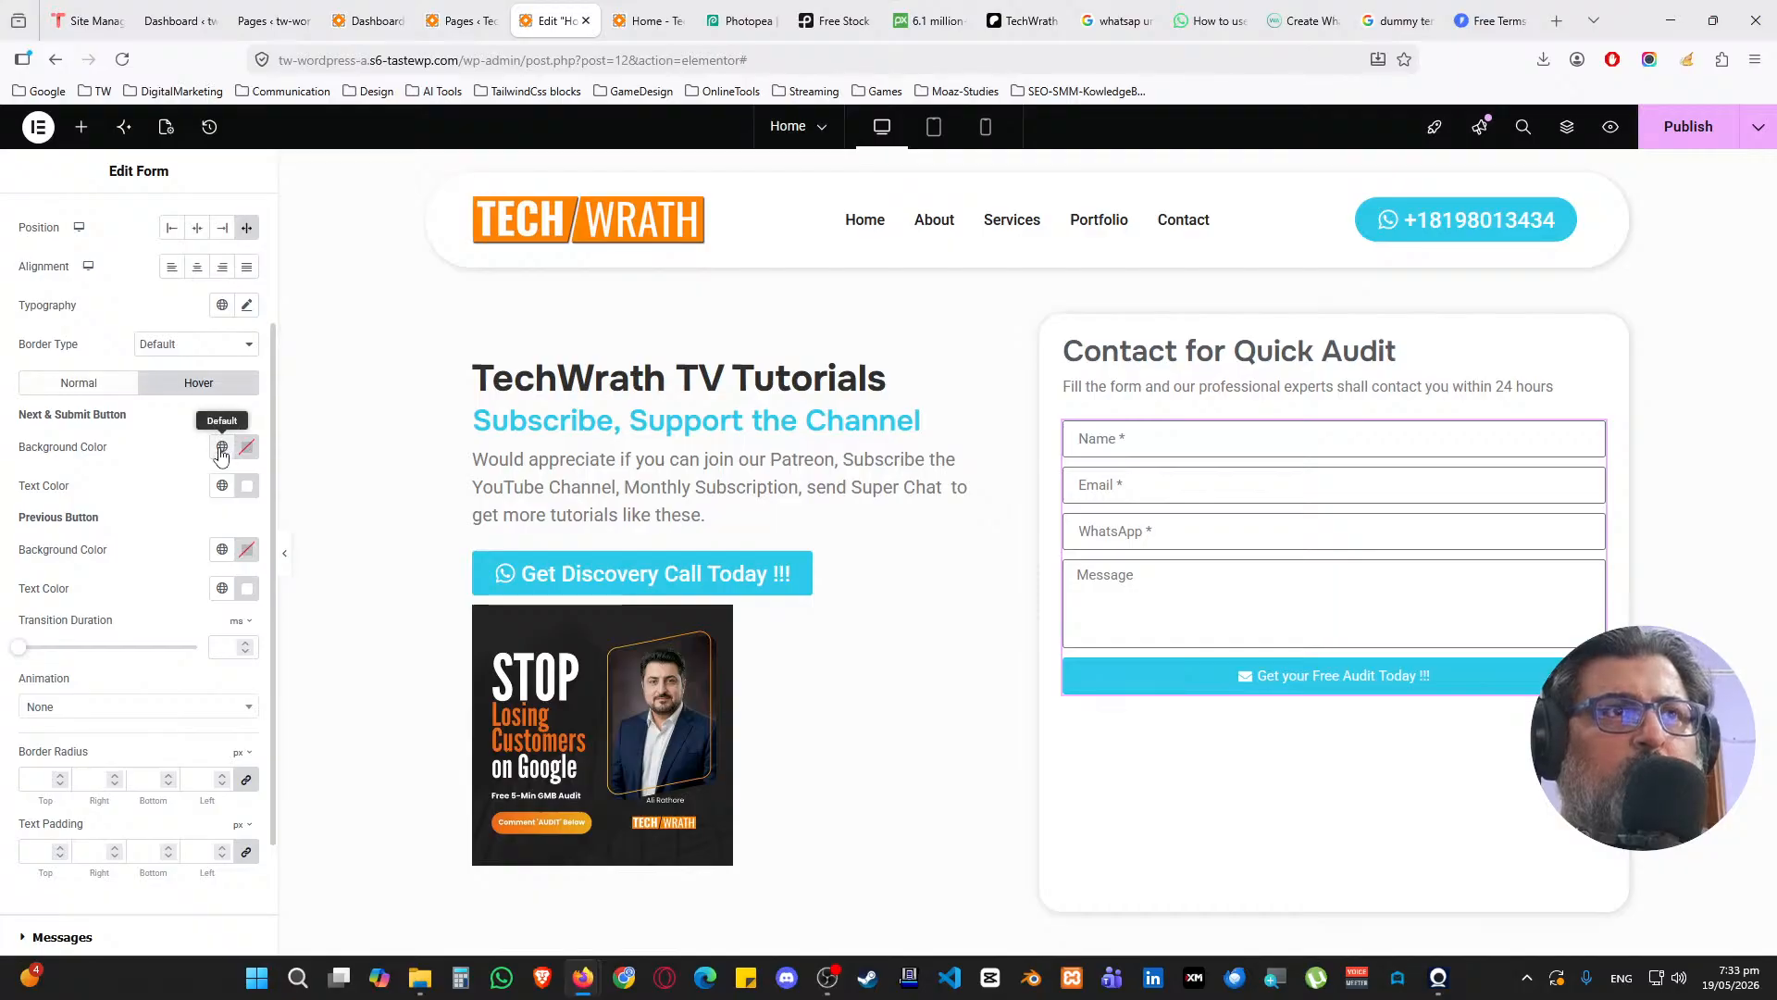
click(222, 446)
click(171, 525)
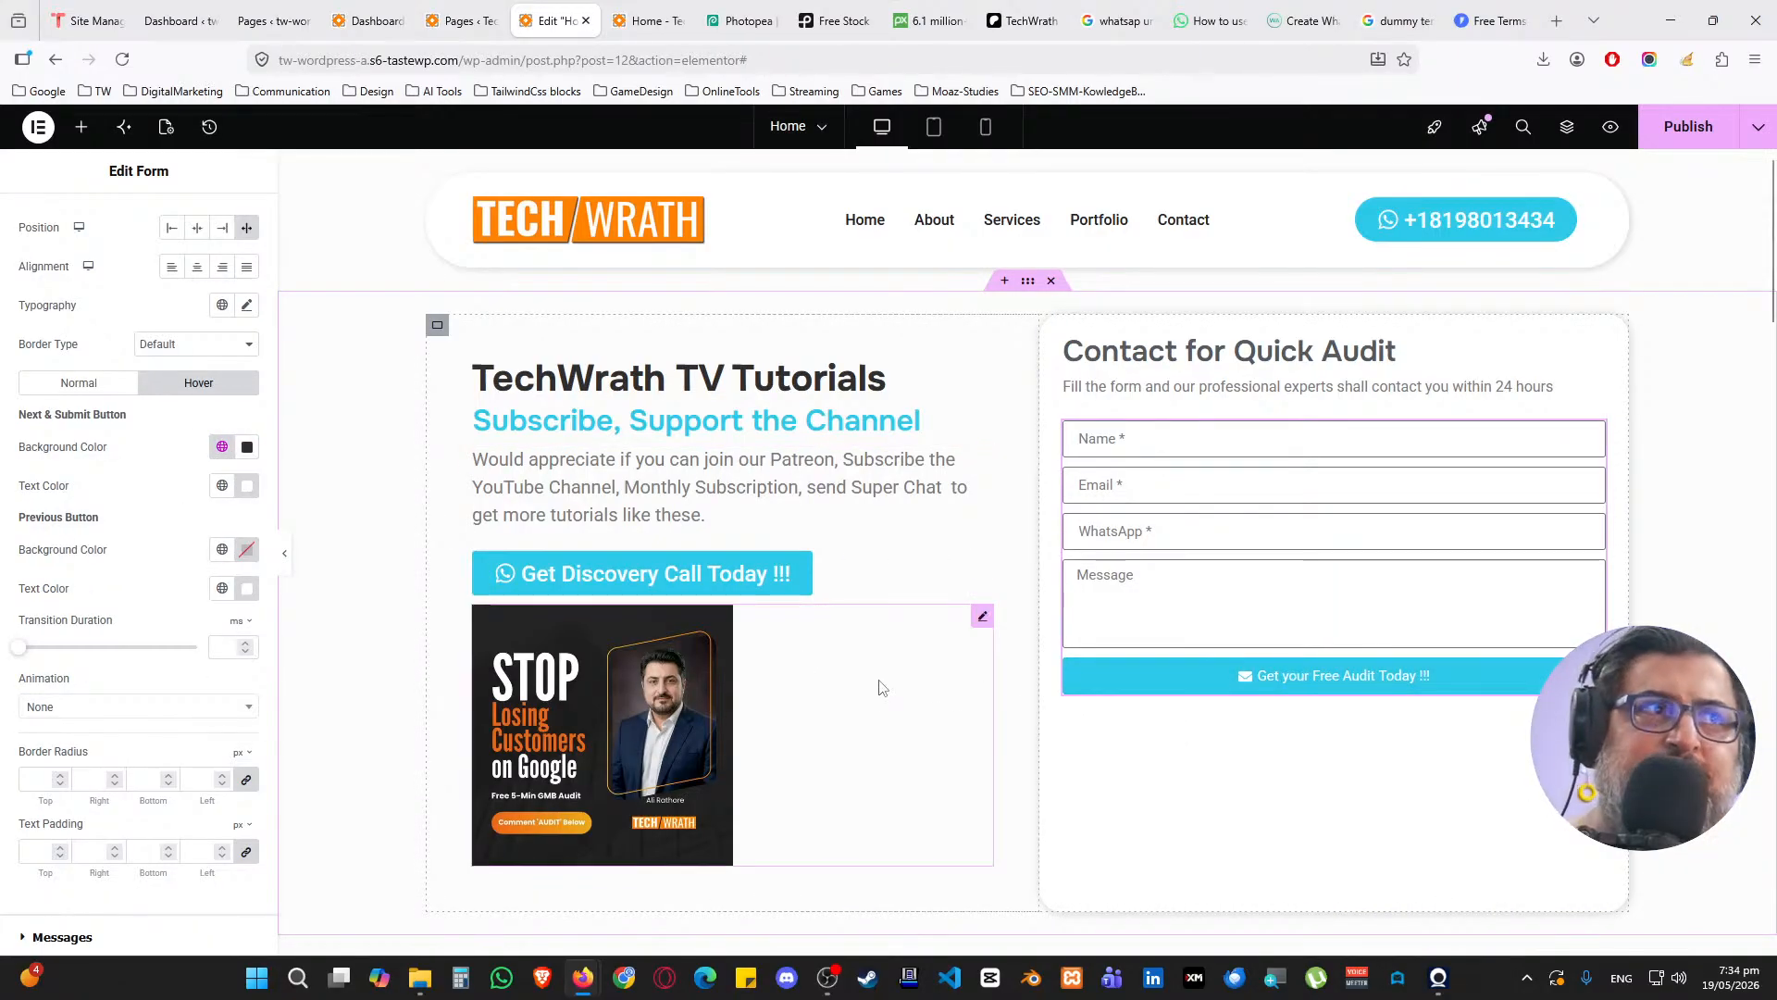
Delete the STOP Losing Customers image below the Get Discovery Call button
scroll(889, 686, down, 2)
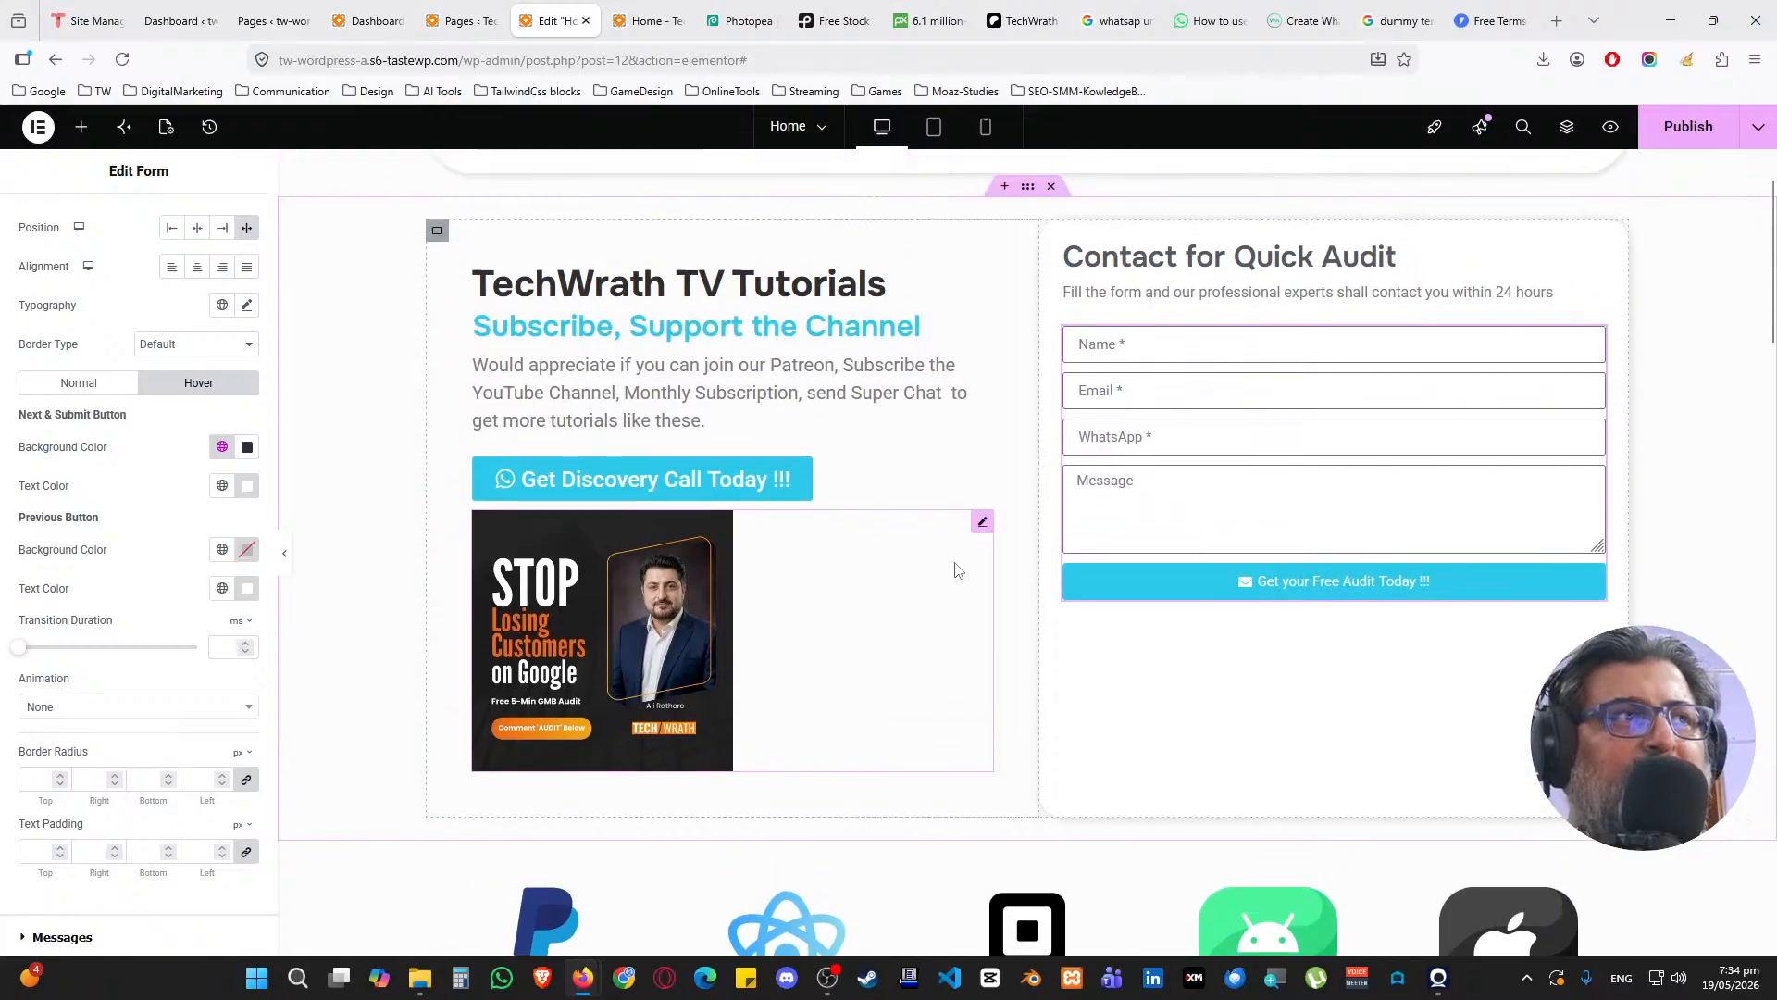
right_click(980, 504)
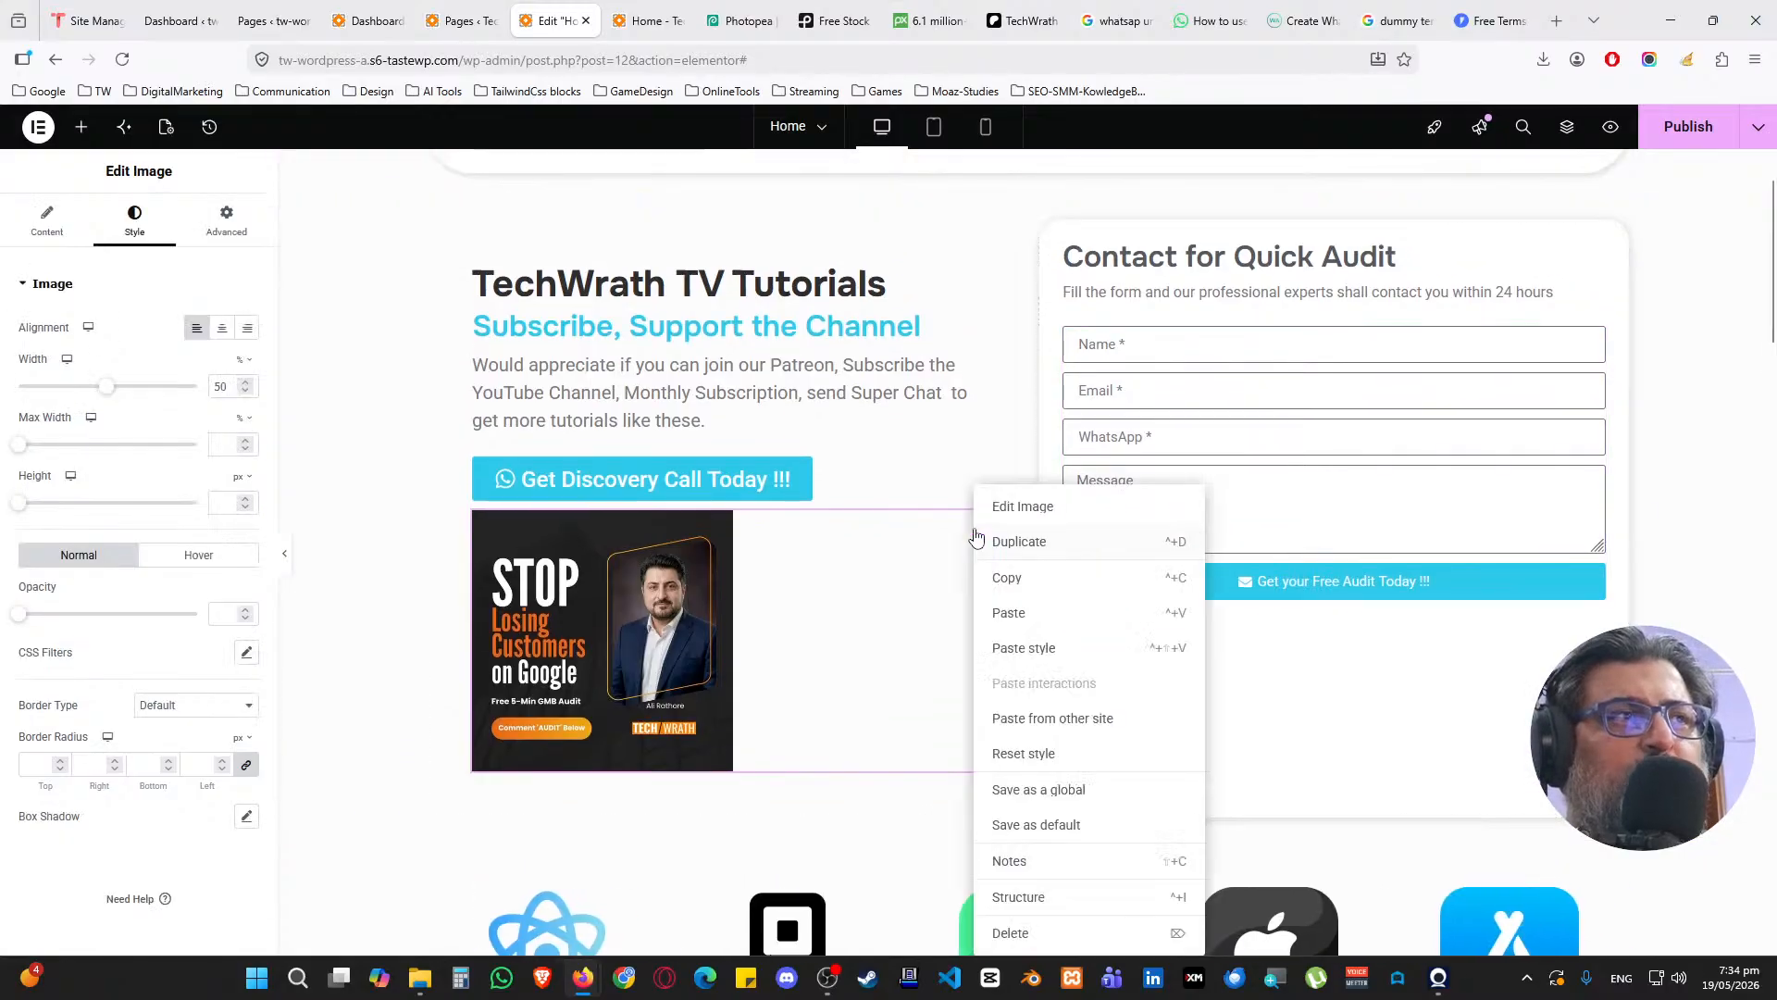
click(1032, 928)
scroll(941, 560, up, 2)
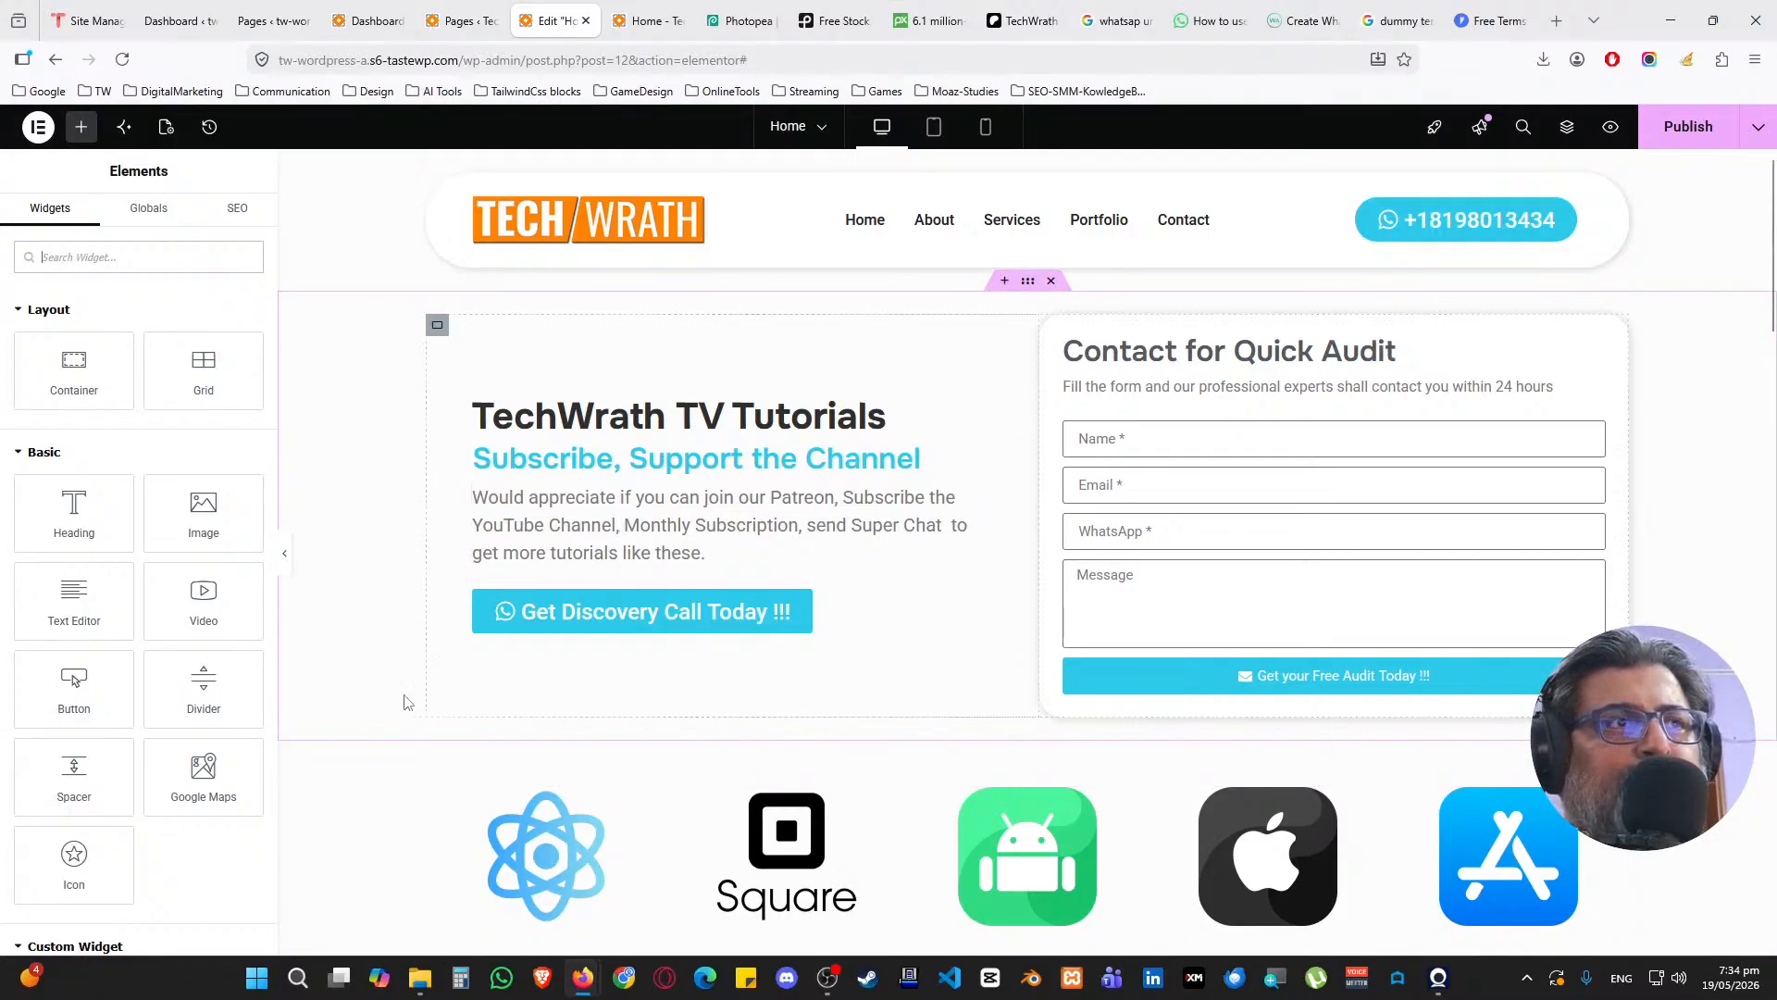
scroll(370, 741, down, 3)
scroll(365, 745, up, 3)
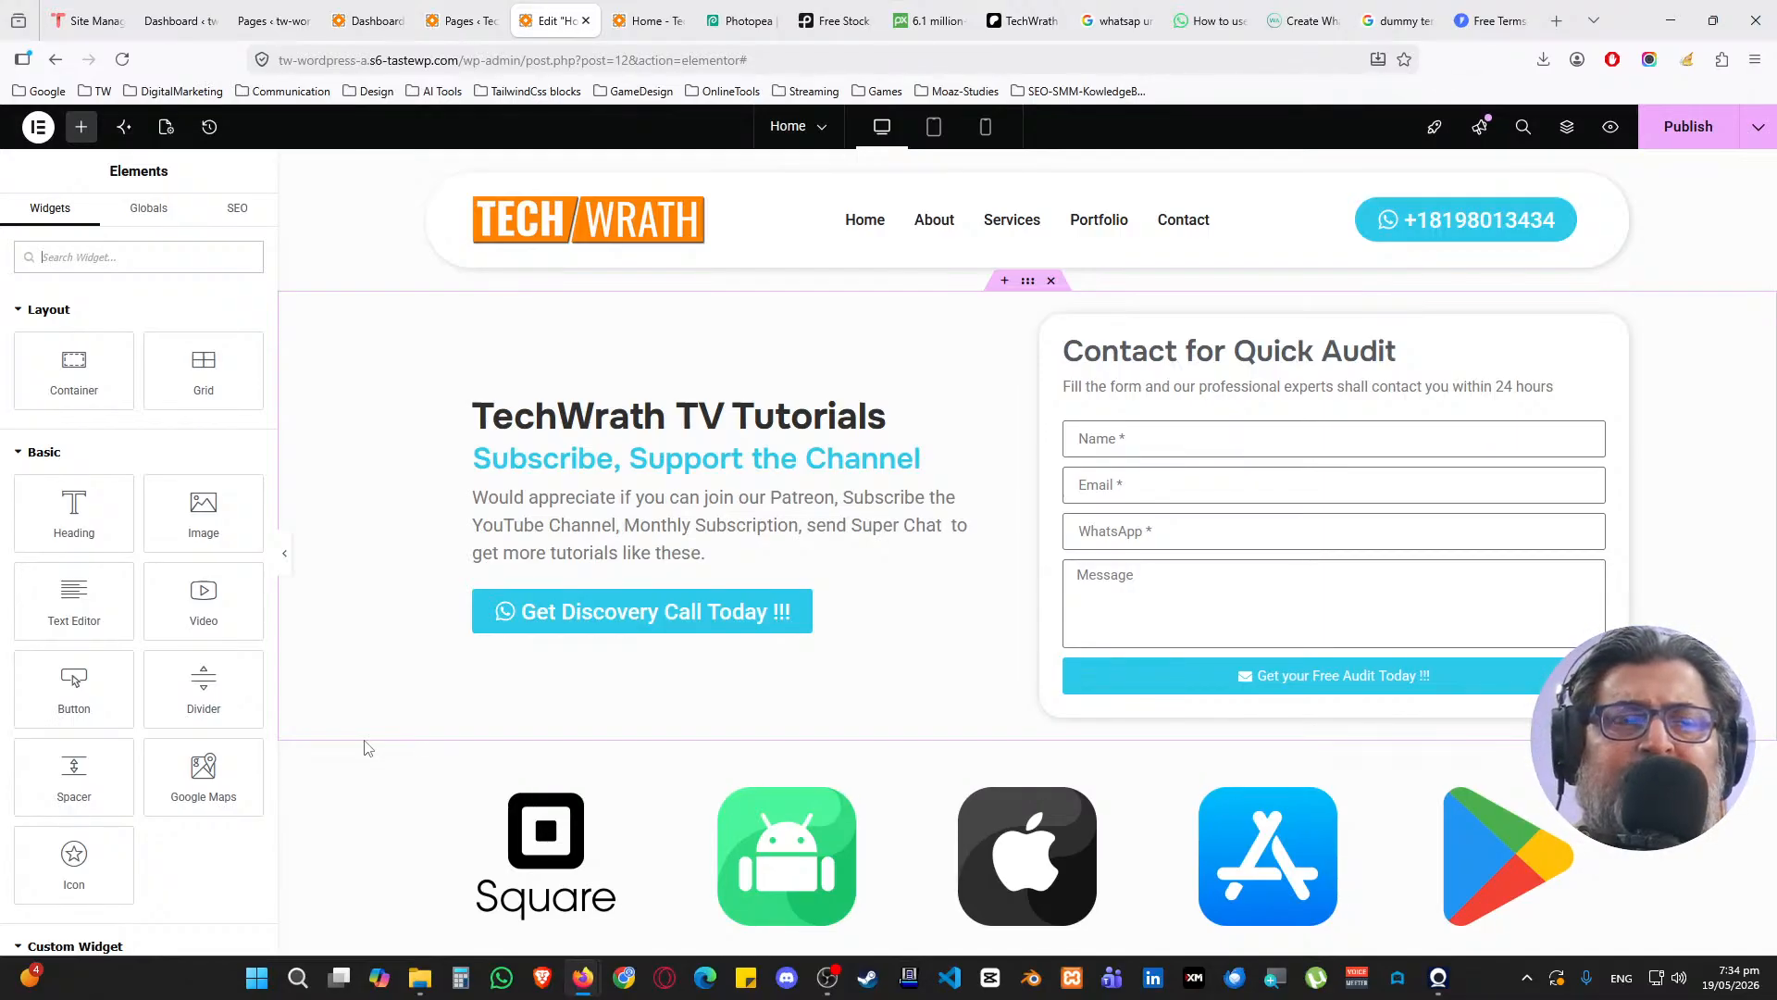
scroll(980, 599, down, 9)
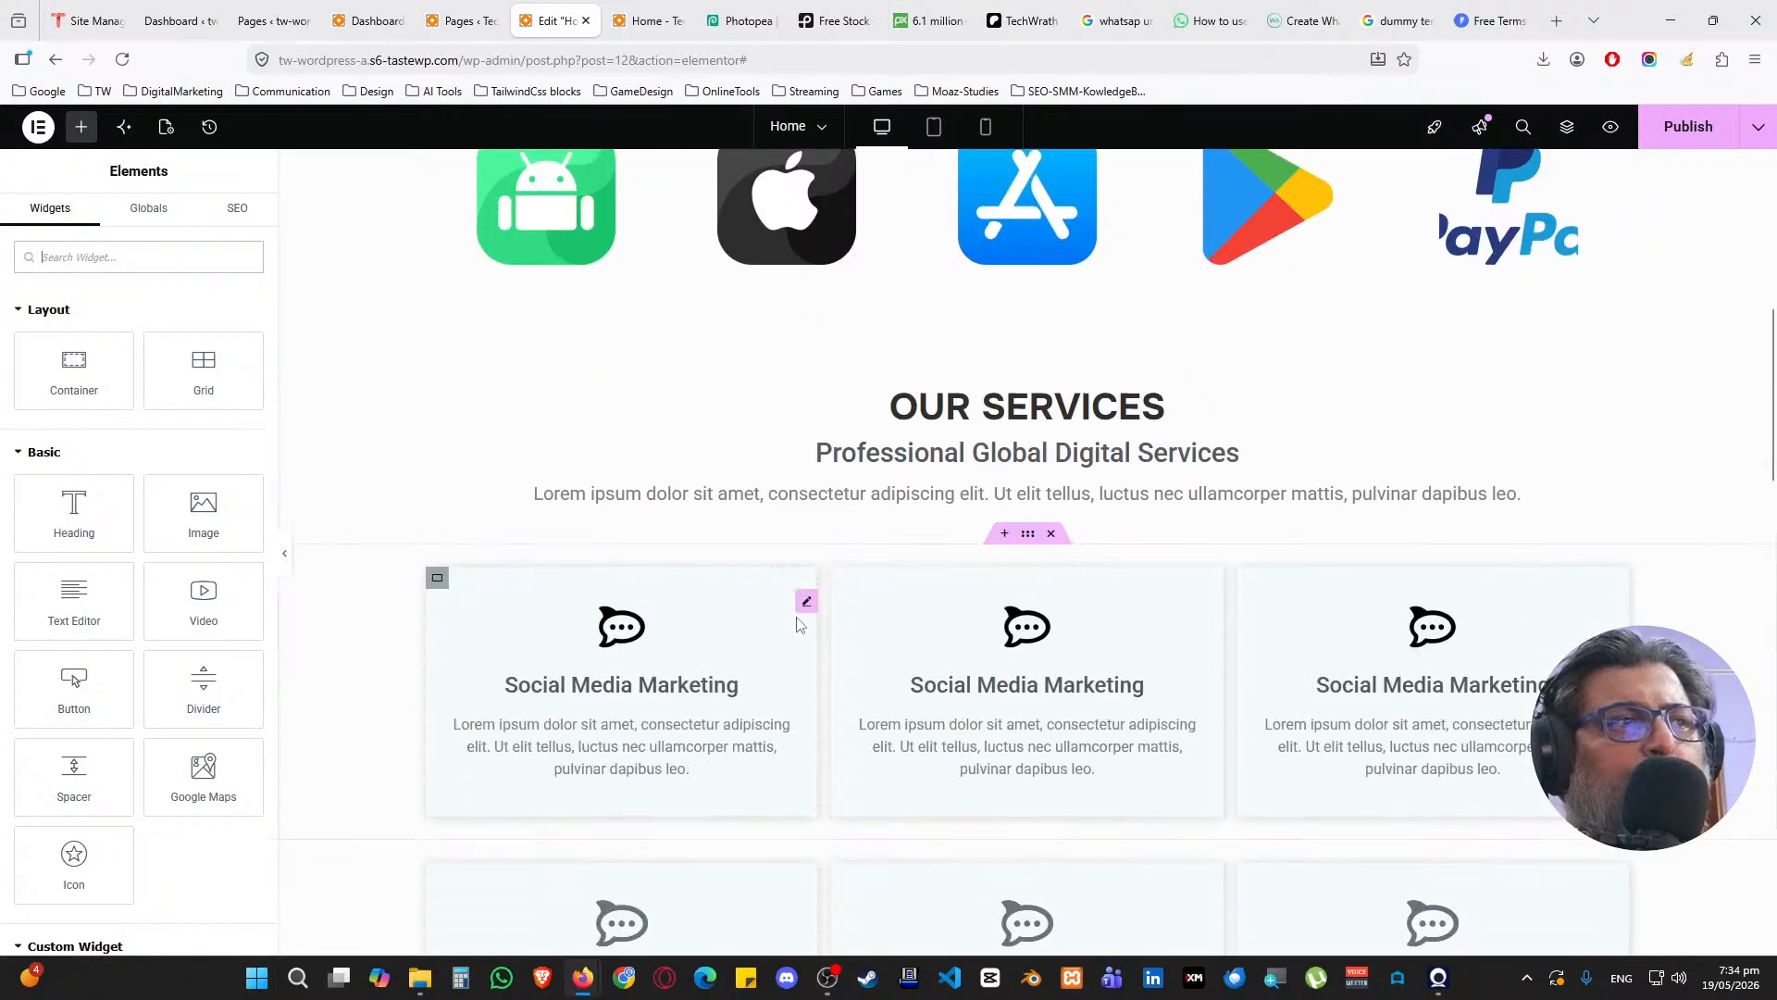
scroll(804, 595, up, 9)
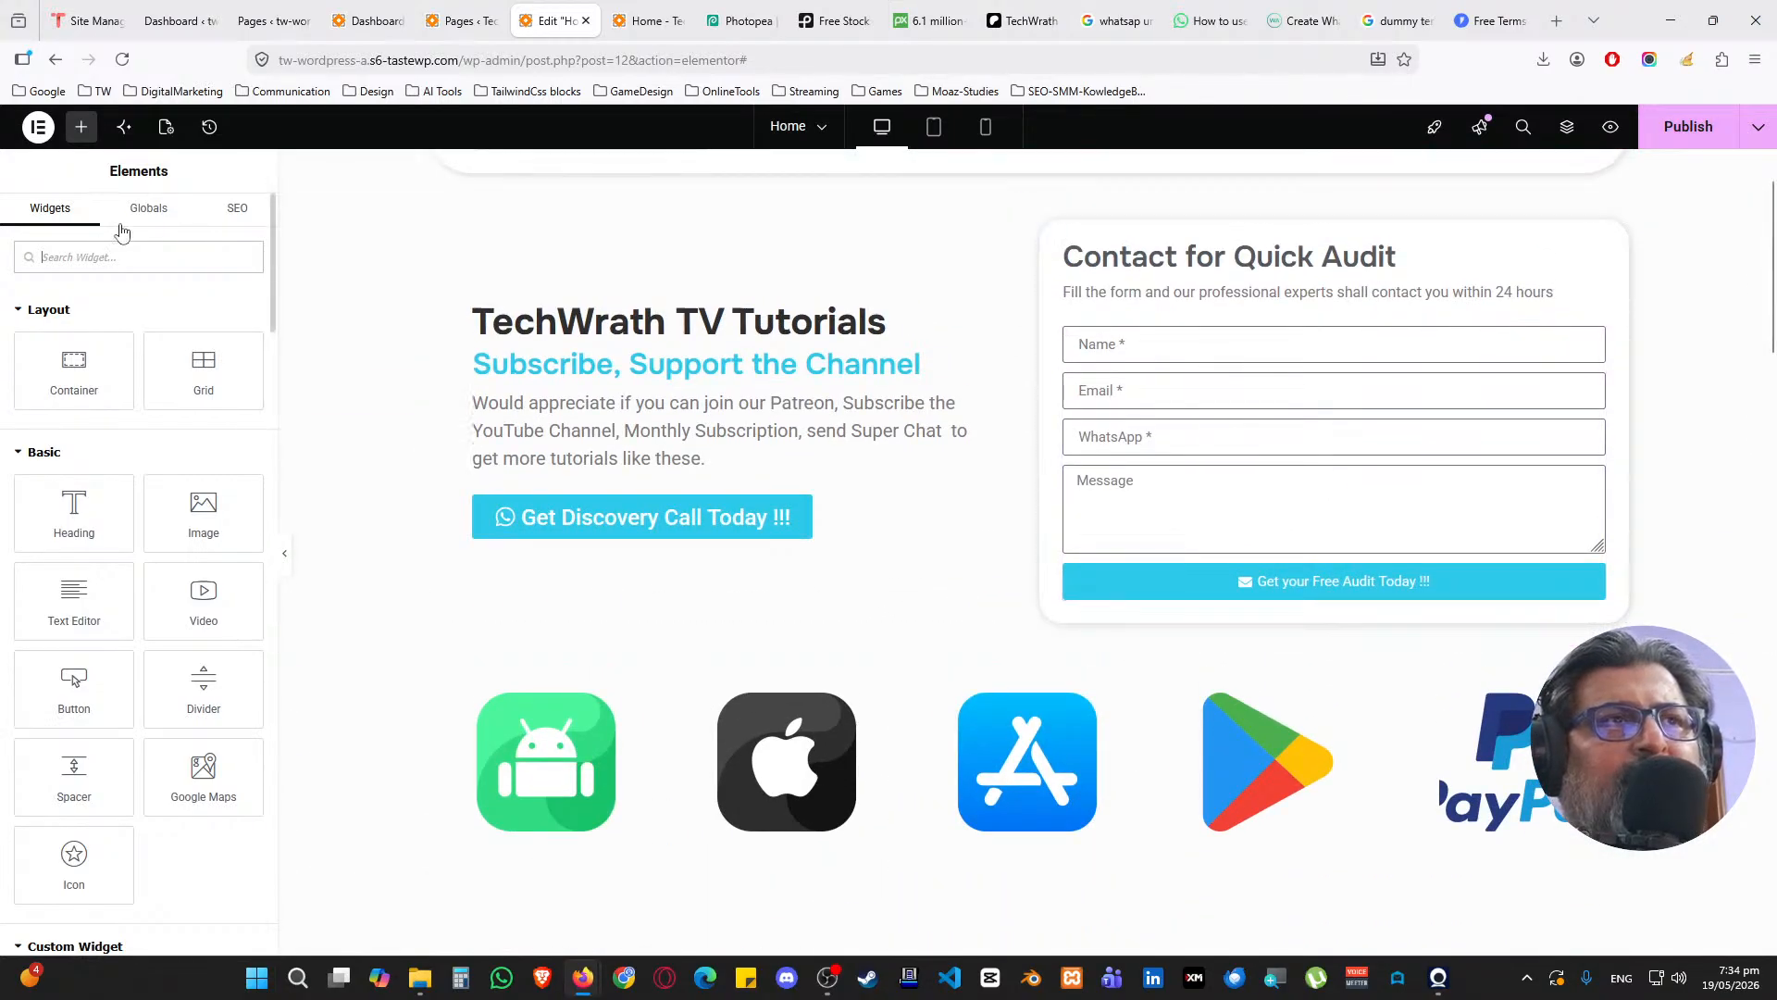
Select the contact form and expand its Additional Options and Steps settings
click(1593, 343)
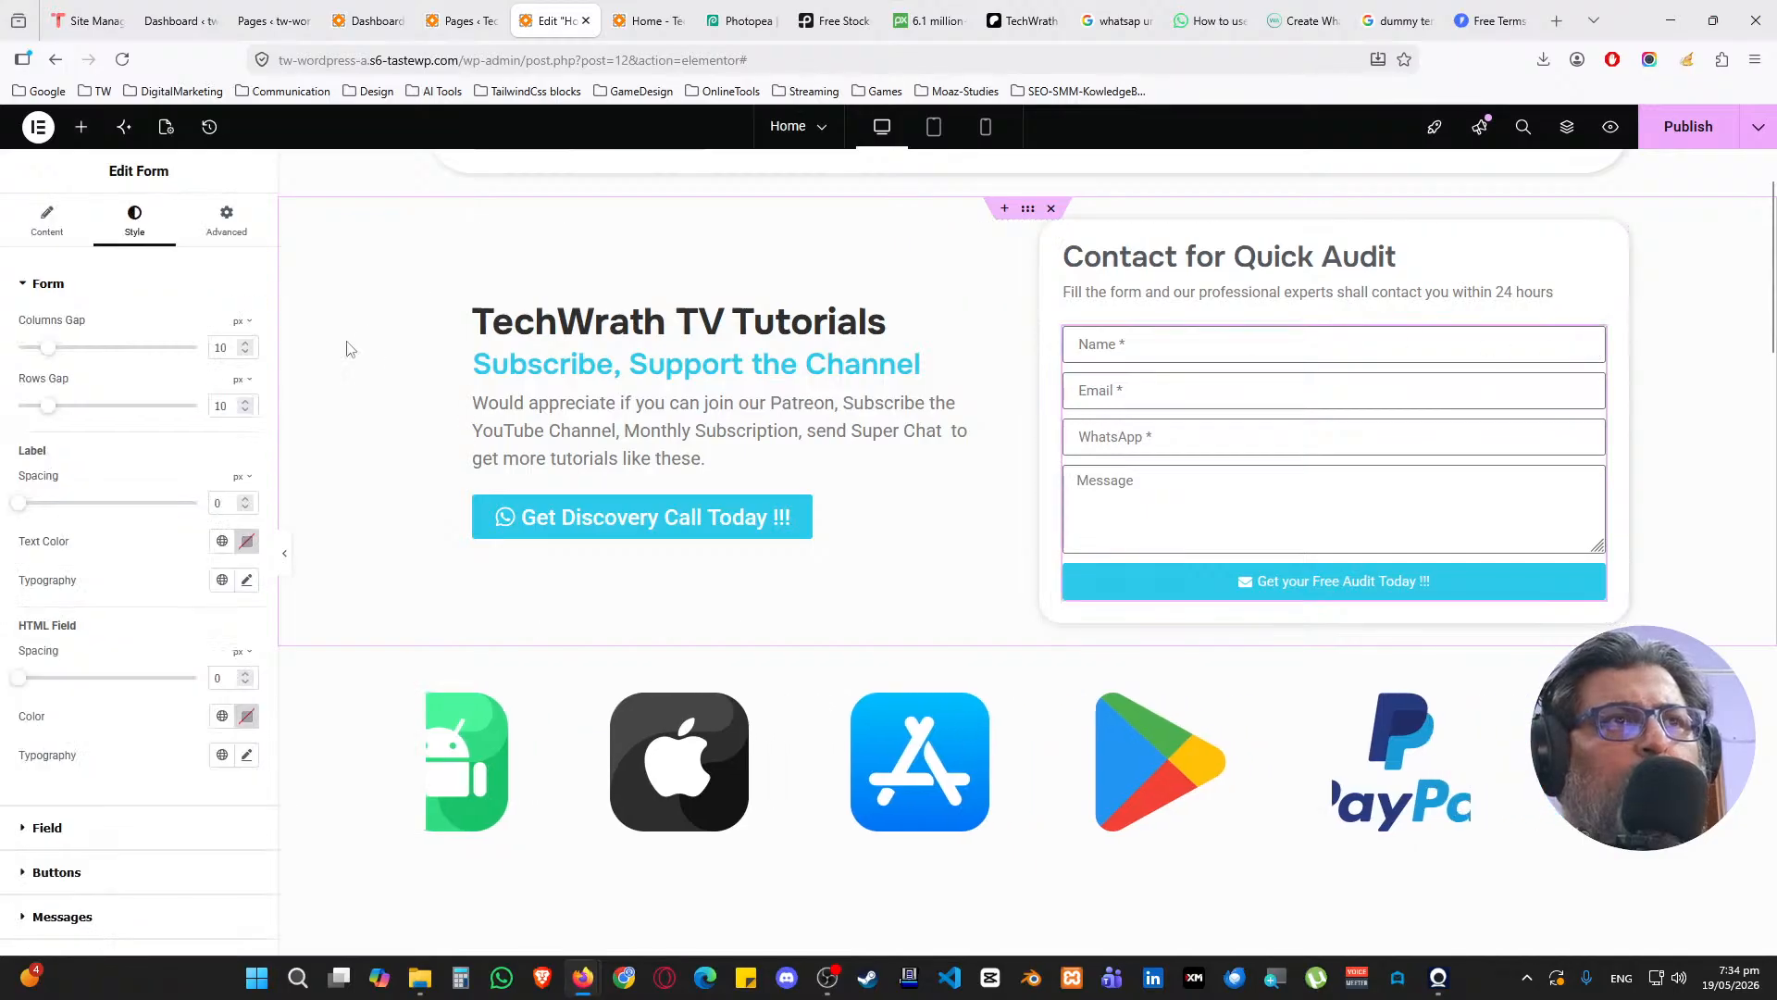
click(52, 287)
click(46, 222)
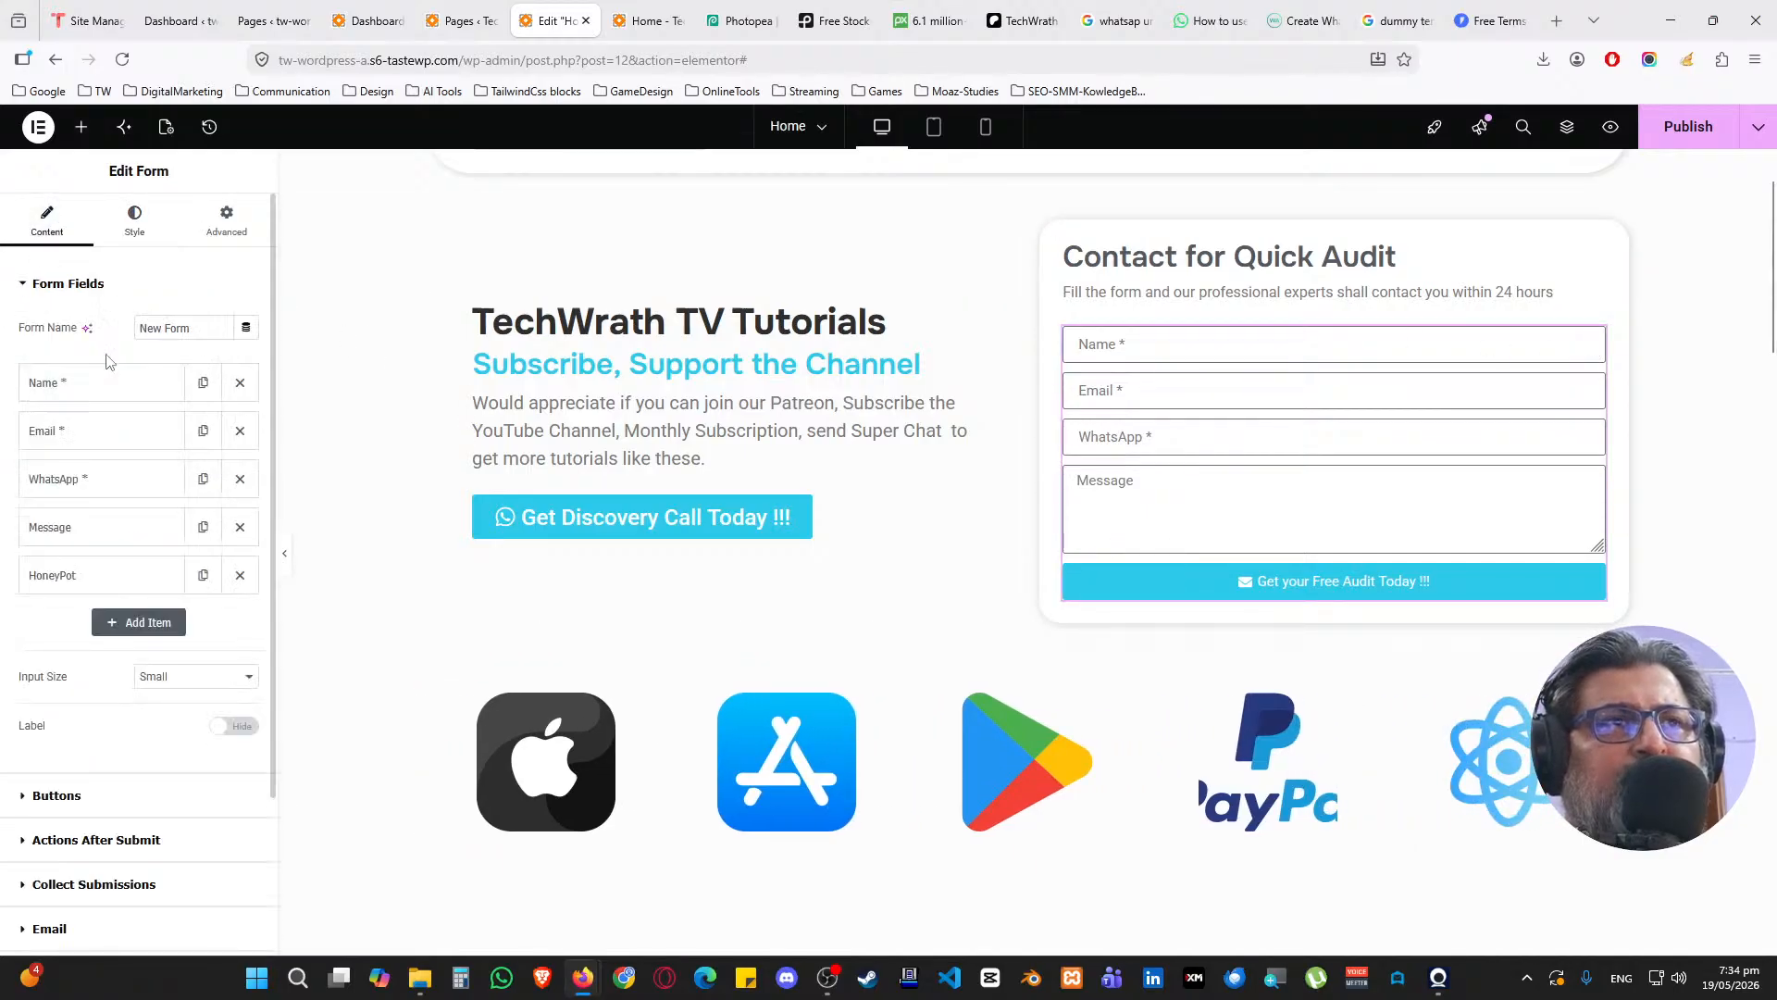
click(72, 289)
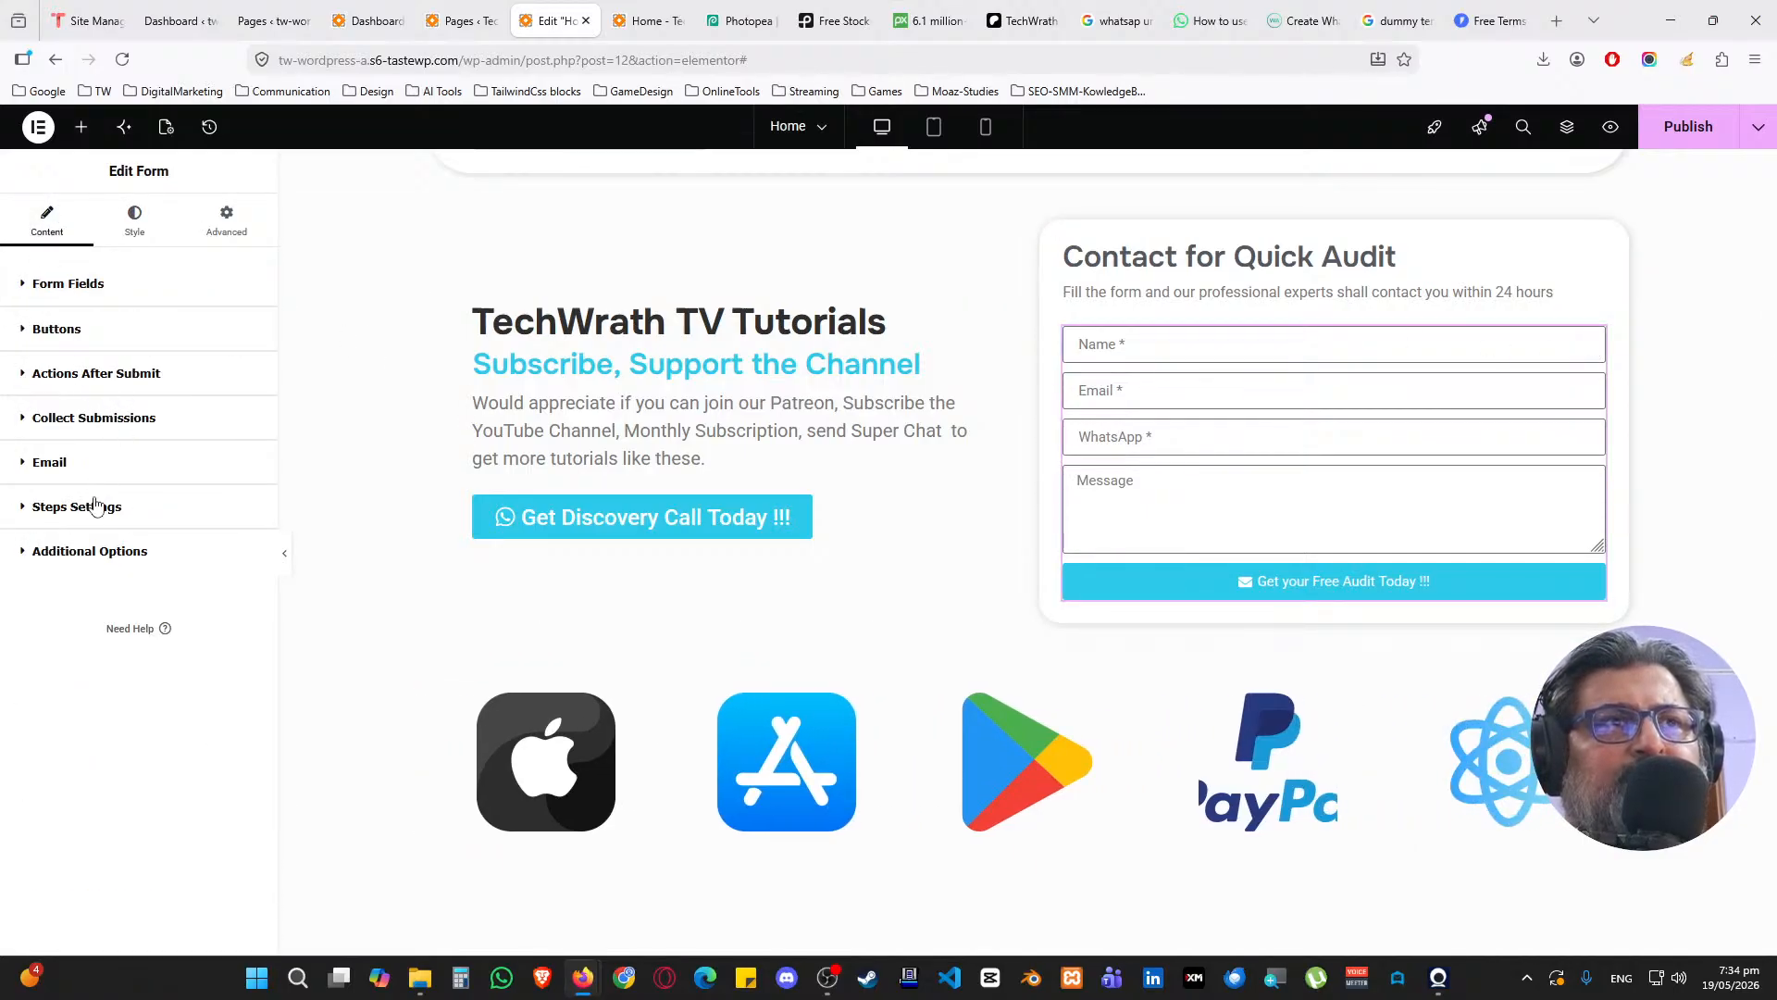
click(86, 553)
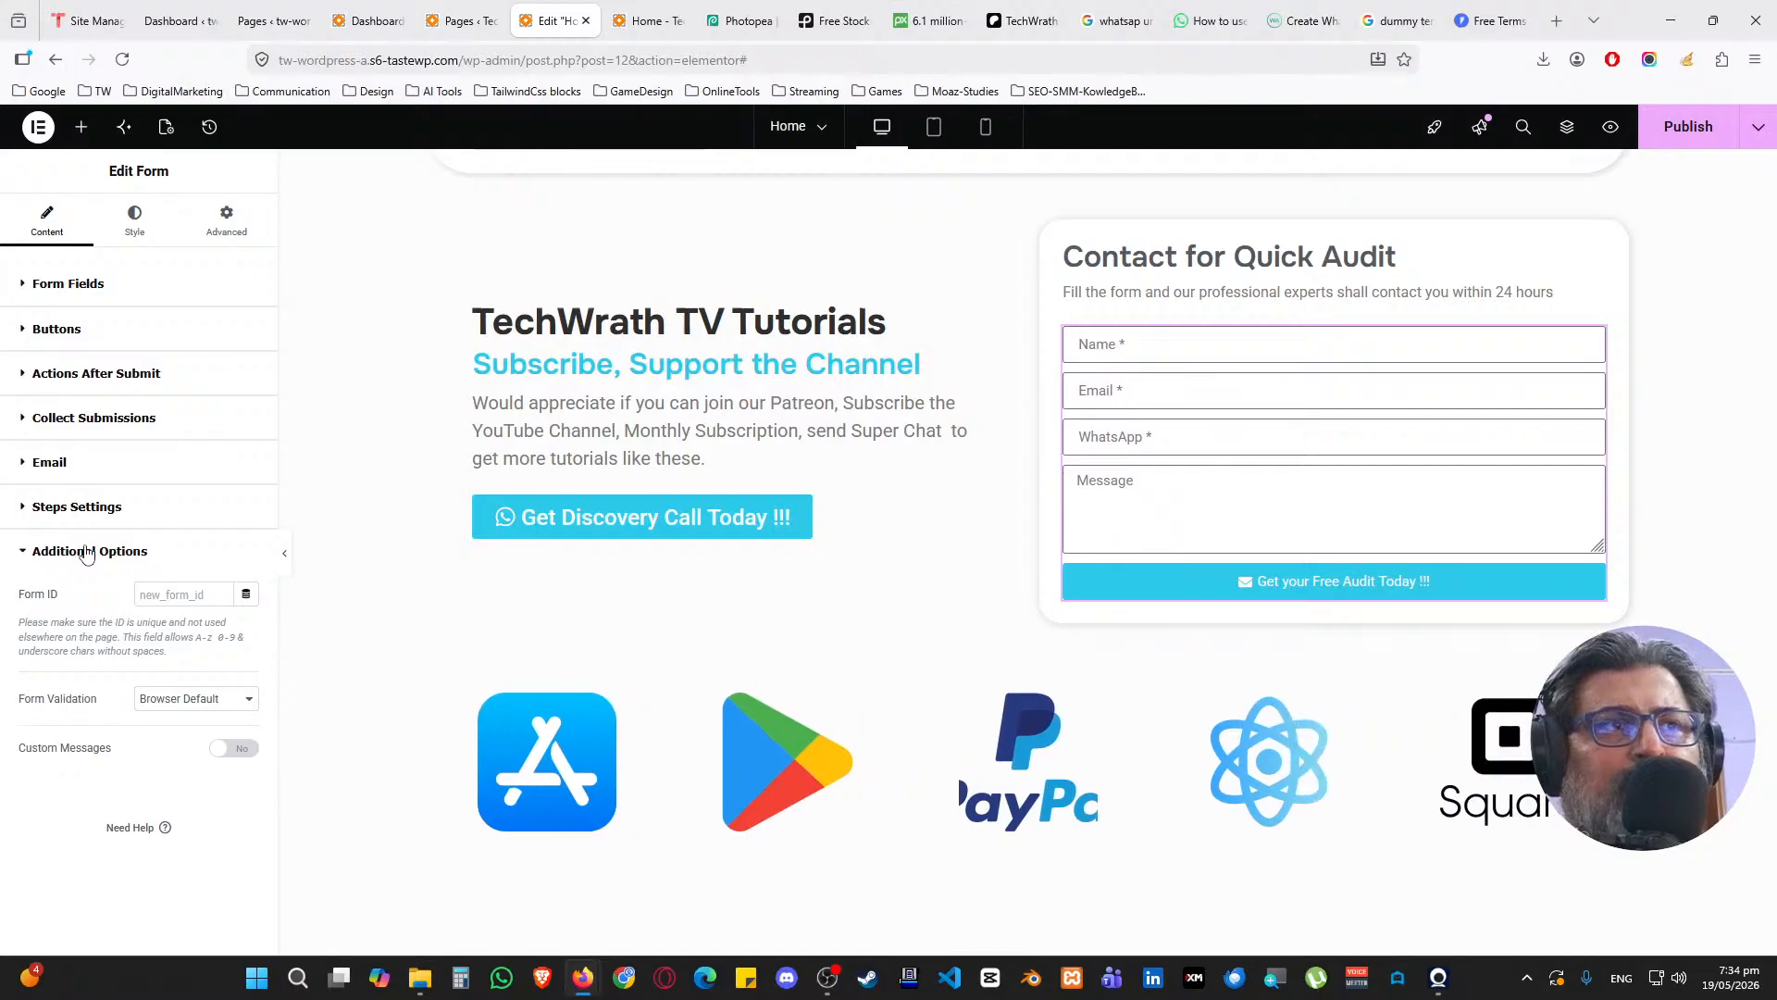
click(82, 508)
Change the email subject prefix to 'Home Page Lead Generation Form' and publish the page
click(83, 477)
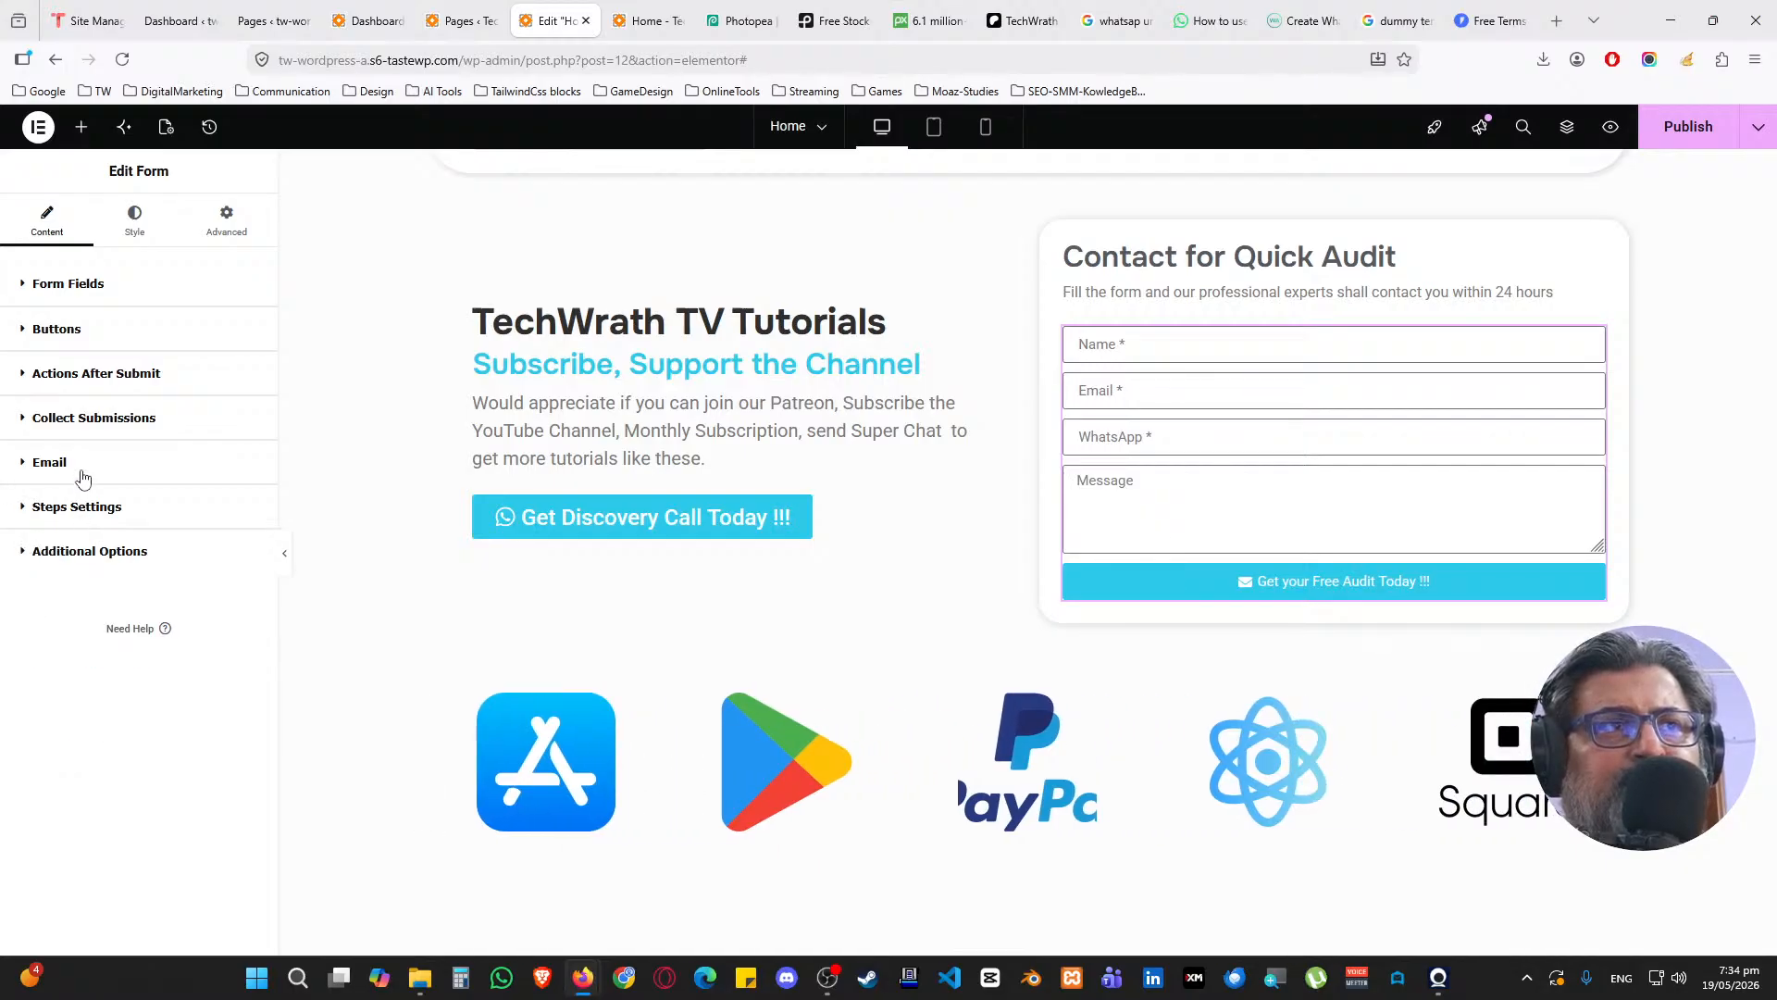
scroll(86, 553, down, 2)
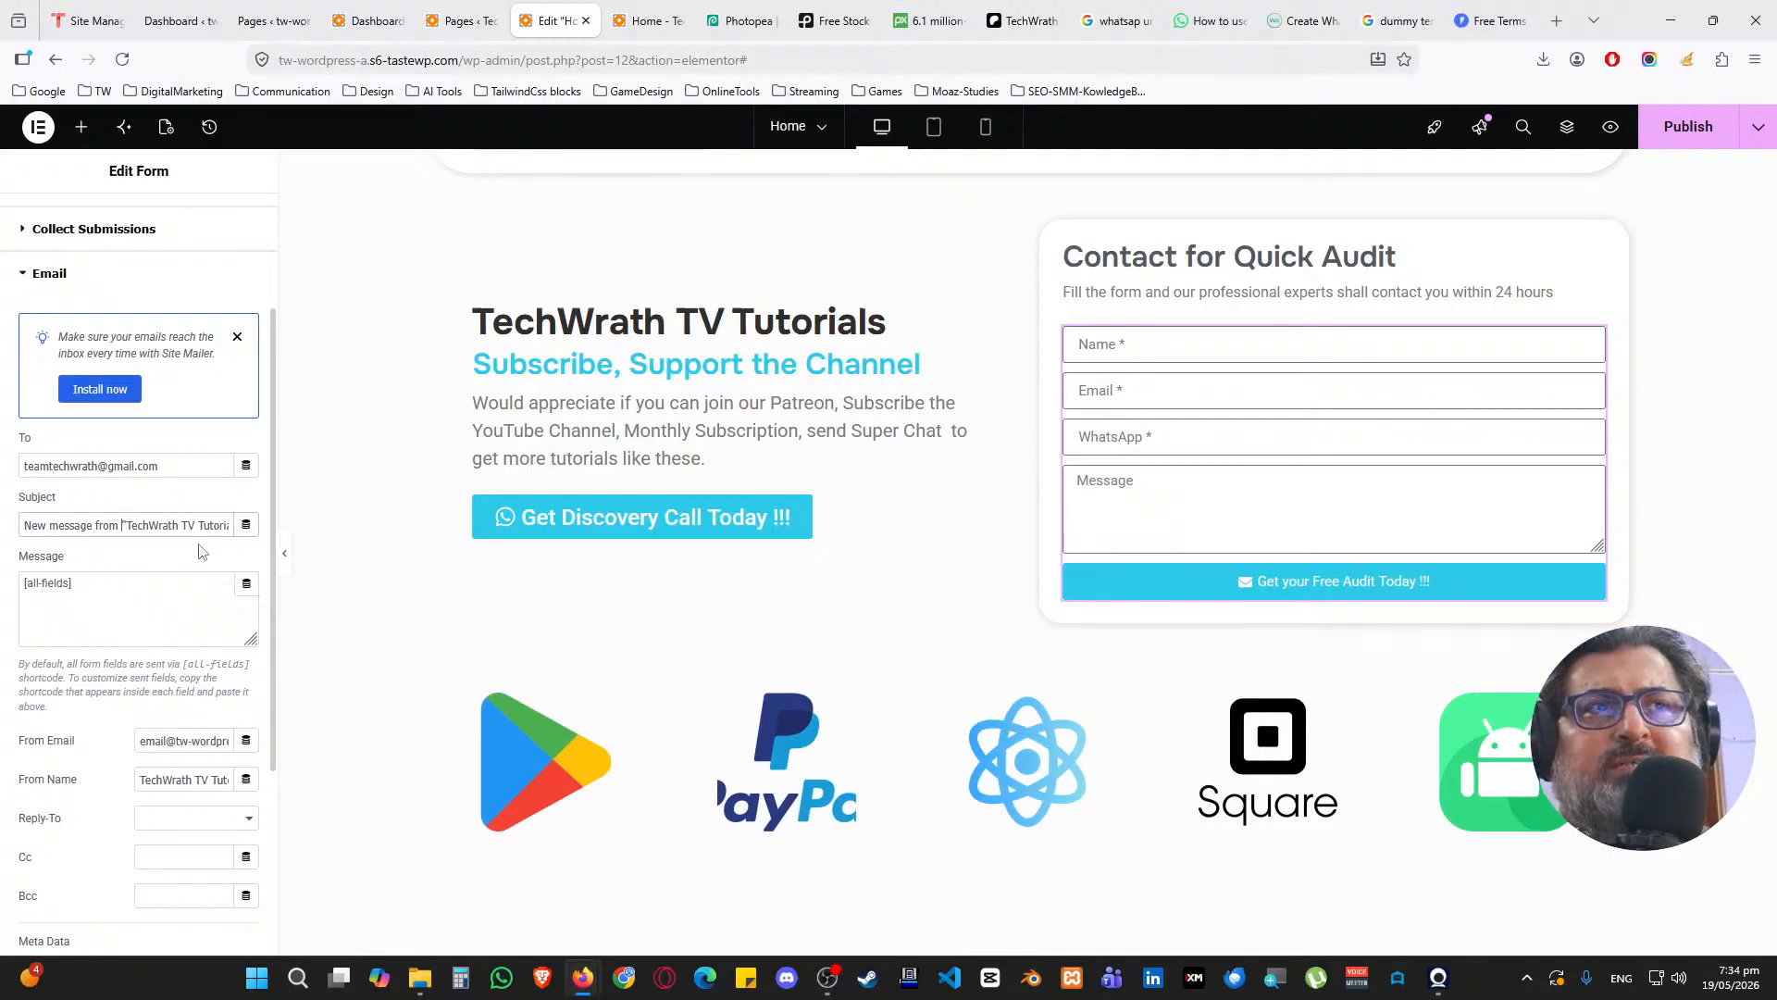
key(shift+Home)
text(Home Page)
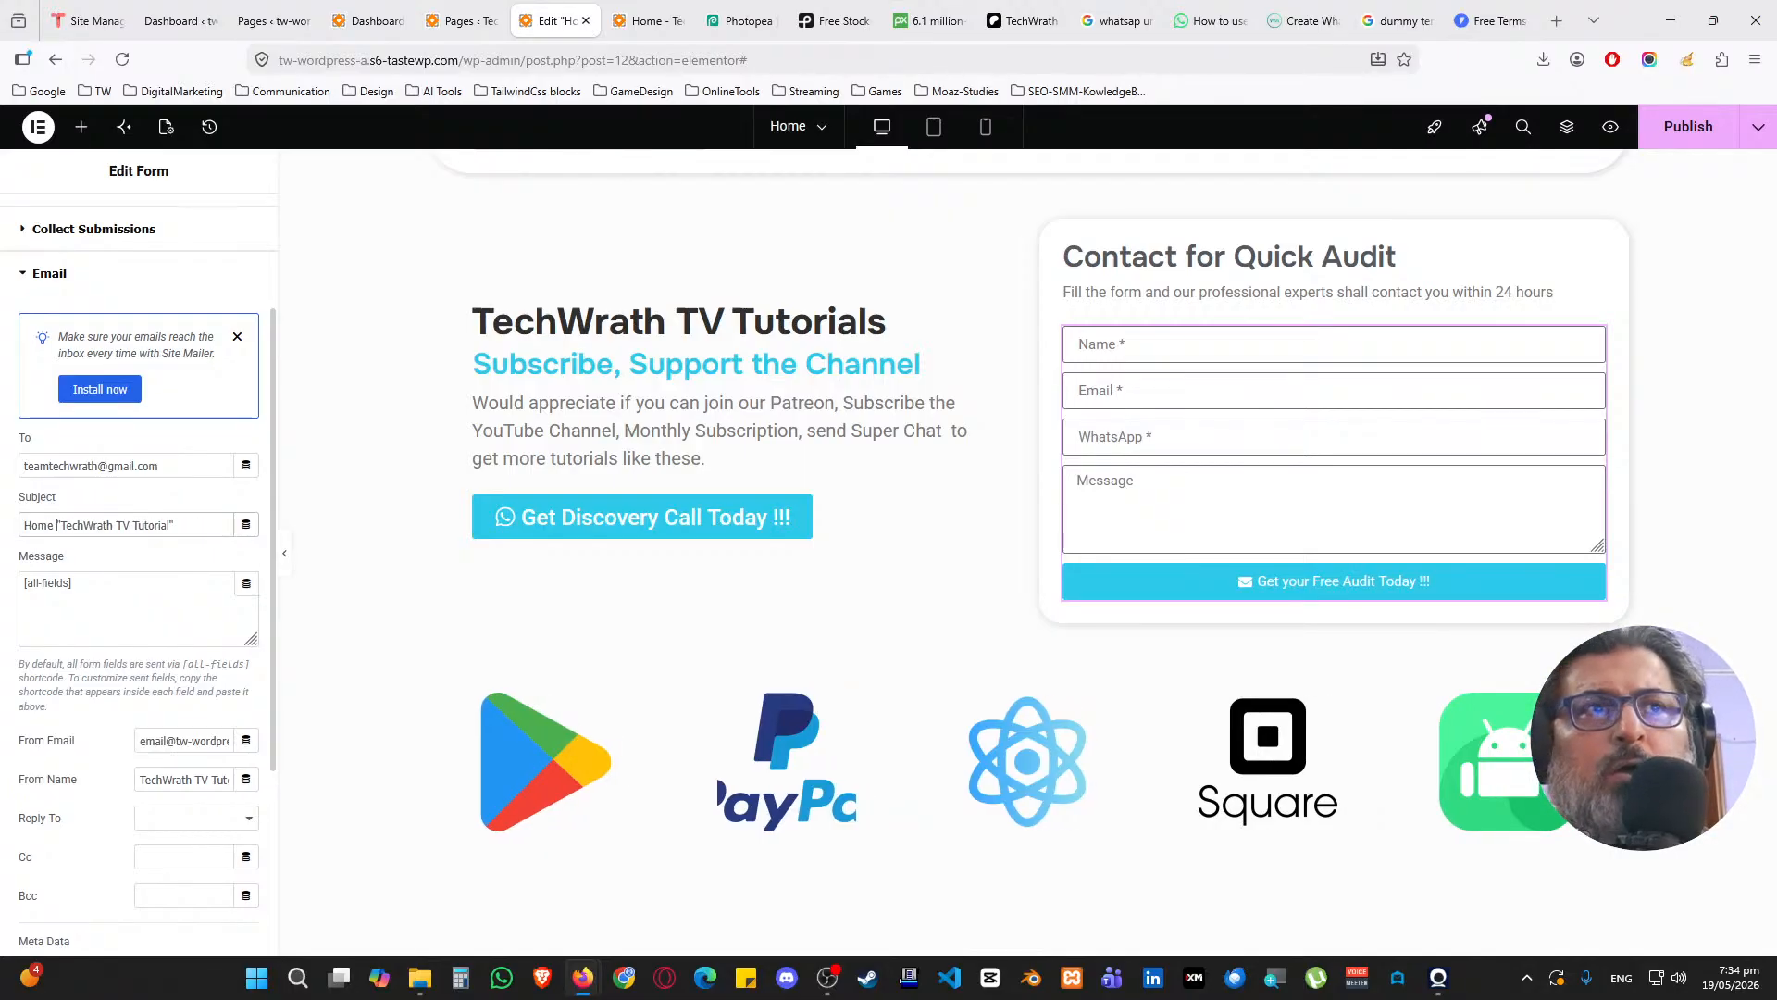
text( Lea)
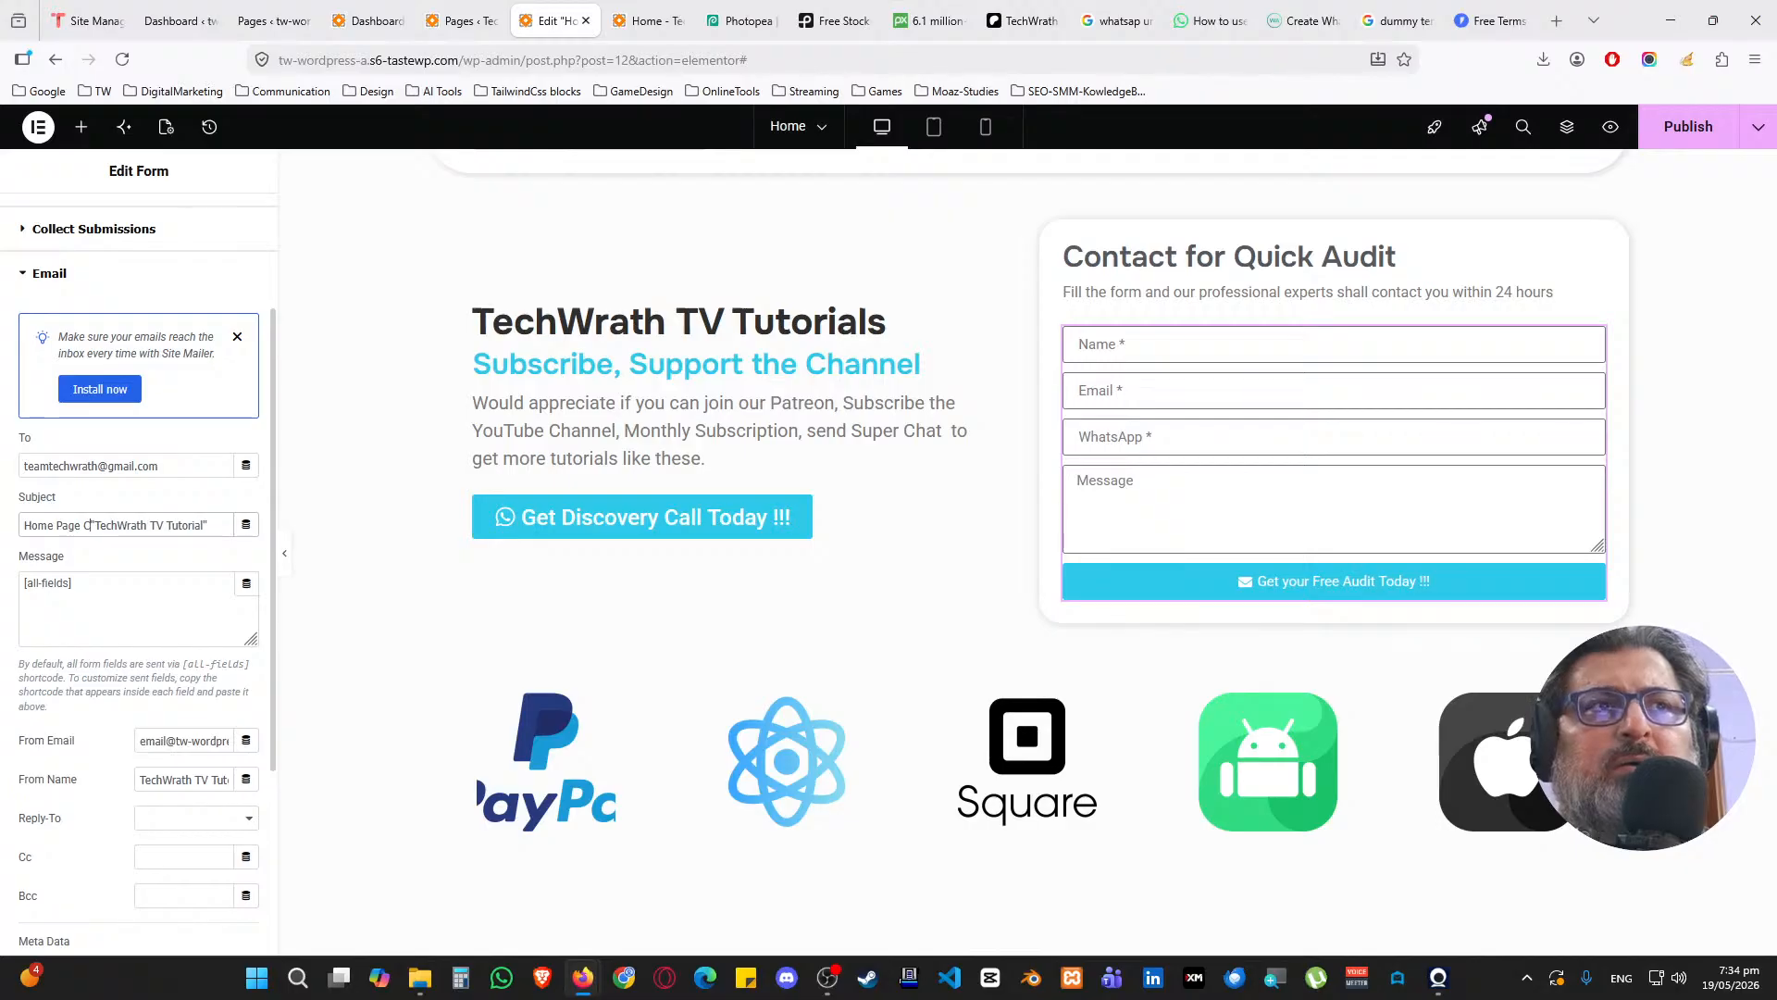
text(d Generatio)
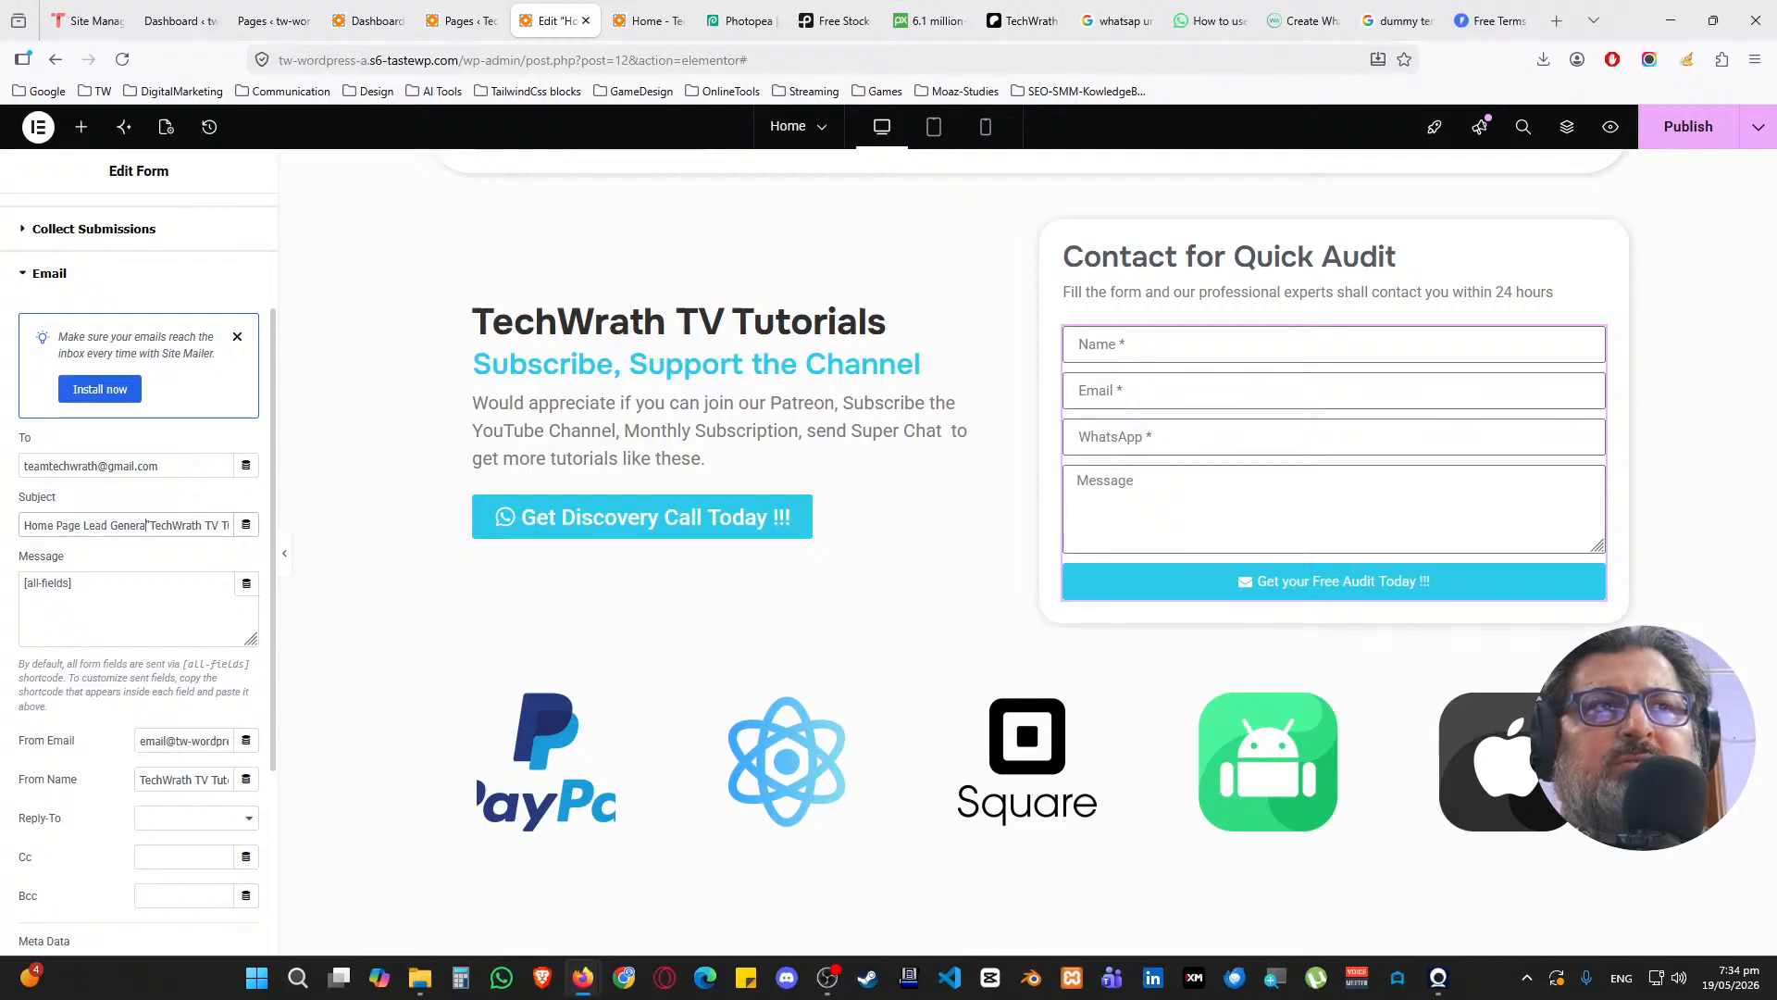
text(n Form)
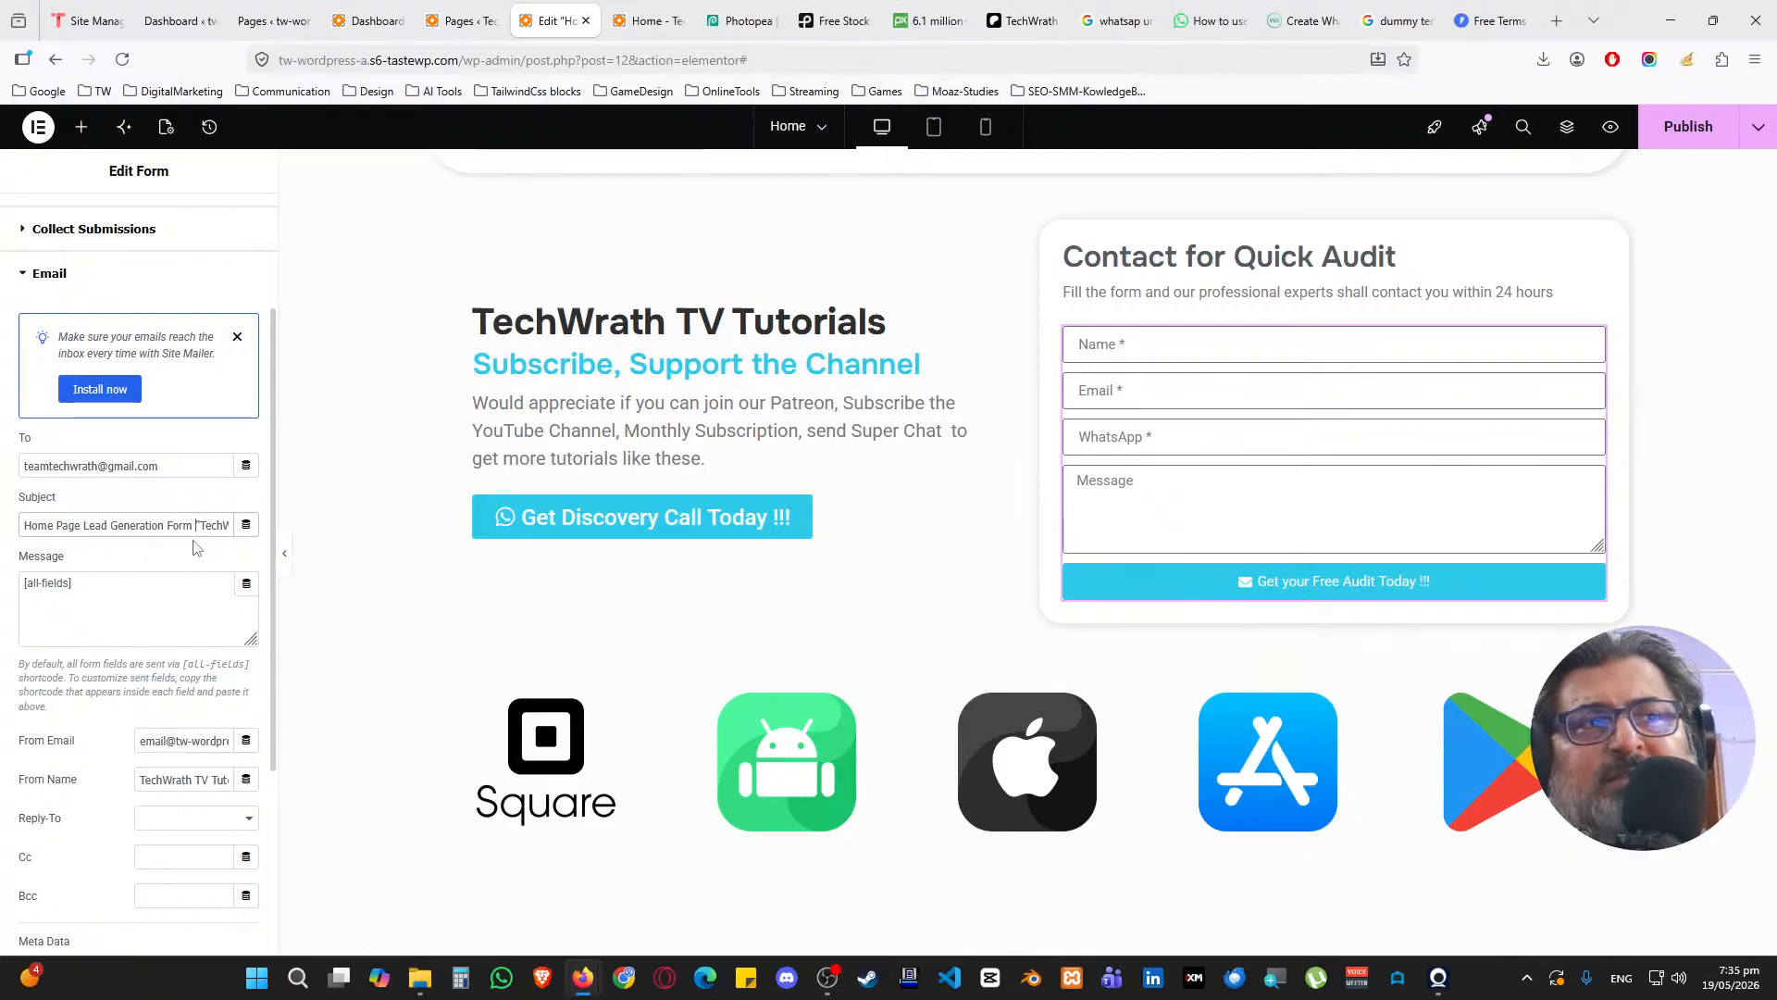
click(1681, 134)
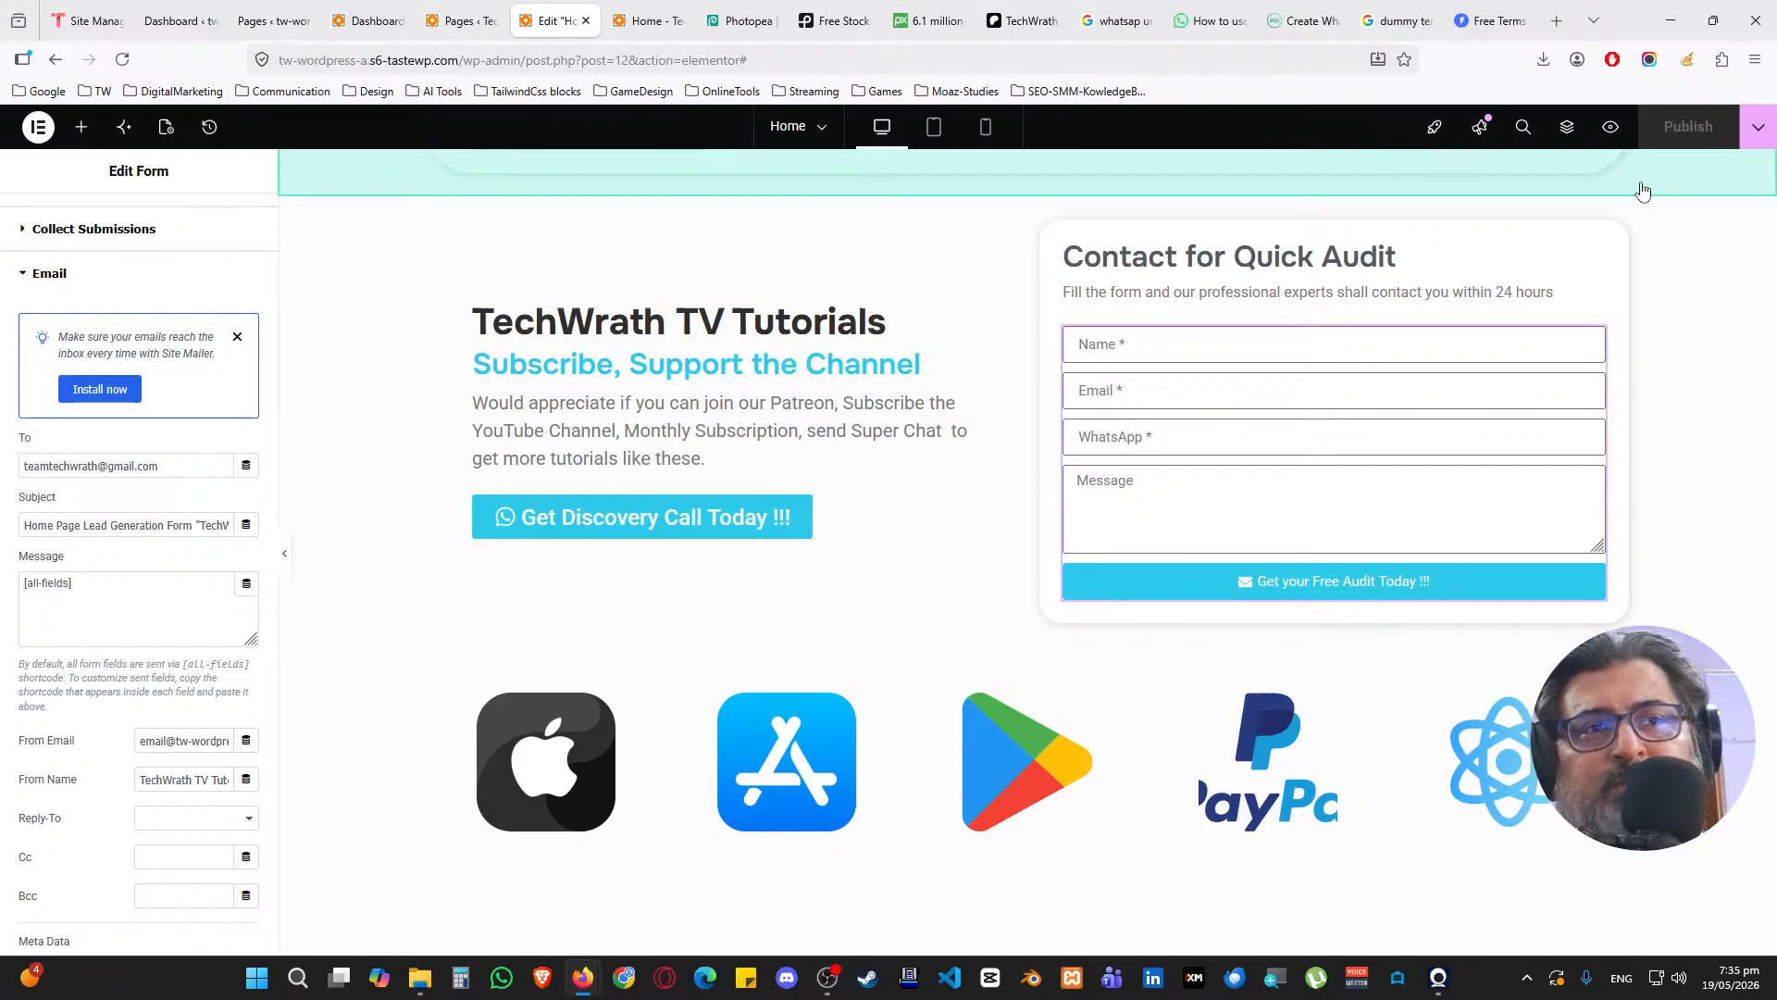
Switch to the live Home page tab and reload it
scroll(1592, 297, up, 1)
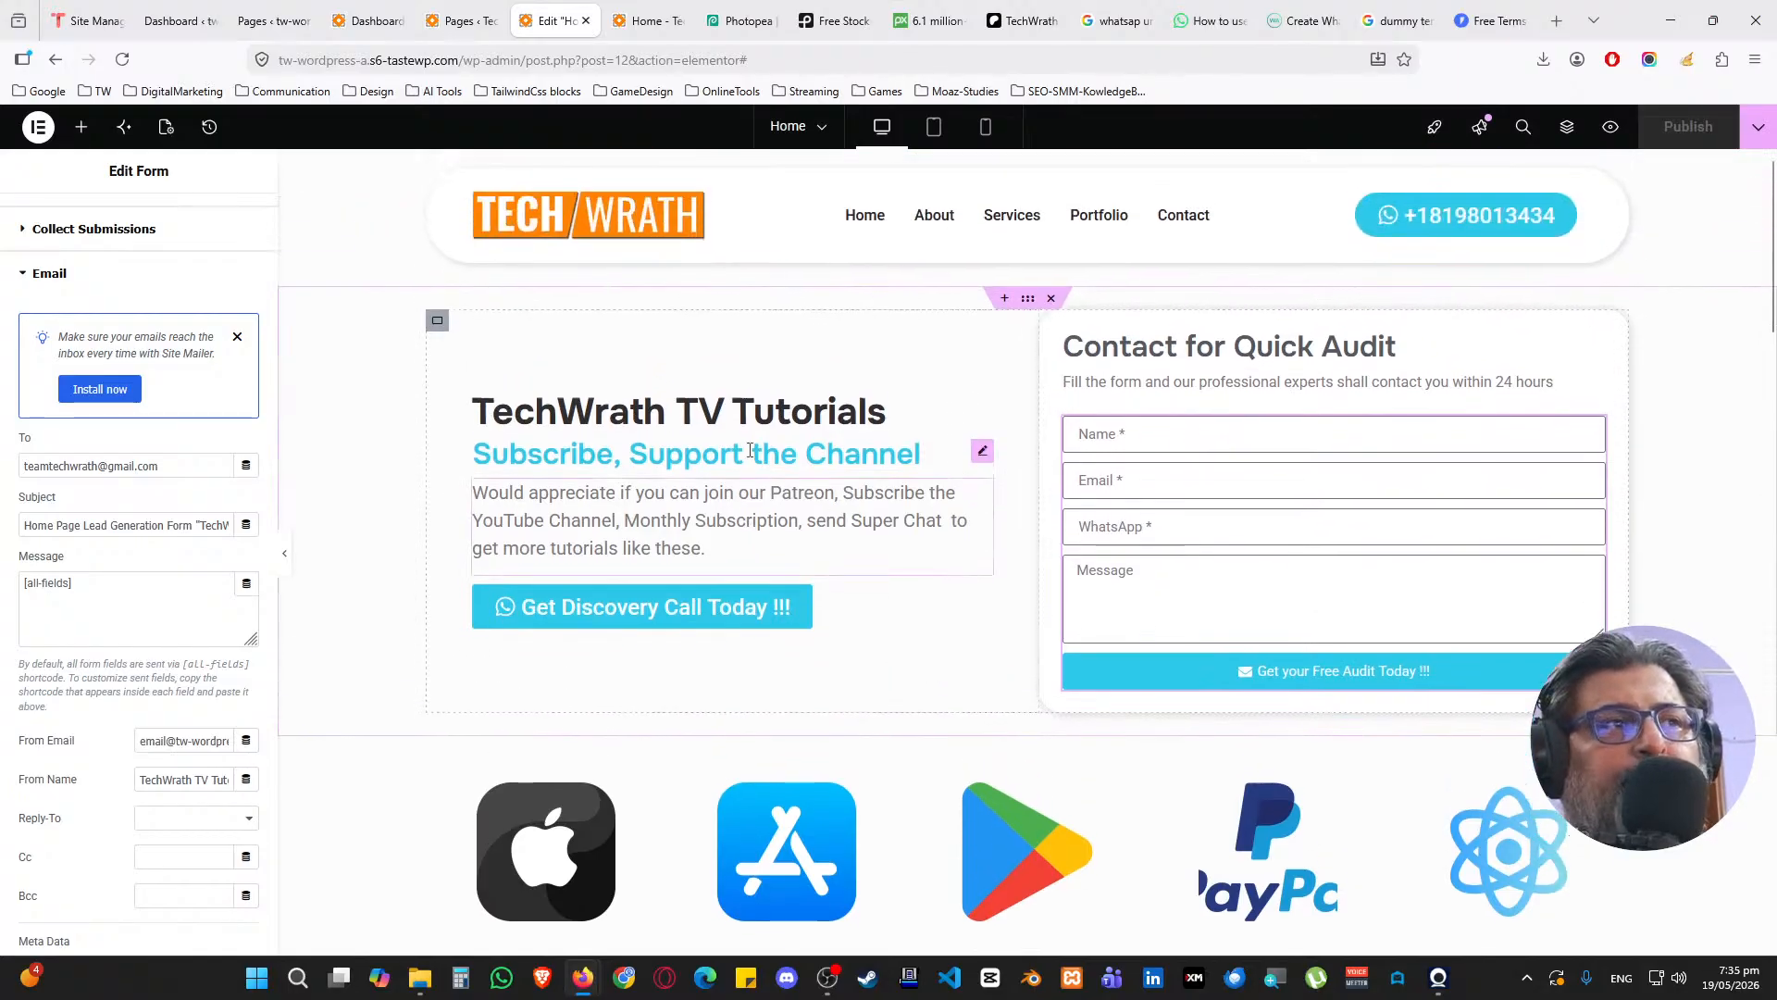
click(622, 19)
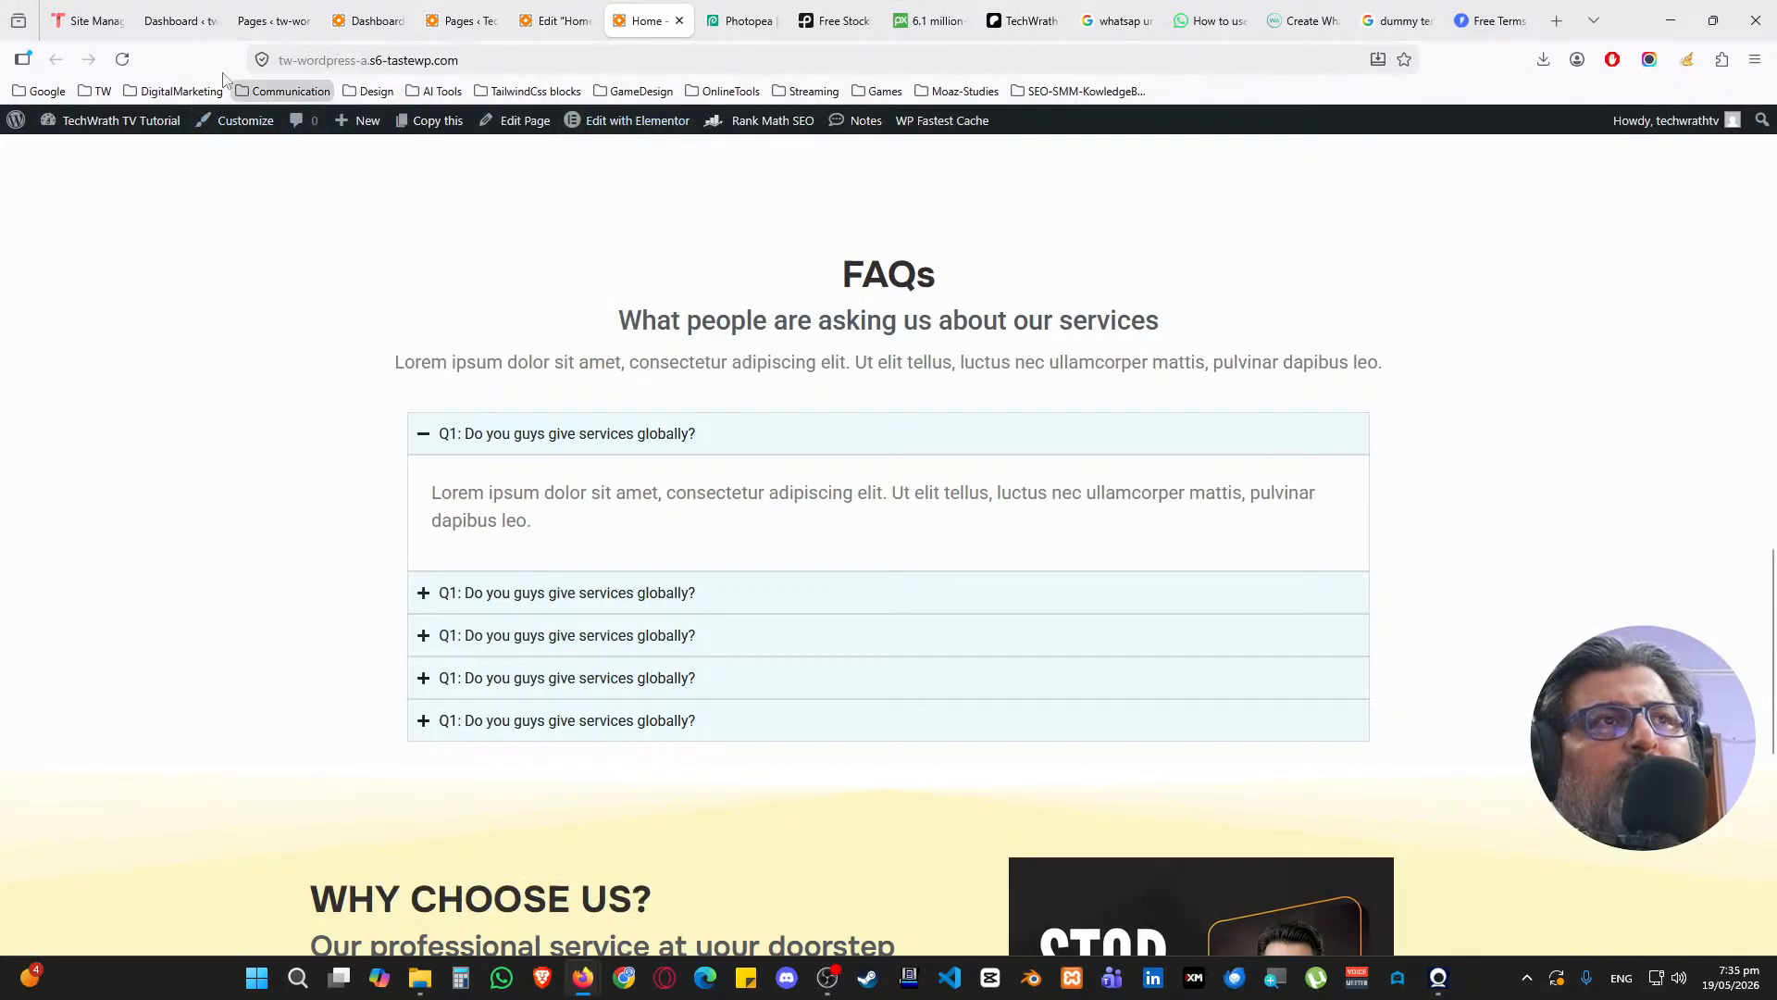
click(122, 60)
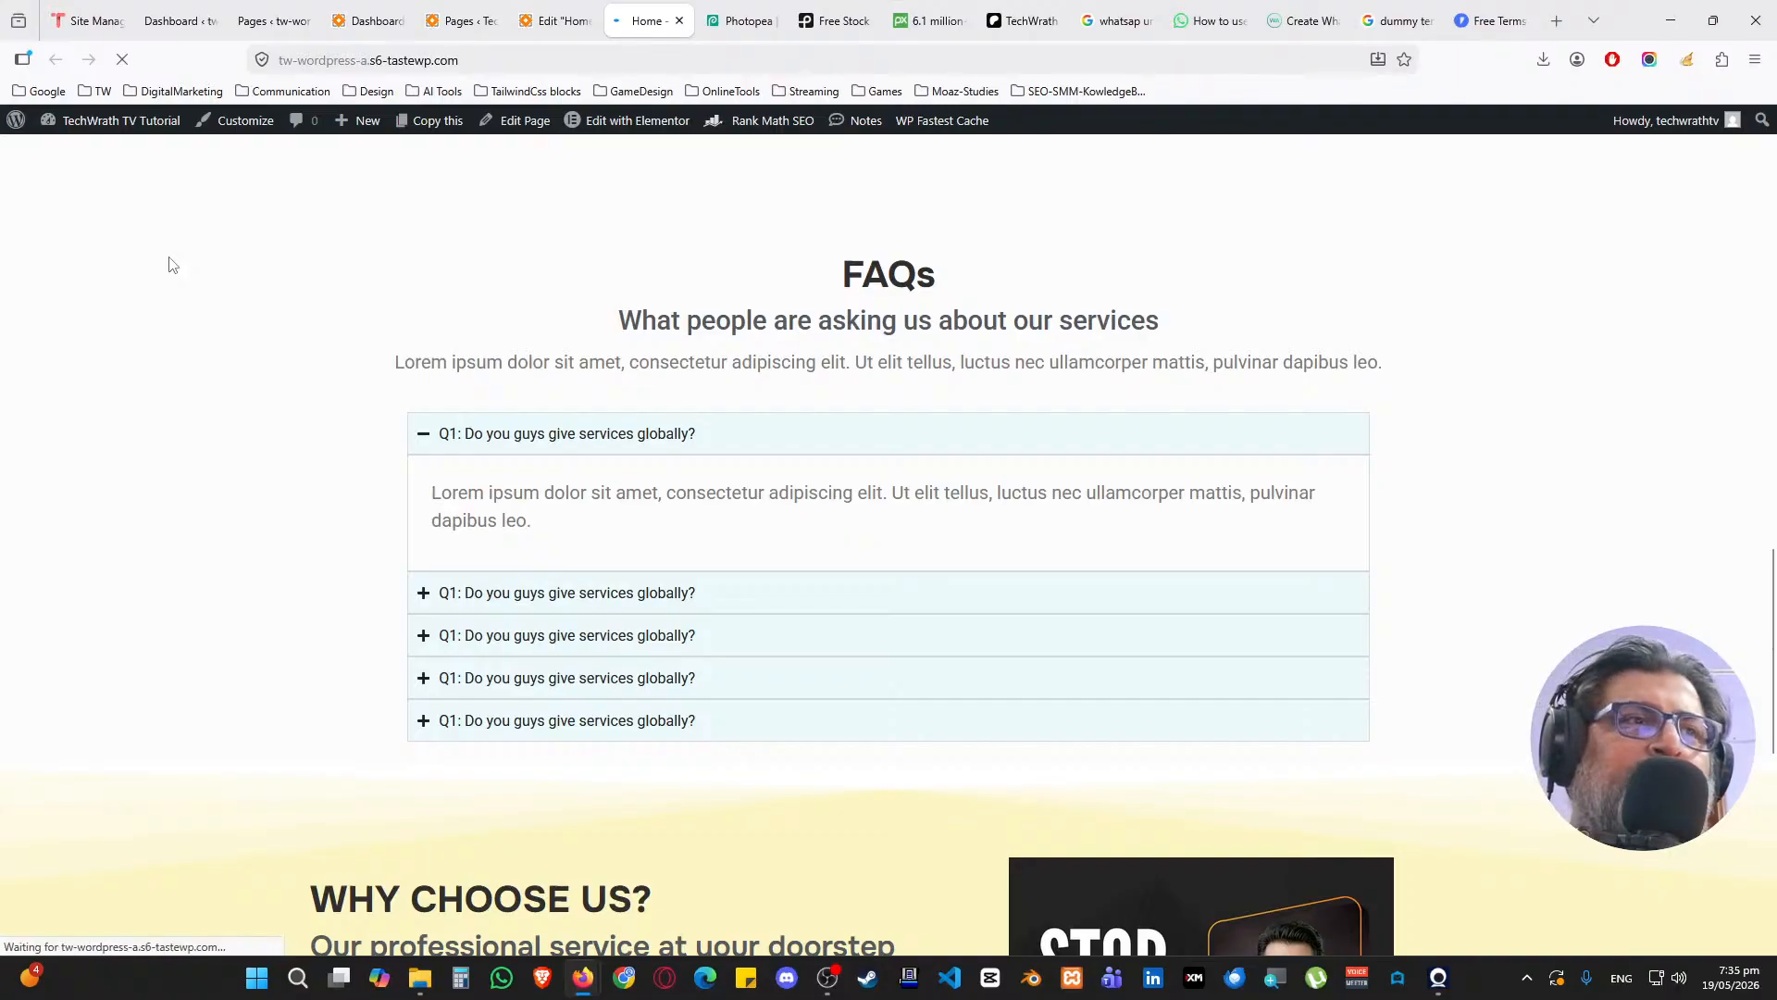
Scroll through the updated live Home page, then return to the Edit Home tab
scroll(210, 330, up, 15)
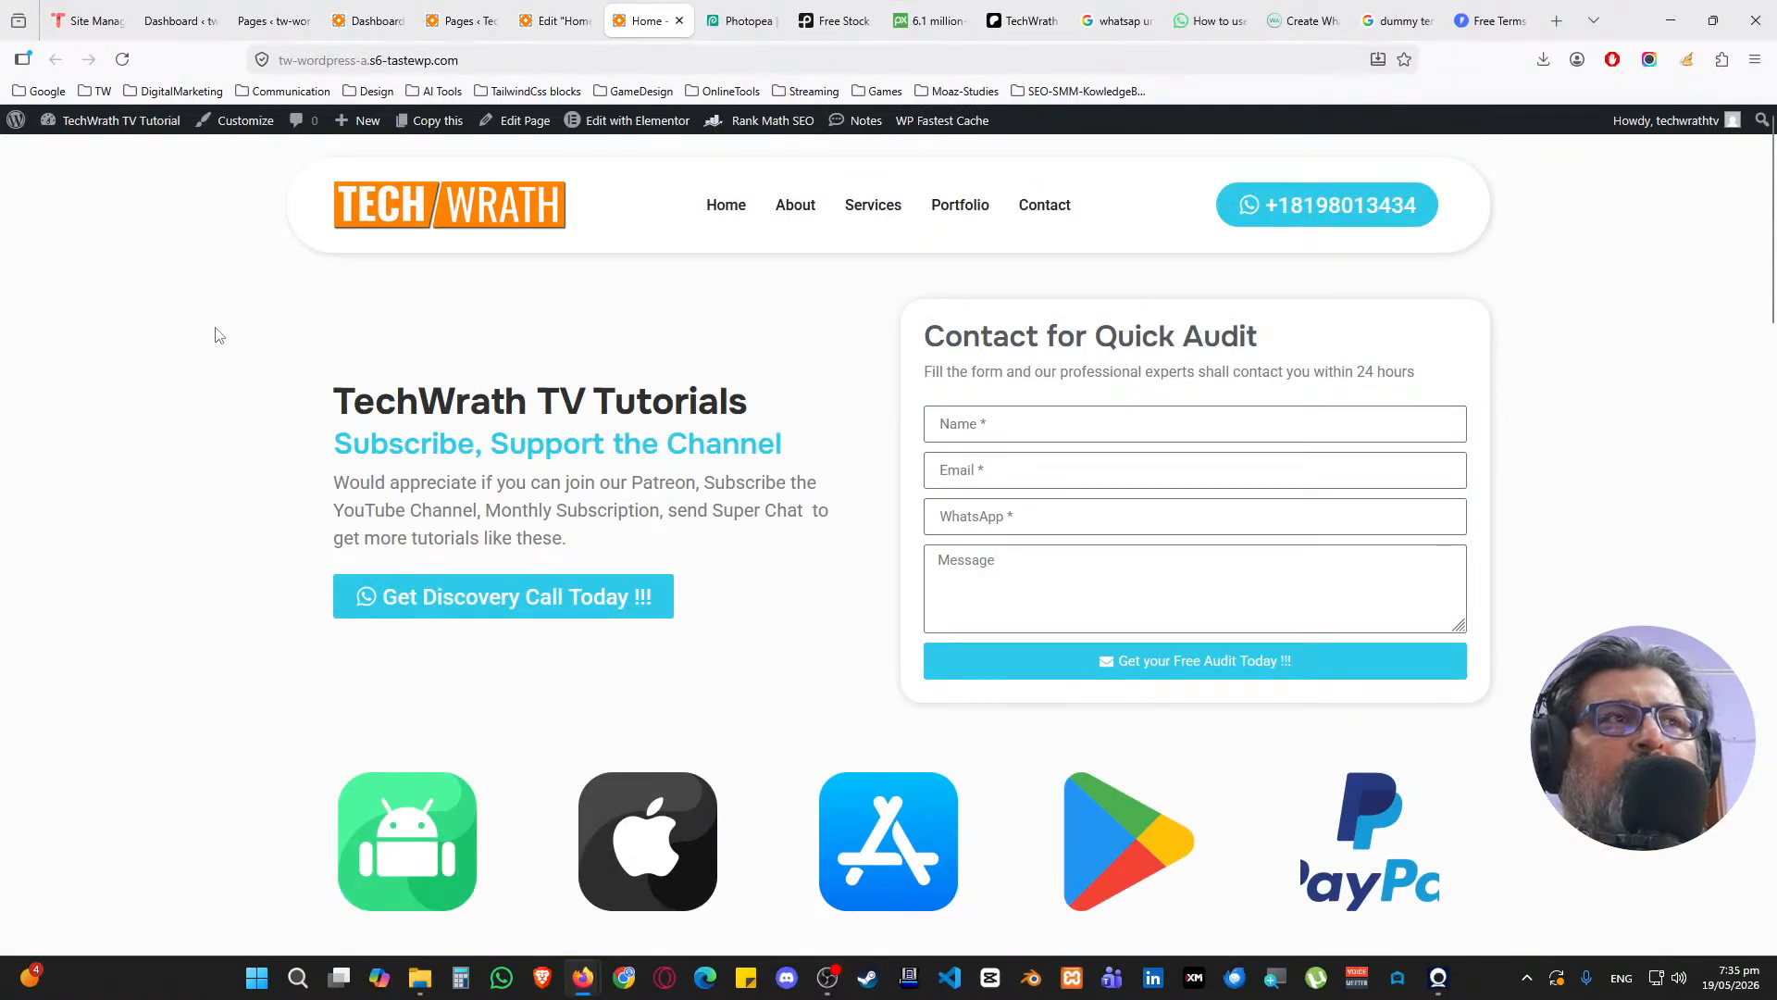
scroll(208, 370, down, 20)
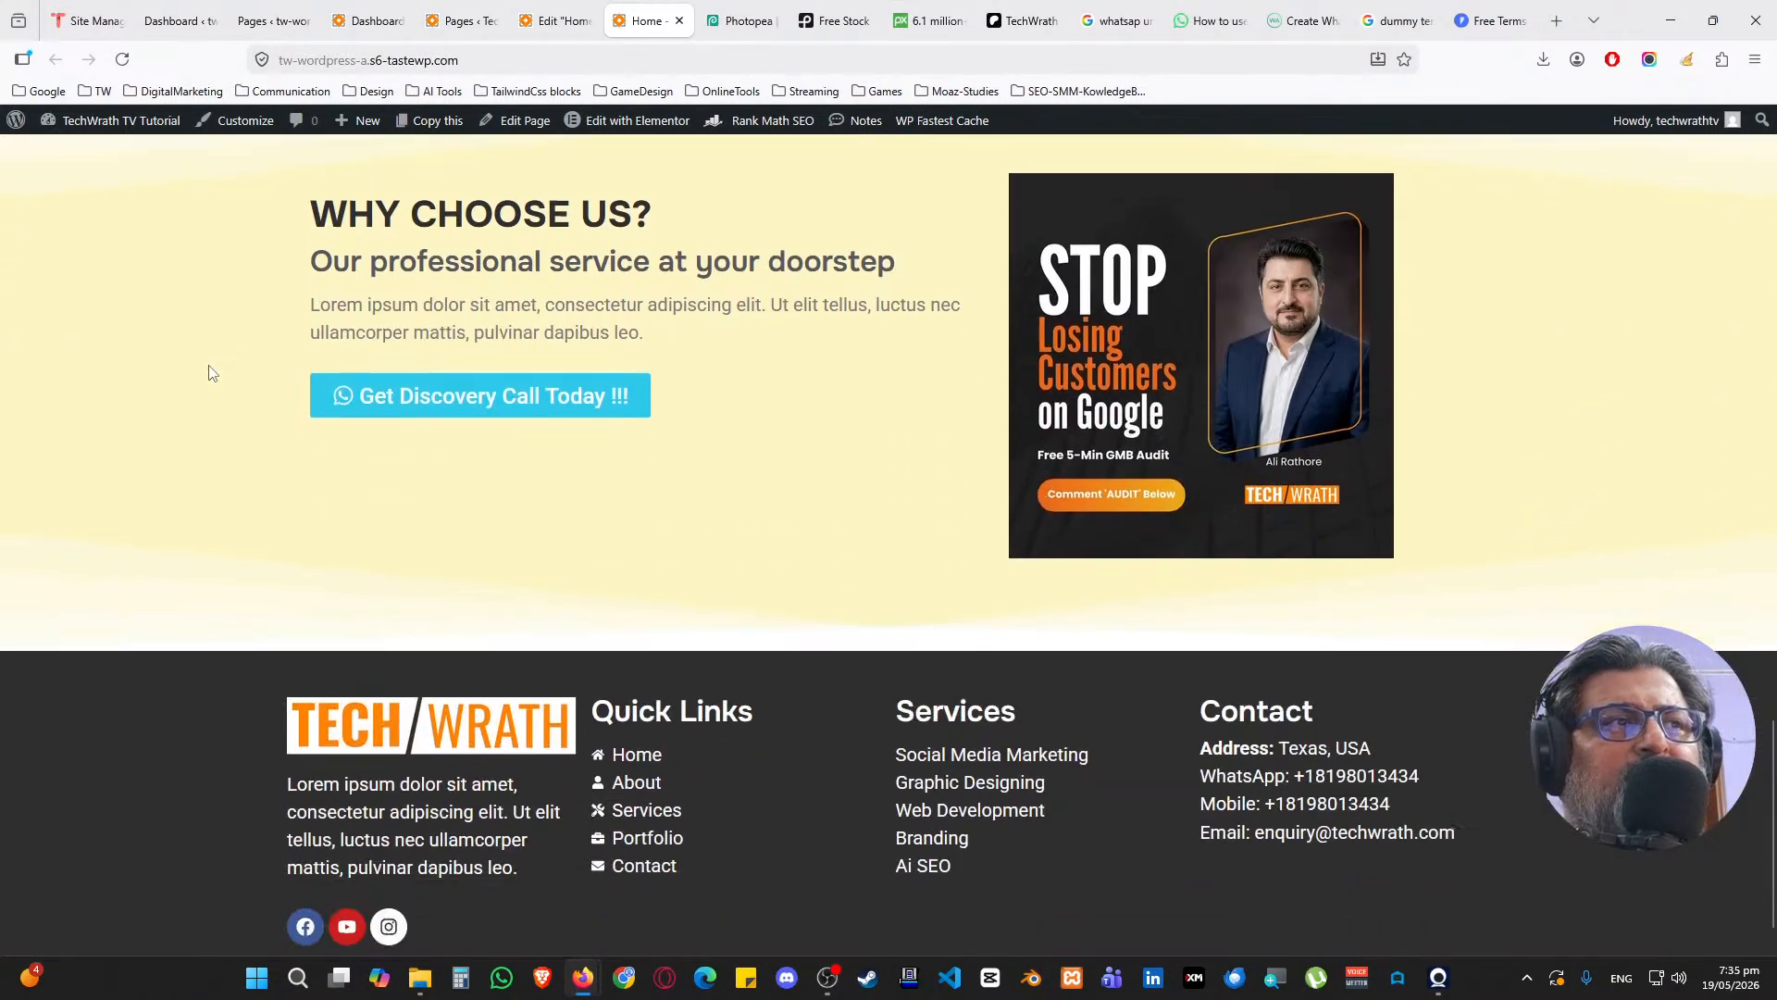
scroll(208, 373, up, 3)
scroll(579, 247, down, 2)
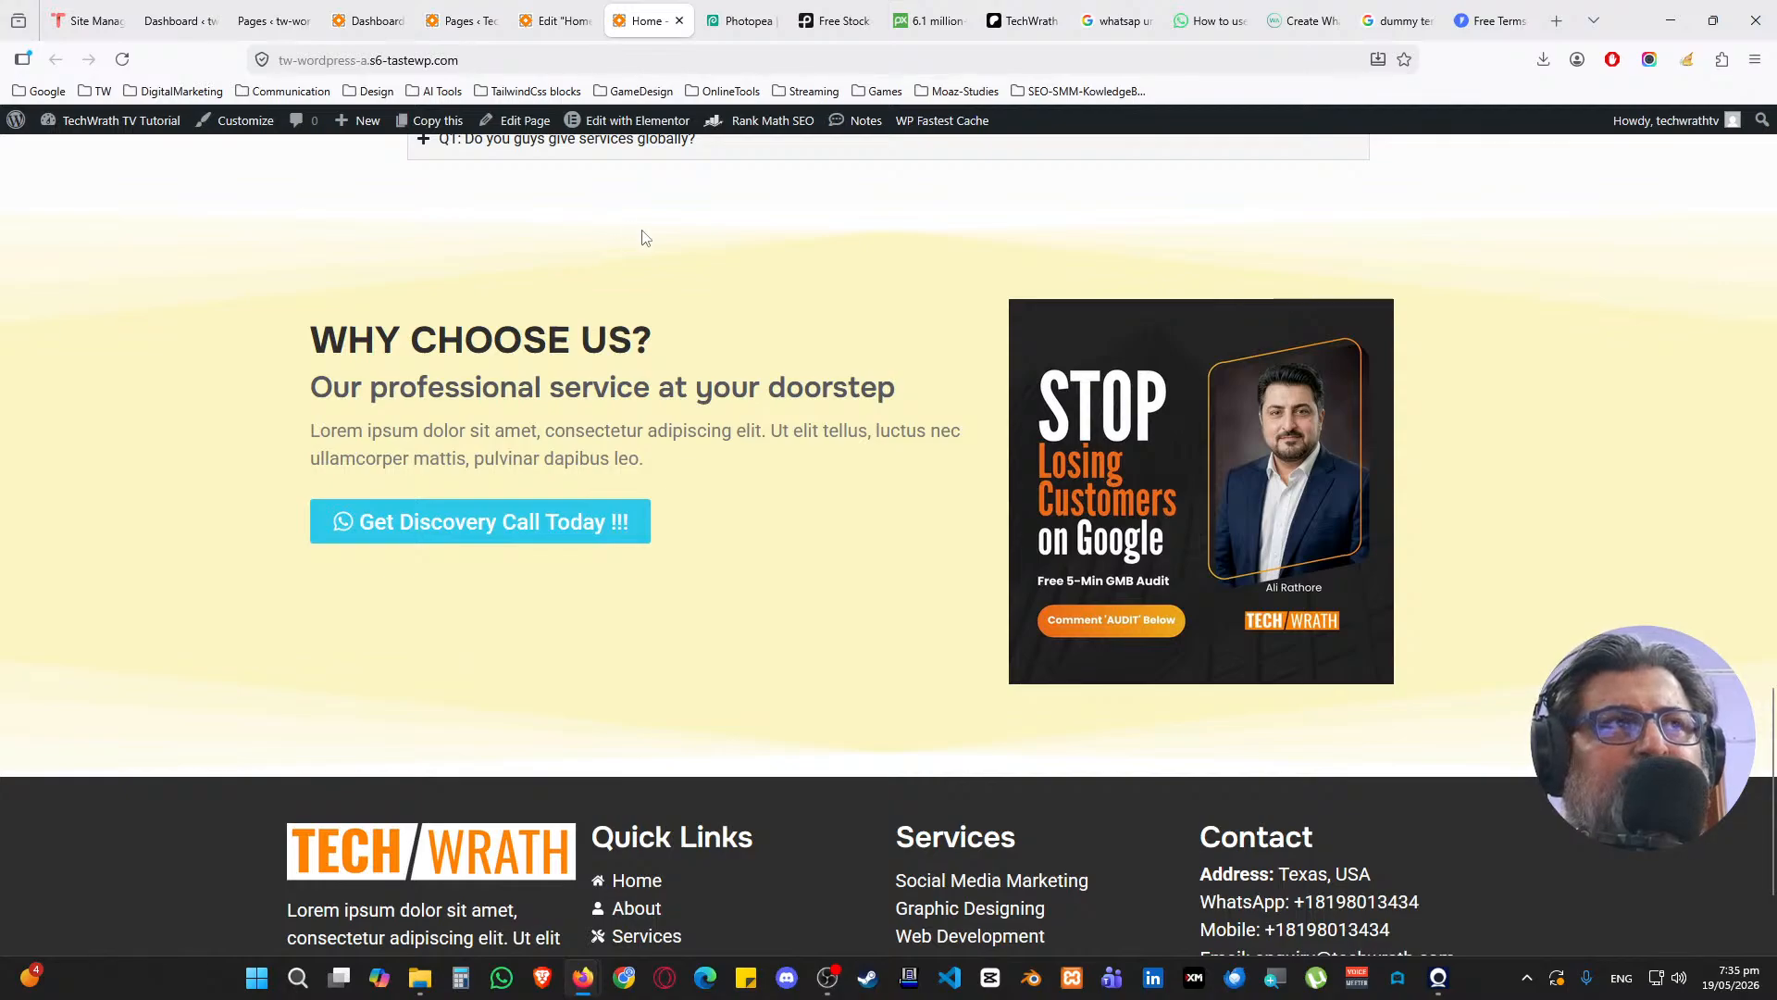
click(555, 20)
scroll(660, 497, down, 15)
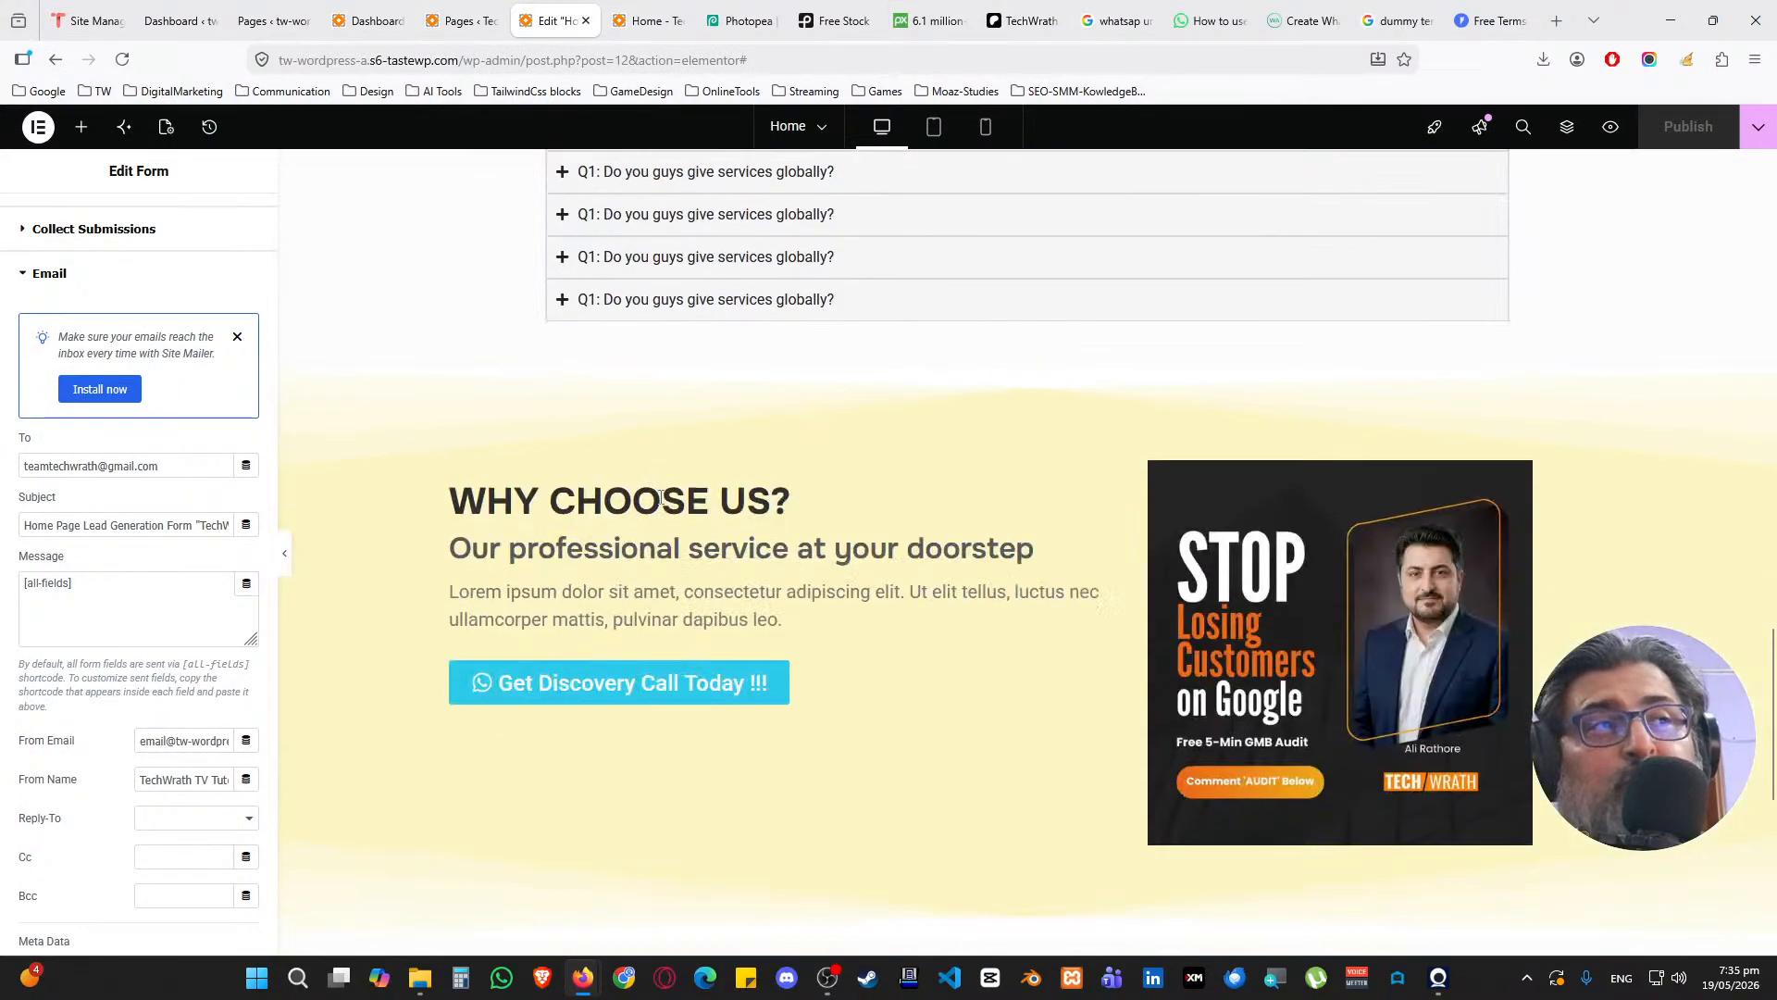
Add an empty container above the footer and paste the copied FAQs heading block into it
scroll(662, 500, down, 6)
scroll(759, 500, up, 3)
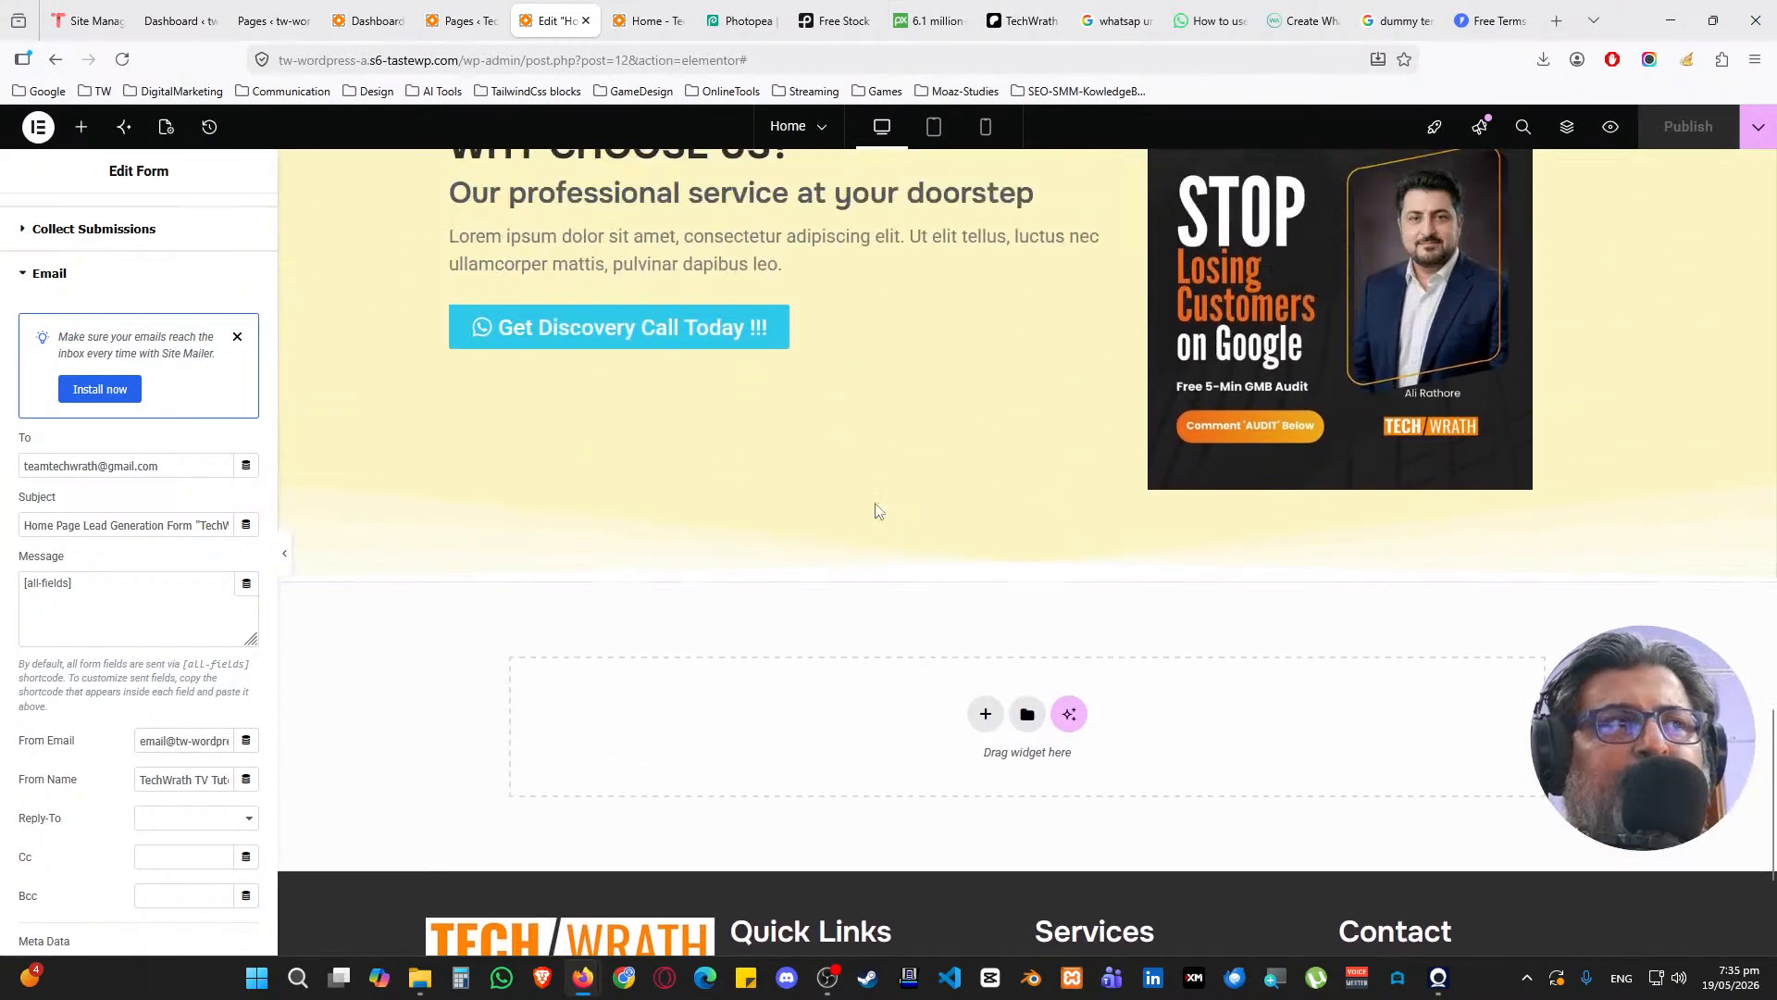
scroll(878, 511, up, 10)
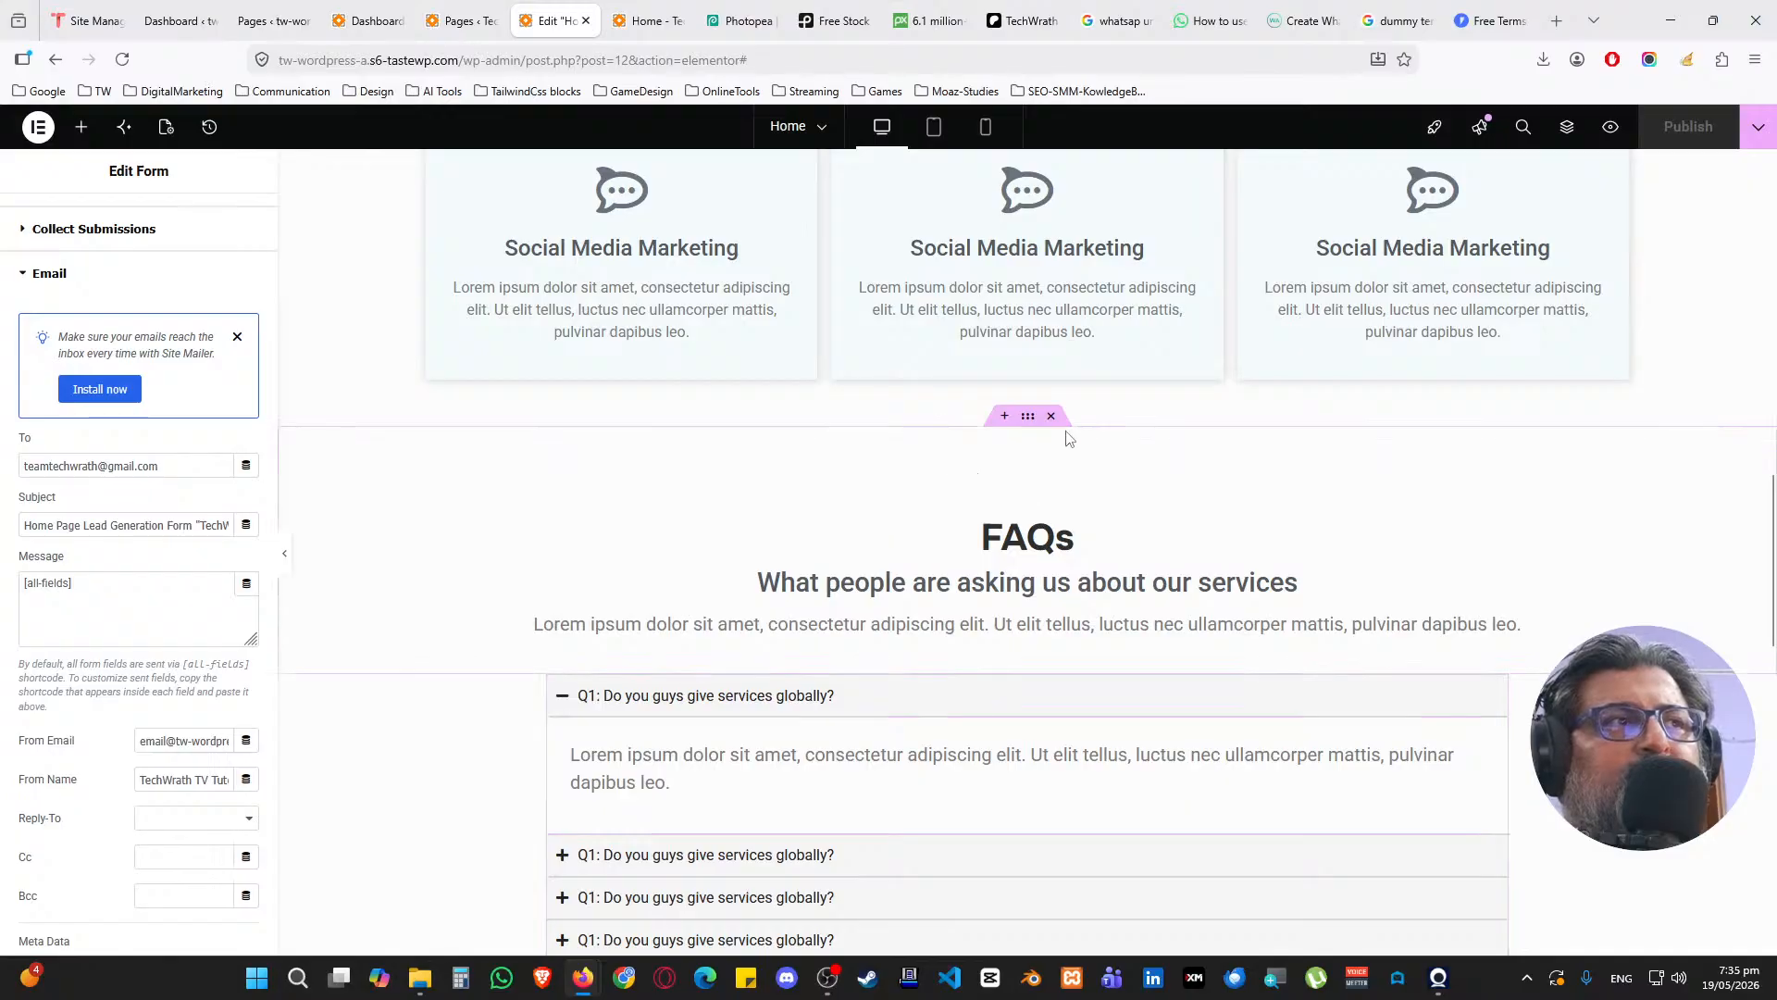
right_click(1028, 418)
click(1065, 503)
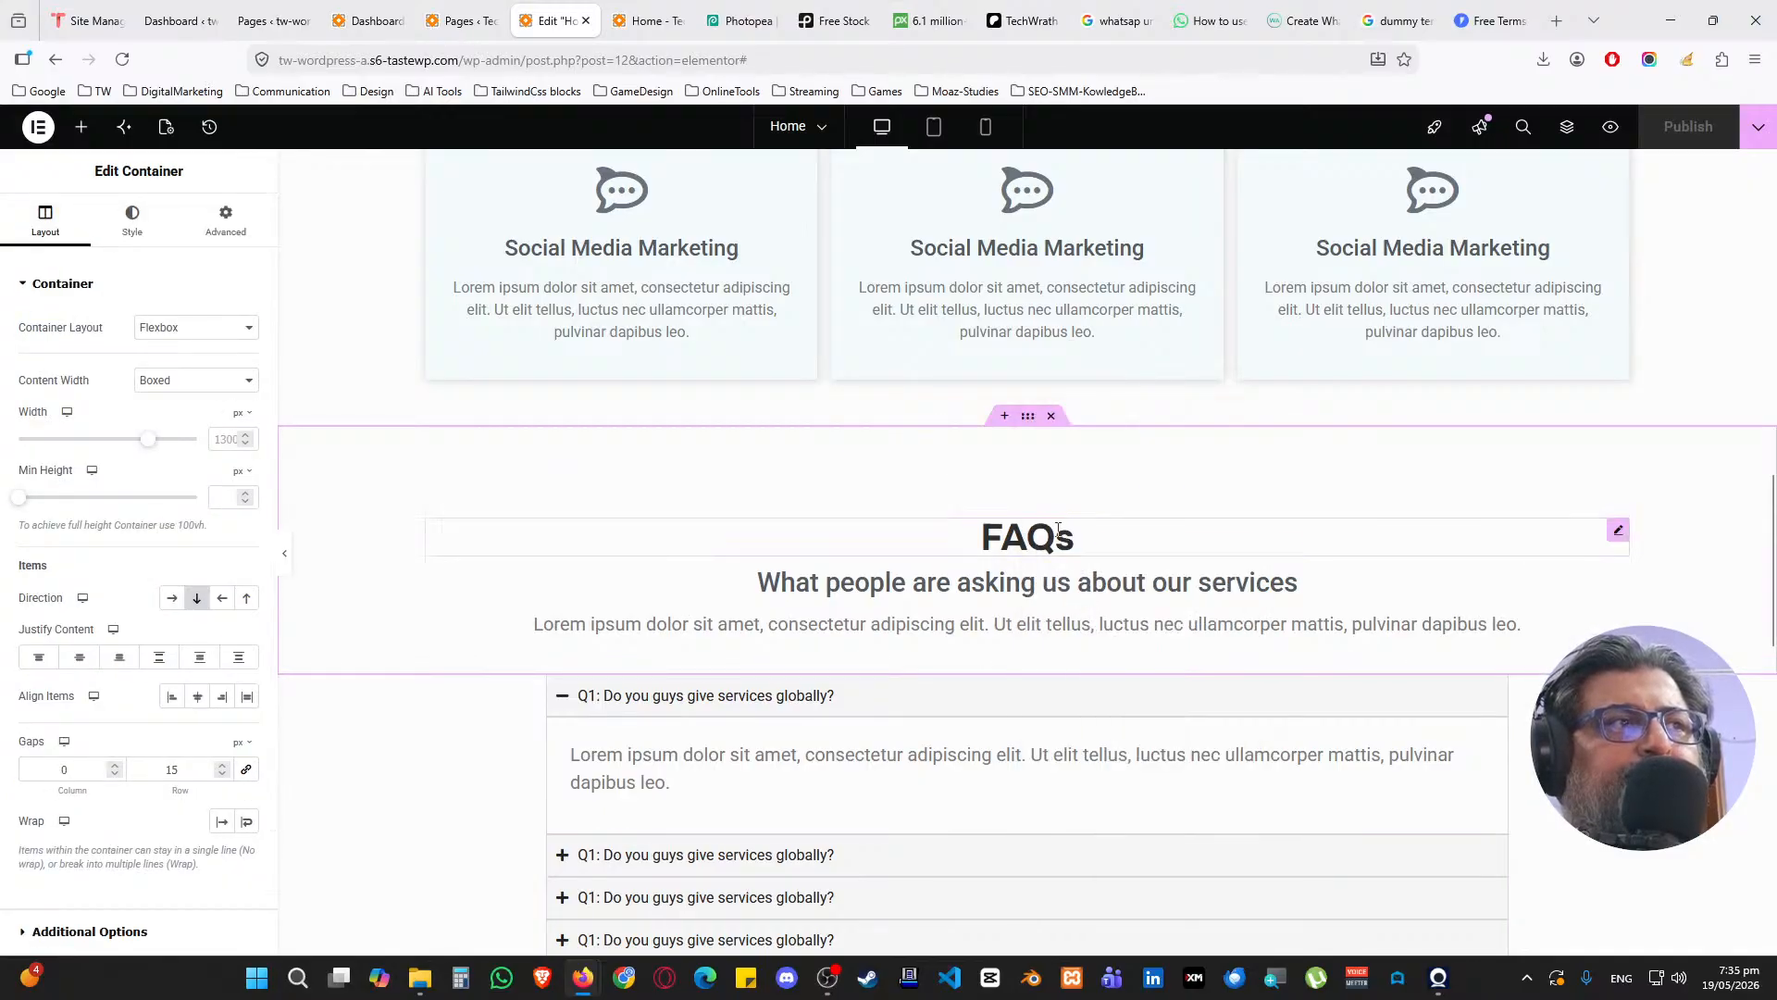
scroll(944, 593, down, 1)
right_click(880, 598)
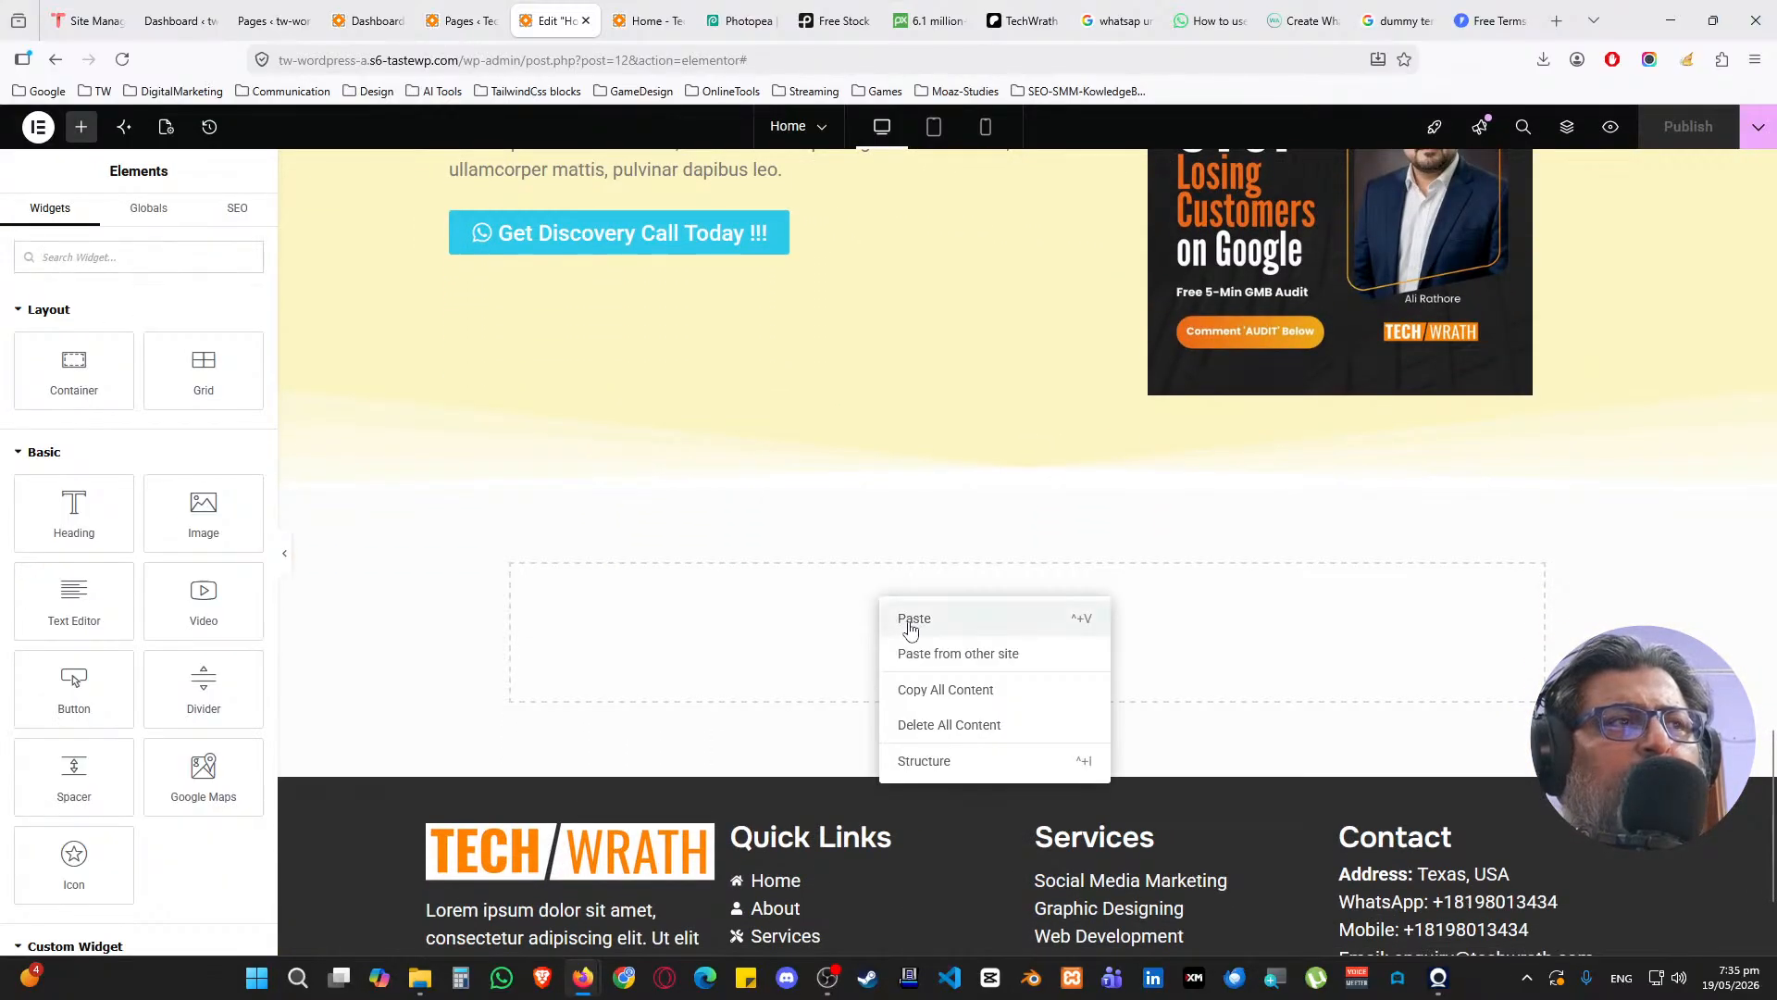
click(903, 623)
click(874, 602)
Retitle the block 'Our Industry Insights on our Blog' with subheading 'hear from the industry experts the tips and tricks of our business'
click(74, 368)
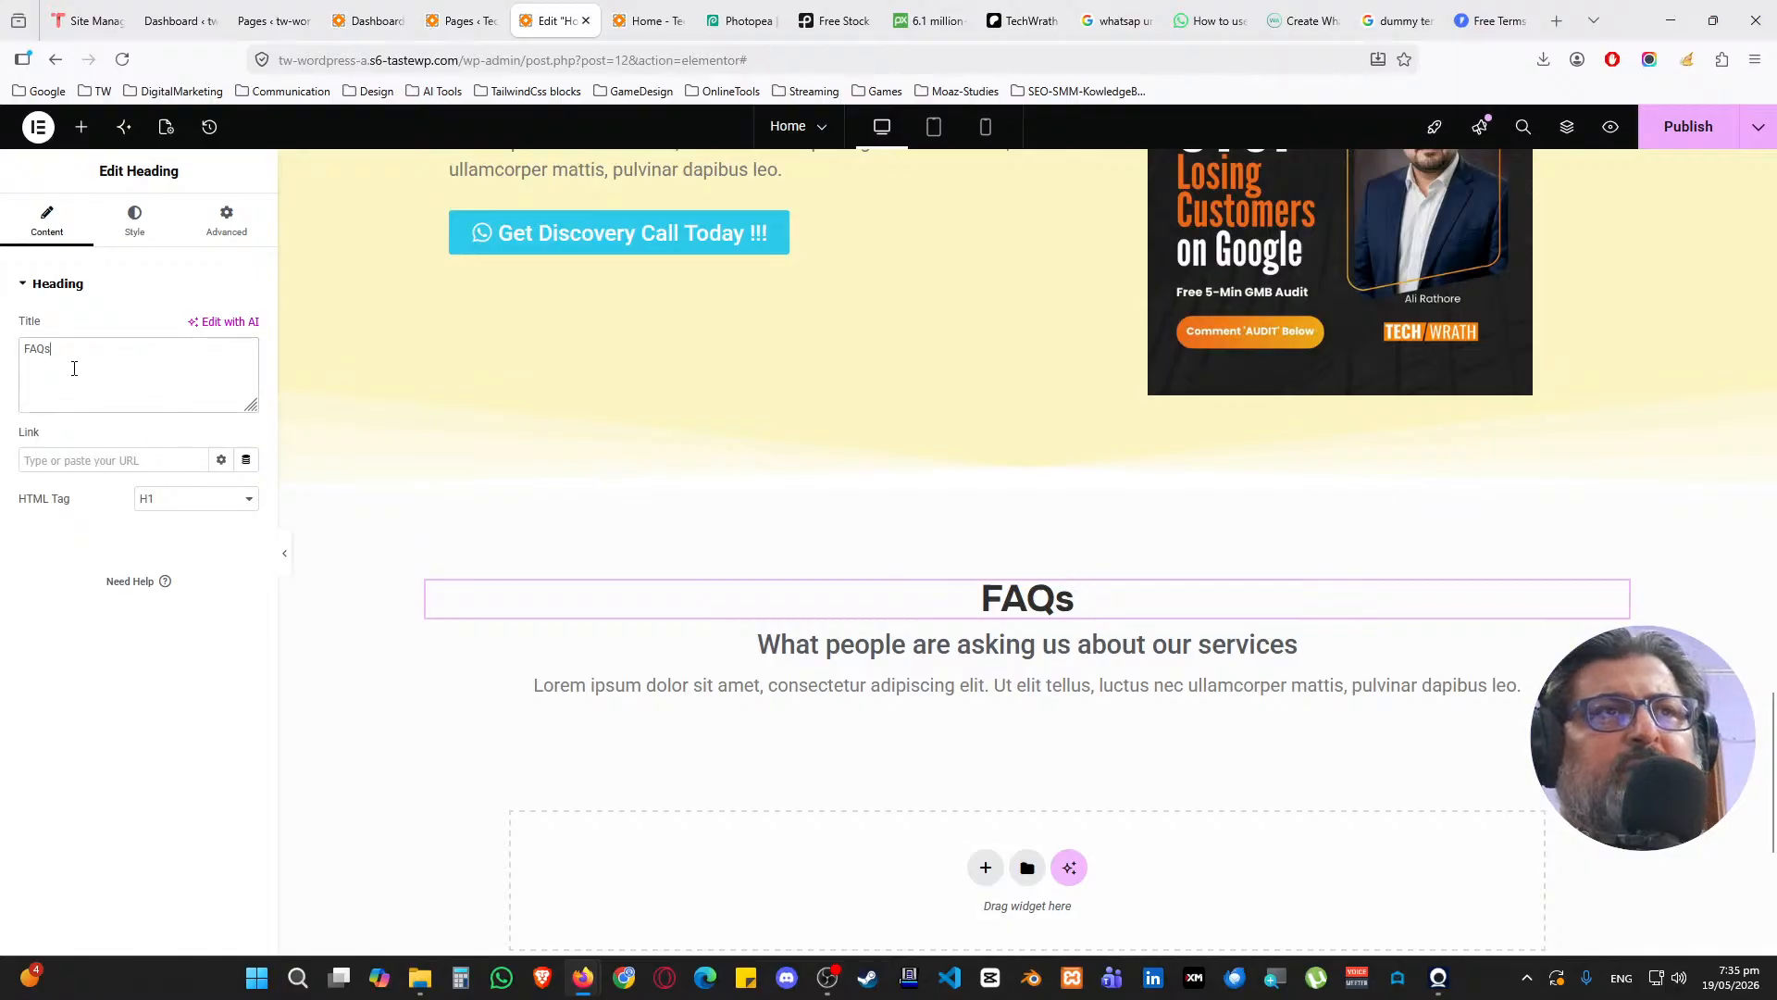
text(Our )
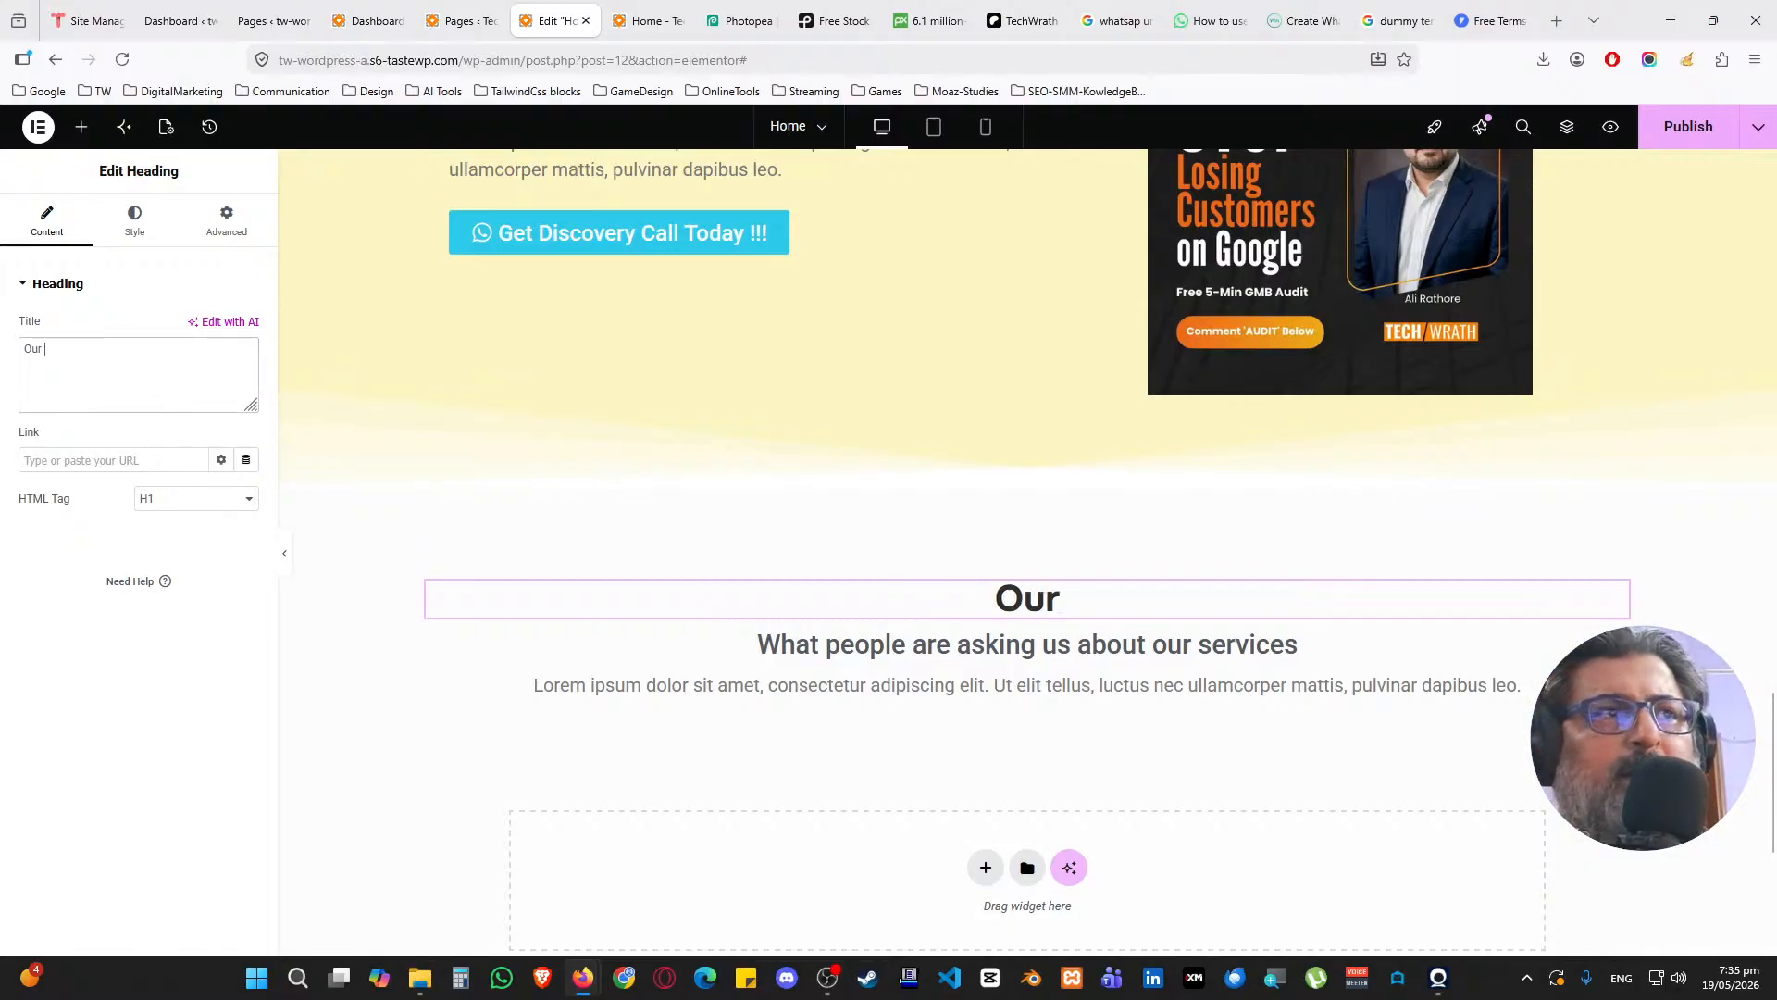
text(Industry )
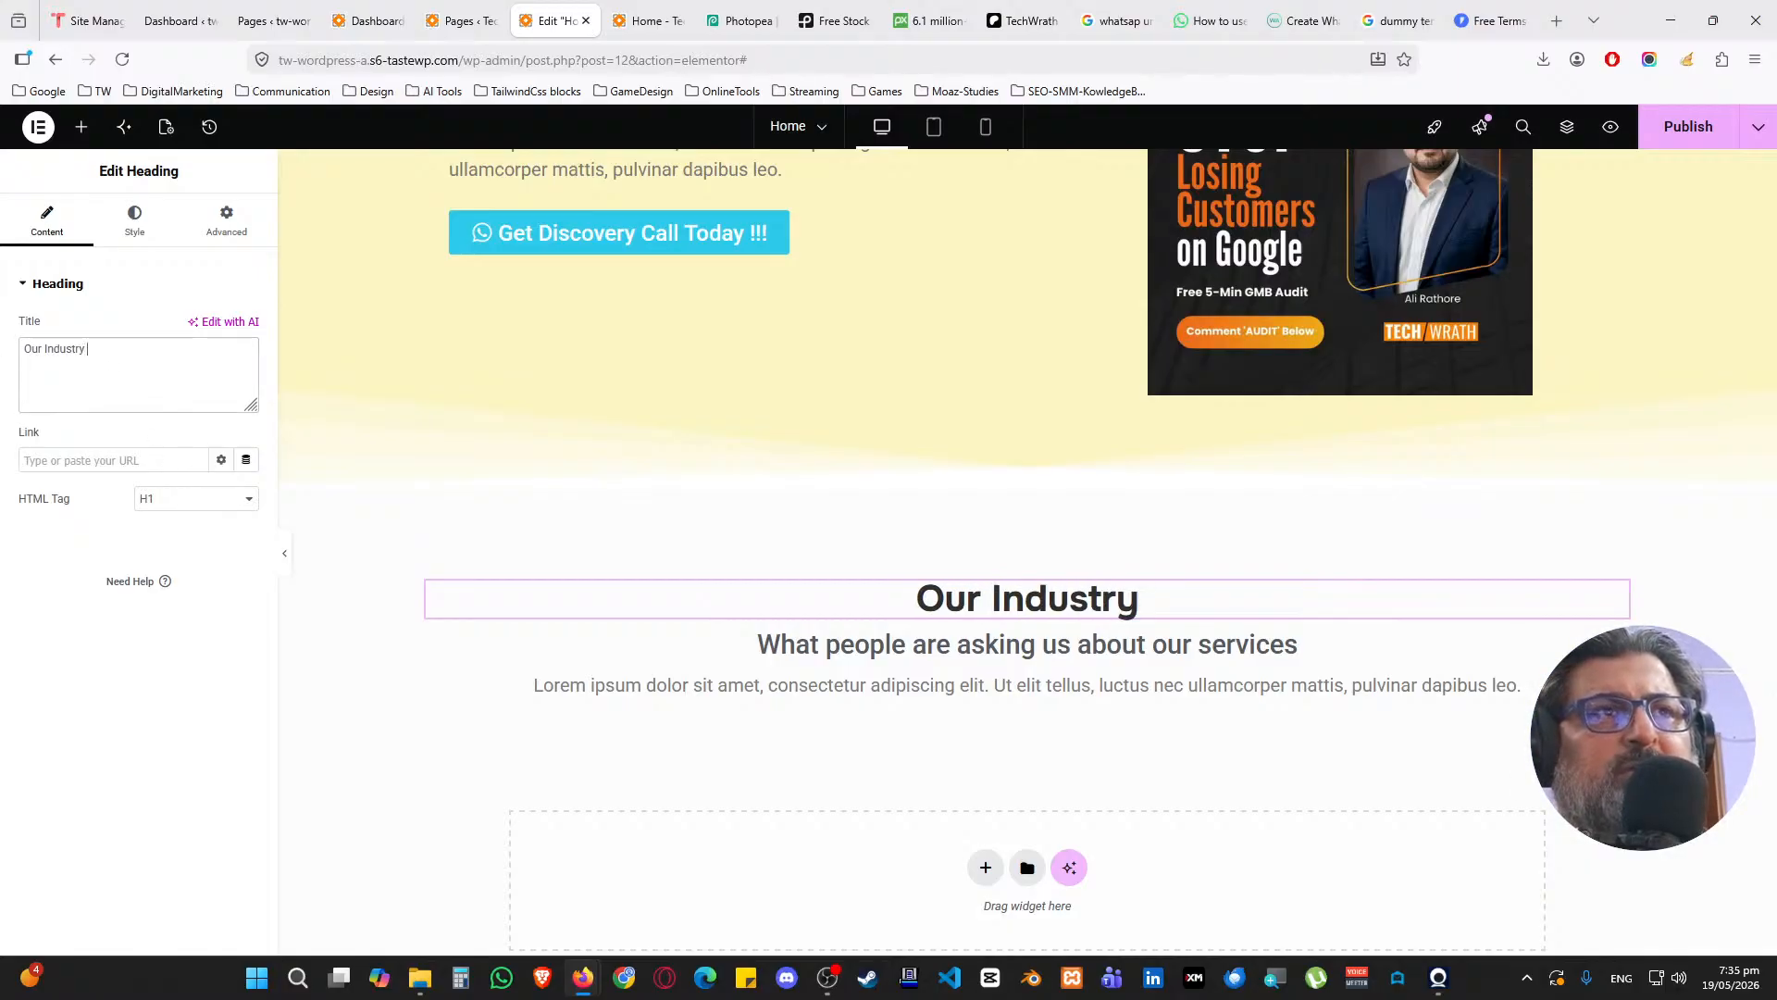
text(Insights o)
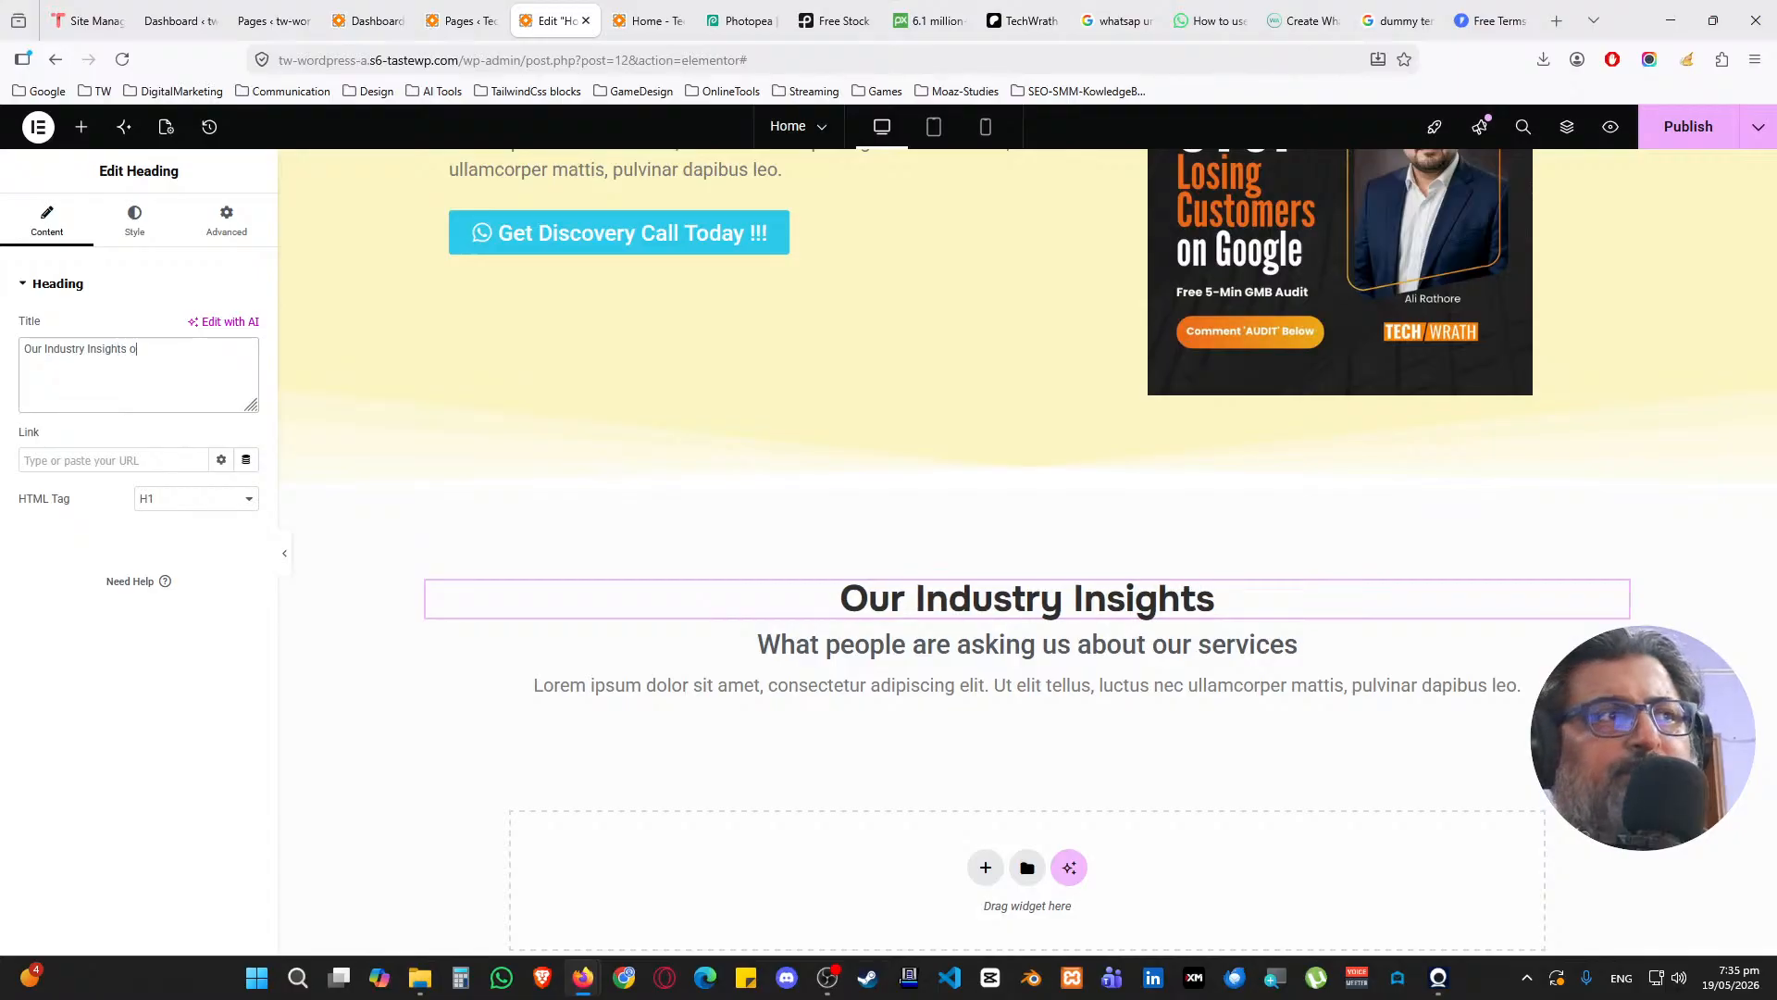
text(n our Blog)
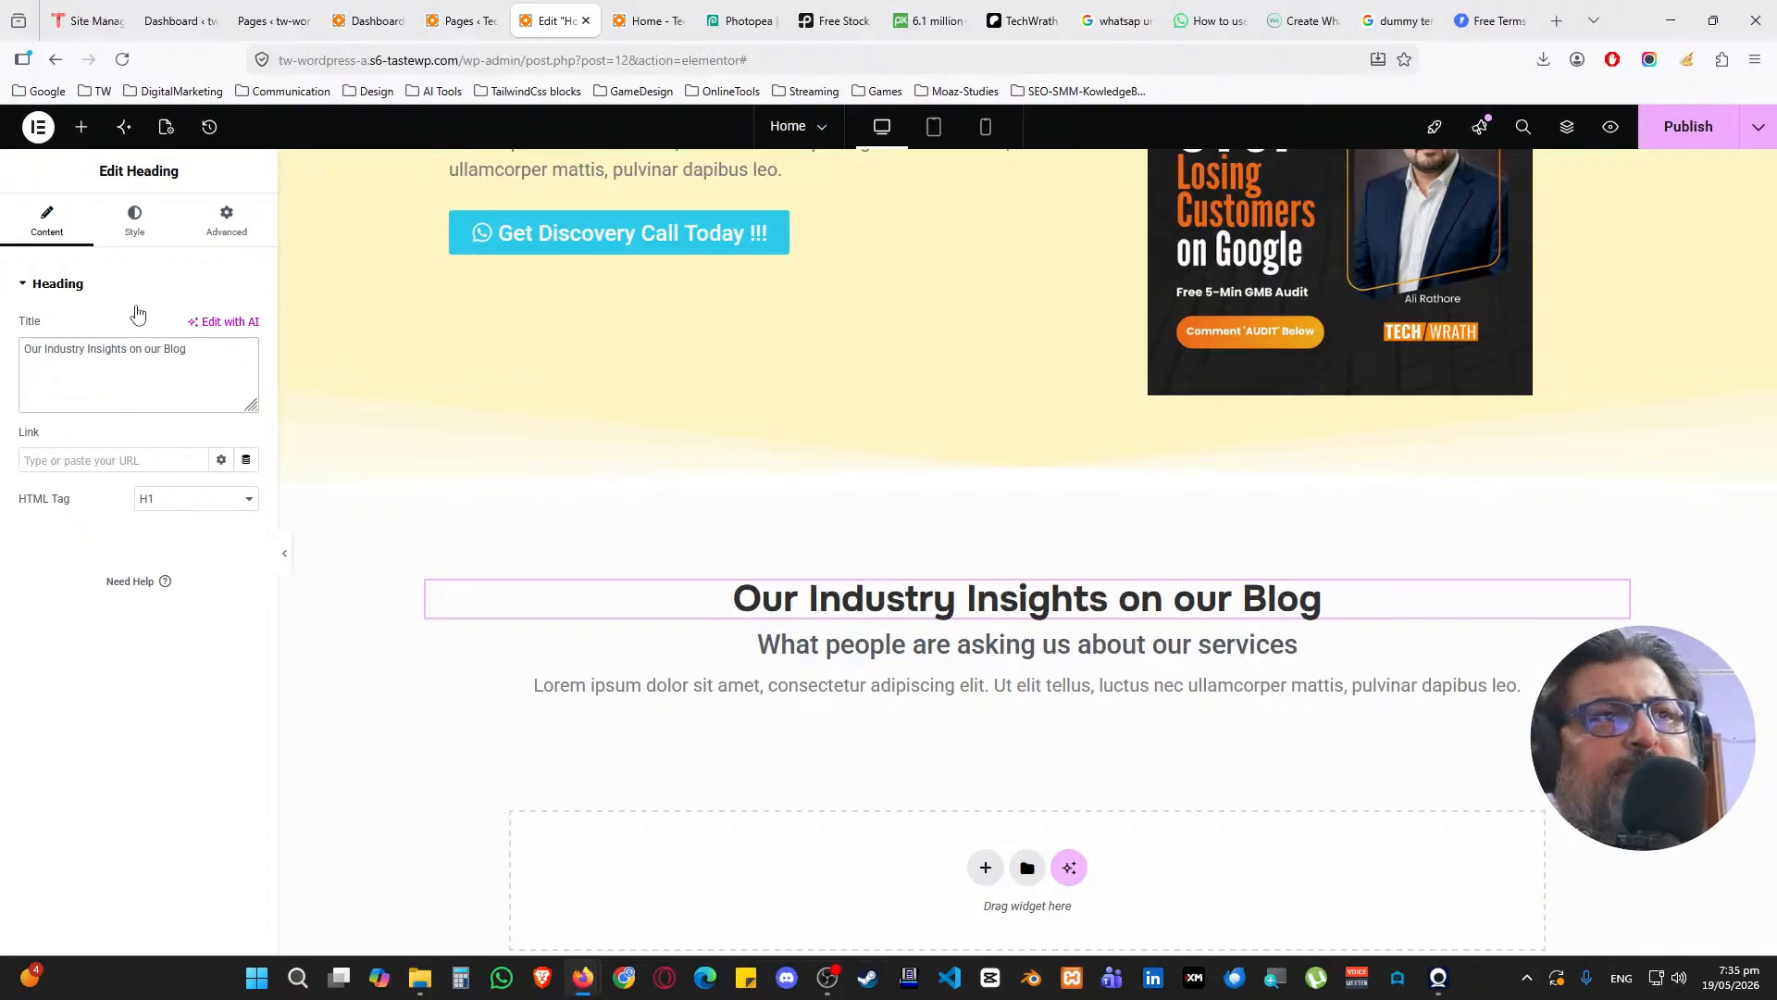
click(639, 644)
triple_click(160, 382)
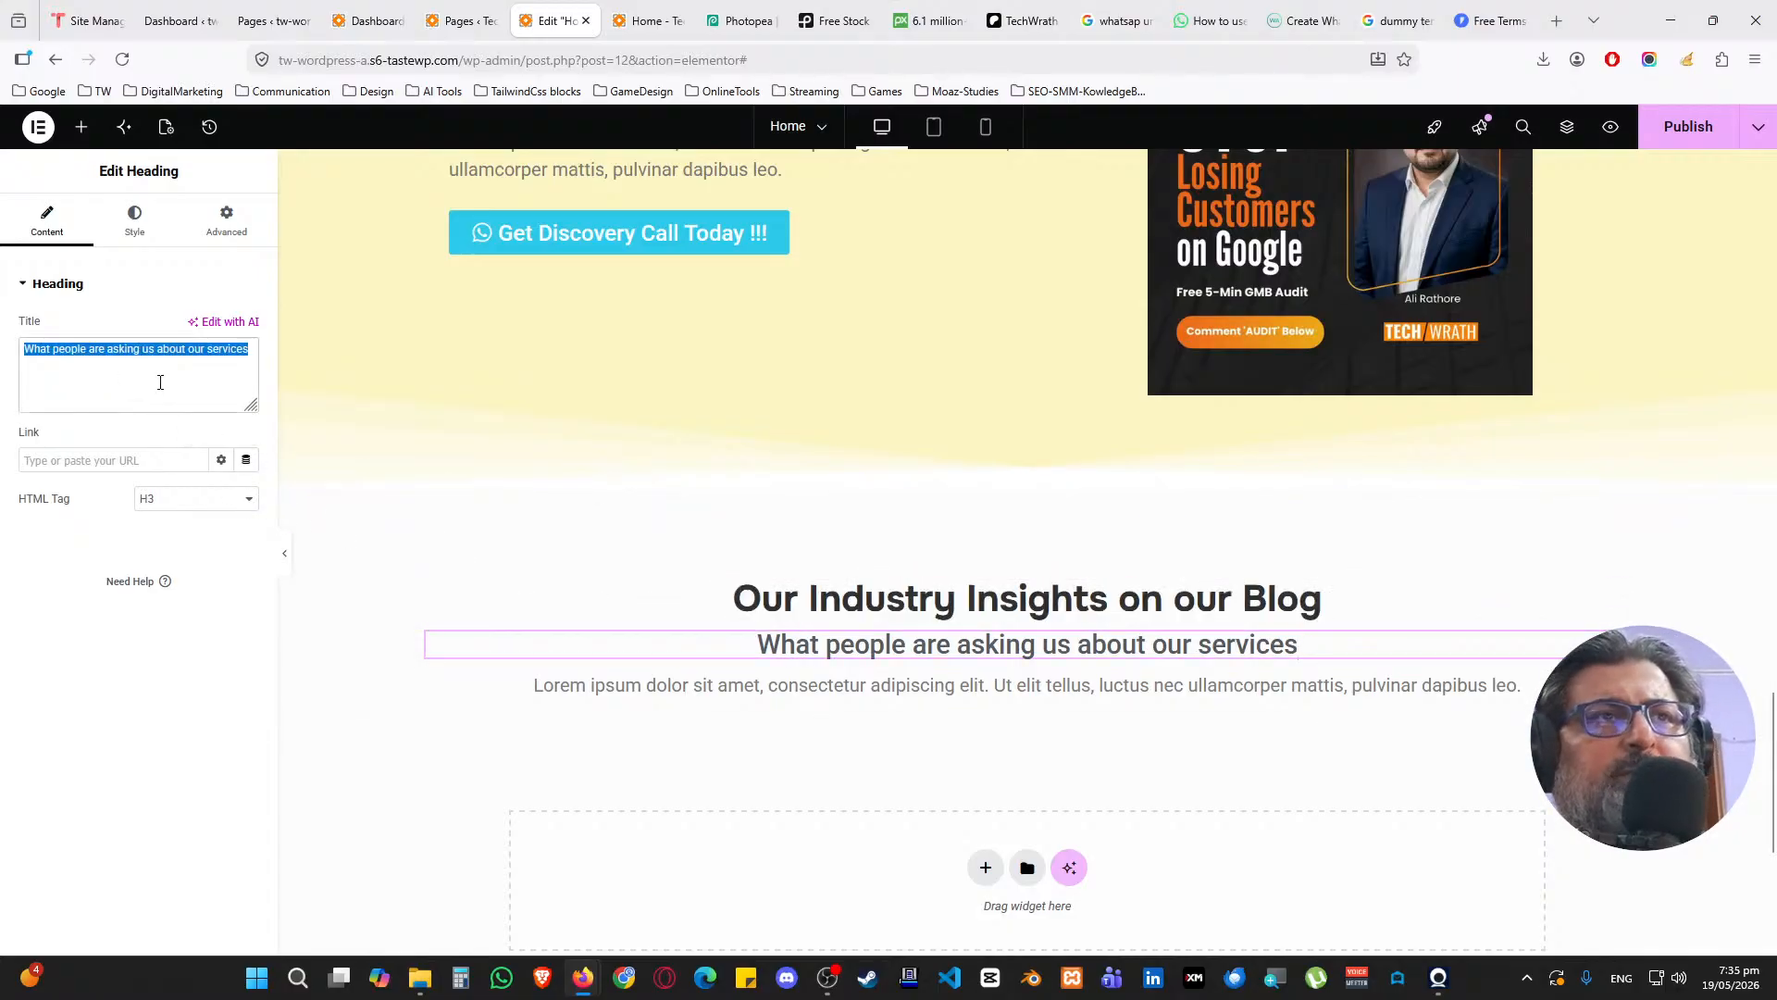
text(hear rfom the)
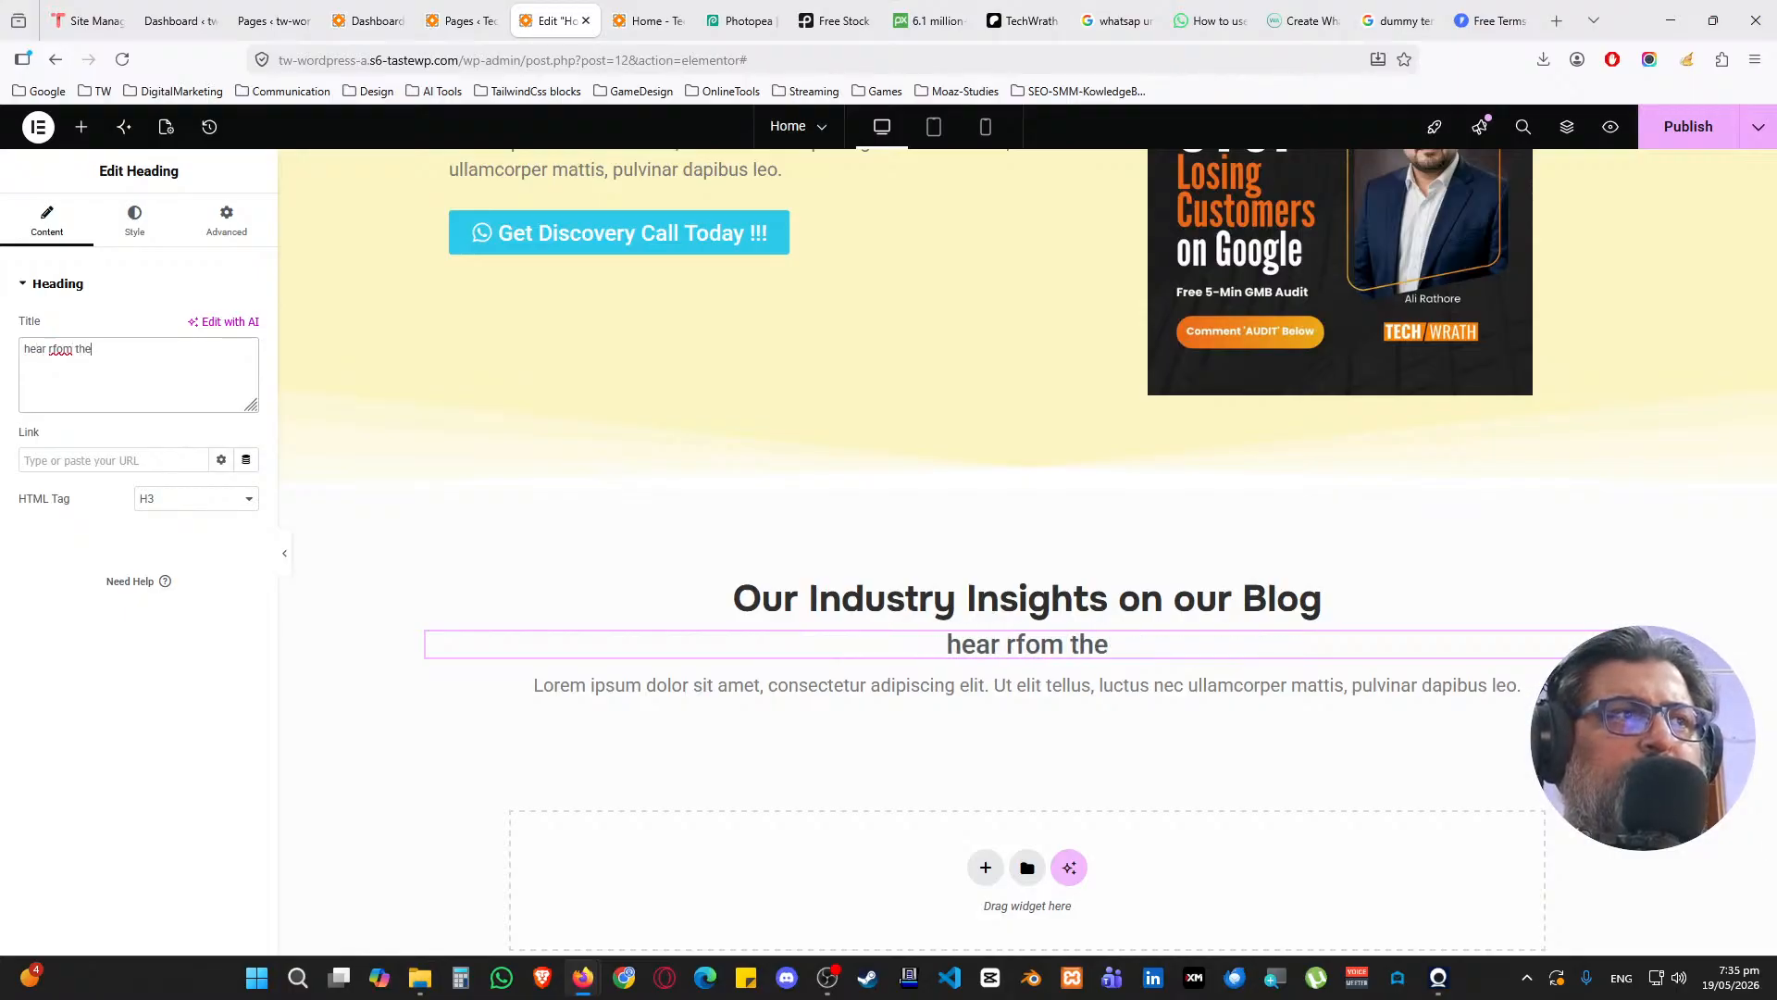
key(ctrl+a)
text(h)
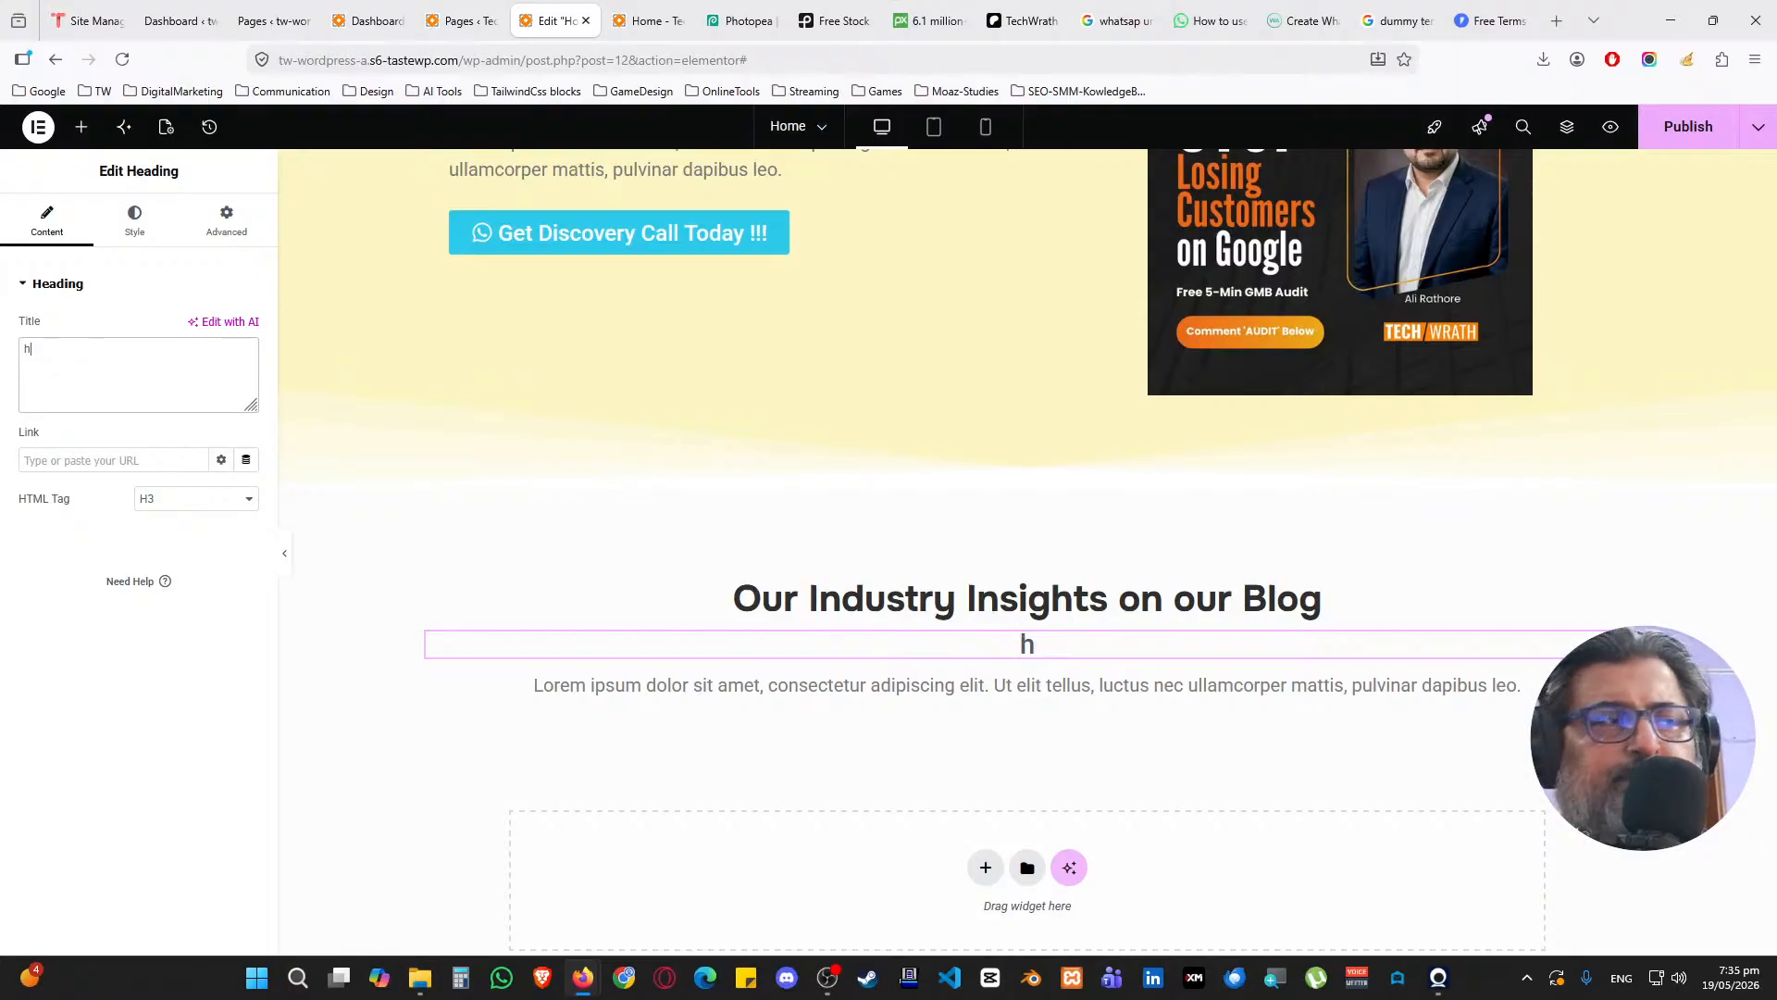
text(ear from the indu)
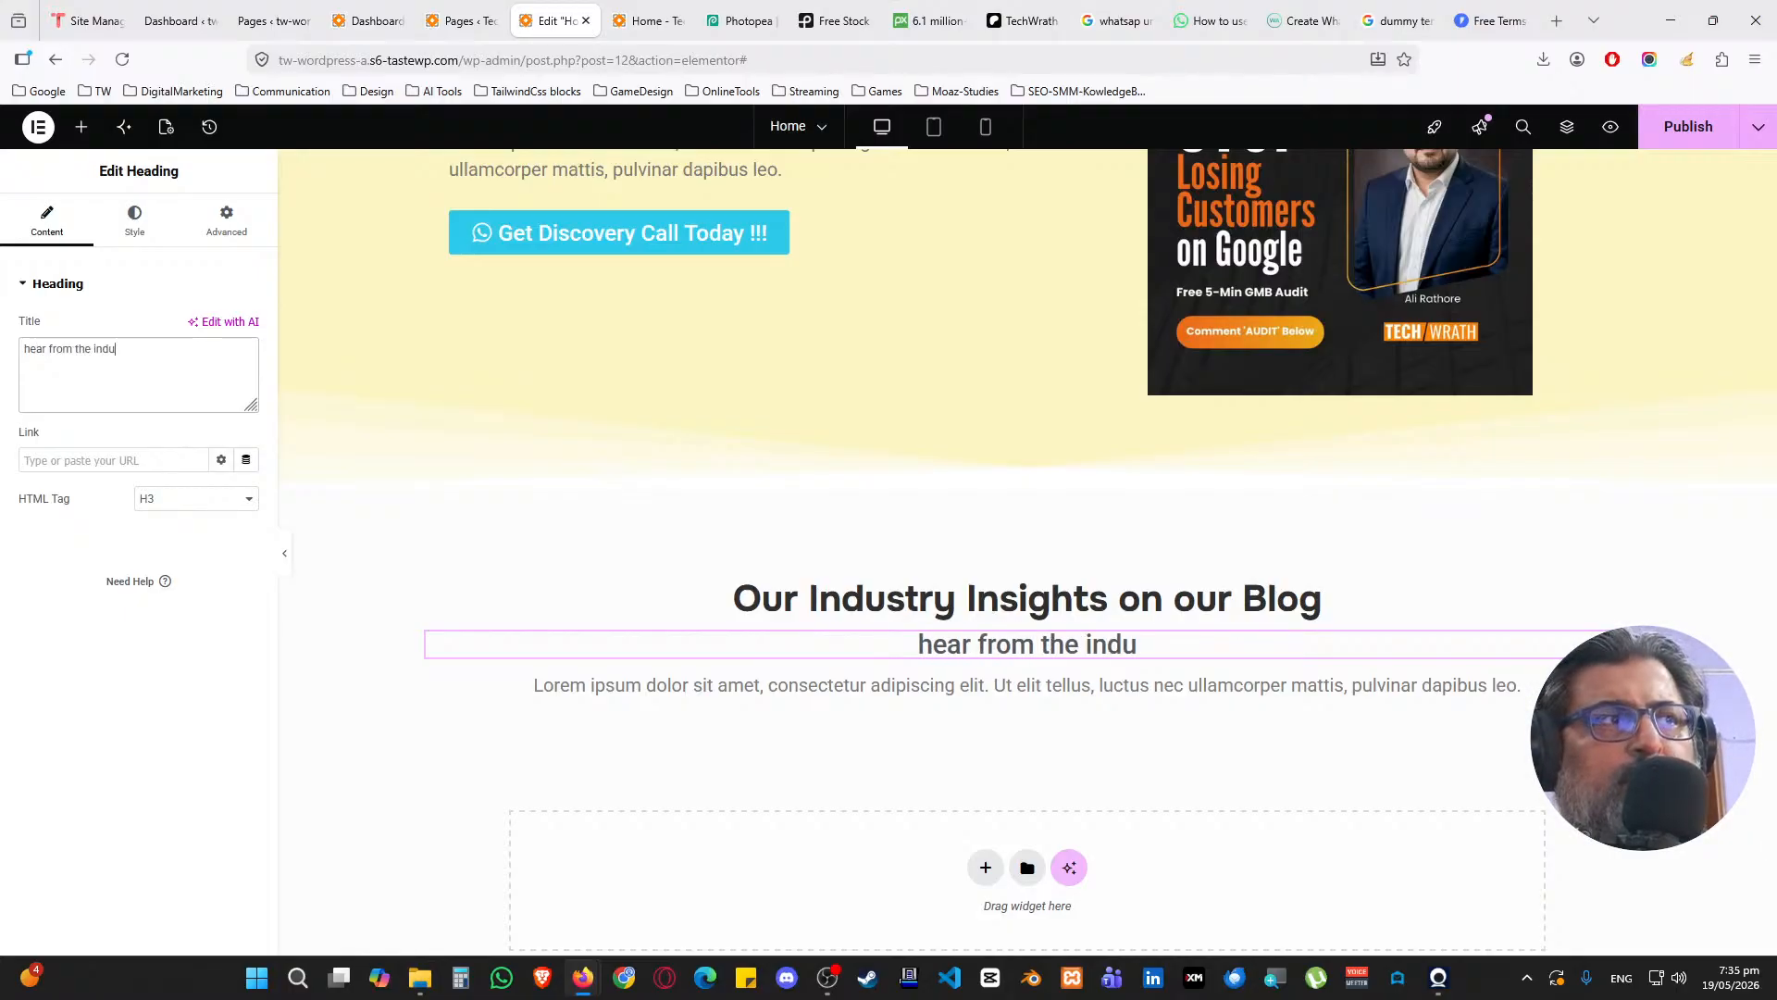
text(stry exper)
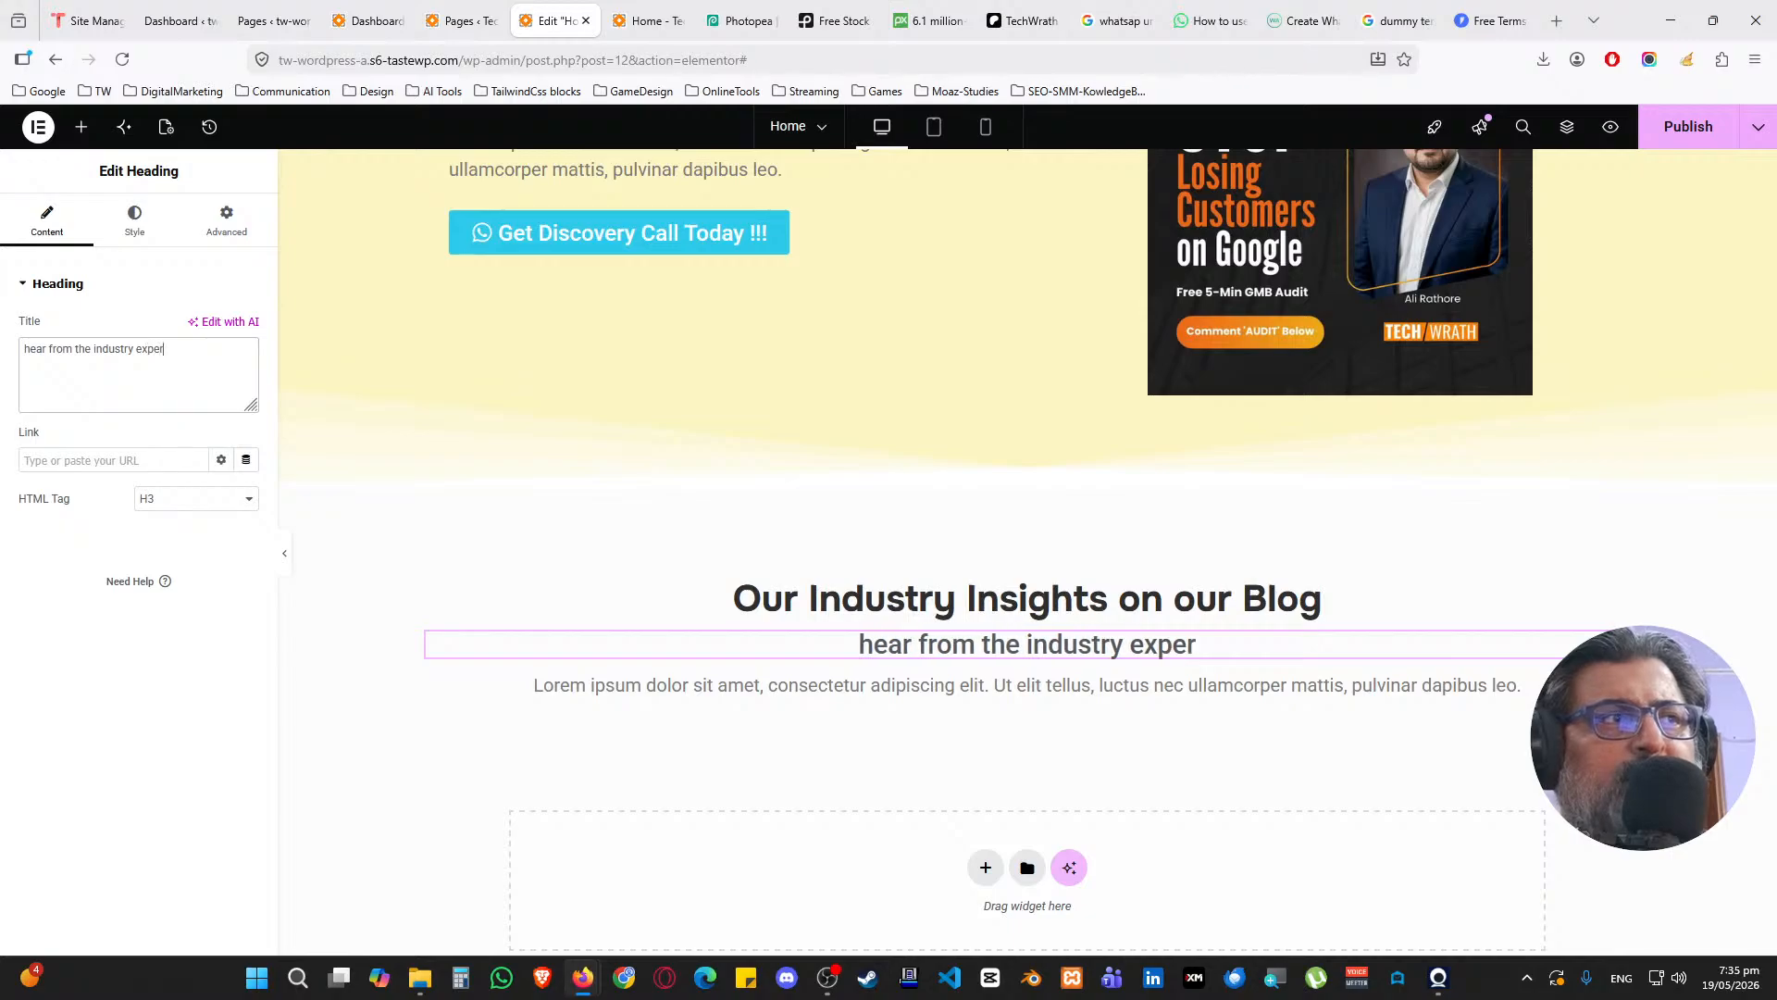
text(ts the tips and tru)
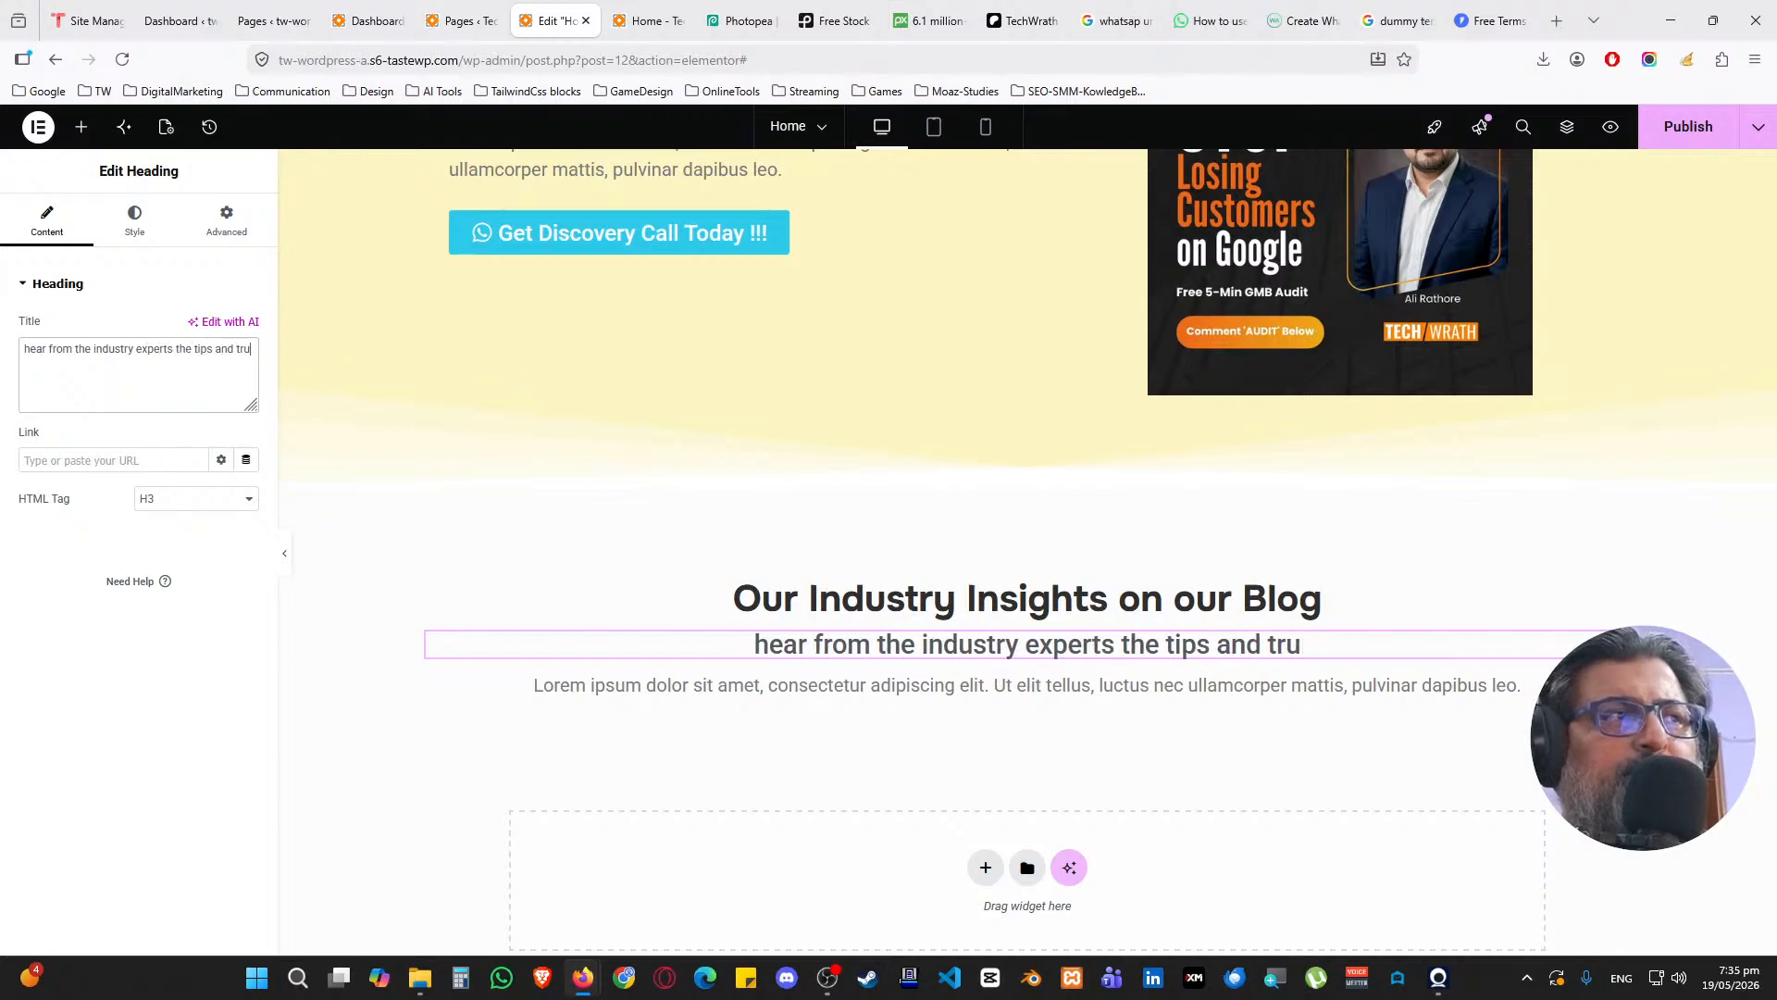
key(BackSpace)
text(icks )
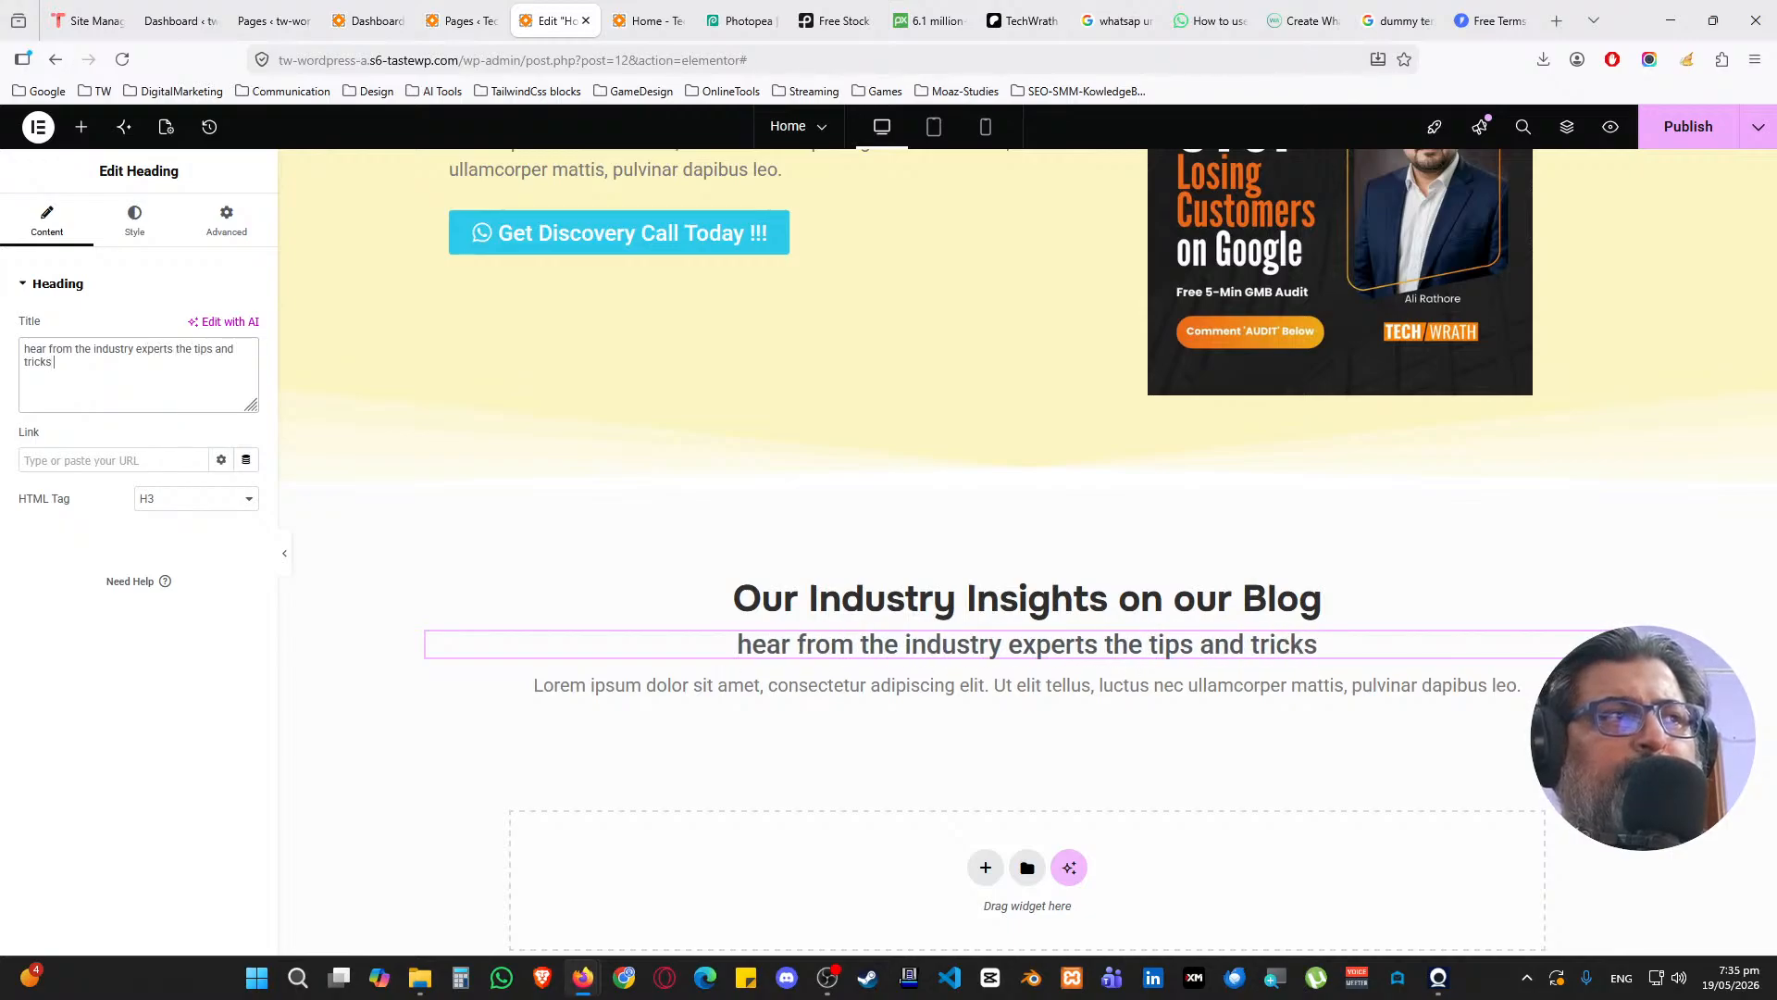
text(of our  business)
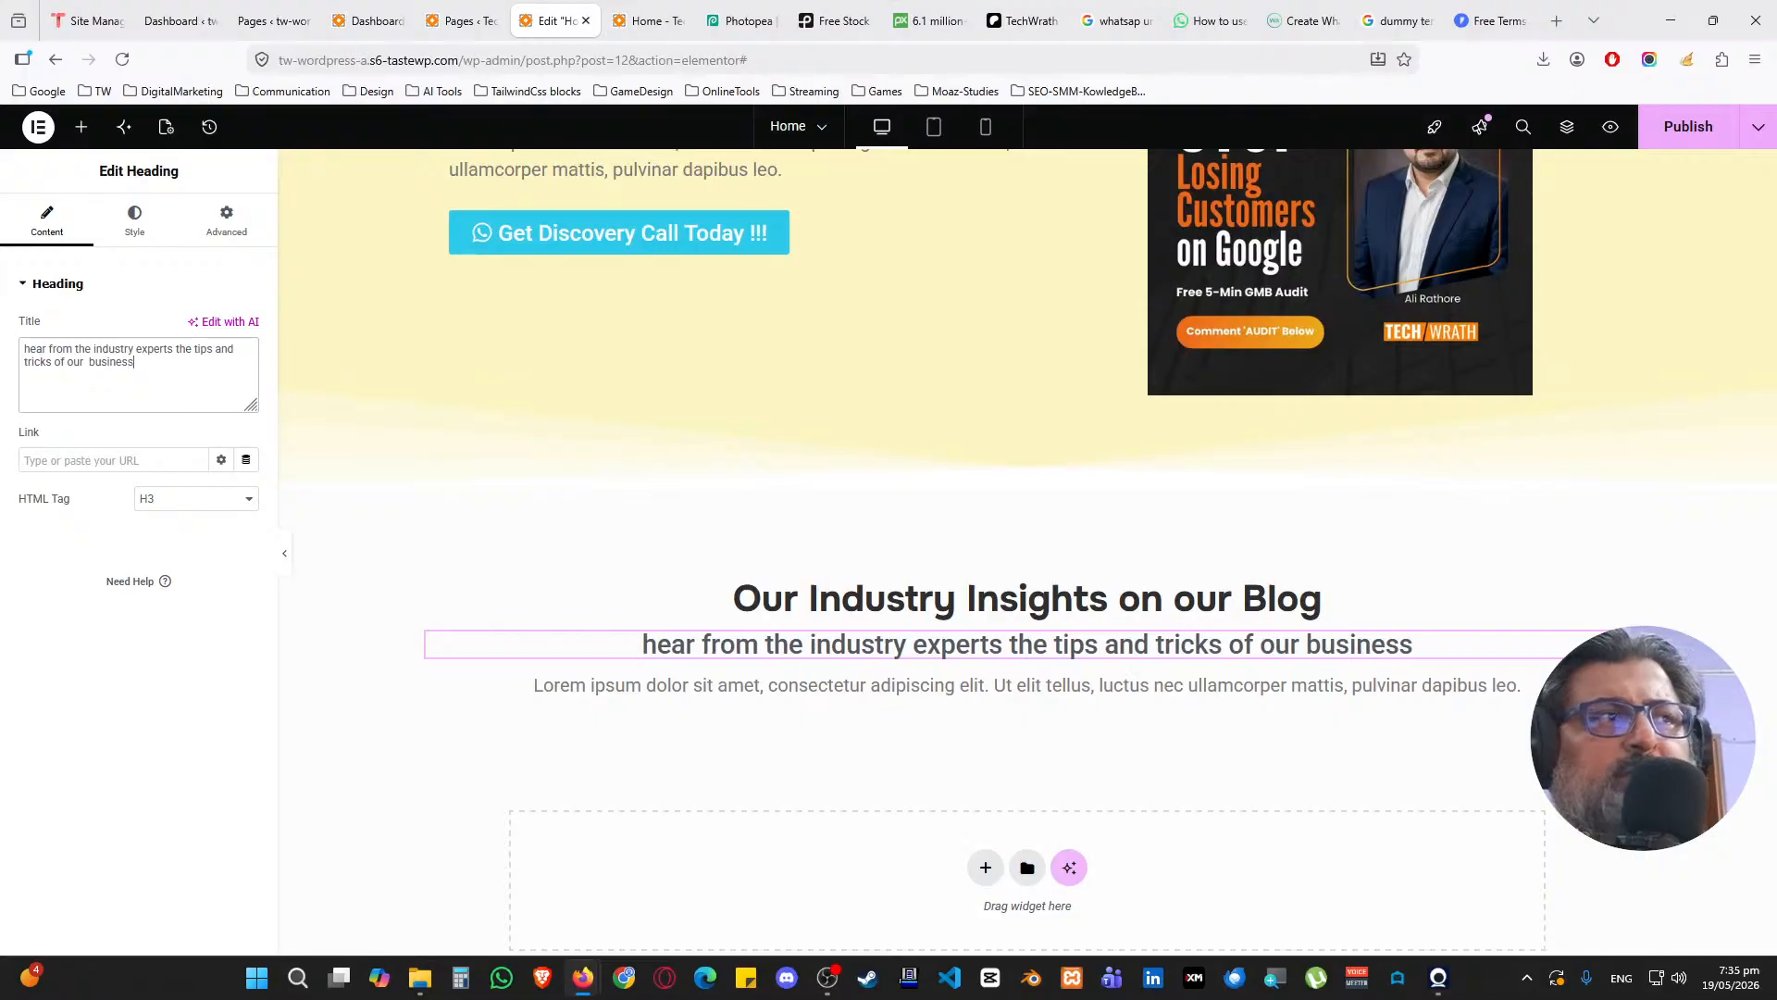
scroll(845, 595, down, 2)
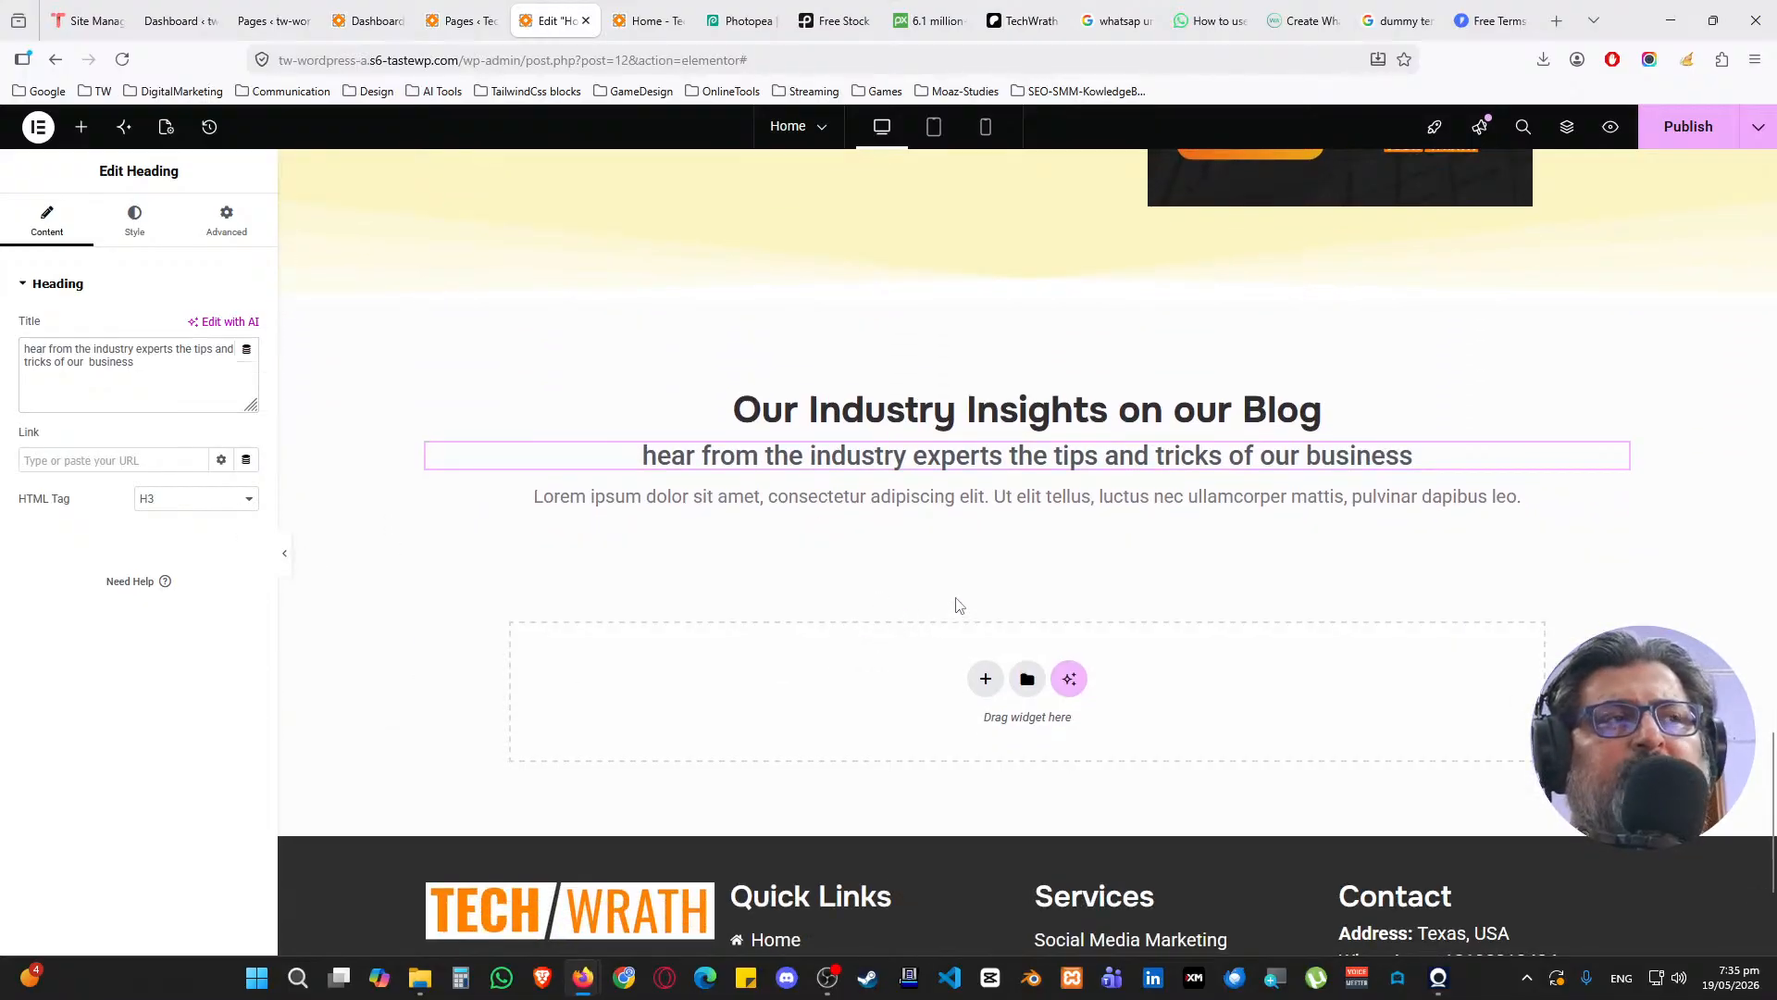
Add a one-column flexbox container, search widgets for 'blogpost', and publish the page
click(985, 678)
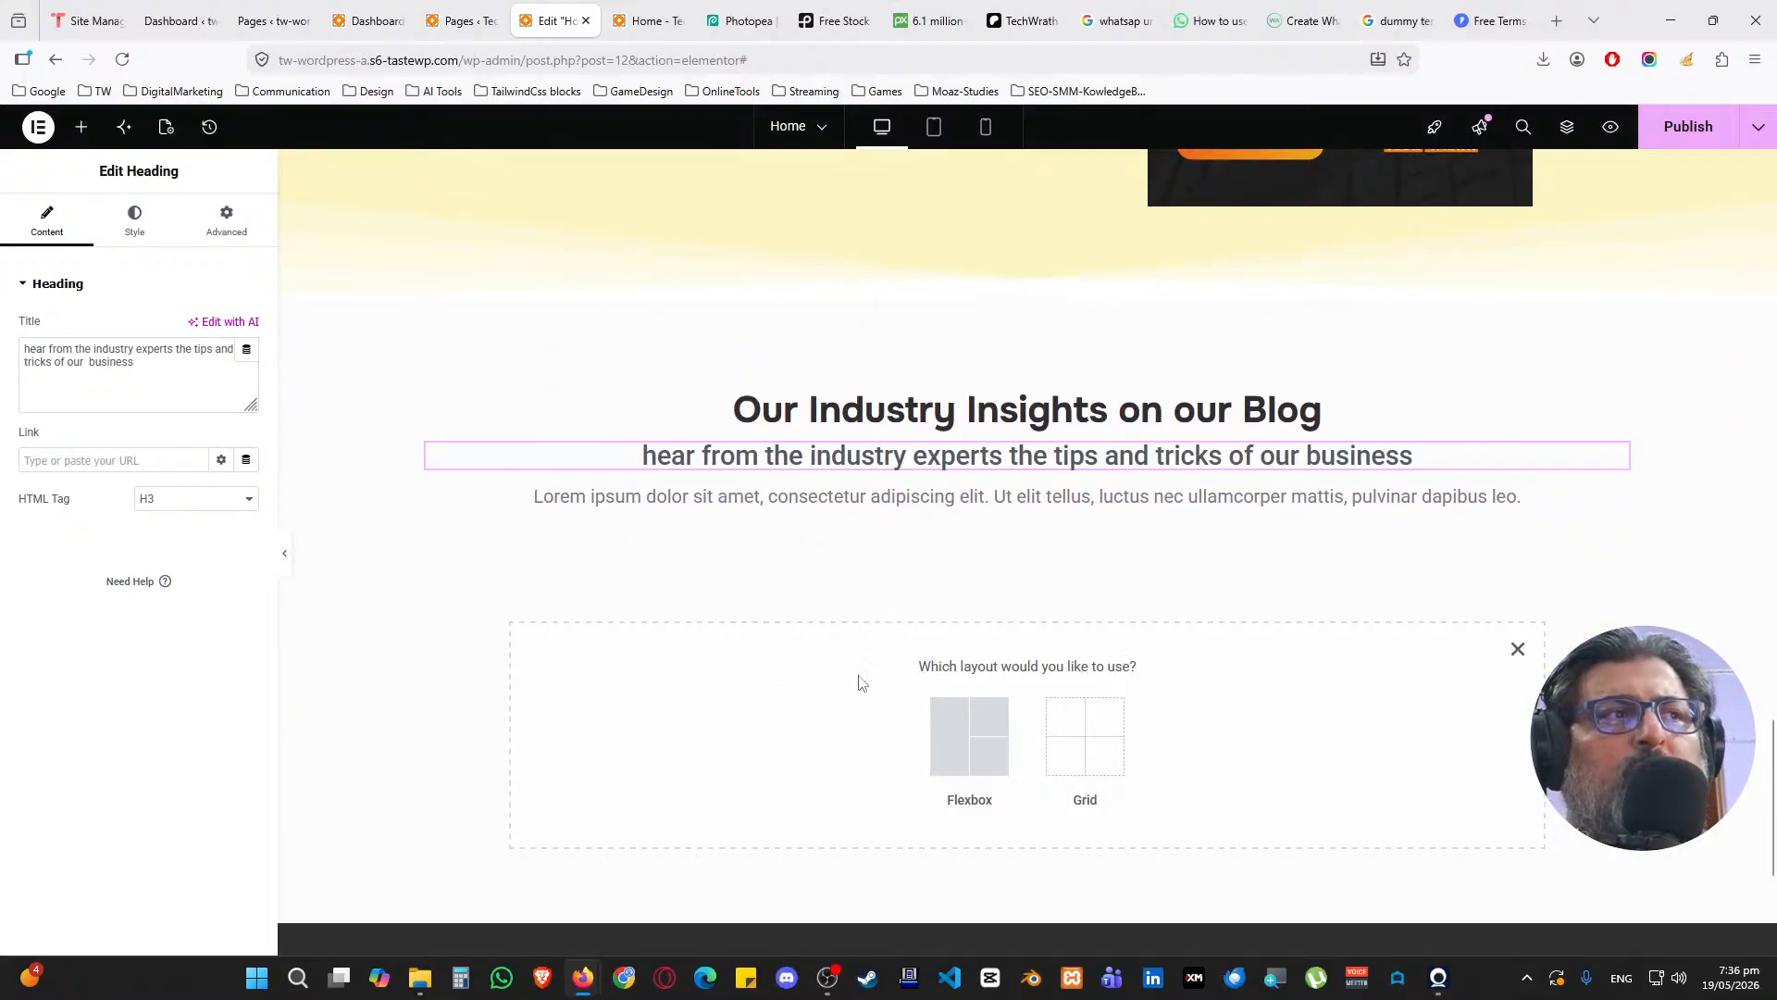
click(956, 746)
click(768, 736)
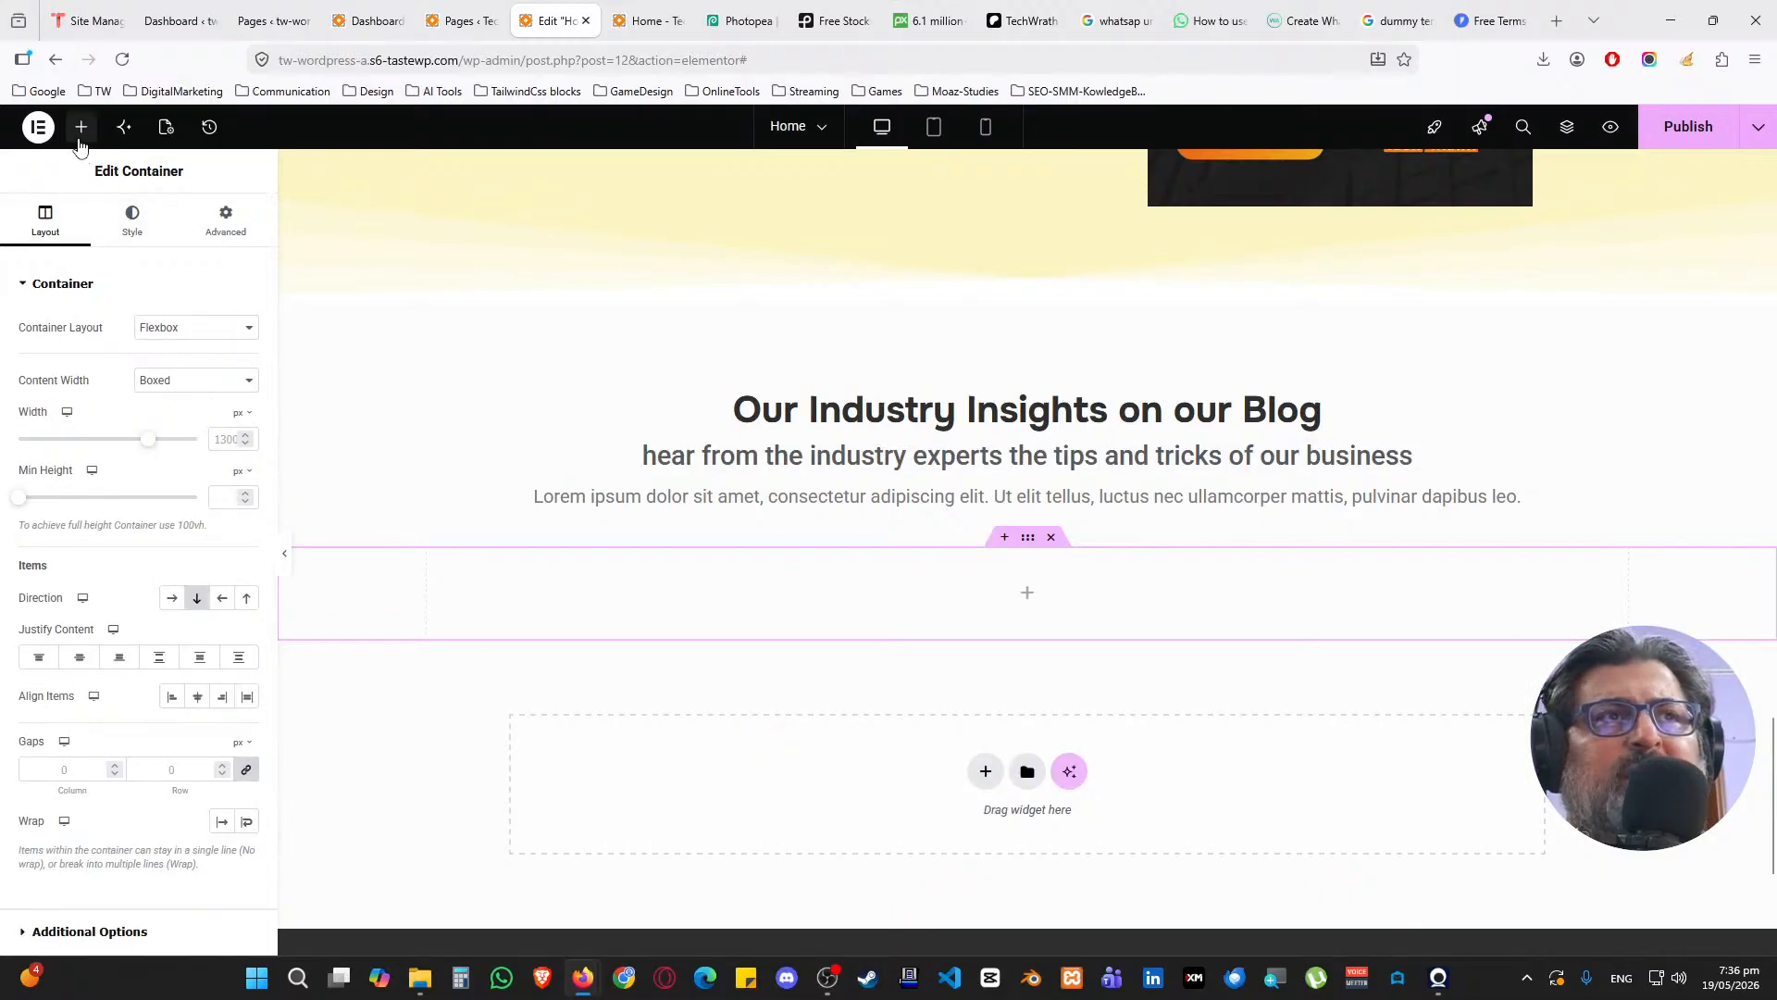
click(81, 127)
click(201, 250)
text(bl)
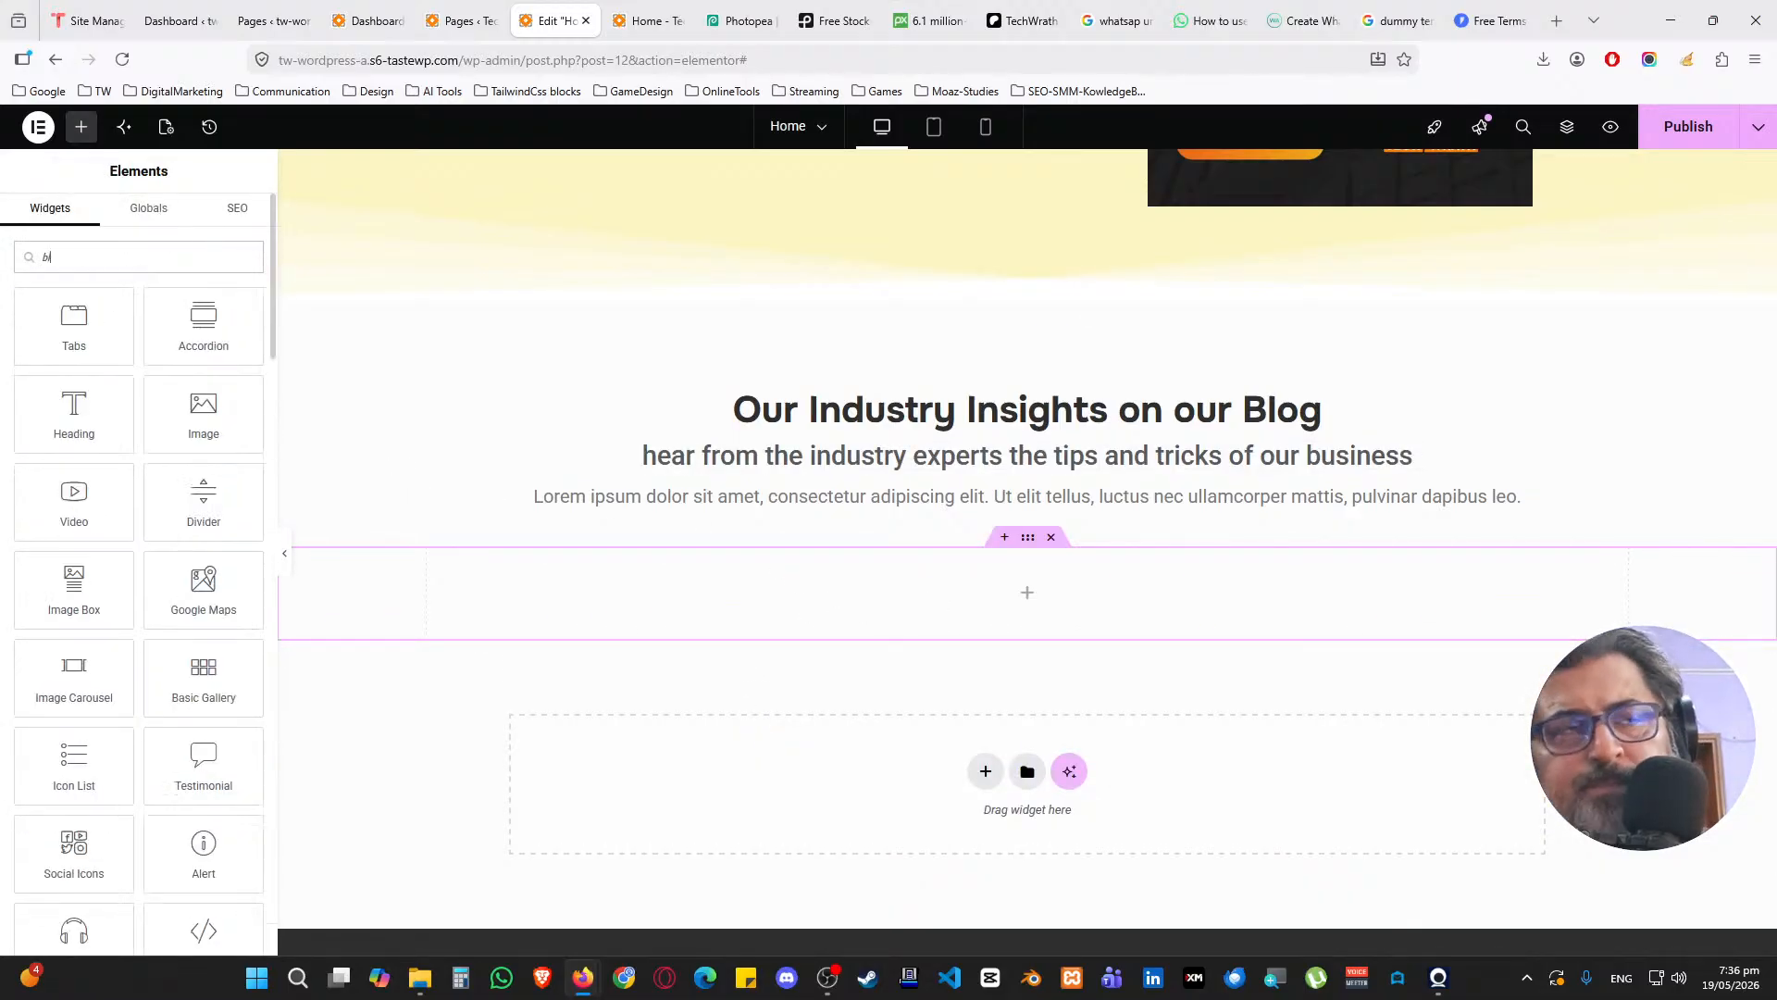
text(ogpost)
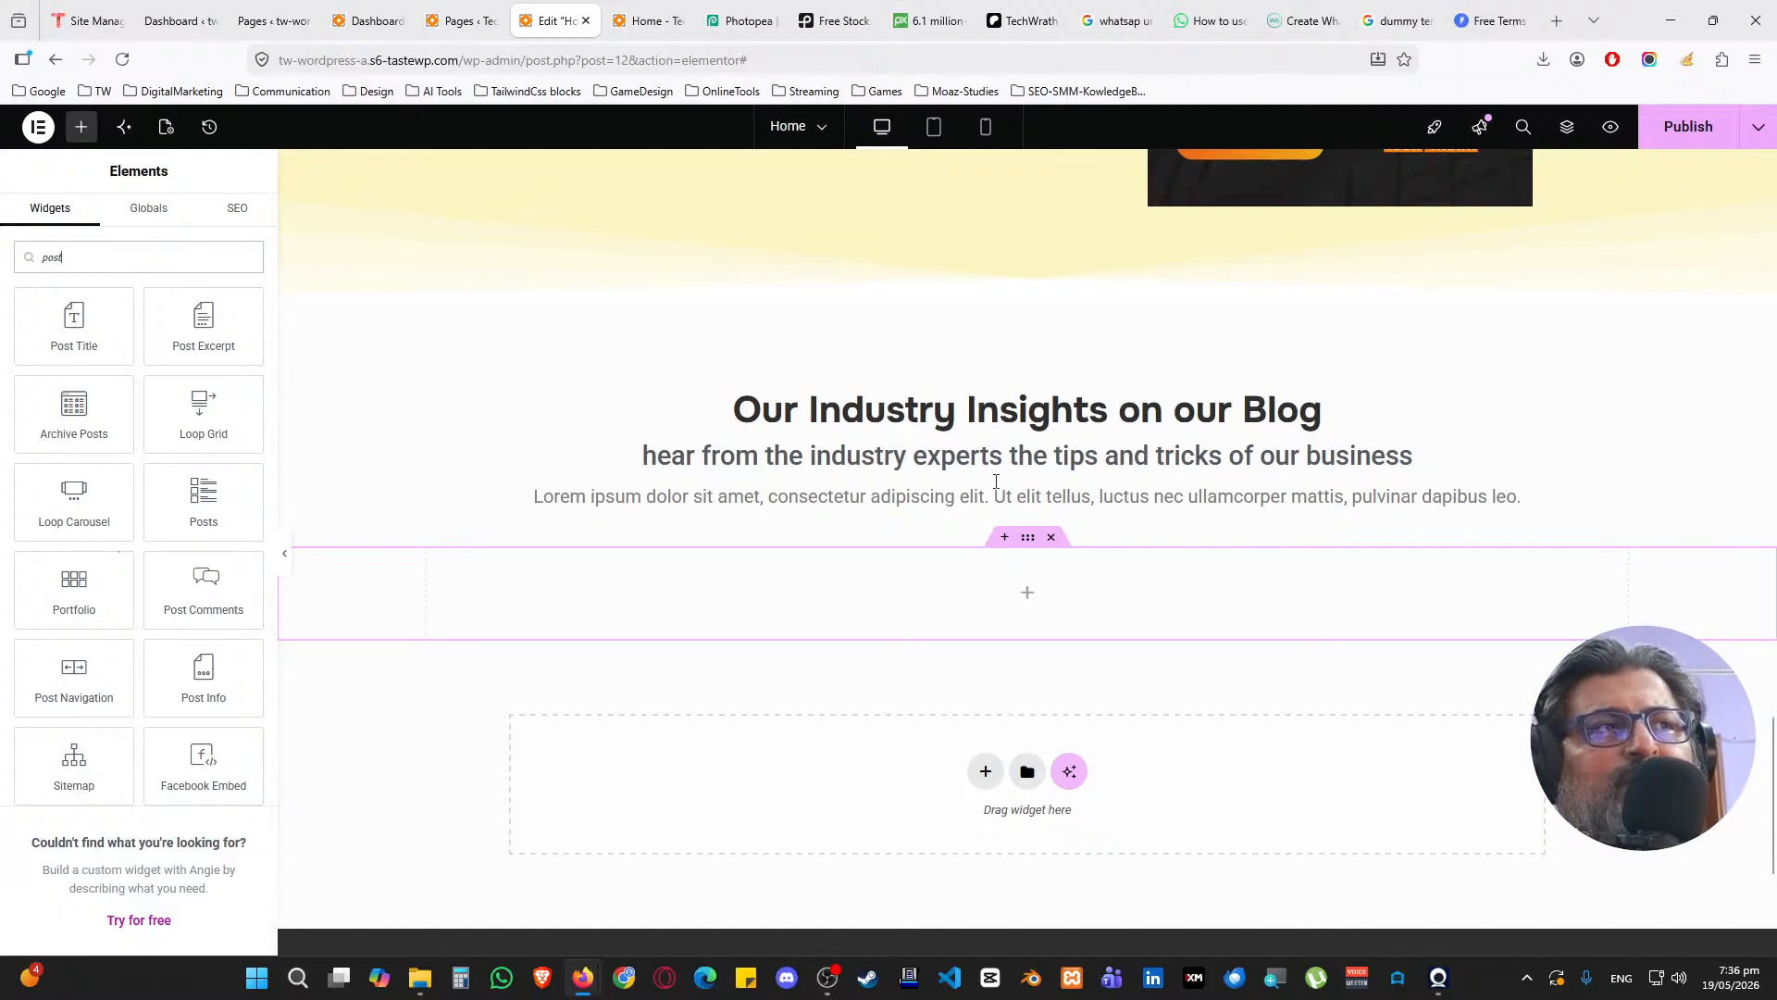
click(1695, 132)
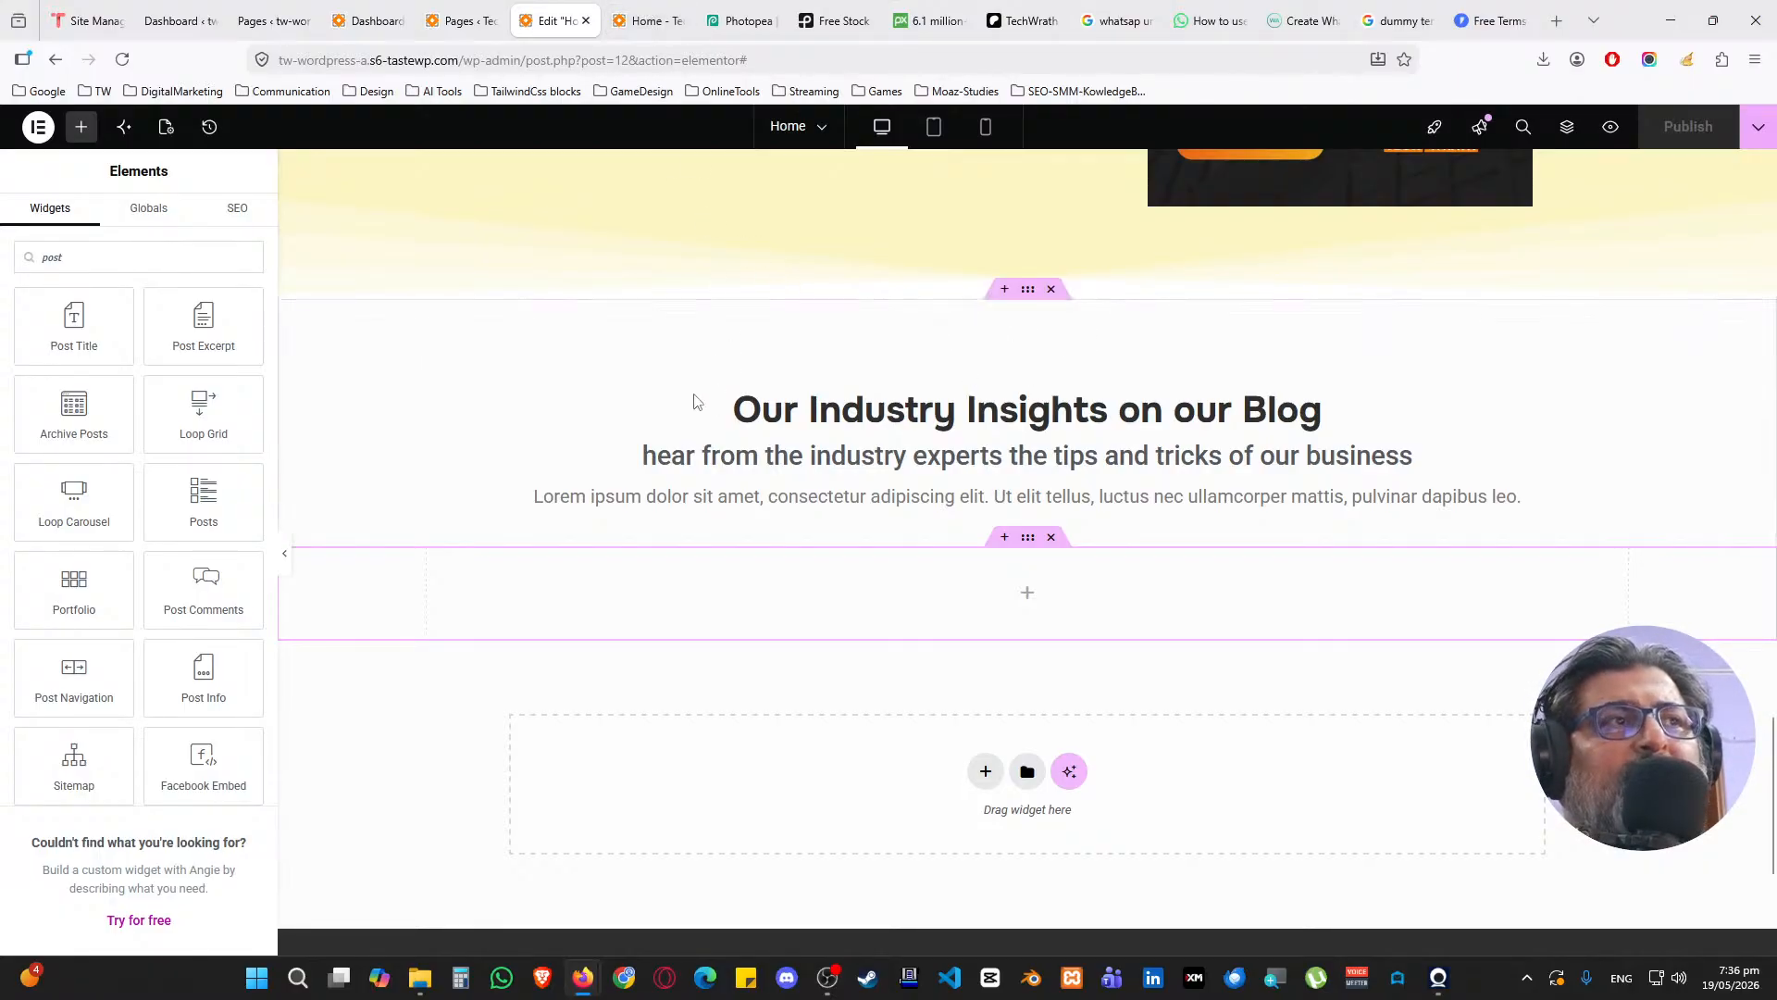
click(717, 412)
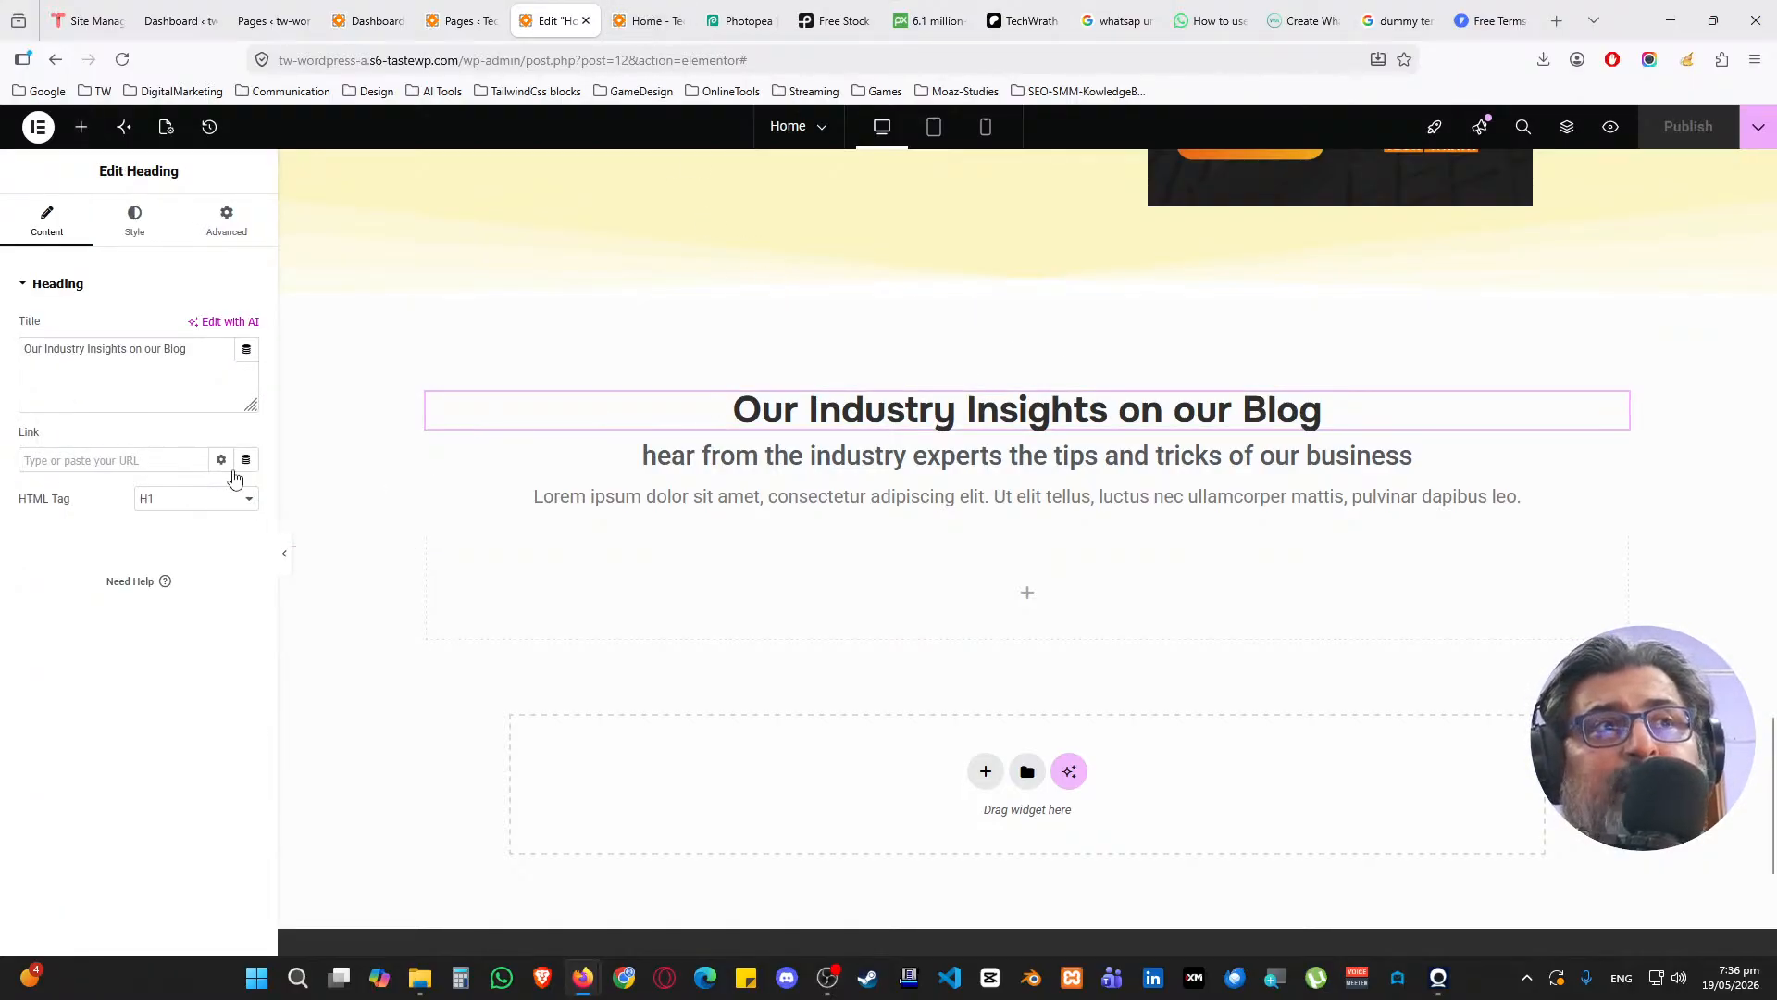
Set the blog heading's HTML tag to H2
scroll(648, 458, up, 1)
click(204, 514)
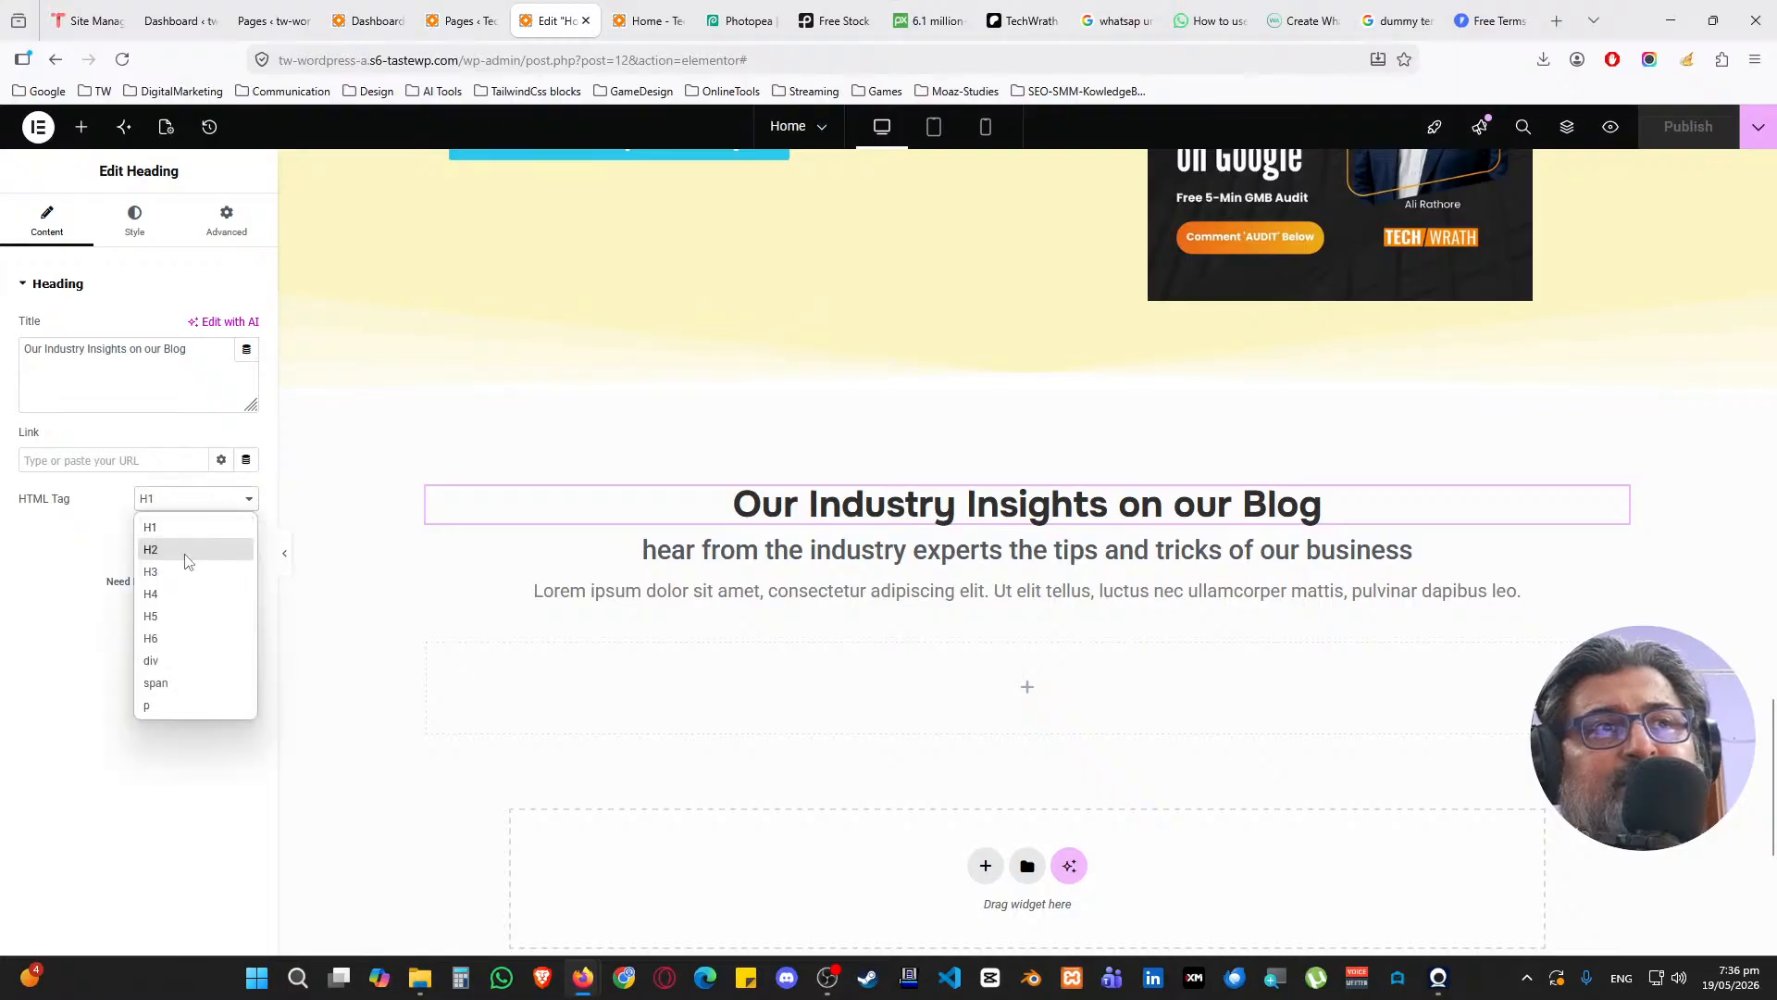
click(182, 556)
Inspect the TechWrath TV Tutorials, Subscribe and Contact for Quick Audit heading settings
scroll(648, 510, up, 10)
scroll(765, 500, up, 6)
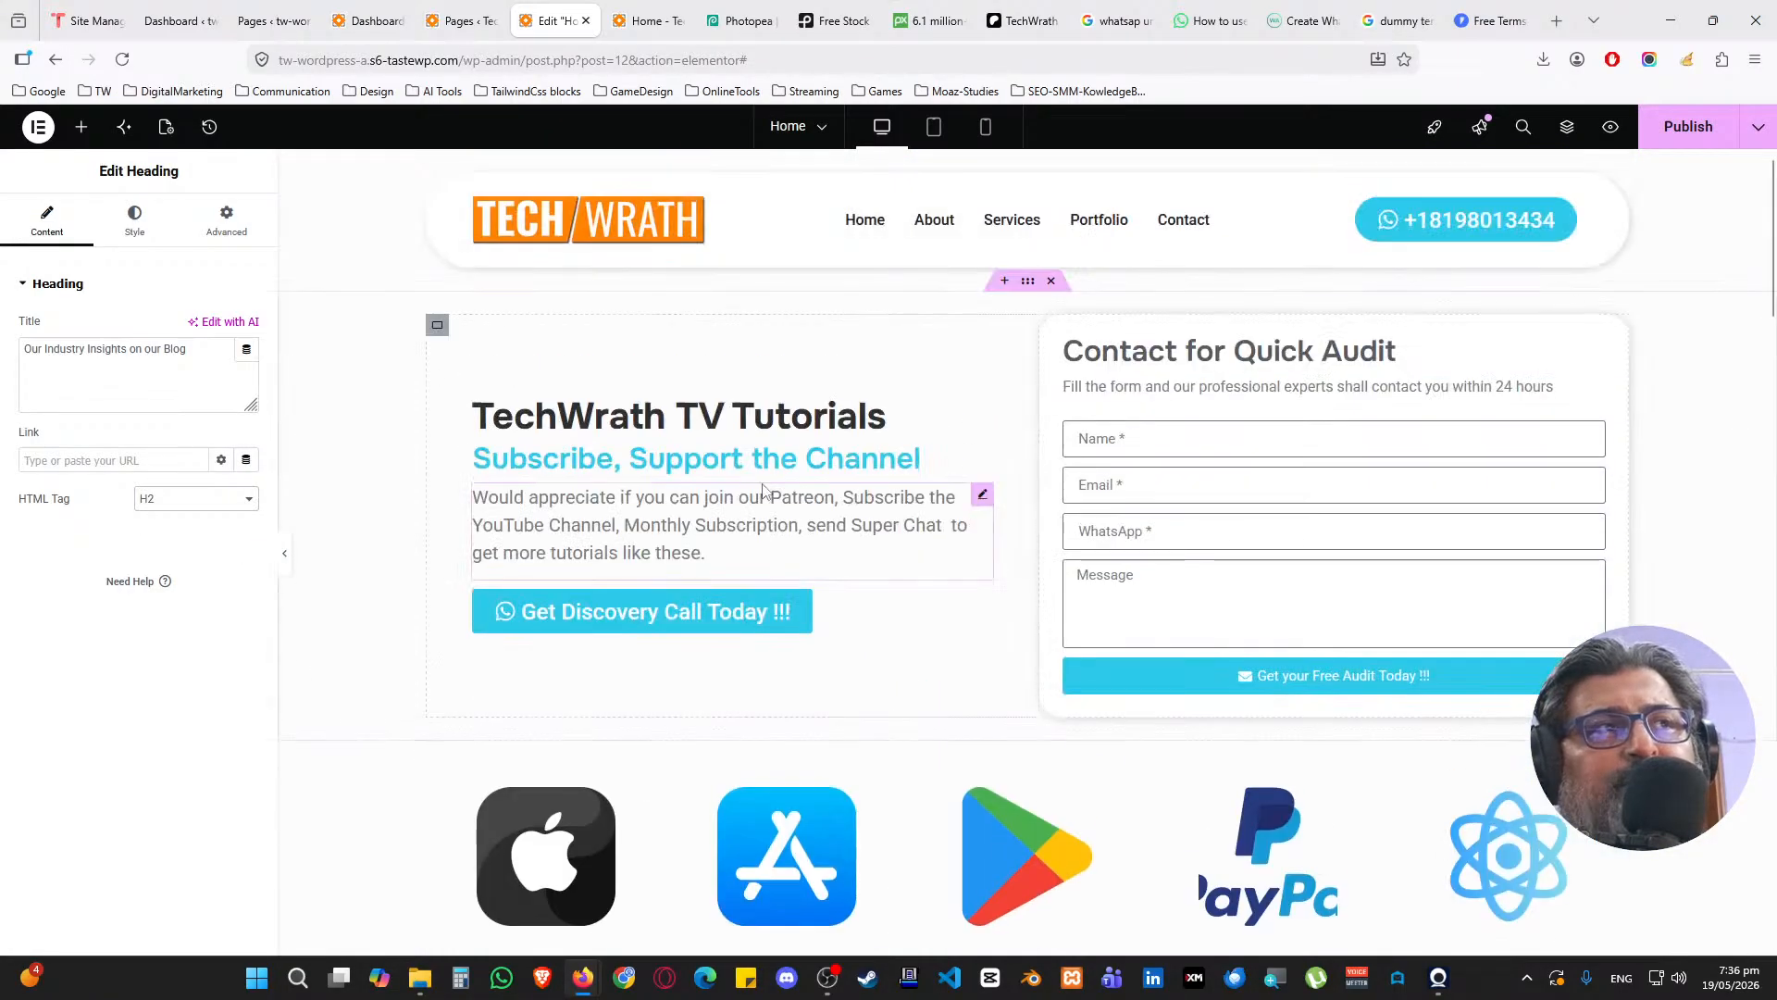
click(498, 416)
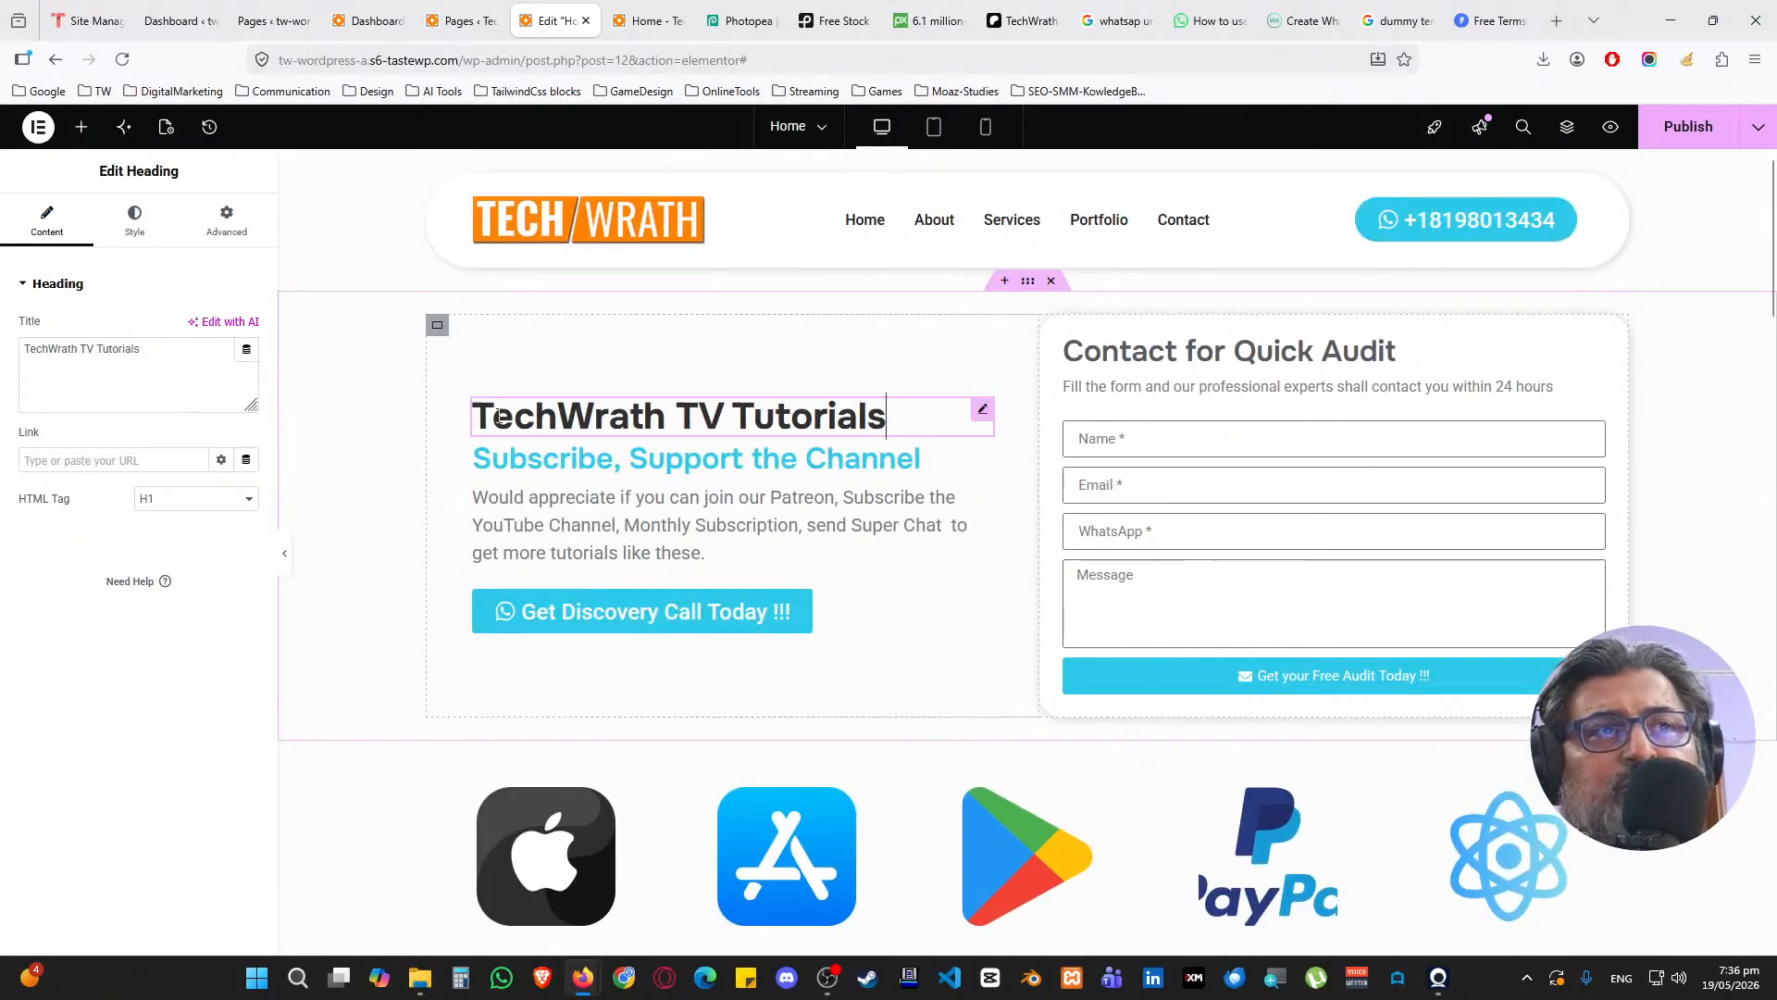
click(134, 222)
click(546, 449)
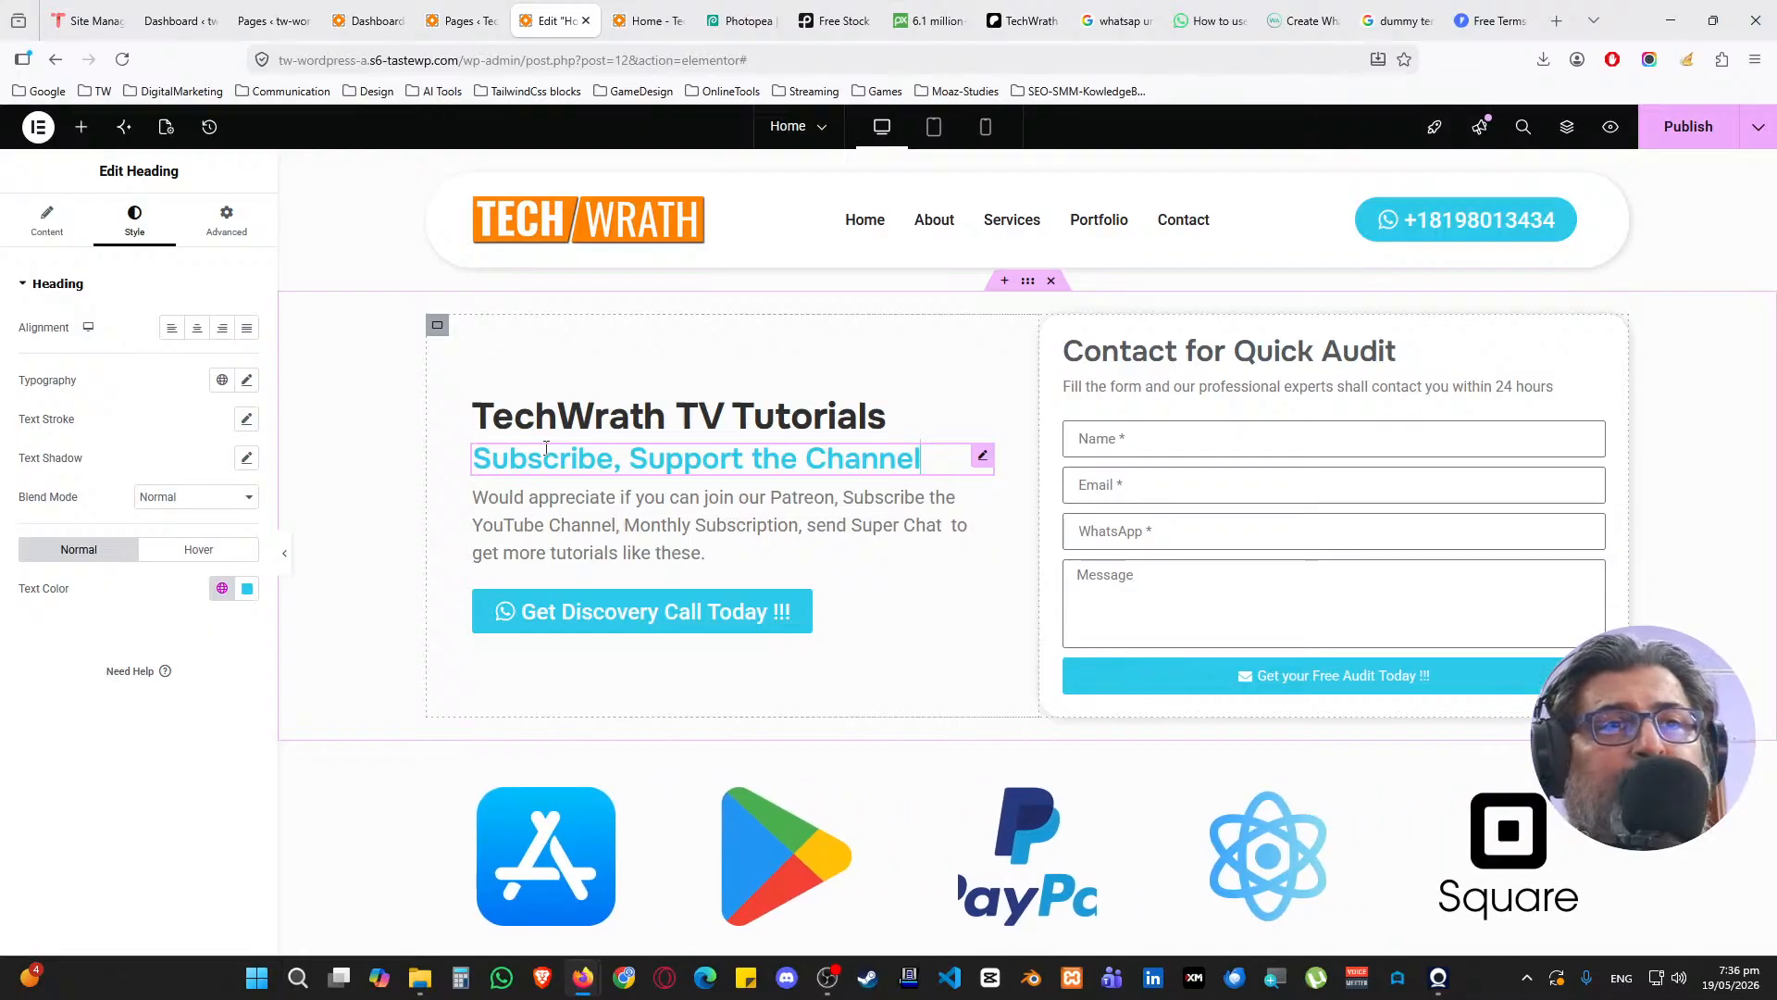
click(1154, 348)
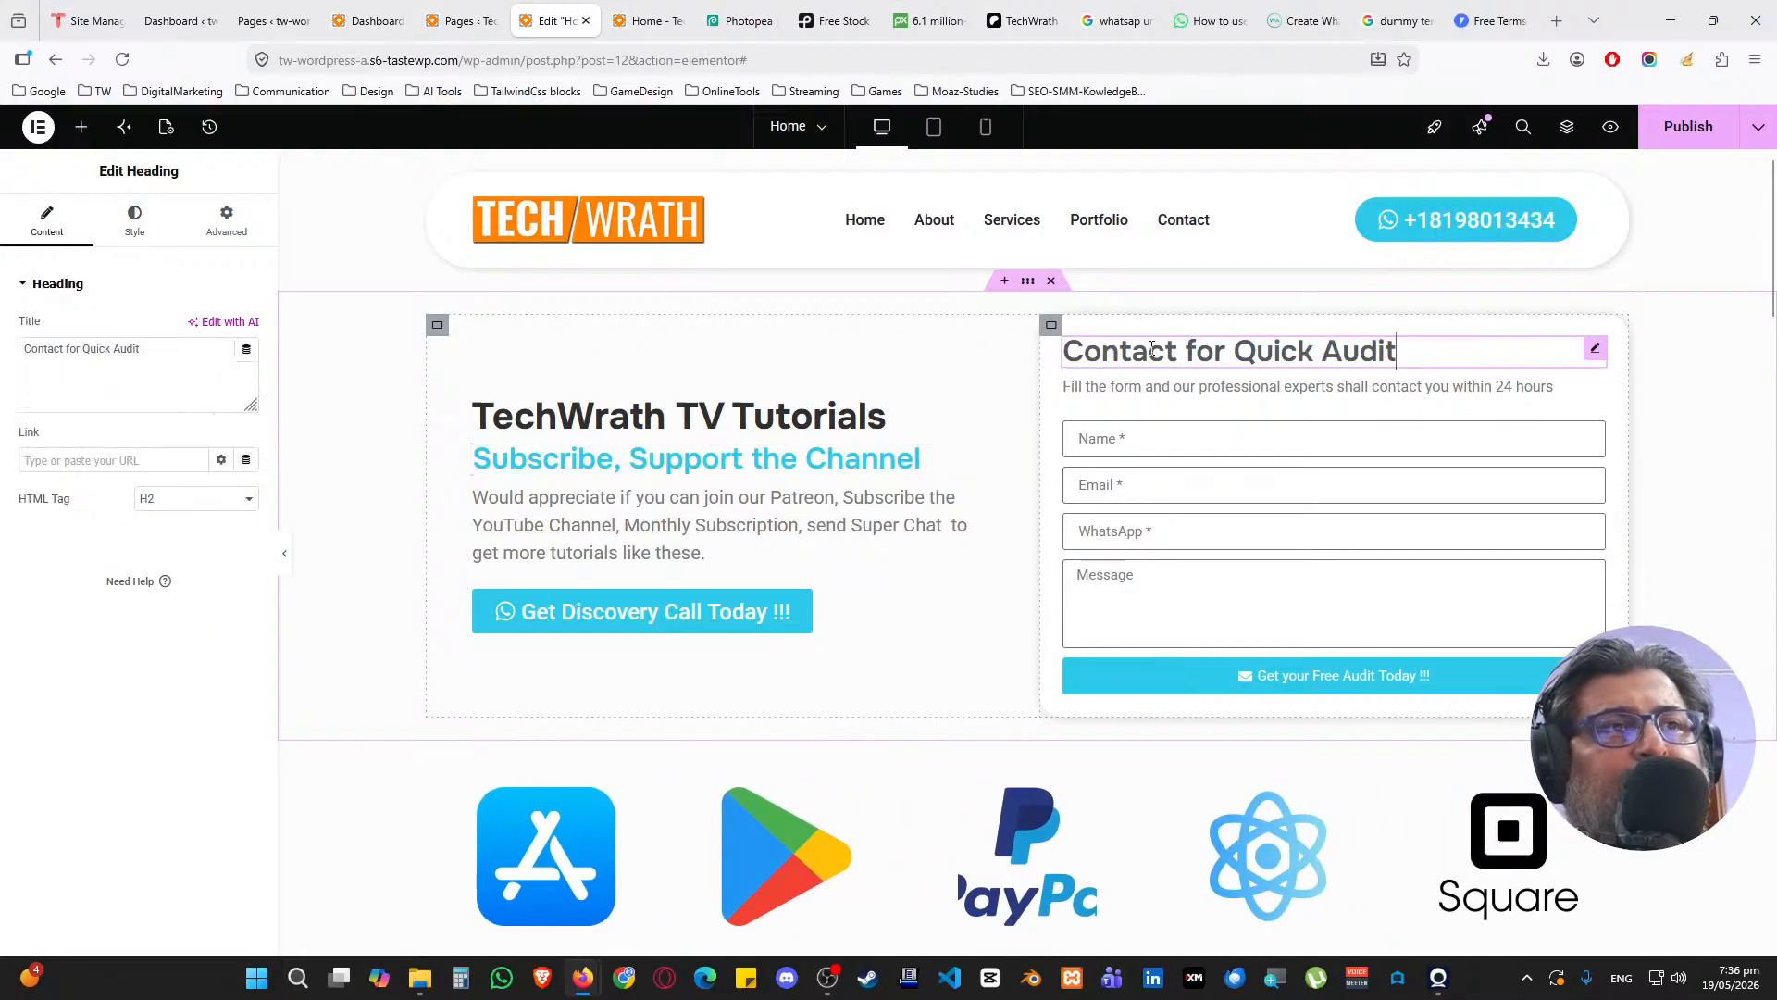
scroll(886, 481, down, 9)
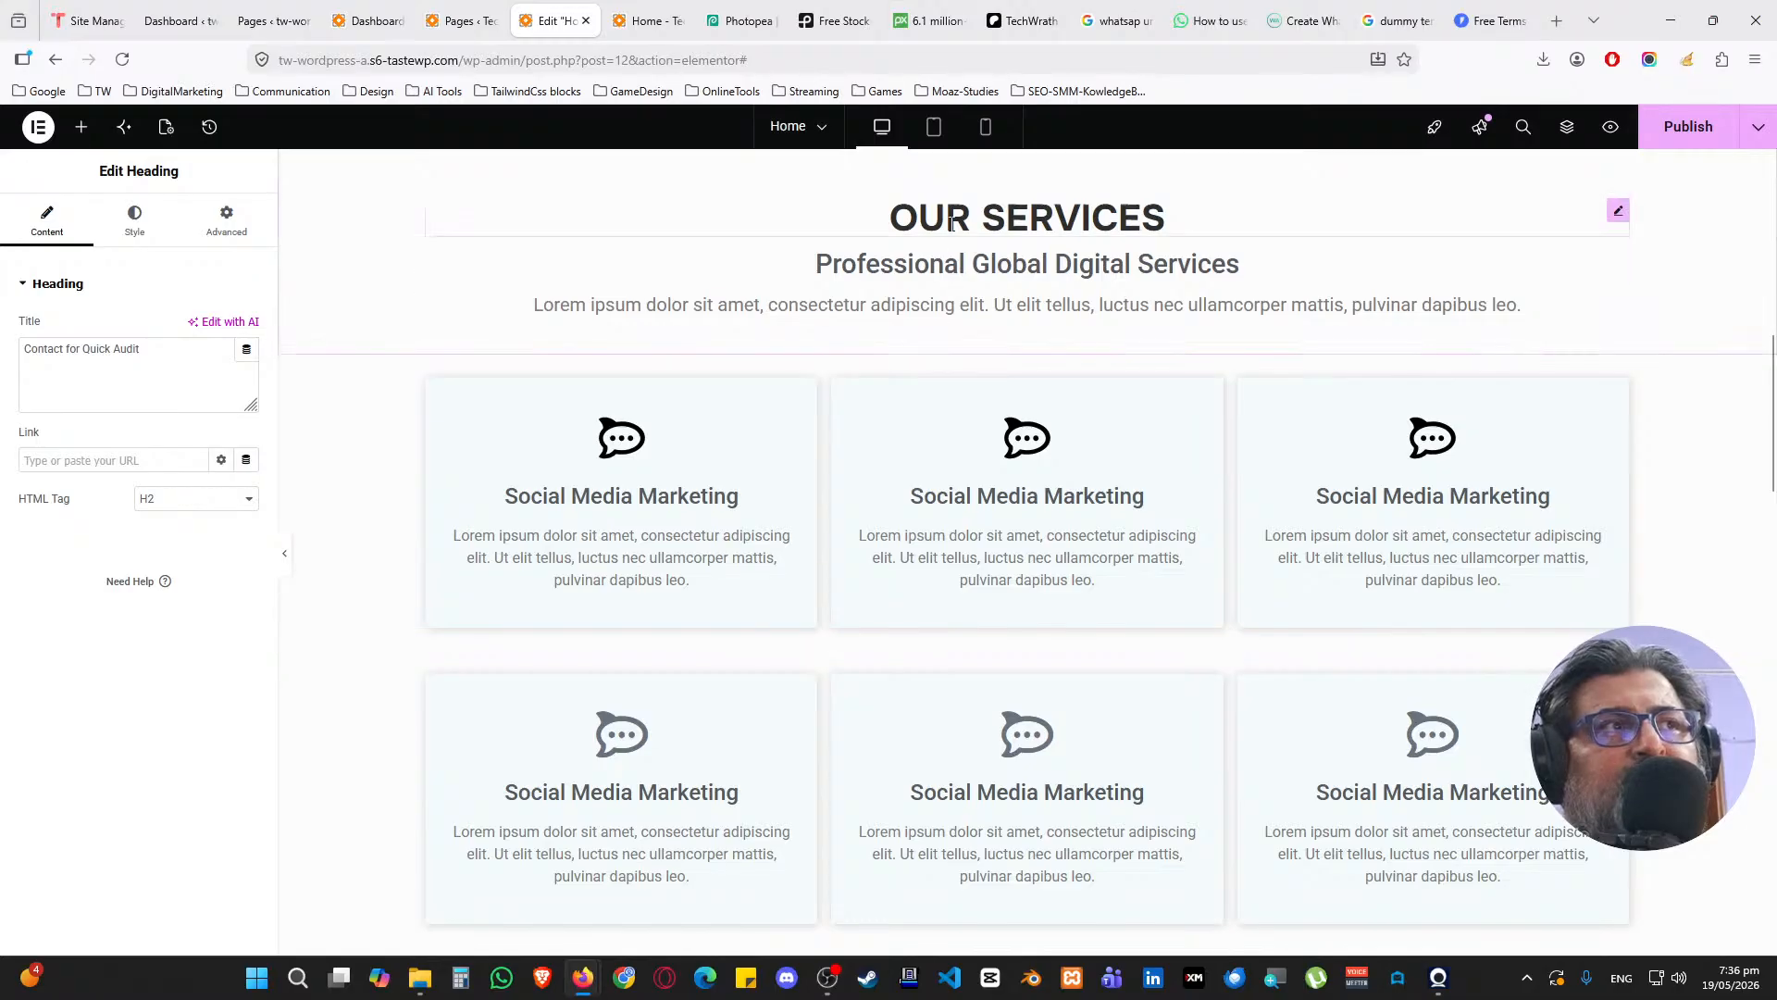
Make the OUR SERVICES and FAQs headings H2
click(1619, 207)
click(210, 500)
click(197, 549)
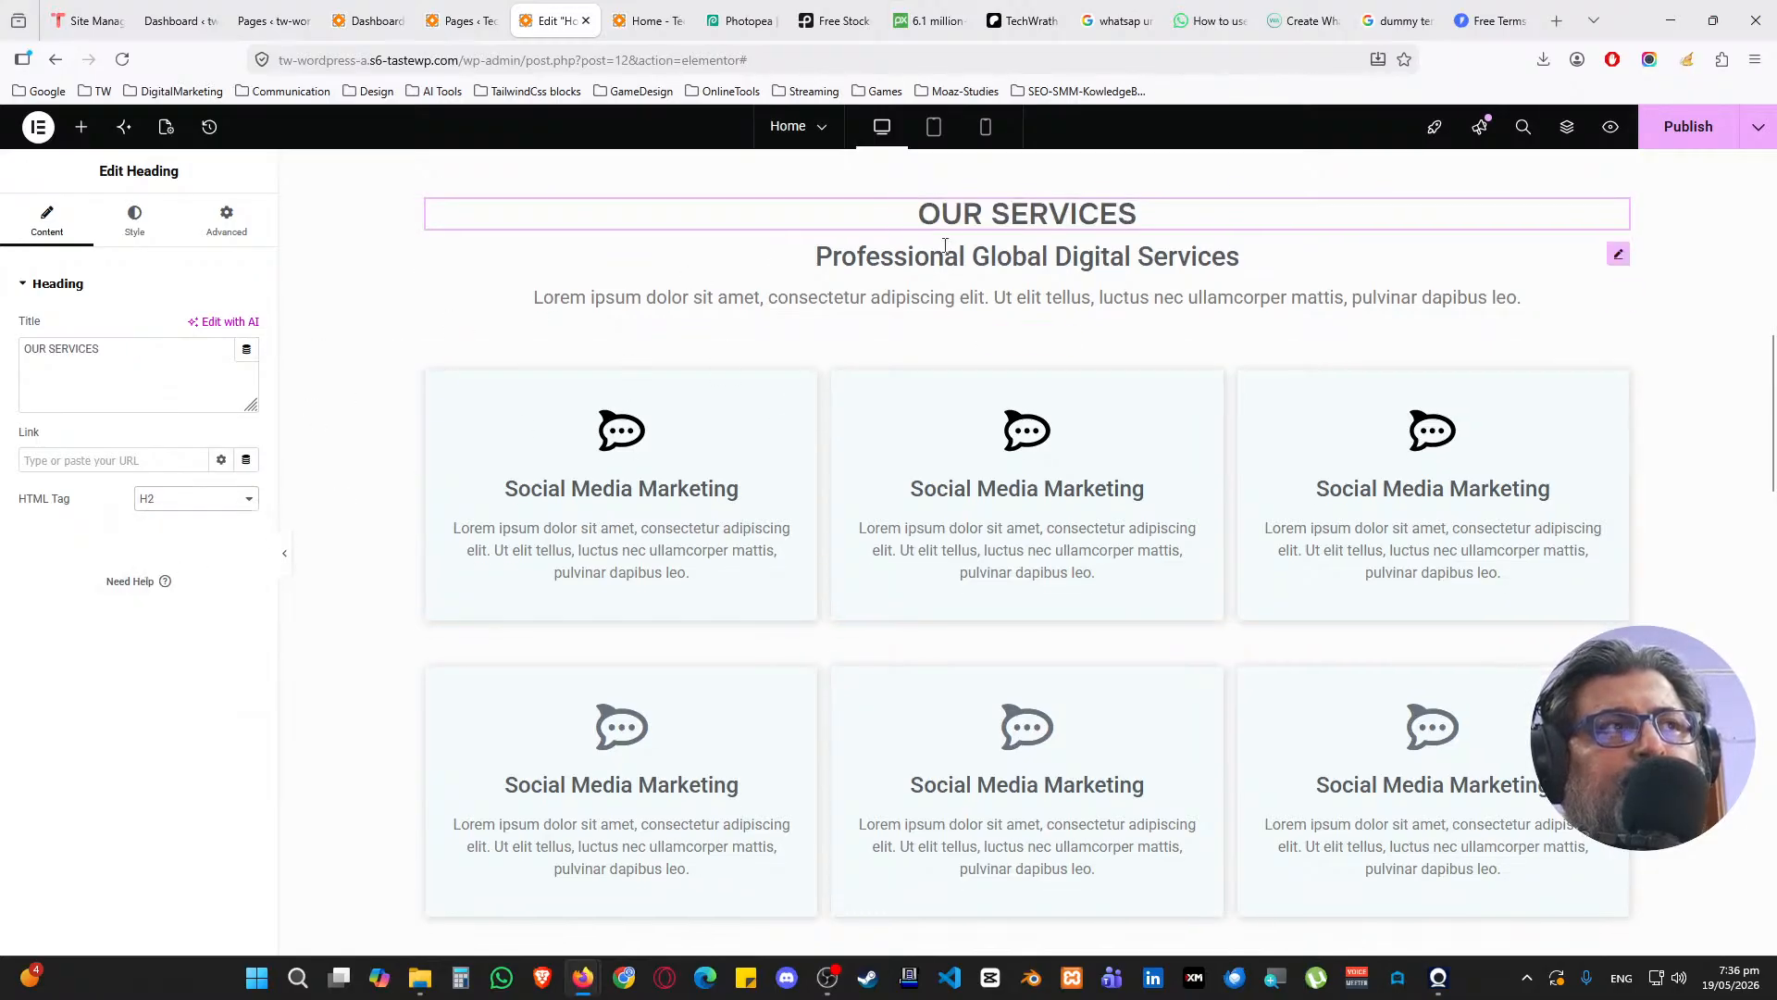
click(1619, 250)
scroll(843, 556, down, 5)
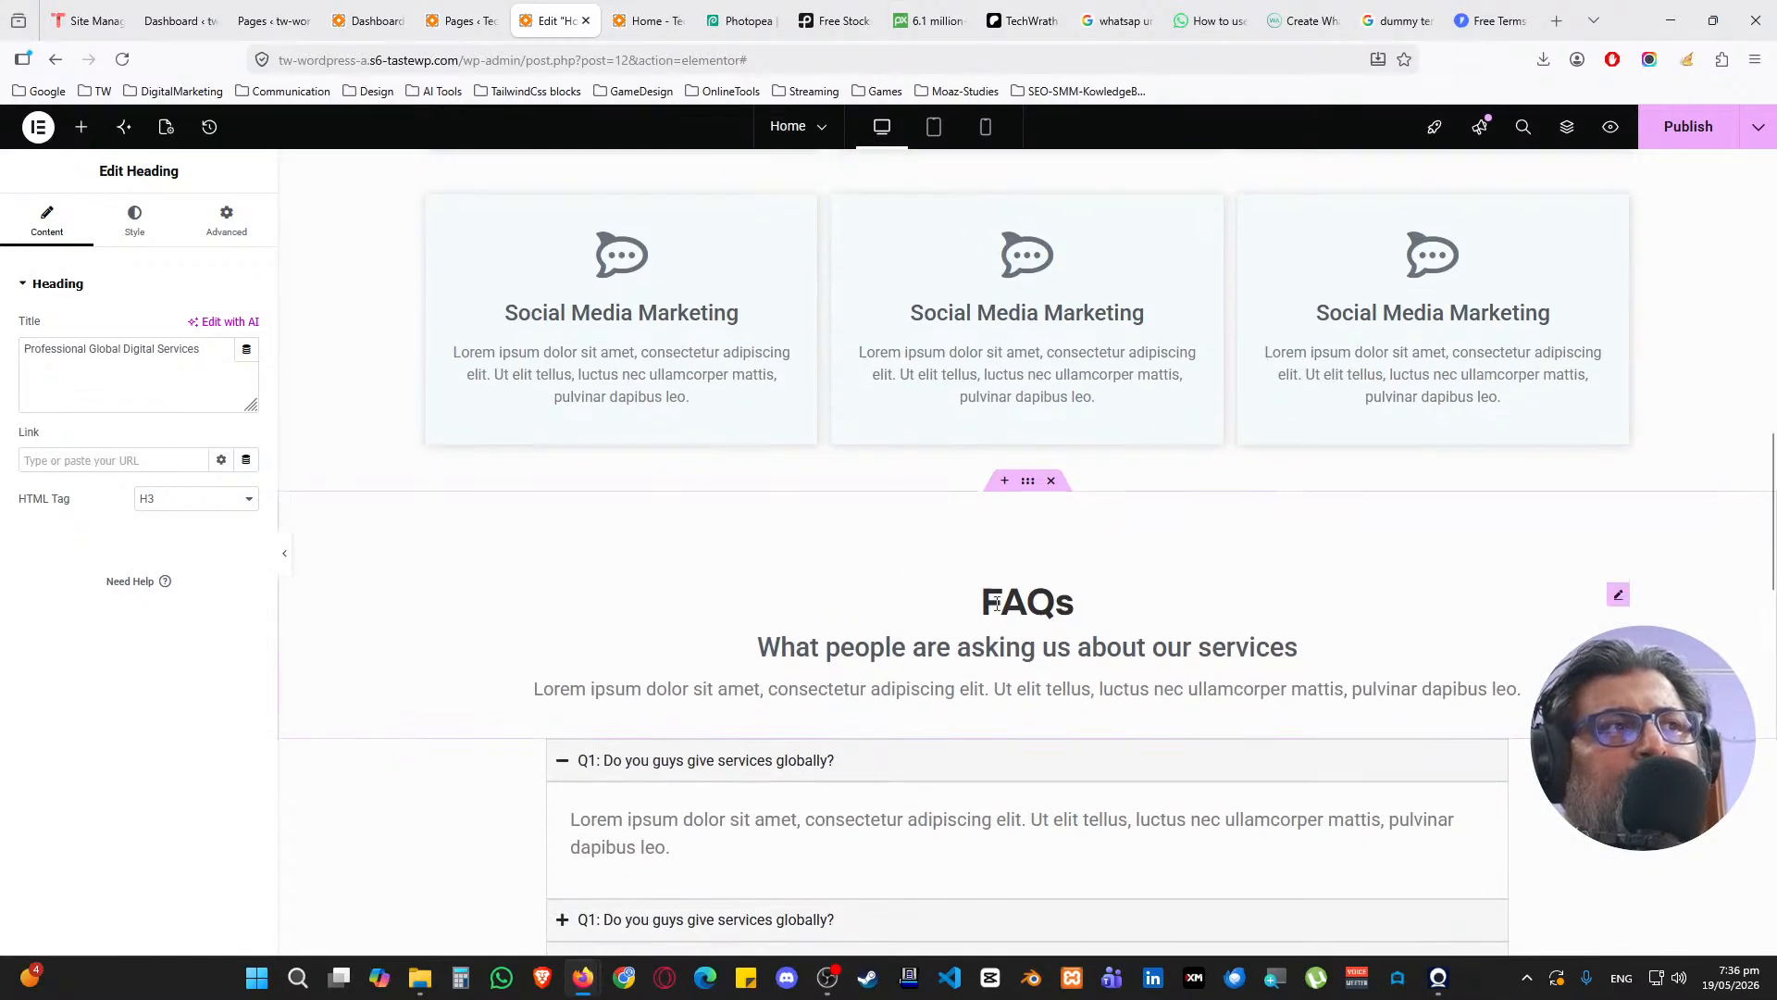
click(1617, 589)
click(210, 500)
click(197, 546)
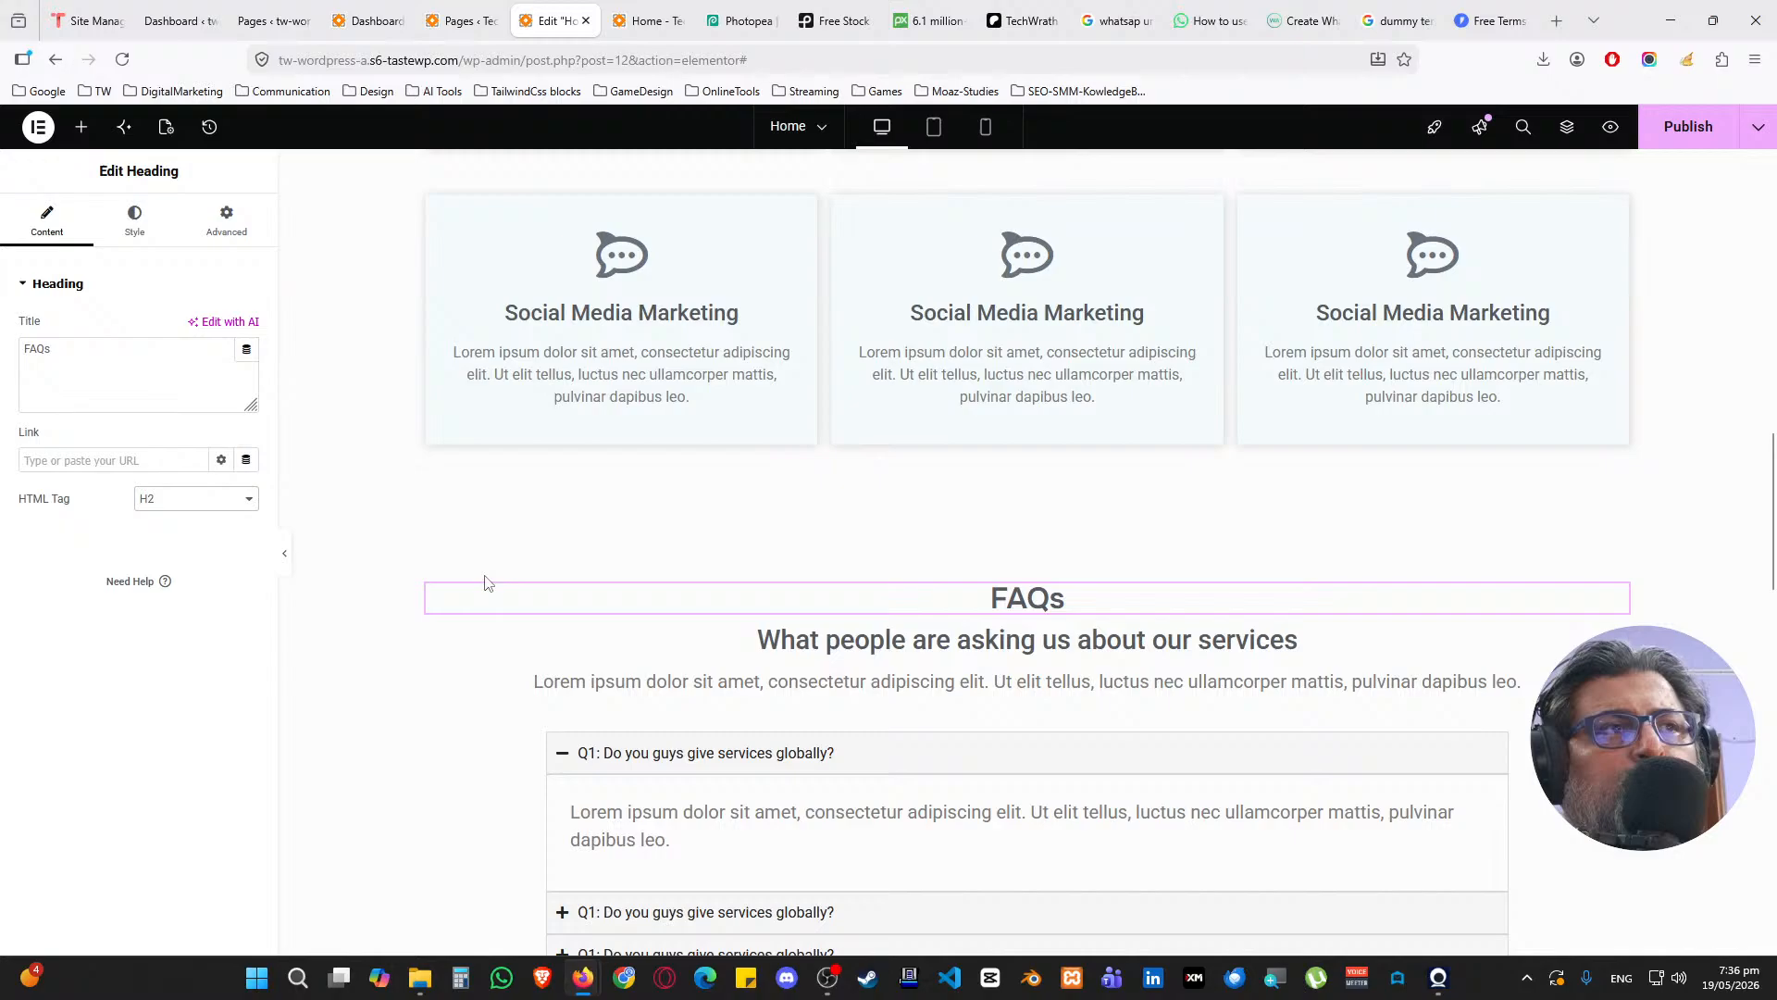
Set the WHY CHOOSE US? heading's HTML tag to H2
click(829, 639)
scroll(836, 639, down, 5)
scroll(836, 639, down, 3)
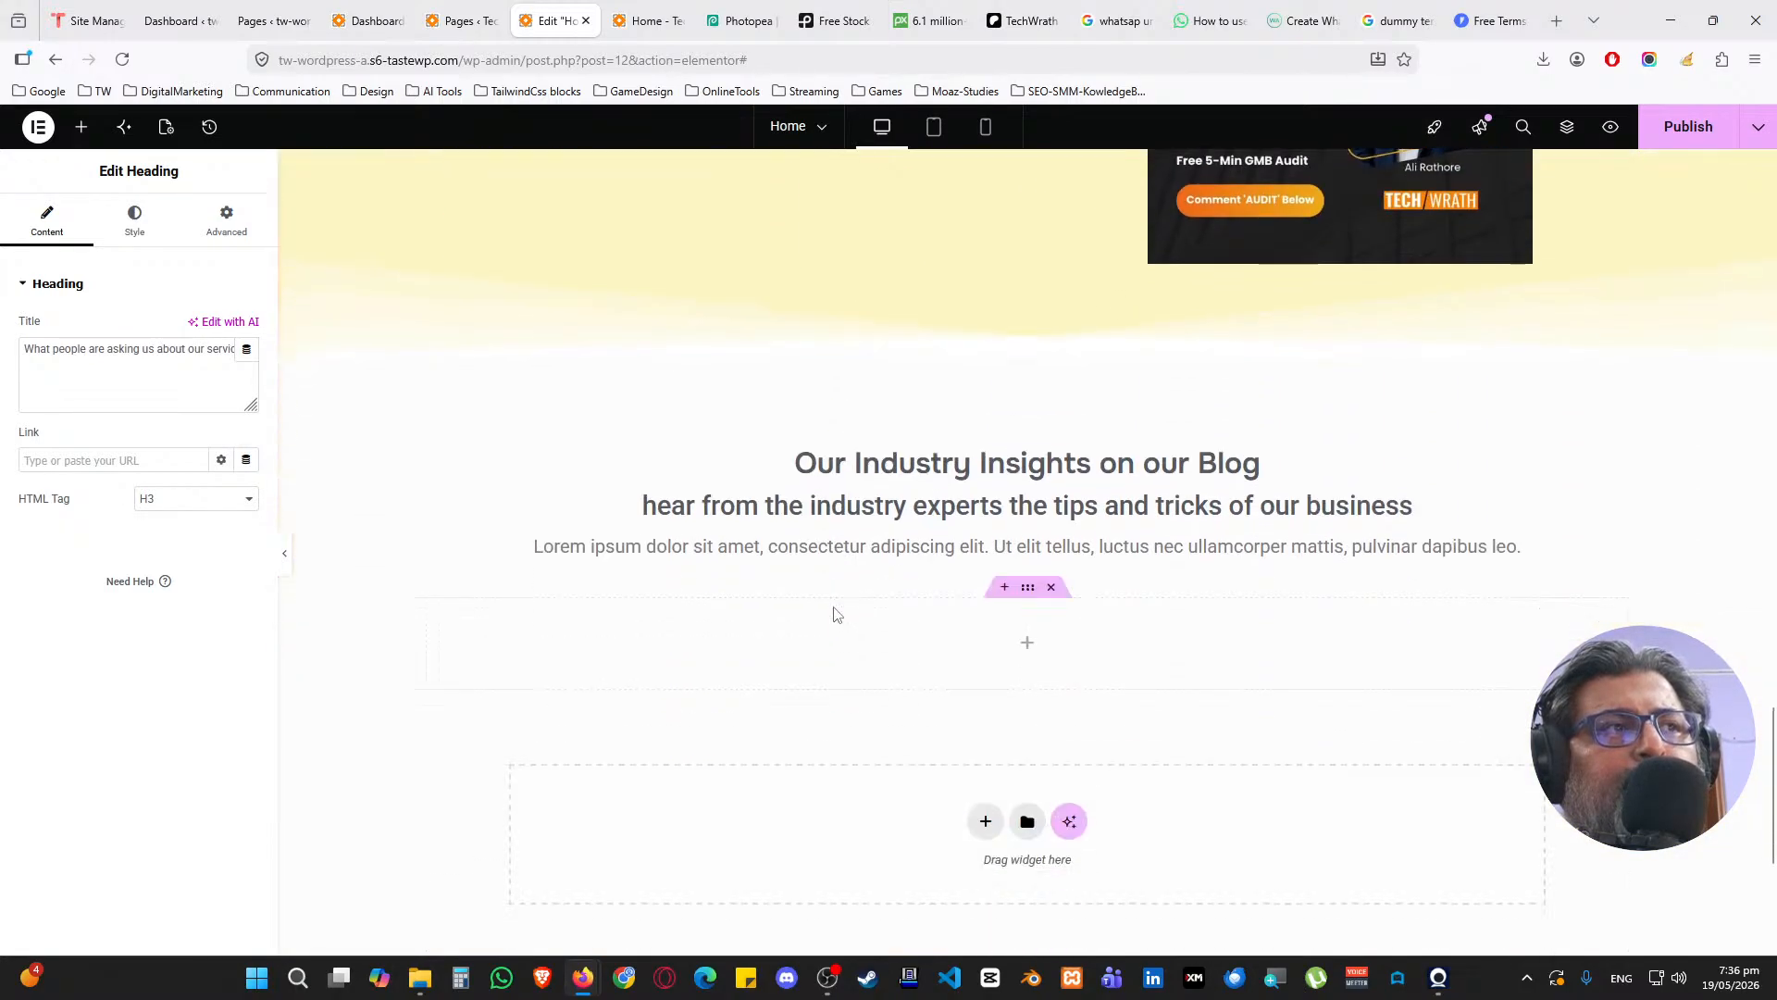
click(852, 468)
scroll(850, 495, up, 5)
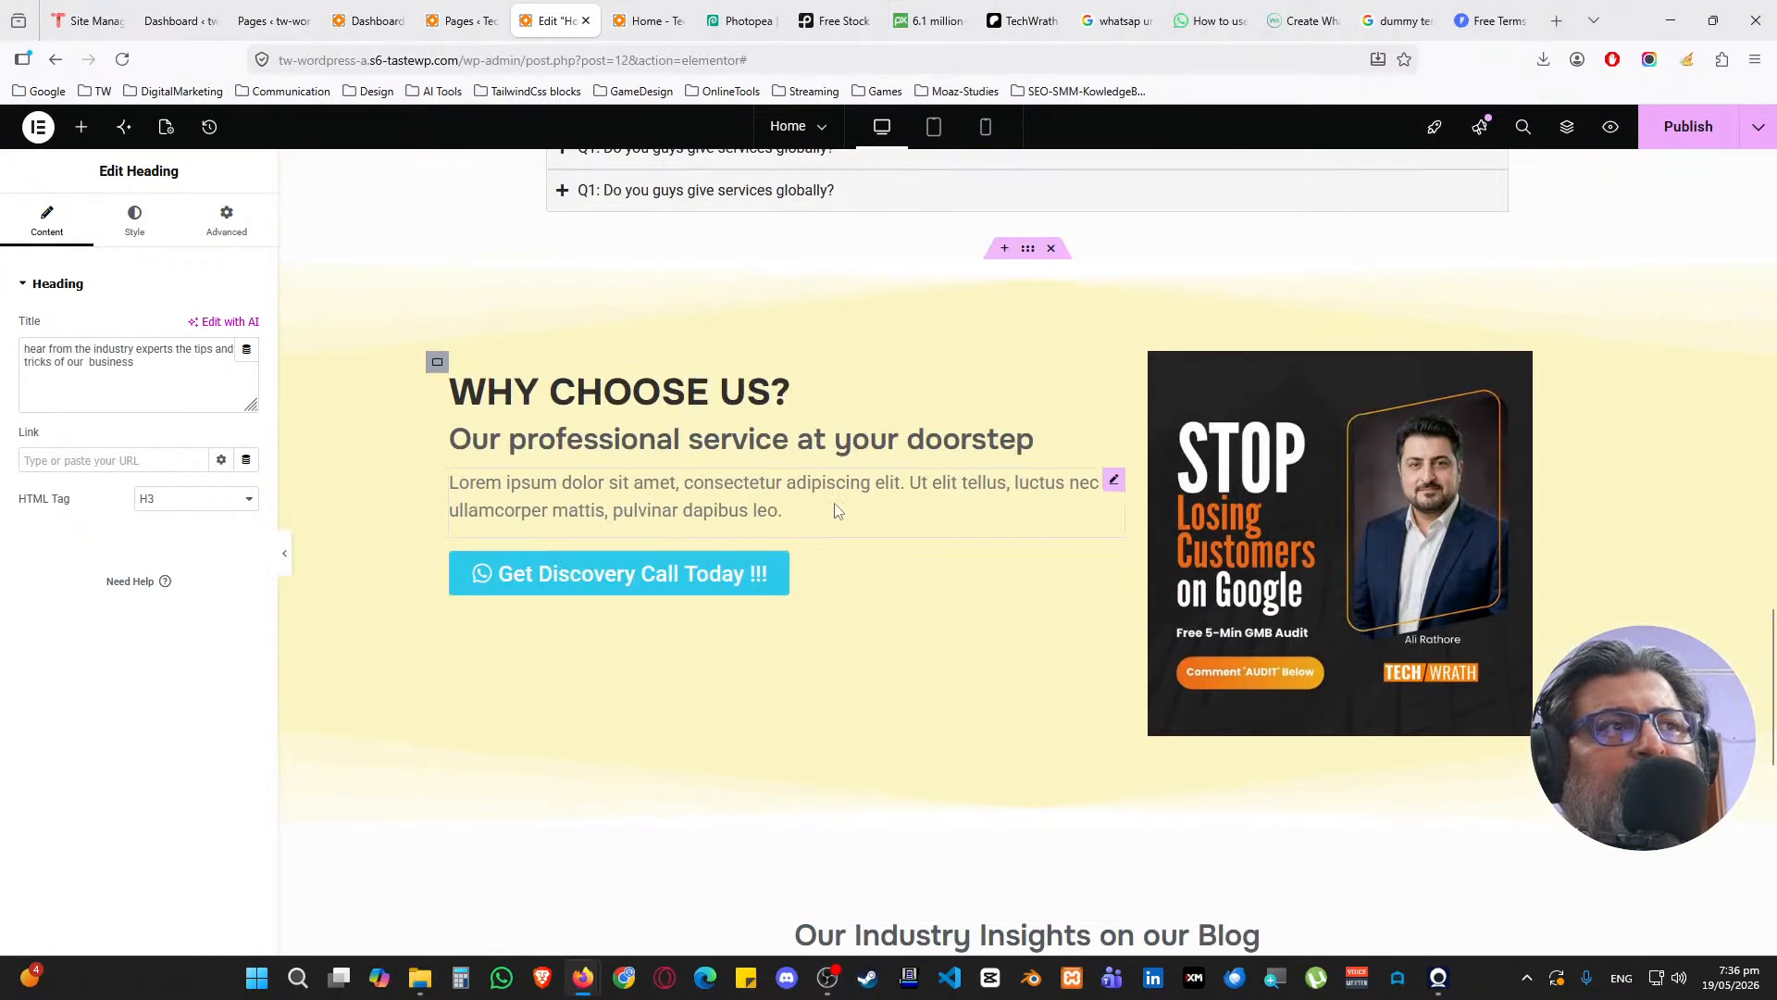
click(741, 394)
click(190, 498)
click(171, 554)
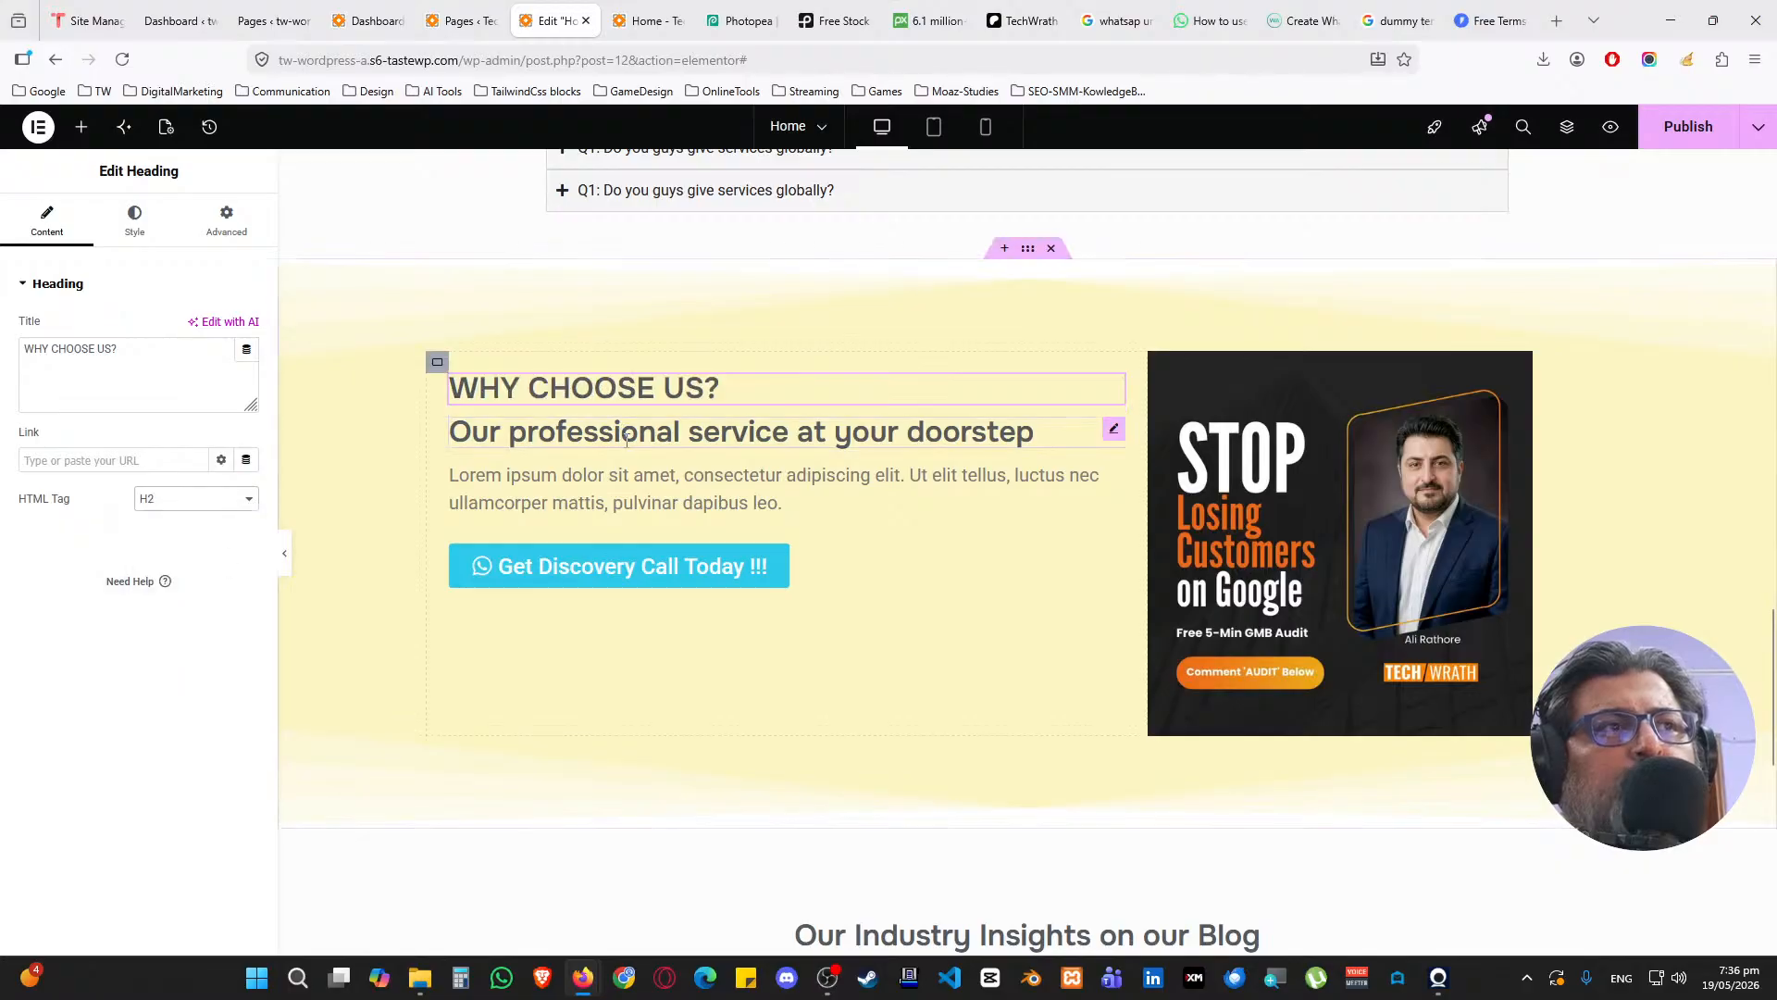
Save the Home page changes with Ctrl+S
click(1106, 441)
scroll(781, 707, down, 9)
scroll(802, 685, up, 5)
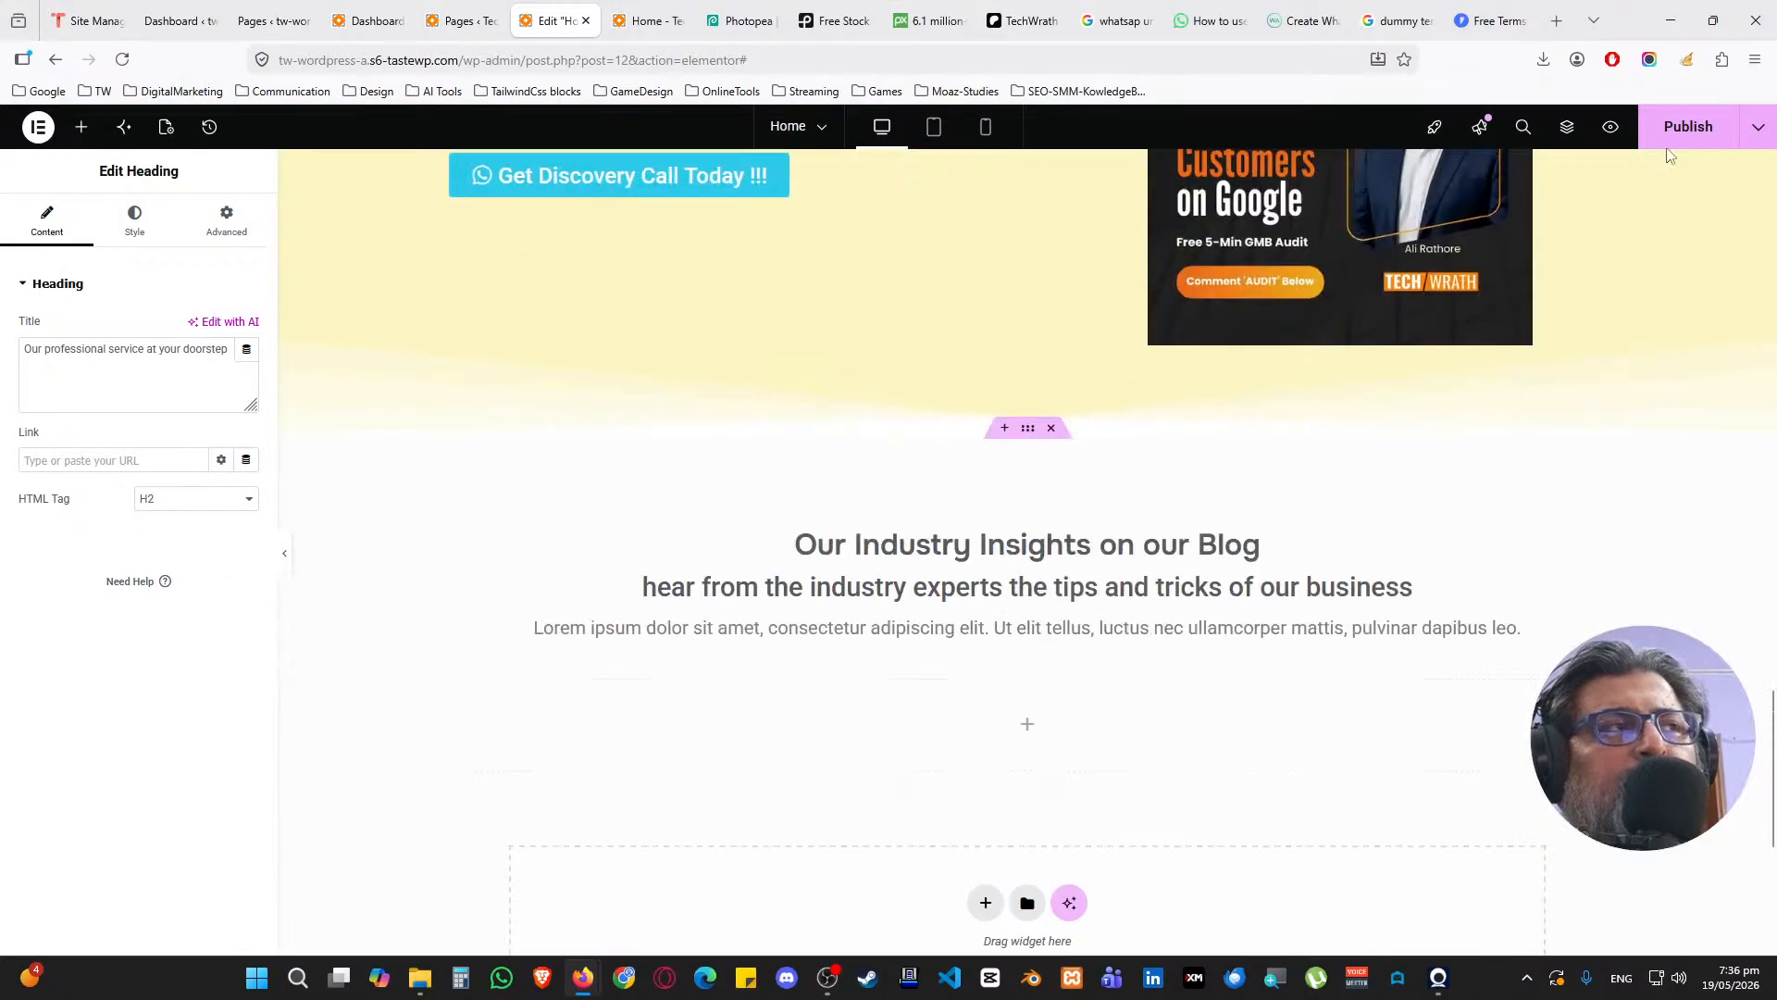
key(ctrl+s)
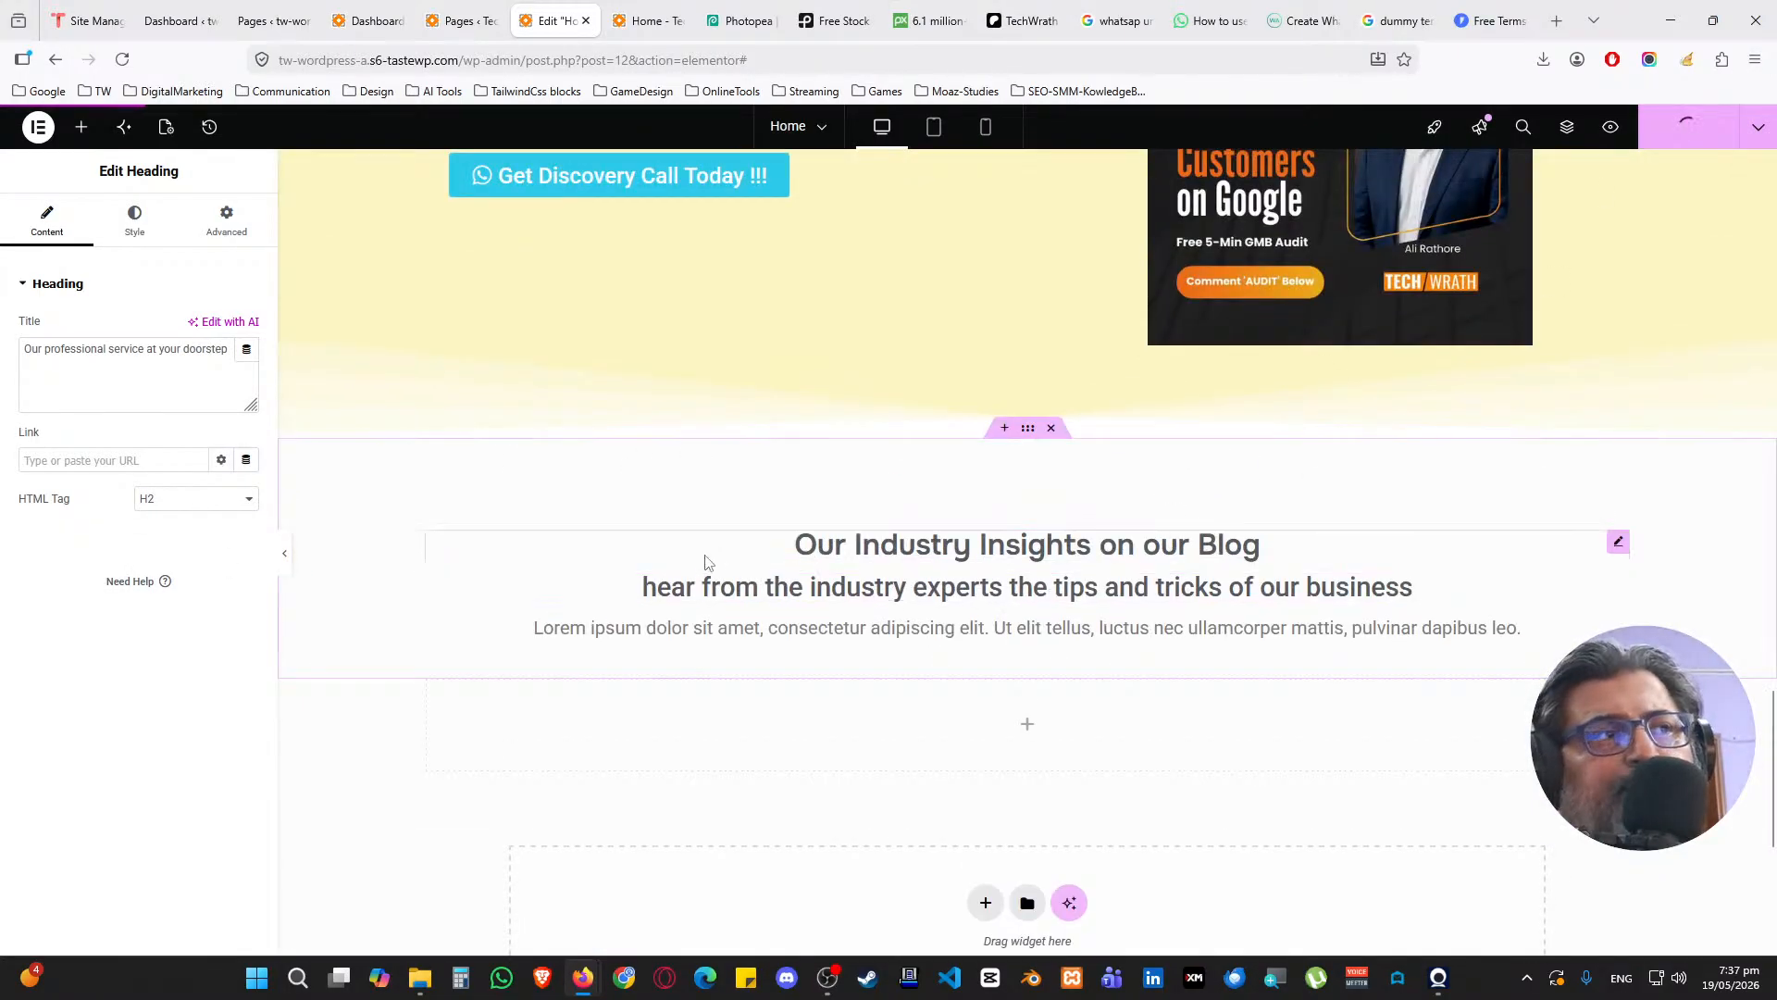
Reload the live Home page and scroll through it to review the new blog section and headings
click(647, 21)
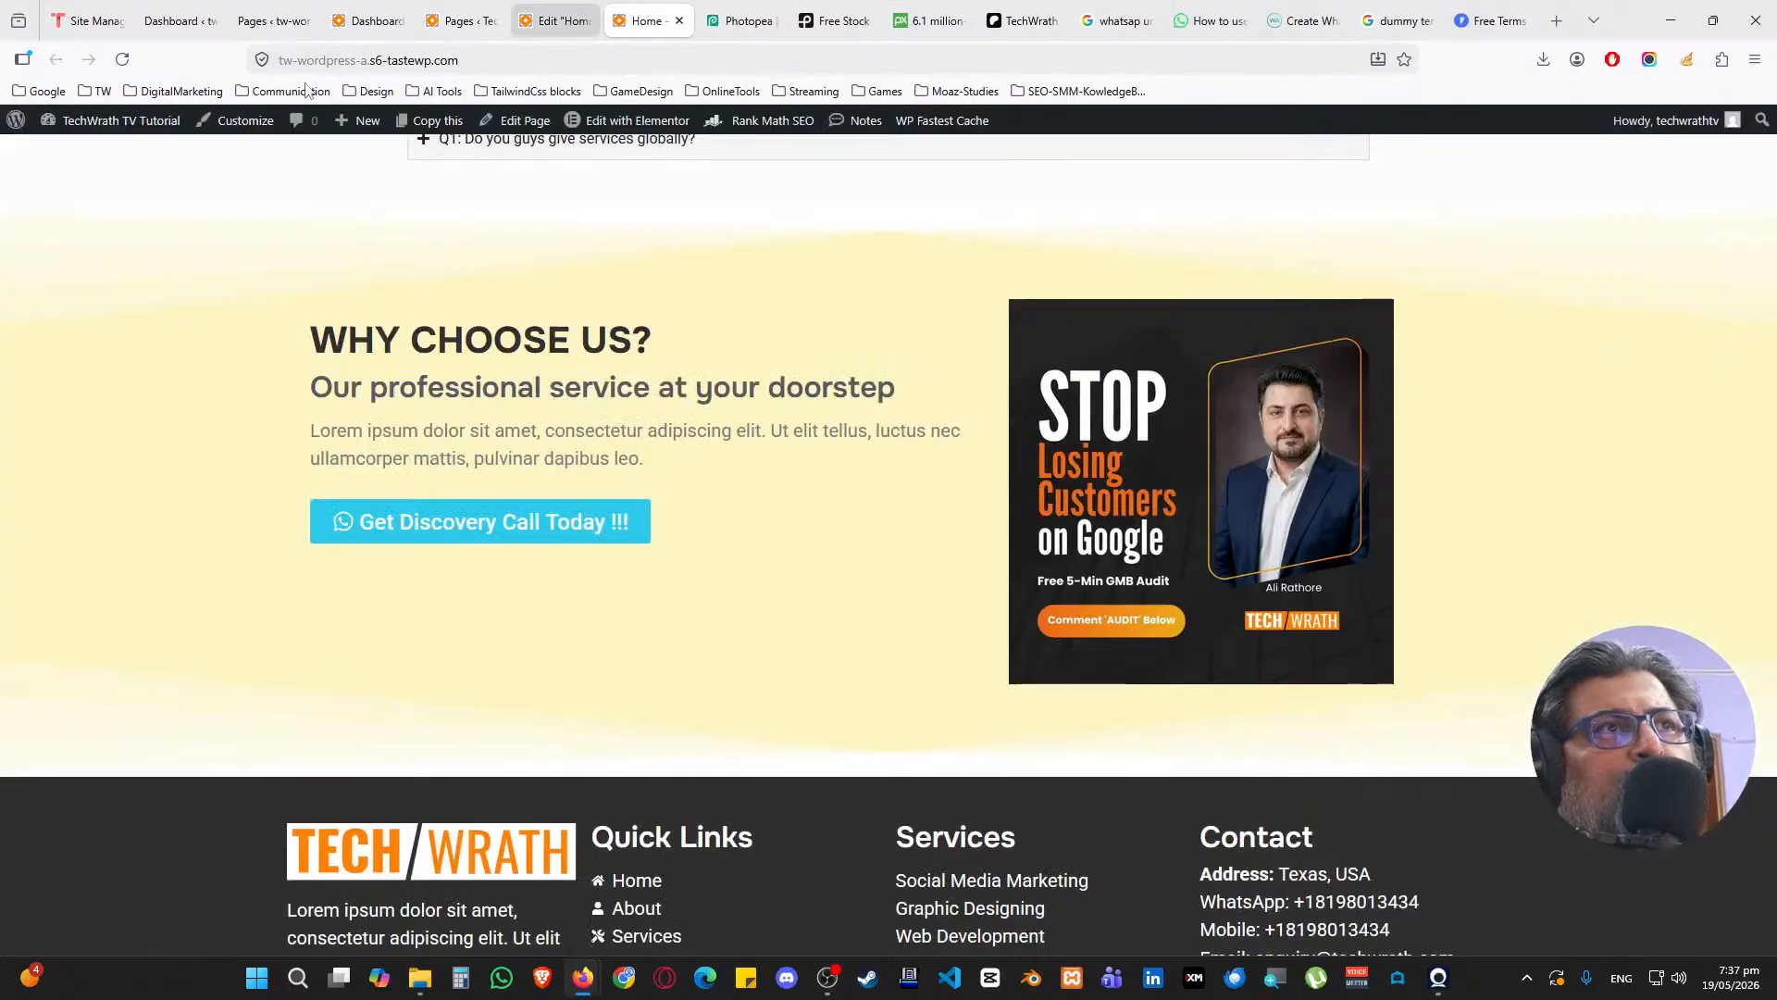
click(122, 60)
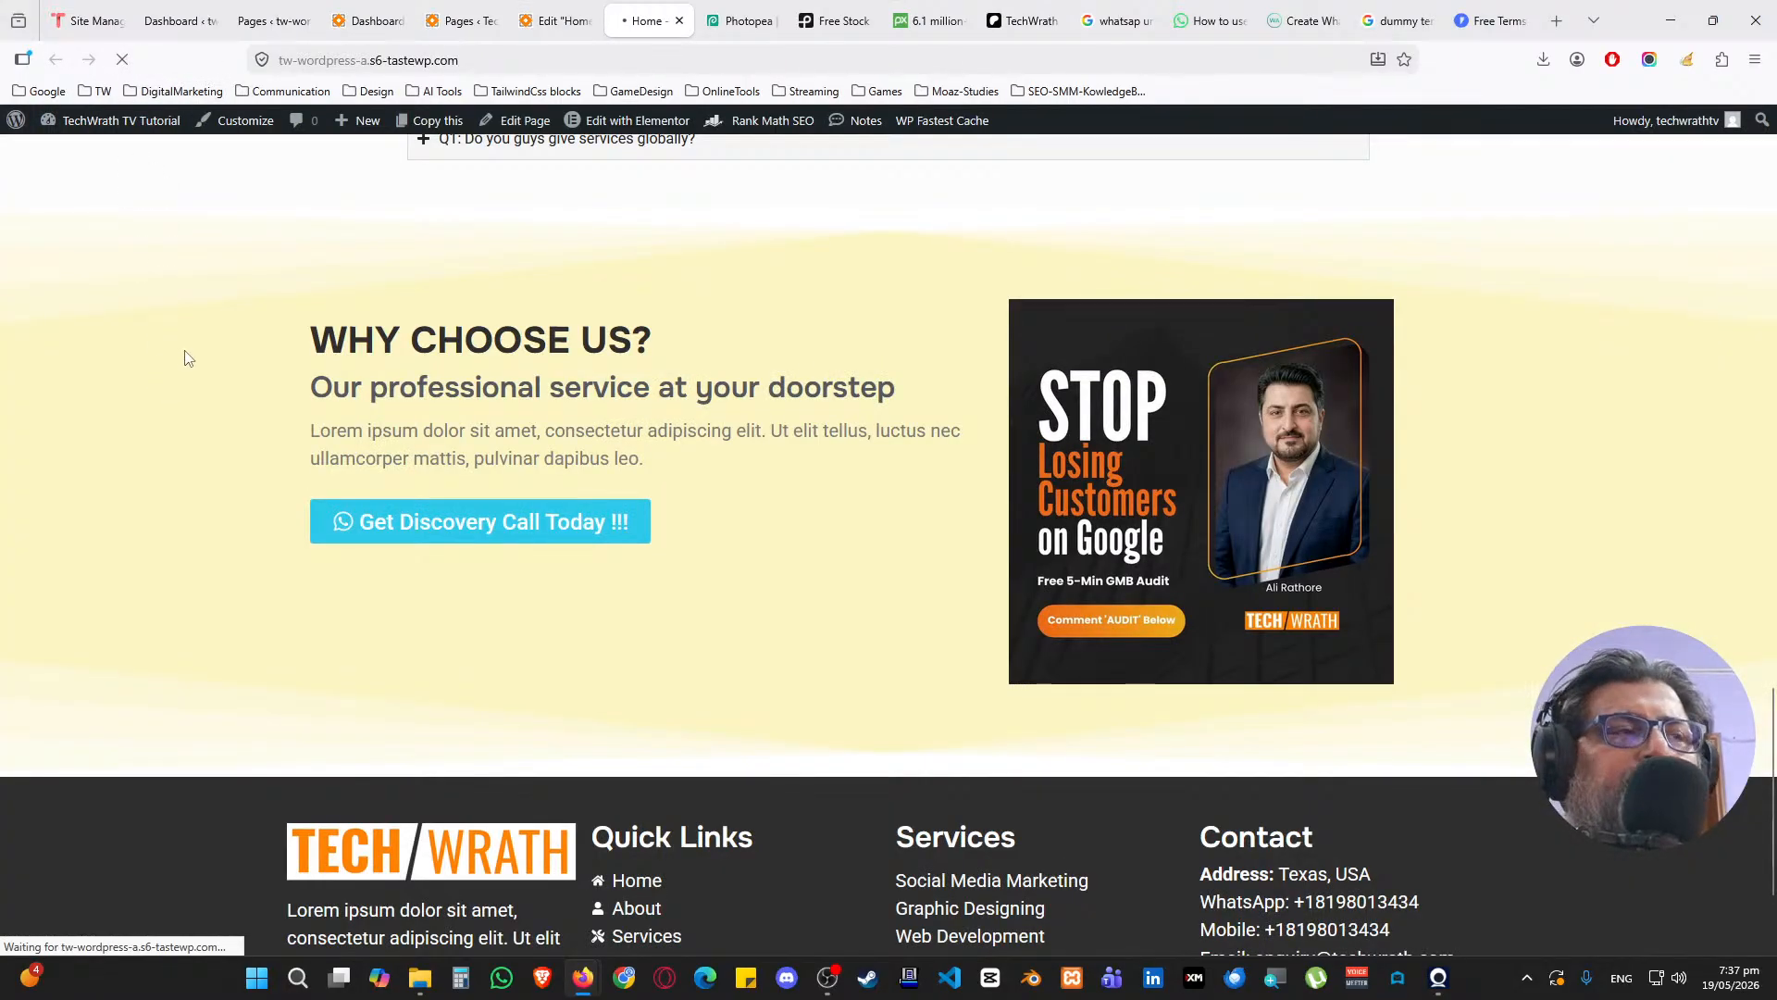
scroll(278, 424, down, 4)
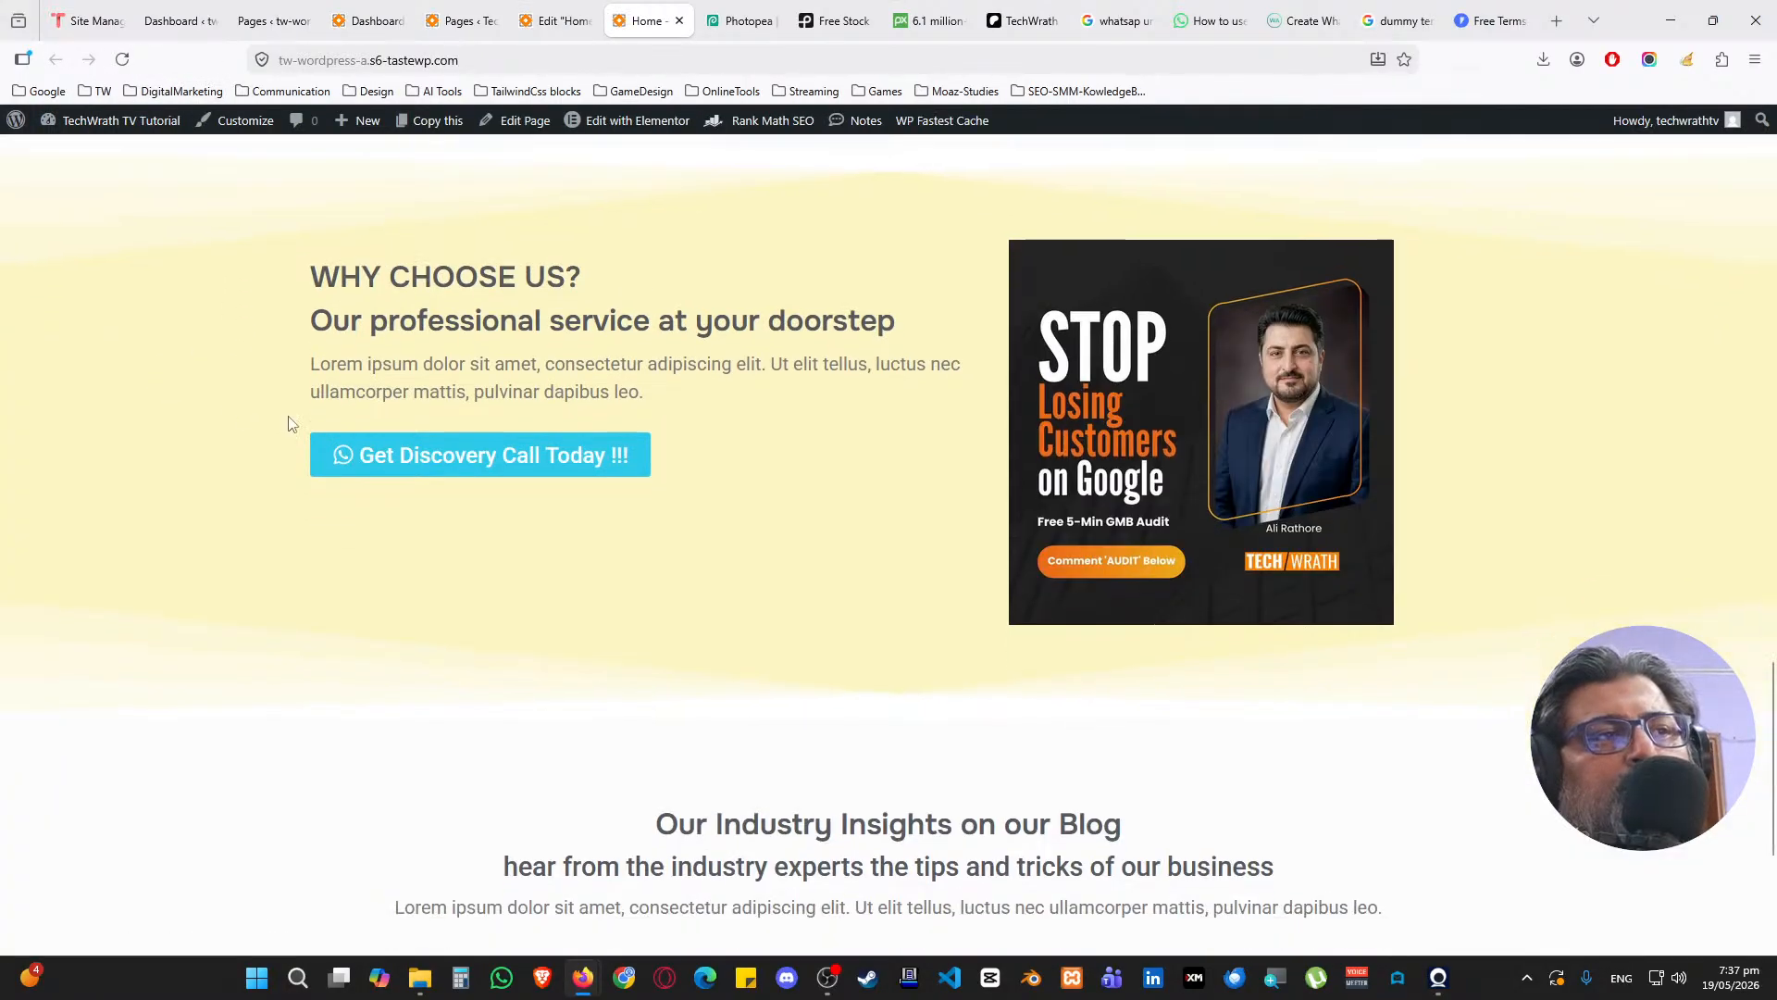
scroll(288, 422, up, 15)
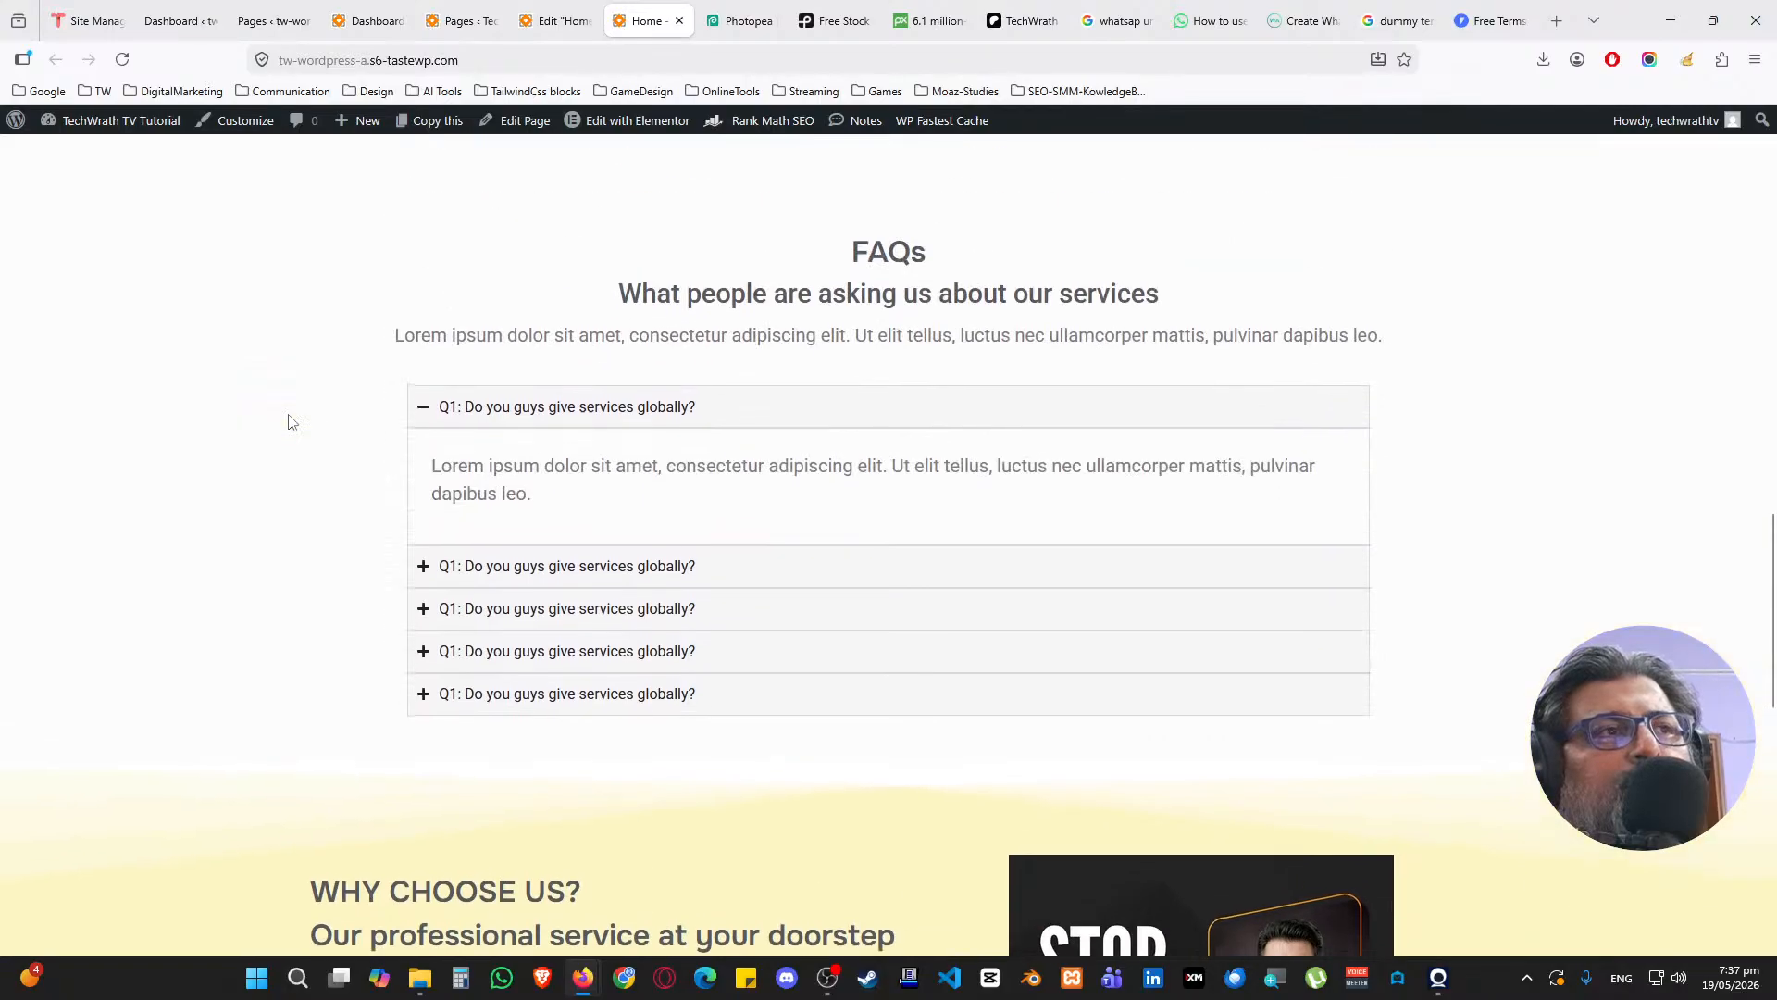
scroll(288, 422, up, 8)
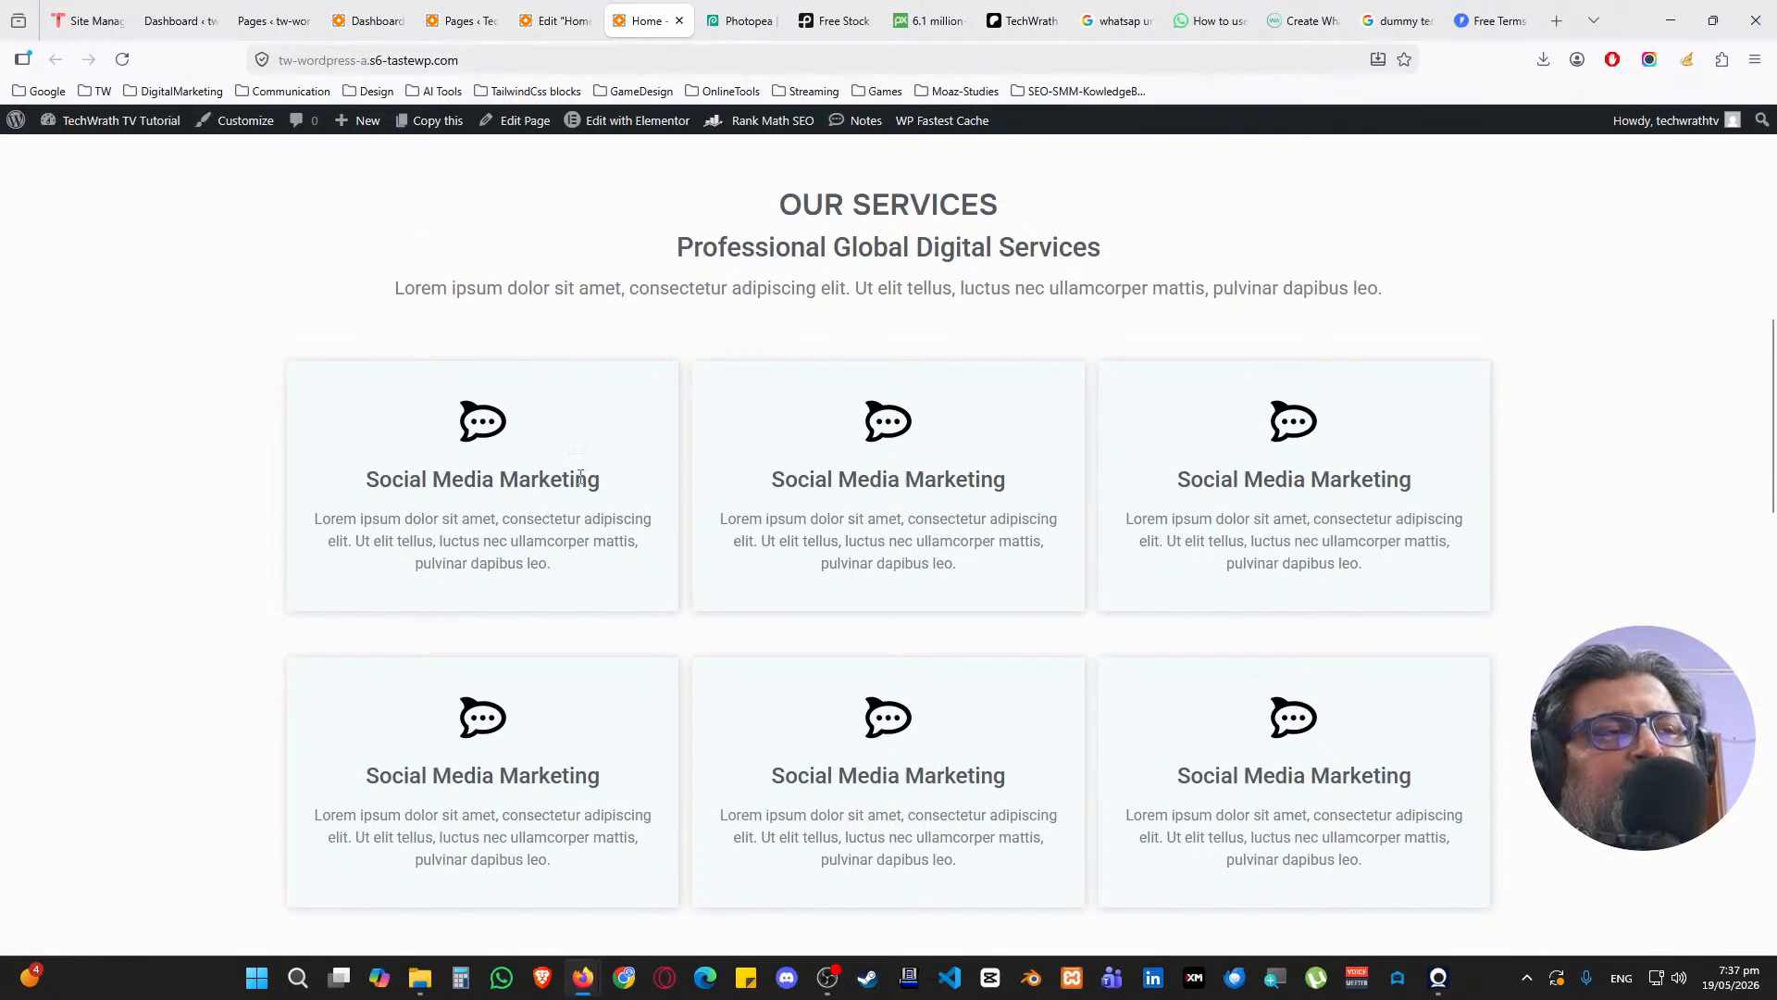
scroll(595, 469, up, 4)
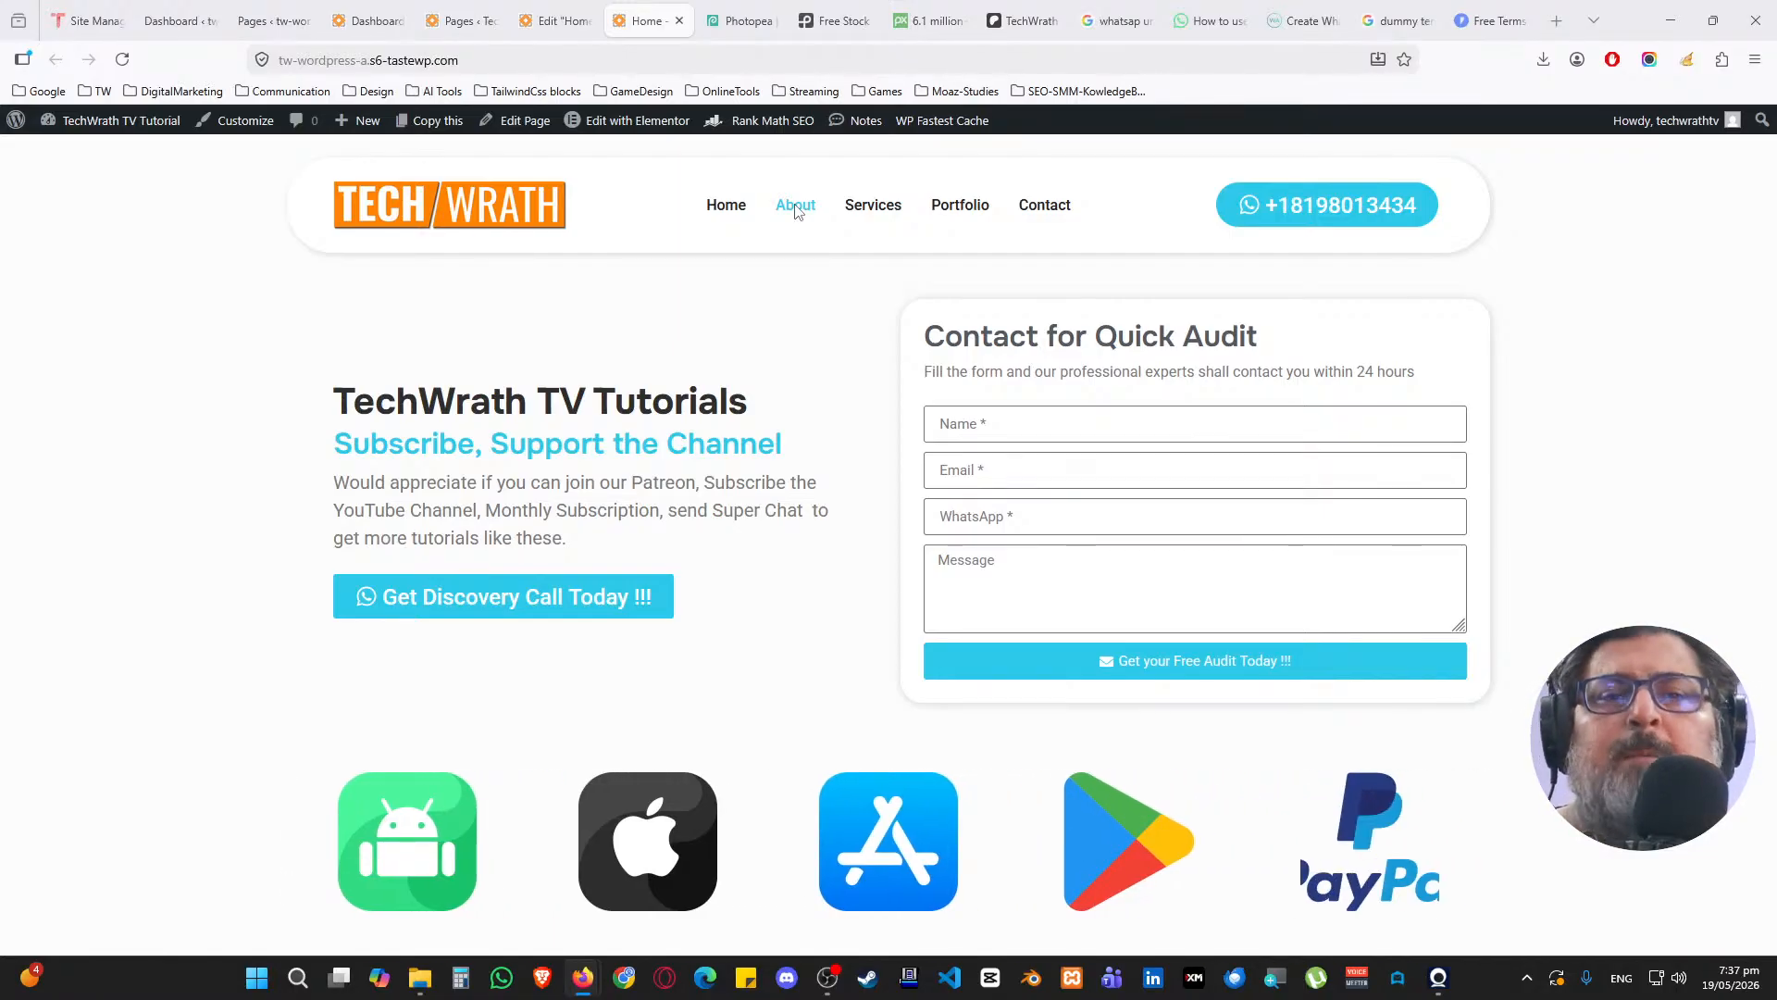
scroll(690, 538, down, 12)
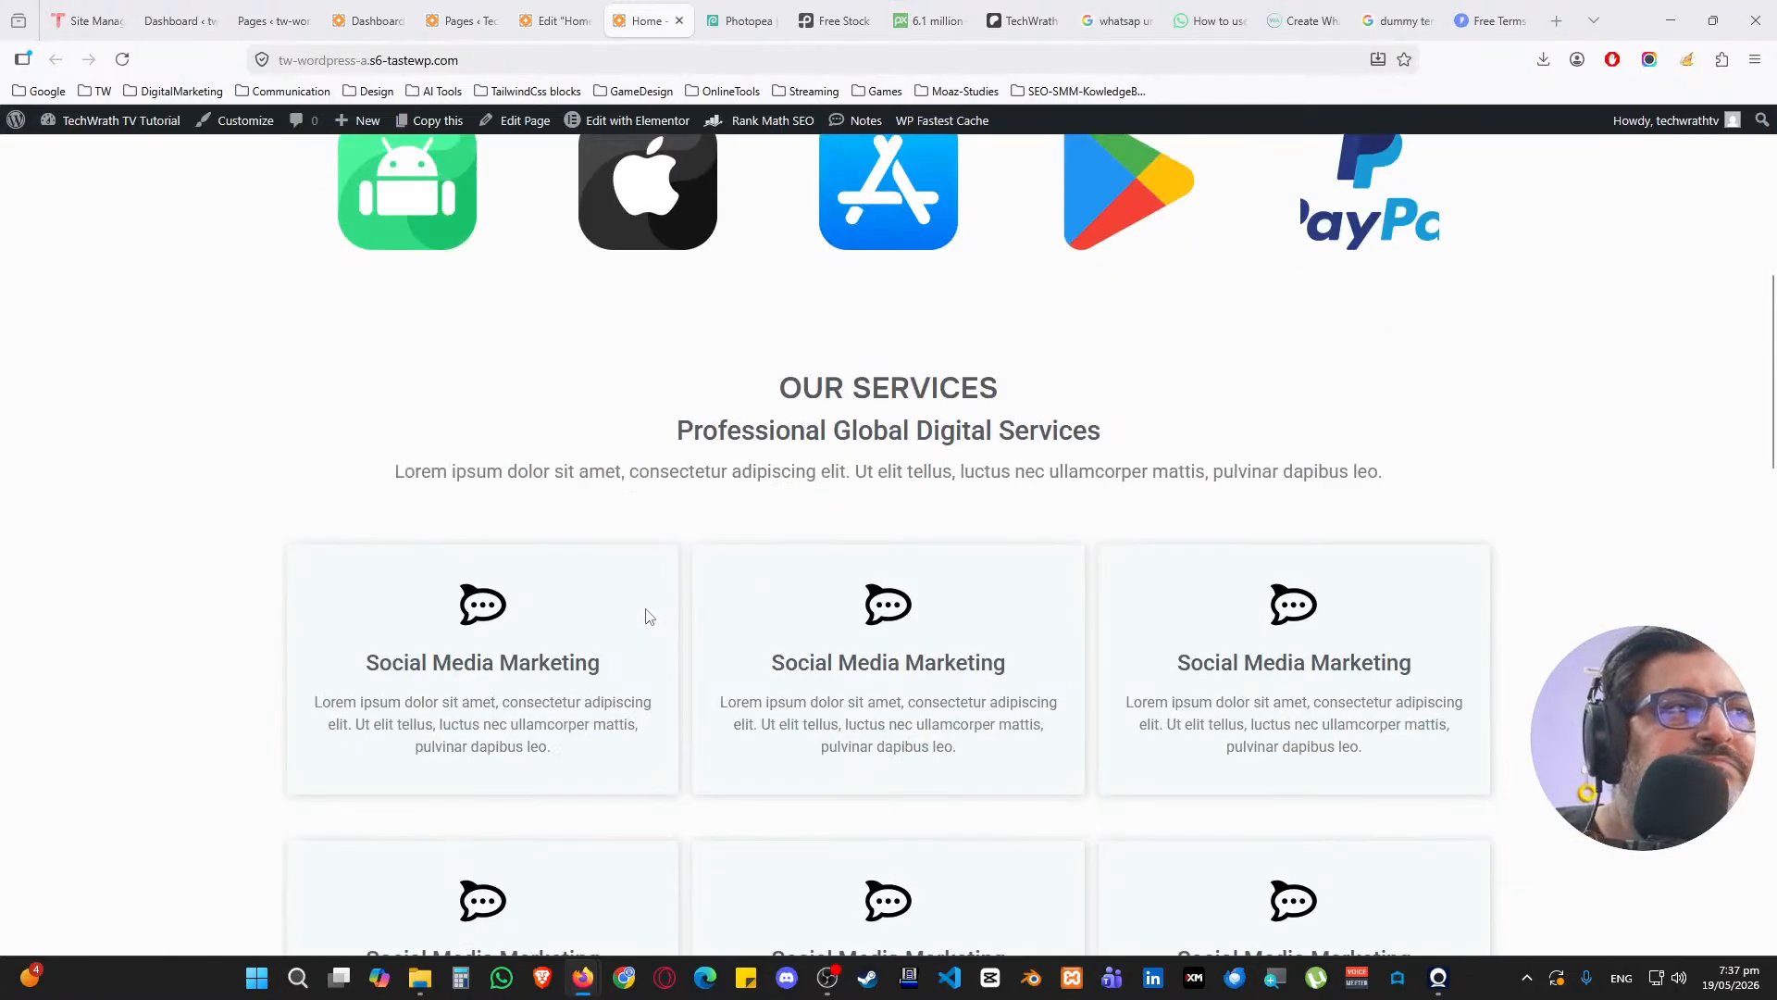
scroll(703, 592, down, 8)
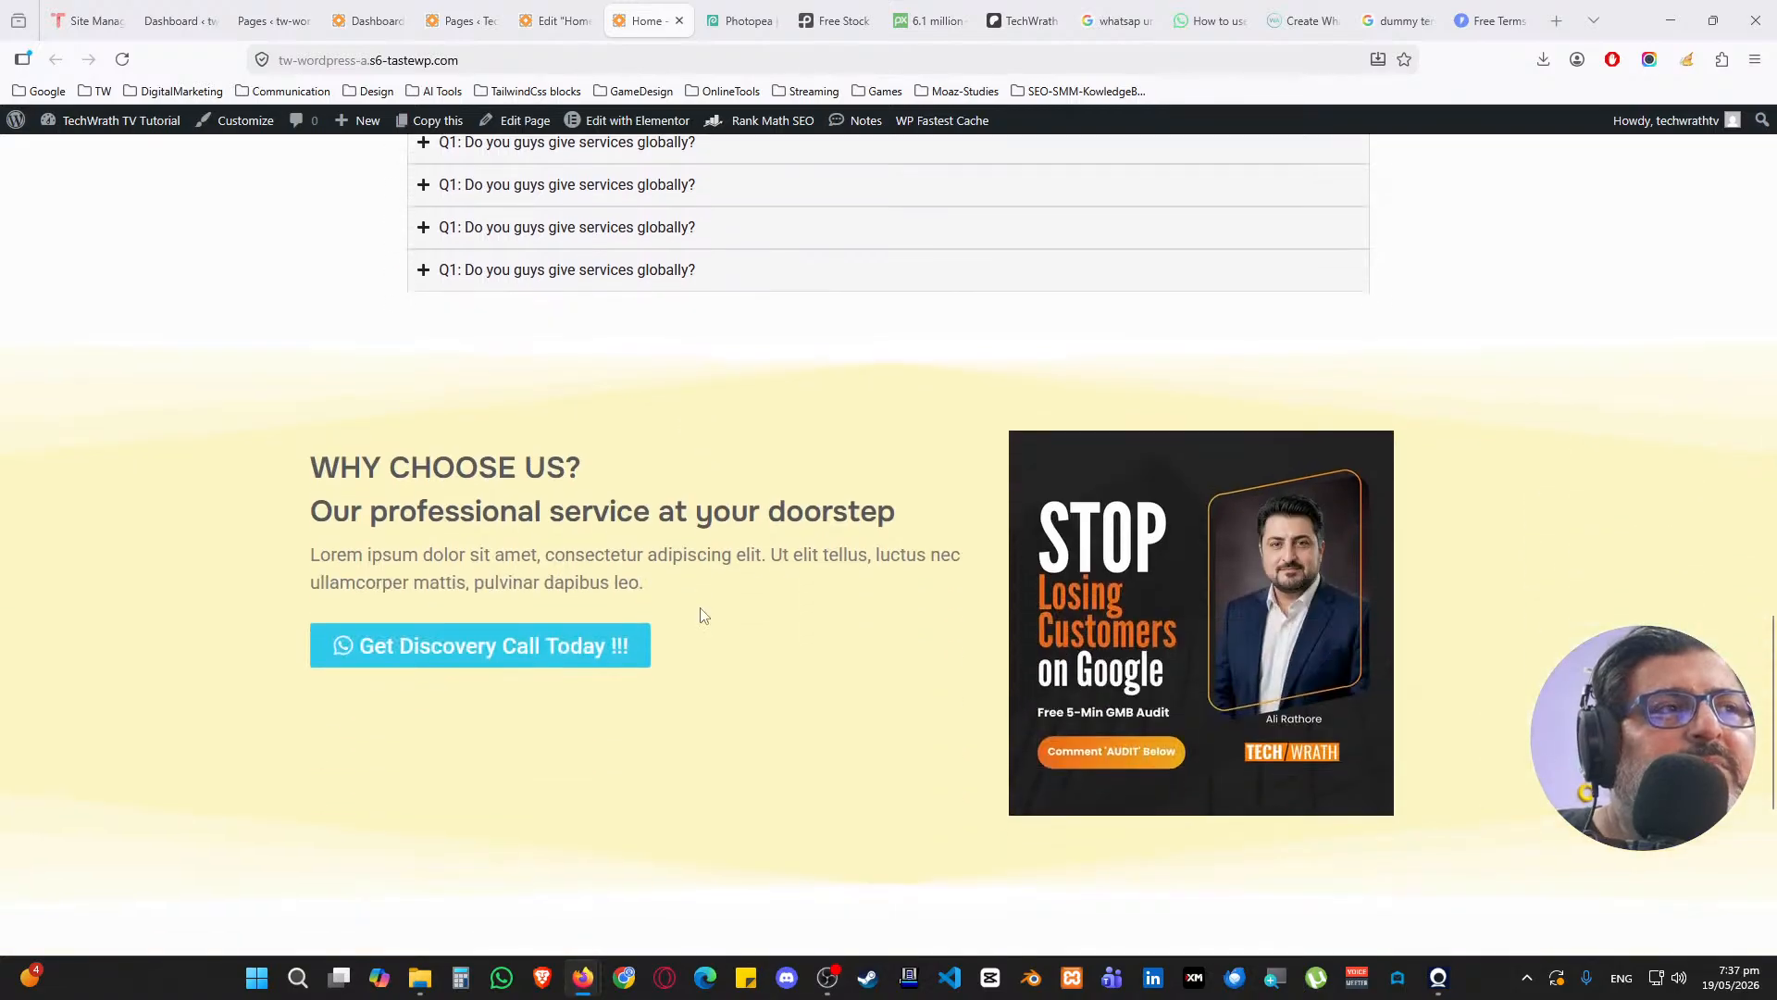
scroll(703, 615, up, 5)
scroll(761, 508, down, 5)
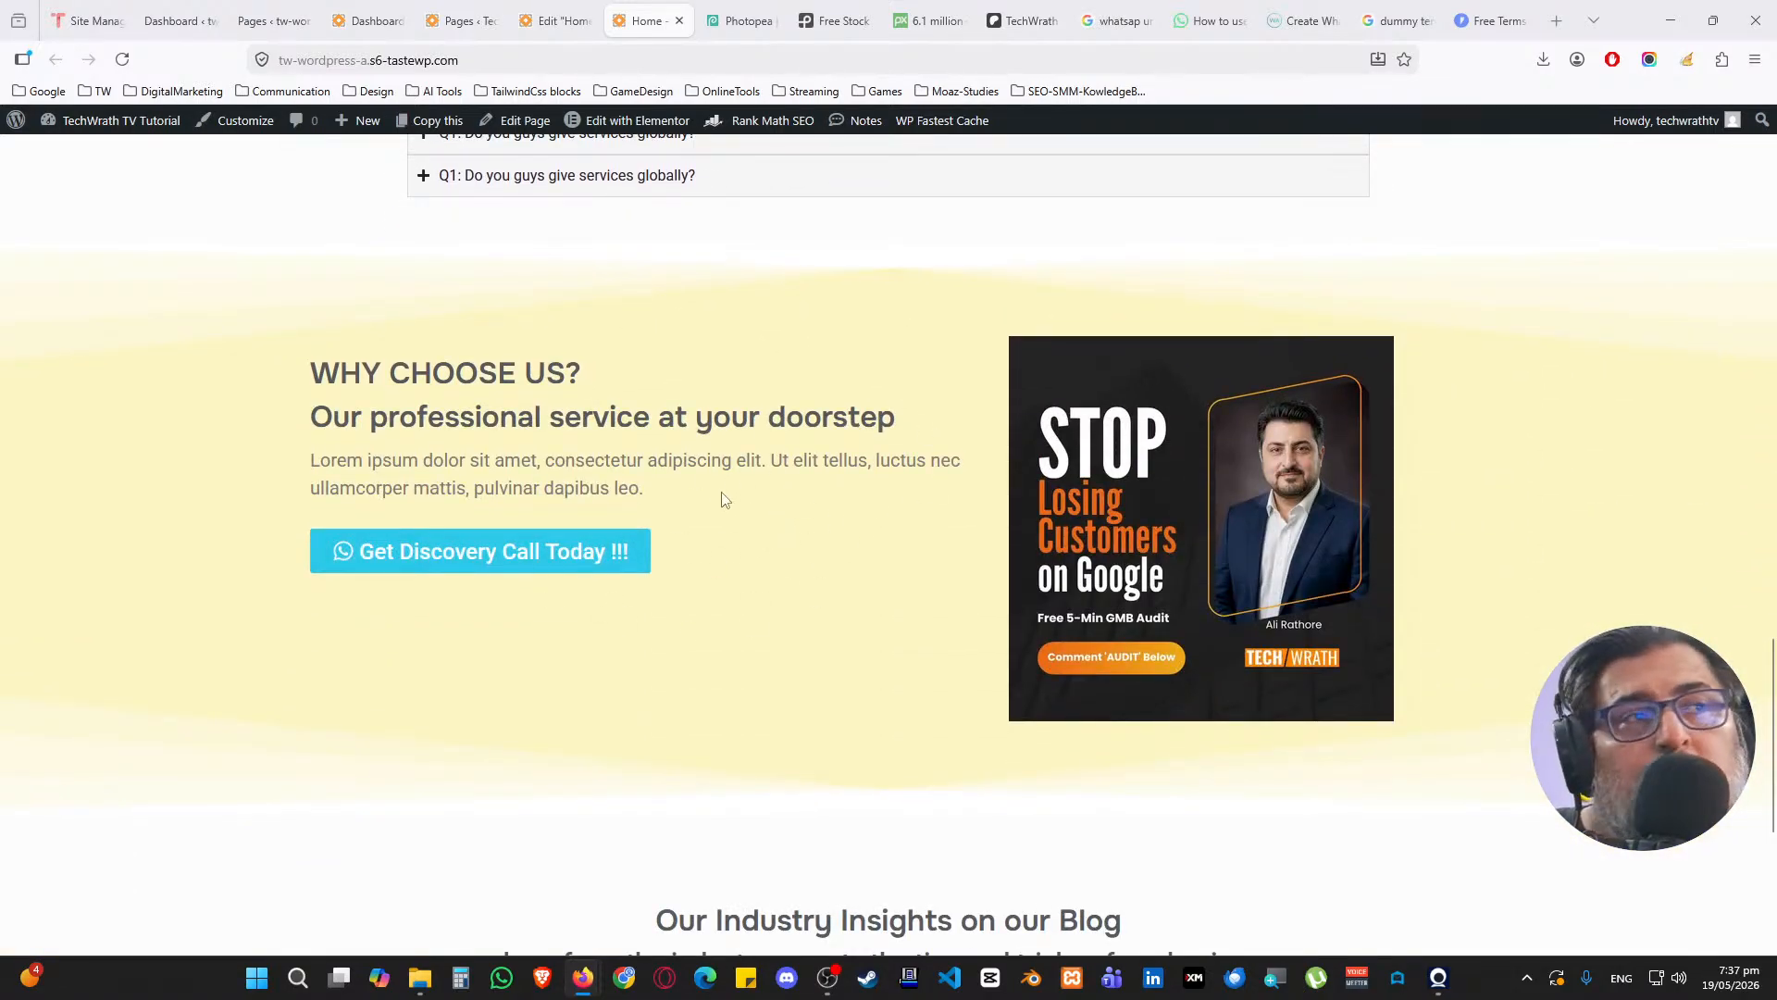
scroll(723, 500, down, 4)
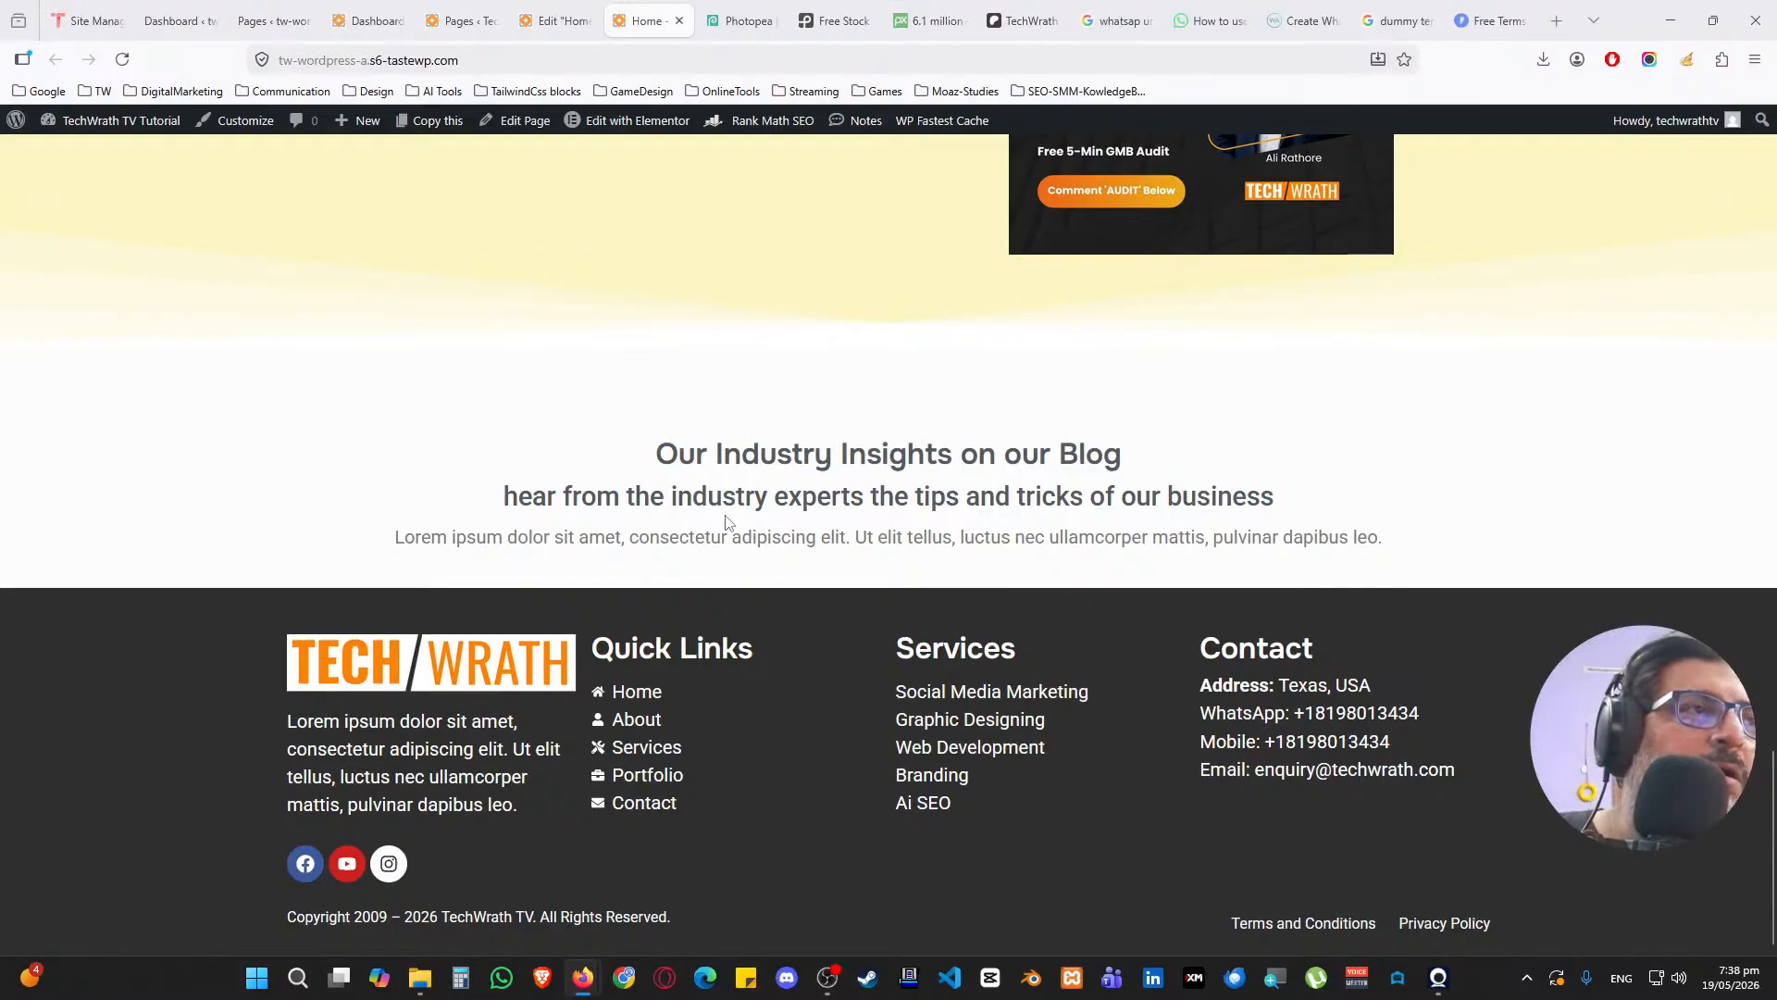
scroll(726, 521, up, 15)
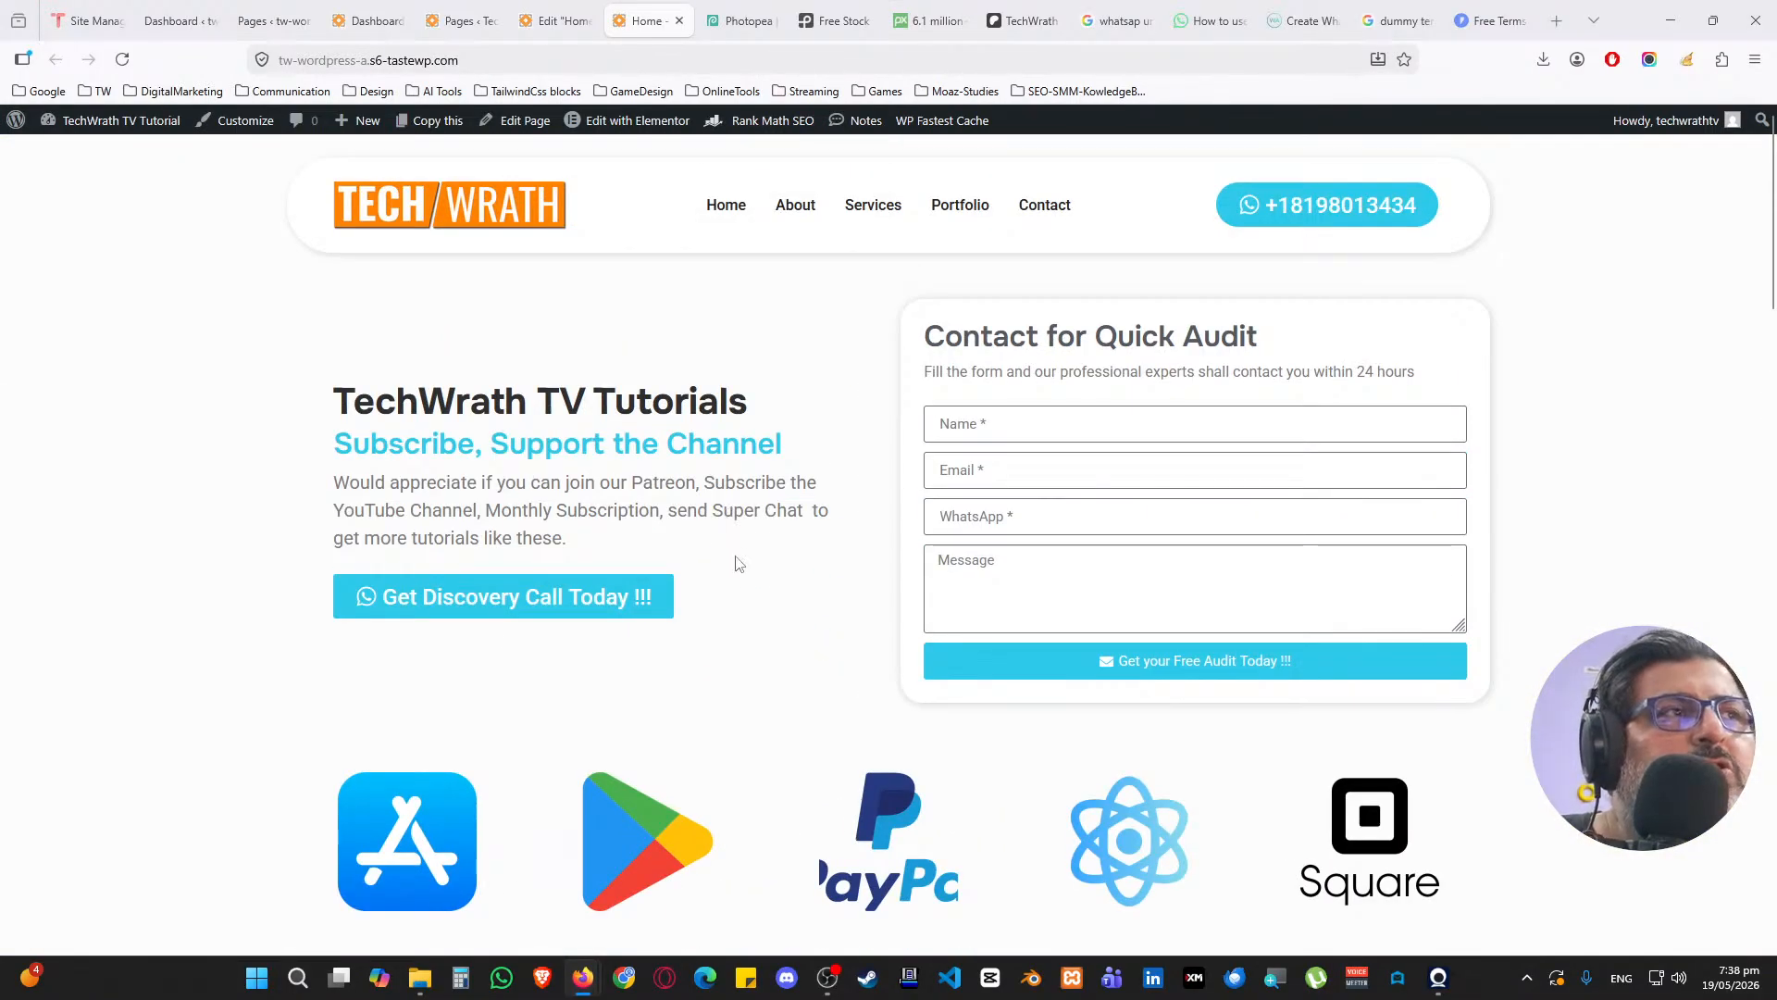
Open the About page from the Pages list in a new tab and launch it in Elementor
click(463, 20)
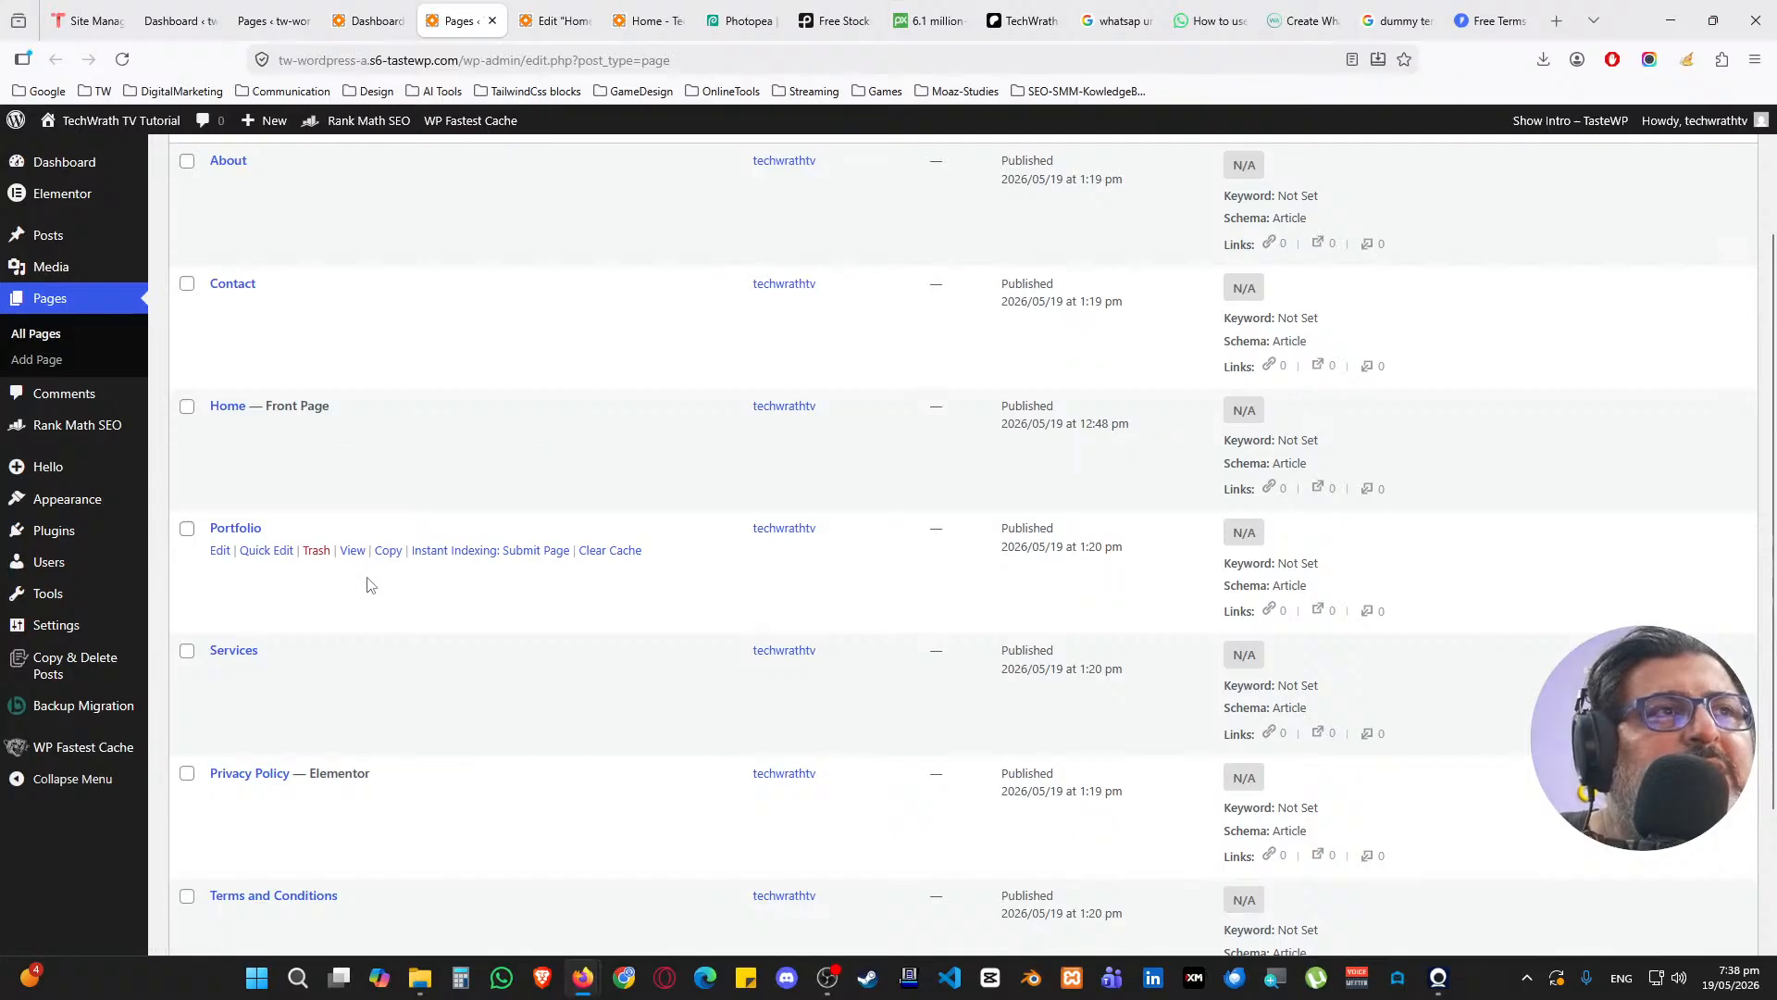
middle_click(219, 349)
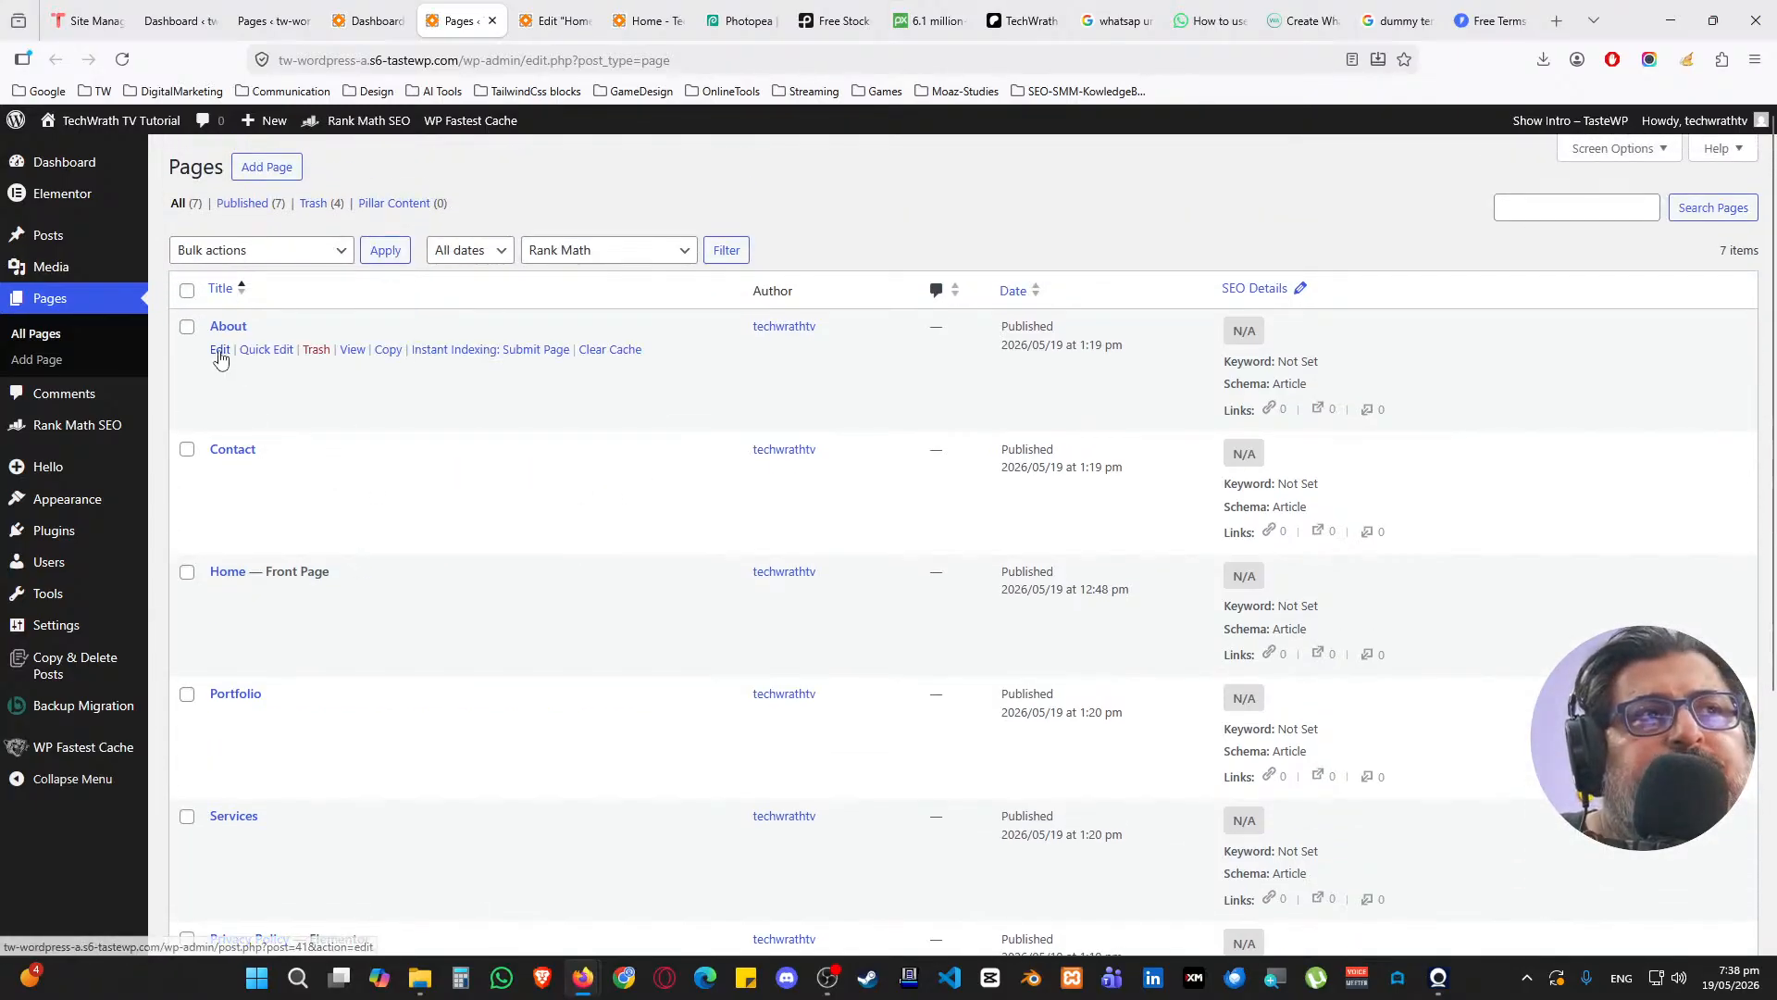
click(523, 20)
click(597, 21)
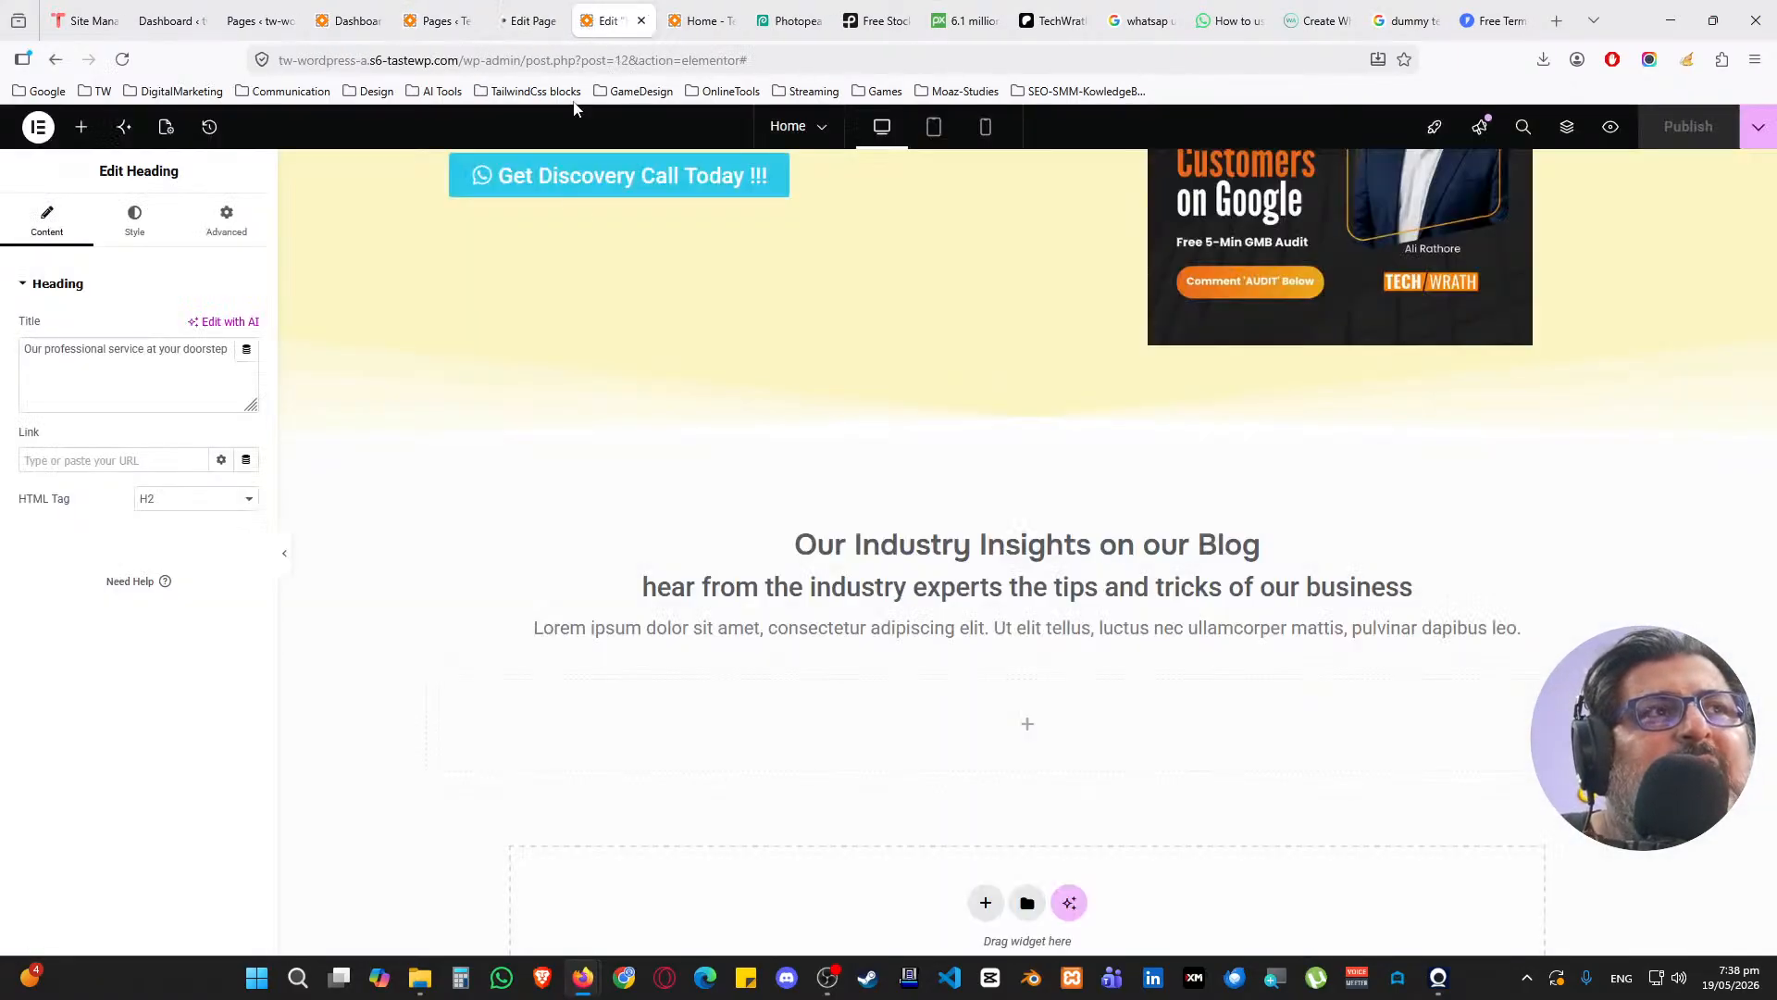
scroll(580, 229, up, 15)
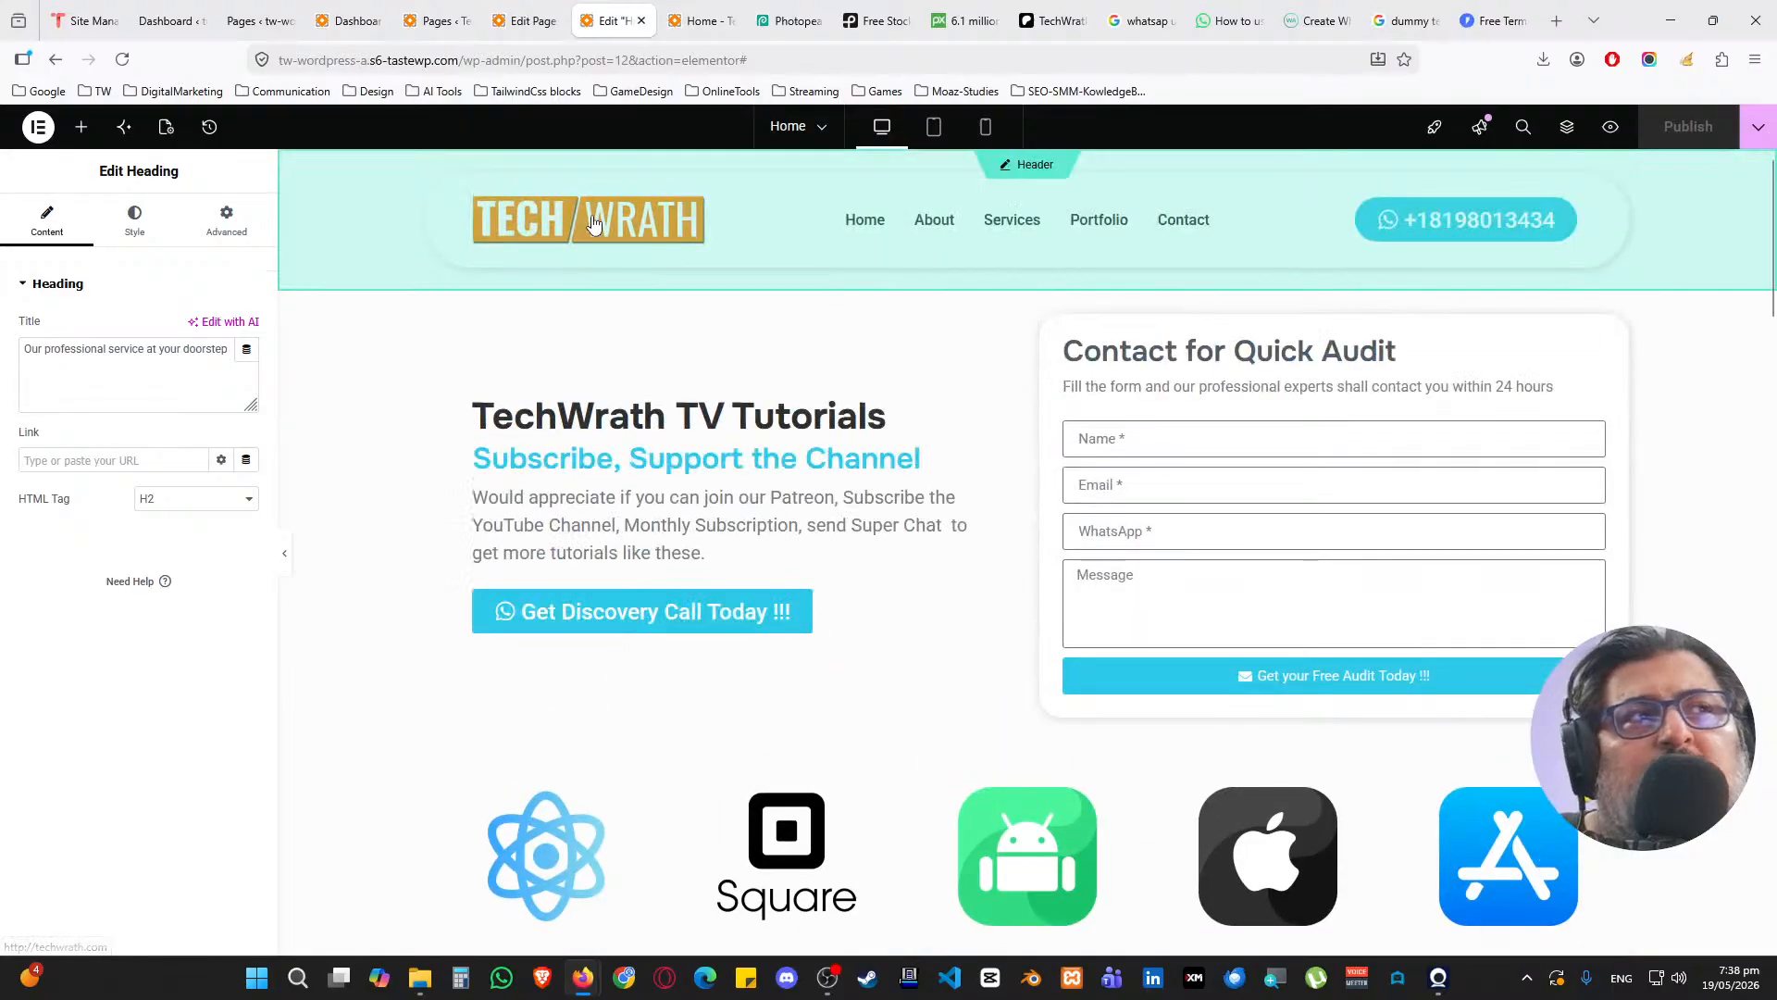
click(523, 20)
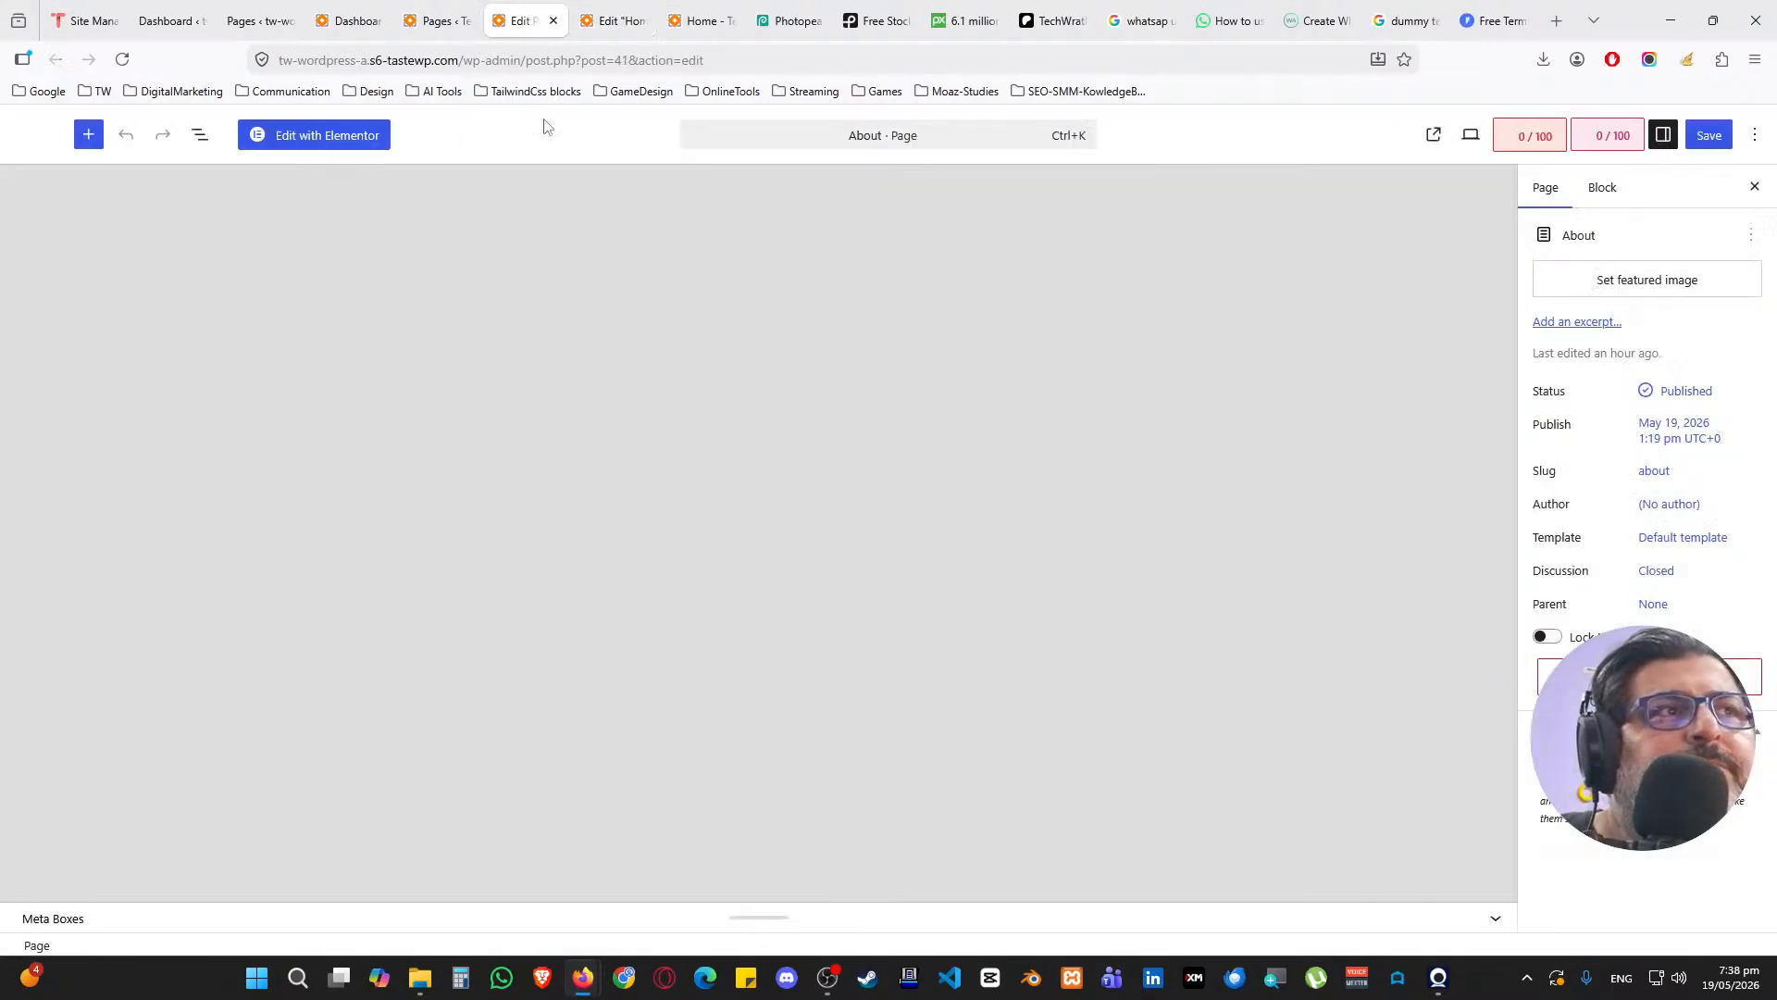
click(369, 140)
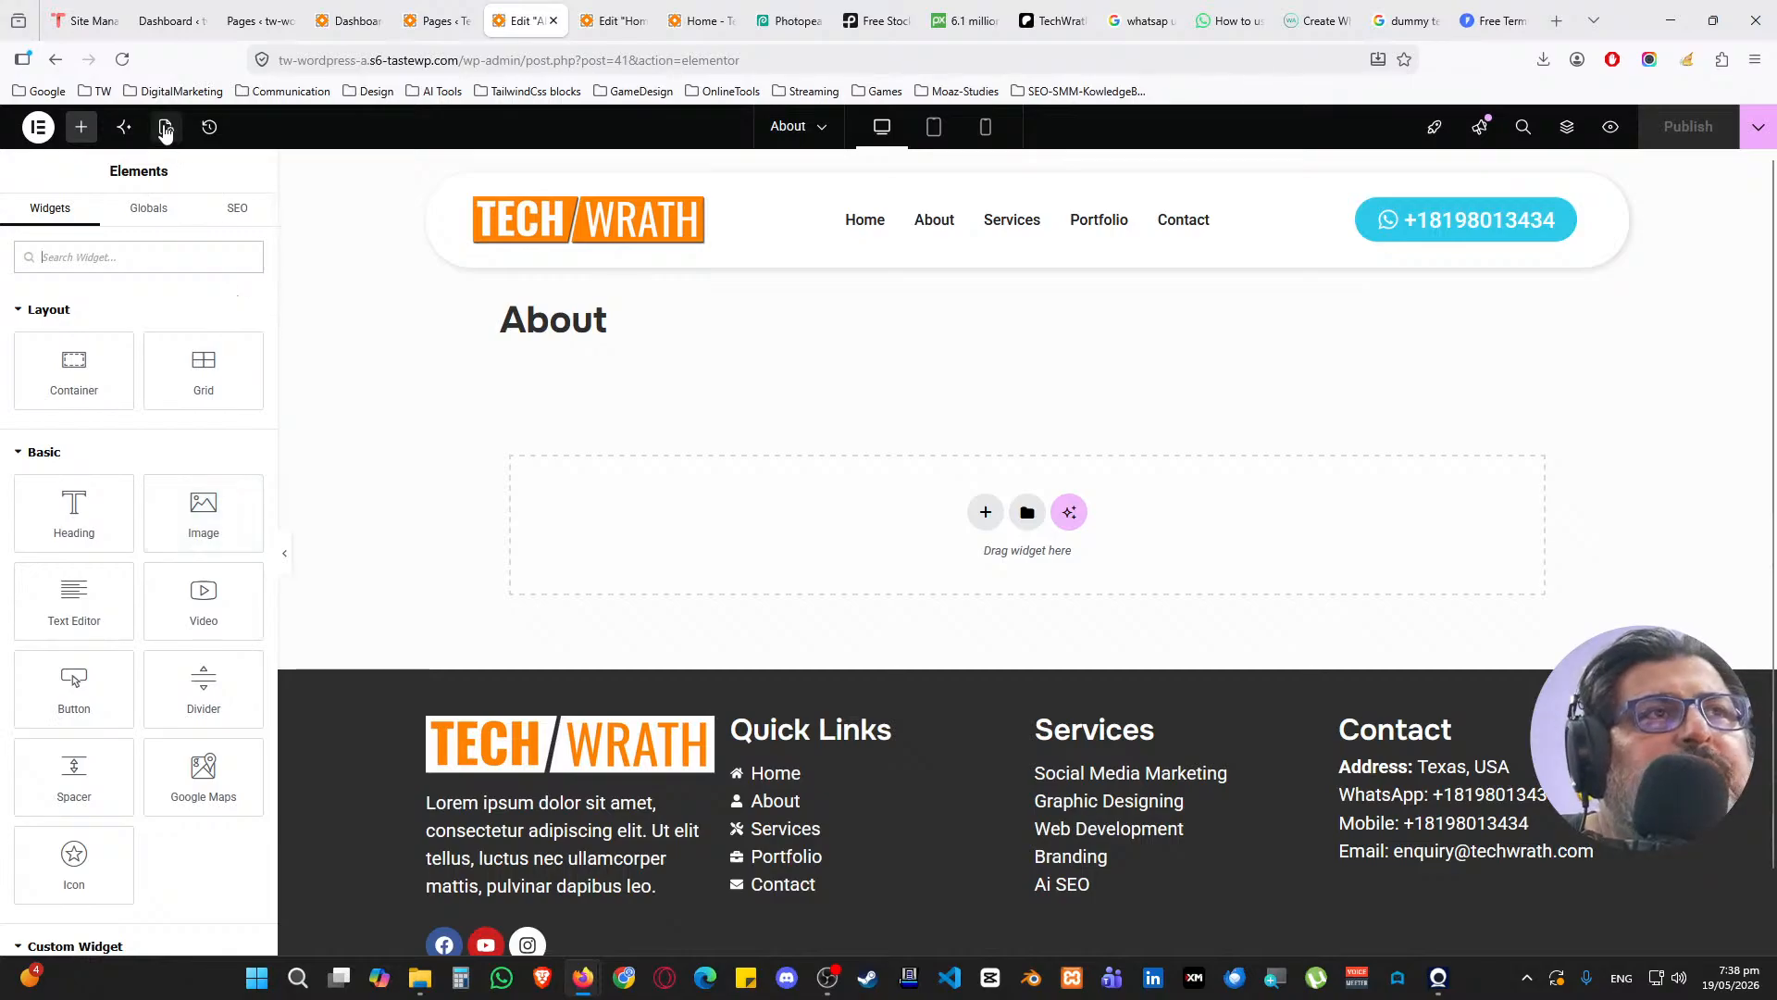
Hide the About page title and paste the Home page's hero container into it
click(166, 127)
click(234, 813)
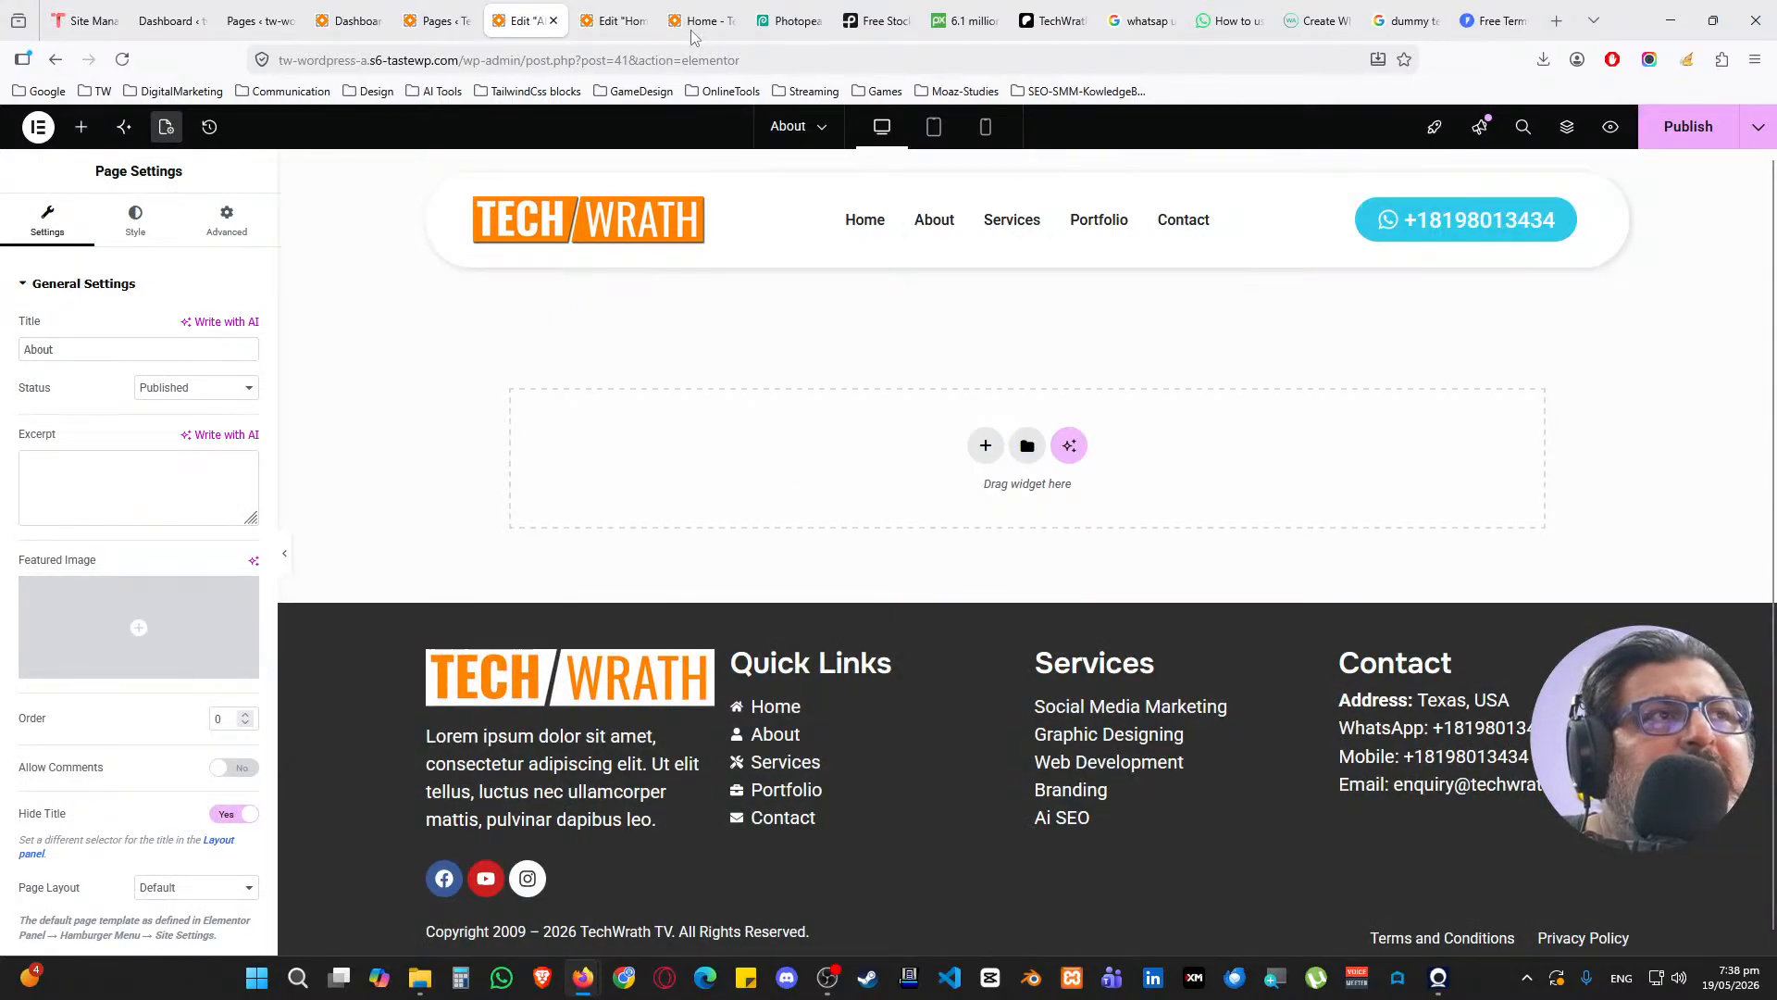
click(611, 20)
right_click(1027, 281)
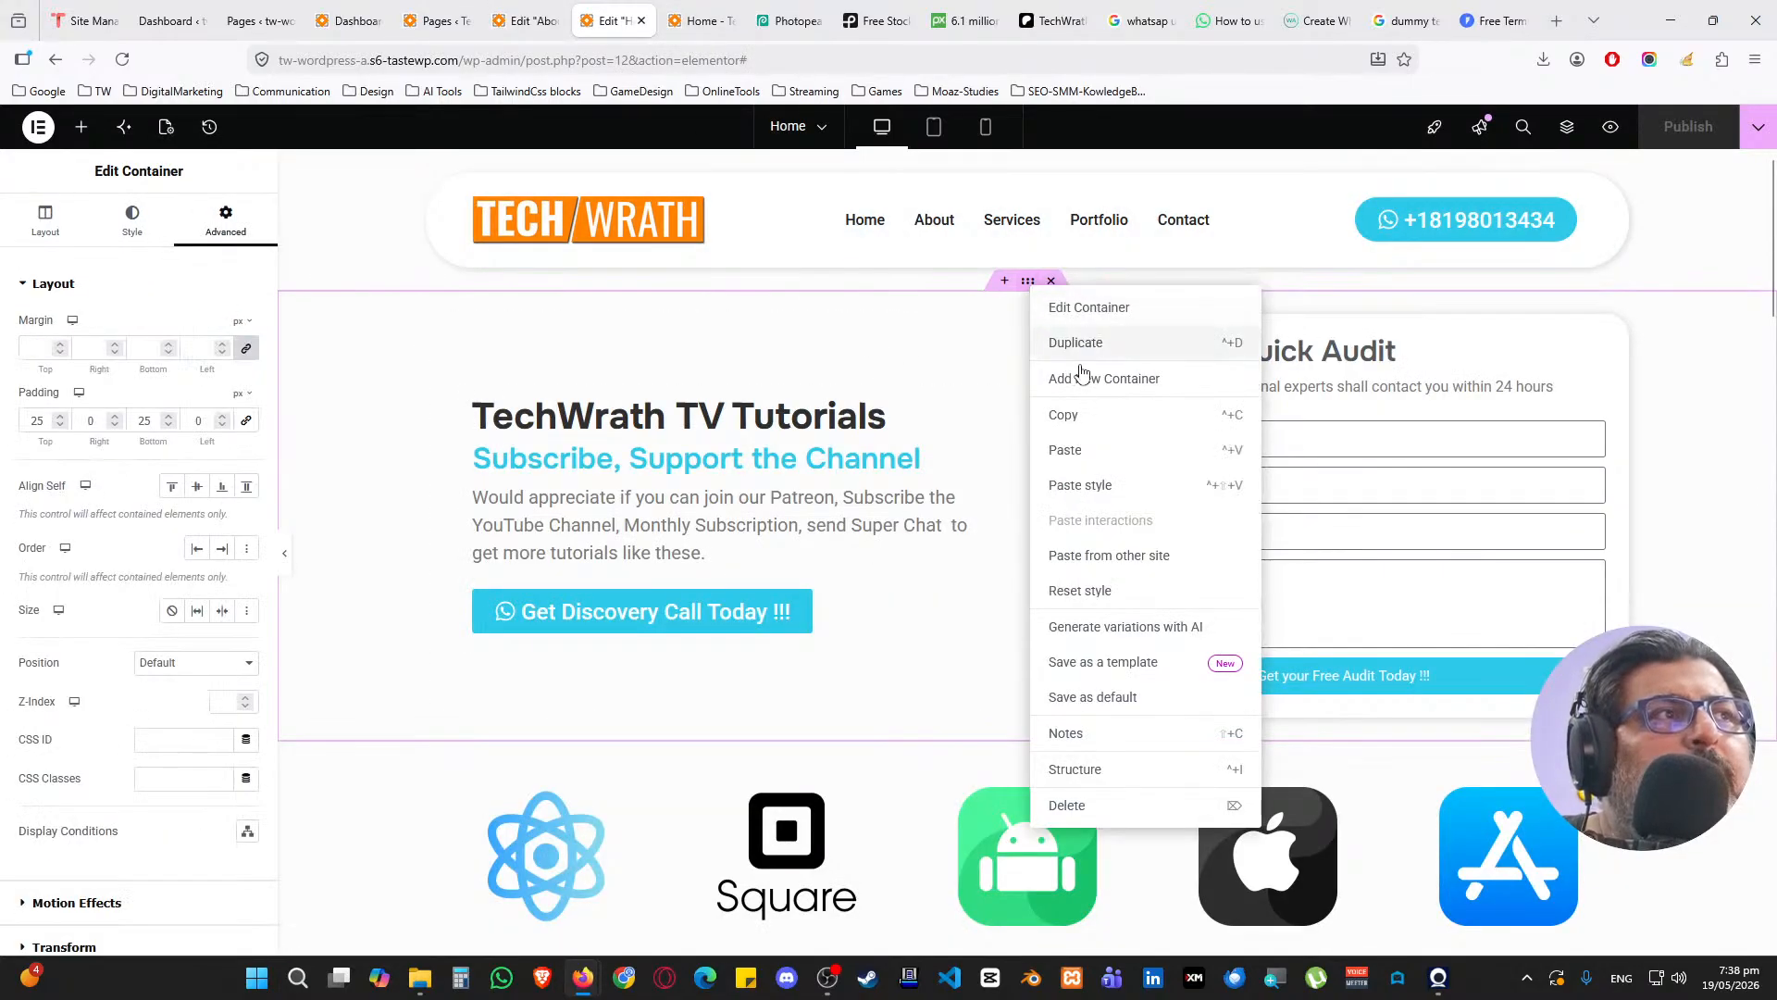
click(1065, 414)
click(525, 20)
right_click(683, 436)
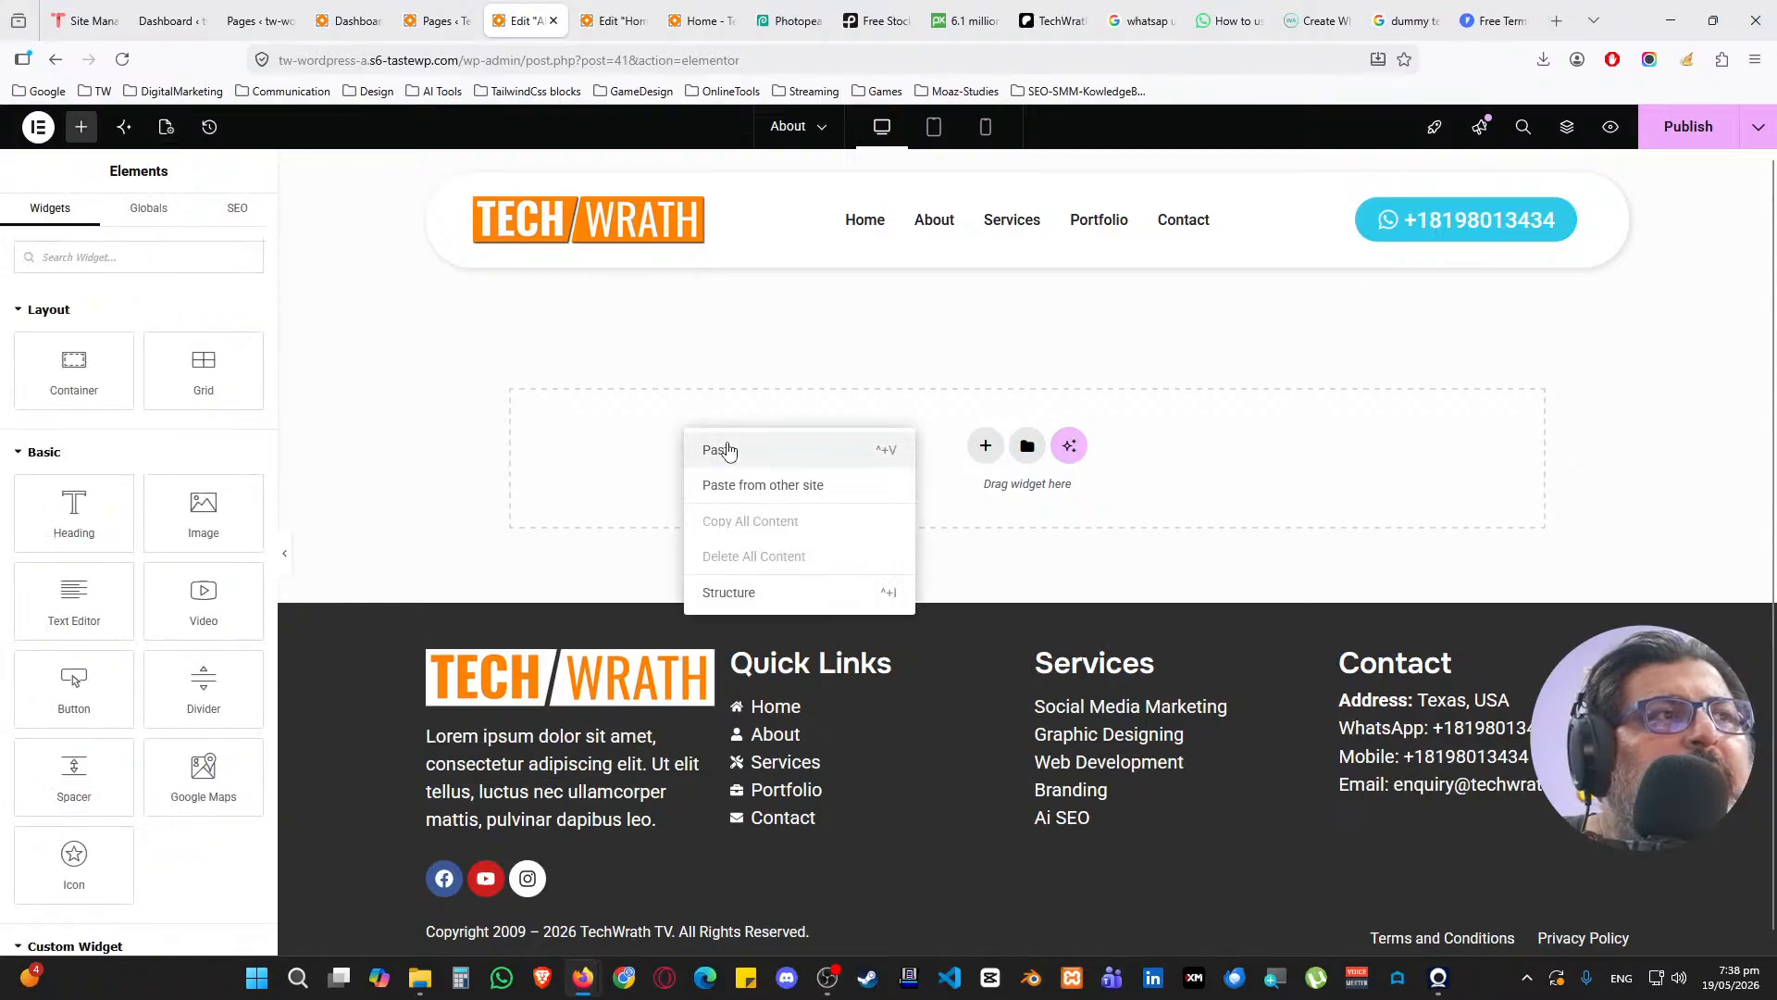
click(713, 448)
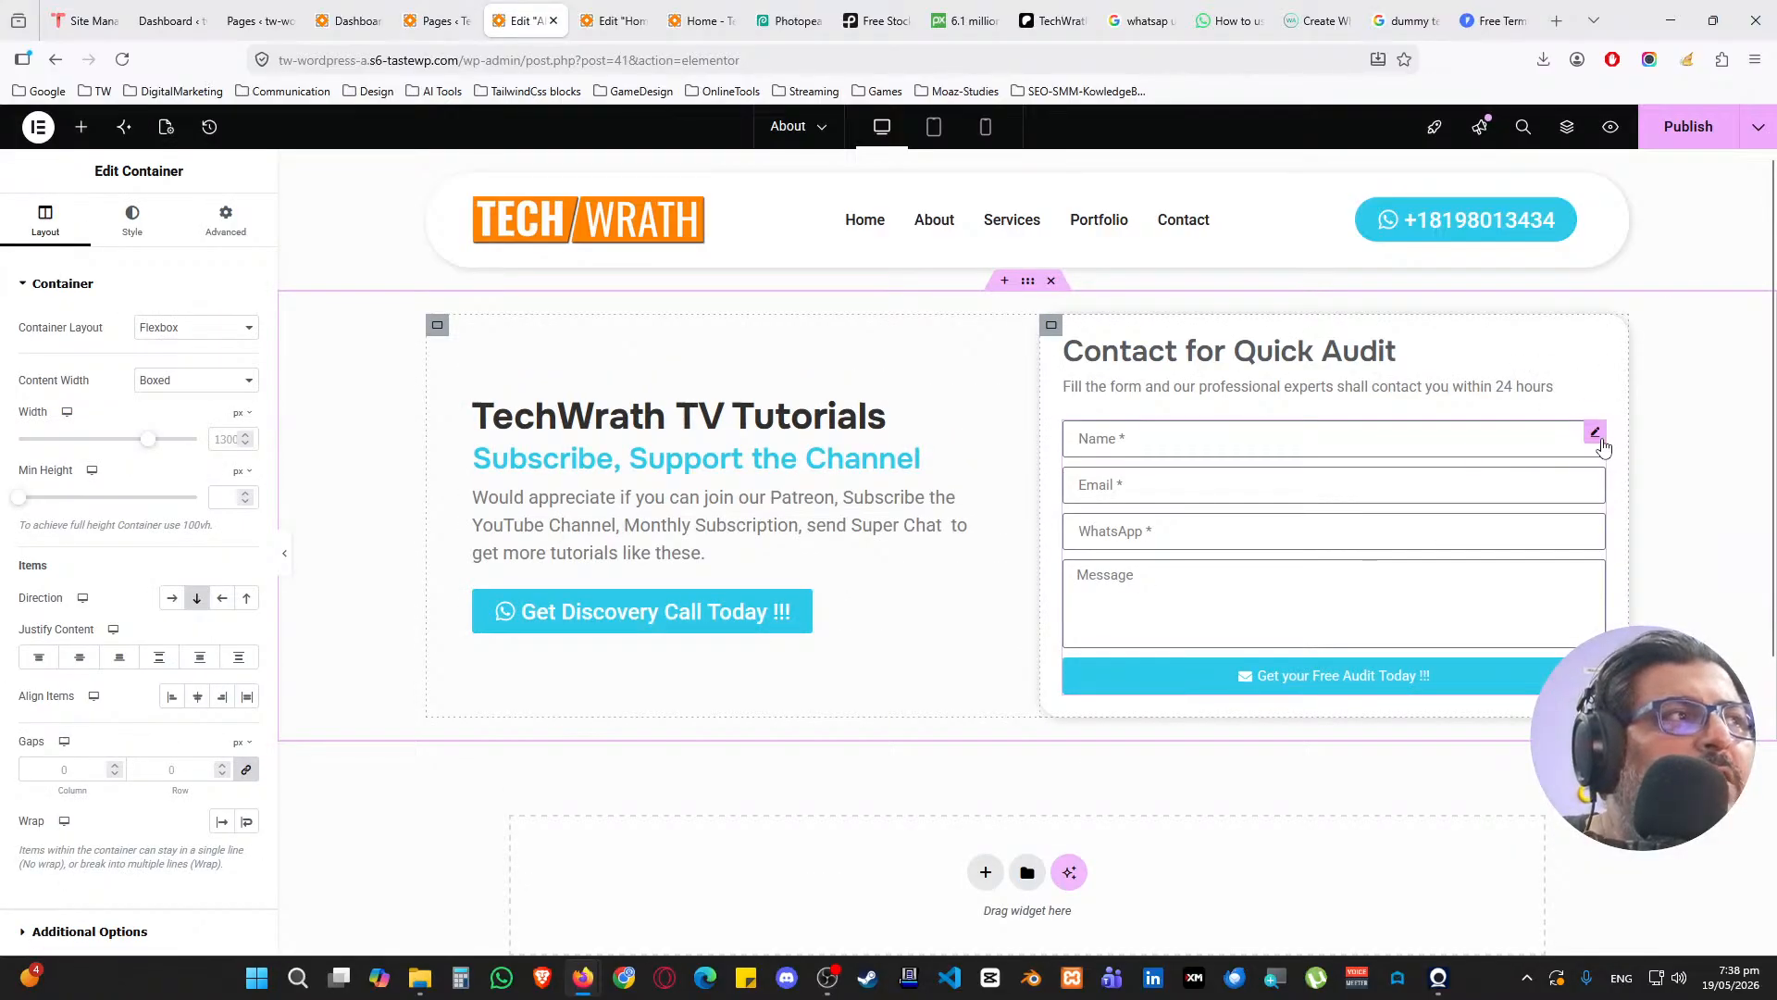
Delete the contact form, its text and the Contact for Quick Audit heading from the right column
click(1595, 433)
key(Delete)
click(1564, 389)
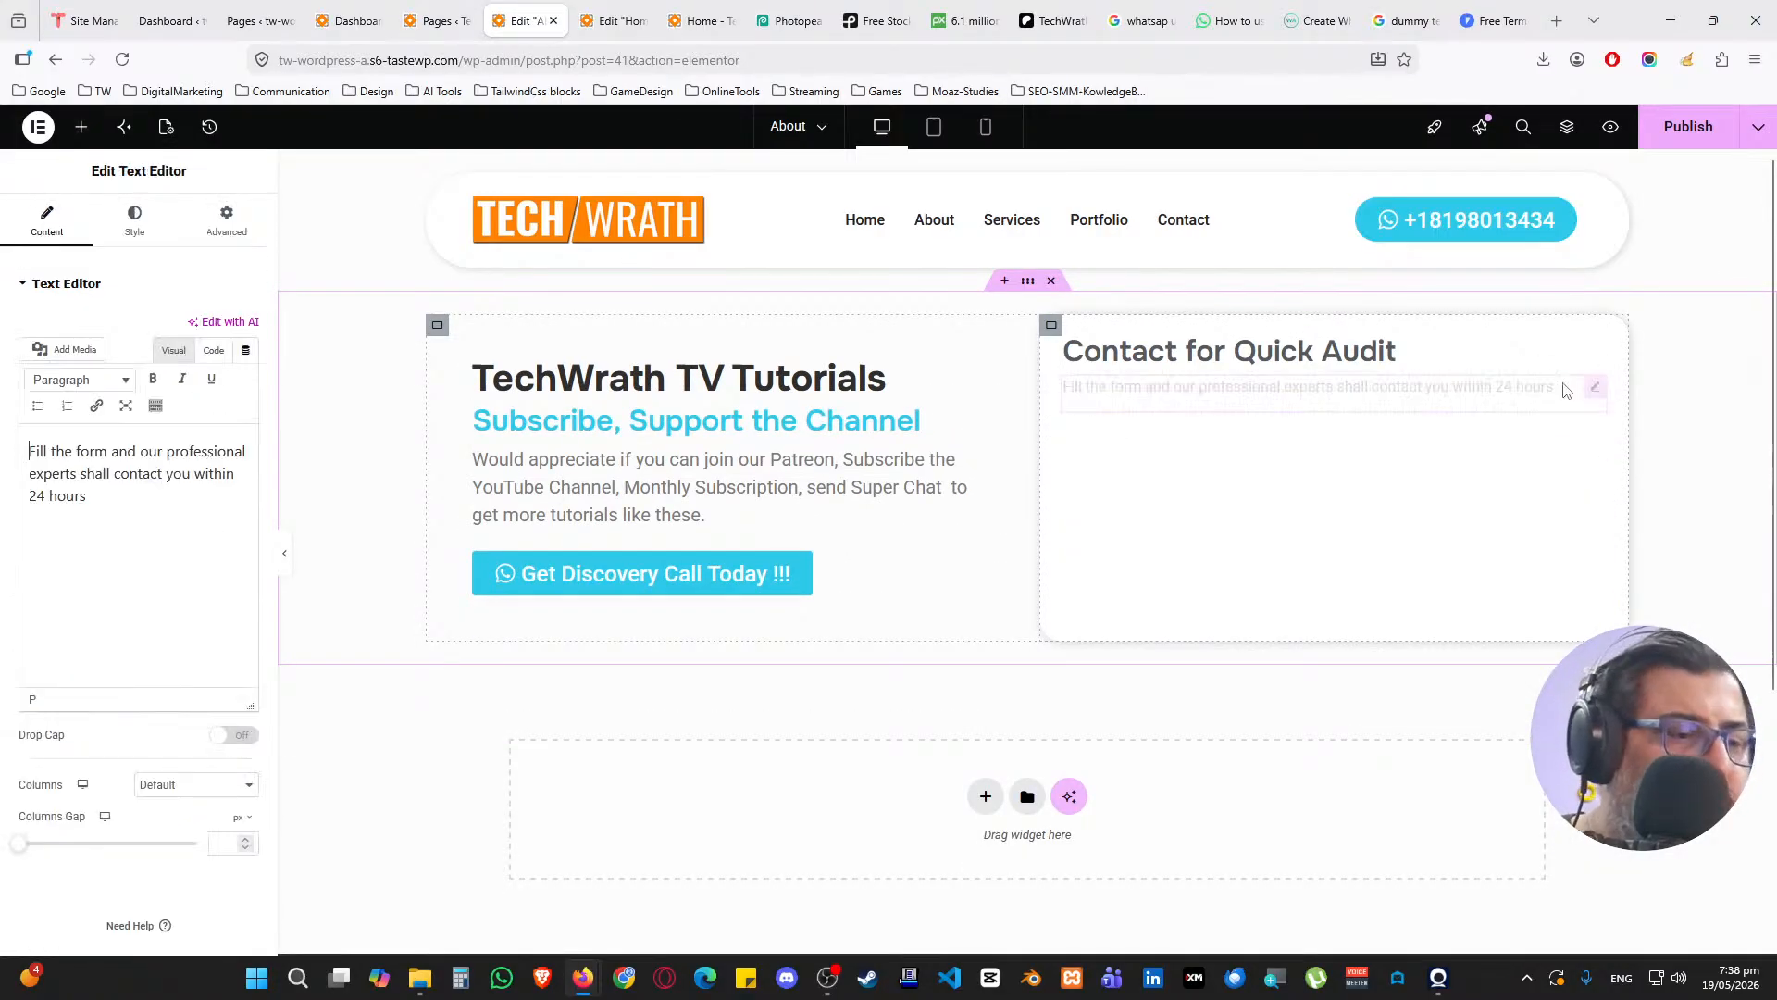
key(Delete)
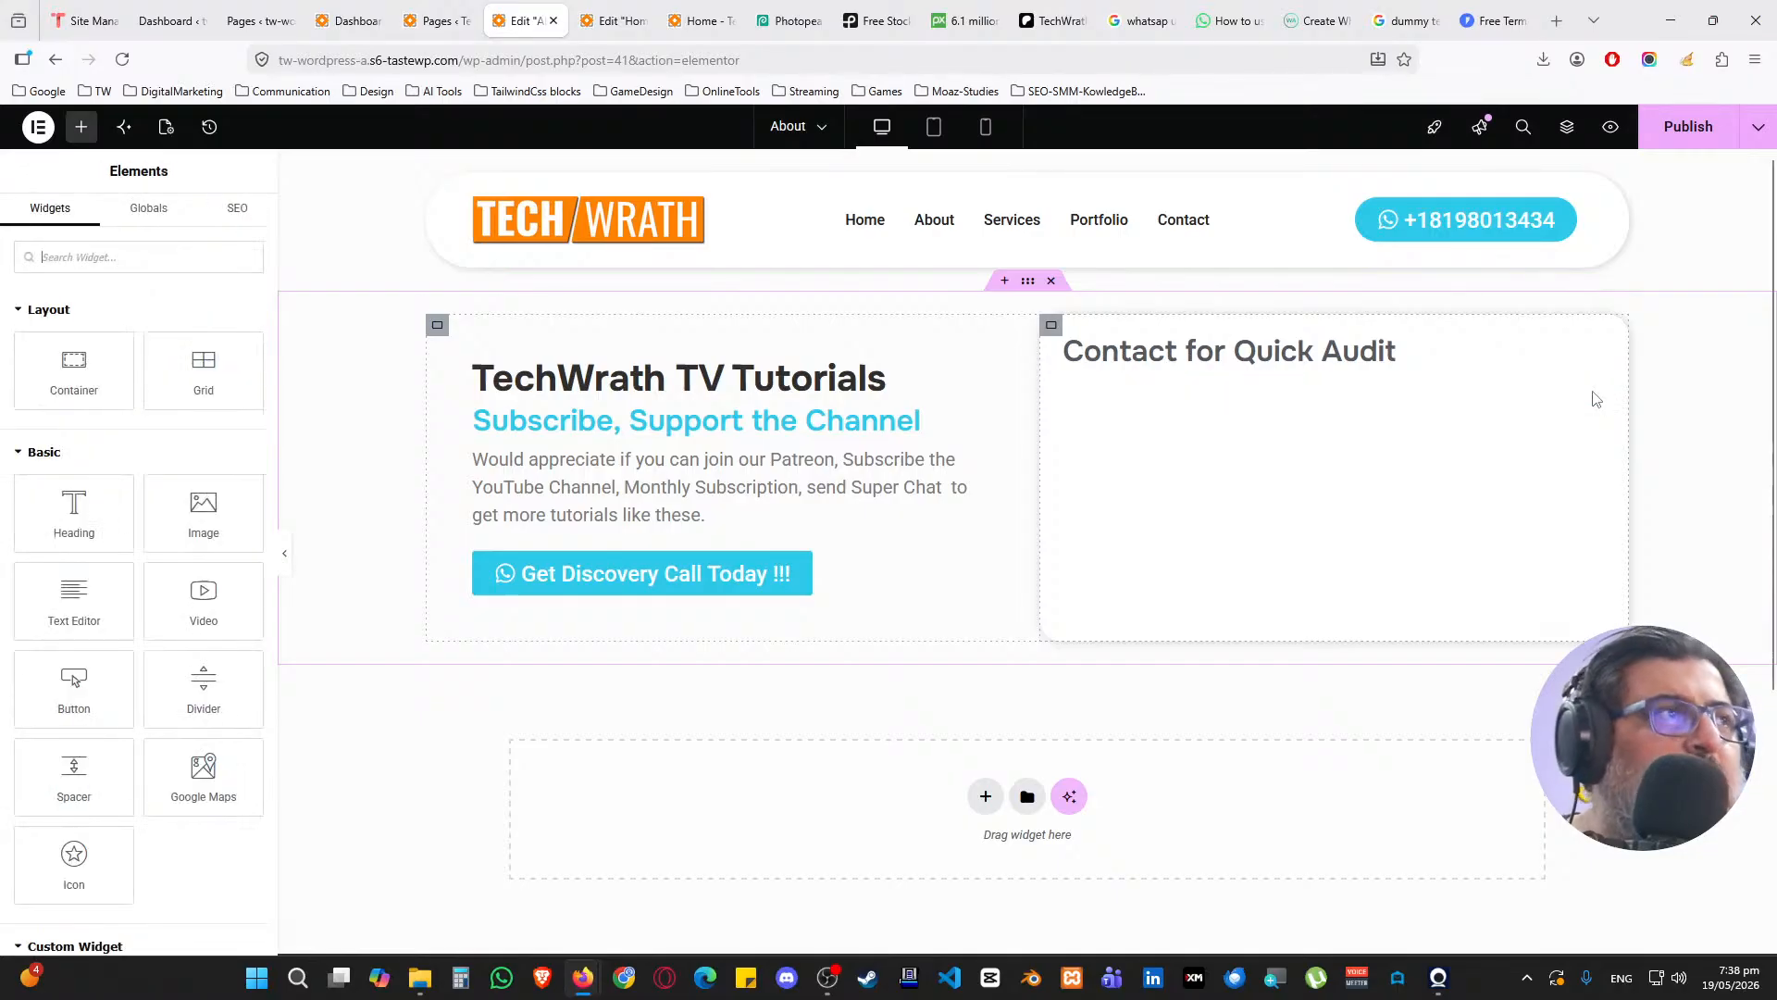
click(1595, 349)
key(Delete)
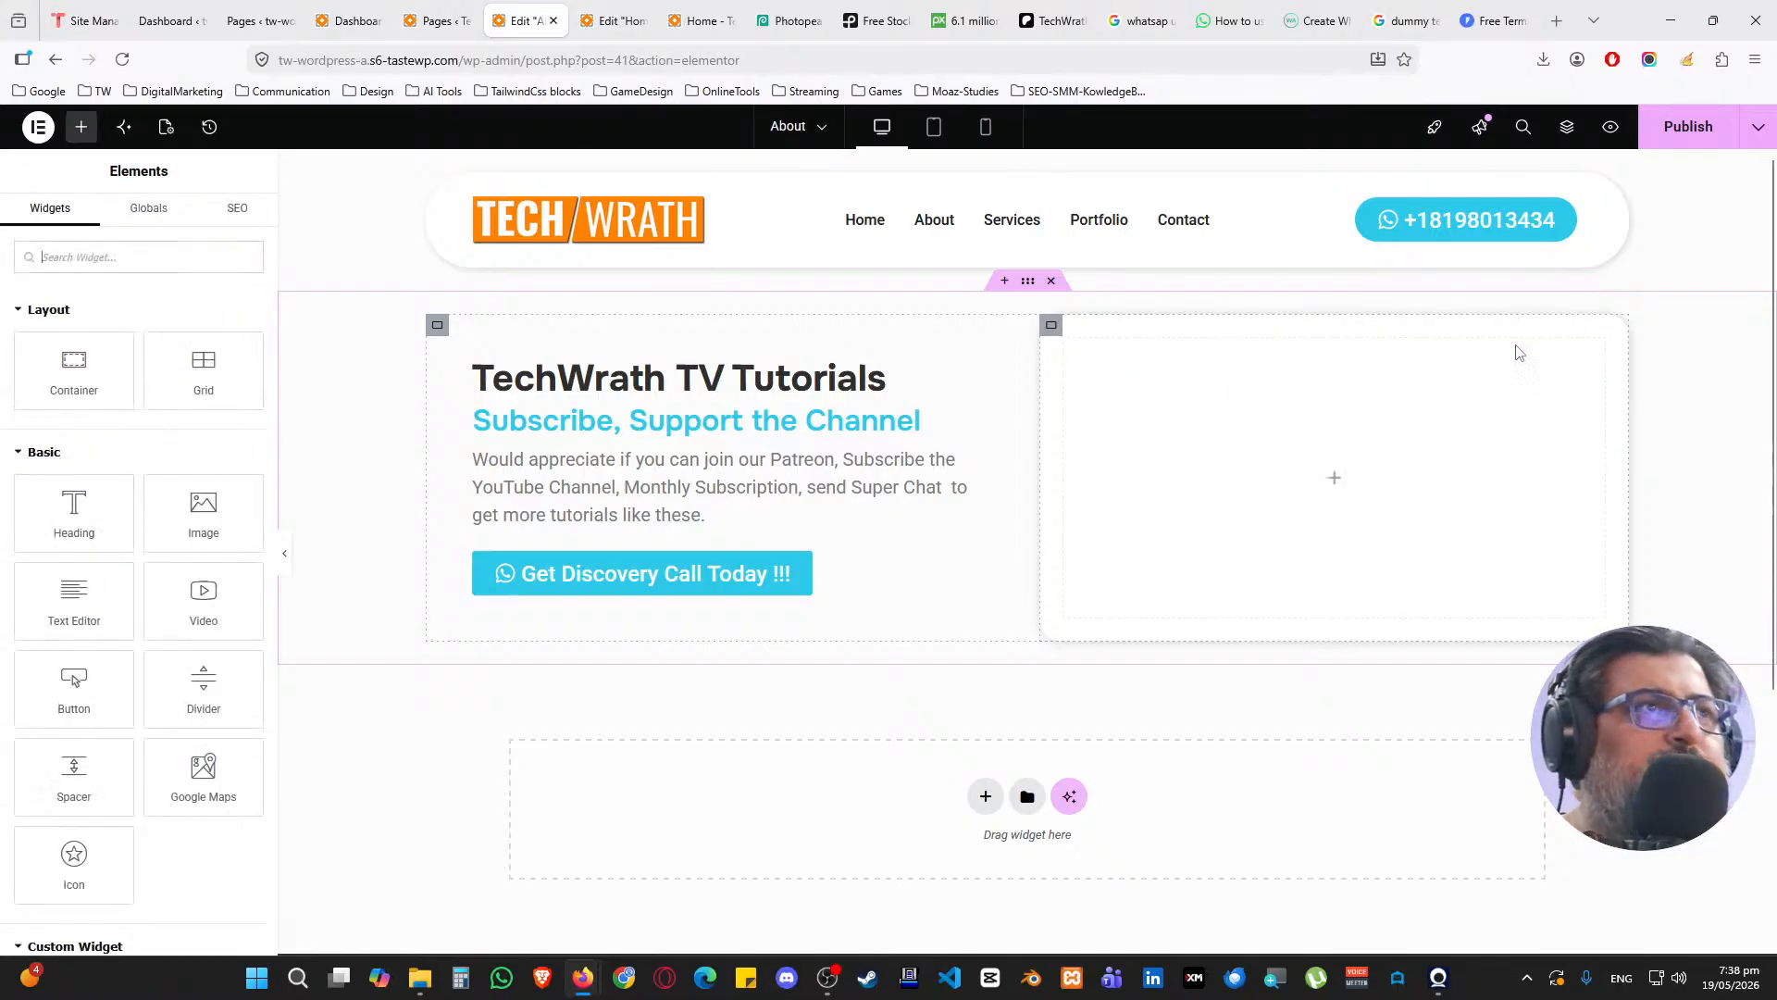
Change the TechWrath TV Tutorials heading title to ABOUT TECHWRATH TV
click(908, 375)
click(154, 351)
key(ctrl+a)
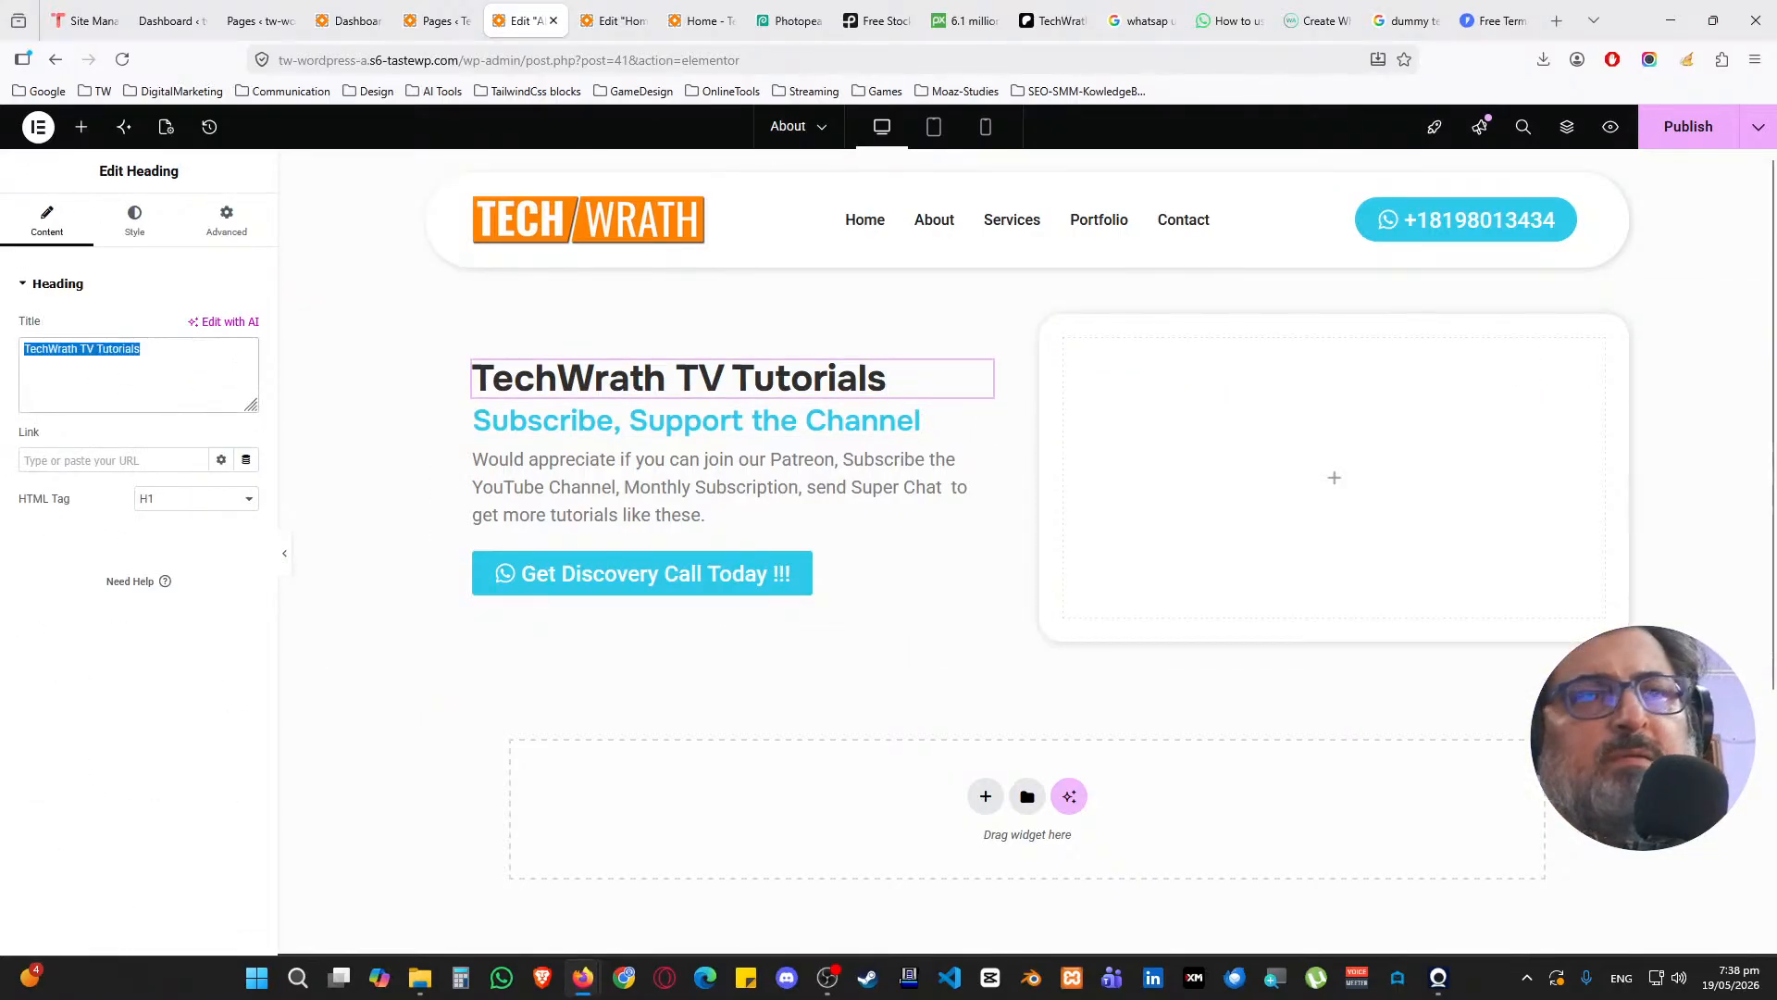
text(a)
key(BackSpace)
text(A)
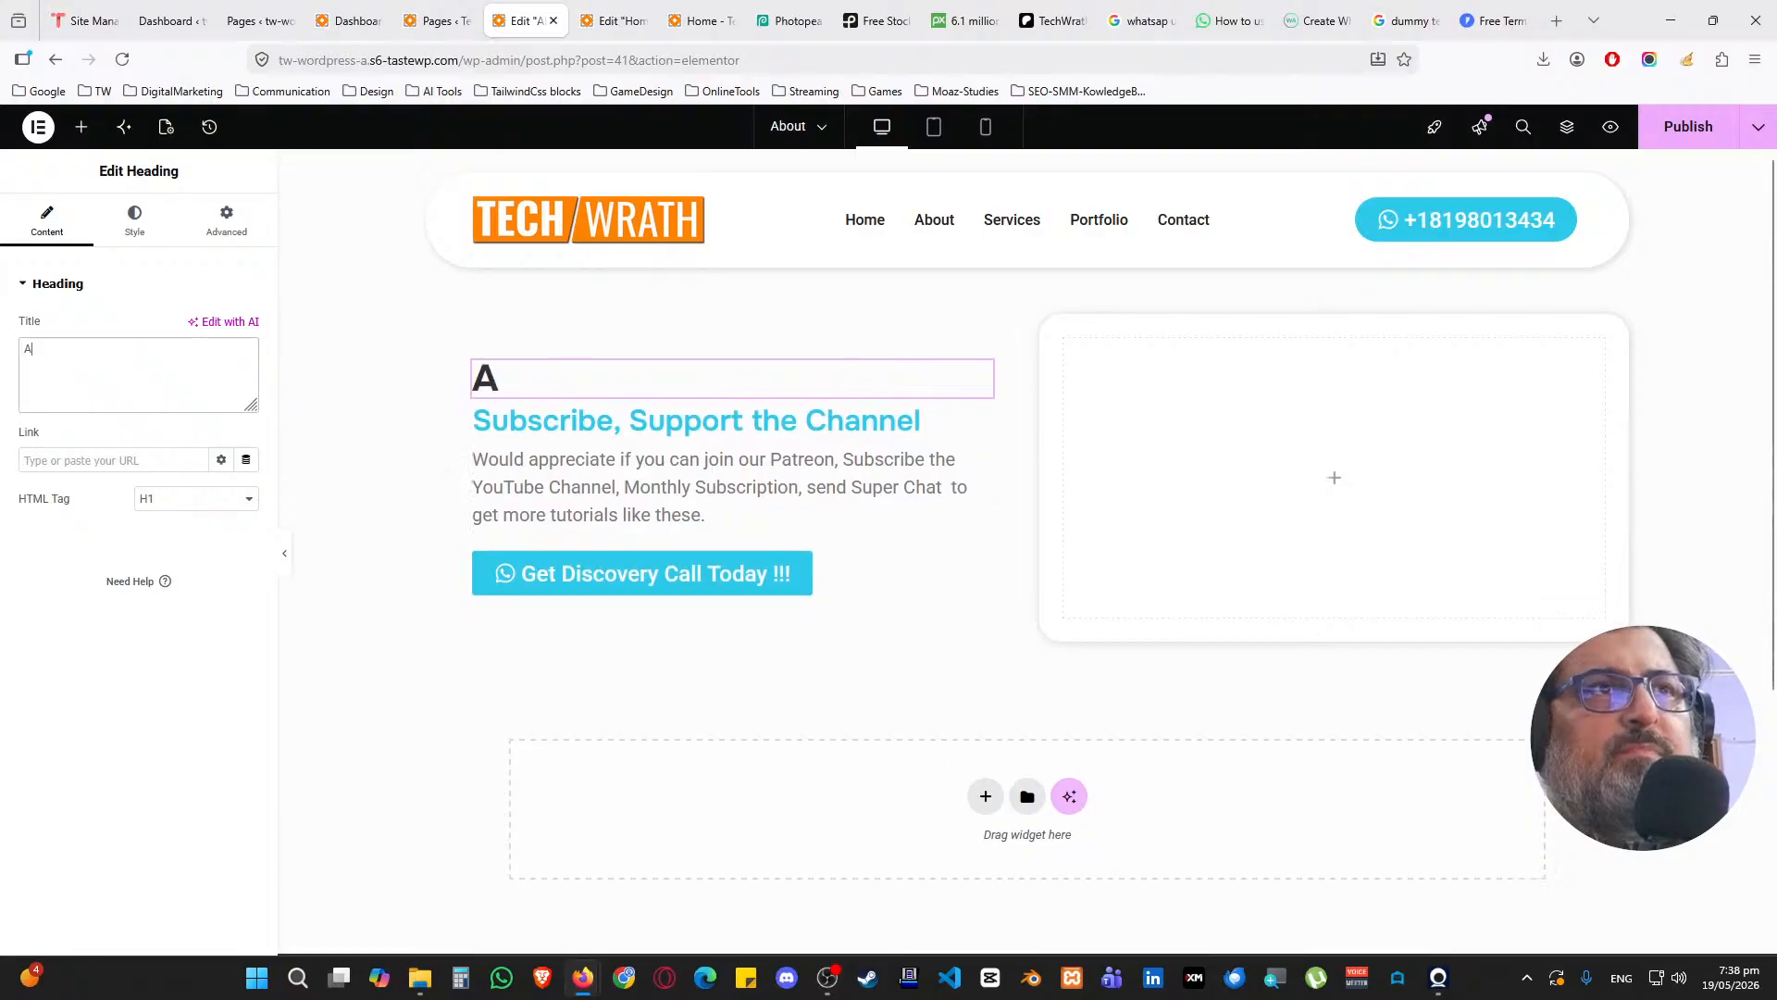
text(Bouat)
key(BackSpace)
key(BackSpace)
key(BackSpace)
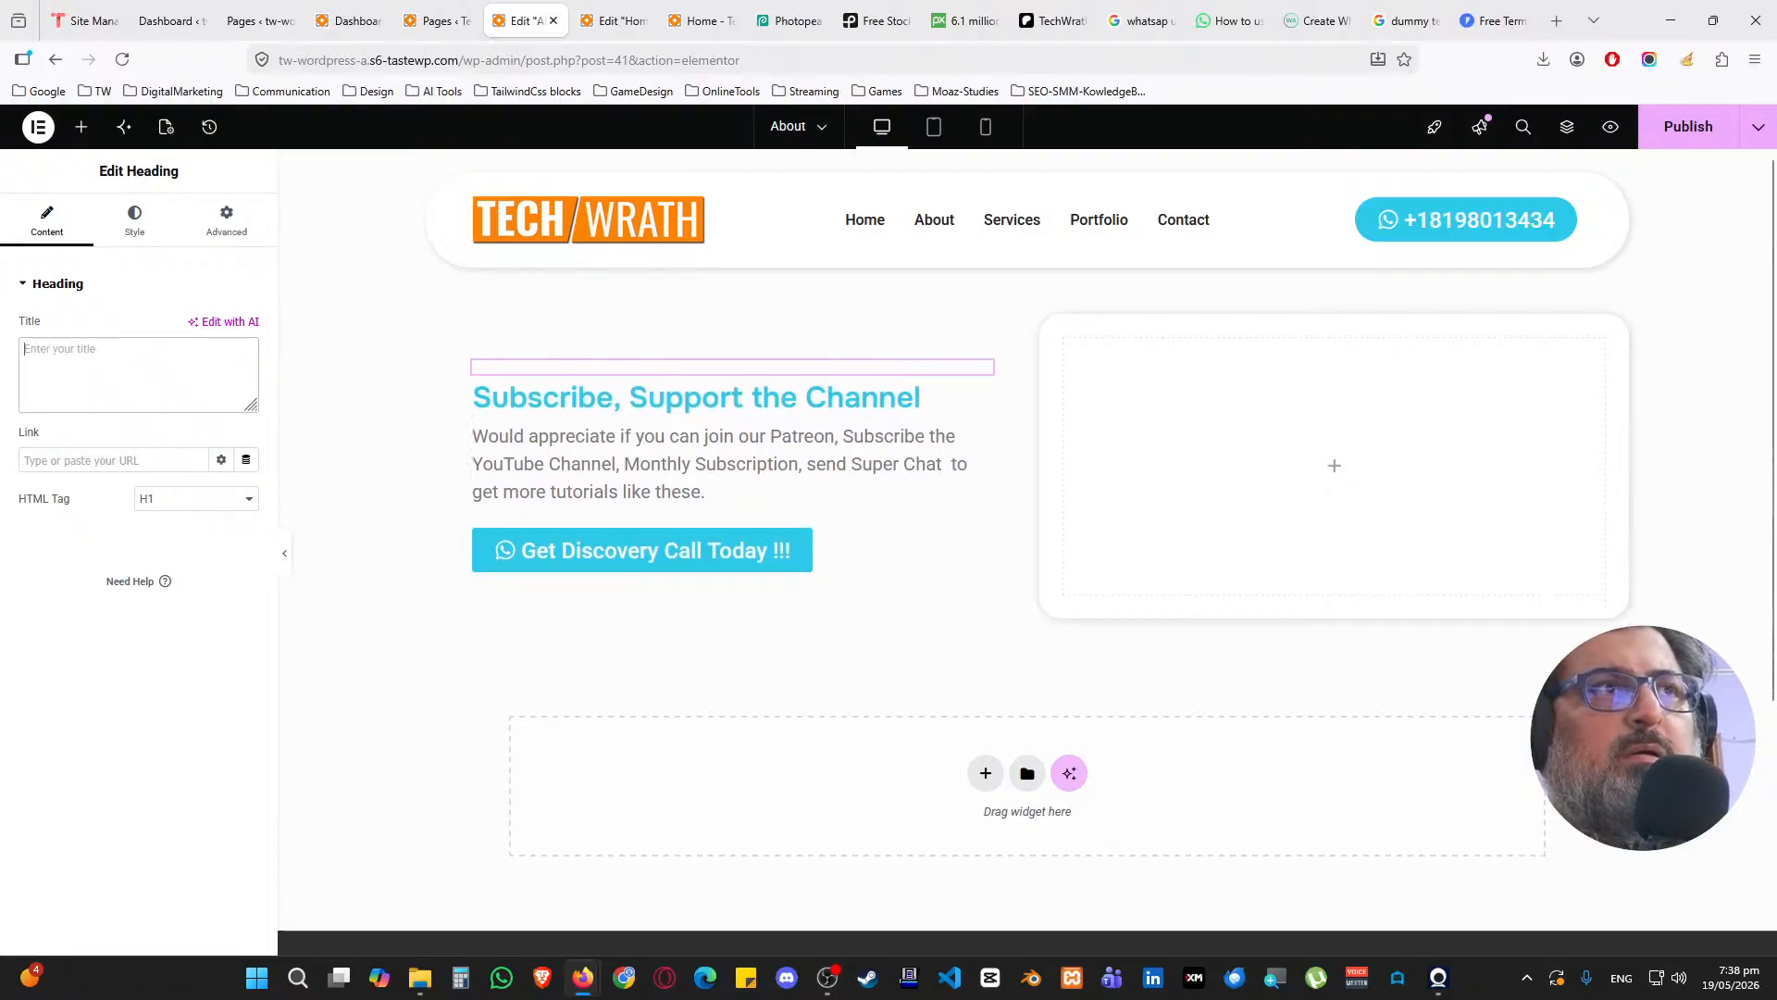
text(ABOUT TECHWRATH )
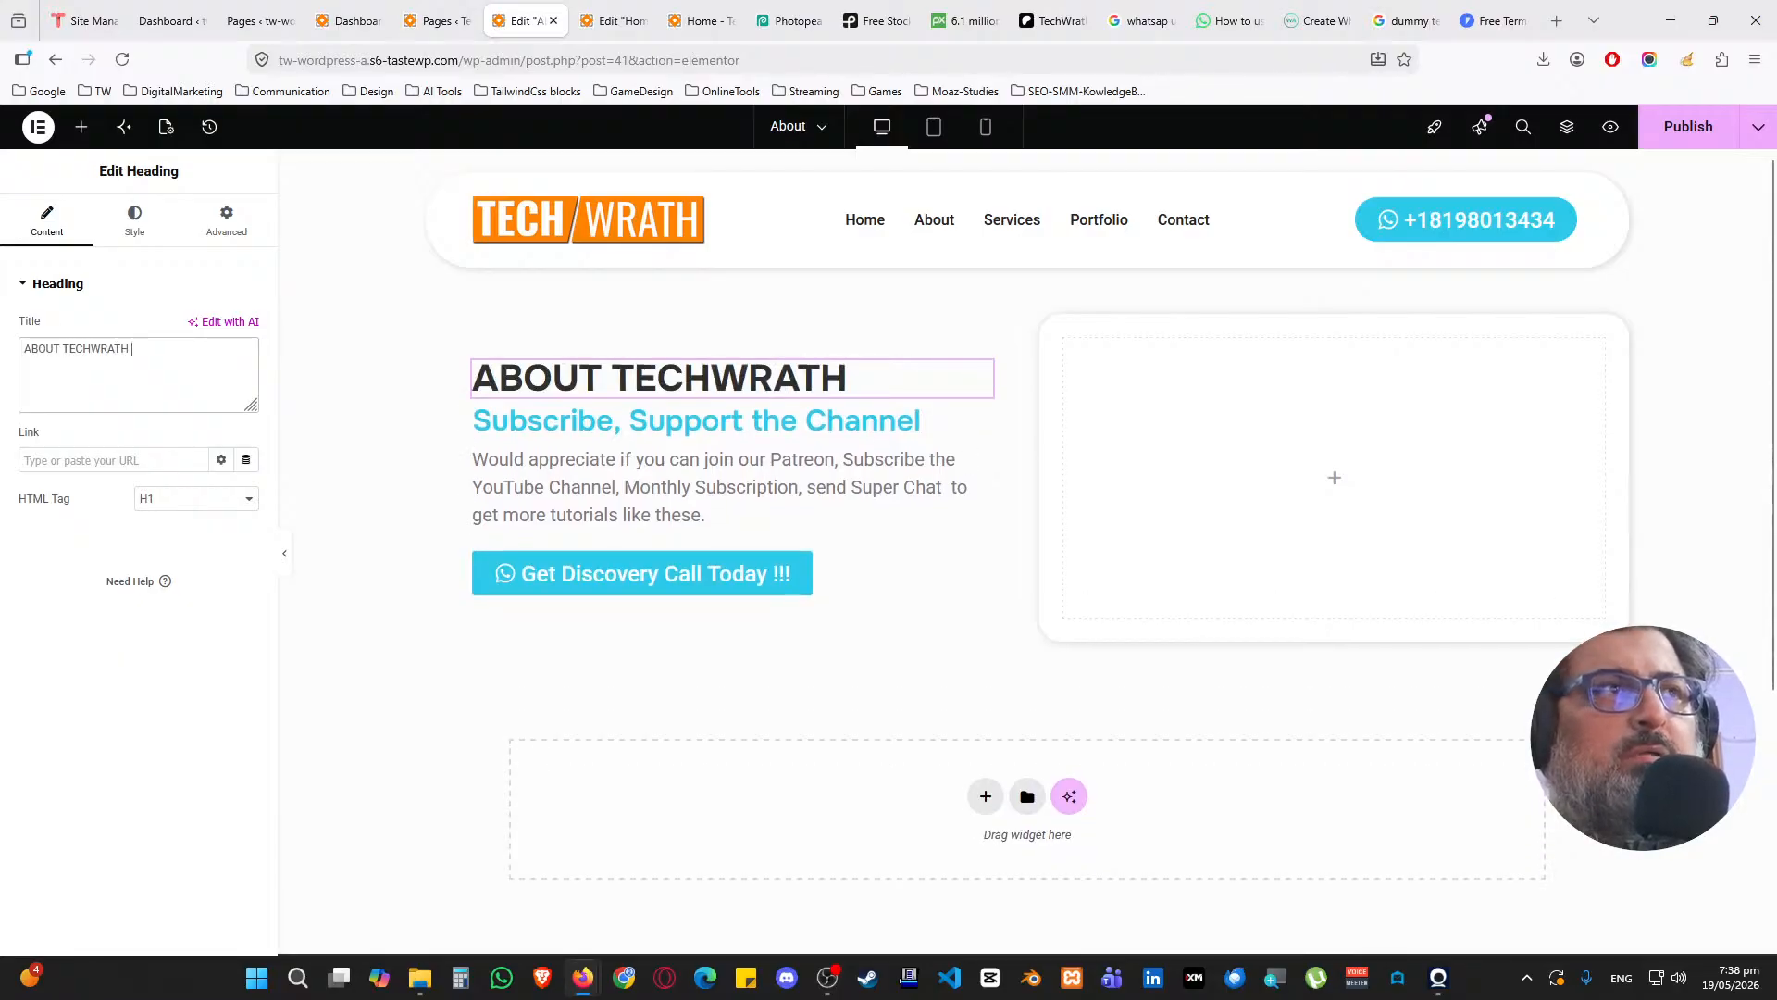
text(TV)
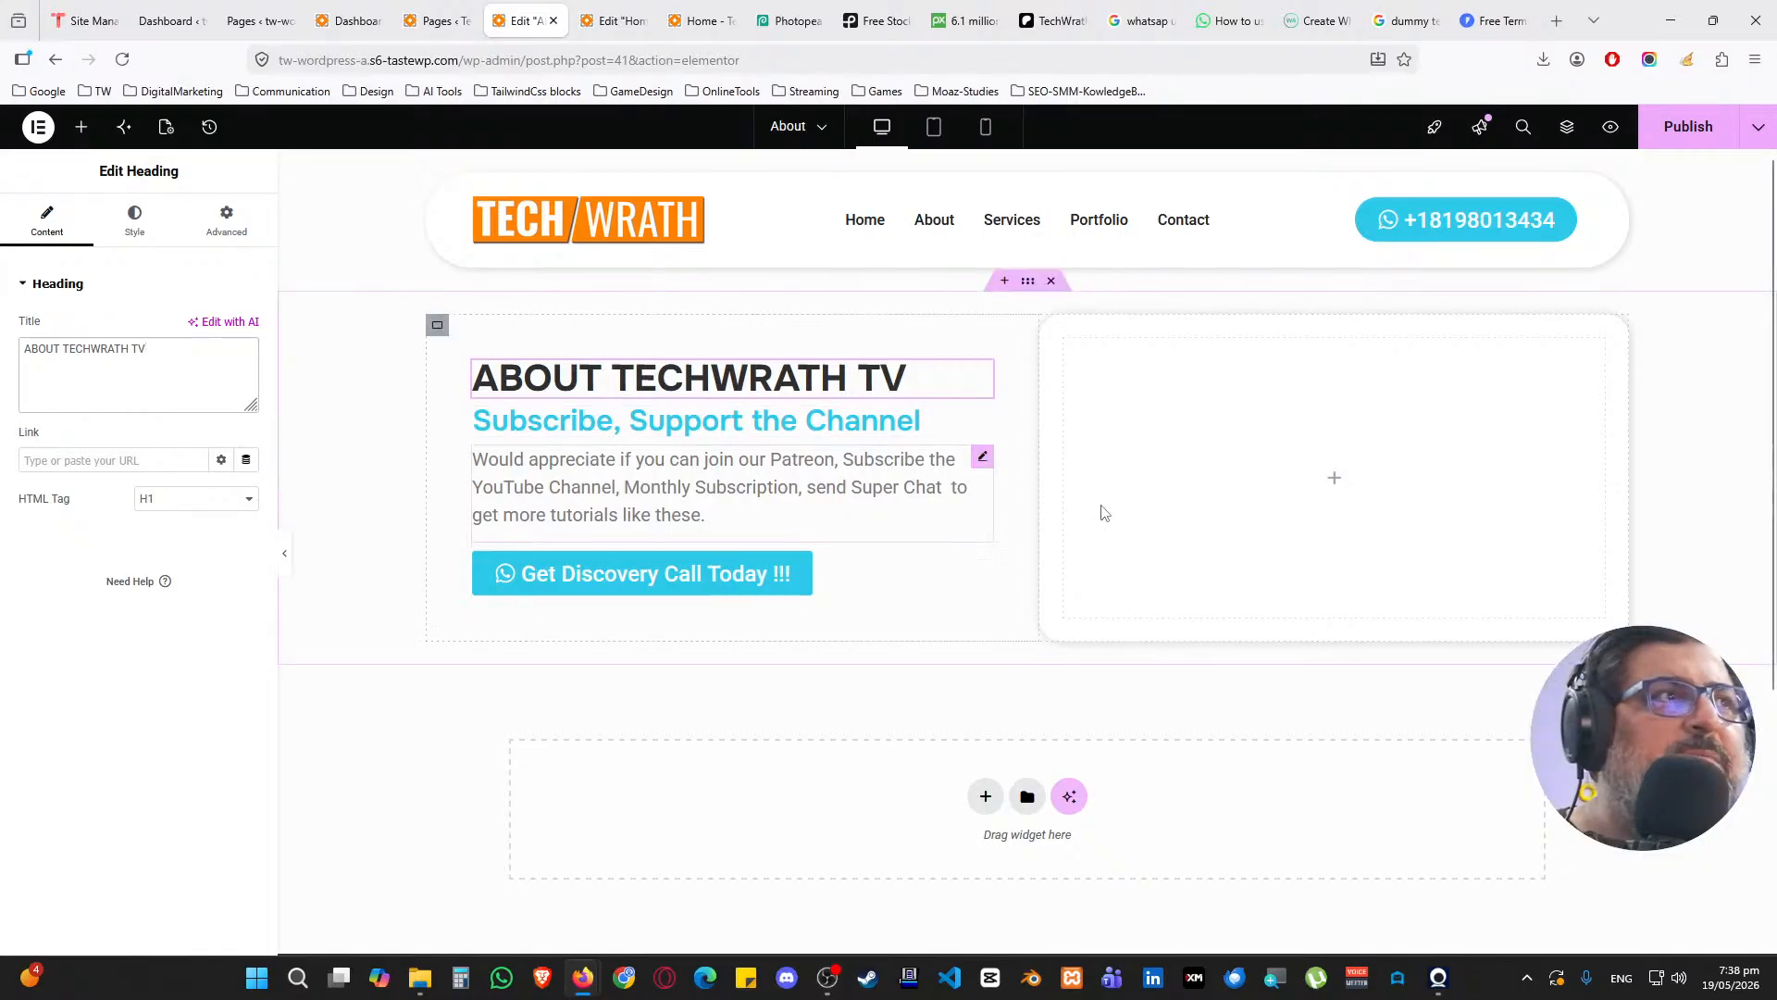
Add an Image widget to the right column showing the STOP Losing Customers promo image
click(81, 127)
scroll(110, 703, down, 3)
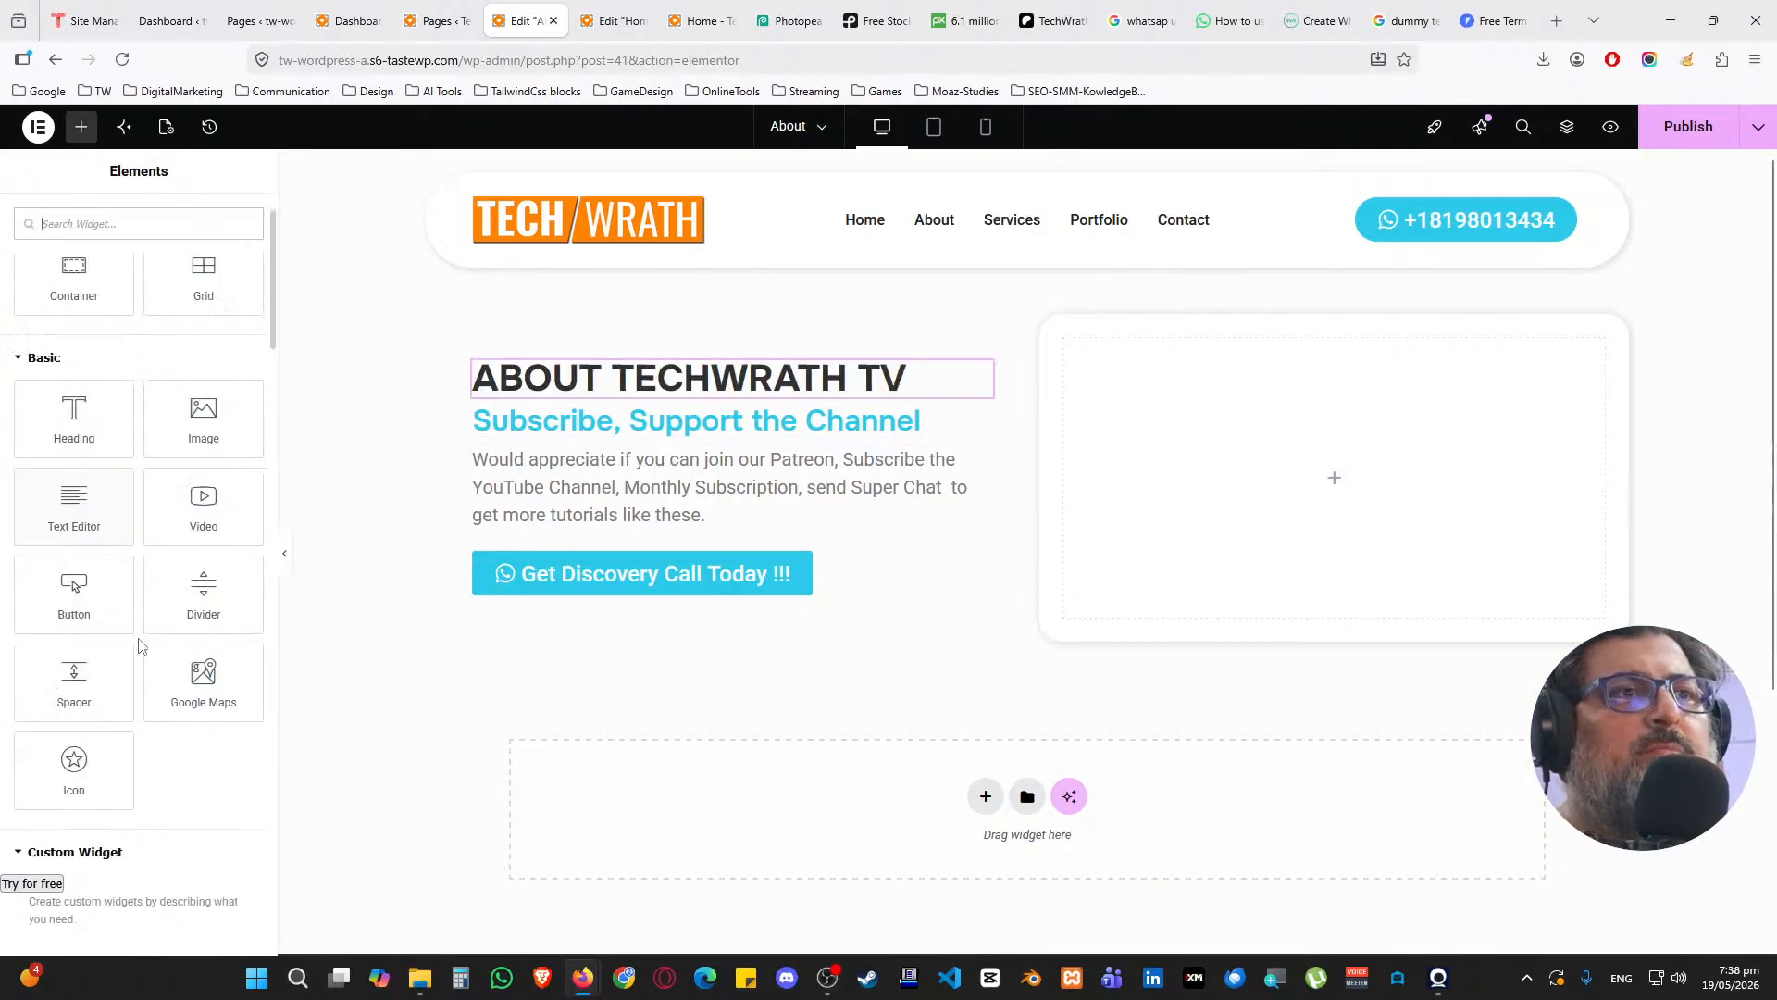
scroll(108, 711, up, 3)
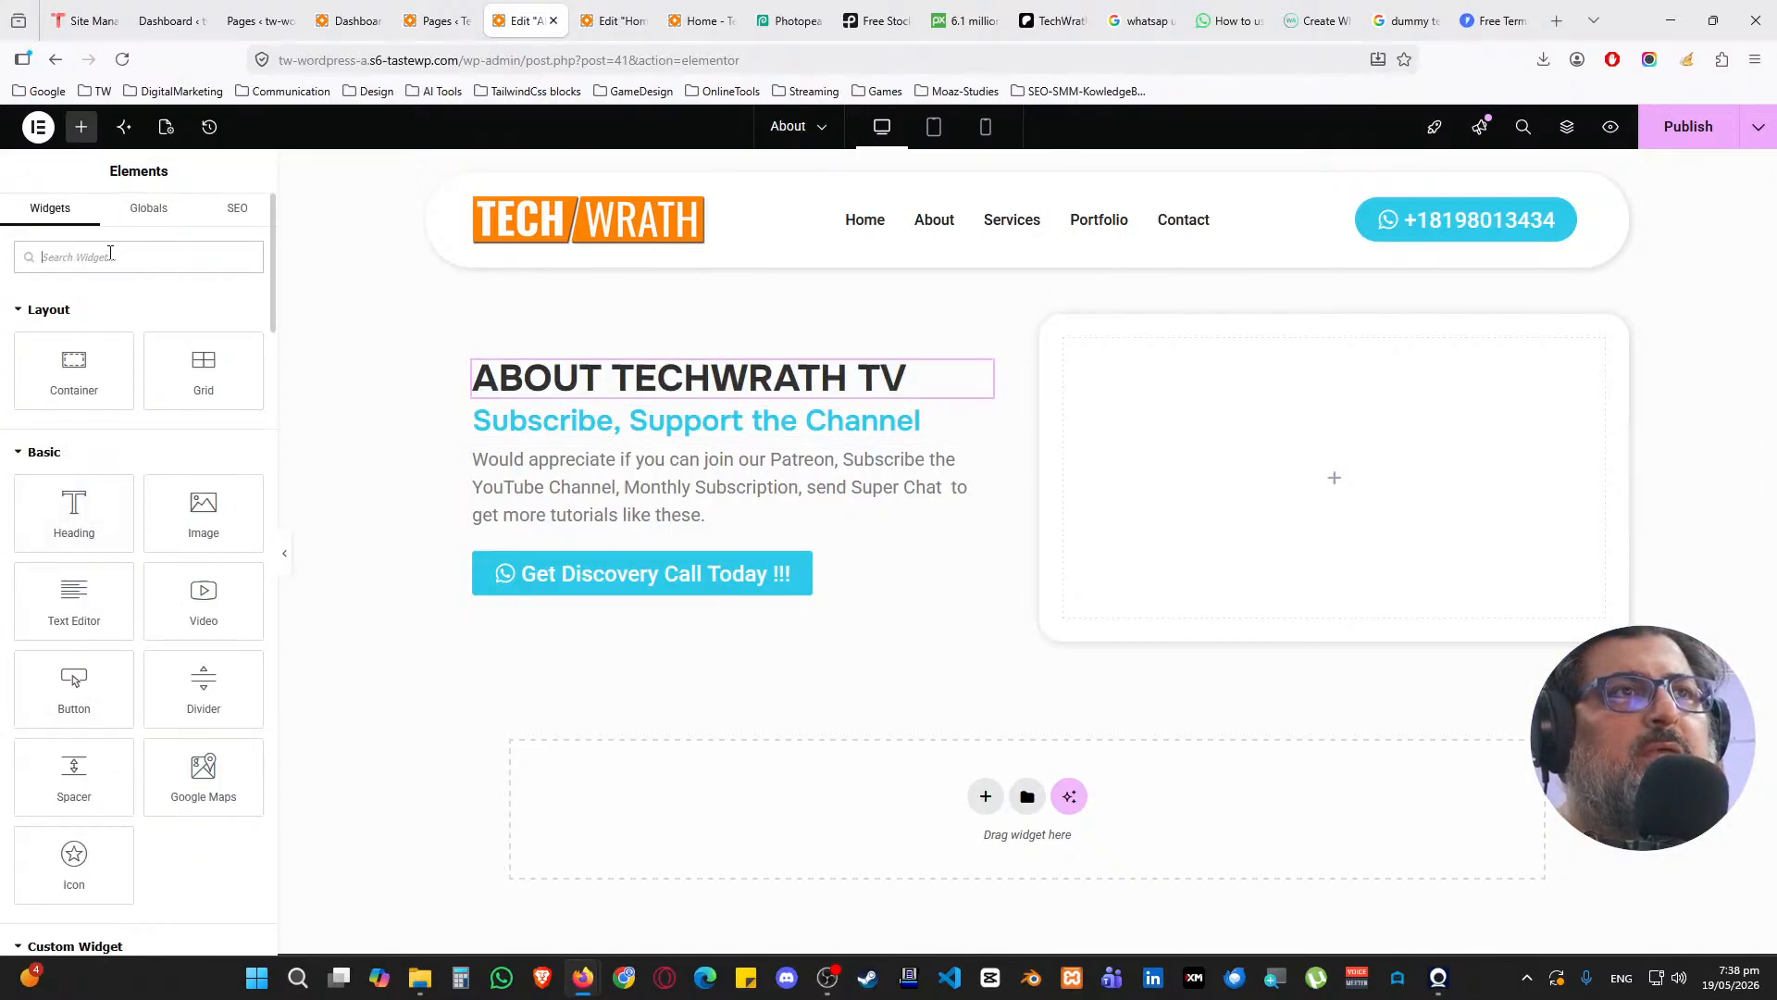
click(155, 256)
text(image)
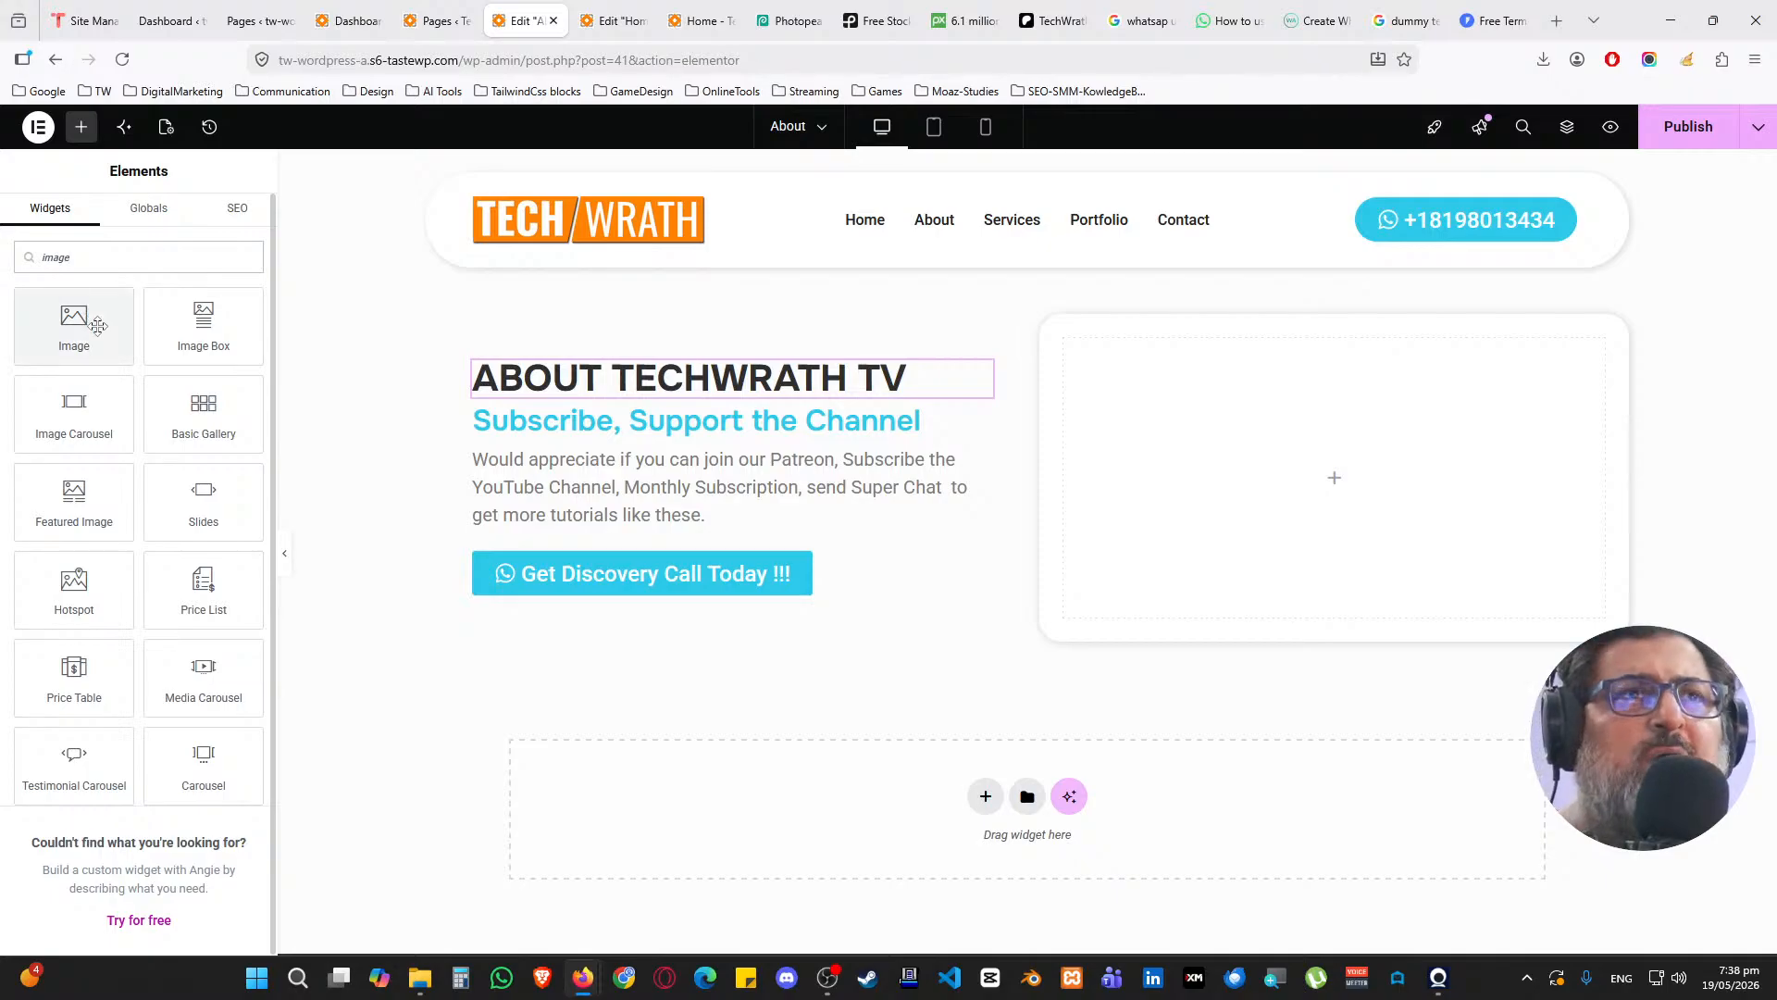
drag(74, 324, 1313, 446)
click(195, 378)
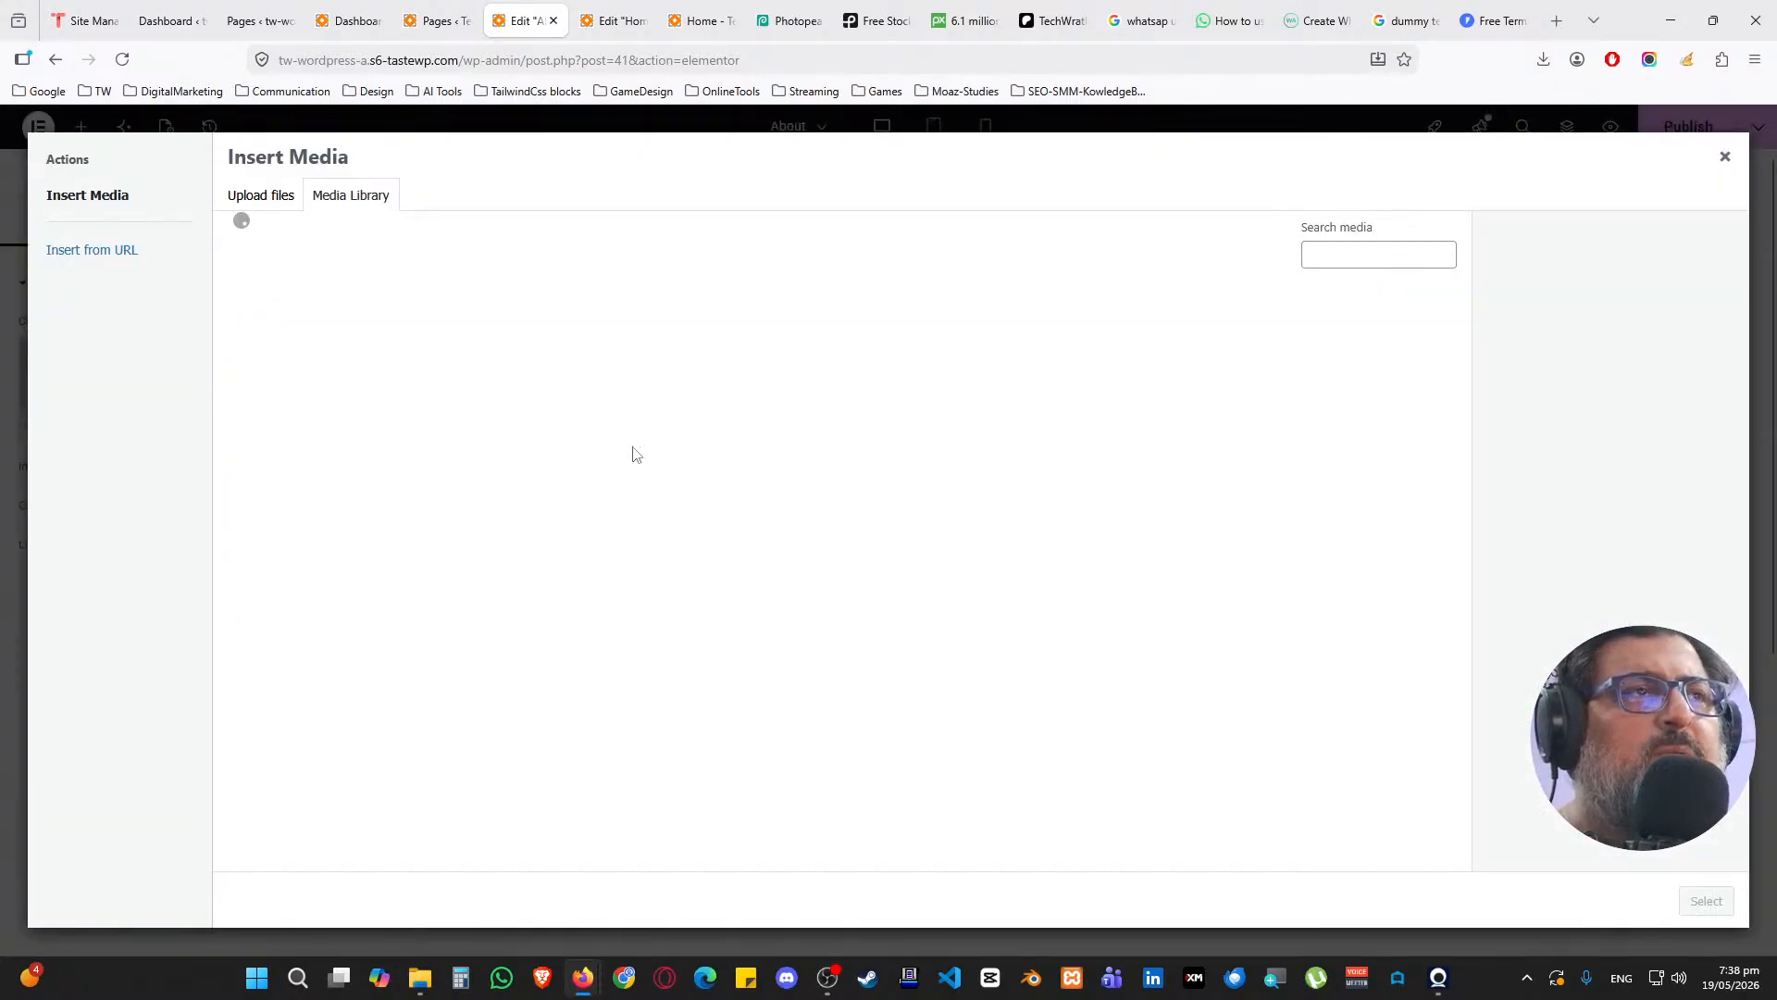
click(1272, 370)
click(1706, 900)
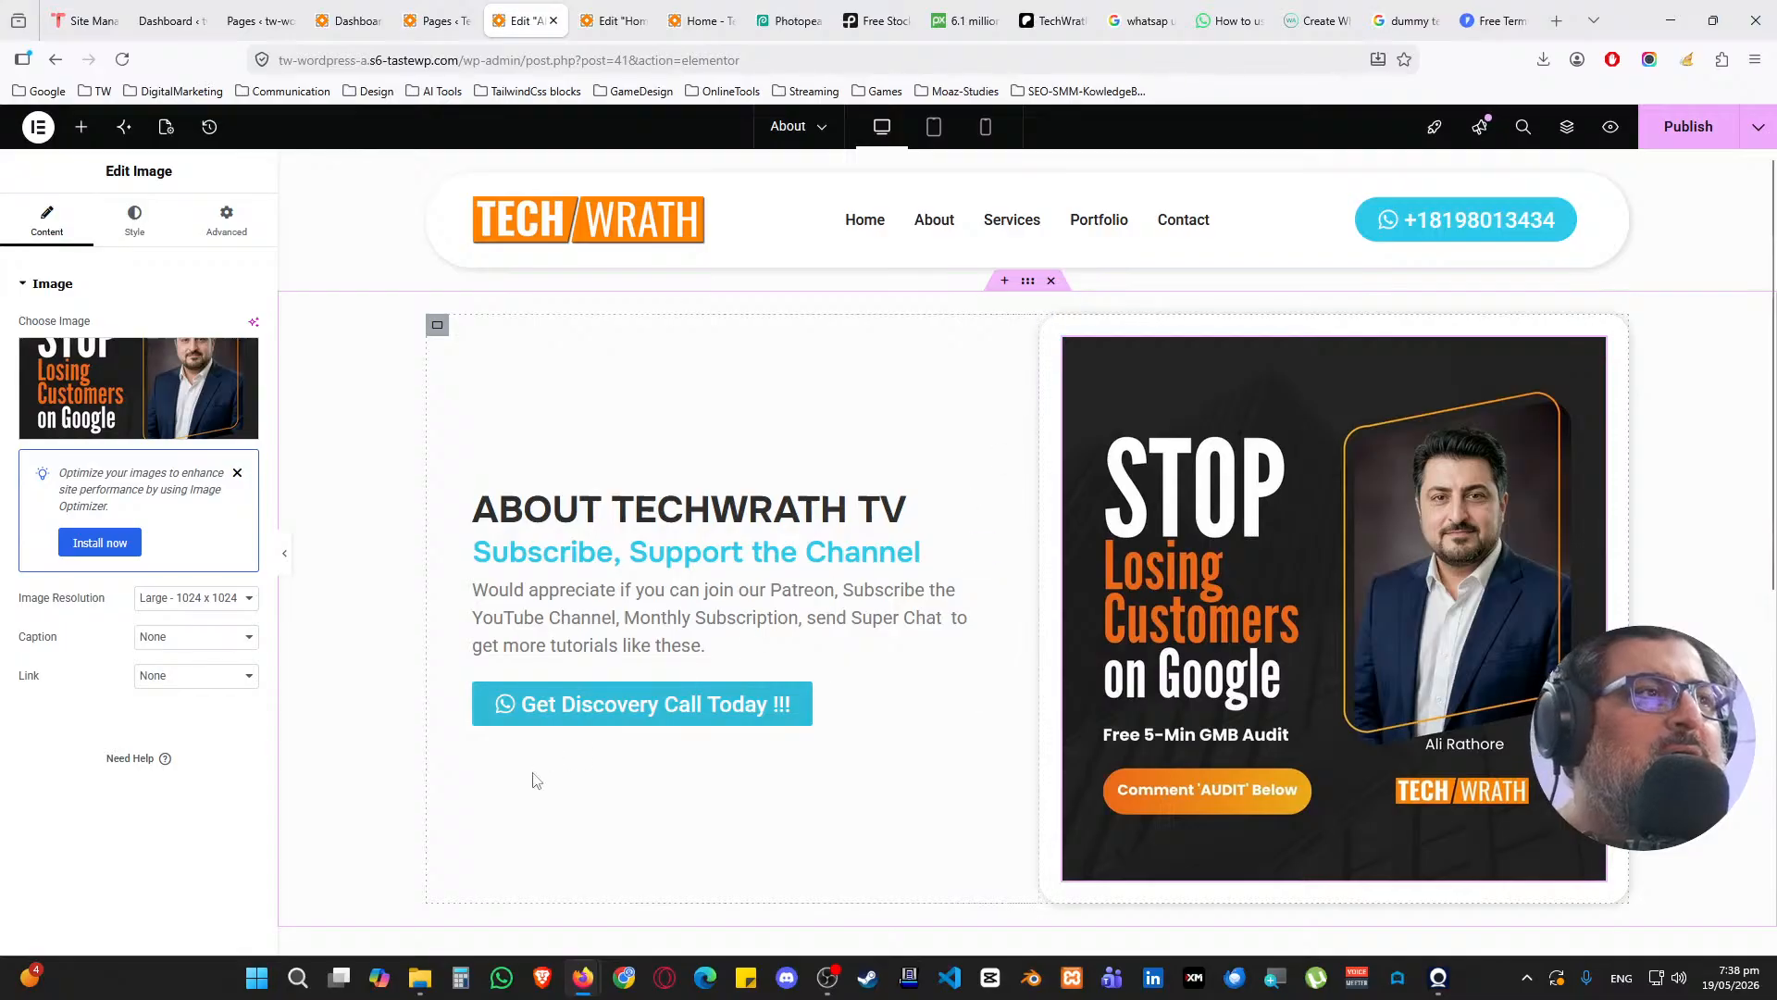
Turn off the right container's classic background and check its 25 px corner radius
click(1051, 325)
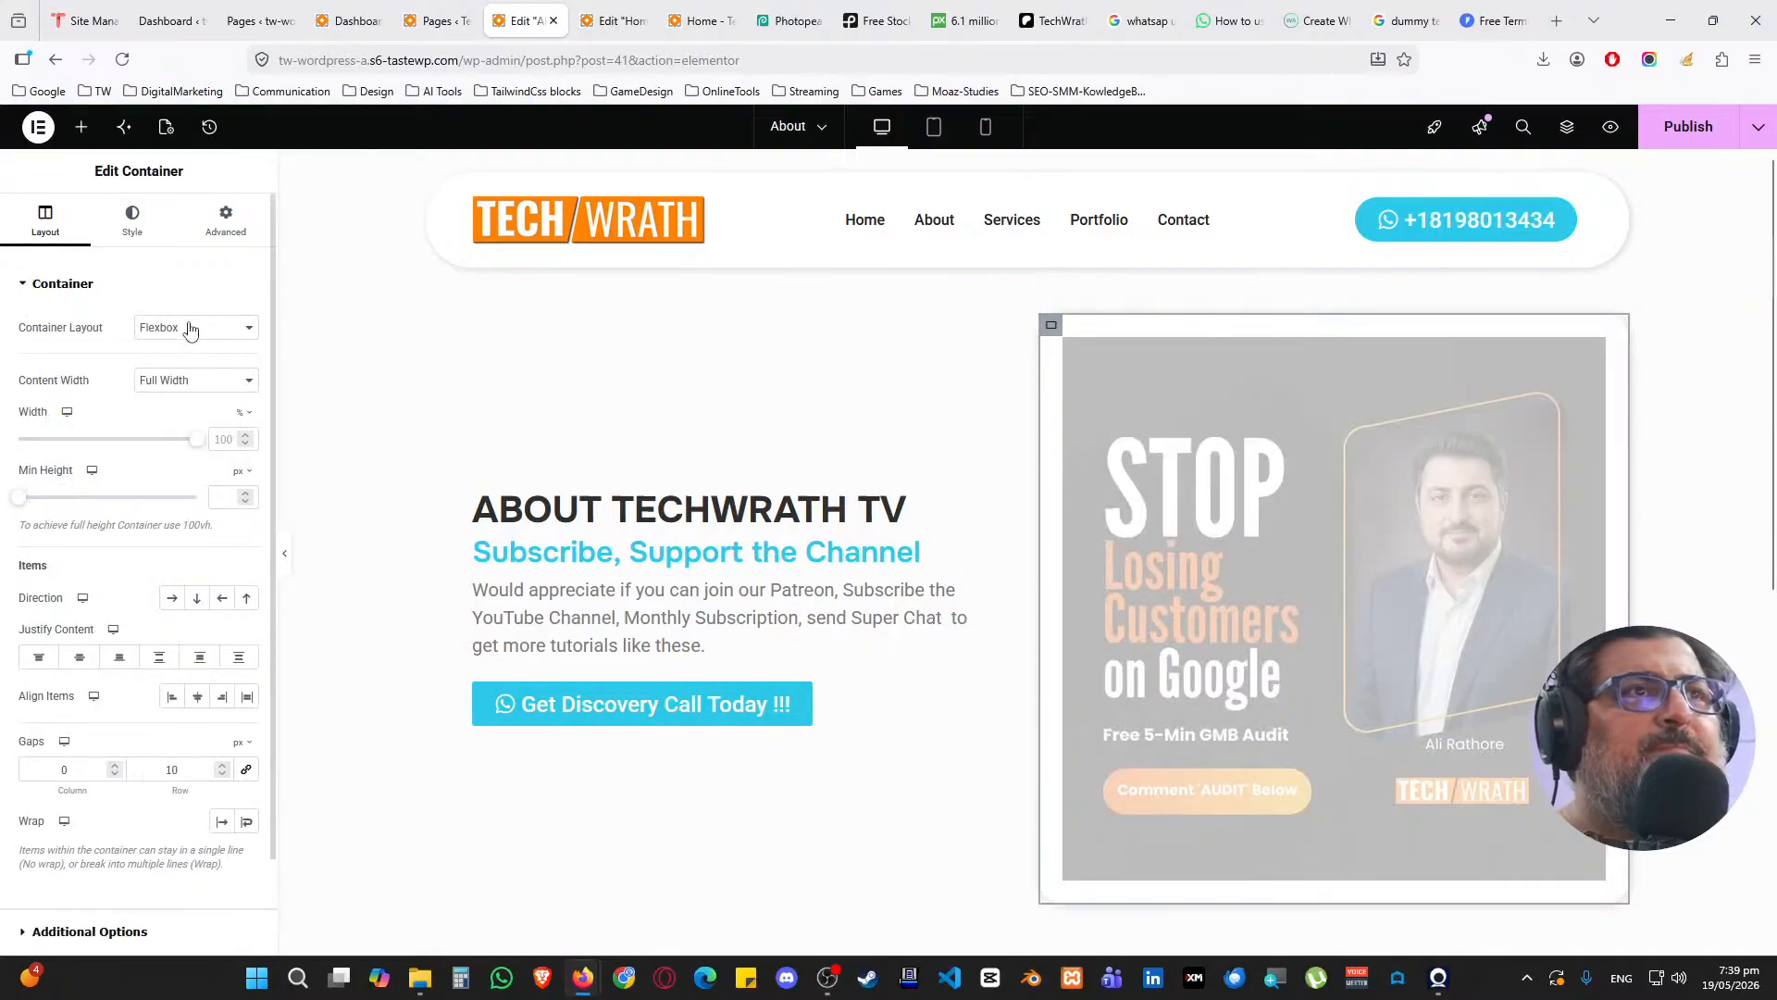
click(133, 220)
click(174, 368)
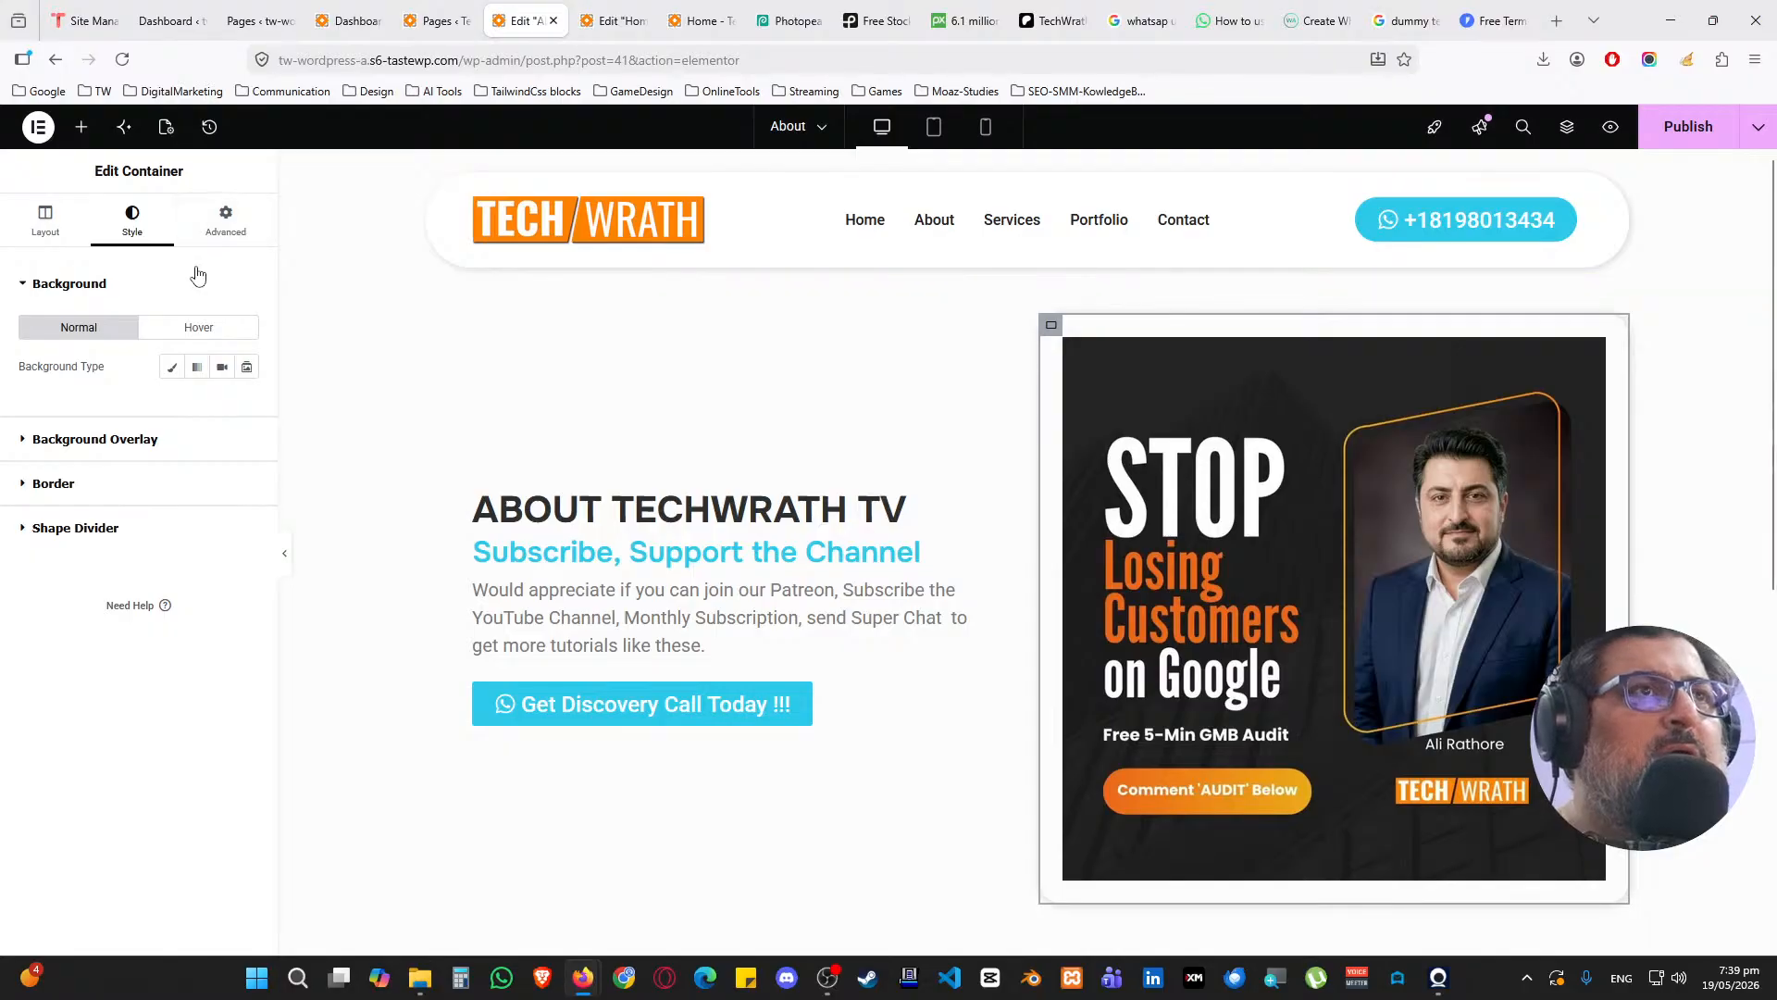
click(105, 482)
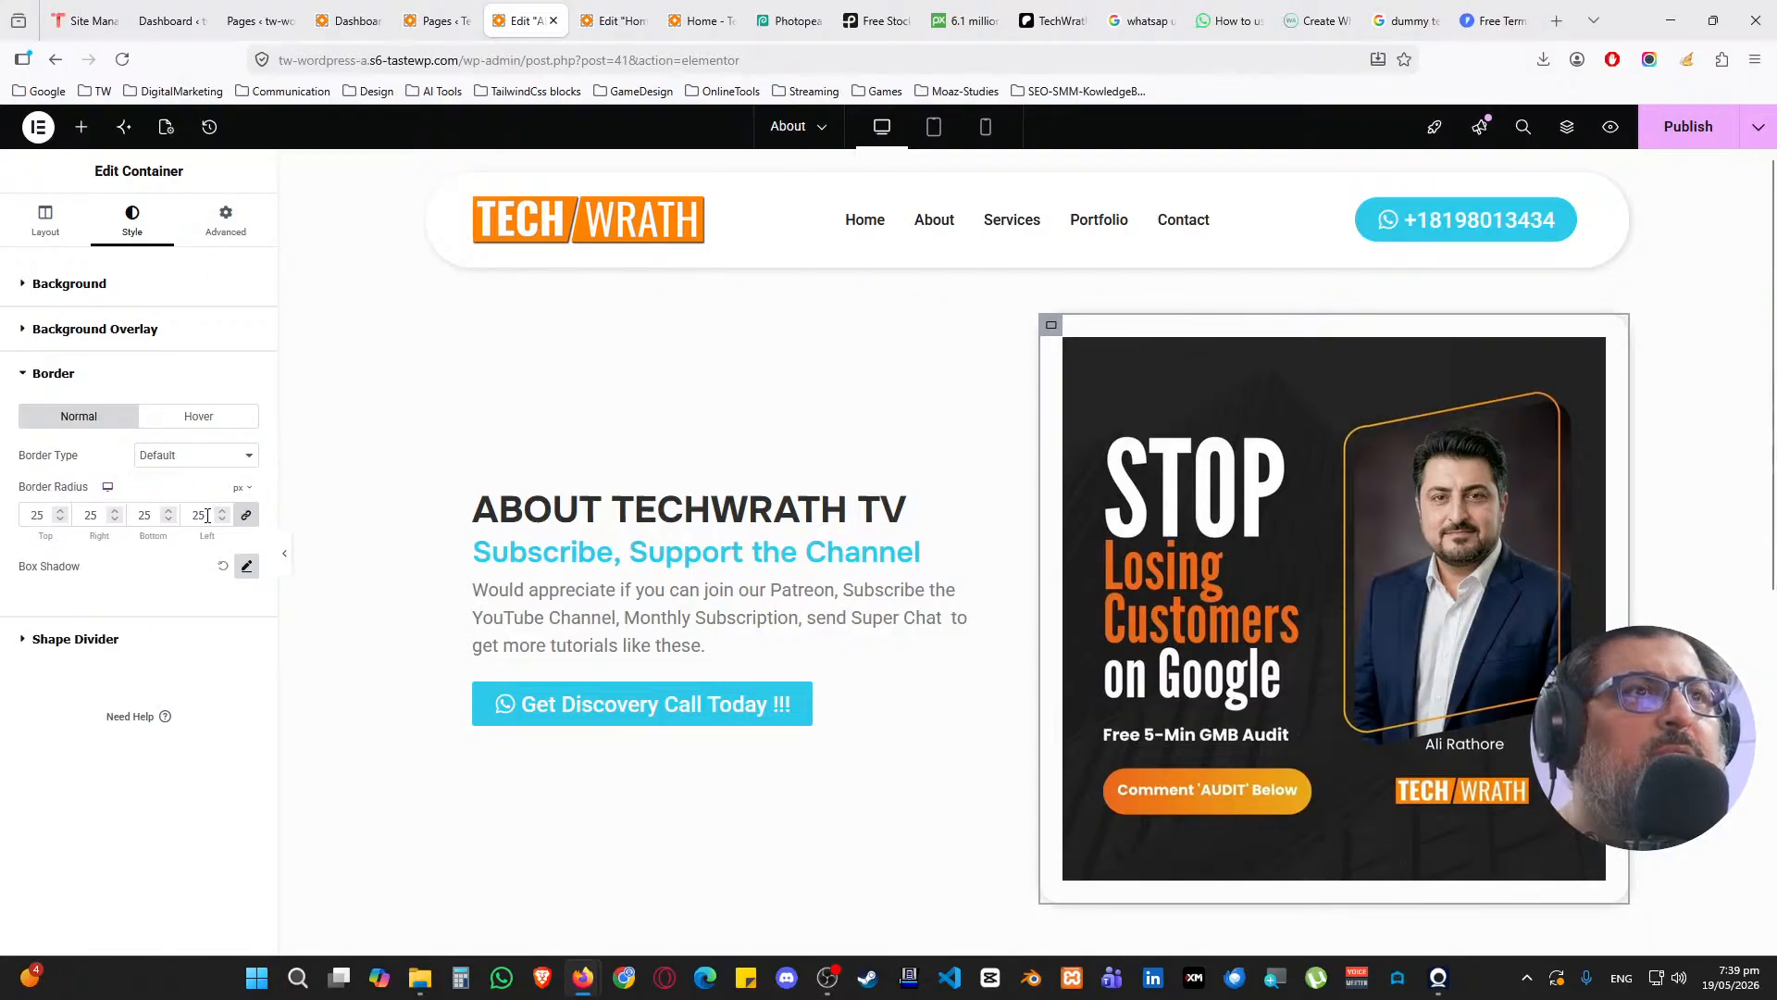
drag(208, 515, 164, 520)
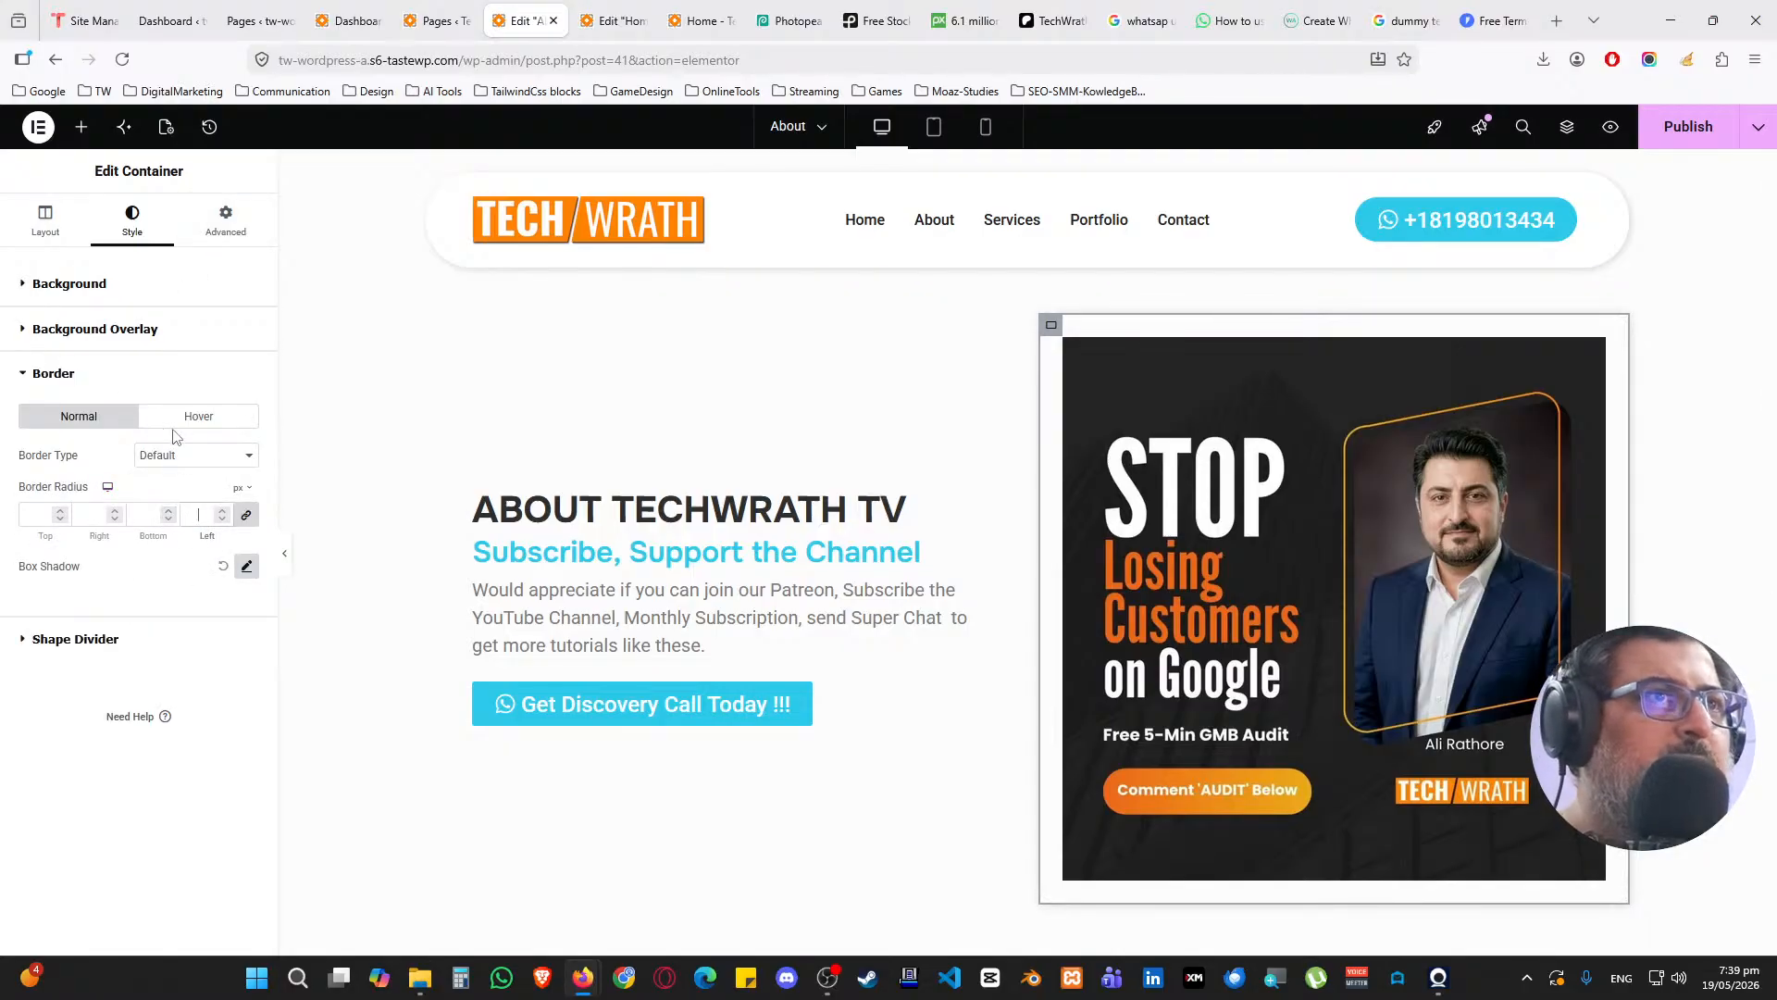
click(120, 281)
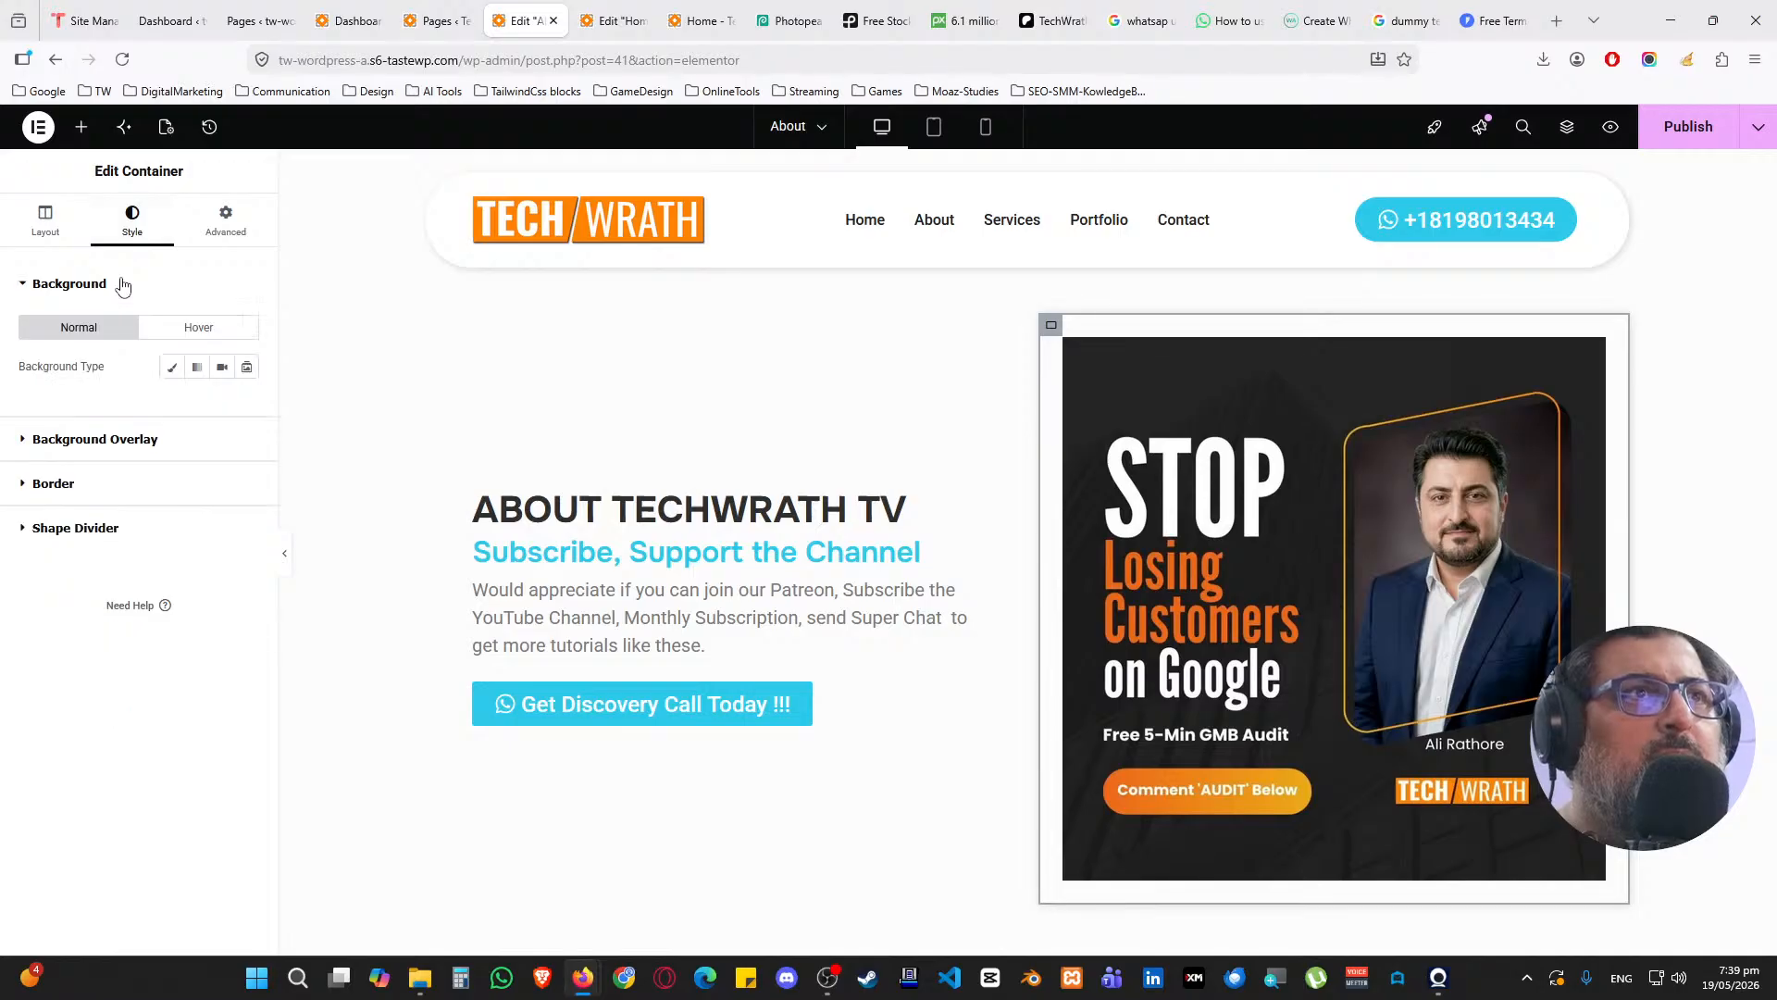
click(121, 281)
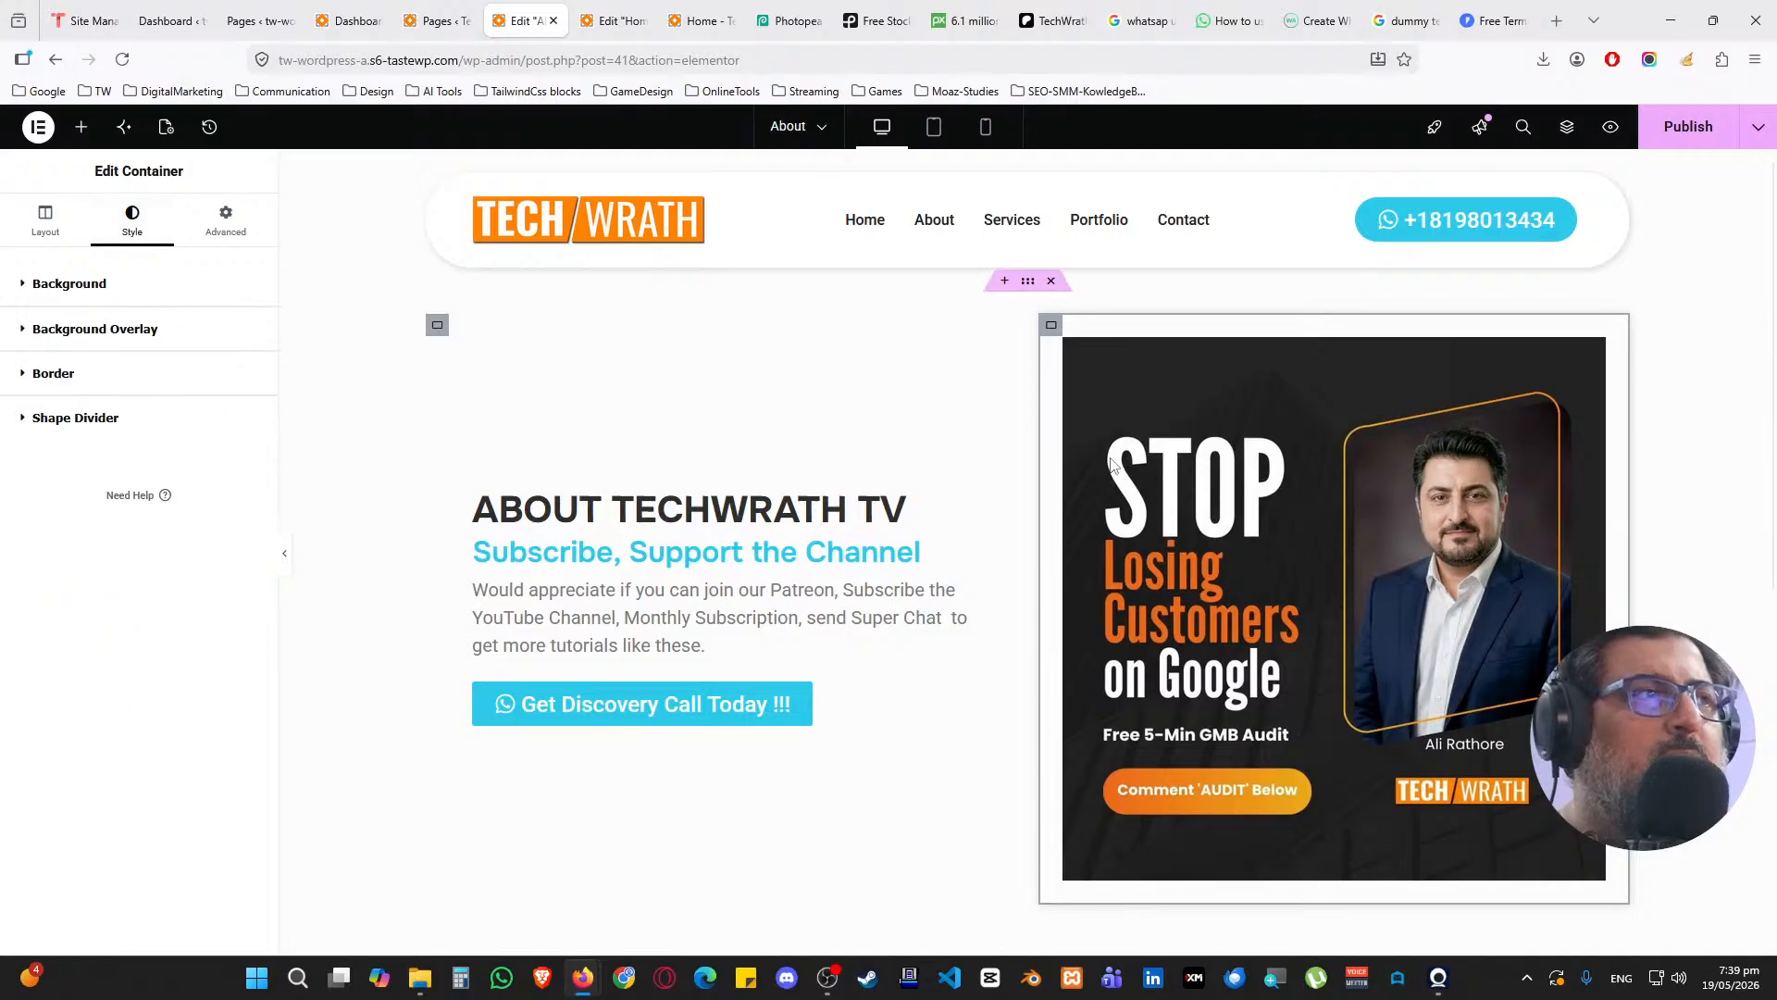
Select the image's container in the structure view and clear its white background colour
right_click(1330, 431)
click(1385, 860)
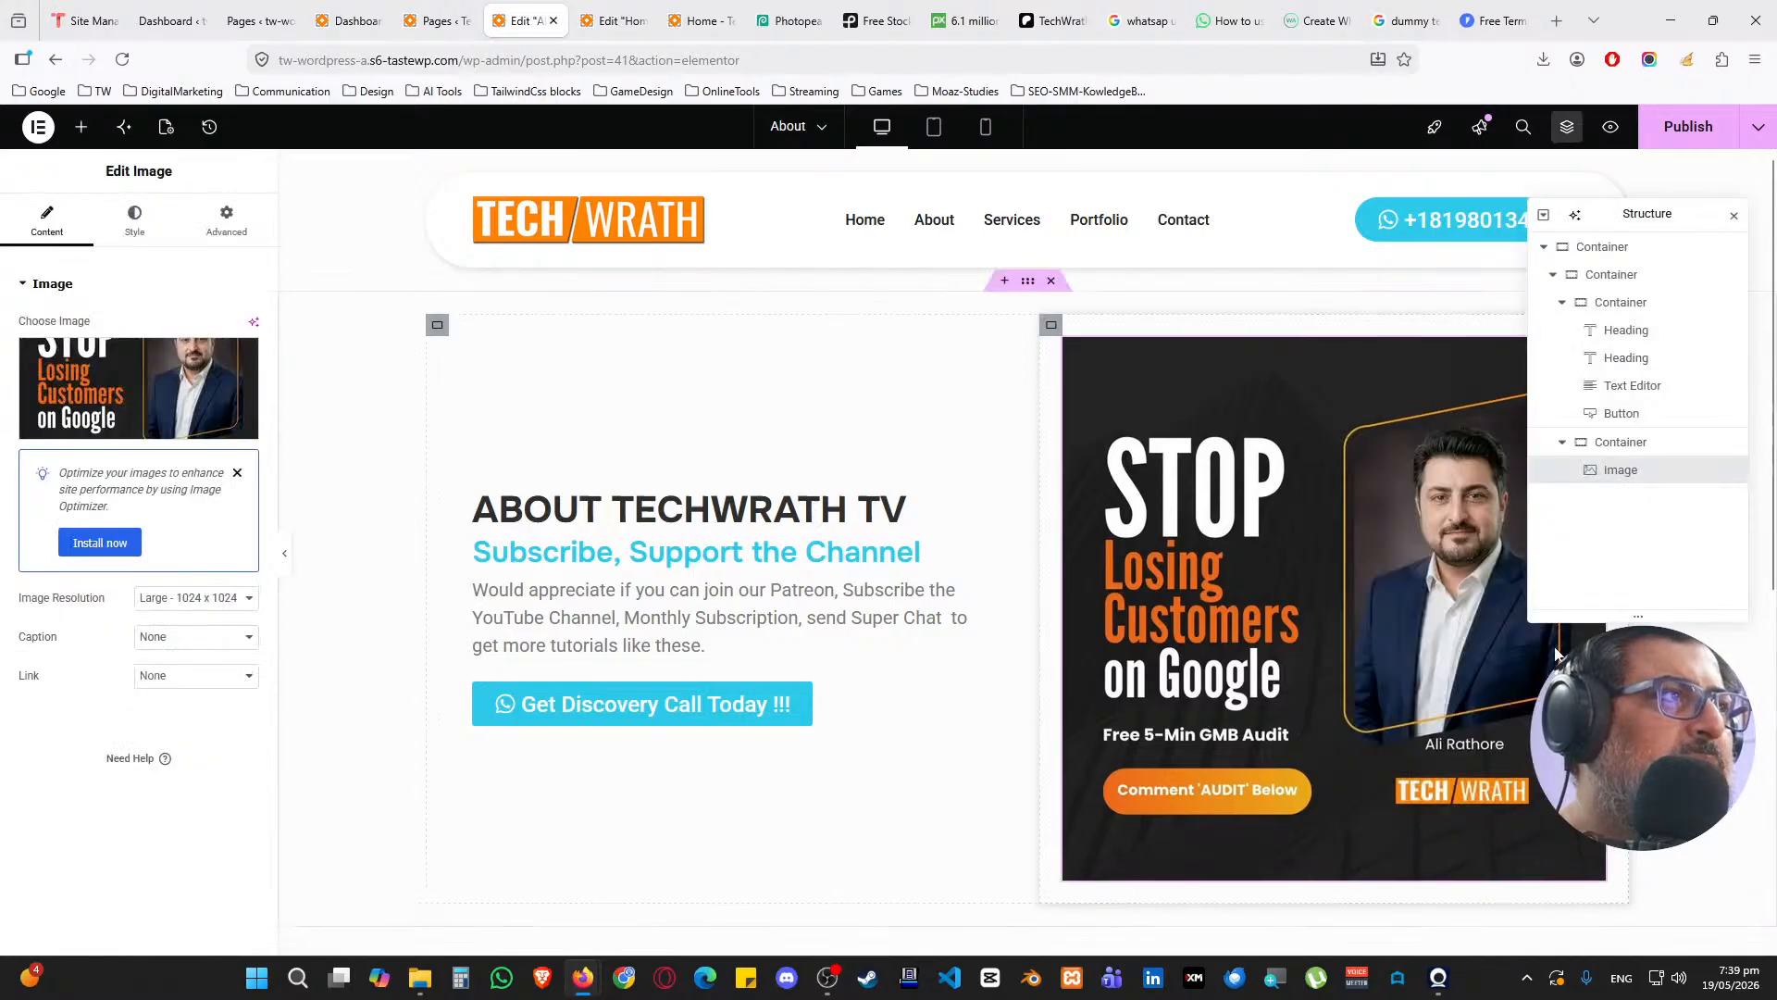
click(1497, 442)
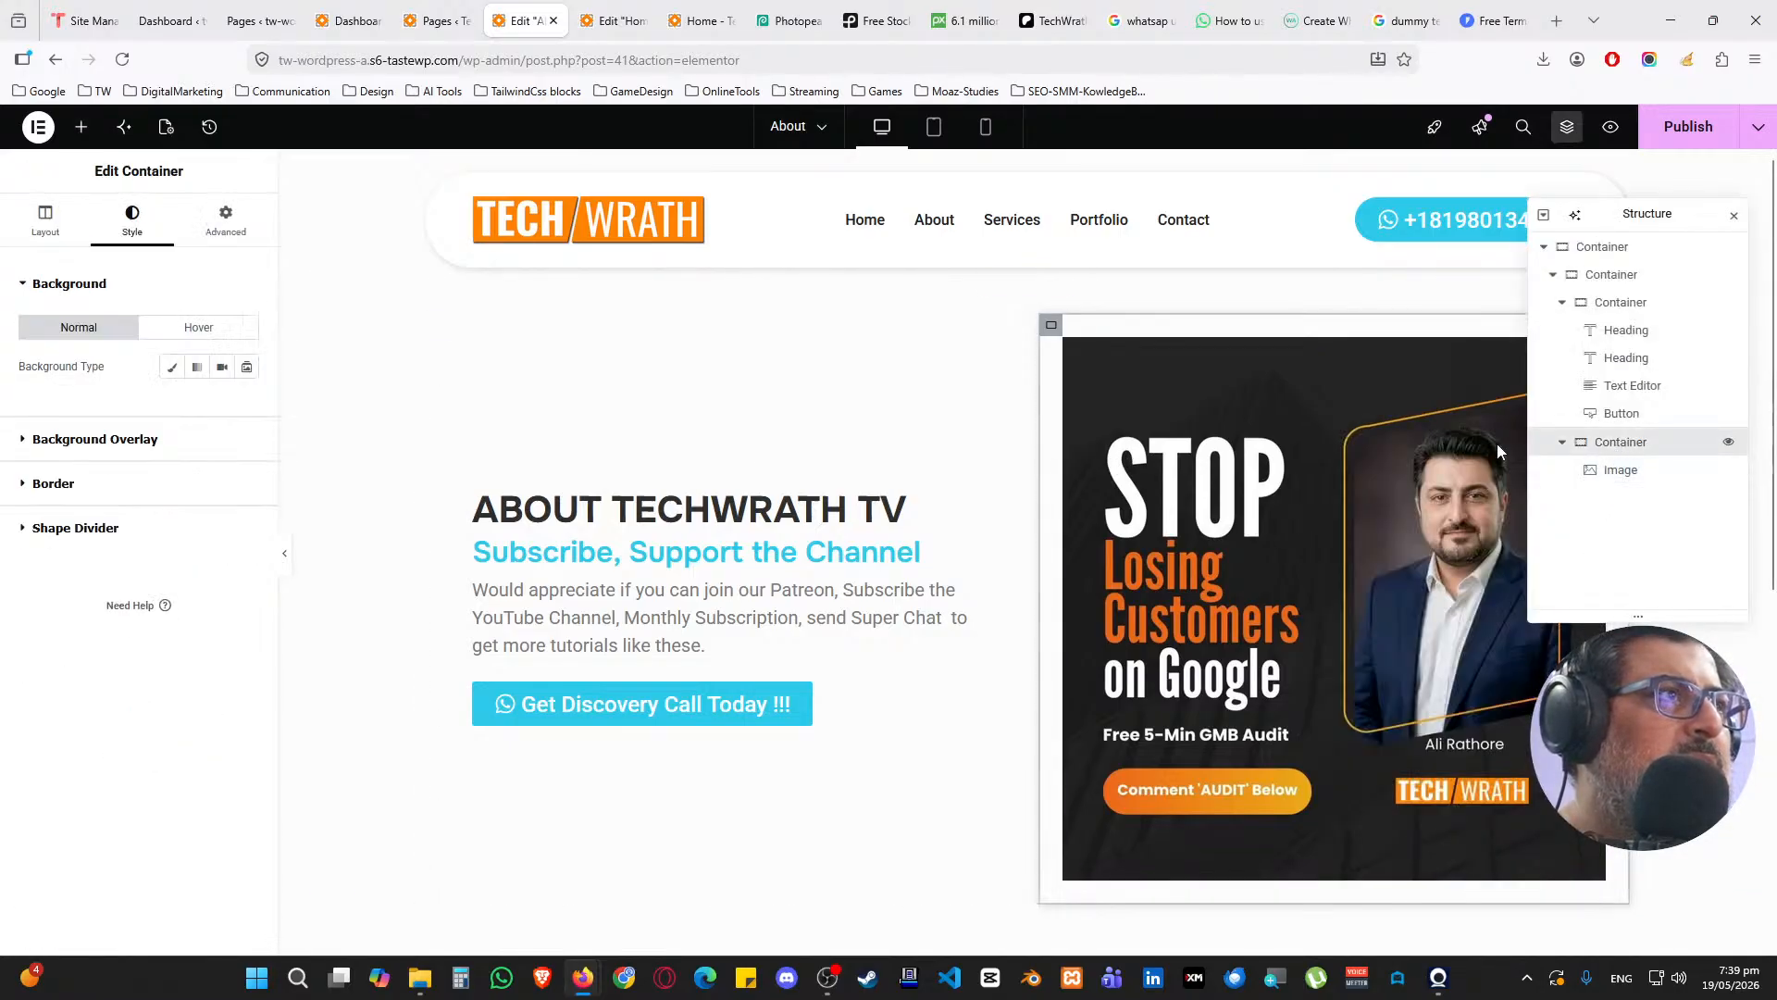
click(173, 366)
click(246, 408)
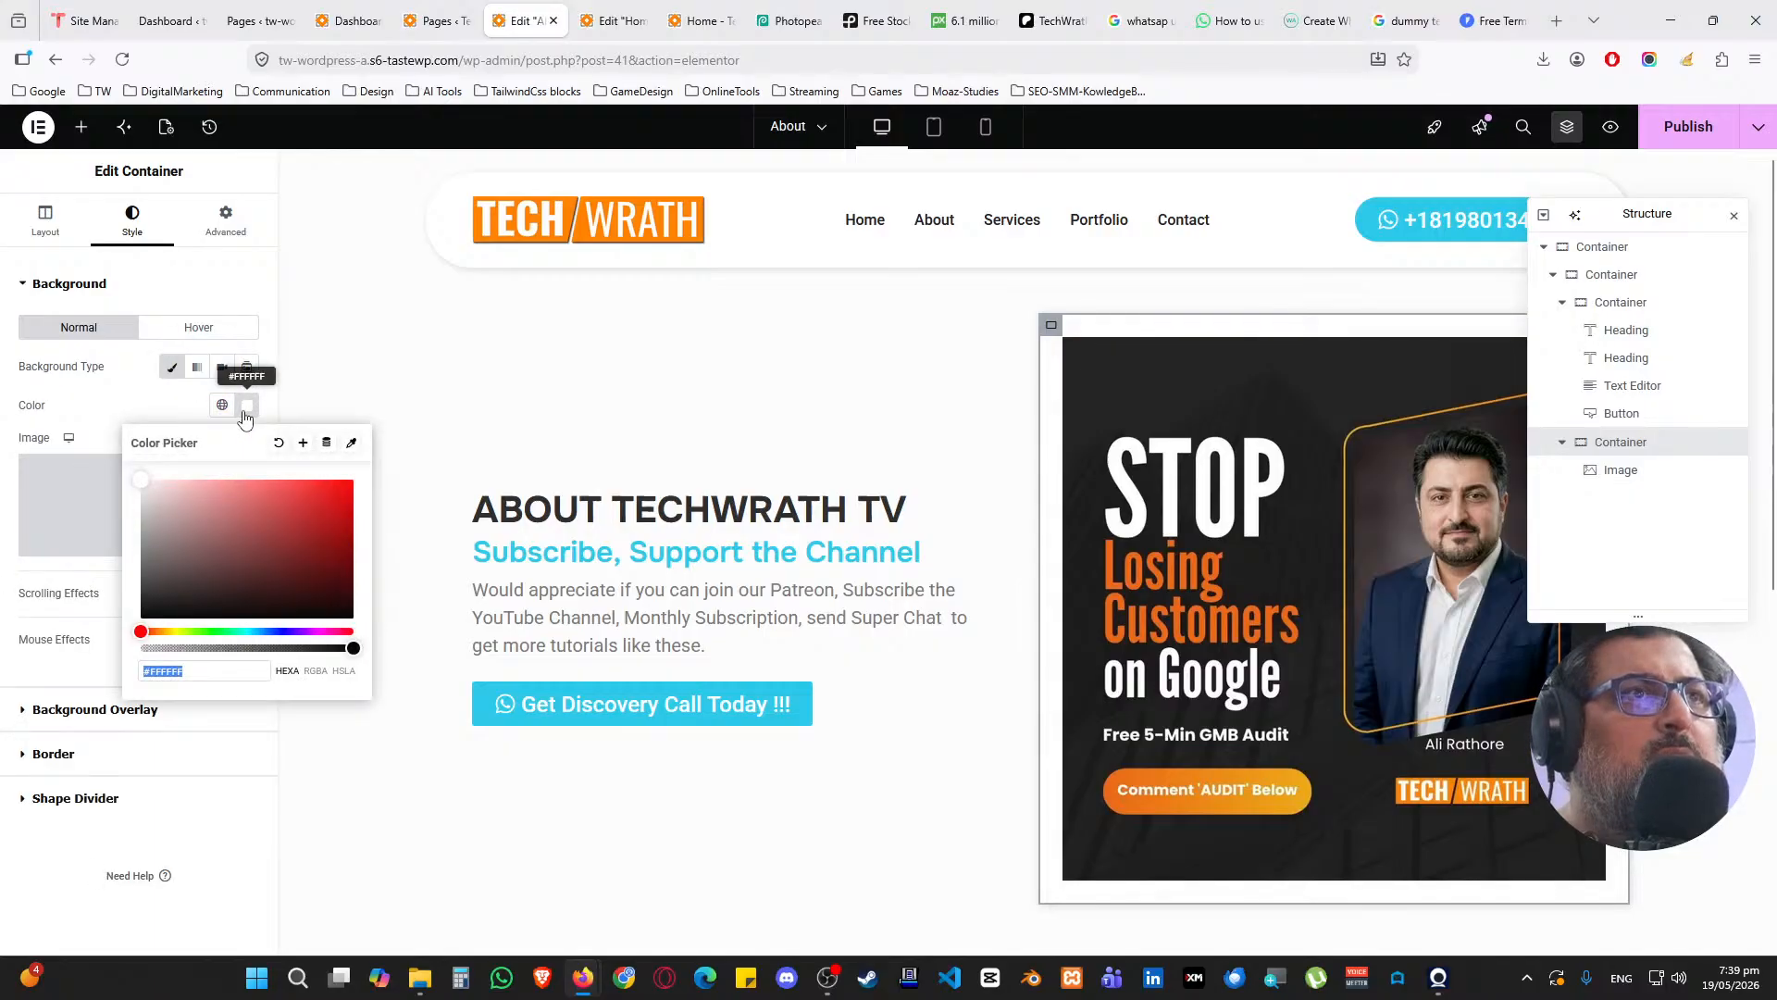
click(279, 444)
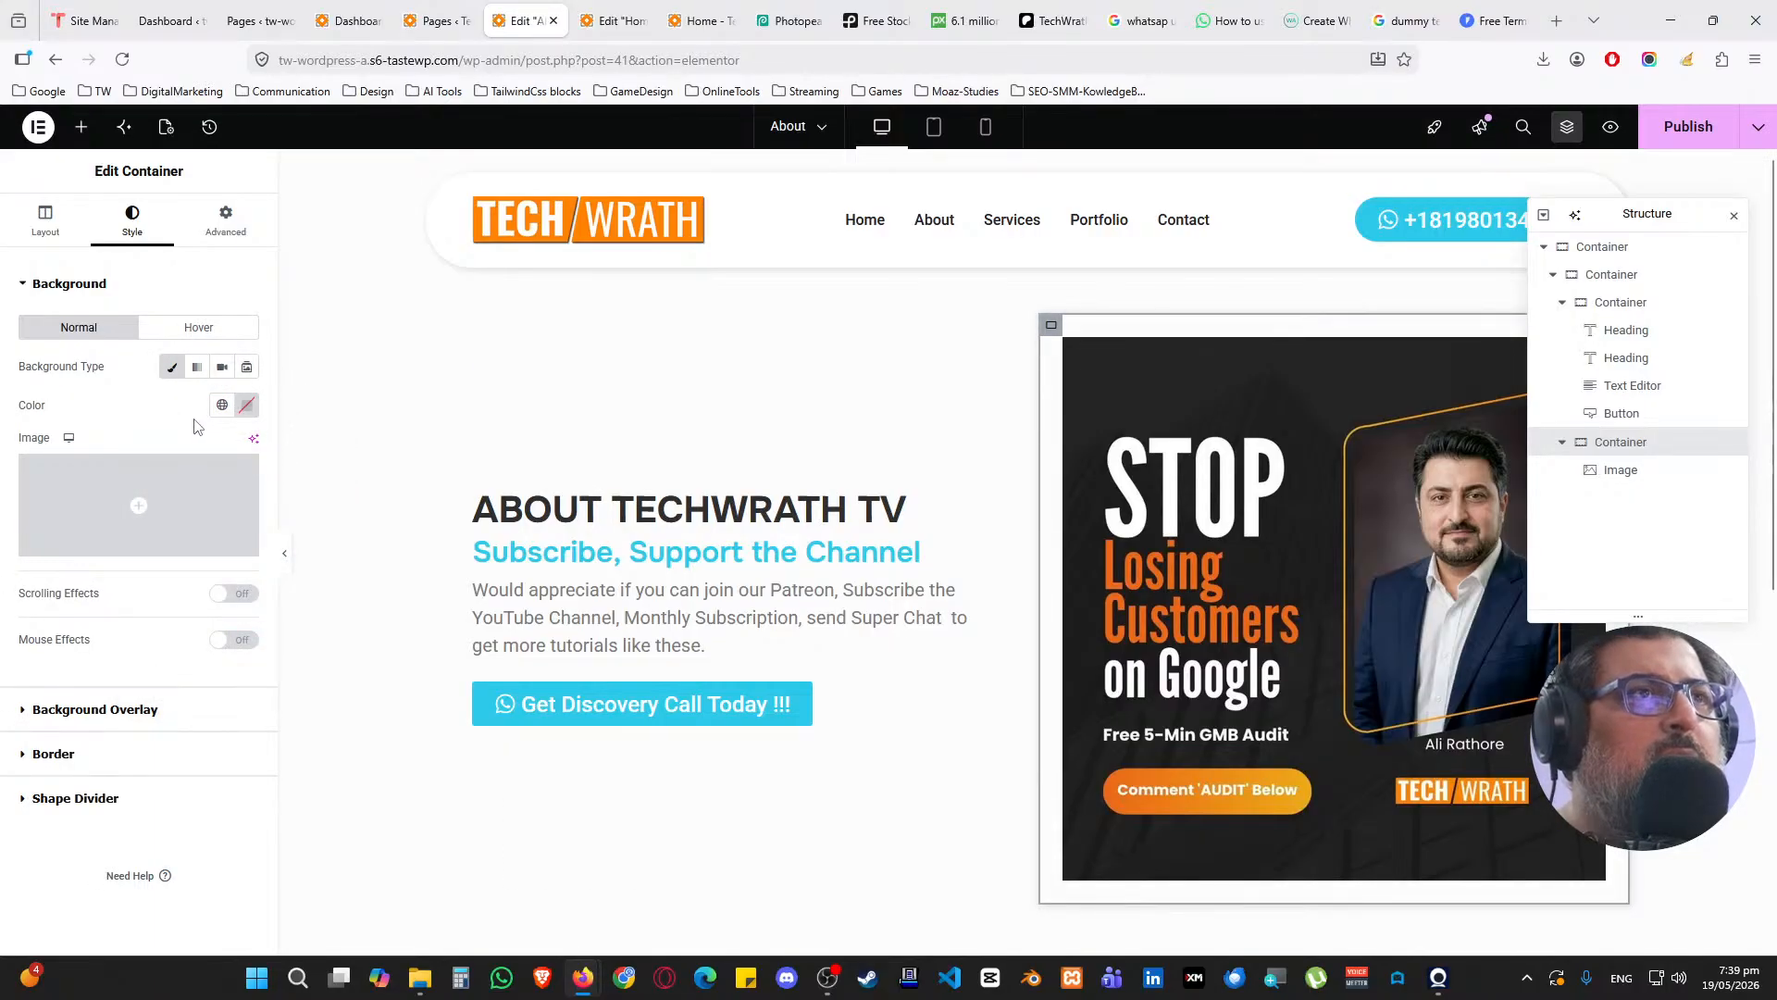
Try a partly transparent white background on the container, then remove the background
click(172, 367)
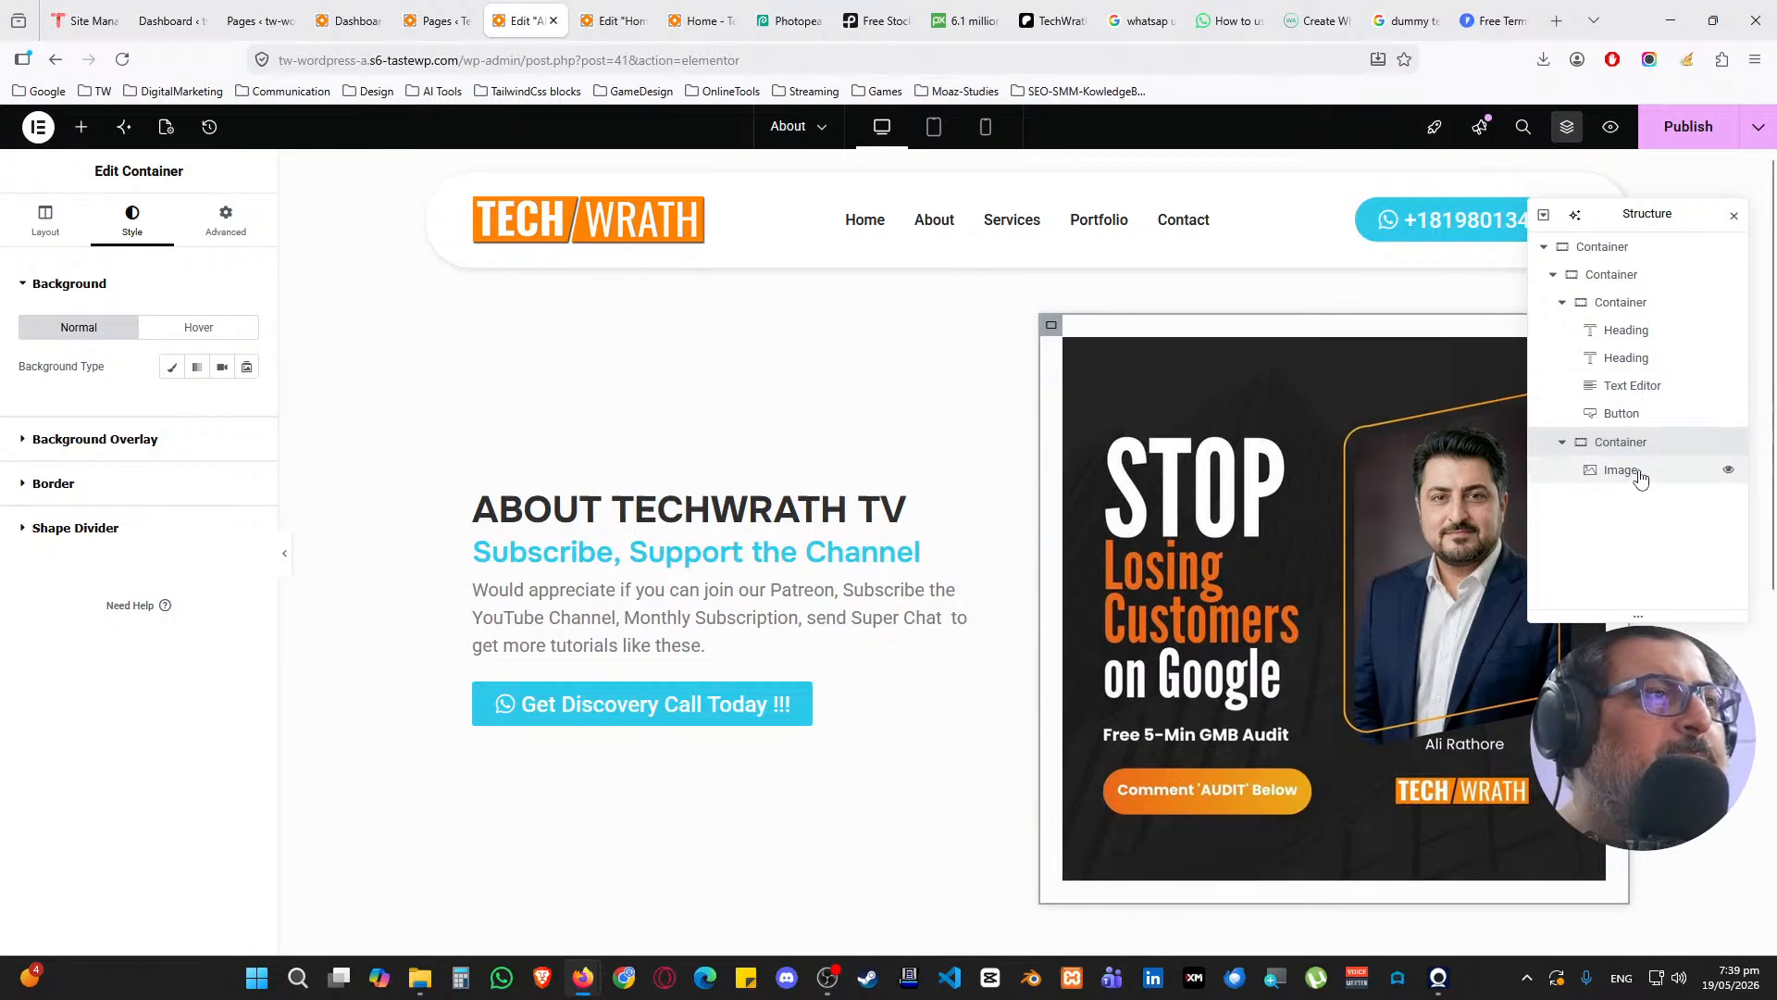
click(172, 366)
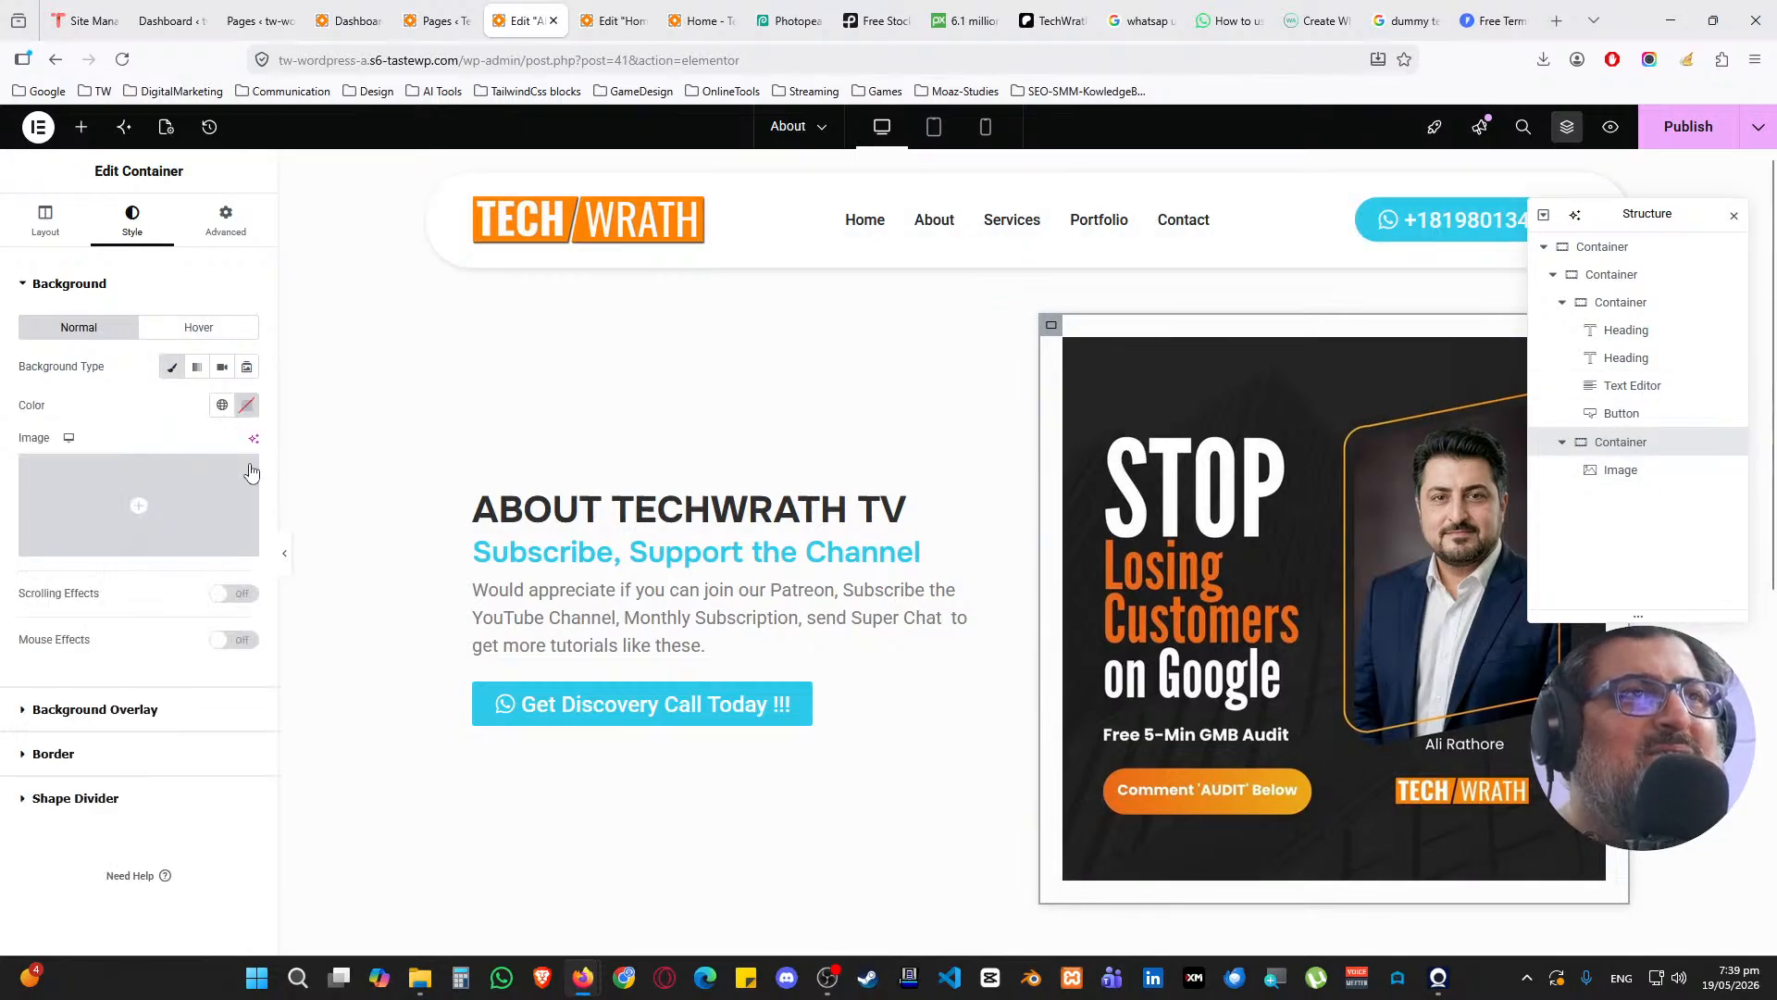
click(246, 405)
drag(352, 647, 161, 648)
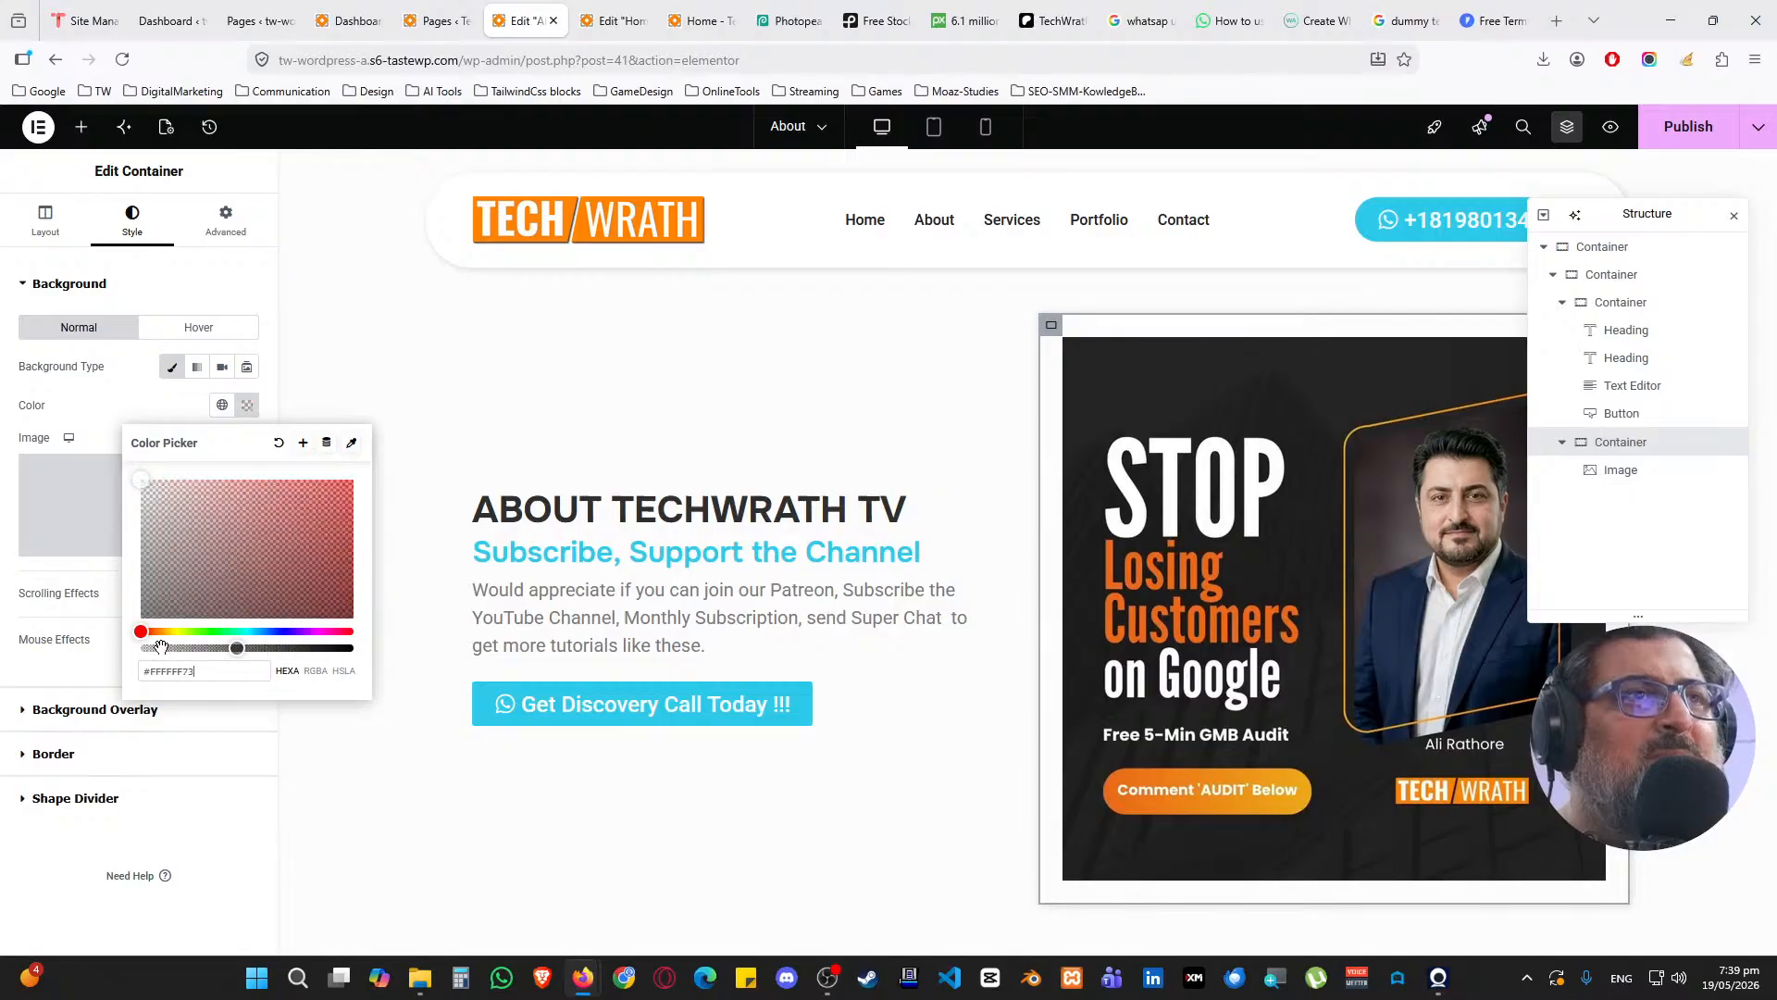
click(146, 394)
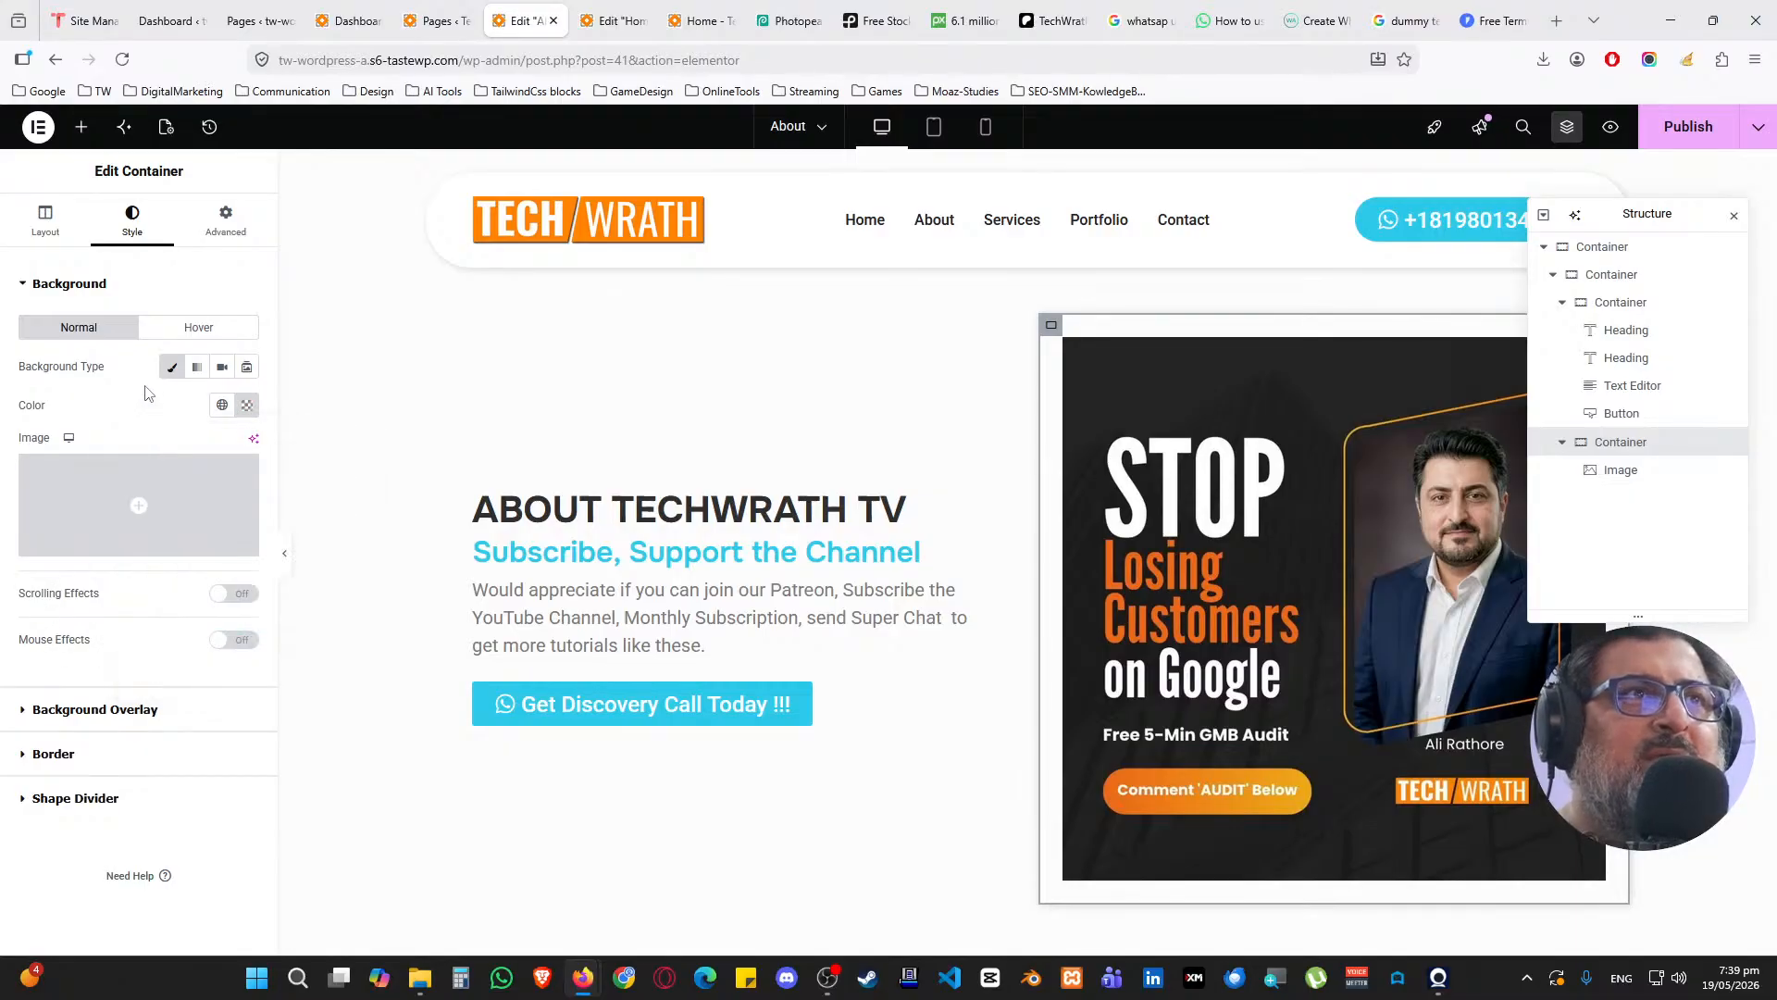
click(172, 366)
click(74, 285)
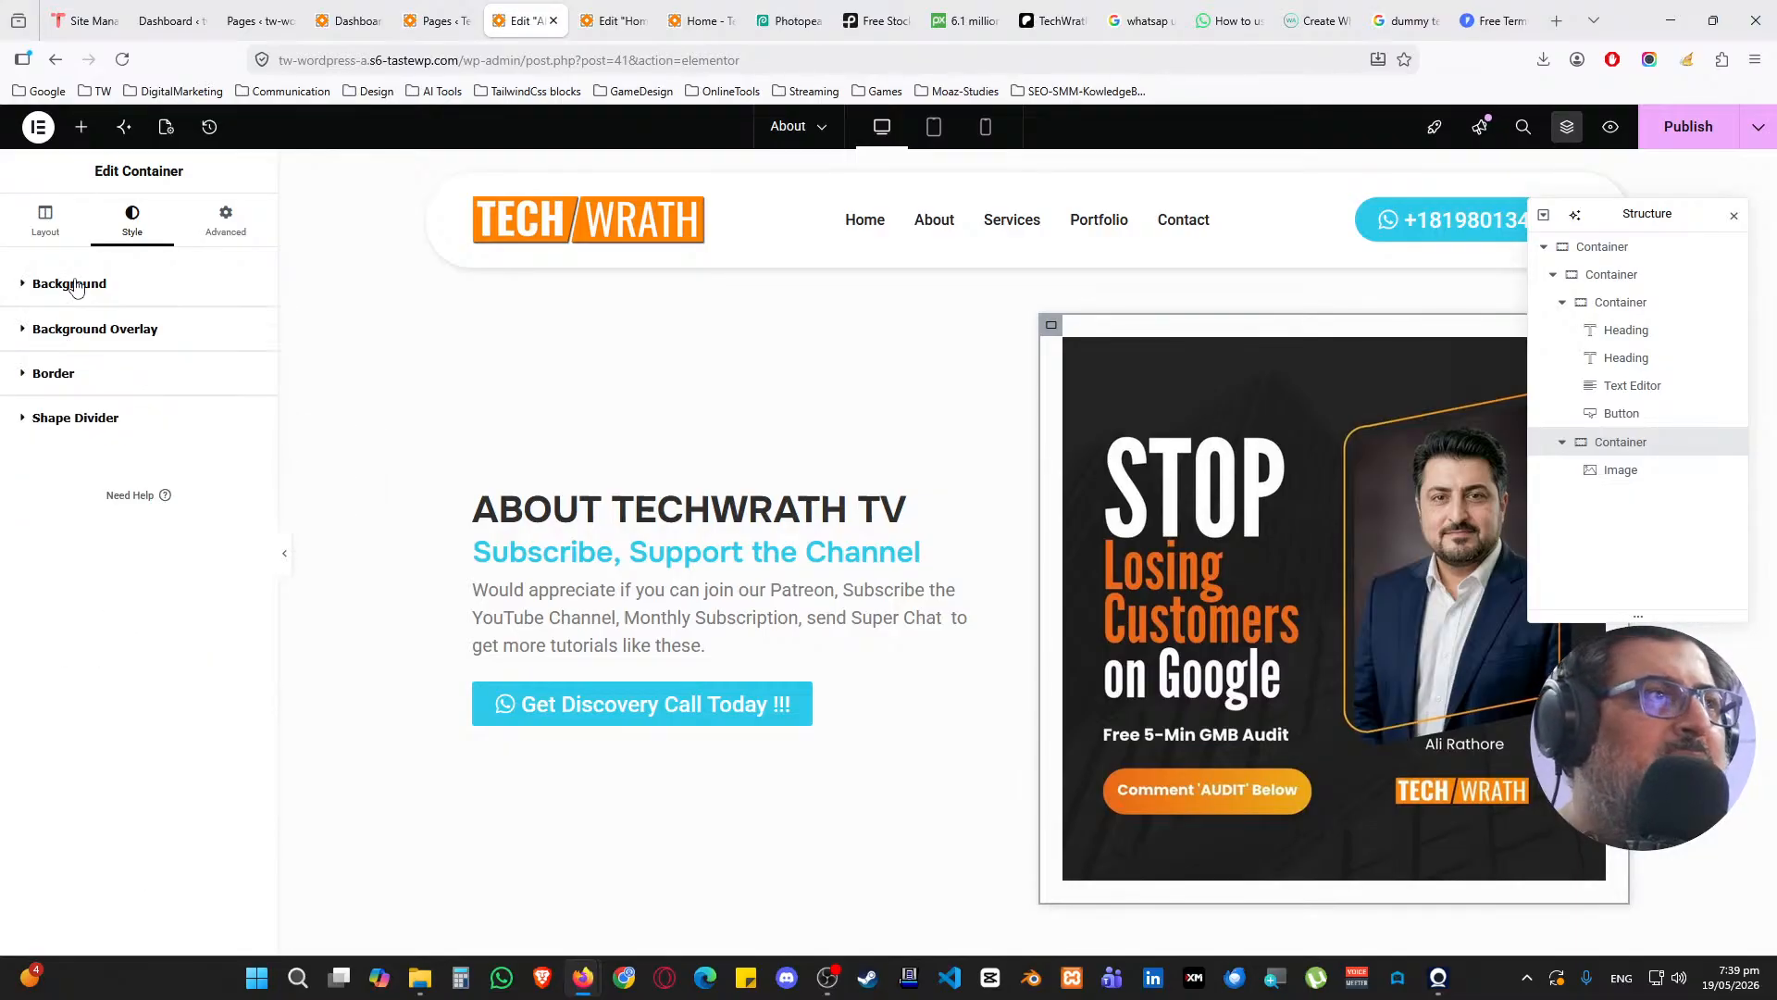
Review the container's layout and margin/padding settings
click(51, 227)
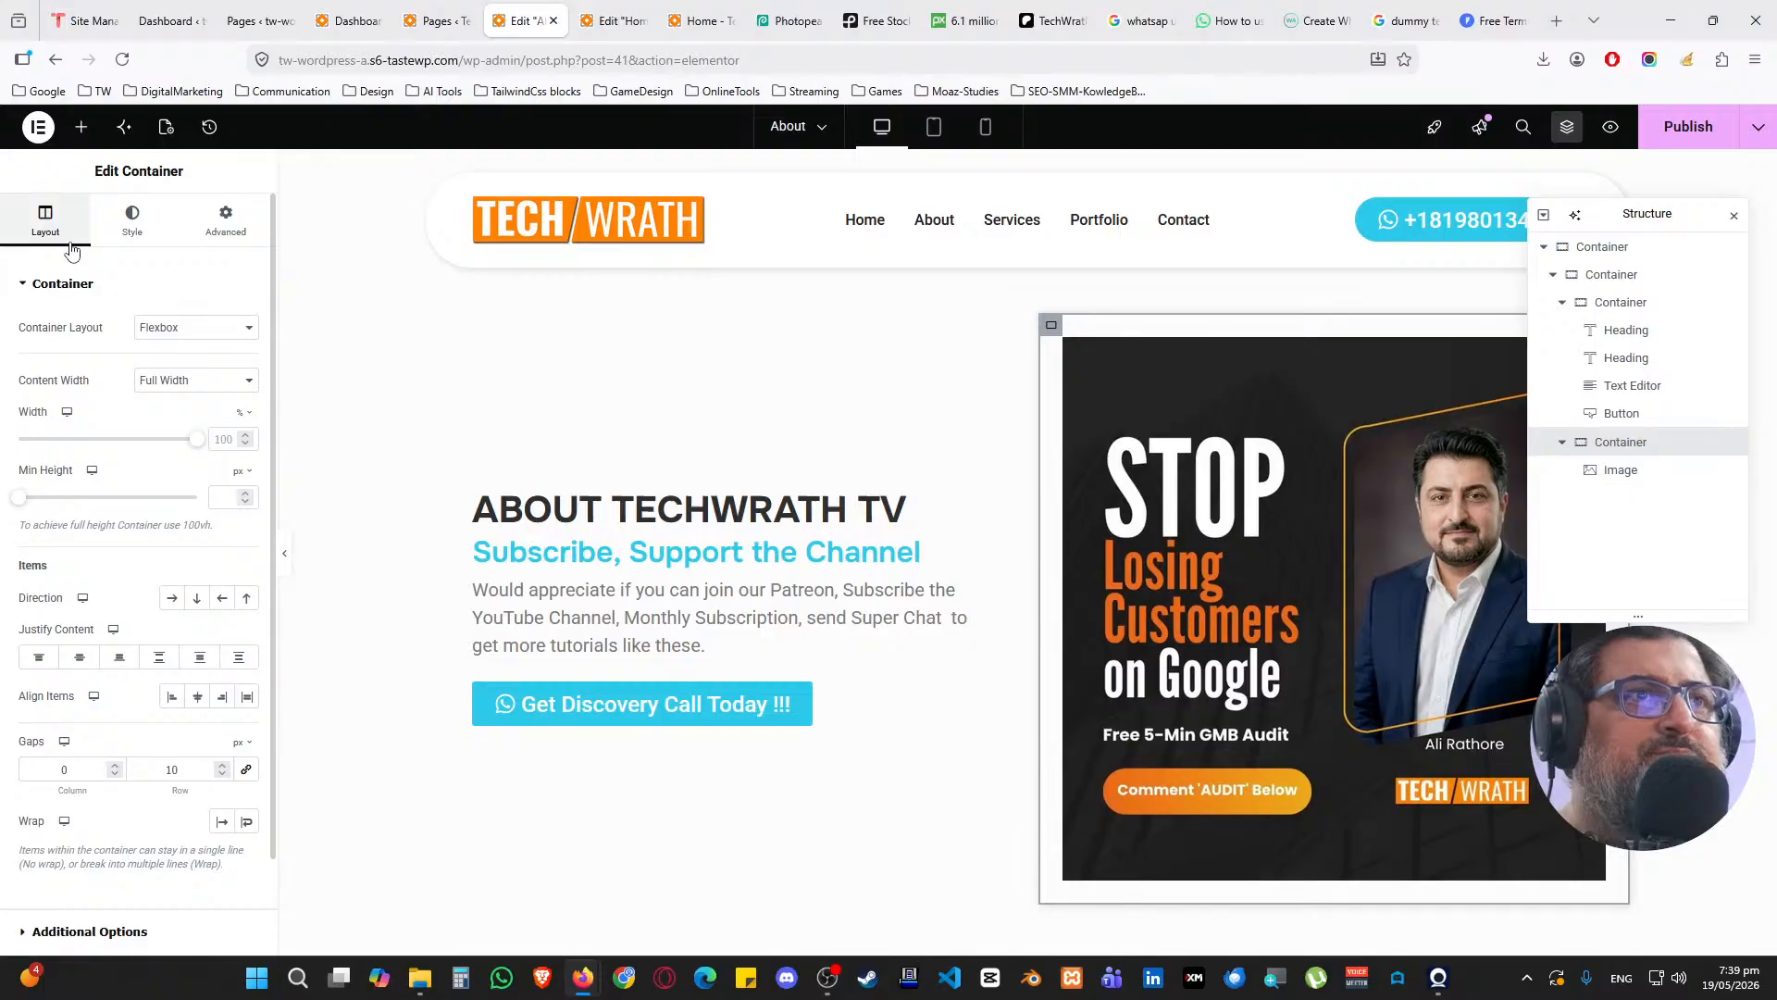
click(220, 228)
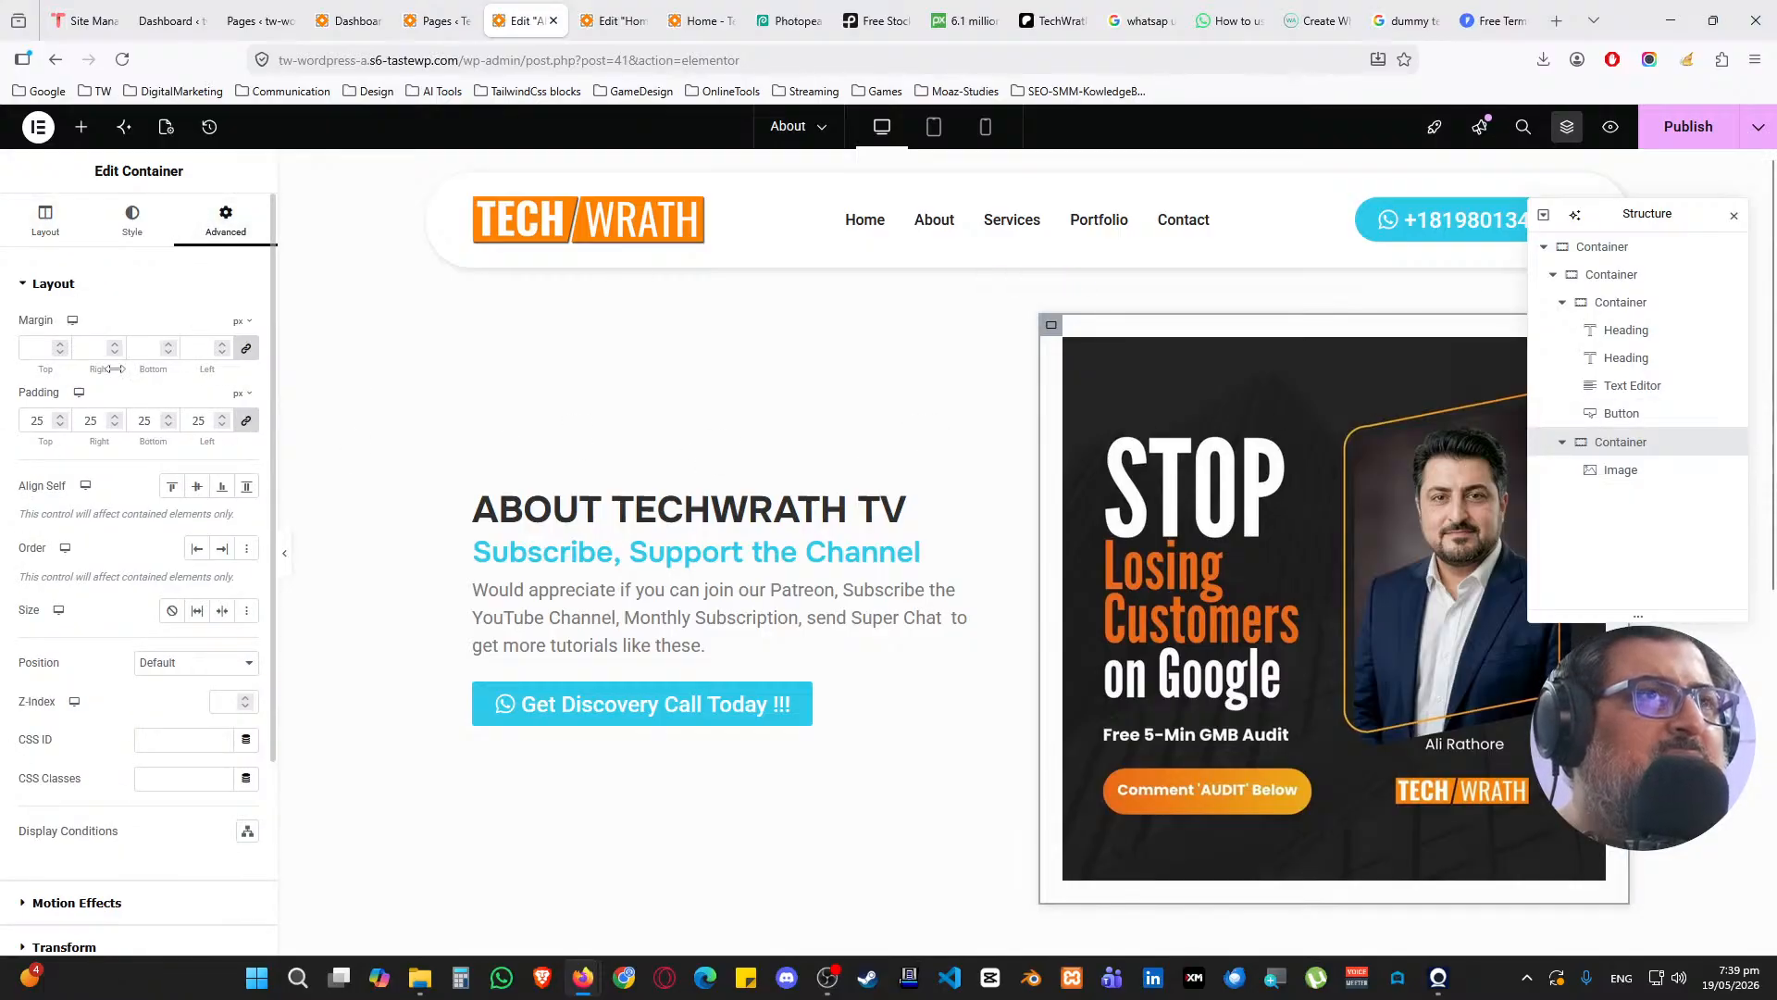
click(88, 292)
Publish the About page, view it live from the Pages list, then return to the editor
click(1733, 220)
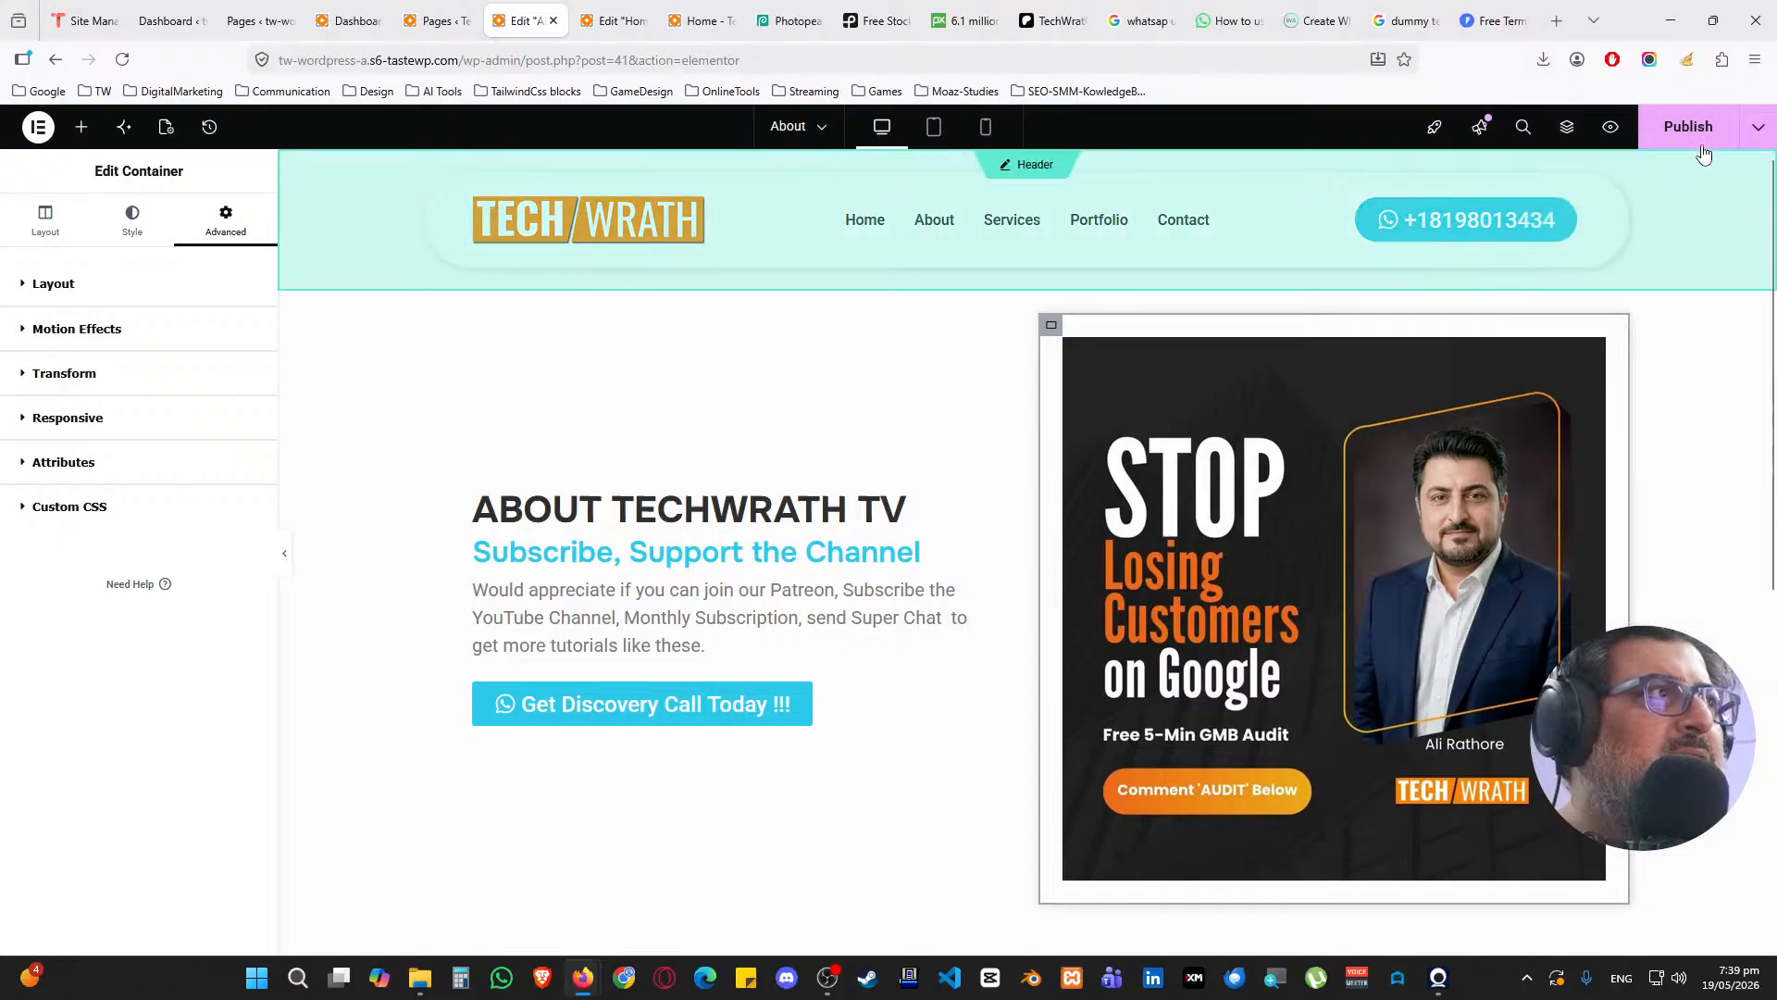
click(1694, 130)
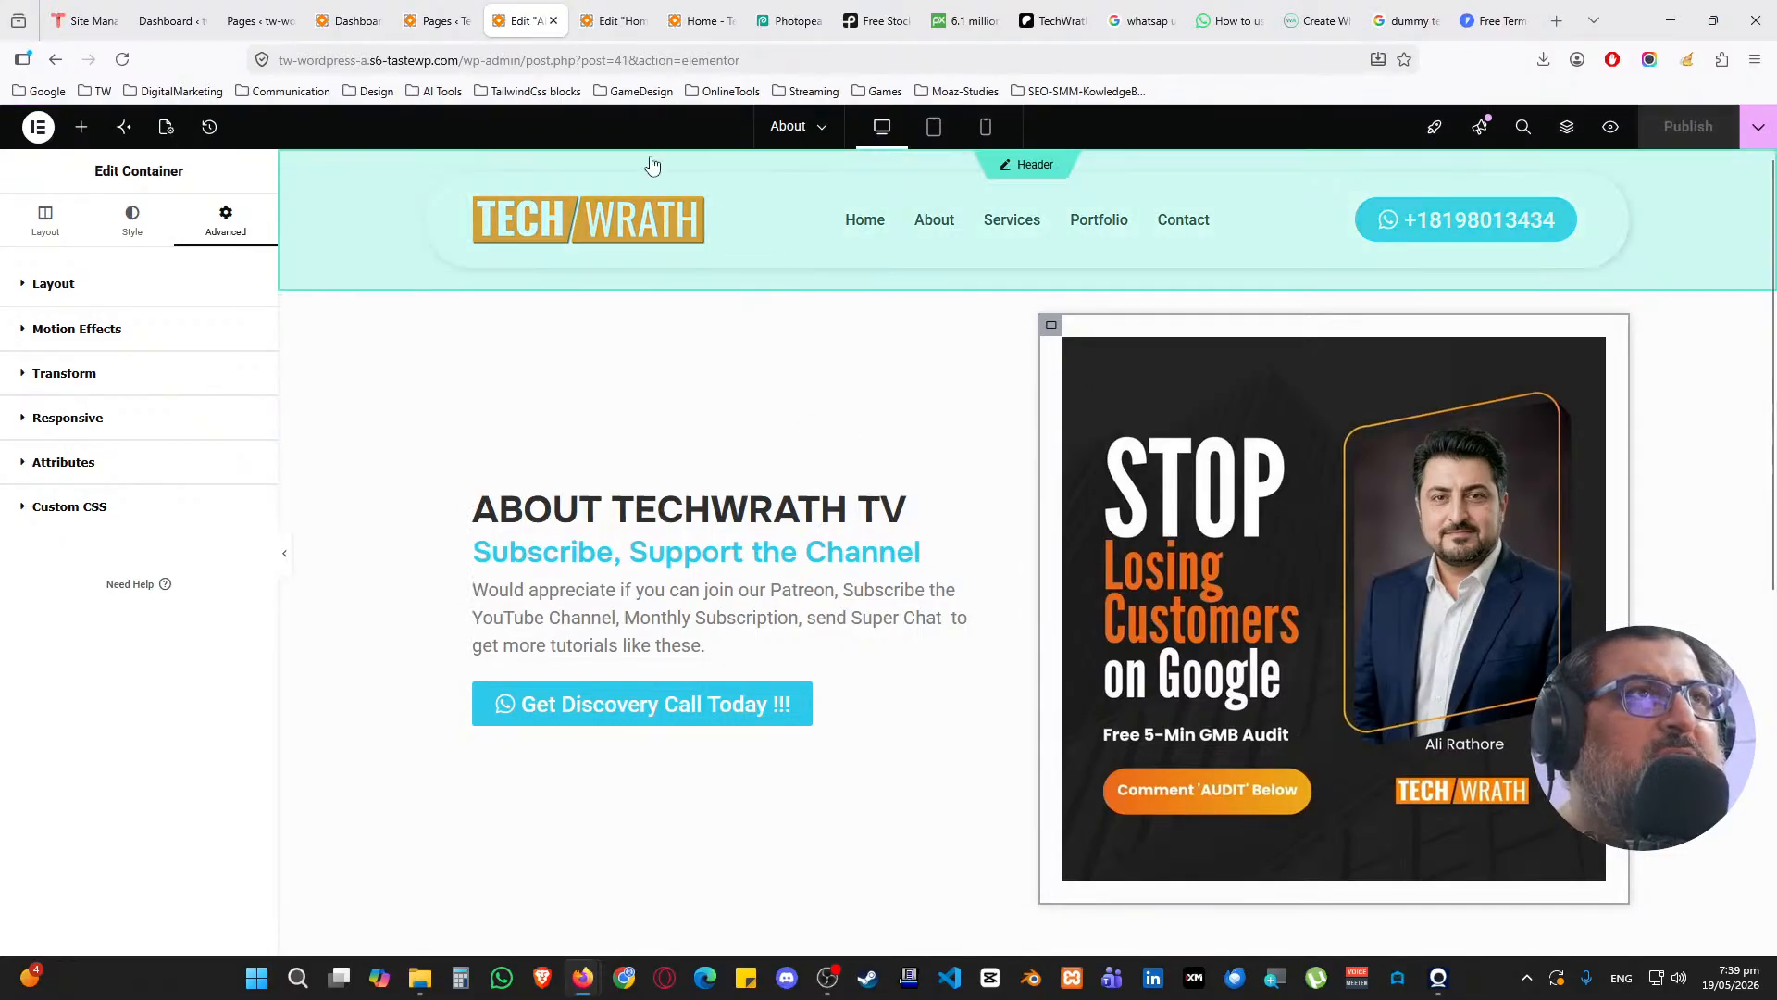
key(ctrl+shift+Tab)
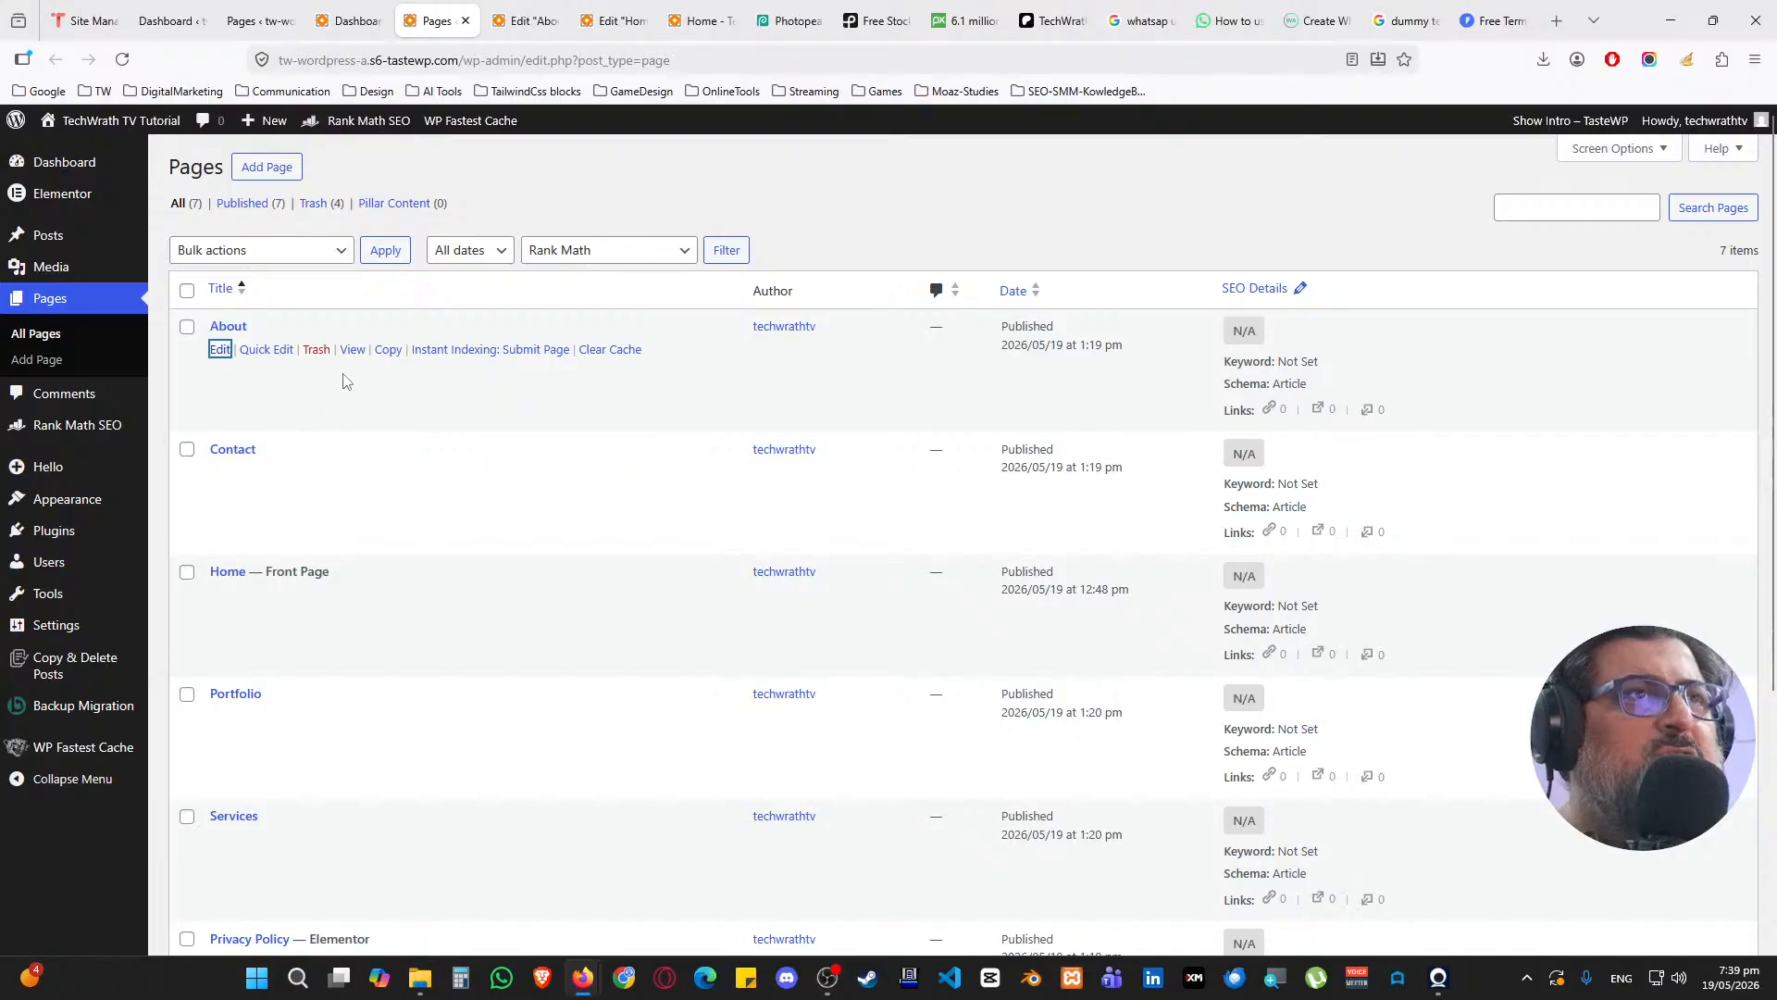
middle_click(353, 349)
drag(528, 15, 706, 13)
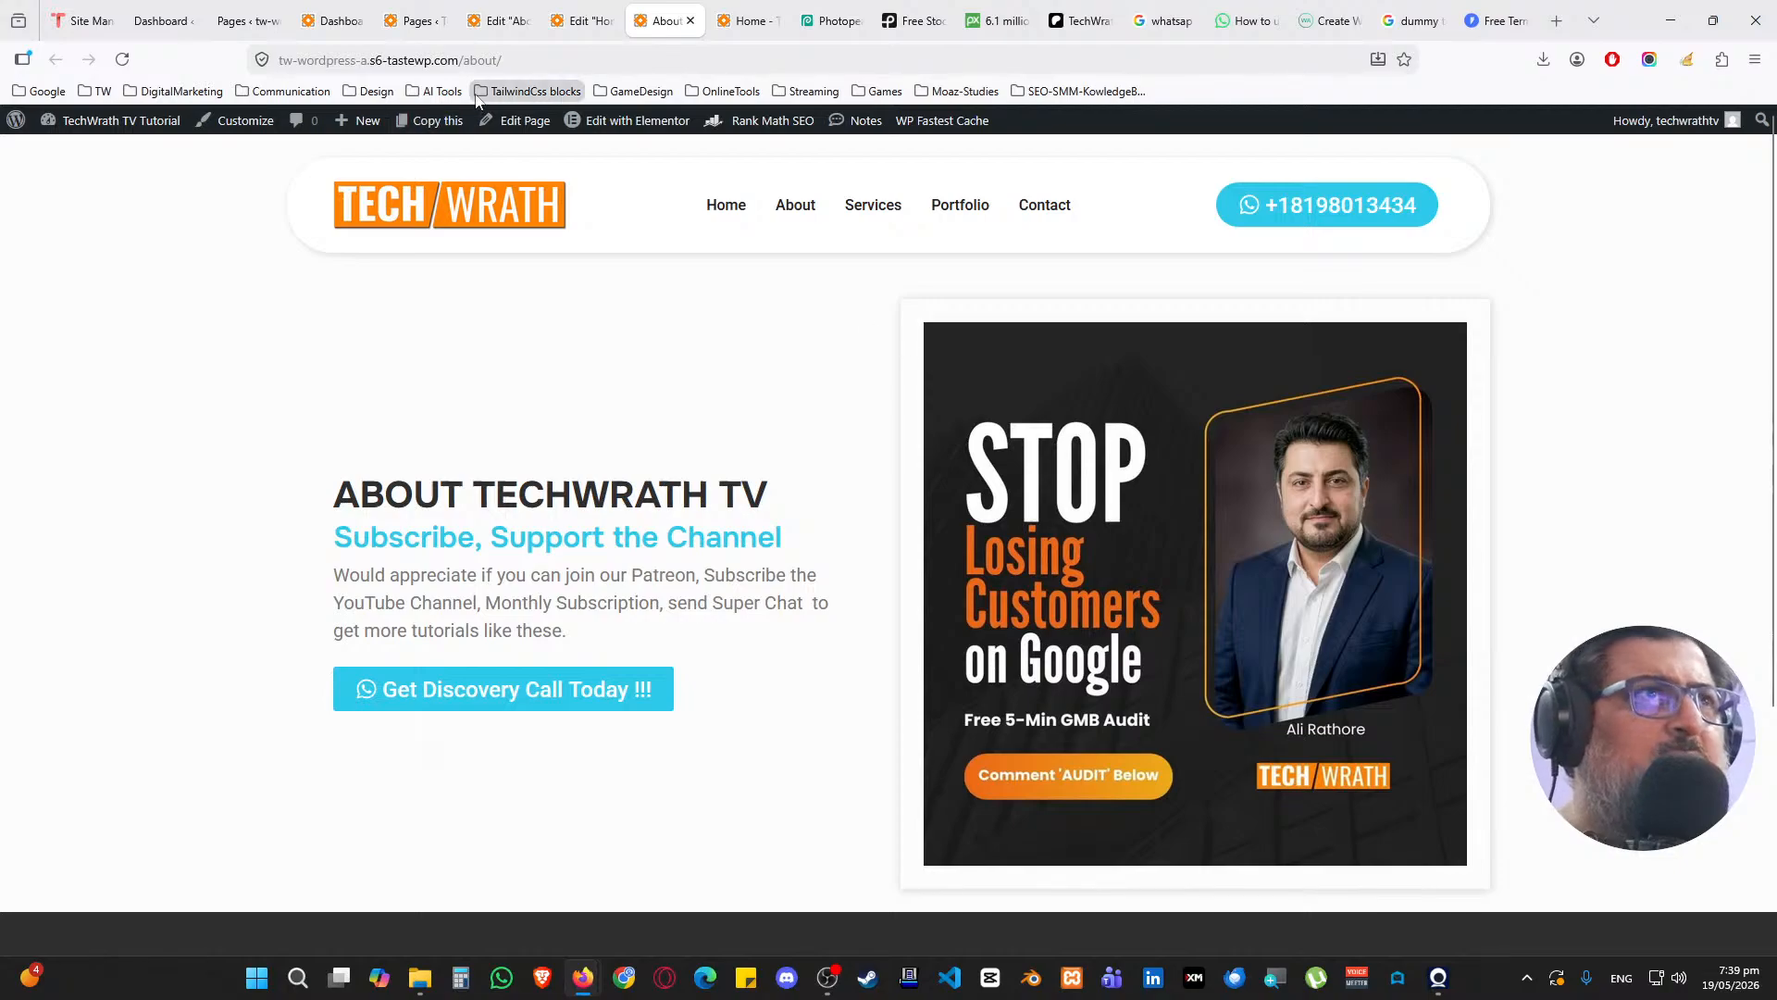
key(ctrl+shift+Tab)
key(ctrl+shift+Tab)
Copy the FAQs heading section from the Home editor and paste it into the About page
scroll(1014, 437, down, 2)
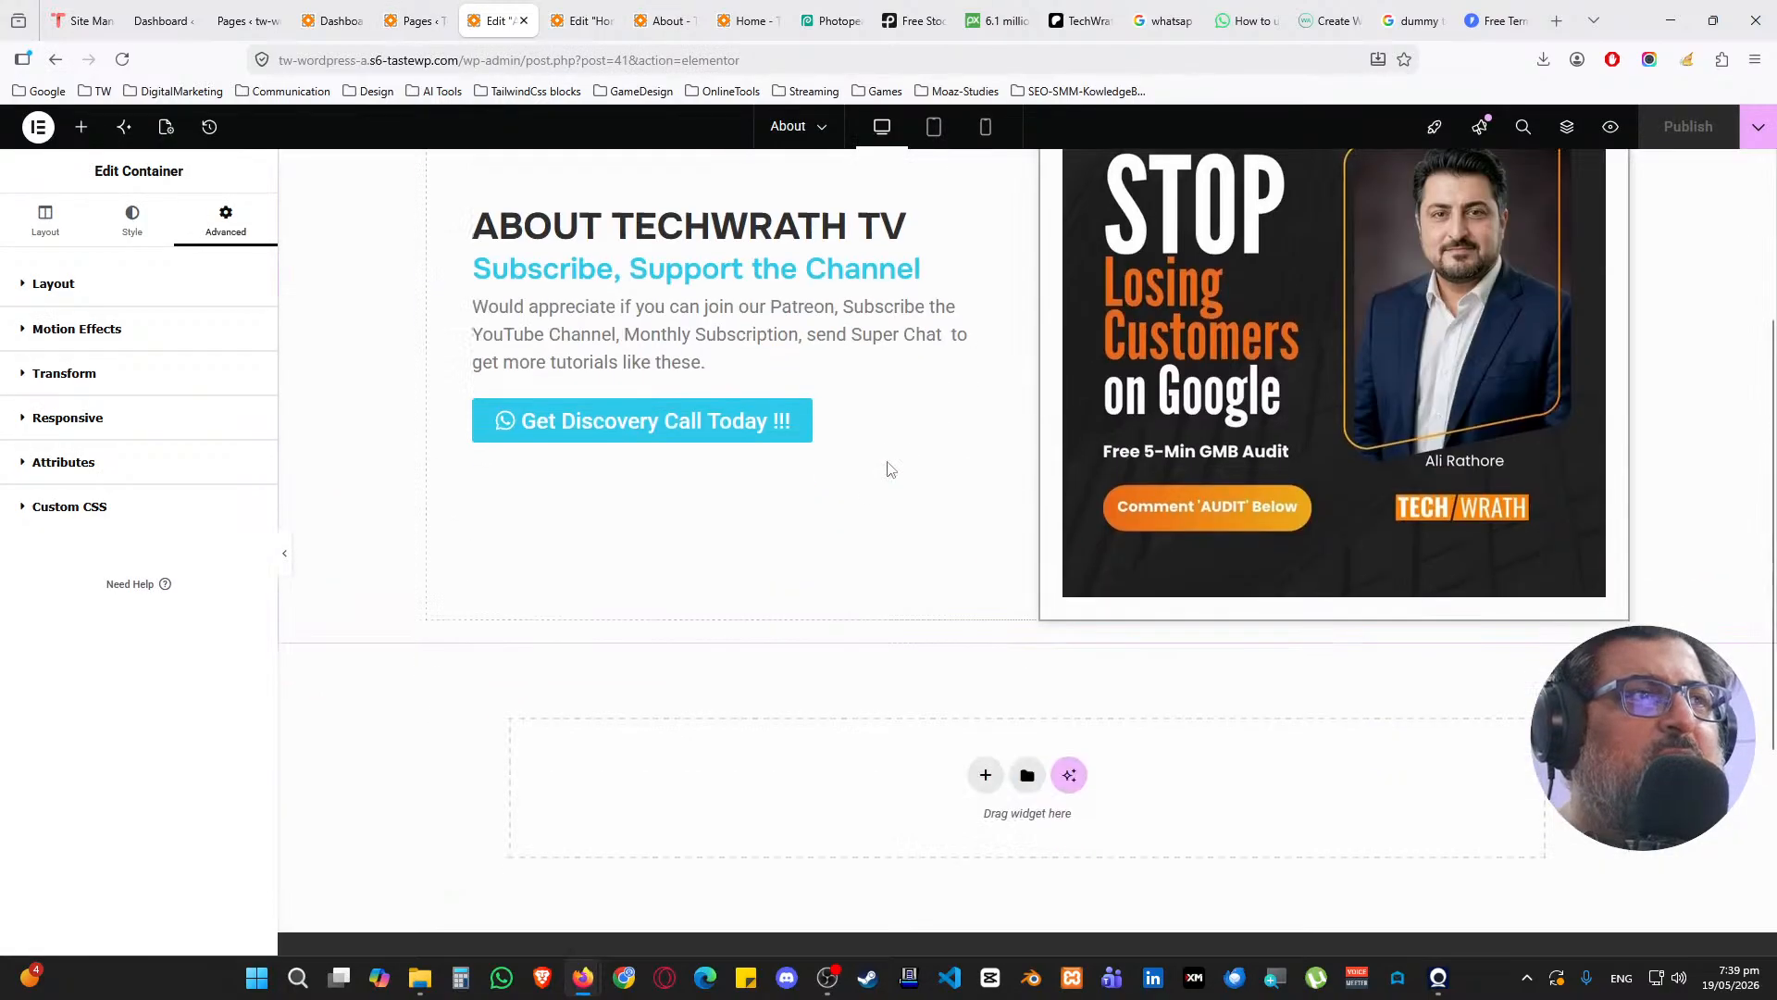
key(ctrl+Tab)
scroll(774, 426, down, 15)
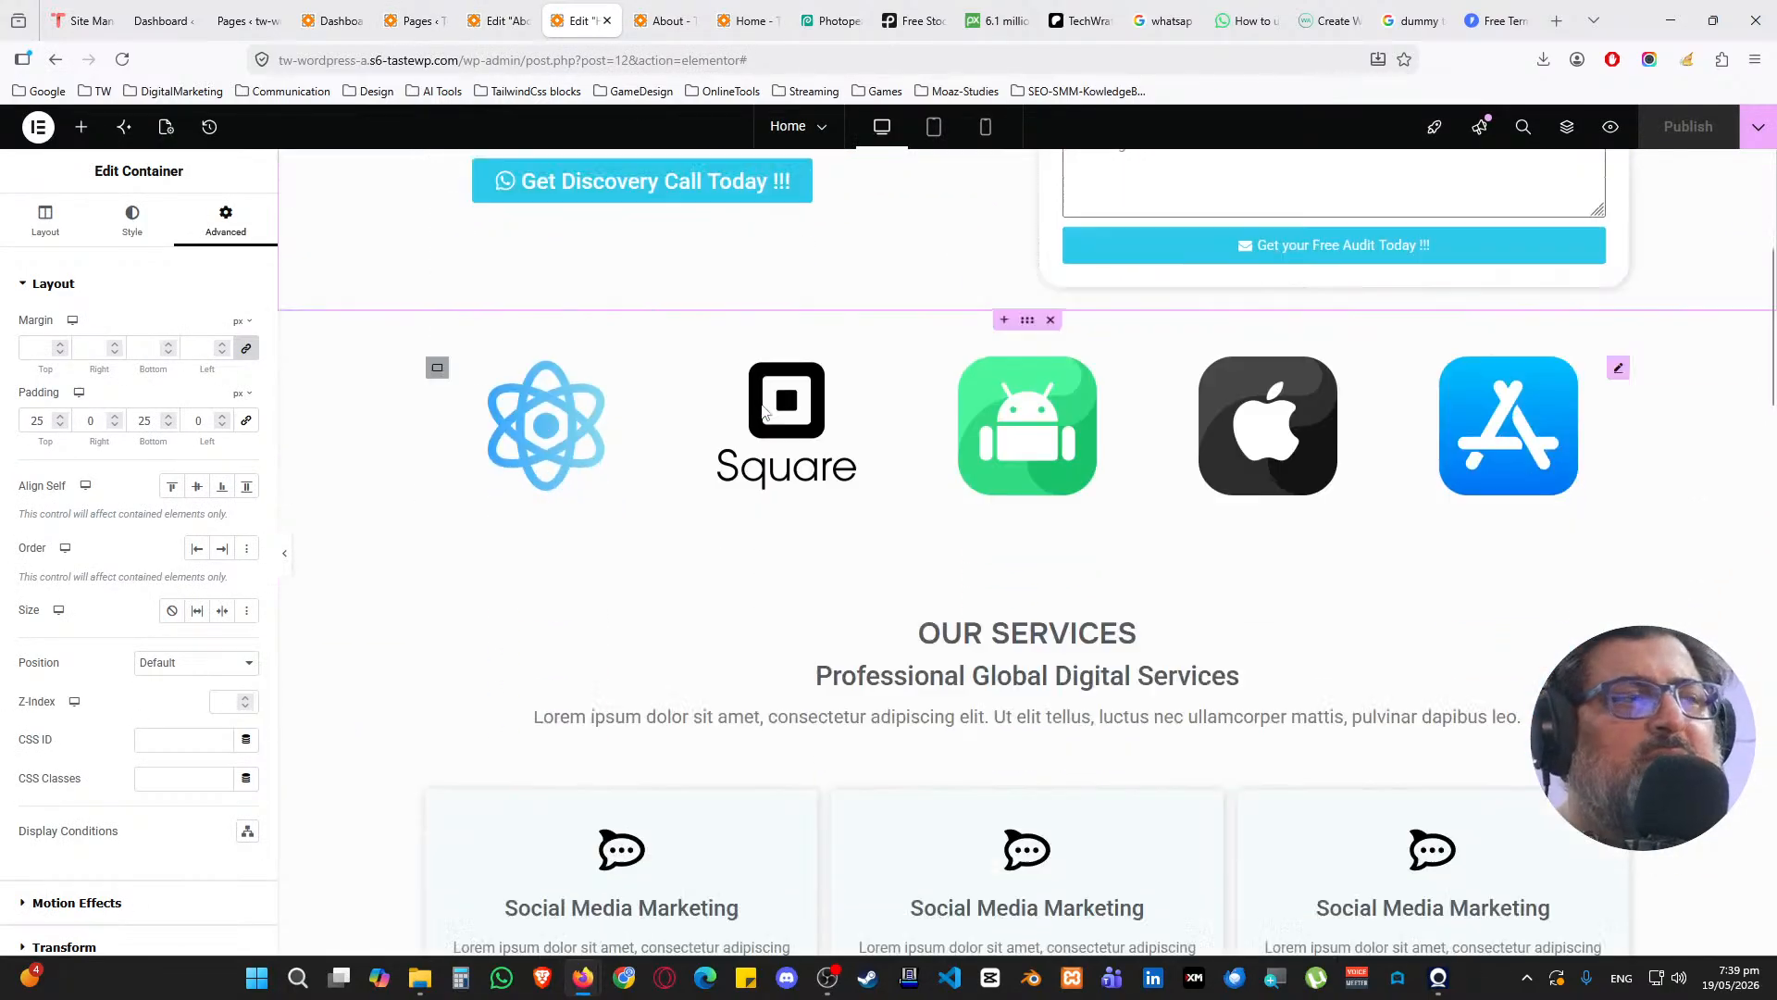
scroll(776, 419, down, 5)
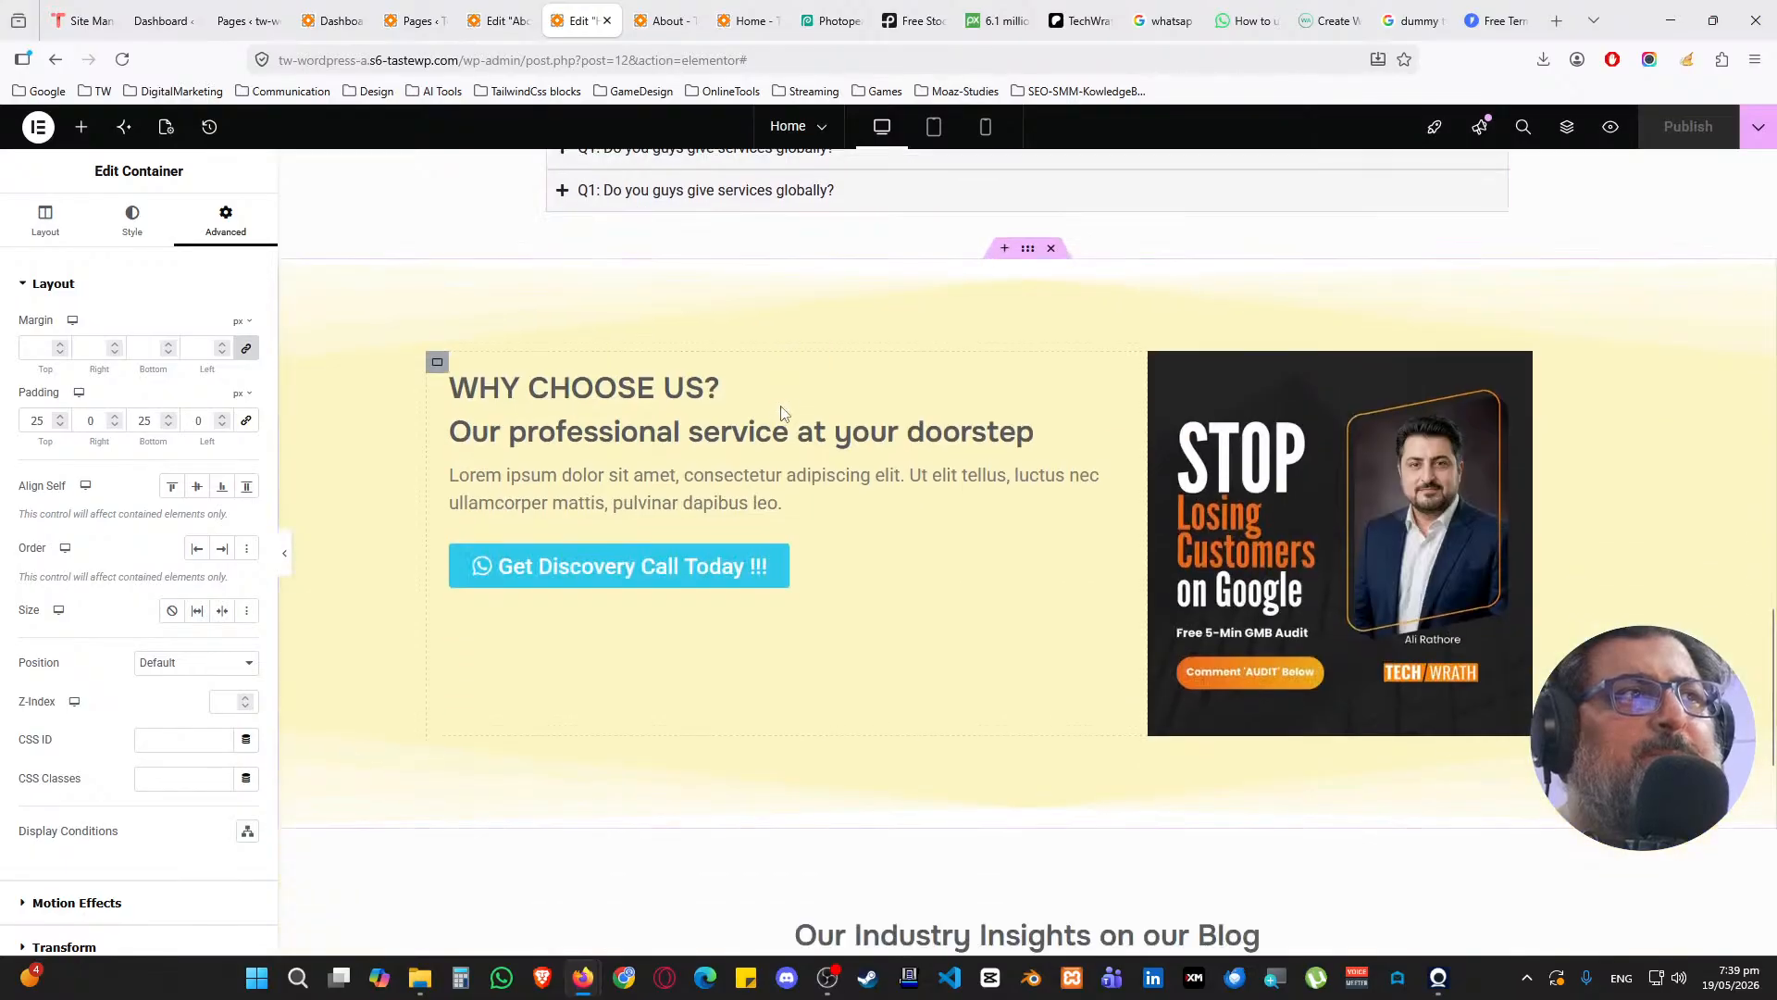
scroll(776, 419, up, 6)
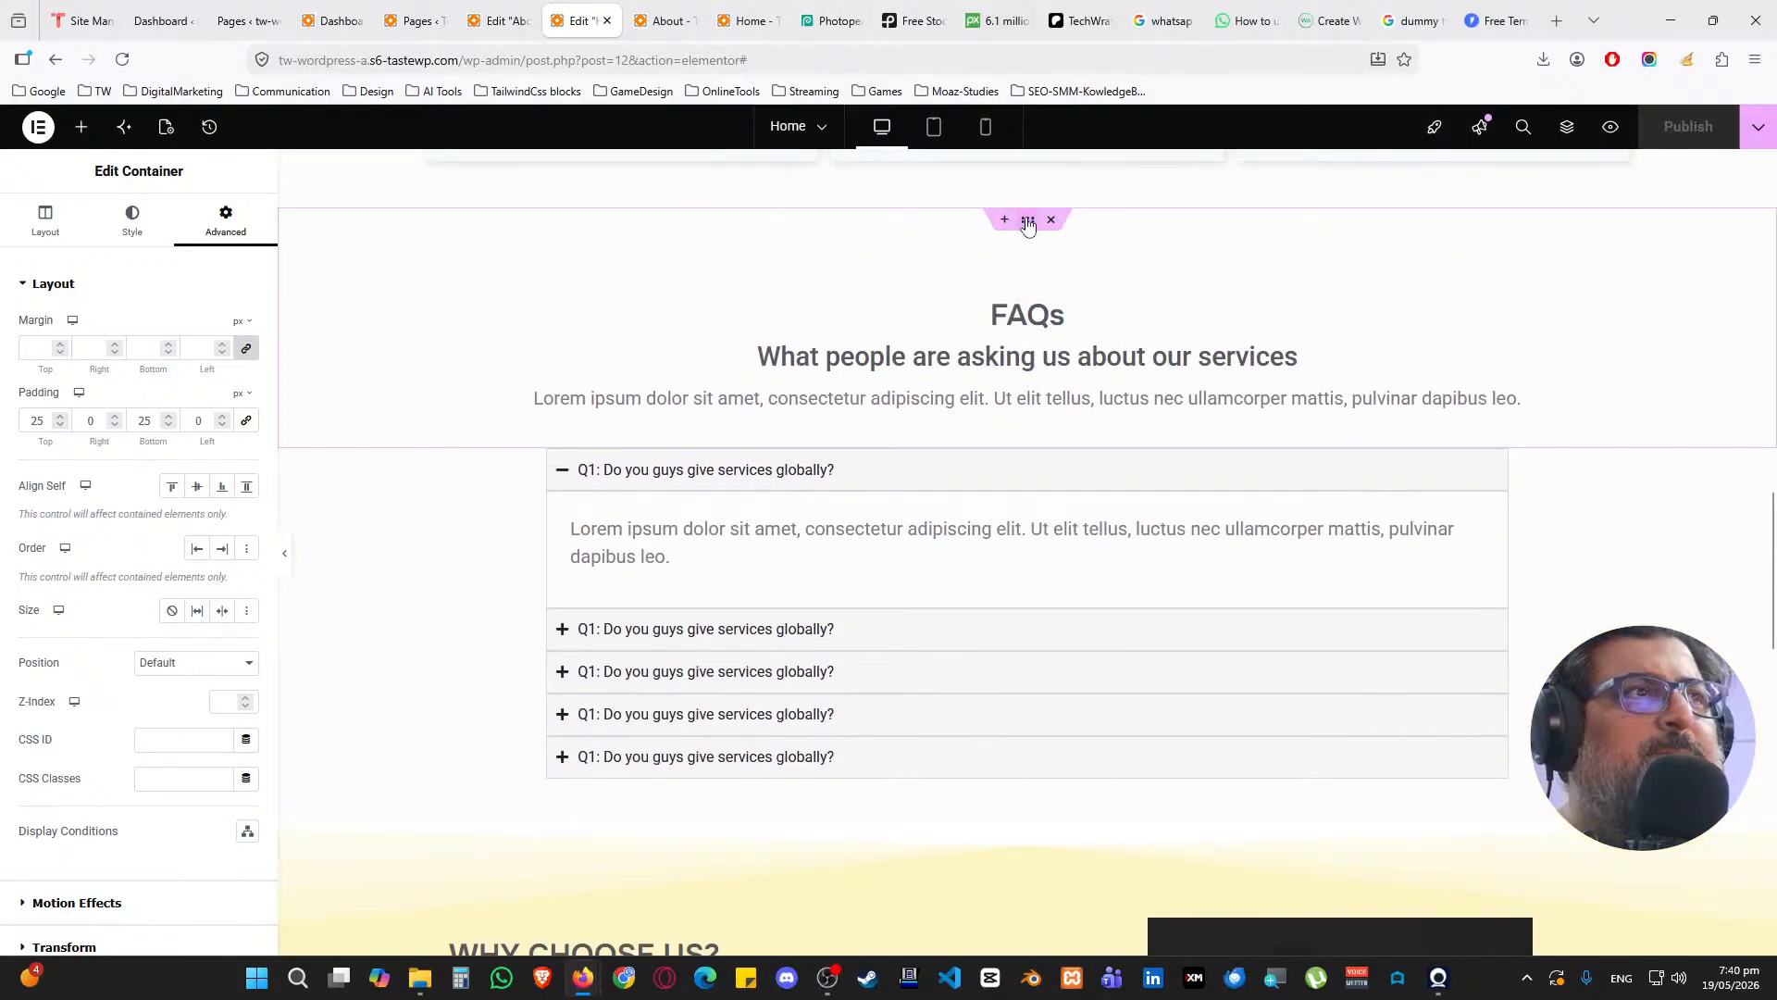
right_click(1027, 226)
click(1074, 347)
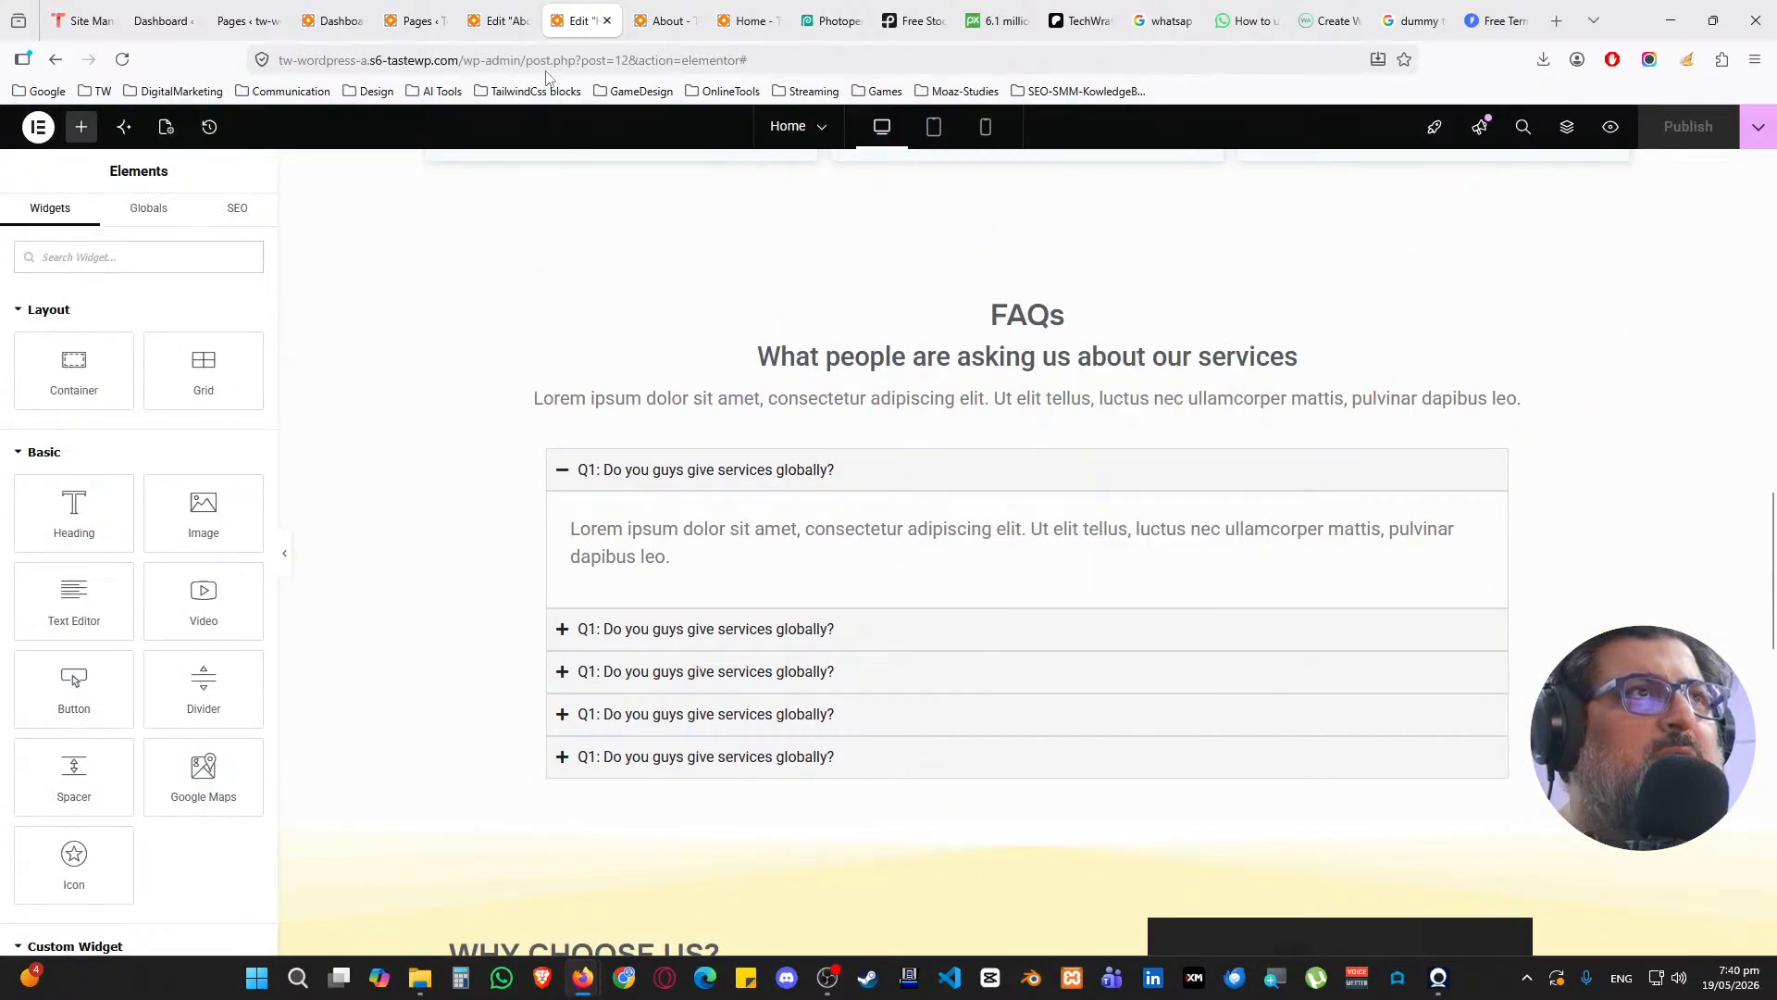
key(ctrl+shift+Tab)
scroll(741, 502, down, 3)
right_click(696, 574)
click(717, 589)
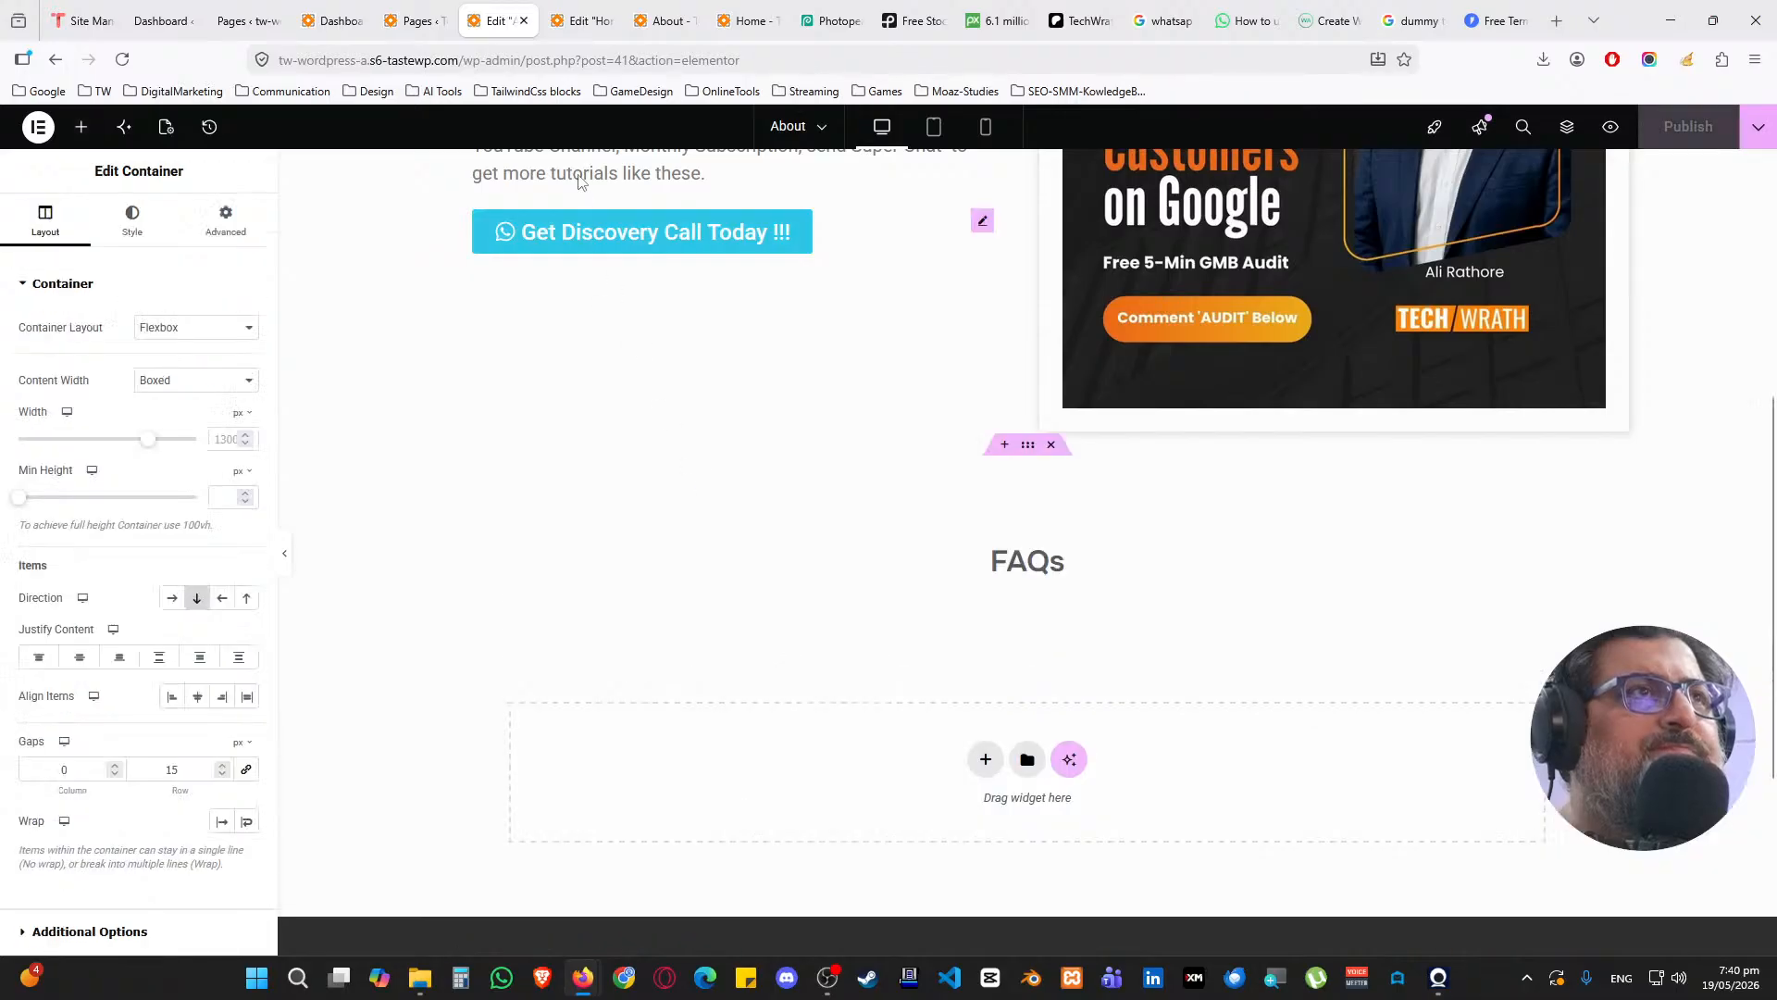
Copy the FAQ accordion container from Home and paste it below the FAQs heading on About
click(582, 20)
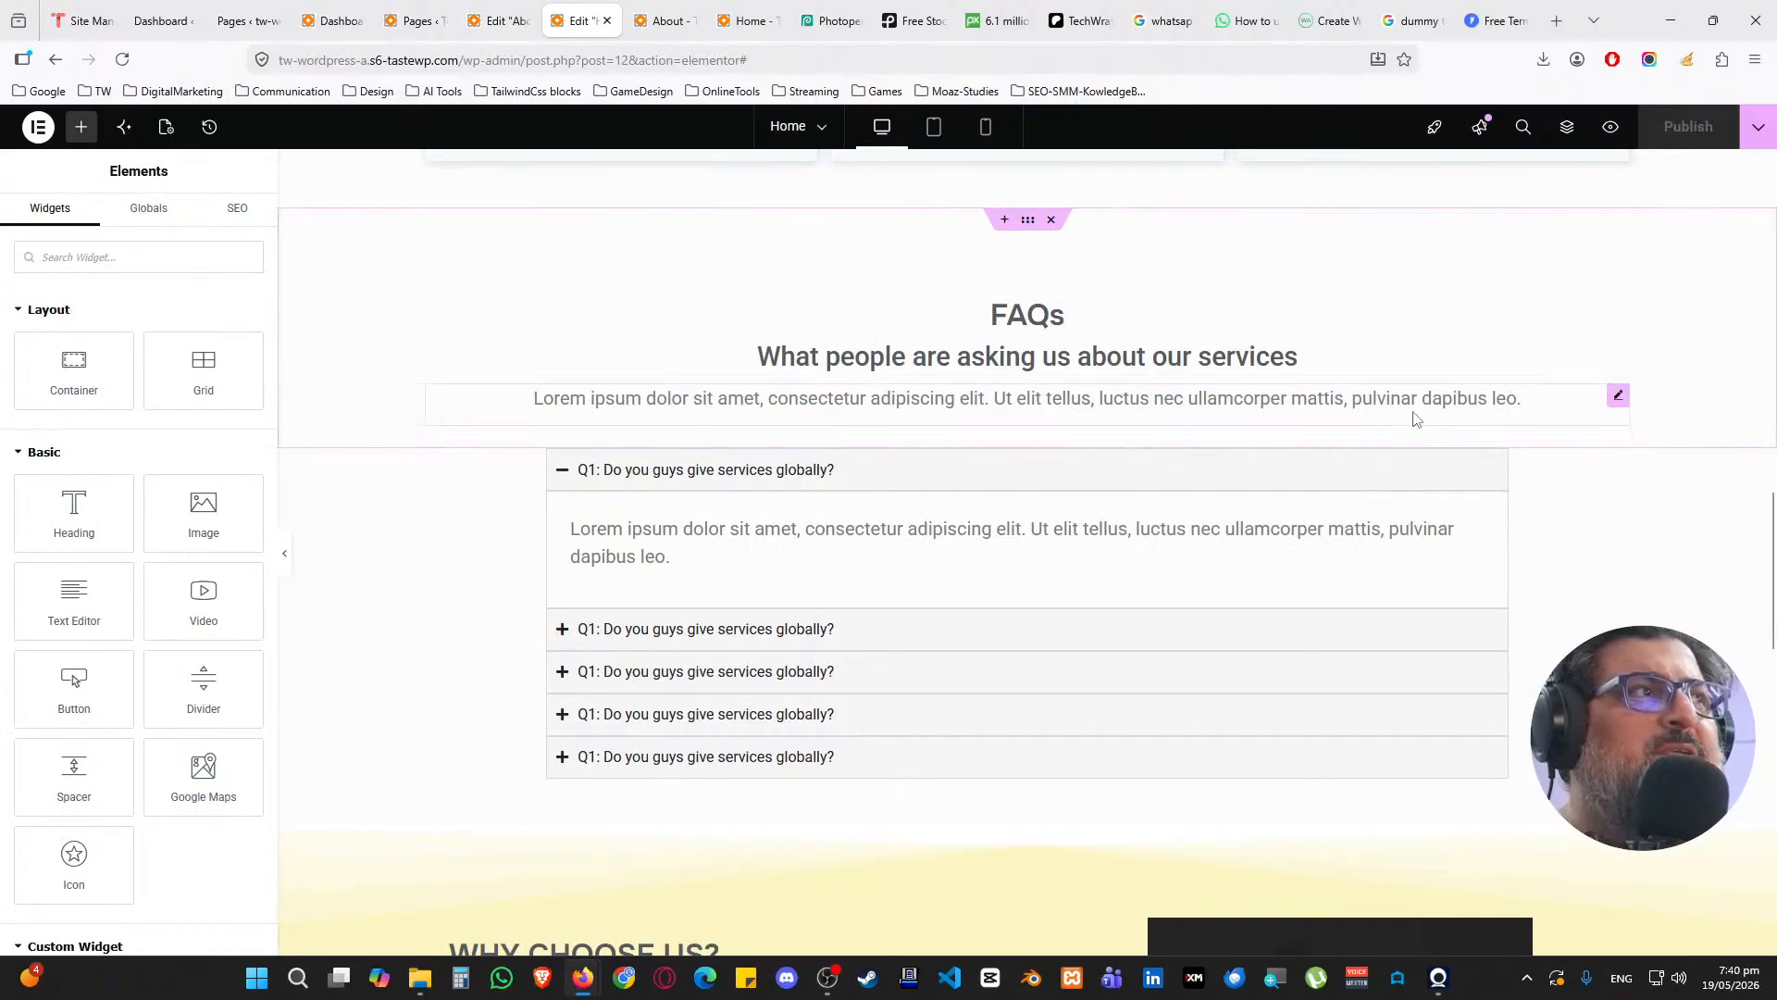
right_click(1033, 455)
click(1006, 457)
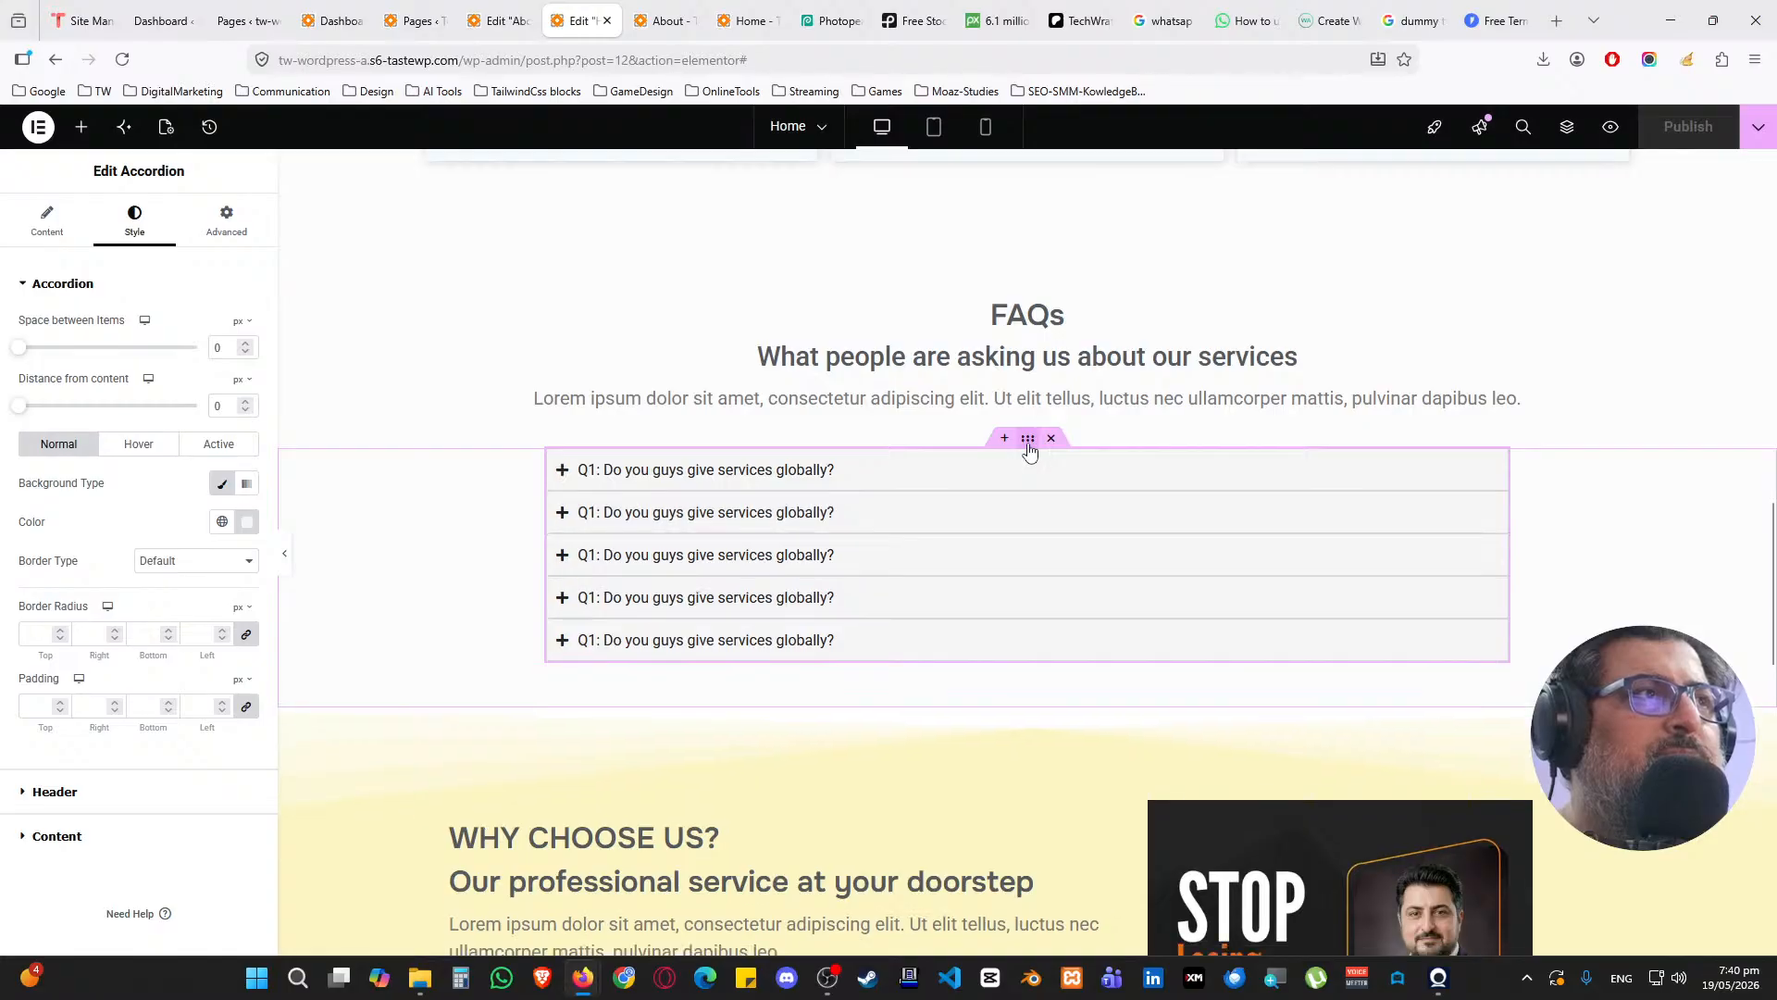
right_click(1027, 444)
click(1062, 544)
key(ctrl+shift+Tab)
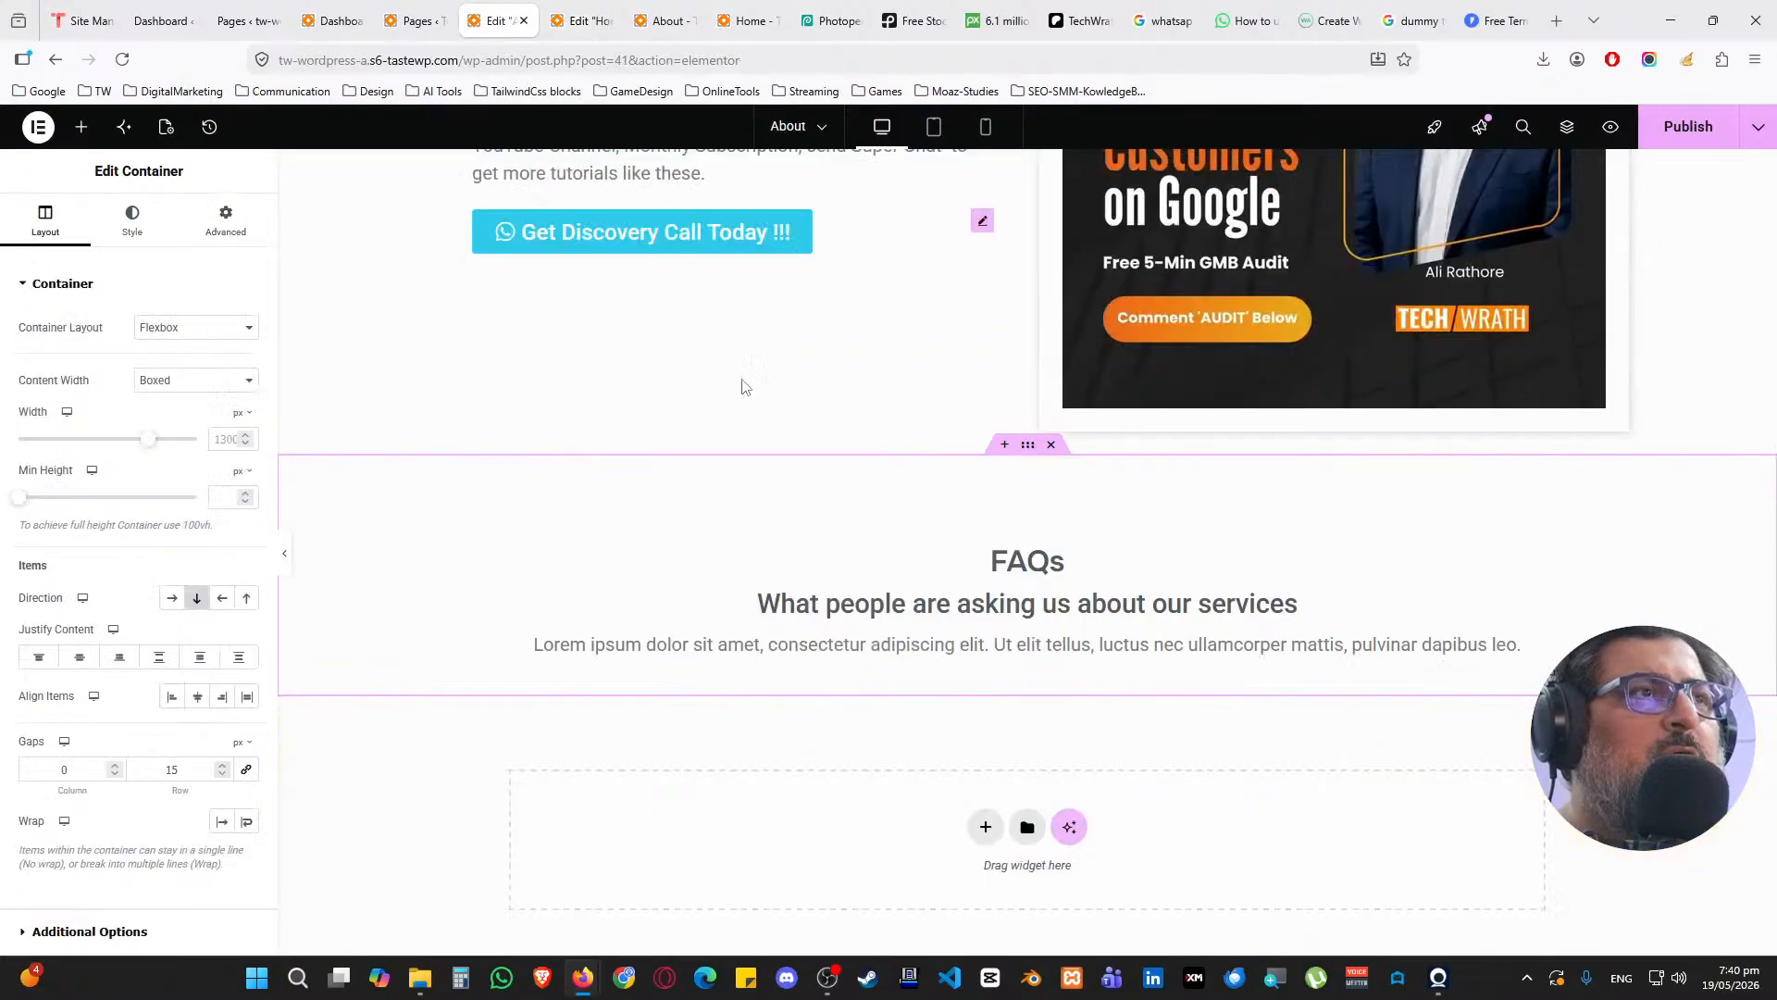
right_click(646, 776)
click(685, 790)
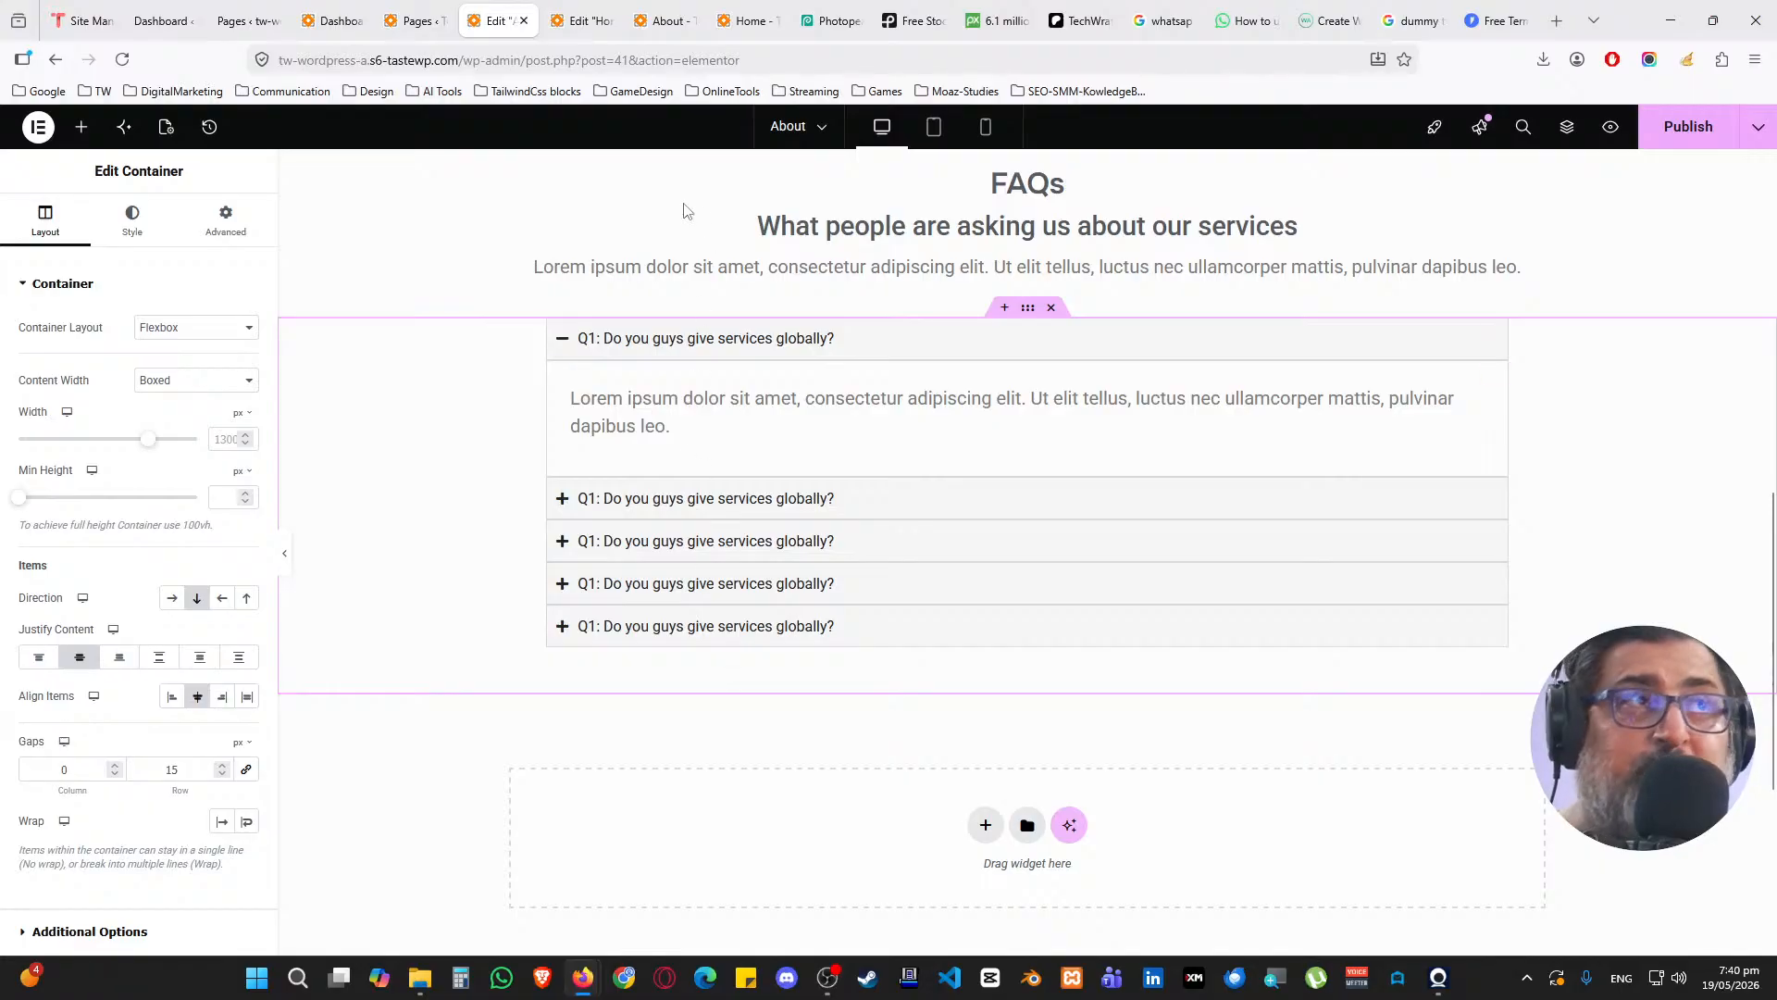
Copy the Why Choose Us section from the Home page editor
click(584, 20)
scroll(849, 472, down, 4)
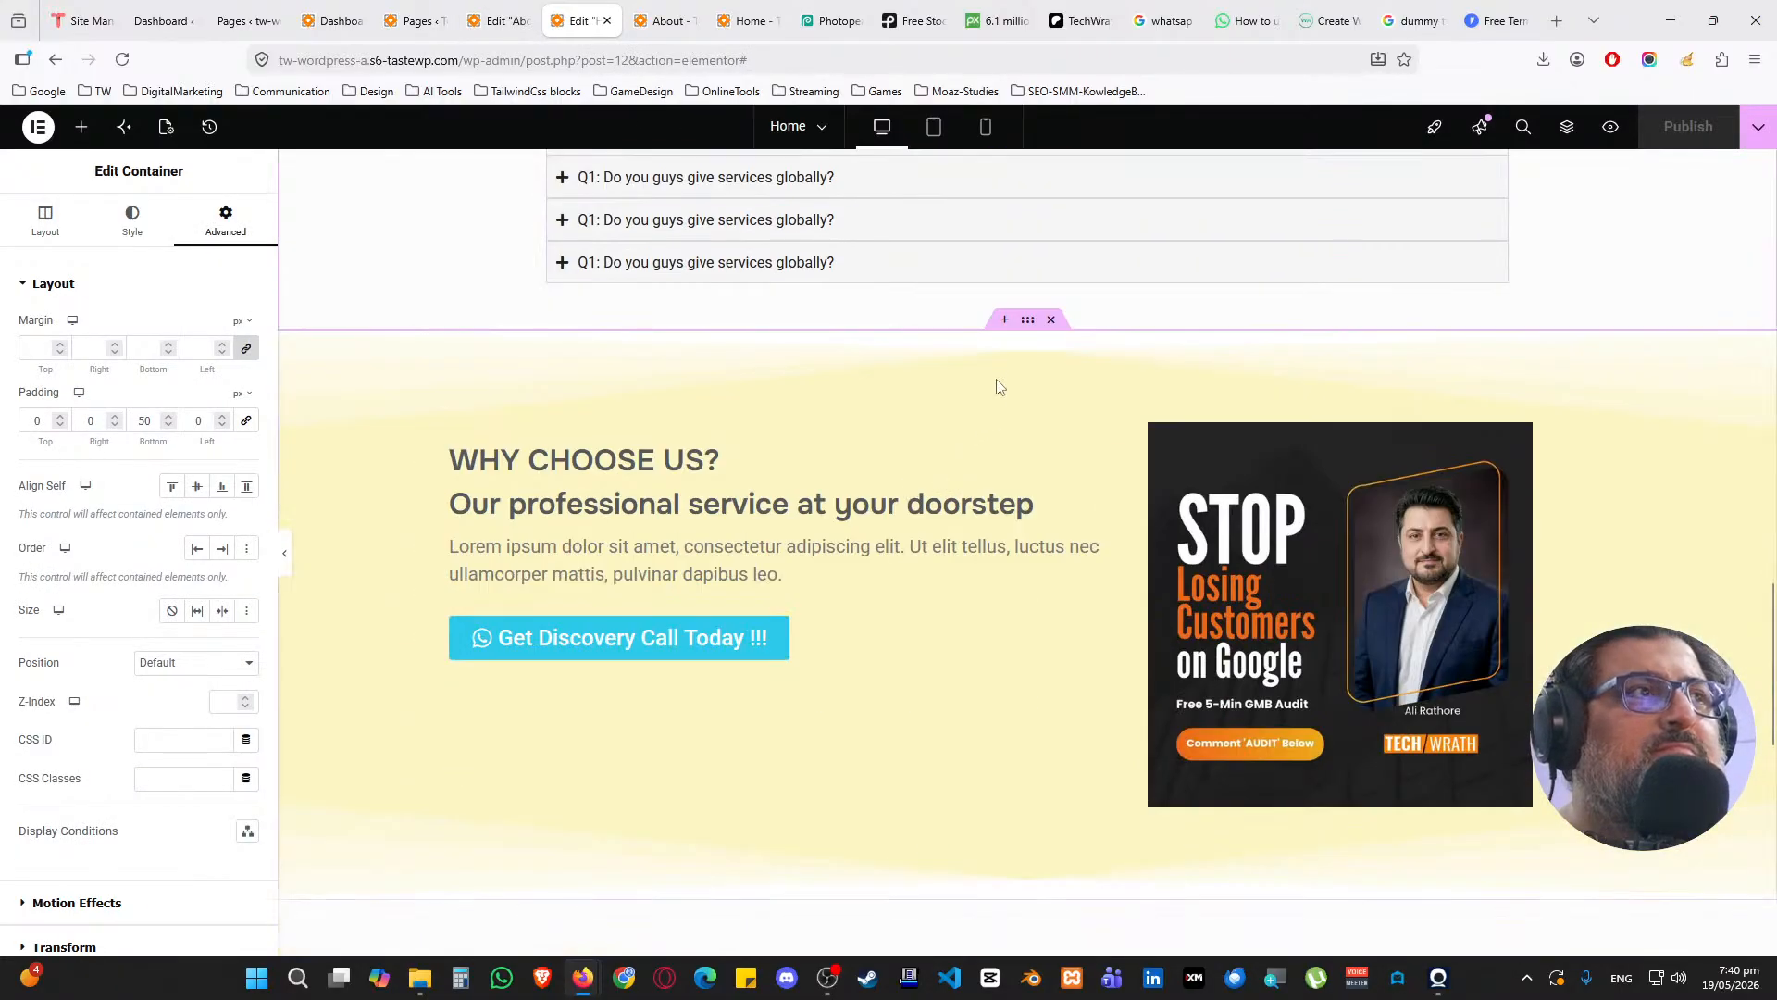
right_click(1025, 331)
click(1057, 458)
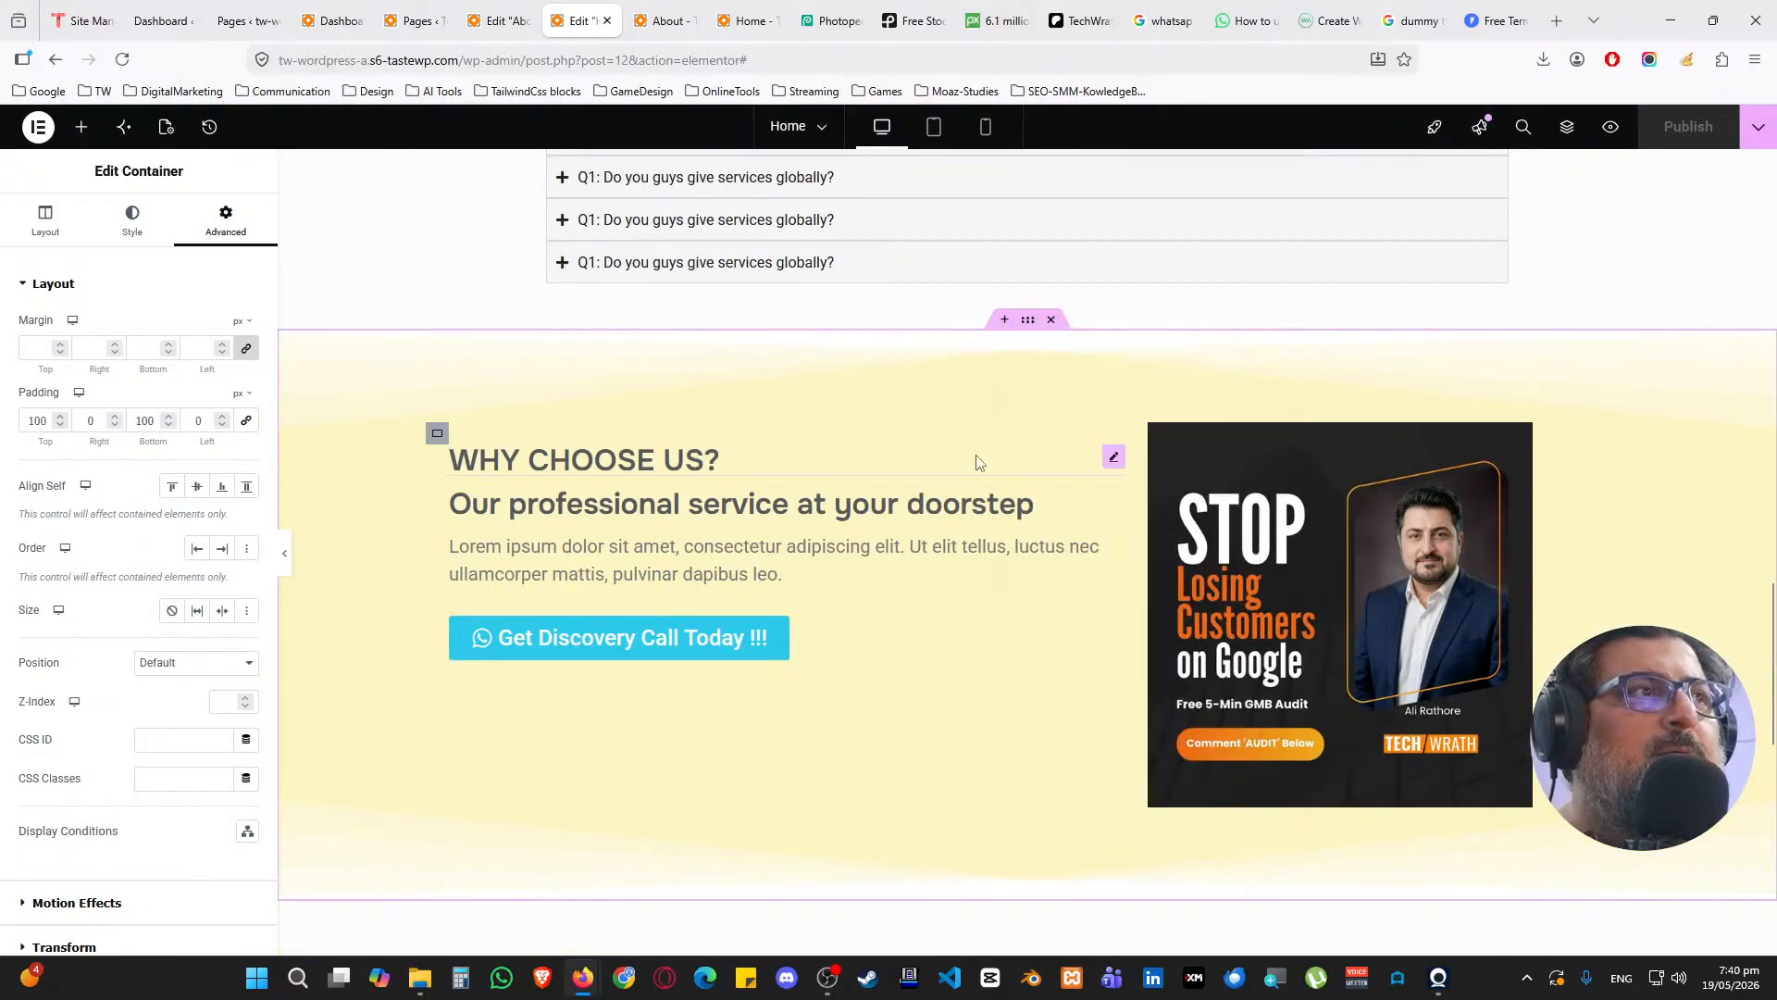
Check the live About page, then return to the About editor and scroll through it
click(665, 20)
scroll(907, 451, down, 3)
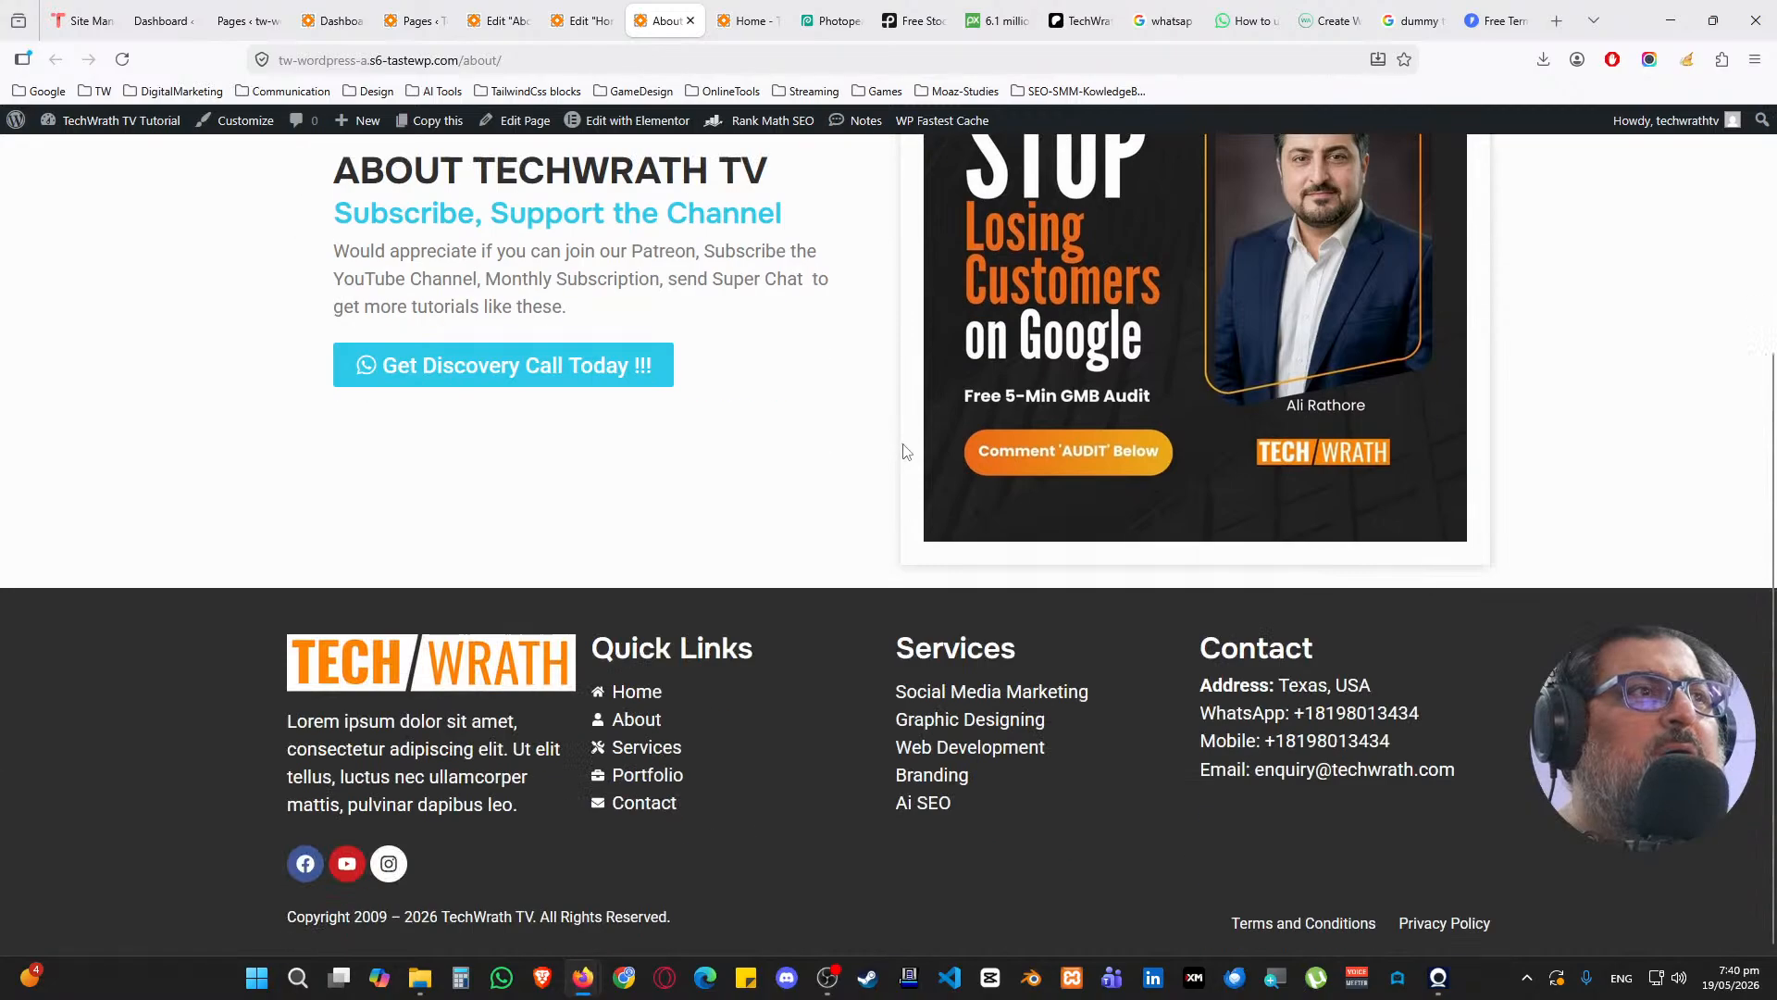
scroll(889, 448, up, 1)
click(498, 21)
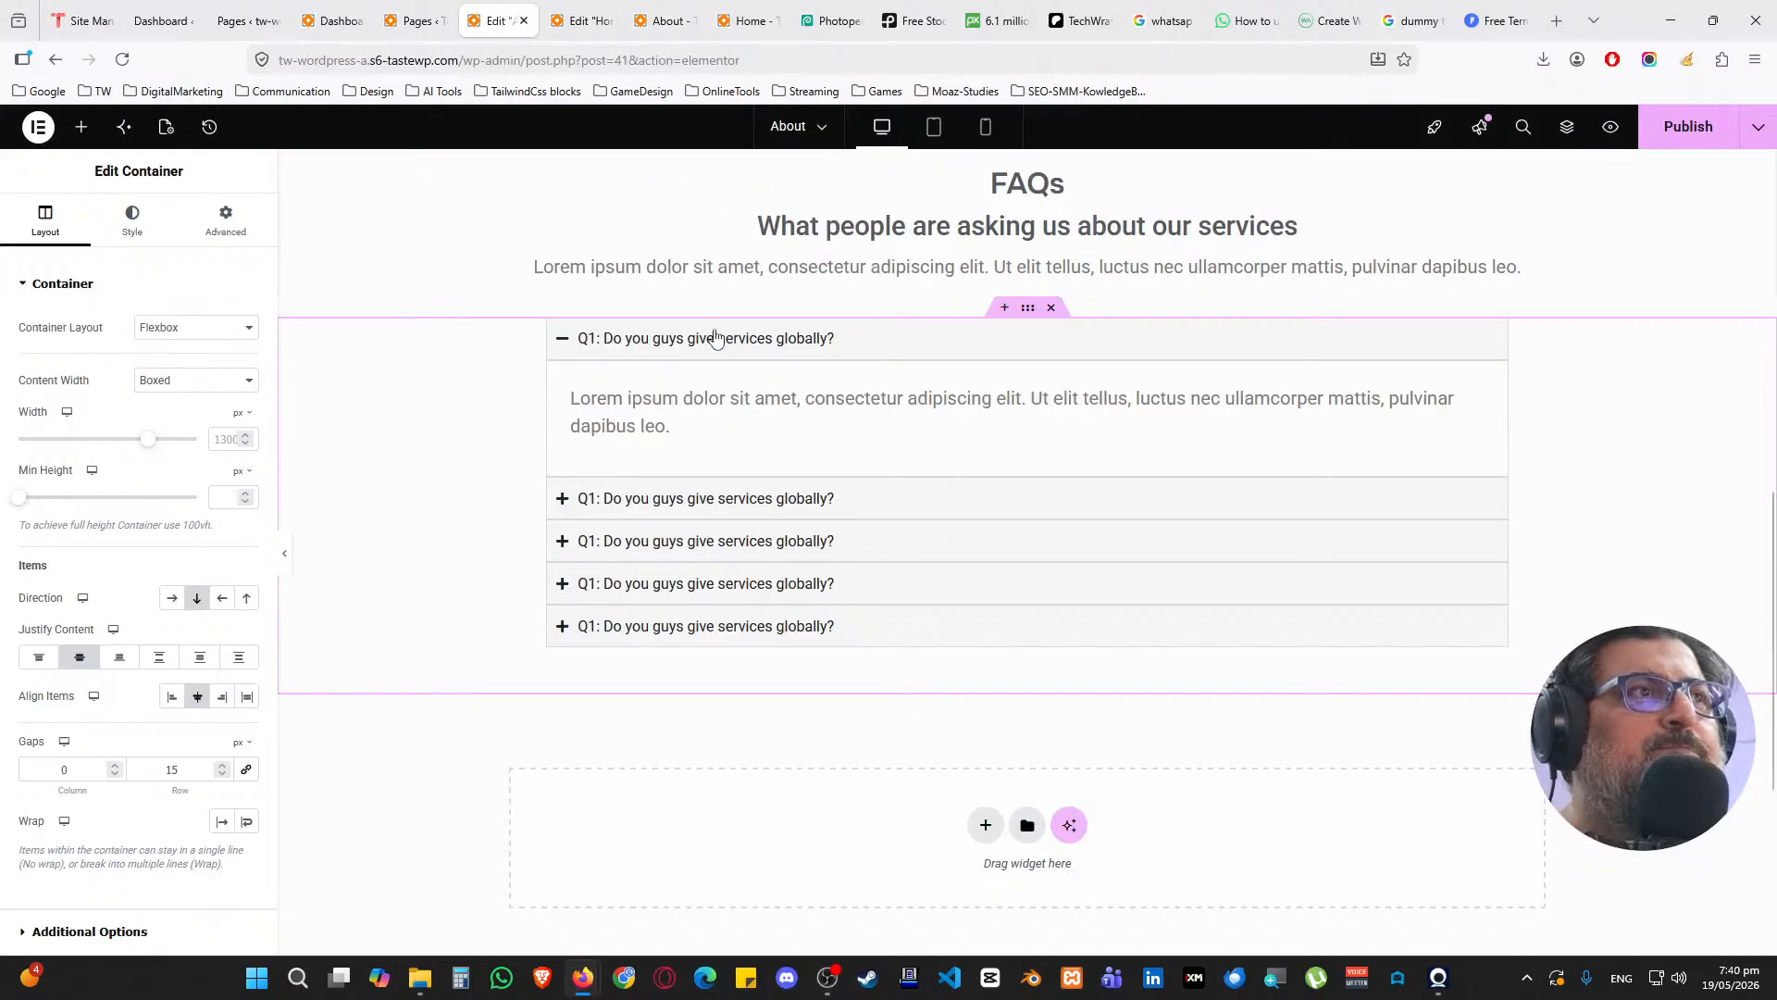
scroll(737, 410, up, 4)
scroll(737, 410, up, 4)
scroll(714, 448, down, 5)
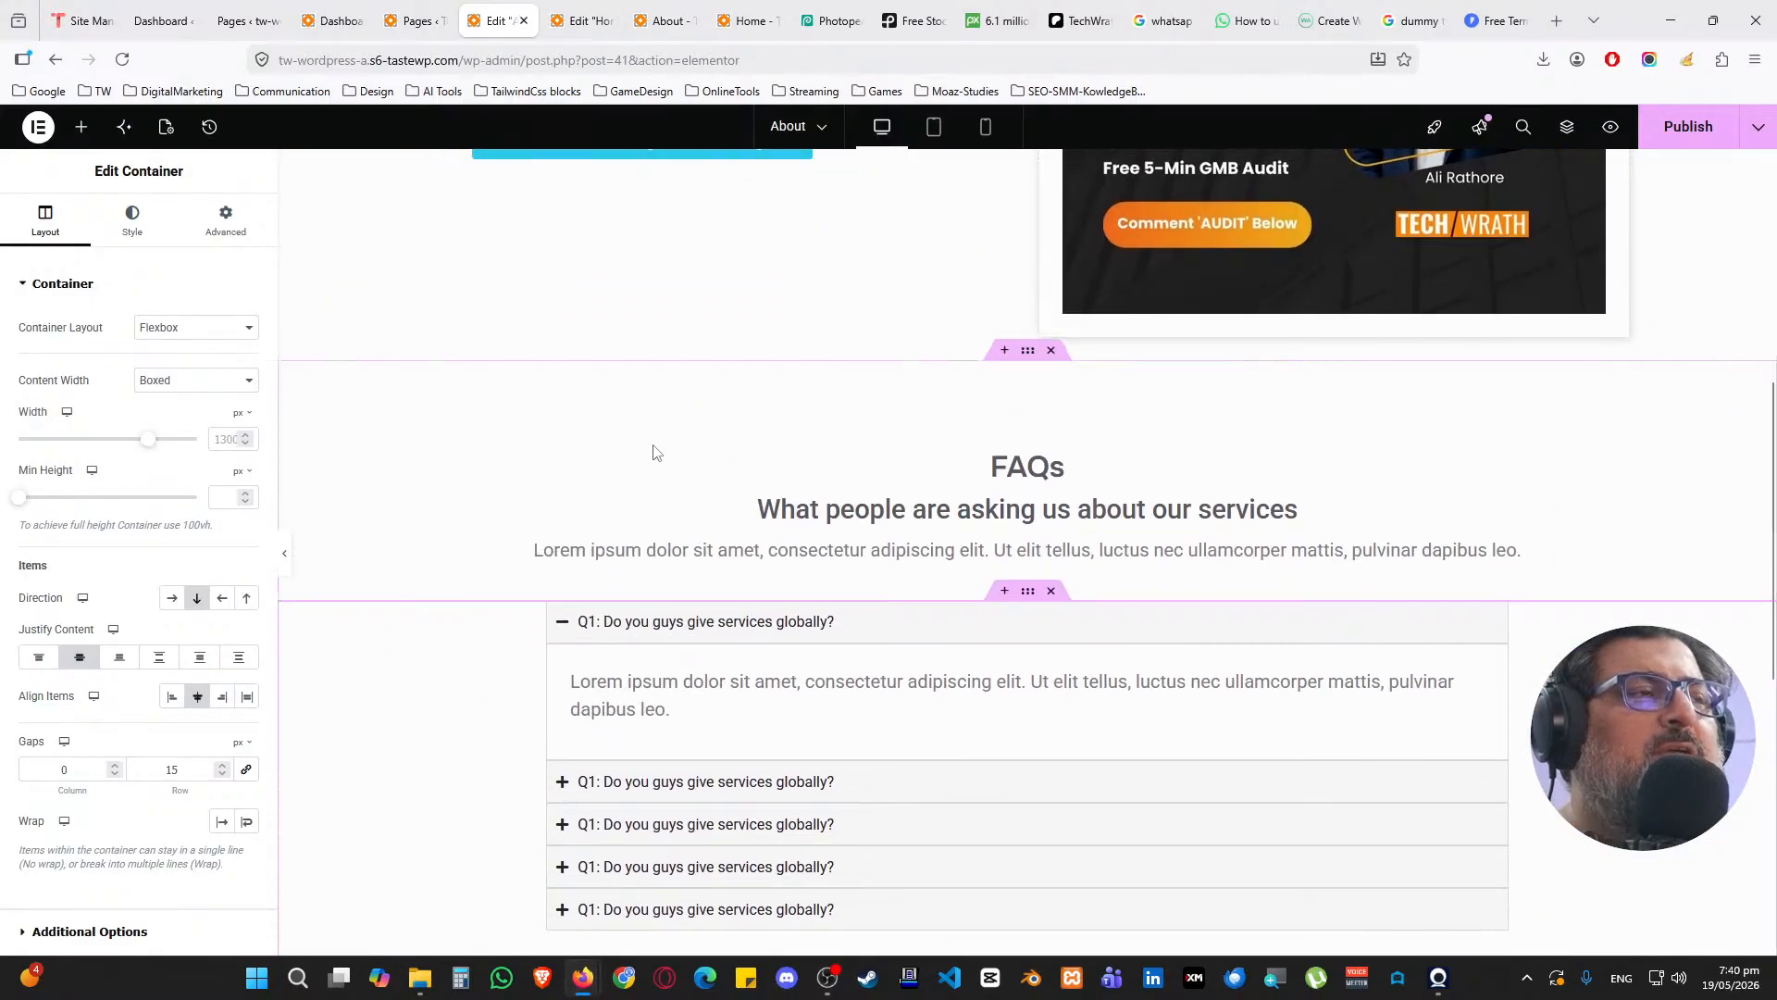
Paste the copied Why Choose Us section and move it above the FAQs
right_click(457, 369)
click(487, 512)
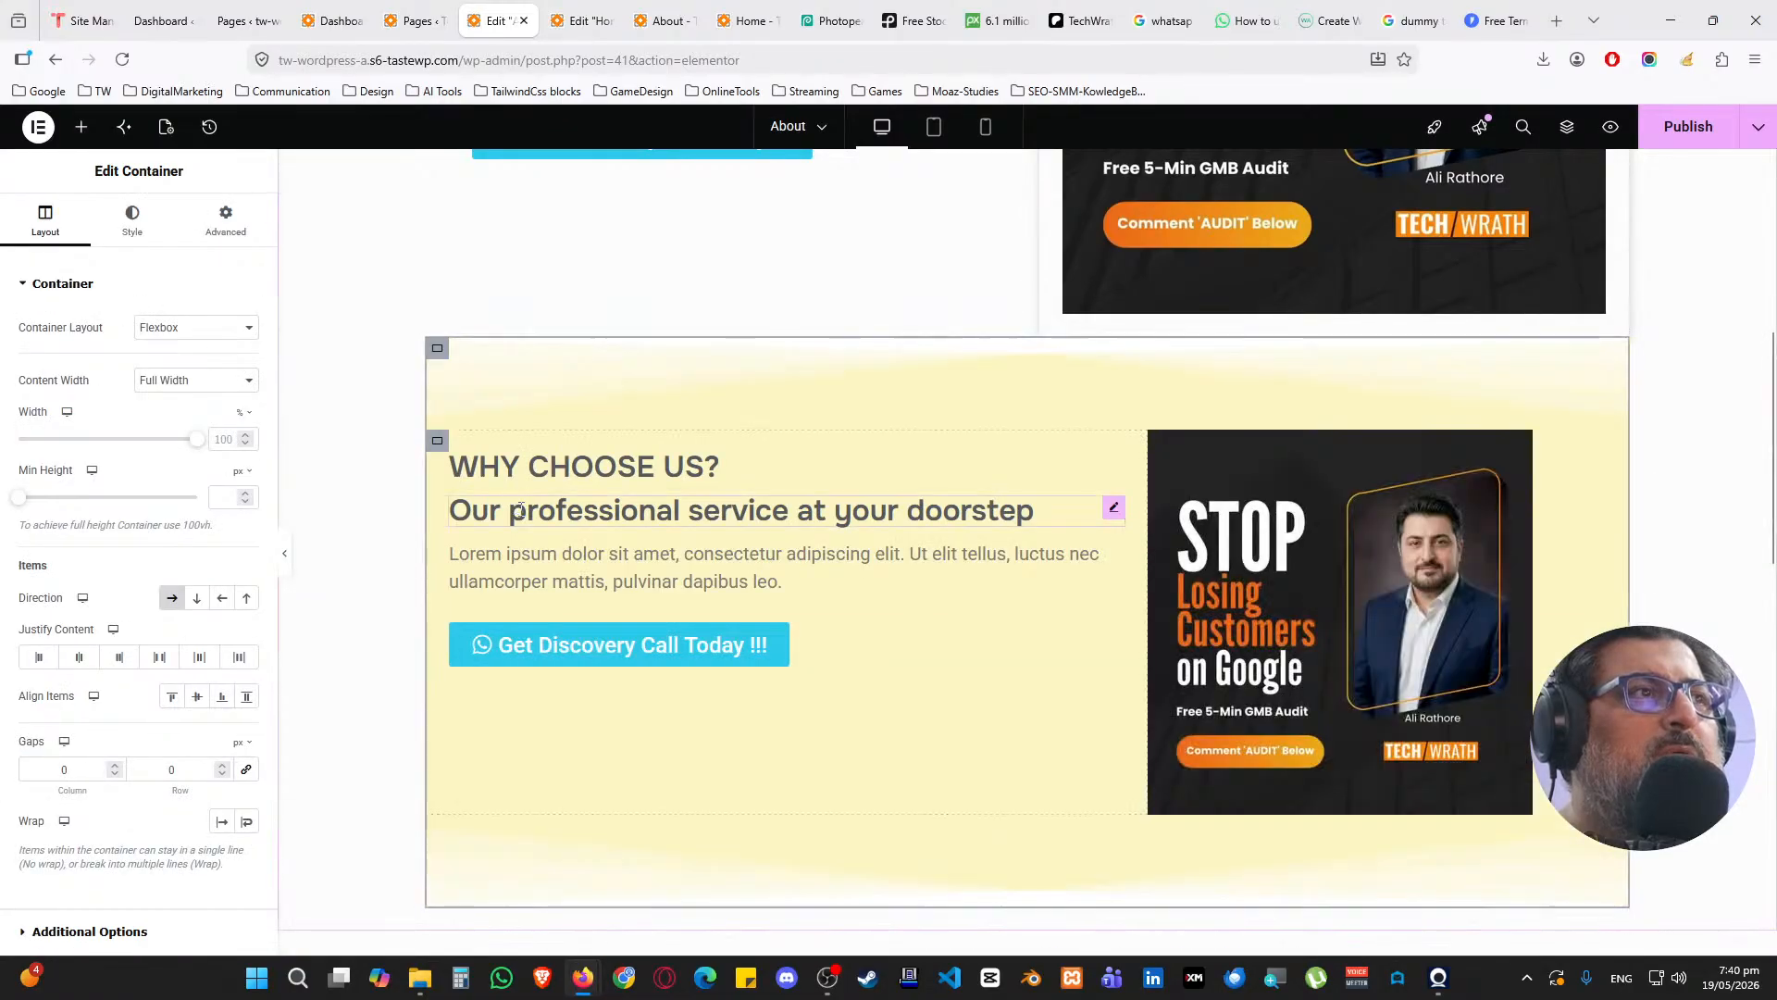
key(Delete)
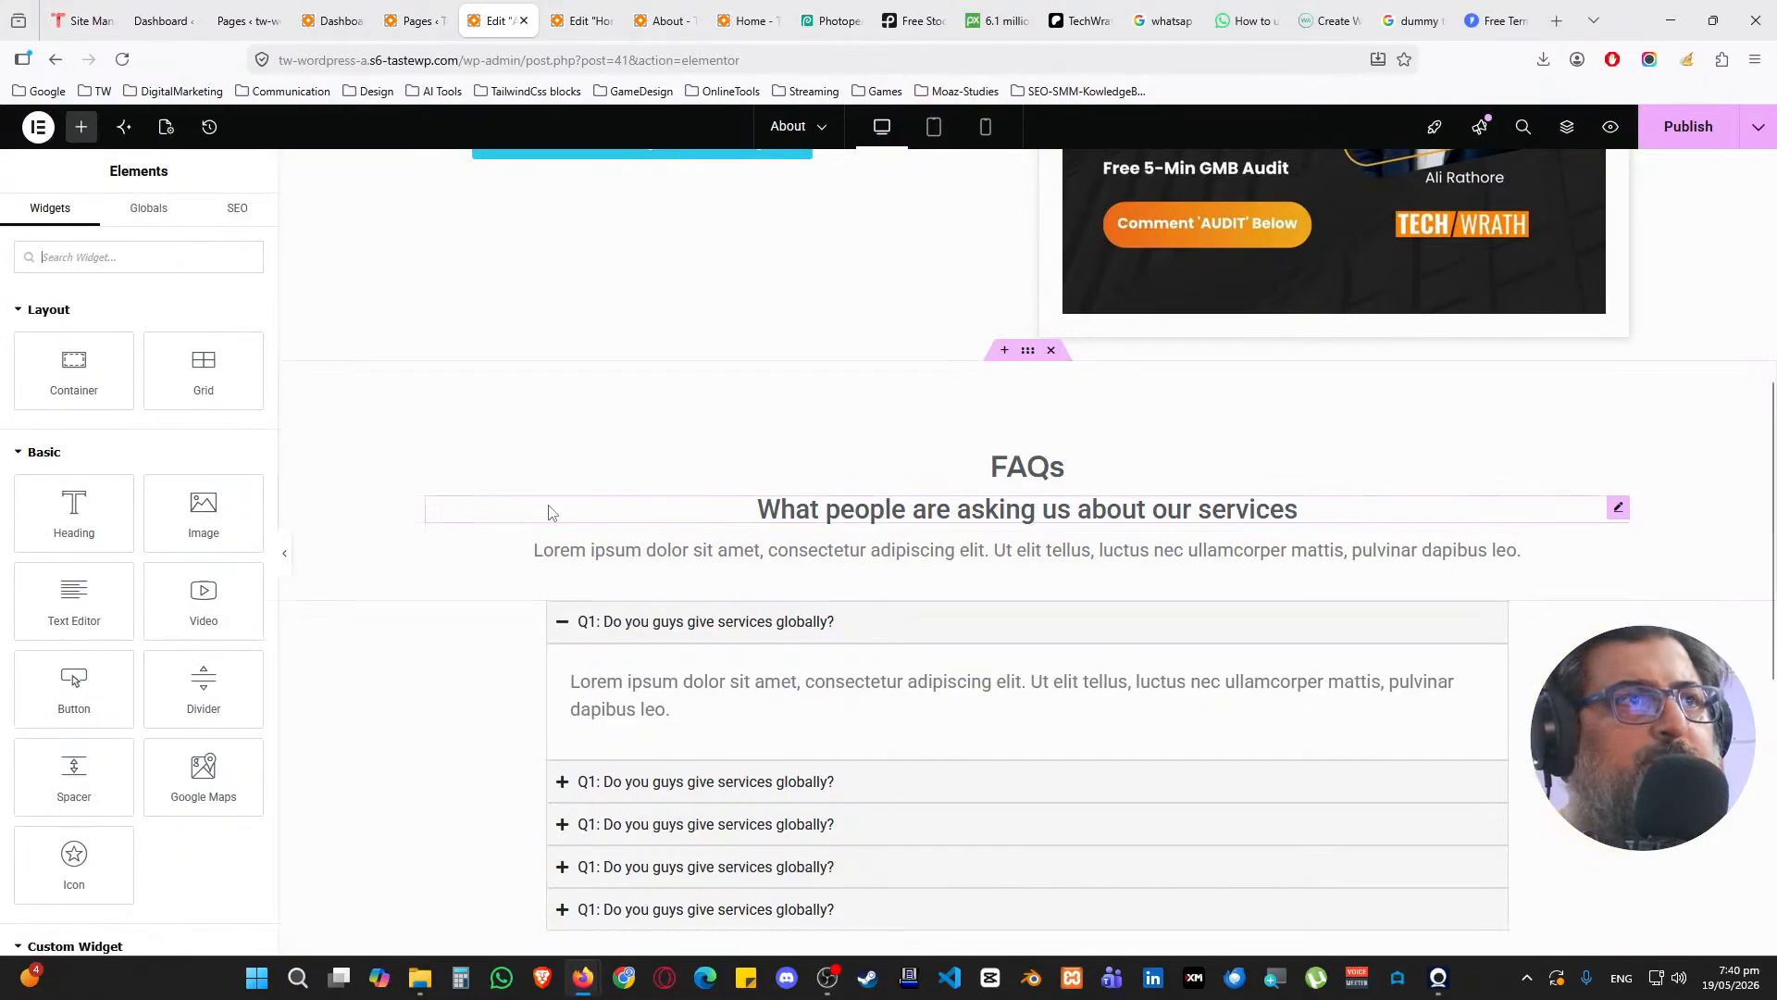
scroll(607, 509, down, 5)
right_click(637, 484)
click(659, 496)
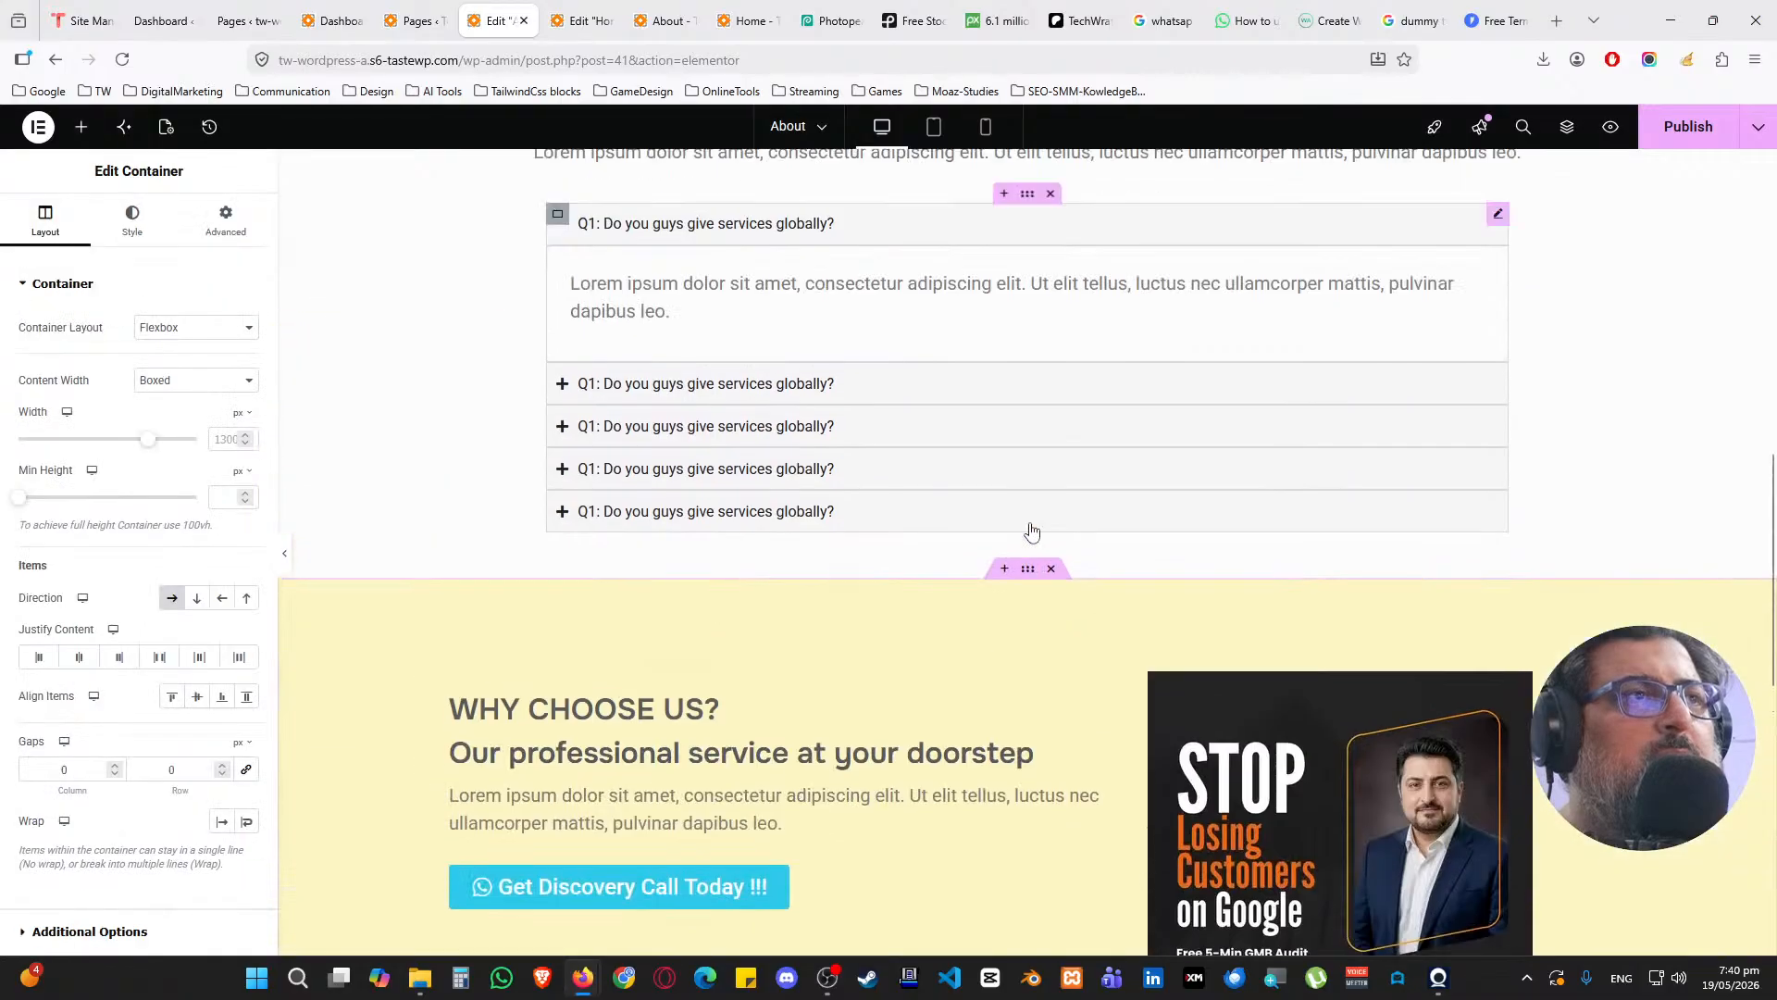
drag(1027, 778, 987, 491)
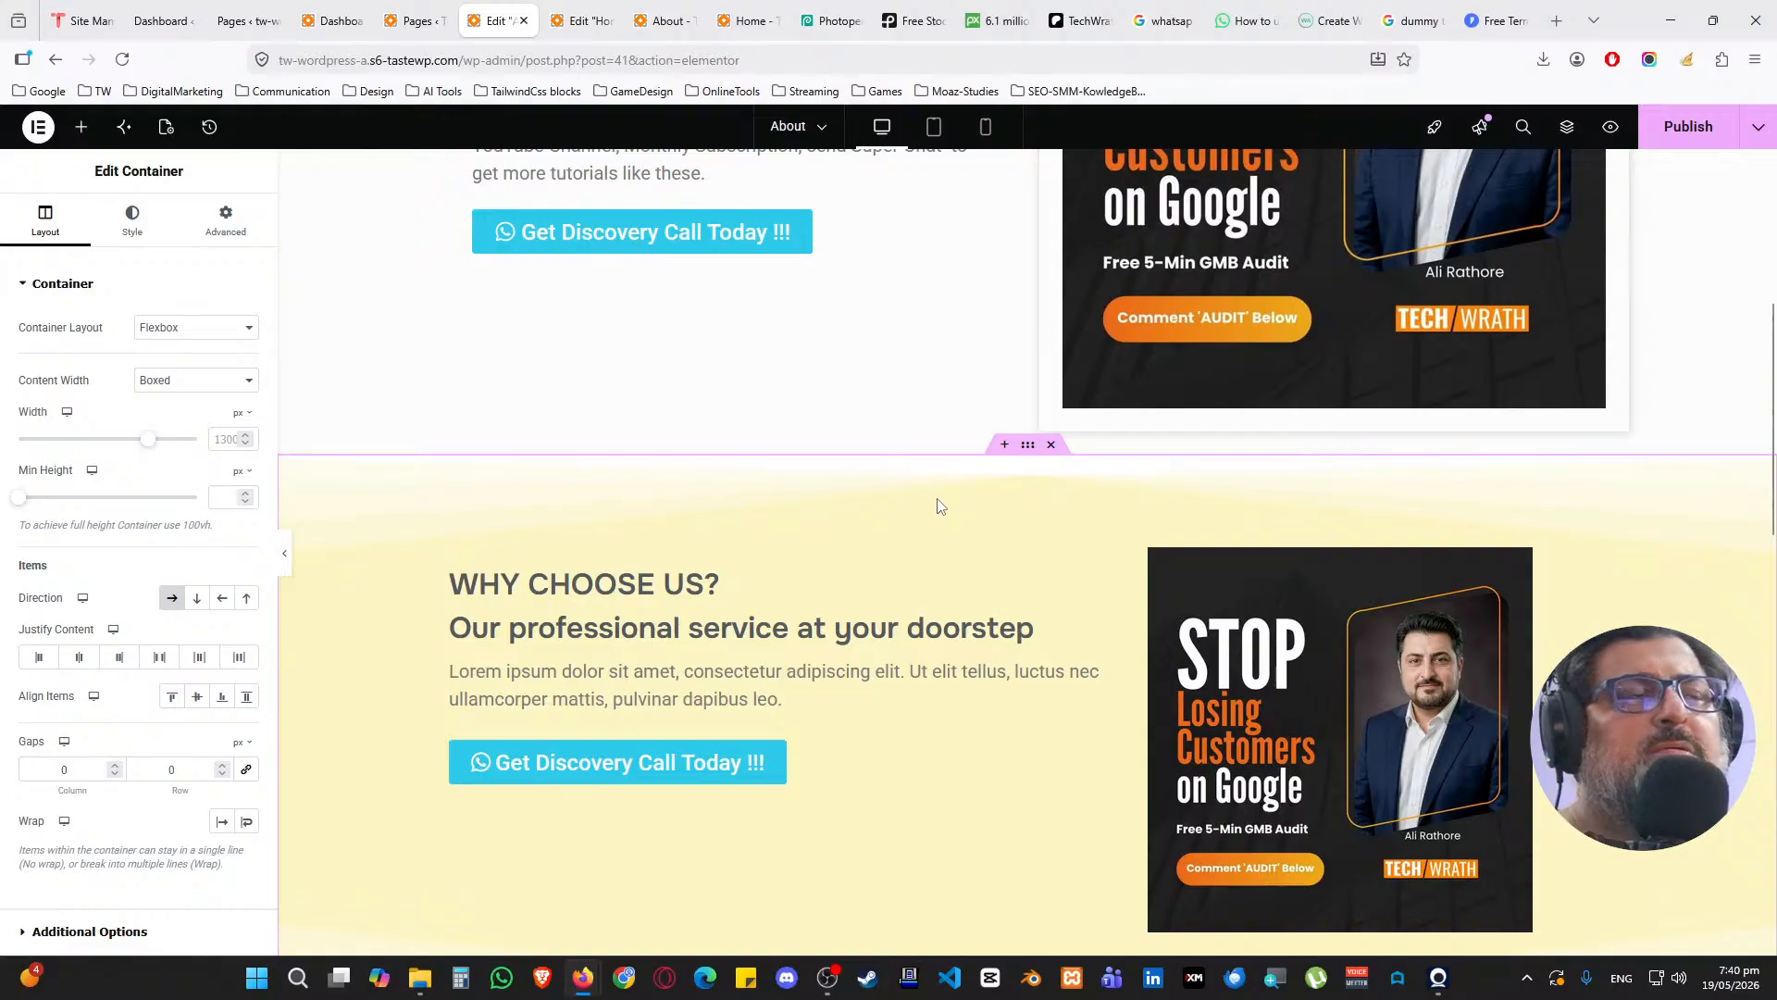
Copy the FAQs heading block
scroll(789, 565, down, 5)
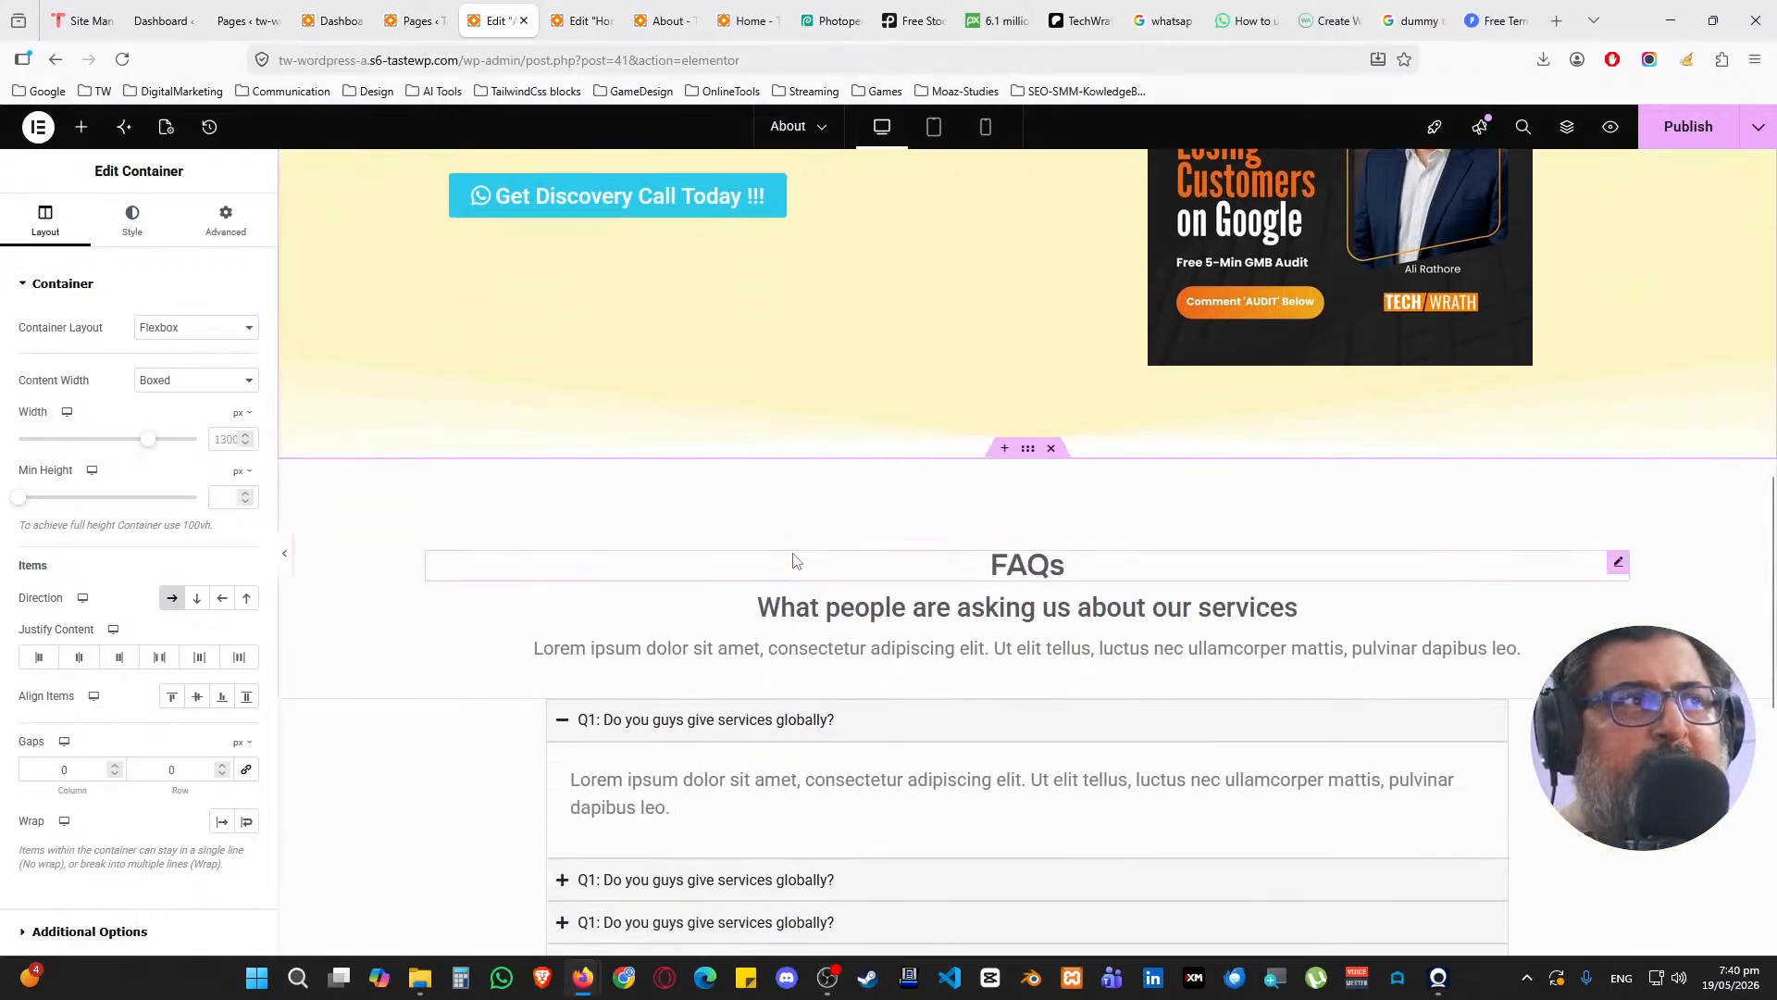
scroll(794, 560, up, 8)
scroll(968, 600, down, 5)
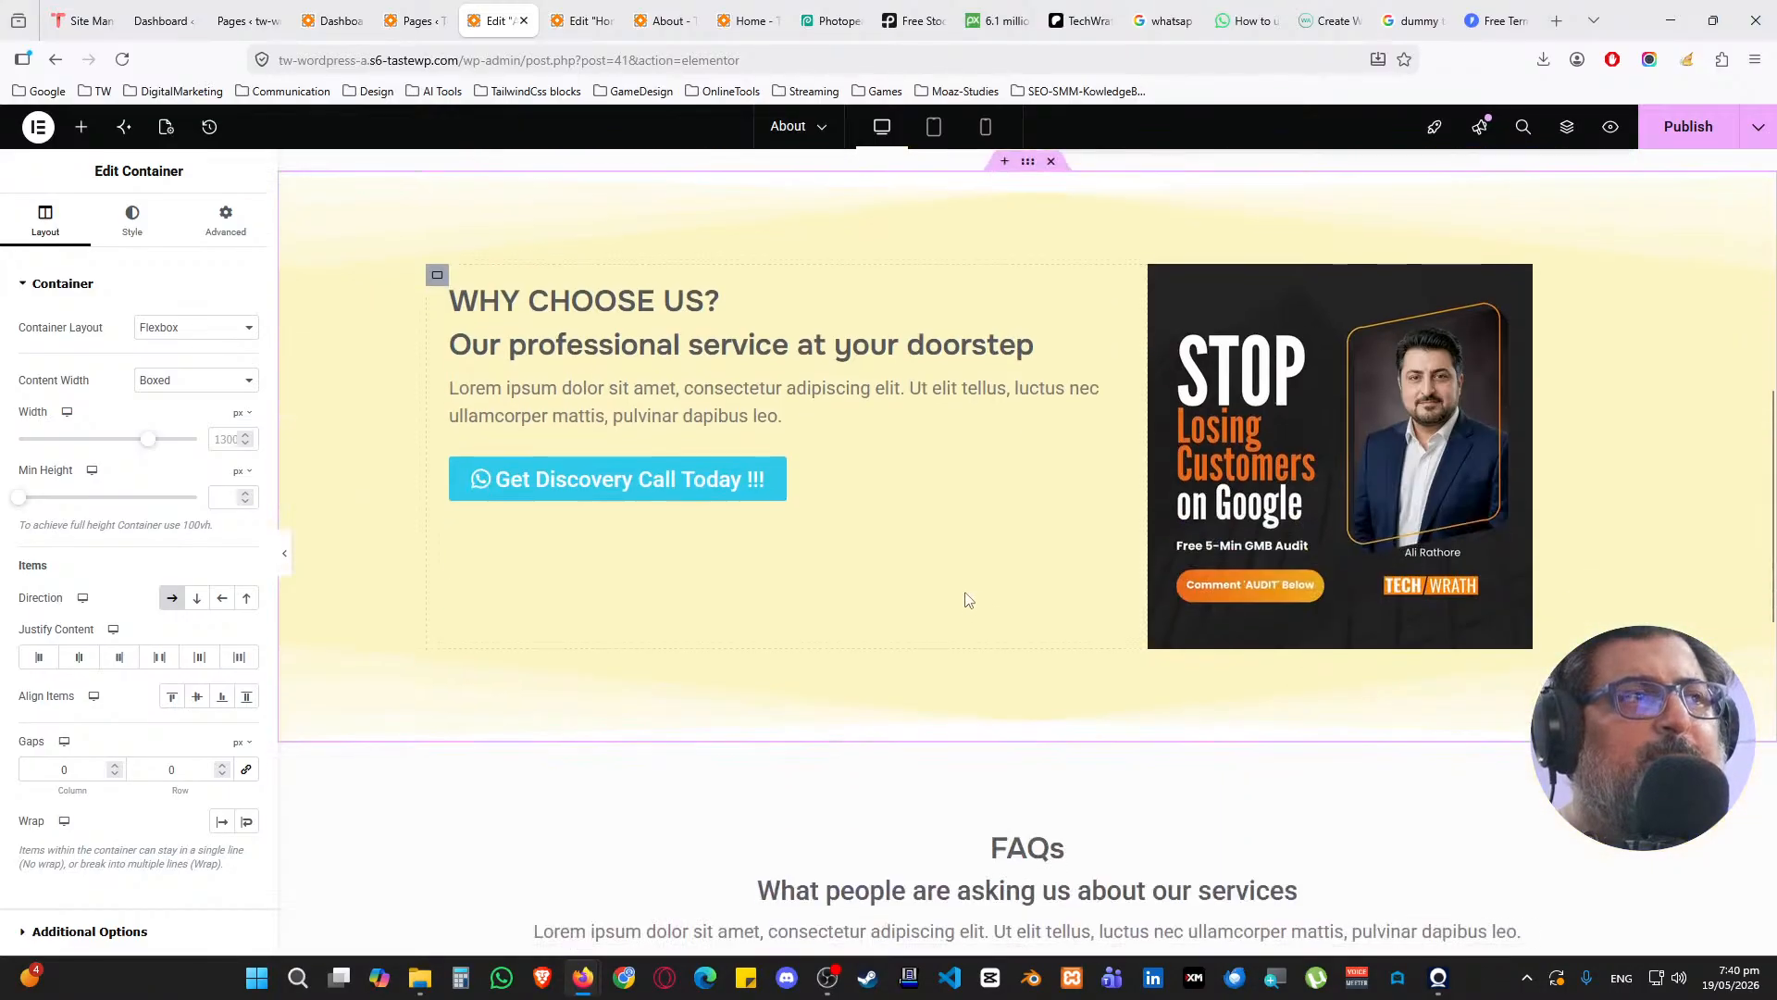
scroll(974, 592, down, 3)
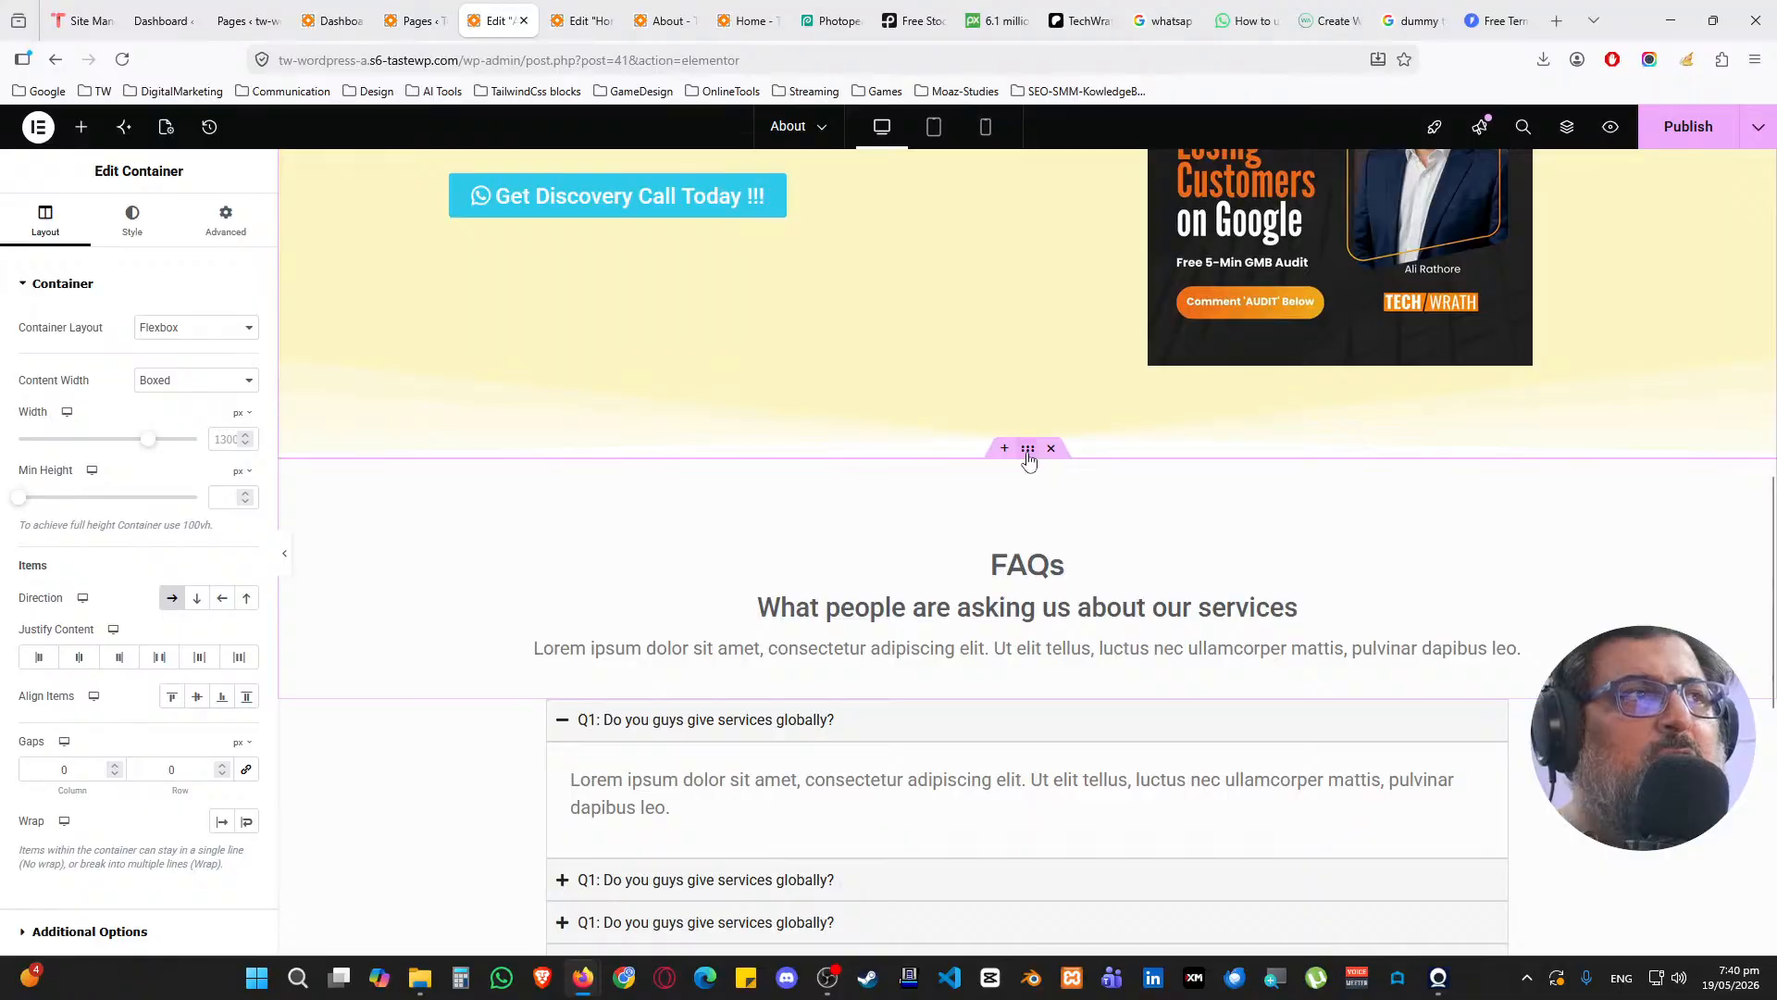
click(1027, 451)
right_click(1028, 456)
click(1064, 542)
Paste a copy of the FAQs heading block and move it above Why Choose Us
scroll(889, 477, up, 5)
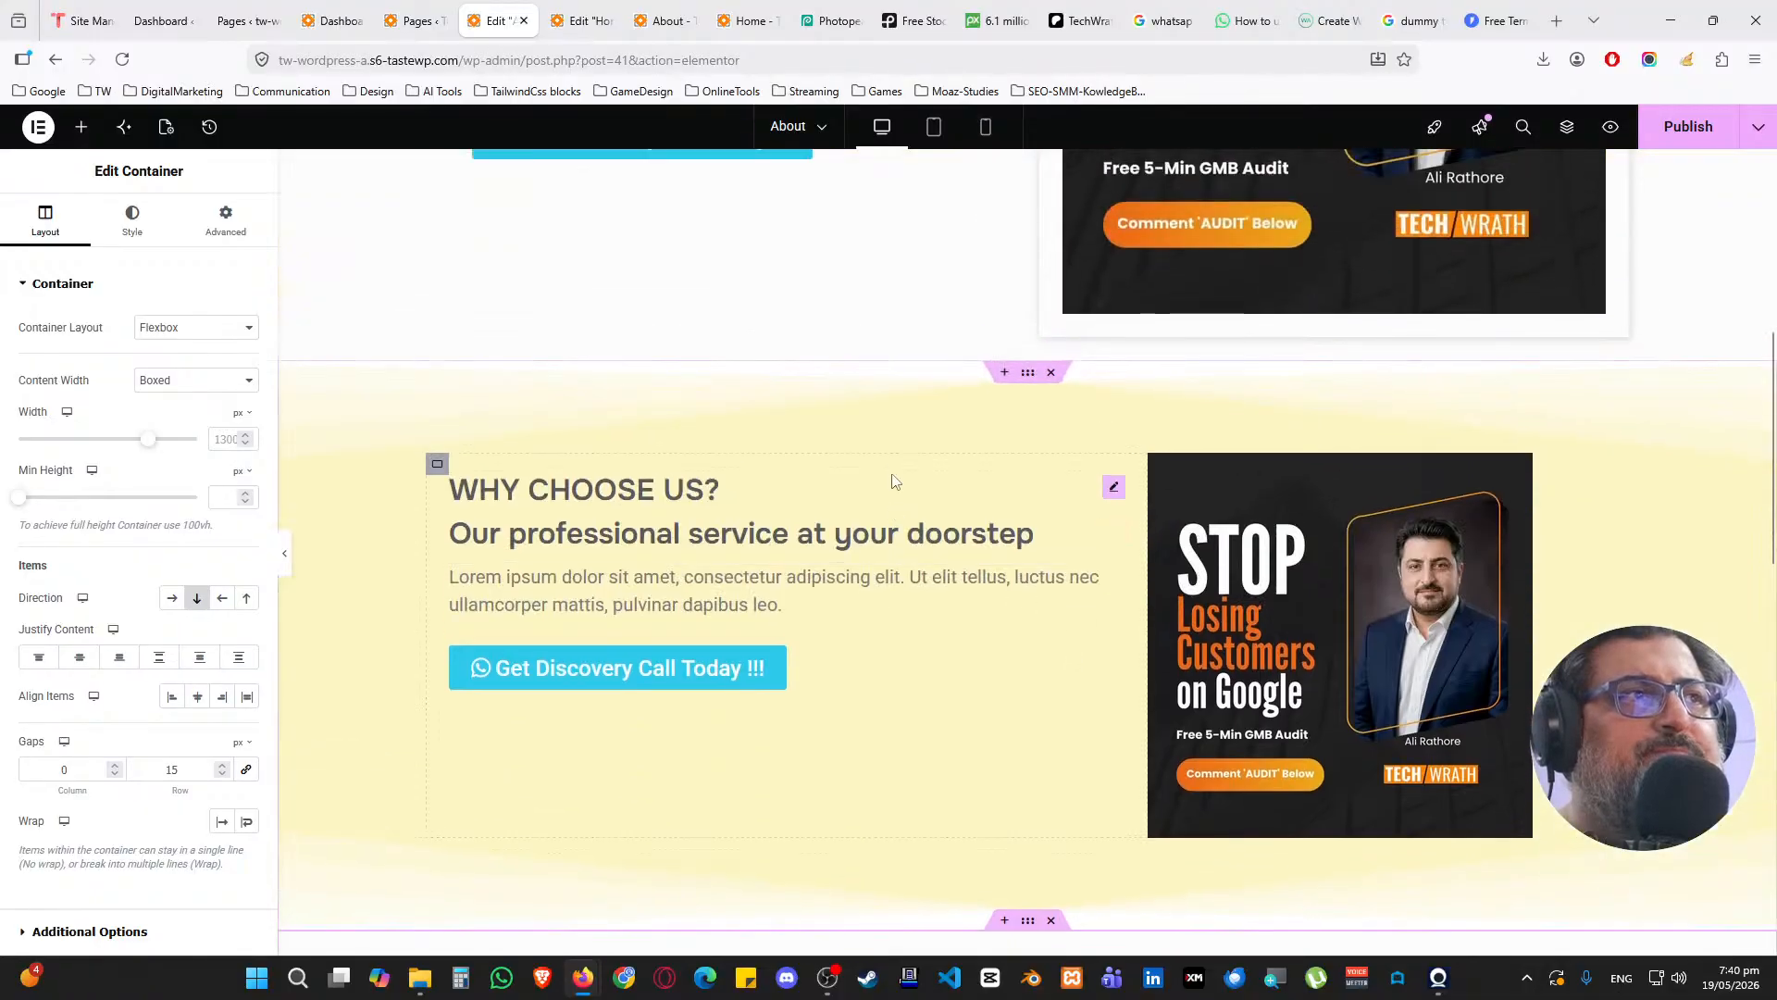
right_click(697, 386)
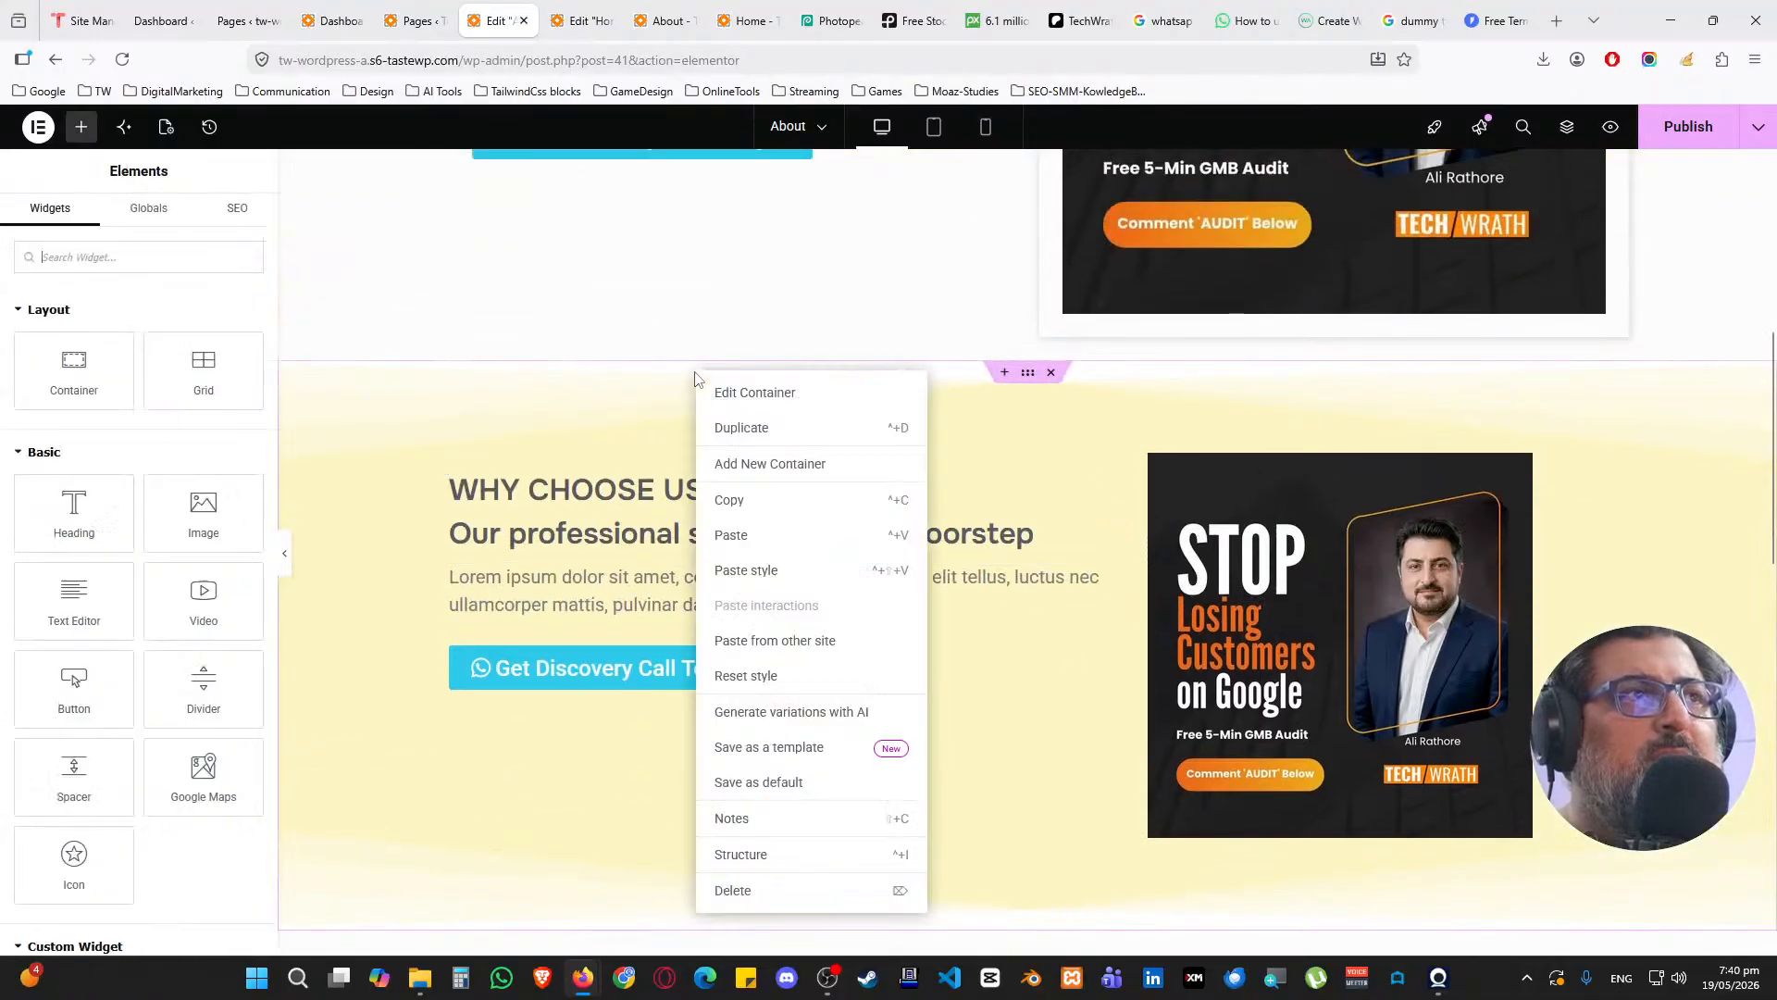
click(733, 531)
key(ctrl+z)
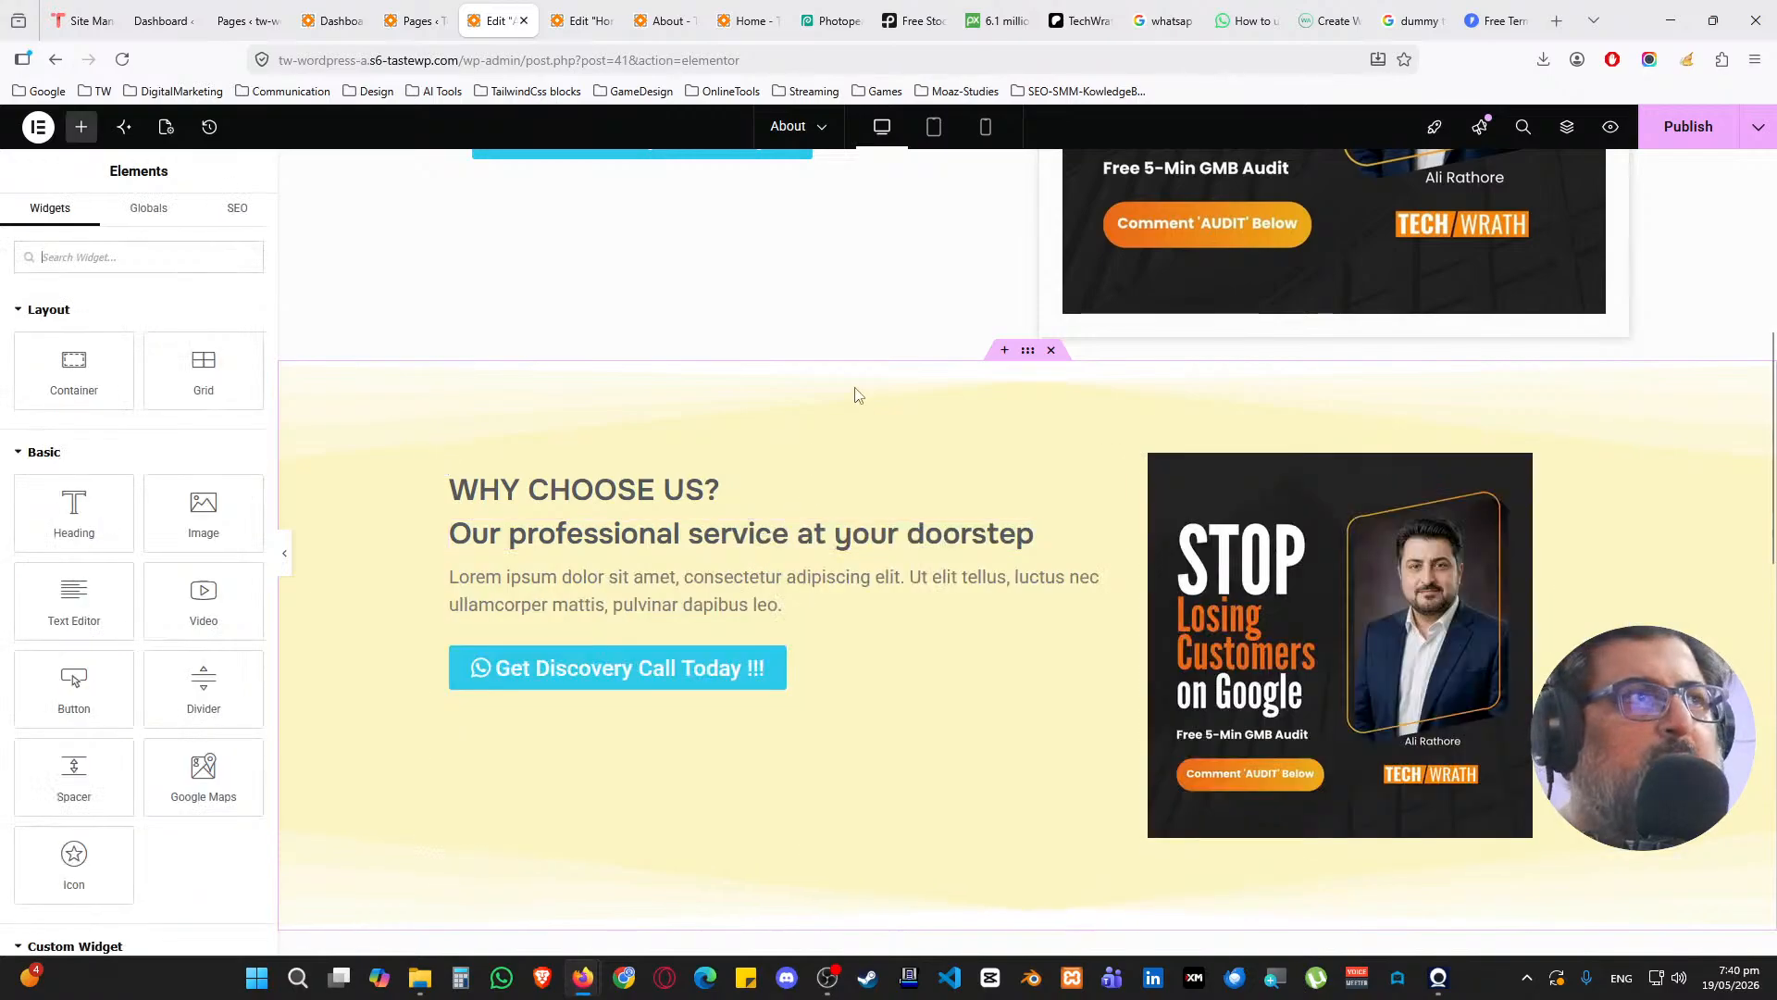
scroll(861, 503, down, 10)
right_click(826, 483)
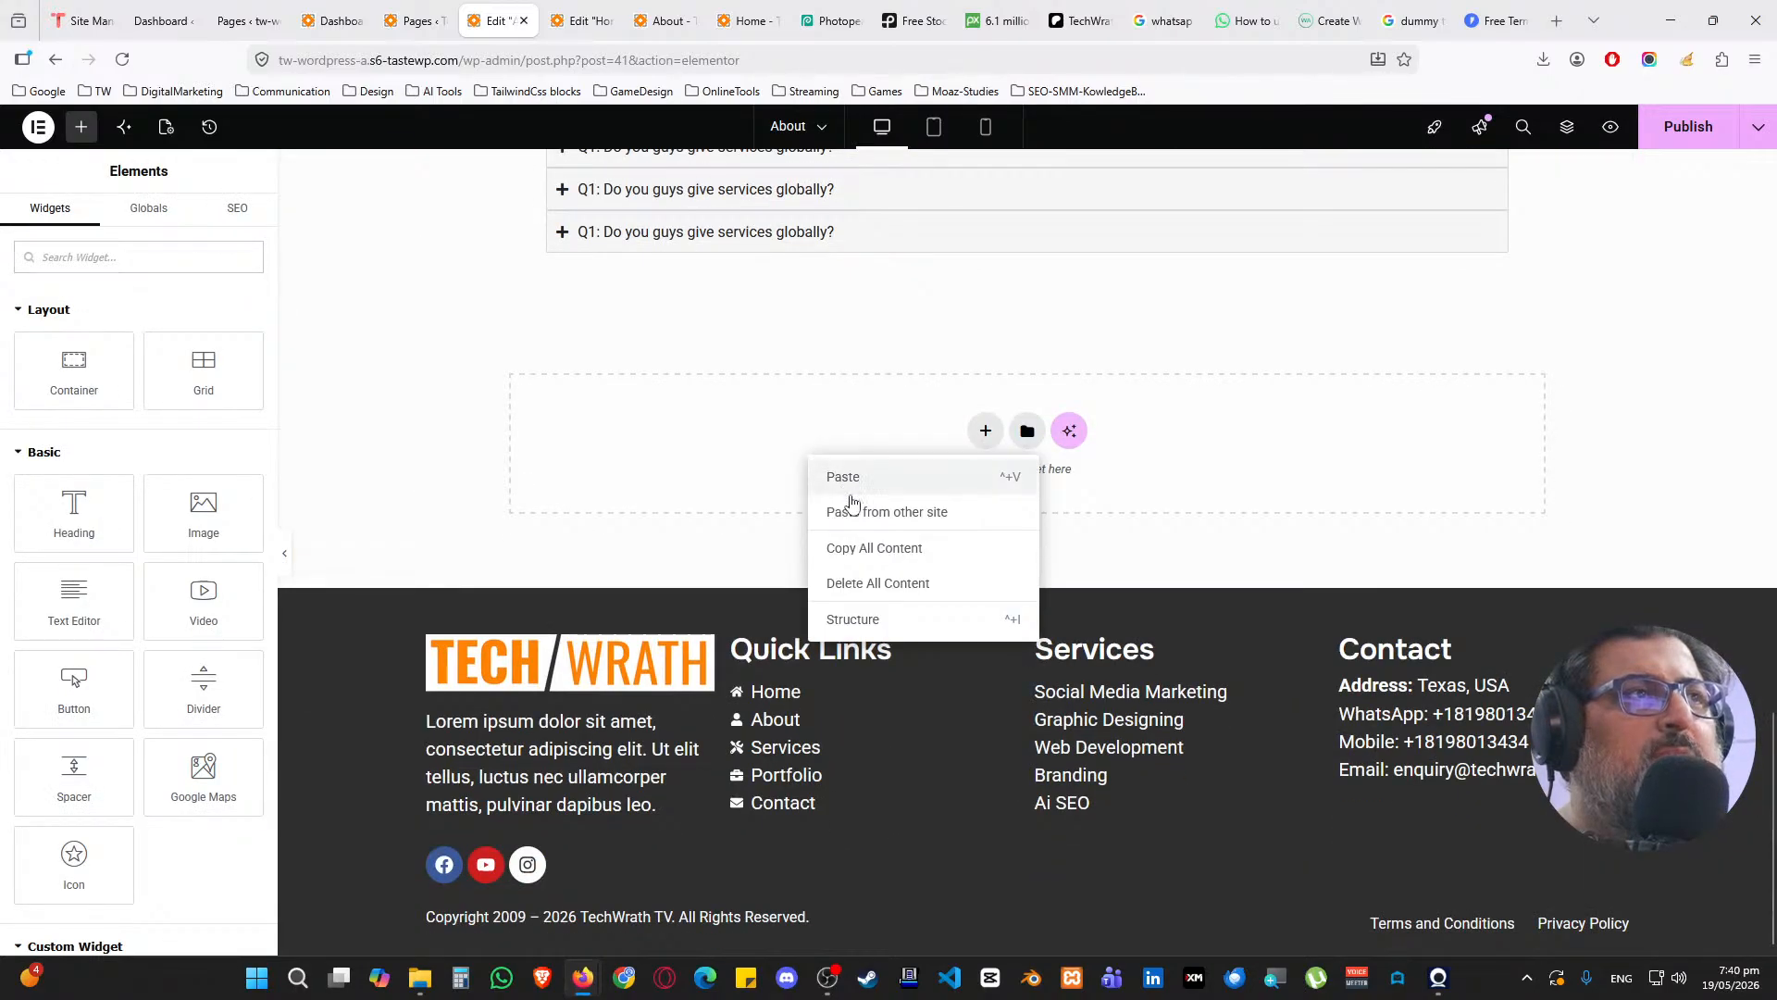
click(840, 474)
drag(1027, 572, 946, 356)
Change the copied heading text to 'MEET THE TEAM'
click(988, 357)
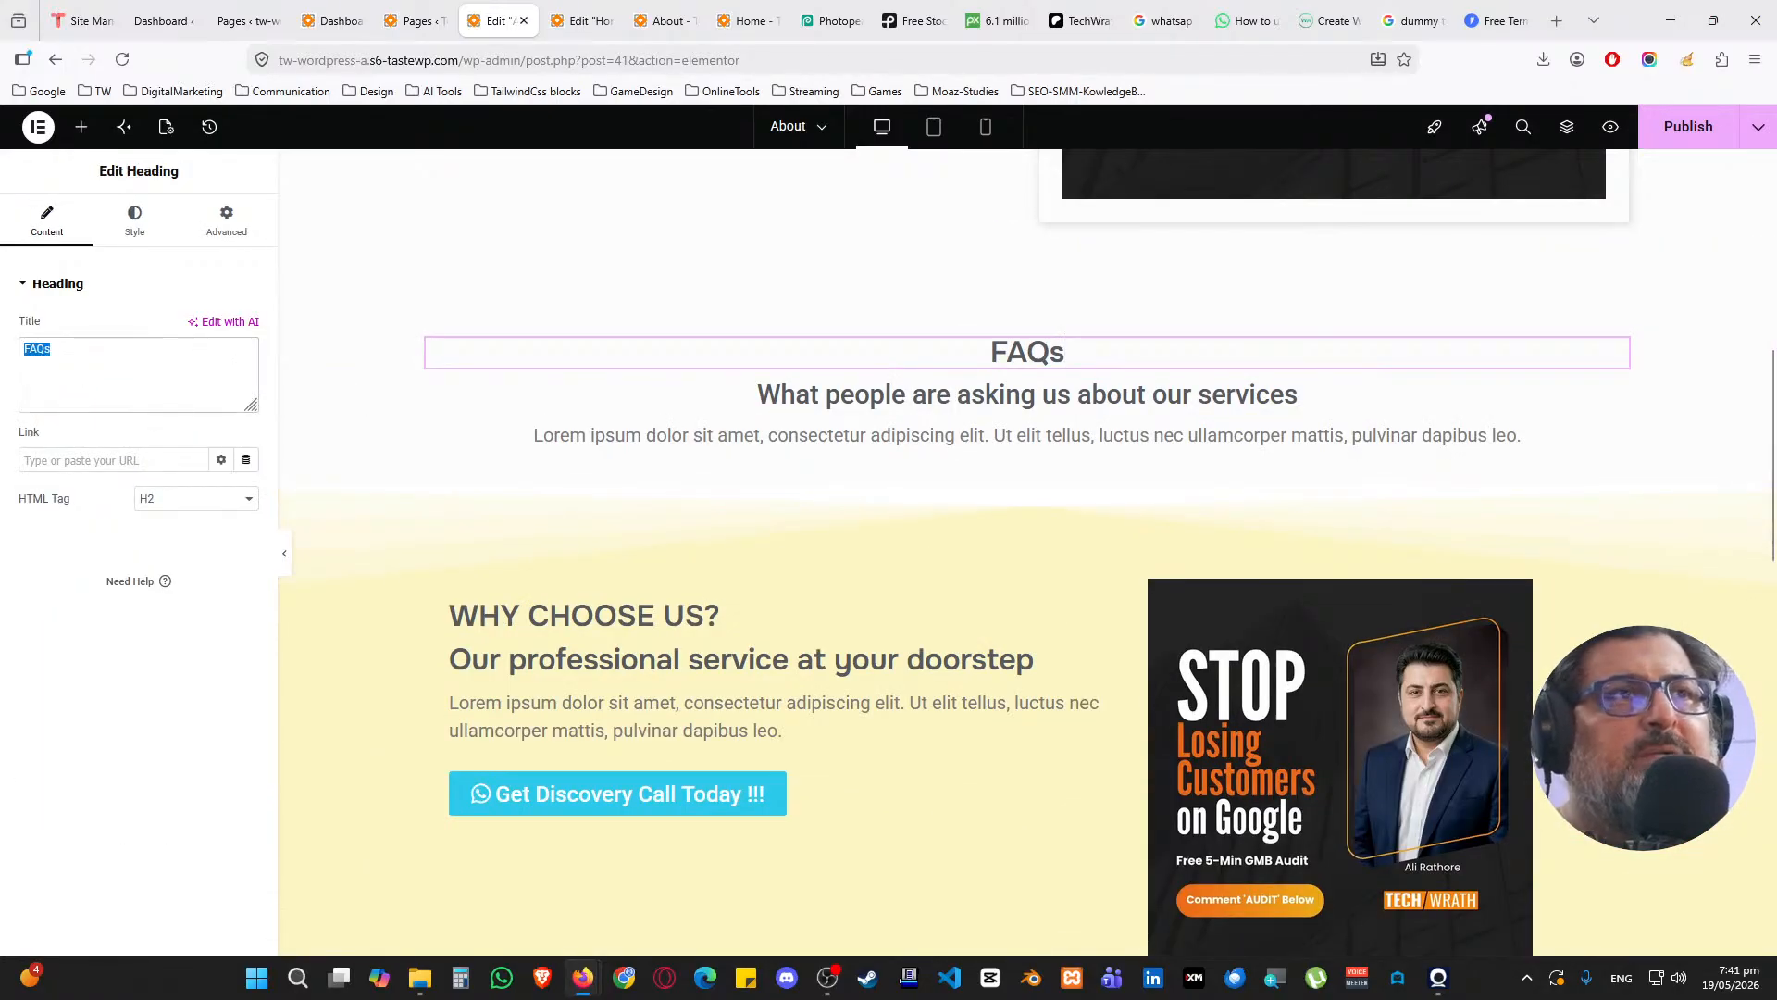
text(MEET THE TEAM)
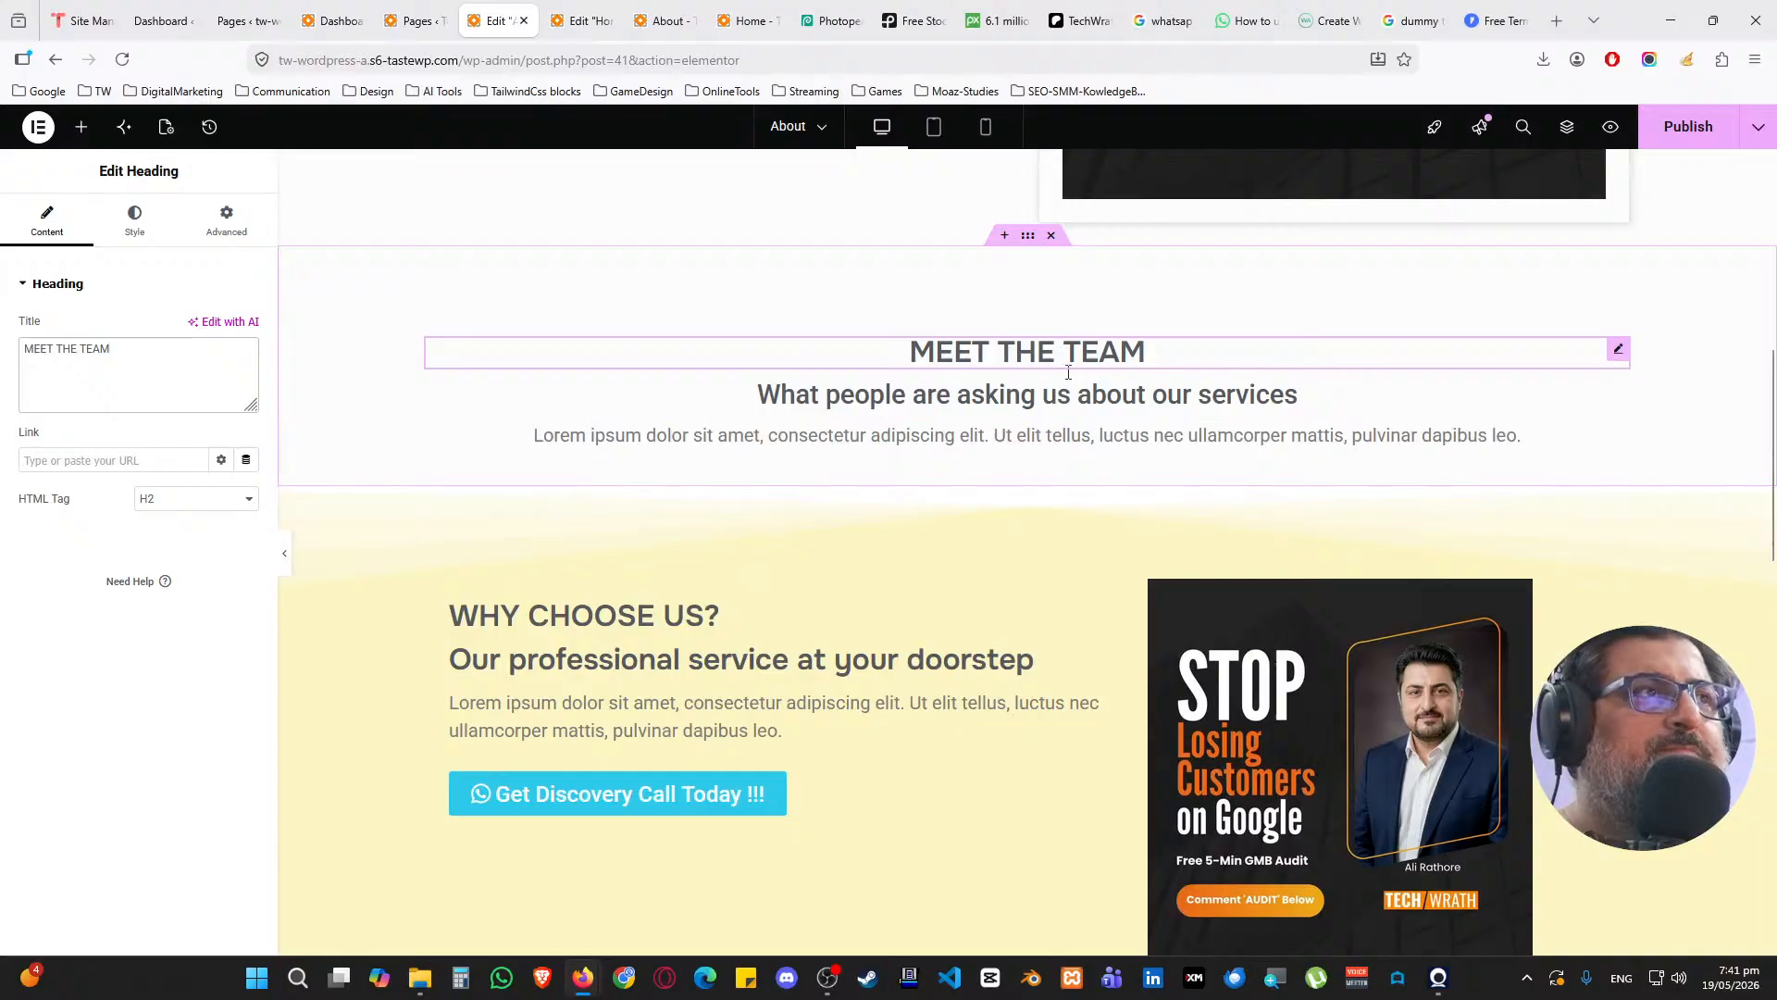
scroll(1022, 458, down, 15)
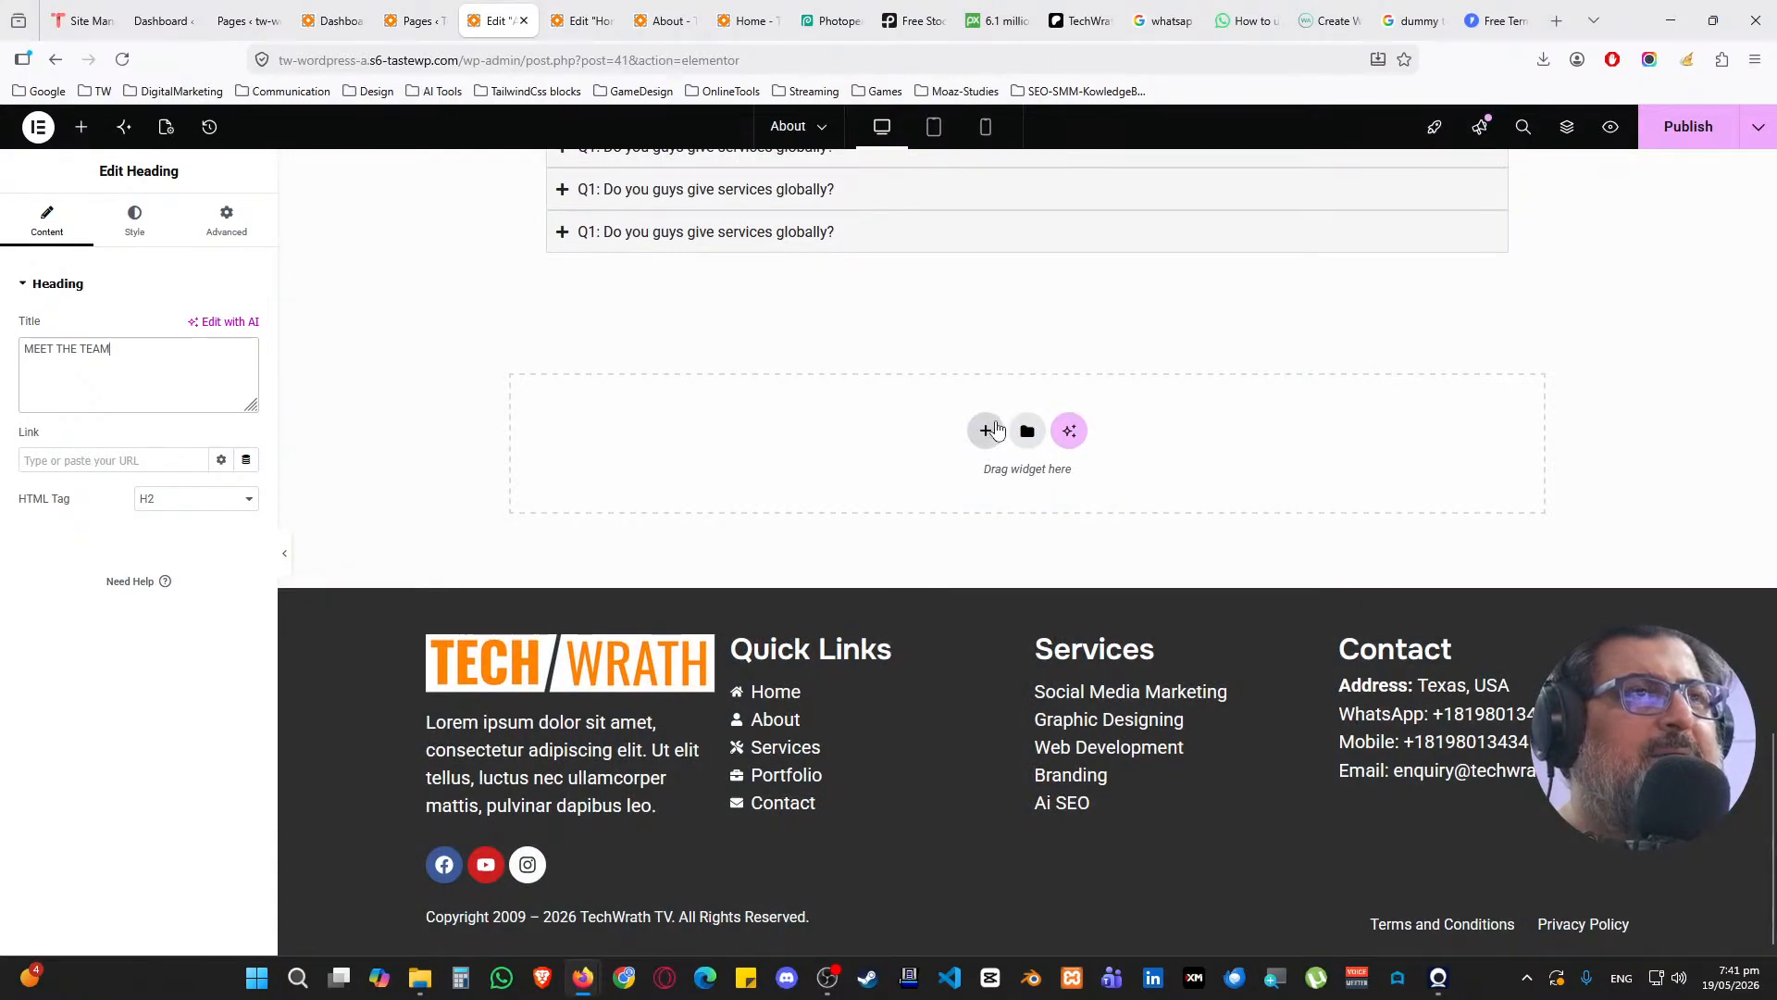
Add a new single-column flexbox section with a nested container near the page bottom
click(987, 431)
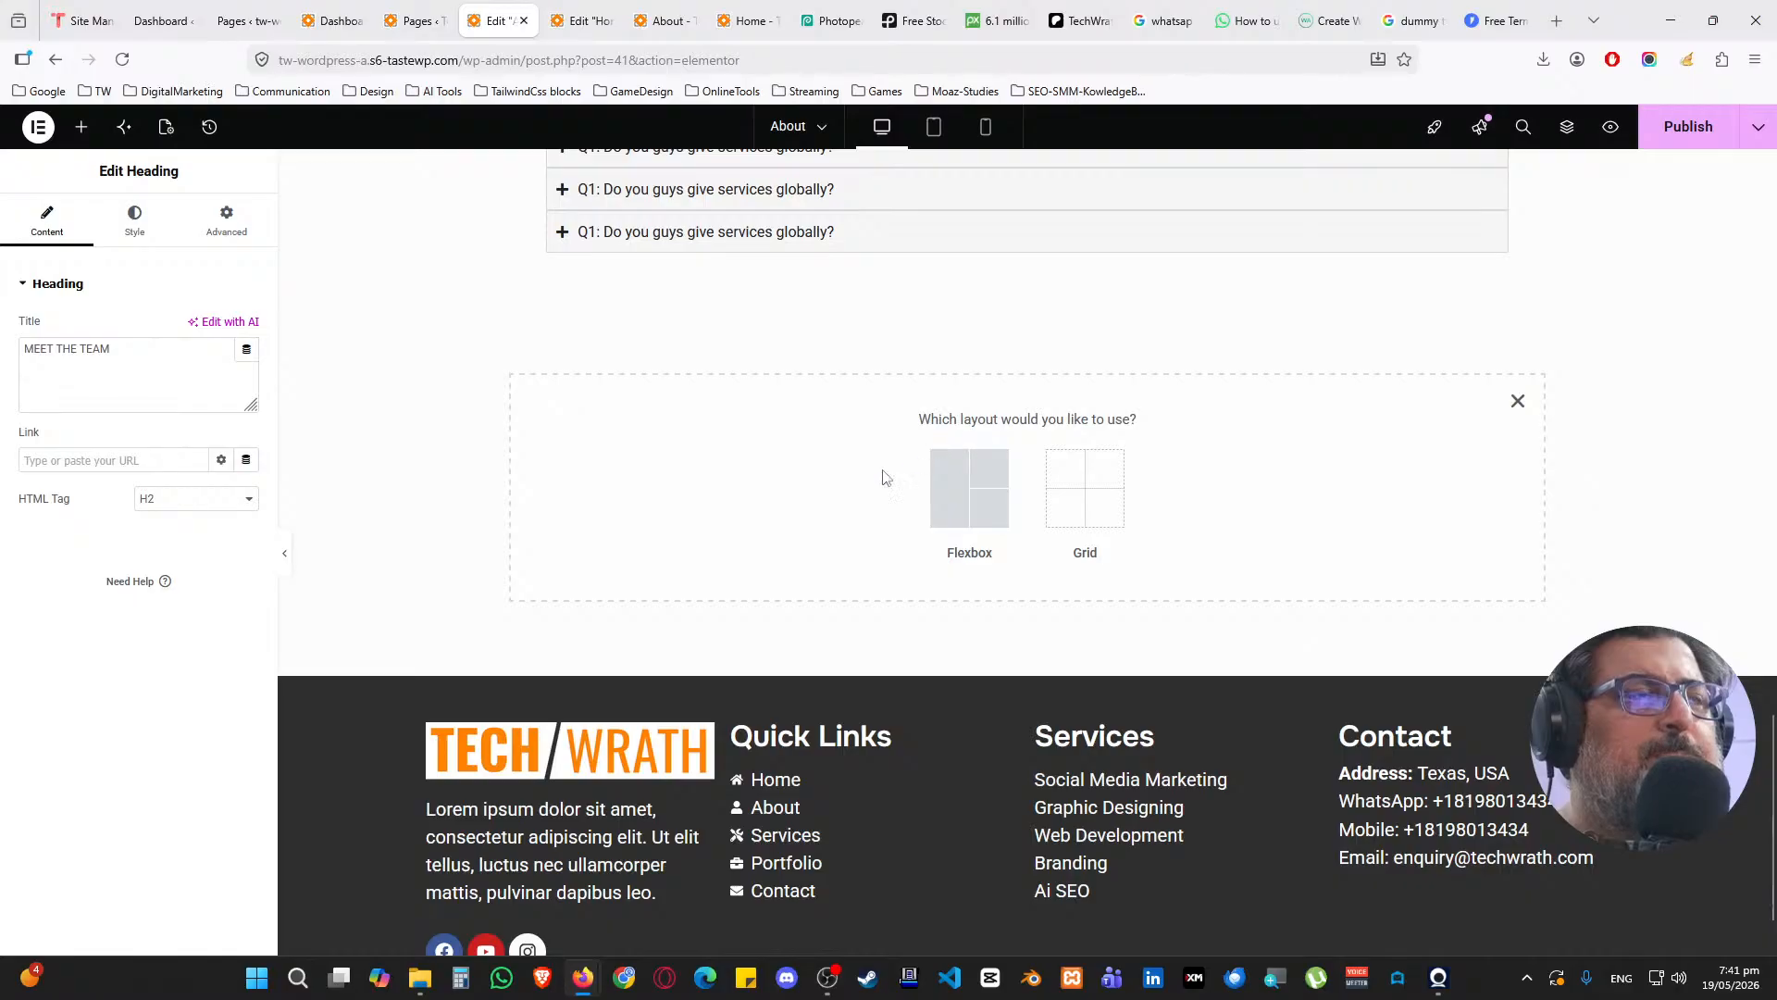
click(961, 490)
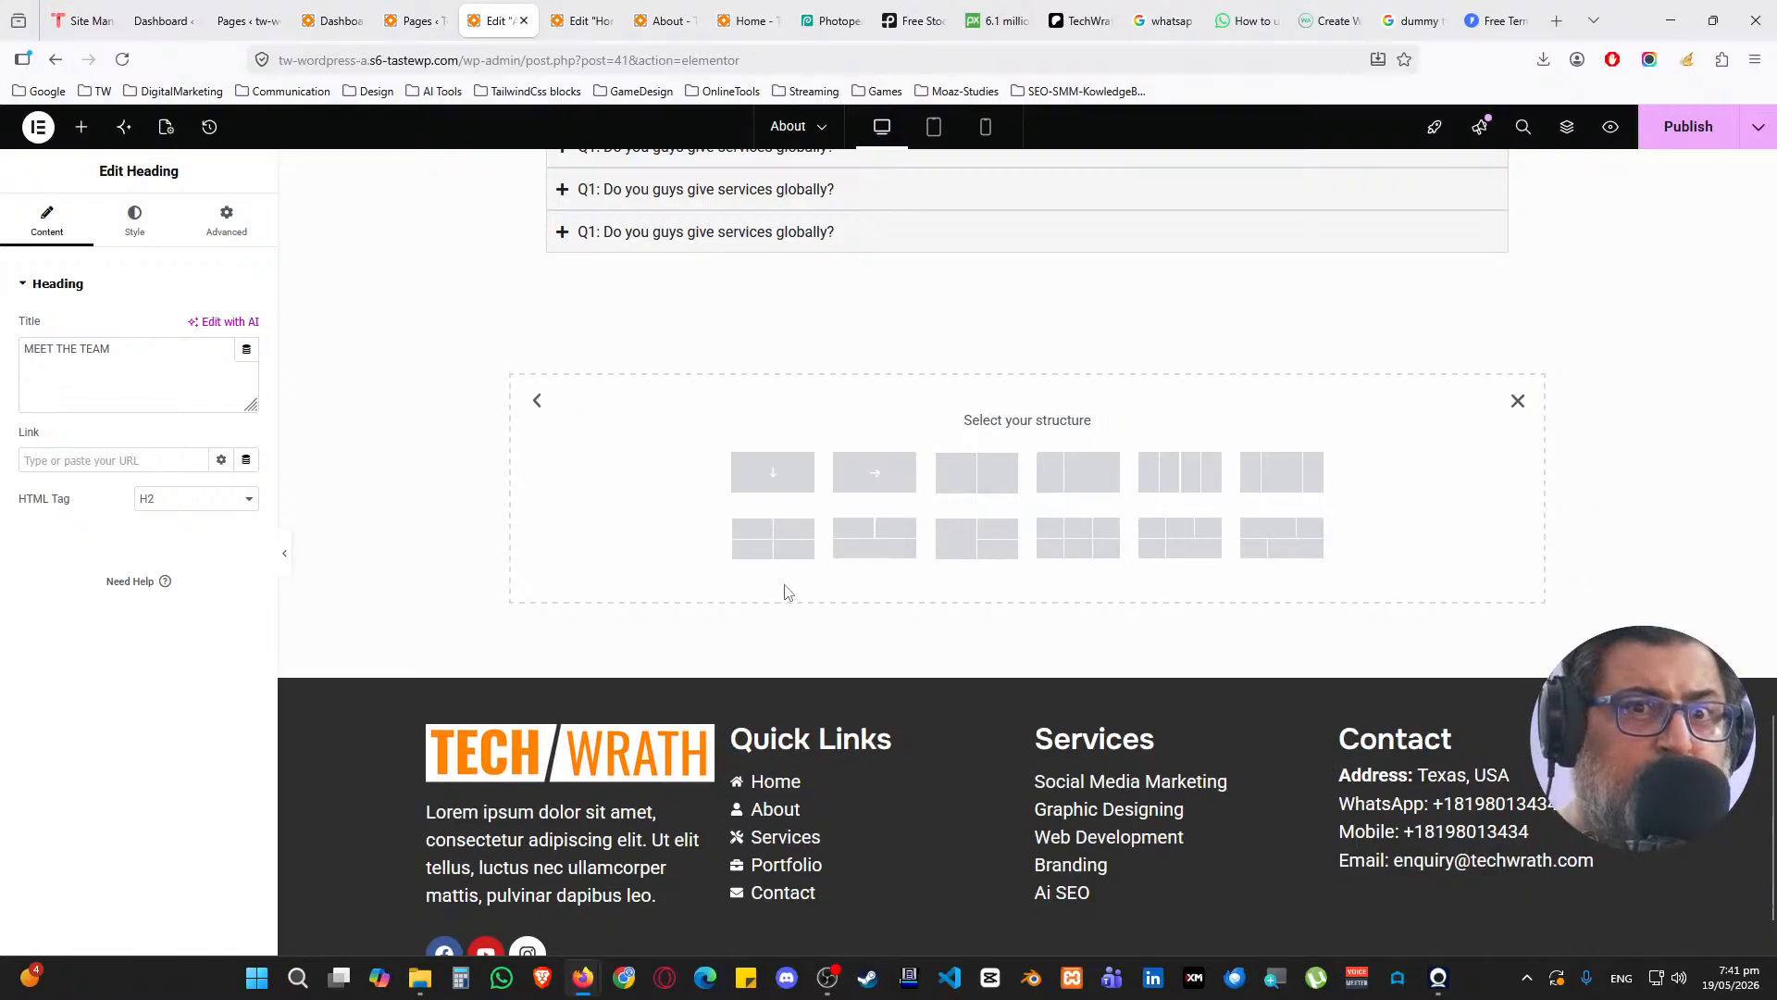
click(798, 489)
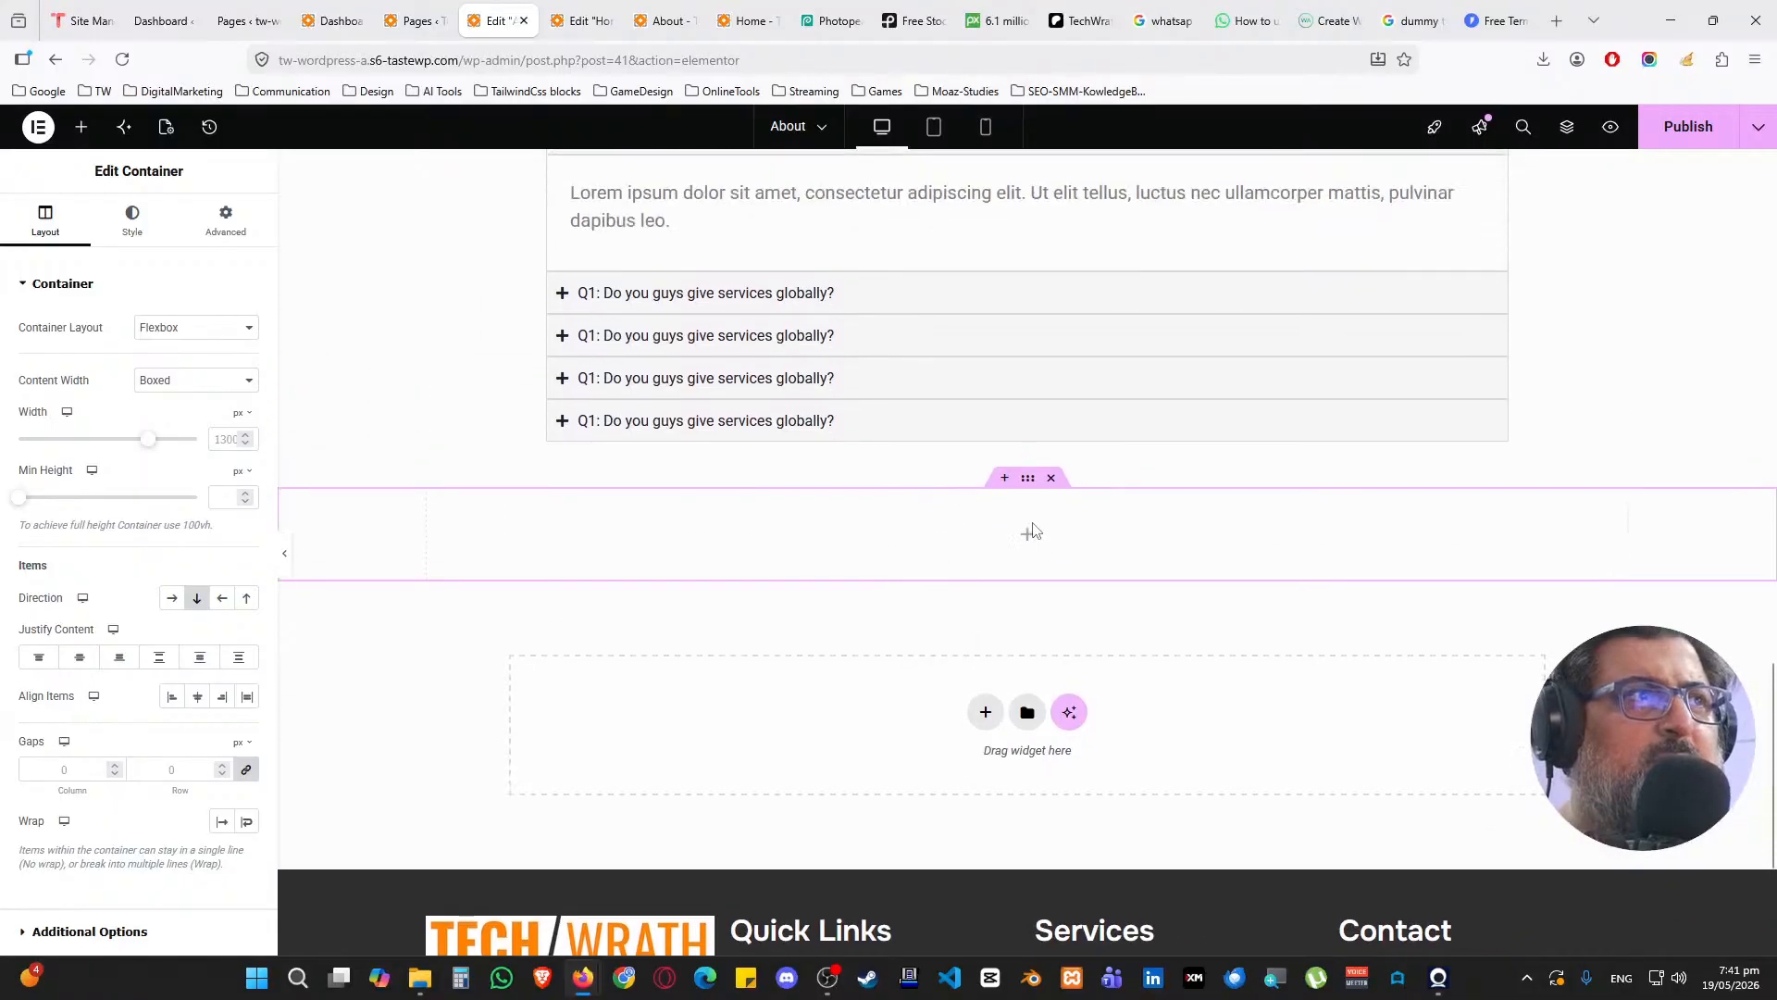
click(1028, 533)
drag(68, 366, 845, 551)
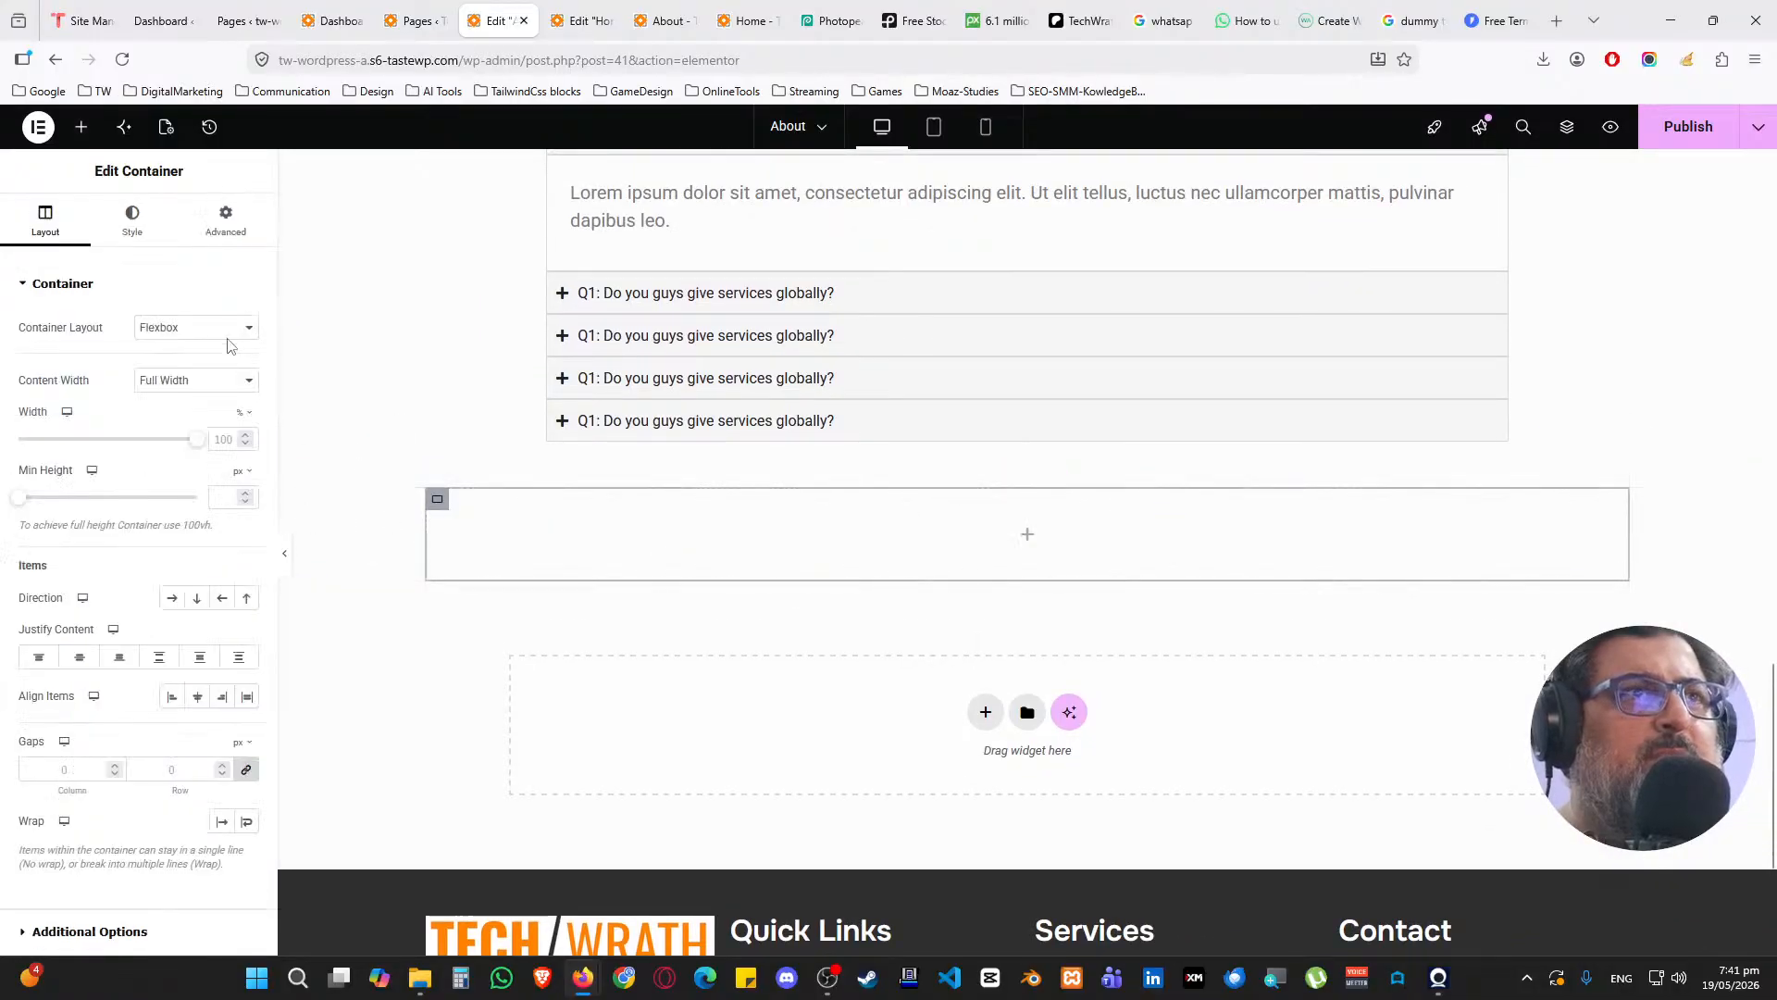
Search the widgets for 'team', 'auth', 'port', then 'image box'
click(81, 127)
click(87, 250)
text(t)
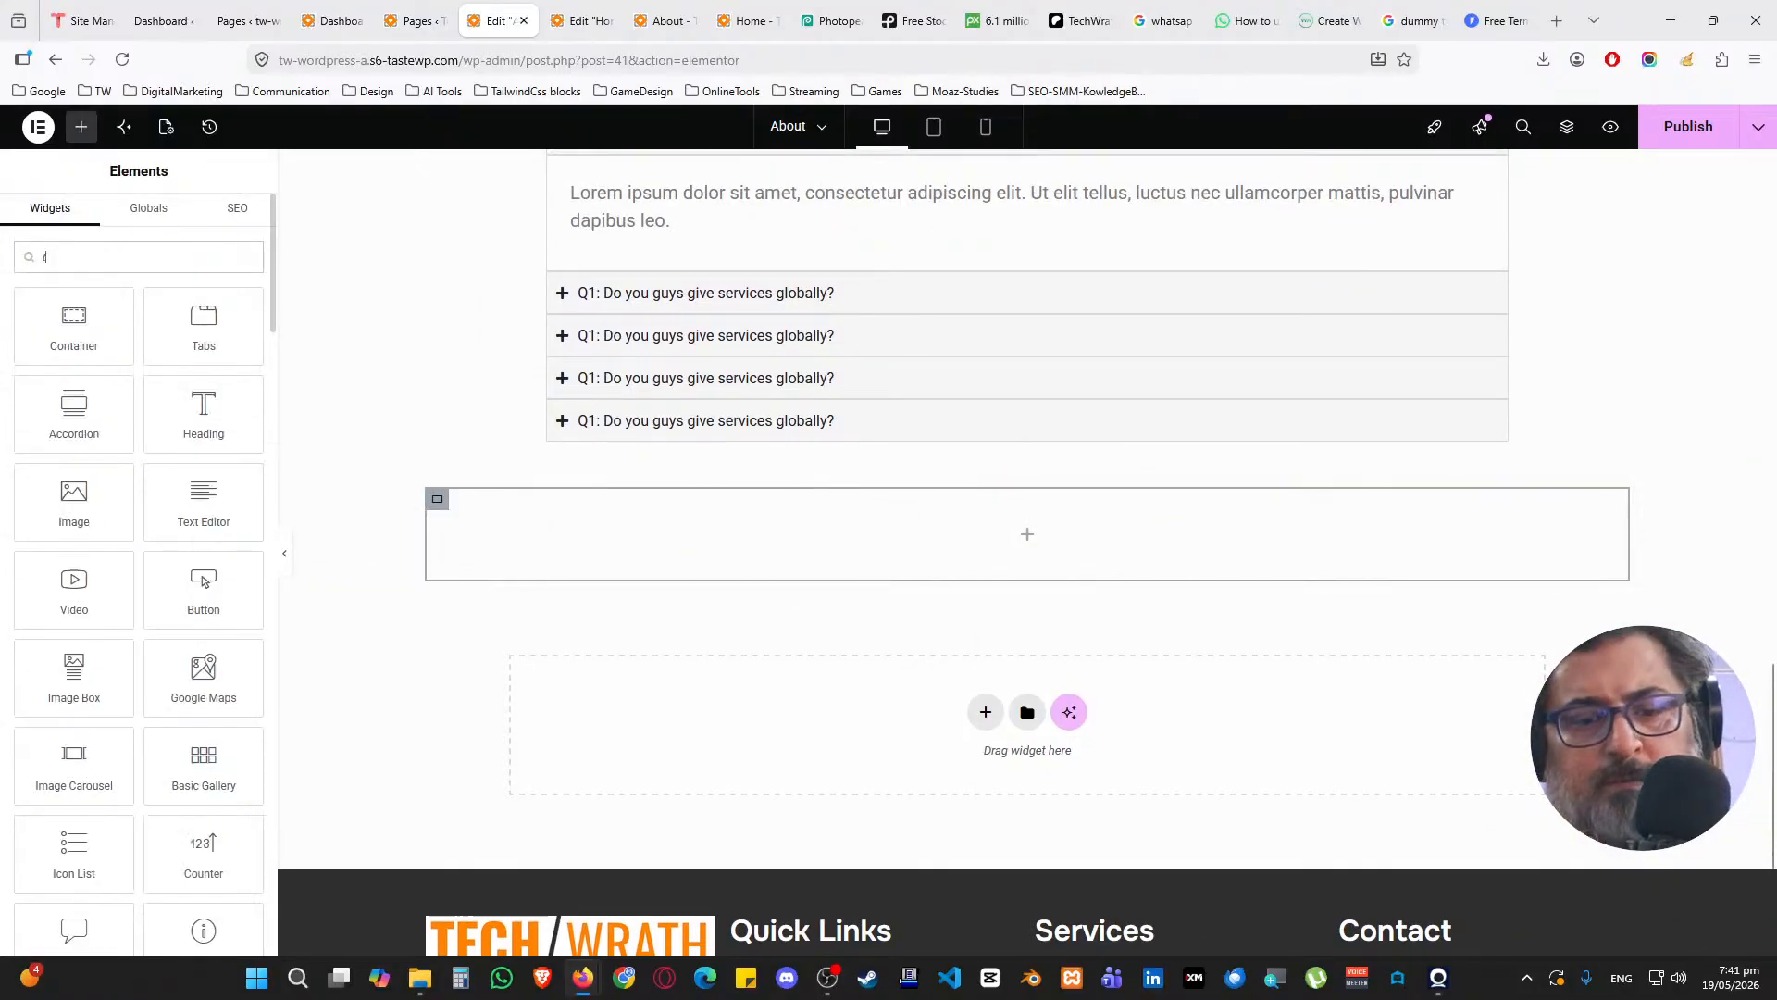
text(eam)
key(BackSpace)
key(BackSpace)
key(BackSpace)
key(BackSpace)
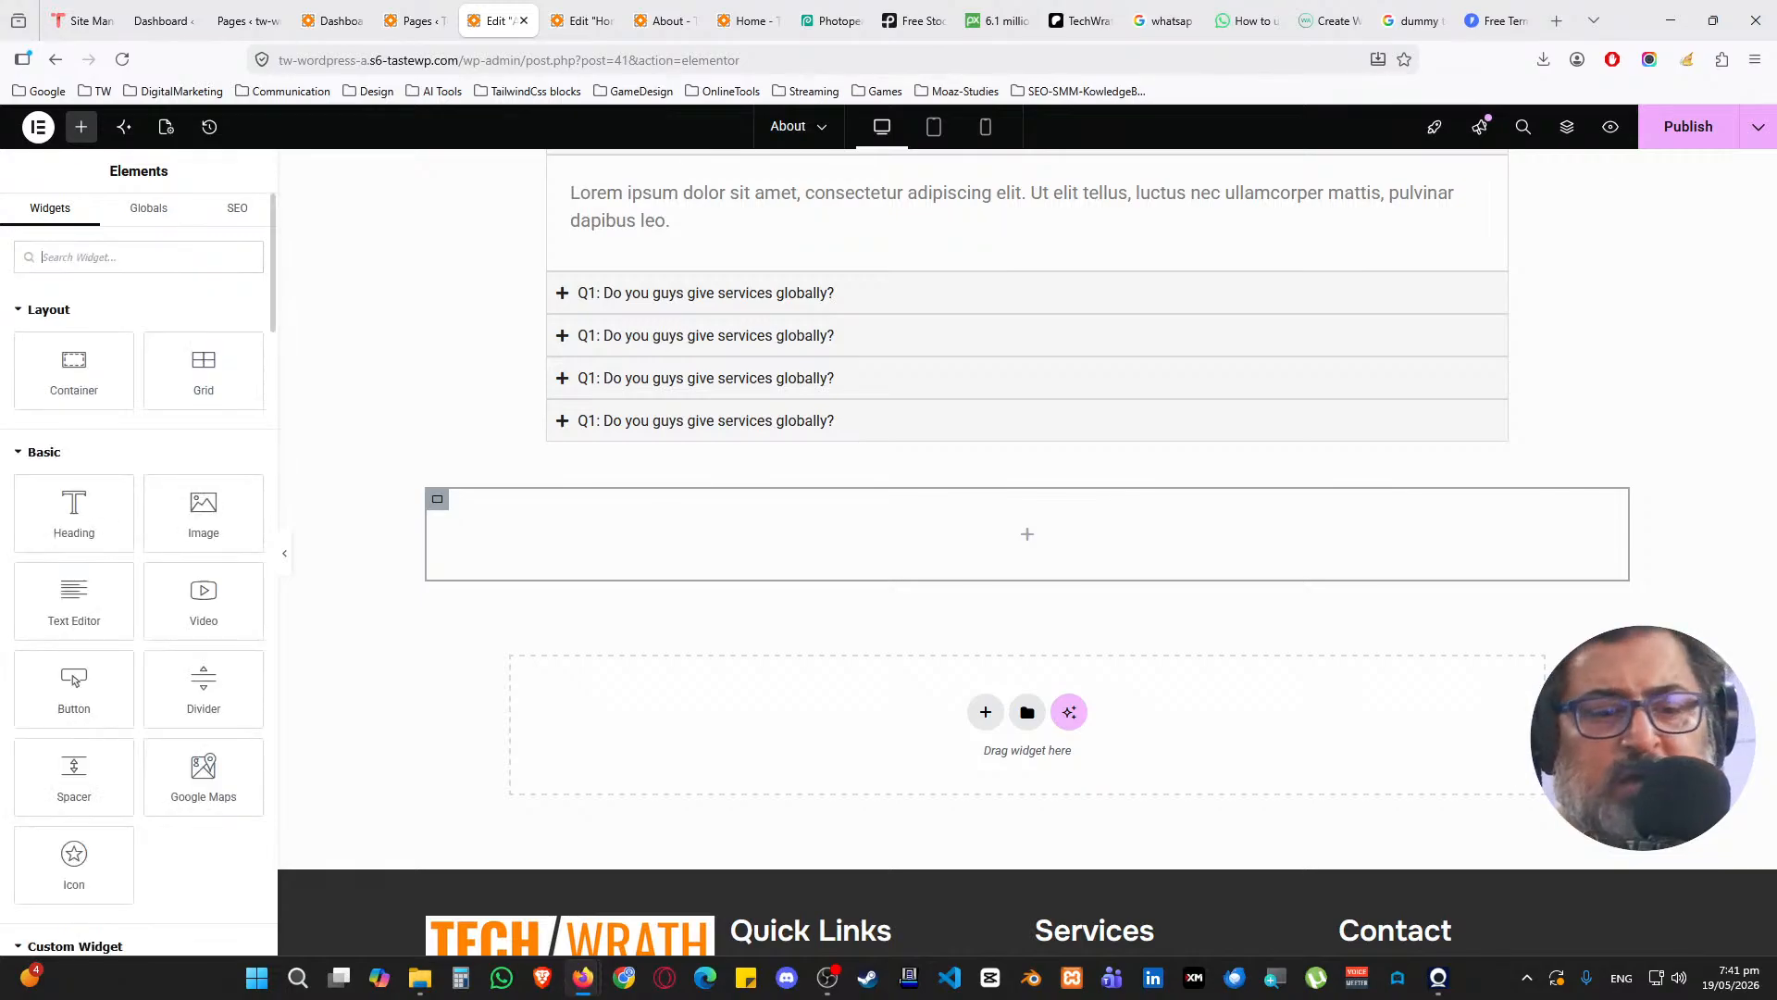
text(autho)
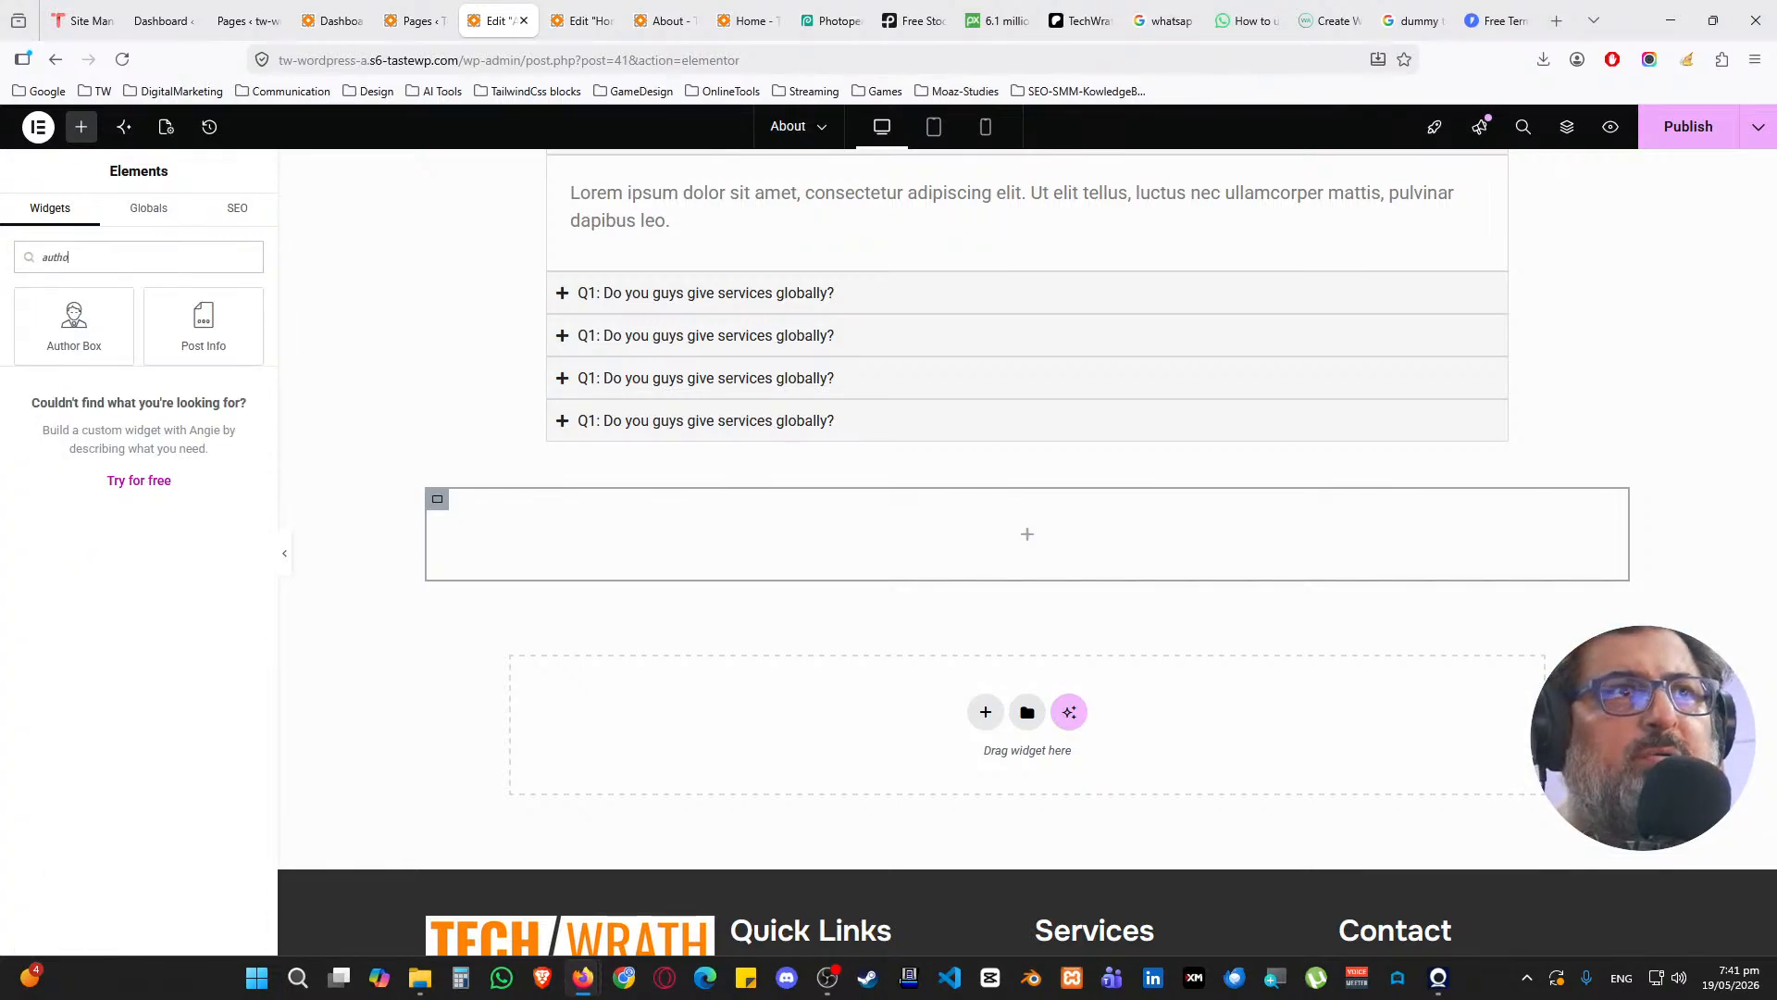
key(BackSpace)
key(BackSpace)
key(BackSpace)
key(BackSpace)
text(port)
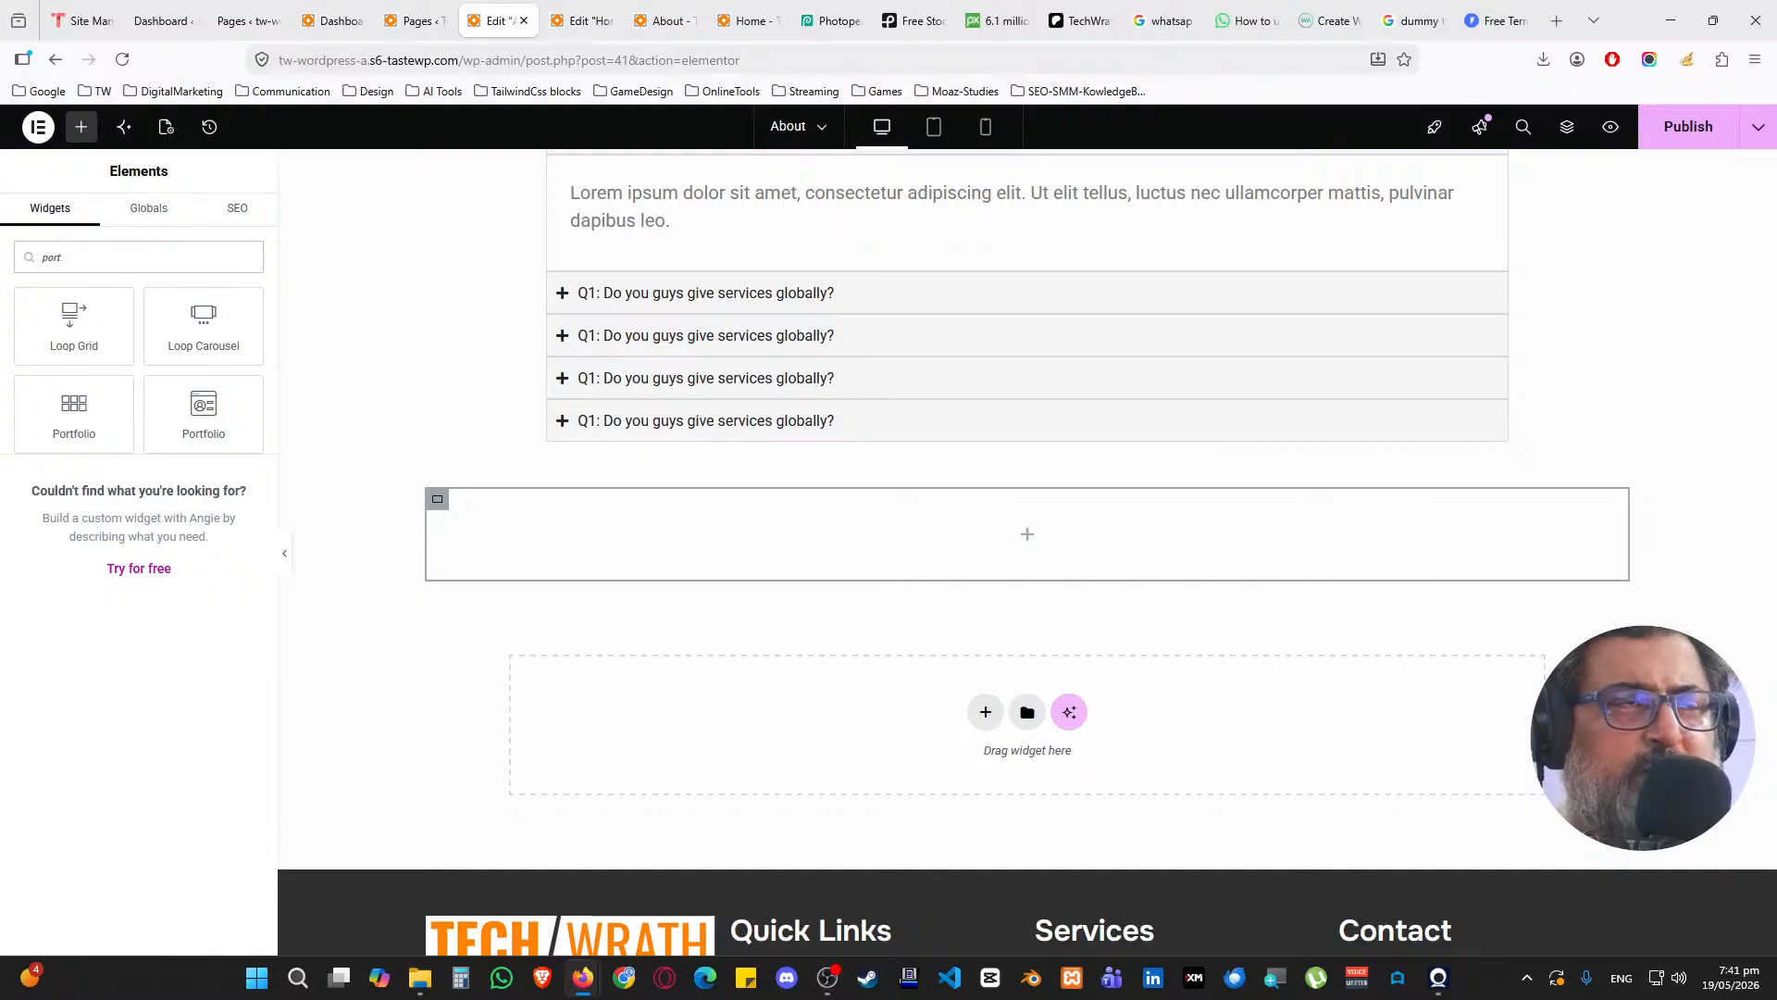
key(BackSpace)
key(BackSpace)
key(BackSpace)
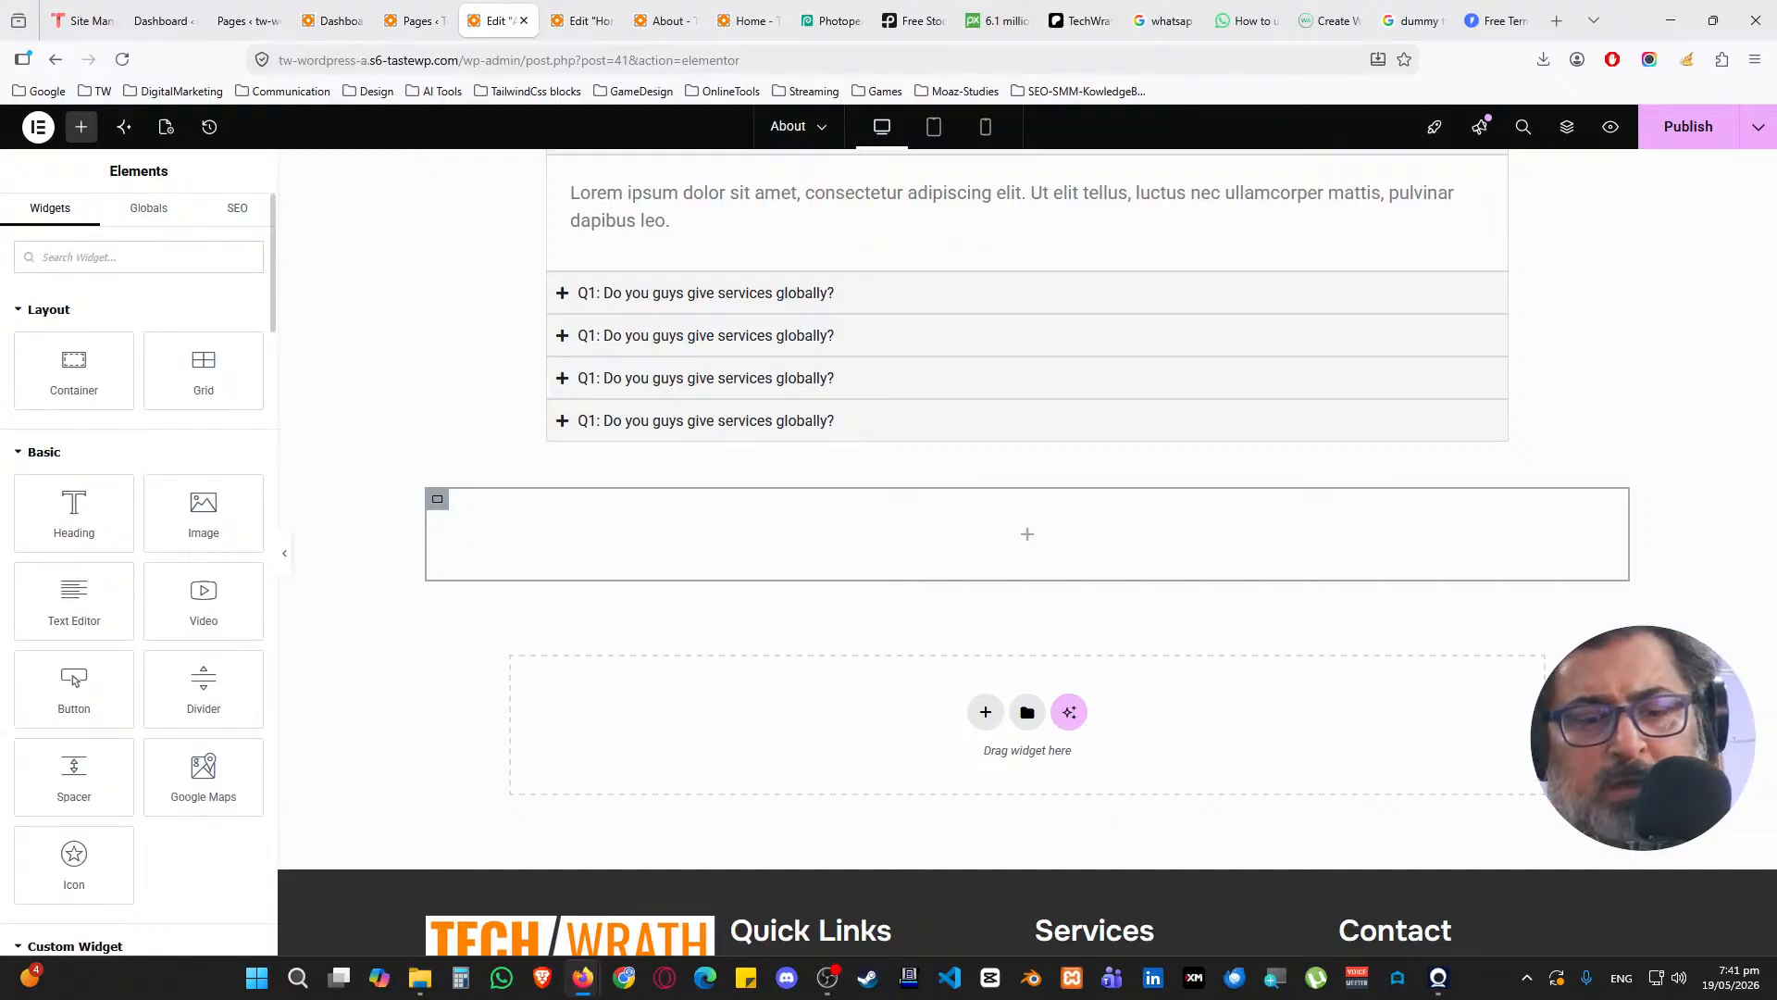
text(image car)
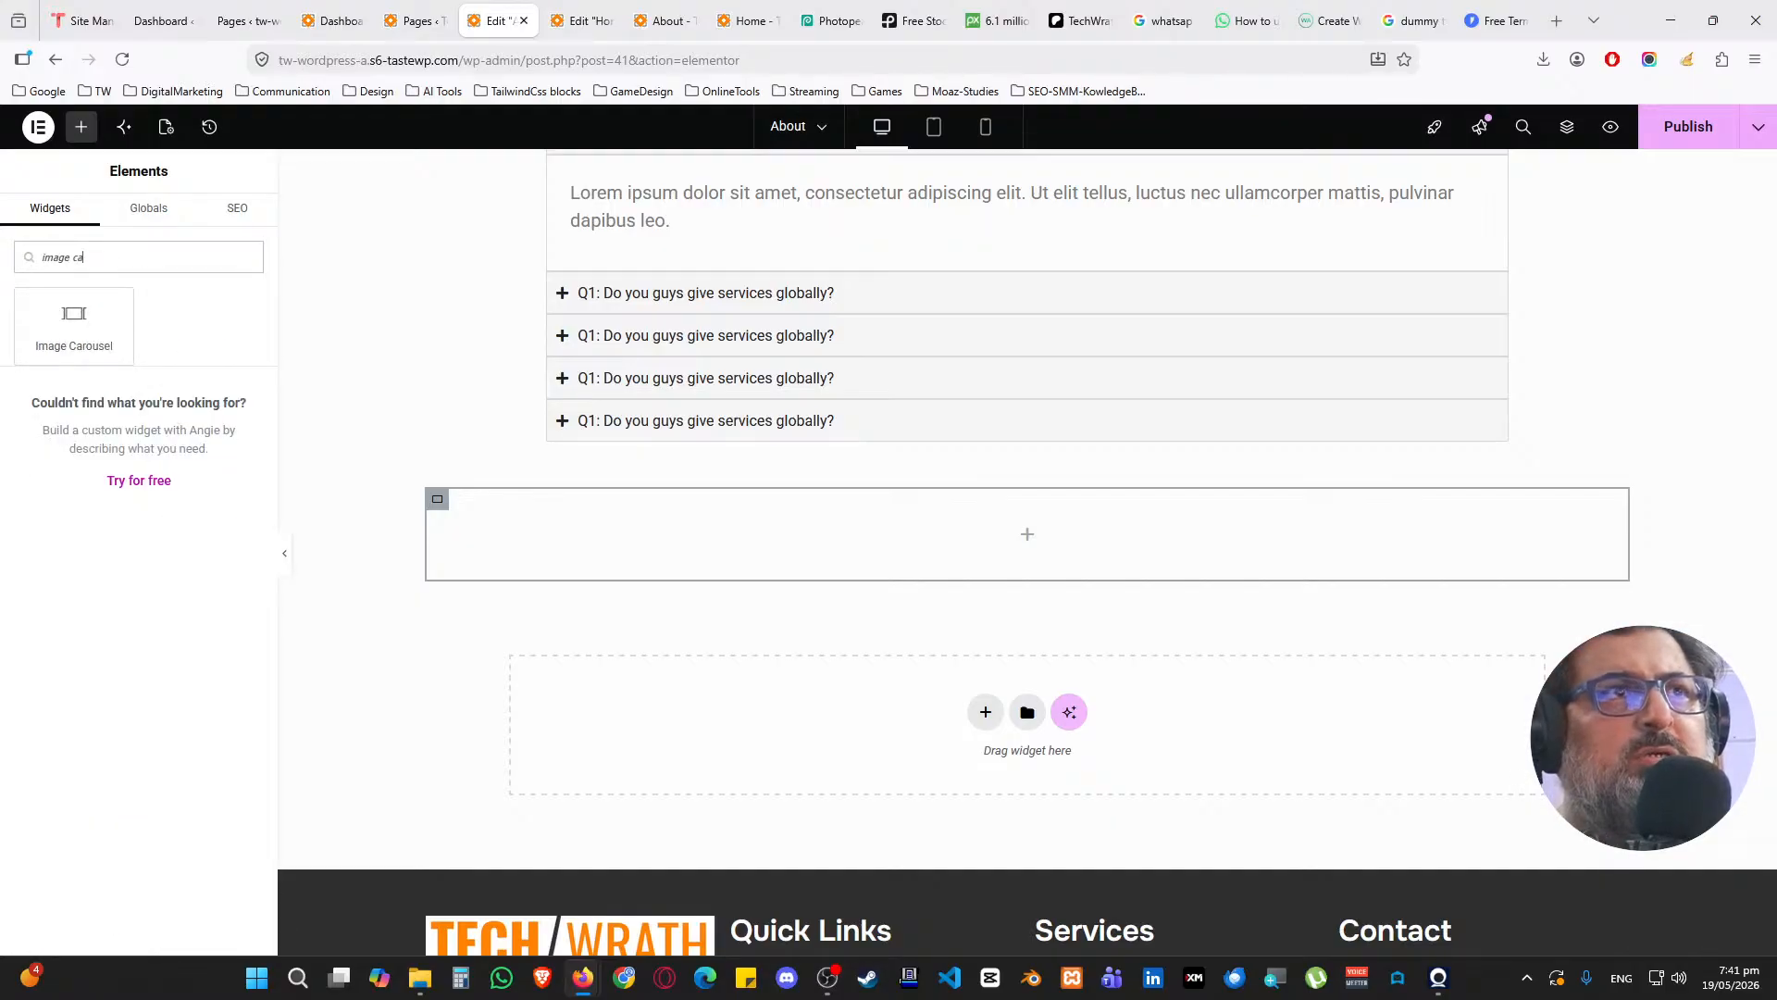
key(BackSpace)
key(BackSpace)
text(box)
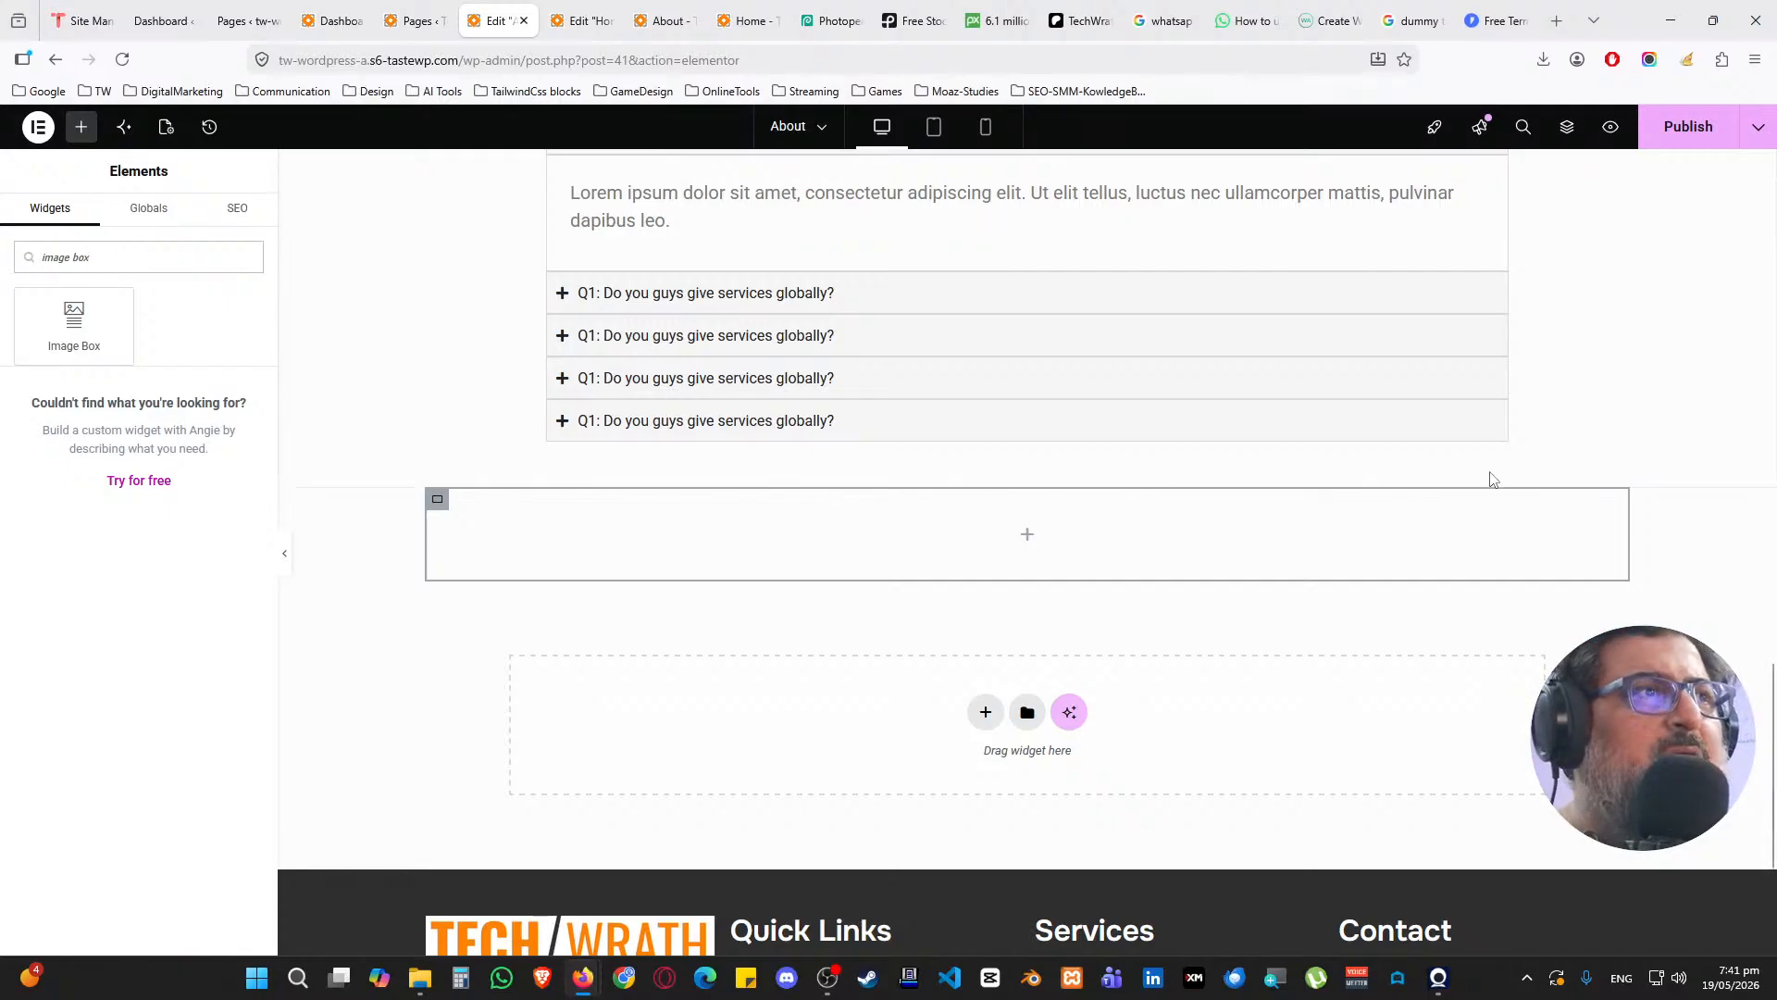
Duplicate the empty container and set the parent's direction to Row
right_click(439, 501)
click(472, 474)
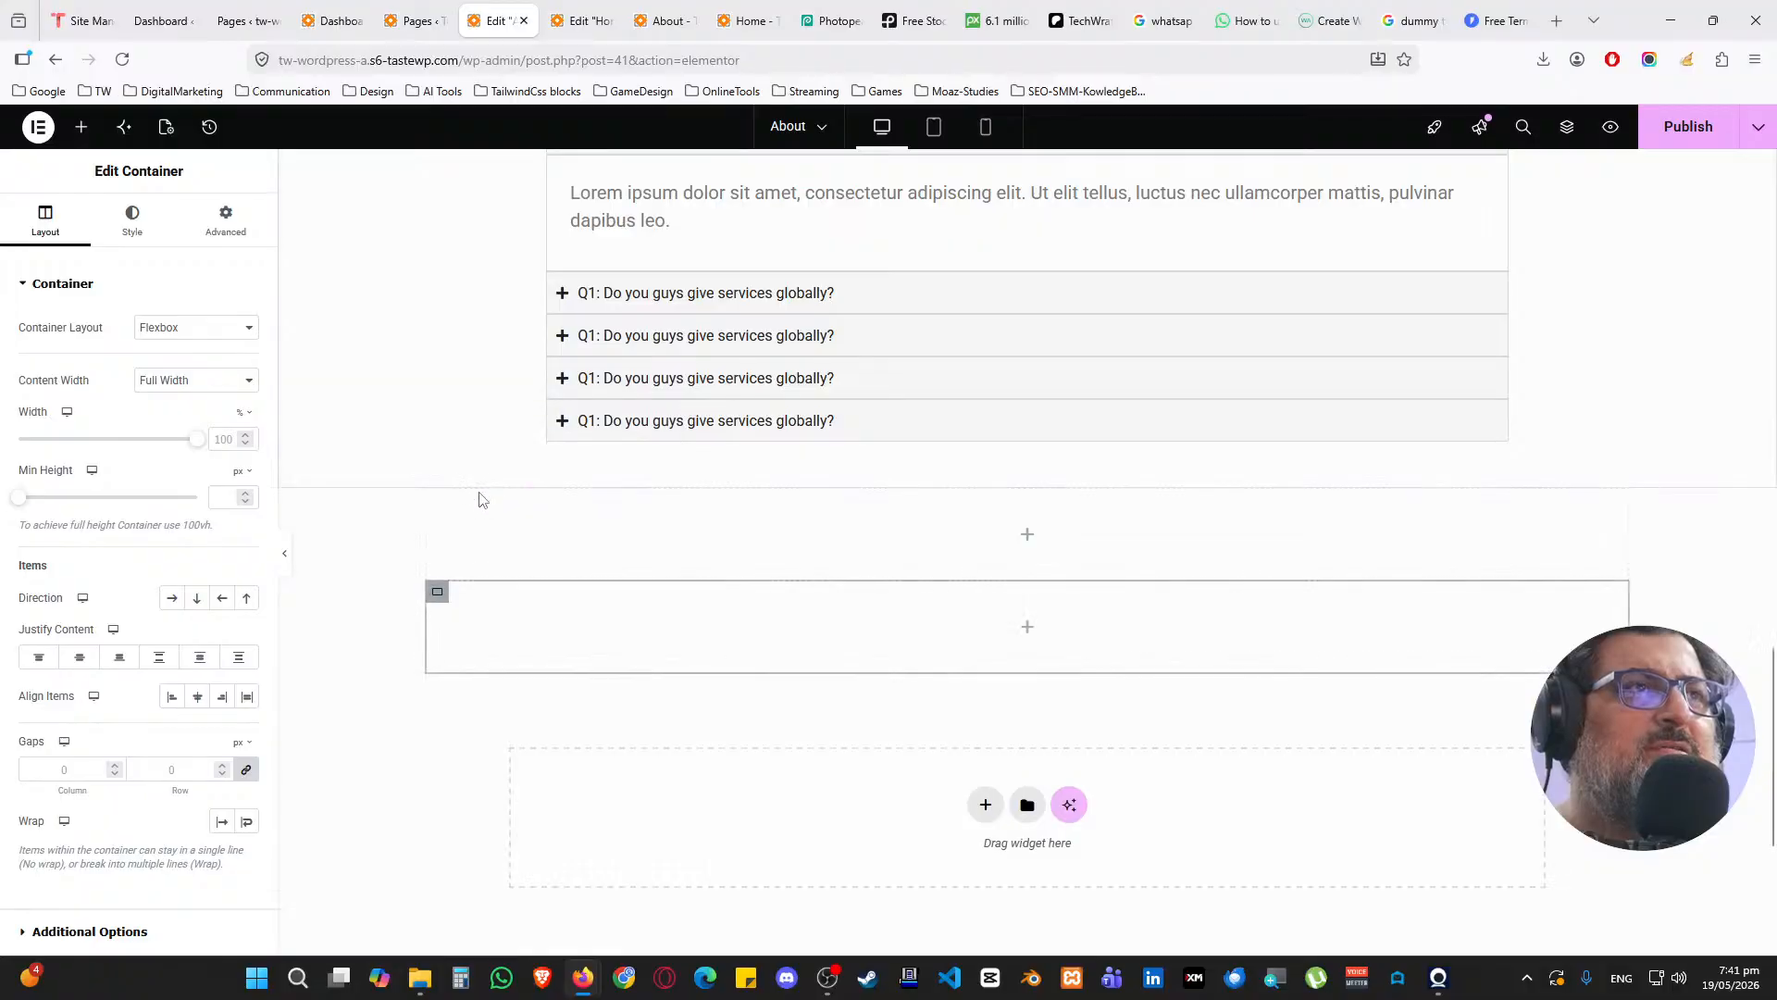
click(1028, 479)
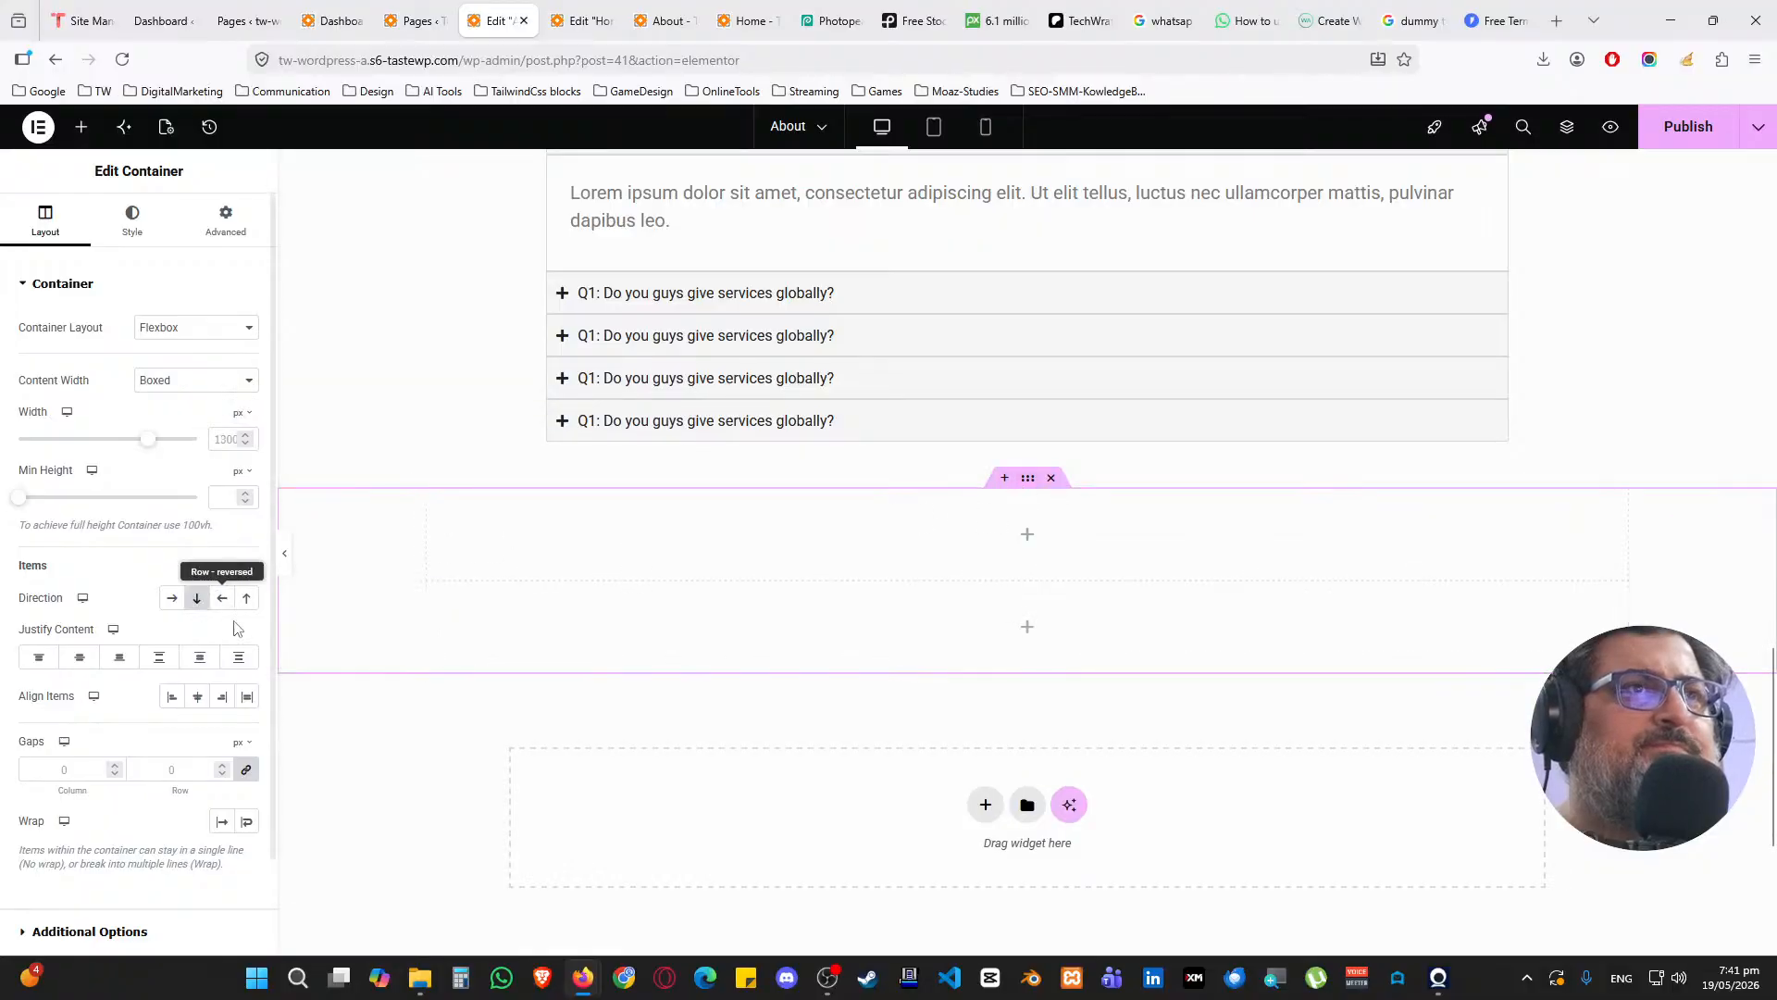
click(171, 598)
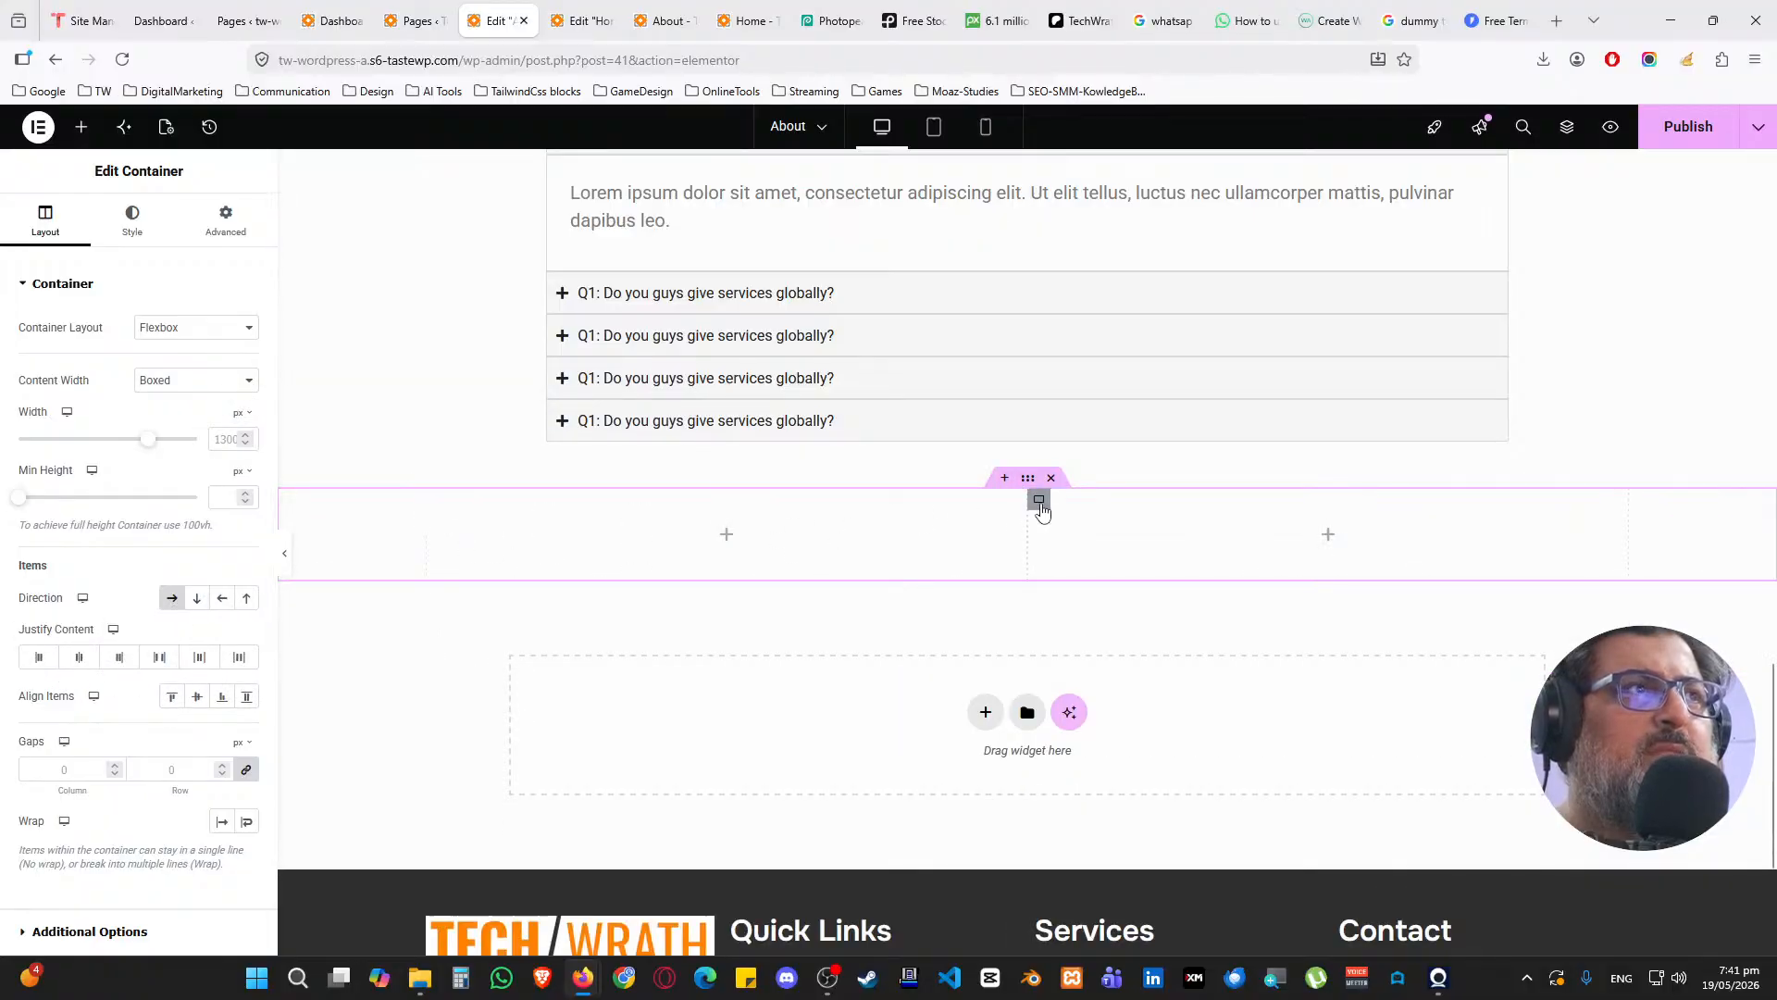
Duplicate the right column to make a third, and set the row gap to 15 px
click(1036, 497)
right_click(1037, 497)
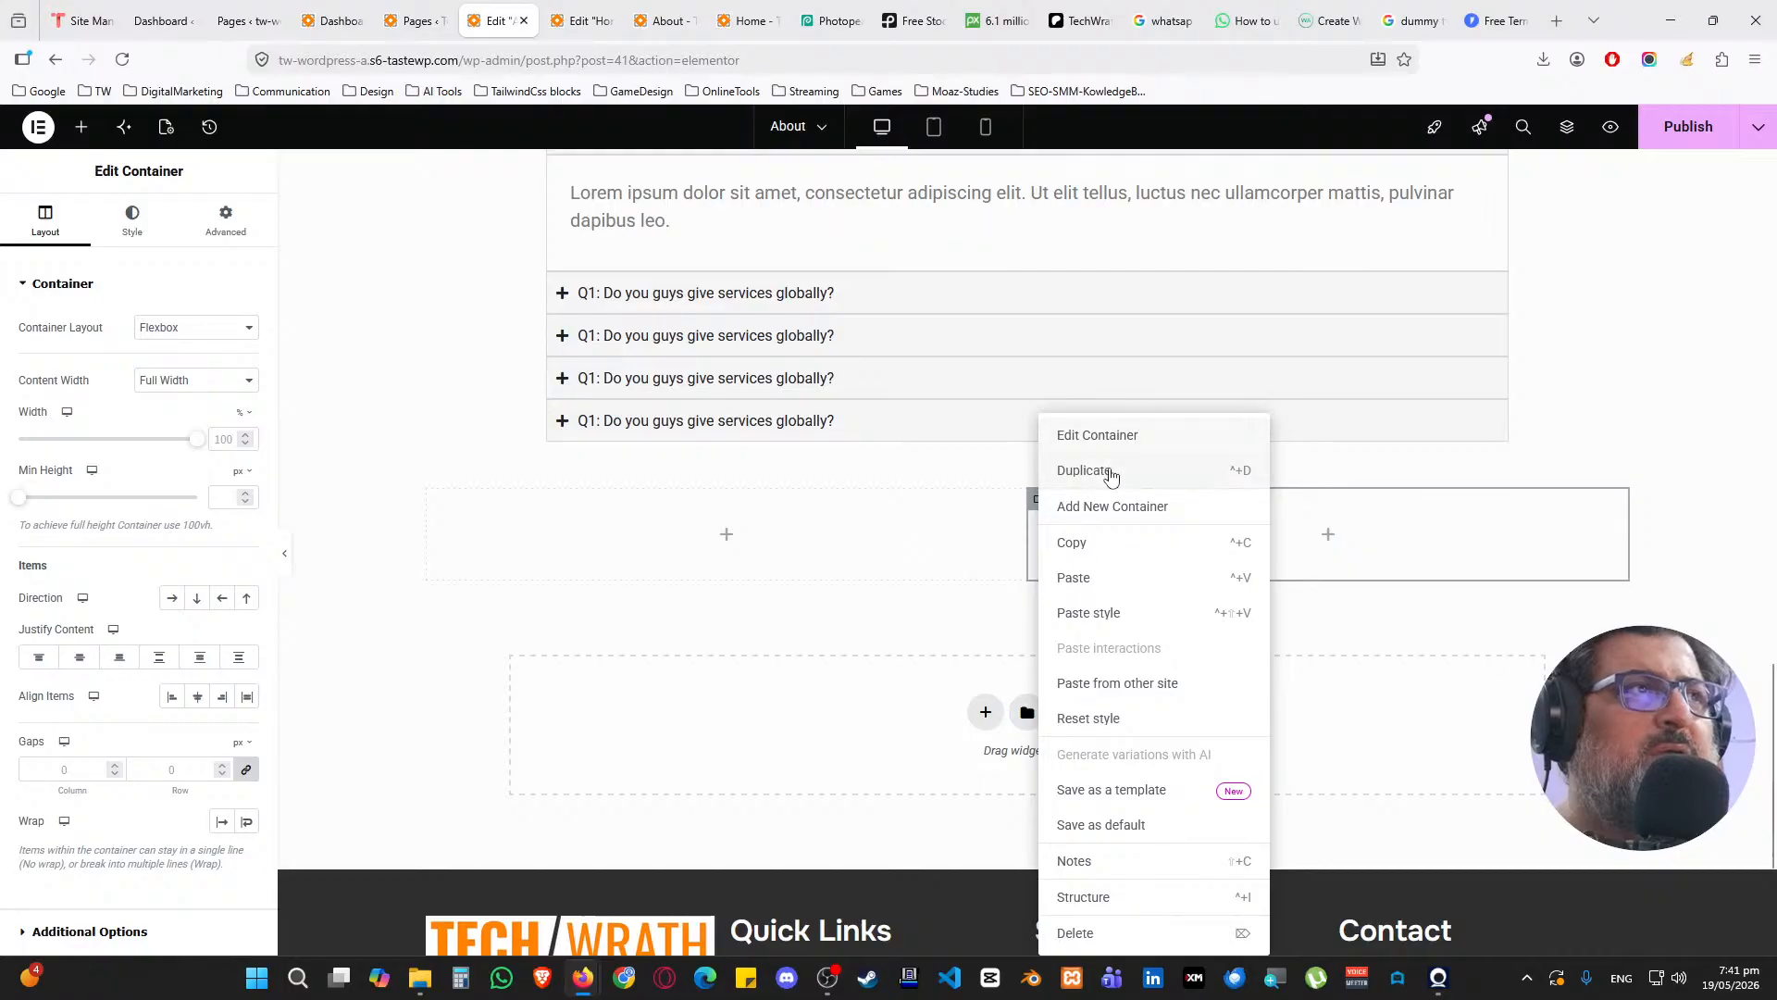
click(1106, 470)
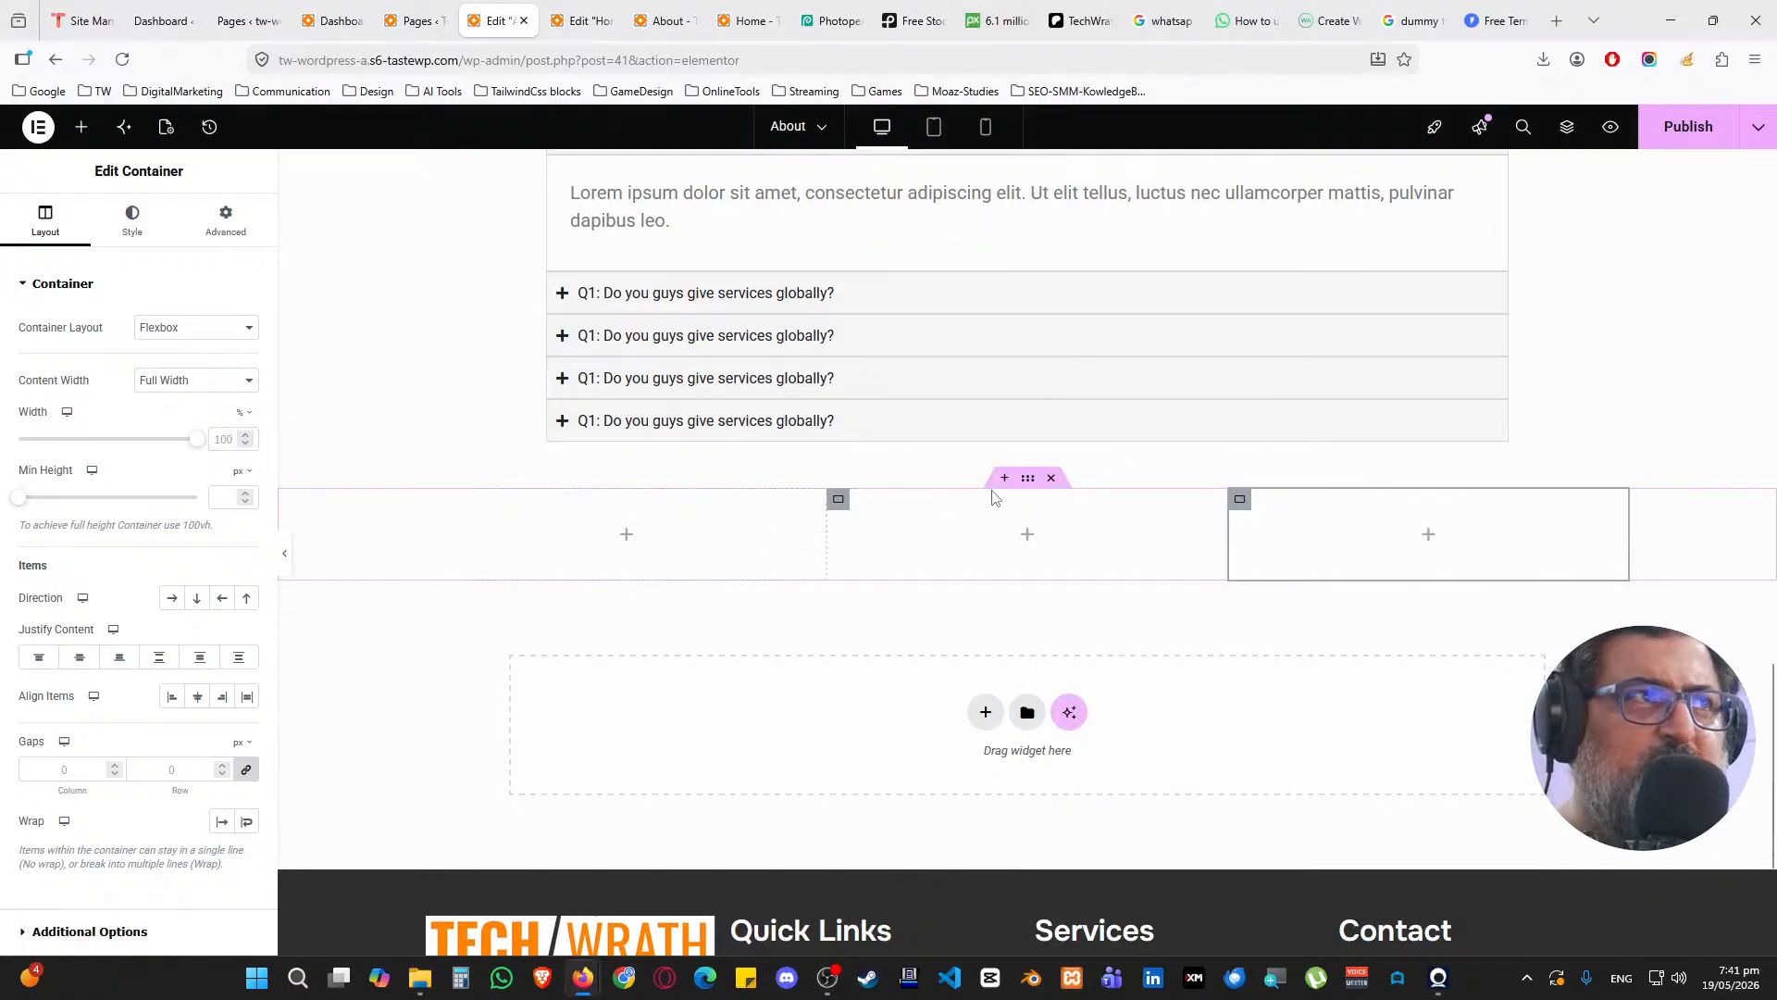
click(1027, 477)
text(15)
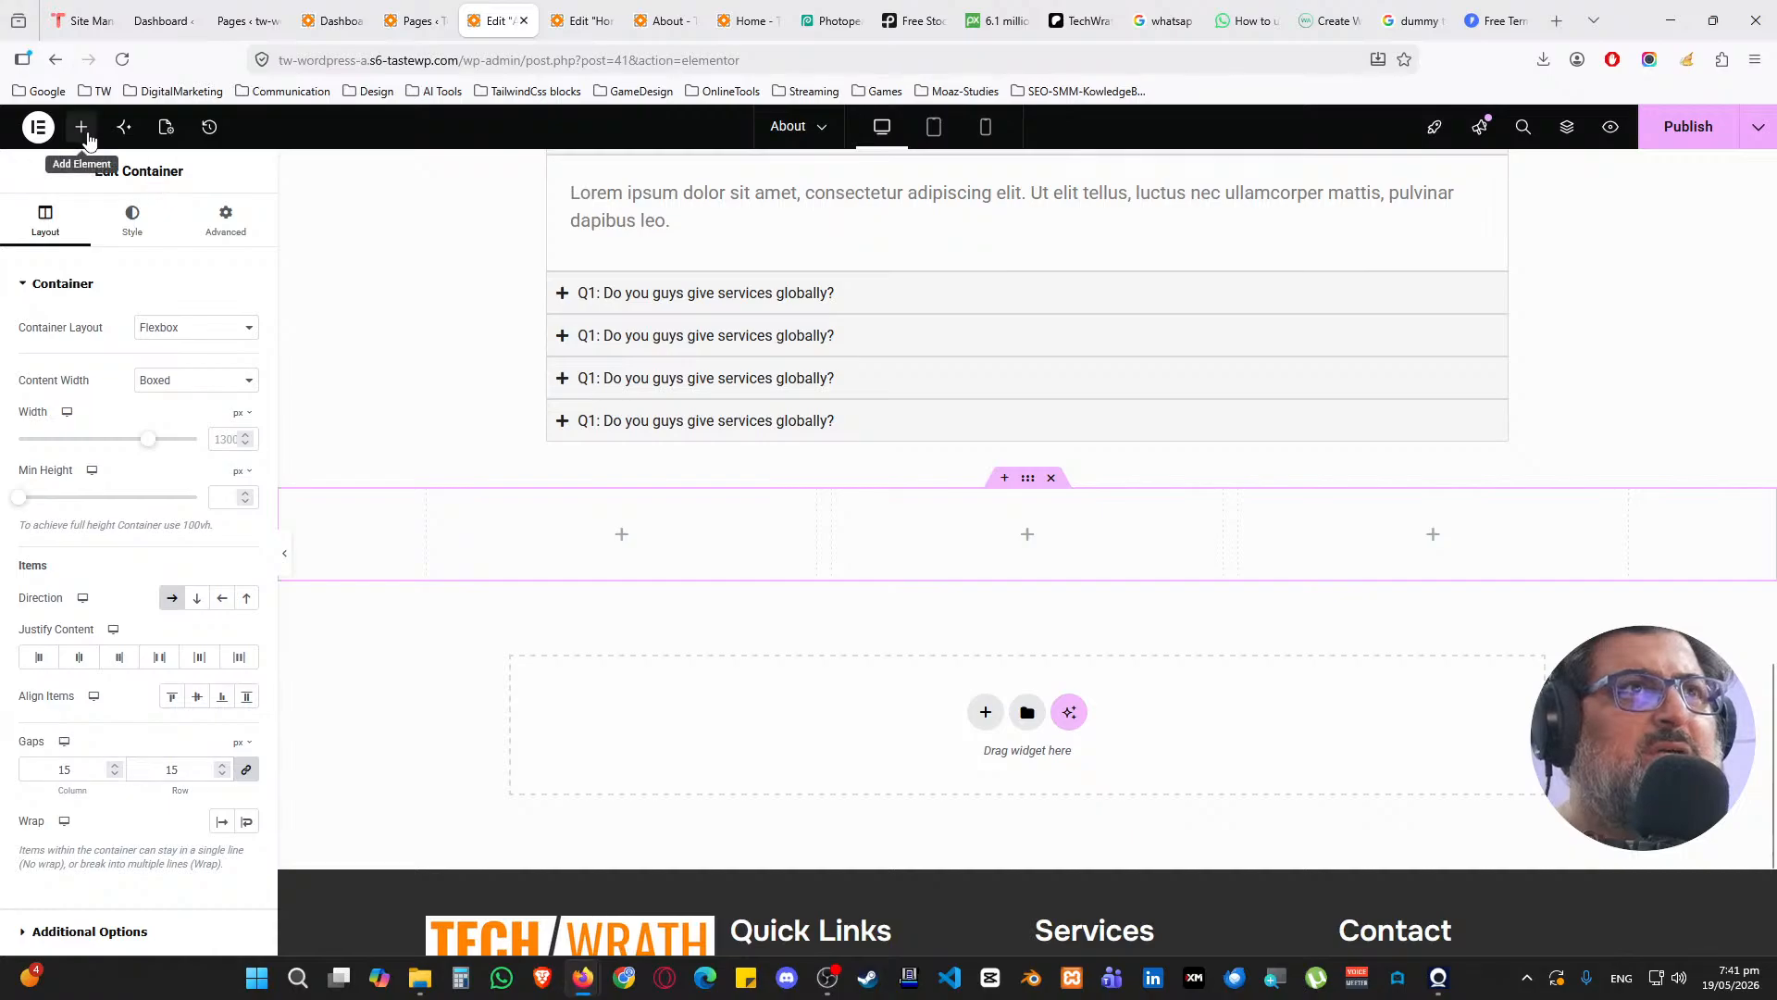
click(82, 127)
Add an Image Box to the first column and set its Image Position to Top
text(image box)
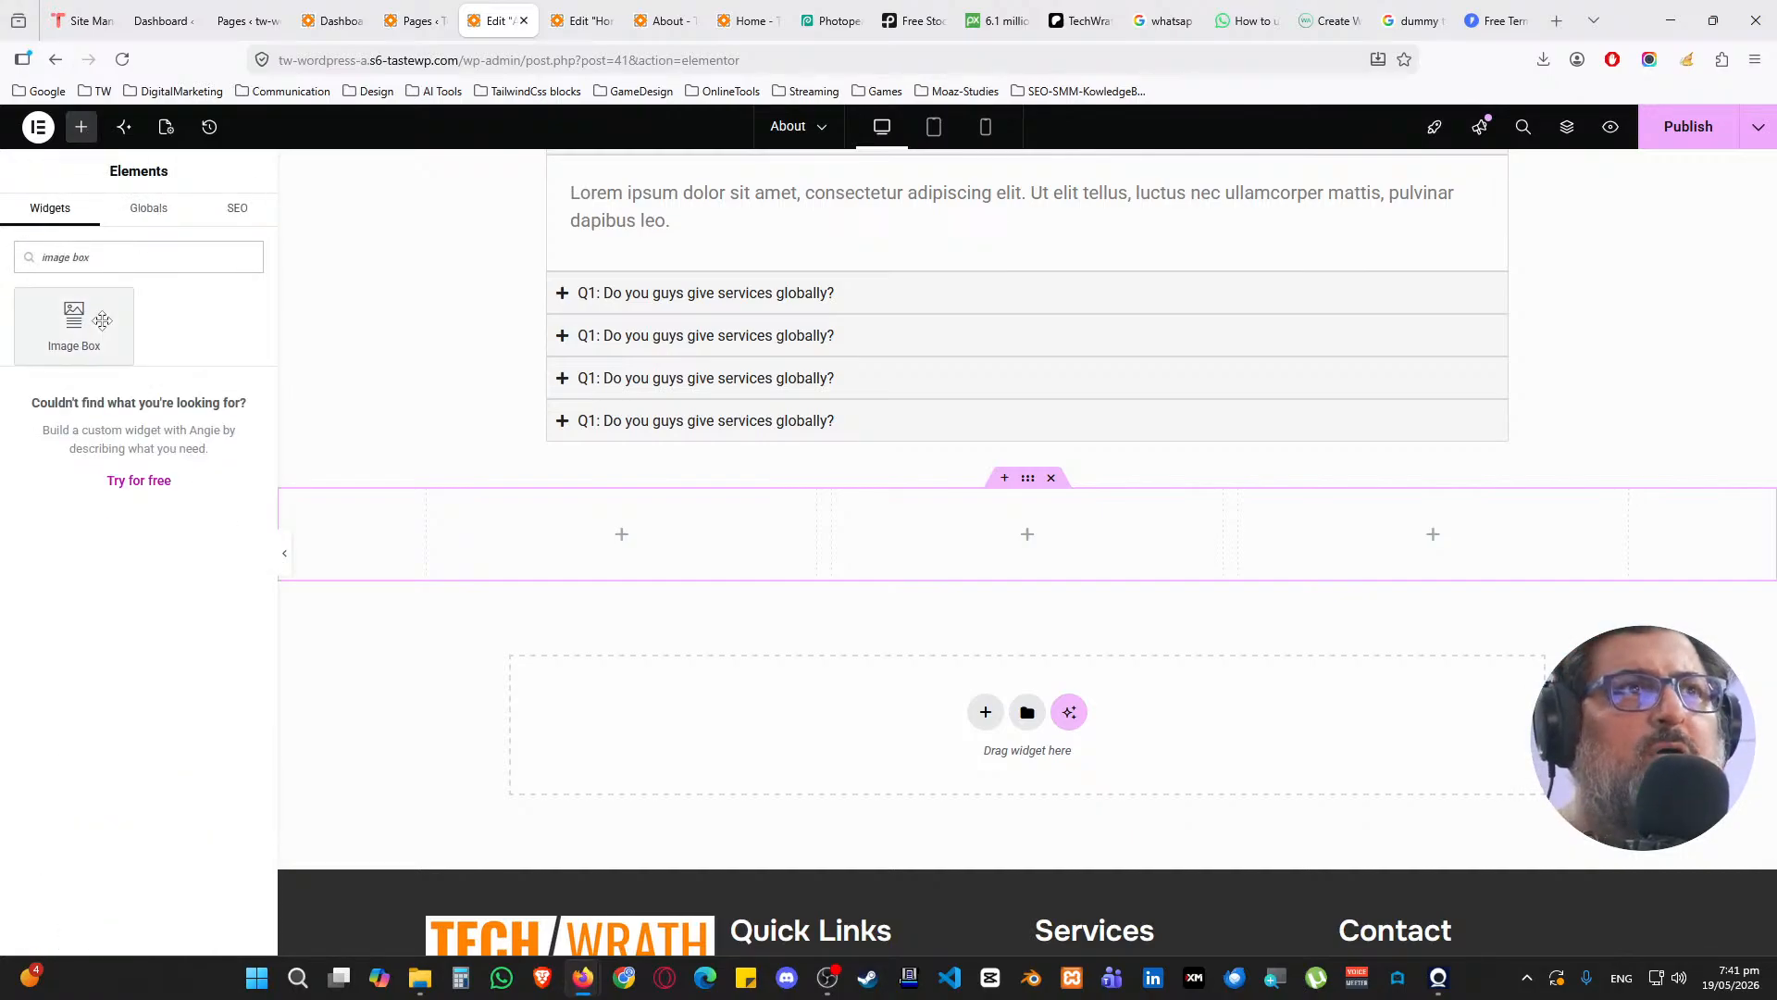
drag(74, 324, 611, 556)
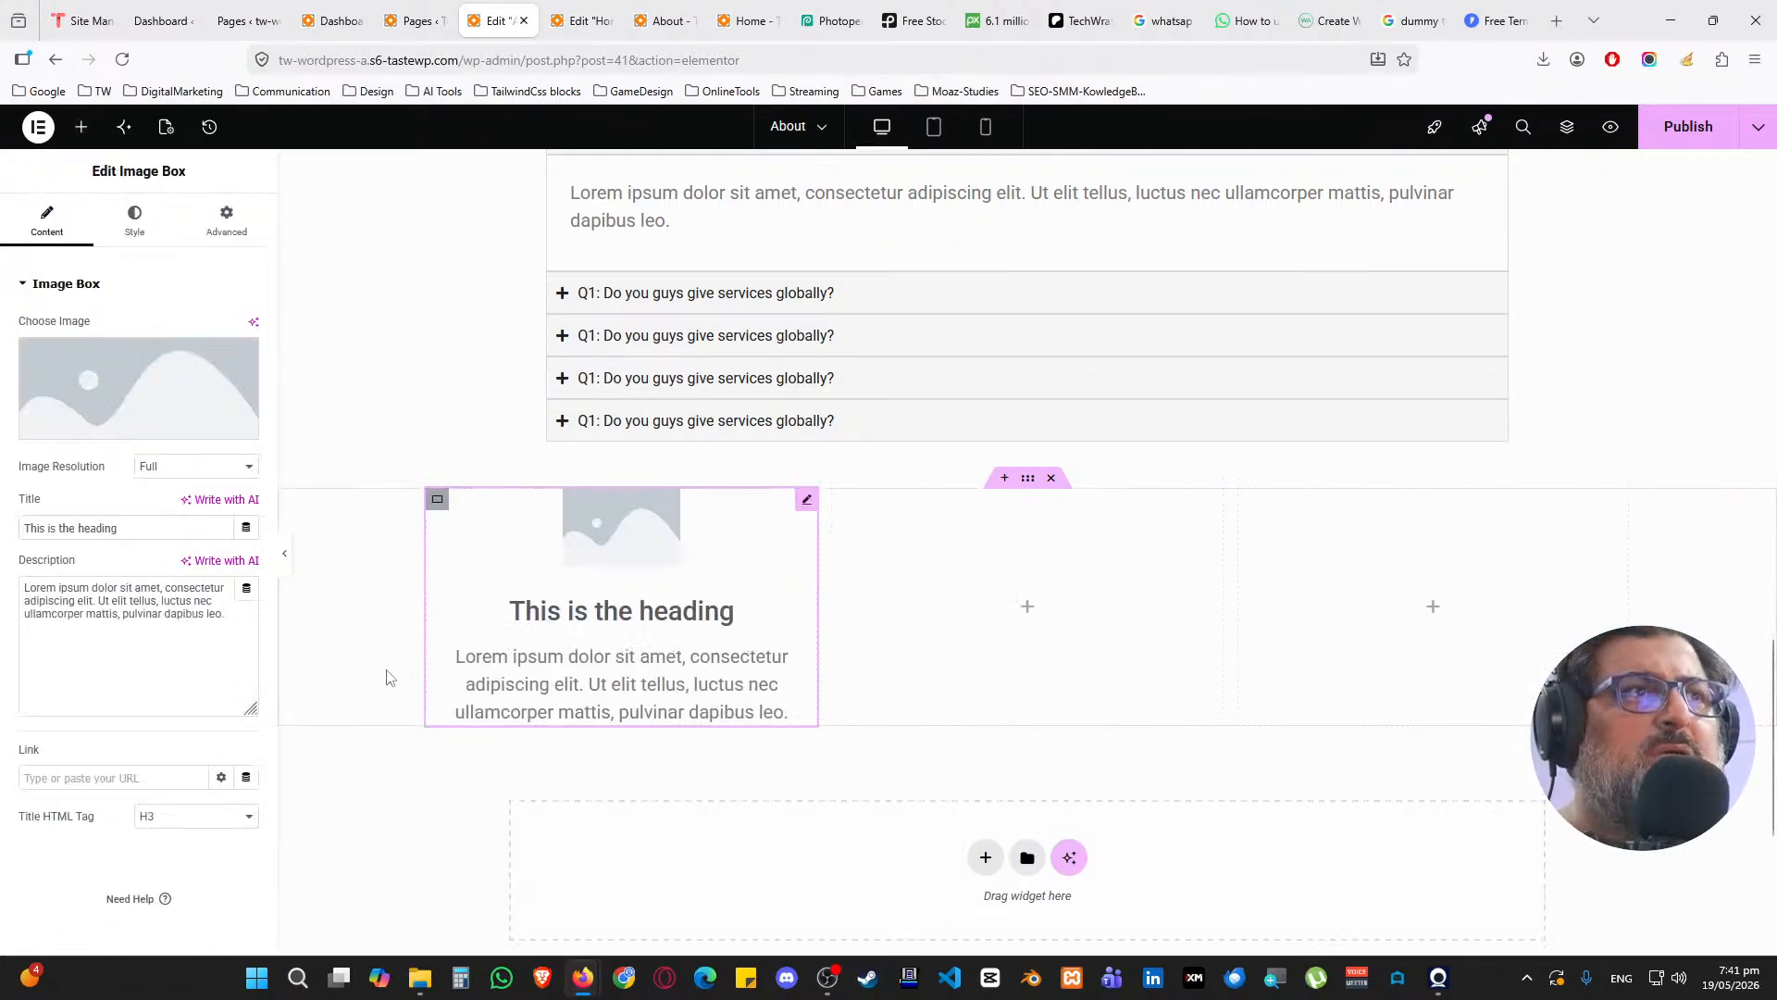
click(150, 239)
click(198, 329)
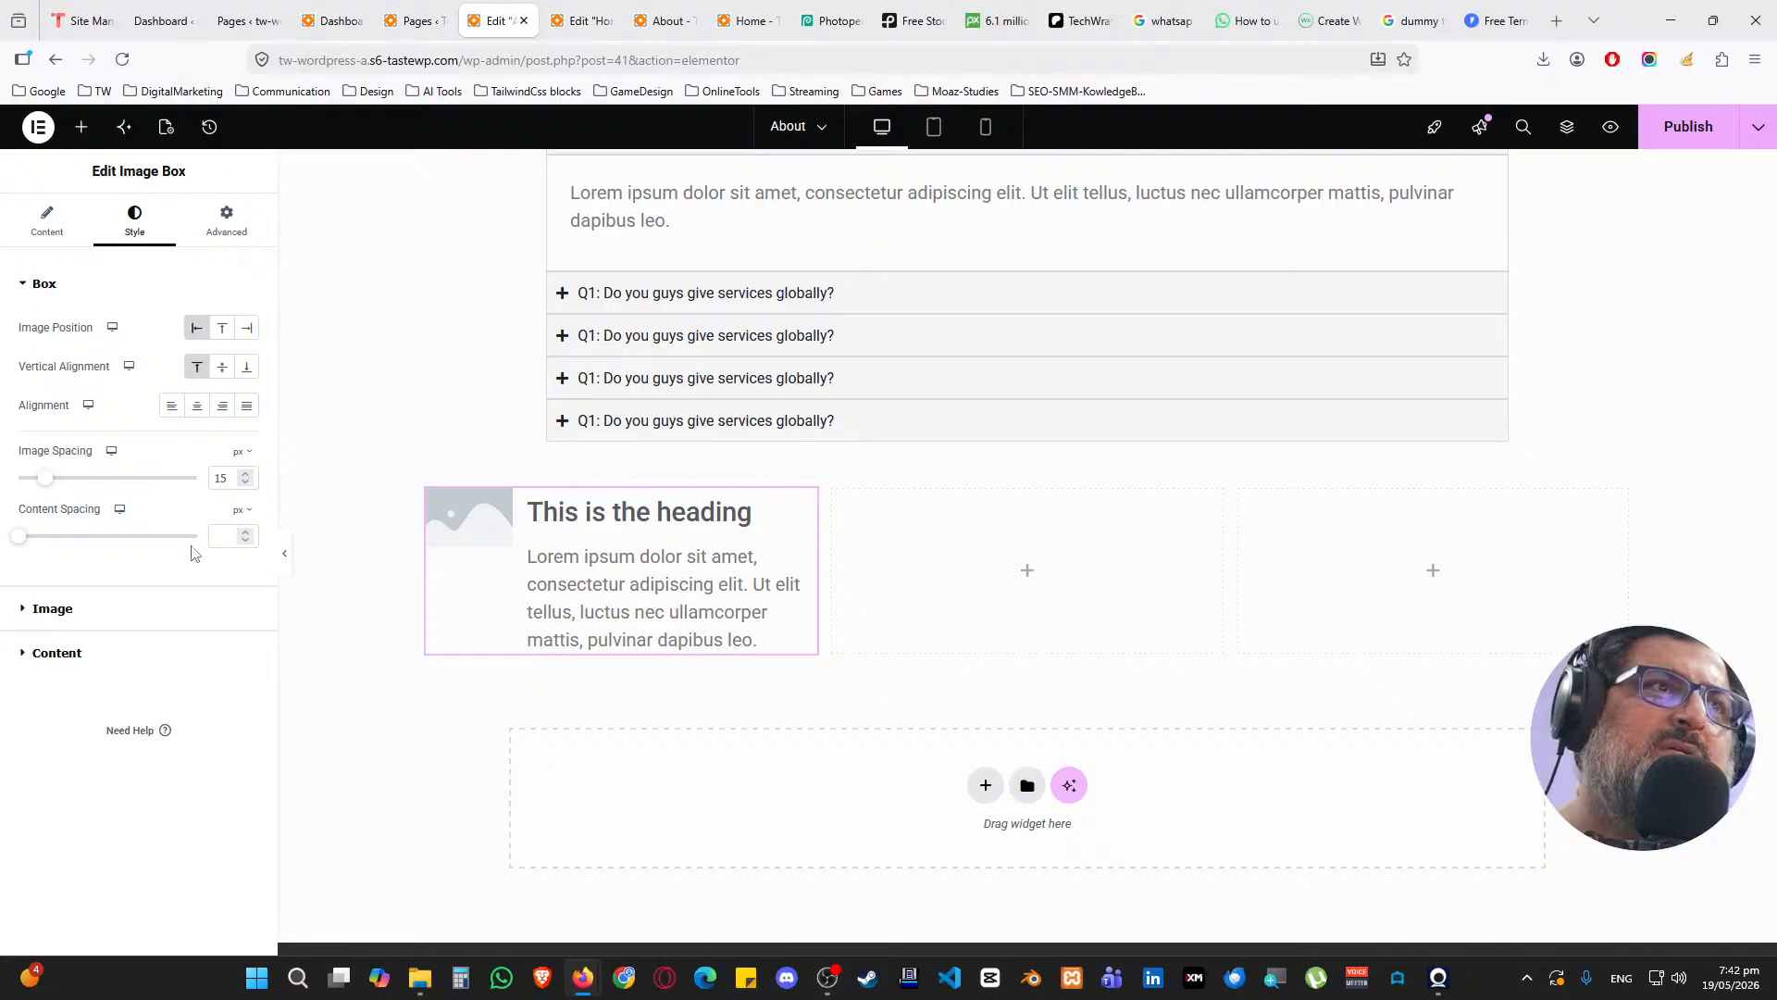
click(222, 368)
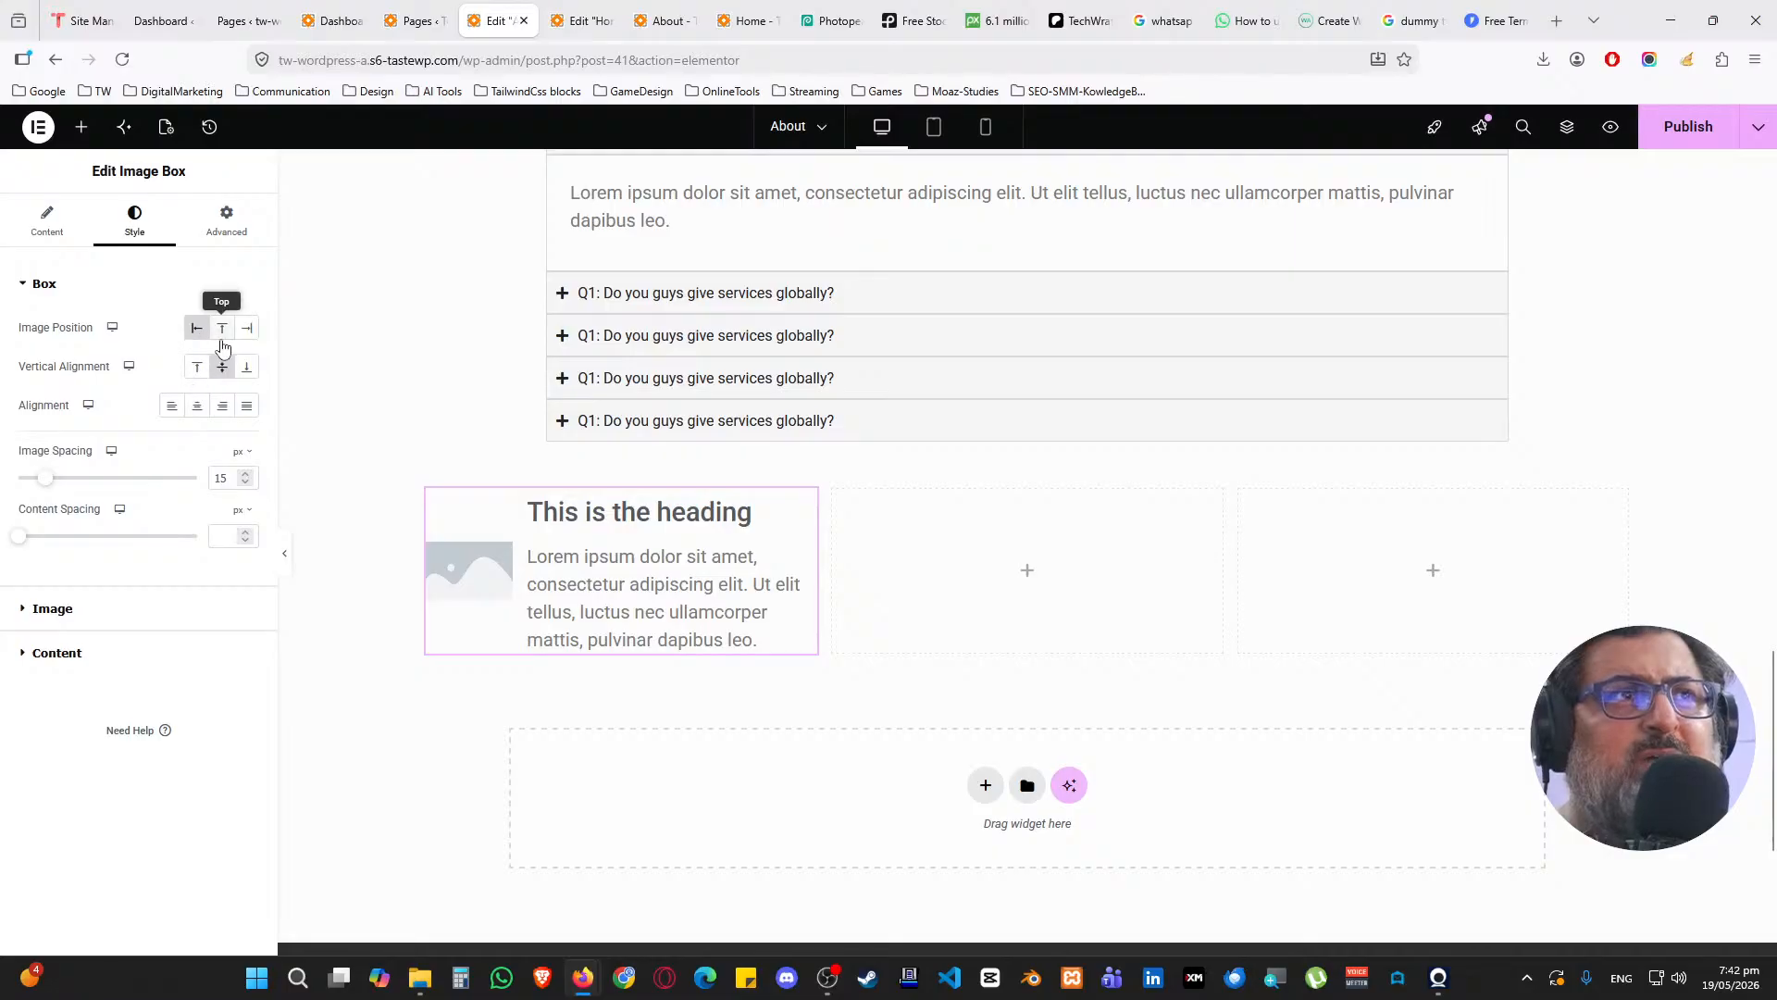
click(222, 329)
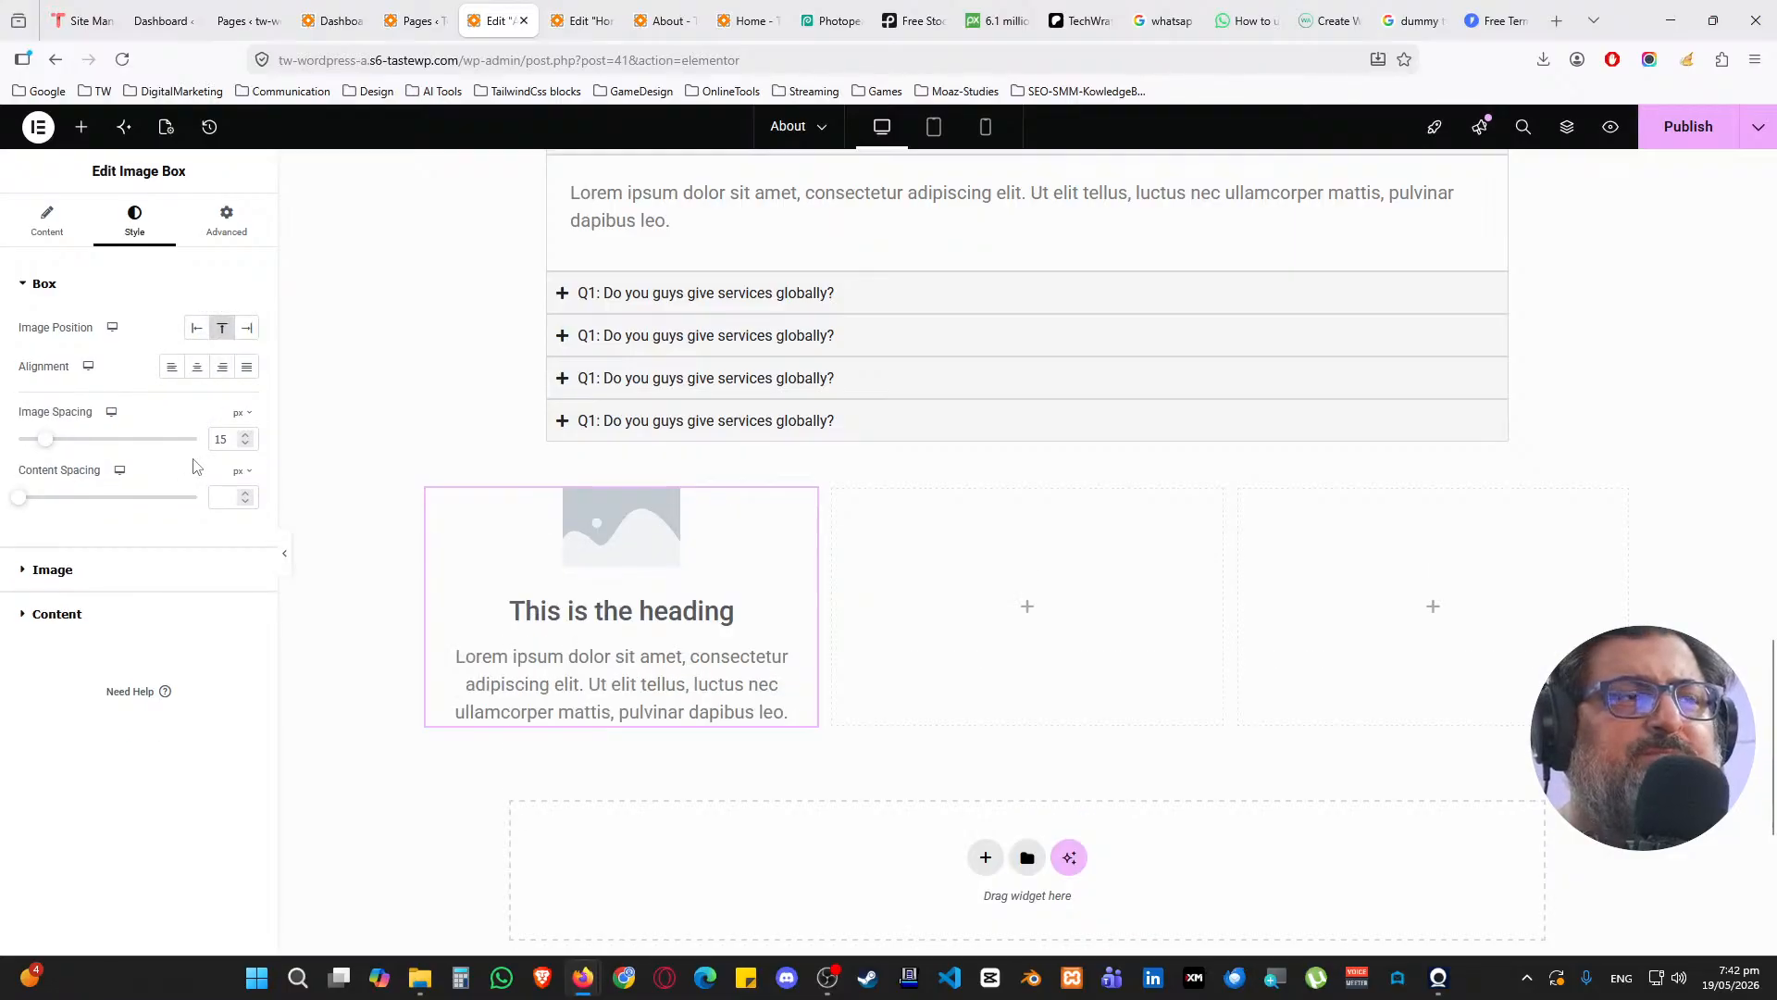
click(246, 328)
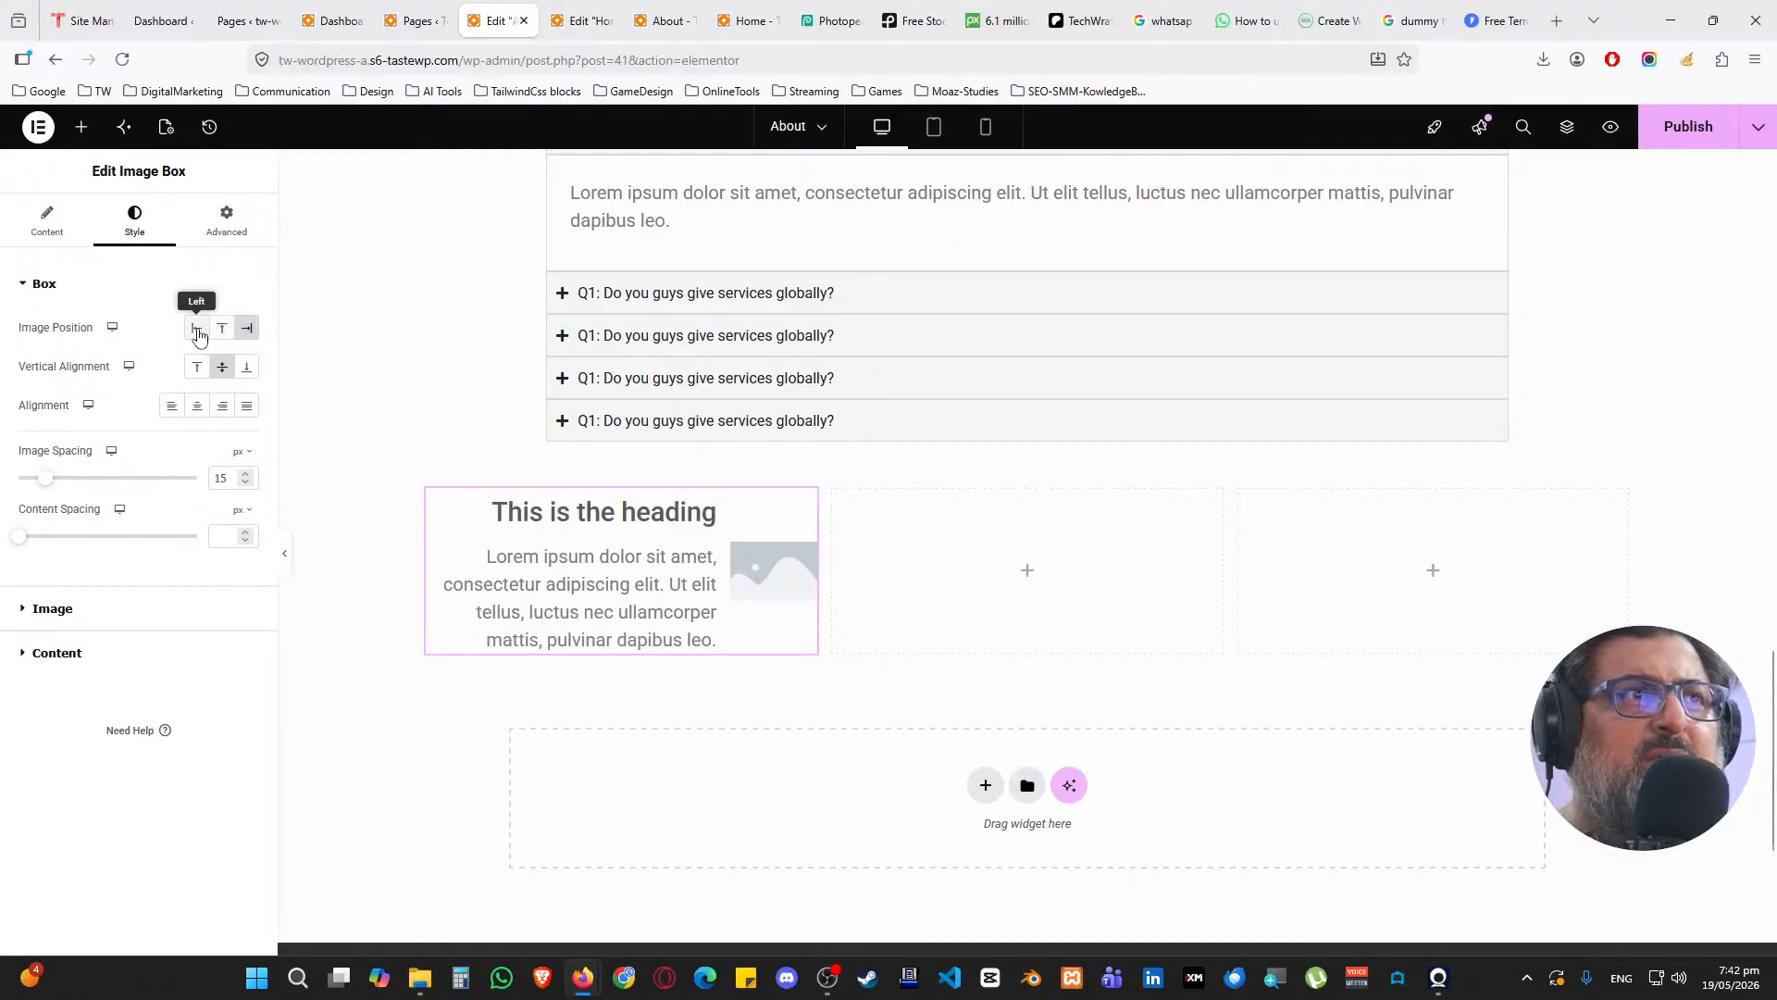
click(197, 329)
click(223, 327)
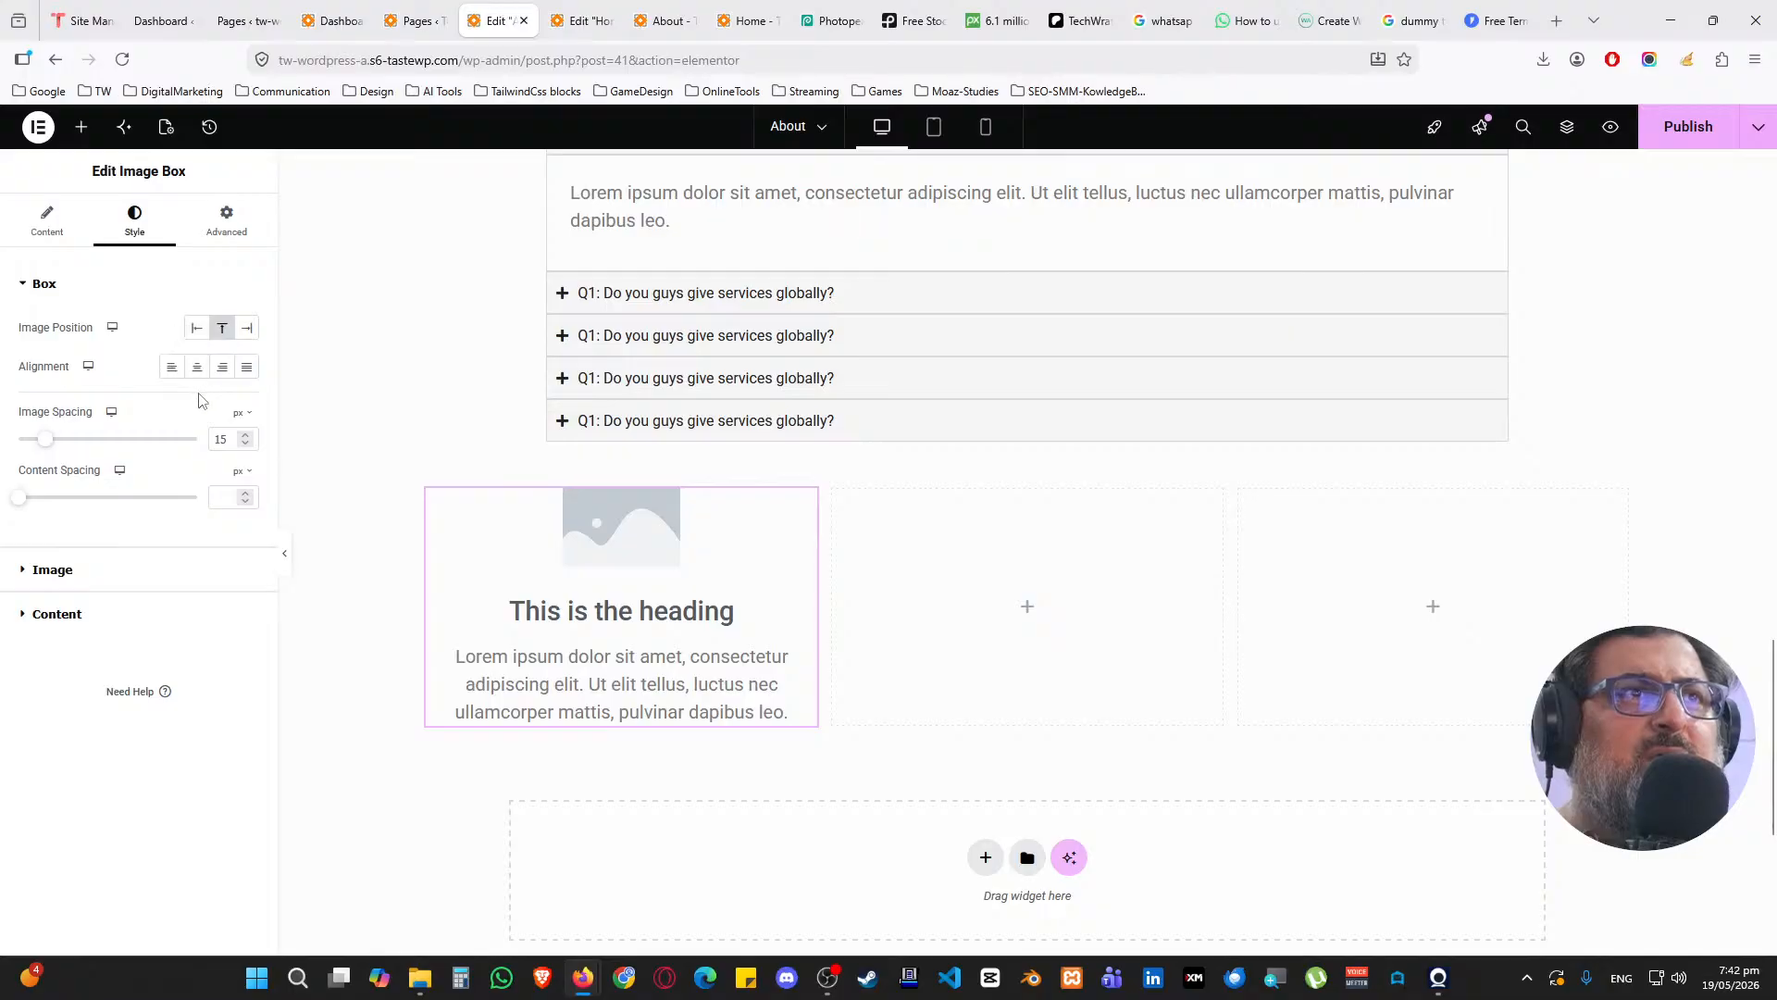
Clear the image box's Image Width so the image fills the box
click(46, 224)
click(134, 222)
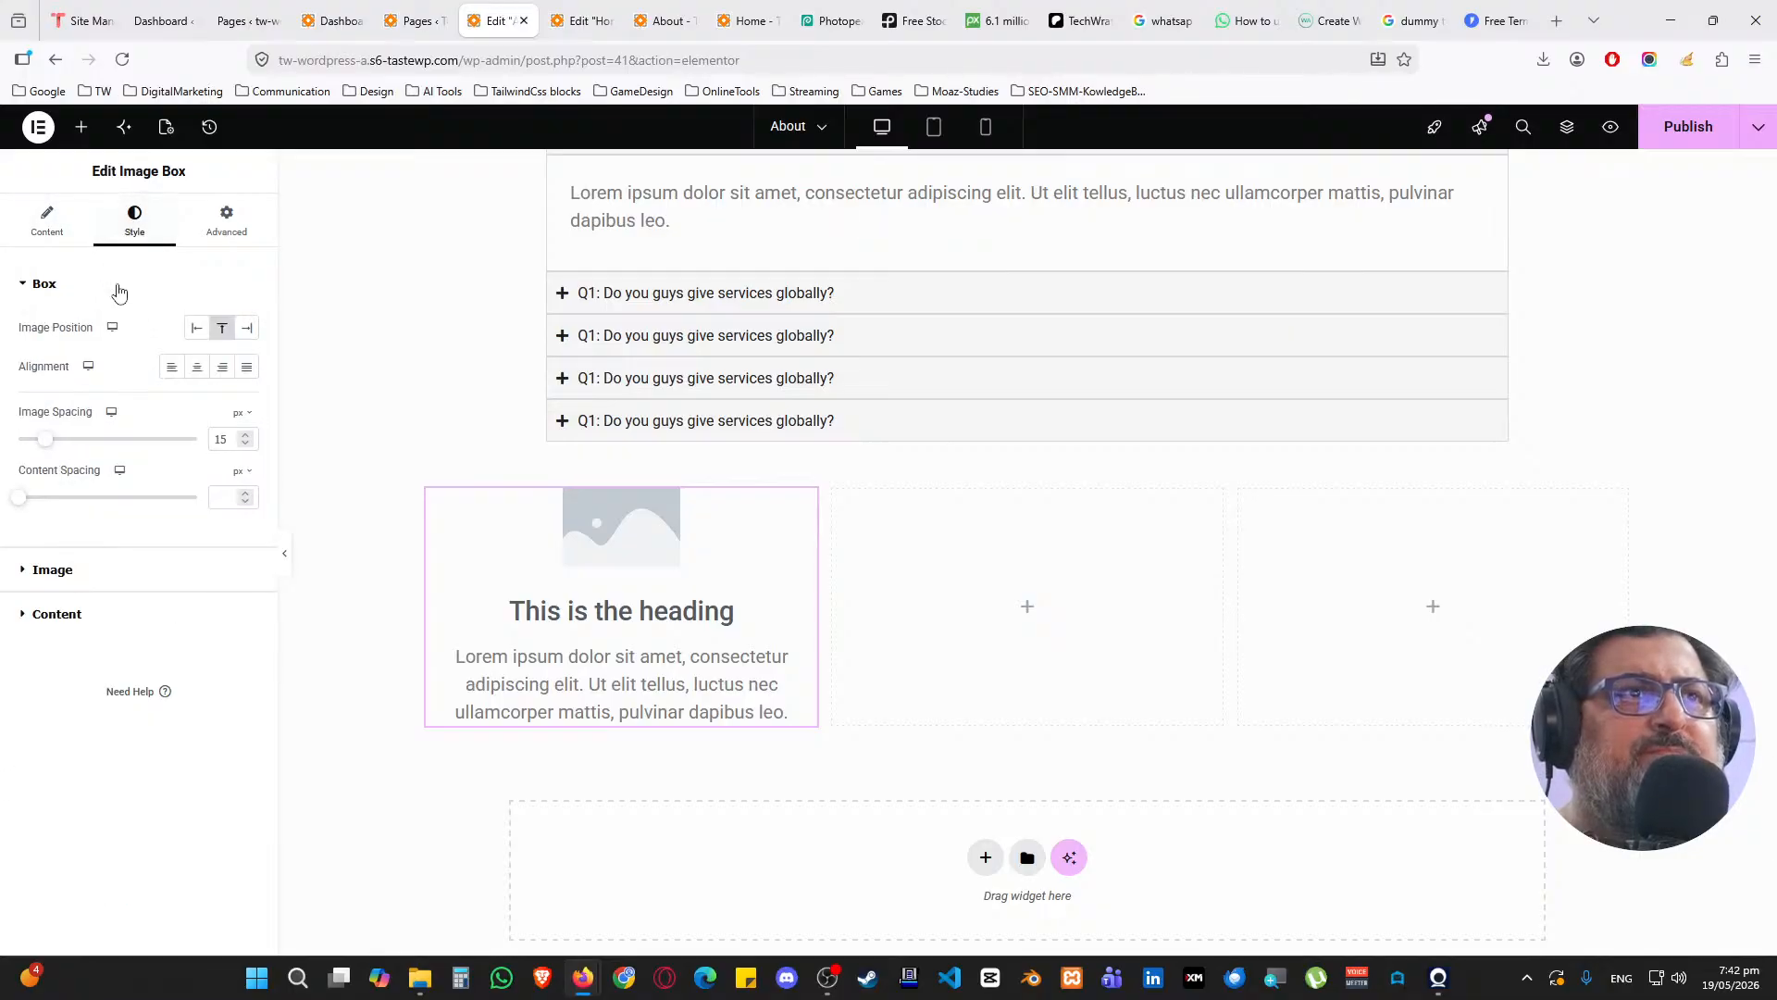
click(111, 286)
click(111, 329)
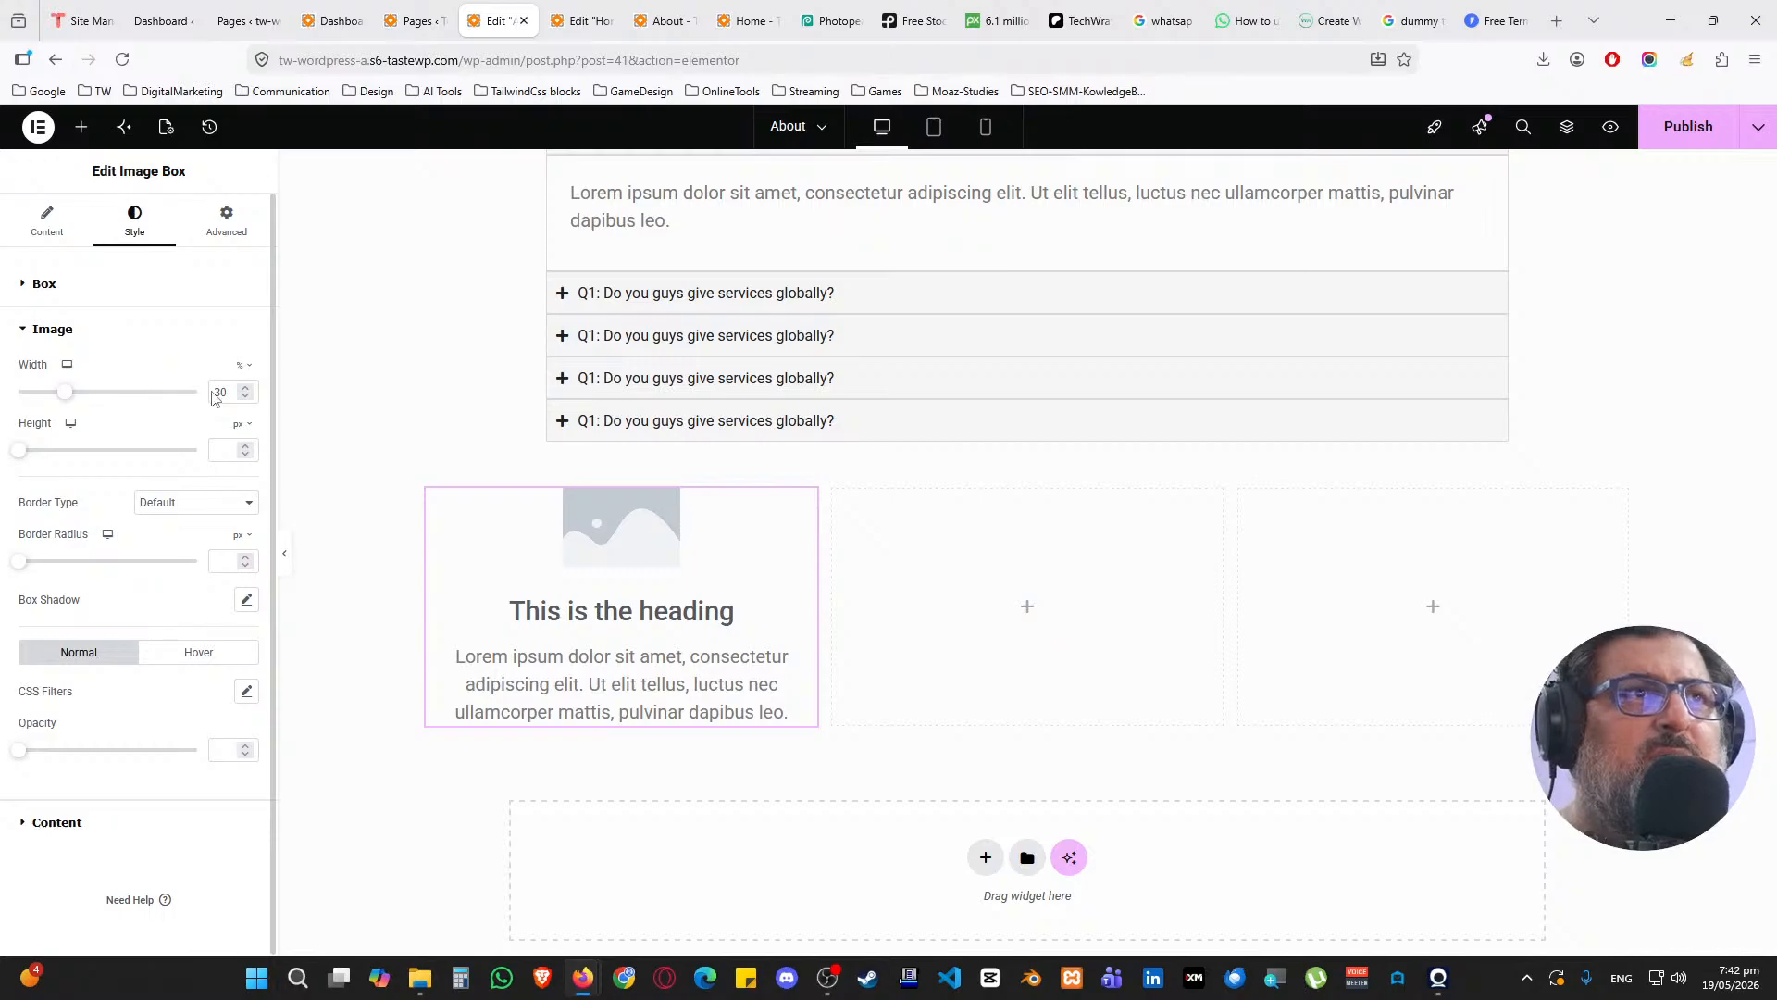
key(BackSpace)
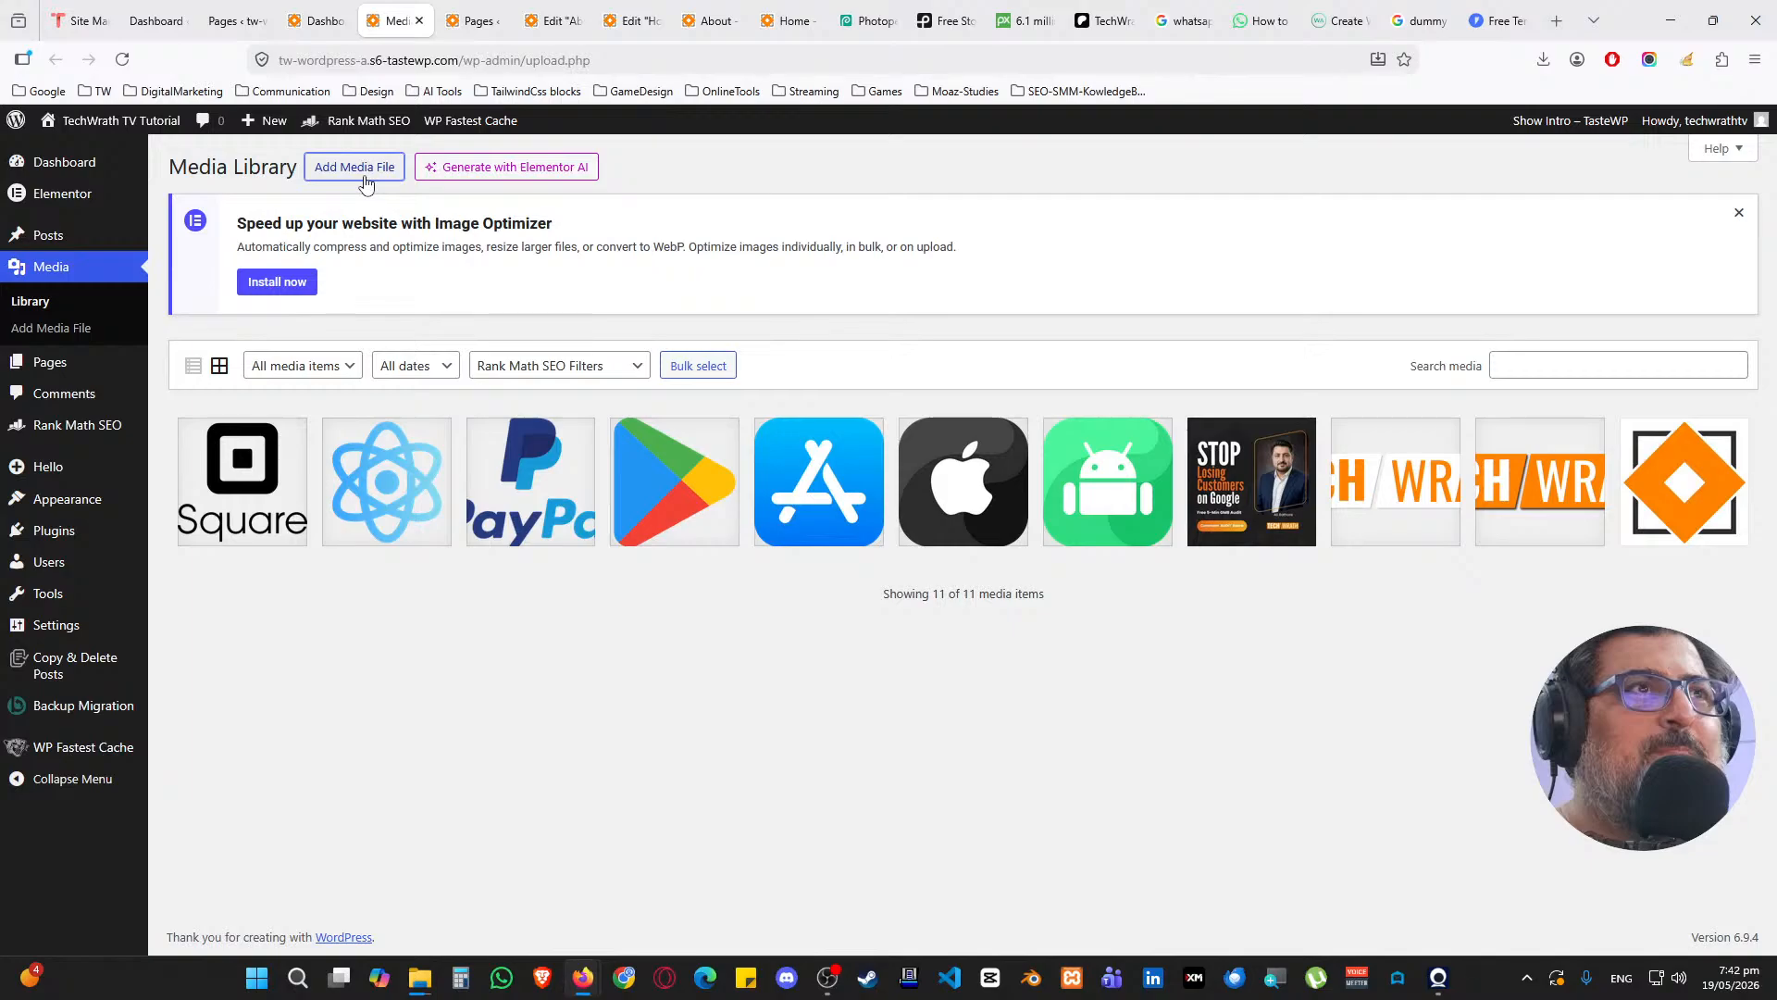
Upload the woman's photo techwrath-custom-ai-automation-2026.webp and check its attachment details
click(365, 177)
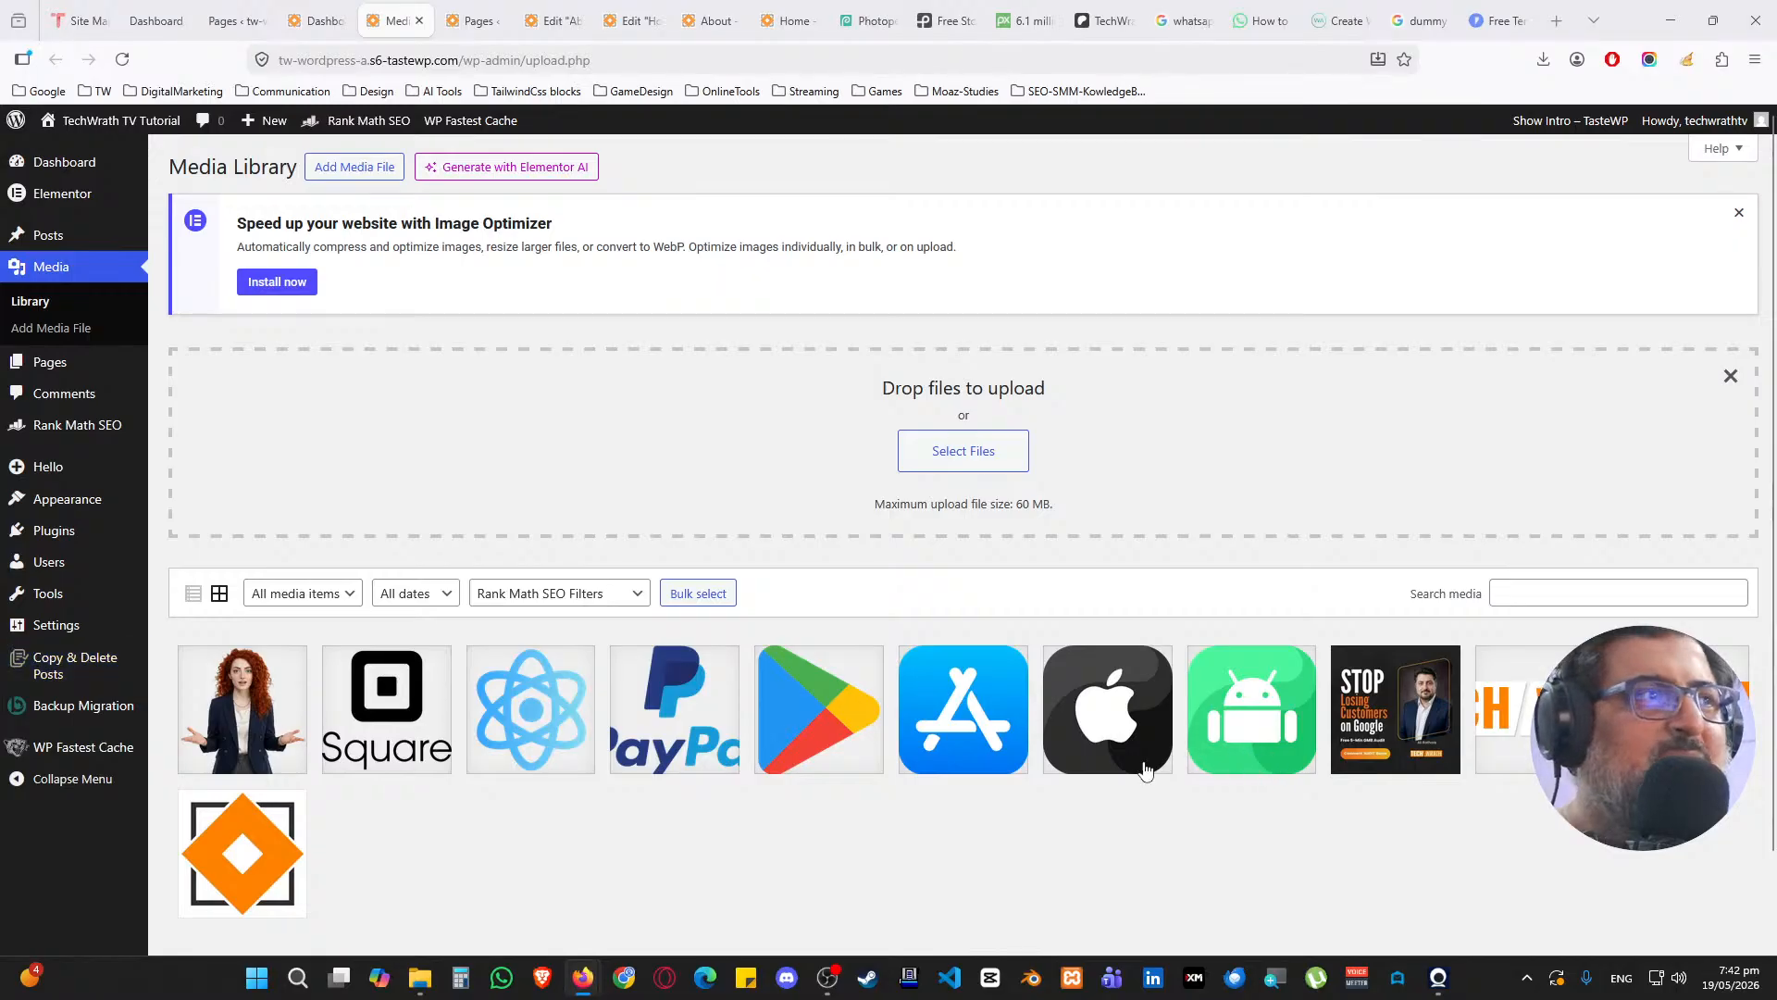
click(287, 706)
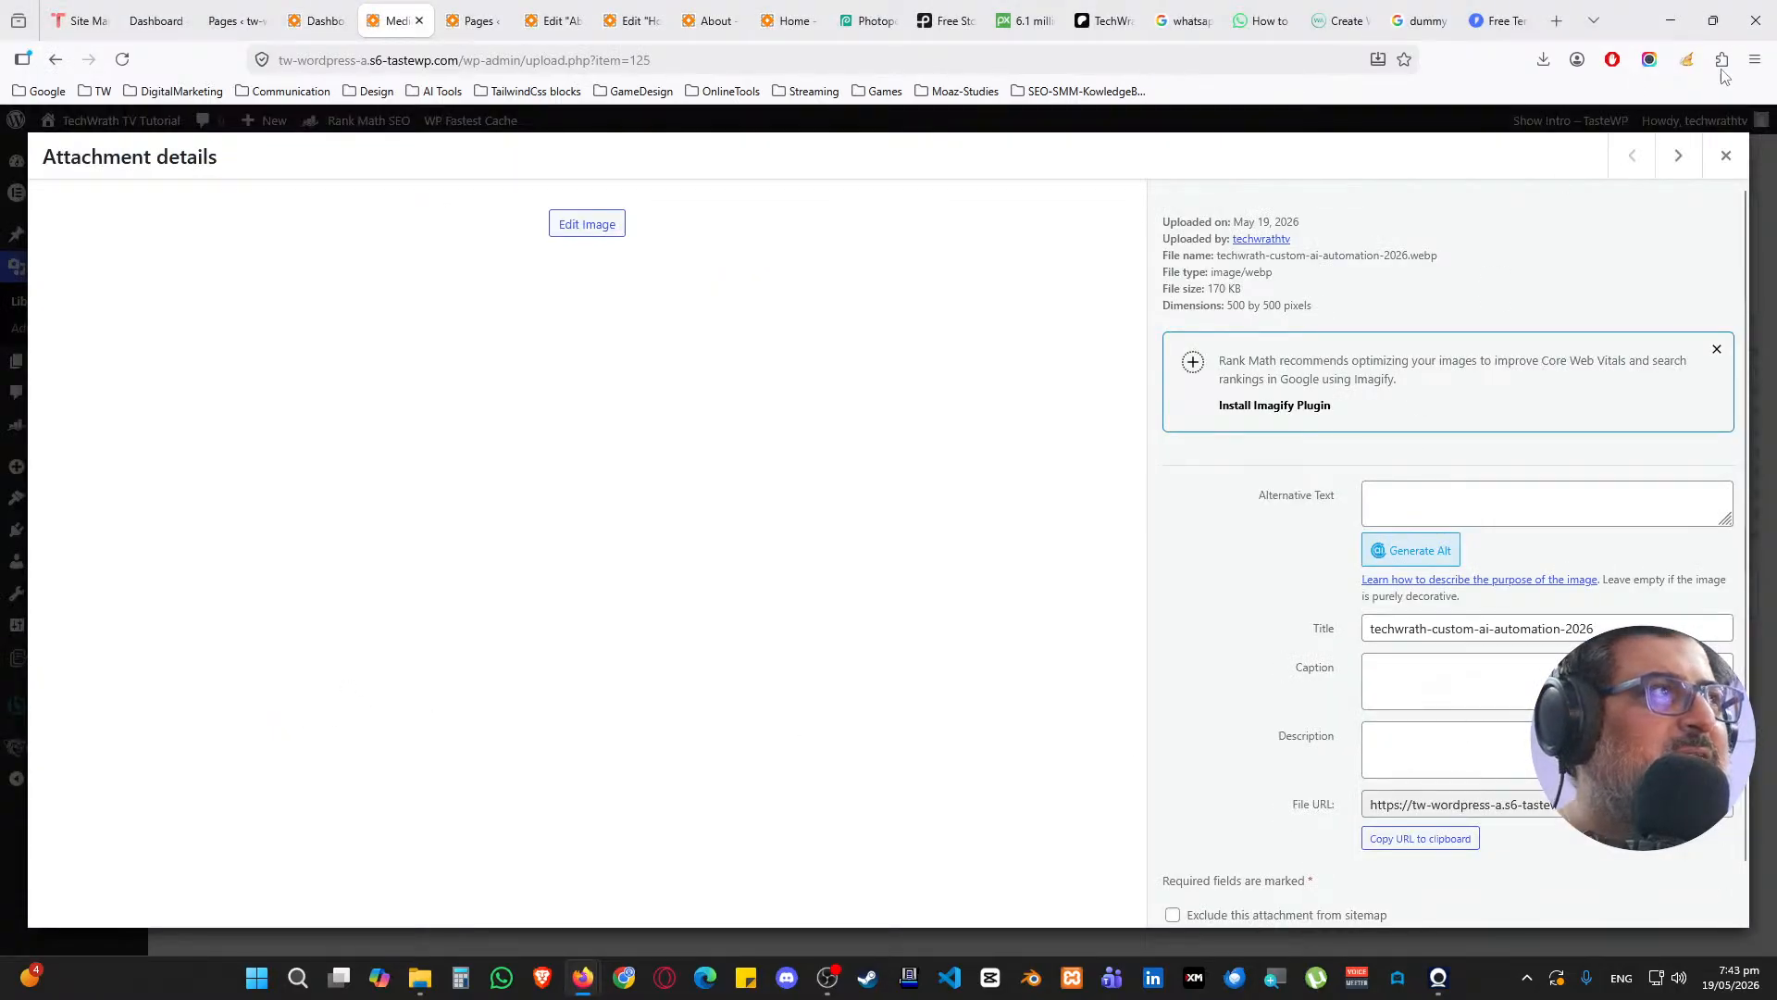
click(1725, 156)
Choose the uploaded red-haired woman's photo as the first image box's image
click(564, 21)
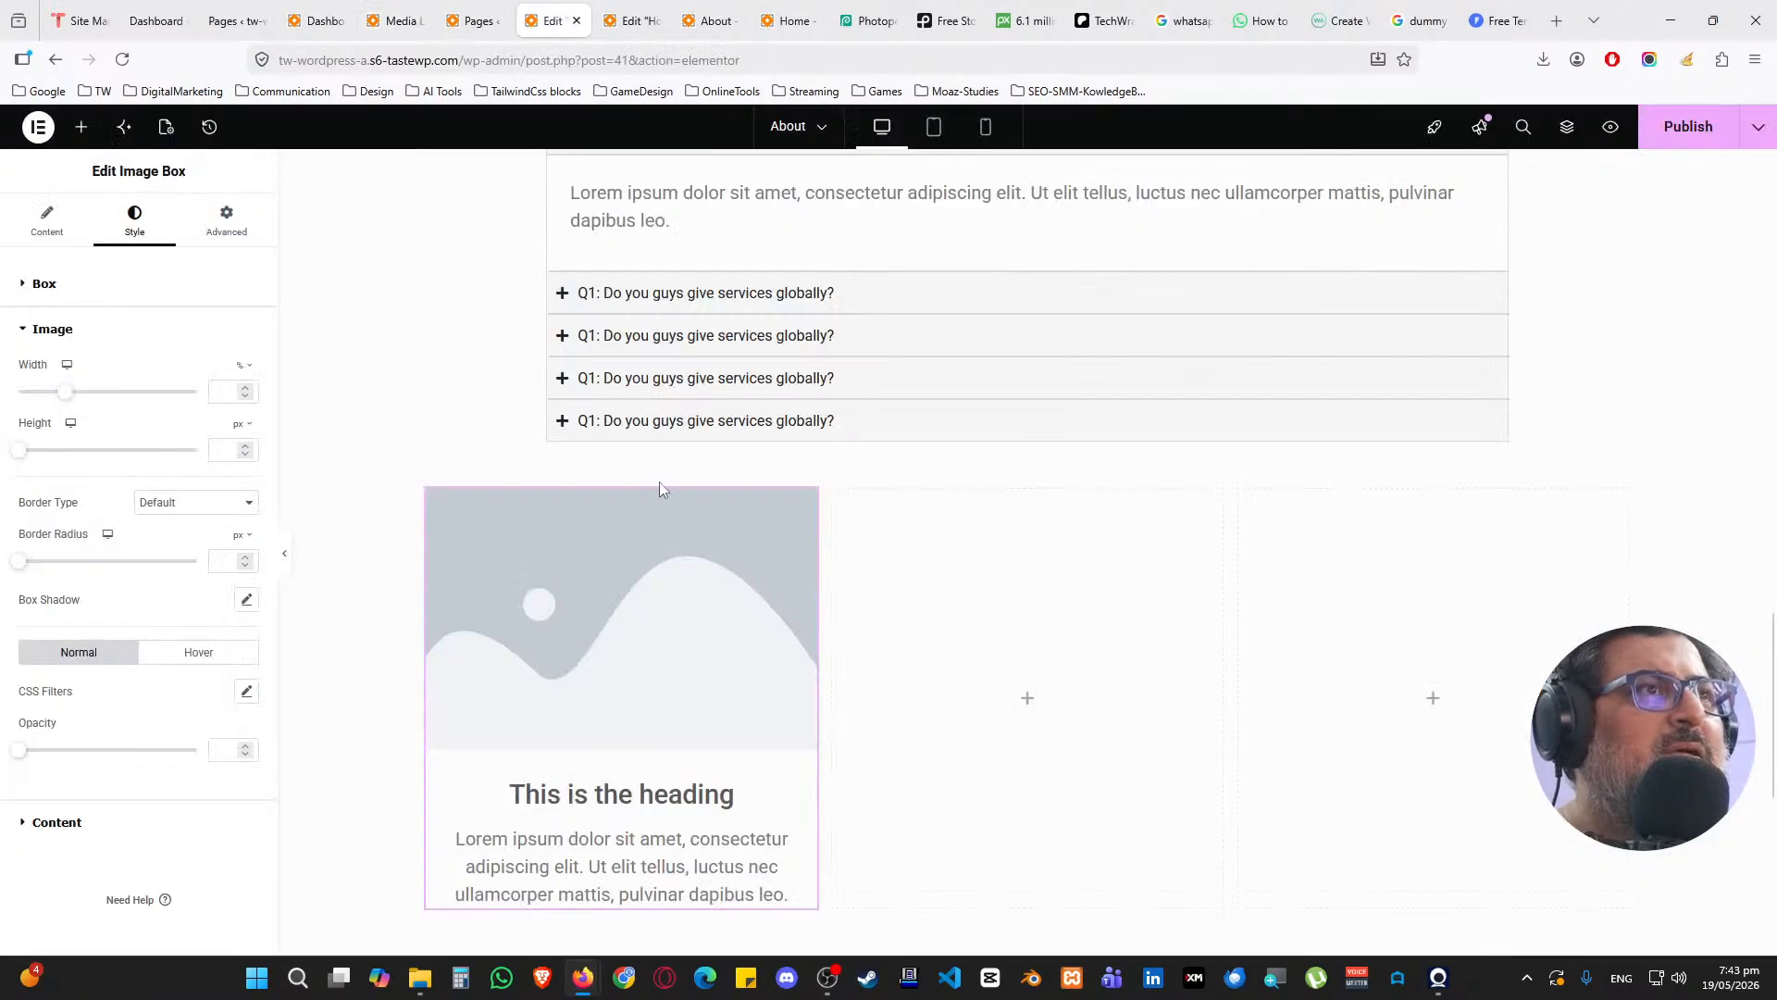
click(51, 227)
click(183, 404)
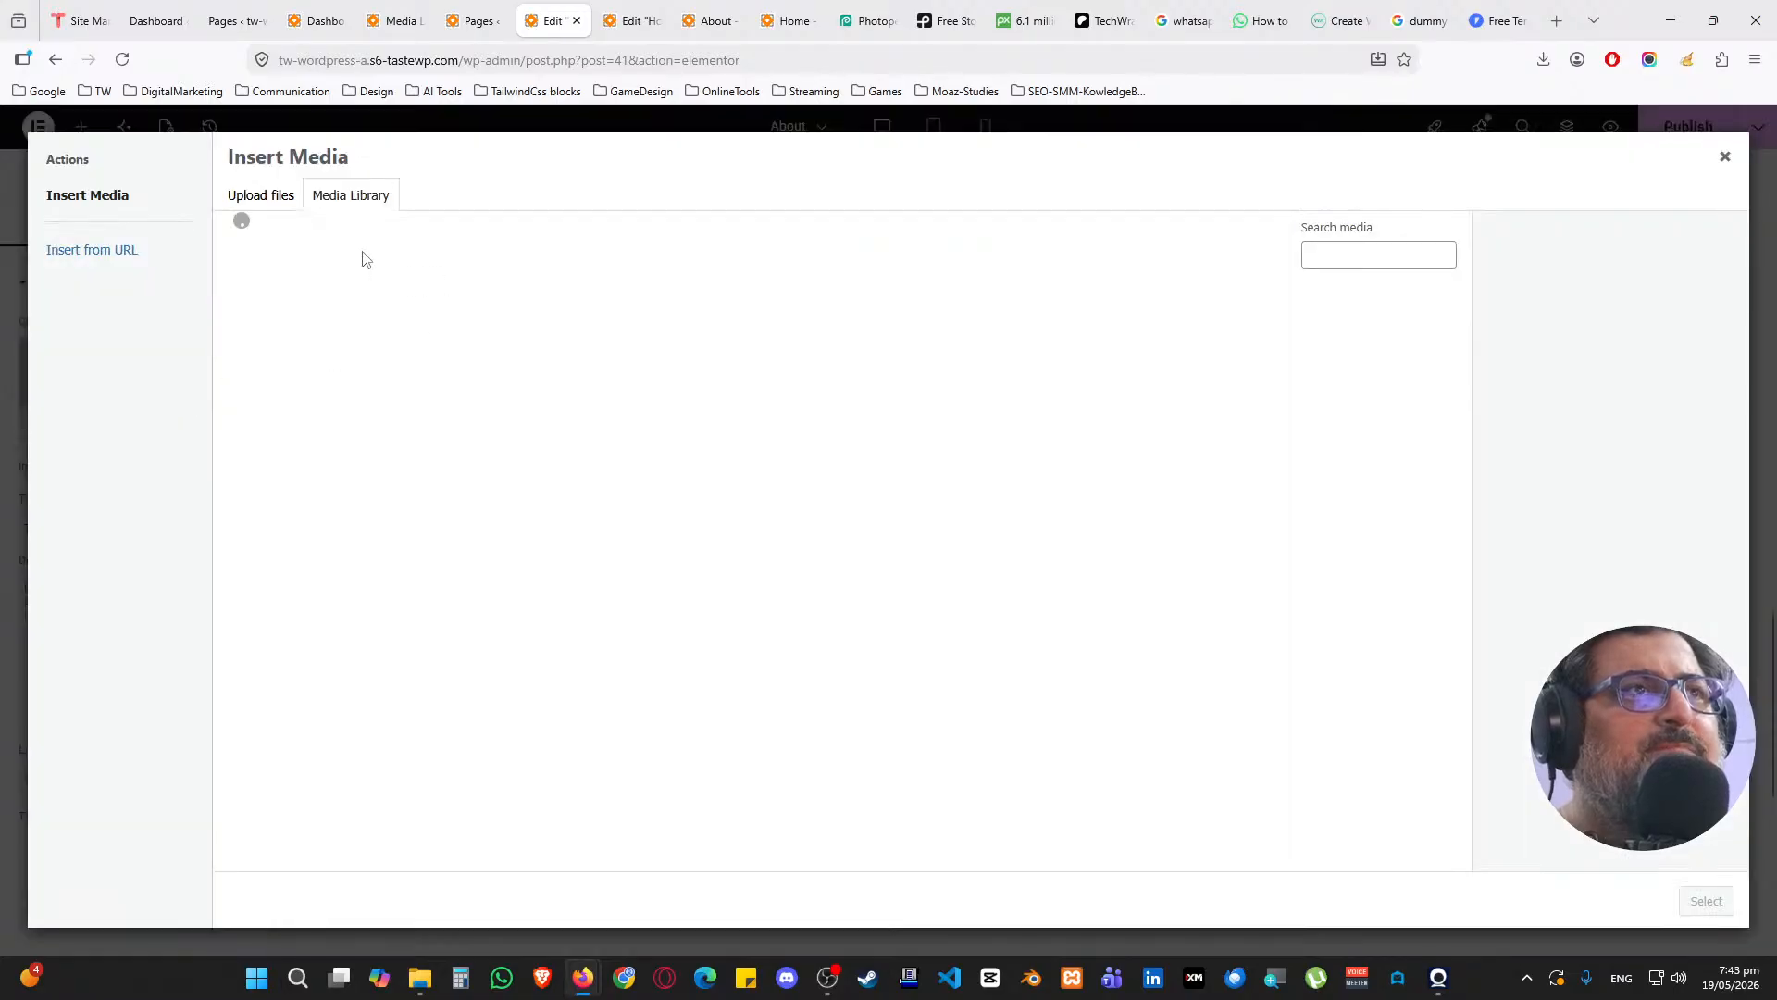
click(273, 322)
click(1706, 901)
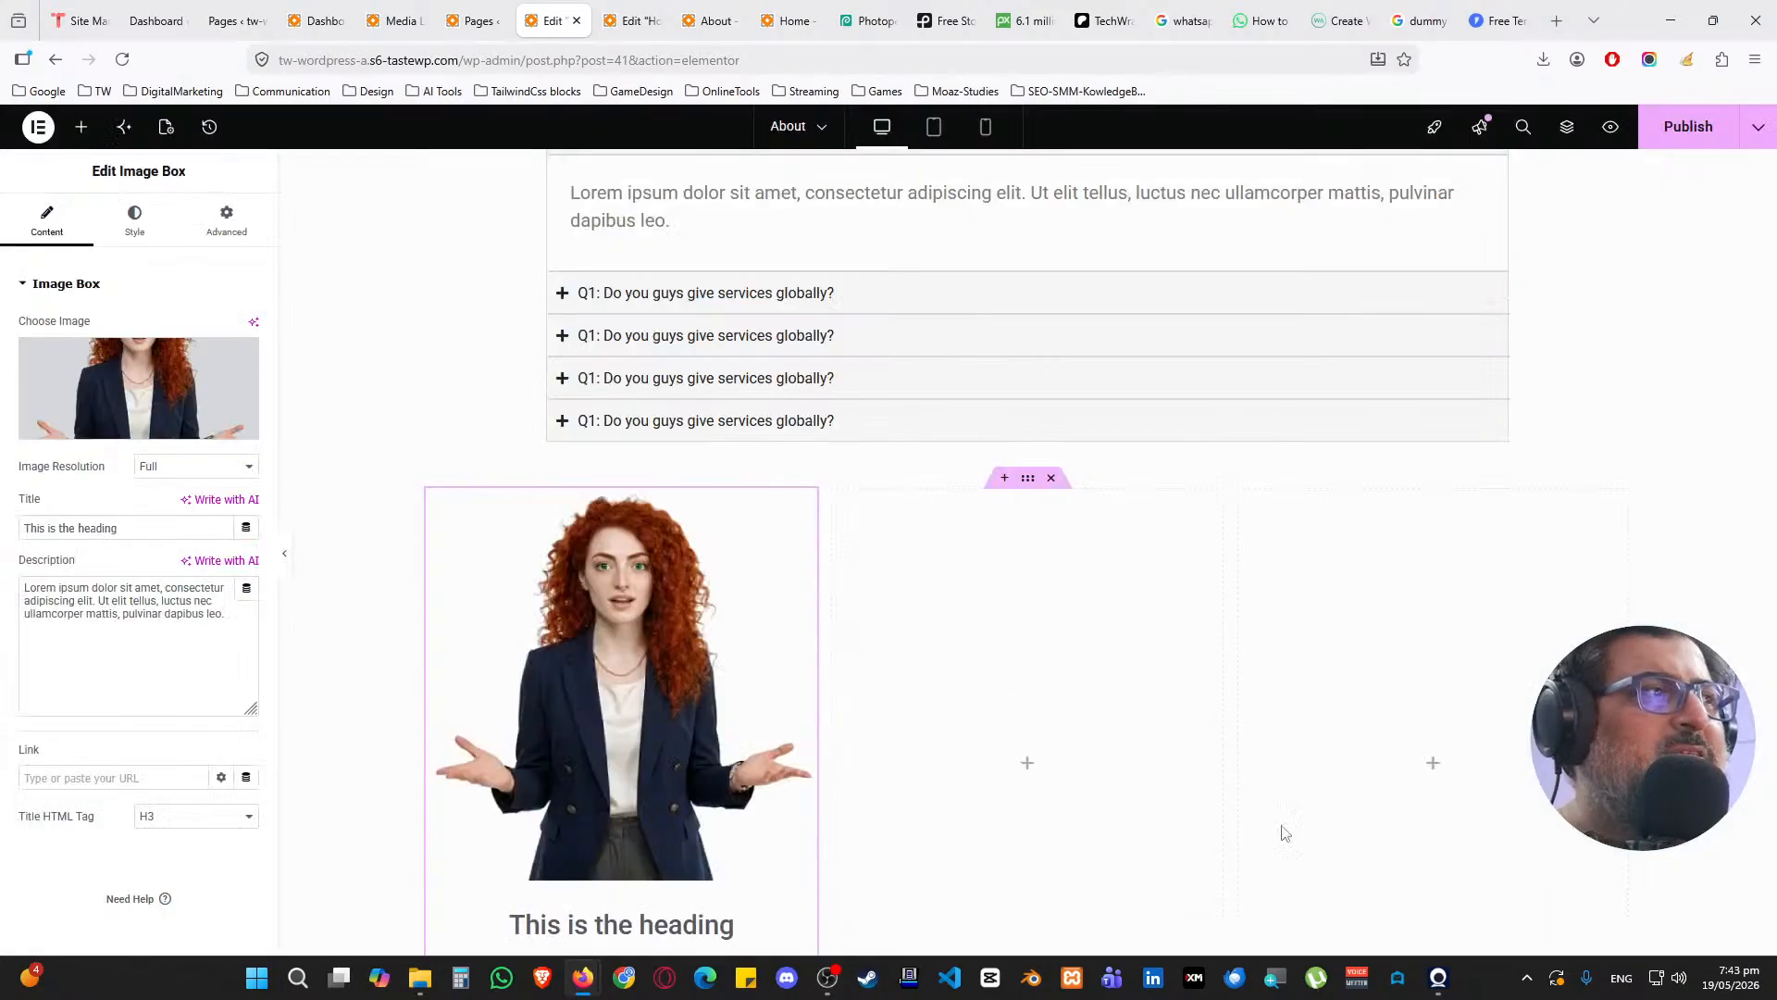
scroll(685, 611, down, 2)
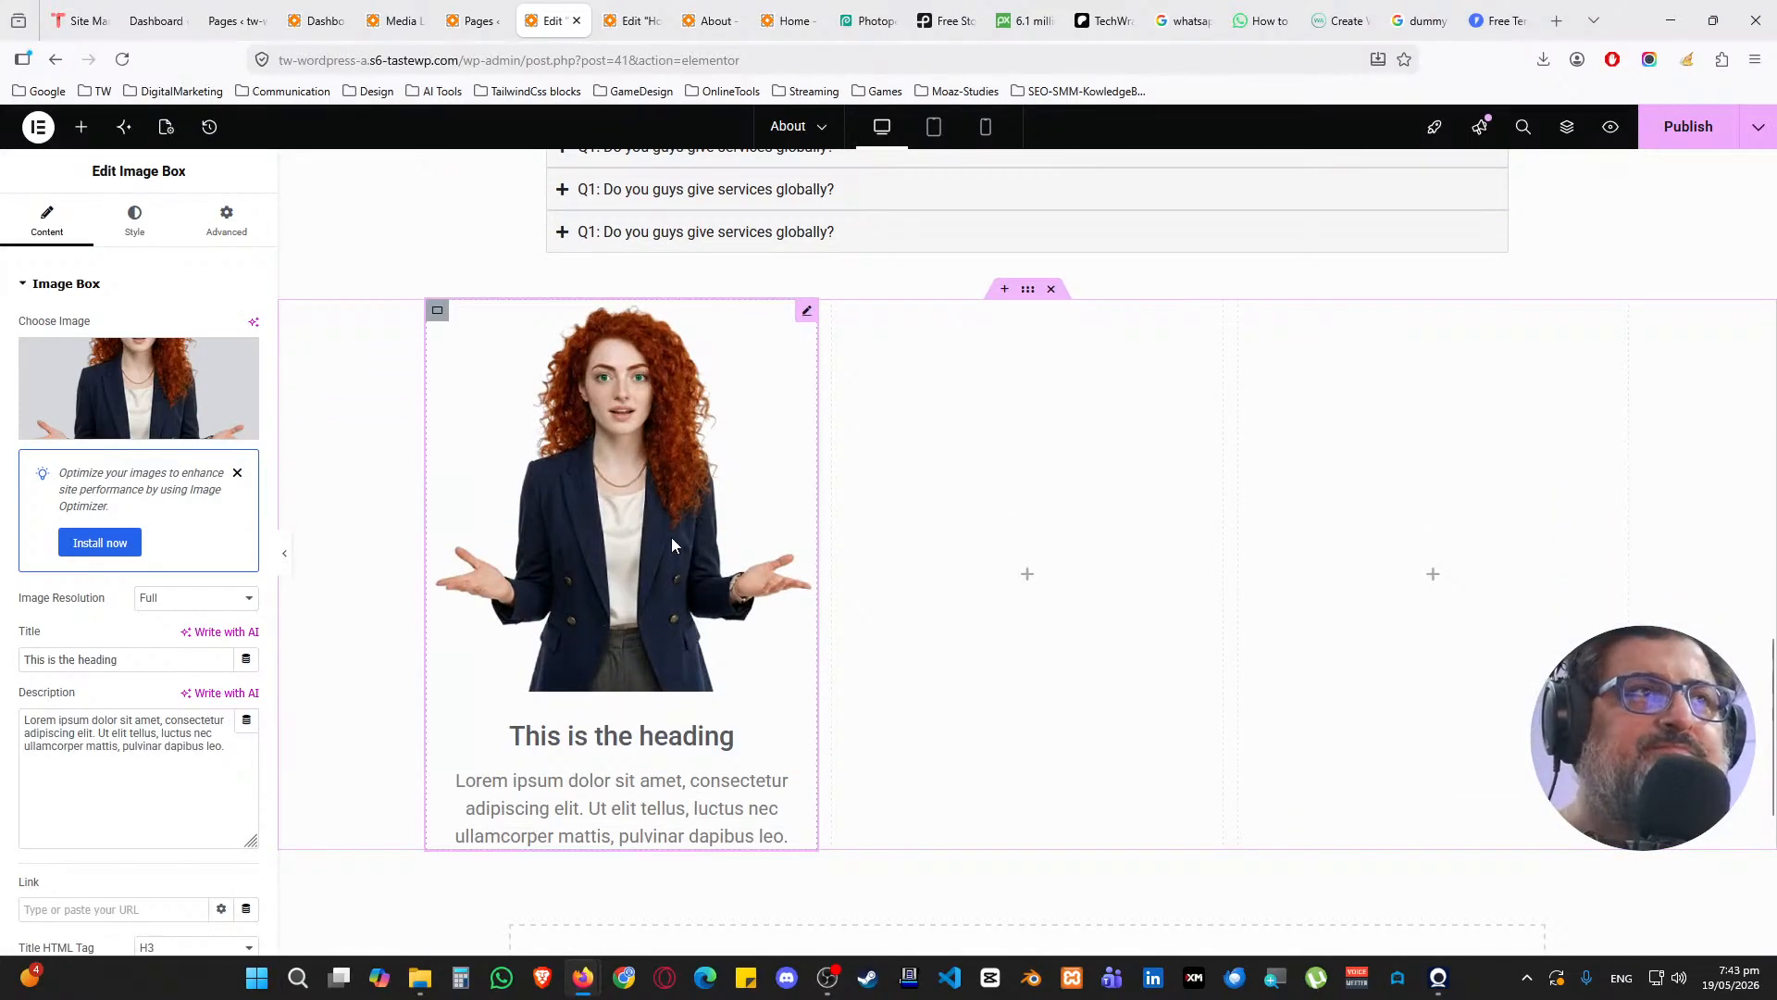
click(437, 310)
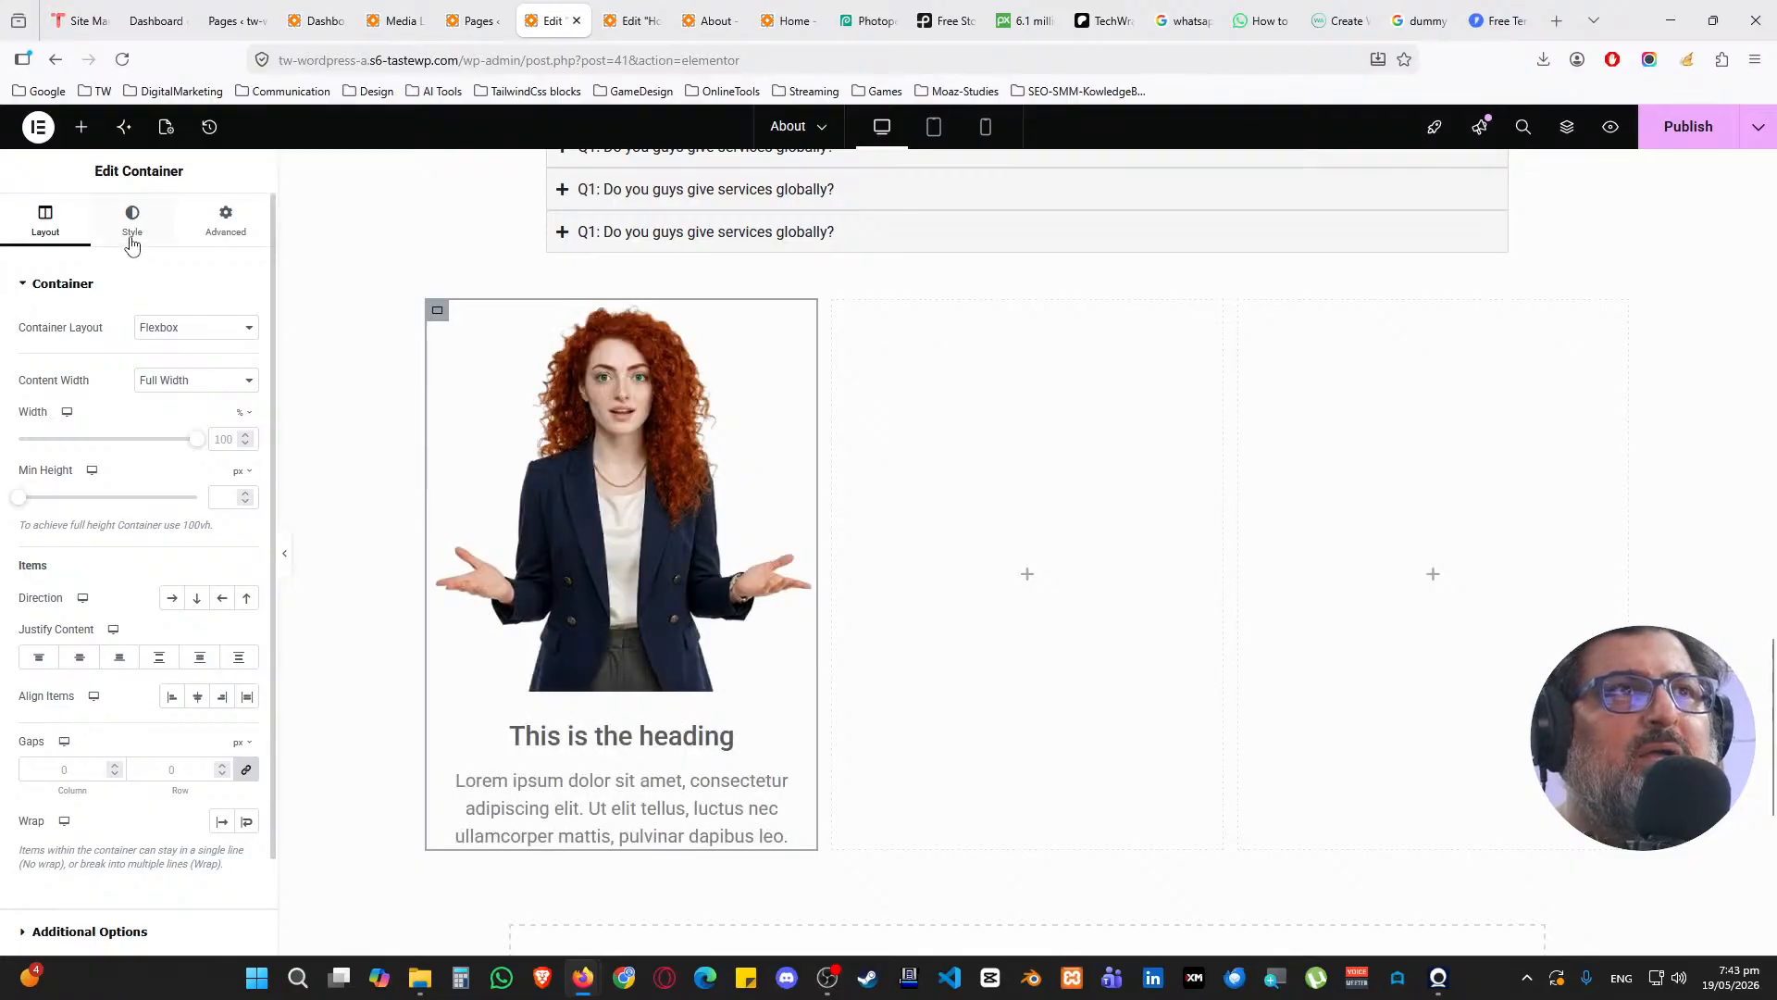
Give the first column a white background and 25 px rounded corners
click(132, 222)
click(171, 368)
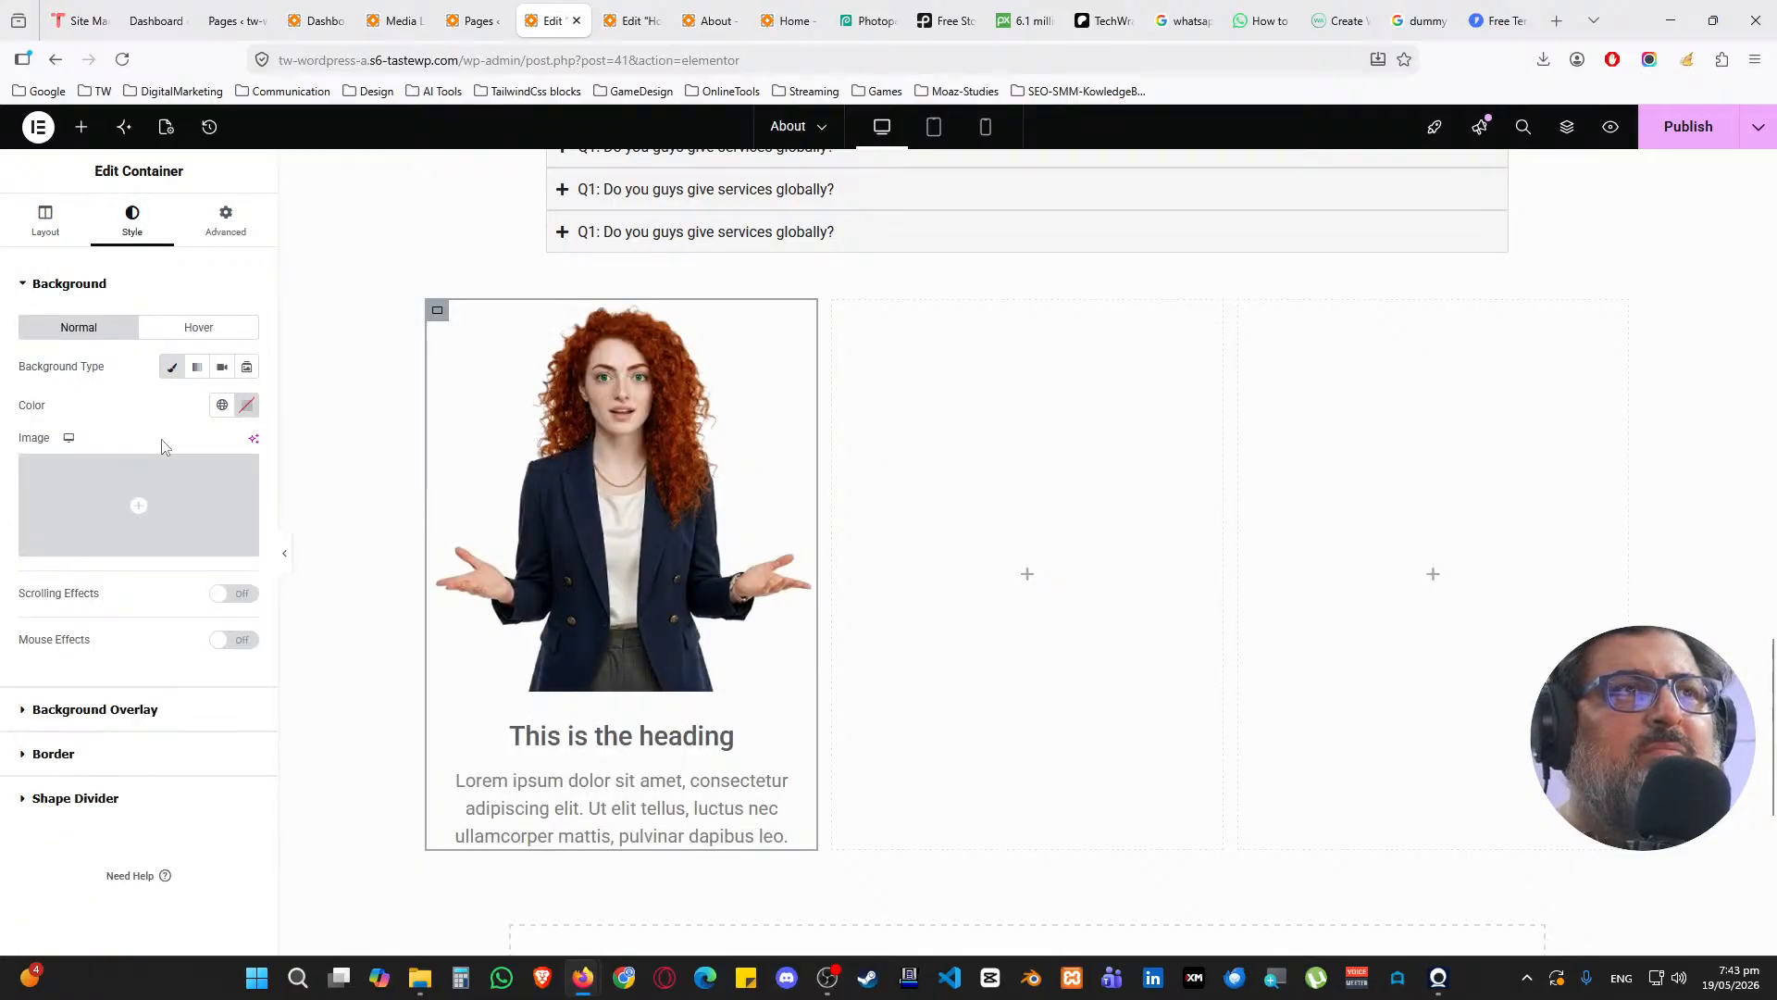
click(222, 404)
click(107, 635)
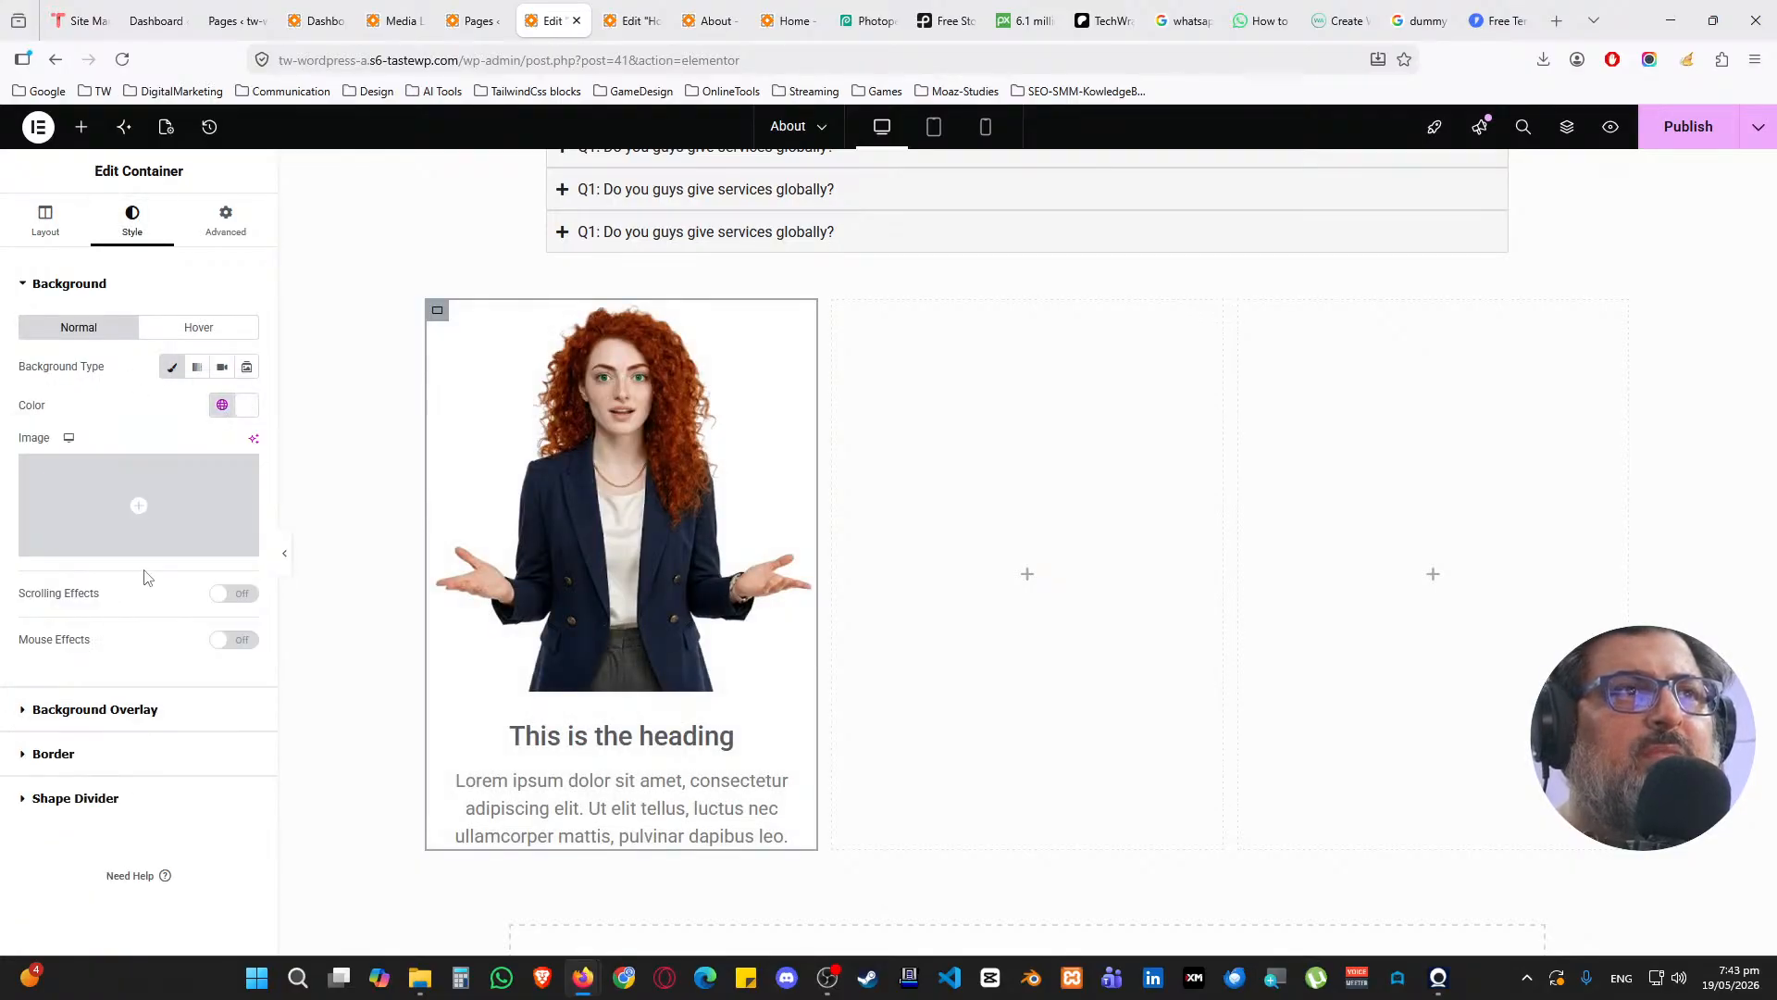
click(120, 294)
click(93, 378)
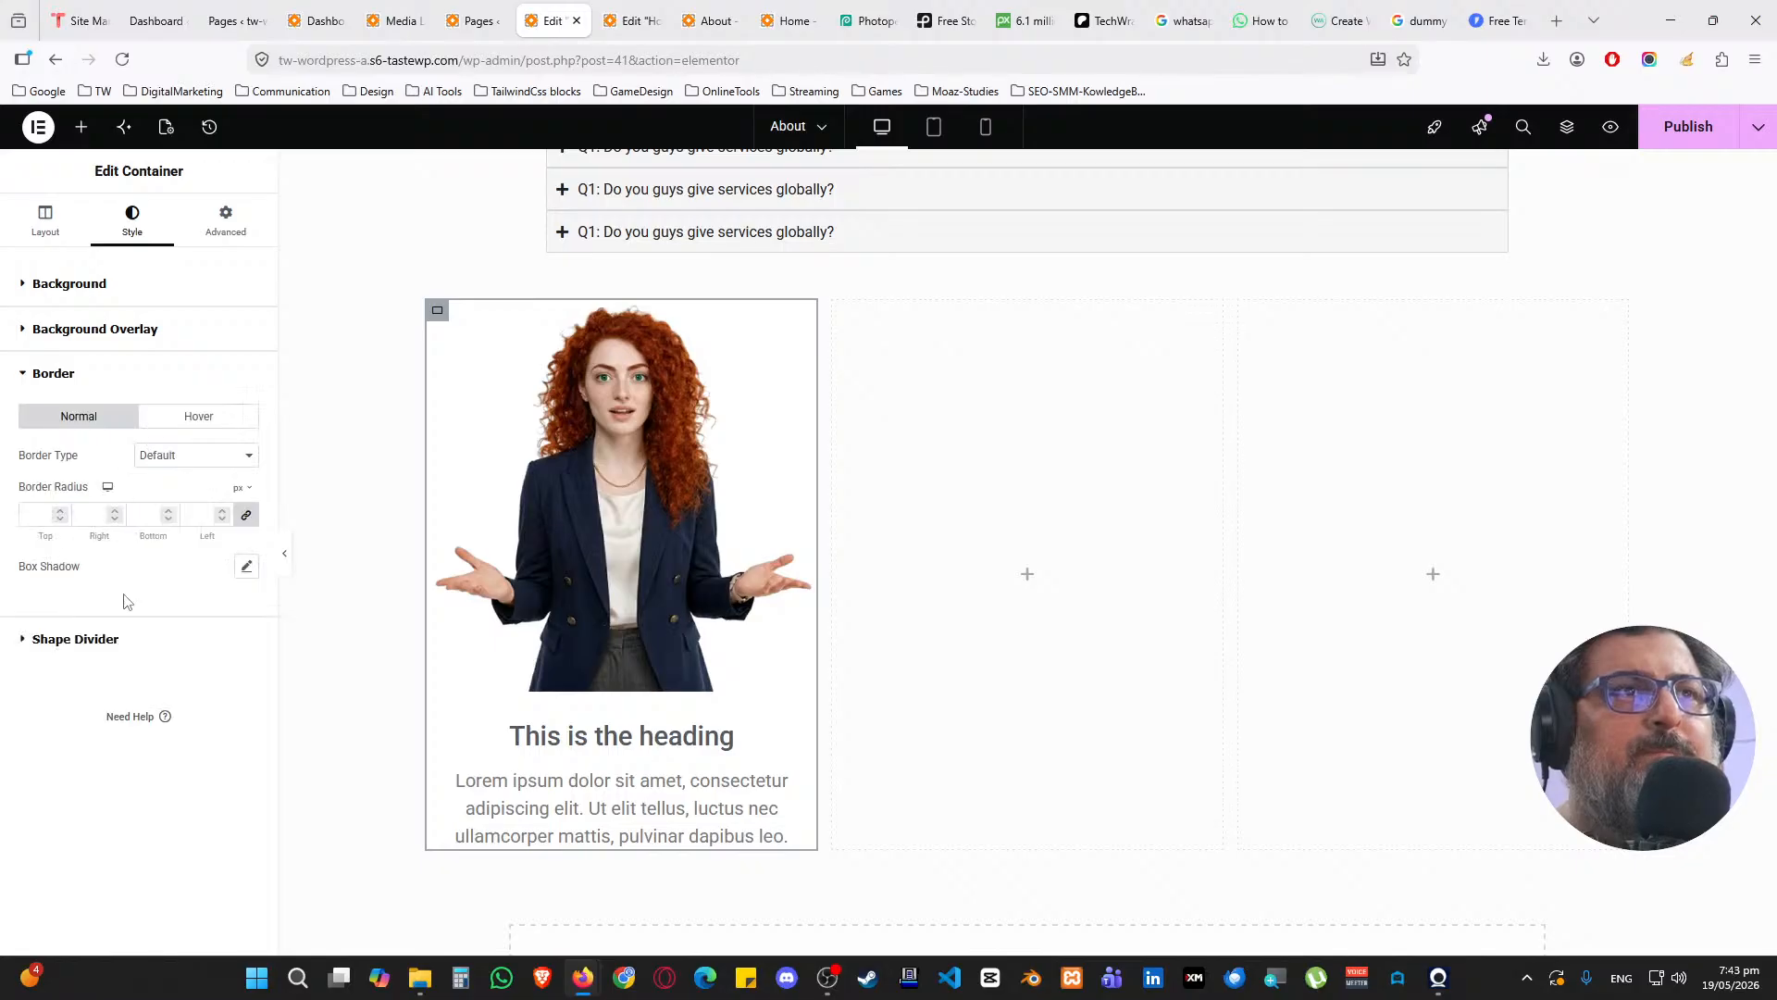
click(146, 520)
text(25)
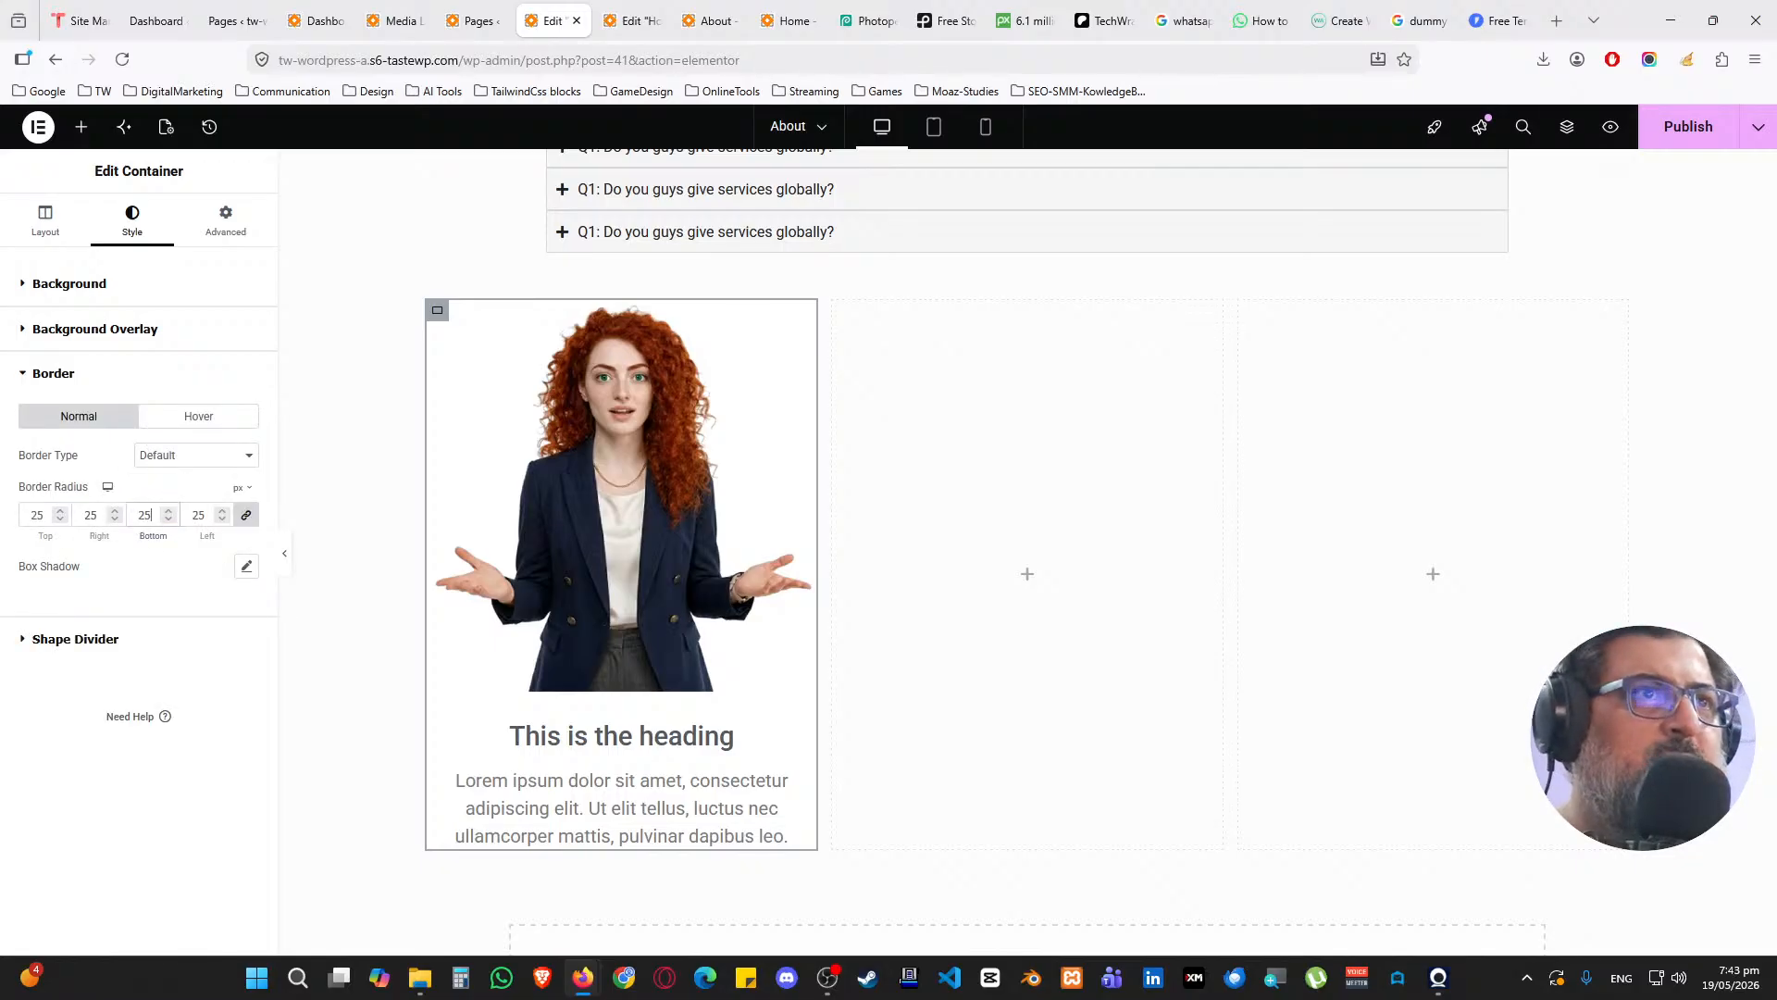
Add a box shadow with its colour alpha set to 0.10
click(253, 575)
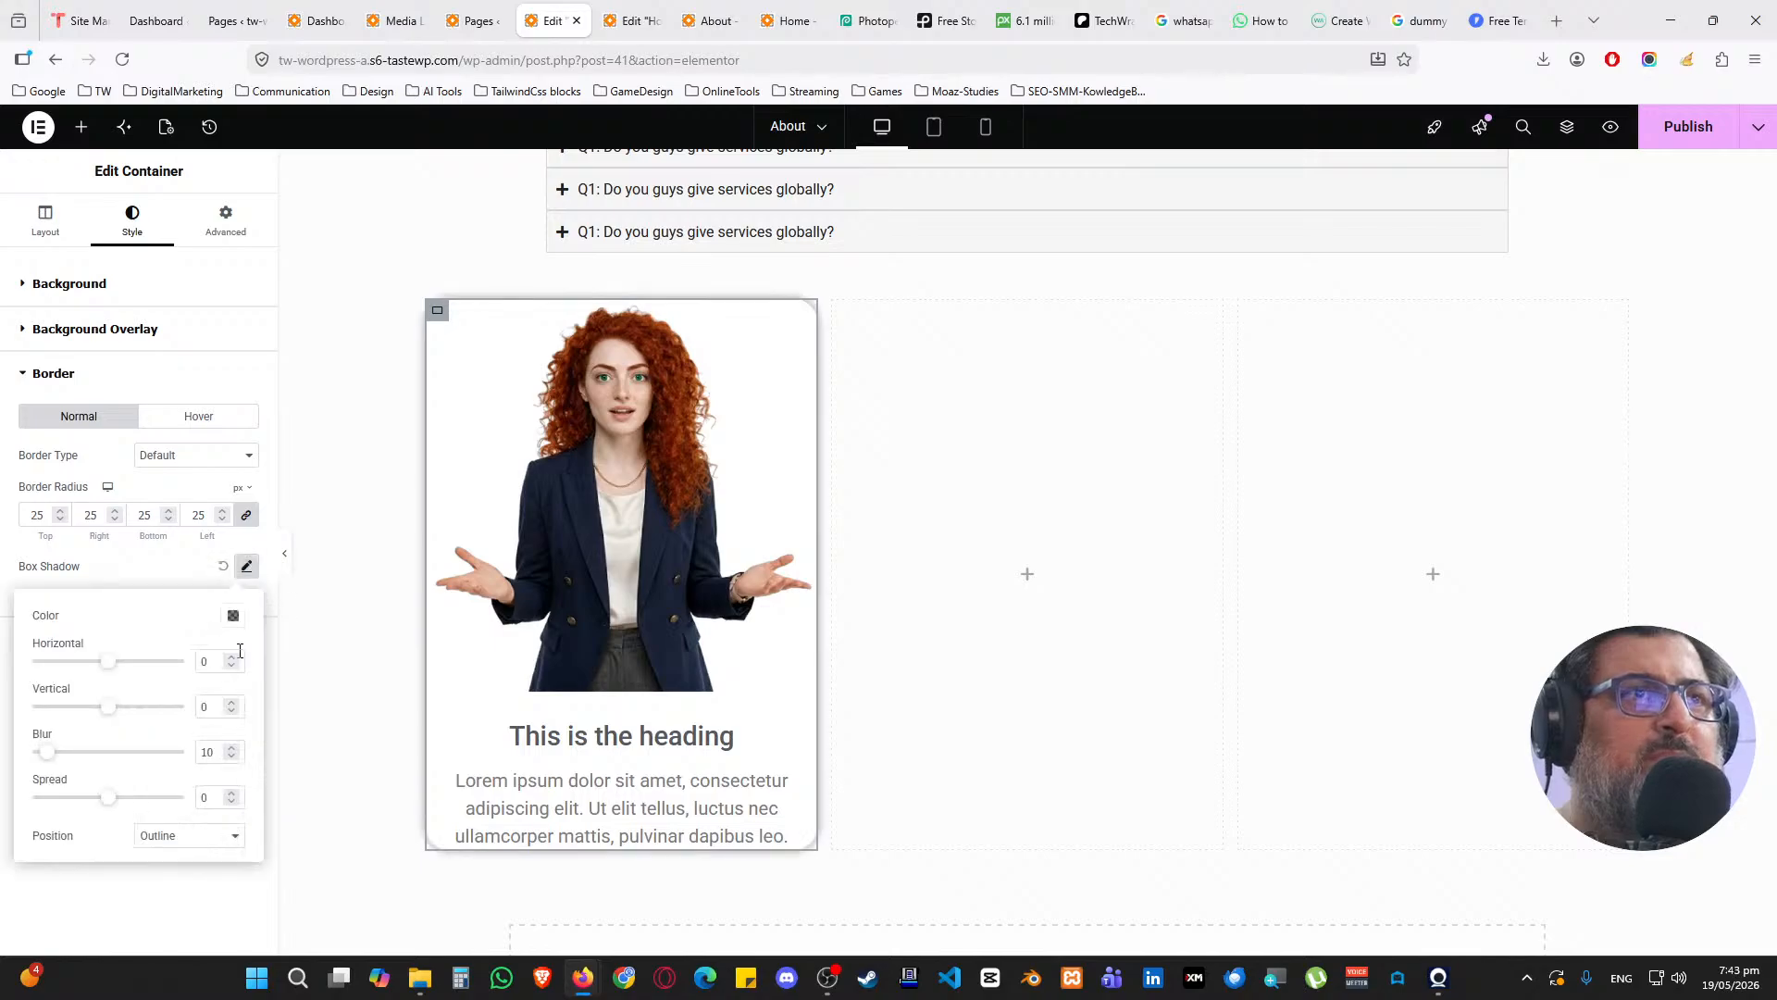
click(233, 658)
click(232, 710)
click(233, 615)
click(227, 885)
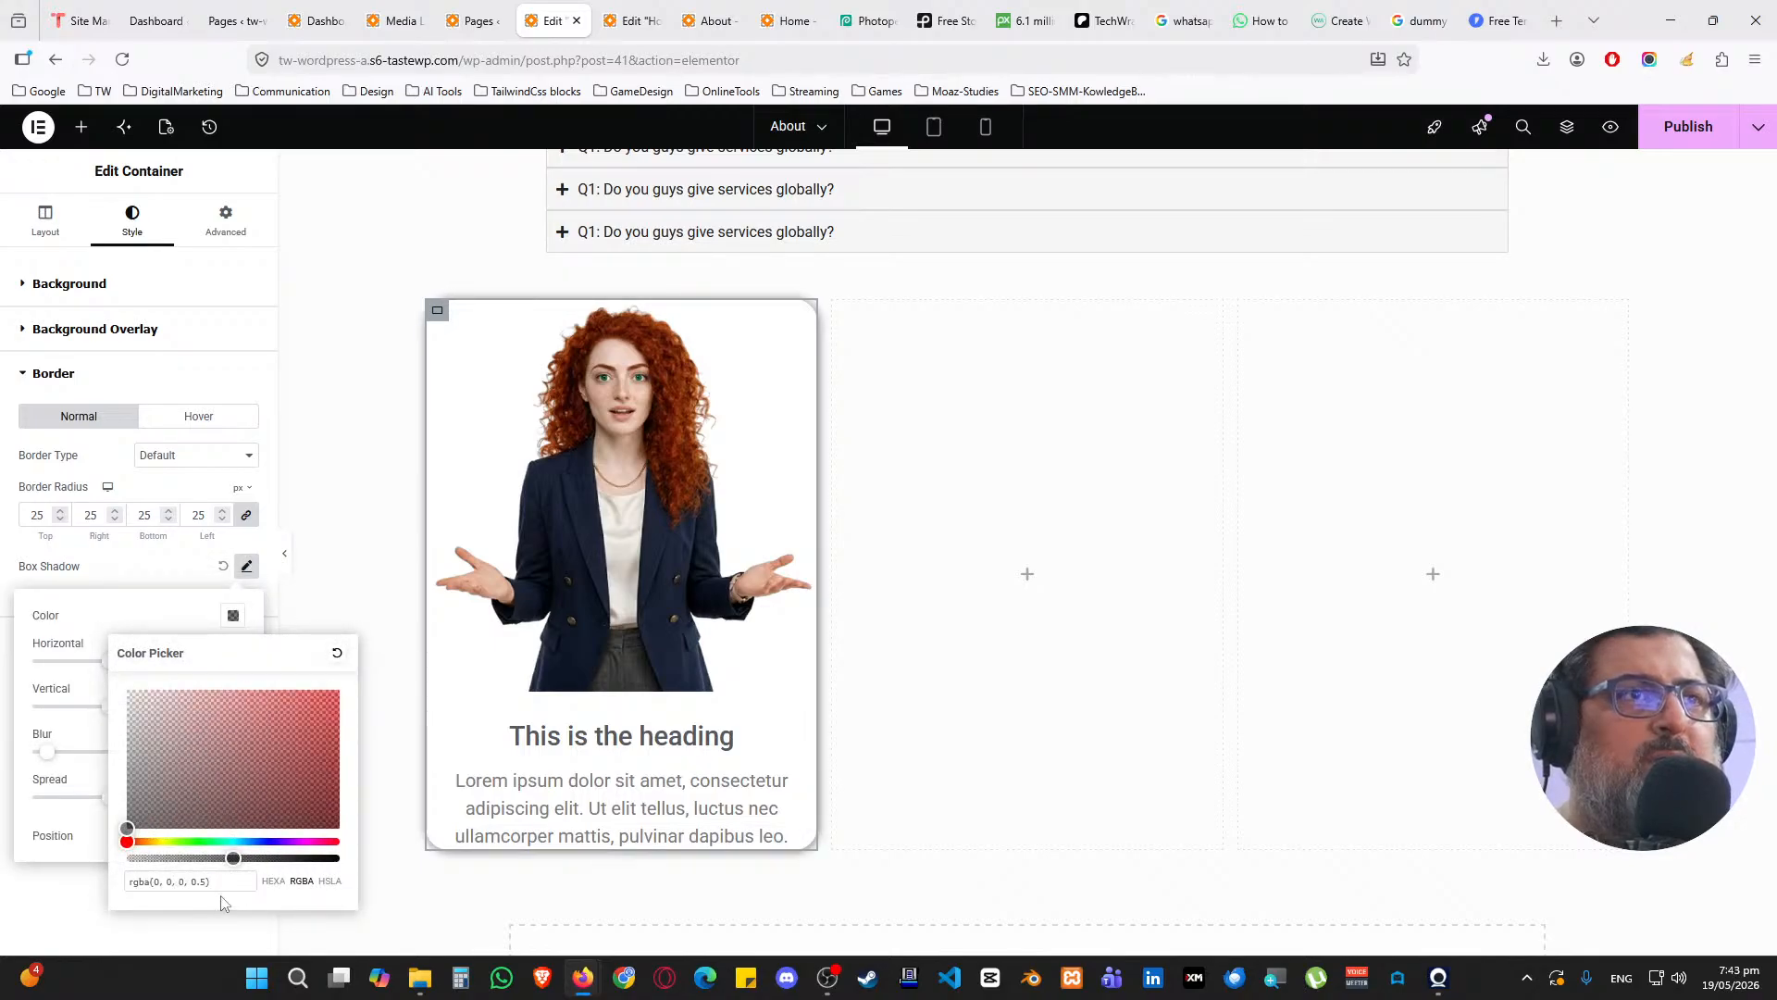
text(10)
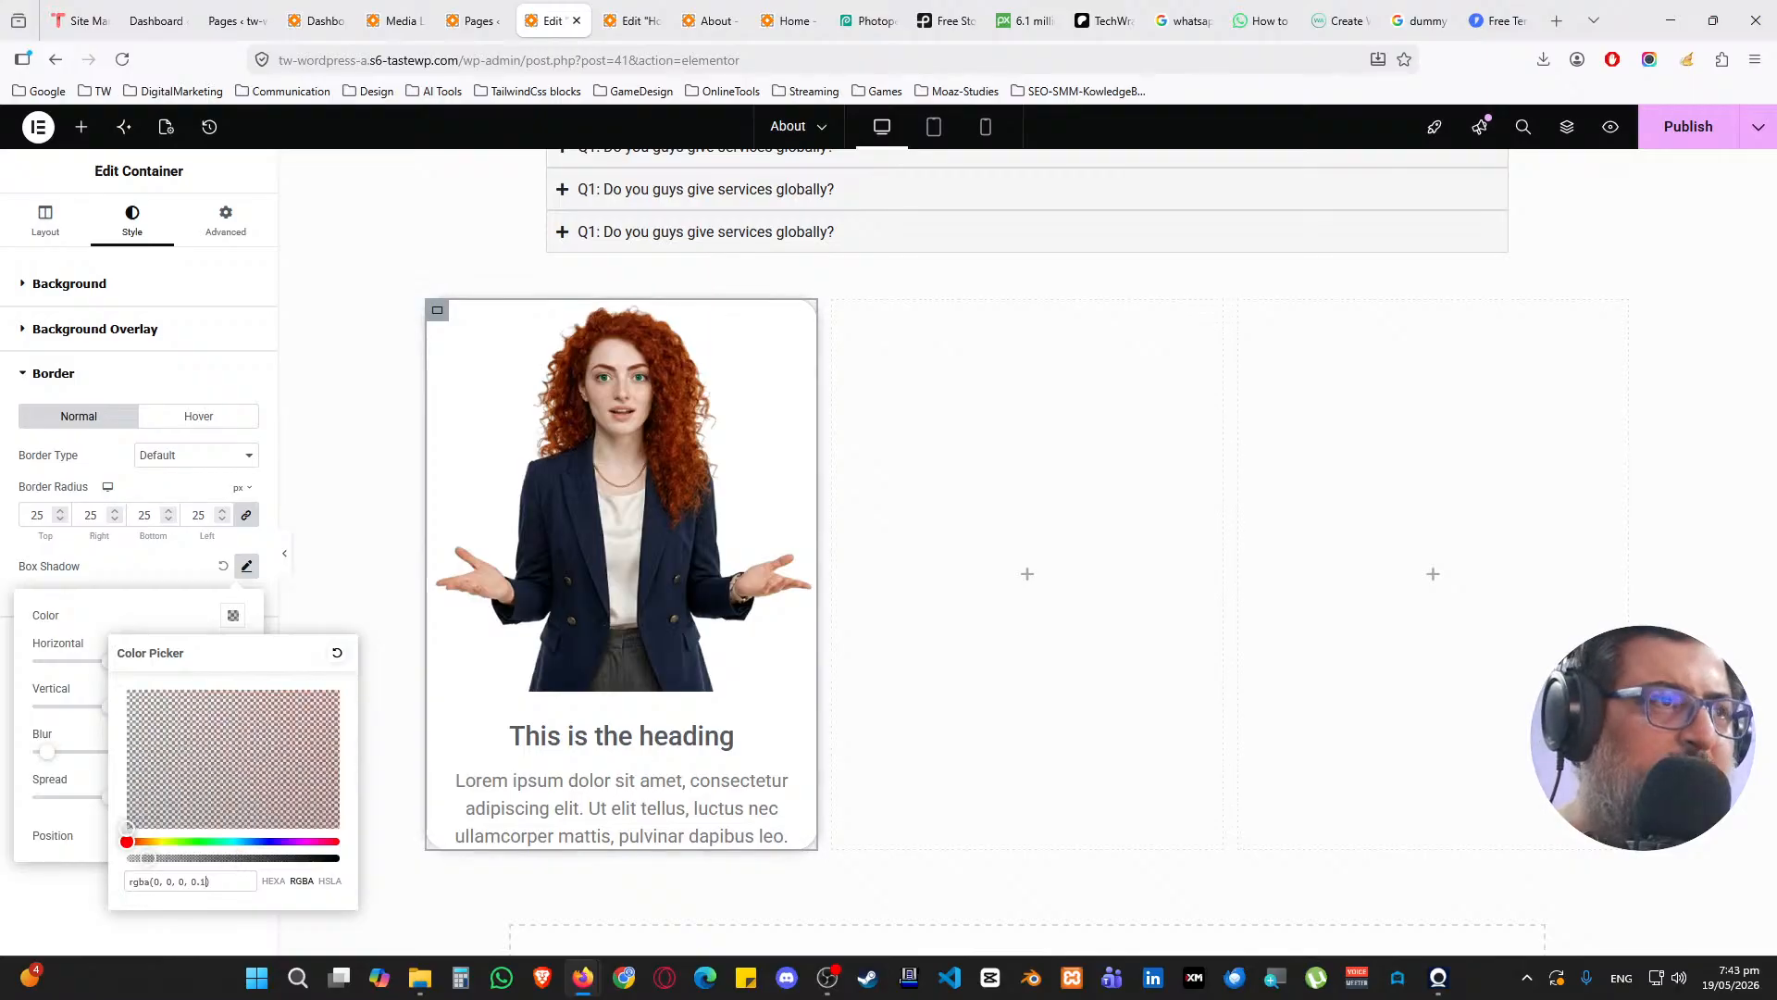
click(184, 585)
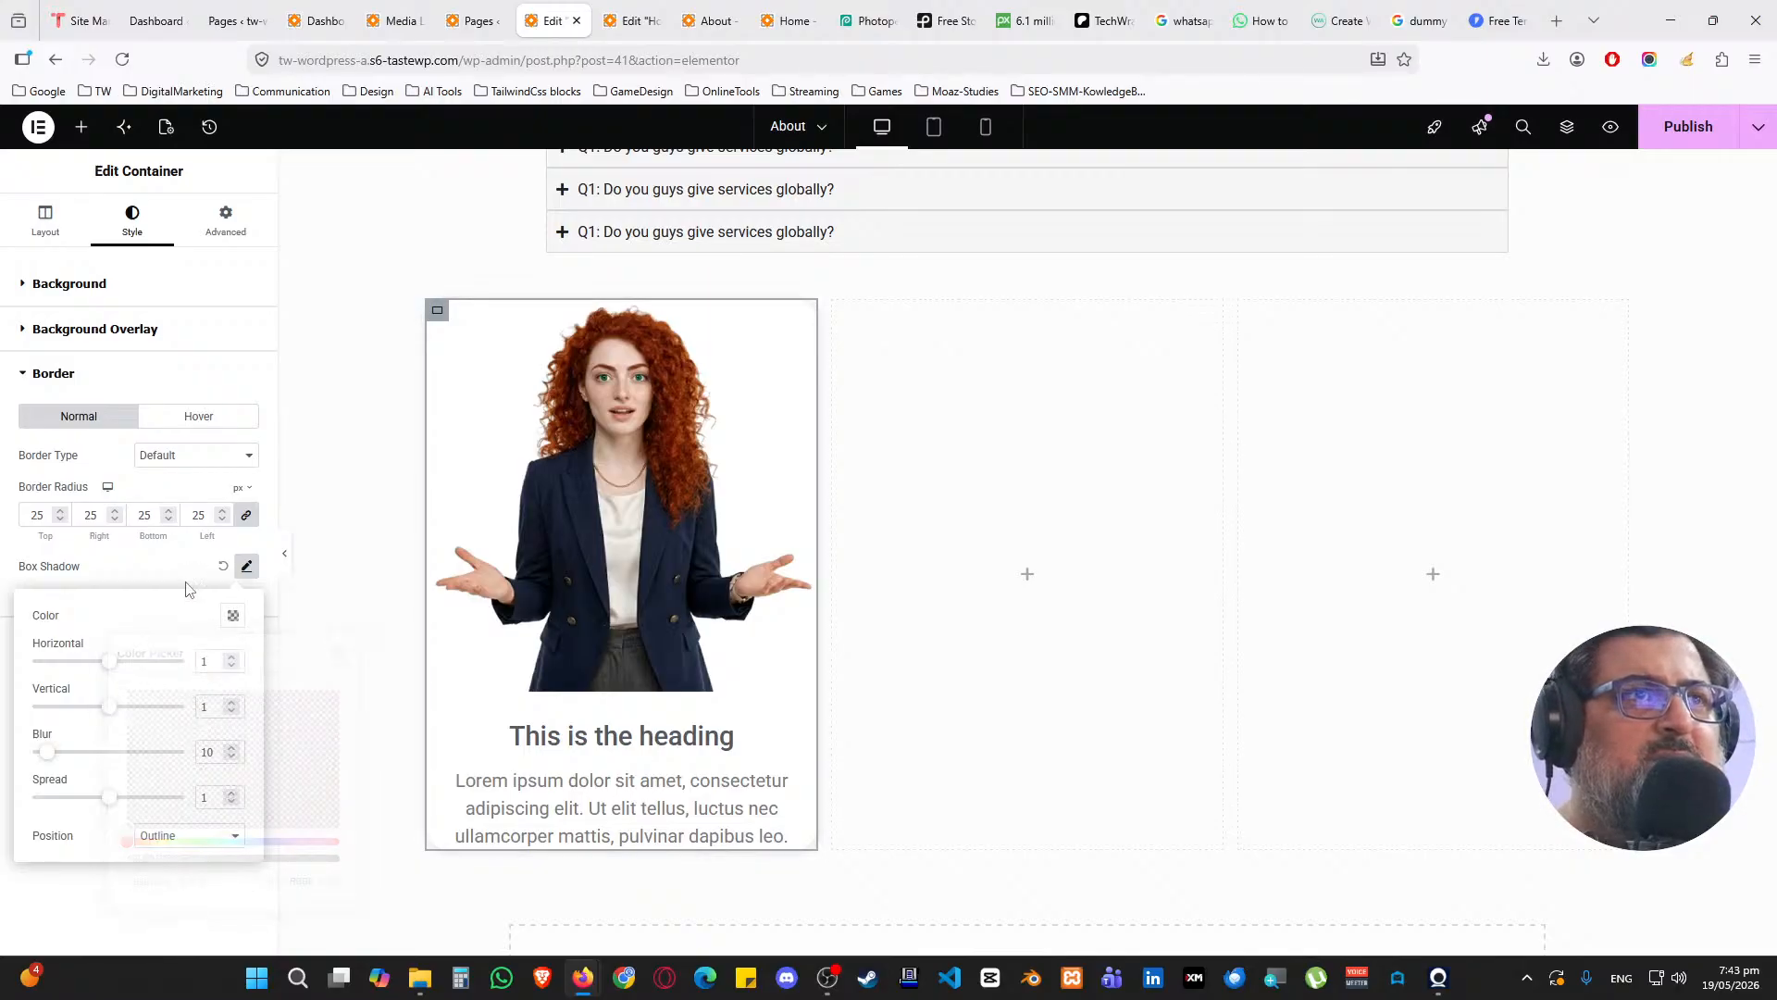
Set the card's padding to 50 px on all sides
click(229, 222)
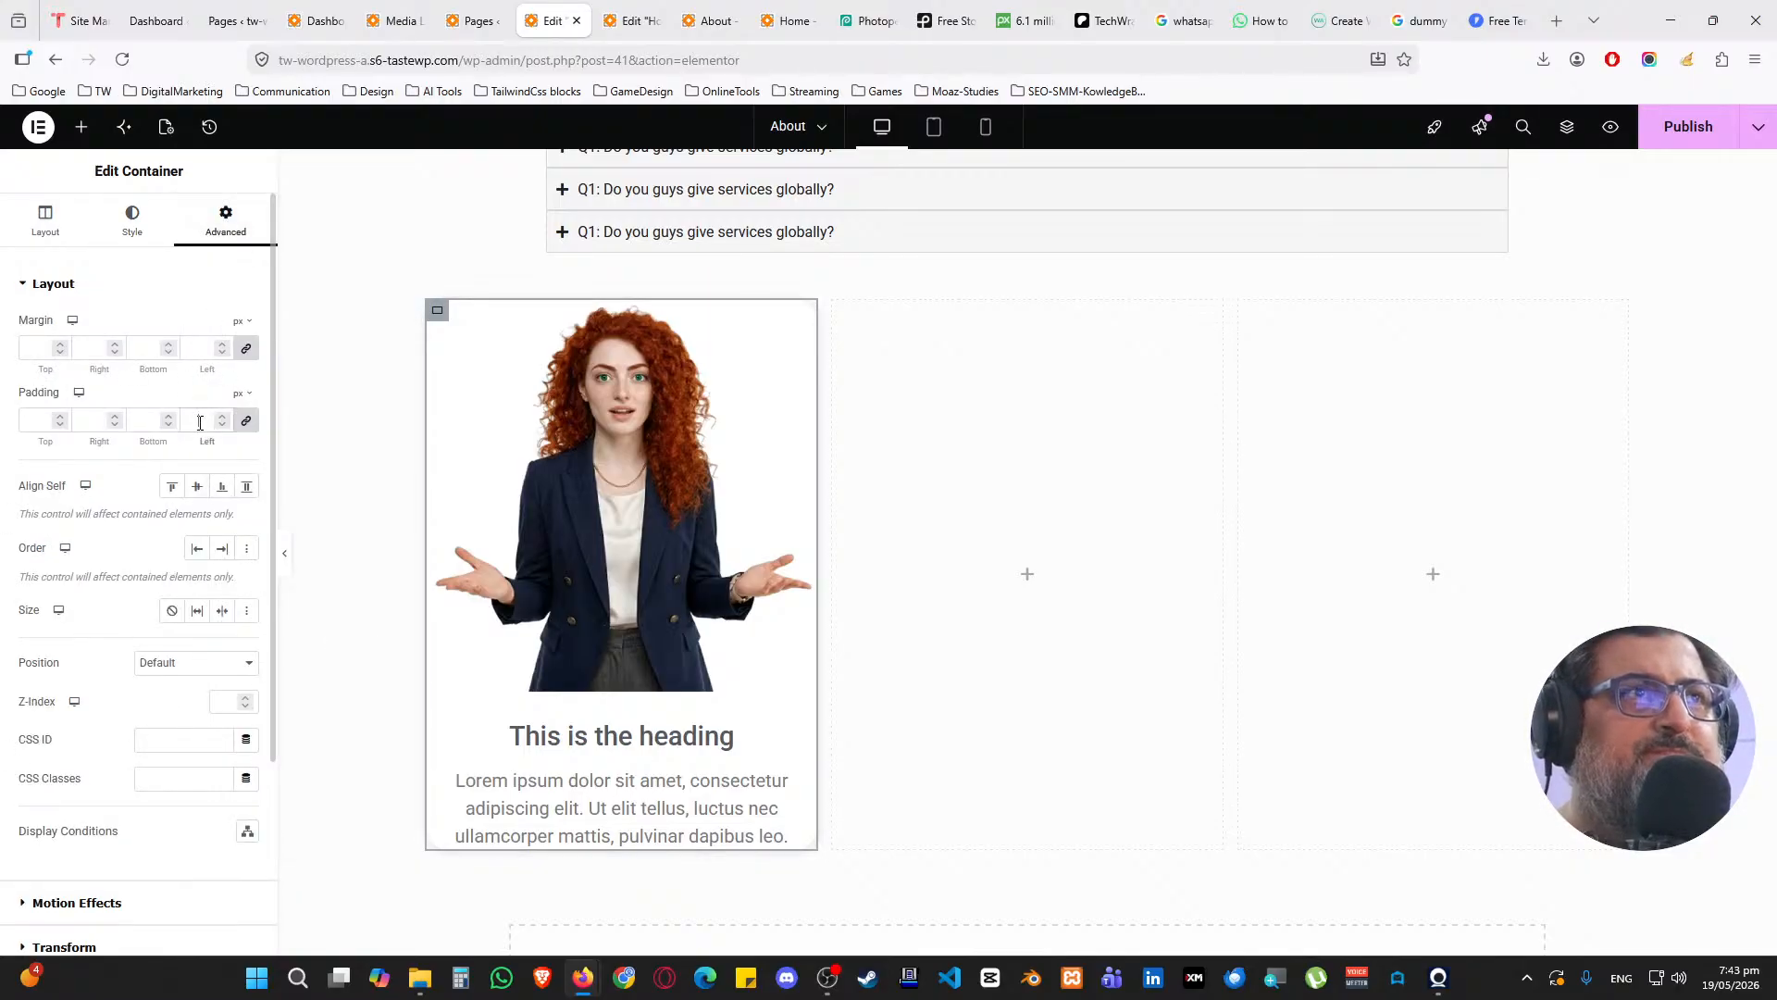
click(206, 421)
text(25)
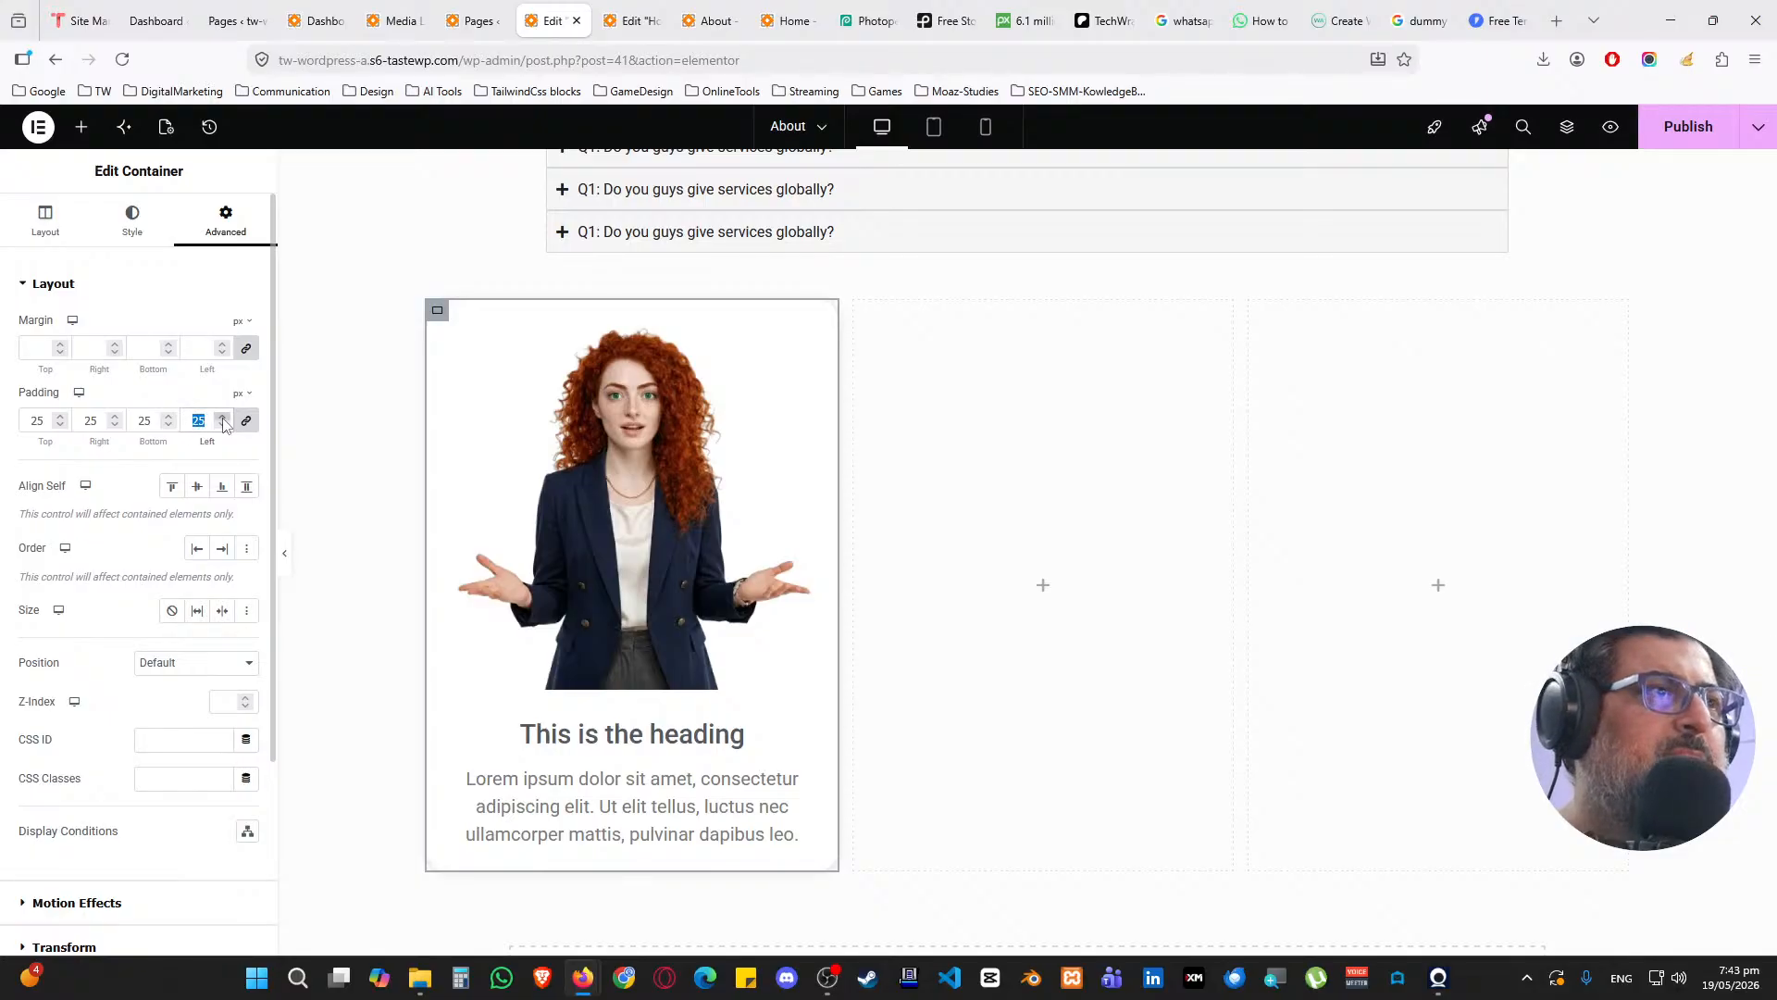
text(50)
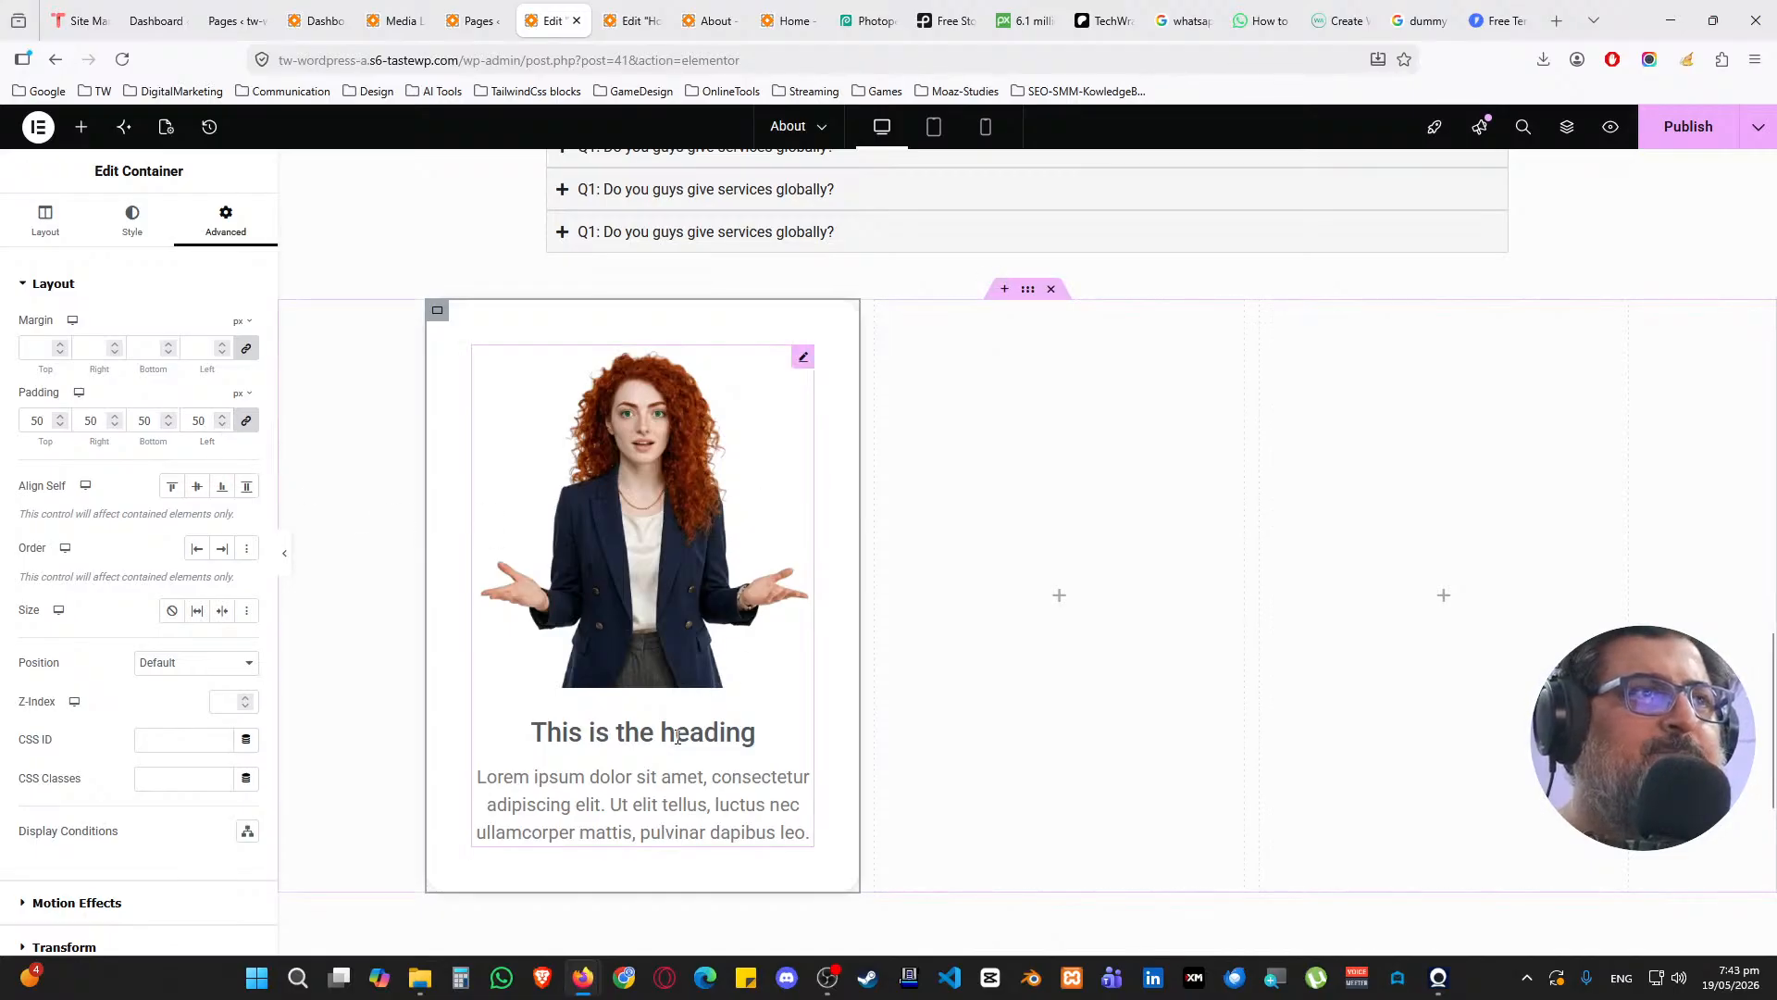
click(798, 357)
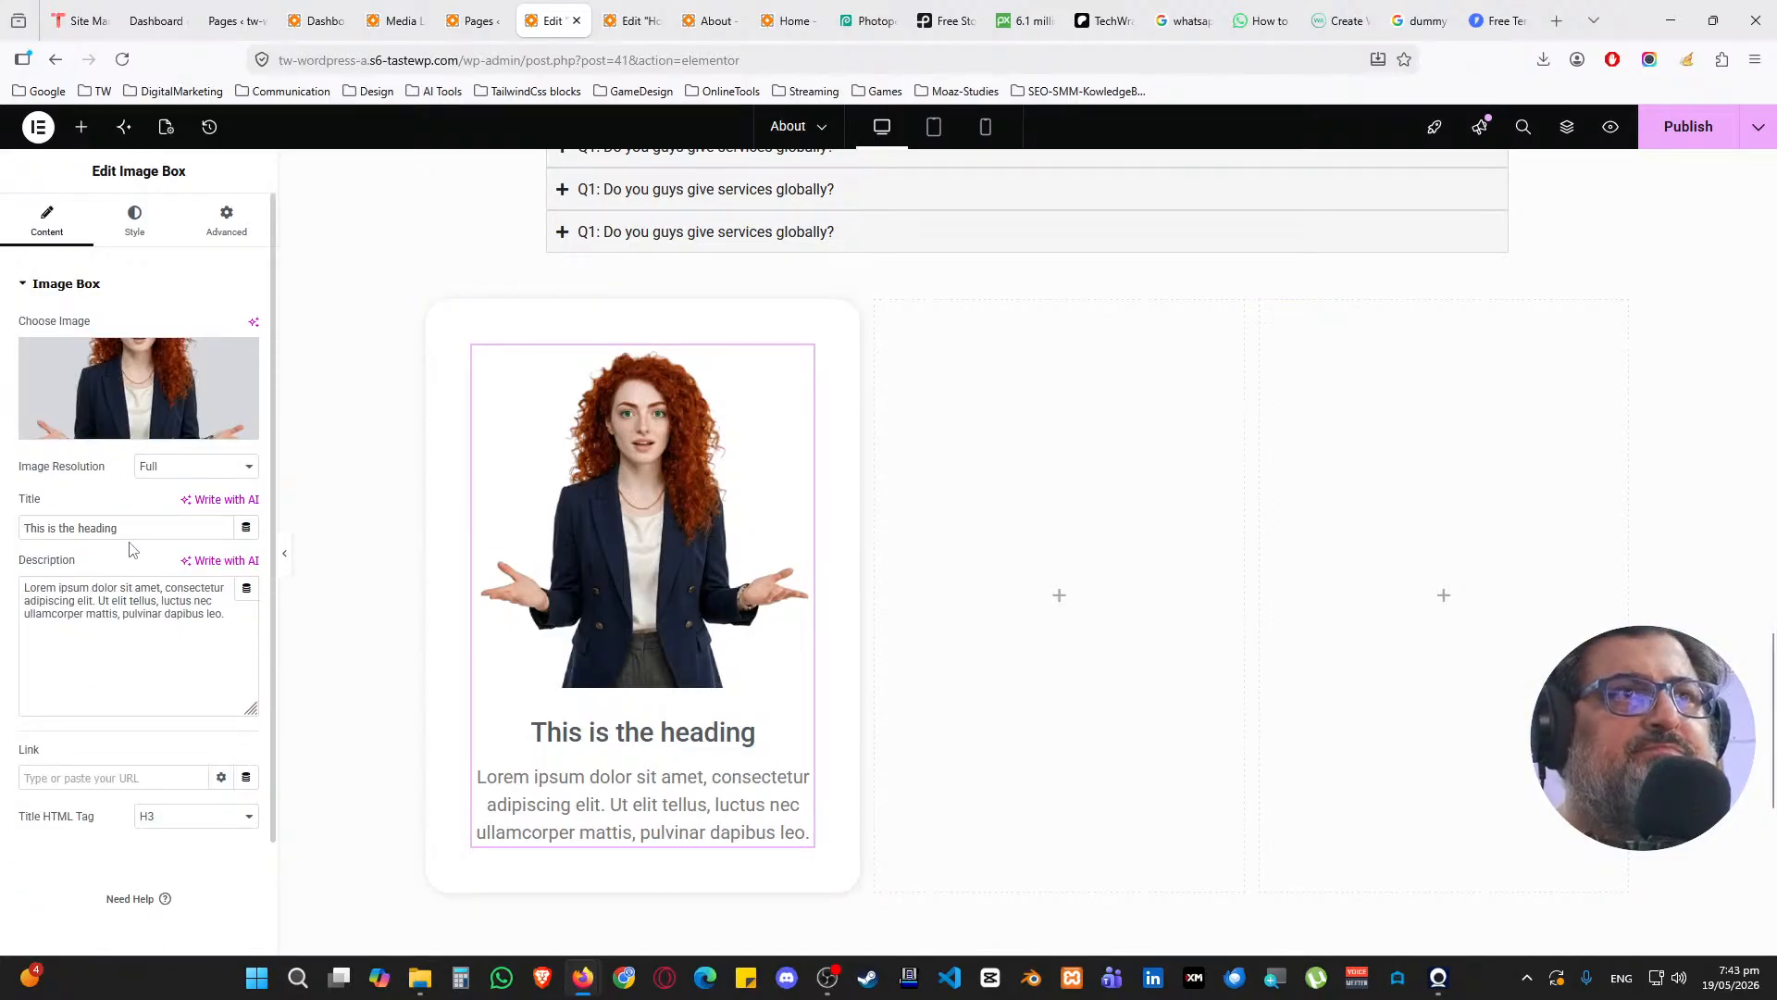
Enter the team member's name as the title and a bold 'Human Resource Manager' role plus since-2009 line as the description
triple_click(209, 522)
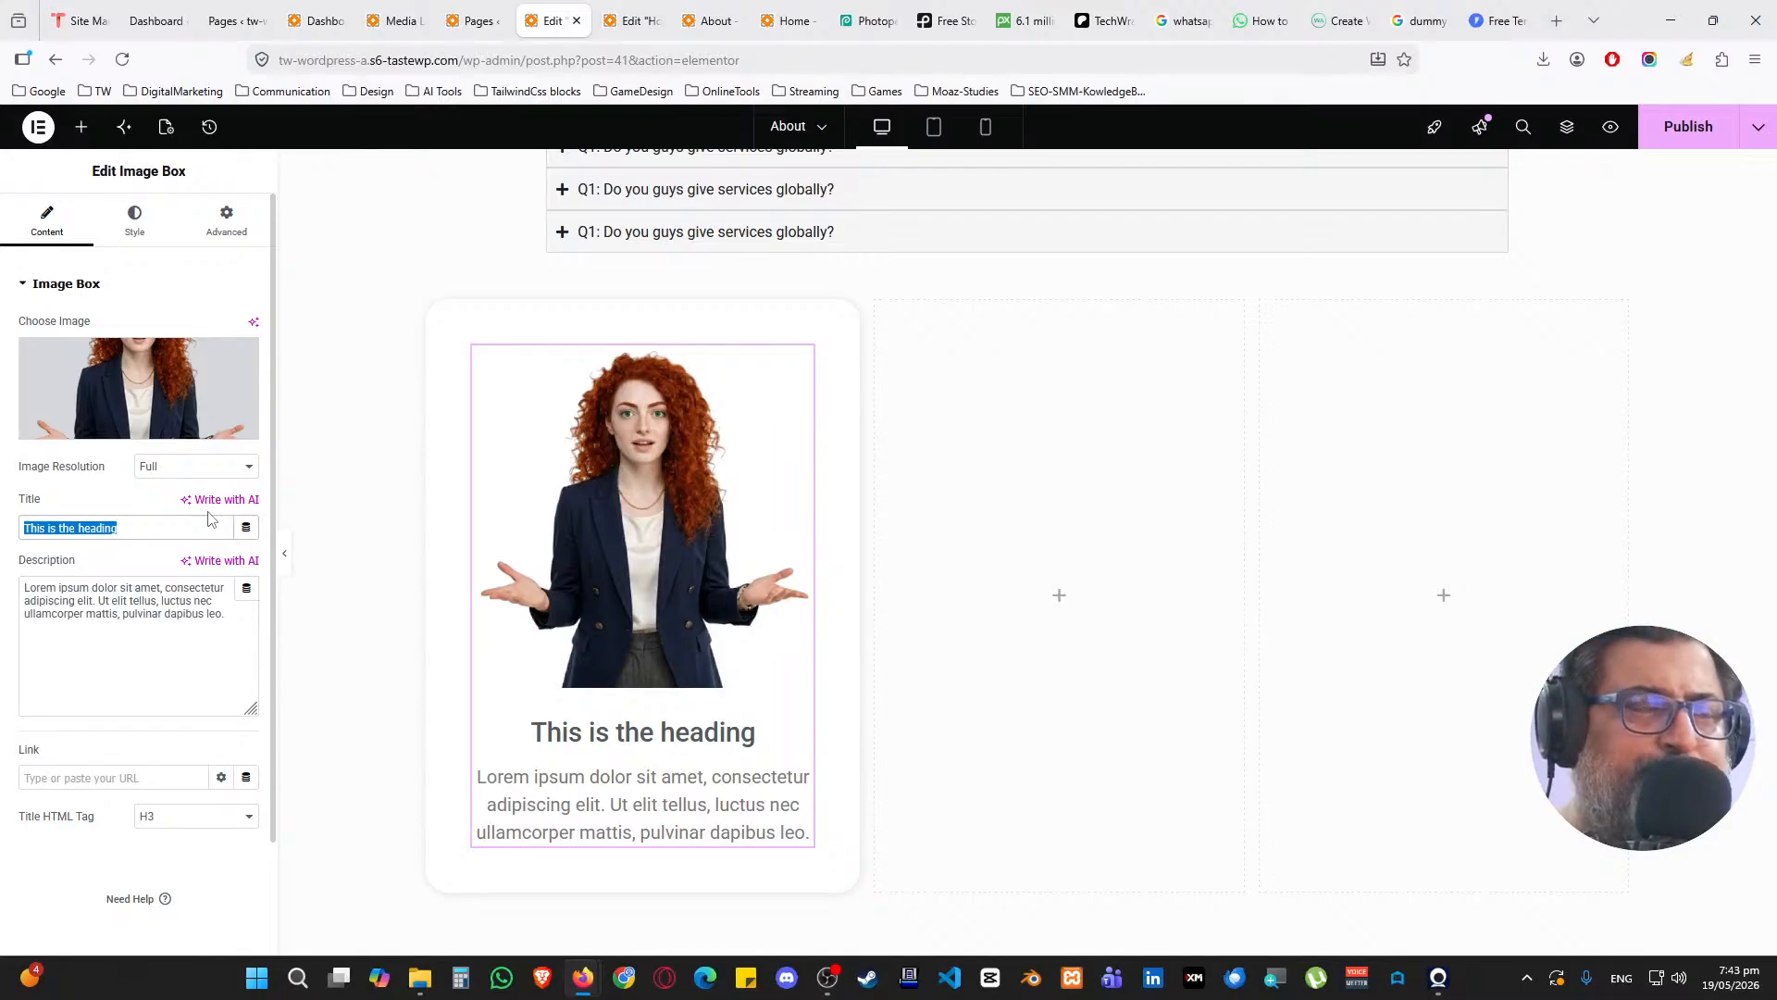
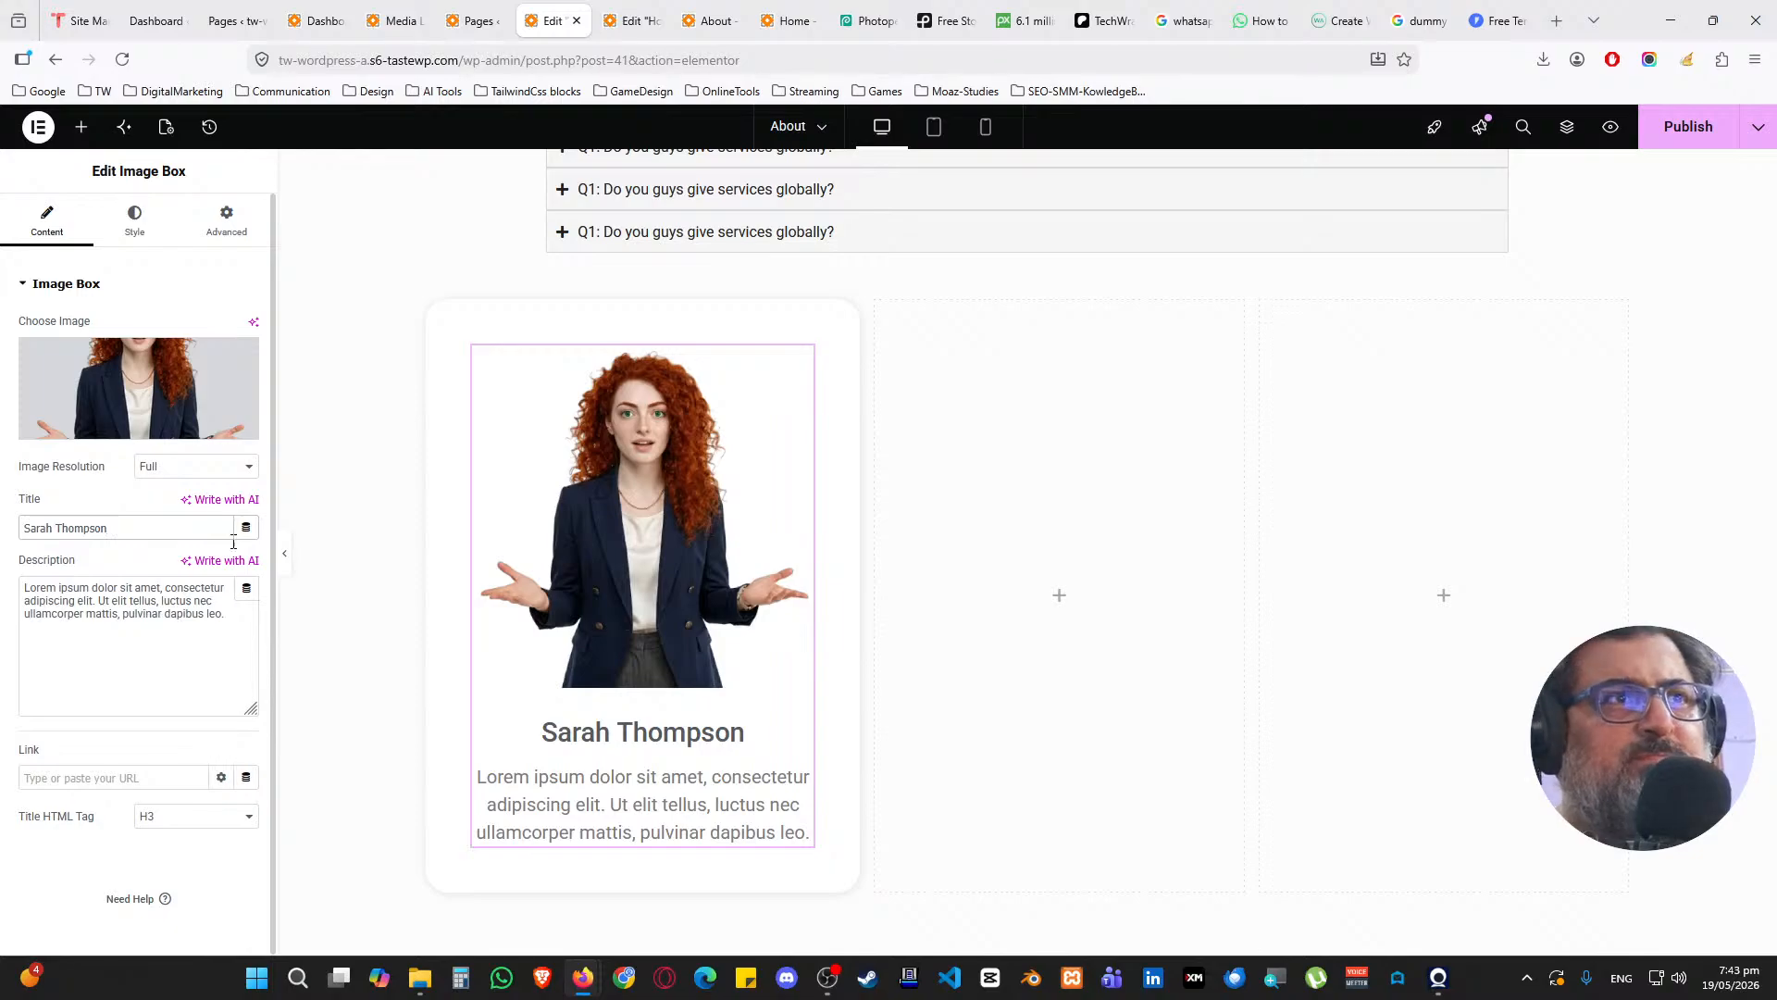
triple_click(170, 612)
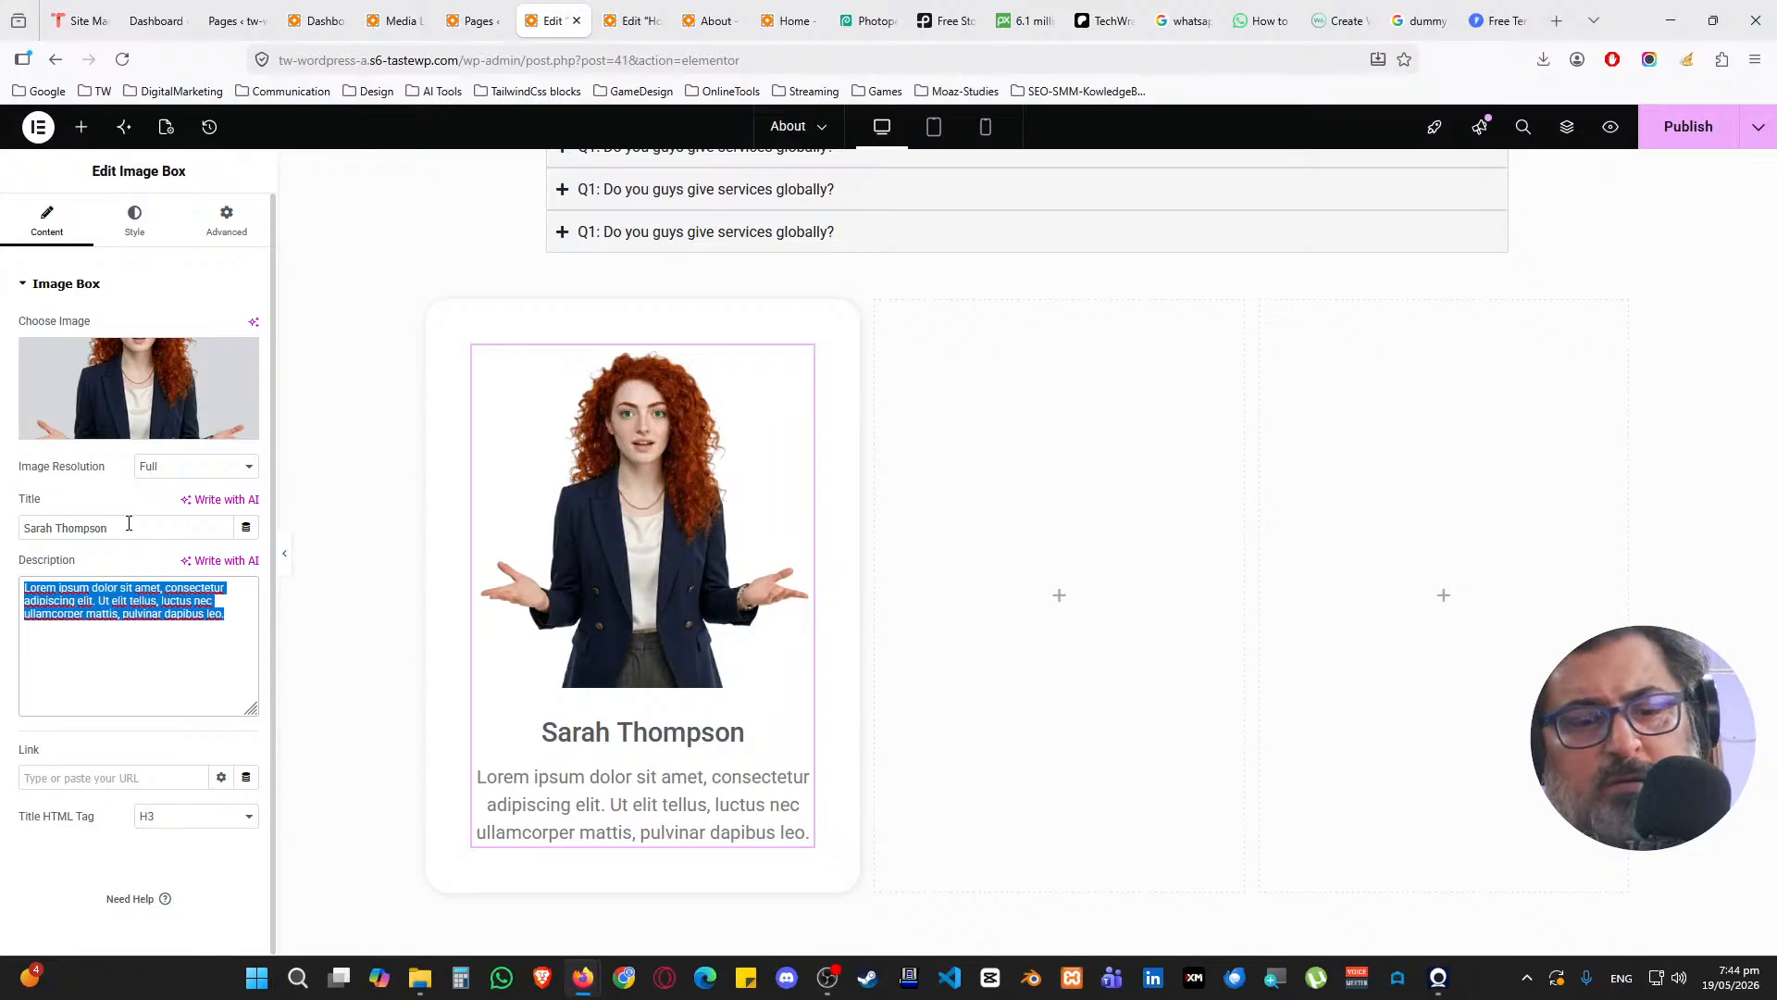
text(Human)
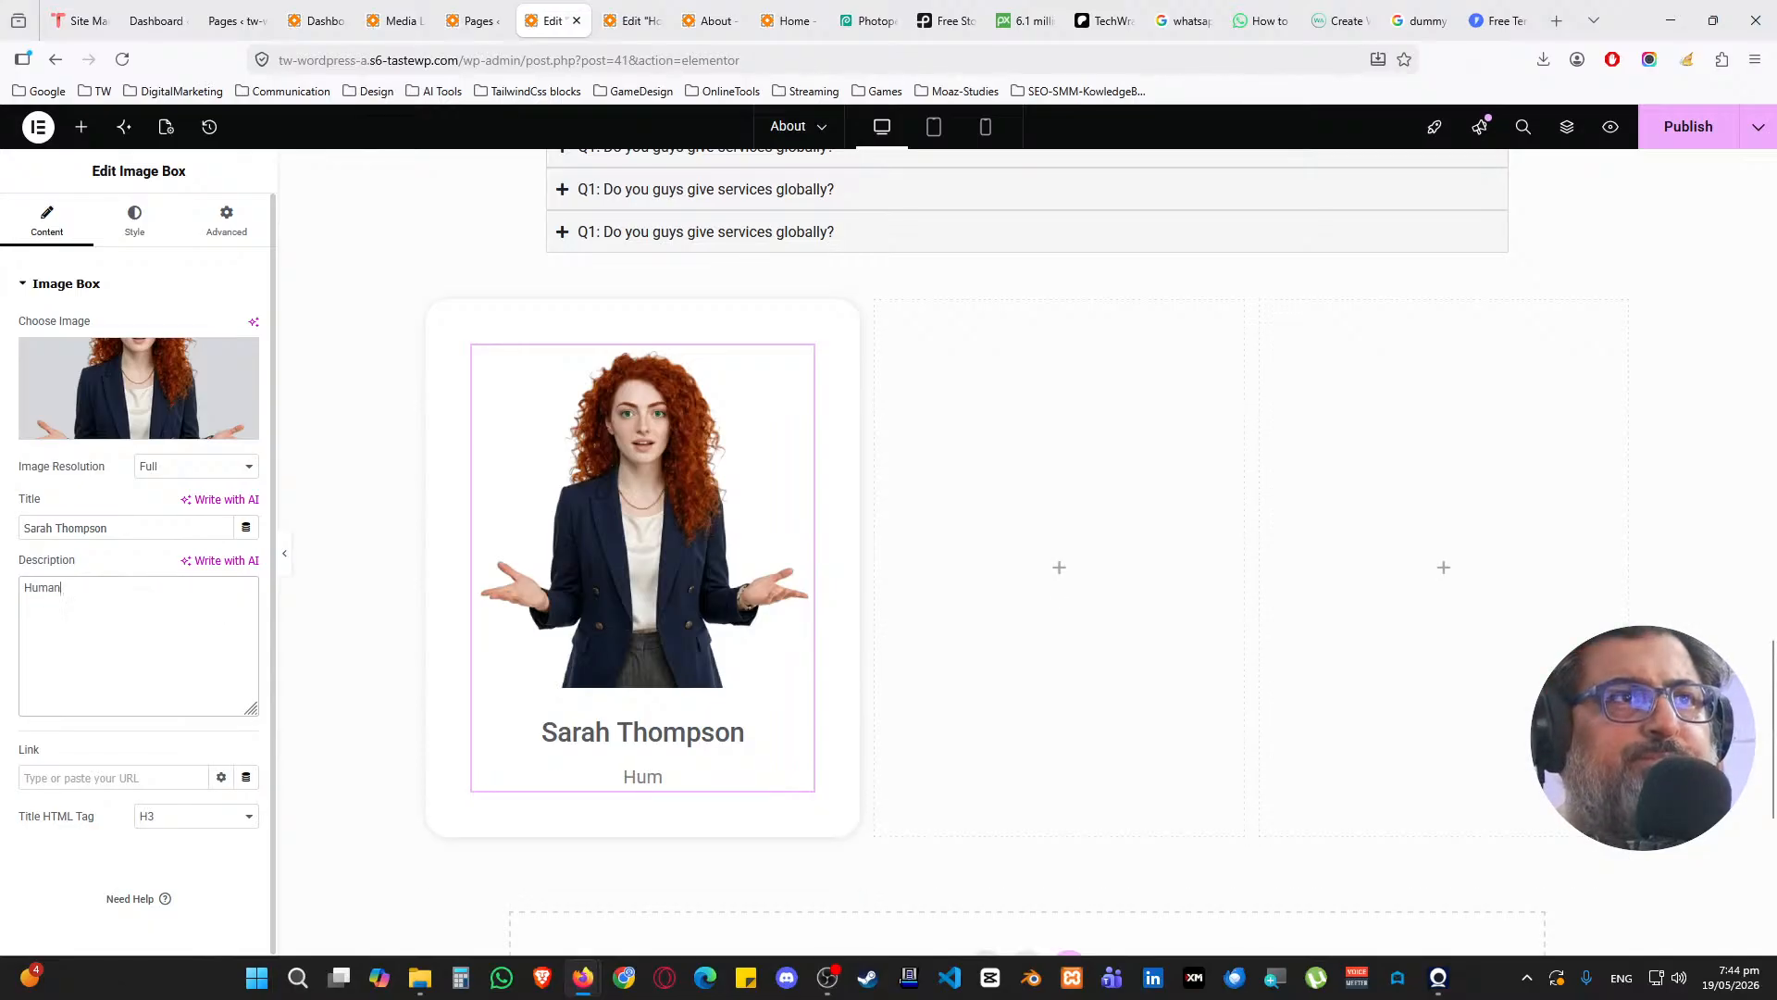
text( Resource Manager)
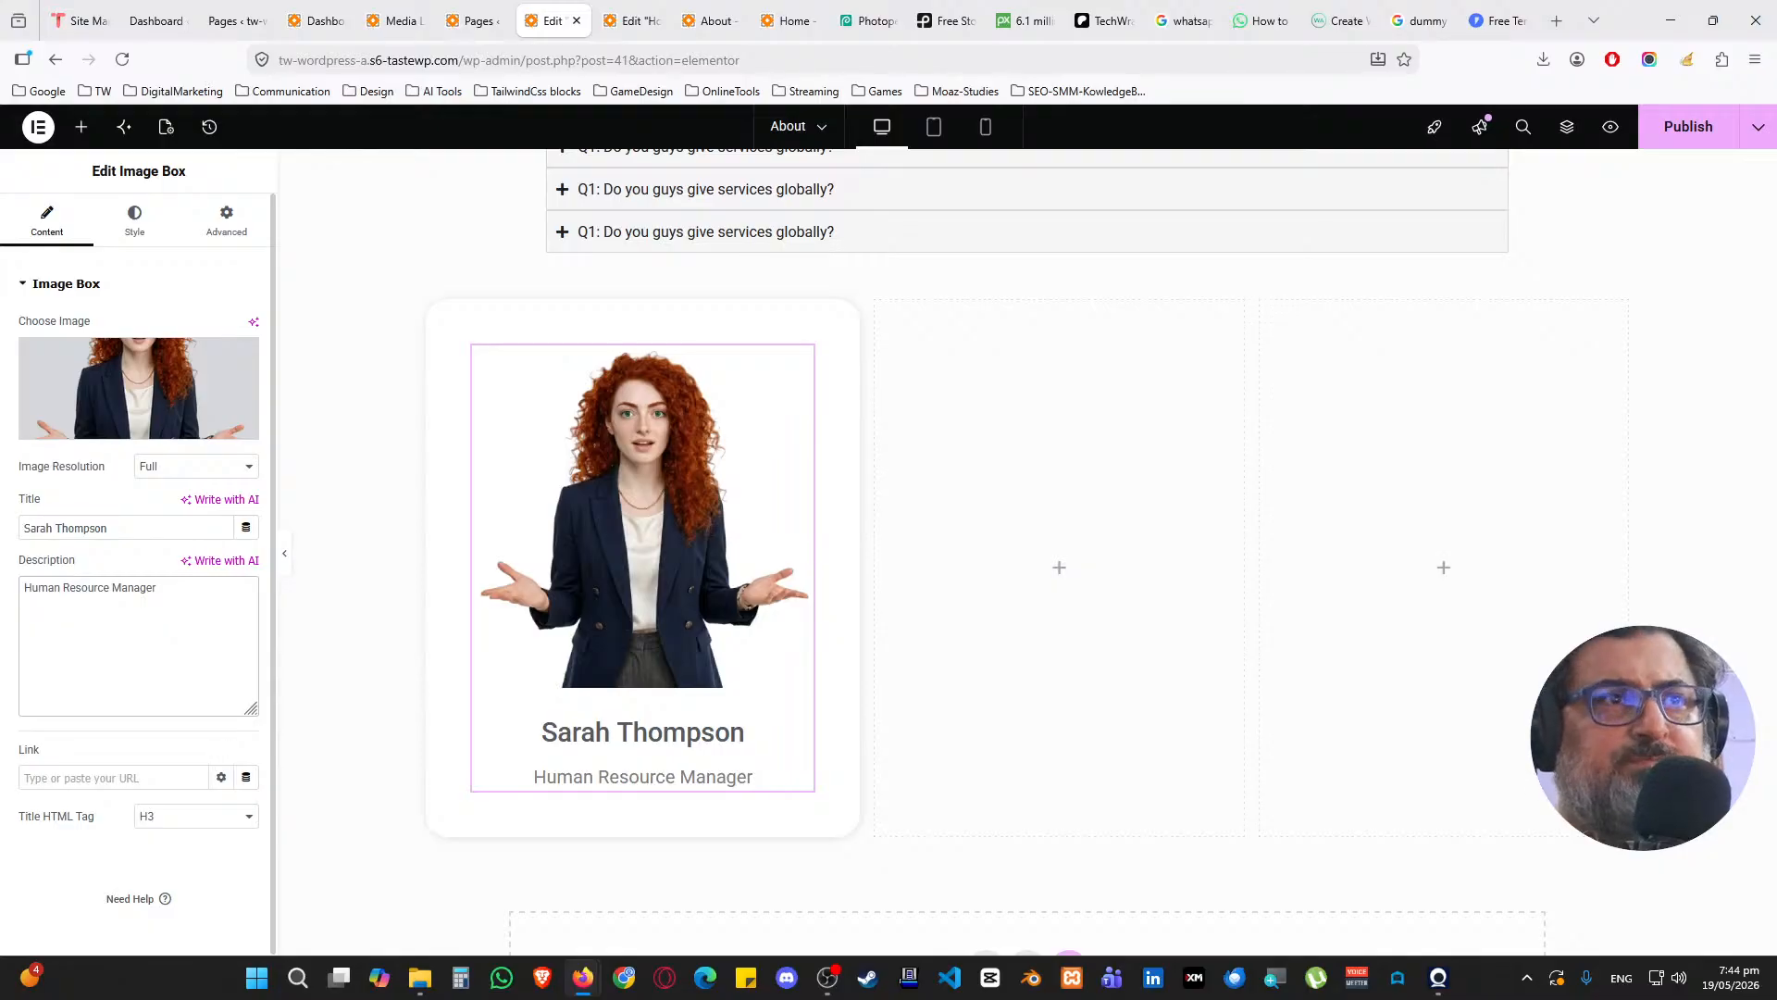
text(<b>)
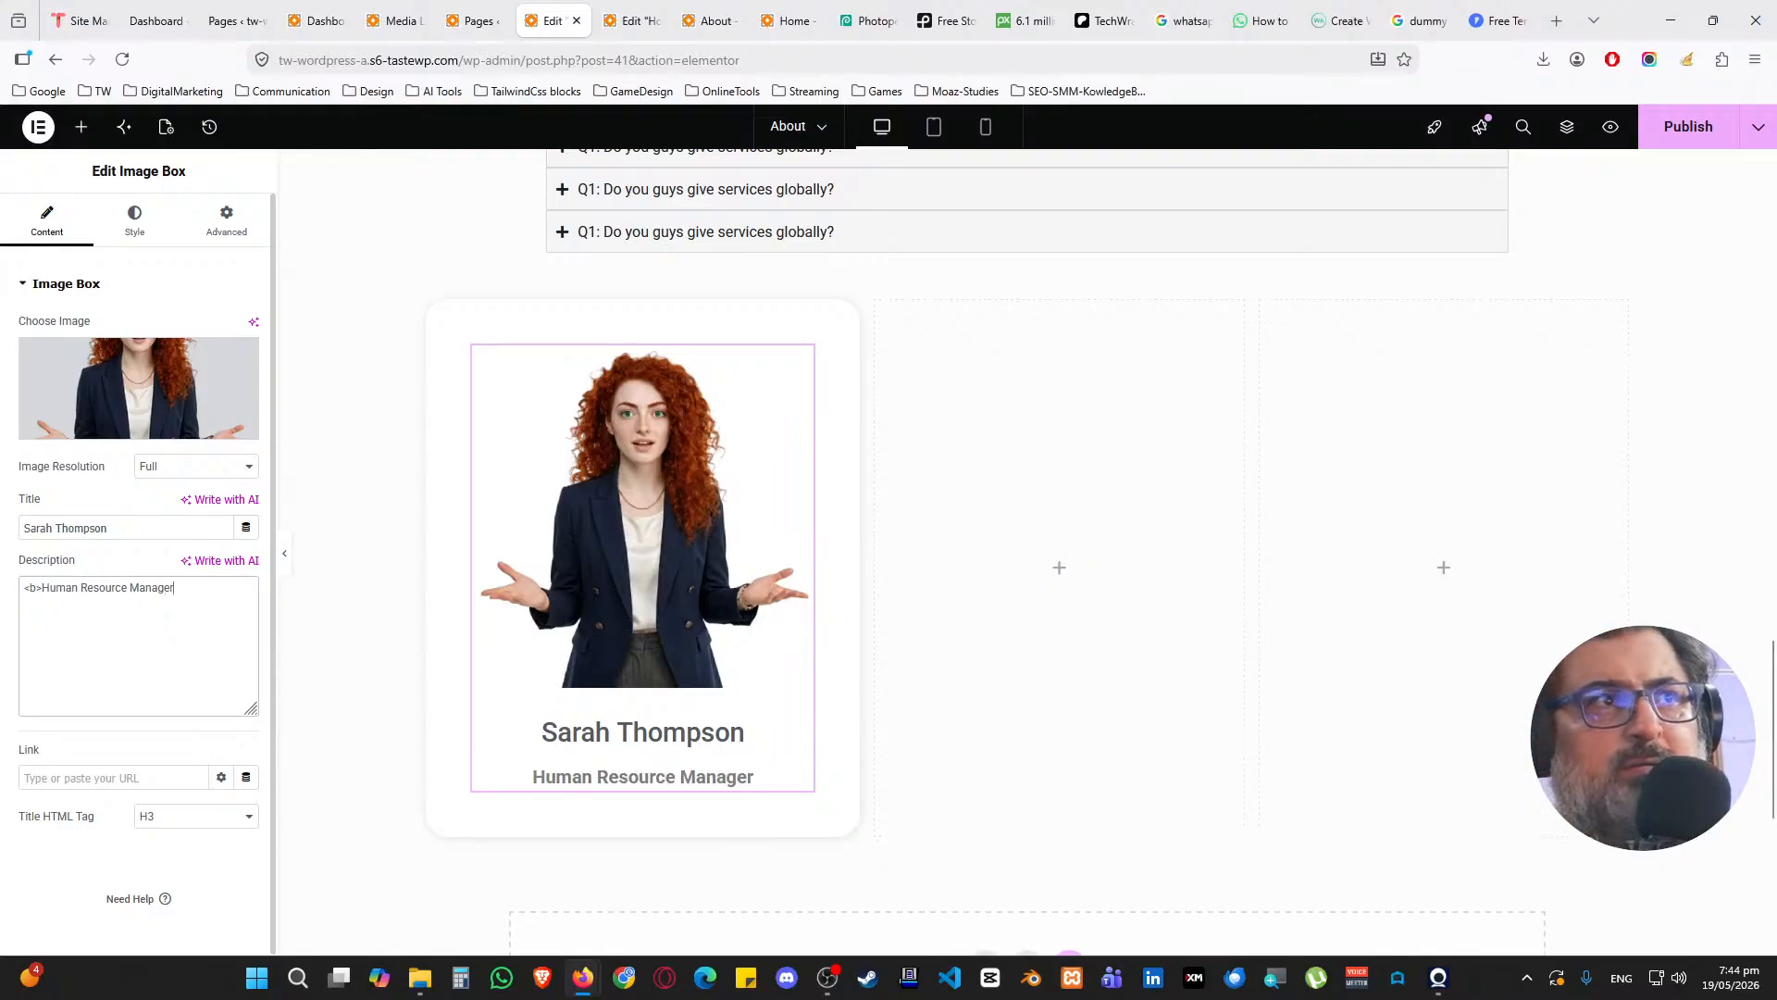
key(End)
text(</b> )
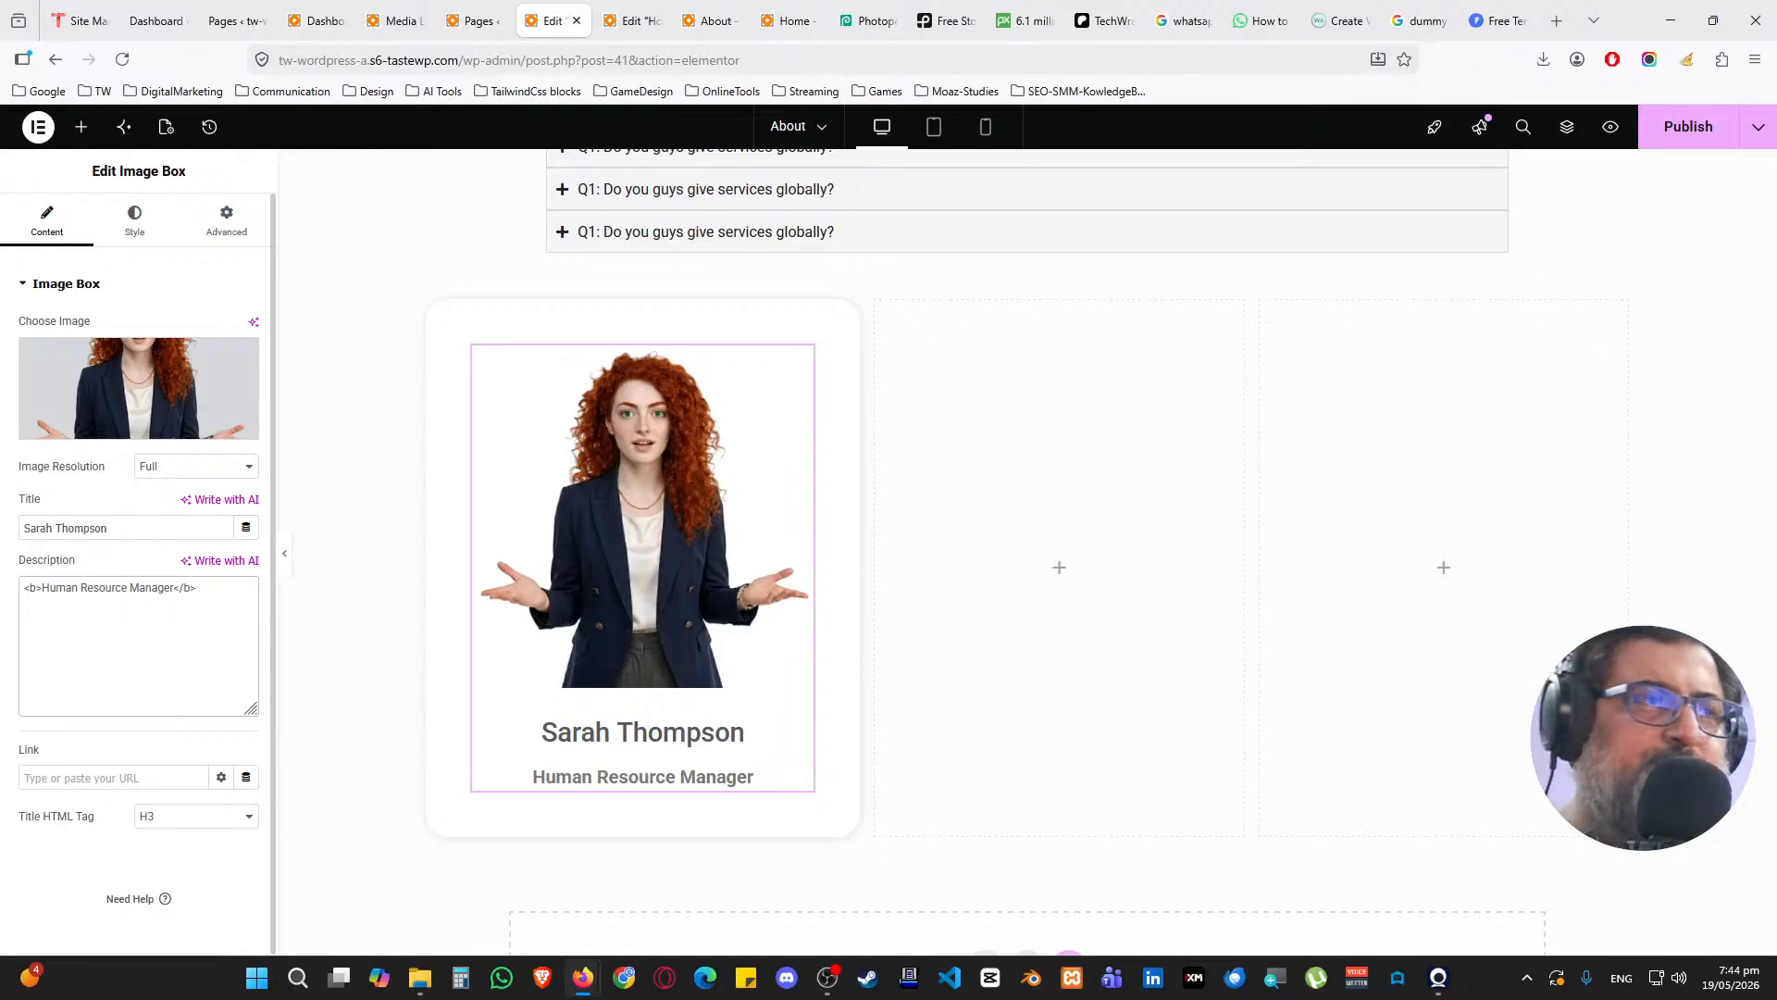
text(She)
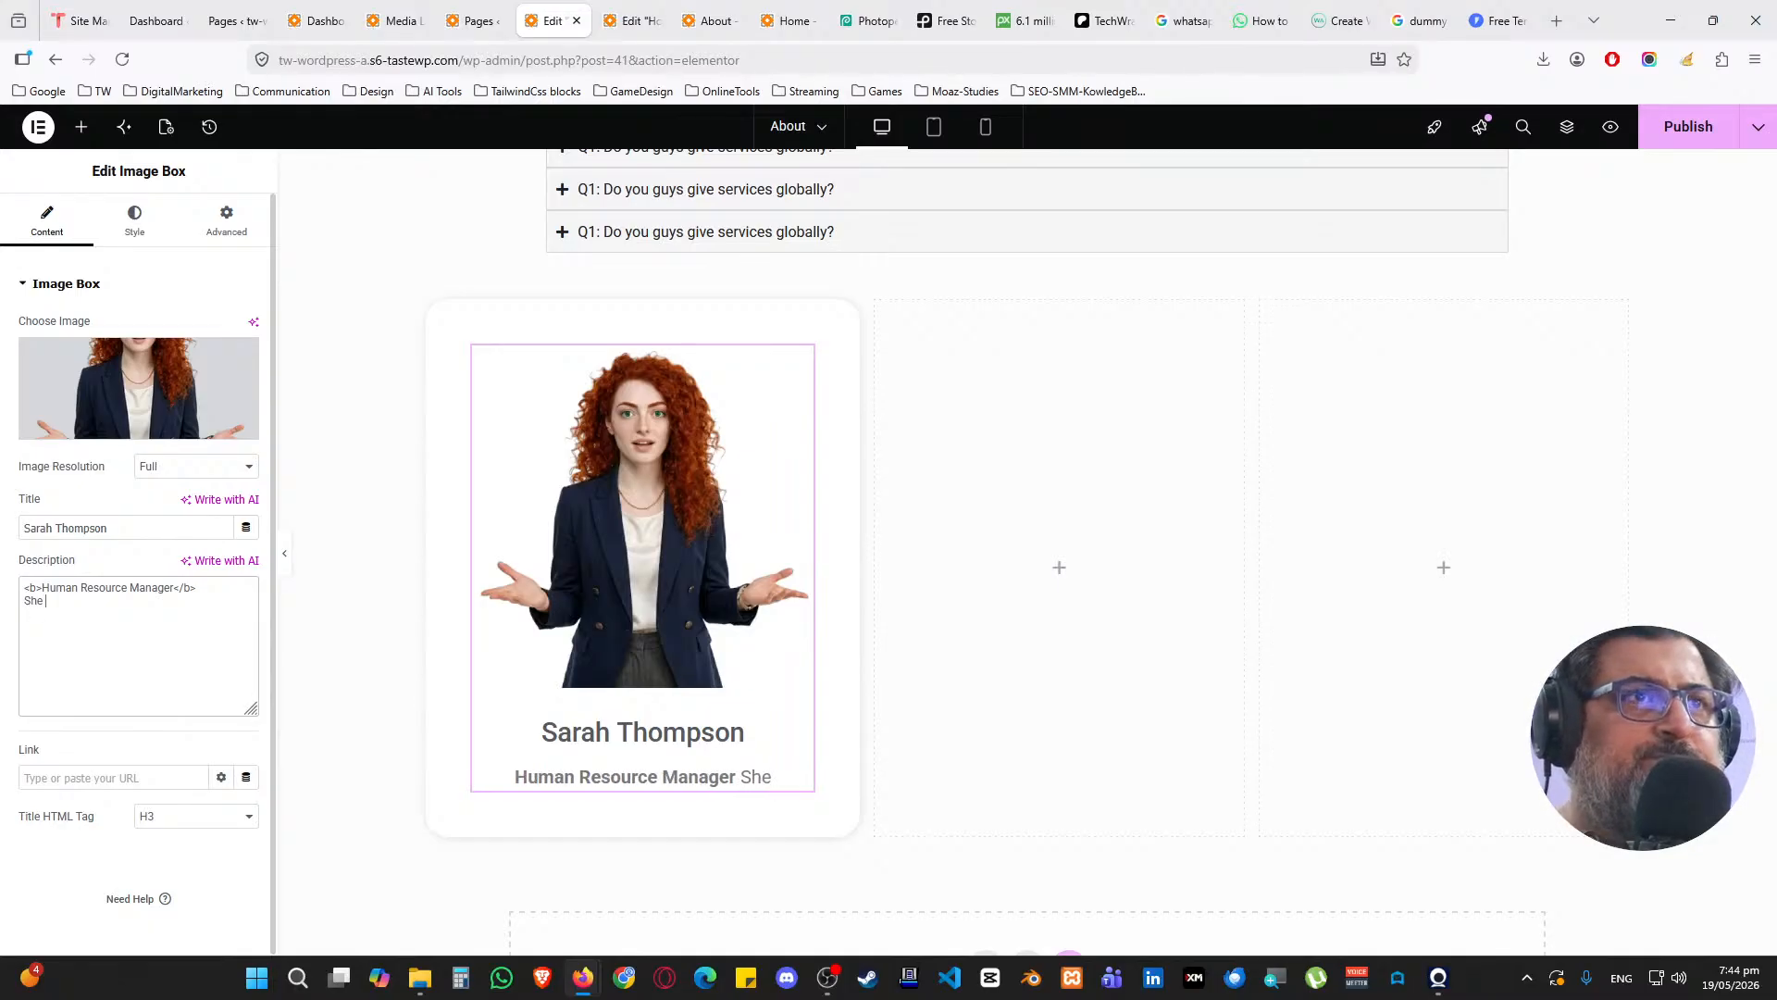
key(Home)
key(Return)
text(<br> S)
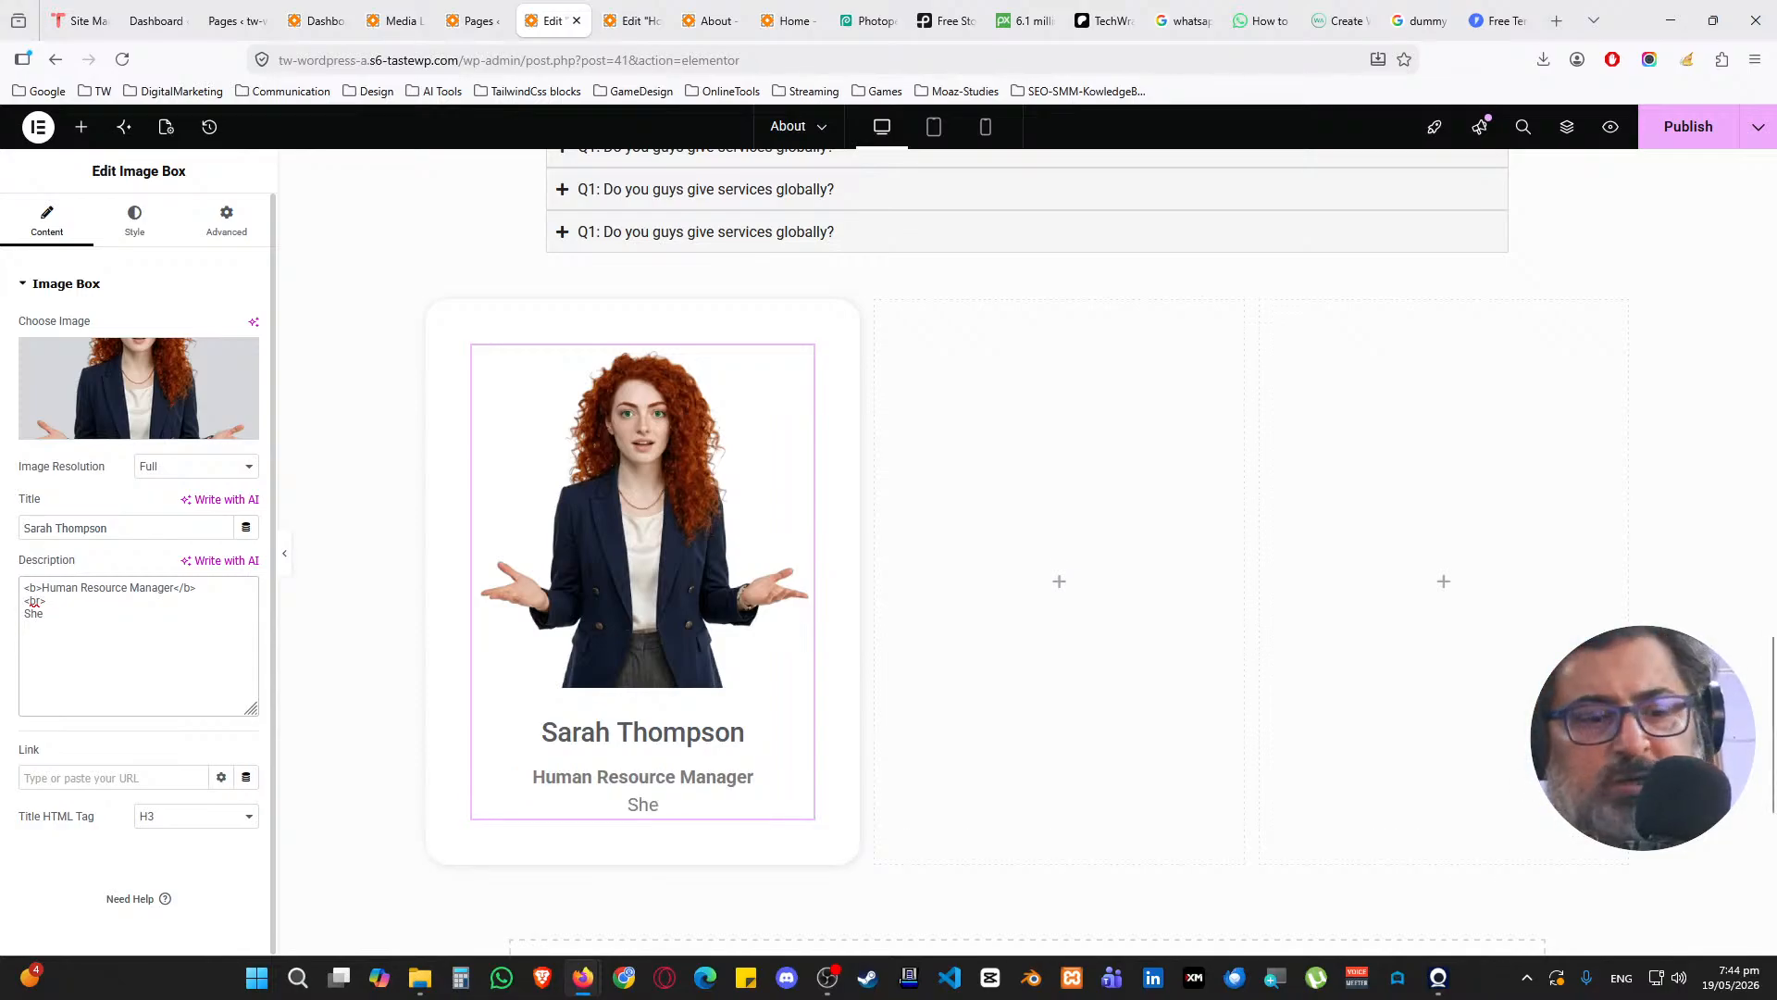
text(he has been part of )
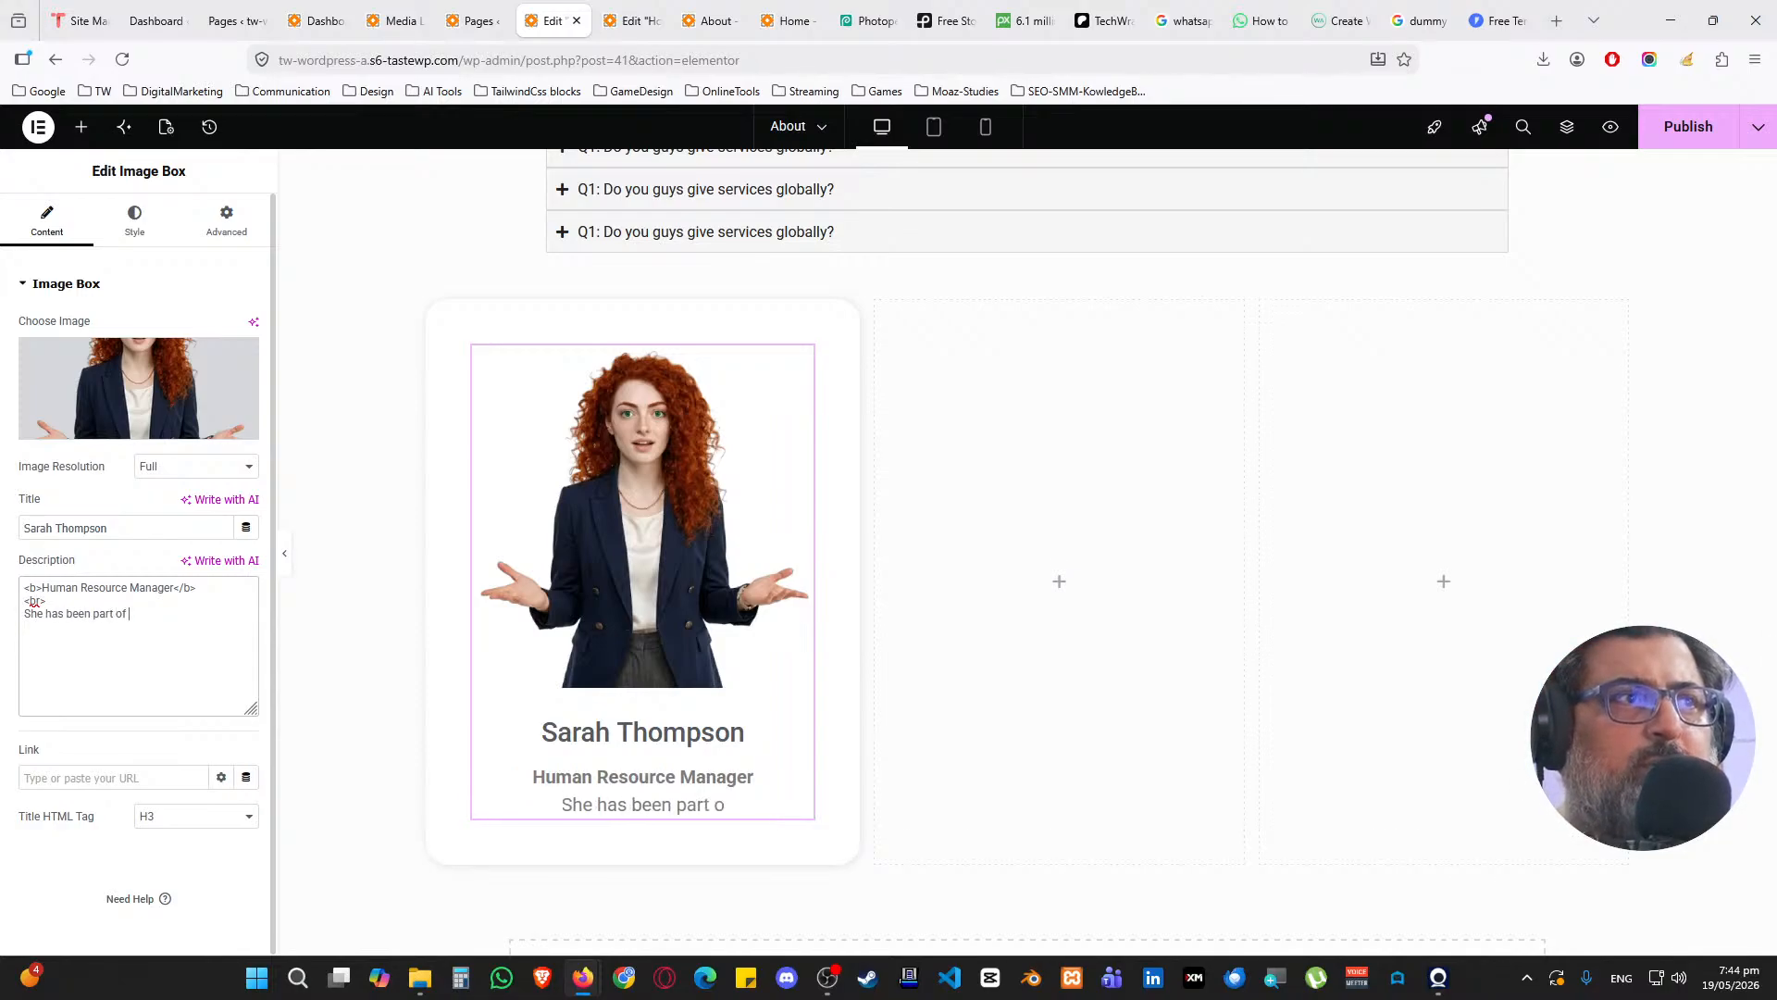
text(the team since)
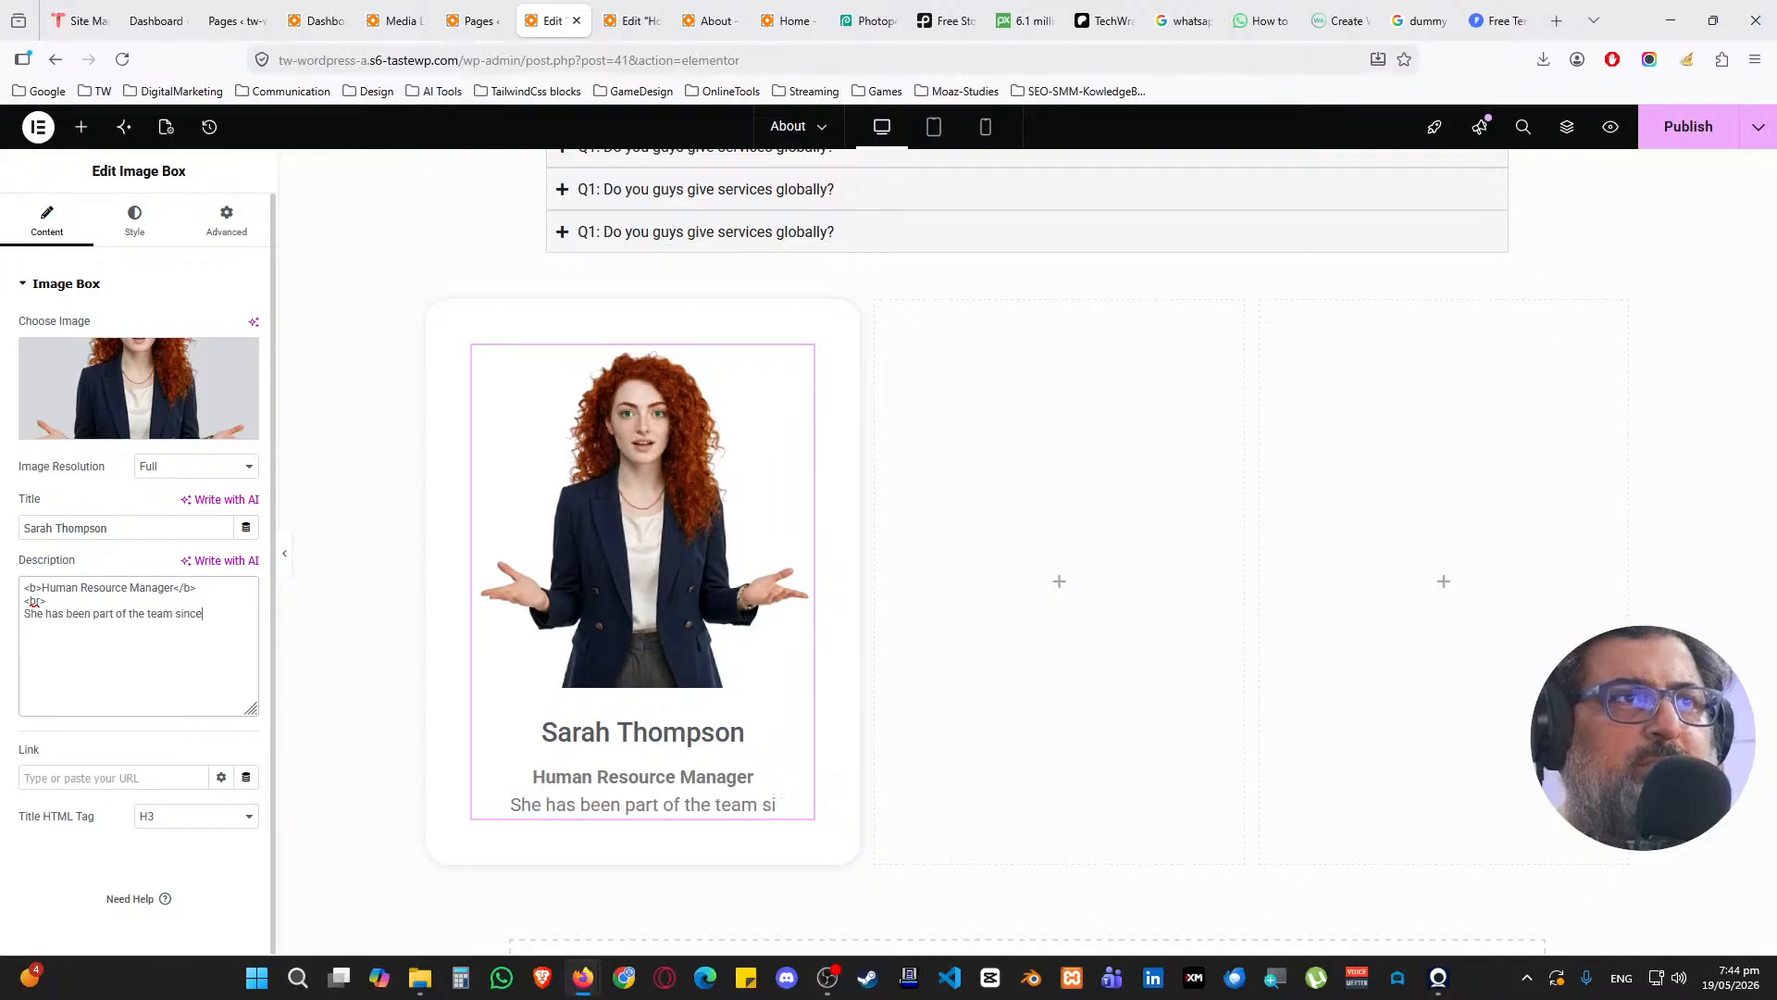
text( 2009)
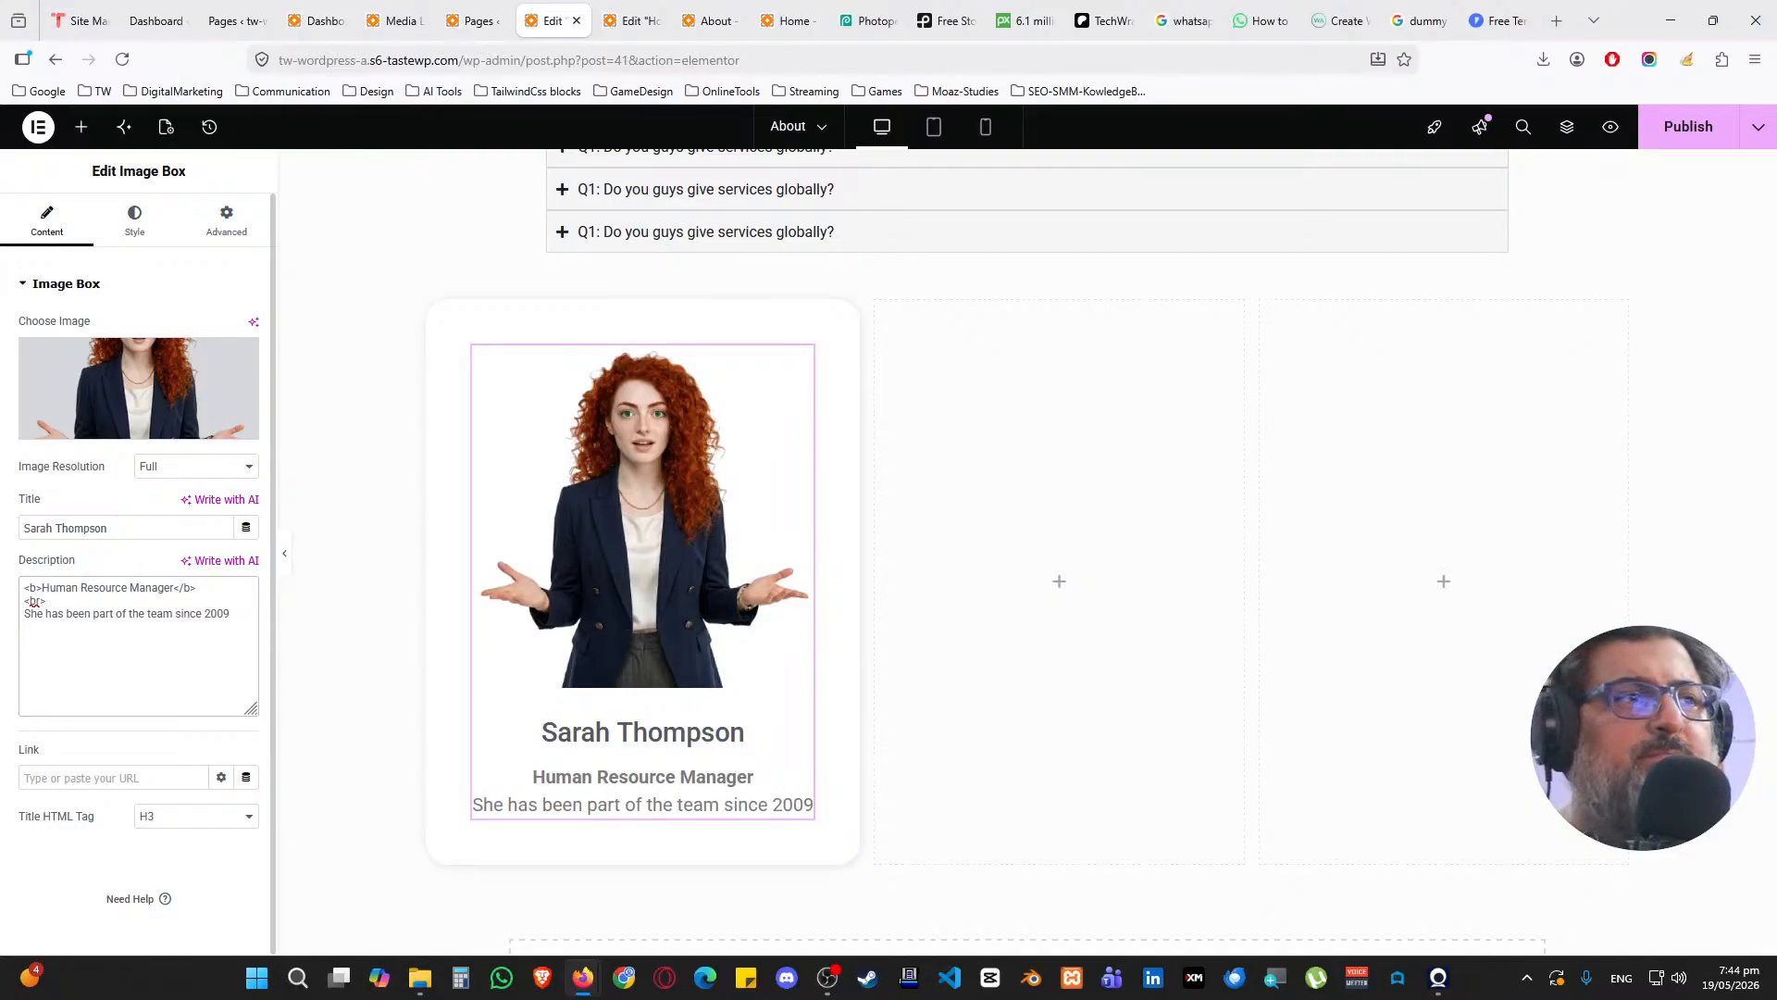
click(134, 227)
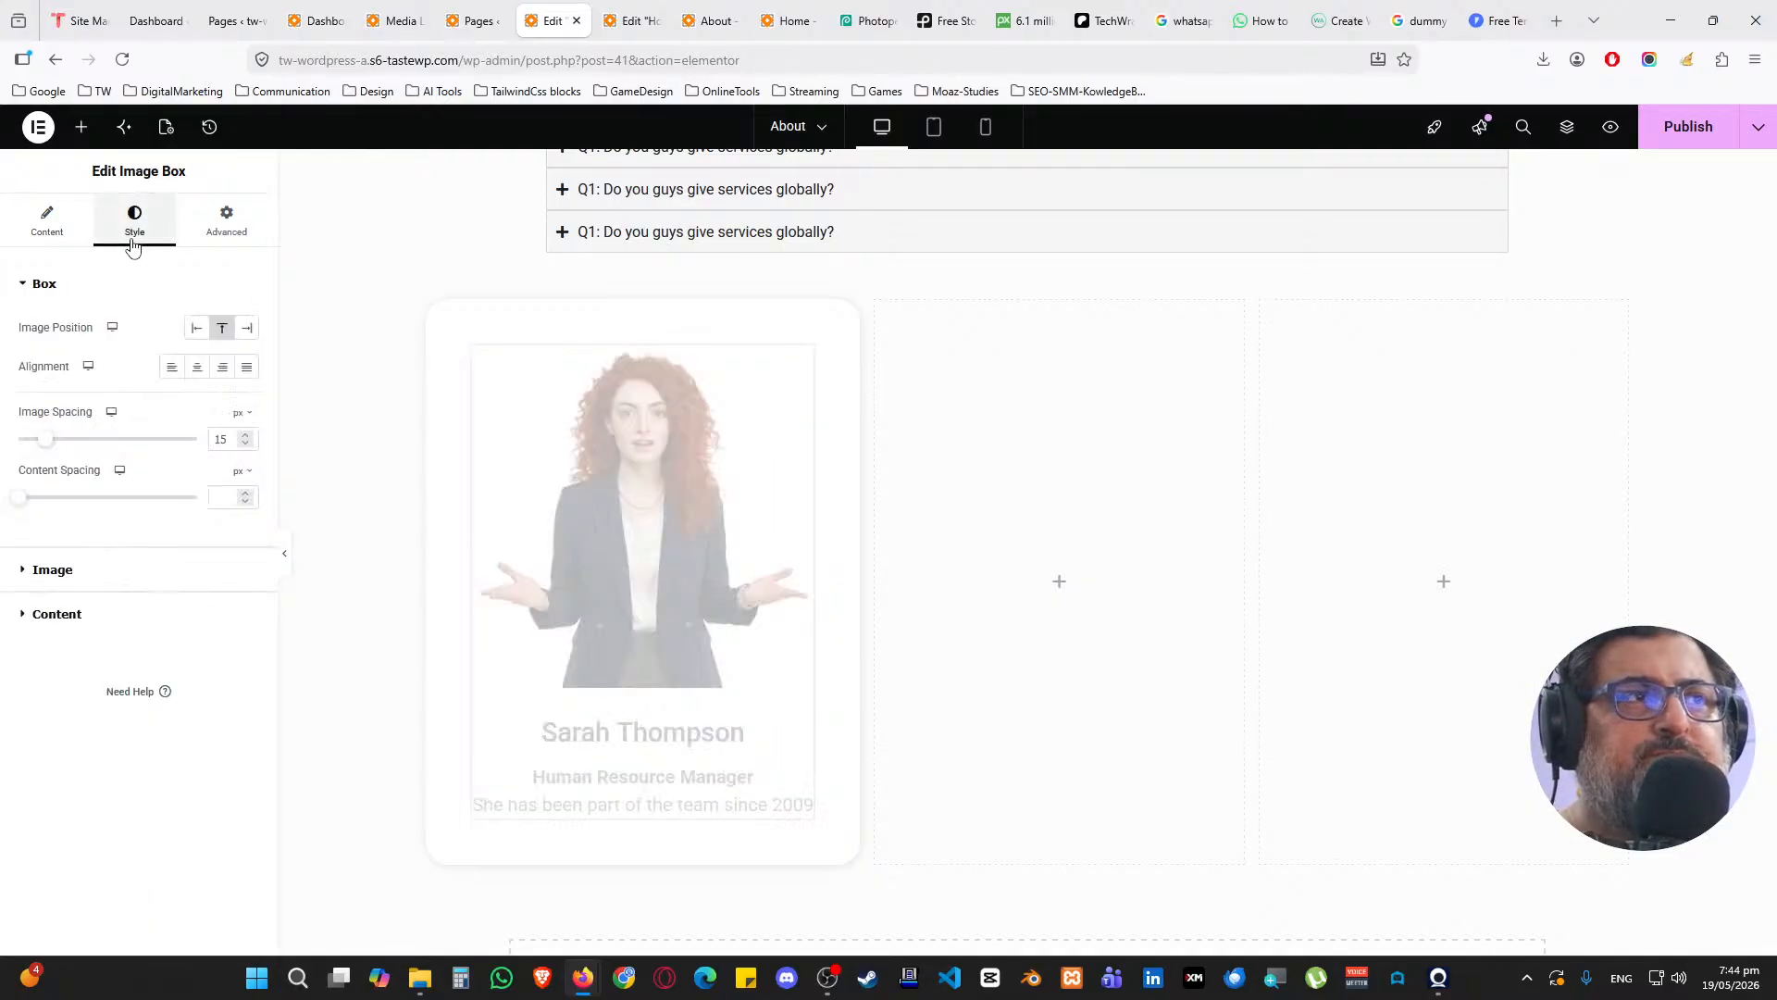
Reduce the image spacing to 10
click(245, 443)
click(246, 443)
click(245, 443)
click(245, 443)
click(245, 443)
click(96, 292)
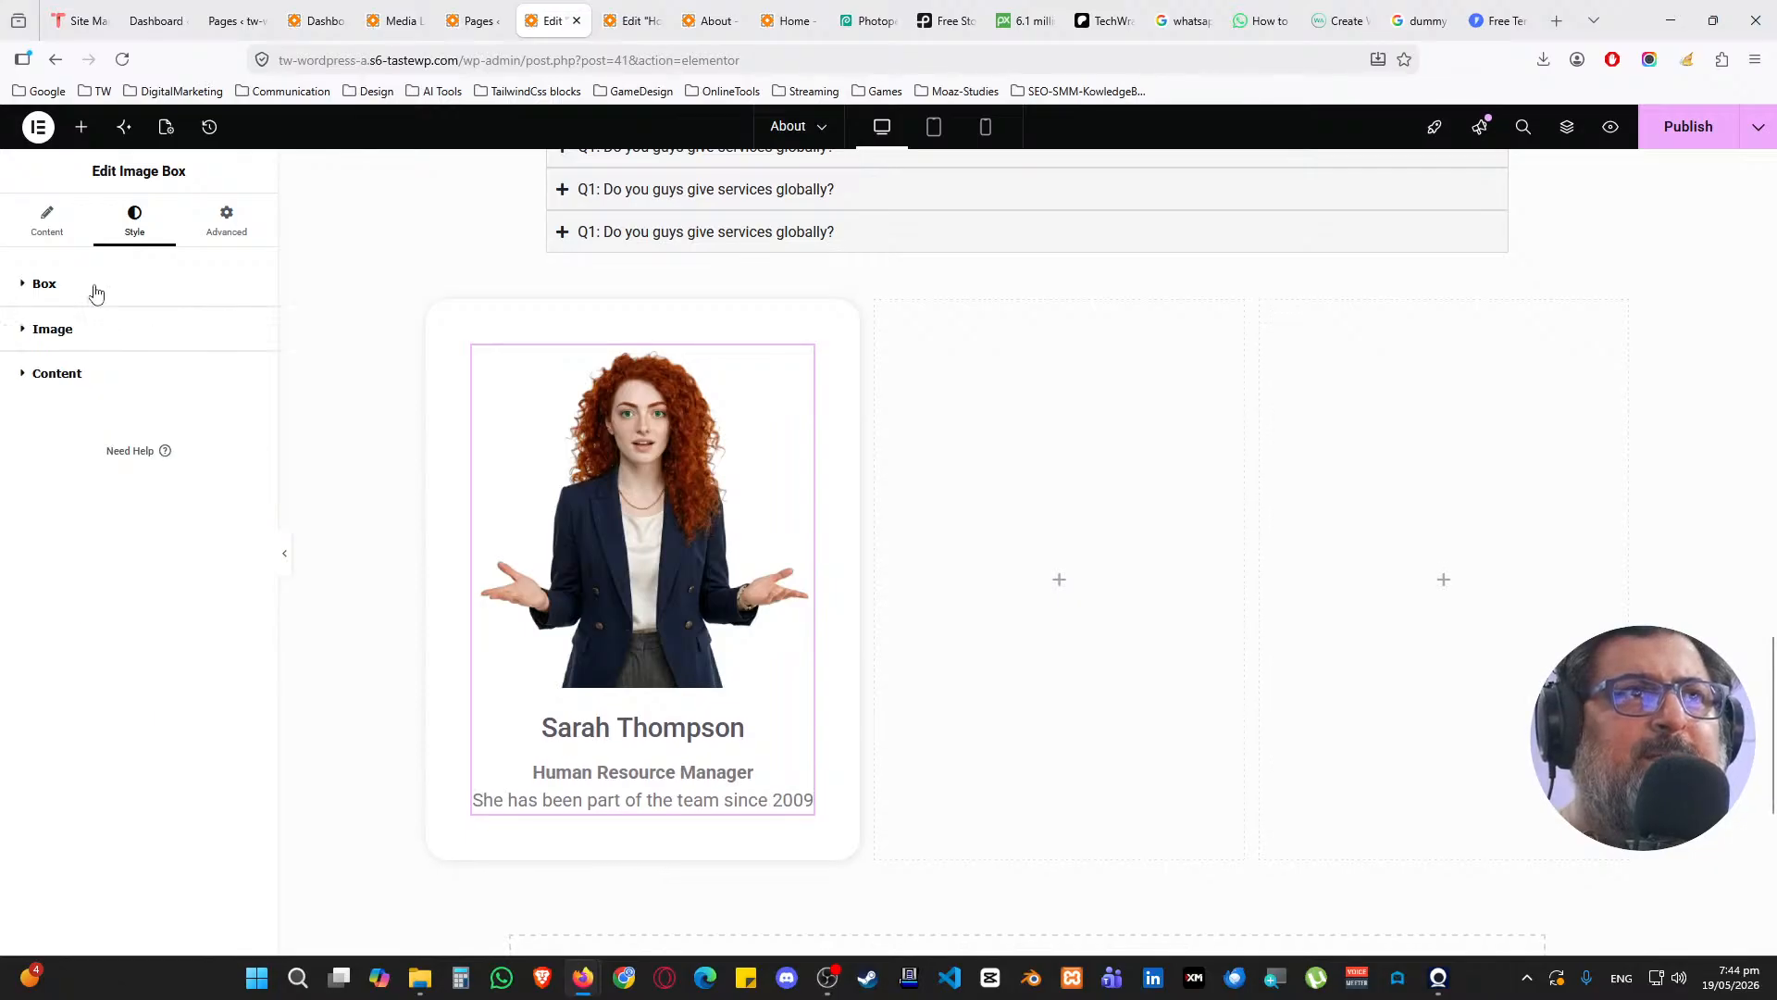
Apply the Accent global font to the title and the Text global font, size 1, to the description
click(91, 372)
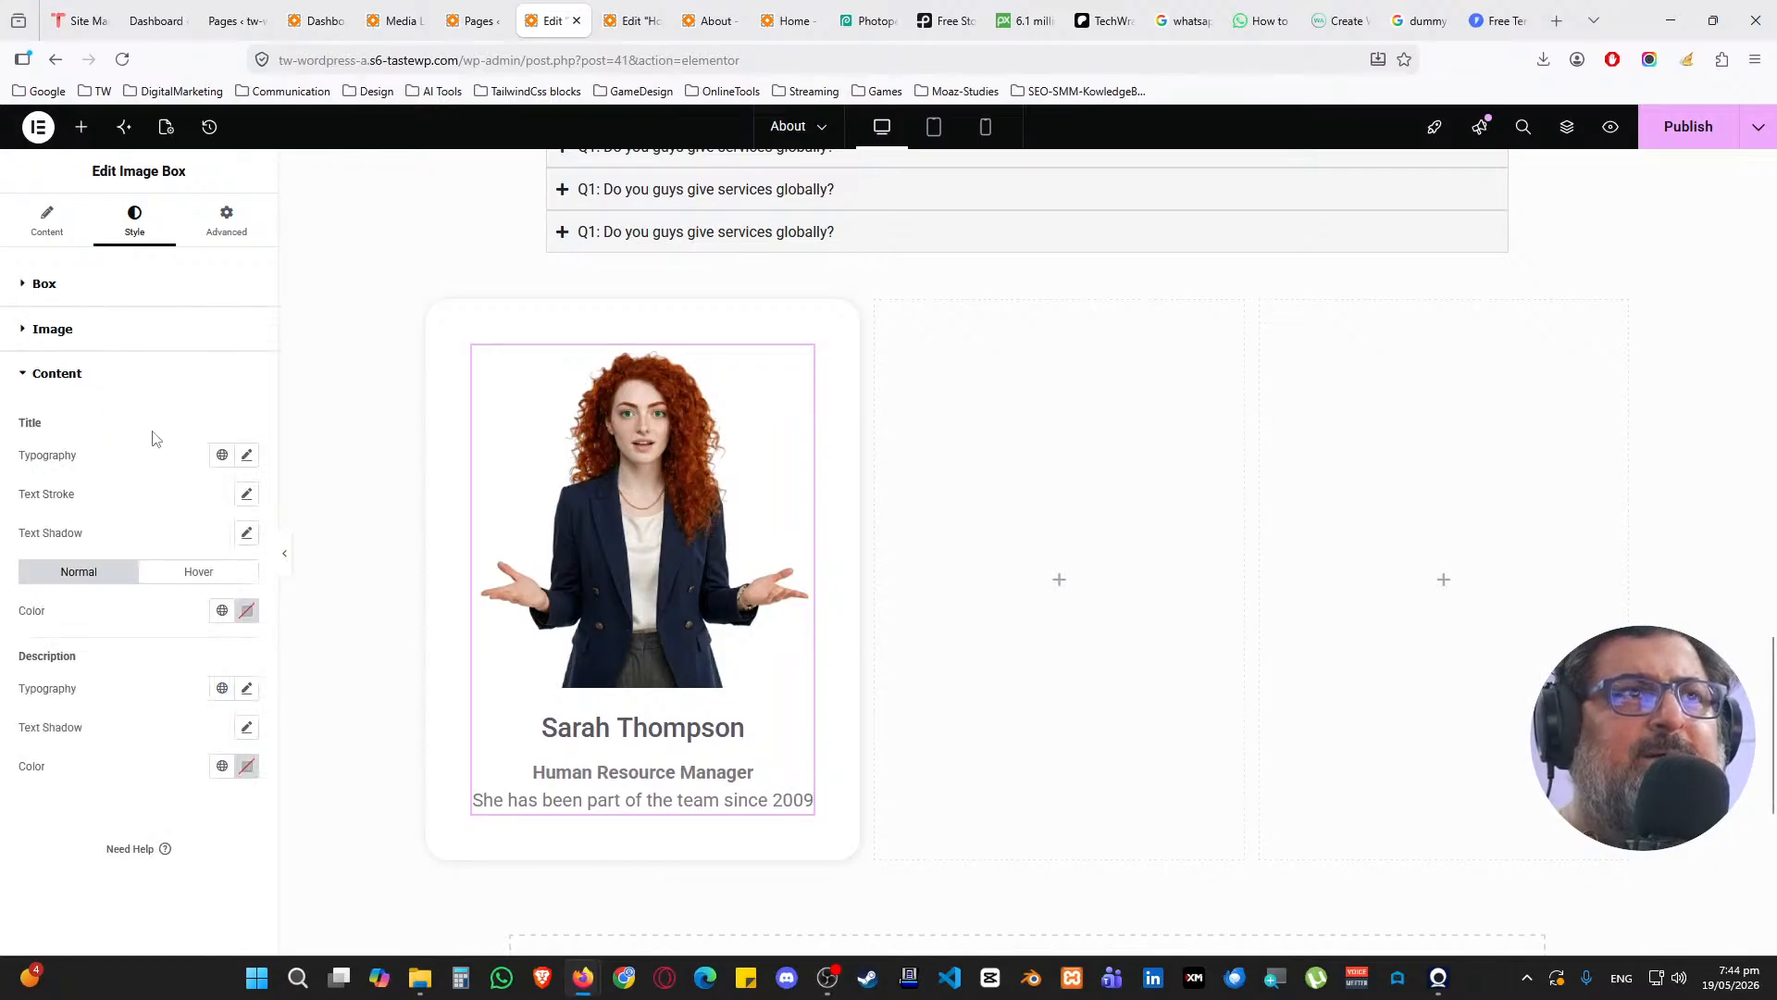
click(219, 456)
click(130, 710)
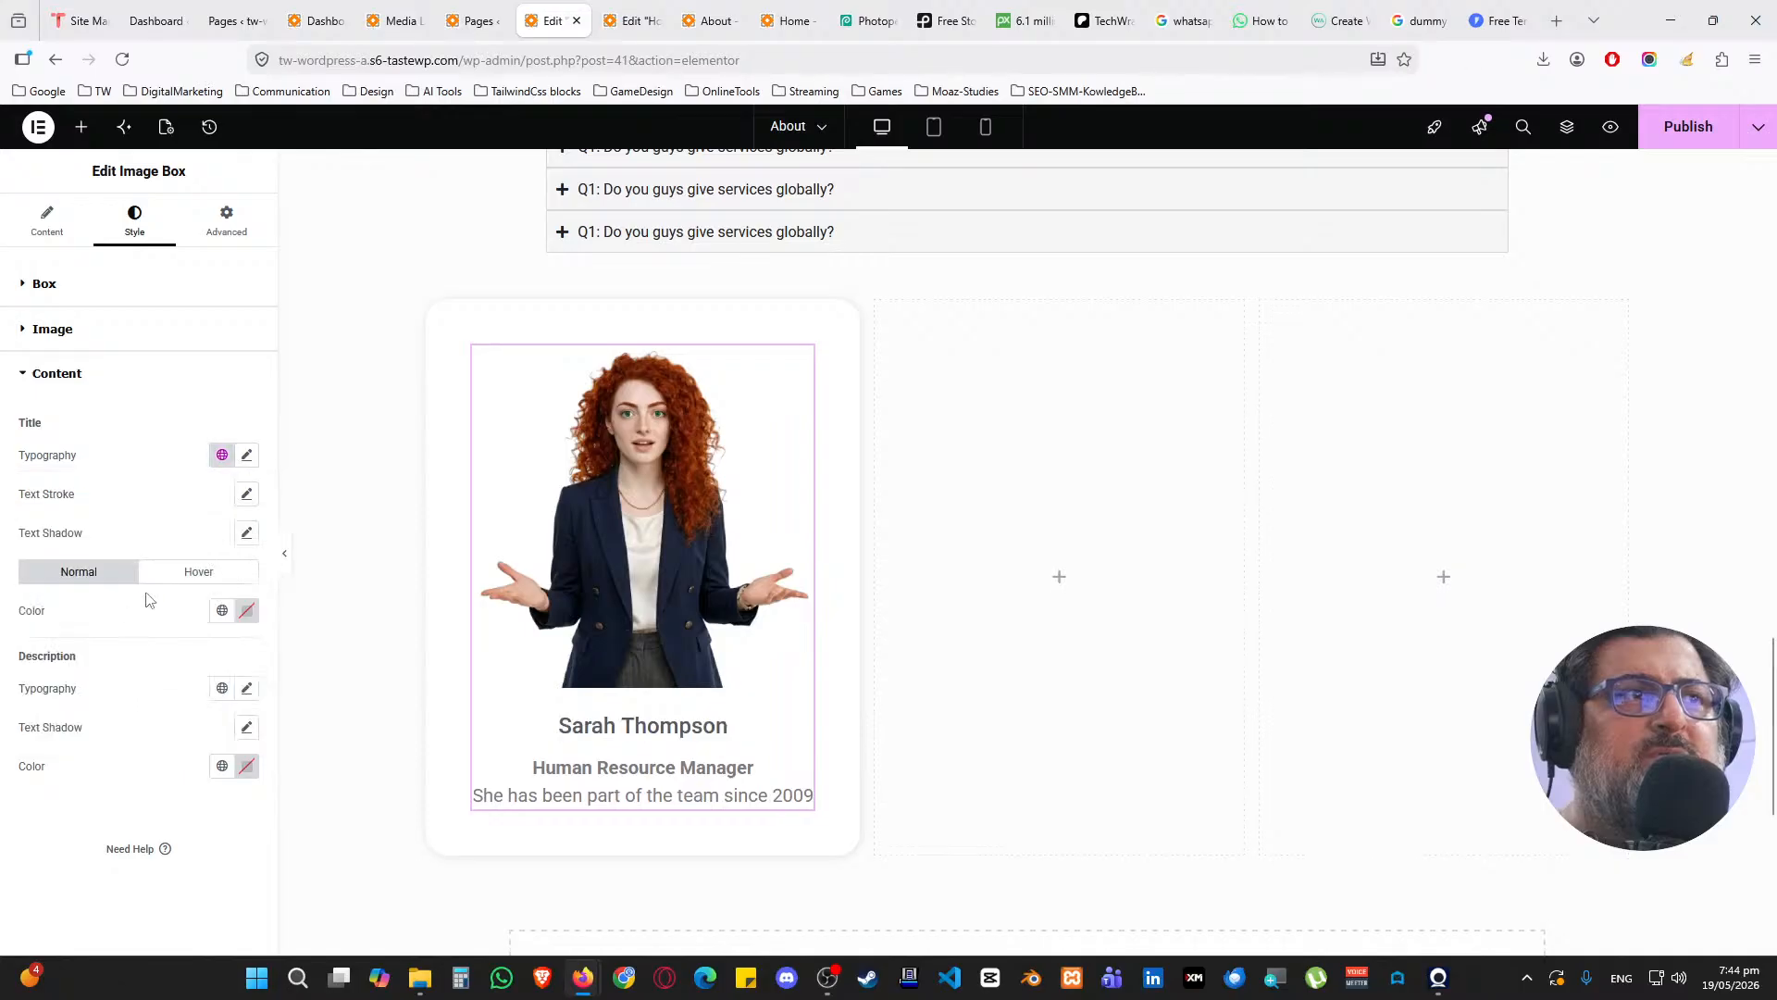
click(222, 688)
click(106, 608)
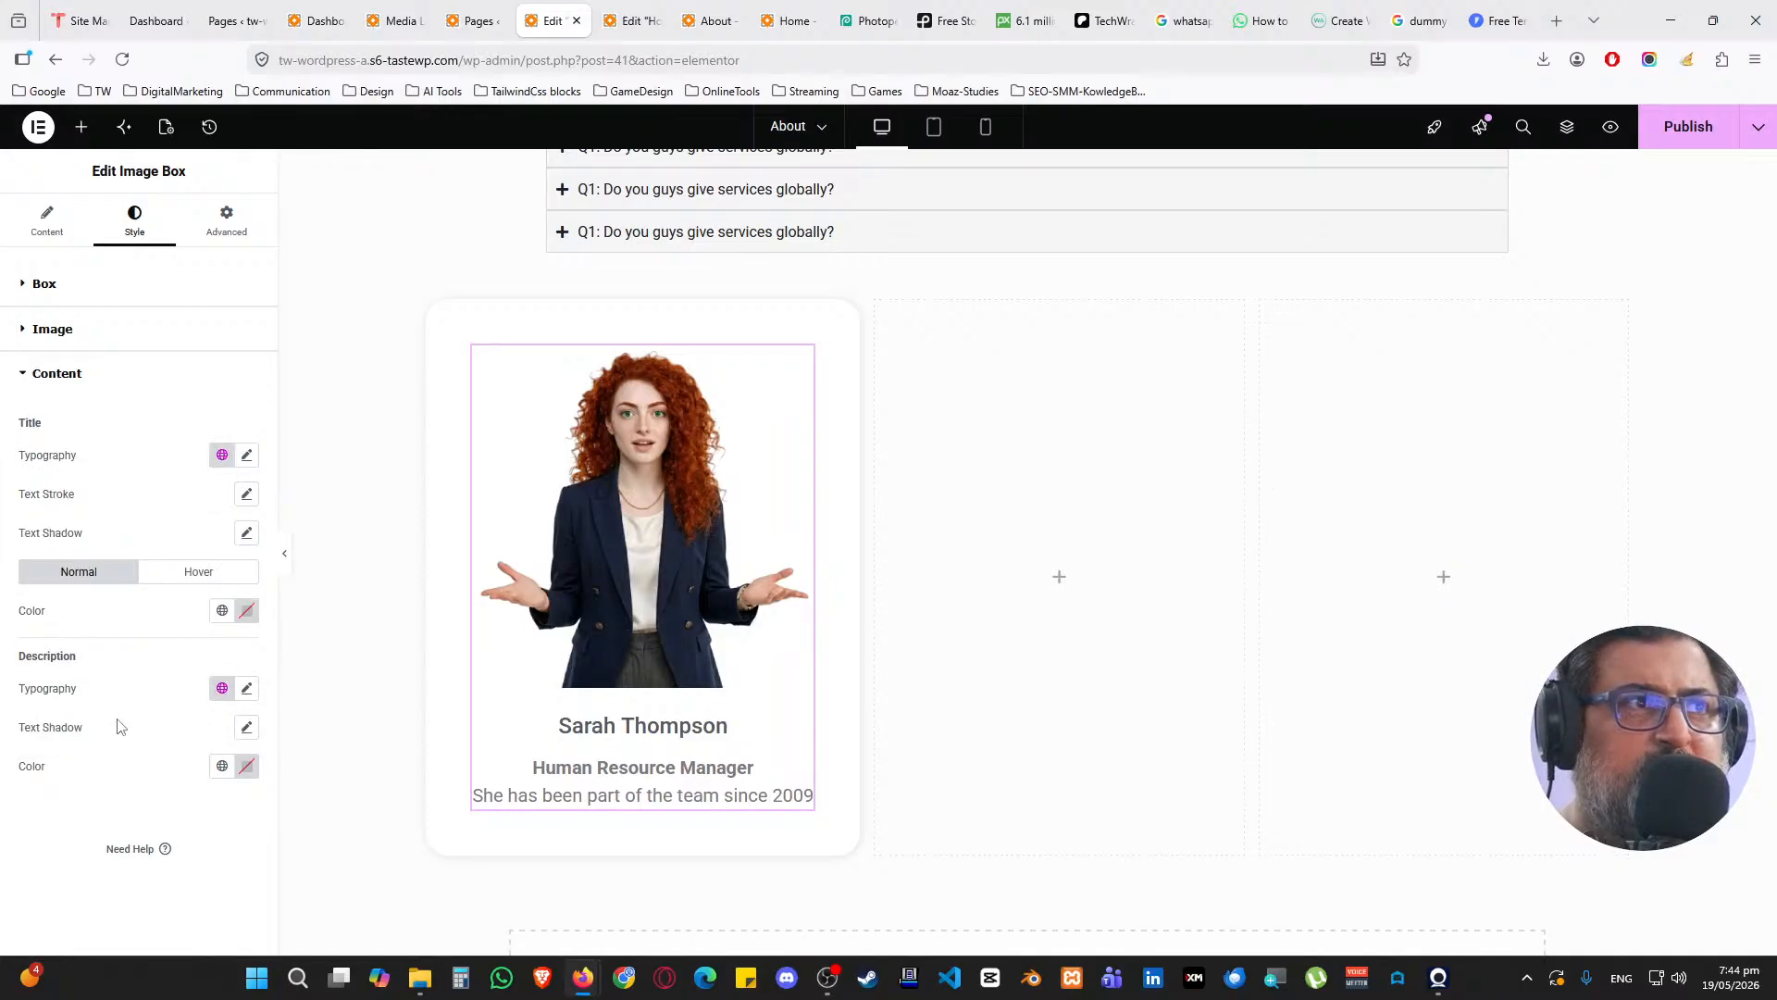
click(248, 690)
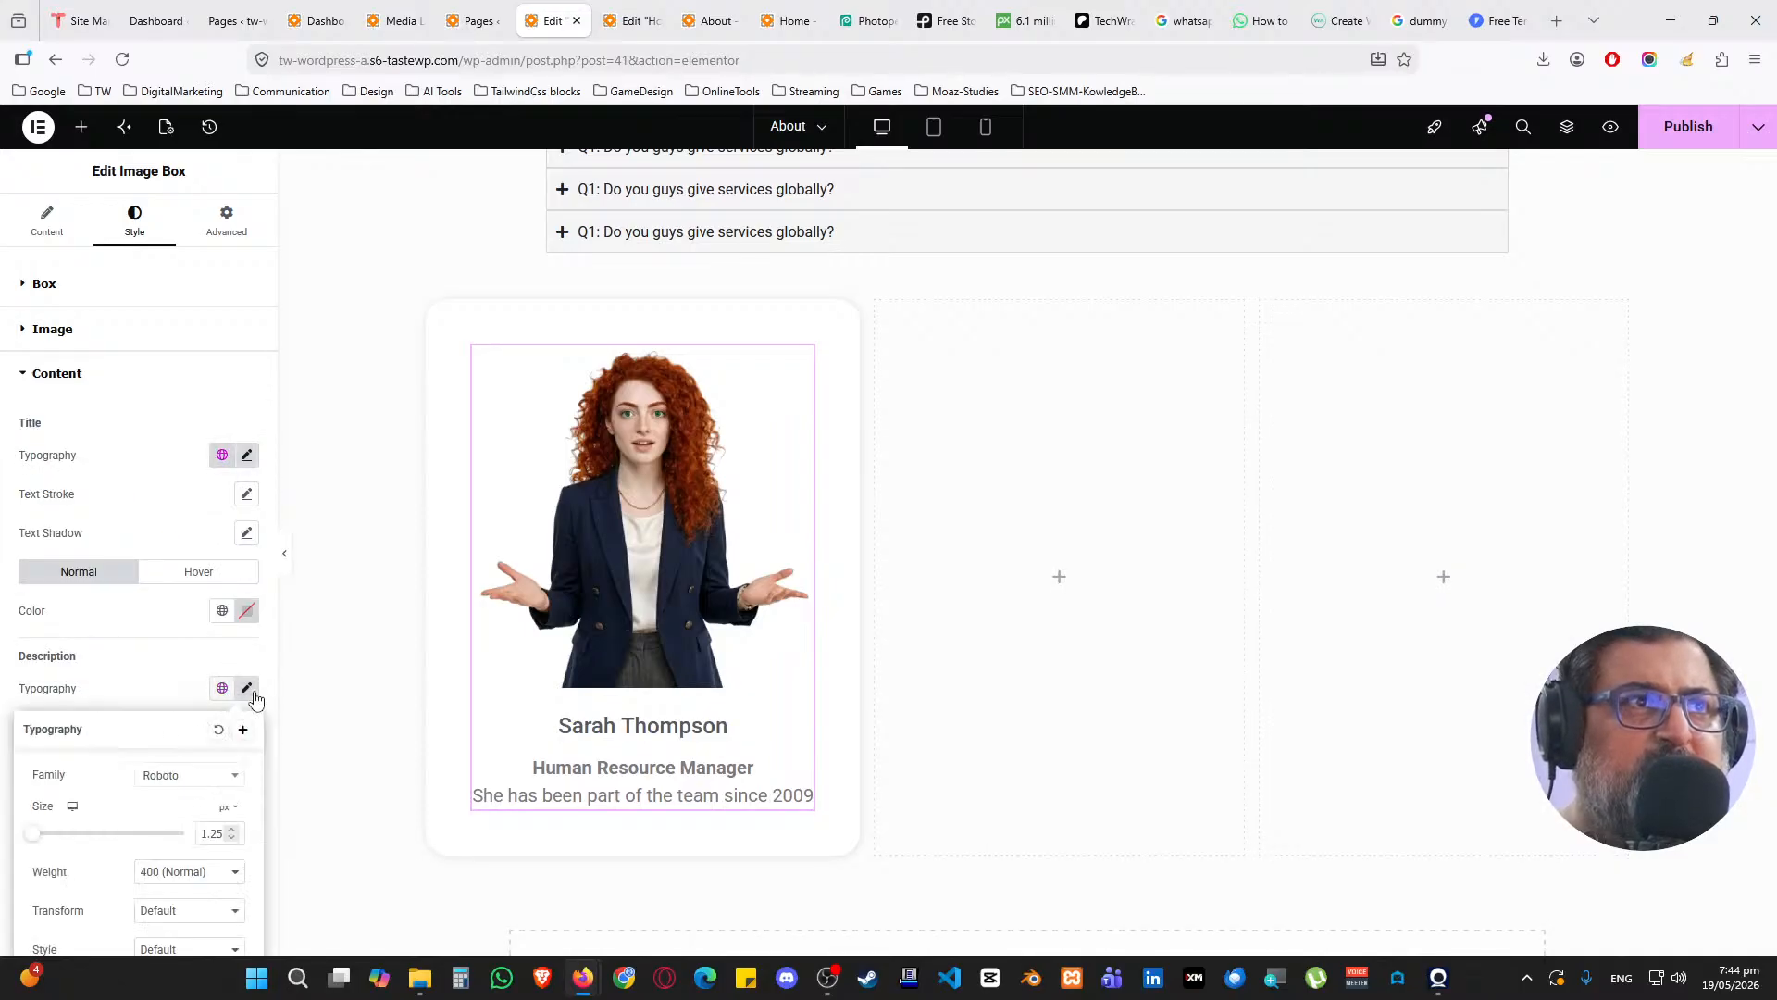
click(231, 838)
click(168, 686)
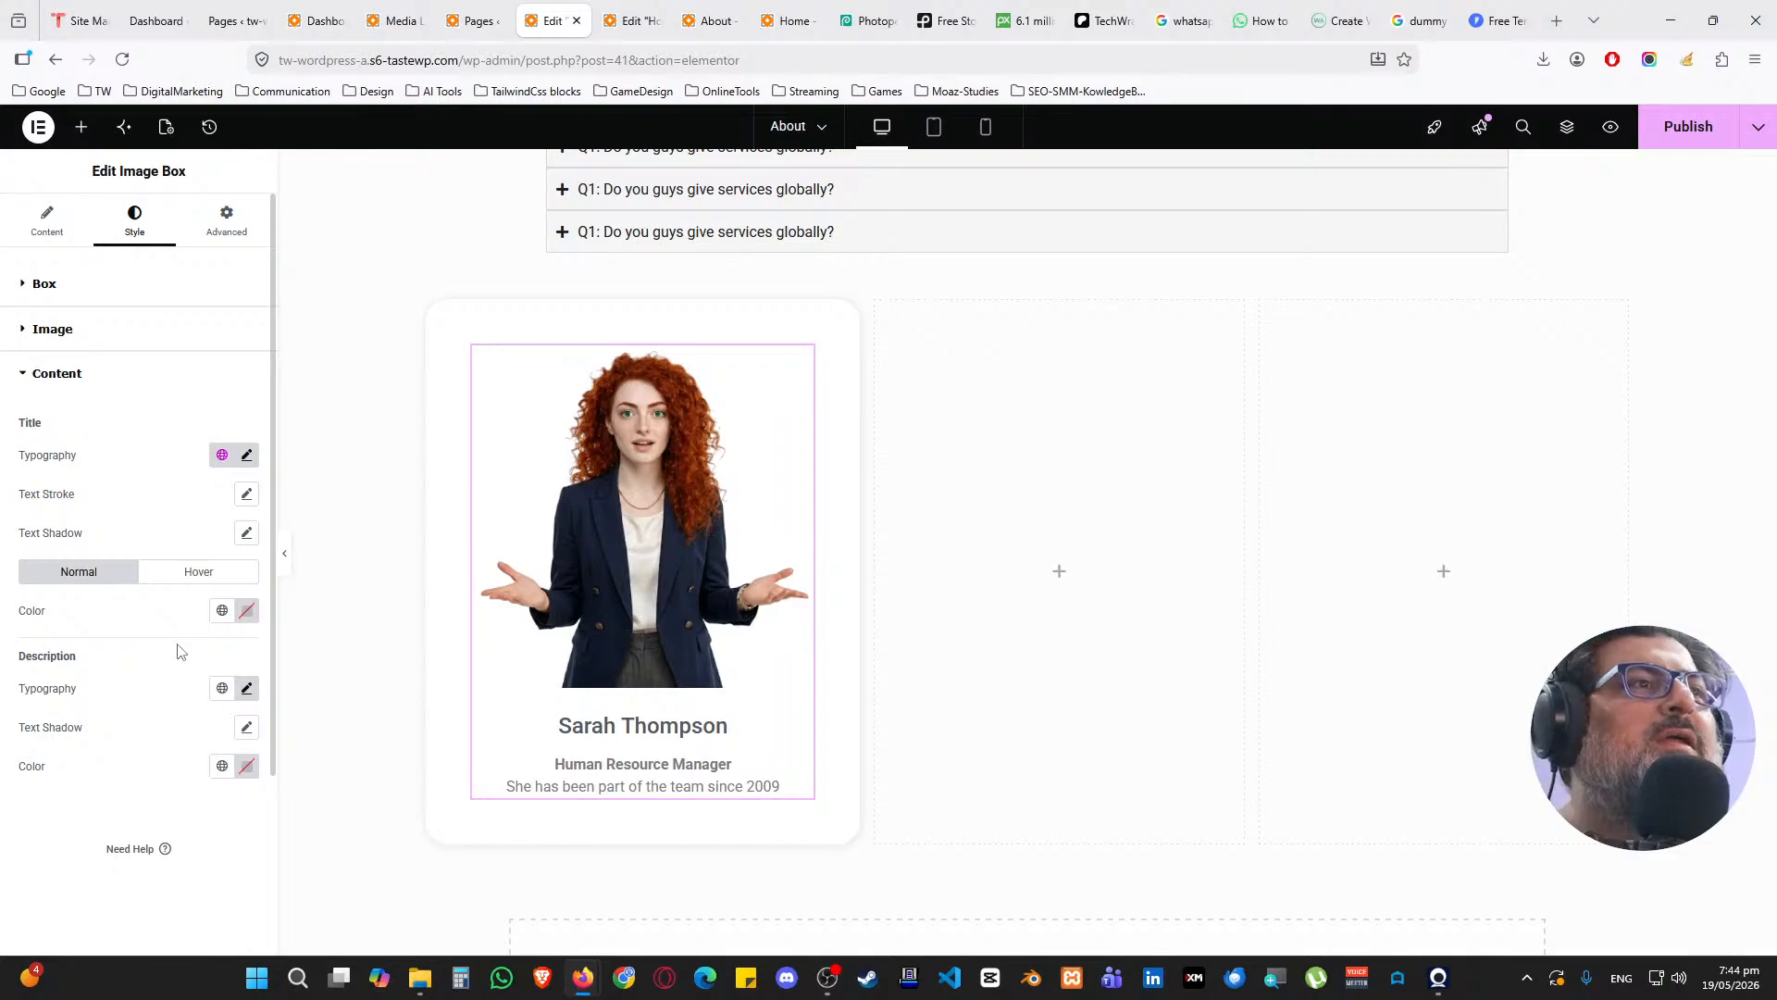
click(64, 208)
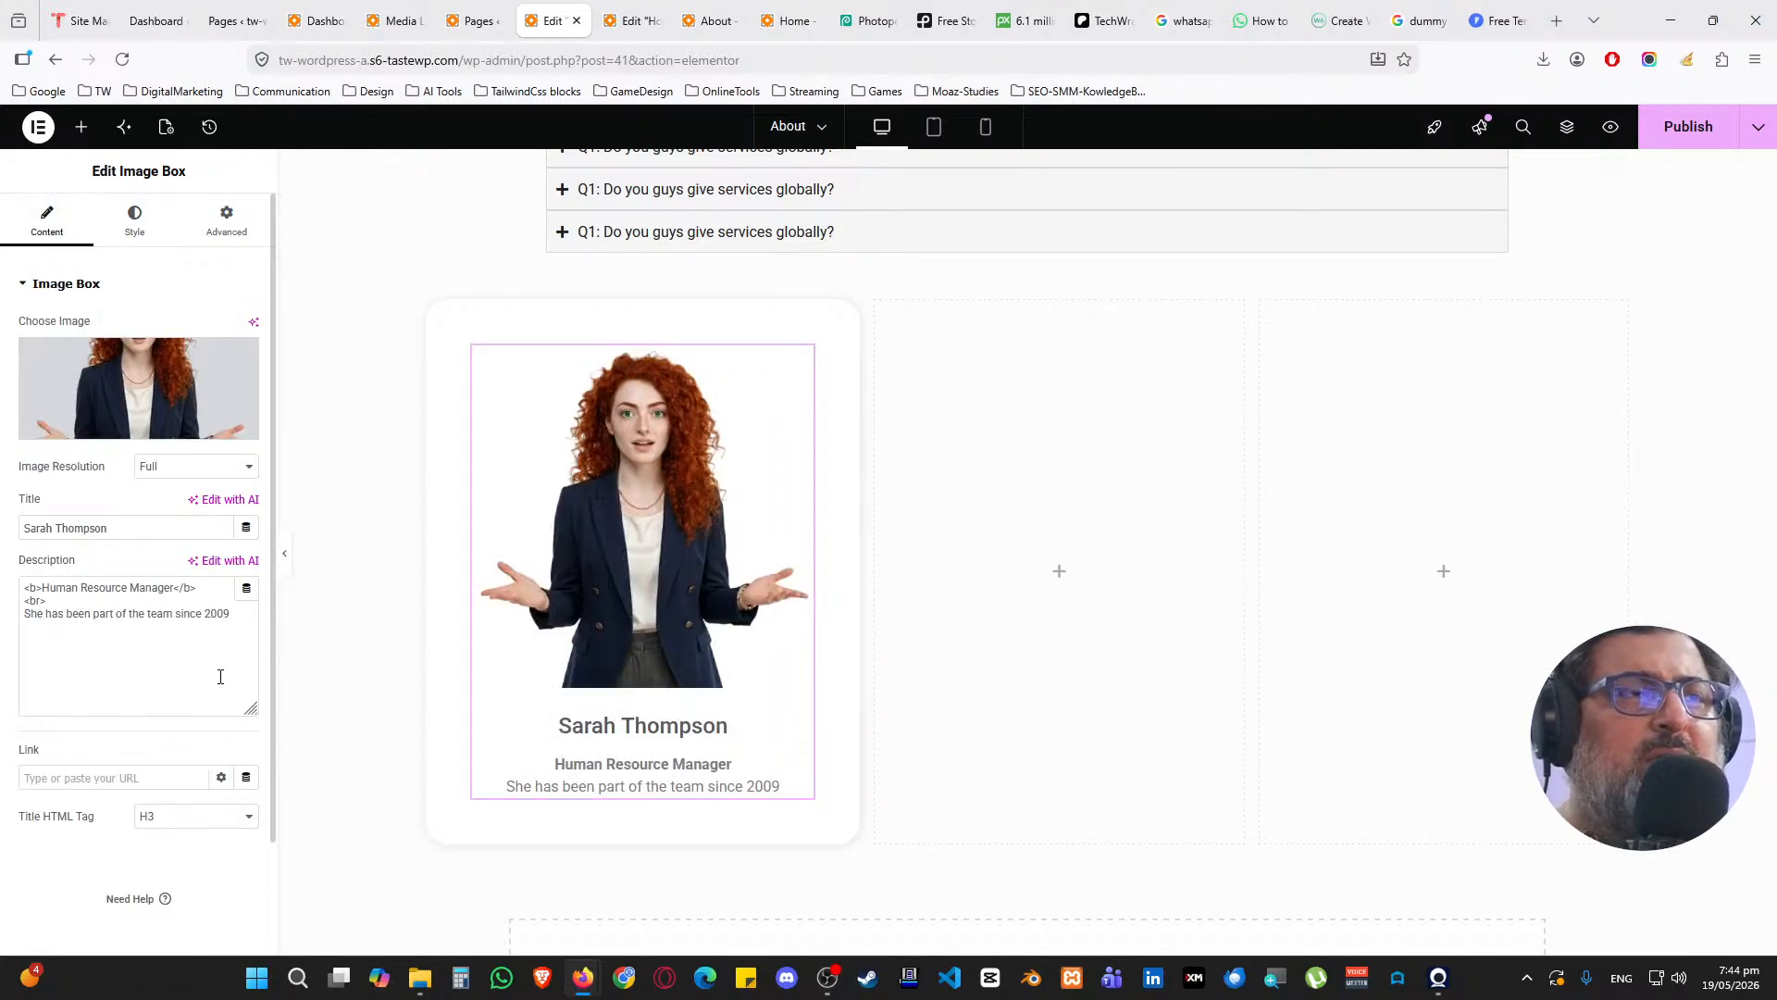
Trim the description to plain 'Human Resource Manager', removing the tenure line and markup
click(119, 617)
key(shift+End)
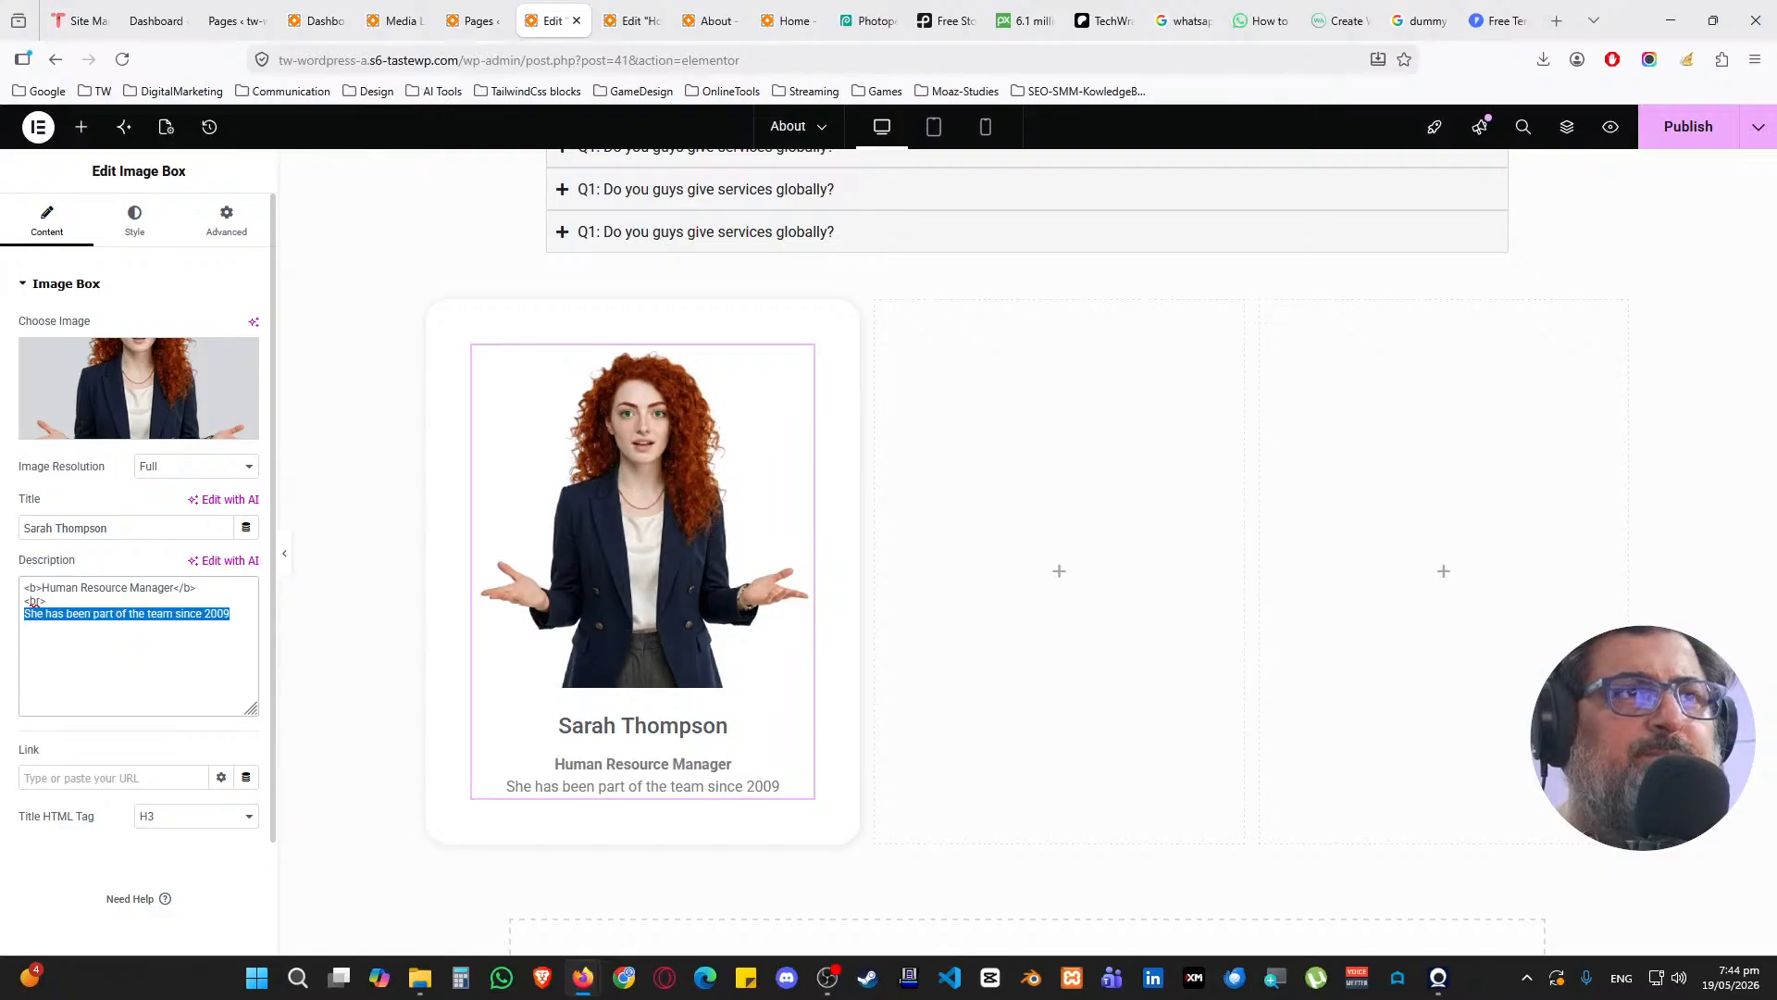
key(Delete)
key(Up)
key(shift+End)
key(Delete)
key(Up)
key(Delete)
key(Delete)
key(Delete)
key(End)
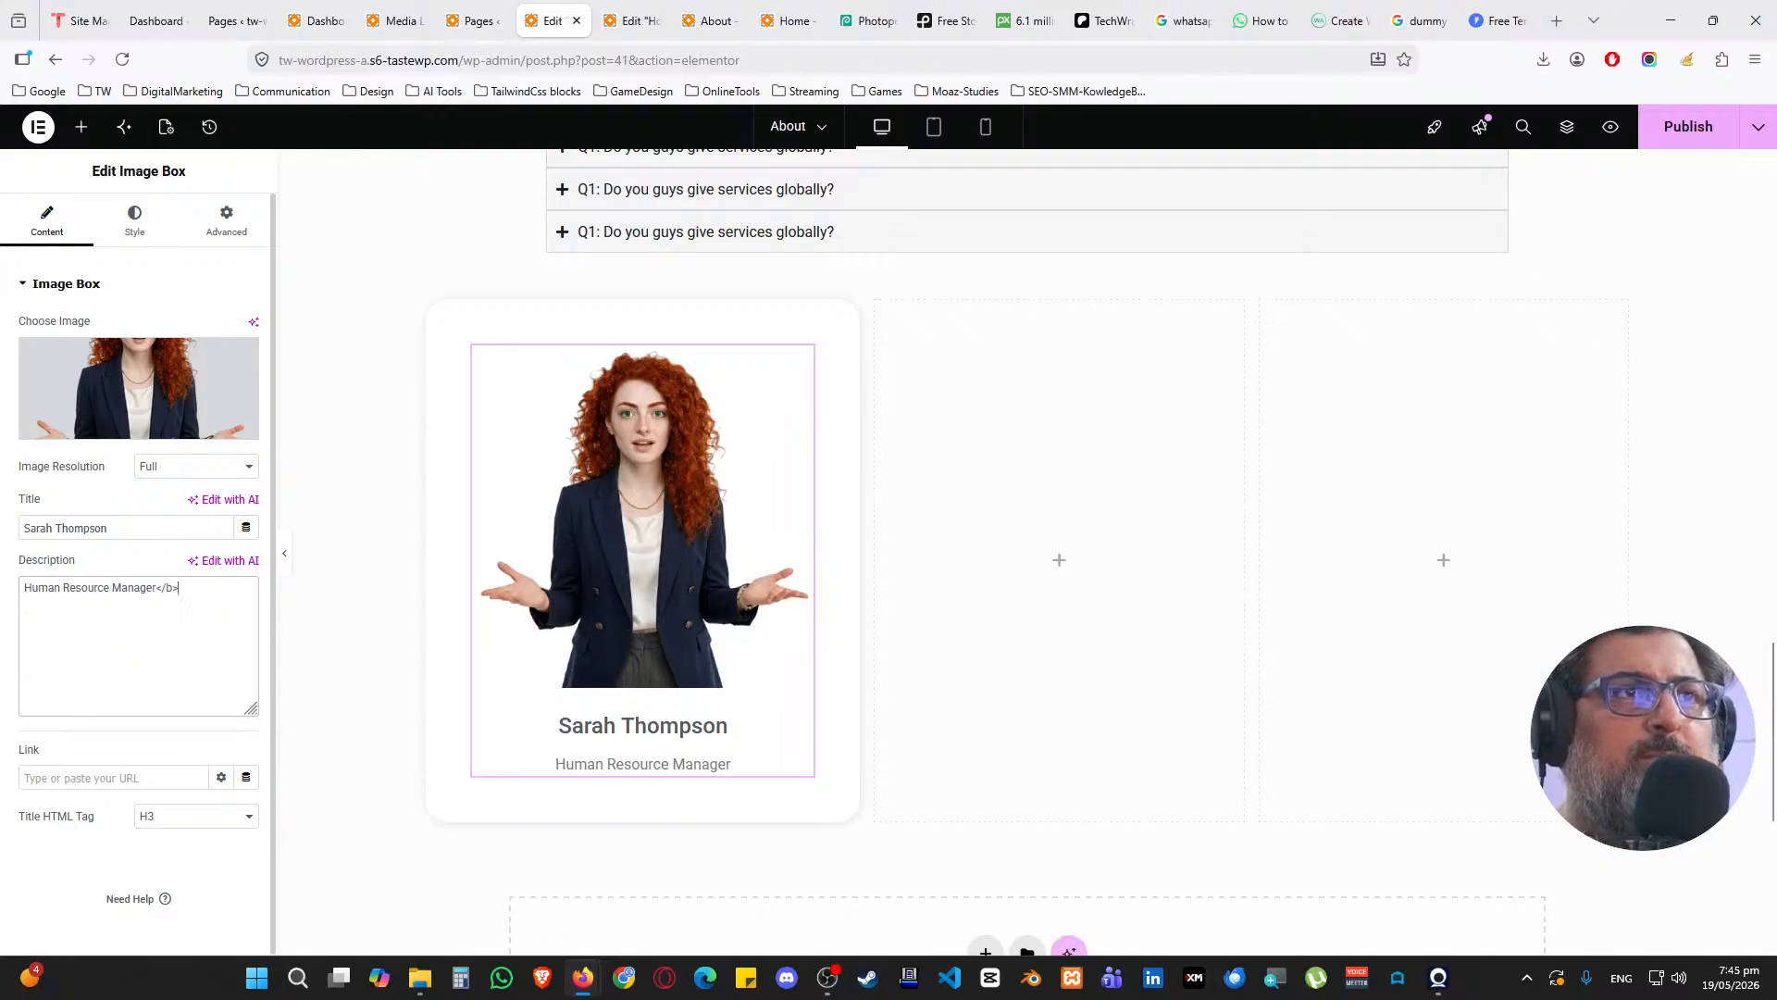
key(BackSpace)
key(BackSpace)
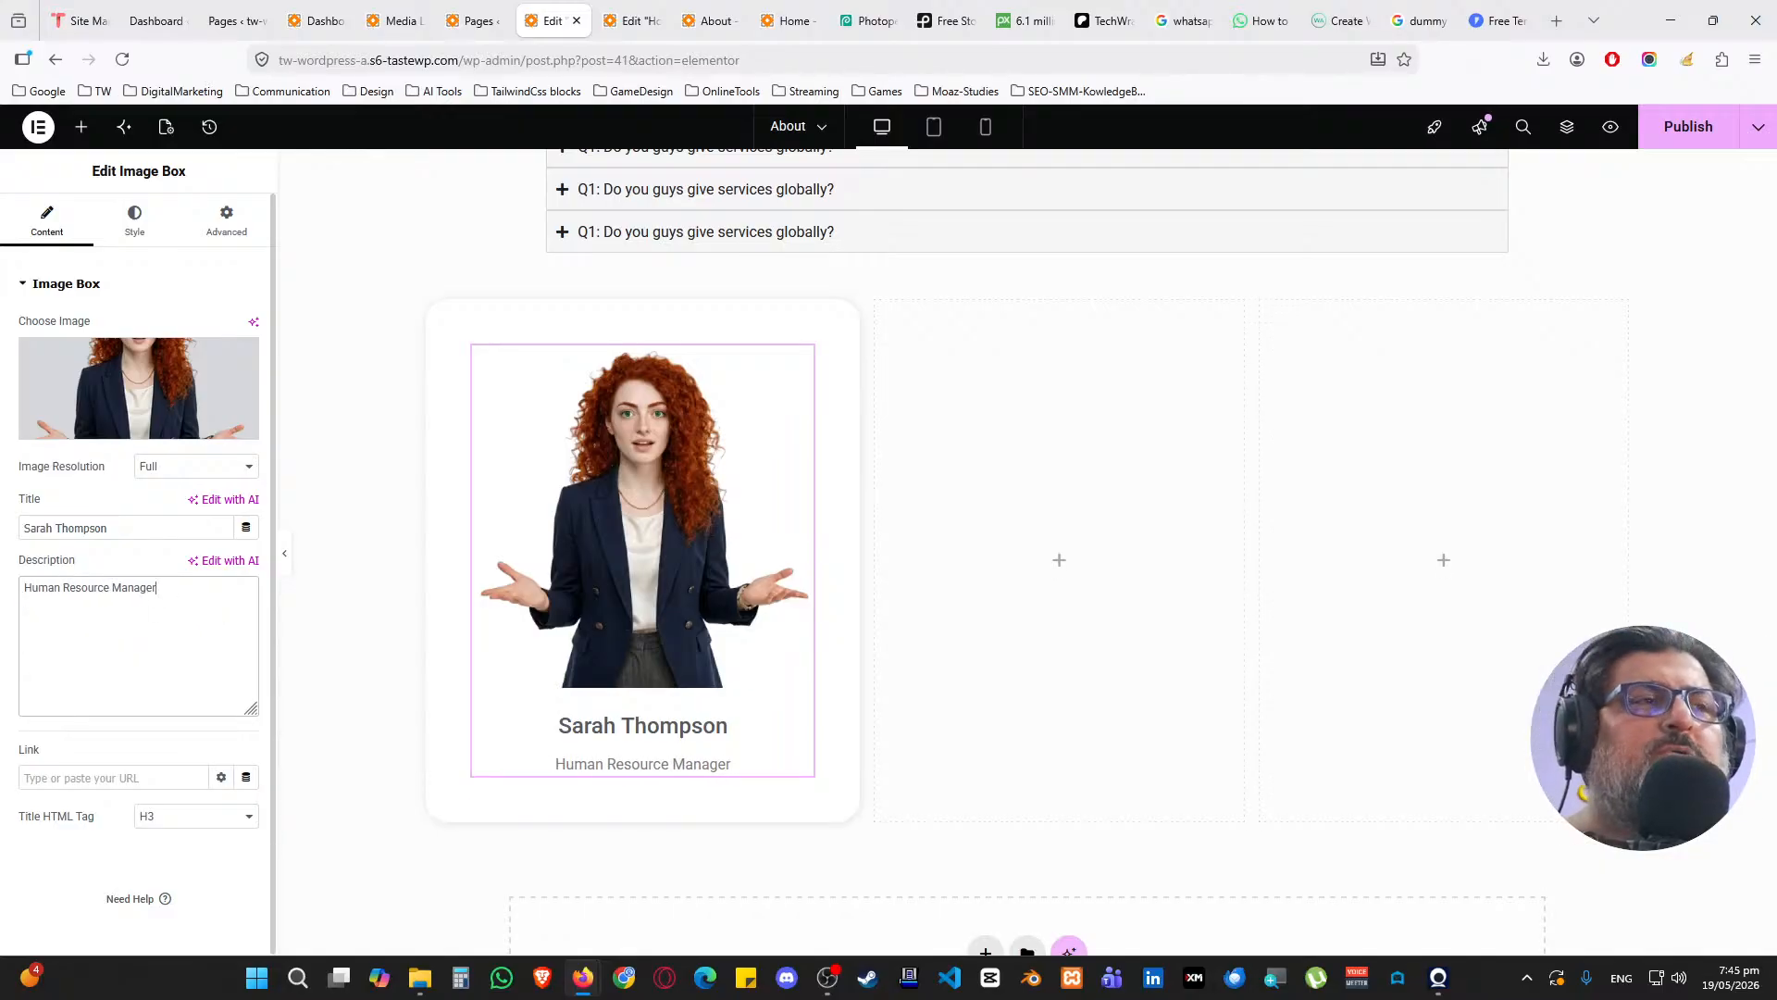
Copy the first card's container and apply its style to the second and third containers
right_click(438, 311)
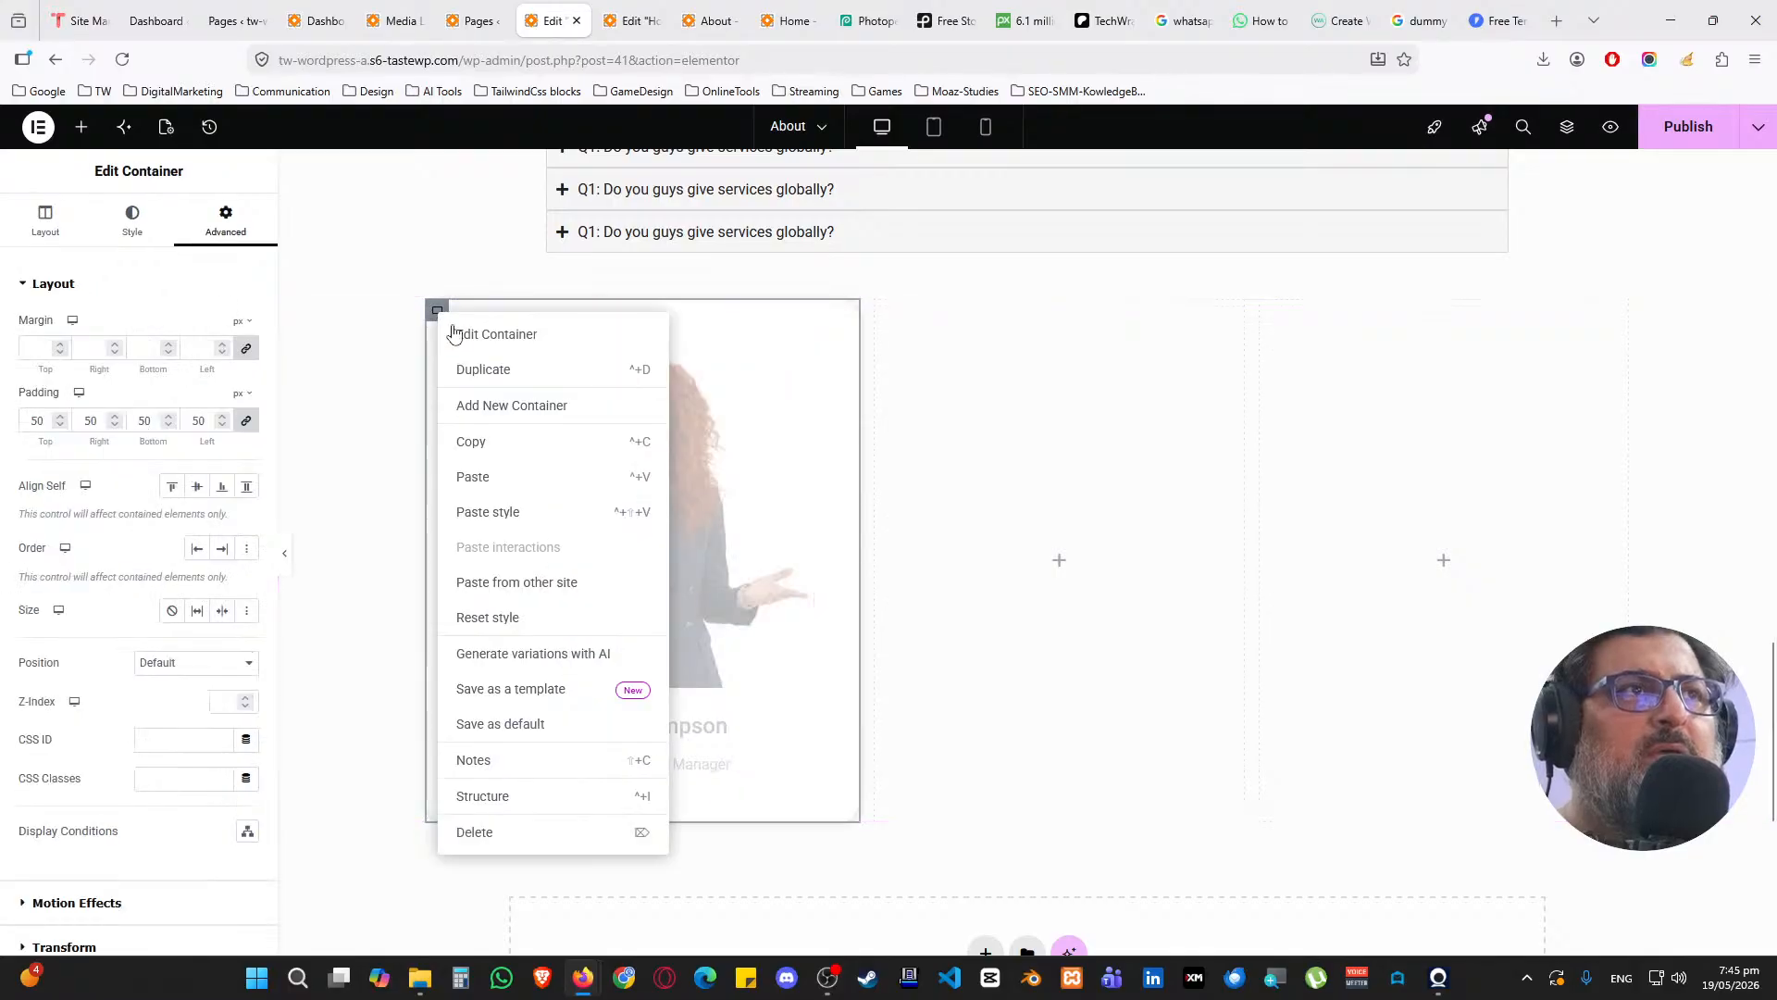
click(492, 443)
right_click(886, 312)
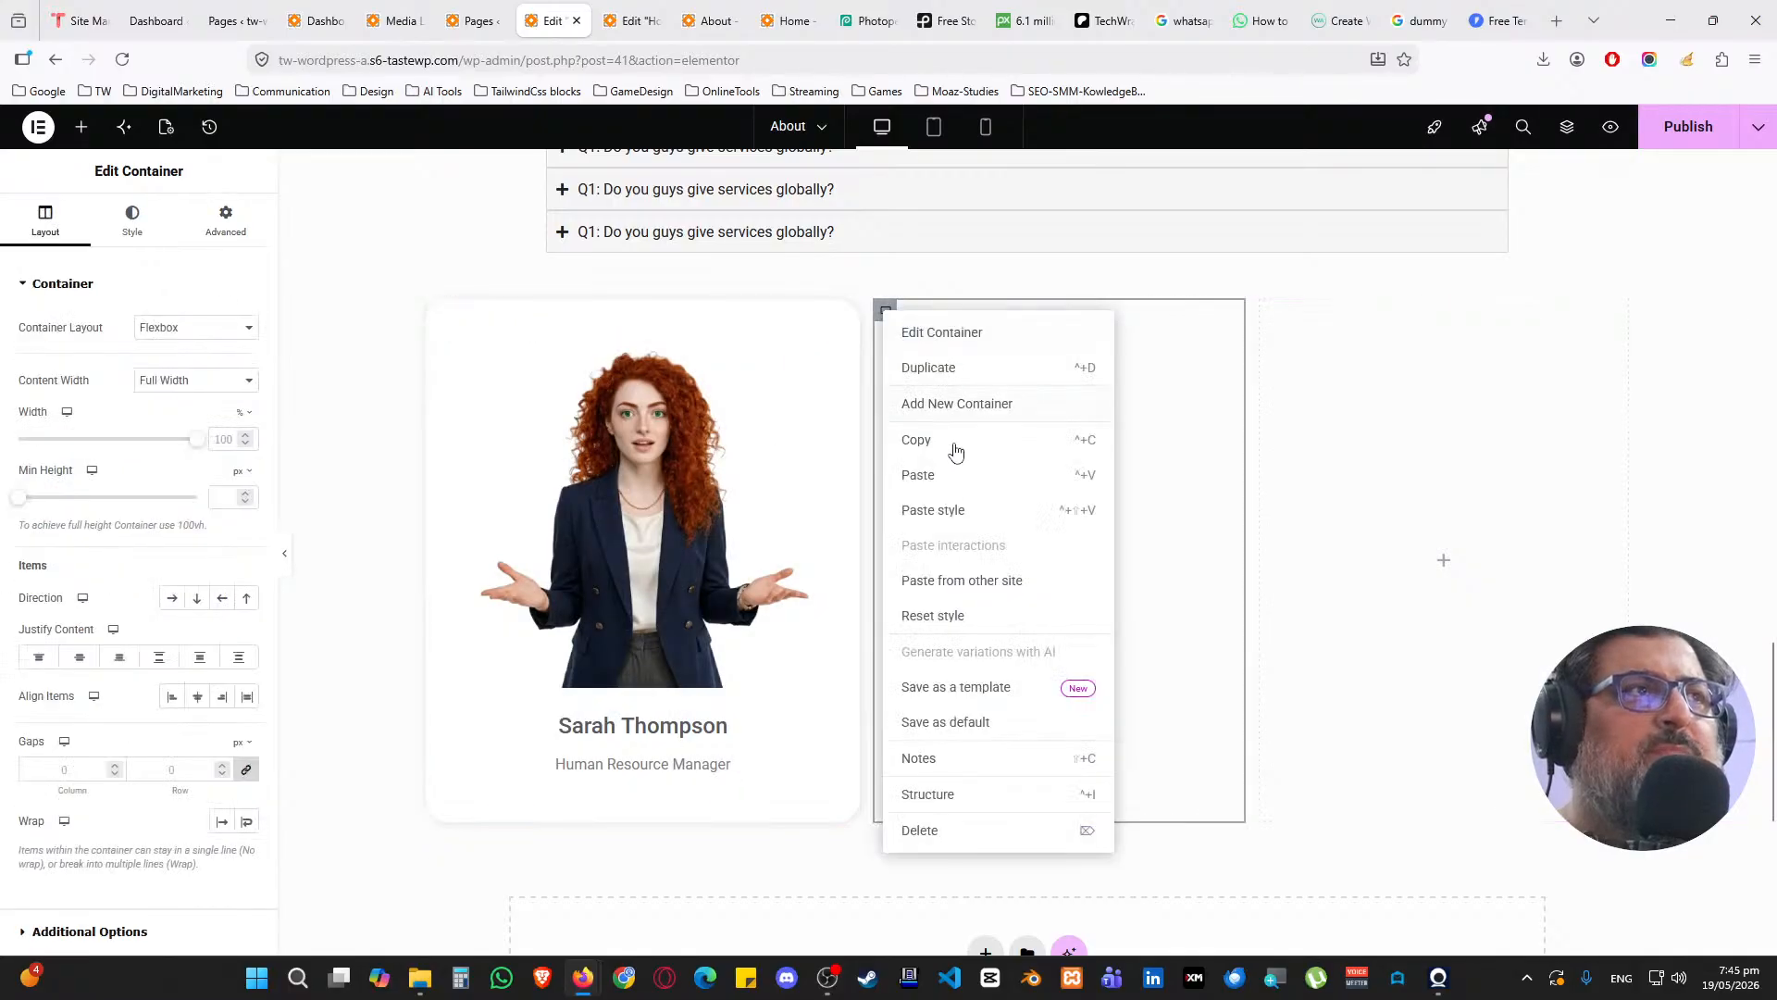
click(963, 511)
right_click(1293, 312)
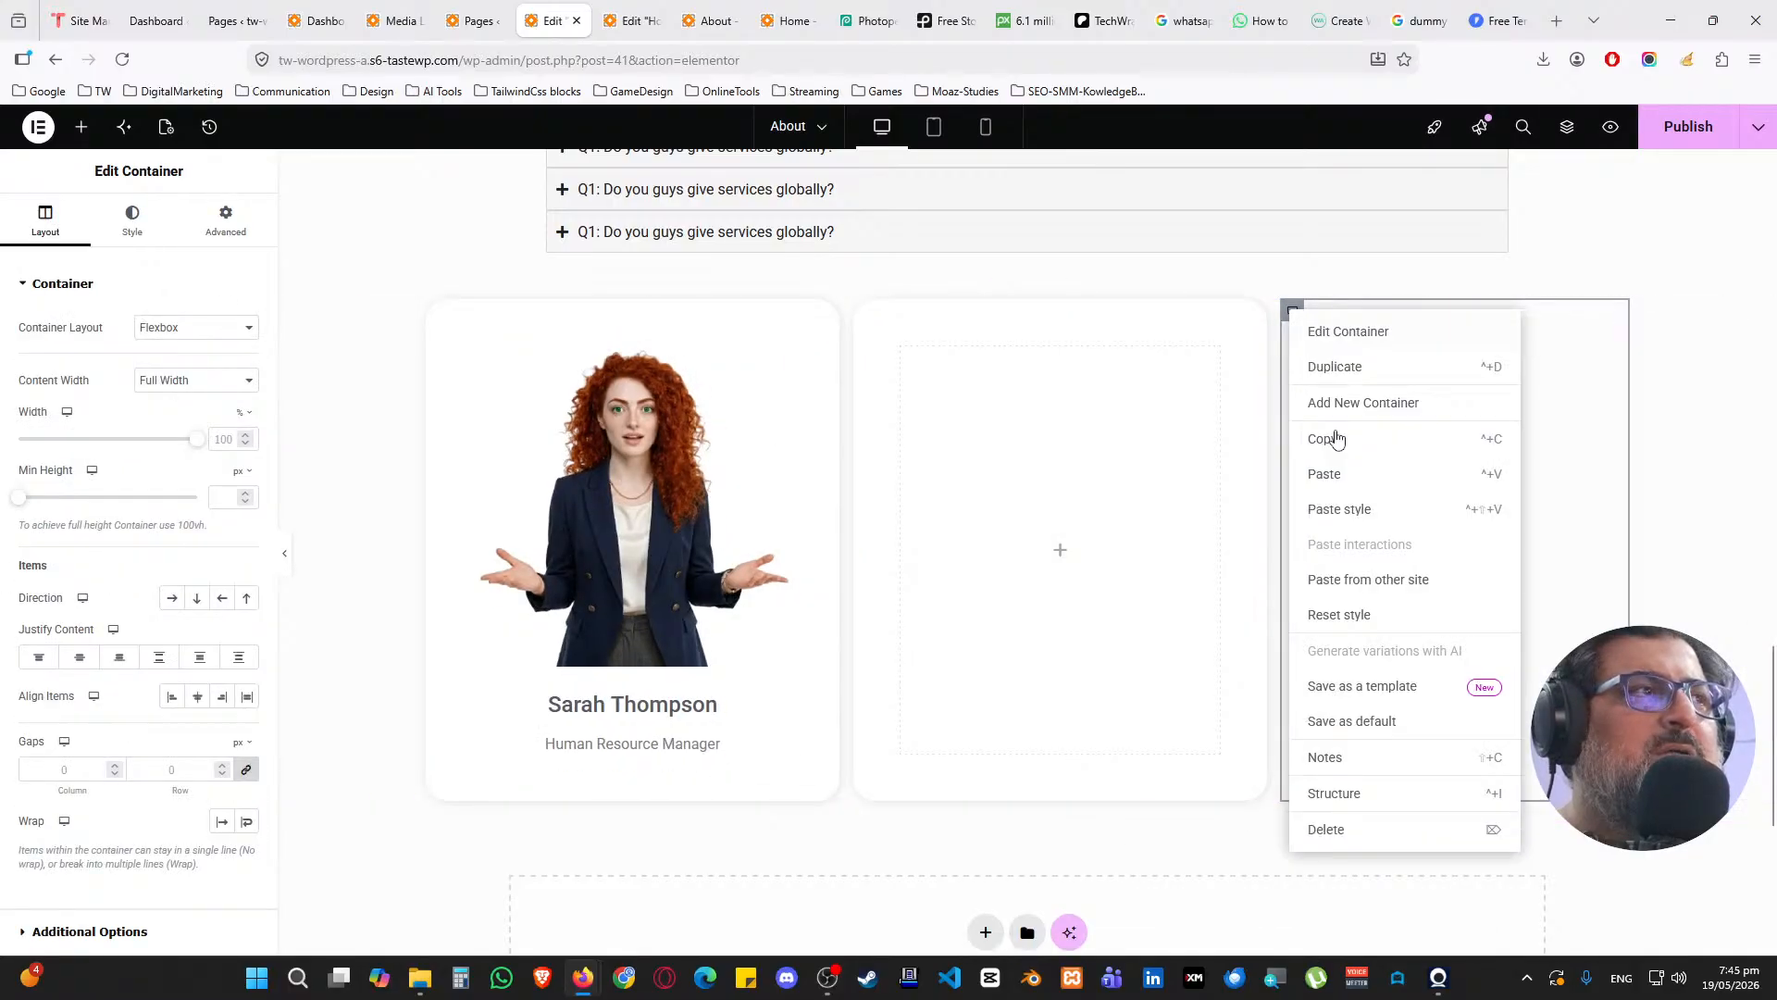
click(1361, 511)
Copy the first card's image box and paste it into the second and third cards
right_click(758, 357)
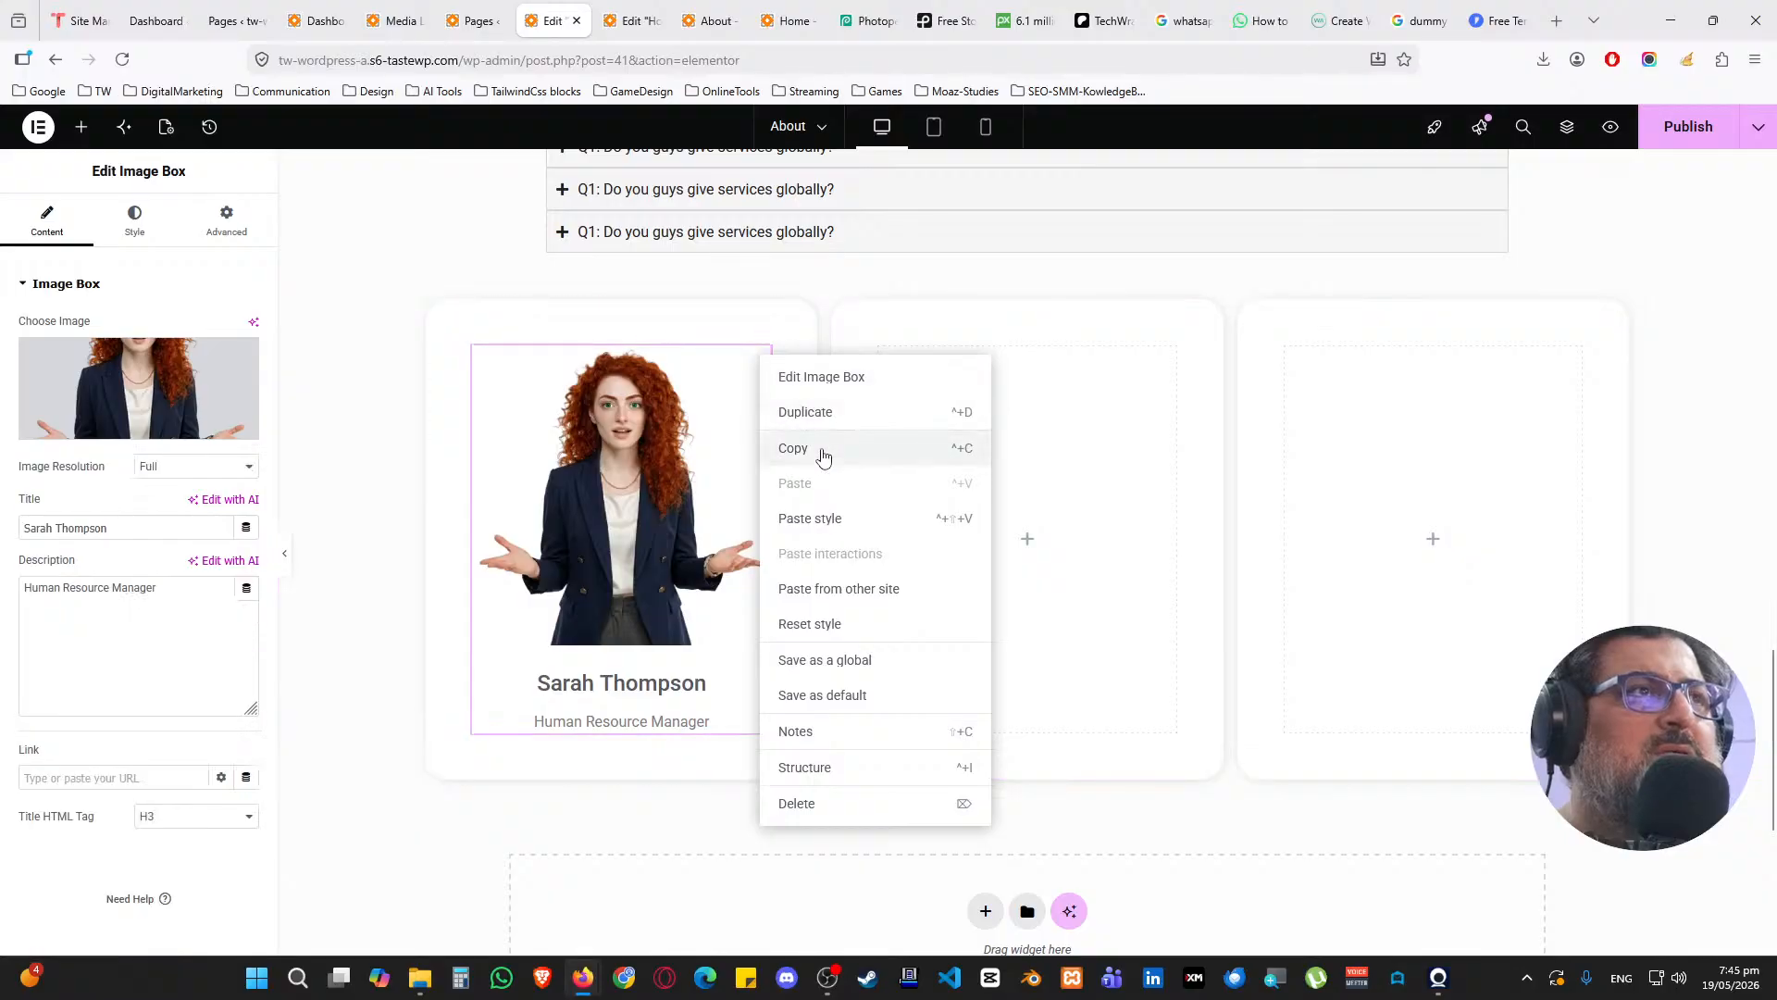
click(823, 457)
right_click(1031, 547)
click(1103, 573)
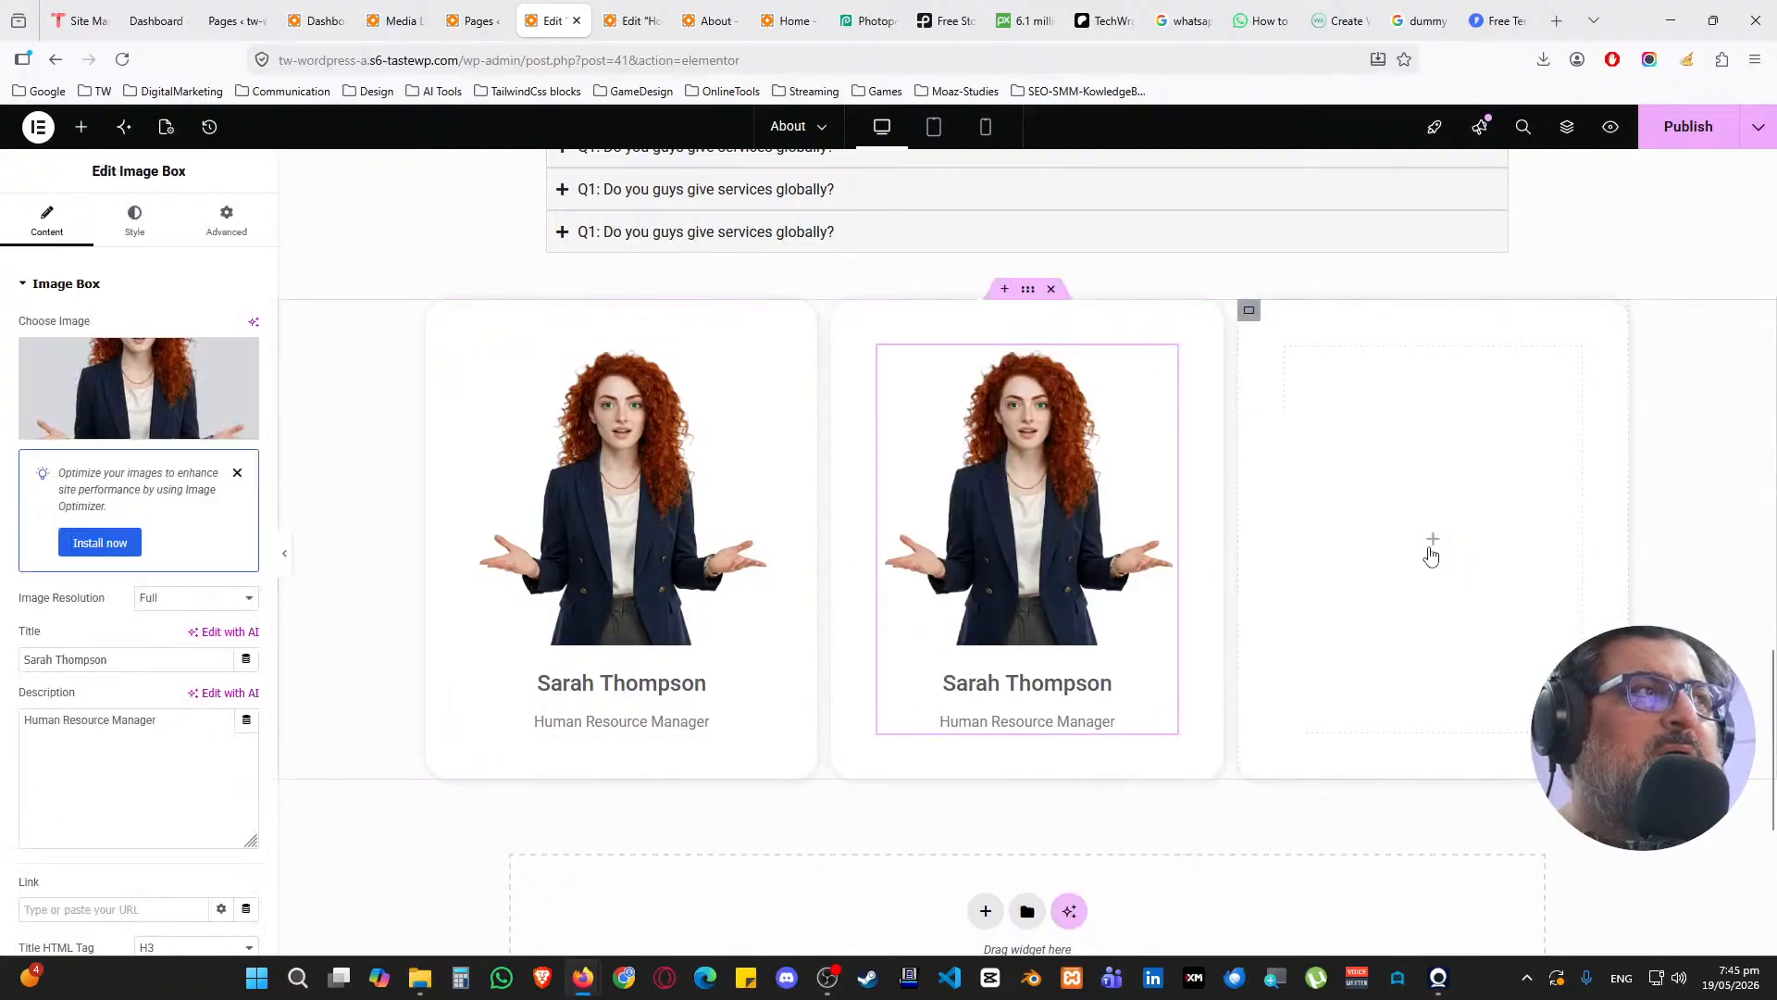
right_click(1431, 556)
click(1481, 592)
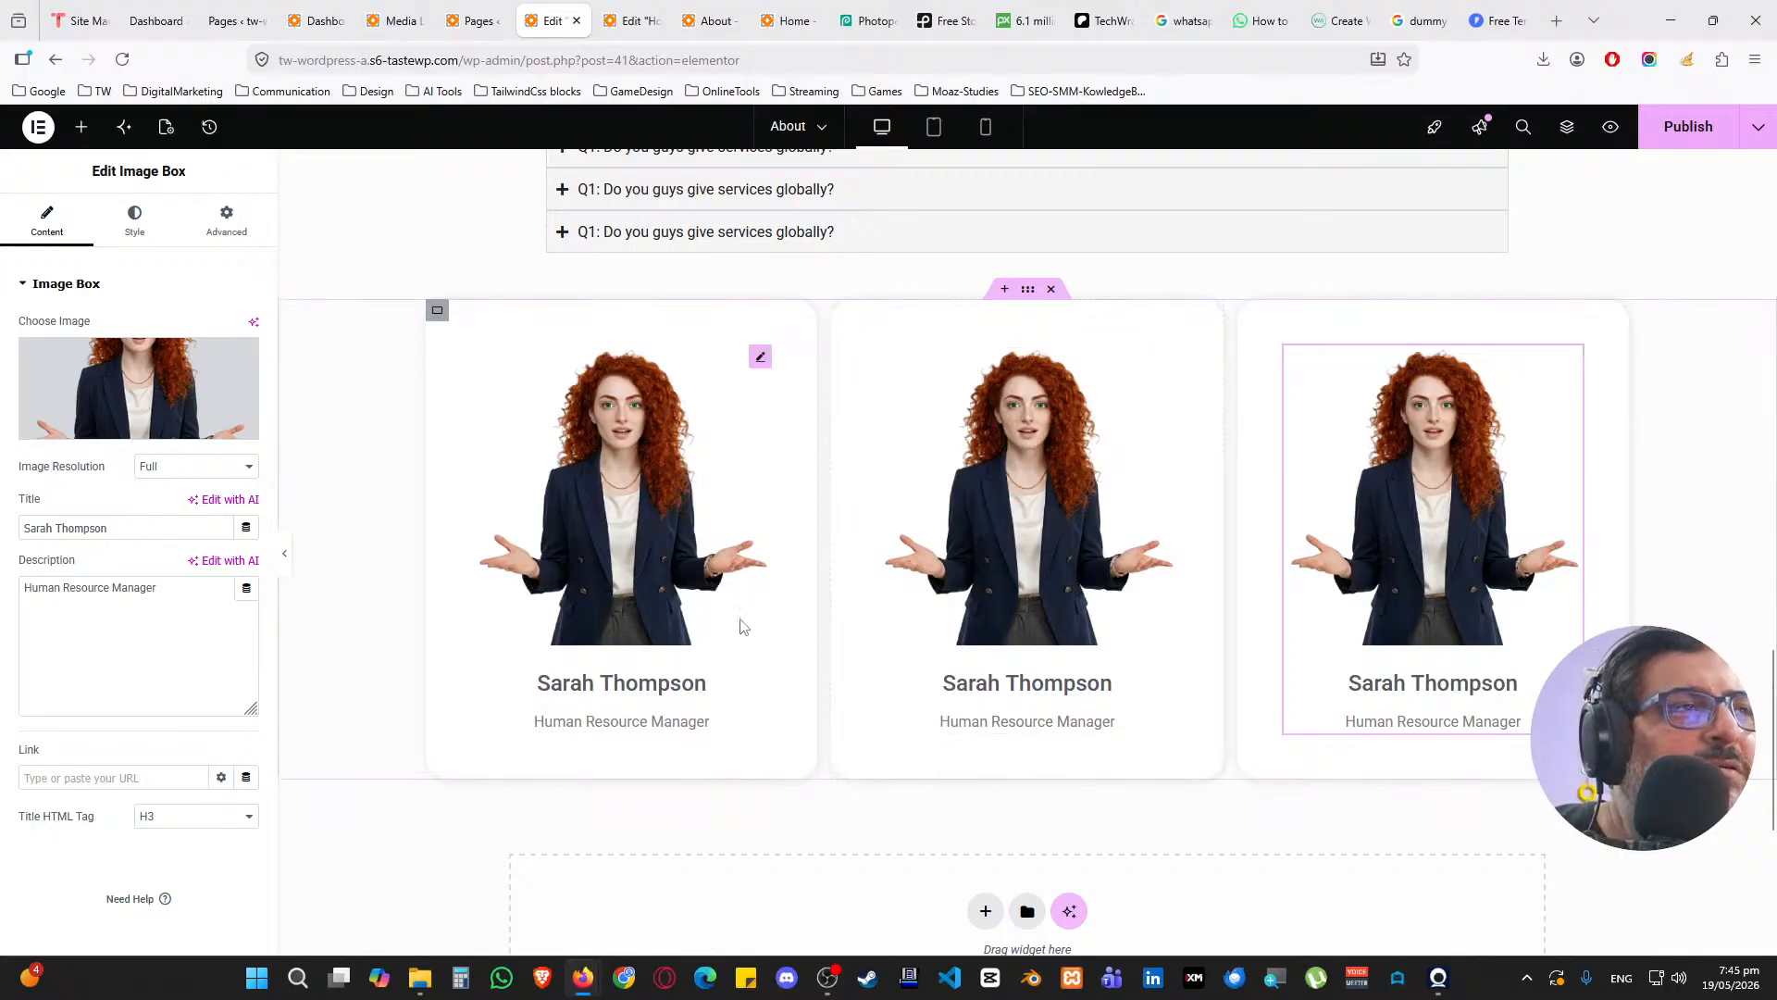
scroll(901, 663, down, 2)
Move the team cards container below the MEET THE TEAM heading
scroll(1018, 629, up, 5)
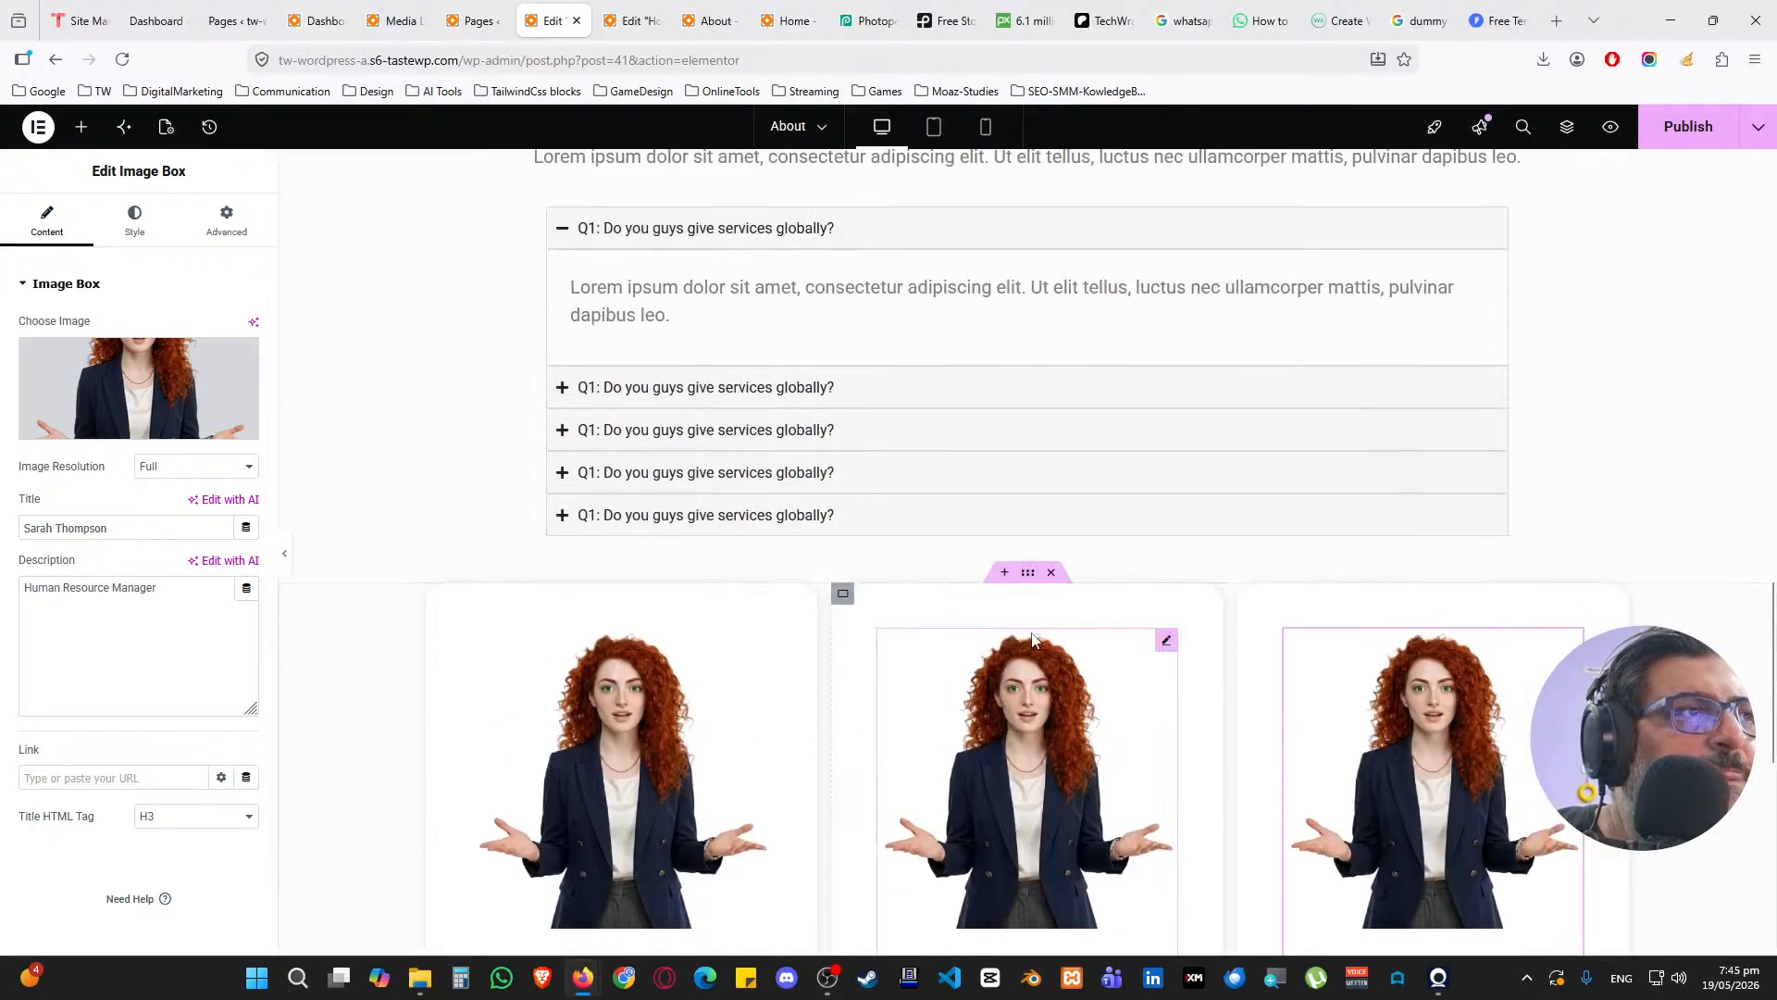
drag(1028, 573, 1000, 444)
scroll(1042, 571, up, 4)
scroll(975, 603, up, 5)
scroll(976, 603, up, 2)
scroll(1045, 513, down, 2)
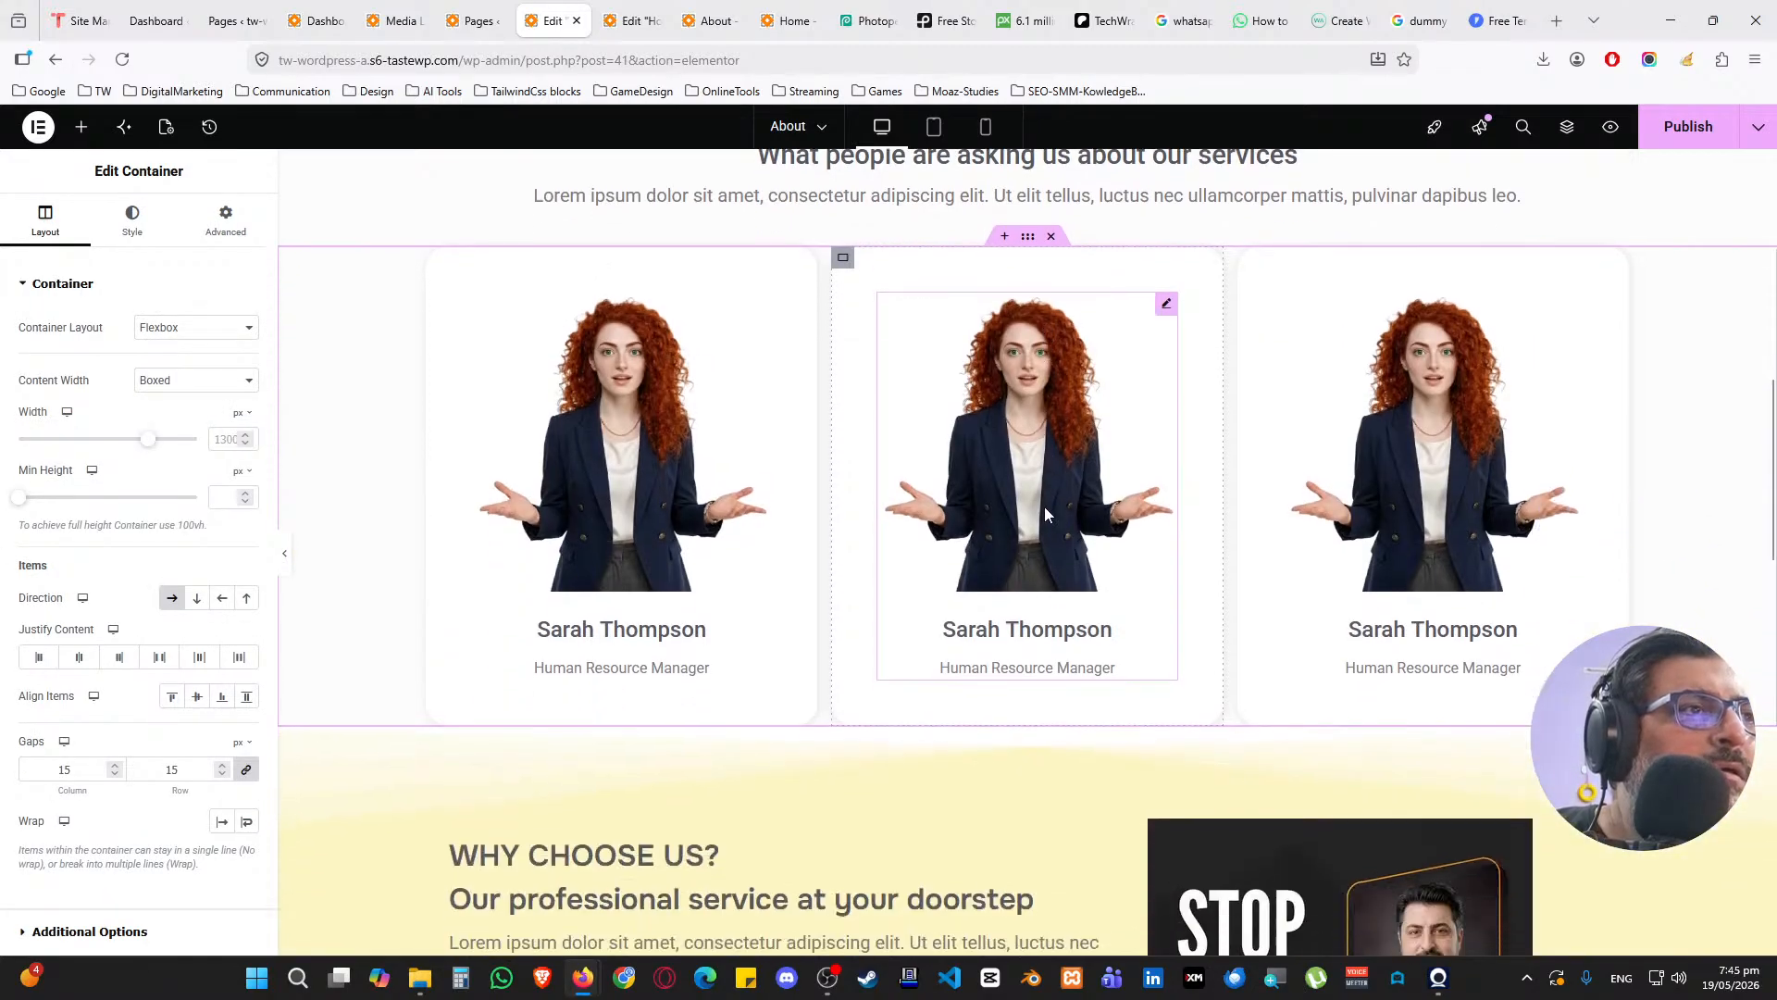
scroll(1047, 502, up, 2)
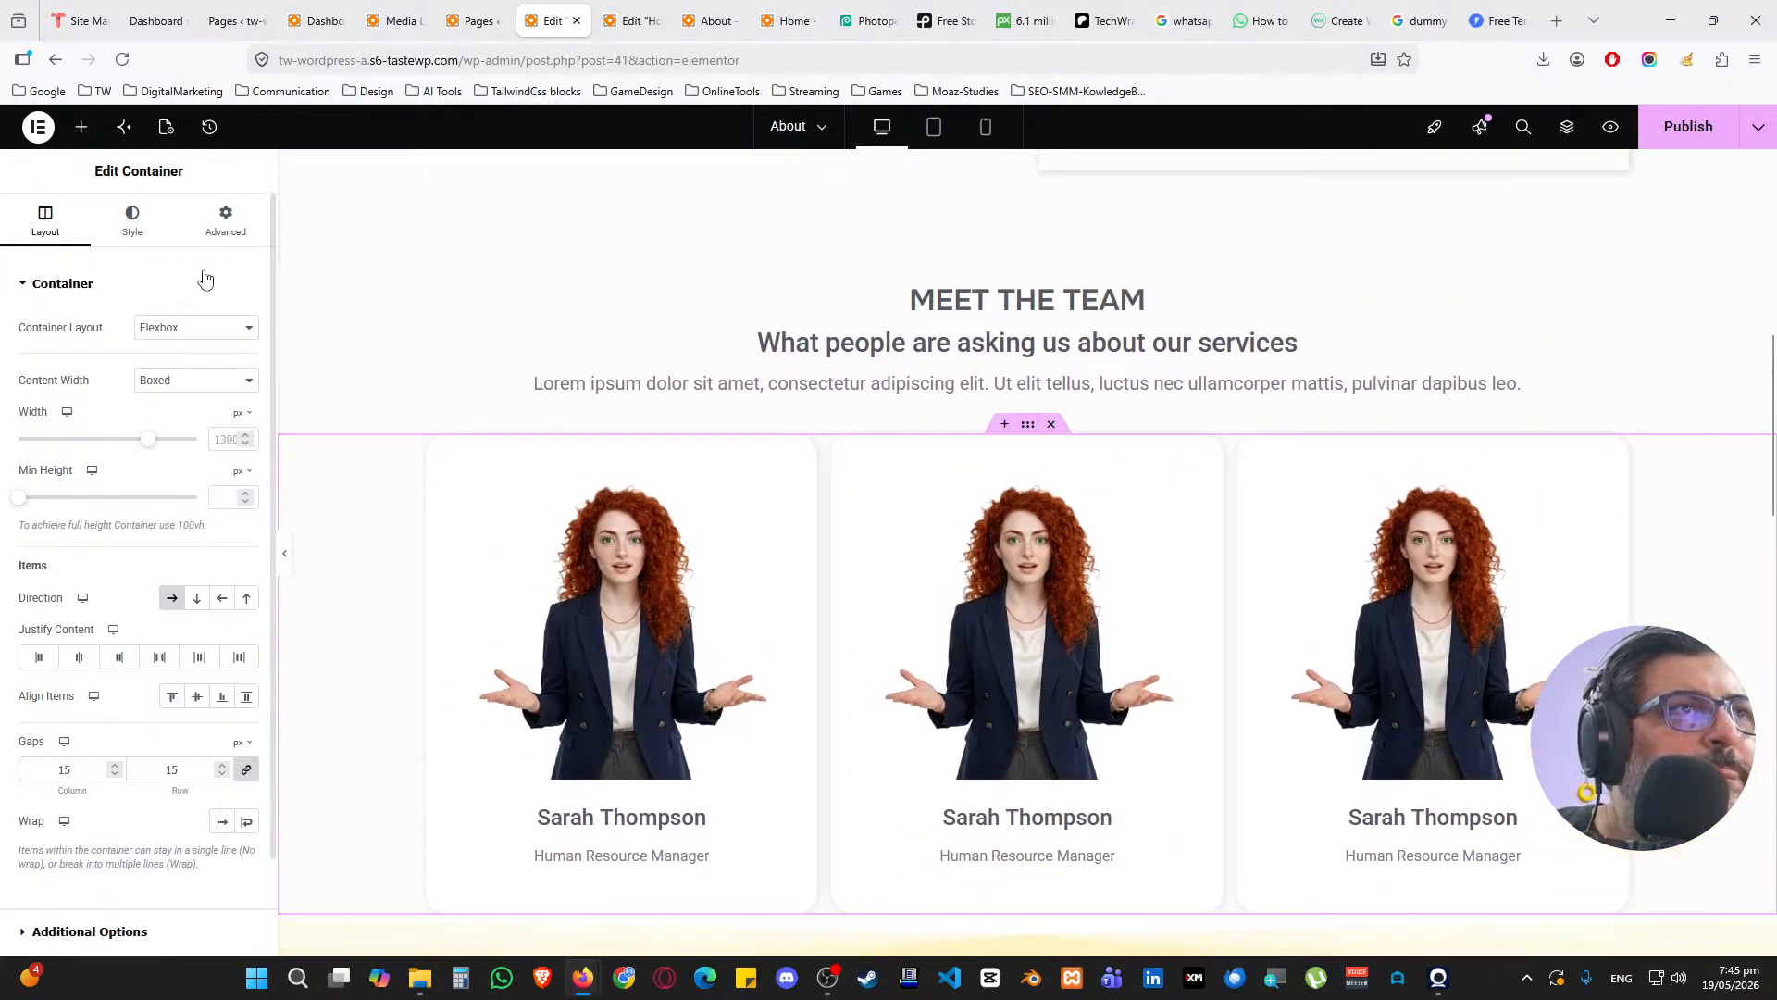
Unlink the cards row padding and set its bottom padding to 100 px
click(226, 220)
click(246, 420)
click(149, 420)
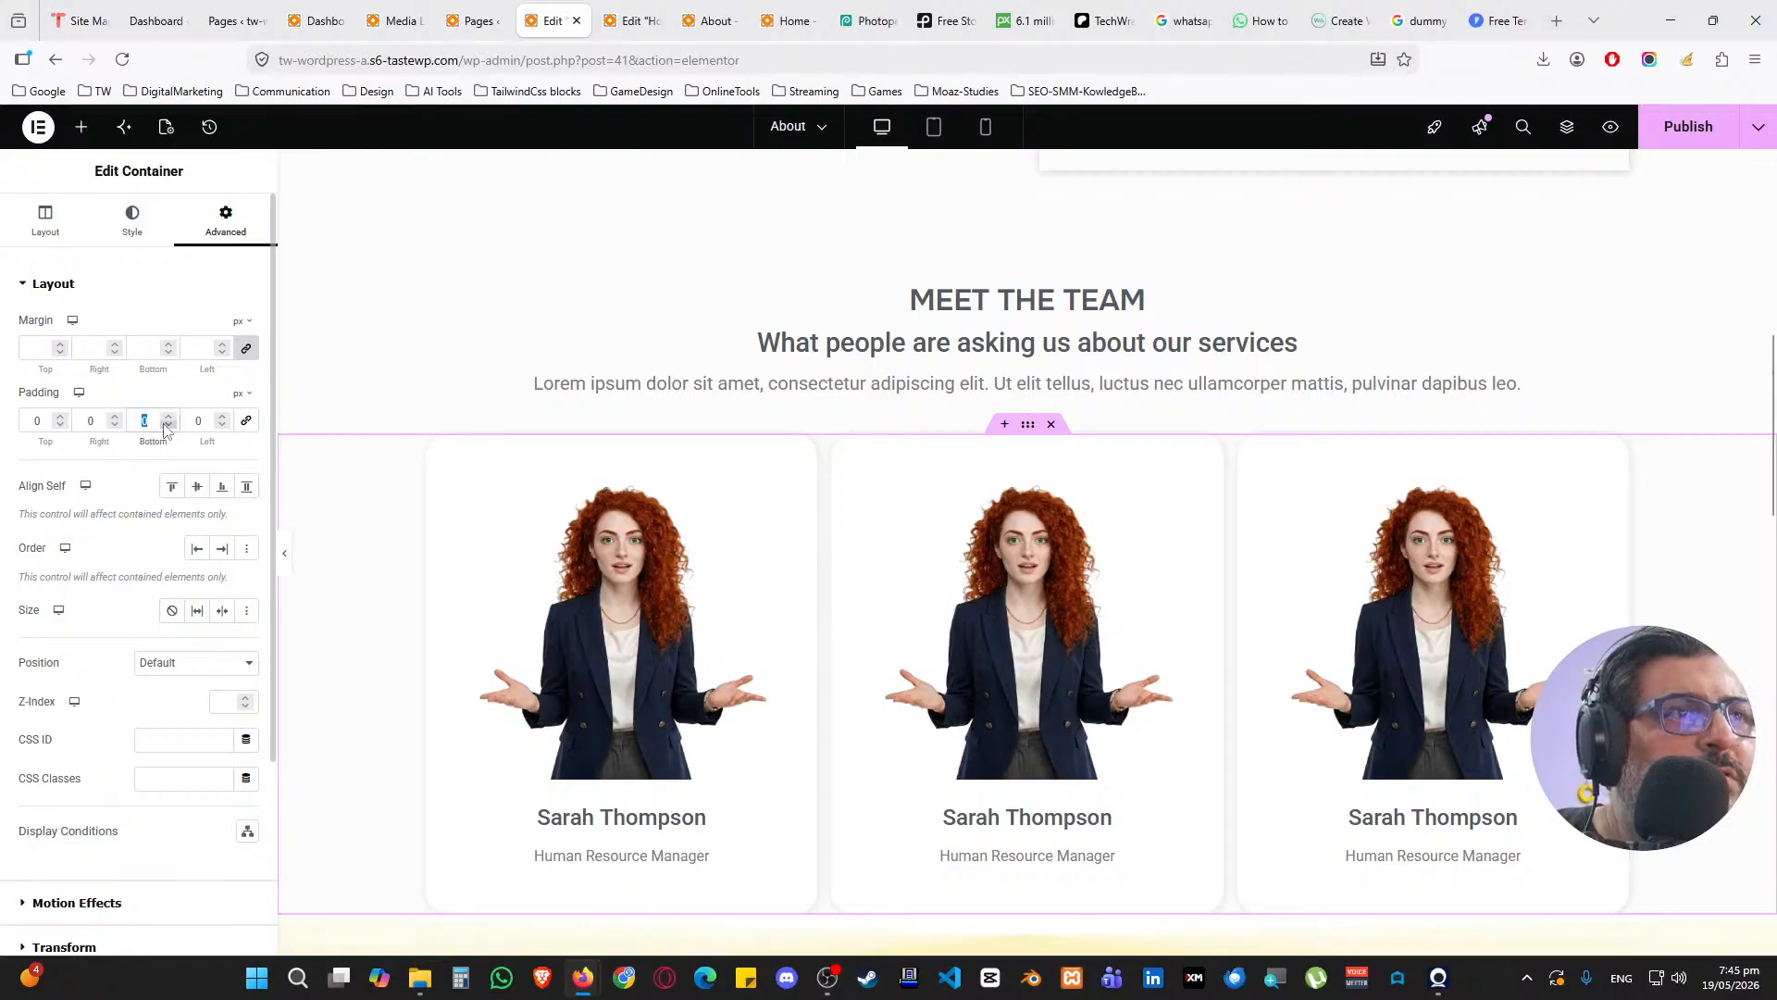
text(50)
scroll(180, 444, down, 3)
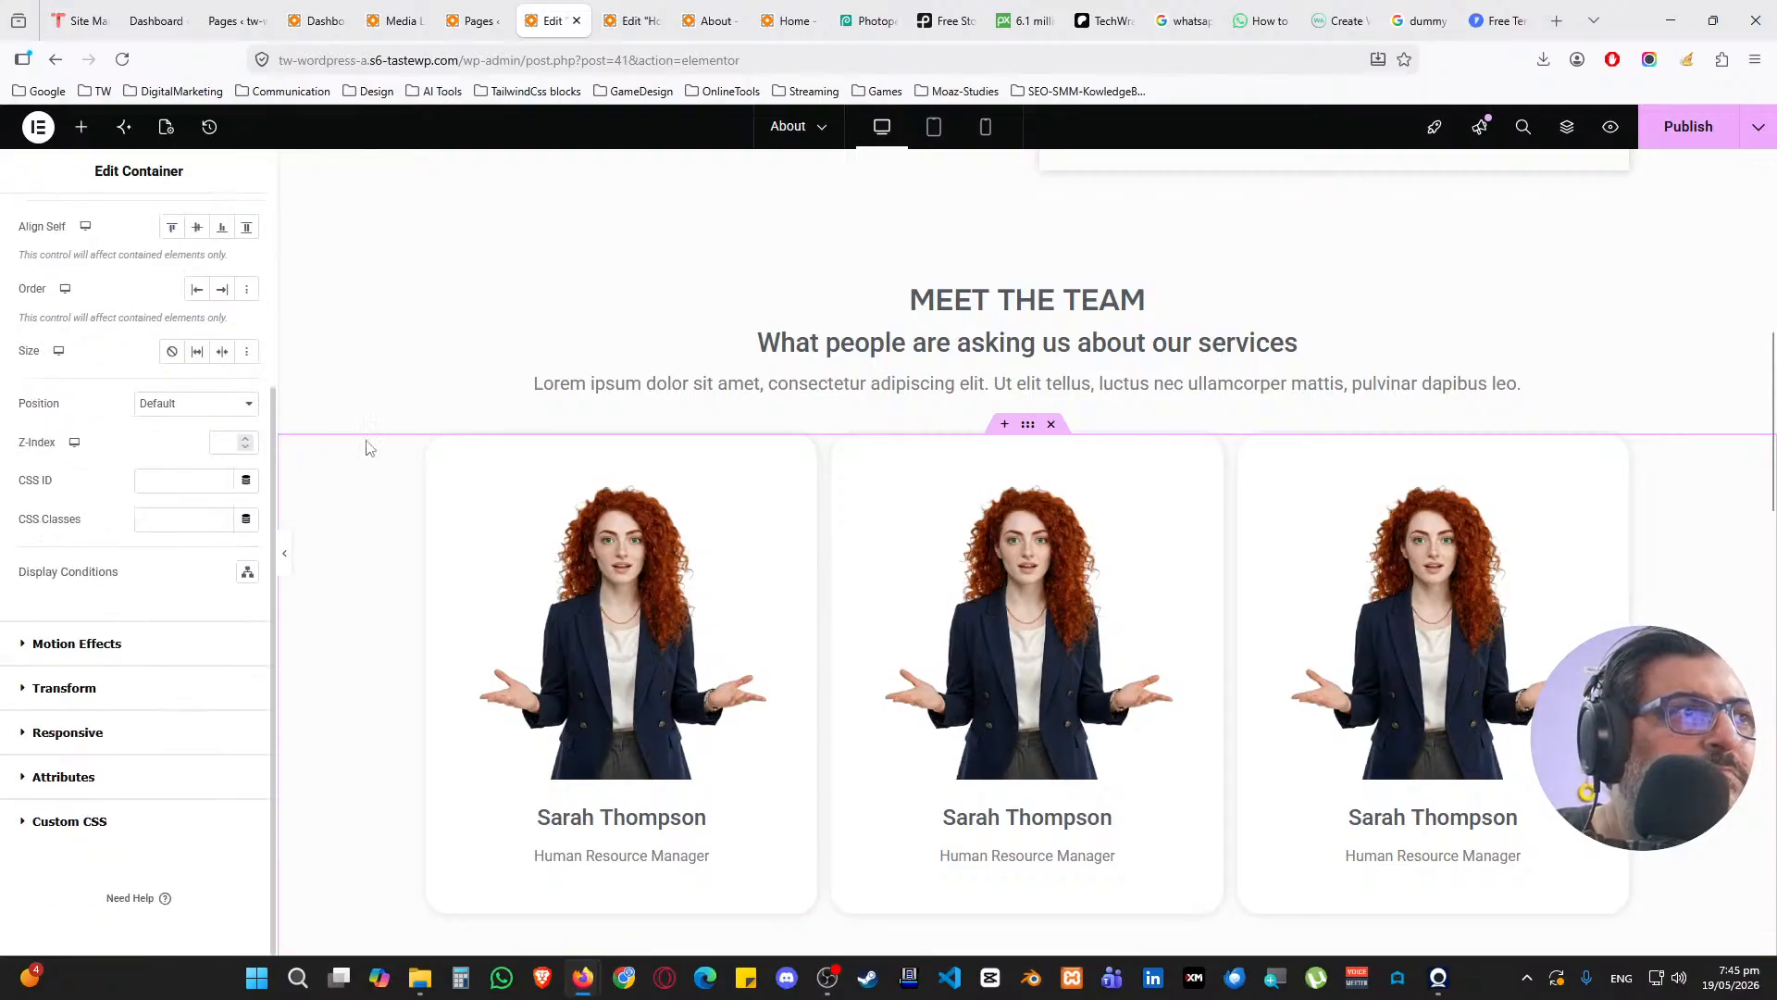
scroll(392, 453, down, 3)
scroll(391, 452, up, 3)
scroll(129, 420, up, 3)
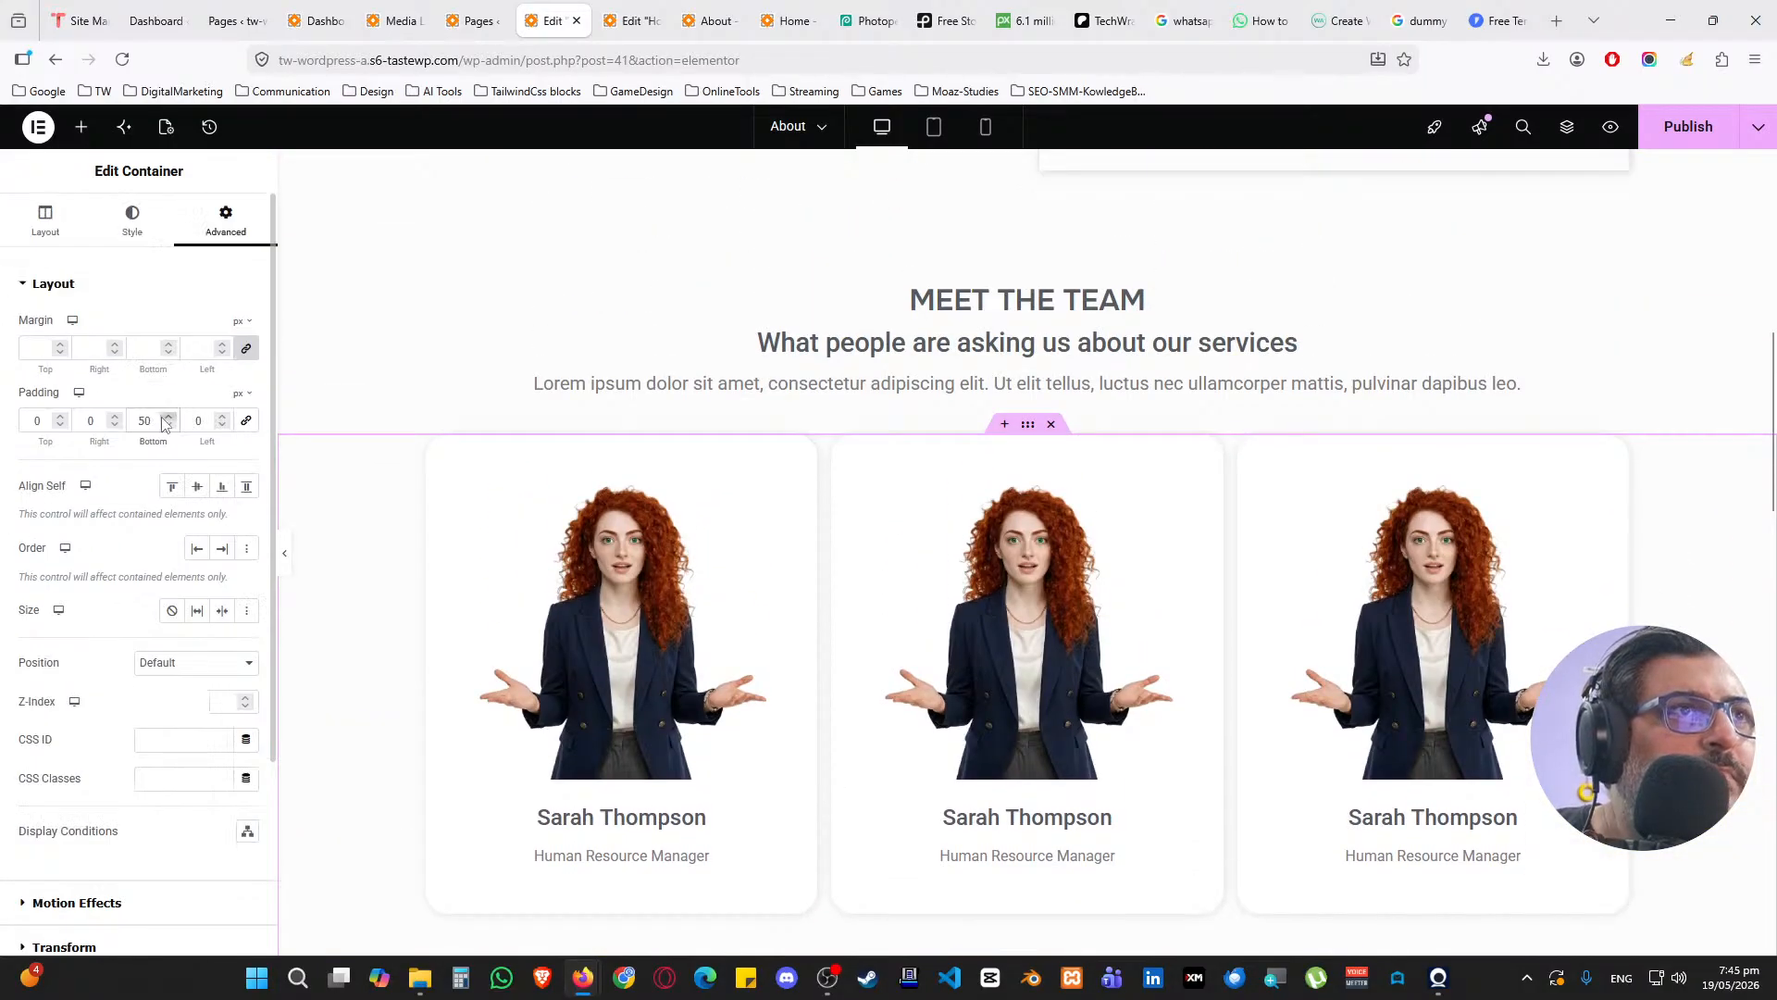
text(100)
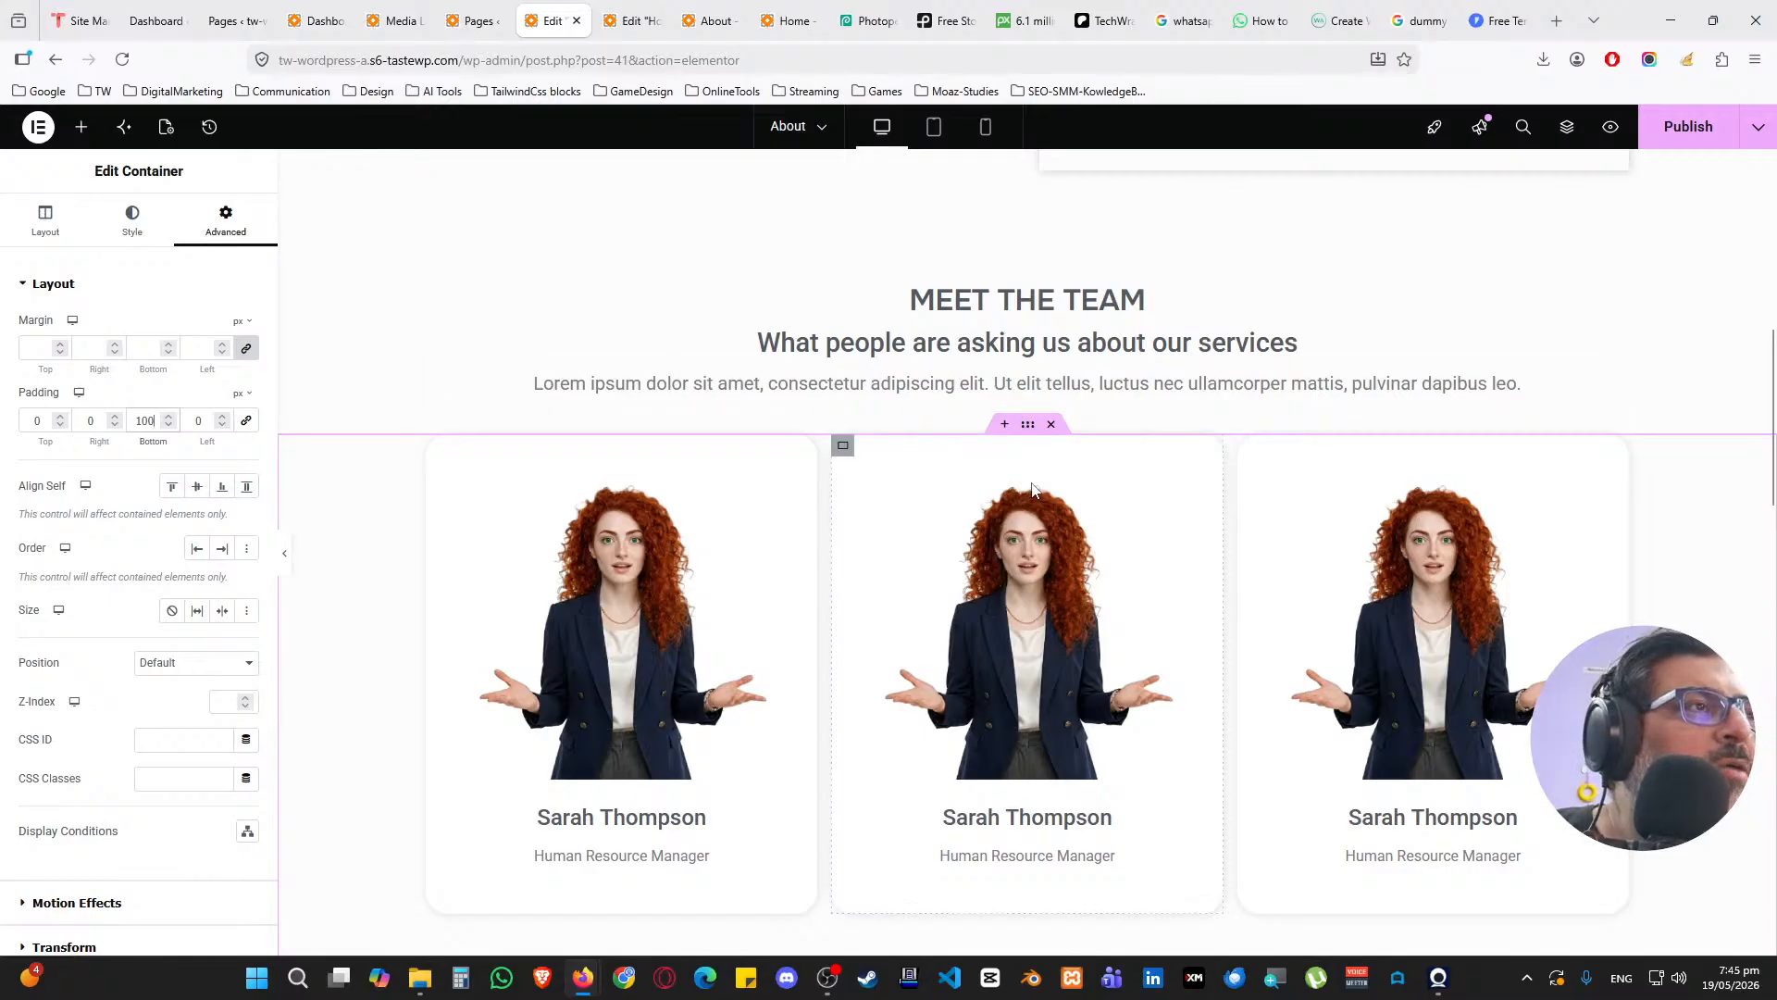
Set the cards row top padding to 25 px and publish the About page
double_click(25, 425)
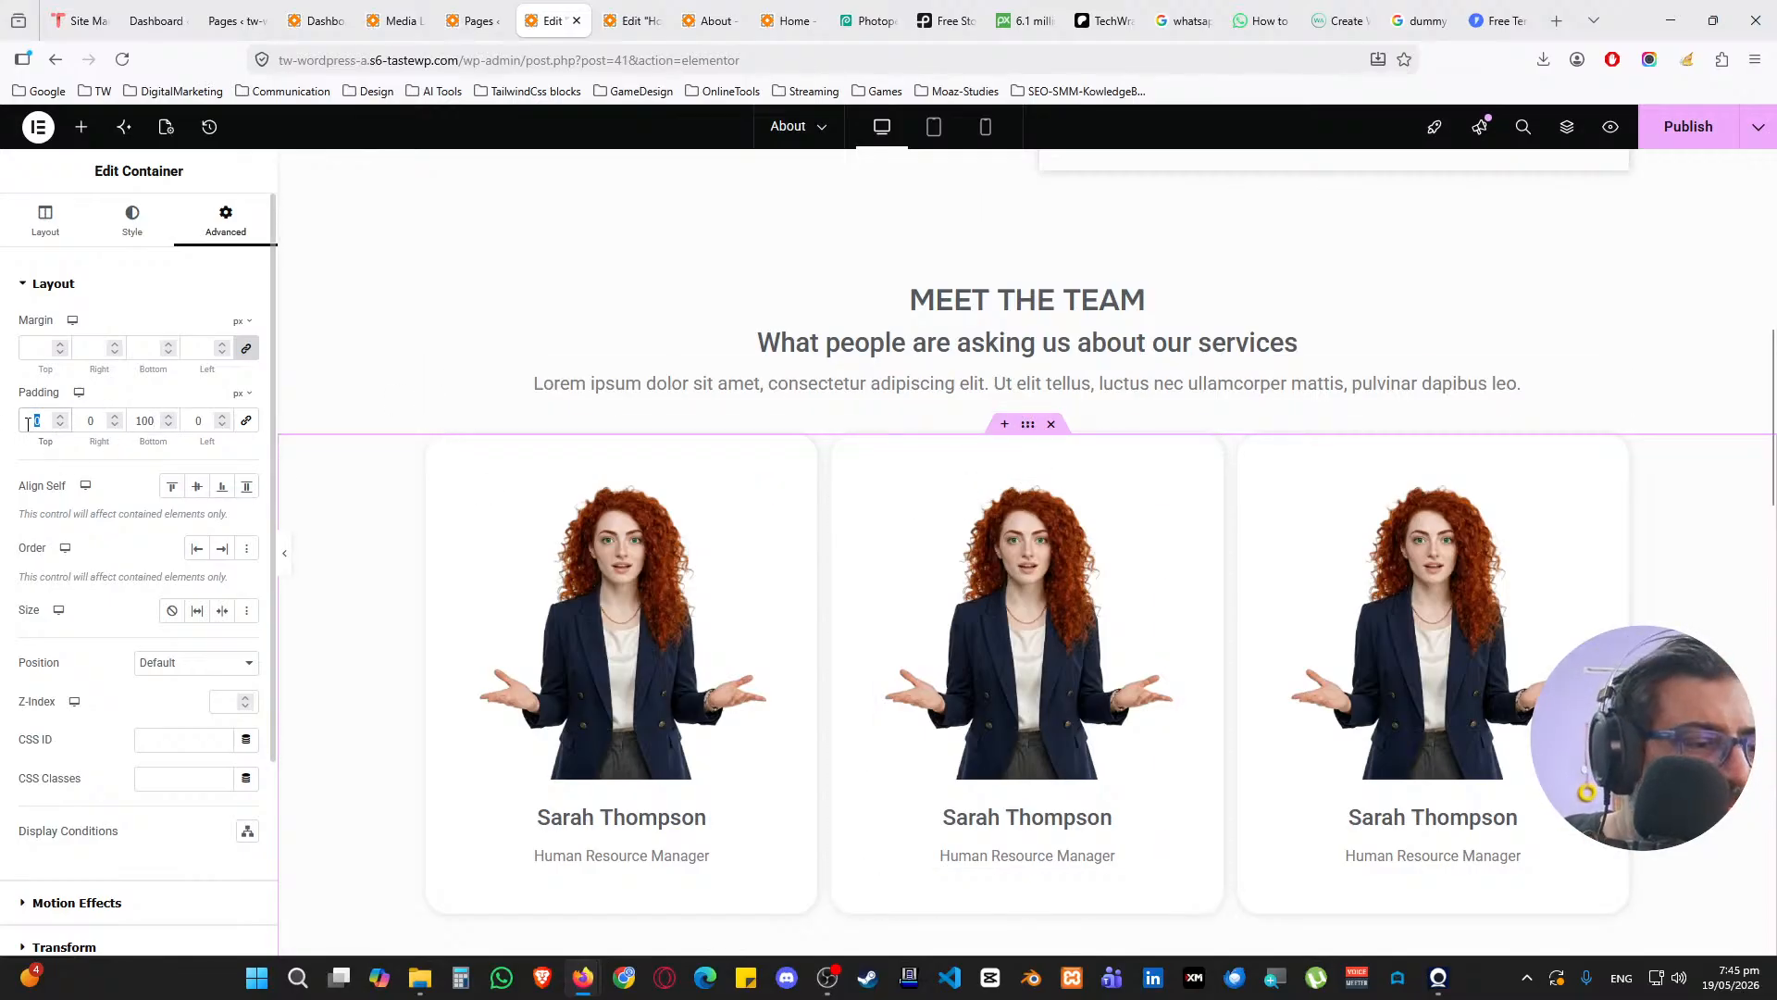
text(25)
scroll(1019, 482, down, 3)
scroll(1348, 377, up, 5)
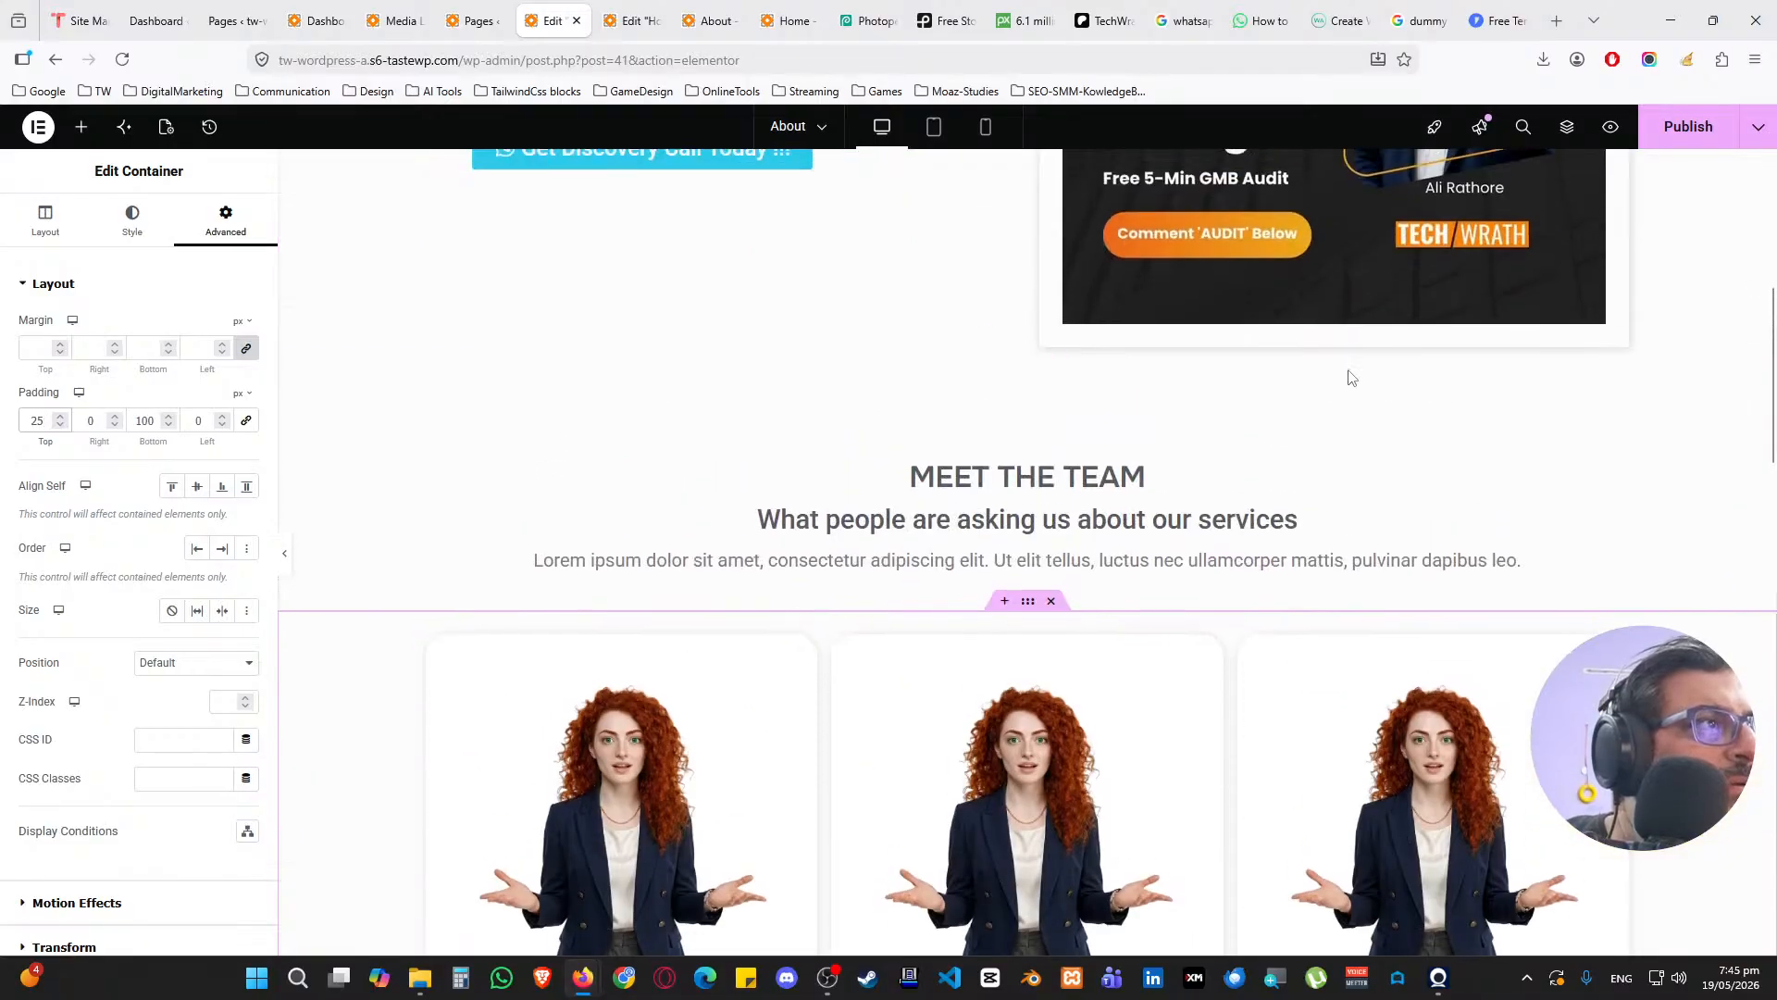
click(1692, 135)
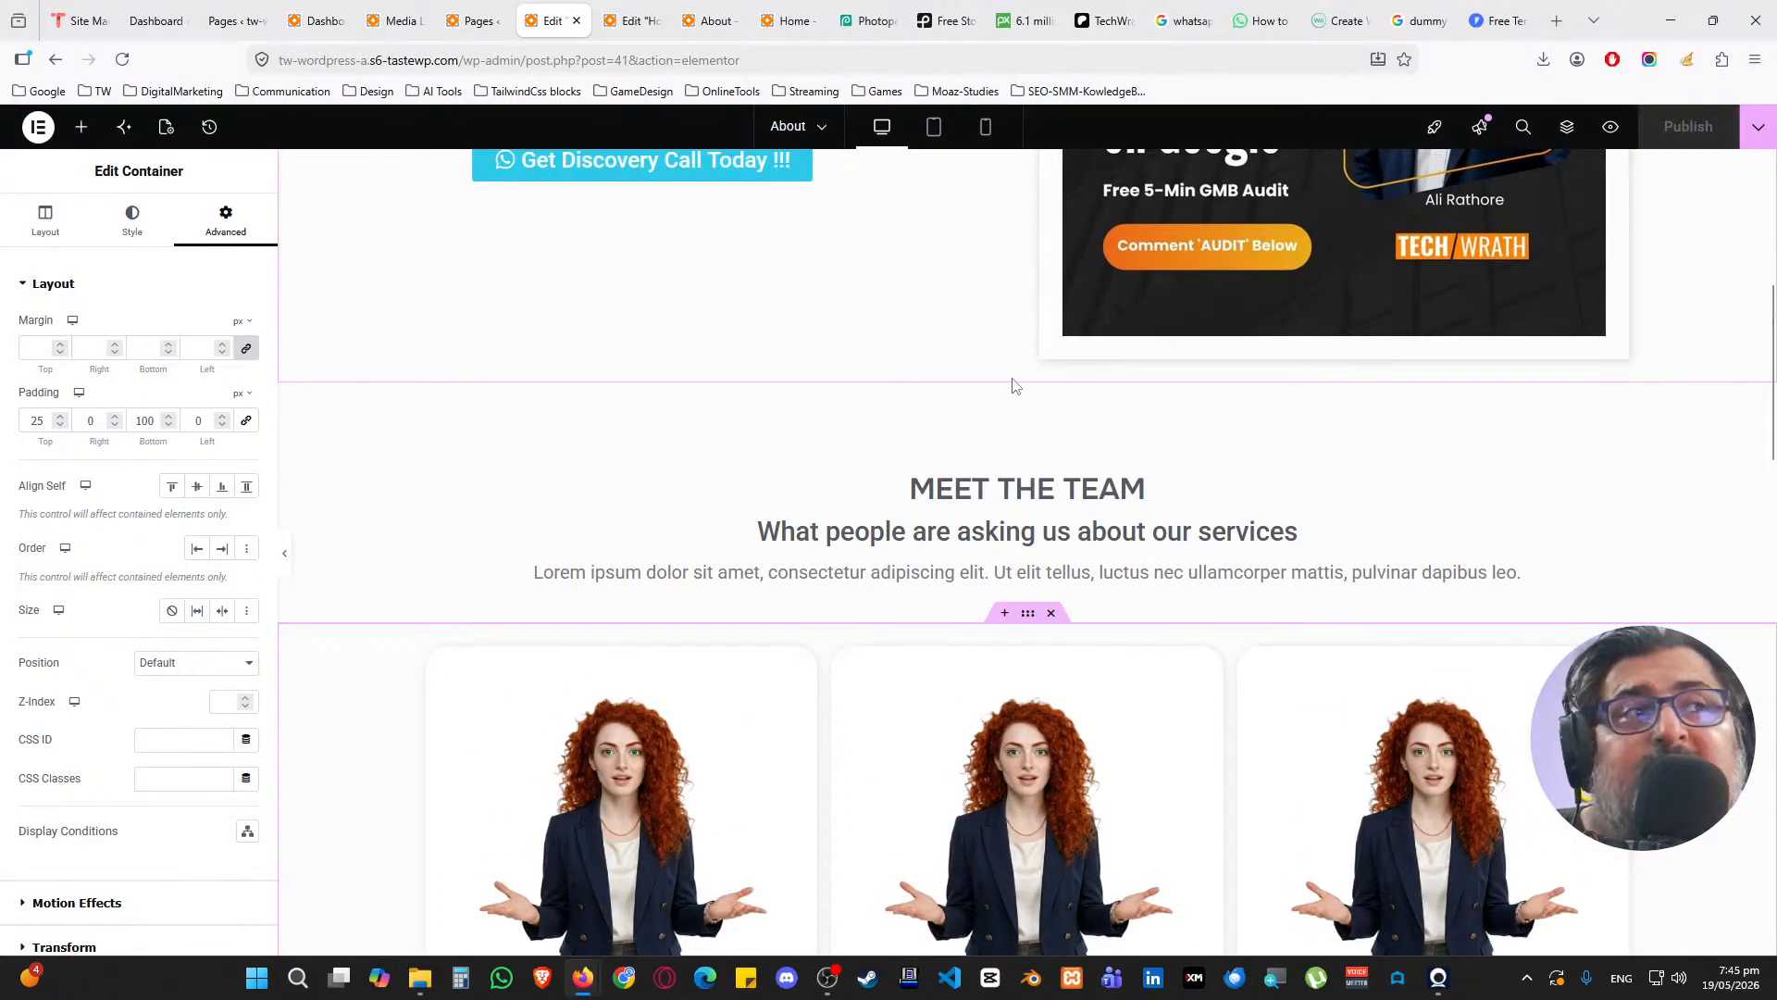
scroll(793, 325, down, 6)
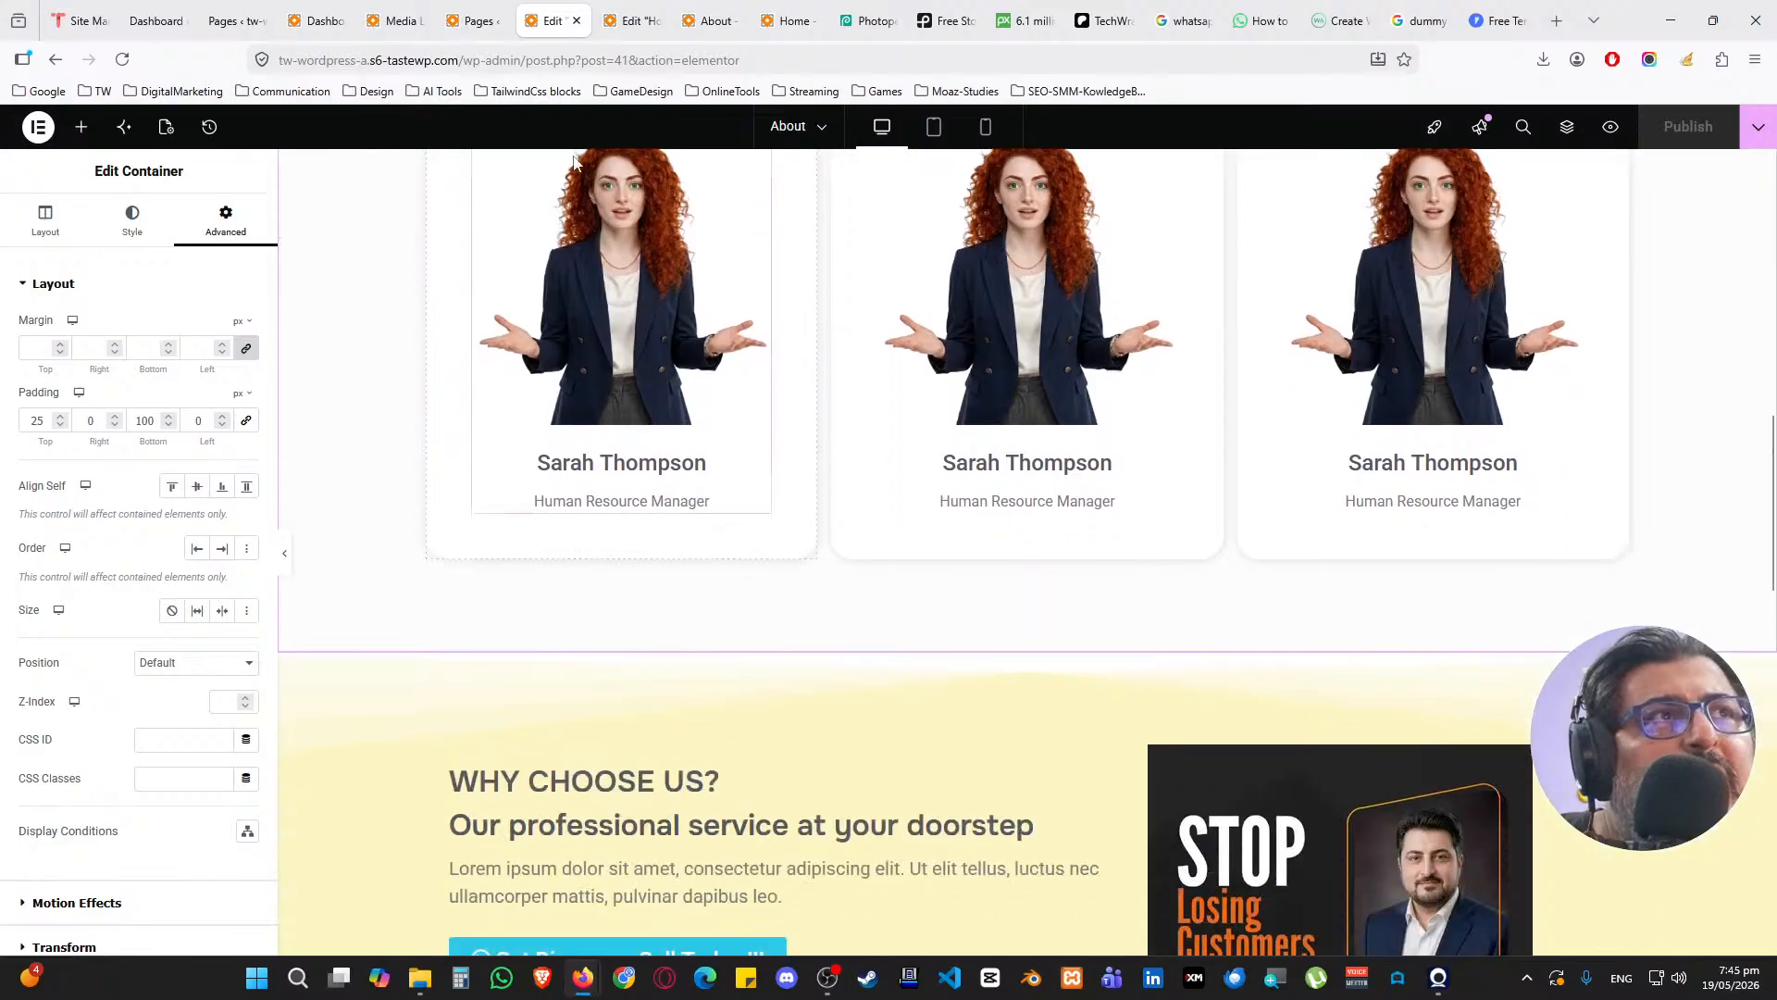
Reload the live About page, then glance at the Patreon page's monthly earnings figure
click(711, 20)
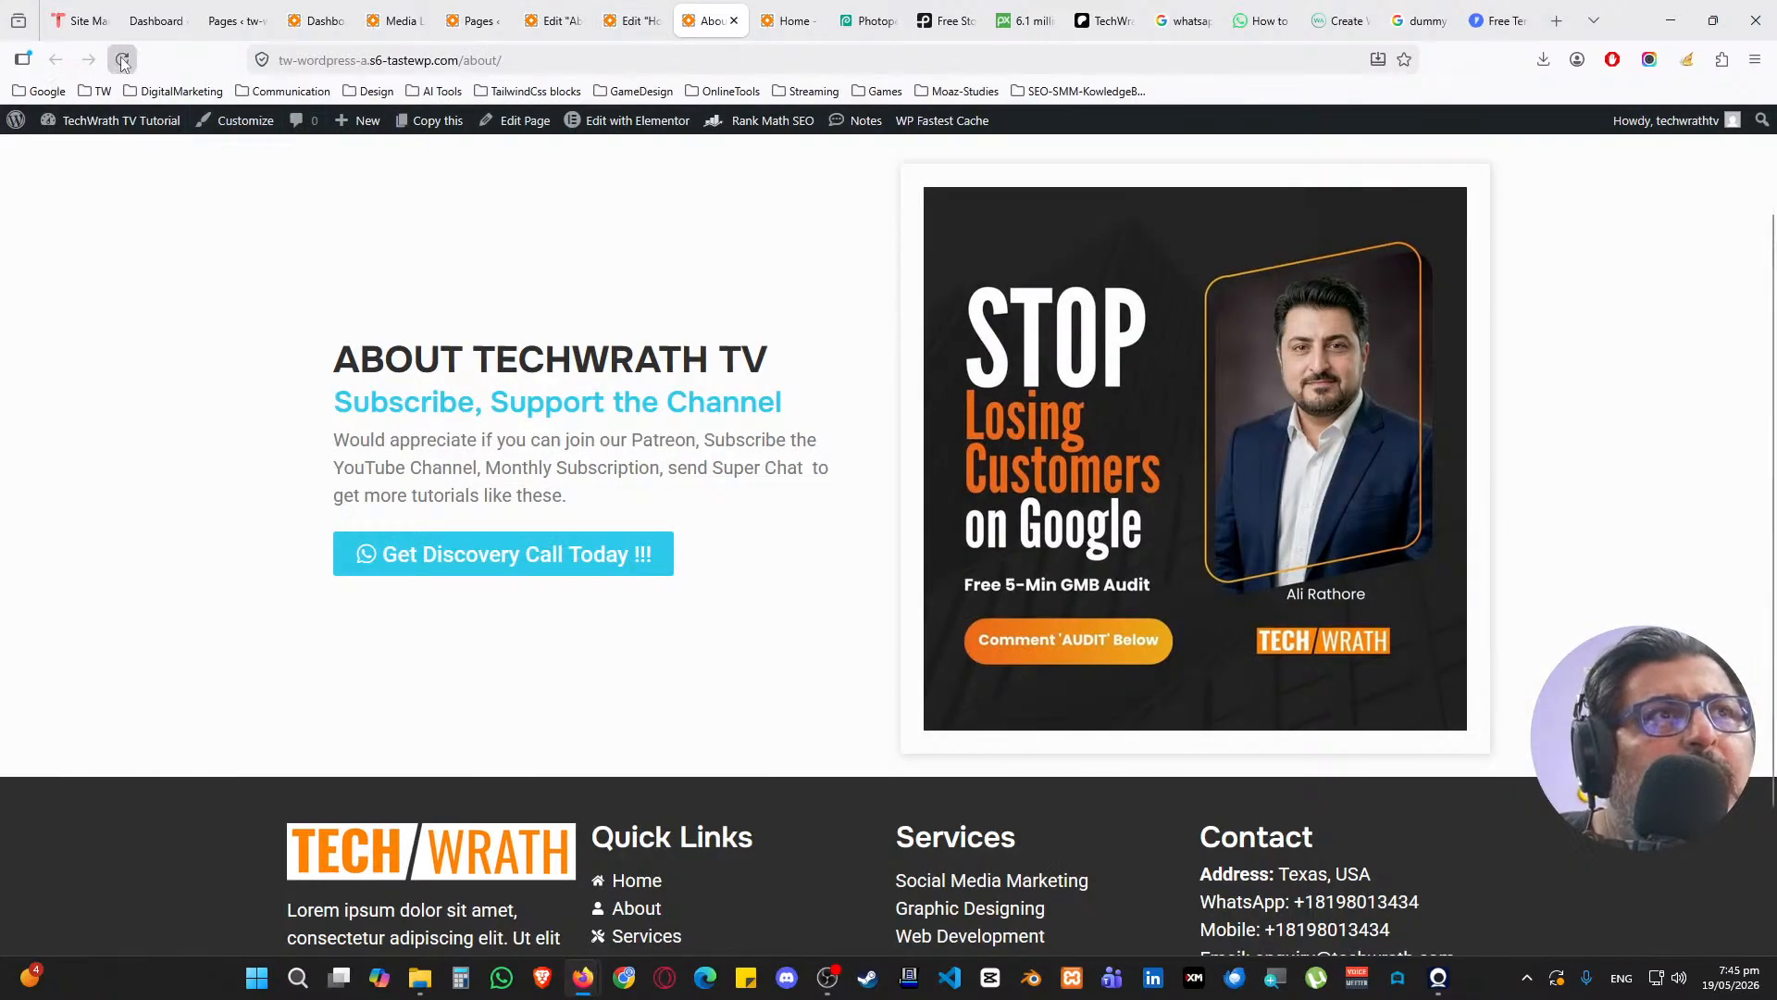
click(123, 62)
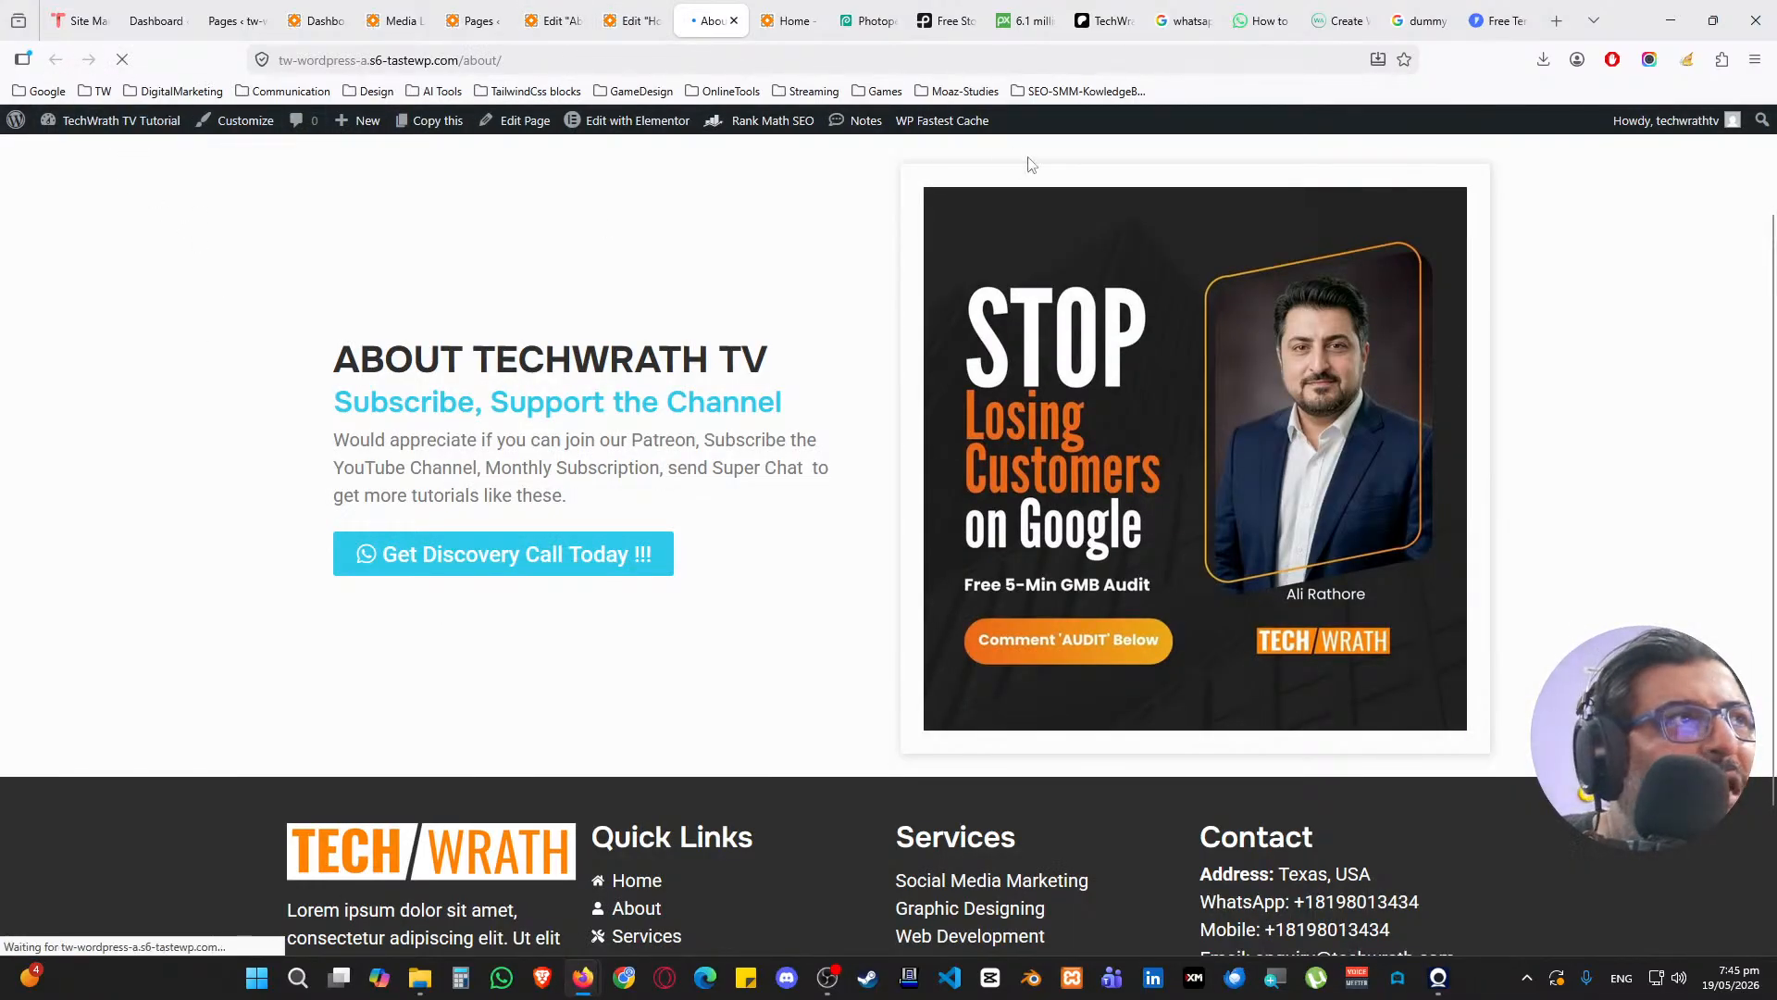
click(1106, 20)
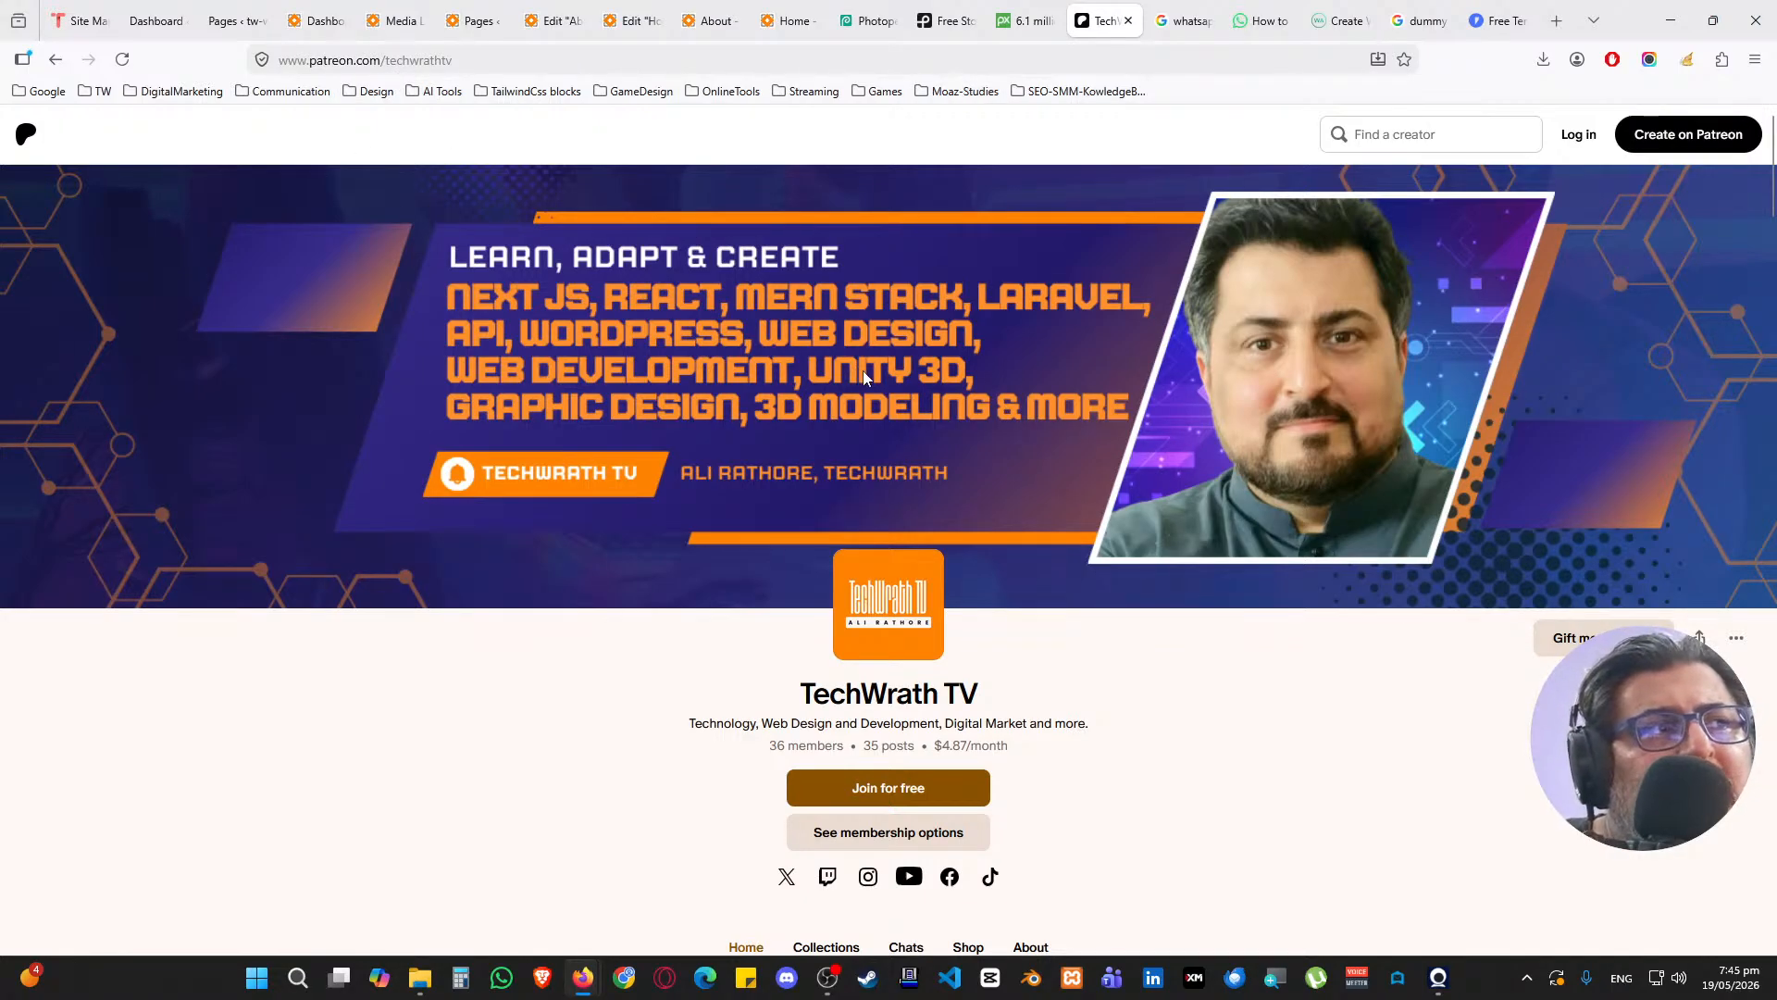
drag(935, 747, 996, 747)
click(1059, 751)
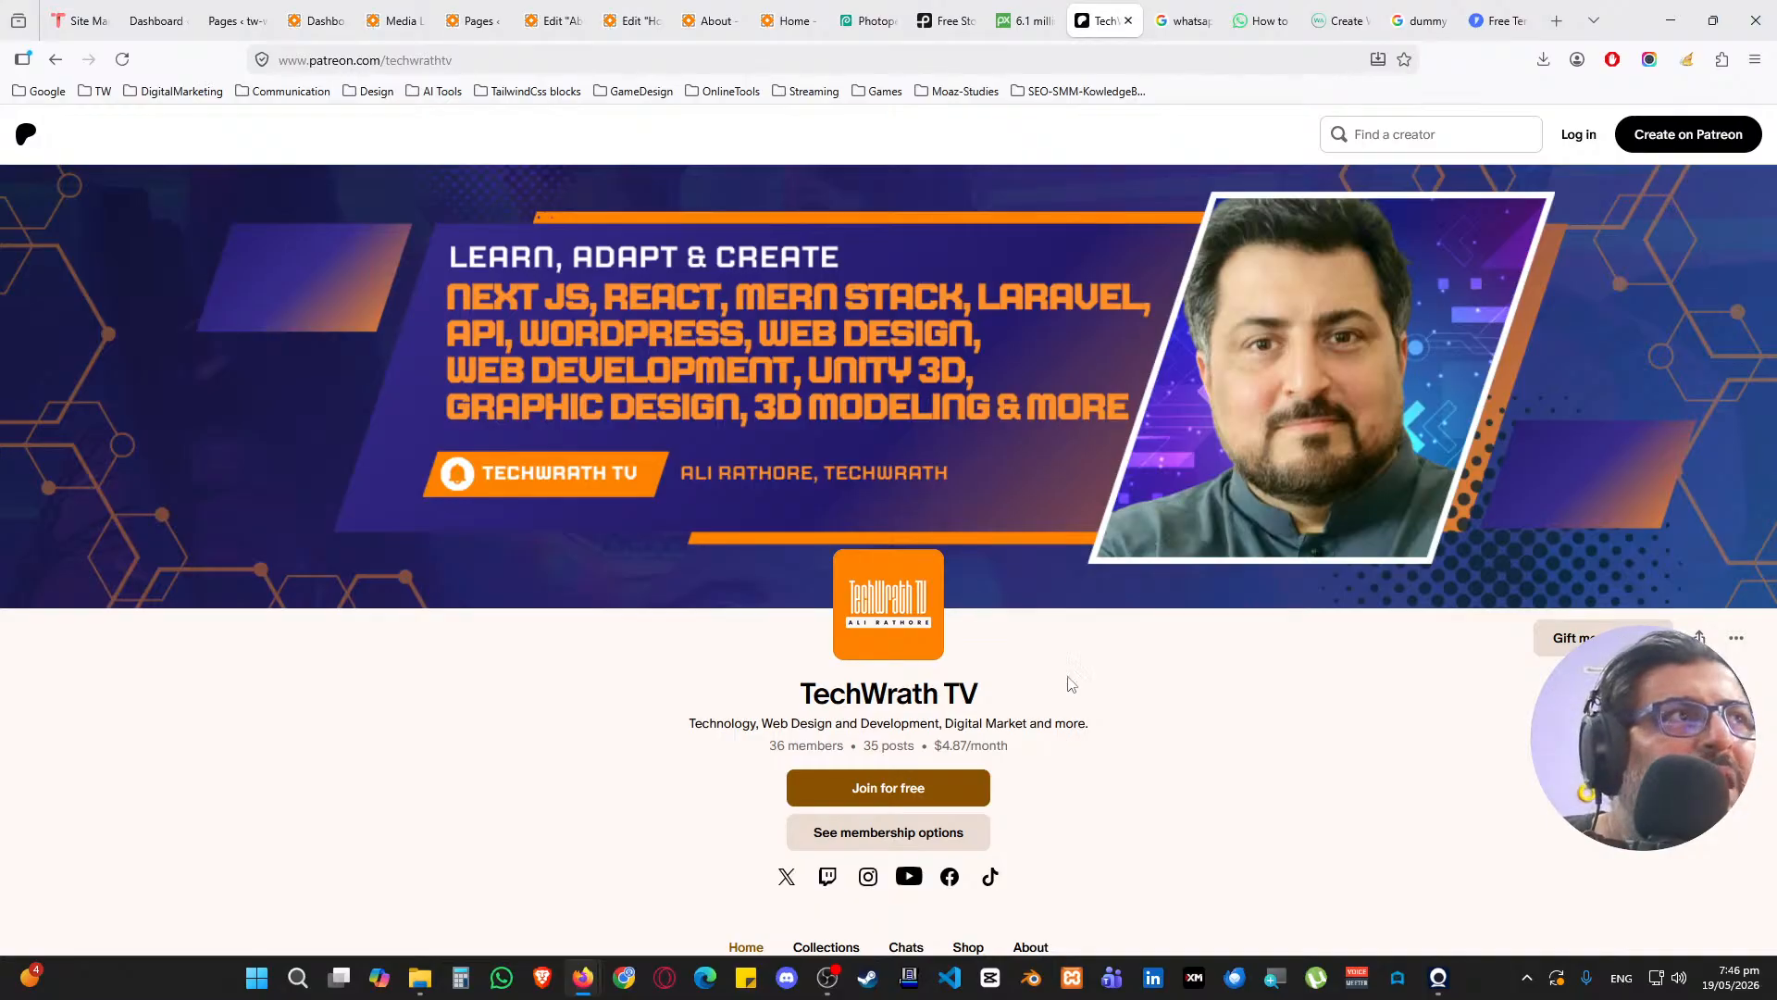
Scroll through the live About page to check the three Meet the Team cards
click(715, 20)
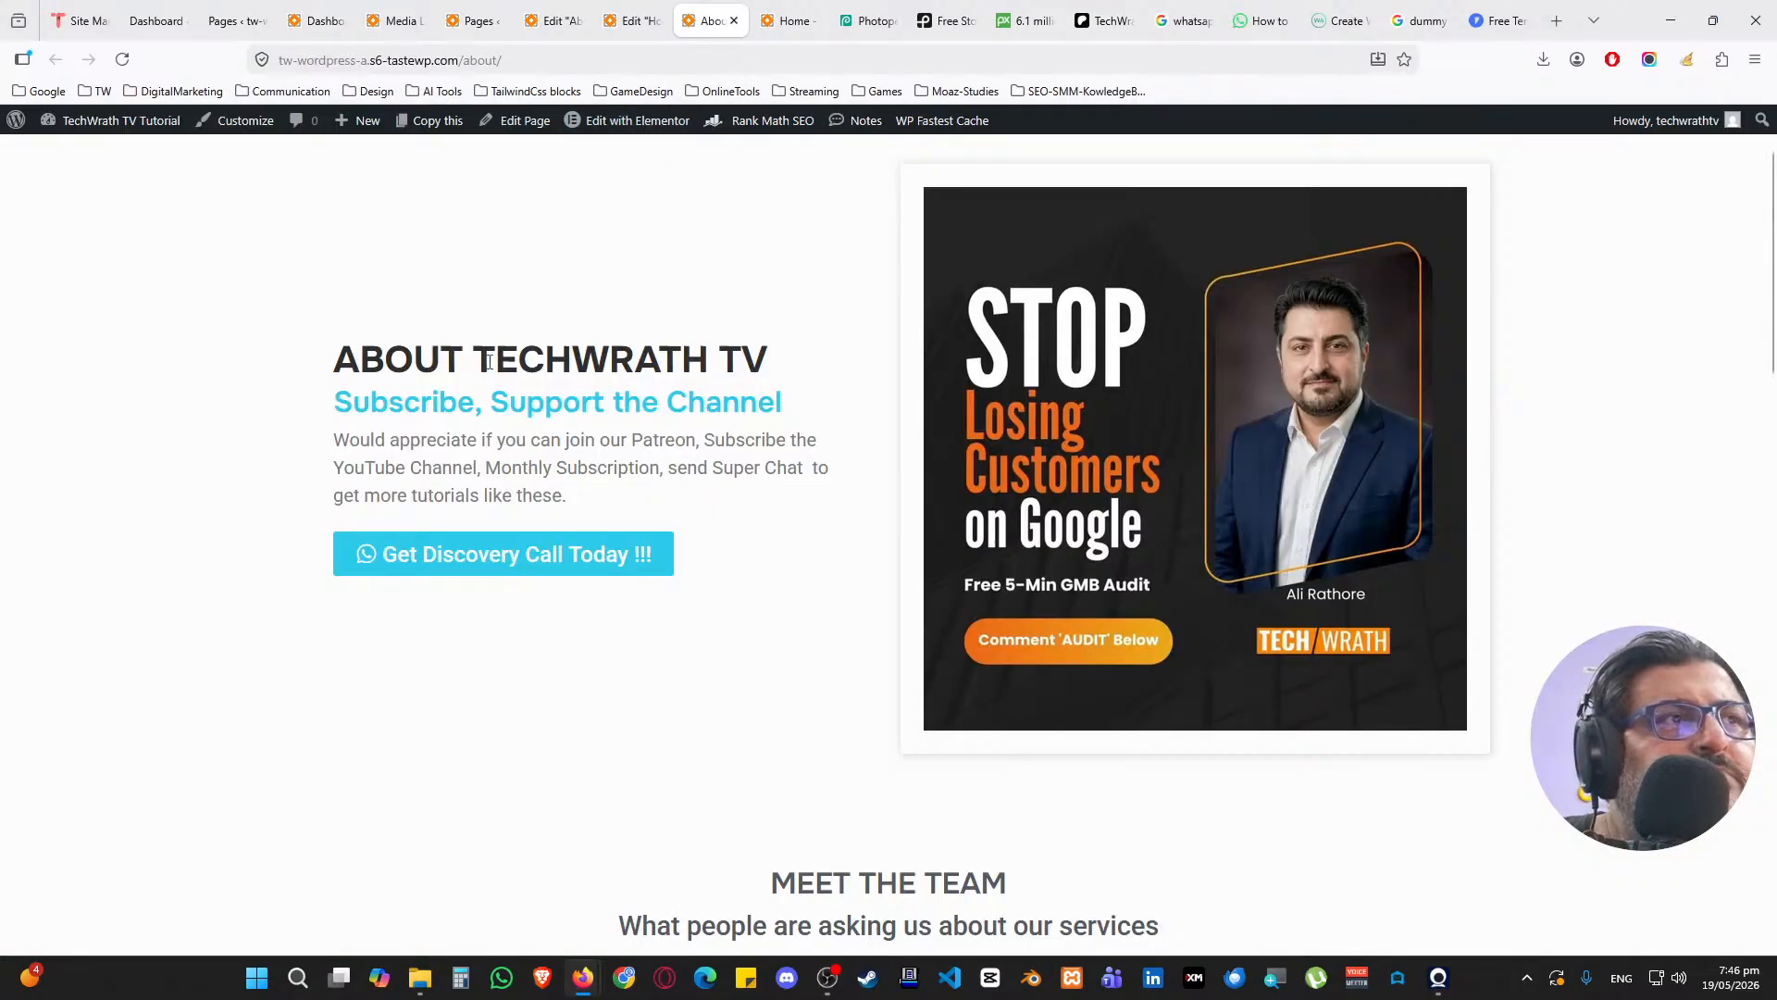
scroll(511, 343, up, 2)
scroll(498, 329, down, 10)
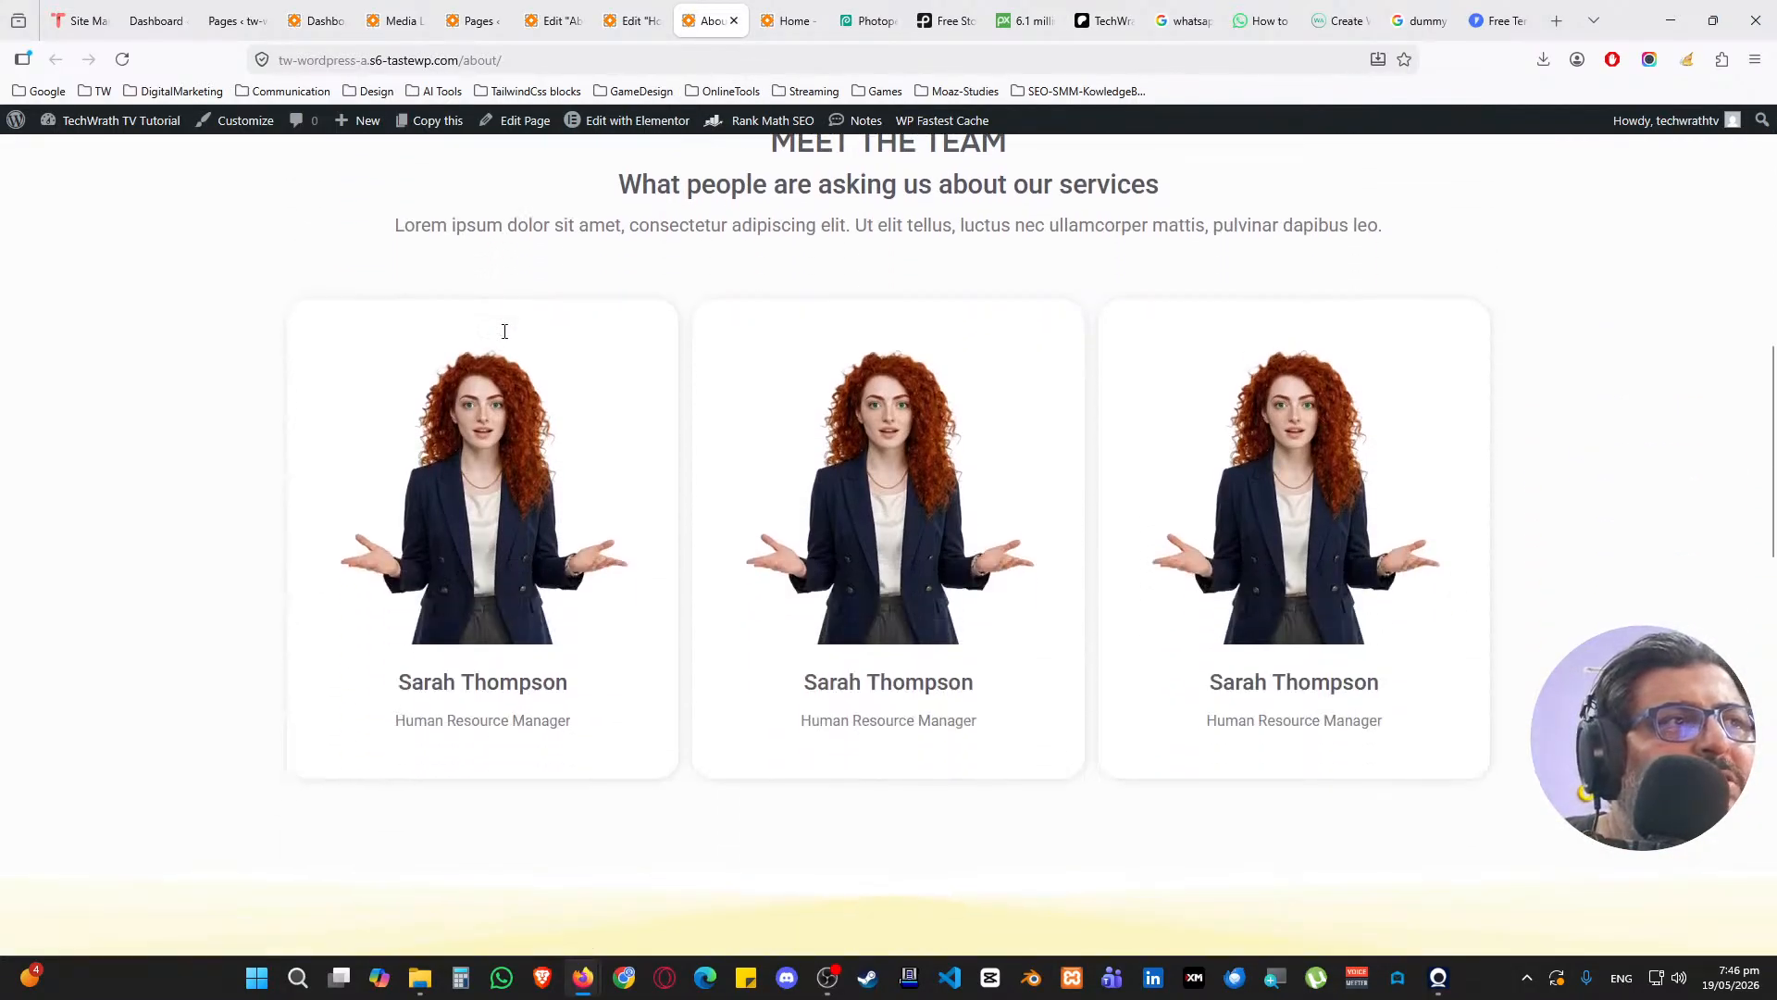
scroll(623, 477, down, 8)
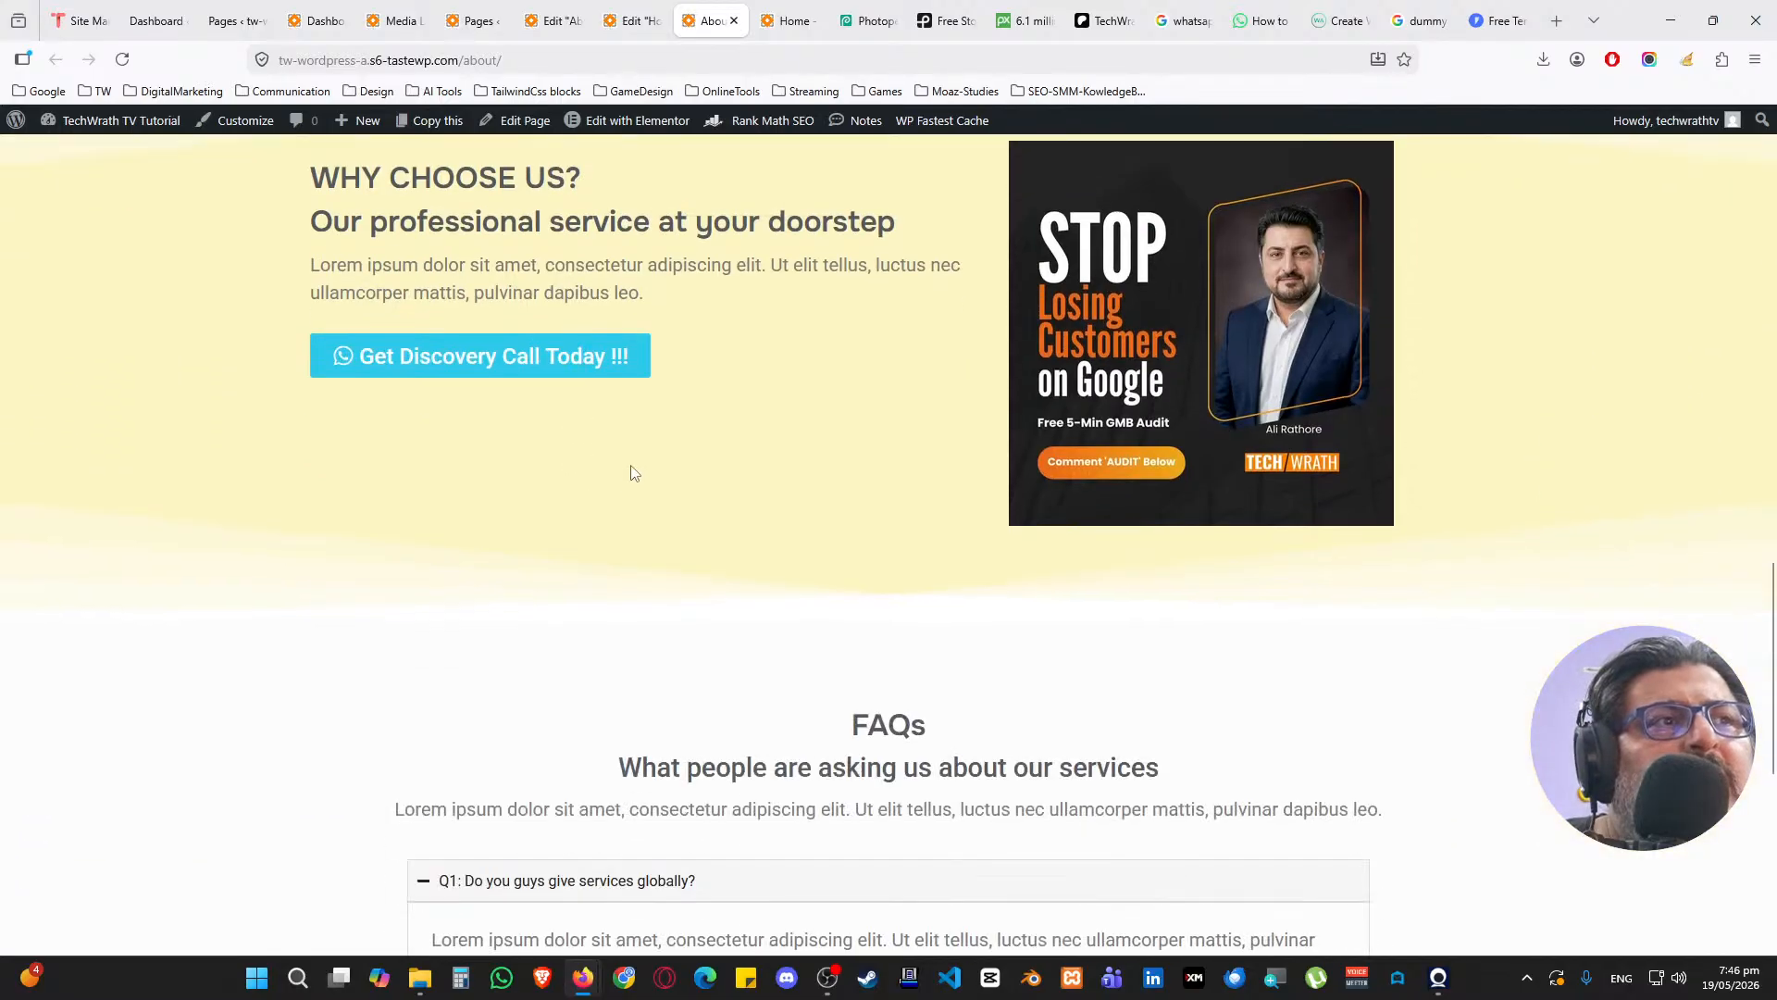
scroll(774, 254, up, 2)
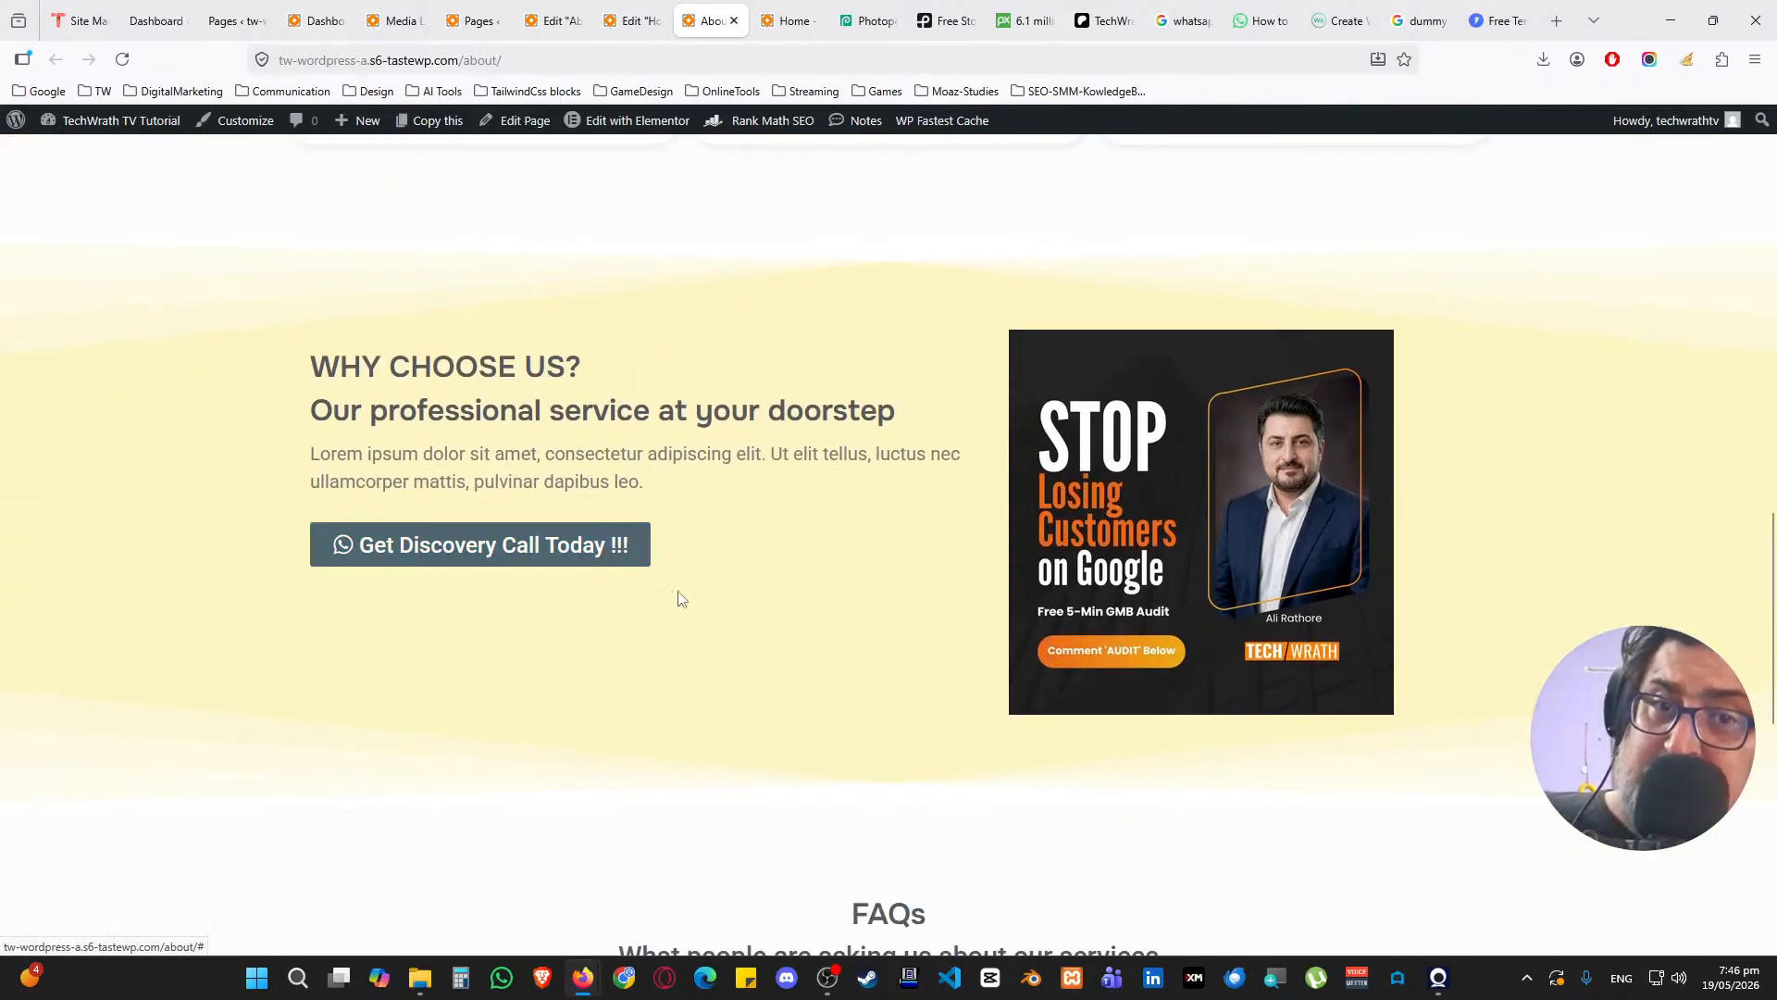
scroll(740, 444, down, 8)
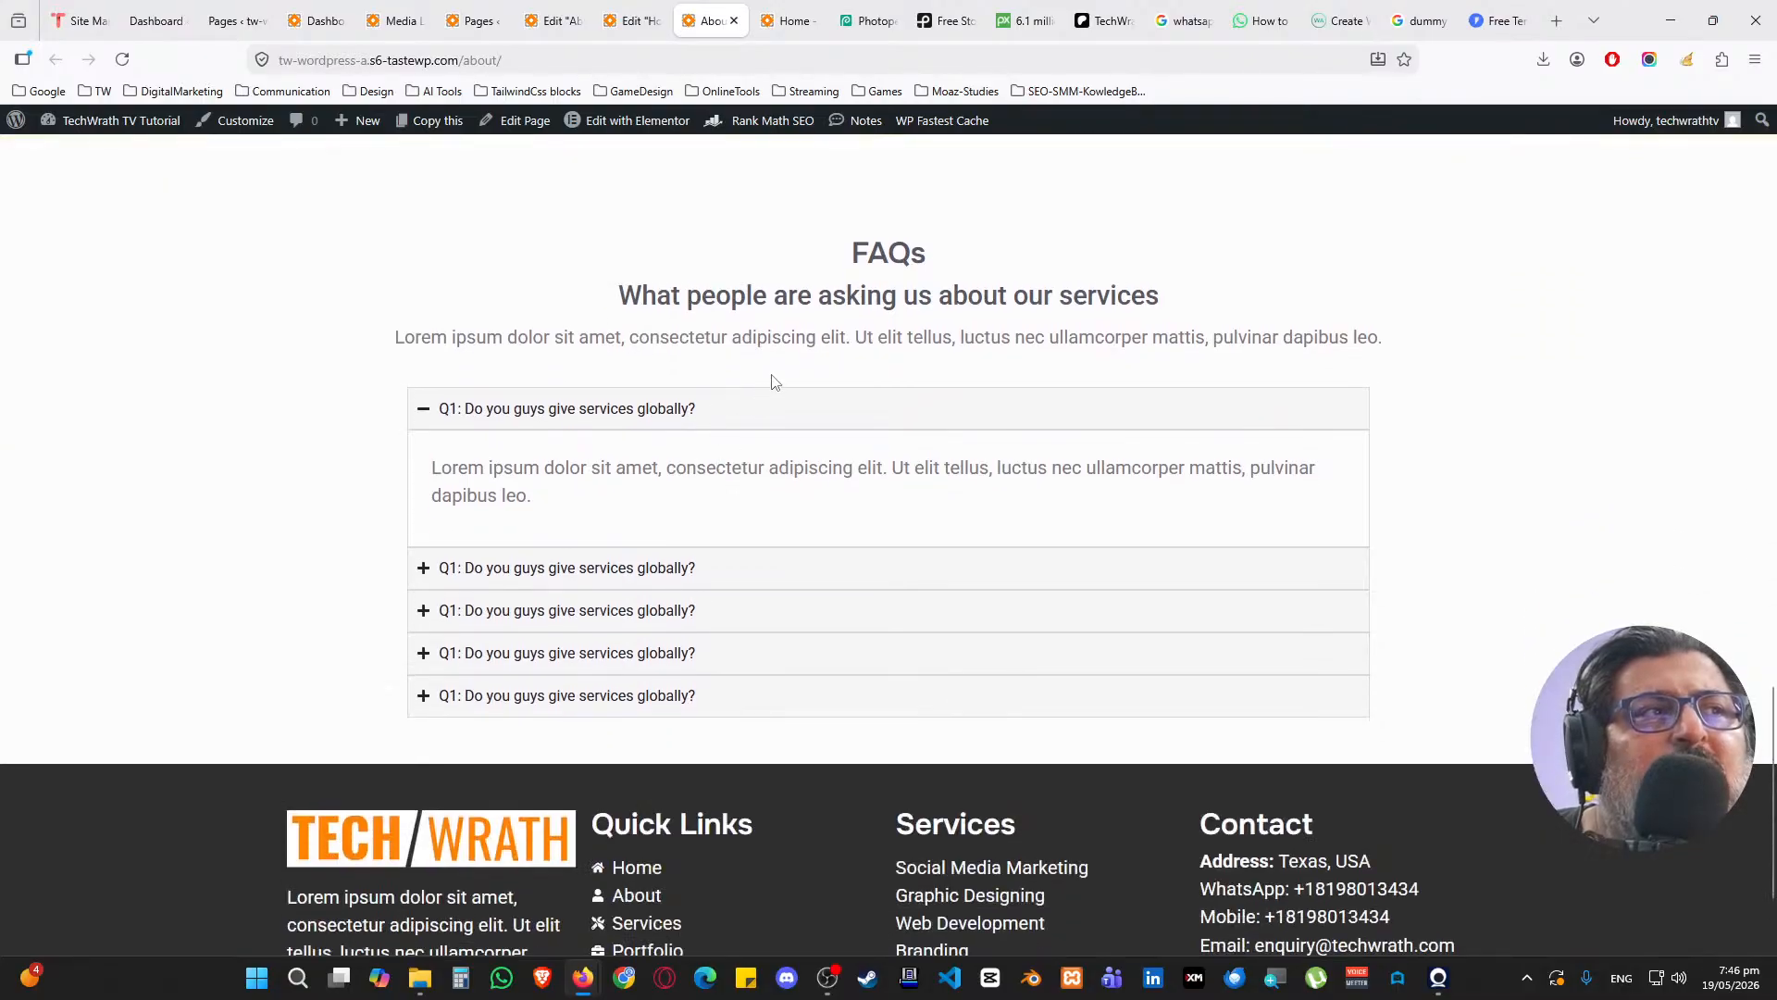
scroll(765, 409, up, 2)
Copy the 'Our Industry Insights on our Blog' heading section from the Home page
click(632, 20)
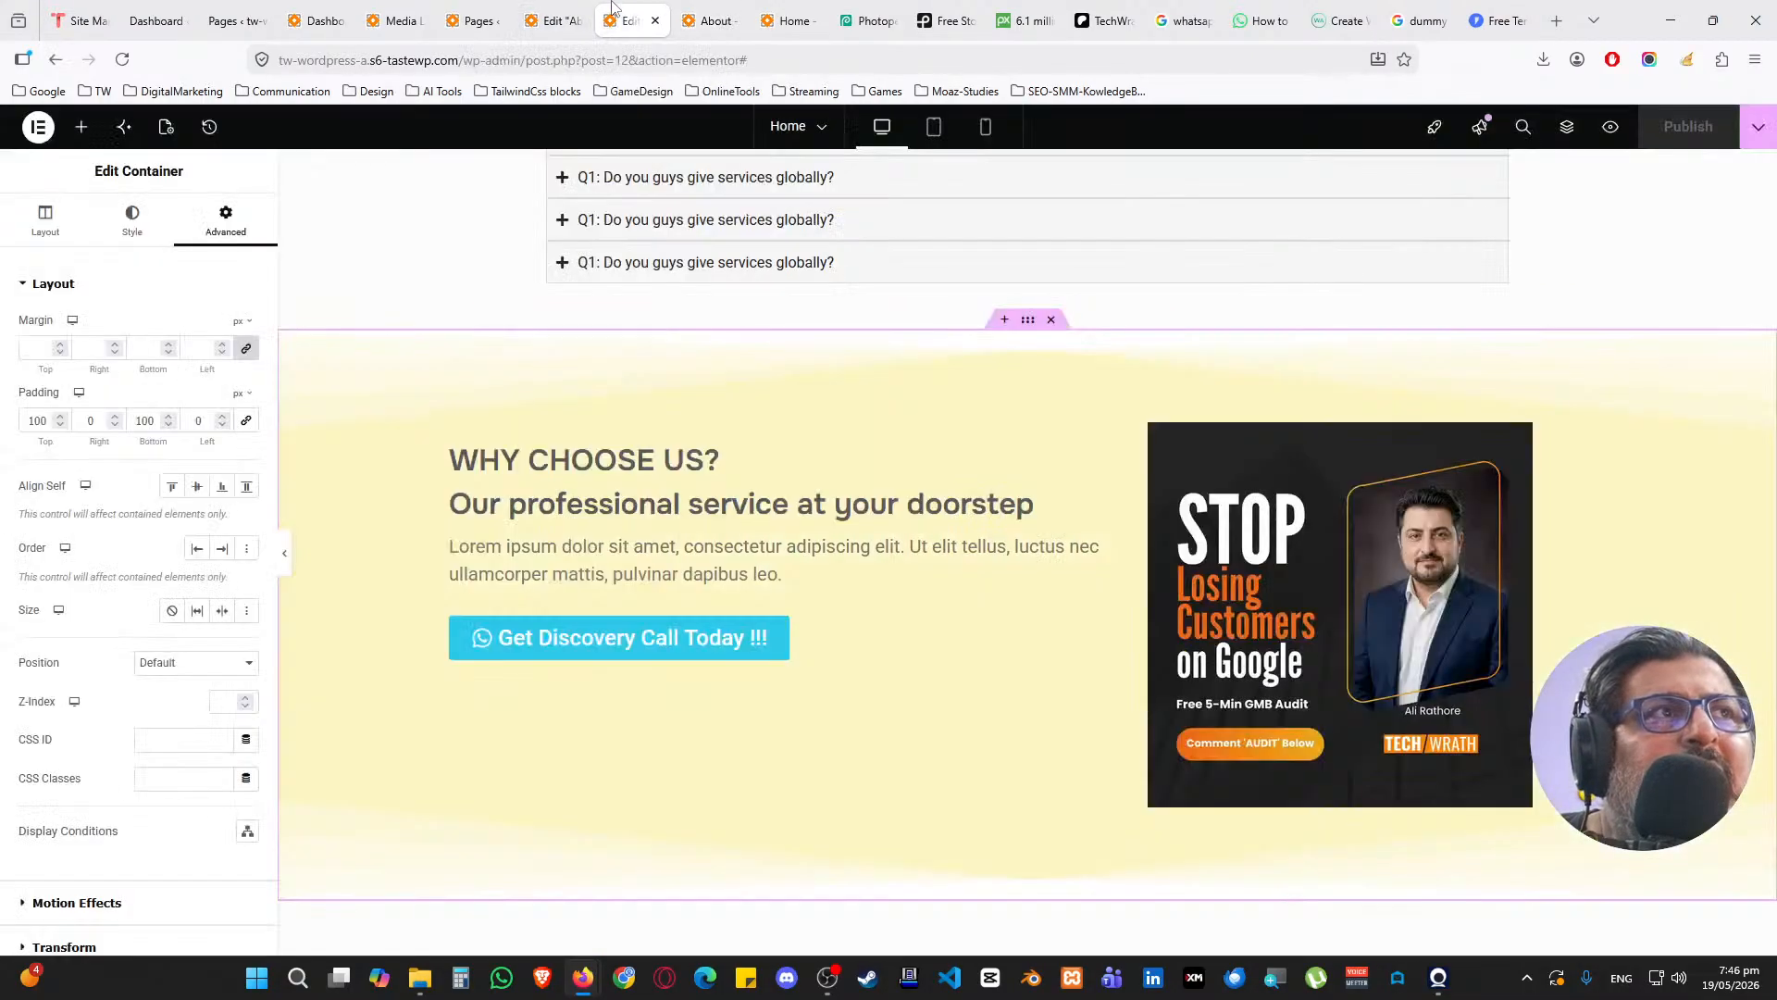
scroll(628, 438, down, 5)
scroll(629, 438, down, 3)
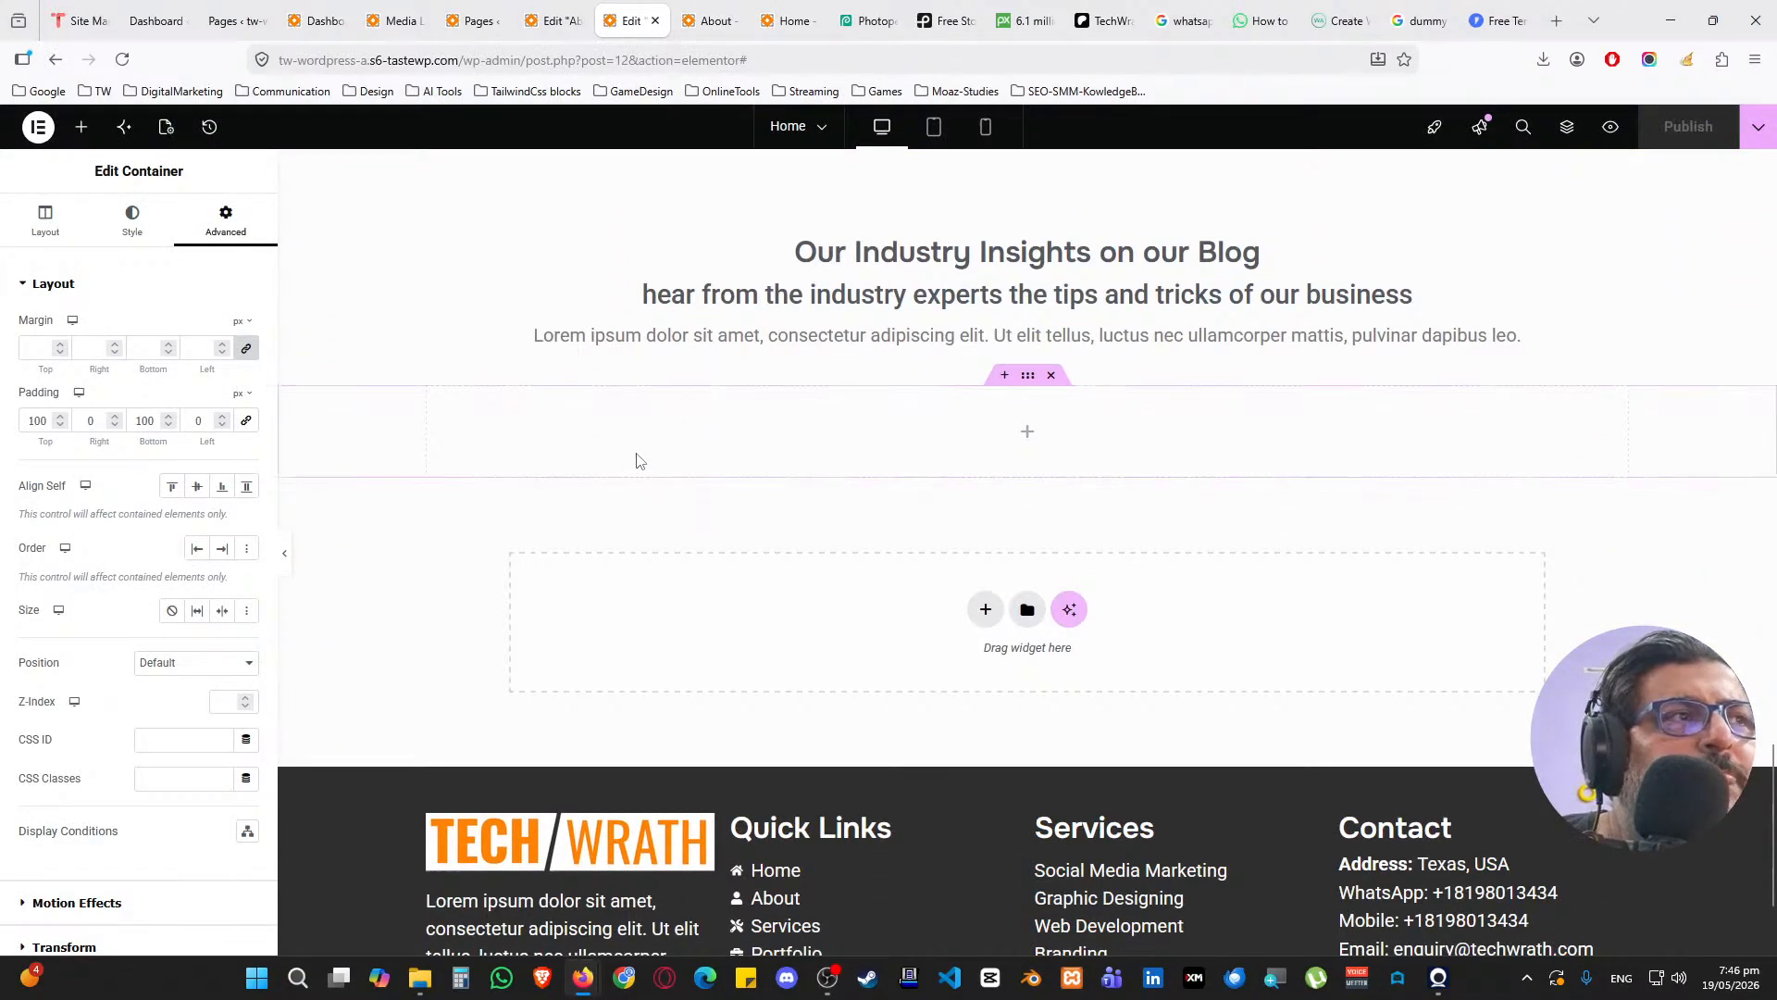
click(553, 20)
click(632, 20)
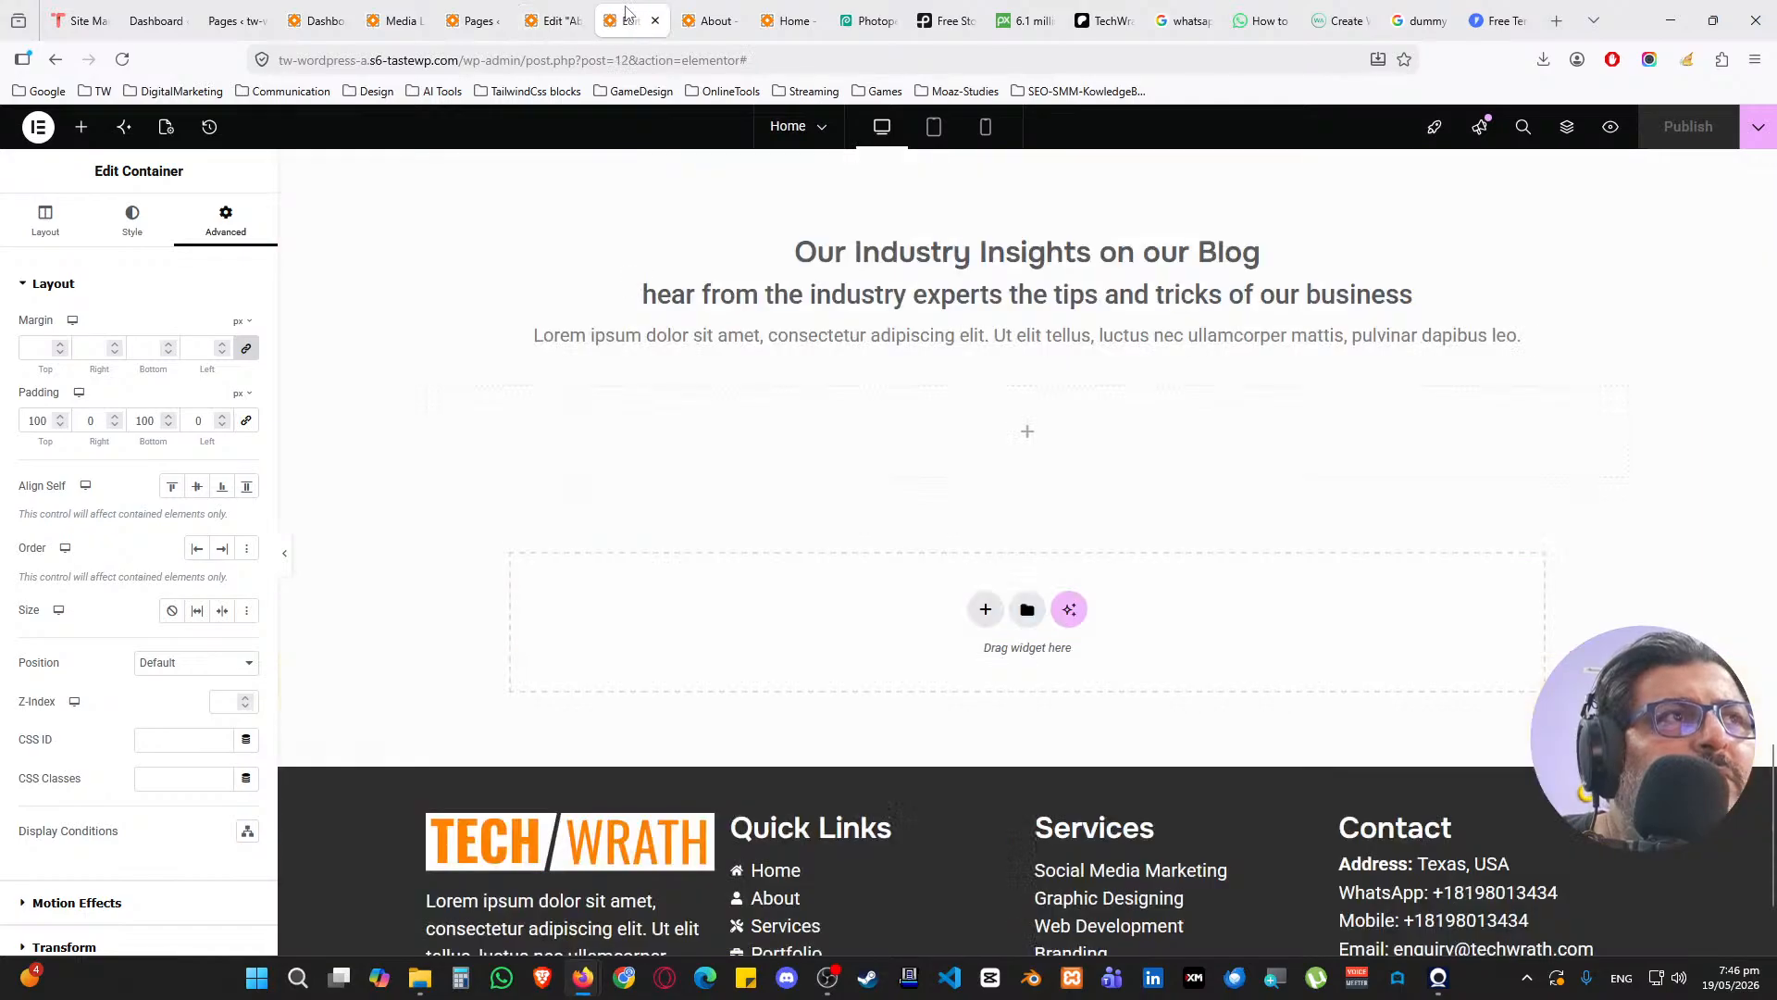
scroll(806, 405, up, 2)
right_click(1035, 345)
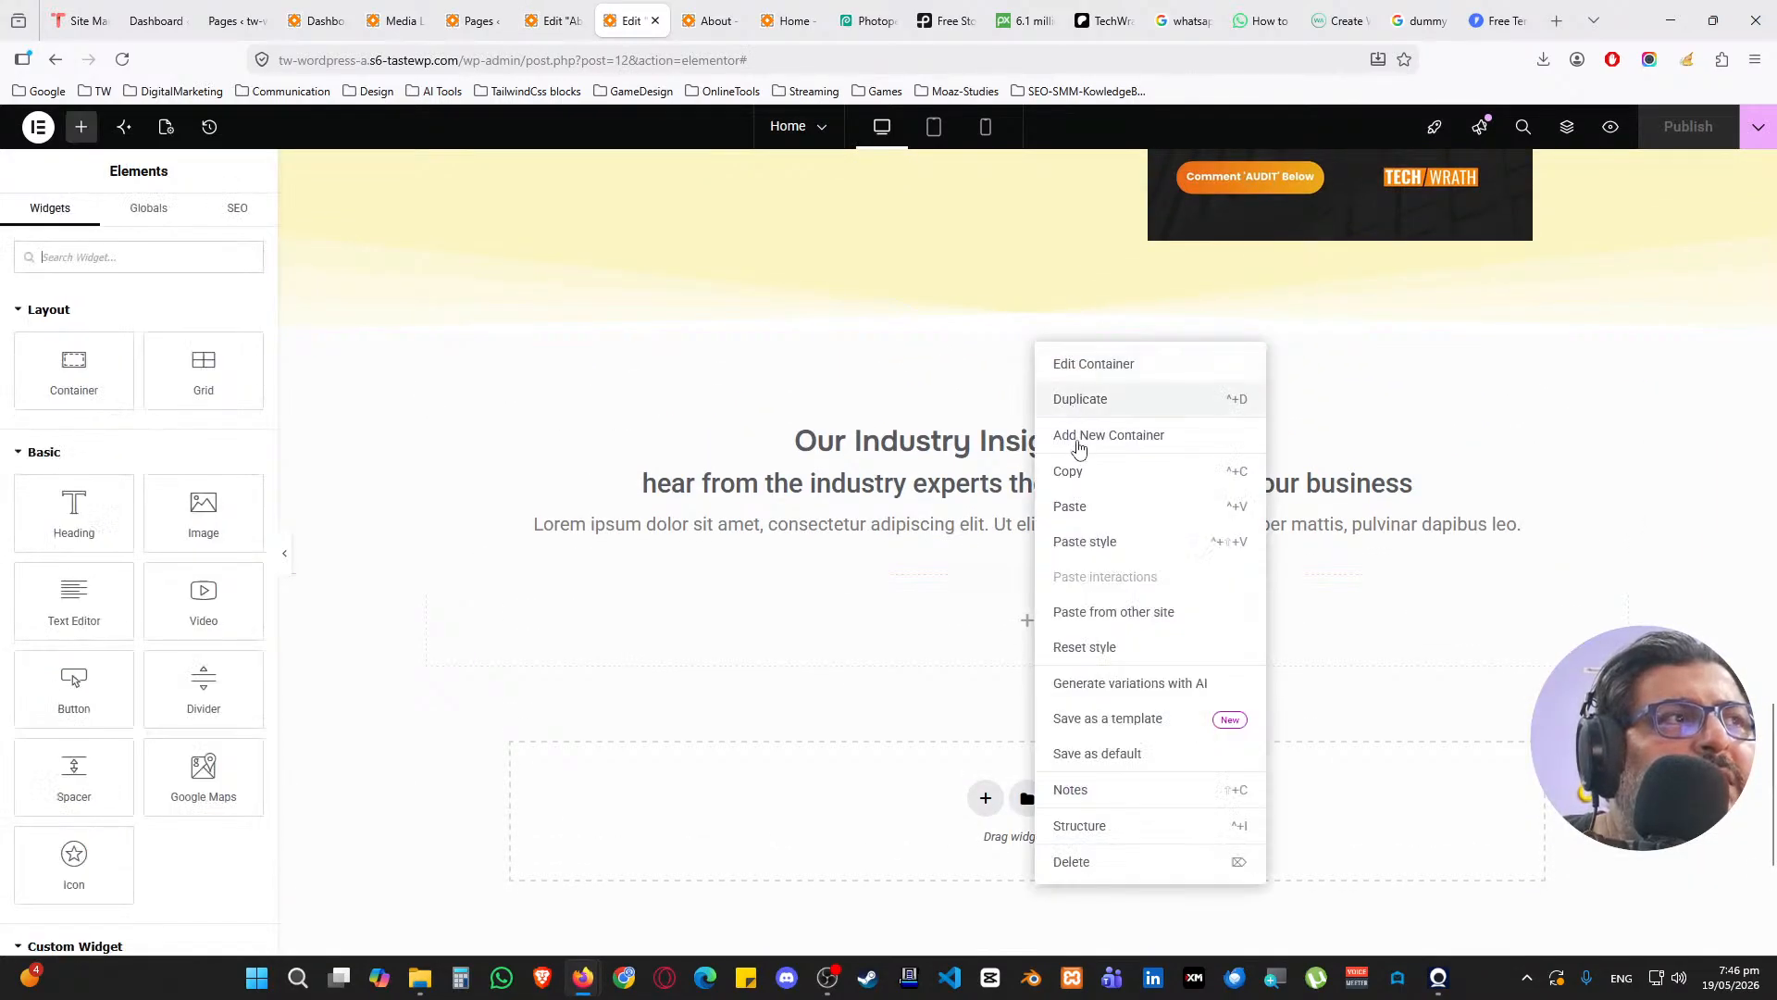
click(1069, 471)
Paste the blog heading section below the FAQs on the About page and publish
click(553, 20)
scroll(755, 405, down, 10)
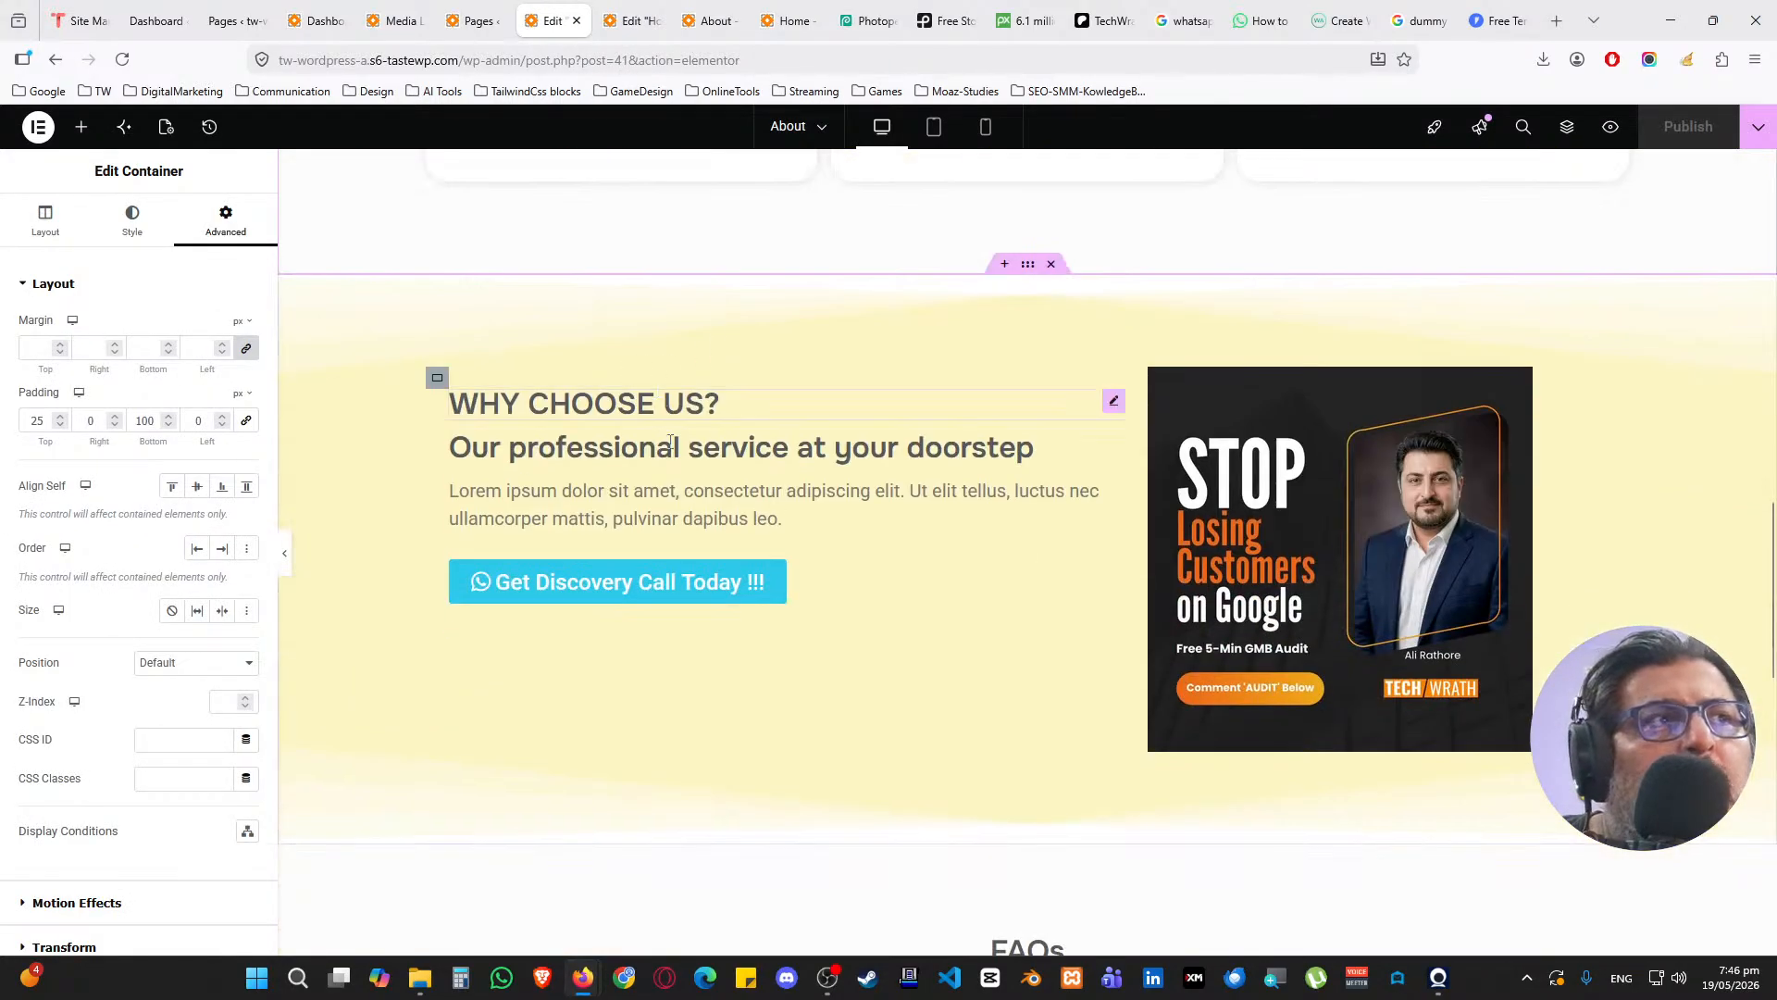
scroll(754, 405, down, 3)
right_click(782, 411)
click(794, 421)
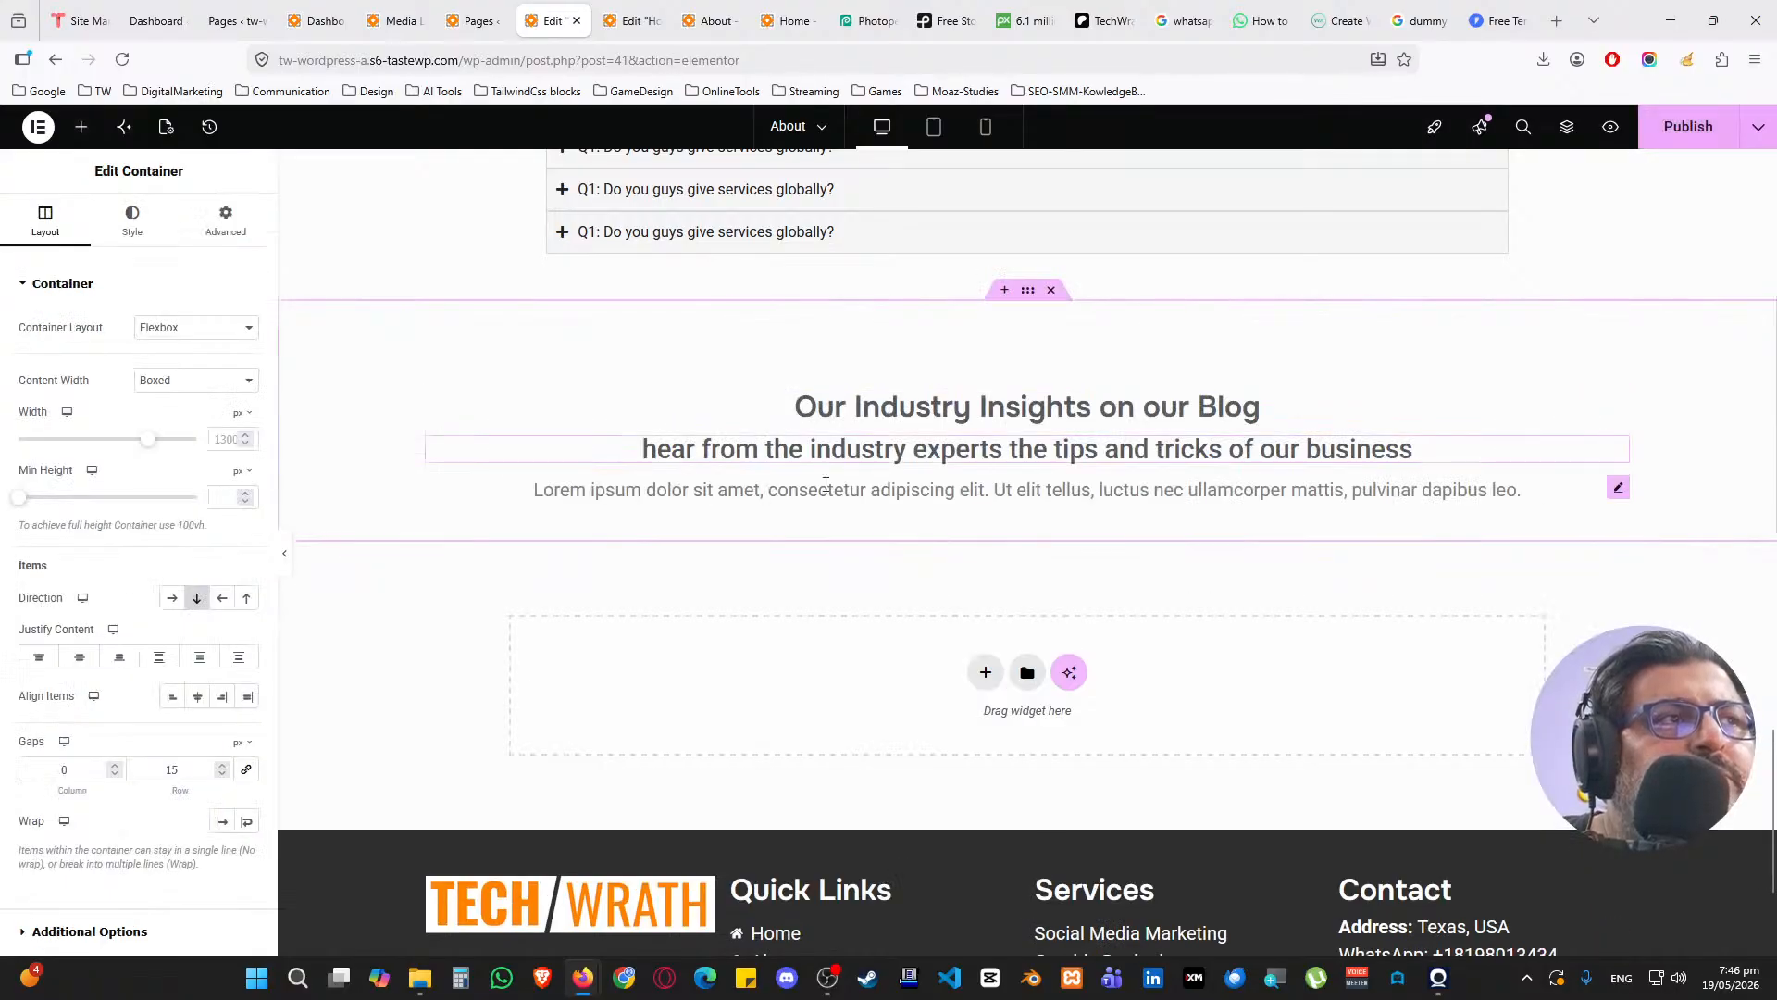
click(1681, 126)
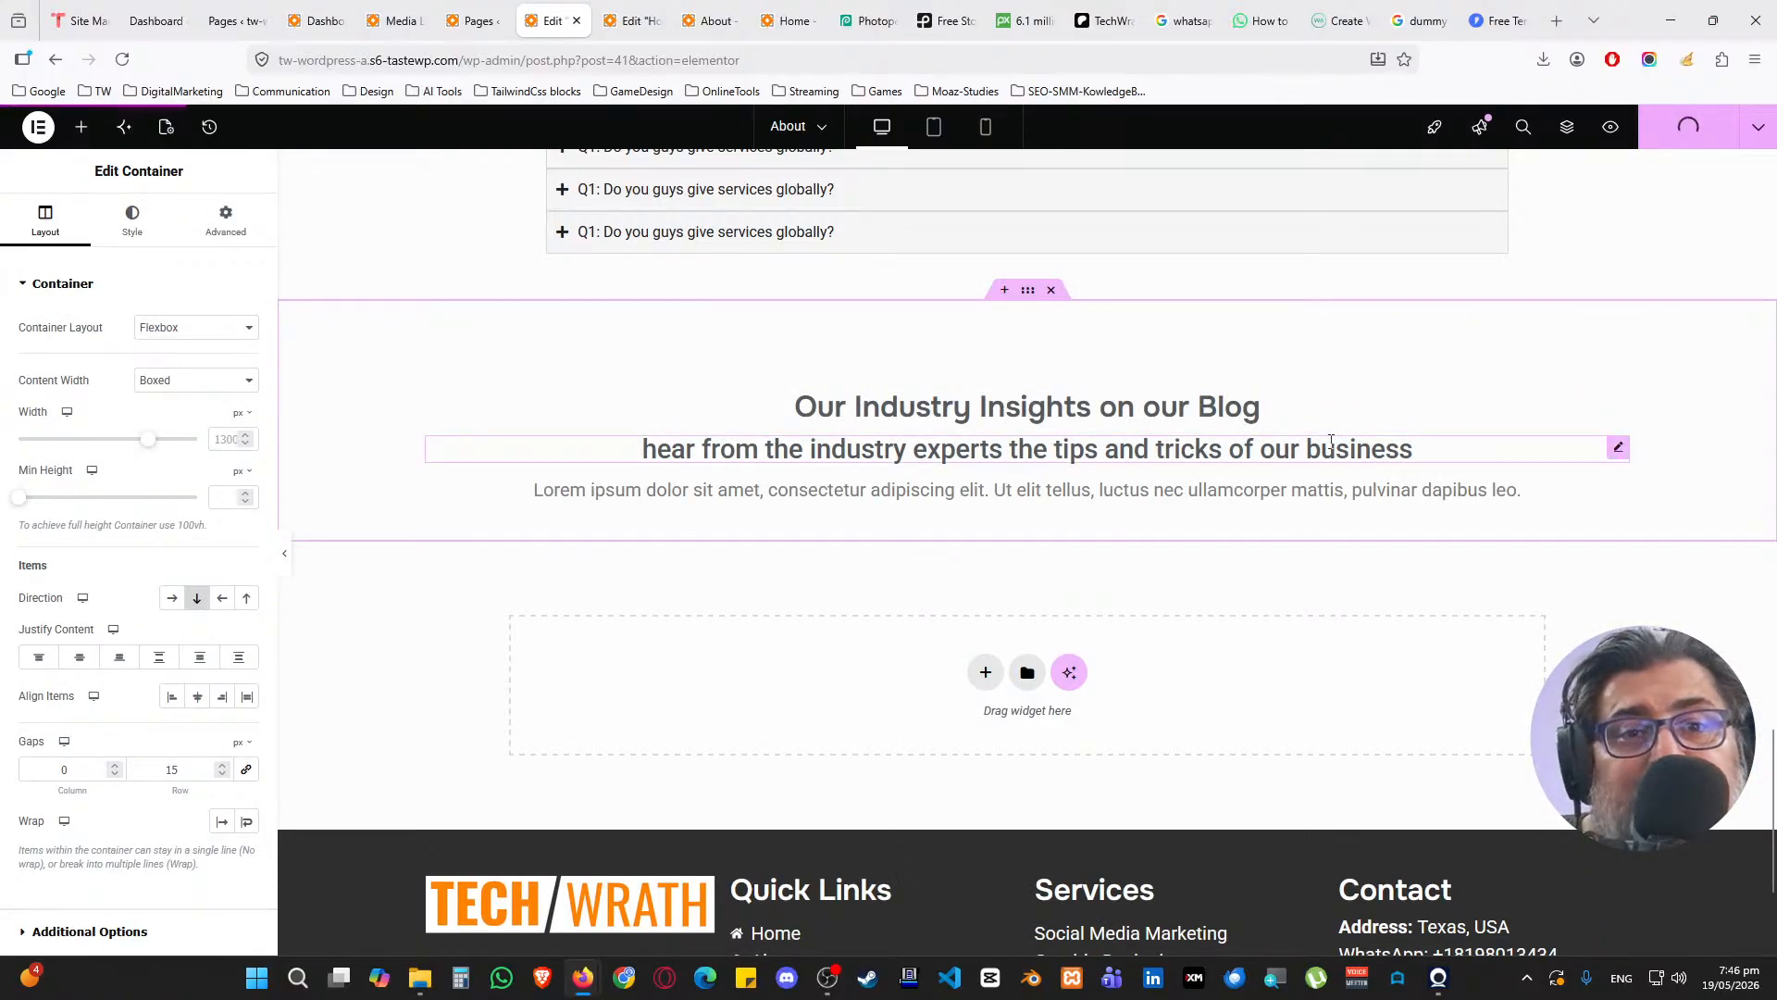
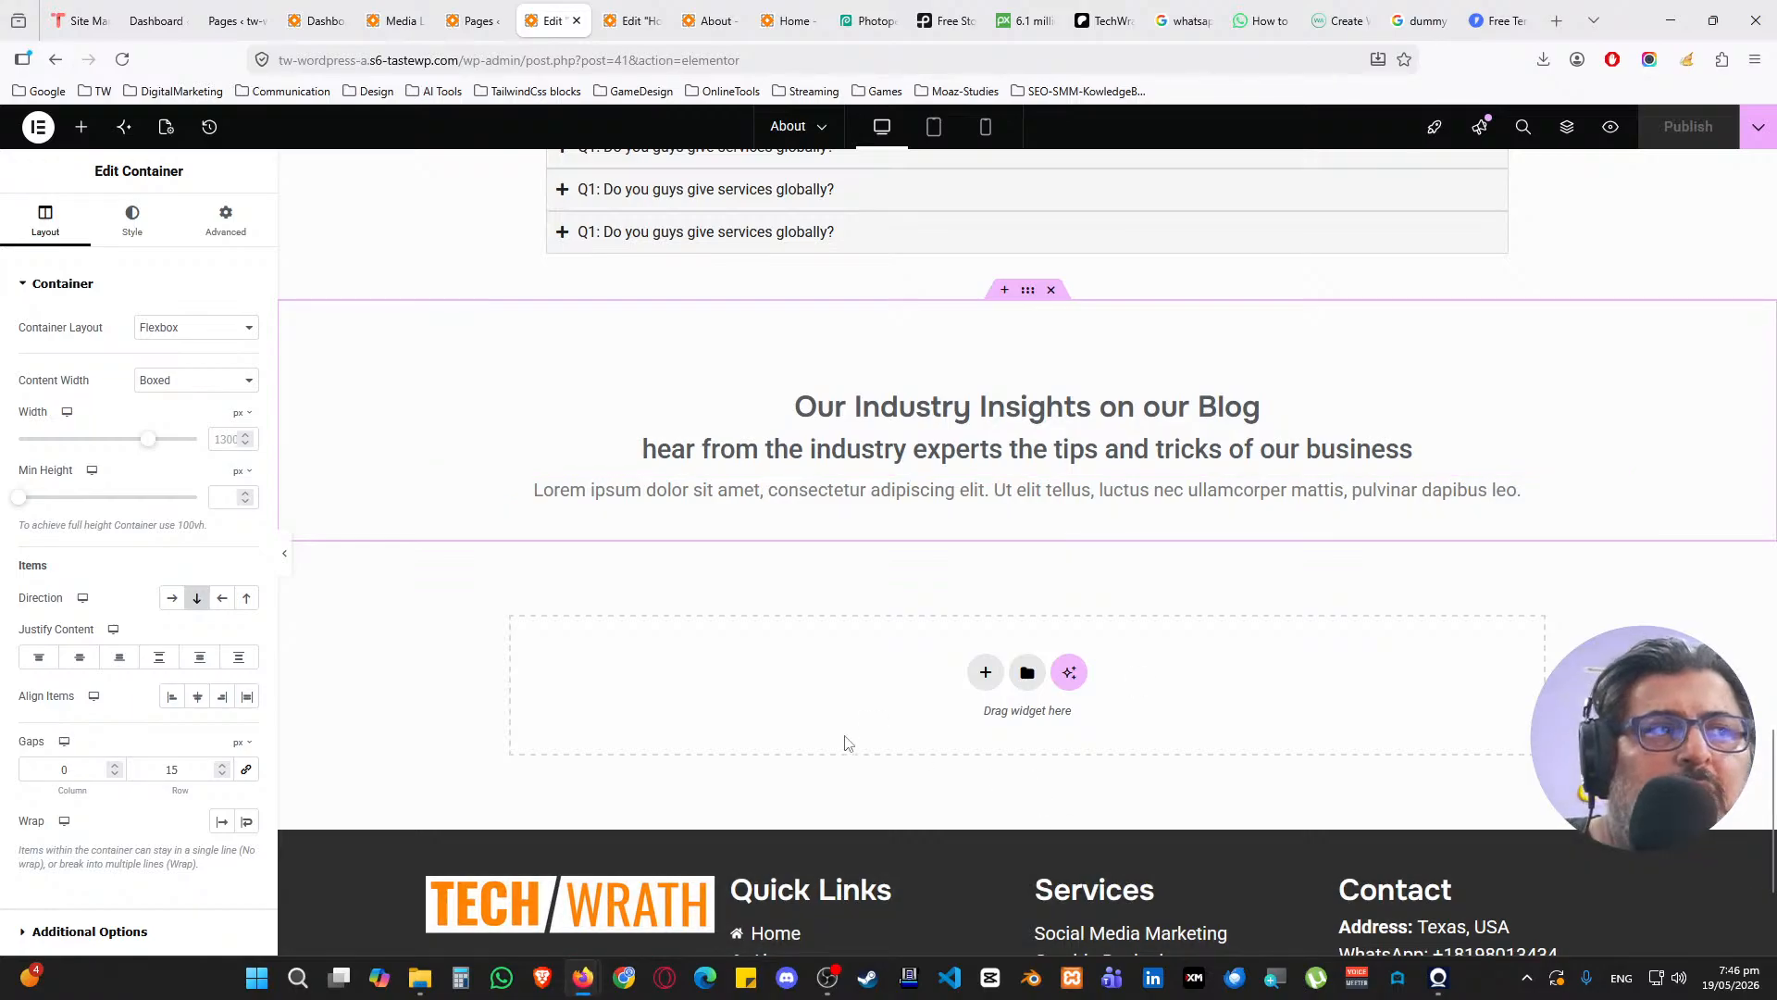
Scroll through the live About page once more
scroll(857, 648, down, 3)
scroll(865, 640, up, 8)
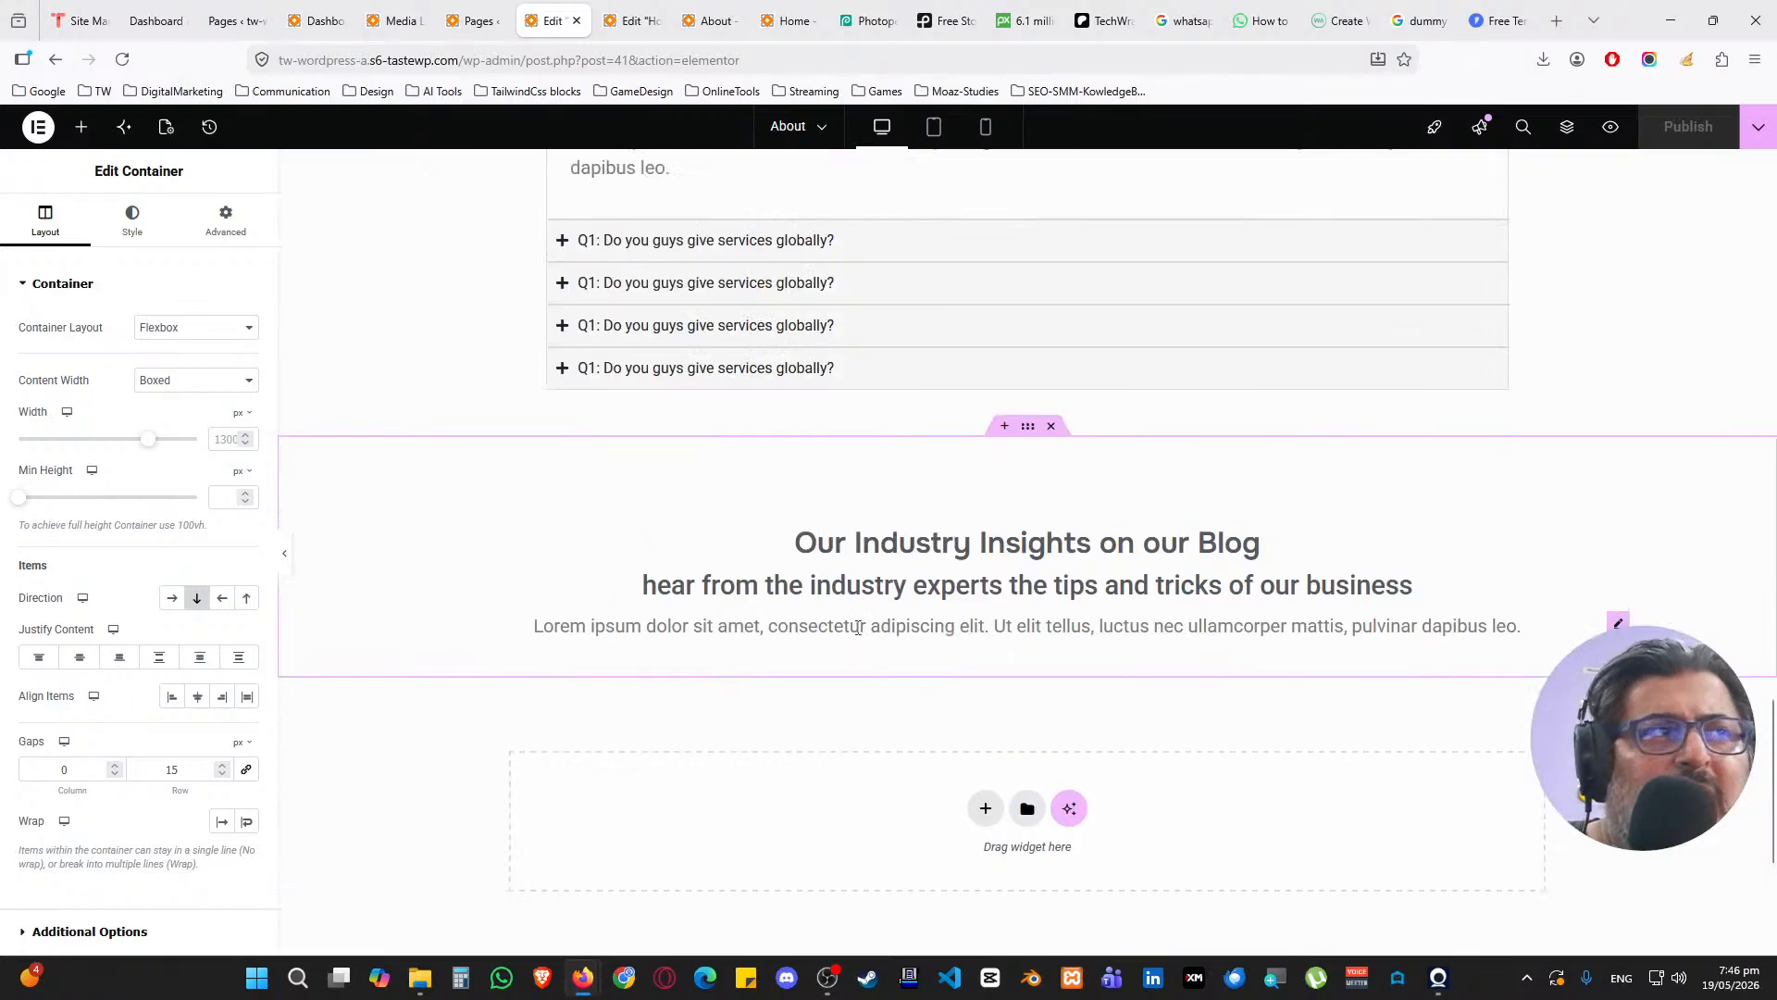
scroll(856, 632, up, 5)
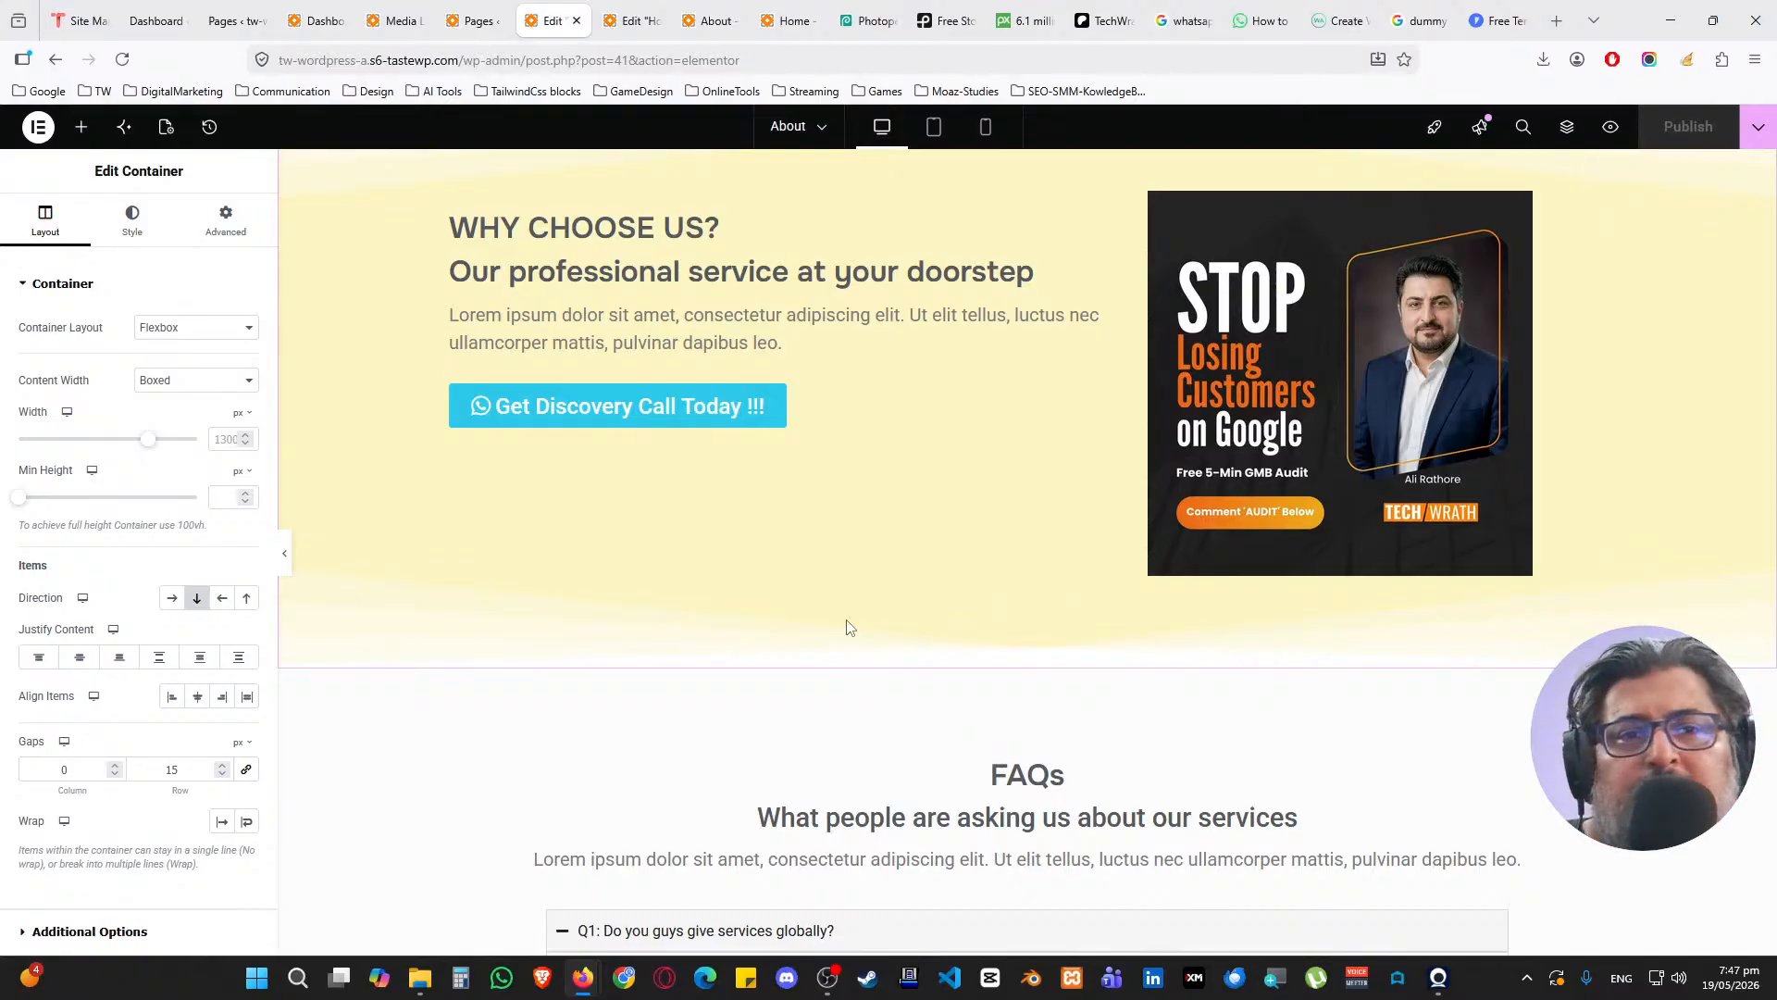
scroll(850, 627, up, 15)
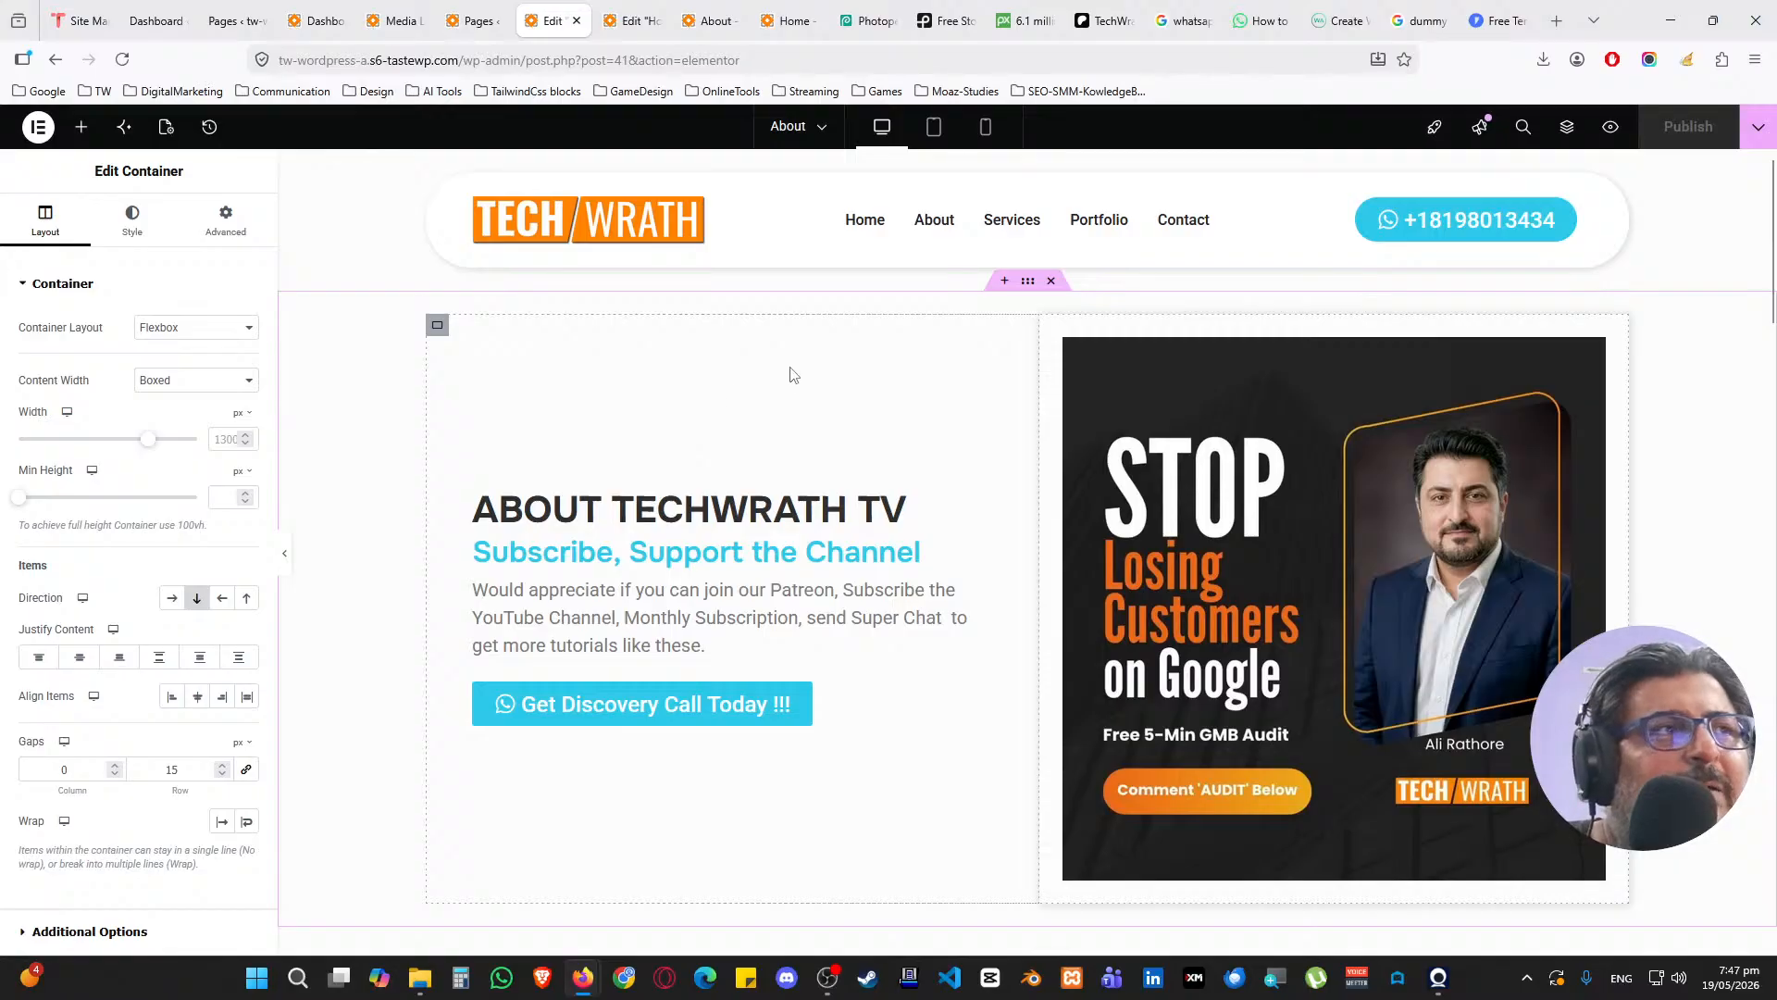
Open the Contact page from the Pages list in the Elementor editor
click(476, 20)
ctrl+click(220, 471)
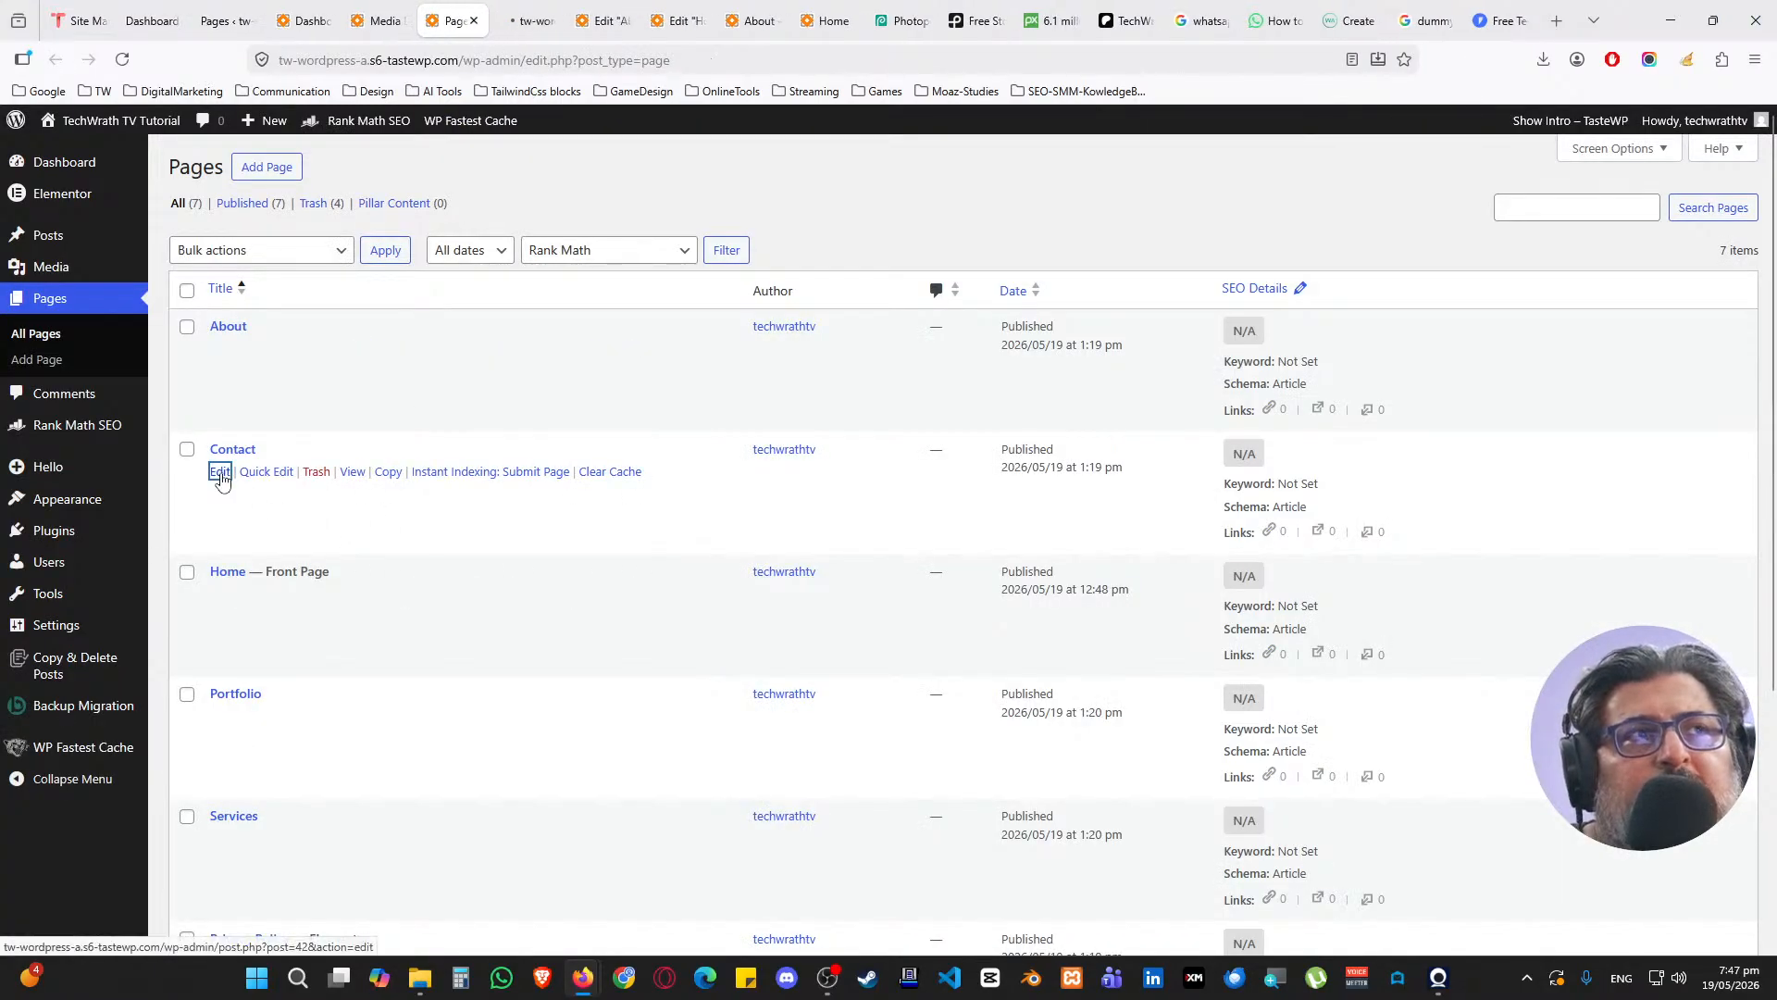
click(500, 20)
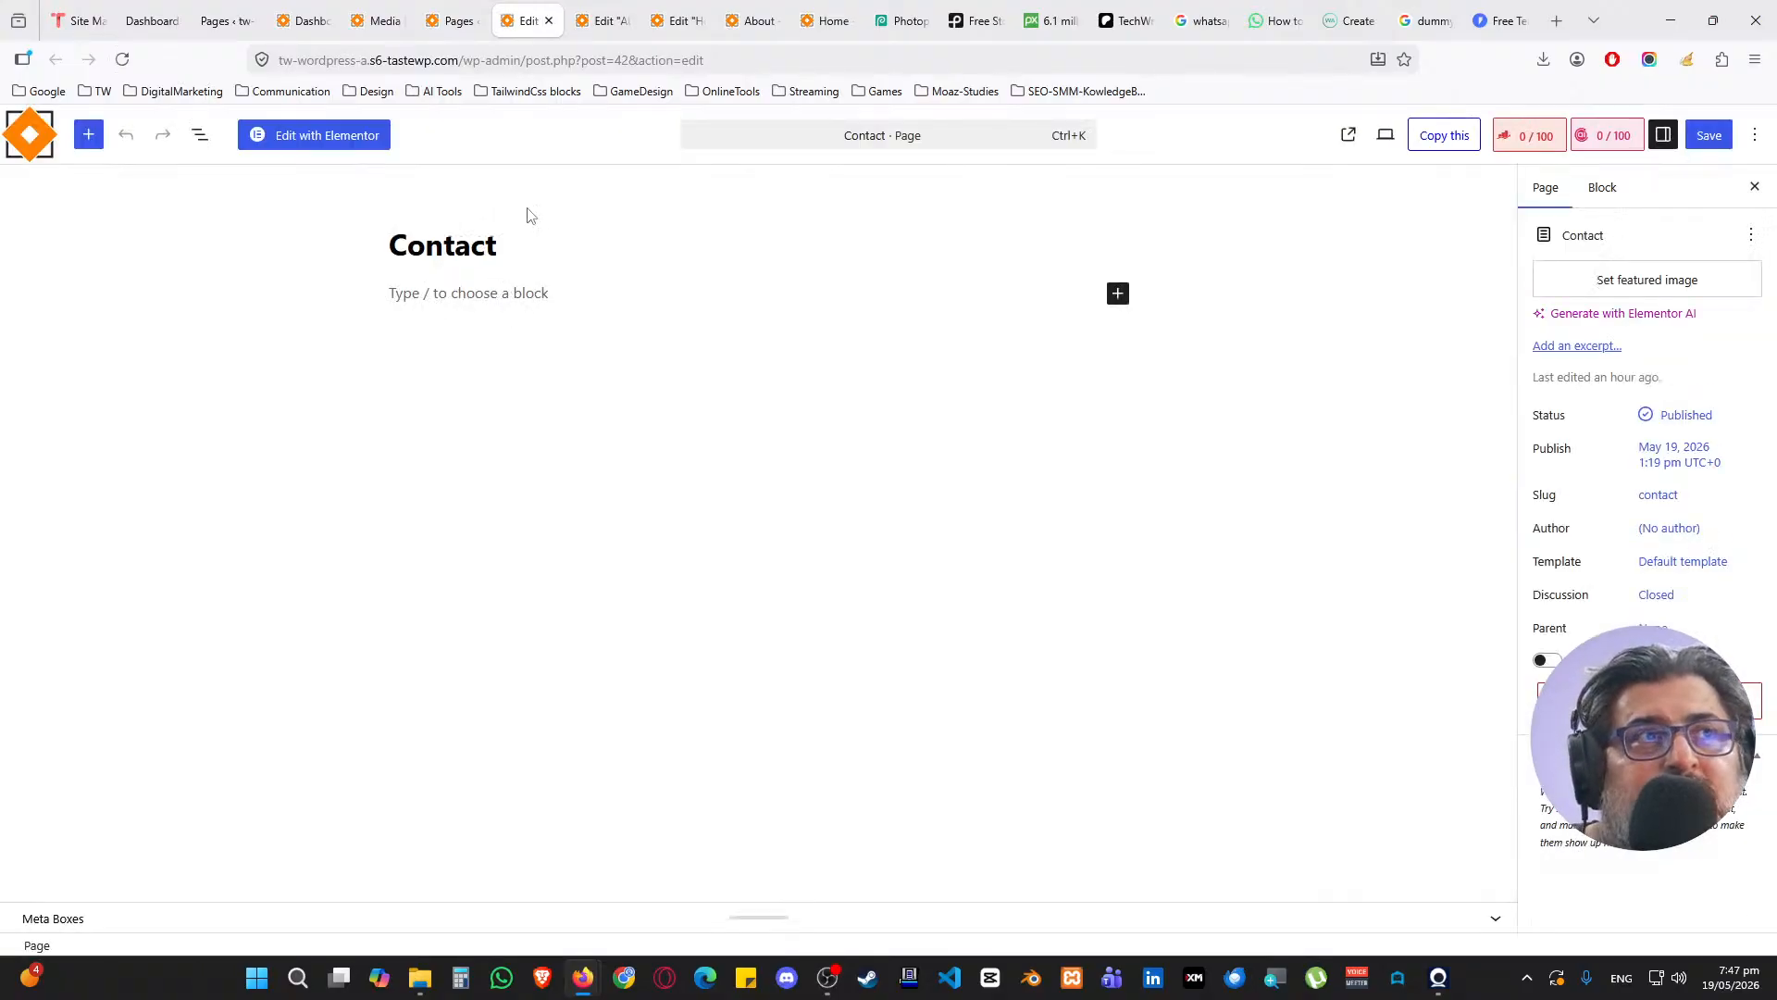
click(356, 135)
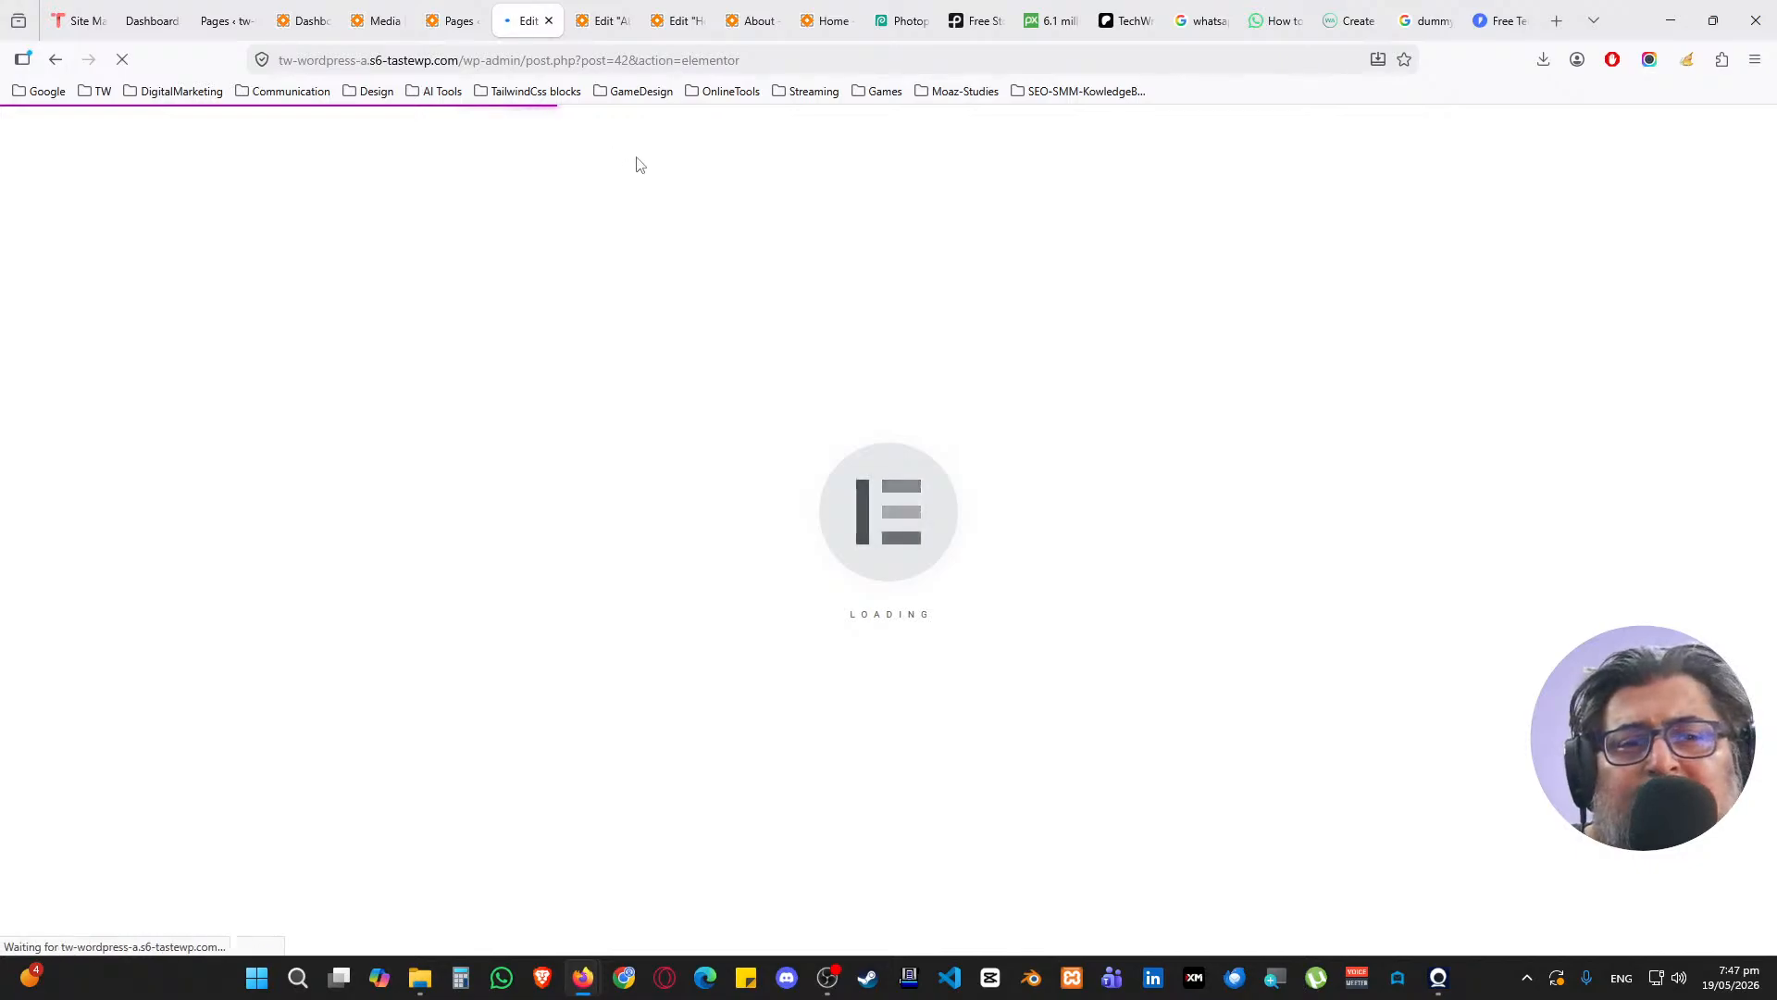
click(776, 13)
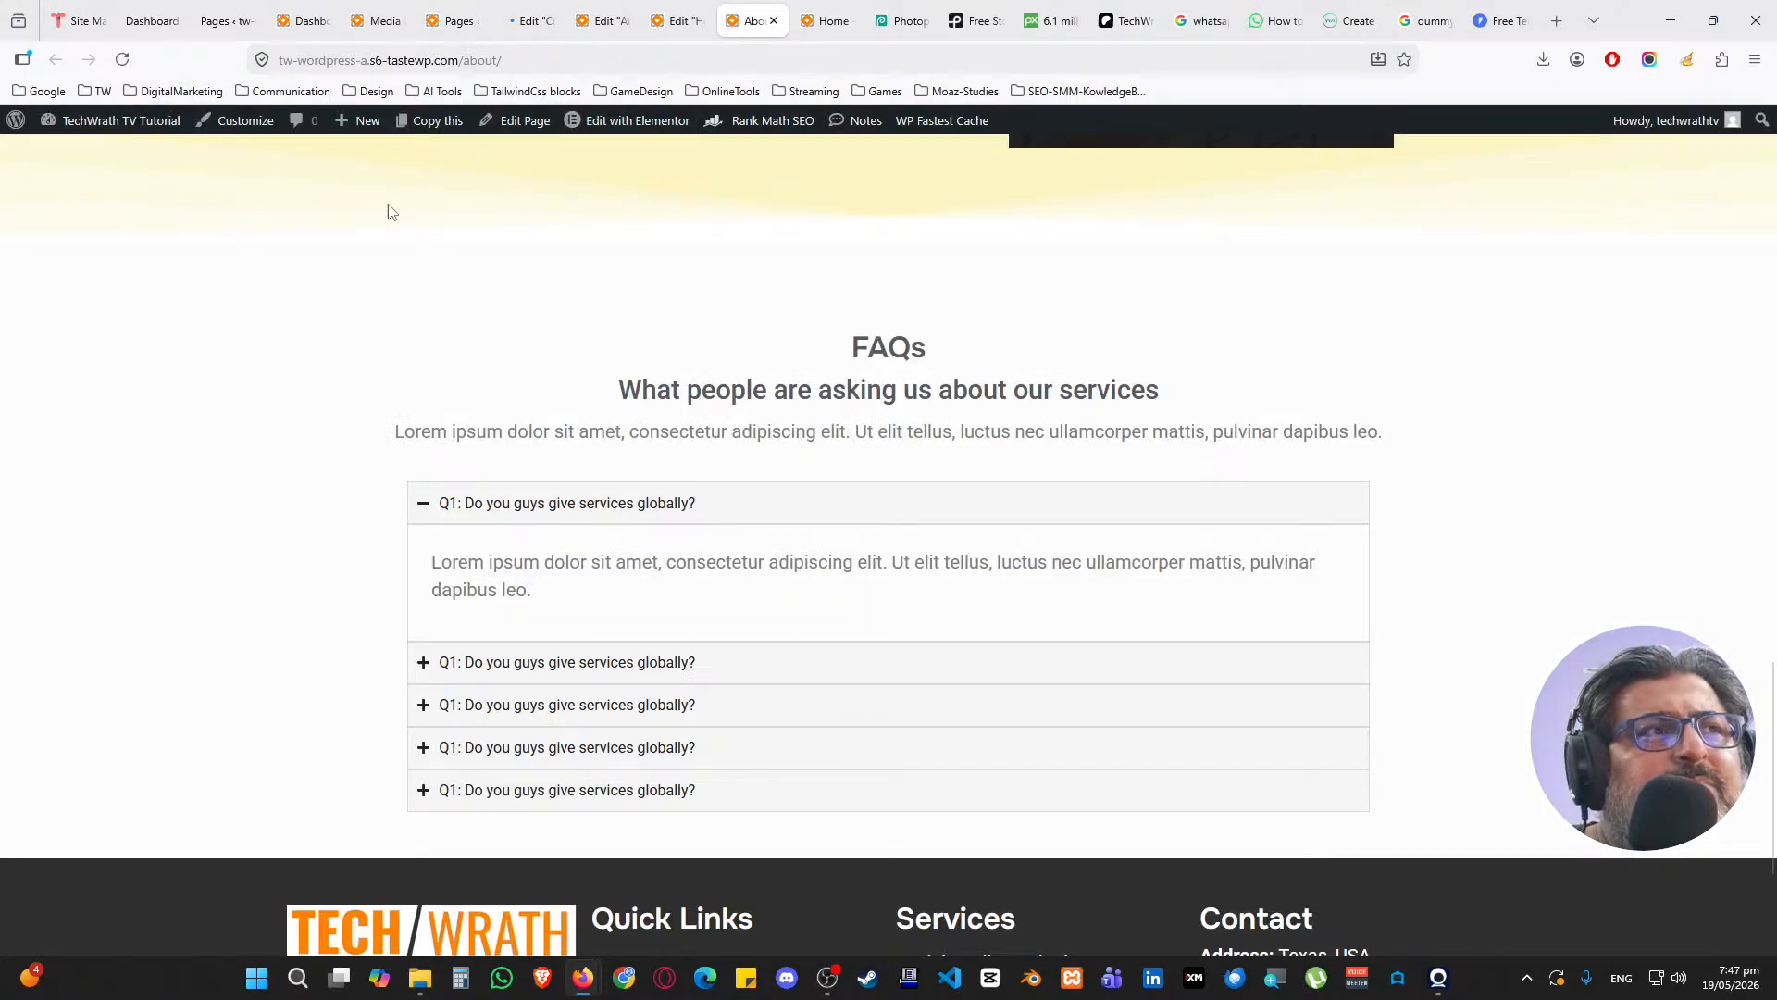
Reload and scroll the live About page, then maximise the techwrath.com window in Brave
click(121, 59)
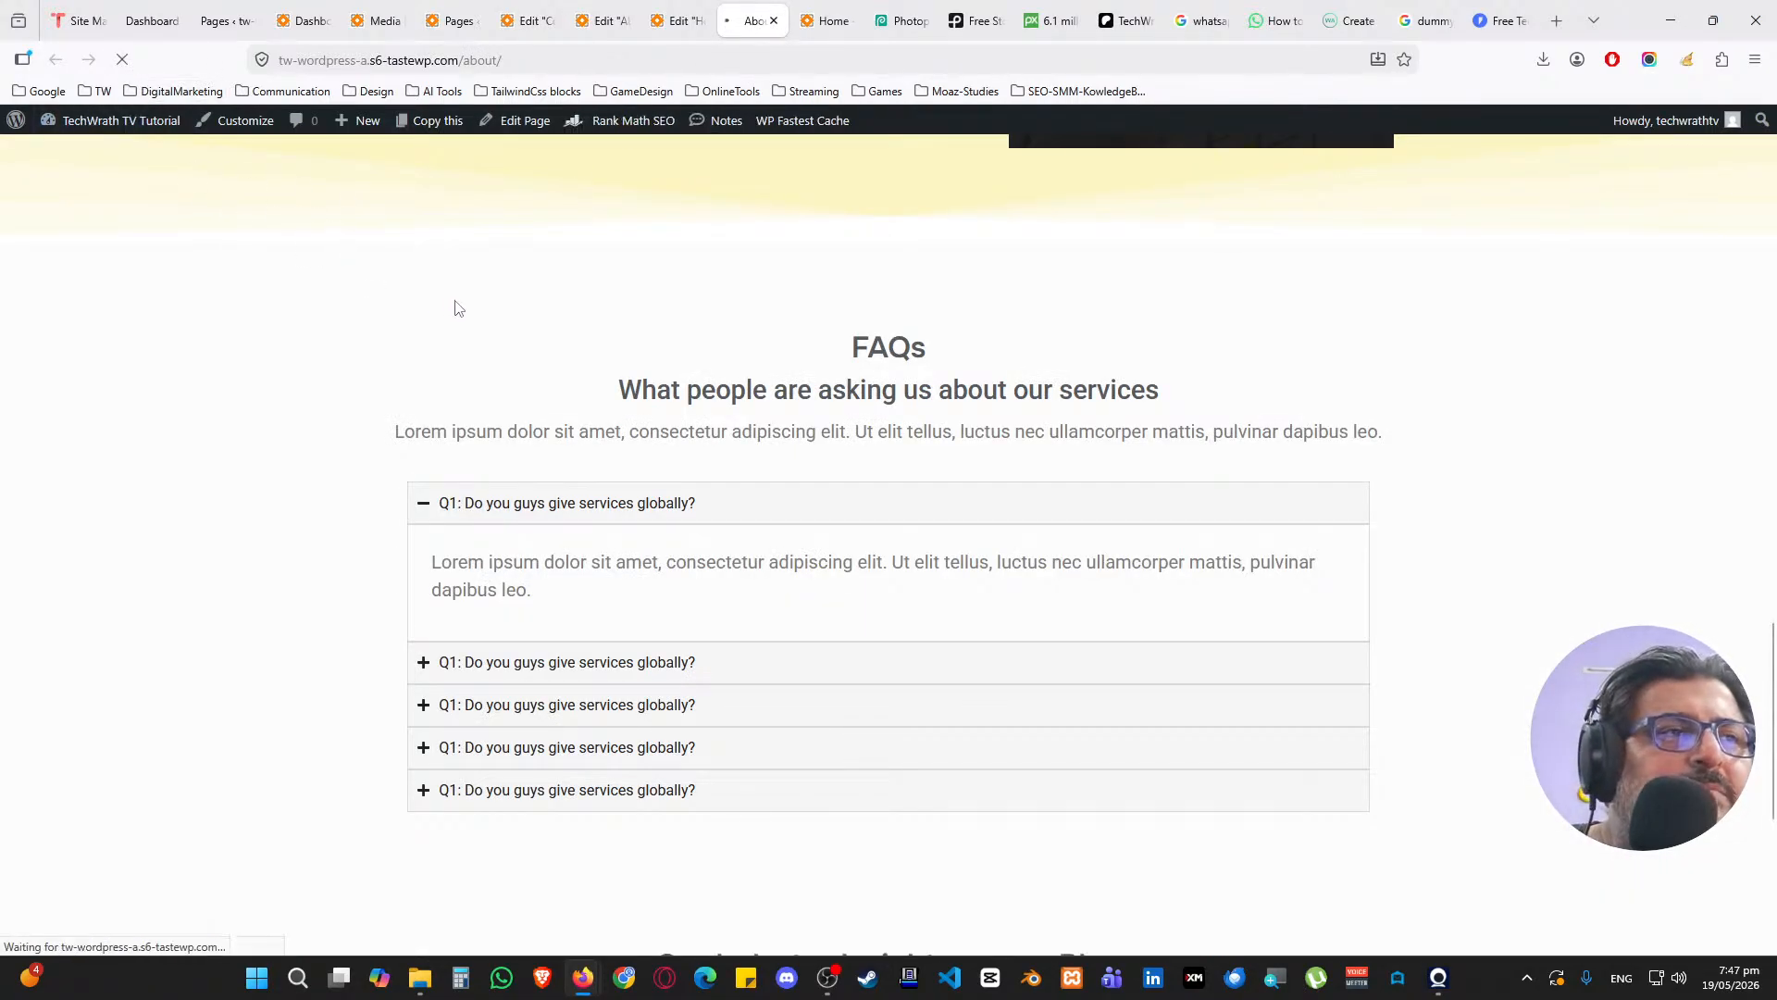
scroll(457, 305, down, 5)
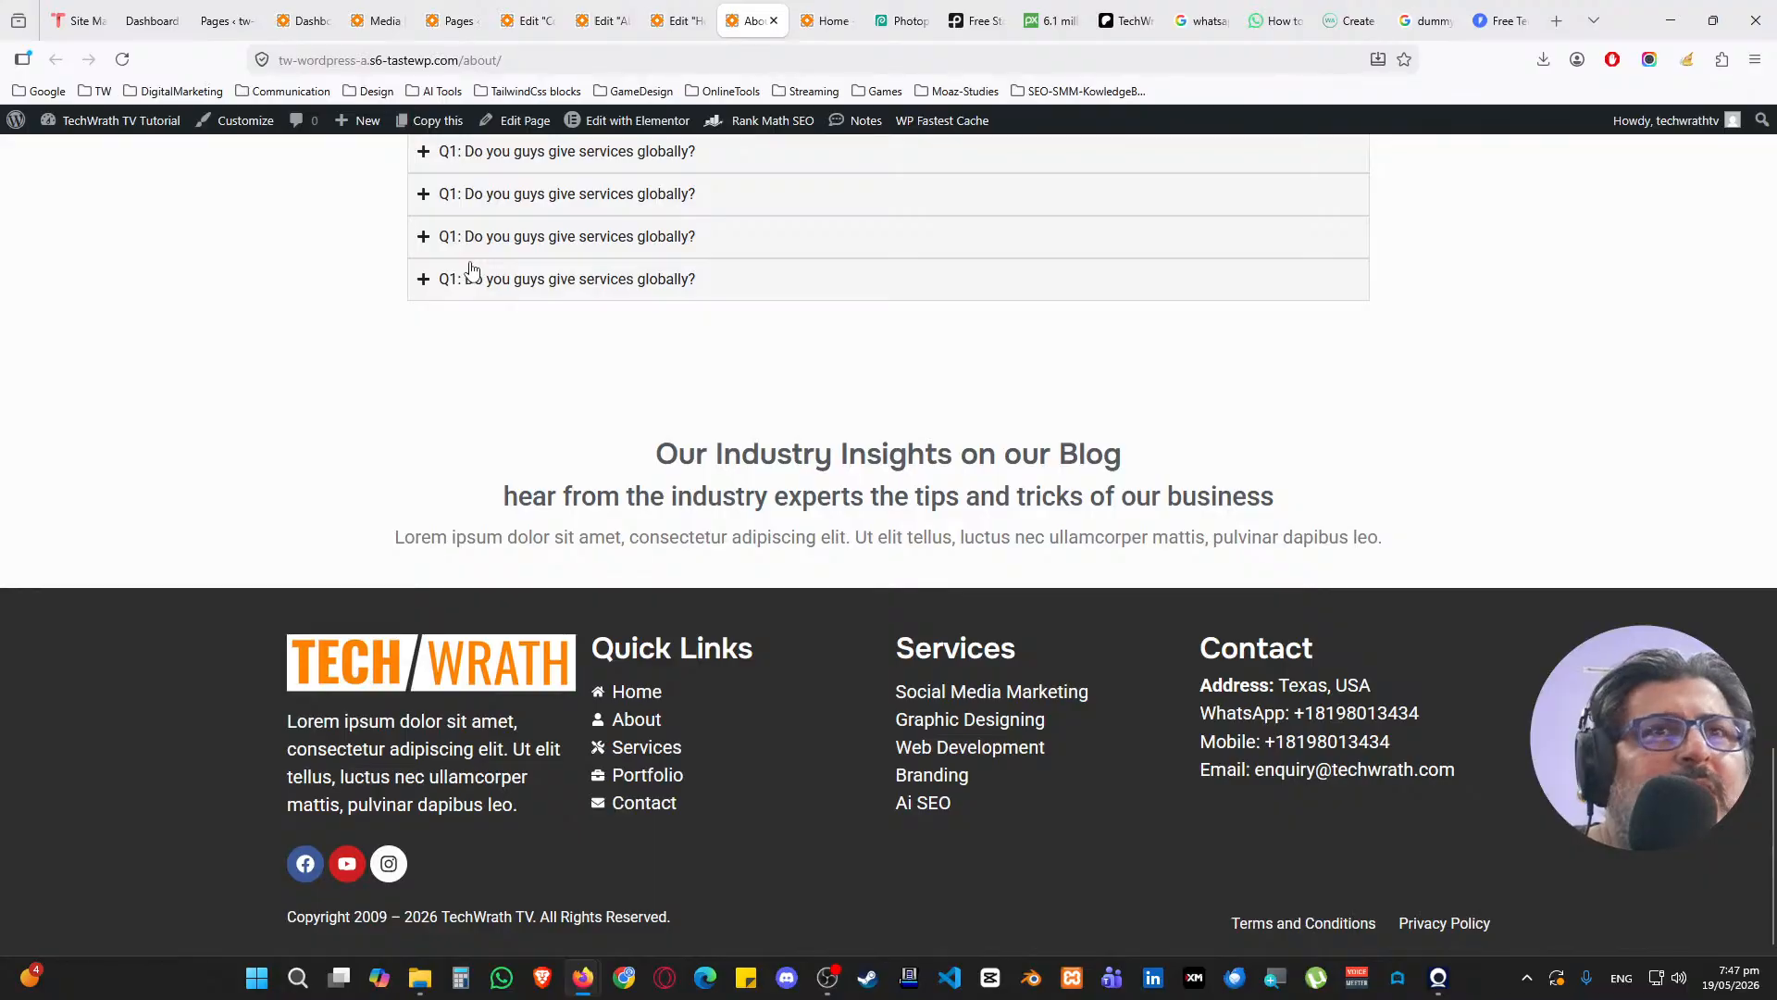
click(542, 978)
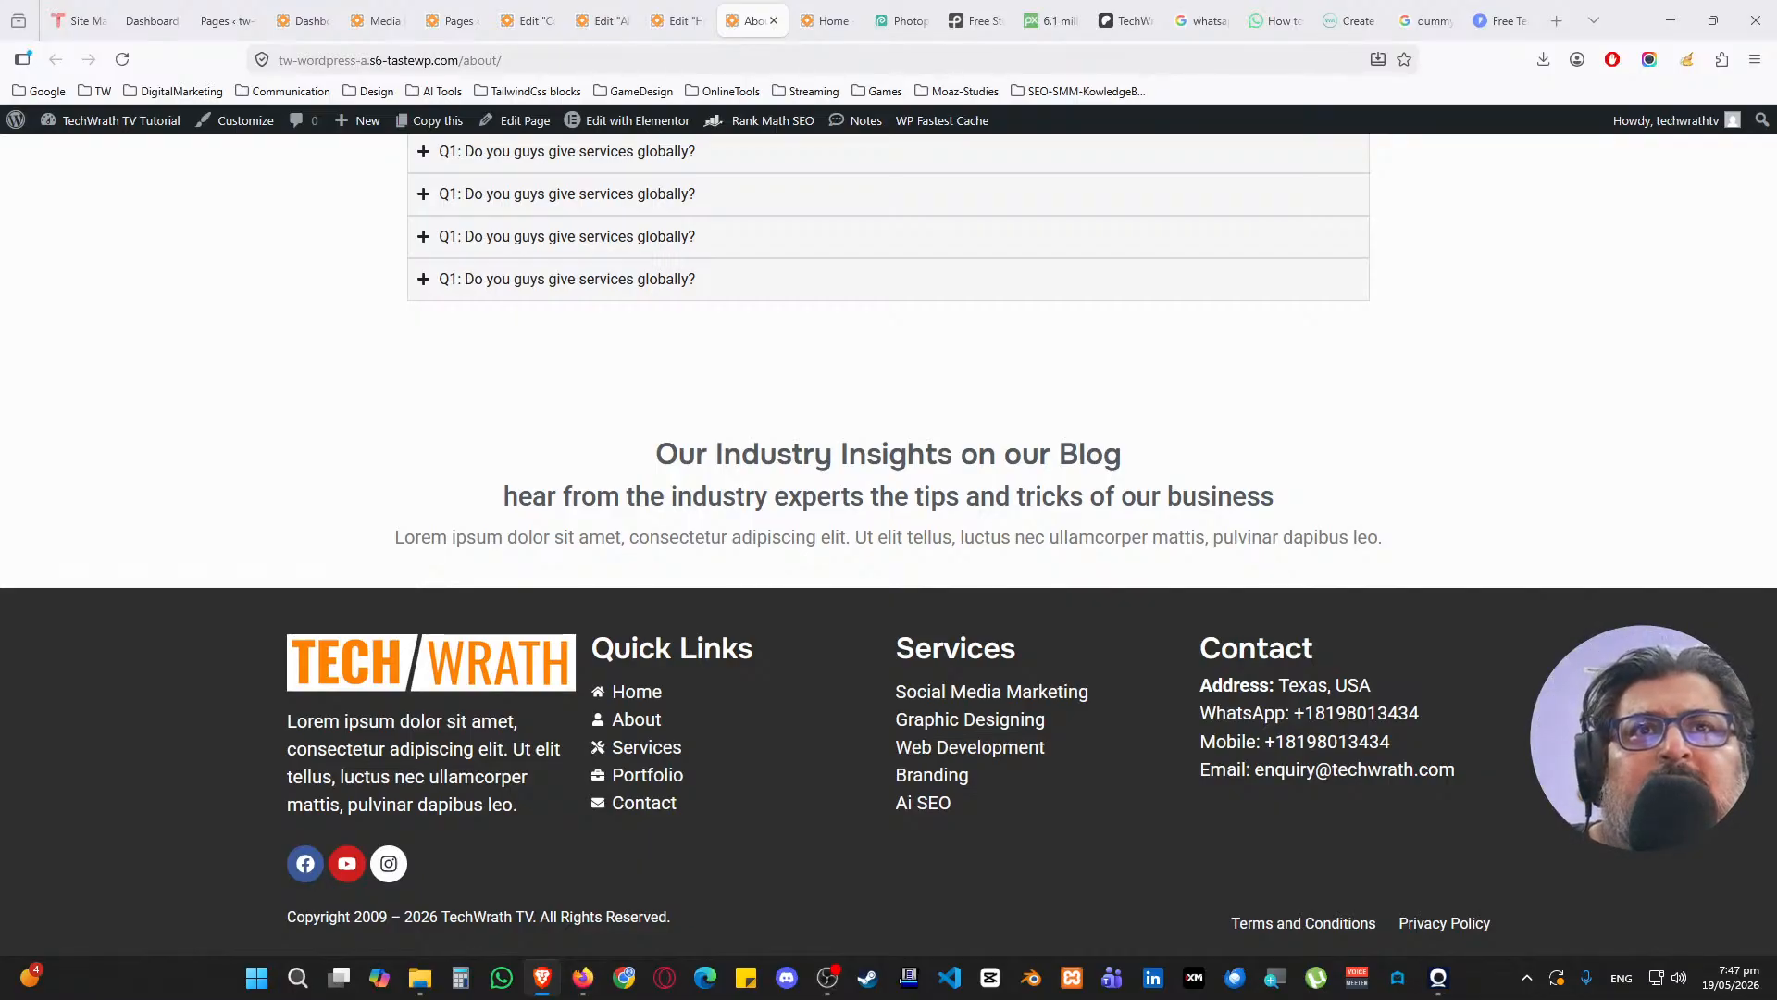
drag(469, 0, 470, 165)
double_click(470, 164)
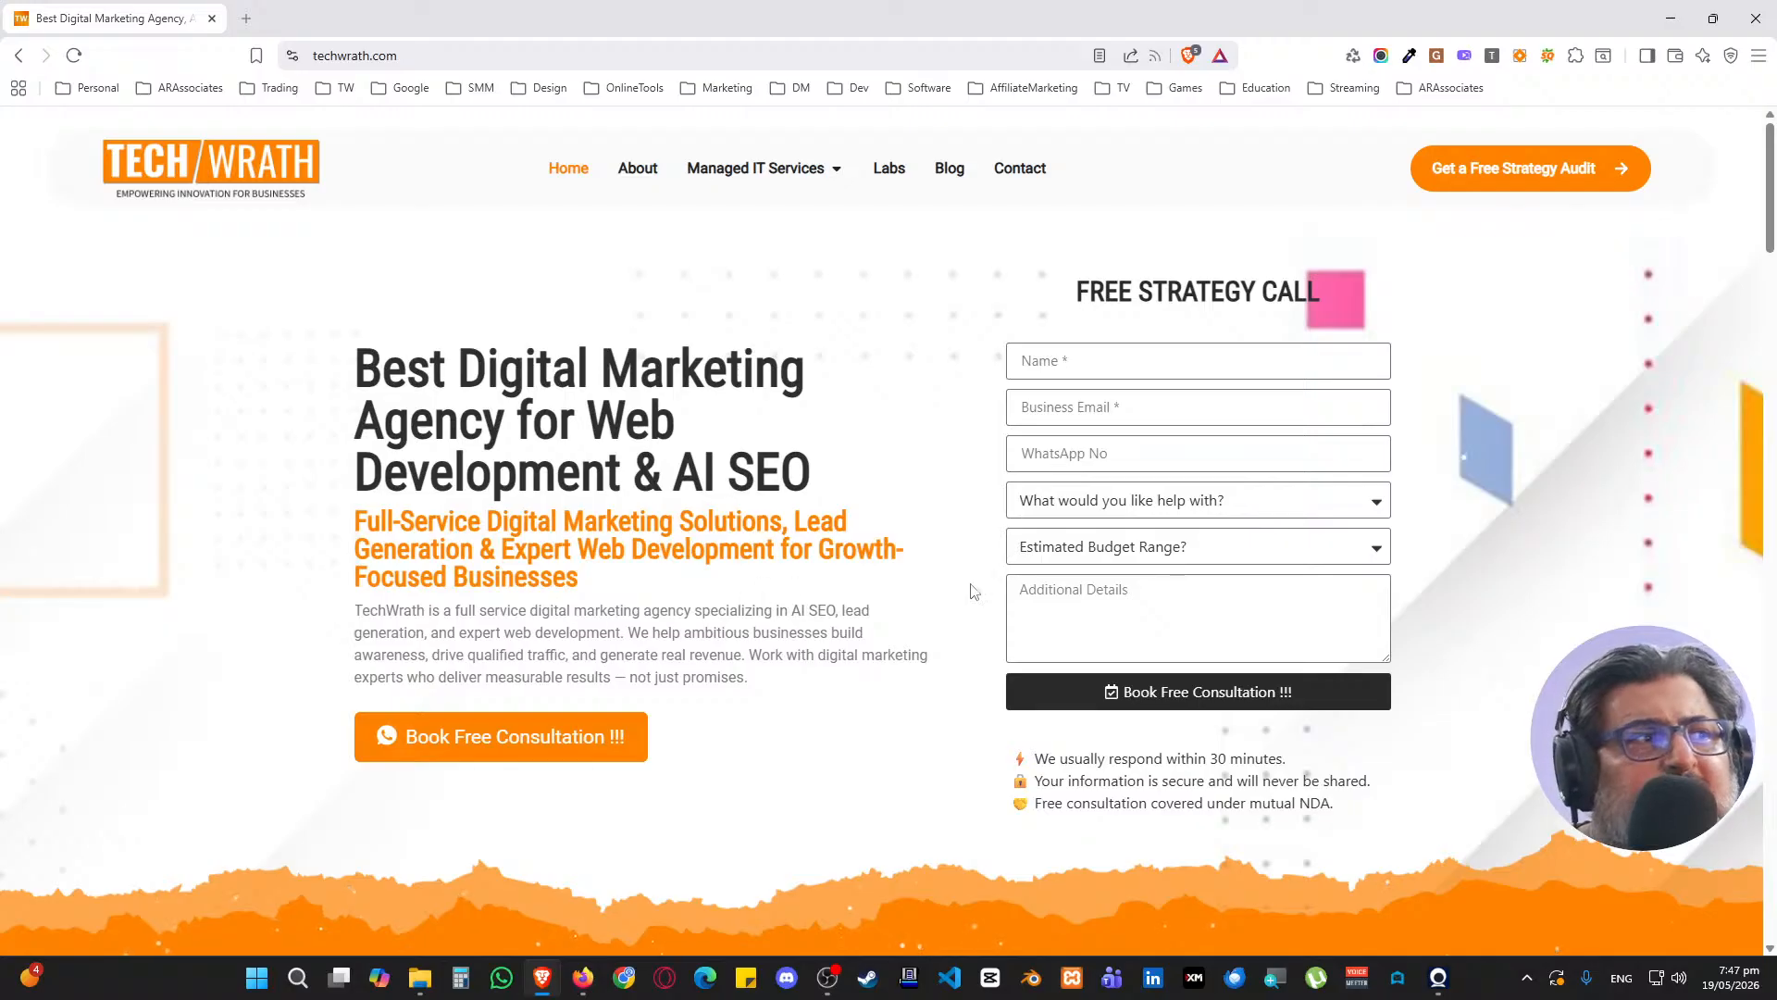
Go to the techwrath.com Labs page and browse its tools grid, automation section, FAQ and blog insights
scroll(977, 592, down, 2)
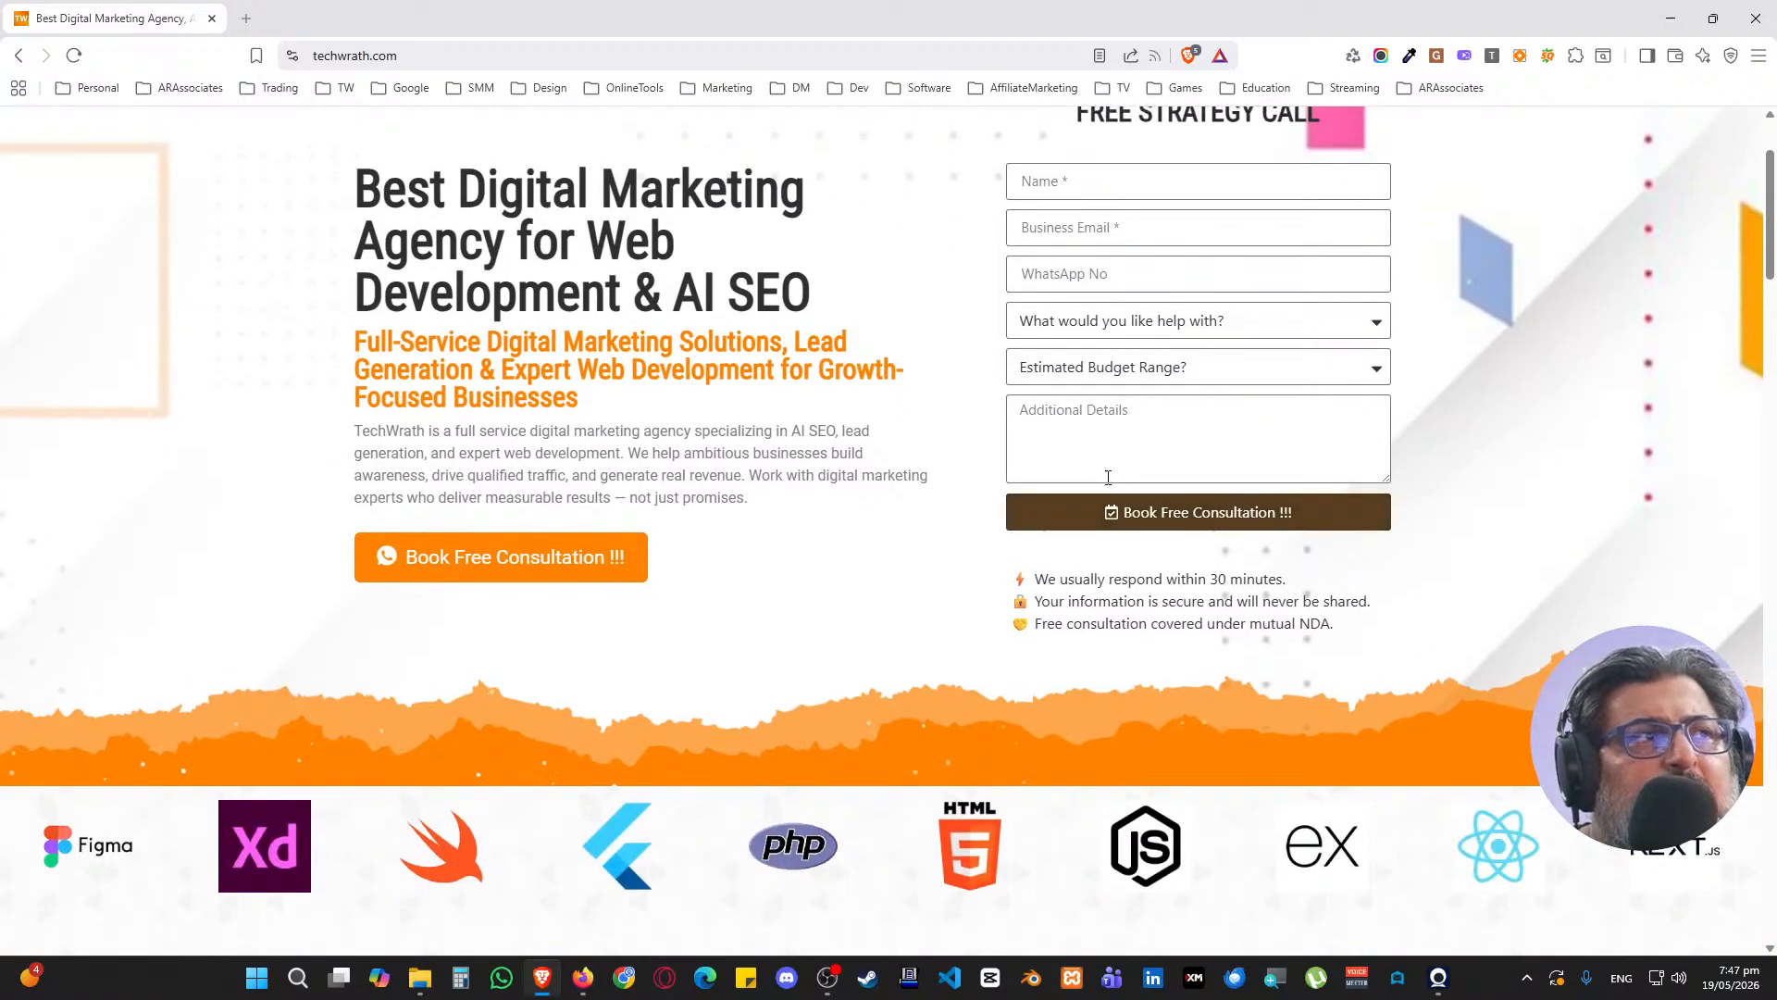
scroll(1107, 472, up, 2)
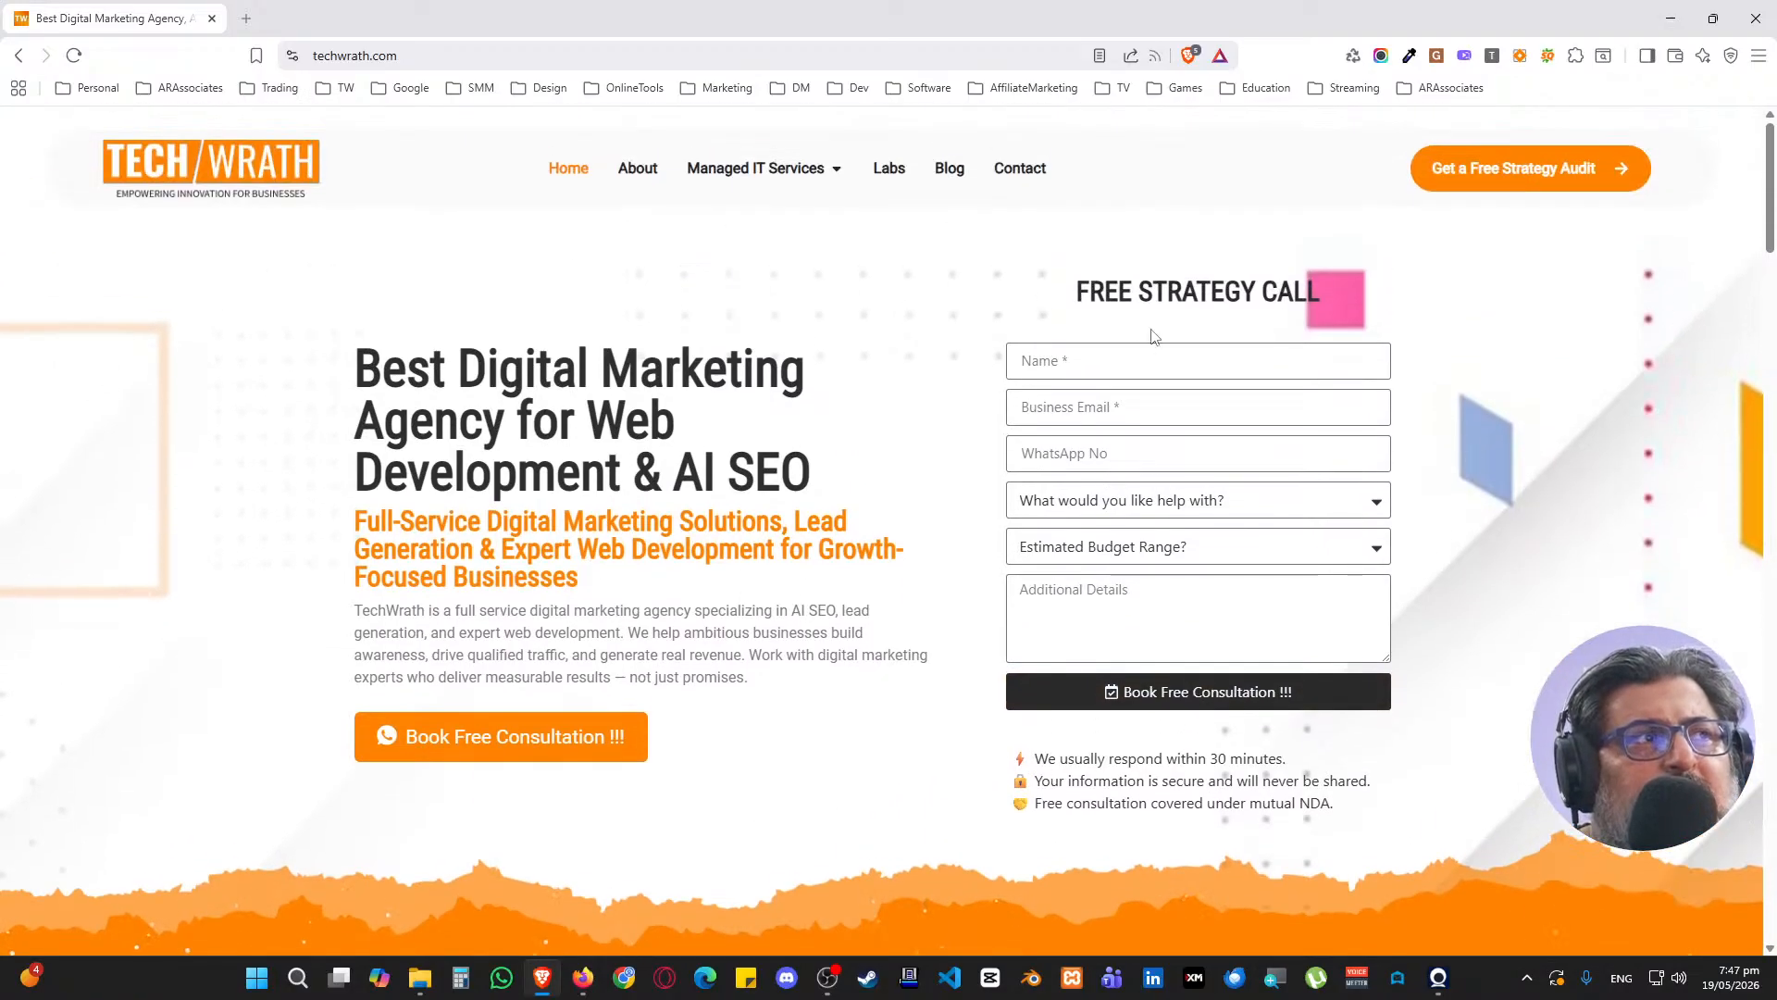
click(890, 184)
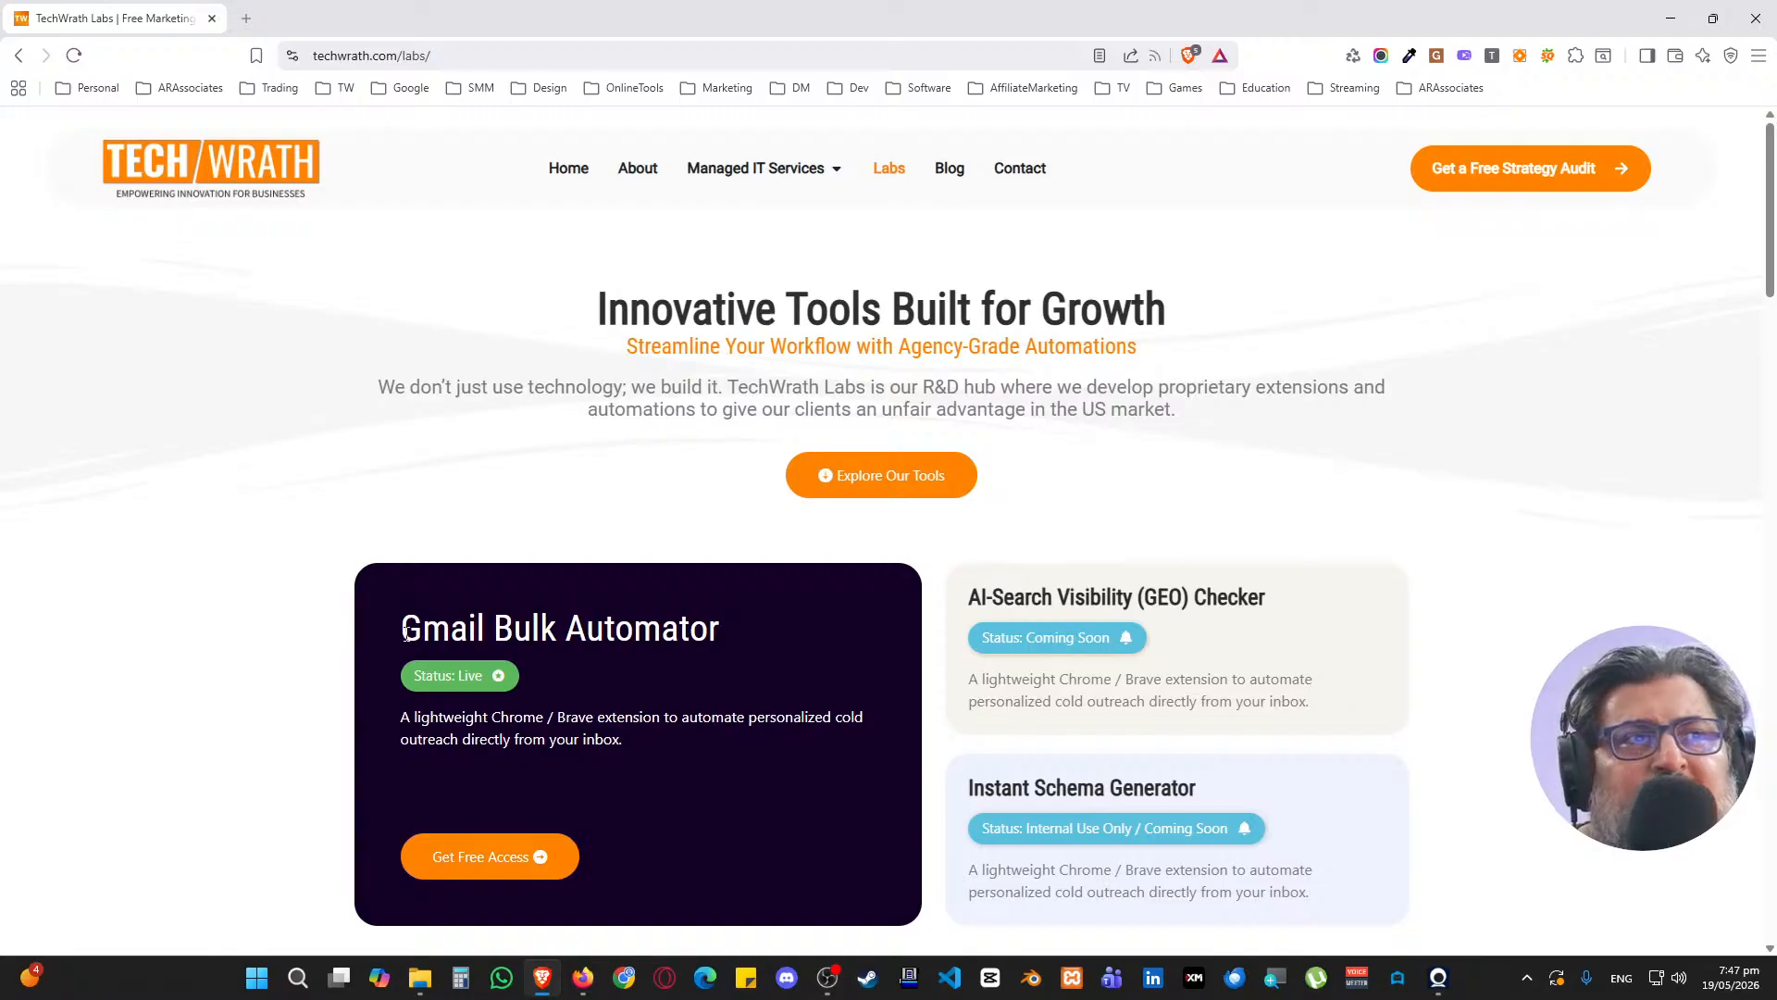
drag(404, 633, 782, 632)
click(390, 529)
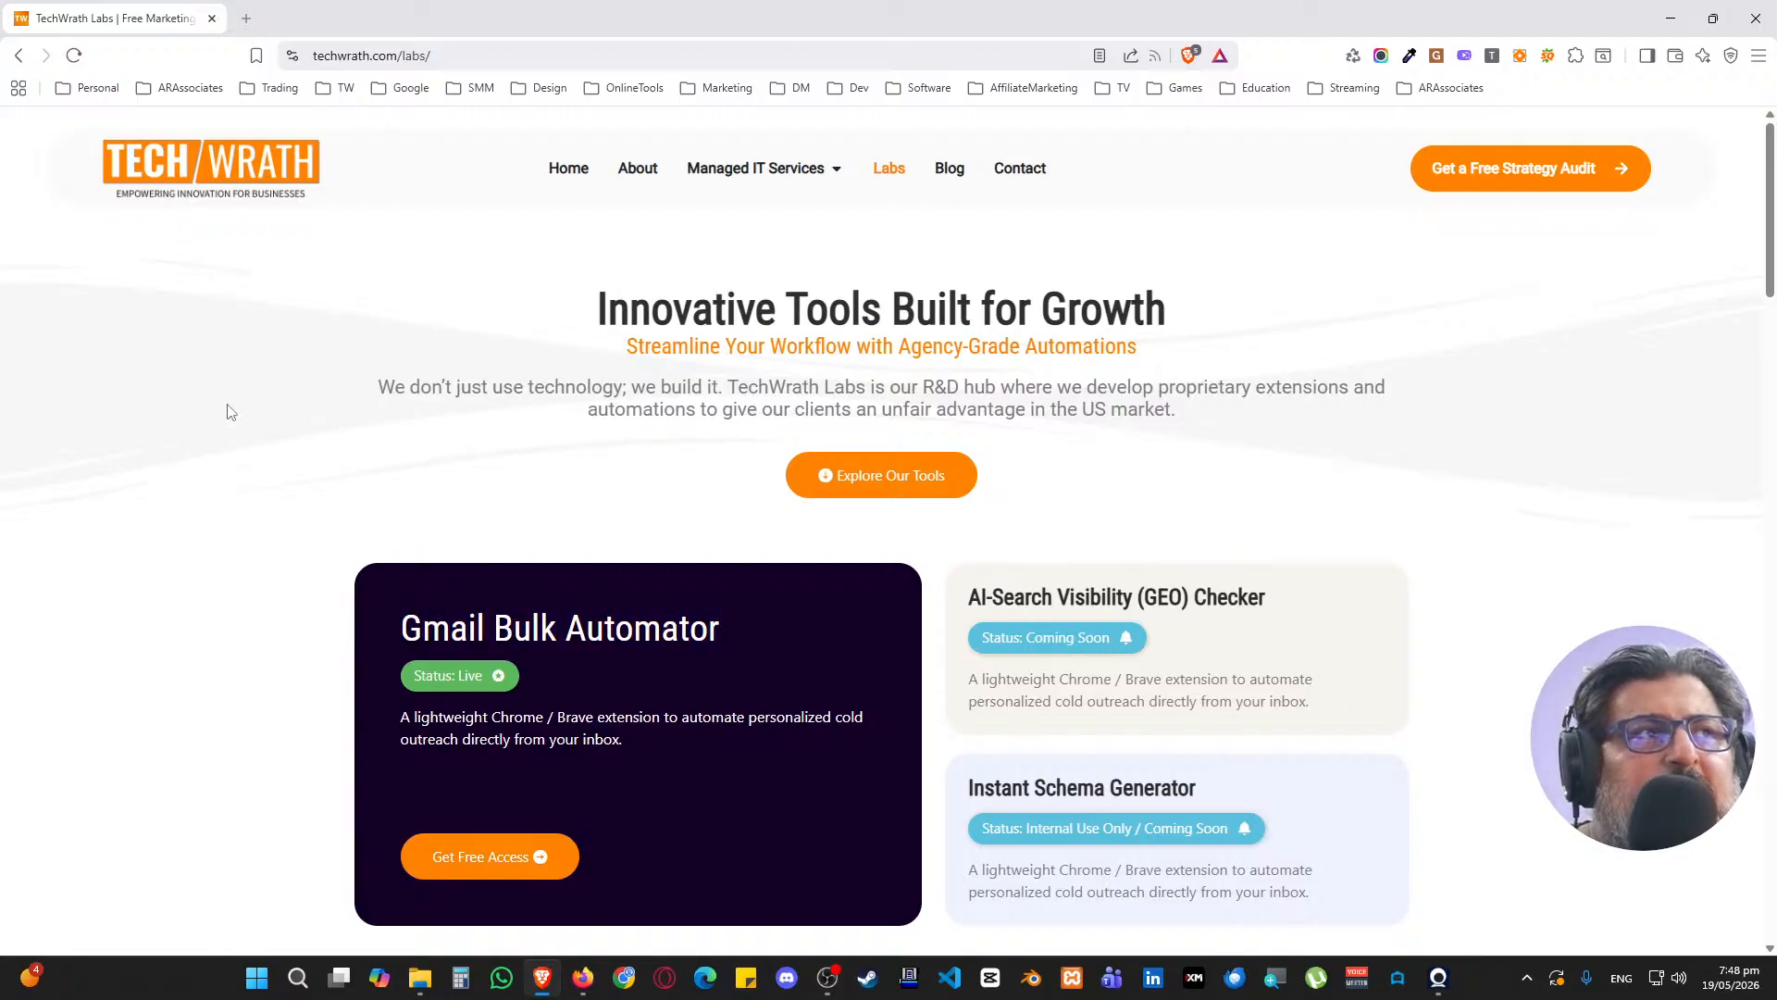
scroll(121, 366, down, 9)
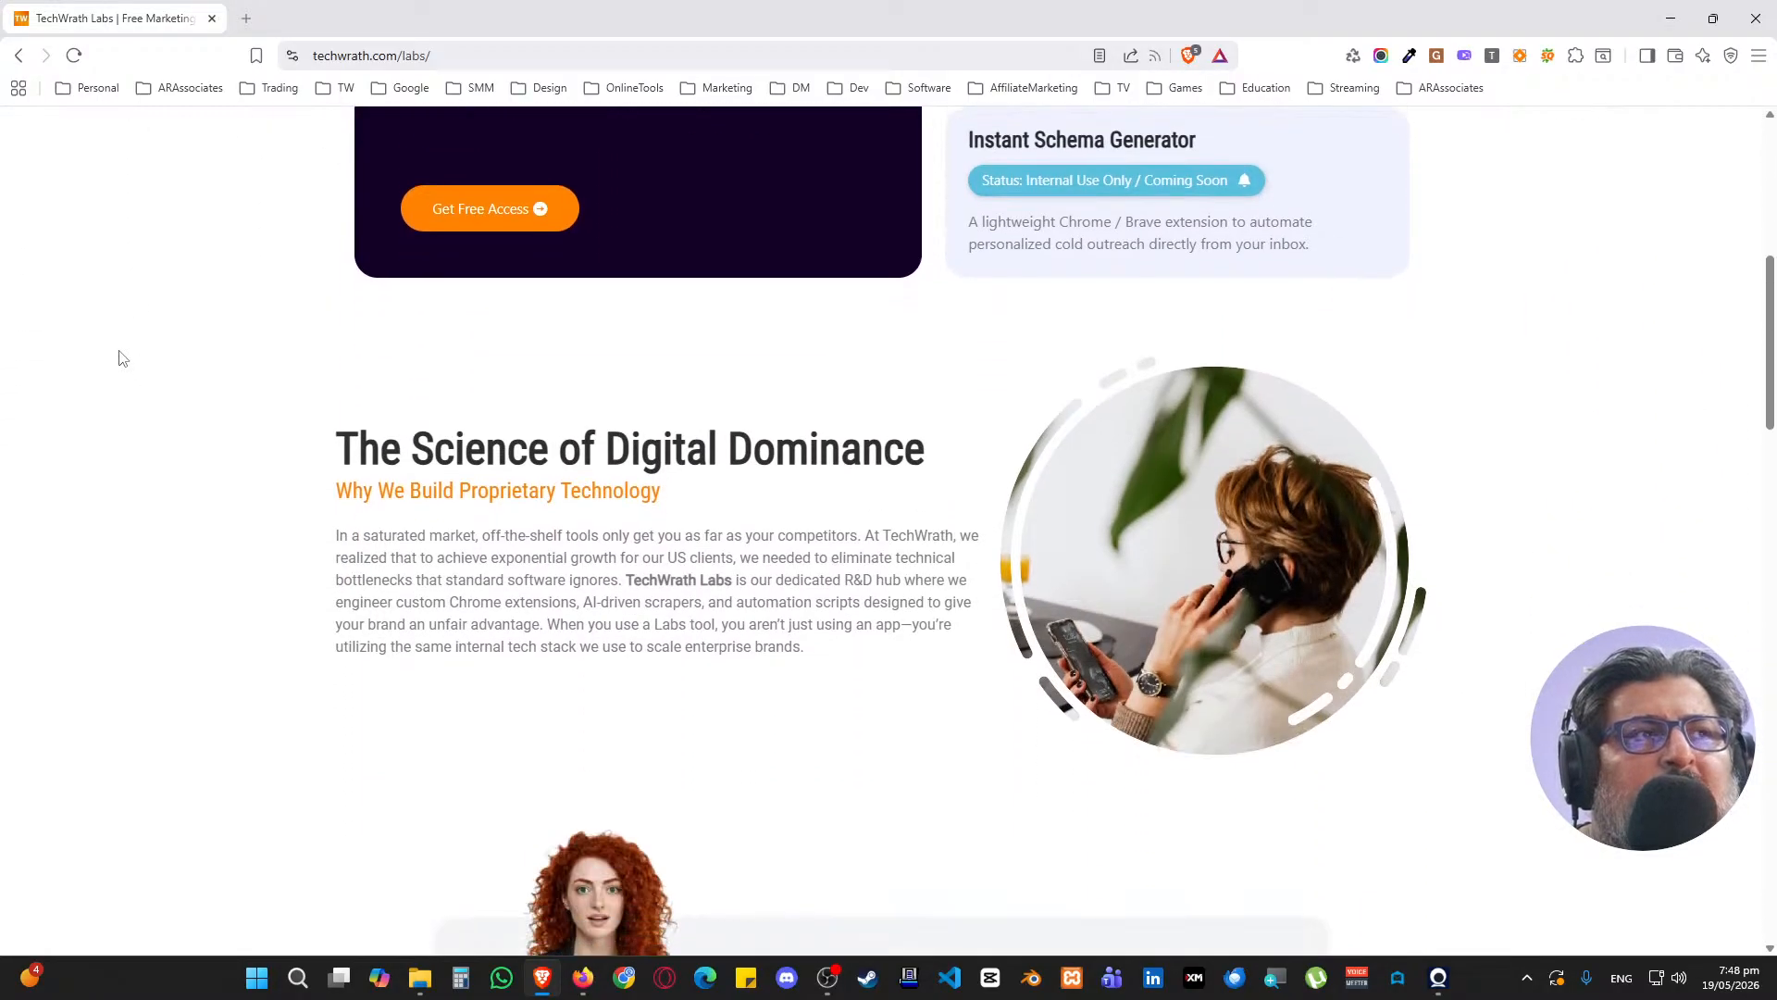
scroll(120, 359, down, 3)
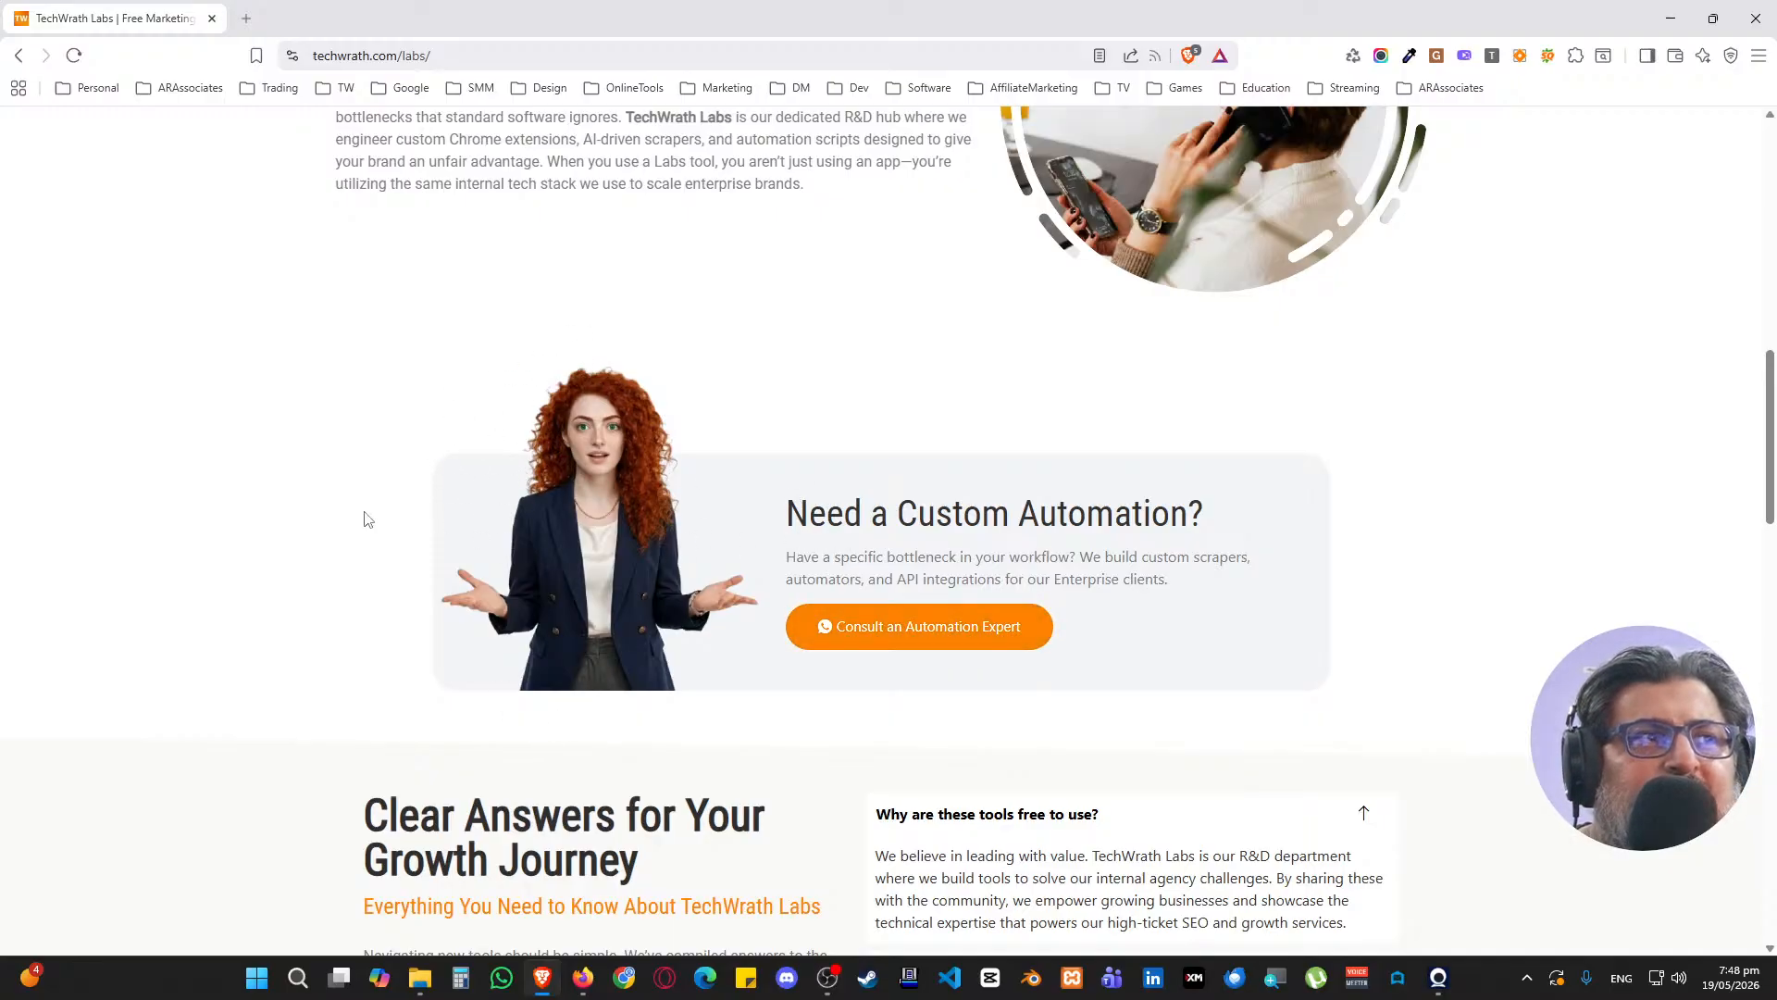
scroll(289, 445, down, 5)
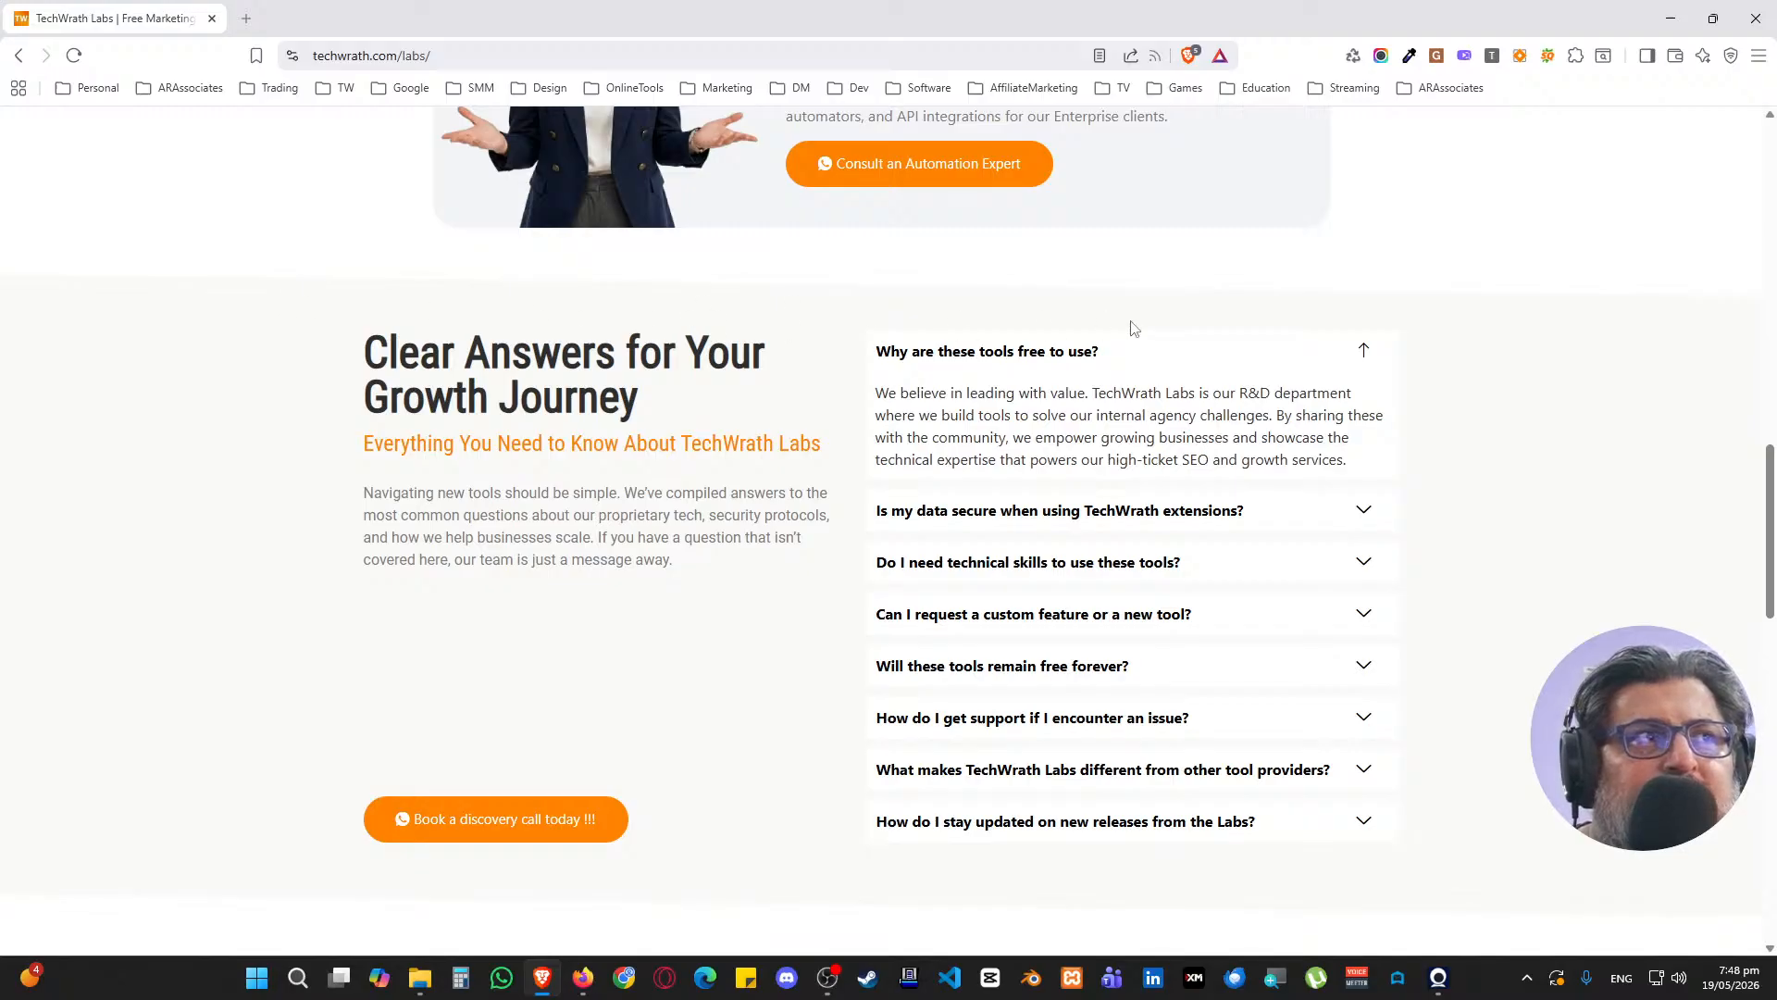
scroll(926, 398, down, 5)
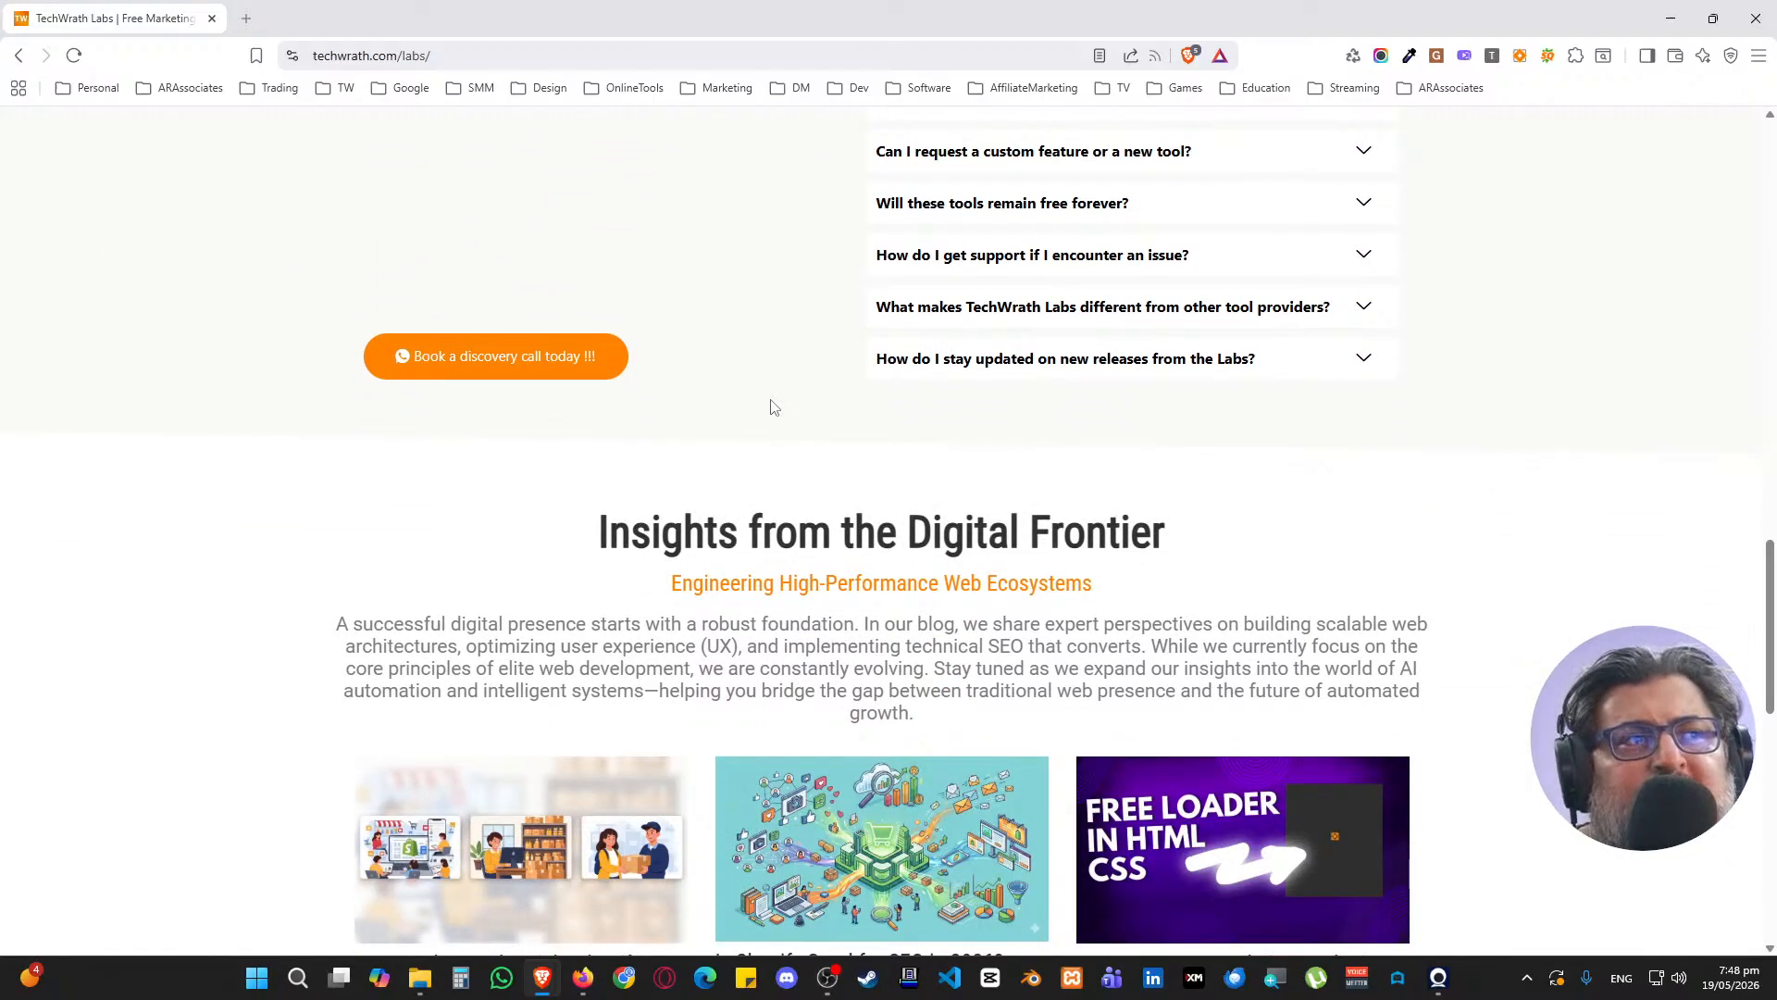
scroll(774, 407, down, 4)
scroll(833, 462, down, 2)
scroll(946, 602, up, 9)
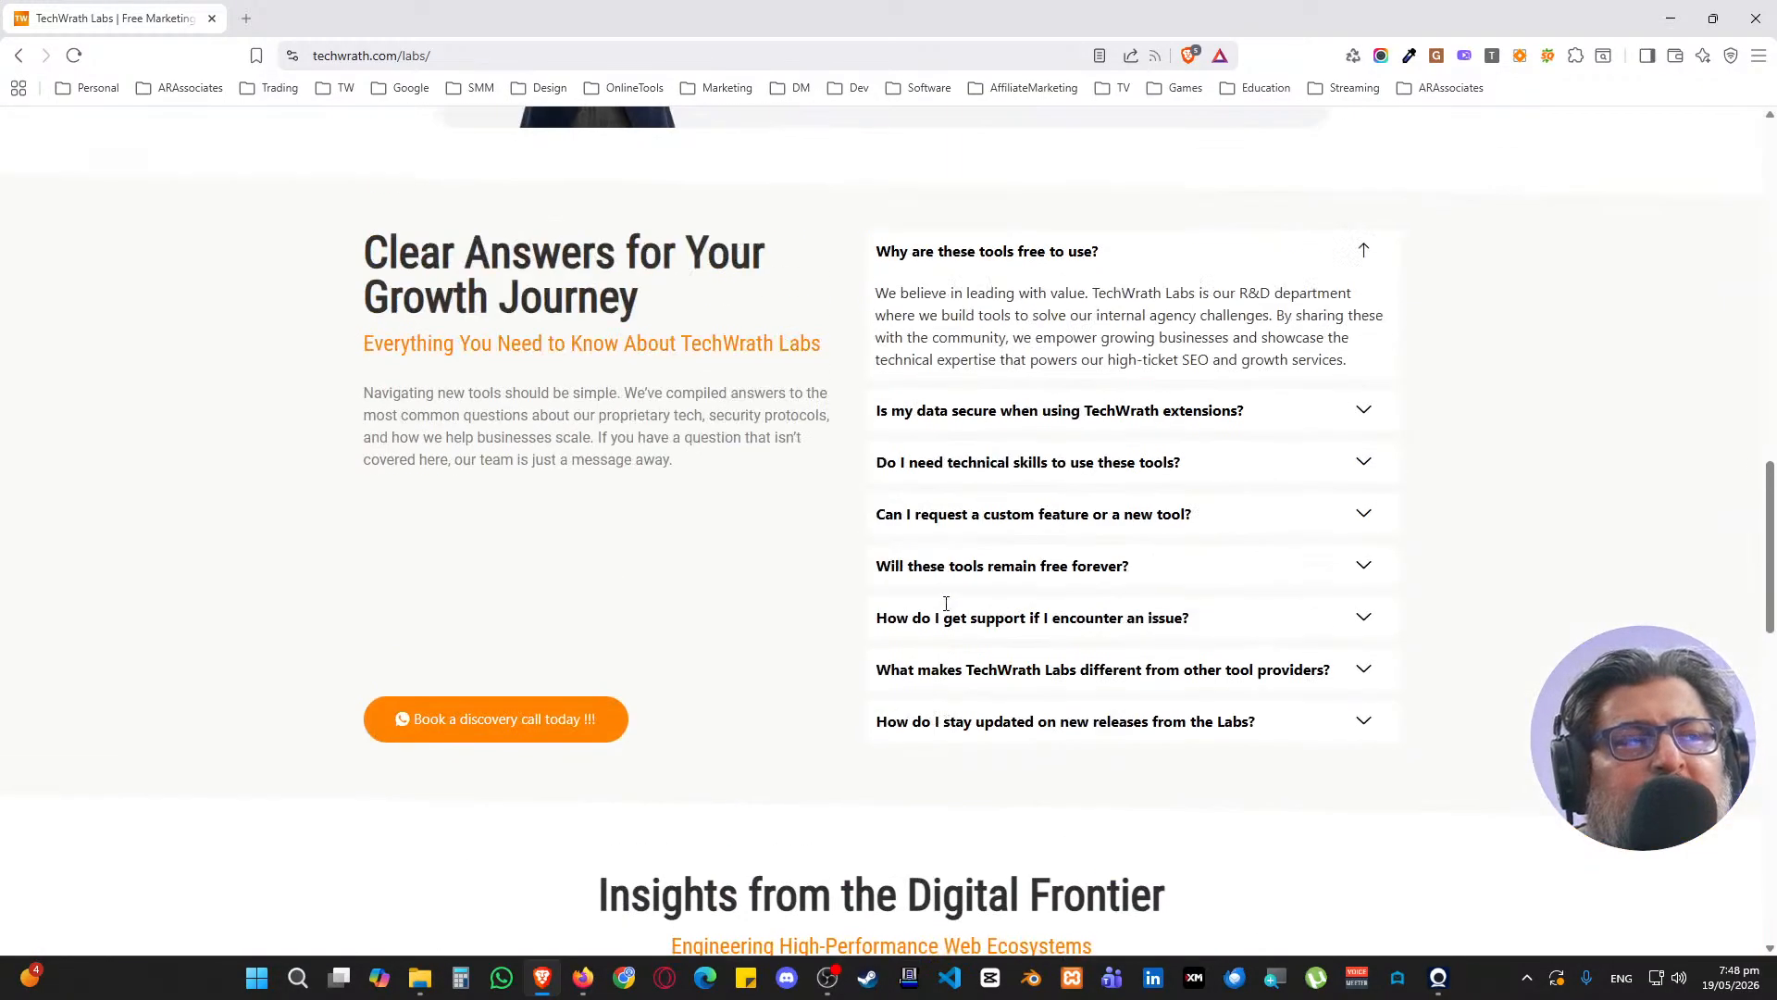
scroll(946, 602, up, 14)
Open the Gmail Bulk Automator page and browse its install steps, download form, technical specs and FAQs
click(523, 504)
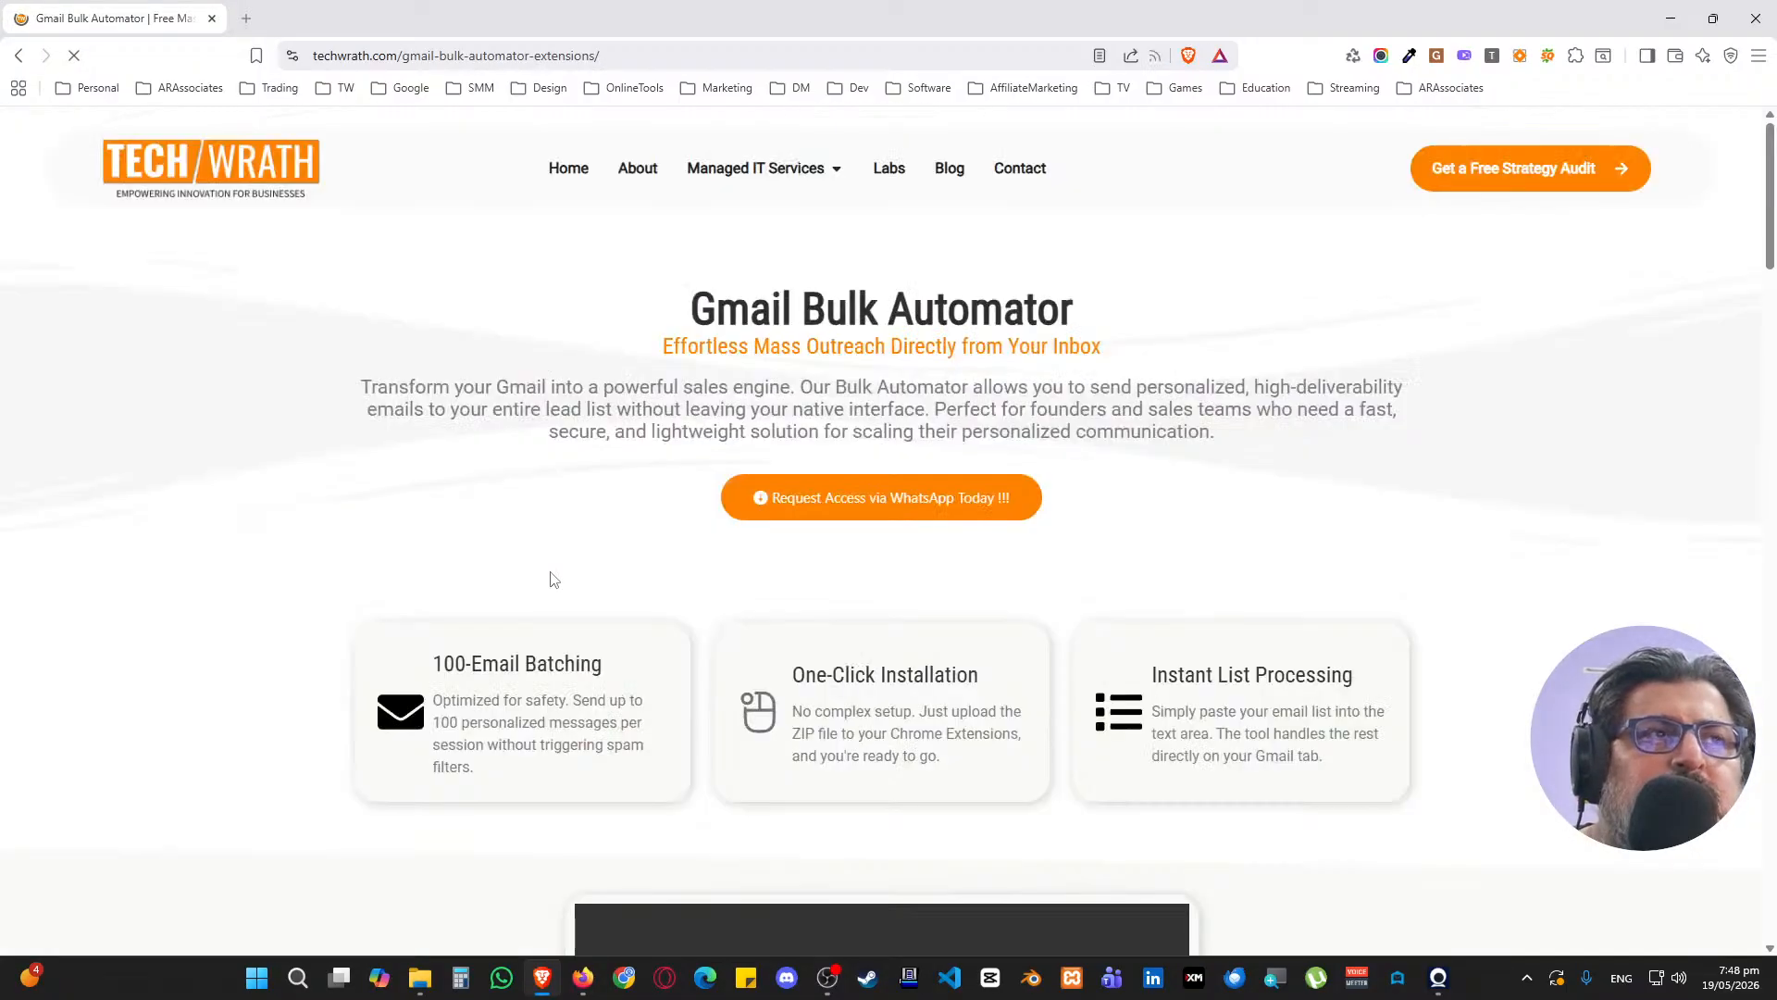
scroll(258, 472, down, 3)
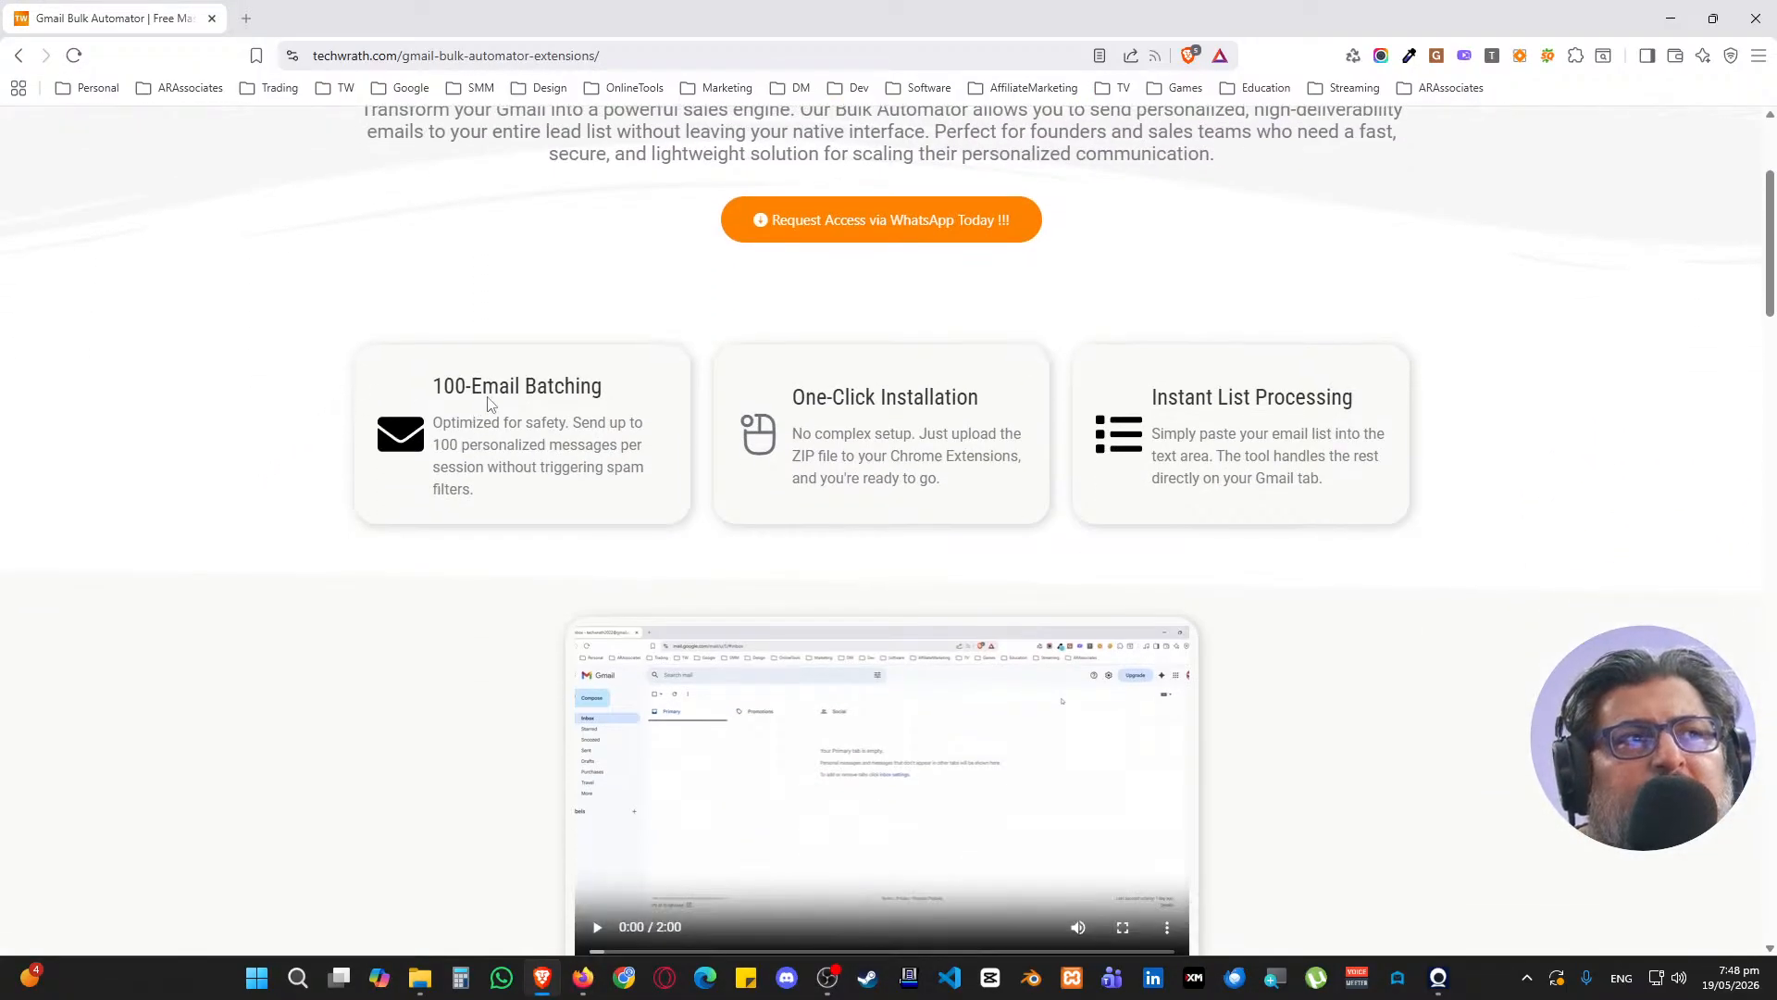
scroll(657, 483, down, 3)
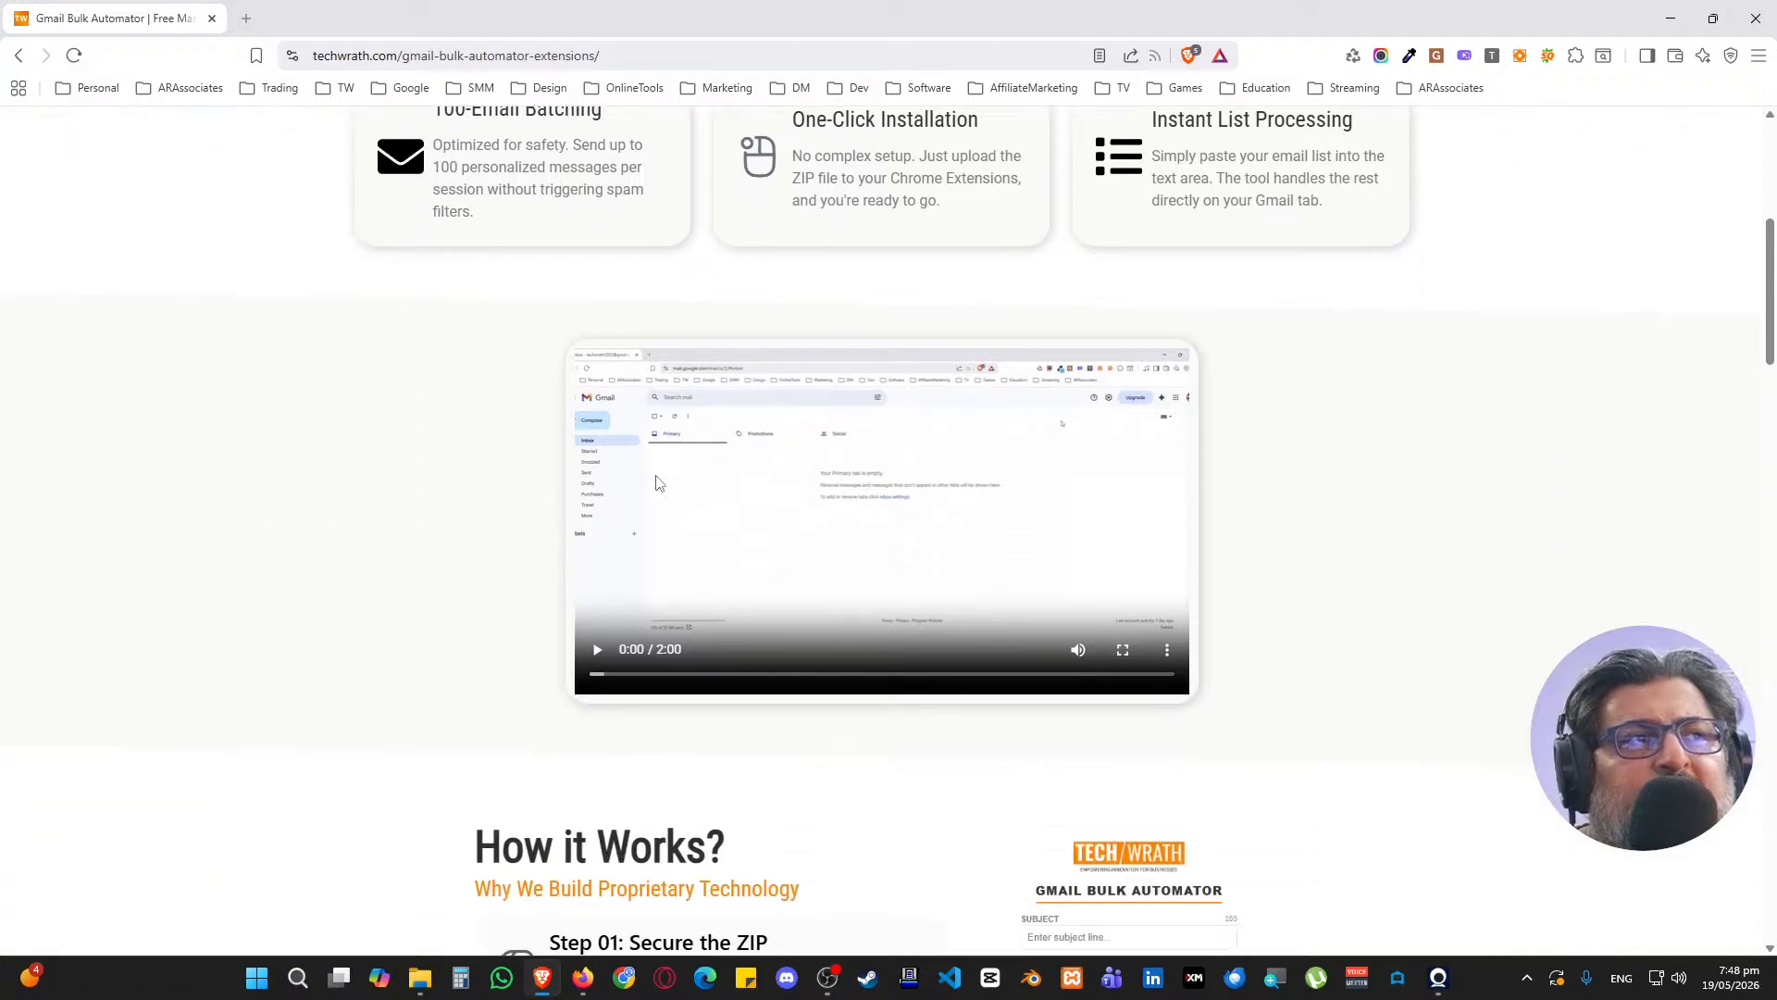
scroll(343, 499, down, 6)
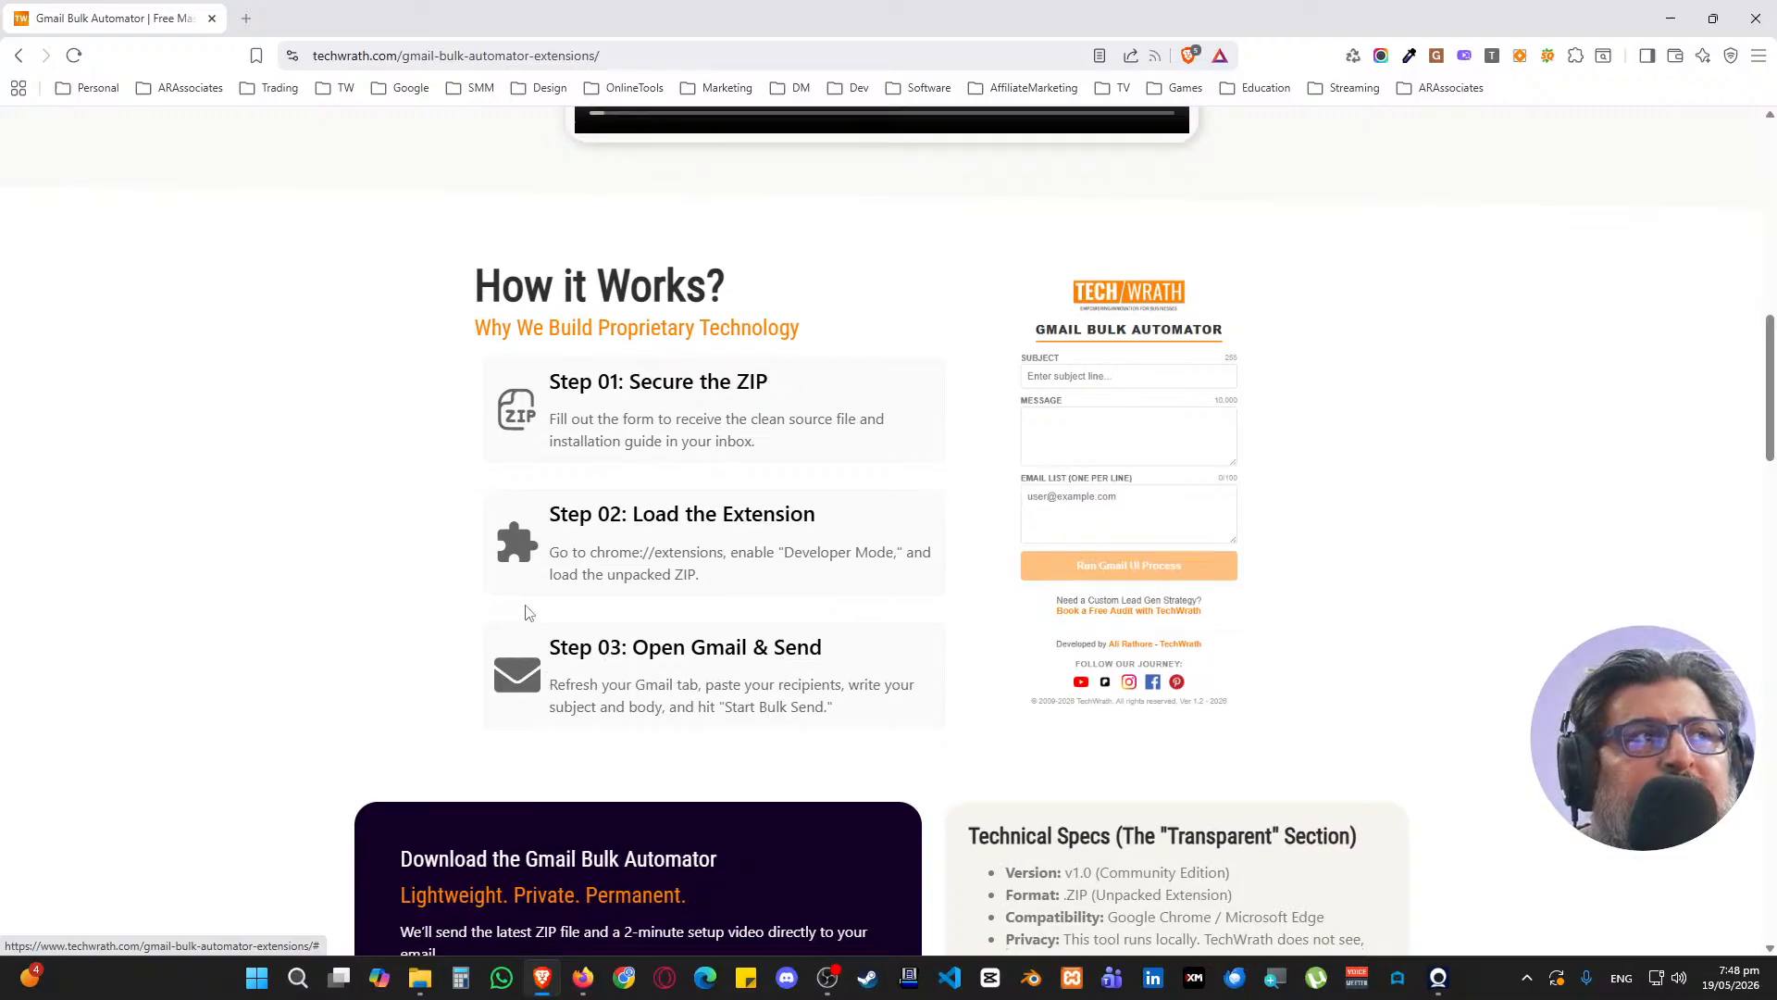
scroll(547, 682, down, 5)
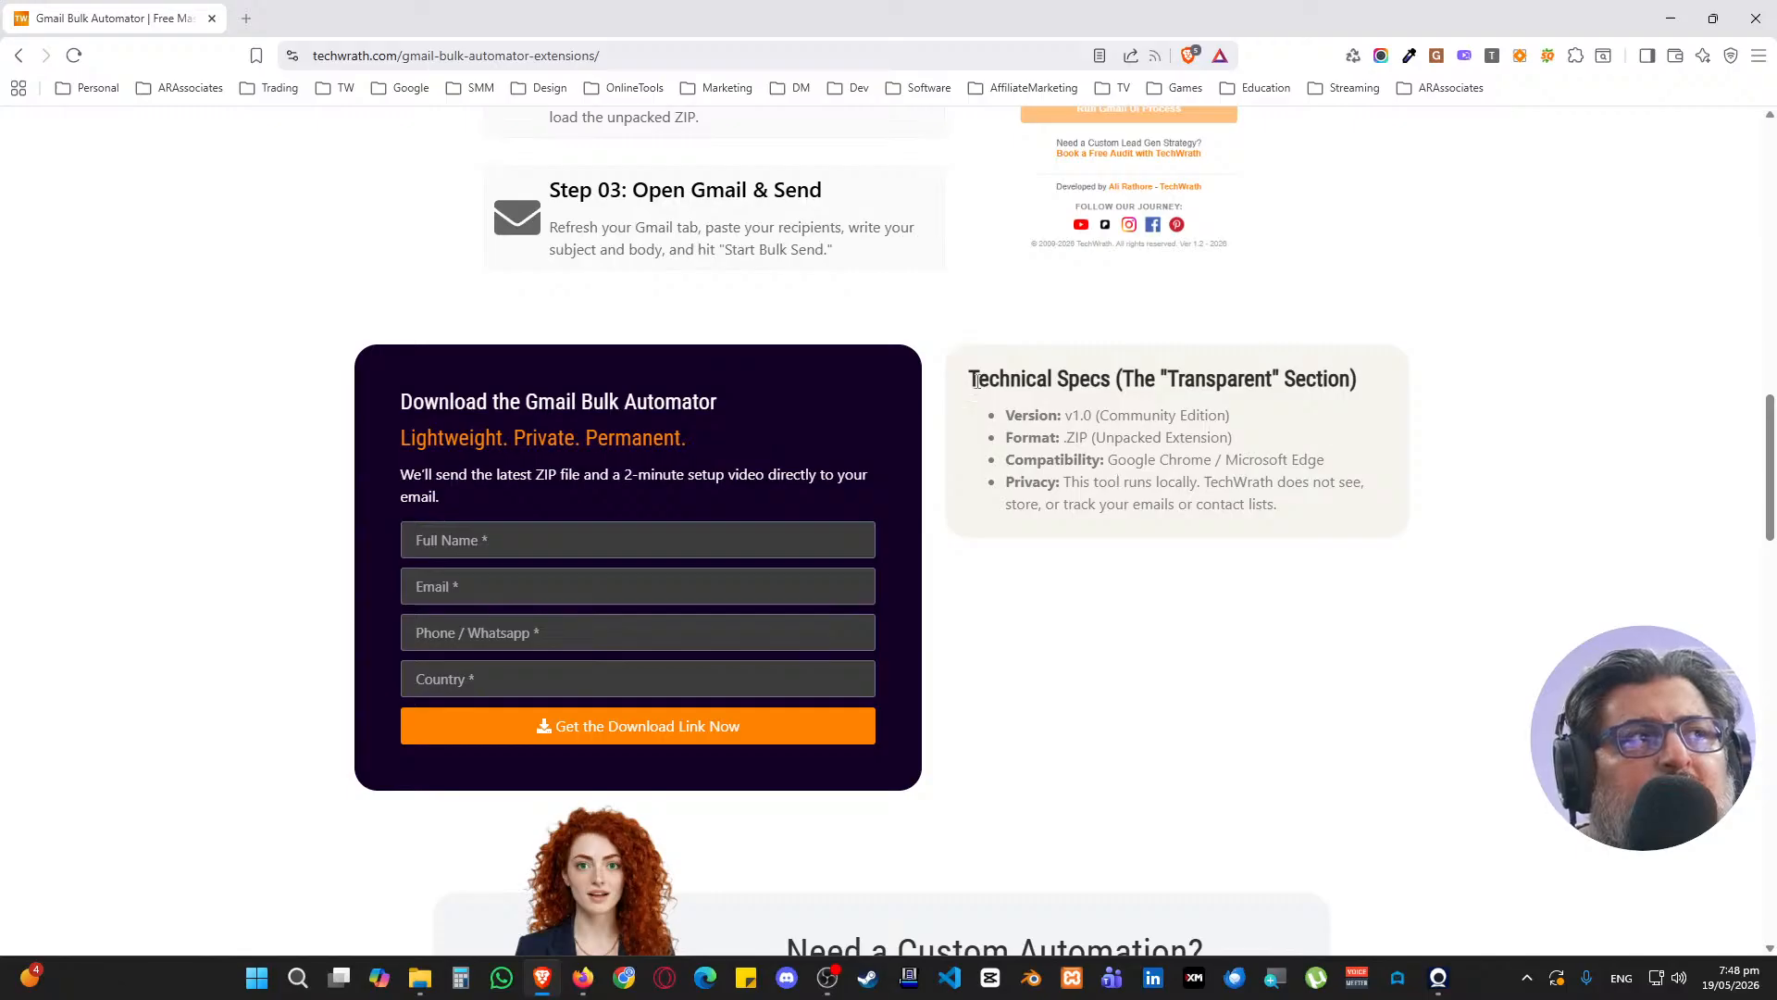
drag(977, 381, 1270, 534)
click(1268, 539)
scroll(1213, 534, down, 3)
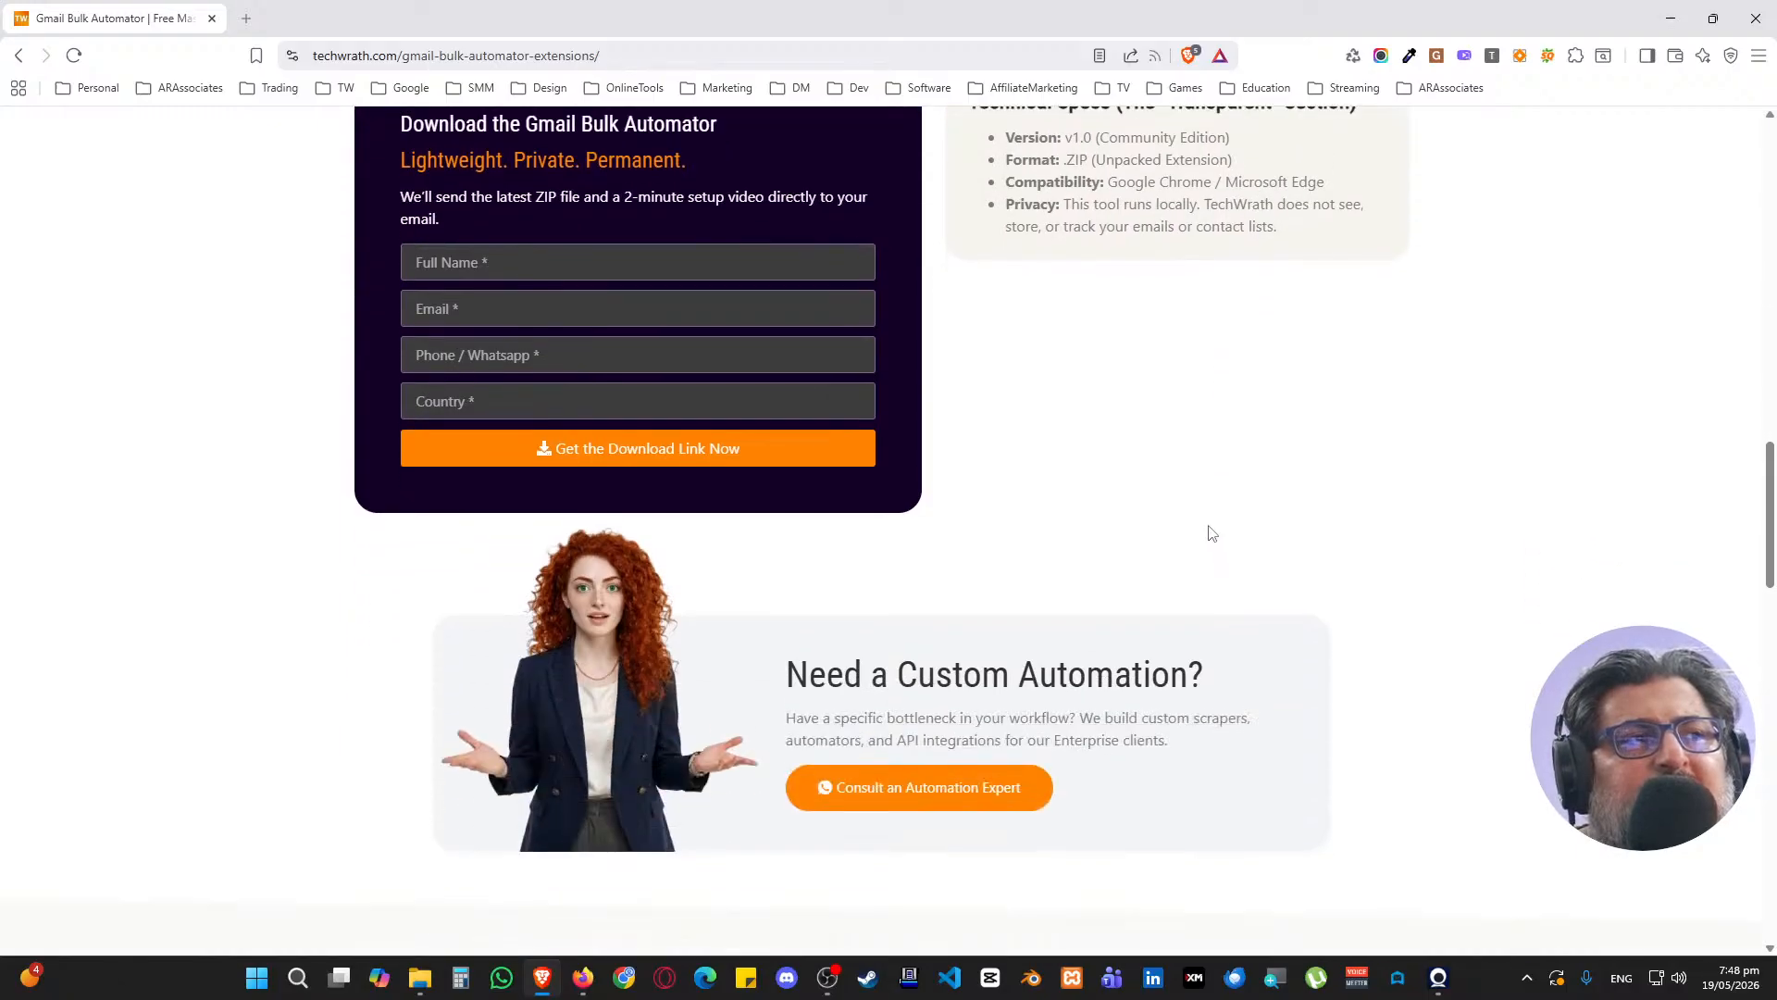
scroll(581, 599, down, 9)
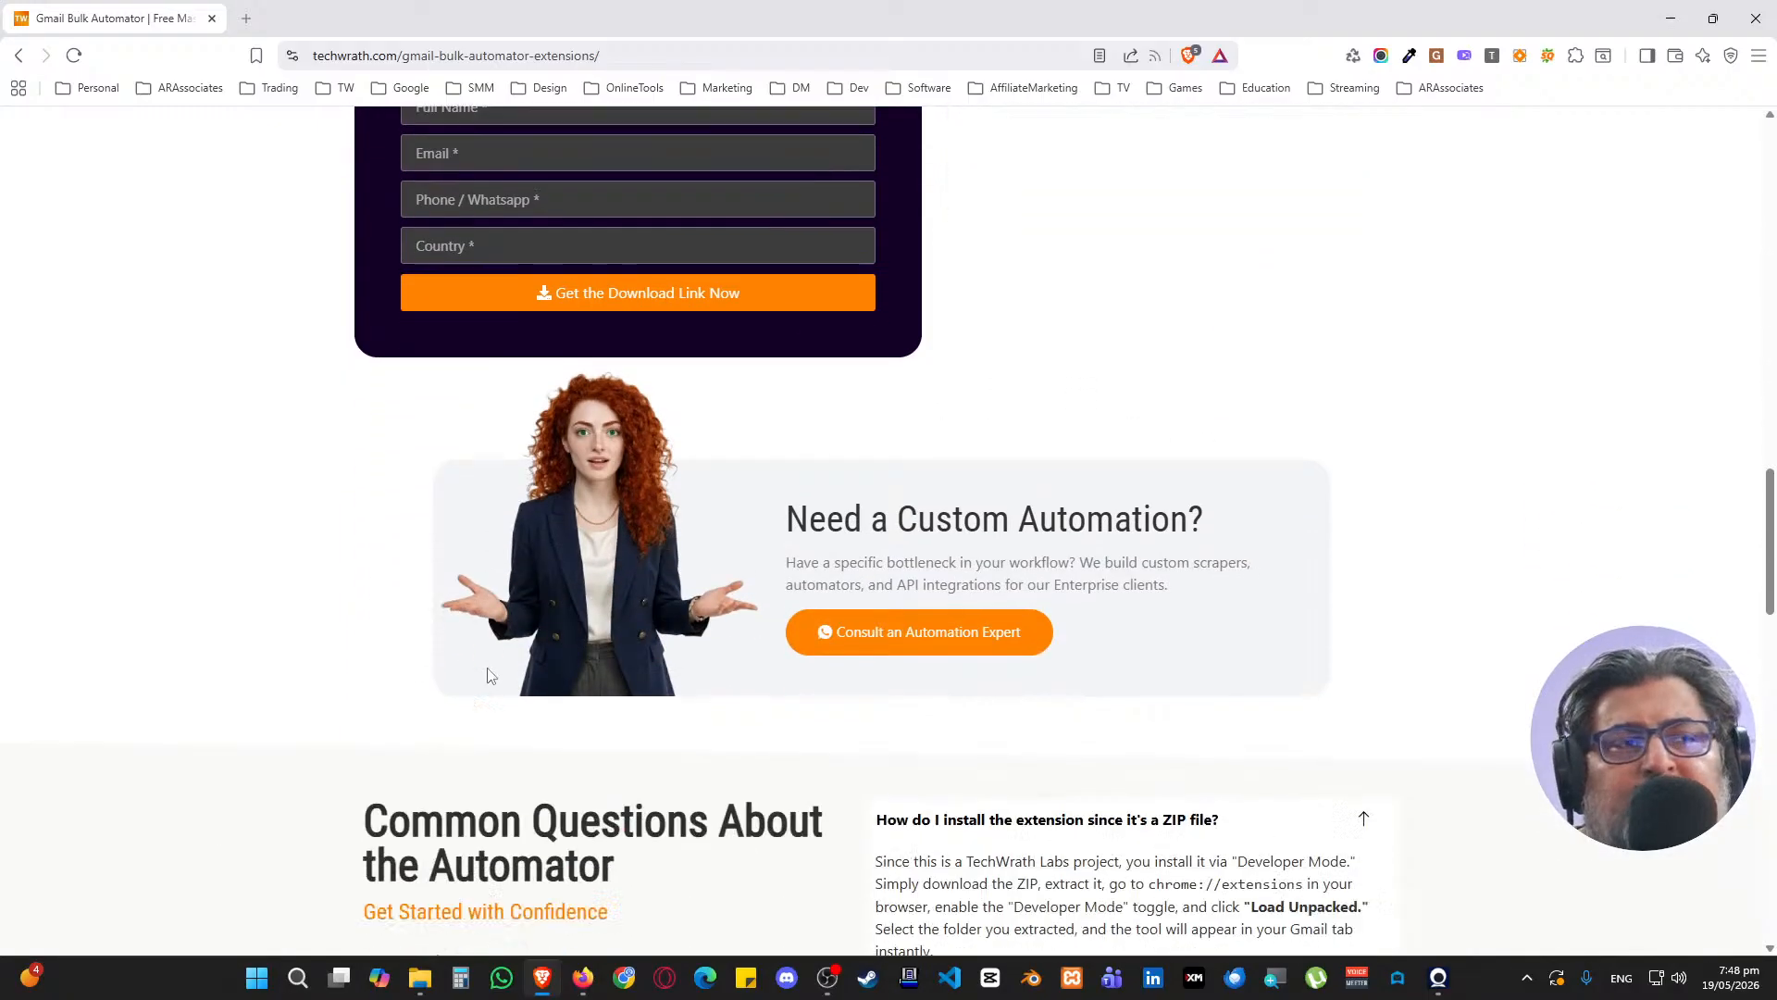
scroll(516, 627, down, 3)
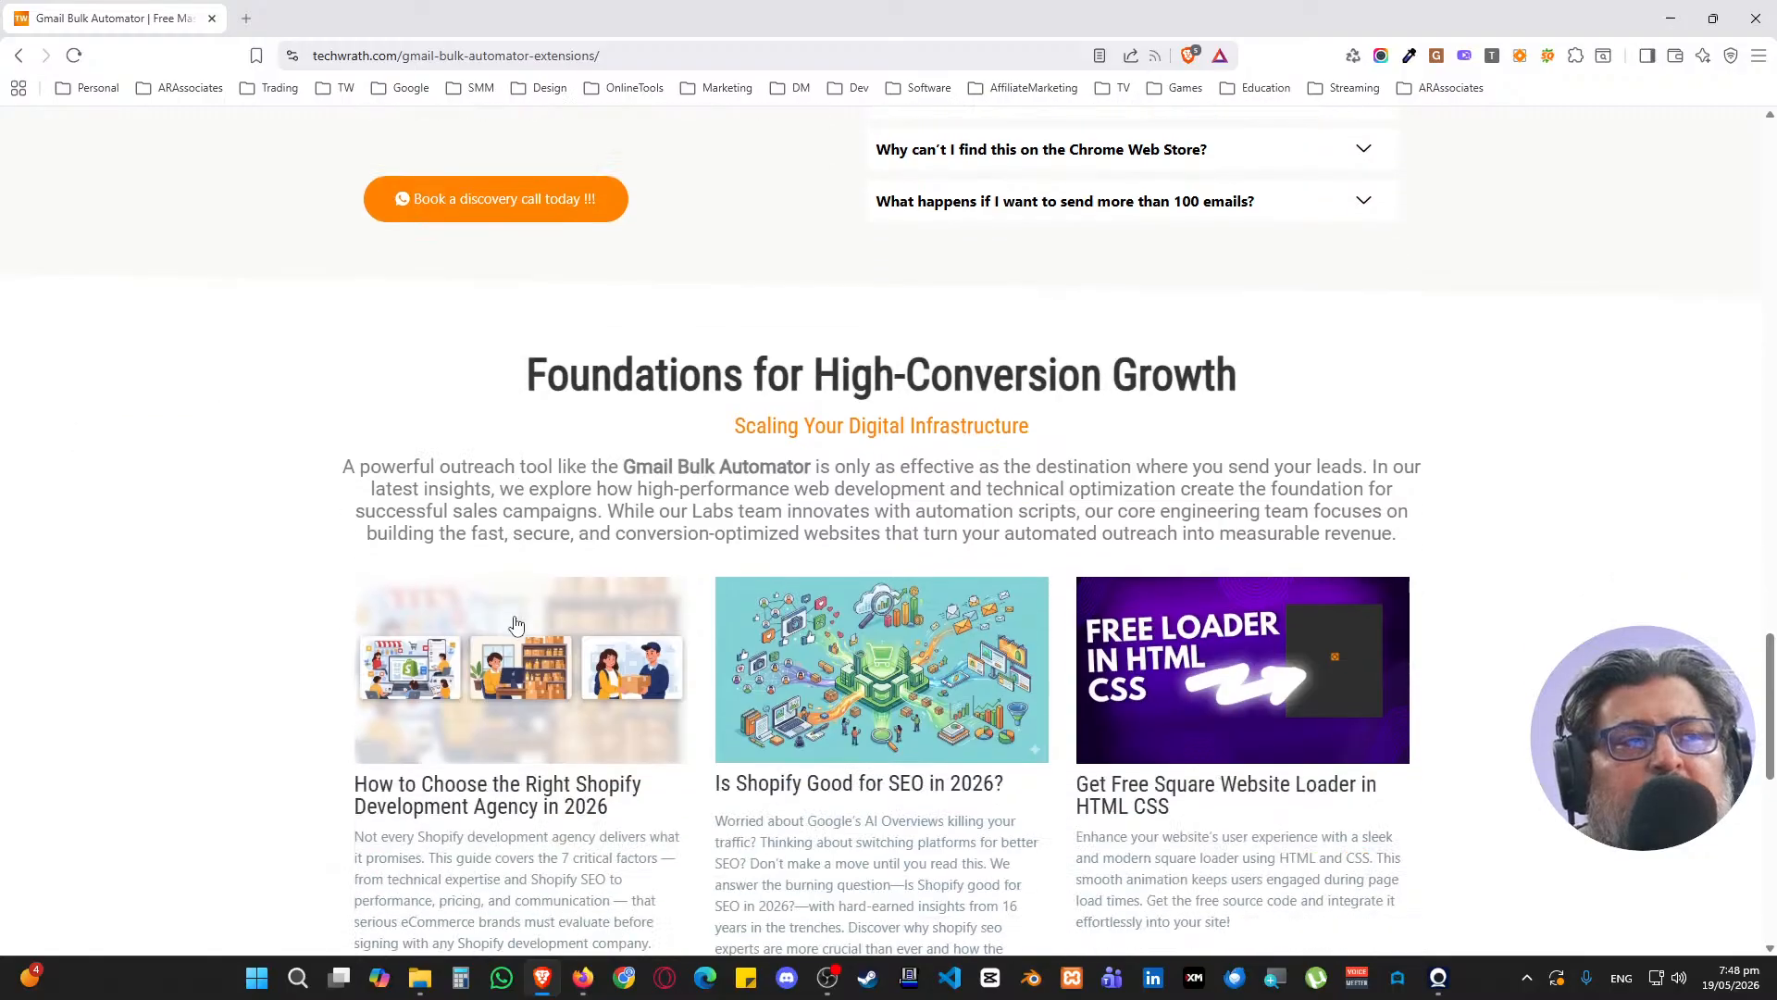
scroll(511, 606, up, 7)
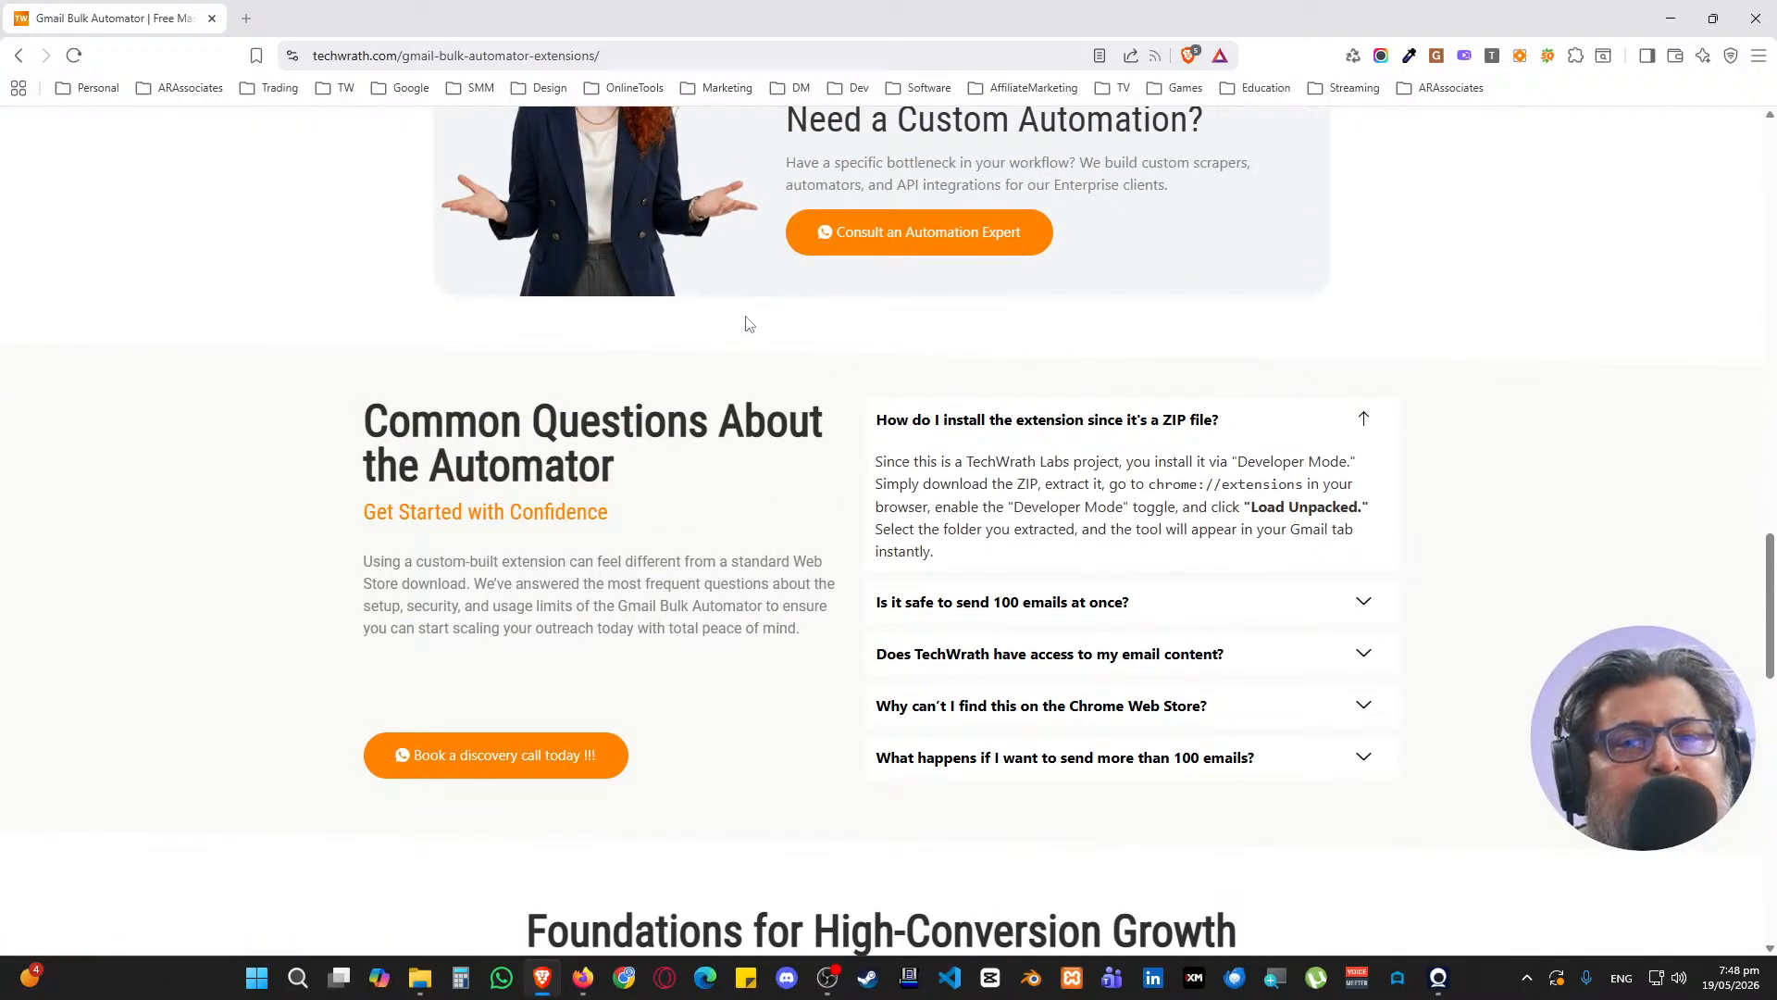
scroll(768, 296, up, 20)
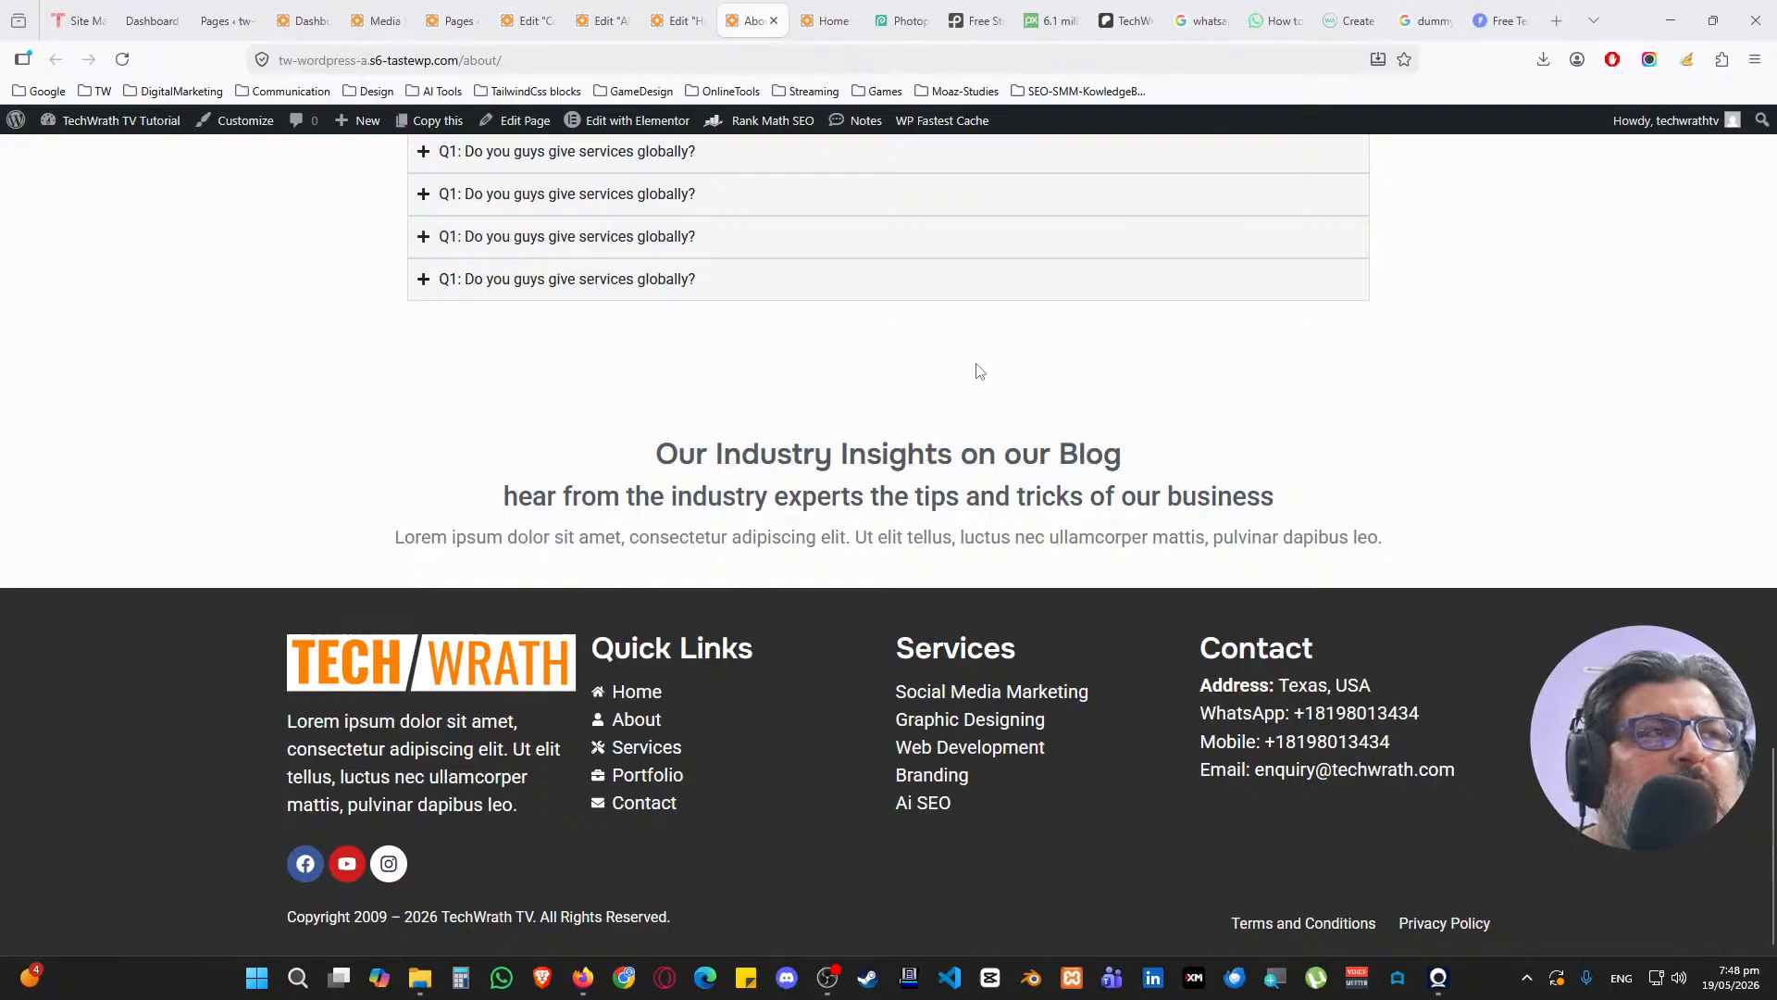
Turn on Hide Title in the Contact page settings
scroll(979, 372, up, 3)
click(528, 21)
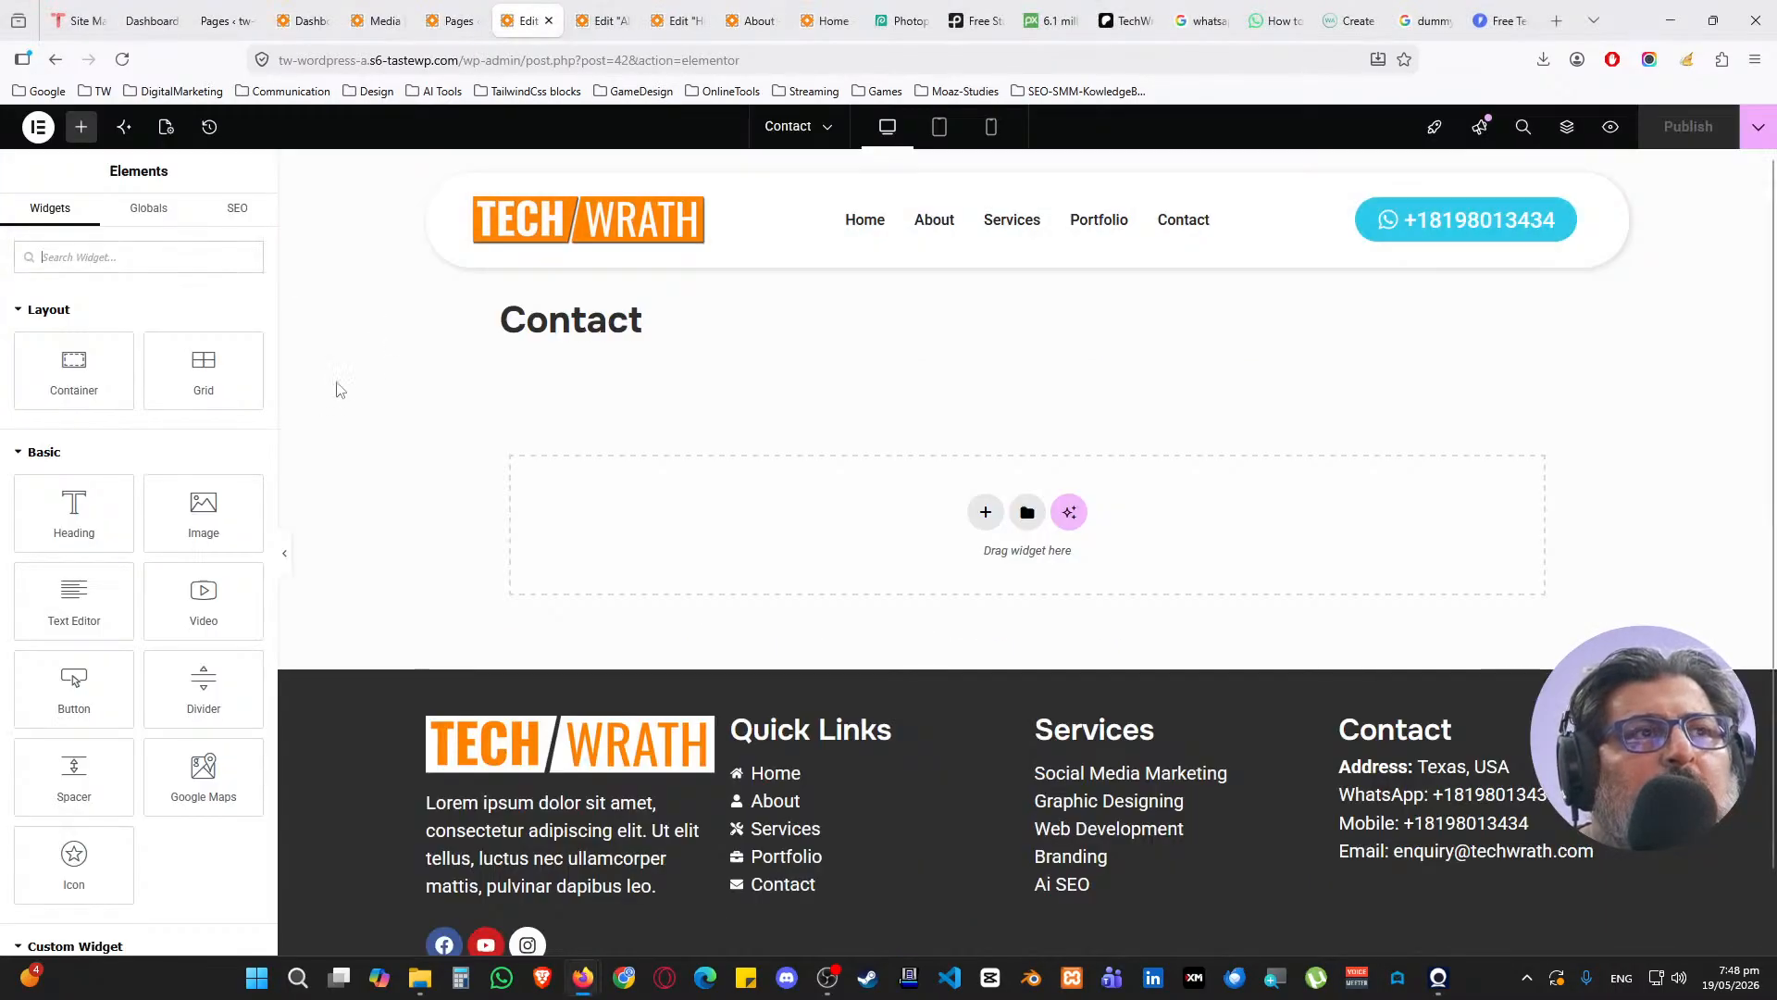
click(166, 127)
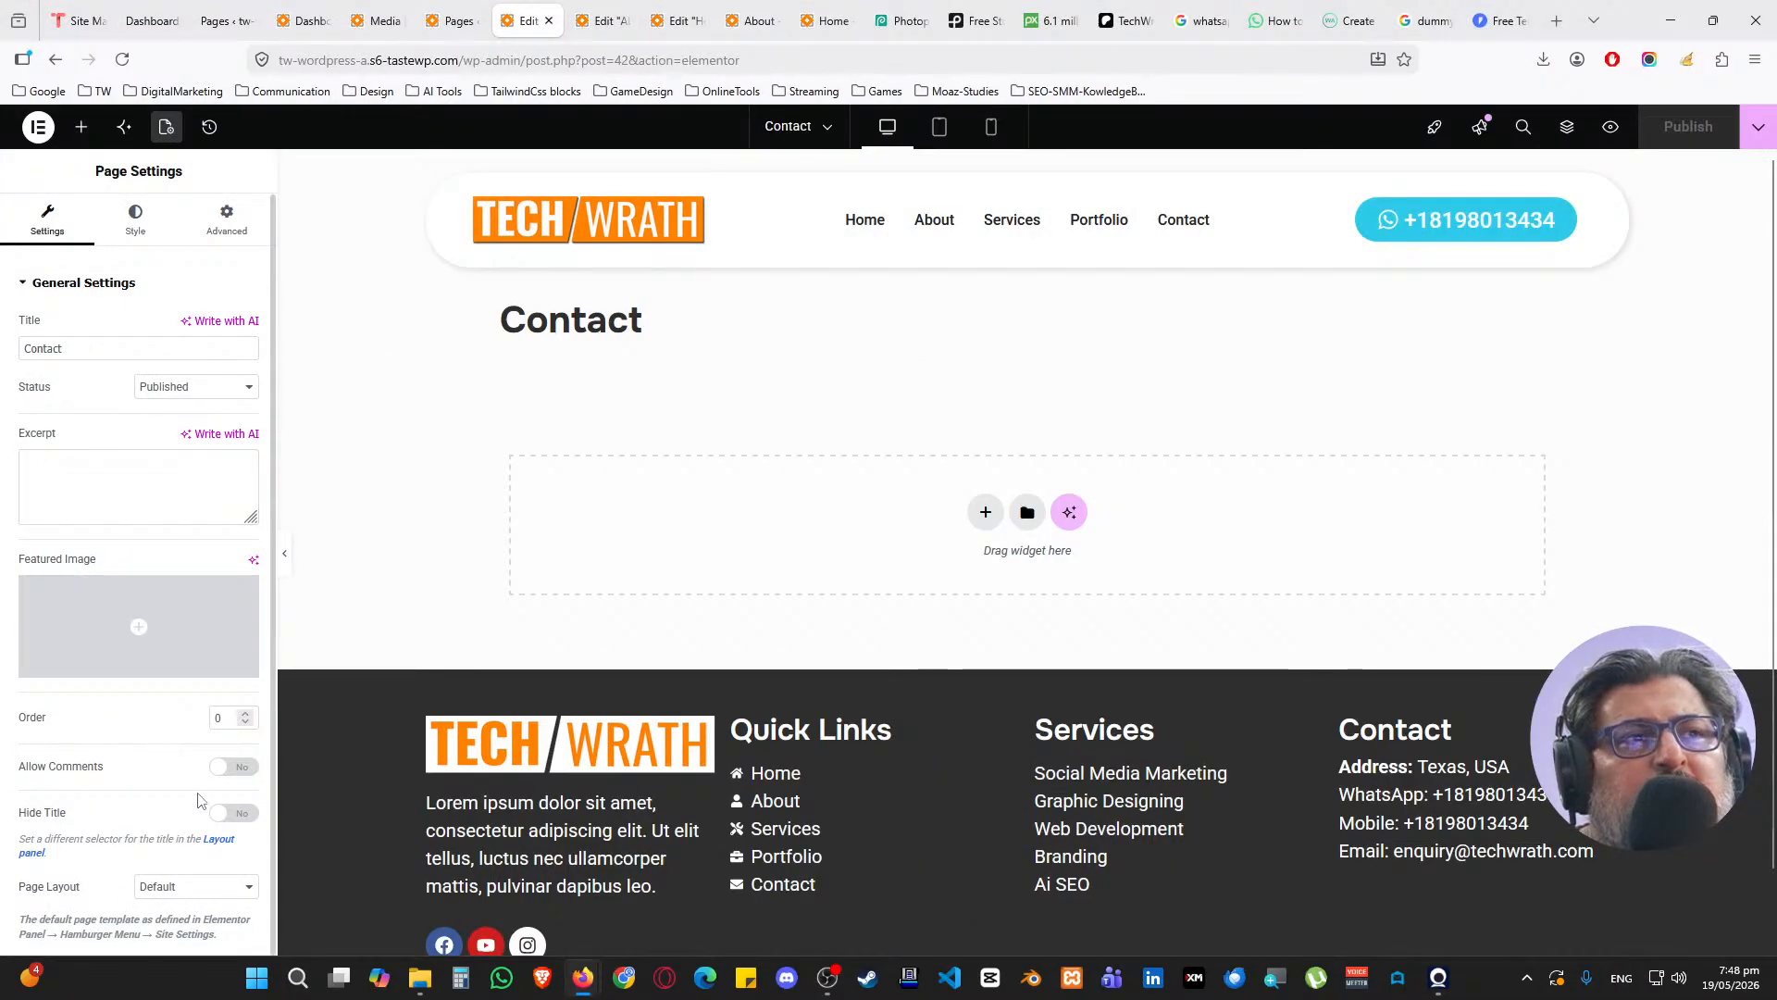
click(231, 813)
Copy the About page's hero section and paste it into the Contact page
click(593, 13)
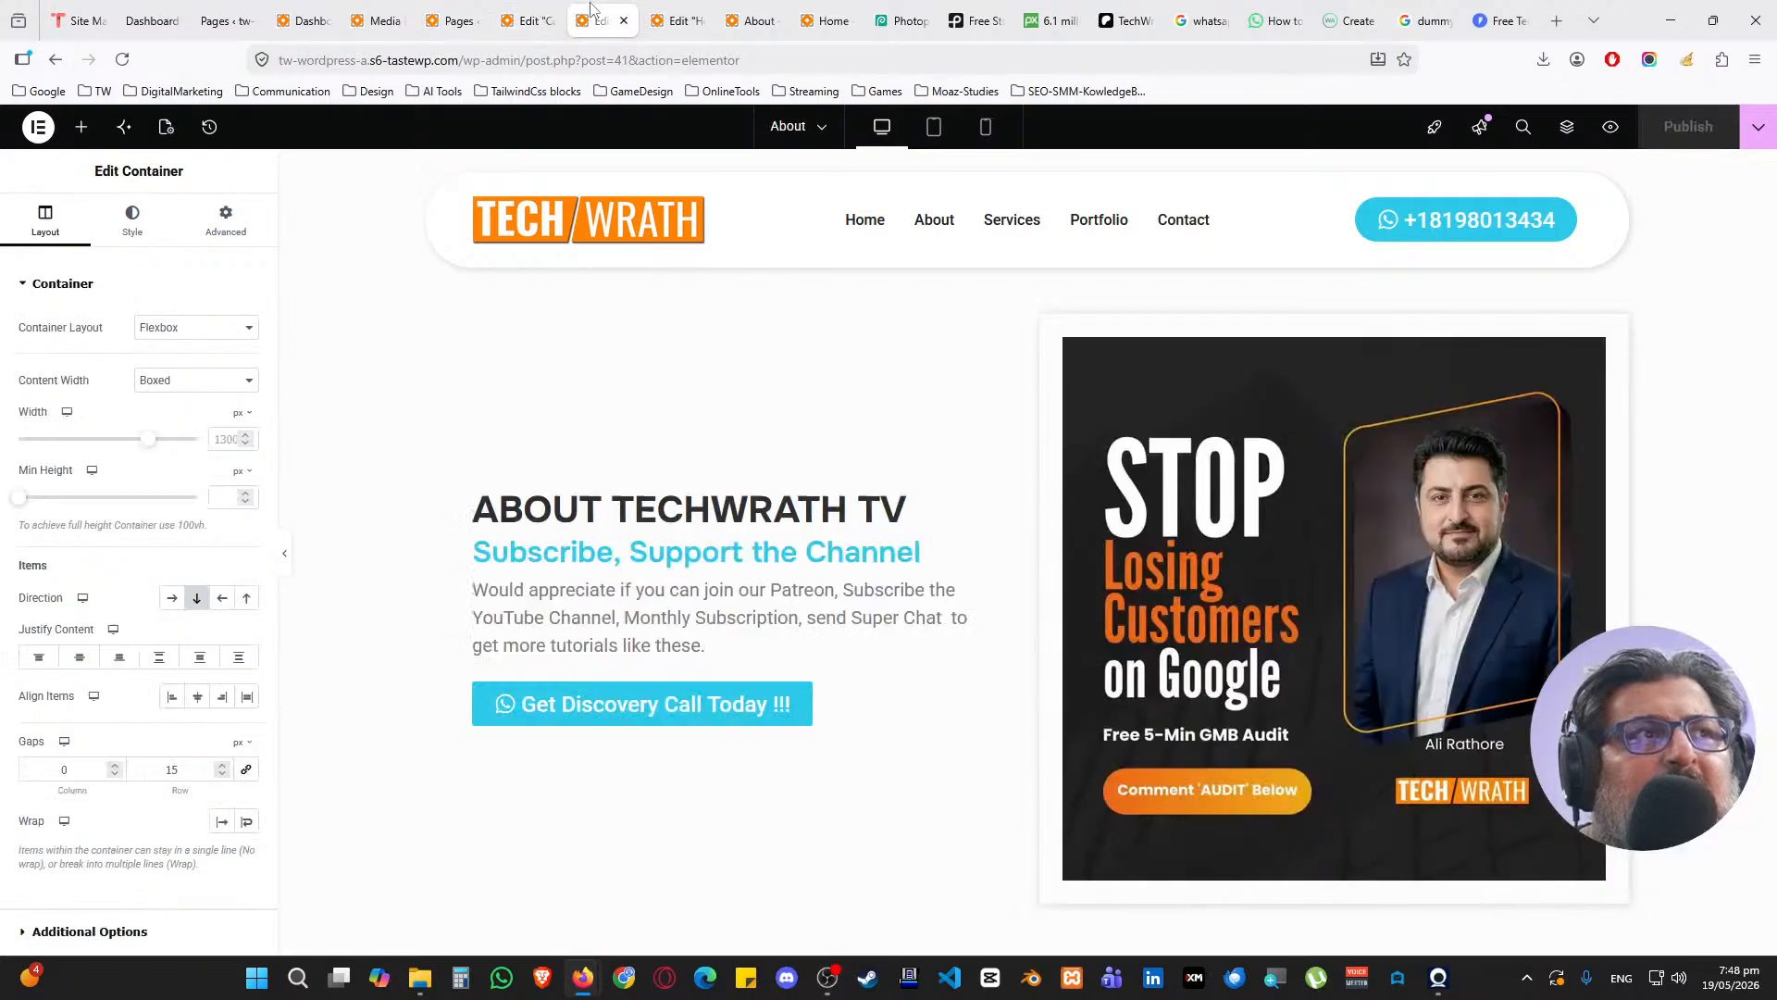
right_click(1030, 283)
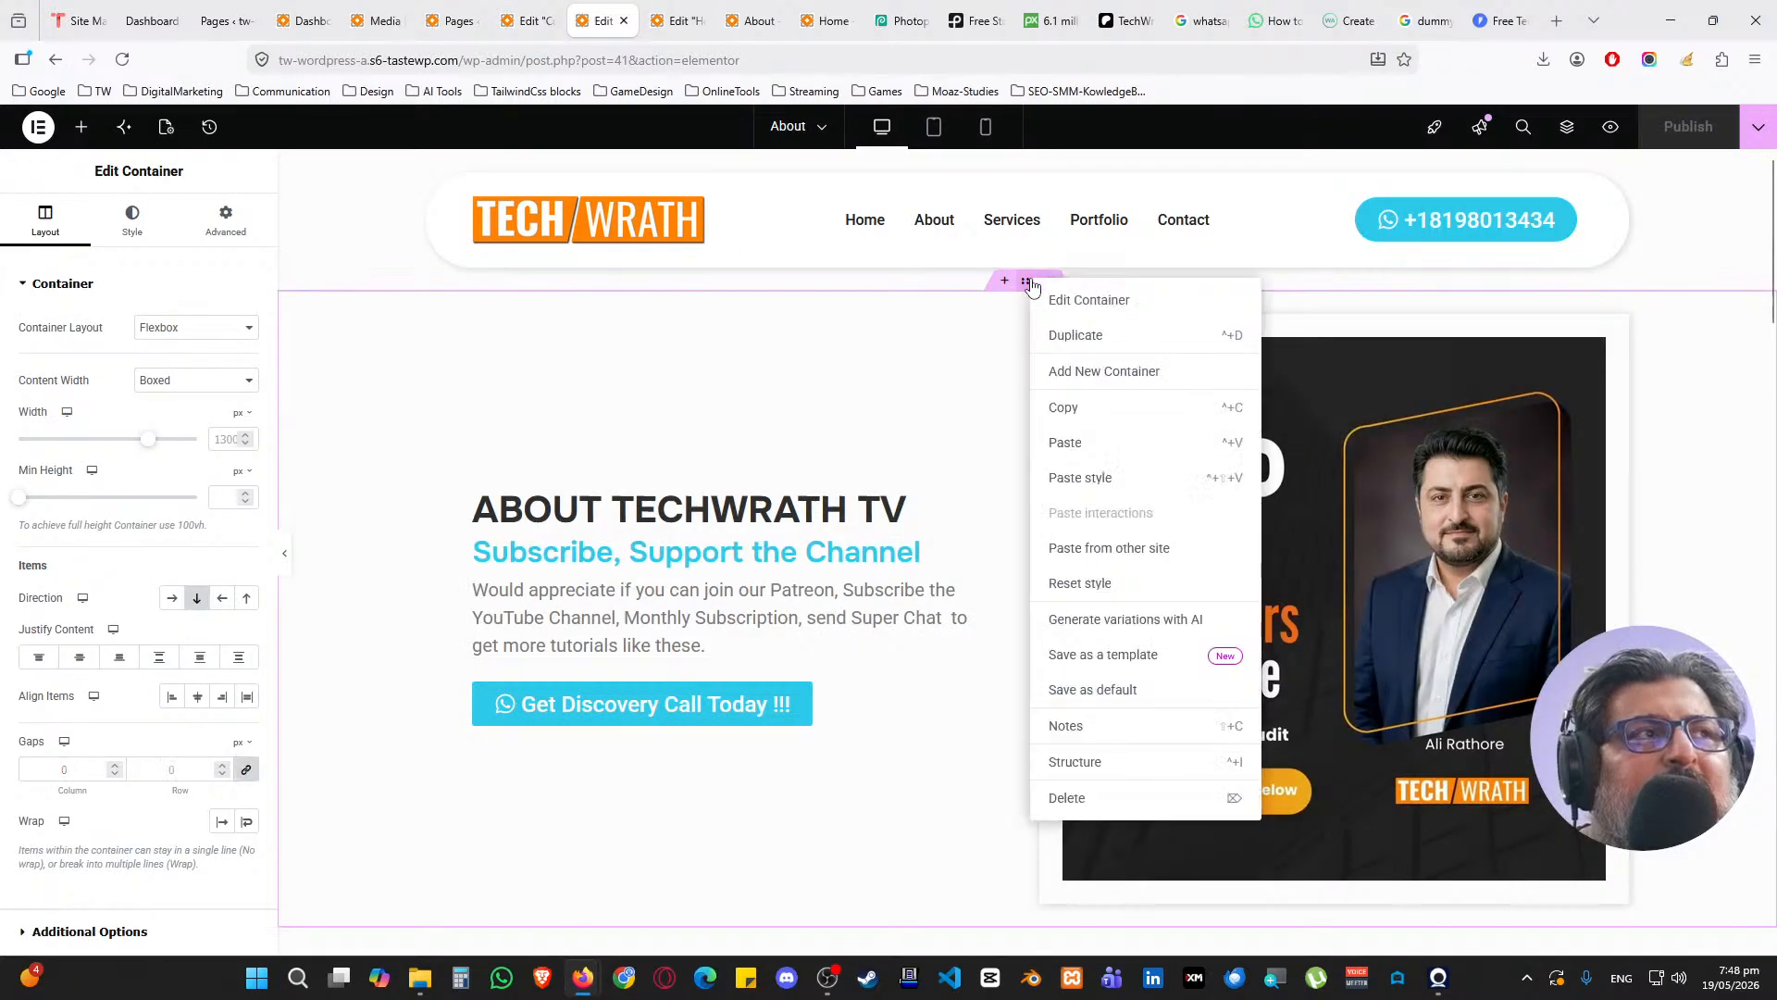
click(1076, 405)
click(529, 21)
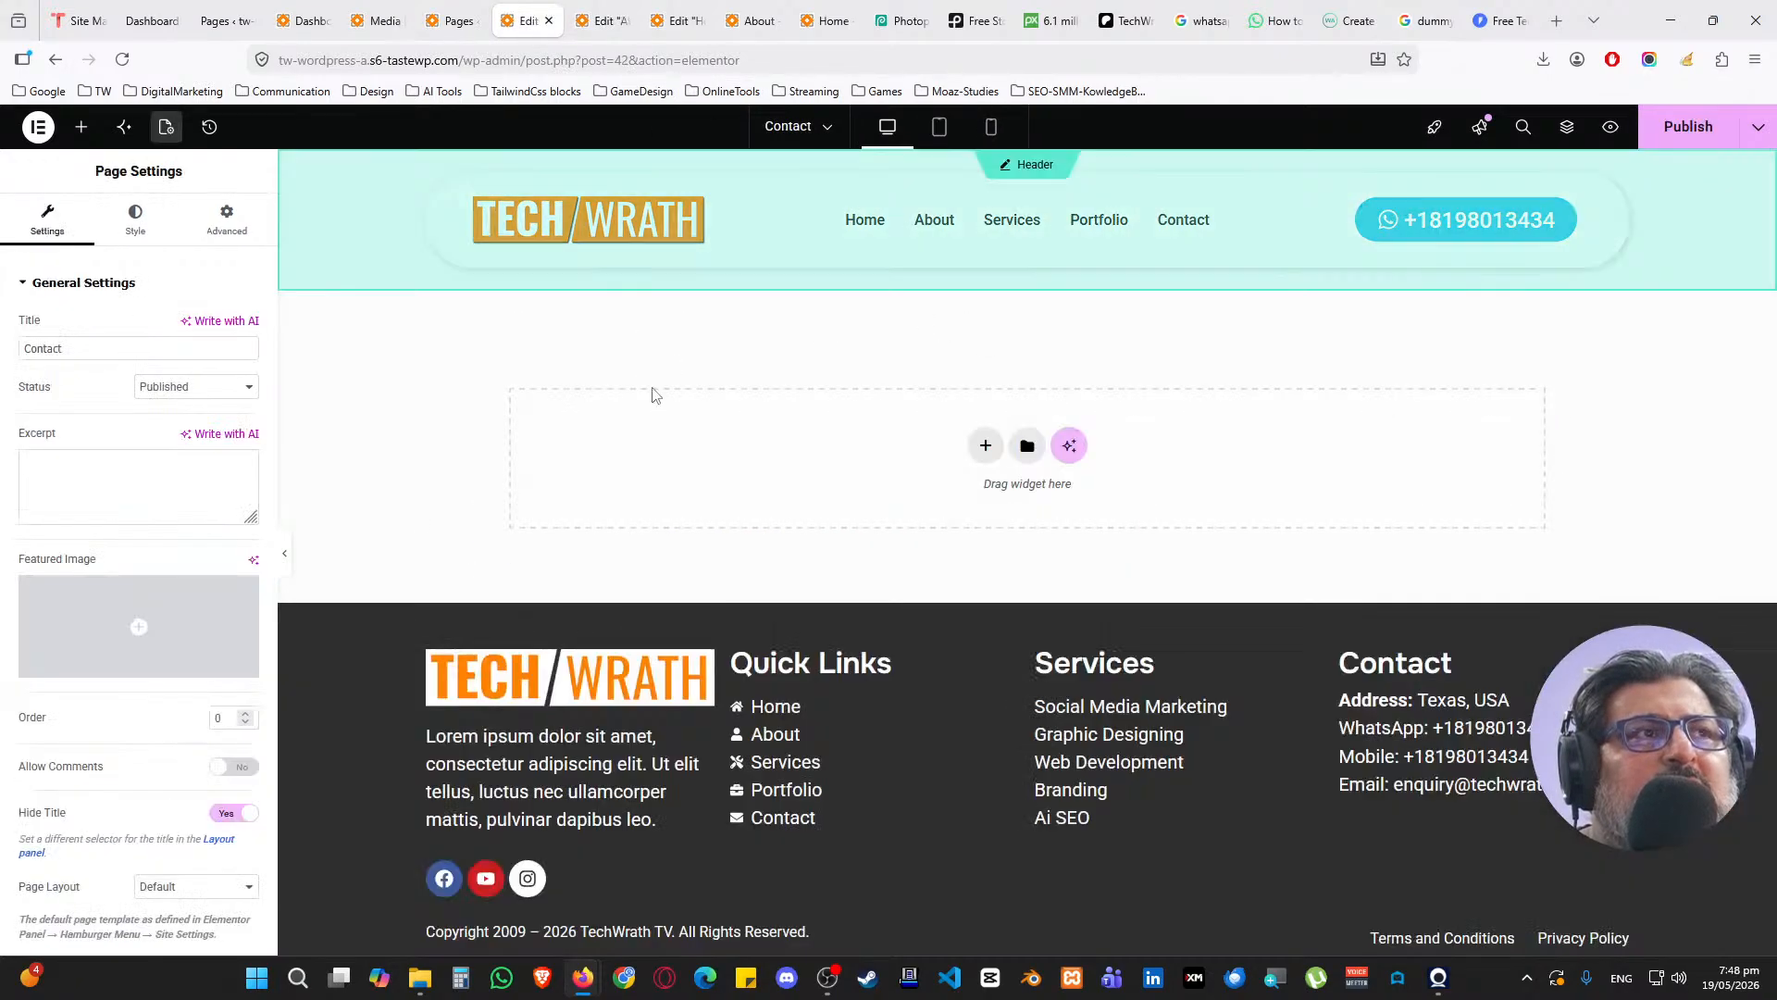
right_click(685, 458)
click(726, 470)
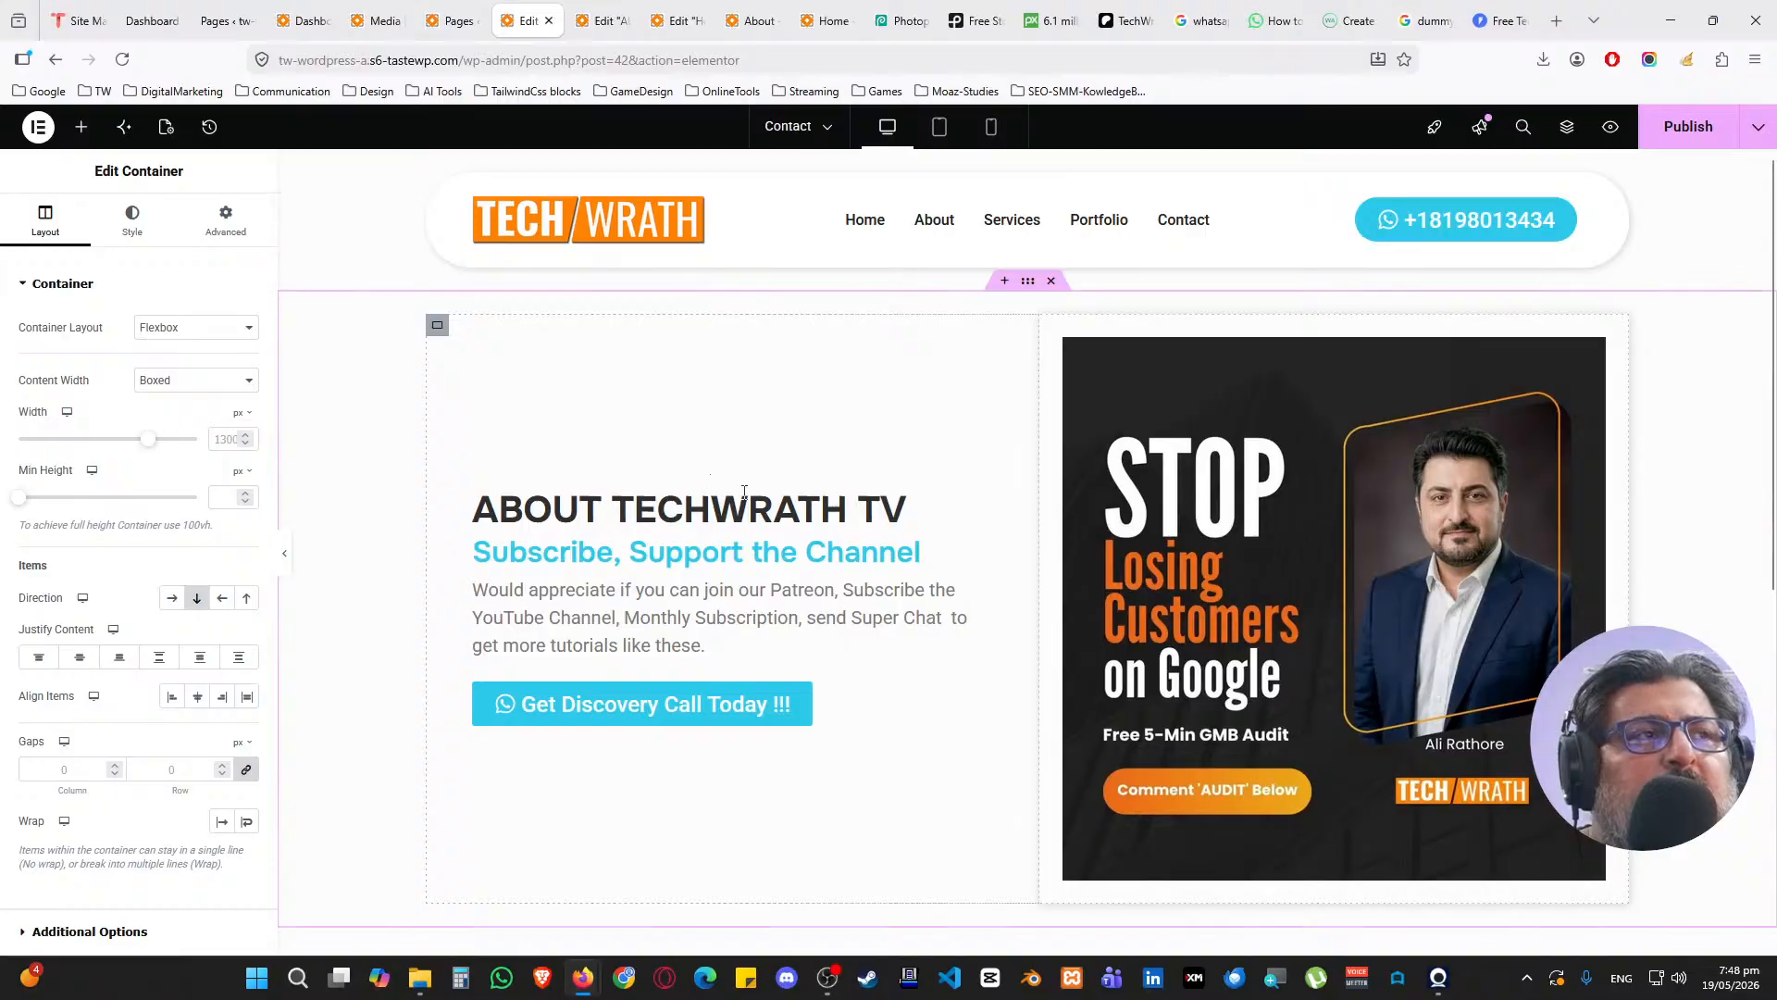
Change the pasted heading from ABOUT TECHWRATH TV to Contact TECHWRATH TV
click(741, 507)
drag(54, 348, 8, 345)
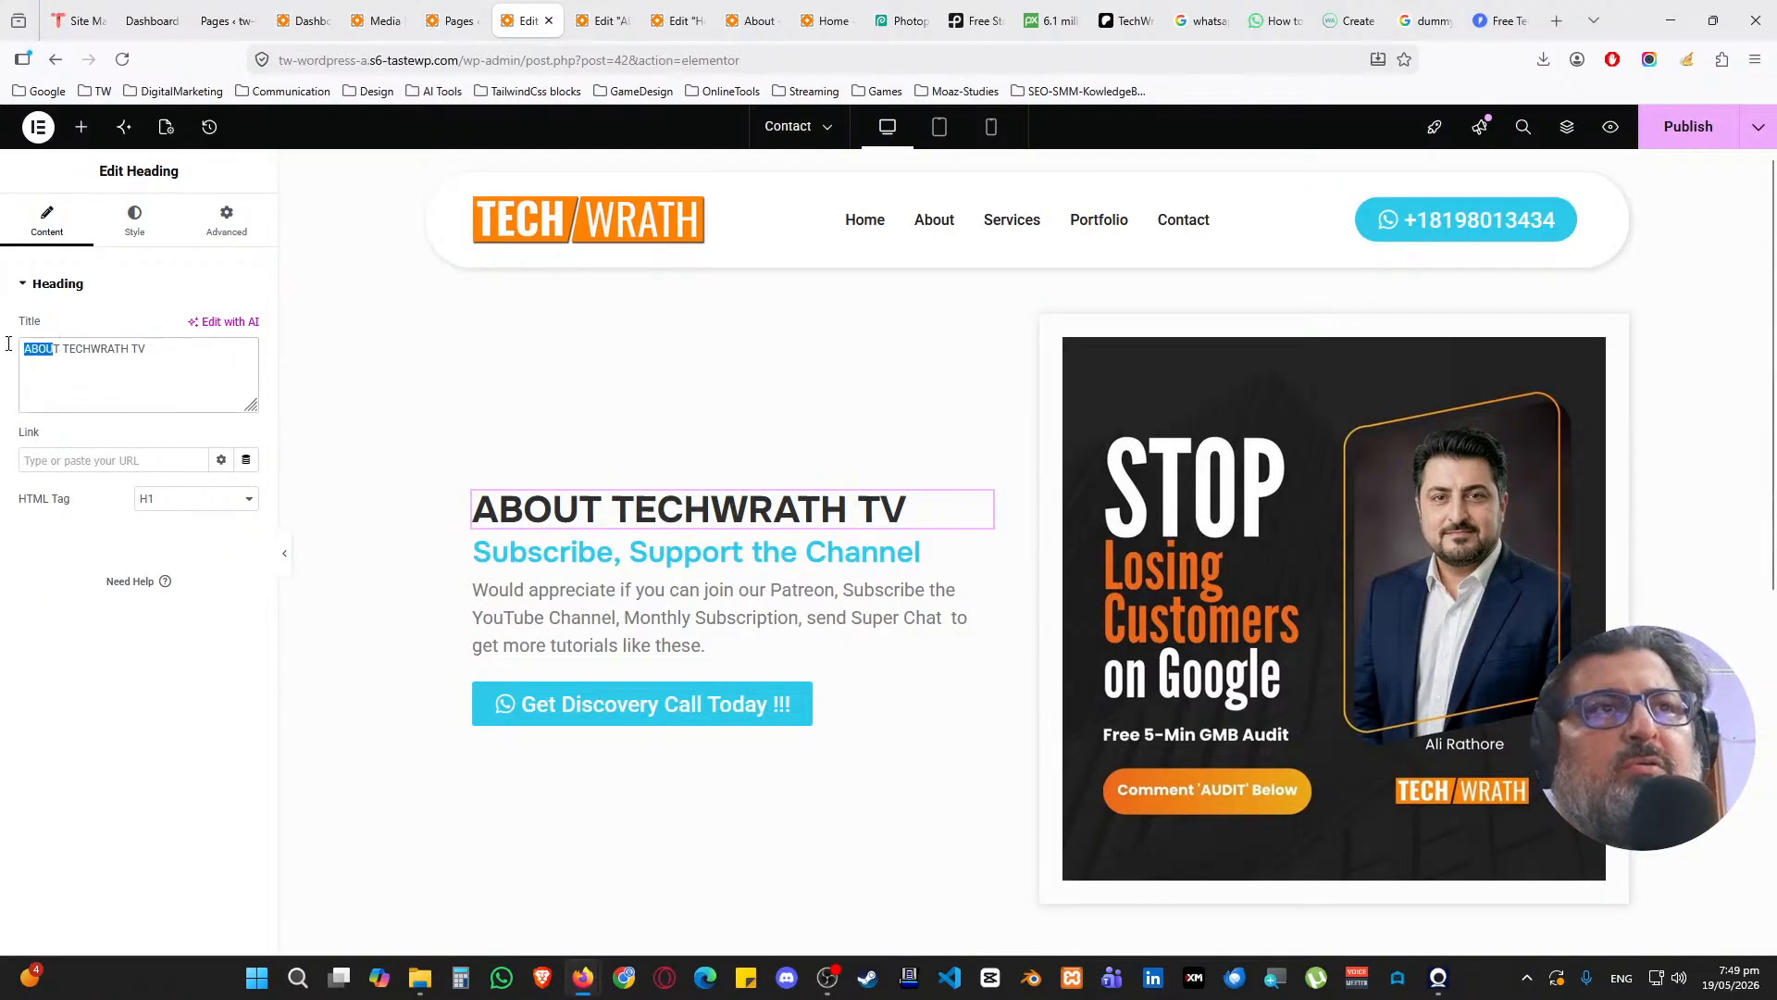
key(BackSpace)
text(Contact)
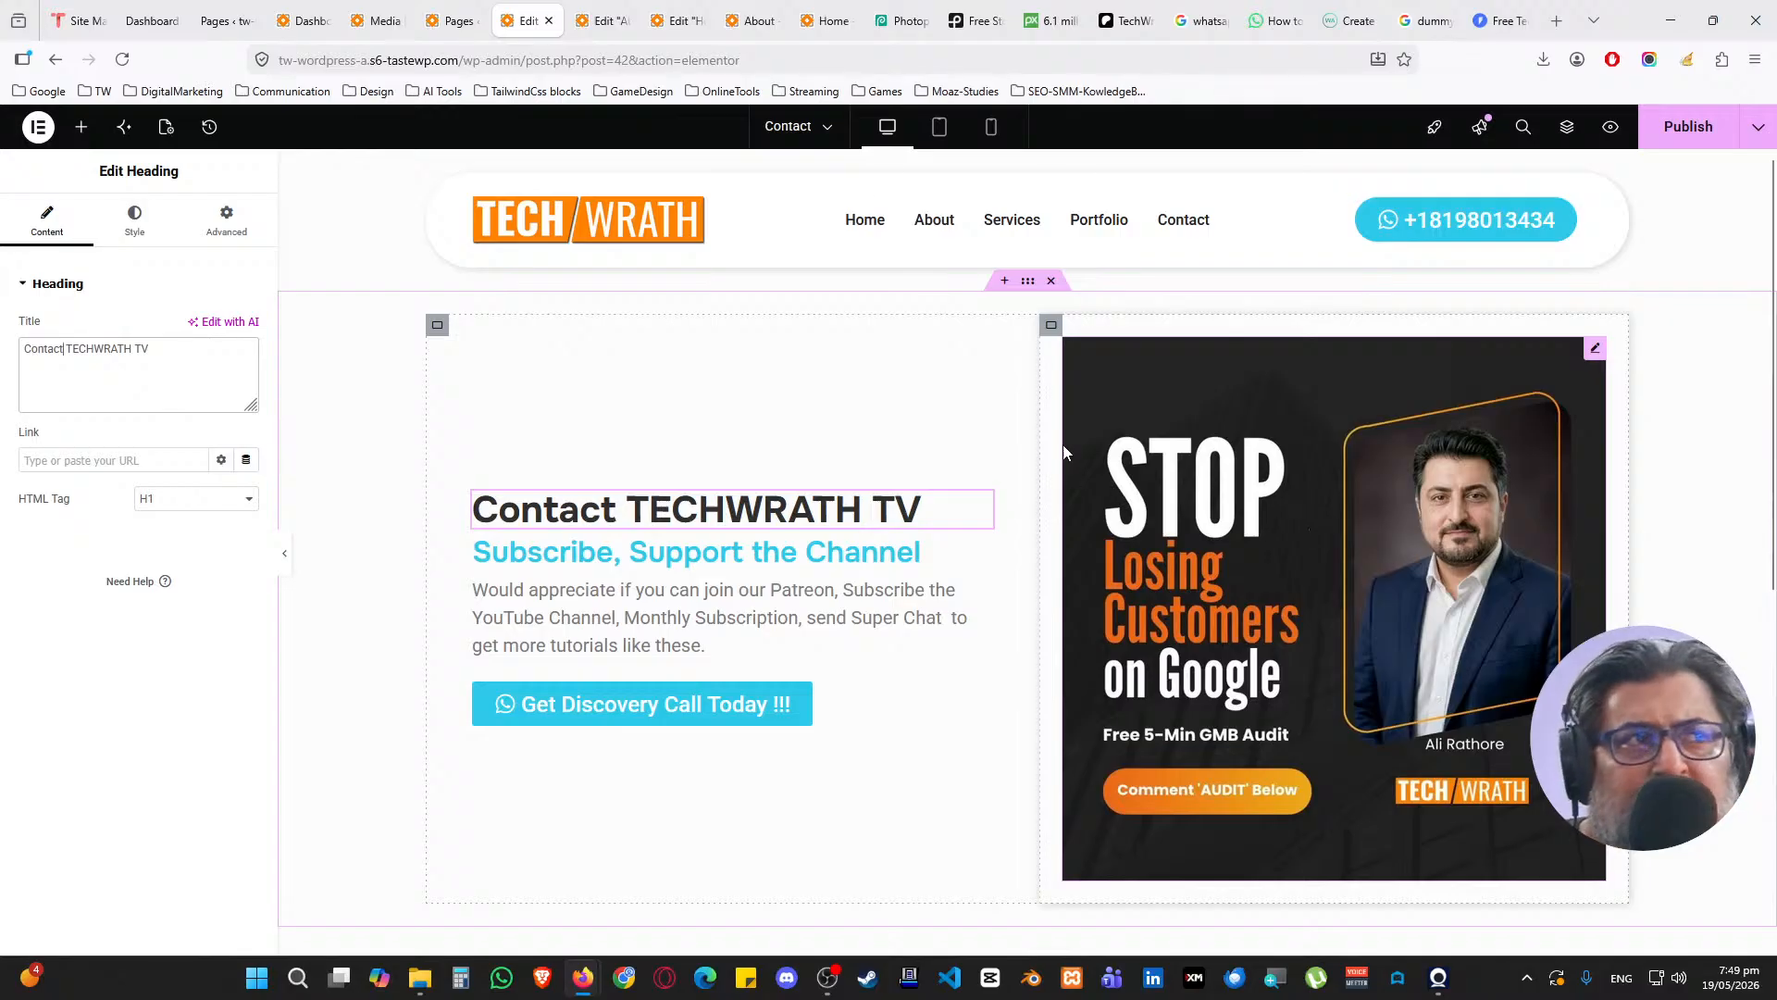
key(ctrl+Tab)
scroll(793, 445, down, 7)
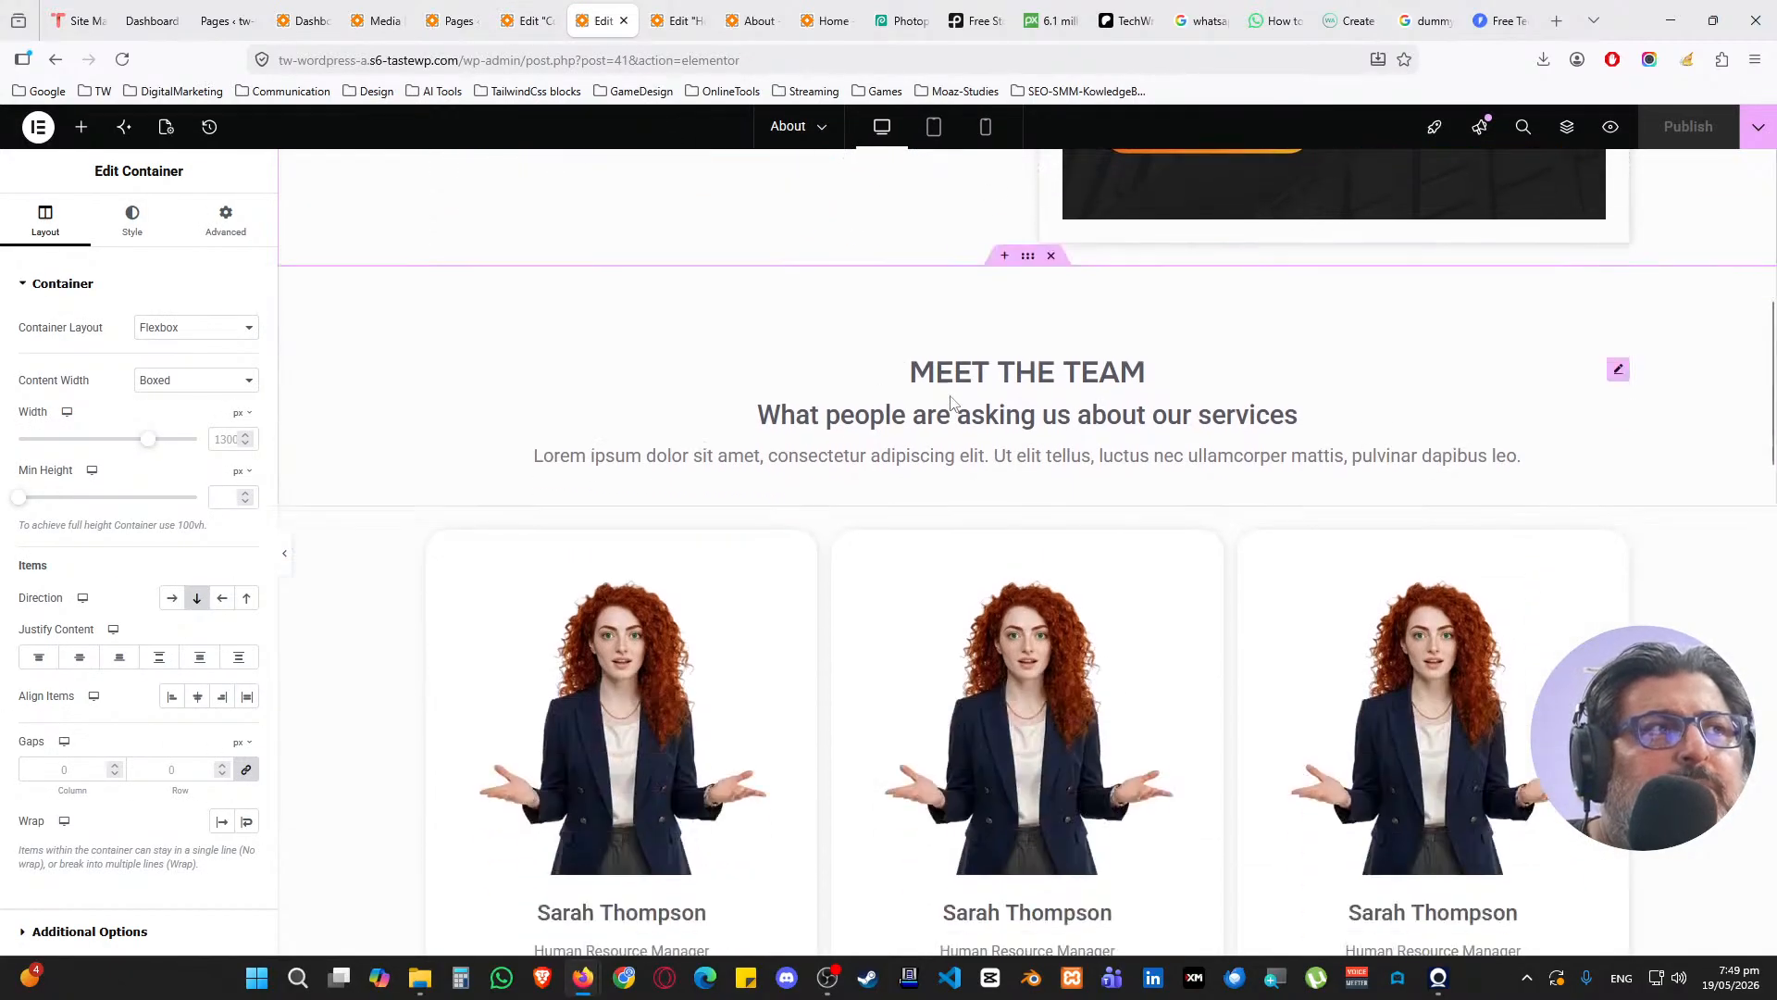
Copy the About page's Meet the Team section and paste it below the Contact hero
right_click(1029, 256)
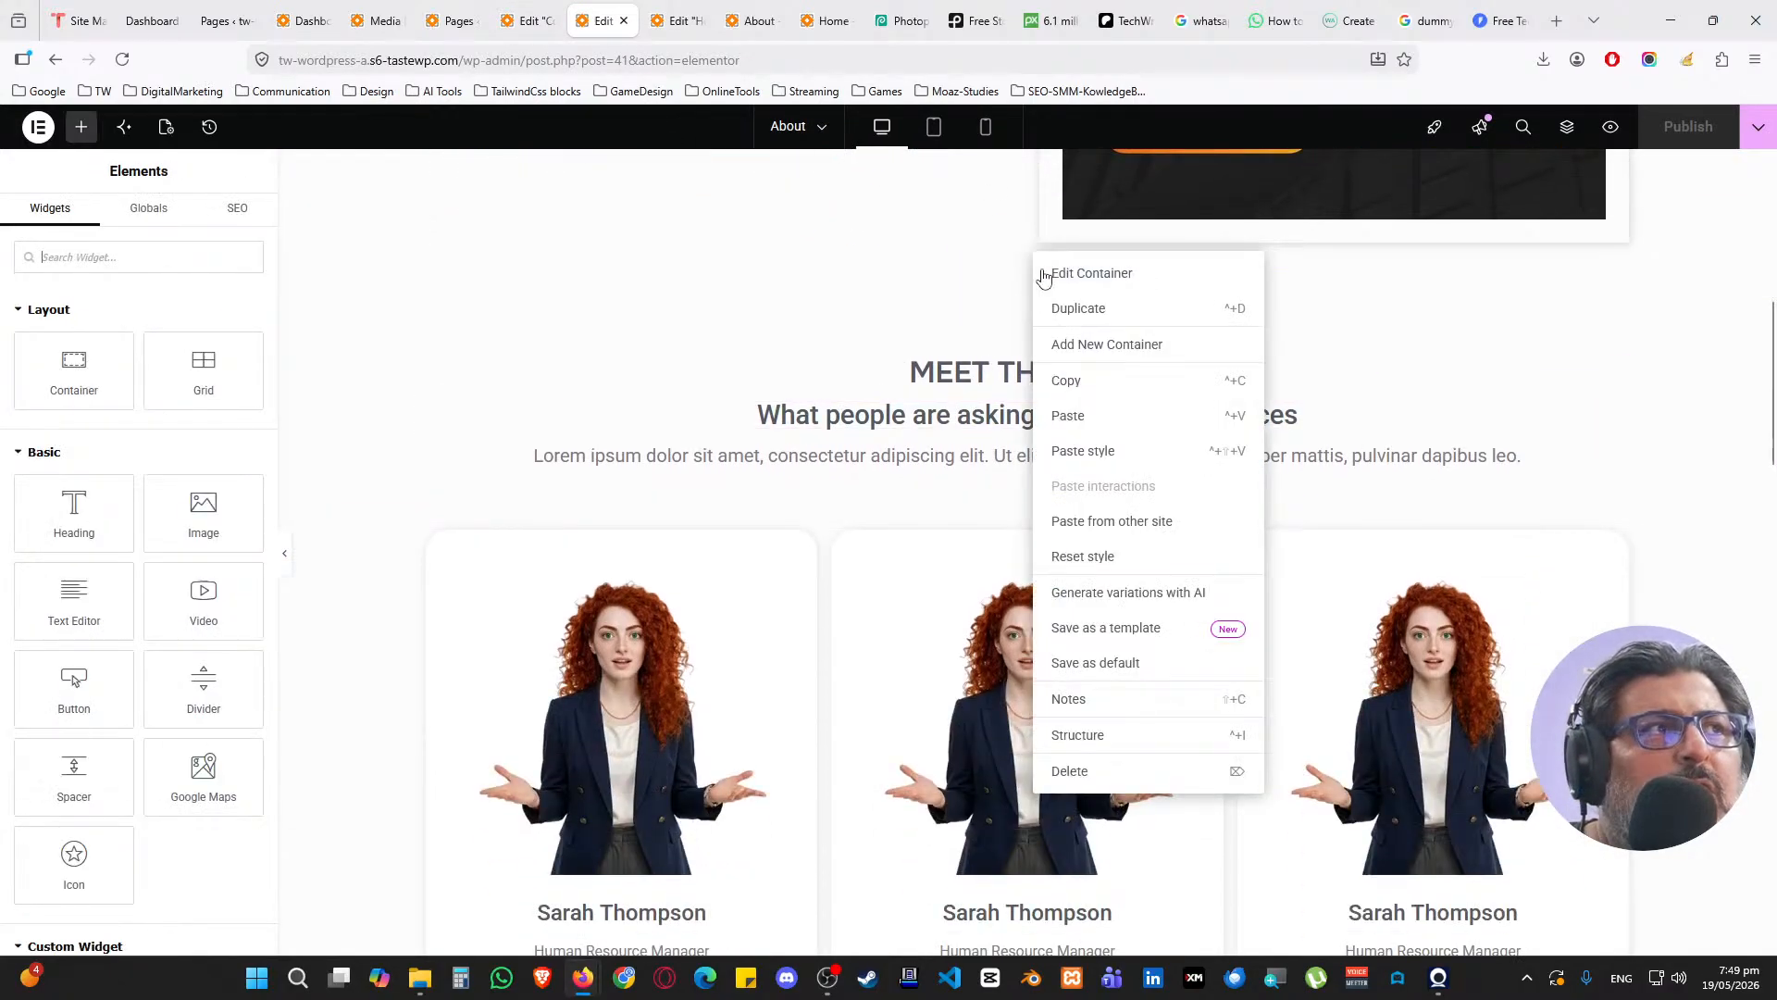
click(1086, 374)
key(ctrl+shift+Tab)
scroll(773, 472, down, 5)
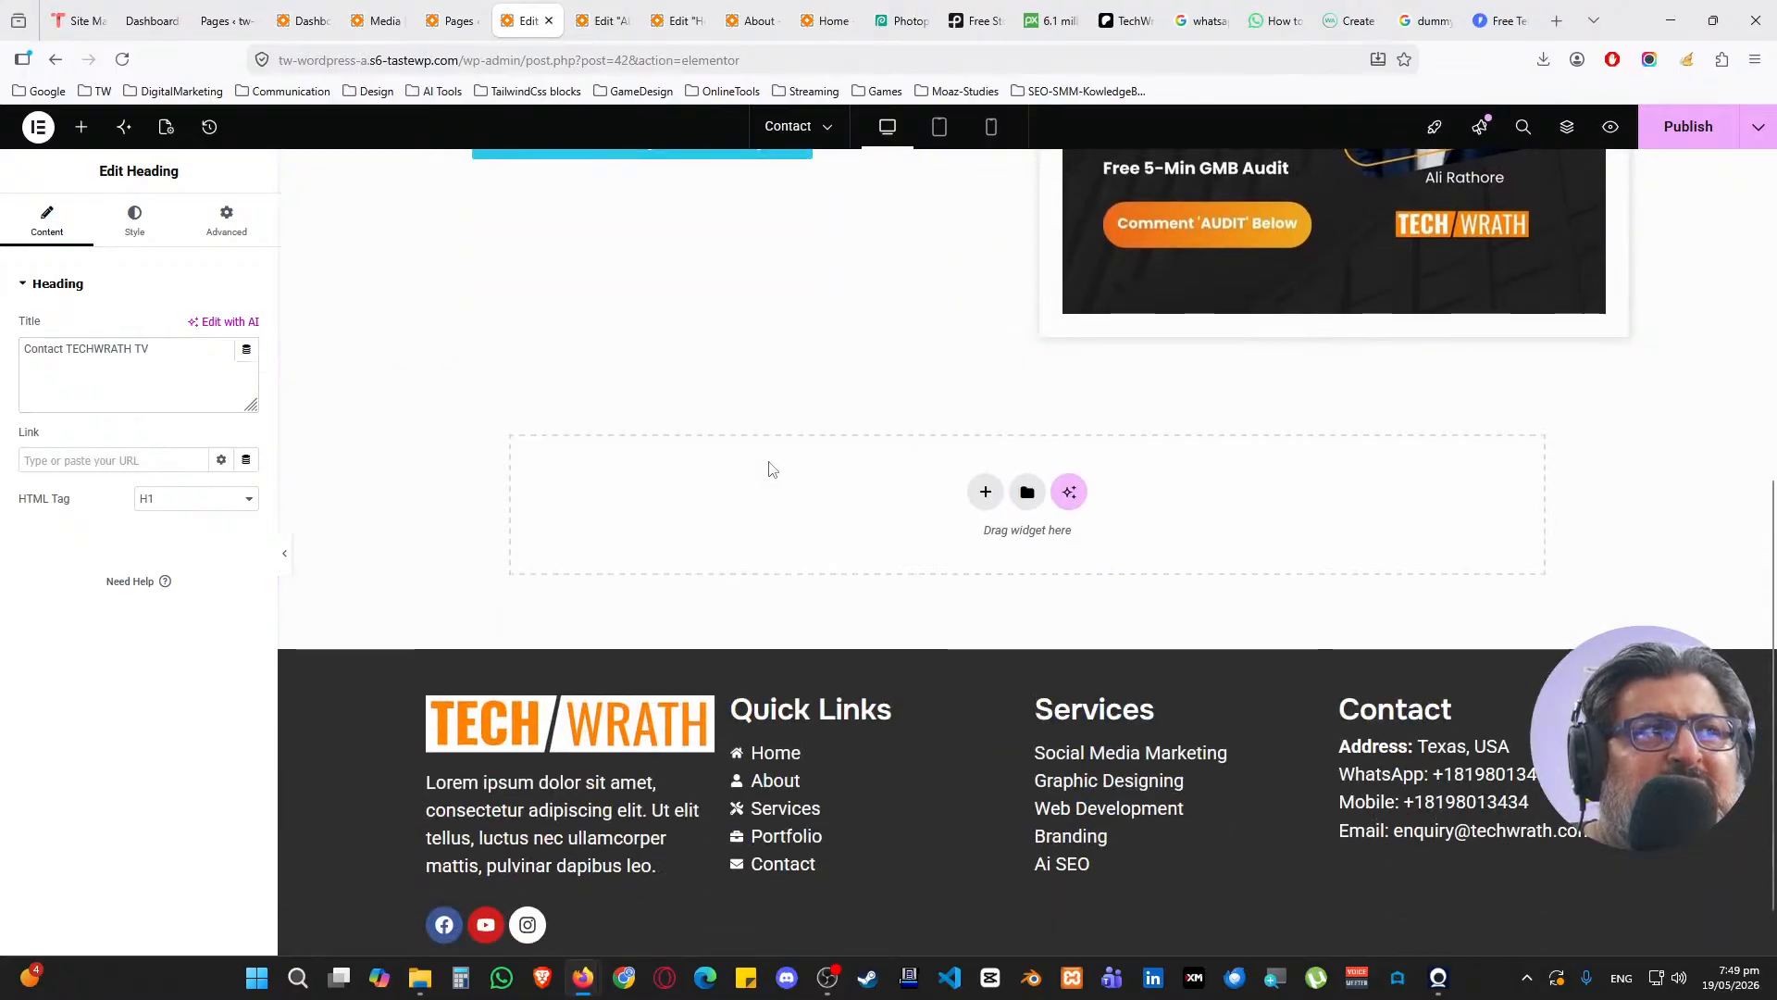
right_click(768, 467)
click(813, 483)
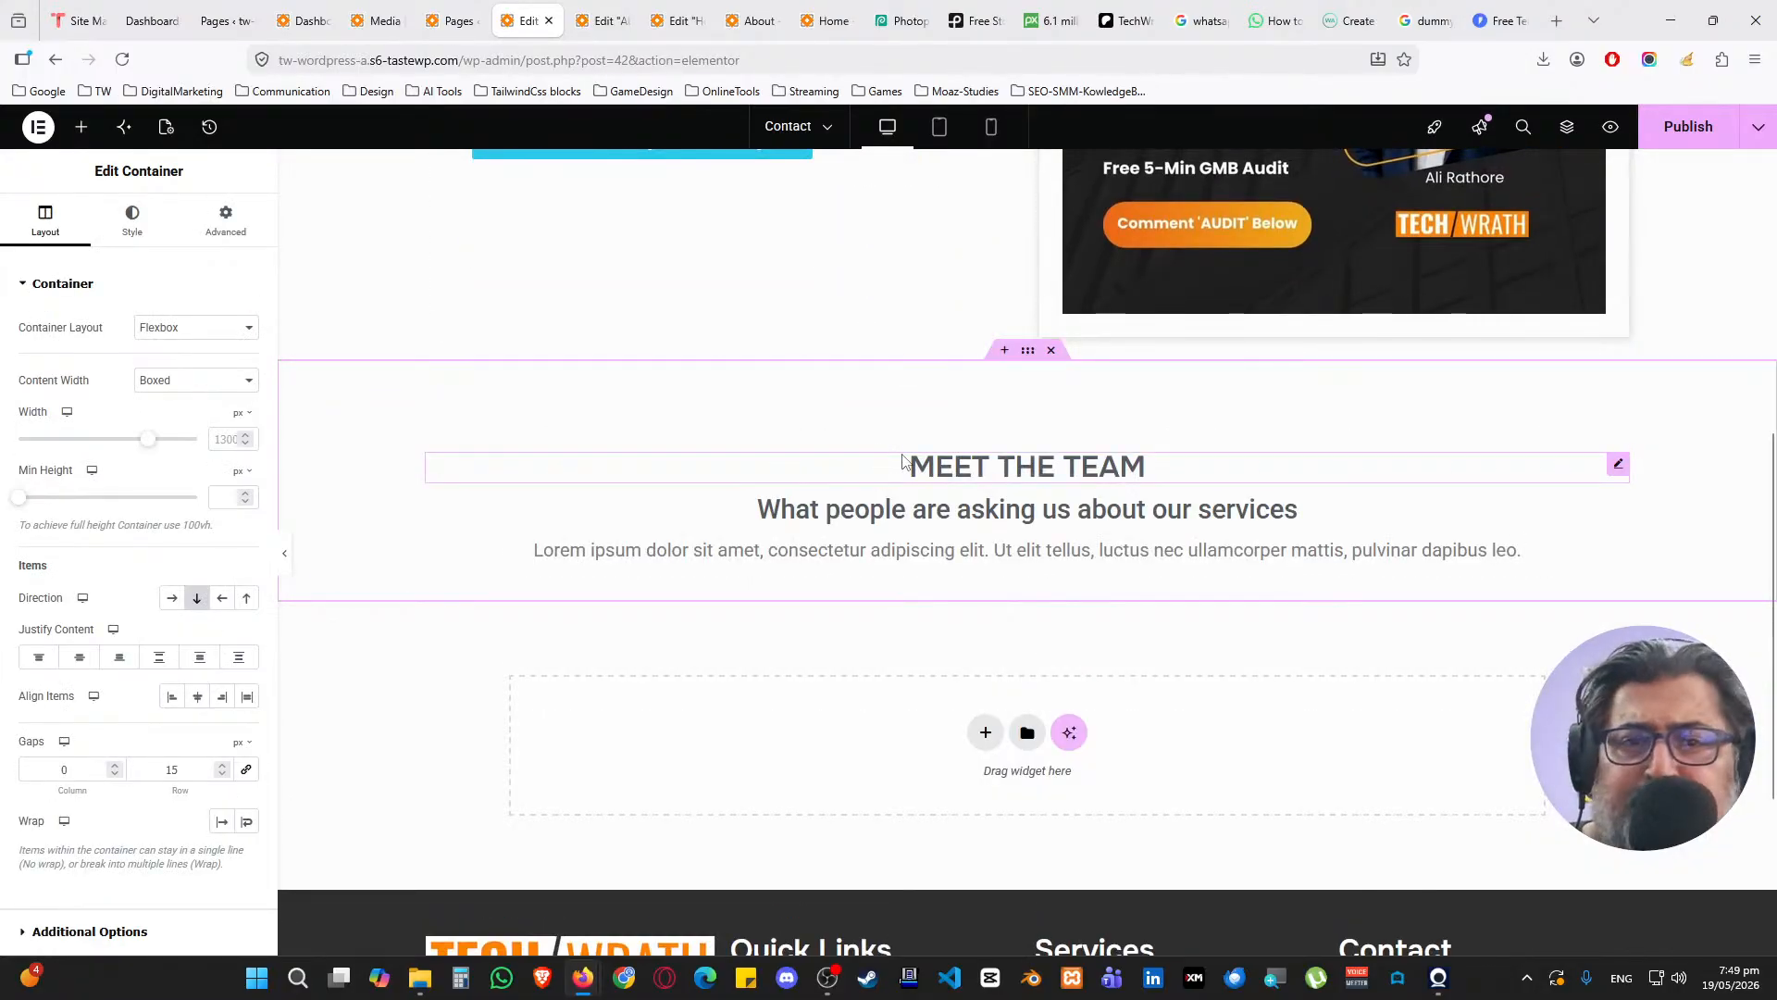
scroll(903, 460, down, 3)
Copy the Contact TECHWRATH TV hero section for reuse further down
click(986, 450)
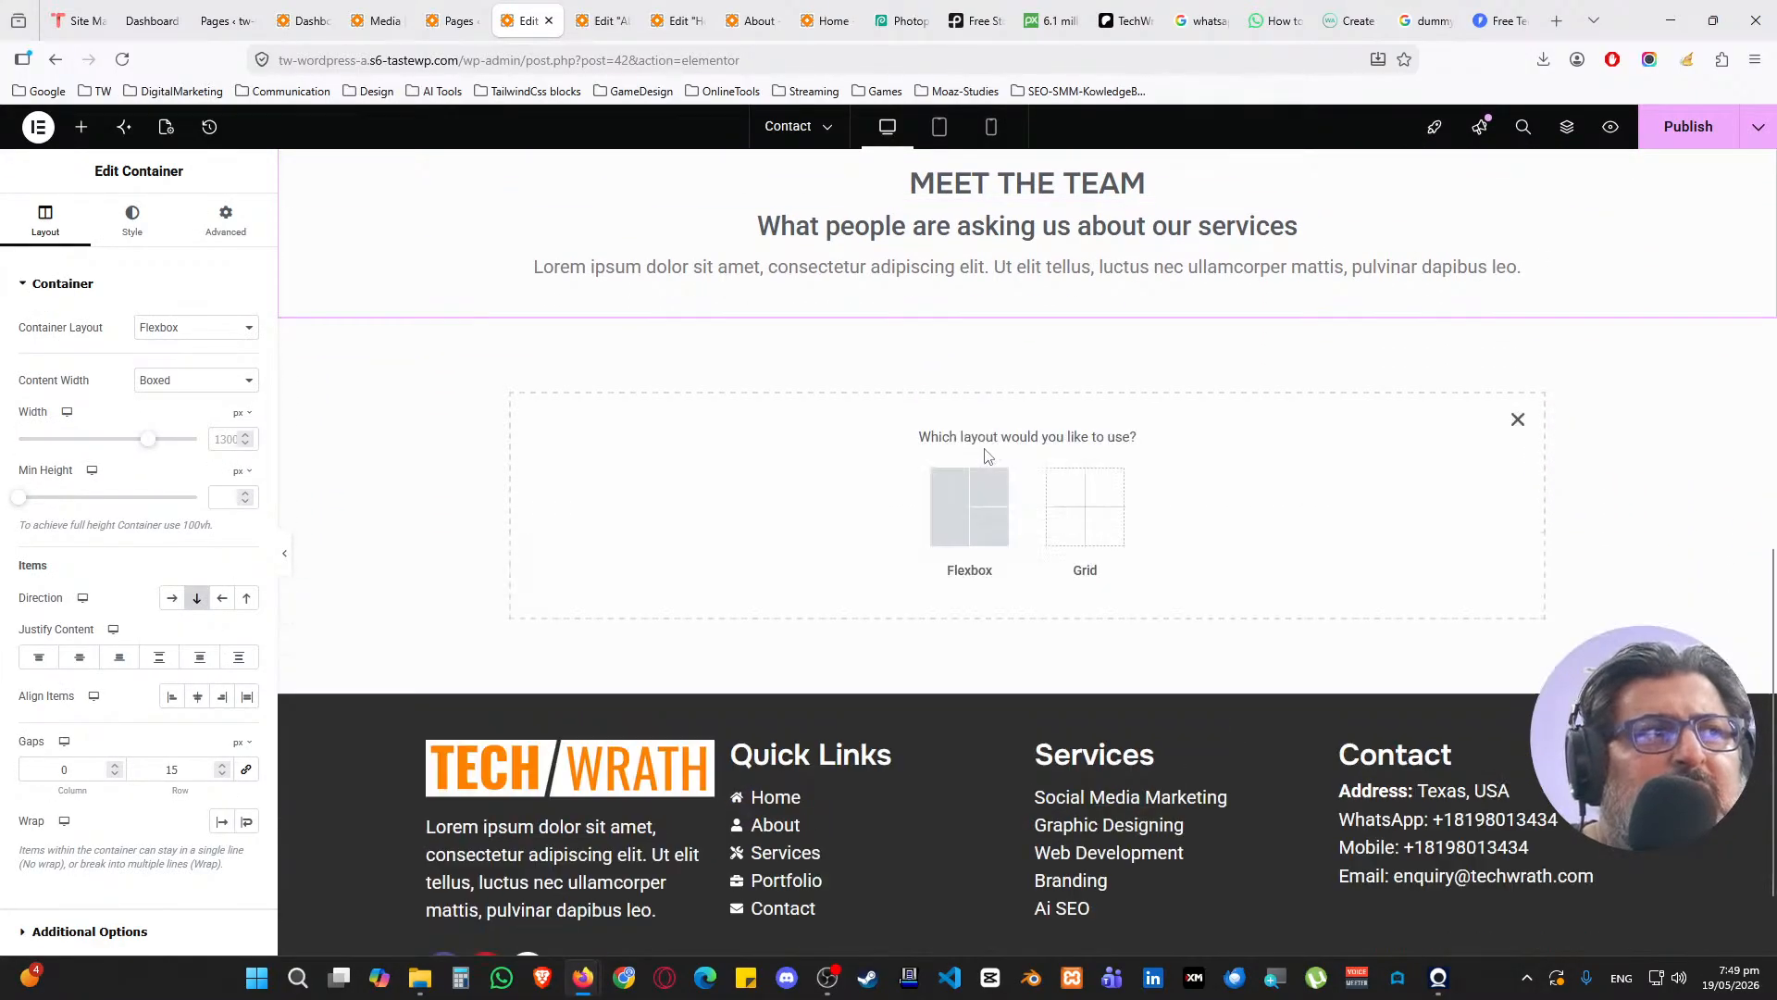
click(673, 9)
click(622, 19)
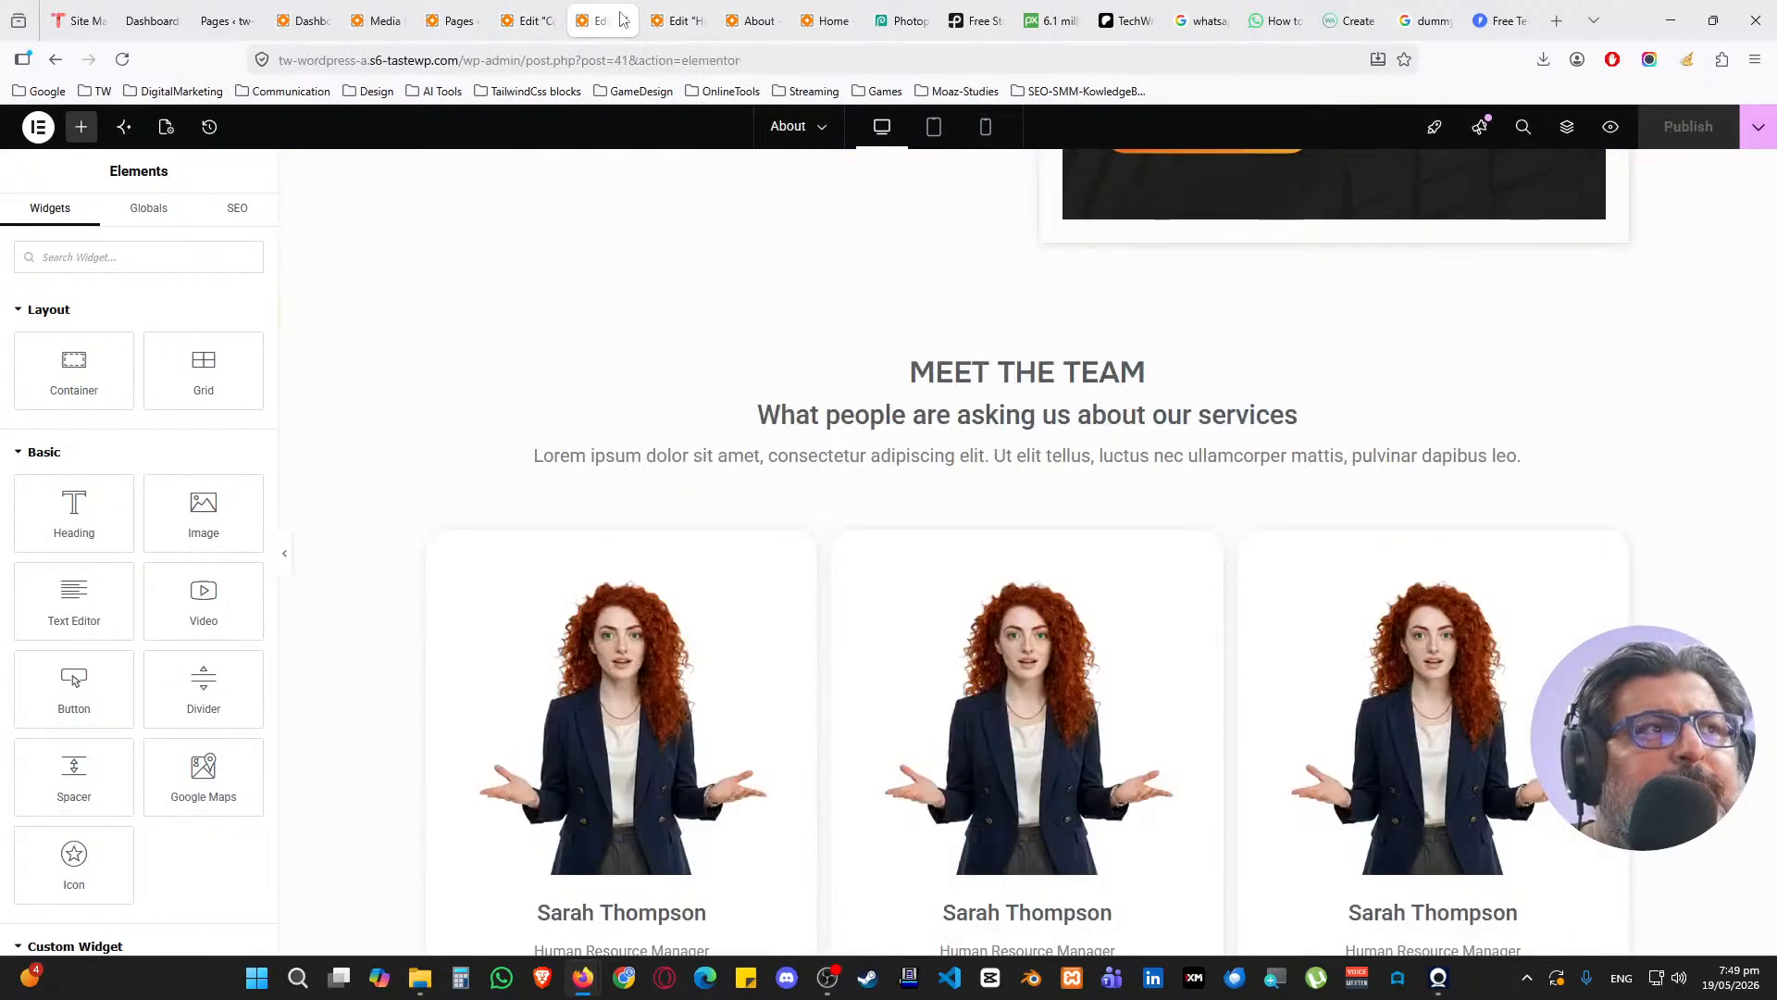
click(525, 20)
scroll(997, 418, up, 4)
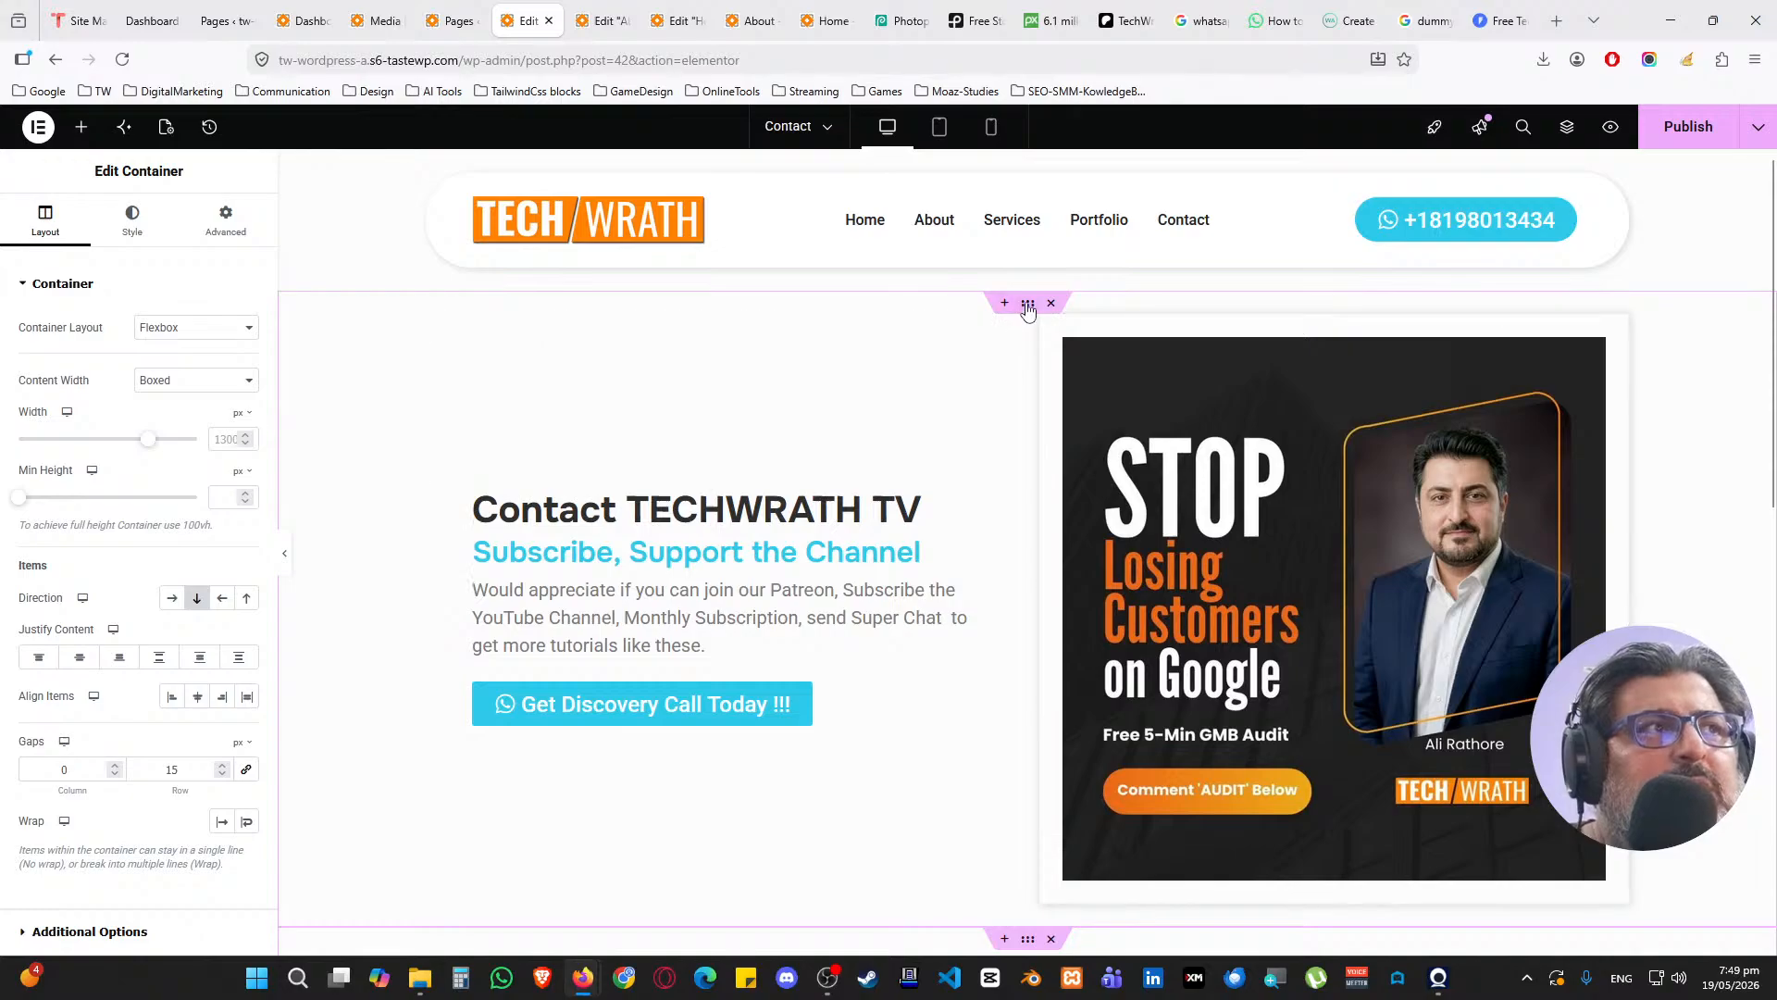
right_click(1020, 304)
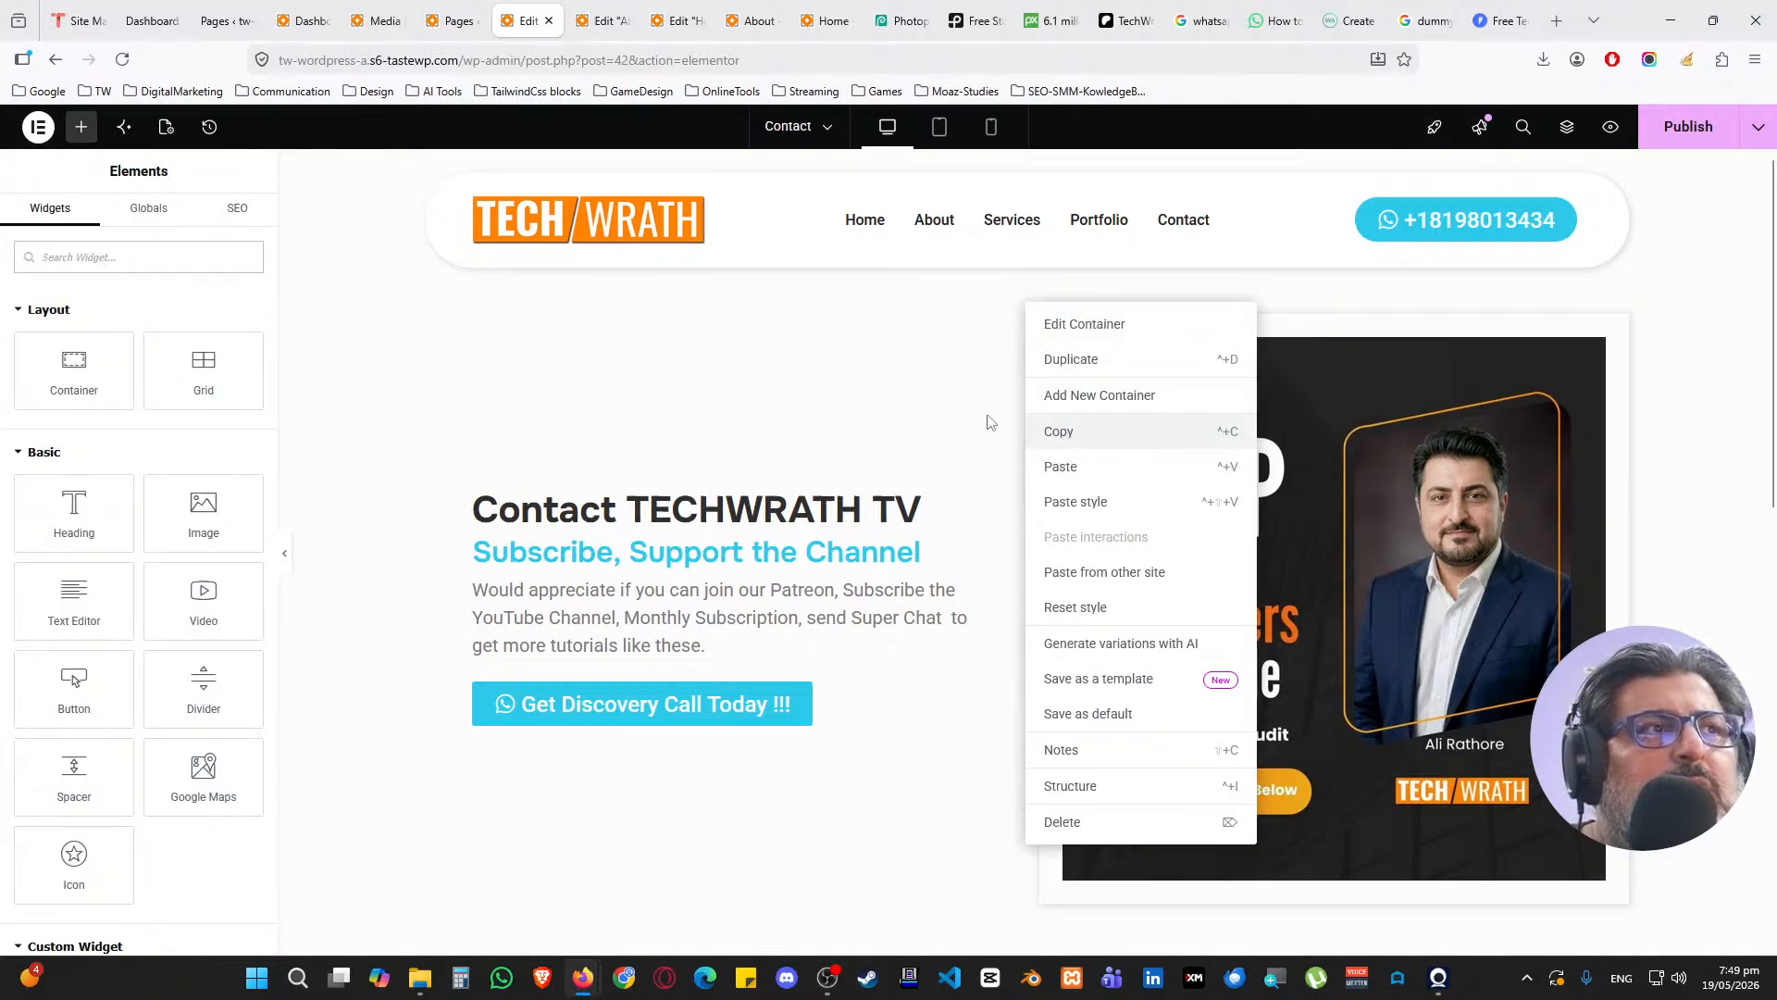
click(961, 424)
scroll(985, 430, down, 5)
Add an empty section below Meet the Team and paste the copied hero section into it
scroll(1018, 419, up, 4)
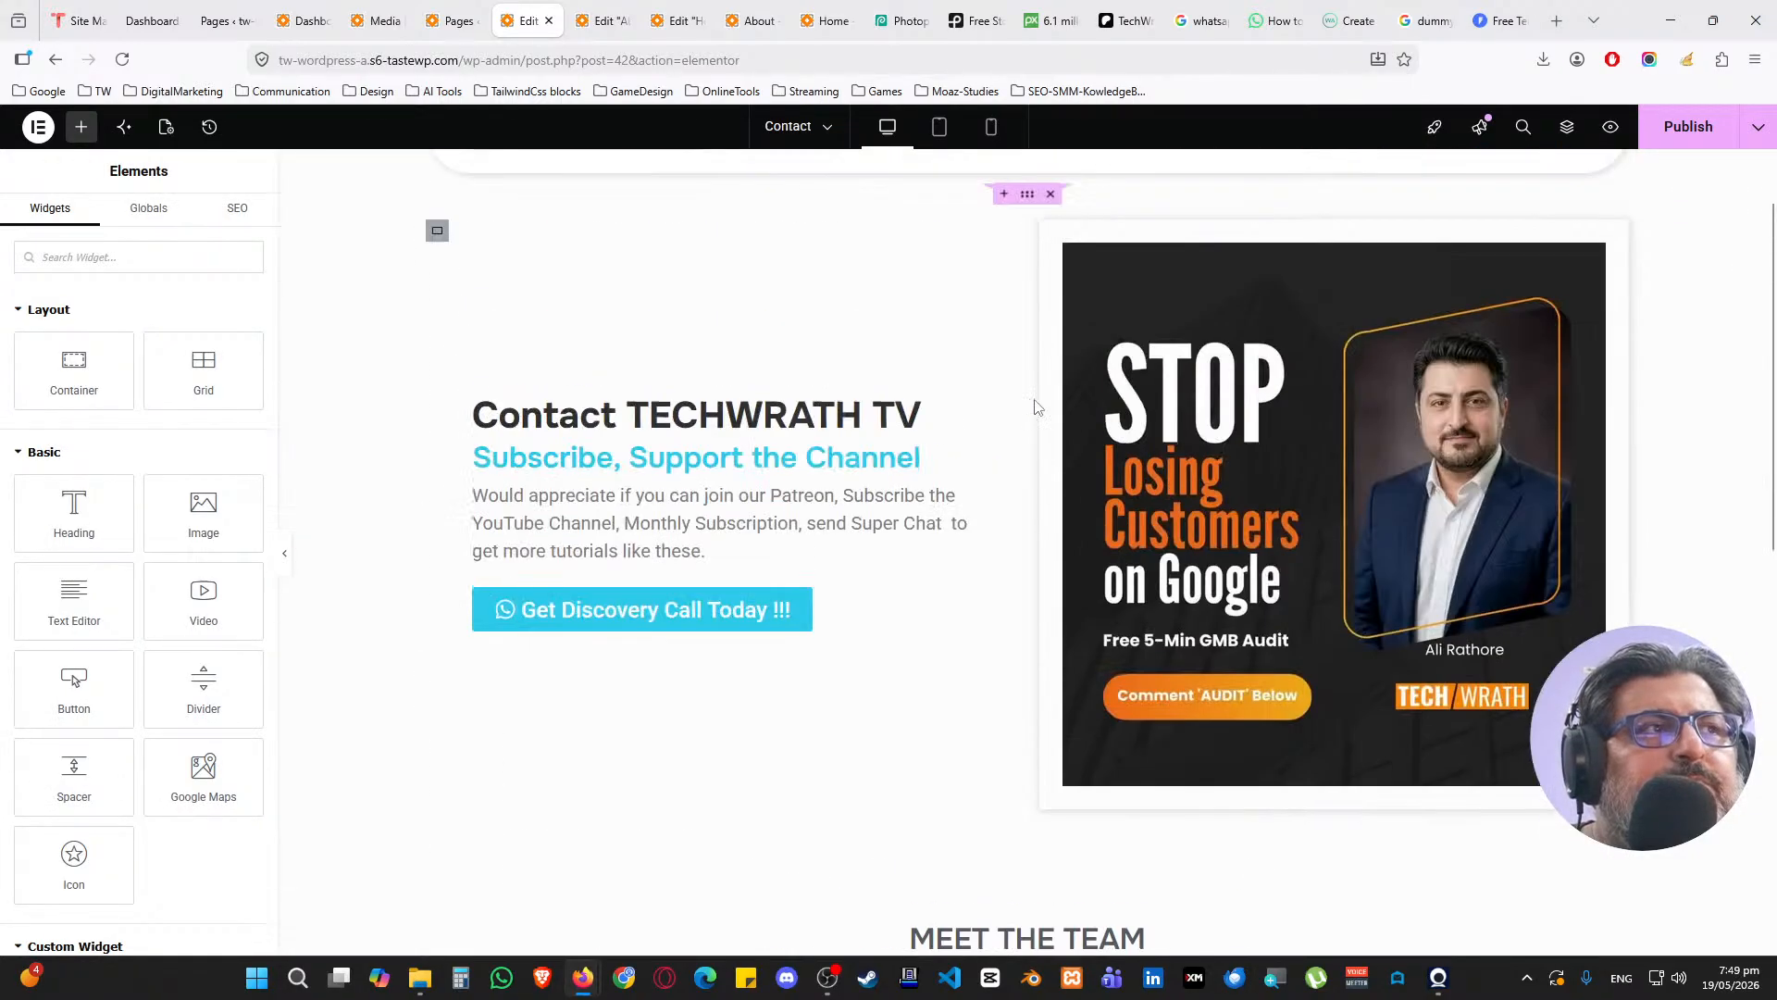
scroll(1035, 407, up, 1)
click(1027, 303)
right_click(1028, 306)
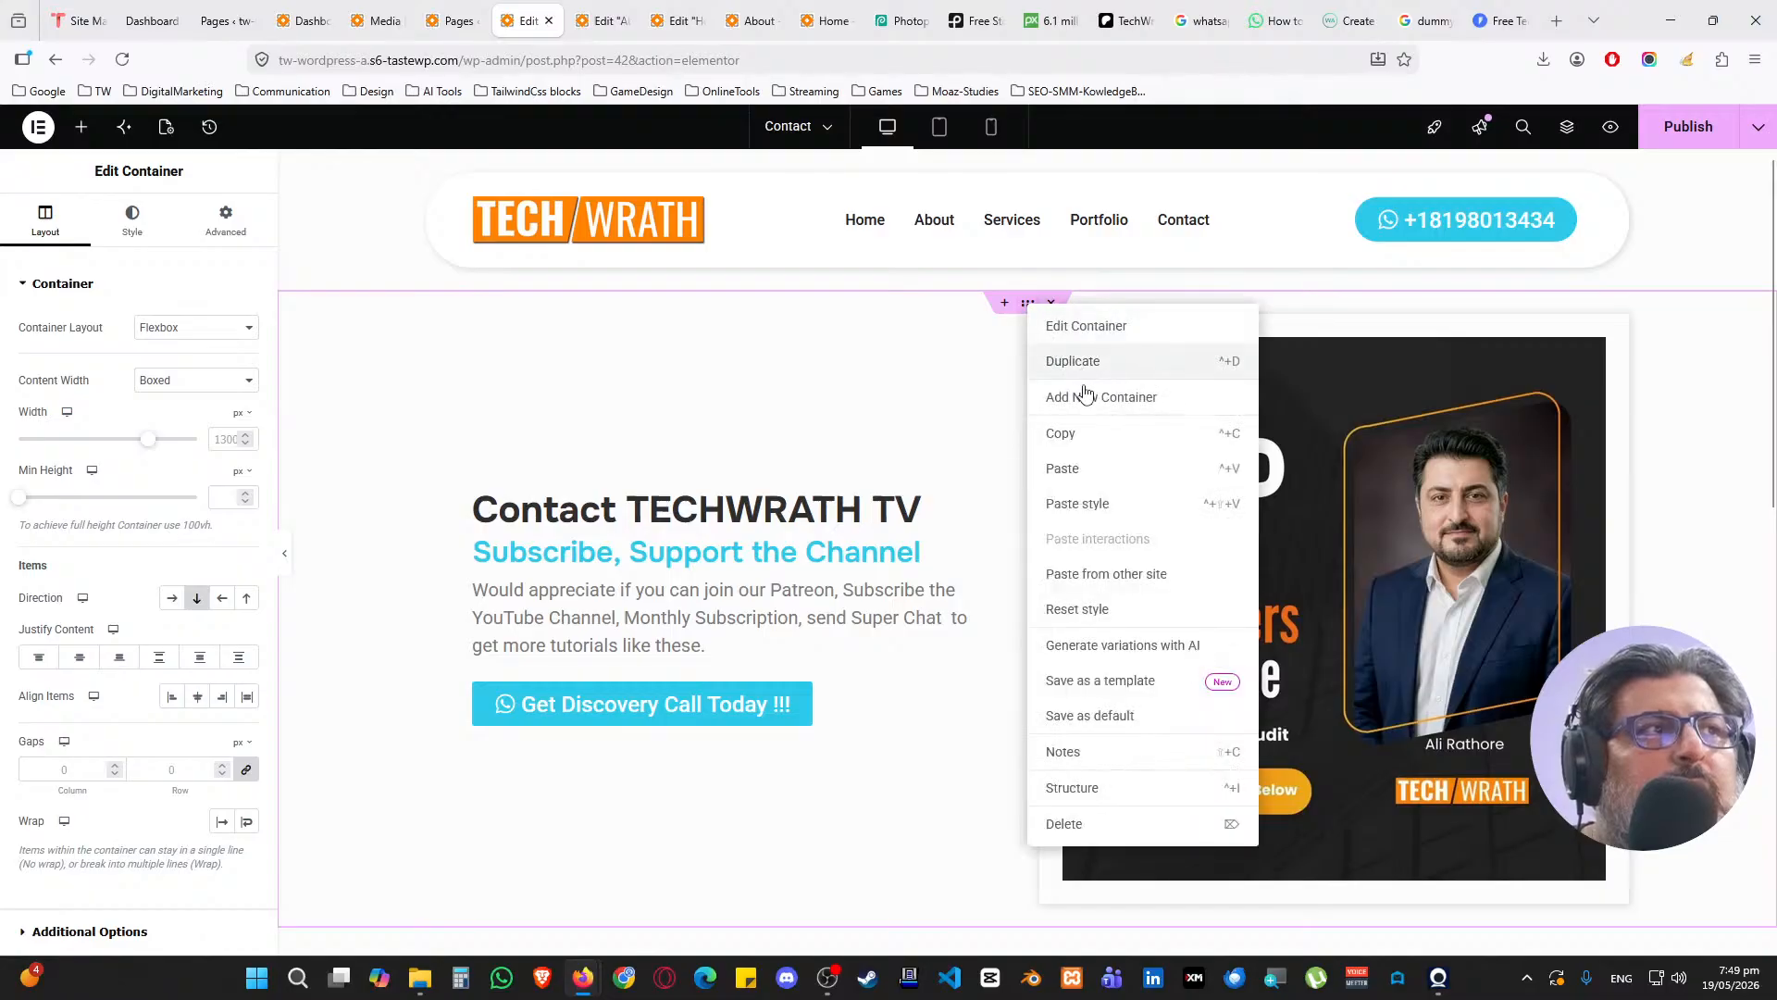
click(1088, 396)
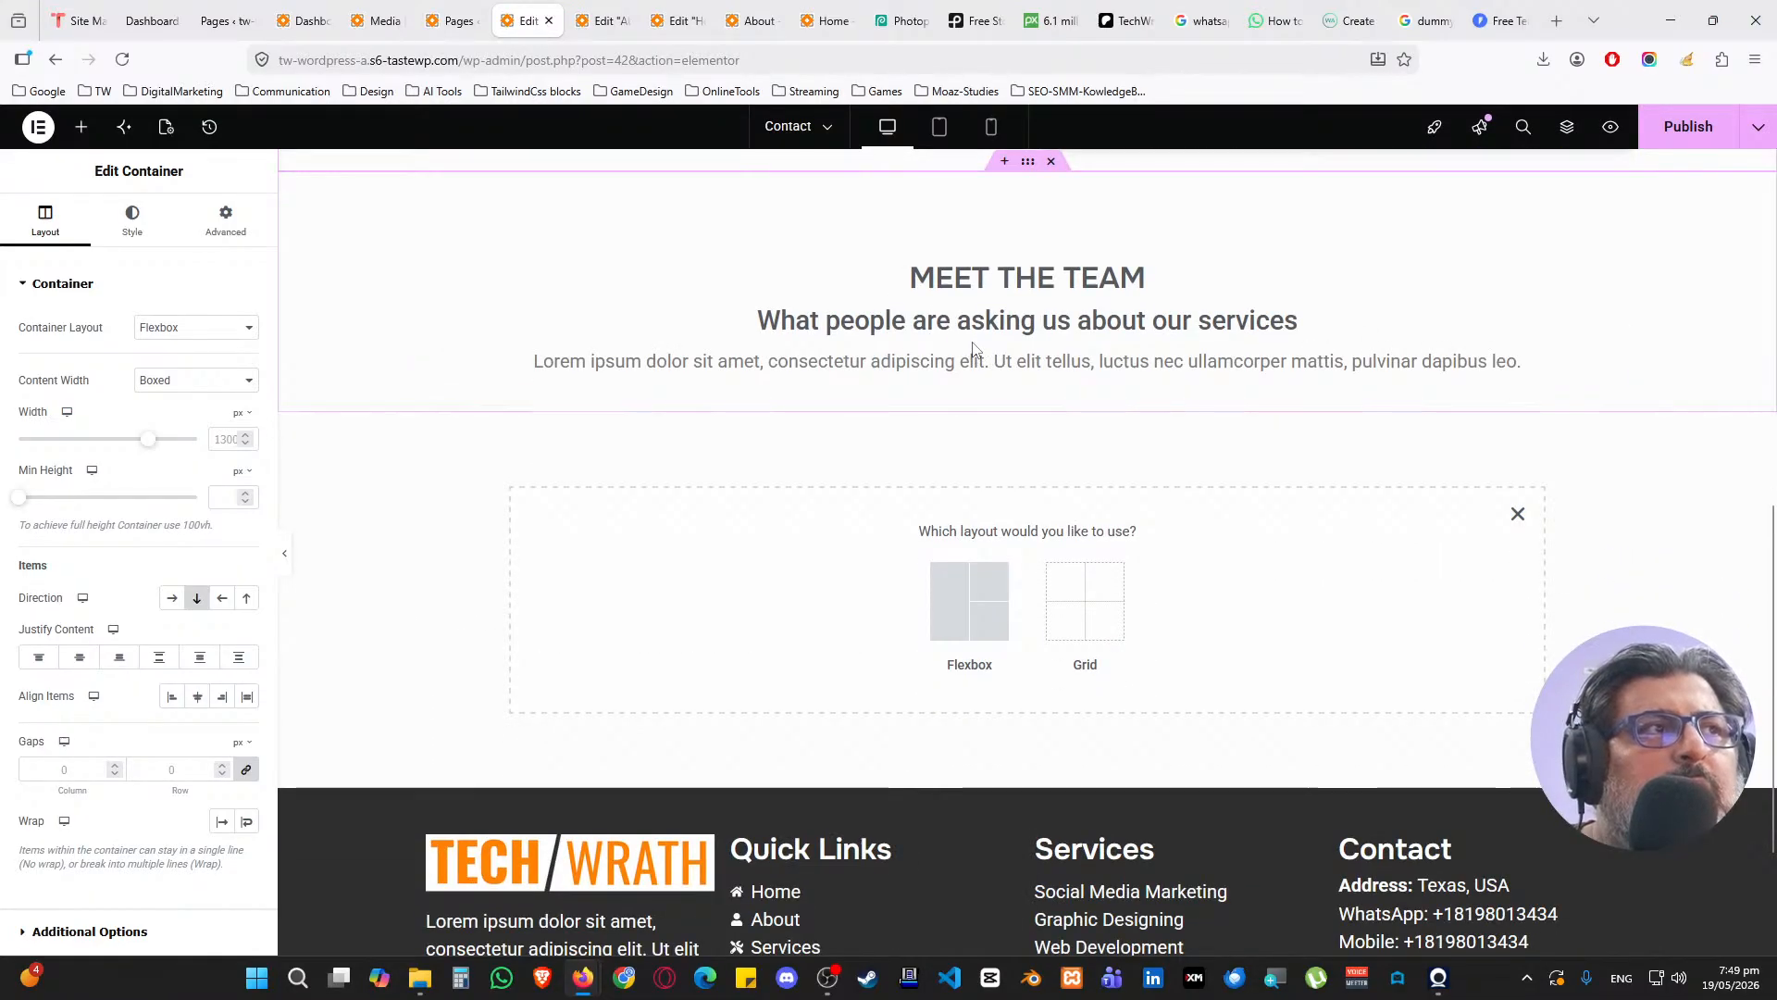
right_click(727, 559)
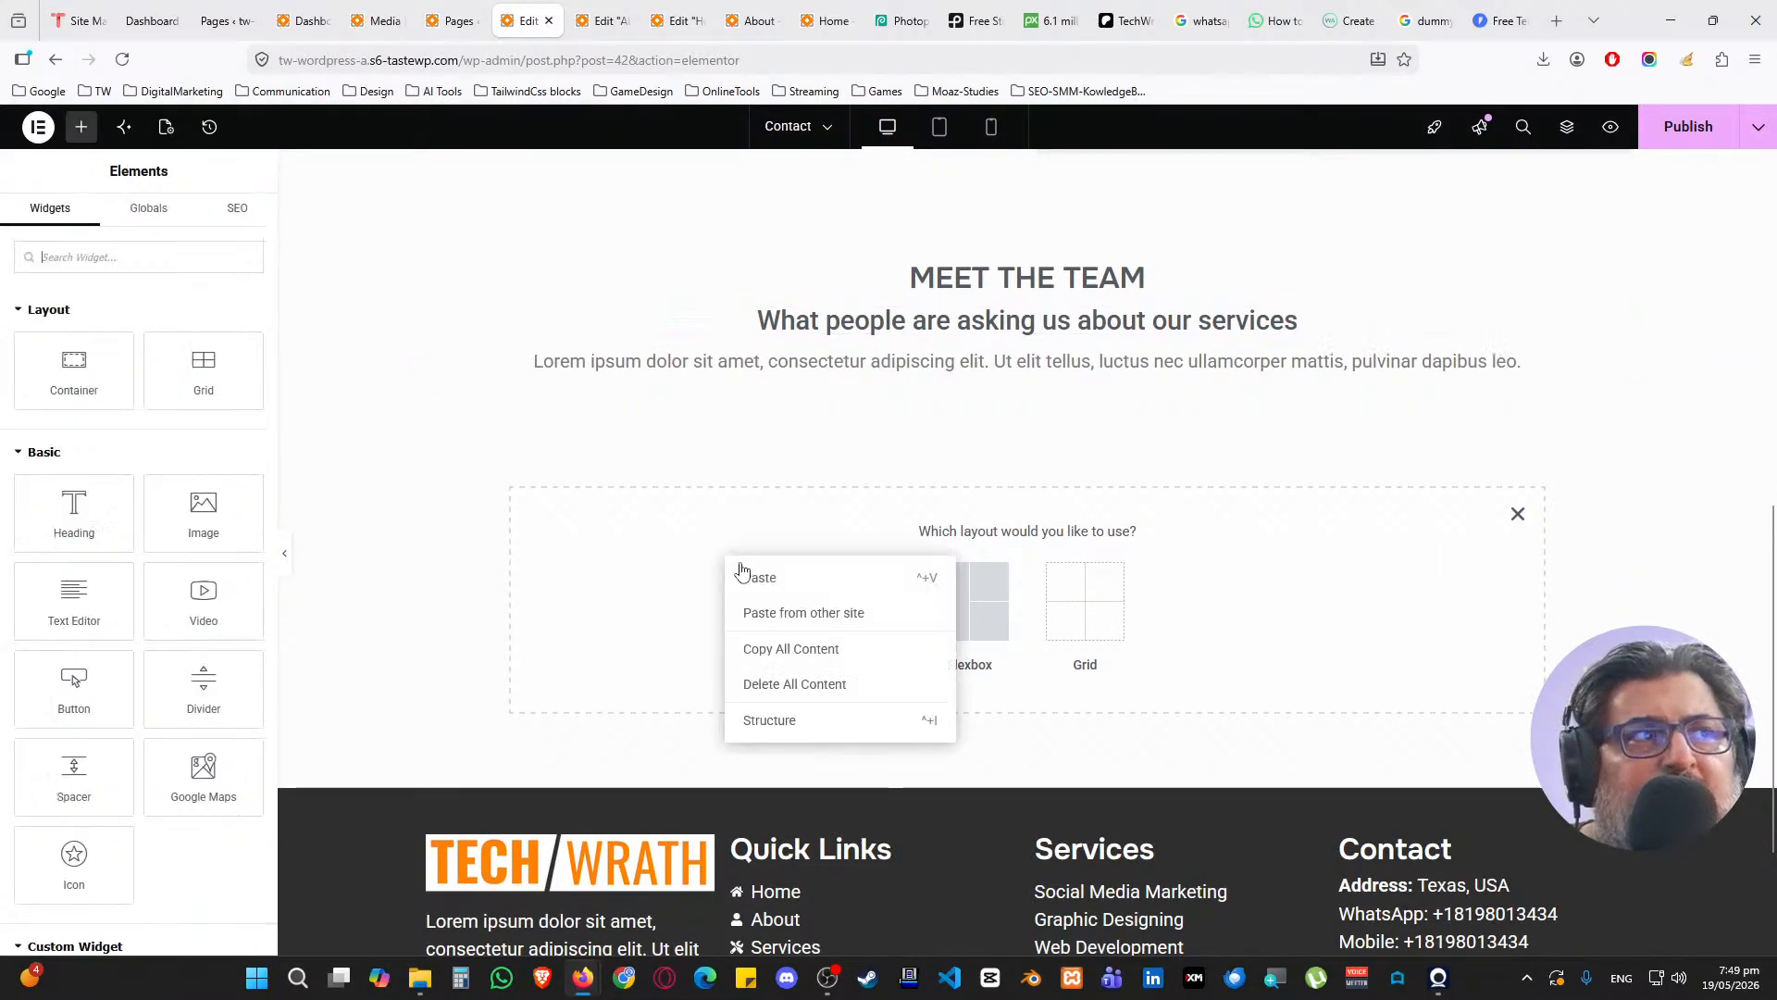
click(1519, 516)
right_click(727, 523)
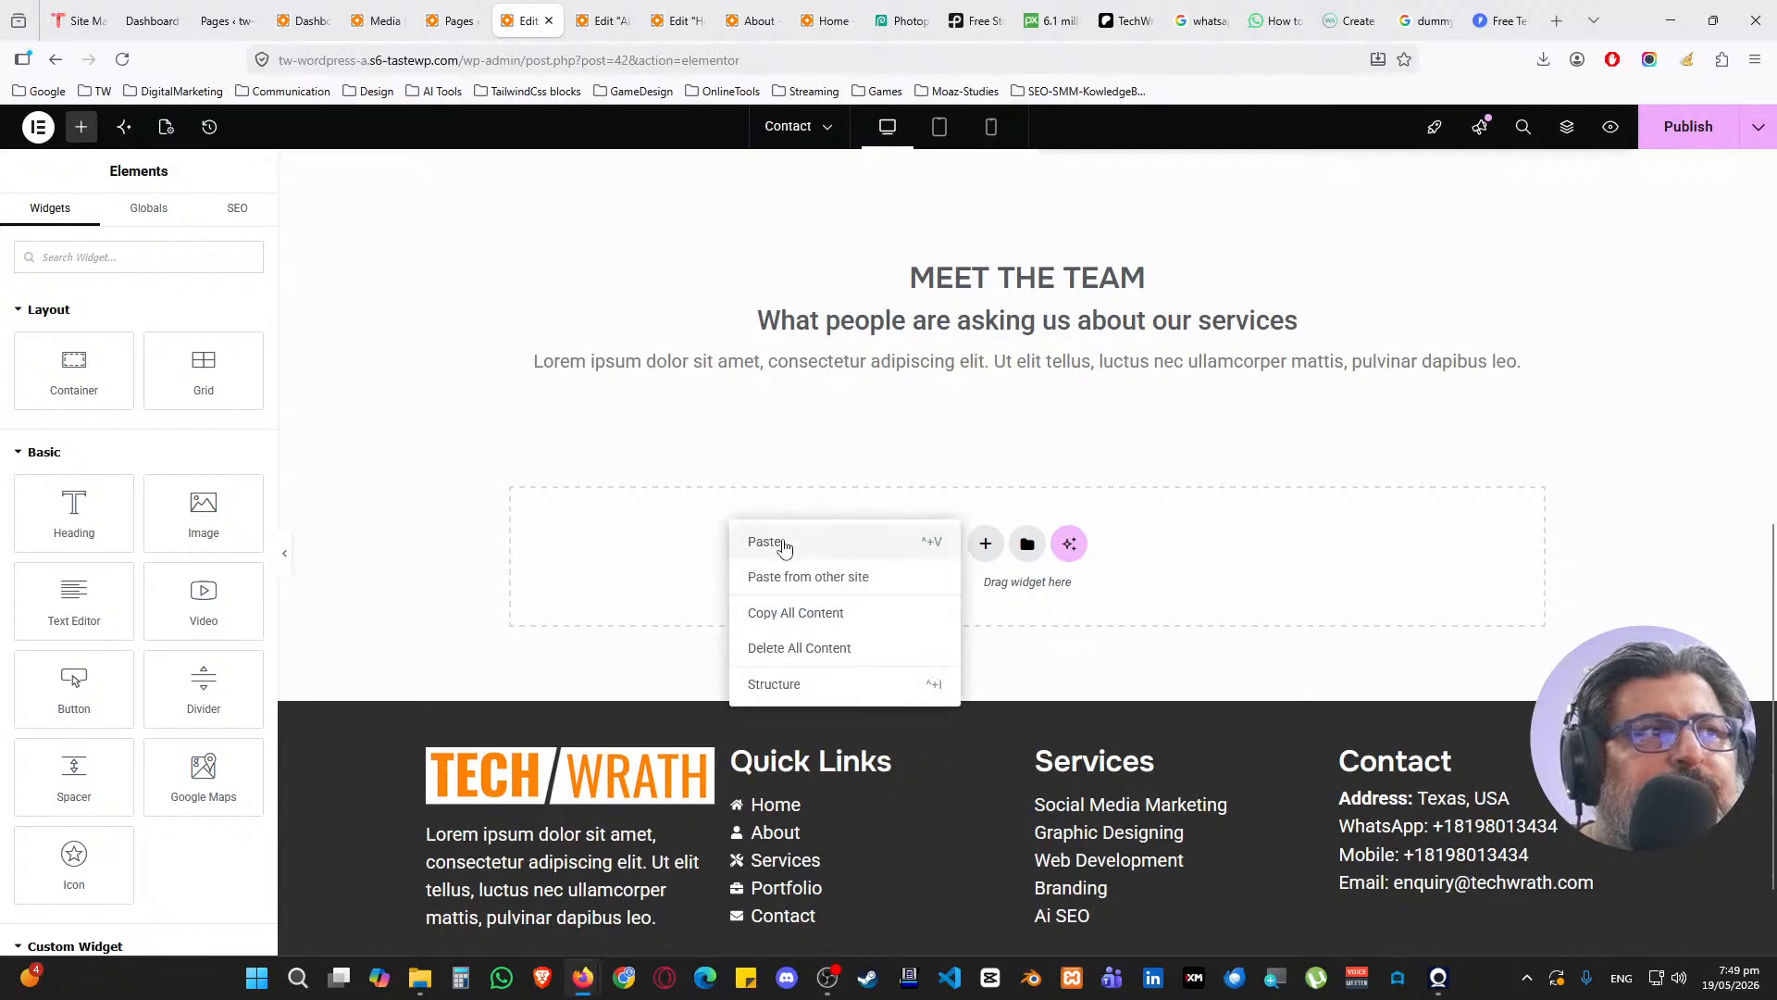
click(768, 543)
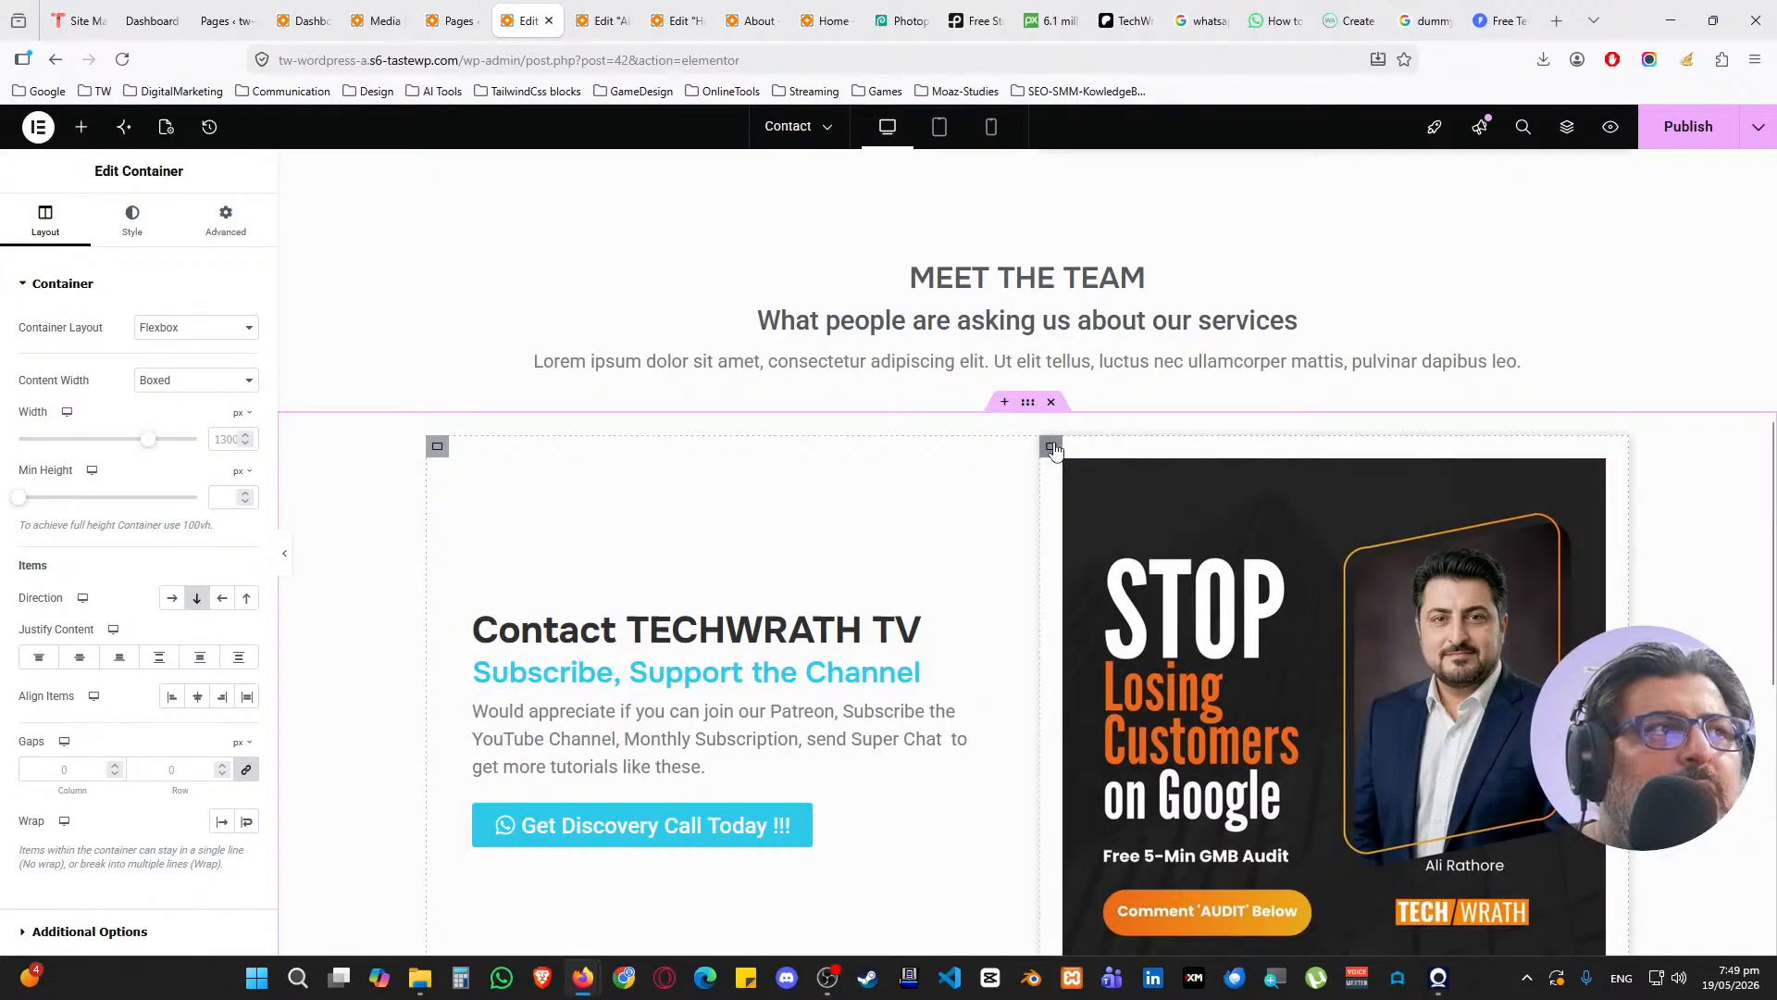
Apply the left text column's style to the right image column
click(1051, 446)
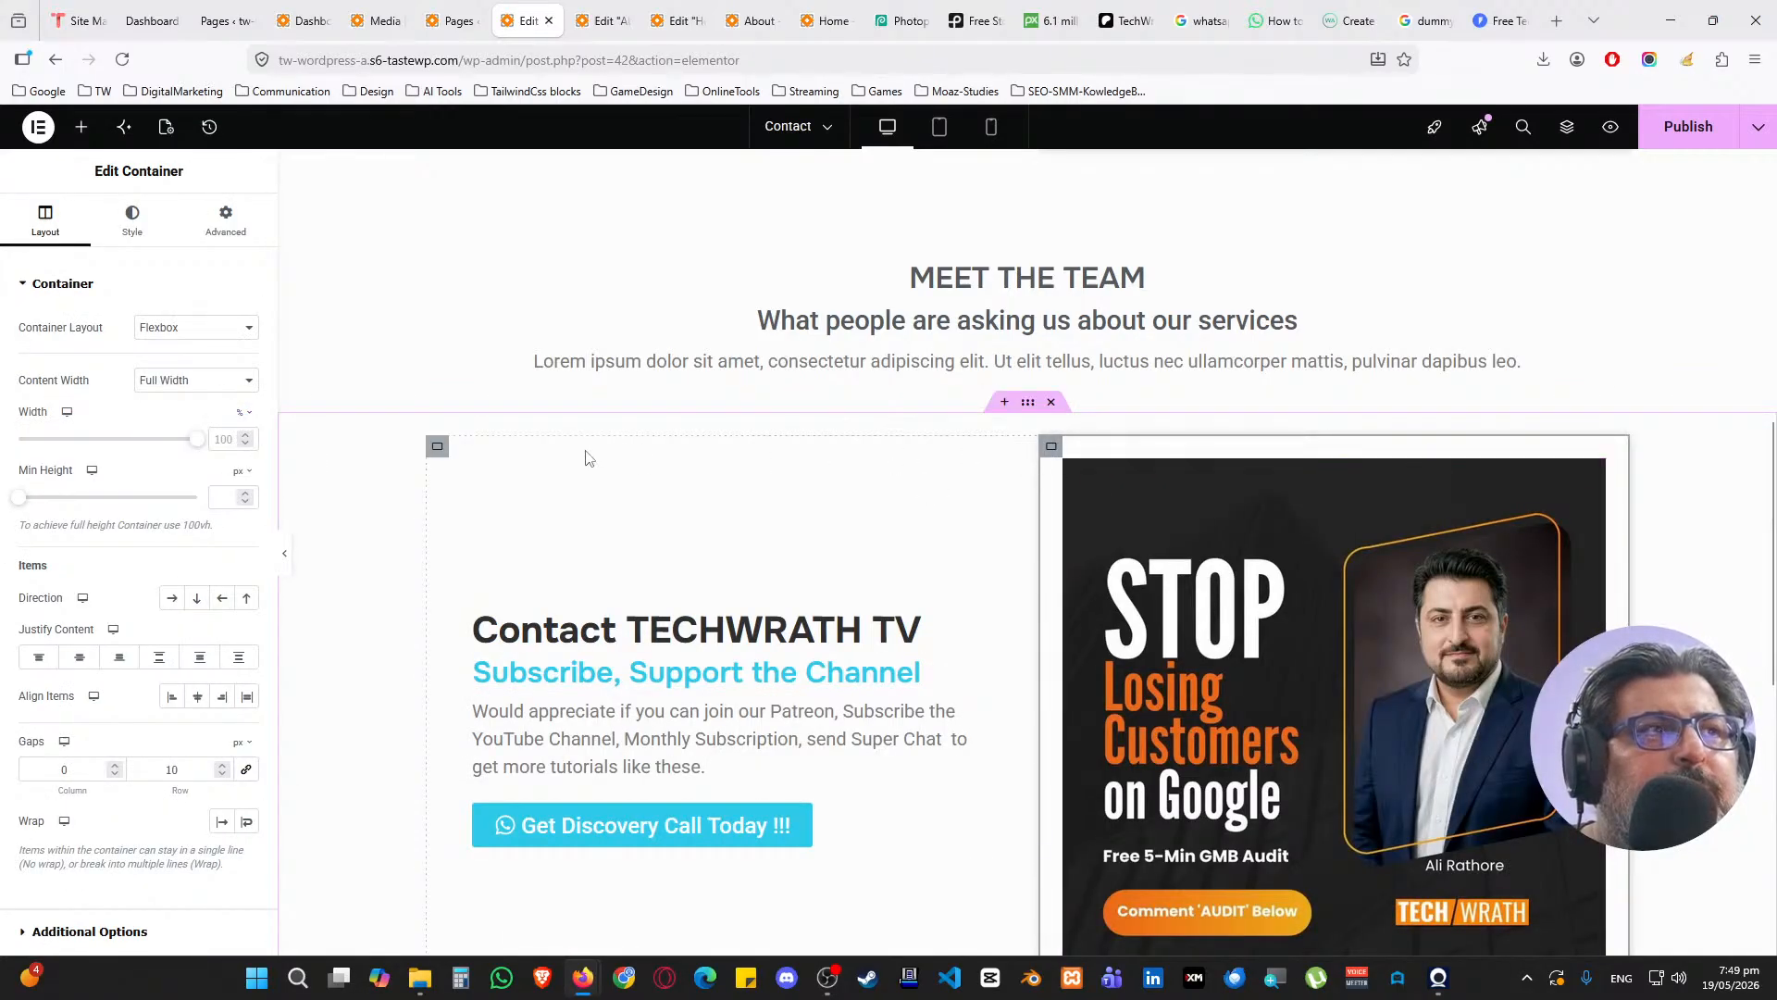
right_click(436, 447)
click(500, 546)
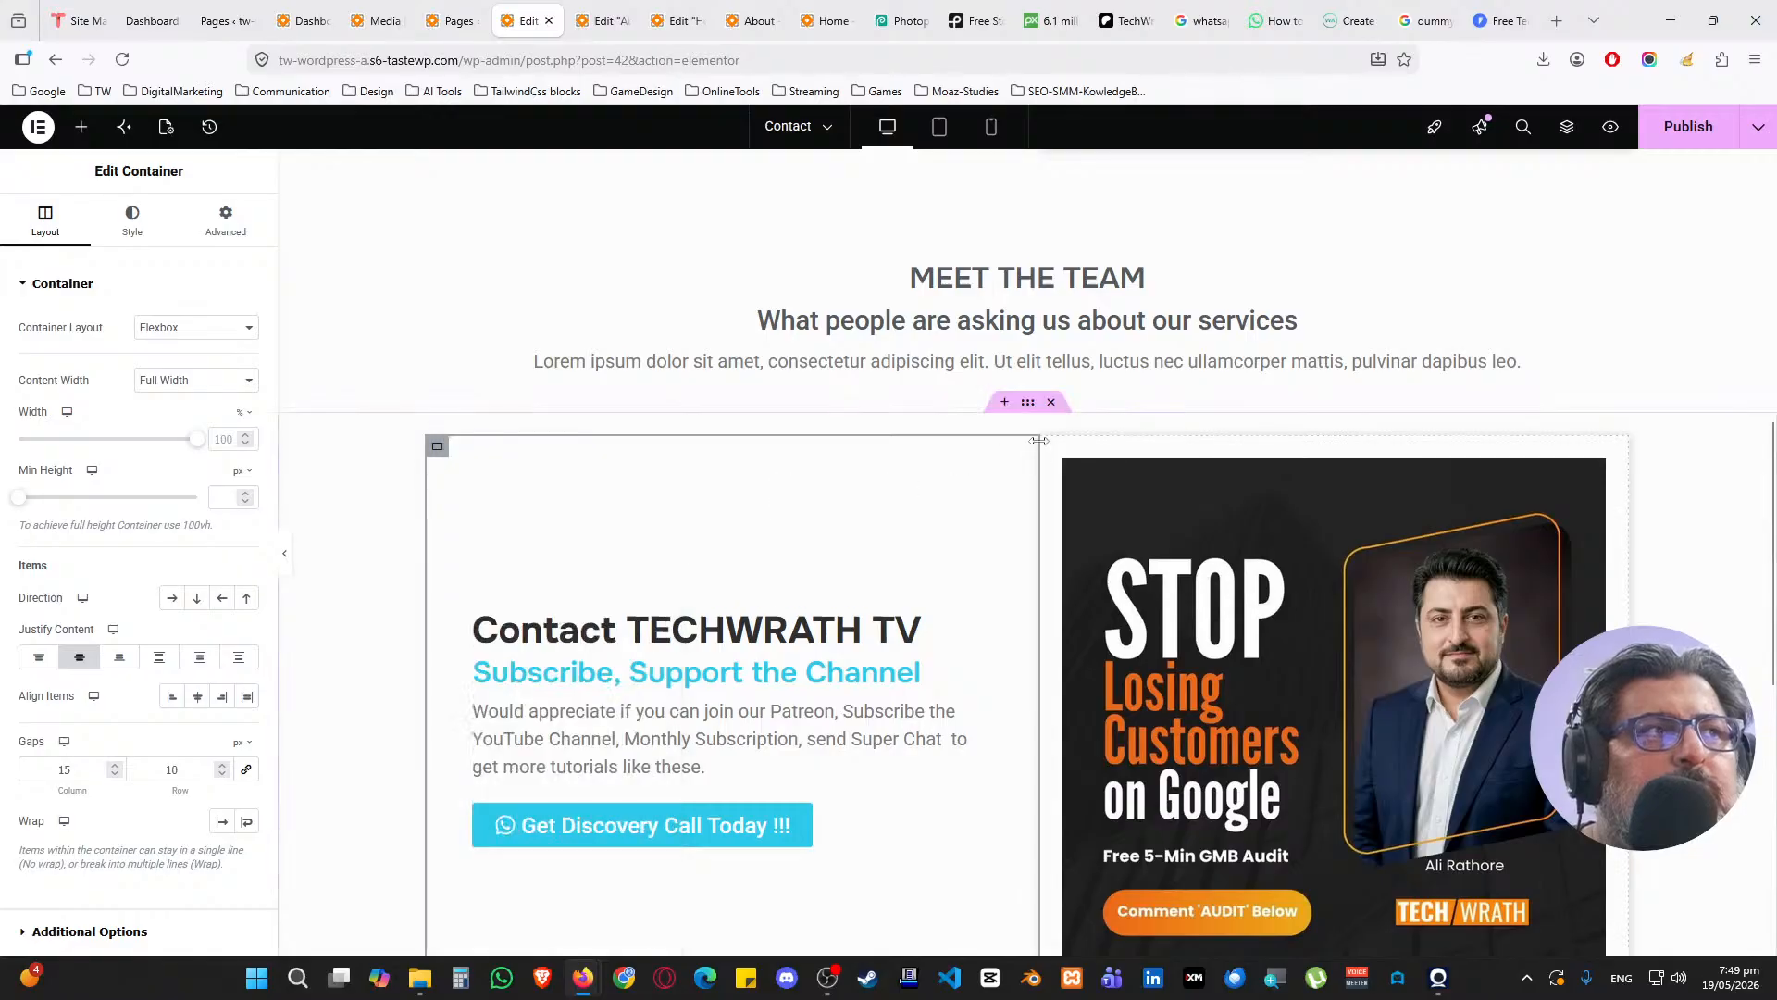
right_click(1045, 446)
click(1164, 620)
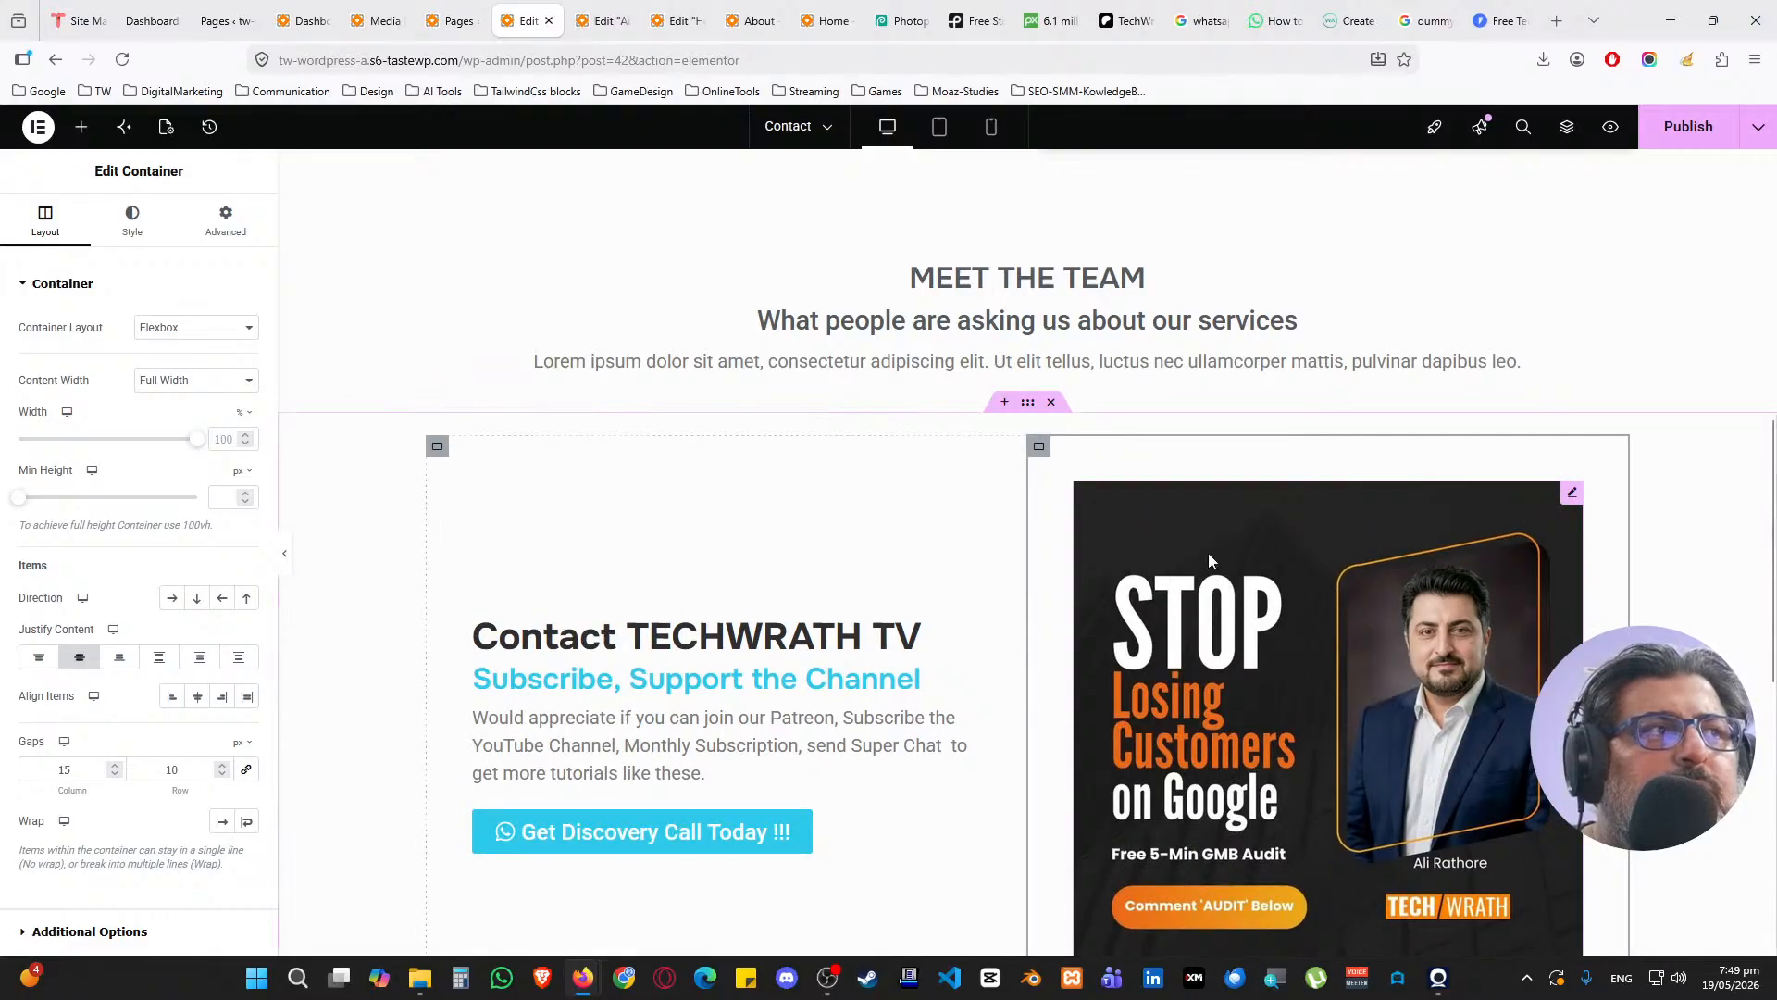
Delete the STOP promo image from the right column
scroll(1209, 555, down, 2)
click(1557, 310)
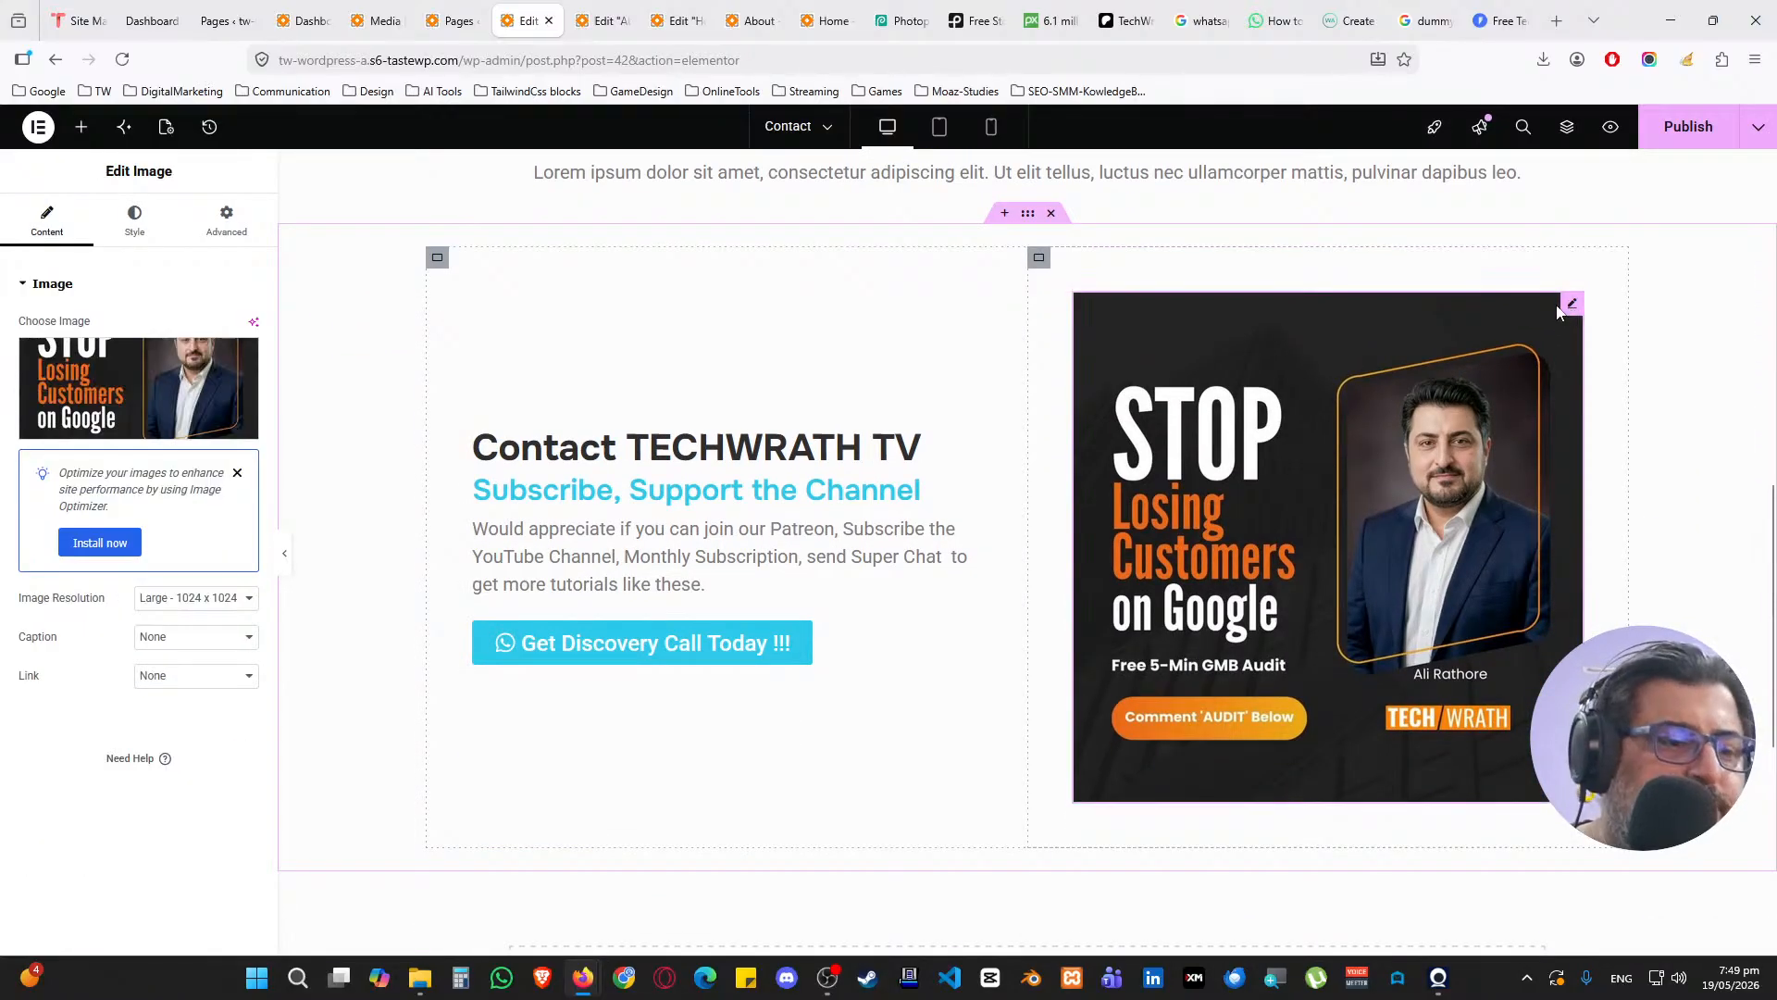
key(Delete)
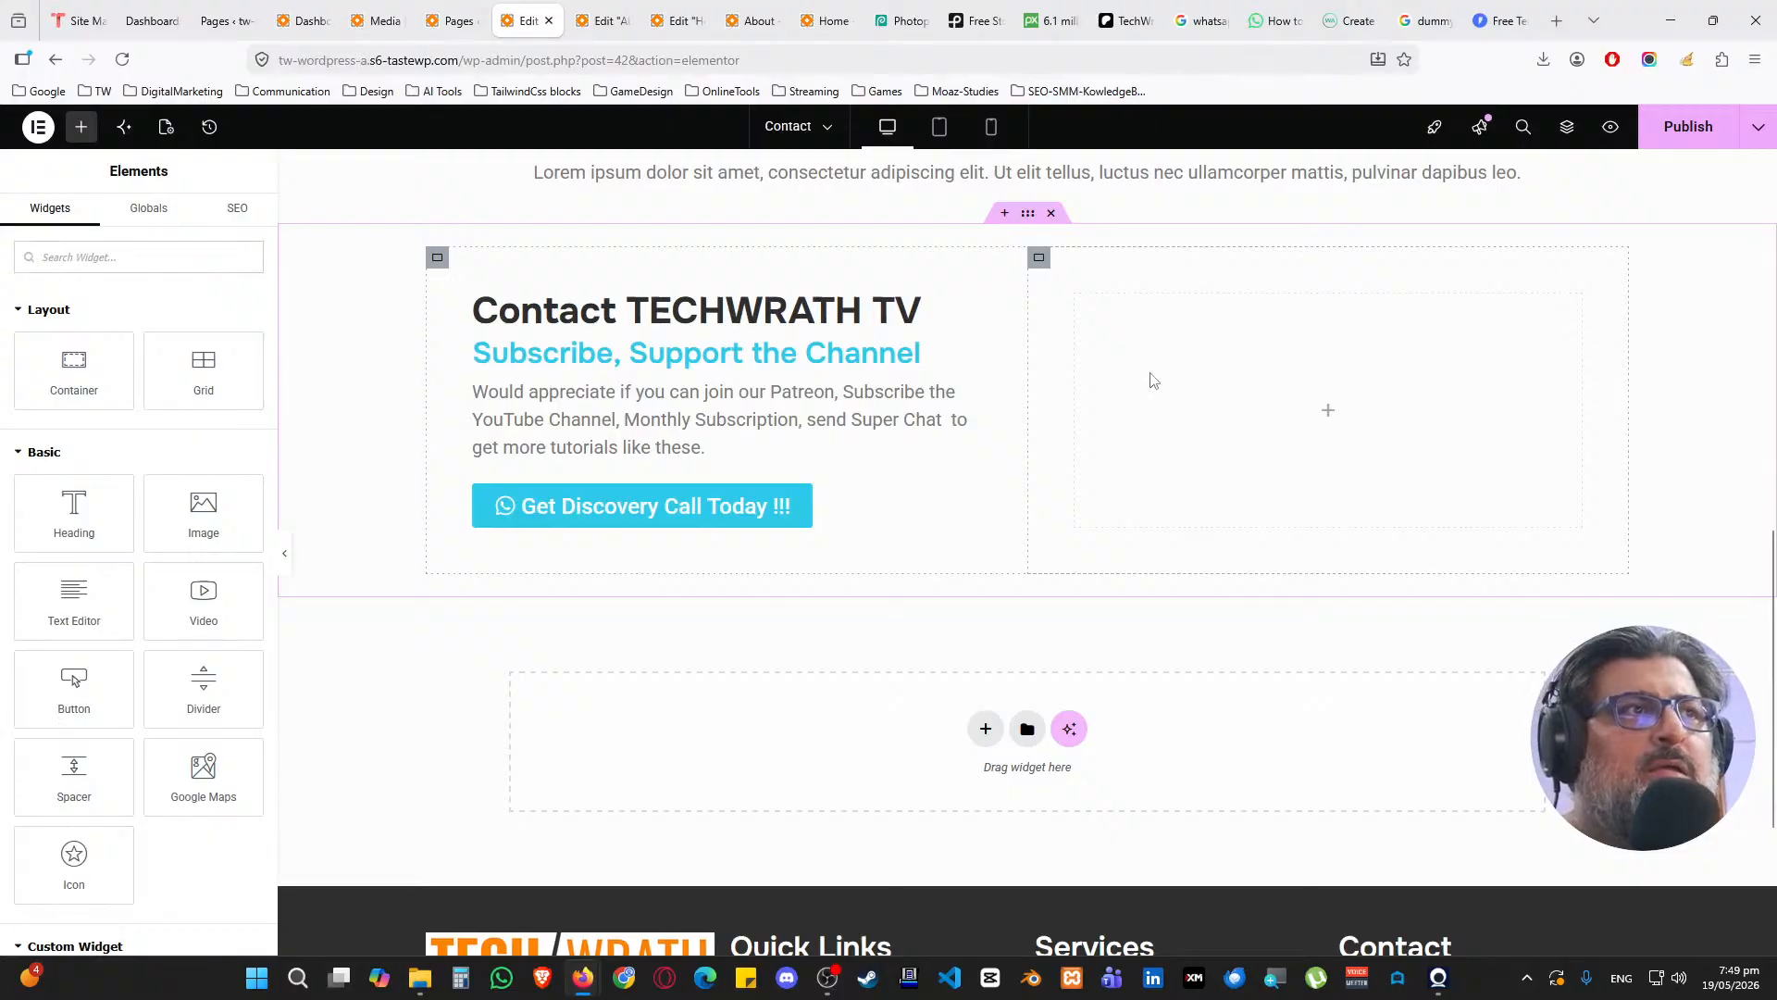
scroll(1150, 385, up, 1)
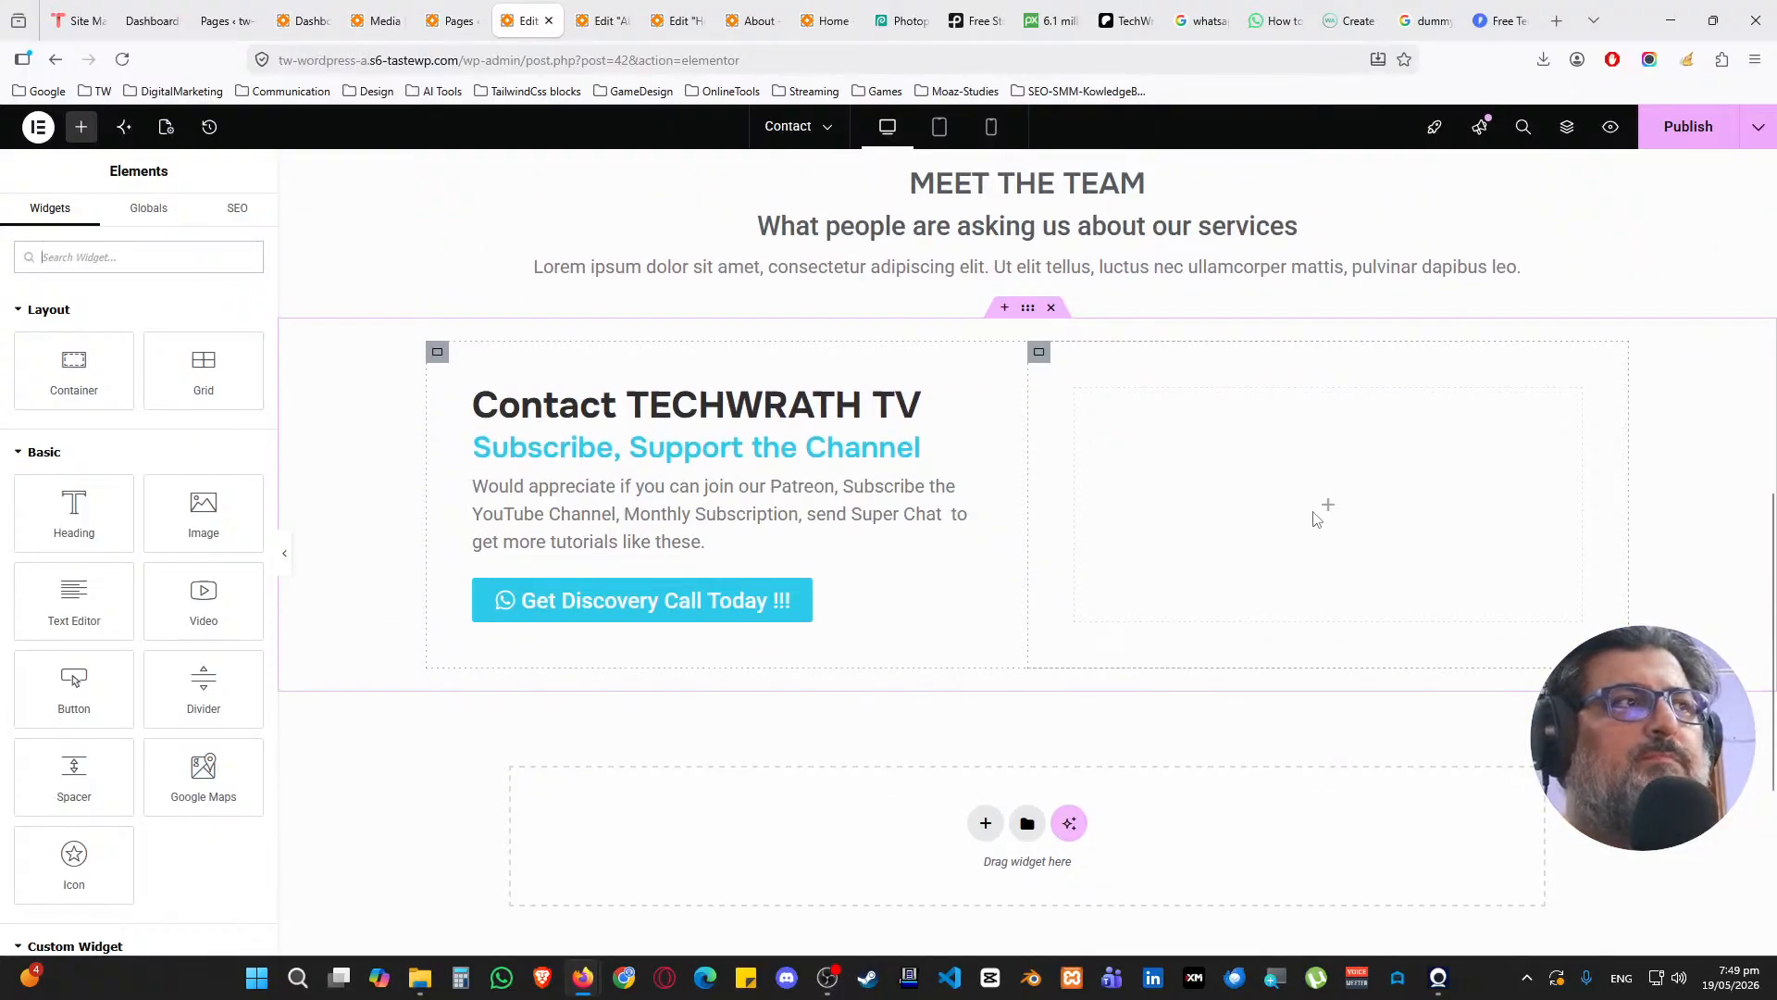
scroll(1027, 527, up, 1)
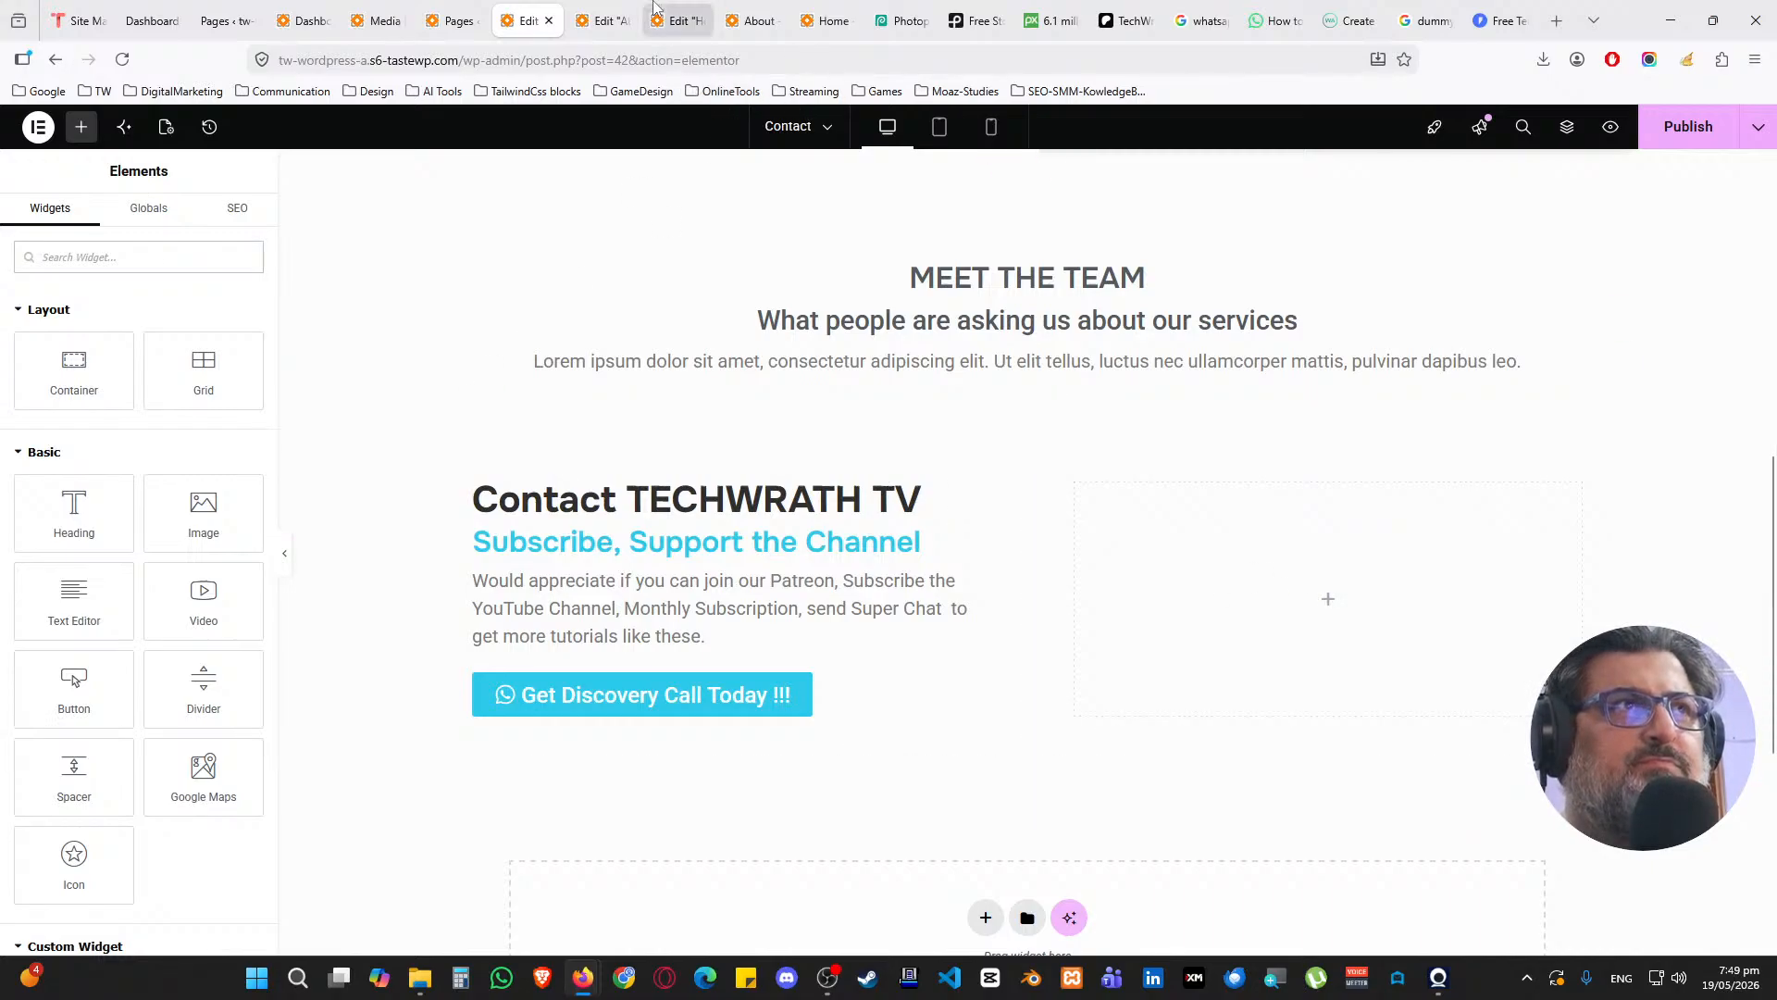
Copy the Quick Audit form from the Home page
click(656, 13)
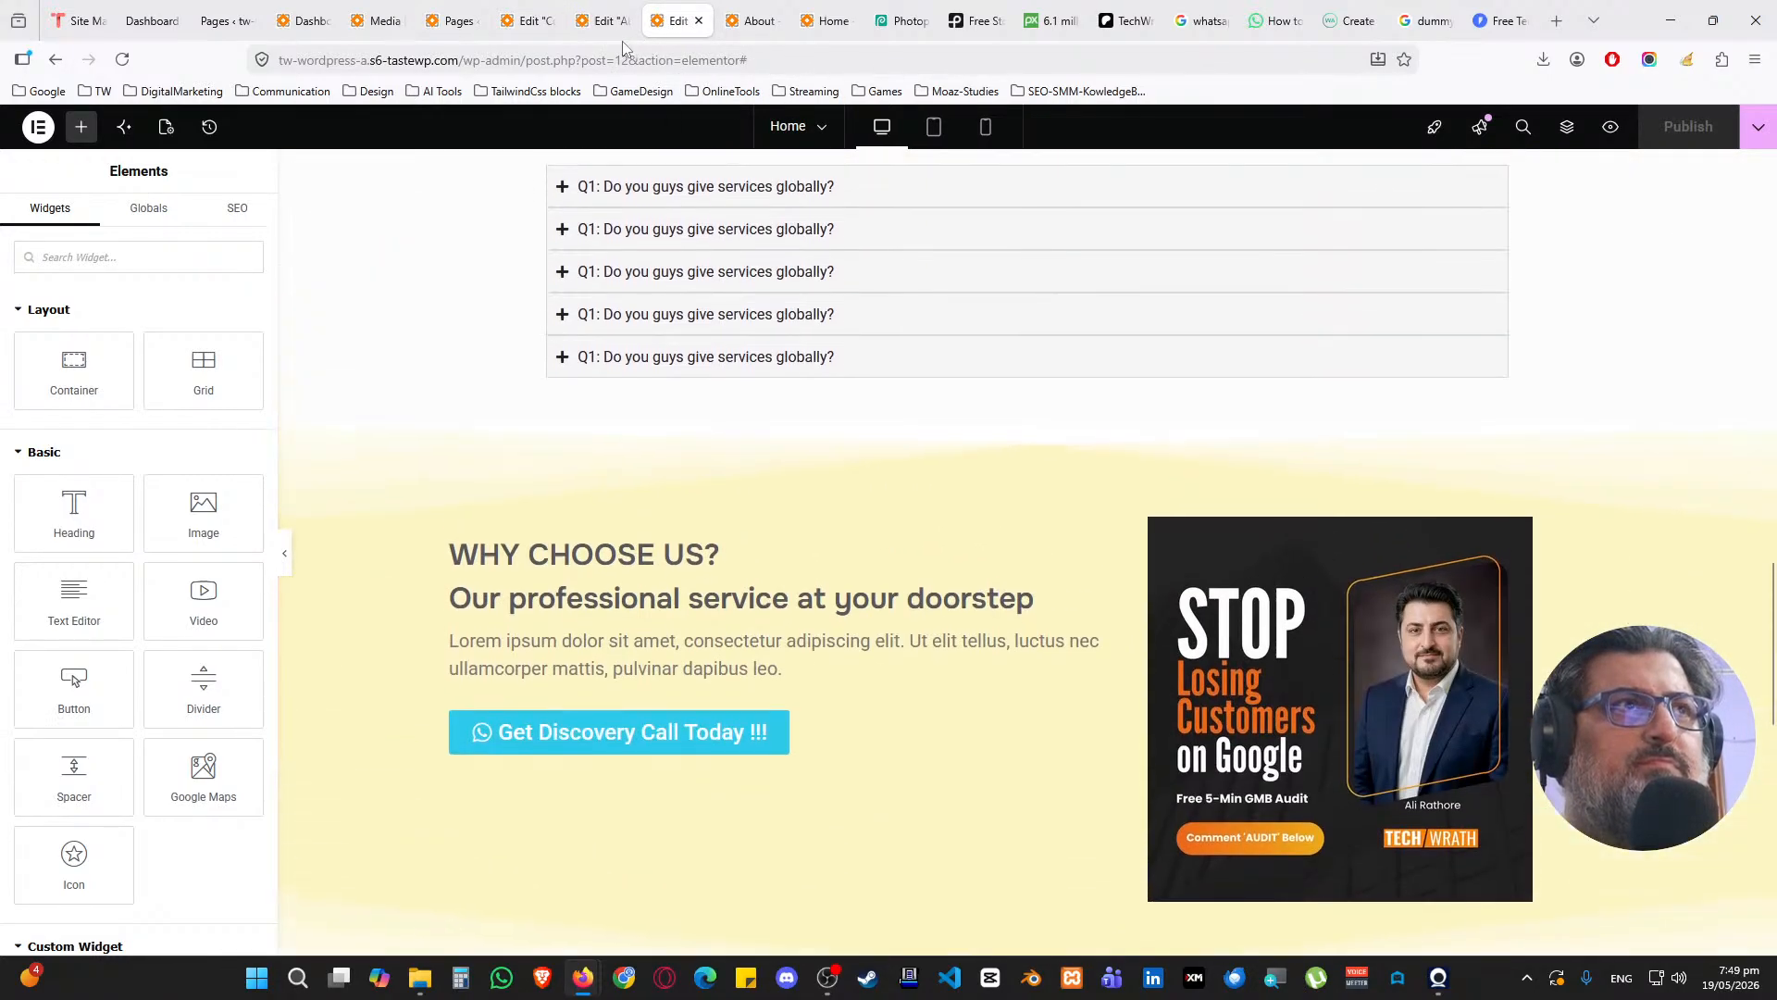
scroll(926, 348, up, 12)
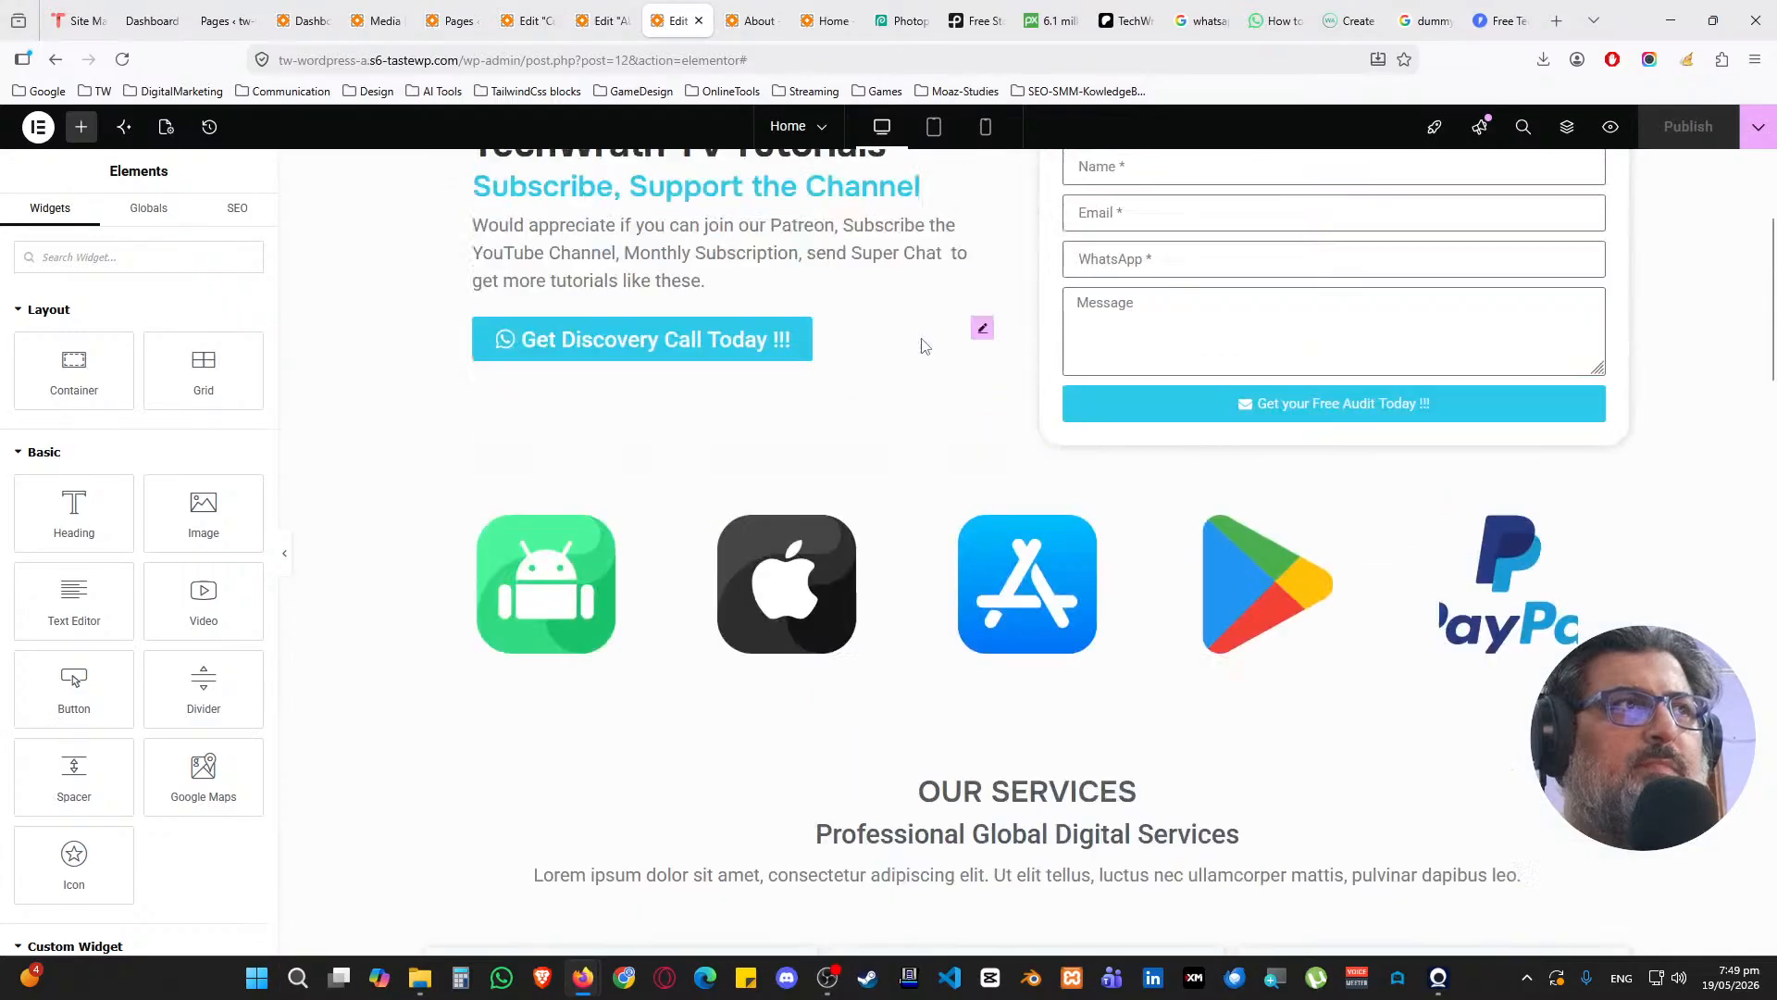
scroll(922, 346, up, 3)
right_click(1597, 439)
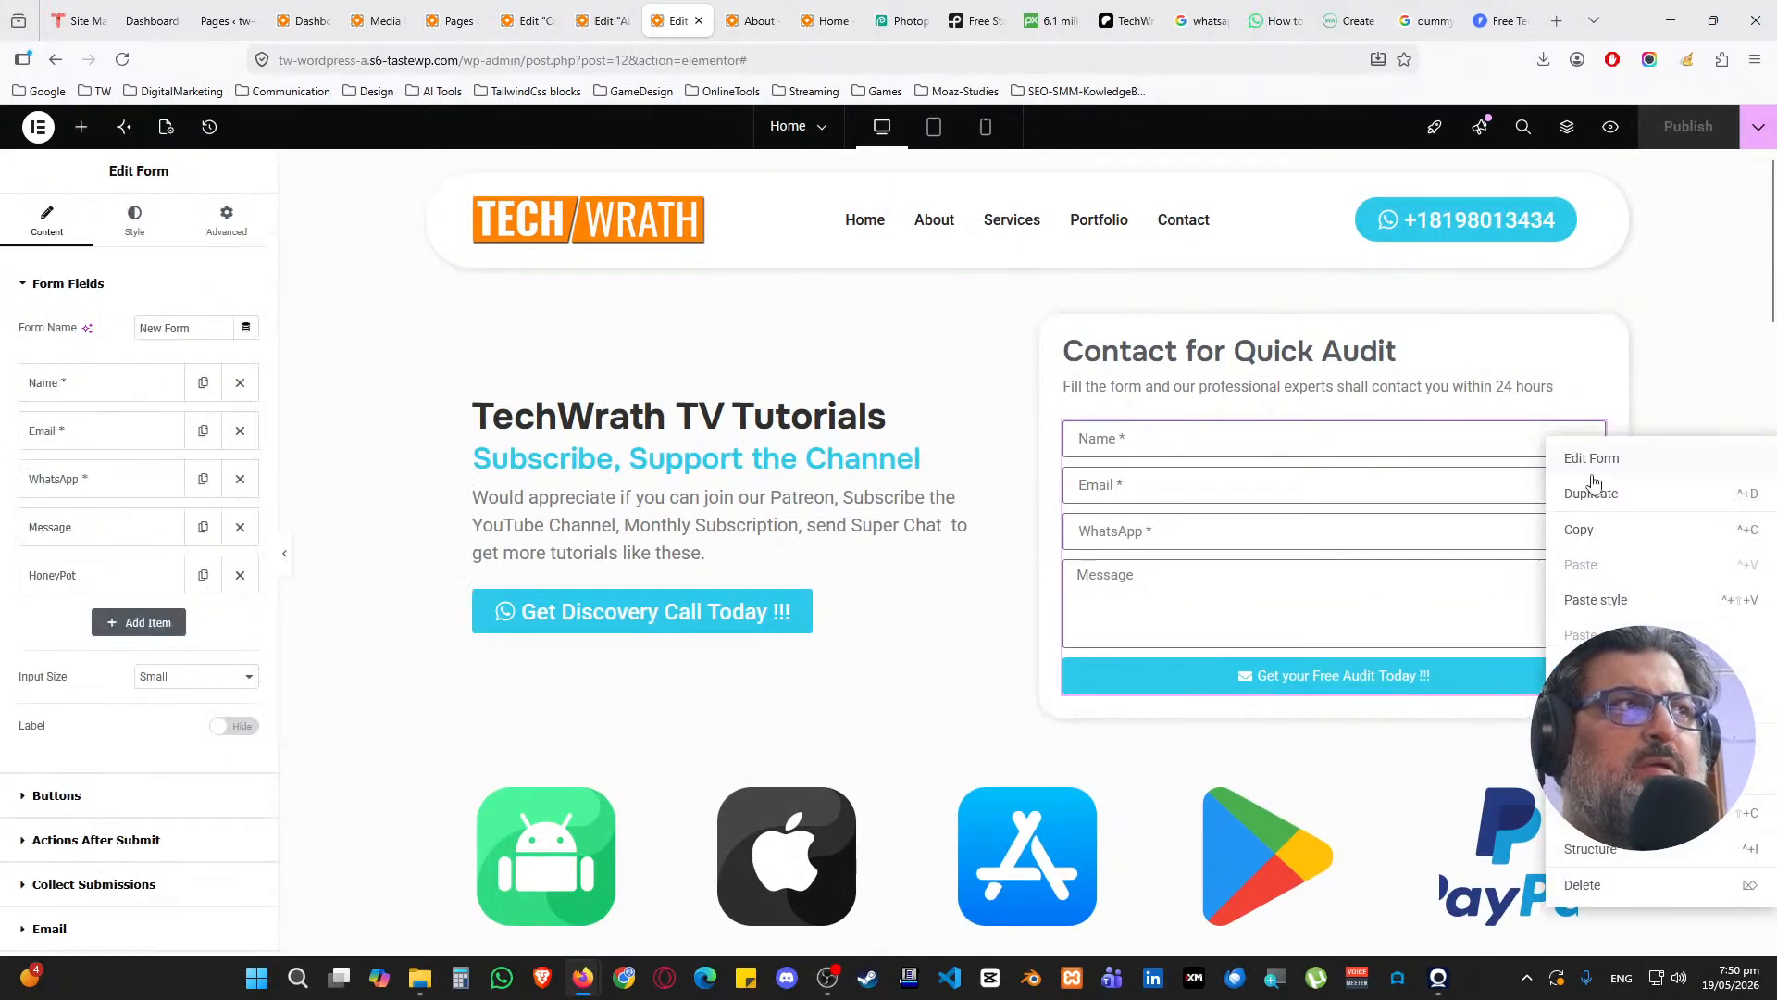
click(1579, 530)
Paste the form into the empty right column, keeping Name, Email, WhatsApp, Message and HoneyPot fields
click(527, 20)
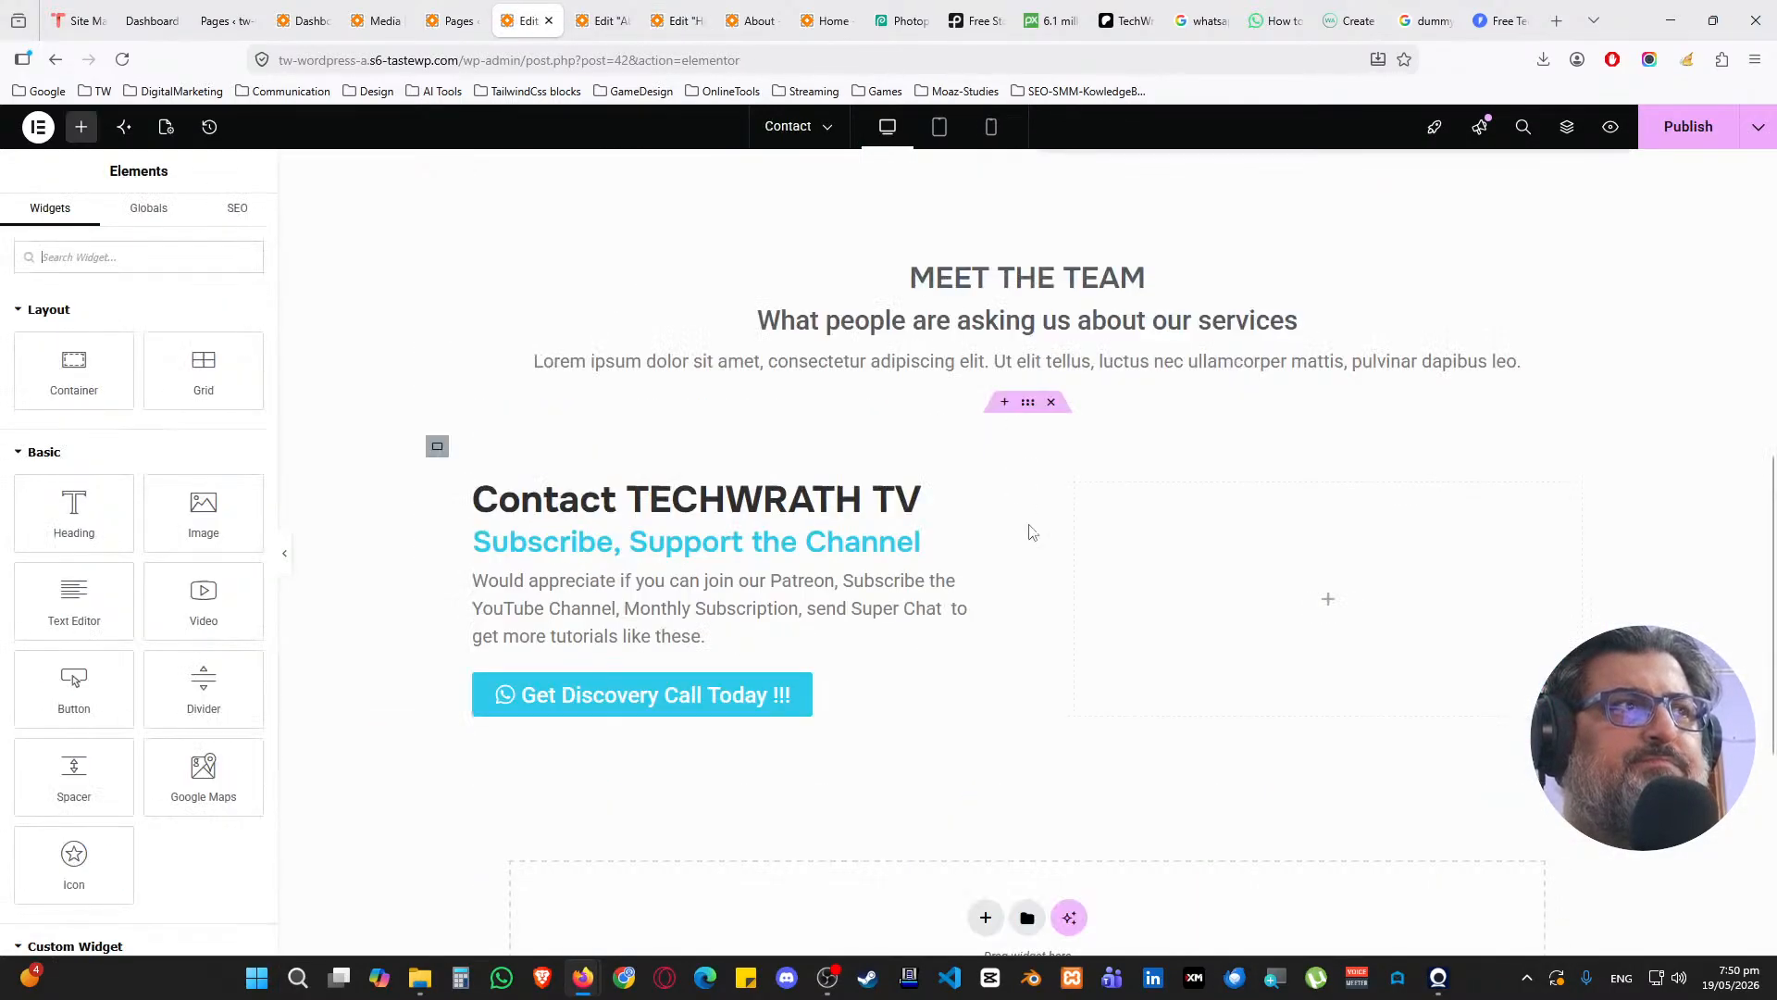
right_click(1234, 557)
click(1253, 580)
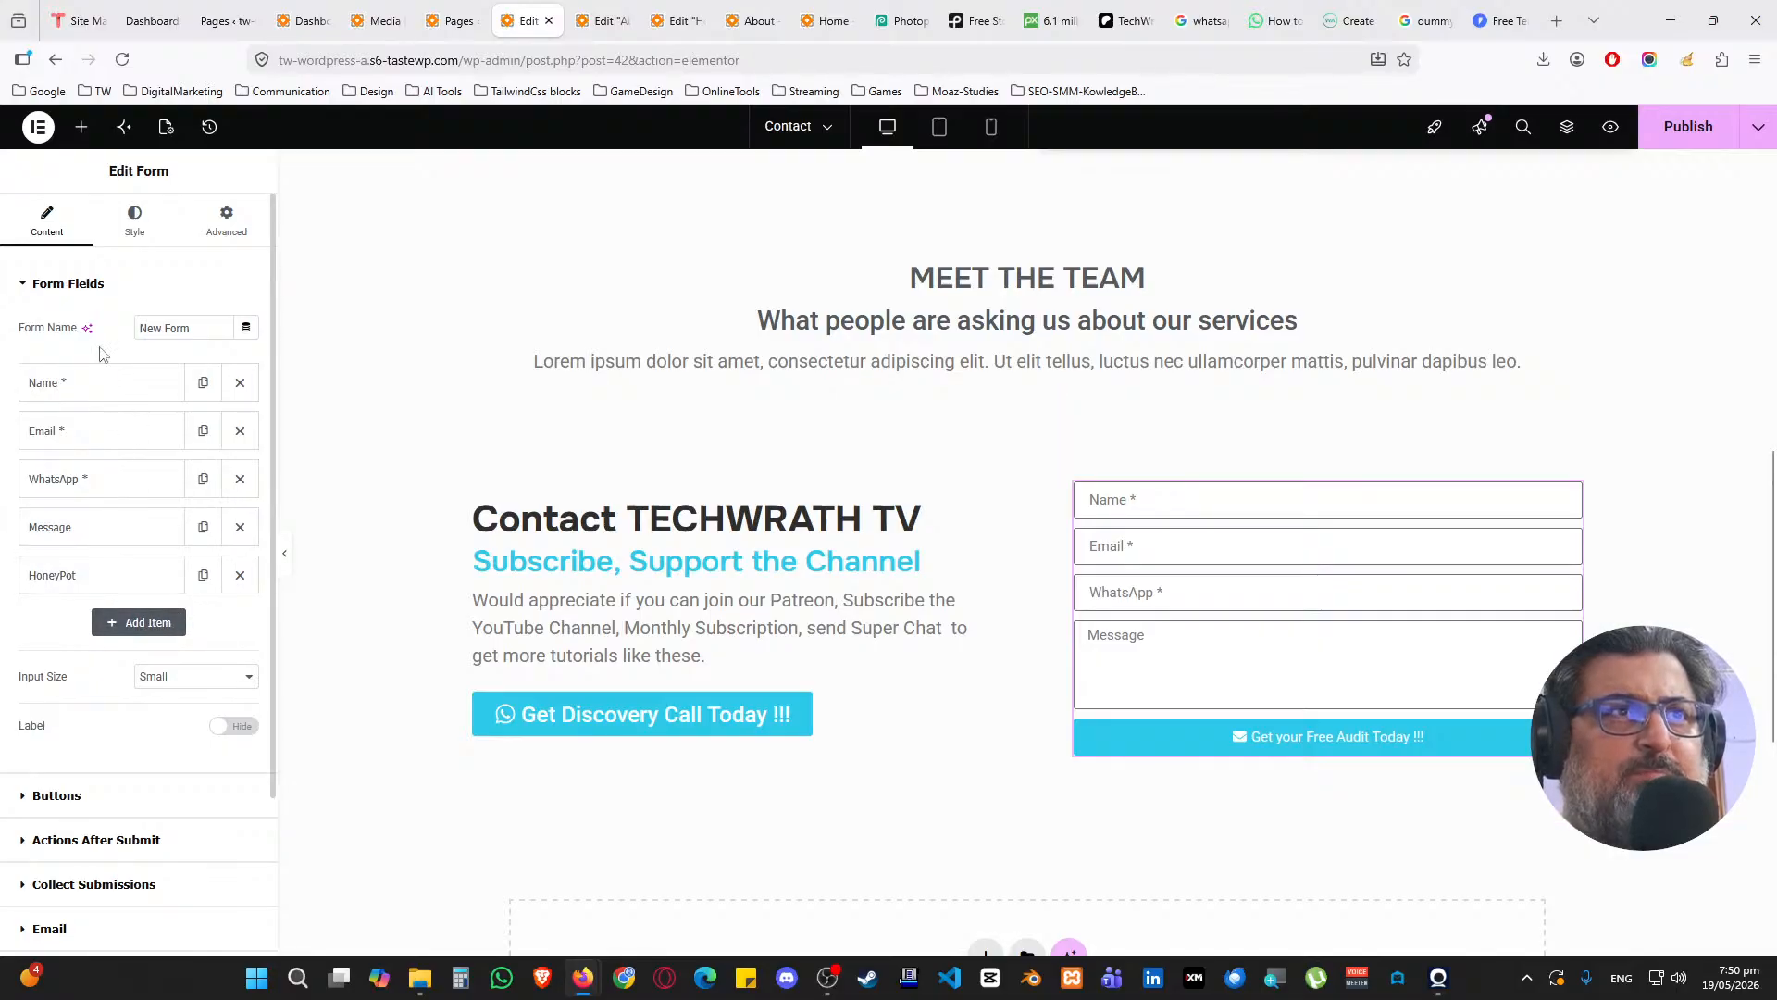
click(96, 283)
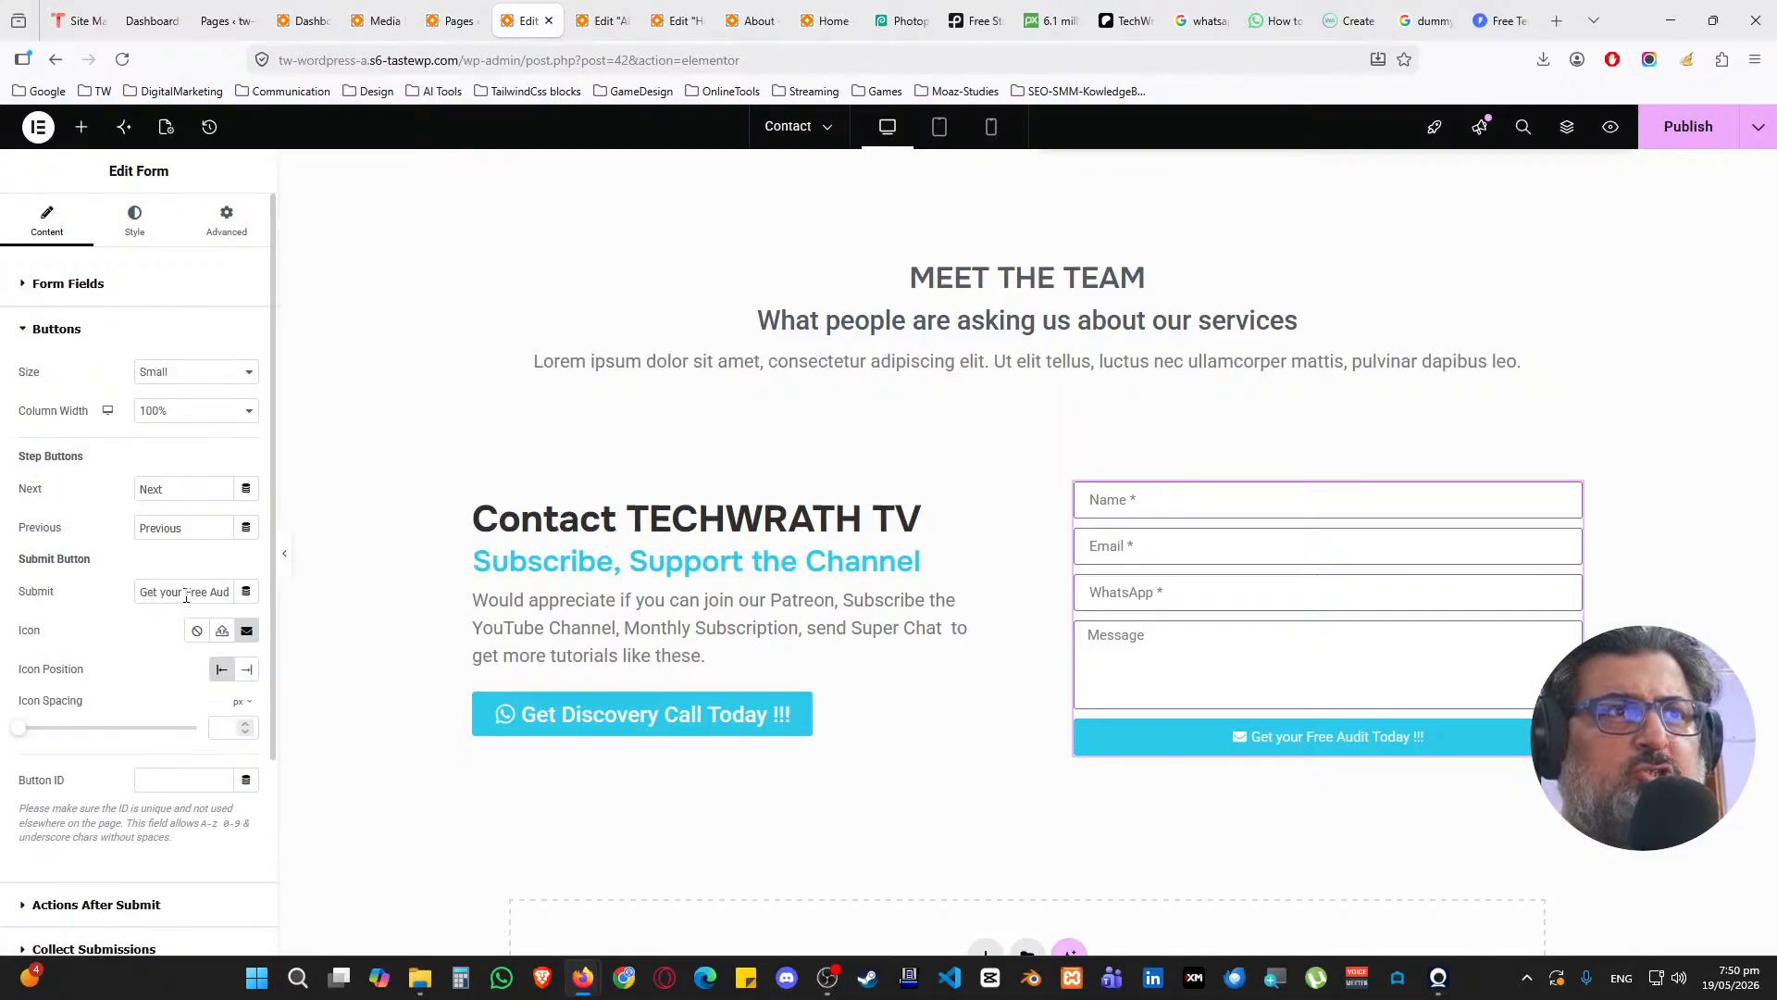
Change the submit button text to 'We will respond withing 24 hours.'
click(199, 595)
key(ctrl+a)
text(C)
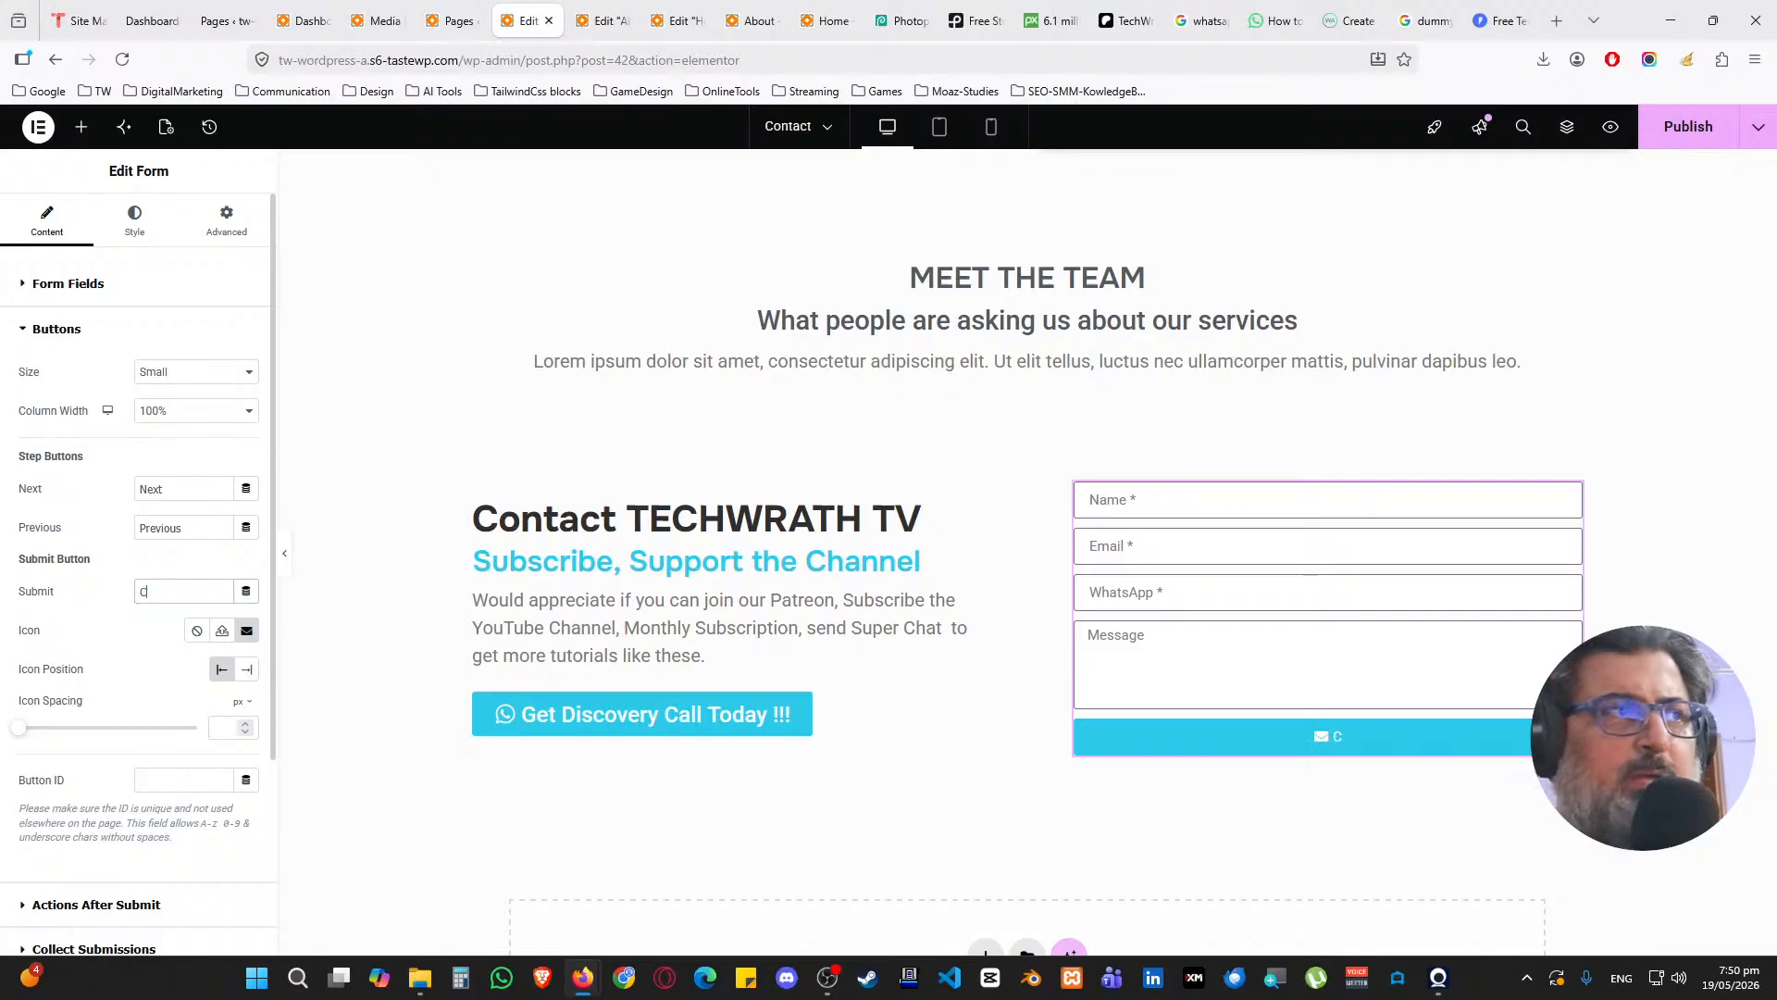
text(ontac)
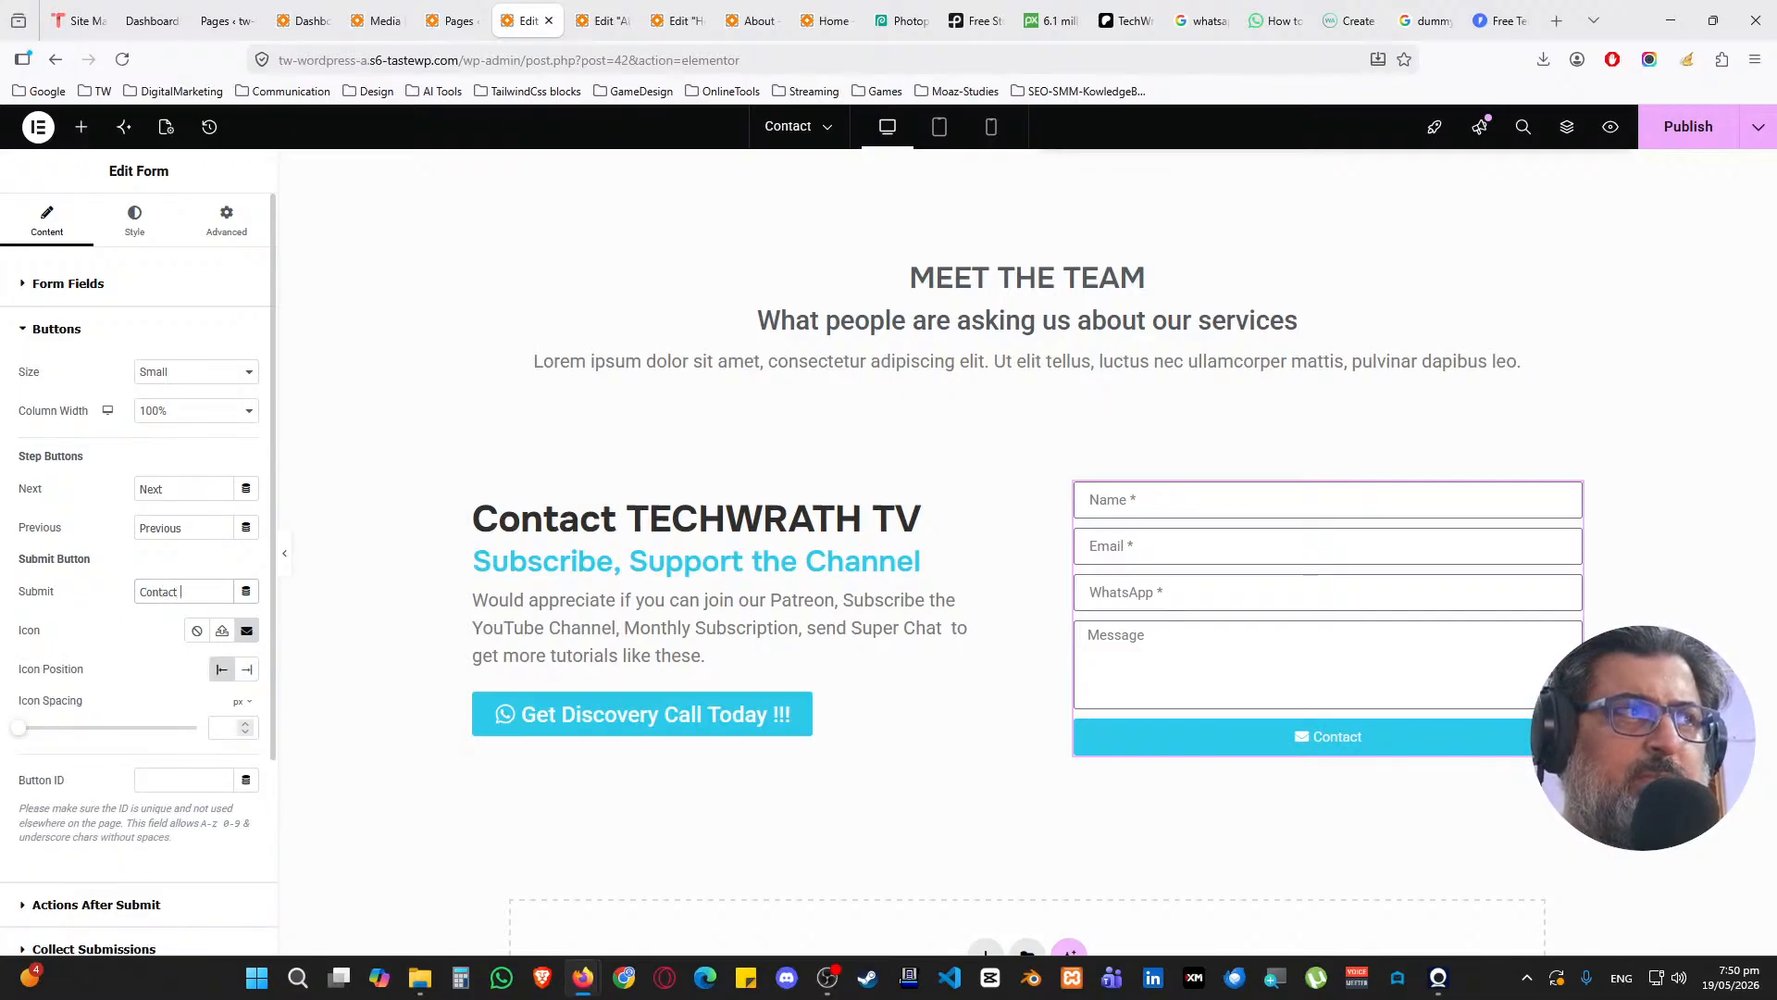
text(t)
key(BackSpace)
key(BackSpace)
key(BackSpace)
key(BackSpace)
key(BackSpace)
key(BackSpace)
key(BackSpace)
text(We)
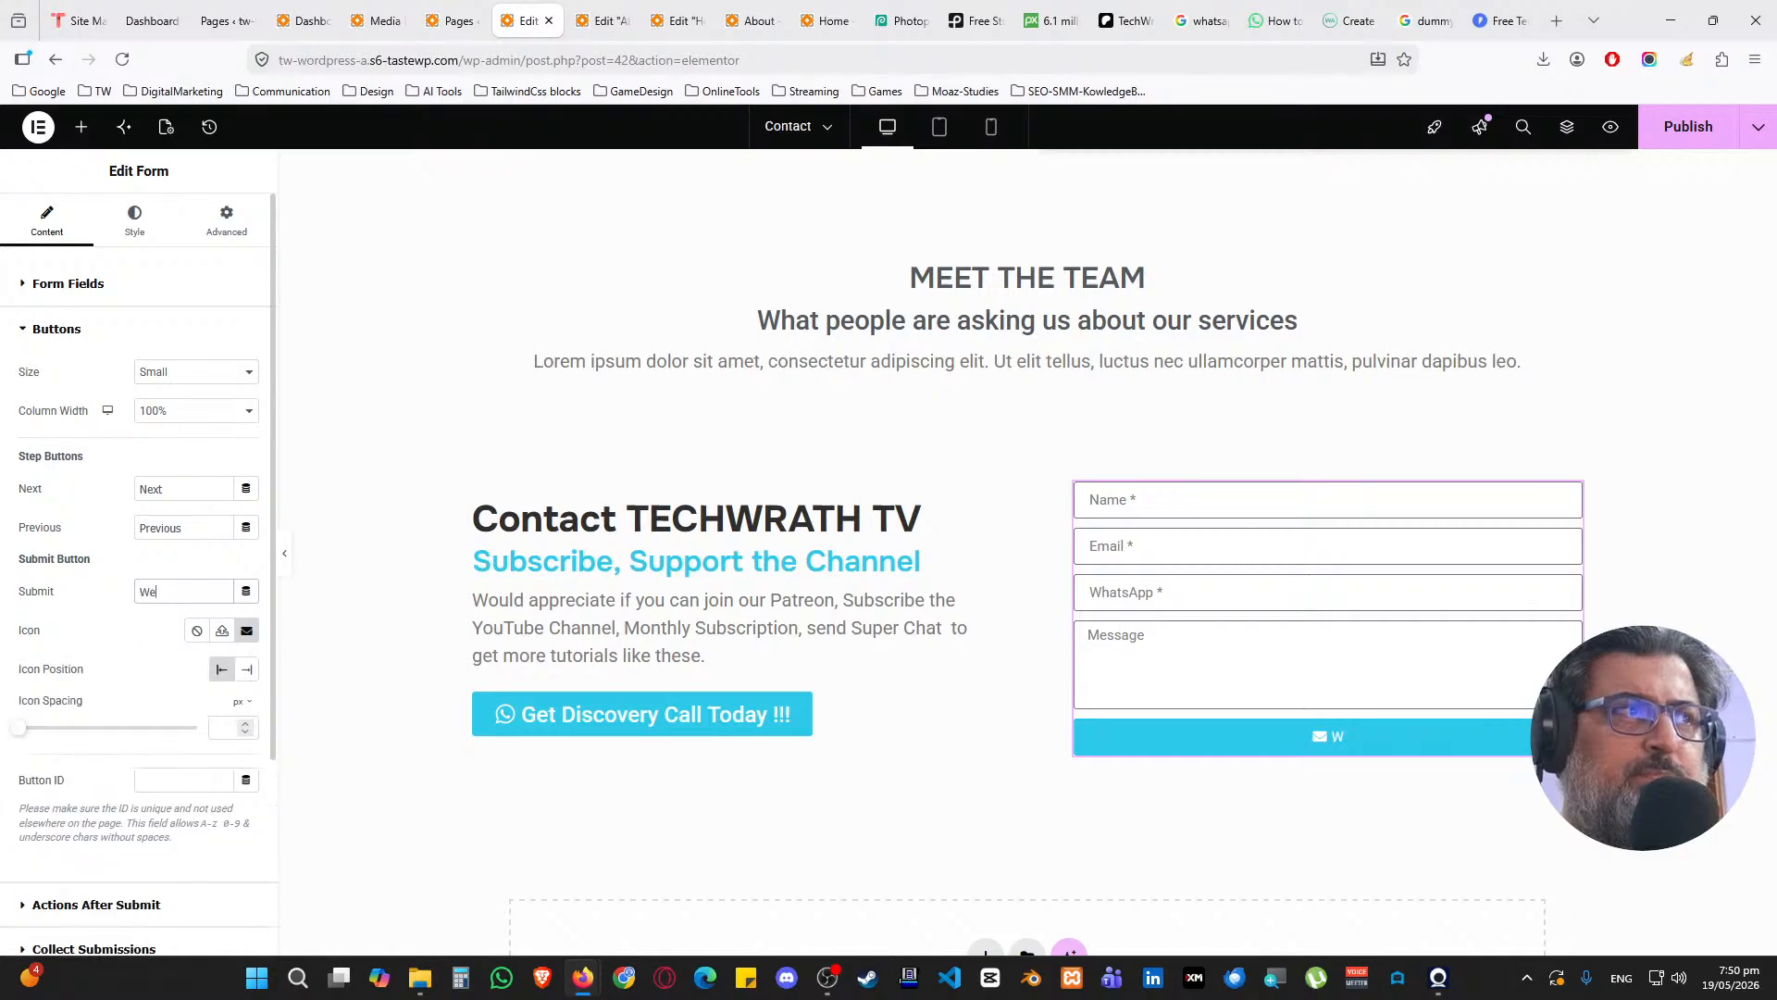
text( will r)
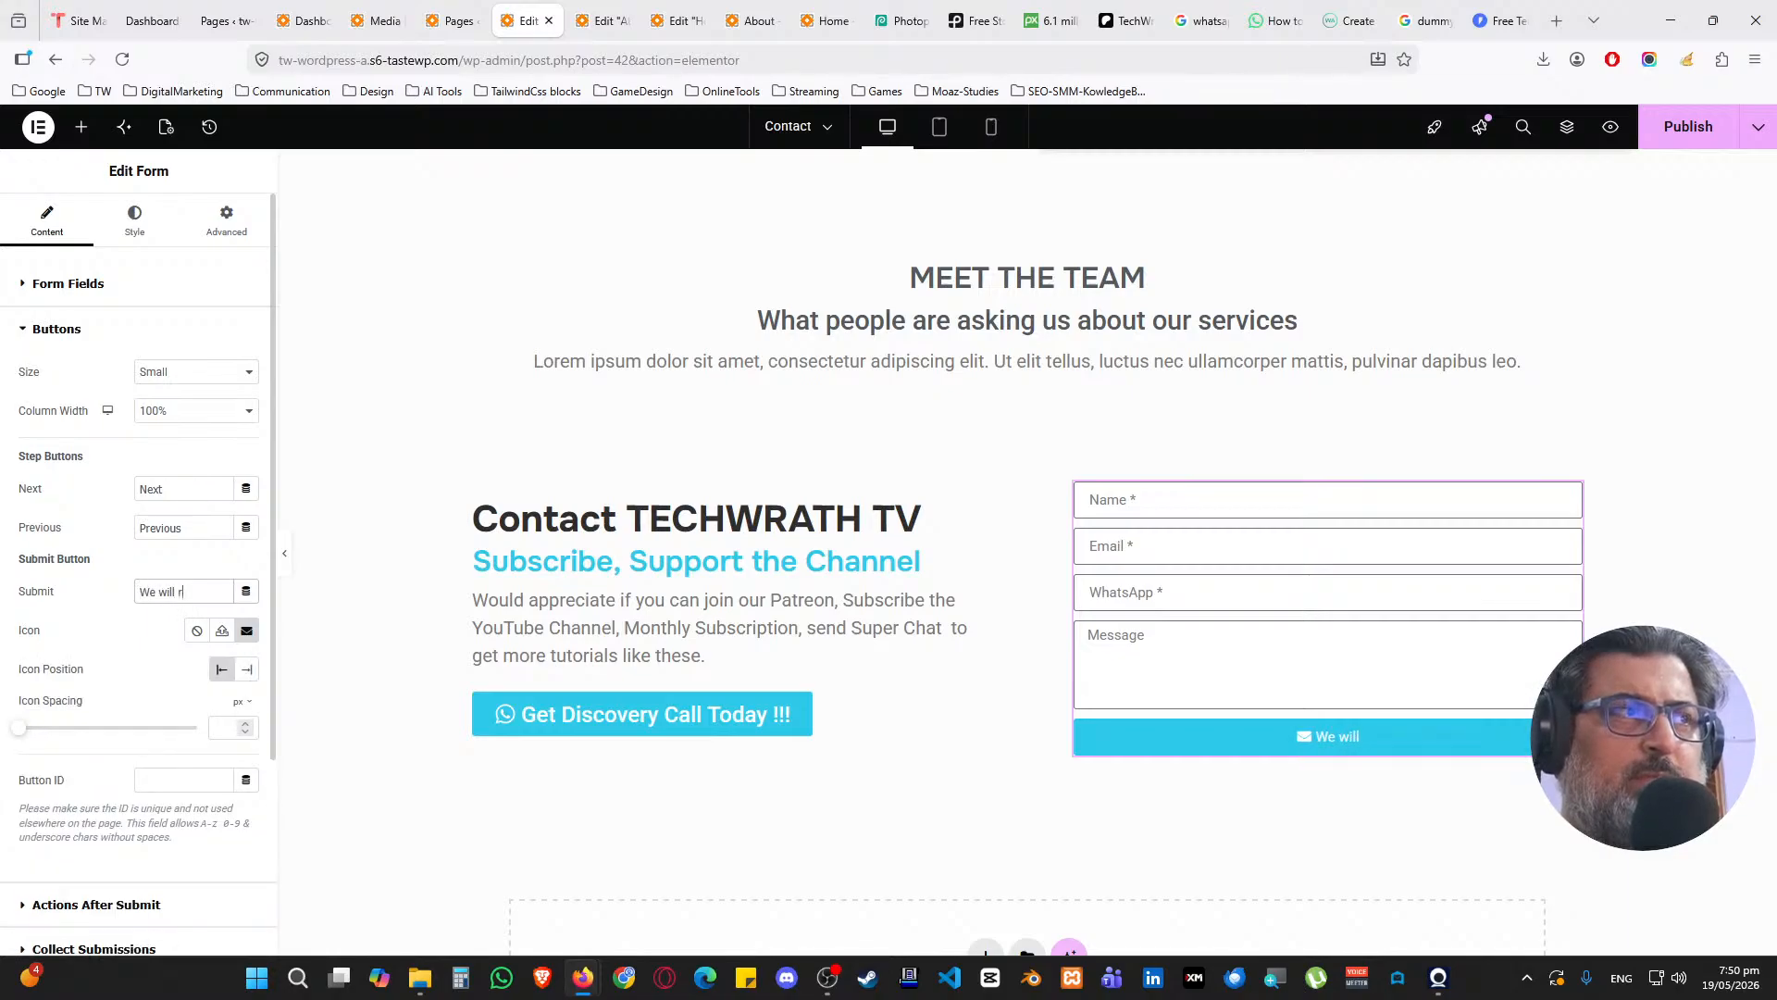
text(e)
text(spond )
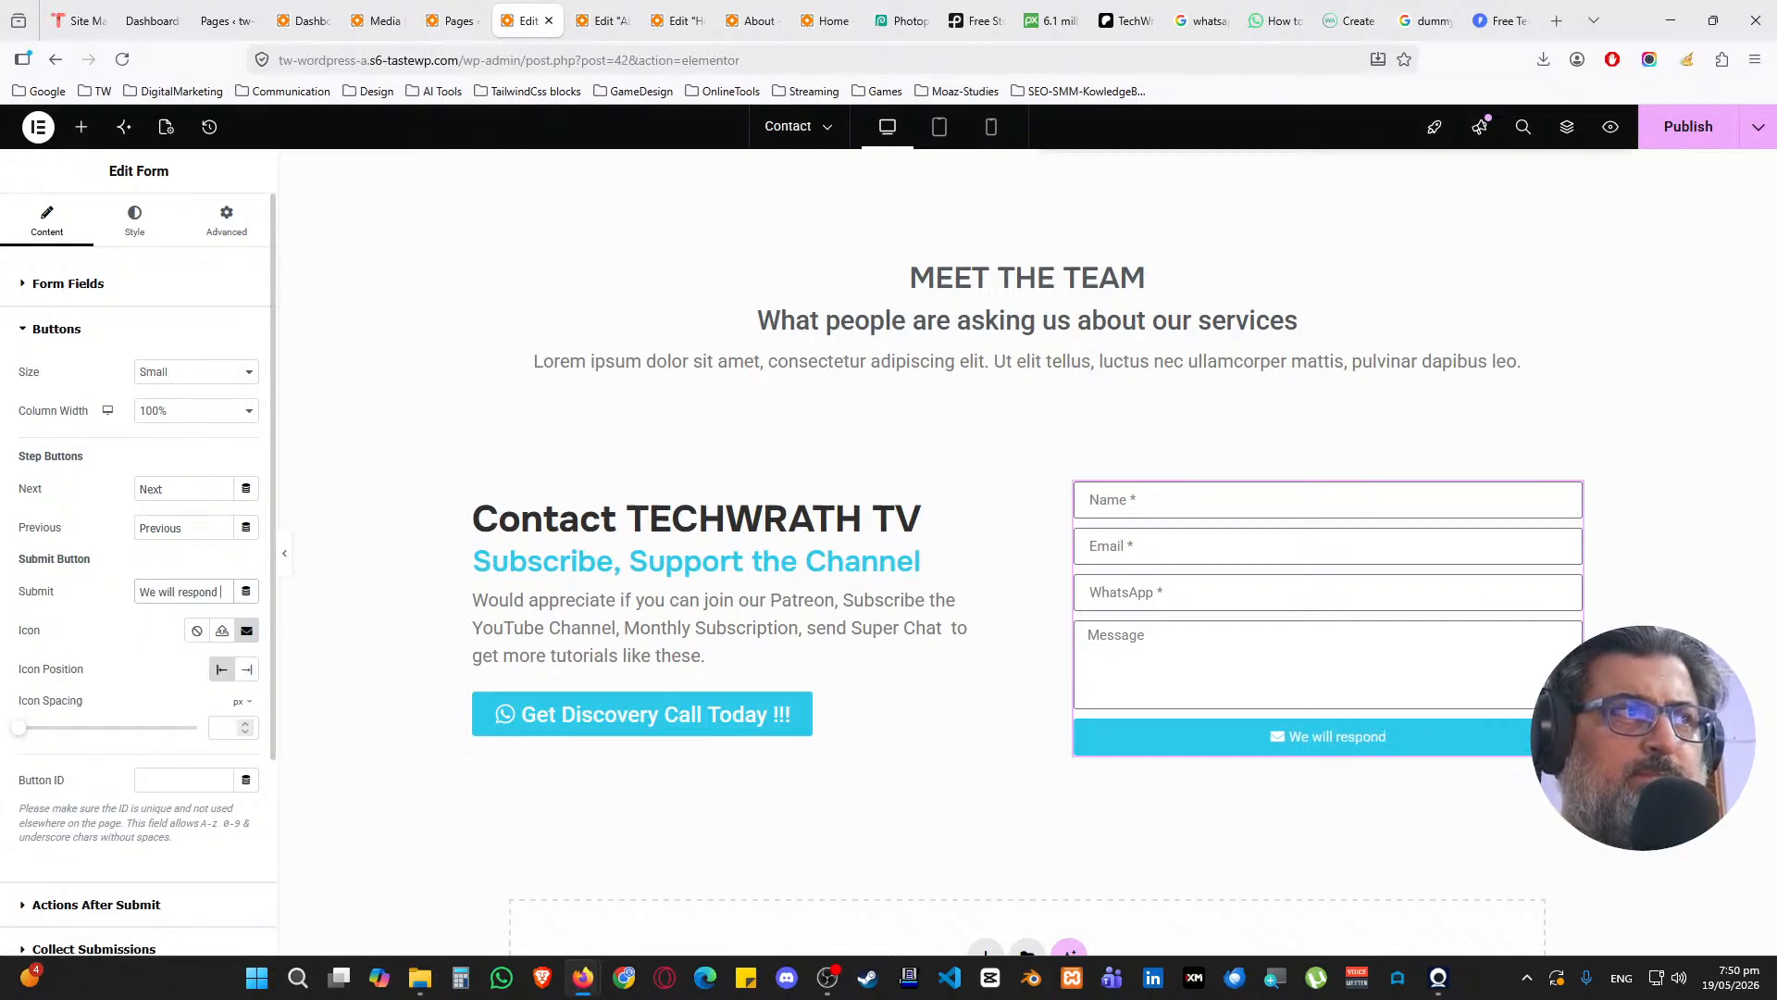
text(withing 24 hours.)
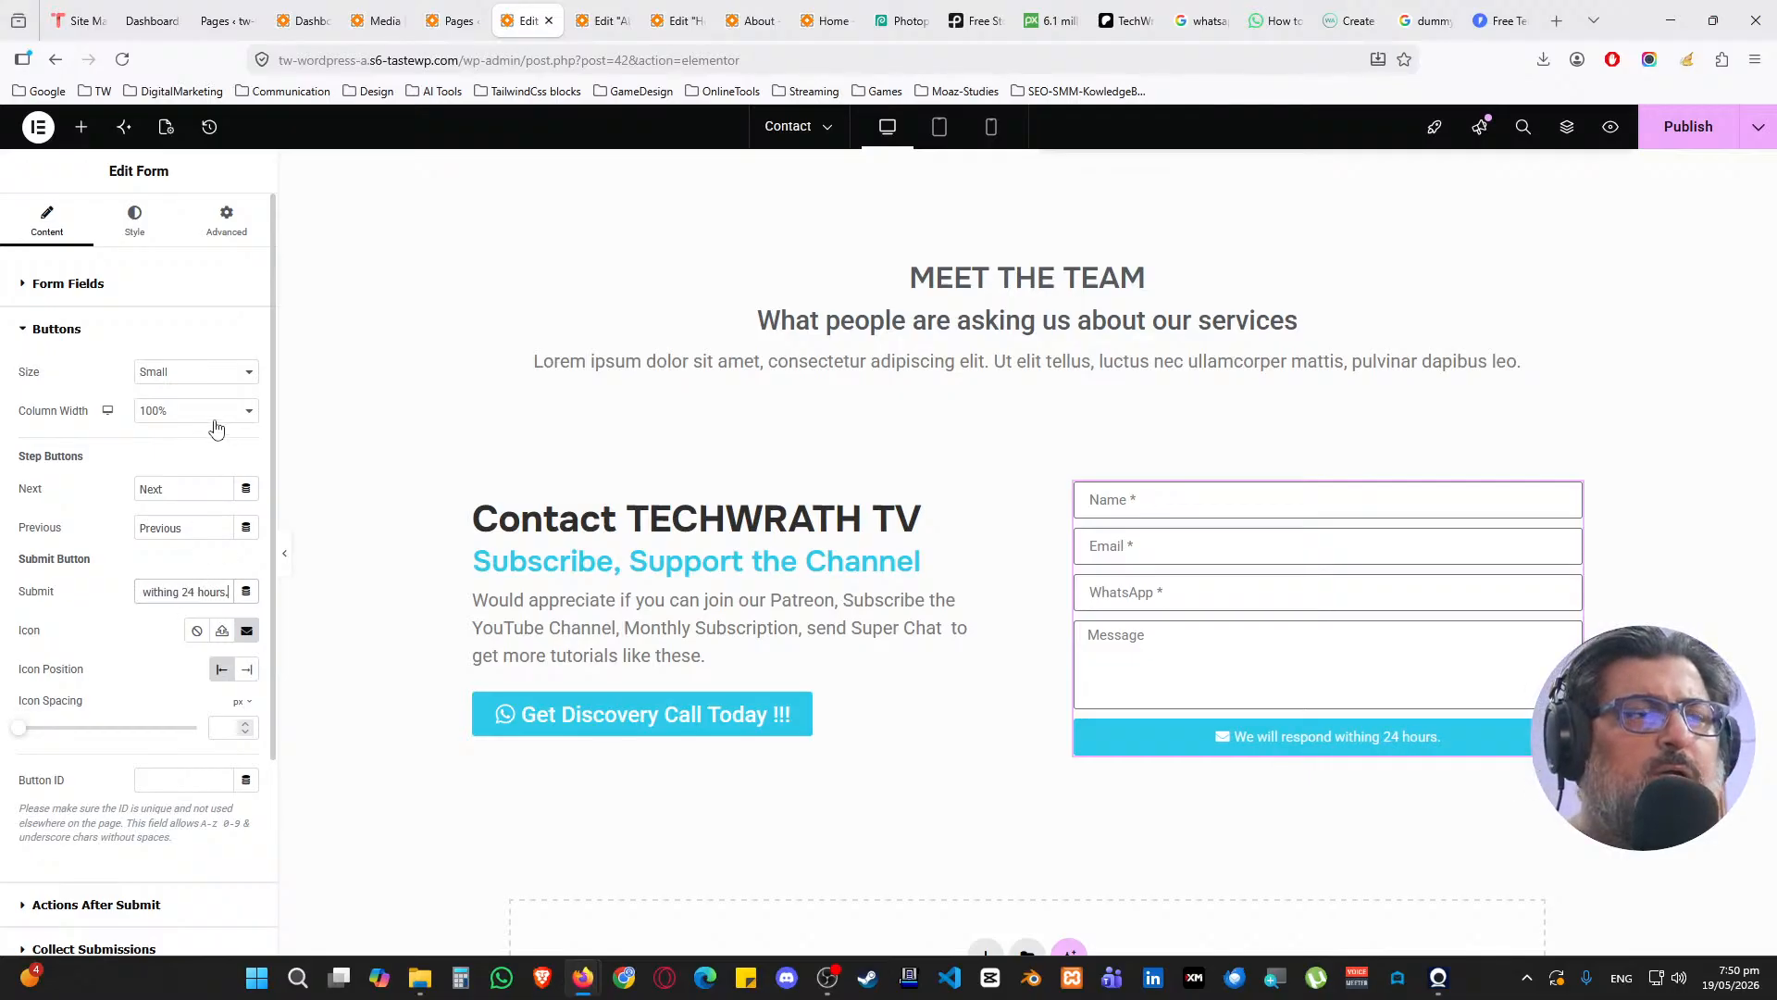
click(124, 345)
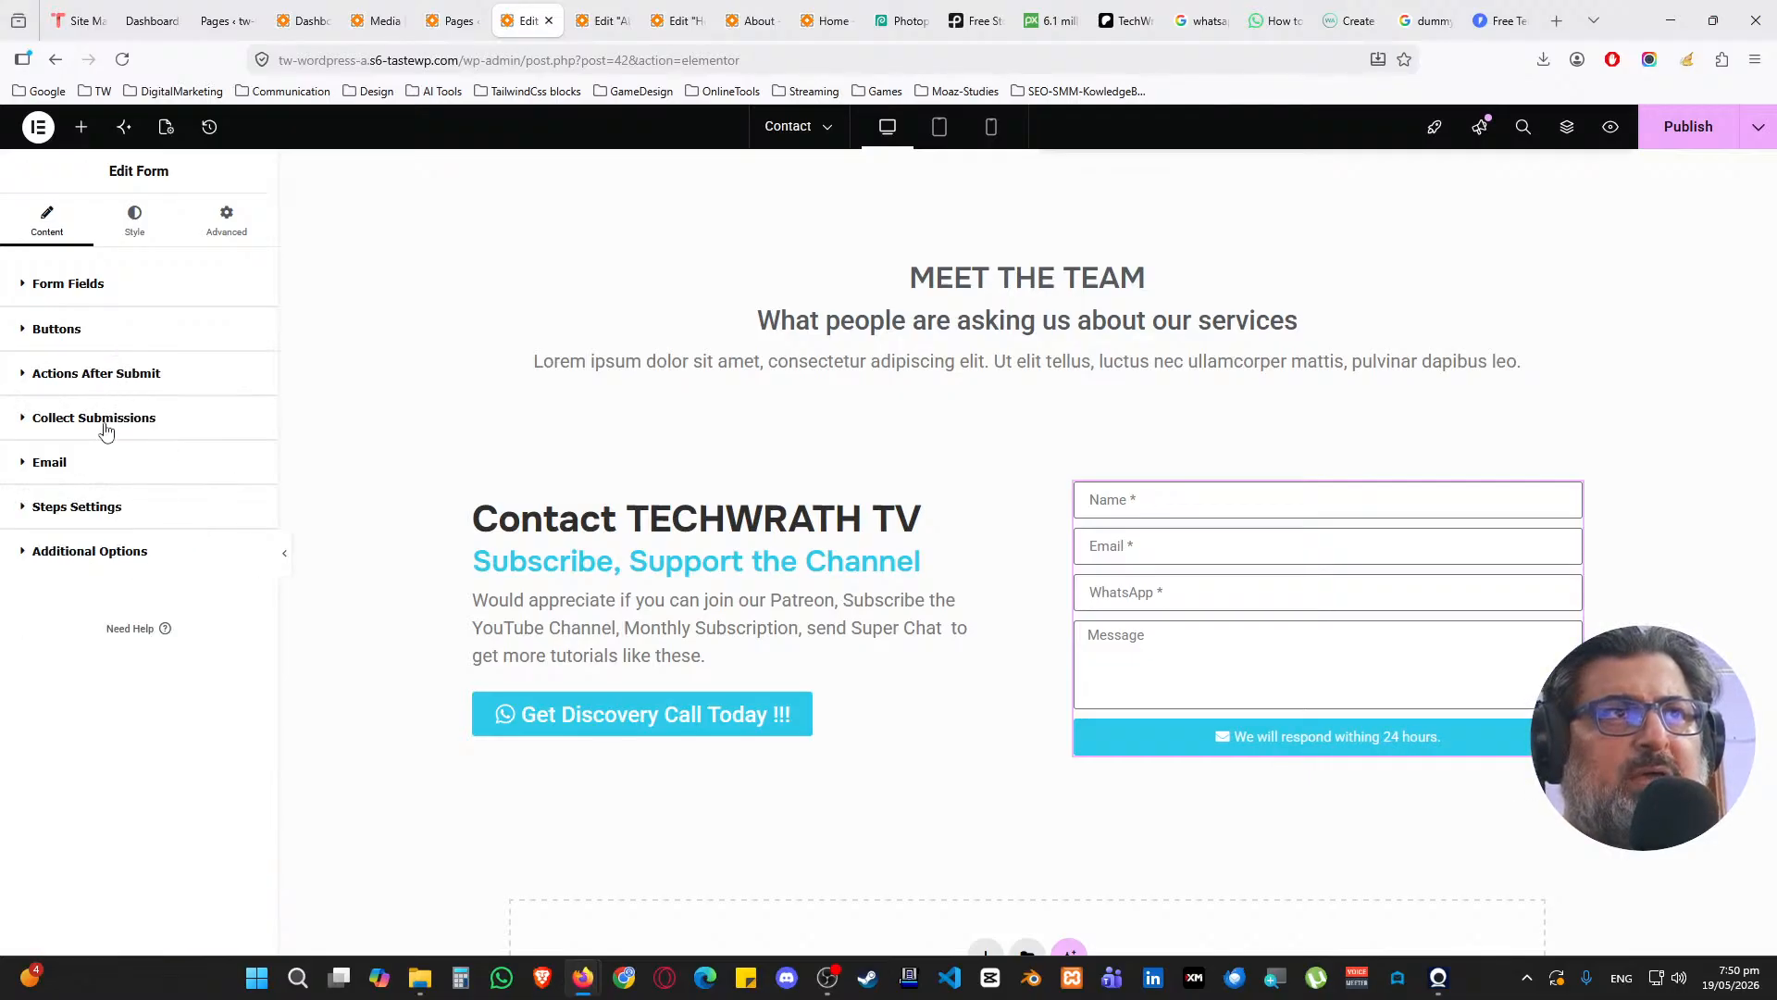
Make the notification email subject begin with 'Contact Form'
click(102, 476)
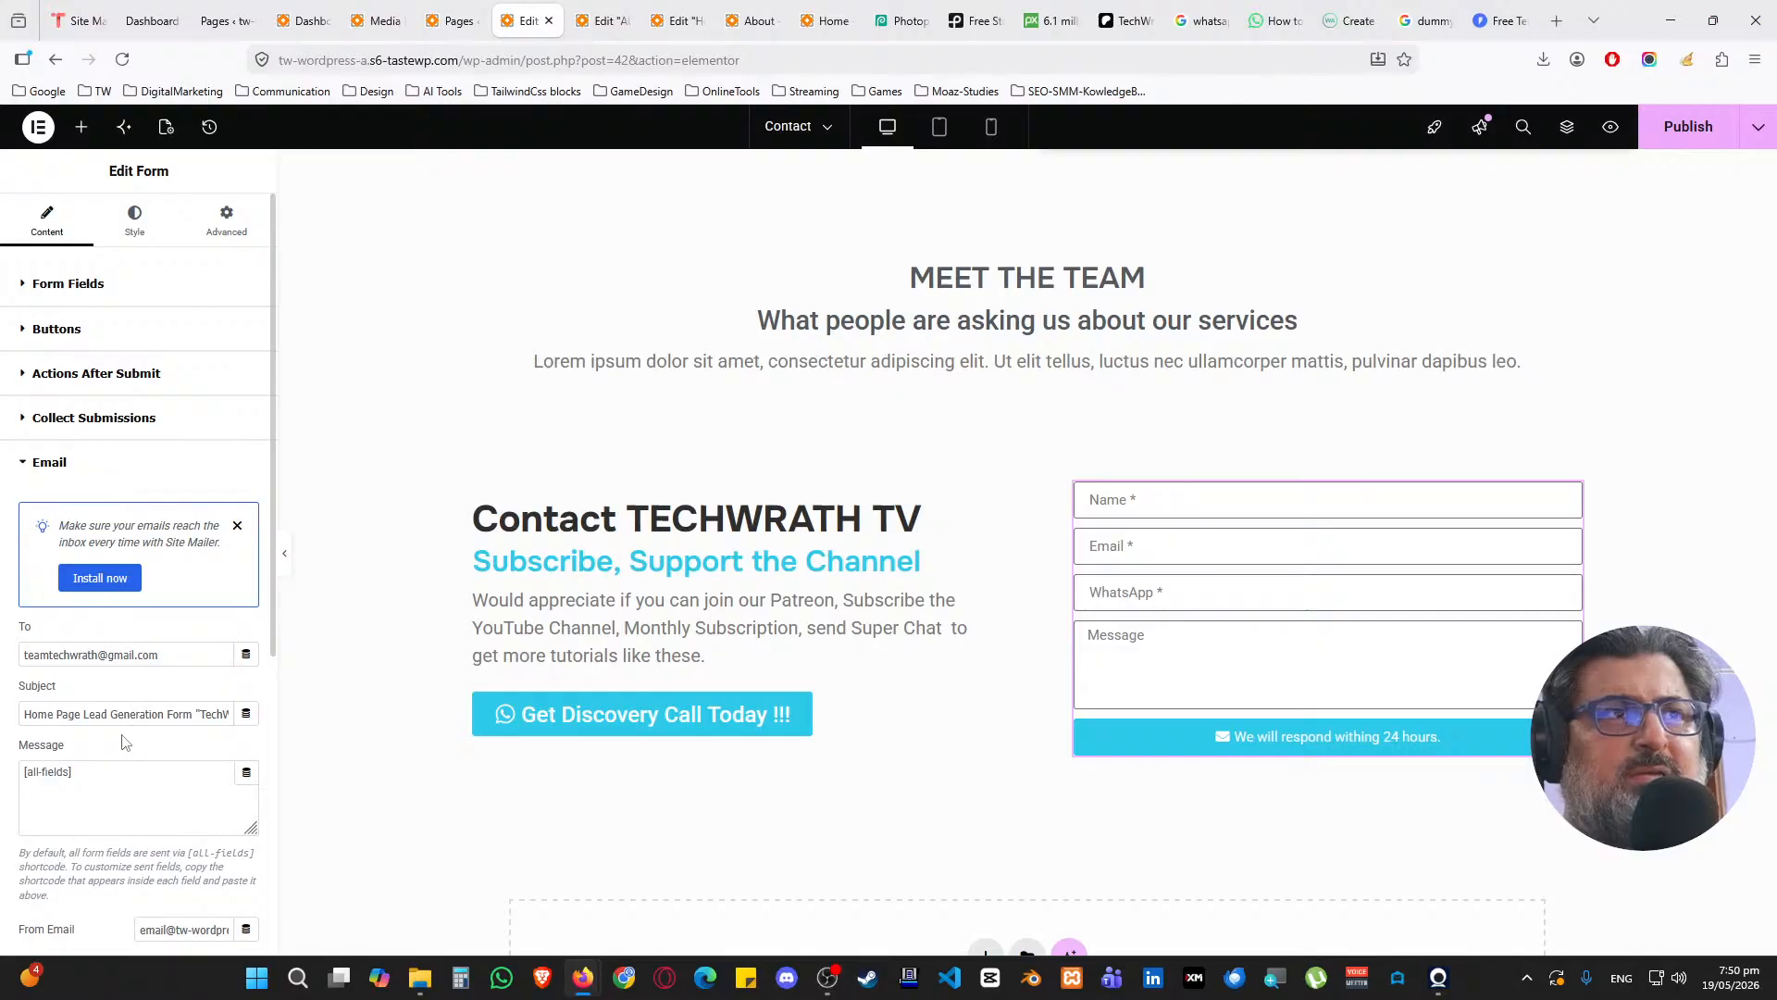
click(166, 717)
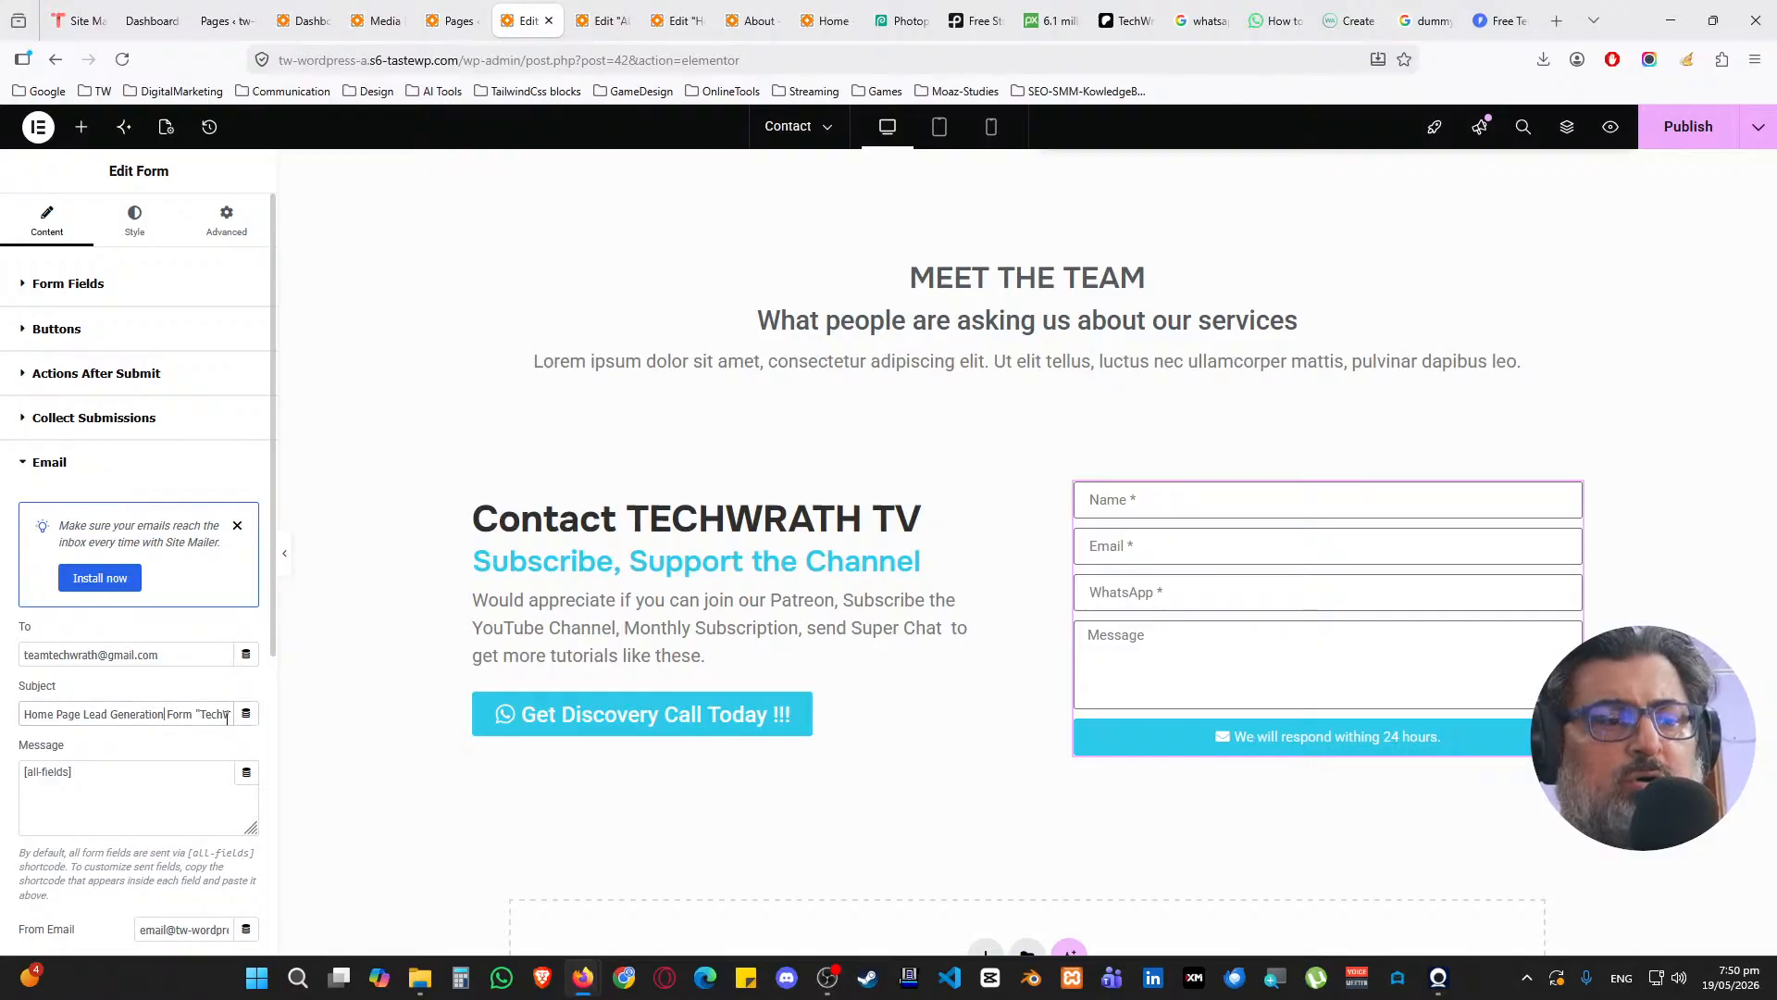
key(shift+Home)
text(Contact)
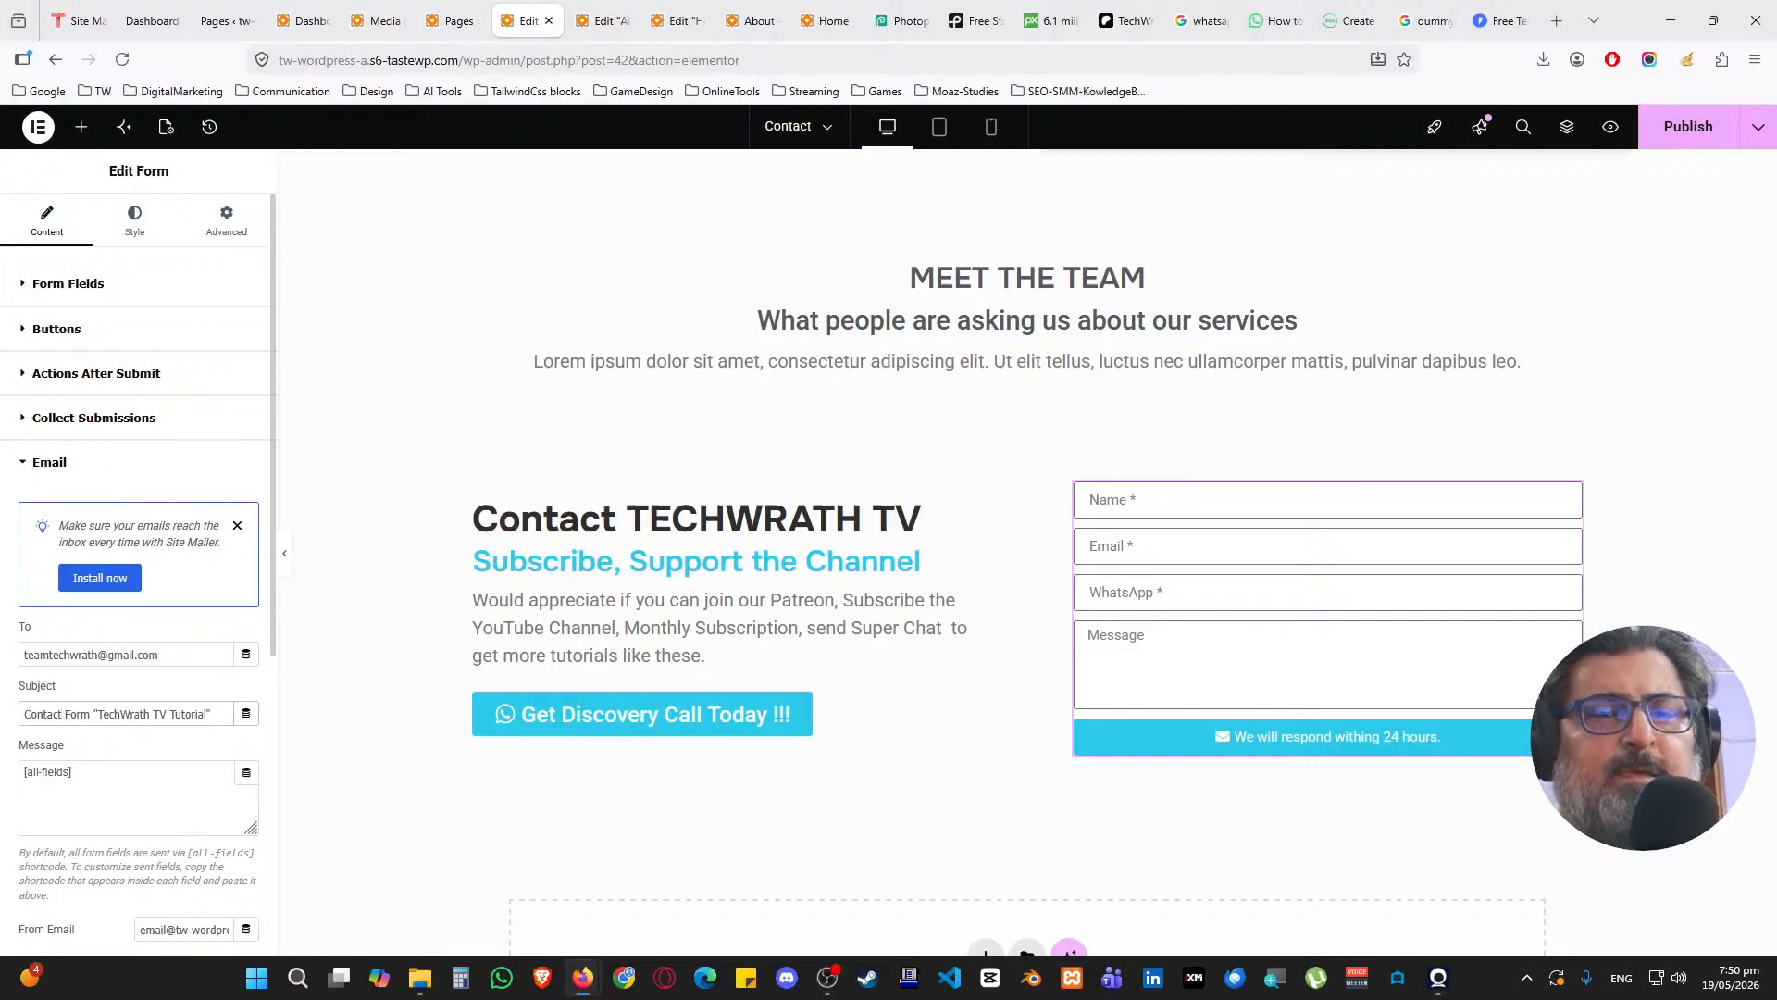
click(90, 463)
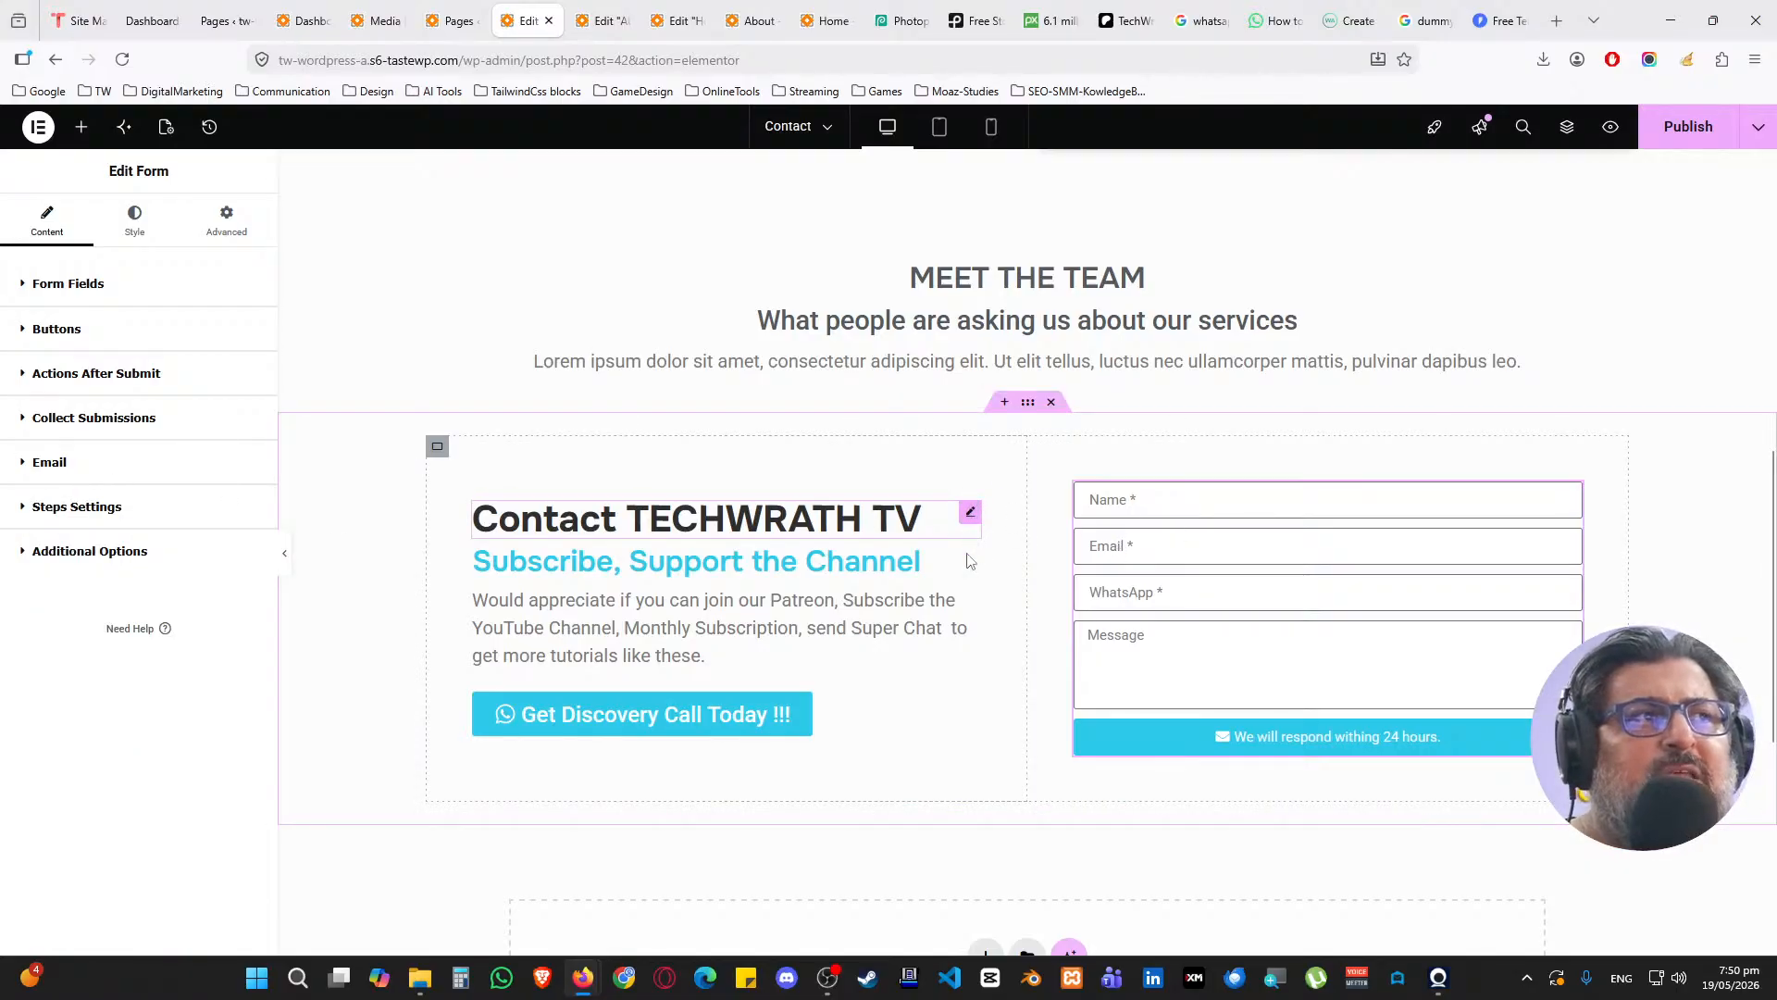
Delete the left column's Get Discovery Call button, description, subscribe heading and Contact heading
right_click(970, 709)
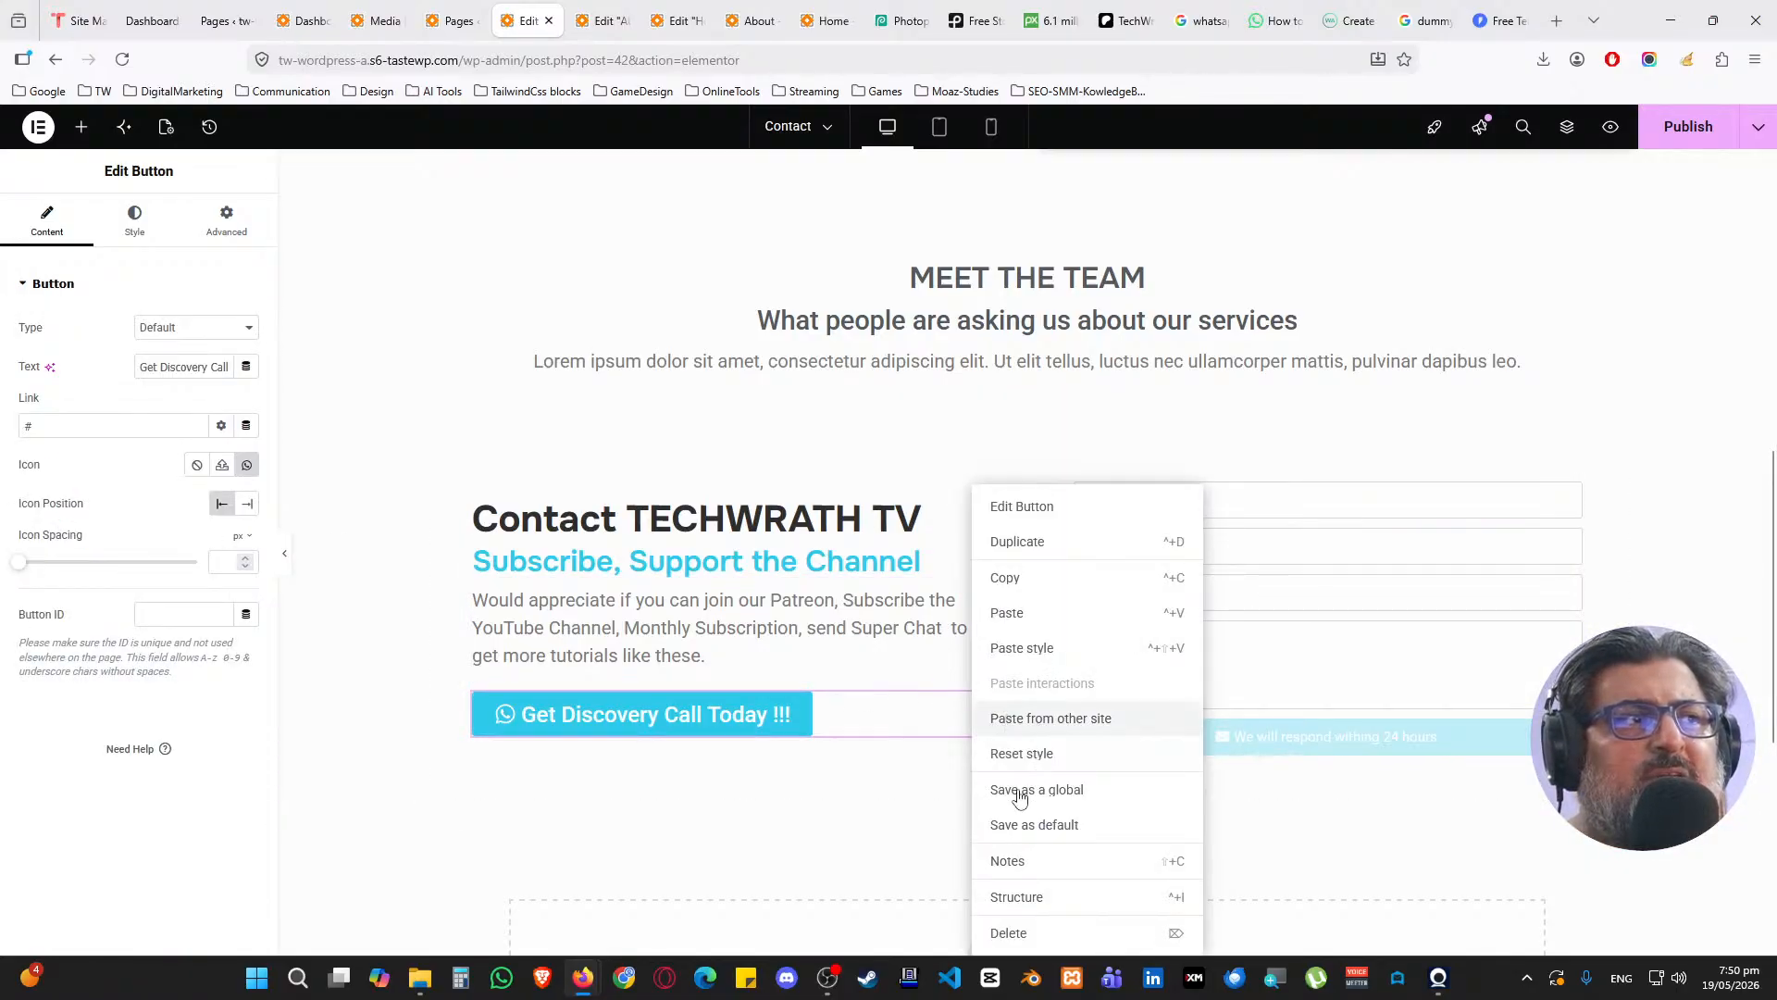
click(1018, 934)
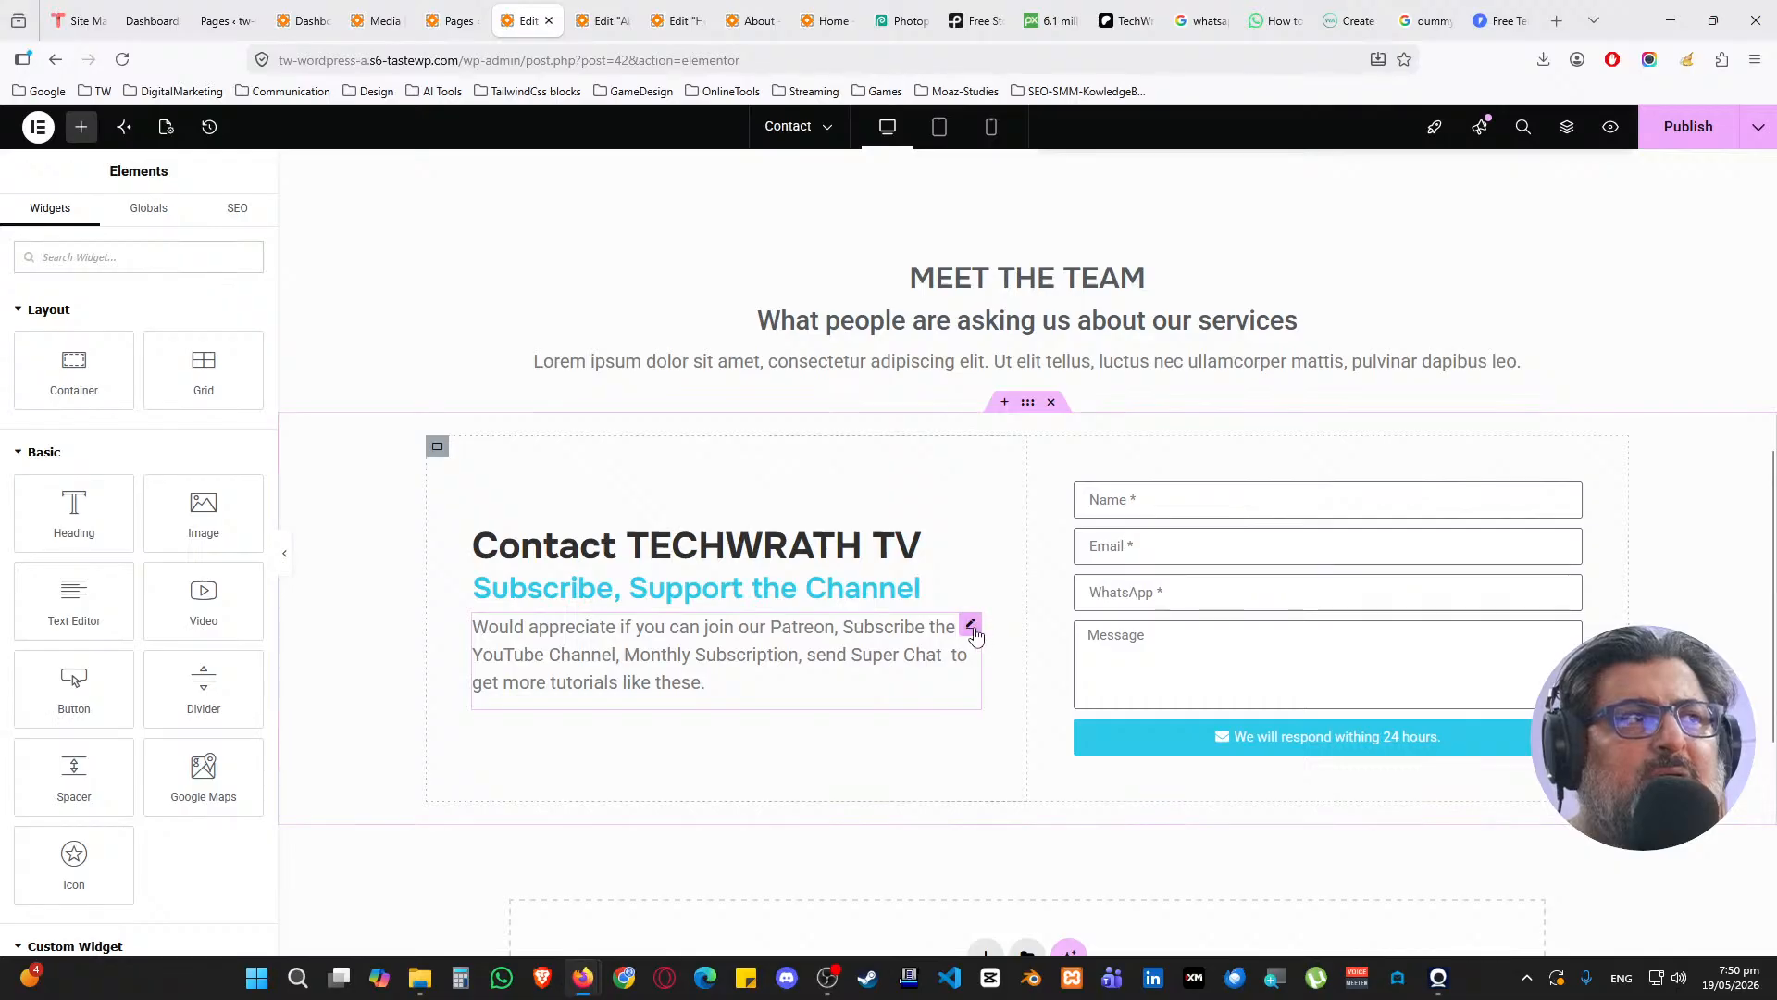
right_click(975, 634)
click(1012, 933)
right_click(968, 638)
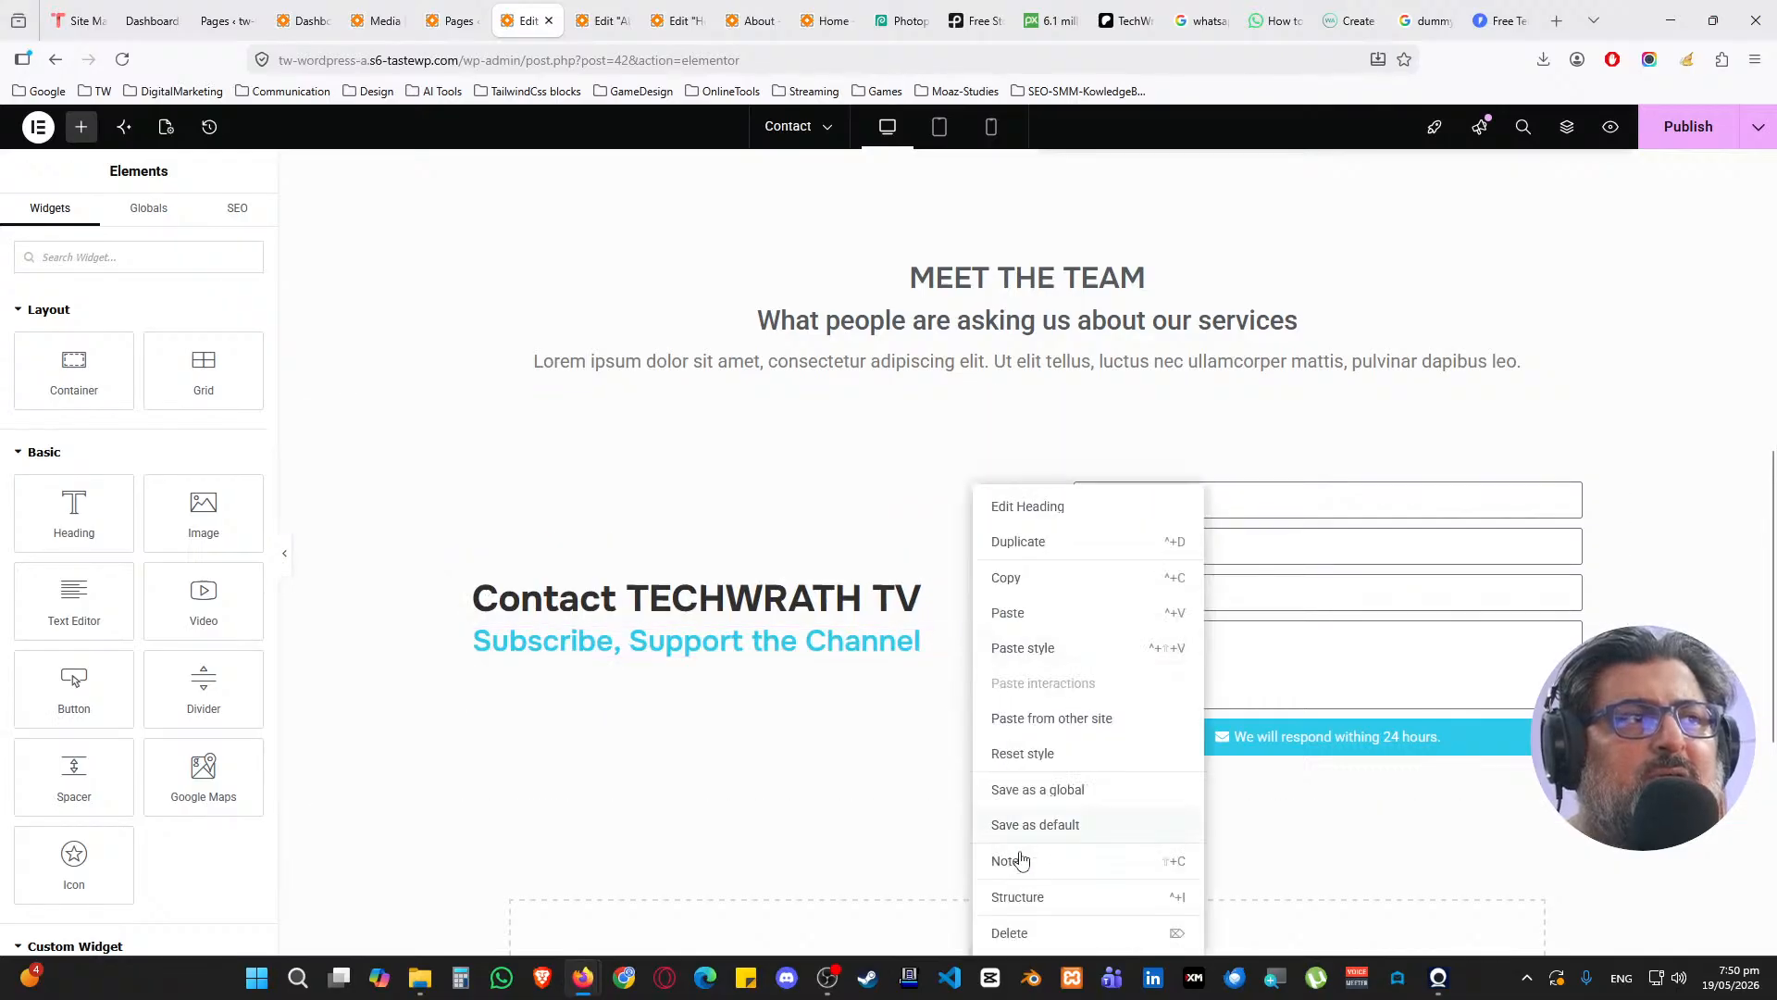
click(1016, 933)
right_click(970, 618)
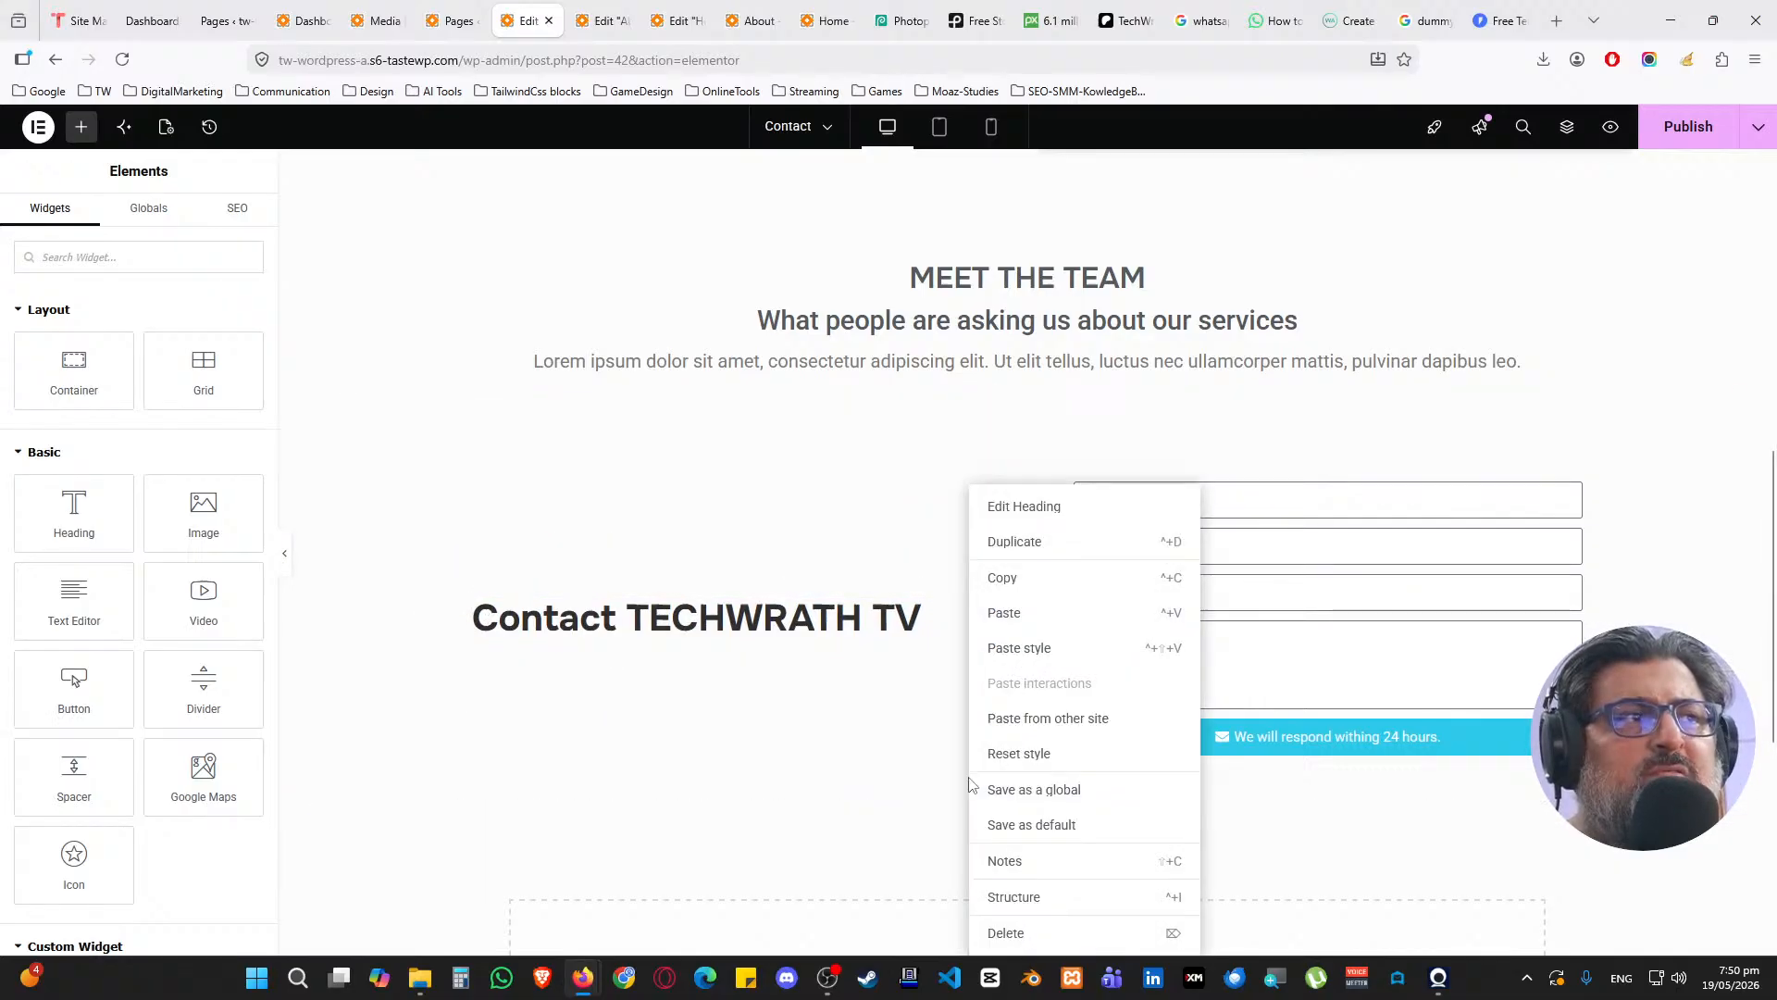
click(1013, 932)
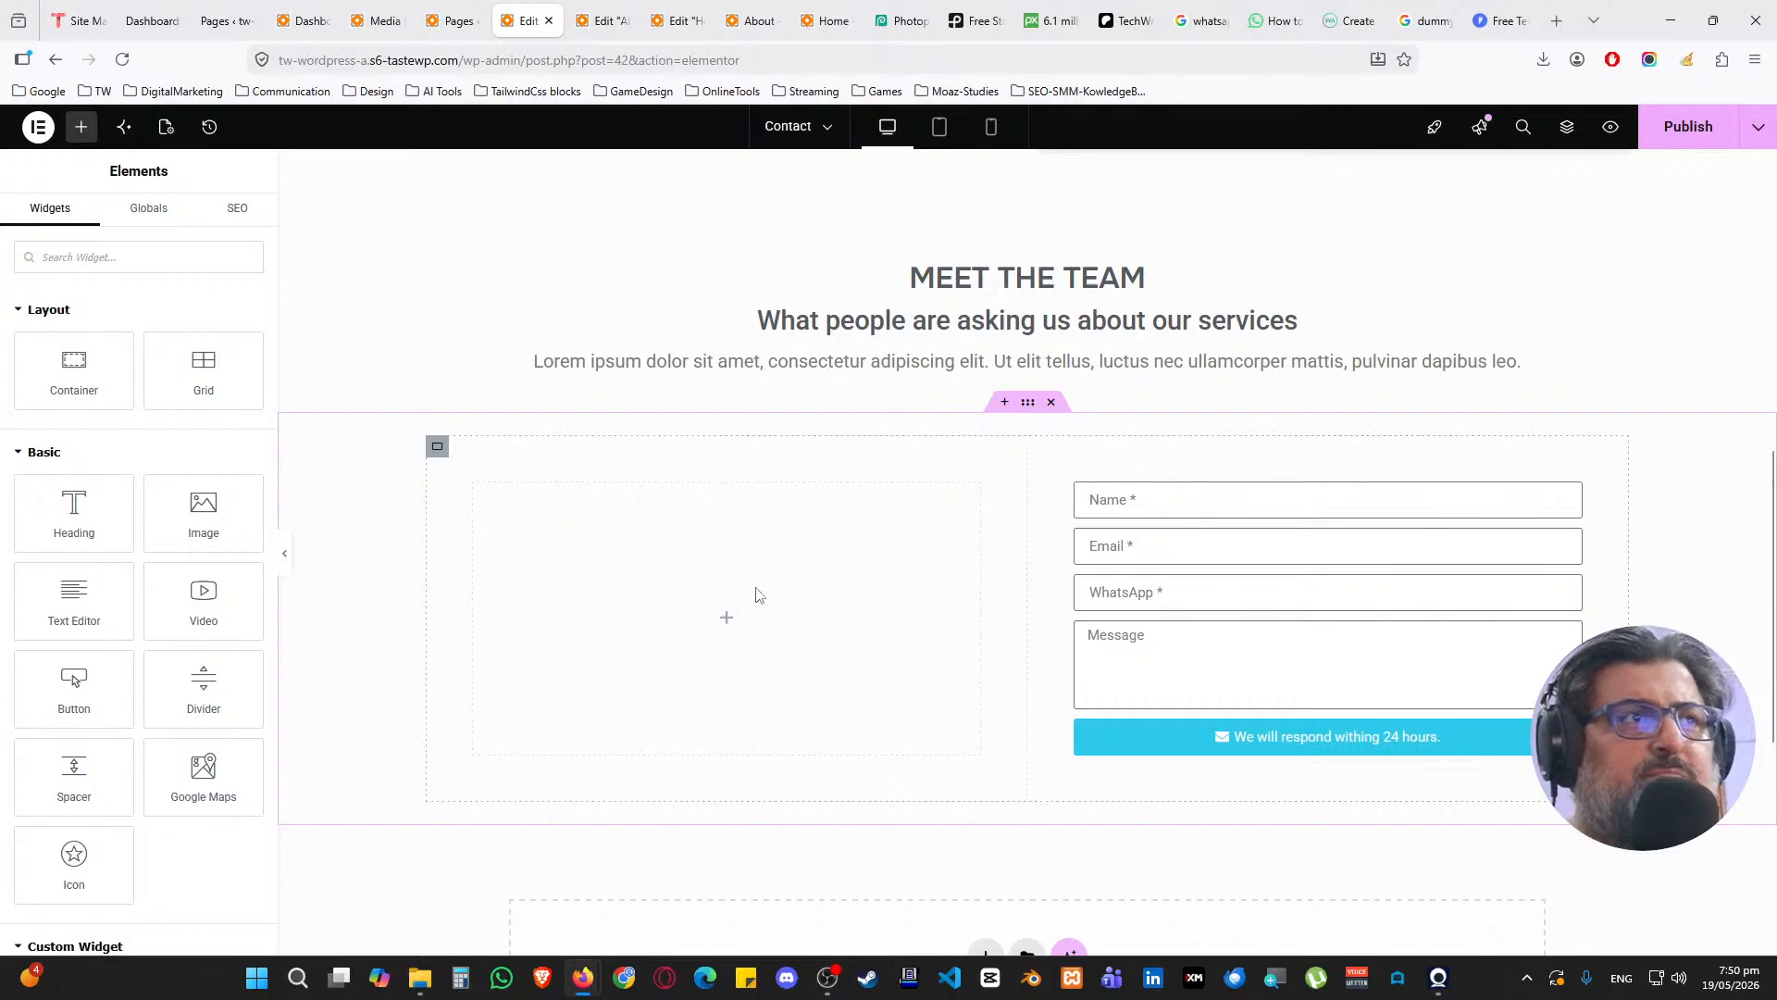
Search for the Icon Box widget and place it in the empty left column
click(86, 131)
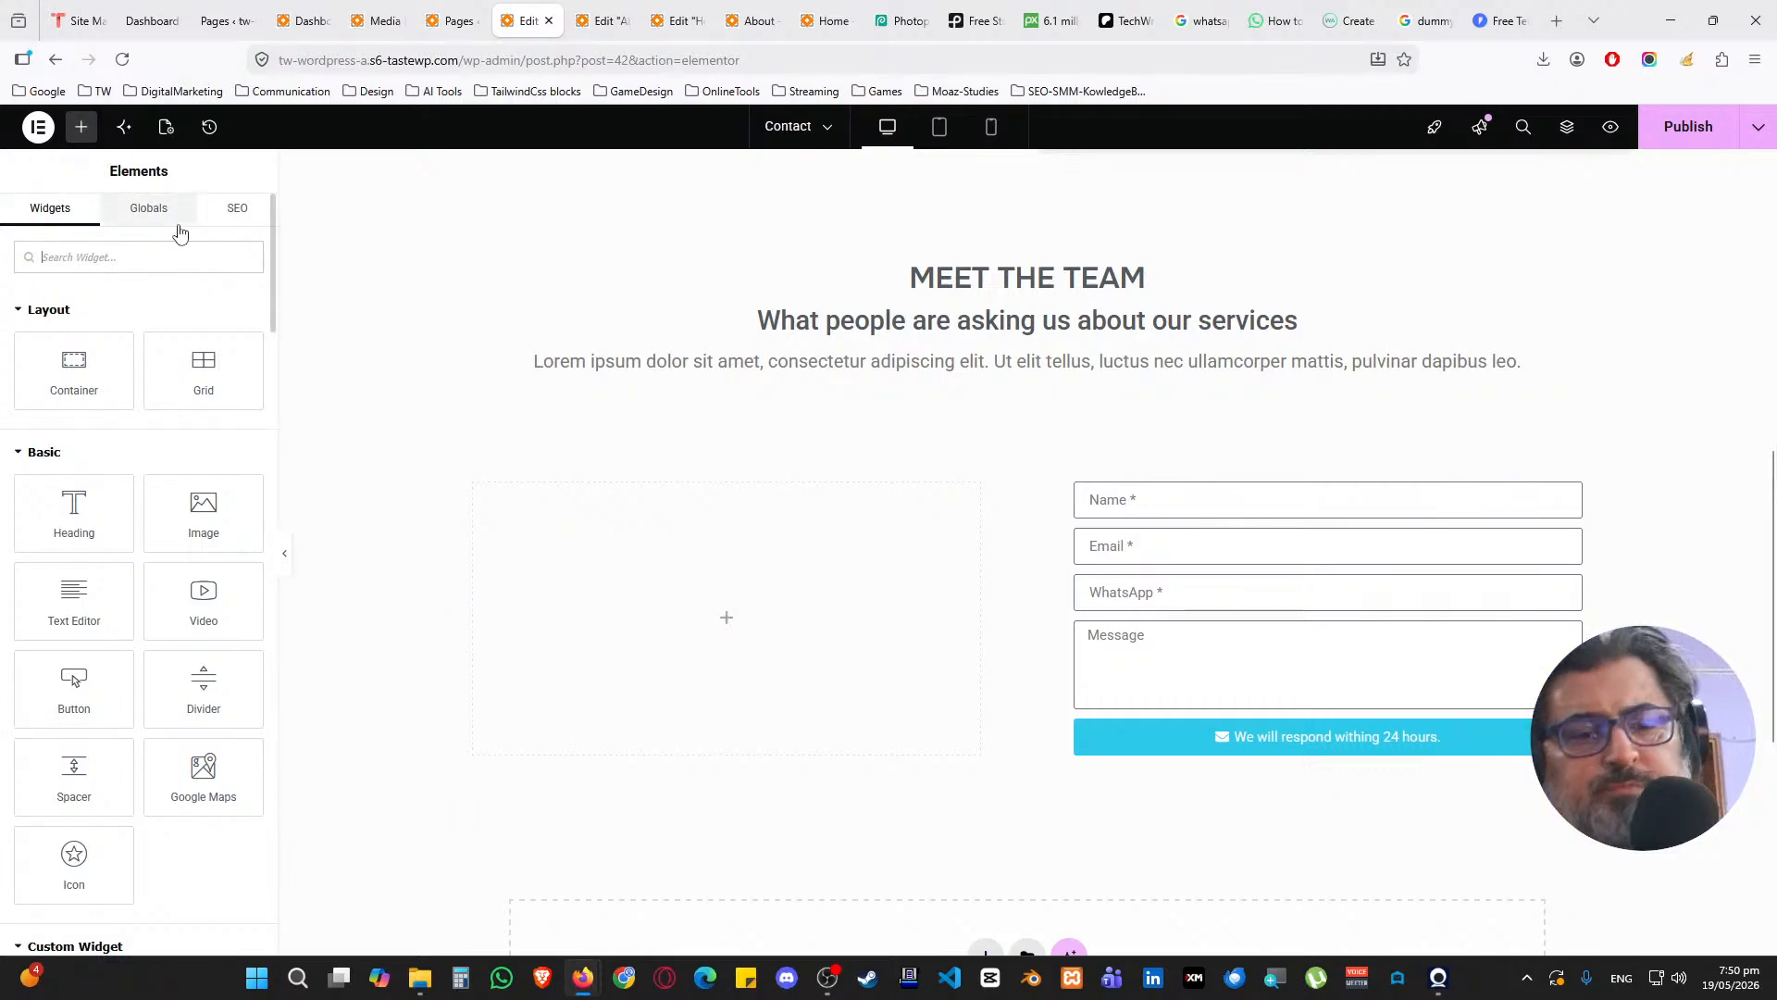
text(icon bo)
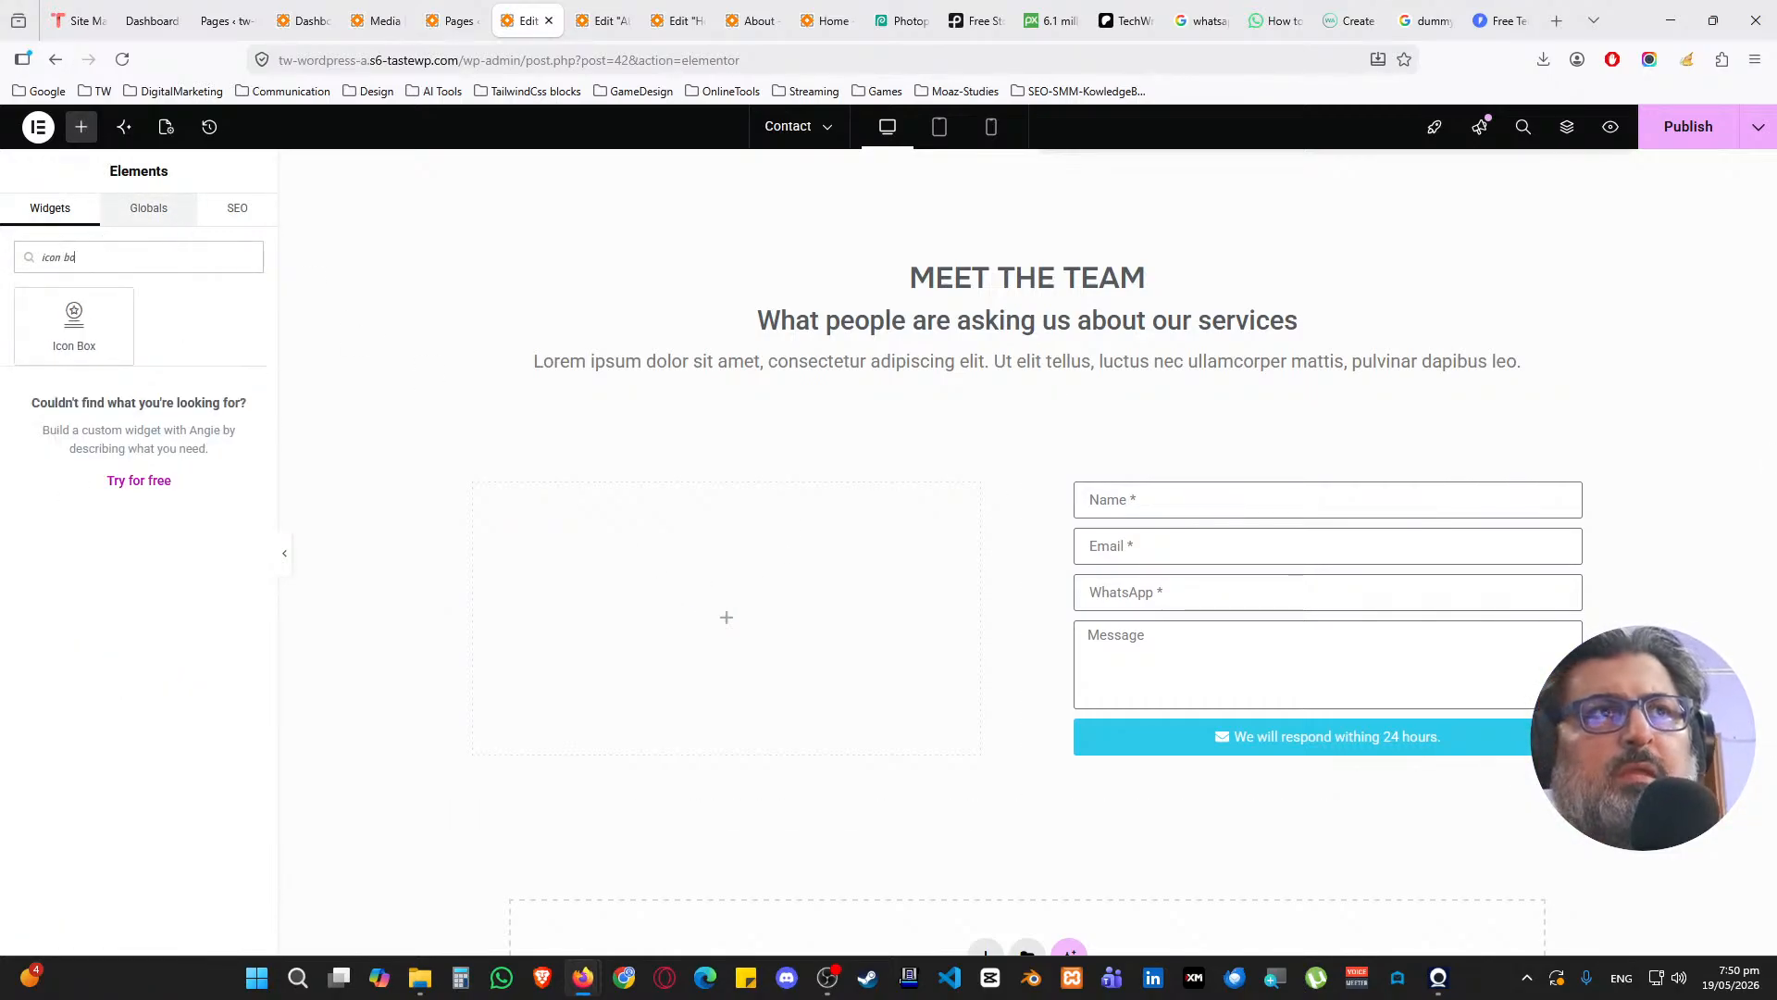
drag(74, 324, 682, 623)
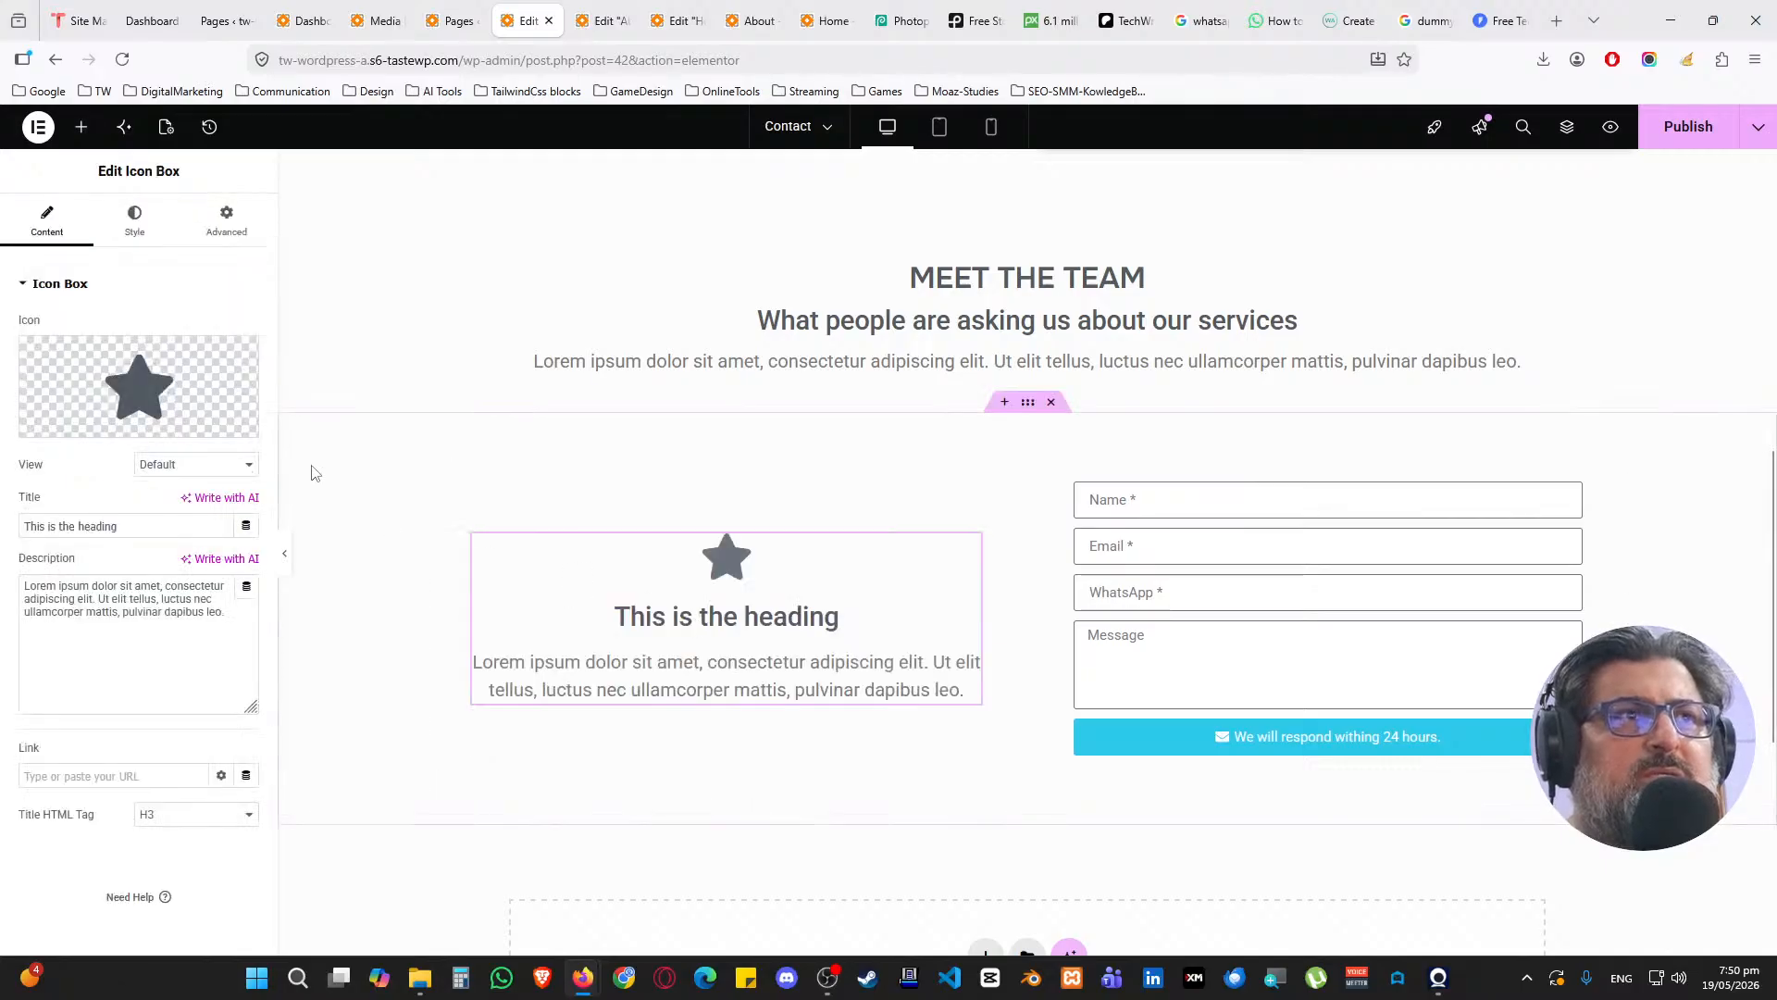
Place the star icon left of the heading, vertically centred, with 10 px icon spacing
click(135, 234)
click(171, 327)
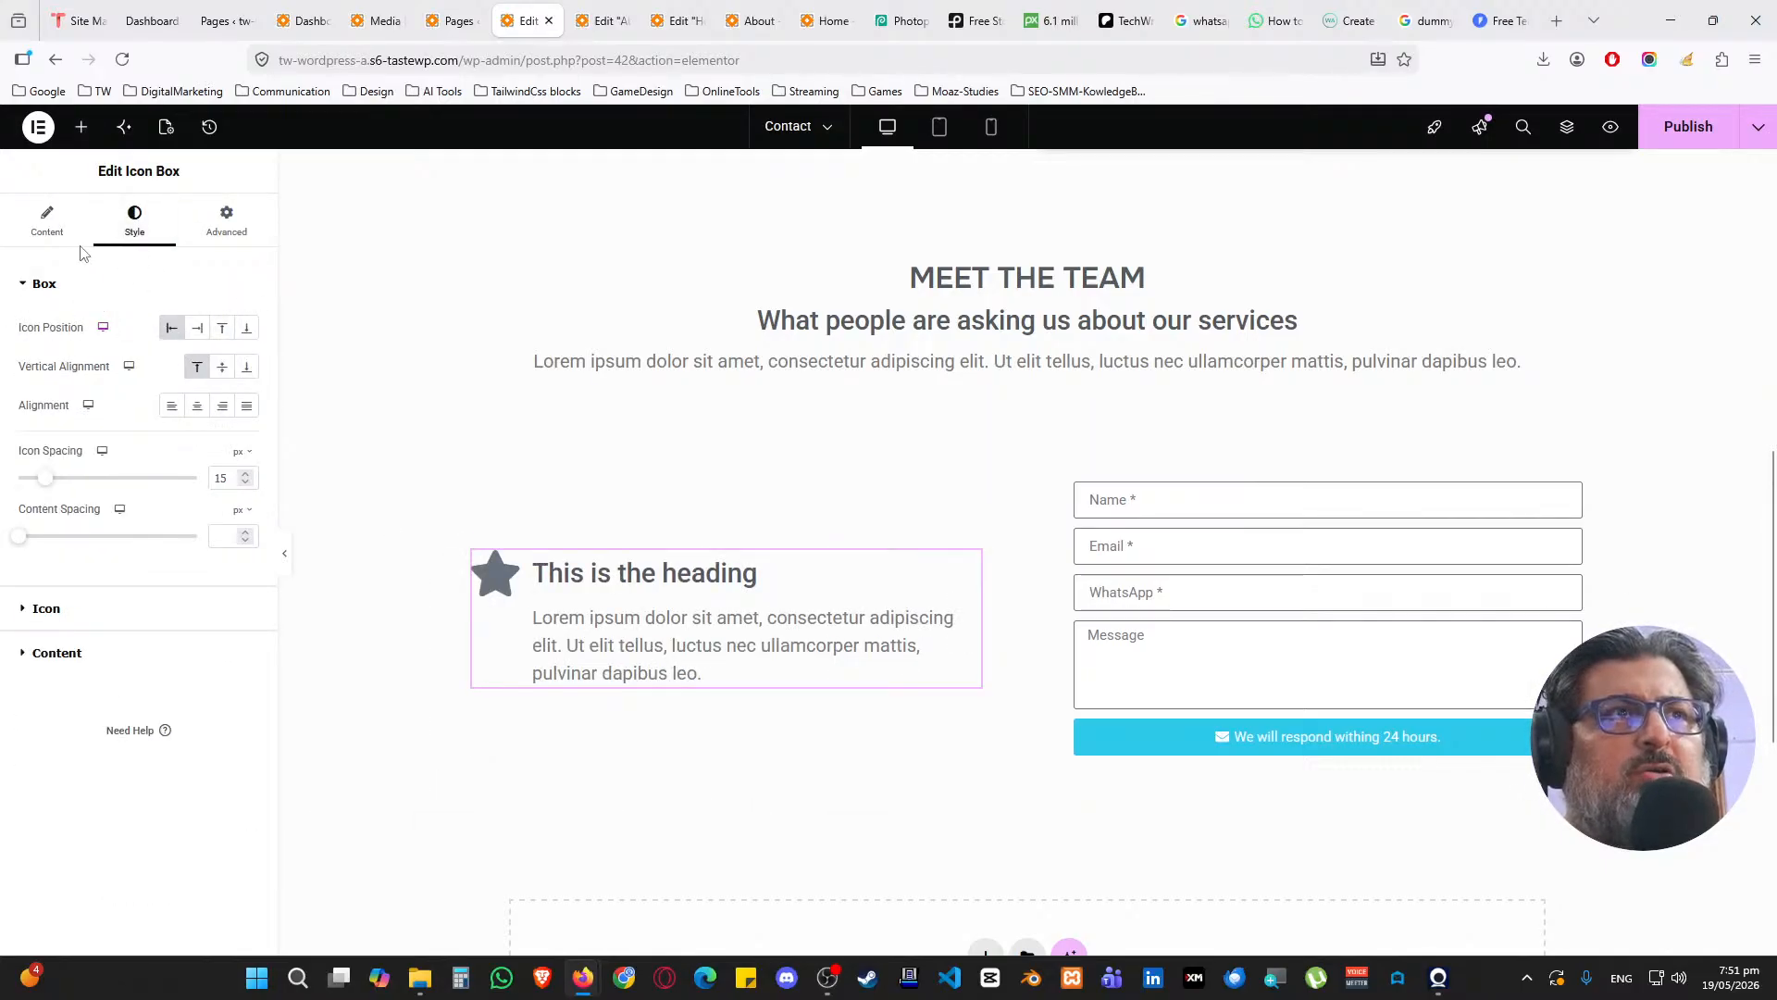
click(222, 366)
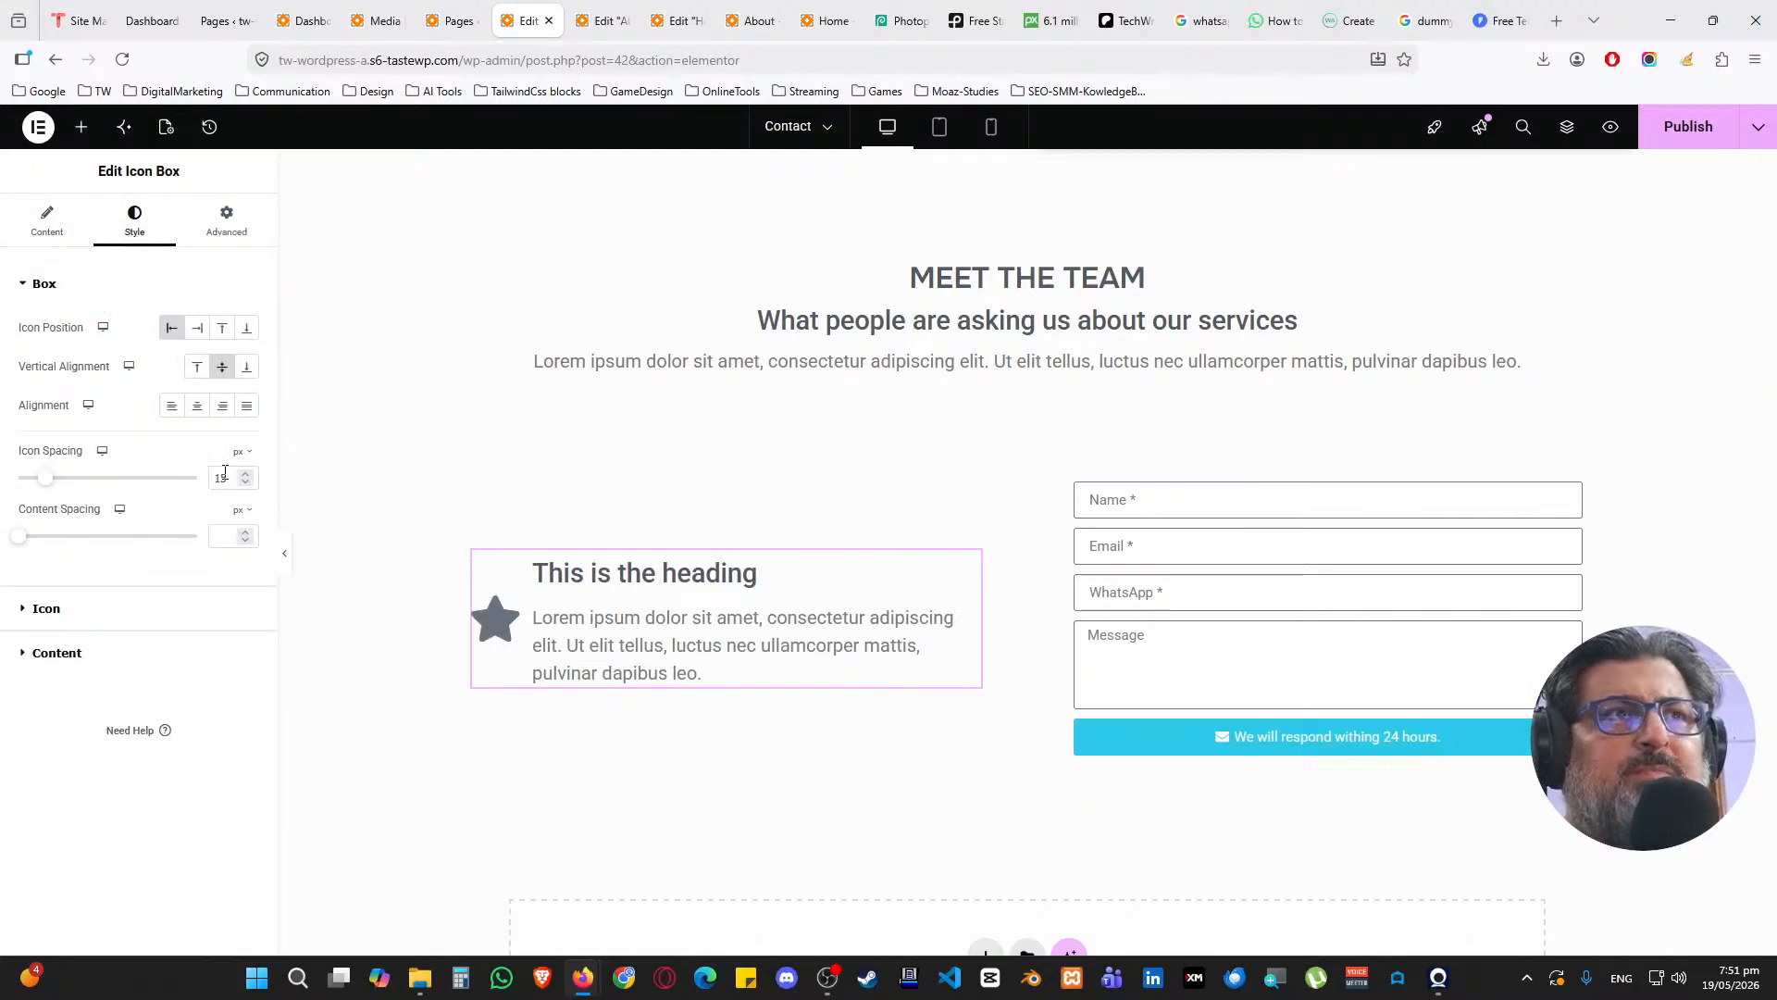
text(10)
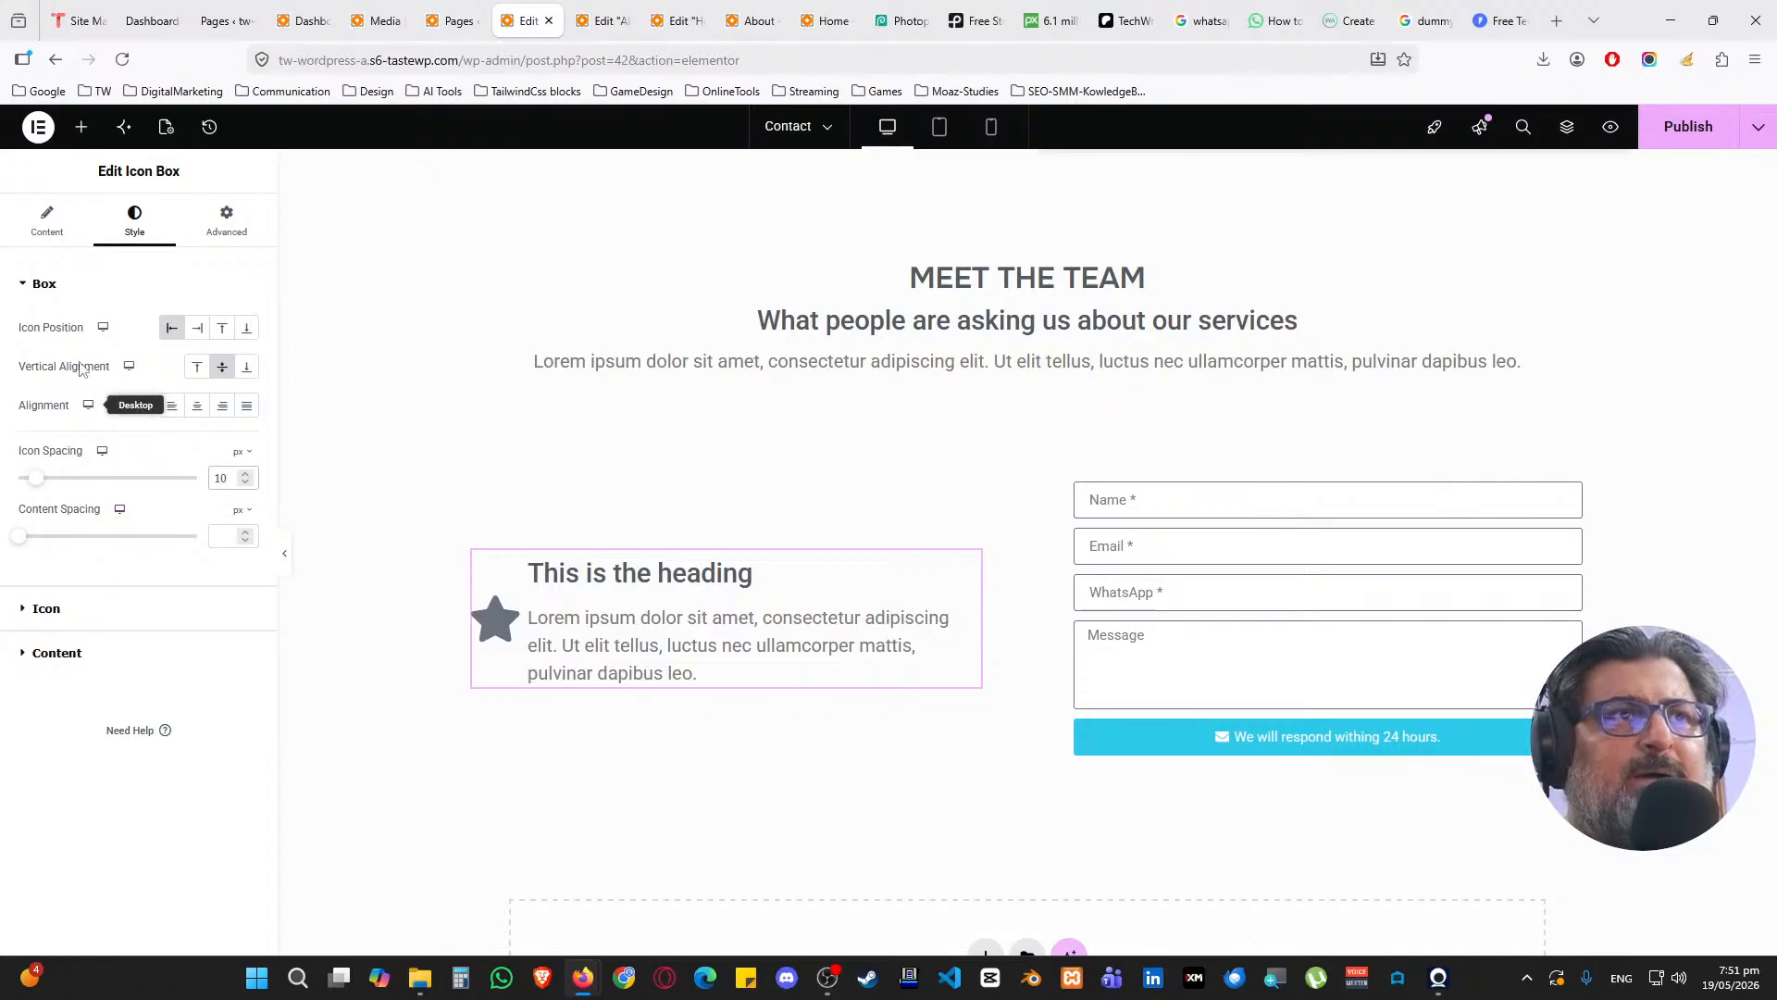
click(54, 287)
Set the Icon Box's icon size to 50 px
click(84, 343)
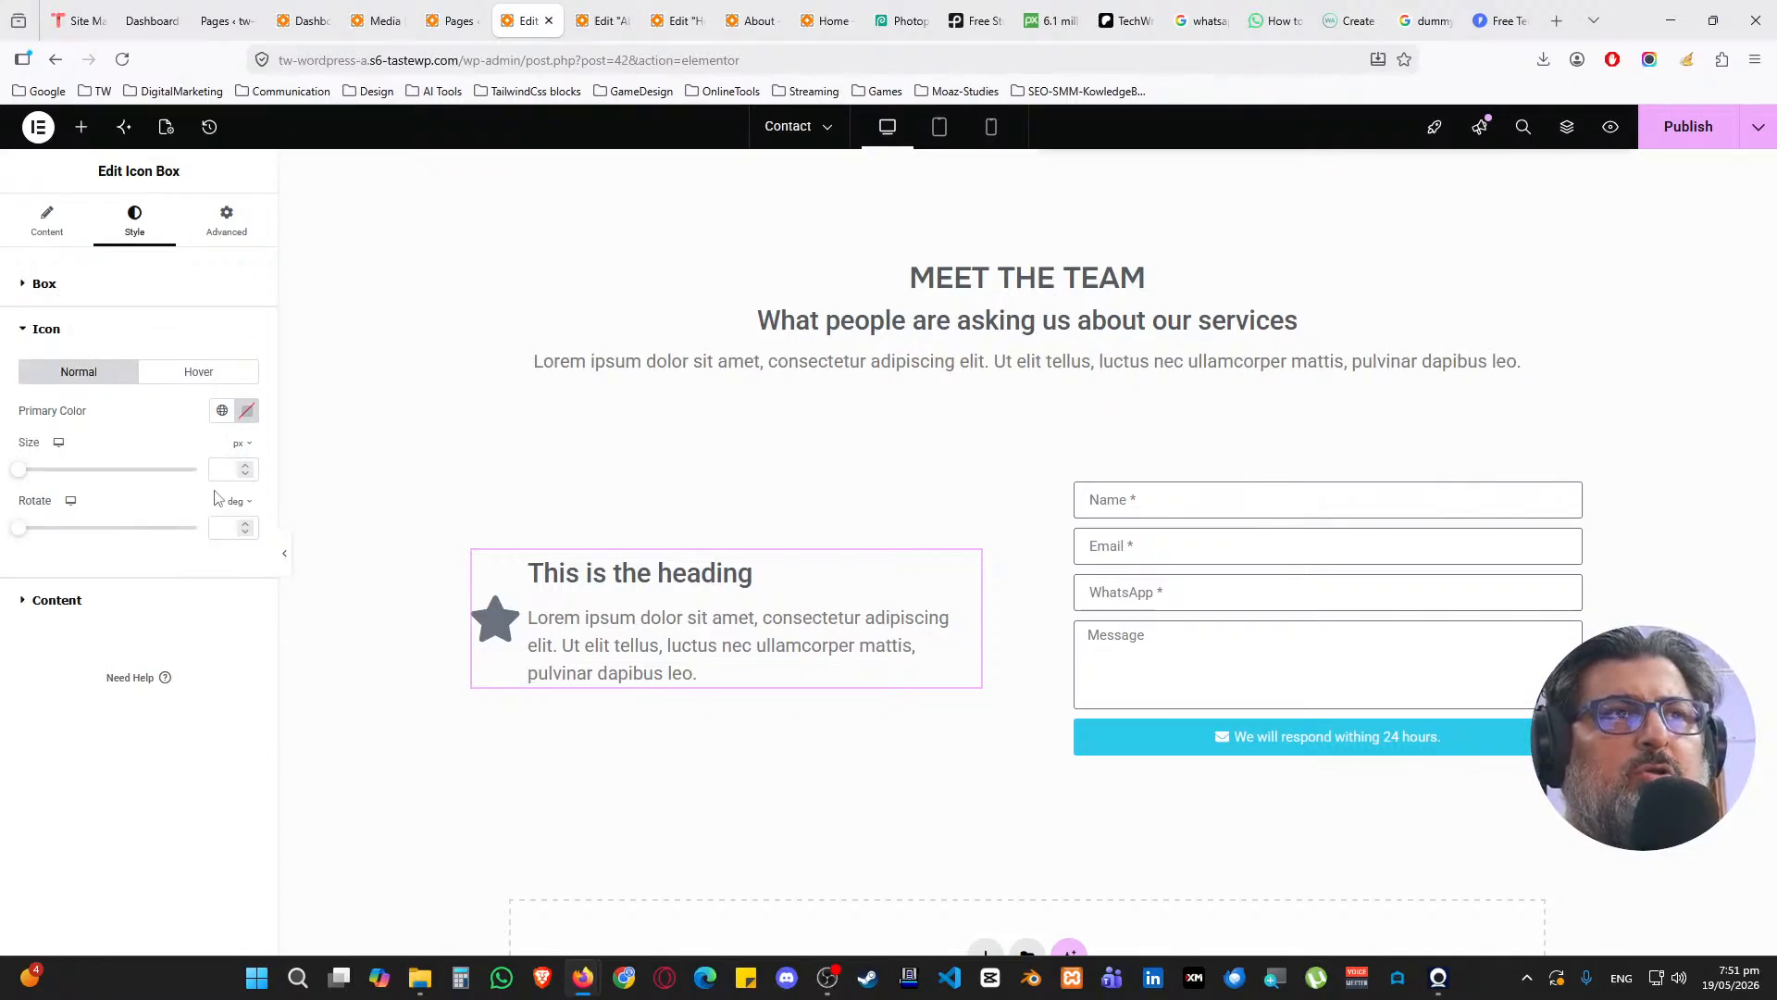
text(25)
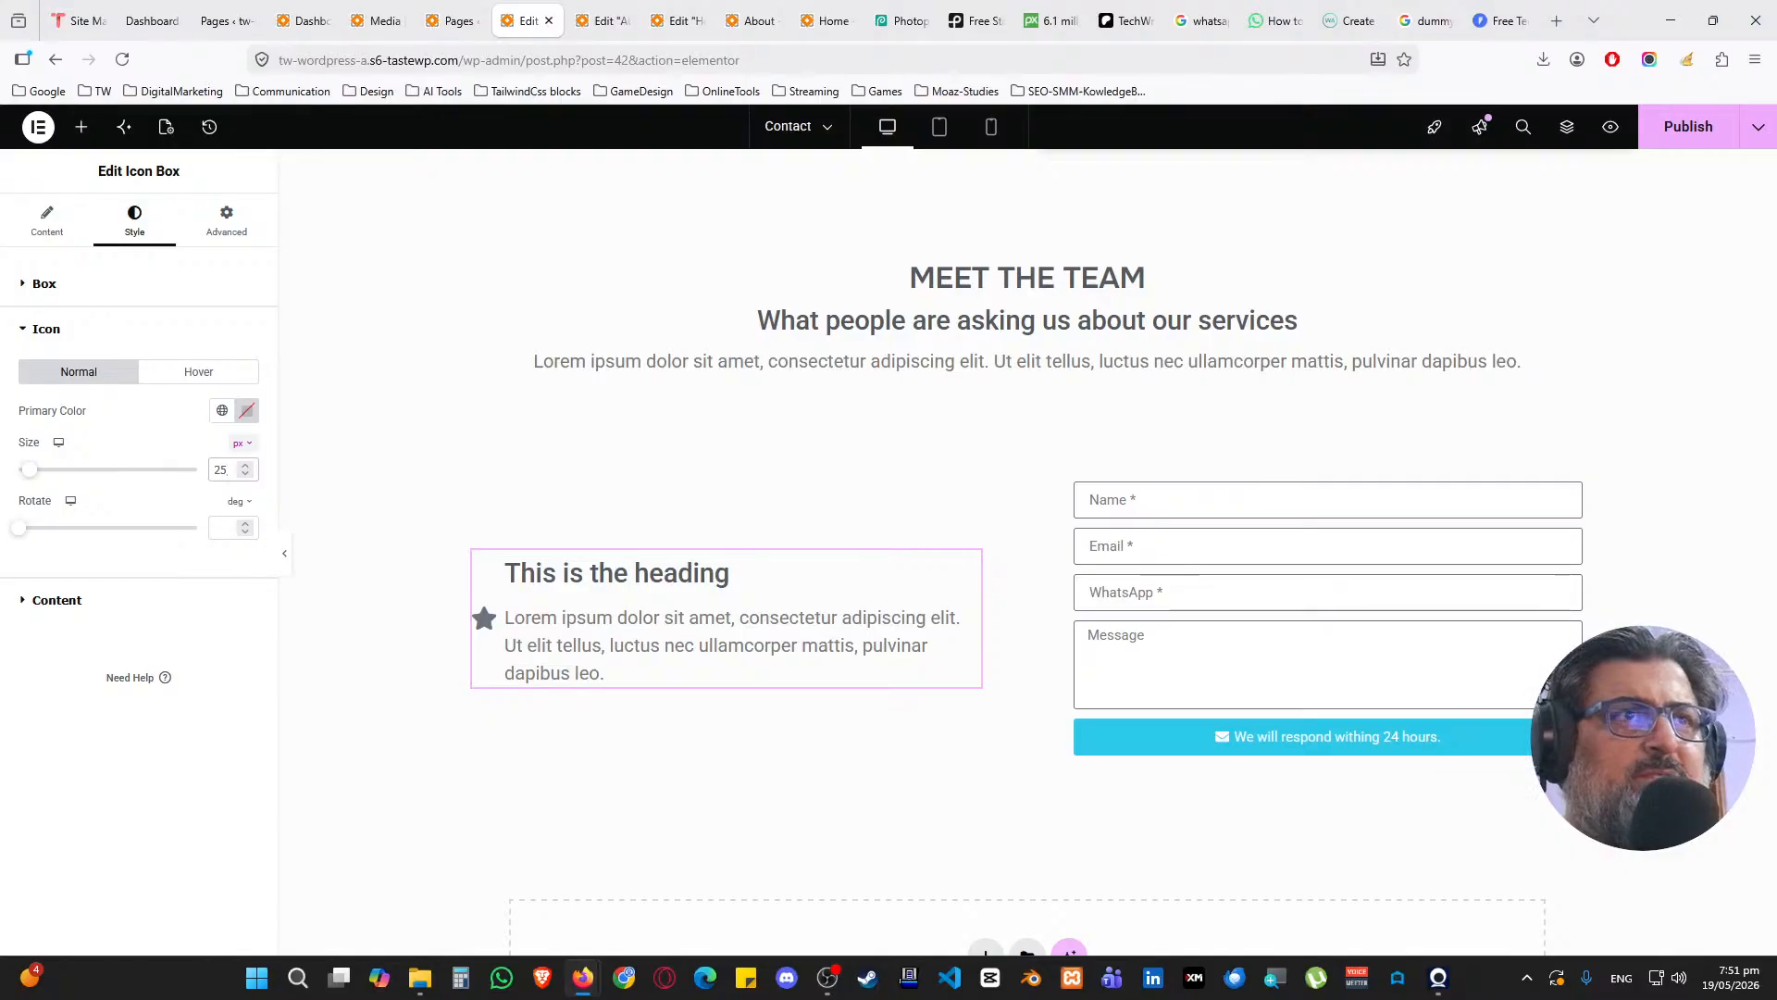
drag(221, 471, 212, 473)
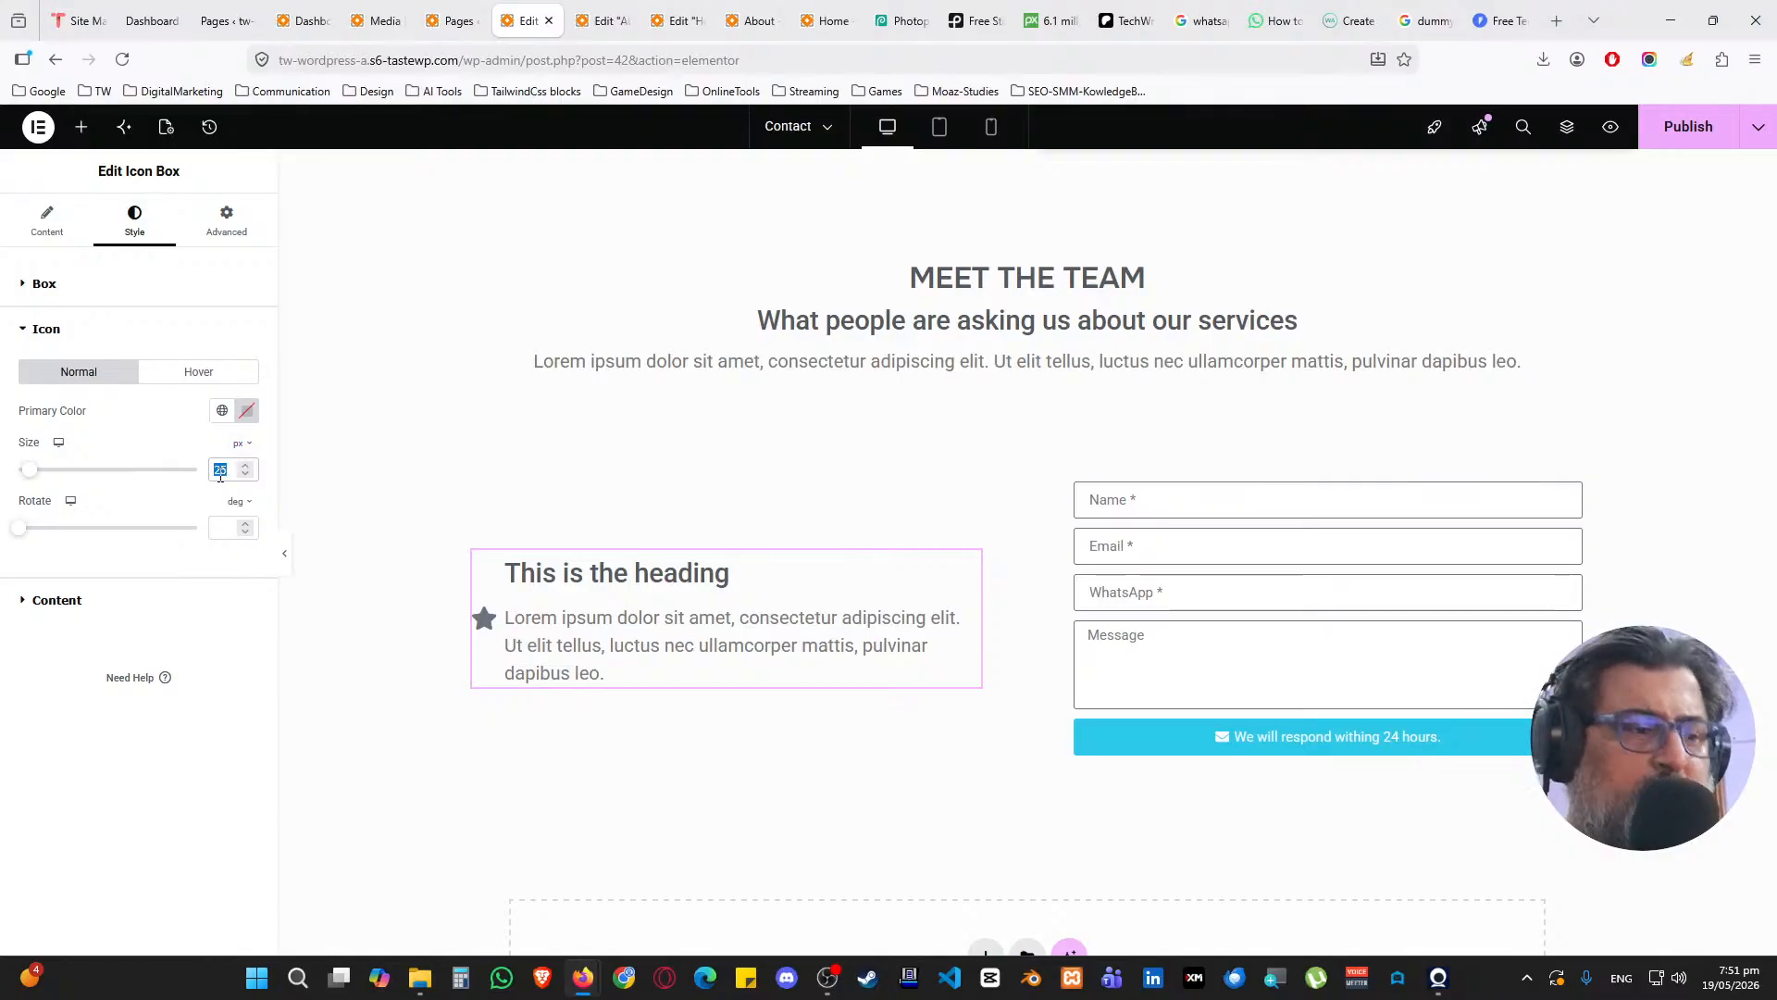
key(BackSpace)
text(1)
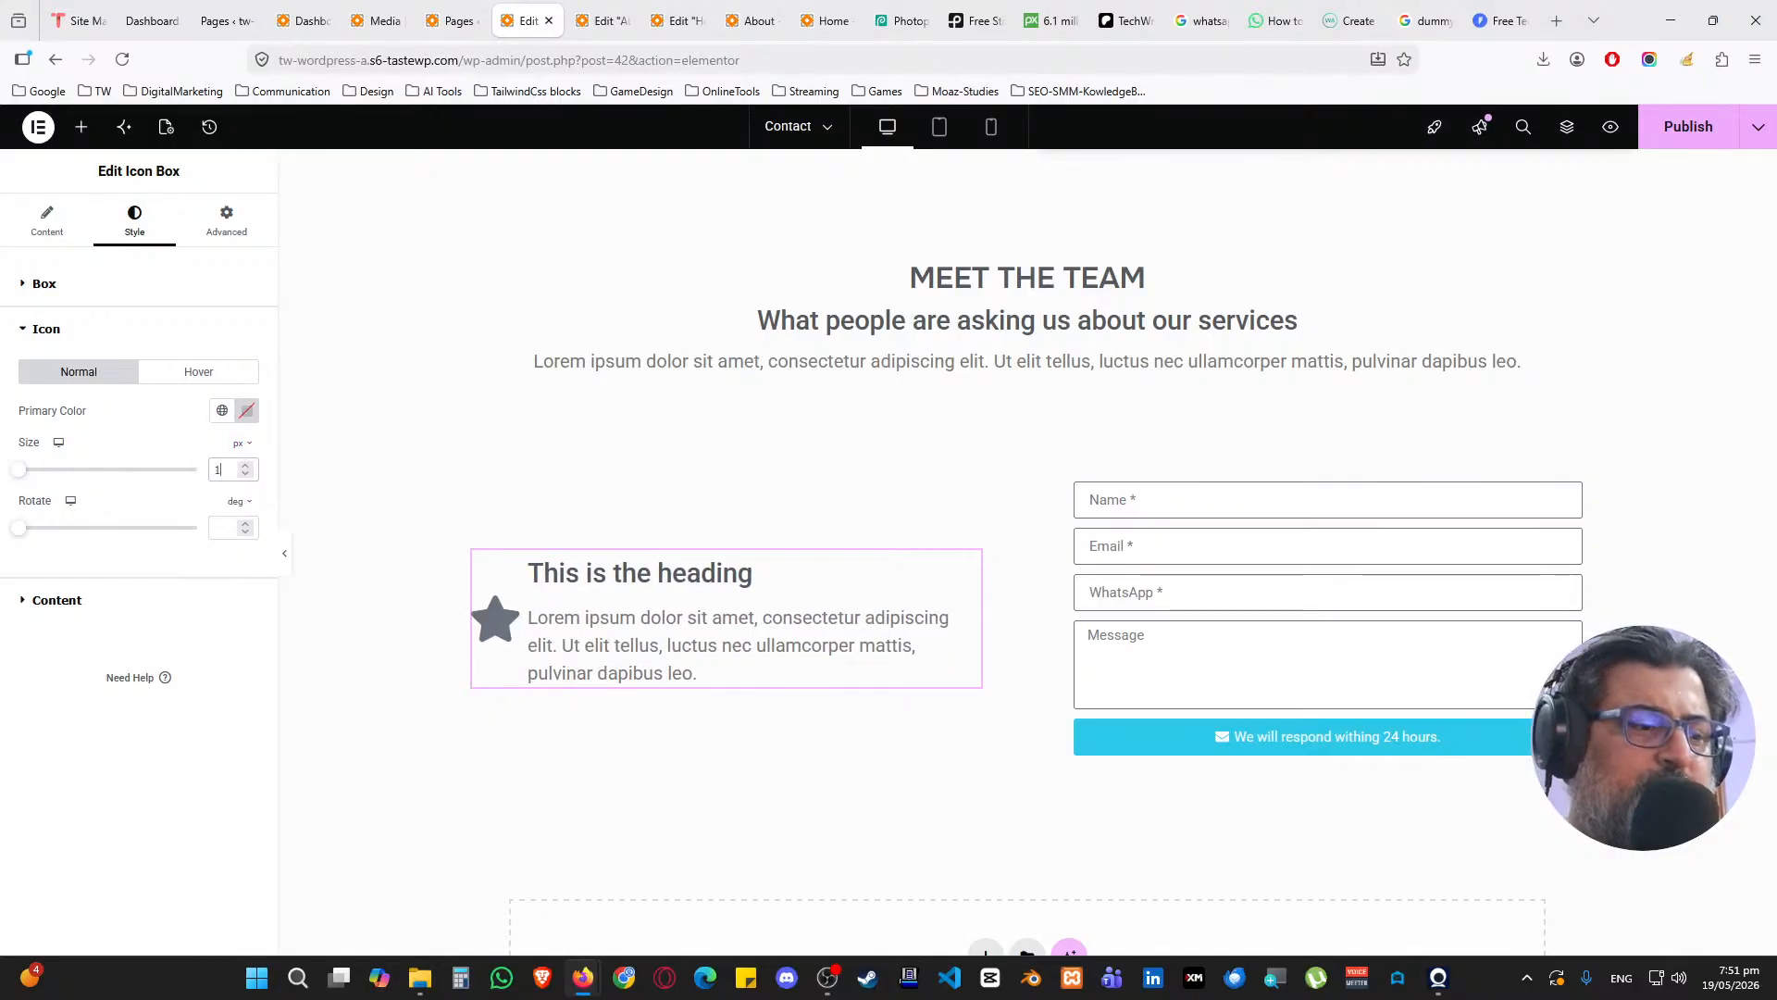
text(00)
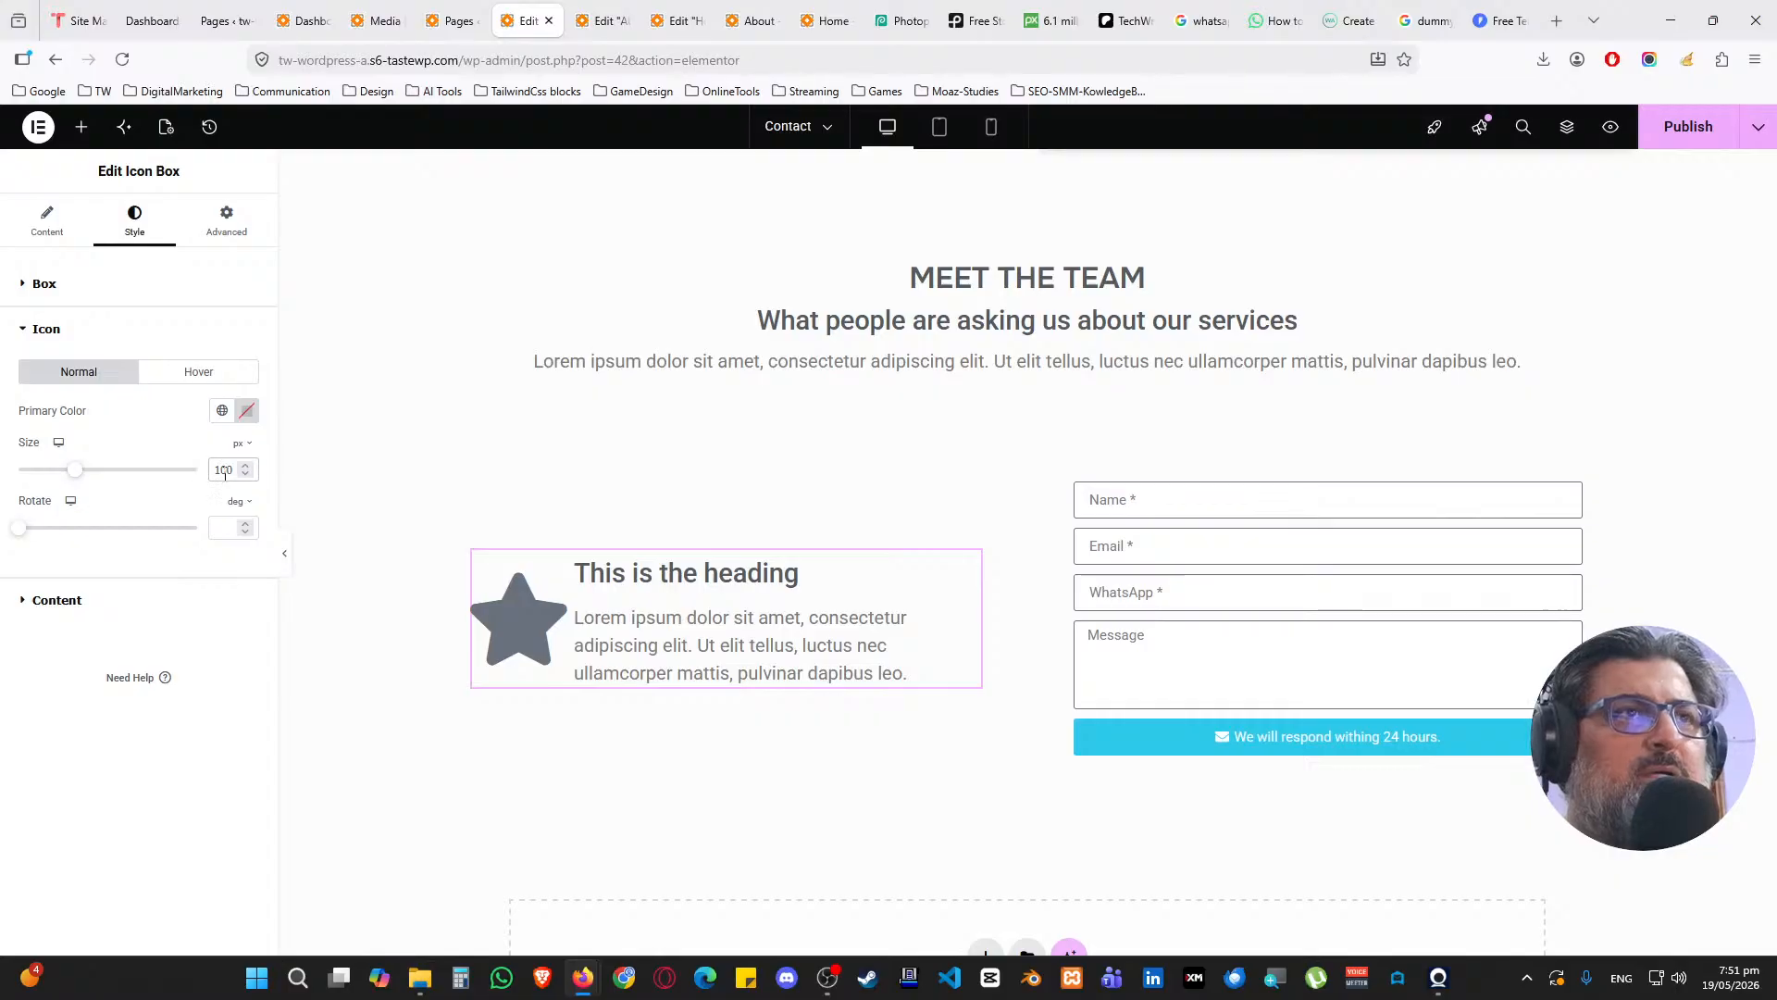
text(50)
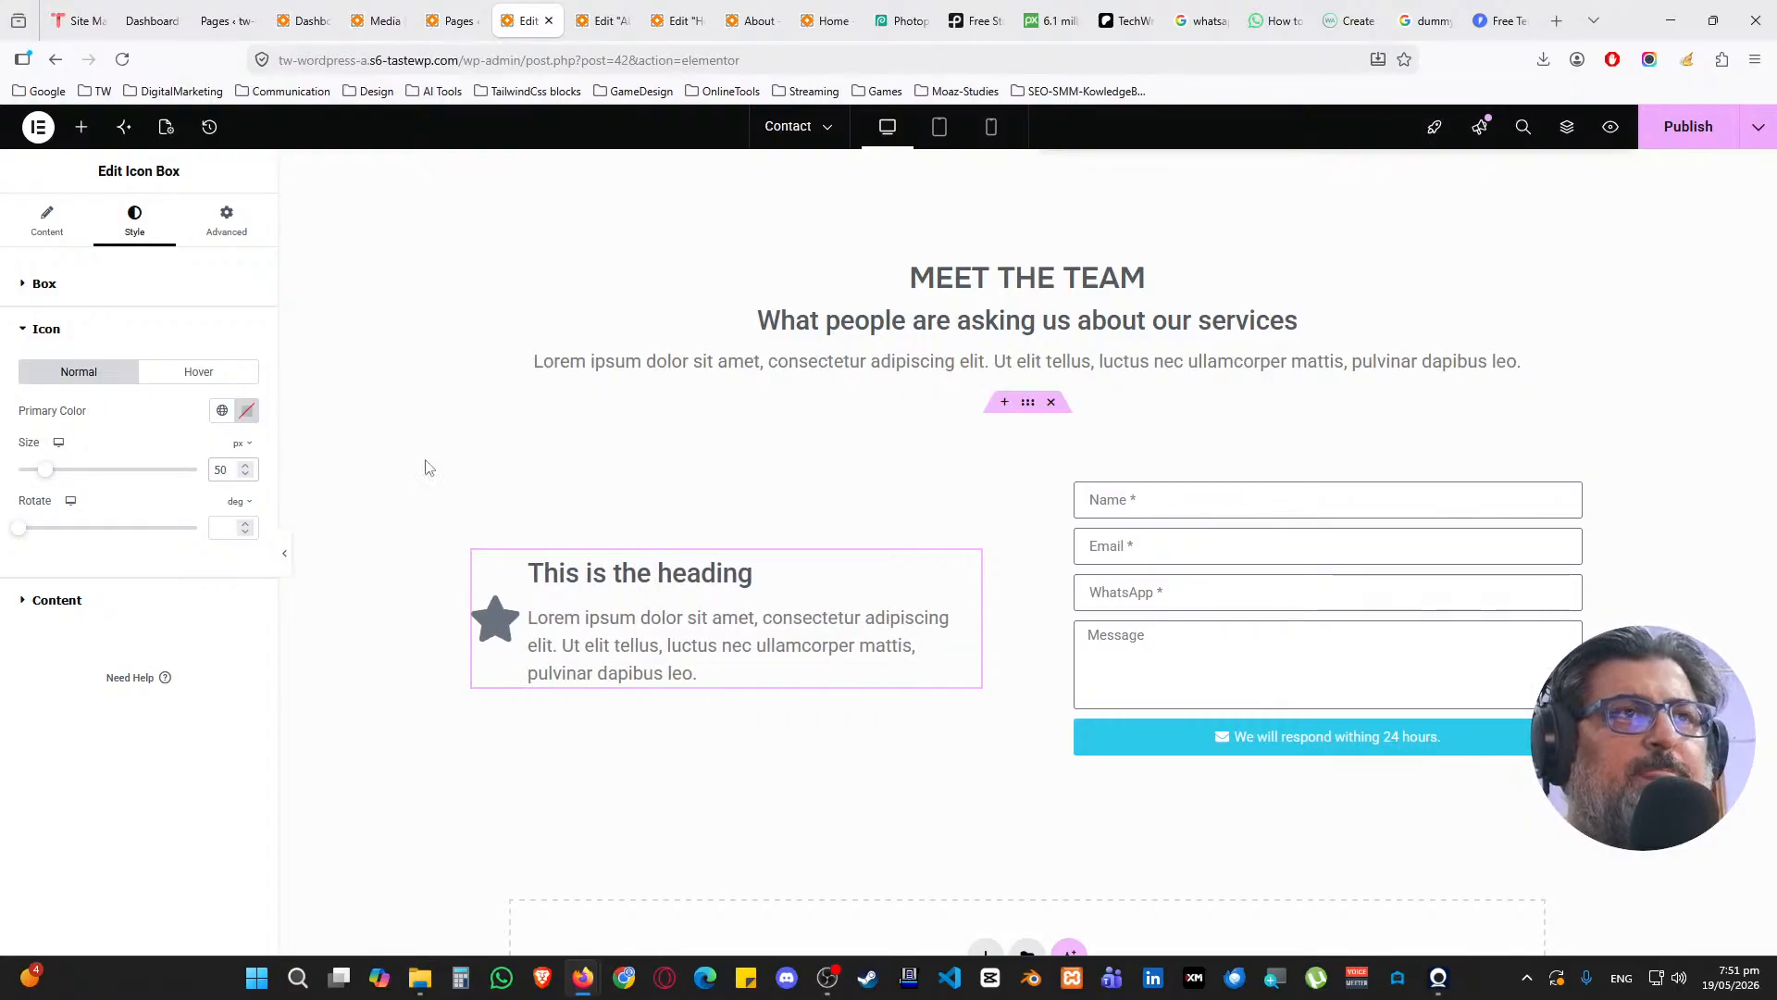
click(46, 223)
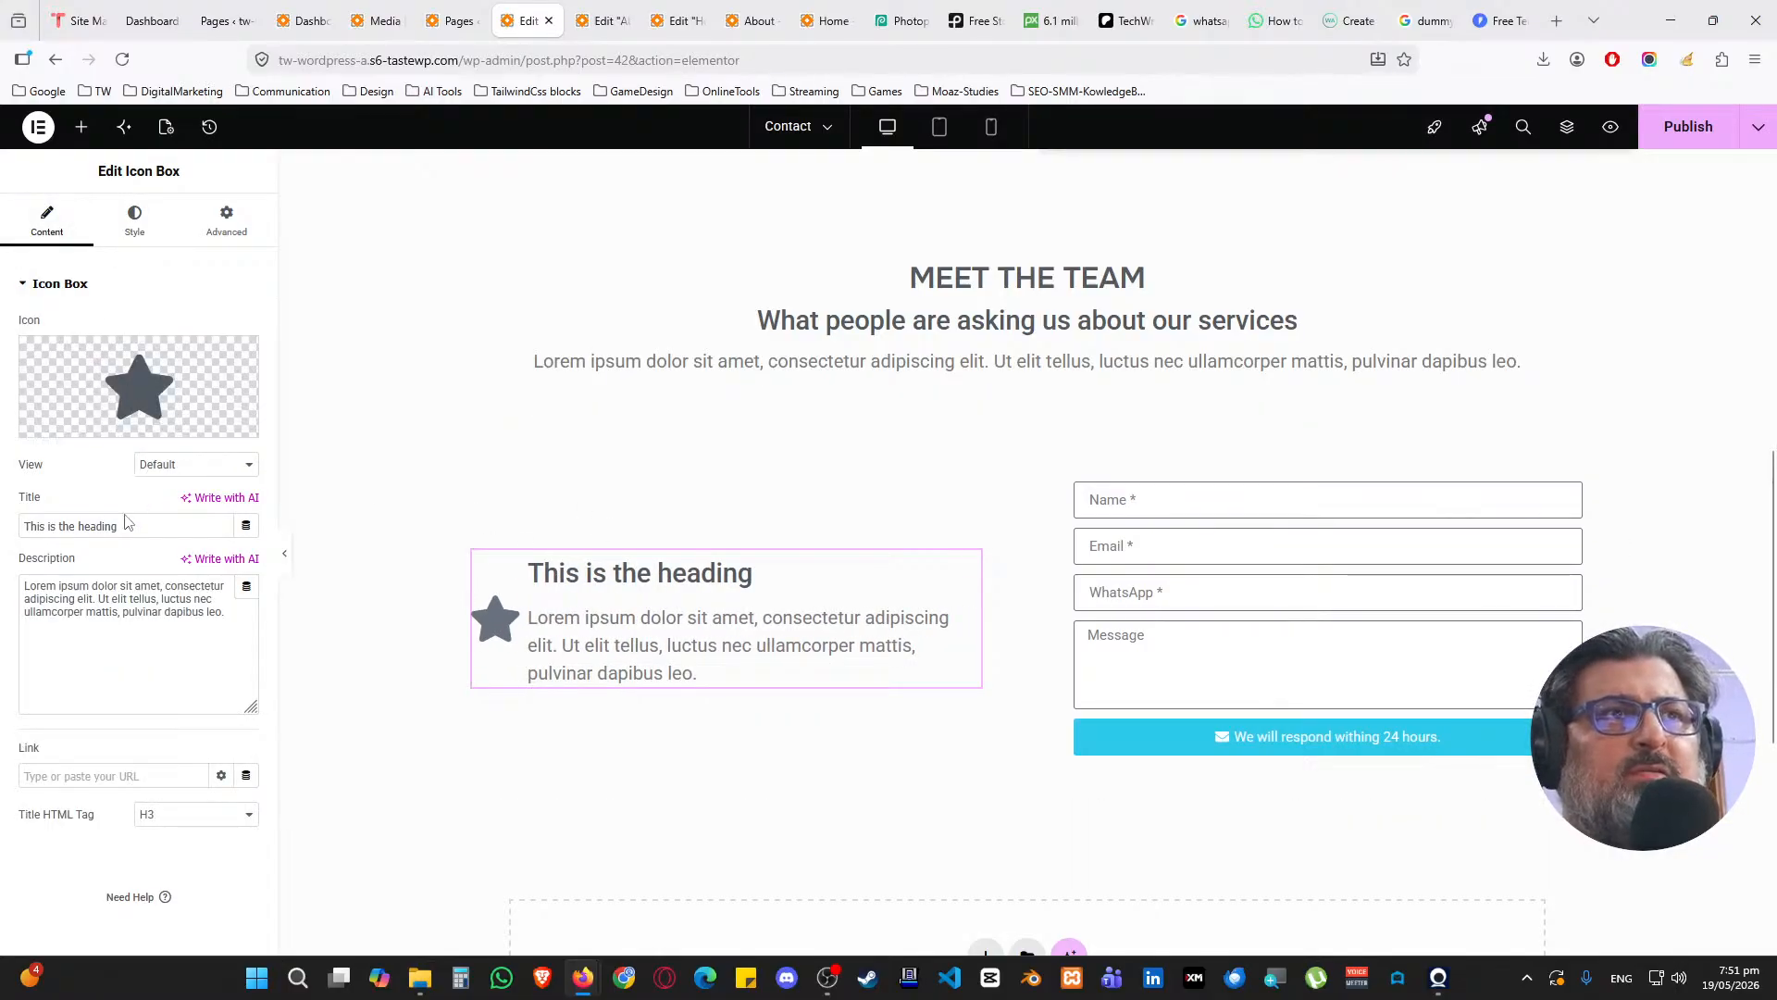
Replace the star with the WhatsApp icon from the Icon Library
click(134, 414)
click(822, 246)
text(whatsa)
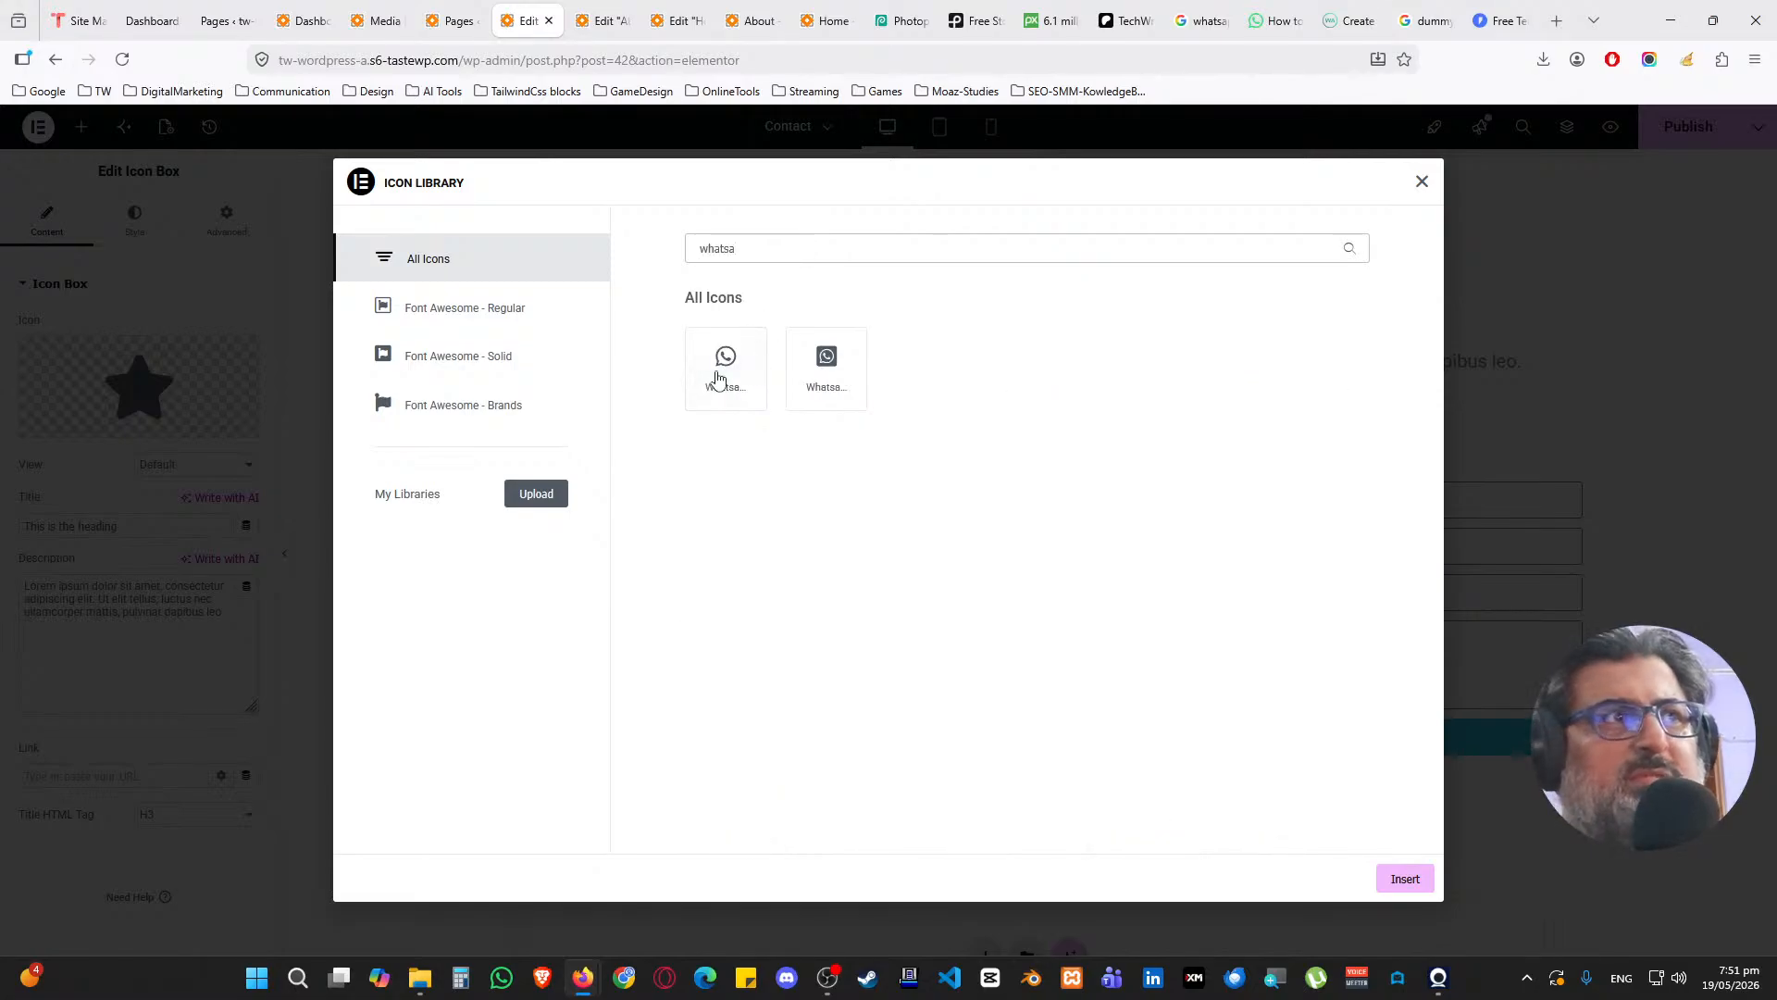
click(719, 380)
click(1421, 885)
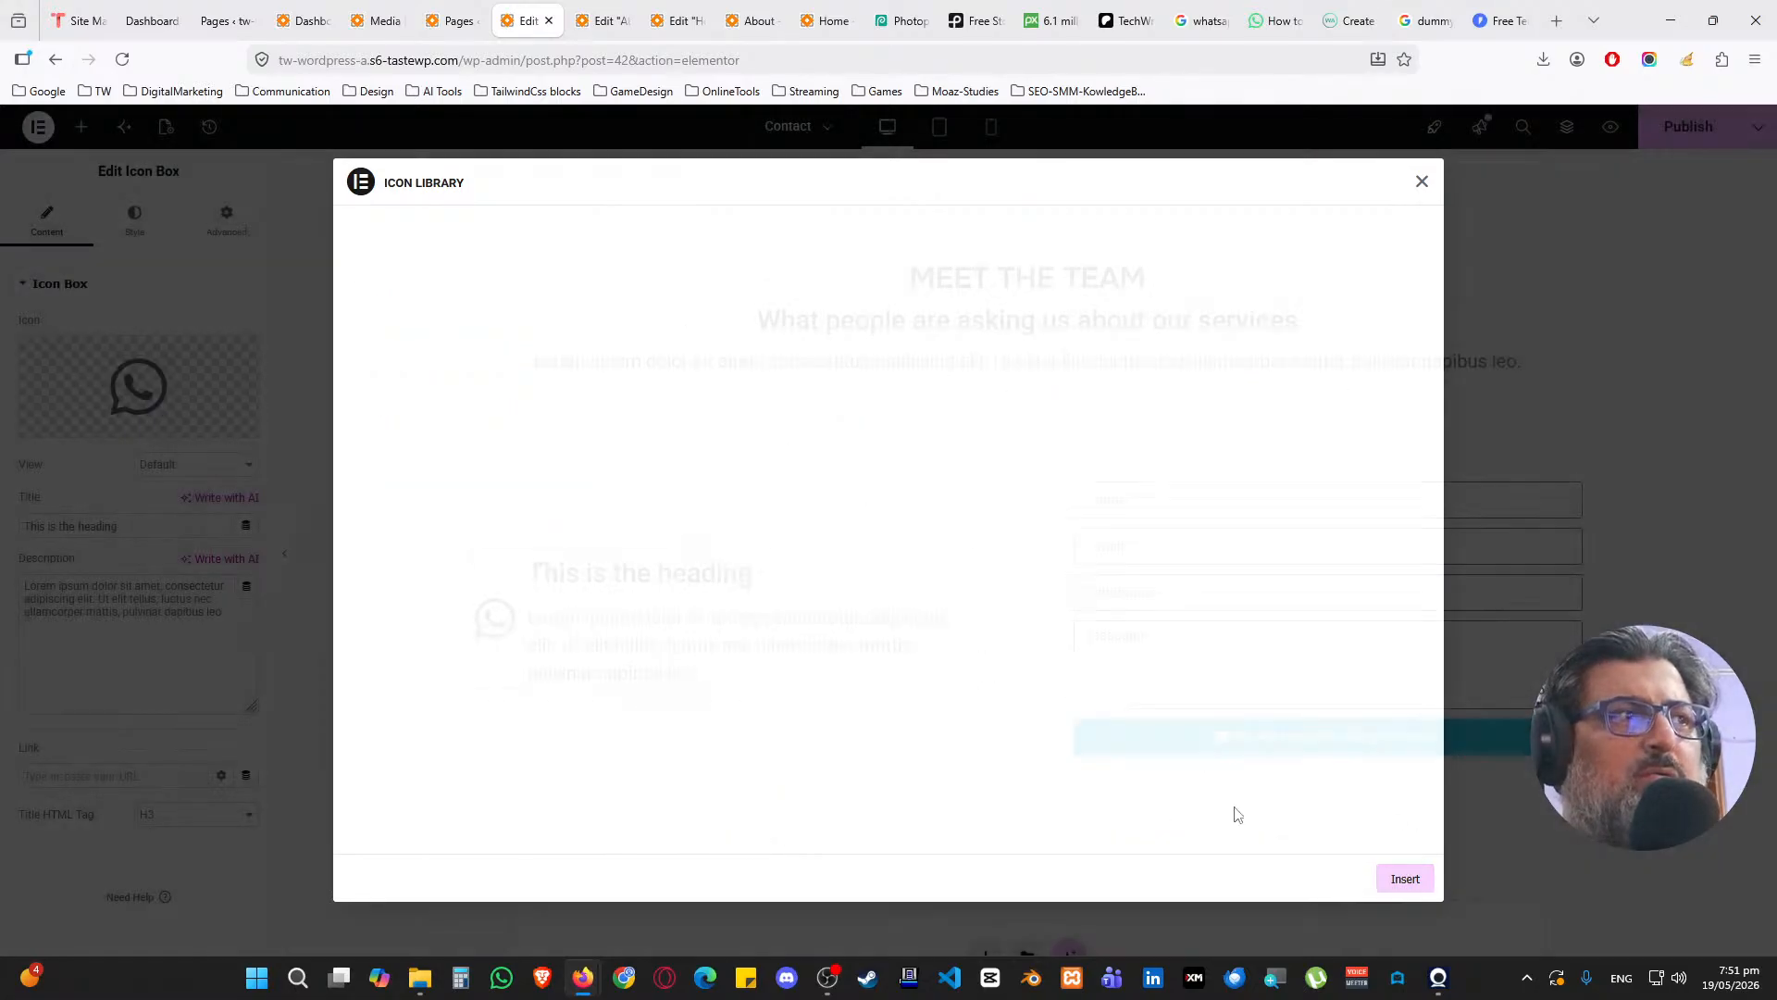
Retitle the box 'WhatsApp' and enter the phone number as its description
triple_click(141, 524)
text(WhatsApp)
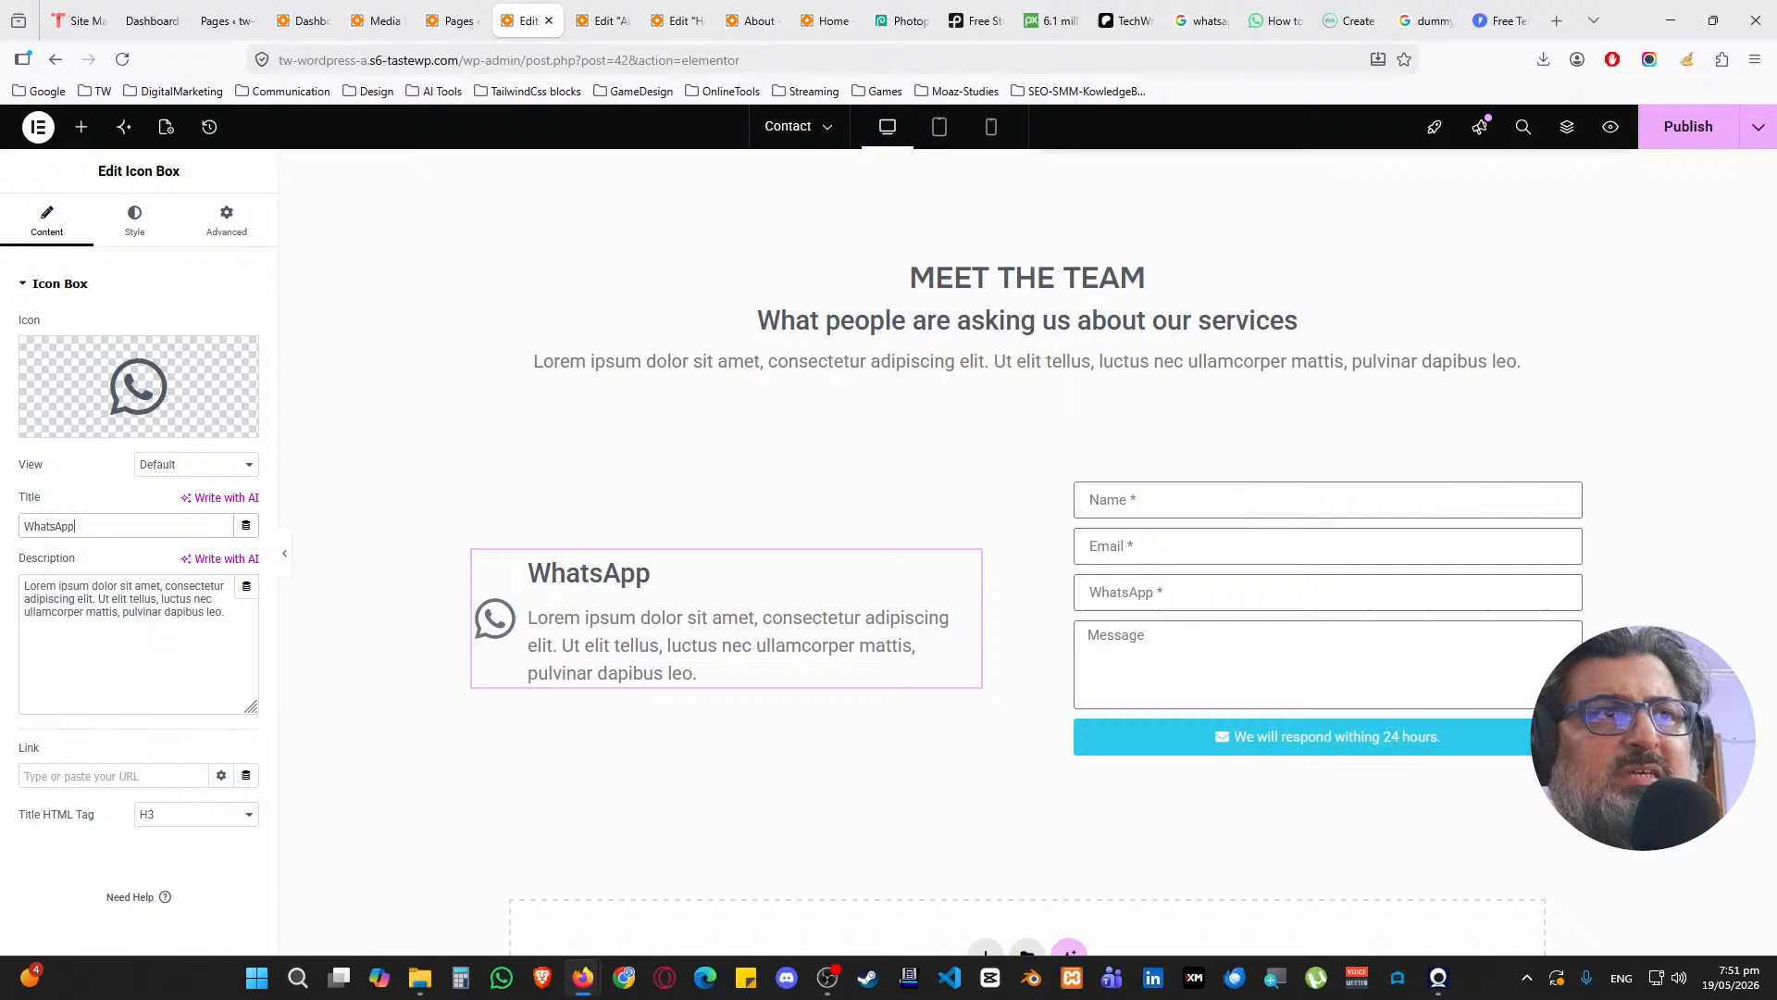
triple_click(211, 639)
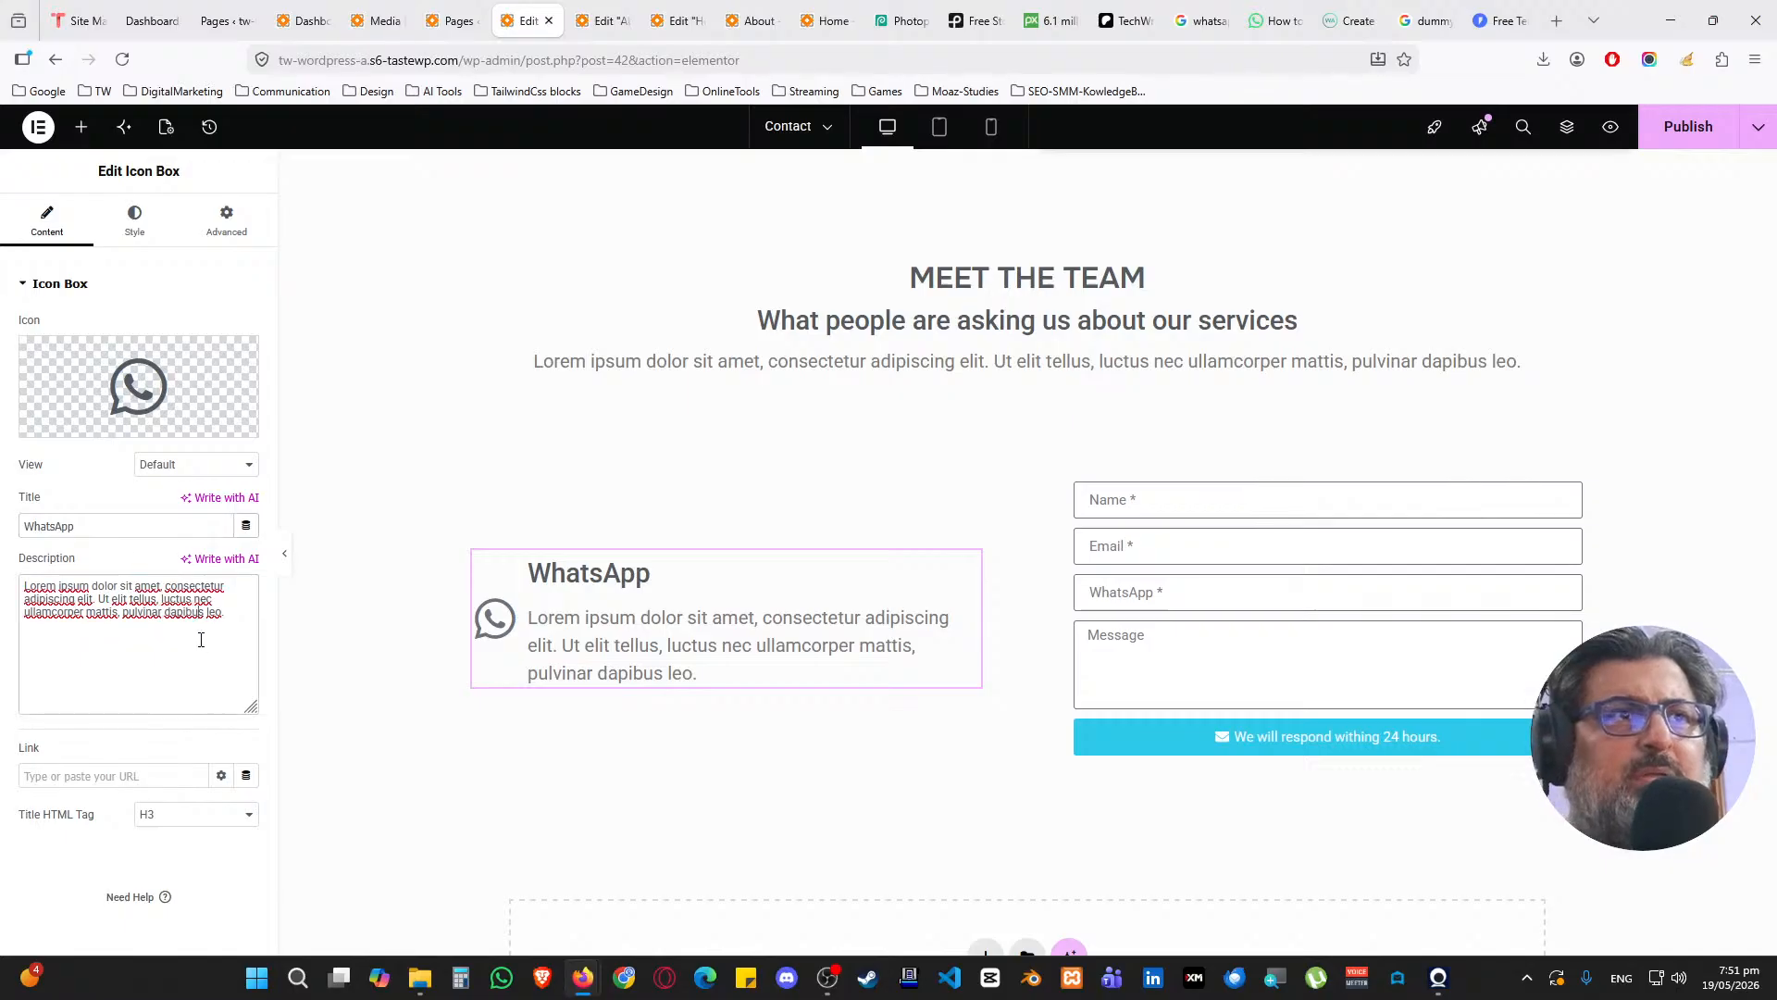
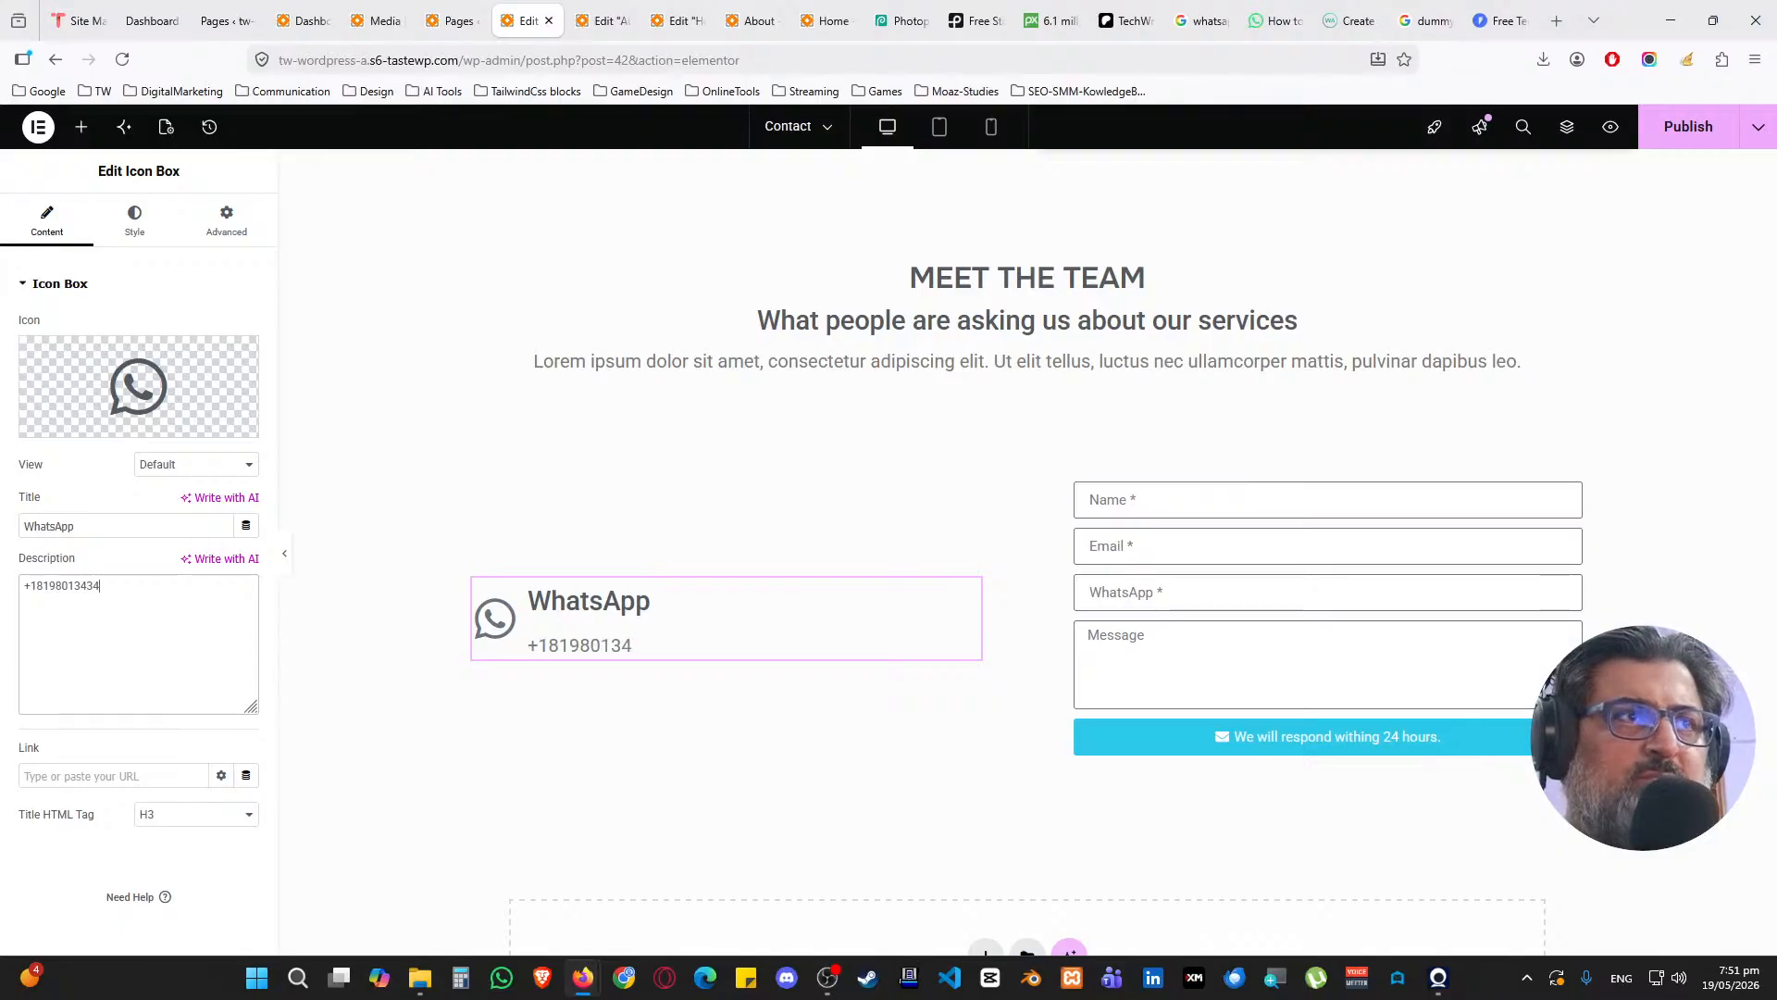
click(132, 226)
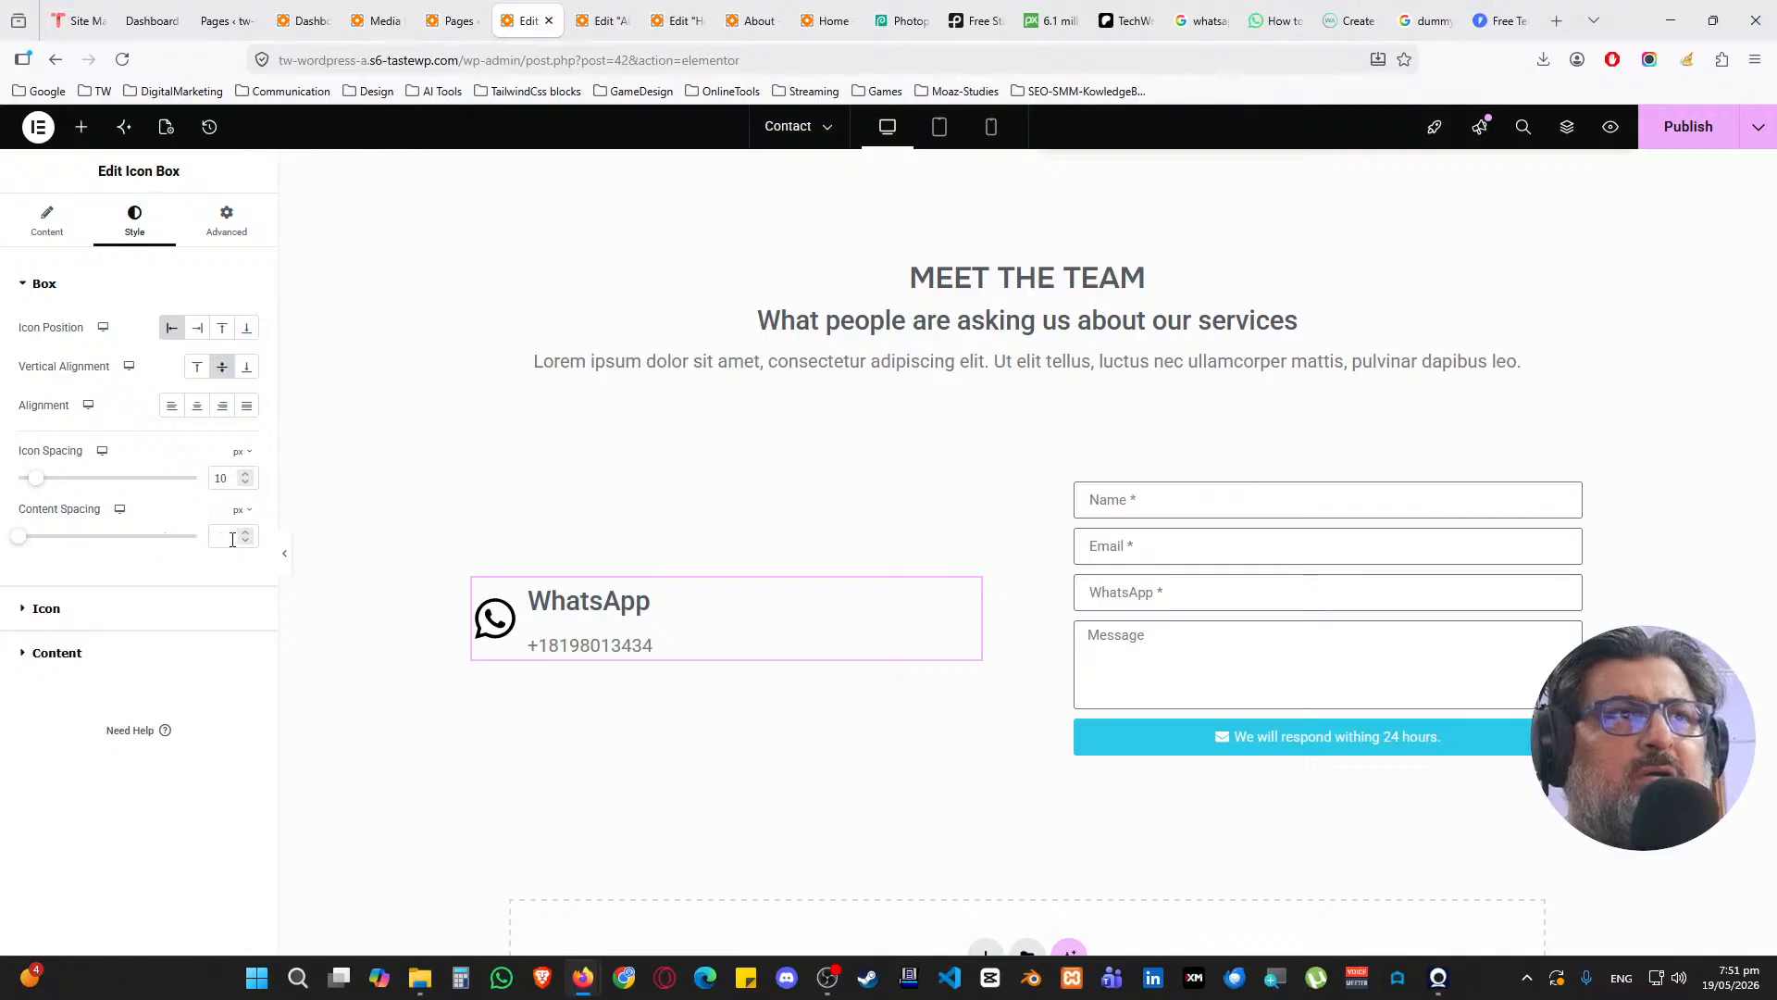
Set the box's Content Spacing to 0 so title and number sit together
text(5)
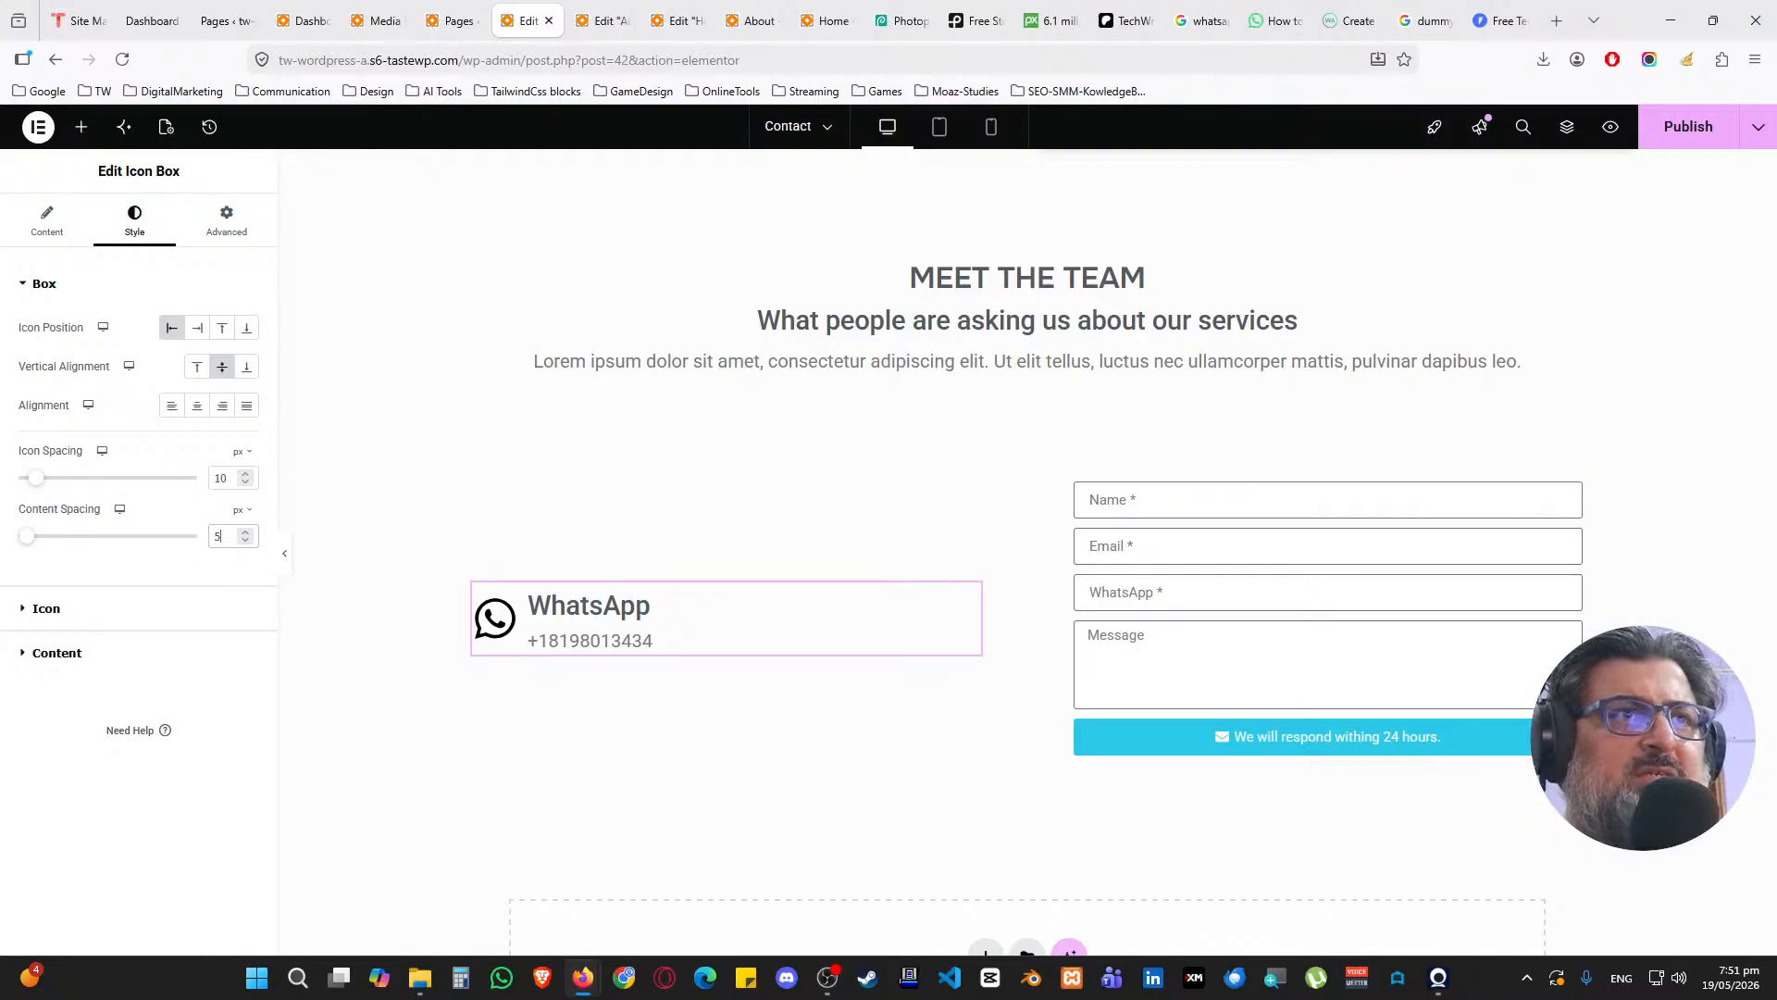
key(BackSpace)
text(0)
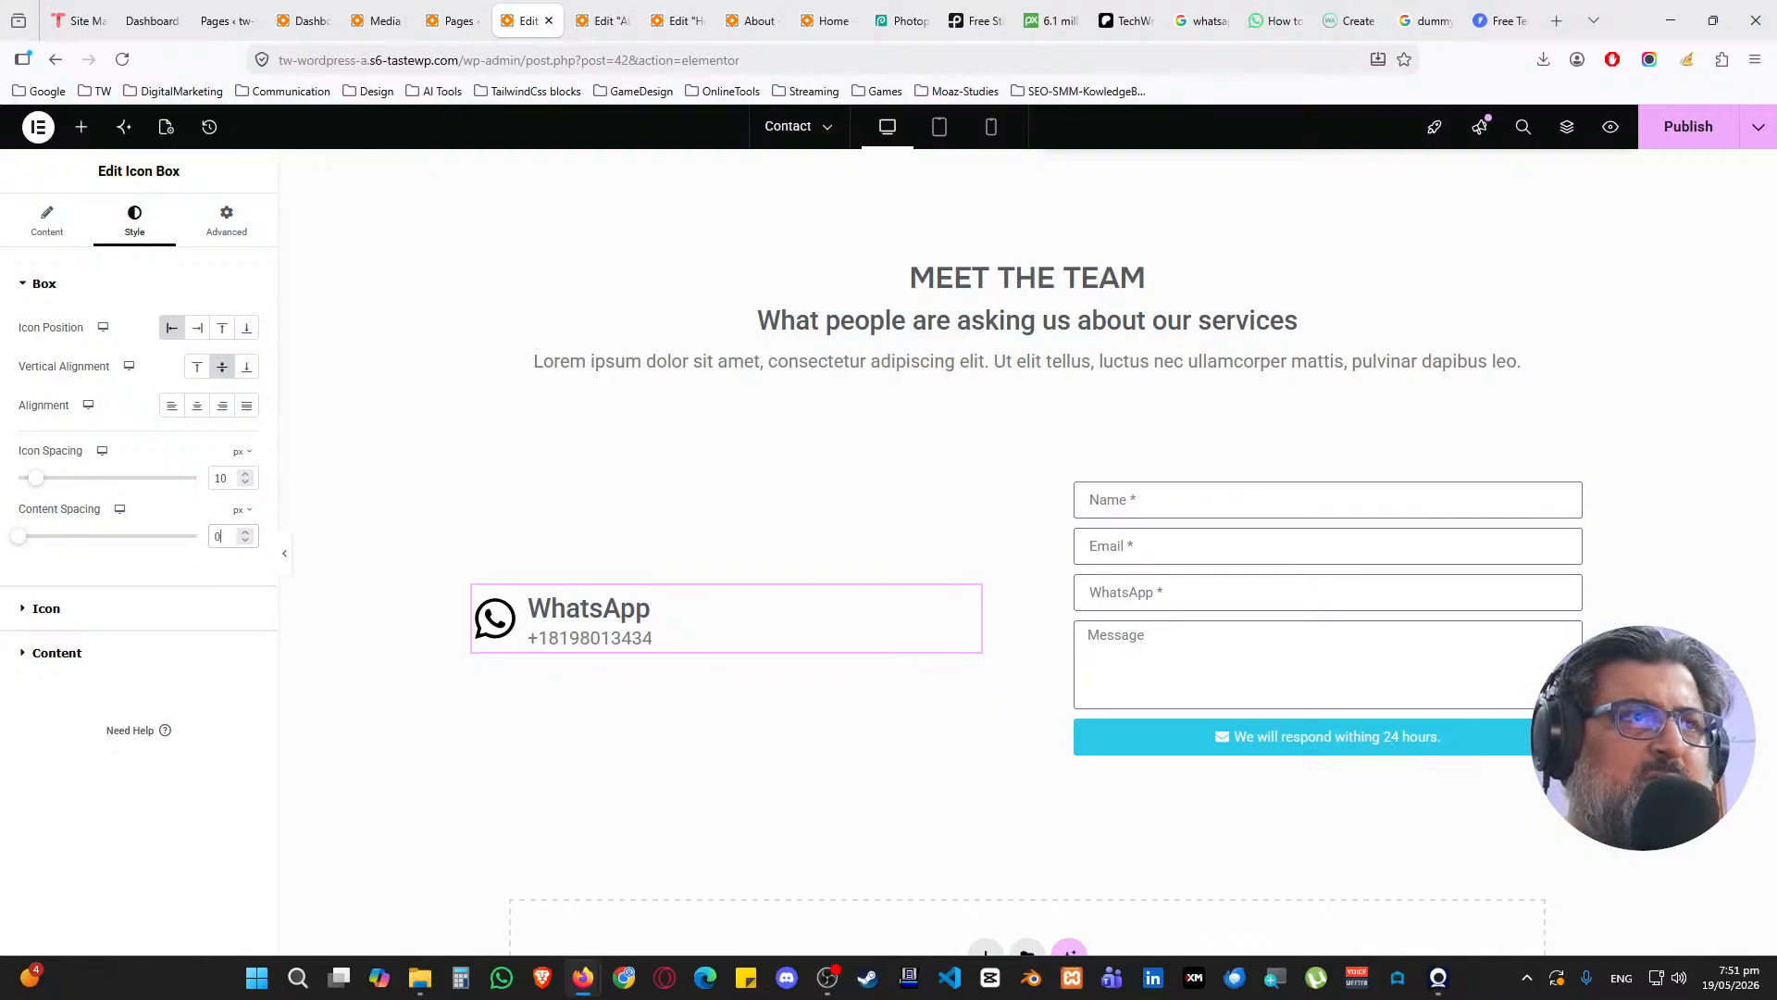
click(72, 285)
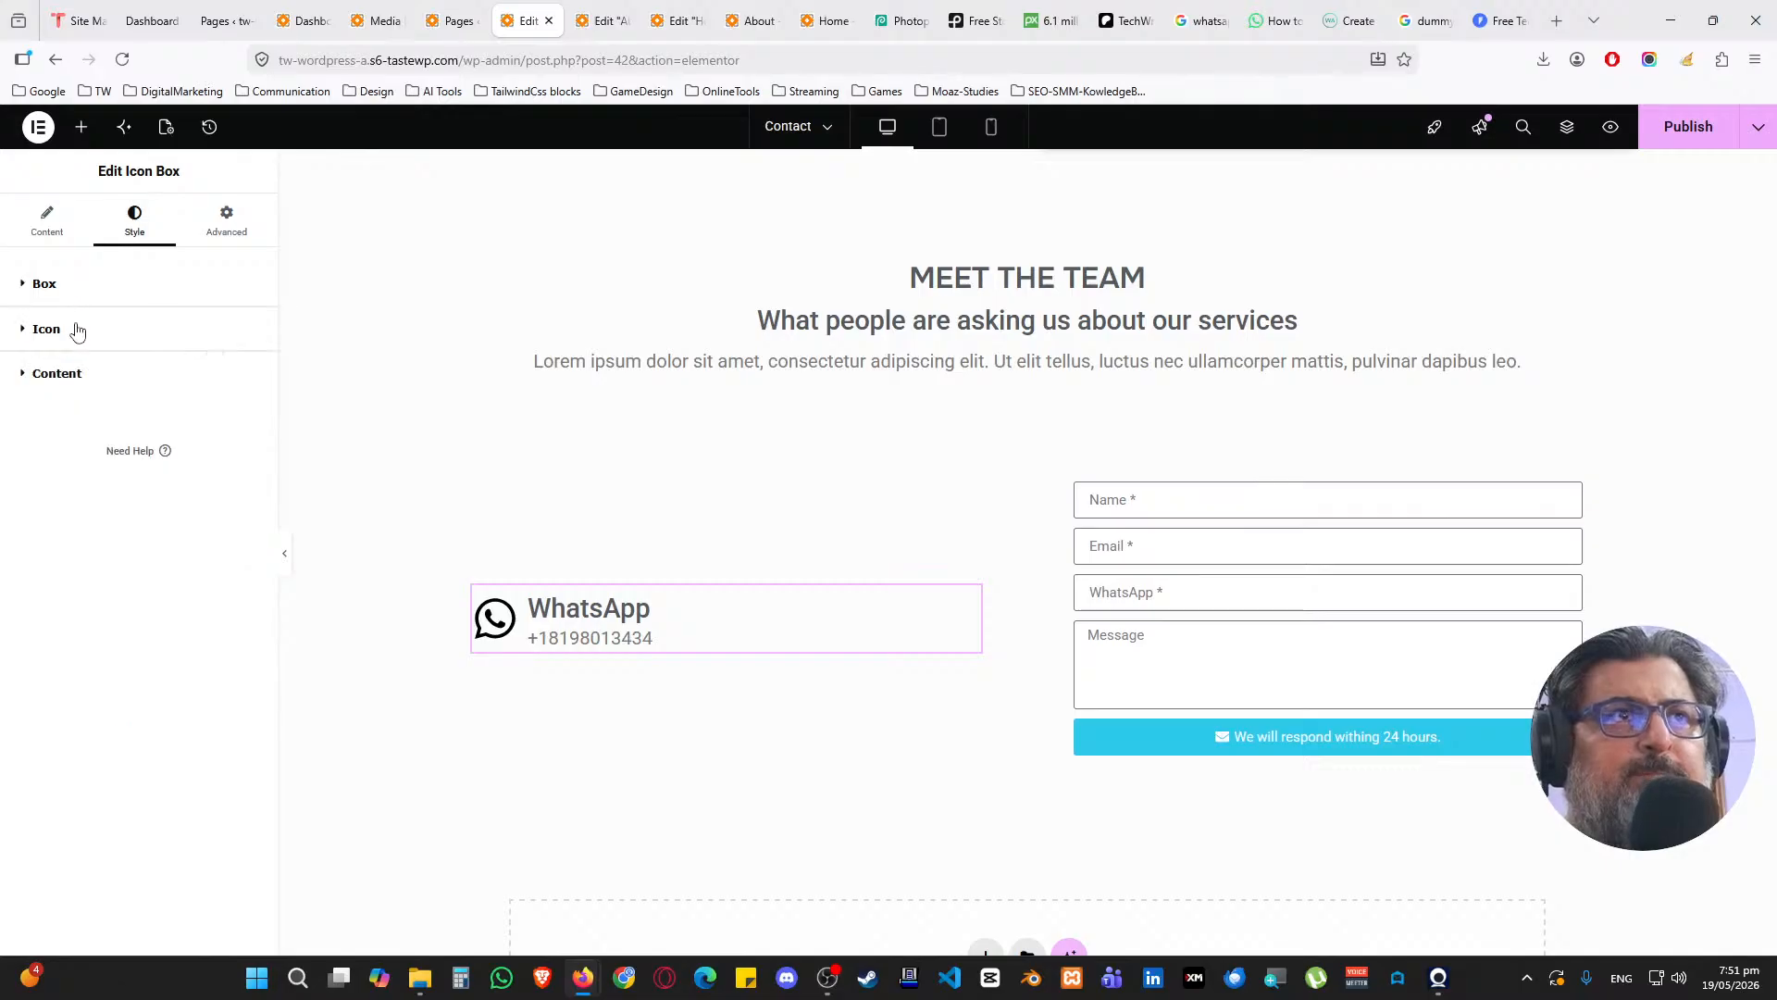
click(74, 330)
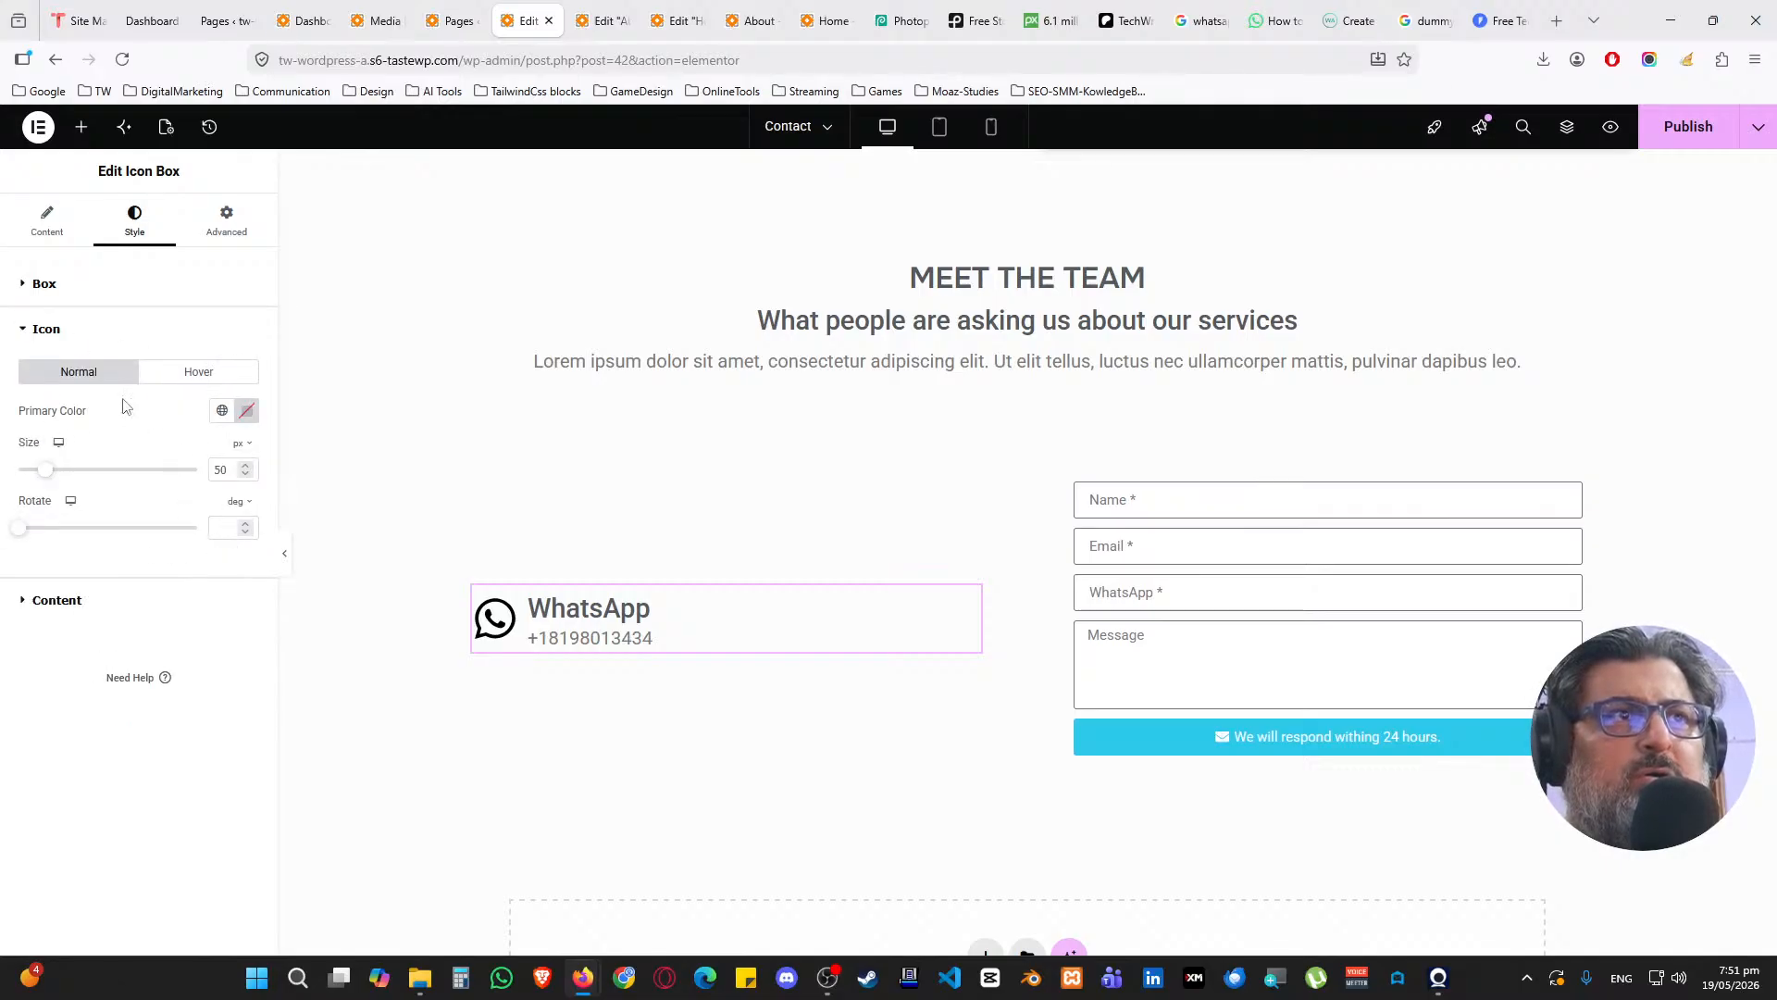
click(107, 351)
click(106, 395)
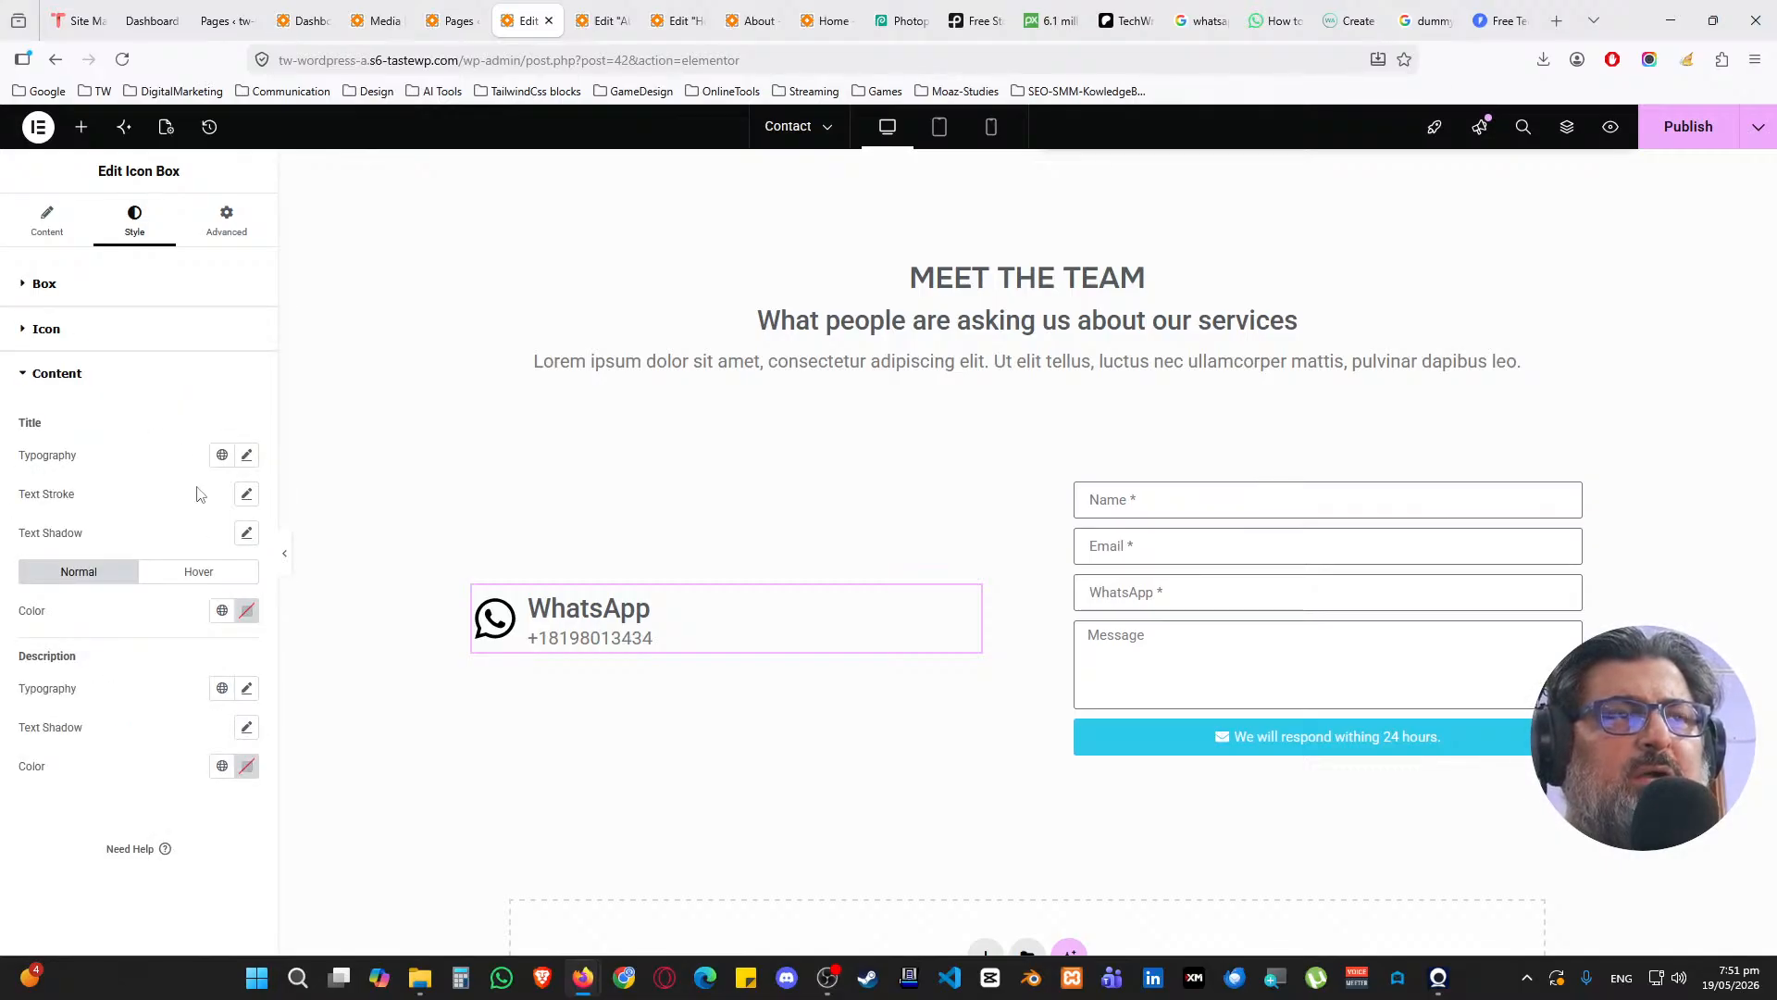
Give the title the Accent global font and the description the Text font at size 1
click(220, 456)
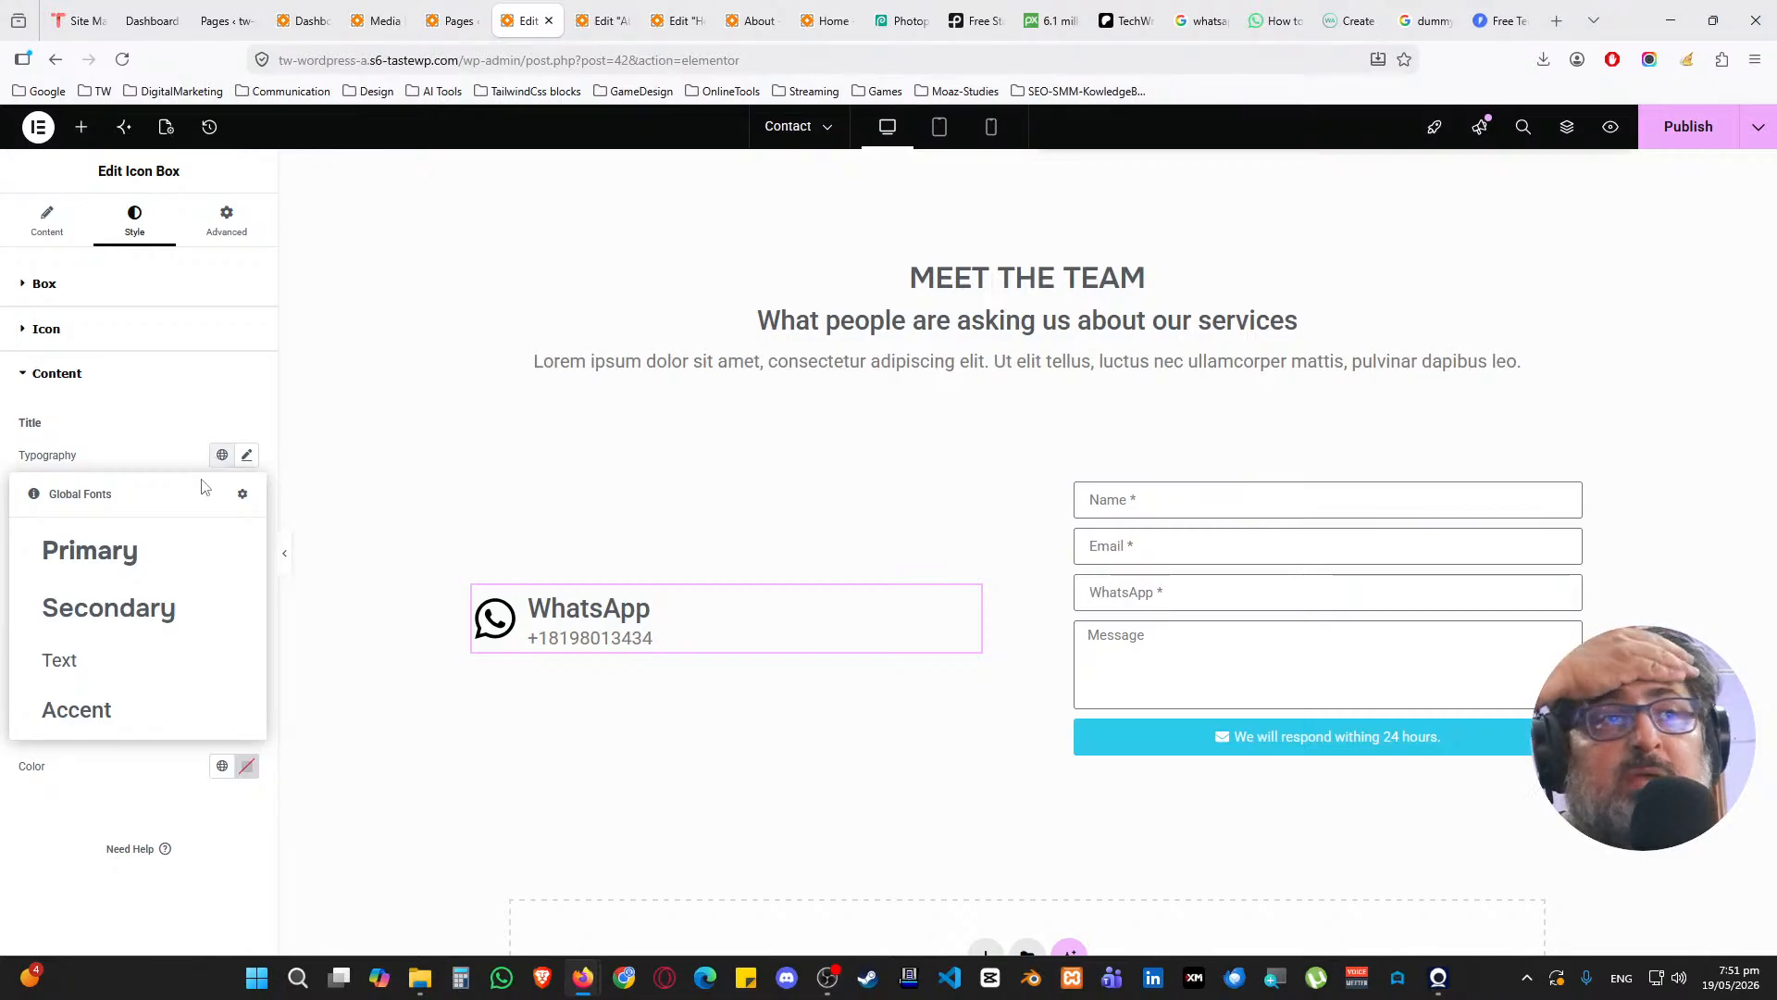
click(139, 704)
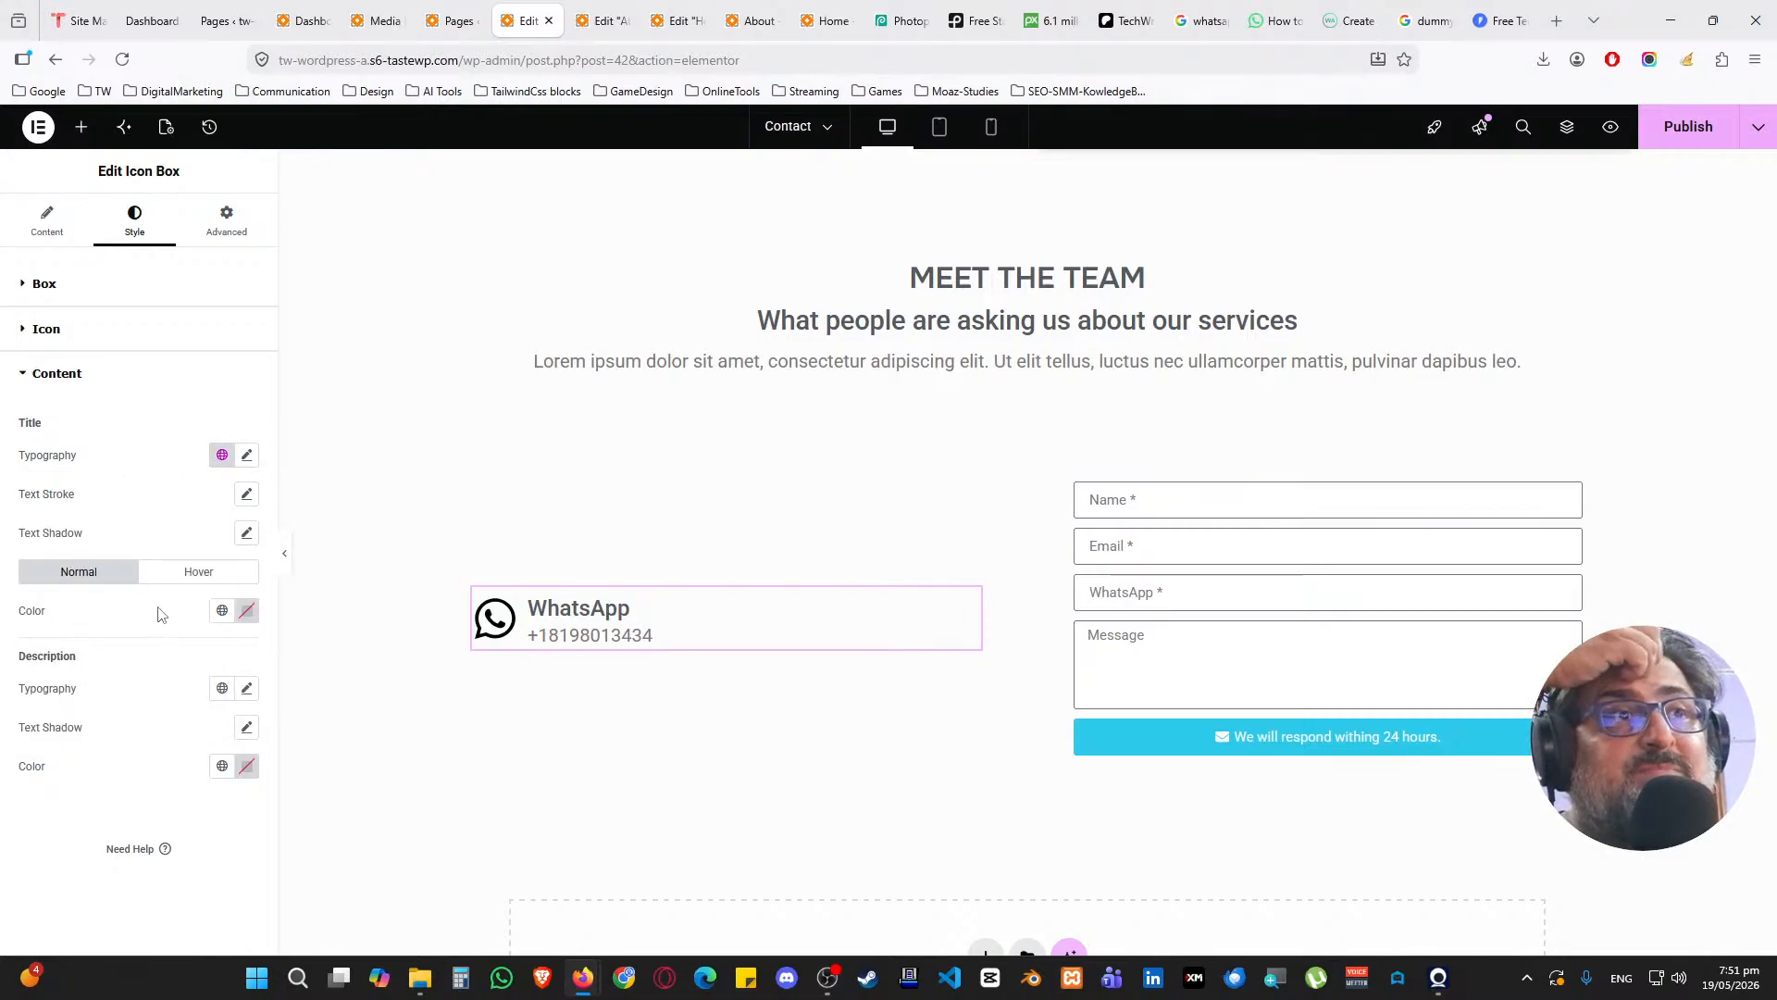
click(221, 689)
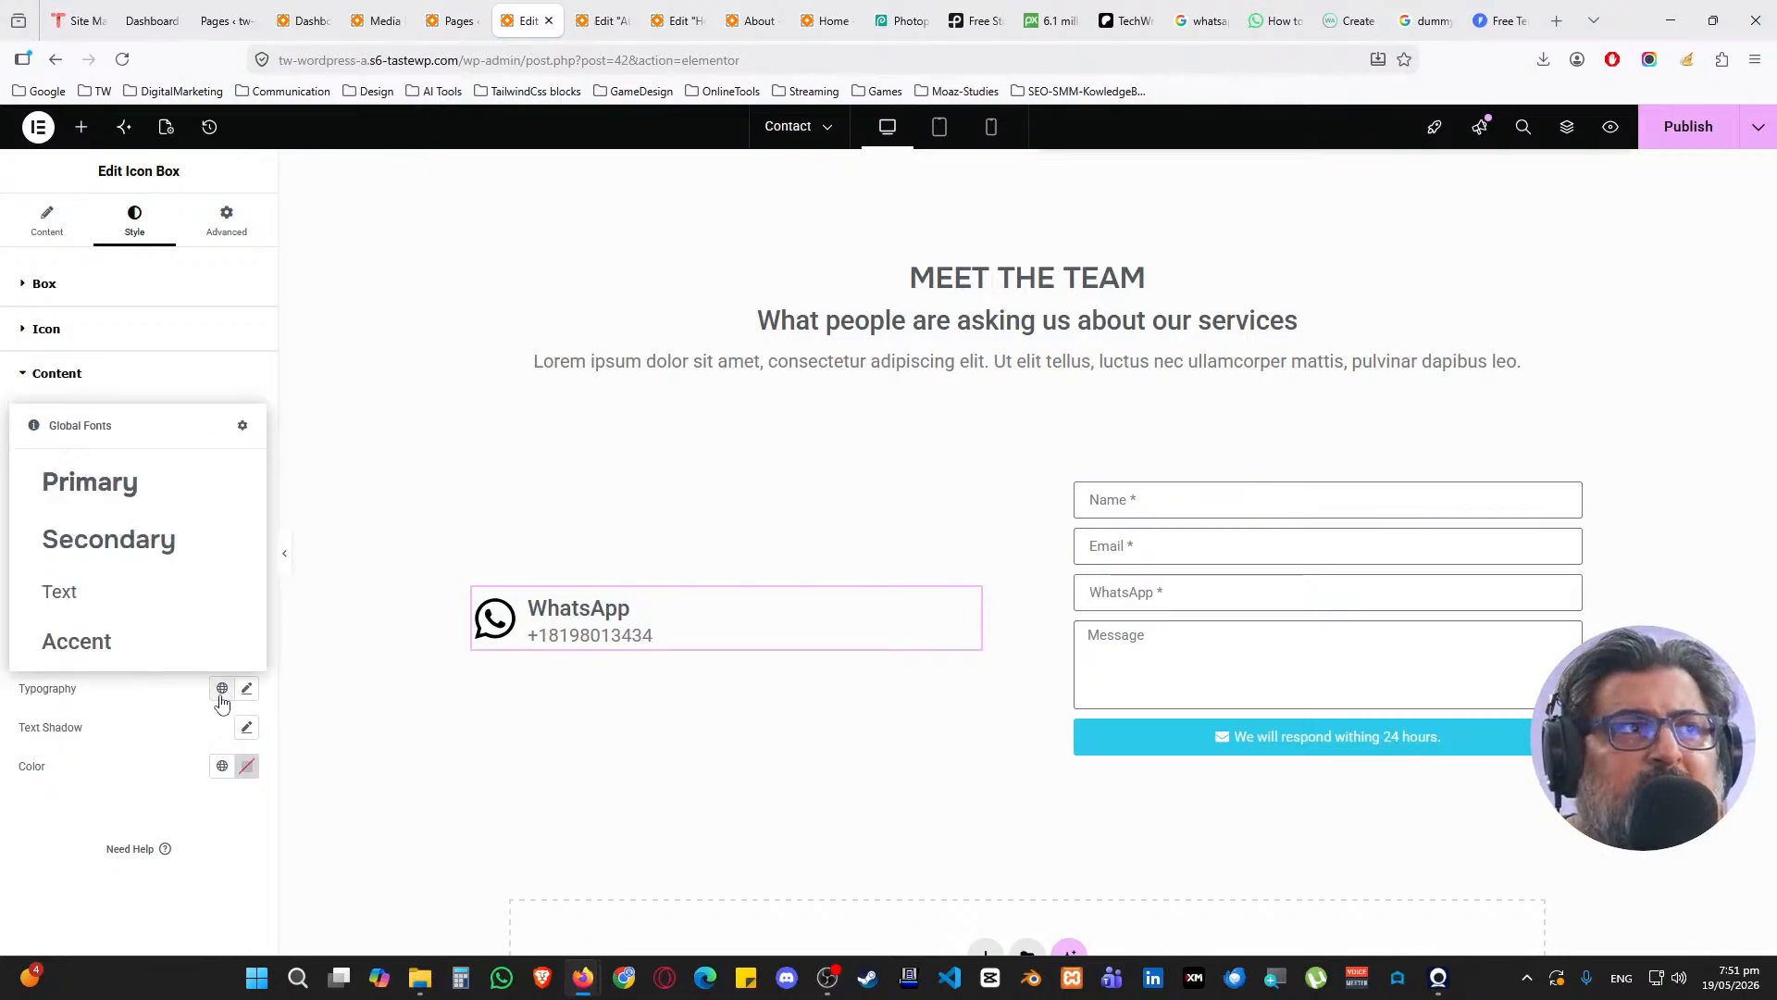
click(126, 602)
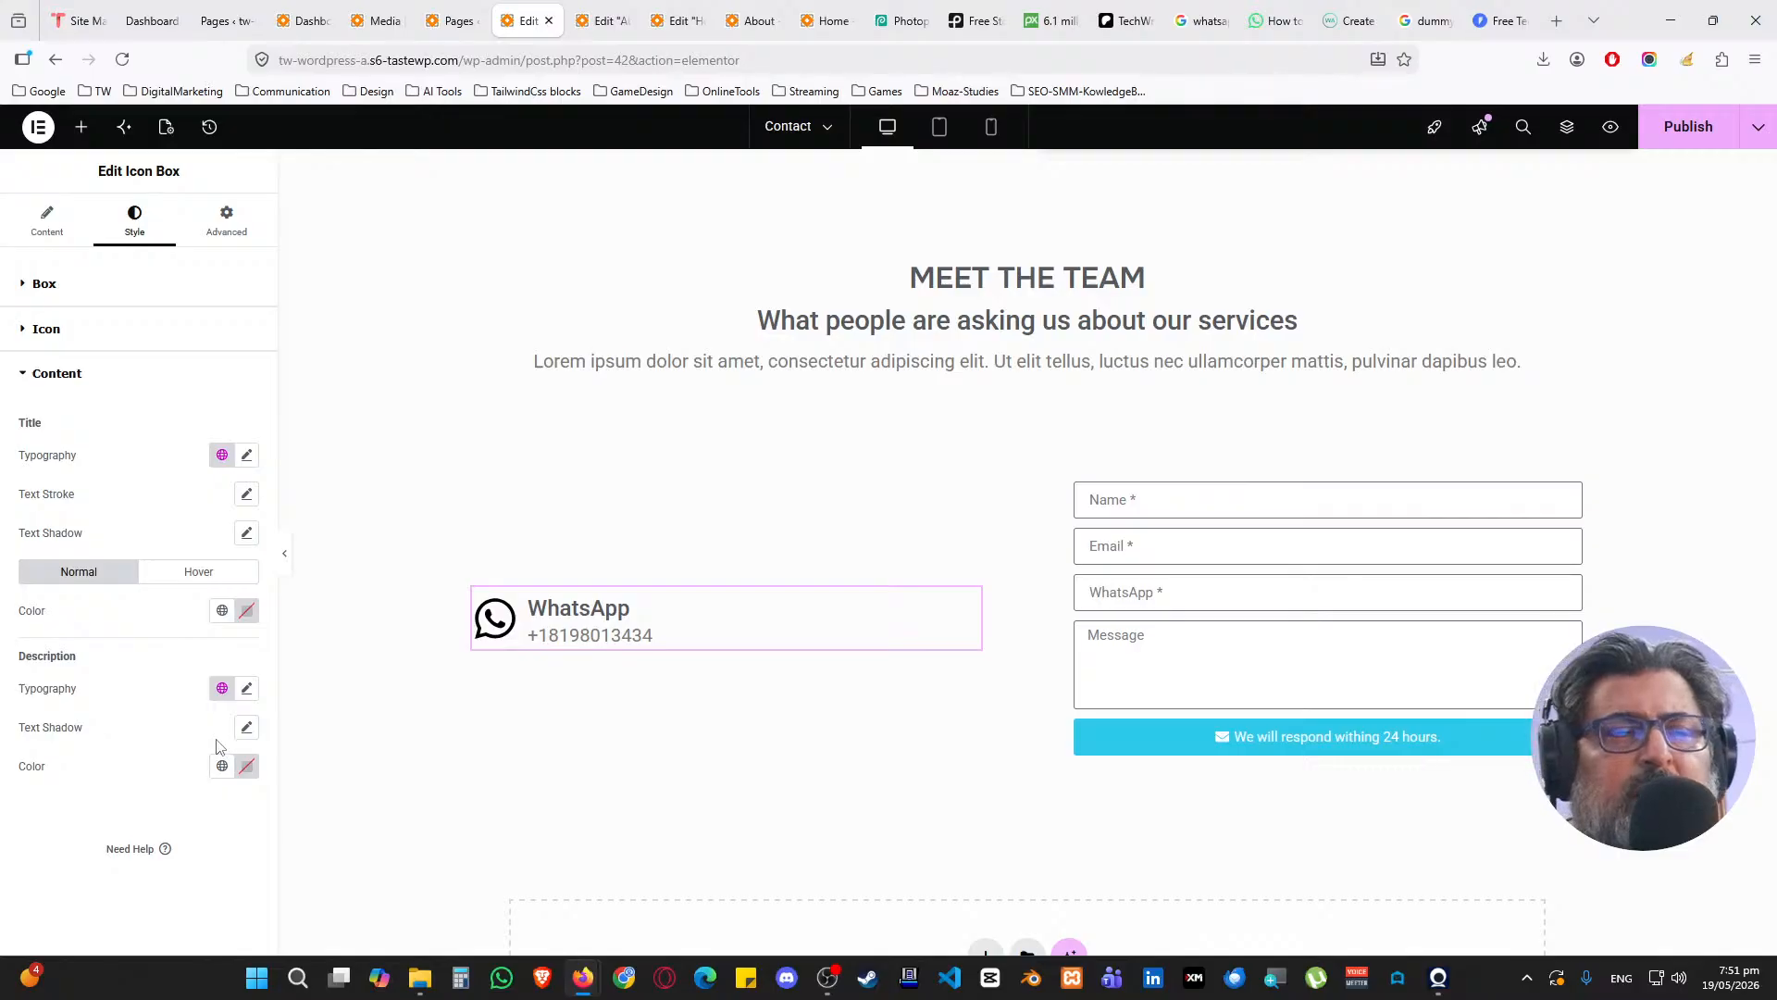
click(247, 688)
click(231, 838)
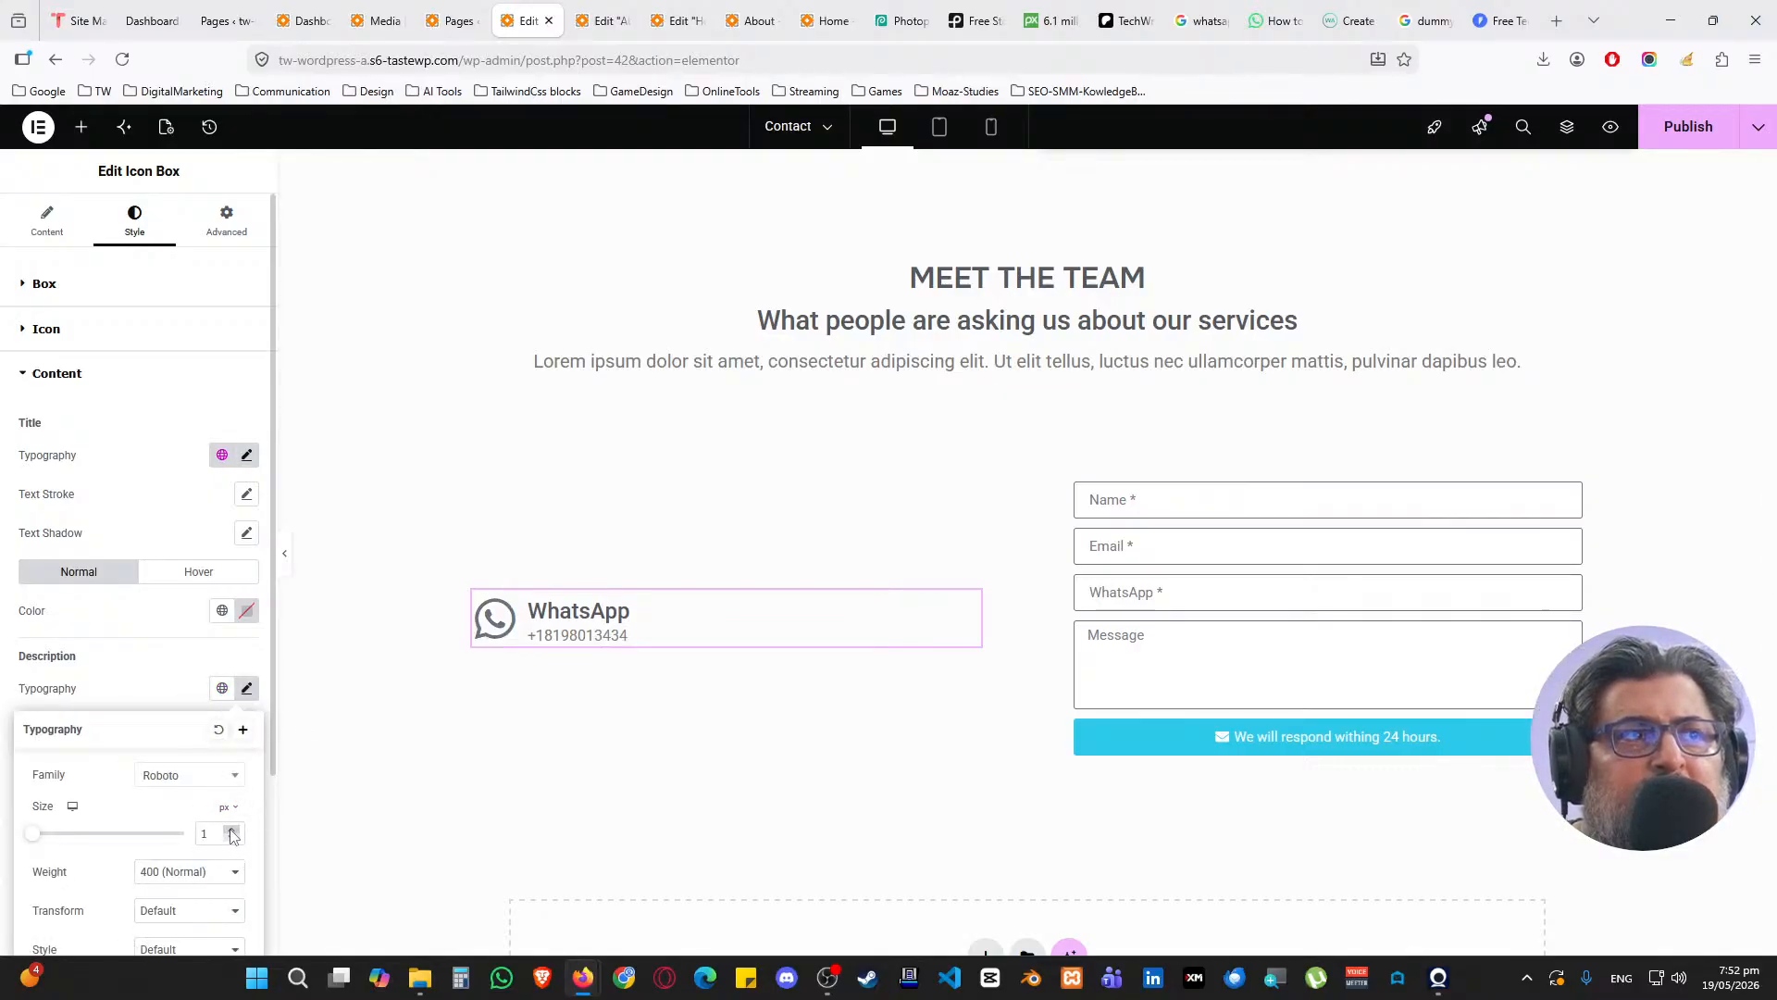
click(178, 694)
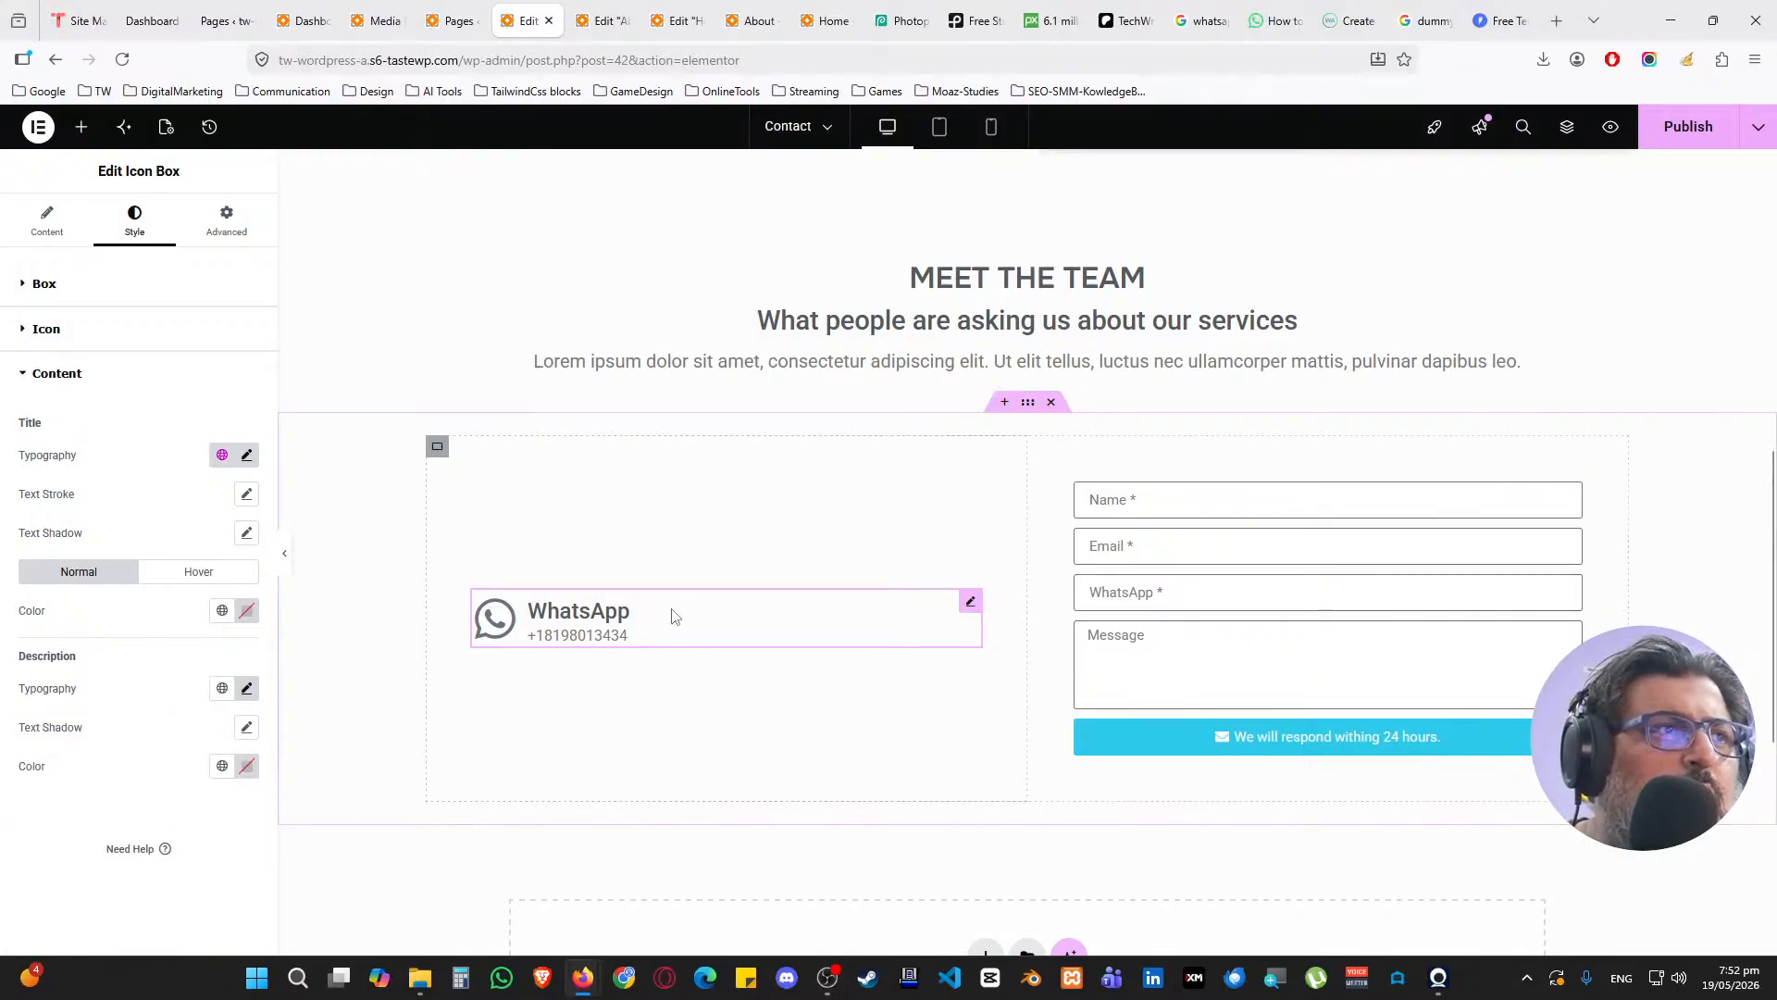
Narrow the contact section container to 800 px width
click(1027, 404)
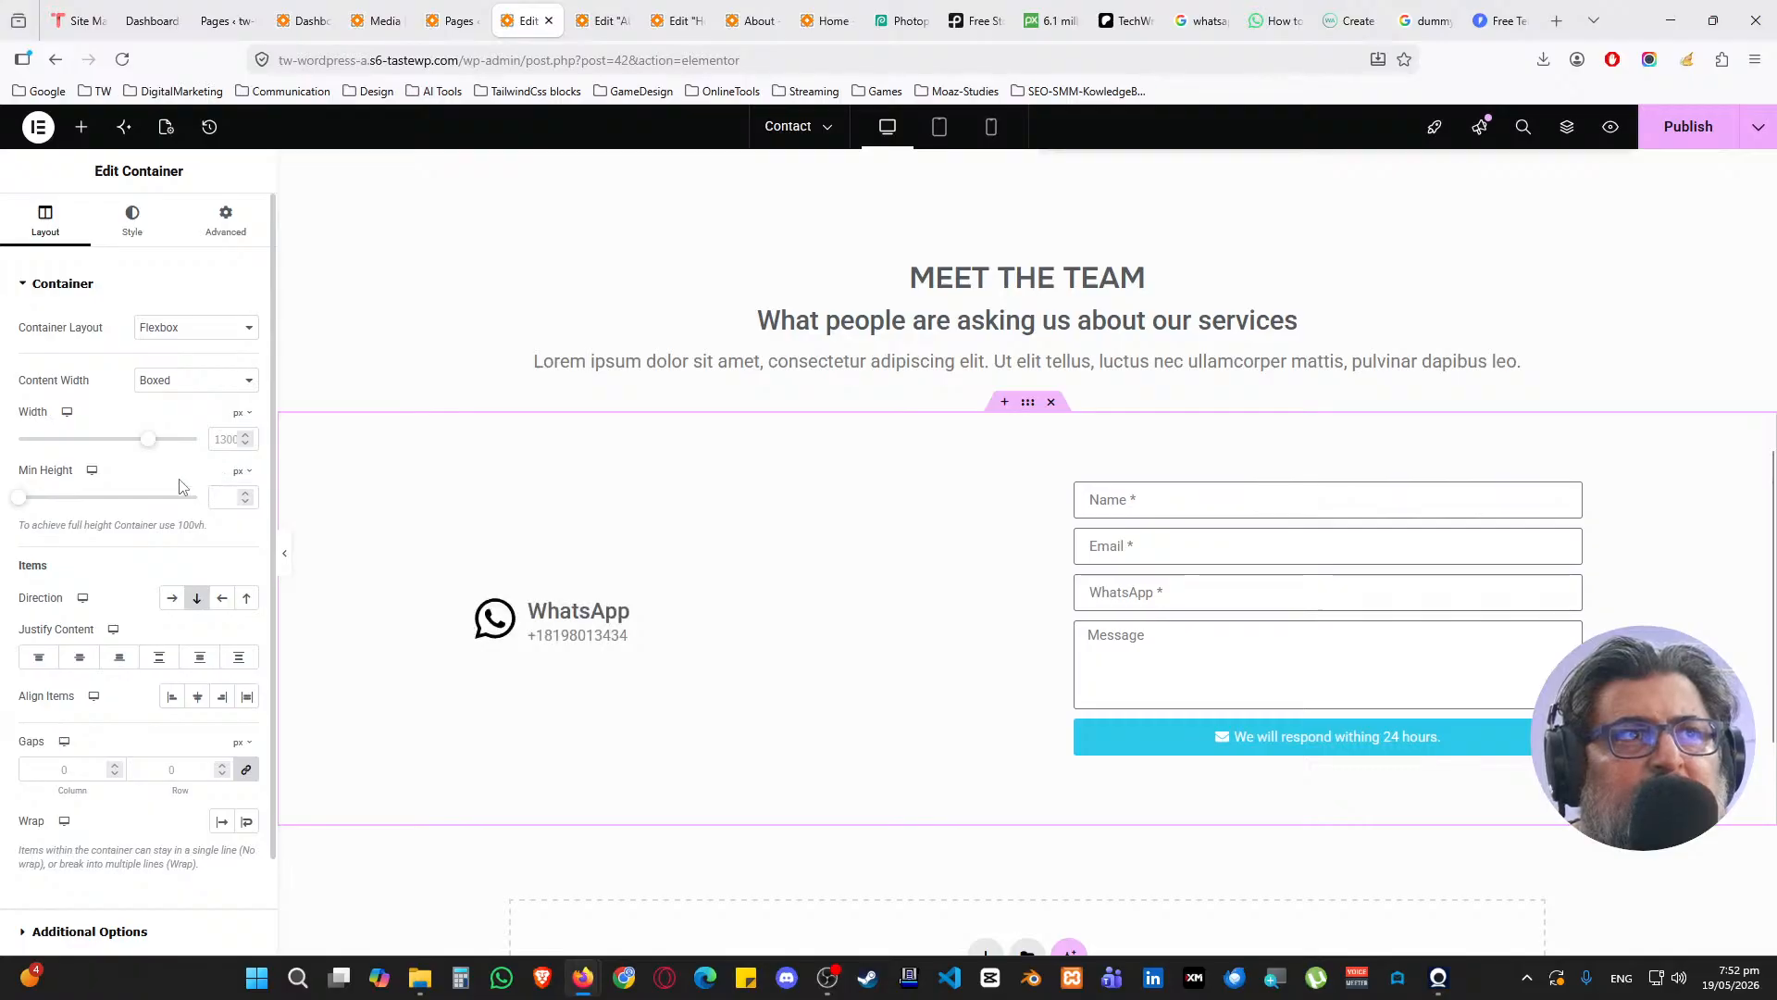
click(224, 438)
text(800)
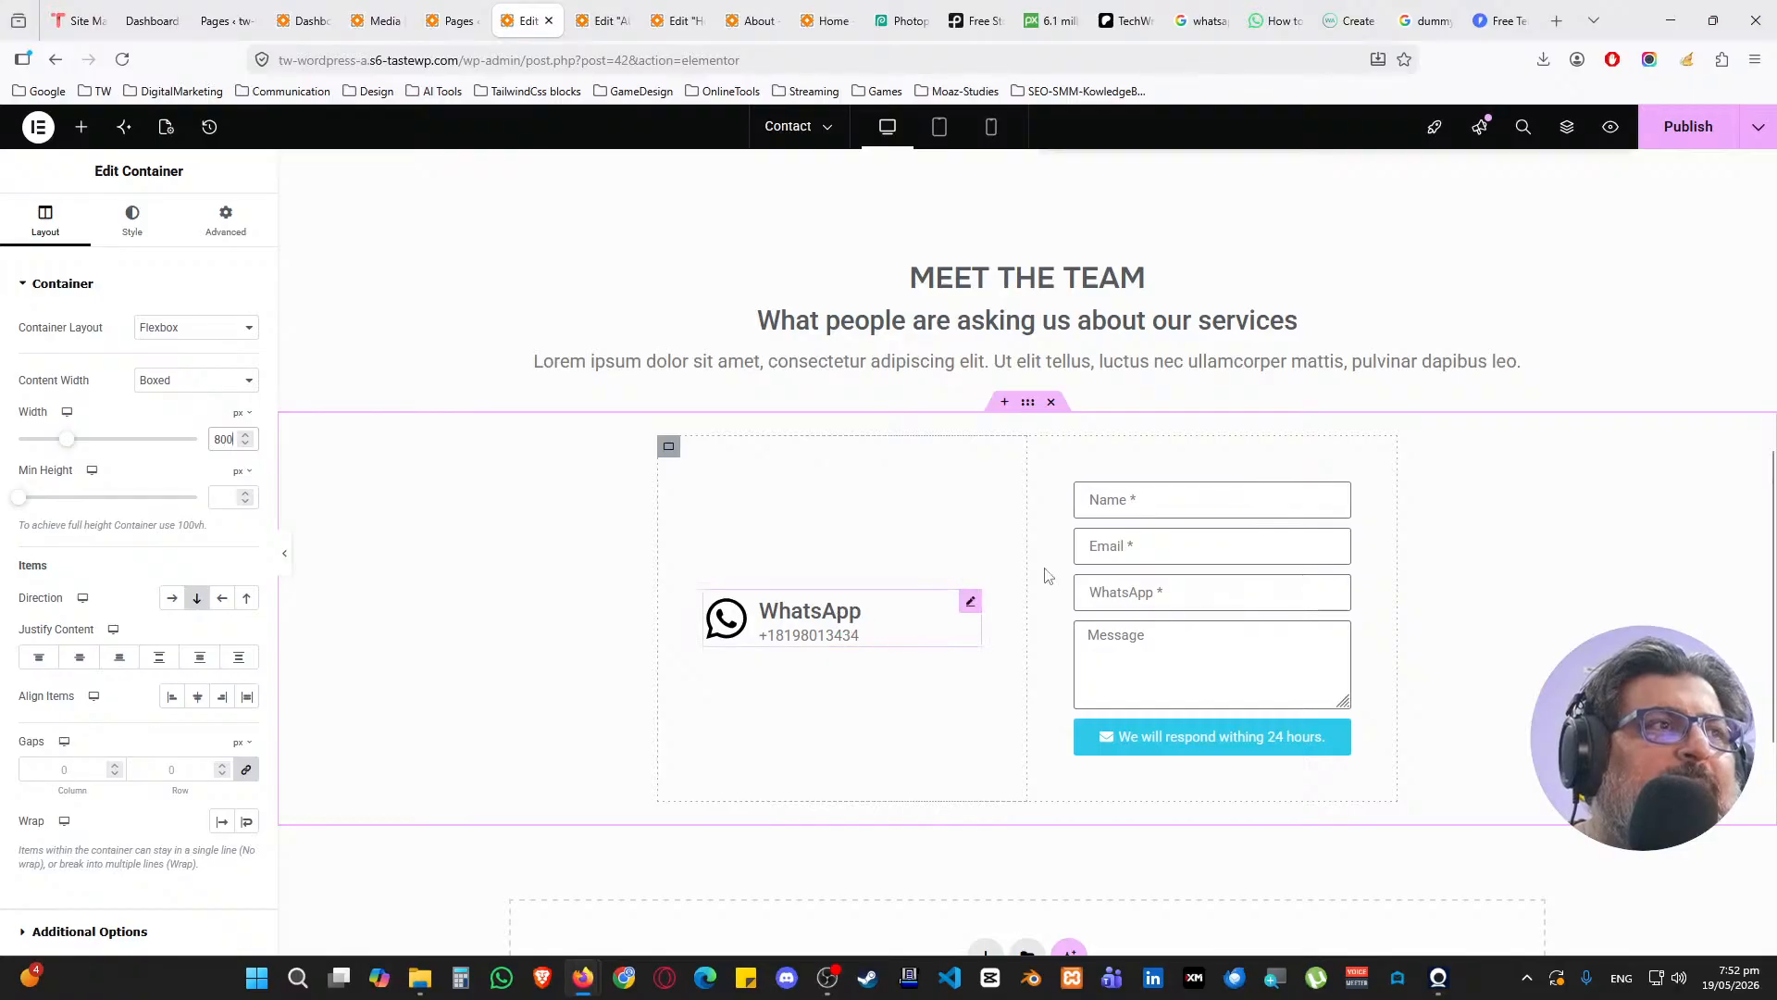
Give both columns 15 px padding and align the WhatsApp column to the top
click(1039, 446)
click(225, 222)
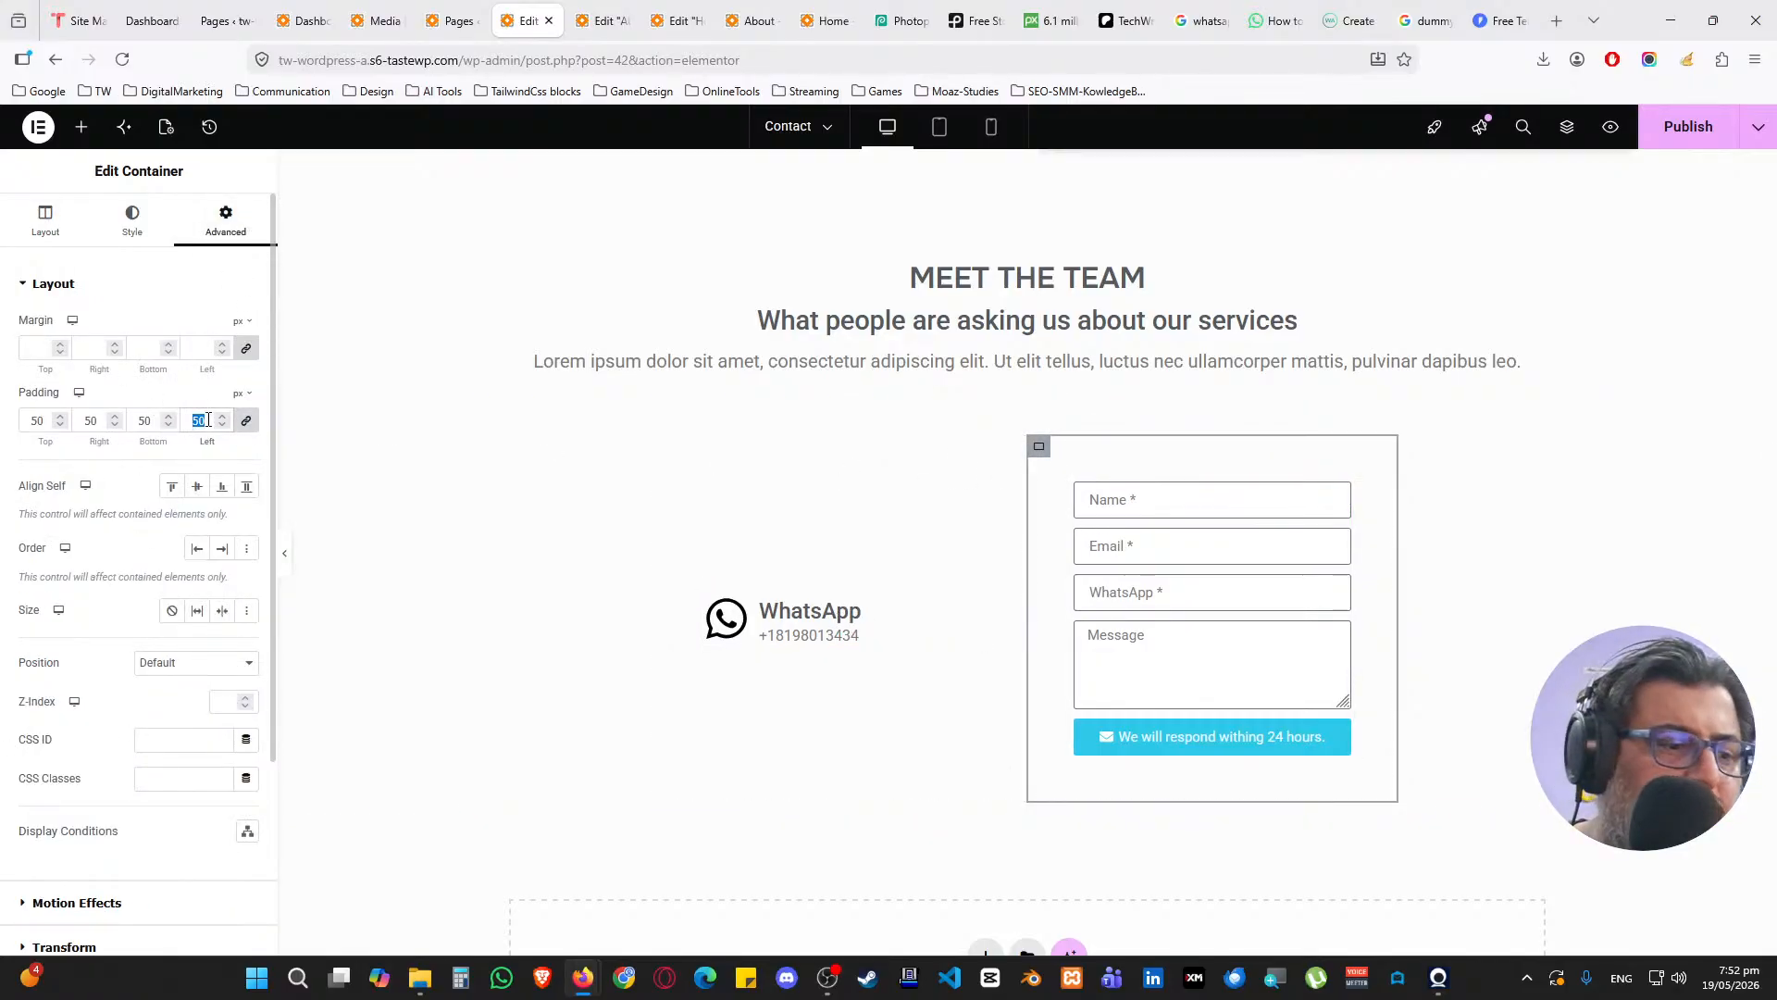
text(15)
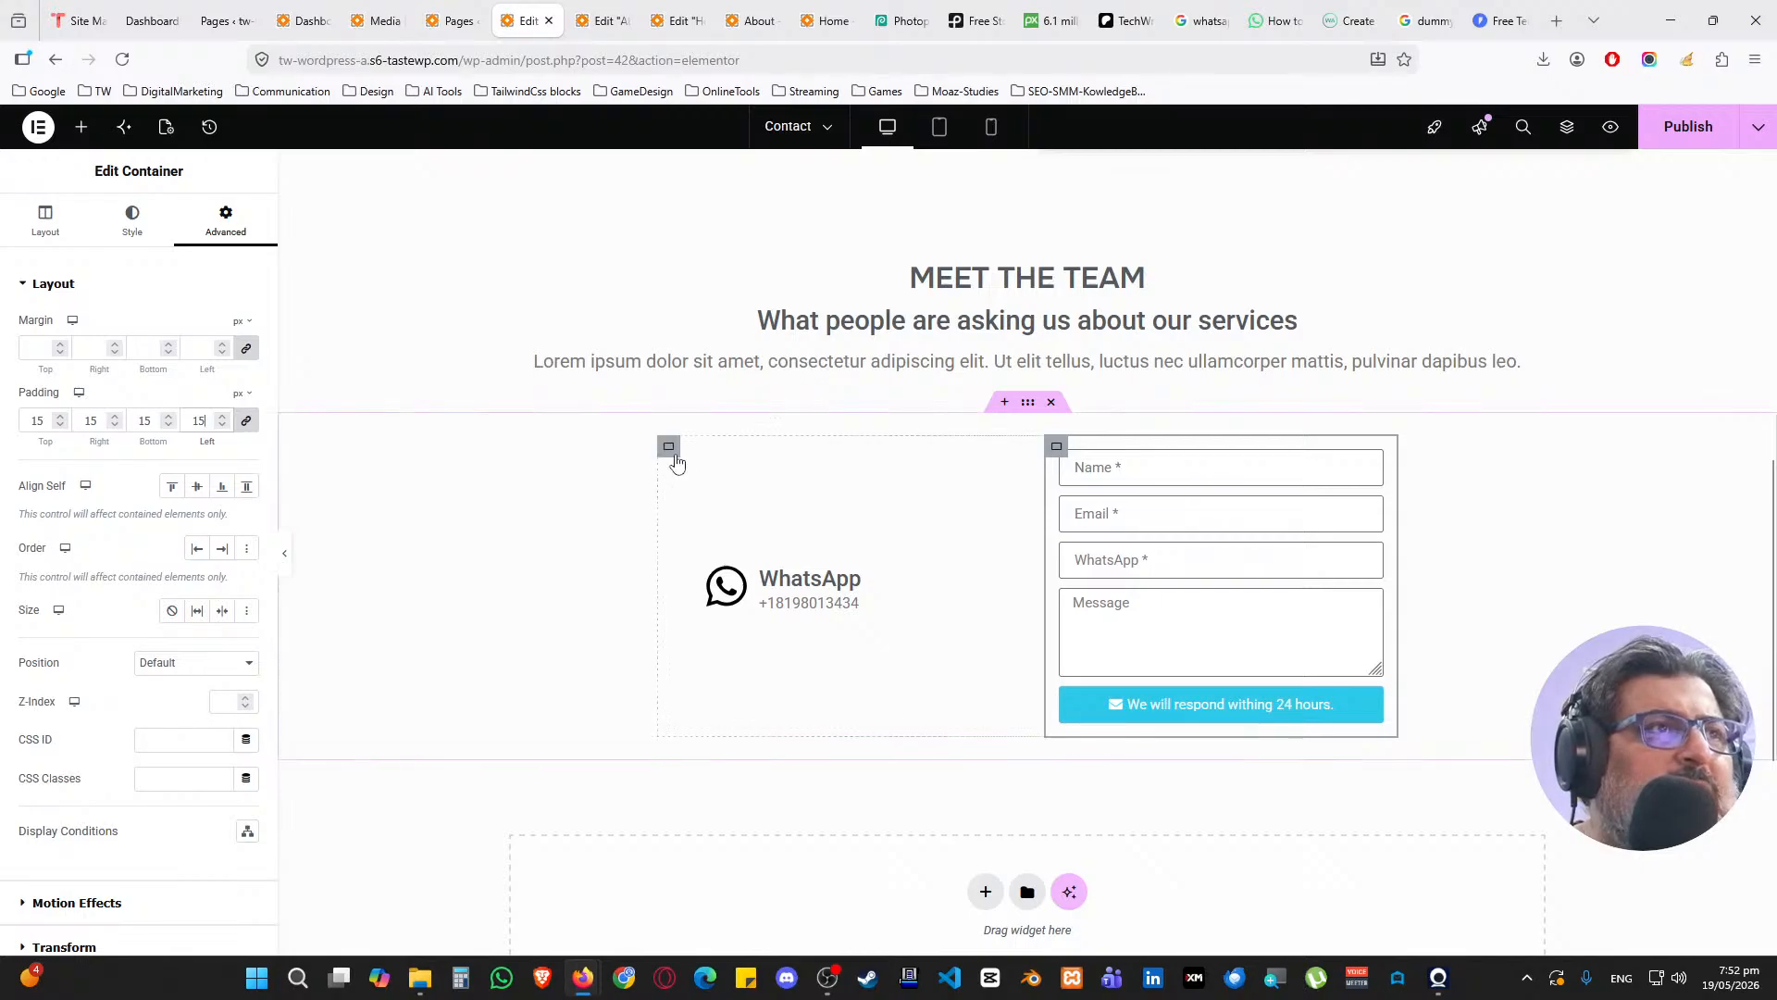
click(672, 452)
click(225, 223)
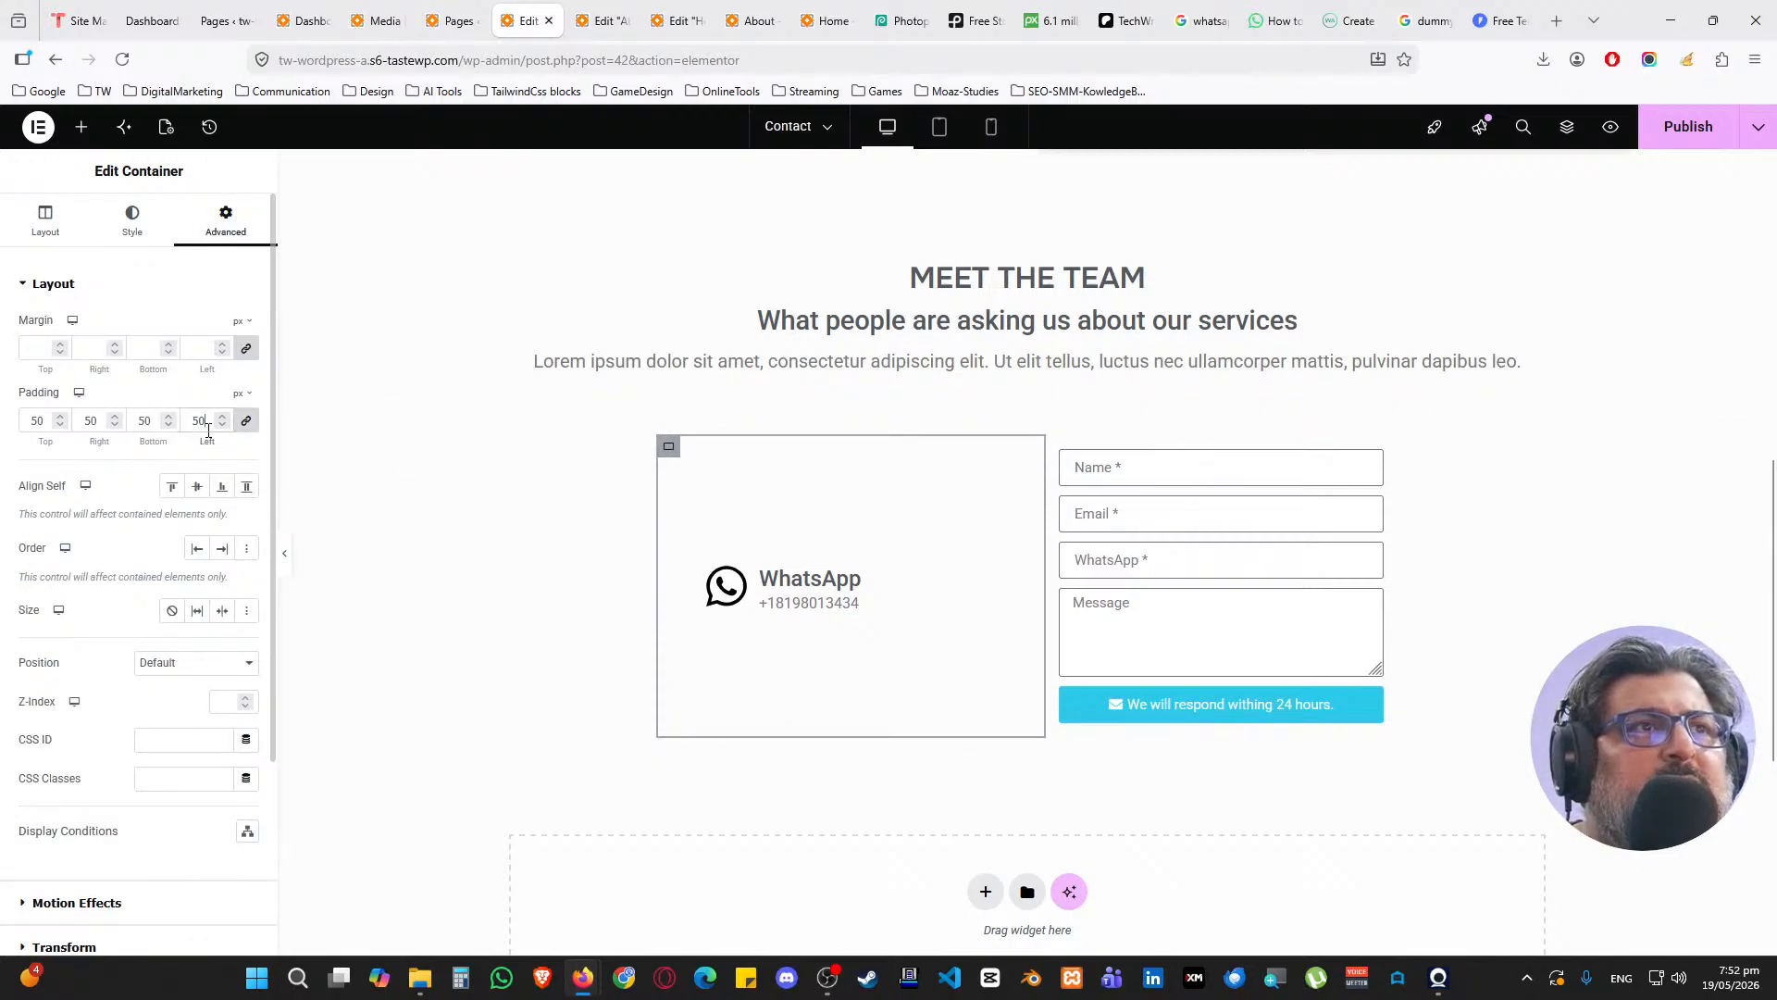
text(15)
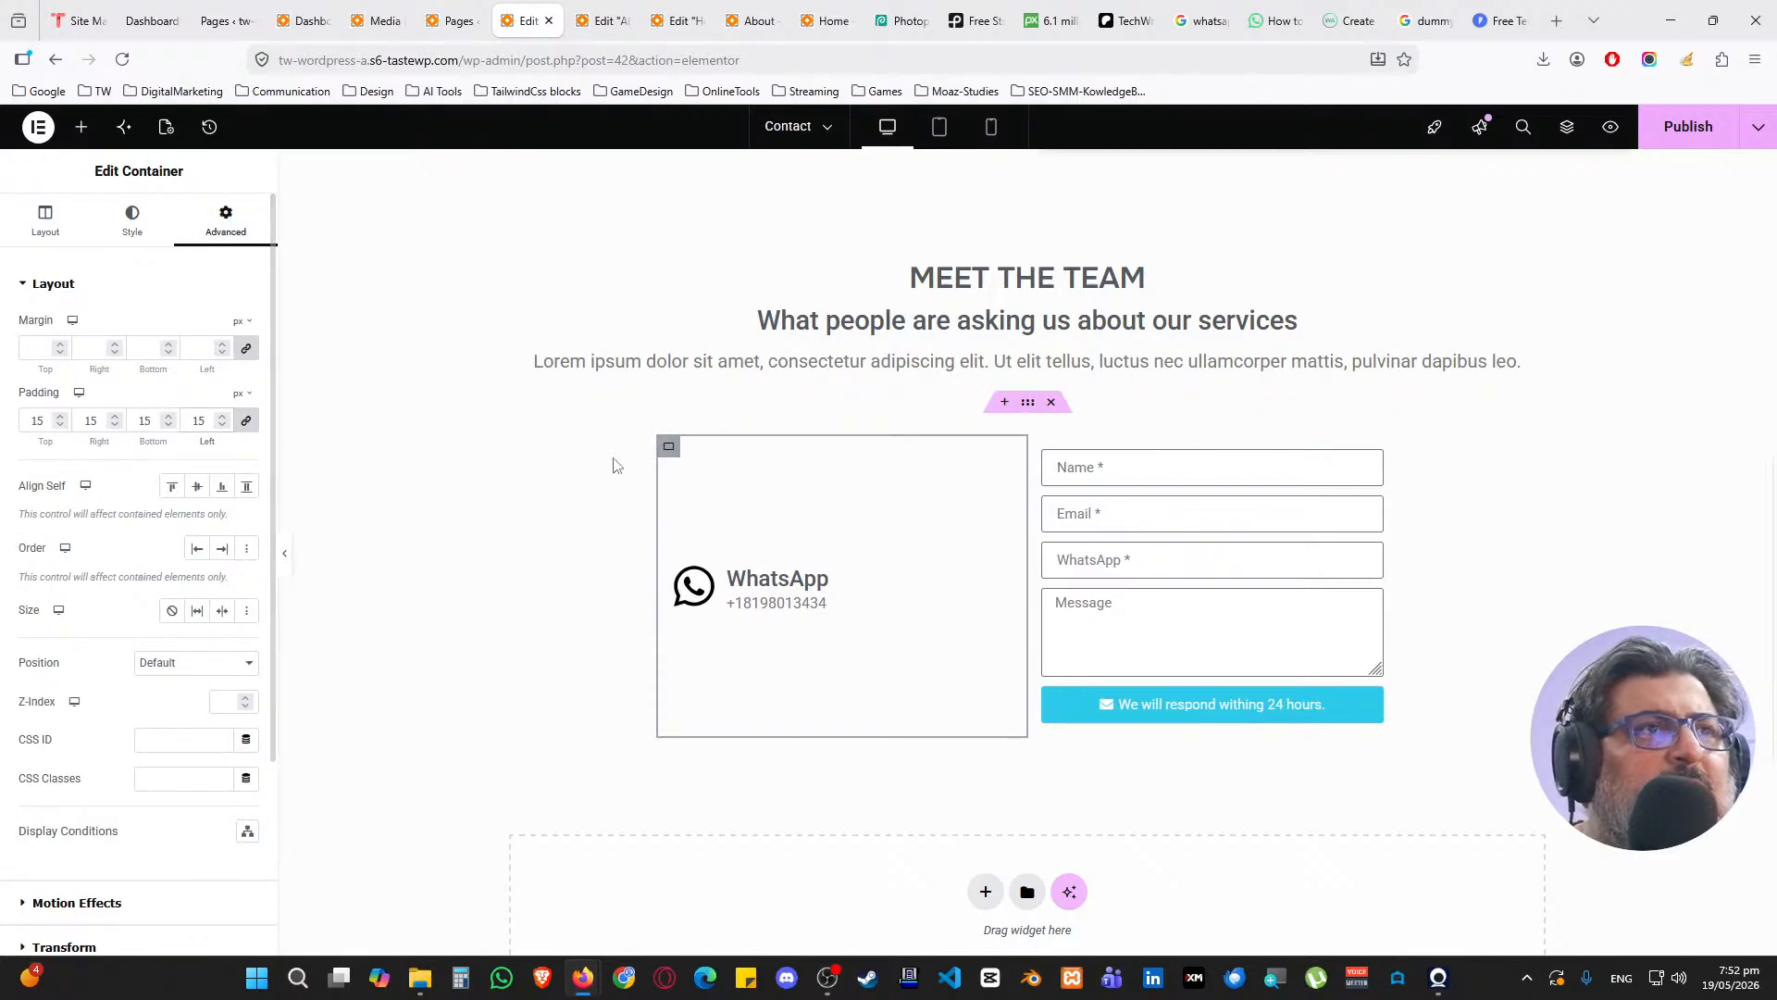
click(172, 486)
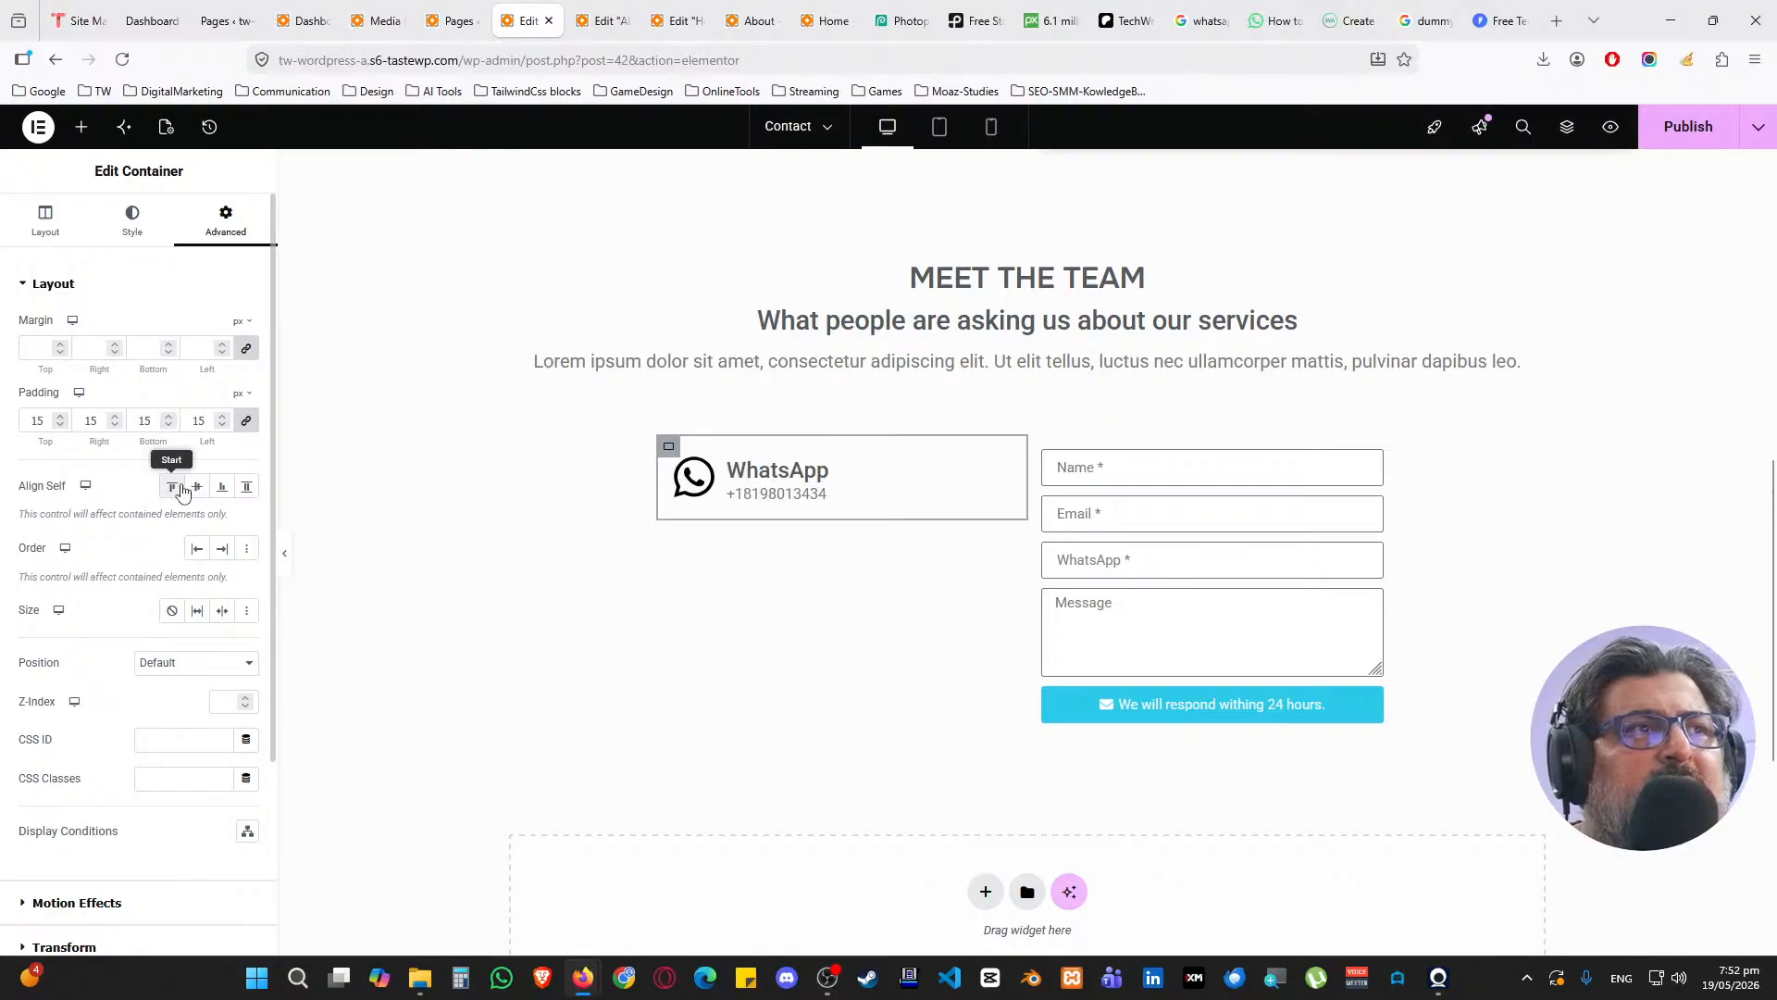
click(1225, 501)
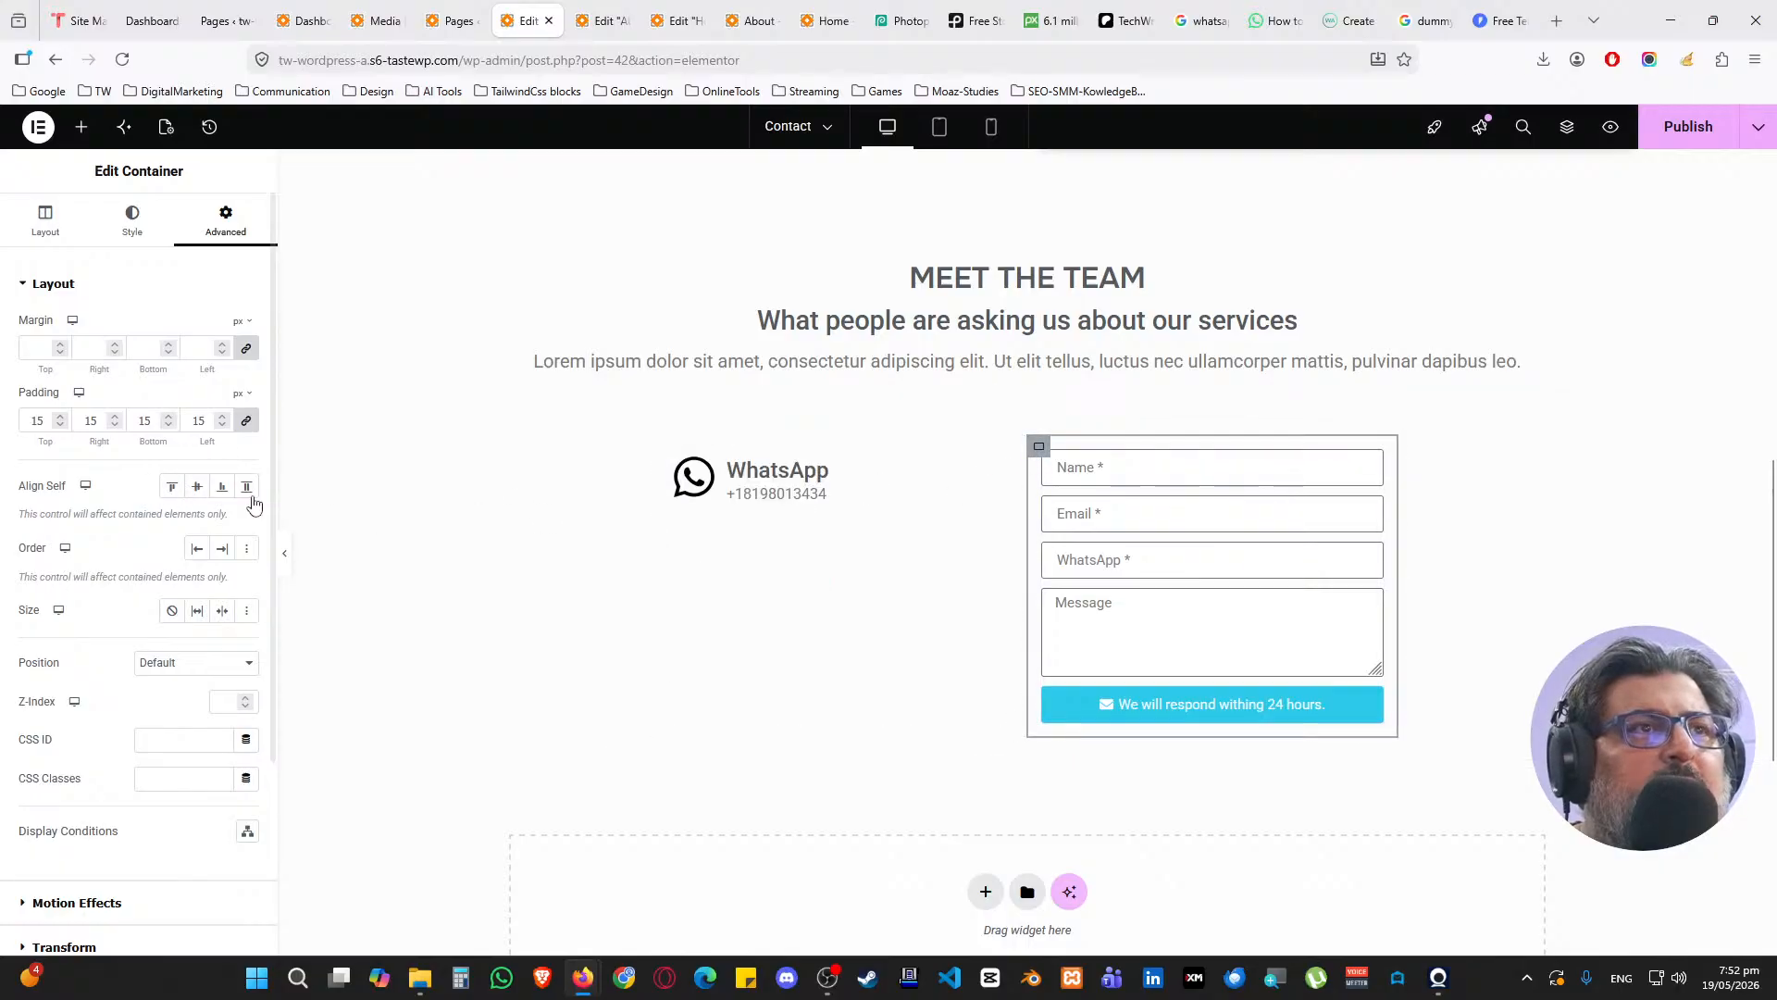
click(197, 486)
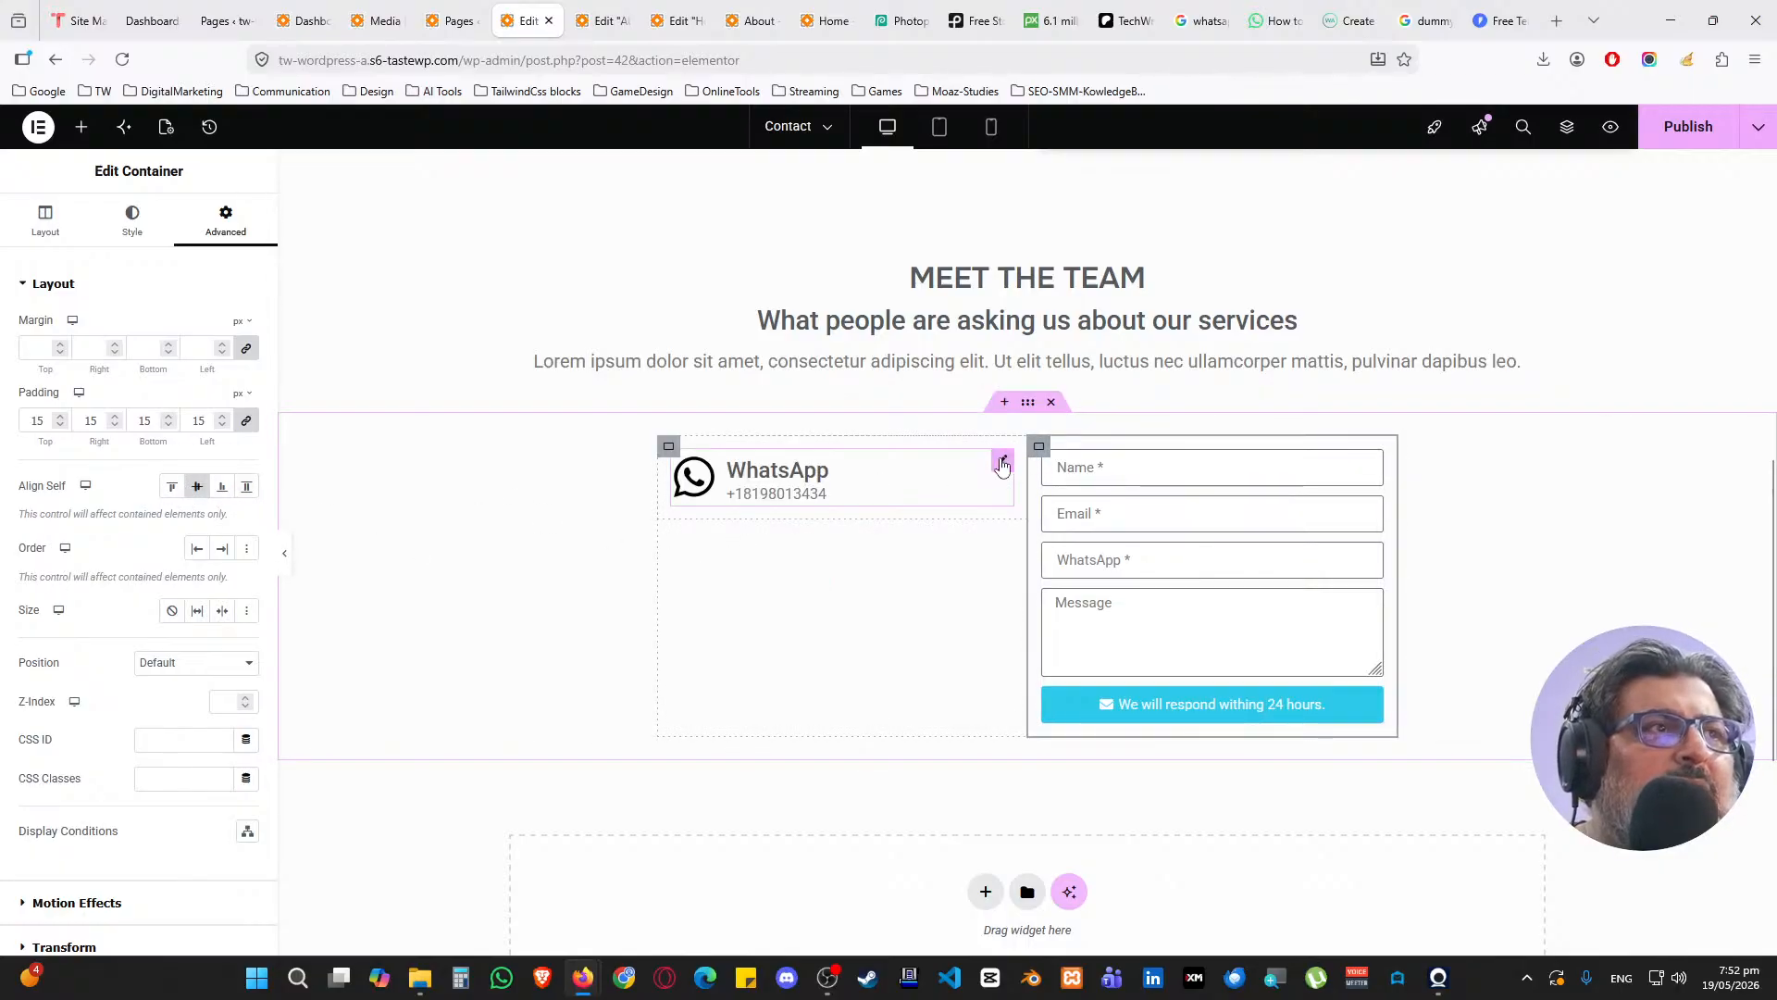
click(1002, 465)
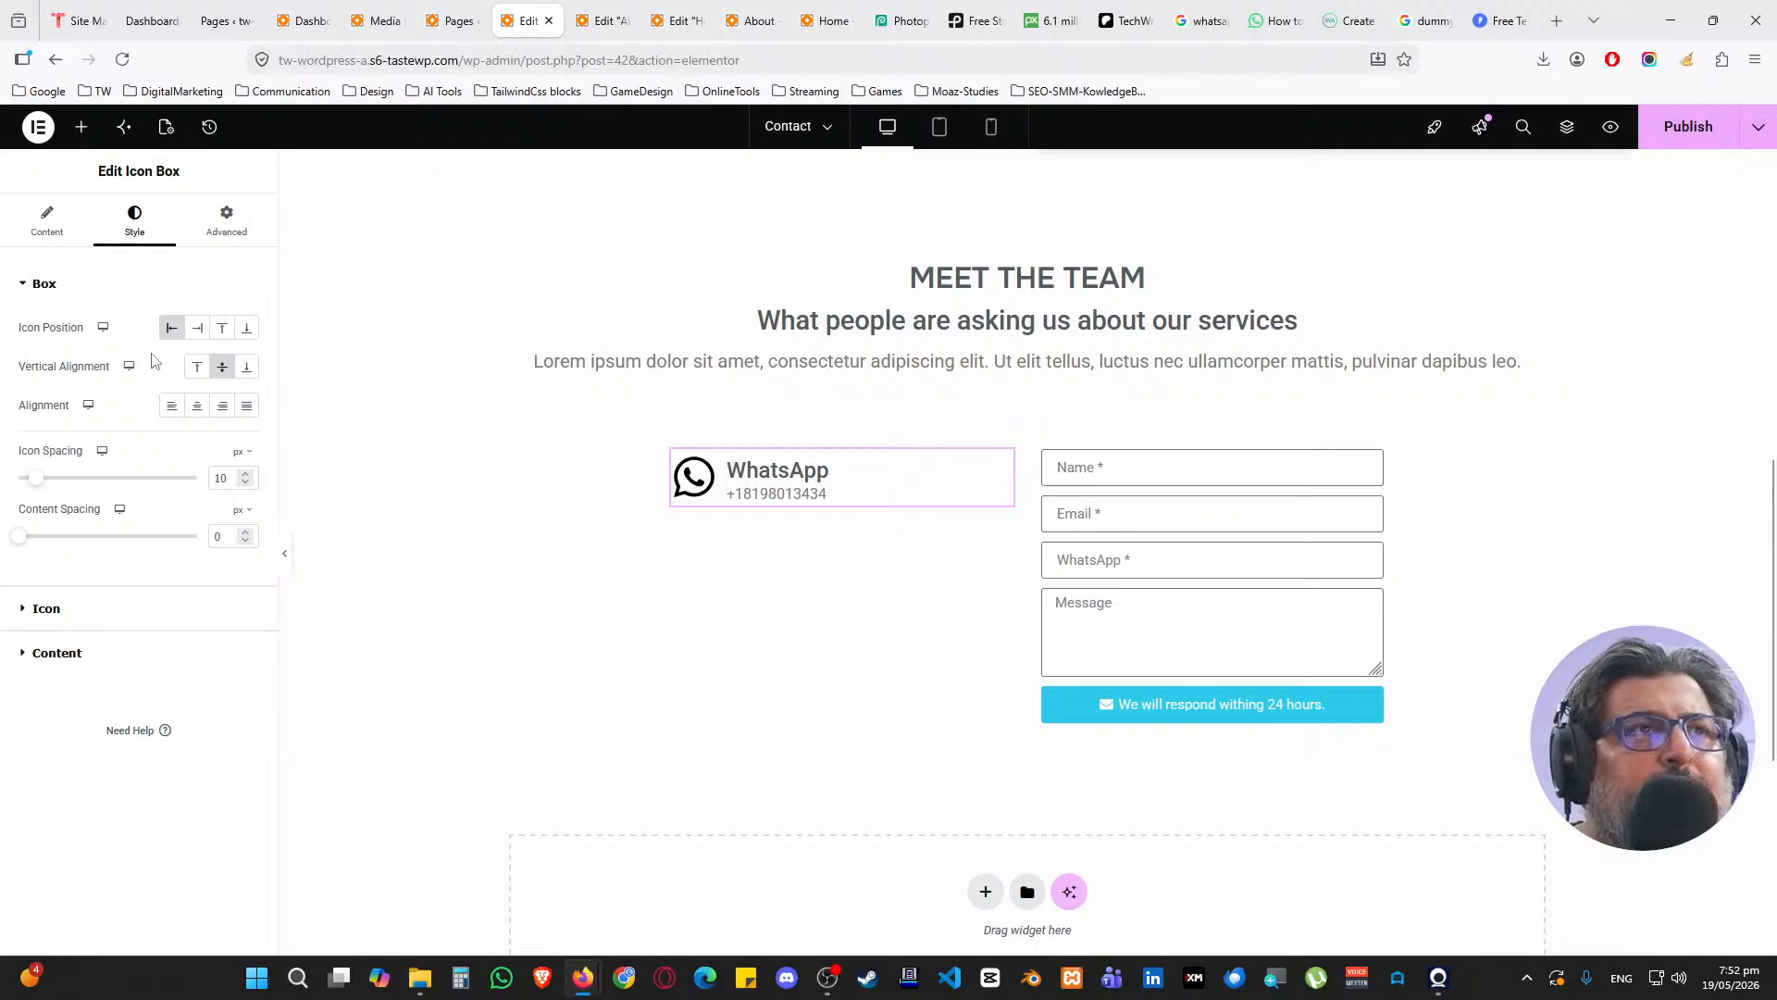
Give the WhatsApp icon box 25 px padding on every side
click(225, 220)
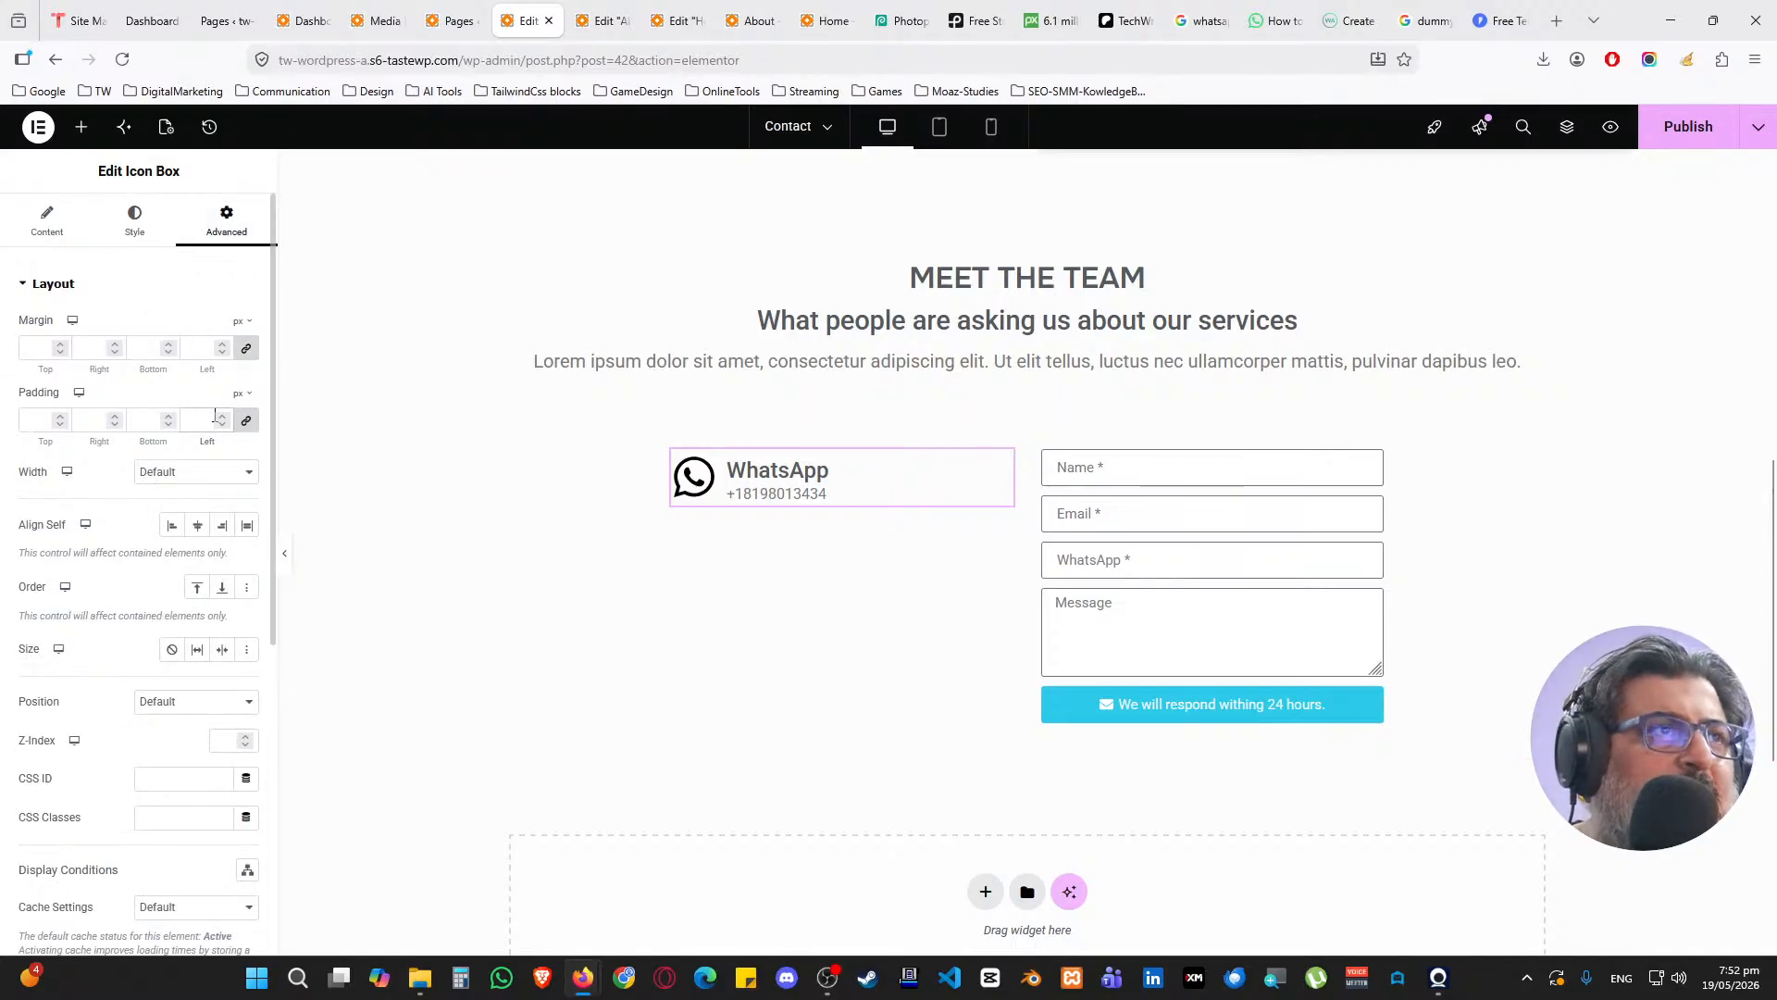
click(215, 415)
text(15)
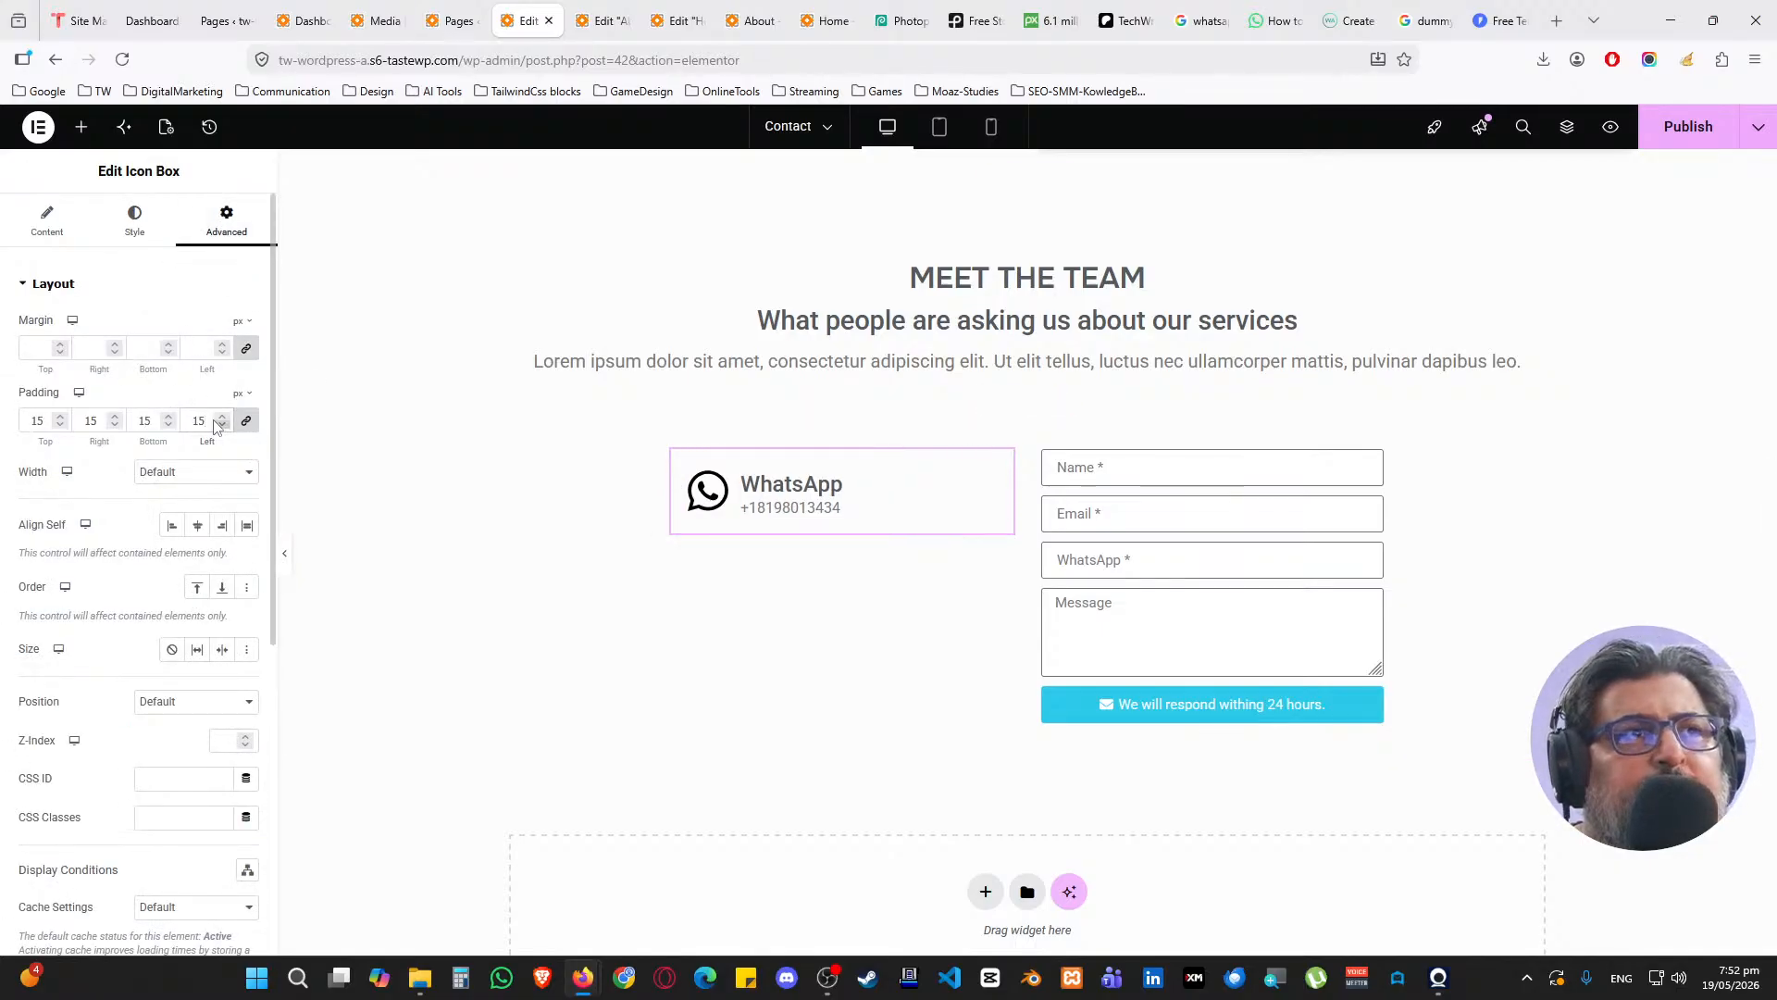
text(25)
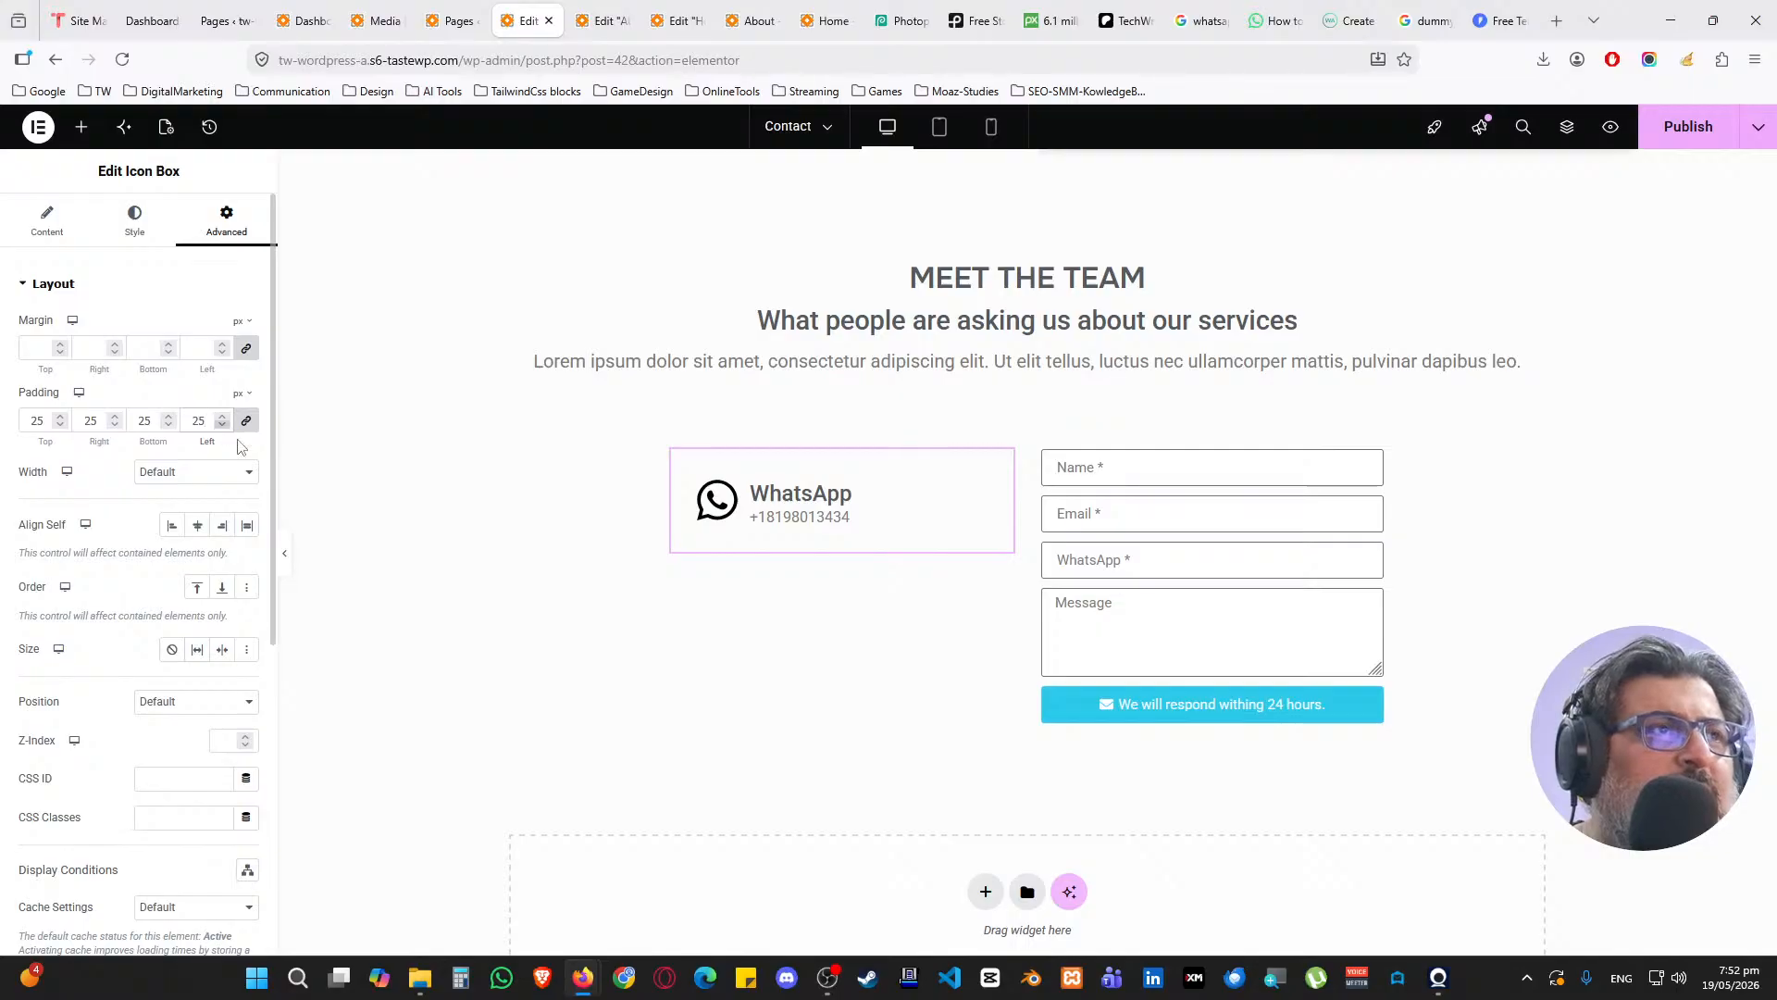
click(139, 226)
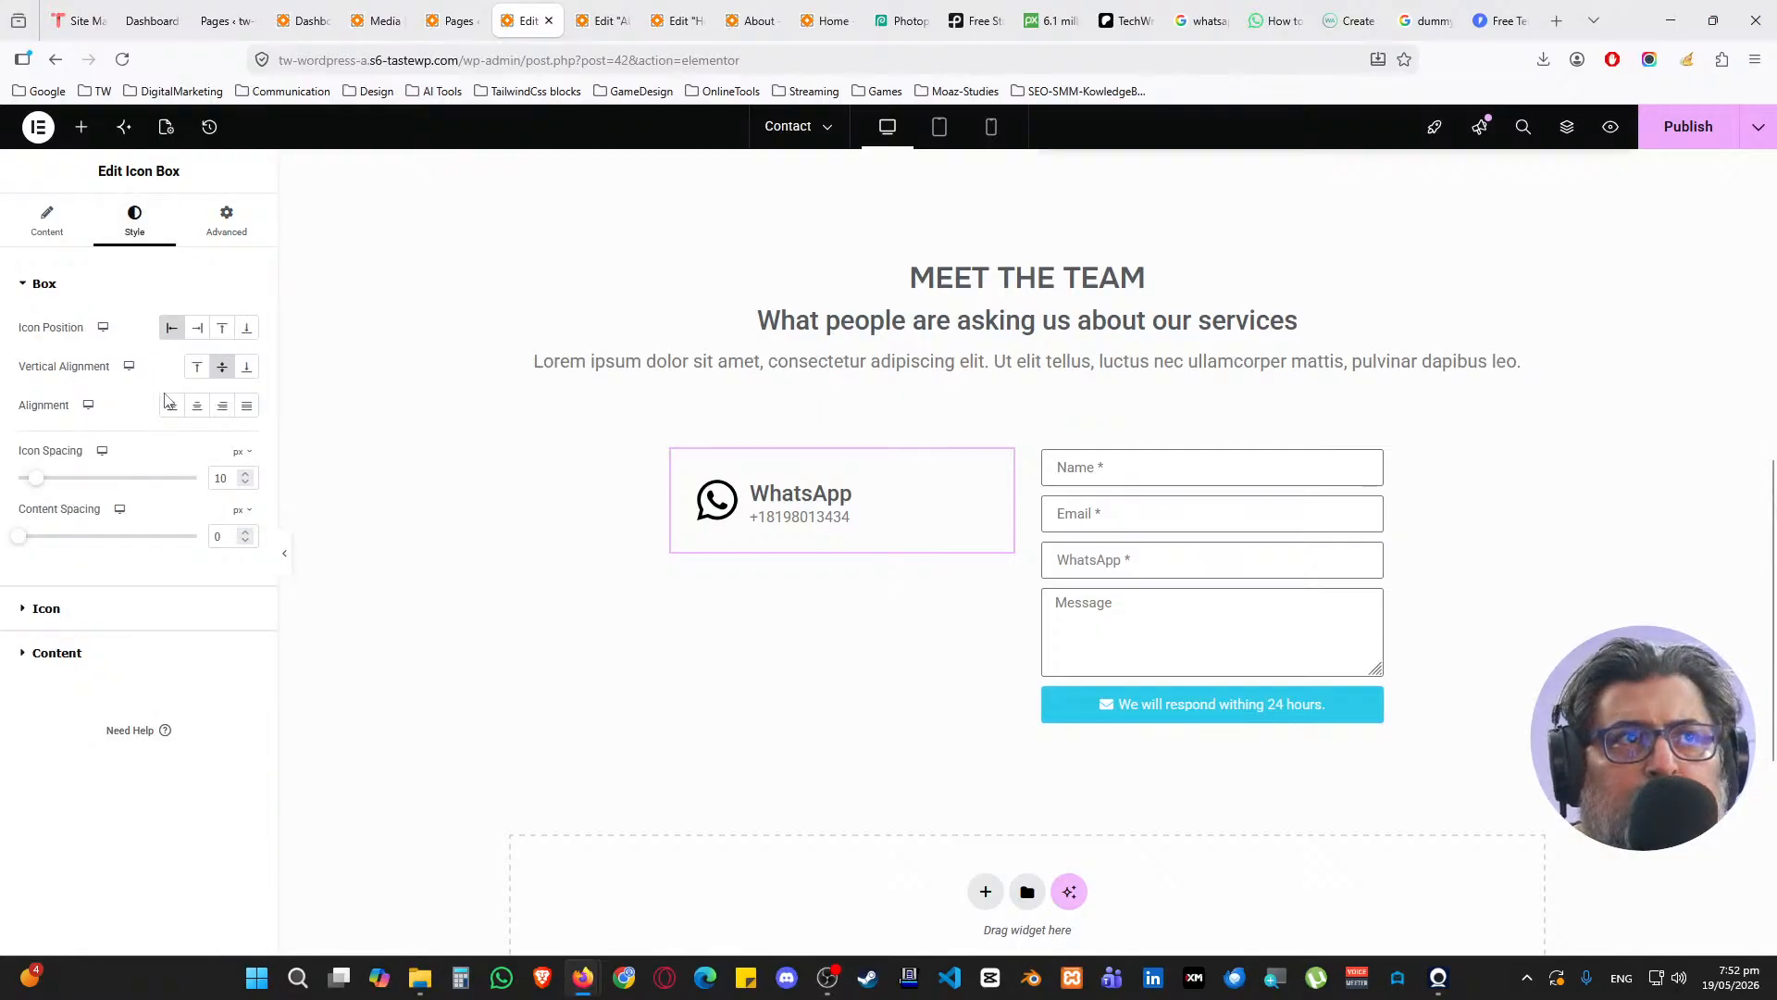
click(83, 292)
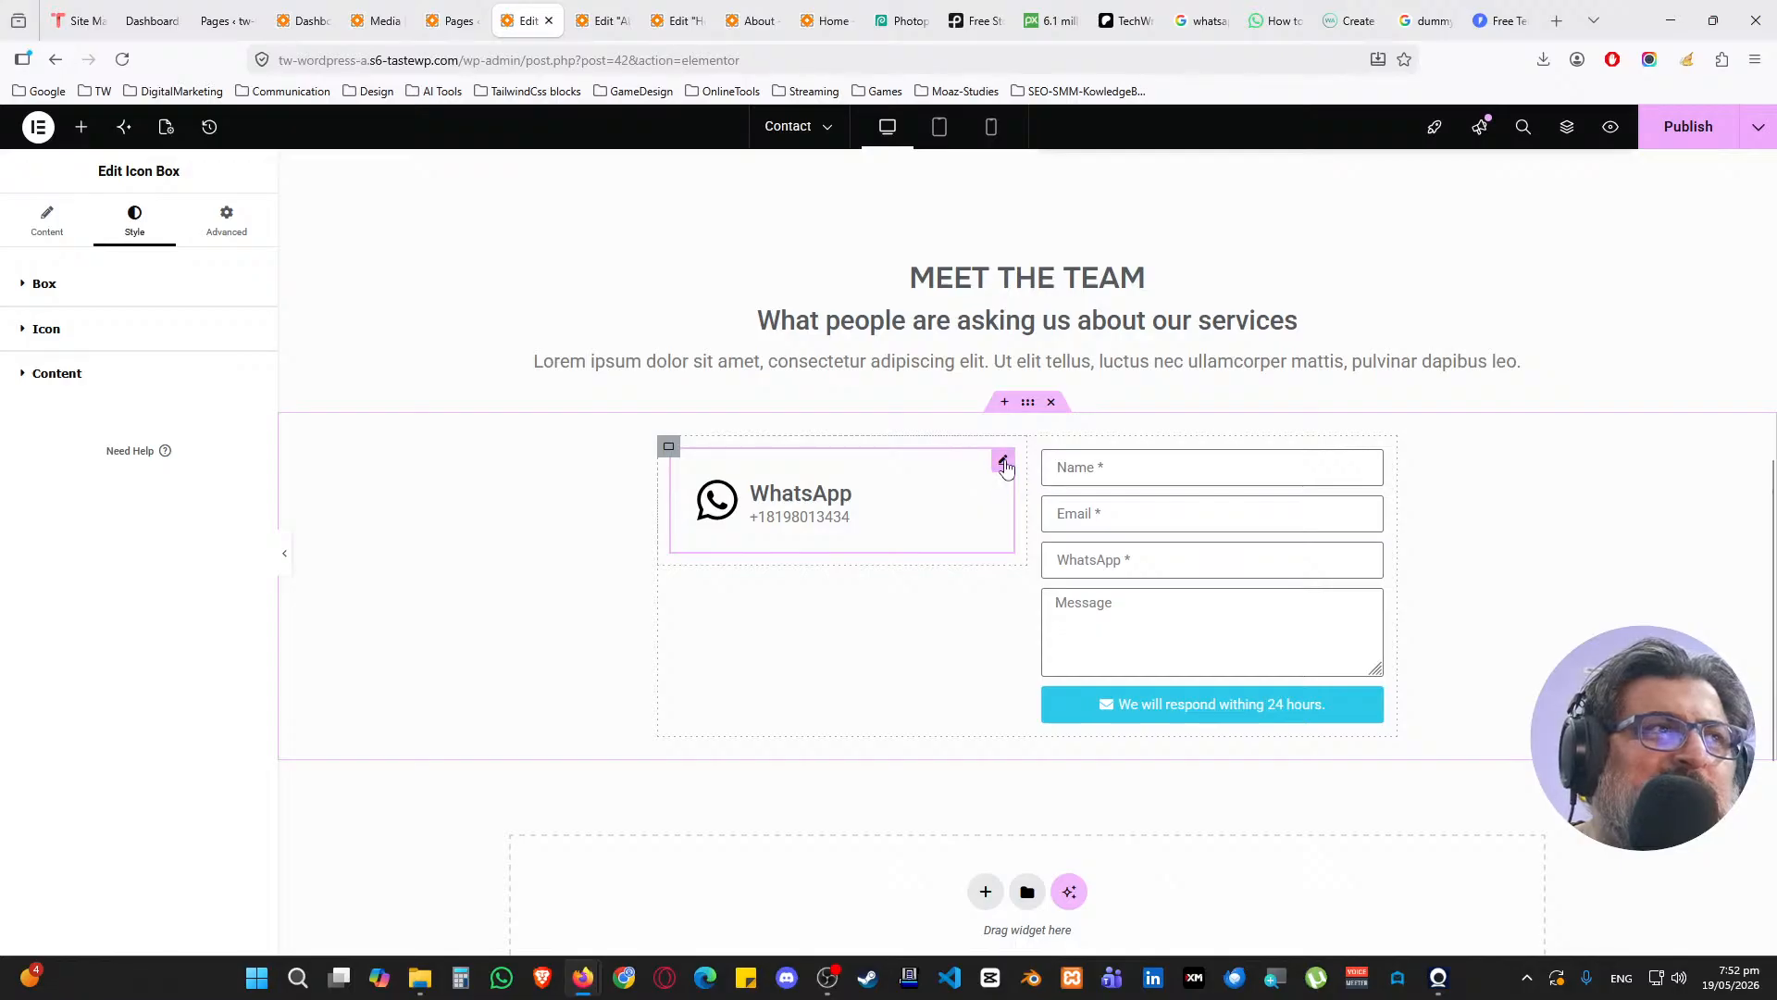
click(218, 222)
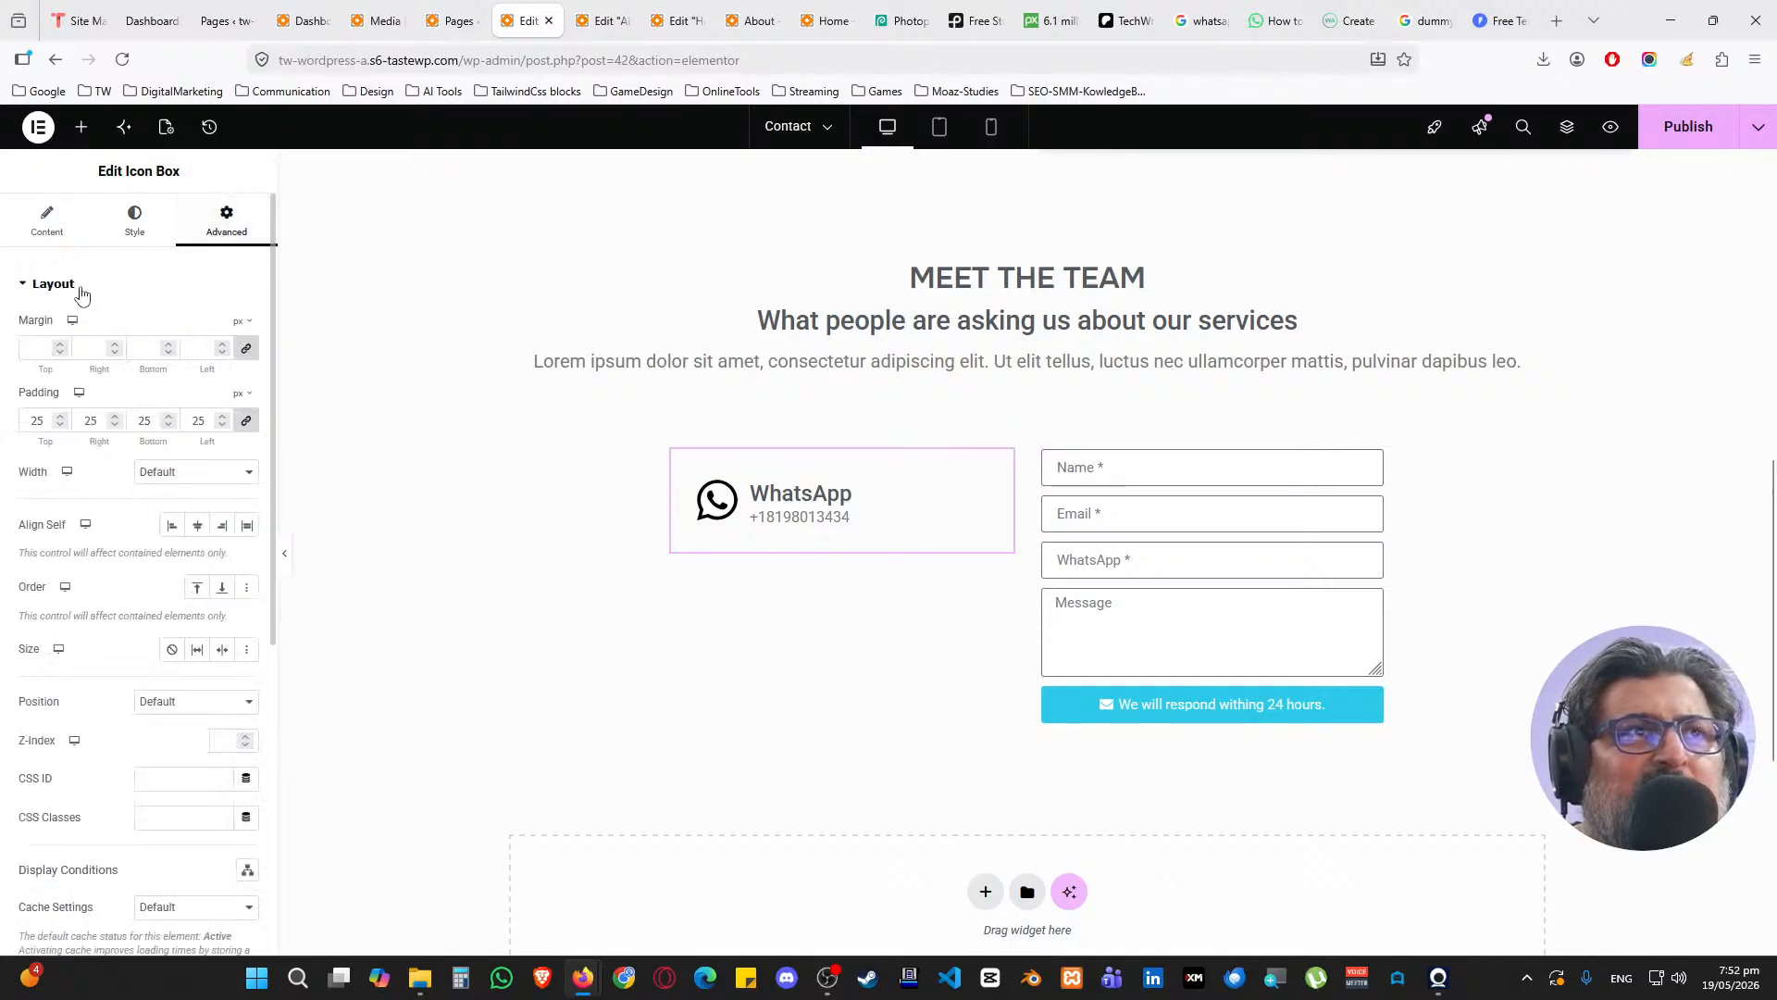
Give the WhatsApp card a classic white background
click(81, 286)
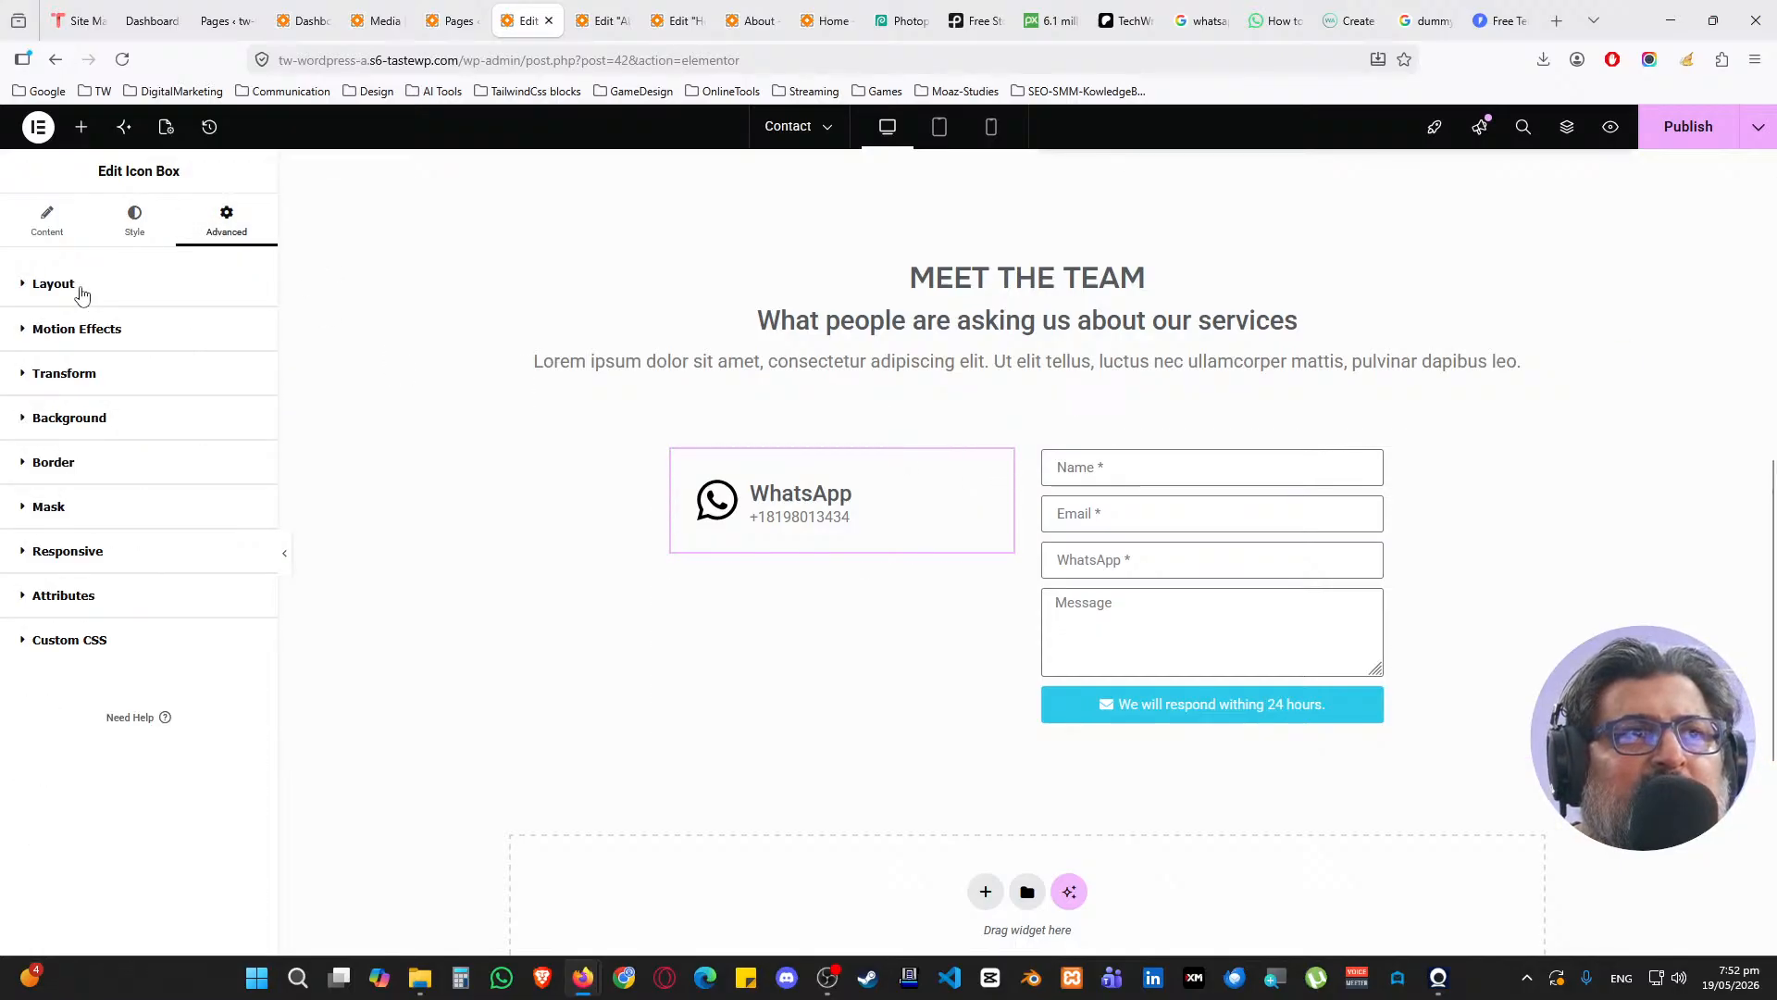
click(85, 417)
click(222, 500)
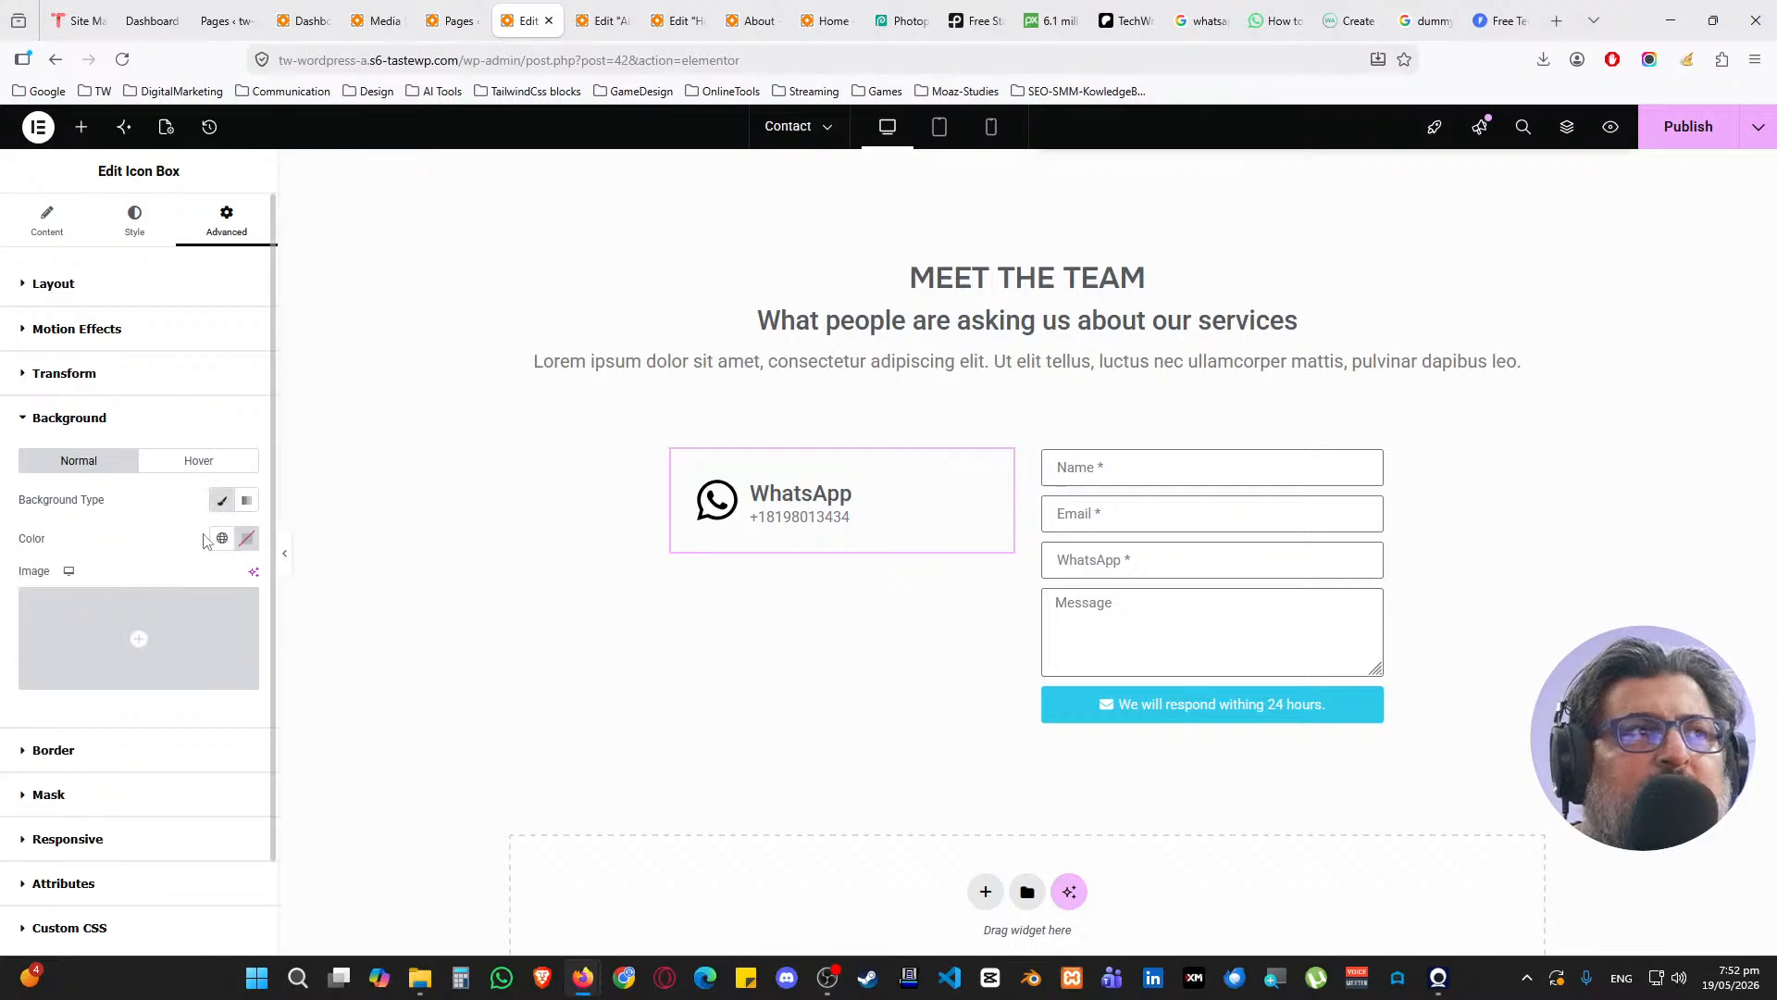
click(222, 538)
click(107, 761)
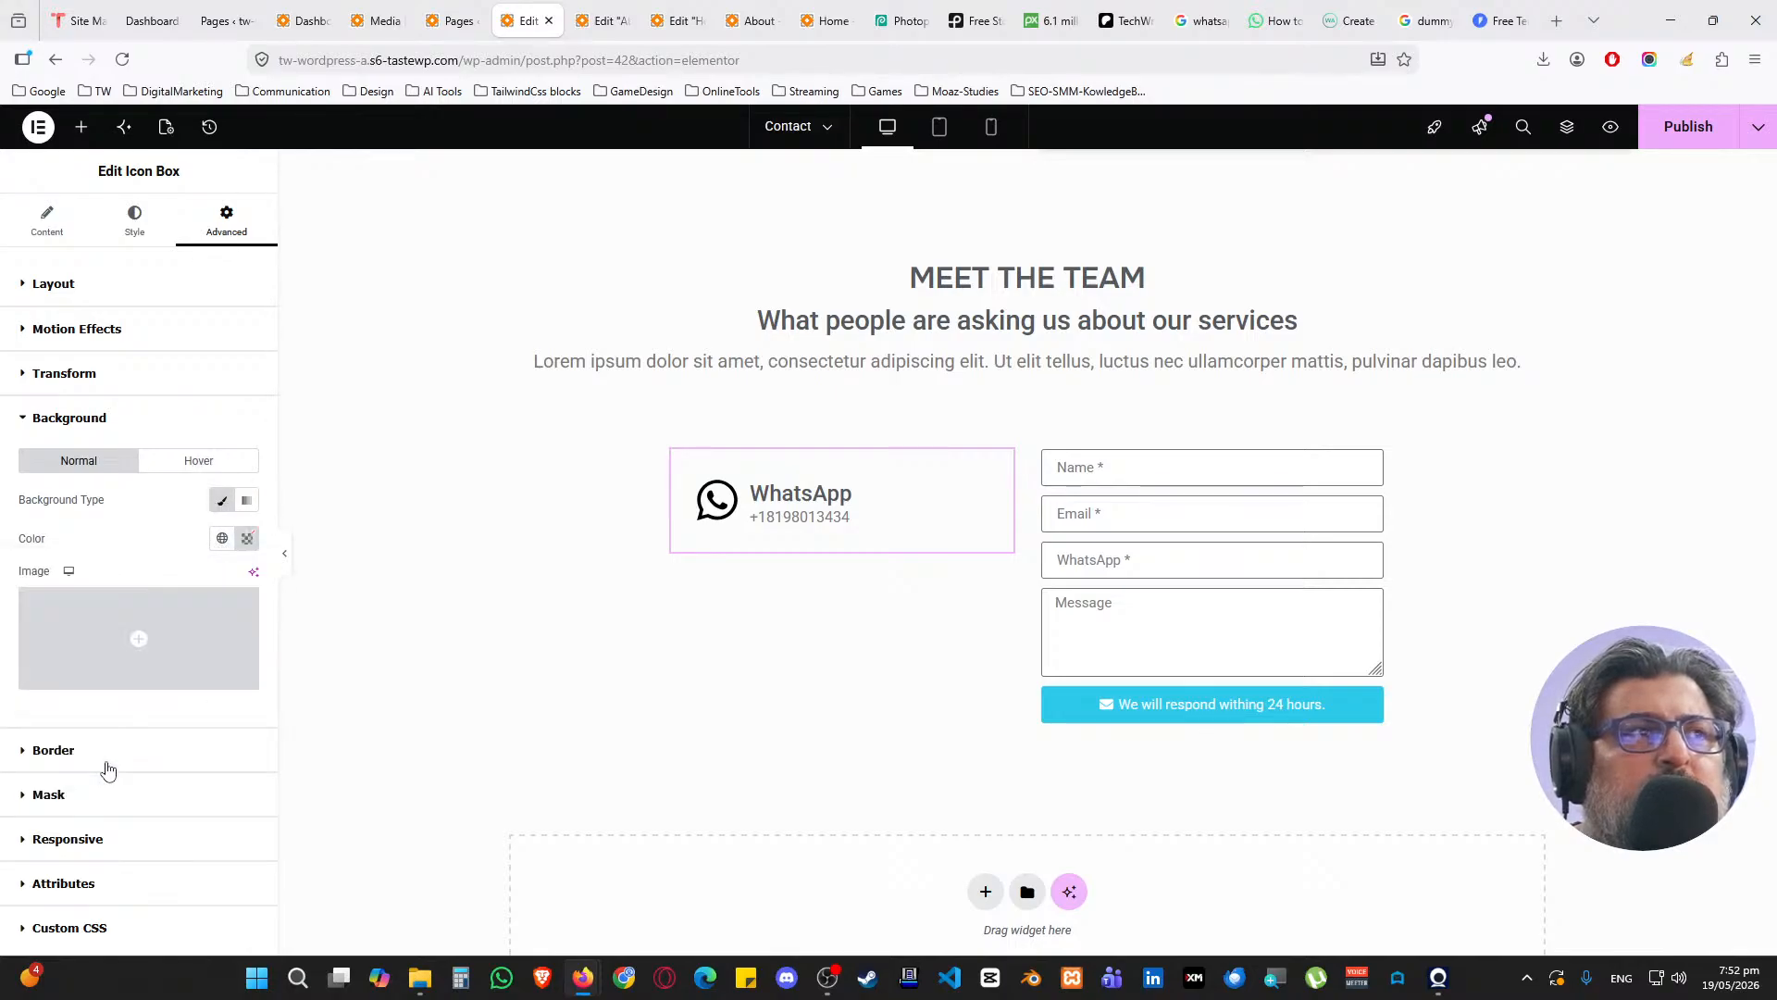
scroll(138, 676, down, 1)
Round the card's corners to 15 px and add a faint 1/1/10 shadow at 0.1 opacity
click(103, 651)
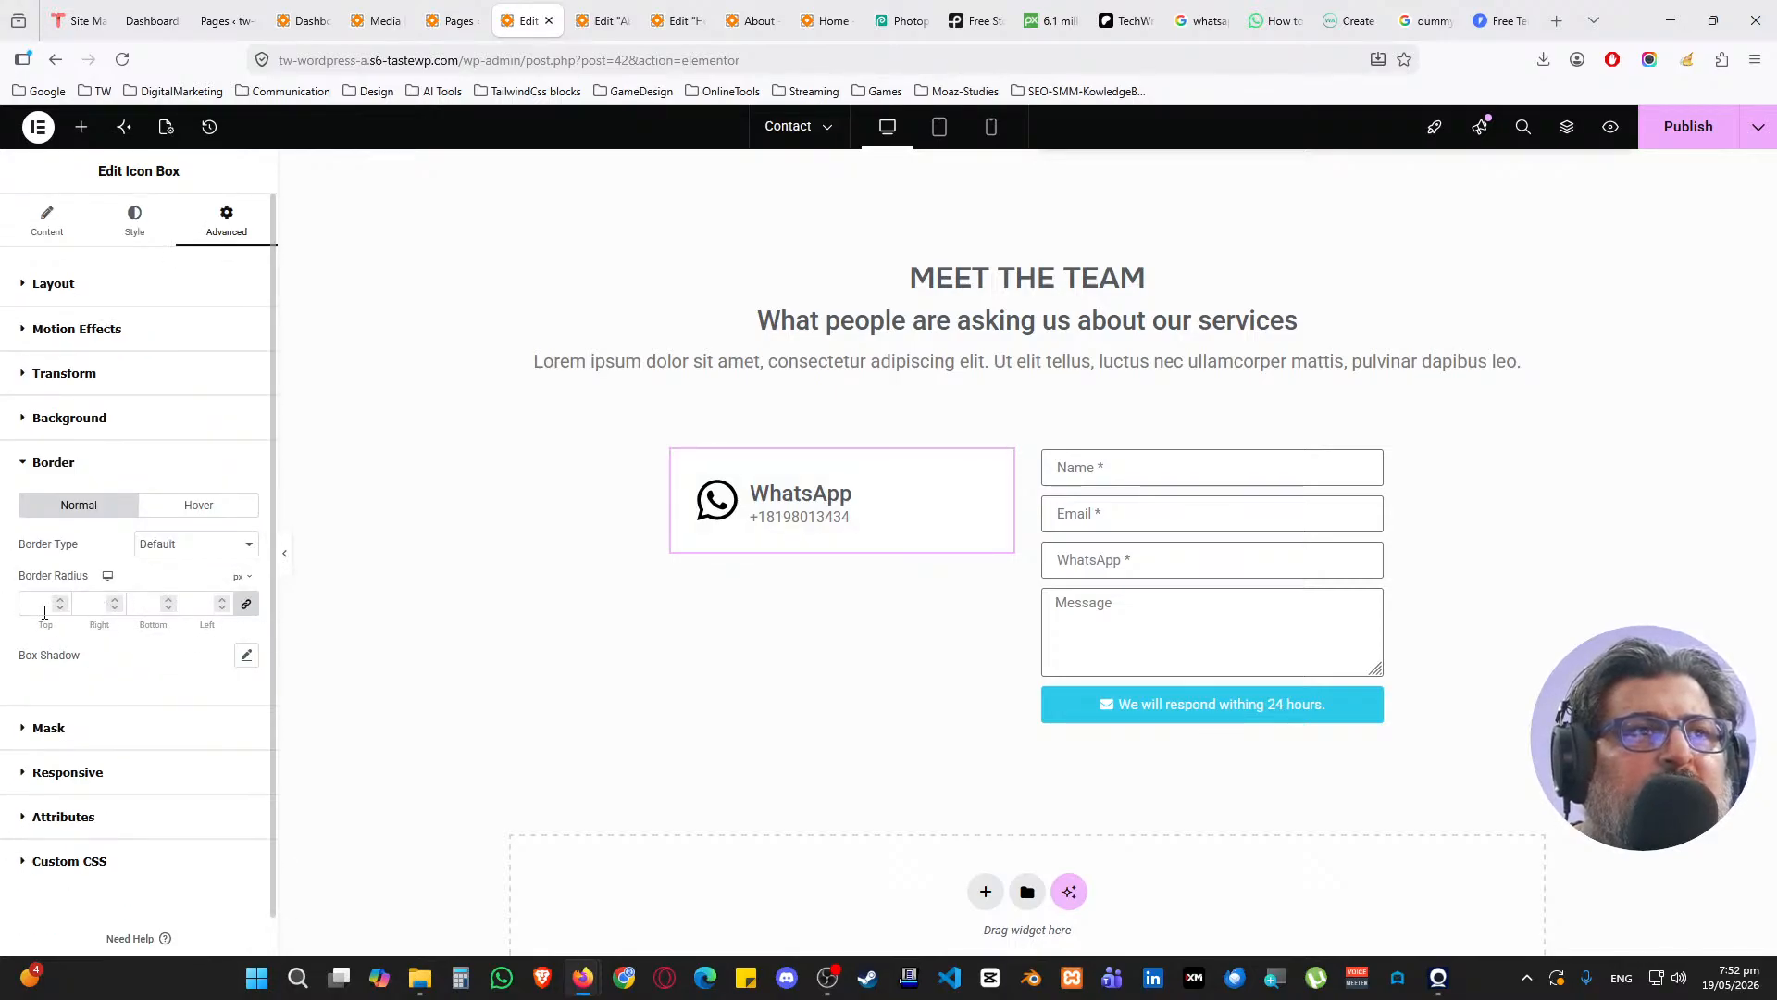
text(25)
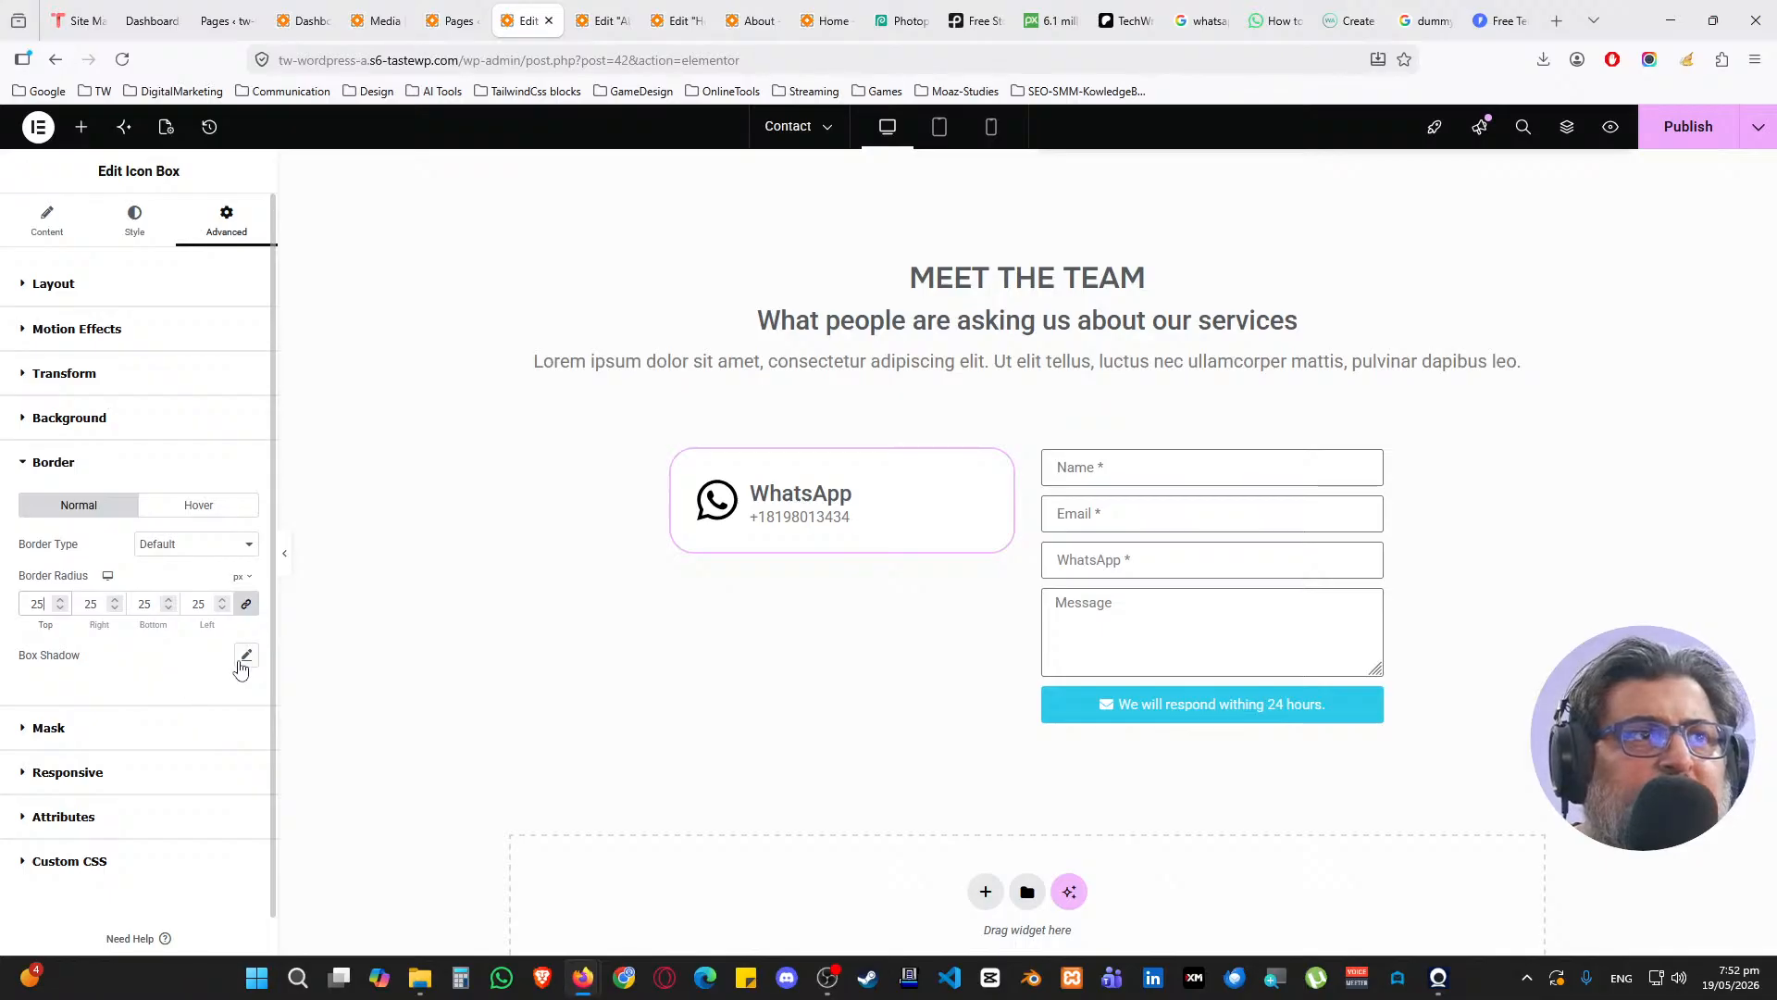
click(246, 654)
click(231, 746)
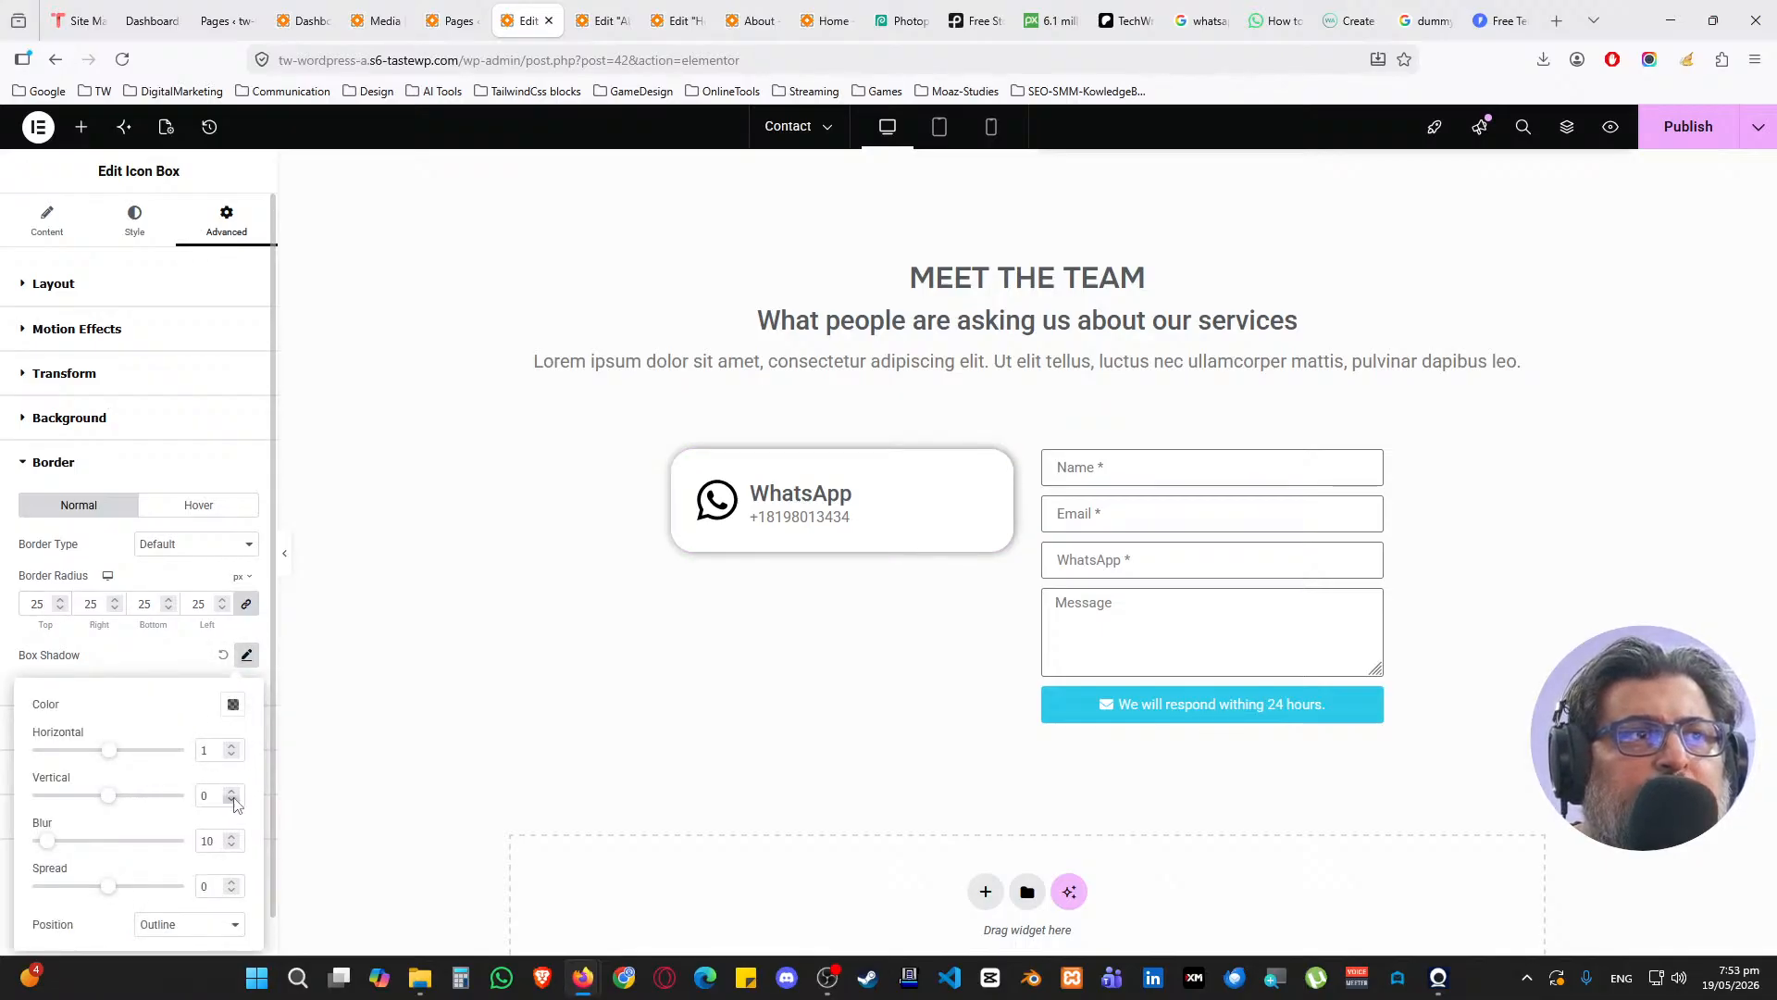
click(232, 793)
click(233, 792)
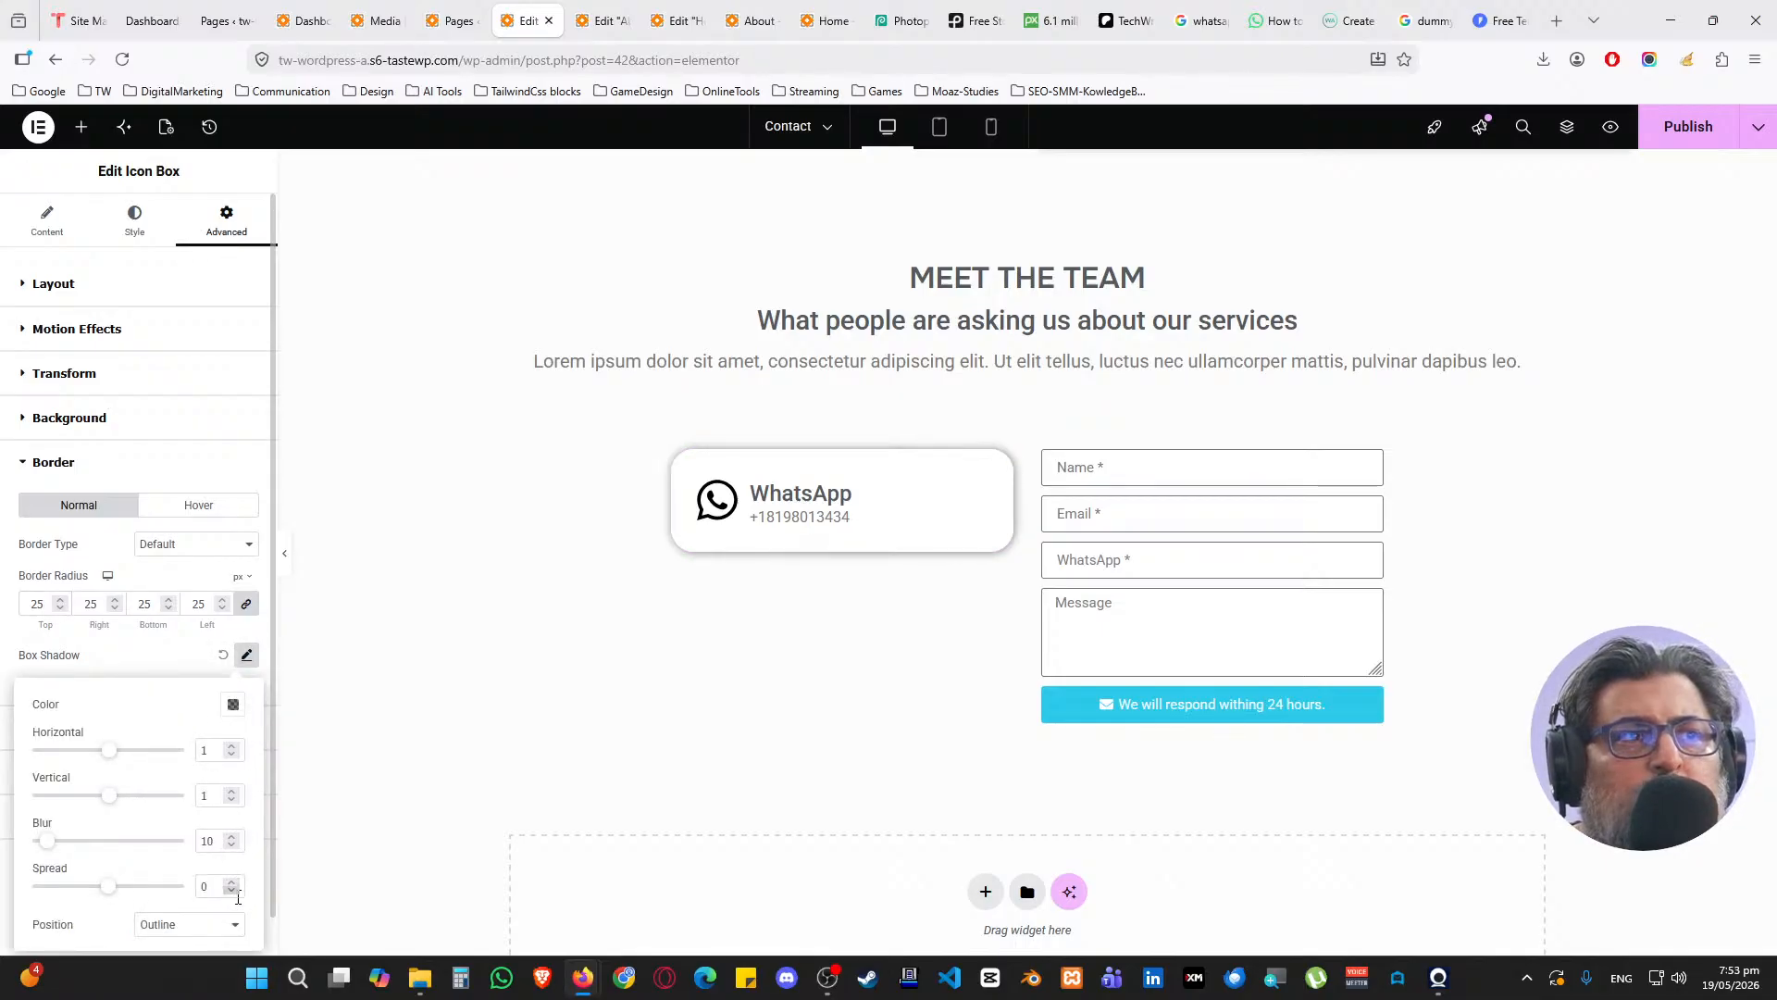
click(233, 703)
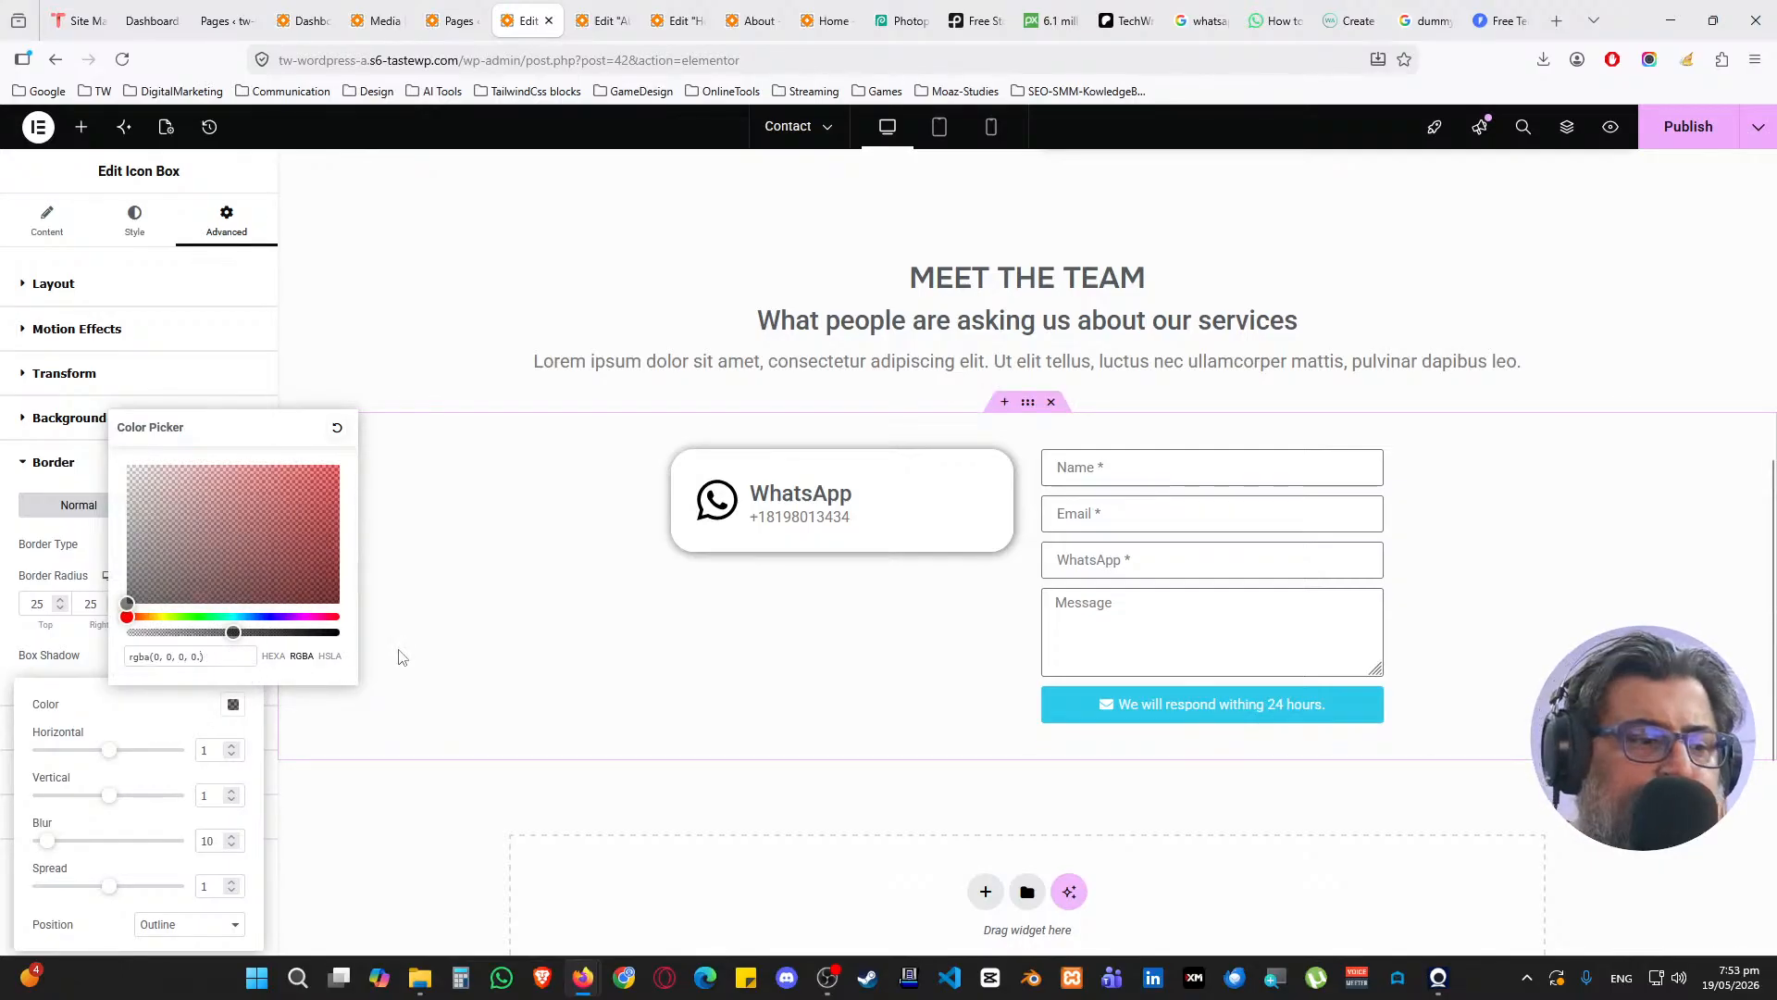
text(15)
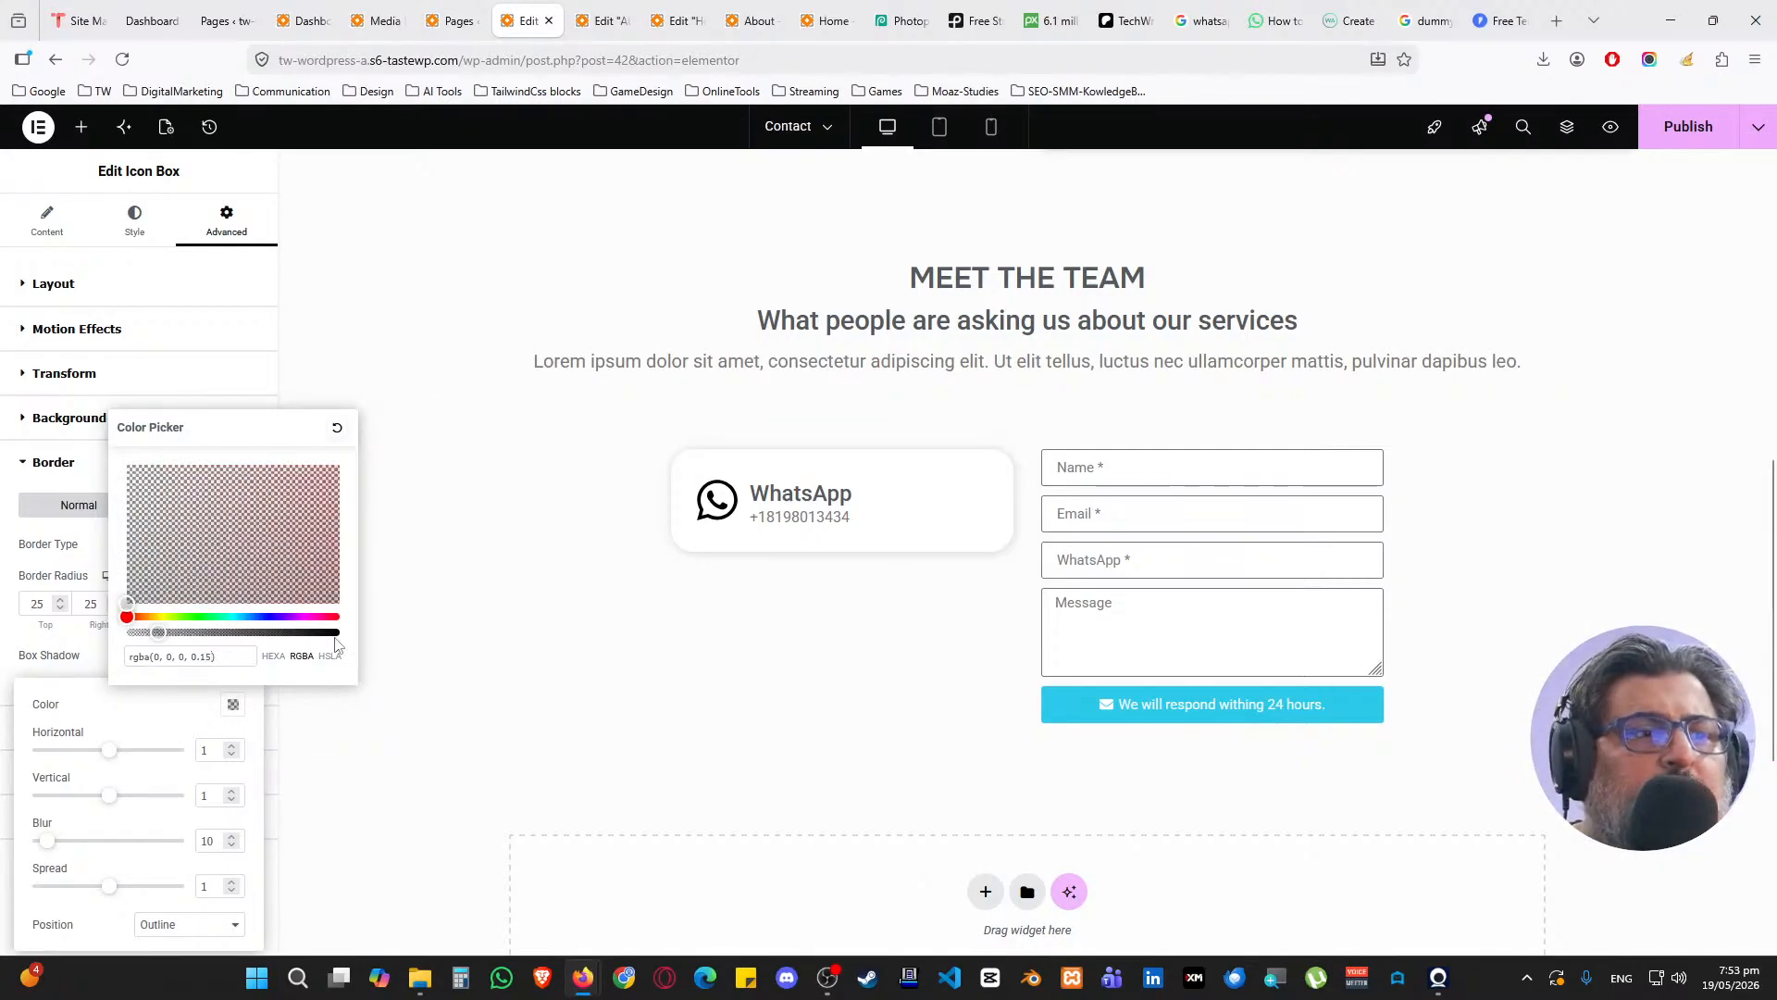
key(BackSpace)
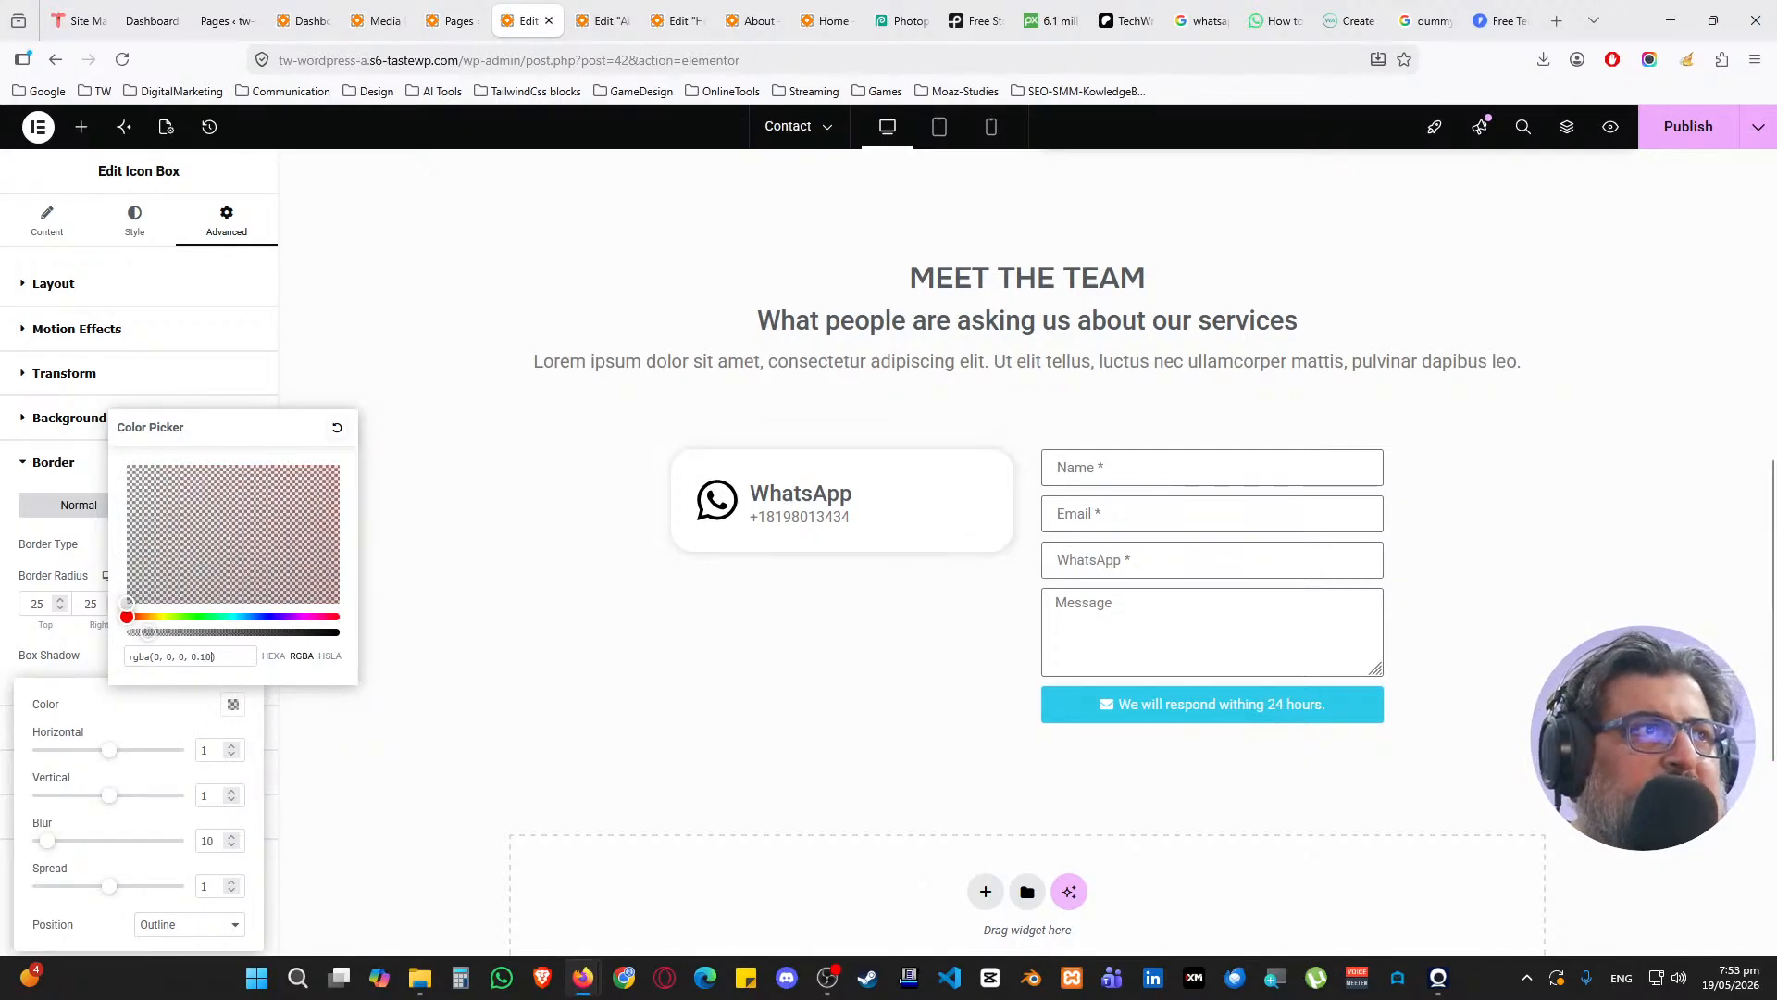
click(196, 707)
click(176, 664)
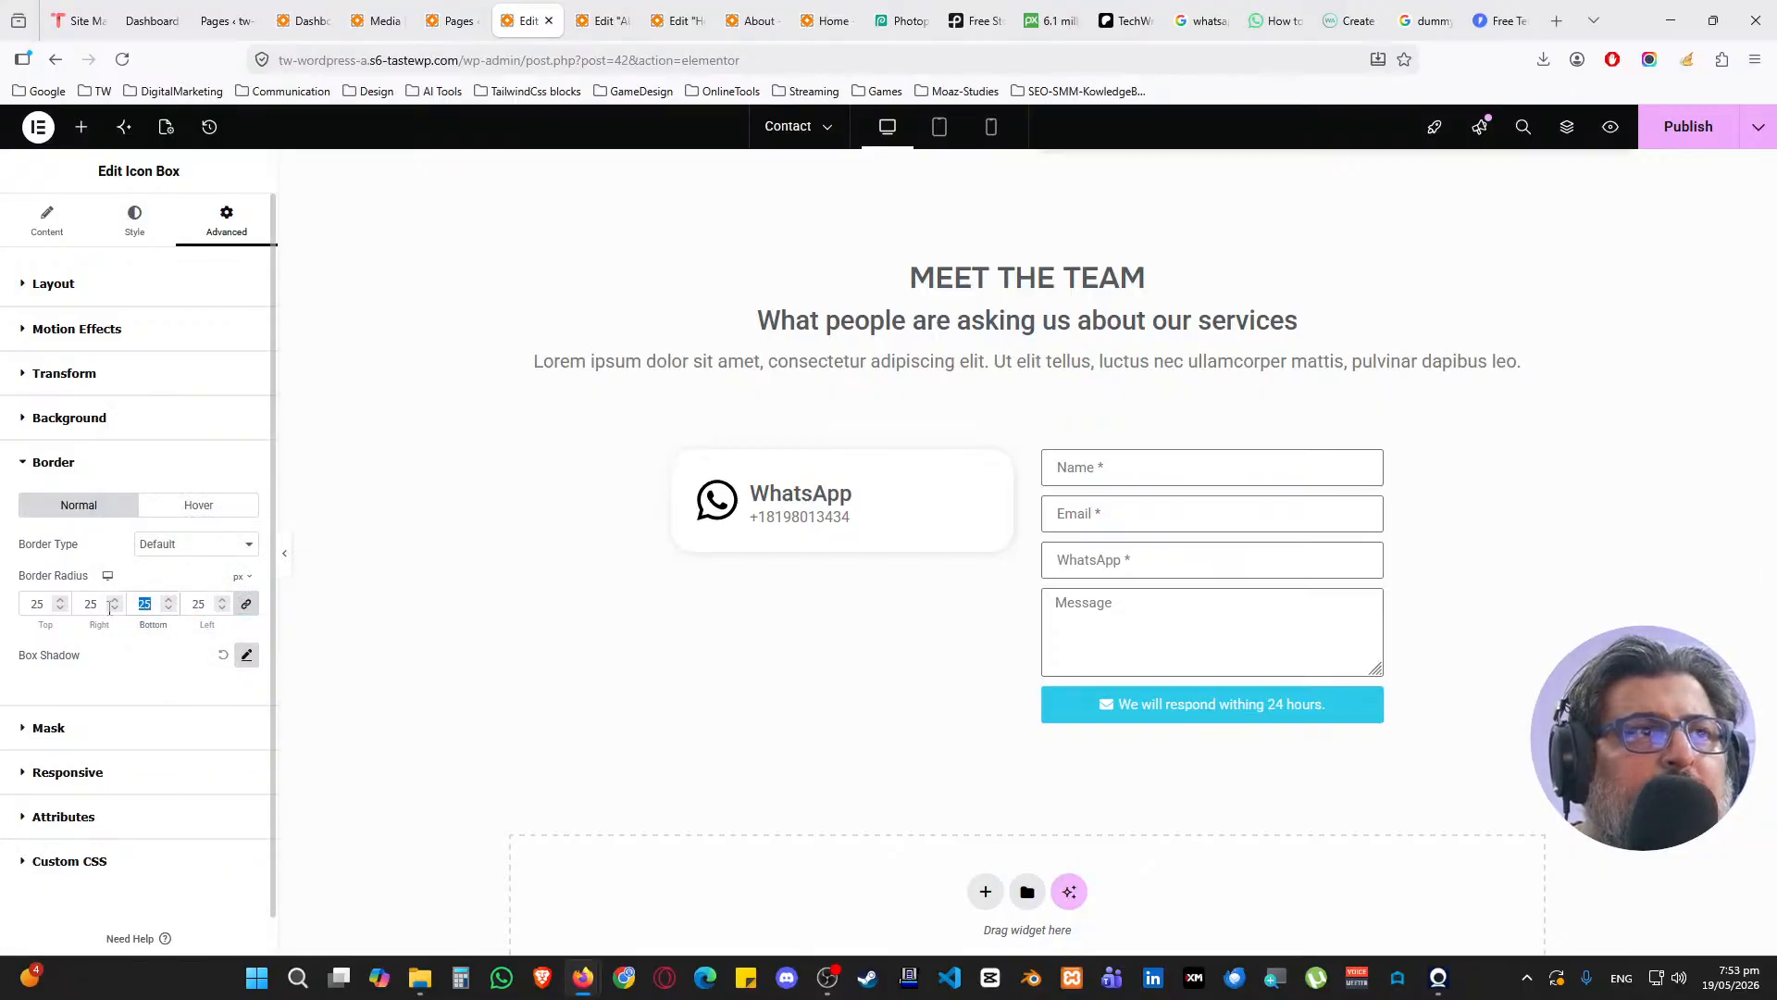
text(15)
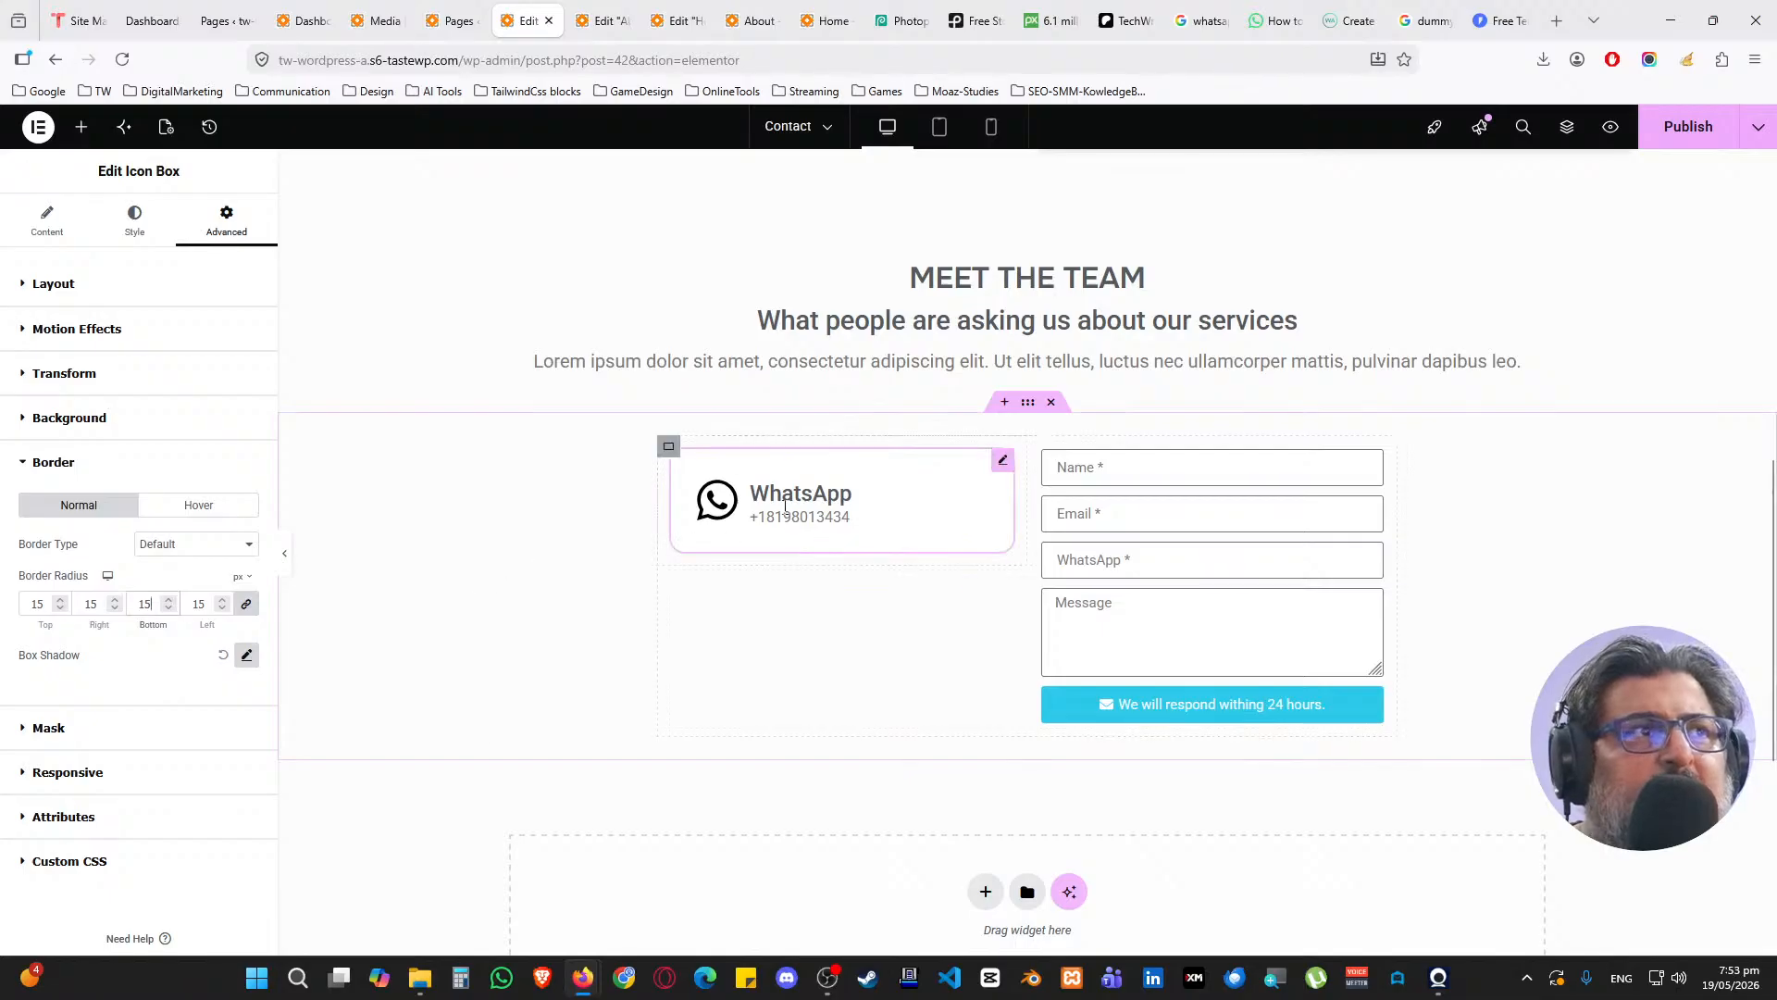
Set the WhatsApp card's link to '#'
click(46, 221)
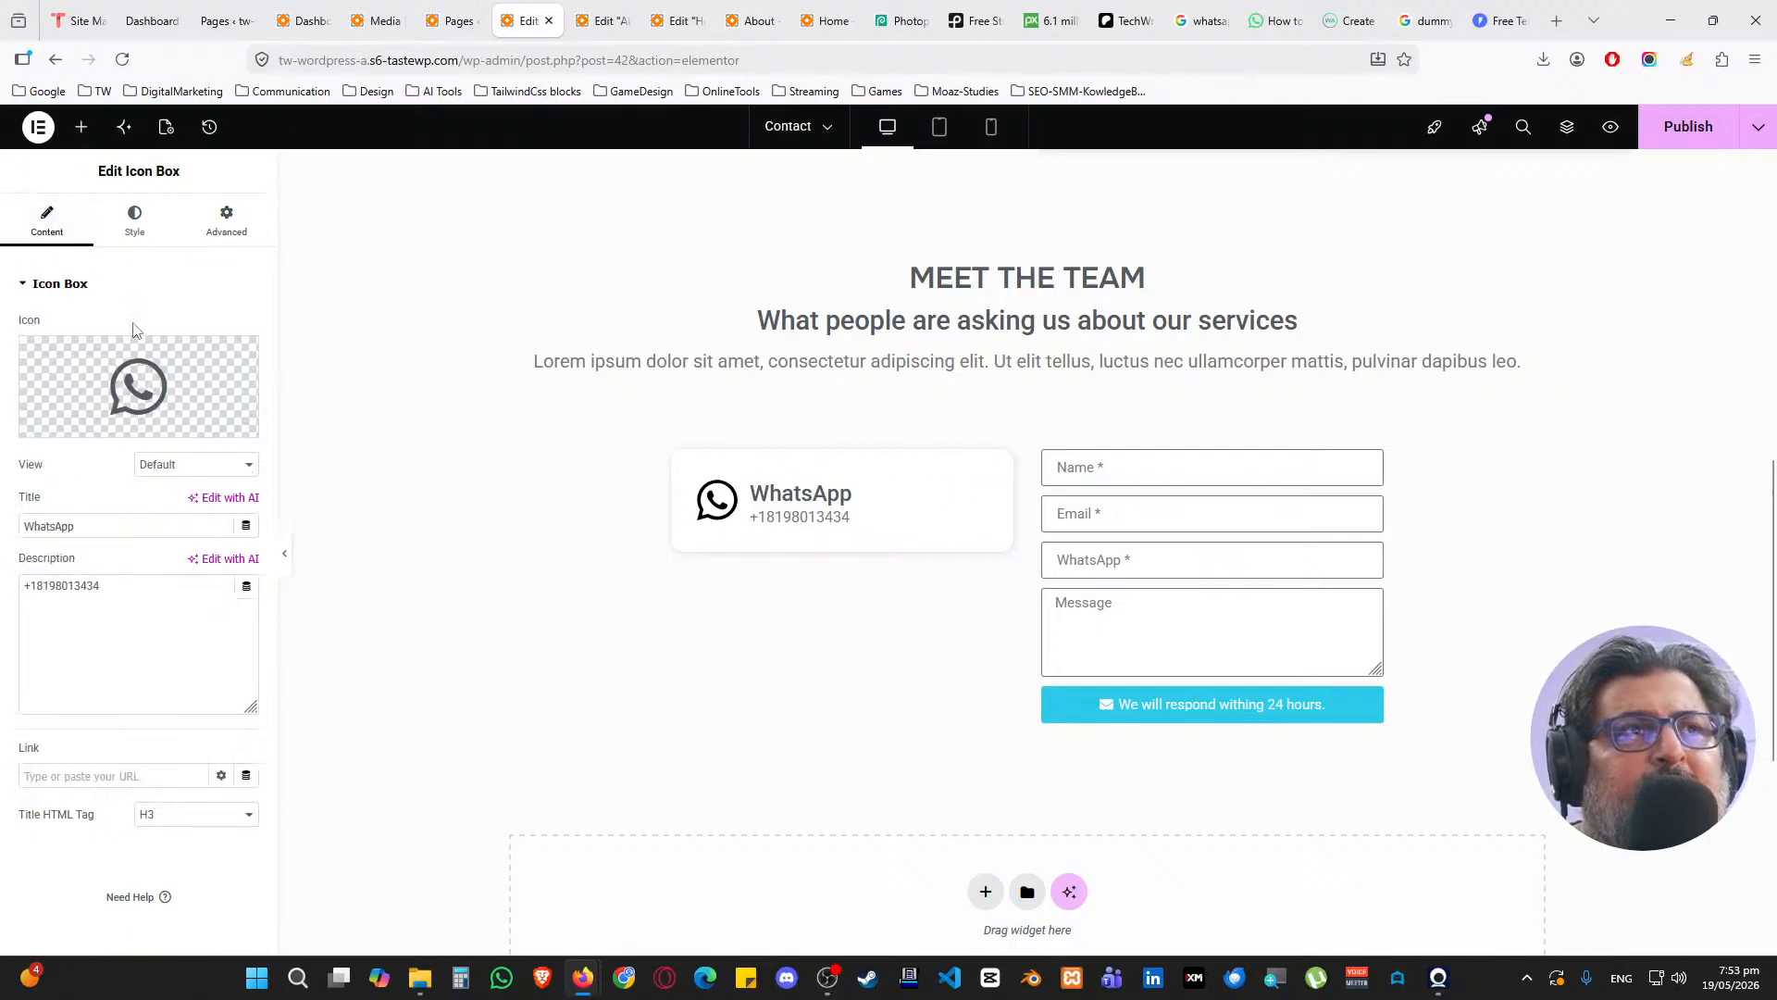
click(53, 778)
text(#)
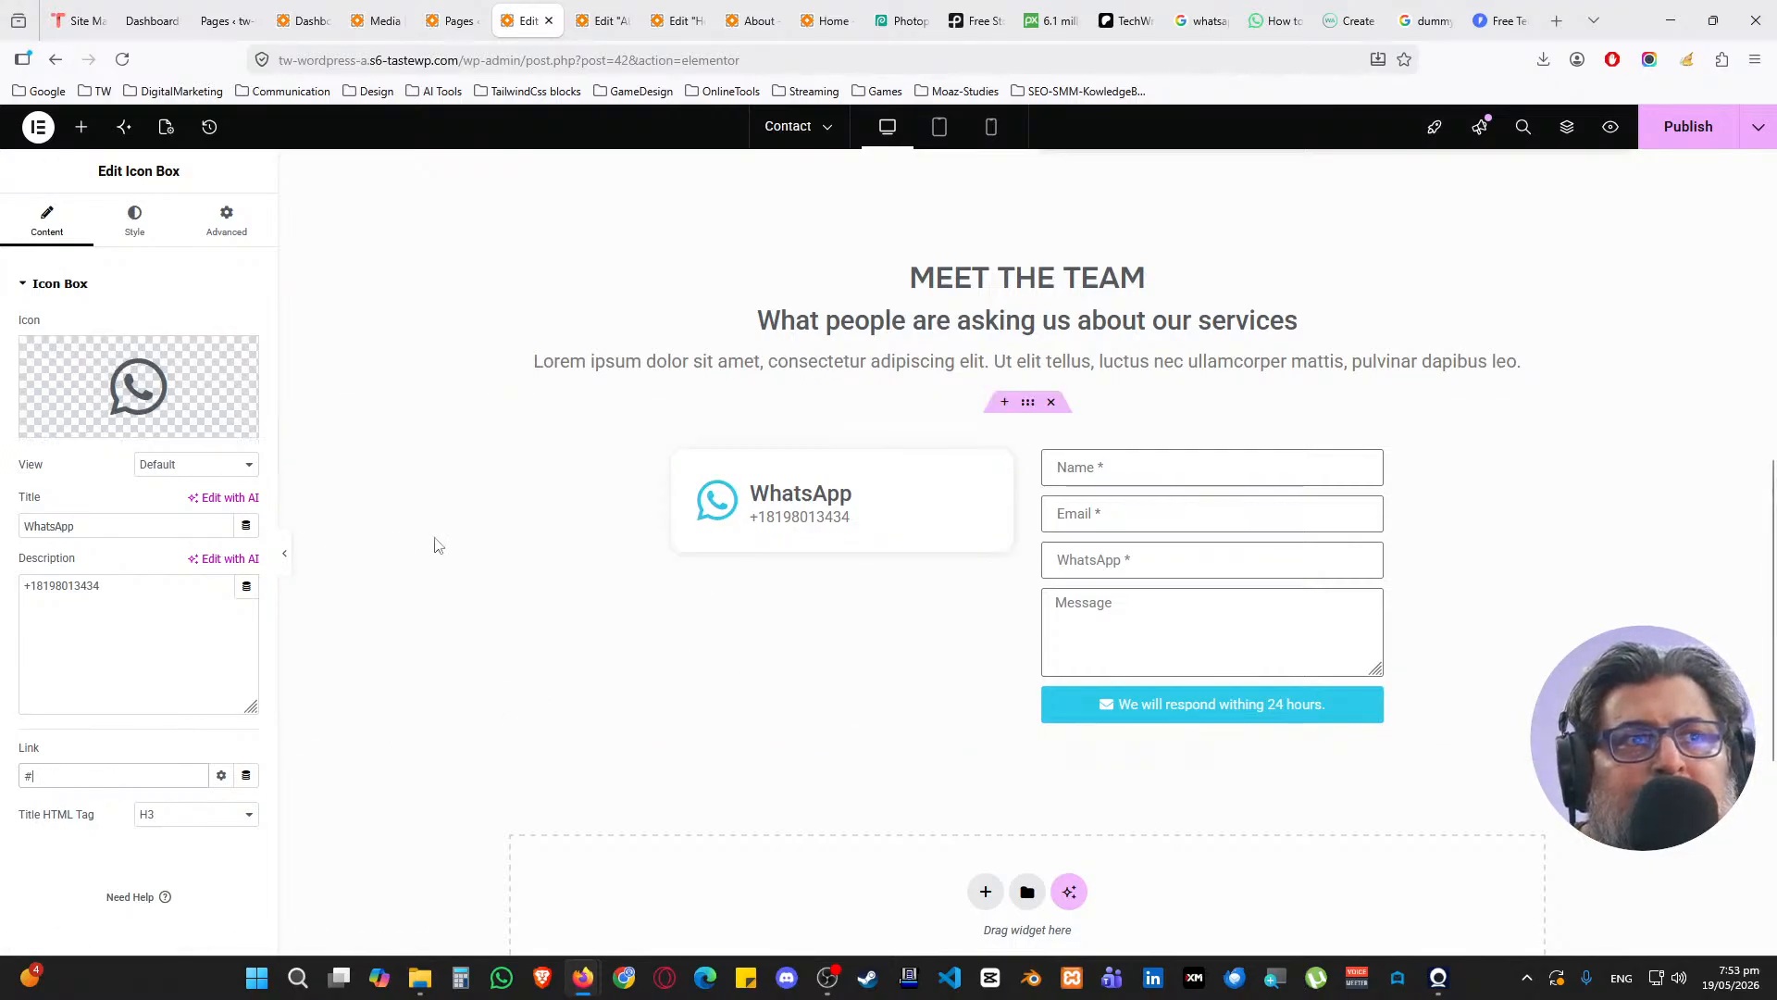
Duplicate the card twice and set the section's Justify Content to Start
right_click(999, 467)
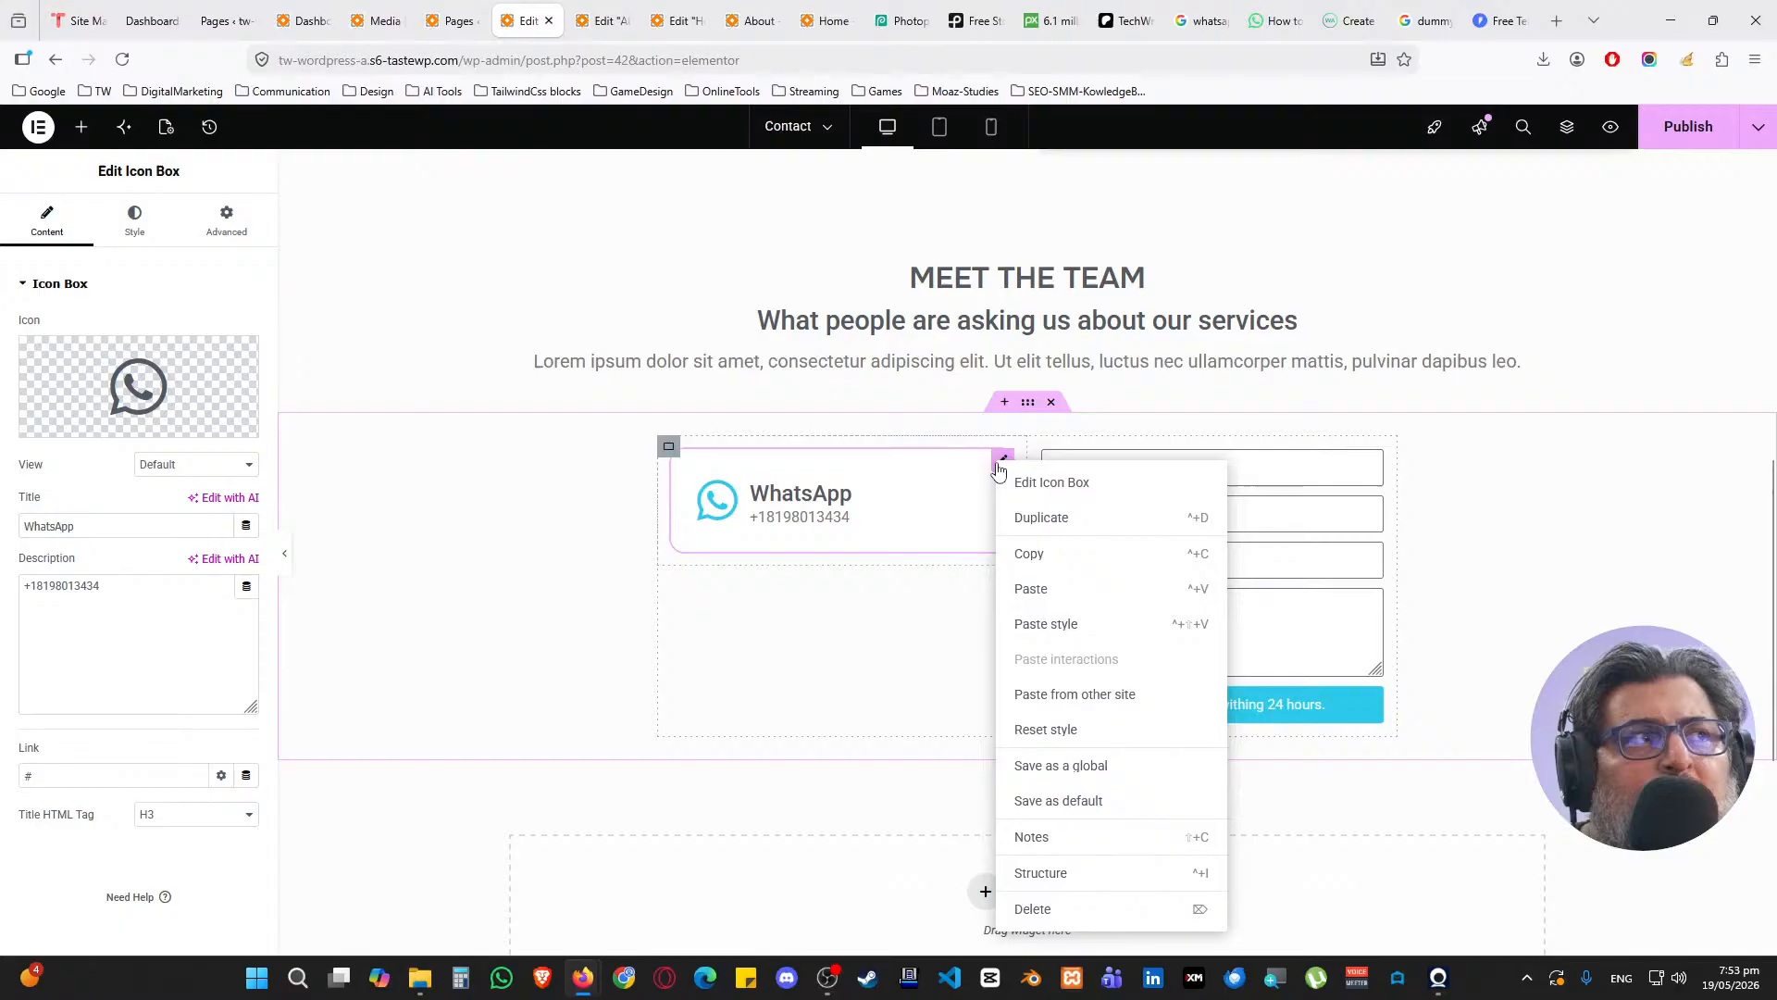
click(1038, 517)
right_click(1001, 579)
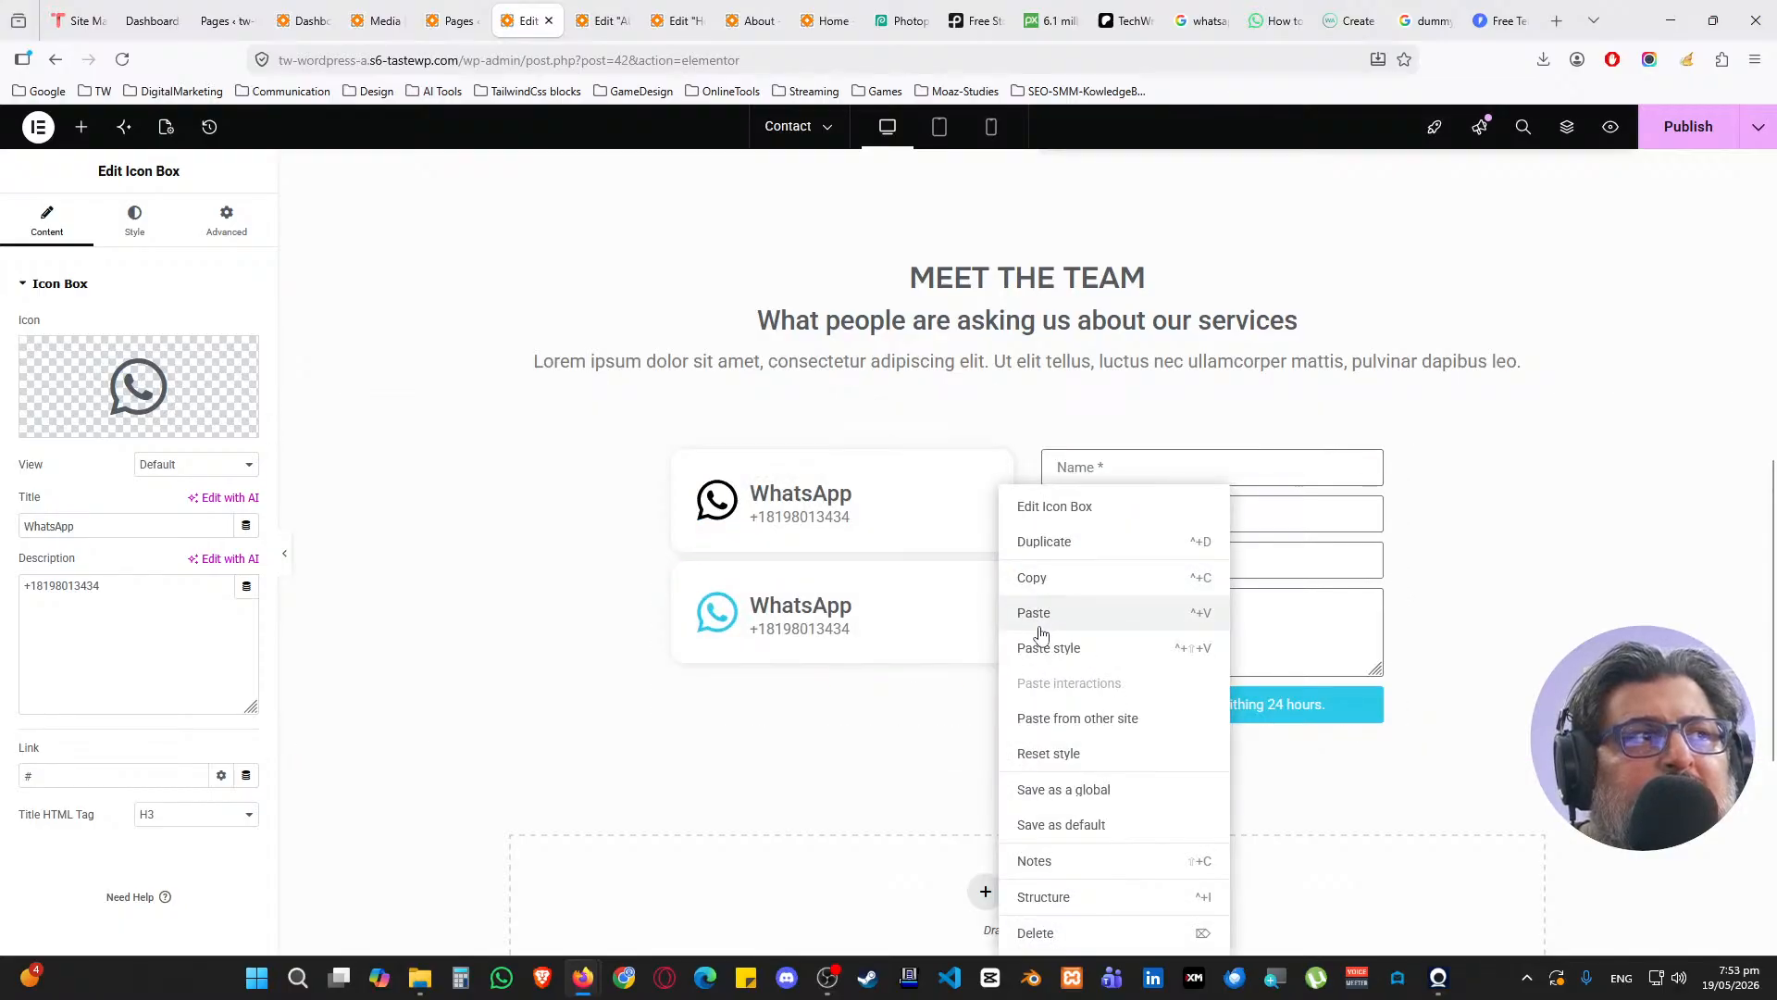
click(1052, 545)
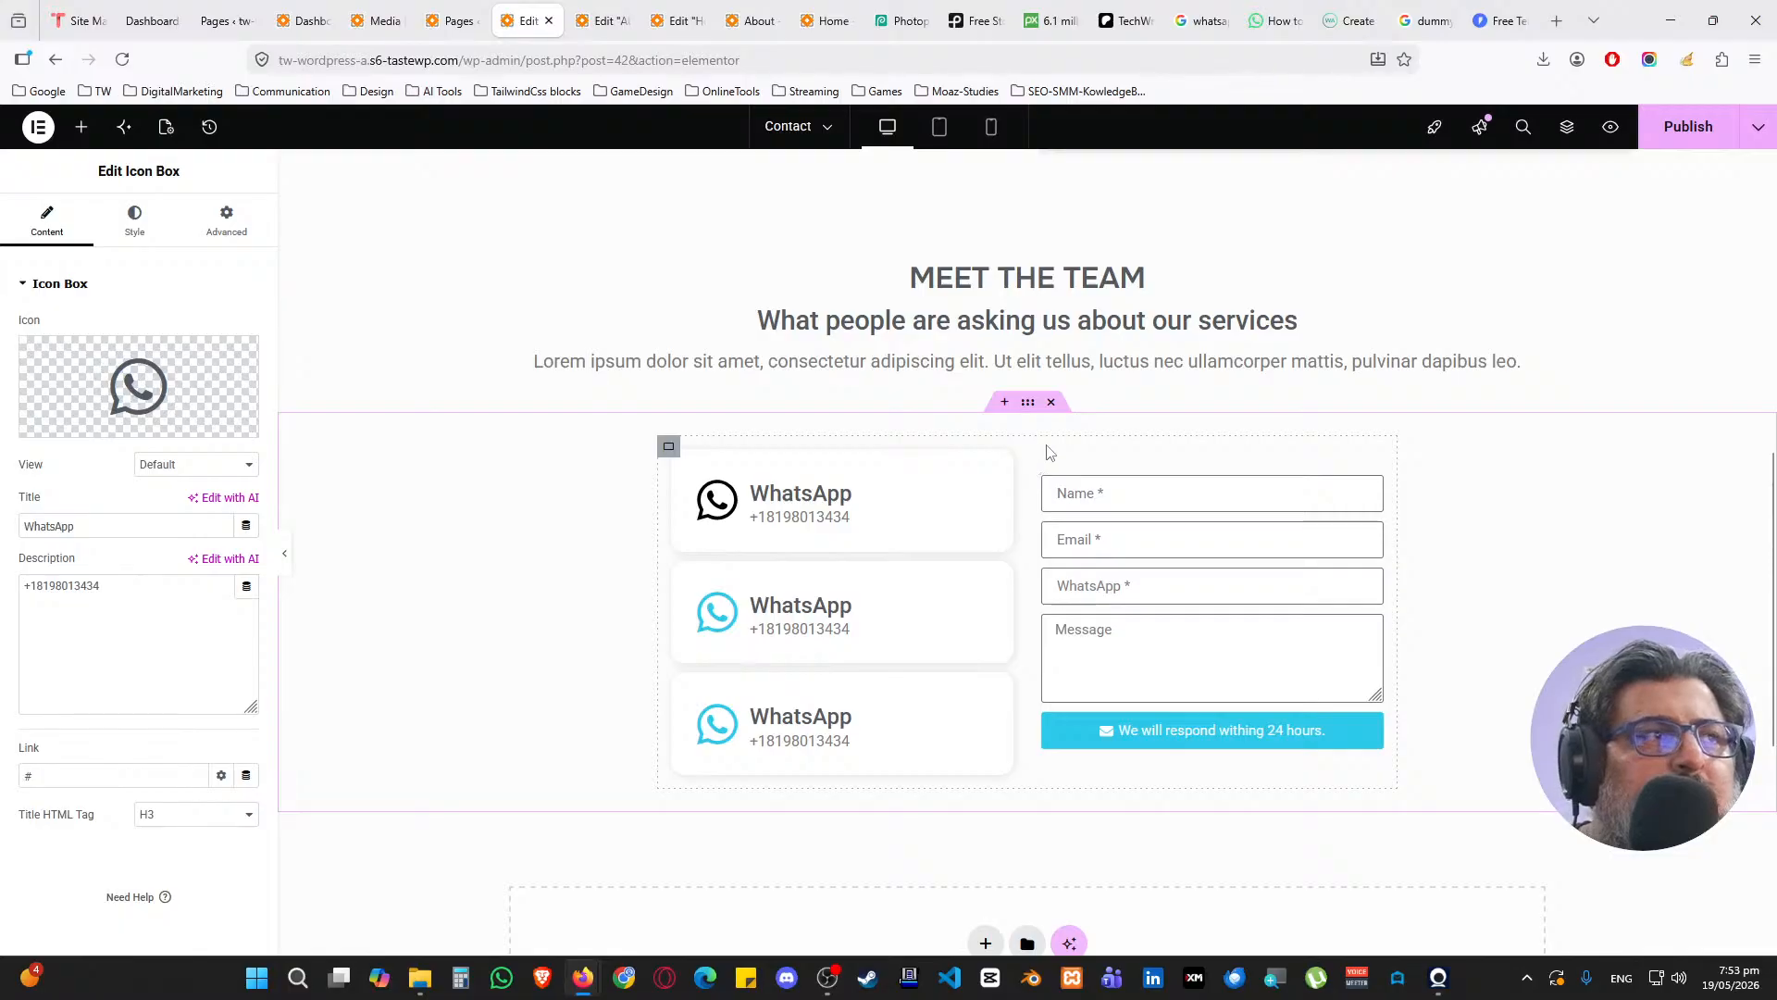
click(672, 448)
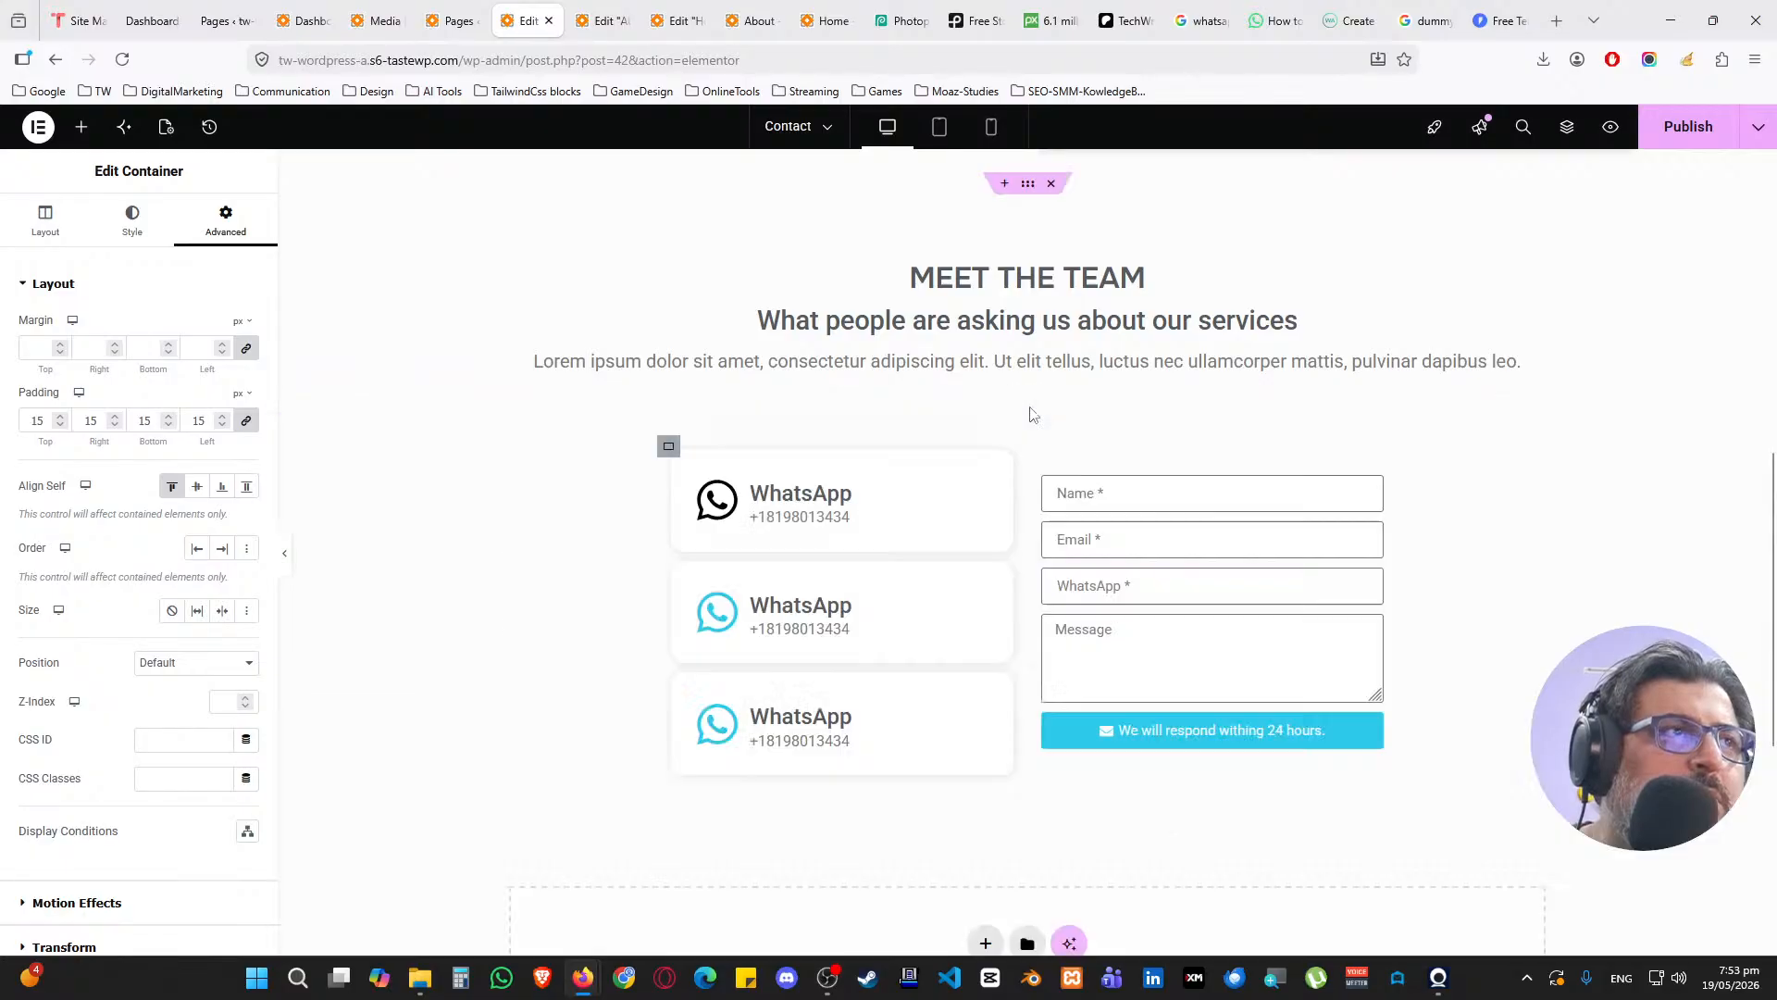
click(1026, 405)
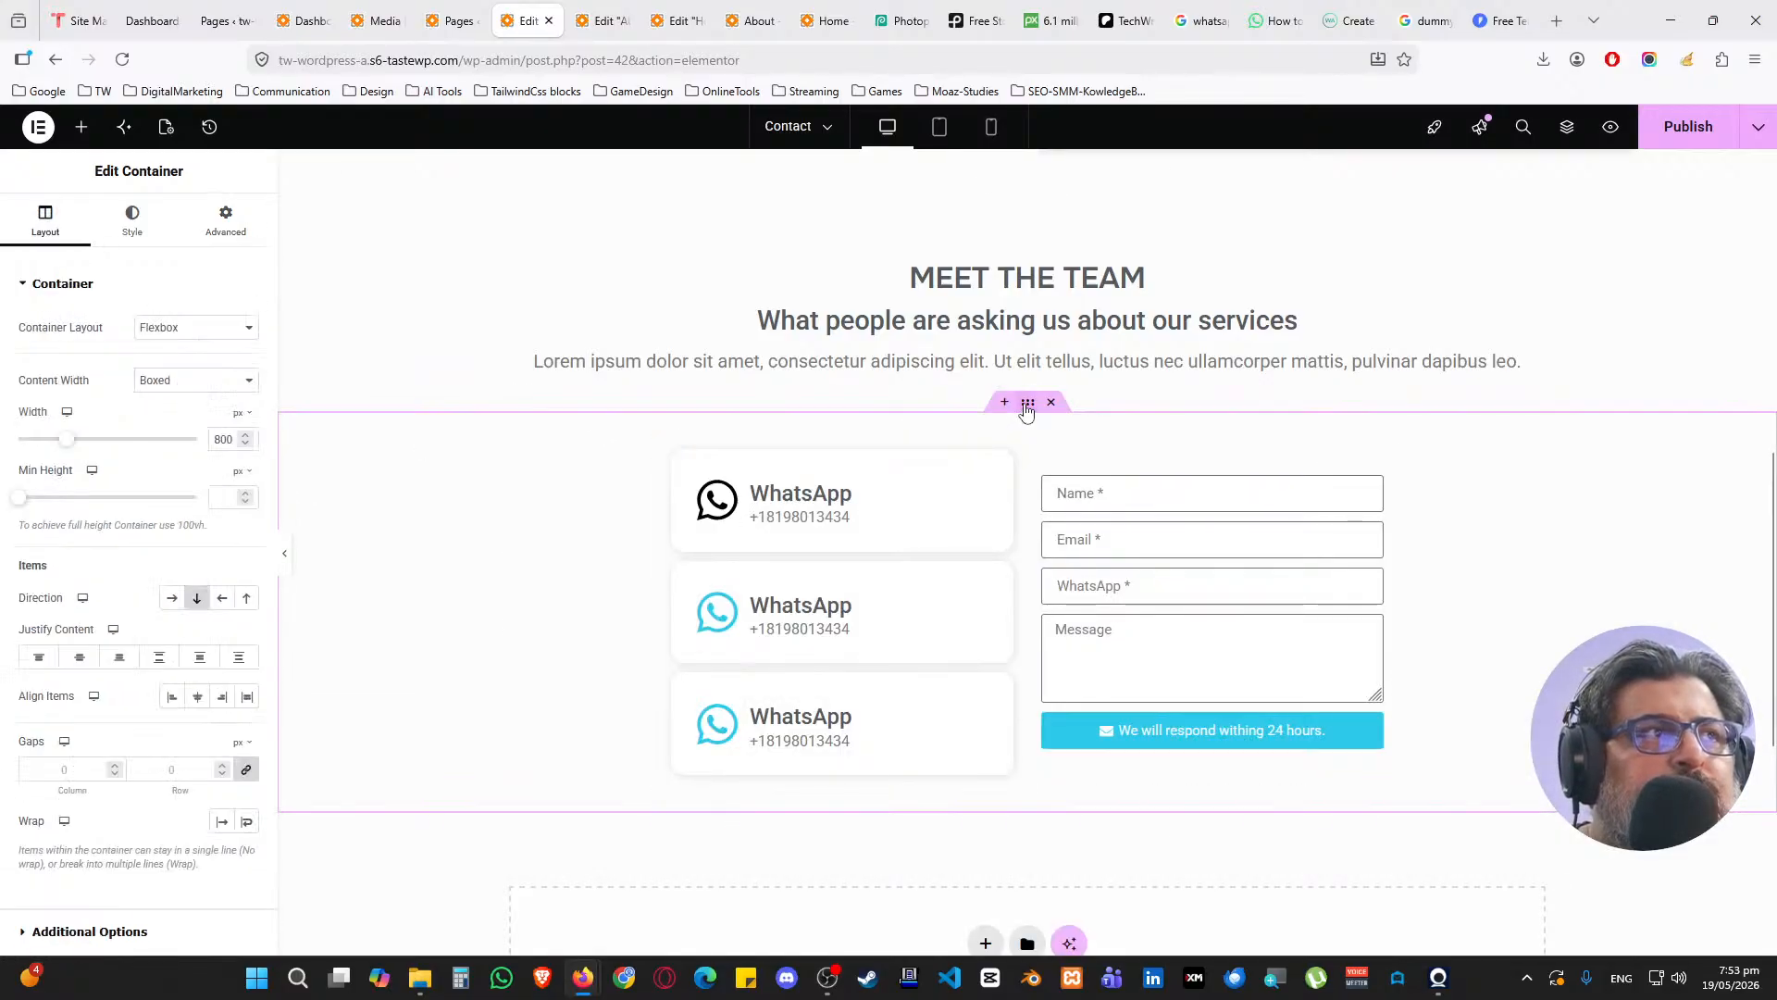
click(39, 657)
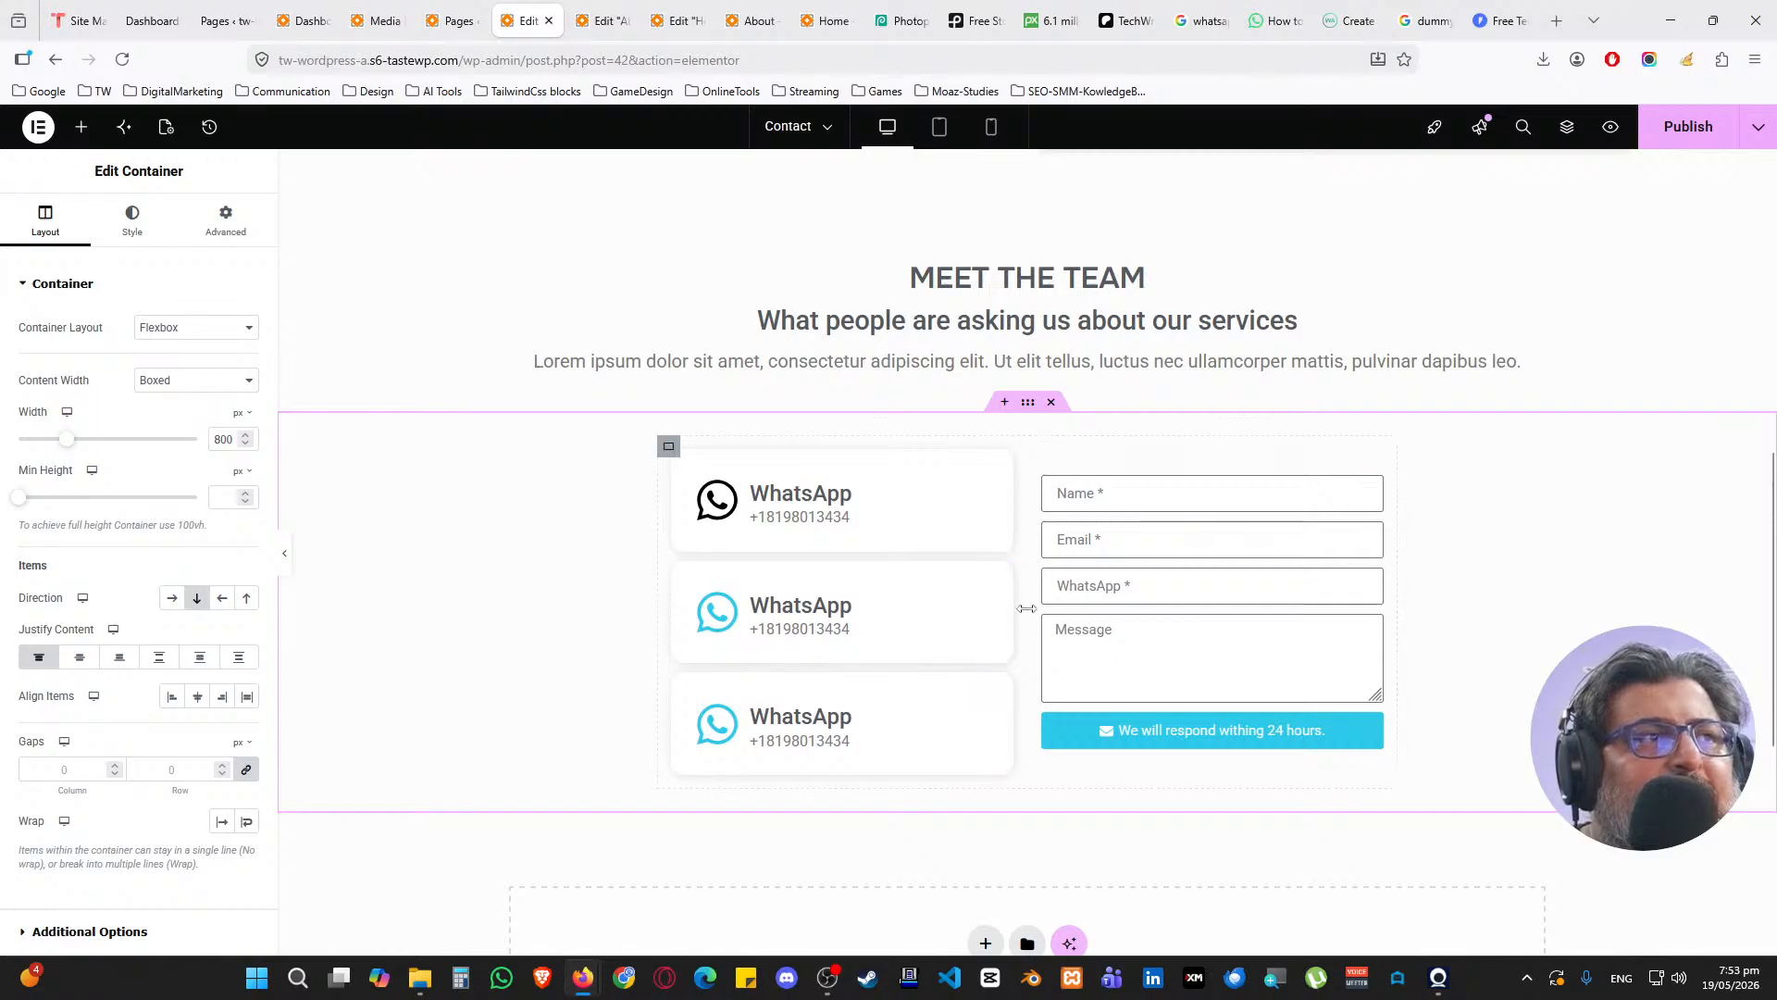
Give the second card the Envelope icon from the Icon Library
click(1004, 572)
click(139, 384)
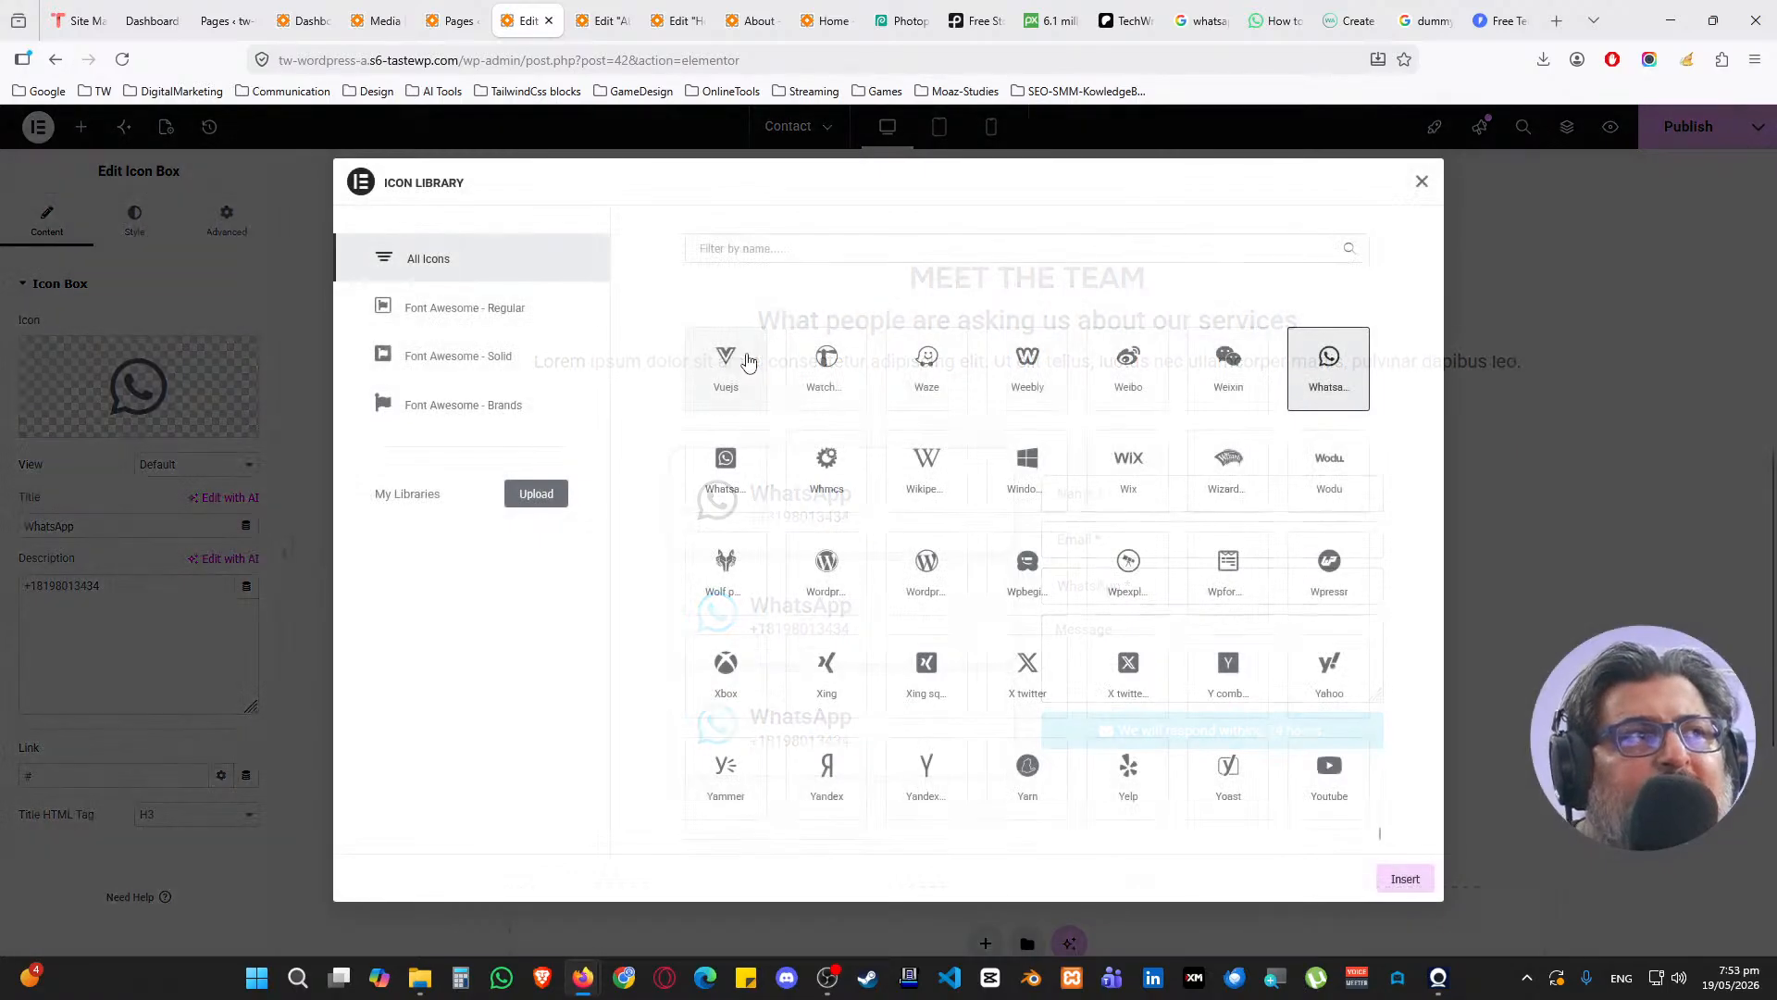
click(912, 250)
text(env)
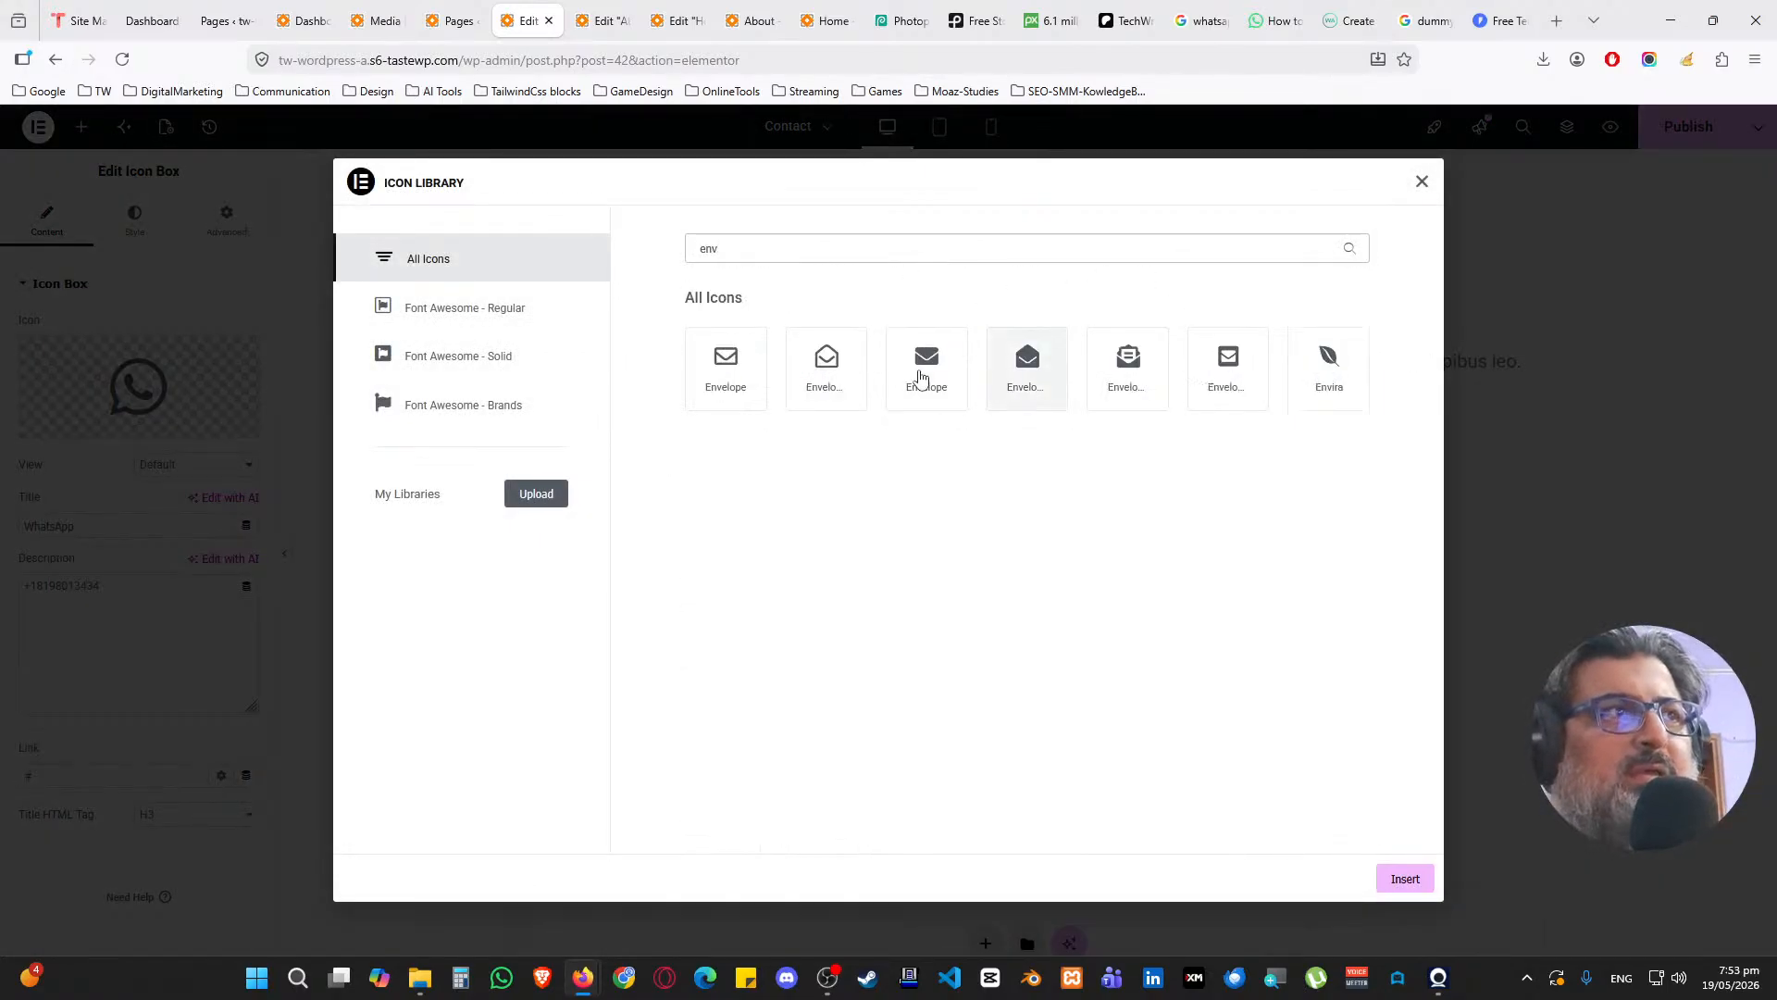
click(921, 377)
click(1399, 877)
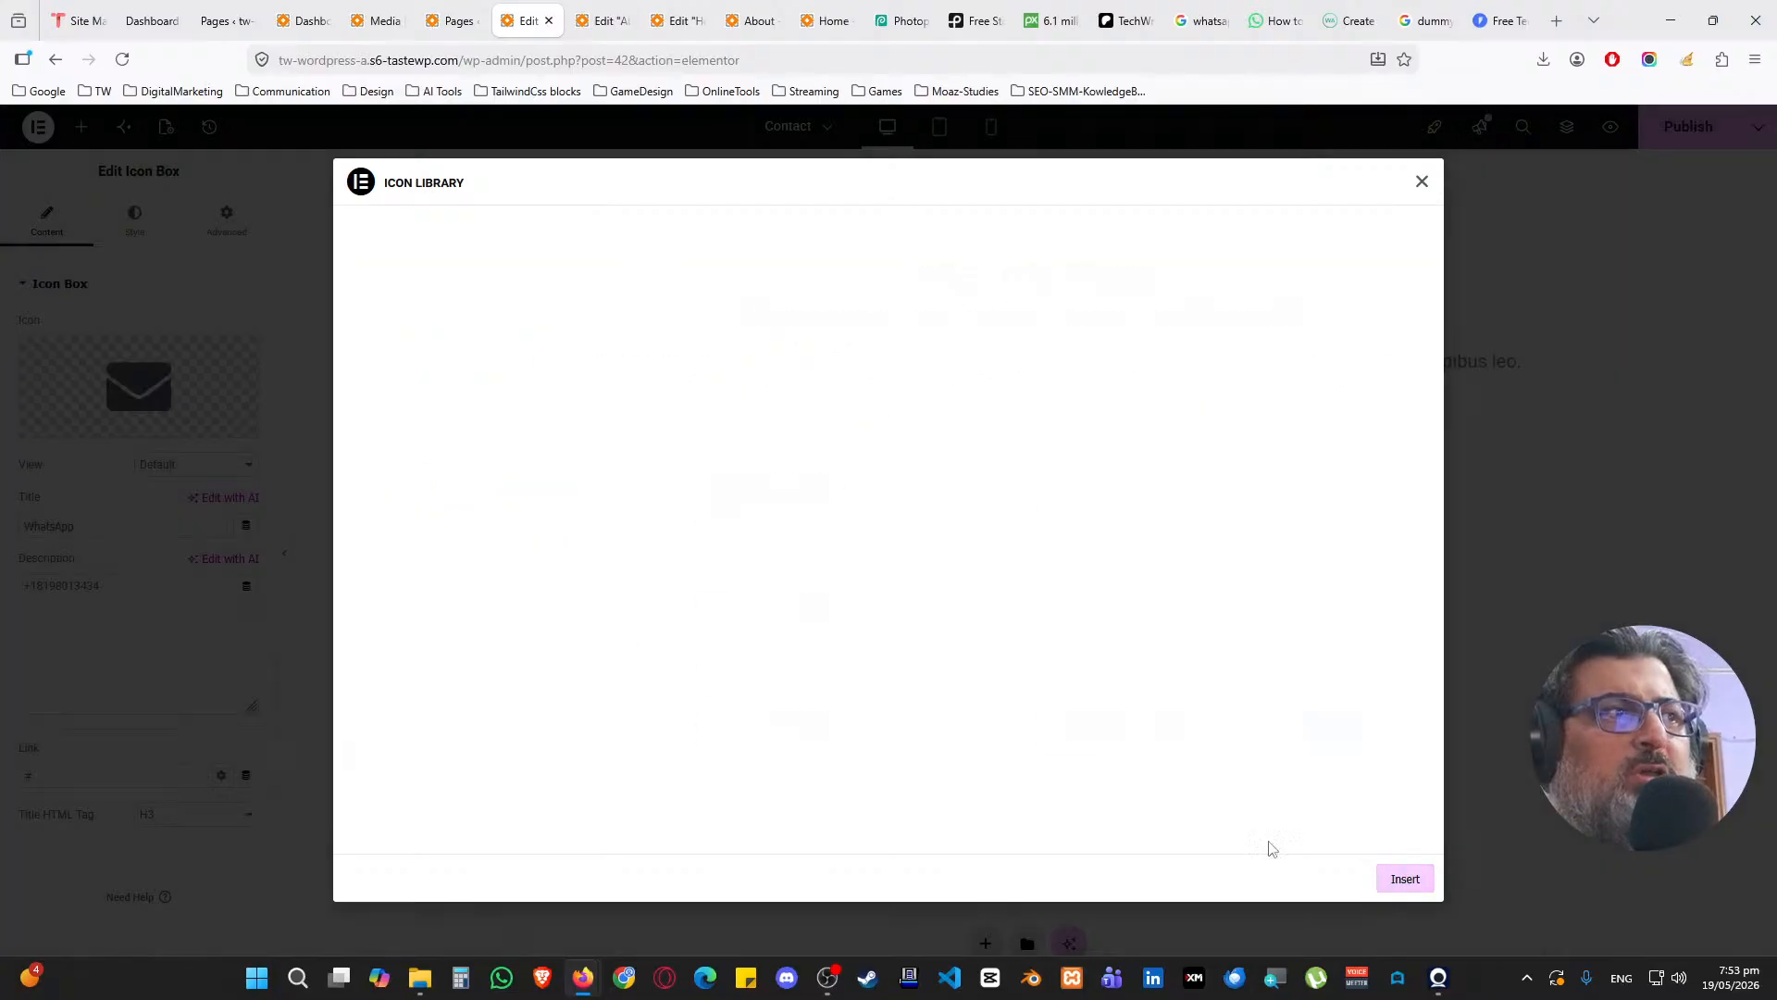
Title the second card 'Email' and enter the enquiry email address as its description
text(Email)
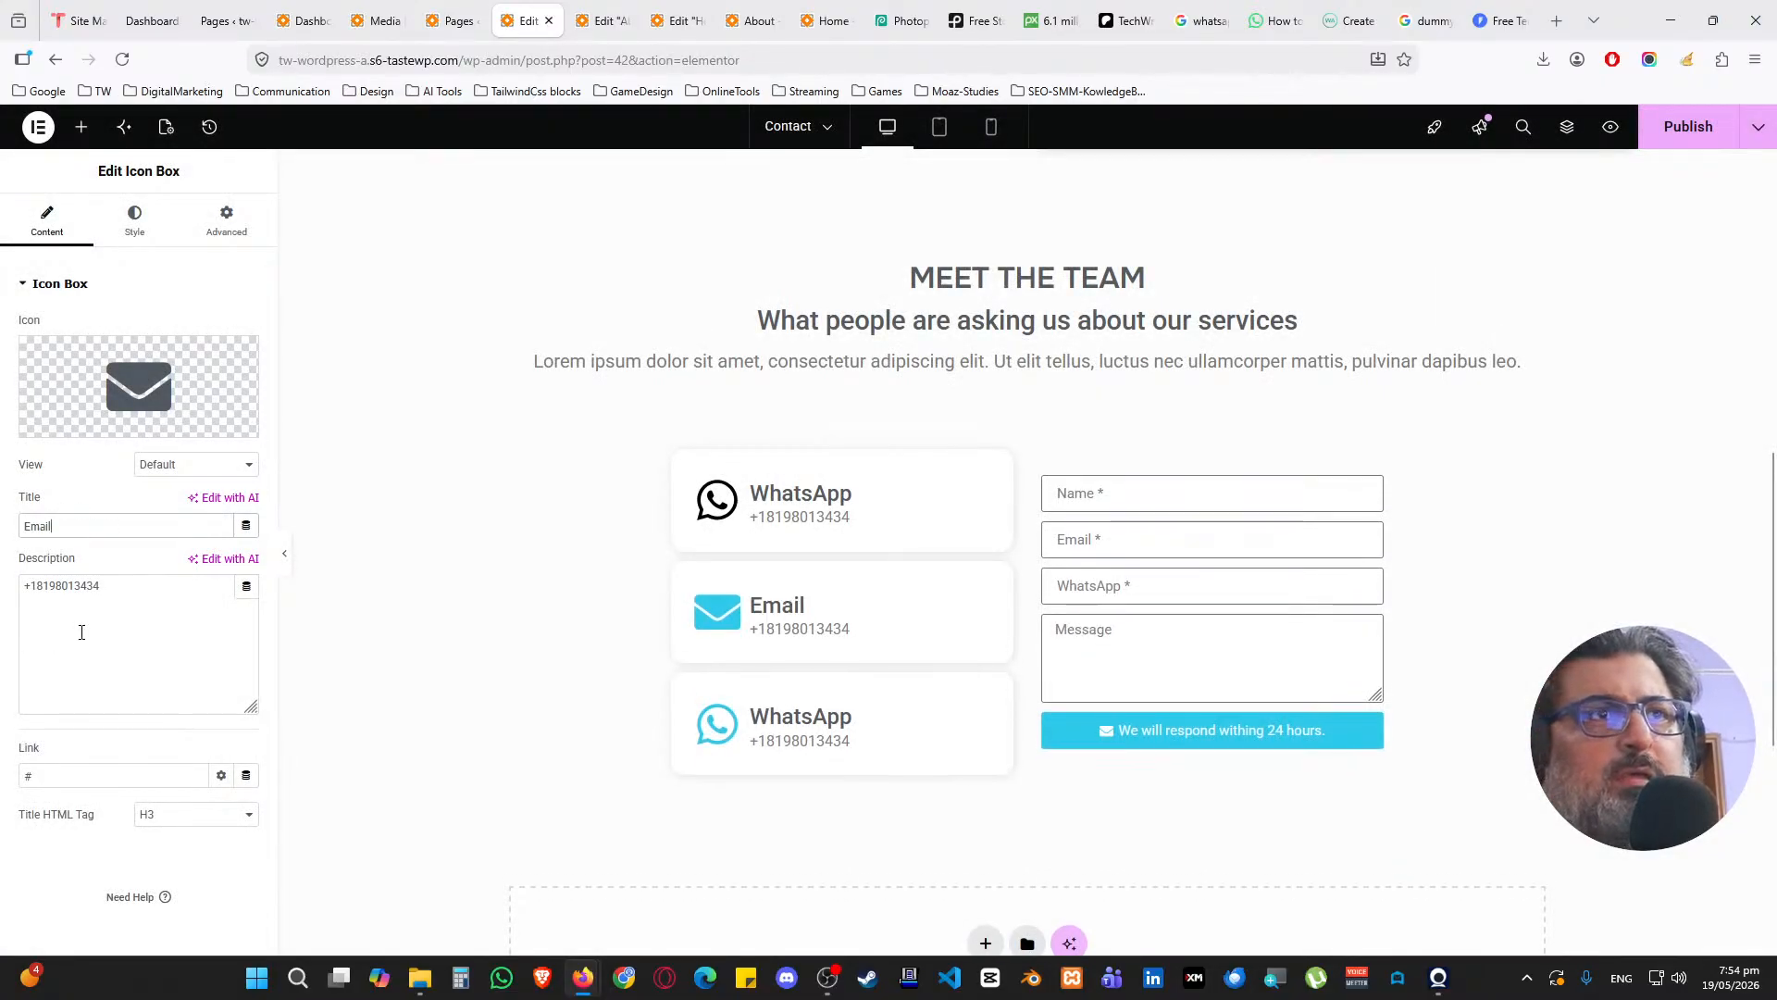
click(171, 604)
key(ctrl+a)
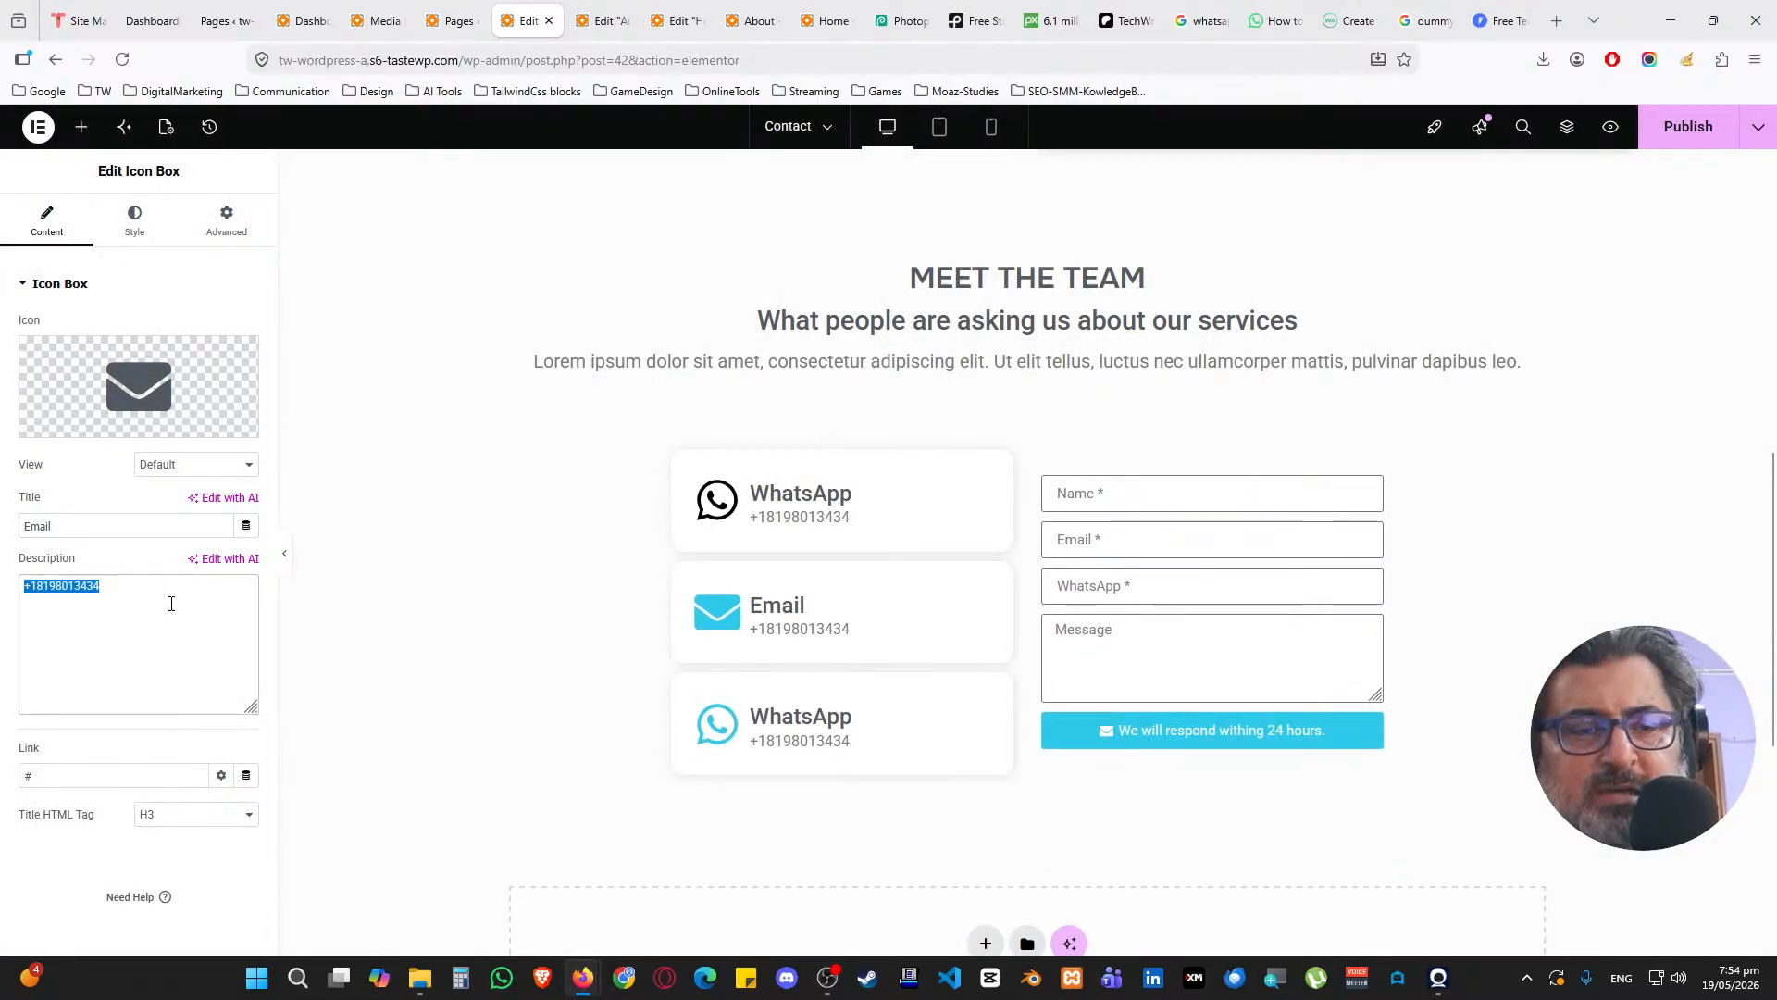
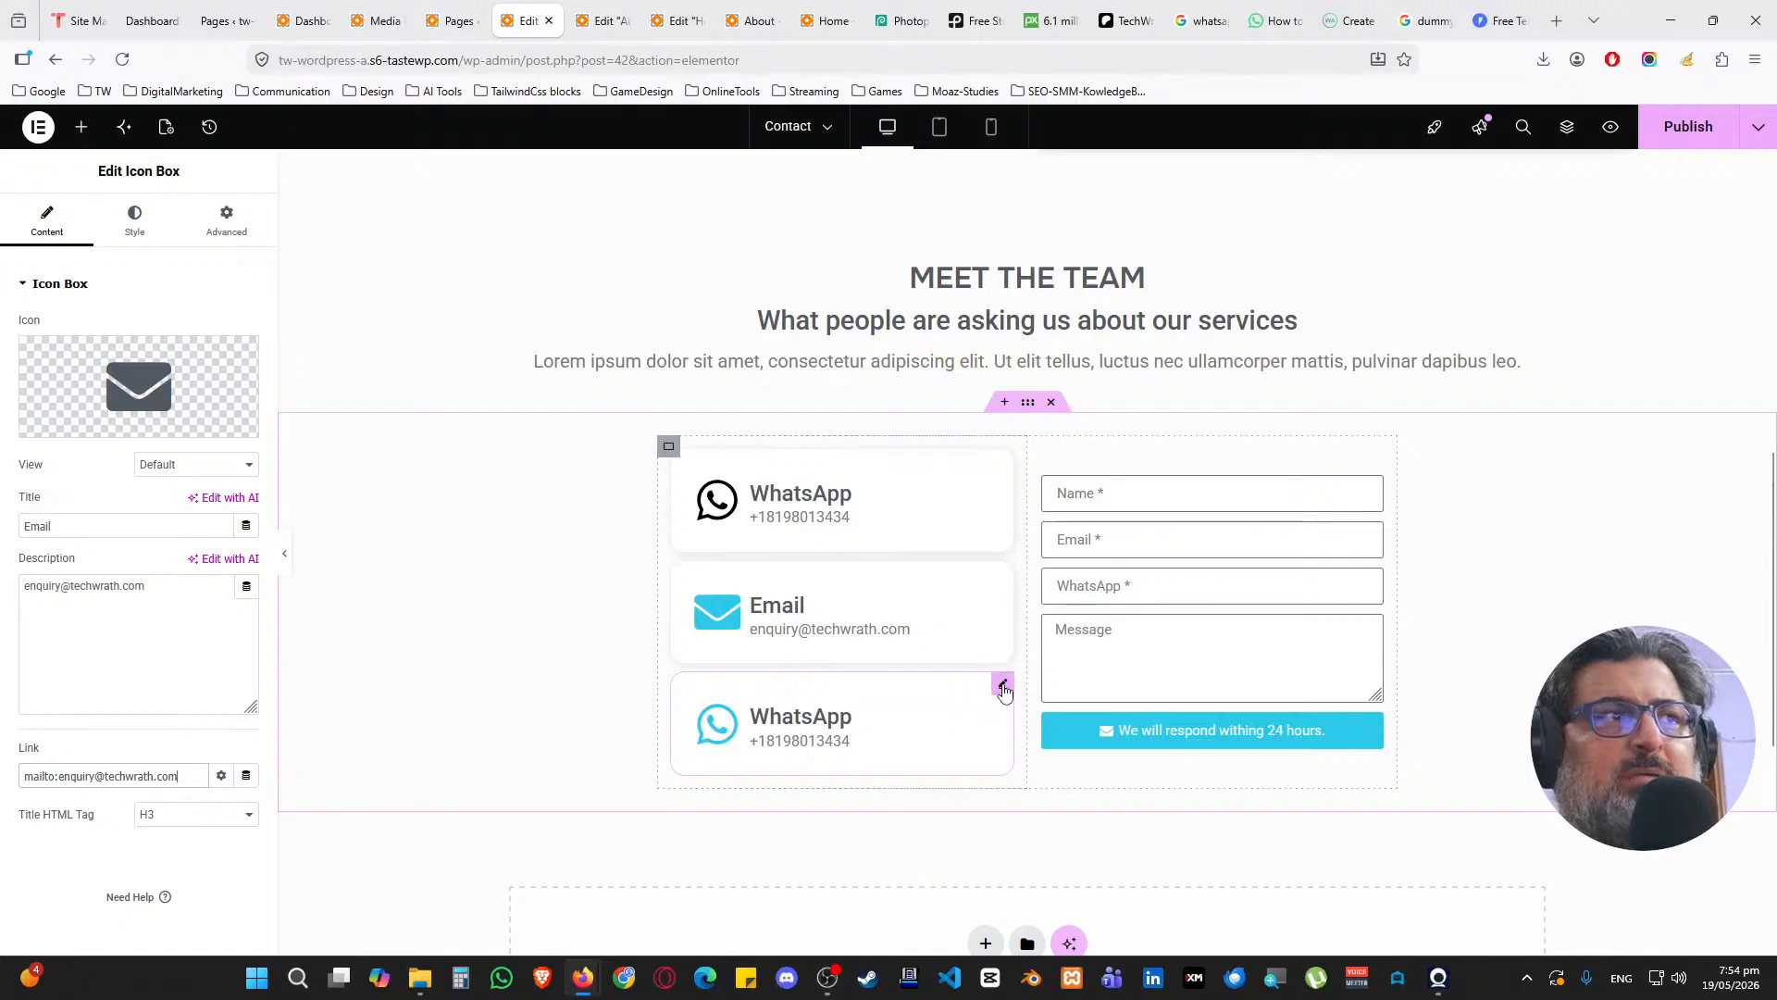
click(1003, 686)
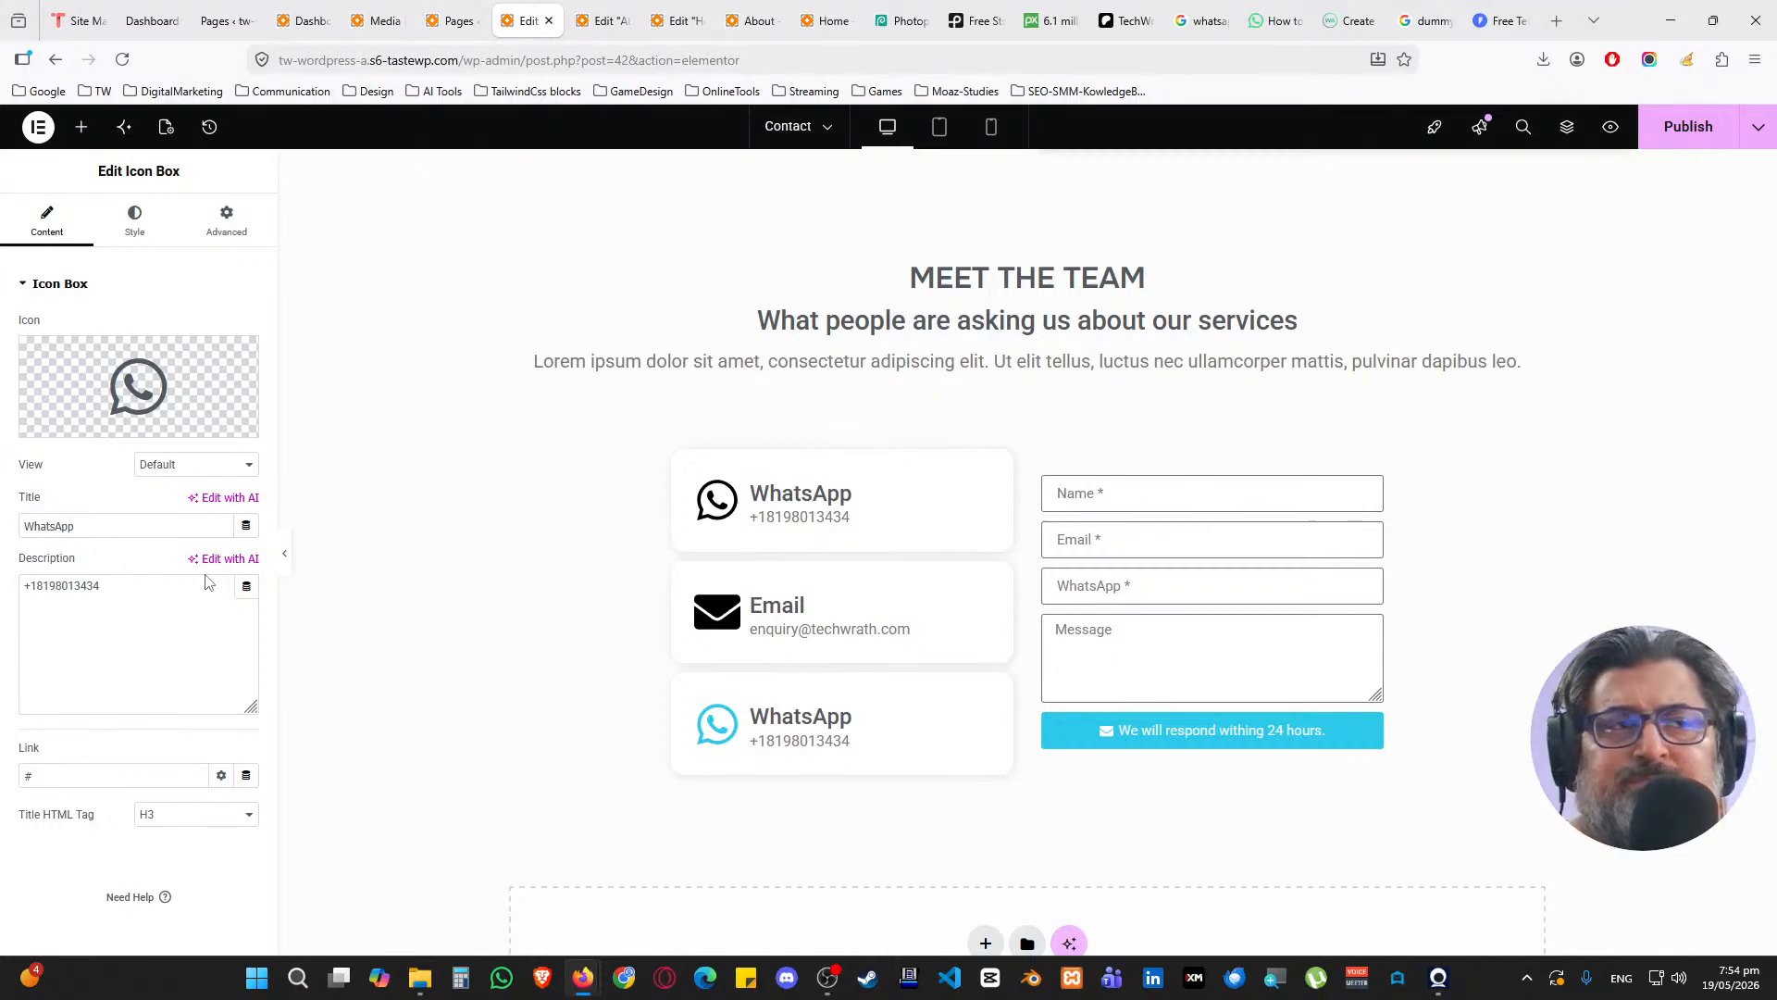
mouse_move(148, 385)
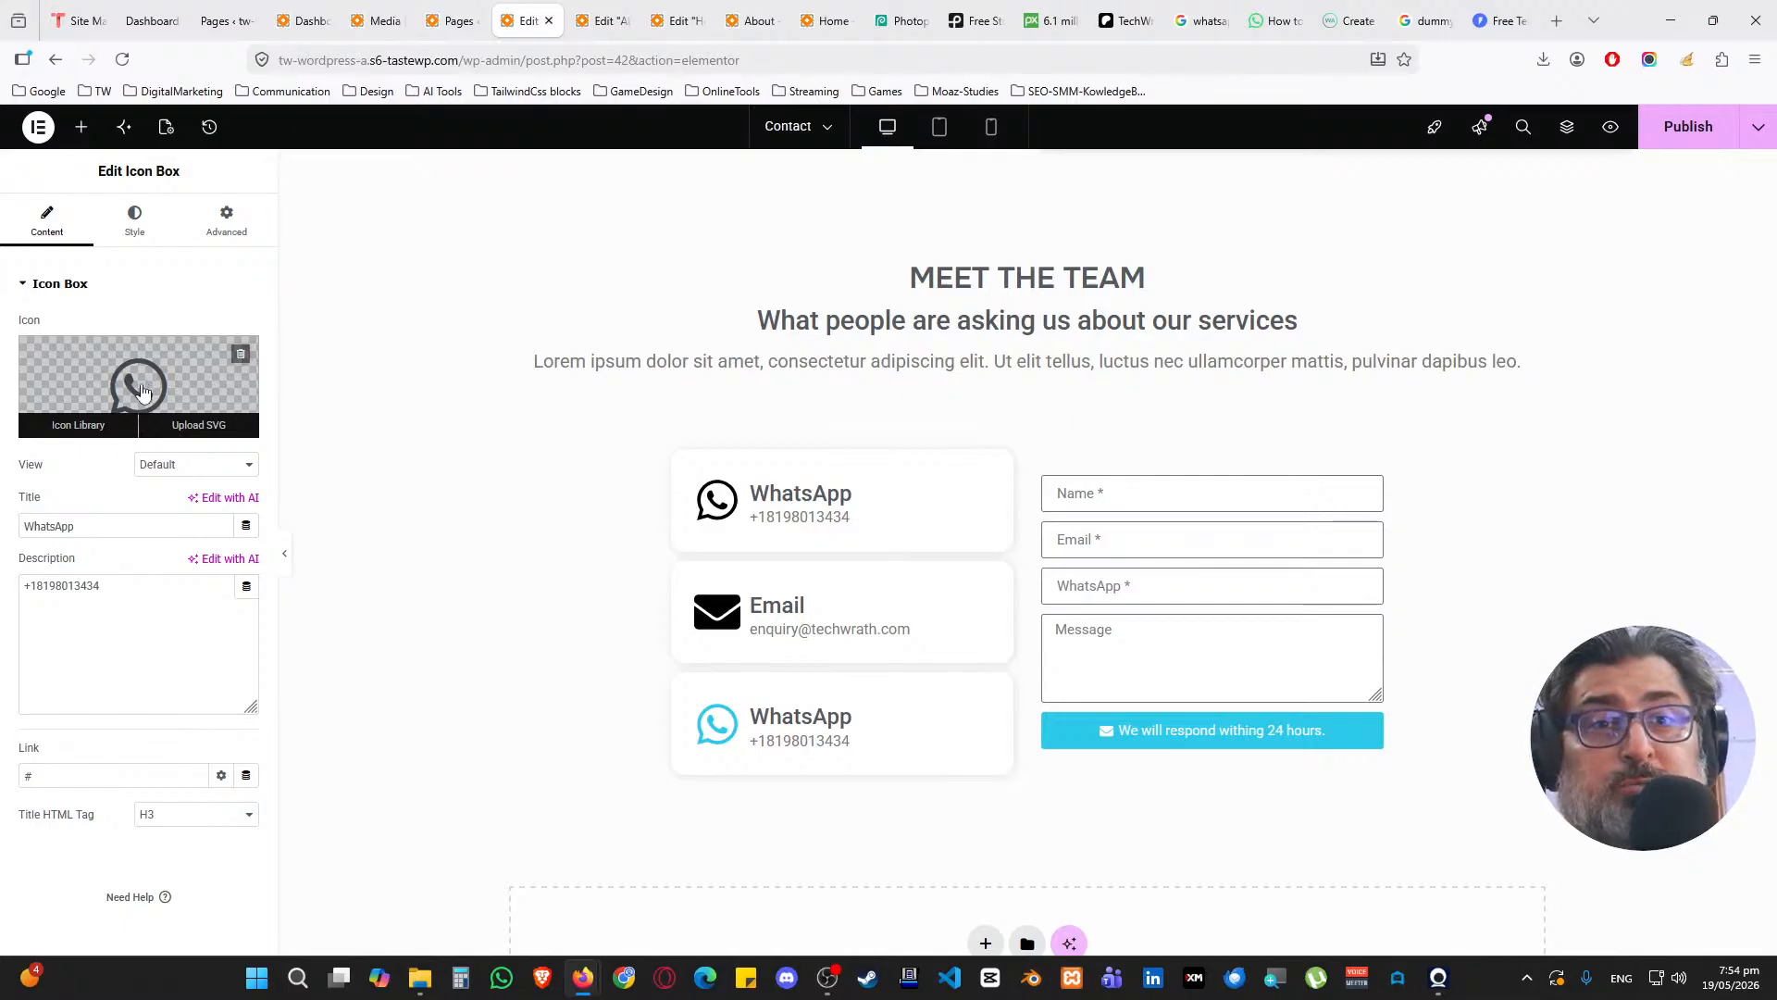
Delete the third WhatsApp card and drop a Social Icons widget below the Email card
right_click(1007, 688)
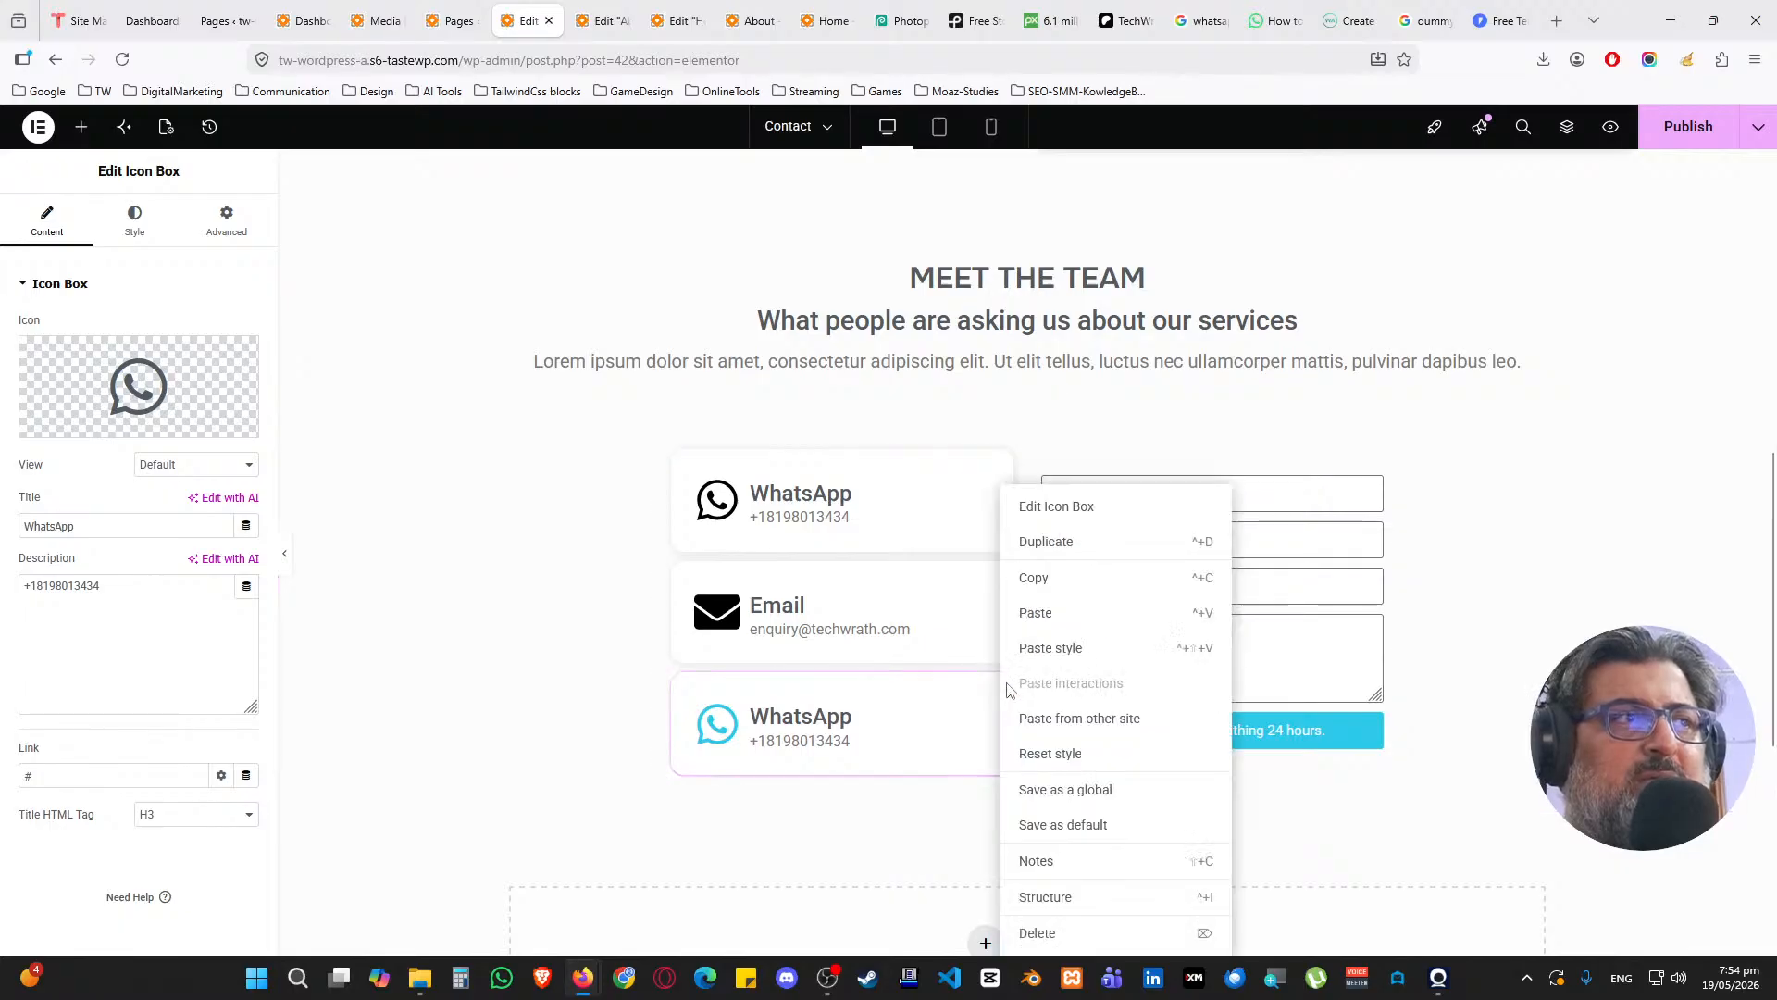
click(1041, 933)
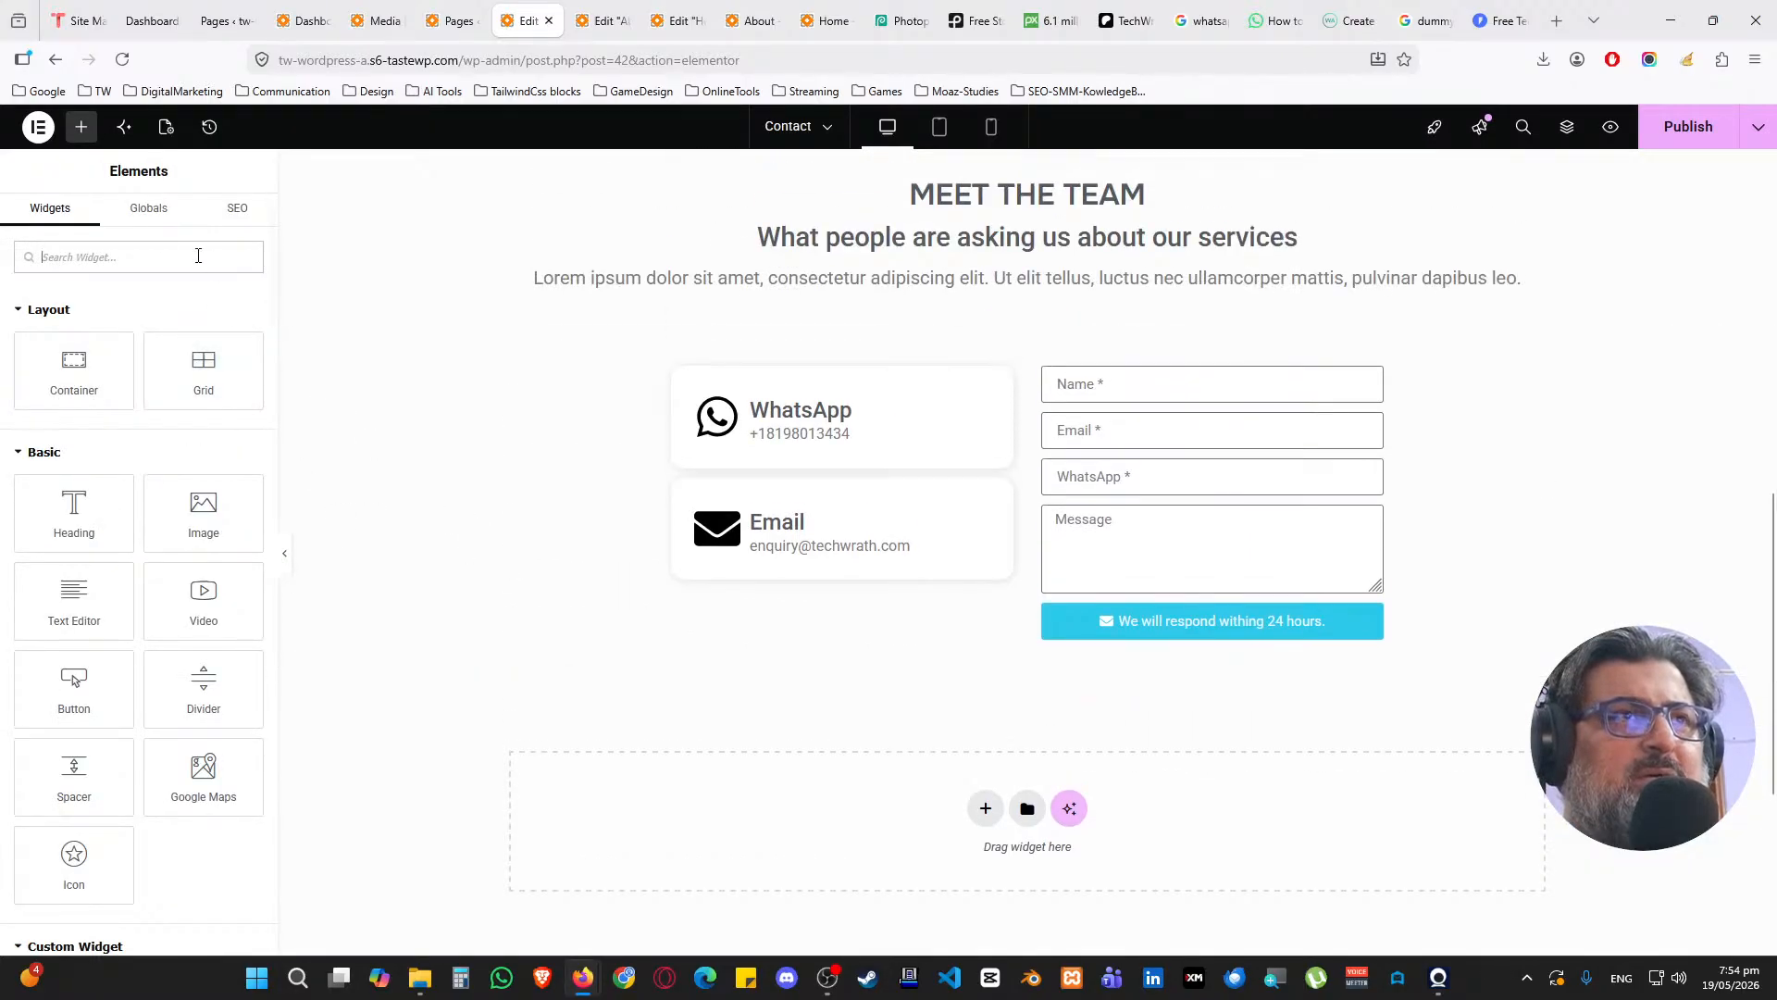
click(83, 133)
text(social)
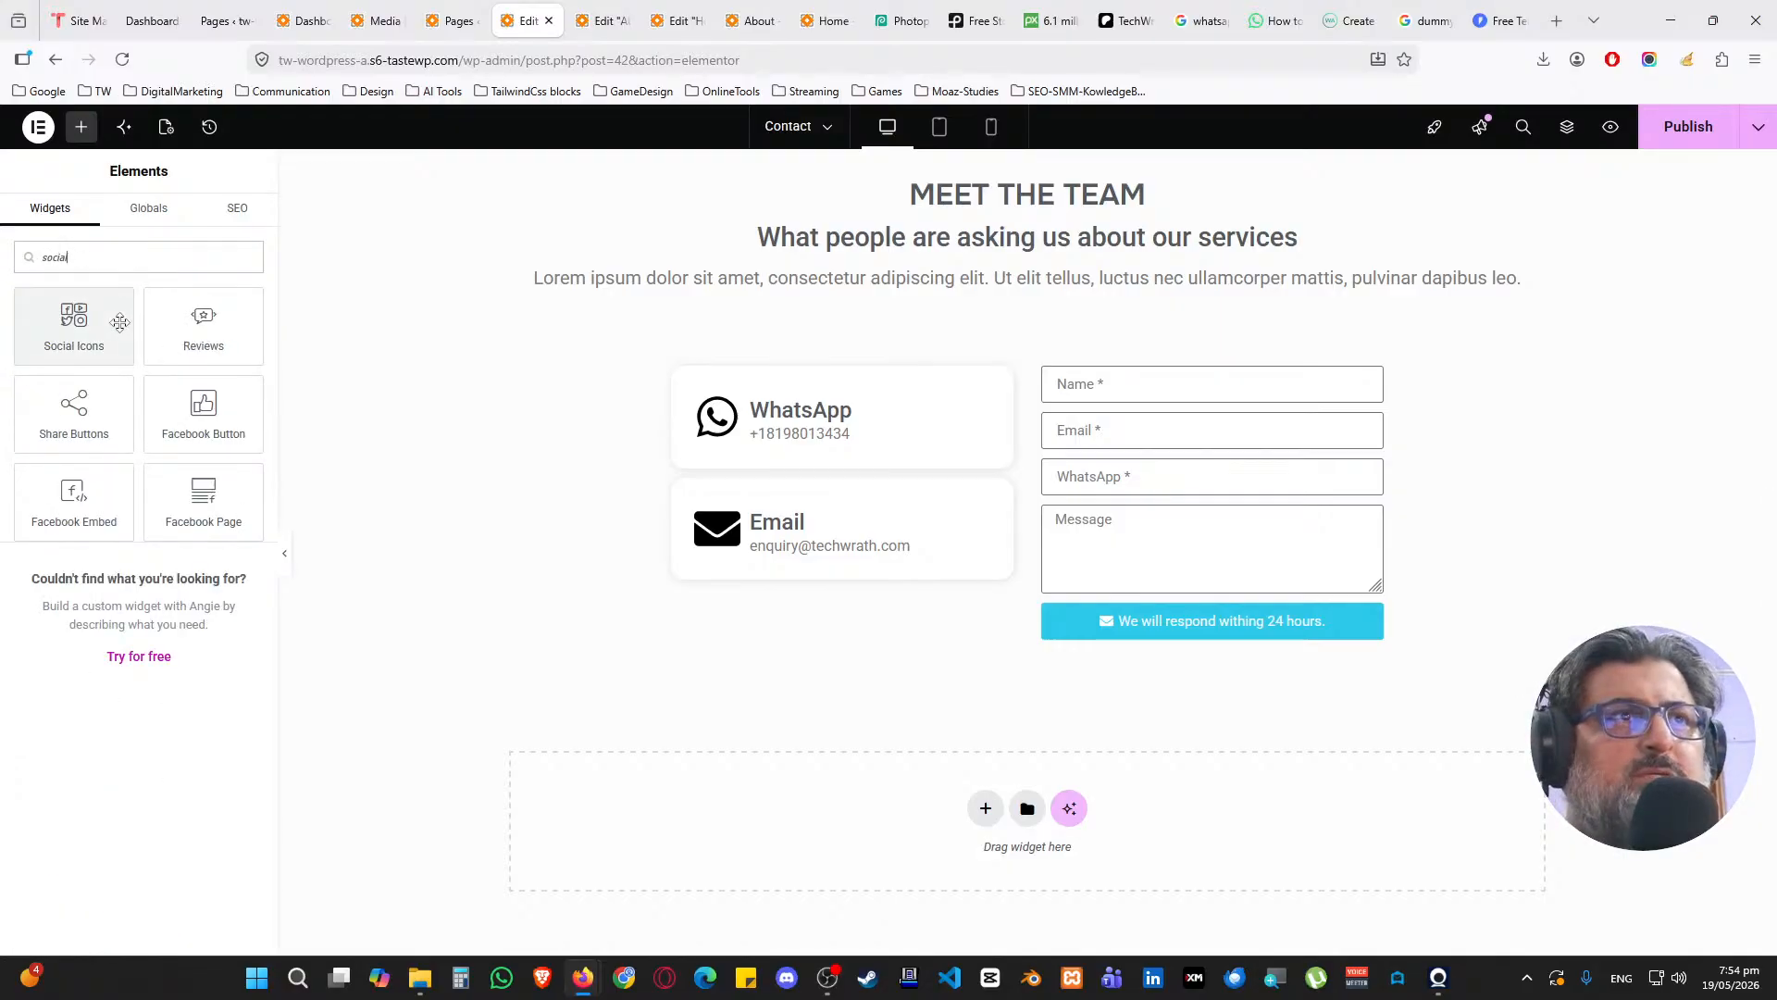
drag(115, 319, 829, 585)
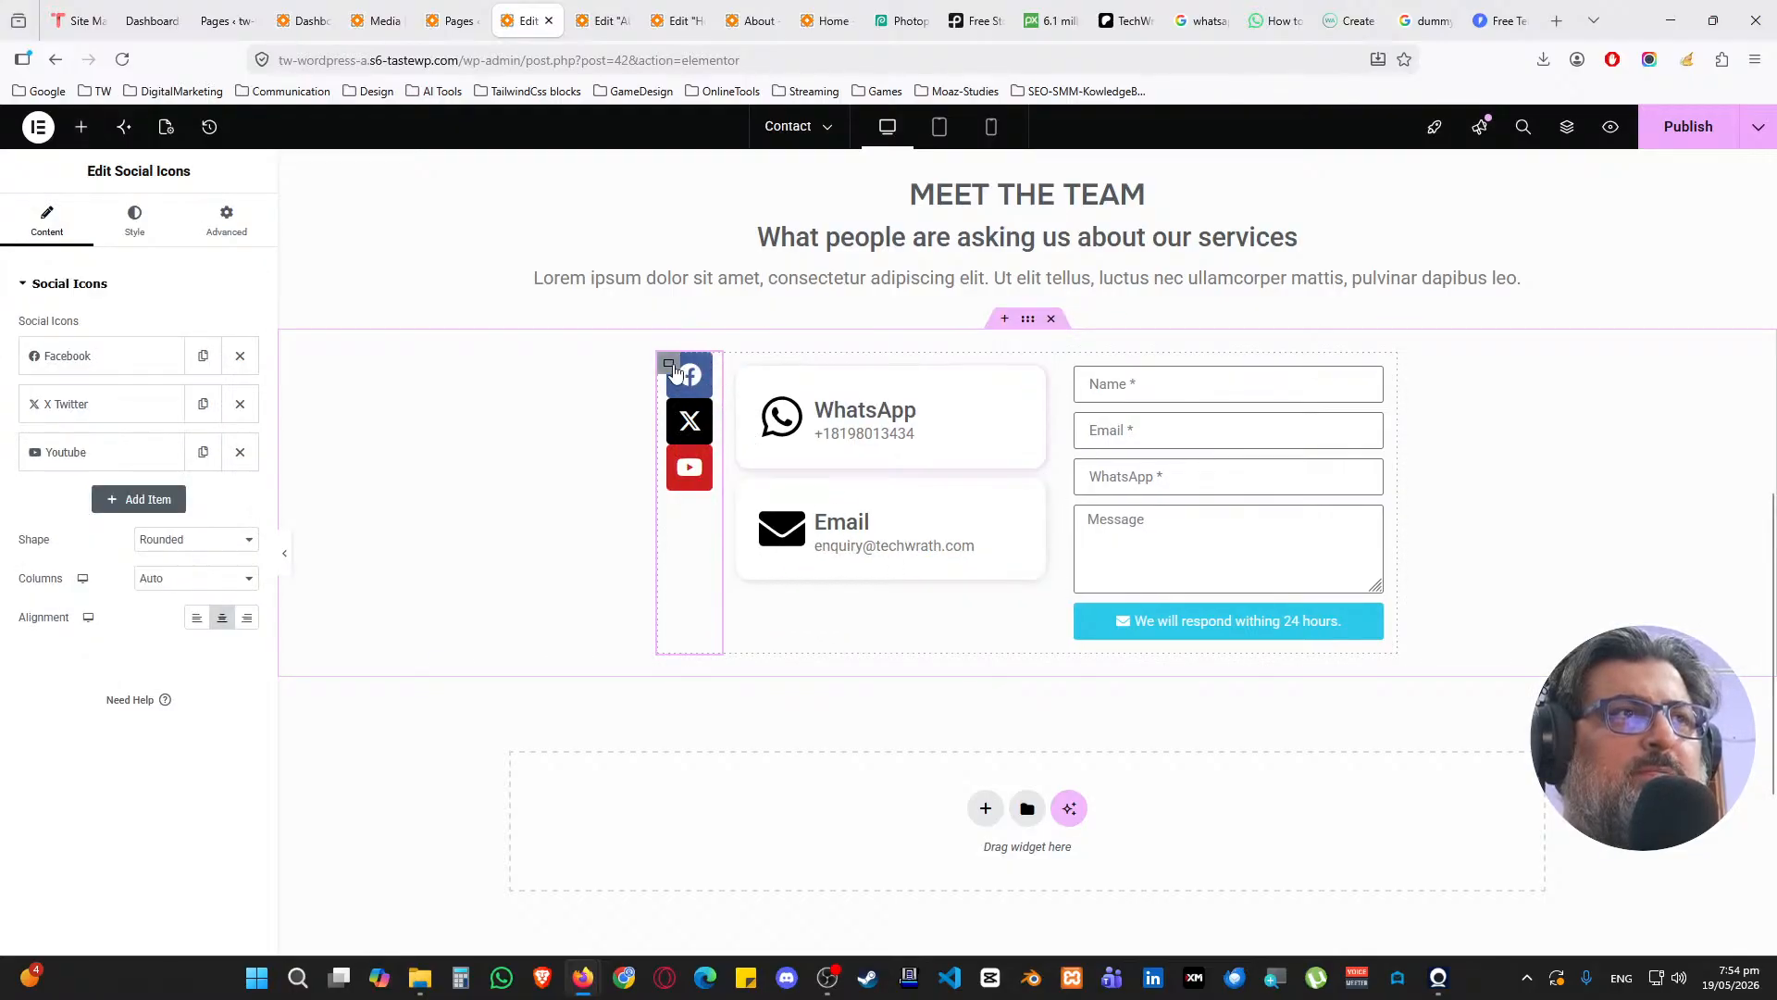
Remove the social icons column, try re-adding Social Icons, and undo the misplaced drop
key(Delete)
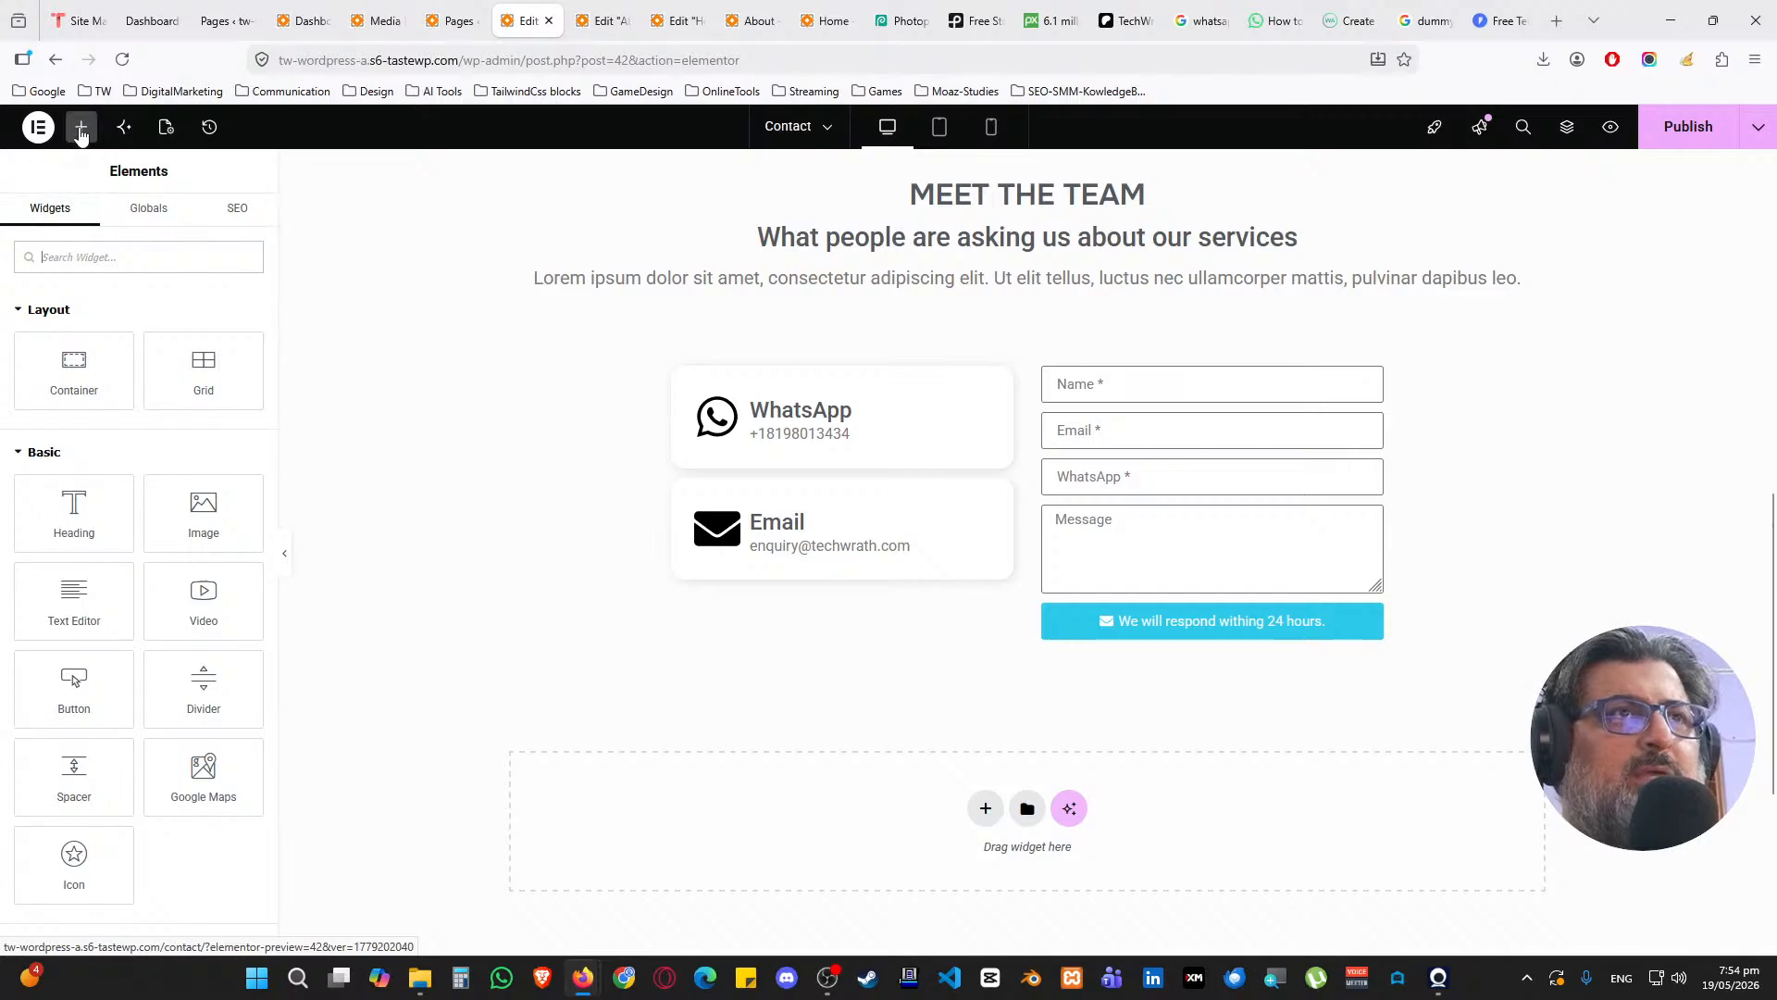
click(83, 134)
text(social)
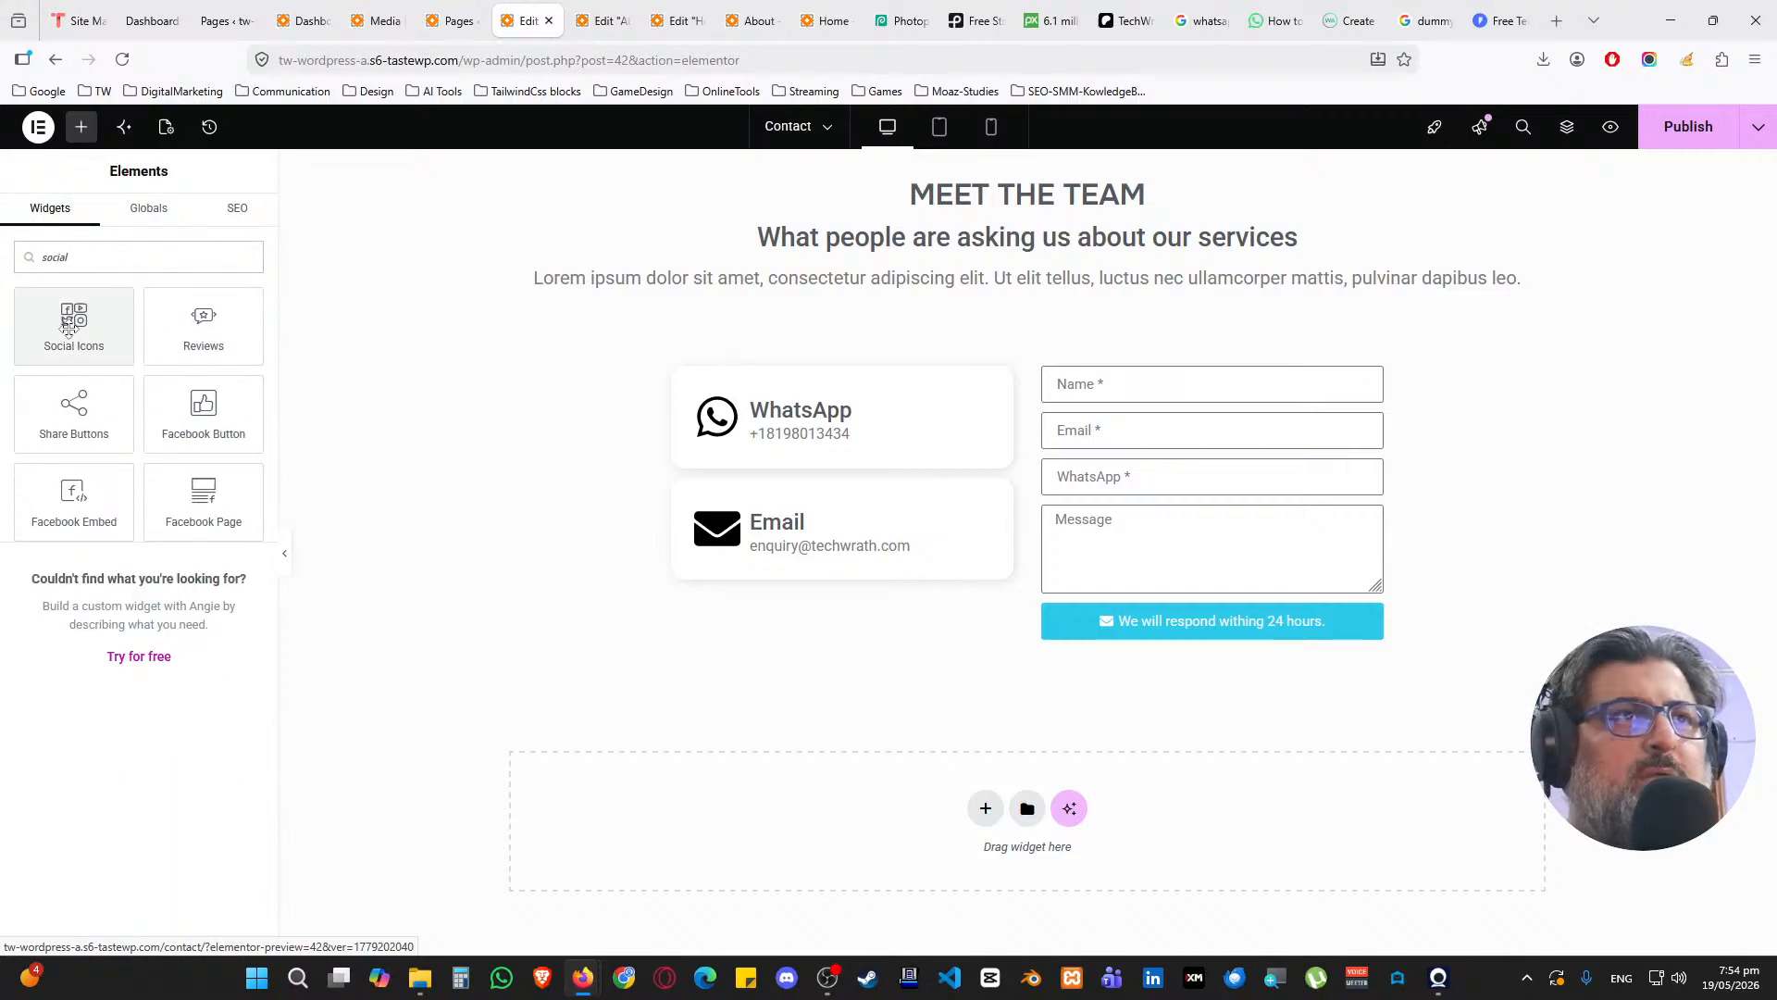
drag(70, 325, 972, 602)
key(ctrl+z)
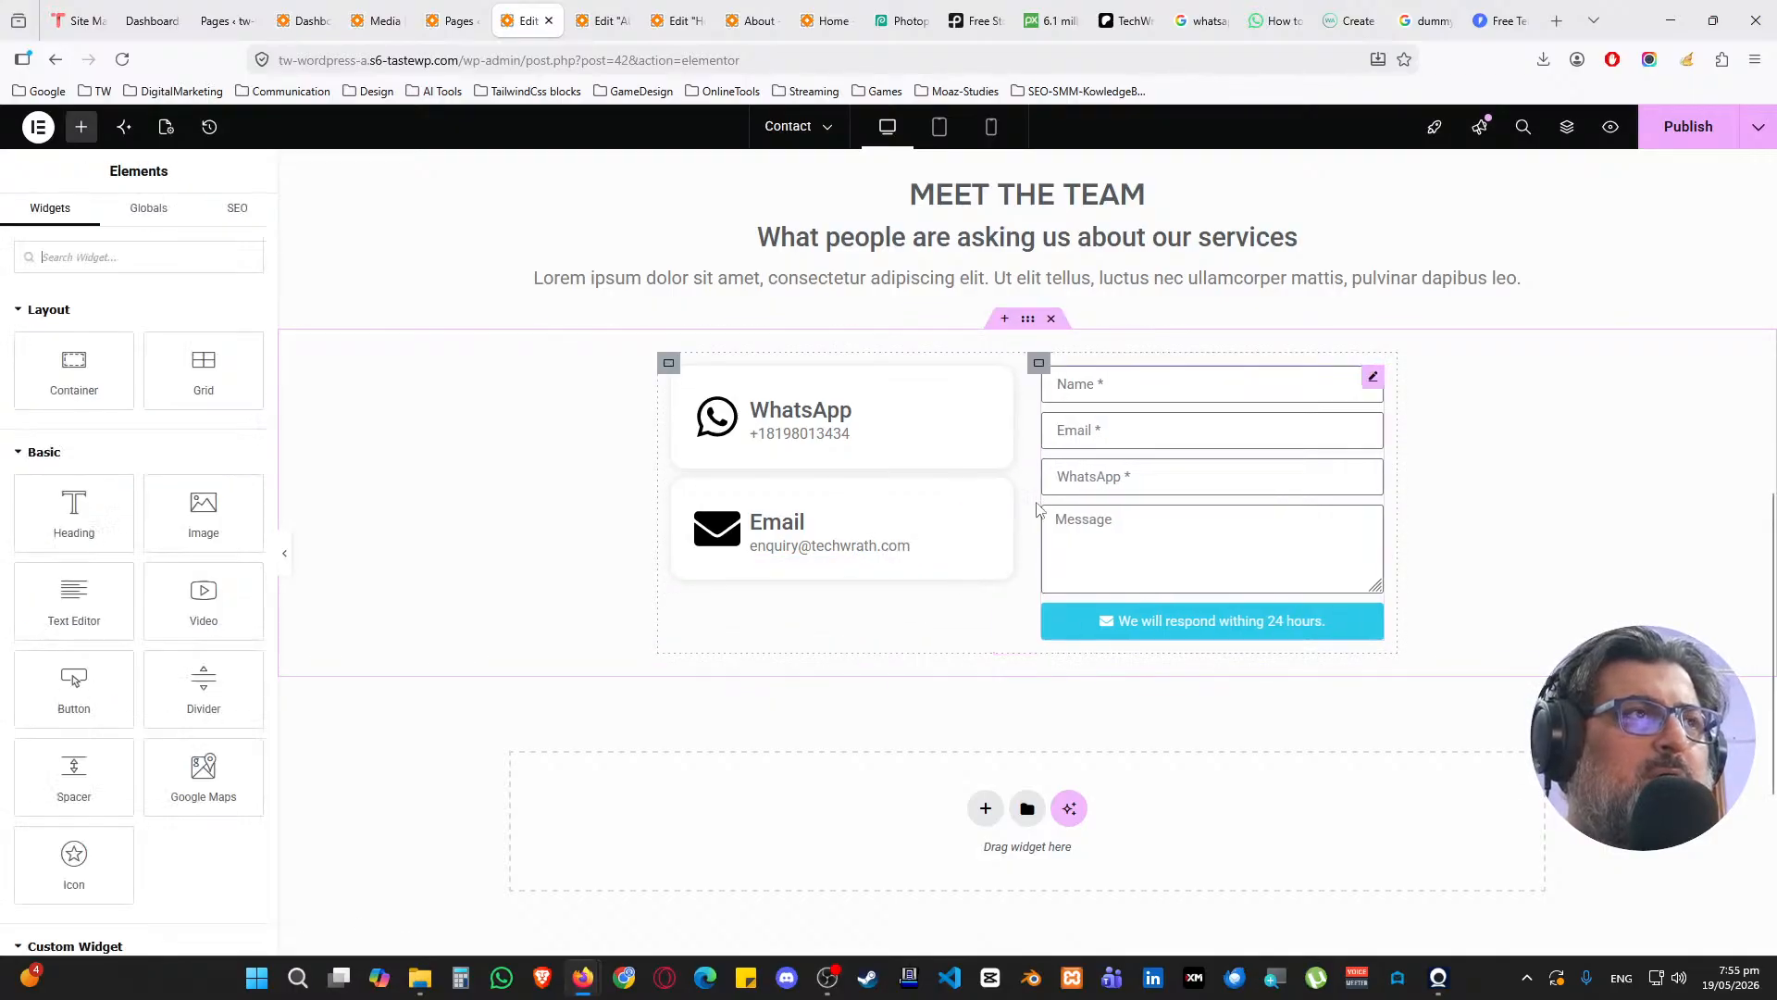
Open the Navigator and locate the row and cards containers in the structure tree
right_click(1468, 524)
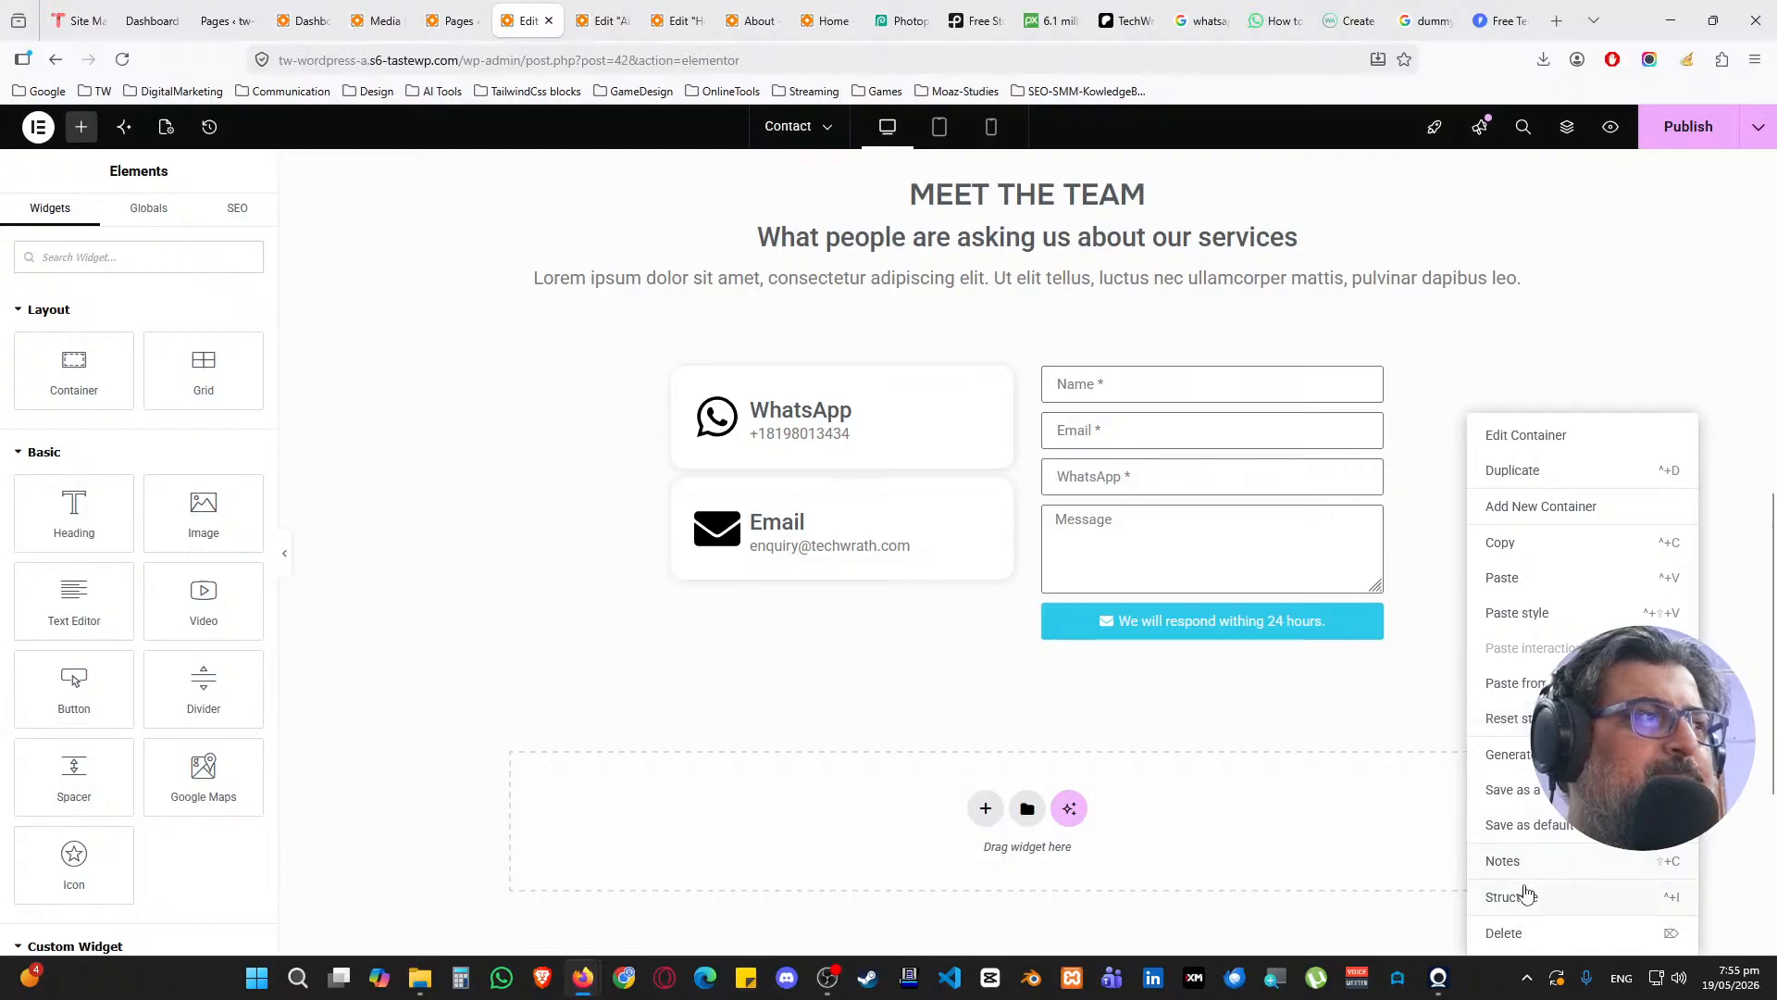
click(1525, 896)
scroll(1657, 519, down, 1)
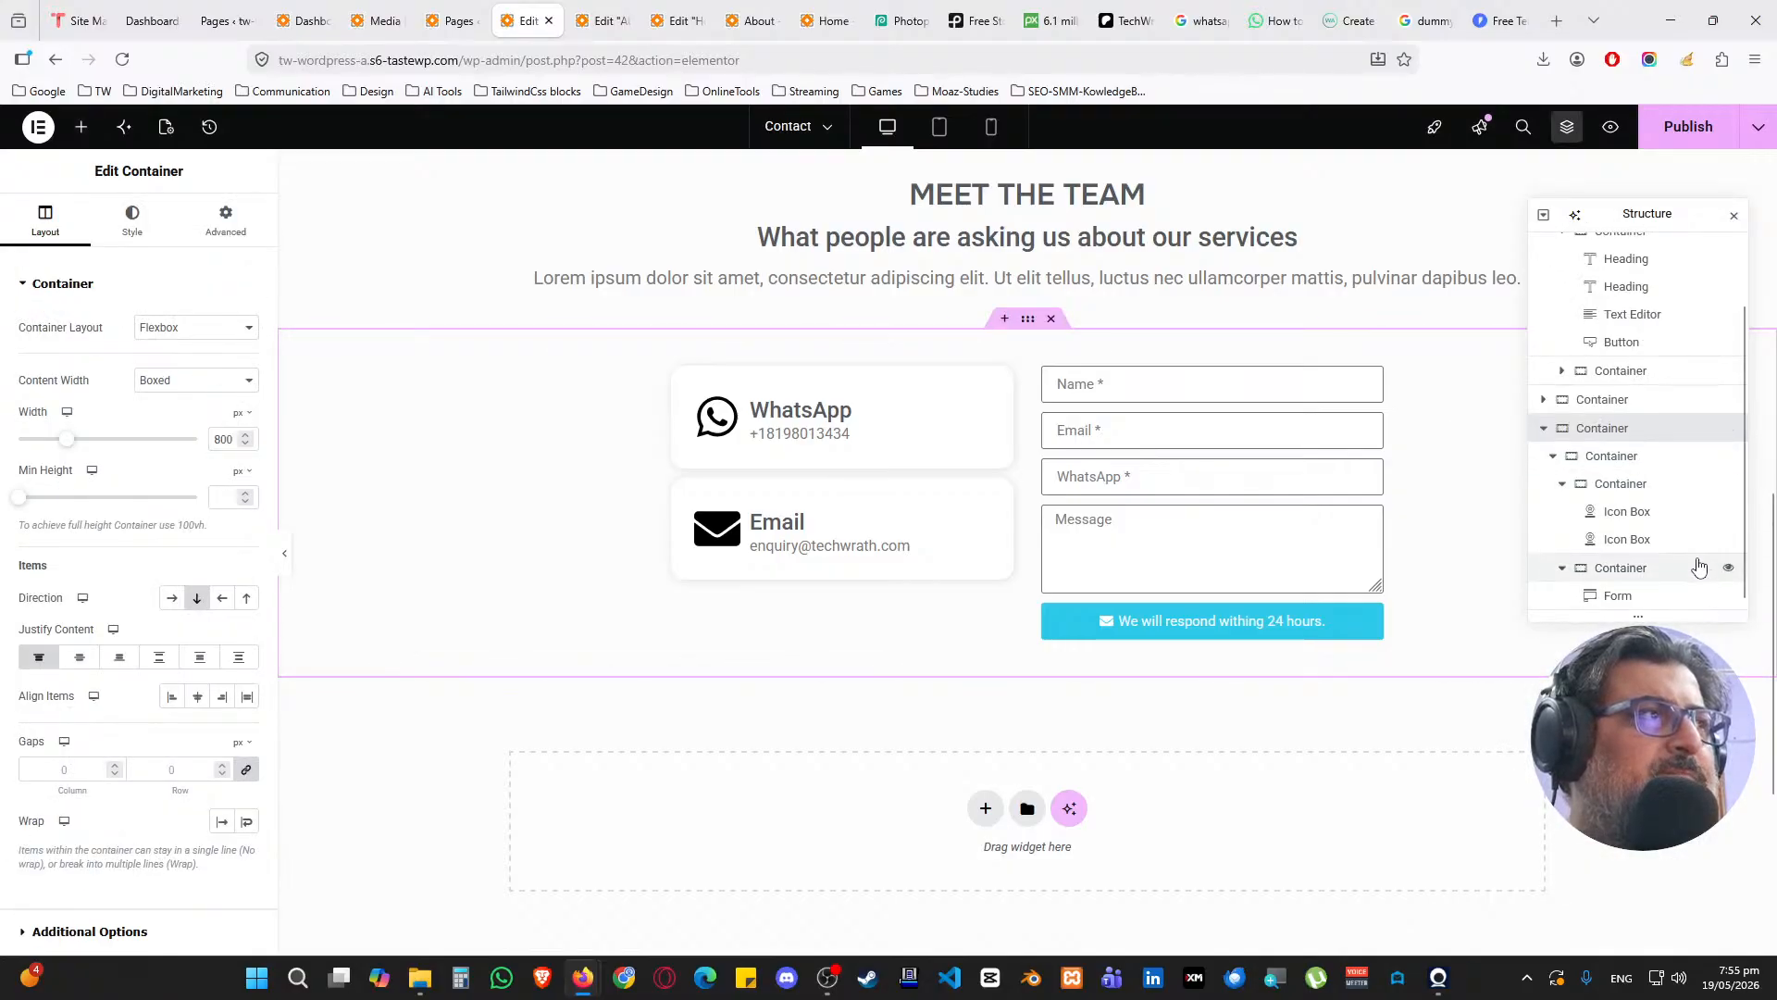
click(1563, 483)
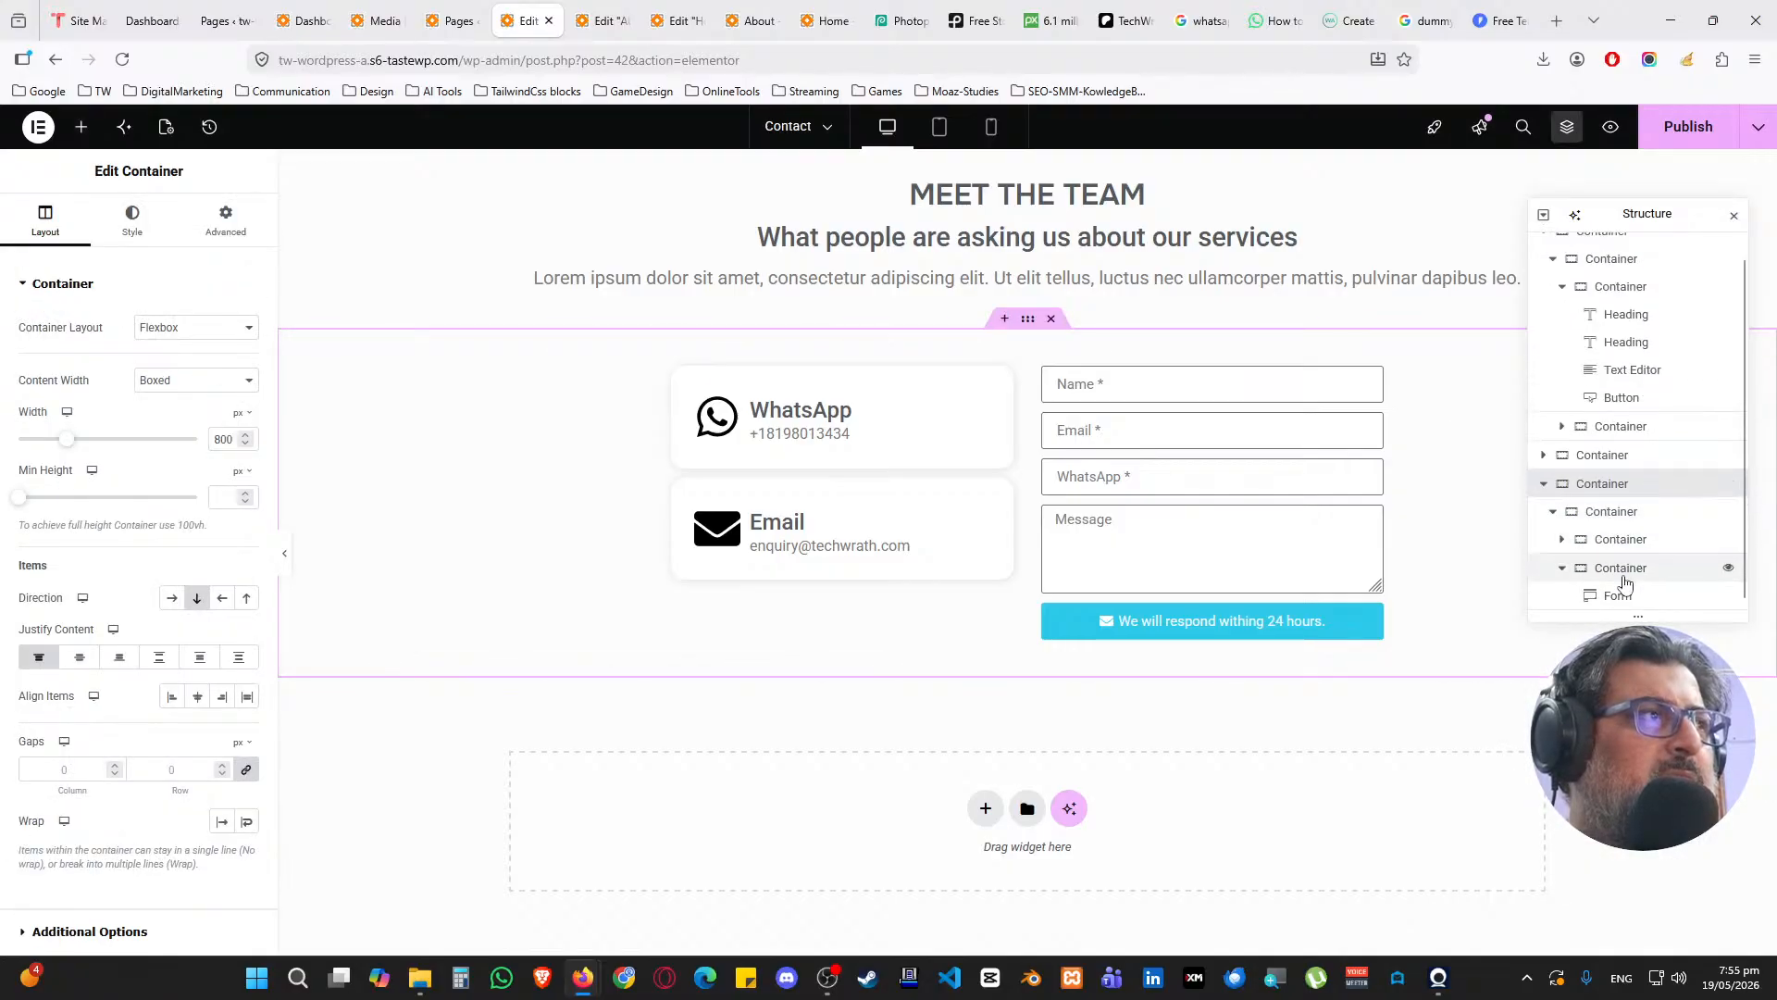
click(1563, 568)
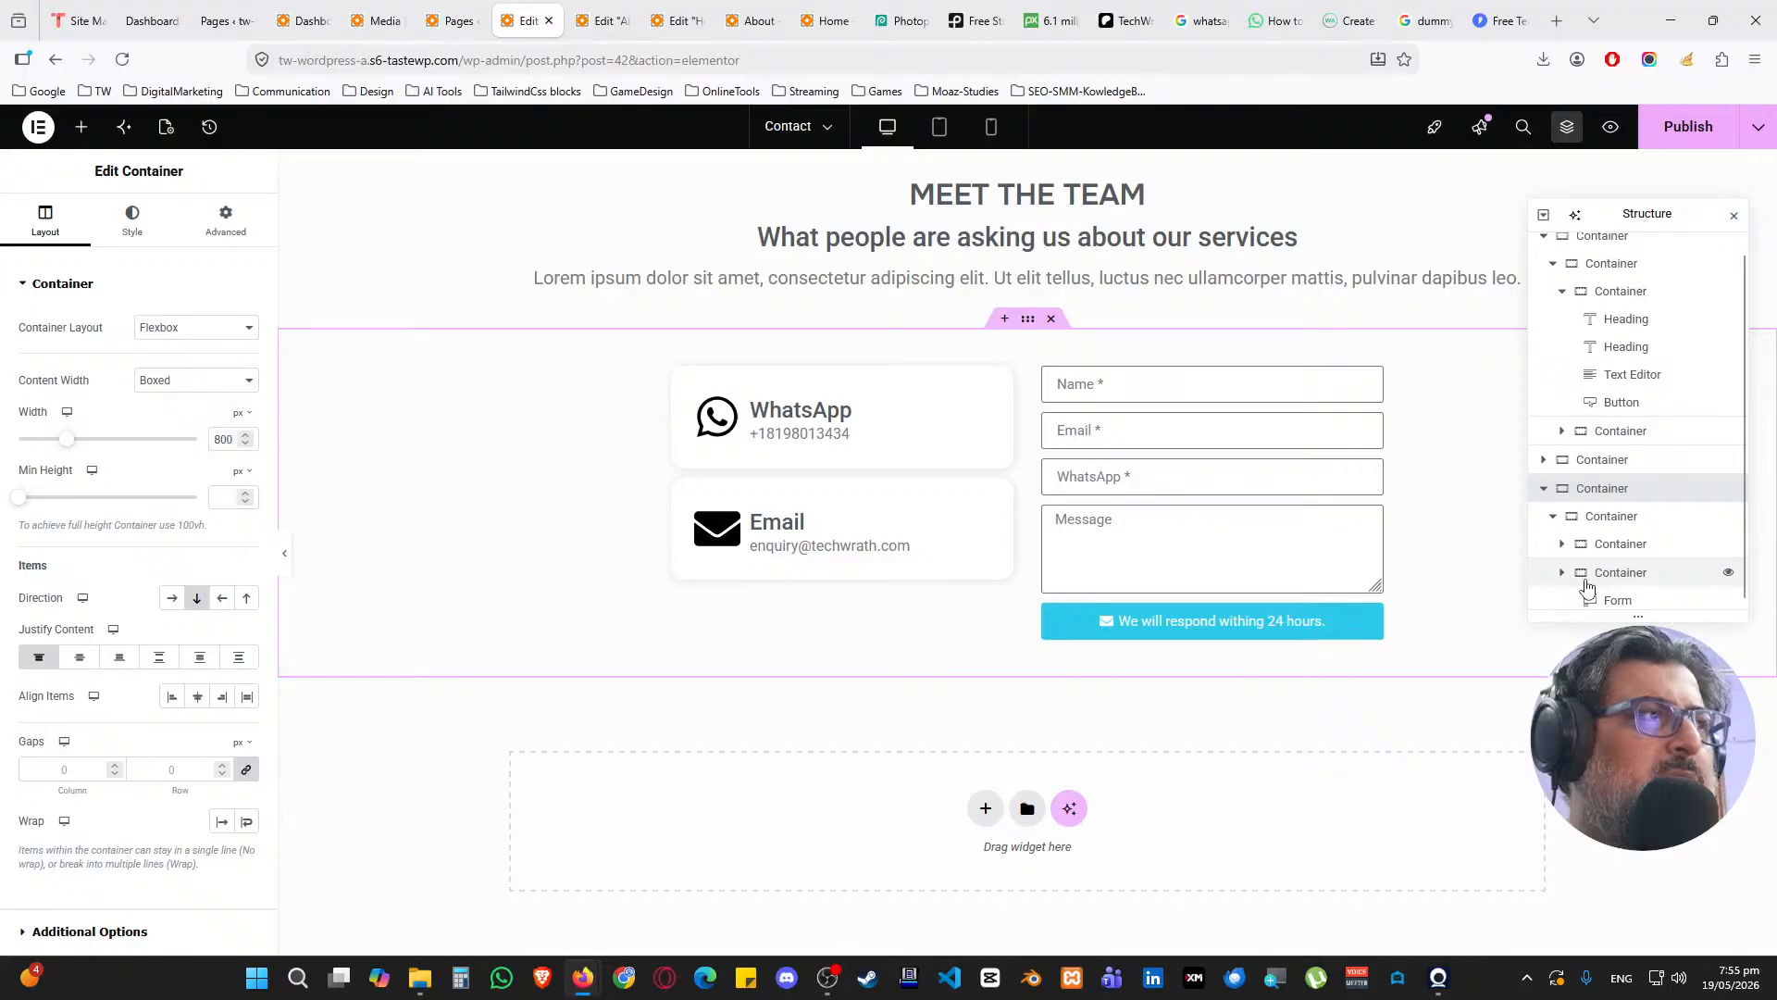
click(1636, 529)
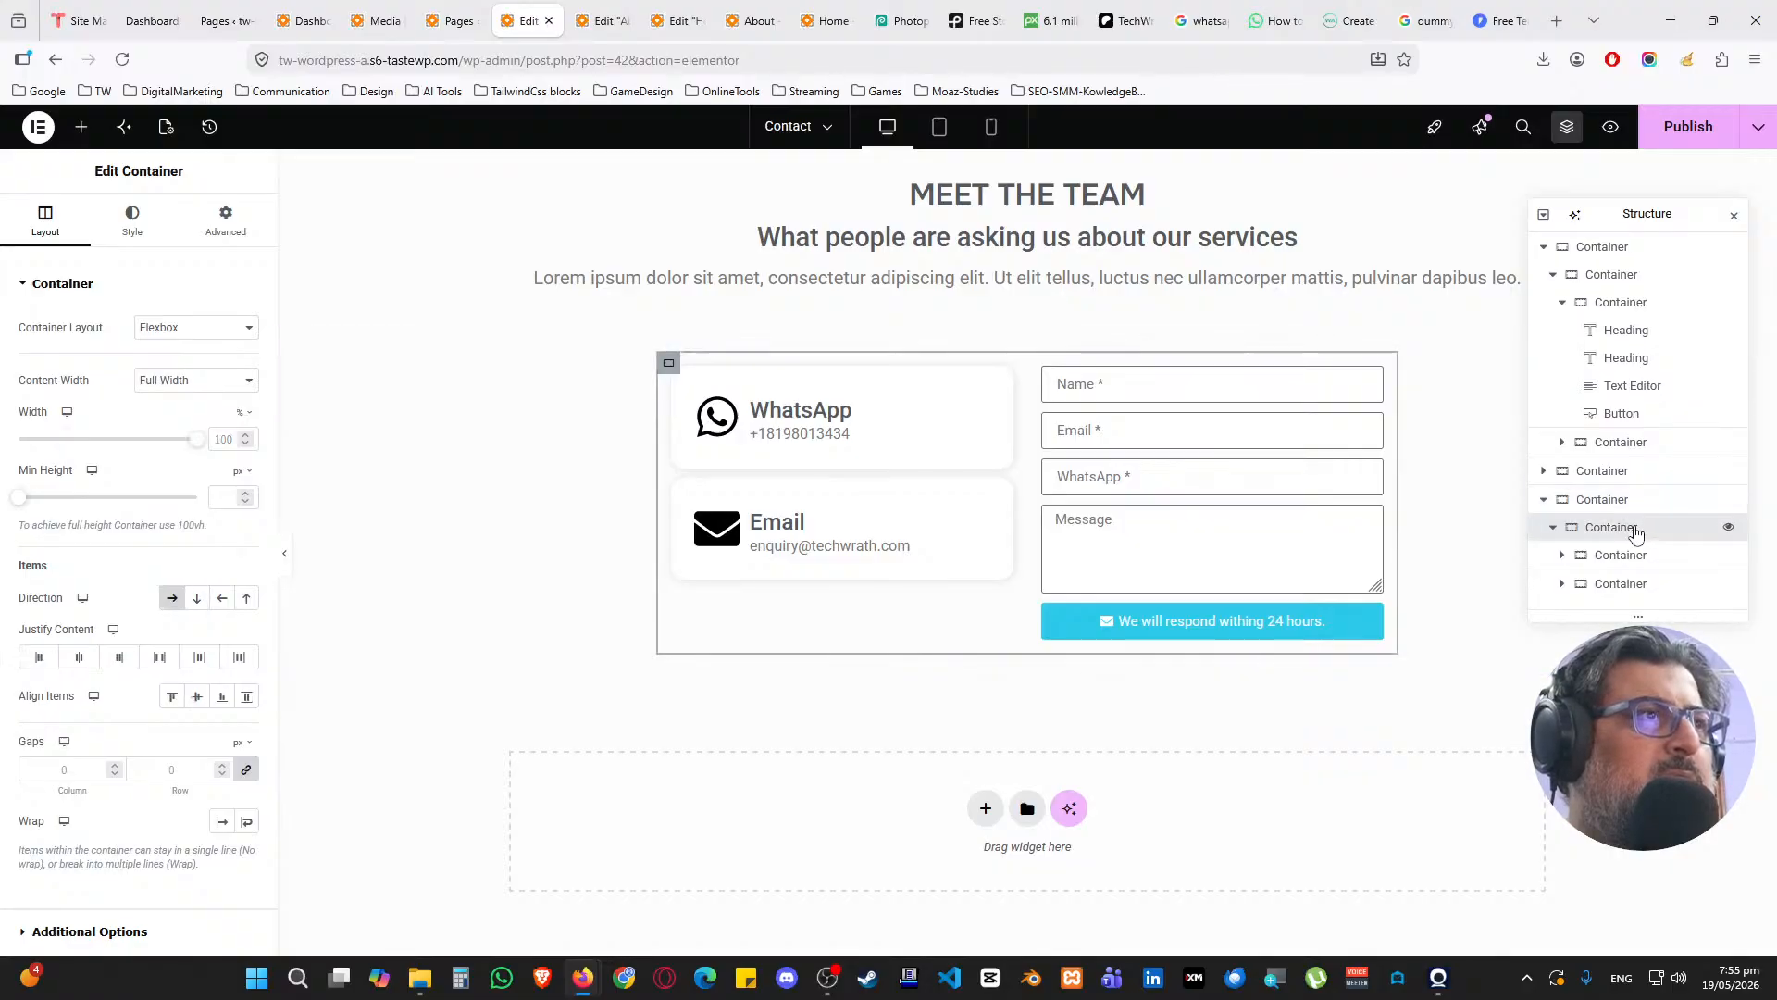
click(1620, 555)
click(1563, 555)
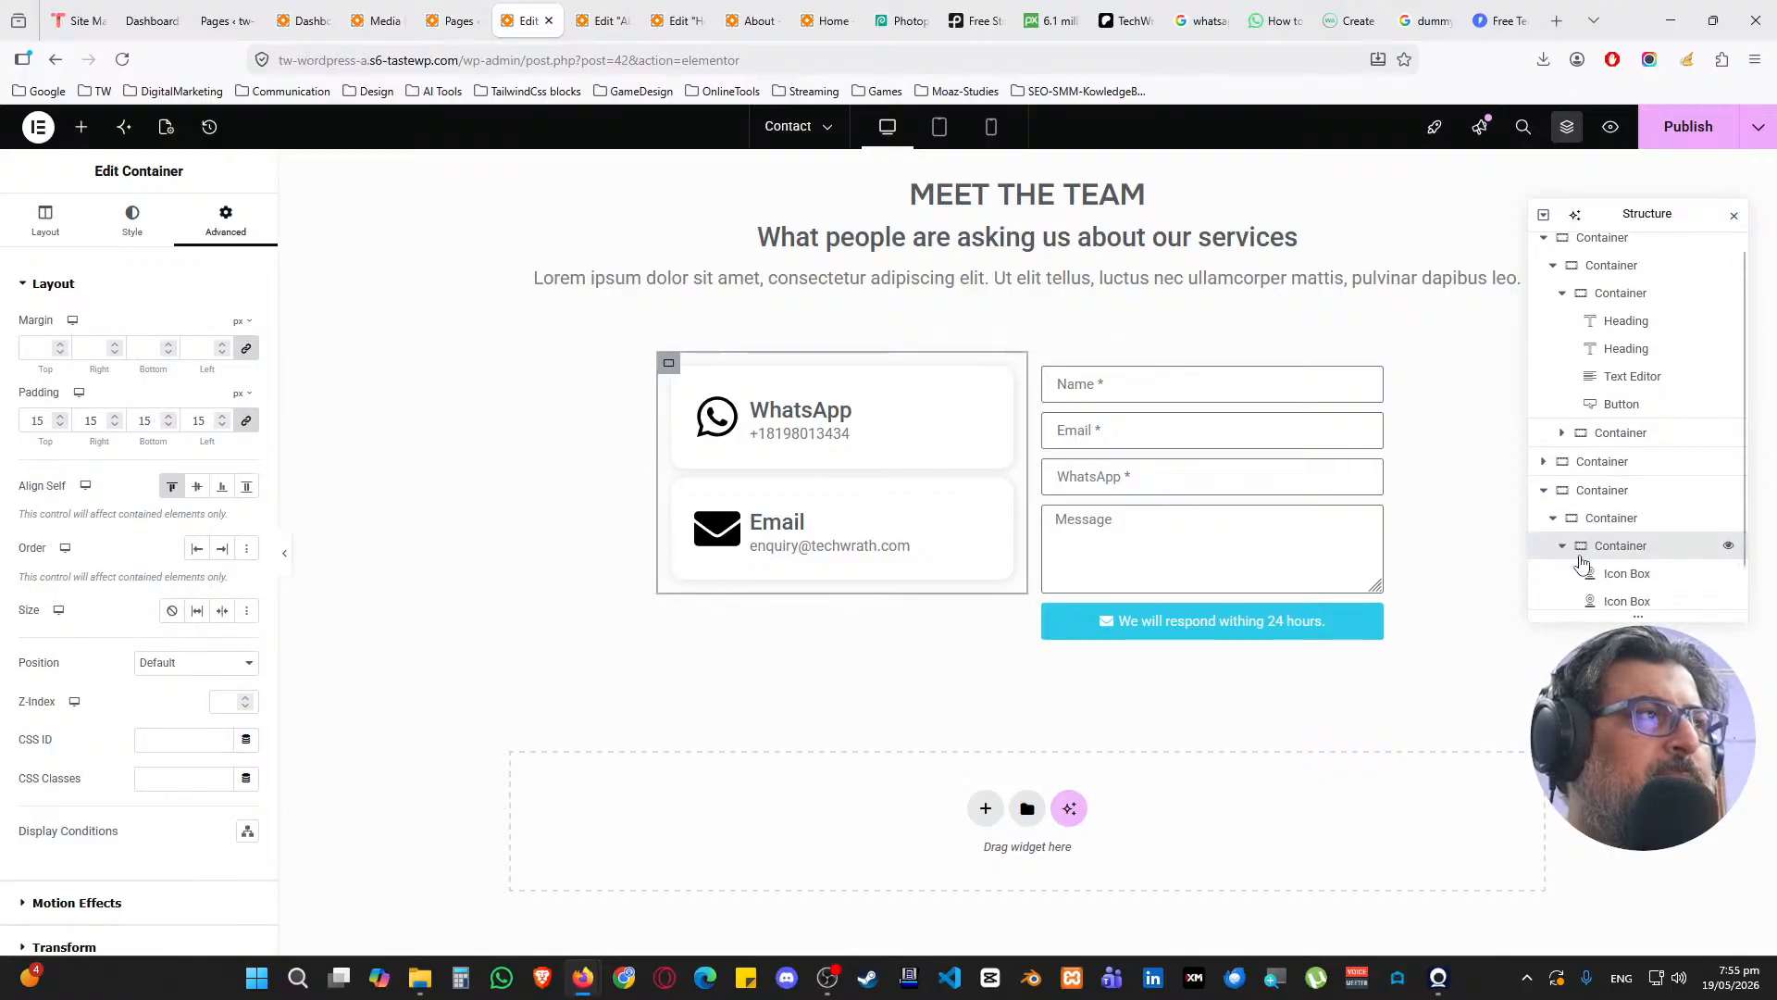
Drag a Social Icons widget into the cards container via the Navigator
click(82, 127)
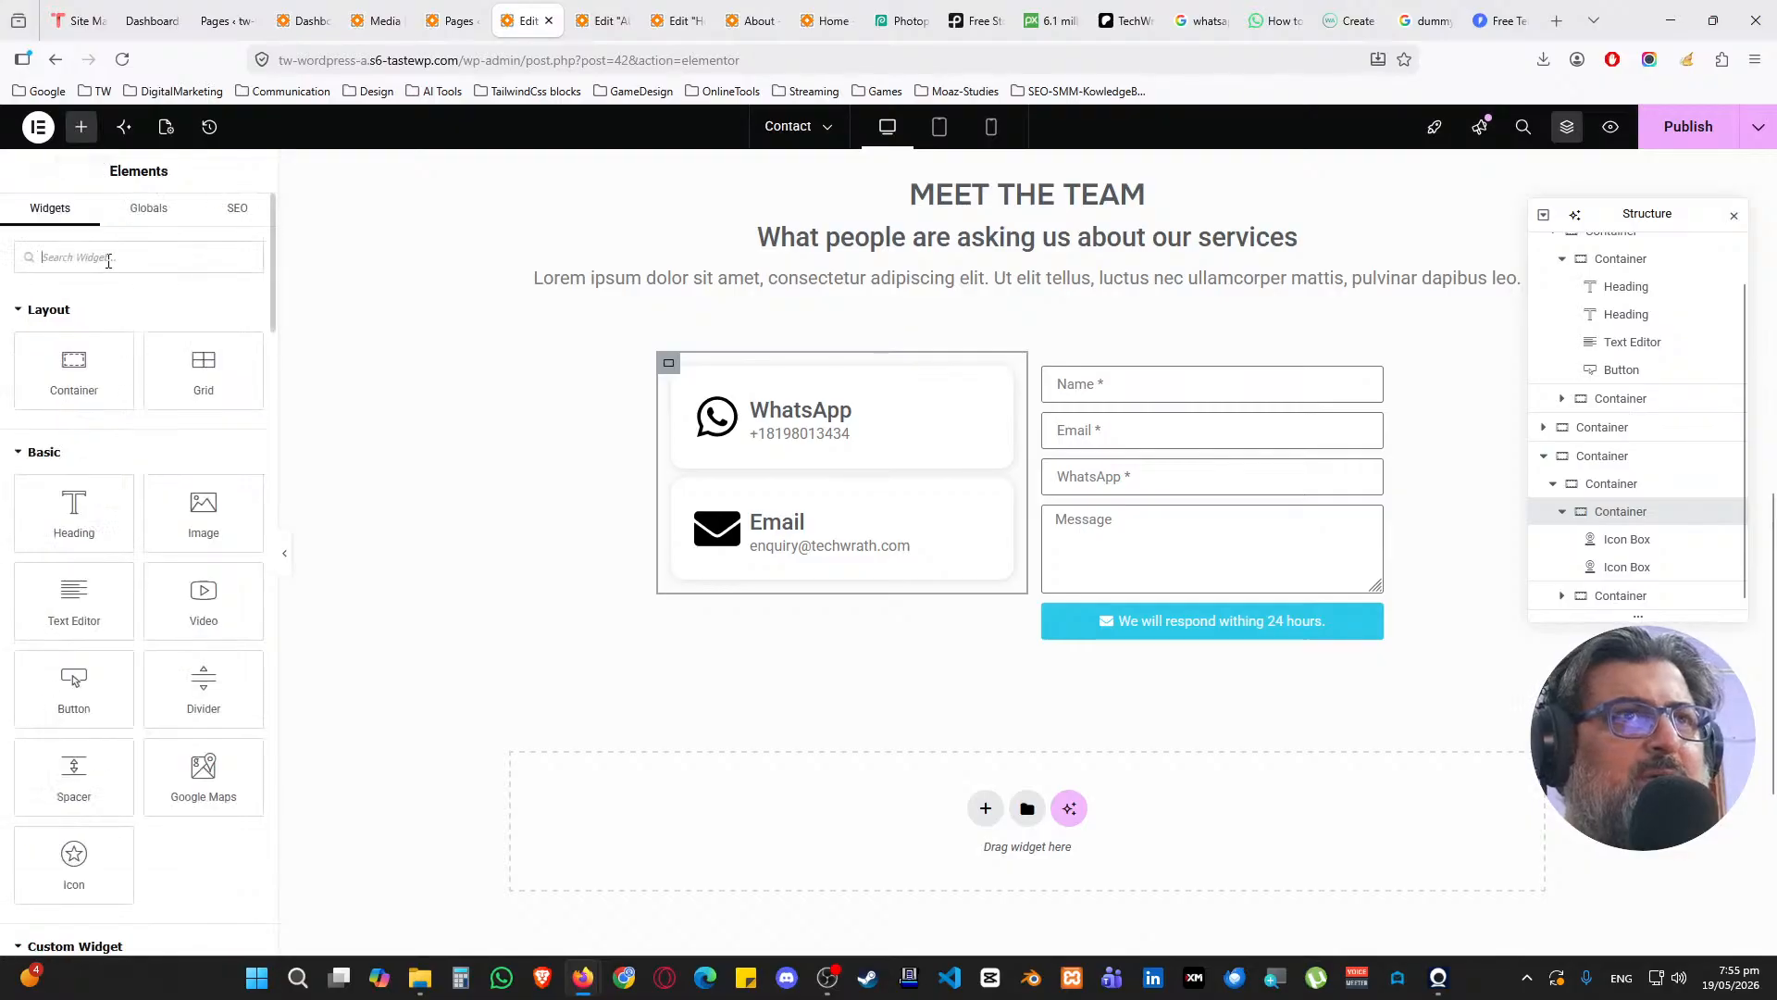
text(social)
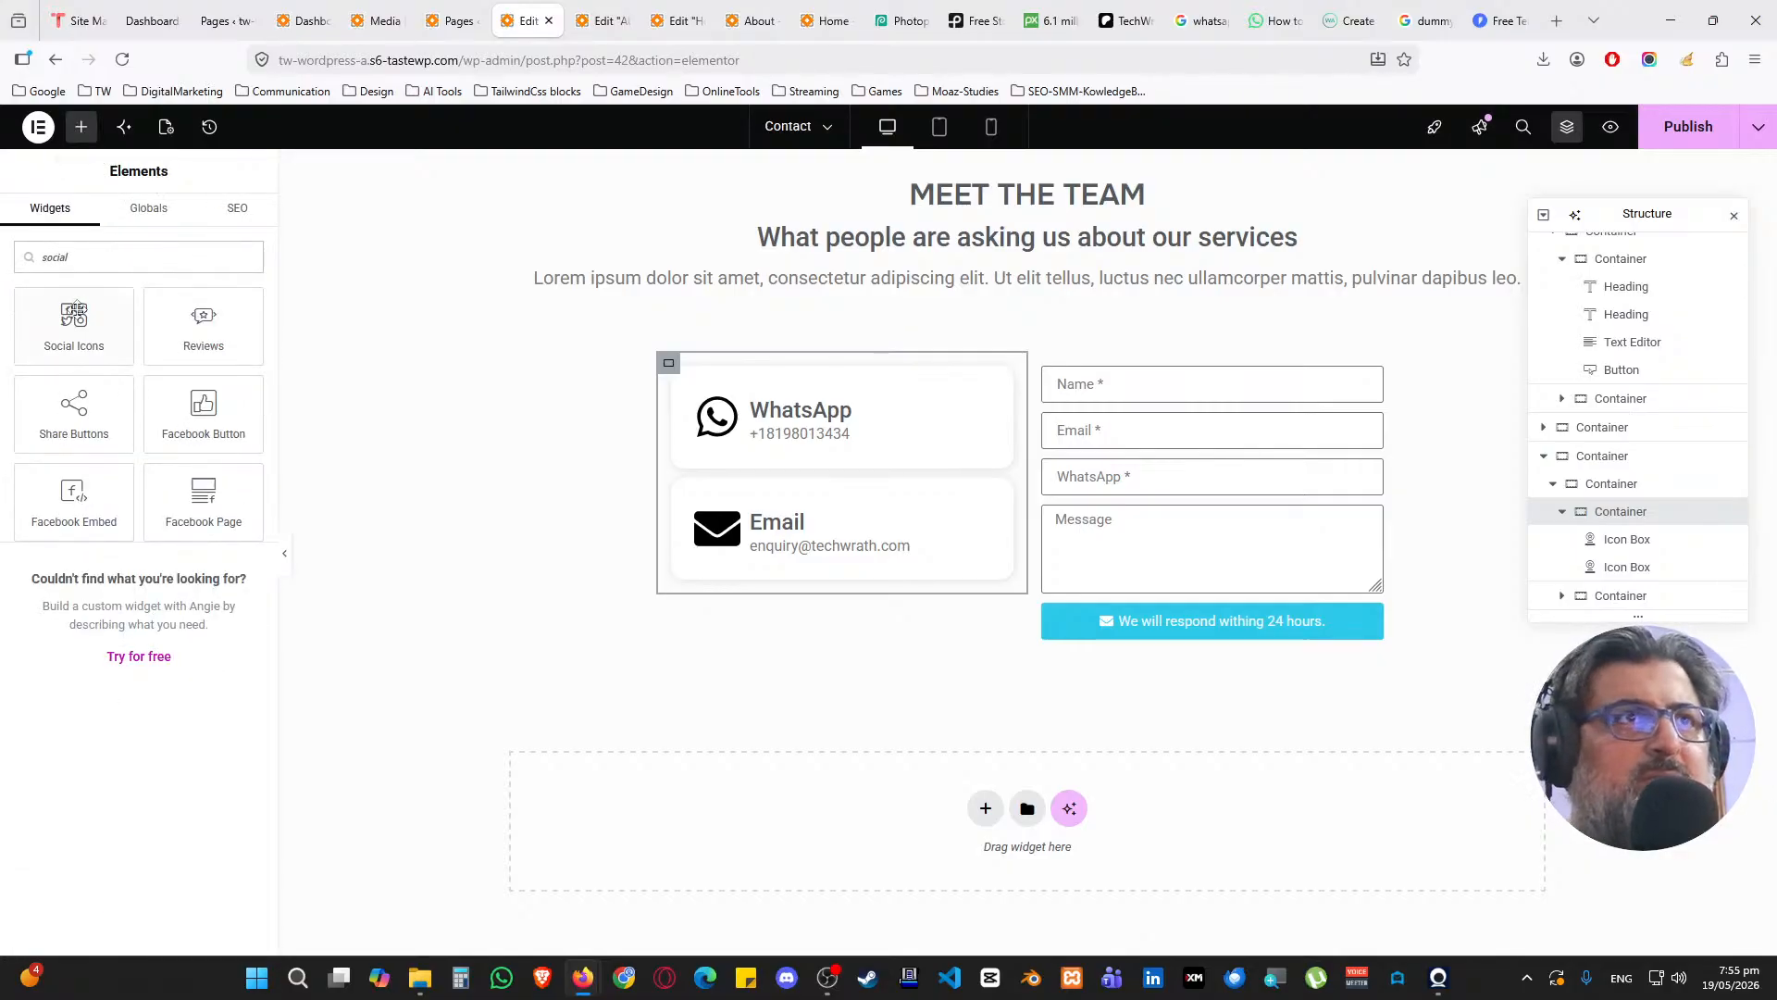
drag(75, 310, 1634, 566)
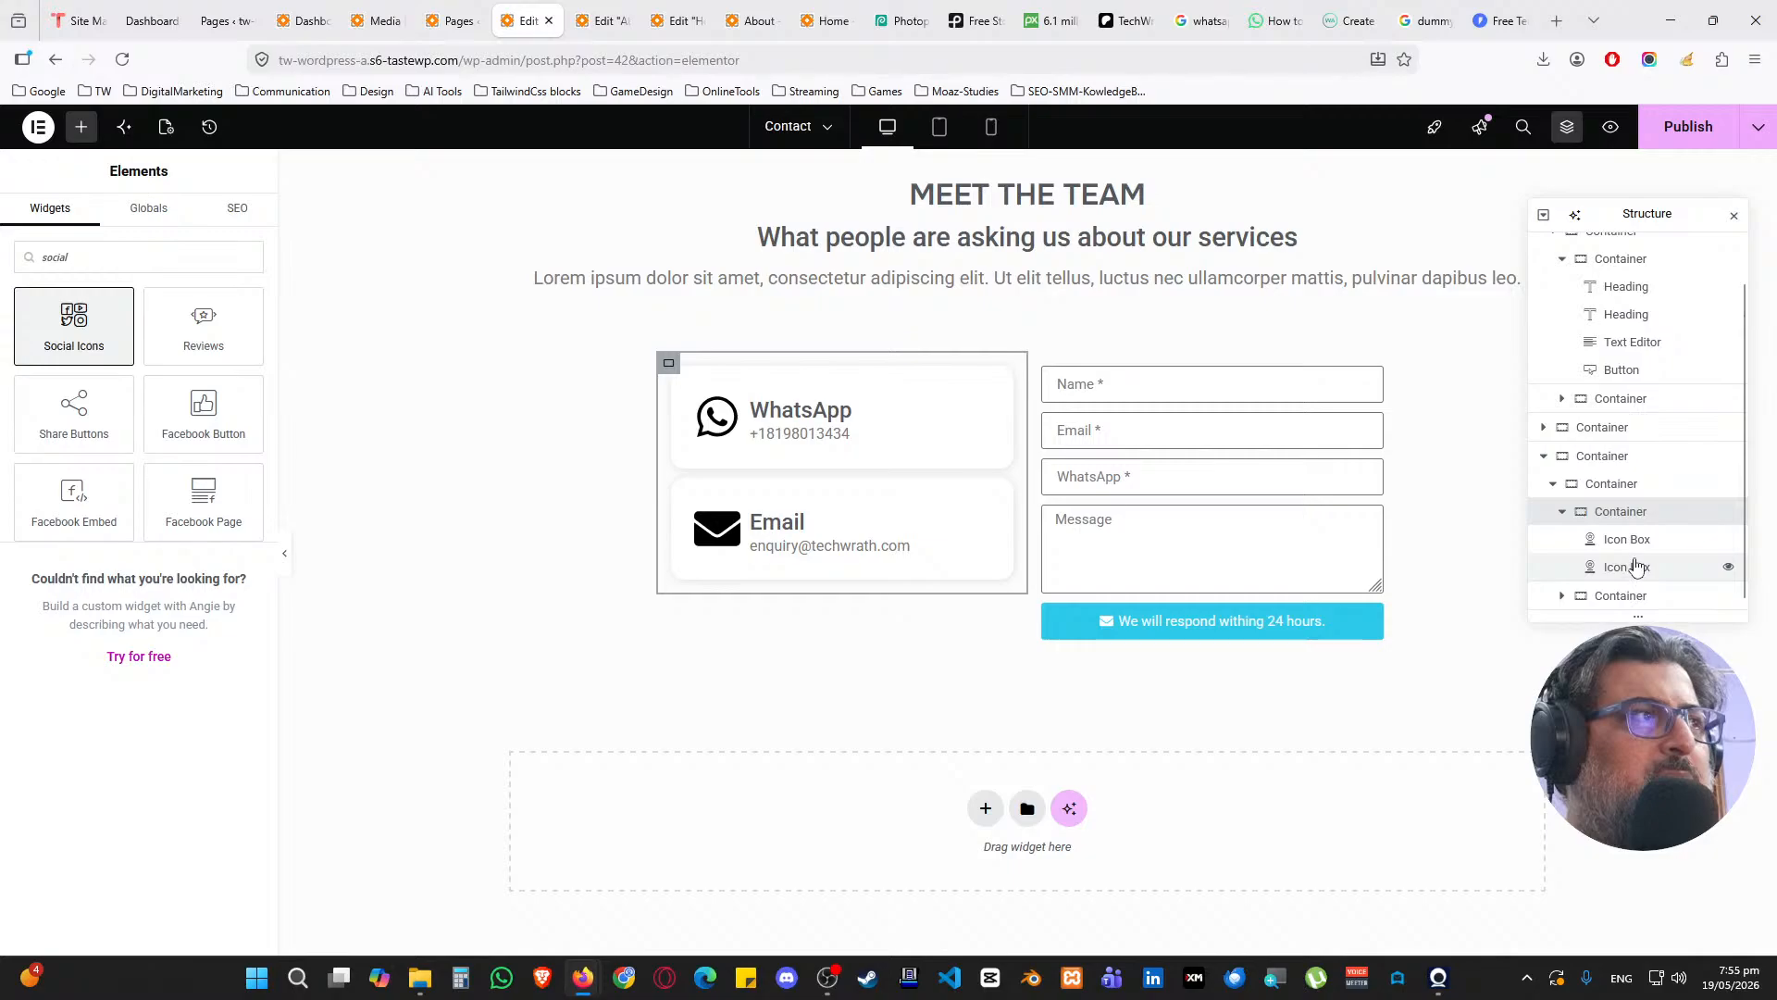
drag(1641, 617, 1643, 708)
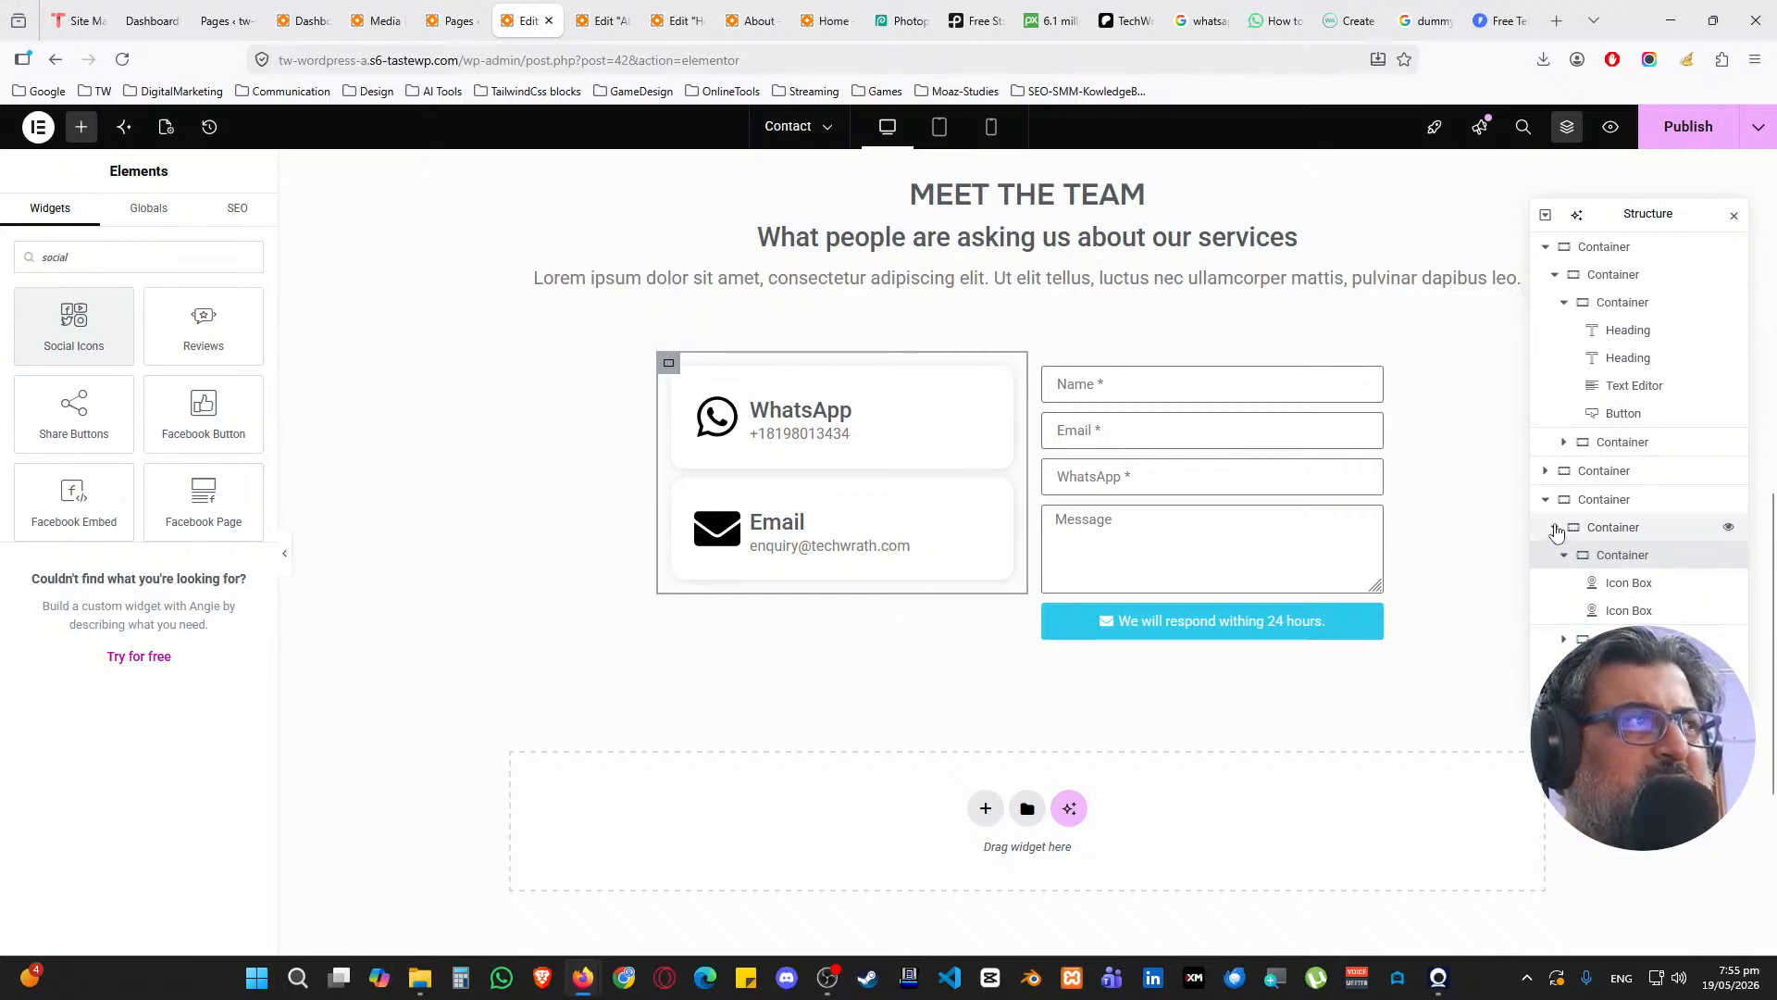
click(1555, 526)
Set the row container's Align Items to Start, check both cards, and close the Navigator
click(1588, 534)
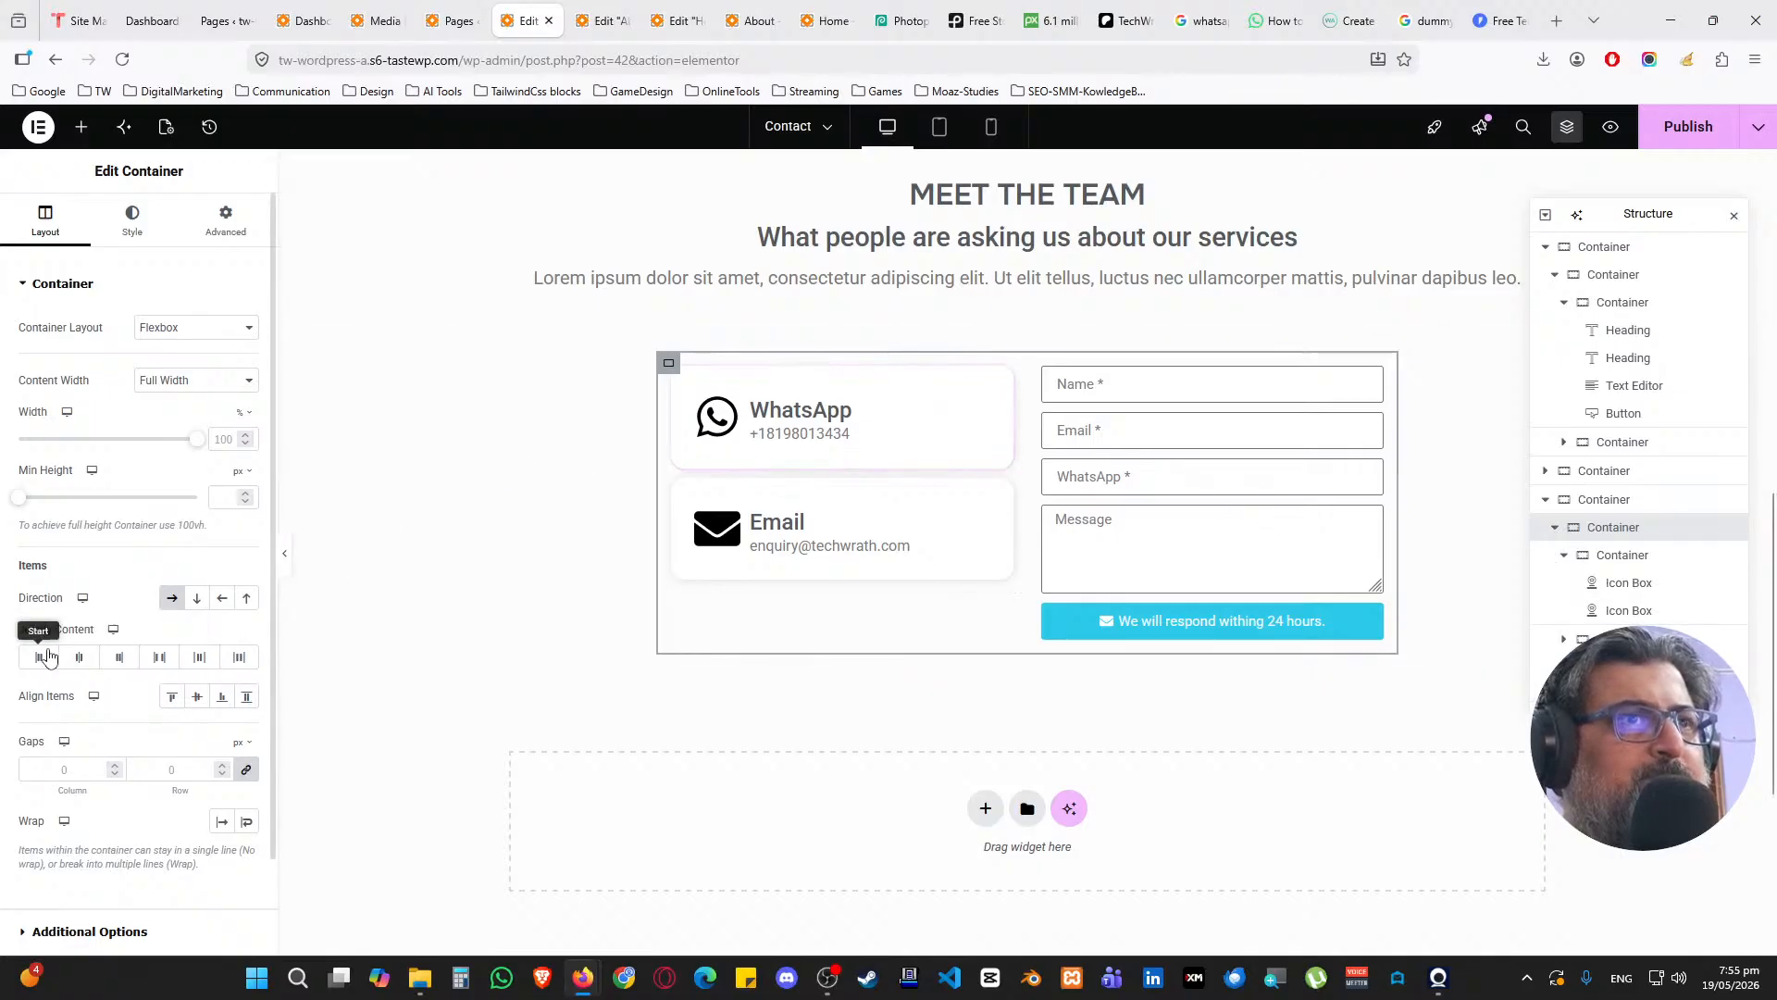
click(172, 696)
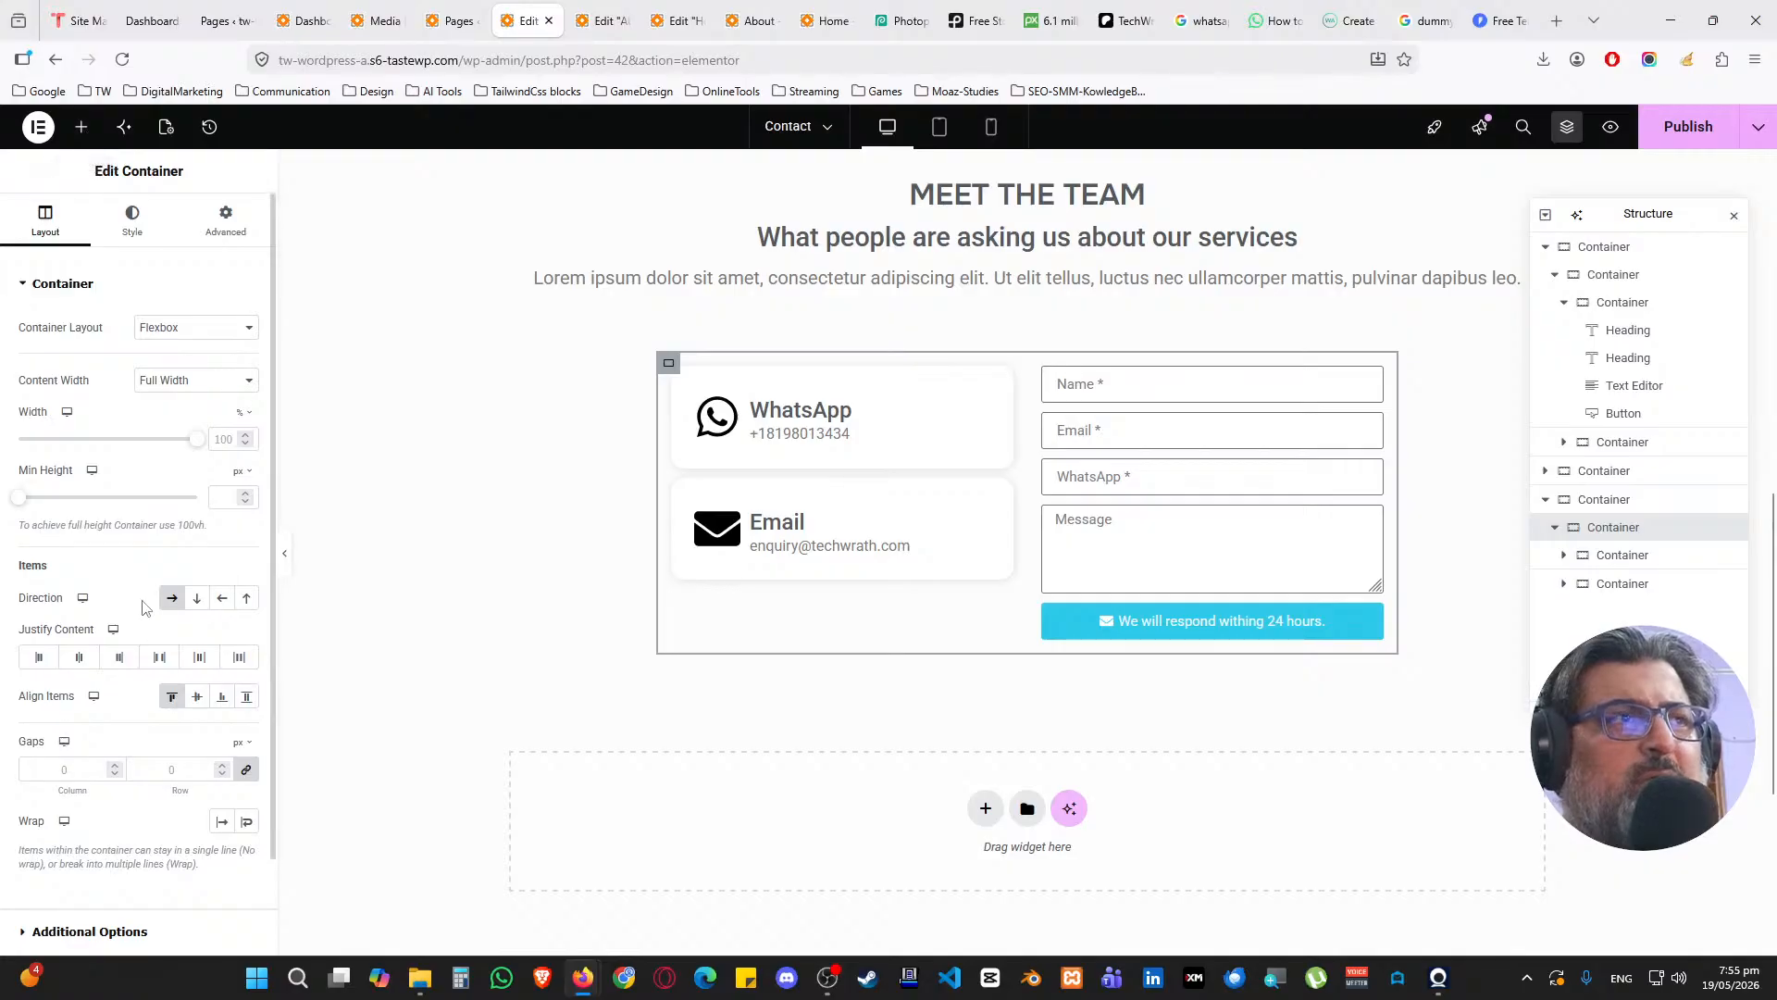
click(1002, 493)
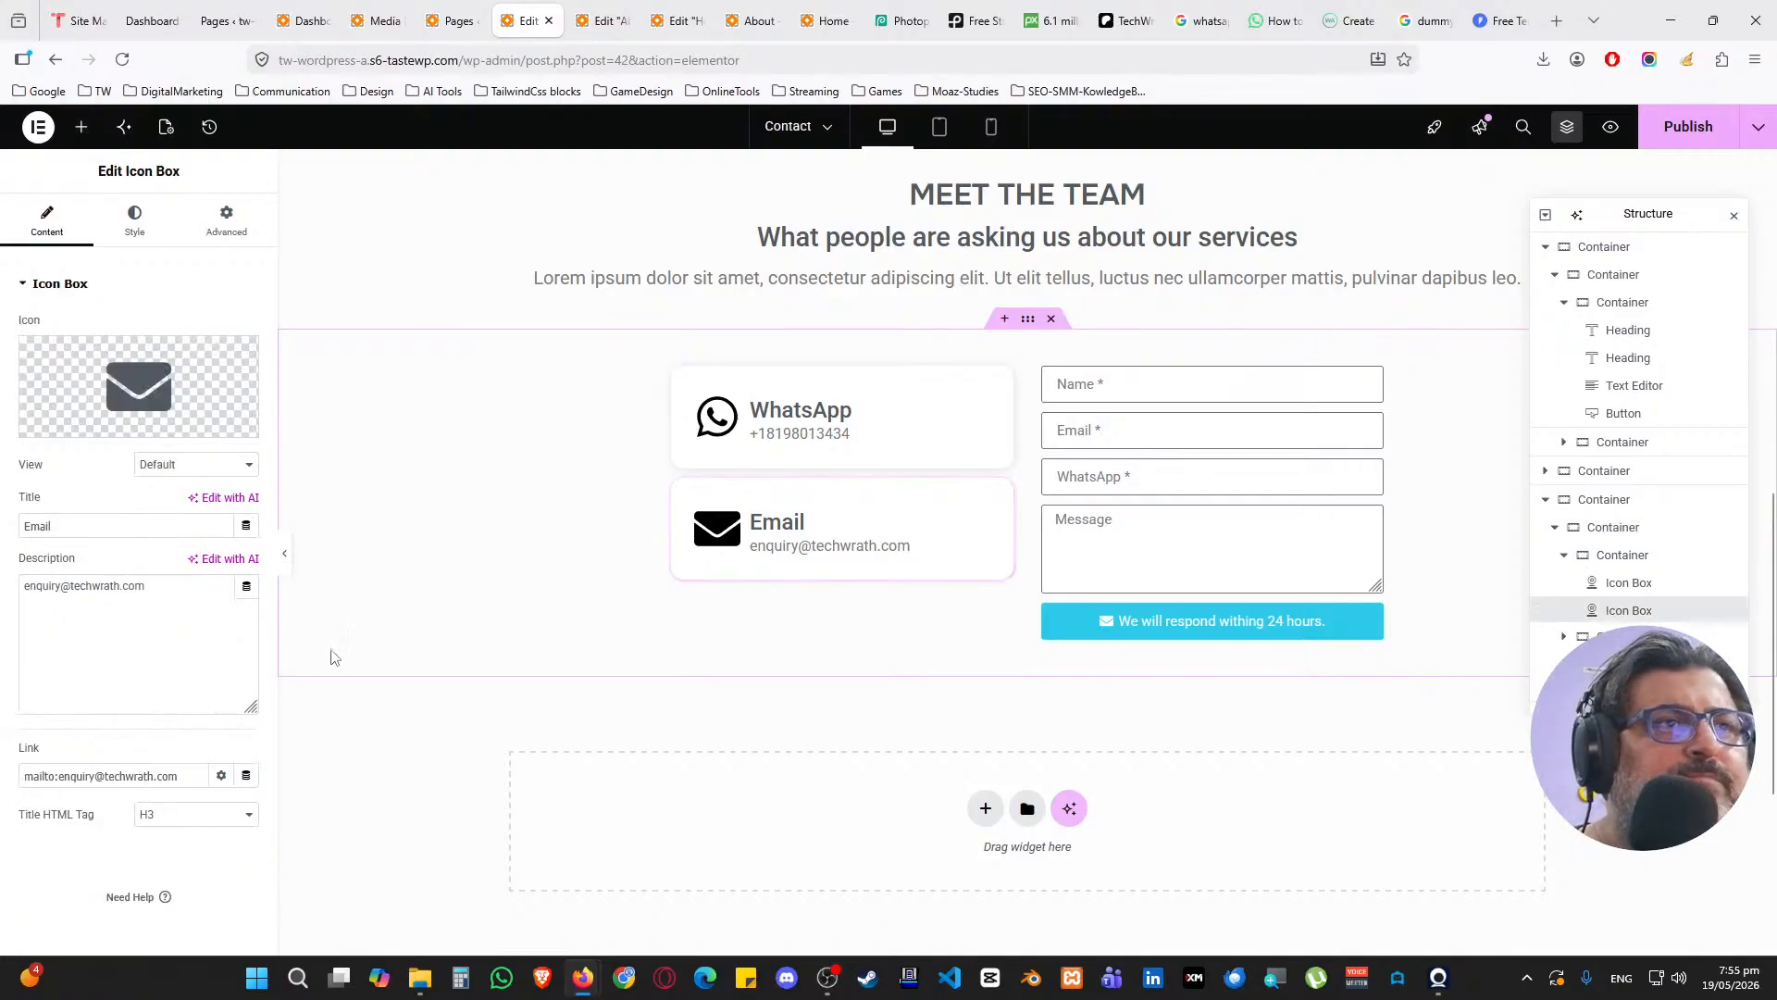
click(1005, 382)
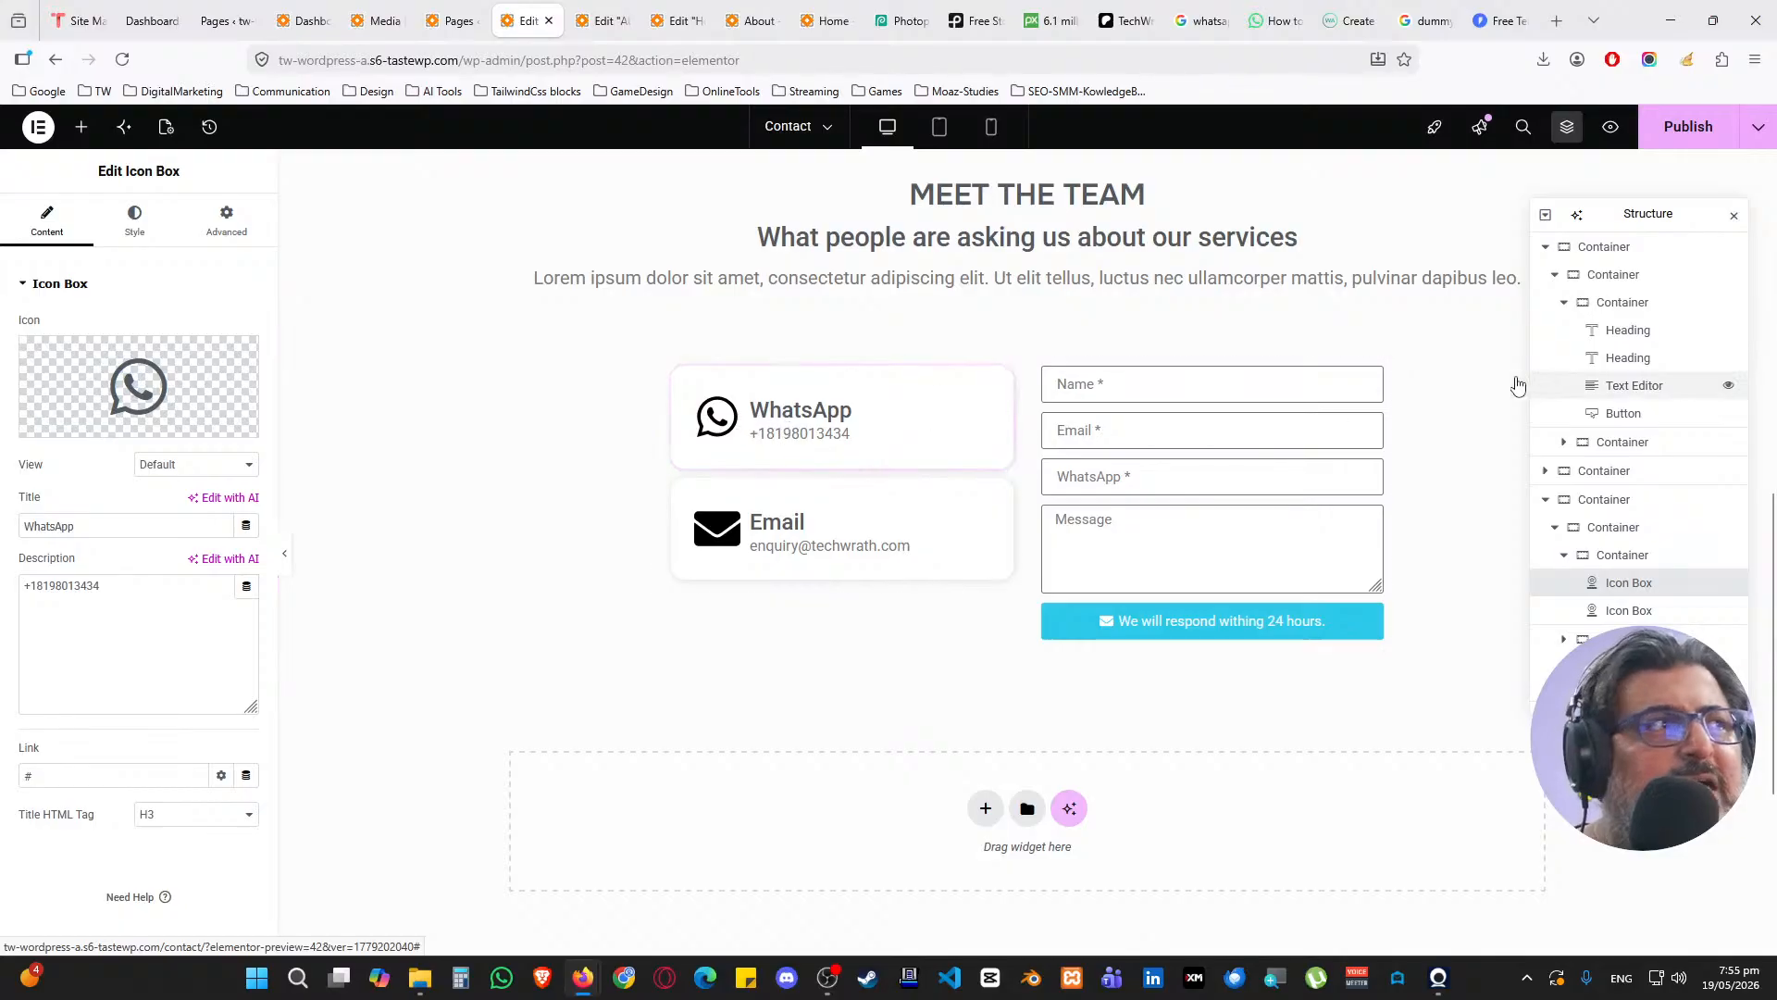
click(1736, 216)
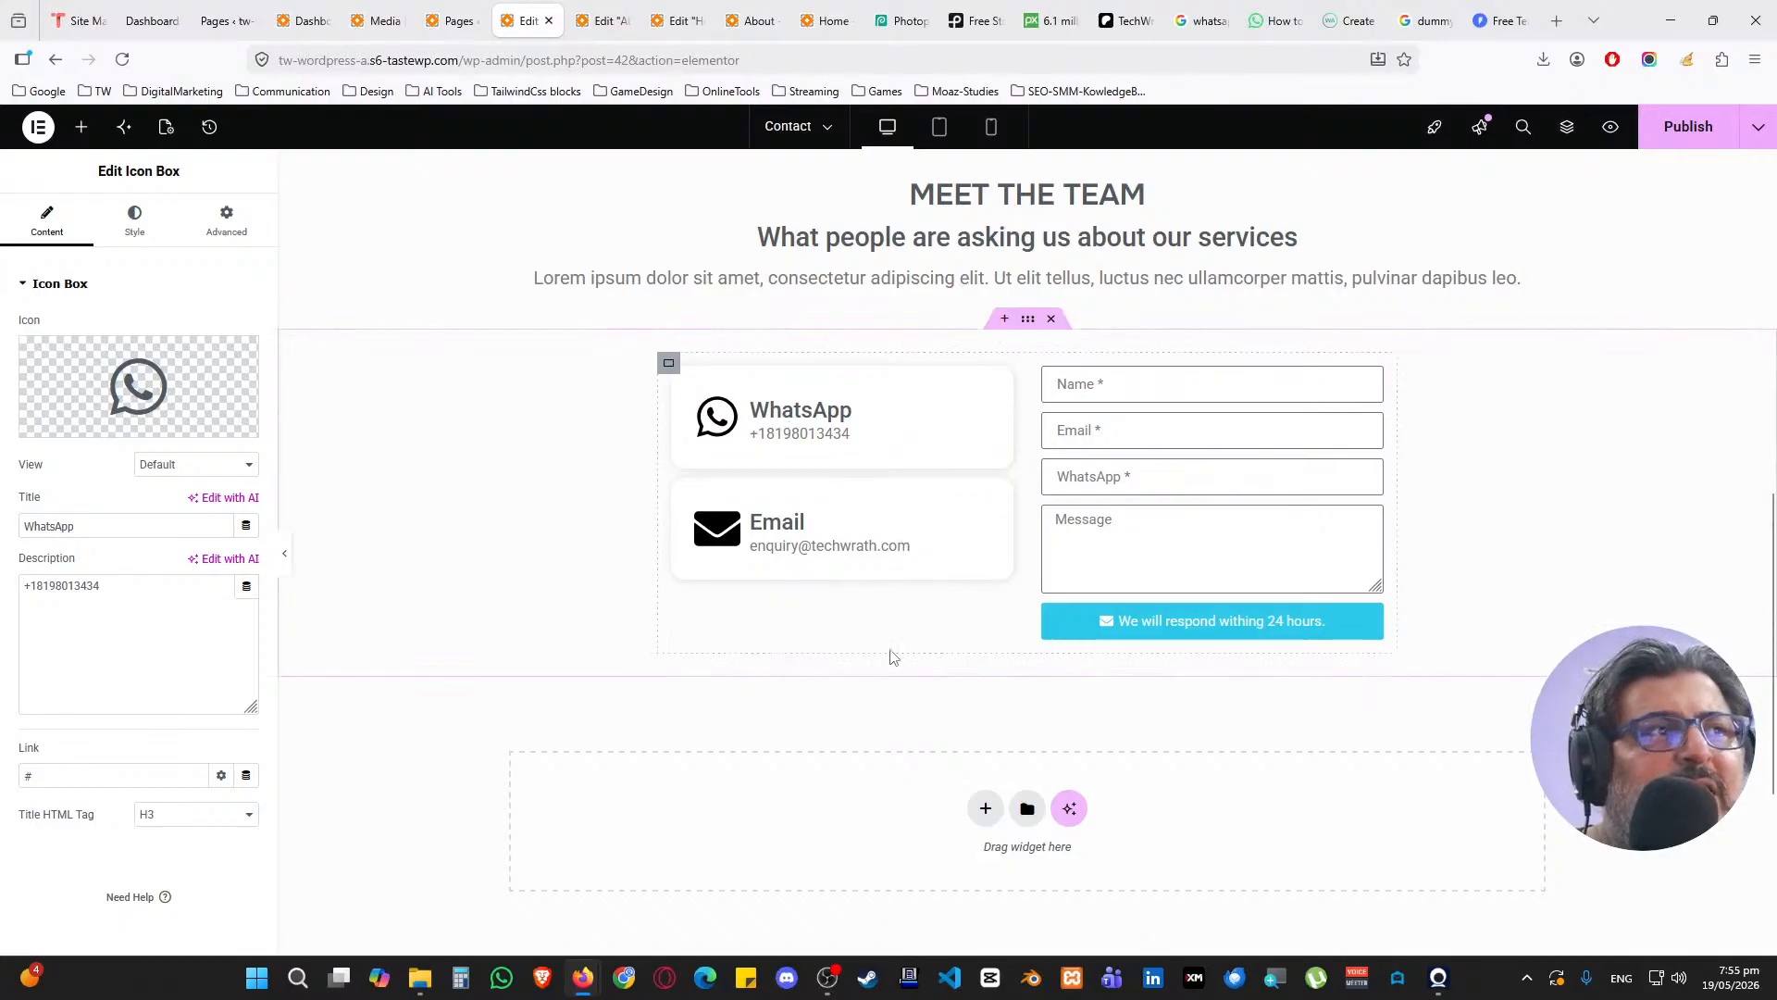
scroll(806, 394, down, 1)
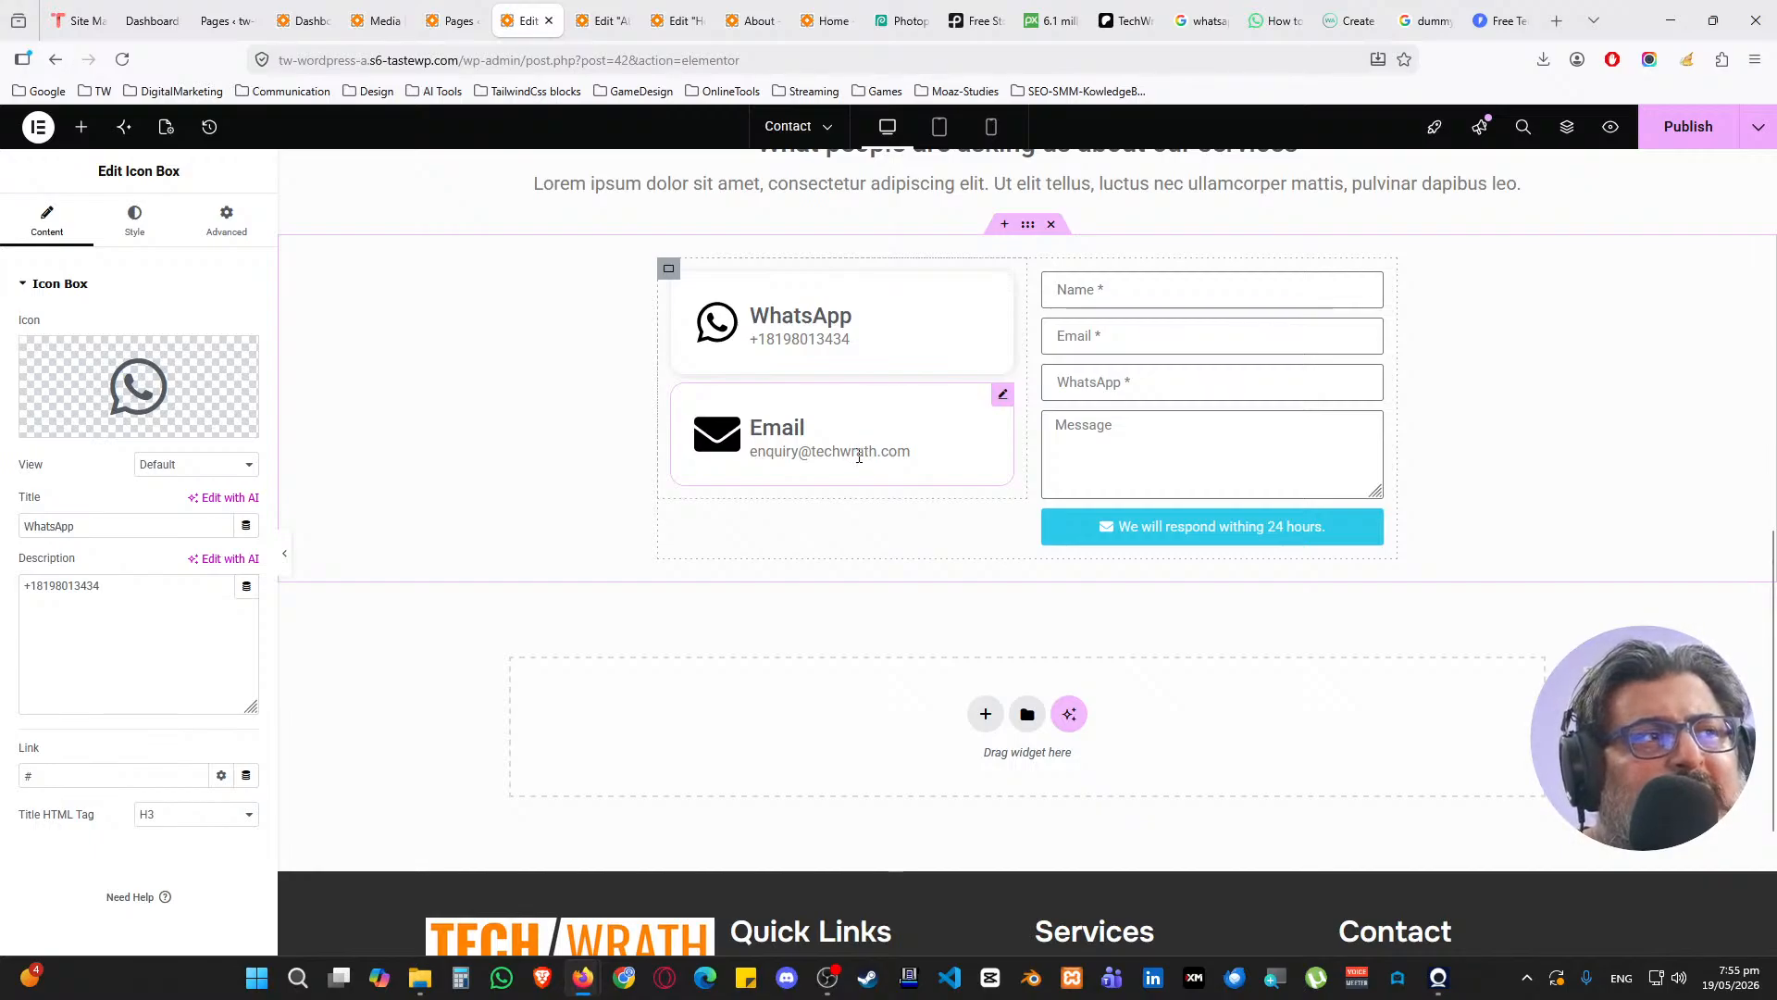
Search 'google m' in Elements, undo a misplaced Google Maps drop, and publish the page
click(81, 127)
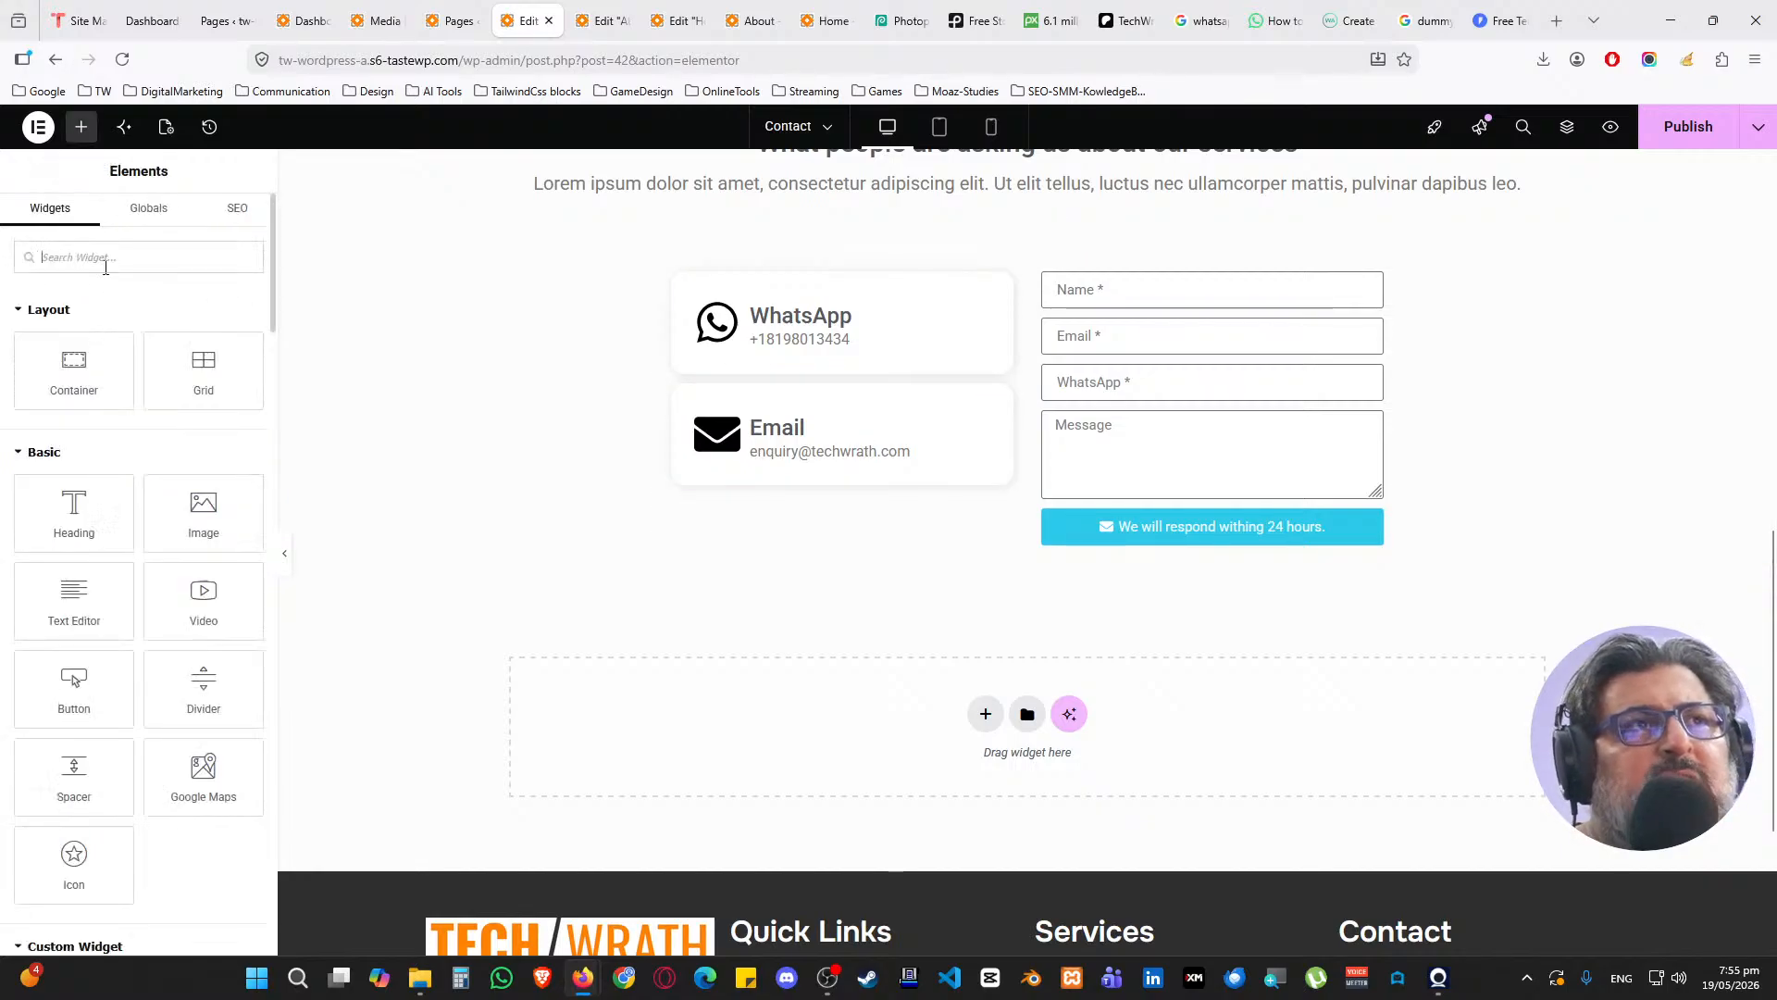
text(google map)
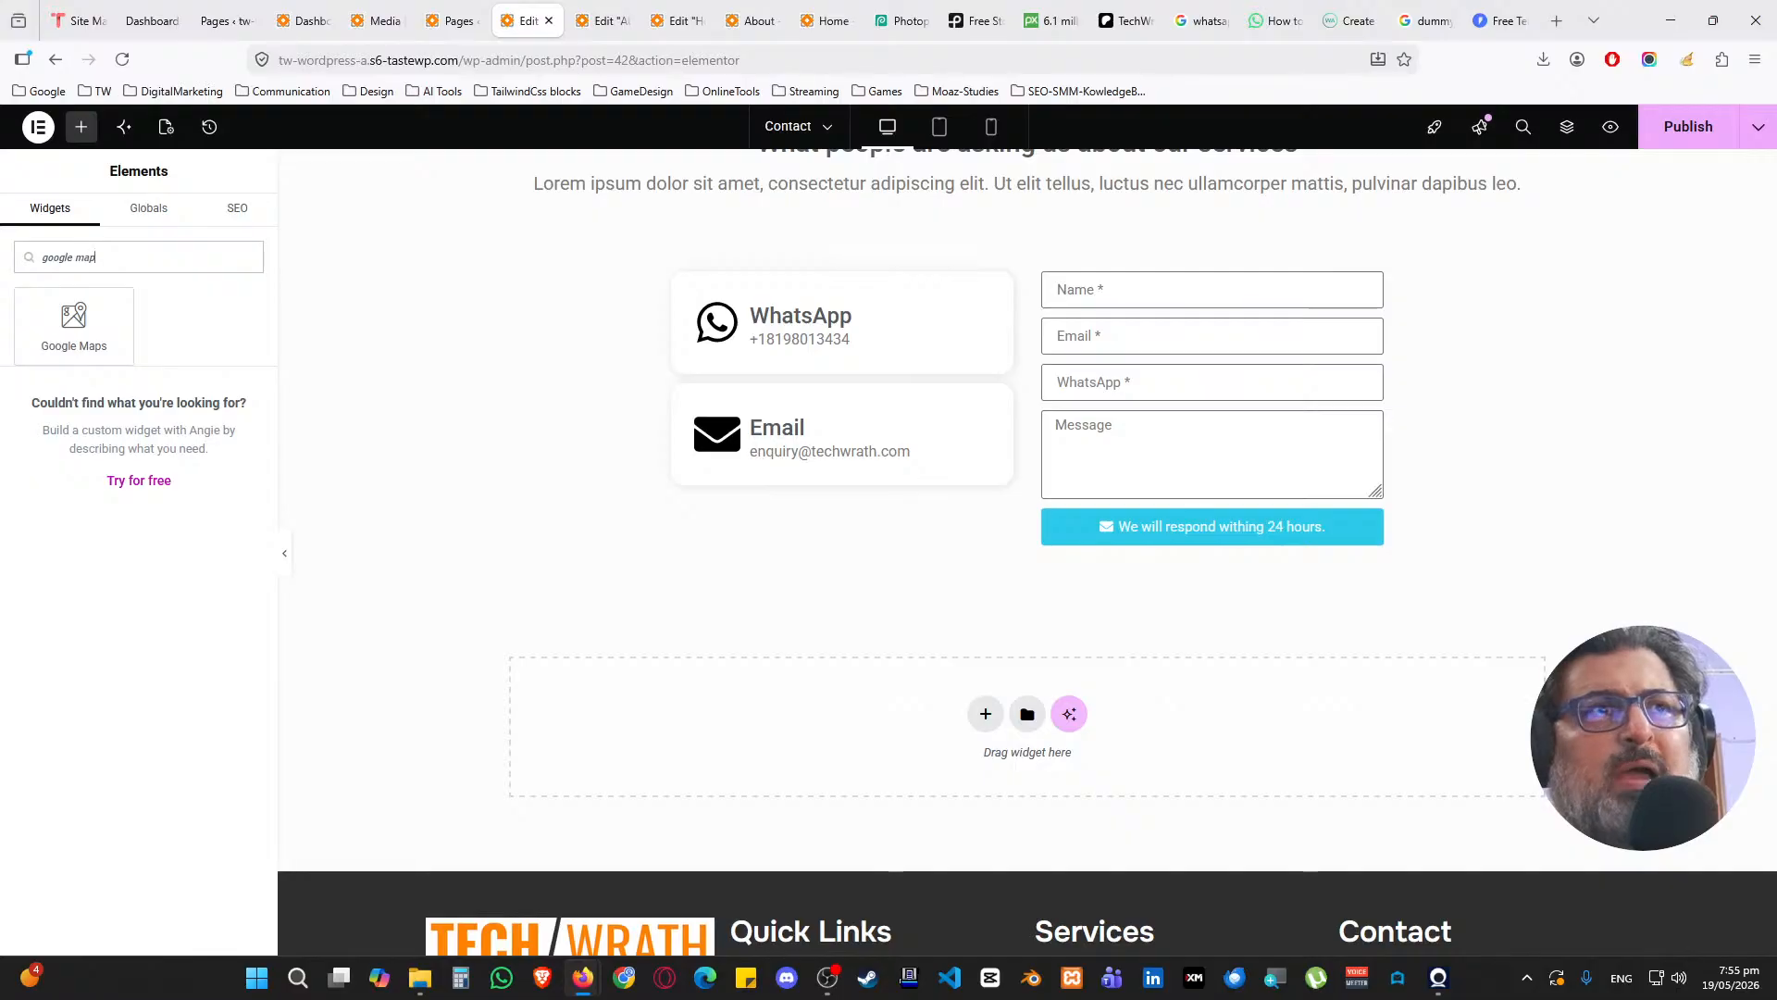
drag(106, 334, 918, 491)
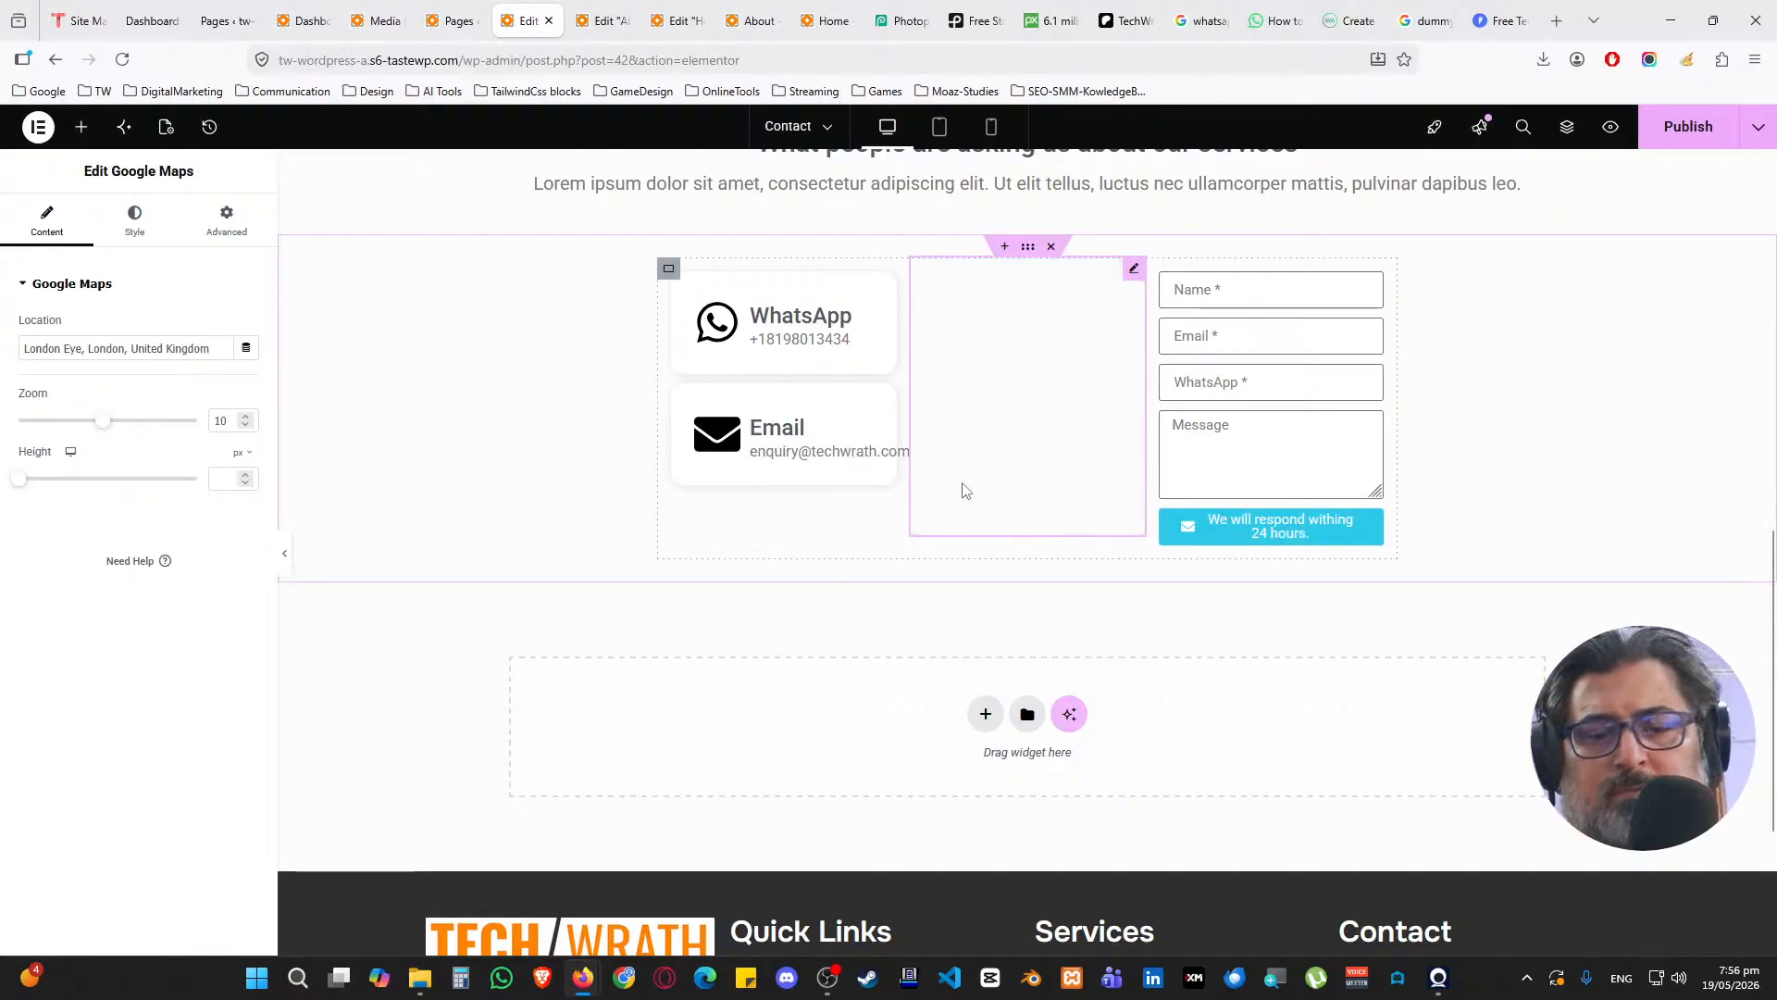
key(ctrl+z)
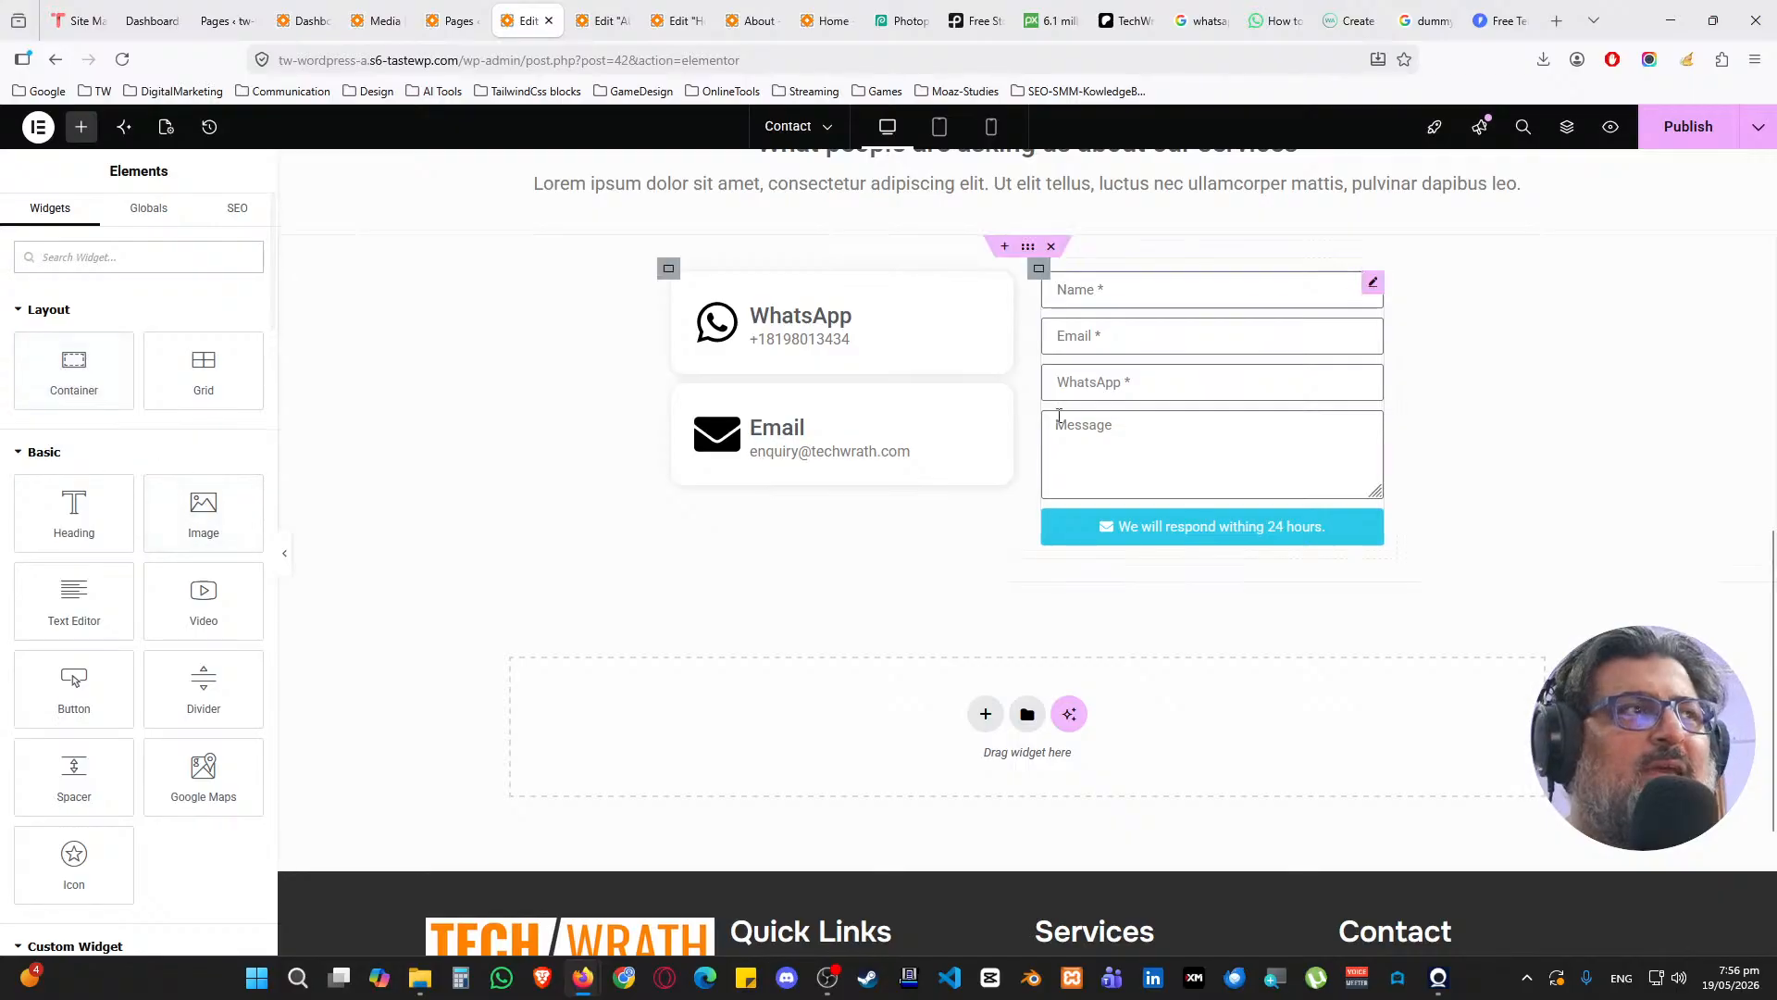
click(1686, 127)
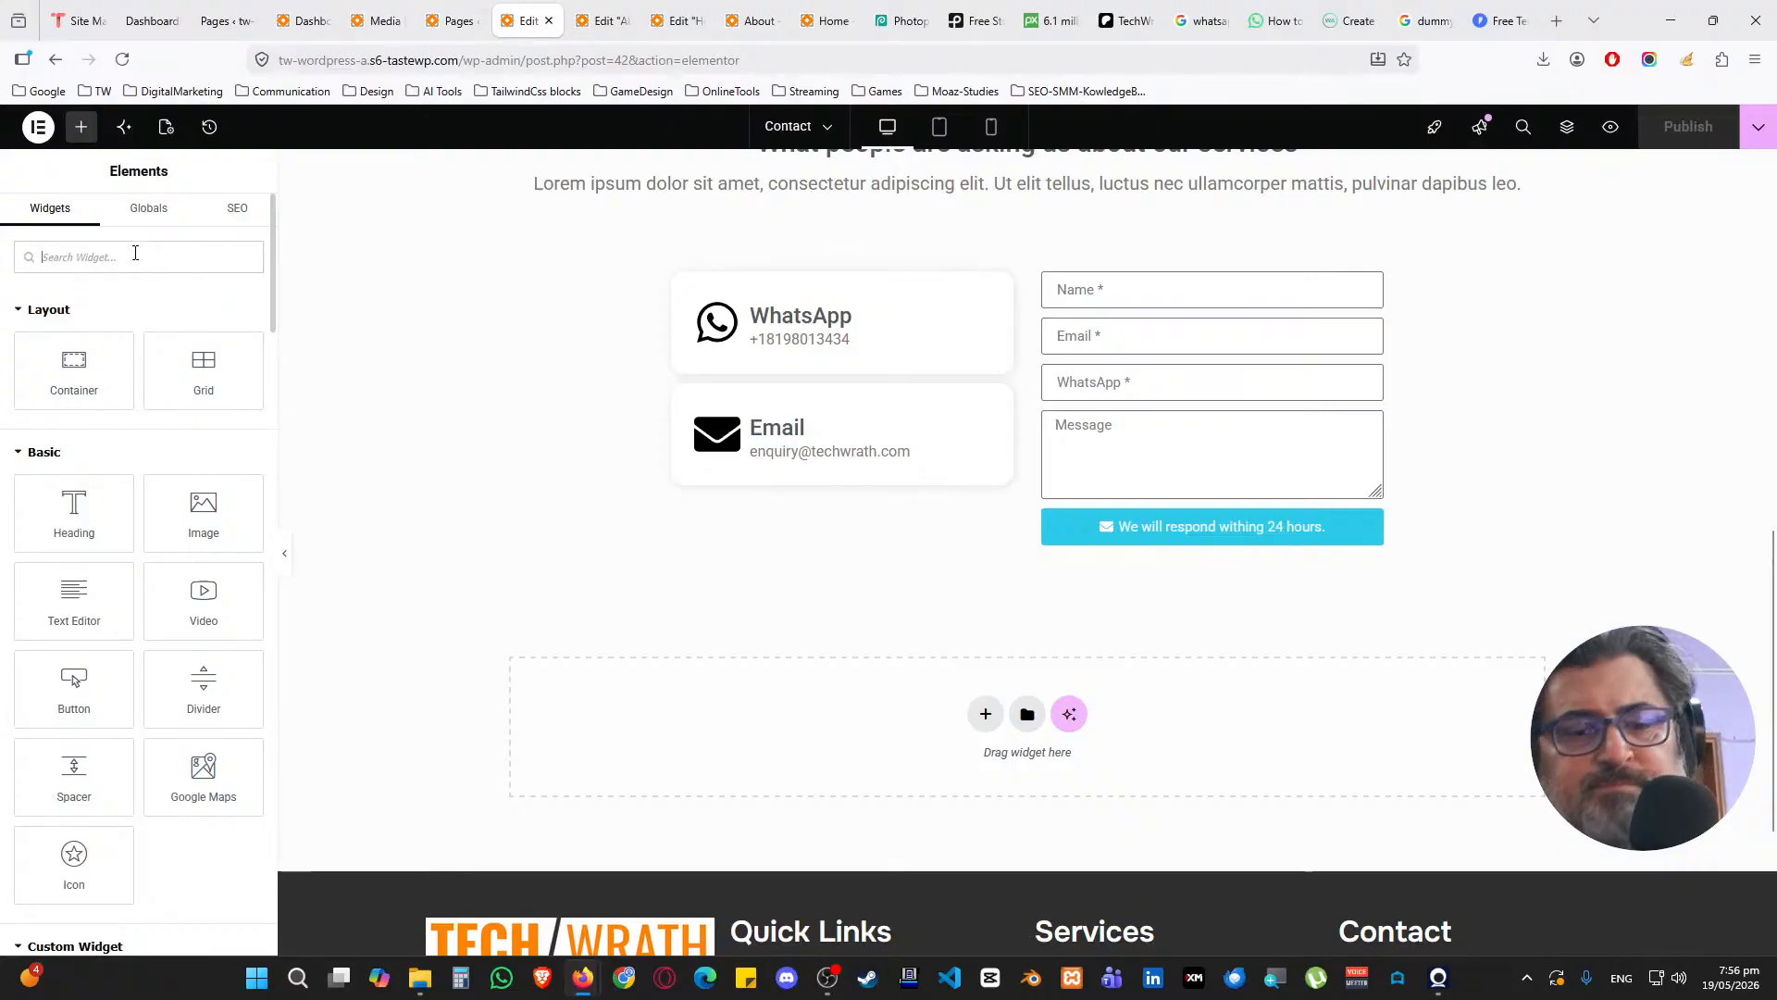
Place Google Maps between the contact cards and the form, then select the container's layout settings
text(google map)
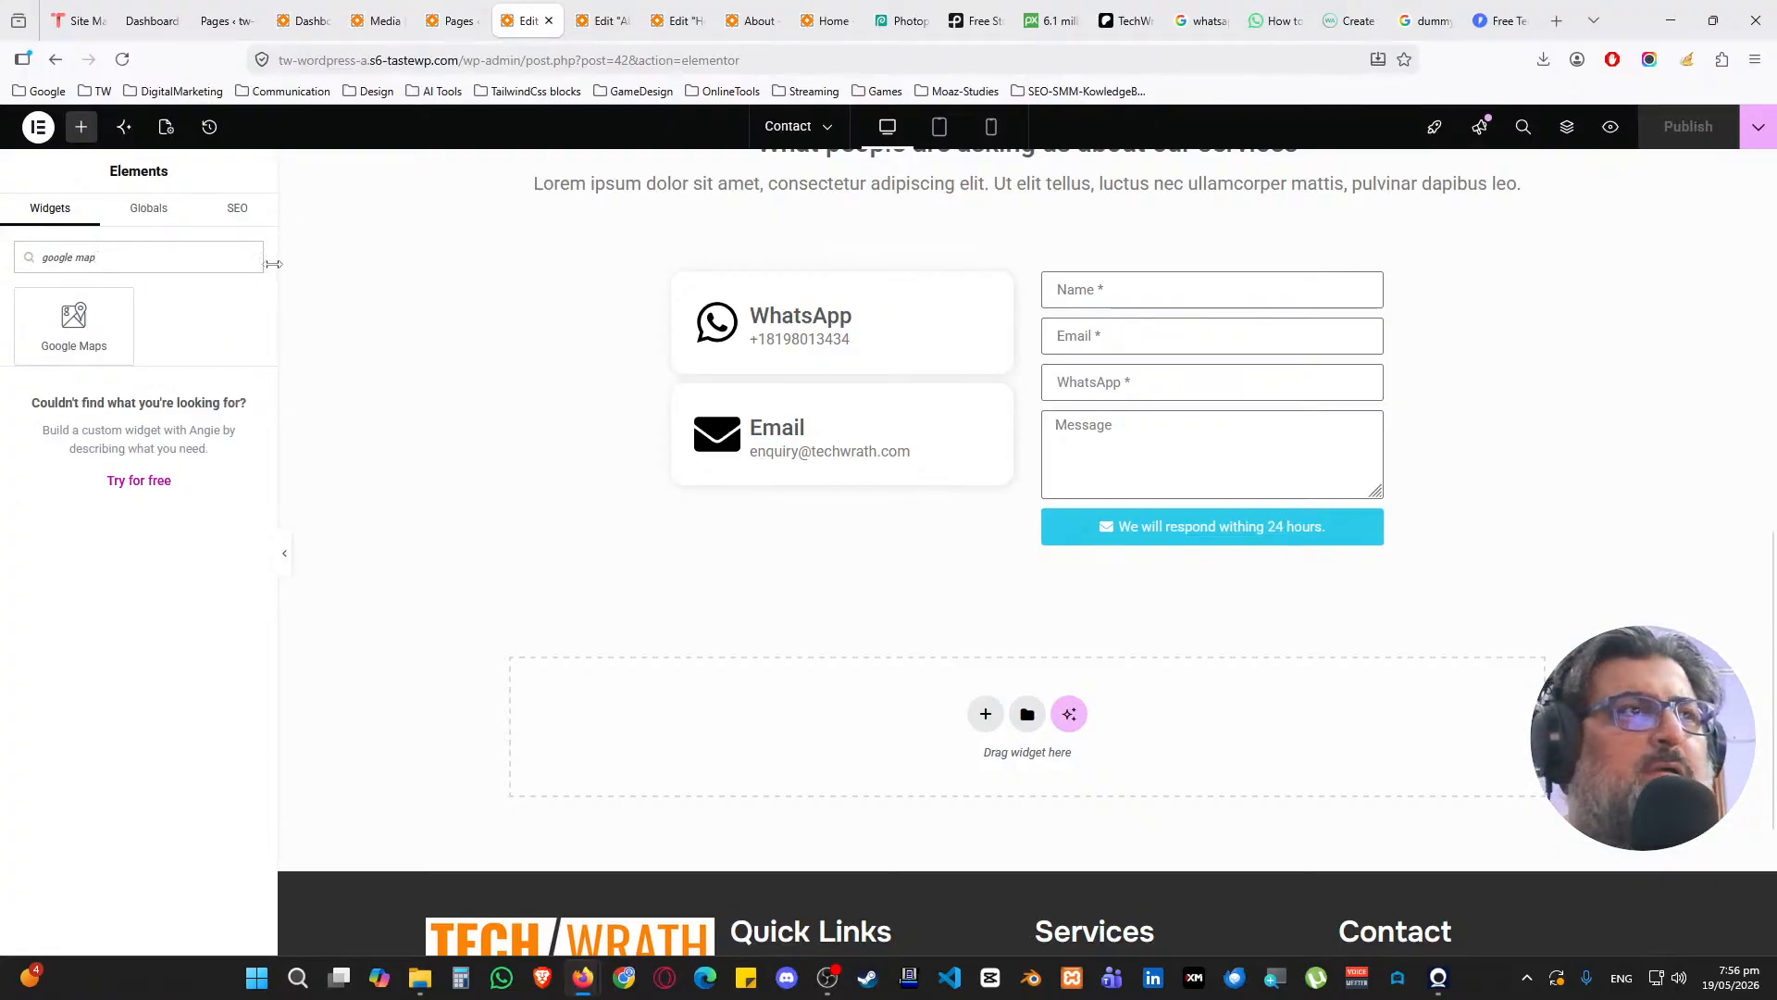
drag(74, 324, 887, 298)
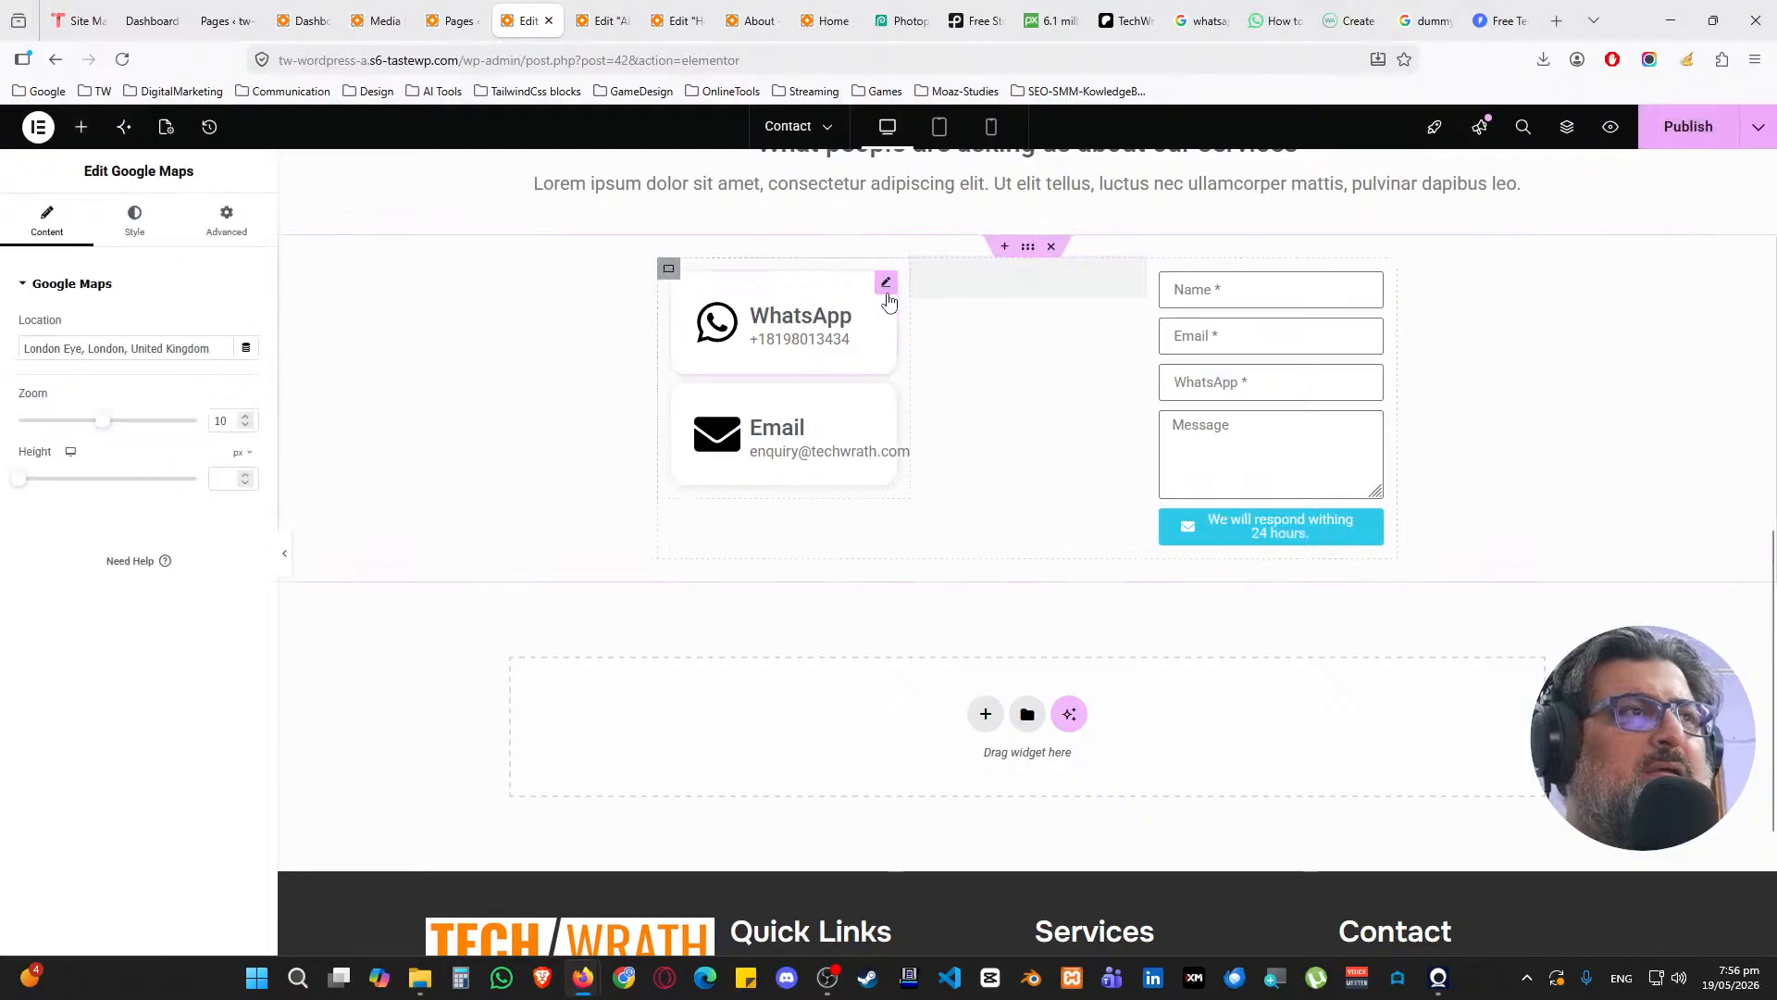
click(668, 269)
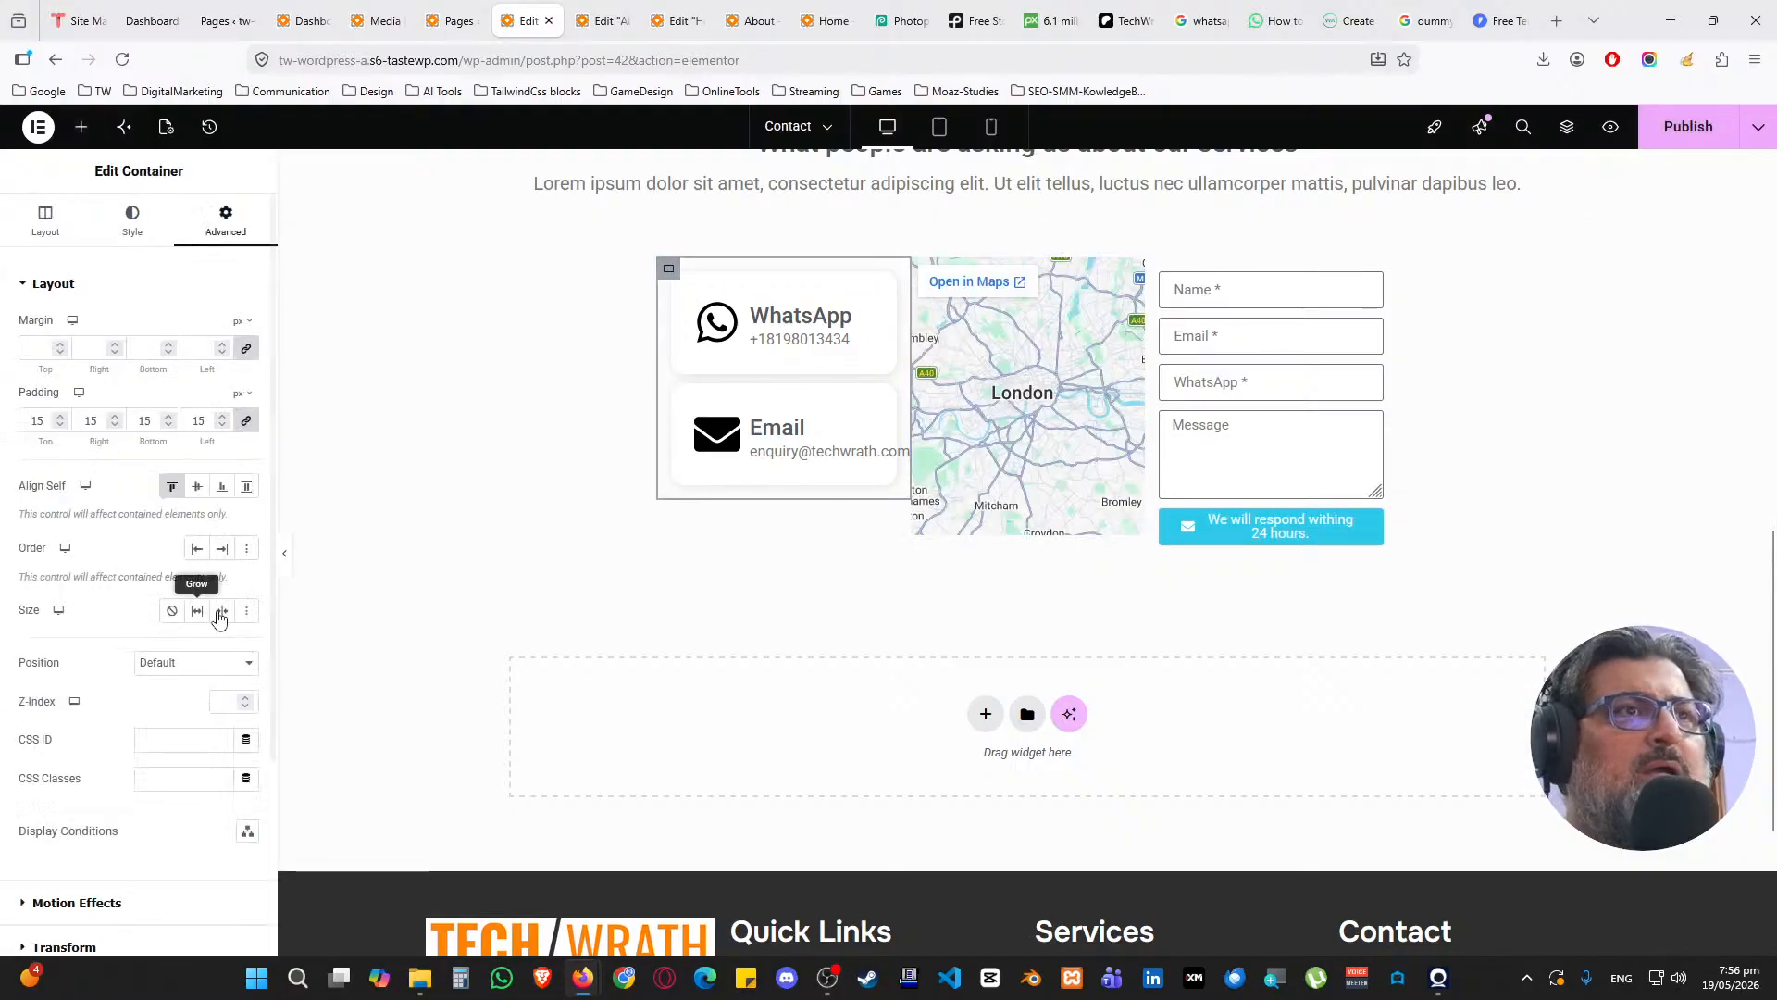
click(45, 222)
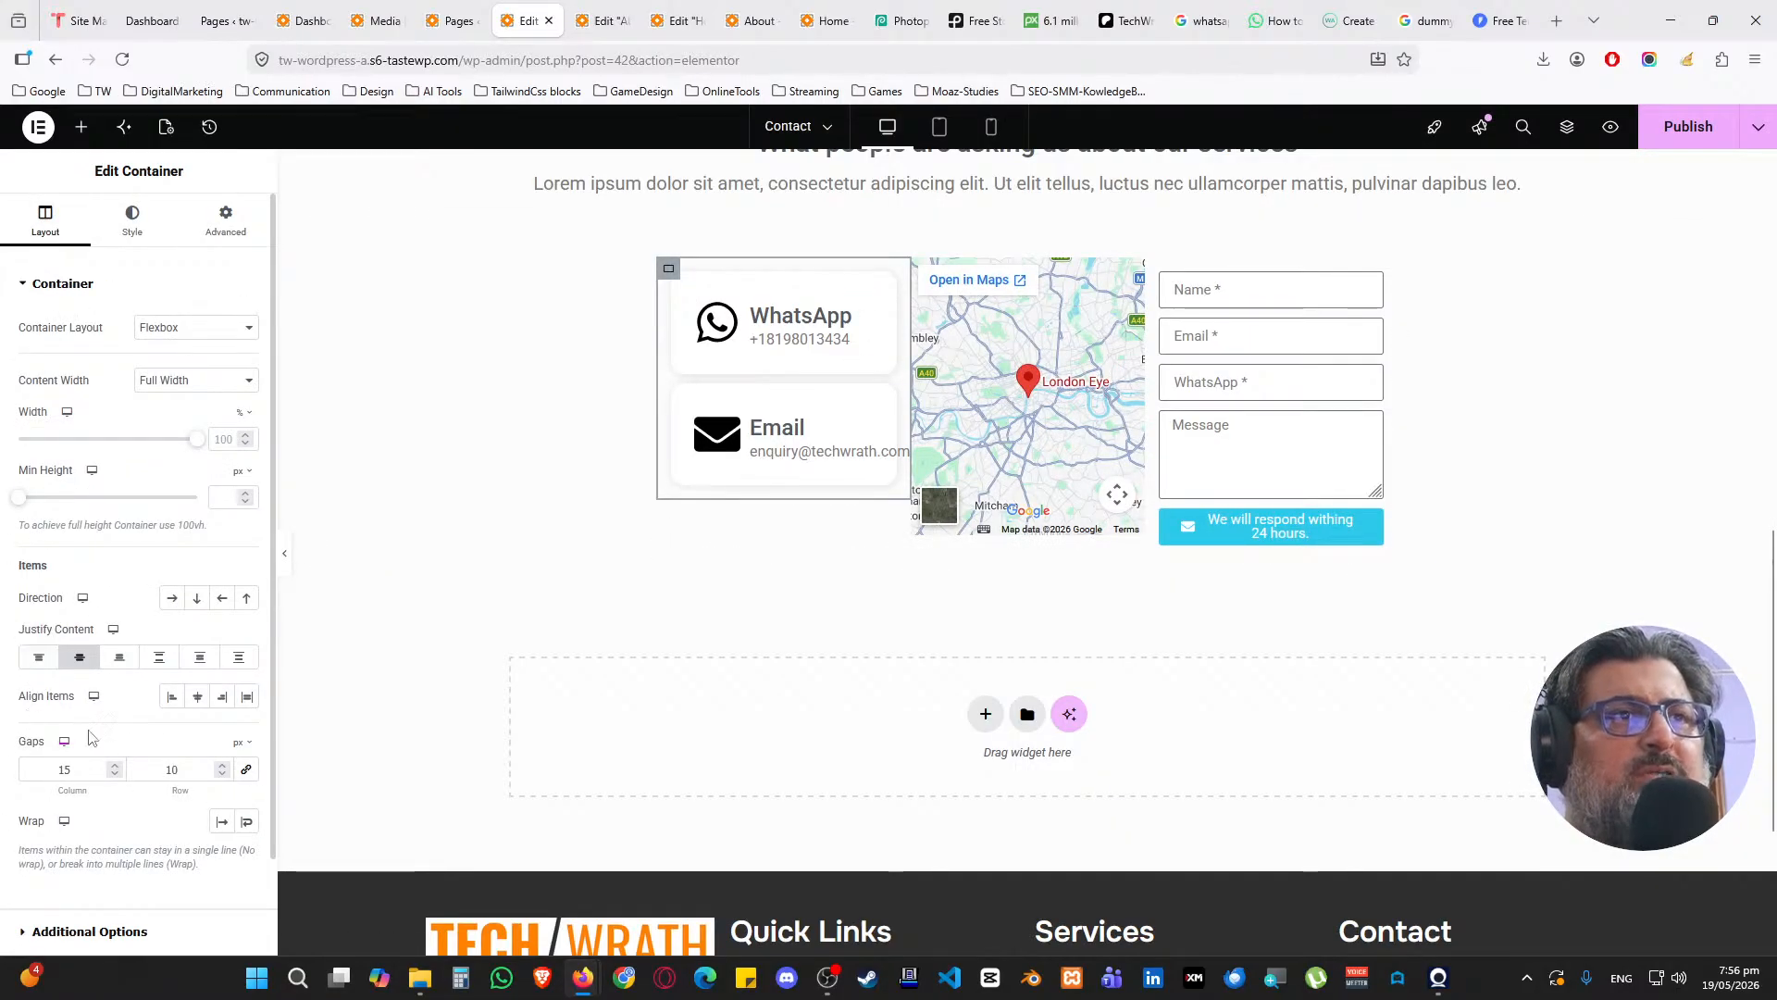
Stack the container vertically and, in the Structure navigator, drag the map below the Email card
click(196, 598)
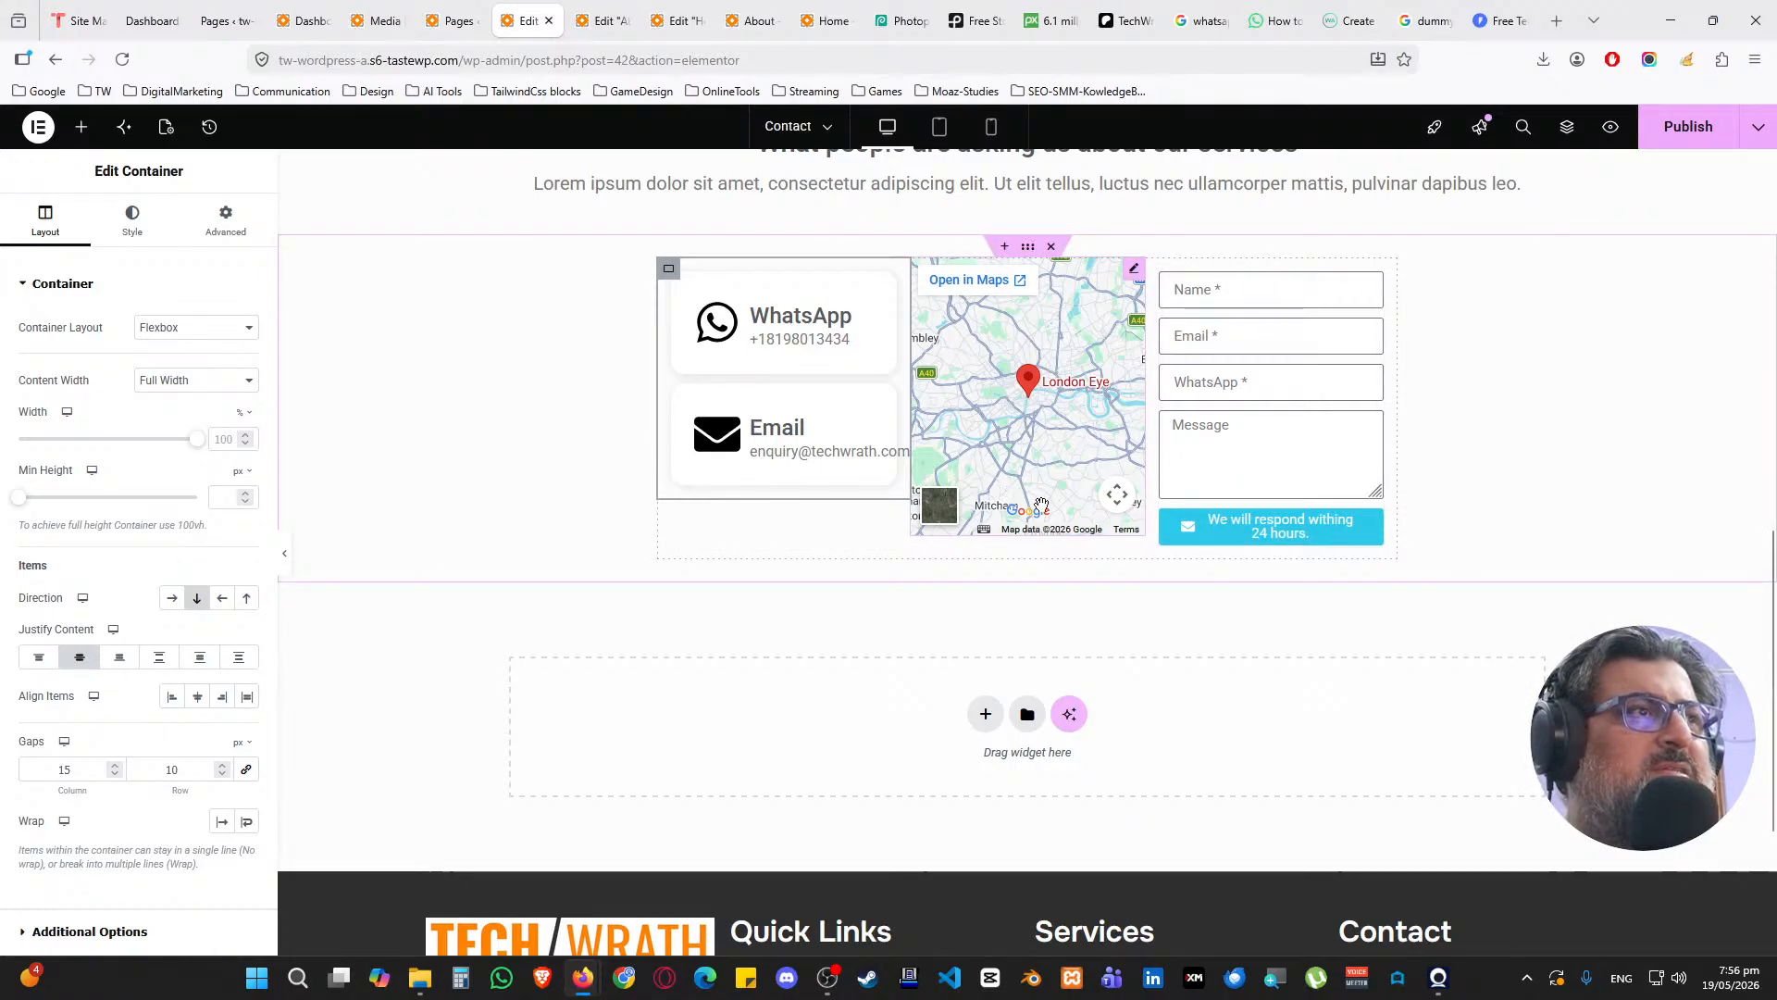
right_click(1411, 600)
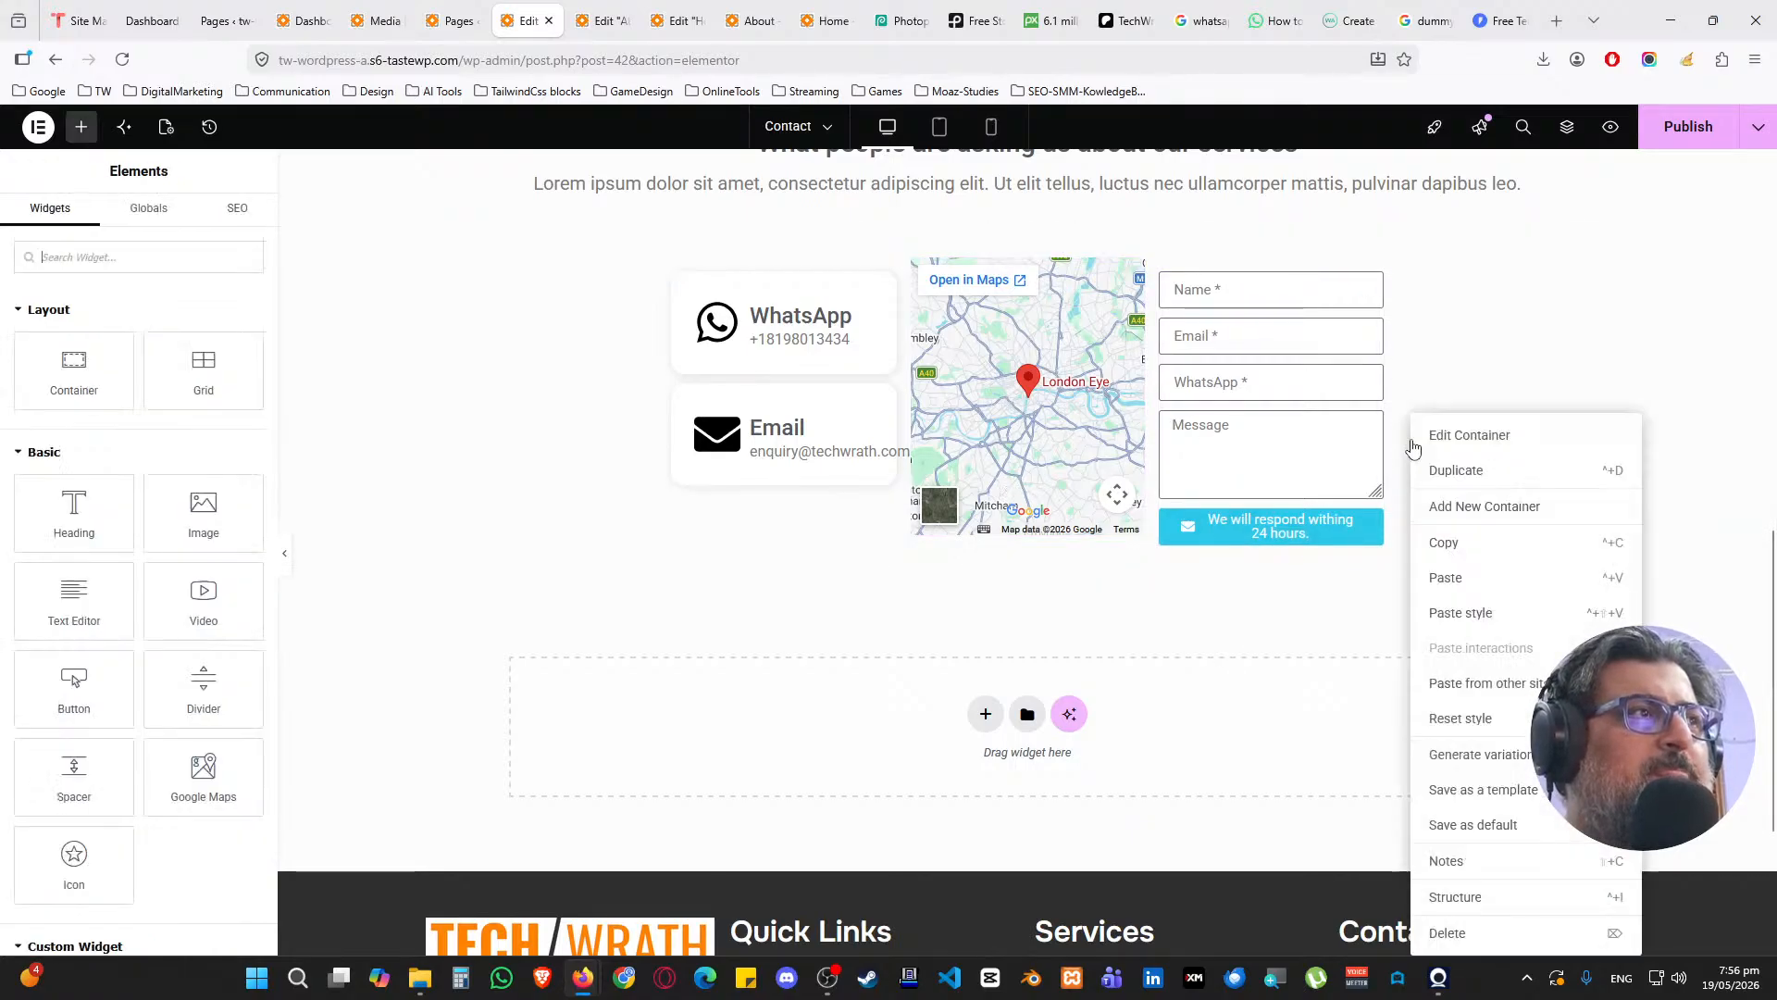
click(1493, 892)
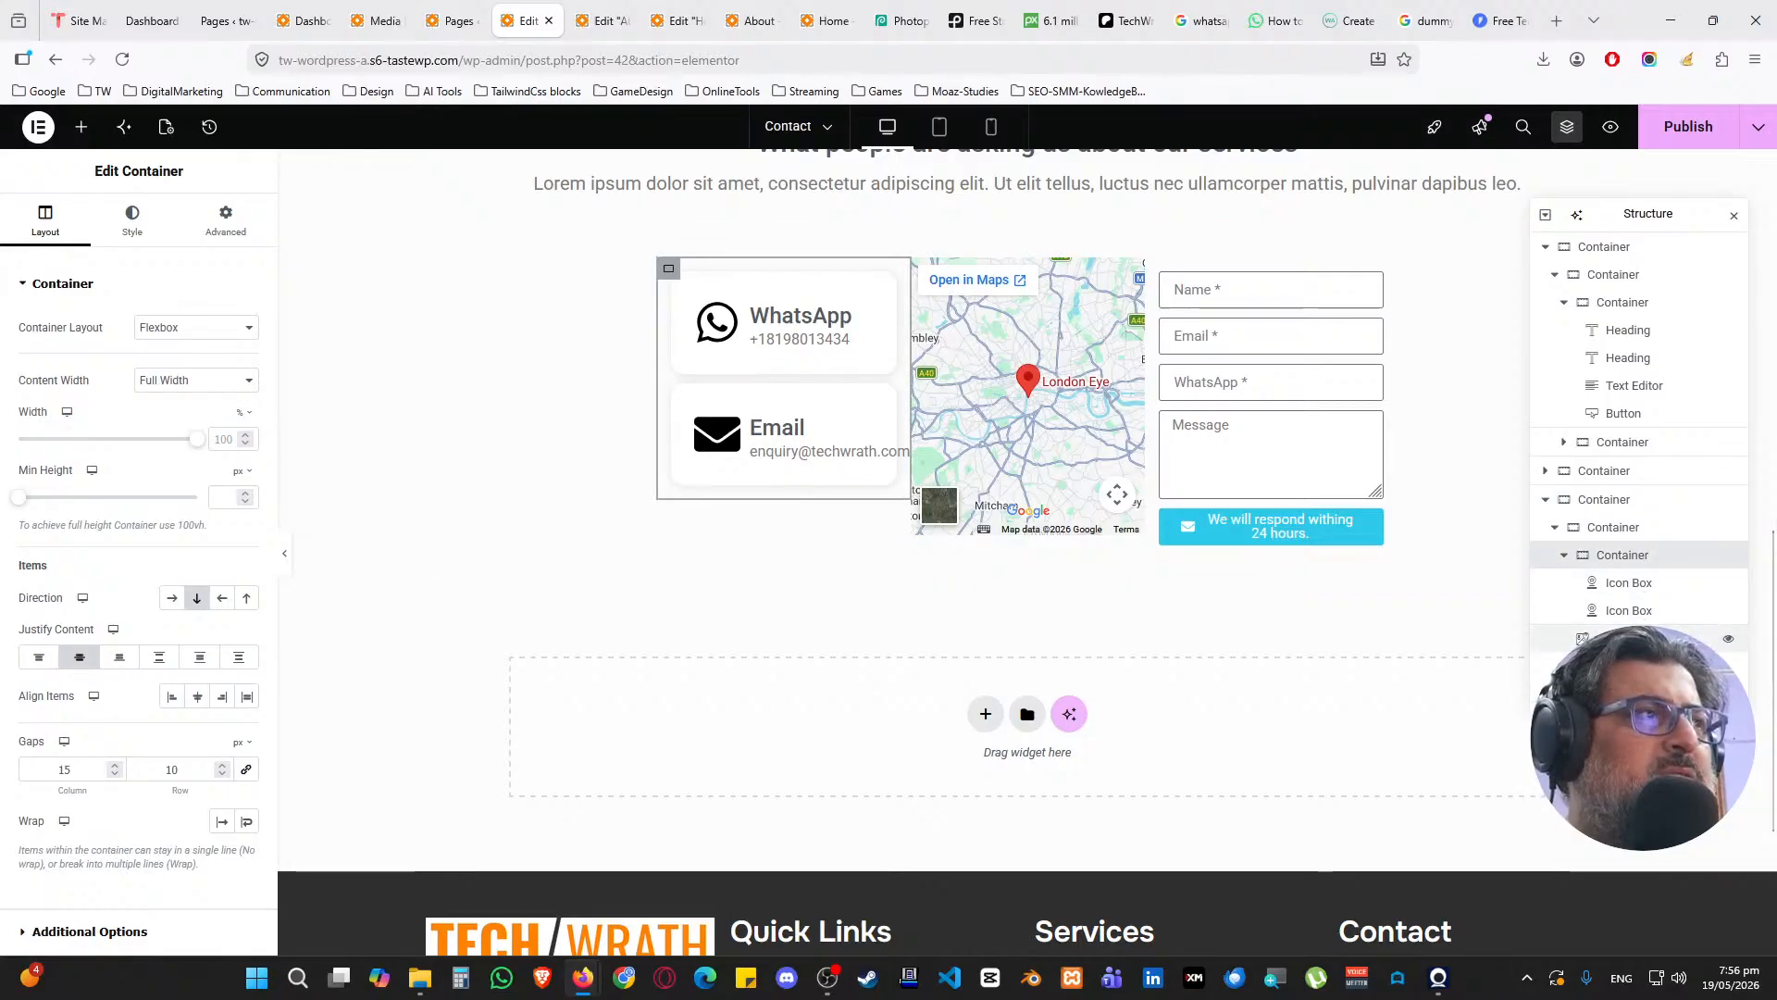
drag(1583, 638, 1635, 592)
click(1620, 556)
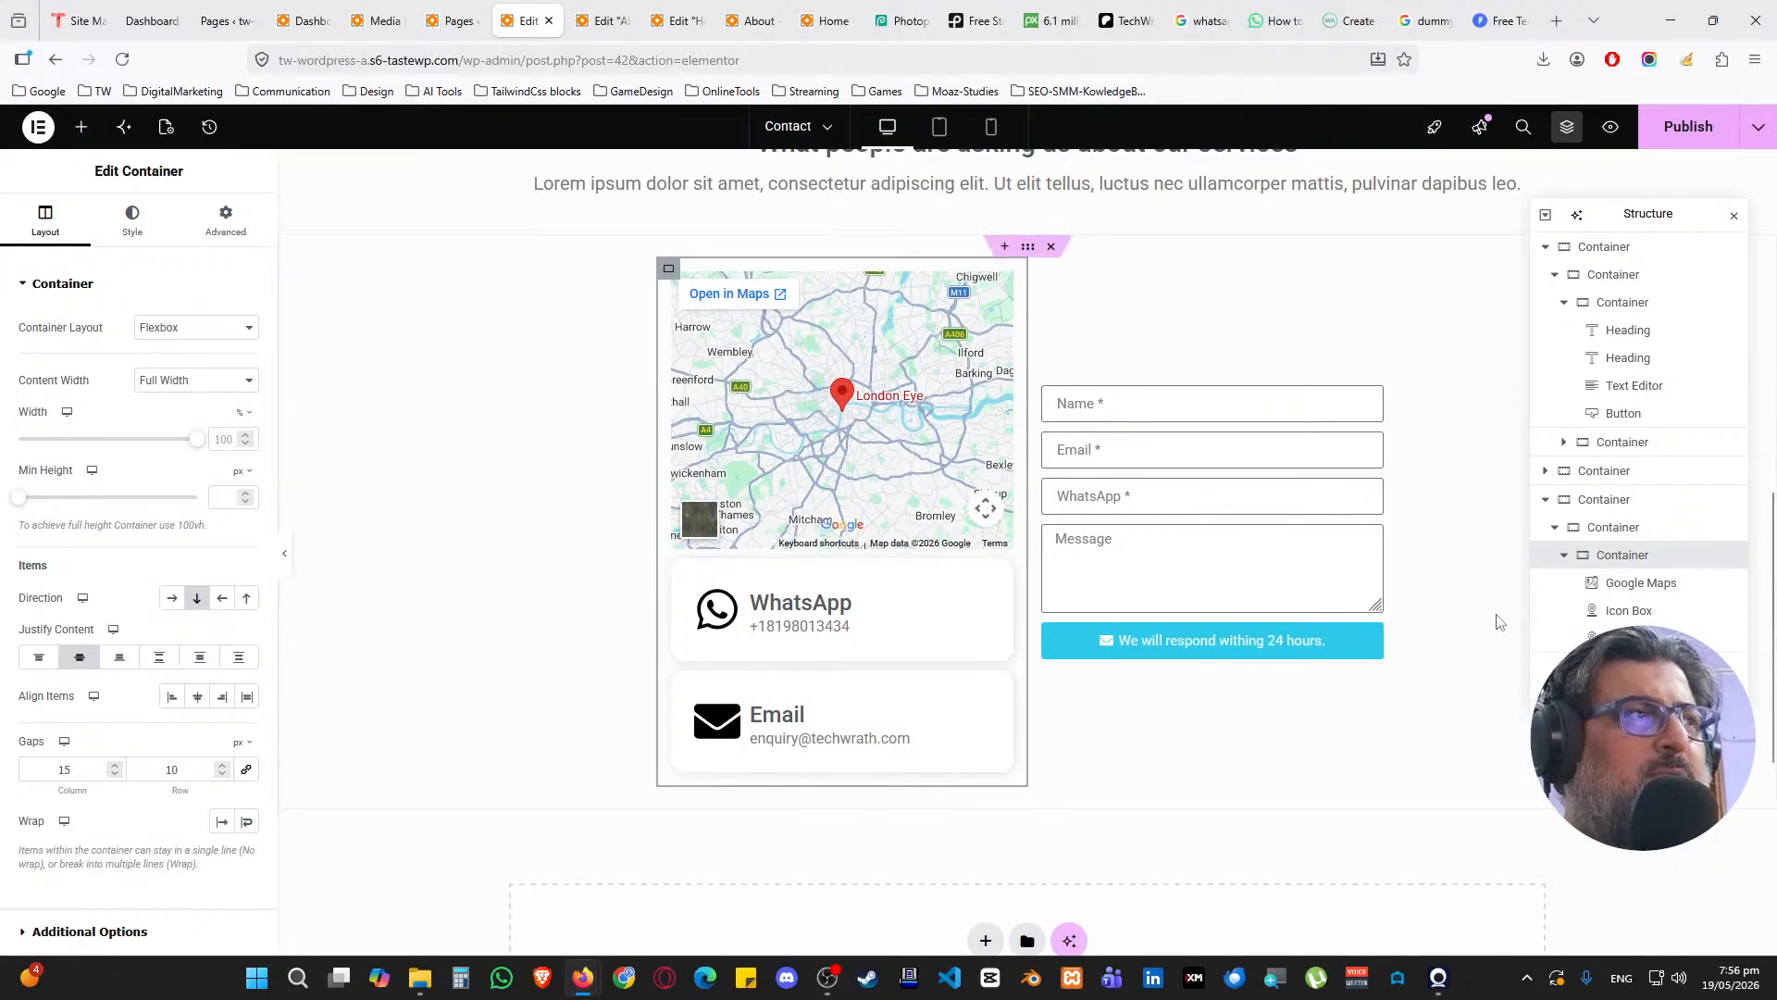
click(1632, 591)
drag(1632, 594, 1635, 637)
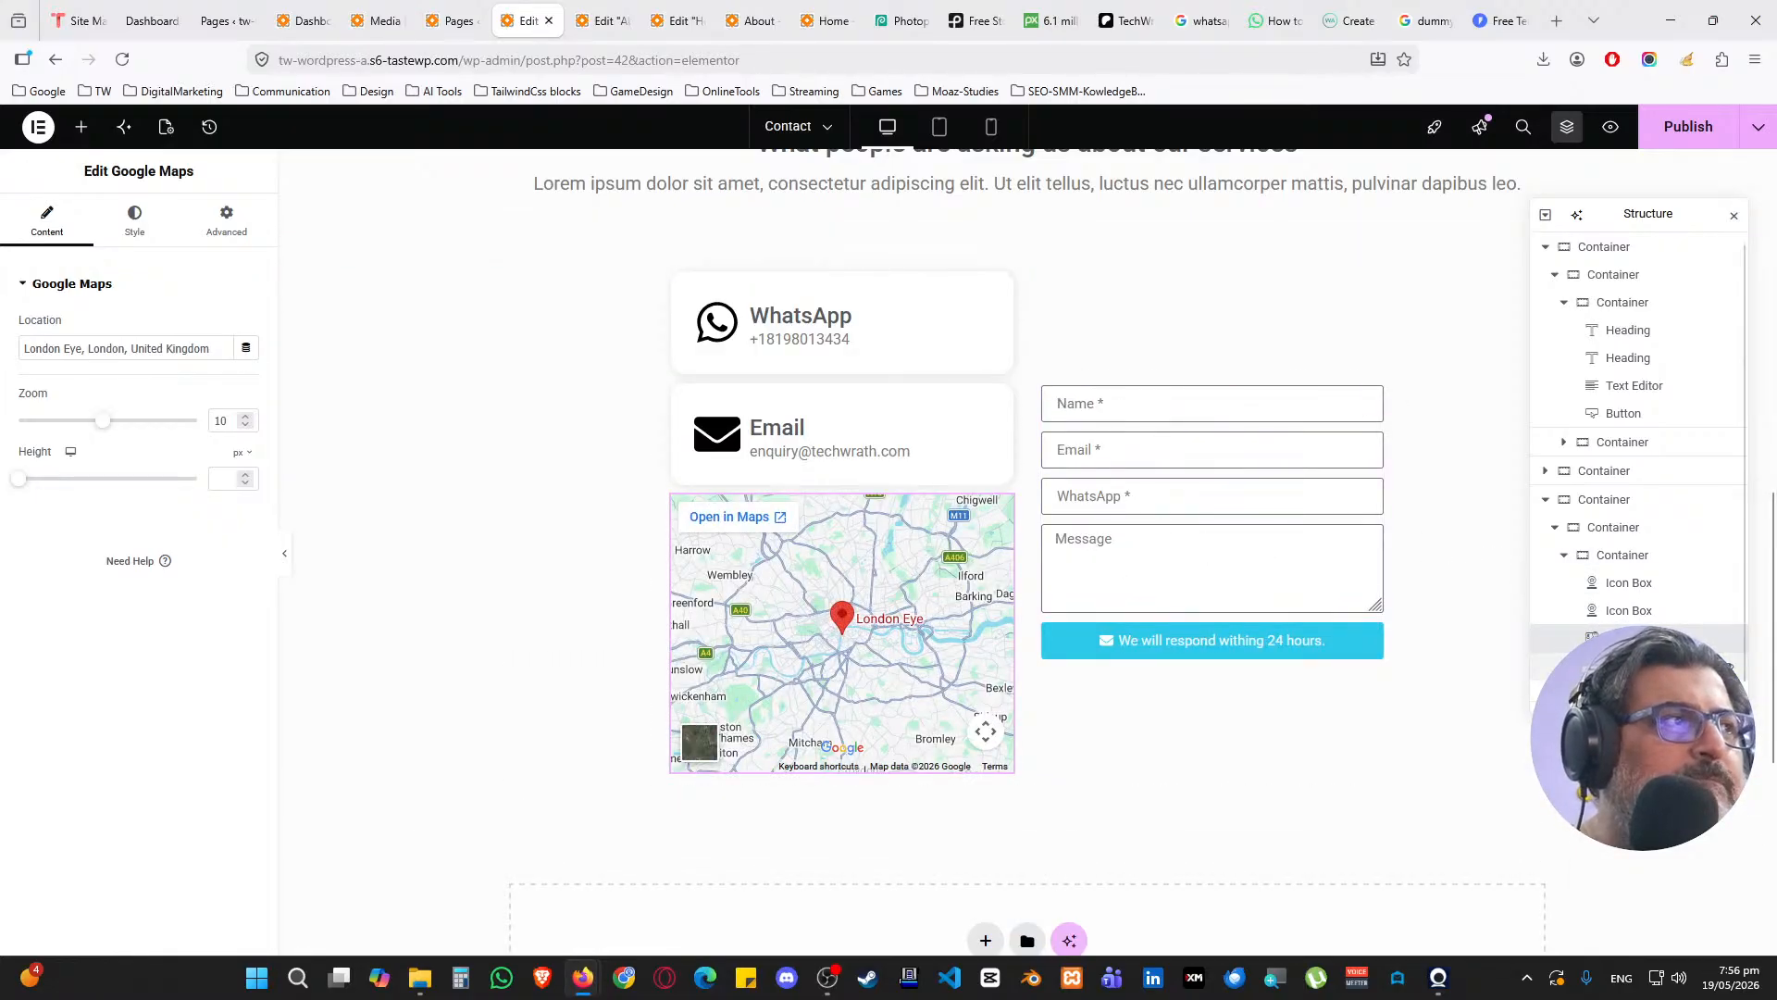
Stack the form container vertically and set Justify Content to Start for the cards column and form
click(1630, 665)
click(45, 222)
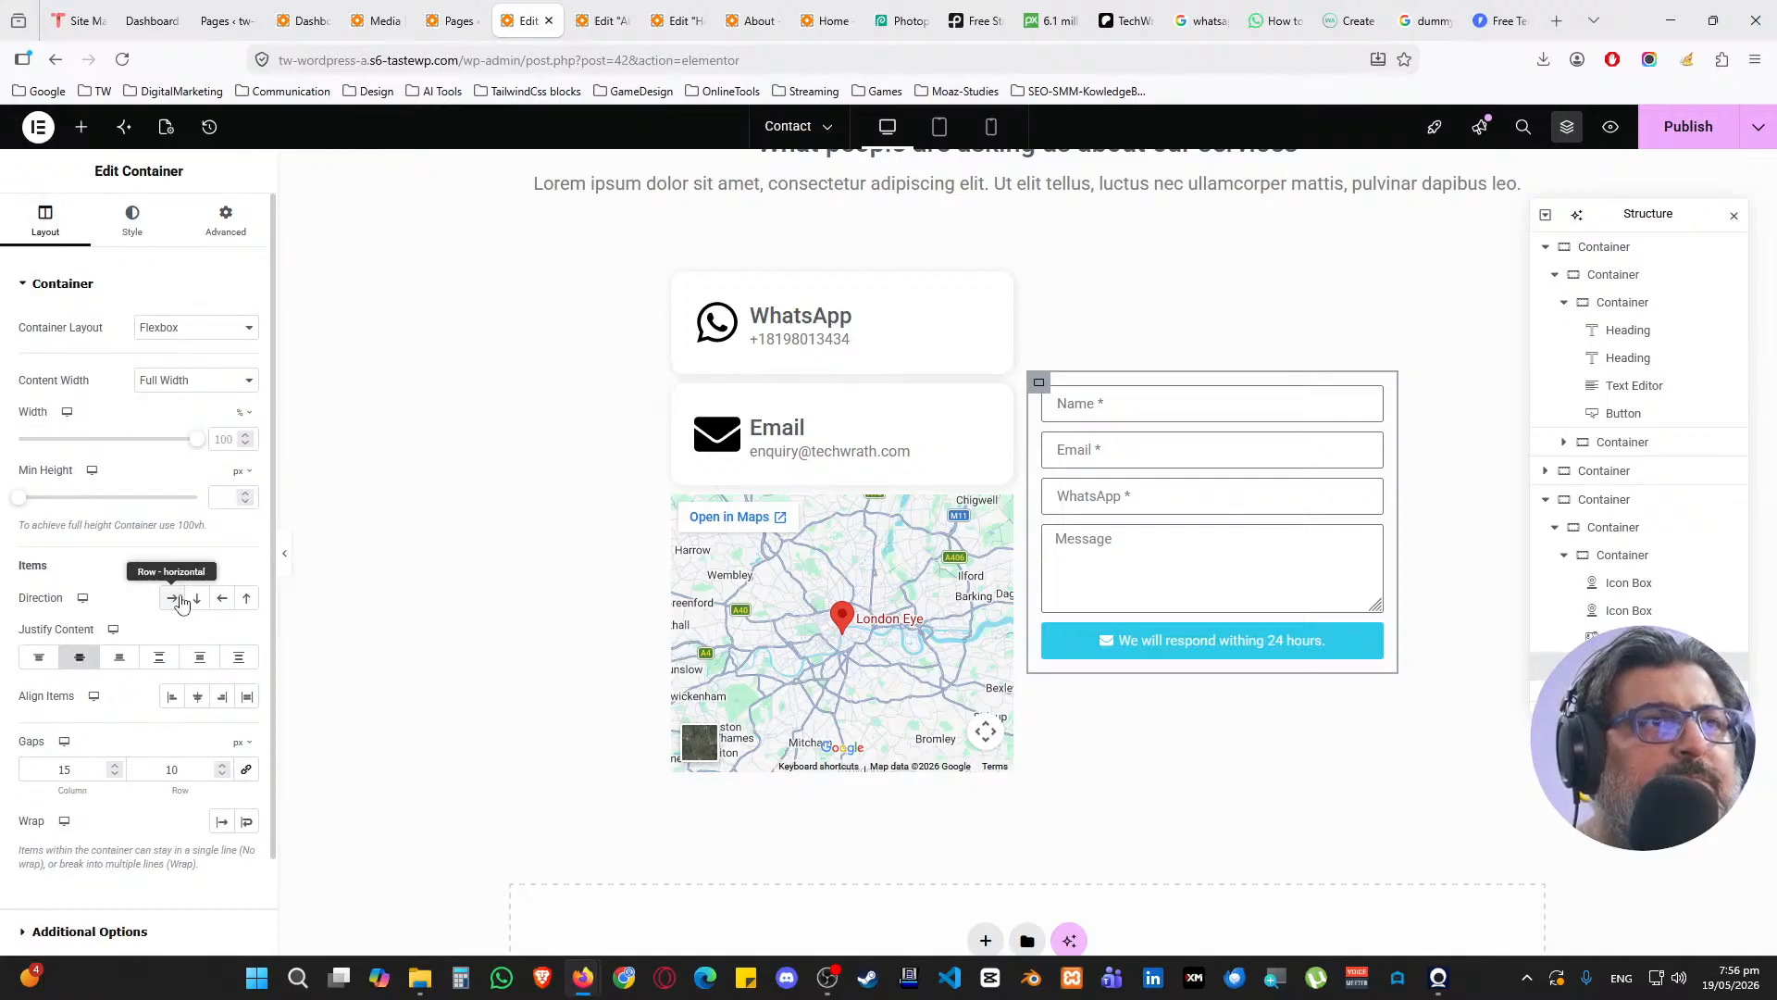
click(196, 601)
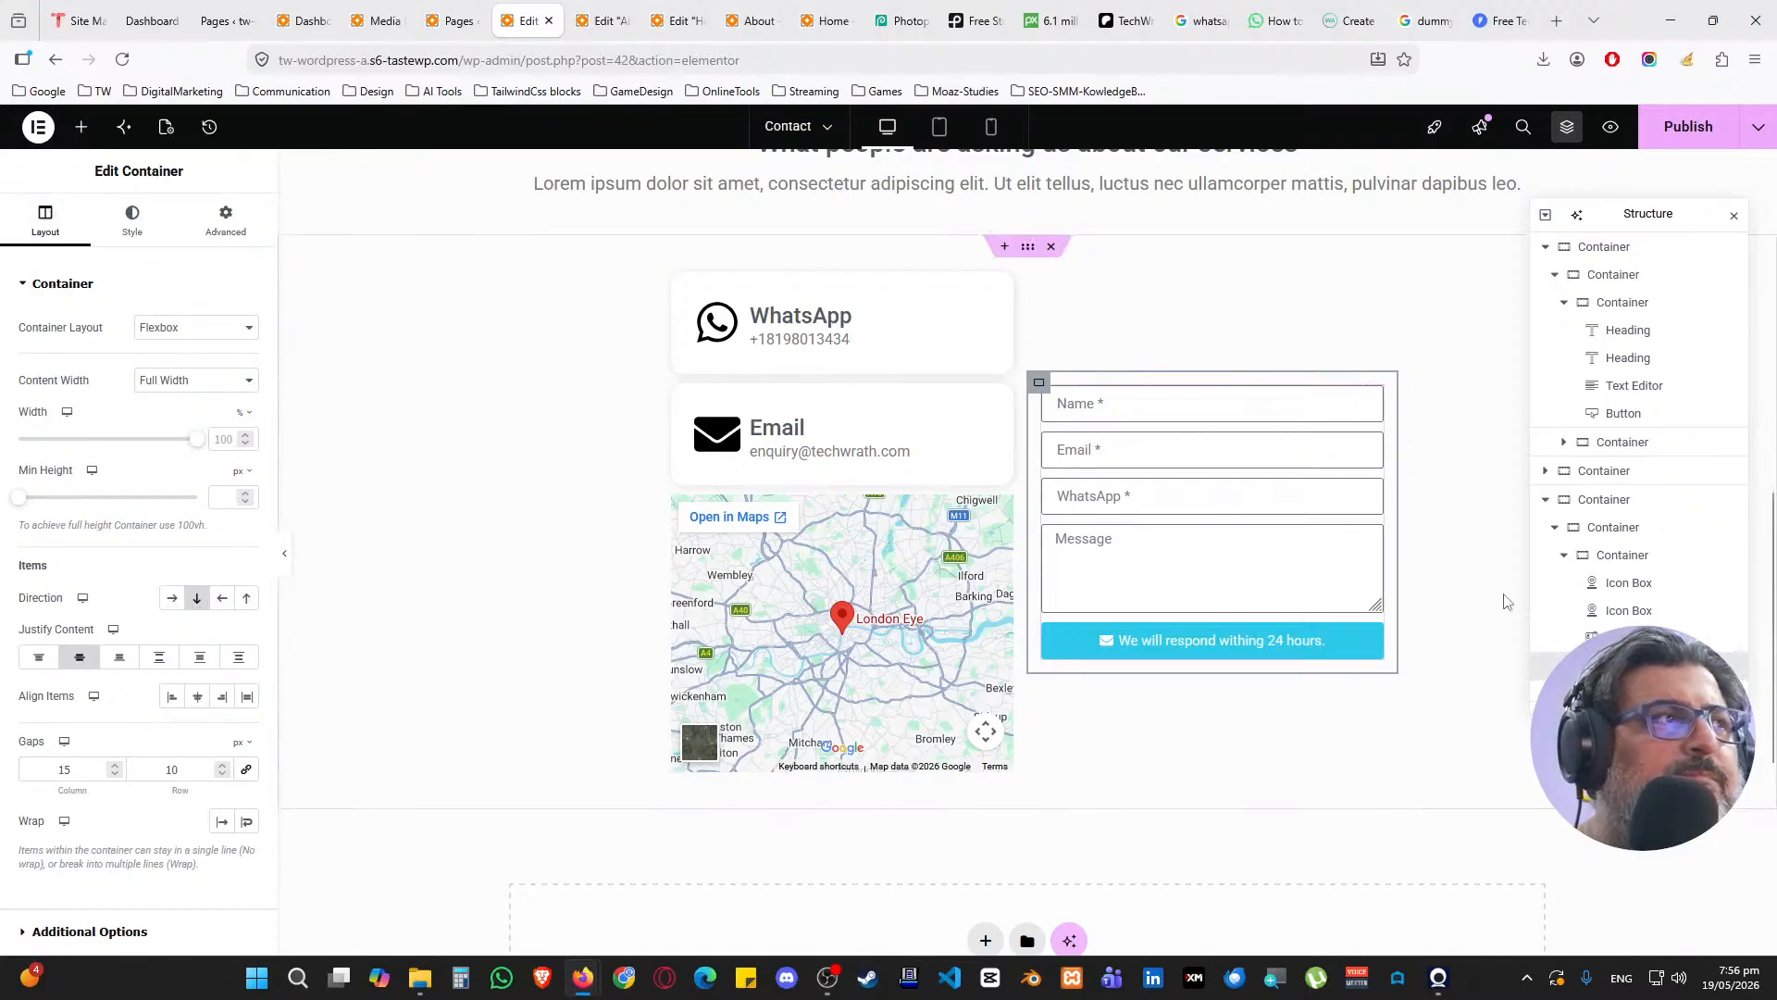
click(1620, 527)
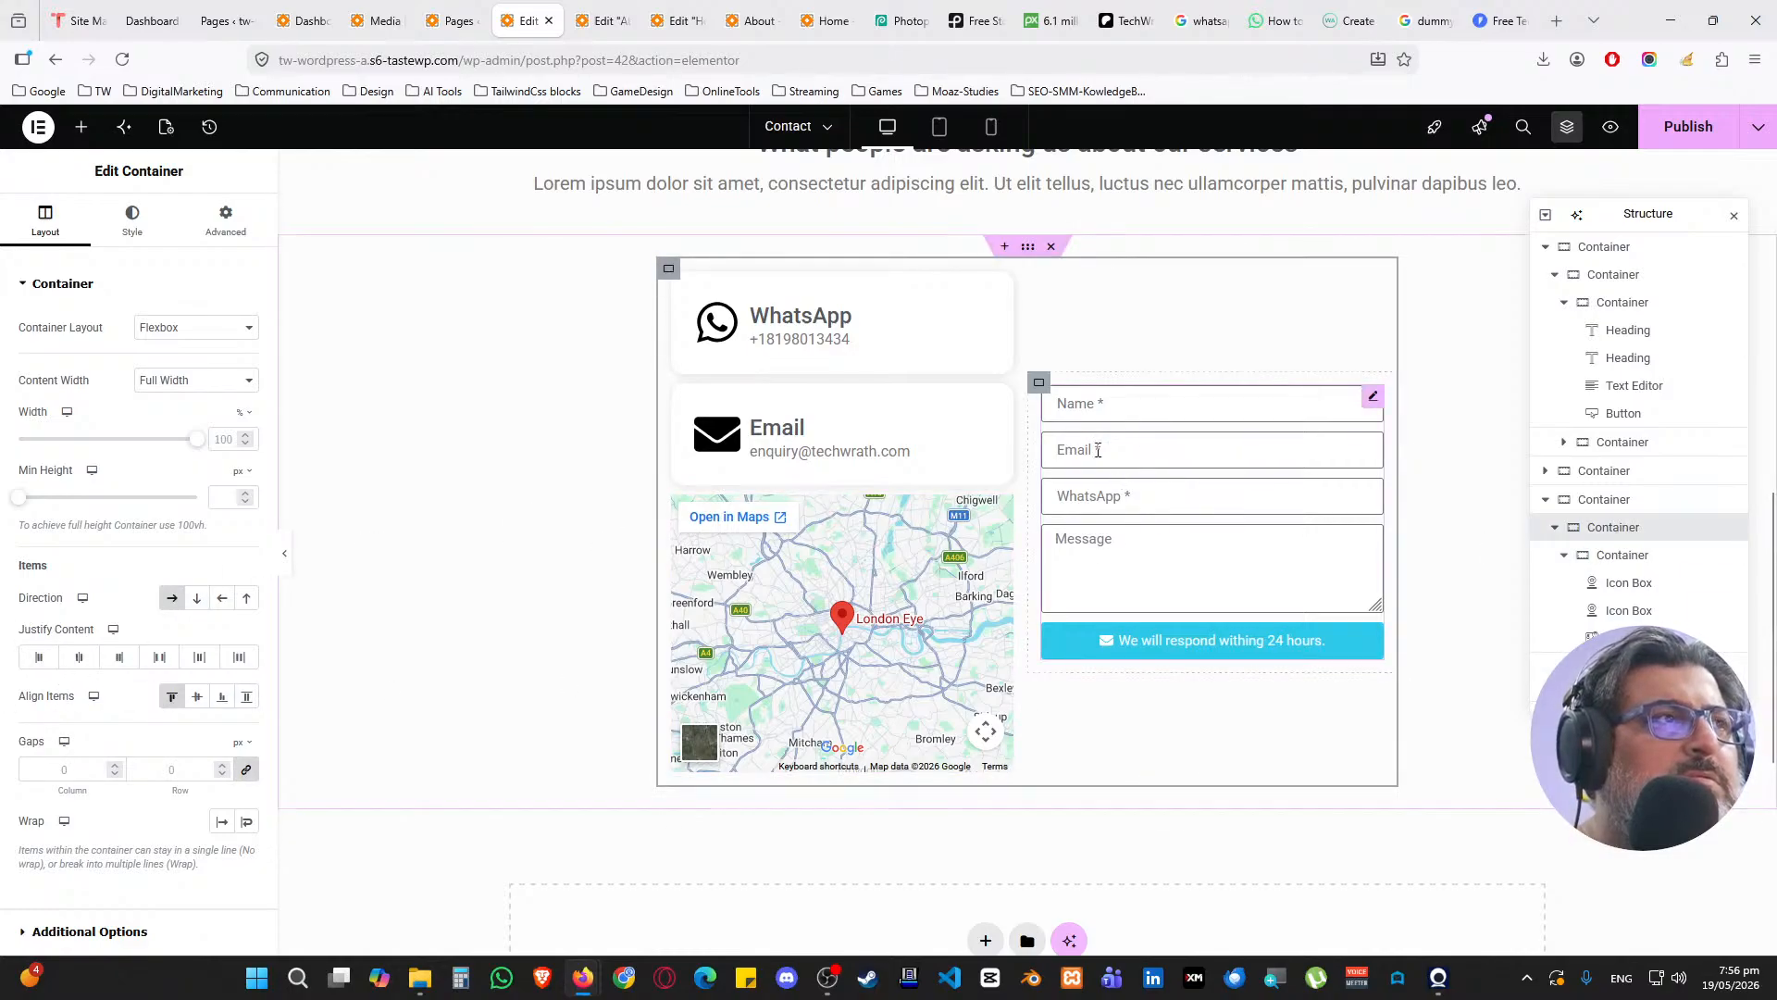
click(1644, 558)
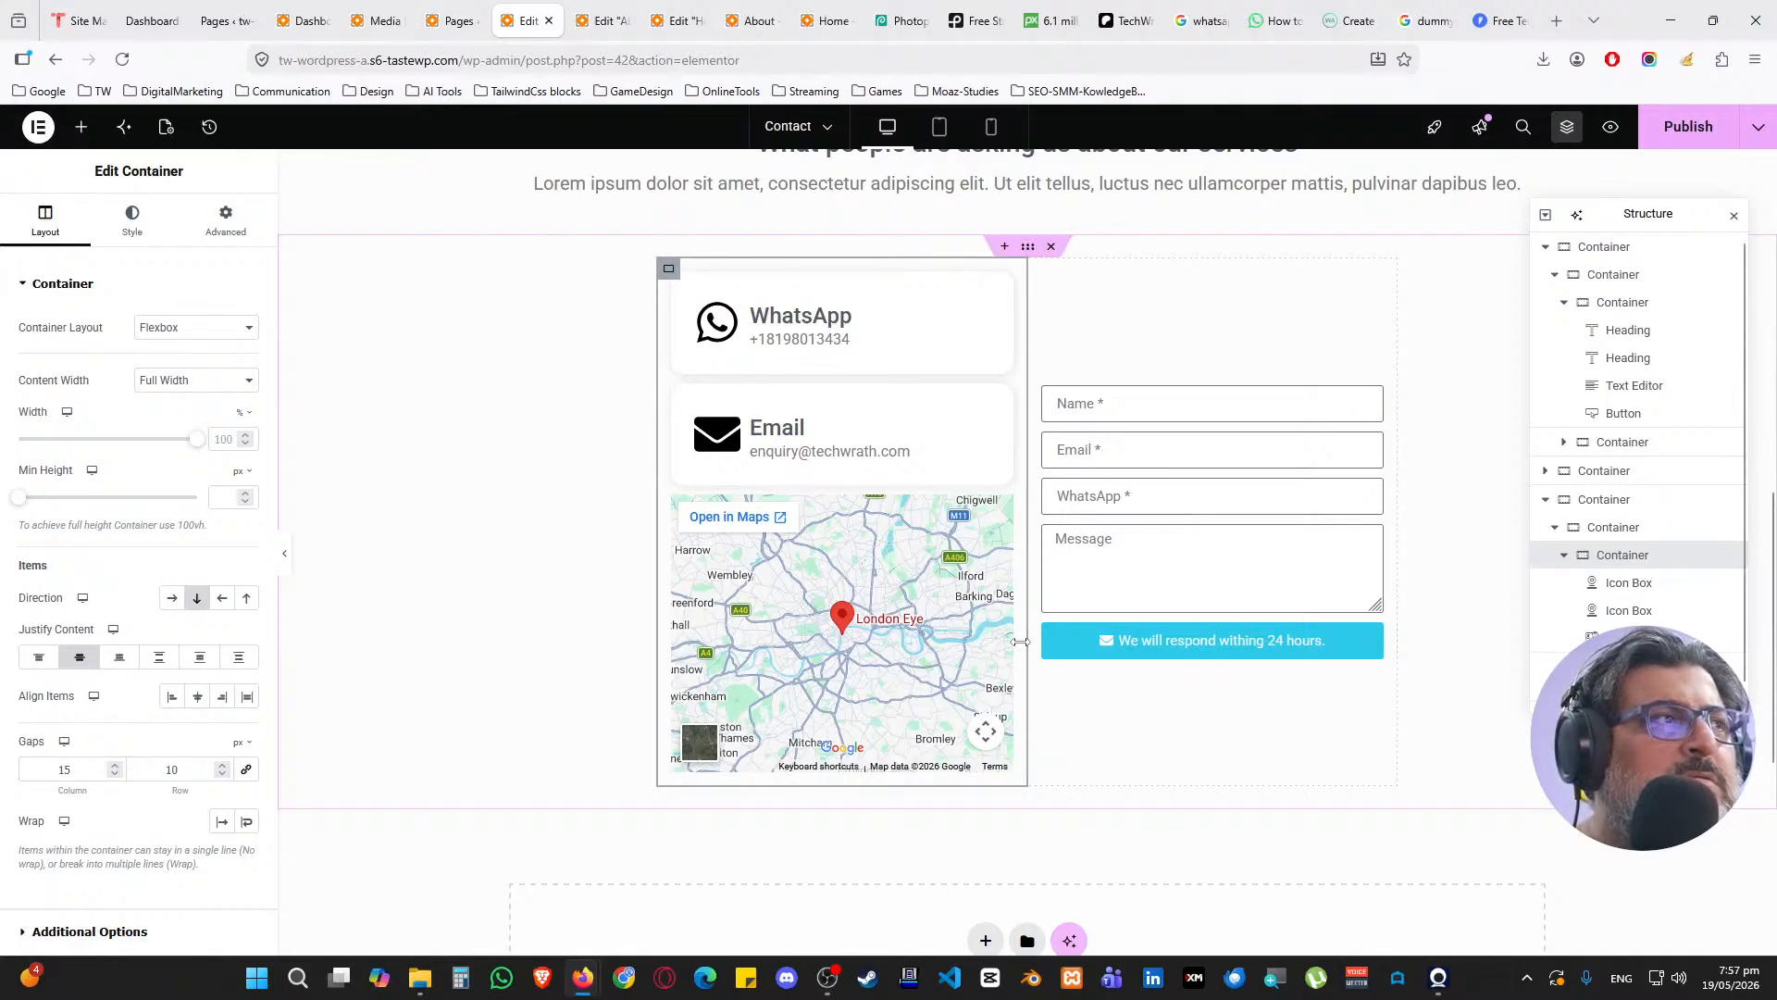
click(39, 657)
click(1639, 667)
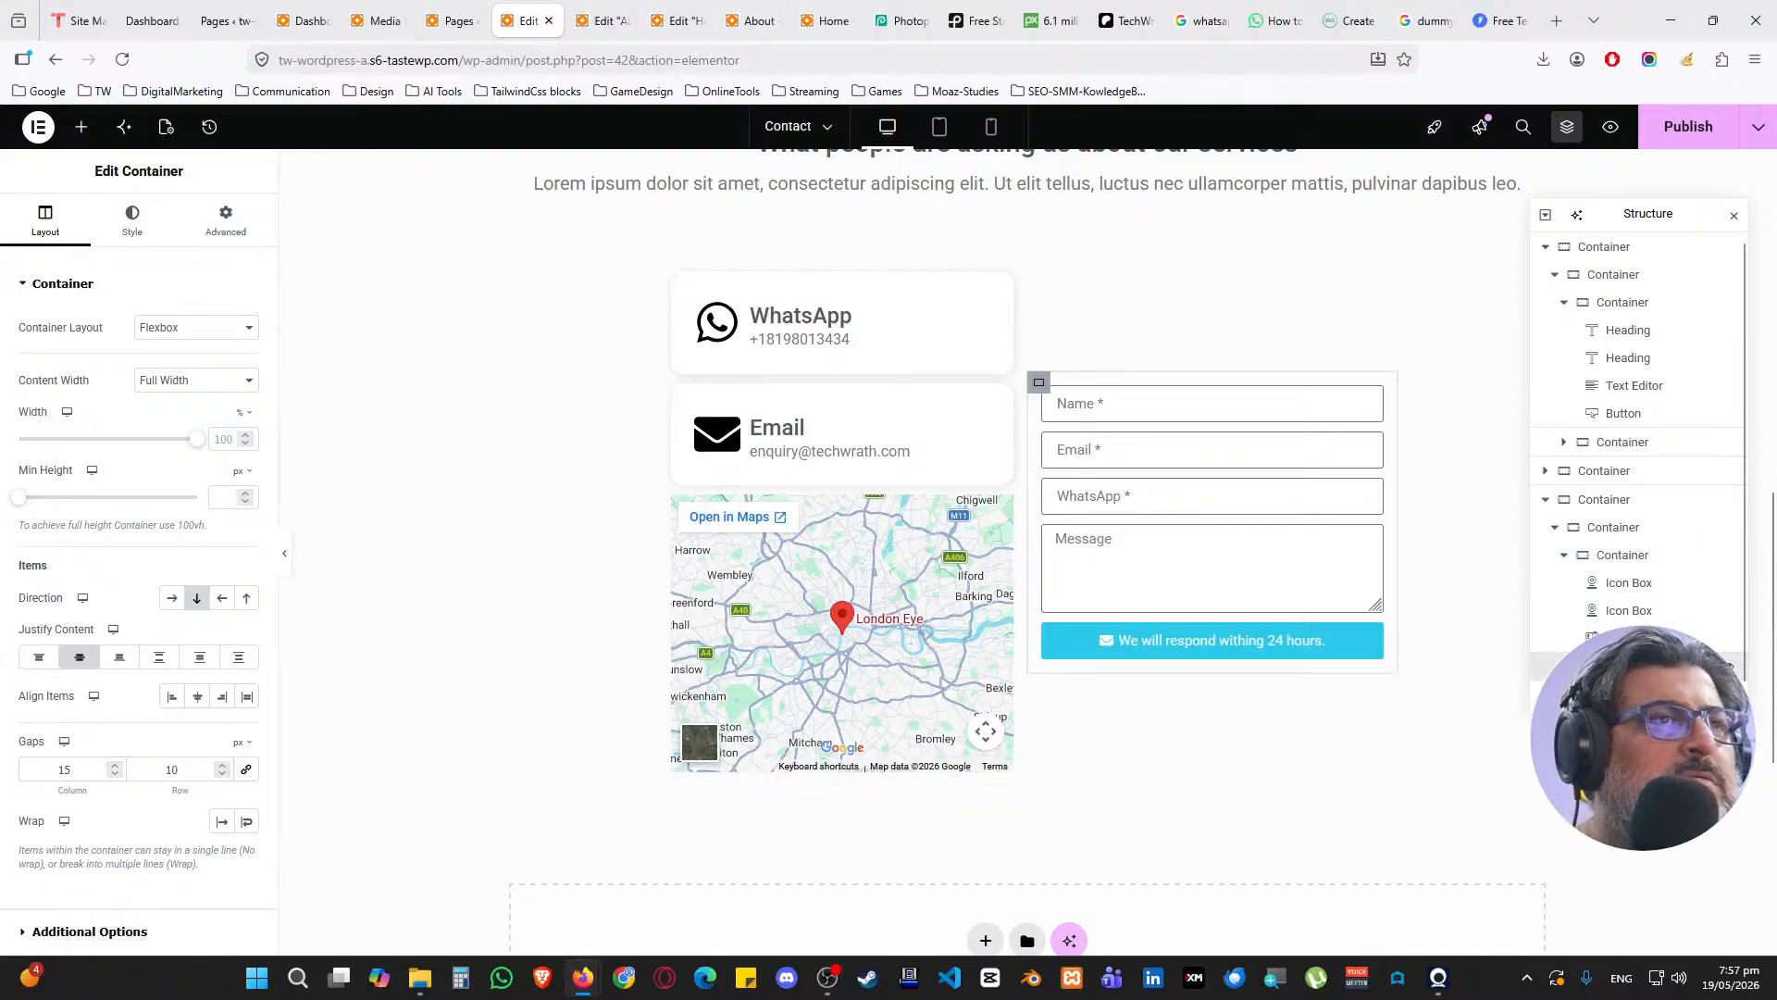
click(39, 658)
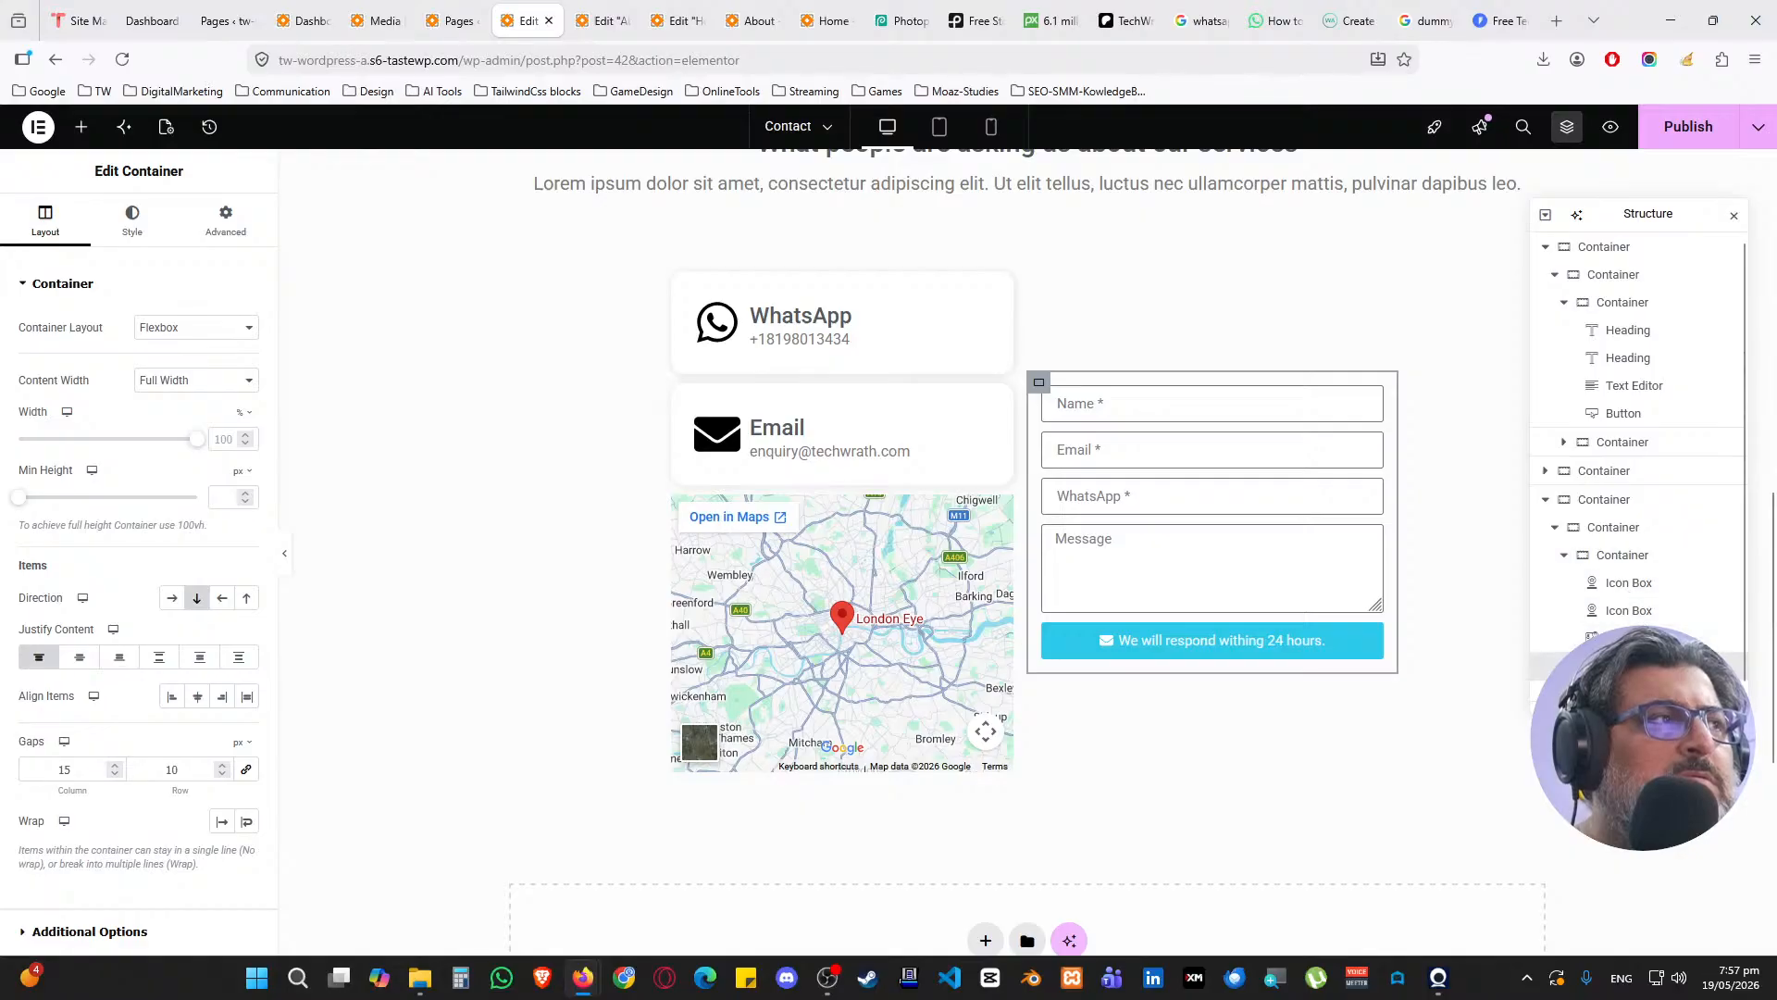
Try column direction on the parent of both columns, then revert it to row
scroll(1667, 661, down, 1)
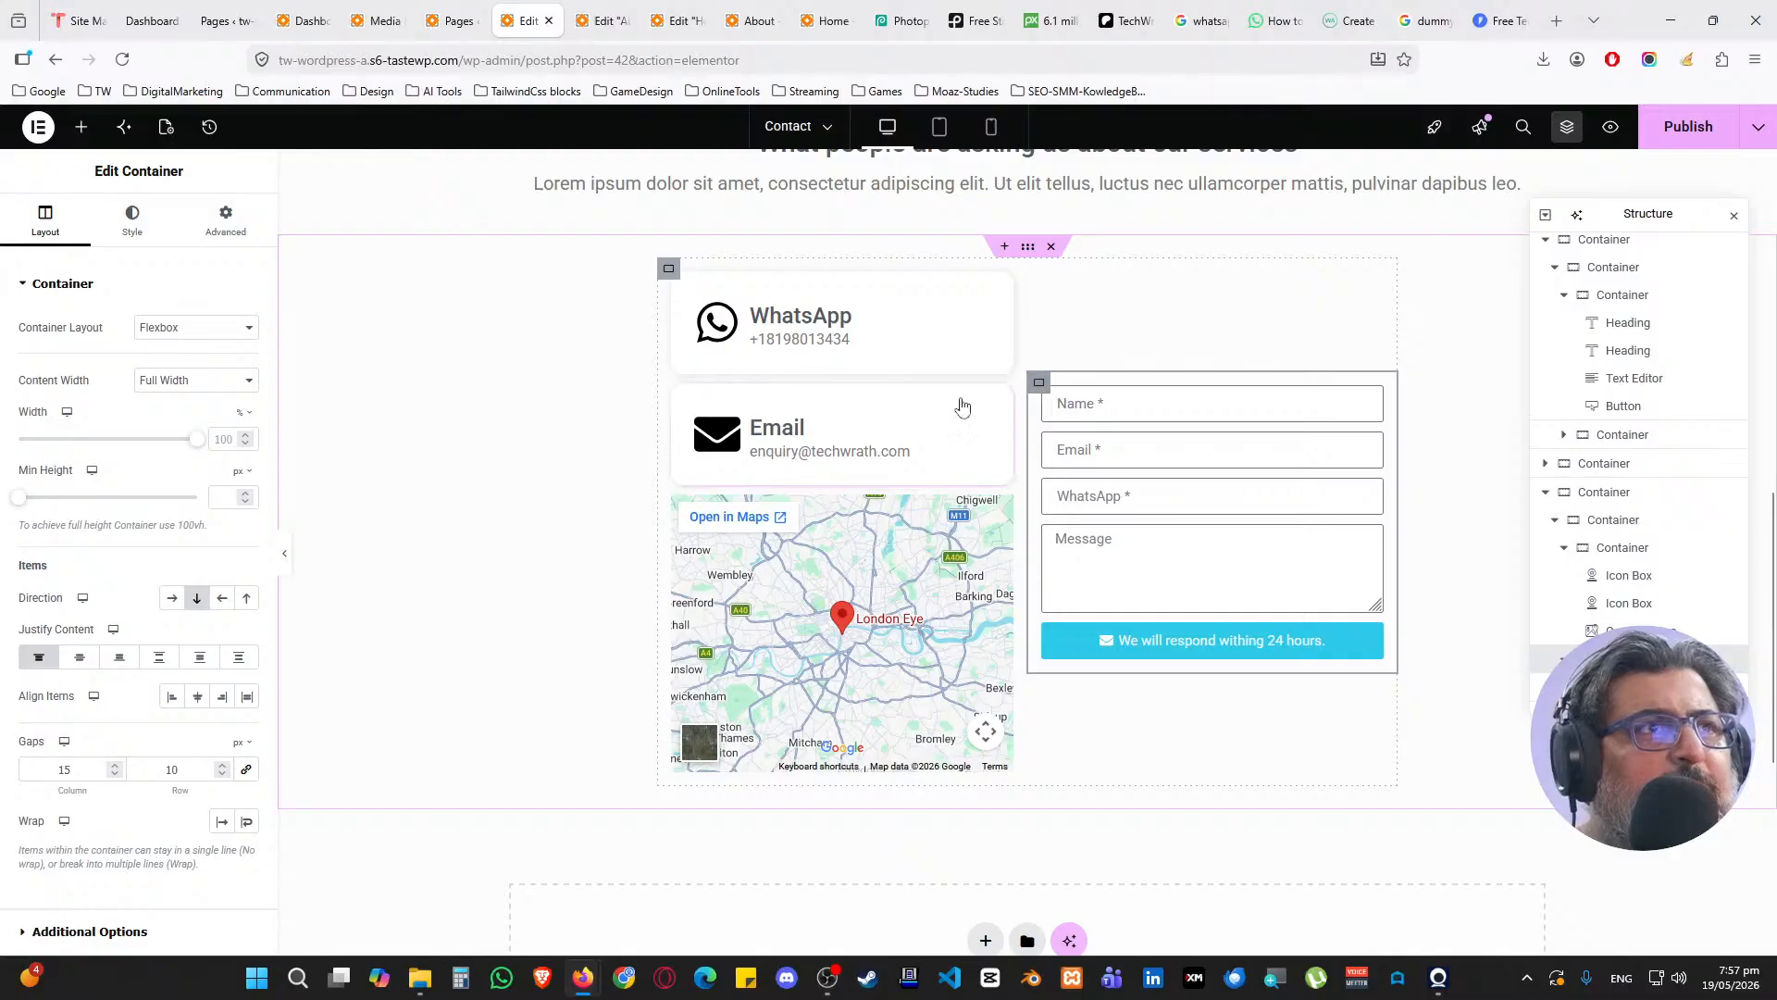
click(132, 222)
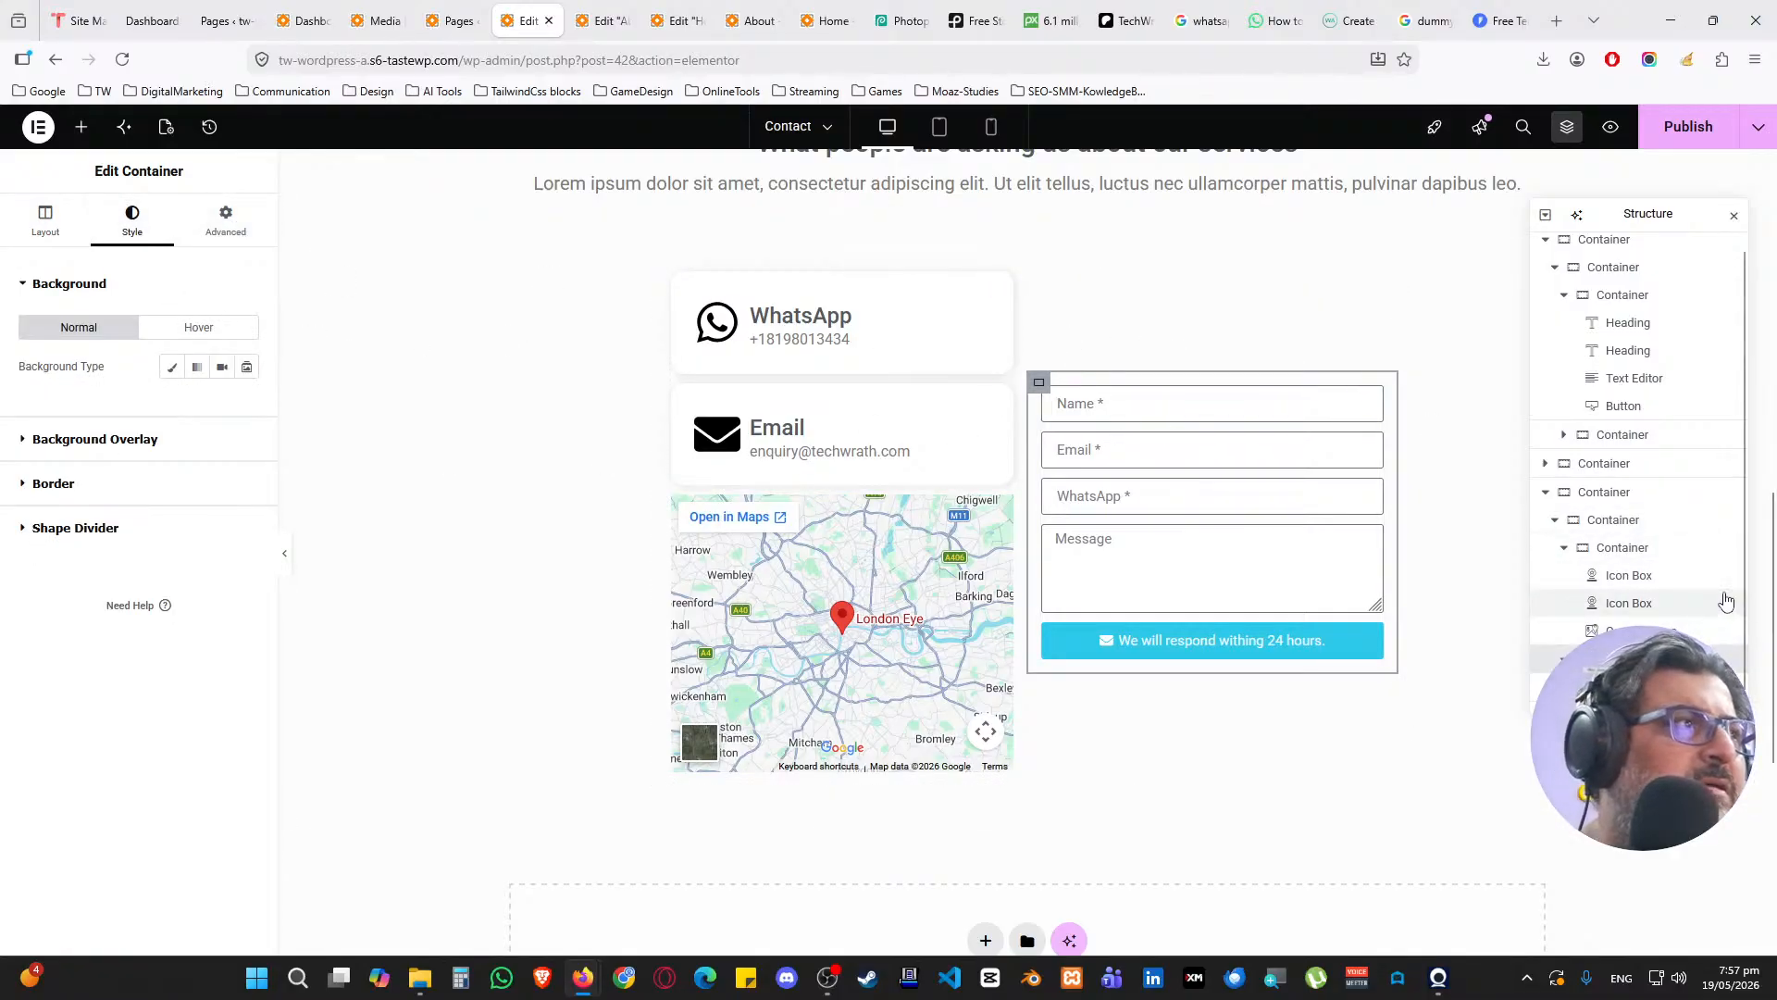
click(1628, 495)
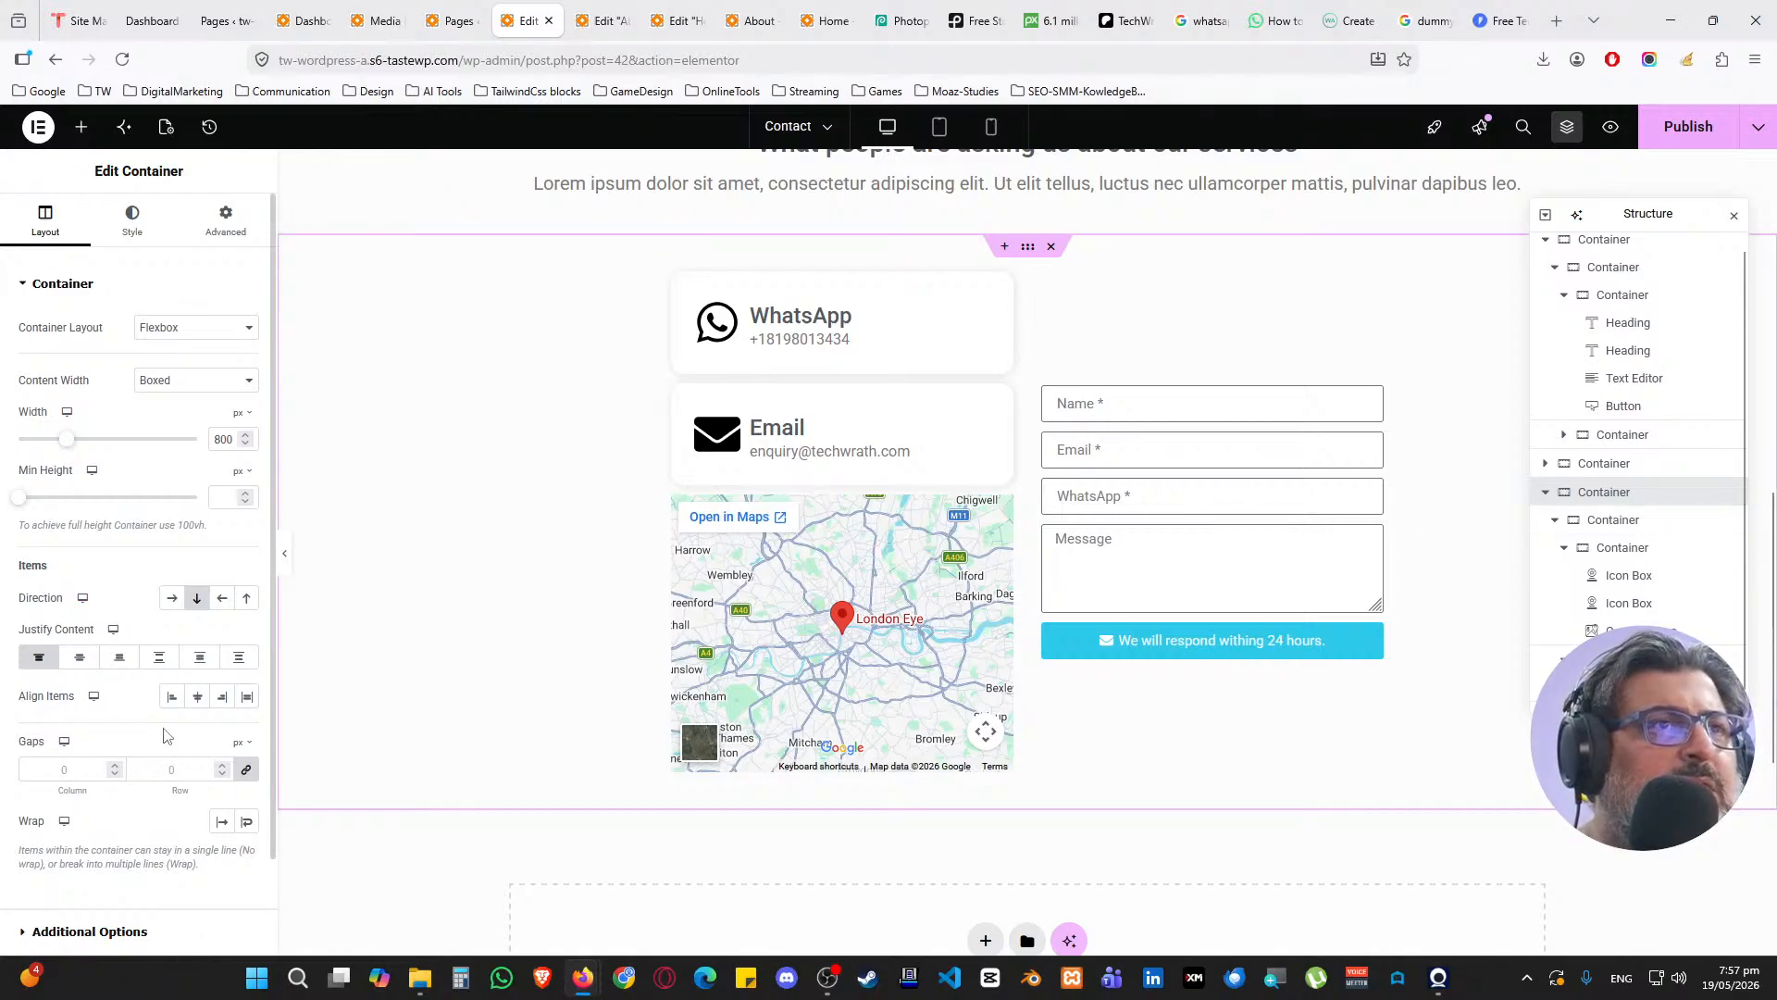
click(1611, 524)
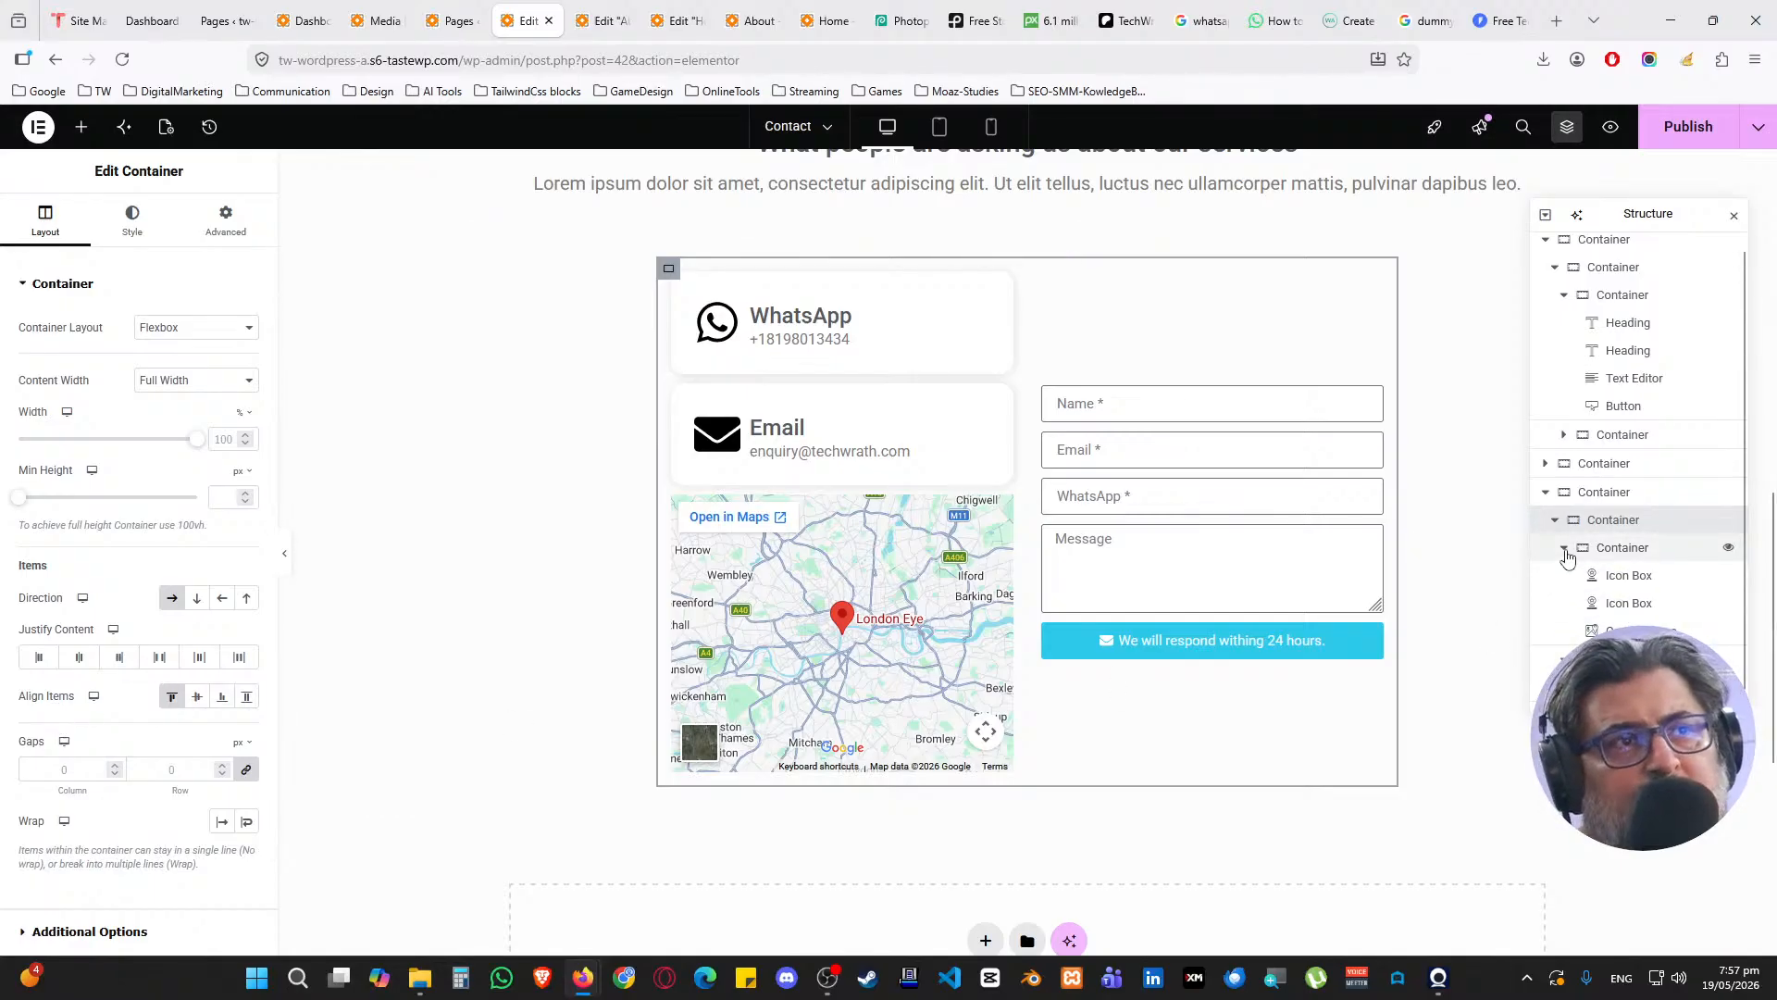
click(1612, 553)
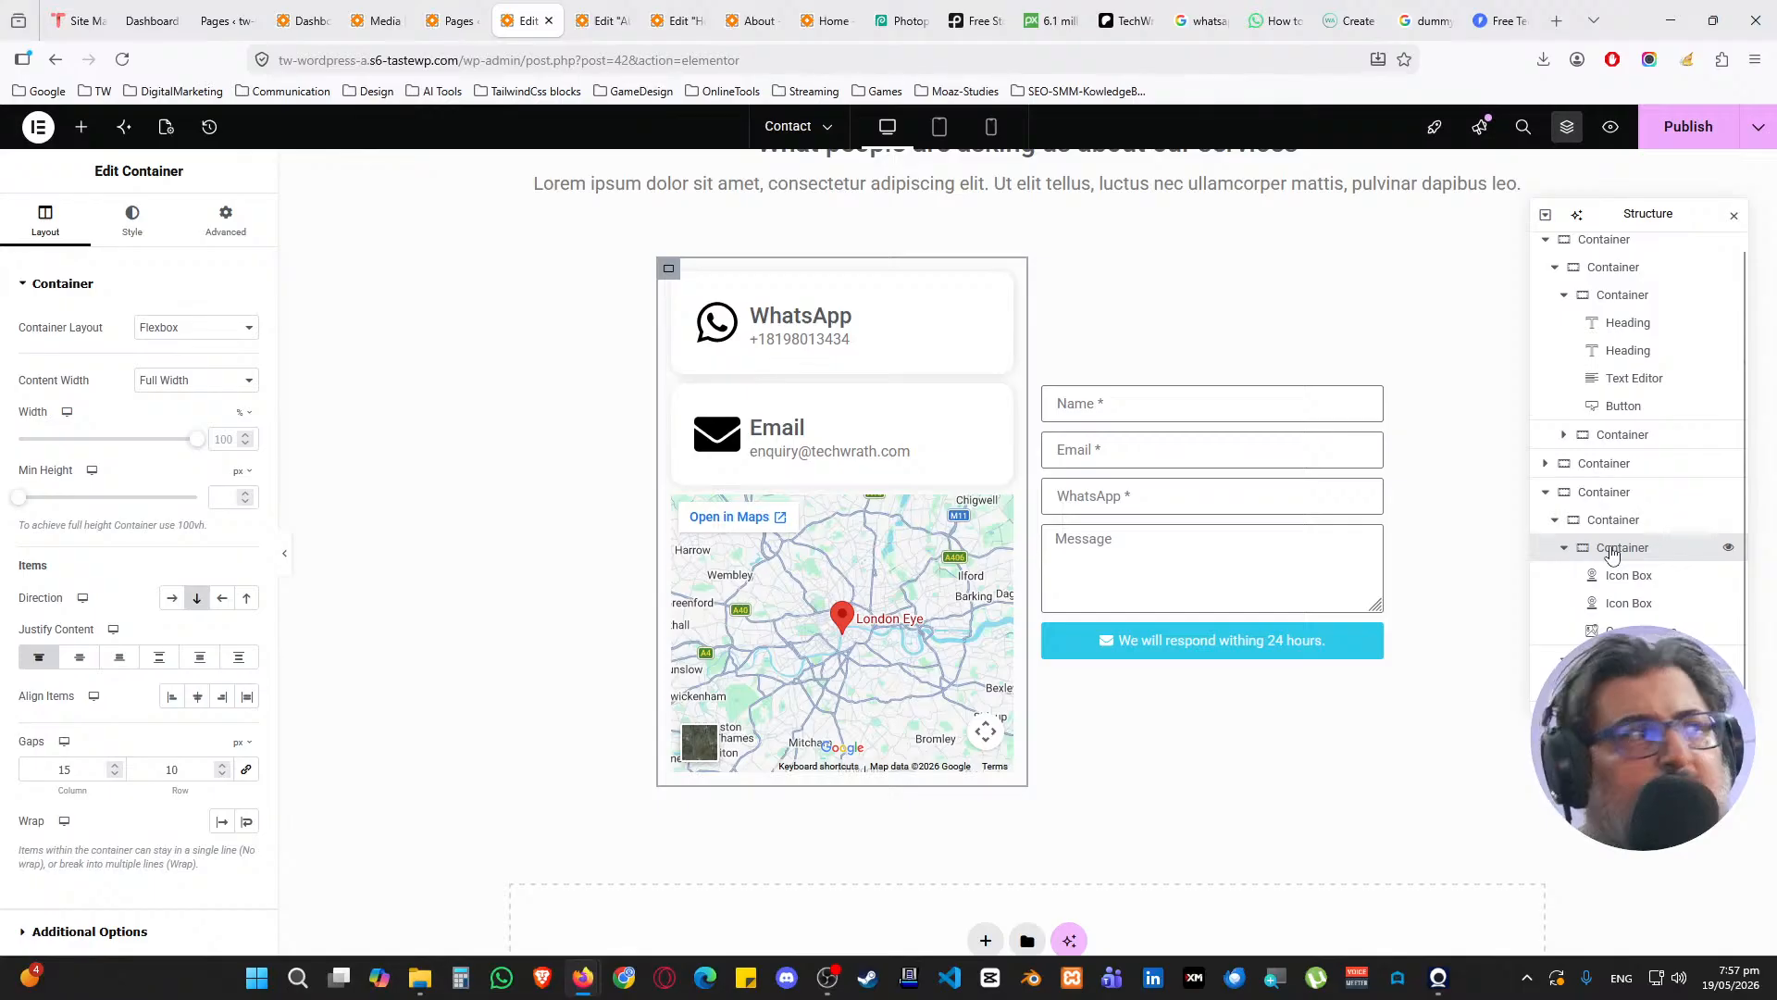
click(1611, 524)
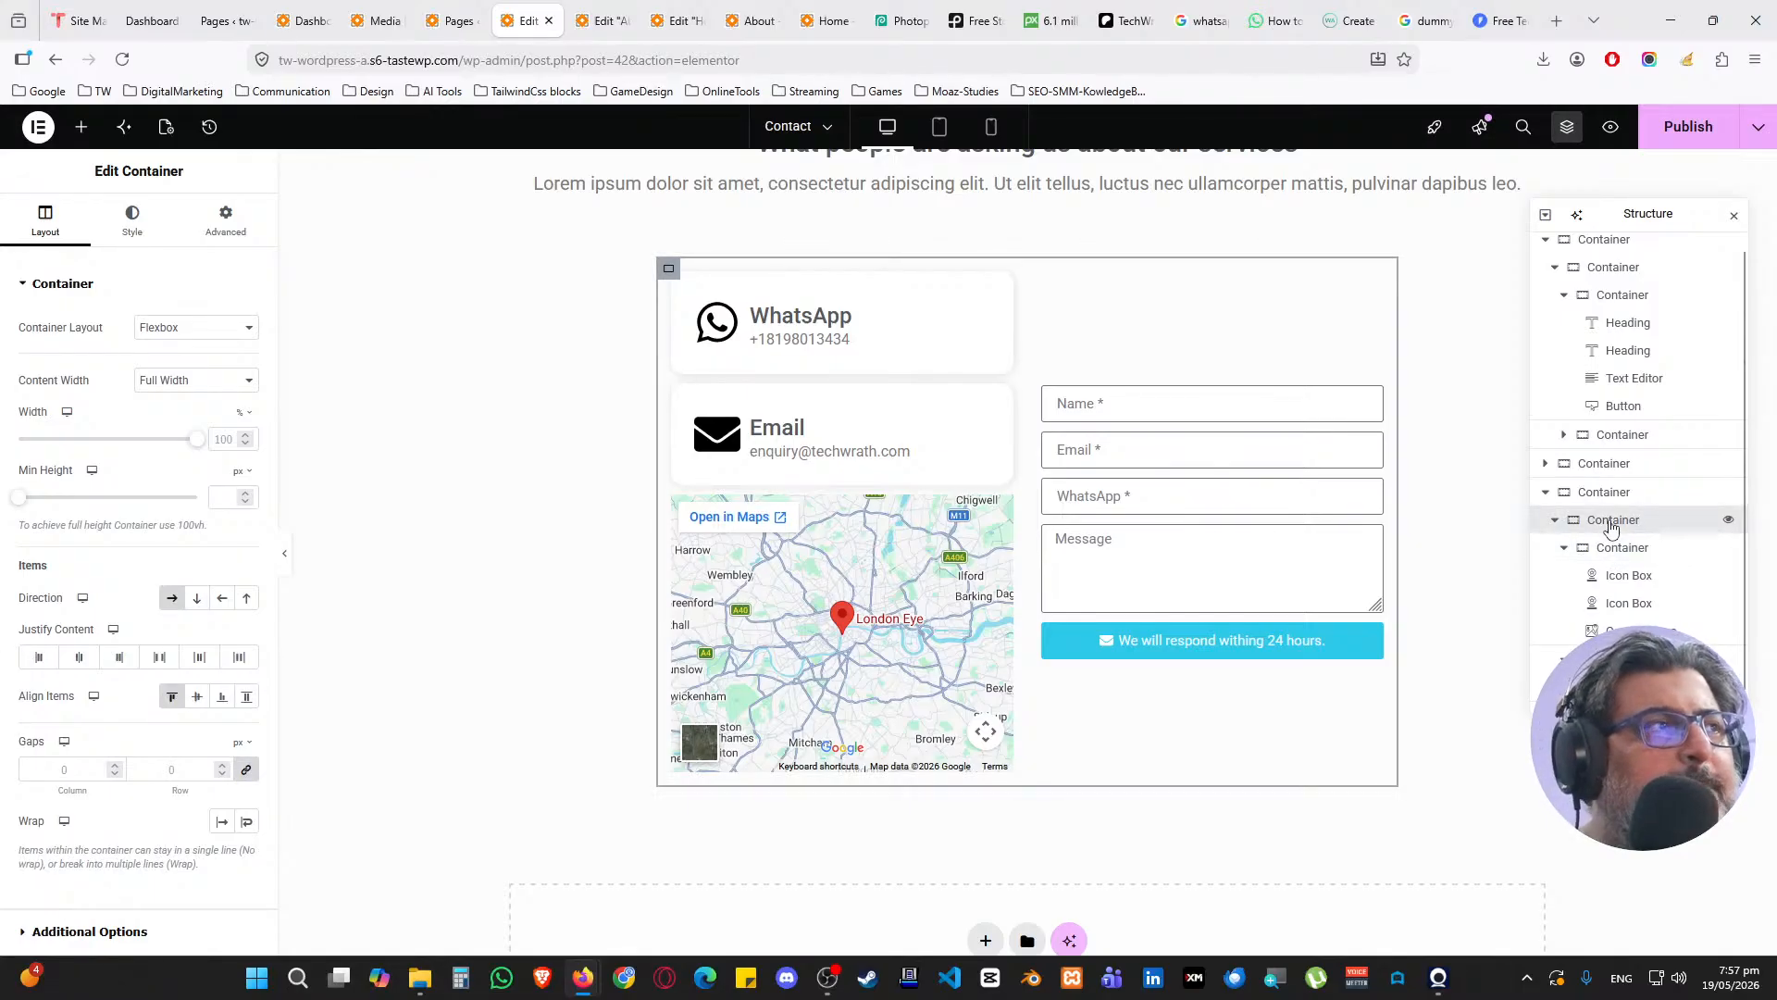
click(198, 600)
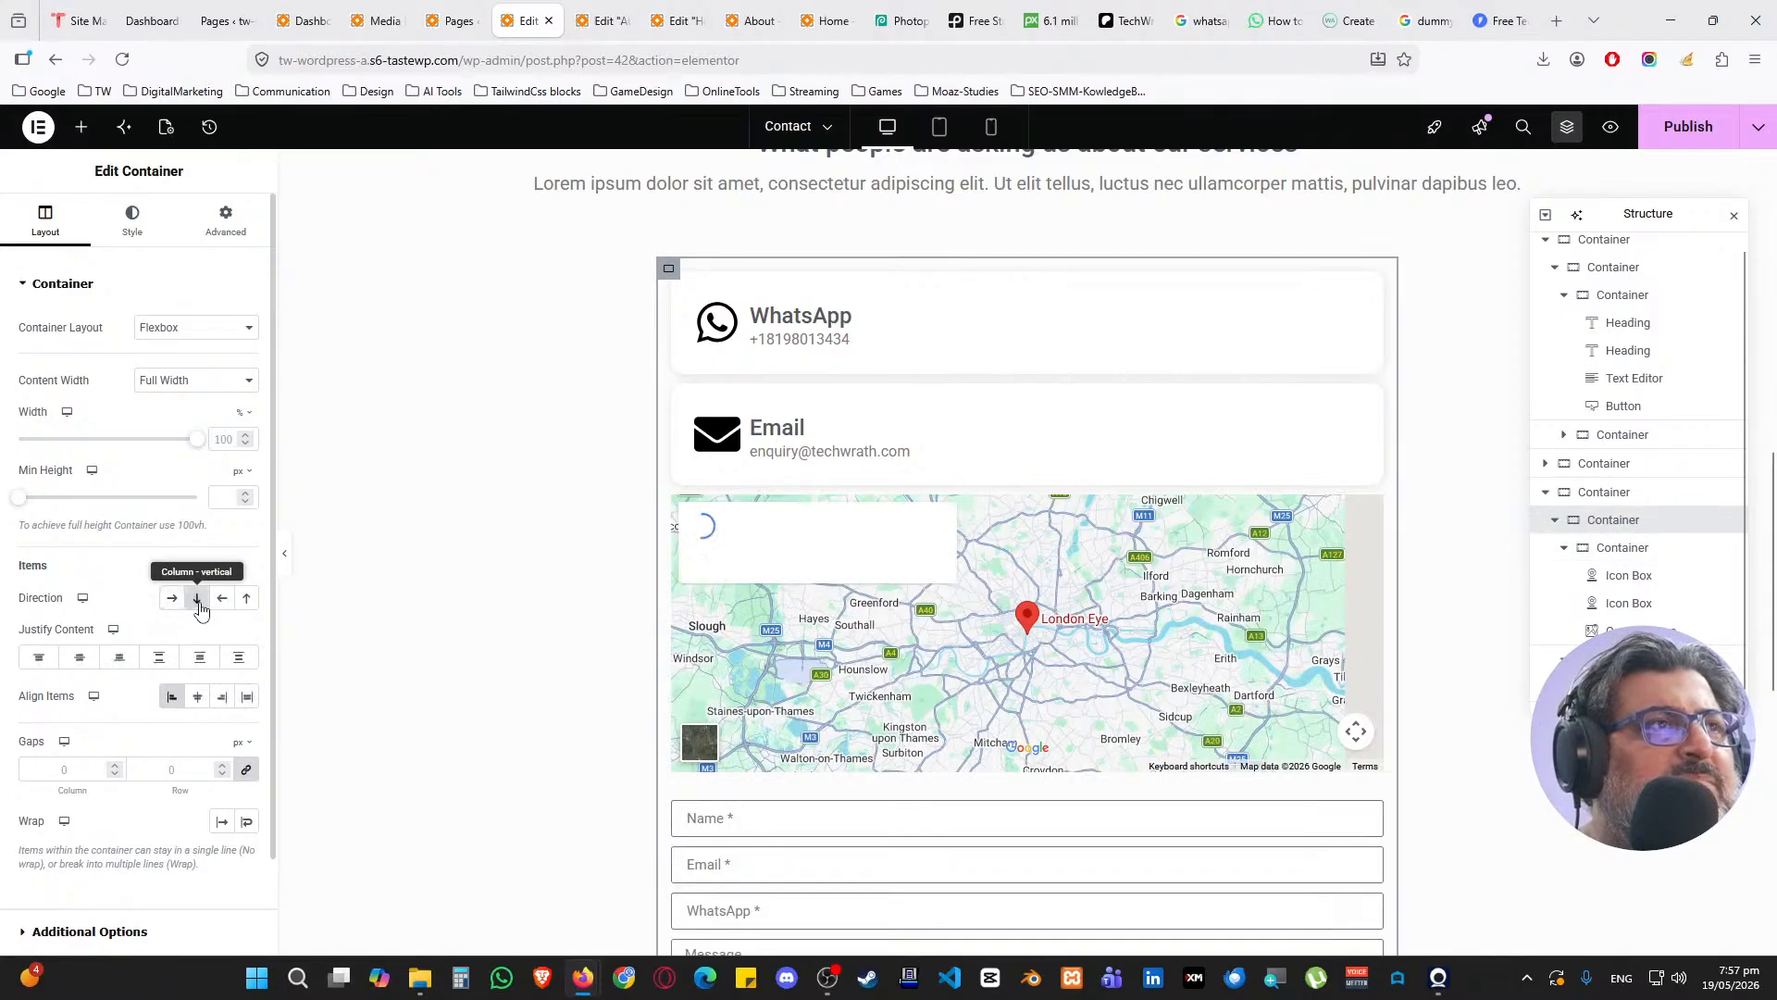
click(172, 598)
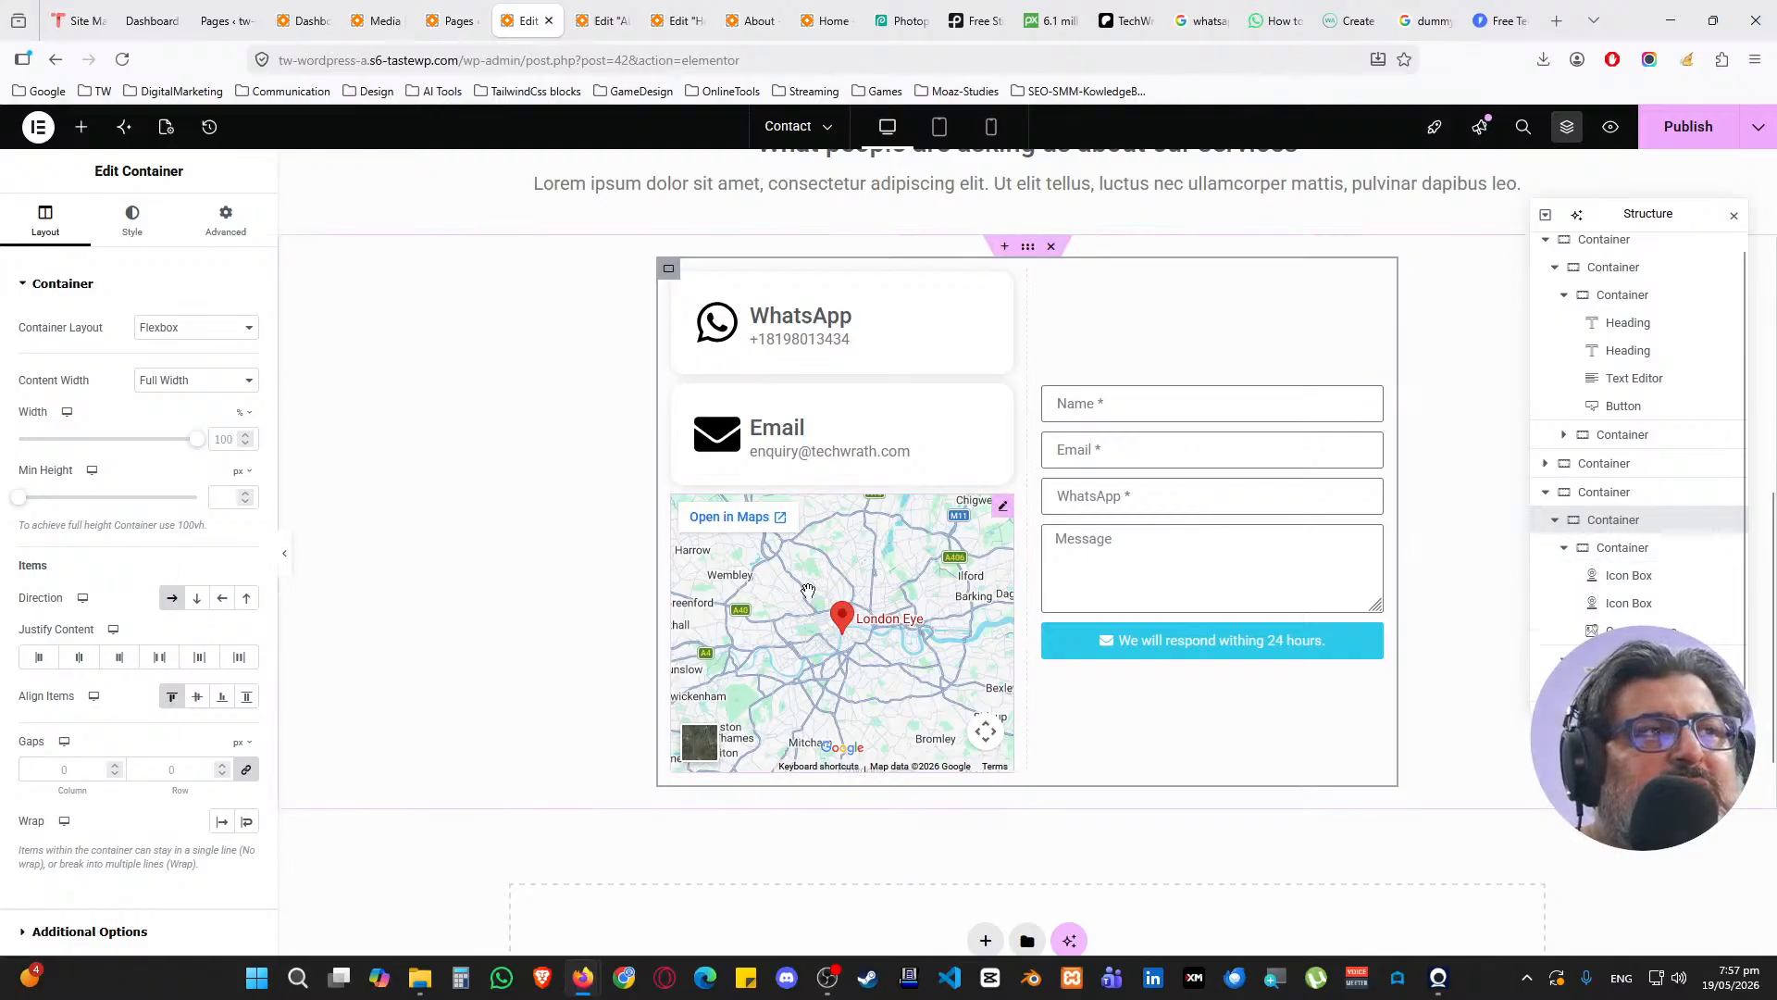
click(1002, 506)
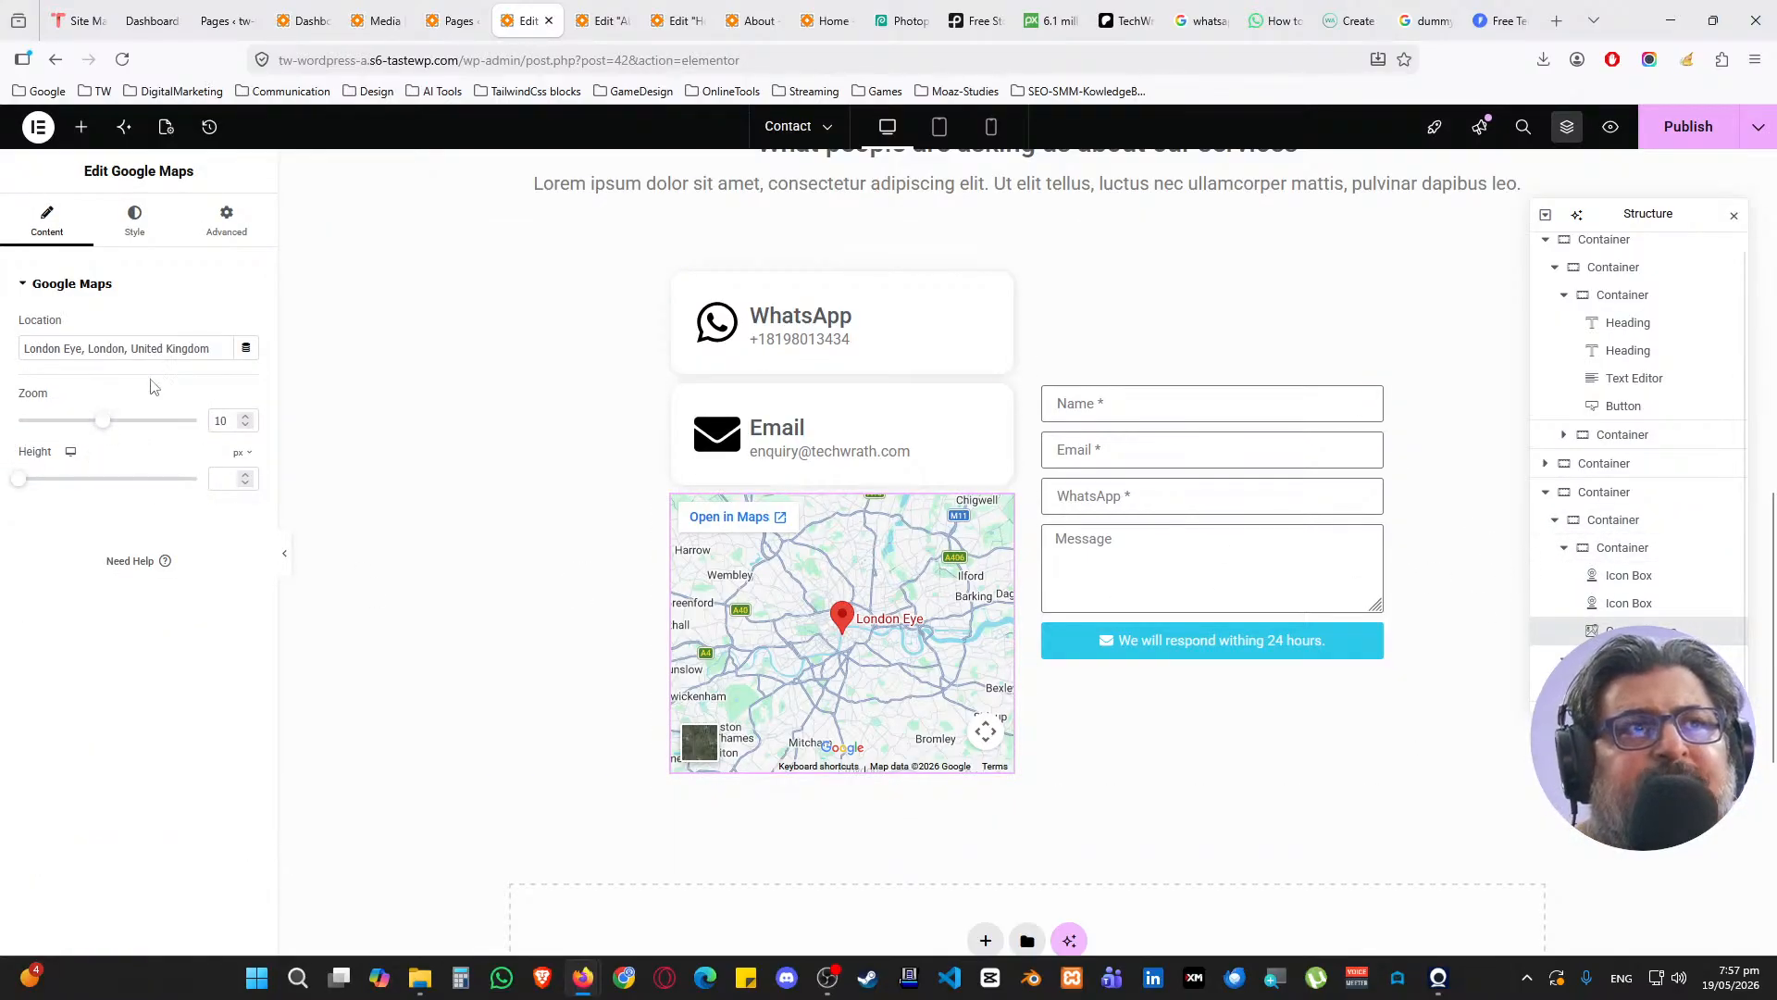
Change the map Location to 'new york, usa' and its Zoom to 15
triple_click(204, 348)
text(n)
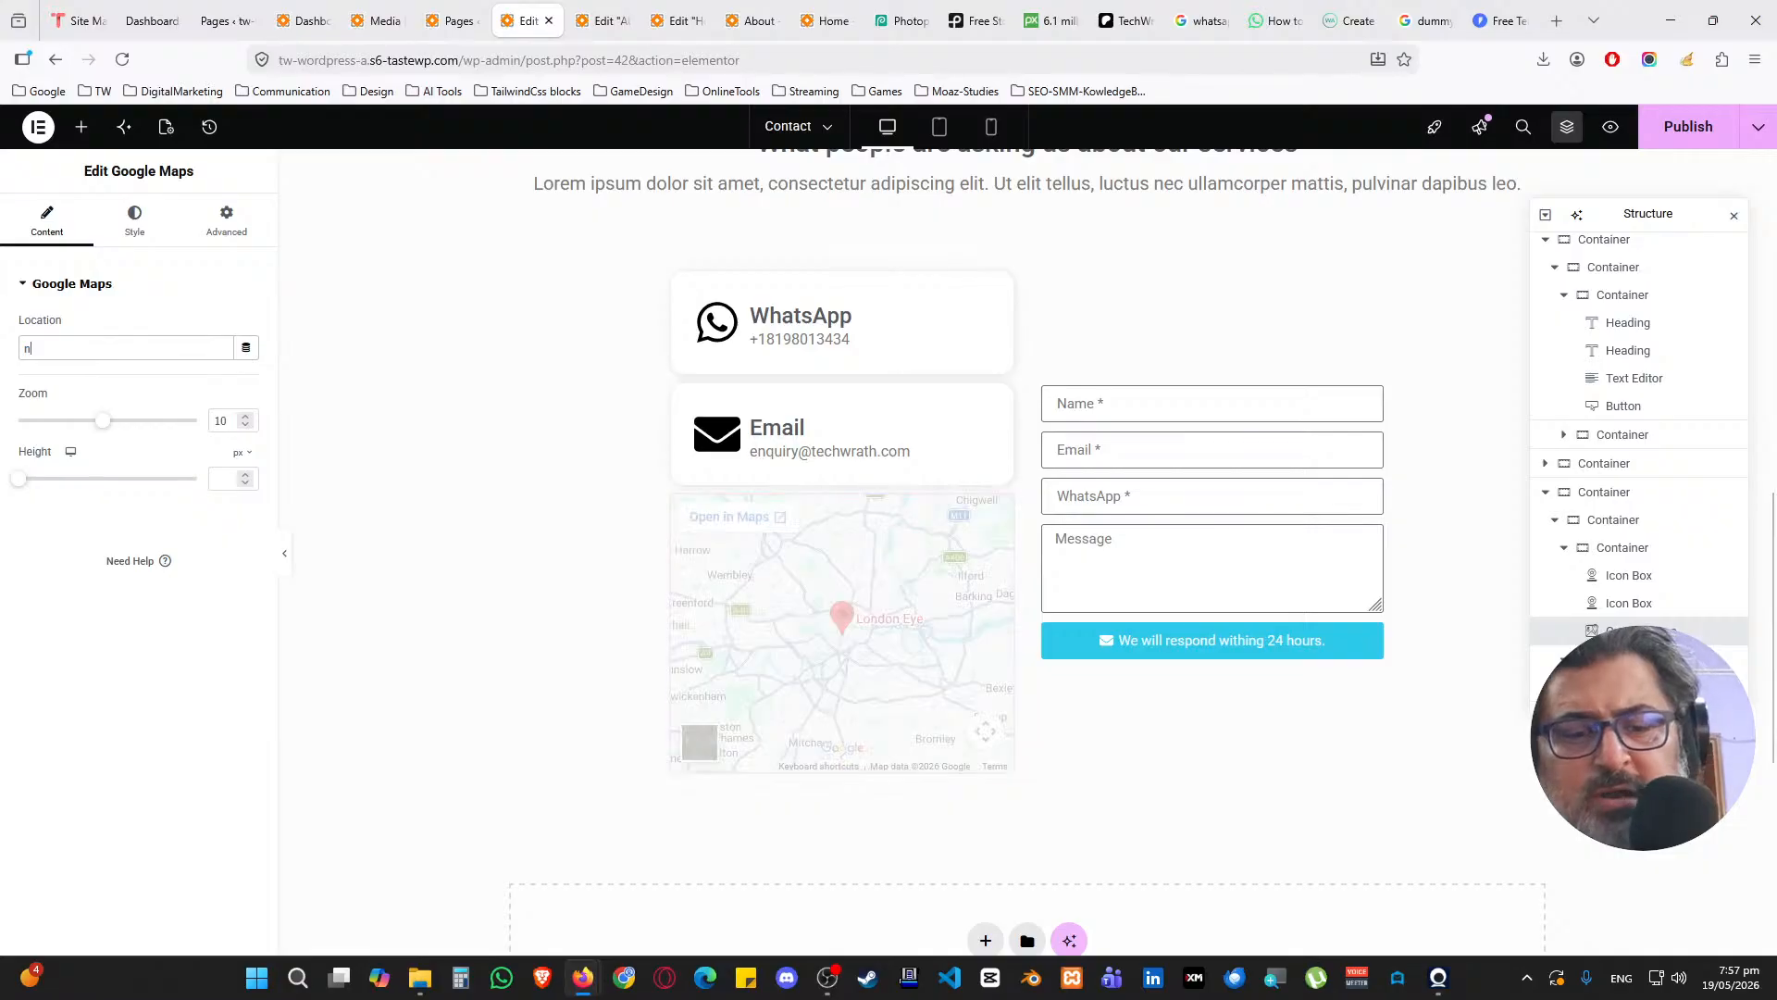
text(ew york, usa)
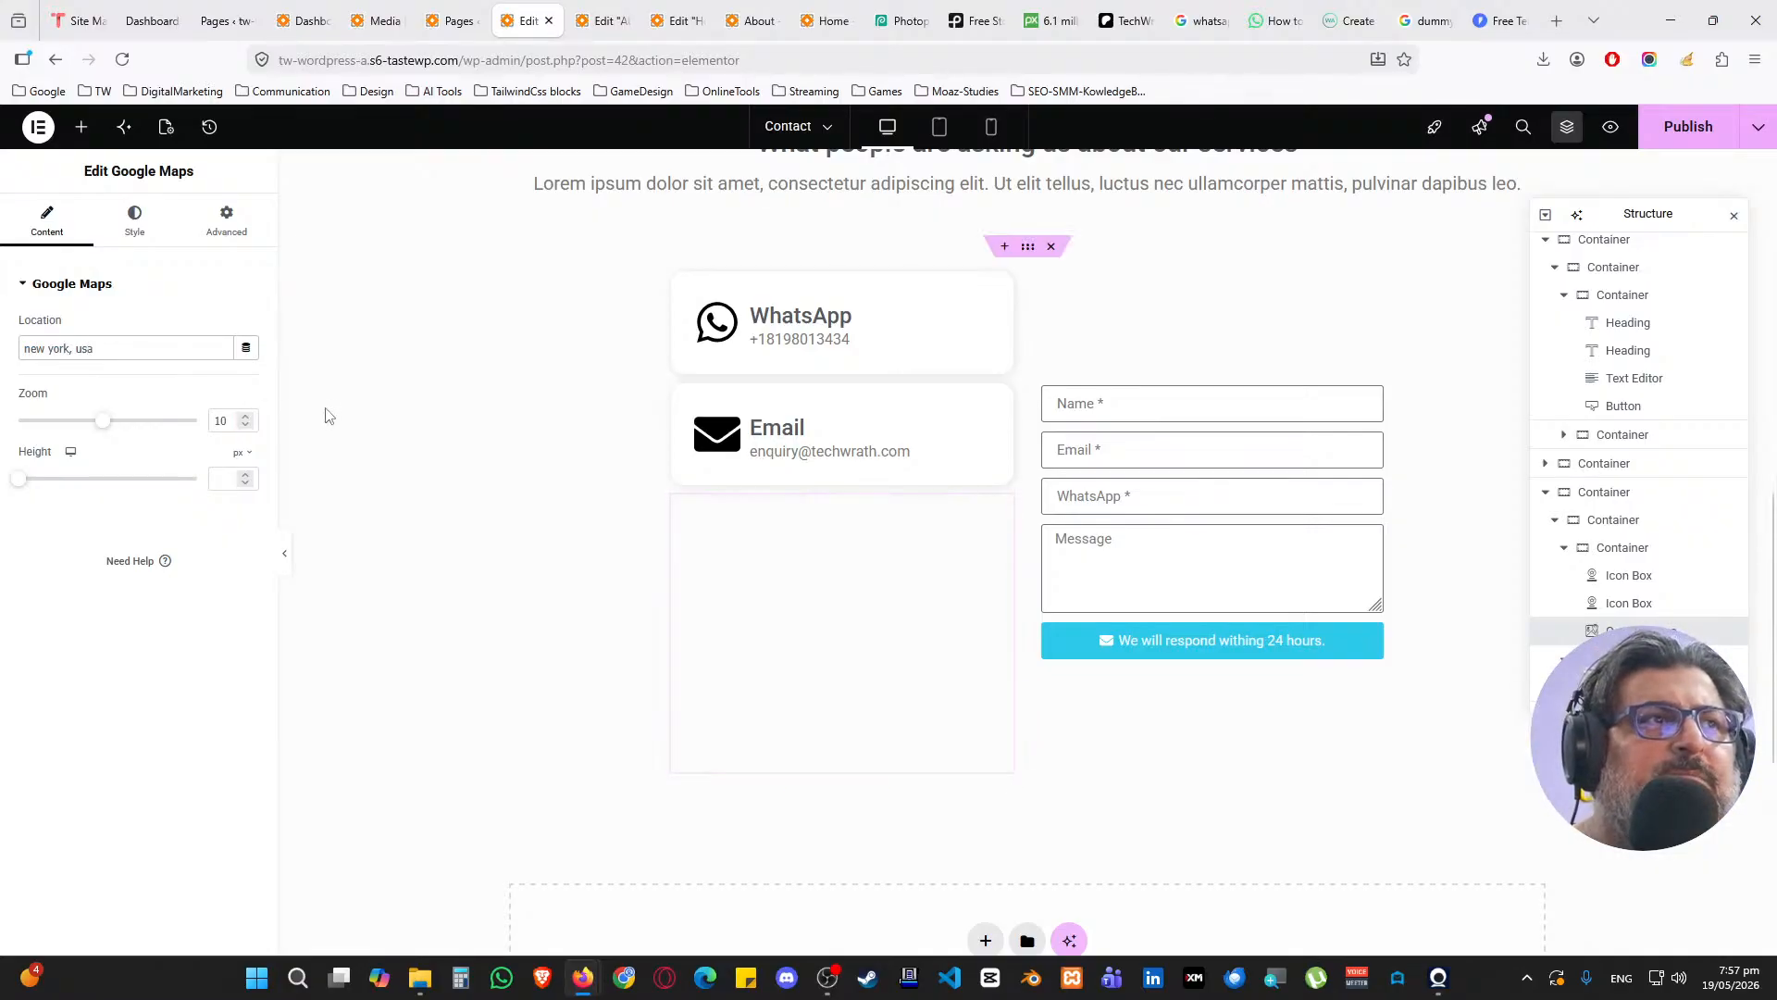
double_click(220, 420)
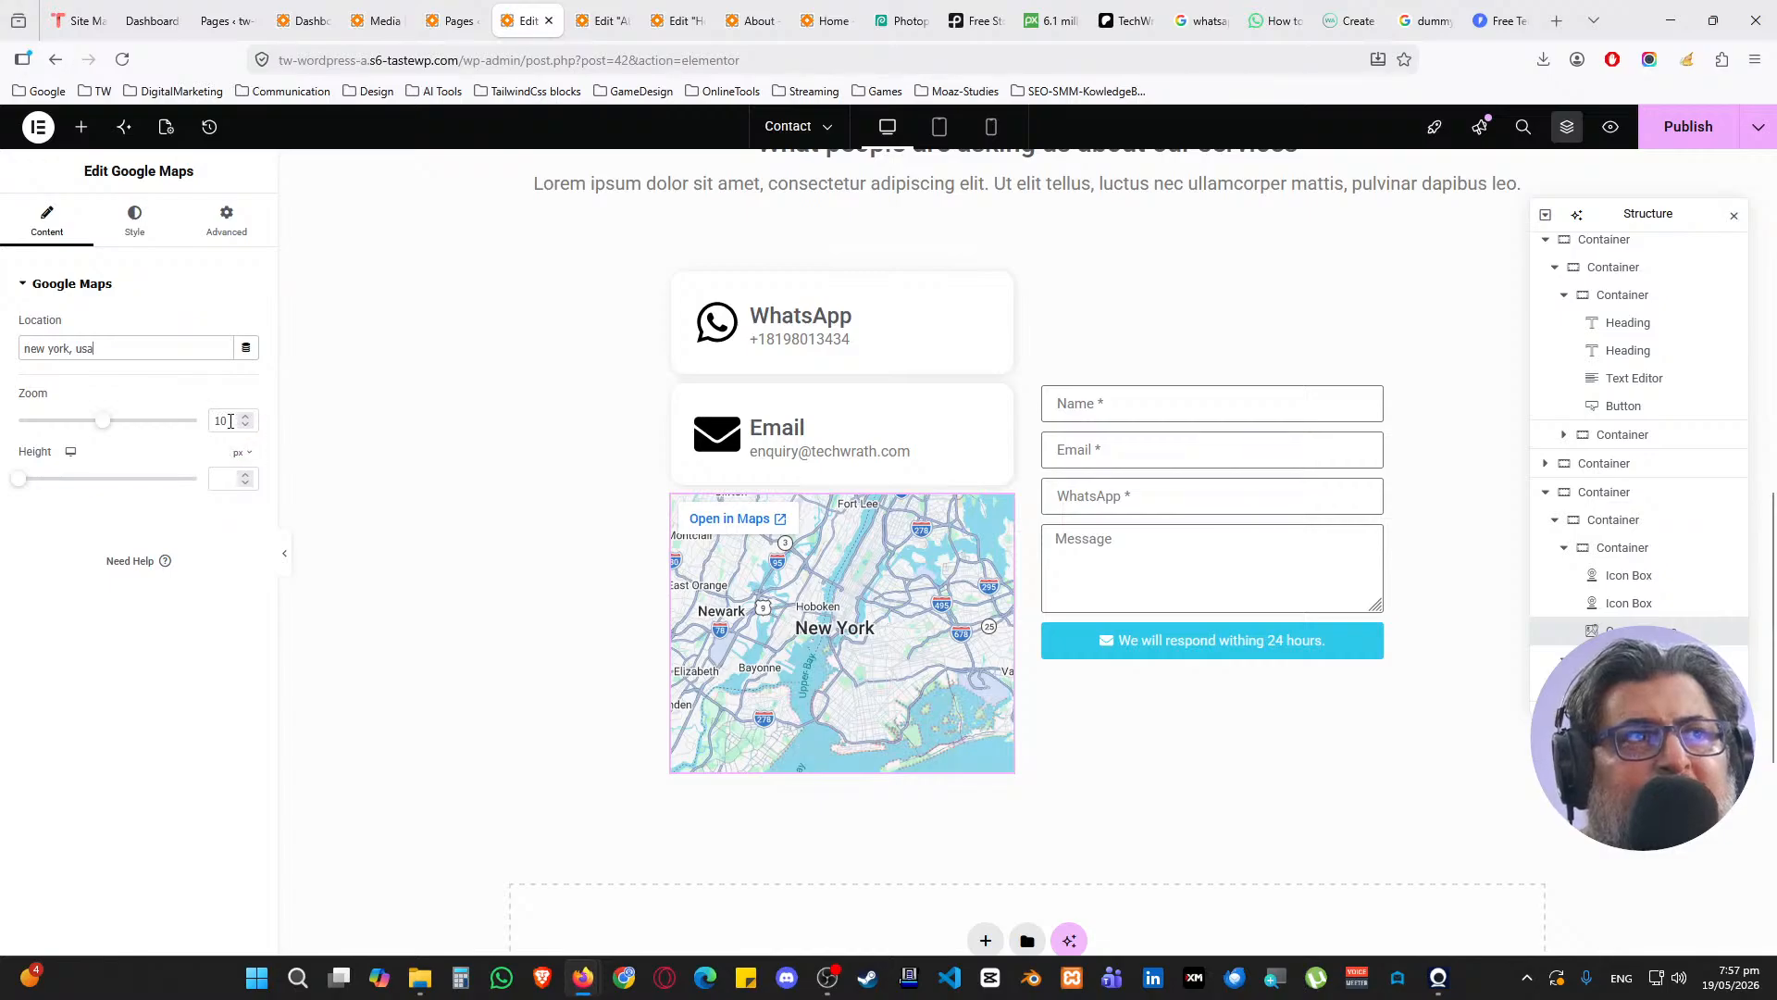
text(15)
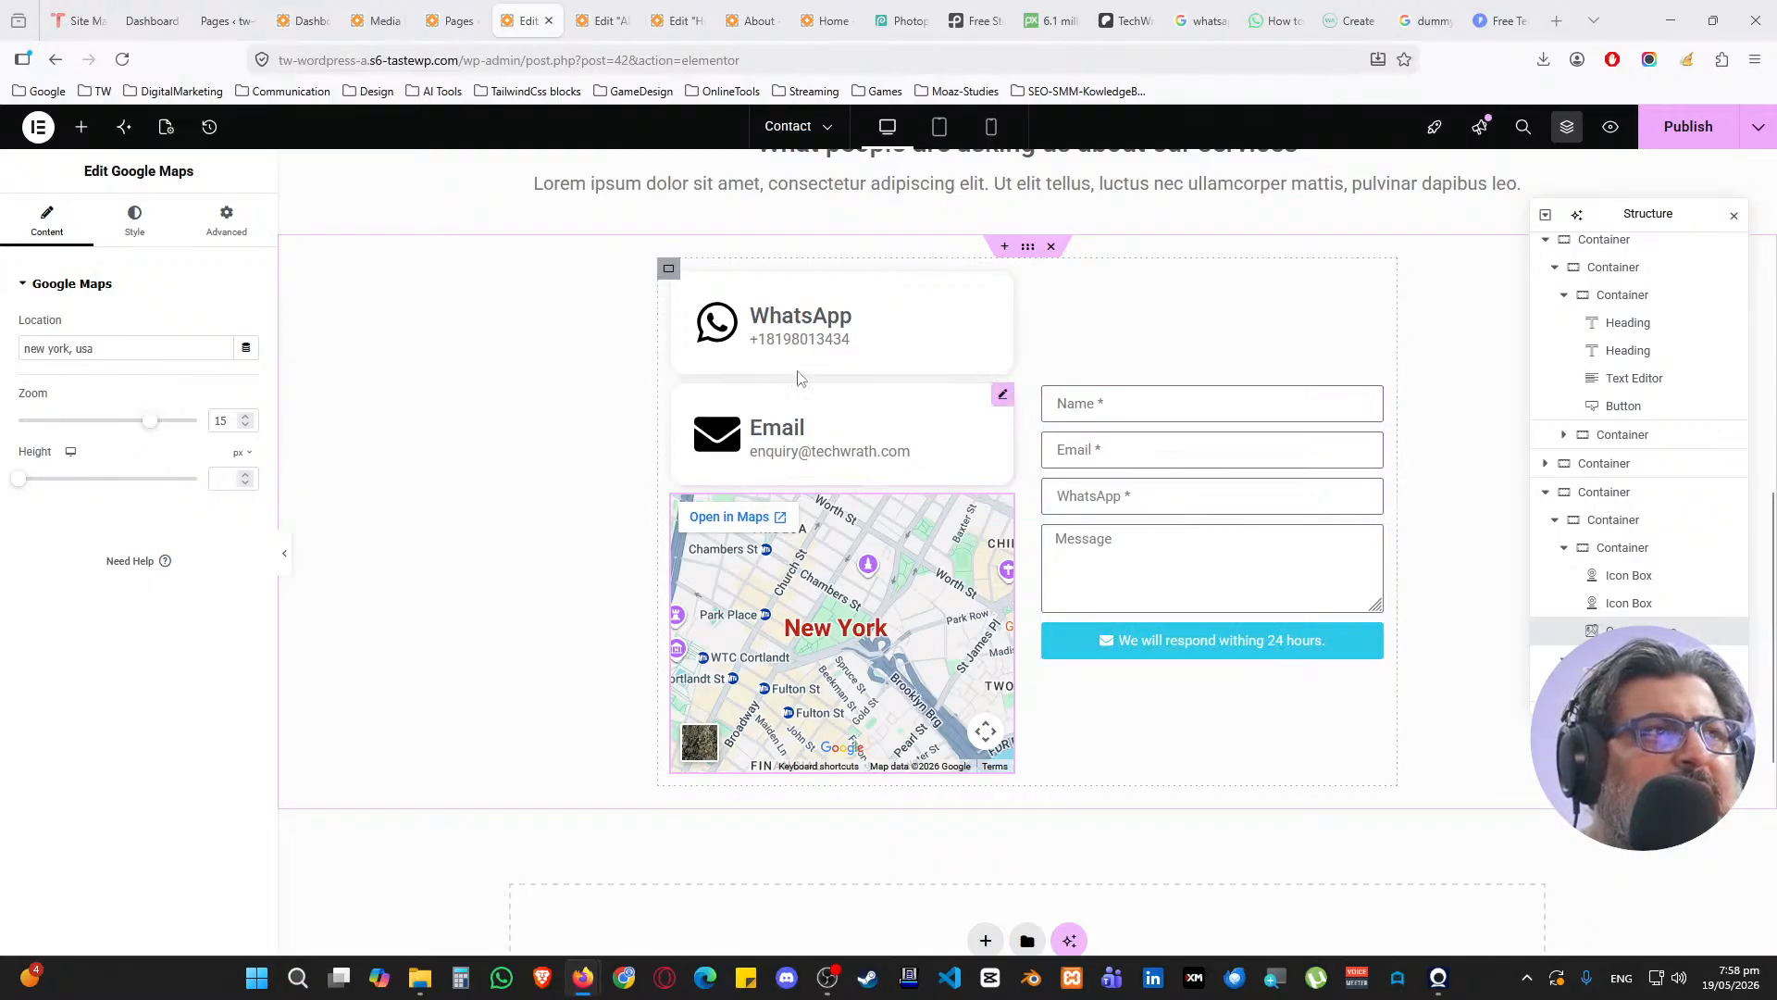
scroll(685, 395, up, 1)
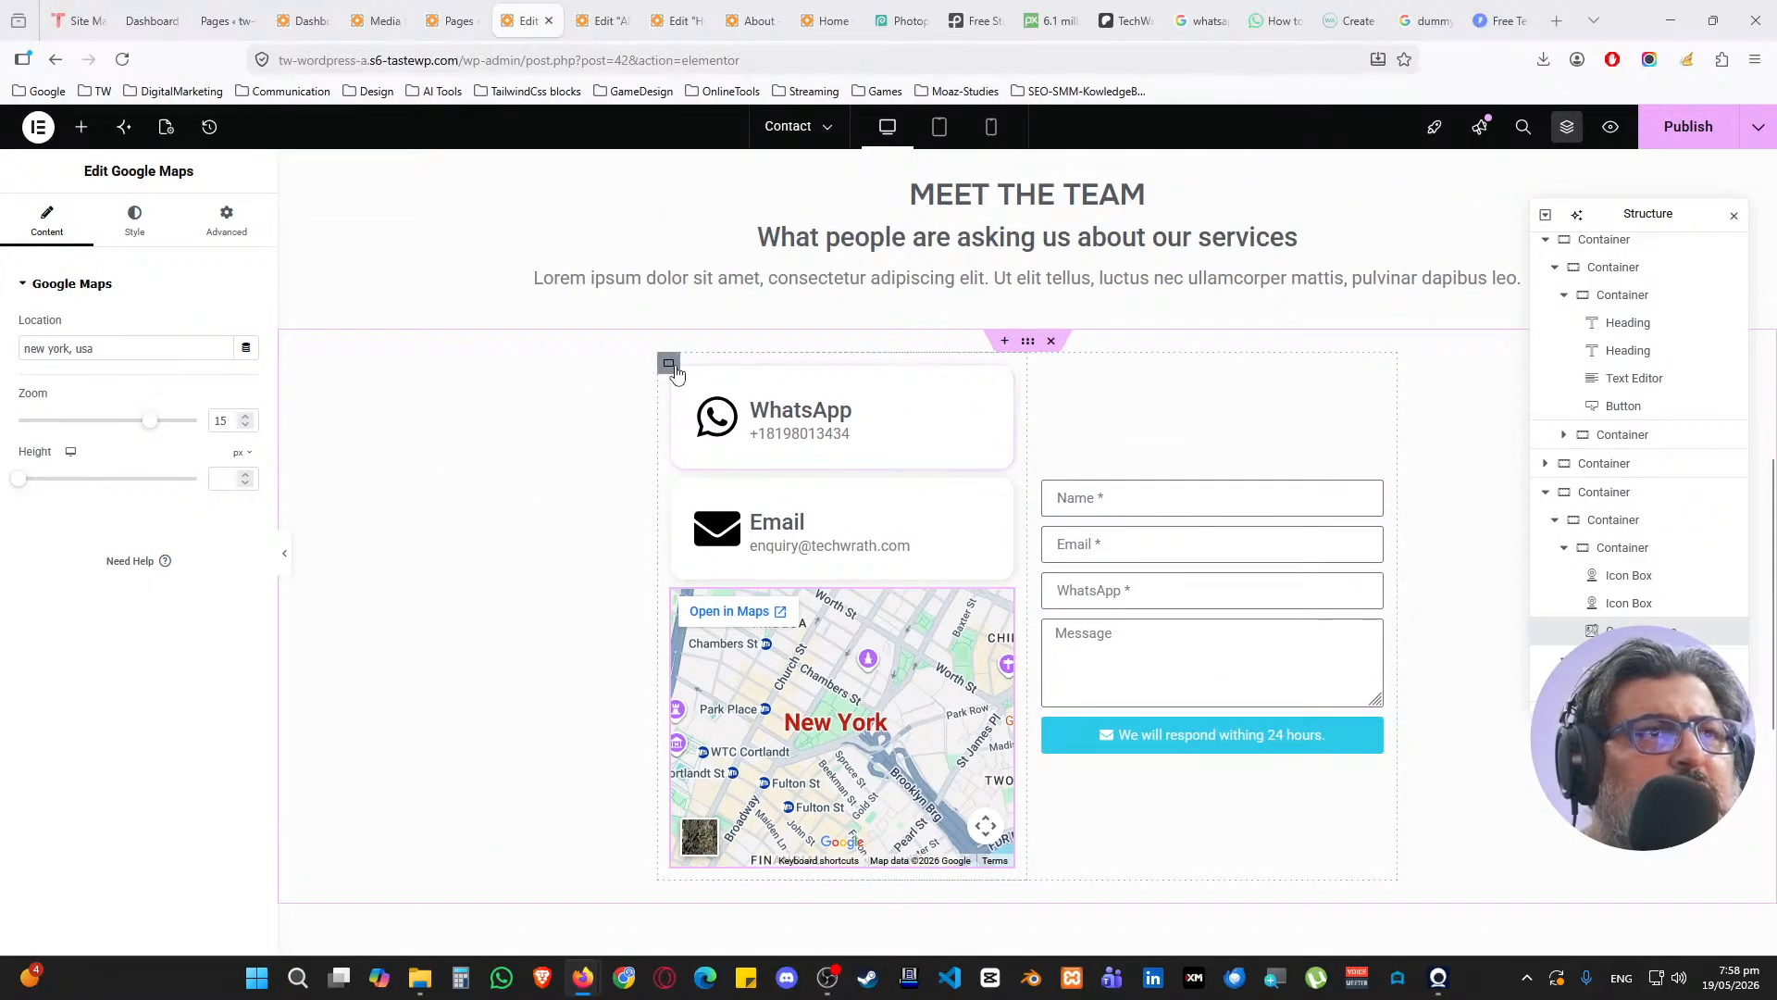
Reorder the form and cards columns in the Structure panel, keeping the cards column on the left
click(670, 363)
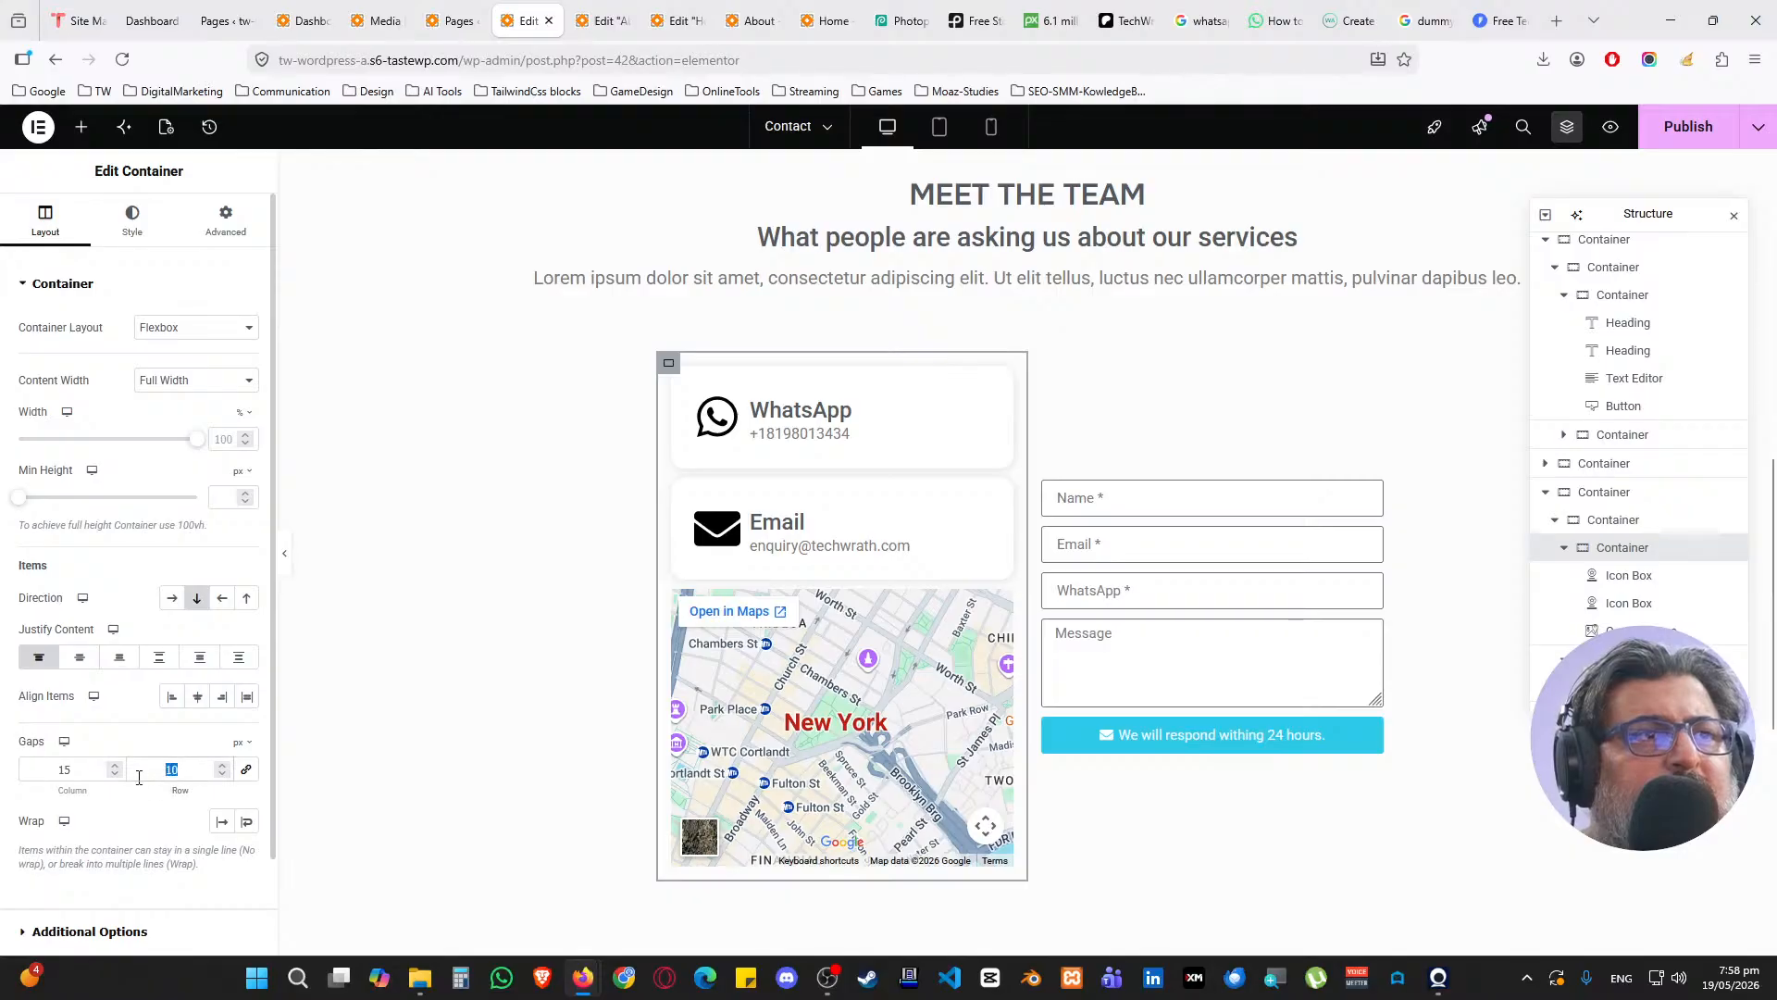
text(15)
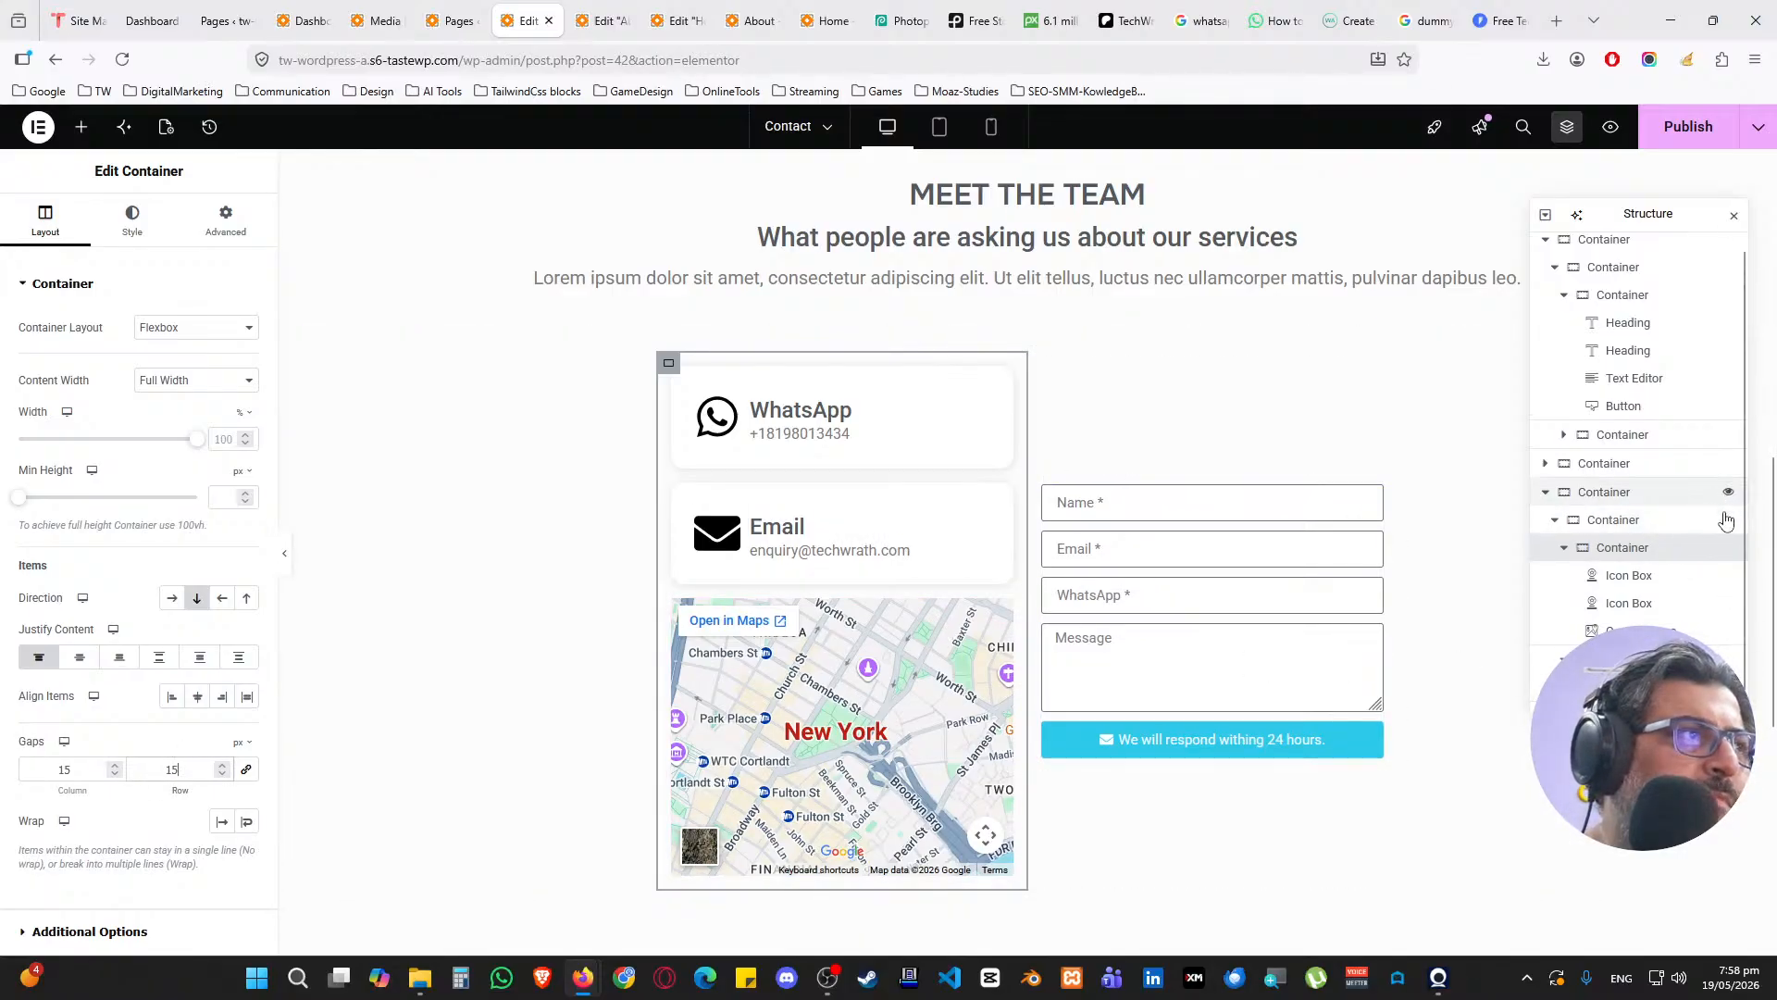
click(1643, 658)
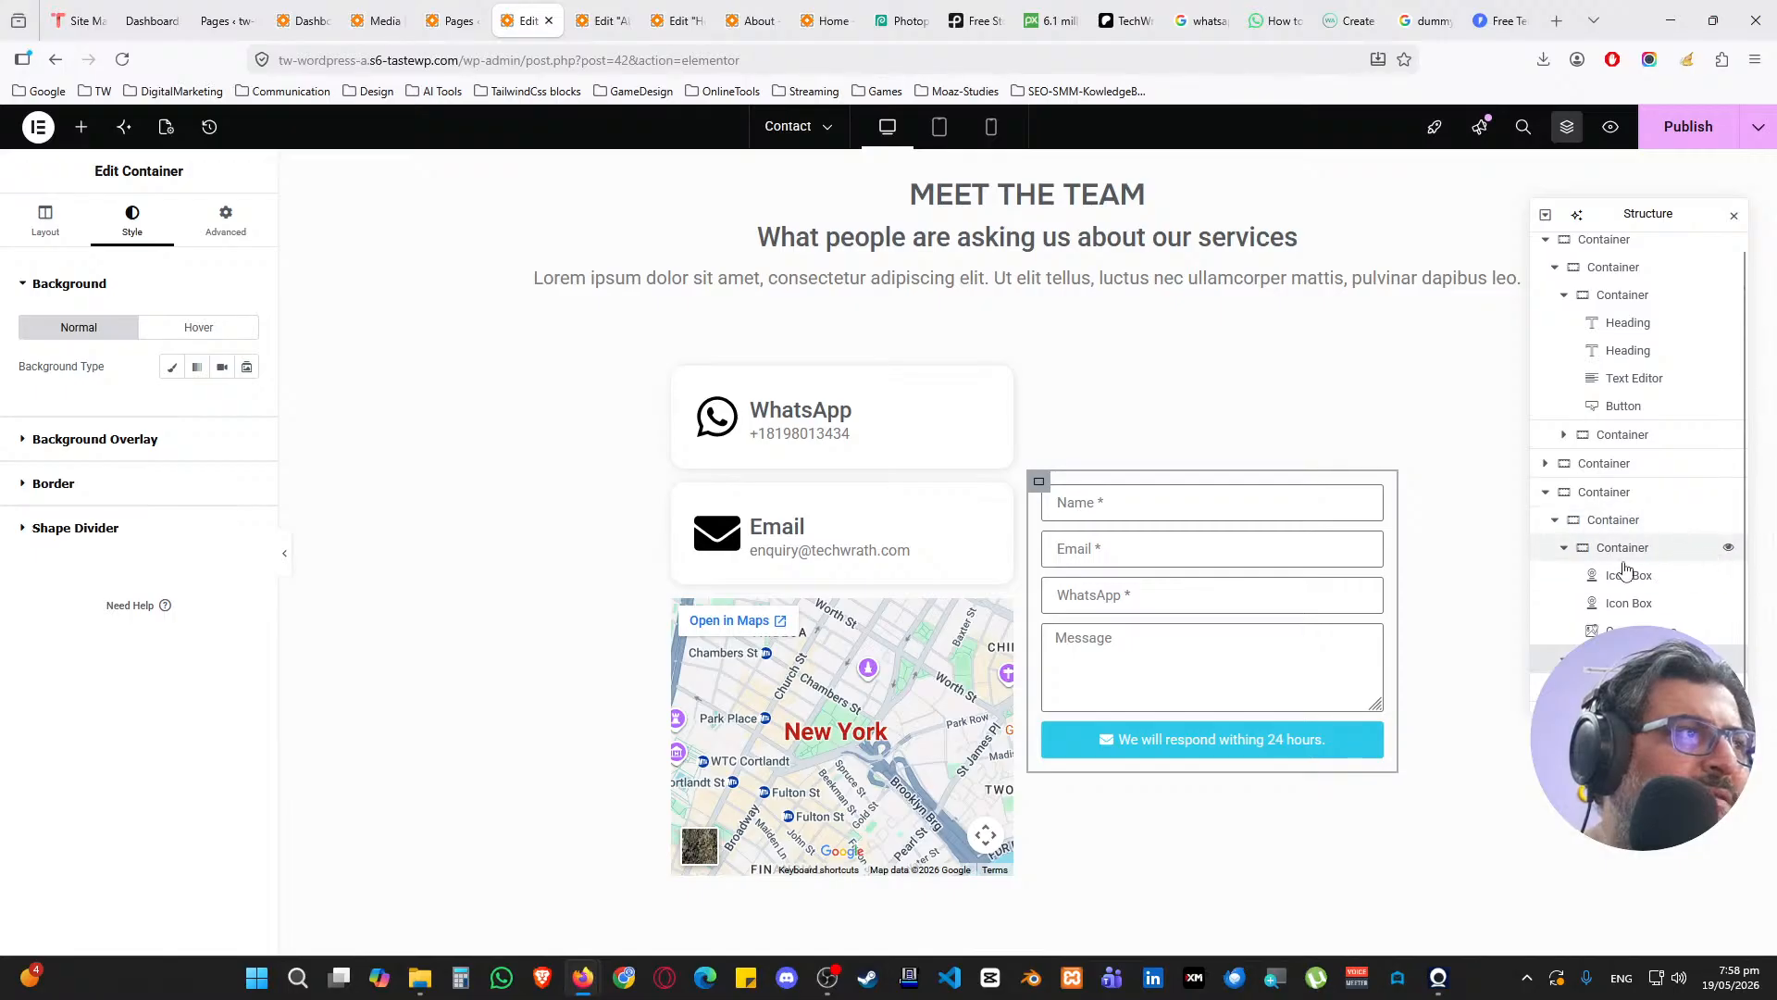
click(1565, 659)
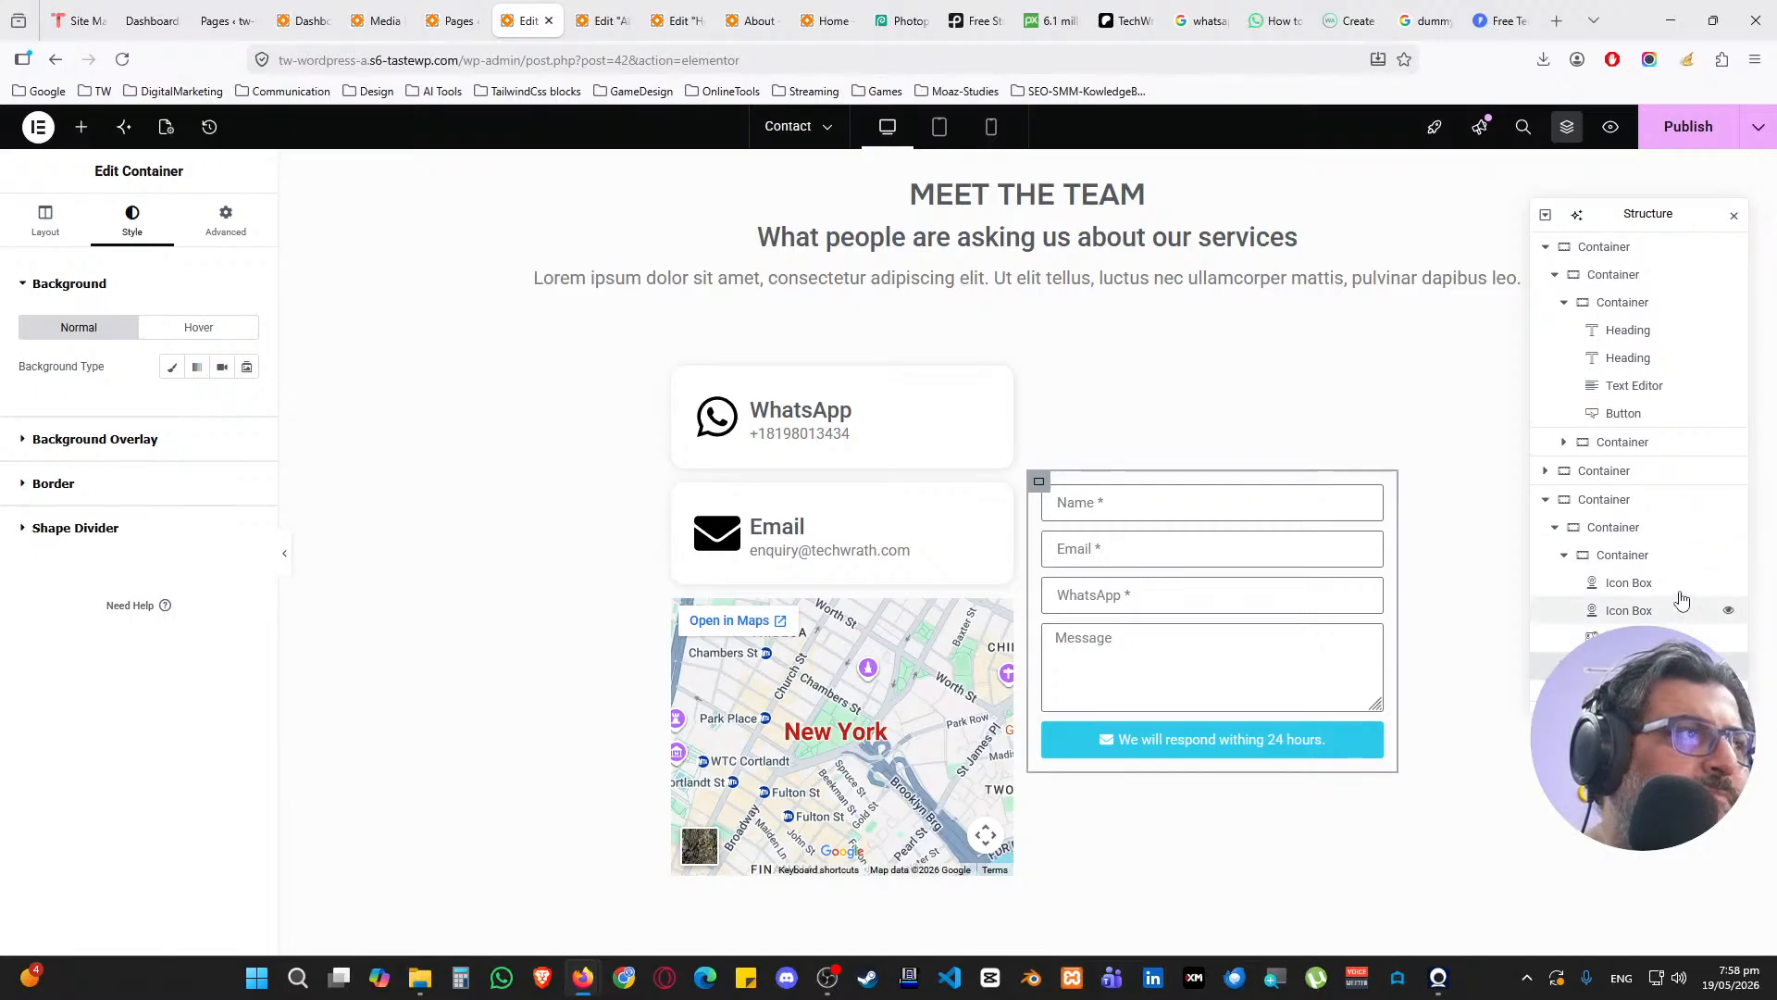
drag(1620, 639, 1629, 558)
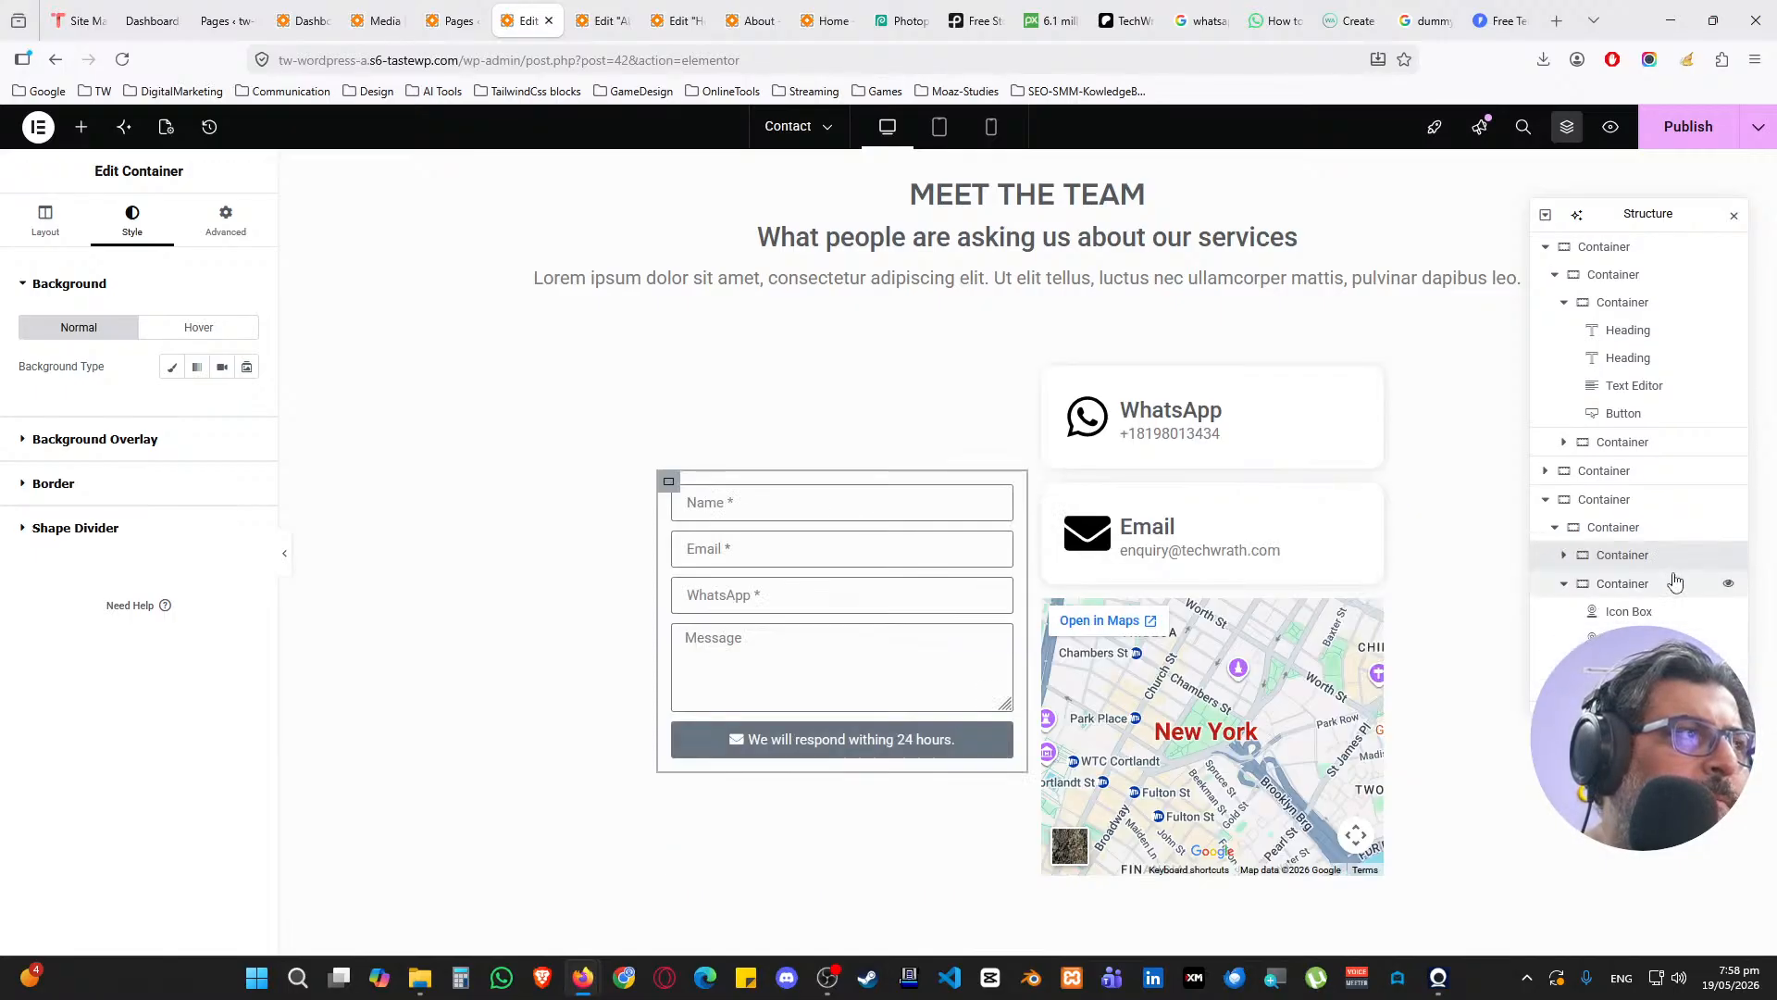
click(1629, 585)
right_click(1621, 589)
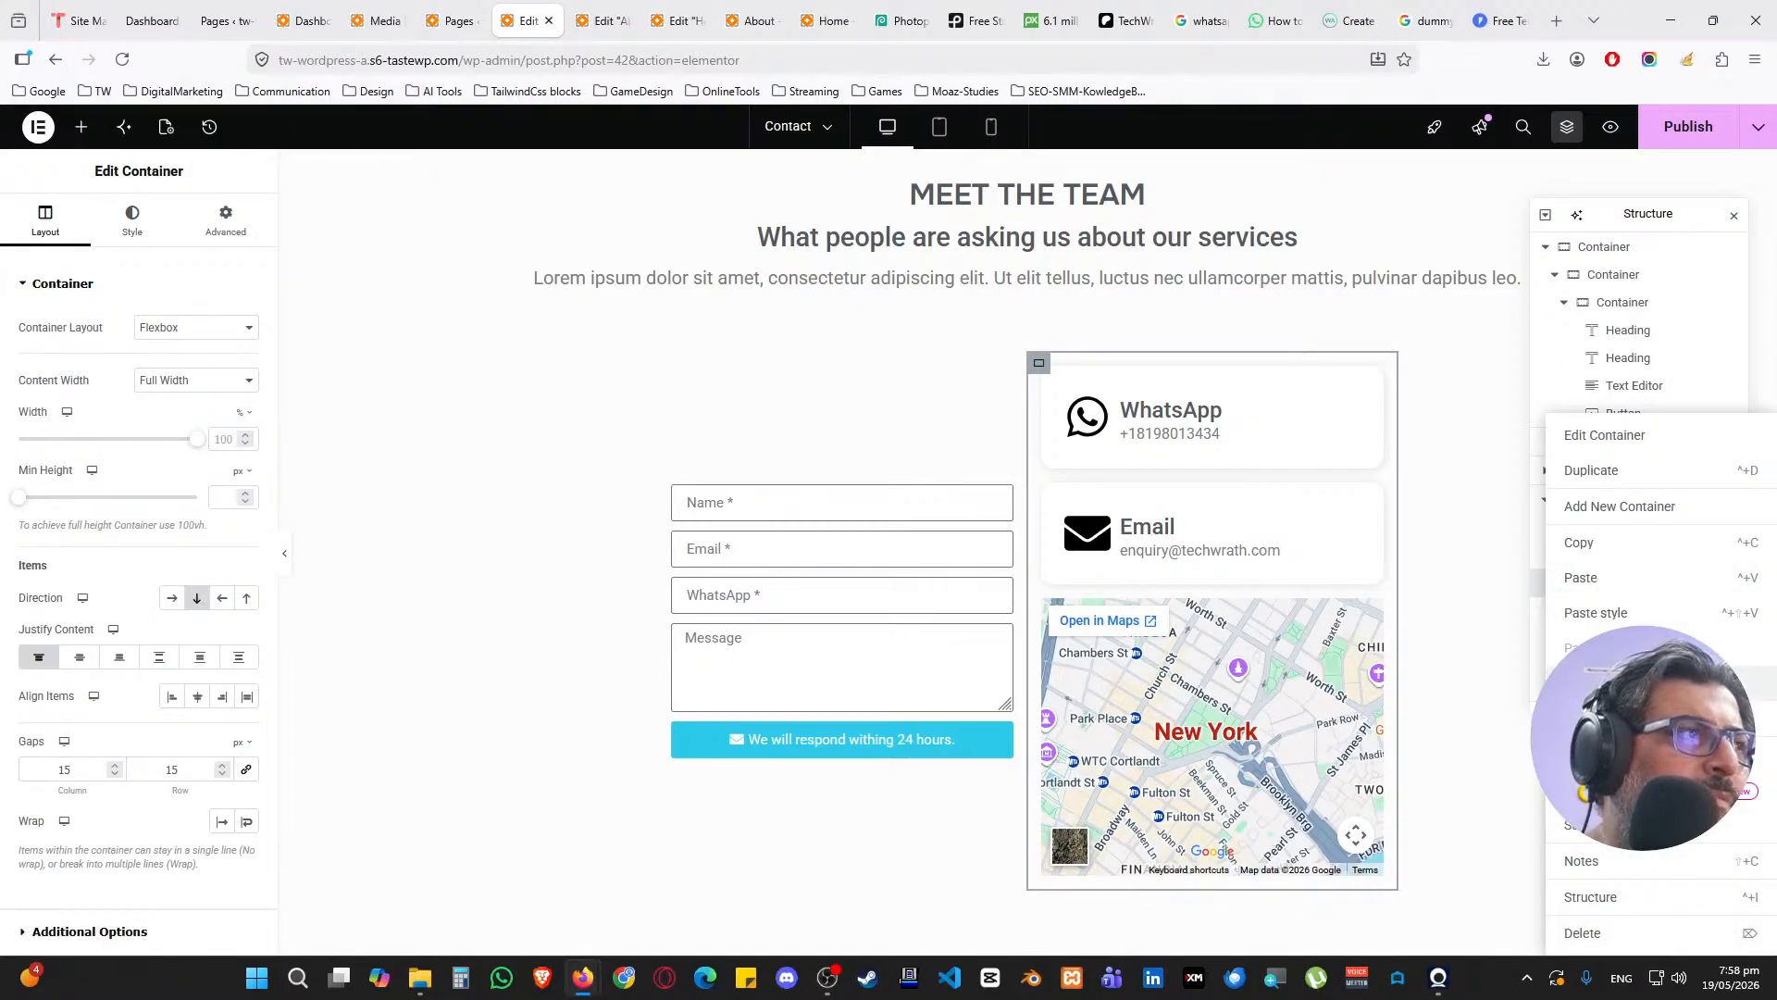
click(1519, 754)
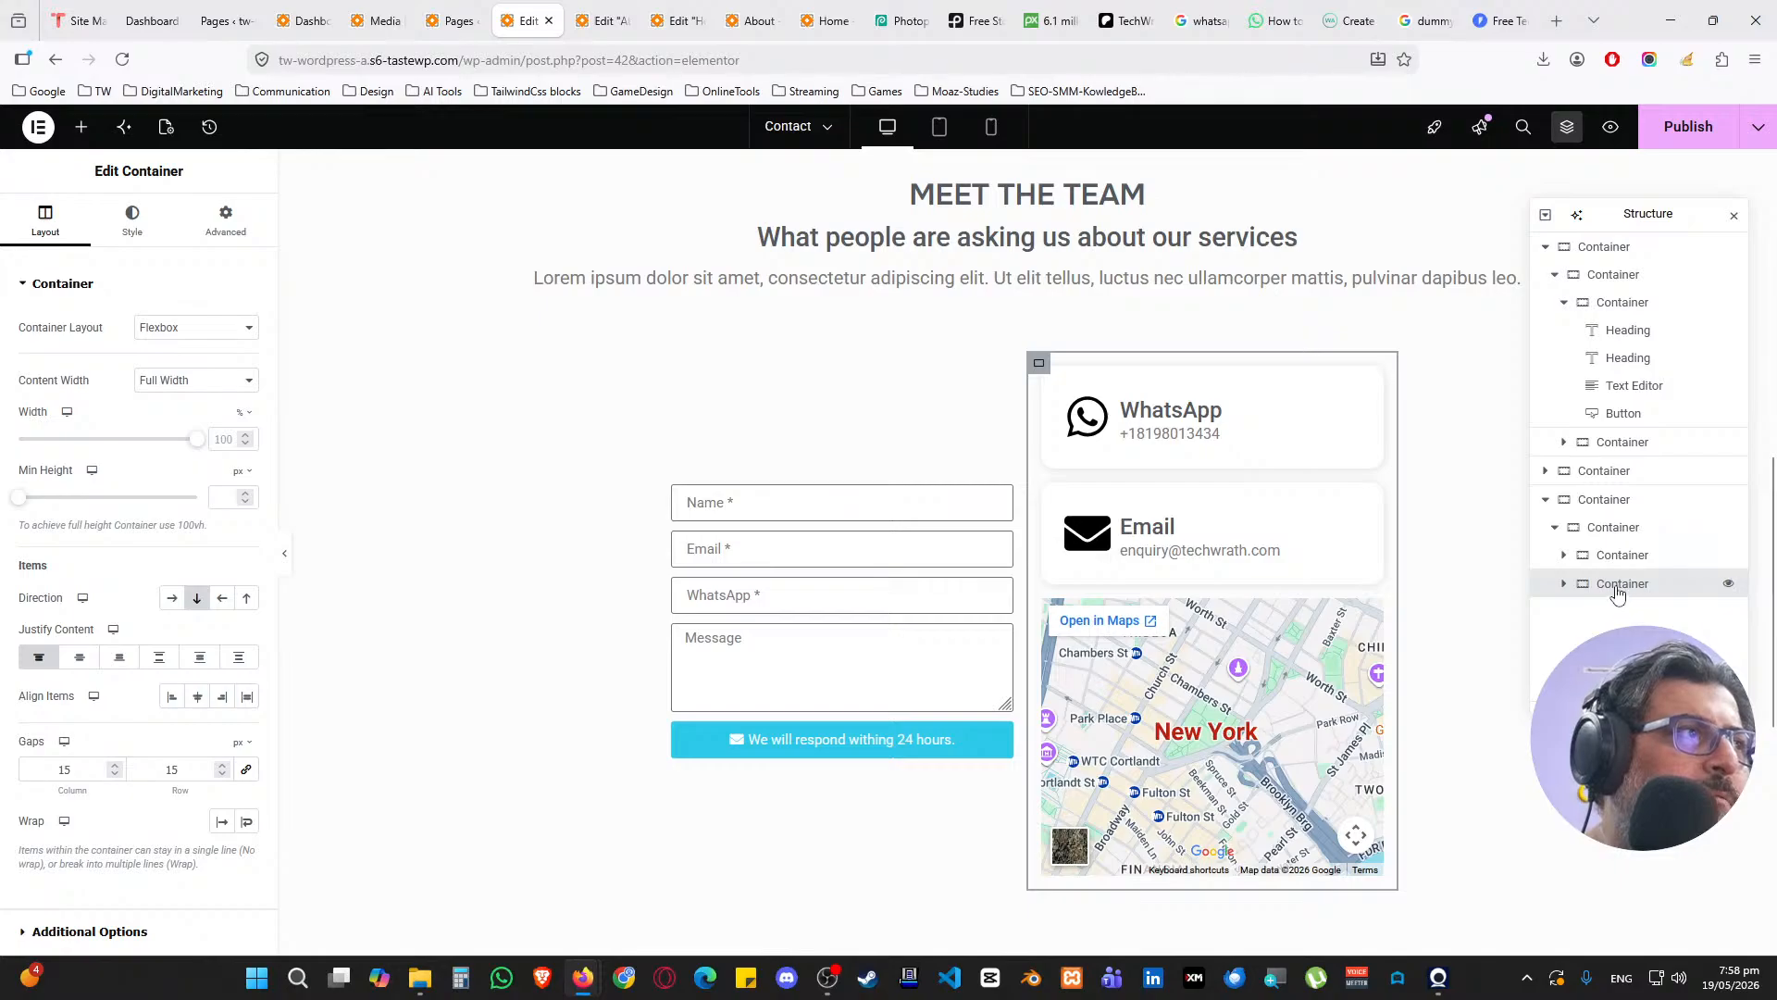
drag(1617, 593, 1613, 550)
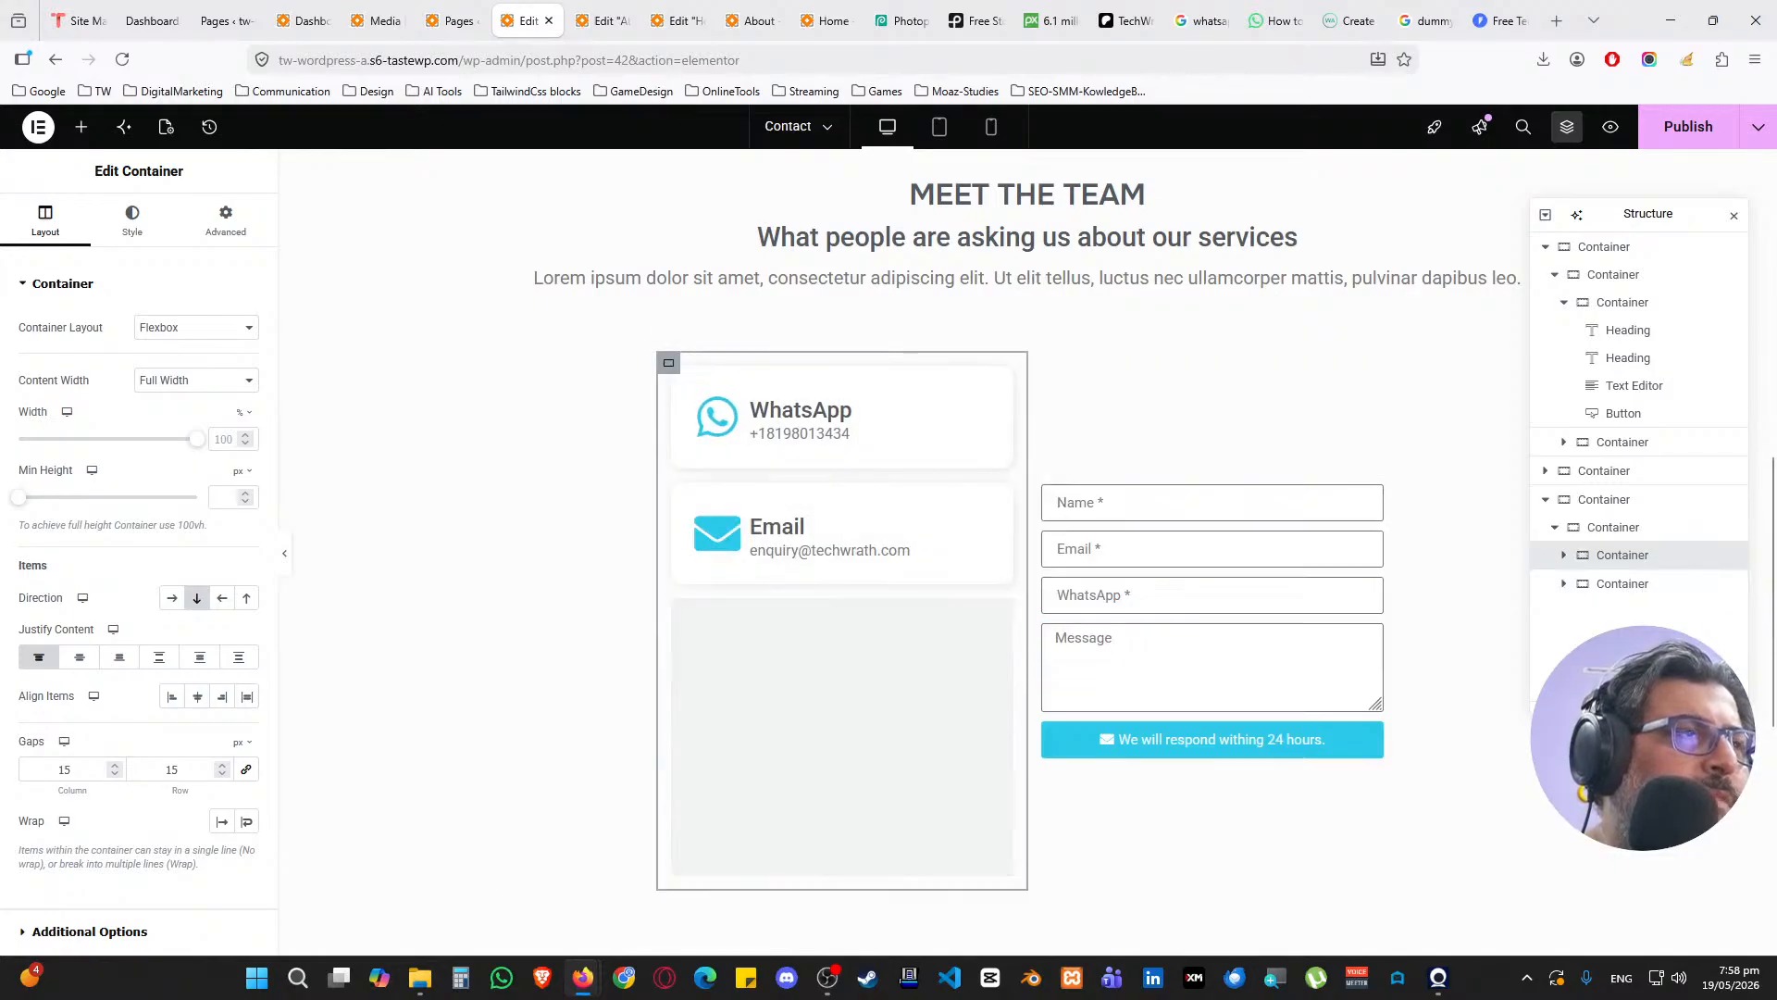
Check the layout of the form, cards column and the contact section's parent container
click(1622, 584)
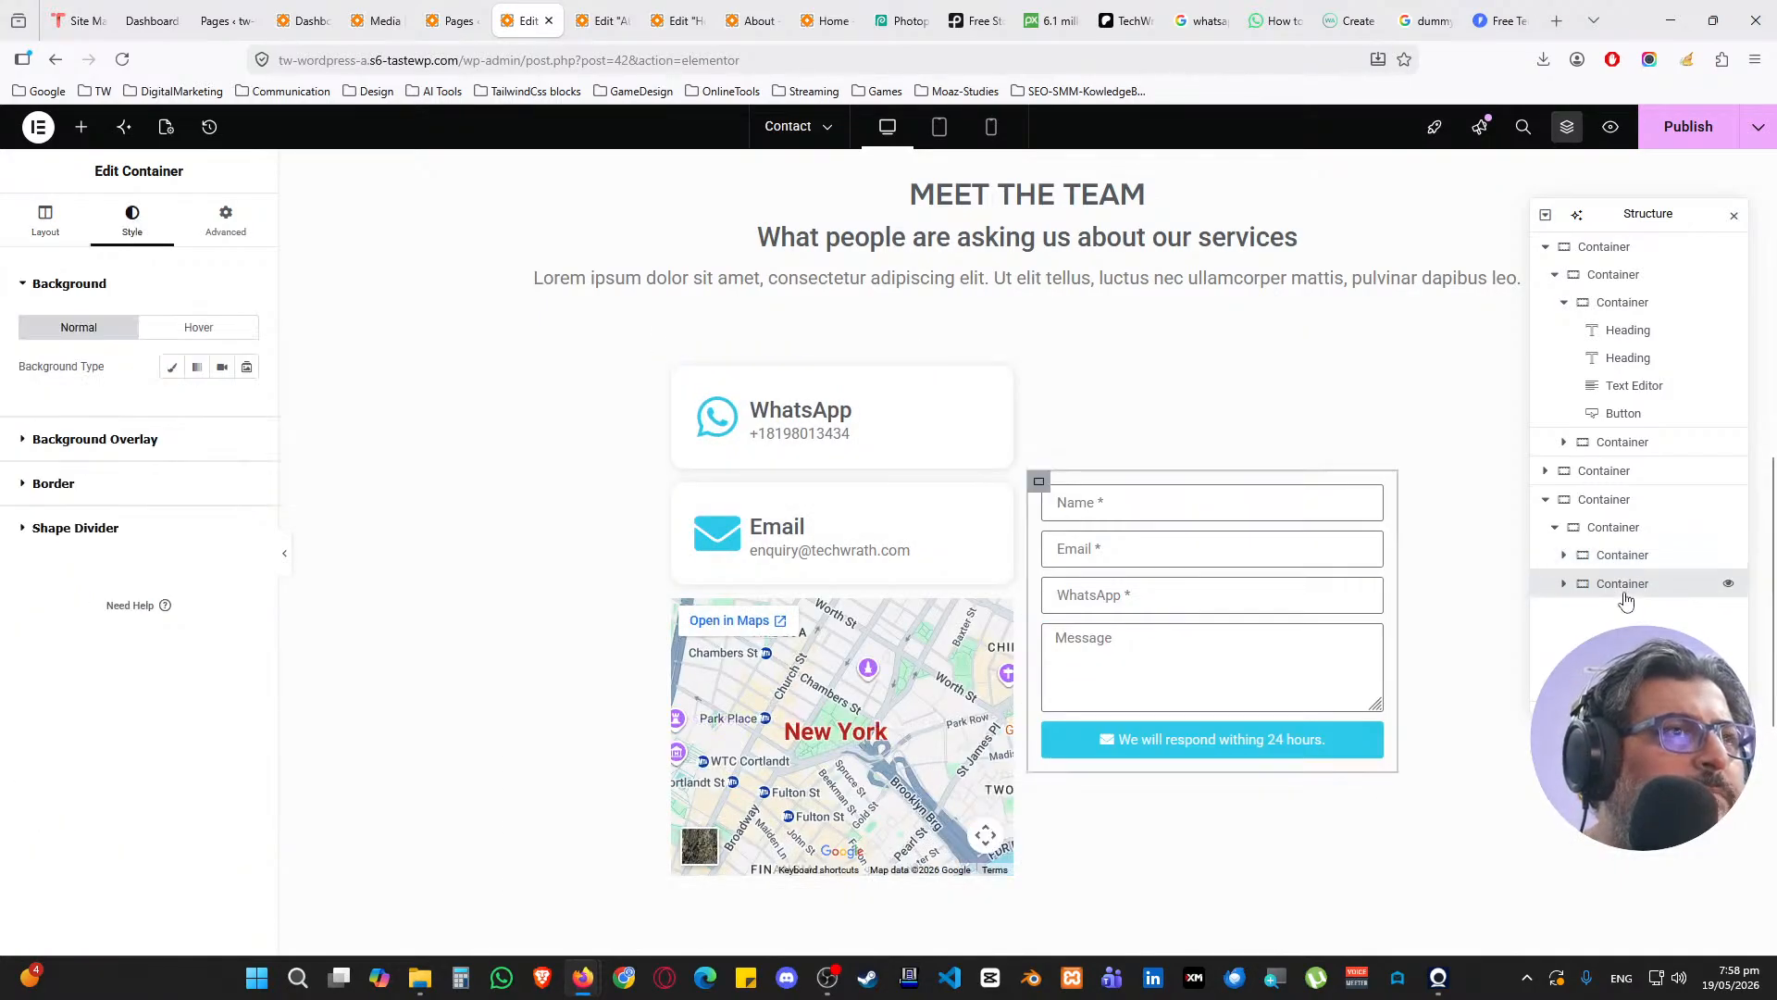
click(55, 230)
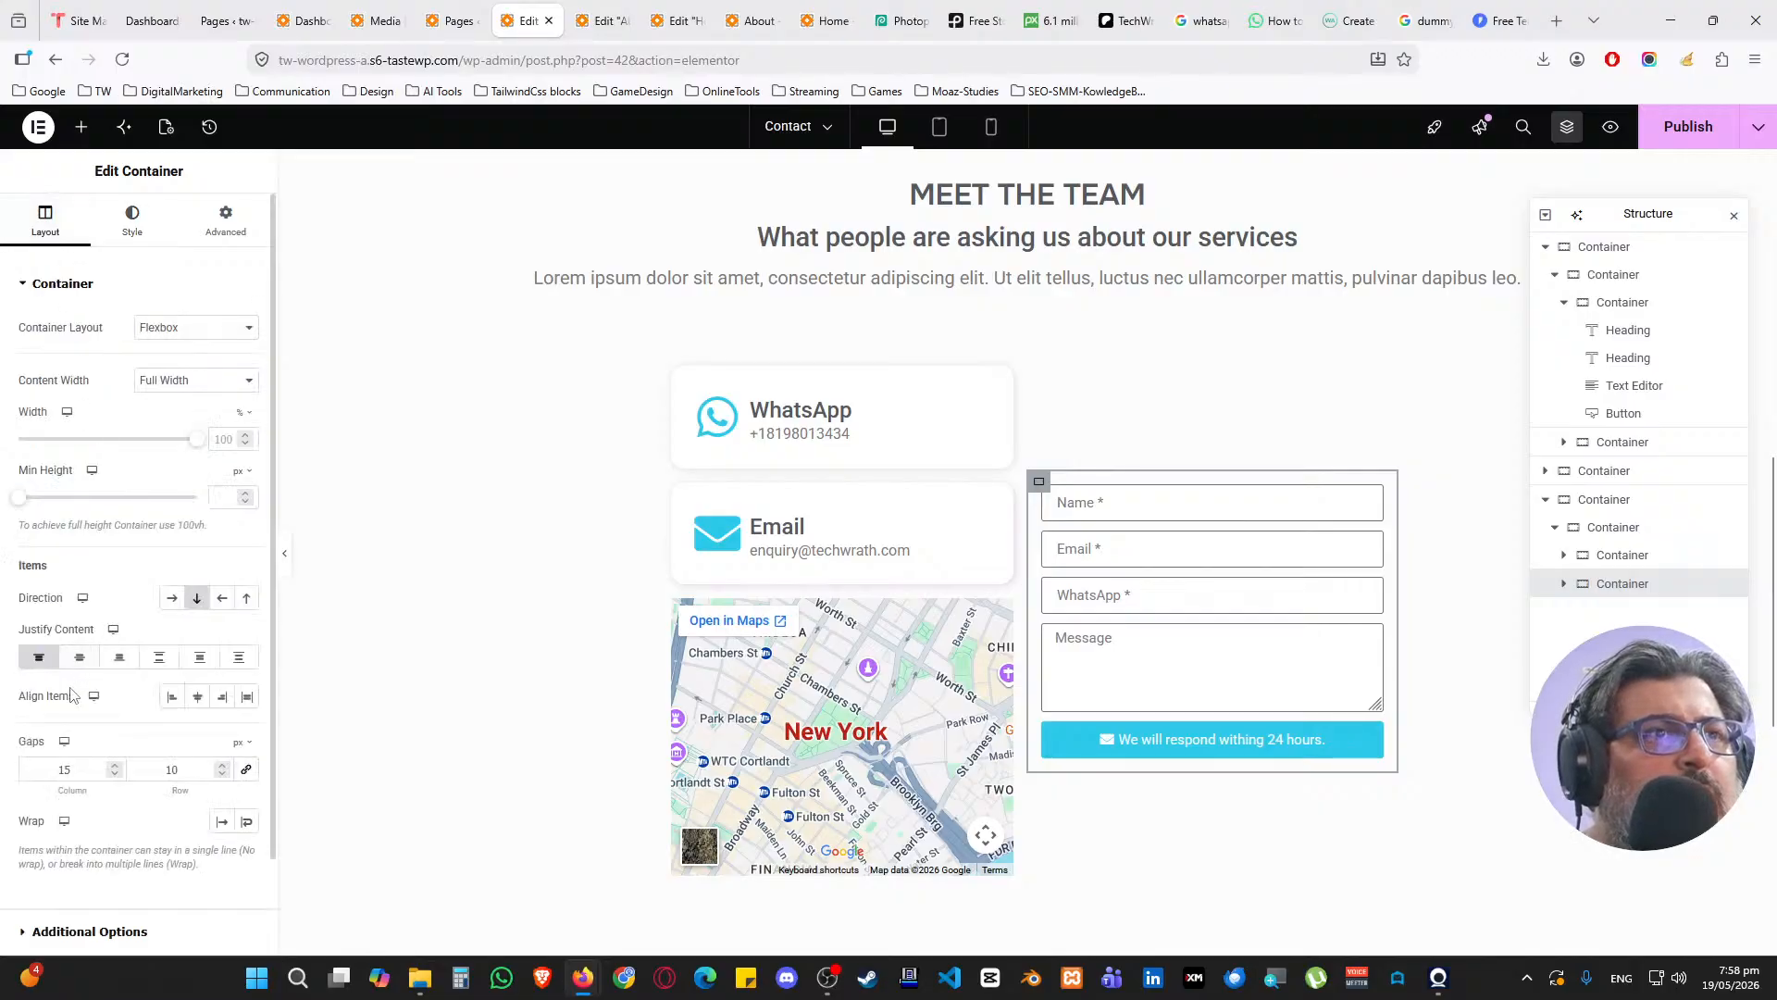
click(1613, 567)
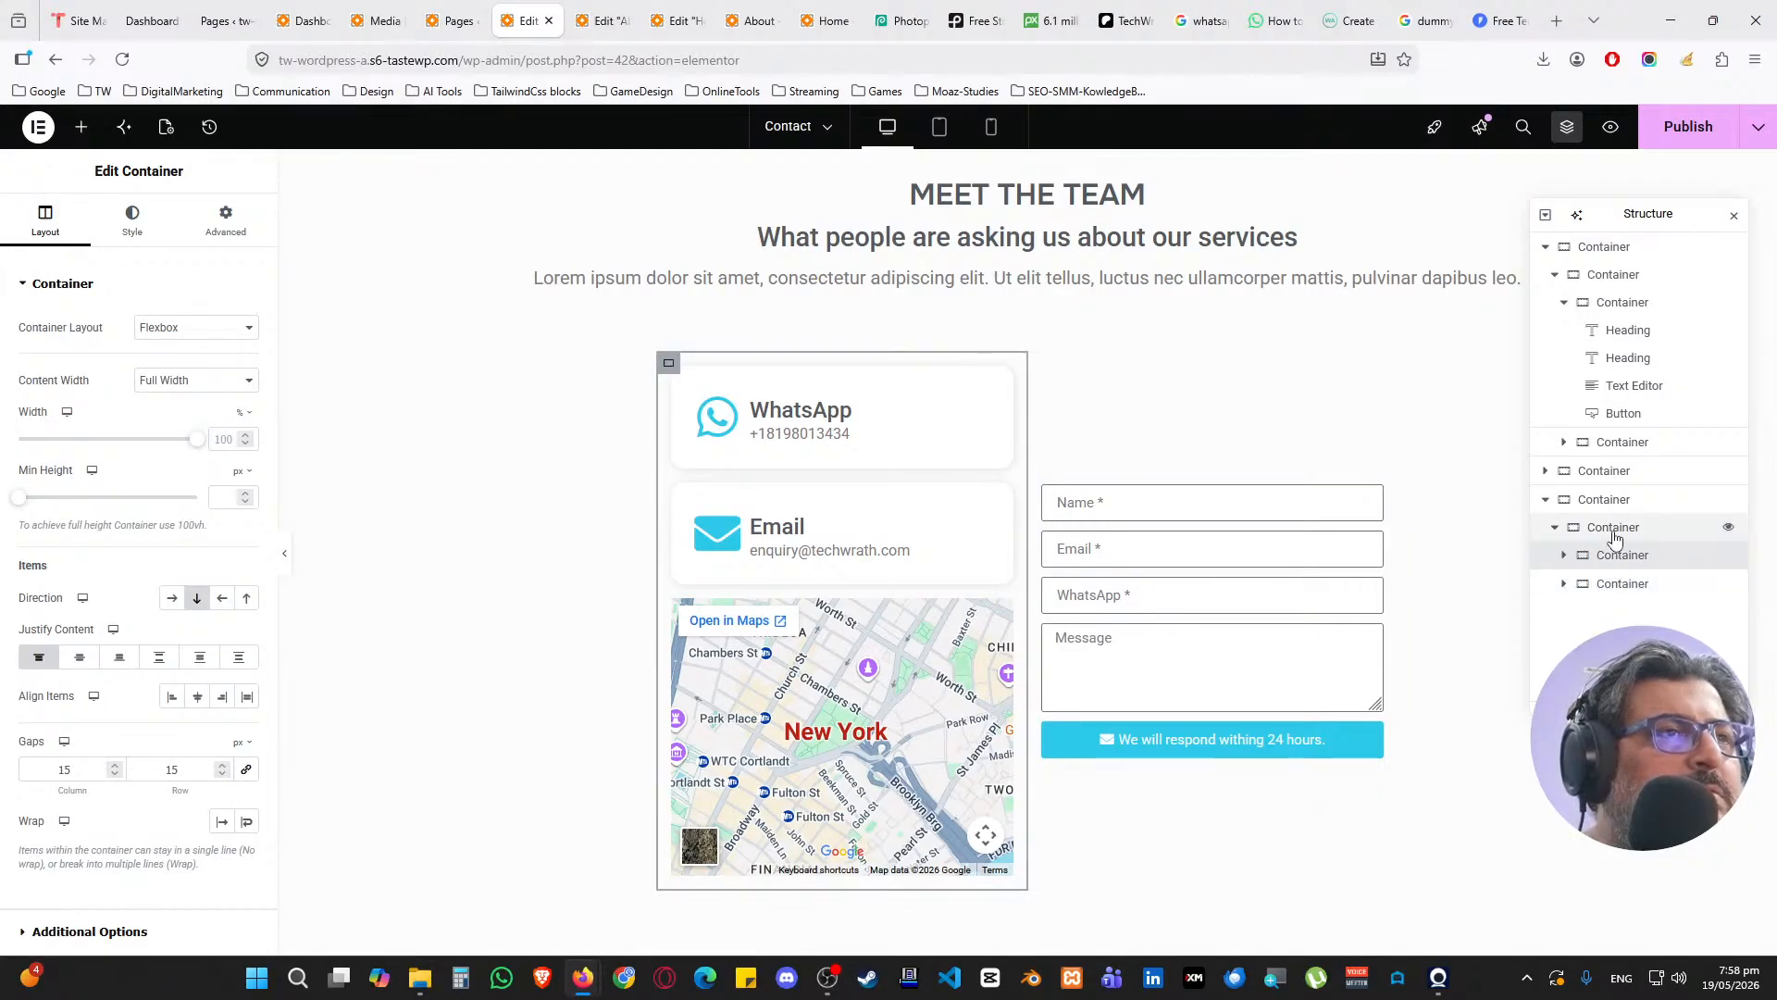
click(1614, 530)
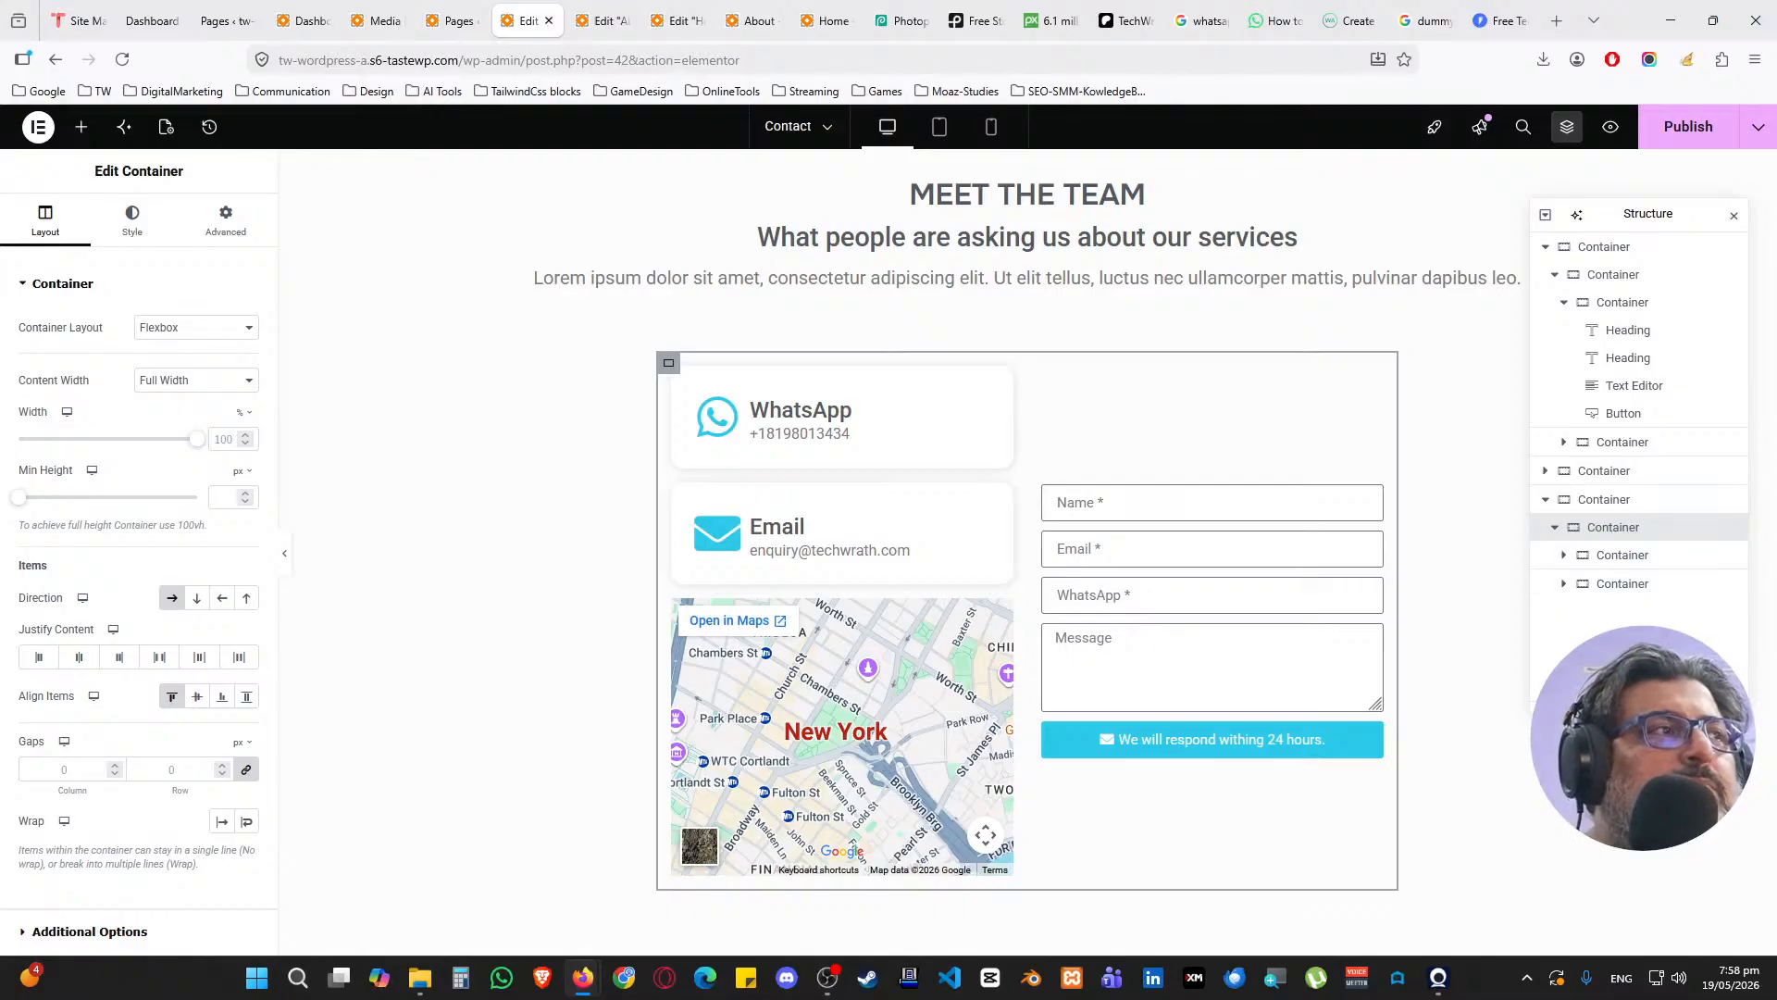
scroll(521, 492, down, 2)
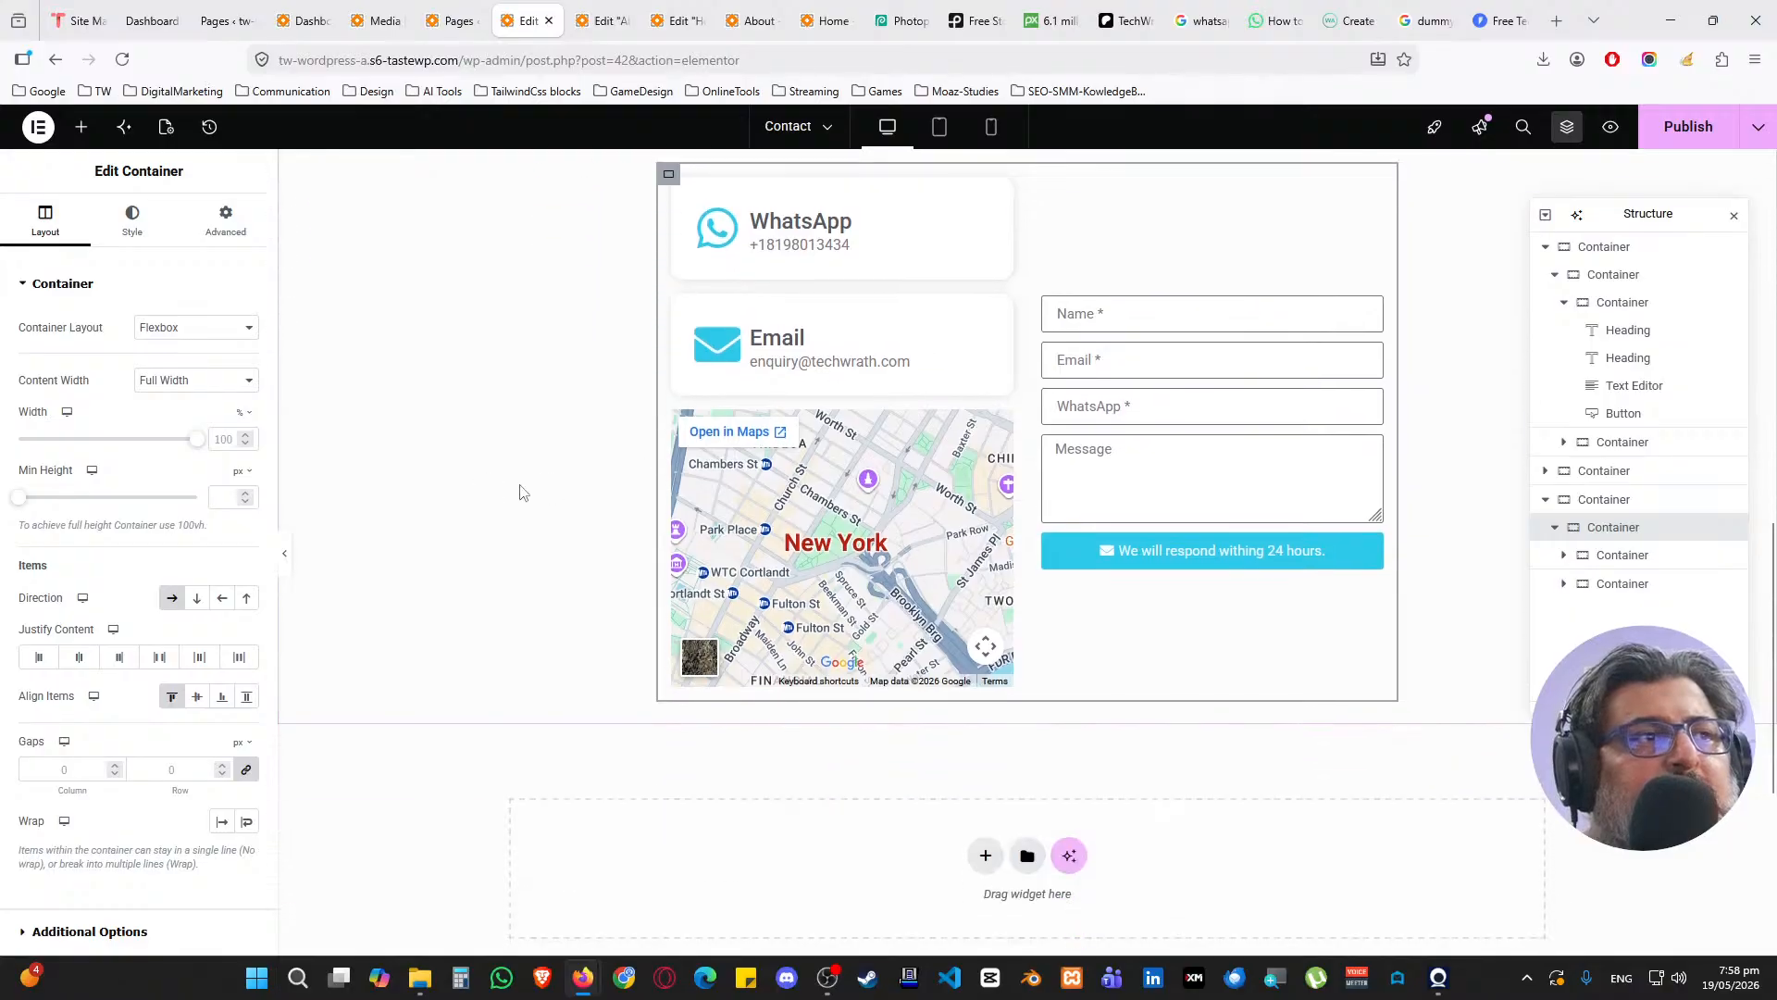
scroll(669, 500, down, 1)
scroll(618, 509, up, 3)
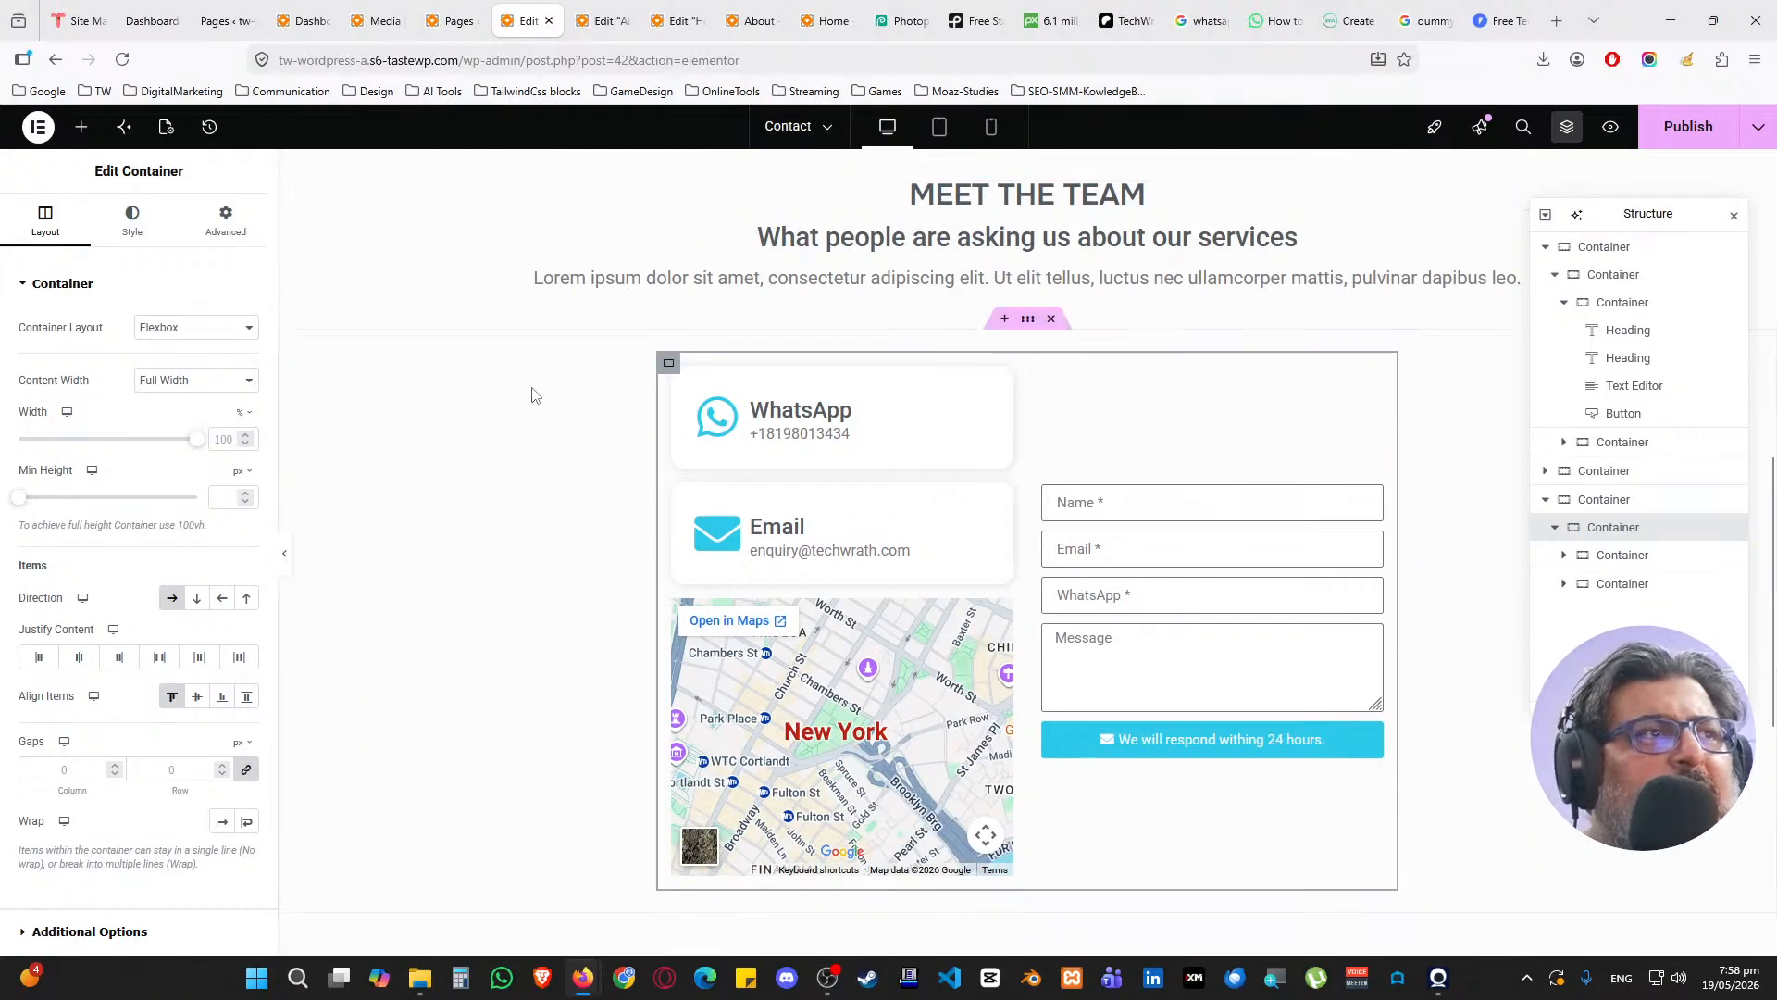
scroll(541, 381, down, 5)
scroll(547, 378, up, 7)
scroll(547, 378, up, 7)
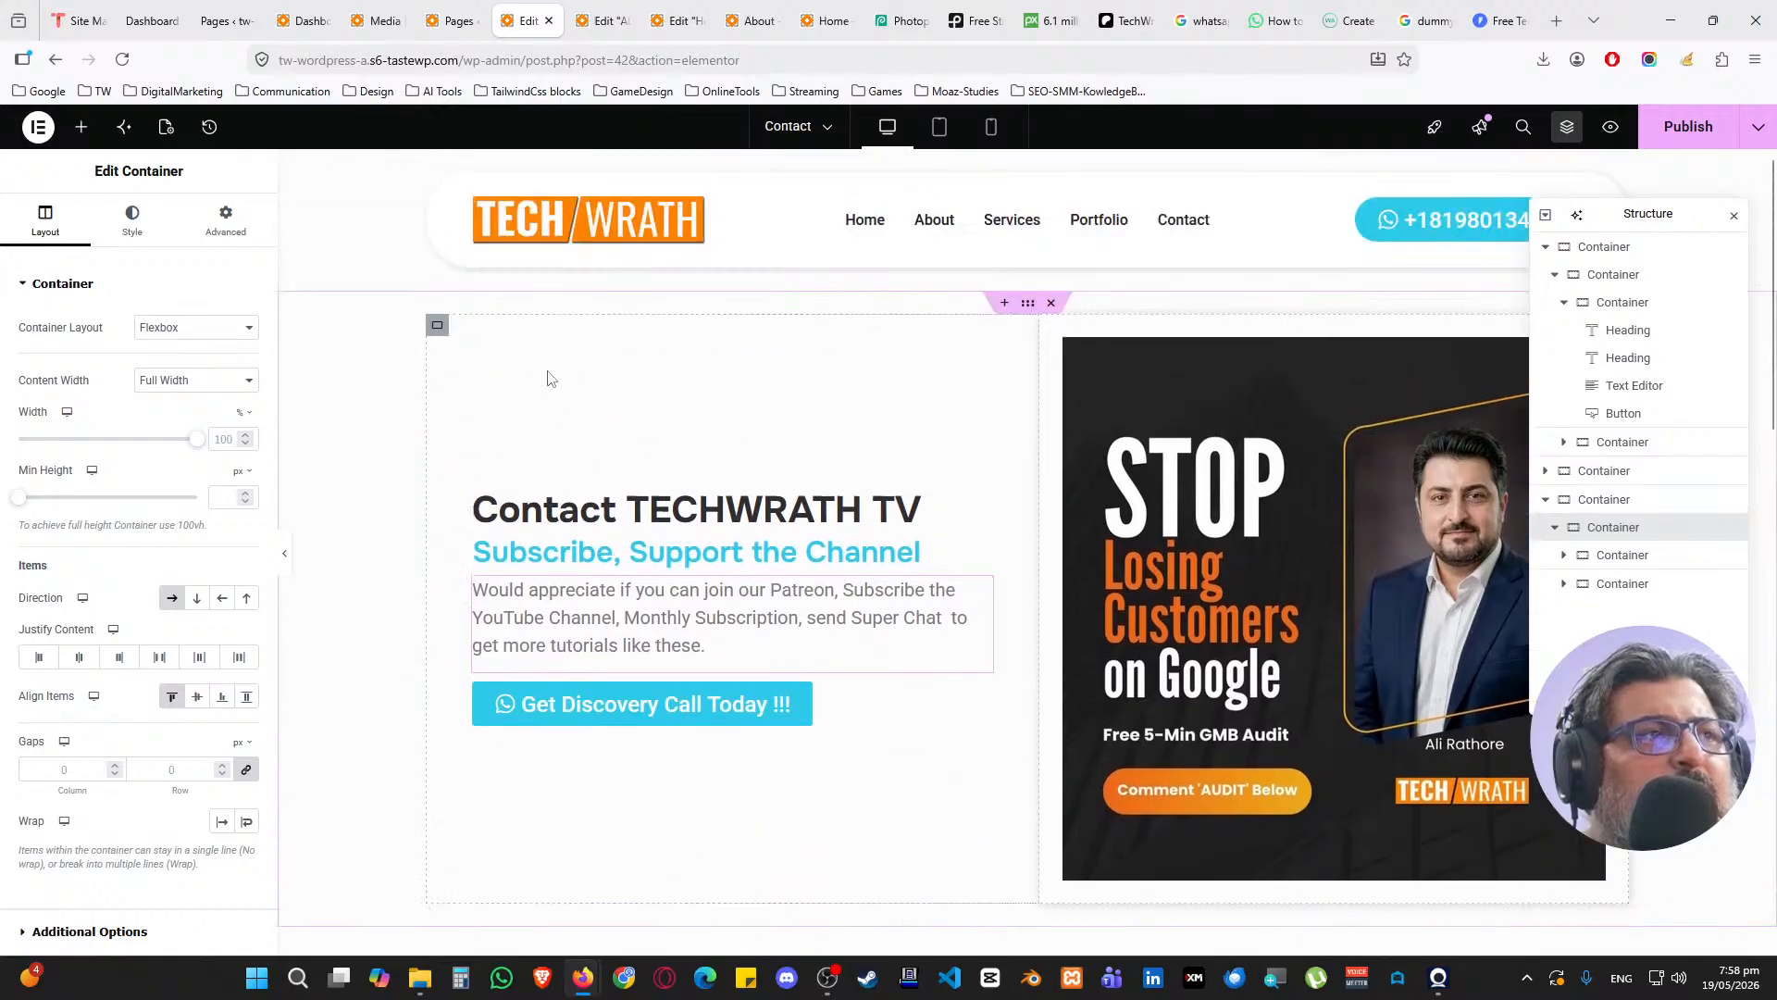
scroll(547, 378, down, 11)
scroll(552, 373, down, 2)
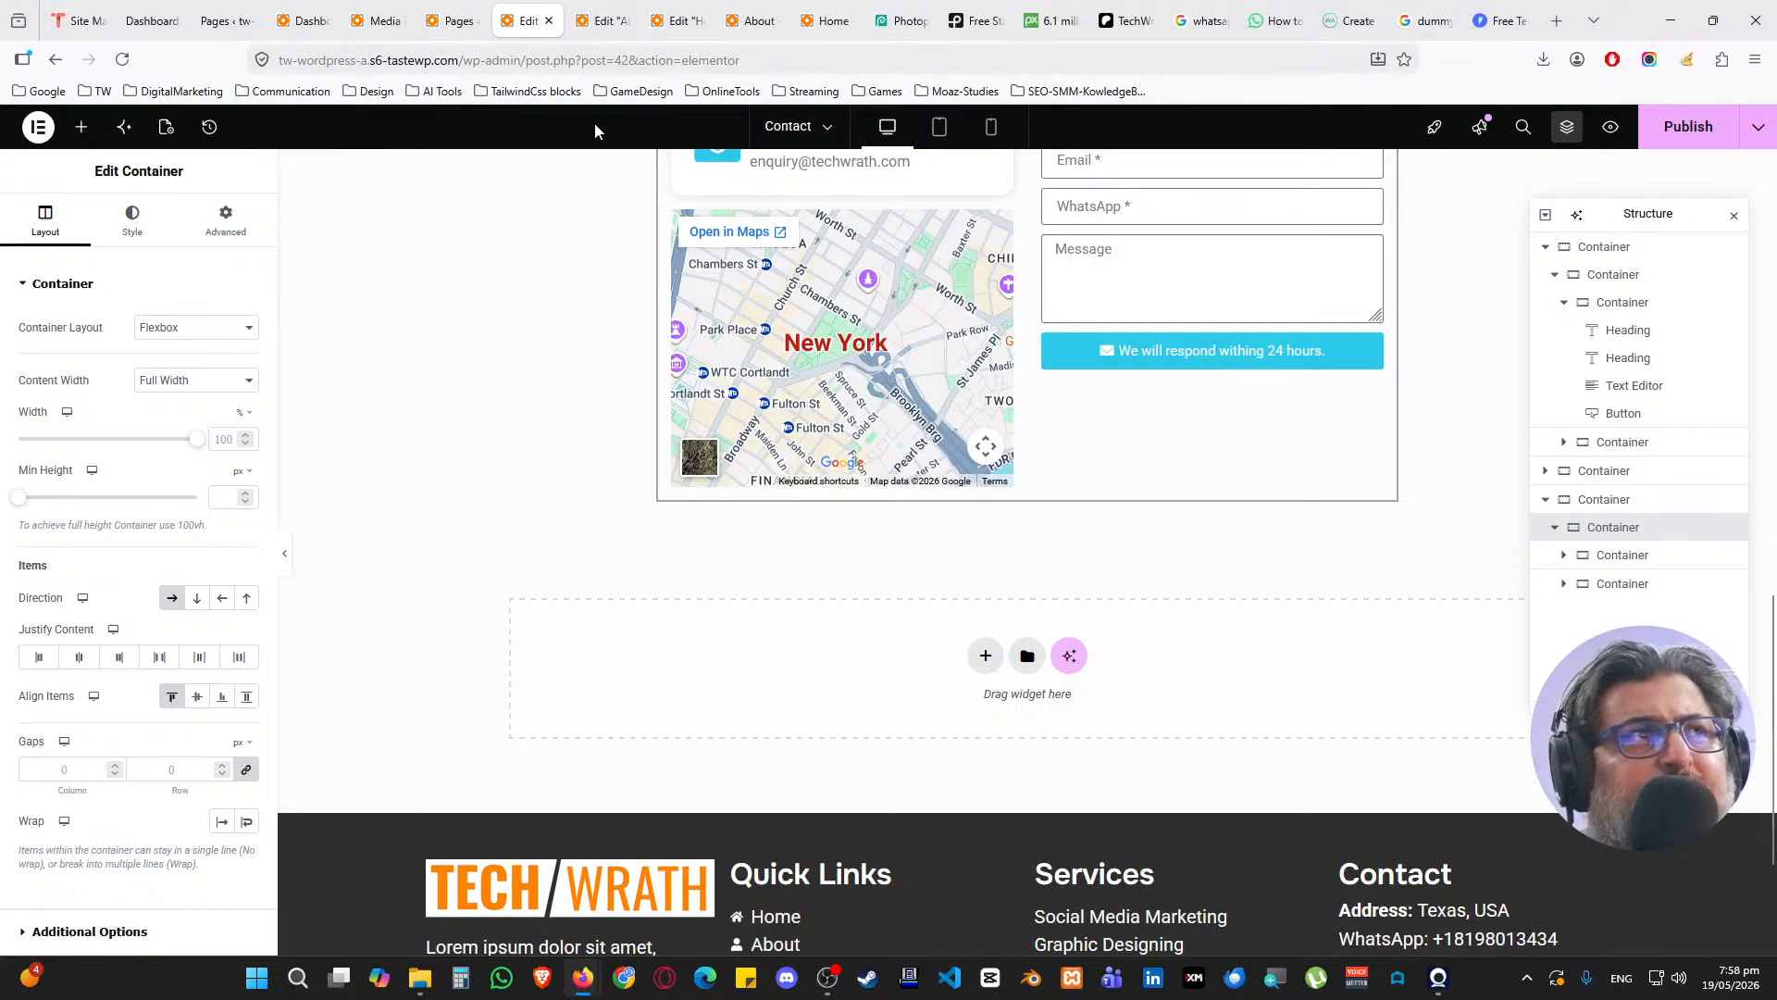
Copy the FAQs heading section from the About page into the Contact page's empty container
click(596, 8)
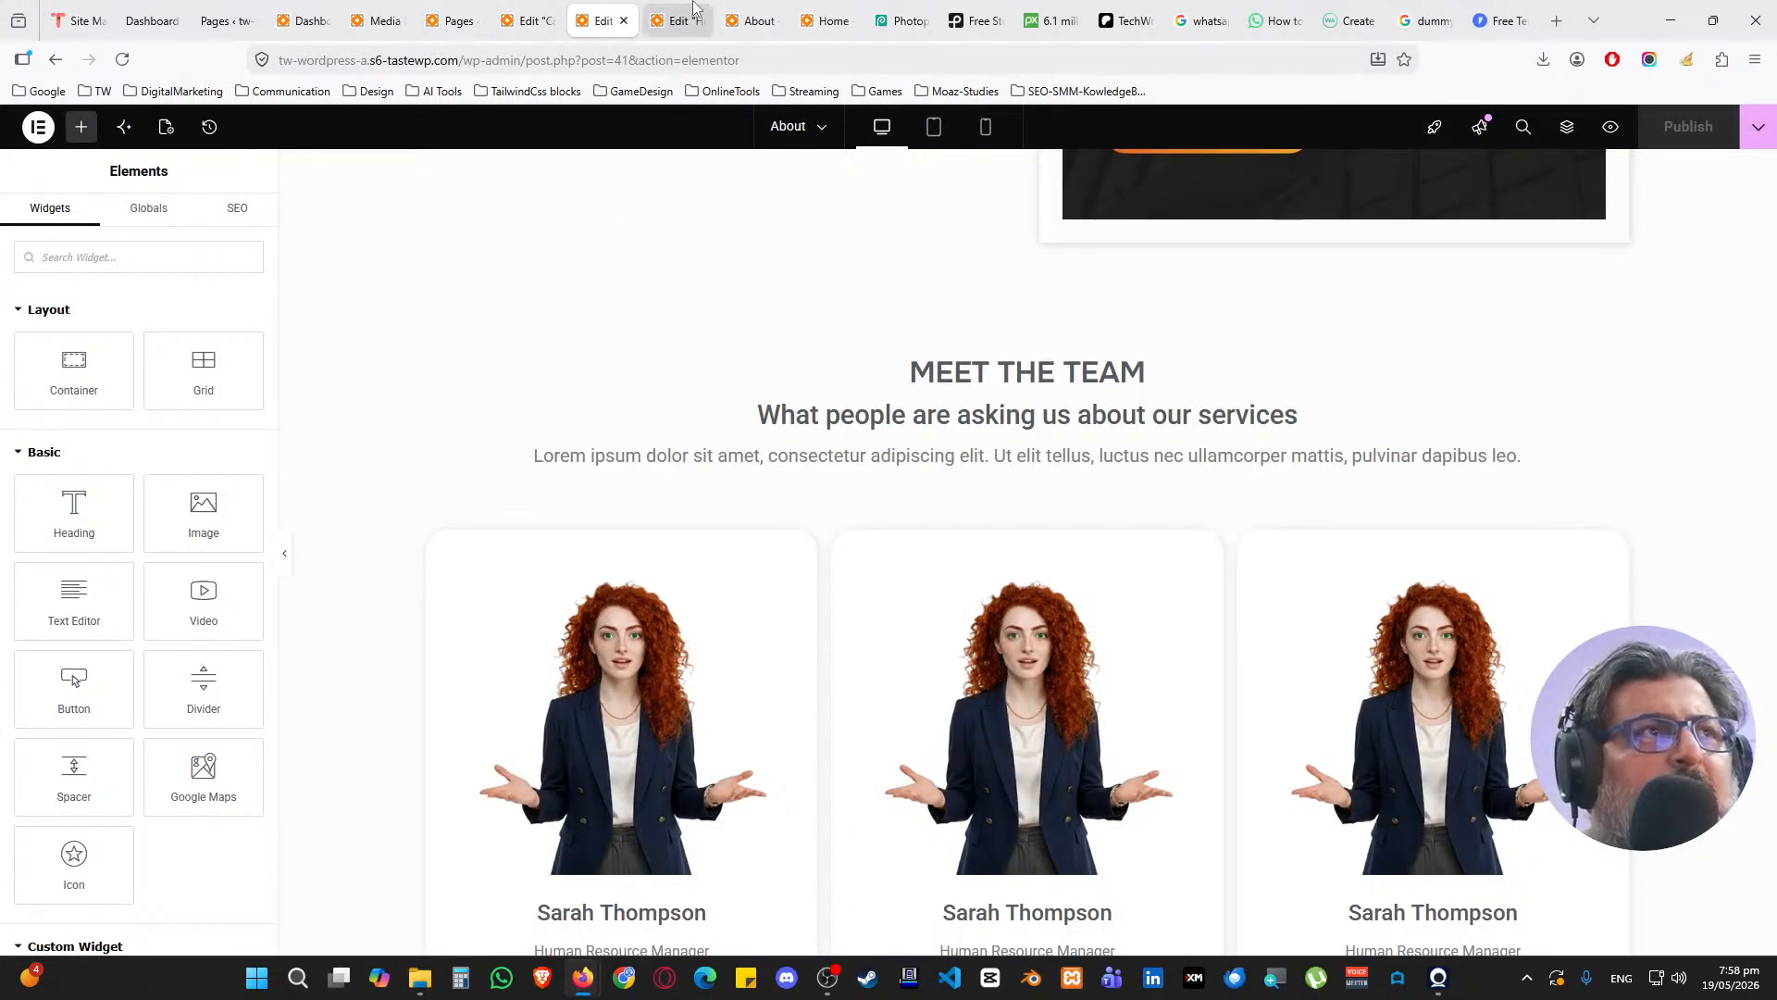
scroll(746, 449, down, 1)
scroll(908, 475, up, 10)
scroll(996, 492, down, 3)
scroll(999, 491, down, 5)
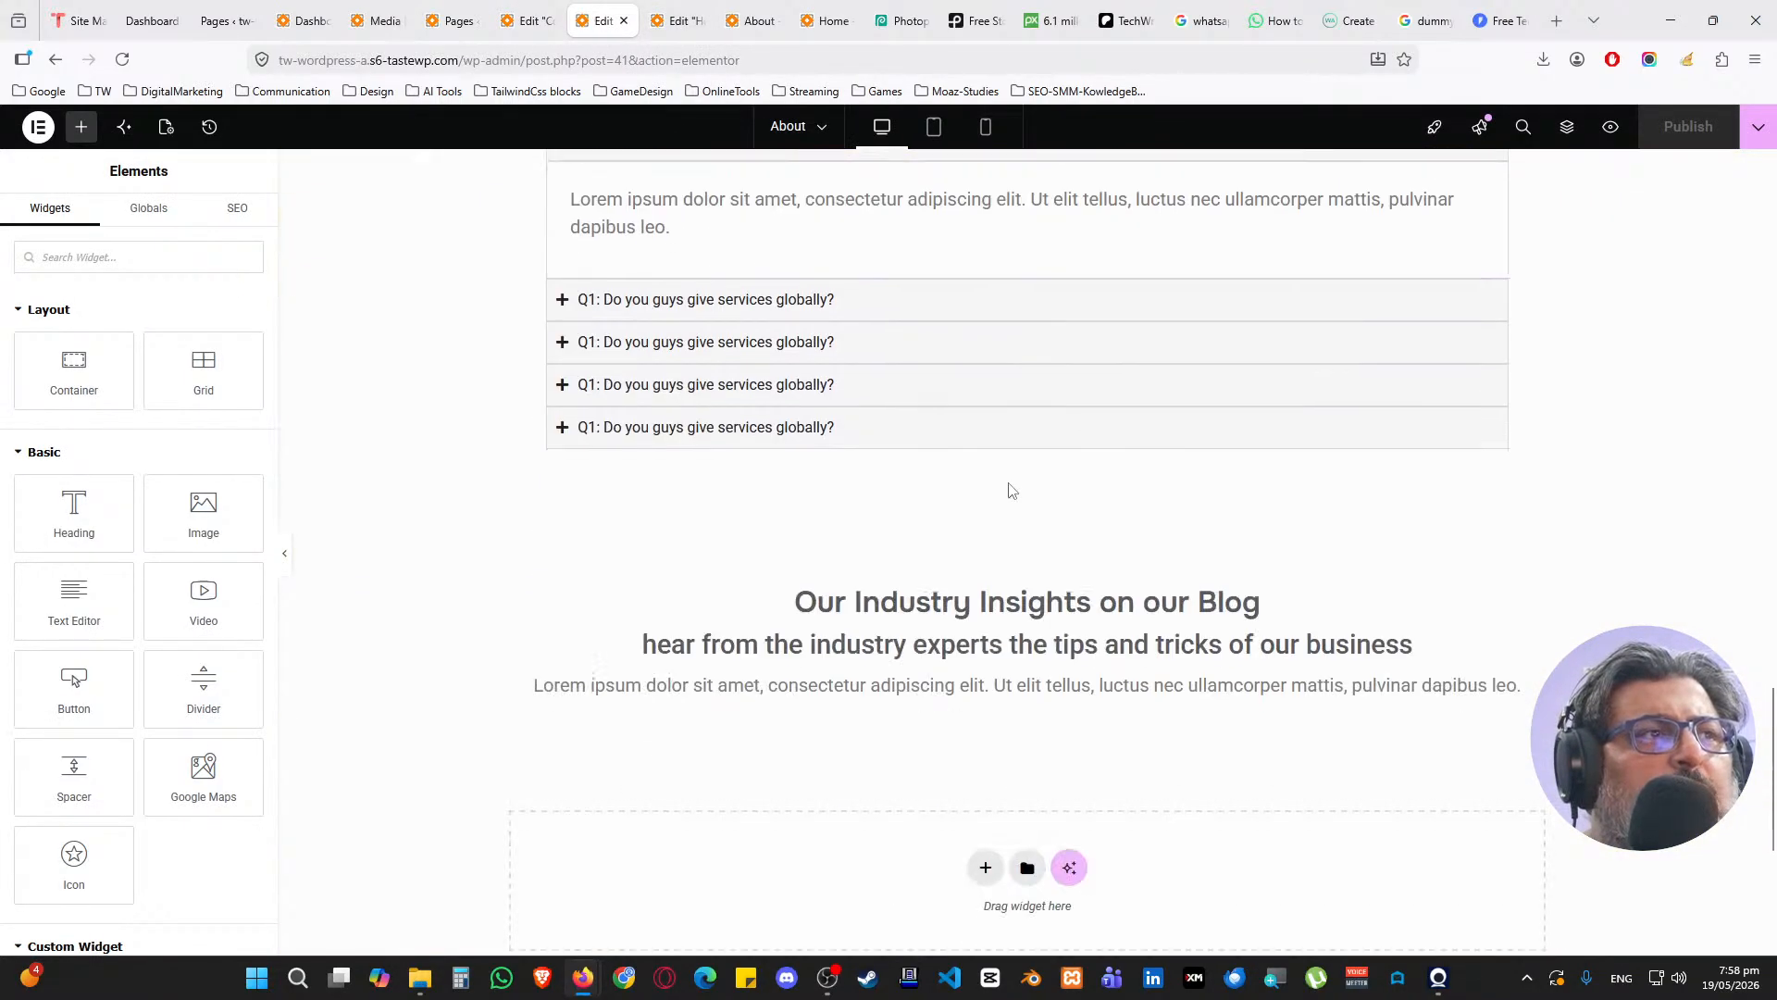
scroll(1007, 492, up, 5)
right_click(1028, 342)
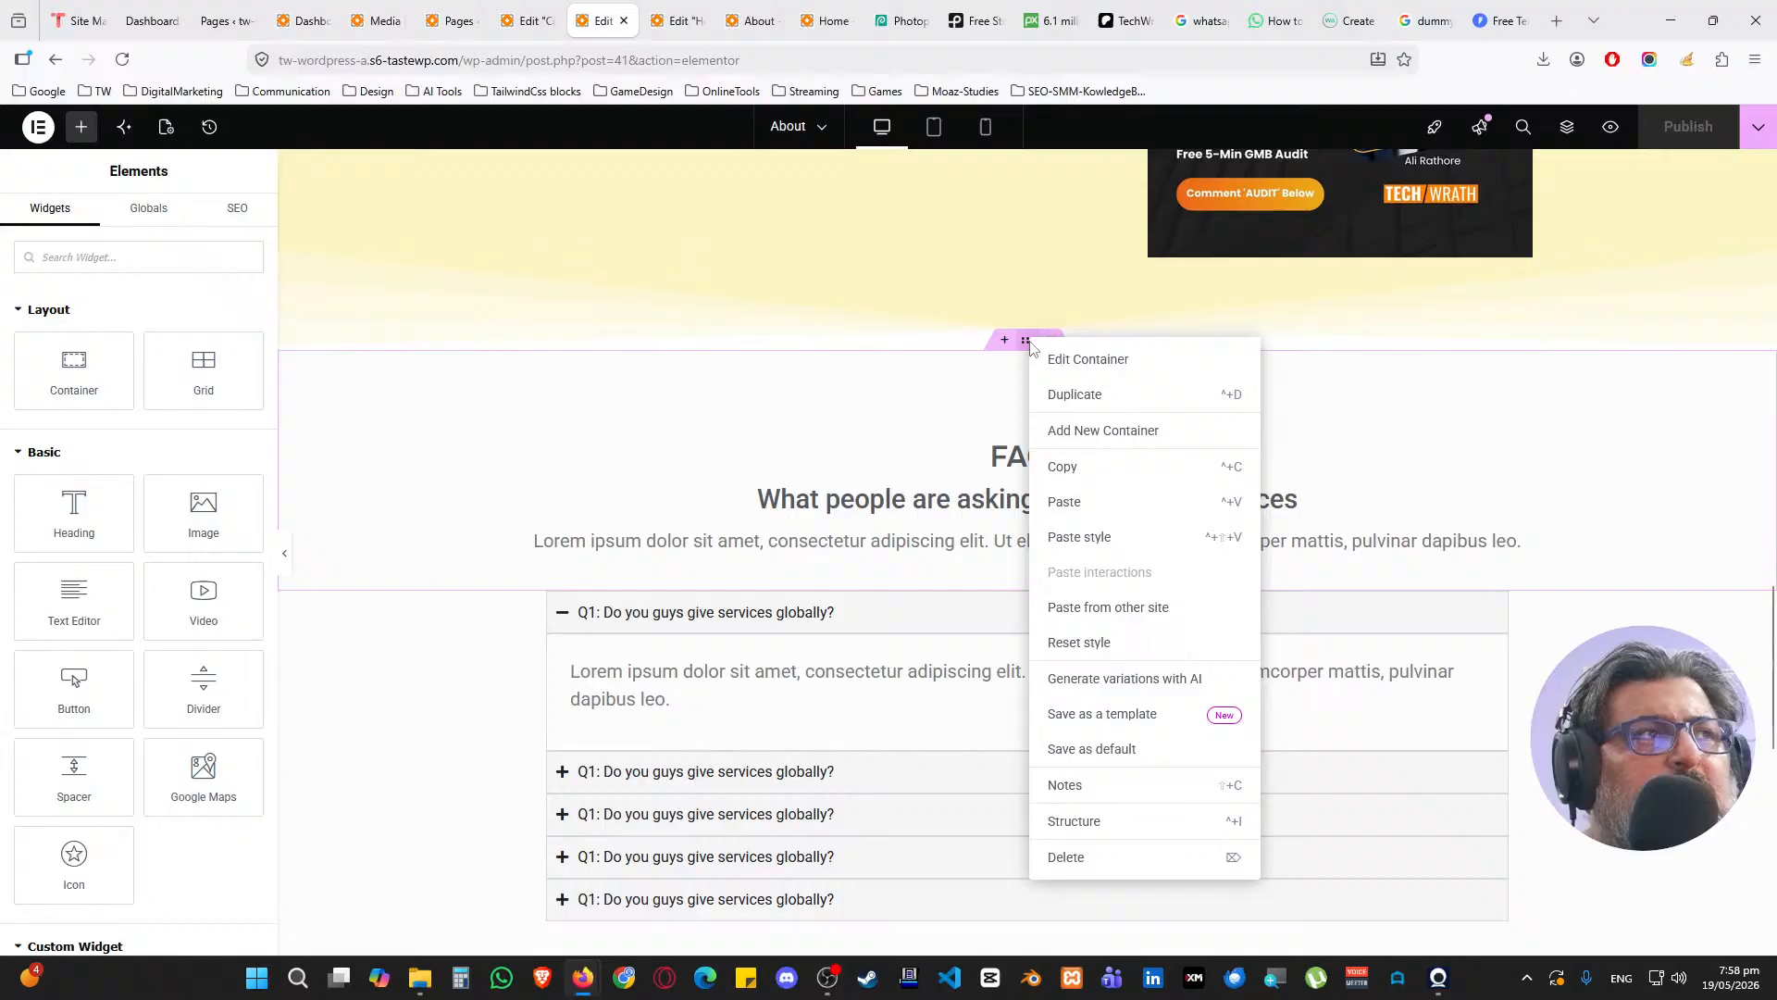
click(1074, 468)
click(528, 20)
scroll(711, 513, down, 2)
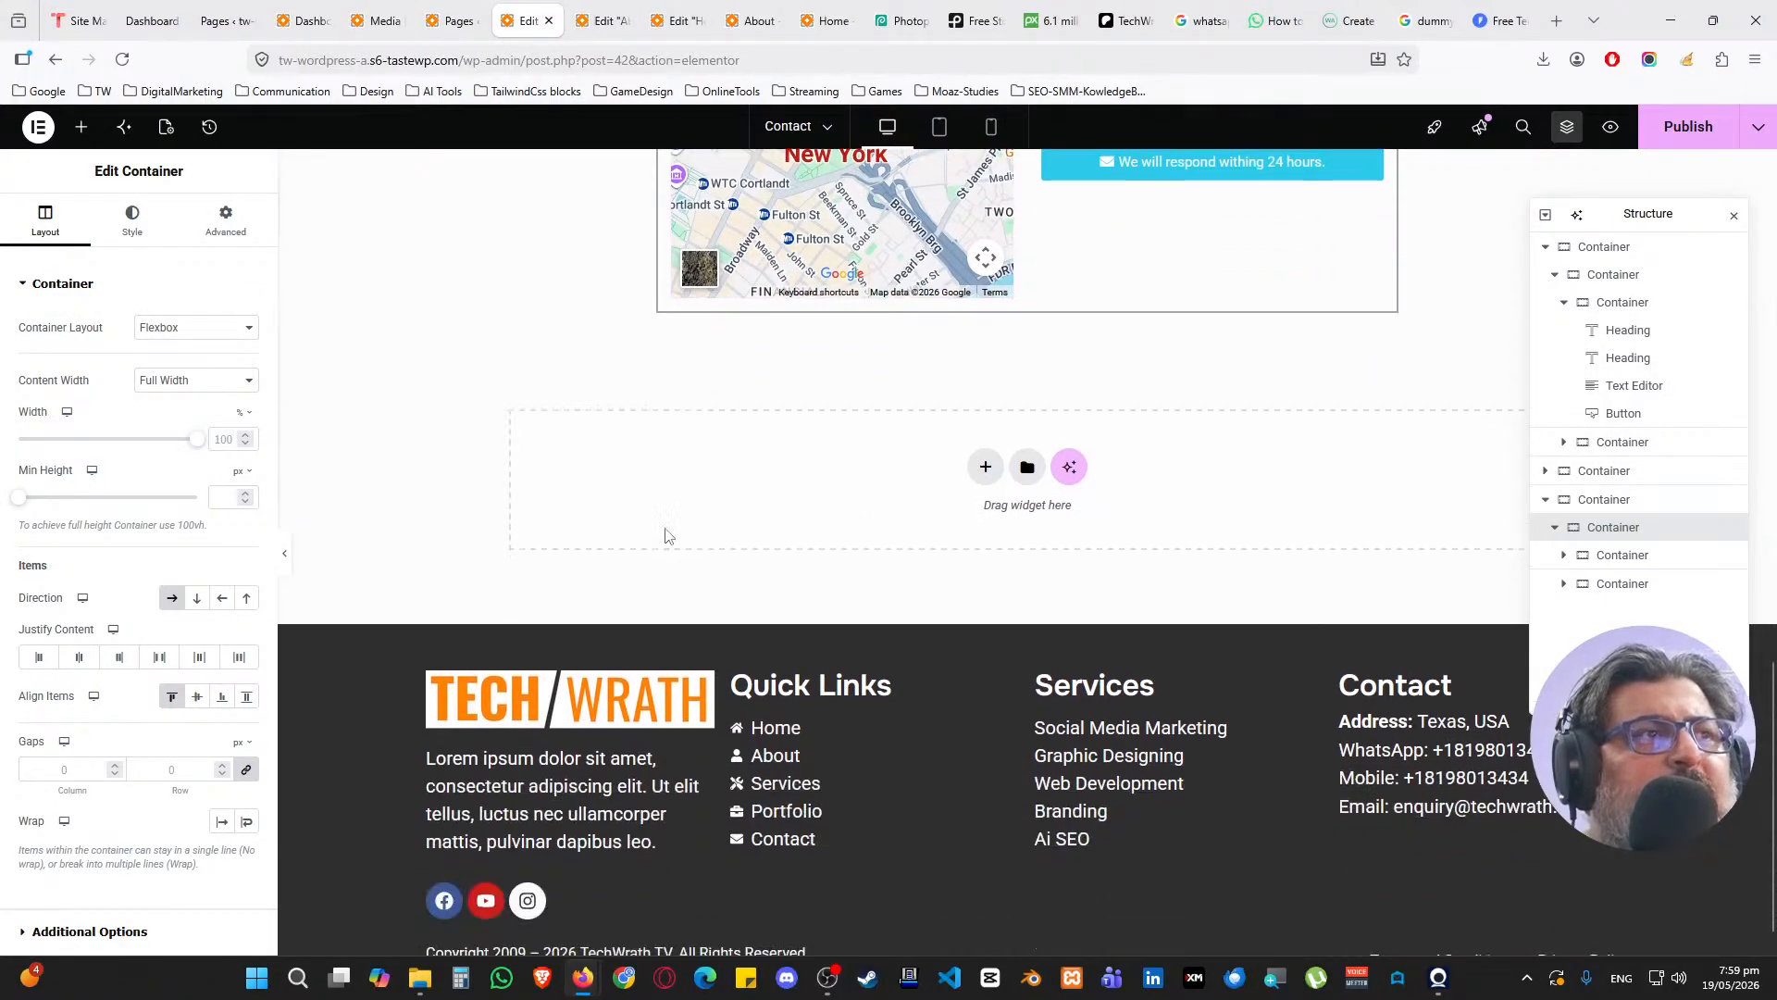
right_click(659, 488)
click(690, 509)
Copy the FAQs accordion from About and paste it below the FAQs heading on Contact
click(592, 20)
scroll(936, 441, down, 3)
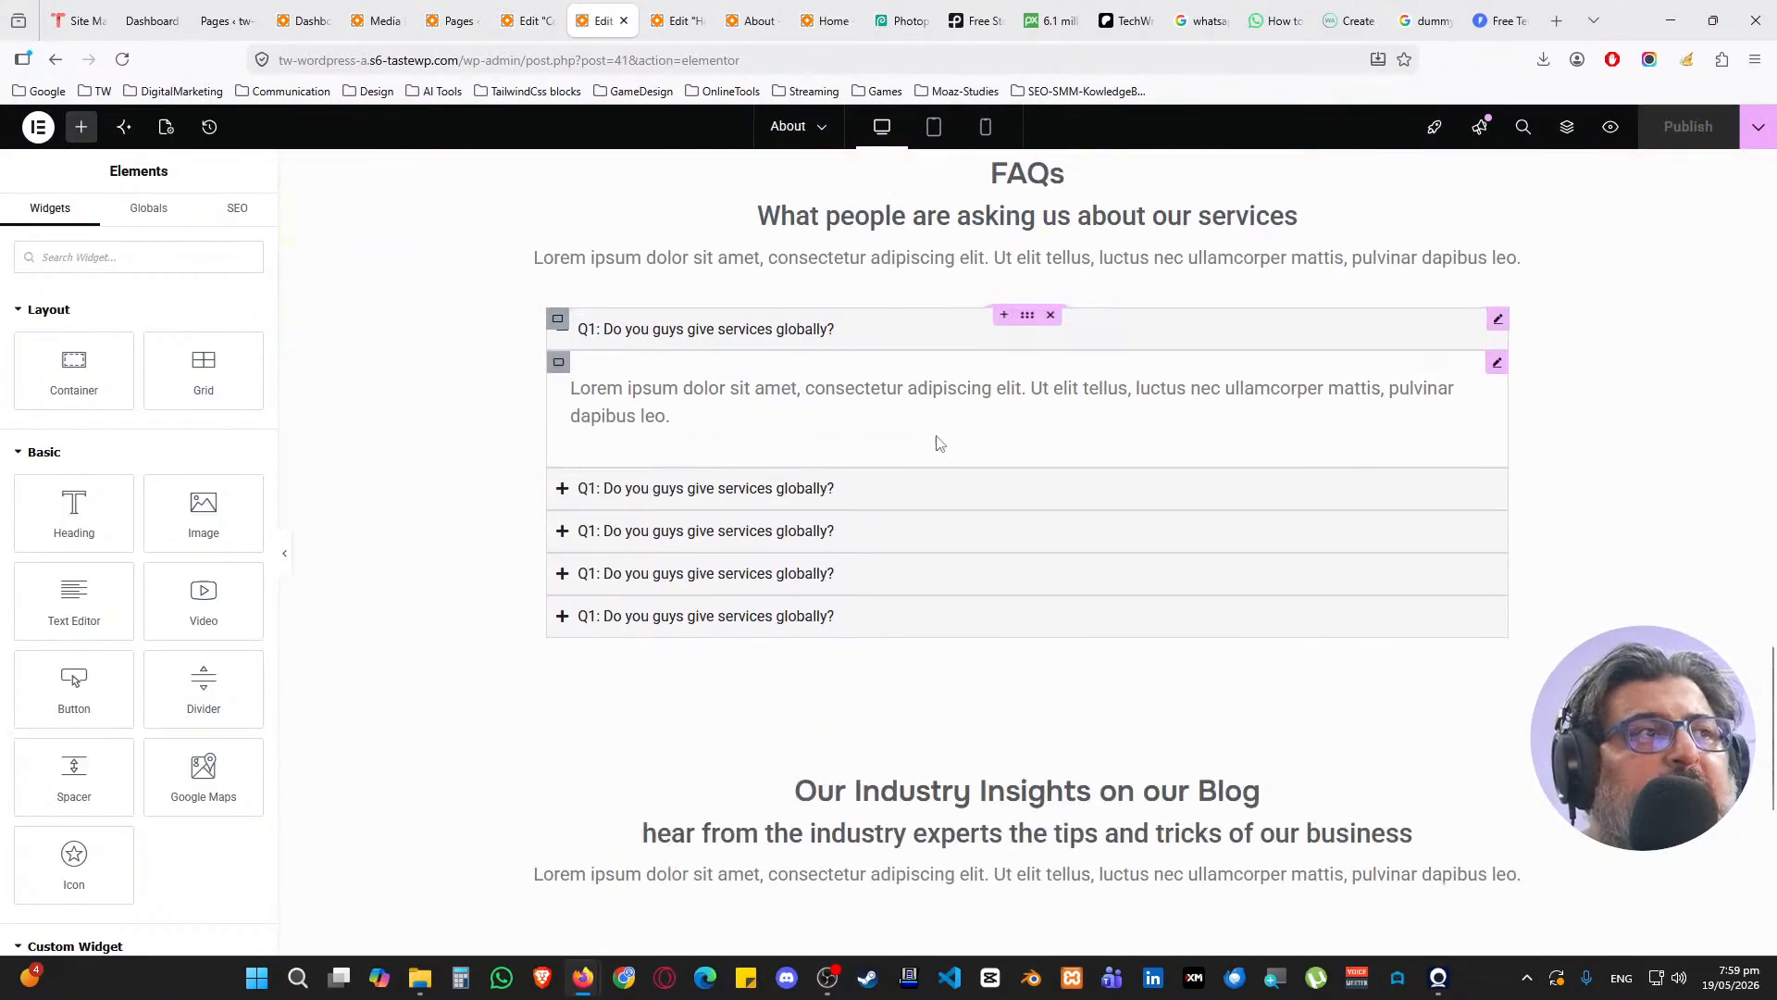
right_click(1026, 294)
click(1088, 425)
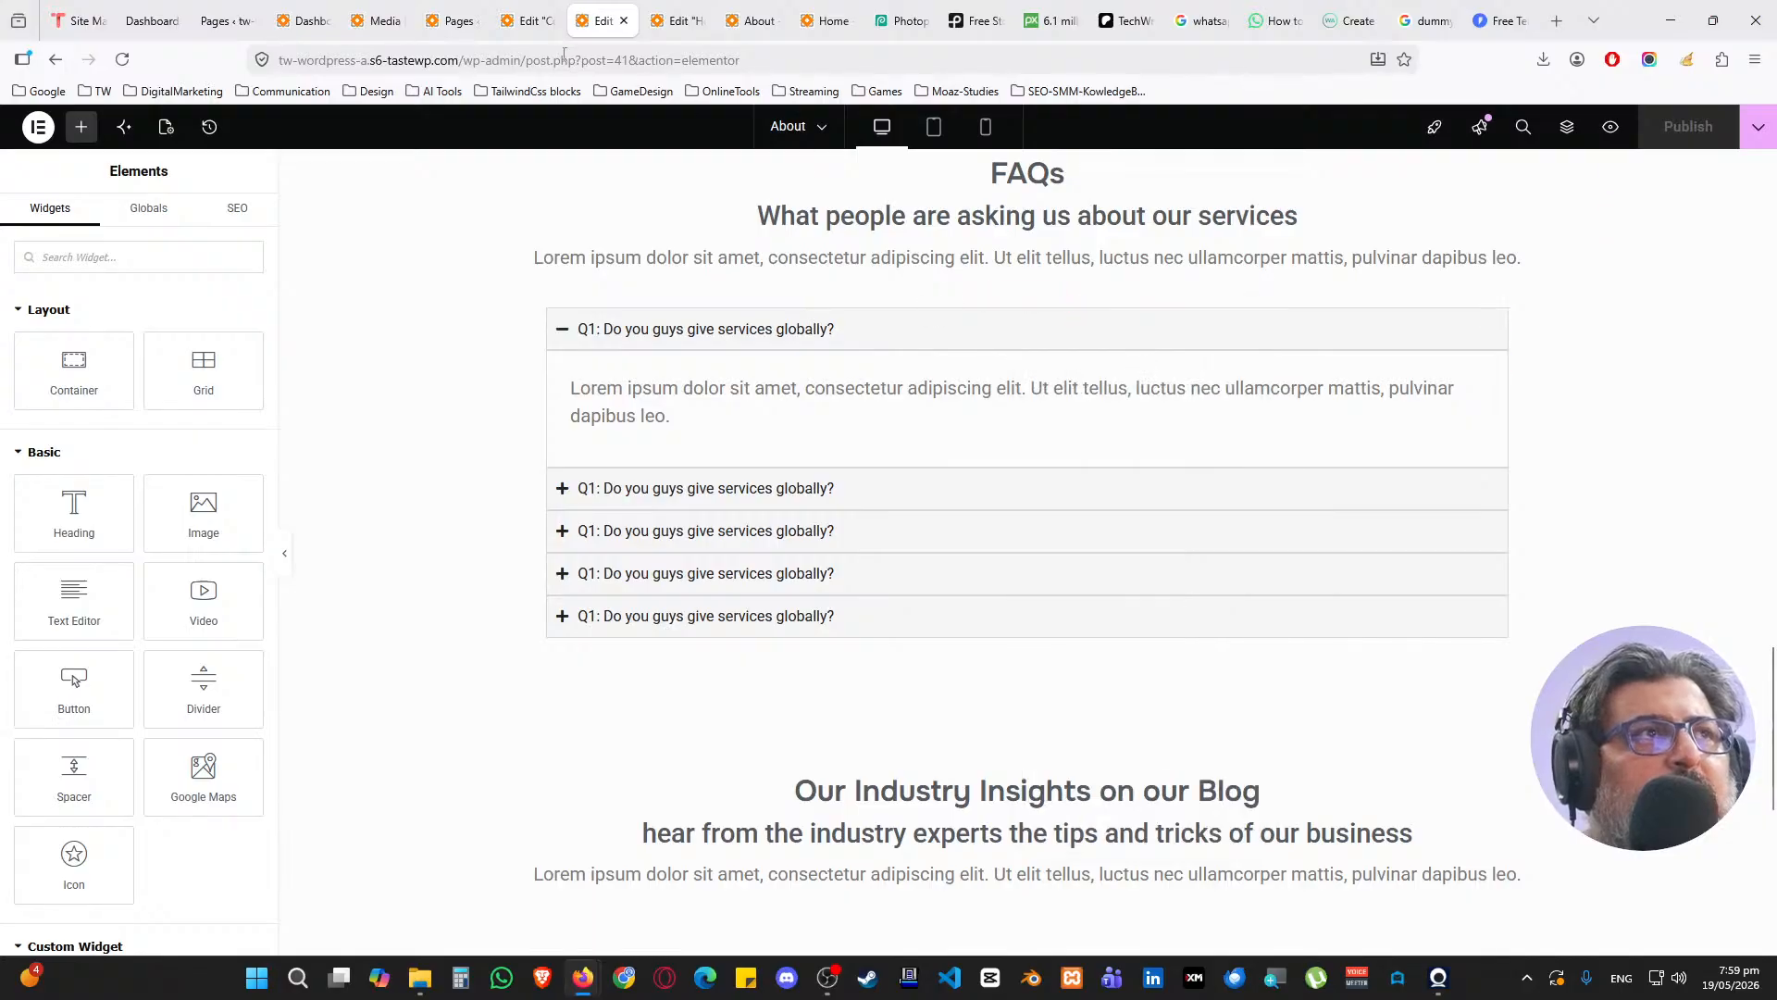
click(527, 20)
scroll(750, 398, down, 3)
right_click(707, 428)
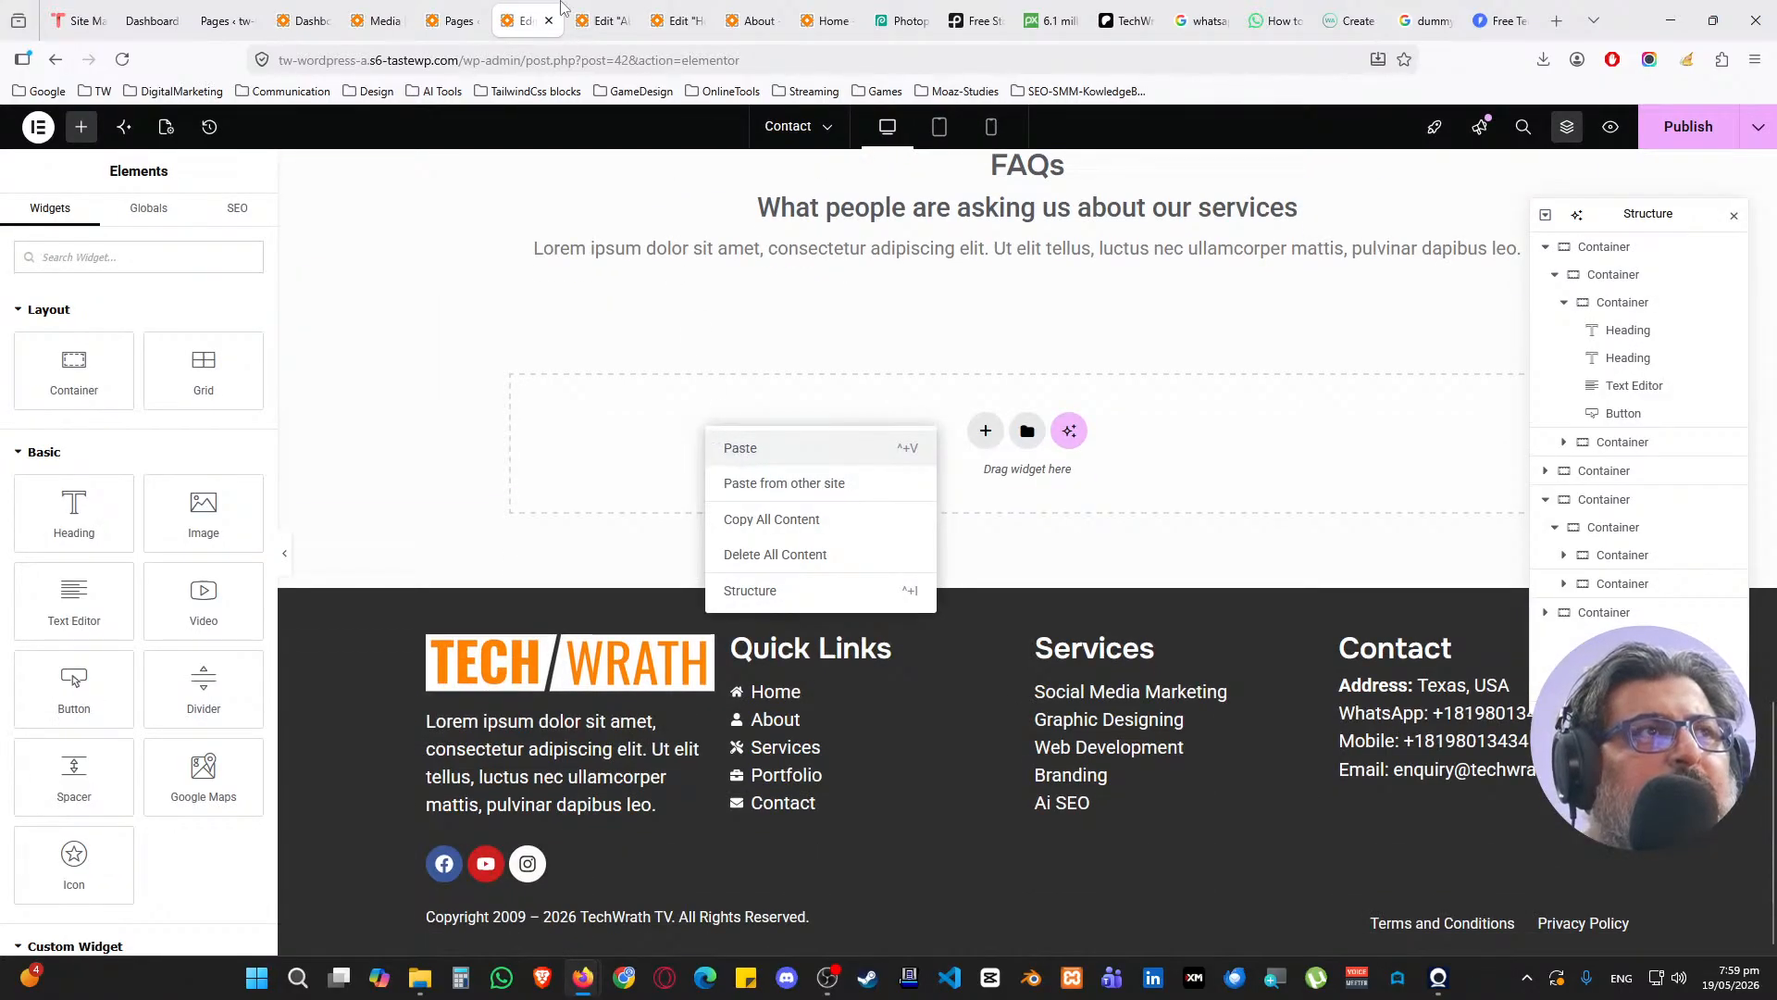
click(737, 448)
Copy the blog section from About into Contact, publish, and go to the Pages list
click(602, 20)
scroll(996, 449, down, 4)
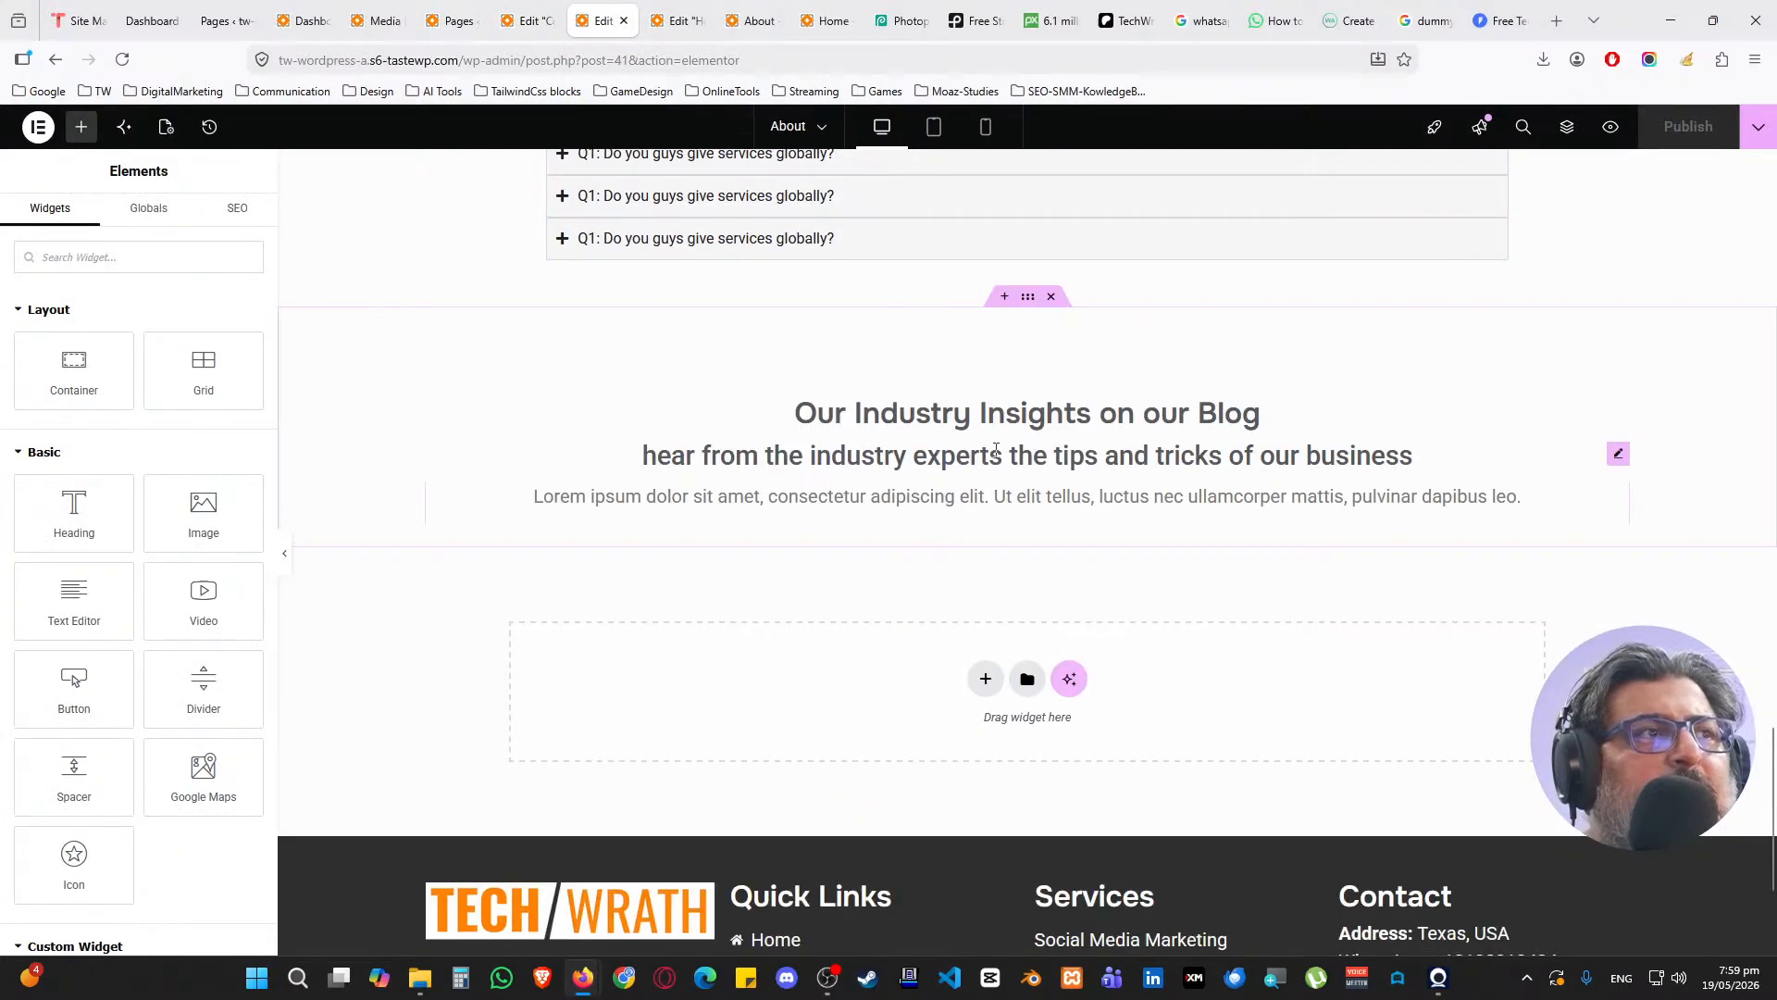
right_click(1026, 296)
click(1071, 424)
click(528, 20)
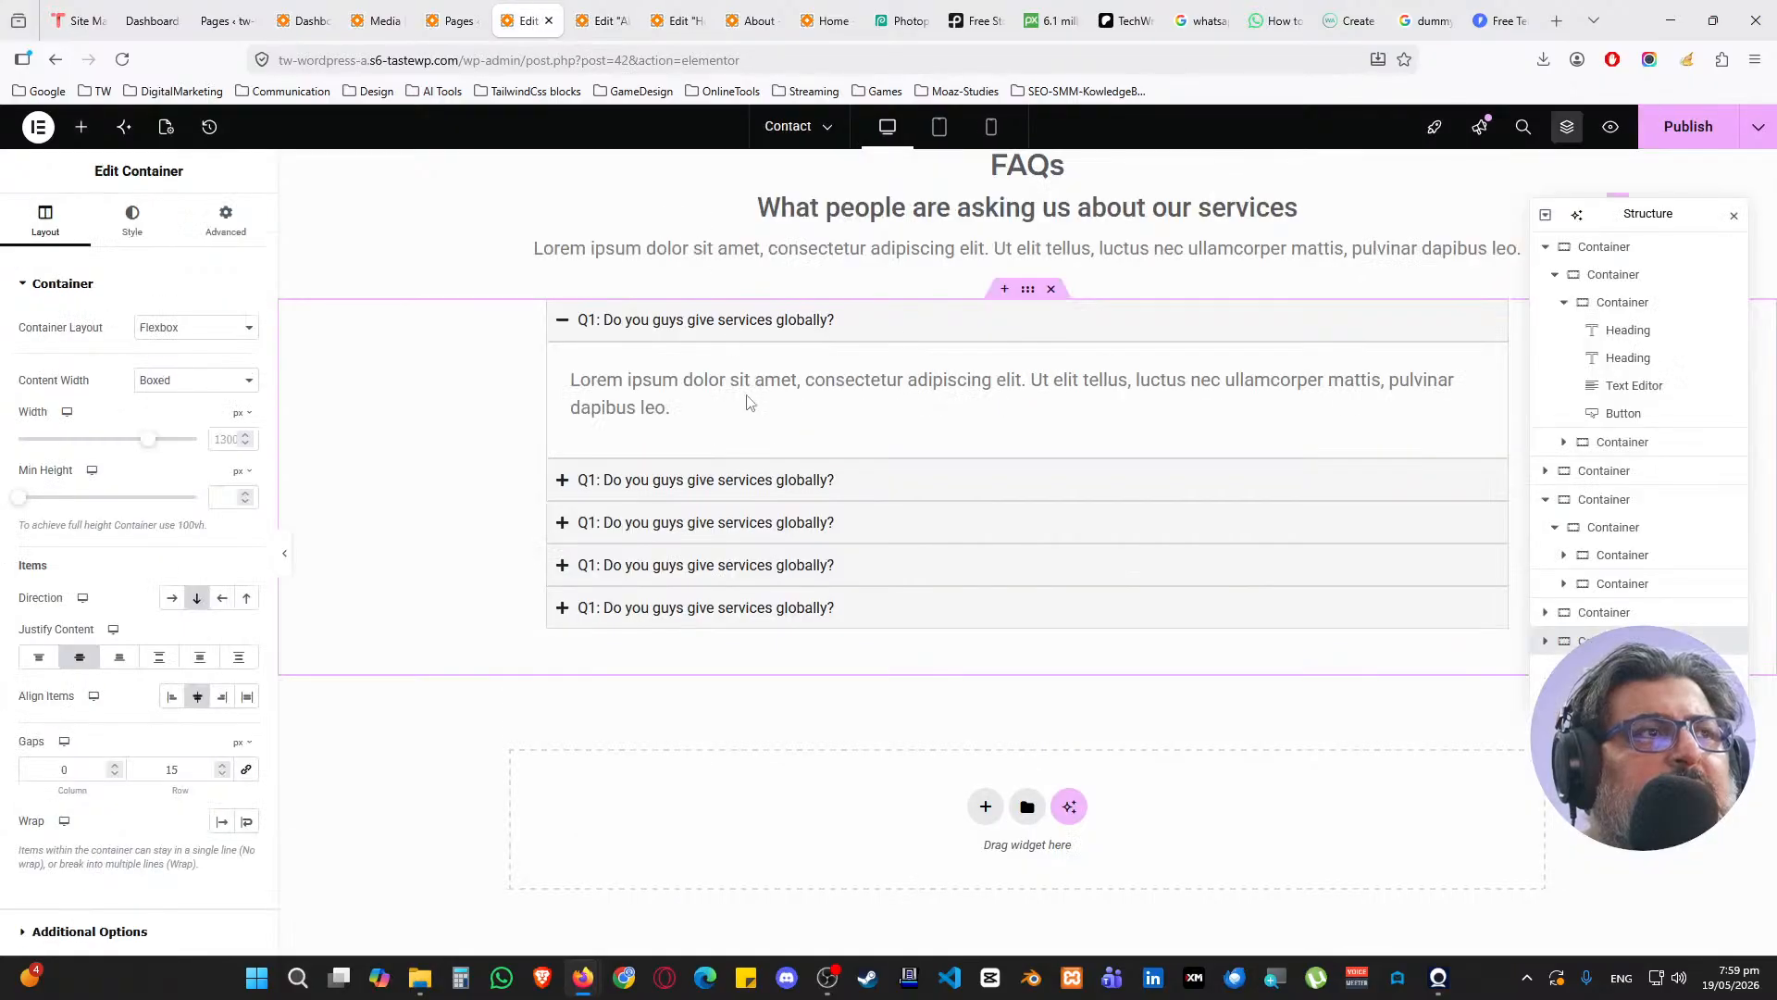
scroll(746, 401, down, 4)
right_click(714, 496)
click(771, 515)
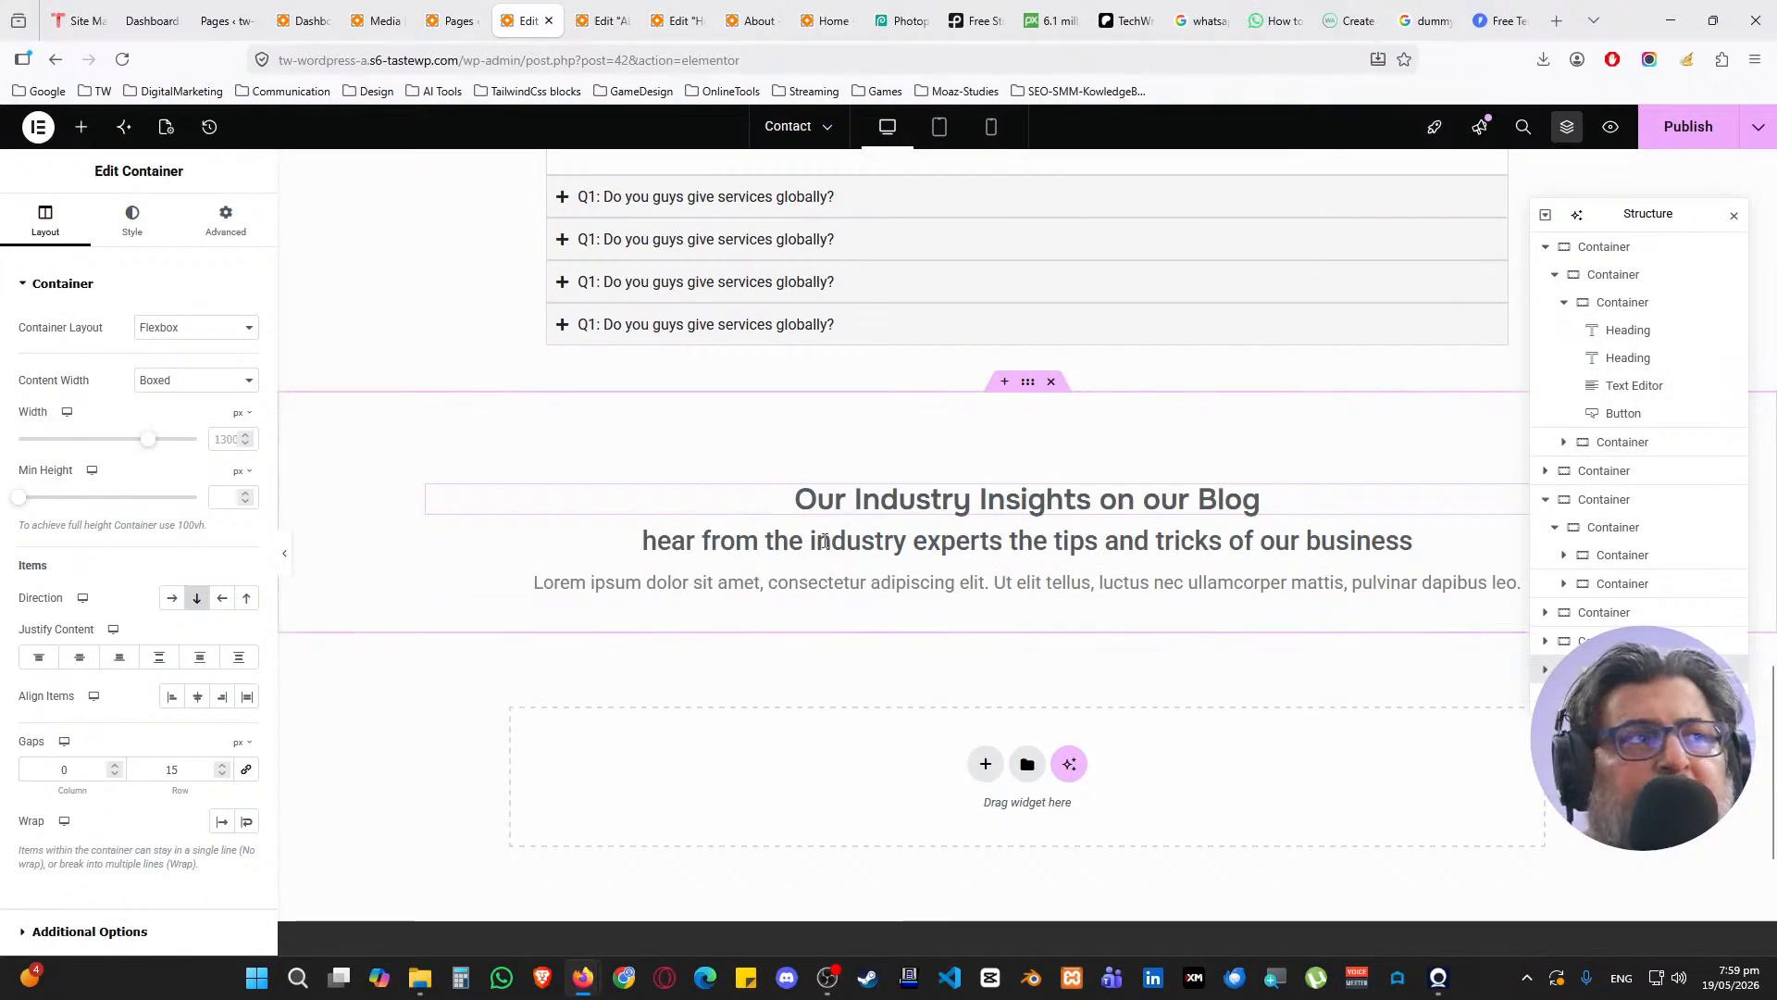
click(1671, 139)
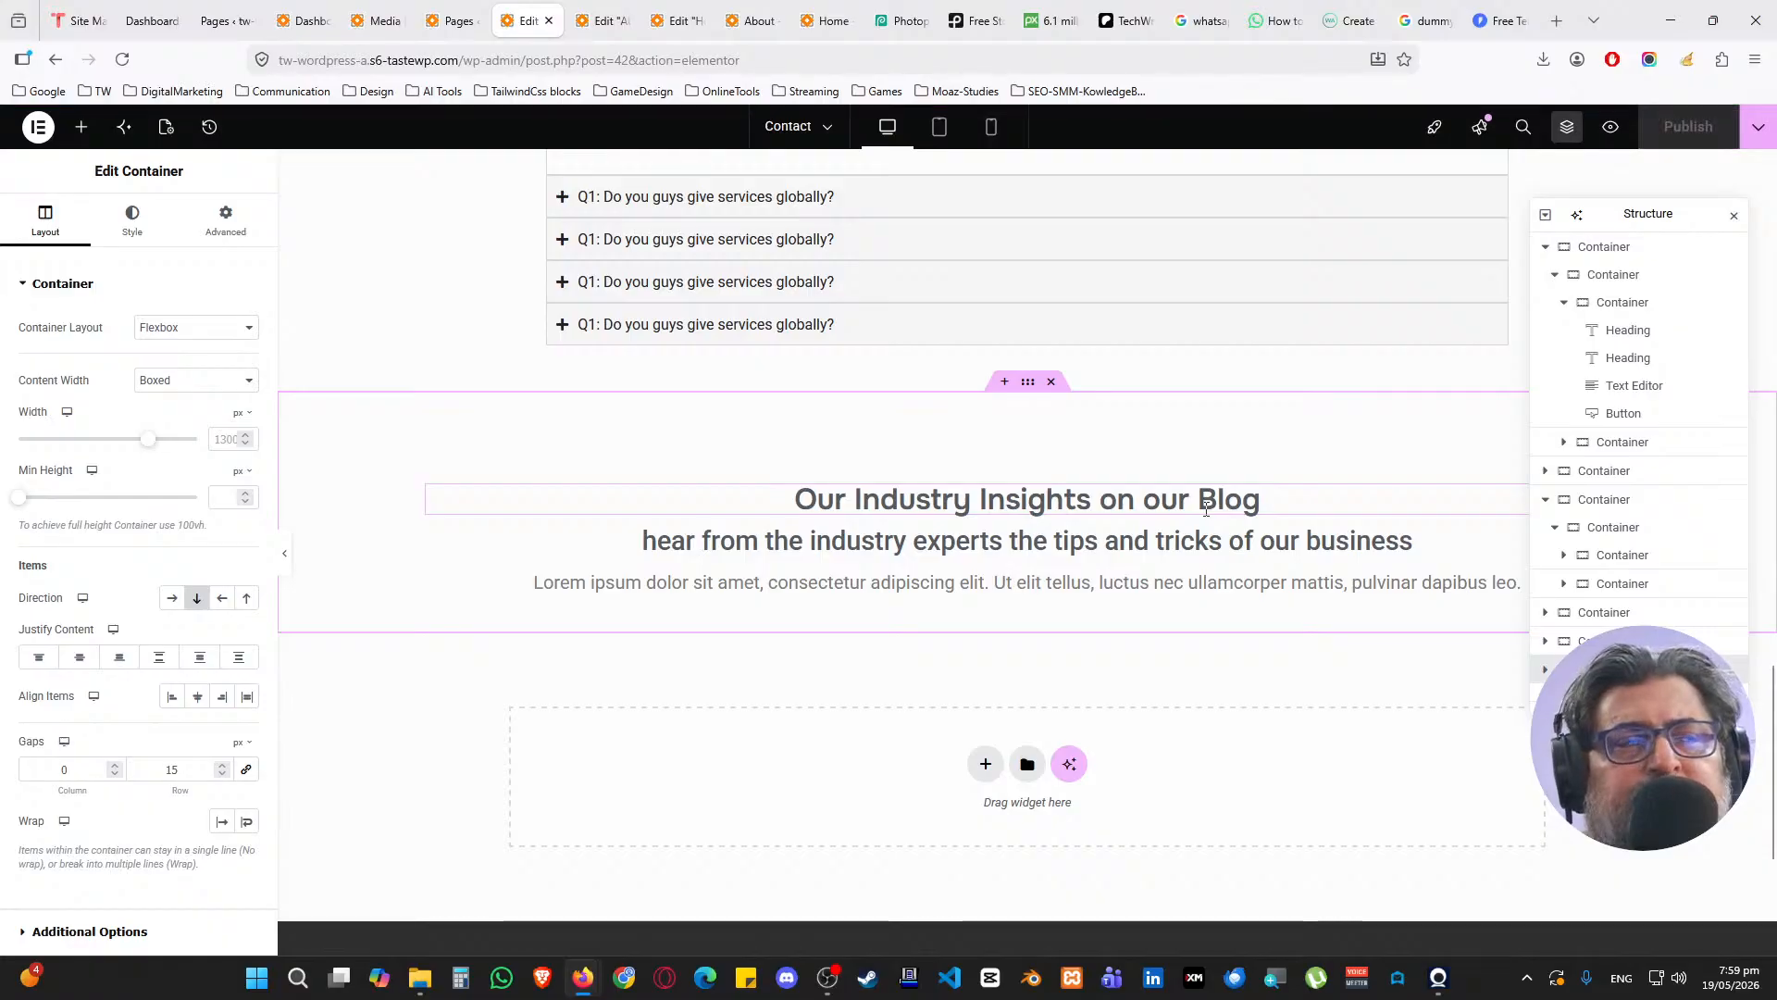
click(442, 20)
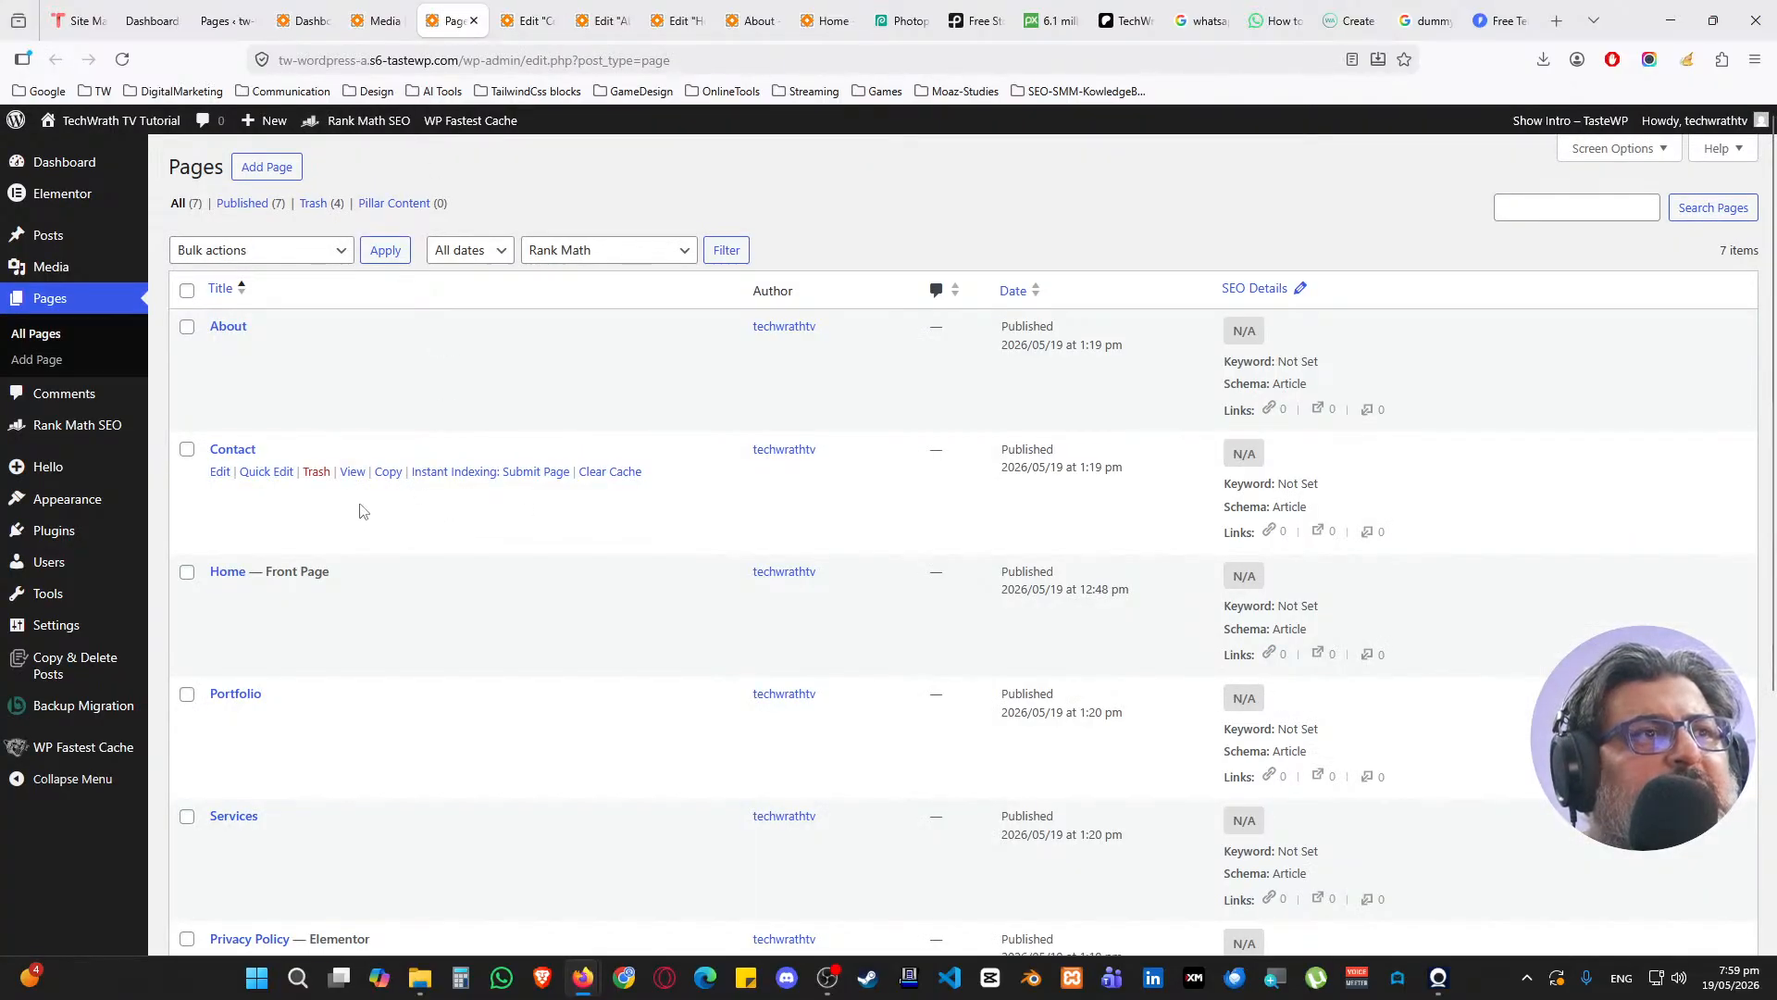
Open the live Contact page in a new tab and scroll through its cards, map, form and FAQs
middle_click(353, 471)
click(507, 20)
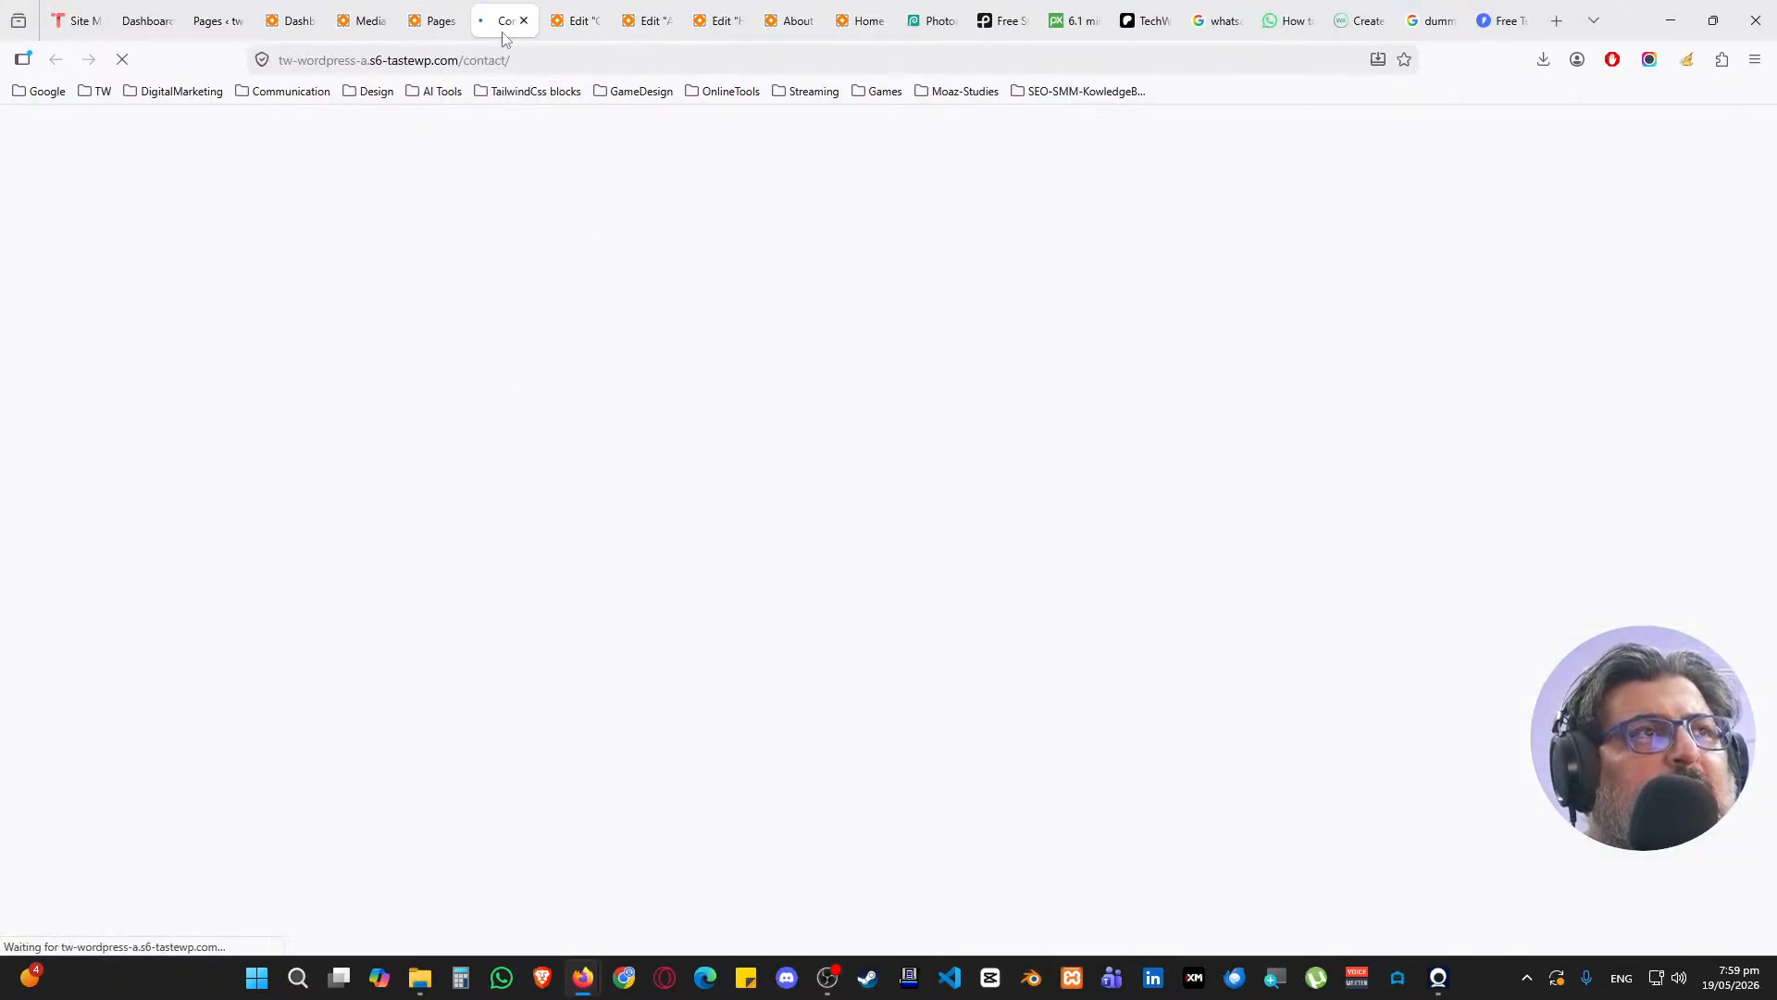
drag(506, 22, 787, 21)
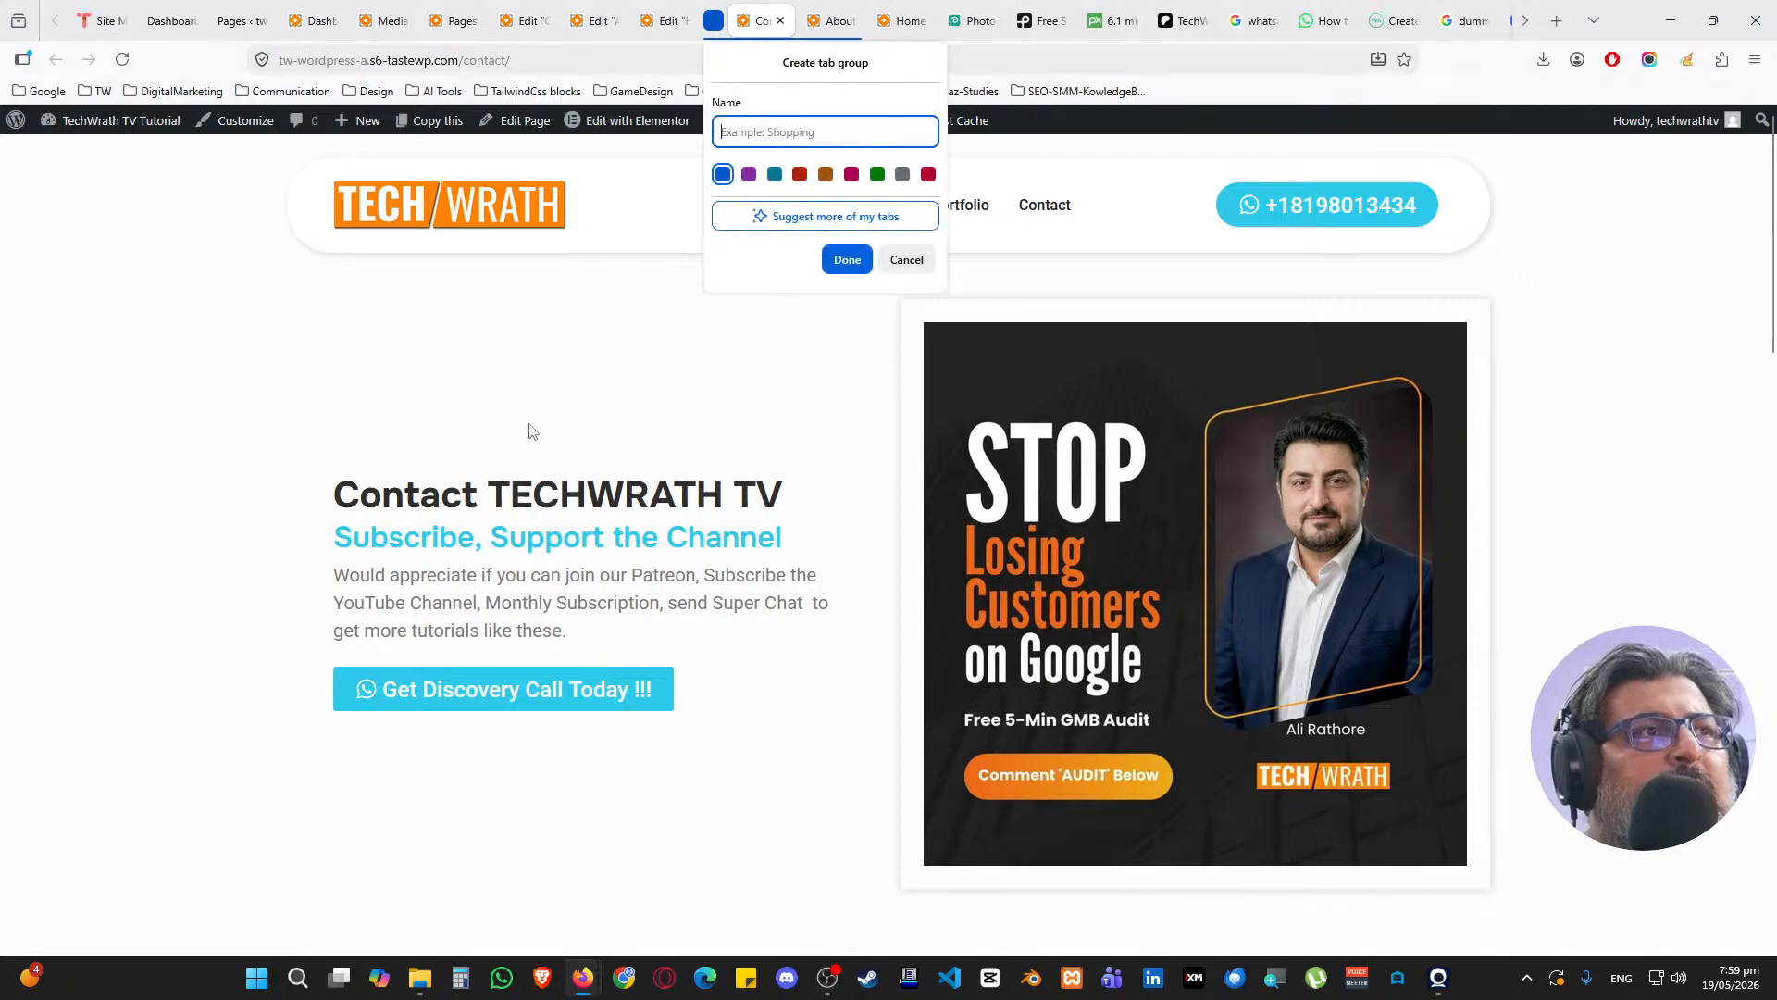
click(200, 423)
scroll(211, 424, down, 2)
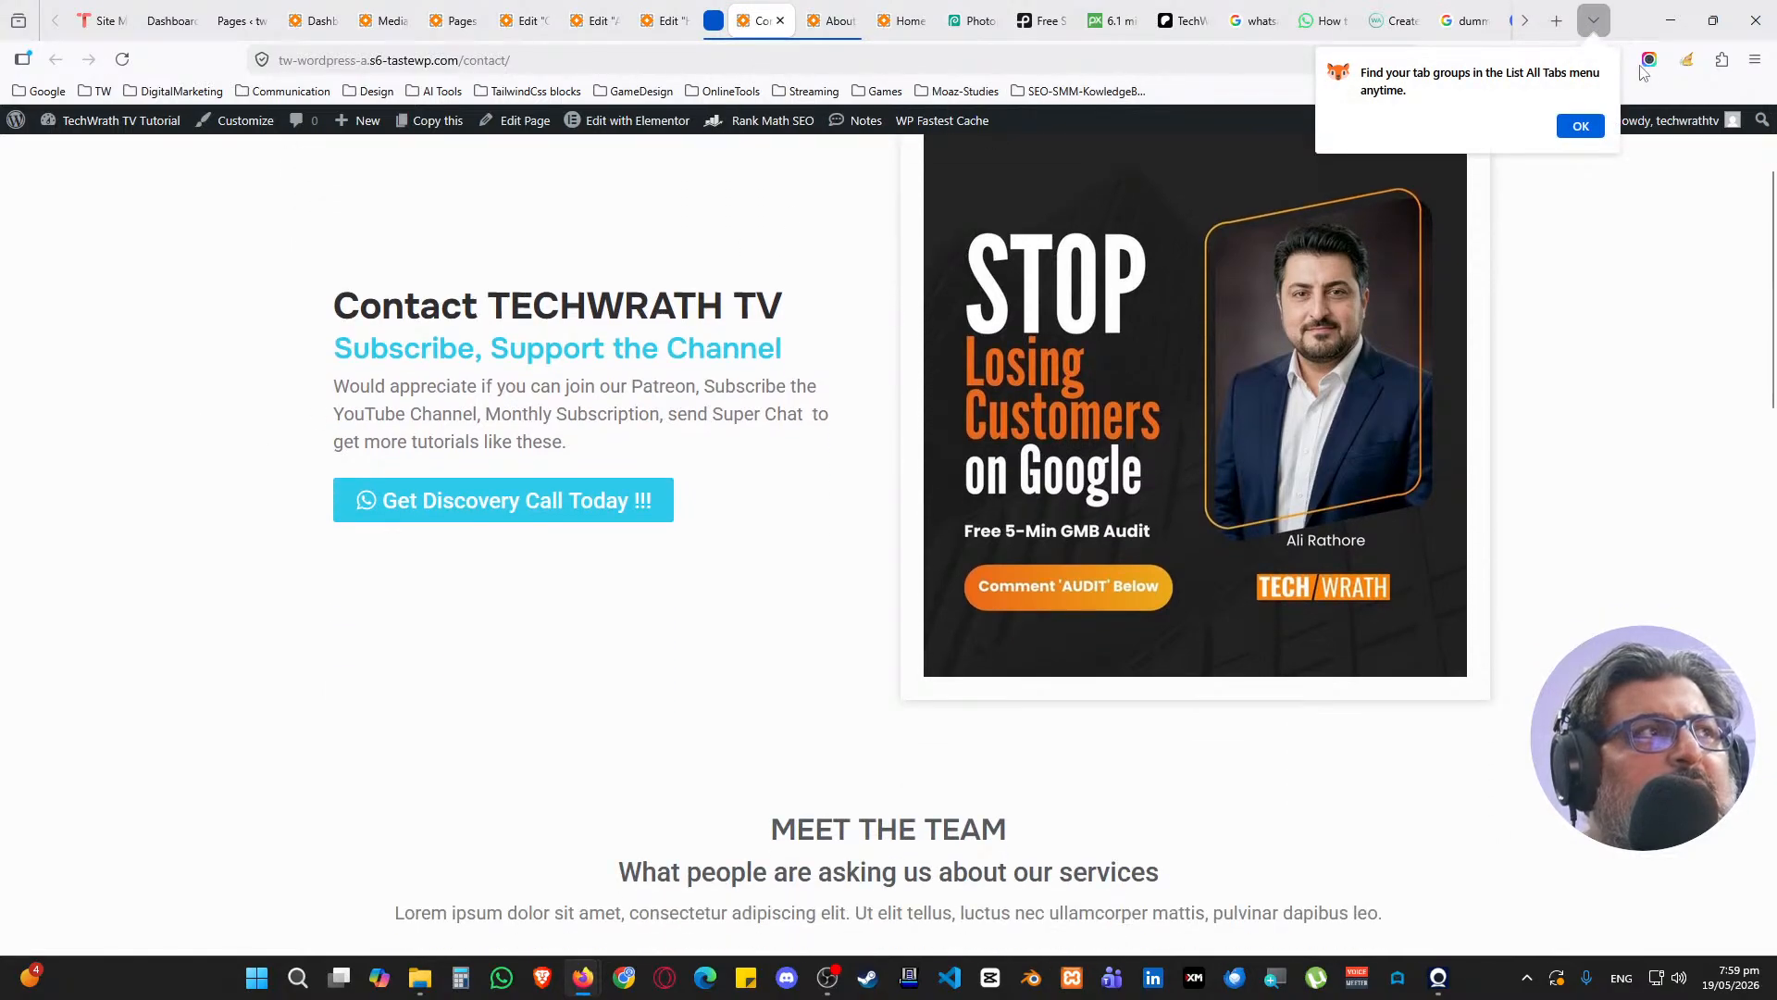
click(1581, 126)
scroll(140, 394, down, 7)
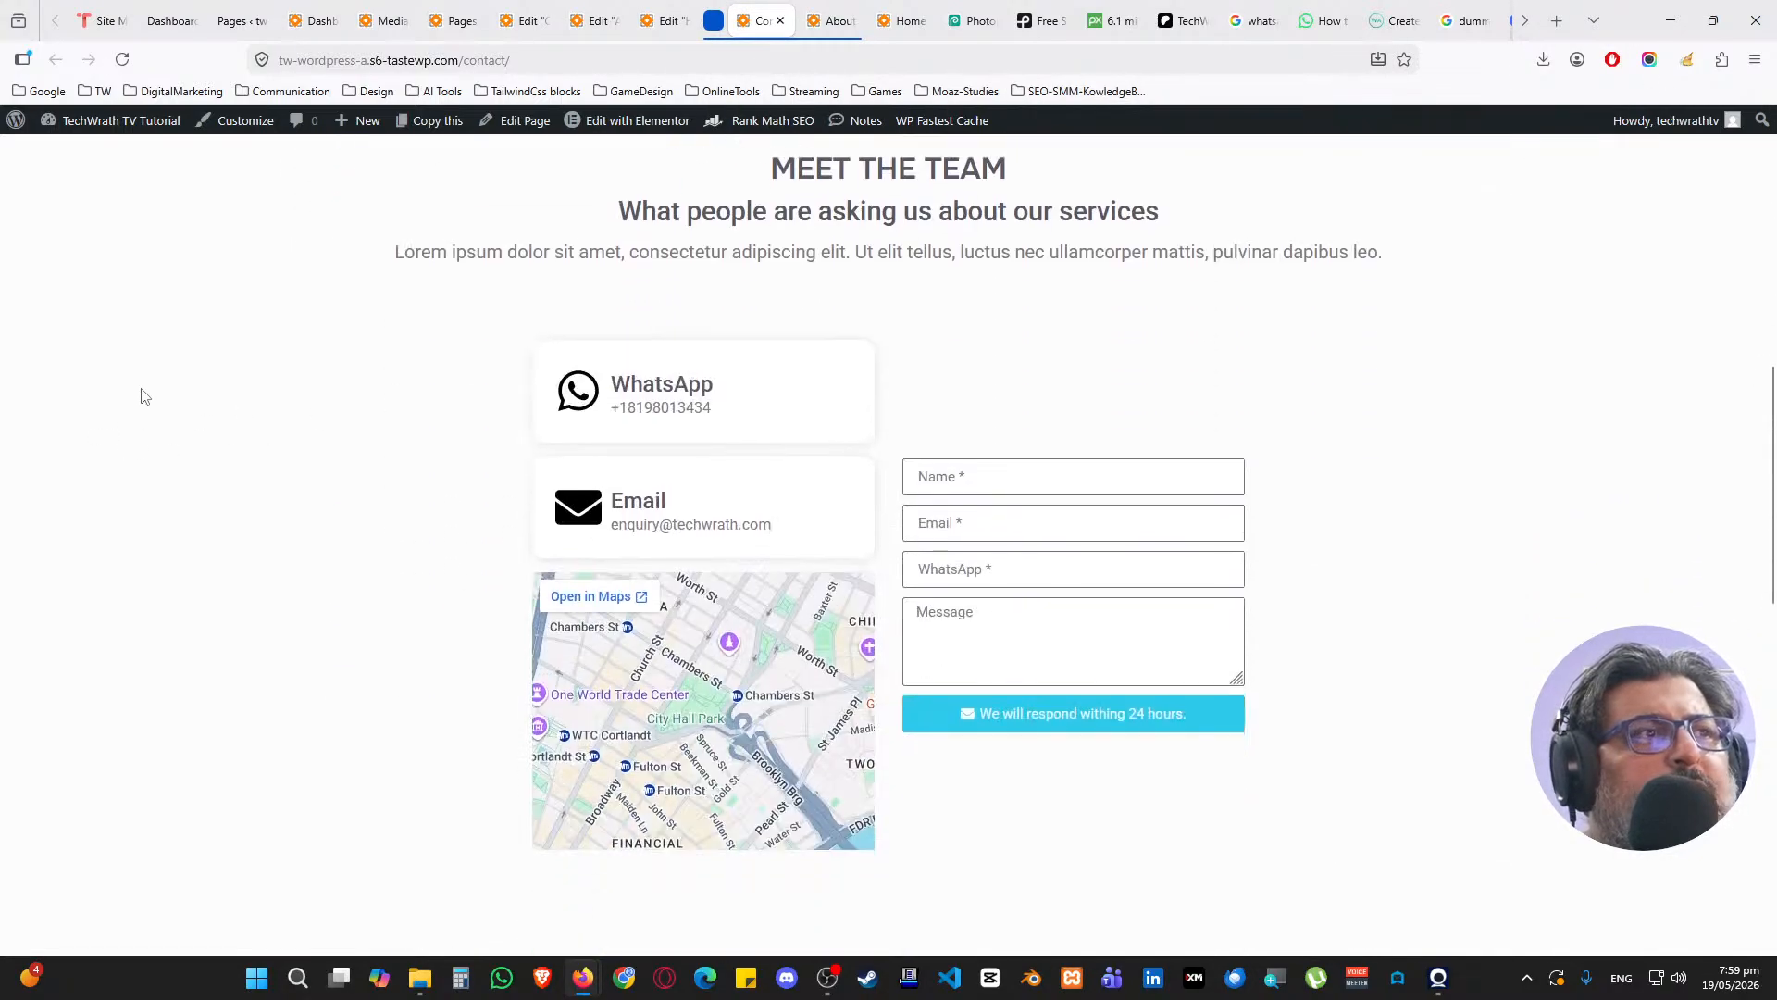
scroll(141, 395, down, 12)
scroll(143, 397, up, 7)
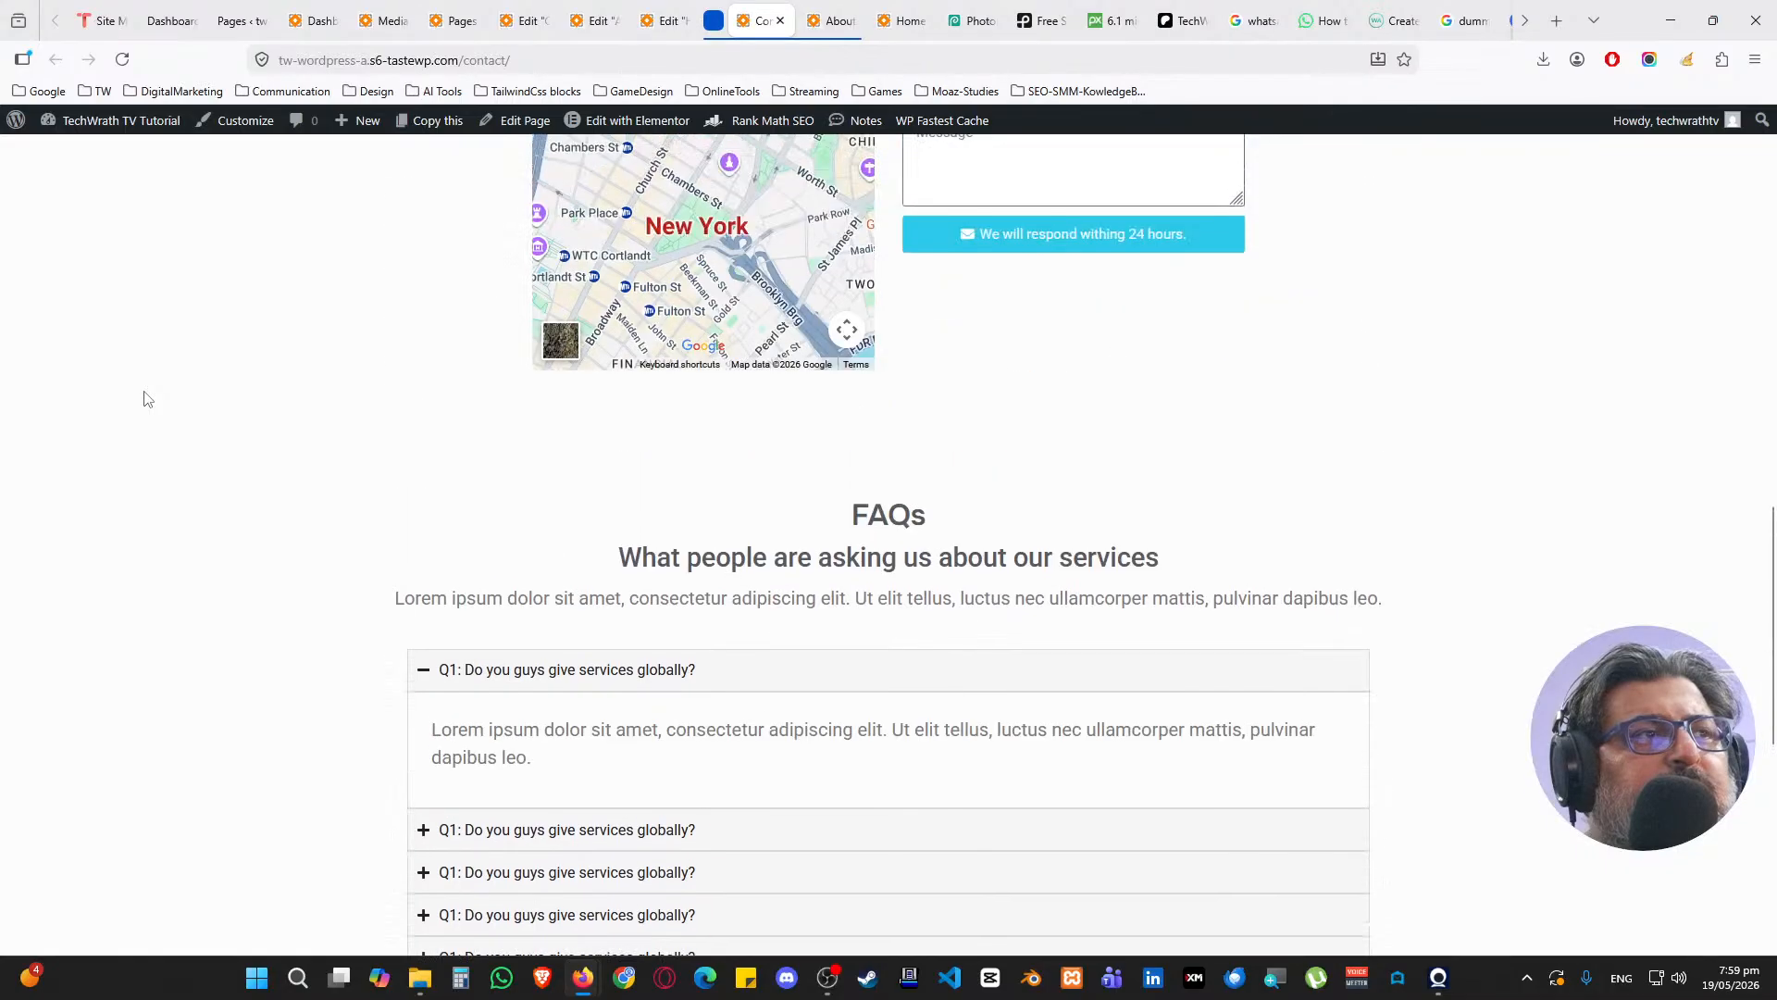
scroll(144, 399, up, 5)
scroll(145, 398, up, 10)
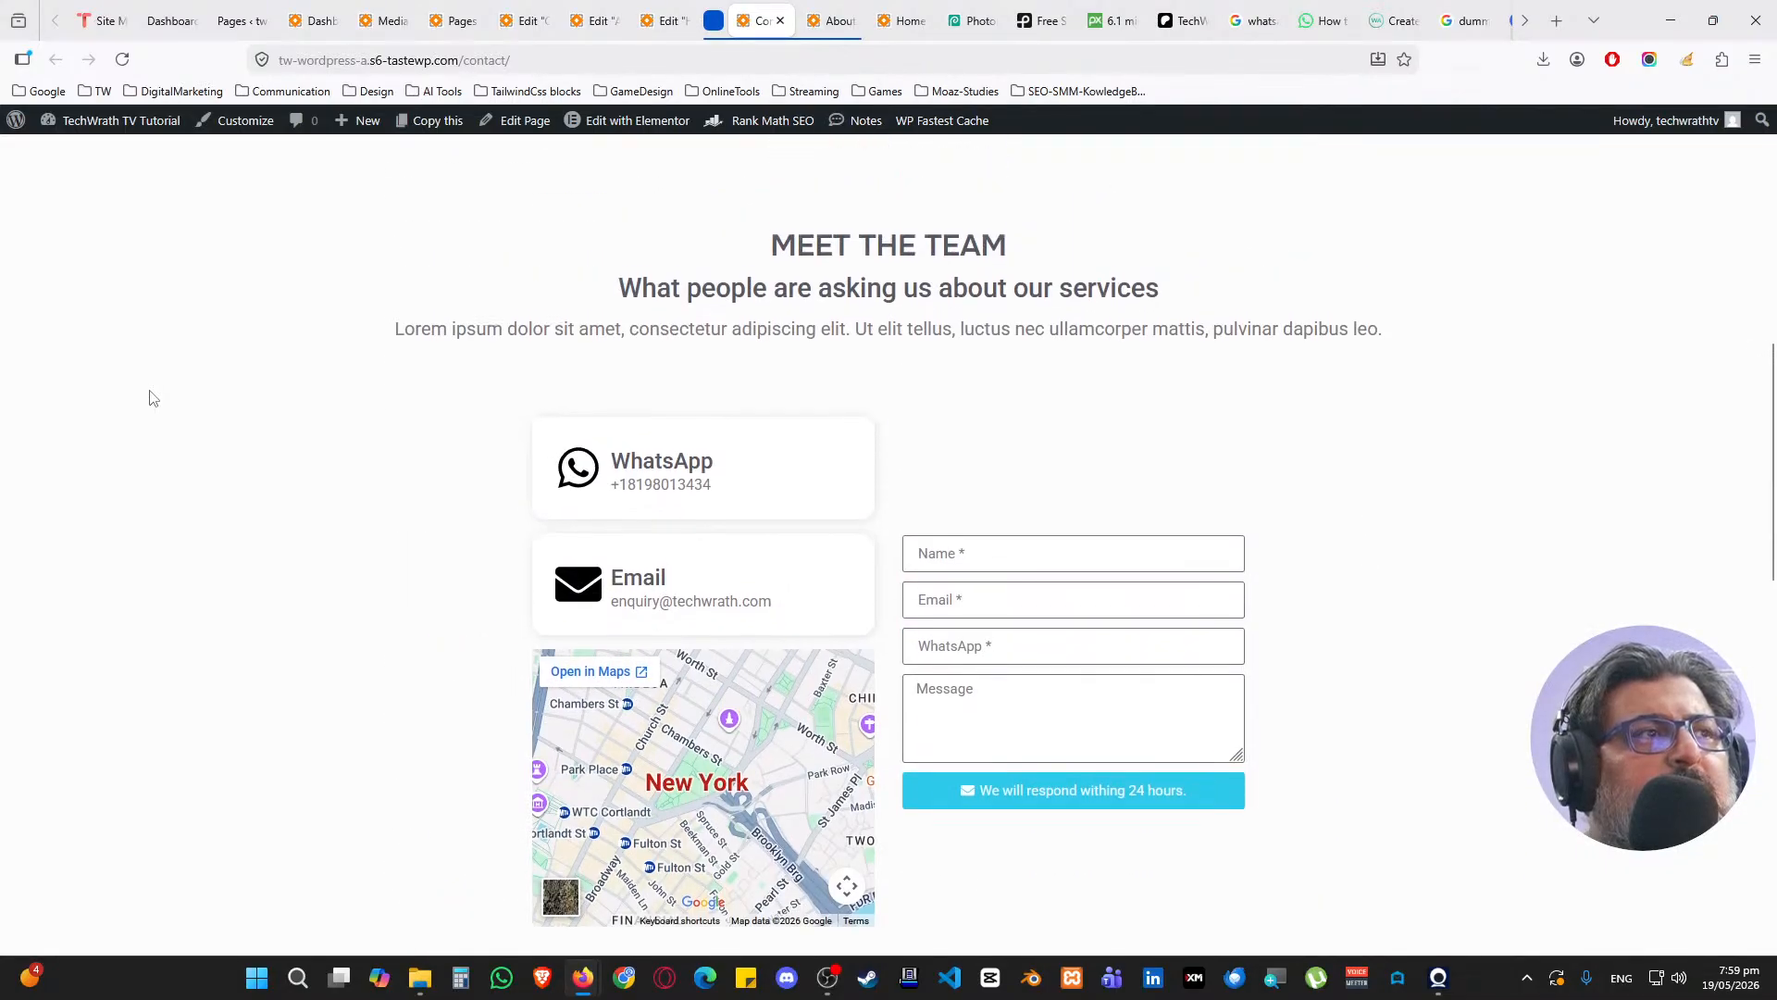
Review the live About and Home pages, then return to the Home page editor
key(ctrl+Tab)
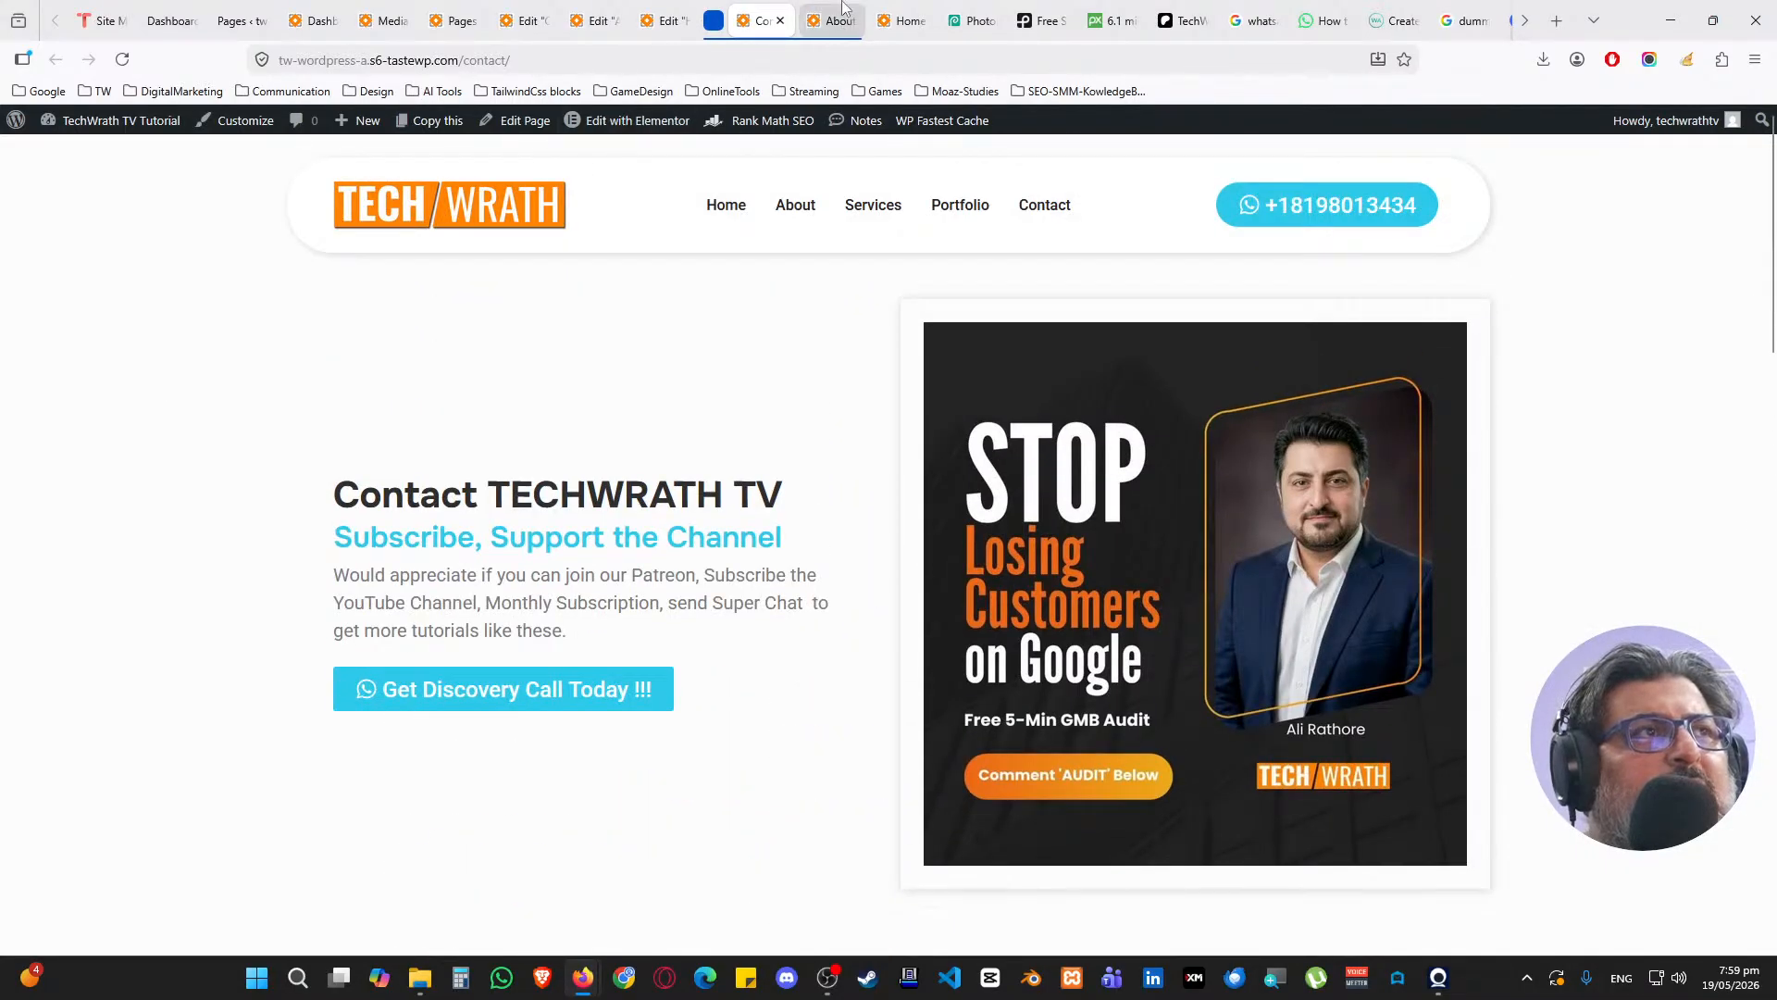
scroll(262, 404, up, 10)
scroll(263, 410, up, 10)
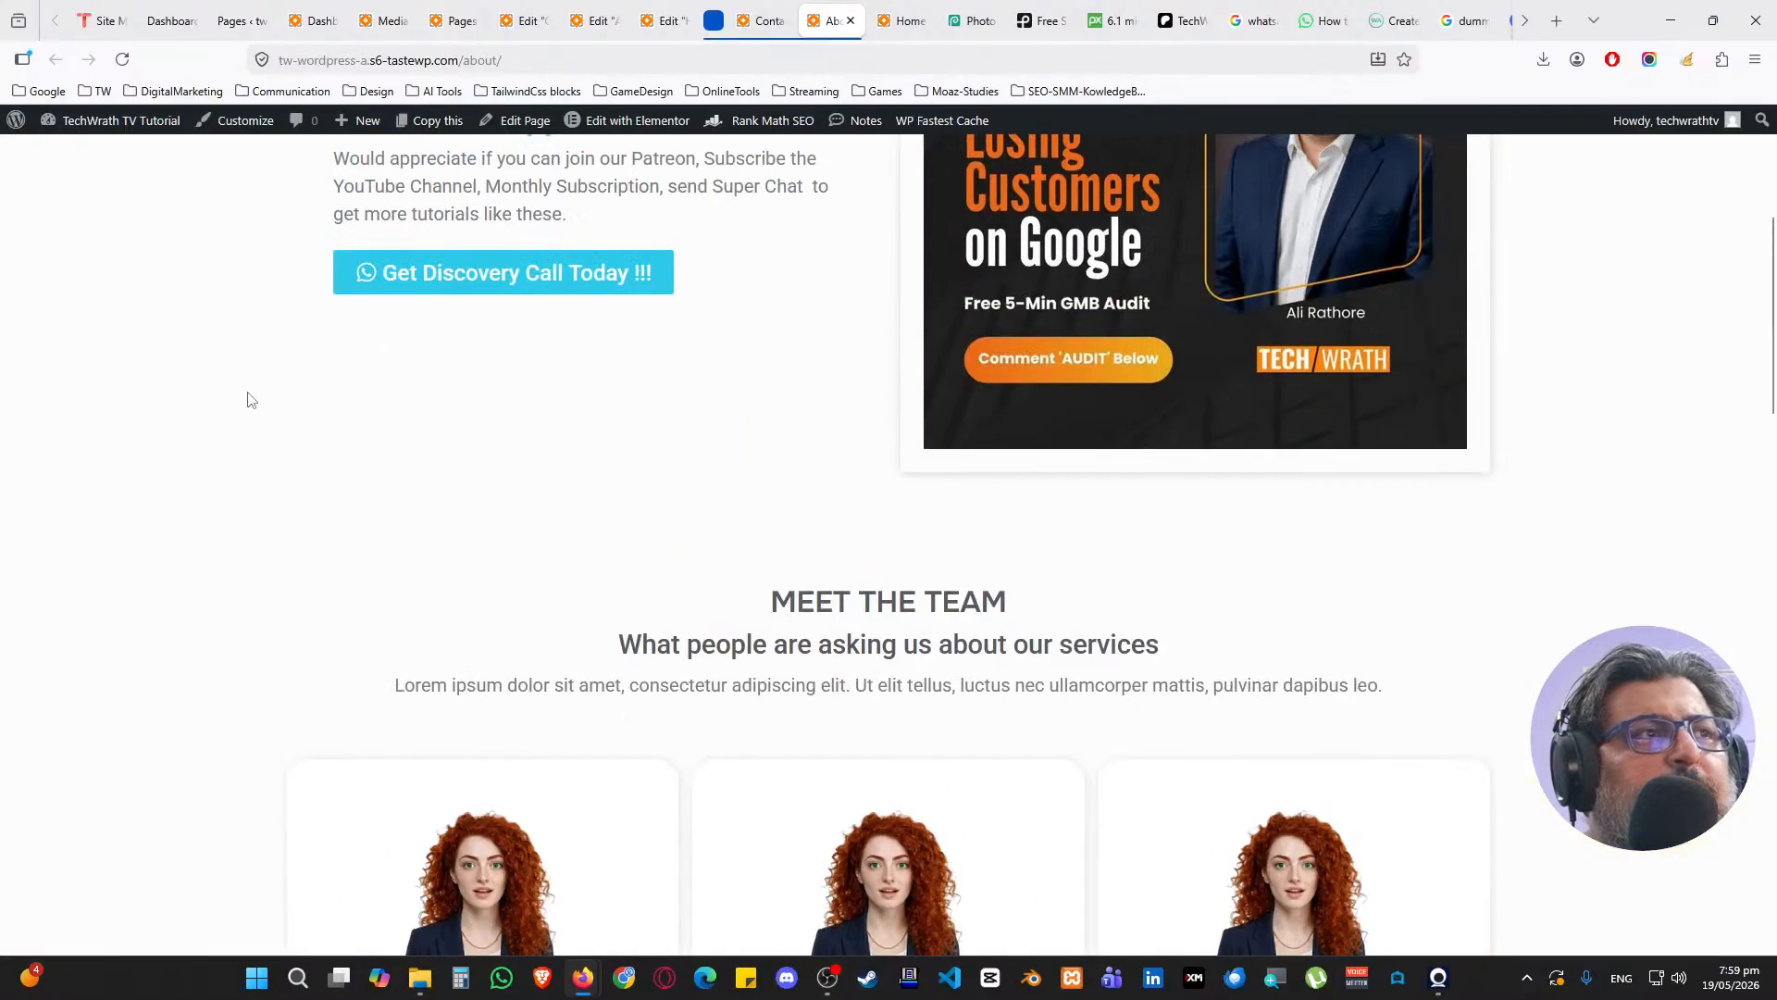
click(888, 11)
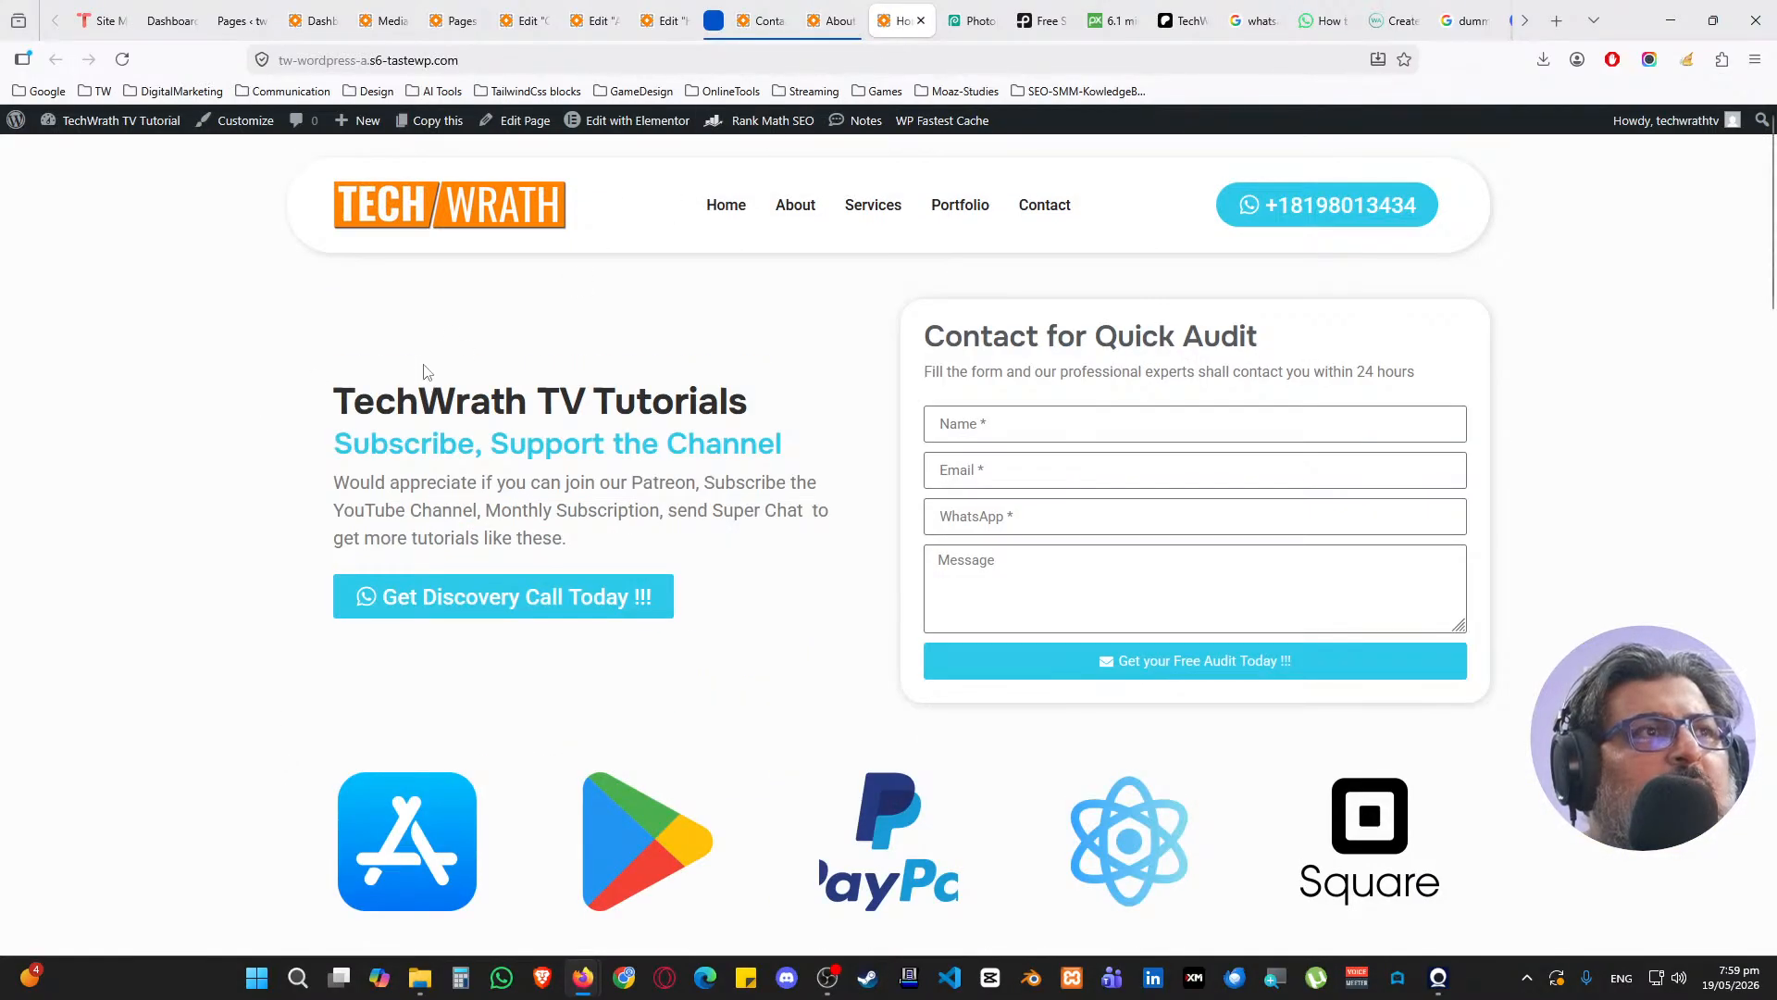
scroll(289, 507, down, 15)
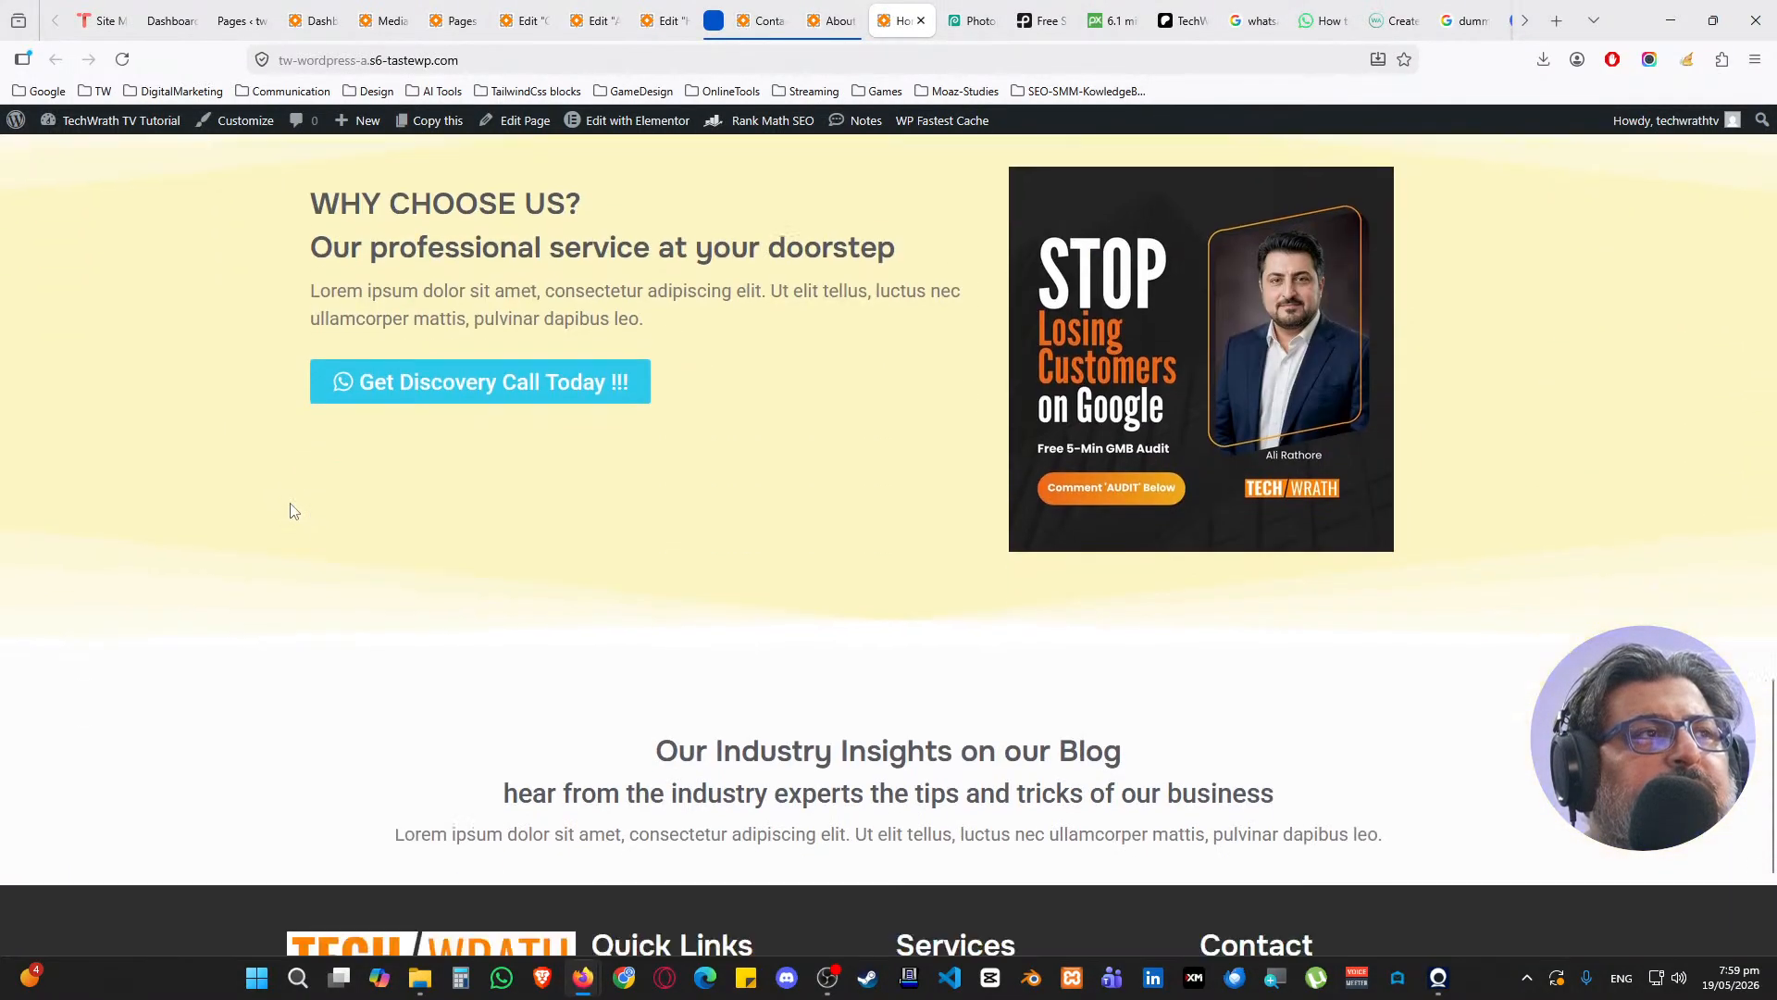
scroll(290, 507, down, 3)
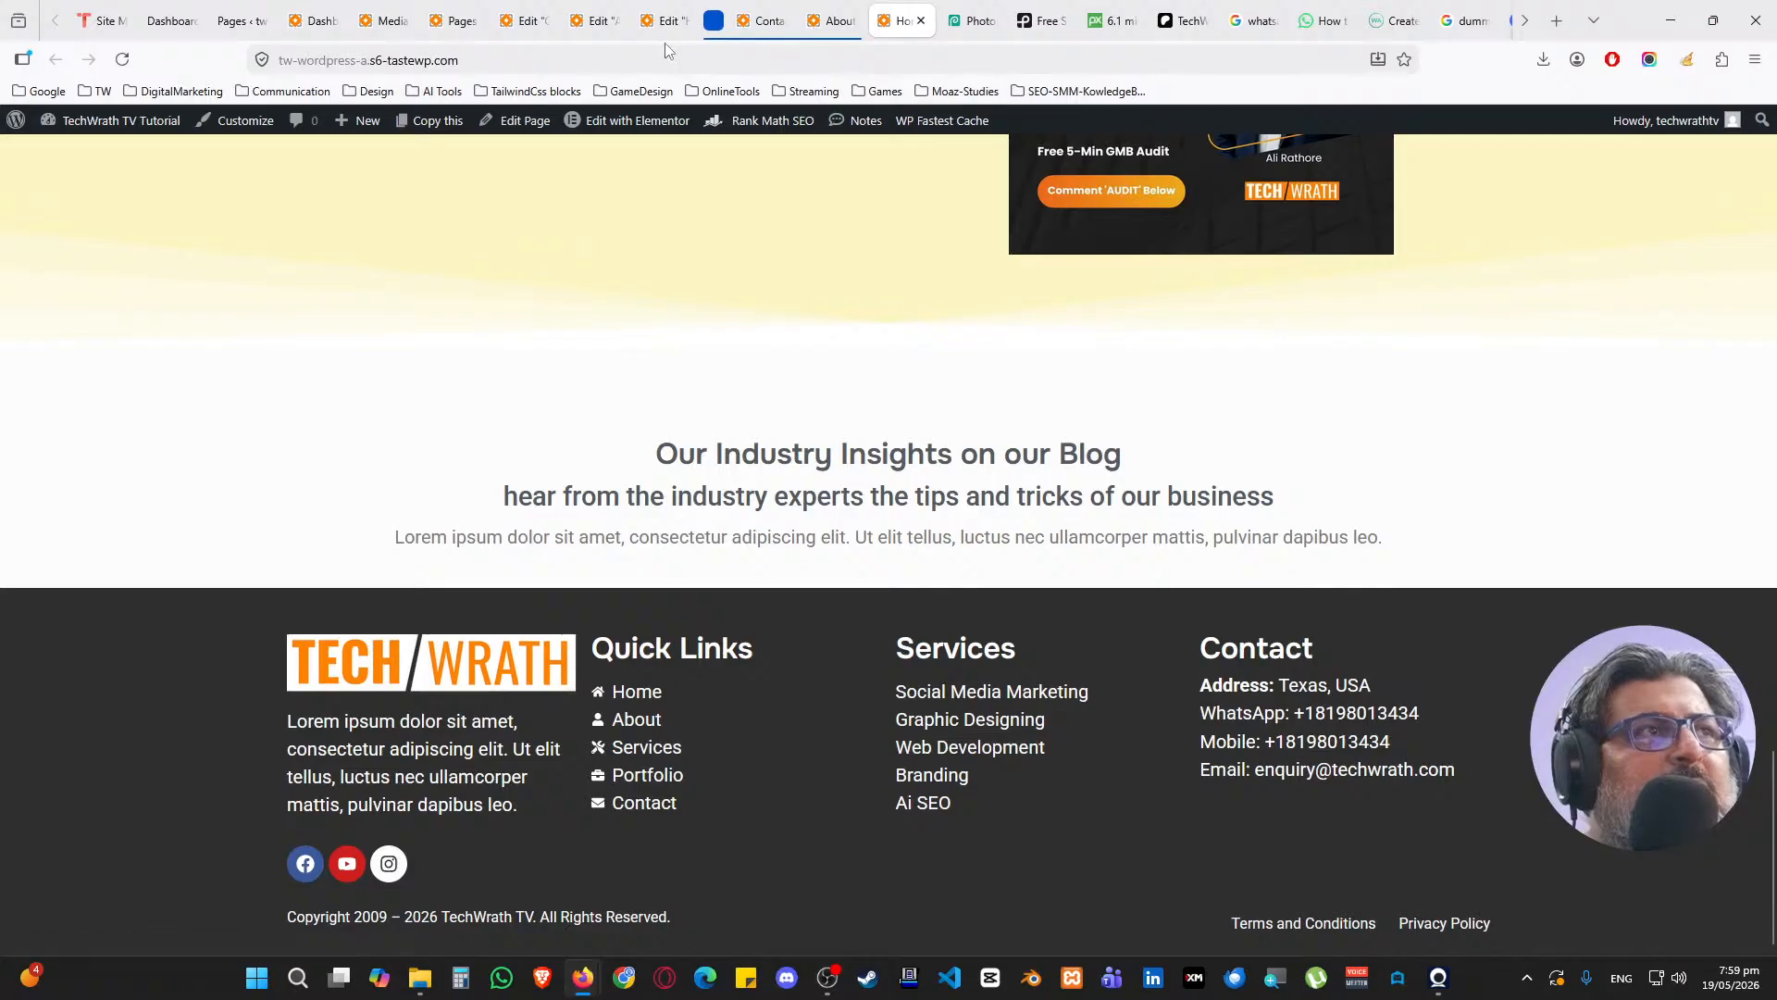
click(674, 17)
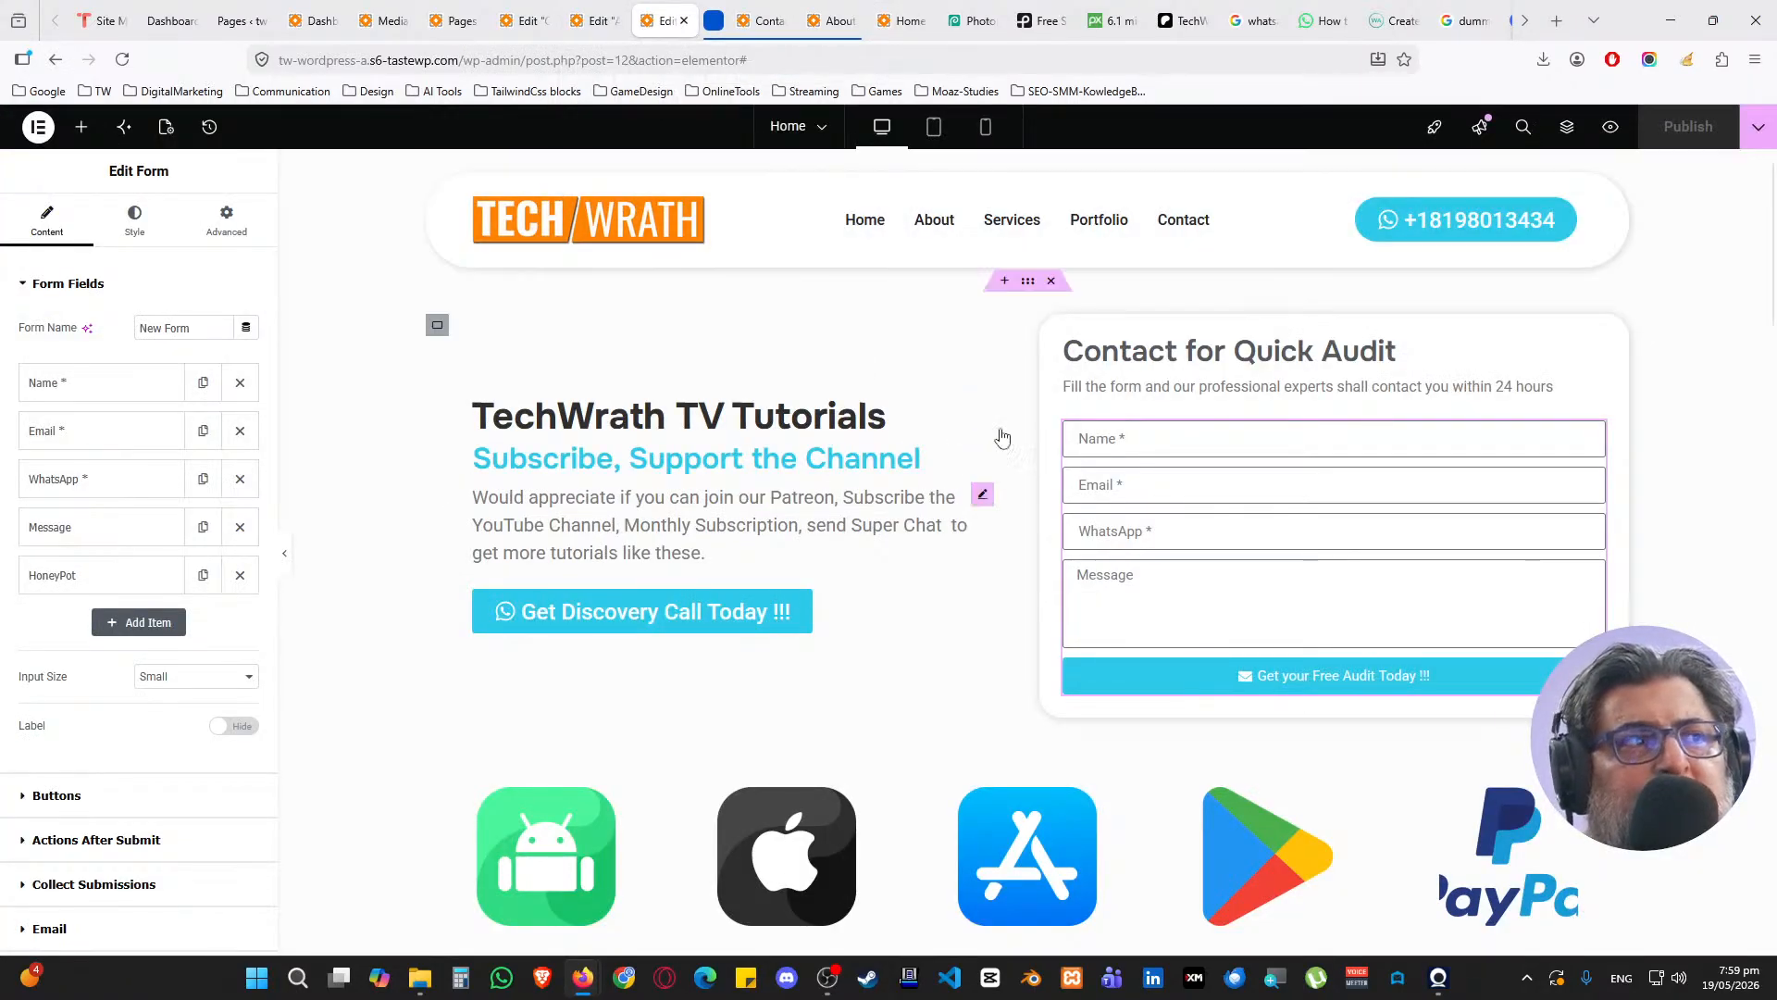
Tick off Content and Images and SEO On Page on the tutorial checklist
click(965, 20)
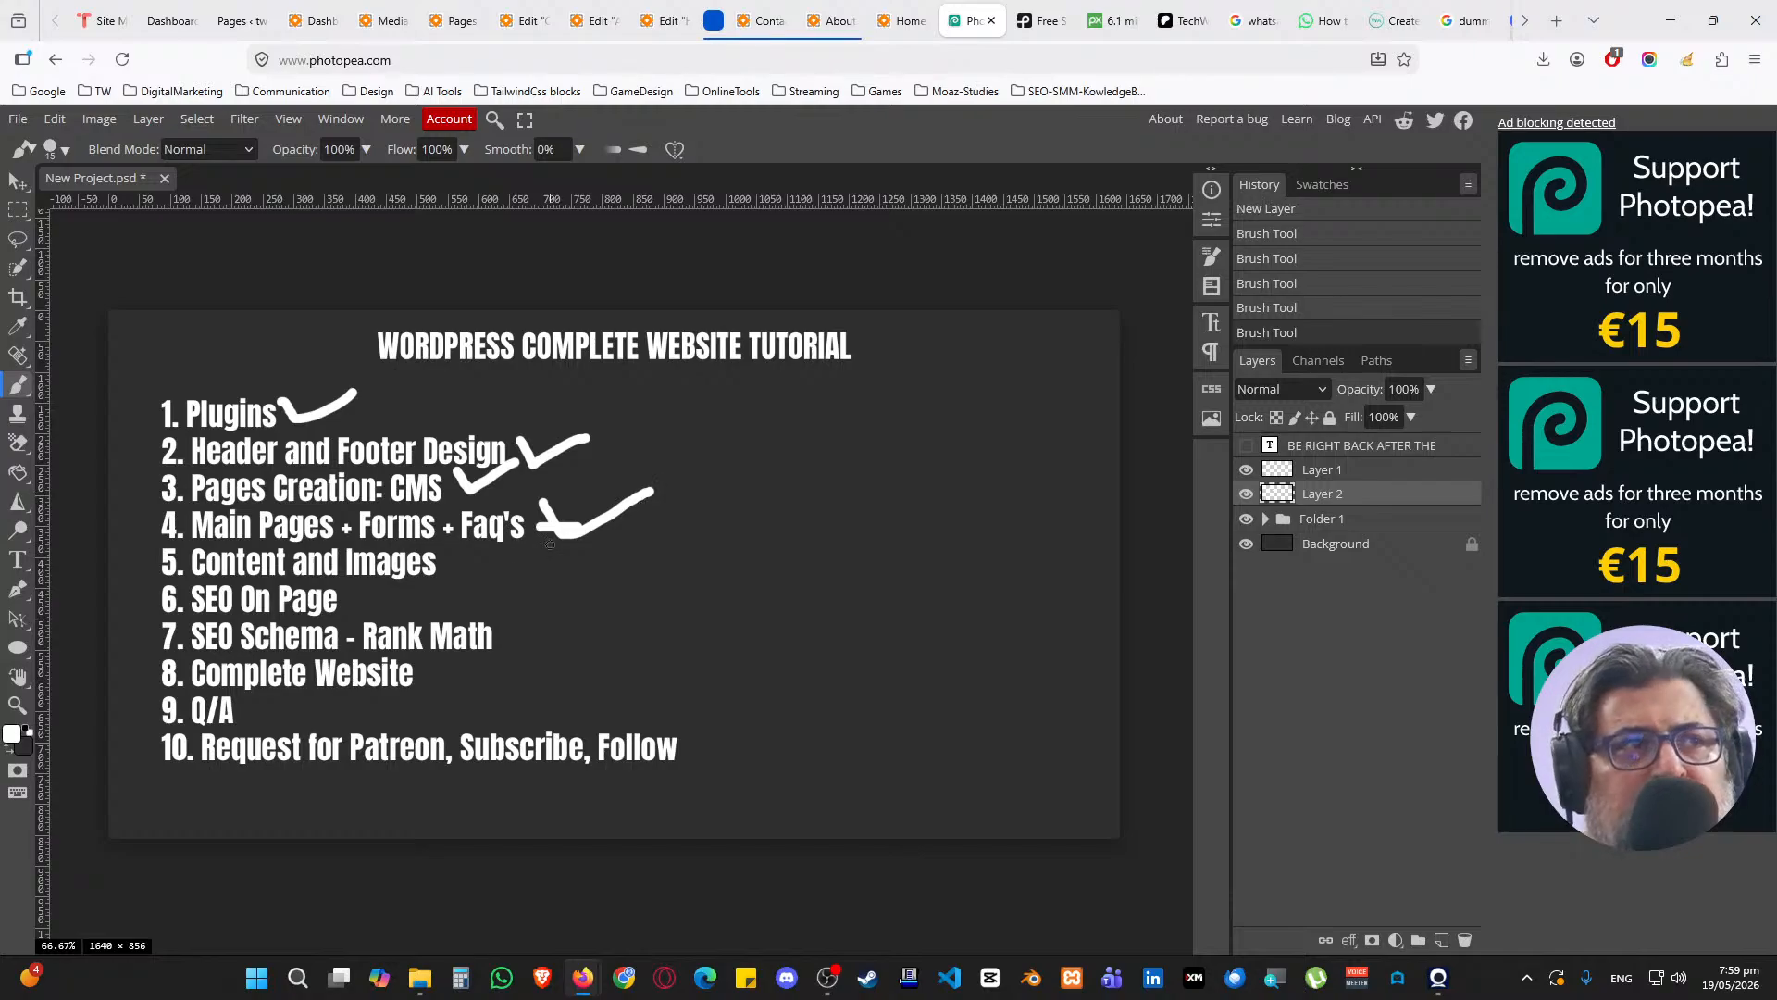
drag(453, 560, 632, 515)
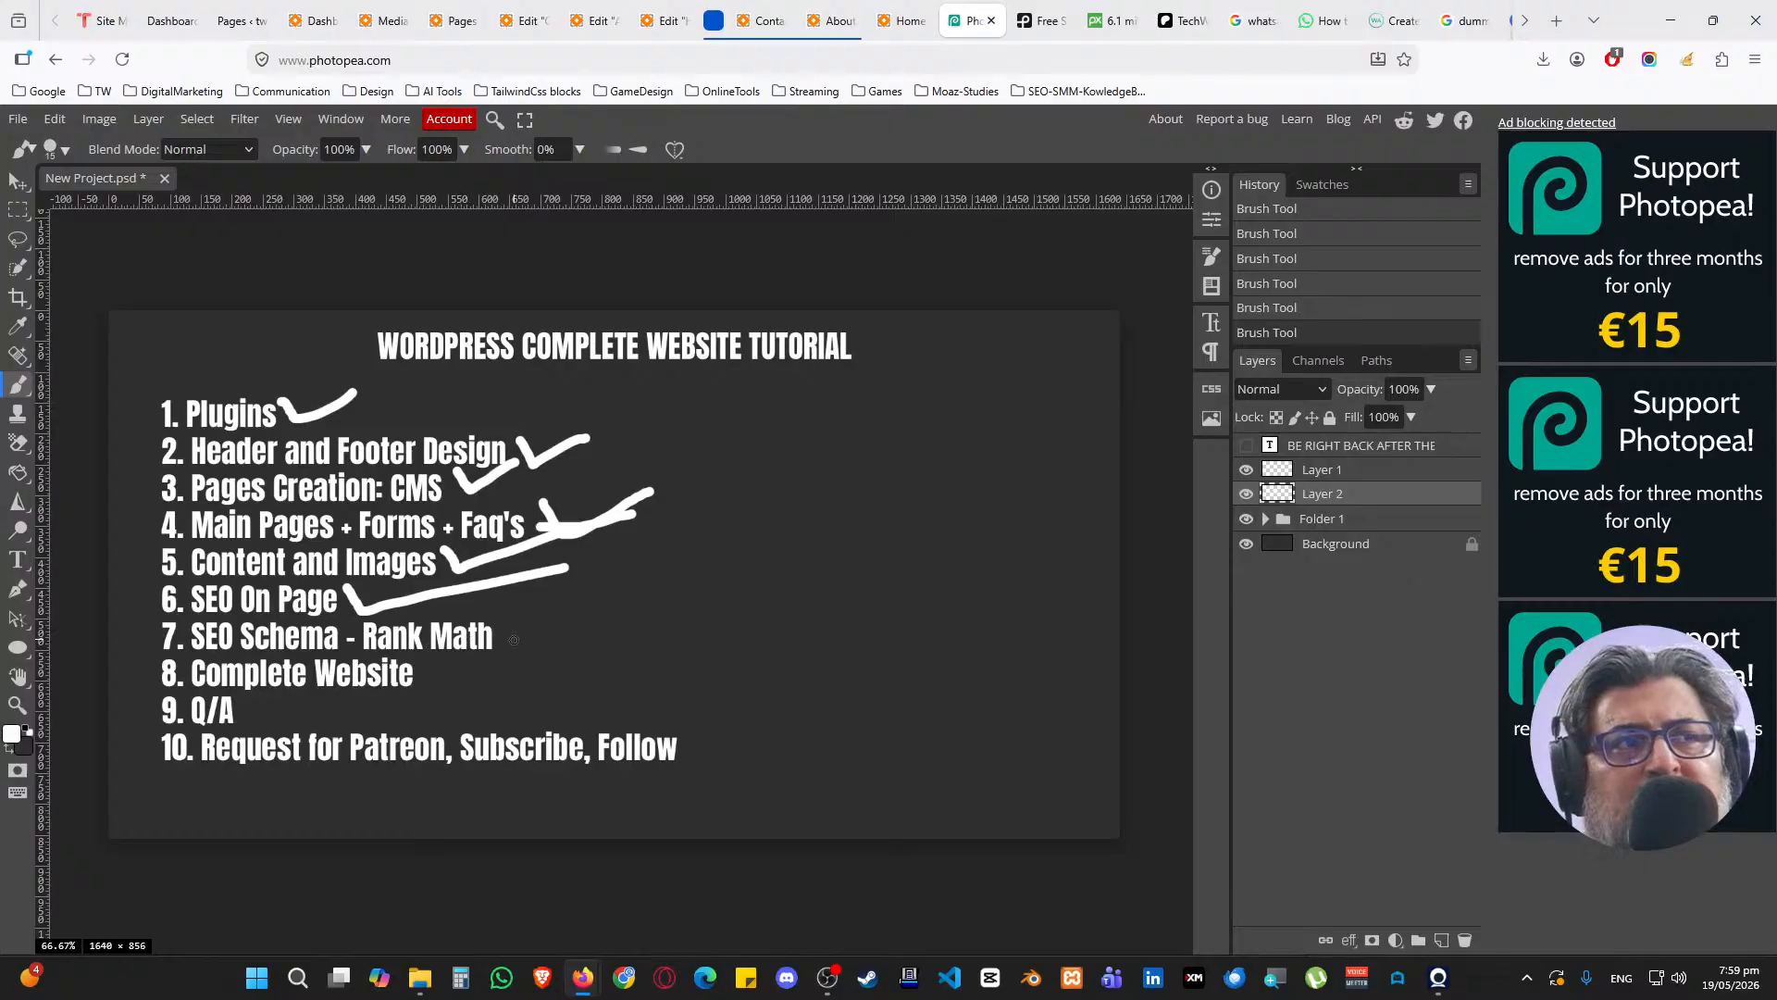
drag(514, 638, 677, 583)
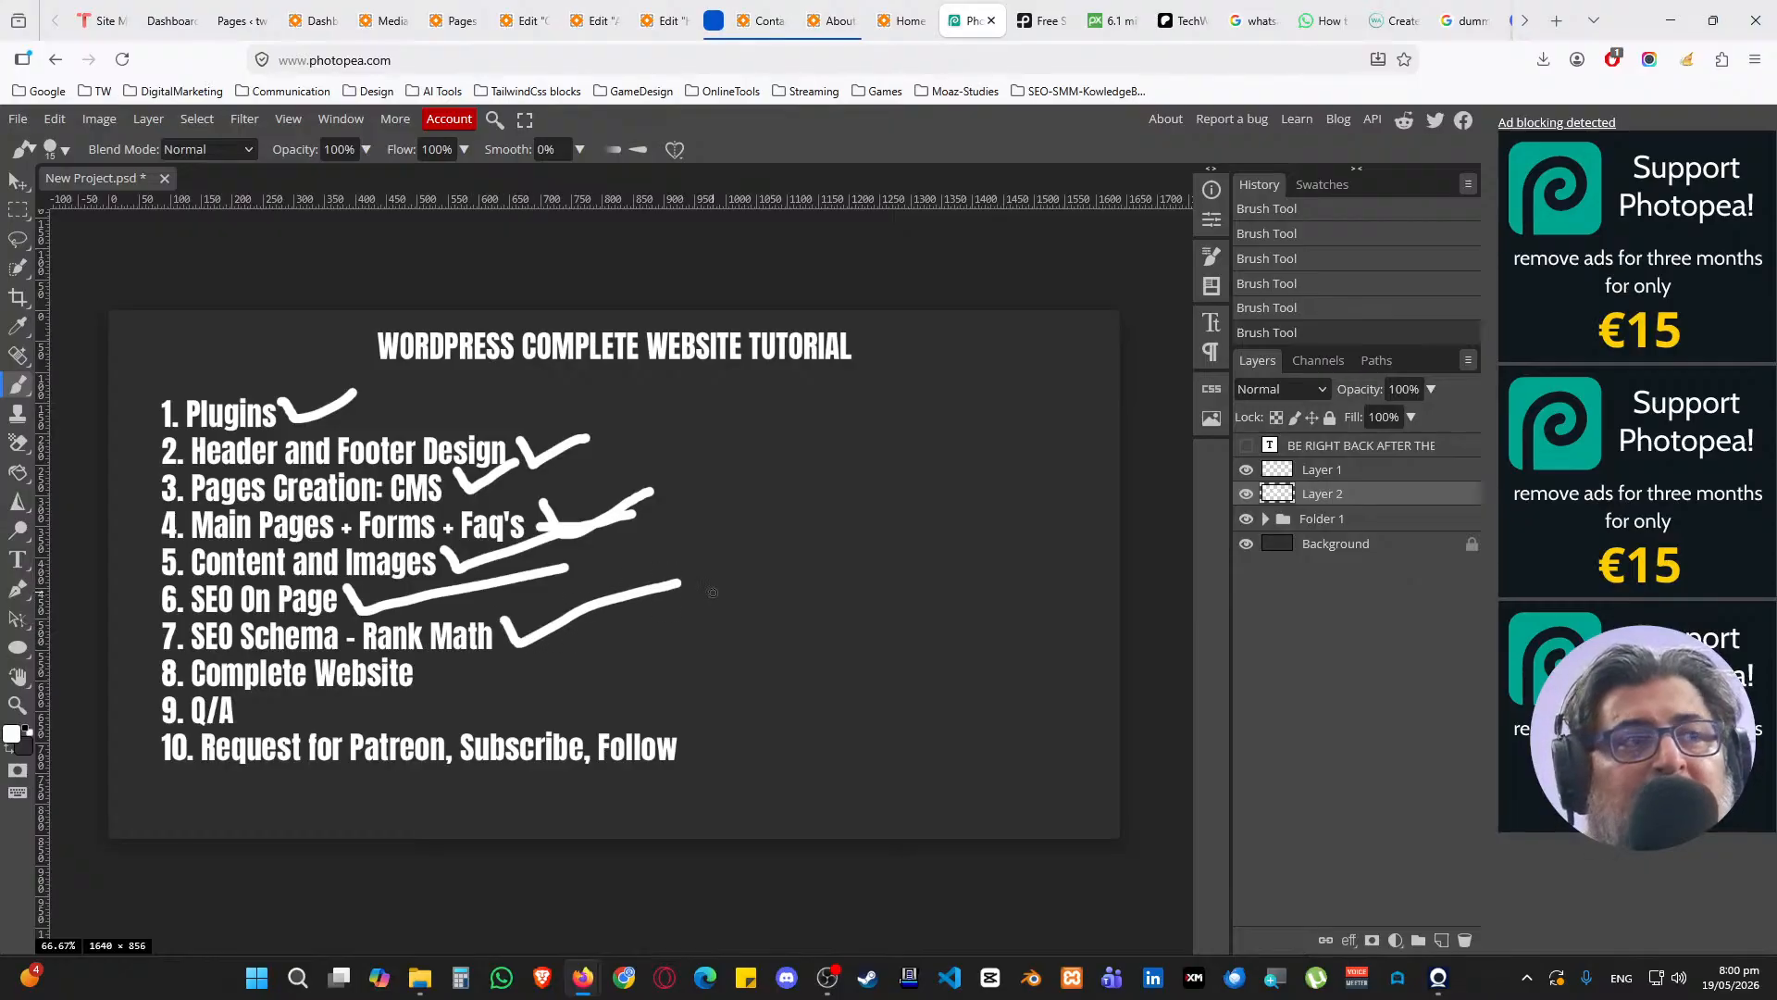
Reload the Dashboard and open Rank Math's Dashboard in a new tab to review its modules
click(172, 20)
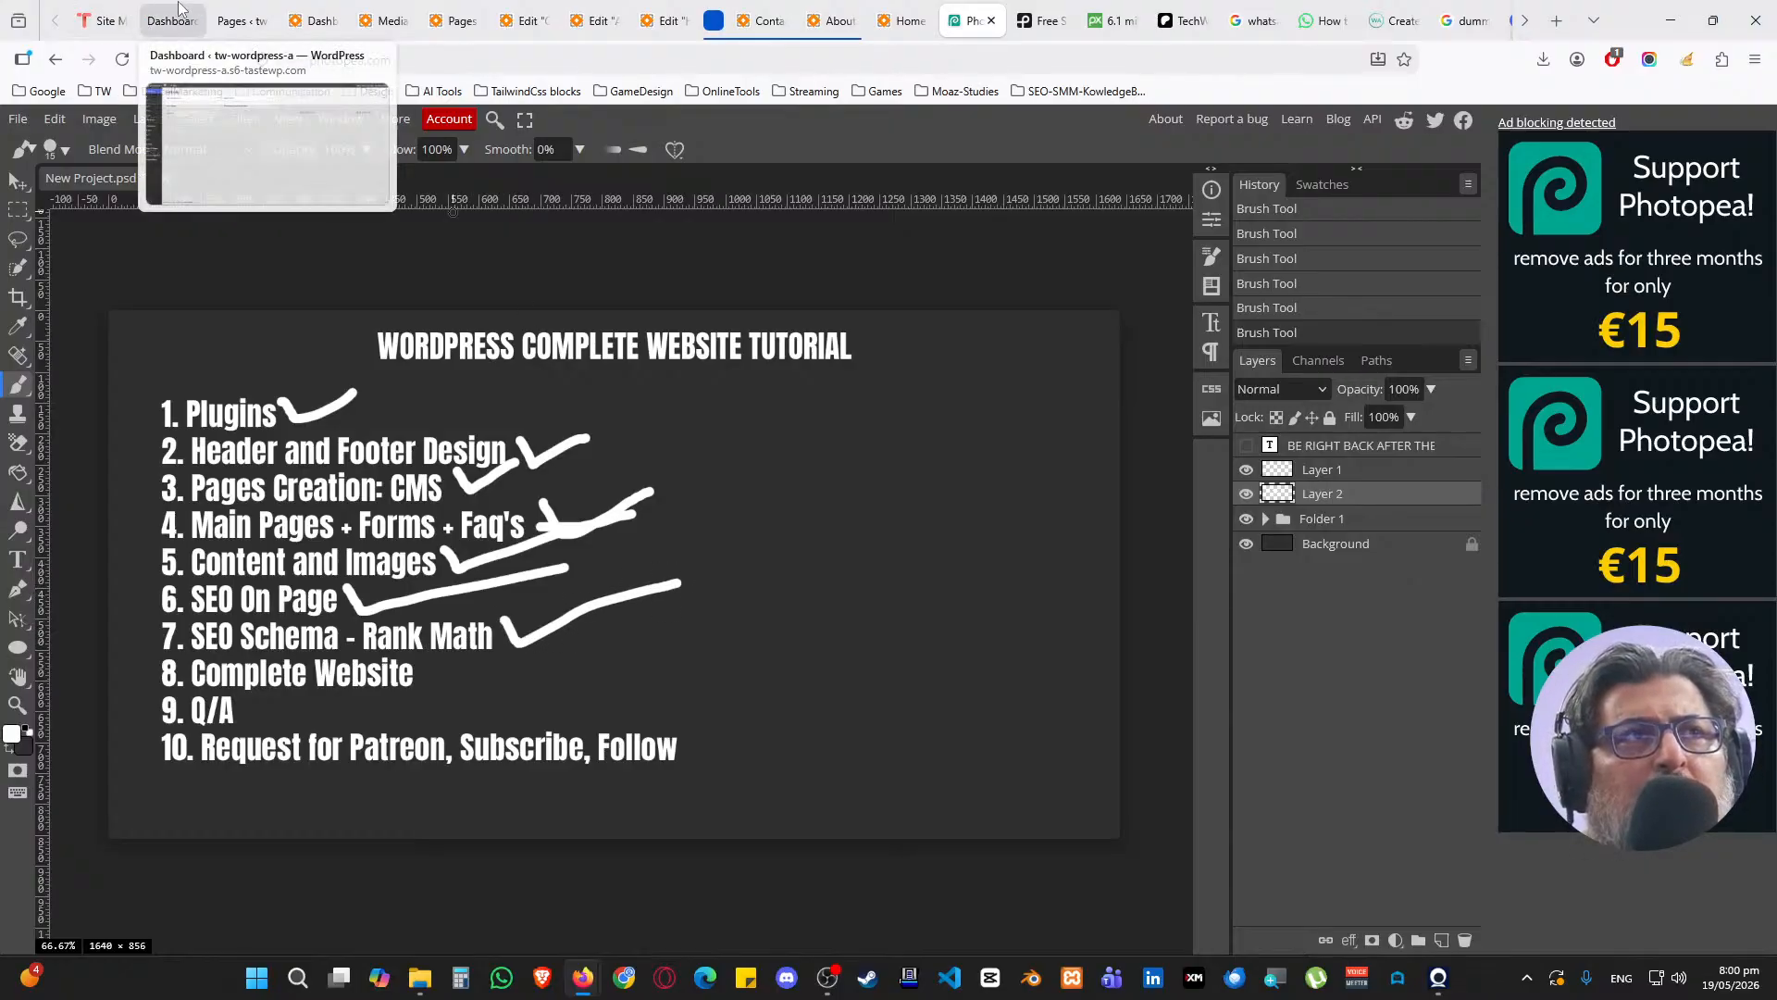
click(122, 59)
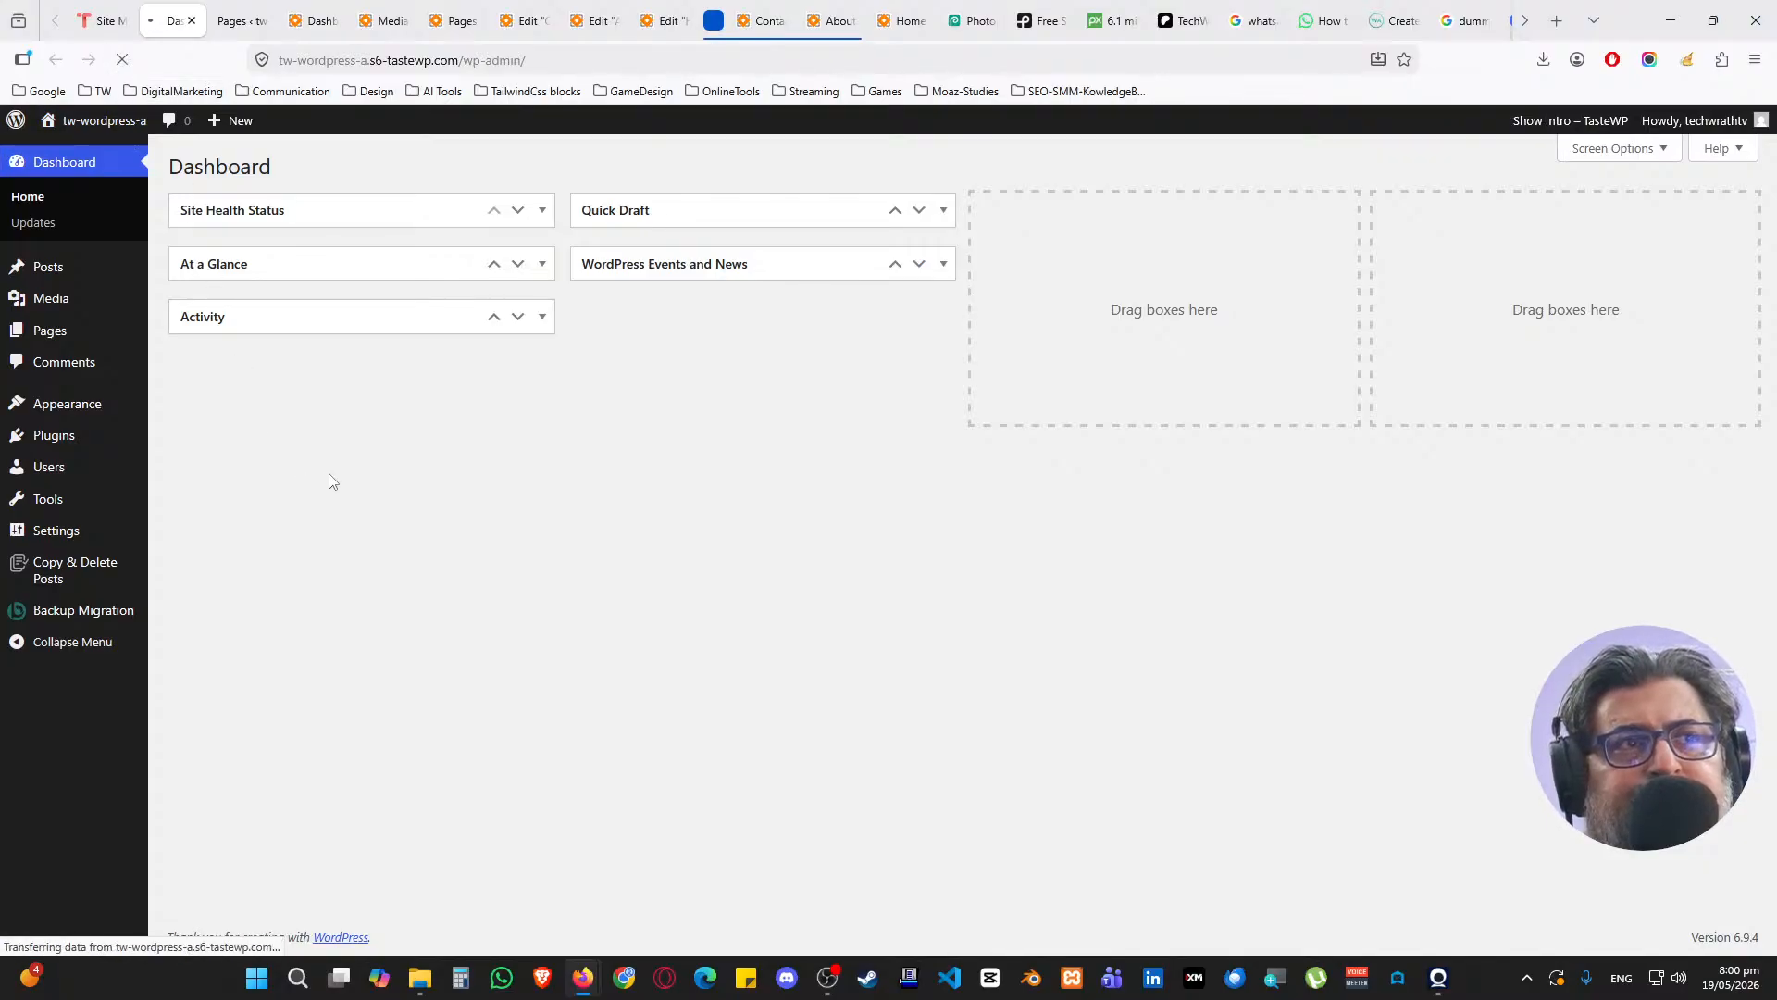
mouse_move(111, 425)
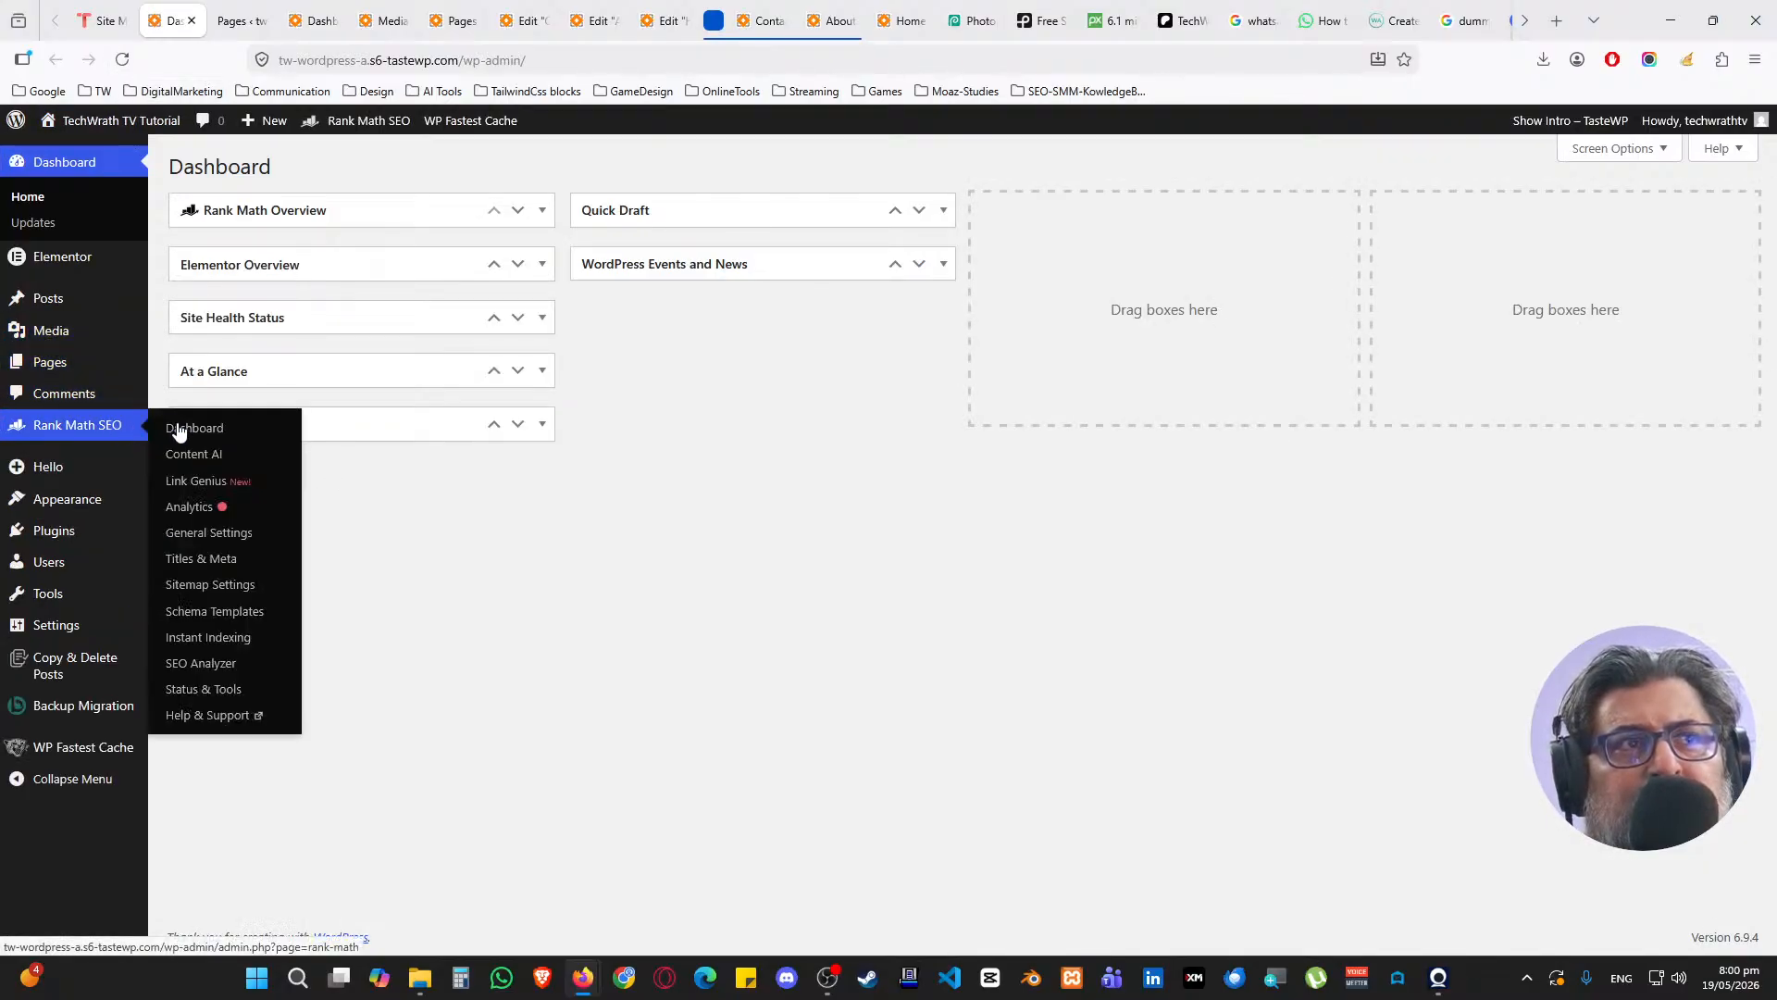
middle_click(174, 427)
click(248, 20)
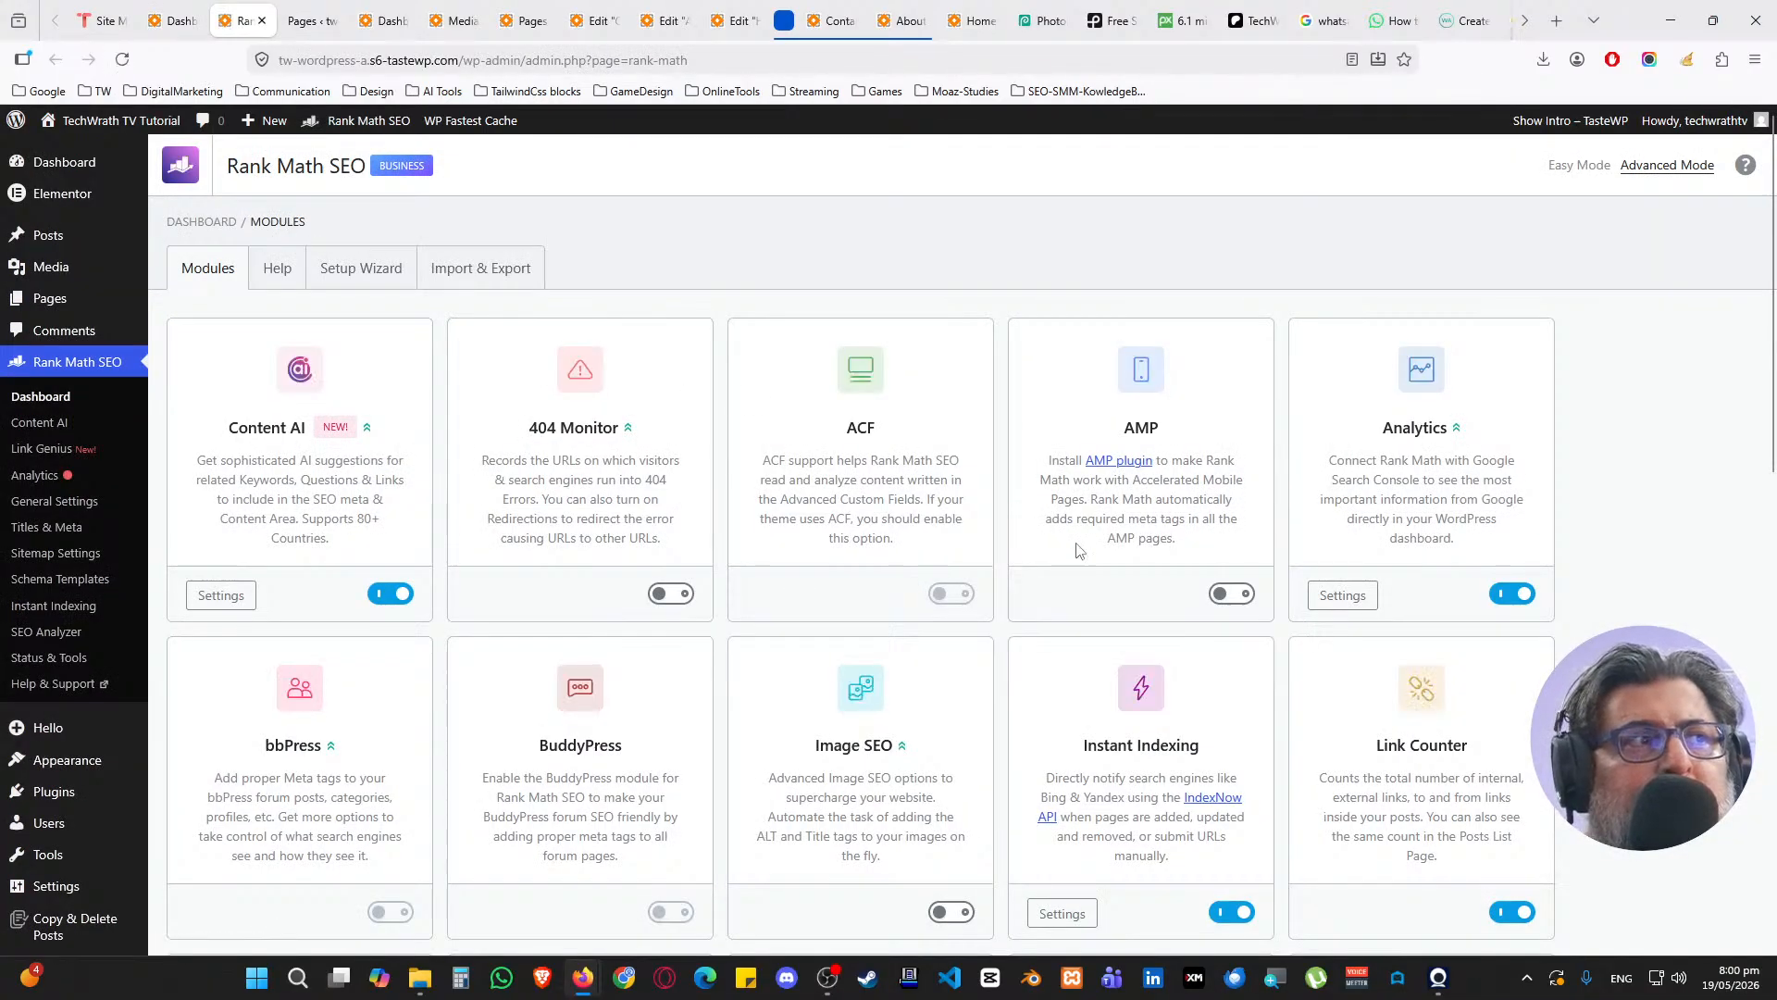
scroll(1111, 555, down, 5)
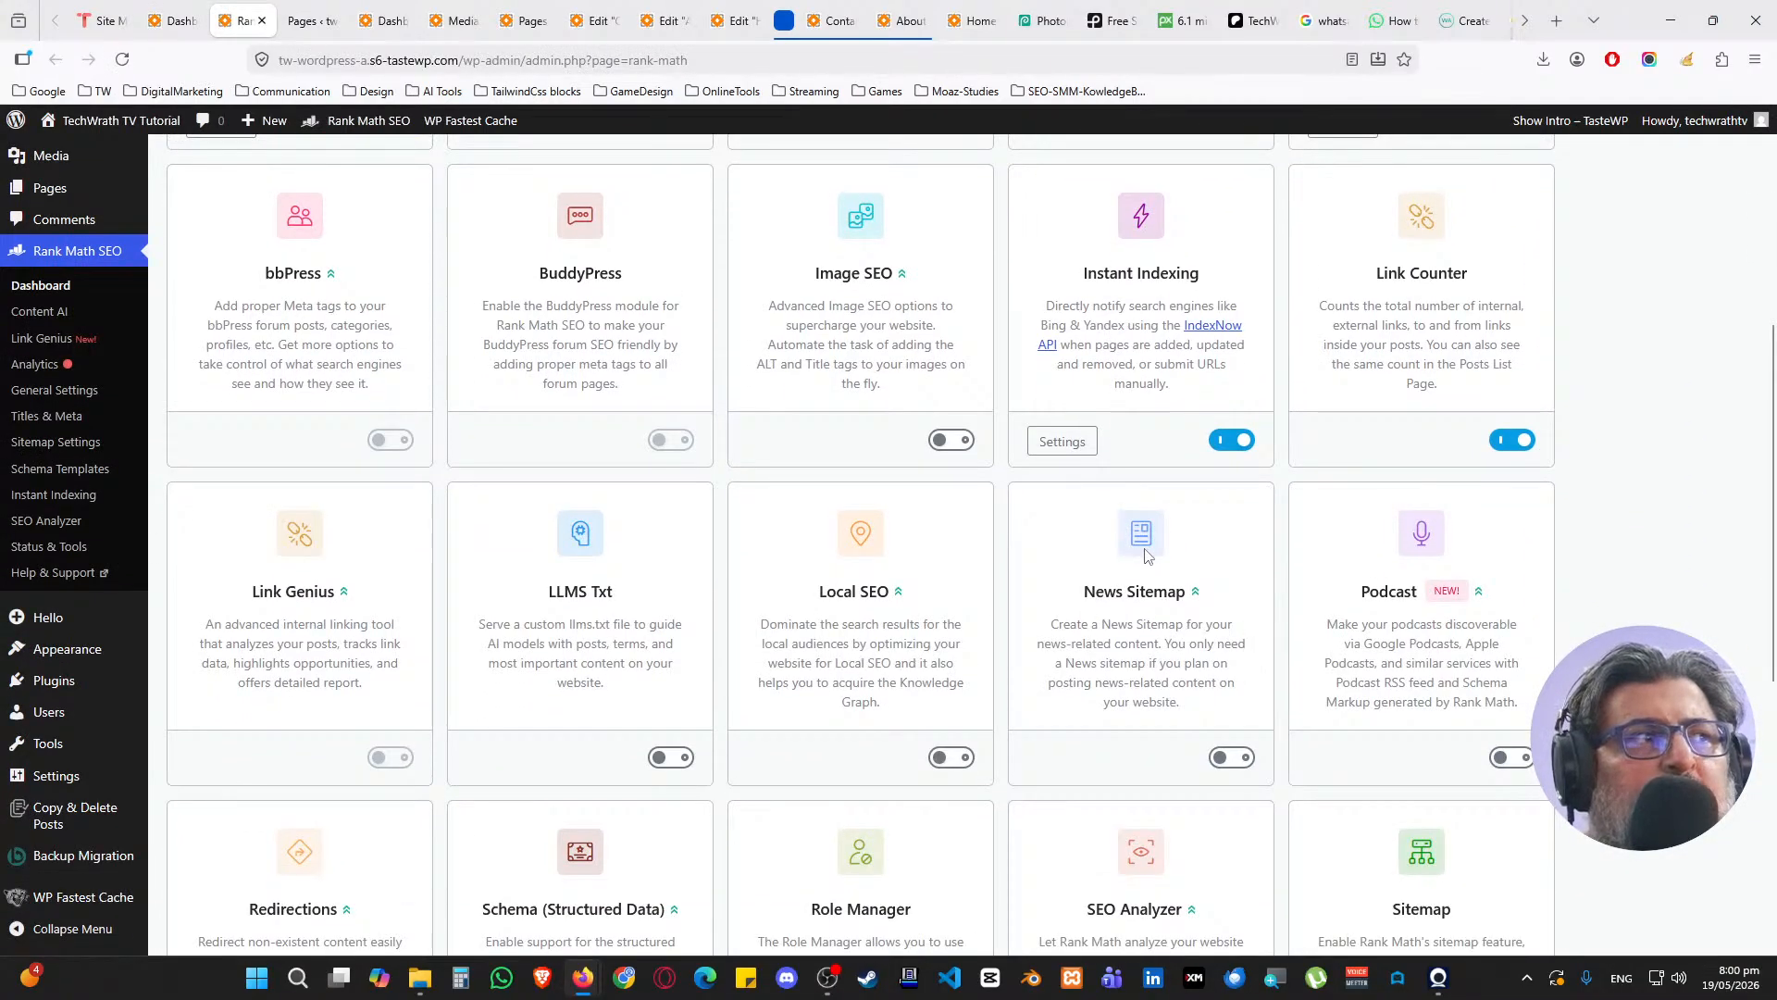
scroll(1122, 550, down, 5)
scroll(888, 722, down, 1)
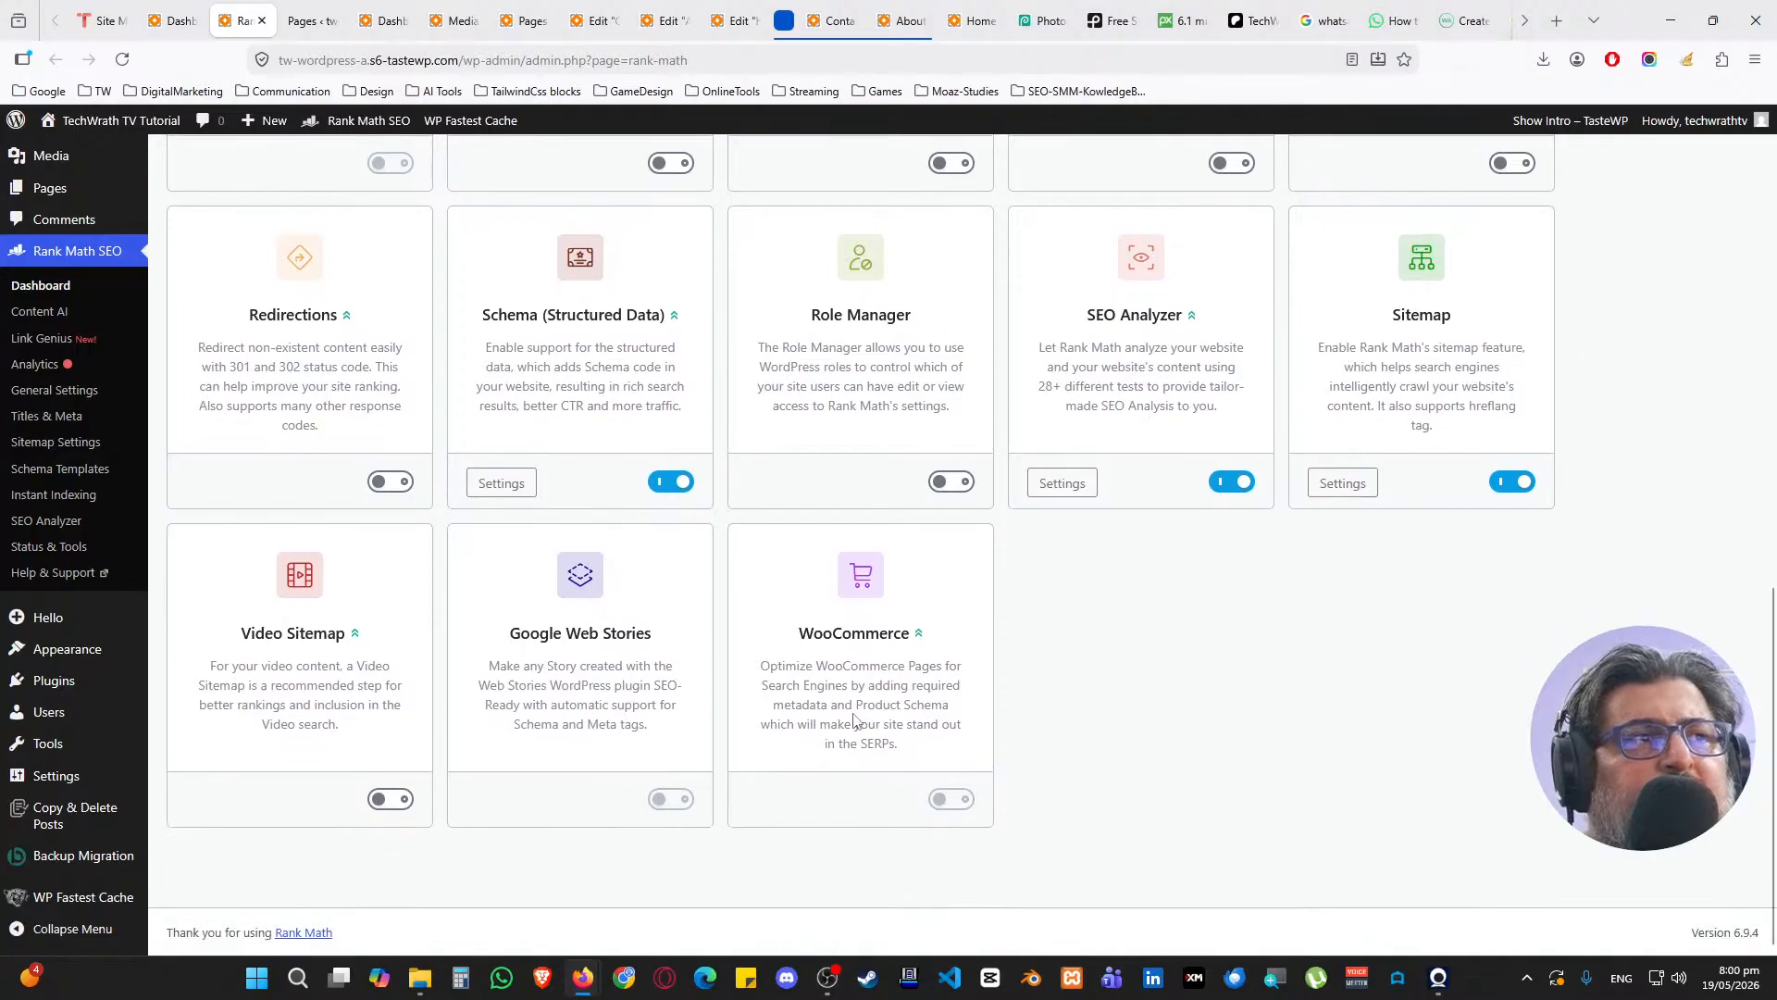
scroll(740, 657, up, 6)
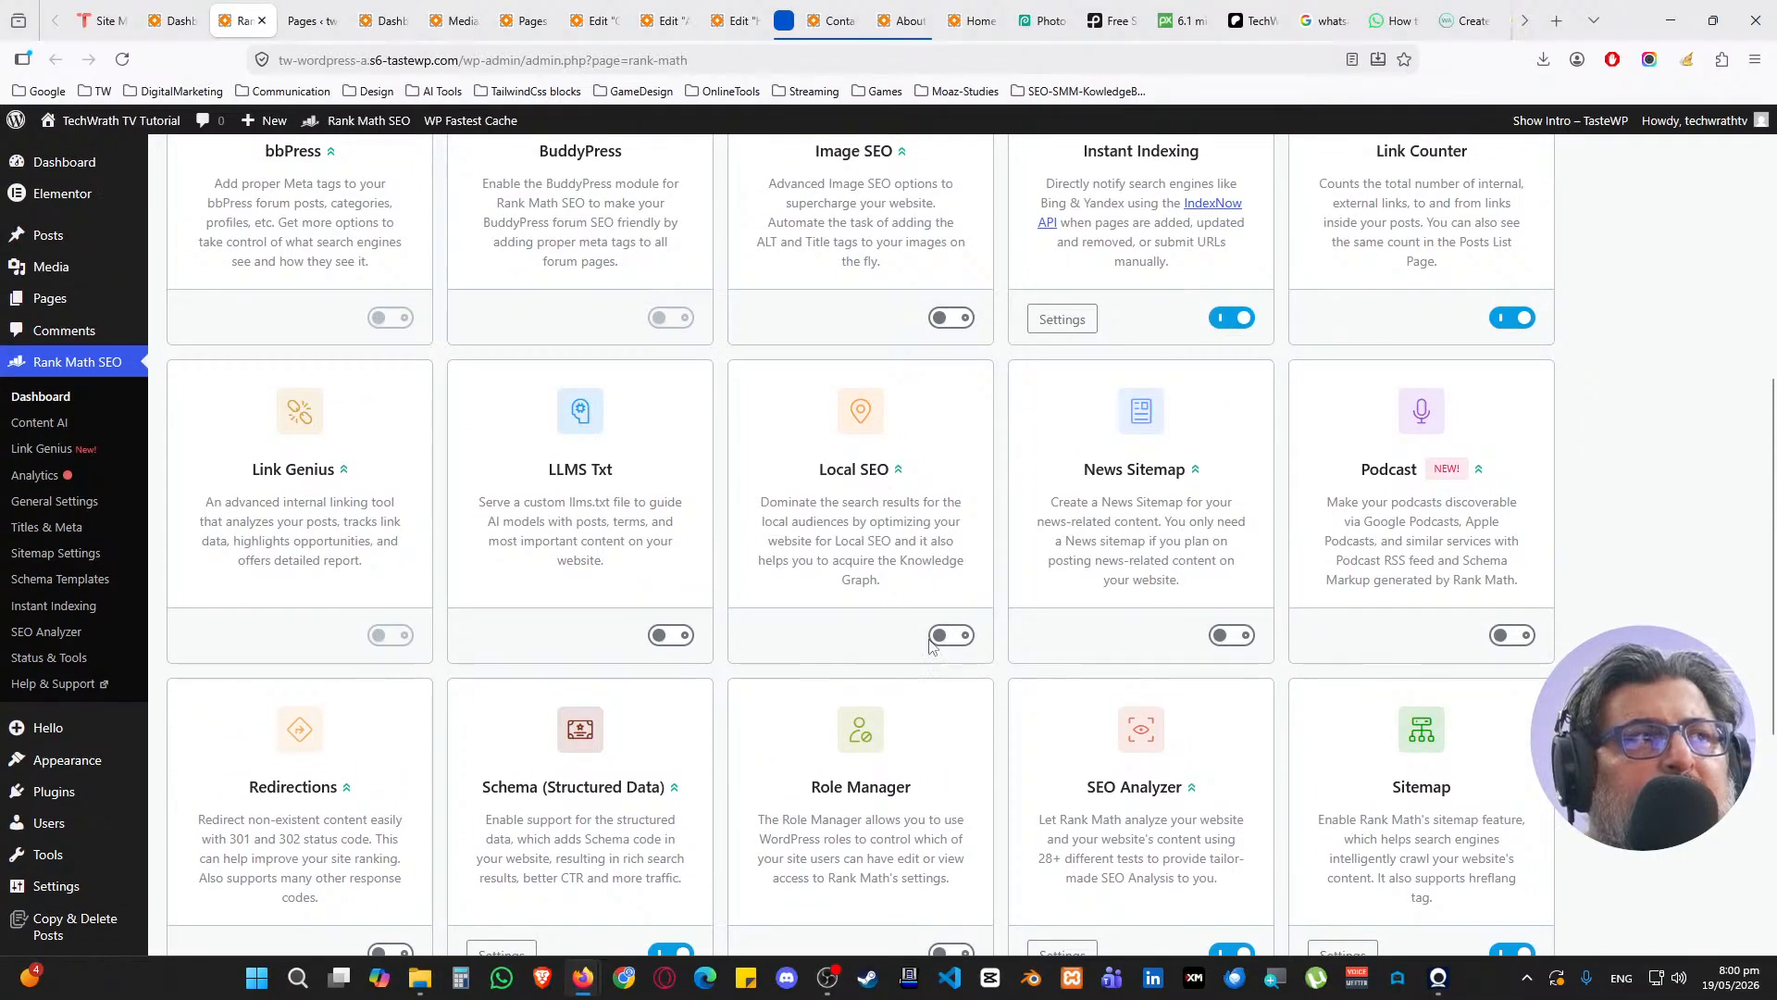
scroll(317, 429, up, 6)
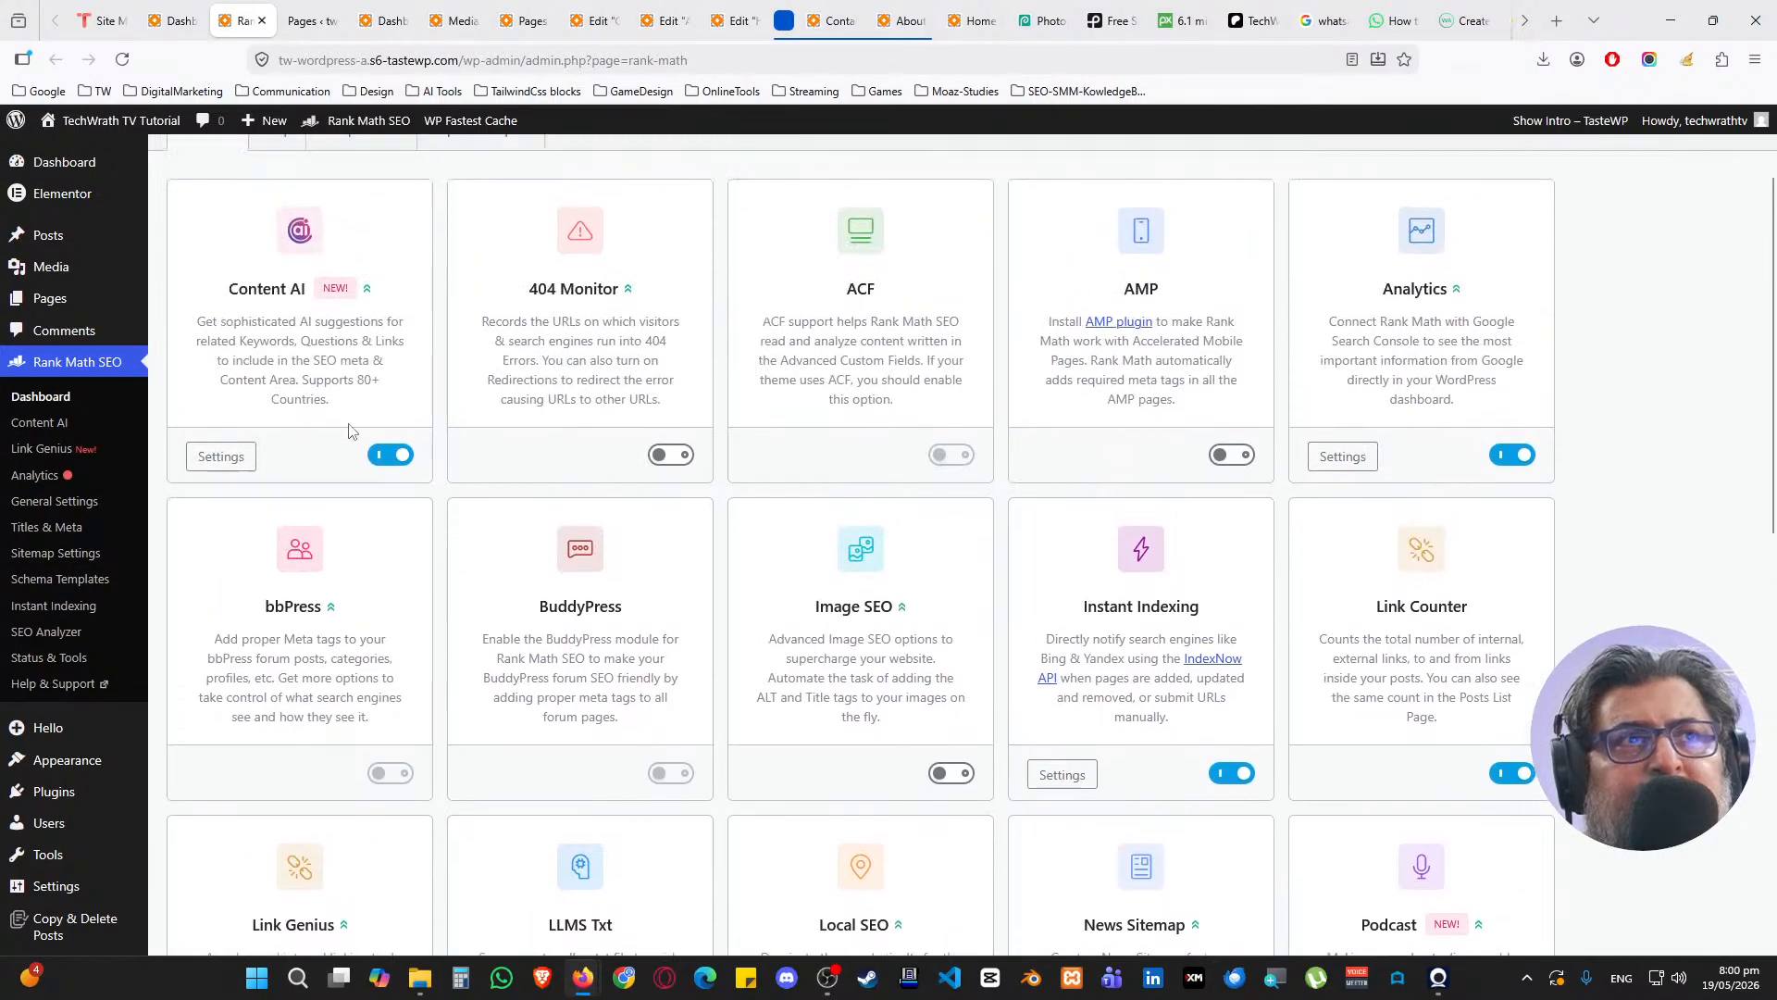
Open Elementor's Custom Code page in a new tab, then return to the checklist
mouse_move(107, 205)
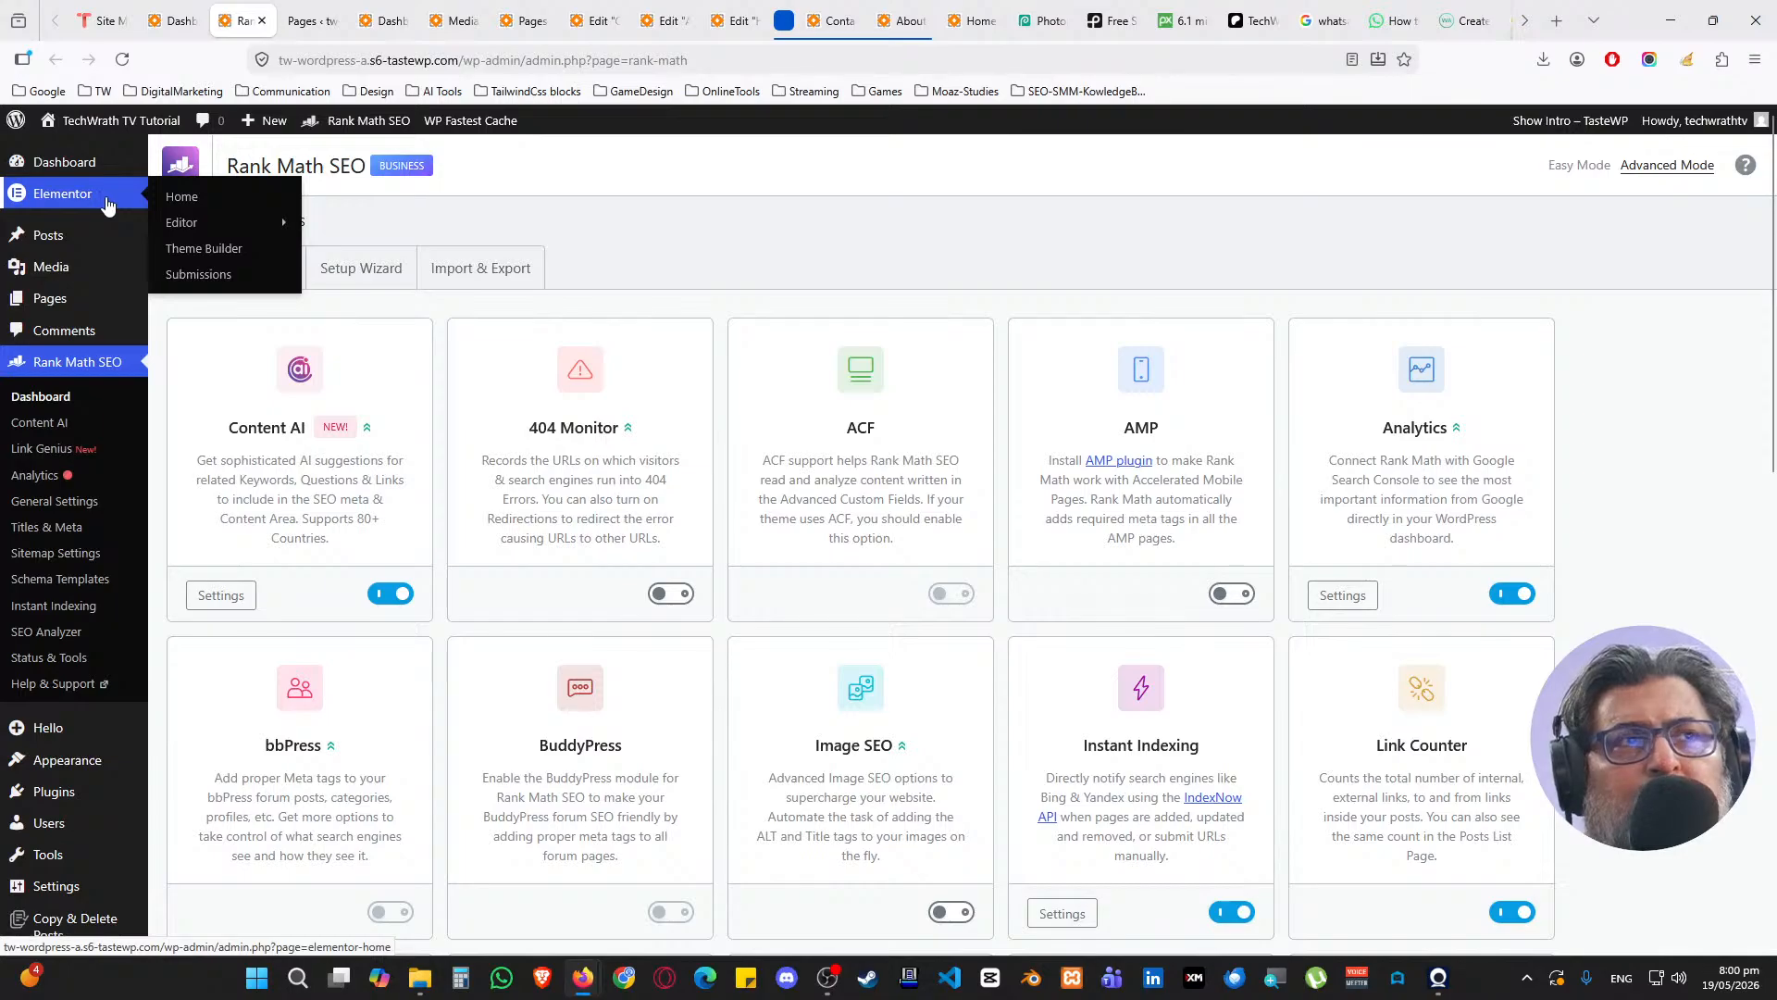
mouse_move(222, 227)
middle_click(369, 416)
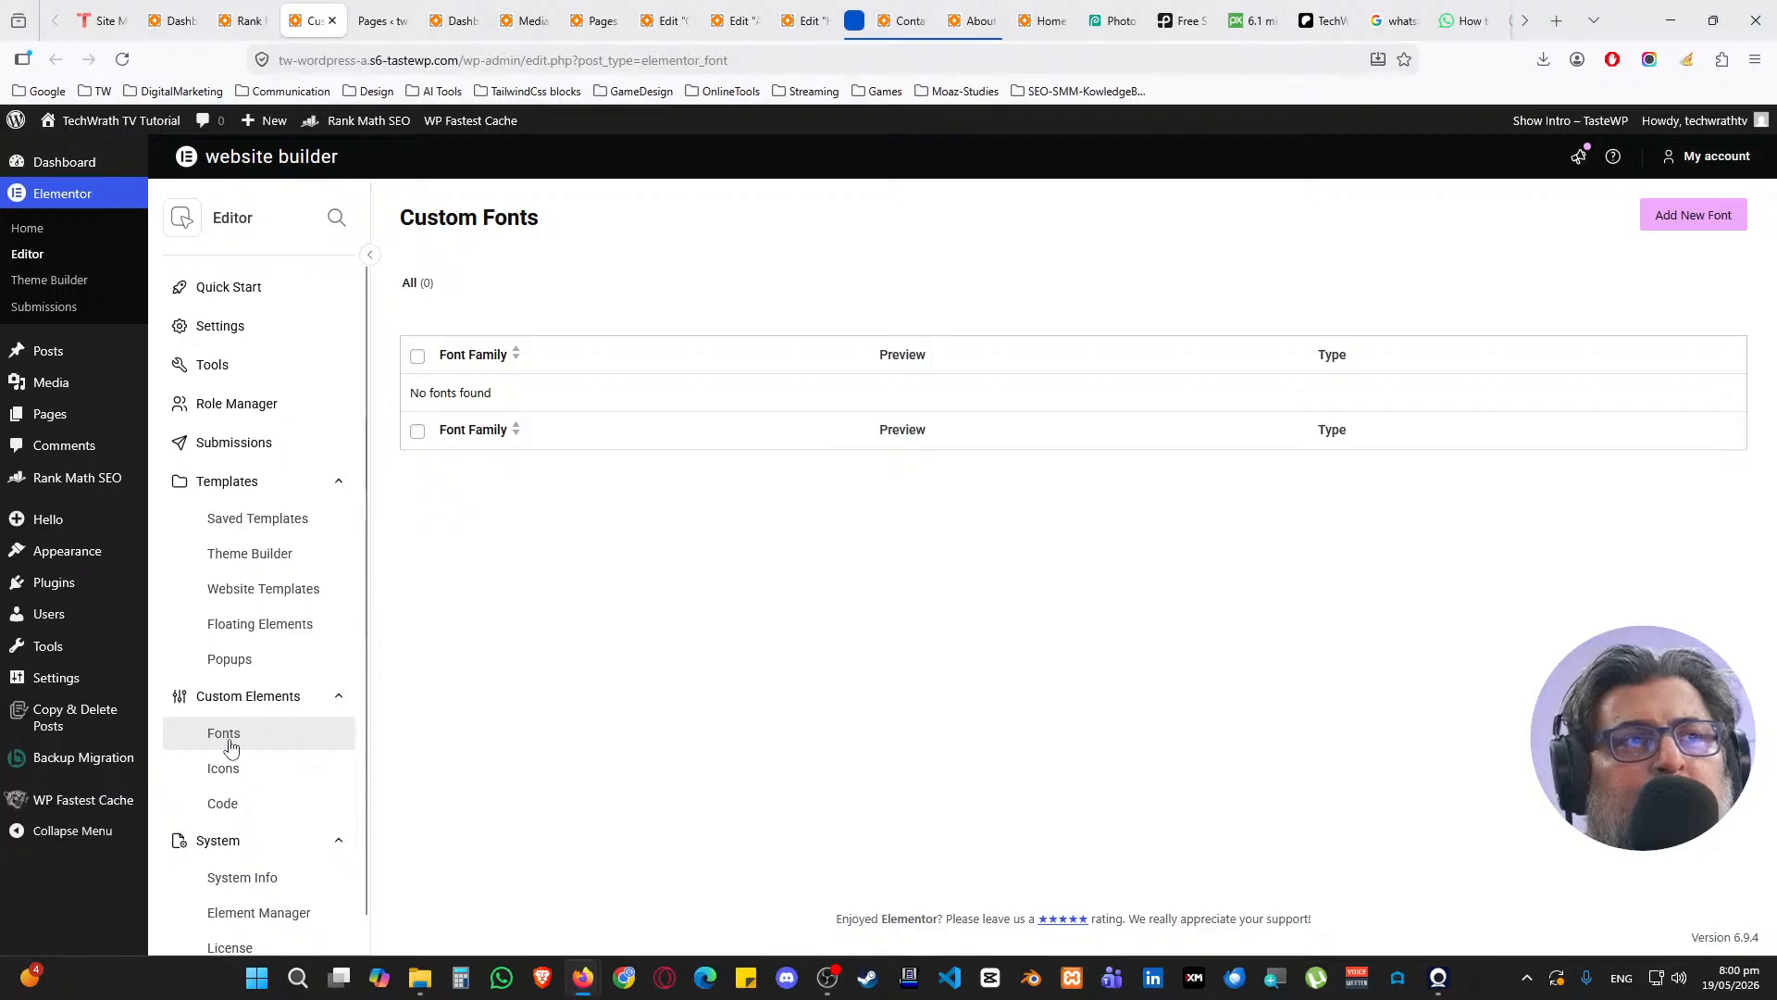
click(242, 803)
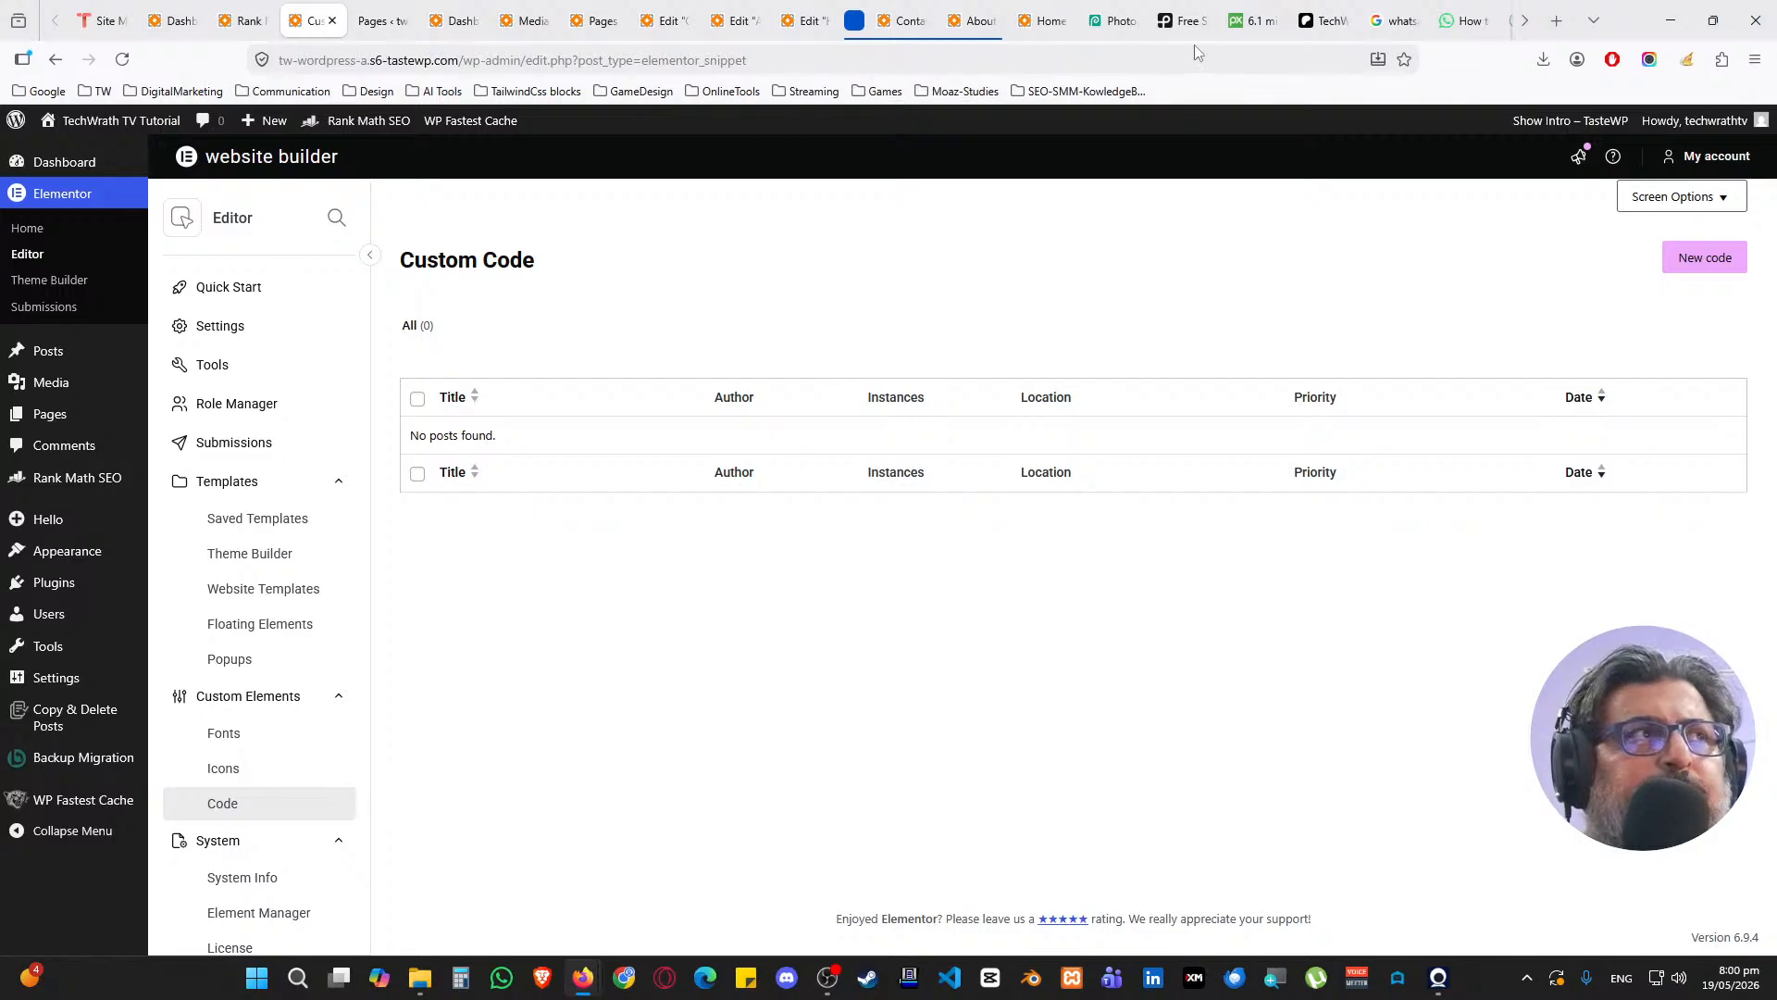
click(1115, 20)
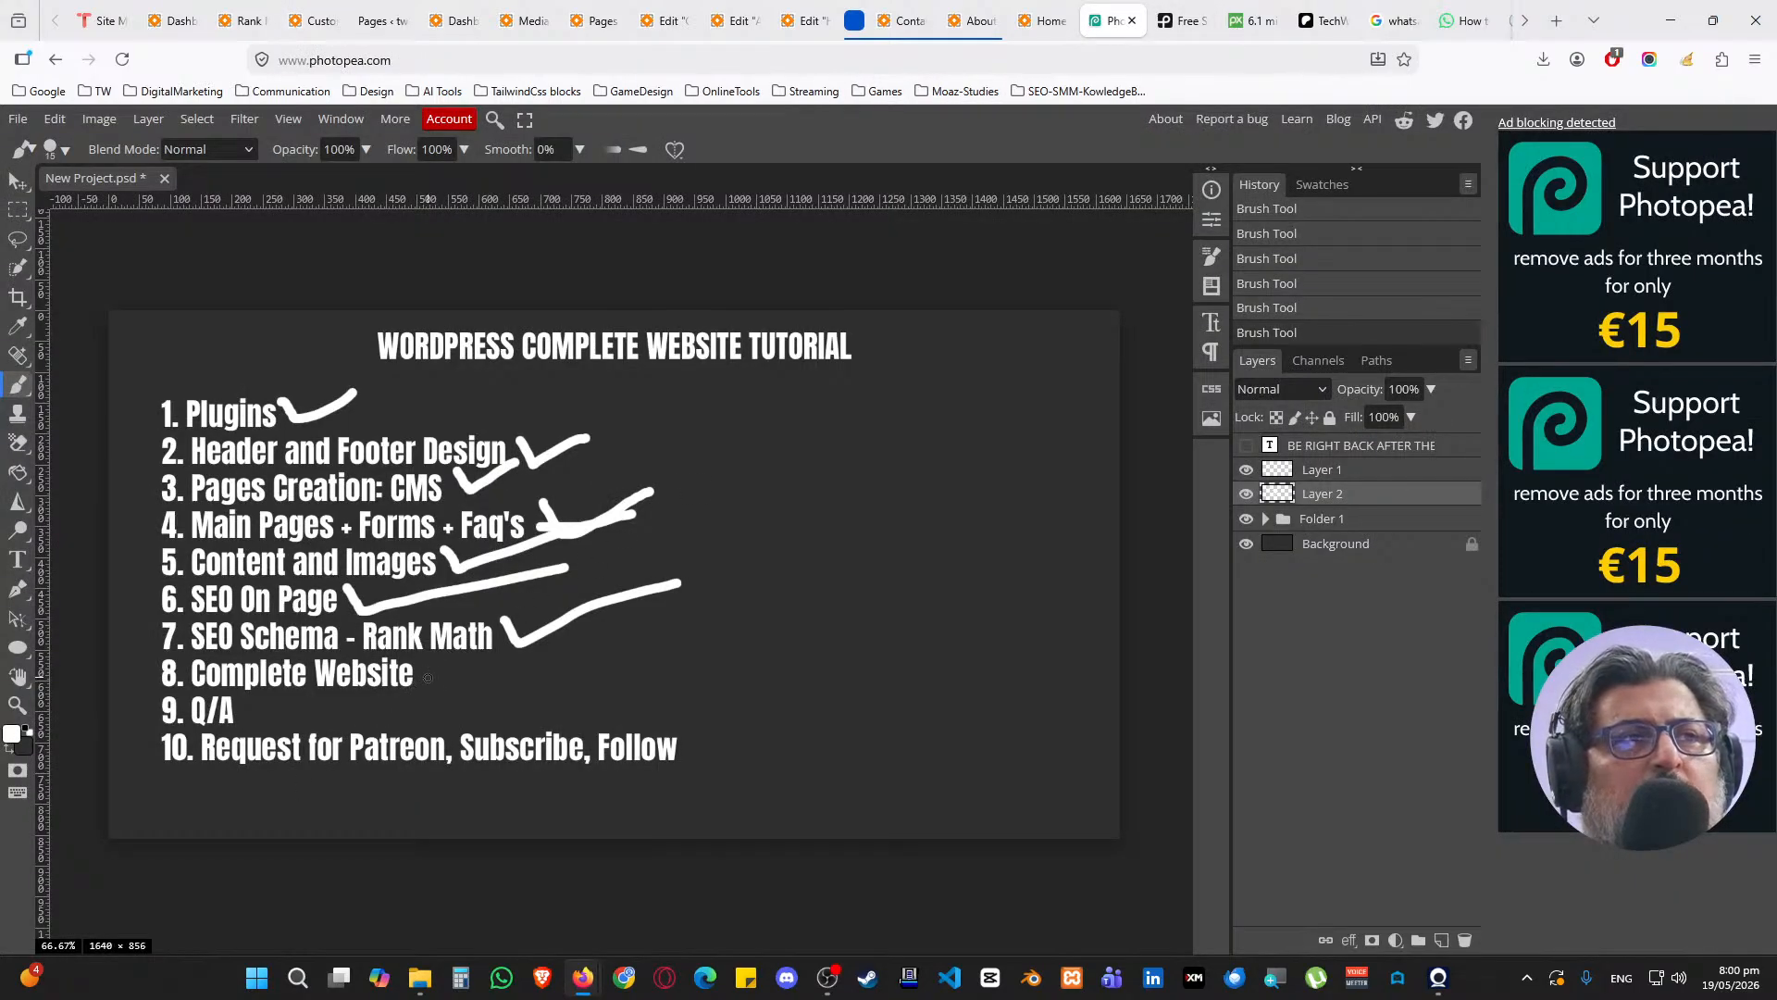
Tick item 8, mark item 9 Q/A done, underline item 10, then show the Patreon page
drag(418, 659, 514, 643)
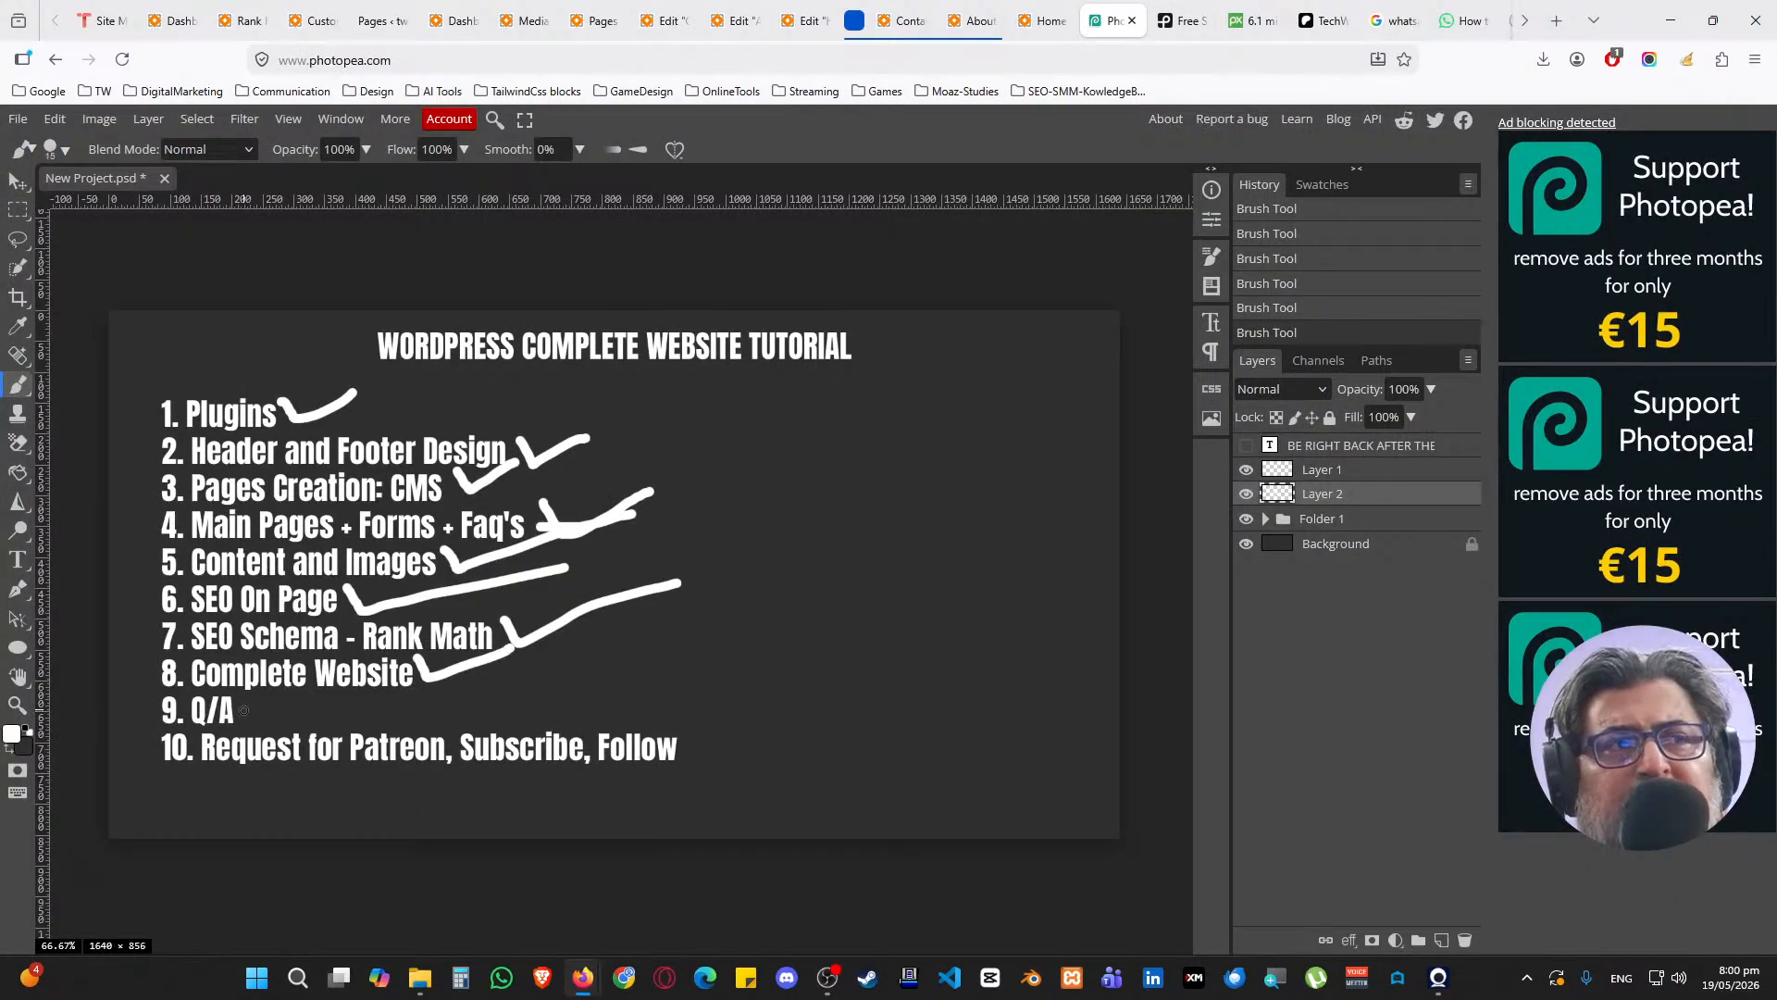
drag(244, 710, 330, 711)
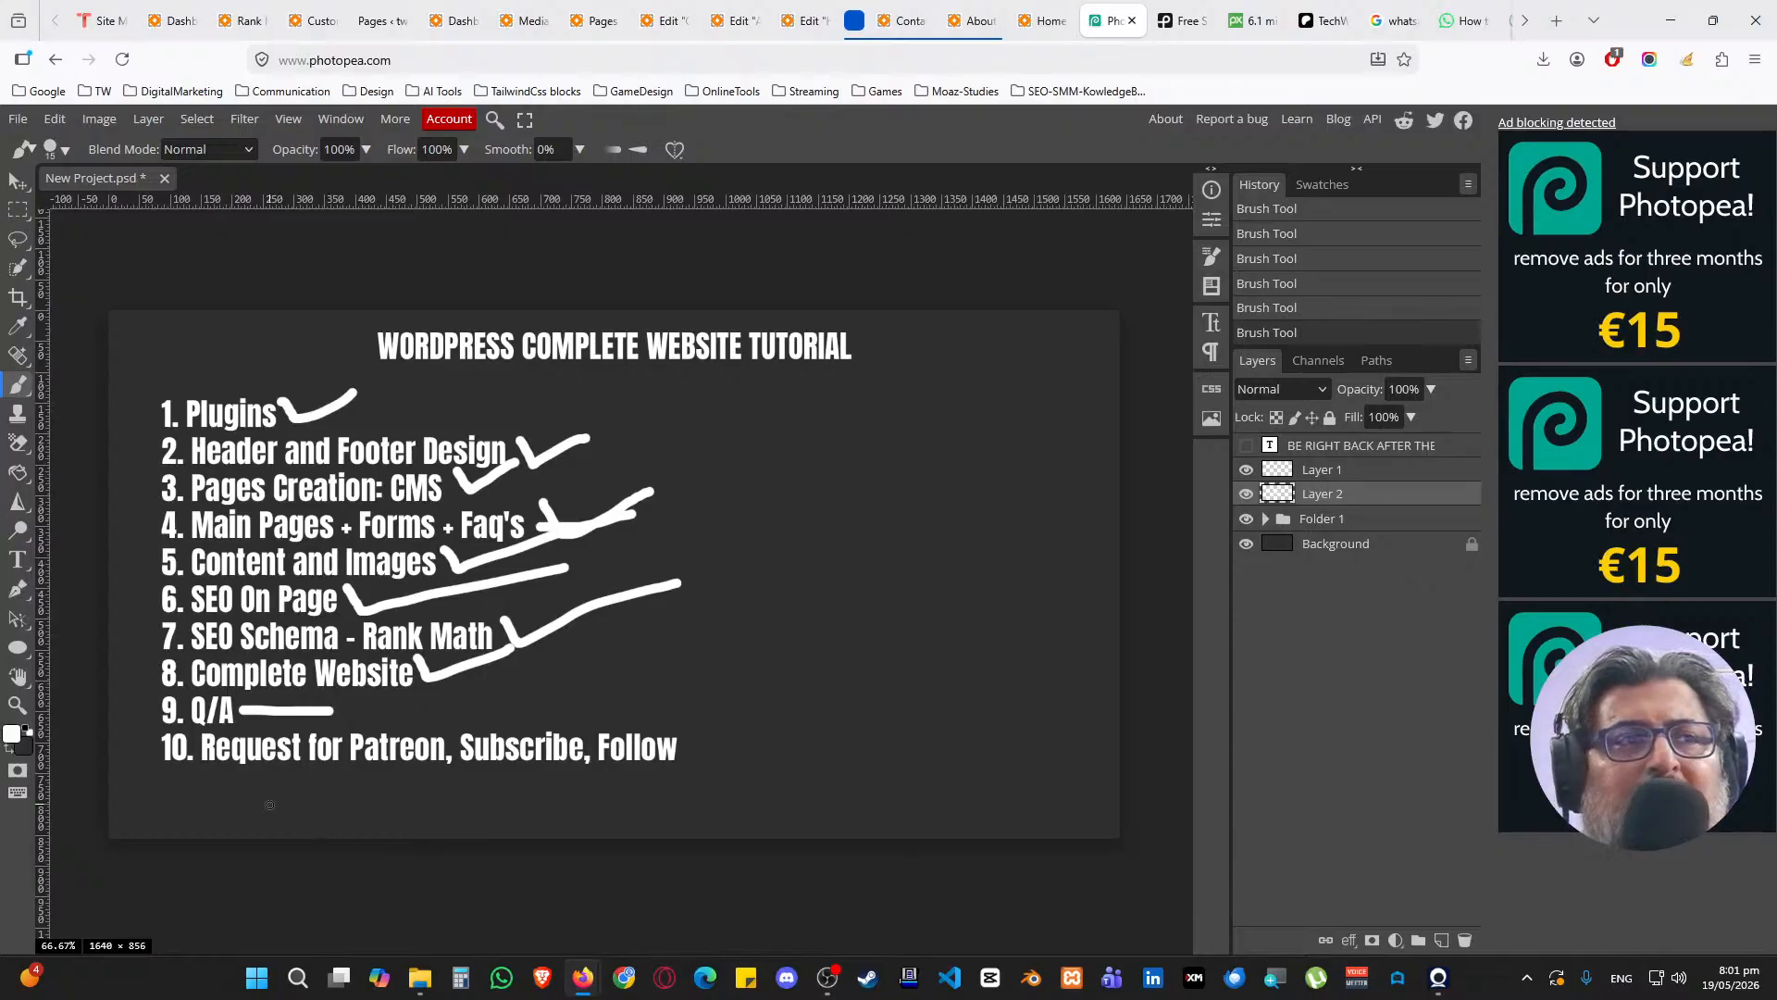
drag(211, 783, 708, 795)
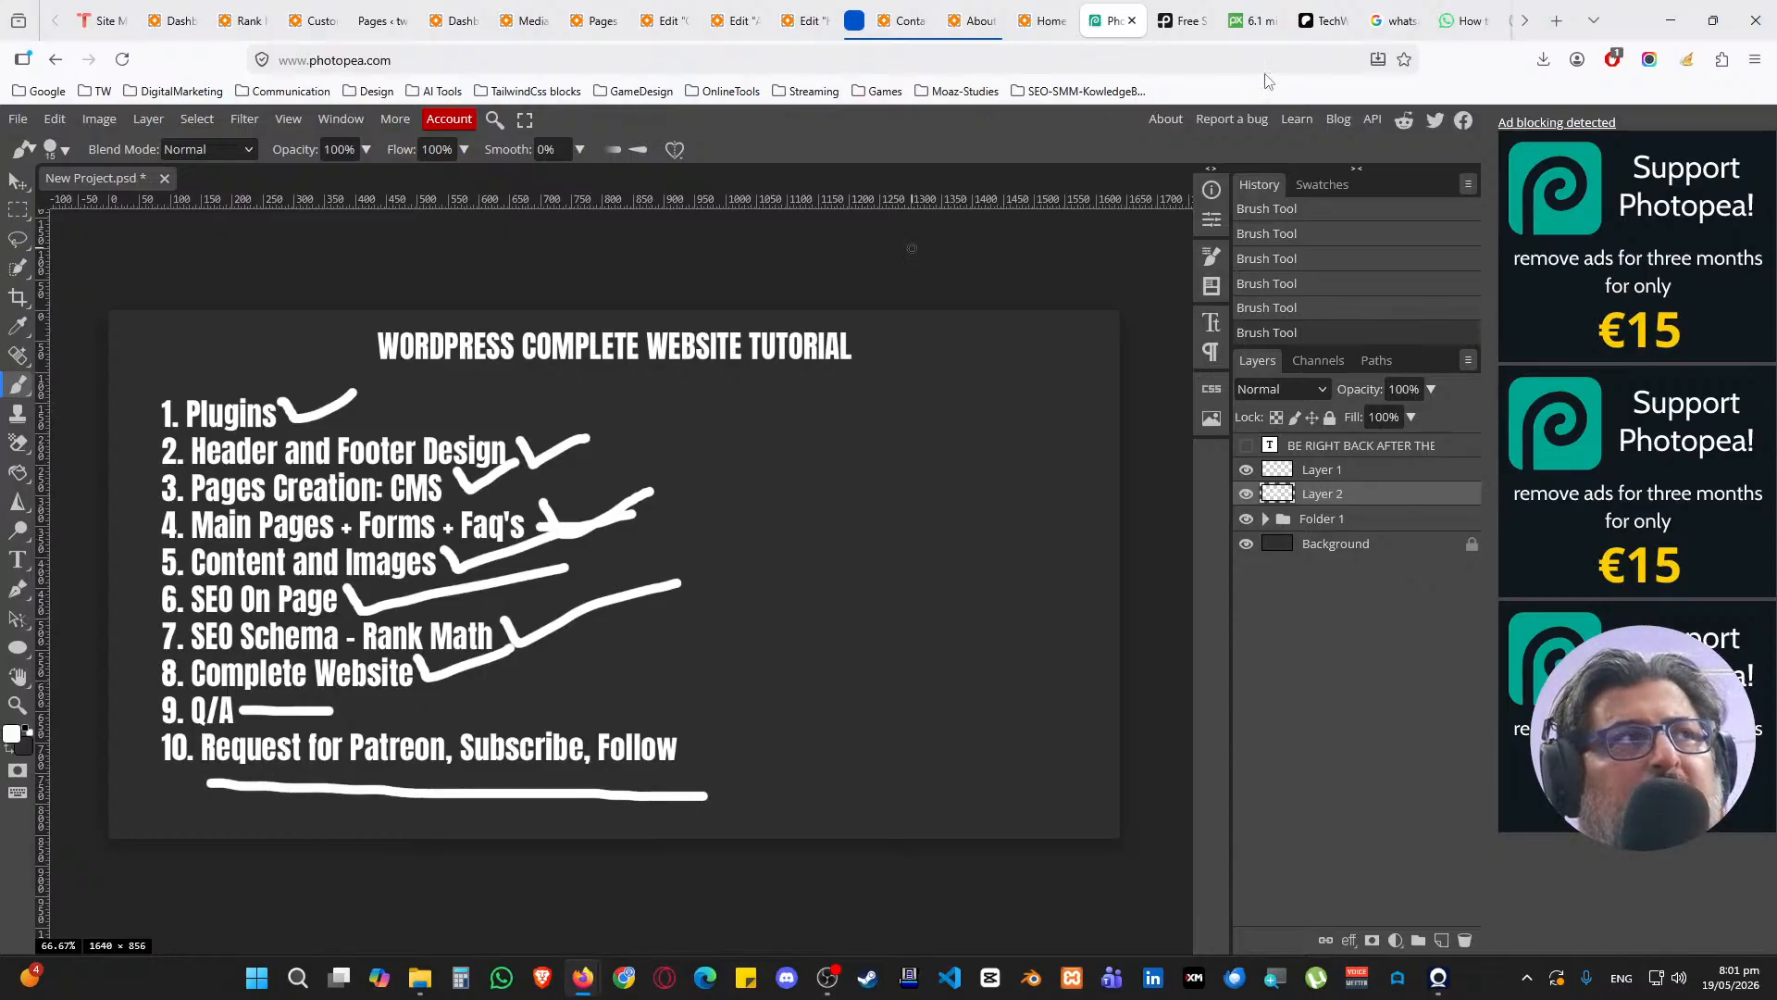
click(1324, 20)
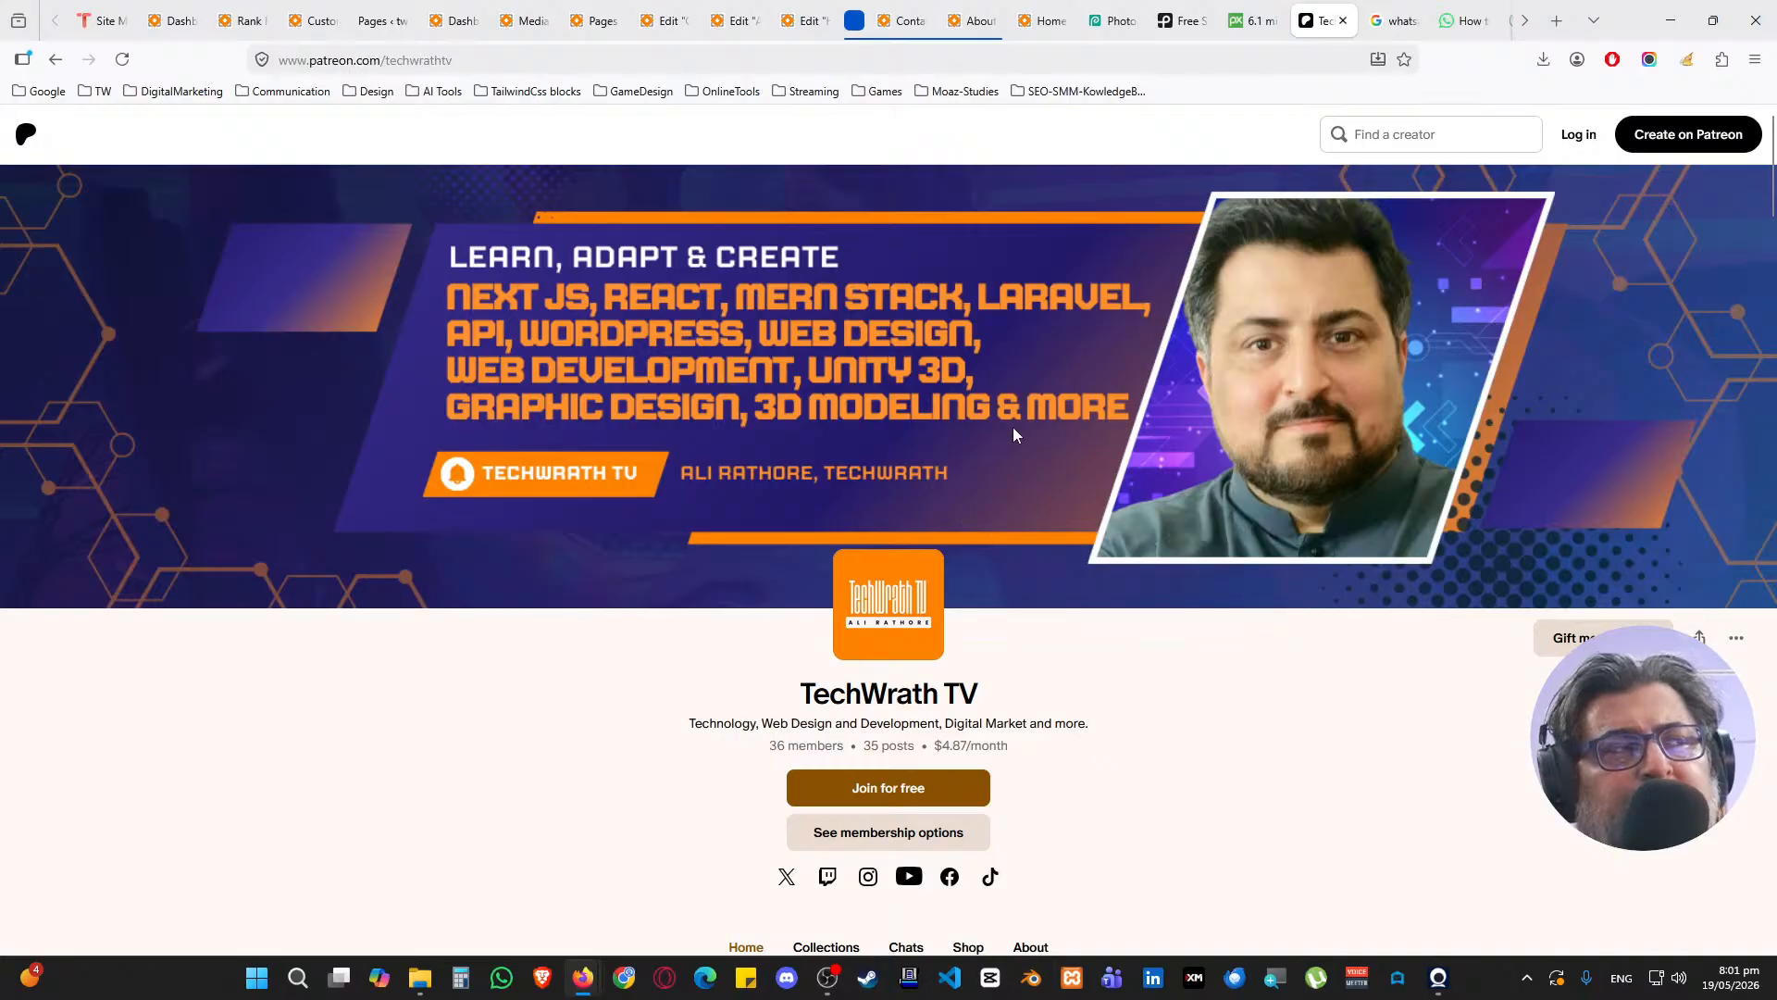
Close the WhatsApp search, the pages opened after Patreon, and the live About and Home pages
click(1418, 20)
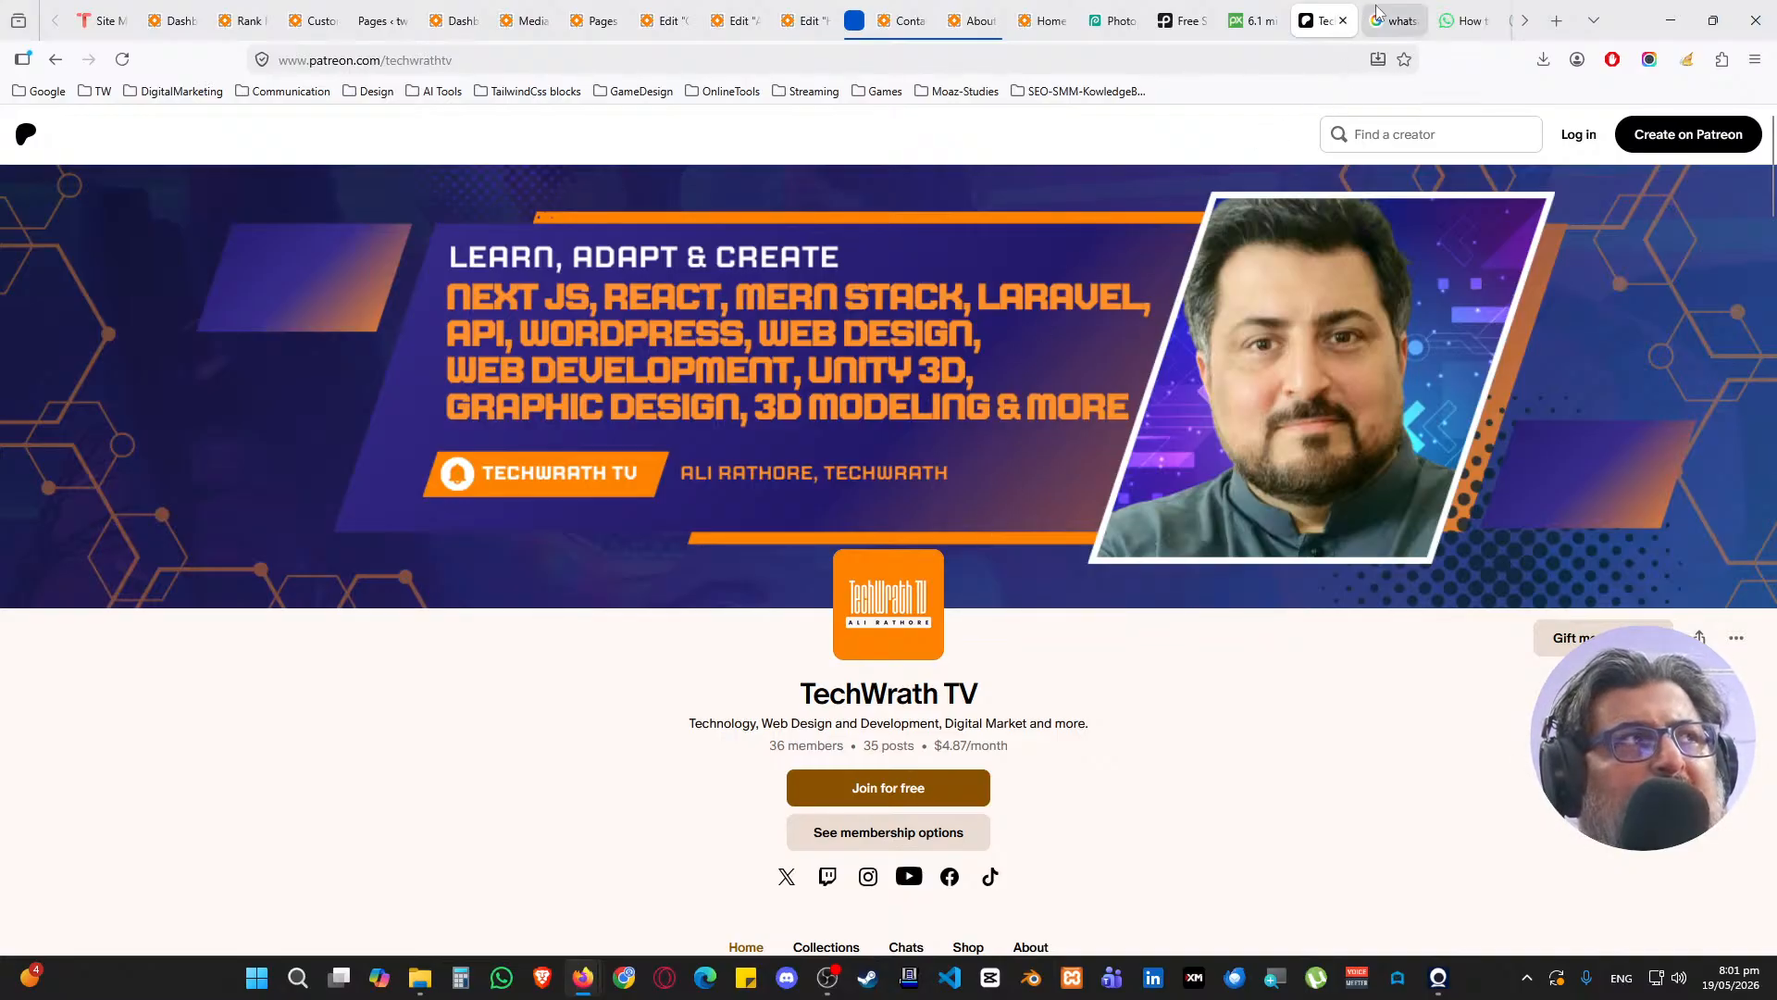
middle_click(1390, 13)
middle_click(1389, 13)
middle_click(1390, 13)
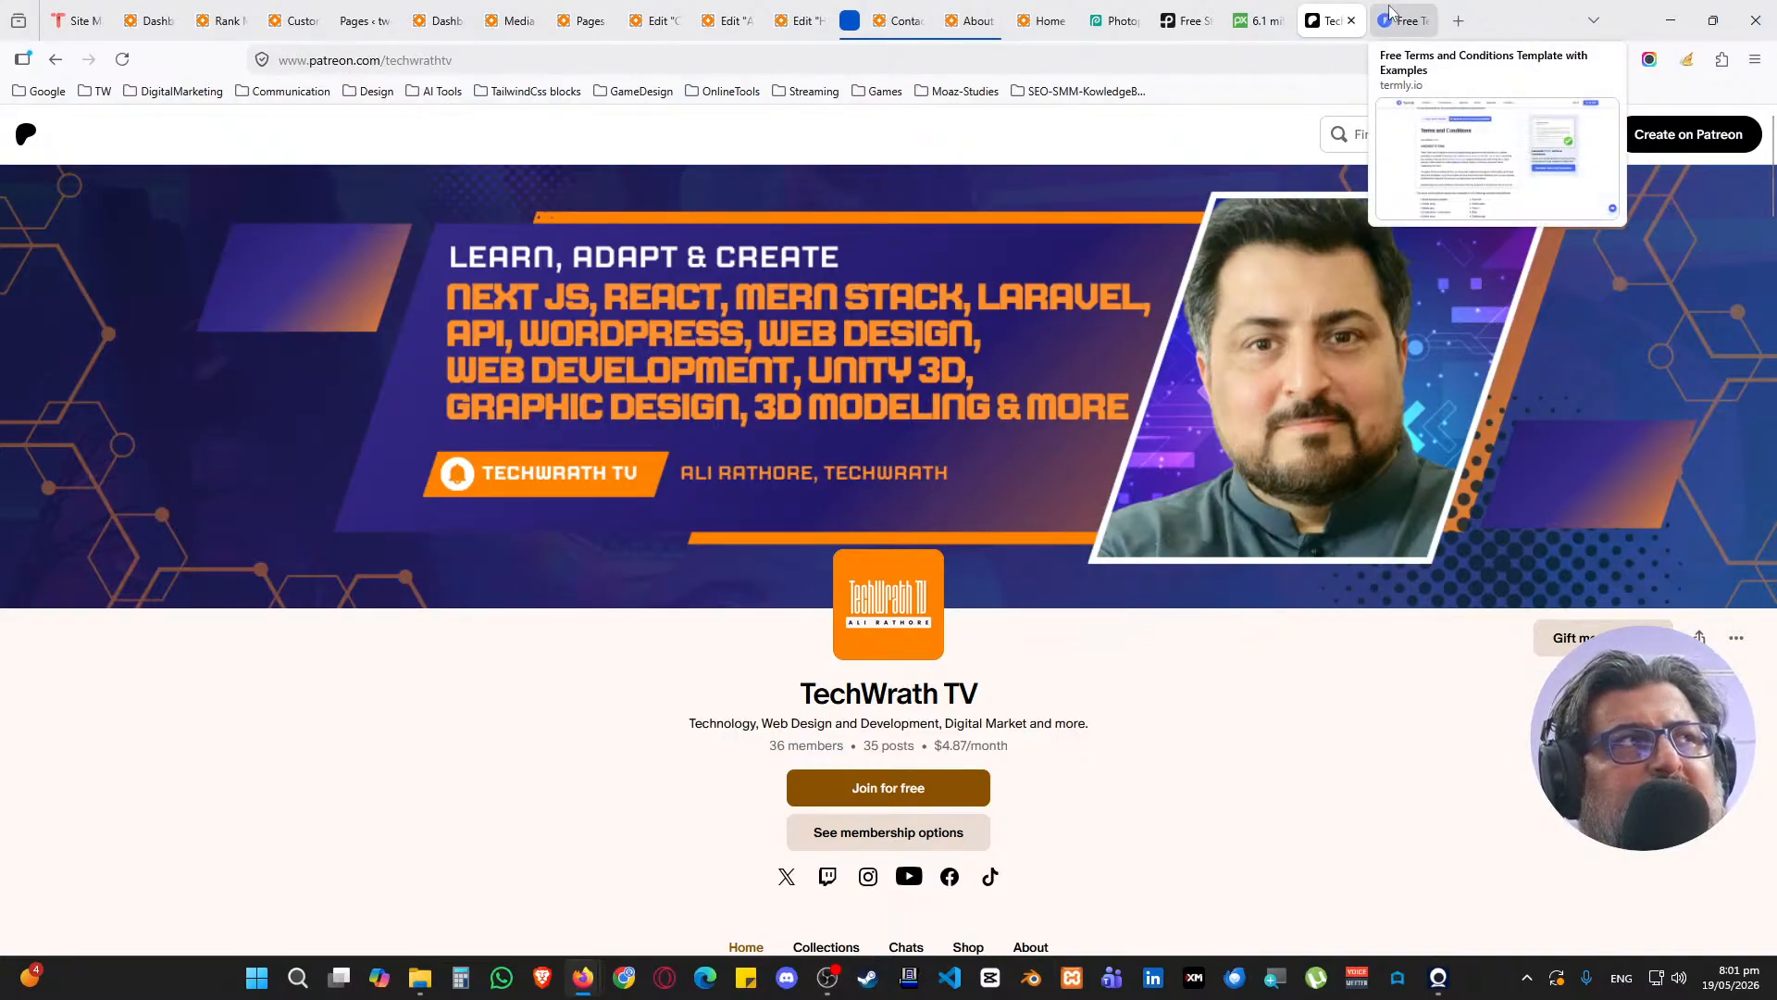
middle_click(1390, 14)
click(1009, 27)
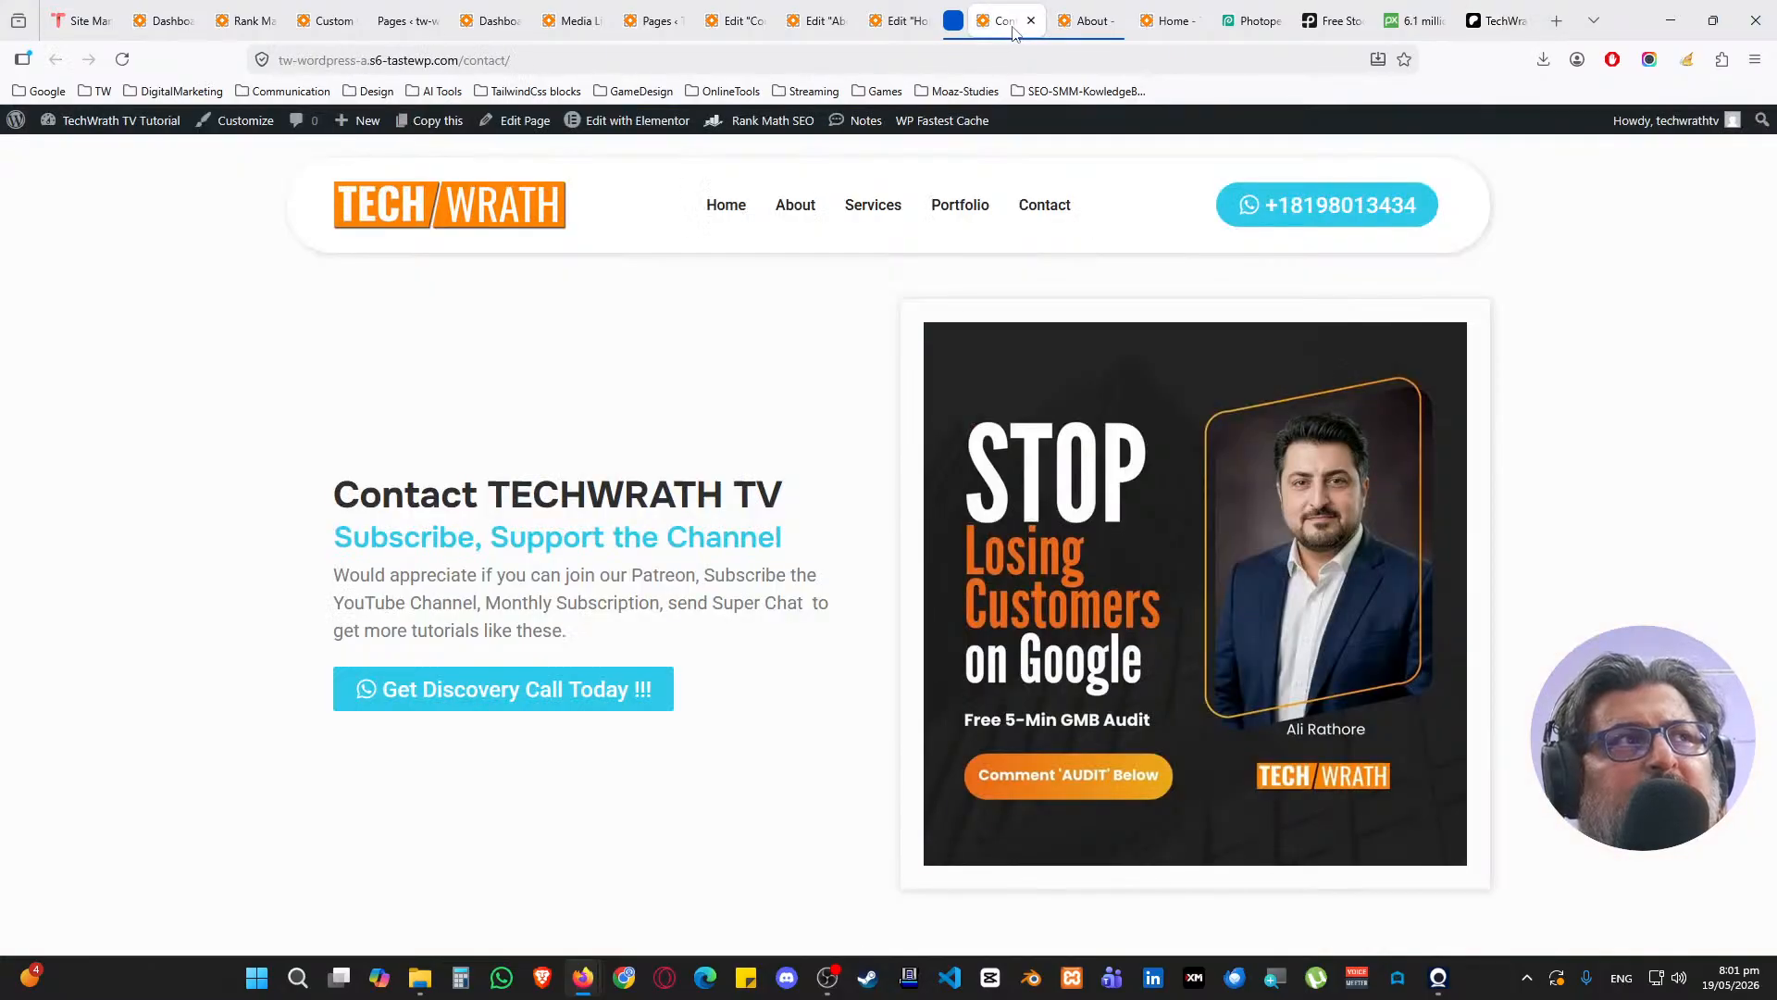
middle_click(1009, 29)
middle_click(1007, 25)
Close the Elementor editing pages, the Contact editor and the extra dashboard page
middle_click(911, 23)
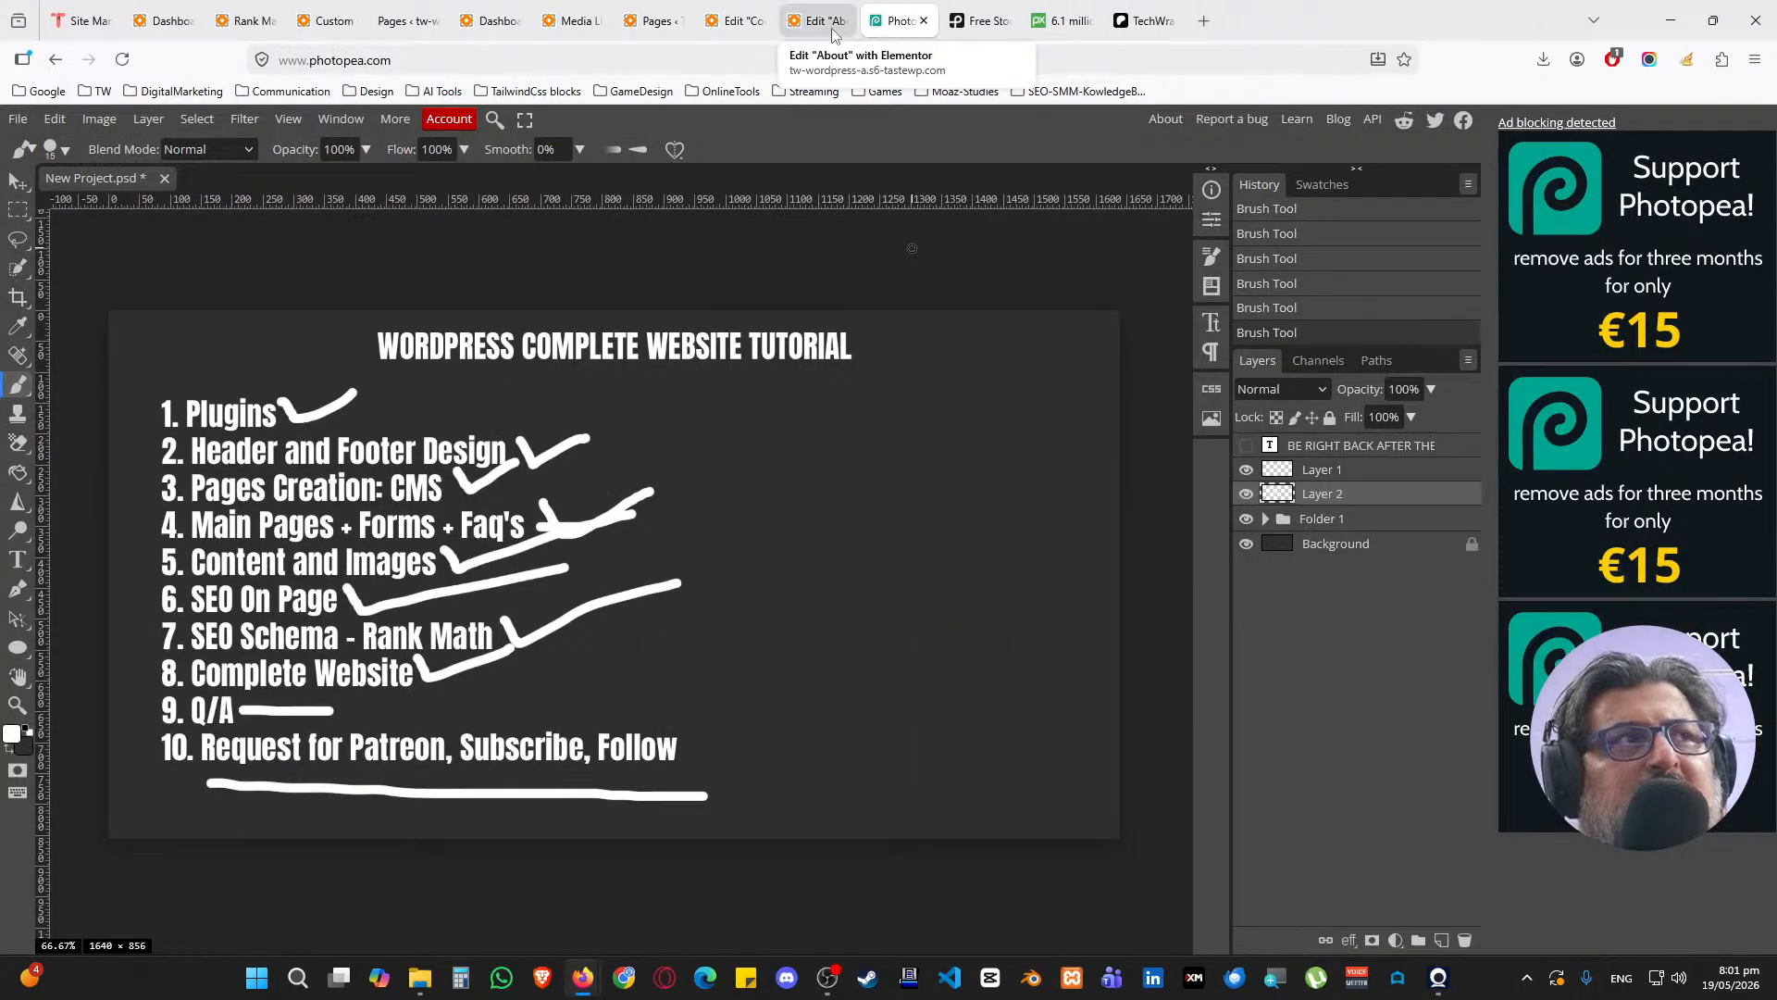
middle_click(826, 23)
middle_click(725, 21)
middle_click(725, 21)
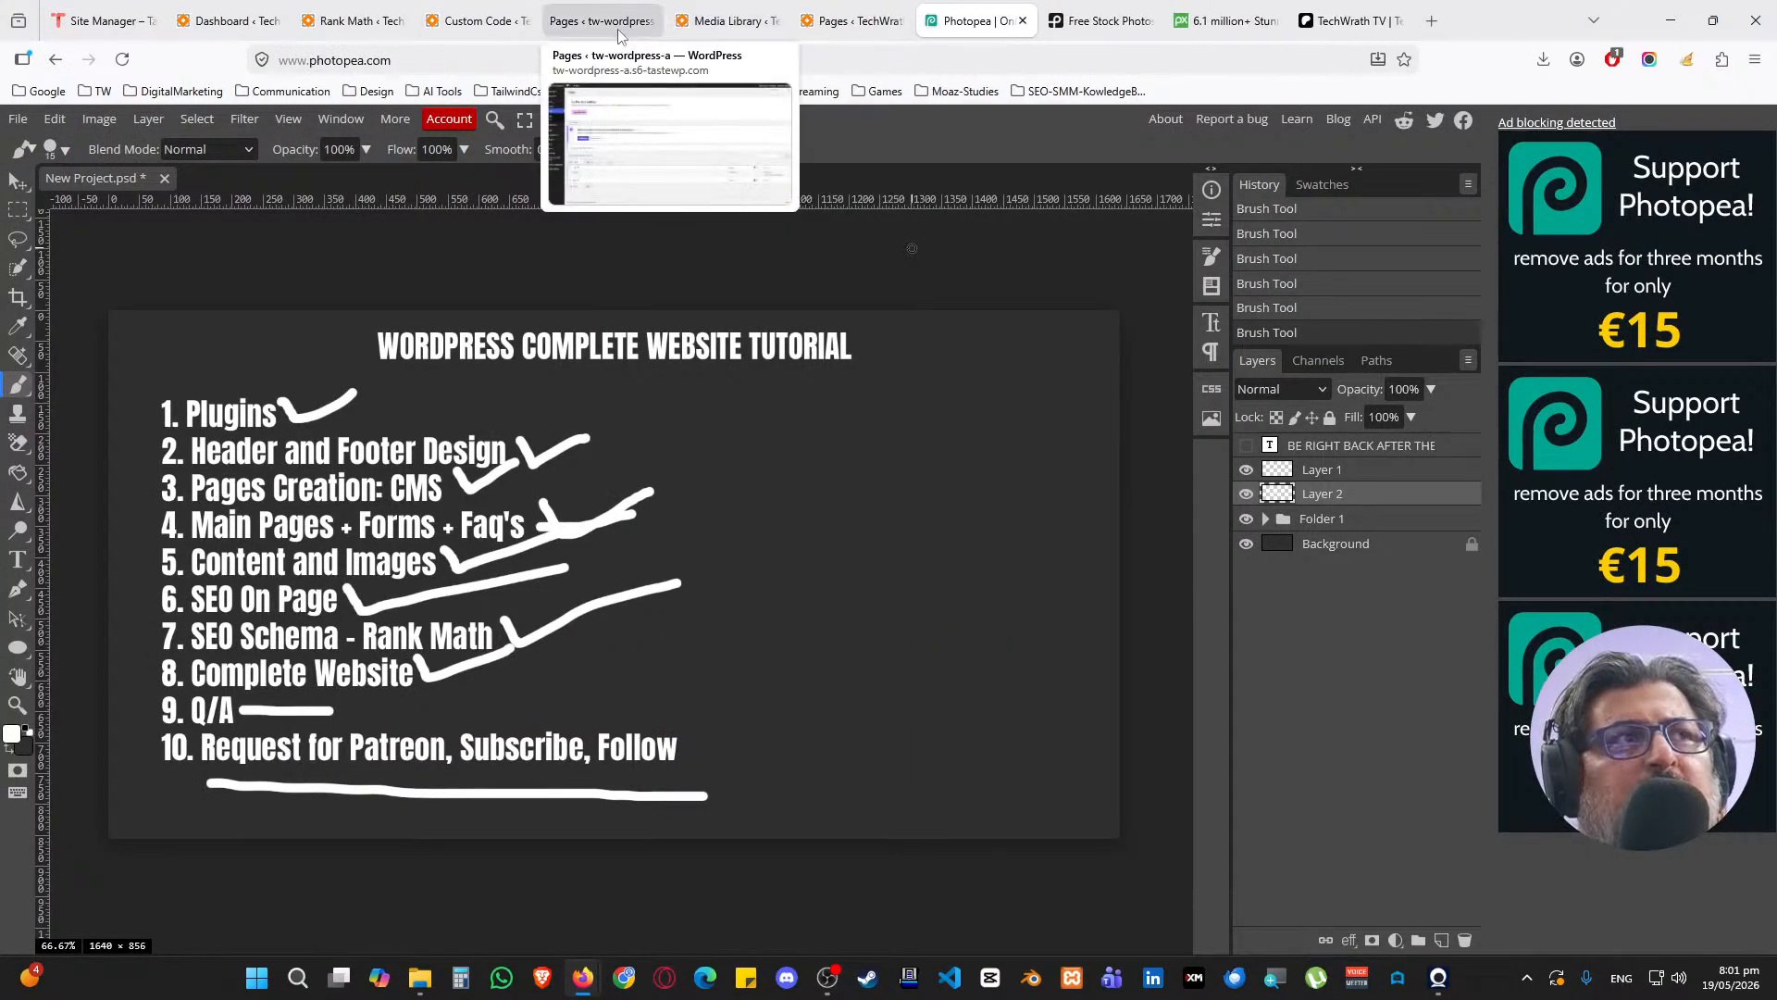
Close the Pages lists, Media Library, Custom Code and Rank Math pages, ending on the WordPress dashboard
click(618, 28)
middle_click(618, 23)
middle_click(619, 24)
middle_click(618, 23)
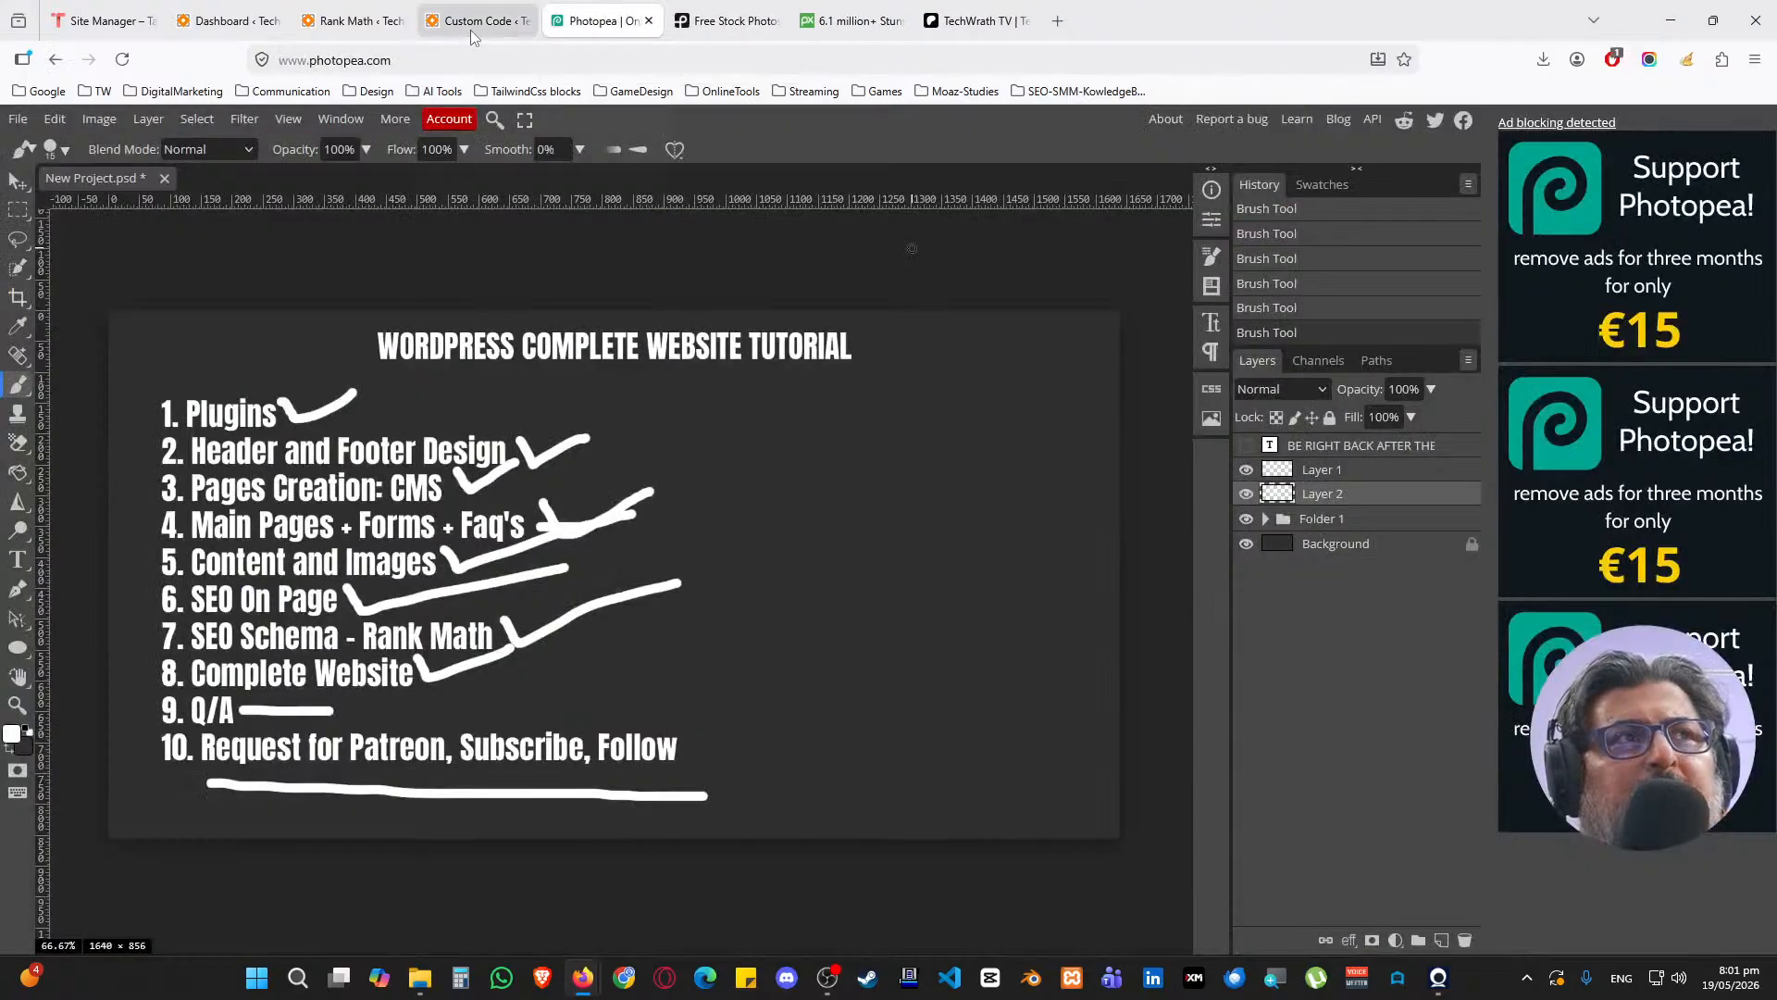
middle_click(477, 23)
click(371, 24)
middle_click(370, 22)
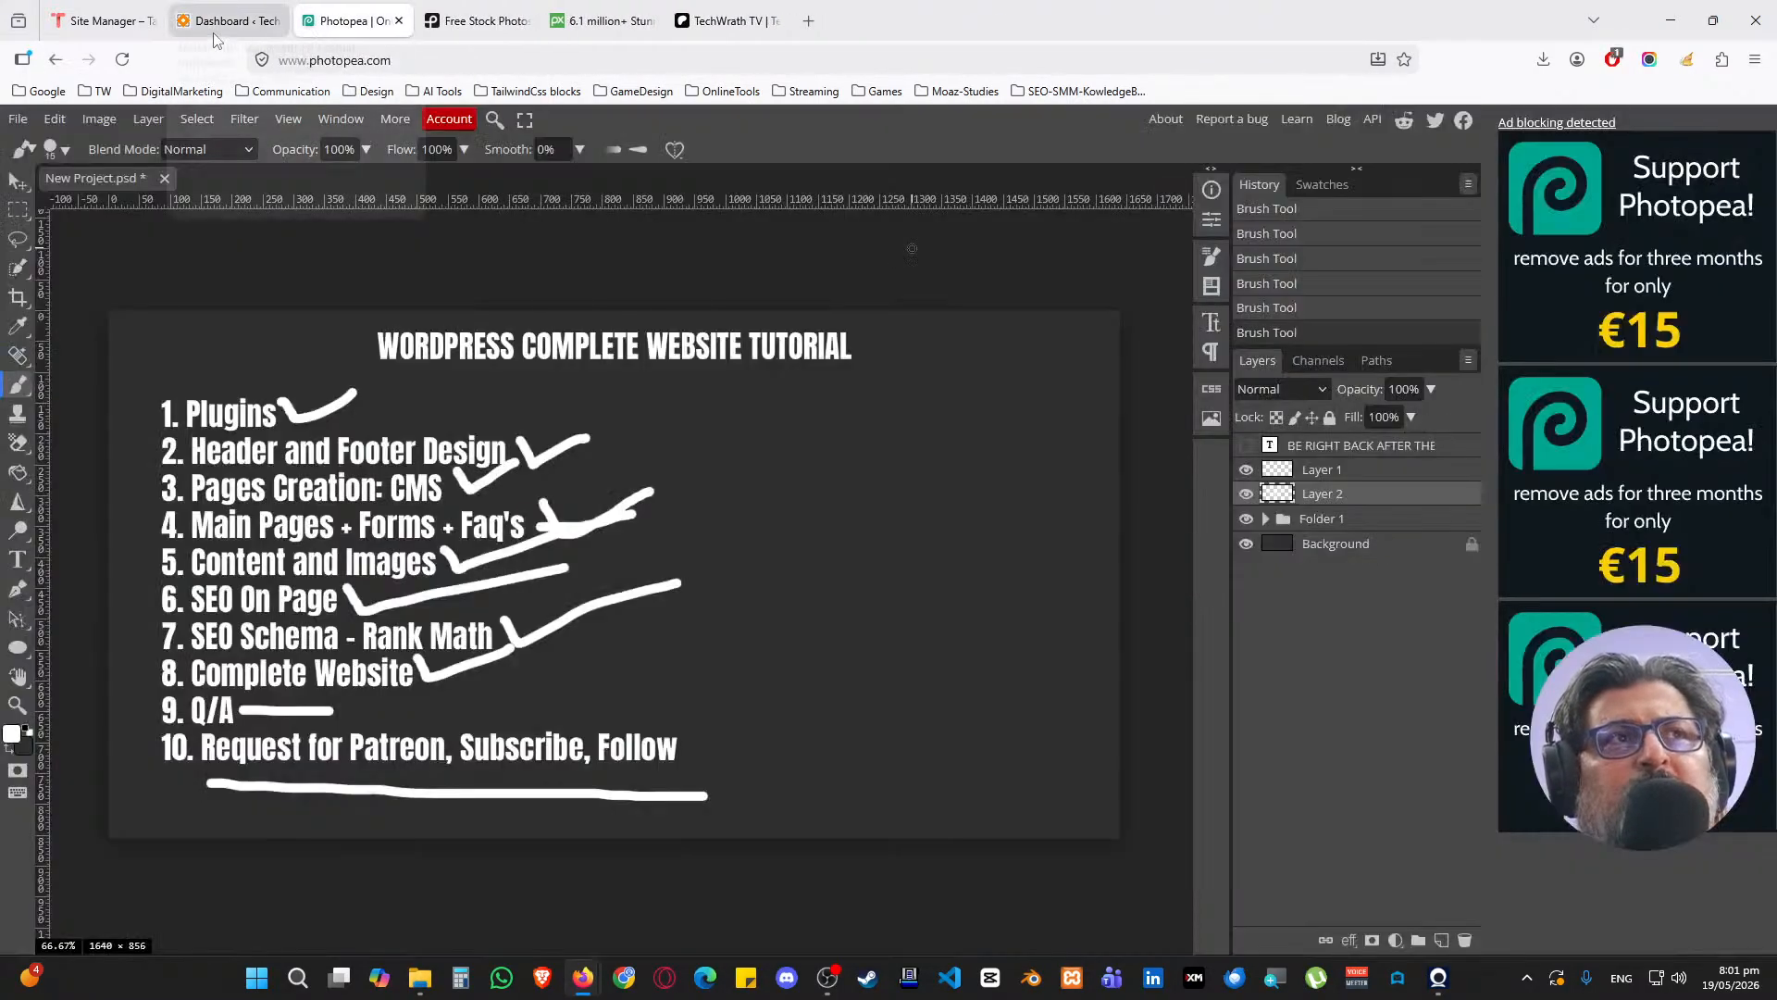
click(215, 24)
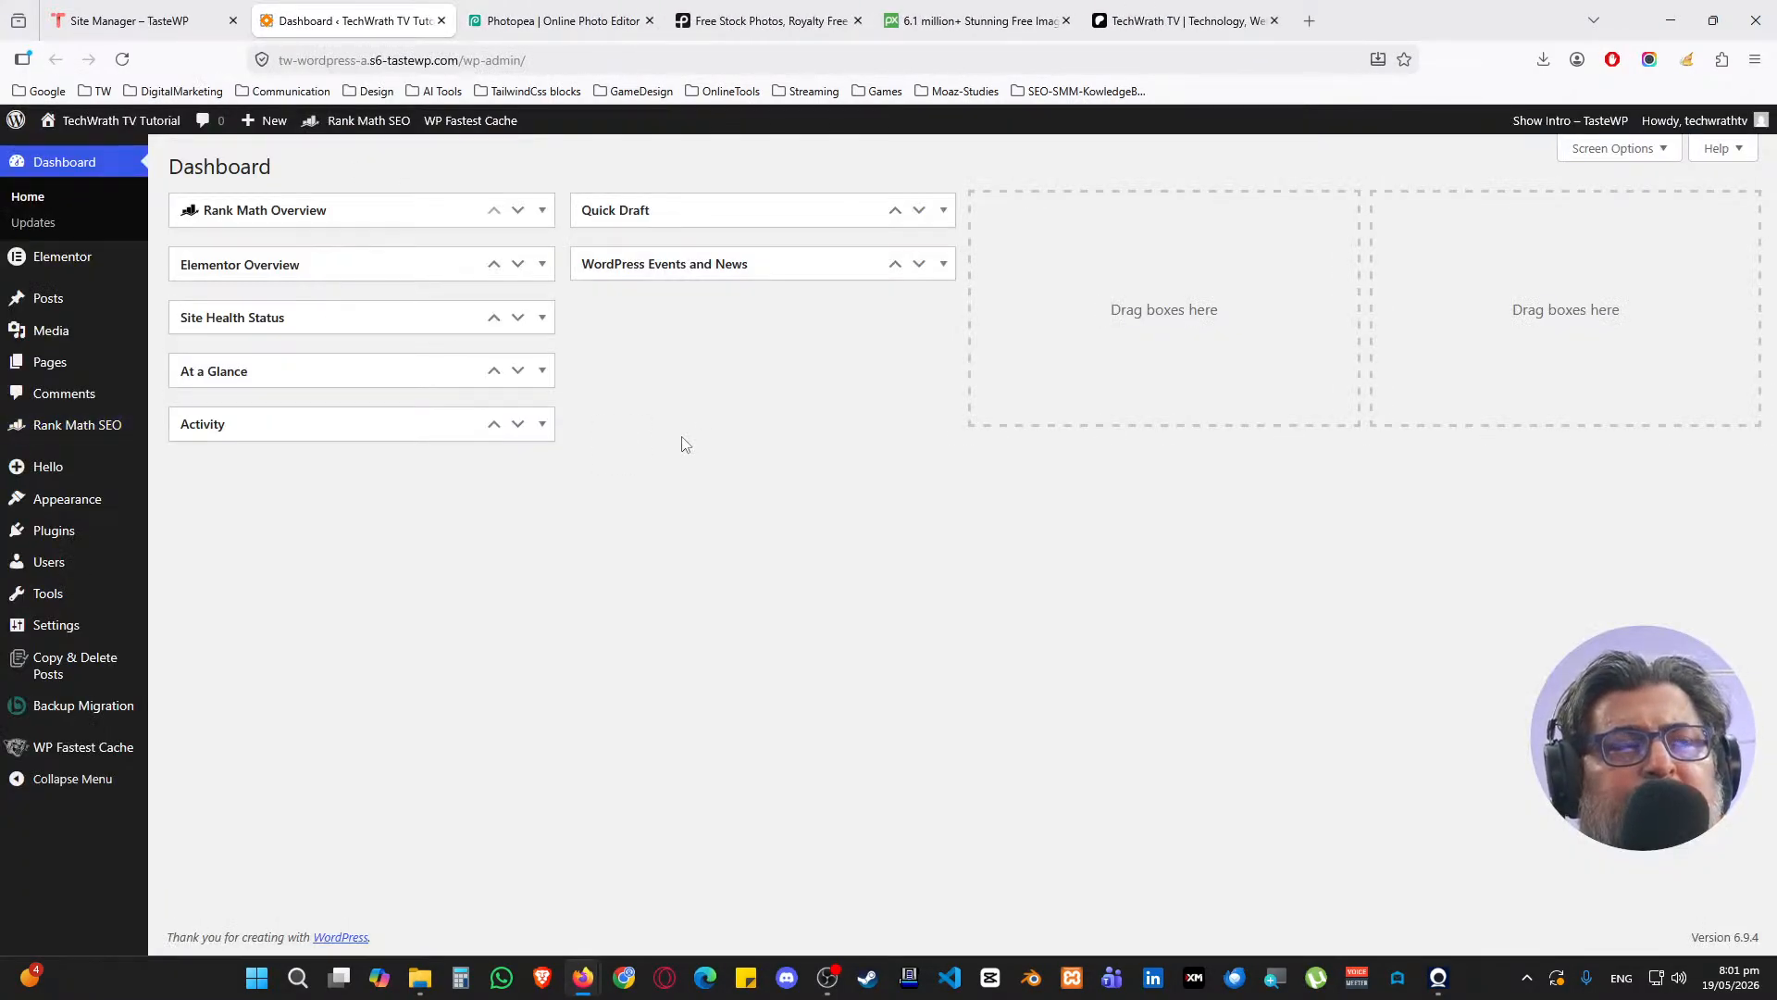